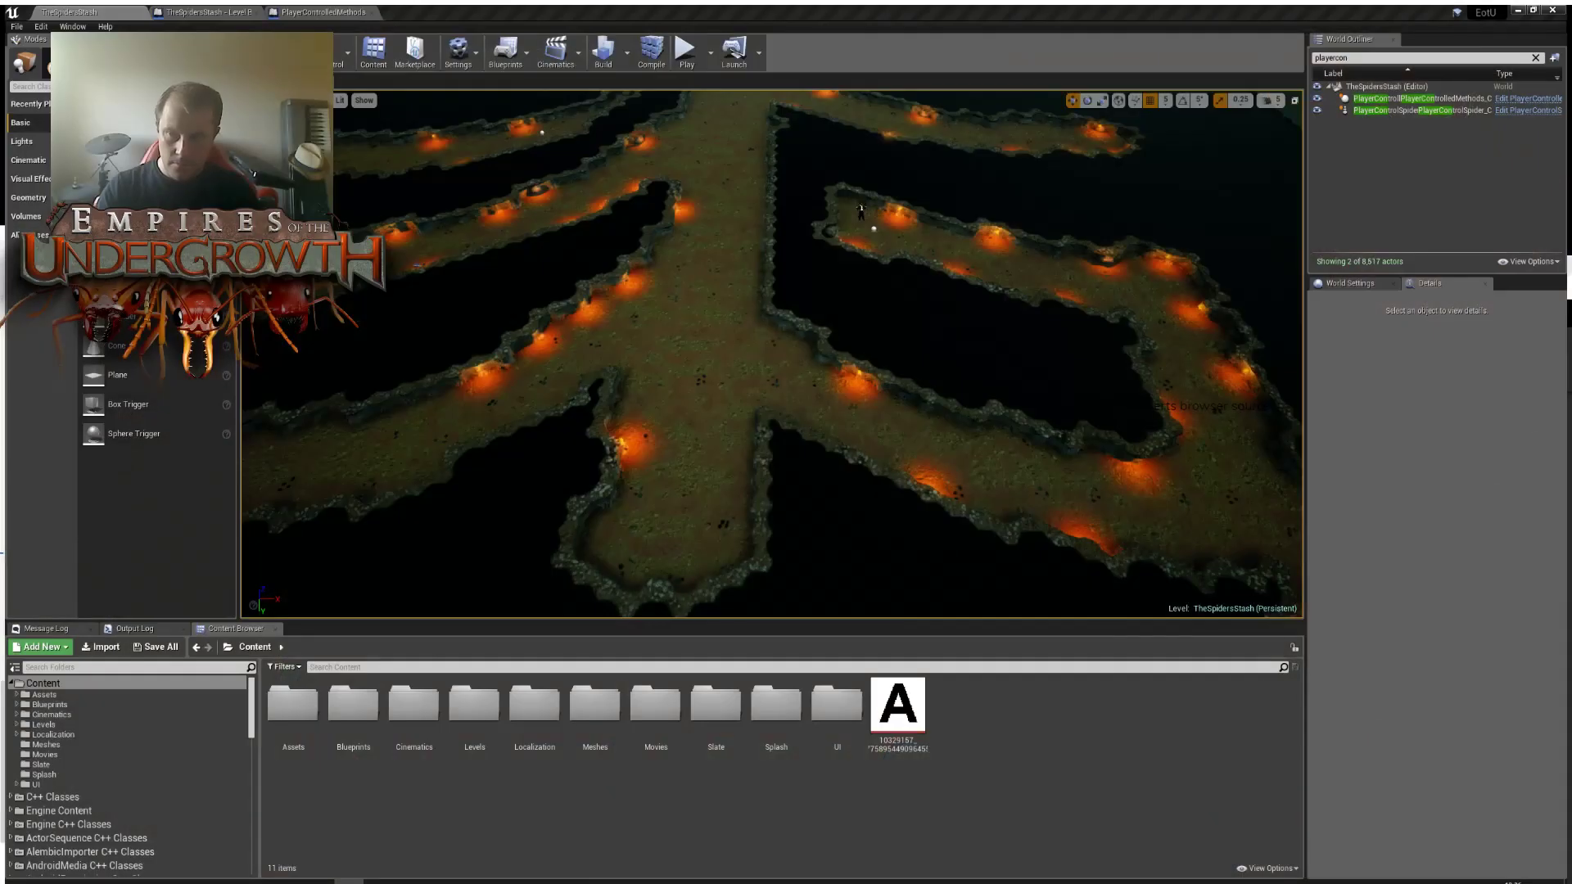
# Play-test the level by walking the spider back and forth on the ground beside the Christmas tree.
pyautogui.moveTo(772, 353); pyautogui.dragTo(772, 524, button='right')
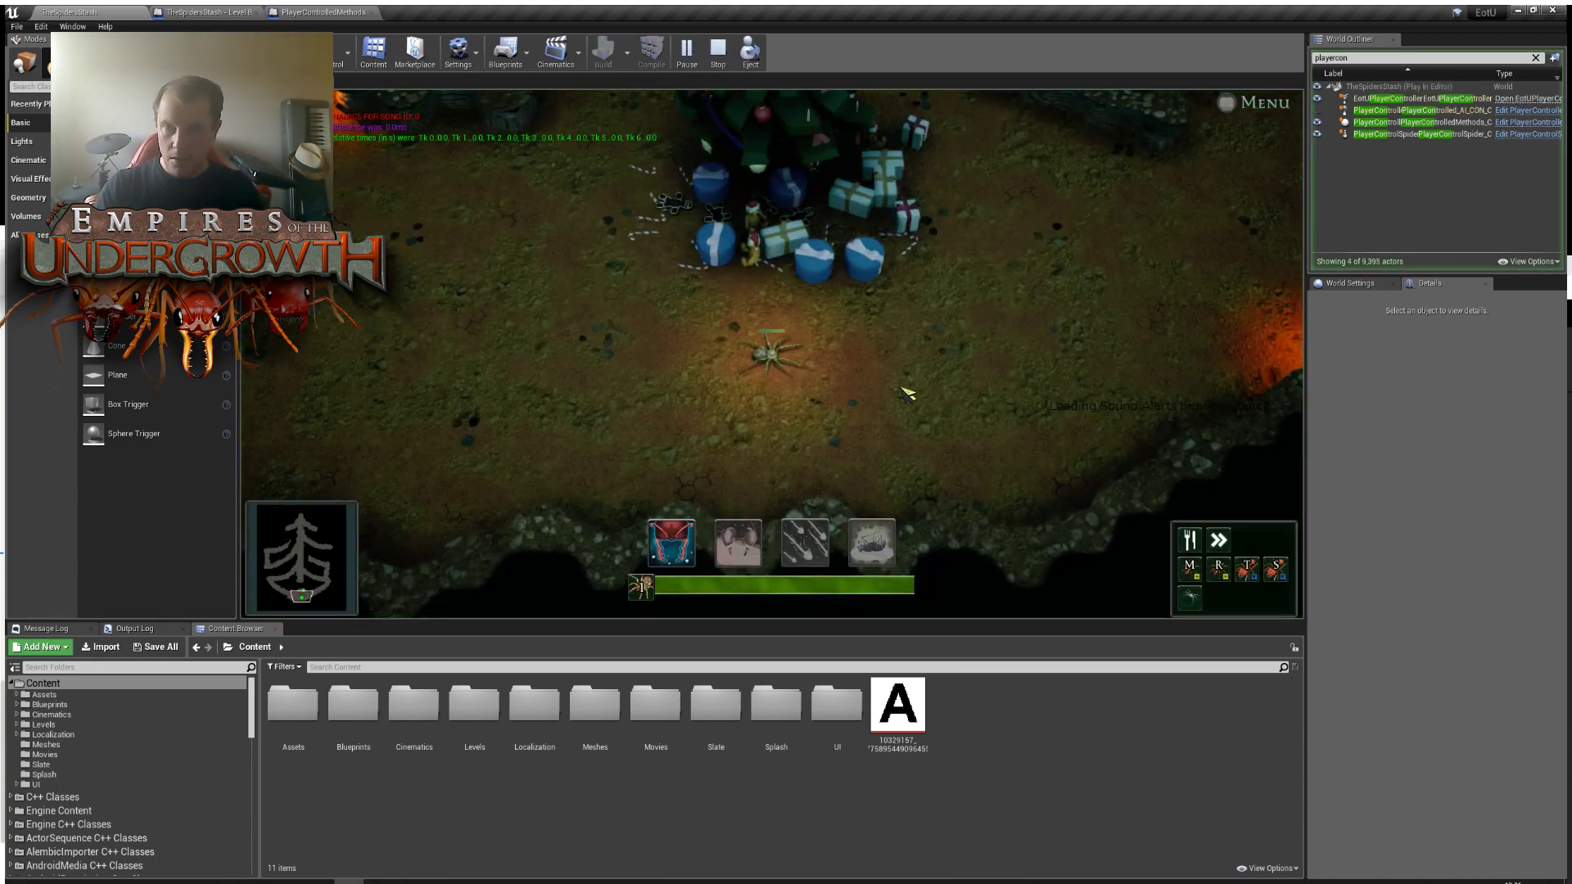
pyautogui.rightClick(902, 389)
pyautogui.rightClick(958, 343)
pyautogui.press('d')
pyautogui.press('w')
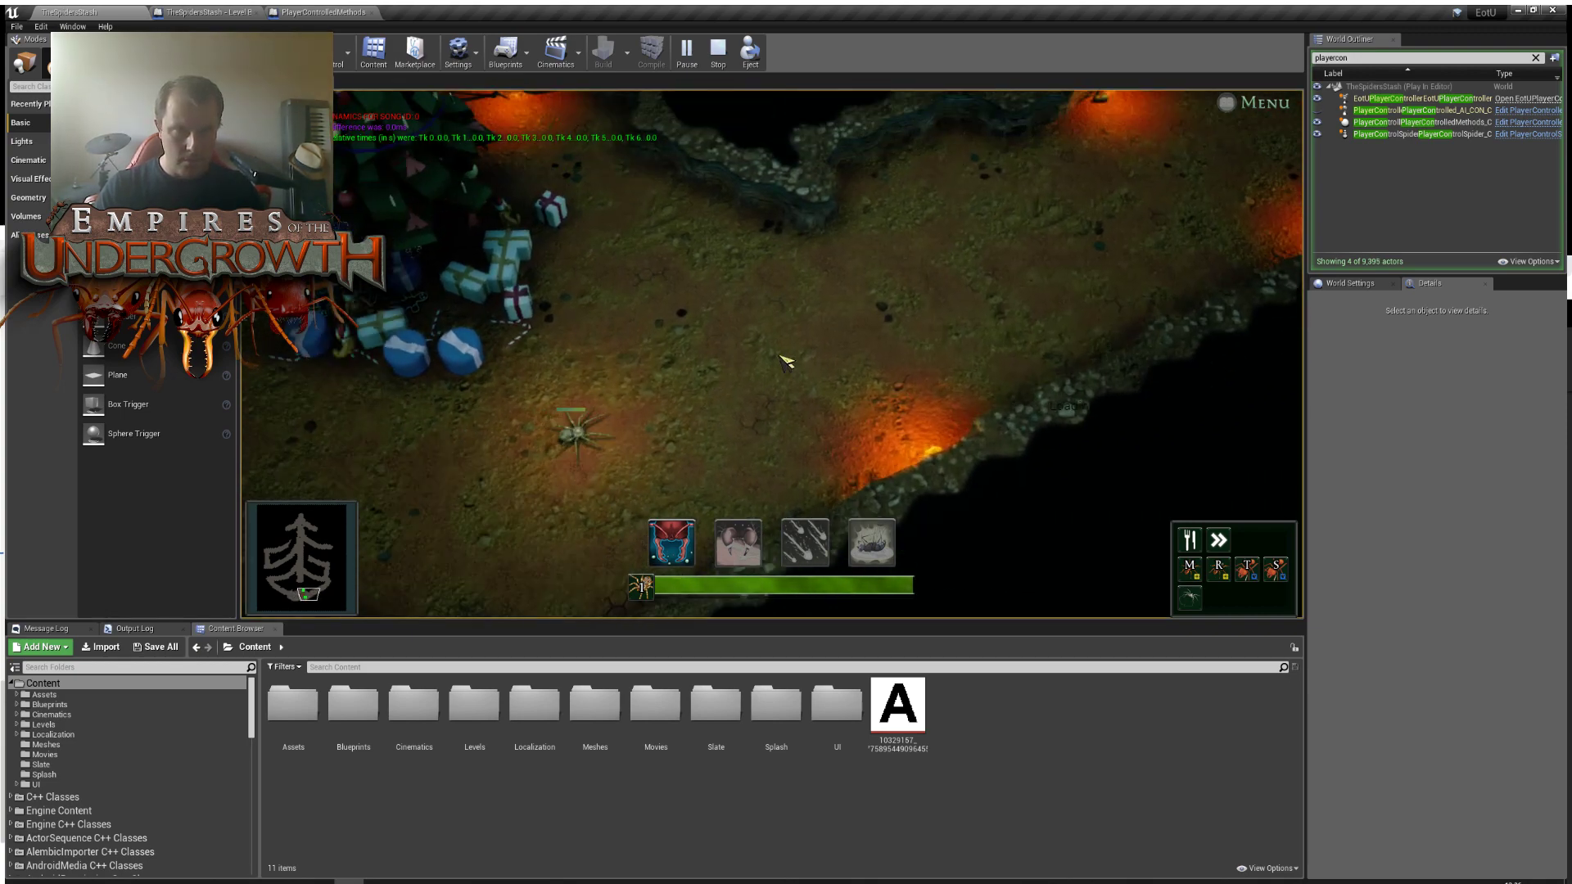
pyautogui.press('a')
pyautogui.press('s')
pyautogui.rightClick(764, 287)
pyautogui.rightClick(562, 432)
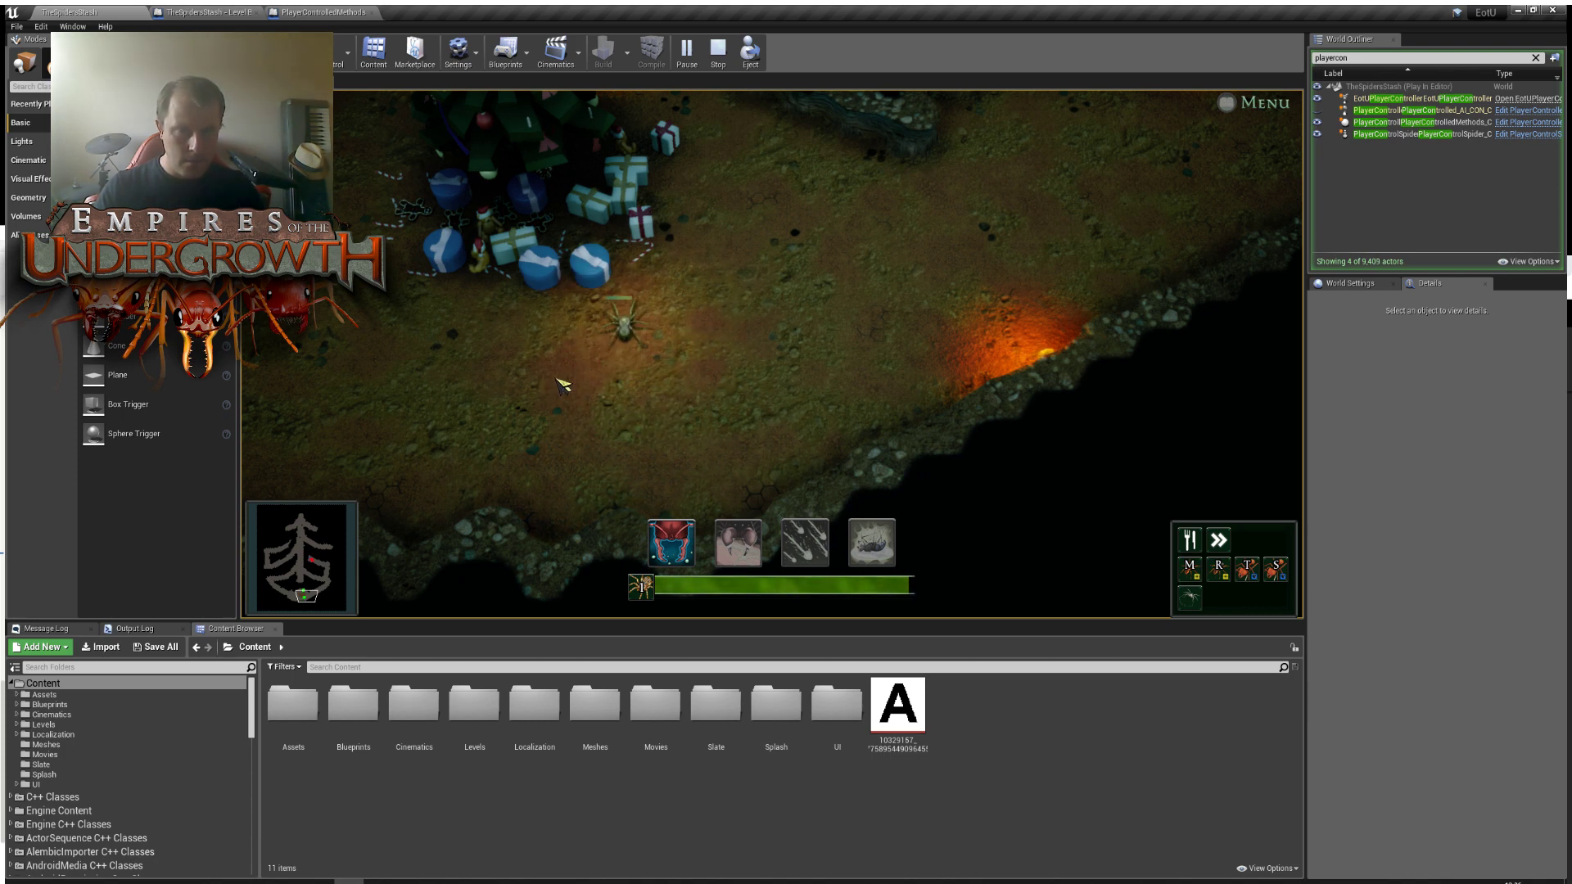
# Scout the tunnel leading northeast from the Christmas tree during the play-test, following the spider with the camera.
pyautogui.press('w')
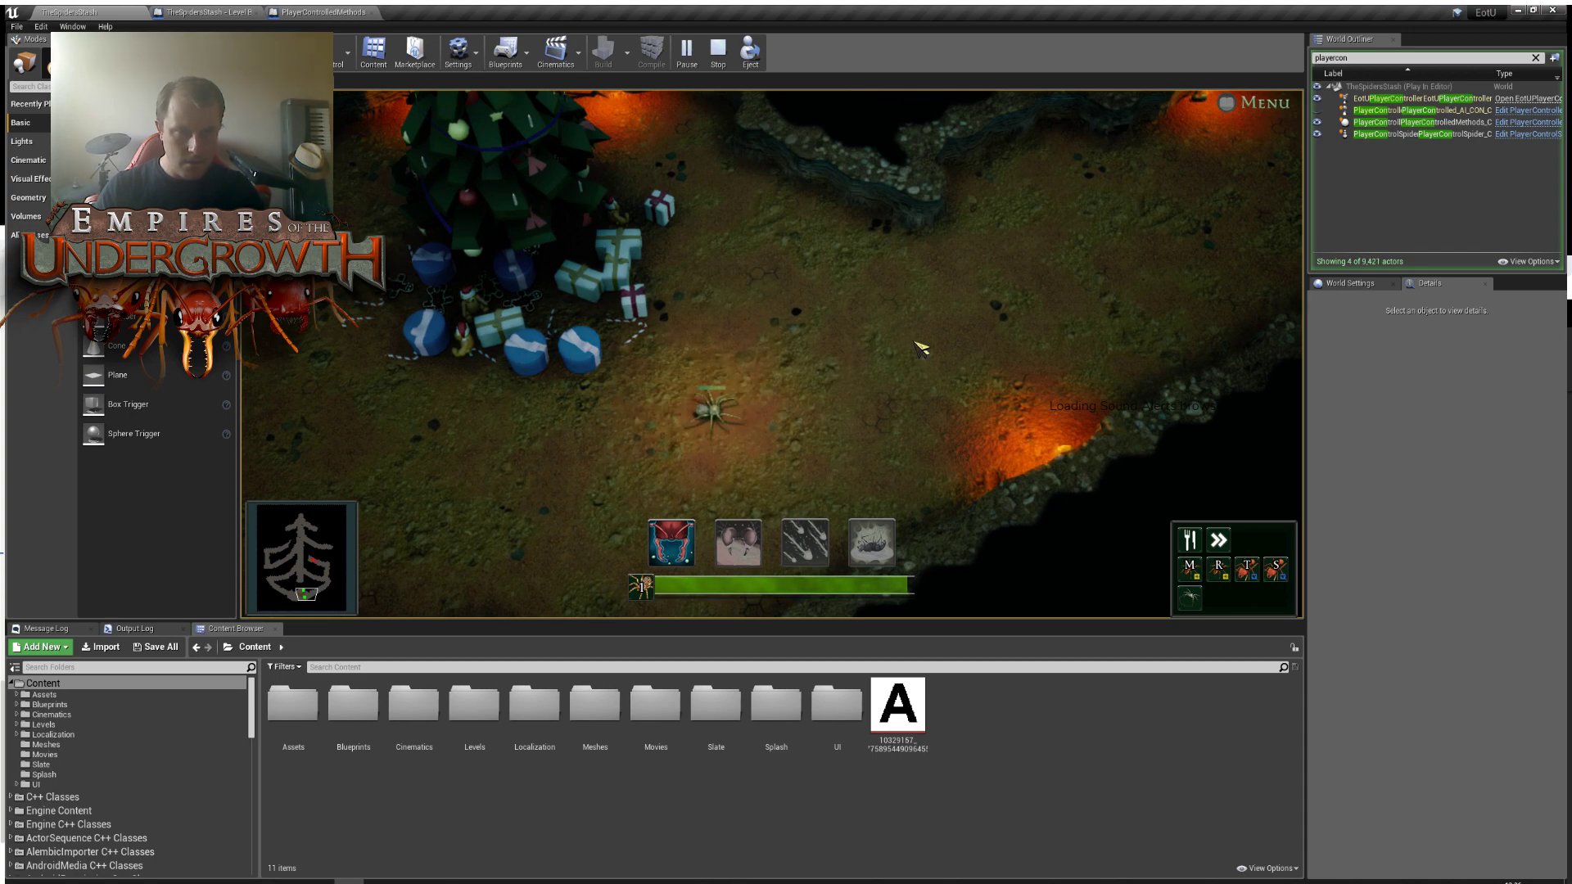
pyautogui.press('w')
pyautogui.press('d')
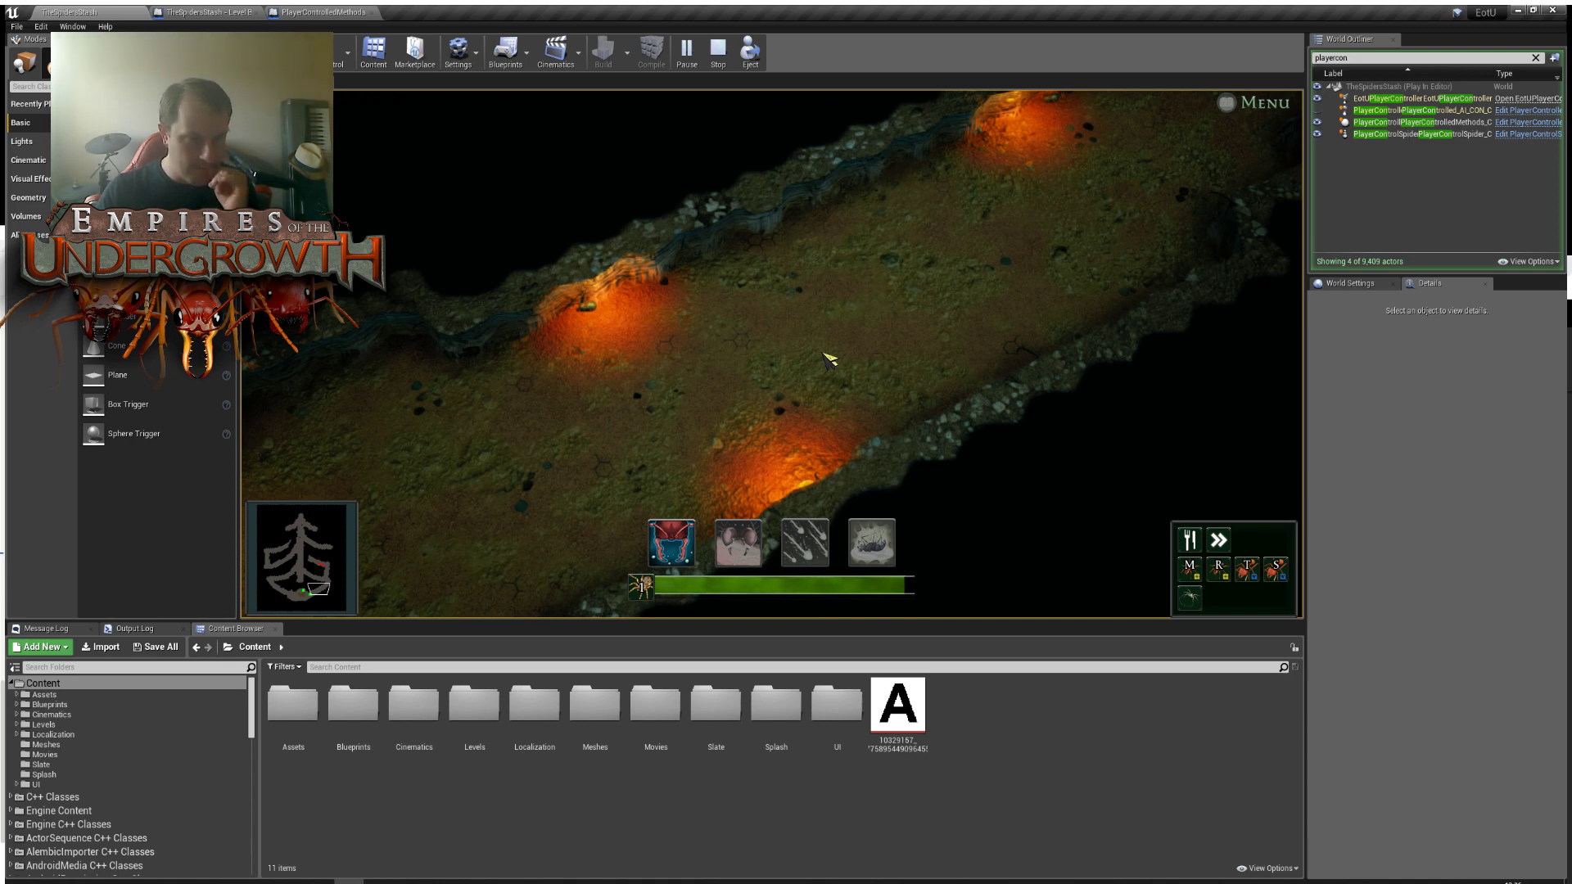
pyautogui.press('w')
pyautogui.press('d')
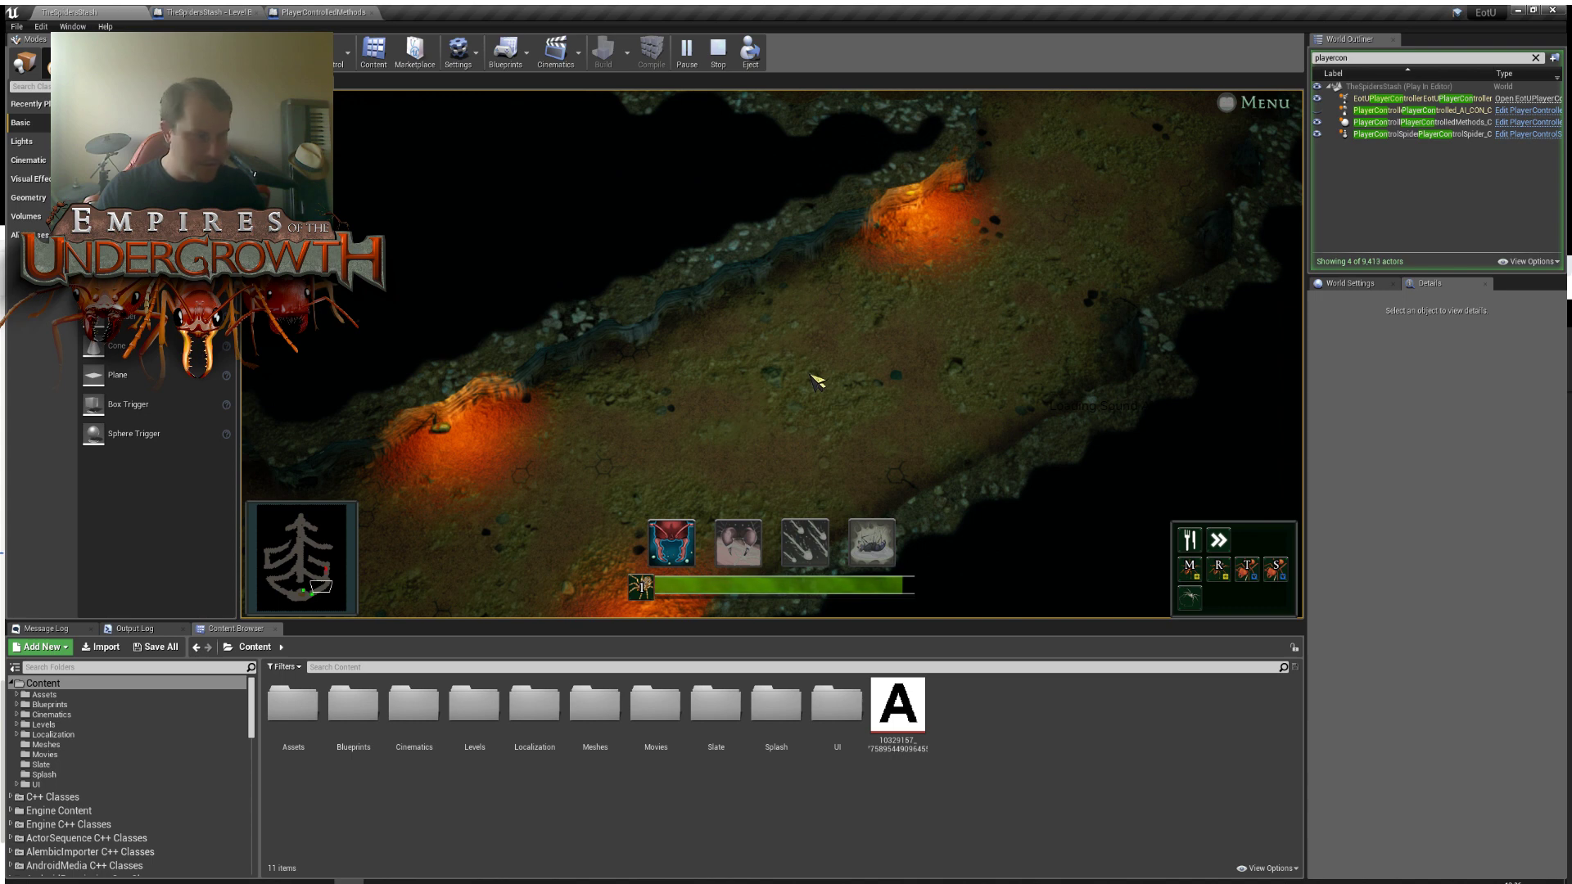
pyautogui.press('s')
pyautogui.press('a')
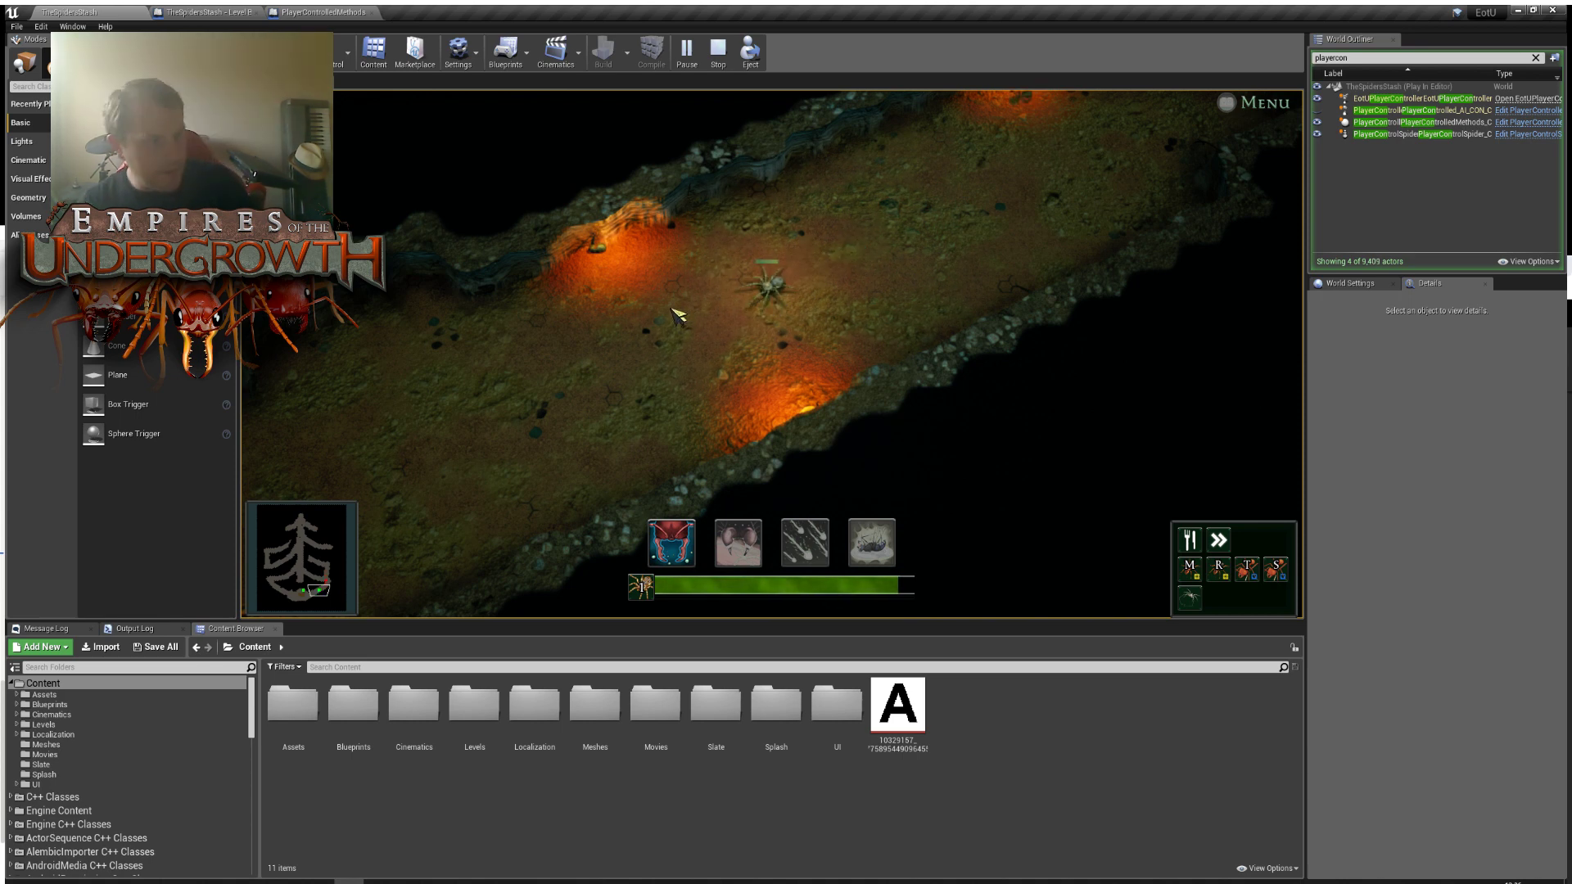
pyautogui.press('w')
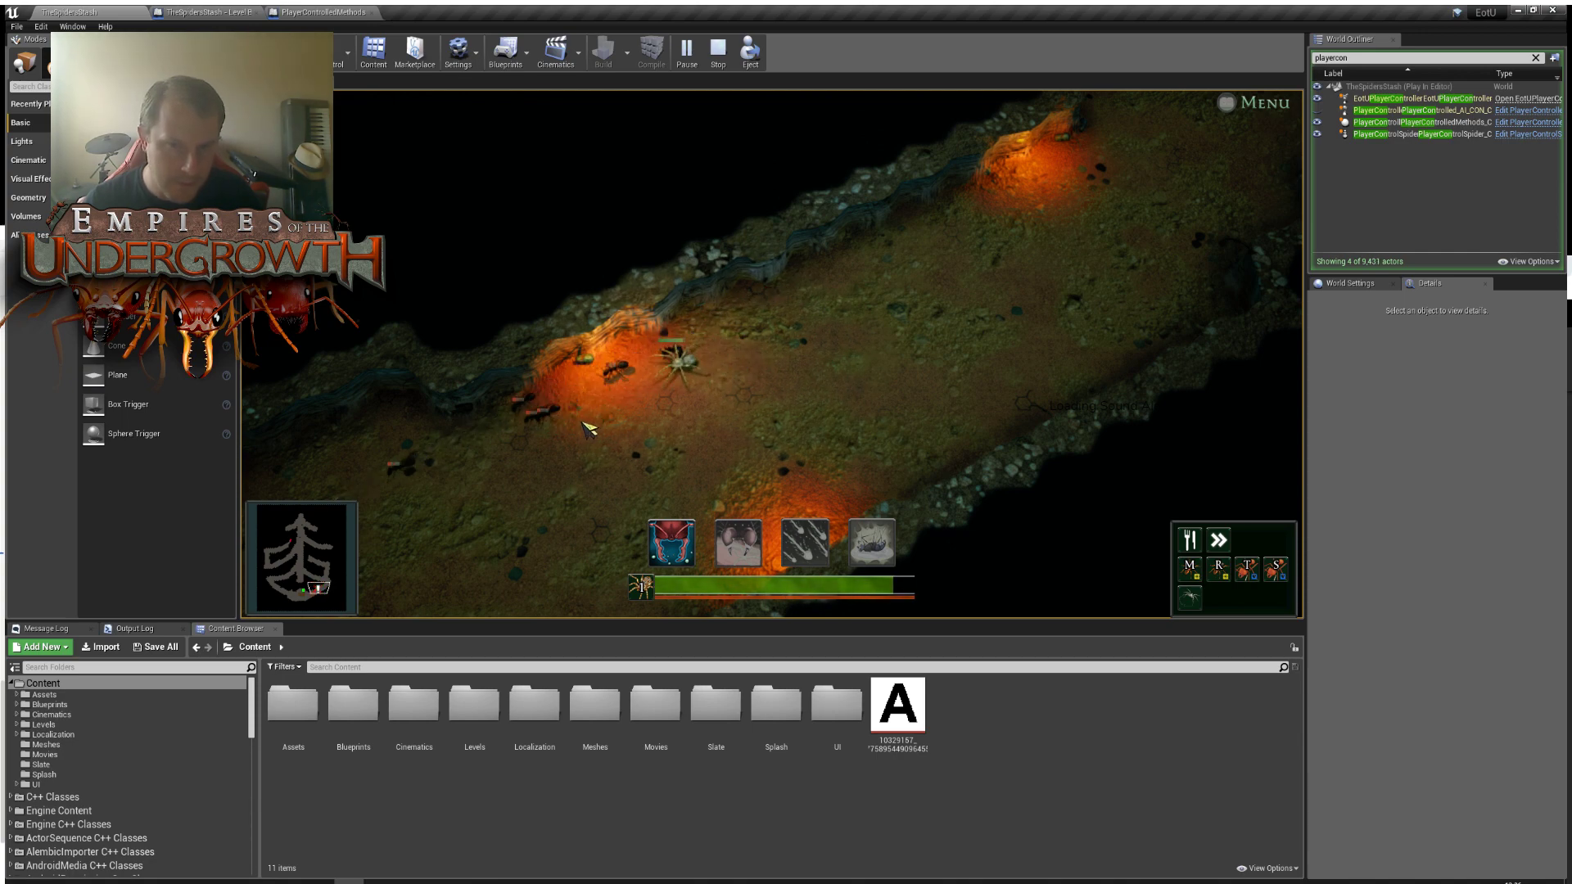
# Lead the spider past the pursuing ants back towards the presents by the tree, and end the play-test.
pyautogui.moveTo(578, 454); pyautogui.dragTo(660, 389, button='middle')
pyautogui.rightClick(660, 390)
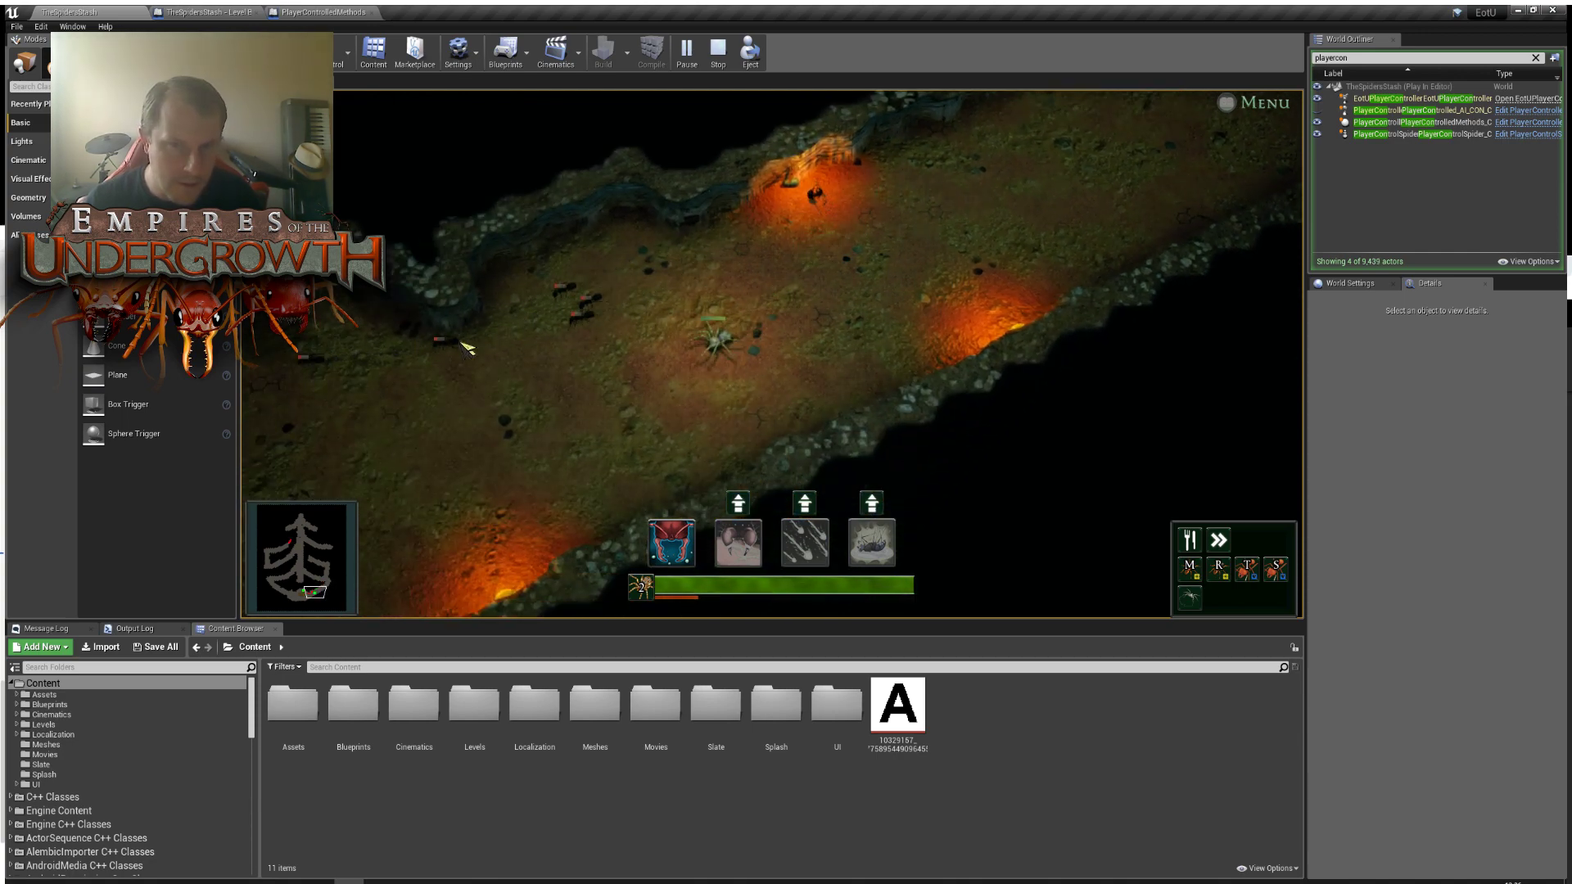
pyautogui.rightClick(464, 347)
pyautogui.press('a')
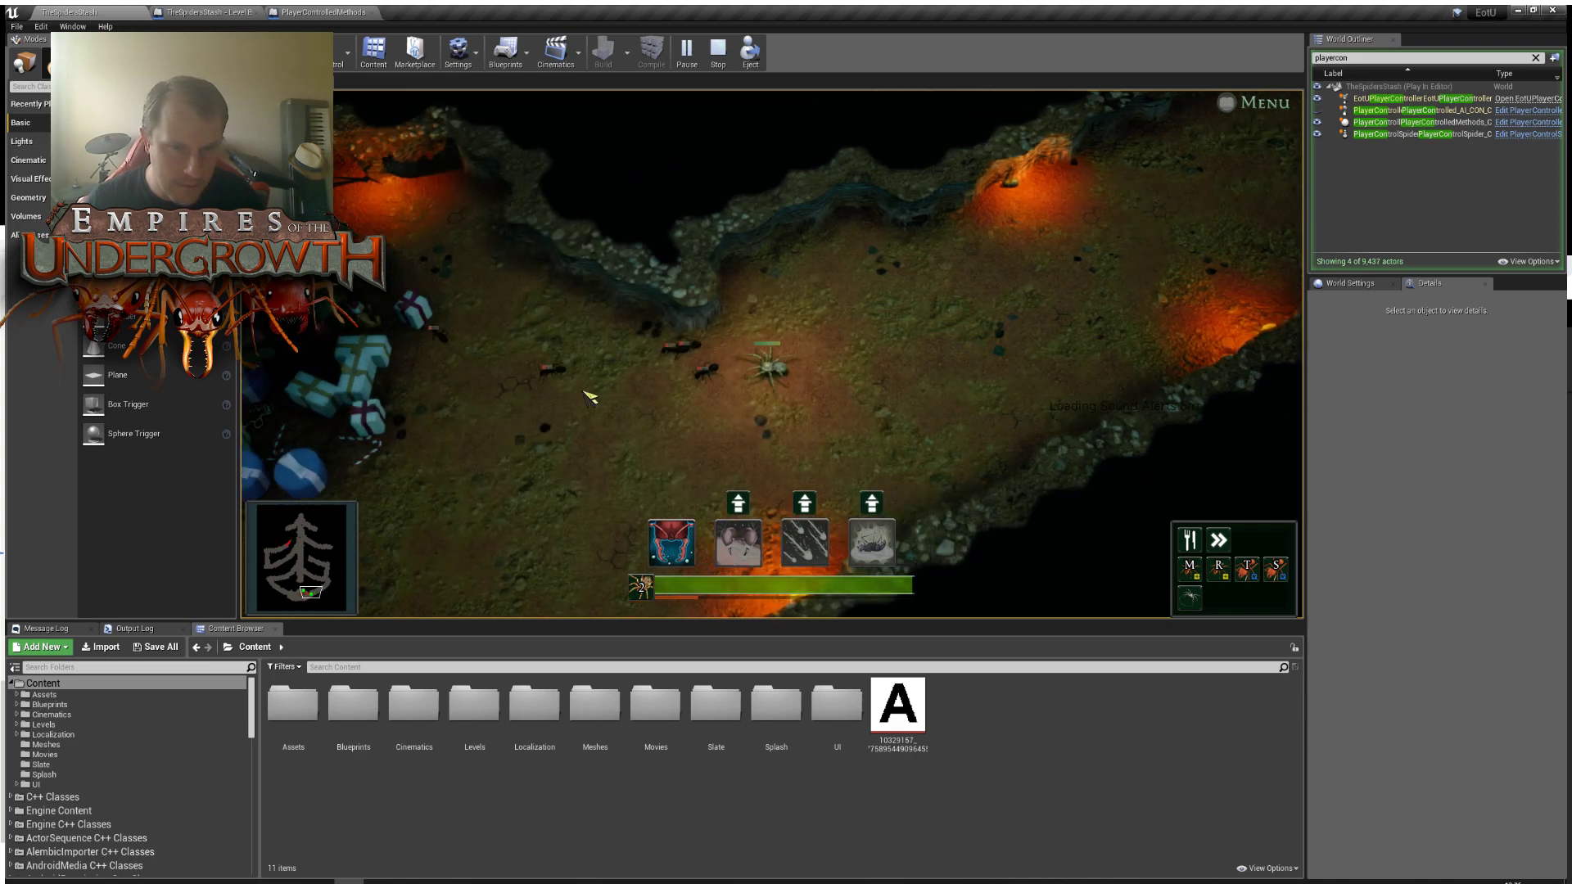
pyautogui.rightClick(583, 385)
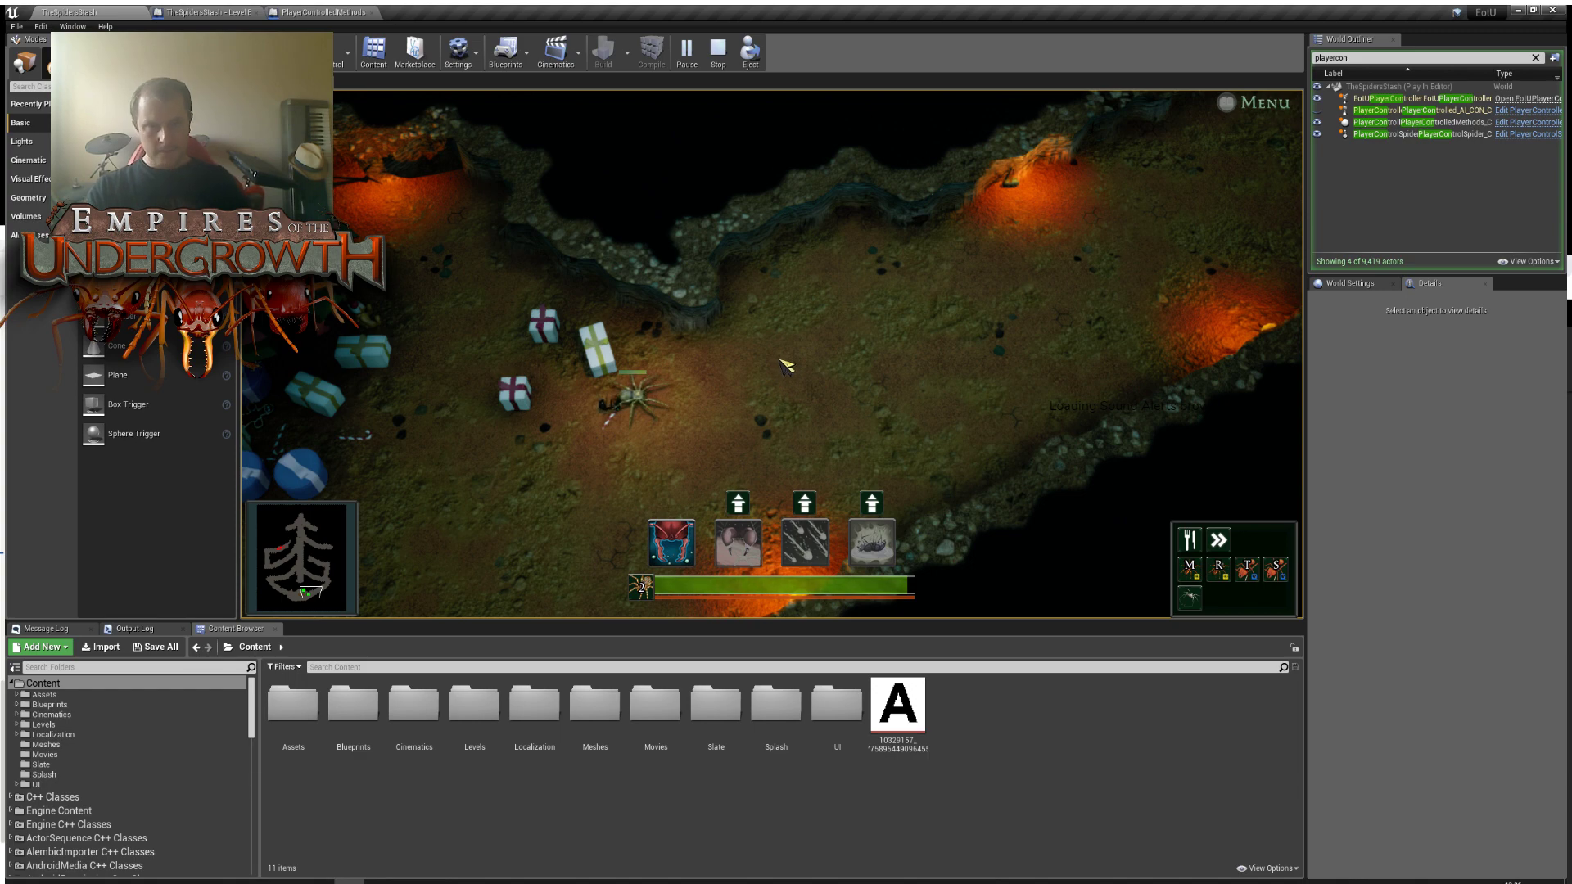
pyautogui.rightClick(856, 361)
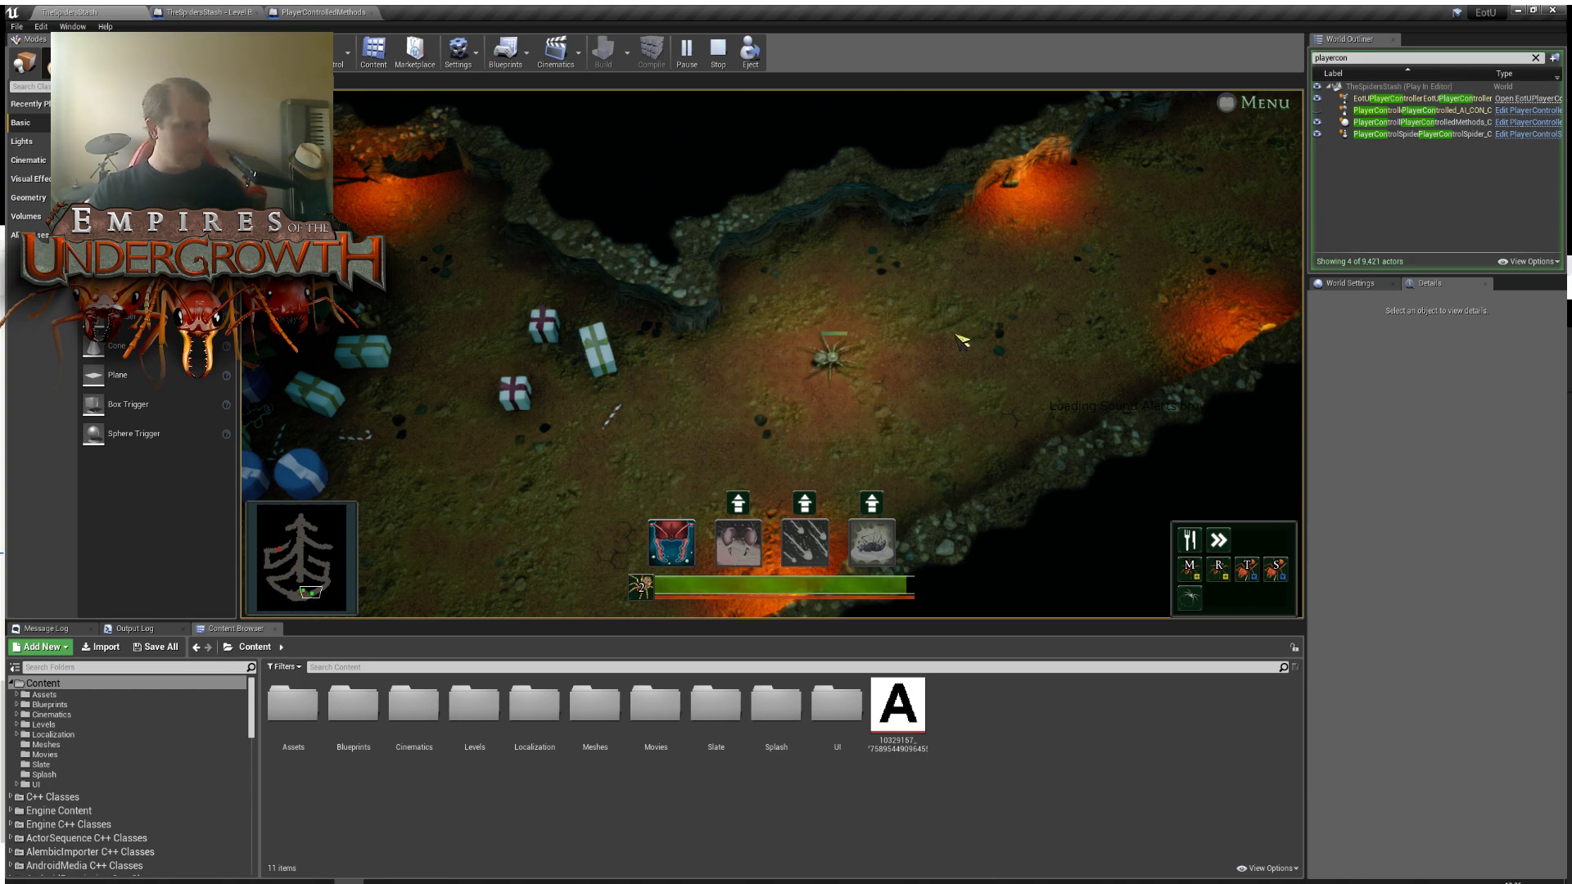
pyautogui.press('Escape')
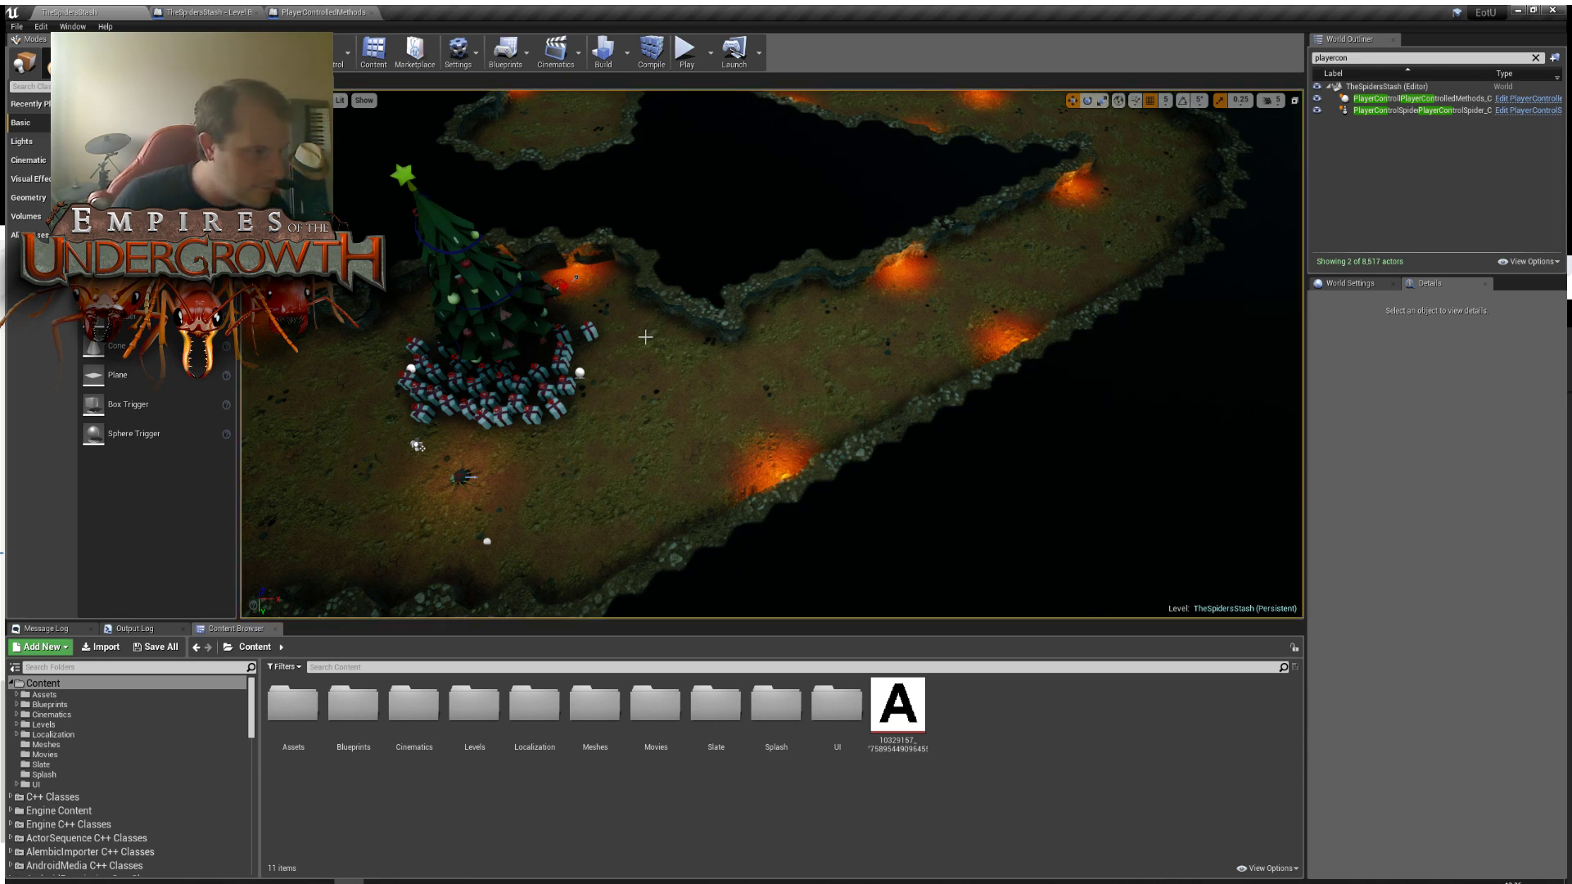
pyautogui.moveTo(771, 354); pyautogui.dragTo(755, 366, button='right')
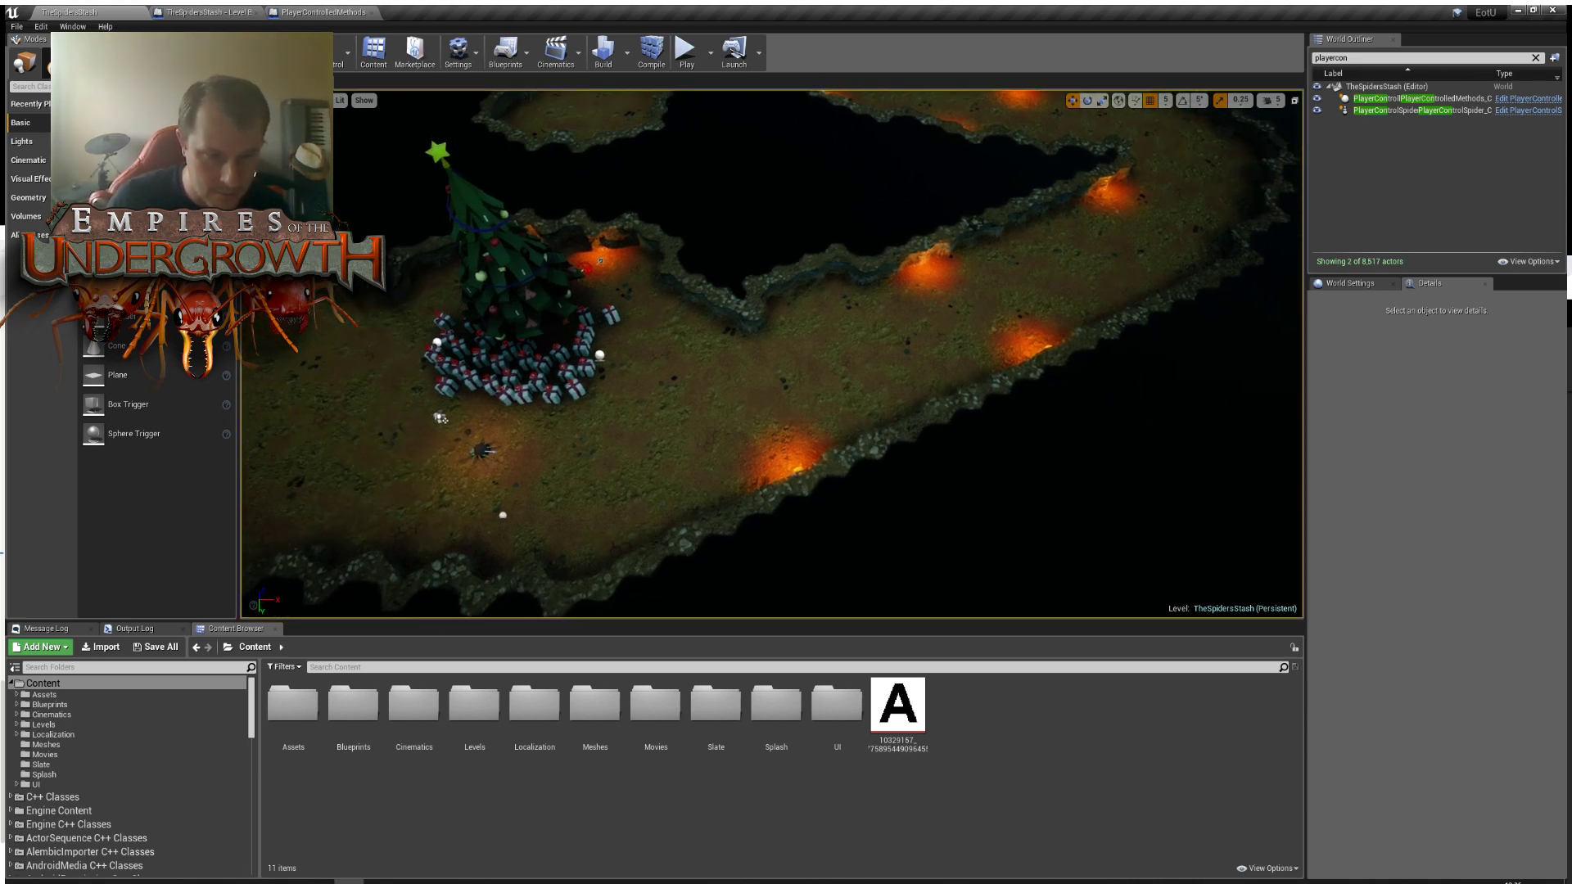
pyautogui.scroll(-3, 771, 353)
pyautogui.scroll(4, 695, 421)
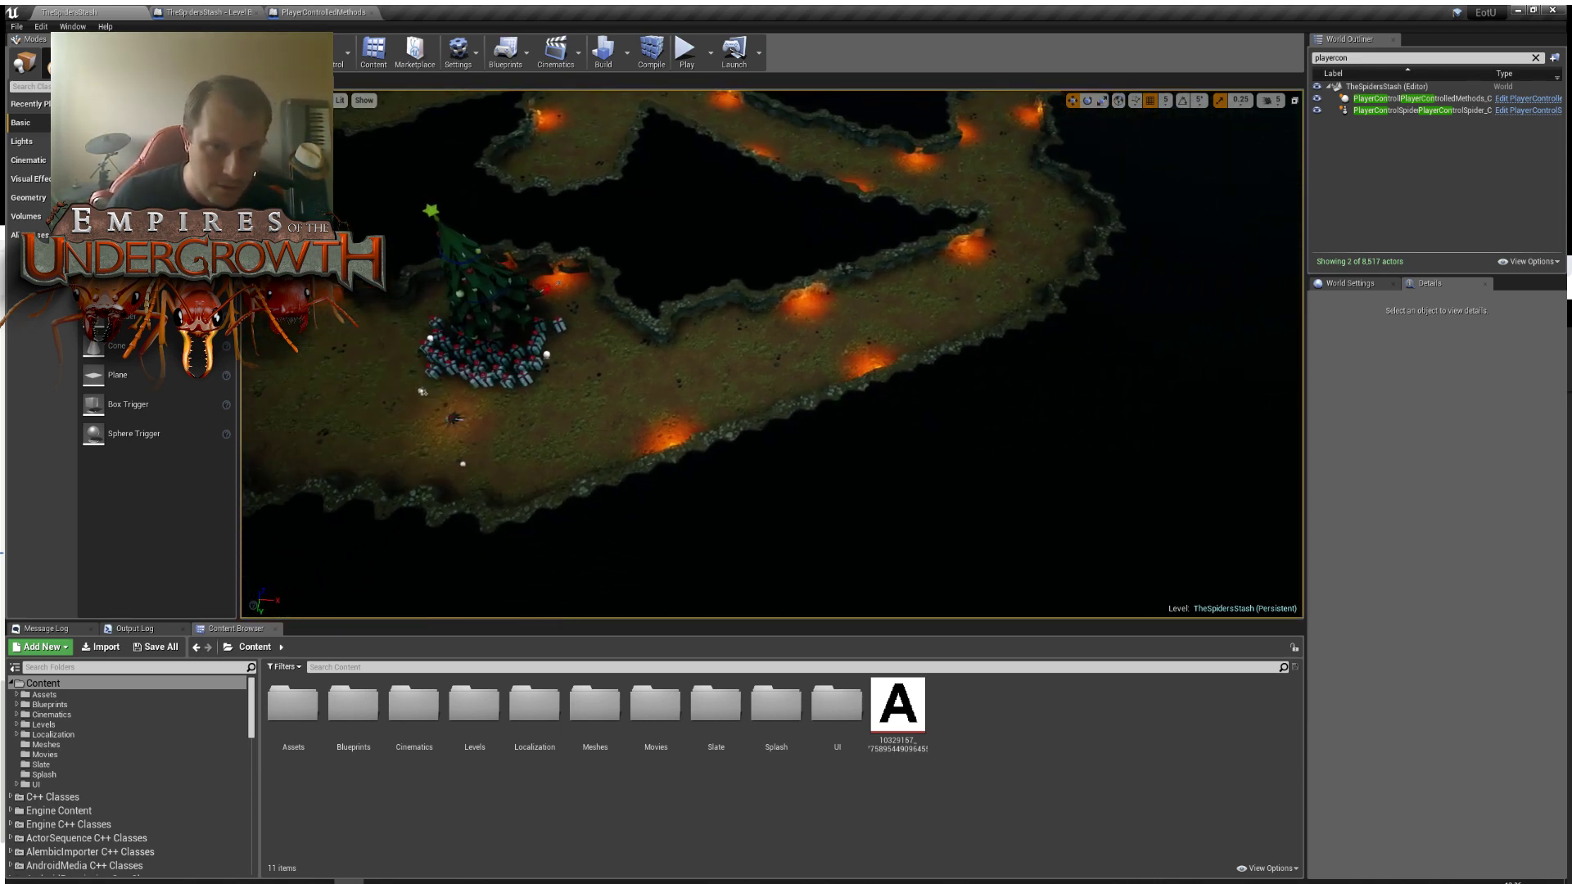
pyautogui.moveTo(694, 421); pyautogui.dragTo(660, 421, button='right')
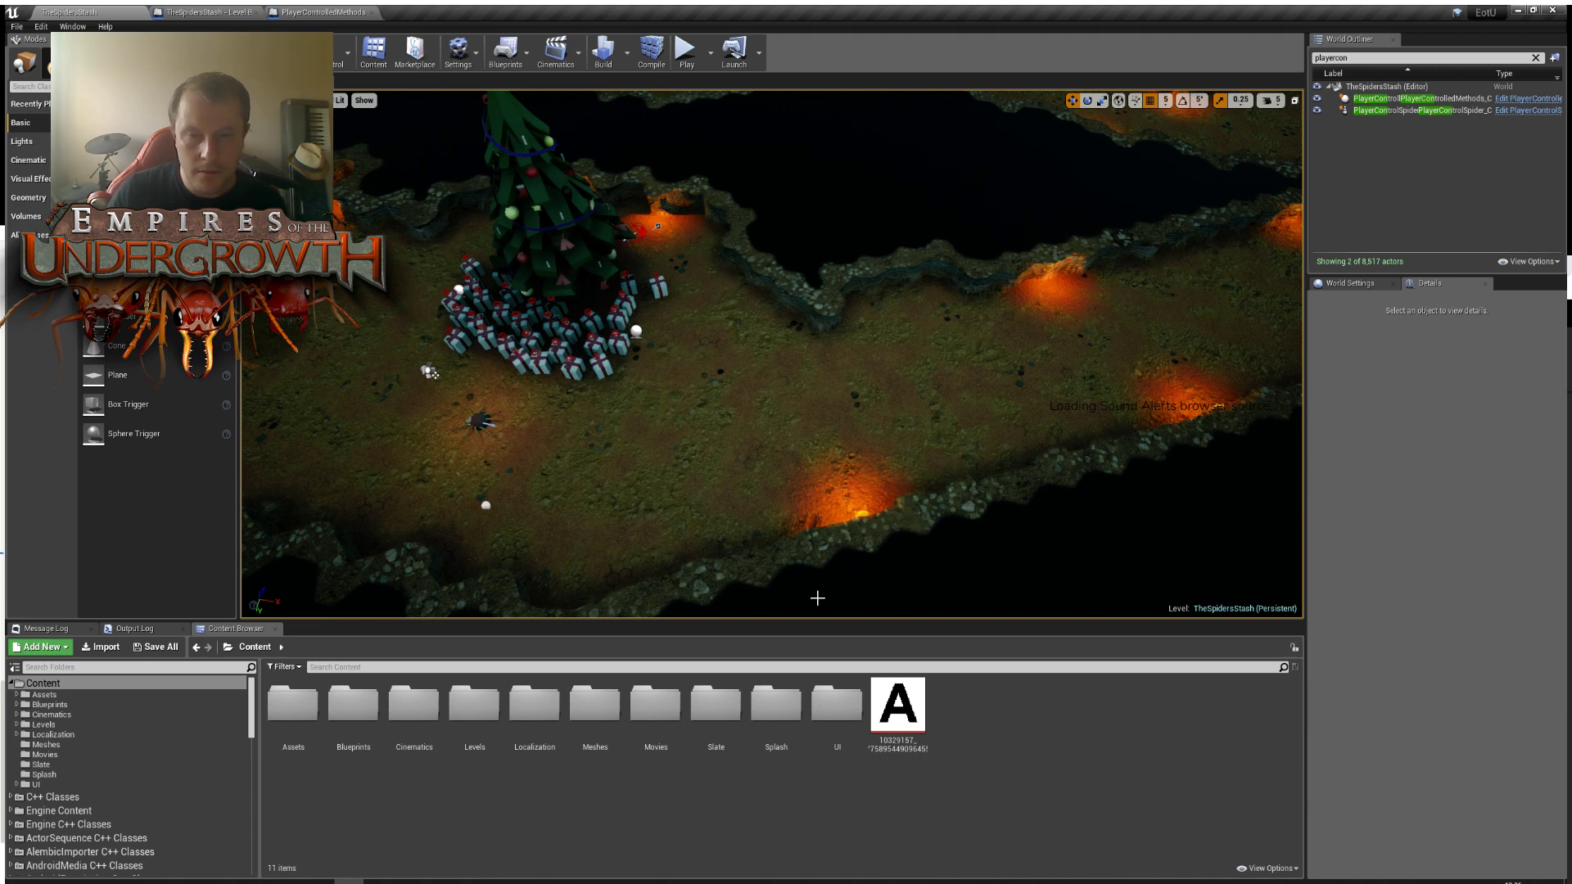
# Shrink the level viewport by making the Content Browser taller and the Modes and World Outliner panels wider.
pyautogui.moveTo(822, 621); pyautogui.dragTo(833, 514)
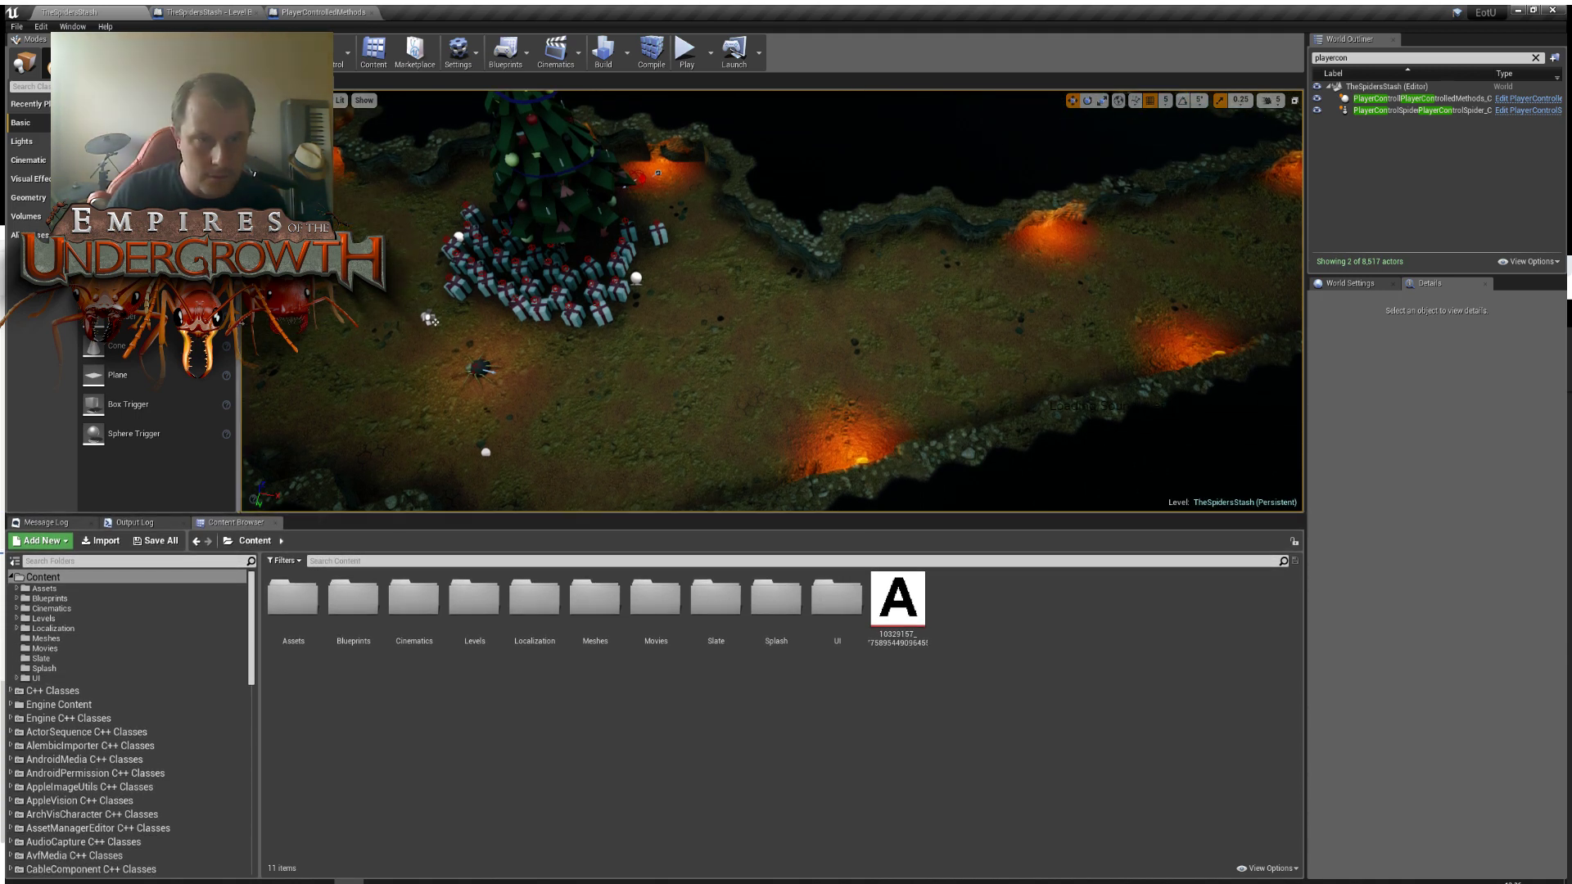
pyautogui.moveTo(239, 369); pyautogui.dragTo(399, 368)
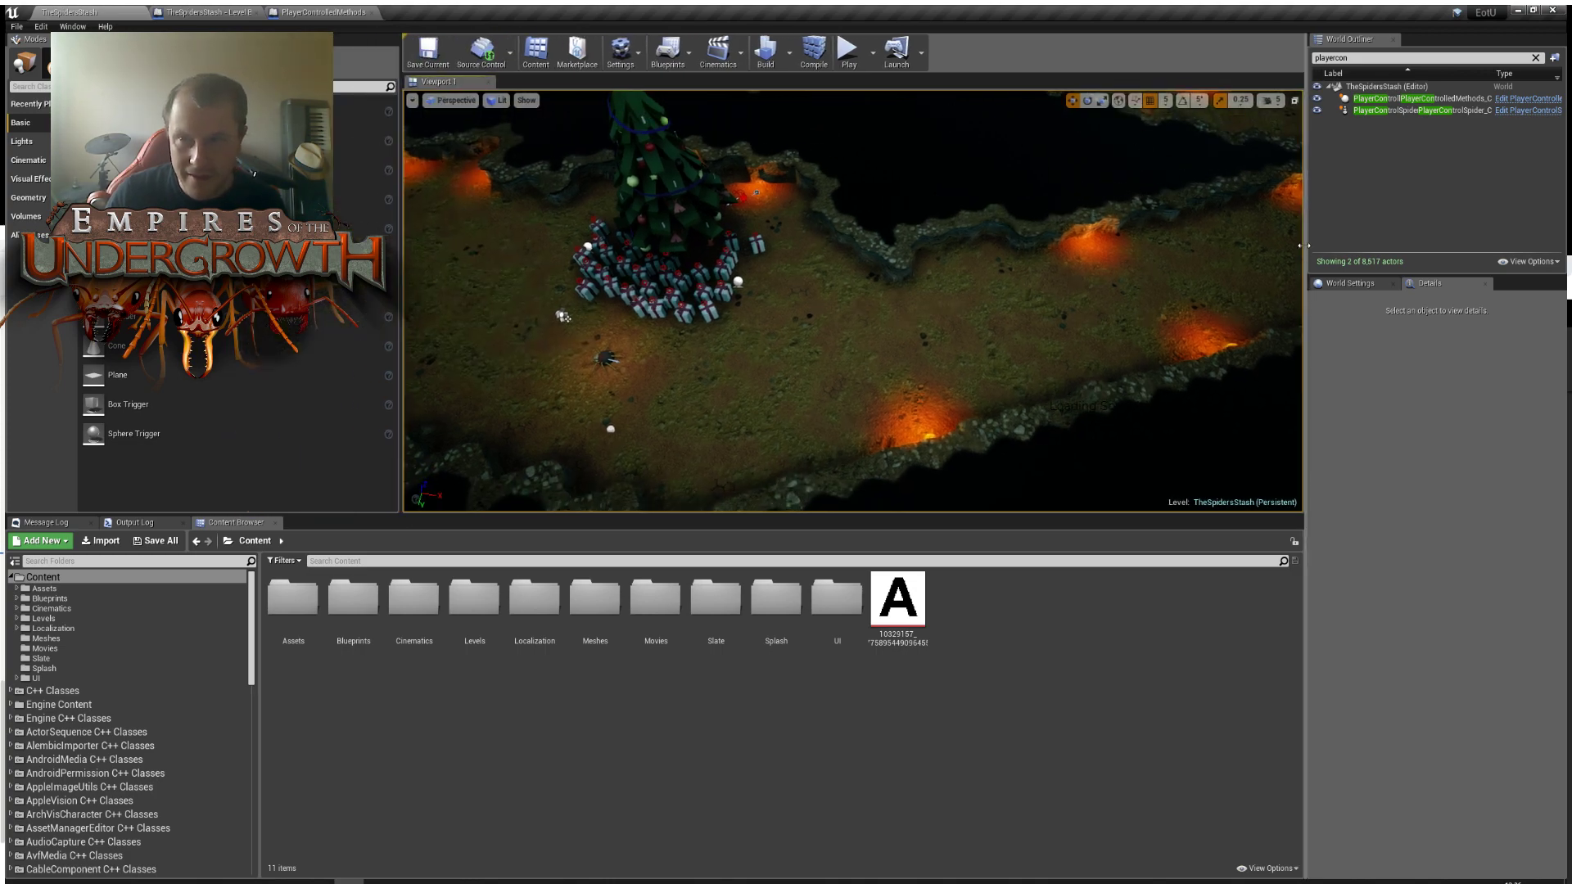
pyautogui.moveTo(1306, 246); pyautogui.dragTo(1043, 242)
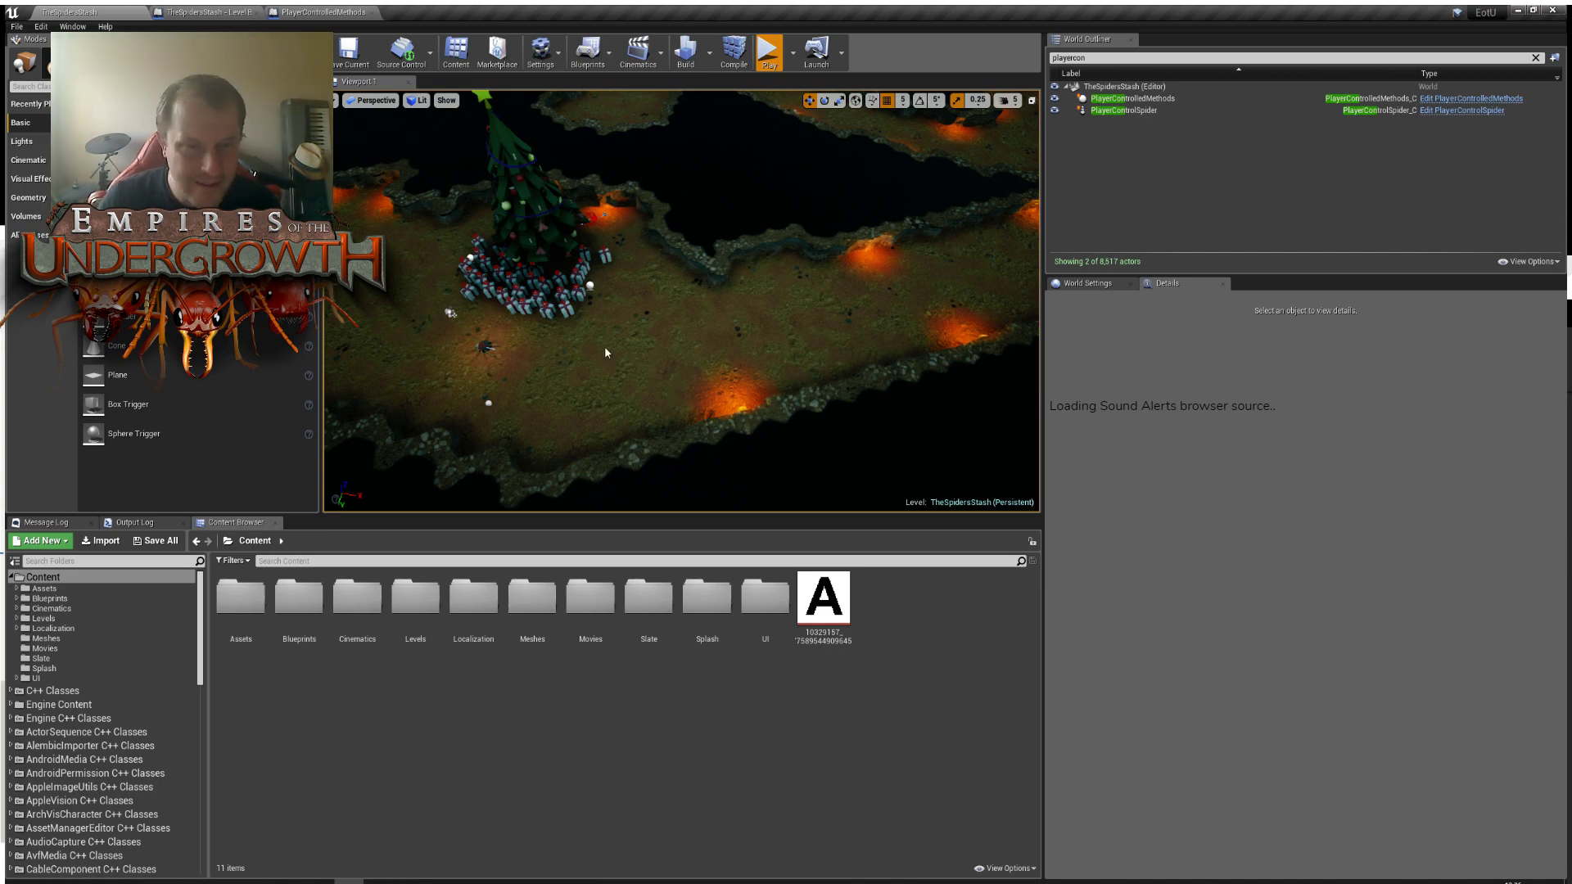
# Start a new play-test, review the graphics settings in the in-game options, and accept them to return to the level.
pyautogui.hotkey('alt', 'p')
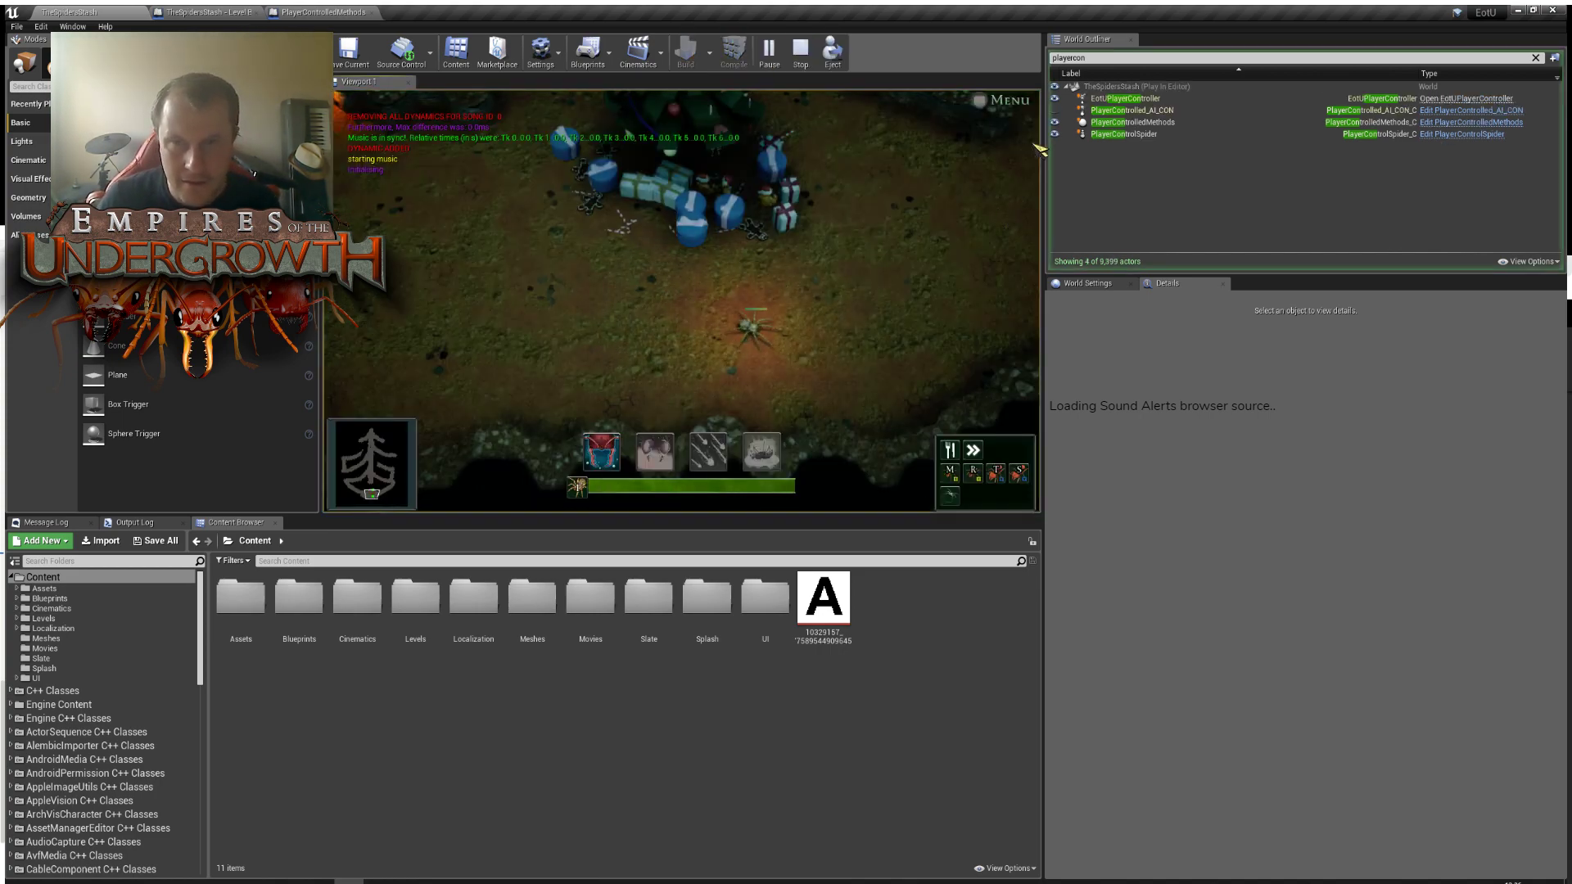
pyautogui.click(1012, 101)
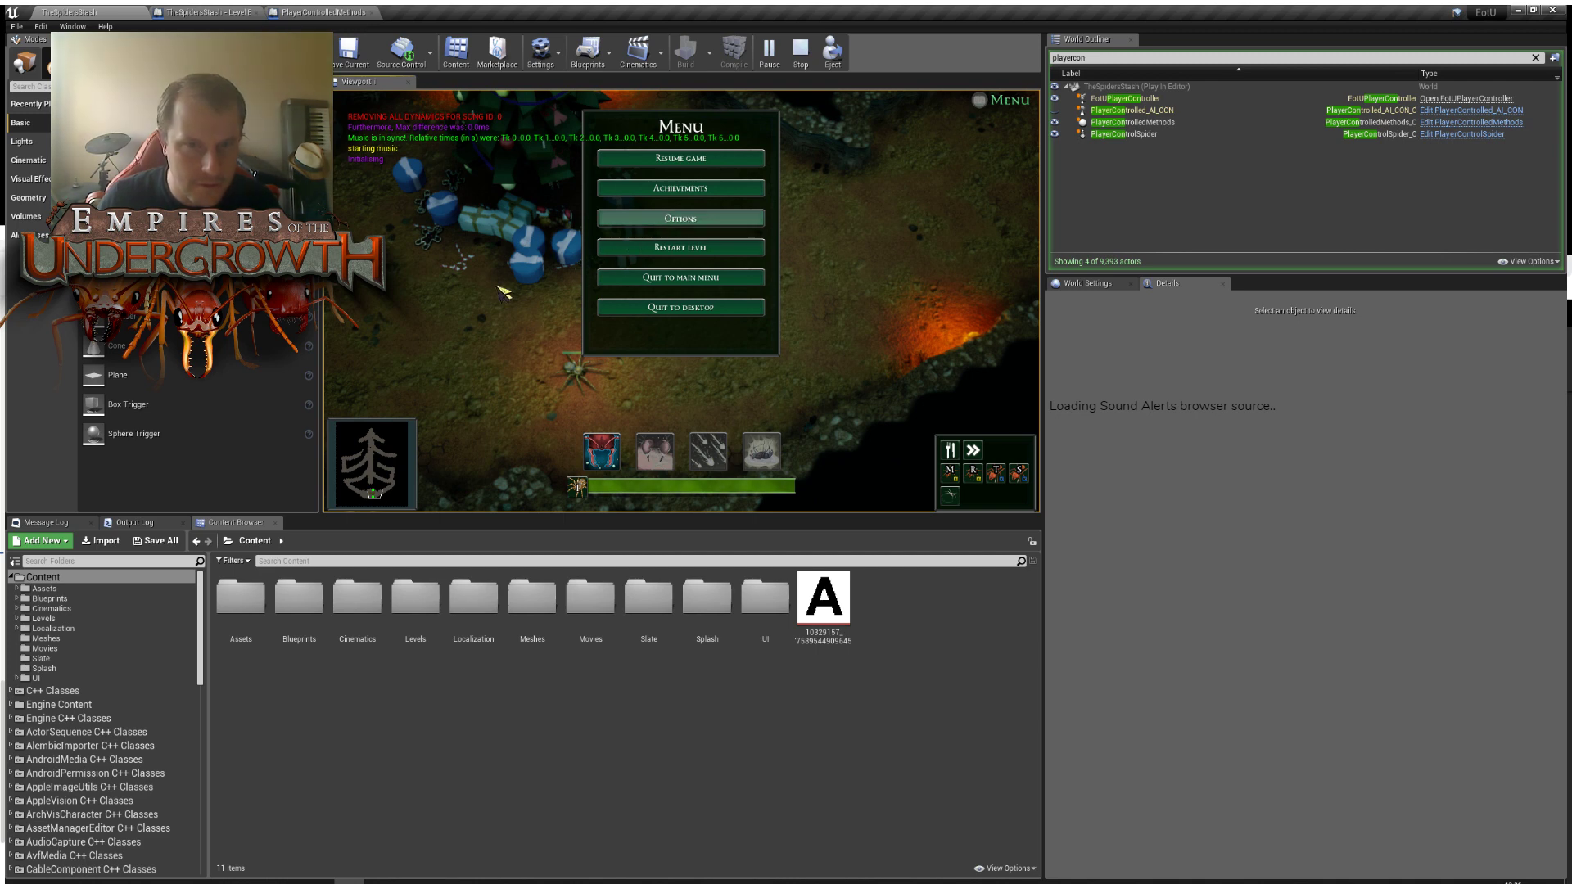
pyautogui.press('Return')
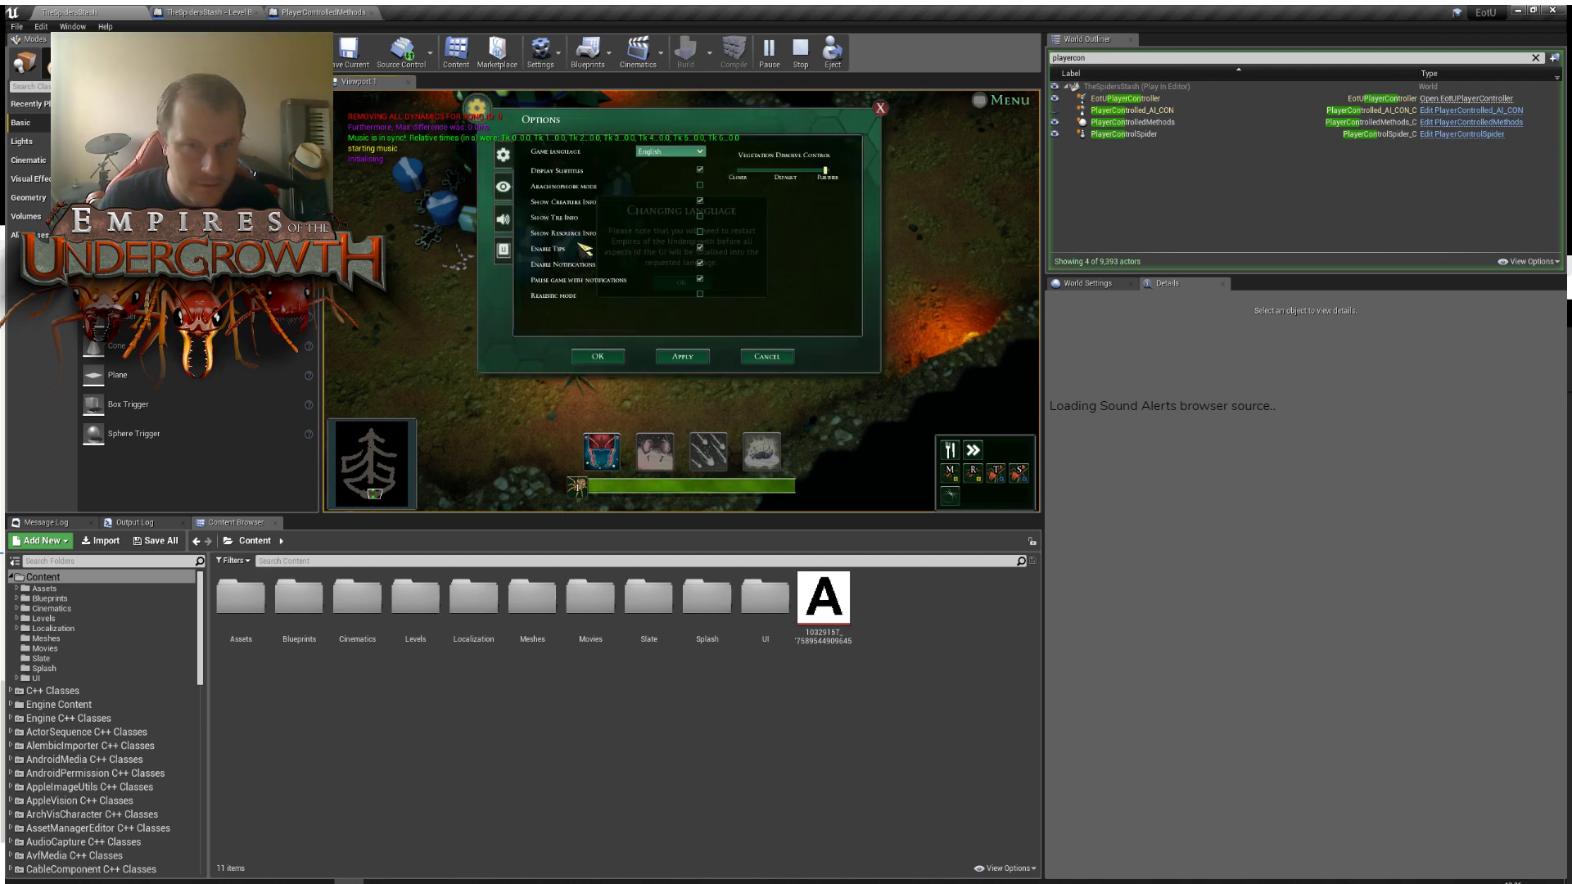
pyautogui.click(499, 193)
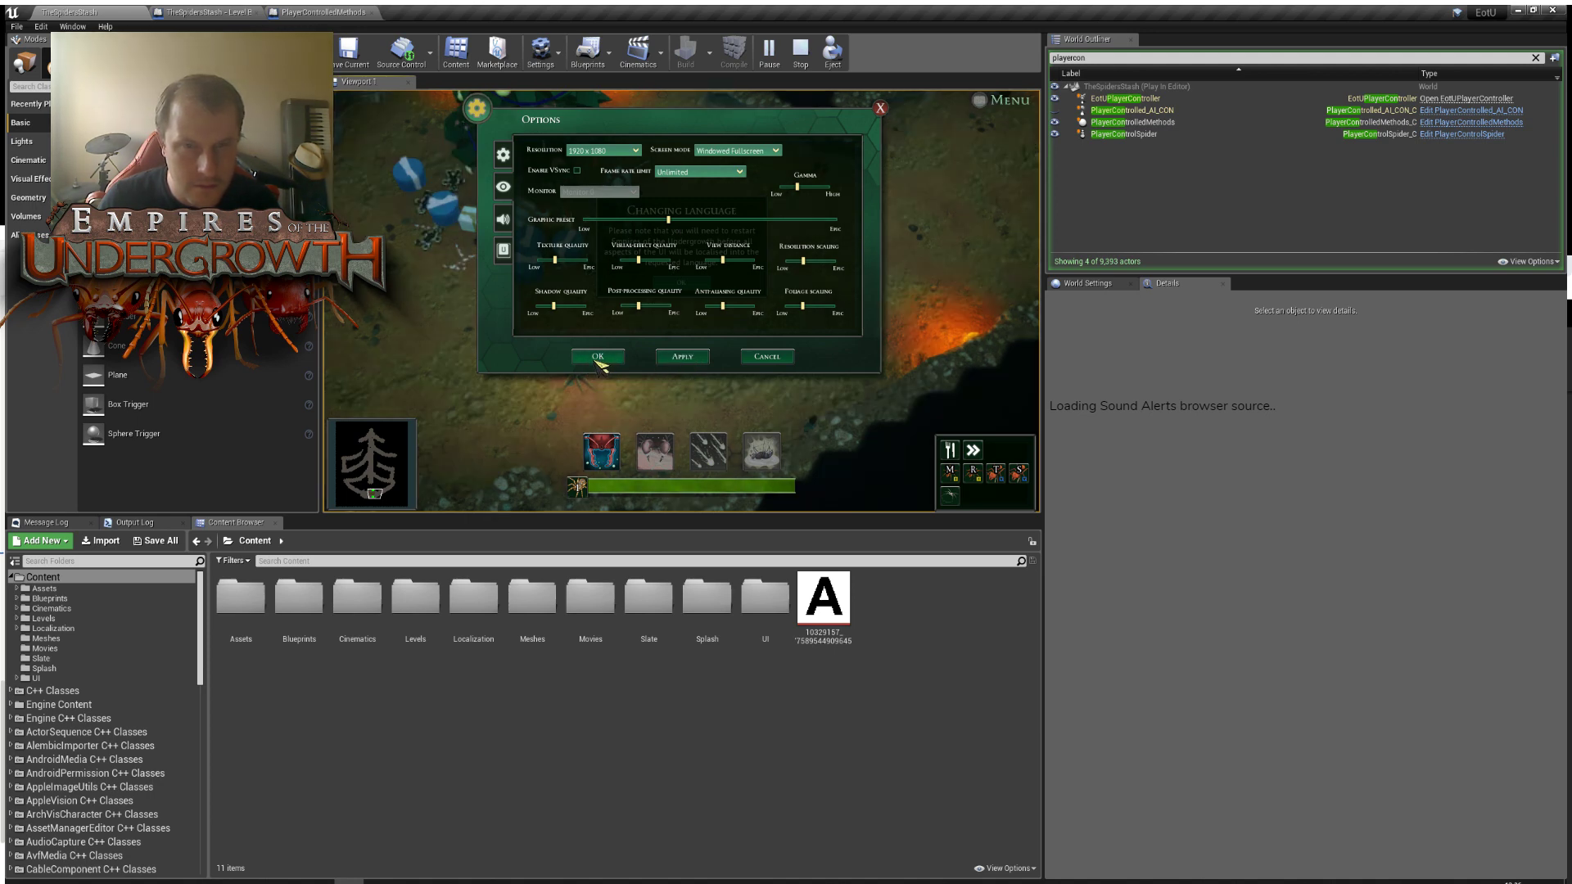
pyautogui.click(596, 357)
pyautogui.click(673, 286)
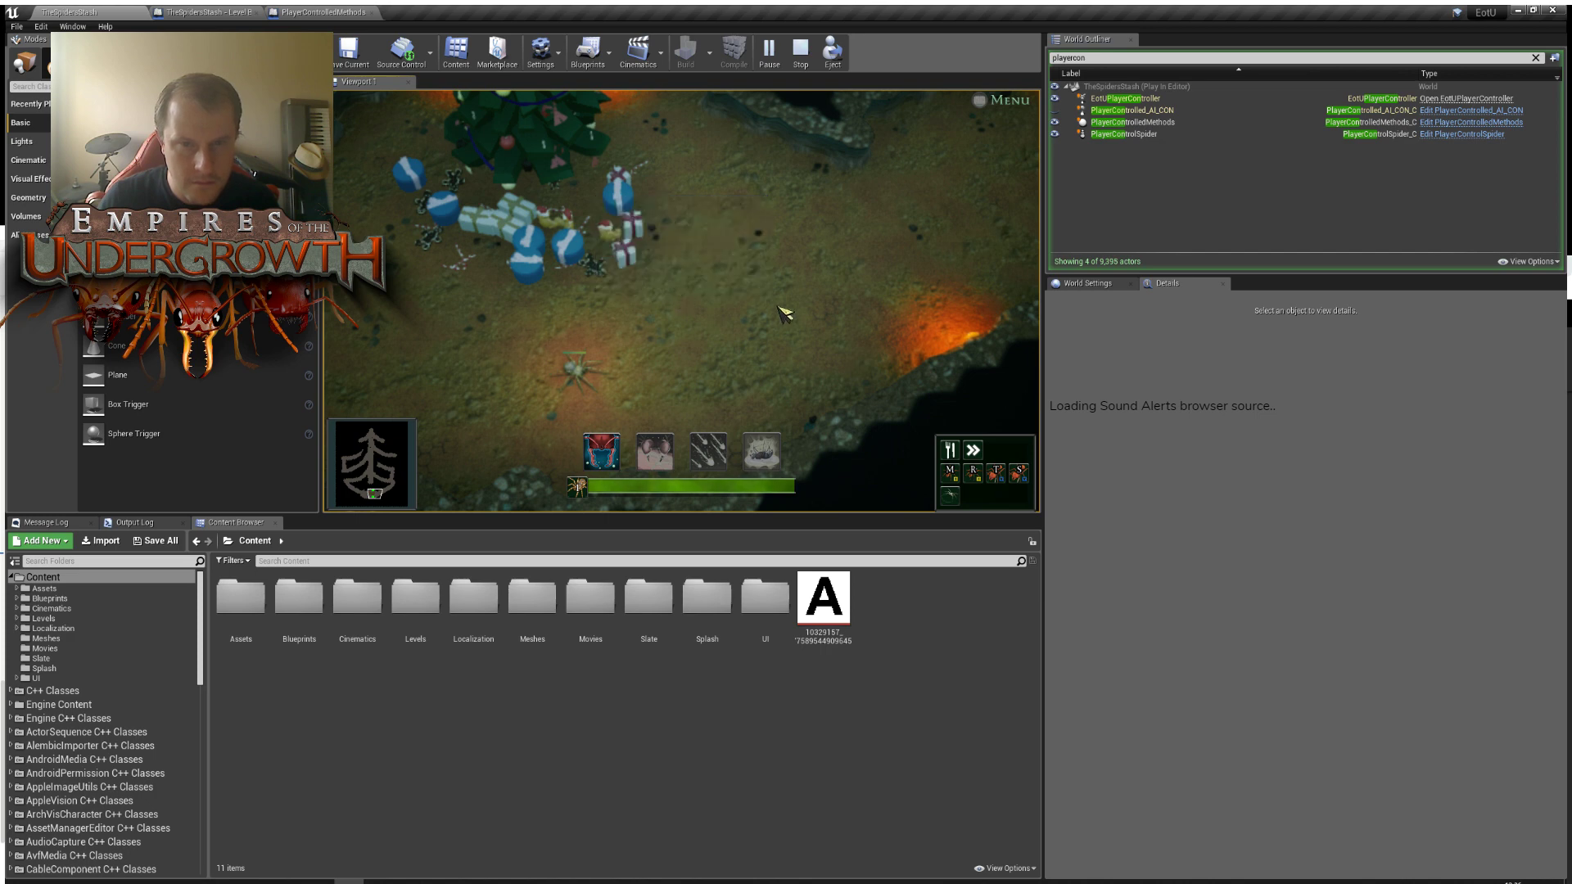
# Walk the spider back and forth on the open ground between the Christmas tree and the nearest glowing rock.
pyautogui.rightClick(778, 319)
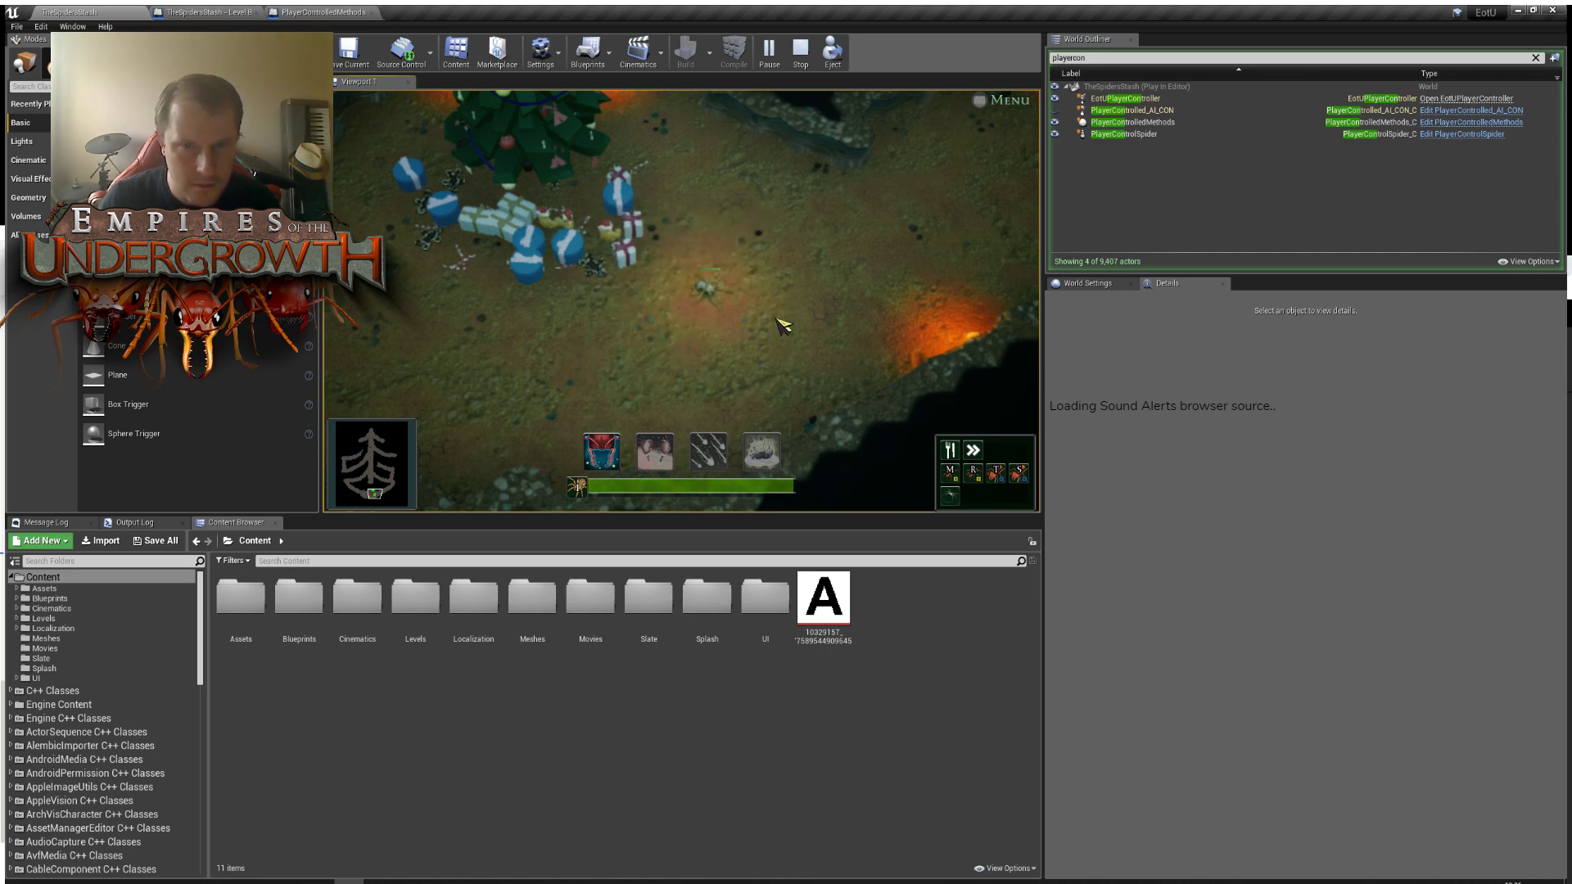
pyautogui.rightClick(588, 342)
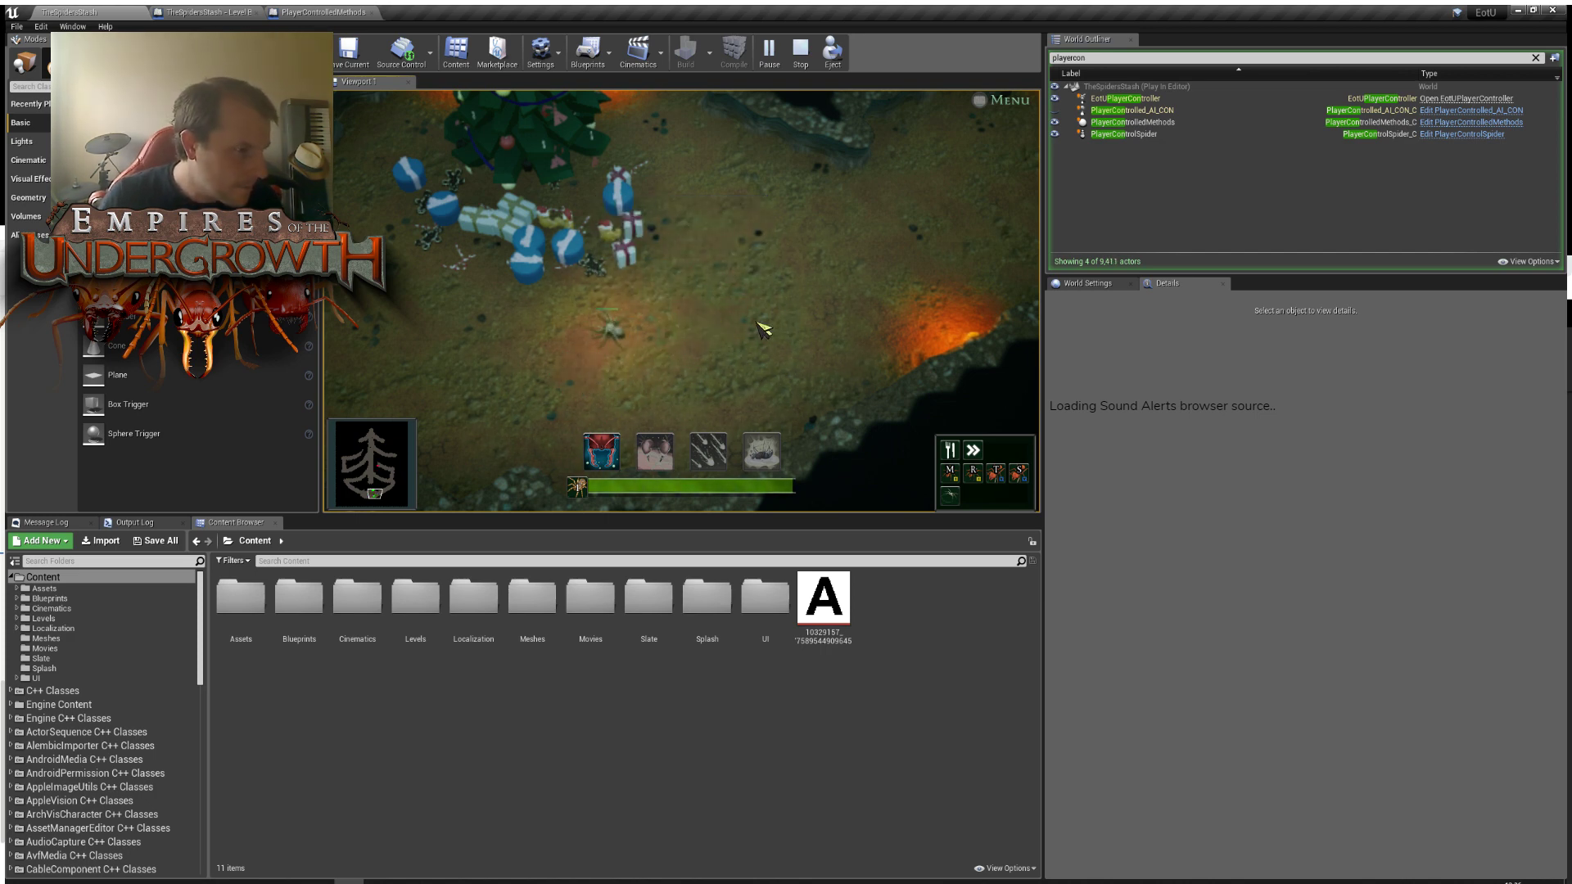
pyautogui.rightClick(782, 300)
pyautogui.press('d')
pyautogui.press('a')
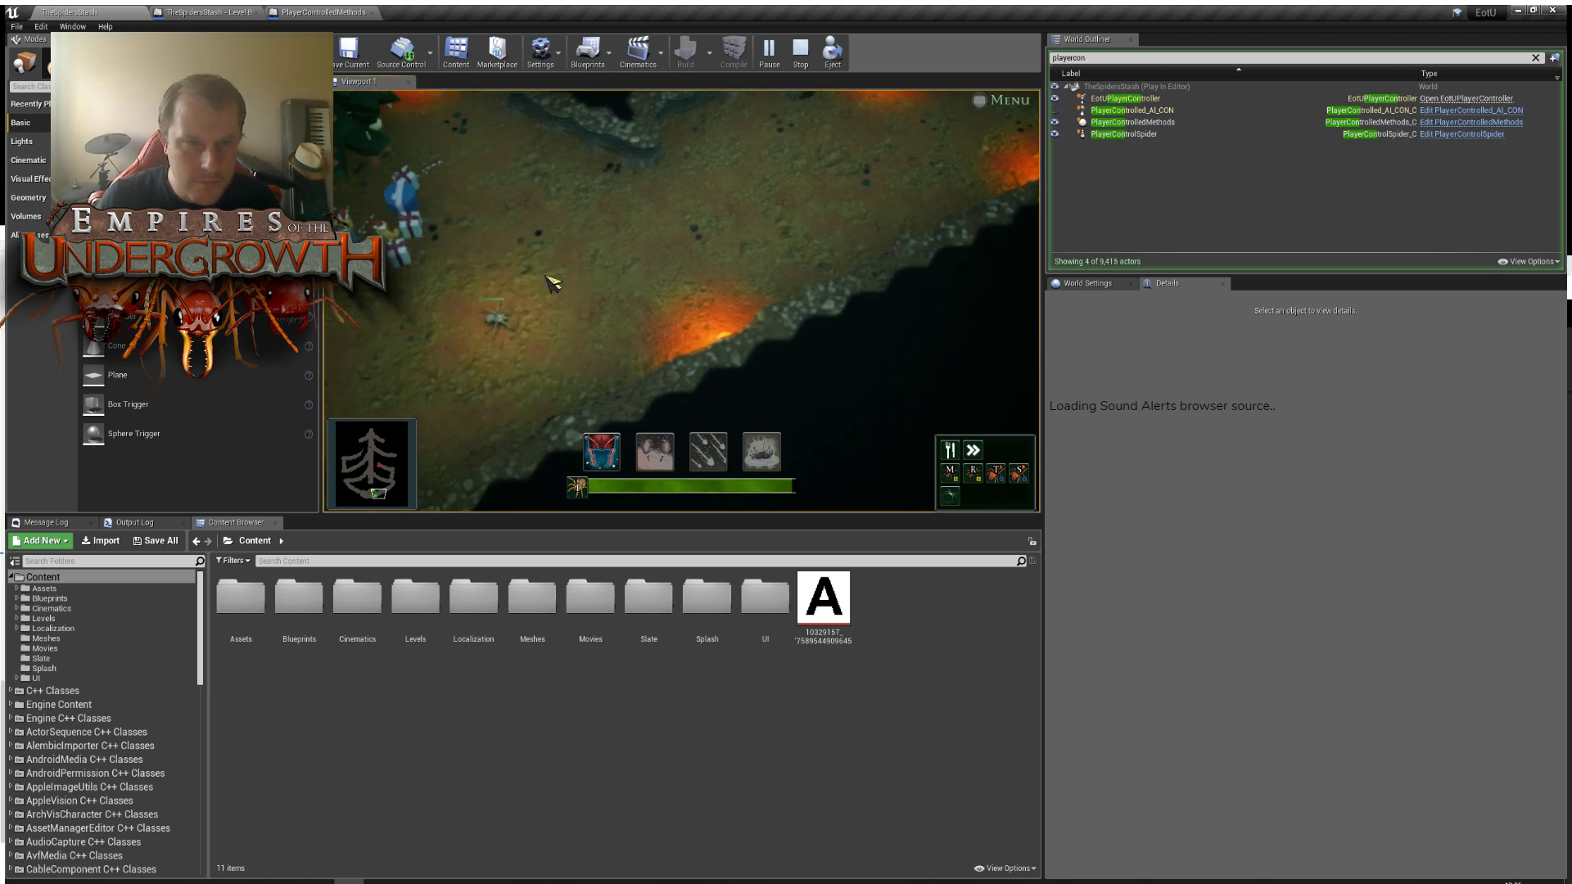
pyautogui.press('a')
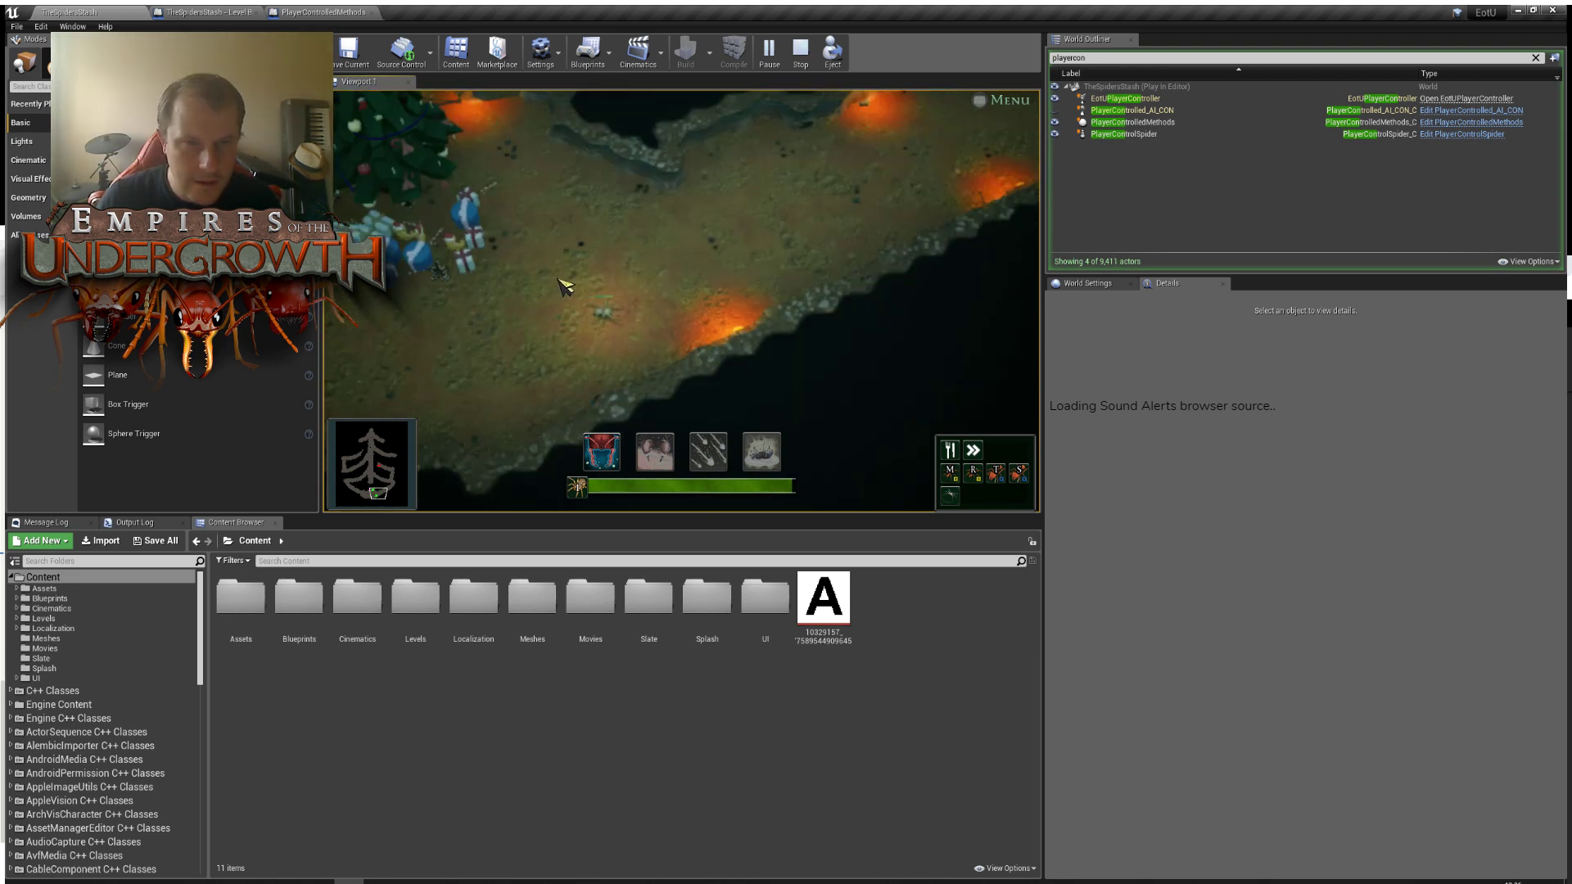
pyautogui.scroll(-1, 580, 318)
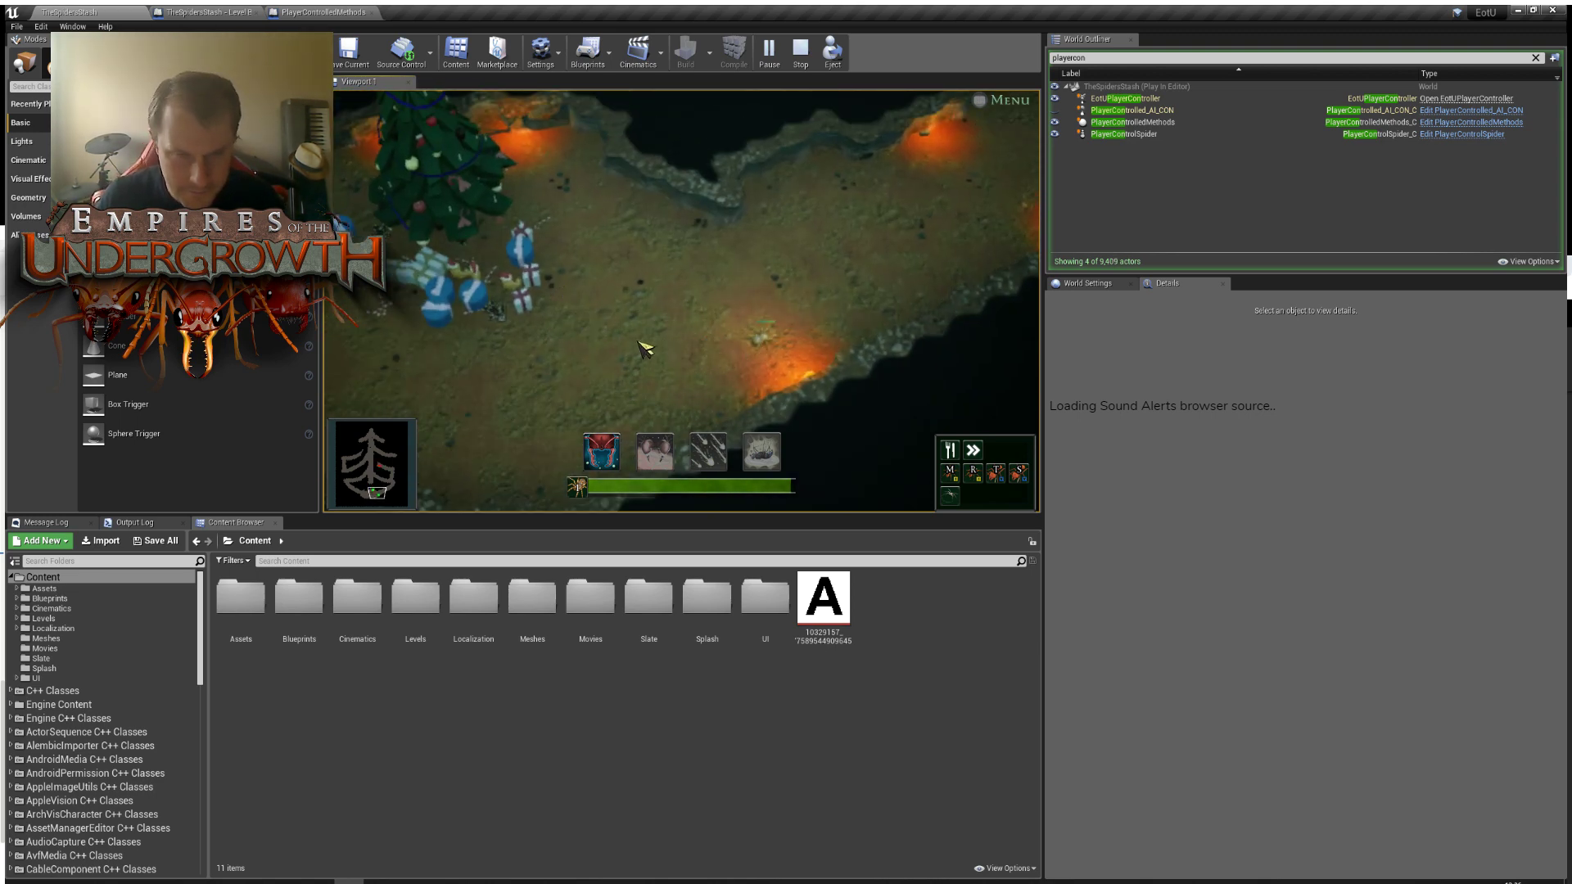
pyautogui.press('d')
pyautogui.press('a')
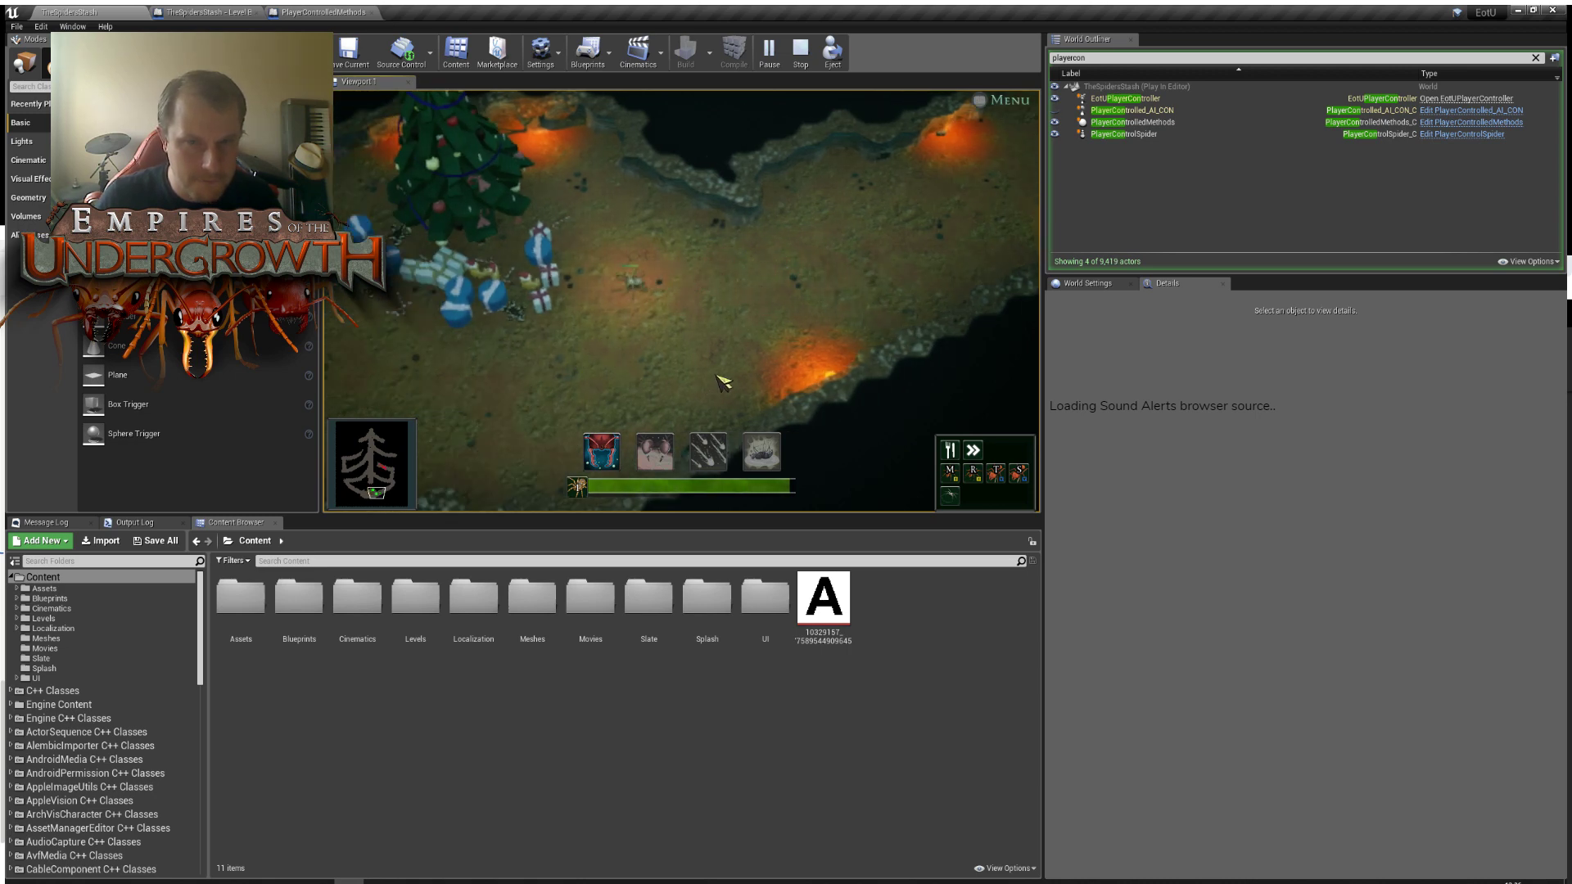
# Walk the spider to the ground beside the nearest glowing rock, and bring it back towards the presents.
pyautogui.rightClick(724, 357)
pyautogui.rightClick(726, 350)
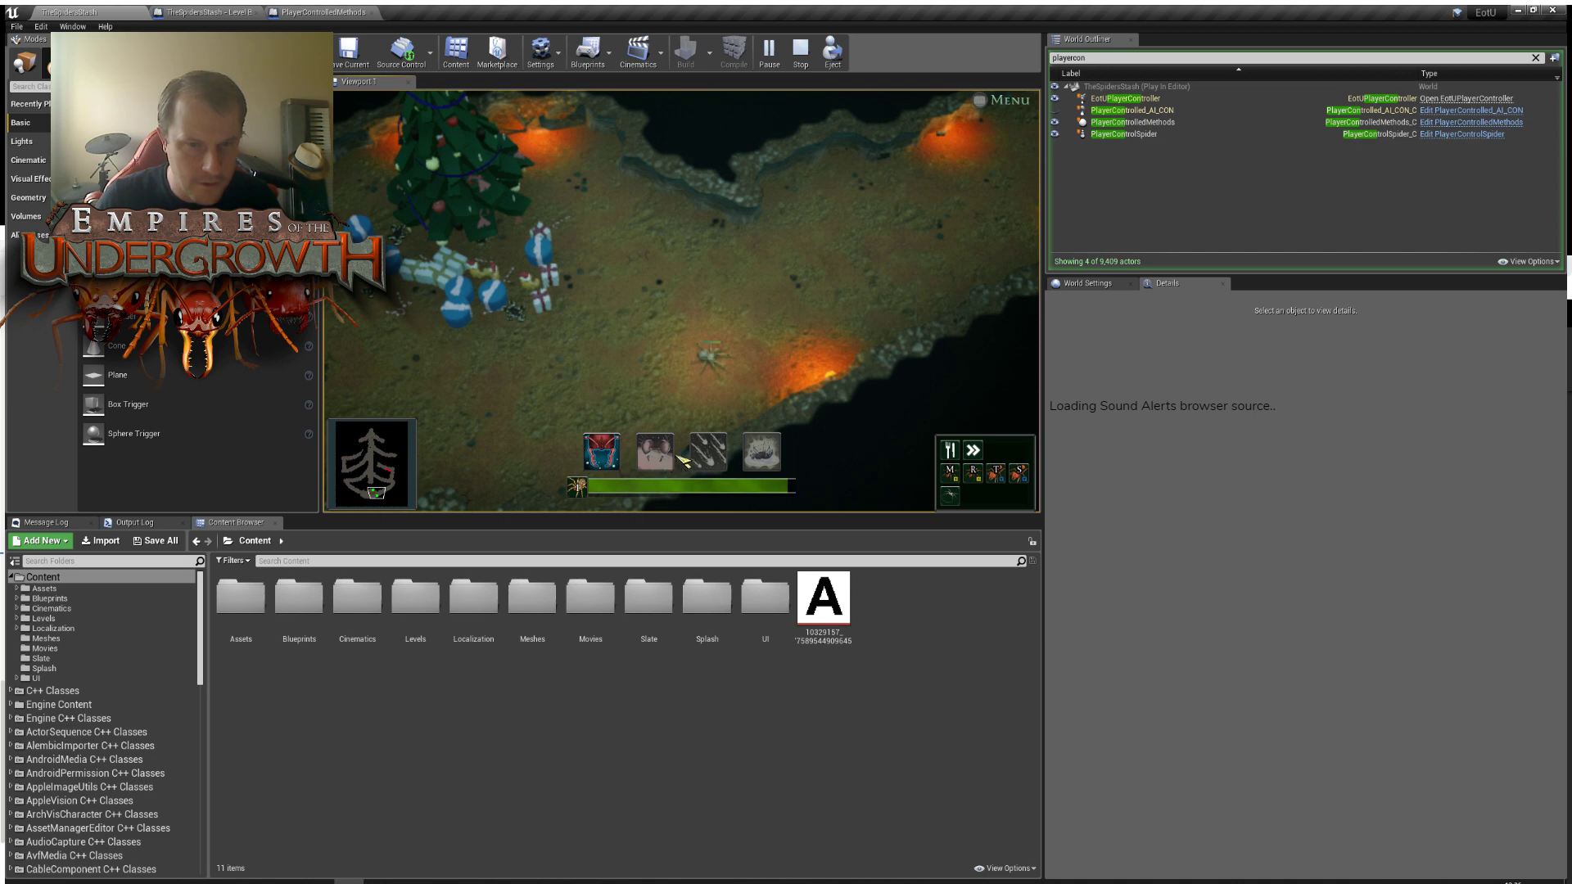
pyautogui.press('a')
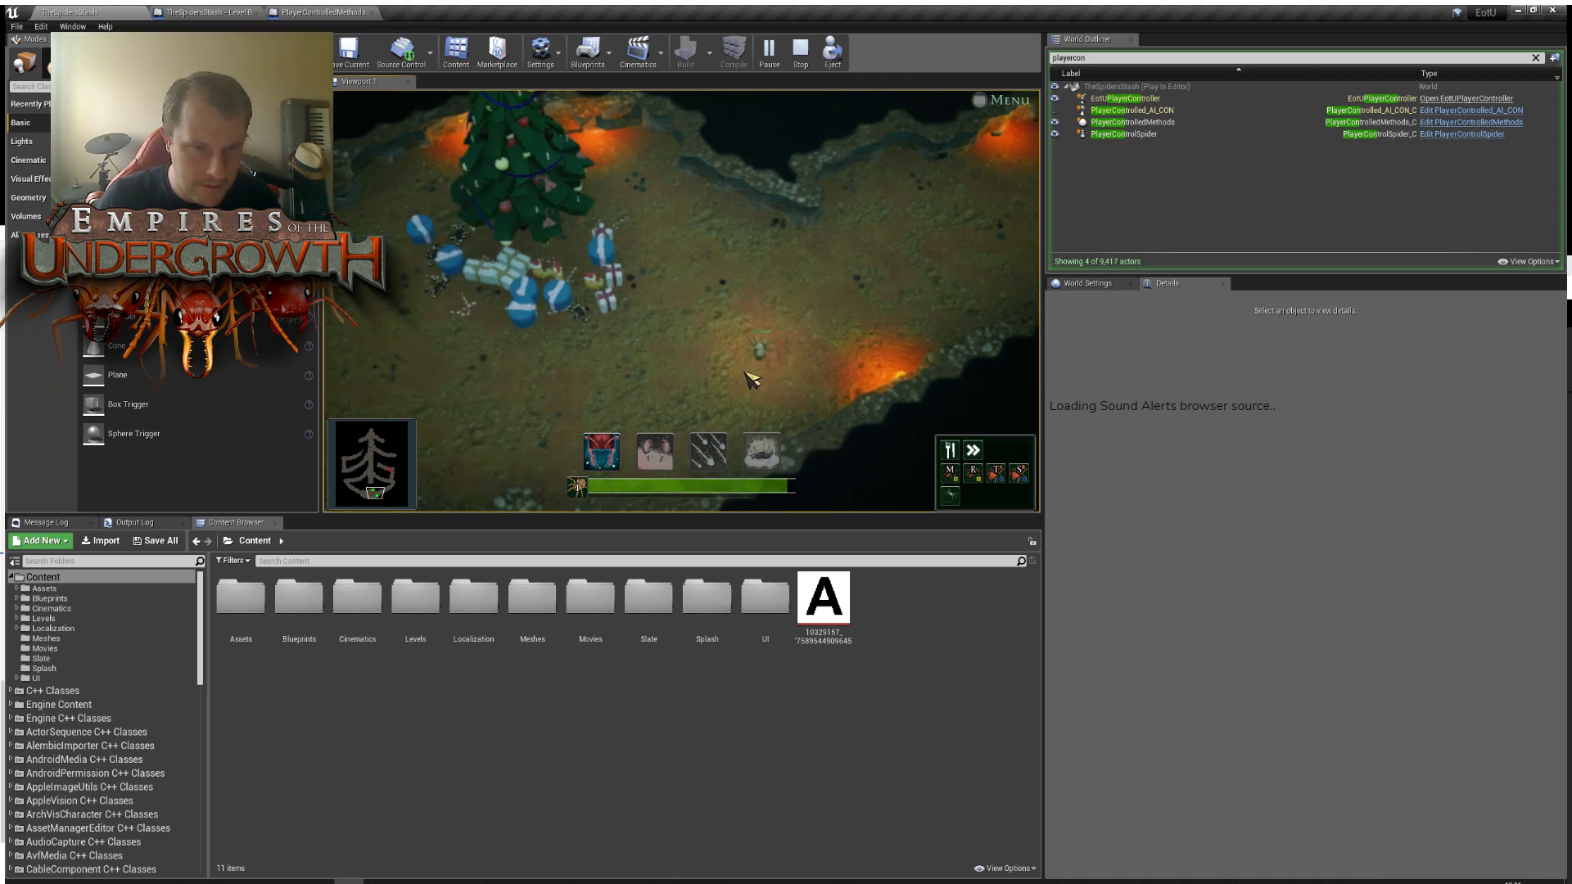
pyautogui.rightClick(681, 337)
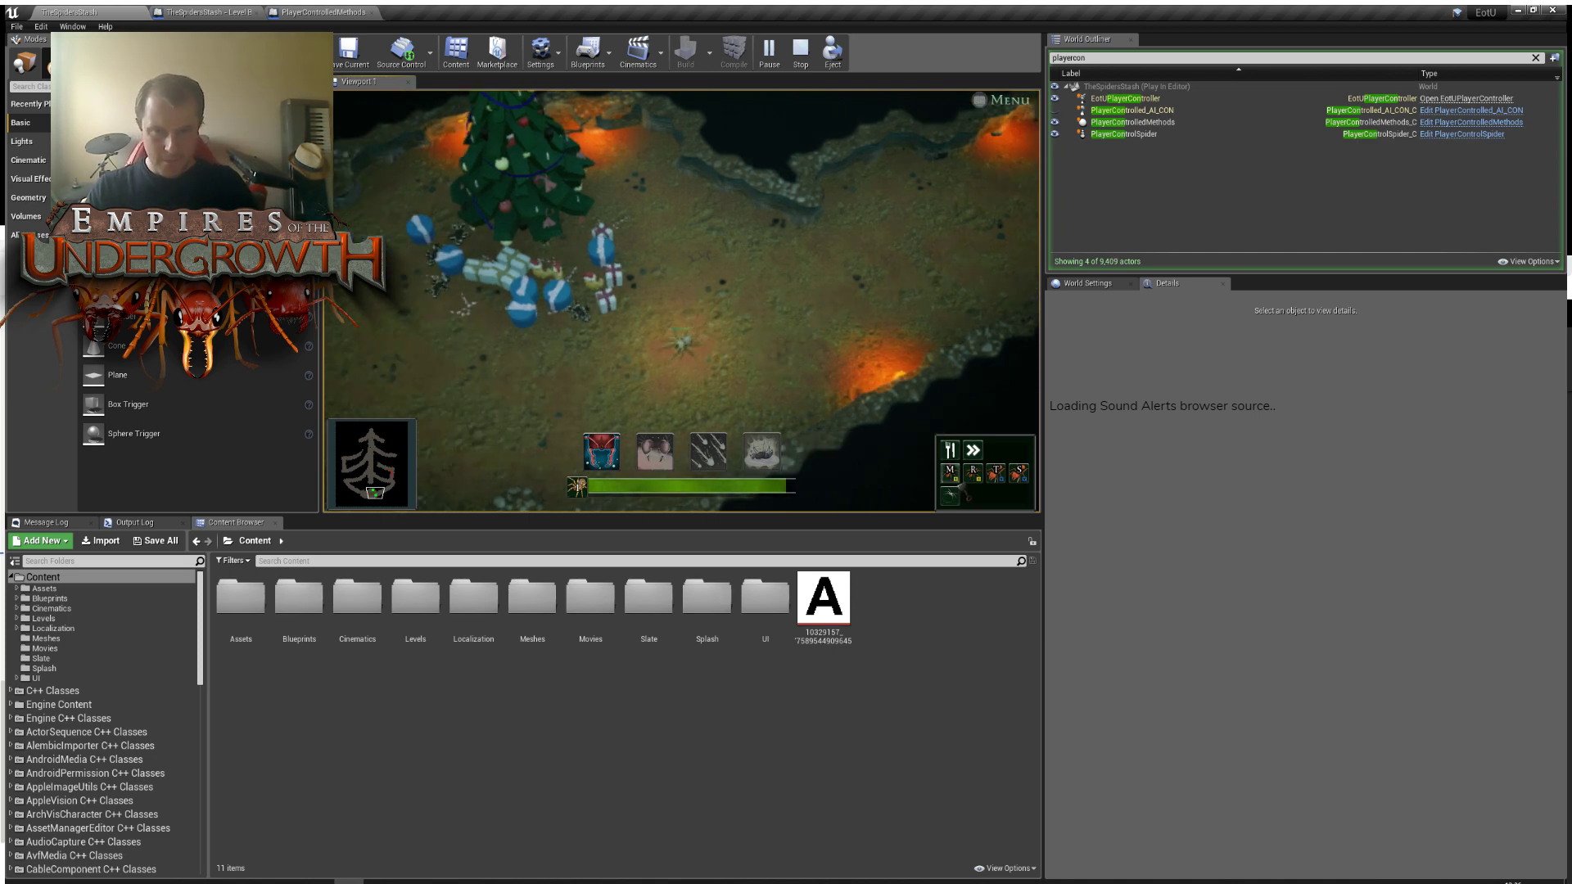
pyautogui.press('d')
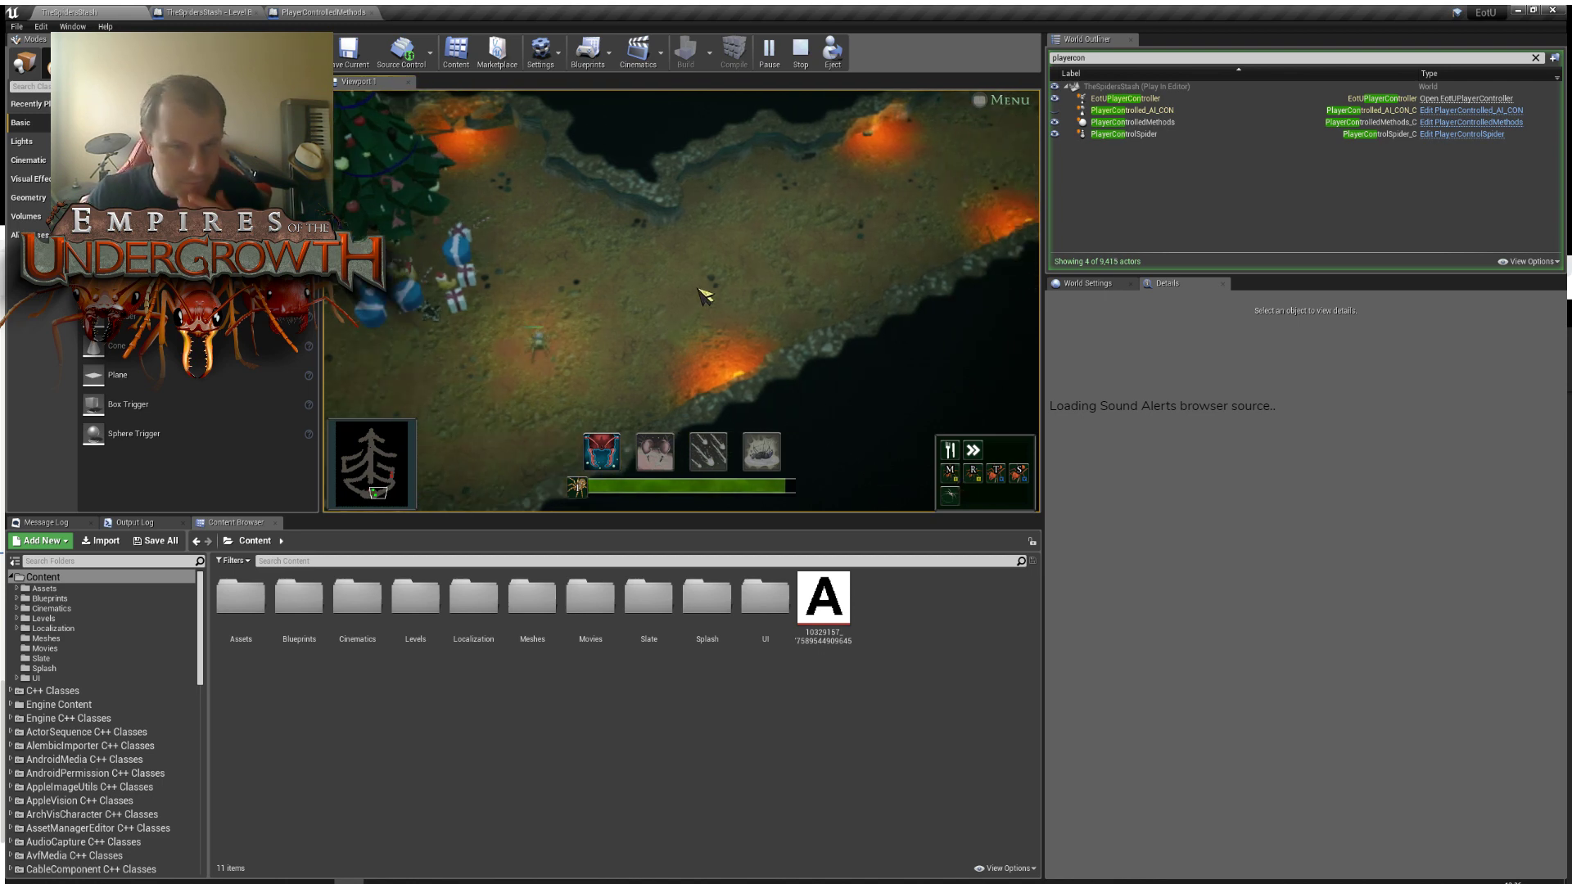
# Lead the spider northeast through the passage lined with glowing rocks to meet the approaching ants.
pyautogui.rightClick(697, 288)
pyautogui.press('d')
pyautogui.press('w')
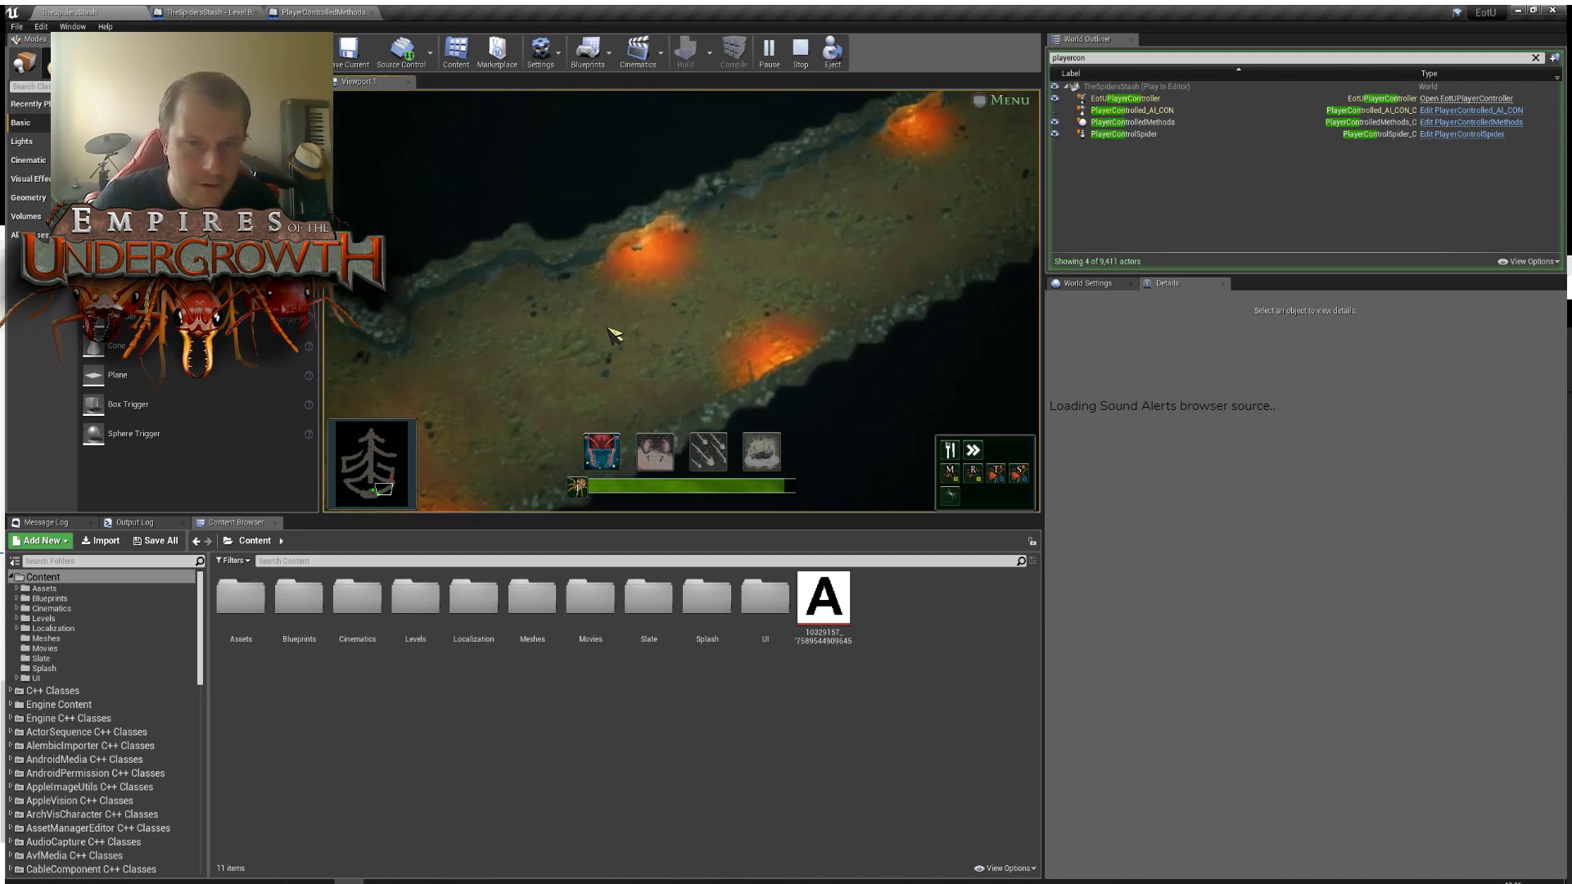
pyautogui.press('w')
pyautogui.press('d')
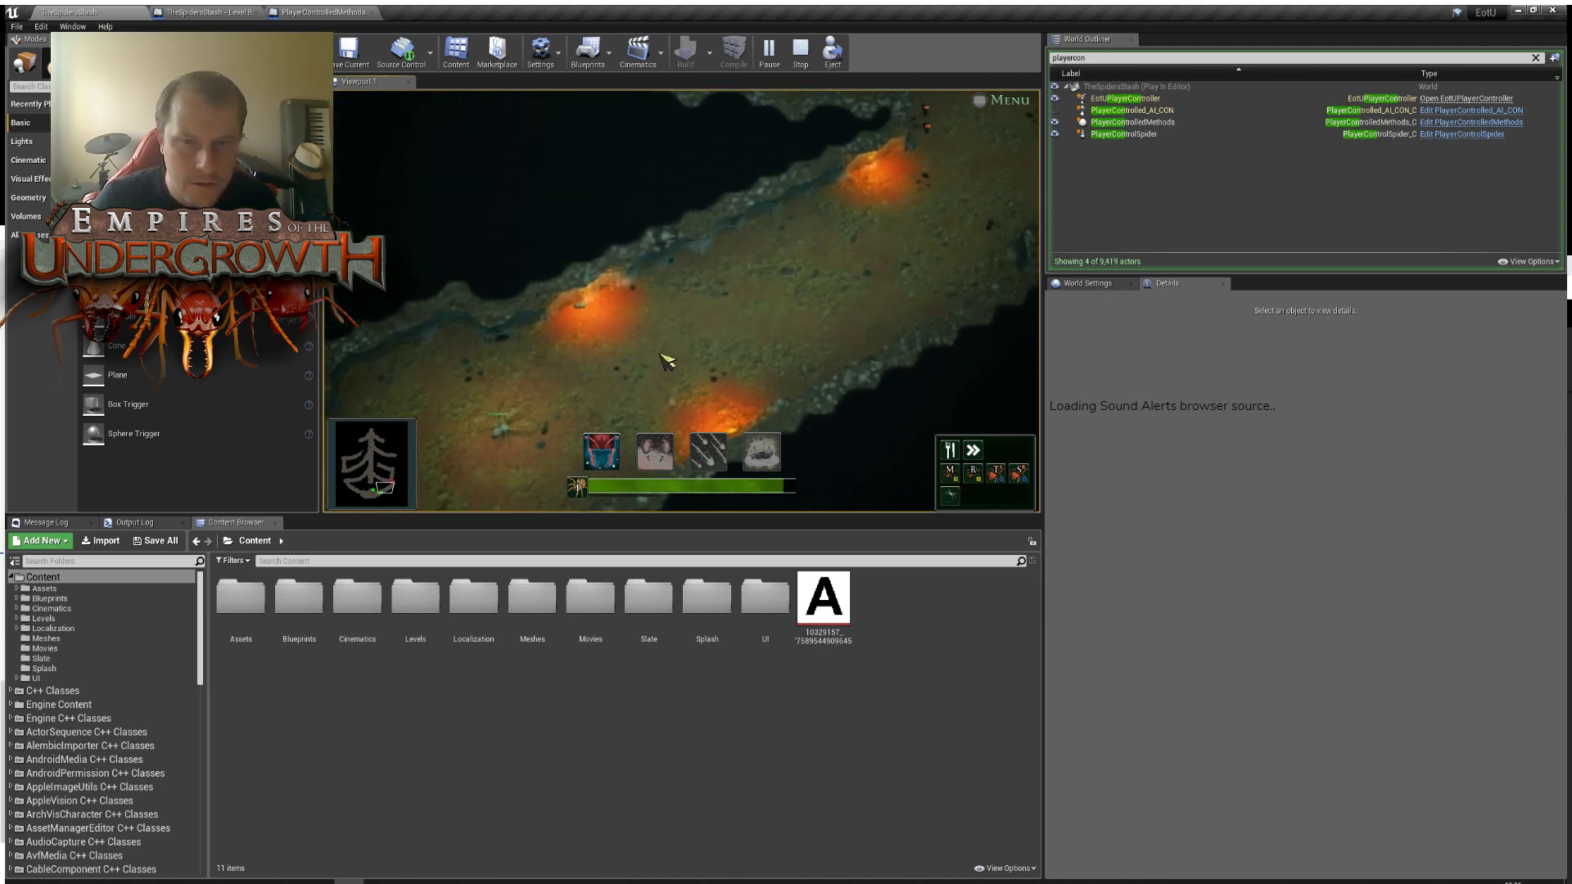
pyautogui.press('d')
pyautogui.press('w')
pyautogui.press('d')
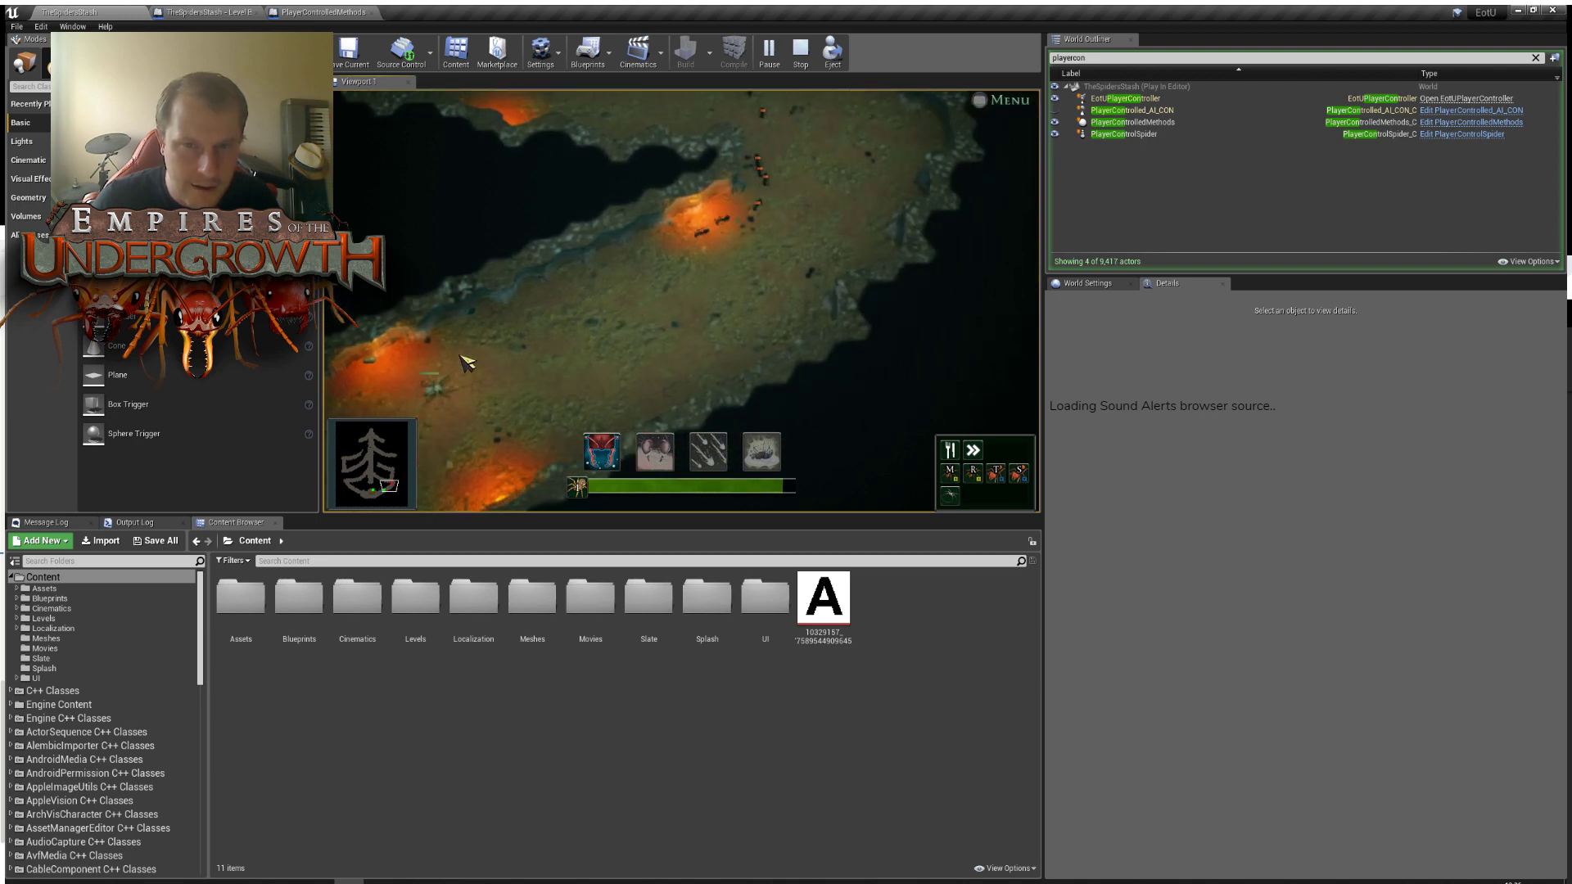
pyautogui.rightClick(465, 358)
pyautogui.rightClick(538, 327)
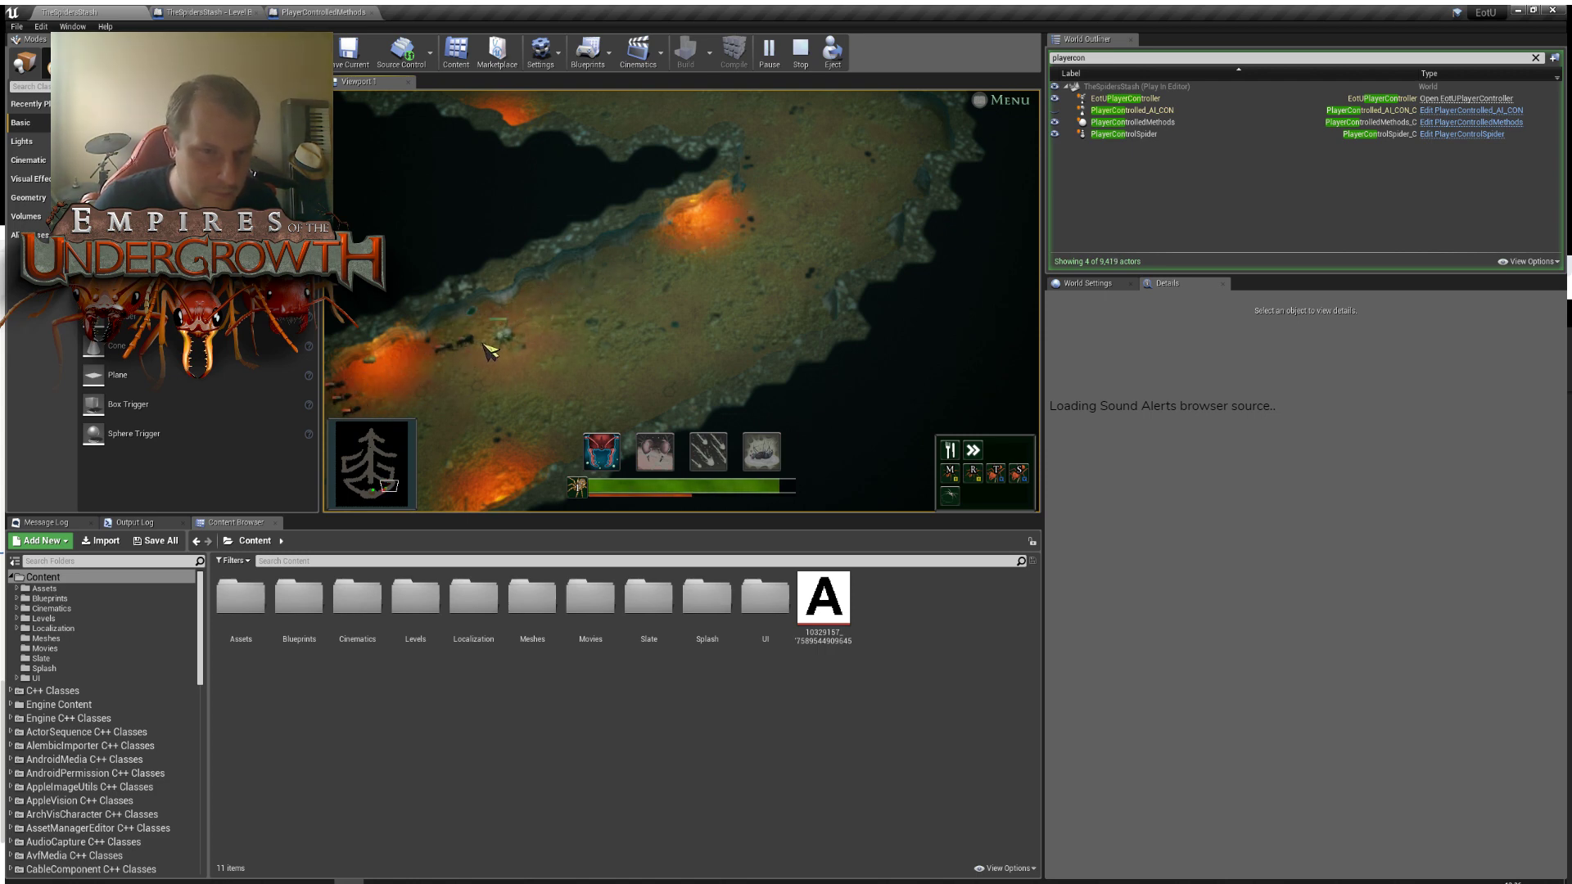
# Return the spider to the open ground near the Christmas tree and spend its level-up on the third ability.
pyautogui.press('s')
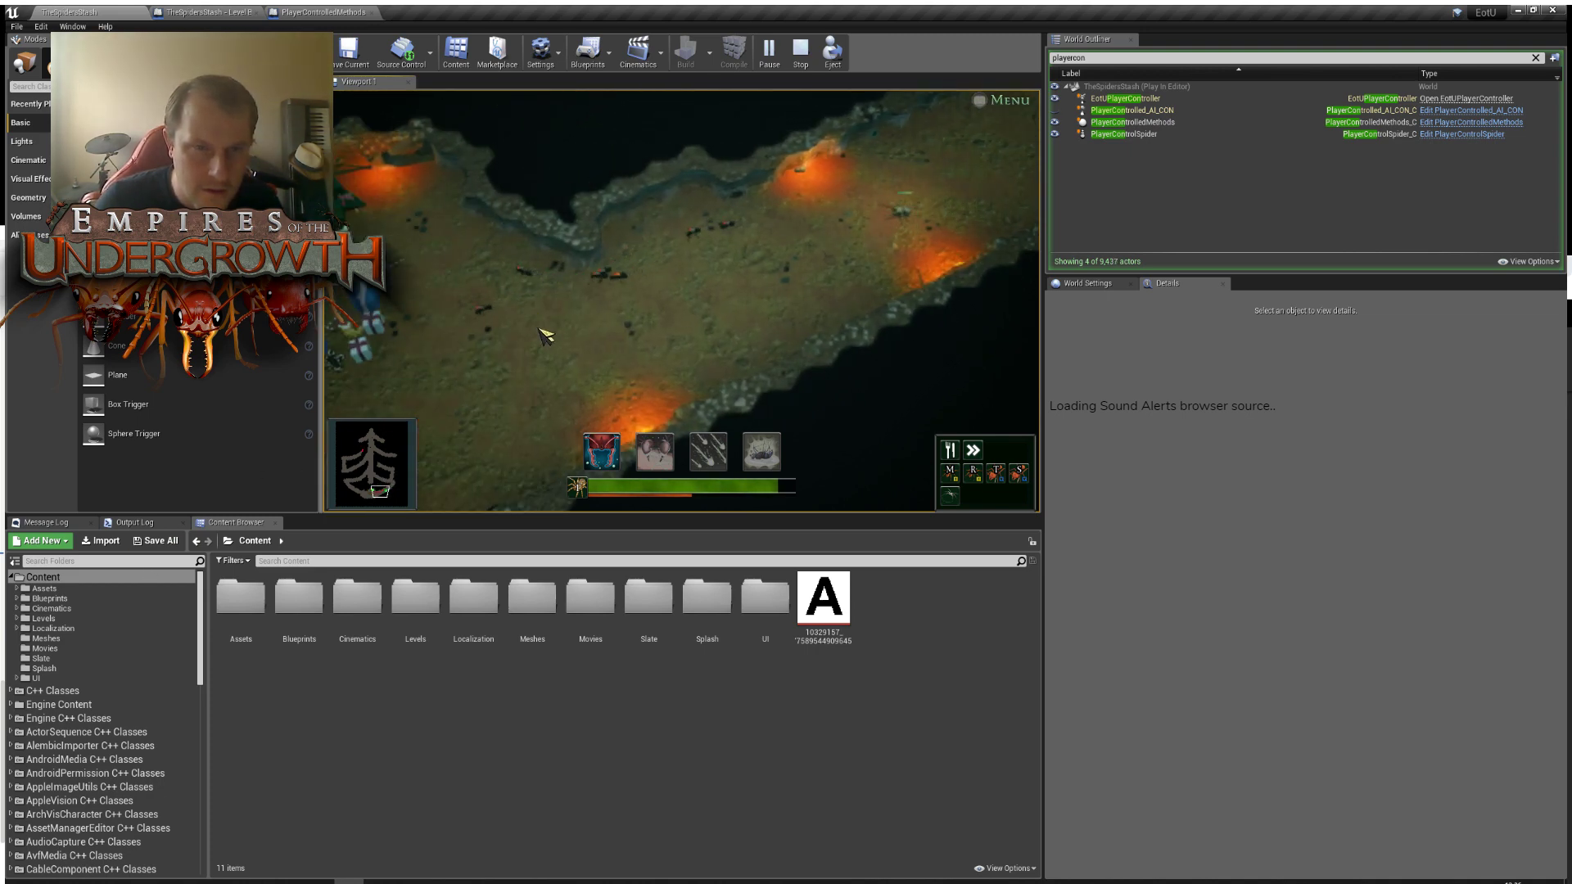
pyautogui.press('a')
pyautogui.press('s')
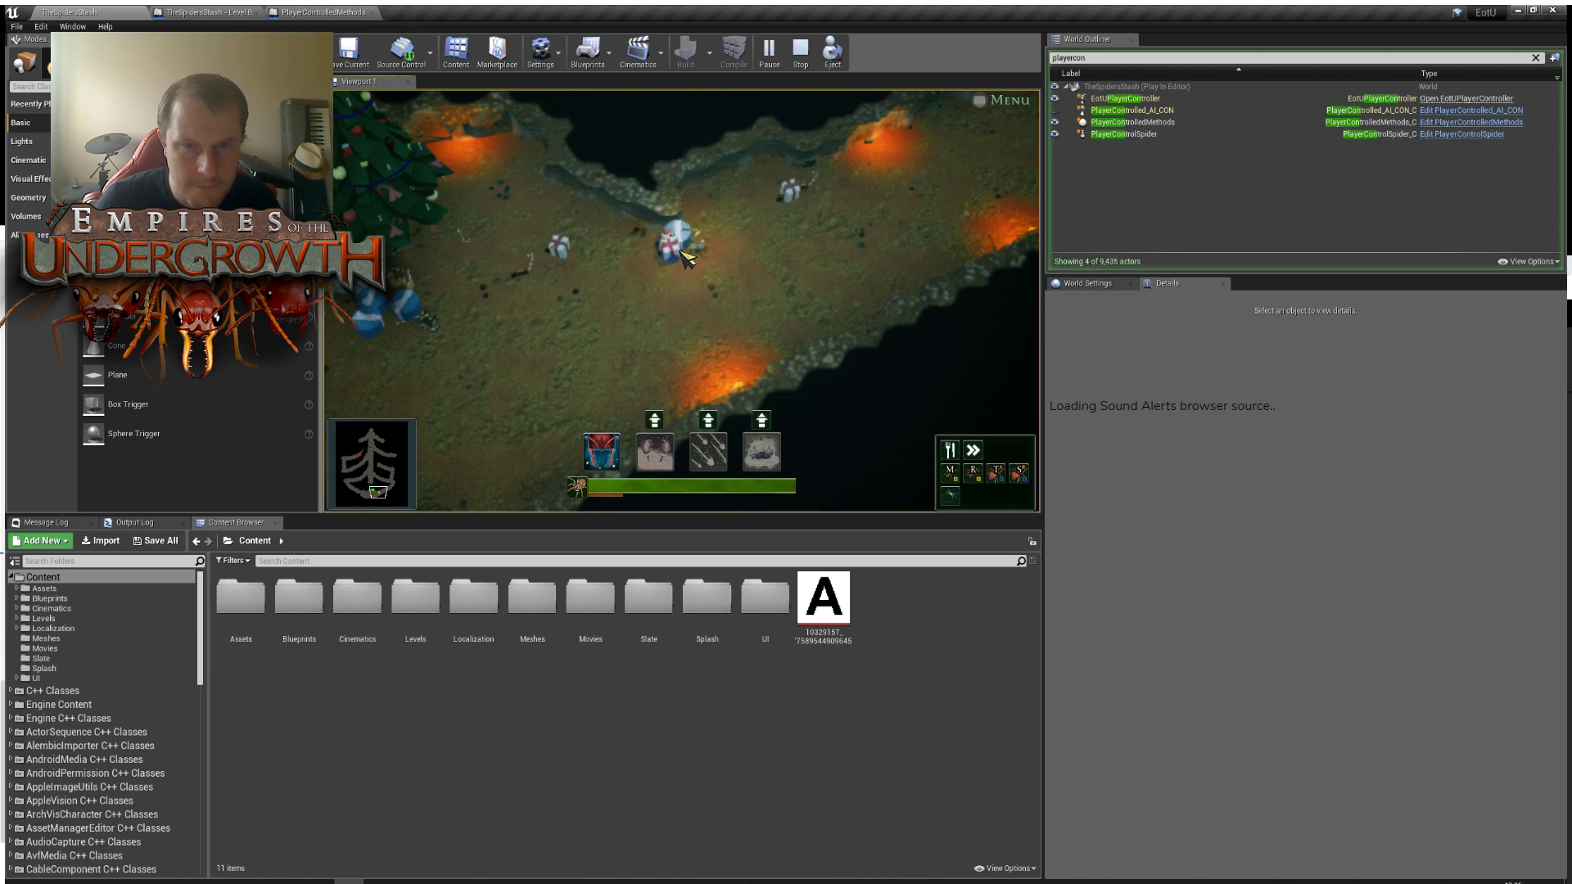
pyautogui.press('w')
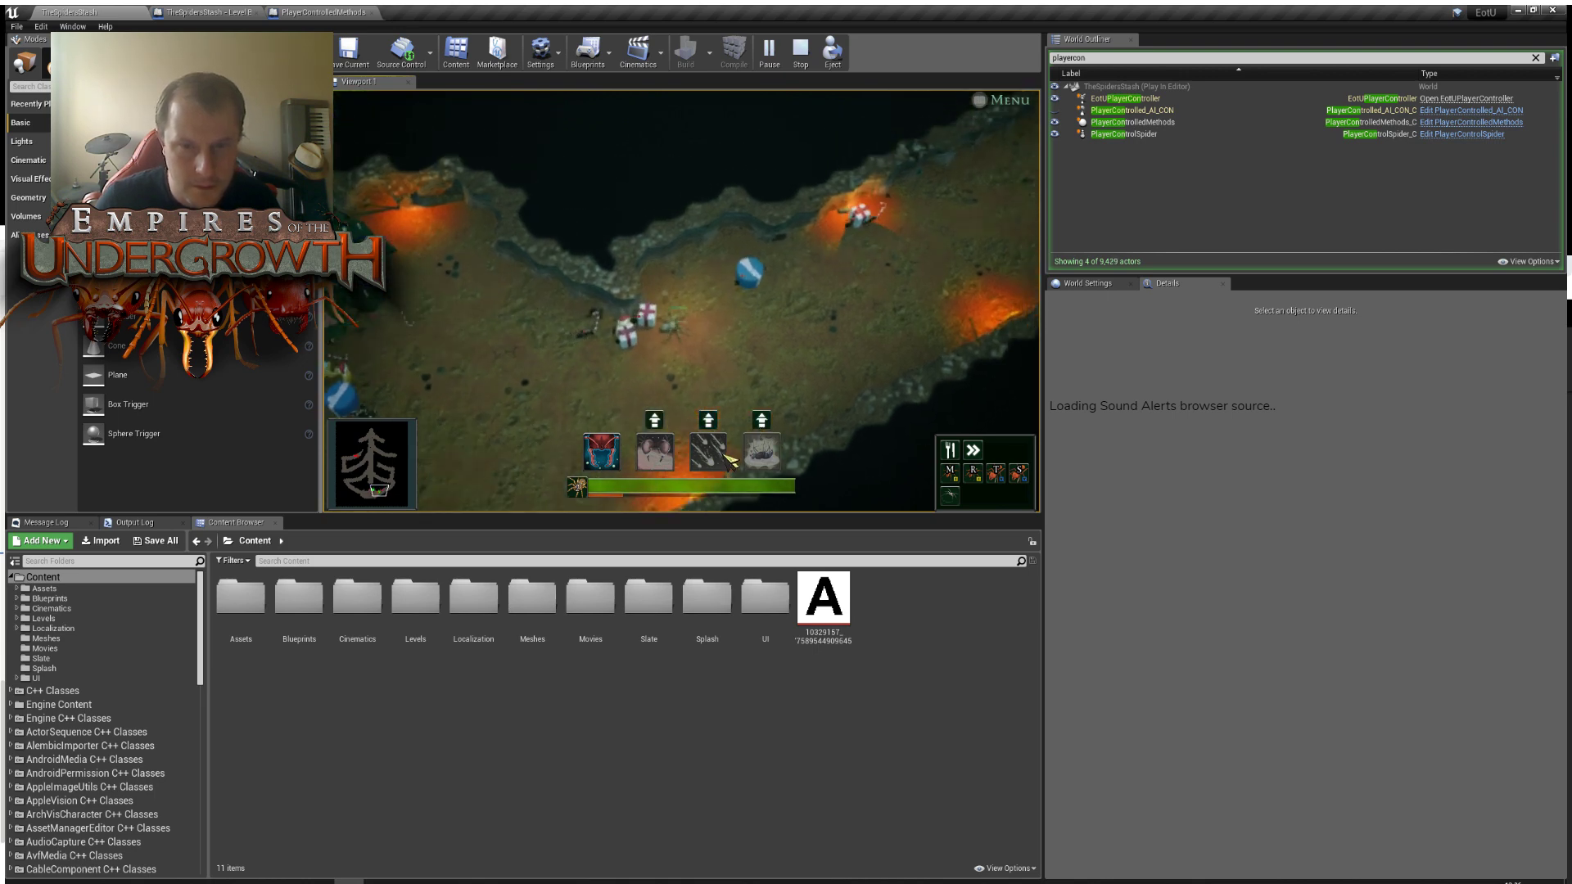
pyautogui.click(708, 420)
# Chase the ants carrying presents up the northeast passage with the spider and fire its third ability.
pyautogui.press('d')
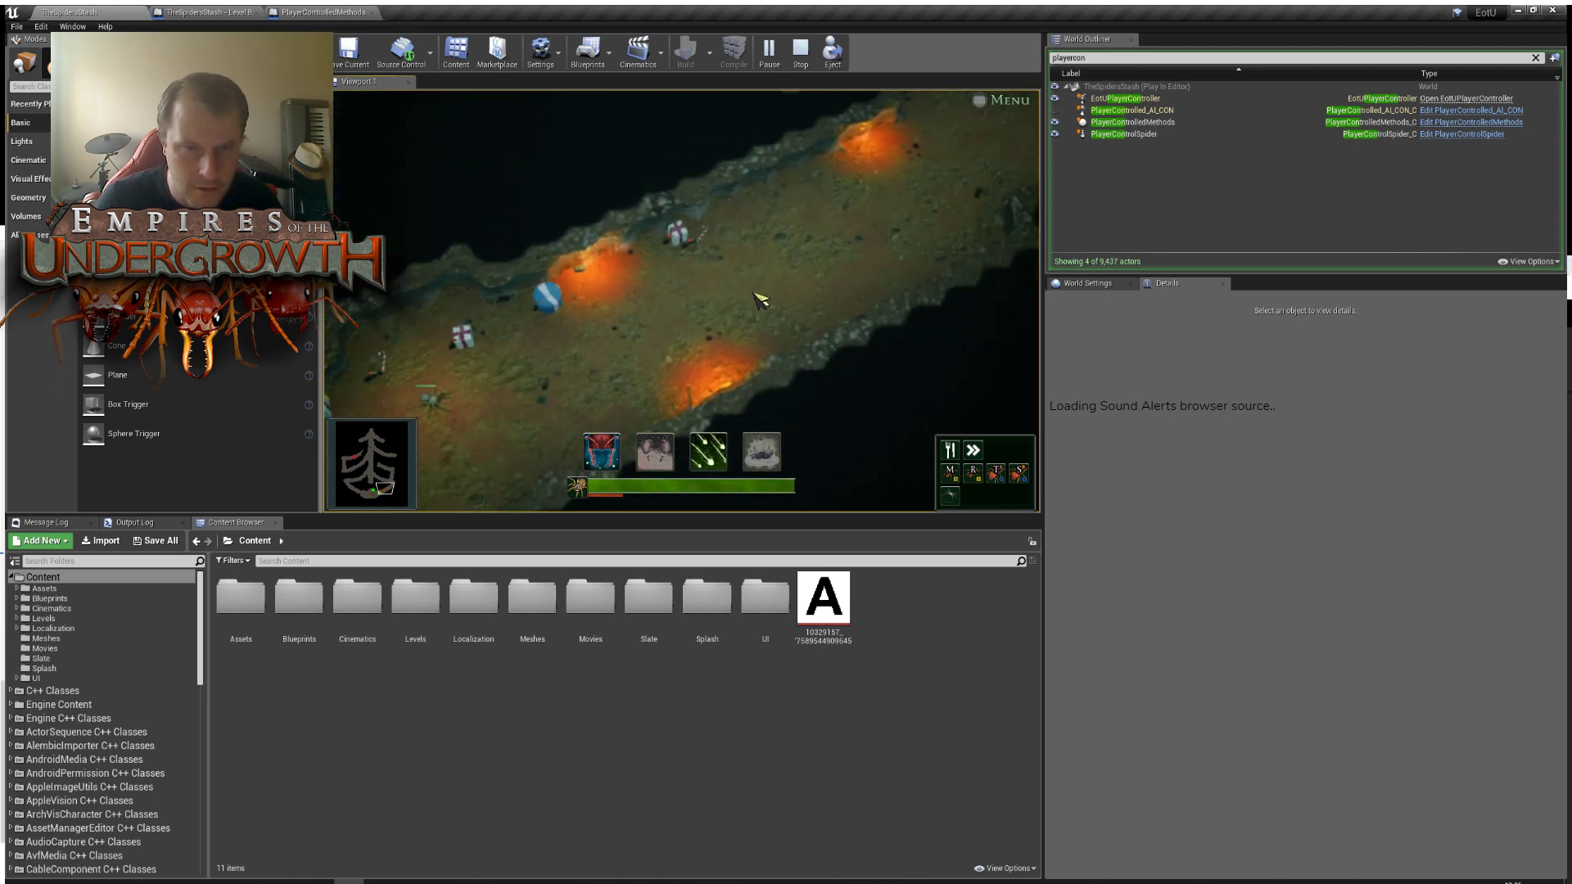
pyautogui.press('a')
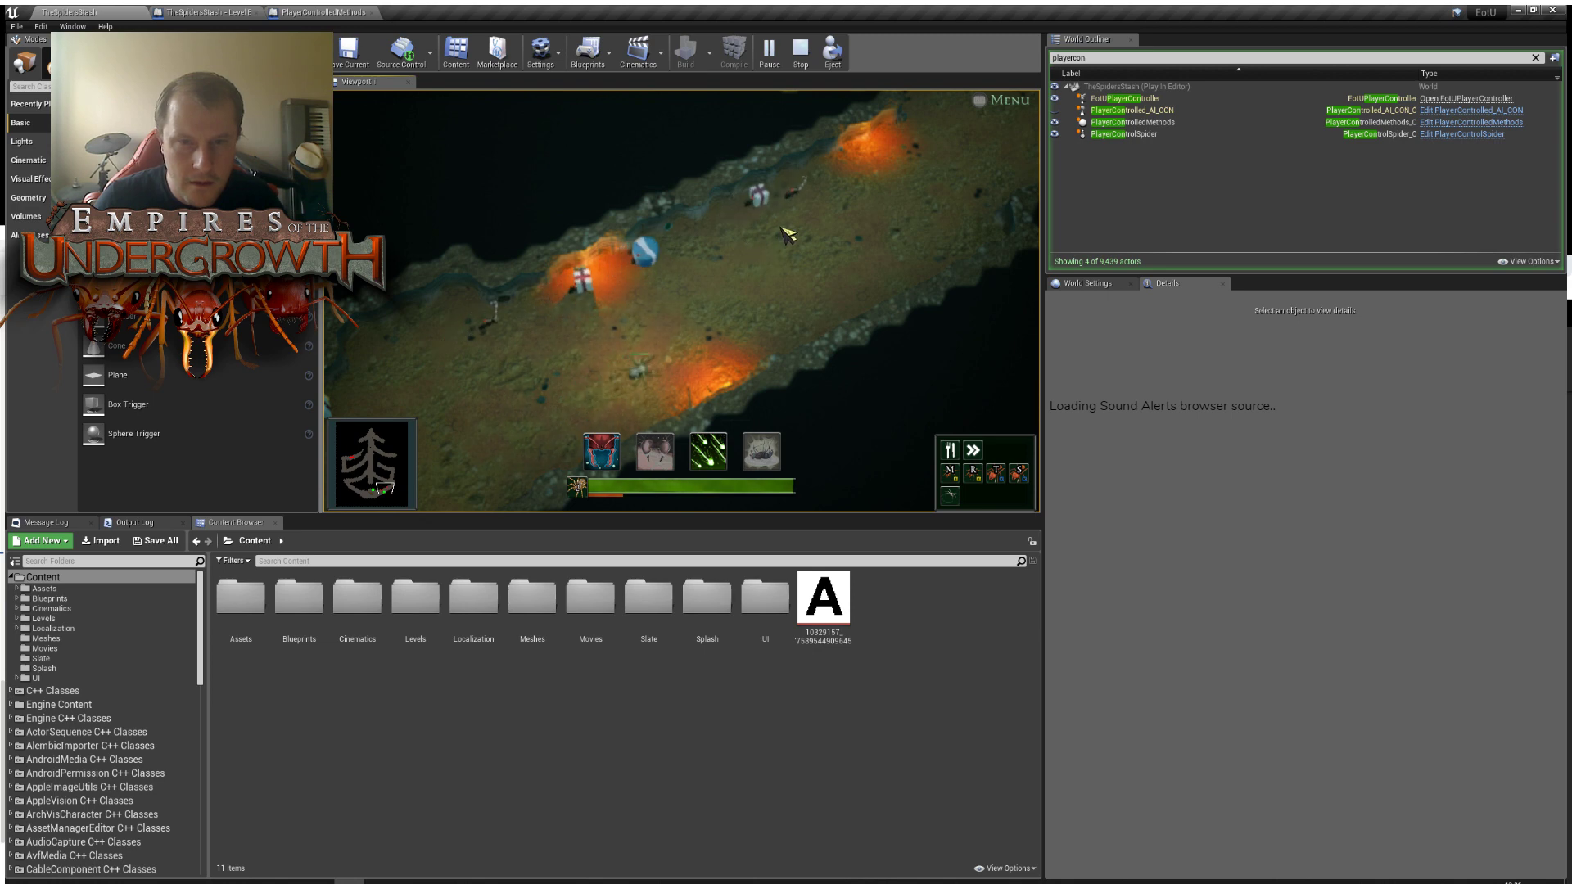
pyautogui.press('d')
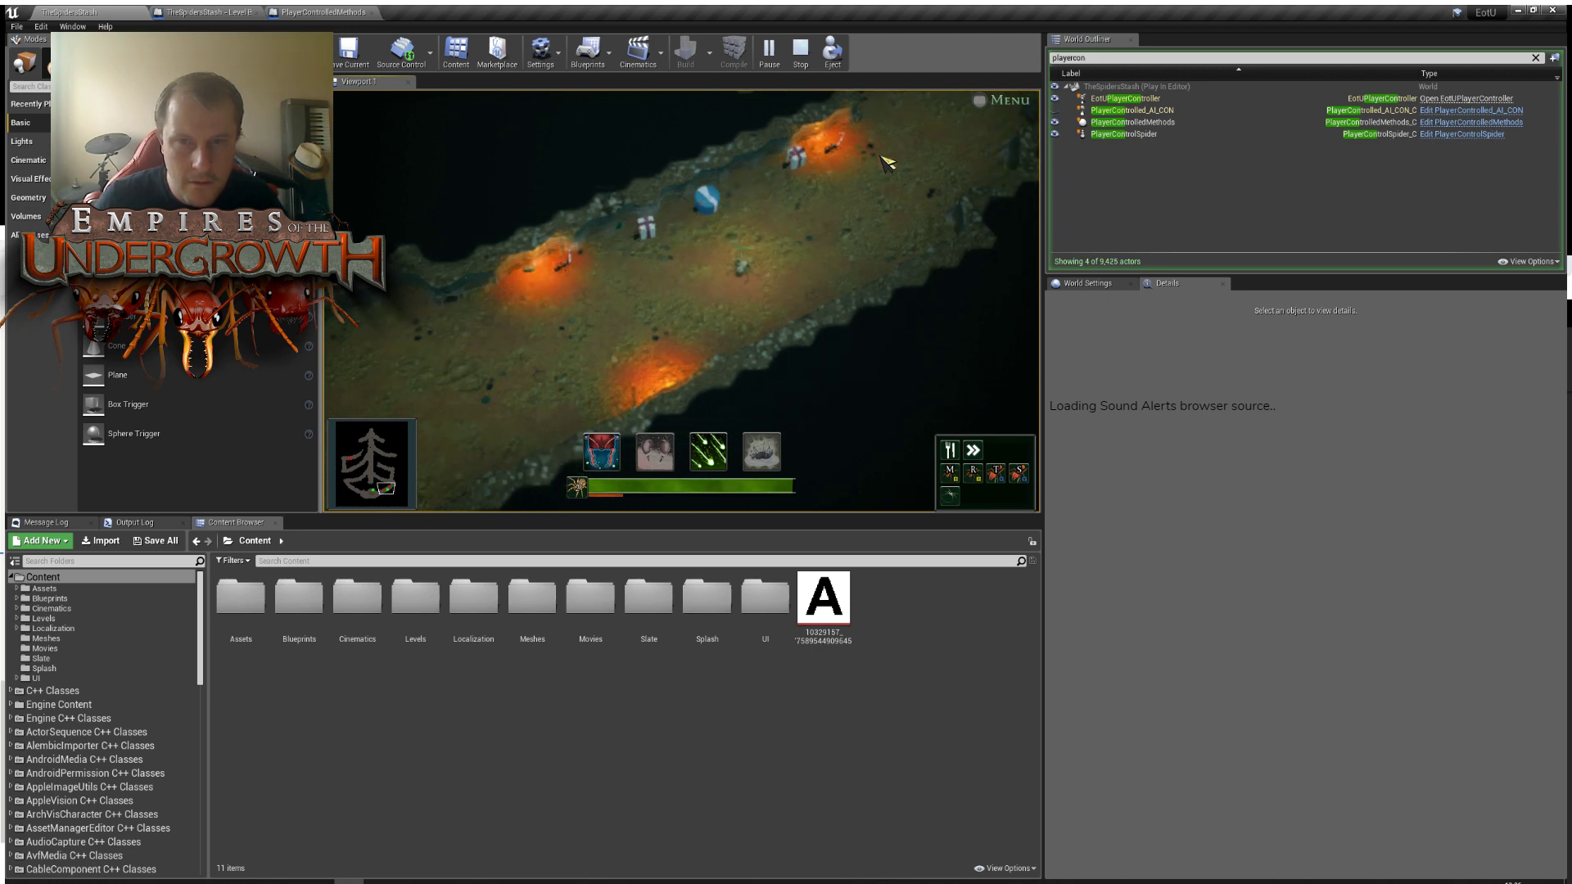
pyautogui.press('w')
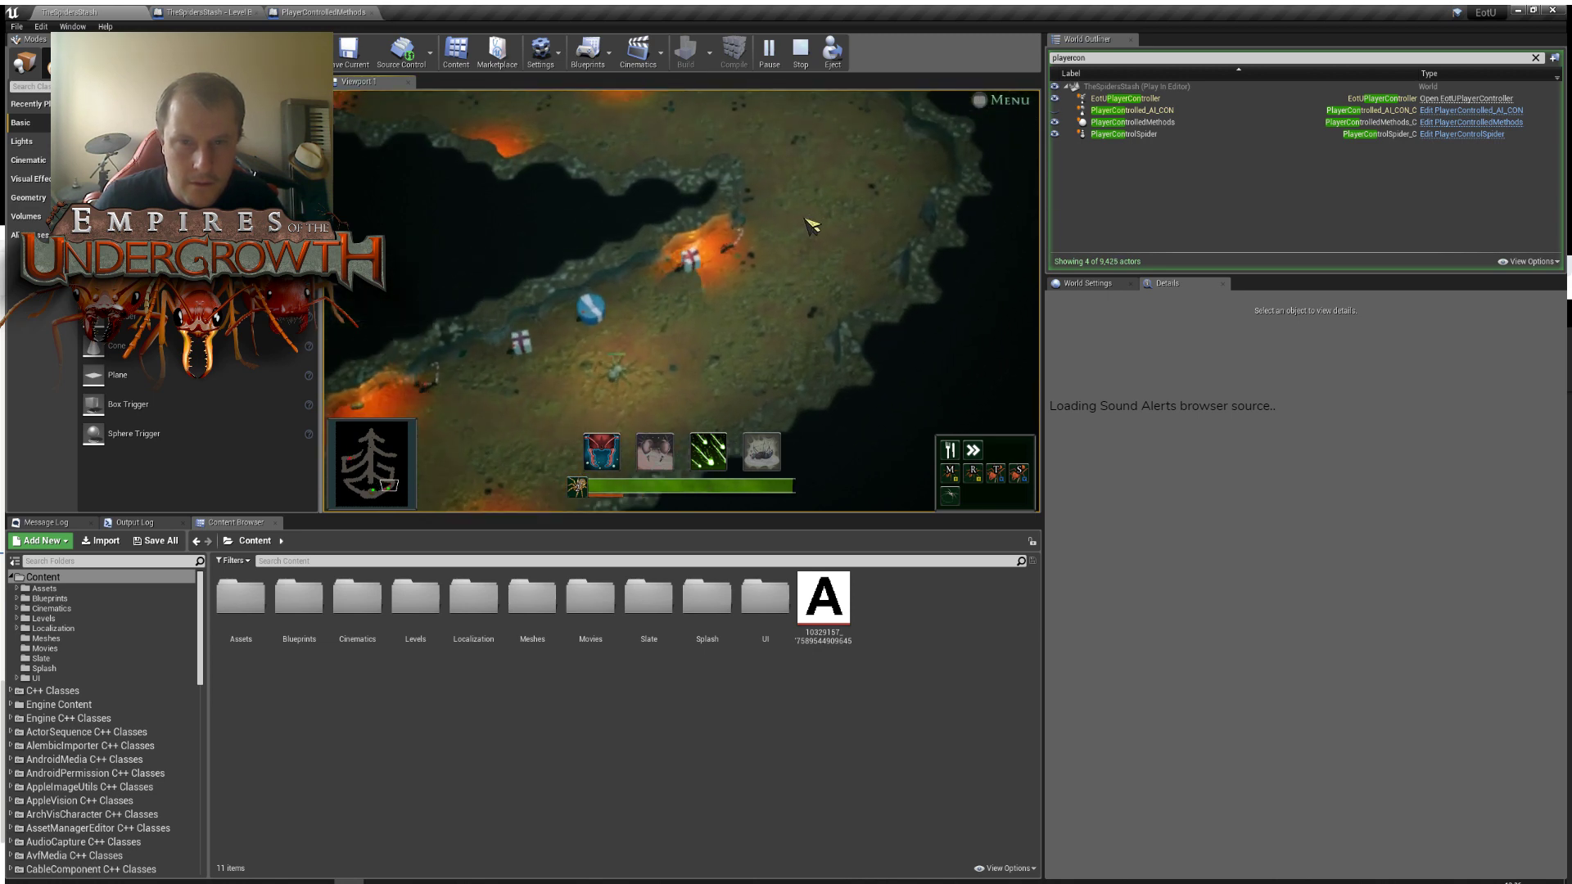
pyautogui.press('3')
# Pursue the present carriers to the bend at the passage's end and attack them with the spider.
pyautogui.press('w')
pyautogui.press('d')
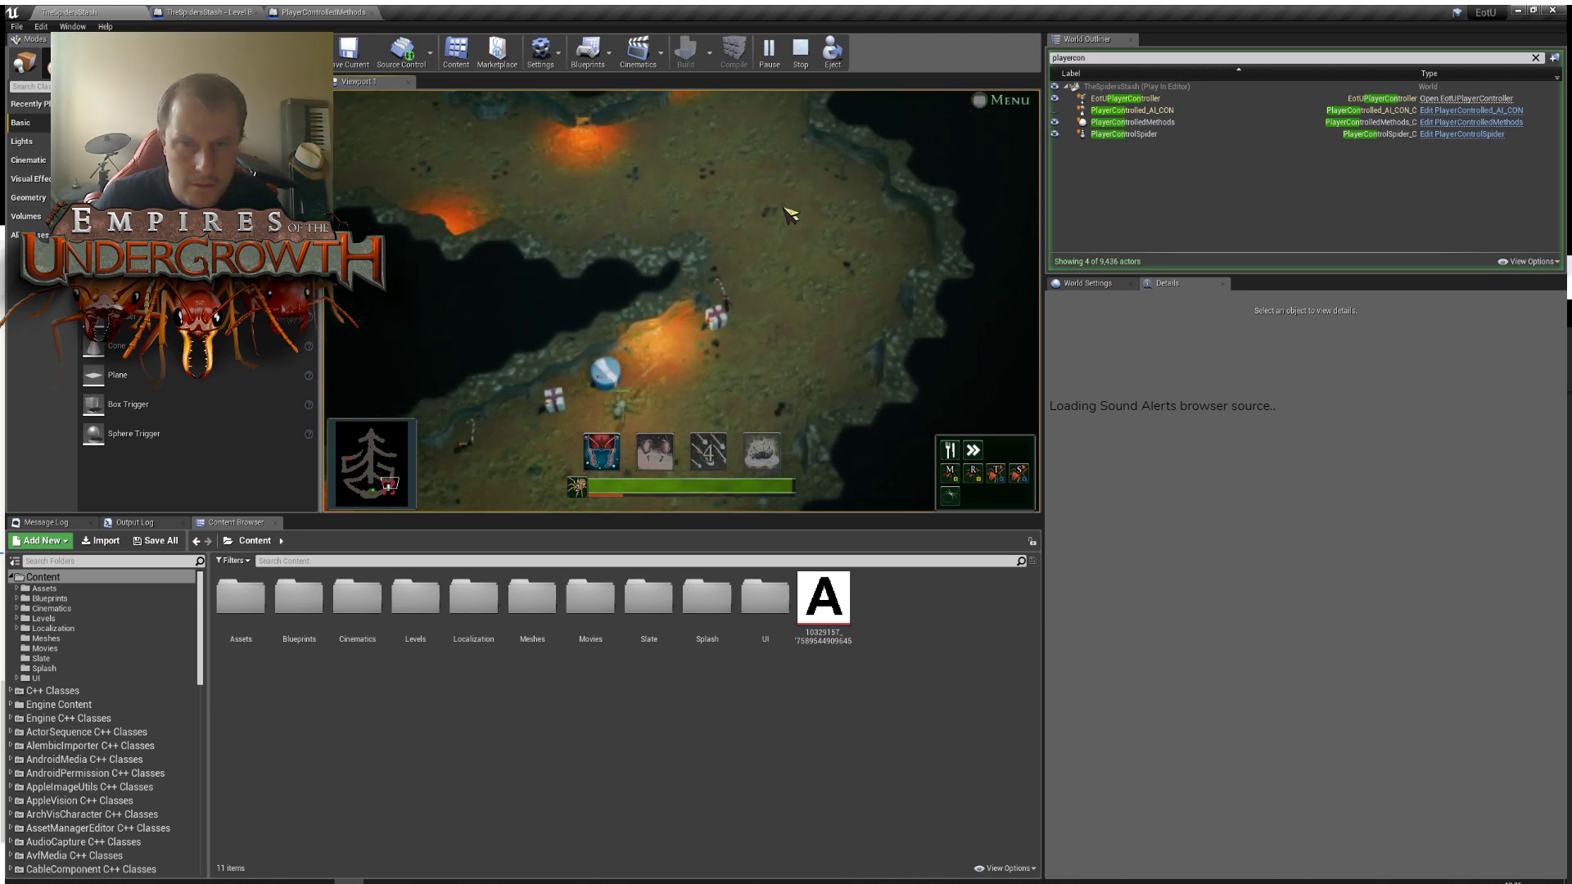
pyautogui.press('w')
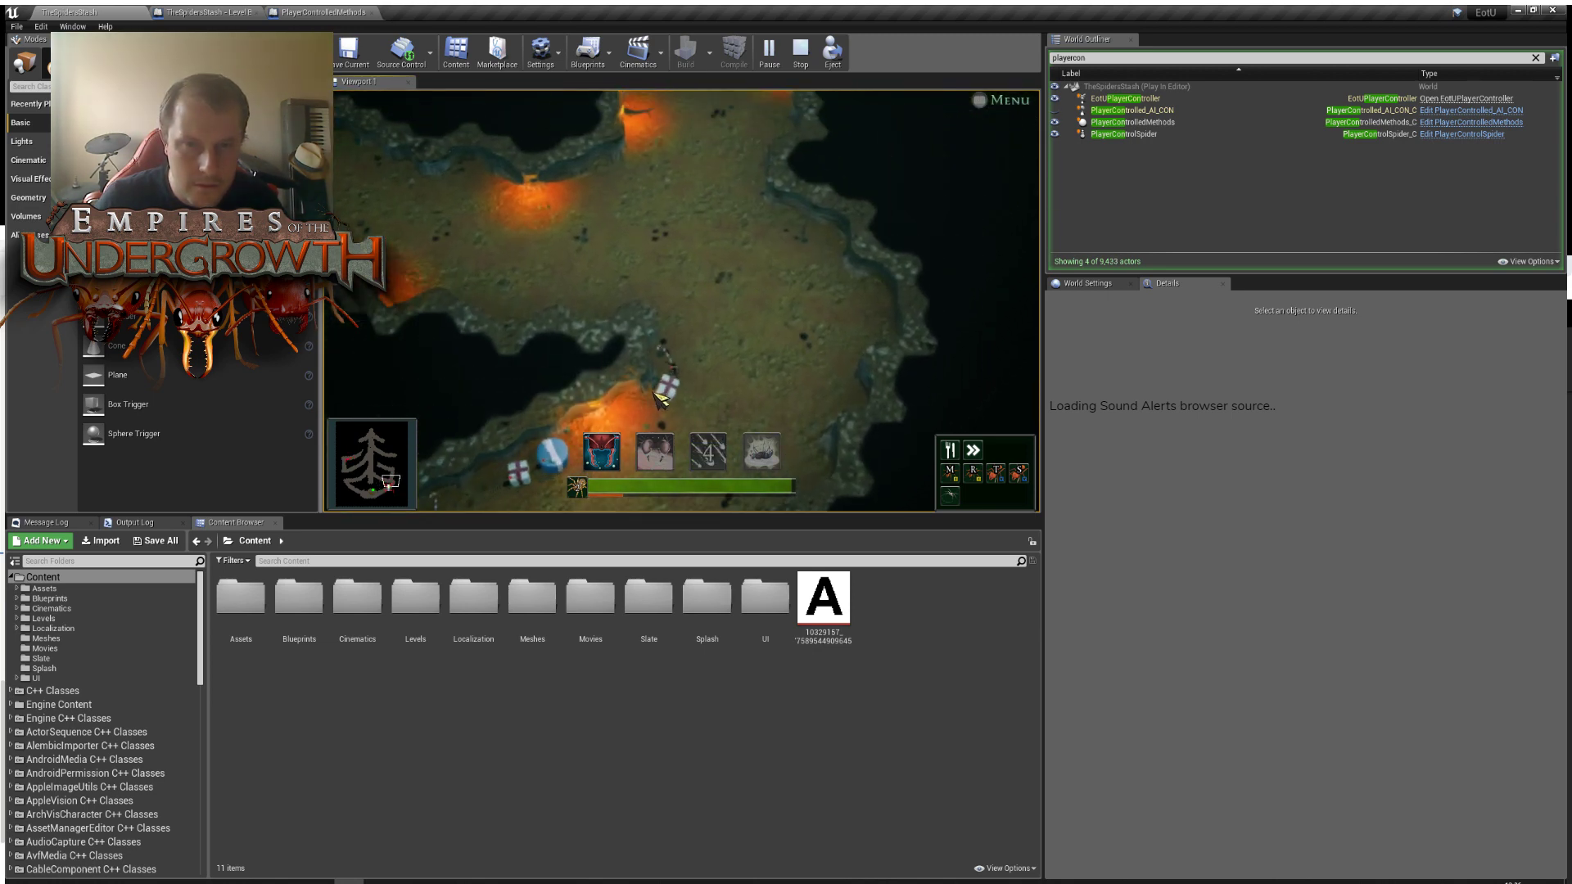
pyautogui.press('d')
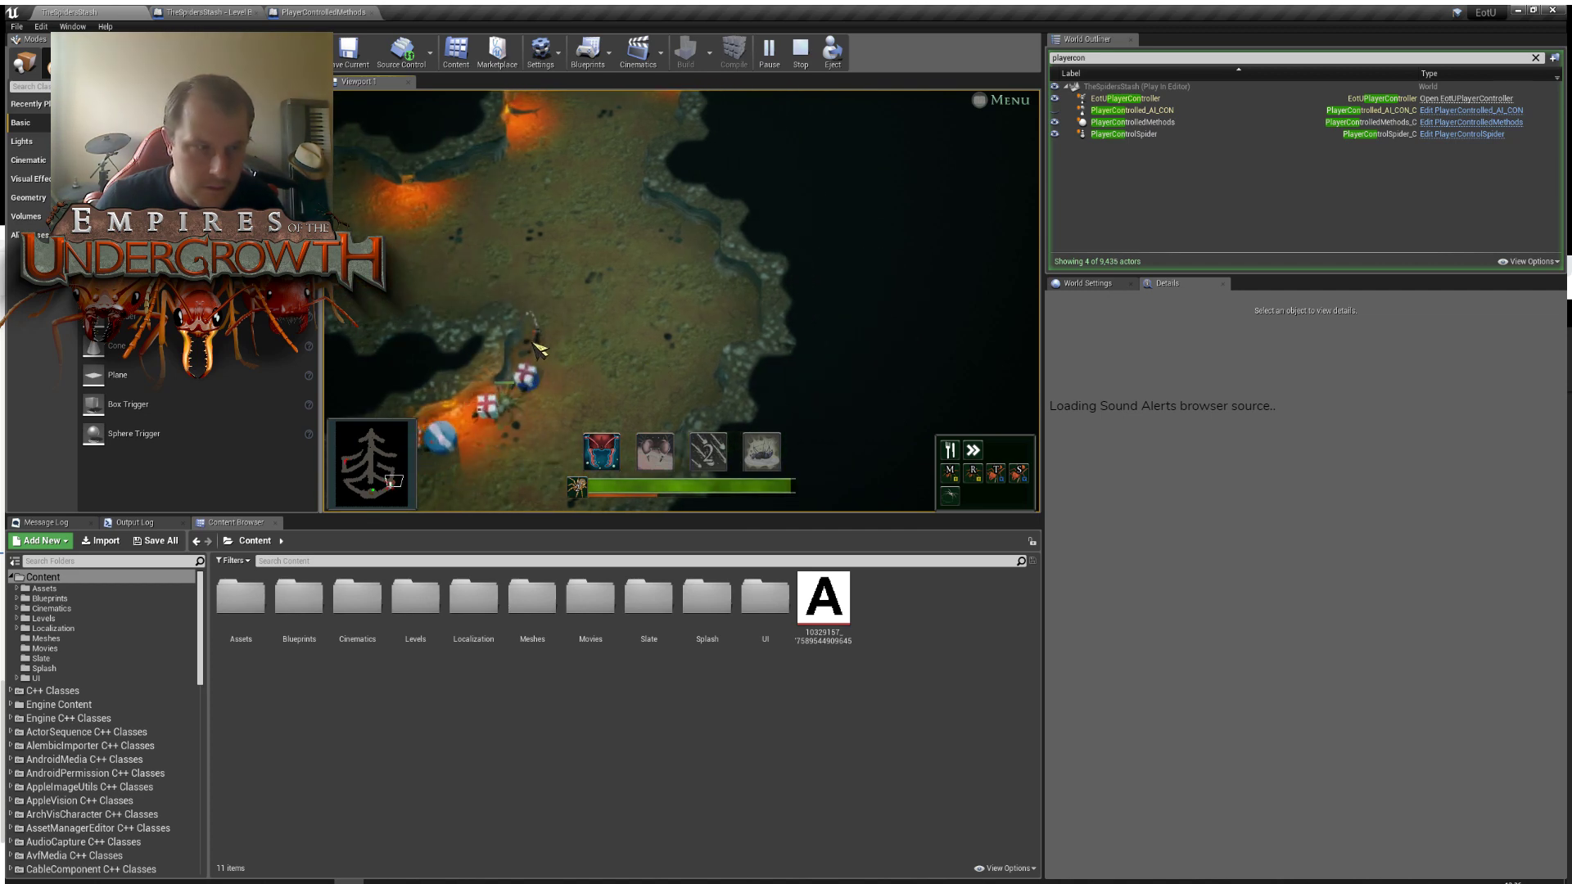
pyautogui.press('w')
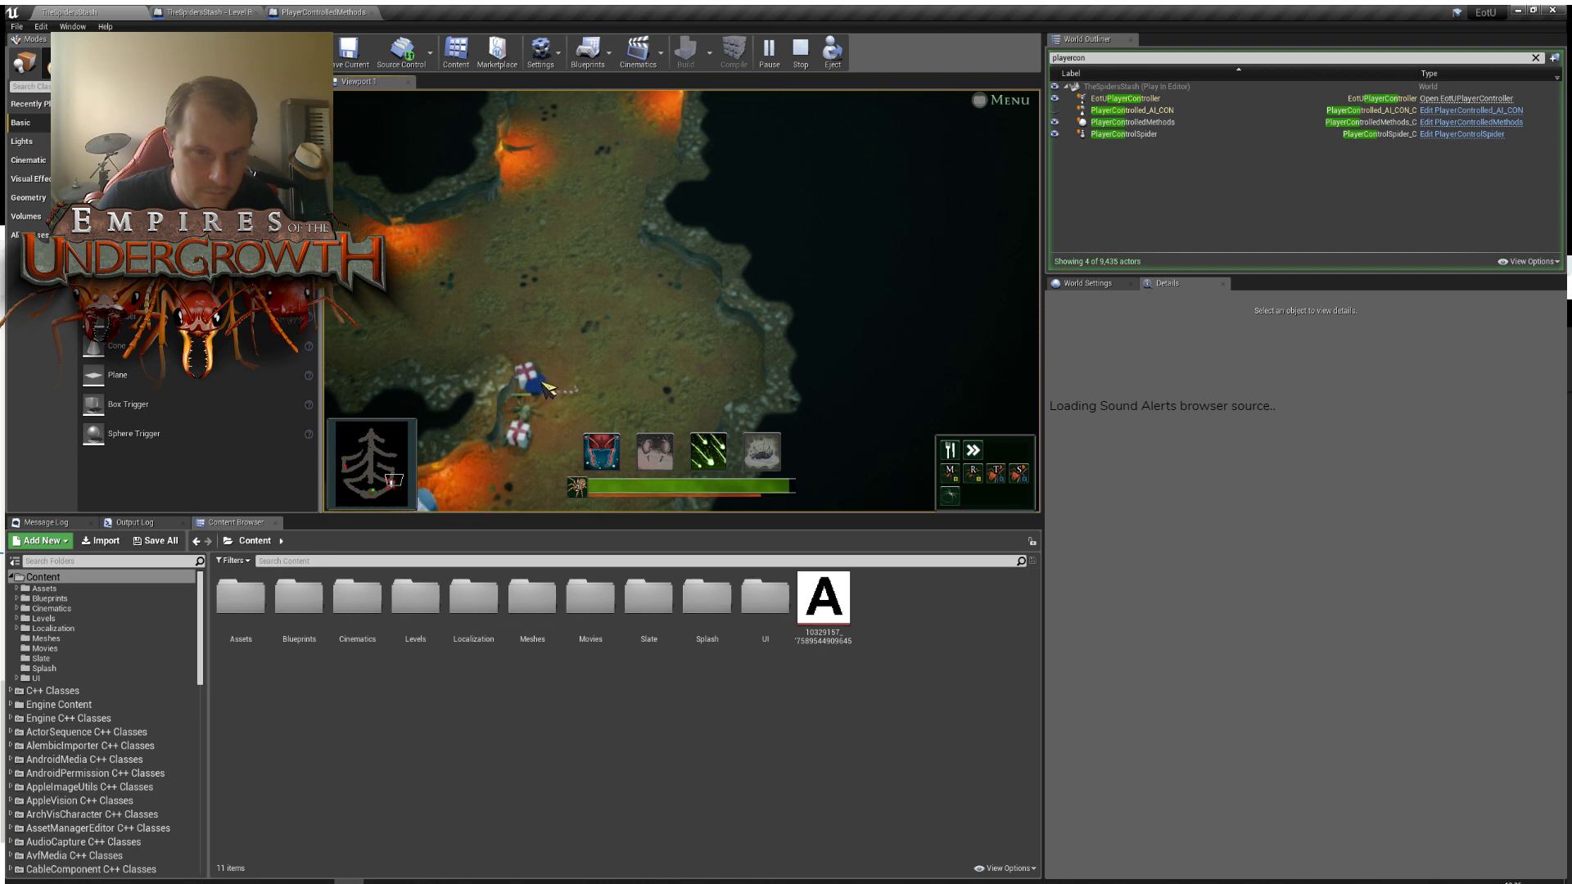
# Walk the spider away from the dropped presents to the ground southwest of the glowing rock at the bend.
pyautogui.press('s')
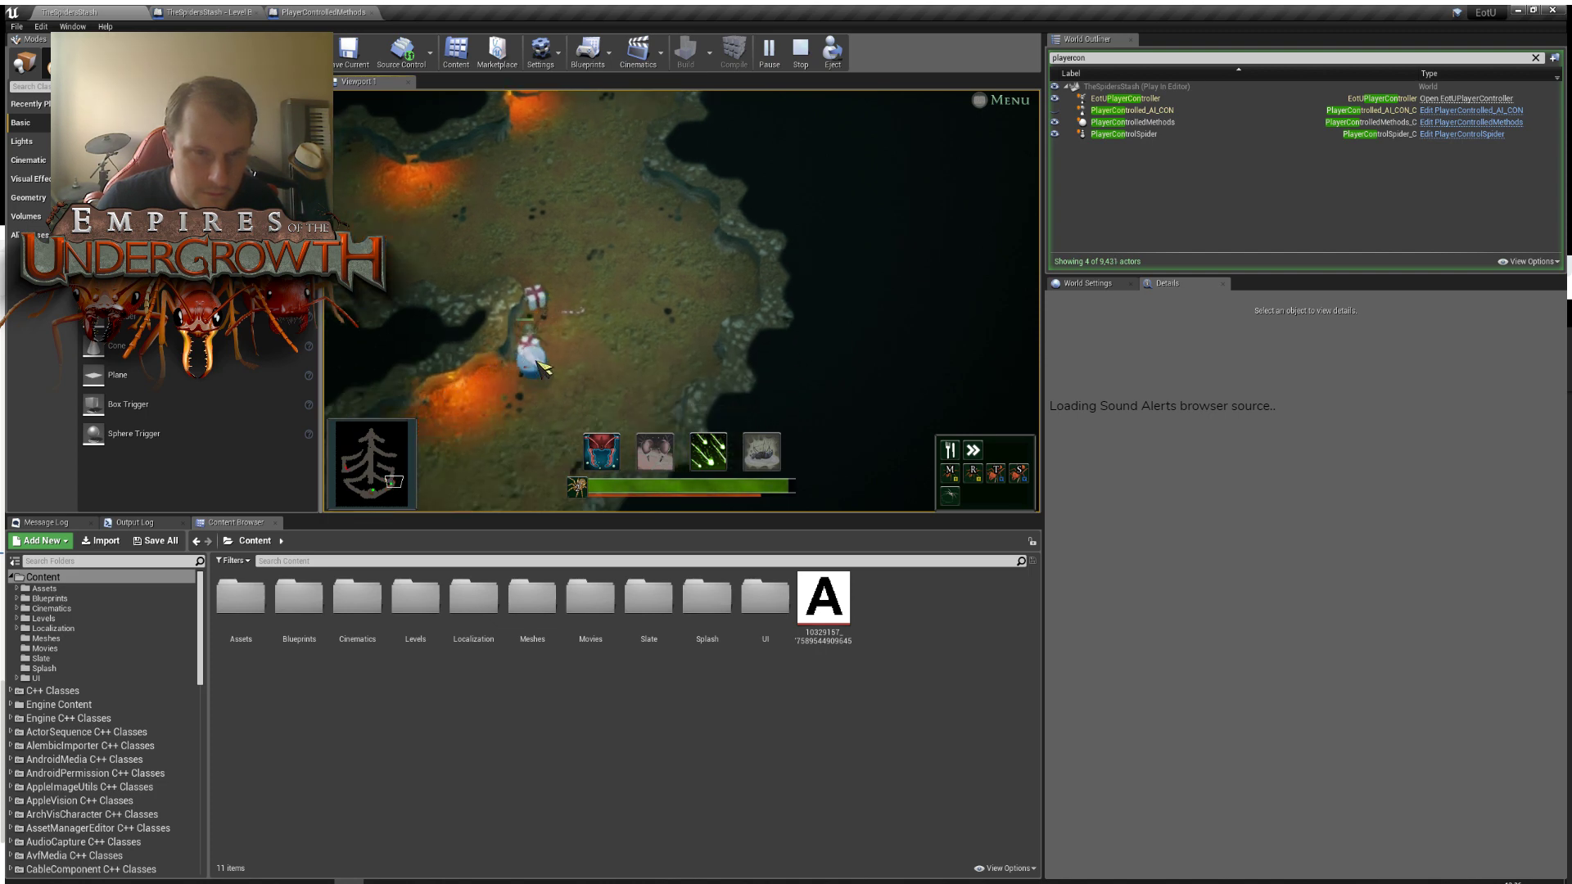
pyautogui.press('s')
pyautogui.press('a')
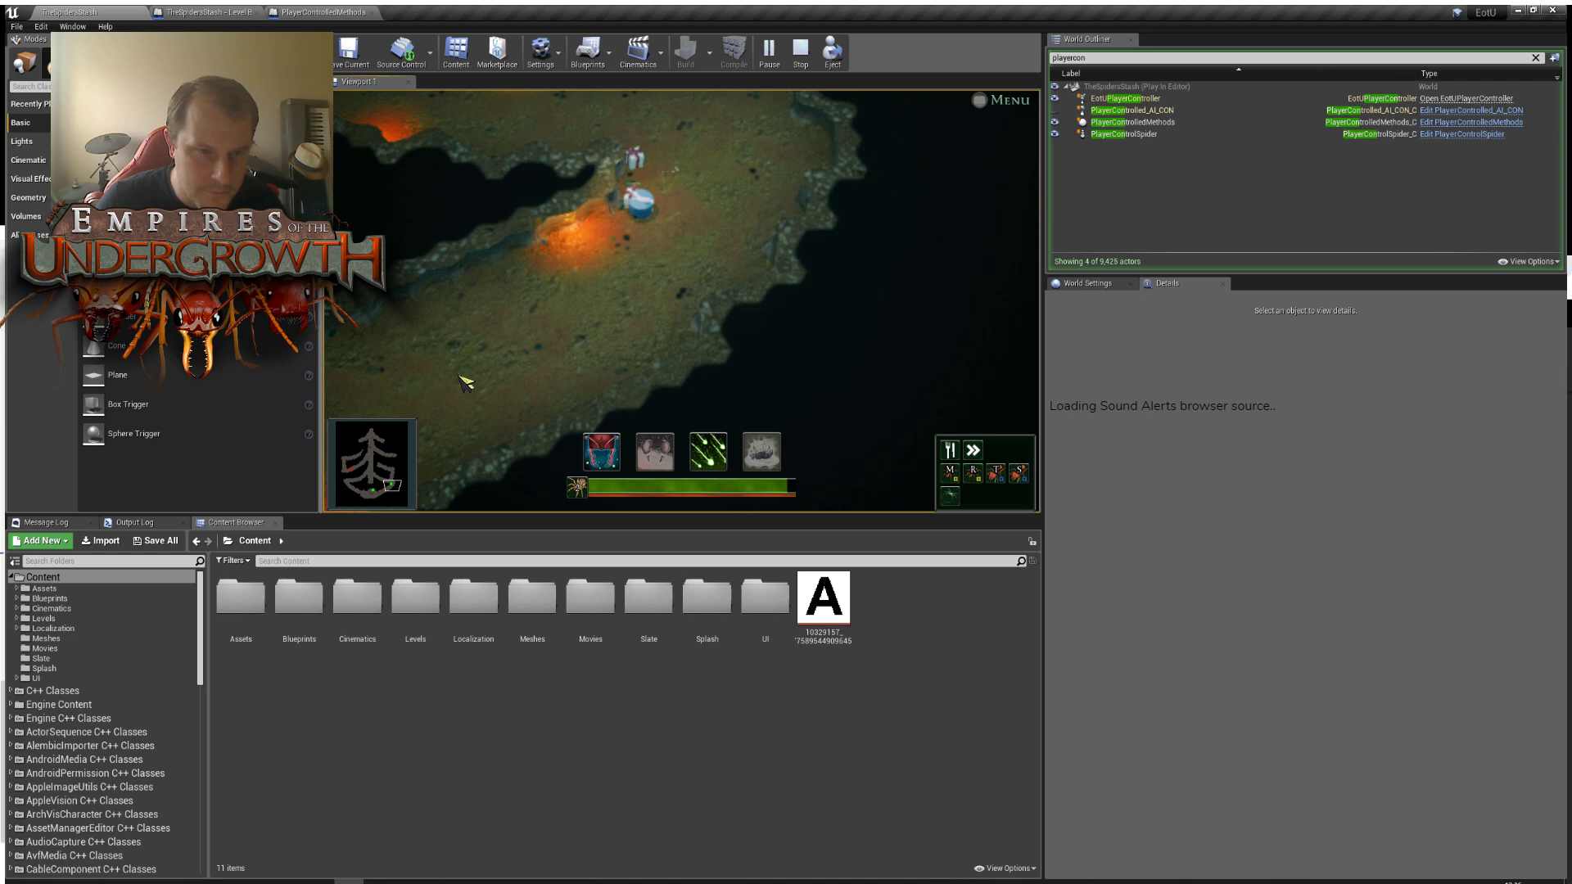
pyautogui.press('s')
pyautogui.press('a')
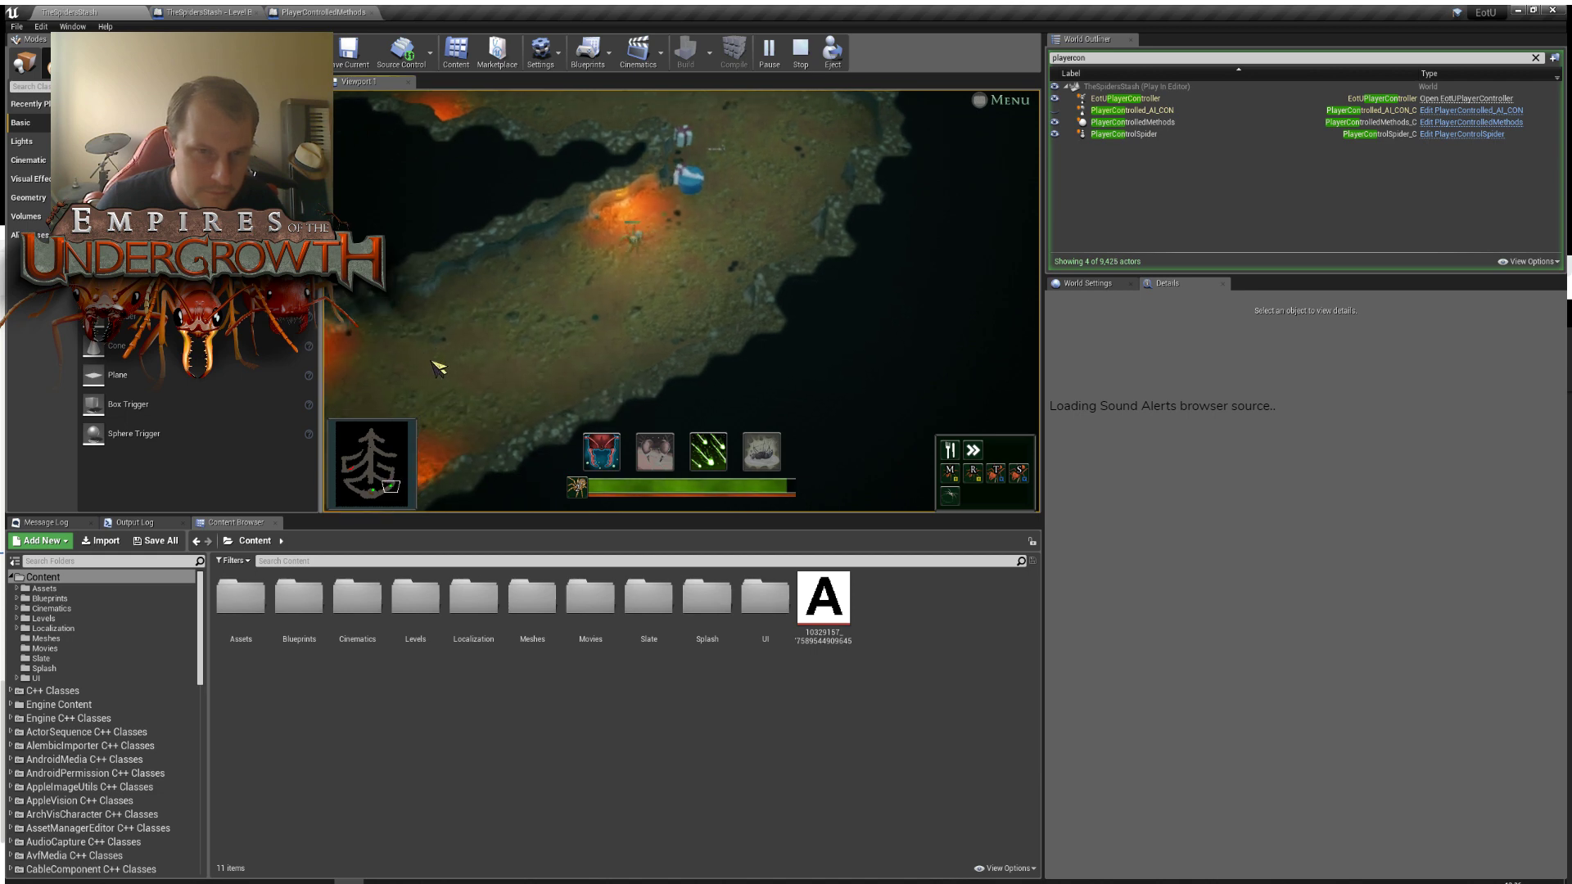
pyautogui.press('w')
pyautogui.press('d')
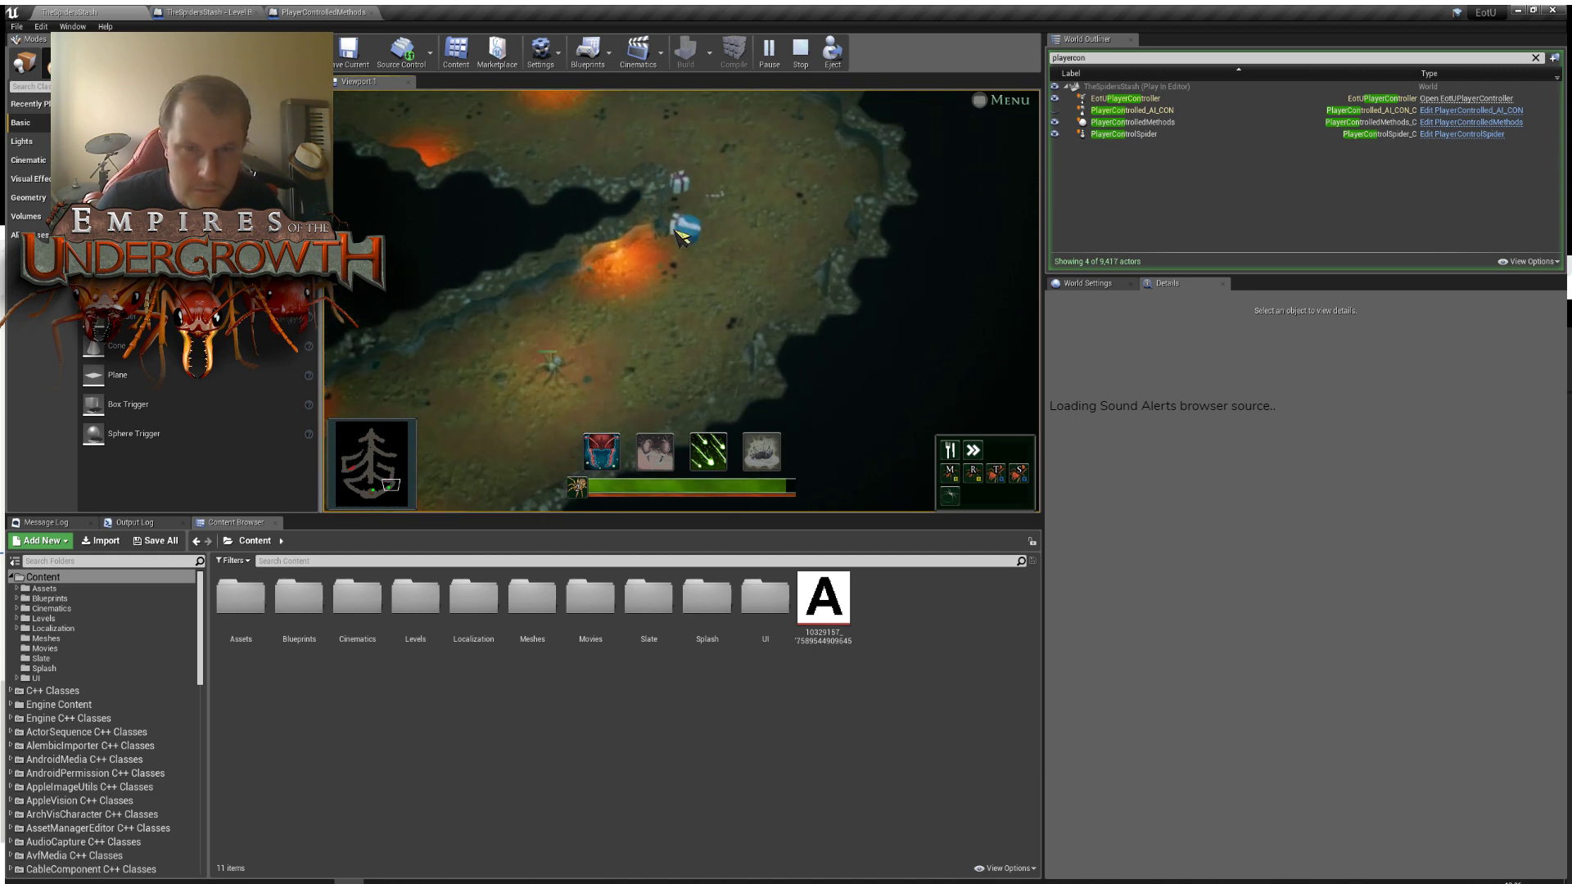
pyautogui.press('w')
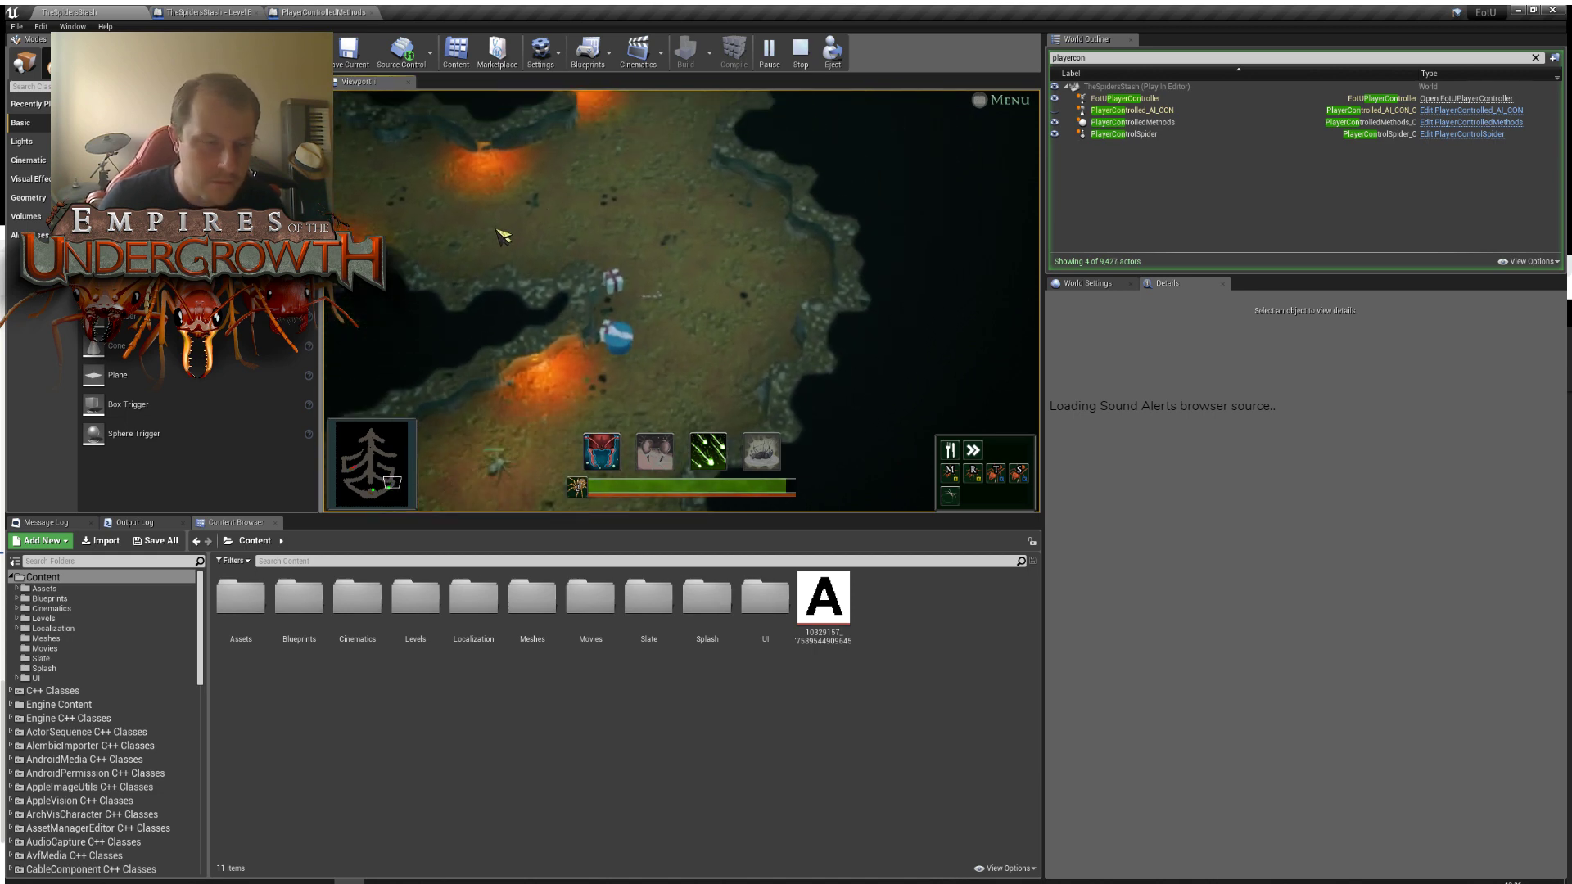
# Lead the spider west into the map's central corridor and north towards the ants coming down it.
pyautogui.press('a')
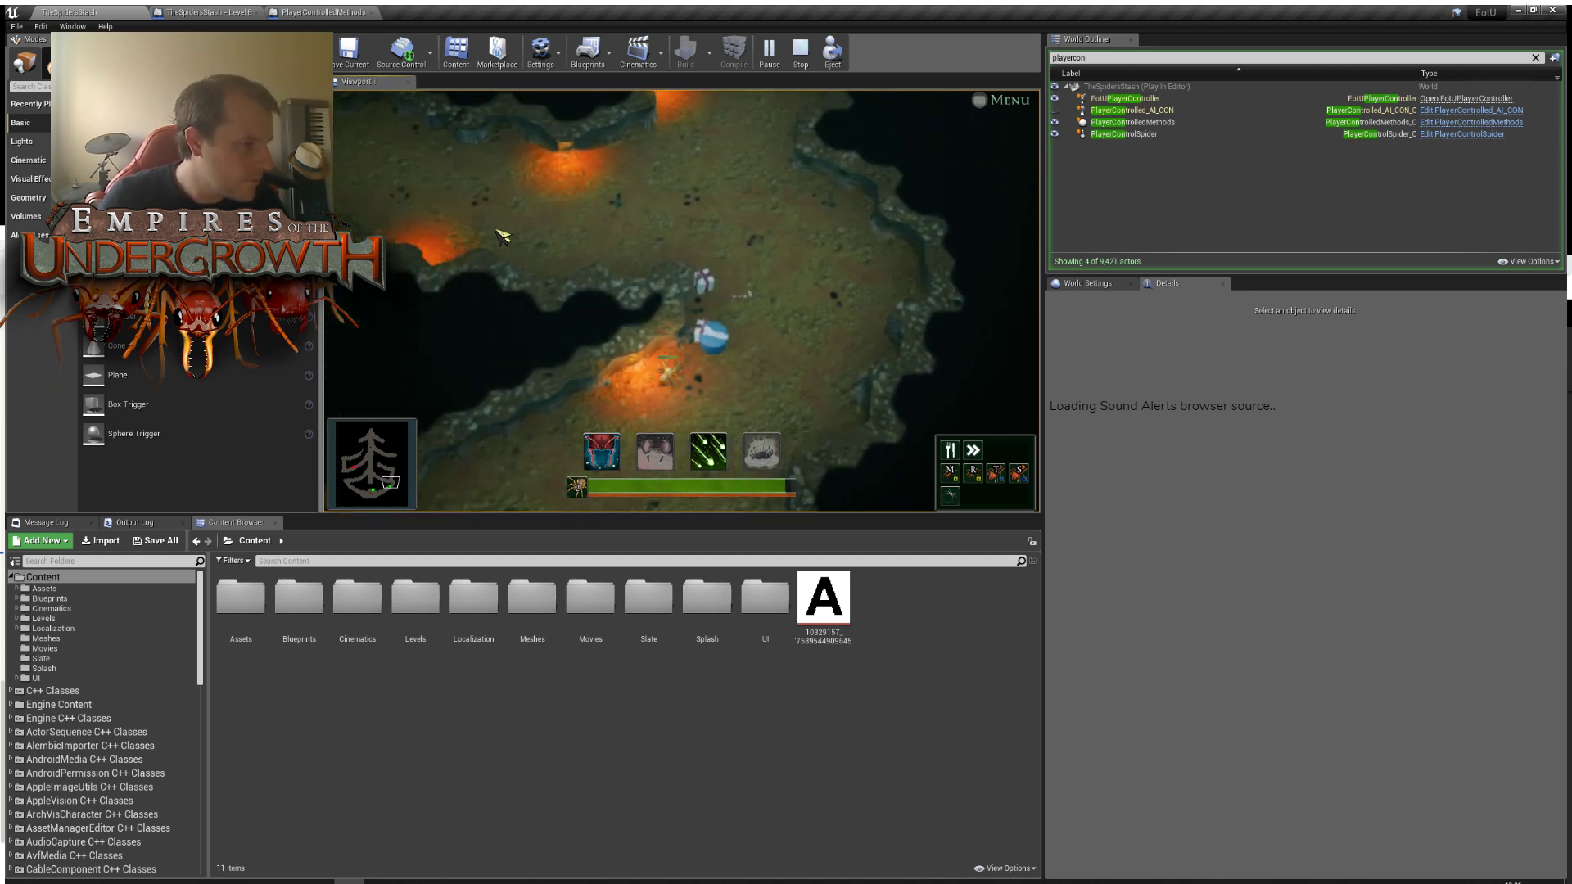
pyautogui.press('a')
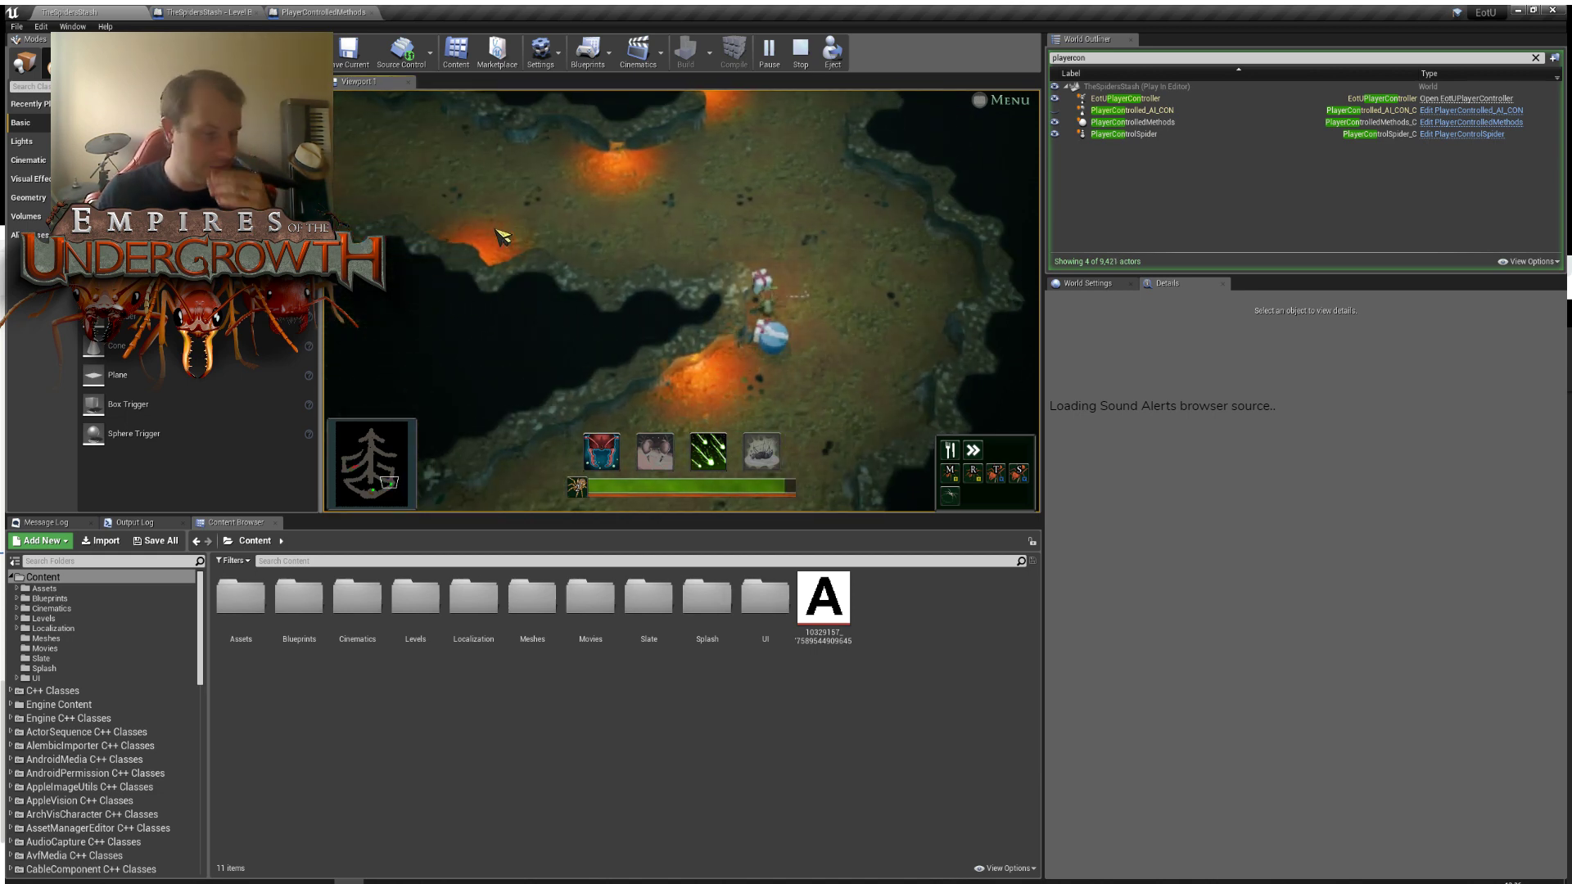
pyautogui.press('a')
pyautogui.press('a')
pyautogui.press('w')
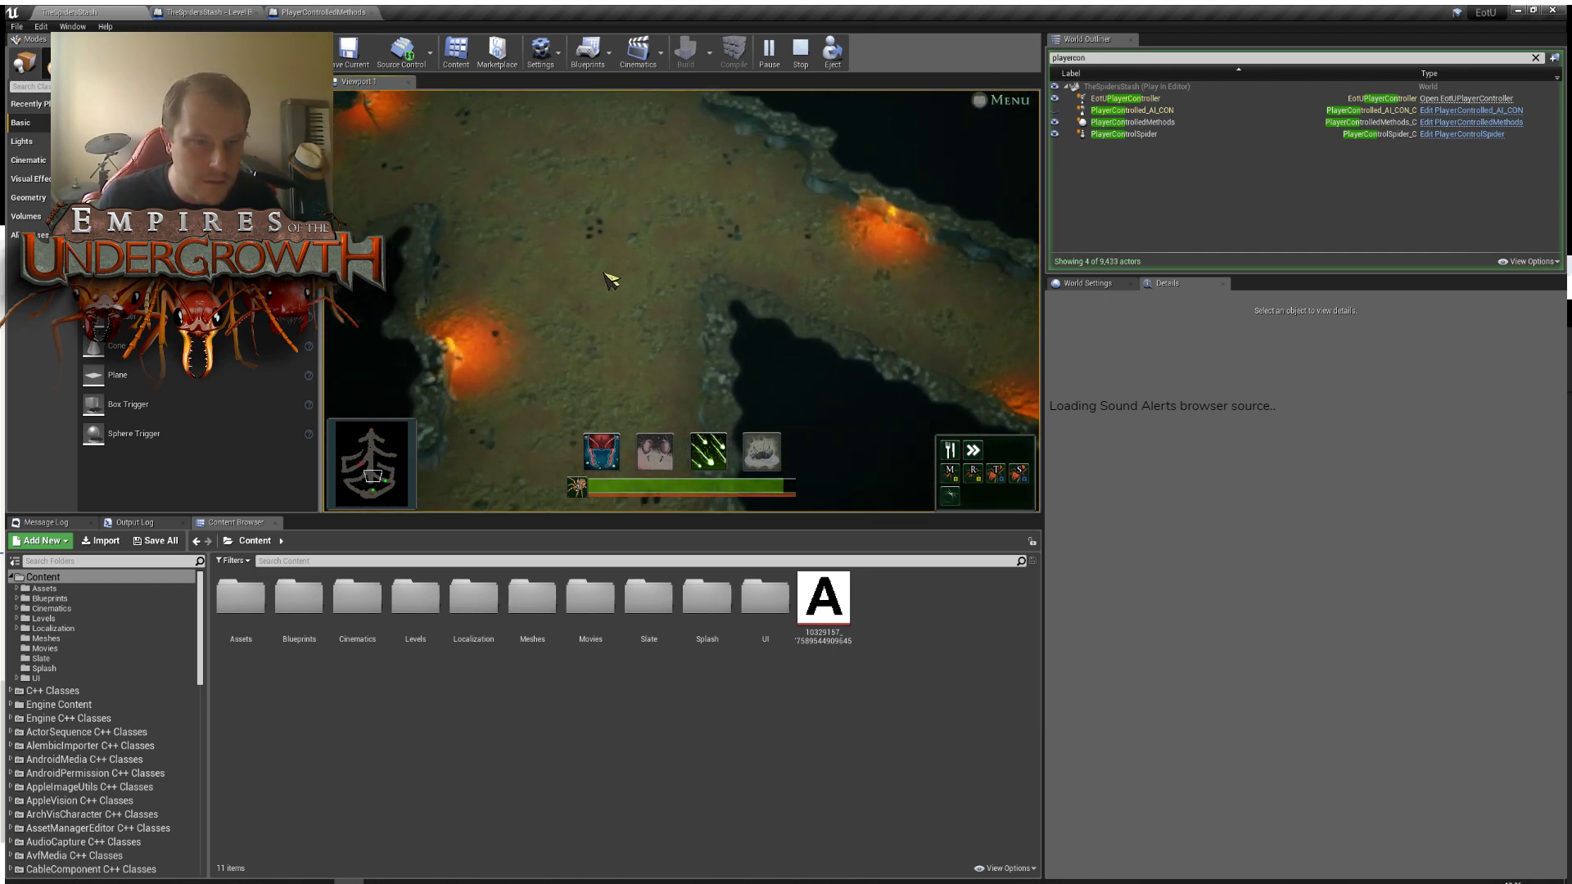
pyautogui.press('s')
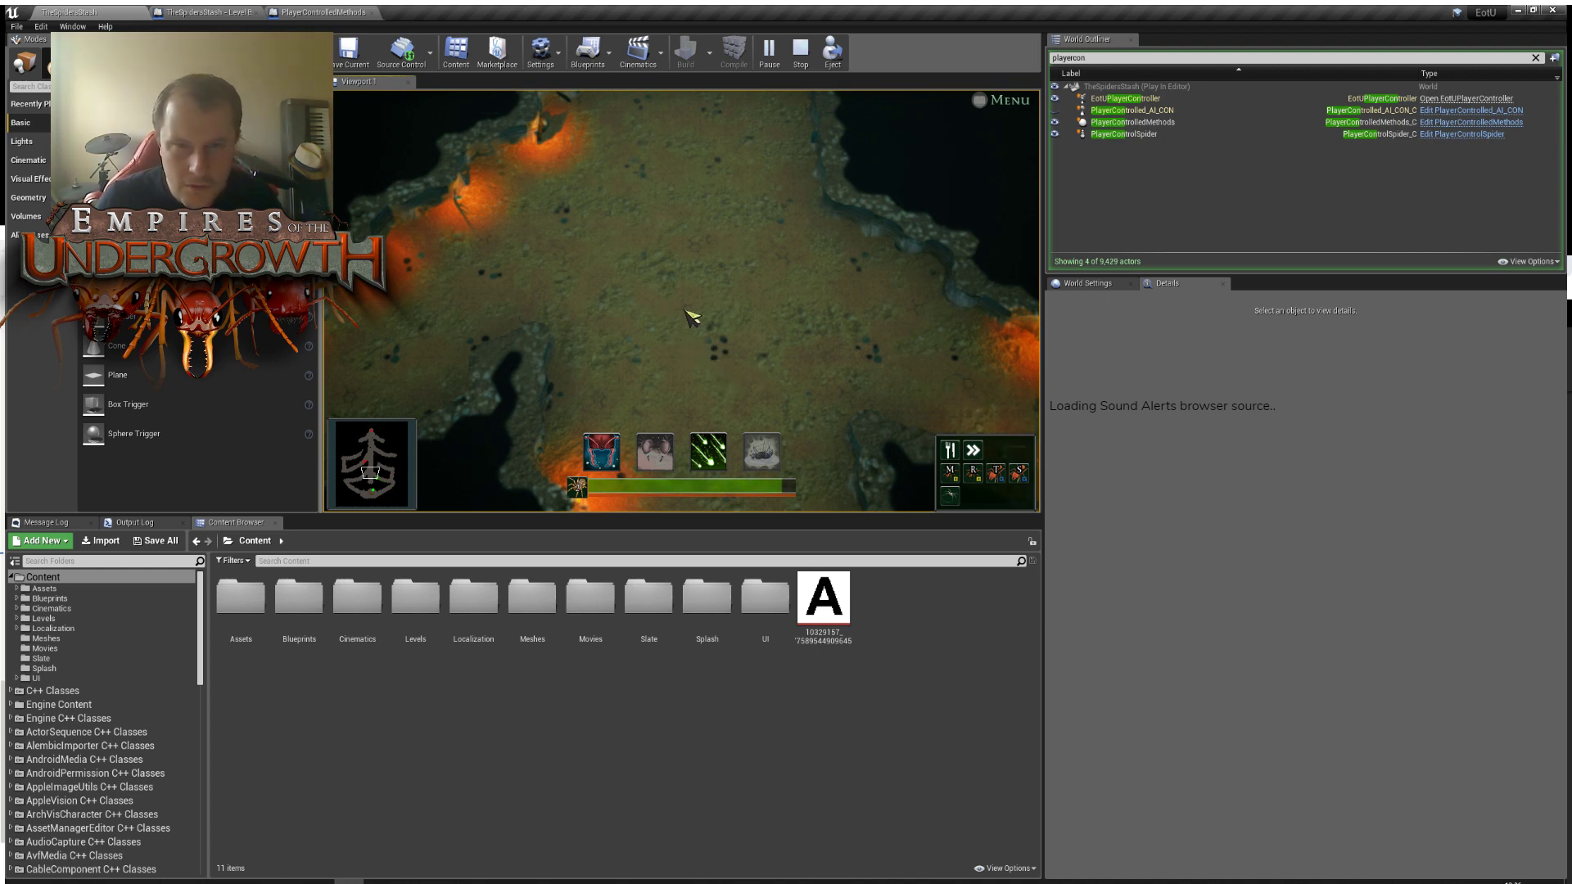
pyautogui.moveTo(686, 326); pyautogui.dragTo(564, 375, button='middle')
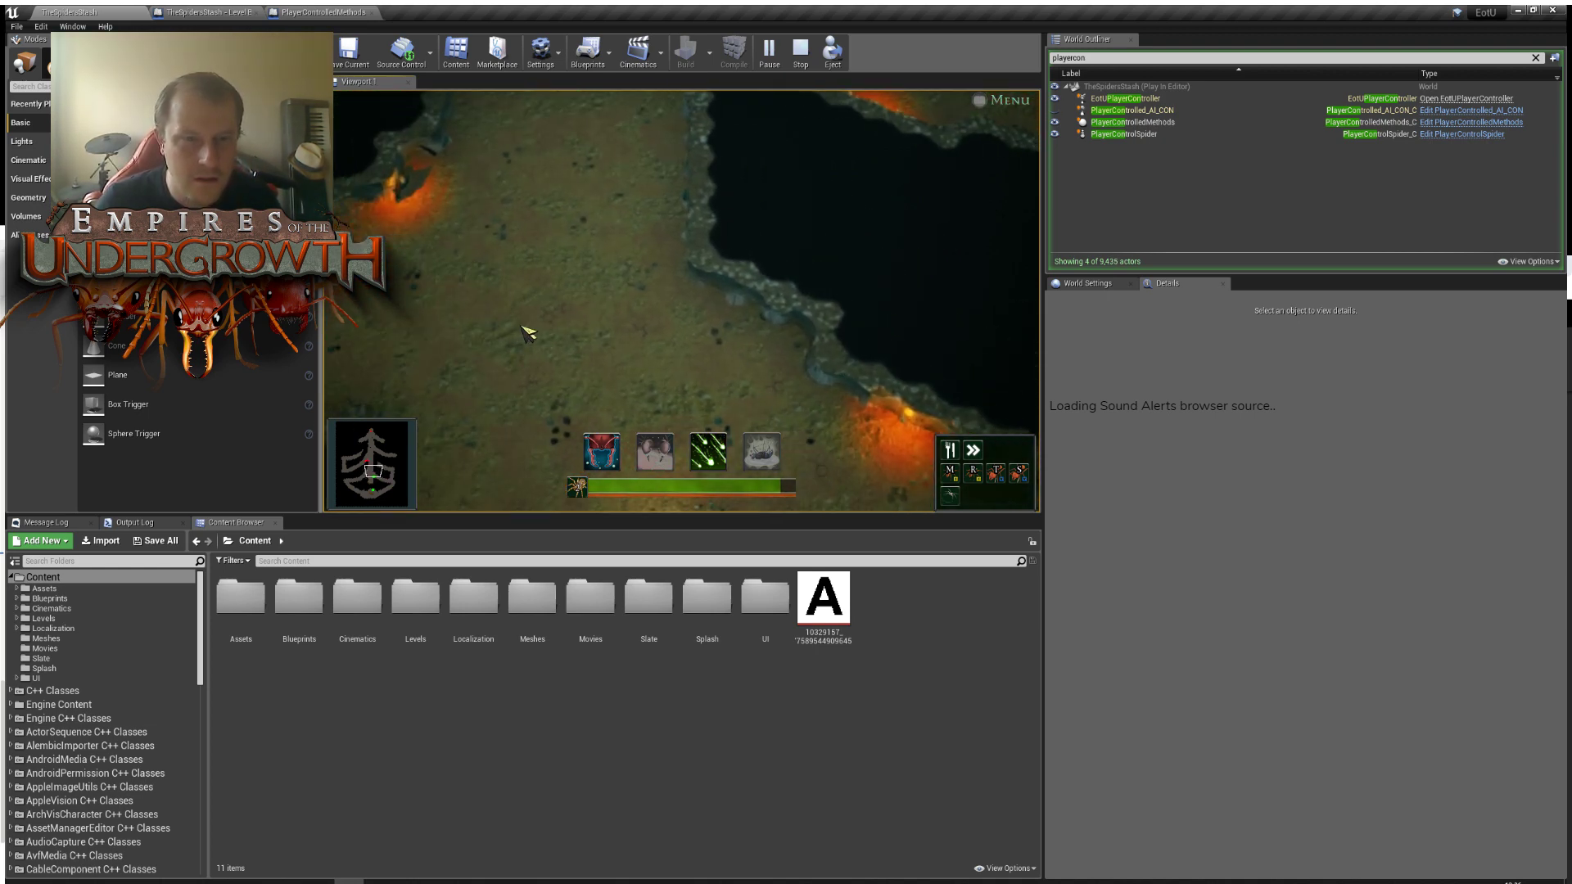
pyautogui.moveTo(522, 271); pyautogui.dragTo(509, 331, button='middle')
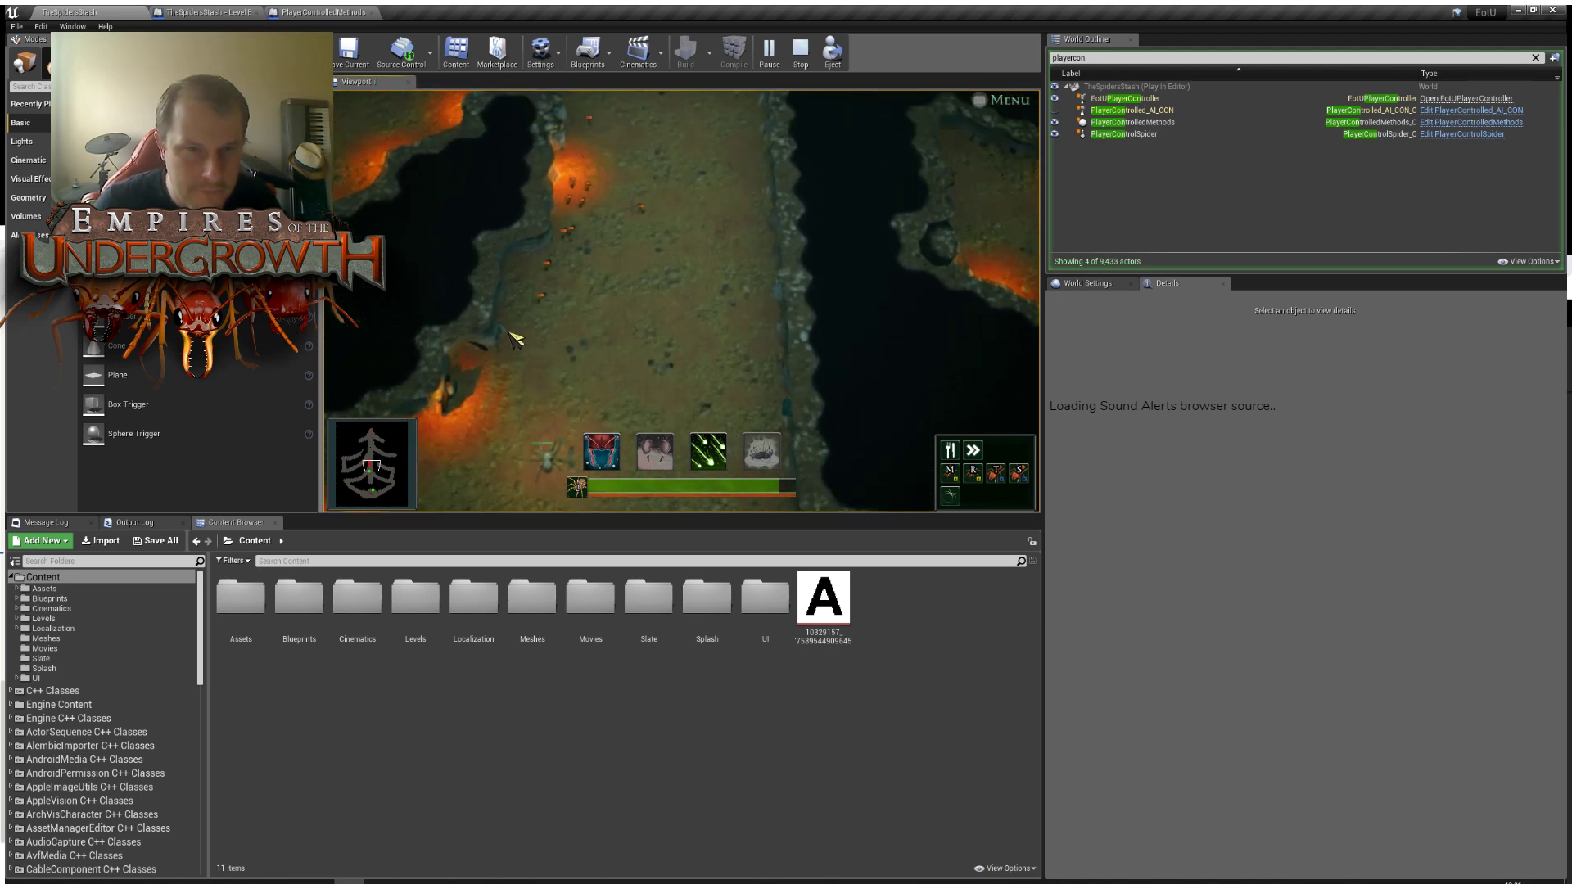
# Fight the ants with the spider along the glowing rocks on the corridor's west wall, working southwest towards the lower passage.
pyautogui.press('w')
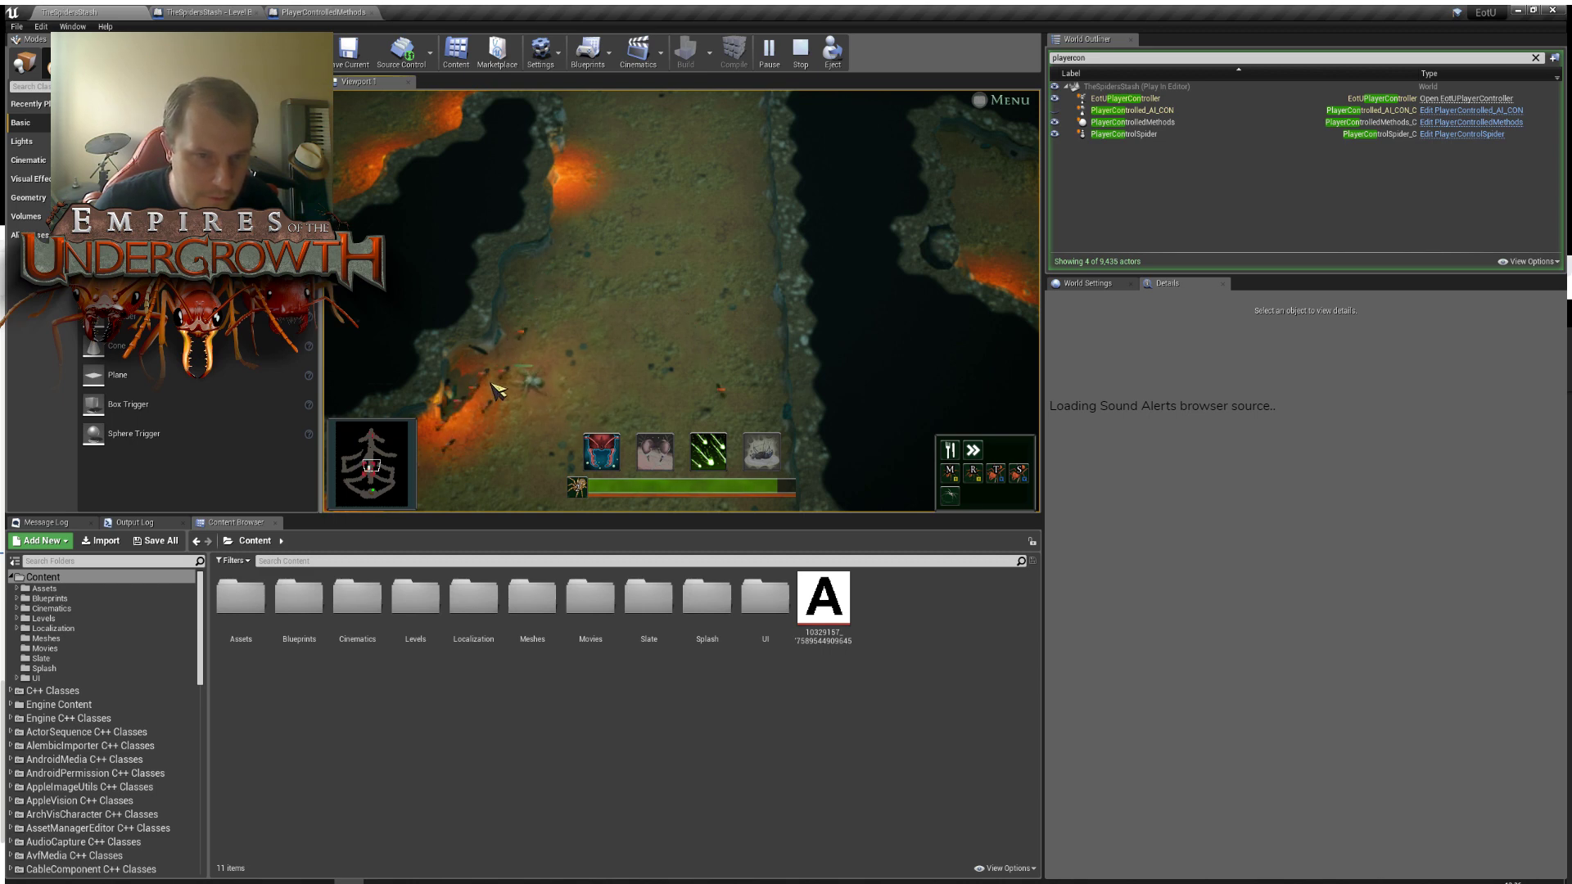
pyautogui.moveTo(467, 417); pyautogui.dragTo(607, 374, button='middle')
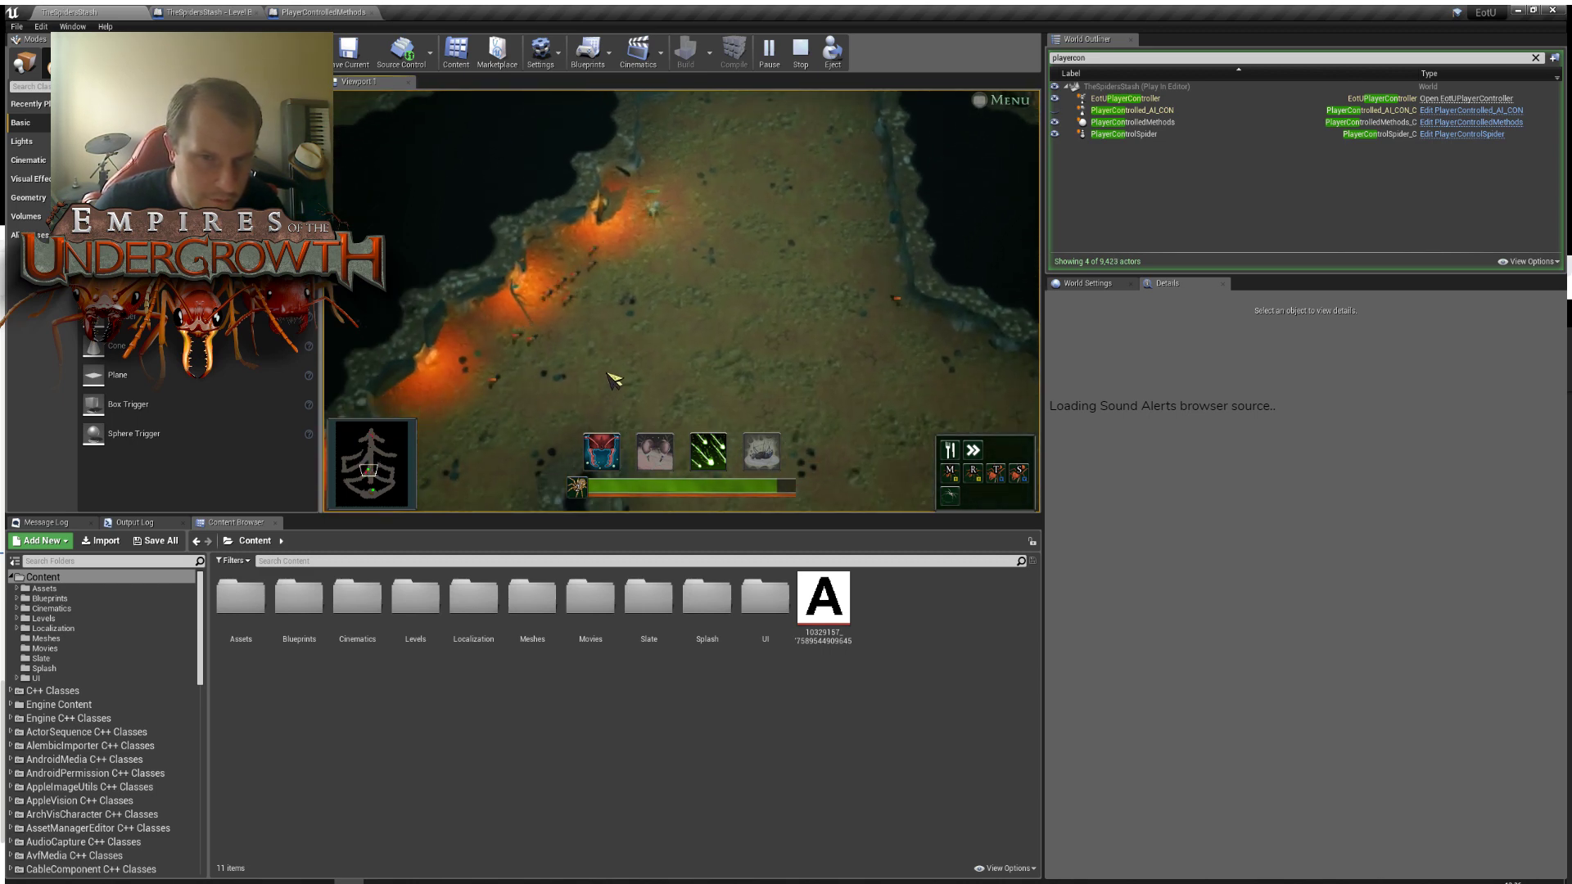
pyautogui.press('s')
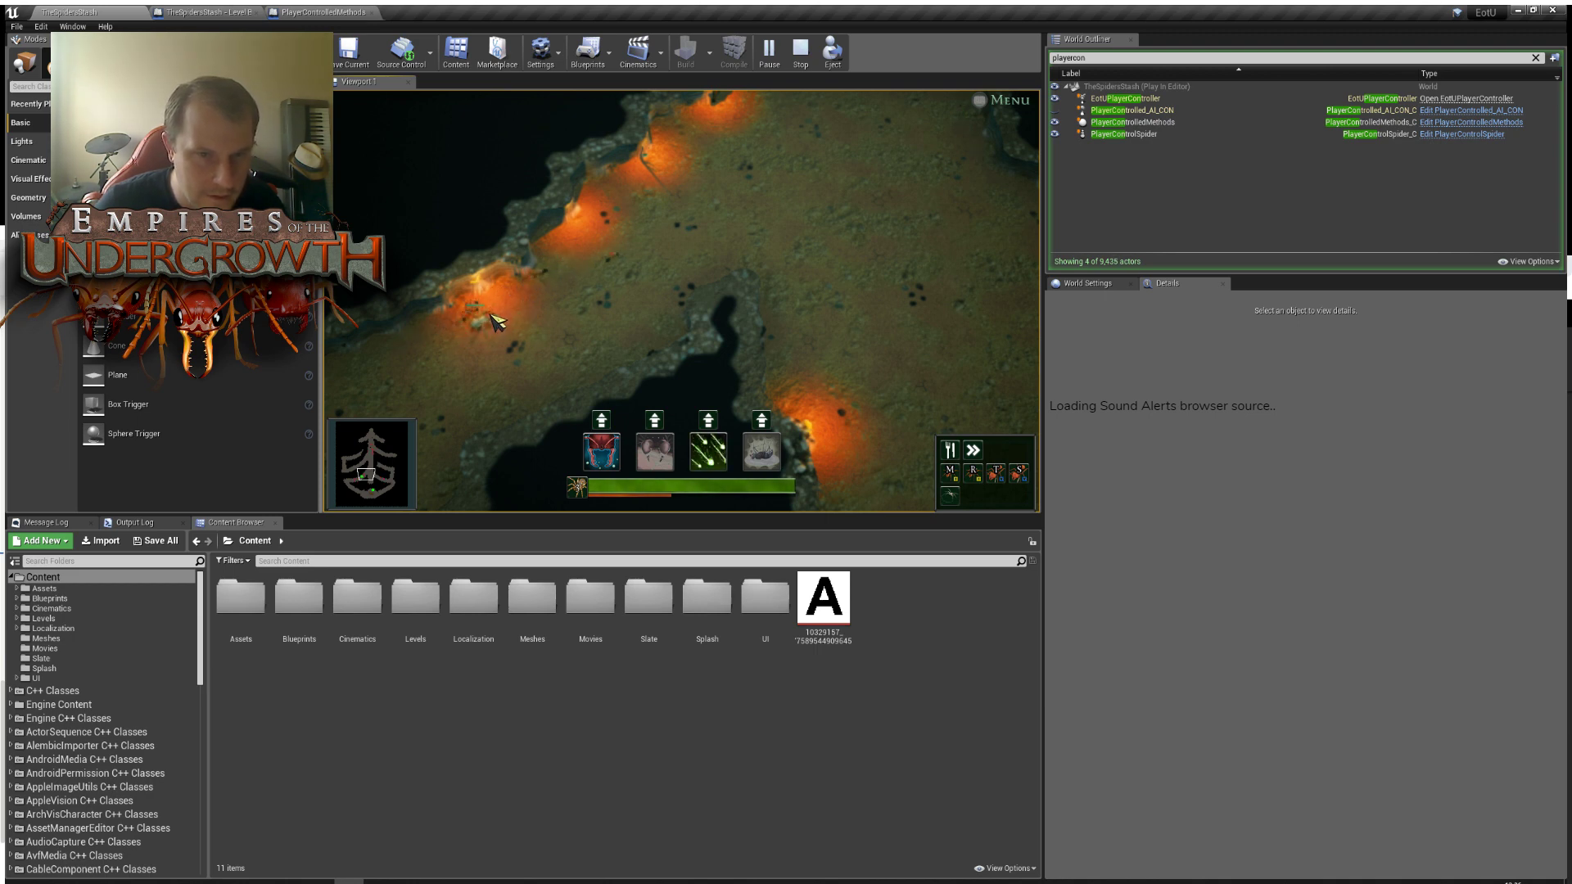
pyautogui.press('w')
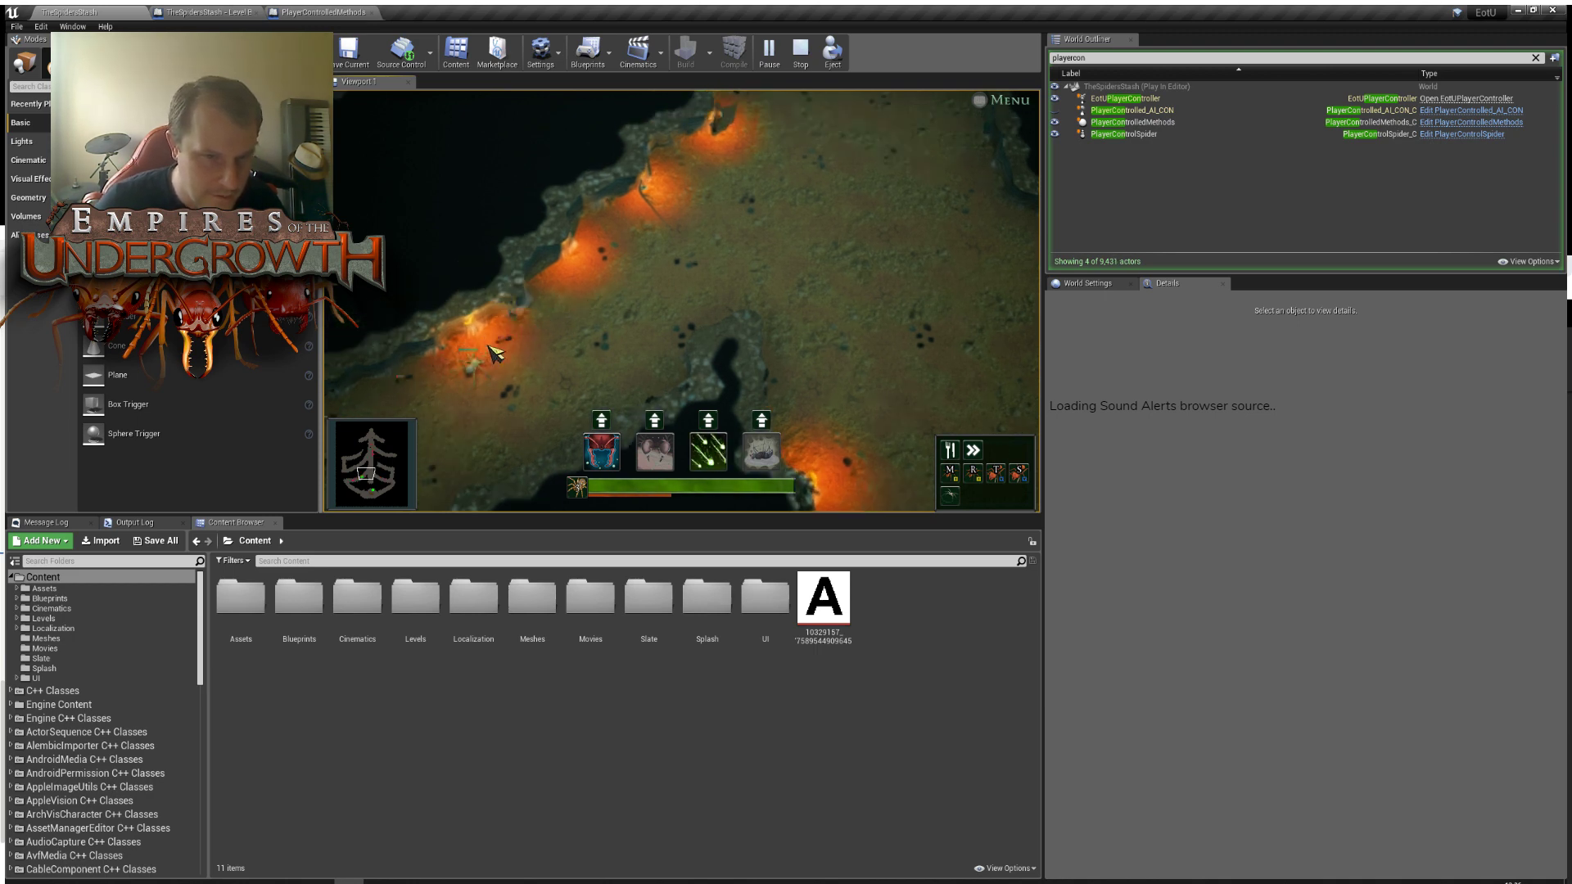
pyautogui.press('s')
pyautogui.press('a')
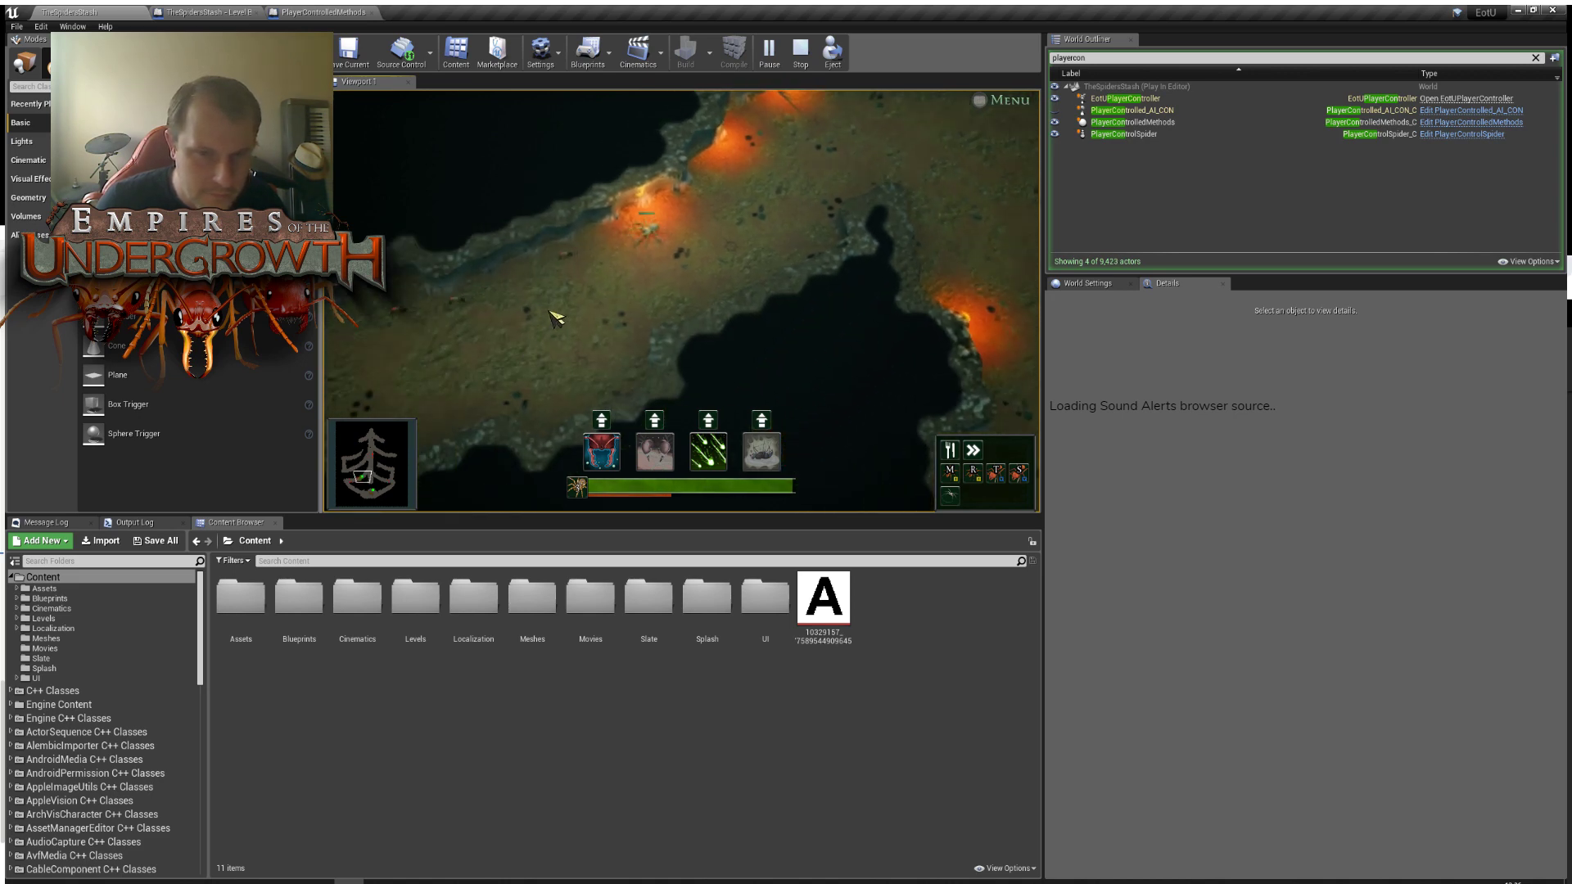
# Lead the spider southwest along the lower passage to the bend at its western end, fighting ants on the way.
pyautogui.press('a')
pyautogui.press('s')
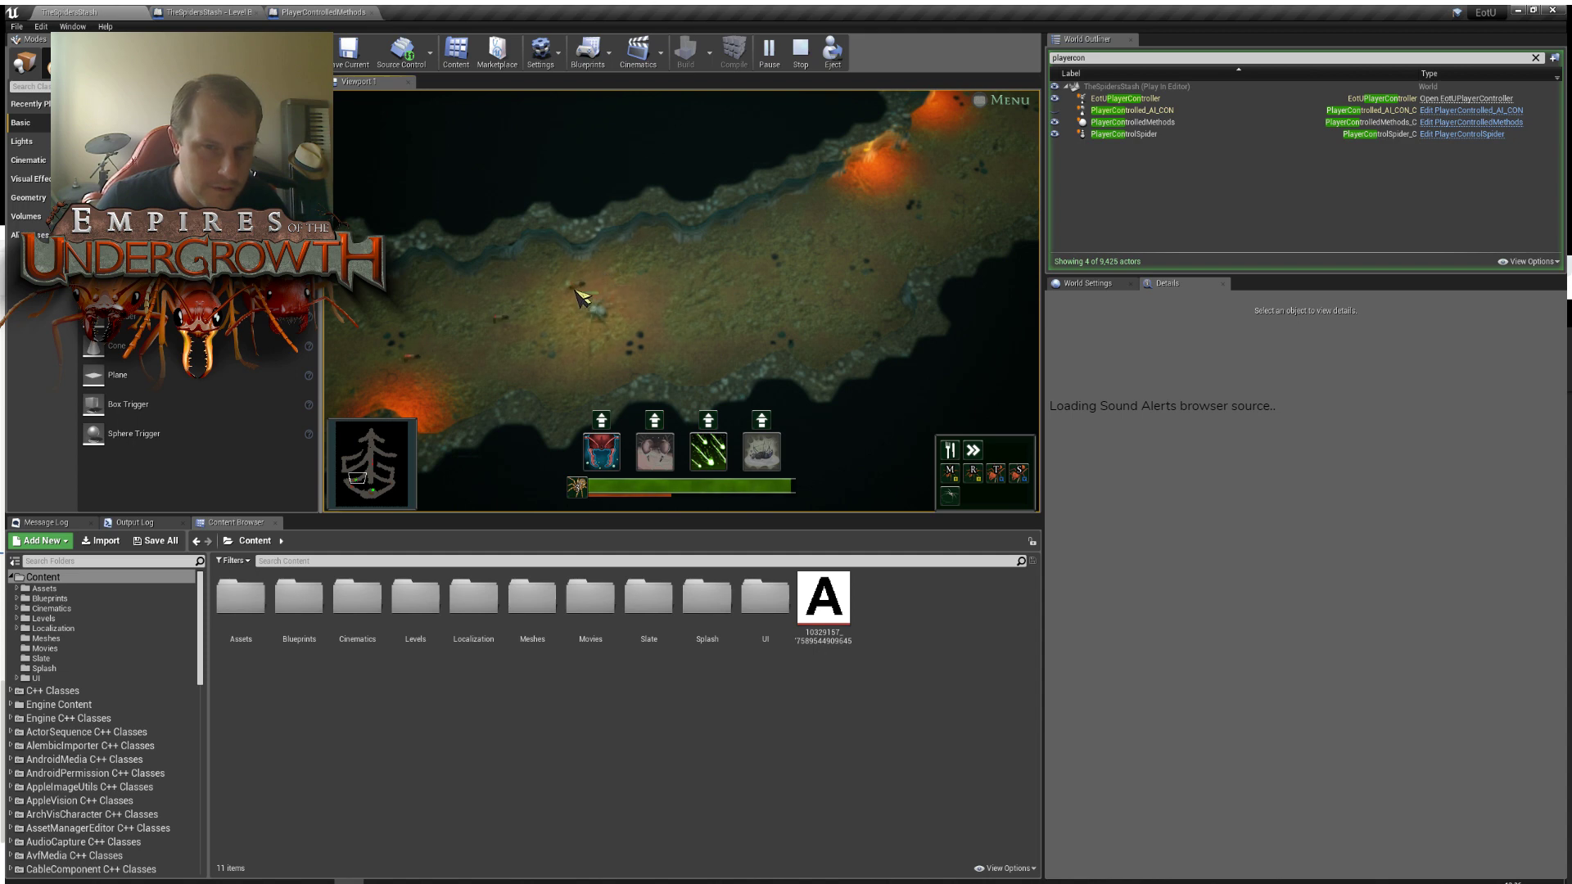
pyautogui.press('a')
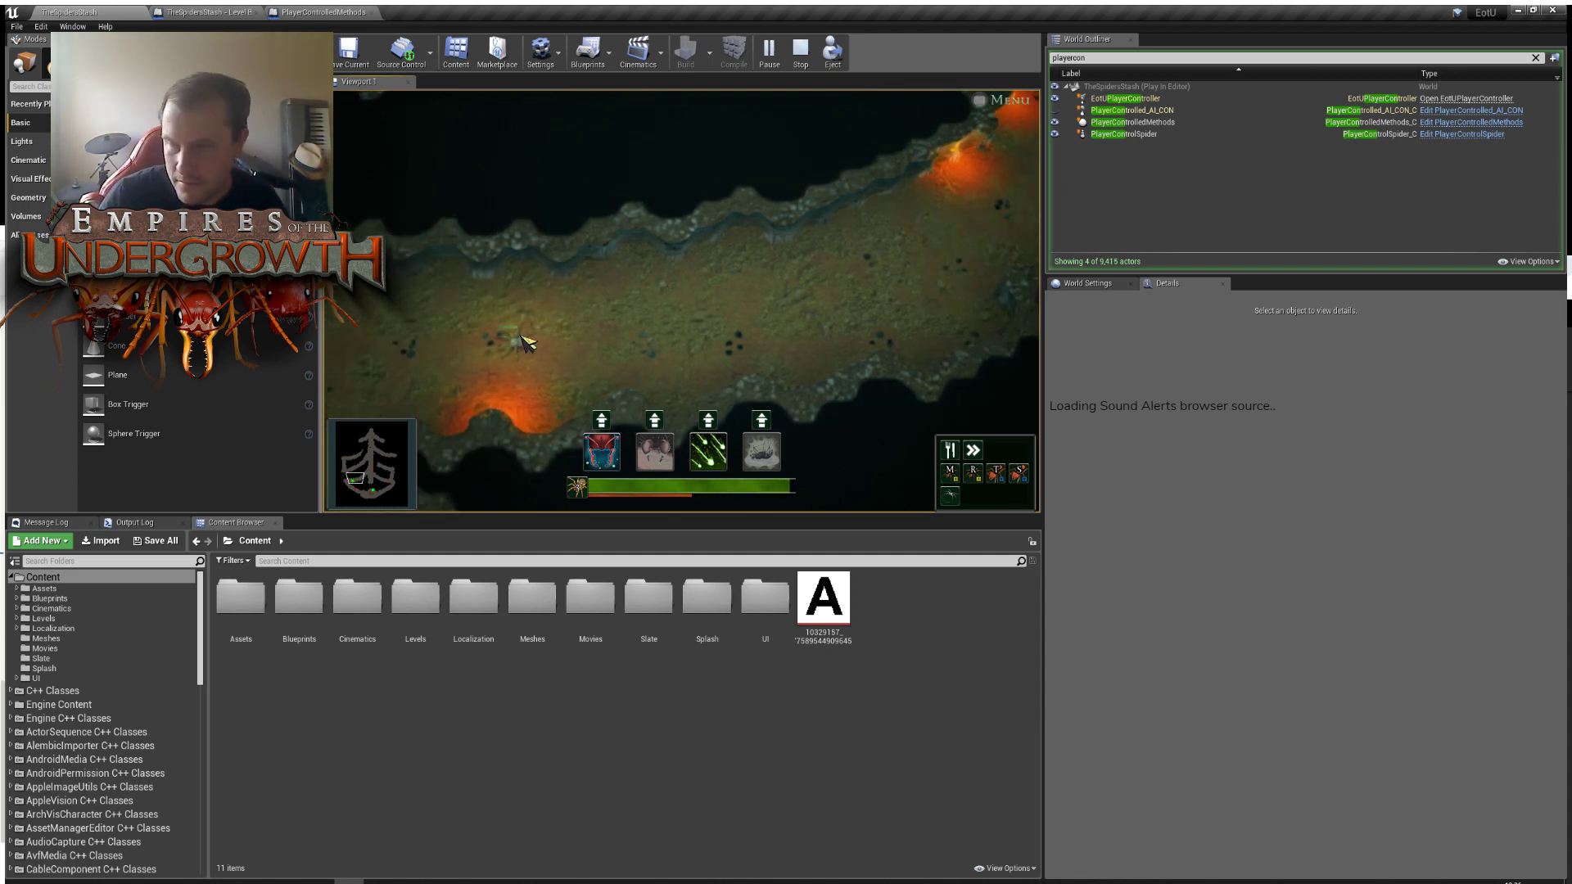
pyautogui.press('s')
pyautogui.press('a')
pyautogui.press('s')
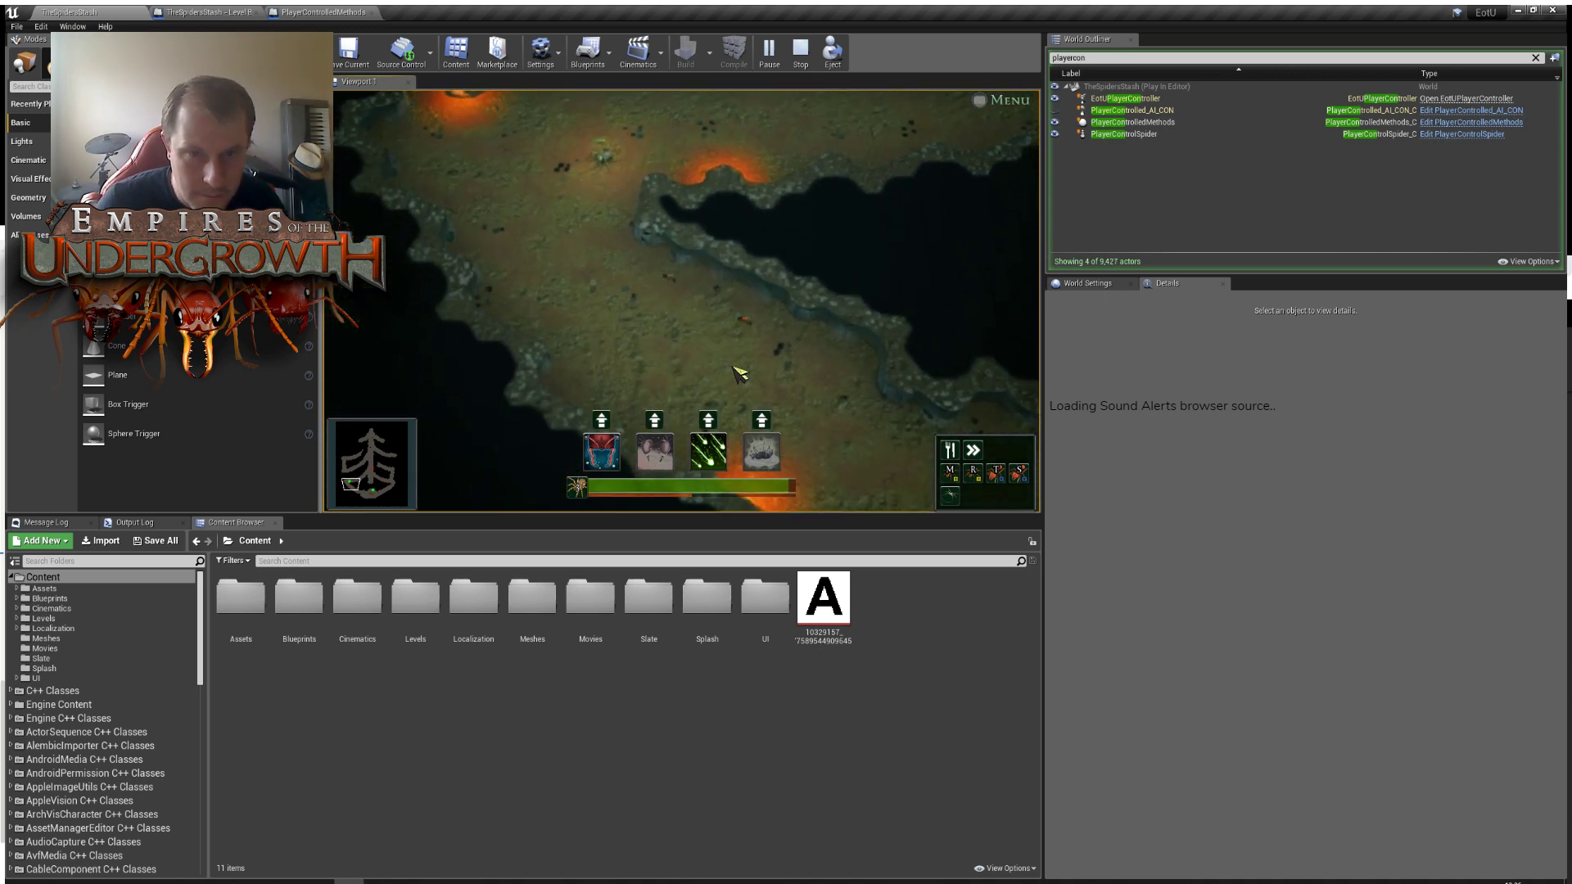
# Walk the spider from the bend southeast down the passage to the glowing rocks west of the Christmas tree.
pyautogui.press('s')
pyautogui.press('d')
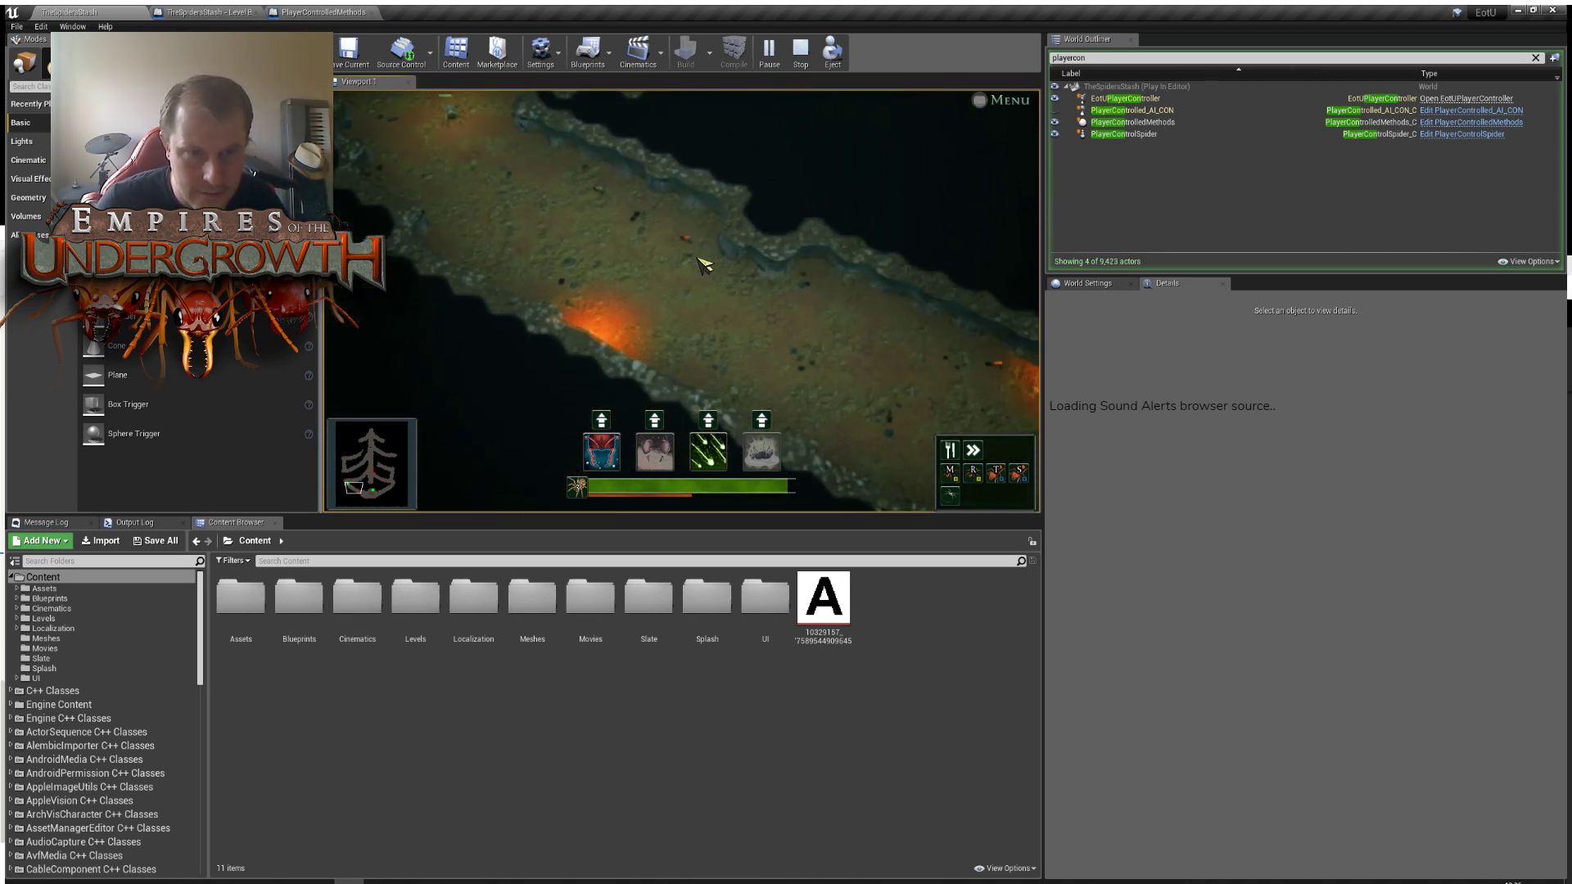
pyautogui.press('d')
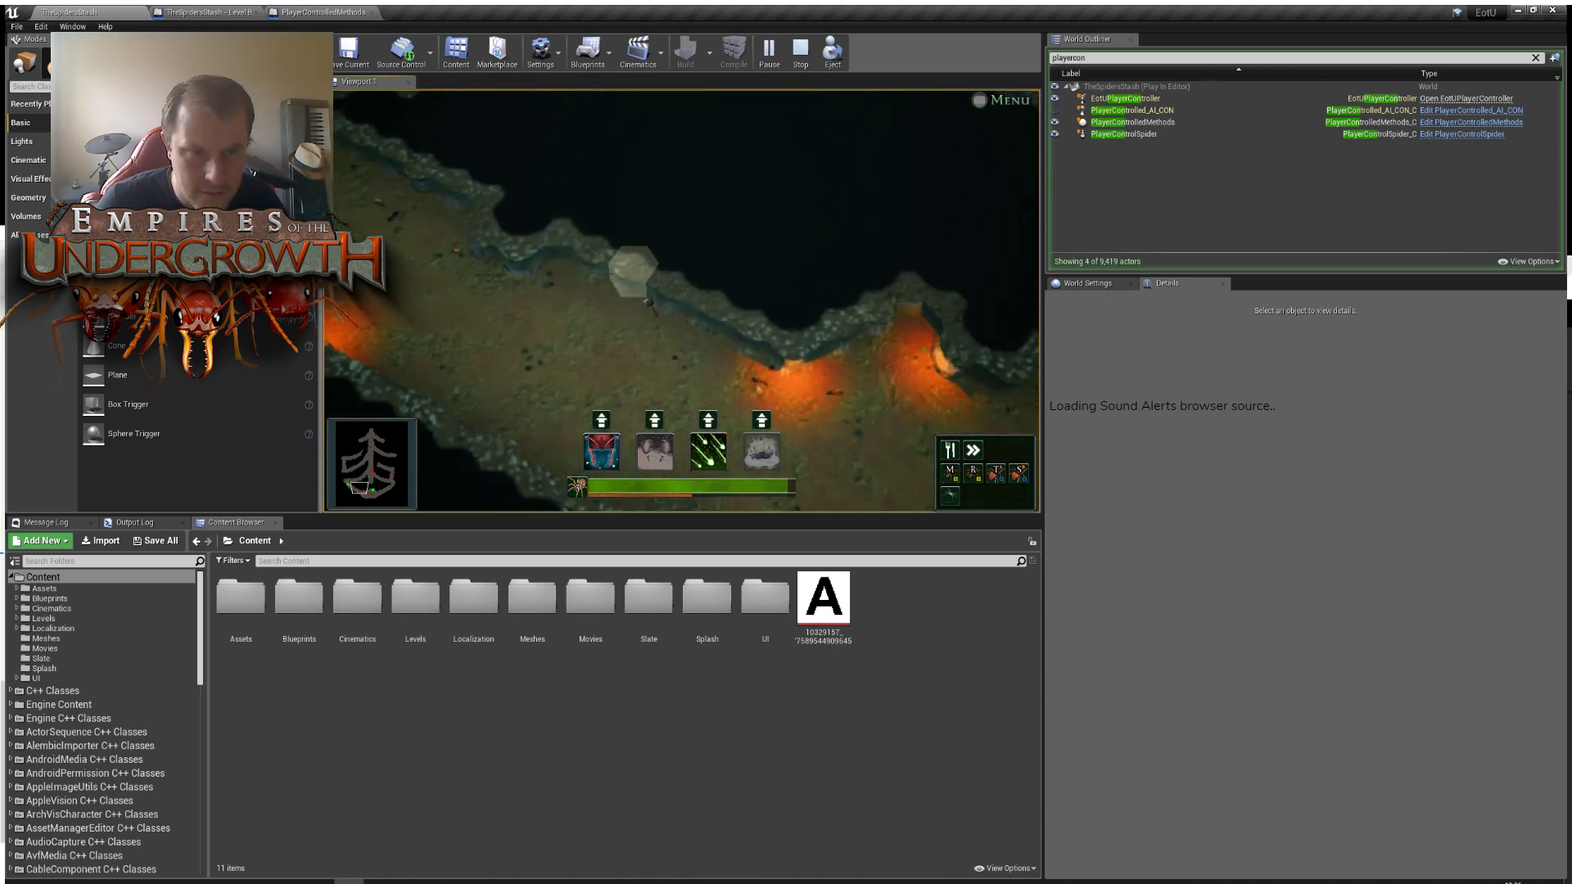
pyautogui.press('s')
pyautogui.press('a')
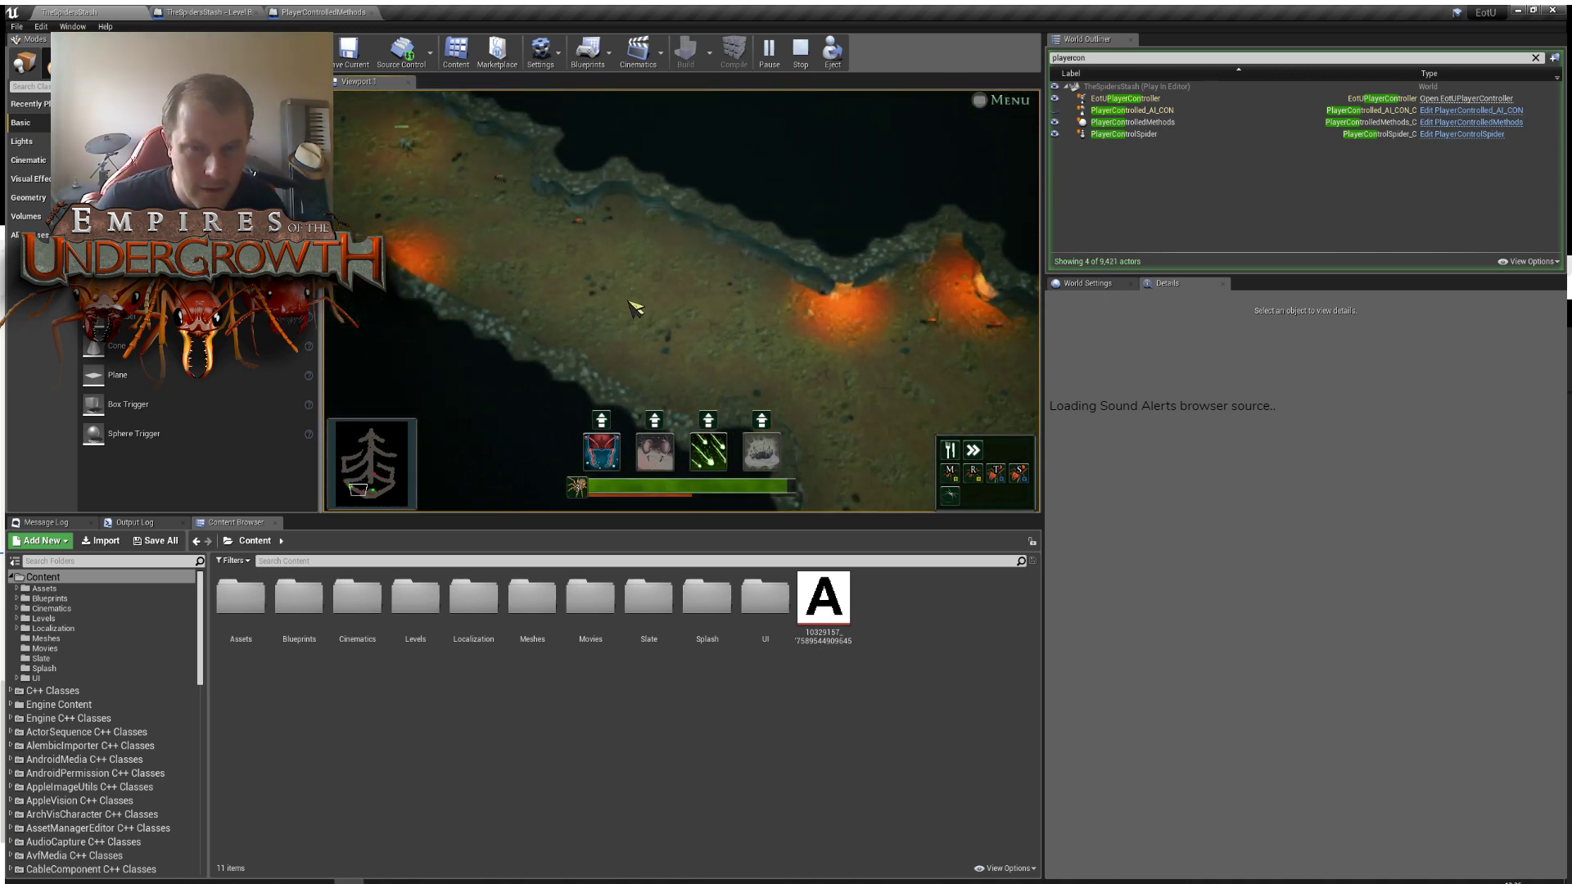
pyautogui.press('w')
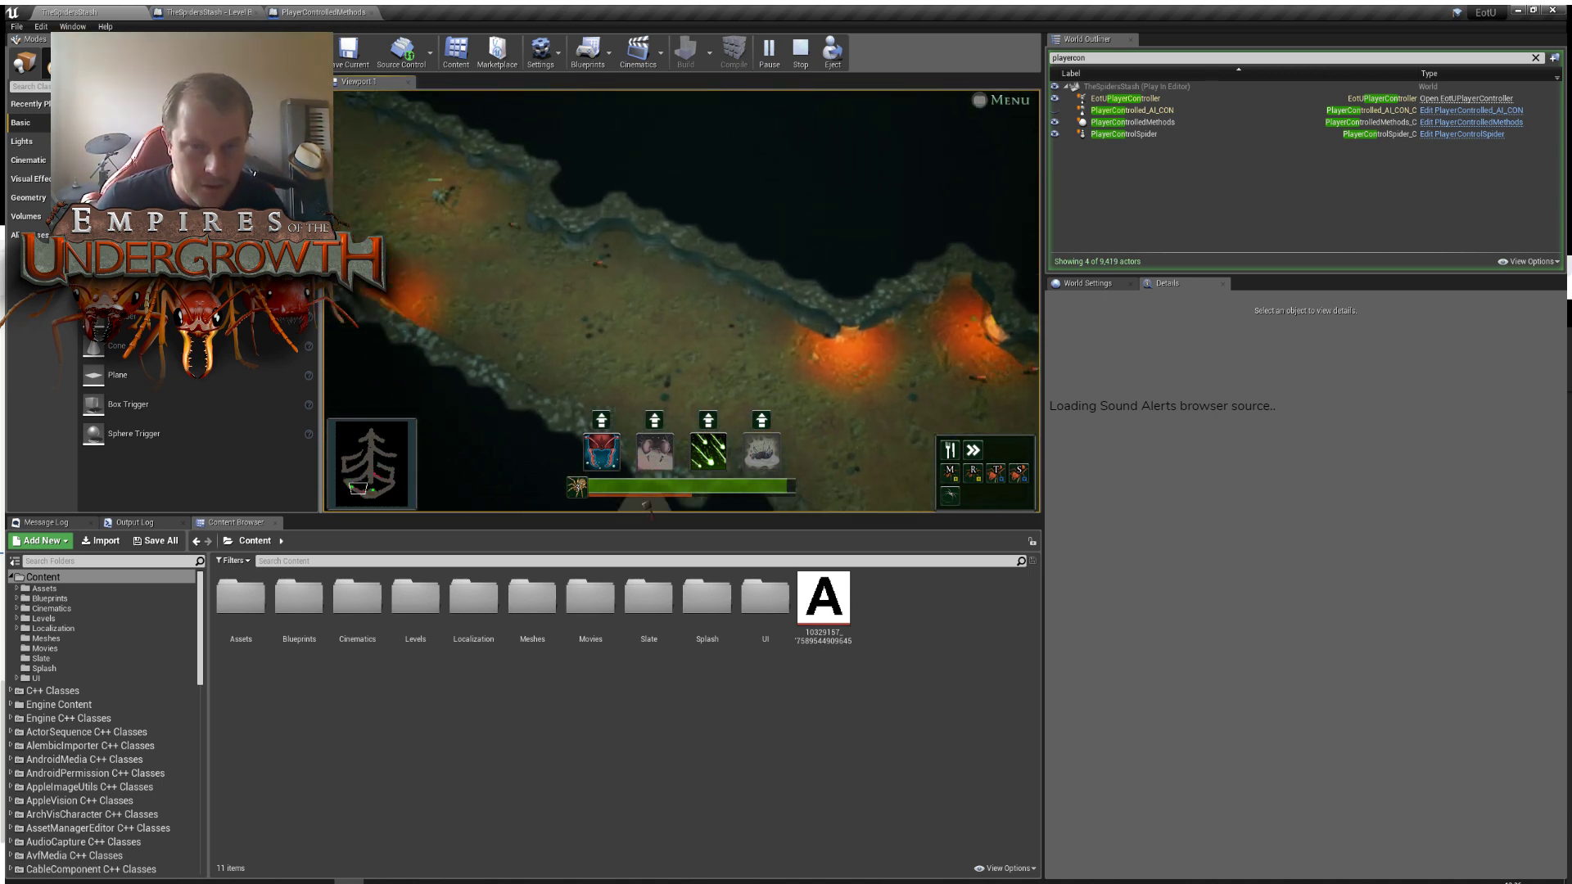
pyautogui.press('d')
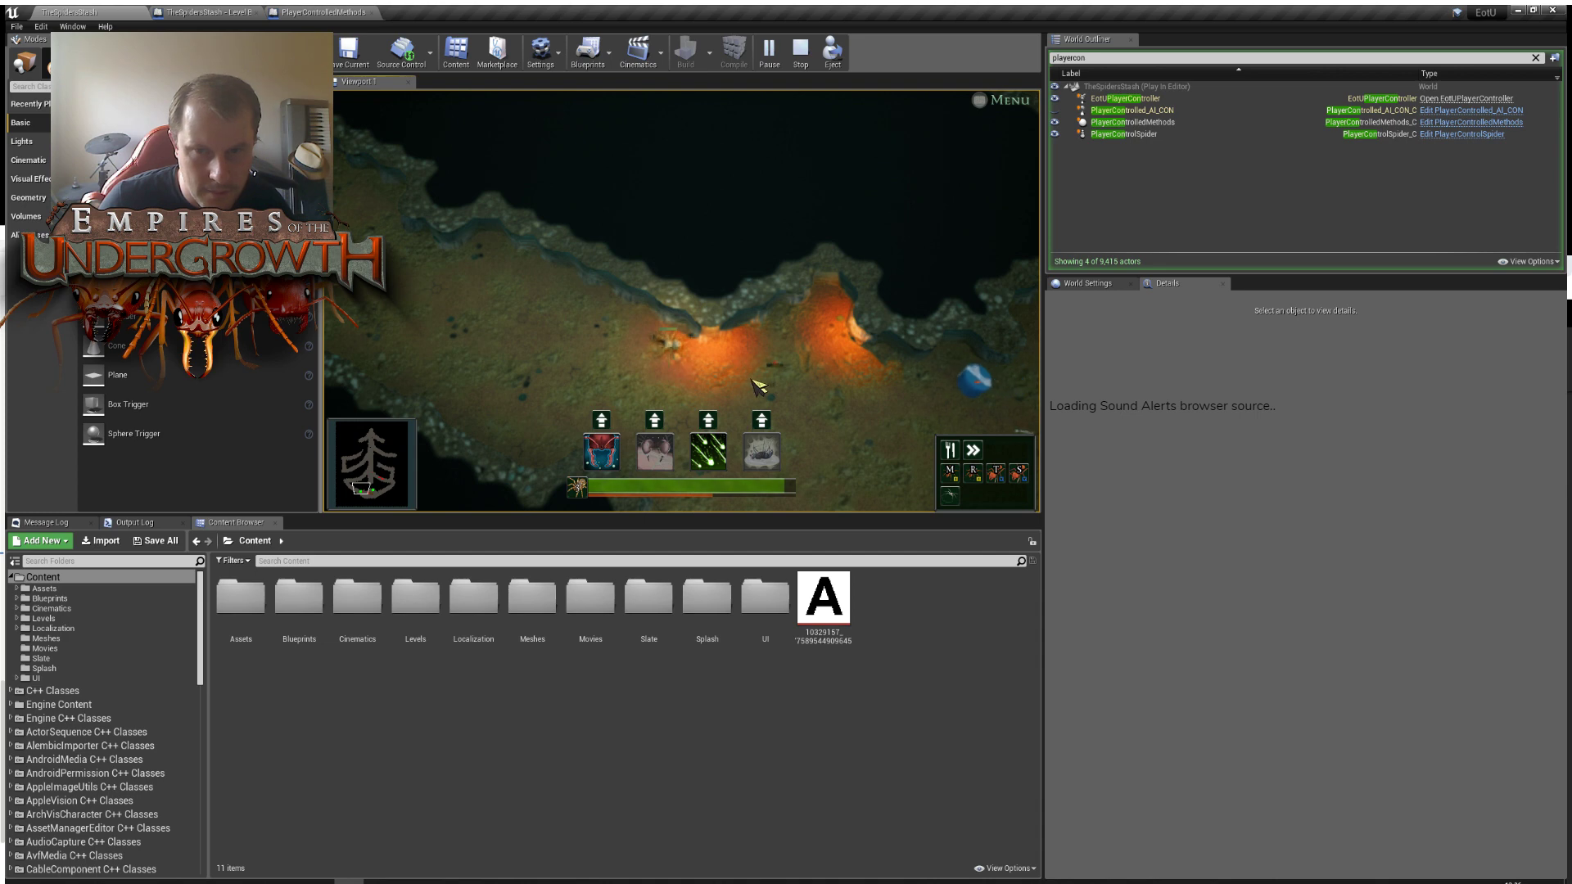
pyautogui.press('s')
pyautogui.press('d')
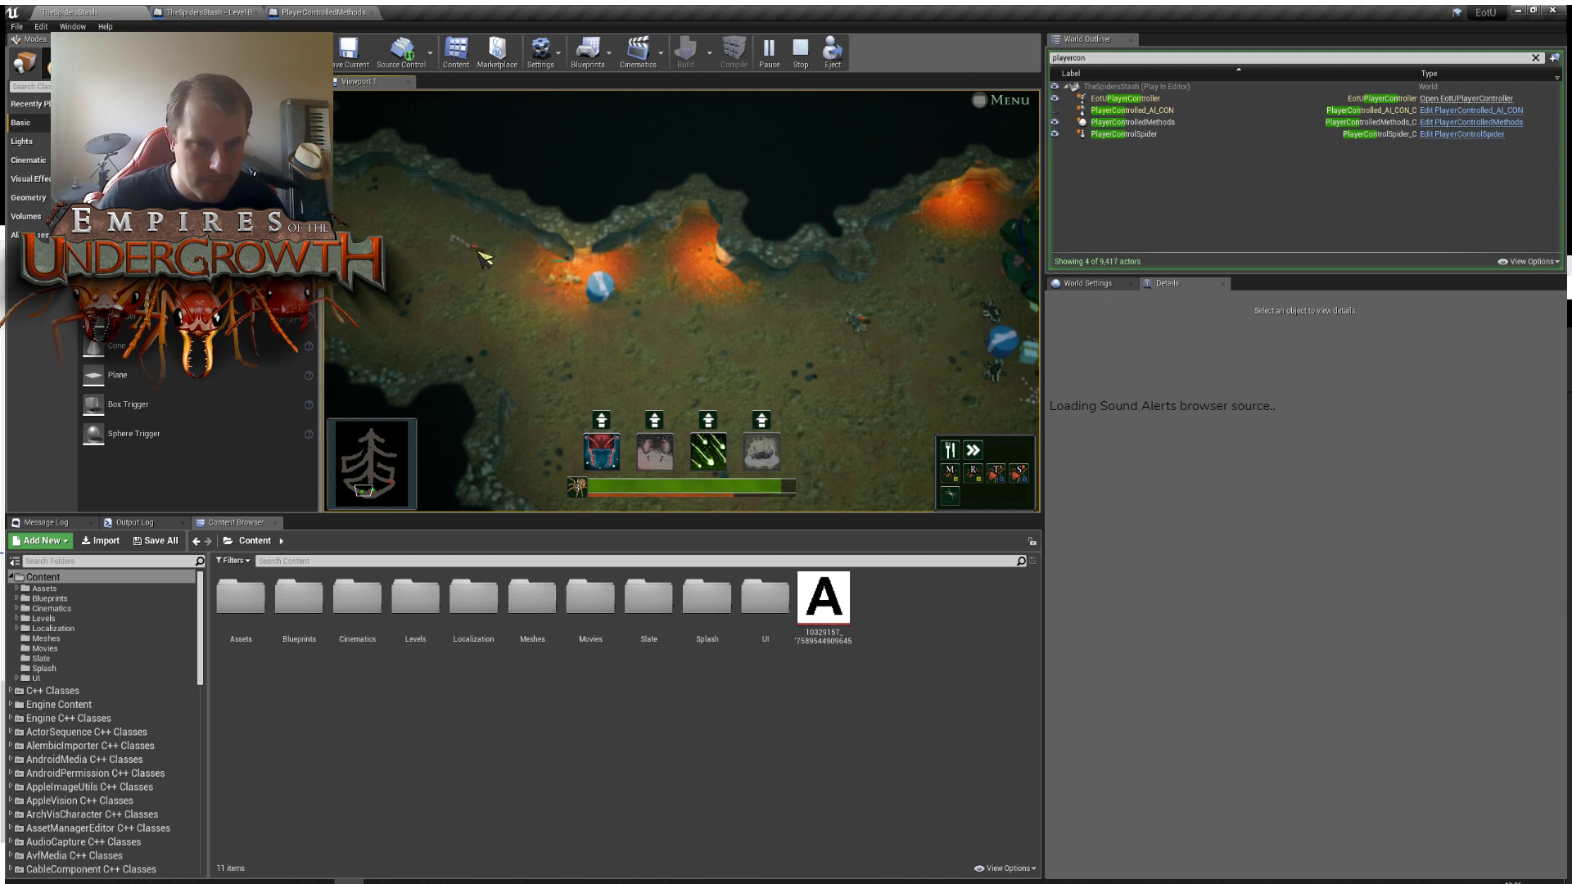
# Fire the spider's projectile ability northwest from the glowing rocks and pursue the ant carrying the gingerbread figure up the passage.
pyautogui.press('3')
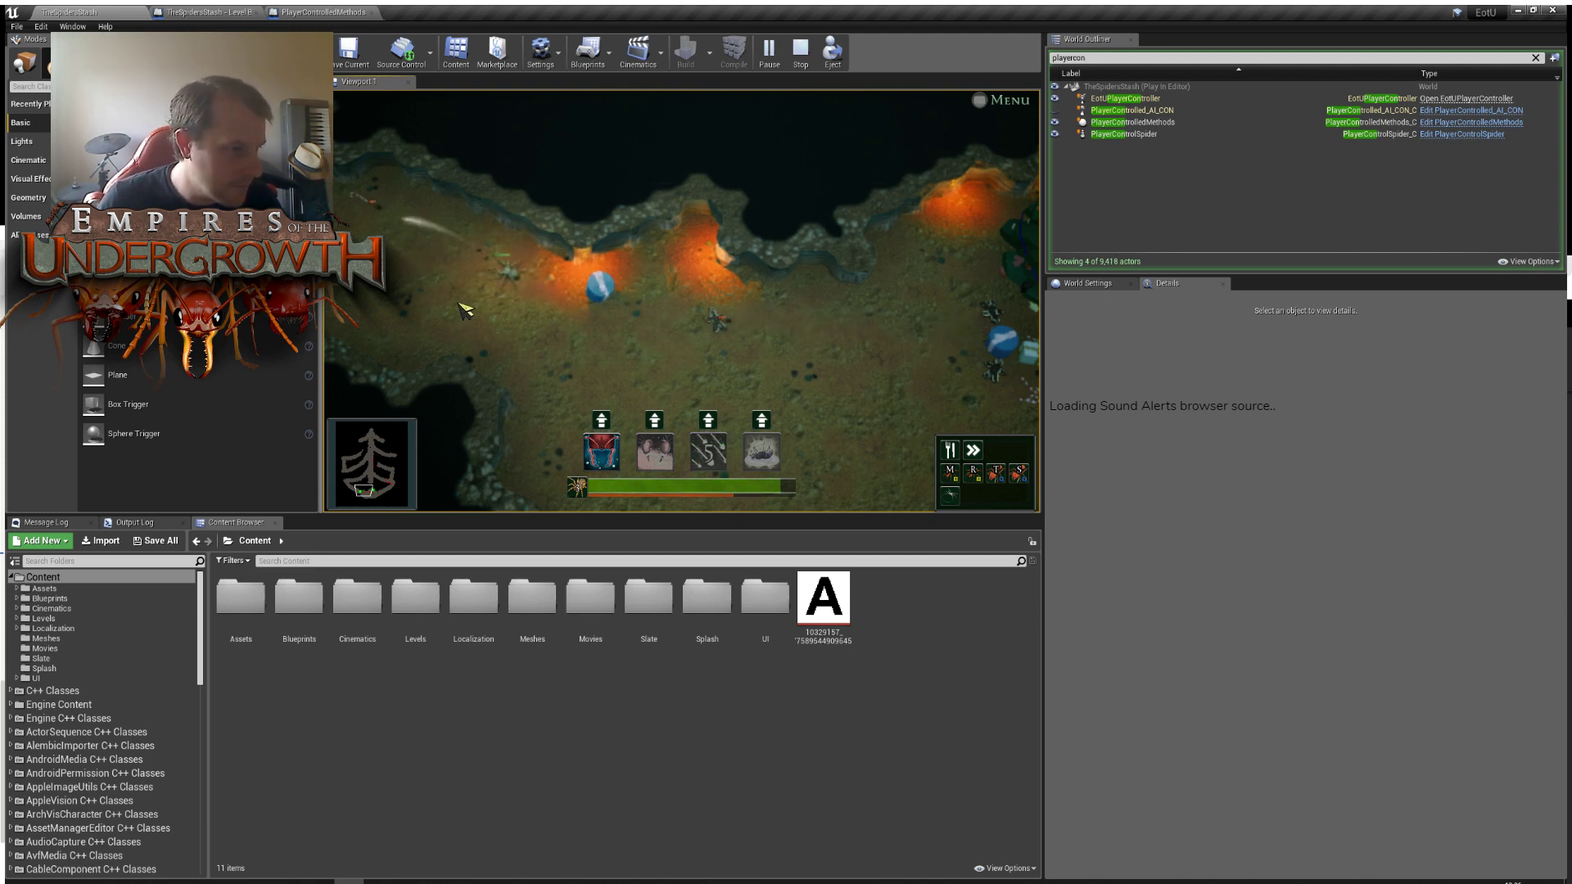
pyautogui.press('a')
pyautogui.press('w')
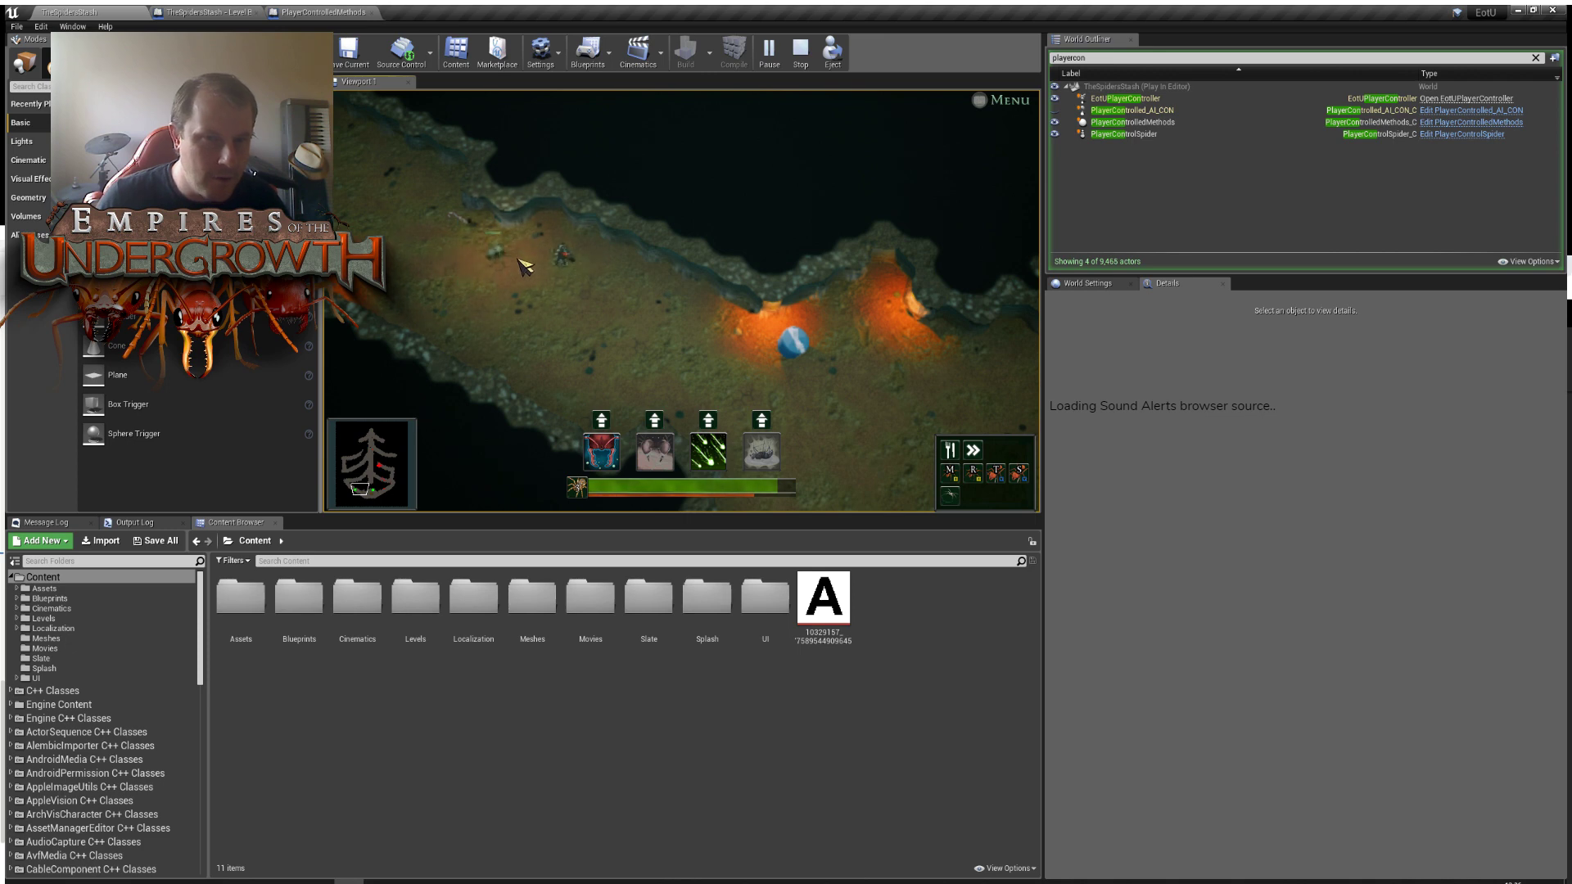
pyautogui.scroll(3, 539, 255)
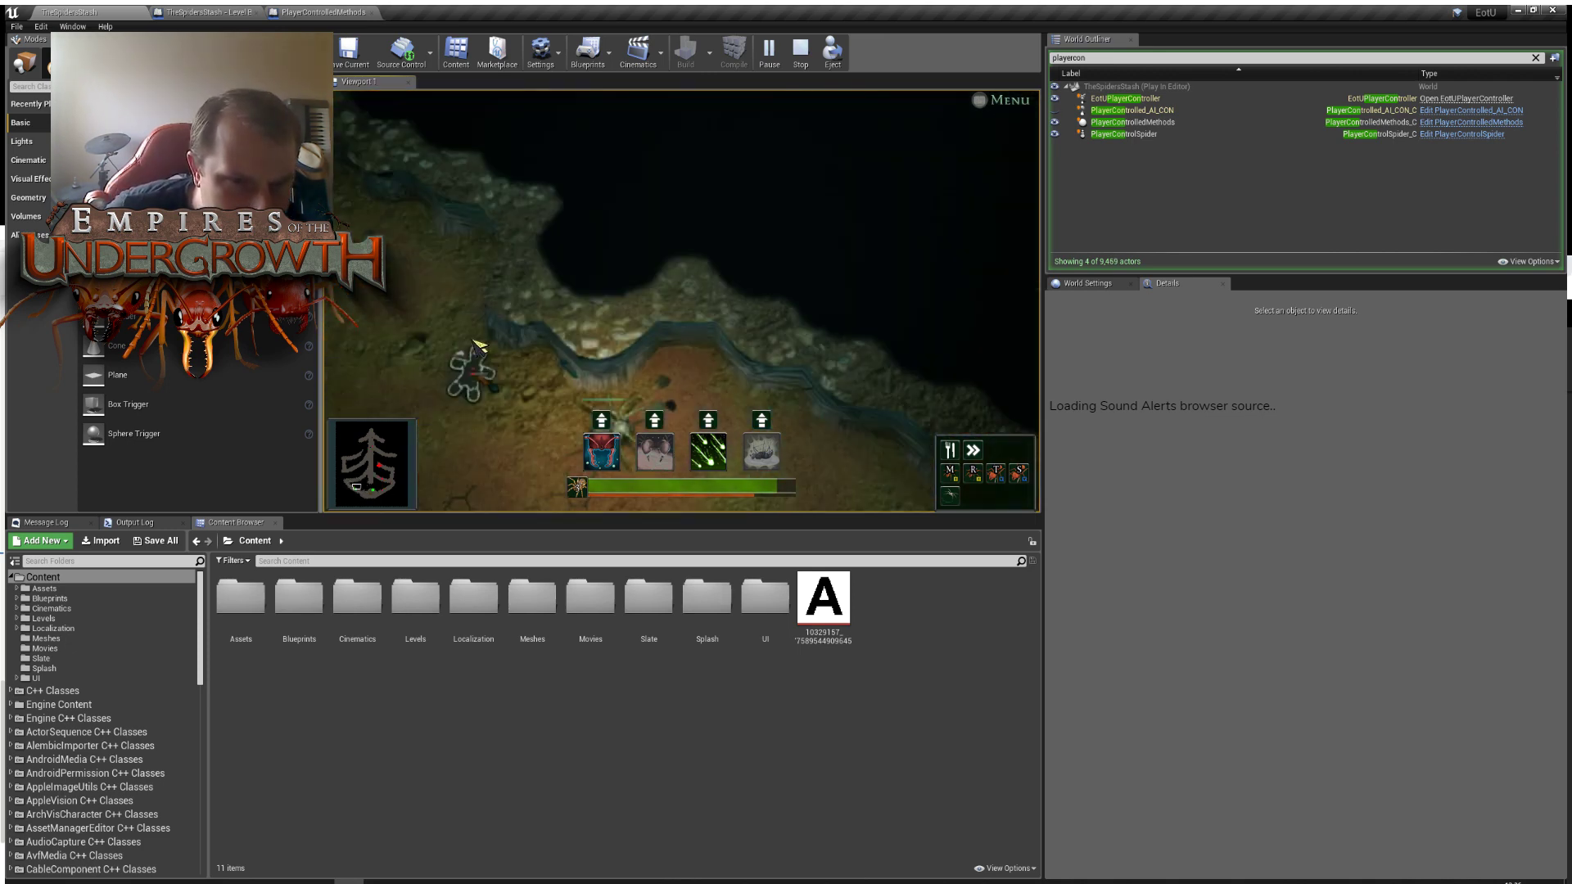
pyautogui.press('a')
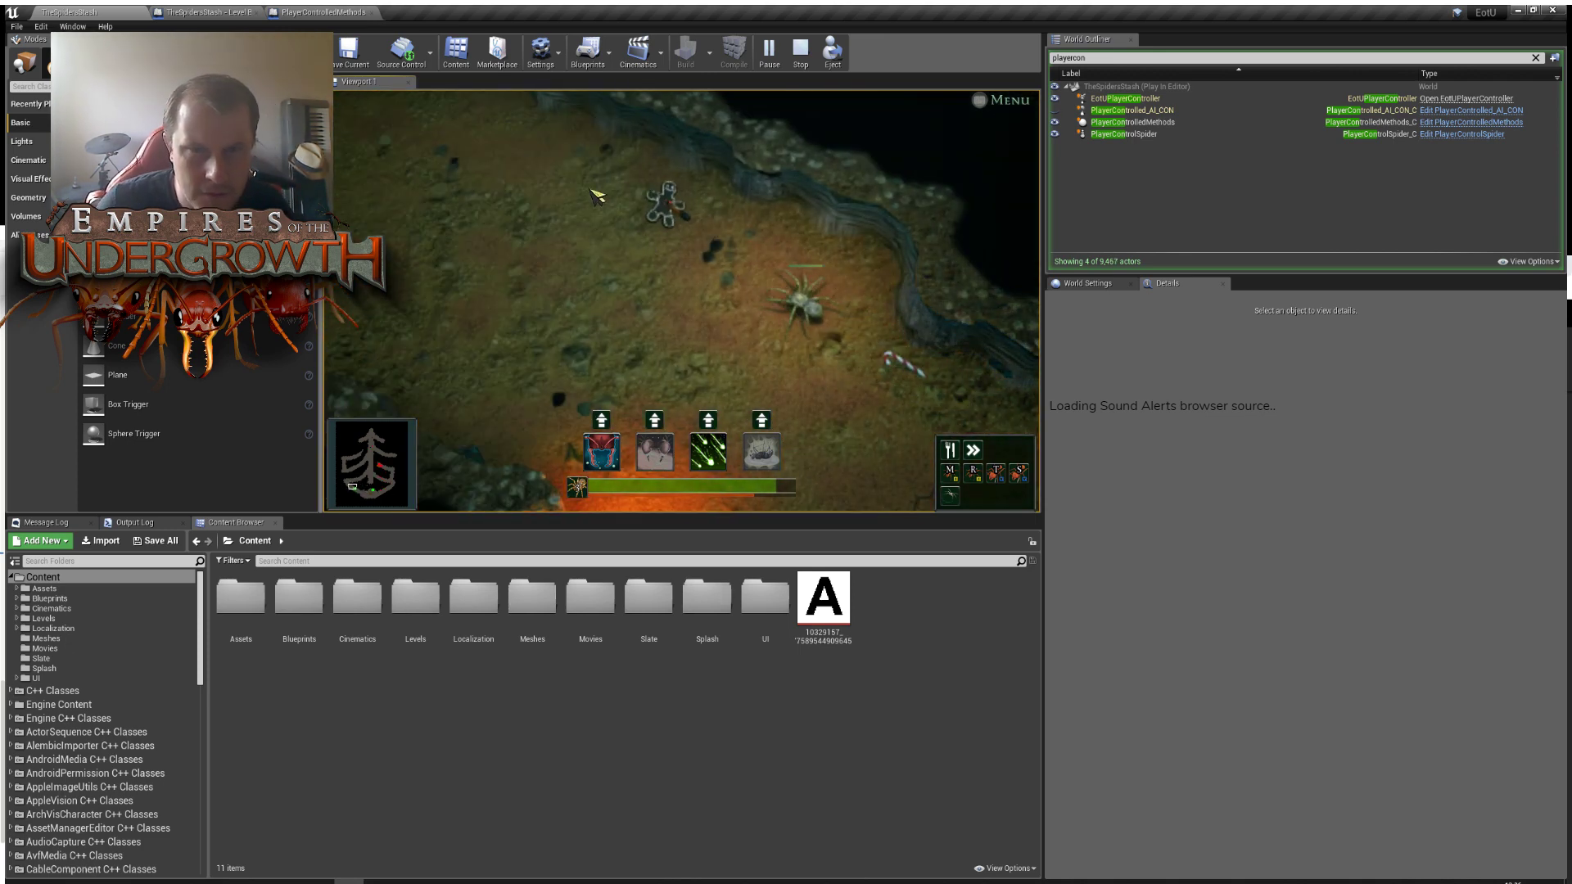
# Fire another projectile volley and chase the gingerbread figure's carrier to the passage's western bend.
pyautogui.press('3')
pyautogui.press('w')
pyautogui.press('w')
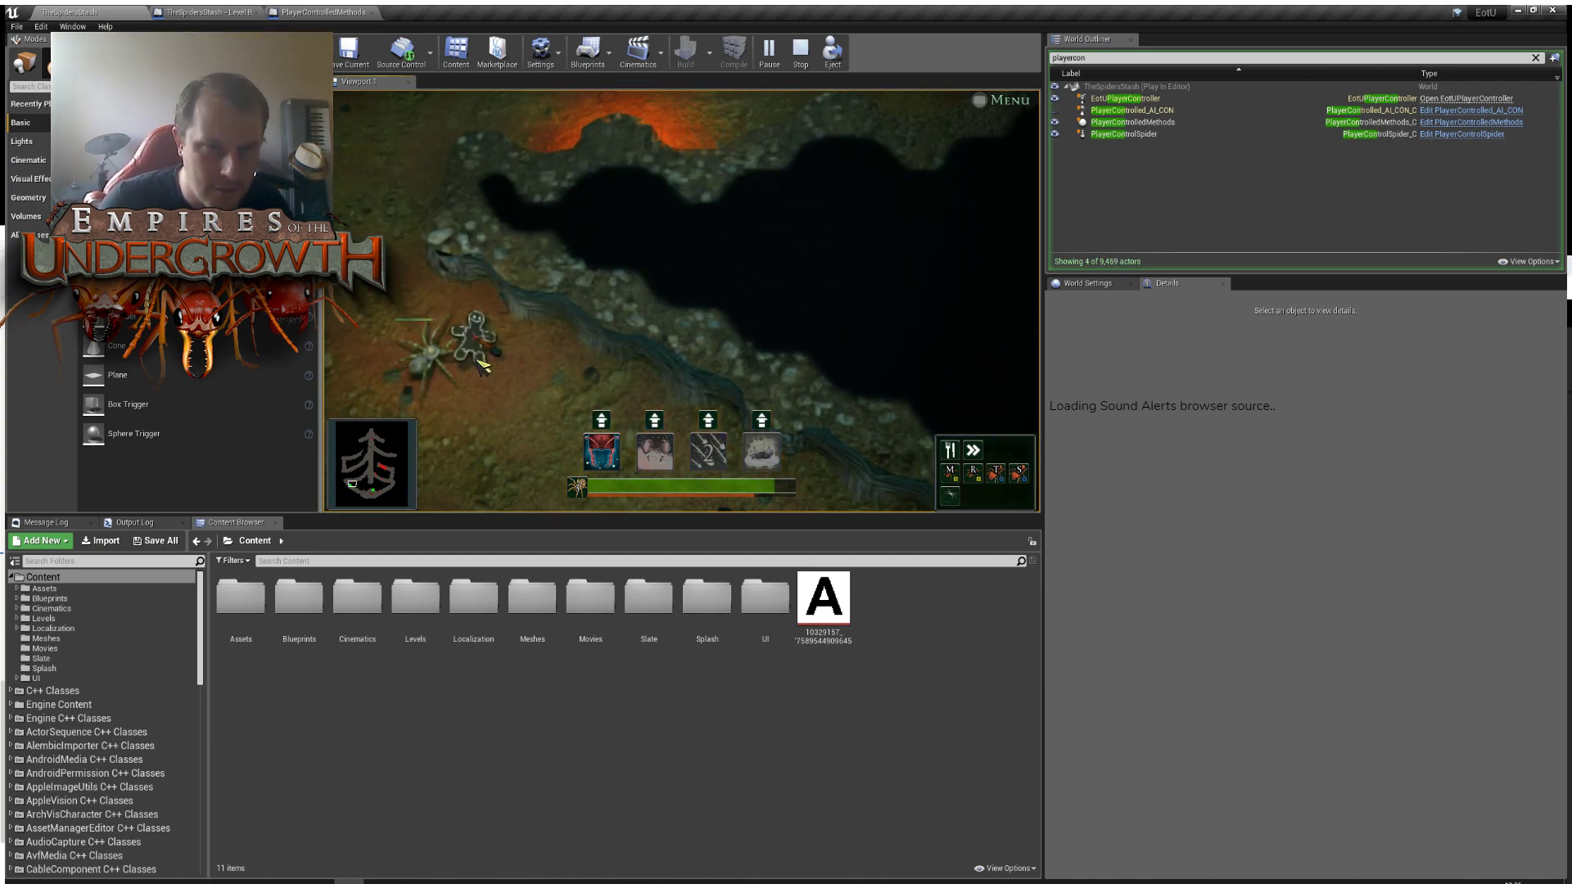
pyautogui.press('s')
# Bring the spider back southeast through the passage to the Christmas tree chamber and its pile of presents.
pyautogui.scroll(-3, 659, 374)
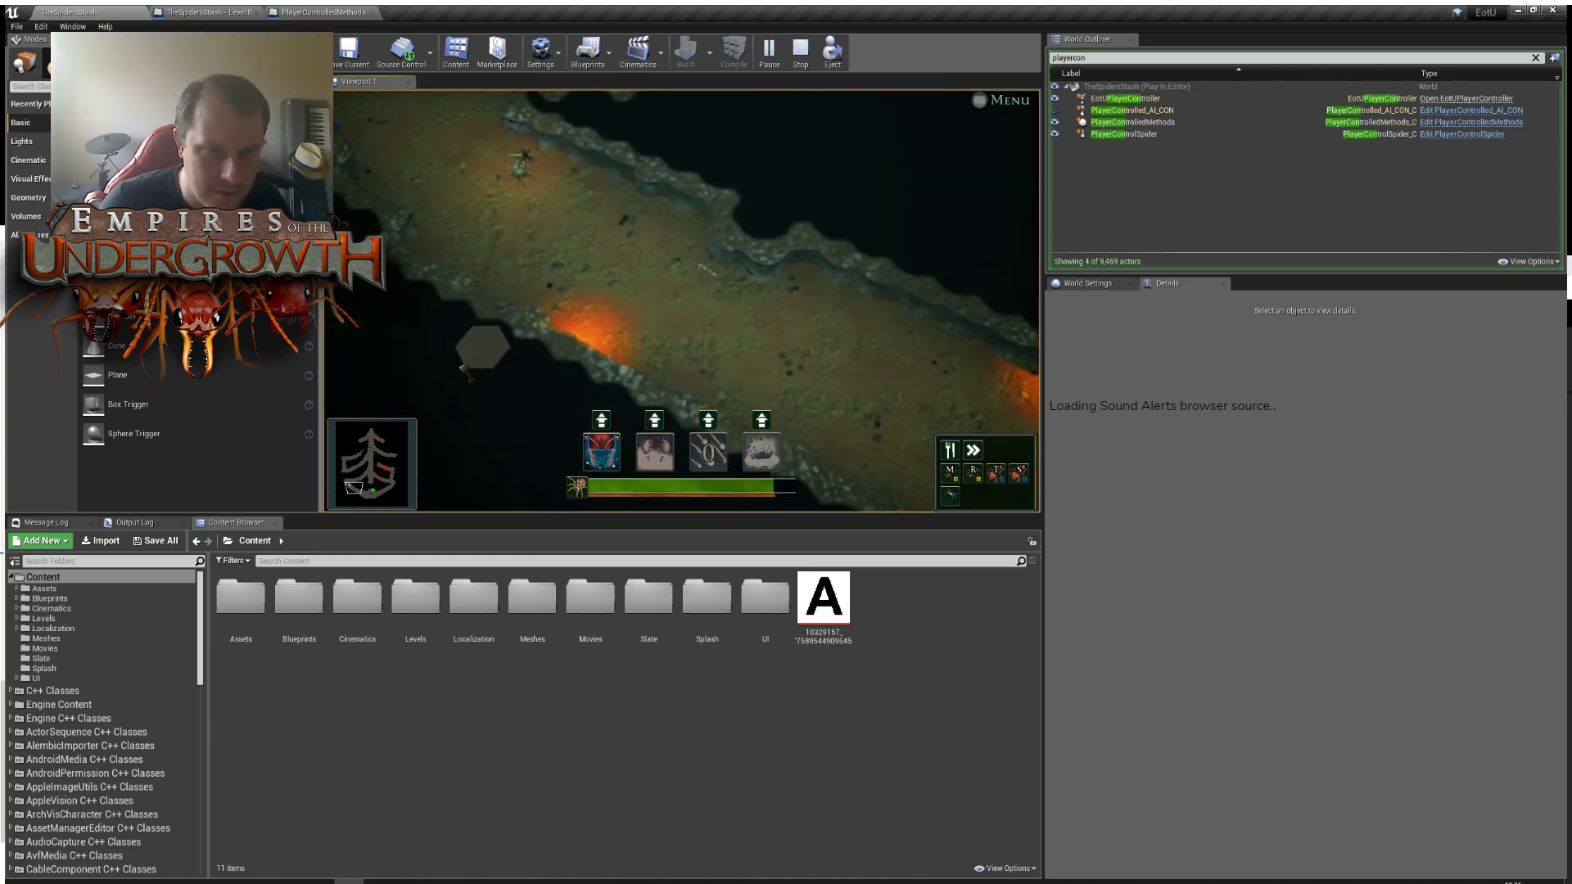
pyautogui.press('d')
pyautogui.press('s')
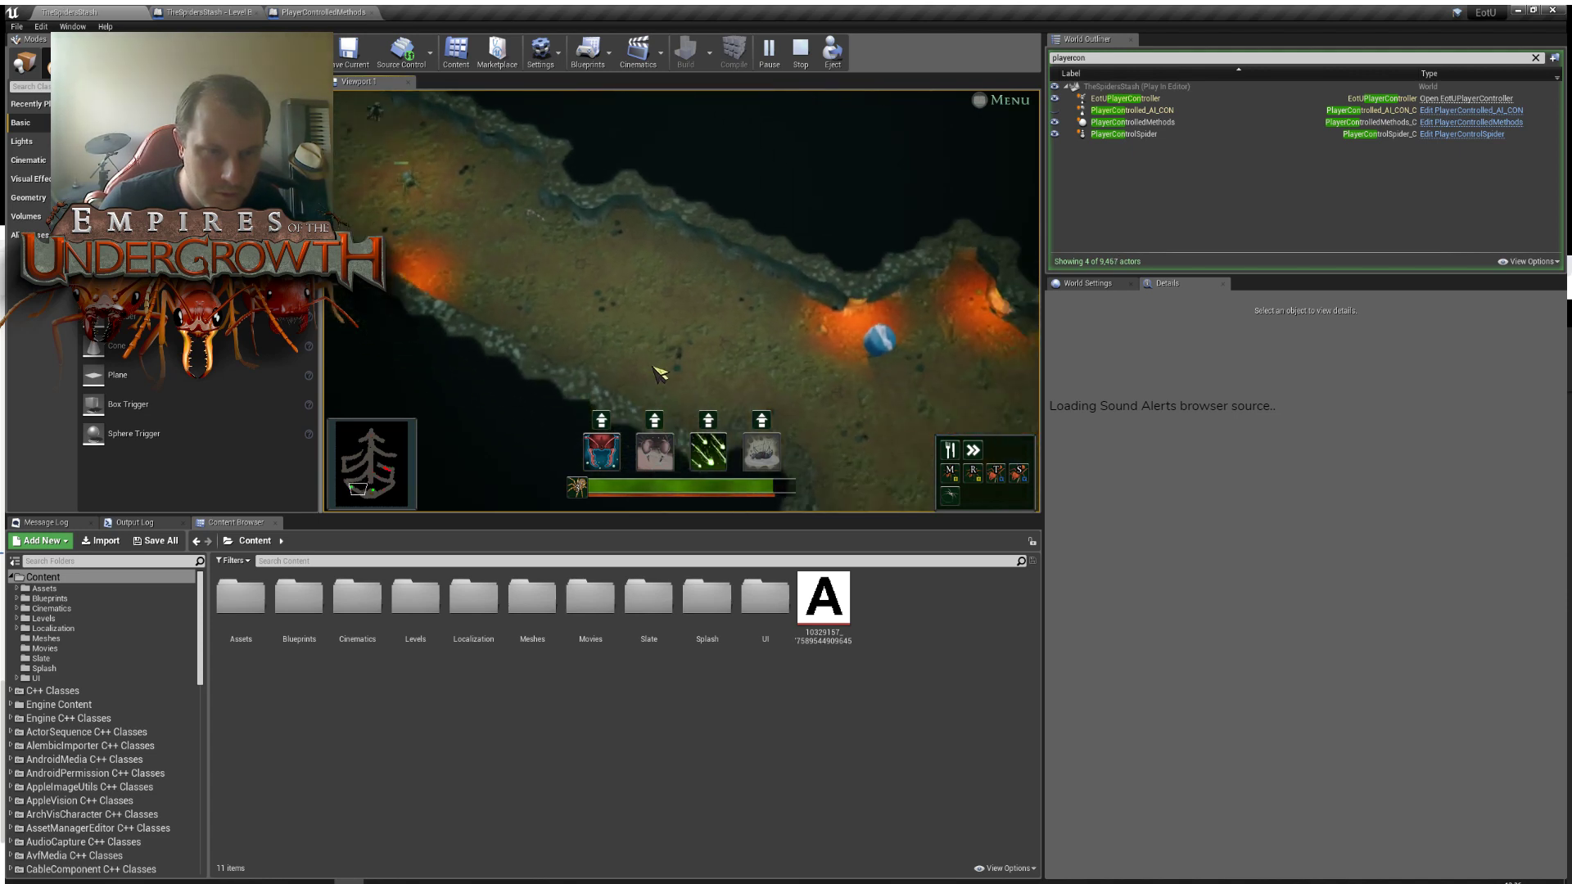
pyautogui.press('d')
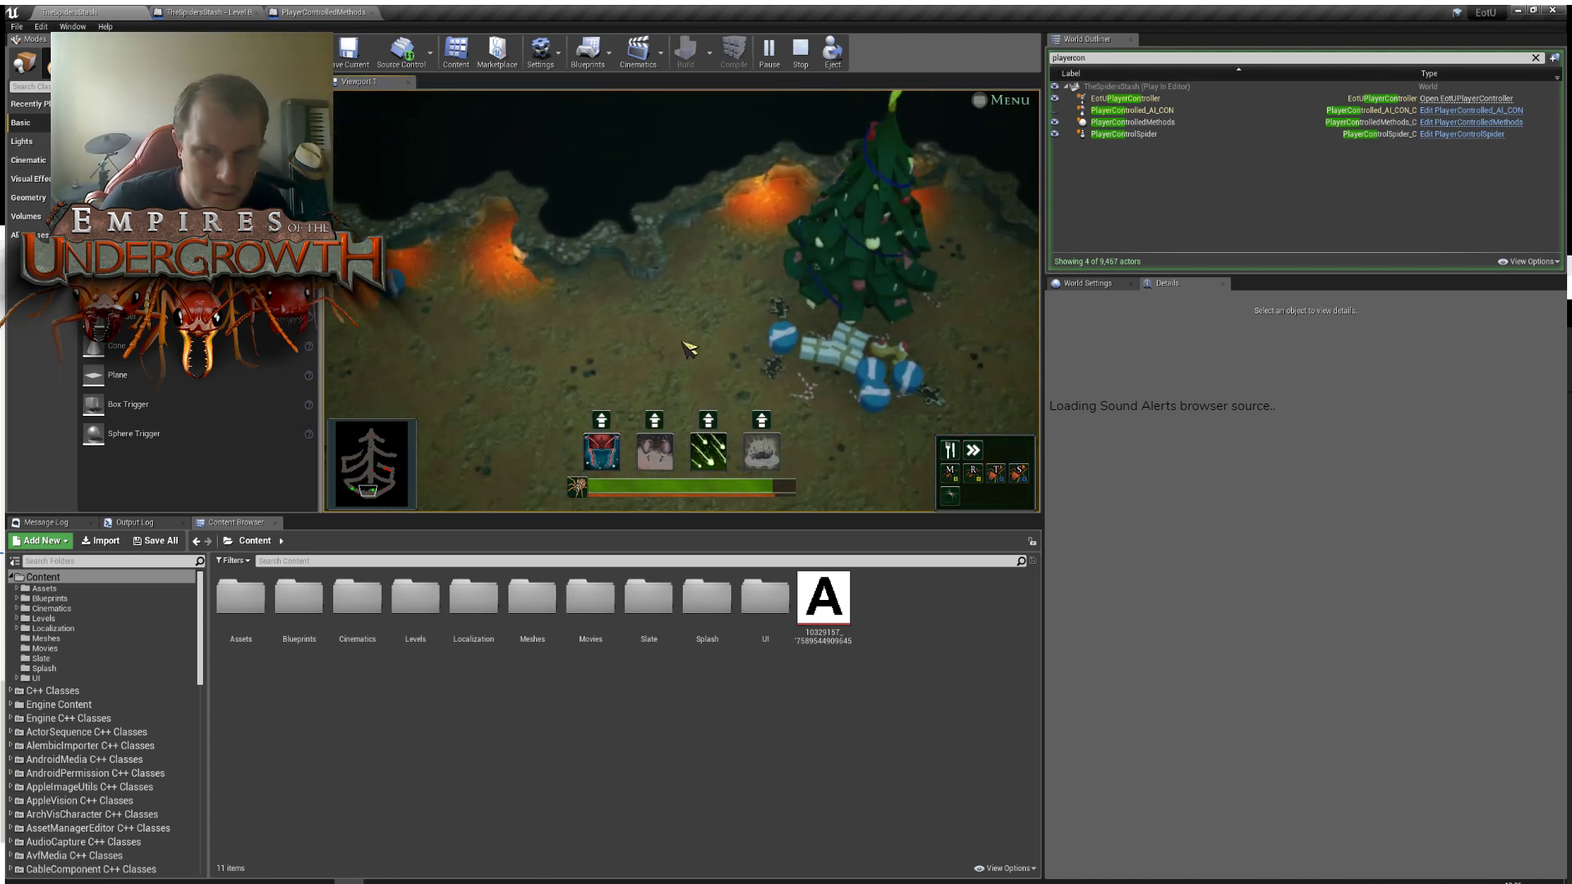
pyautogui.press('s')
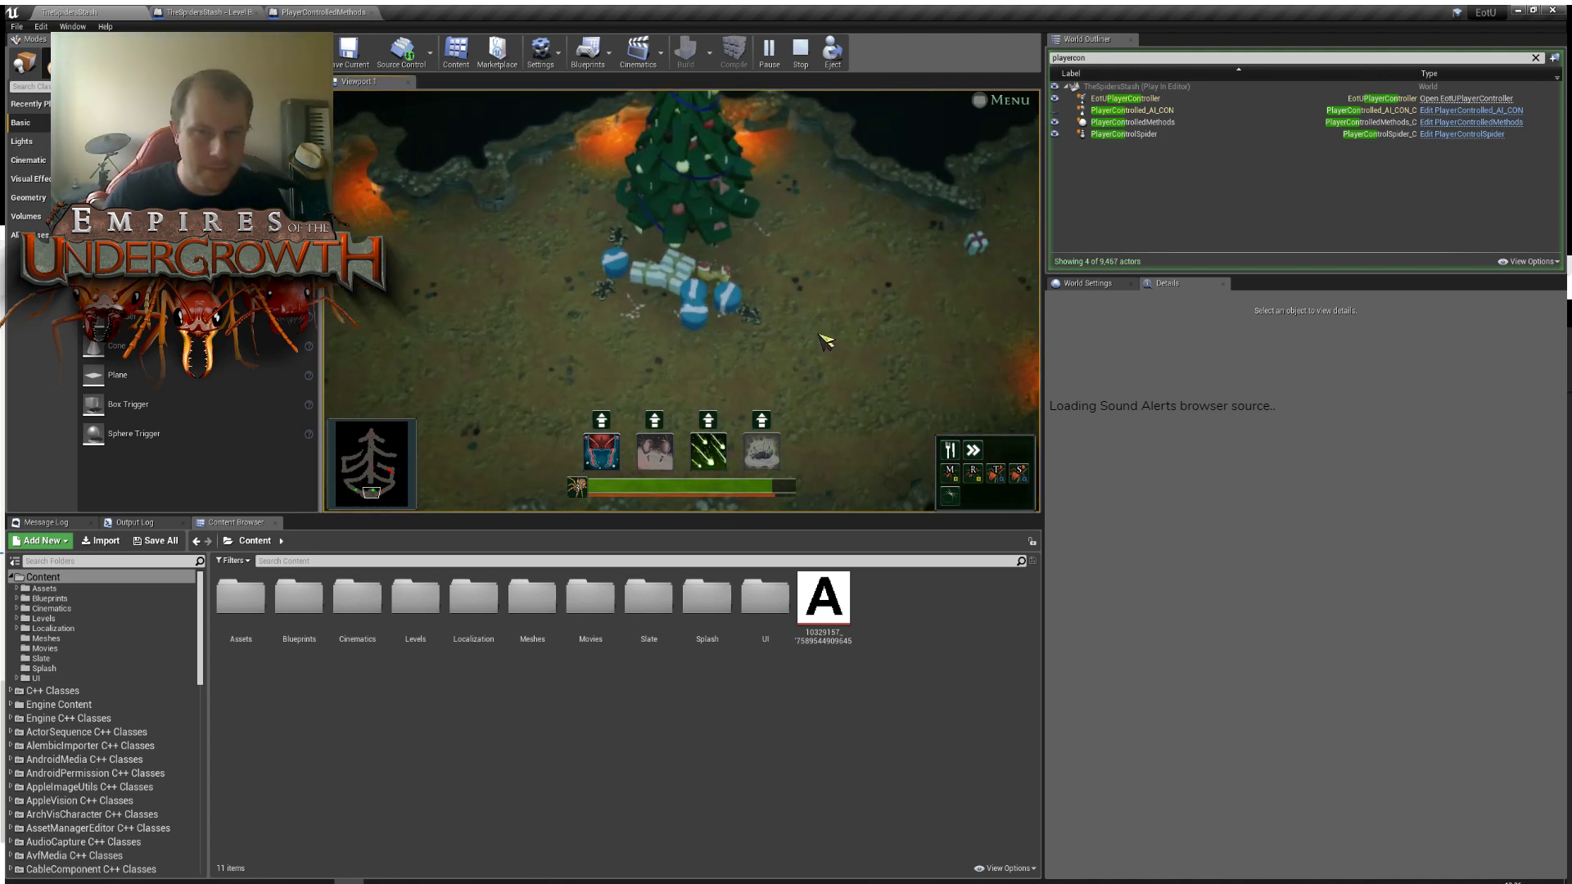
pyautogui.press('d')
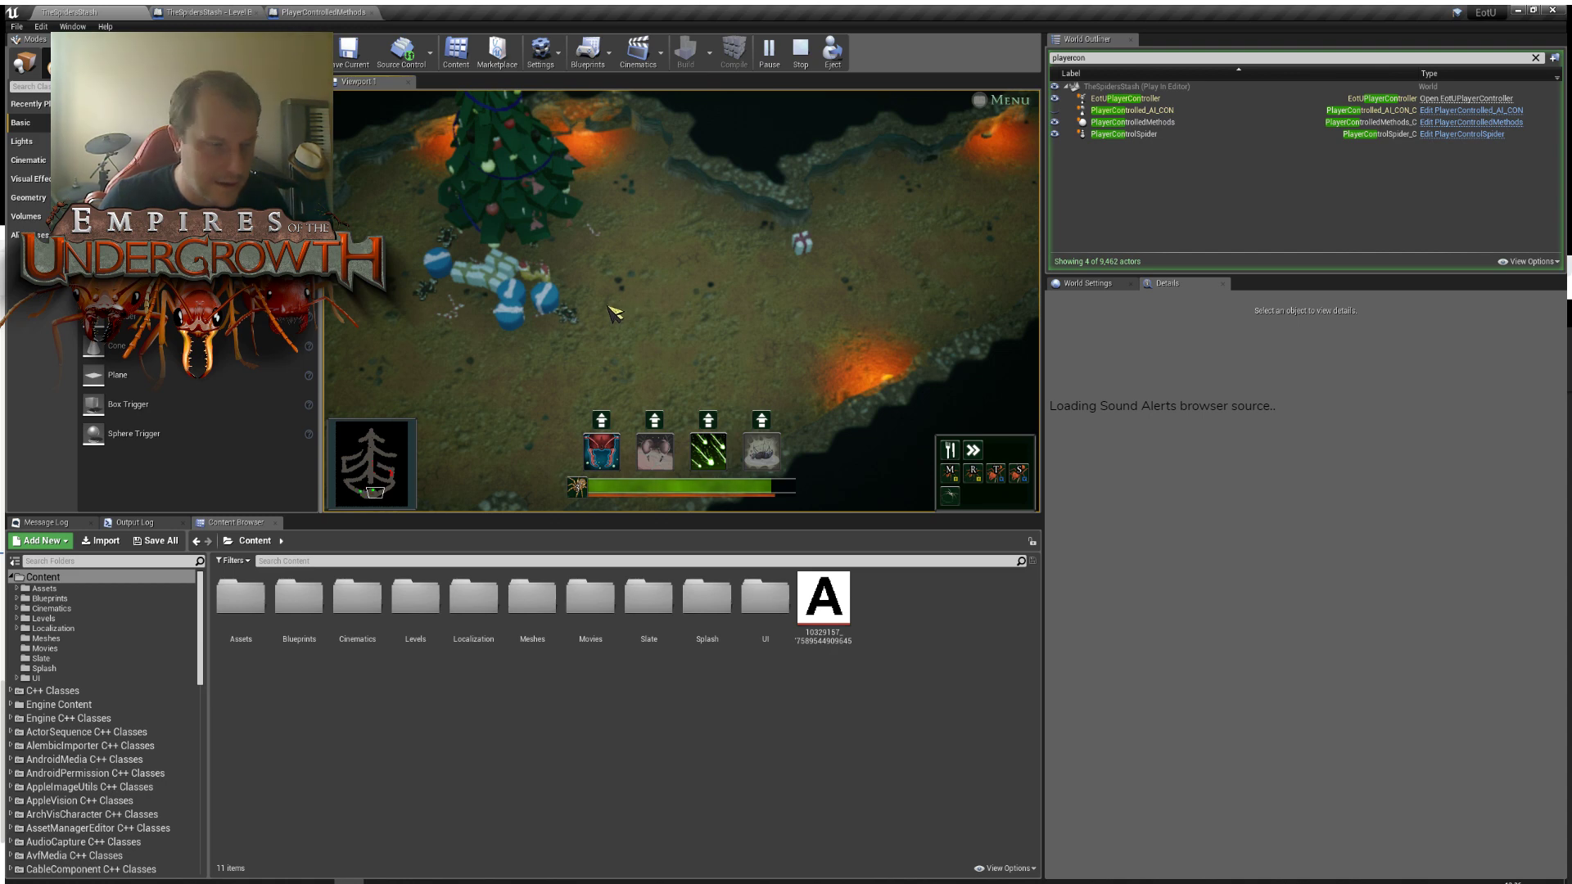
# Walk the spider to the lone present east of the Christmas tree, scouting the passage leading northeast from it.
pyautogui.press('d')
pyautogui.press('d')
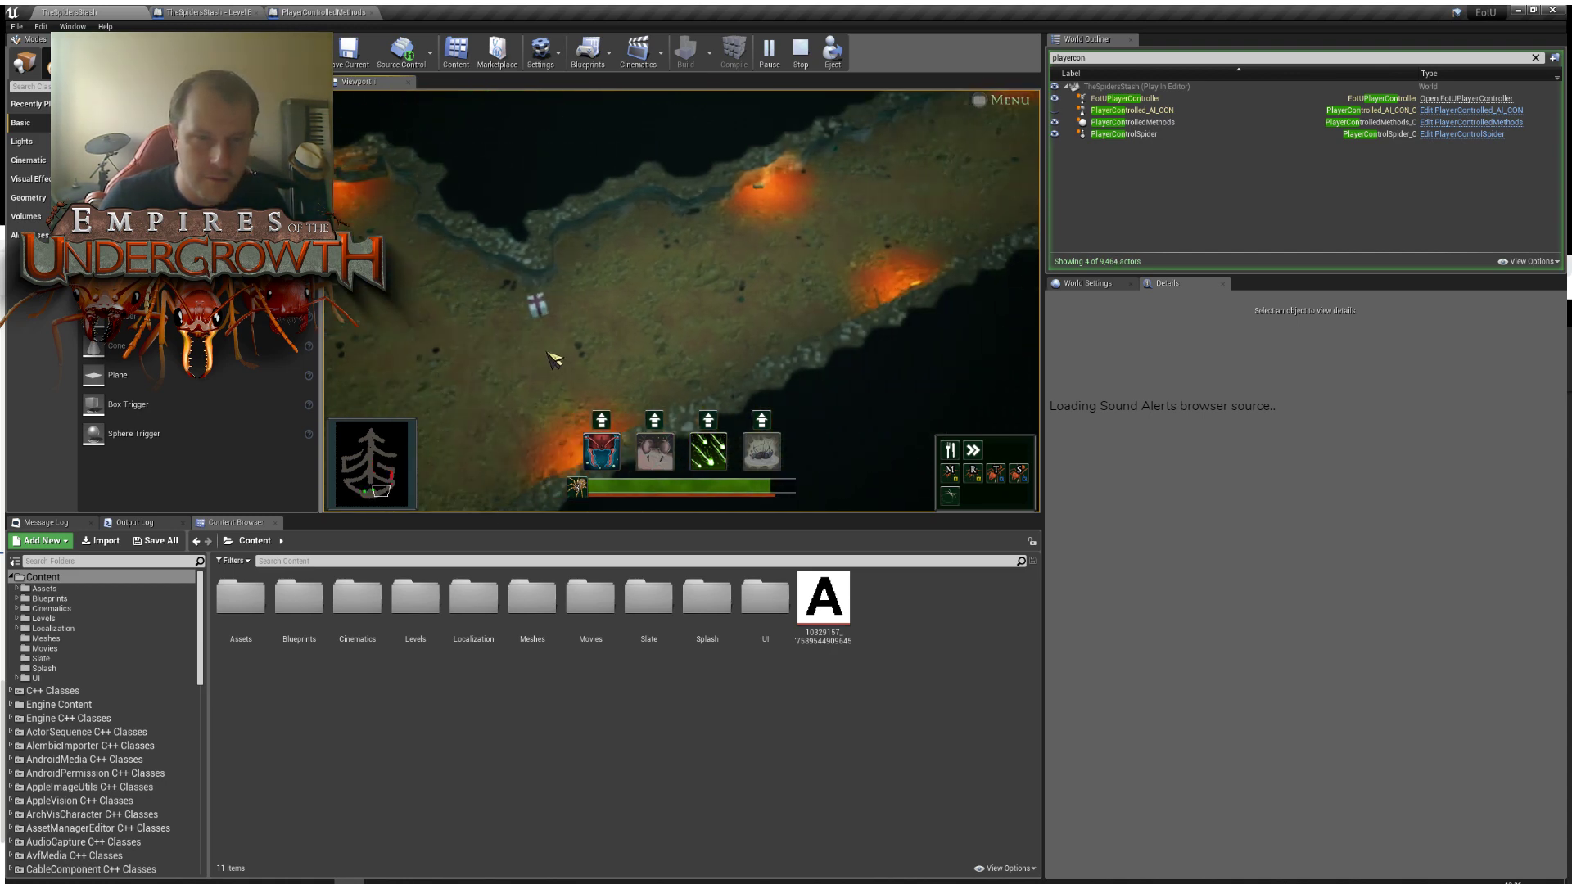
pyautogui.press('d')
pyautogui.press('w')
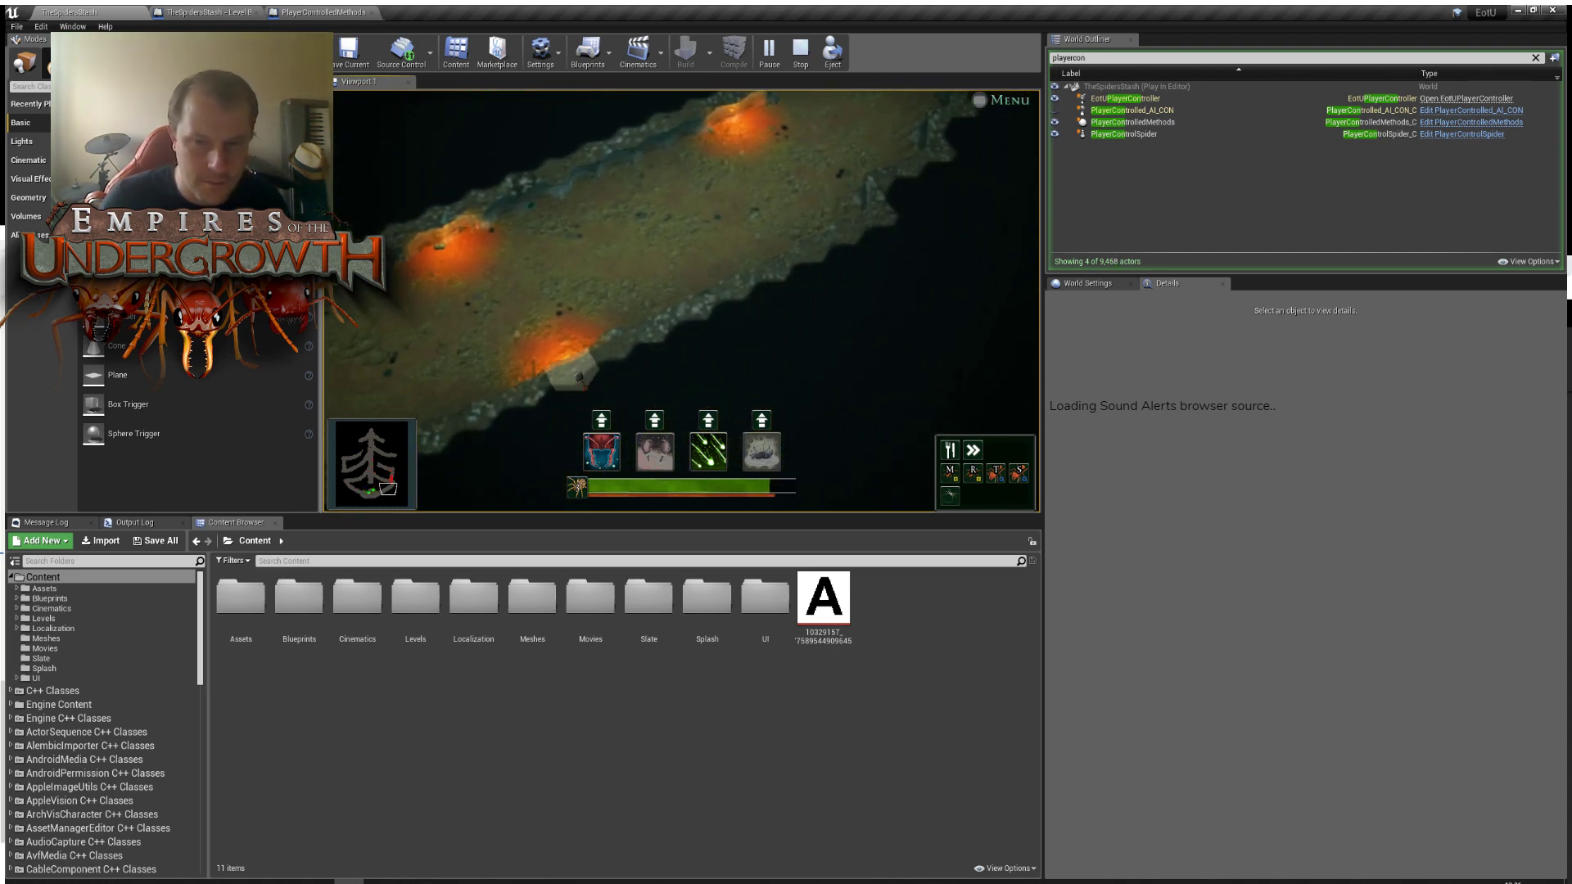
pyautogui.press('a')
pyautogui.press('s')
pyautogui.press('a')
pyautogui.press('s')
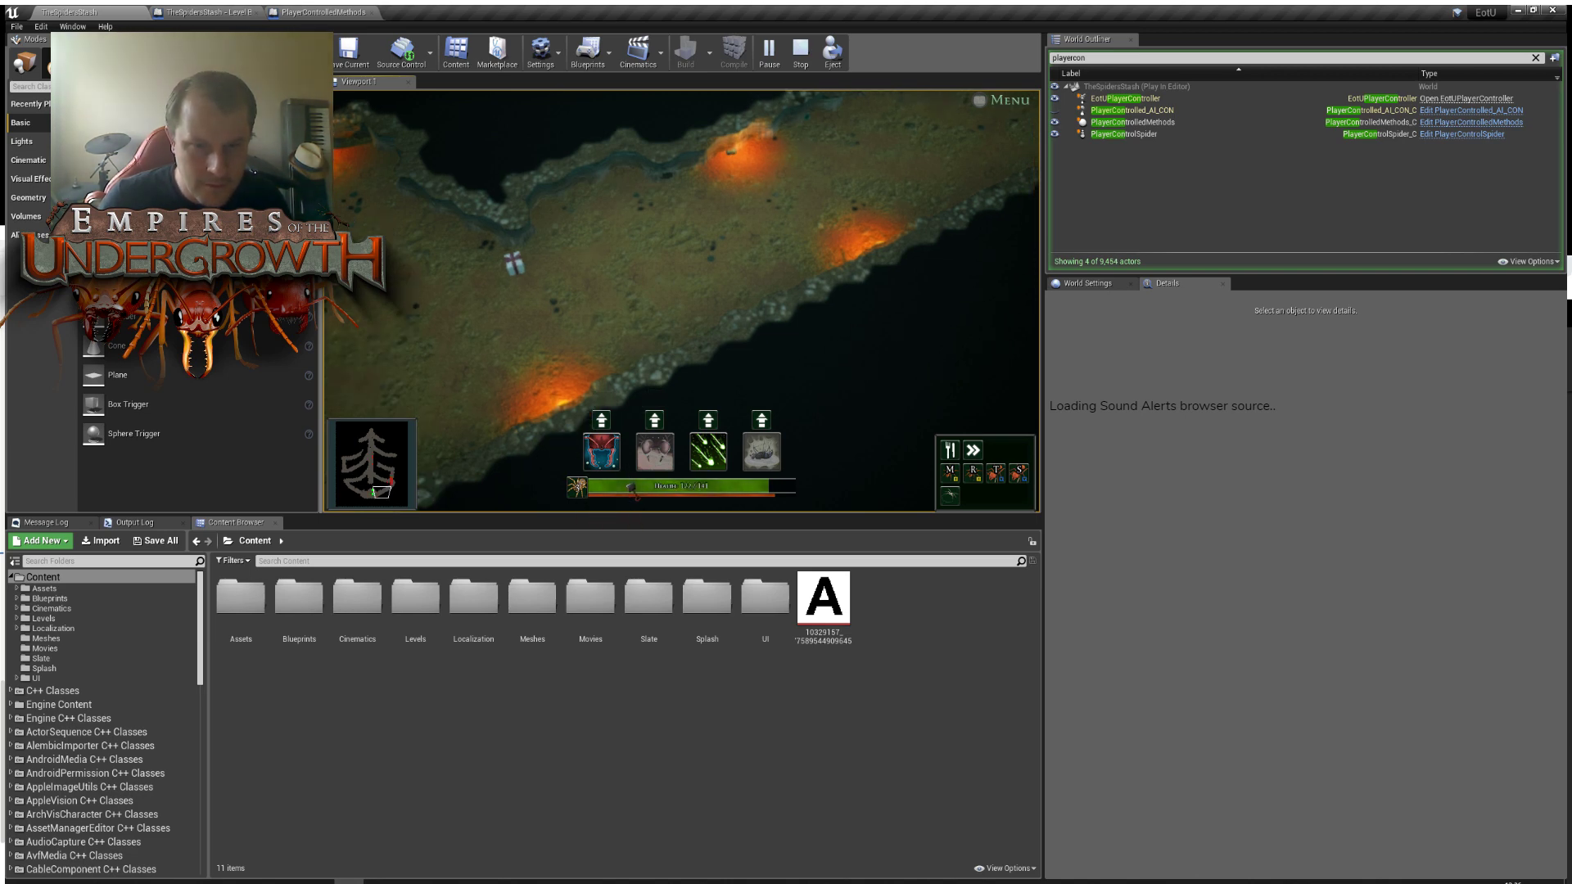
# Upgrade the spider's first ability and move the spider up the northeast passage to meet the approaching ant swarm.
pyautogui.click(604, 421)
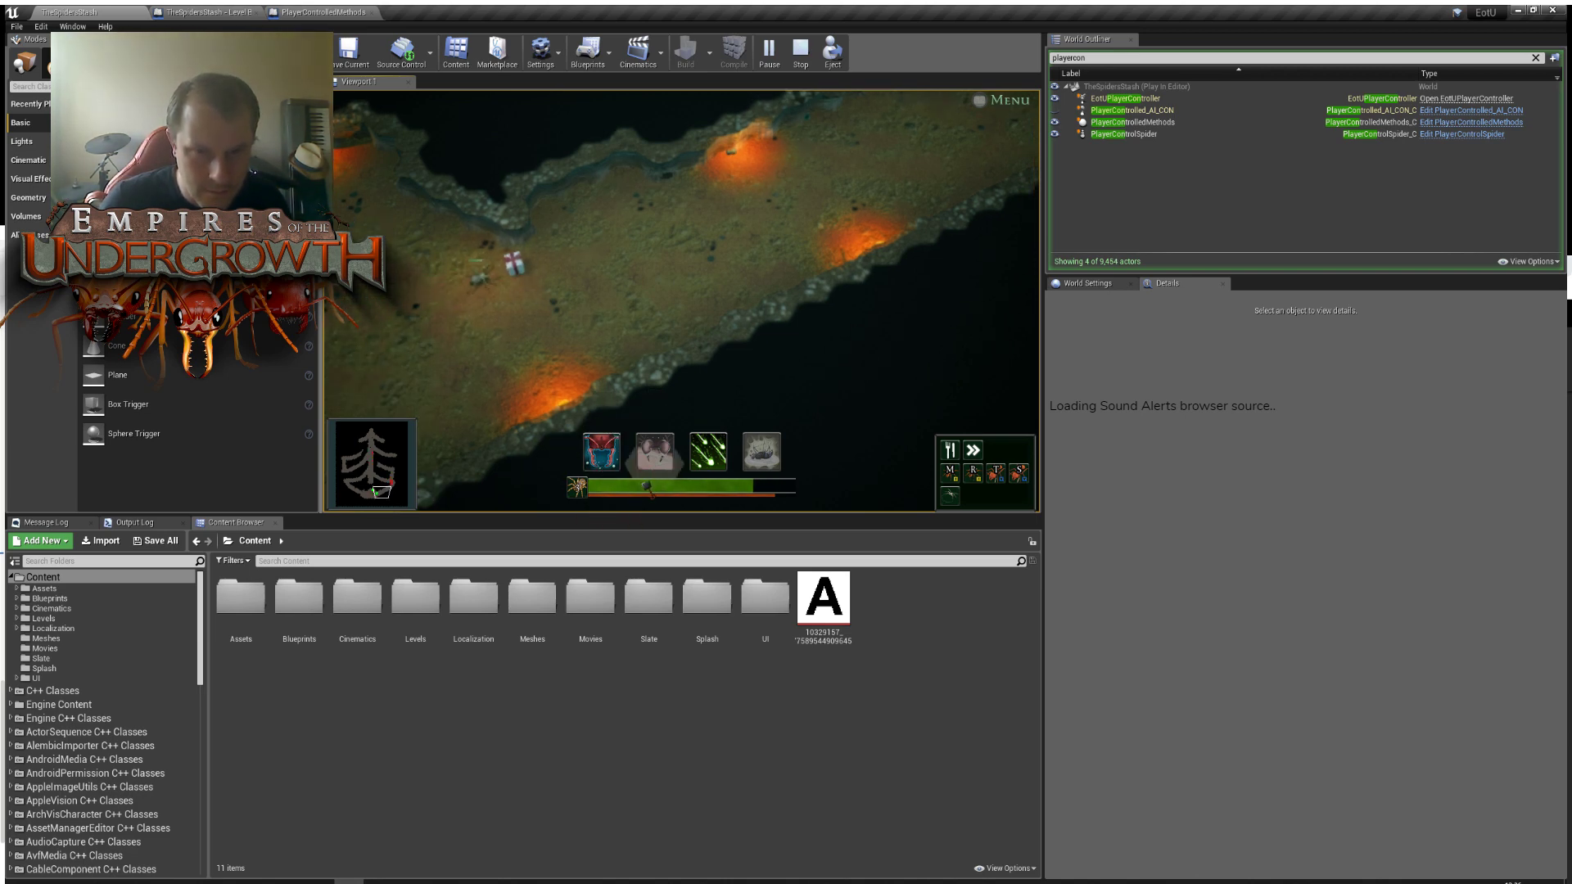
pyautogui.press('d')
pyautogui.press('w')
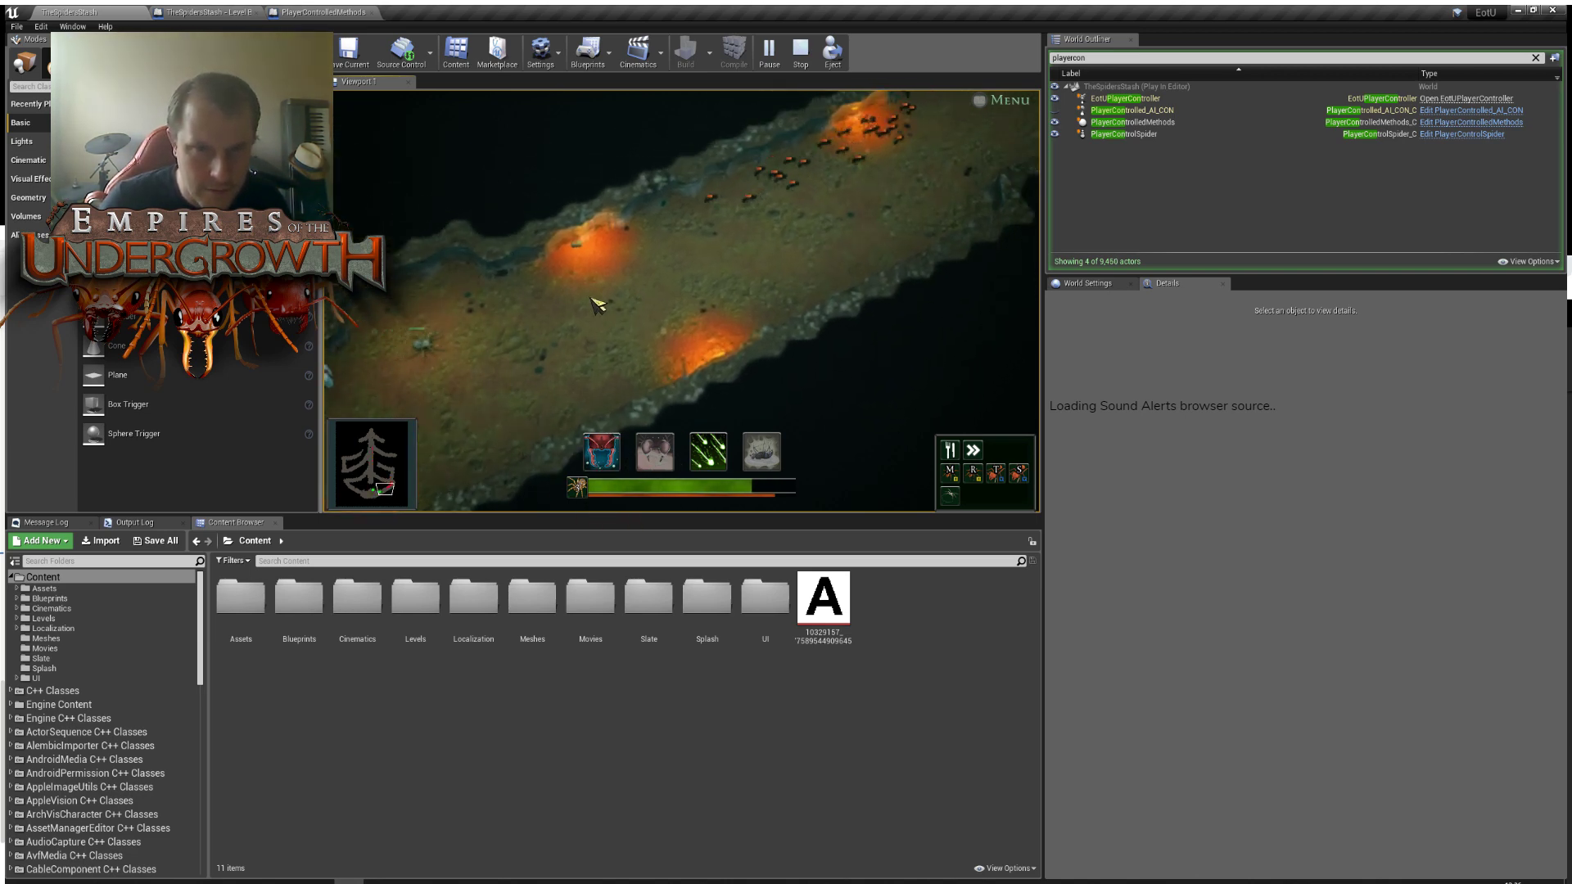
pyautogui.rightClick(572, 287)
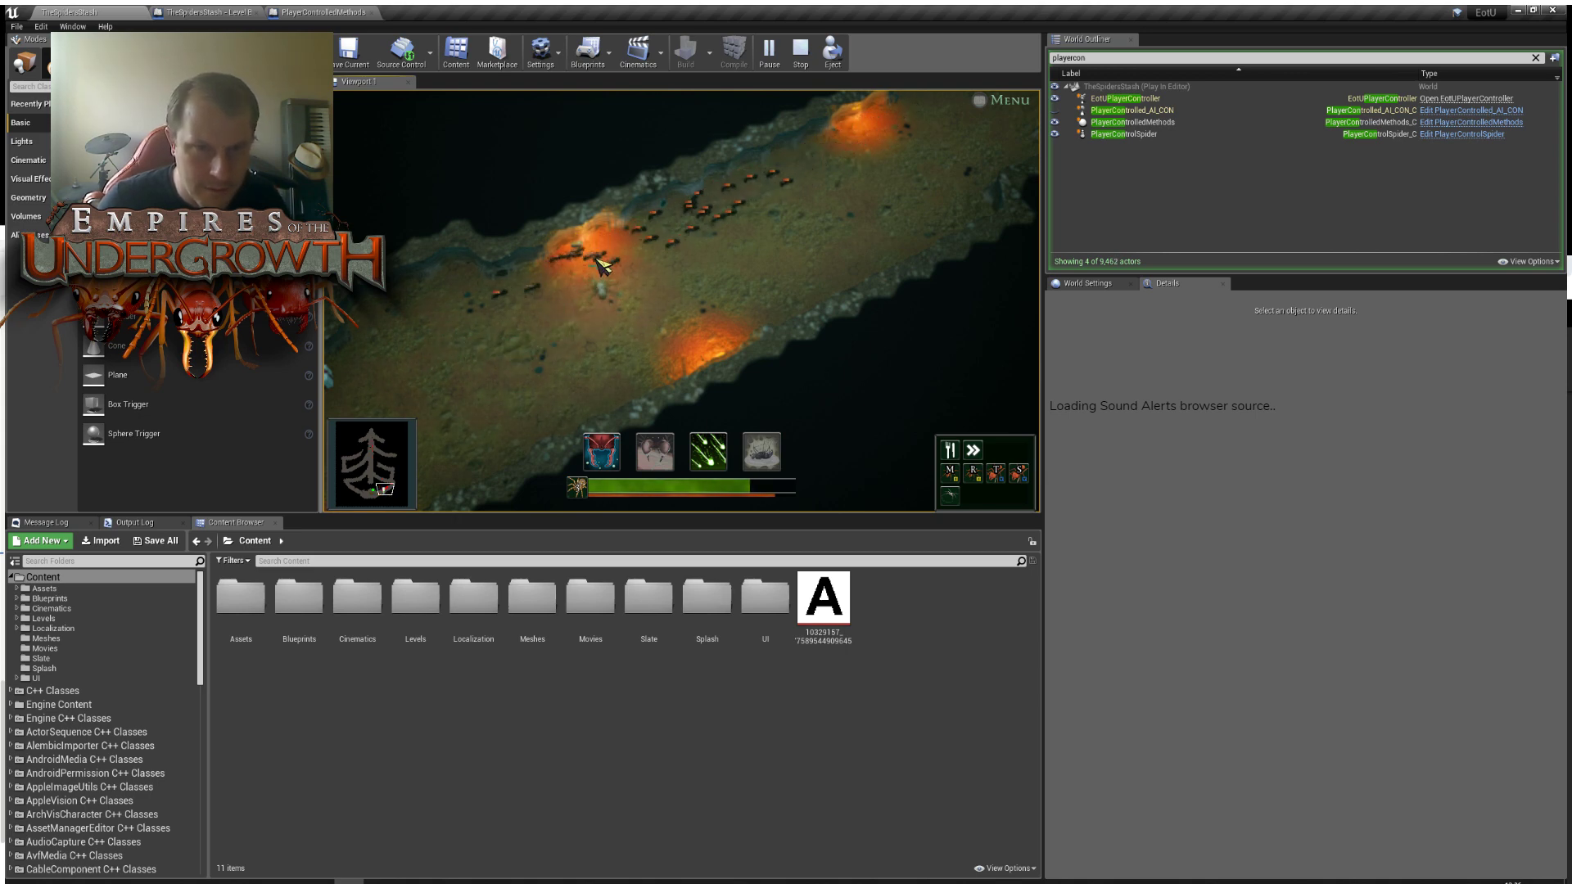
# Fire the projectile volley at the ant swarm and fight it southwest towards the Christmas tree chamber.
pyautogui.press('a')
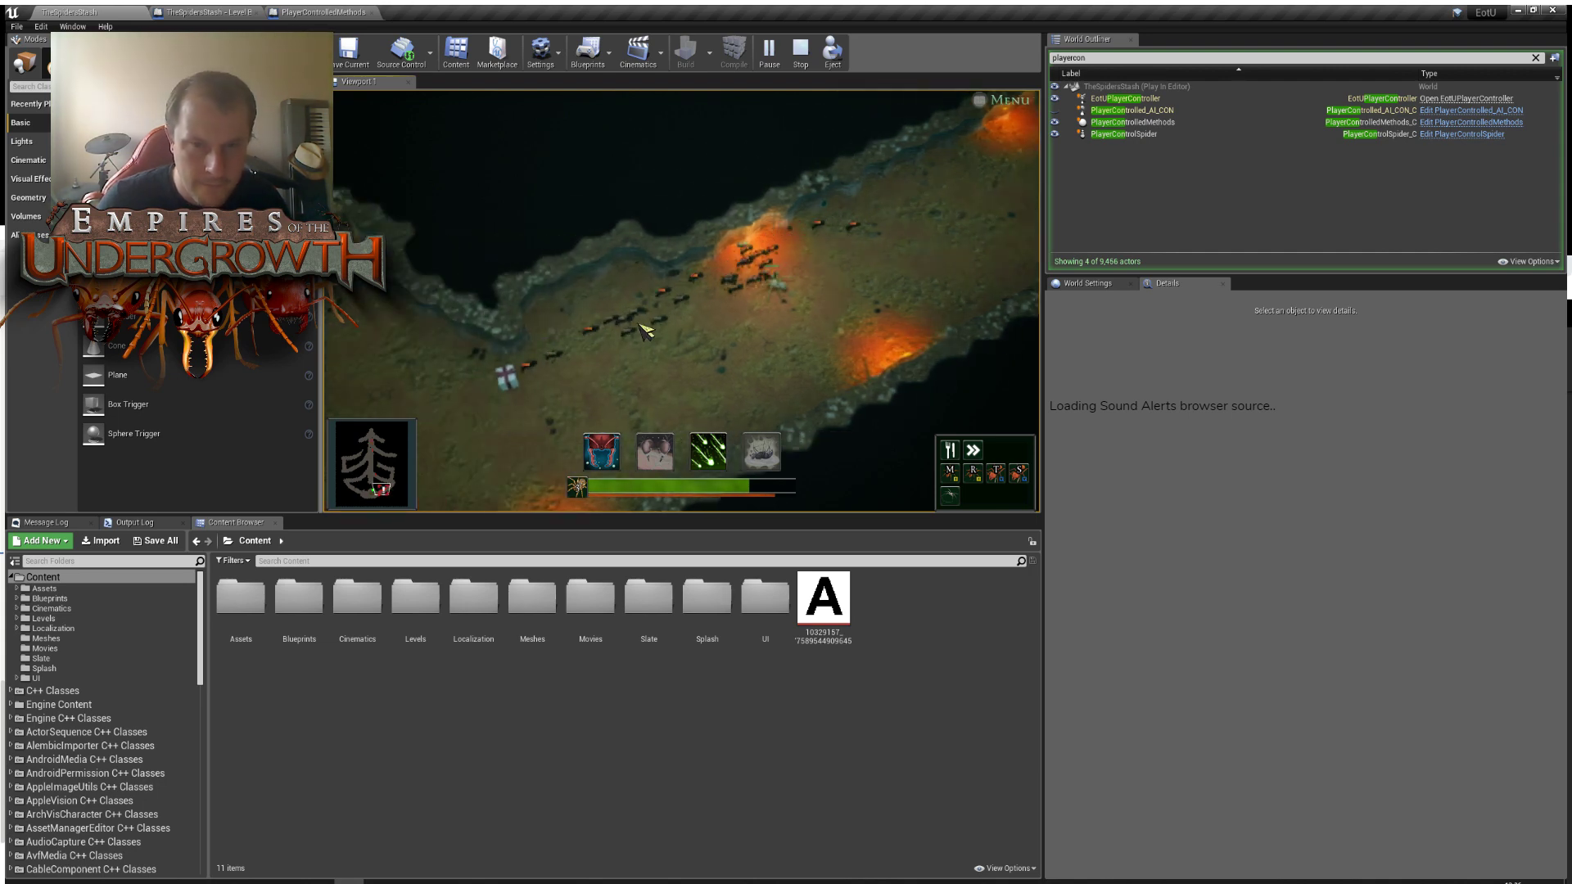
pyautogui.press('3')
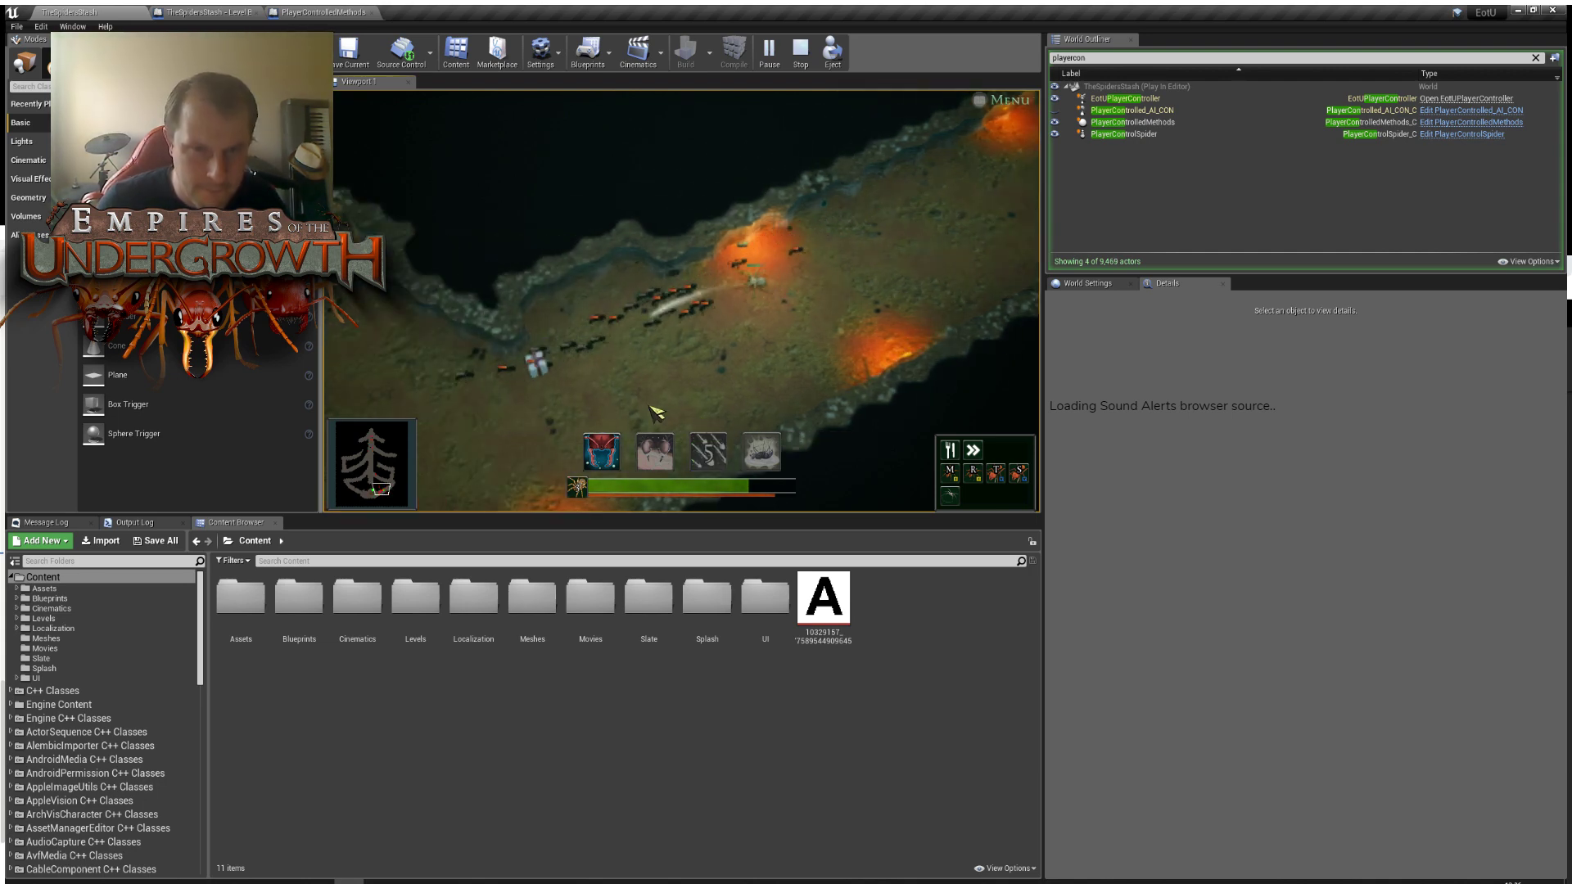
pyautogui.press('a')
pyautogui.press('w')
pyautogui.press('d')
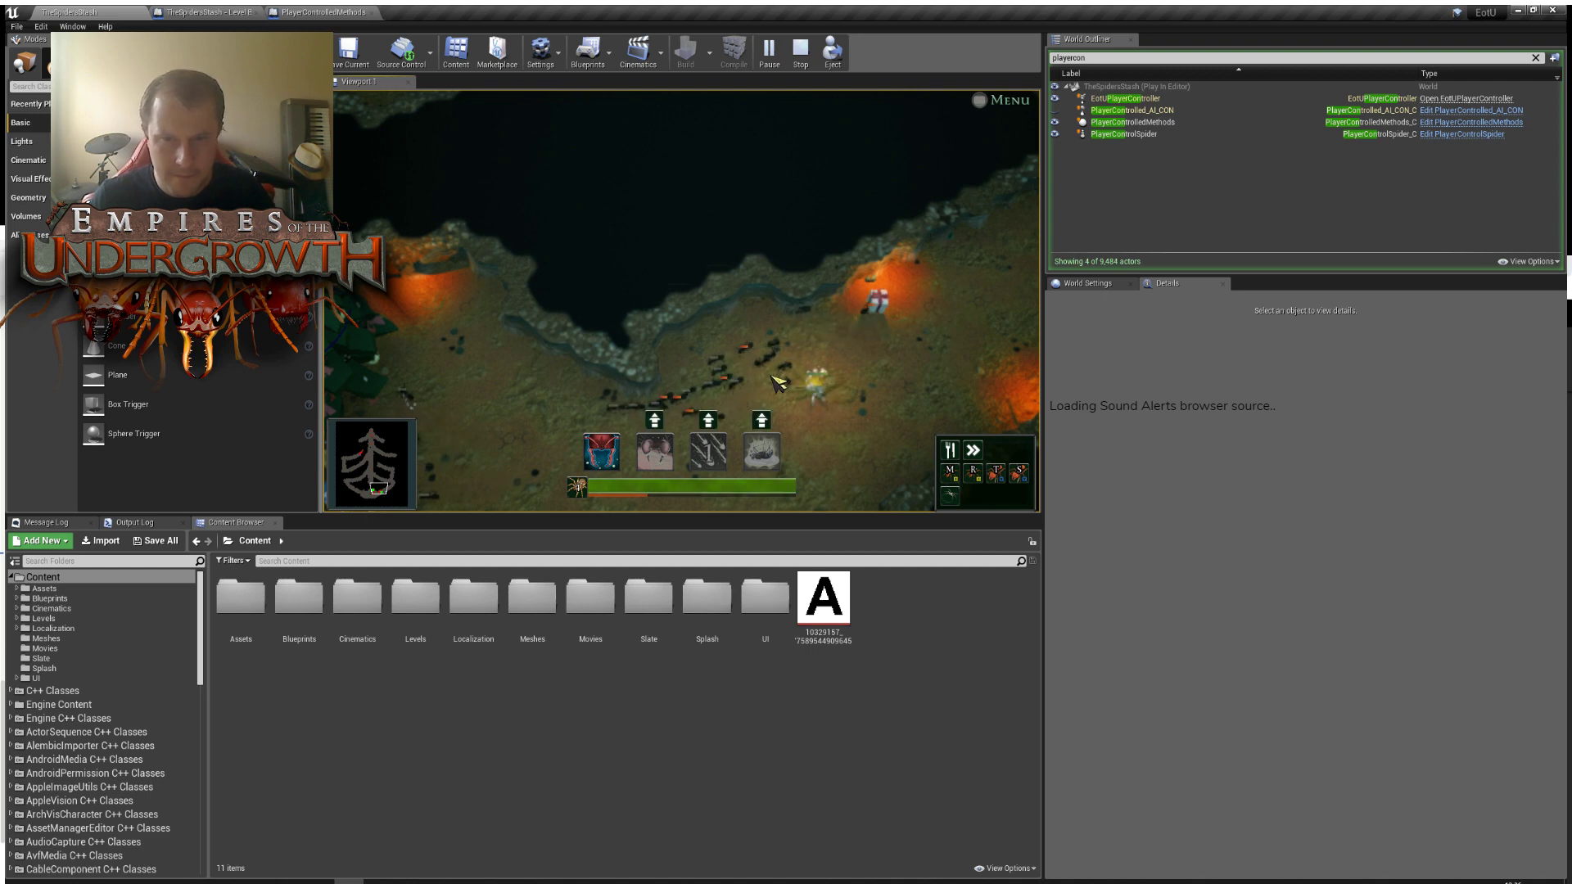
# Follow the swarm to the eastern side of the Christmas tree and unlock the spider's second ability.
pyautogui.press('a')
pyautogui.press('s')
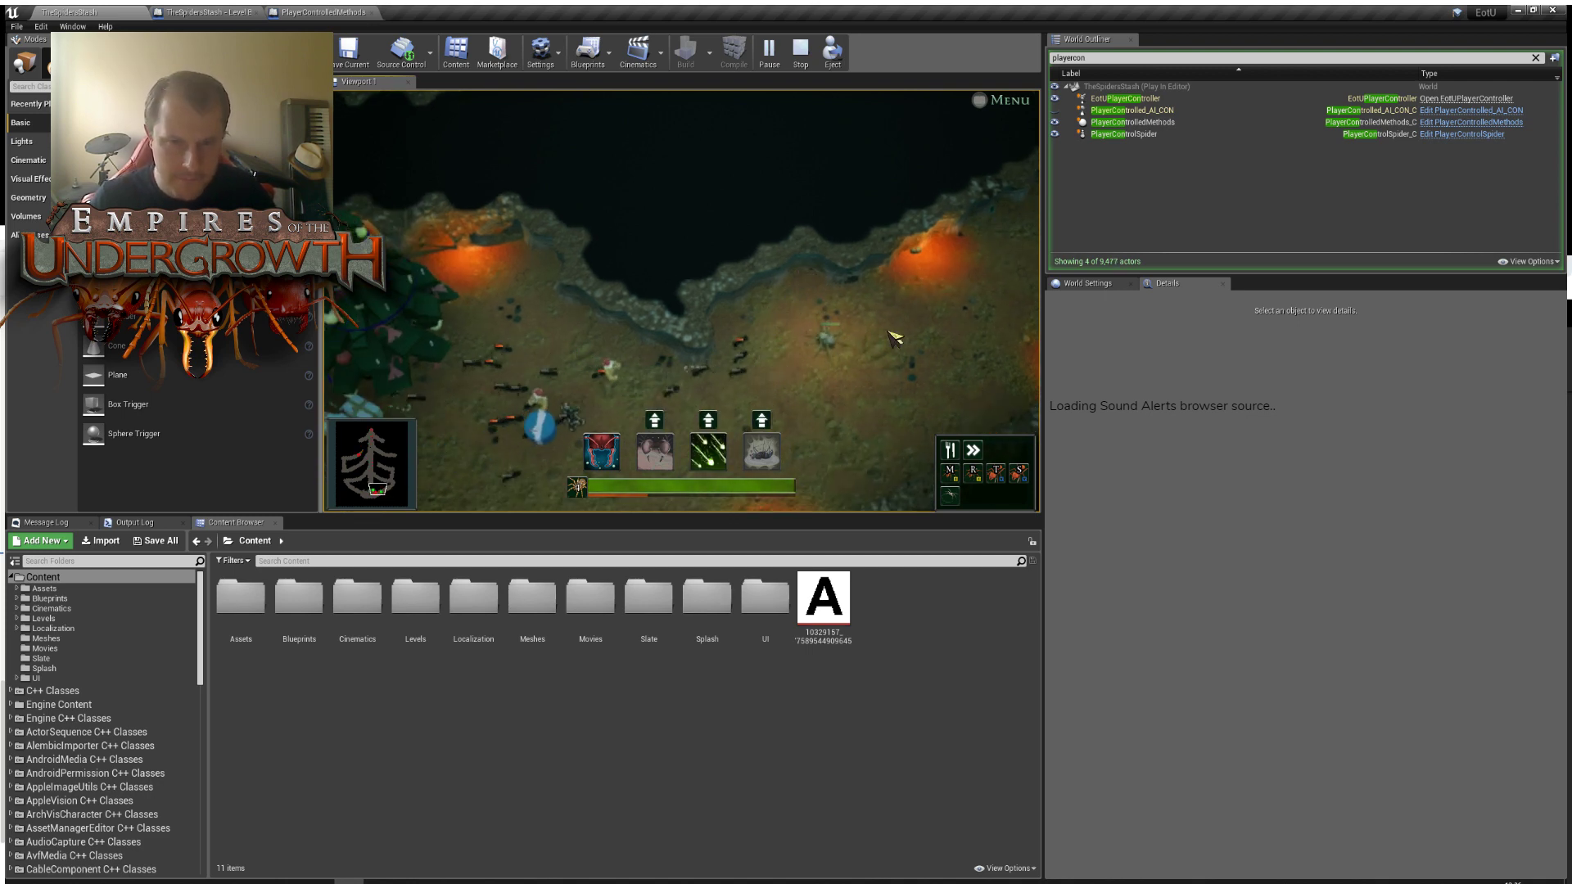
pyautogui.click(654, 420)
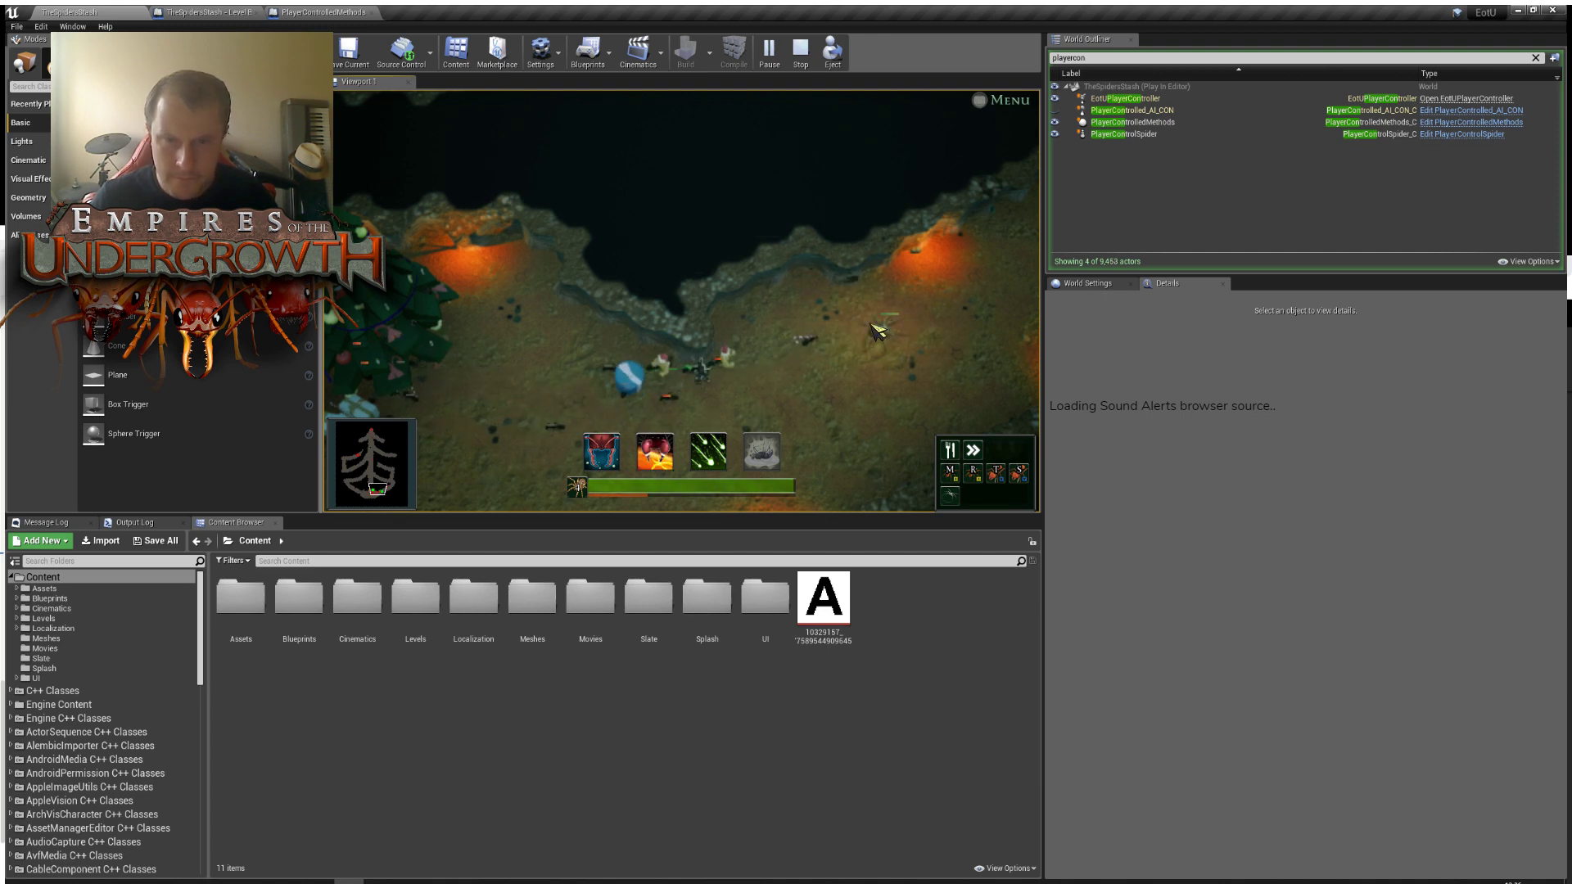
# Use the second ability on the ants carrying presents and lead the spider northeast to the glowing rock.
pyautogui.press('d')
pyautogui.press('w')
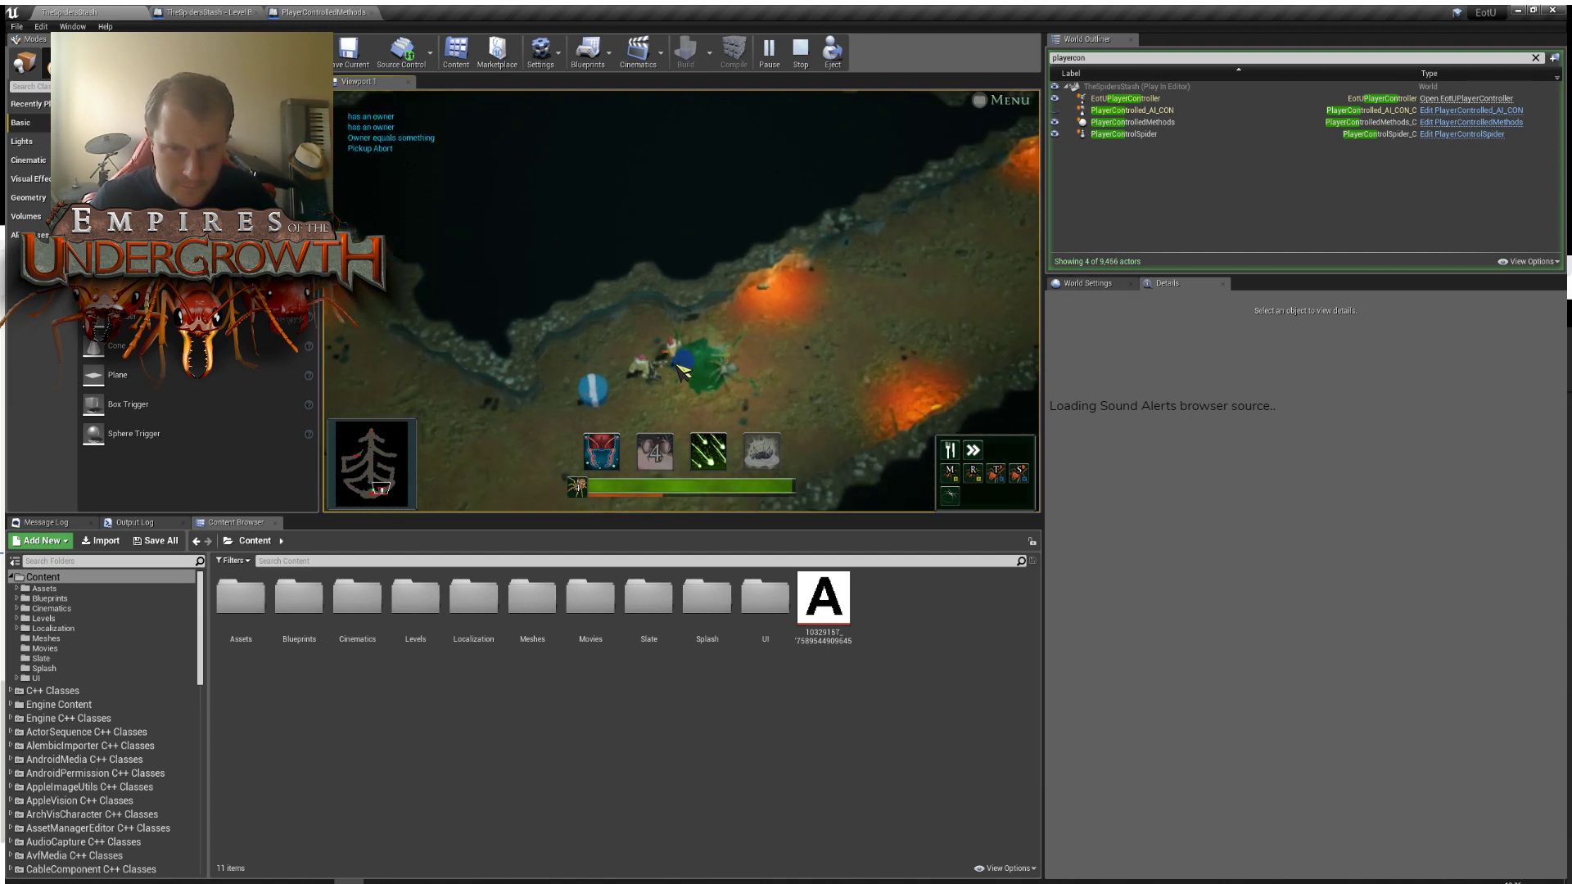
pyautogui.press('w')
pyautogui.press('d')
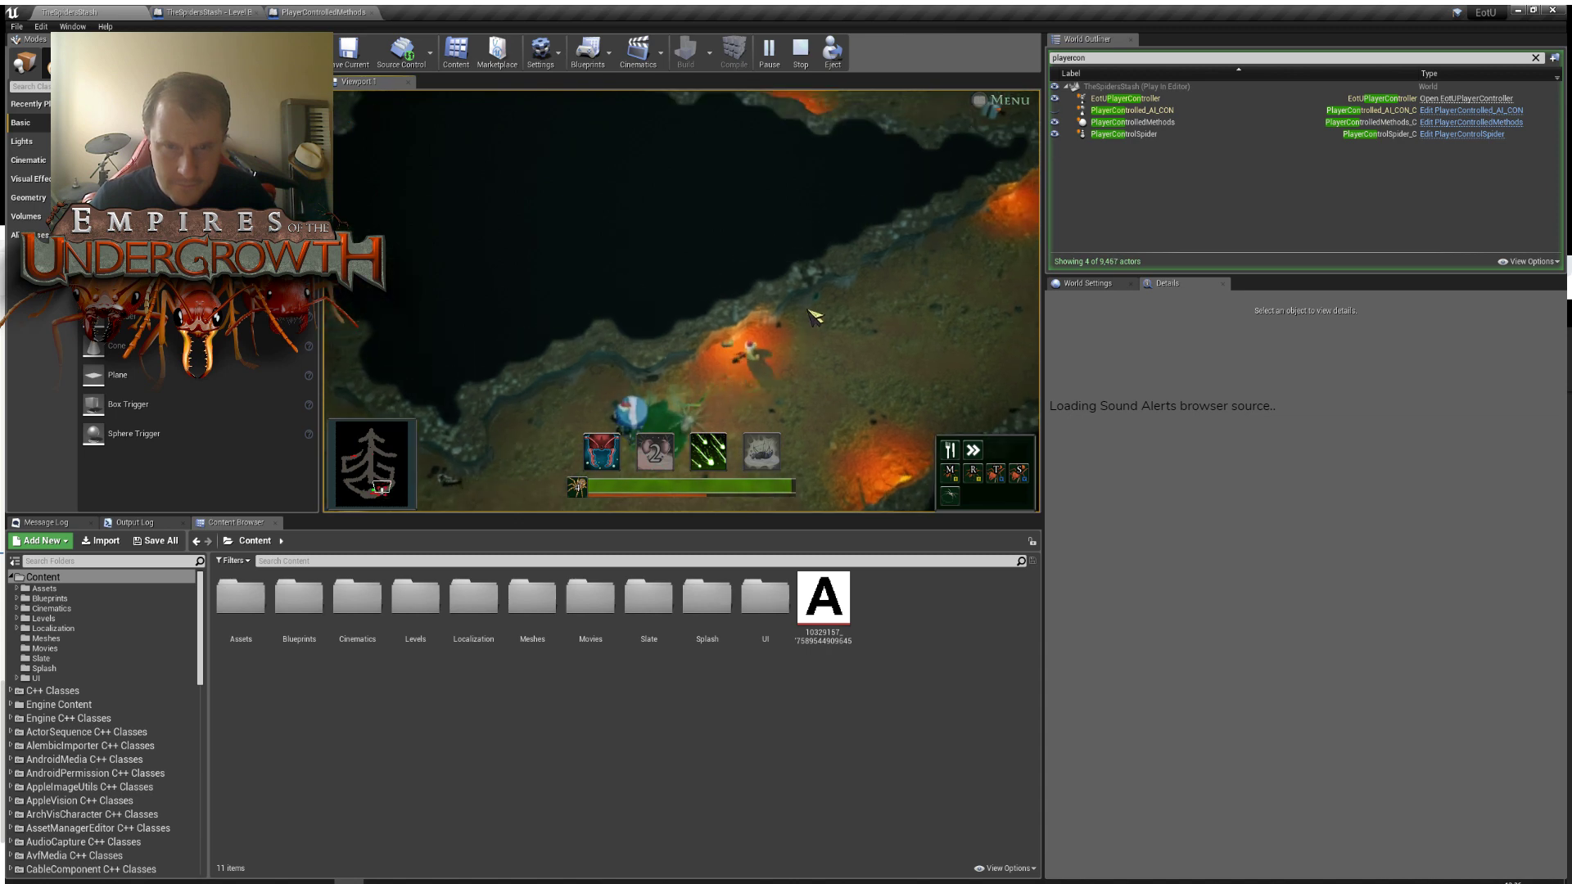
# Fire a projectile volley and keep attacking the present carriers with the spider's abilities farther up the northeast passage.
pyautogui.press('3')
pyautogui.press('d')
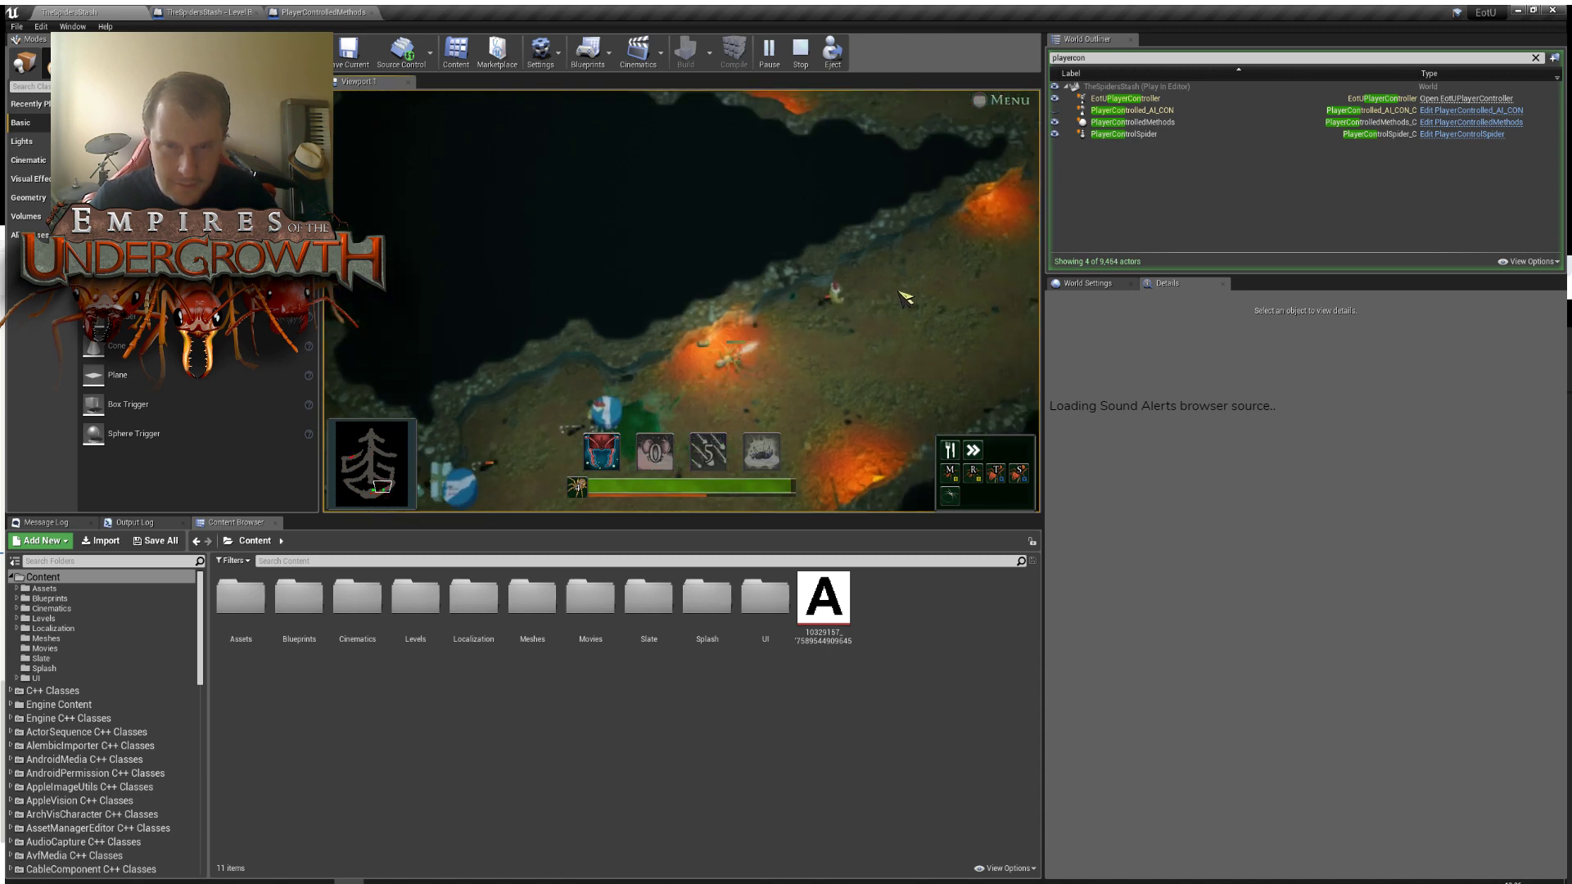
pyautogui.press('w')
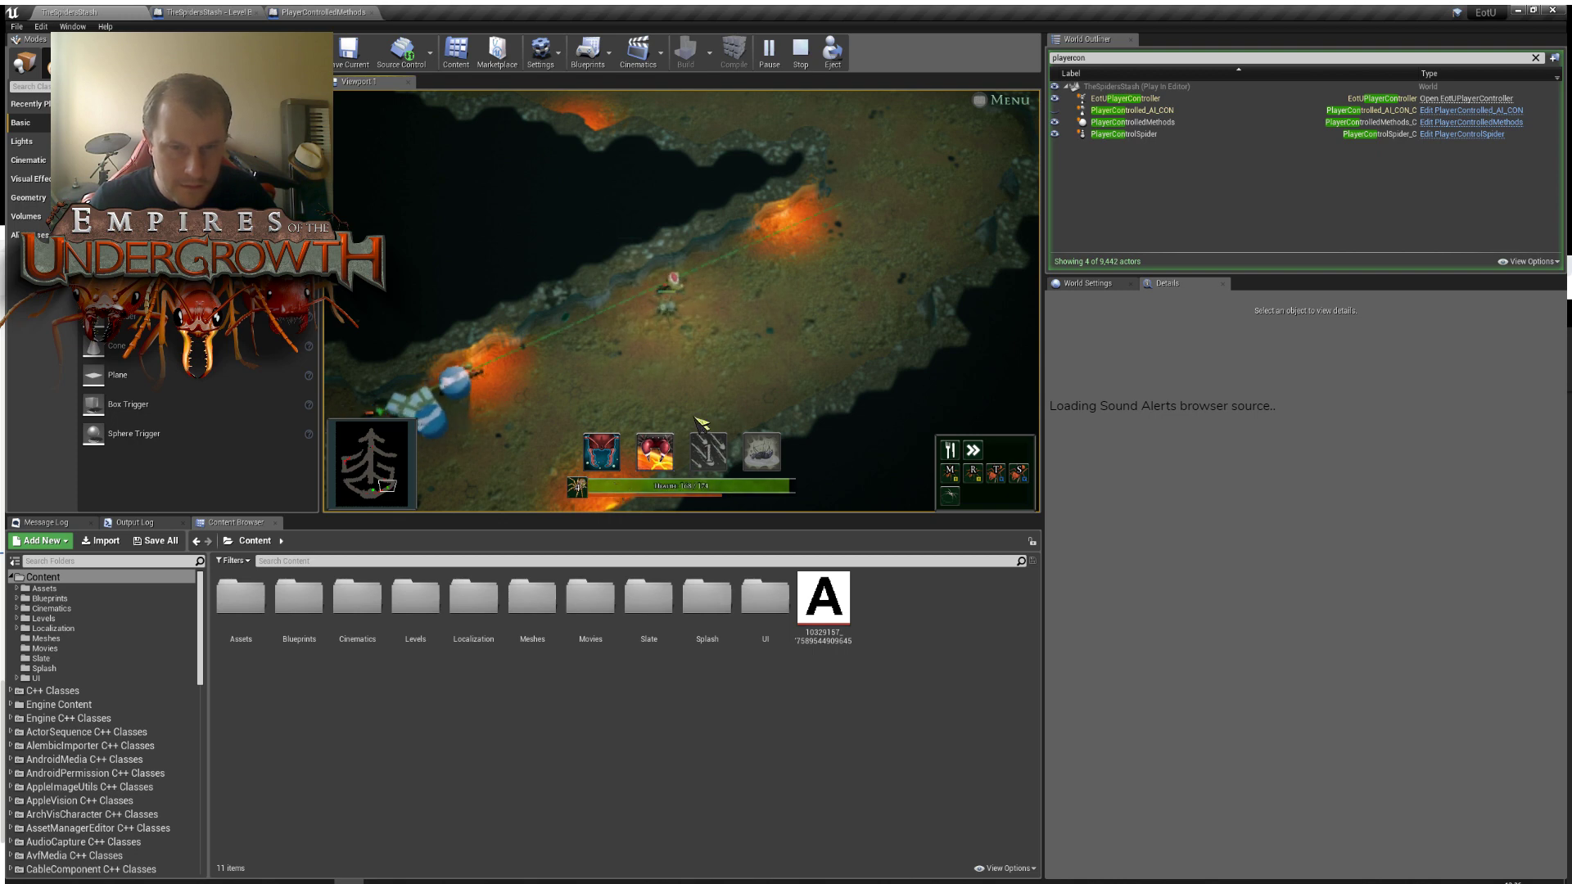
pyautogui.press('w')
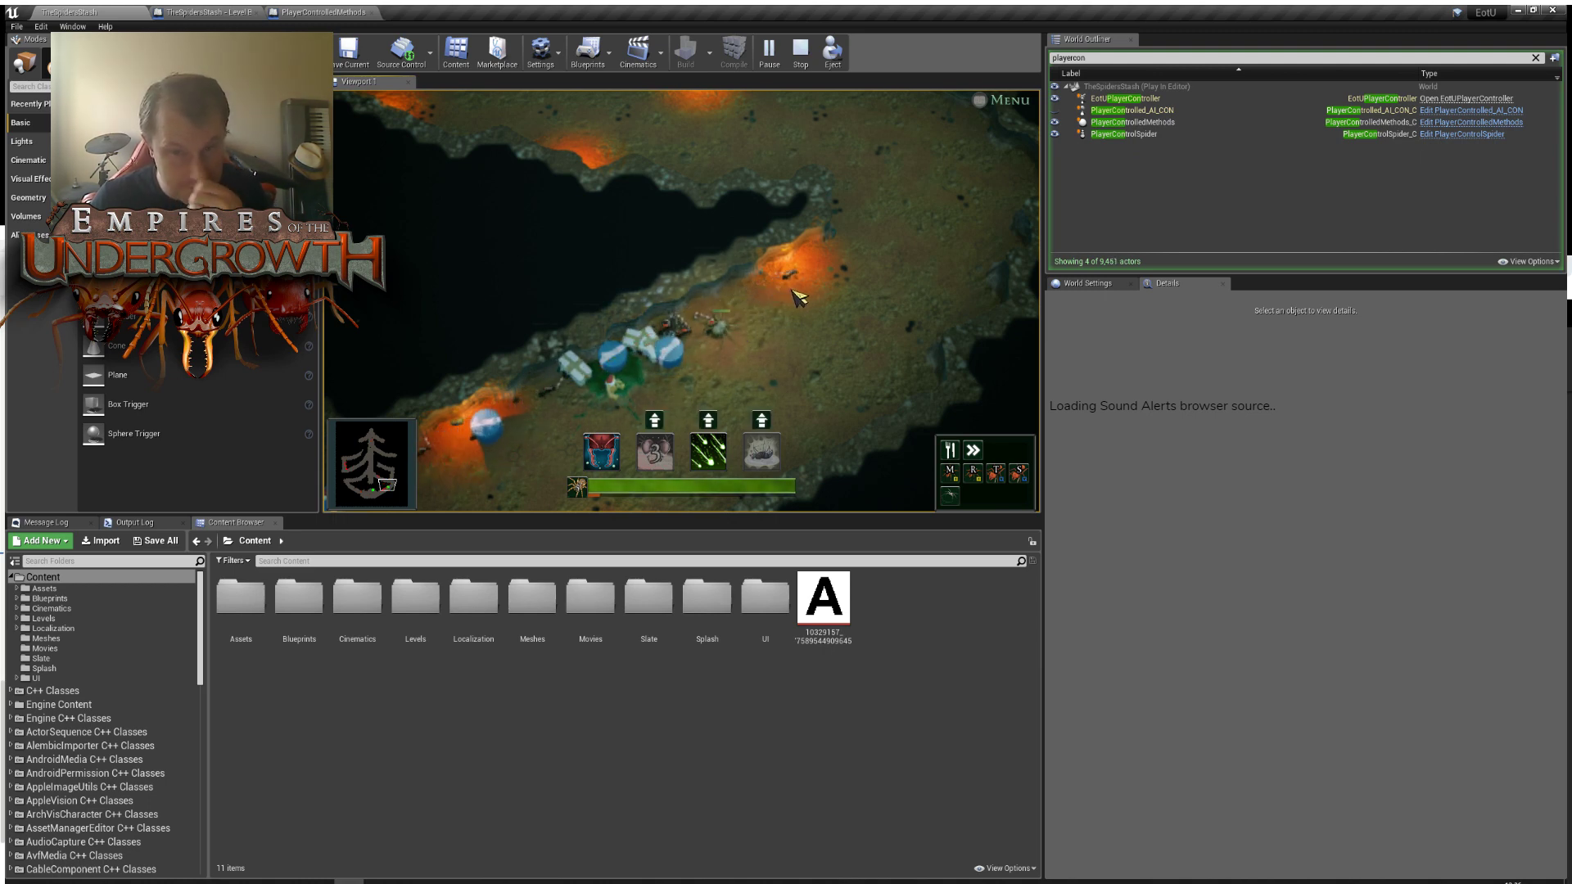
# Follow the ants around the eastern bend, use the second ability on them and pursue them northwest up the passage.
pyautogui.press('w')
pyautogui.press('d')
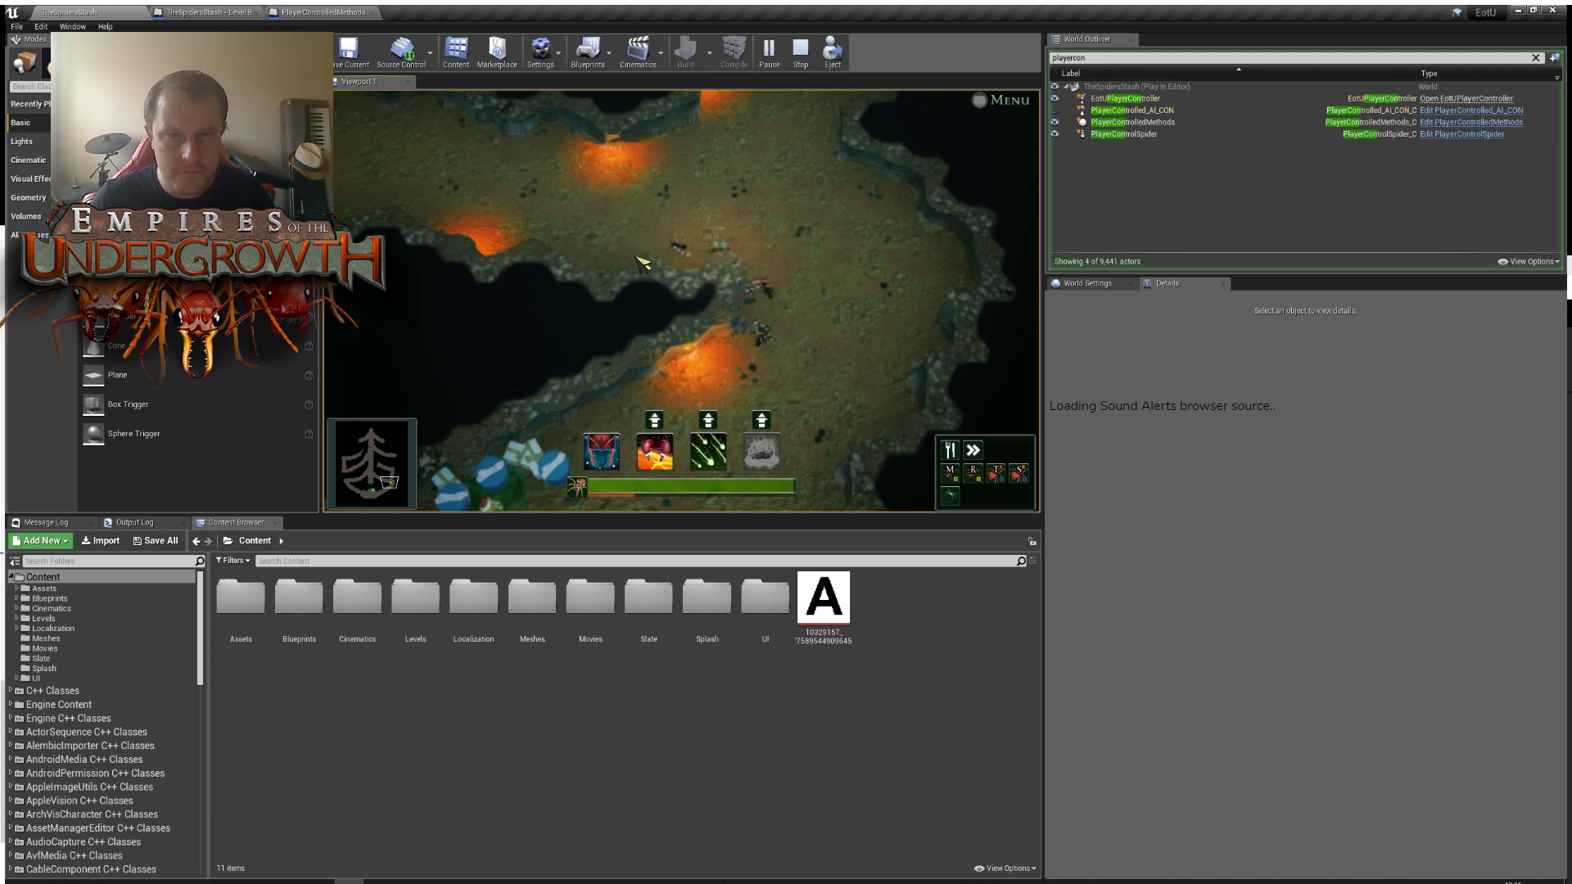
pyautogui.press('2')
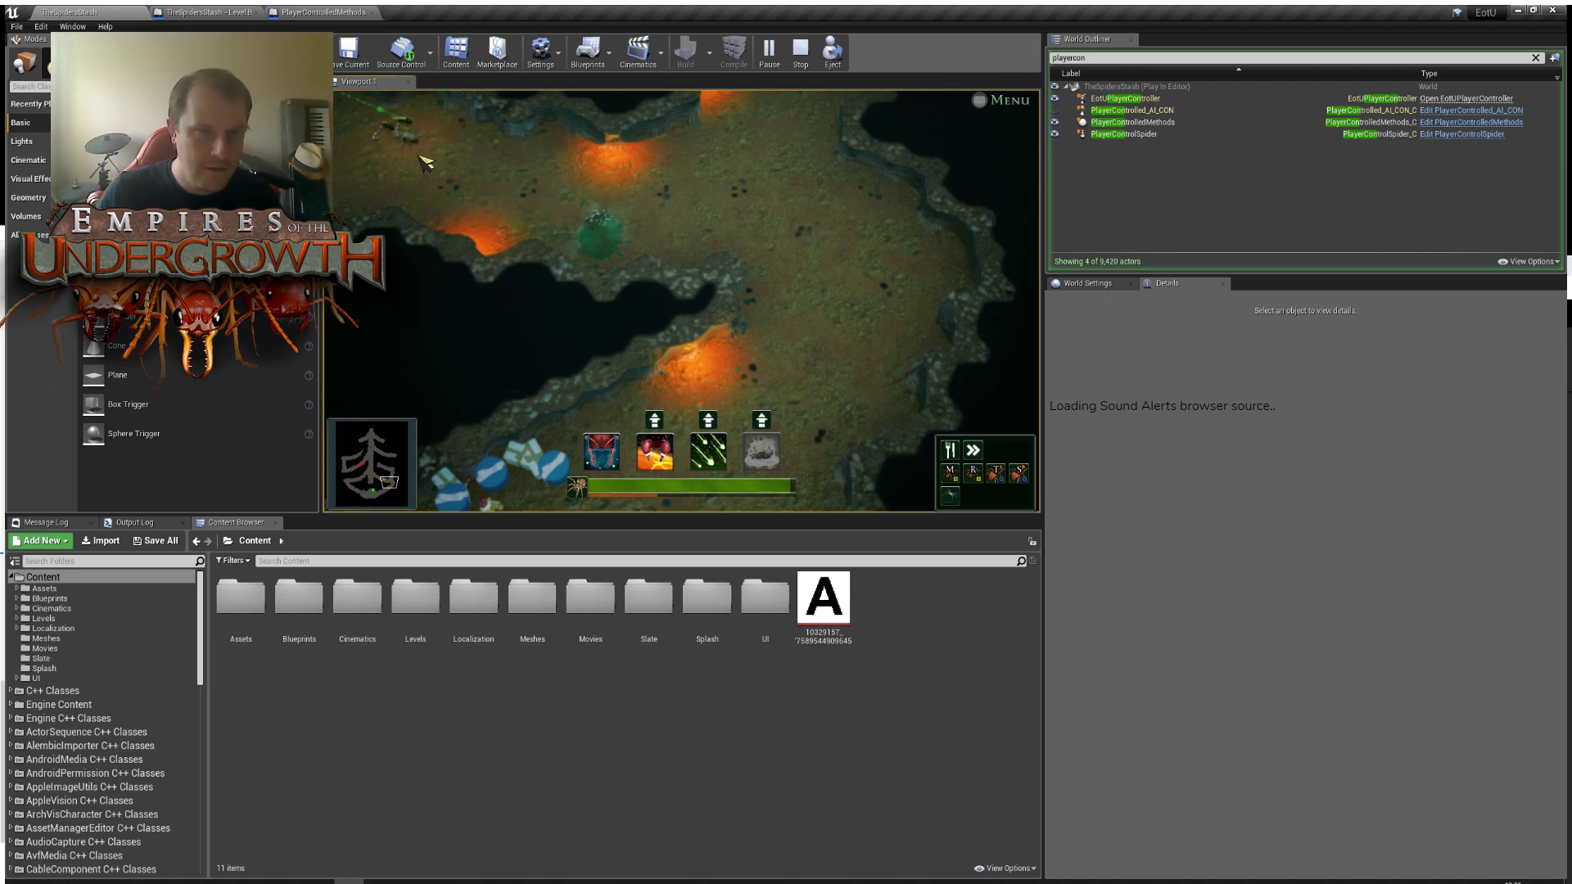
pyautogui.press('w')
pyautogui.press('a')
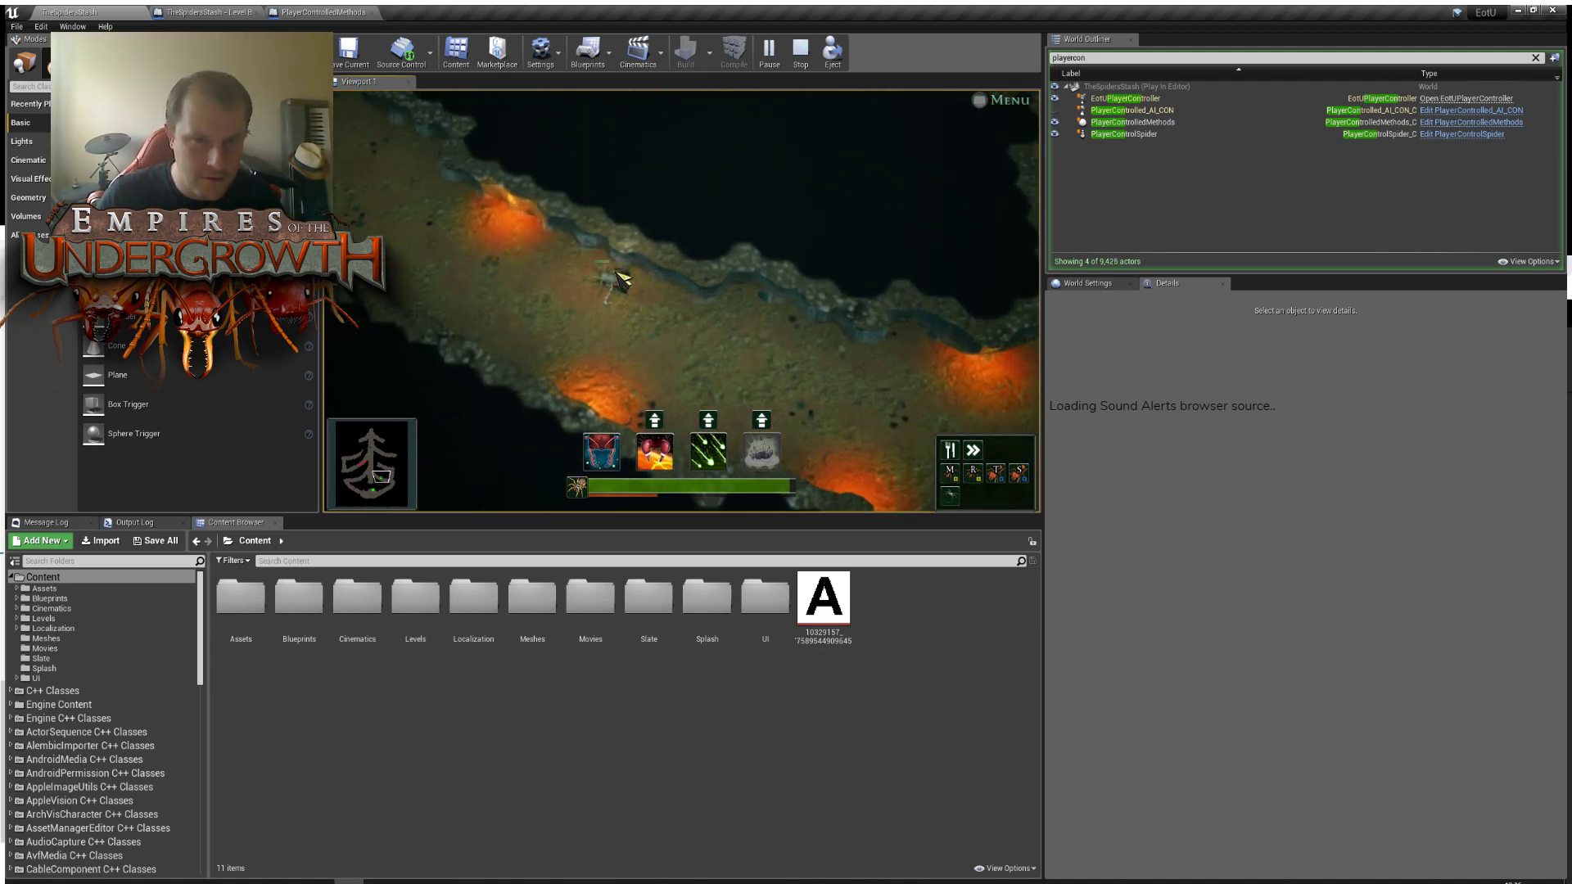
# Return southwest past the dropped presents to the Christmas tree chamber.
pyautogui.press('s')
pyautogui.press('d')
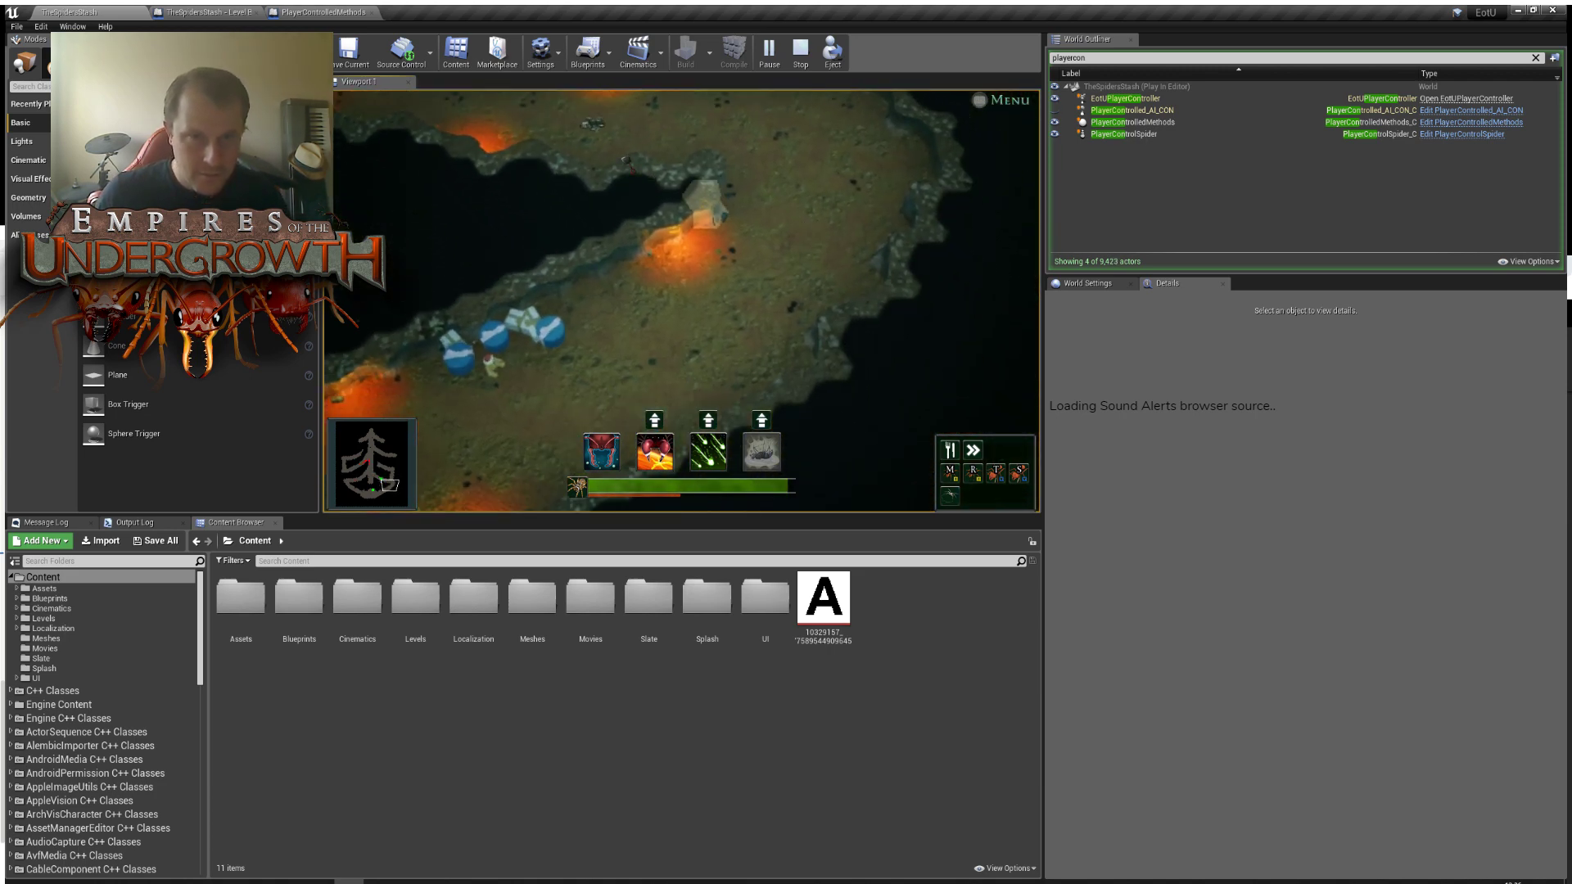
pyautogui.press('w')
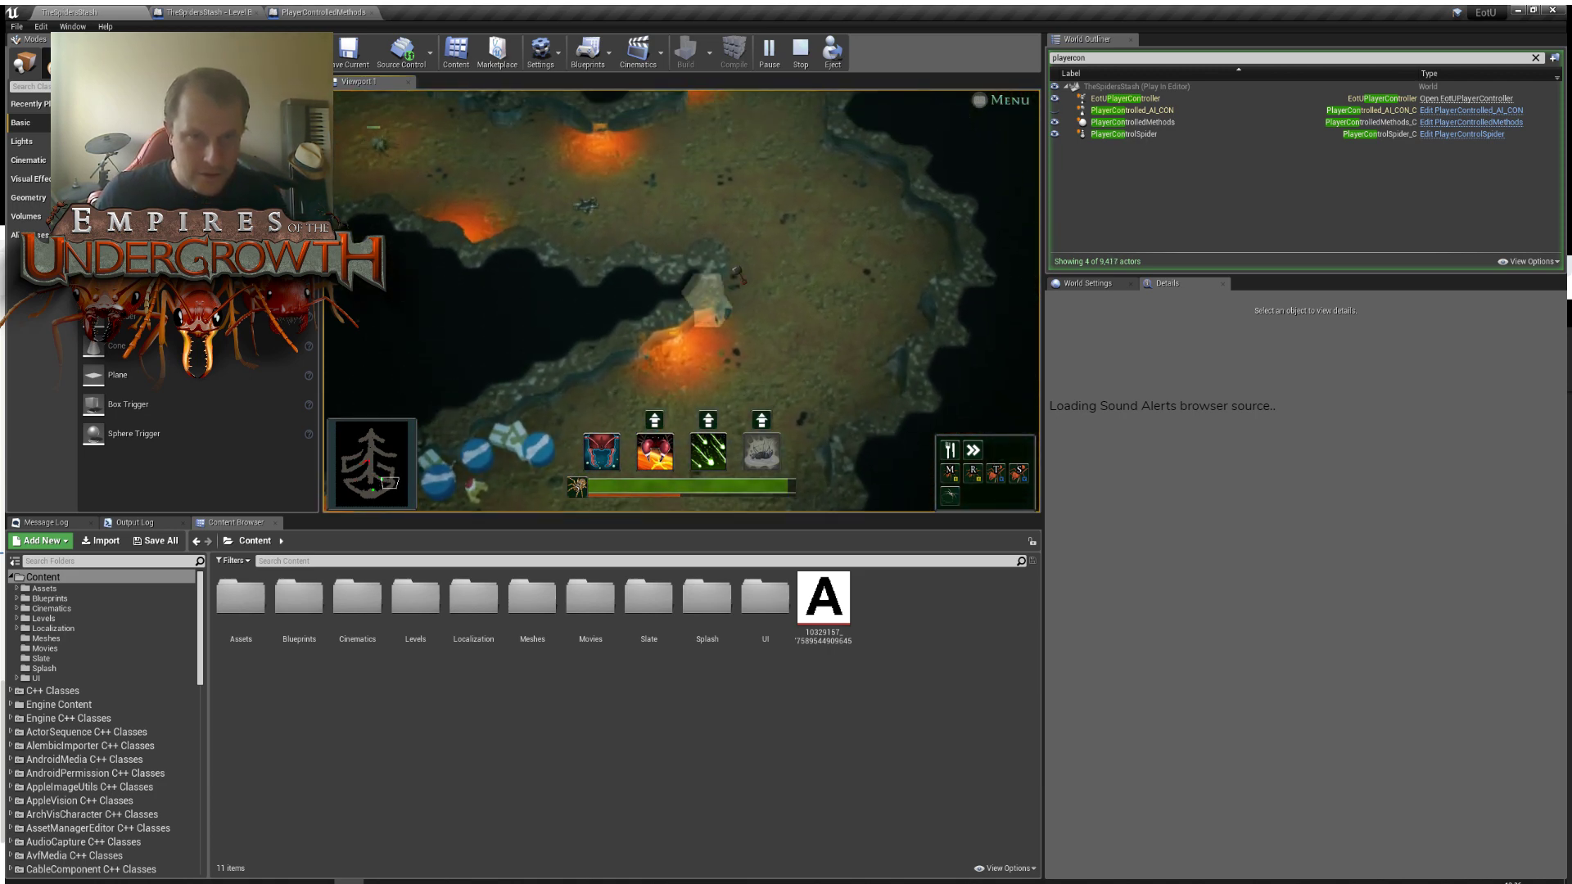
pyautogui.press('d')
pyautogui.press('s')
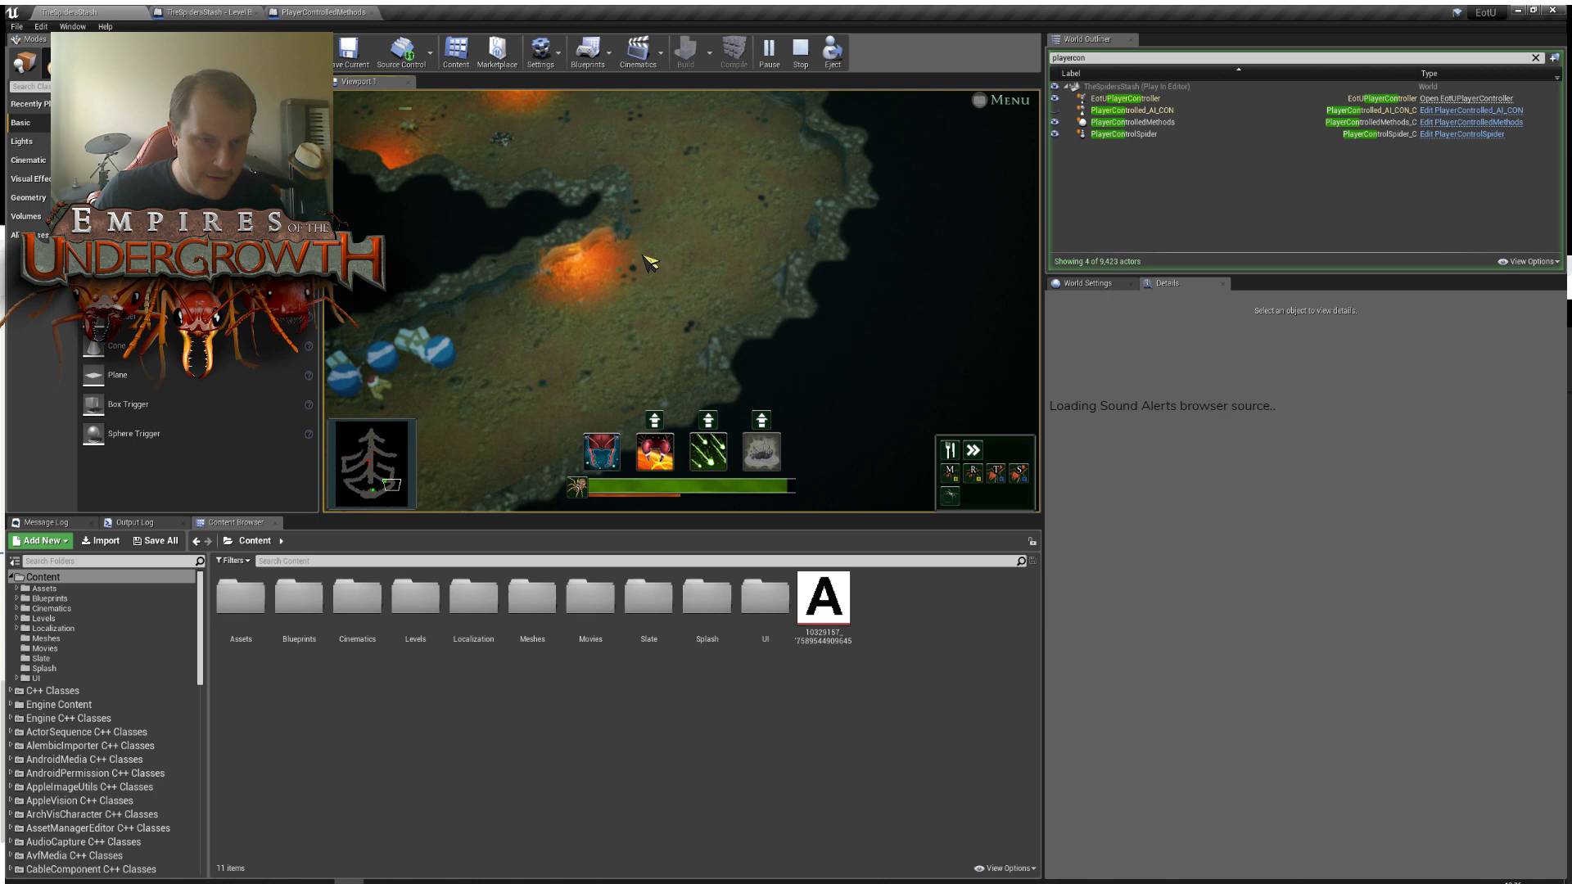
pyautogui.press('s')
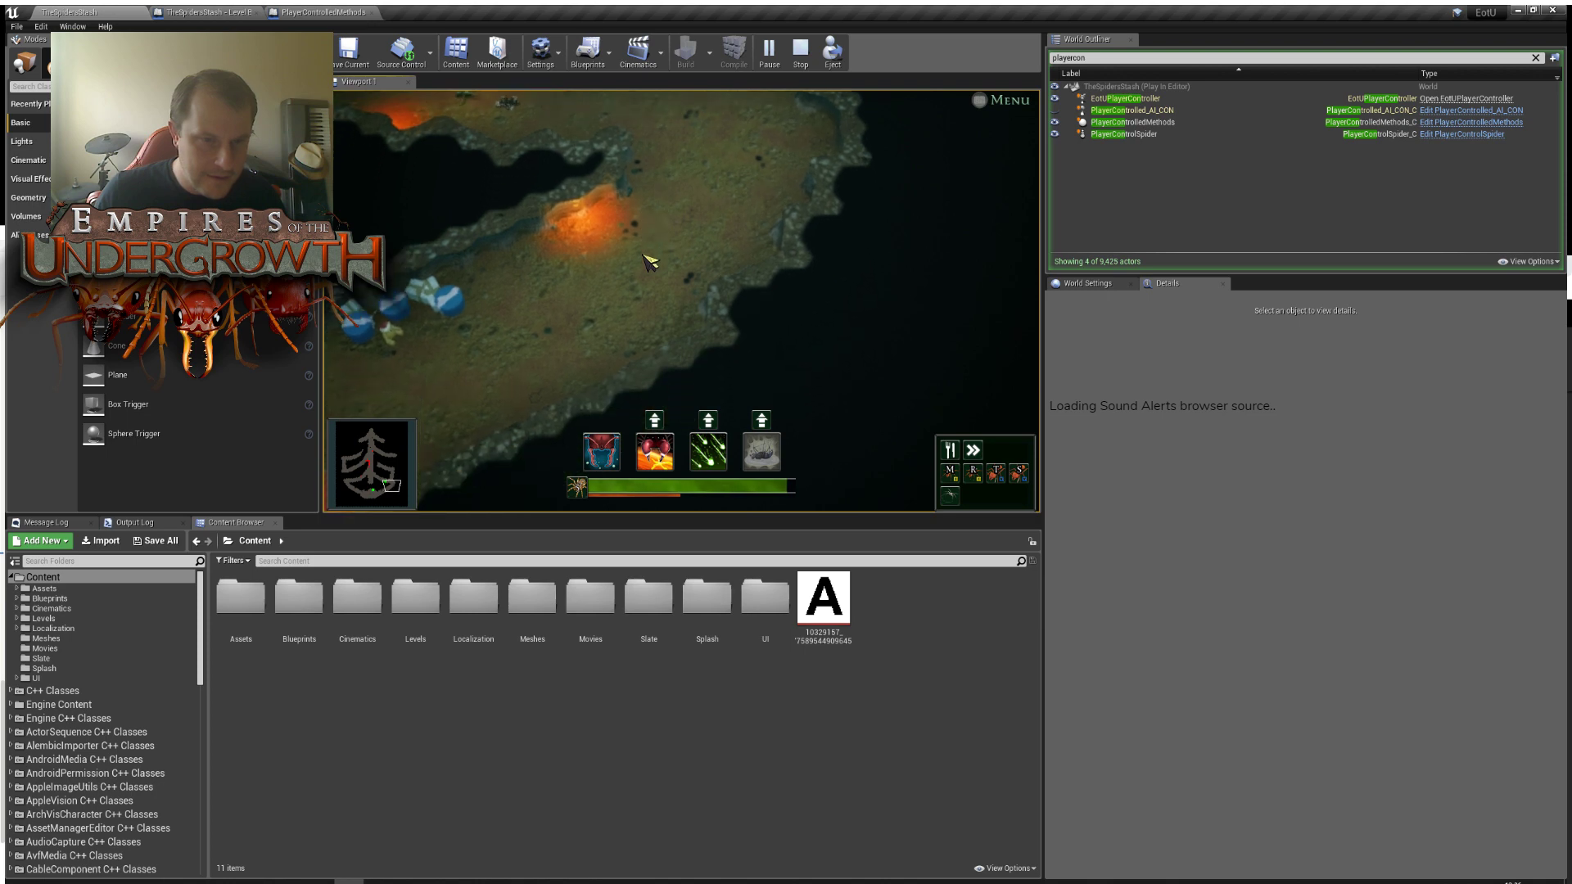
pyautogui.press('d')
pyautogui.press('w')
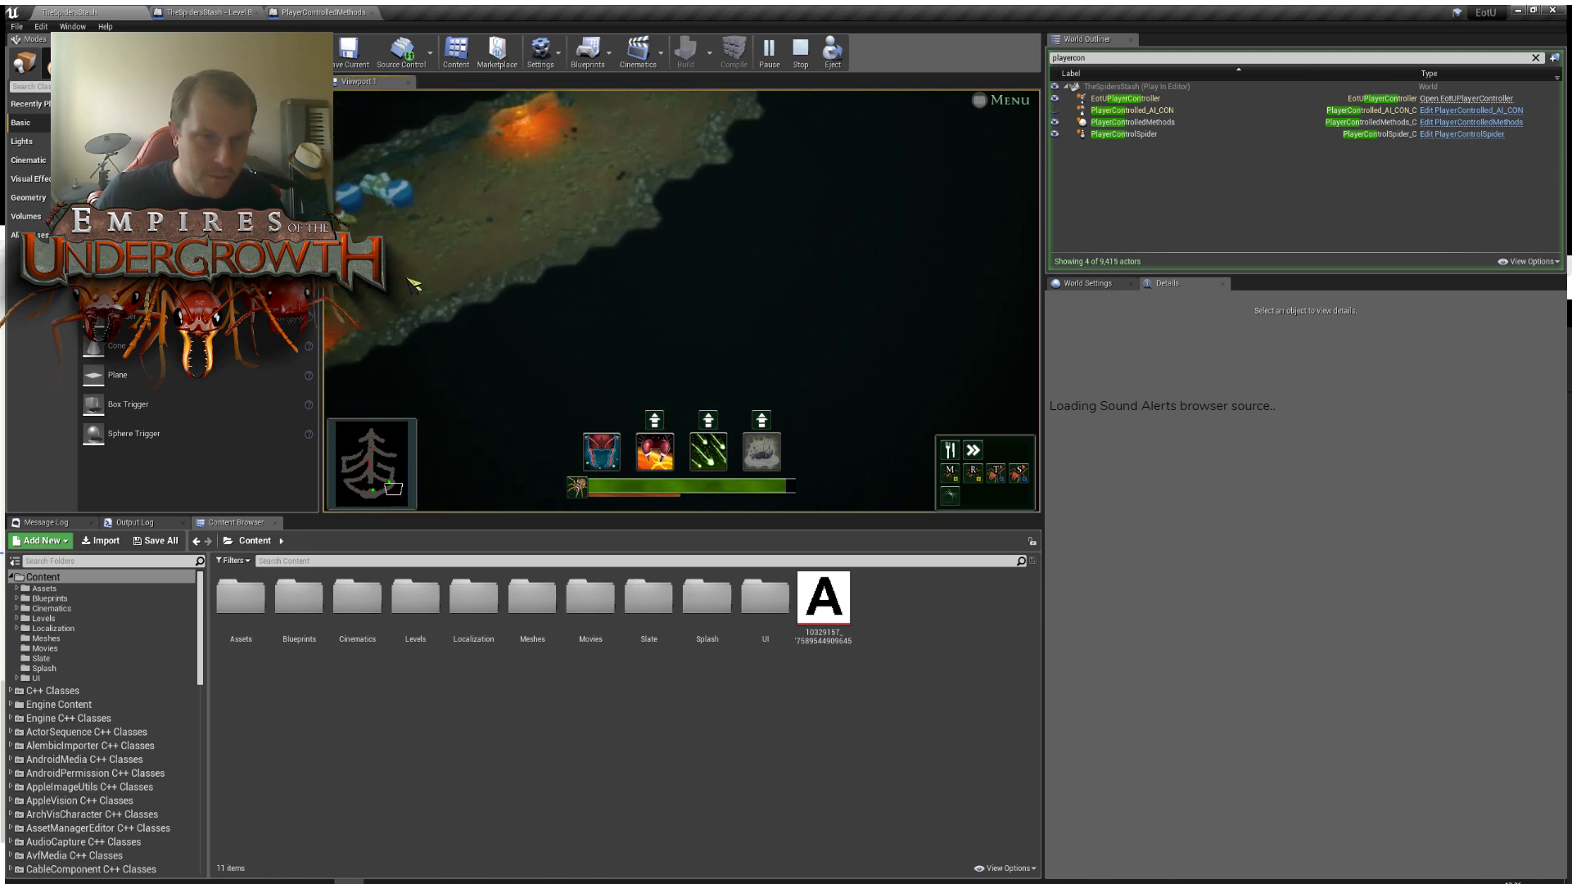
pyautogui.press('s')
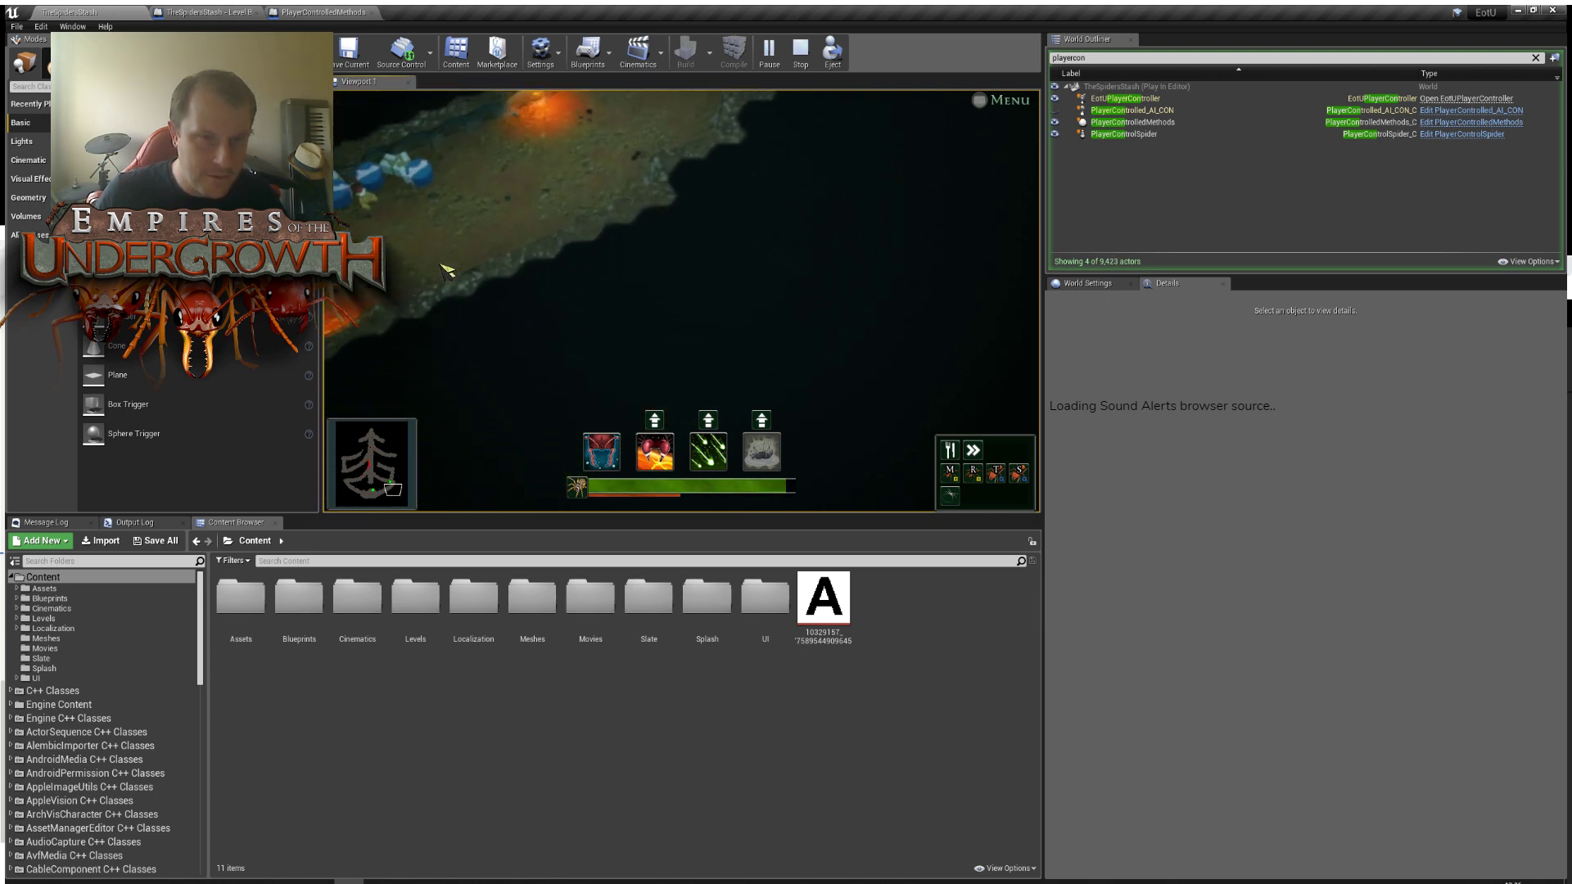
pyautogui.press('a')
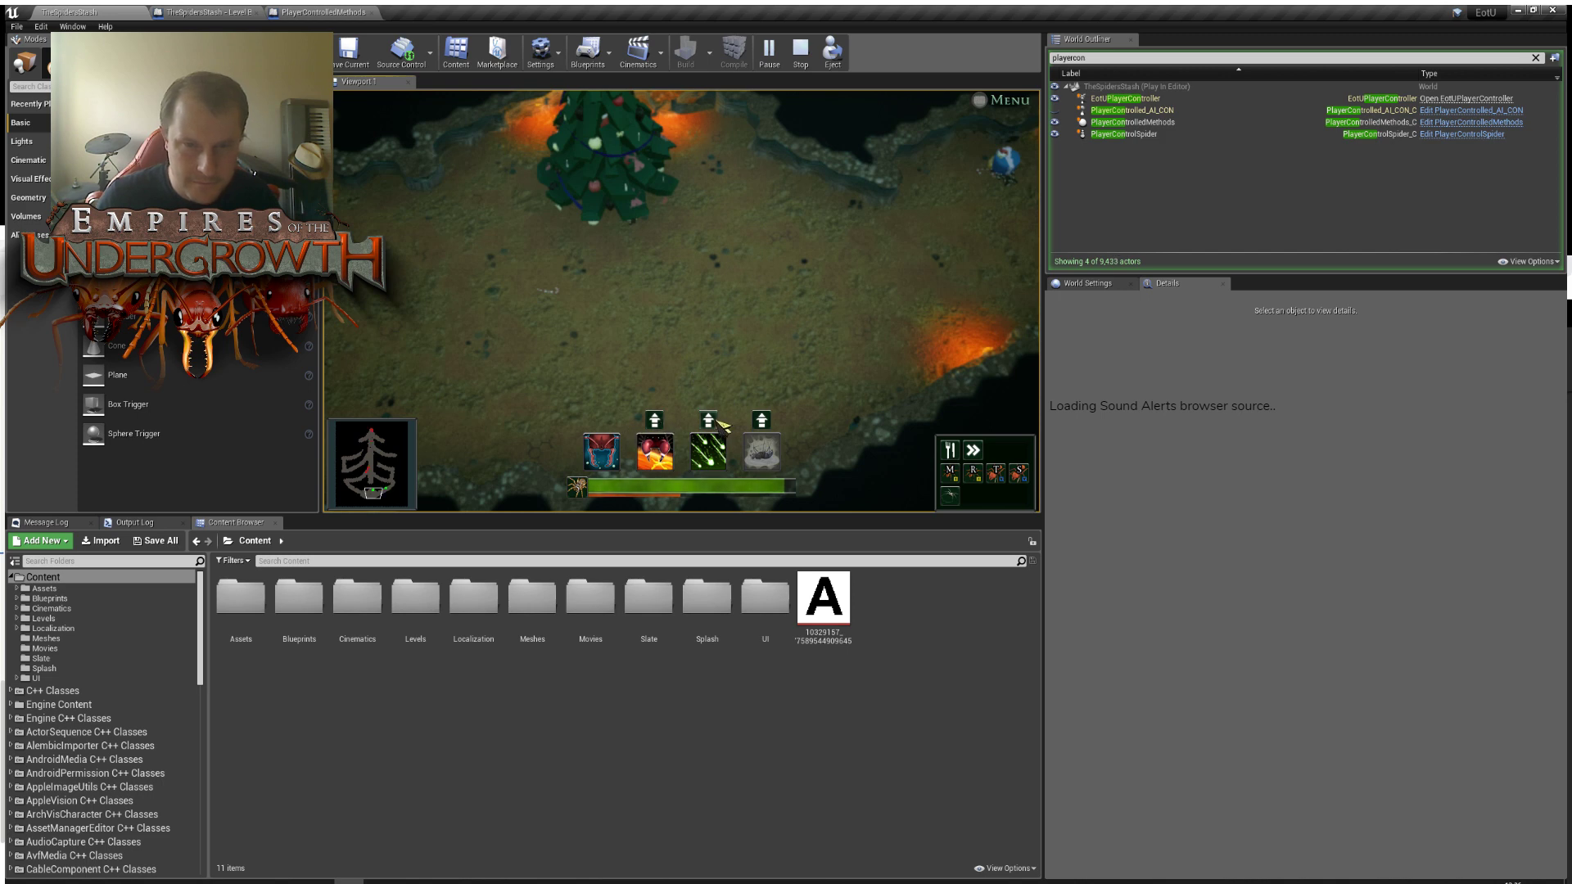
pyautogui.press('a')
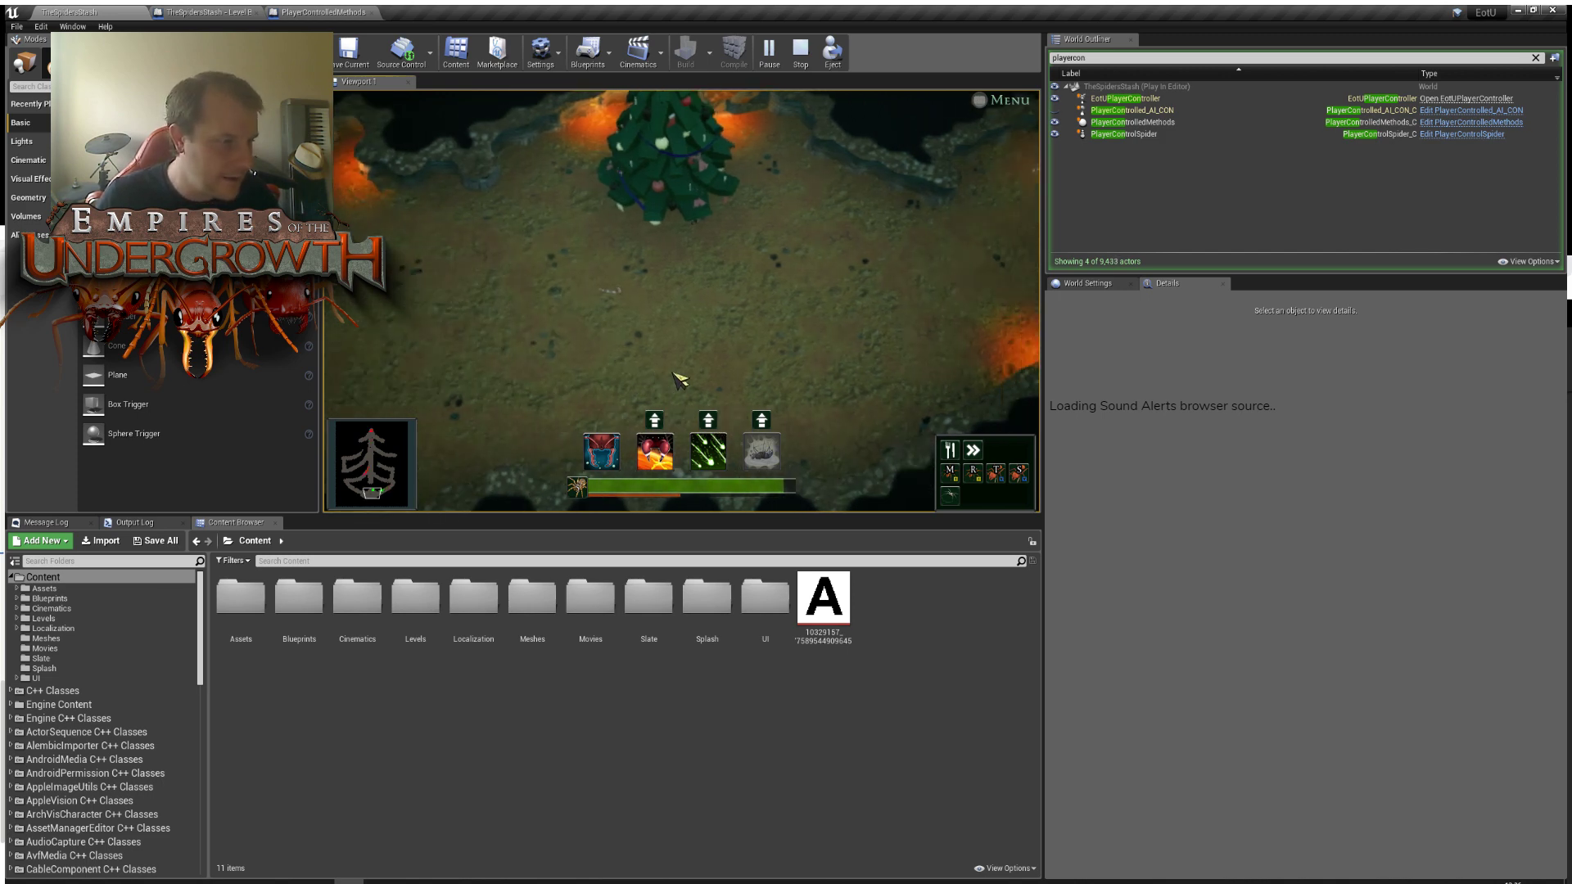
# Lead the spider west across the tree chamber and into the northwest passage to meet the ant swarm.
pyautogui.press('d')
pyautogui.press('a')
pyautogui.press('s')
pyautogui.press('w')
pyautogui.press('d')
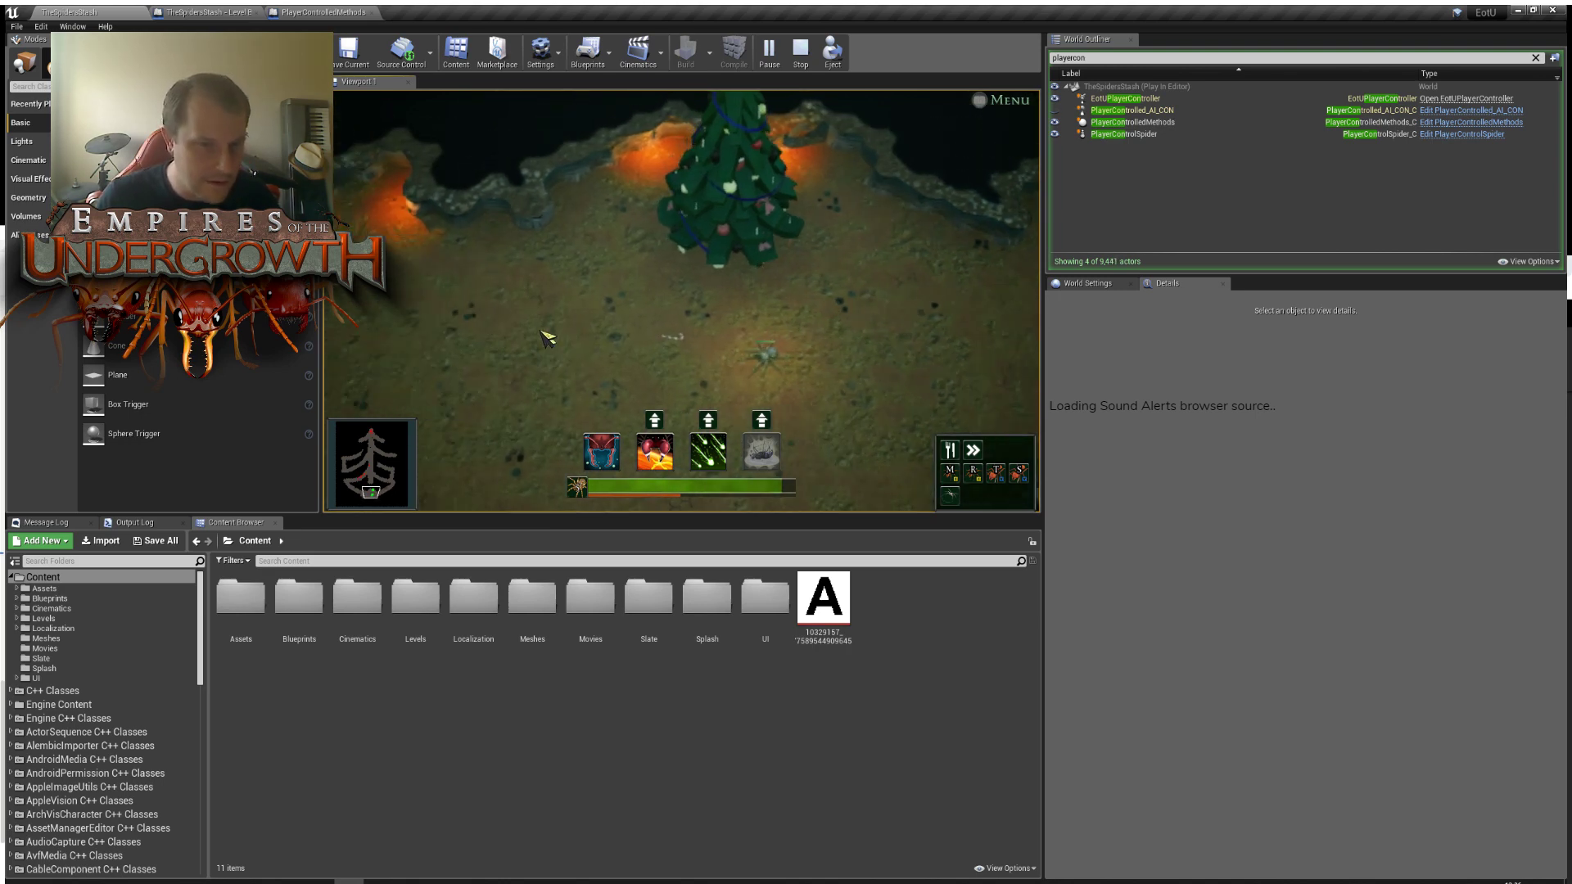
pyautogui.press('a')
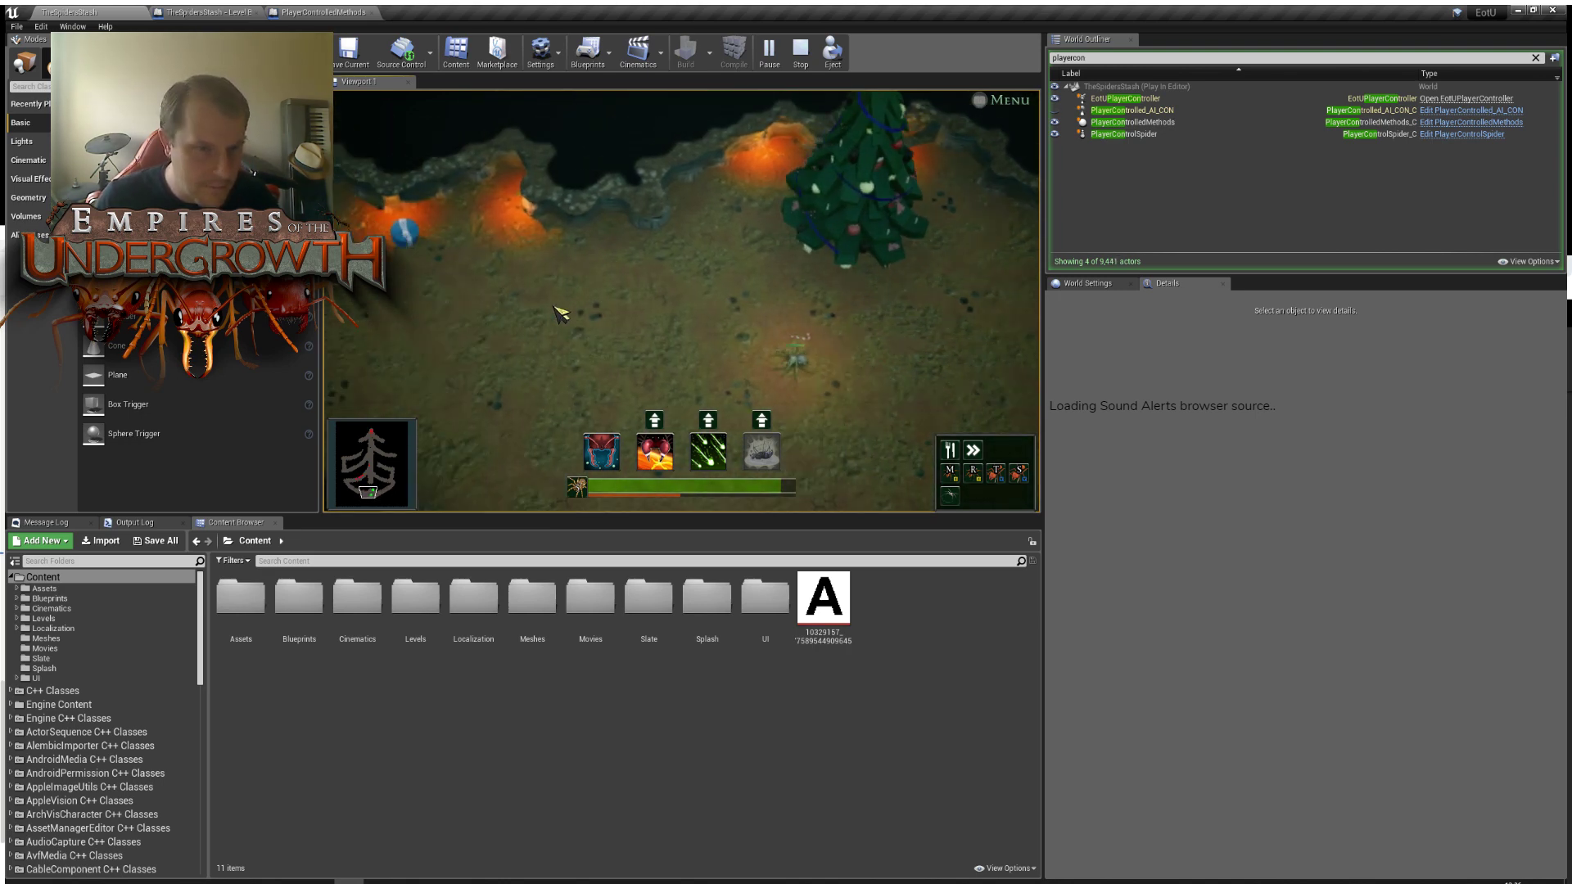
pyautogui.press('w')
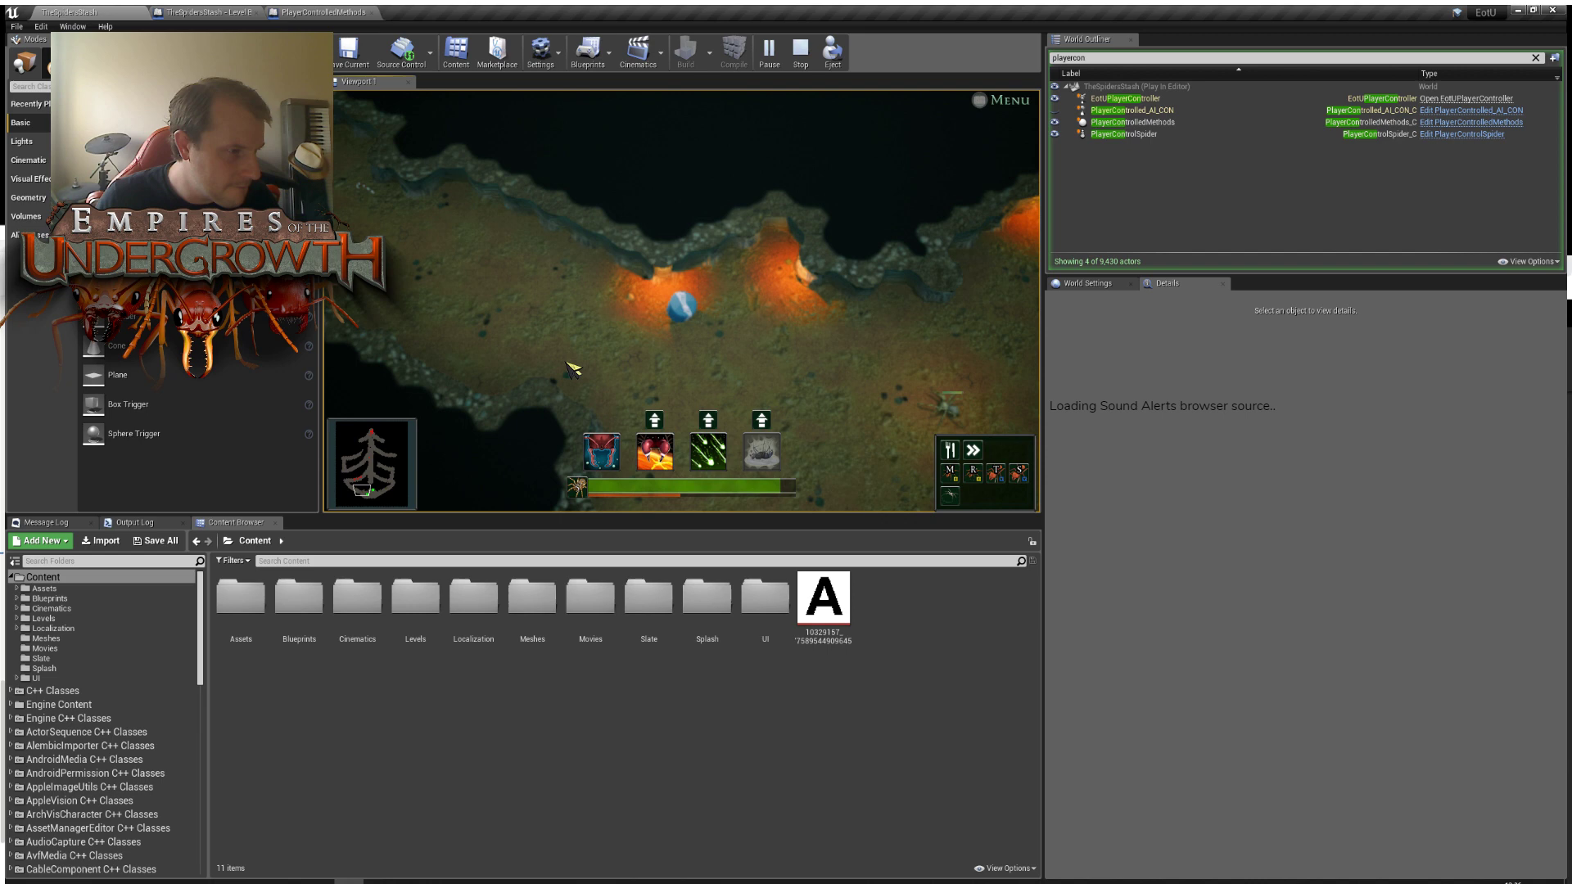
pyautogui.press('a')
pyautogui.press('s')
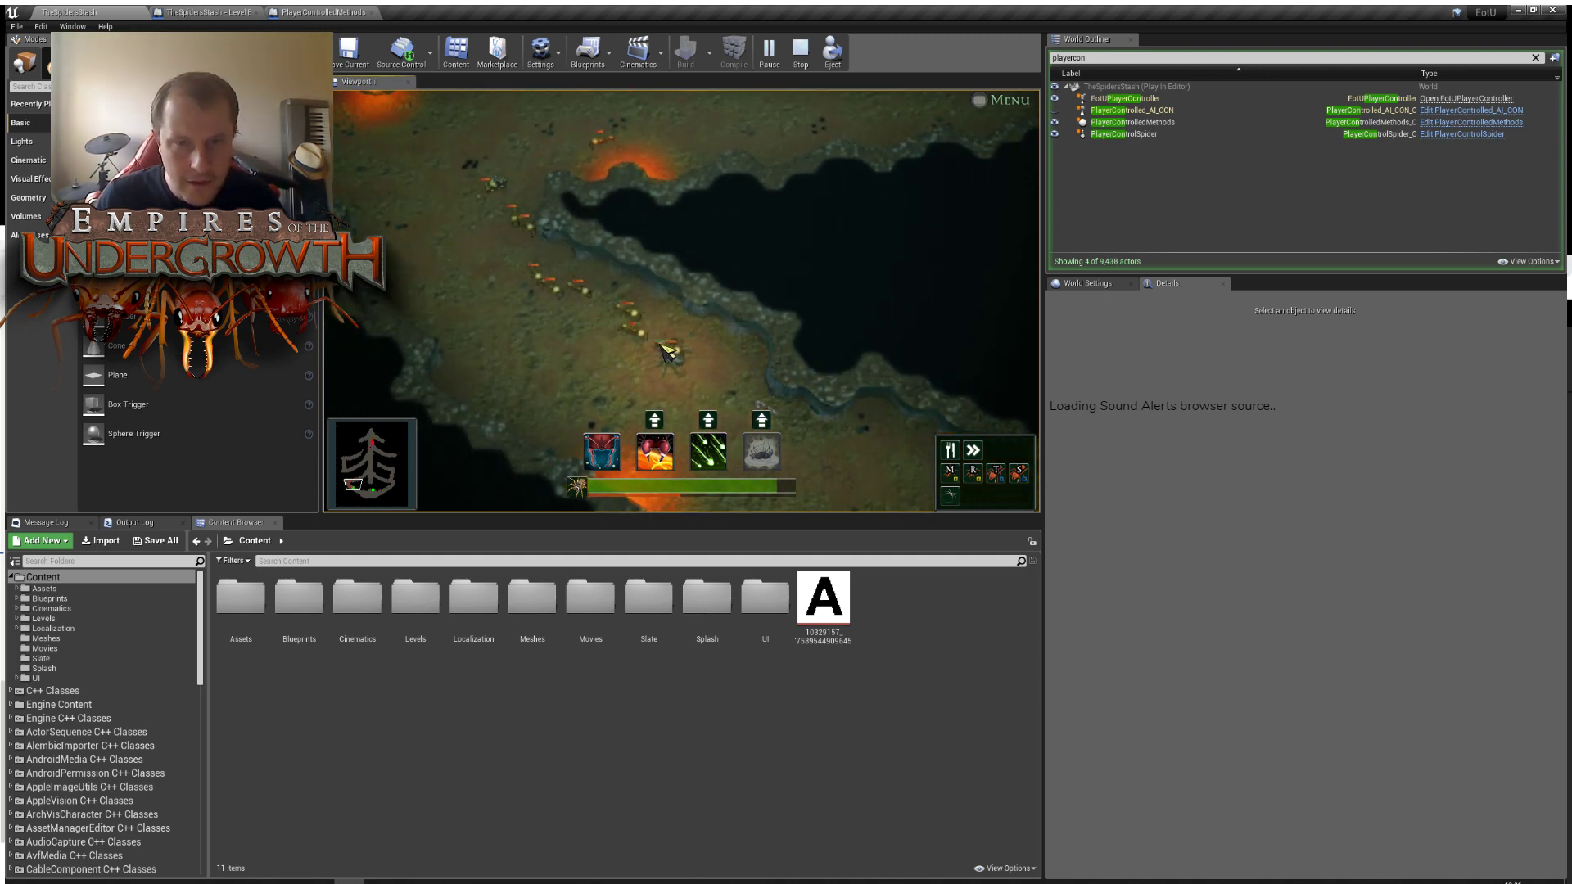
# Use the second ability and the projectile volley on the ant swarm in the northwest passage.
pyautogui.press('2')
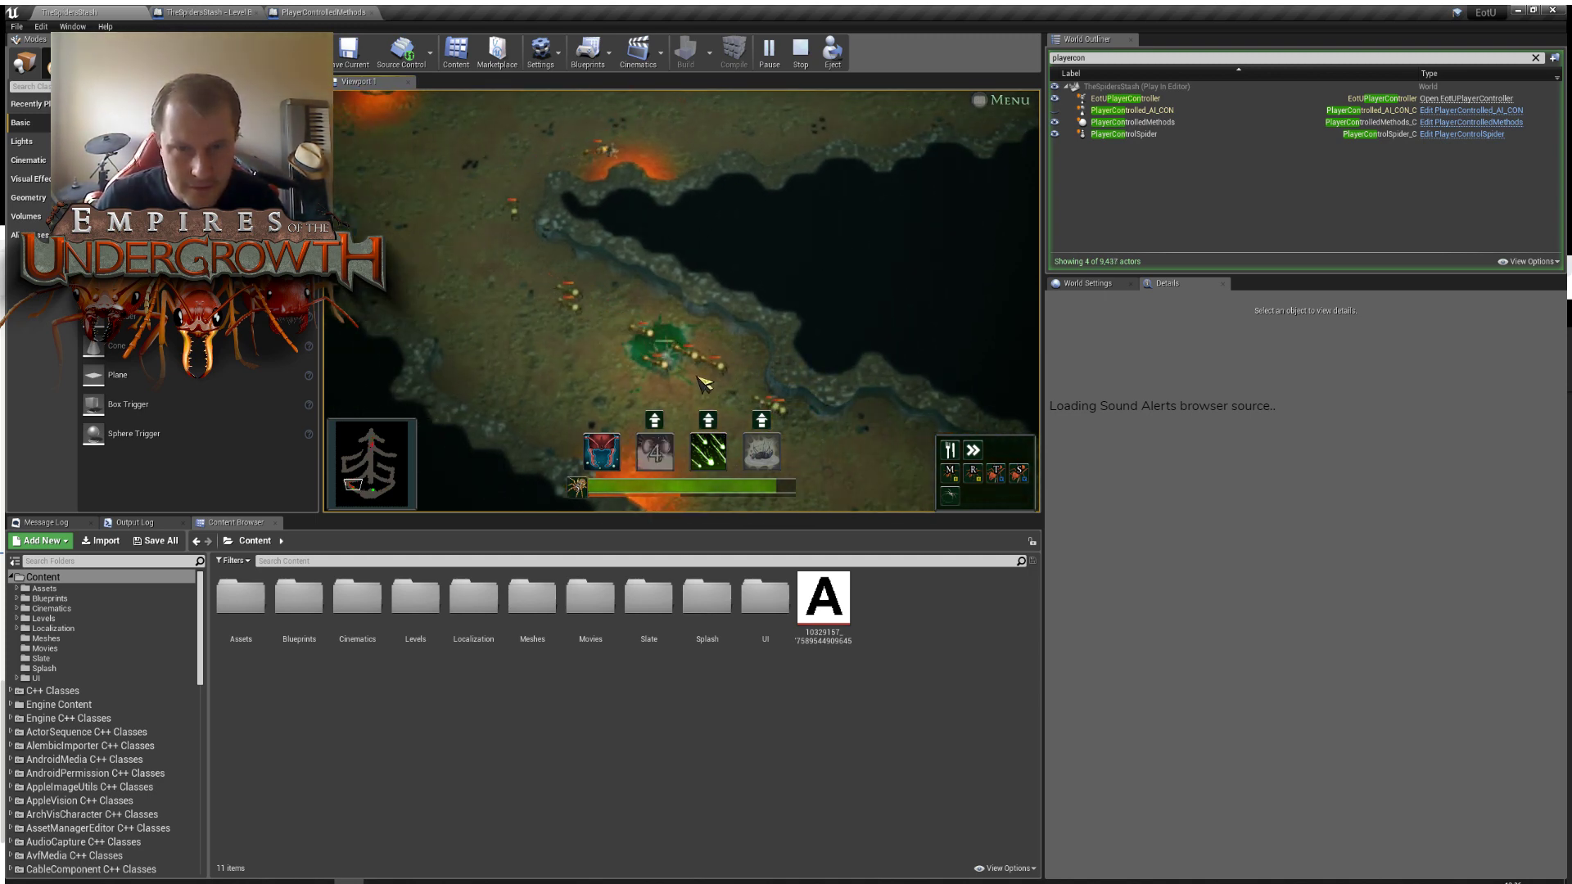
pyautogui.press('3')
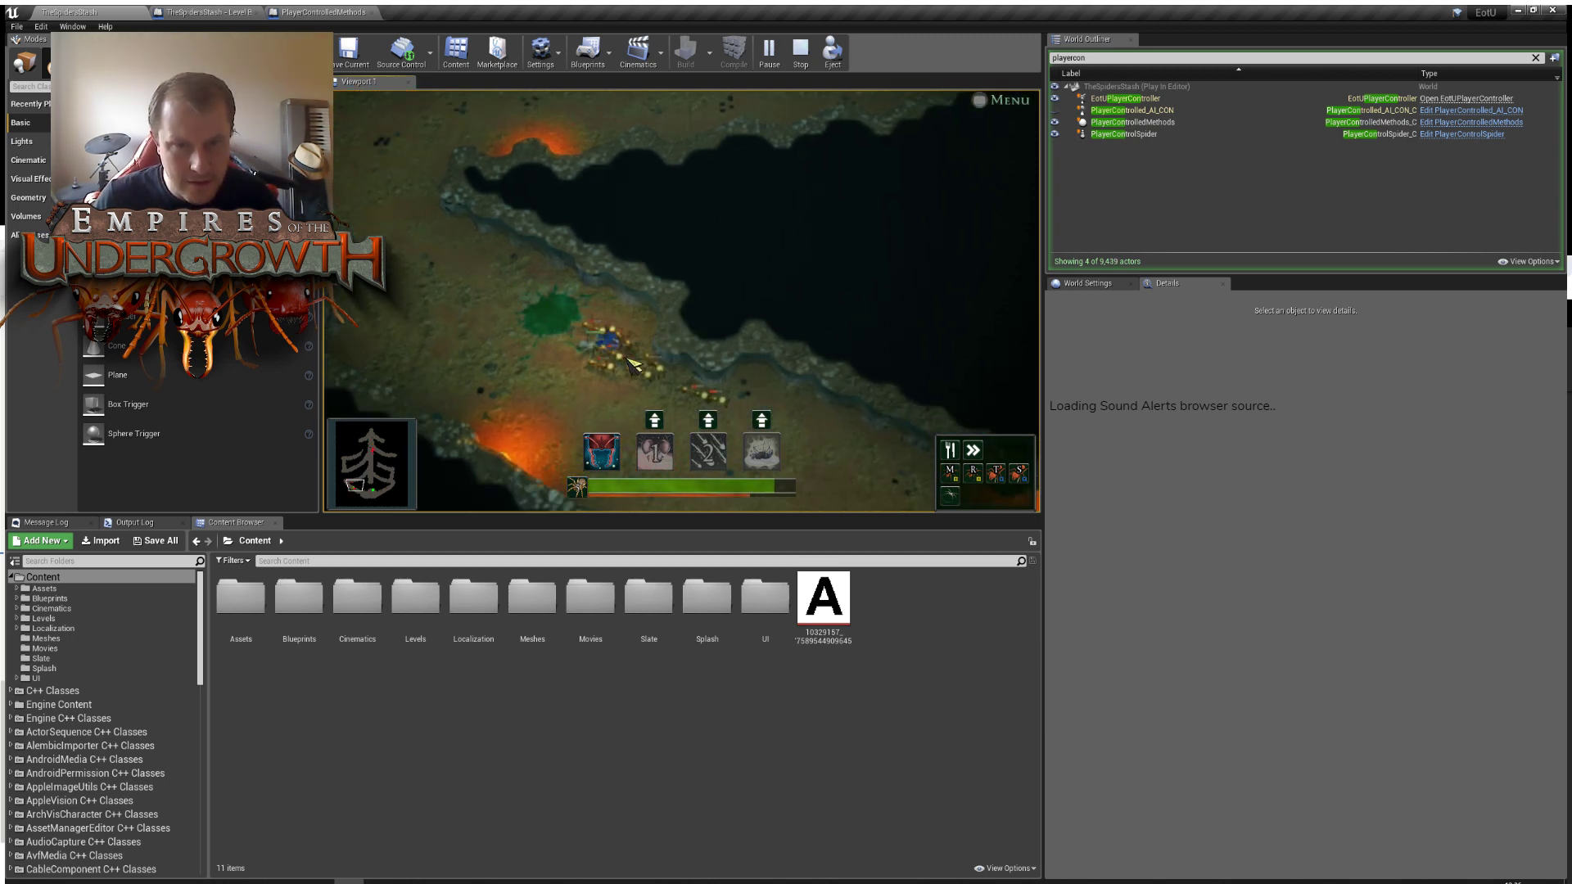
pyautogui.press('s')
pyautogui.press('d')
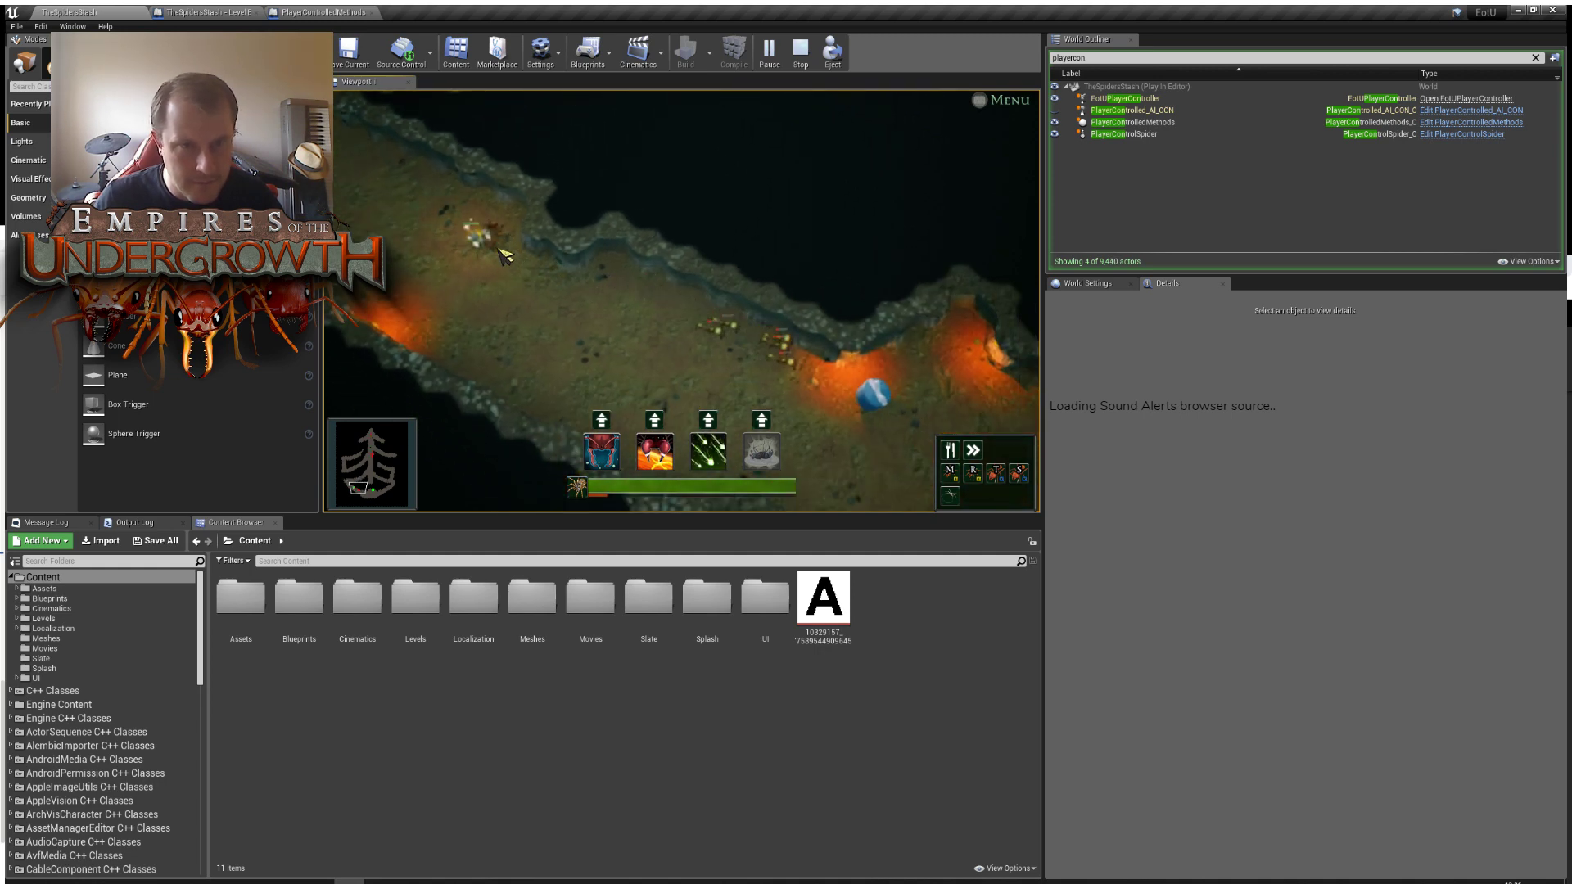
# Chase the remaining swarm southeast past the lone present by the glowing rock towards the Christmas tree.
pyautogui.press('s')
pyautogui.press('d')
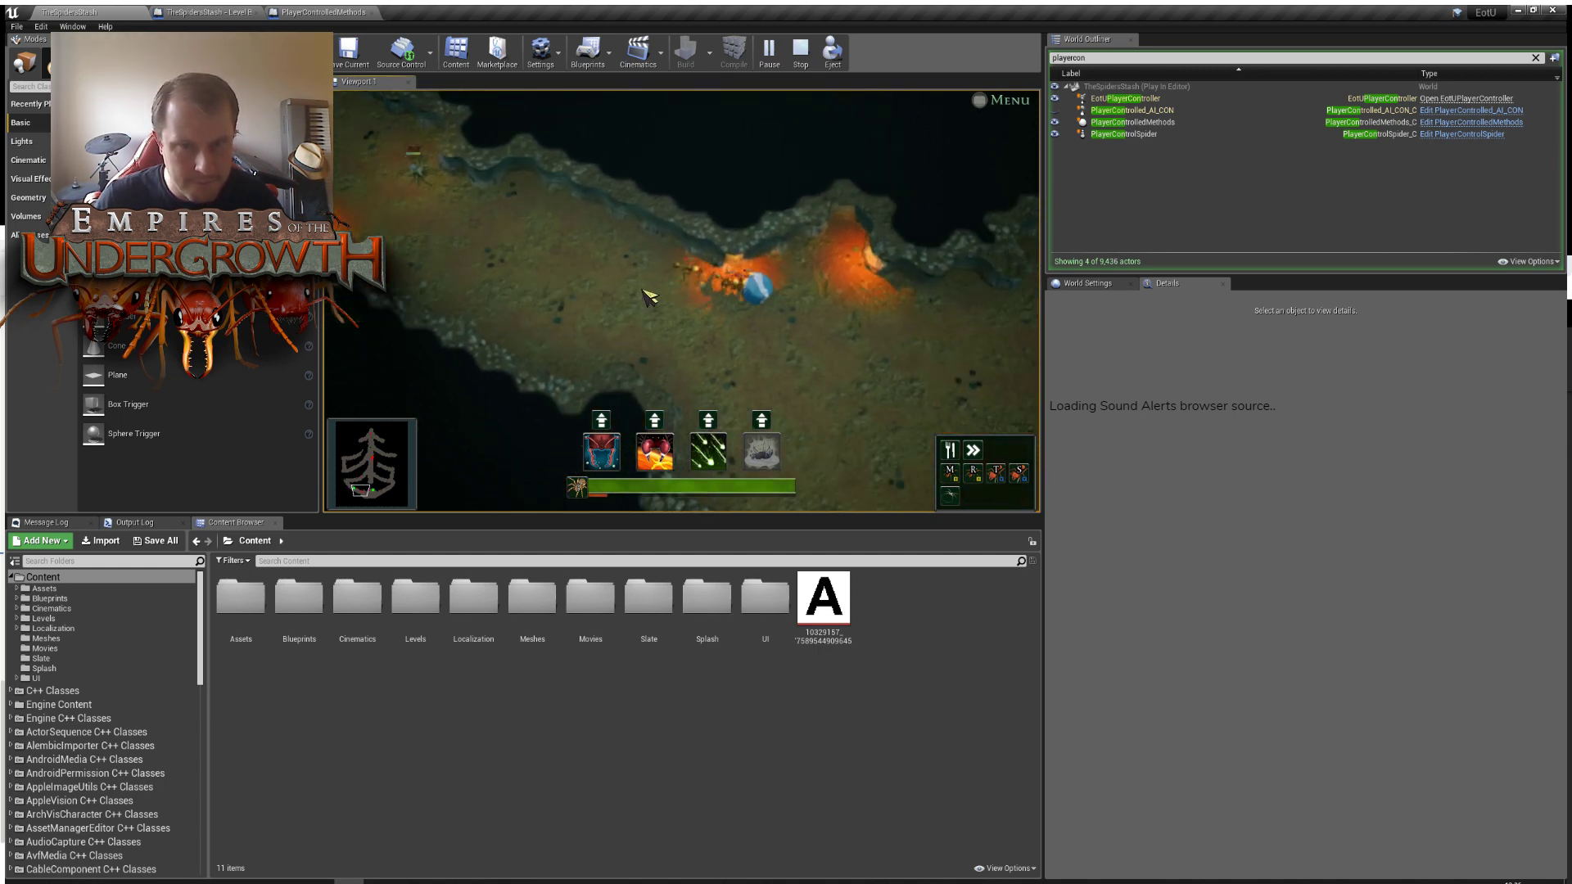
pyautogui.press('d')
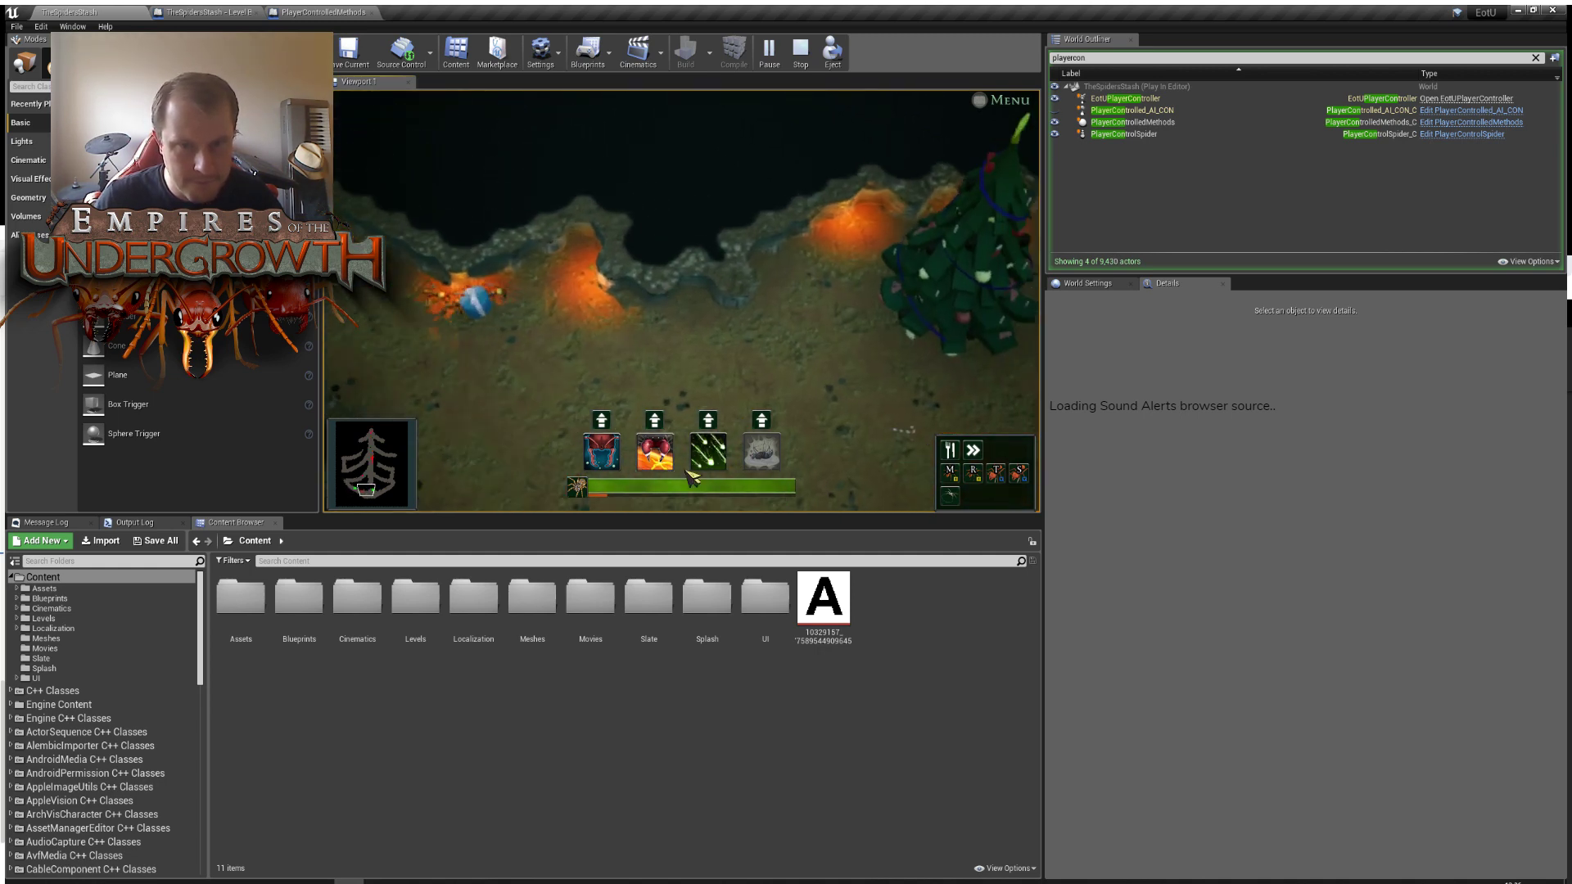
pyautogui.press('s')
pyautogui.press('a')
pyautogui.press('w')
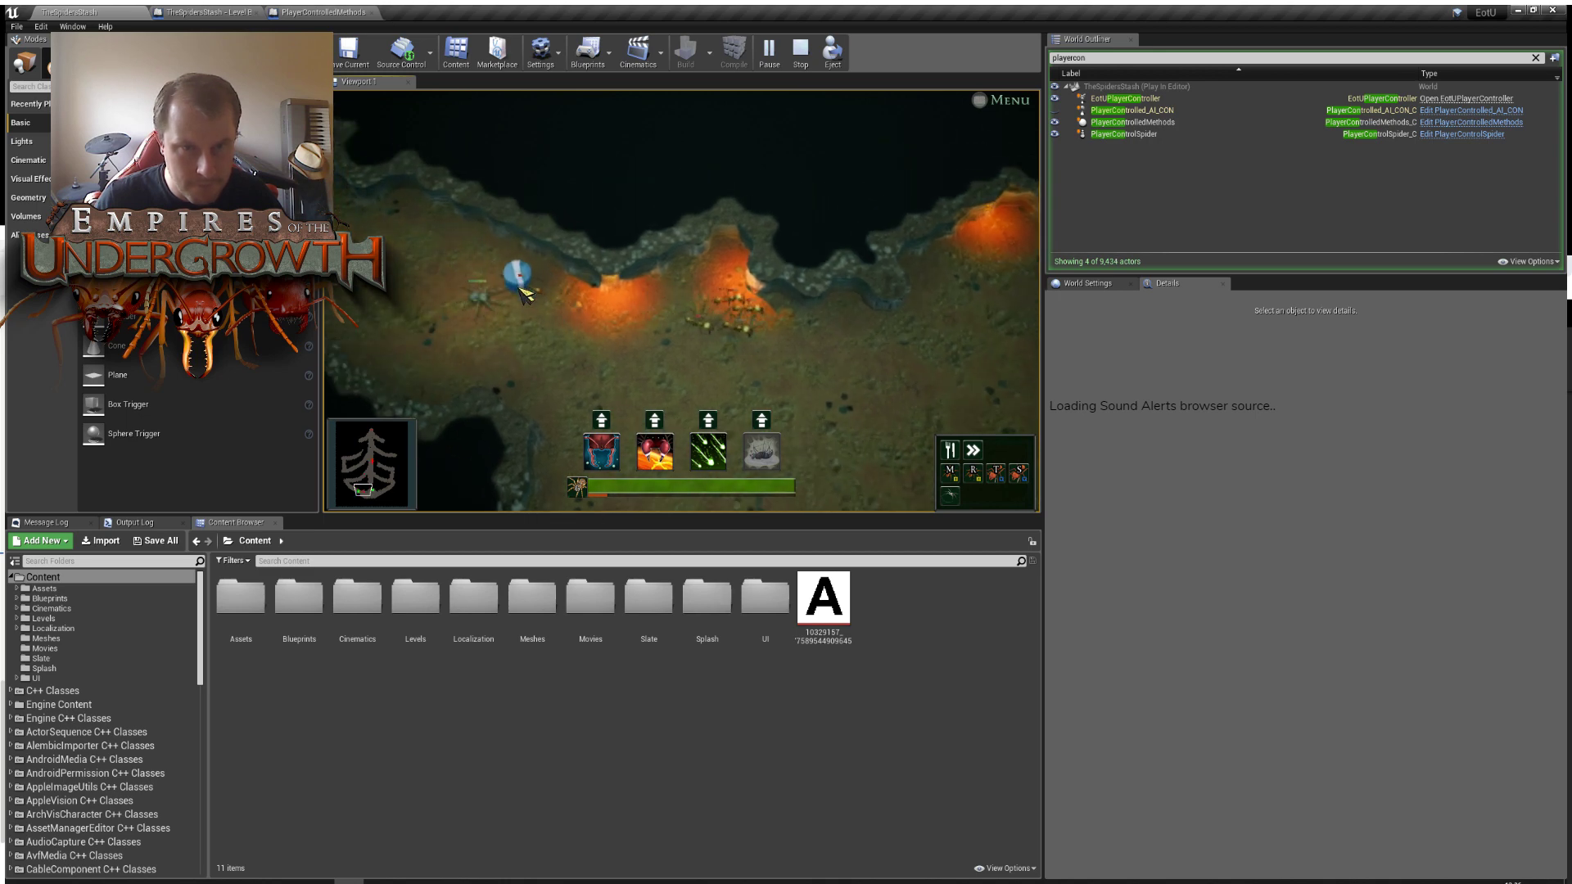
# Upgrade the spider's first ability and its projectile volley while following the ants towards the tree.
pyautogui.click(601, 421)
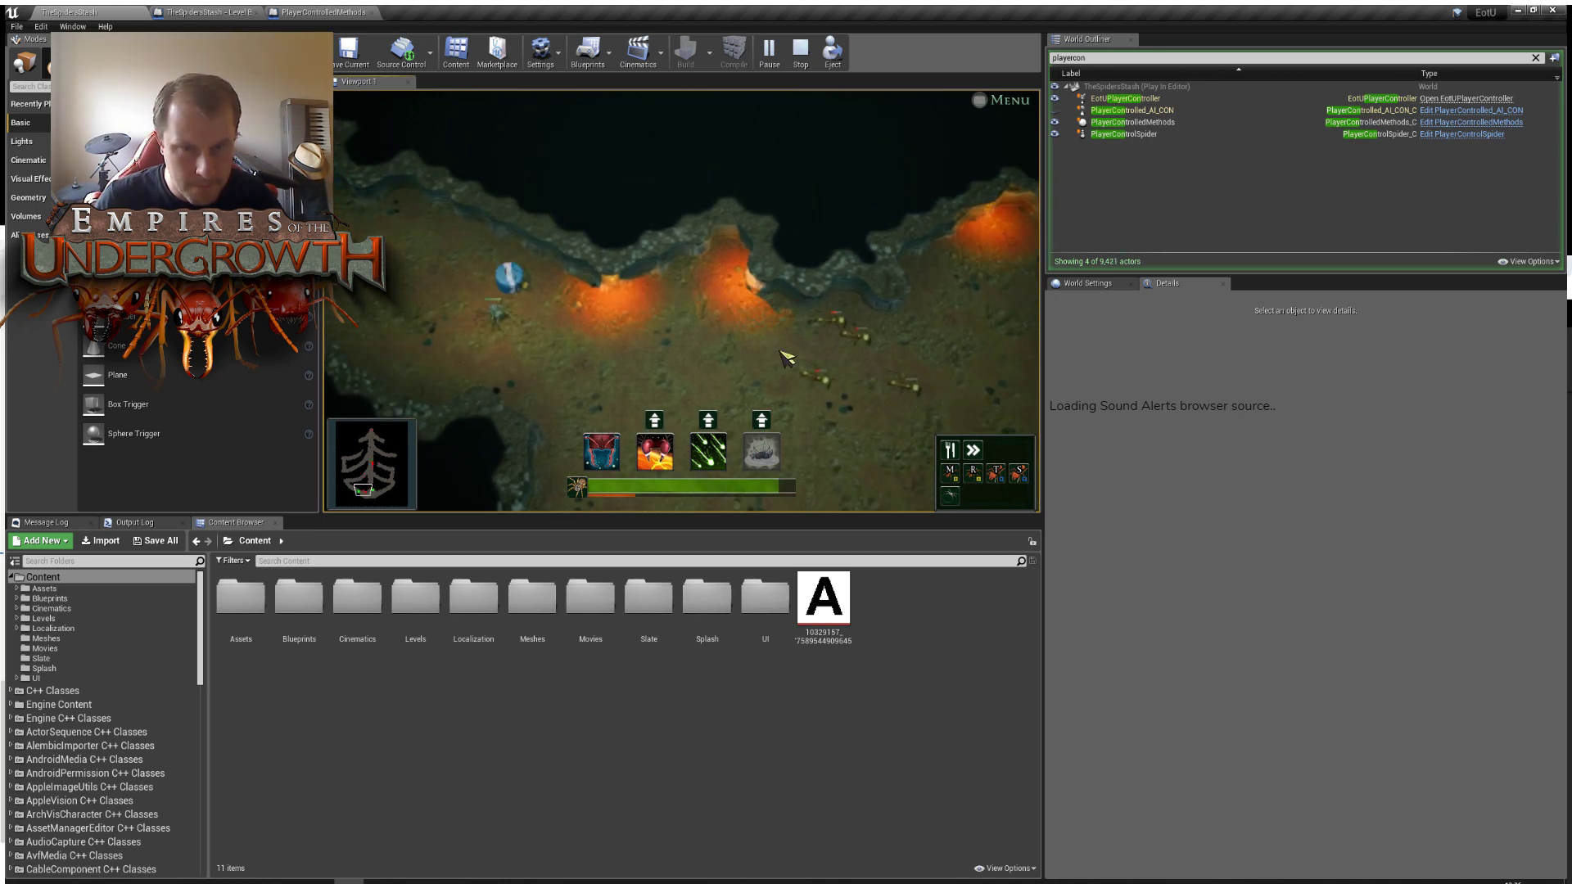
pyautogui.press('d')
pyautogui.press('s')
pyautogui.click(709, 419)
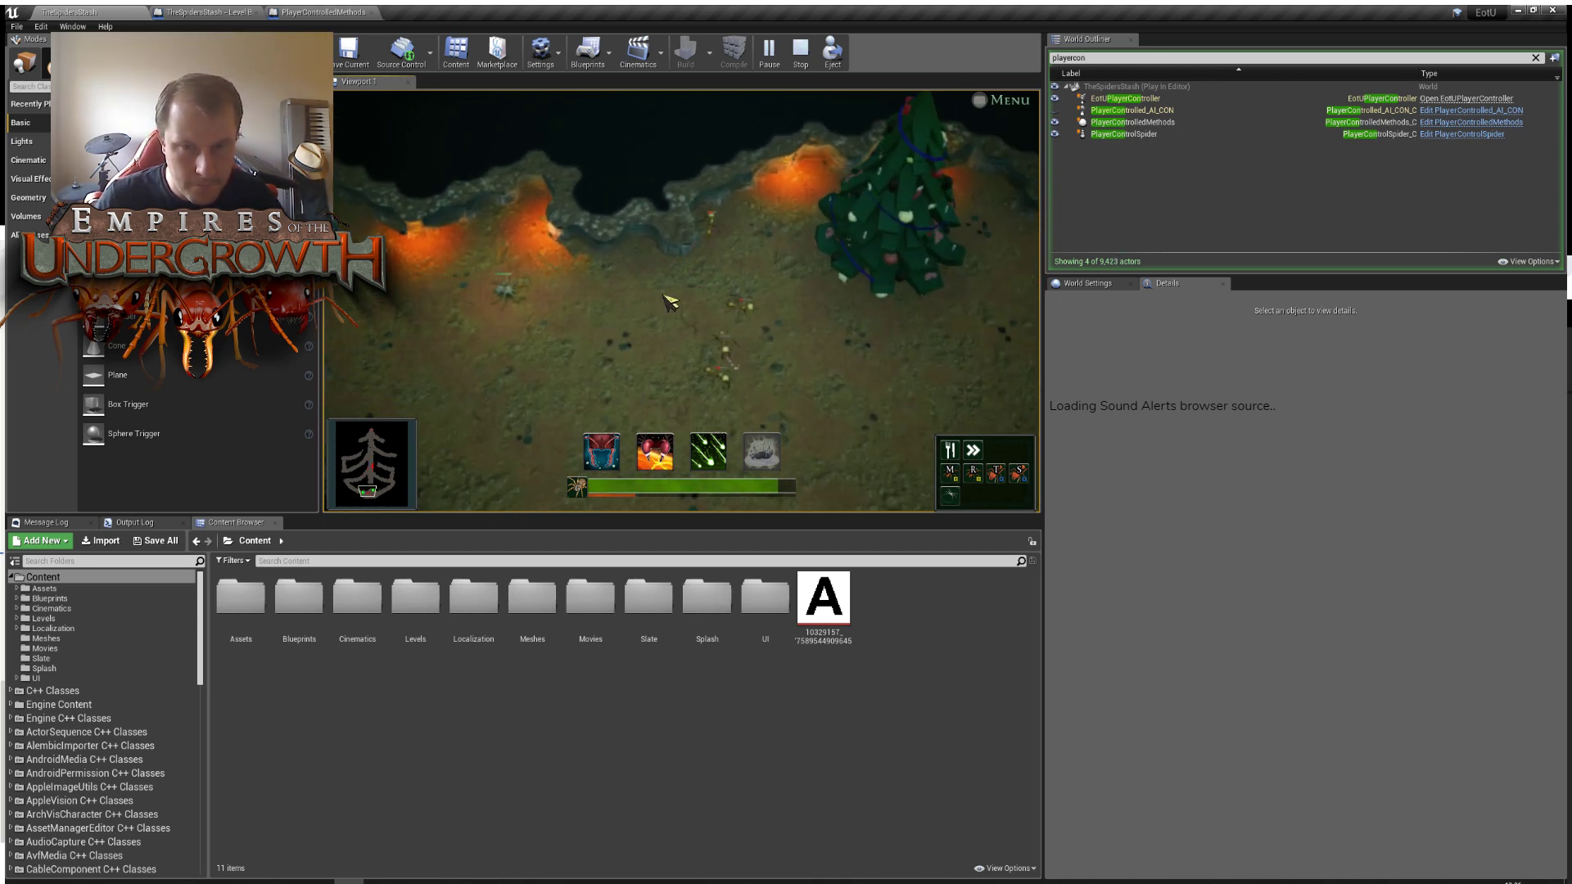
# Fire the projectile volley at the ants west of the Christmas tree and head east across the chamber.
pyautogui.press('3')
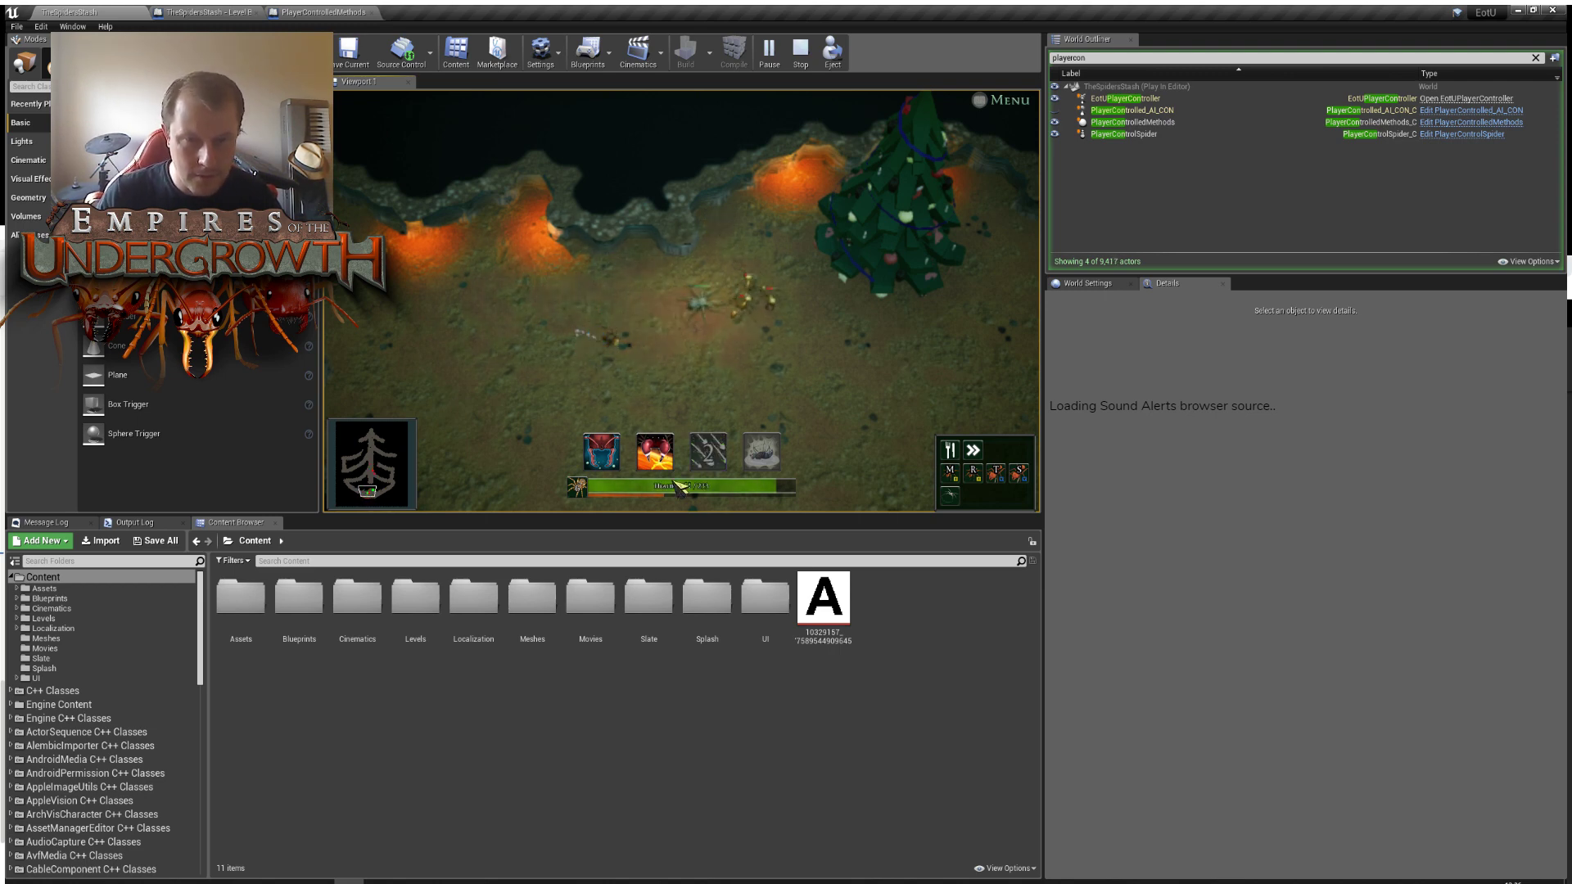
pyautogui.press('d')
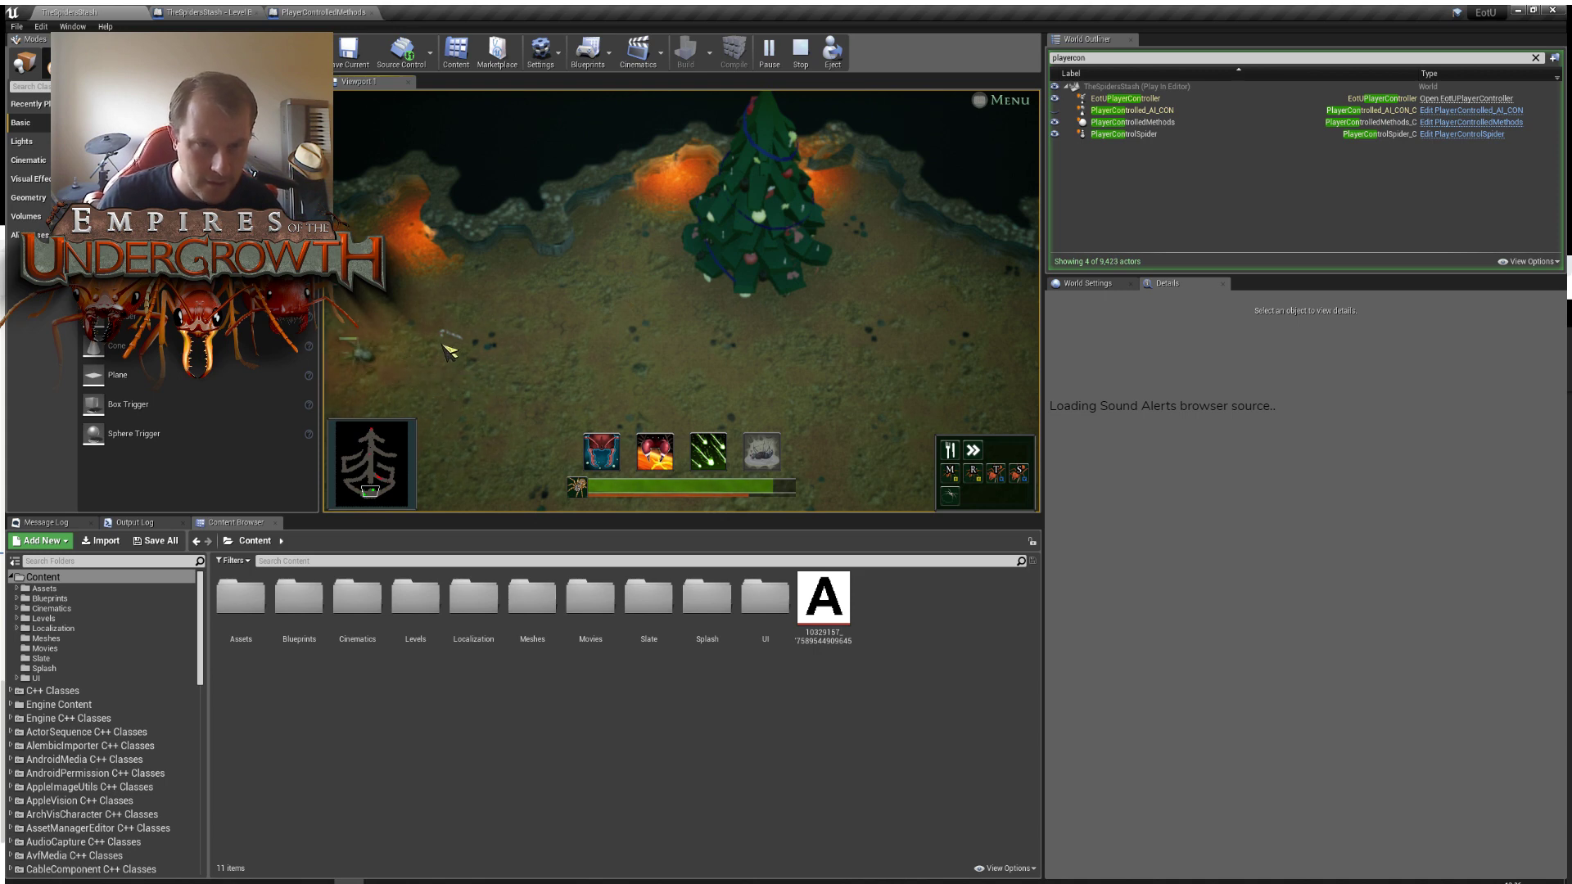
pyautogui.press('d')
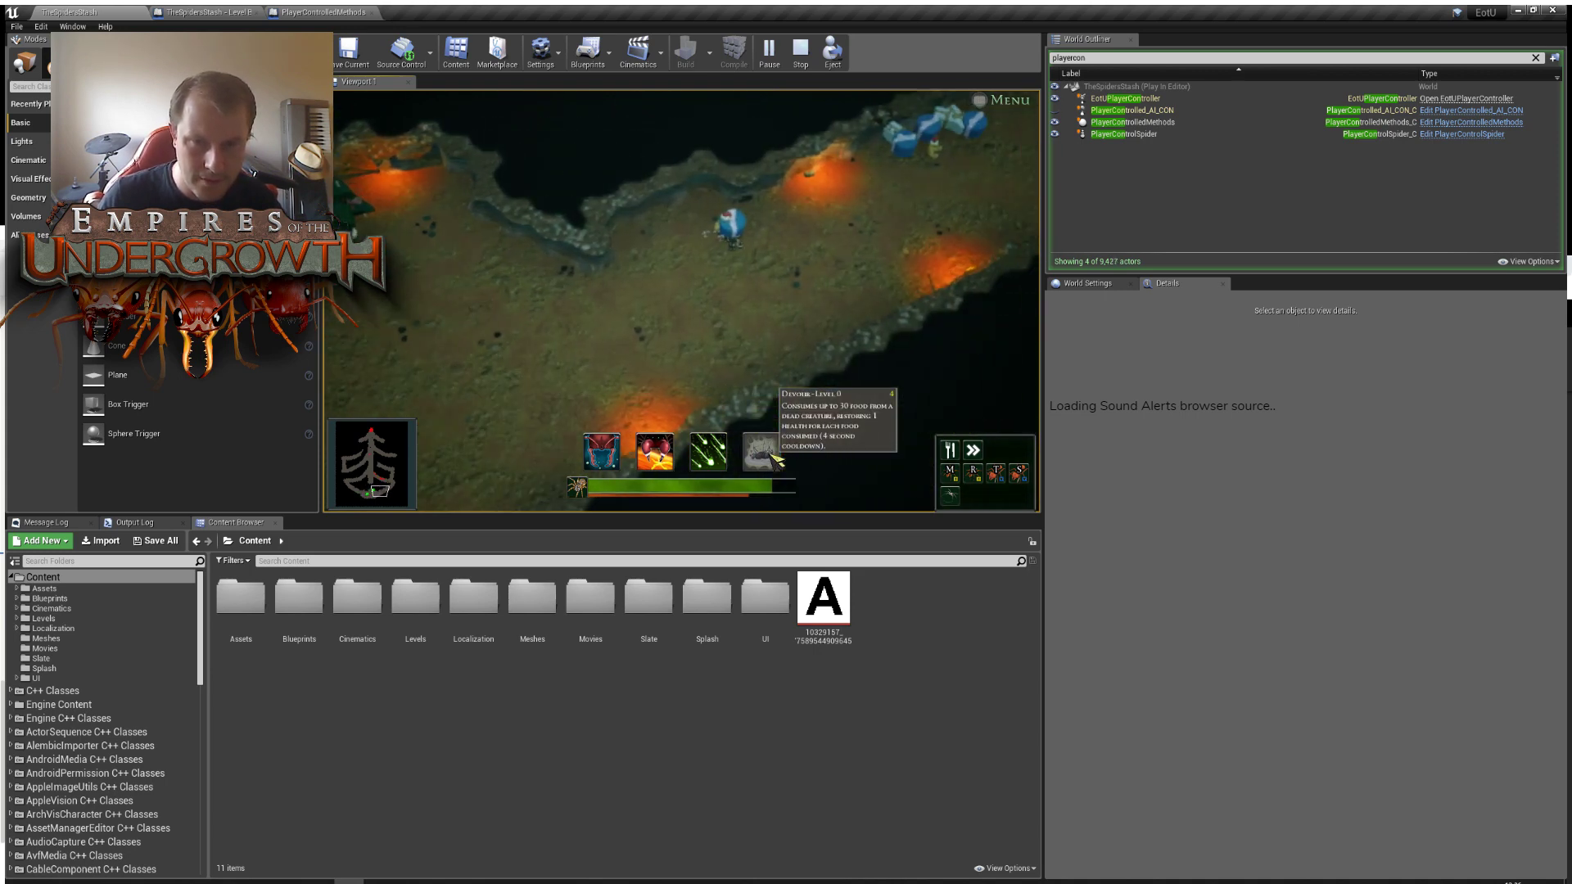
# Inspect the presents in the northeast passage and the creatures in the chamber at the map's northern tip.
pyautogui.press('d')
pyautogui.press('w')
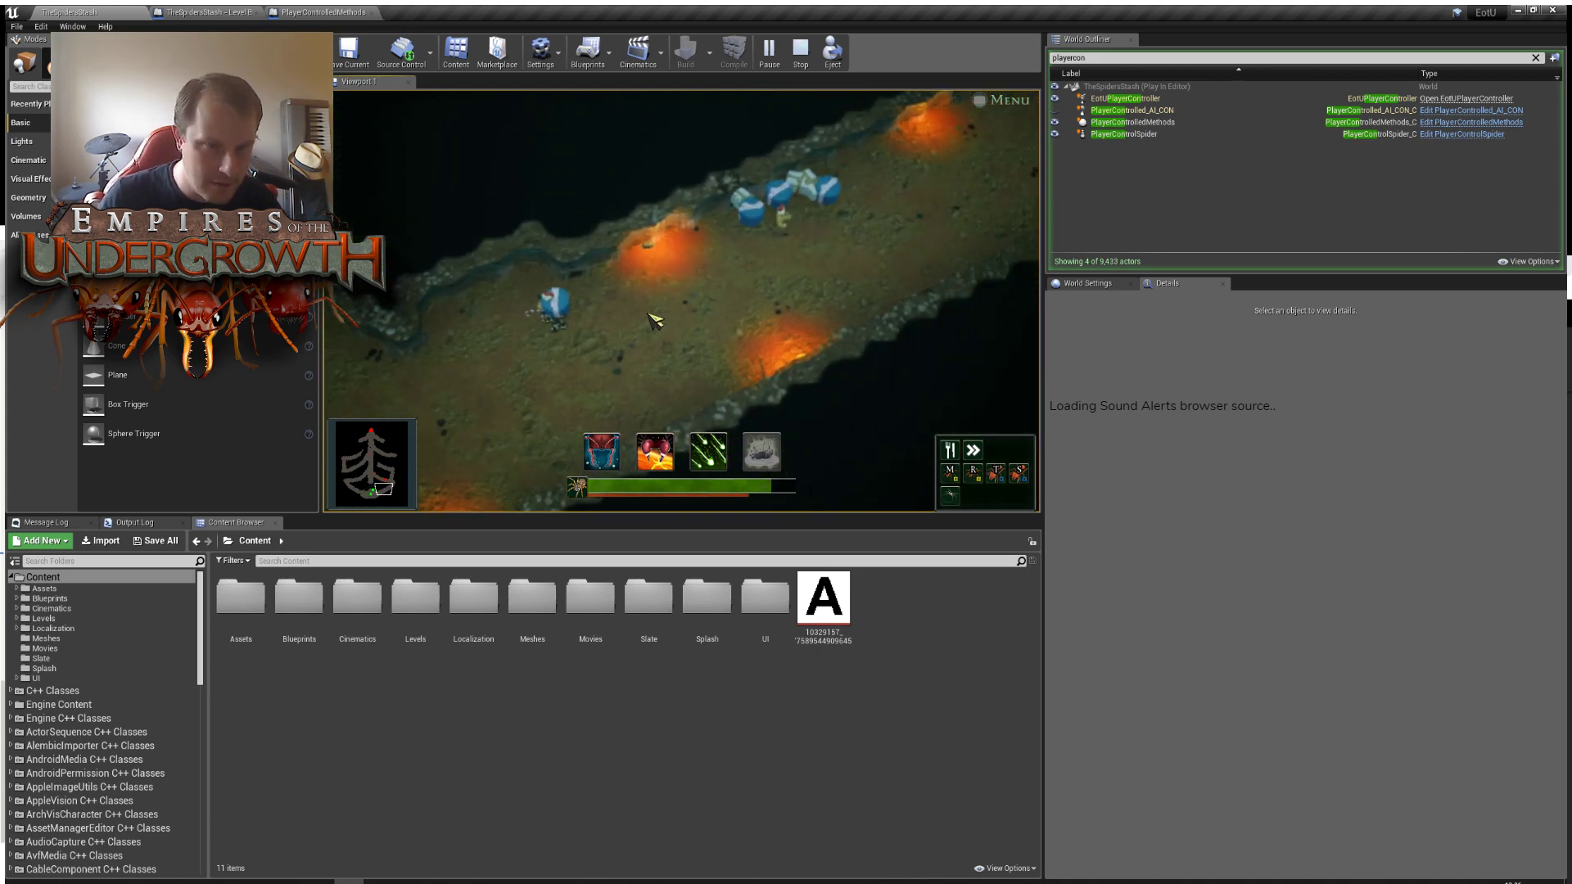
pyautogui.press('w')
pyautogui.moveTo(366, 424); pyautogui.dragTo(374, 431)
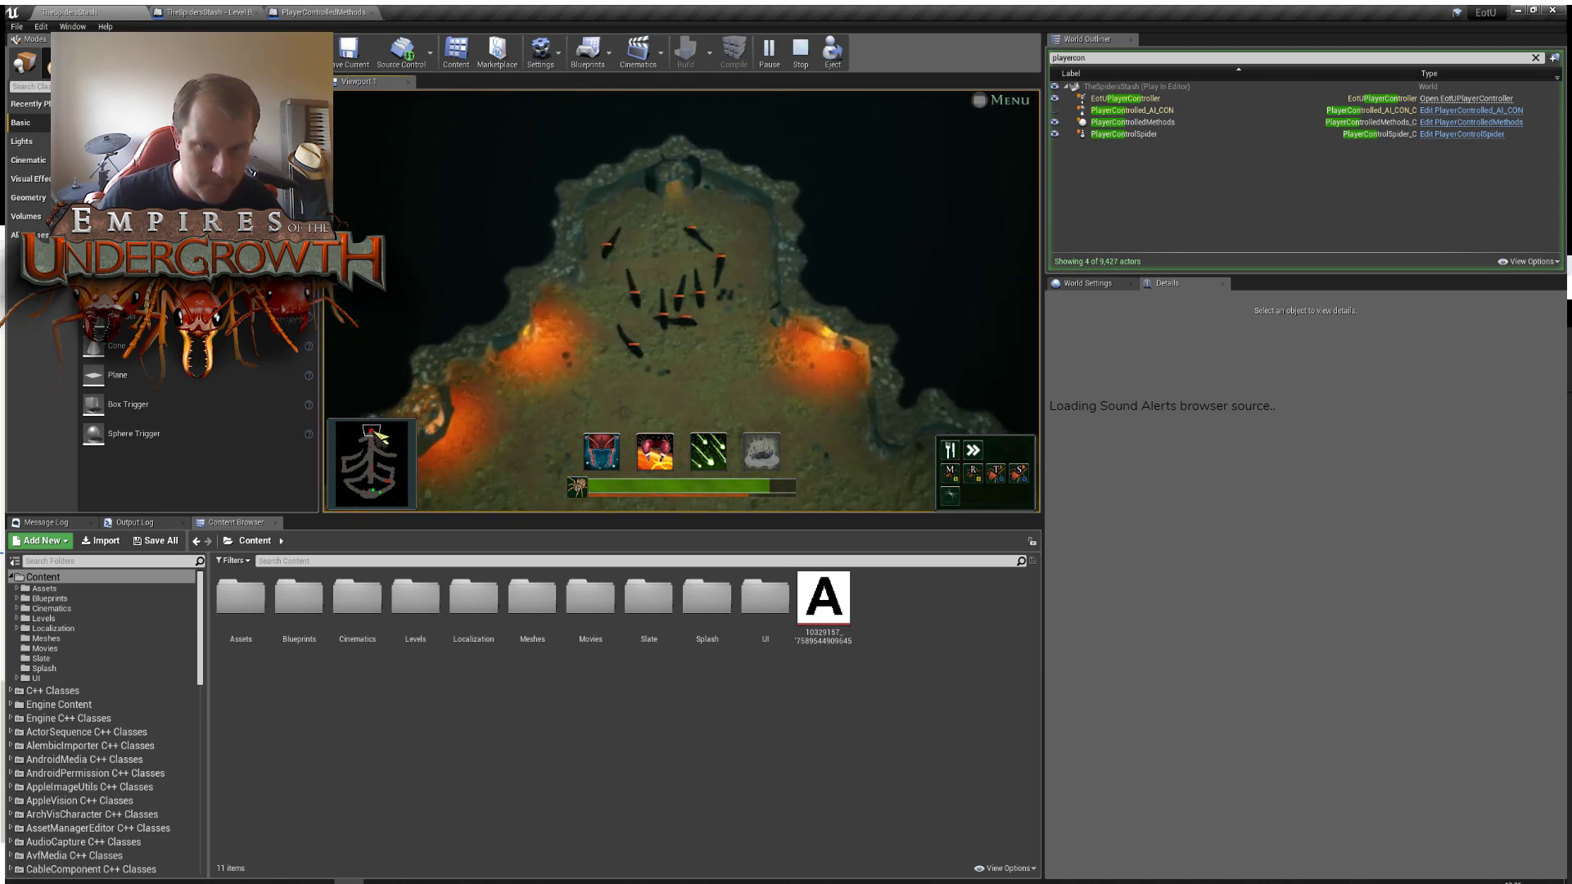
pyautogui.press('s')
pyautogui.moveTo(390, 494); pyautogui.dragTo(384, 488)
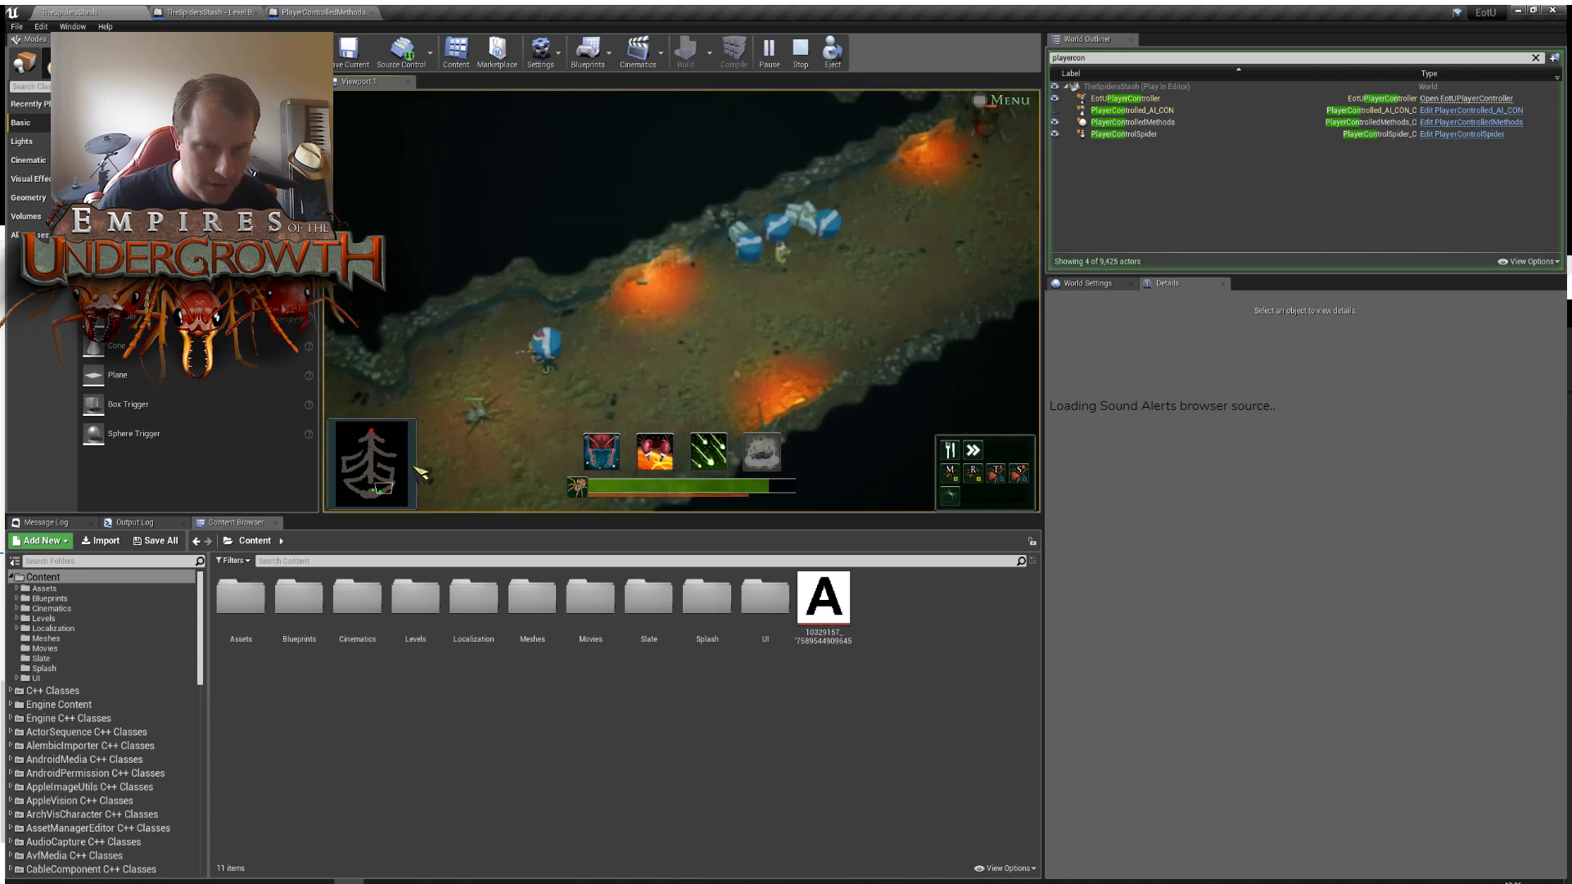
# Lead the spider to the present pile in the northeast passage and hit the large ants with the projectile volley and second ability.
pyautogui.press('w')
pyautogui.press('s')
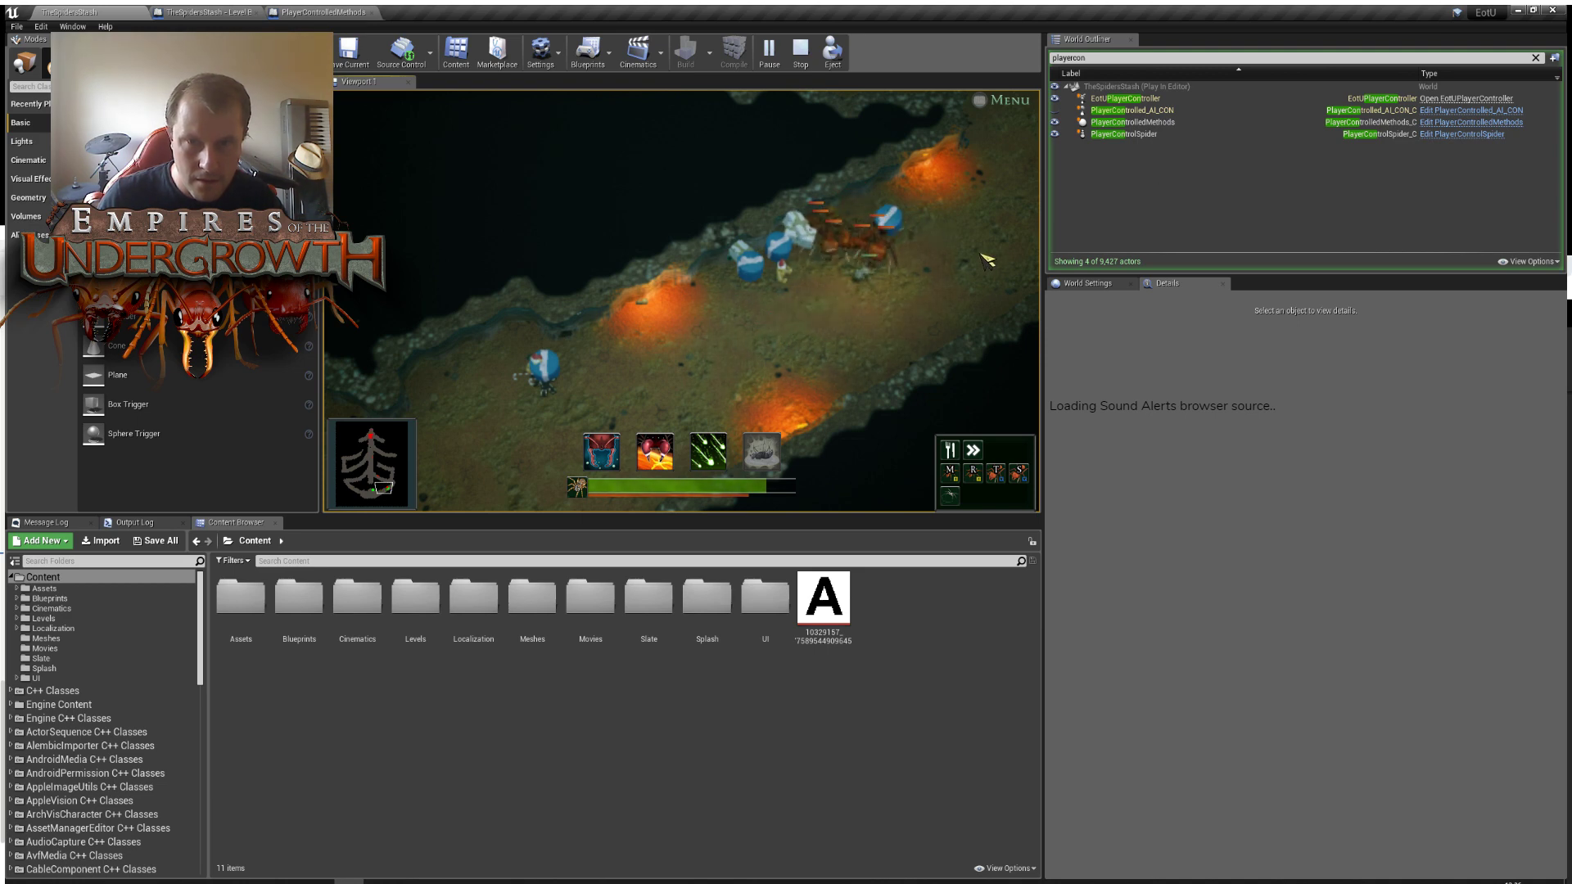
pyautogui.press('3')
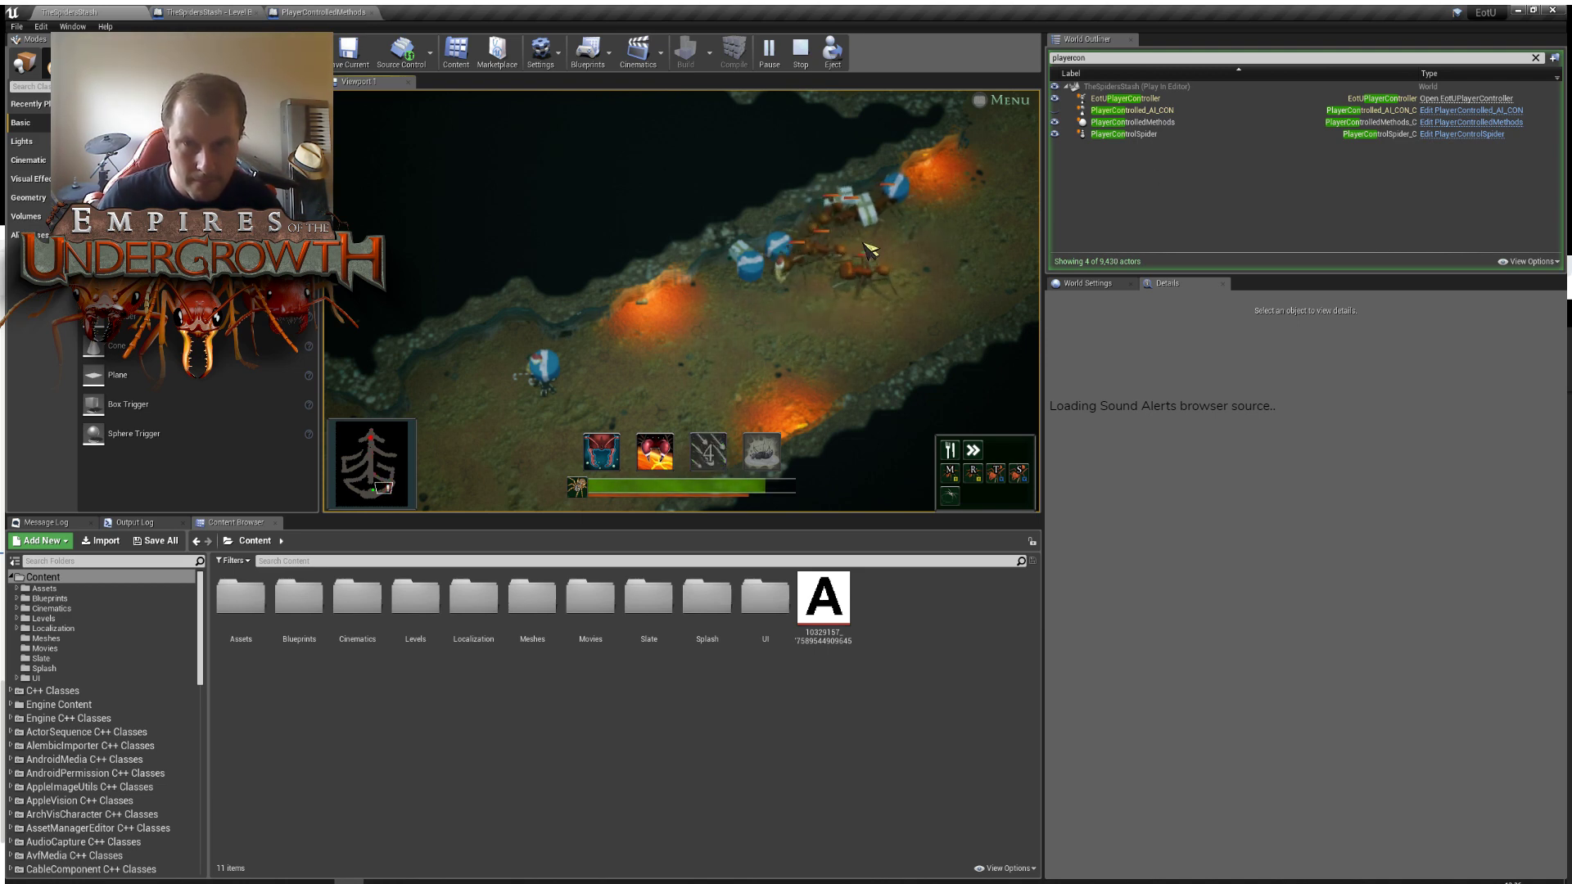
pyautogui.press('2')
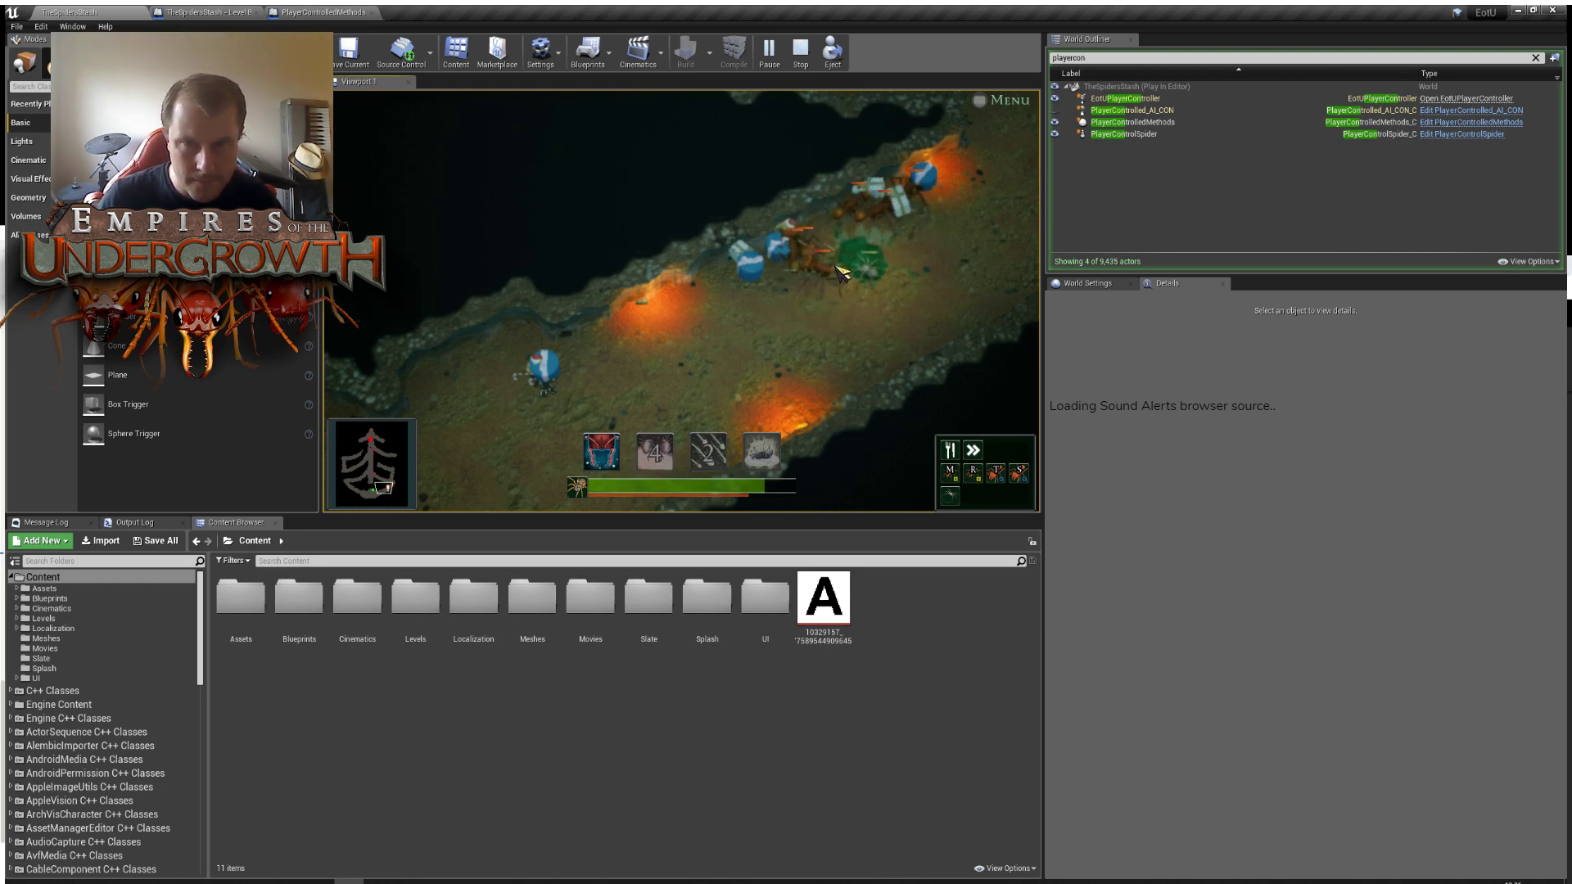
# Chase the present-carrying ants around the eastern passage bend and hit them with the projectile volley and second ability.
pyautogui.press('w')
pyautogui.press('d')
pyautogui.press('d')
pyautogui.press('w')
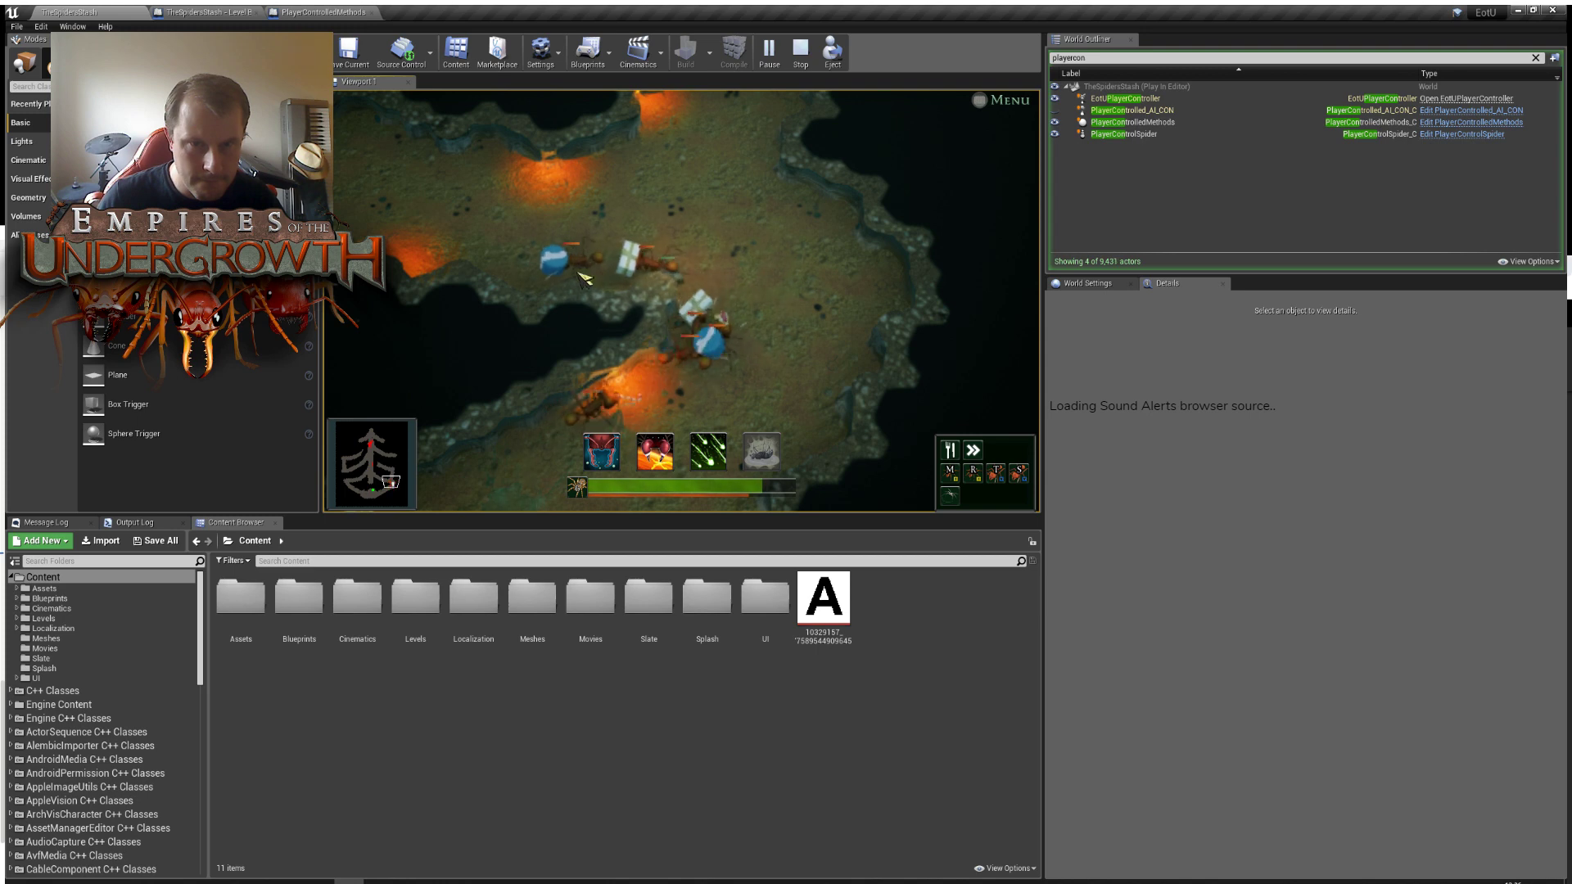
pyautogui.press('3')
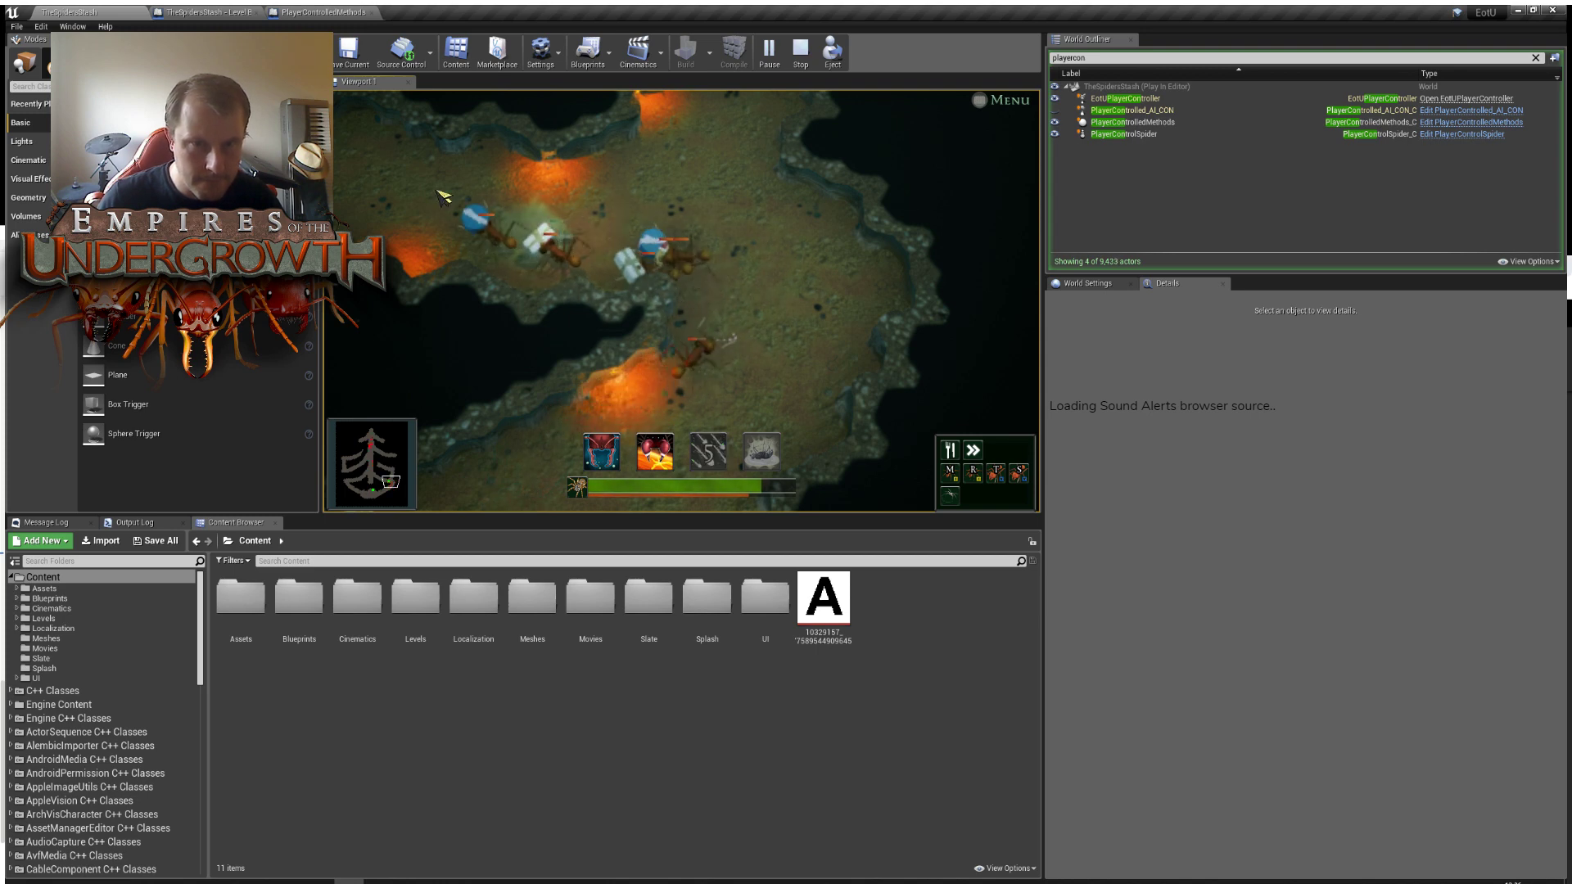
pyautogui.press('a')
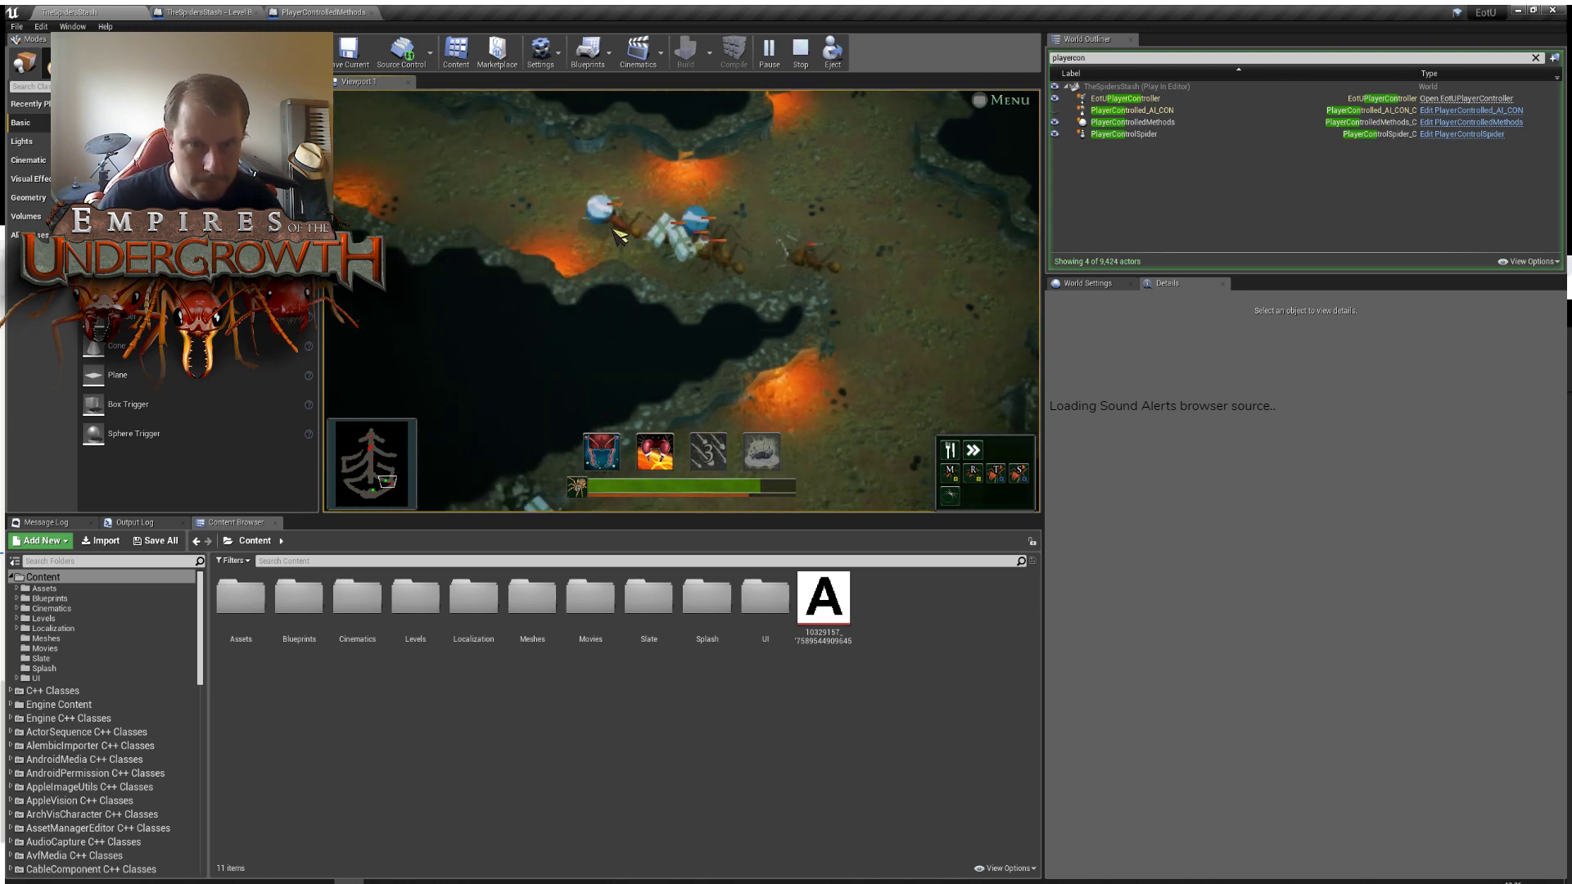
pyautogui.press('2')
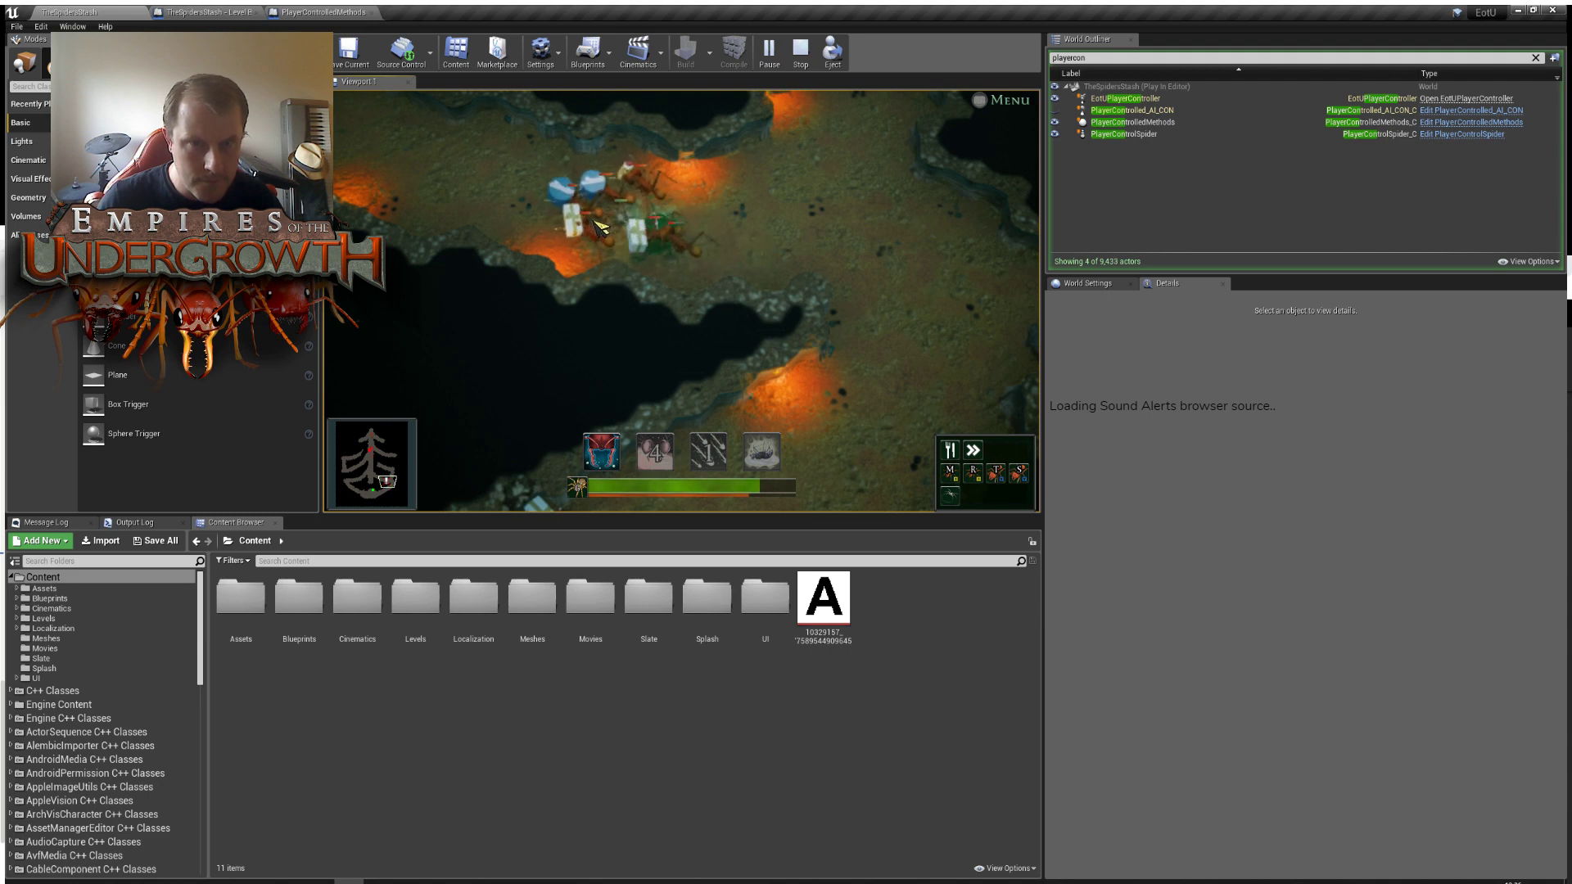
# Pursue the ants northwest along the passage, attacking them with the projectile volley and the second ability.
pyautogui.press('a')
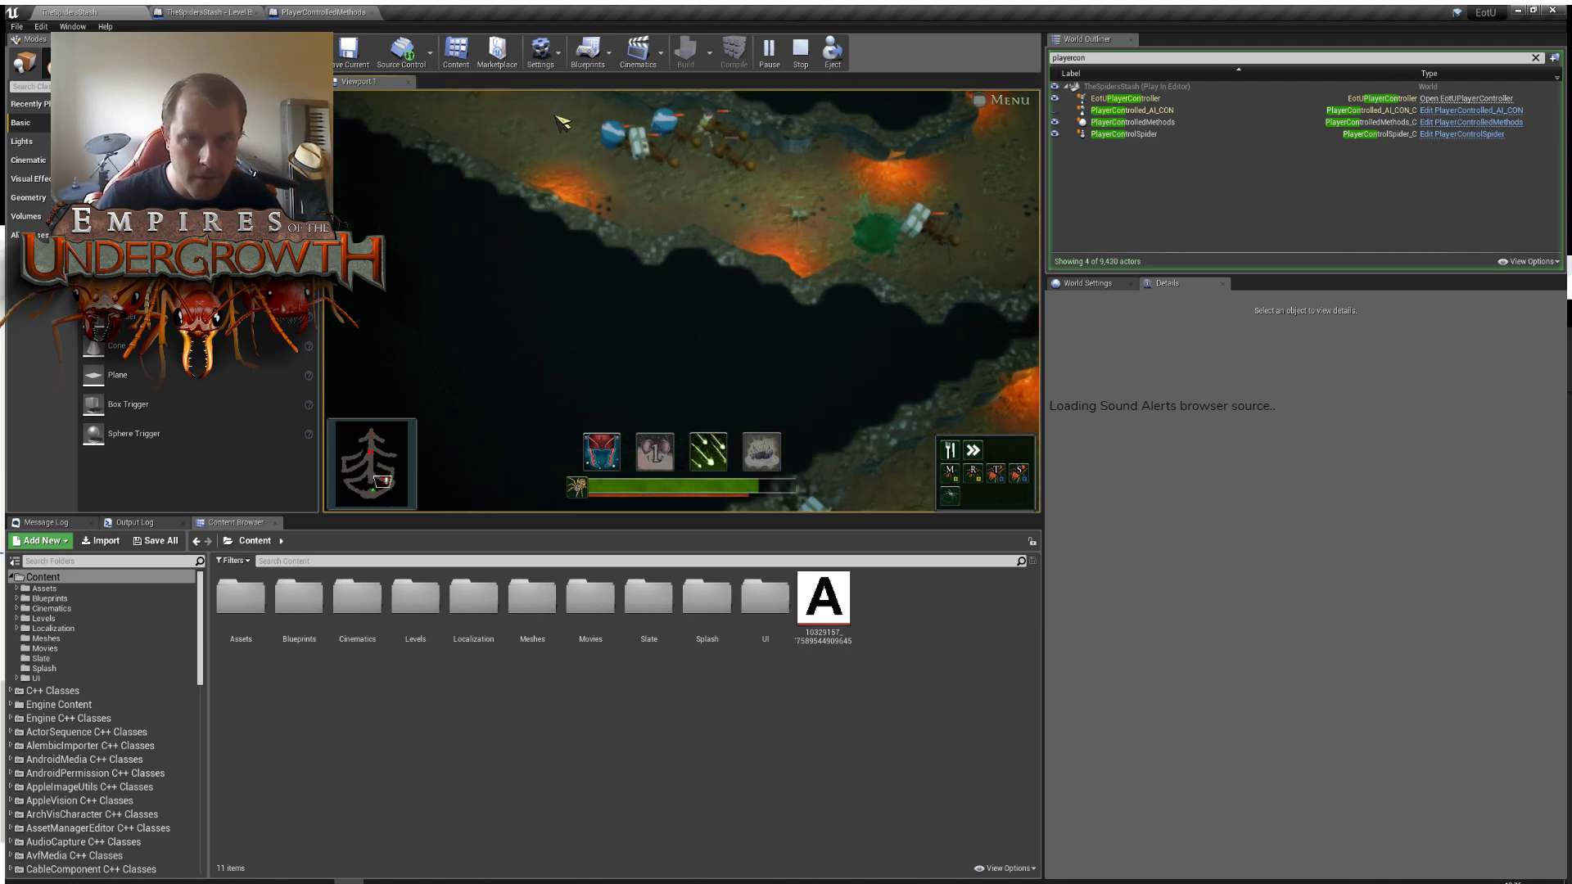
pyautogui.press('w')
pyautogui.press('a')
pyautogui.press('3')
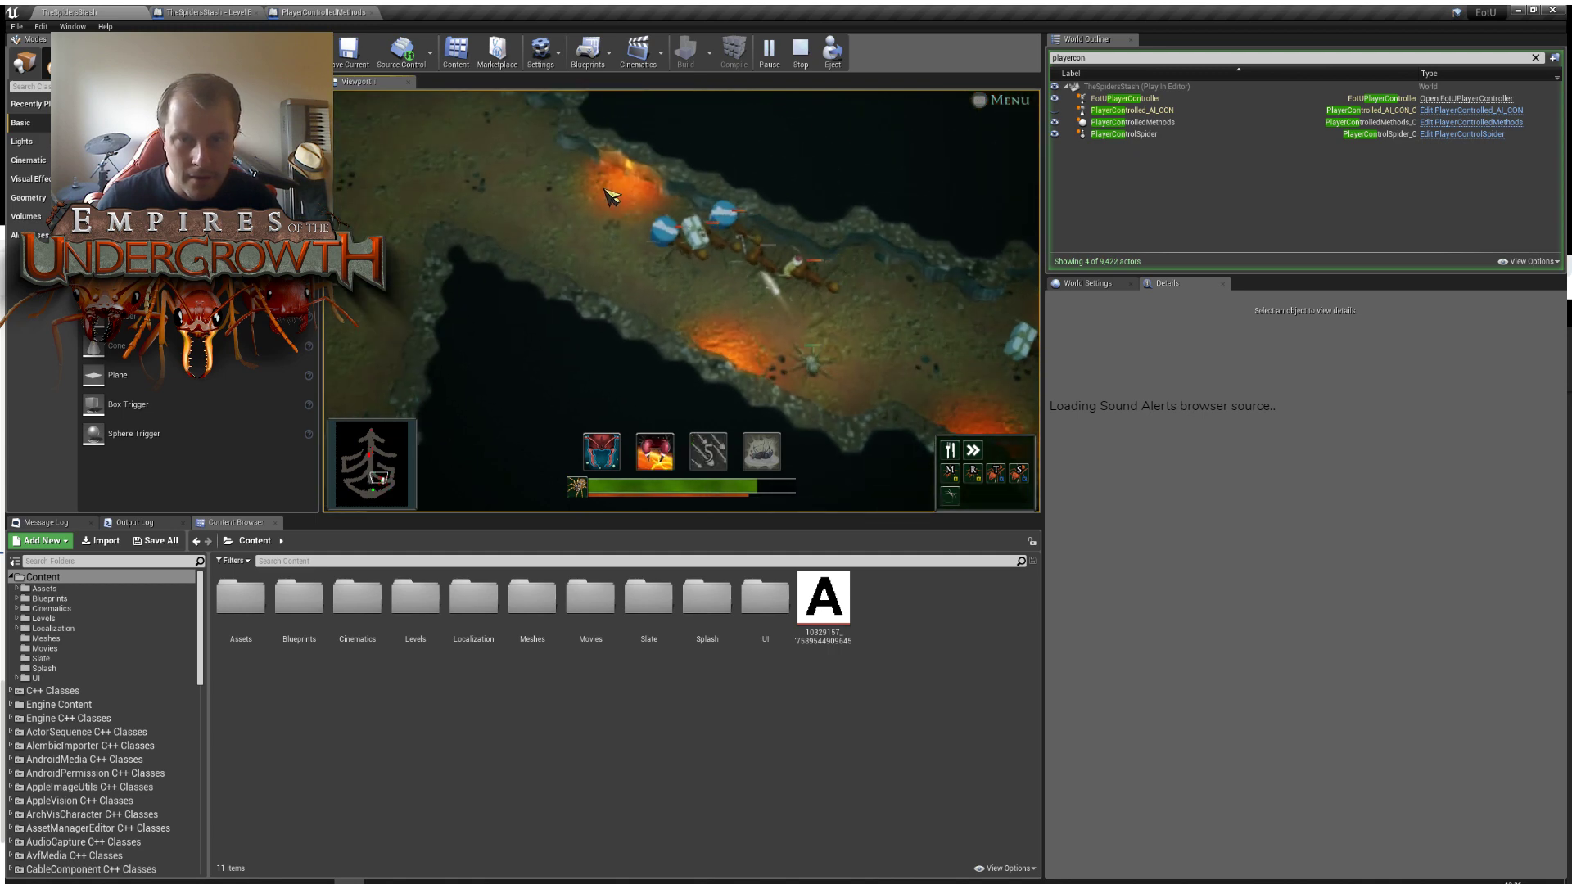
pyautogui.press('w')
pyautogui.press('a')
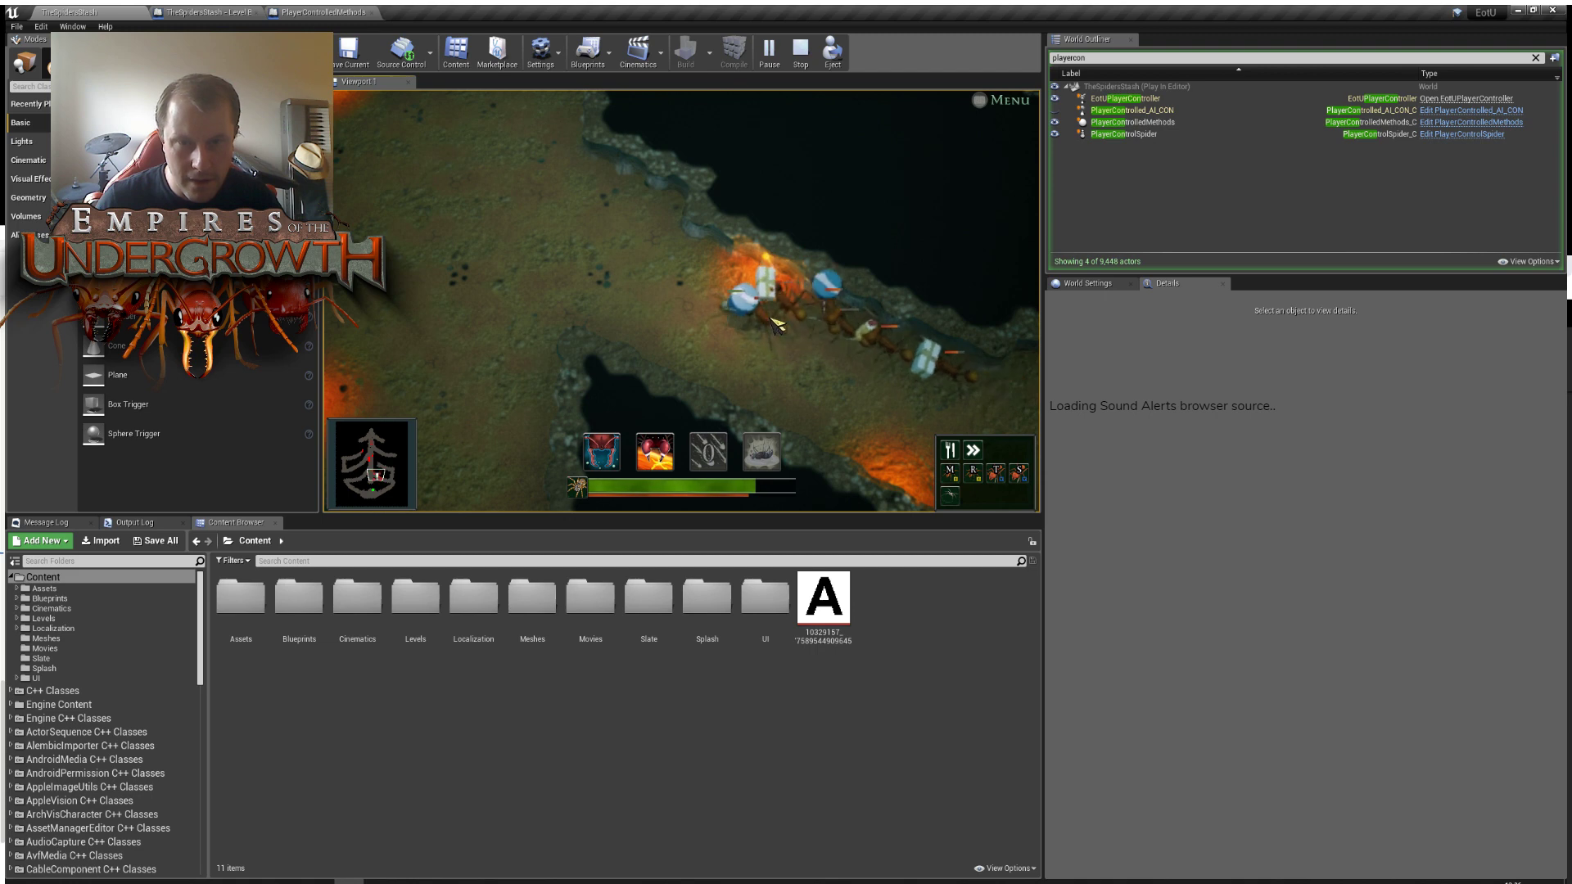
pyautogui.press('2')
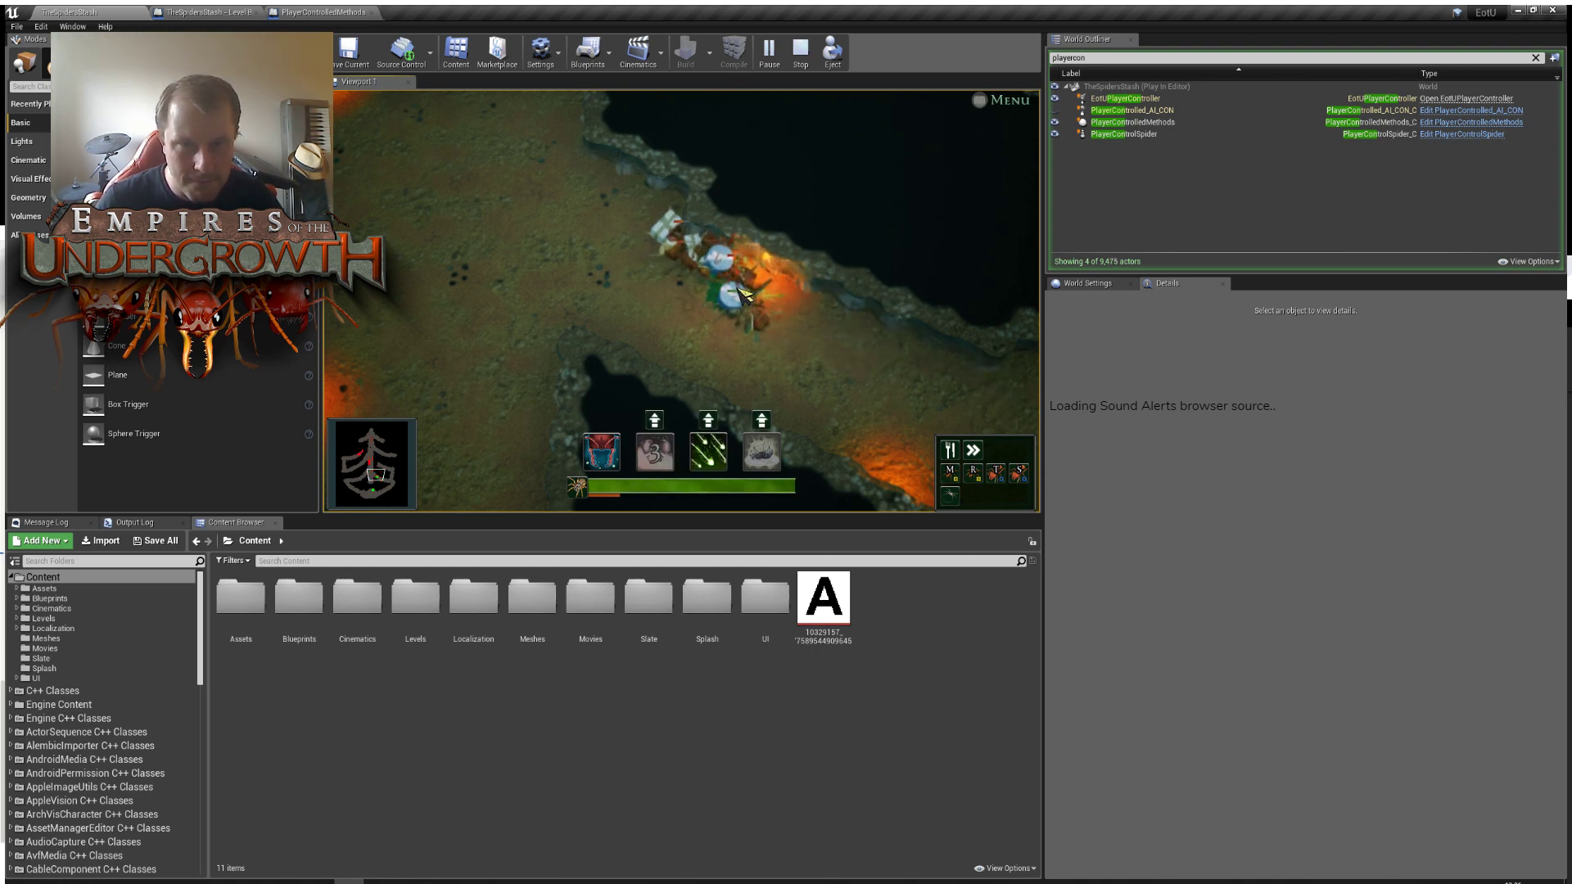
# Follow the present-carrying ants out of the eastern passage and north up the central corridor.
pyautogui.press('w')
pyautogui.press('a')
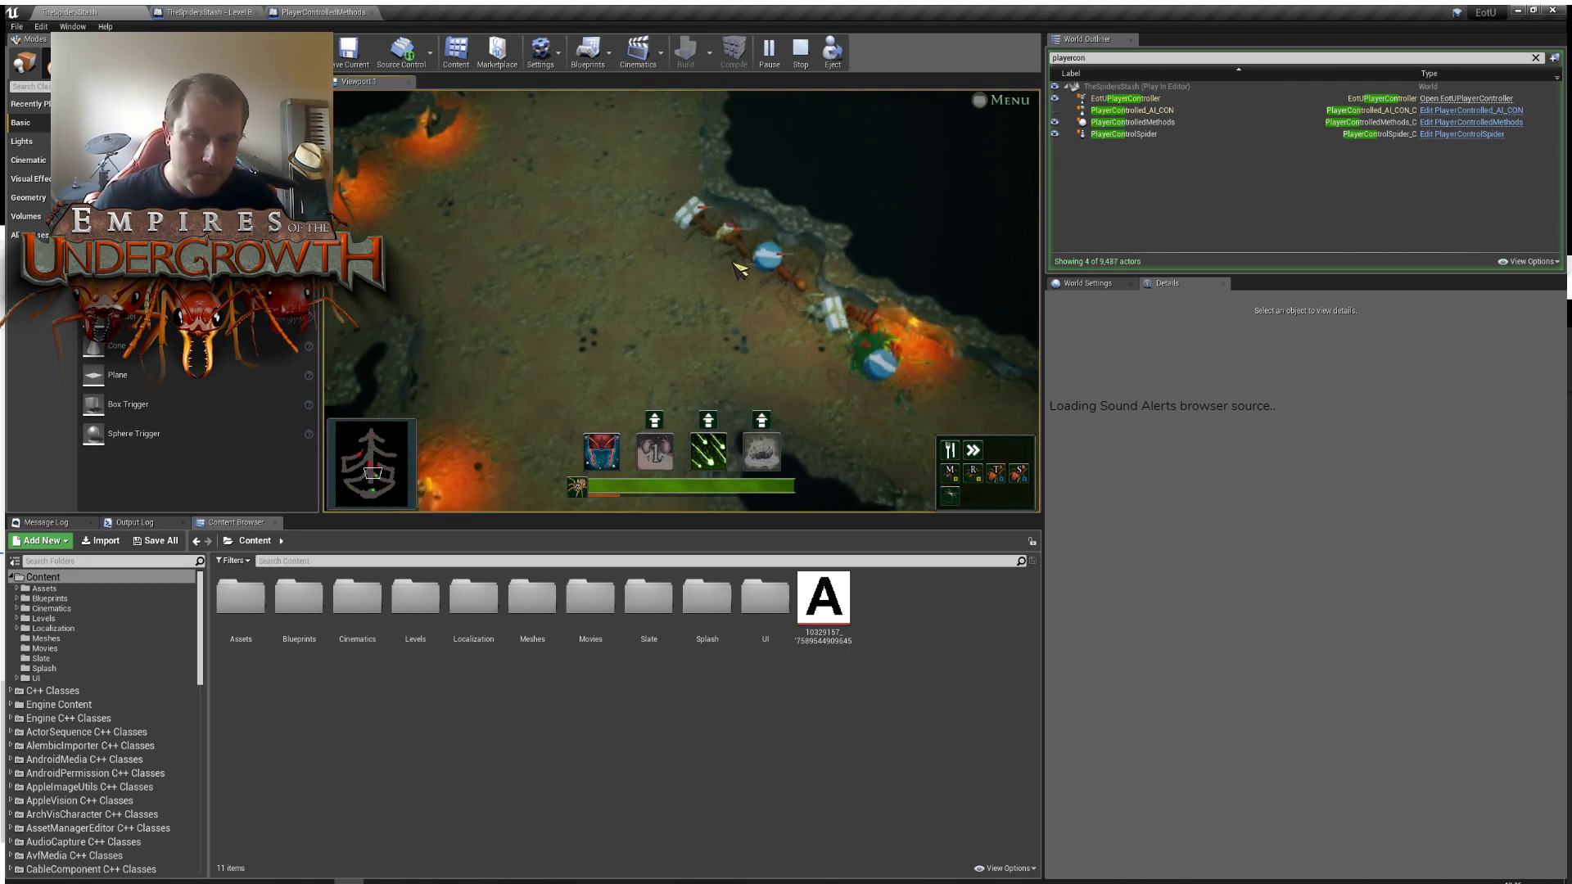
pyautogui.press('w')
pyautogui.press('a')
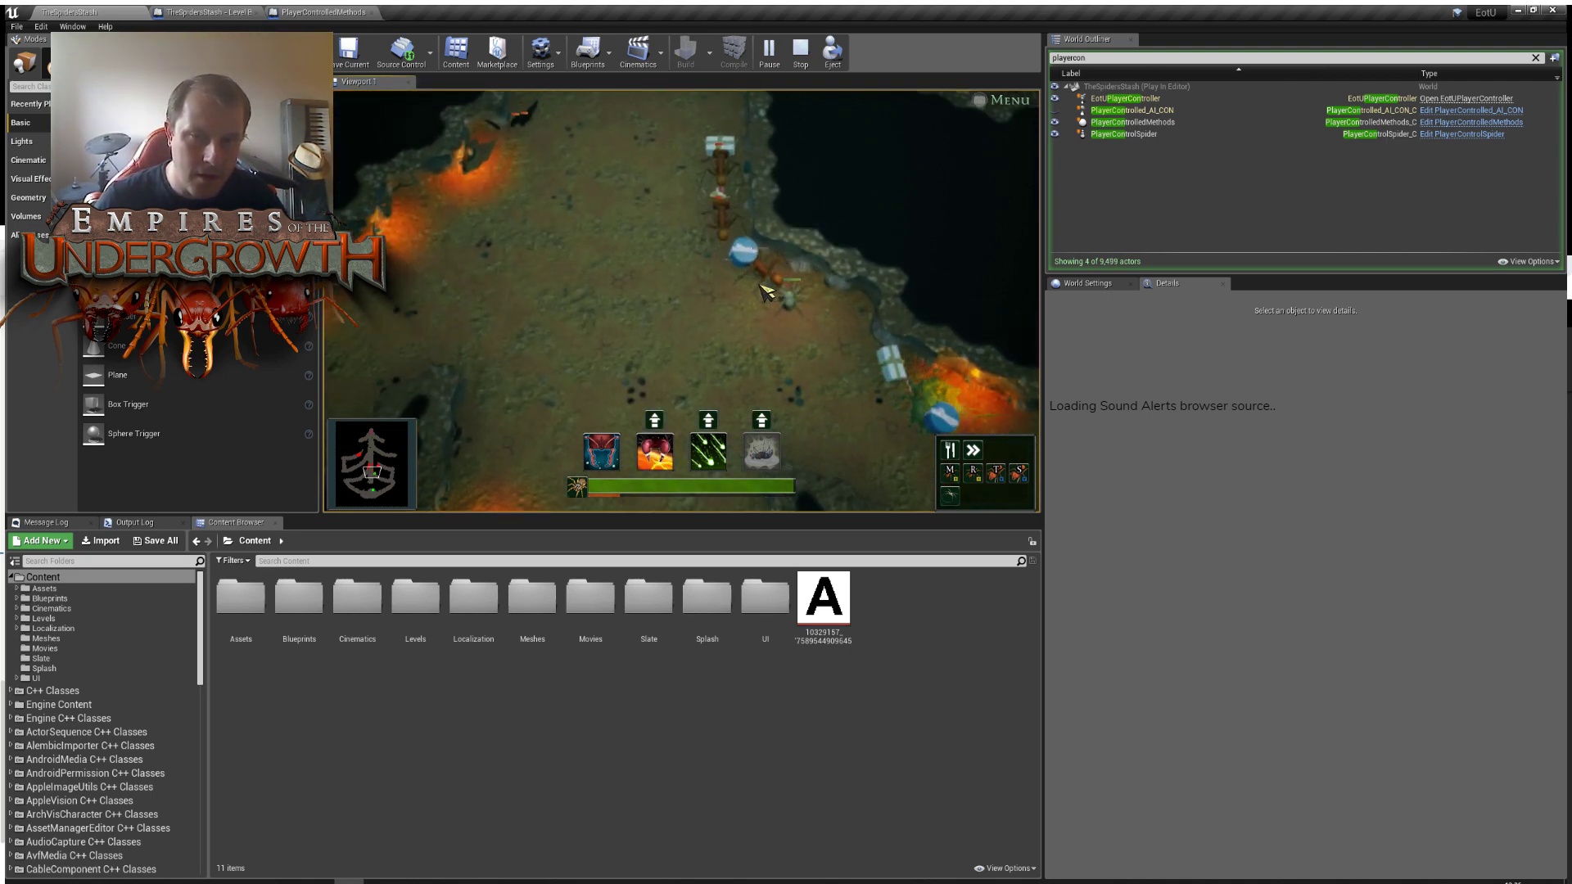
pyautogui.press('w')
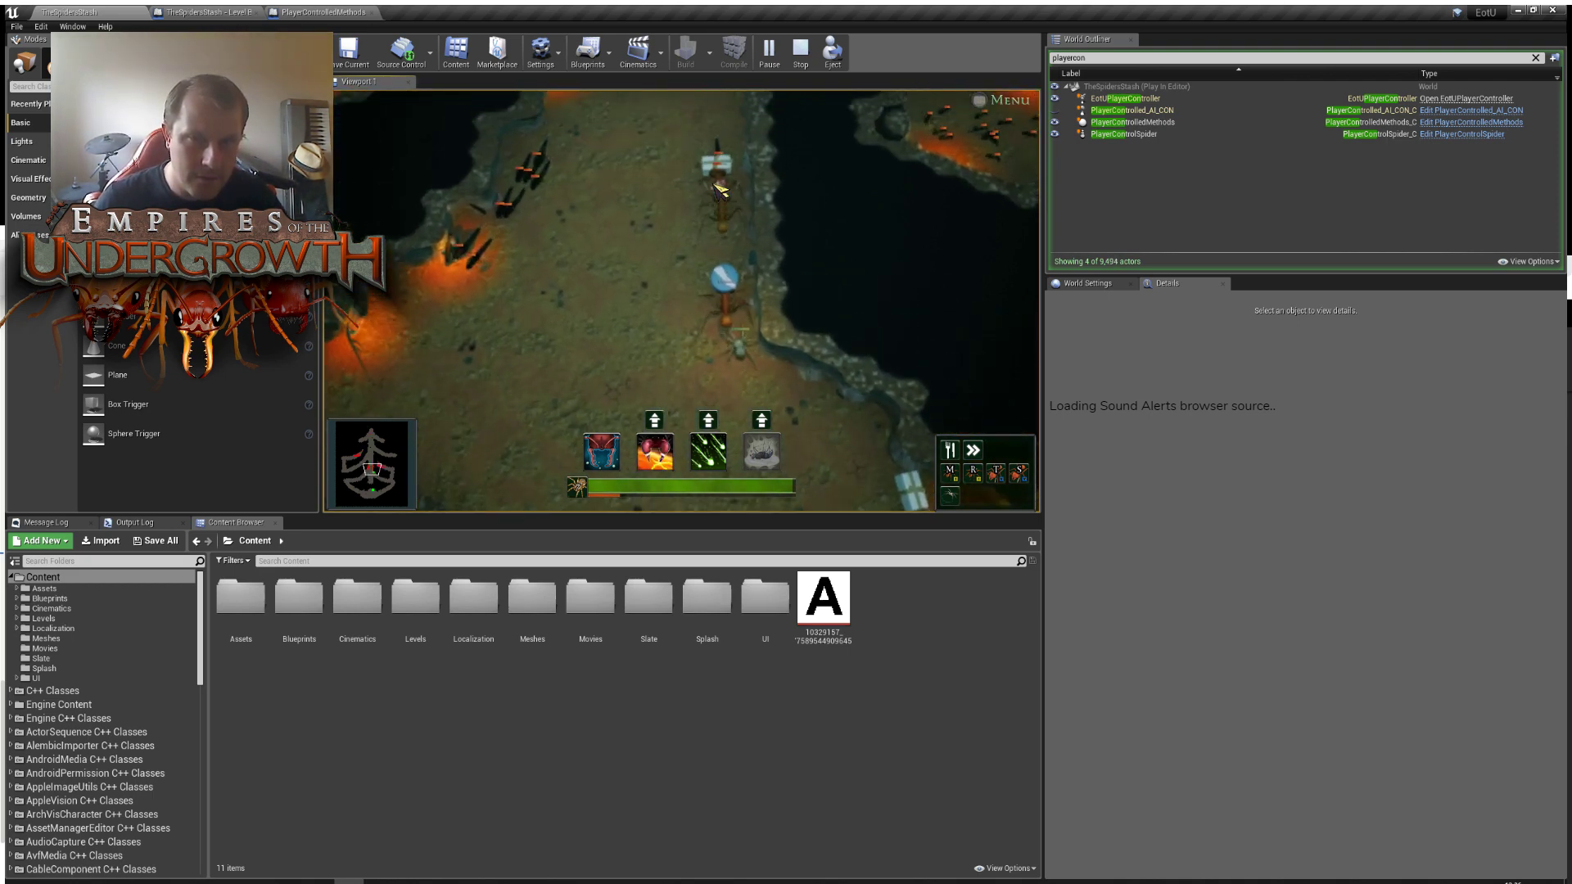
pyautogui.press('w')
pyautogui.press('w')
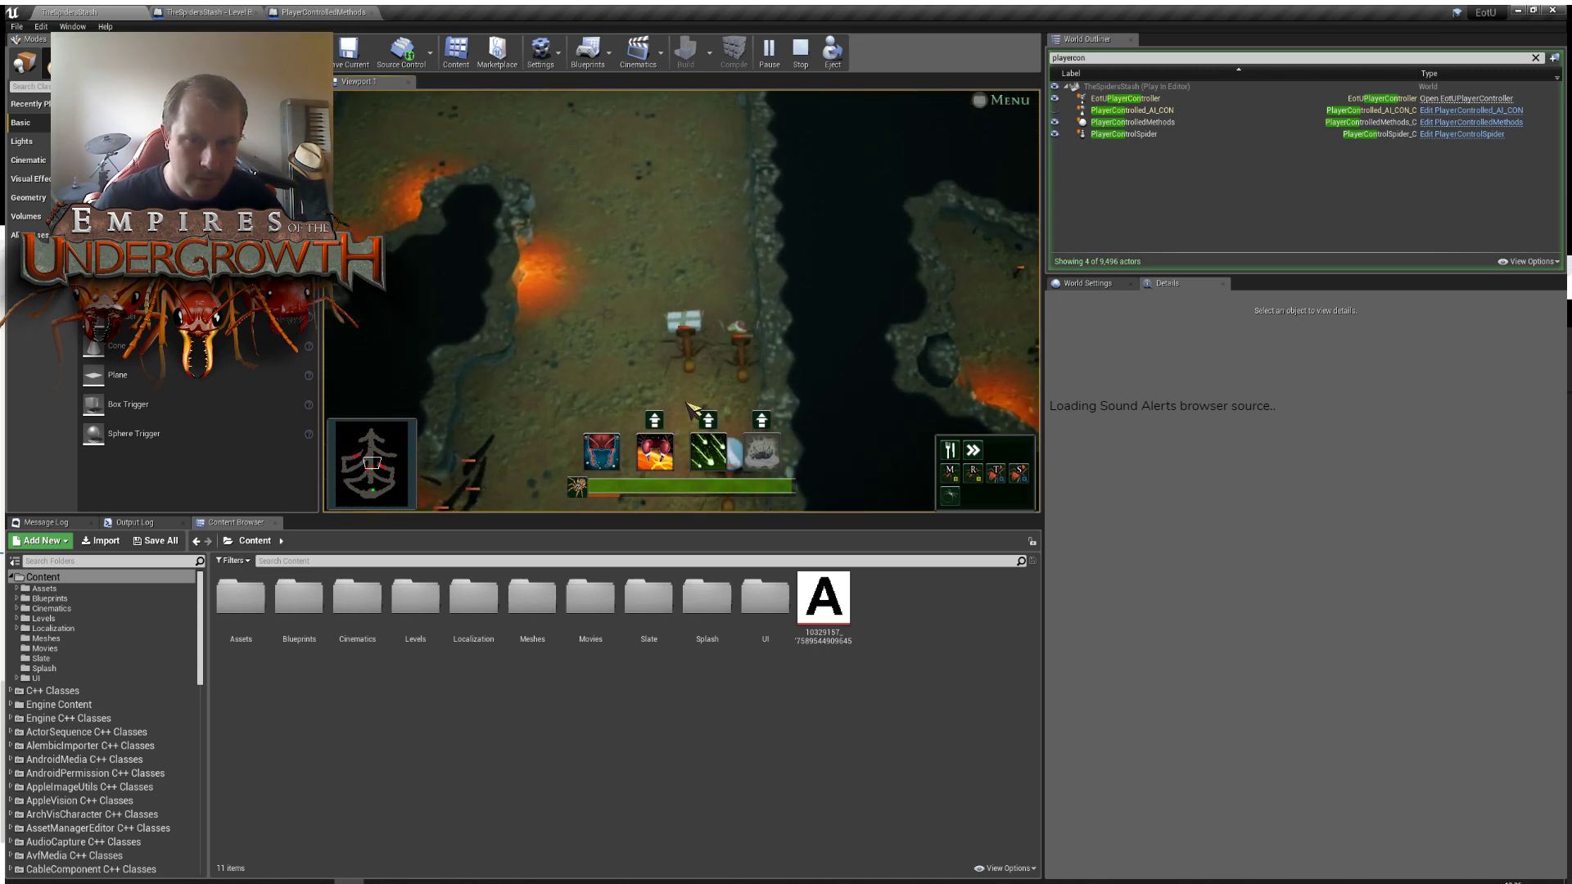
pyautogui.press('s')
pyautogui.press('w')
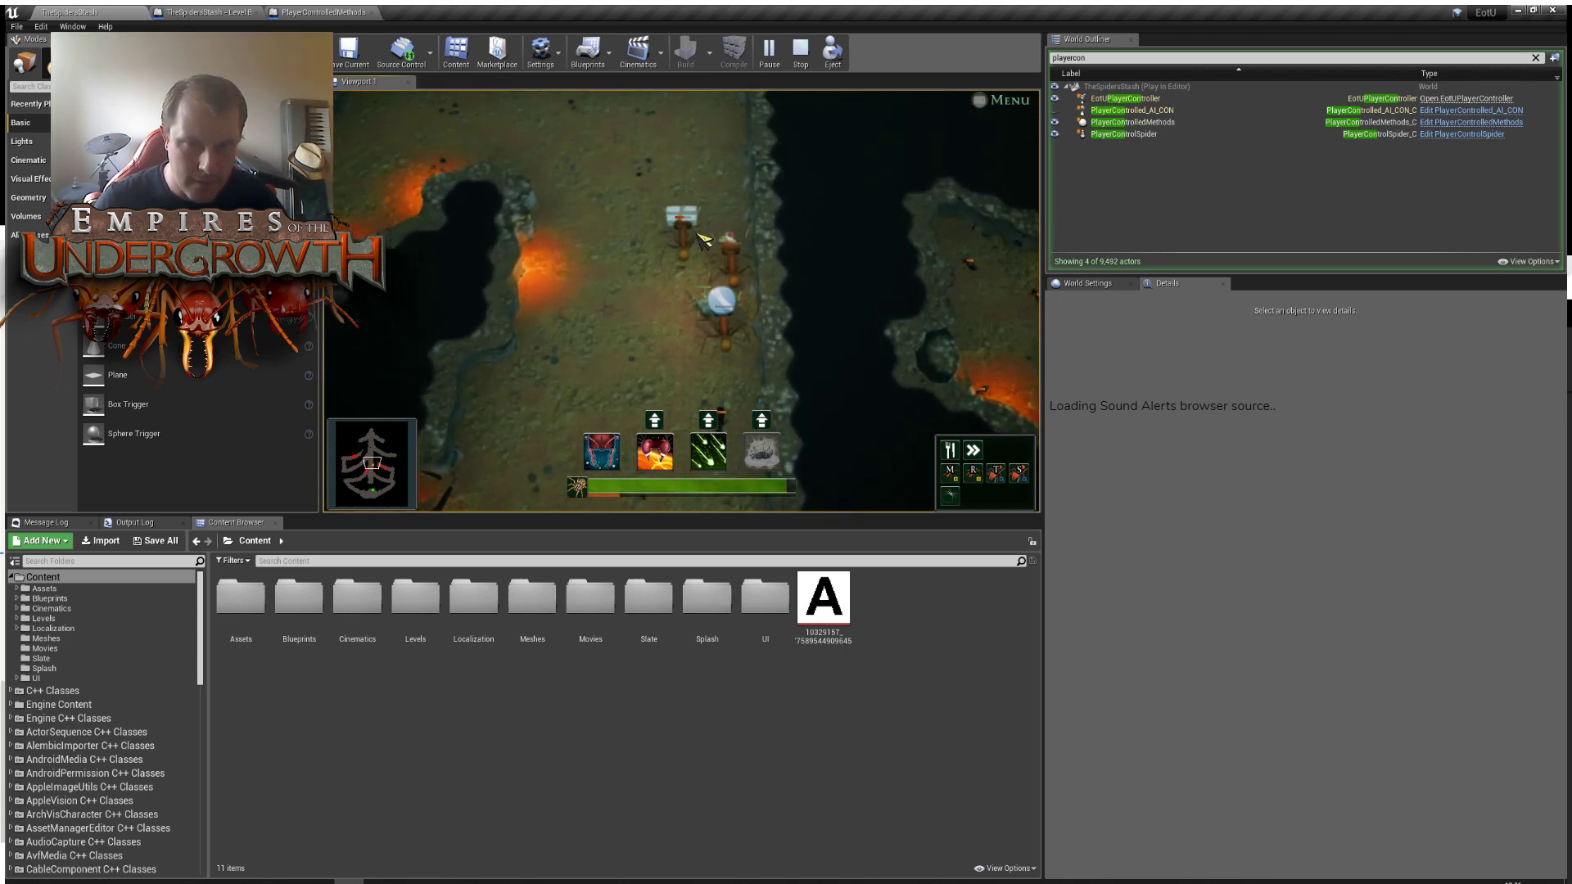
# Maximize the editor window again and fire the projectile volley at the ants carrying presents north.
pyautogui.press('super+Down')
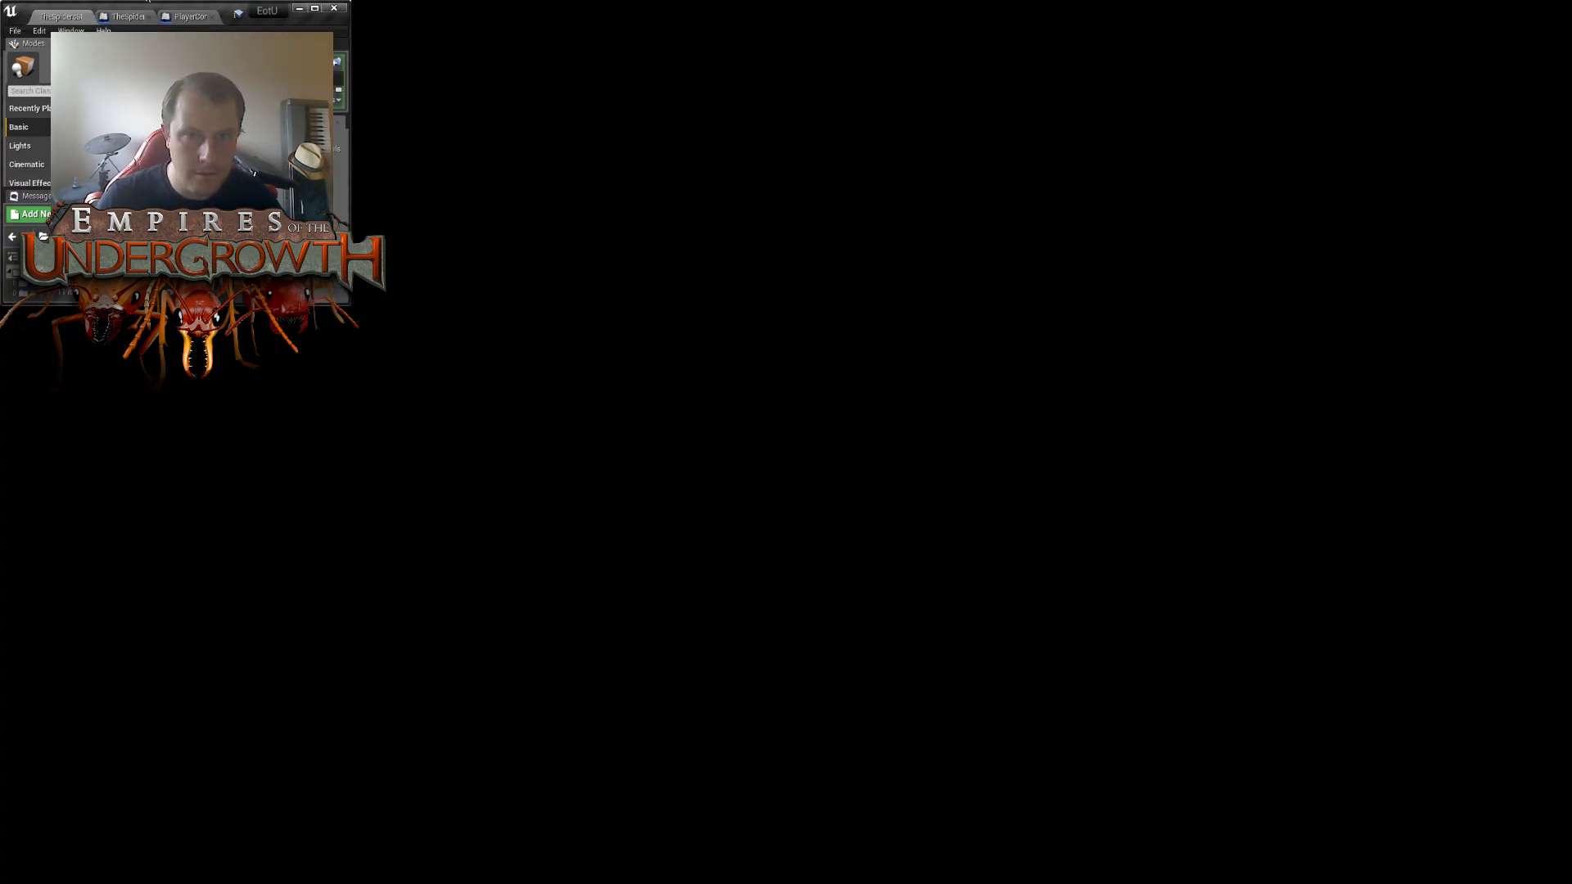
pyautogui.doubleClick(184, 10)
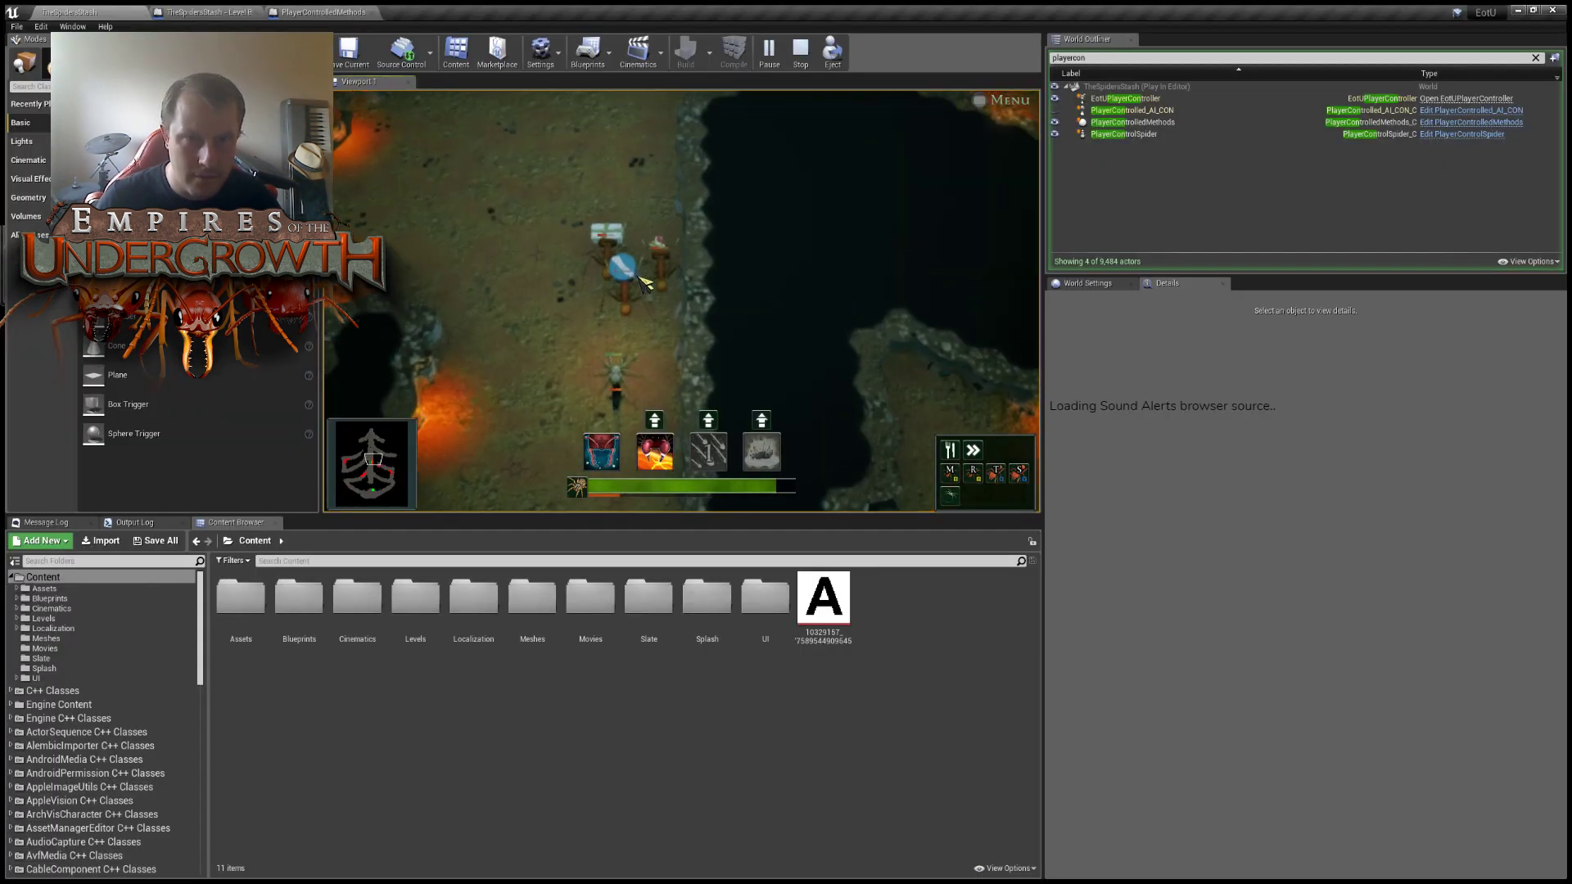
pyautogui.press('3')
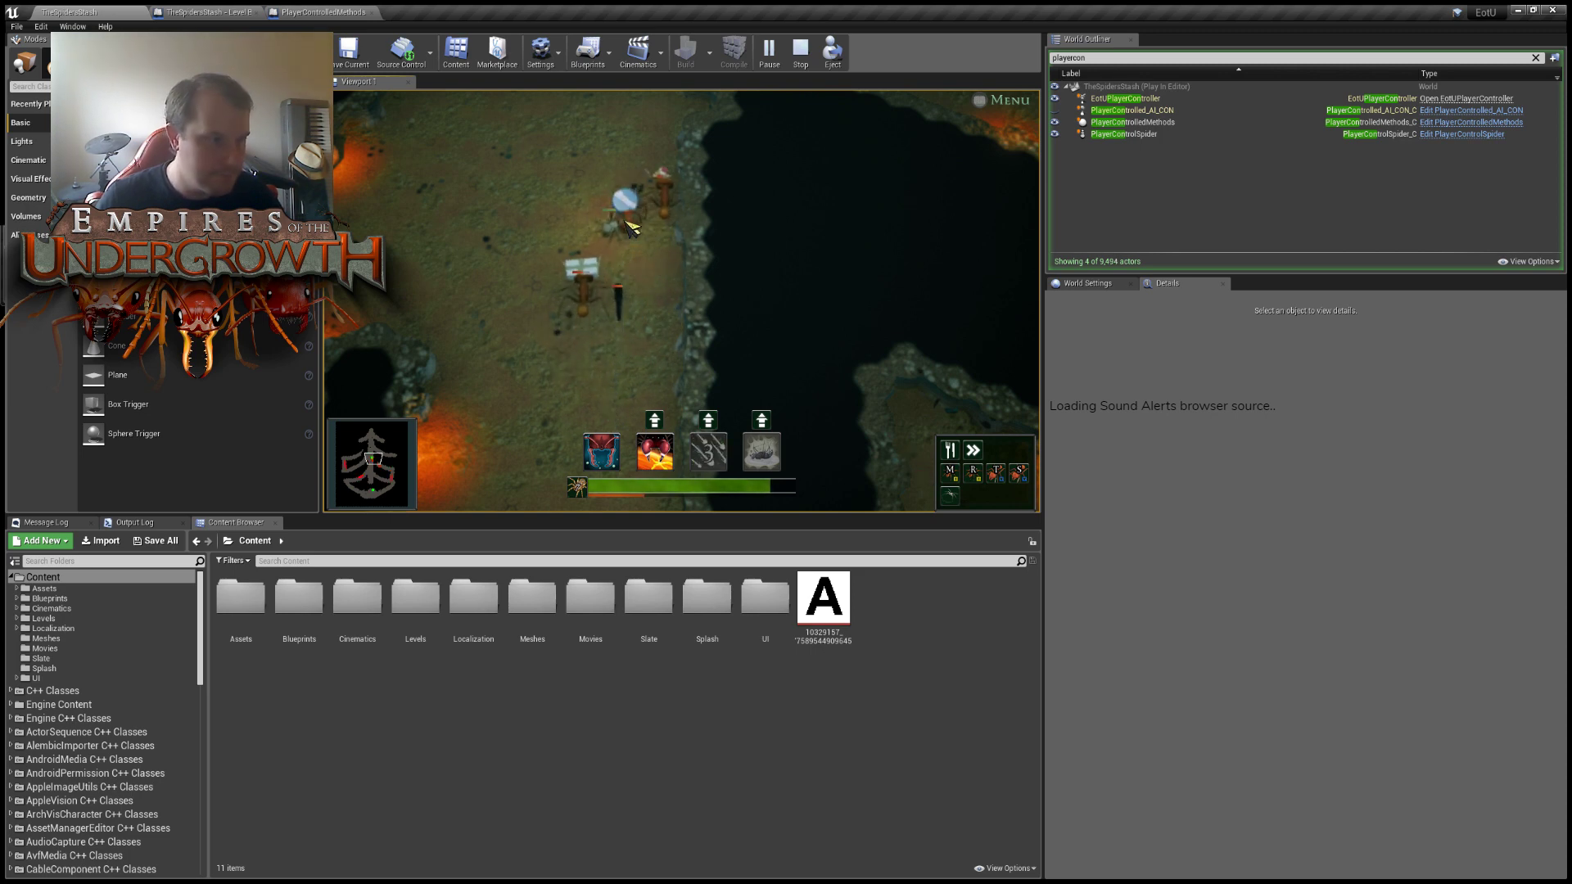
pyautogui.moveTo(624, 221); pyautogui.dragTo(587, 318, button='middle')
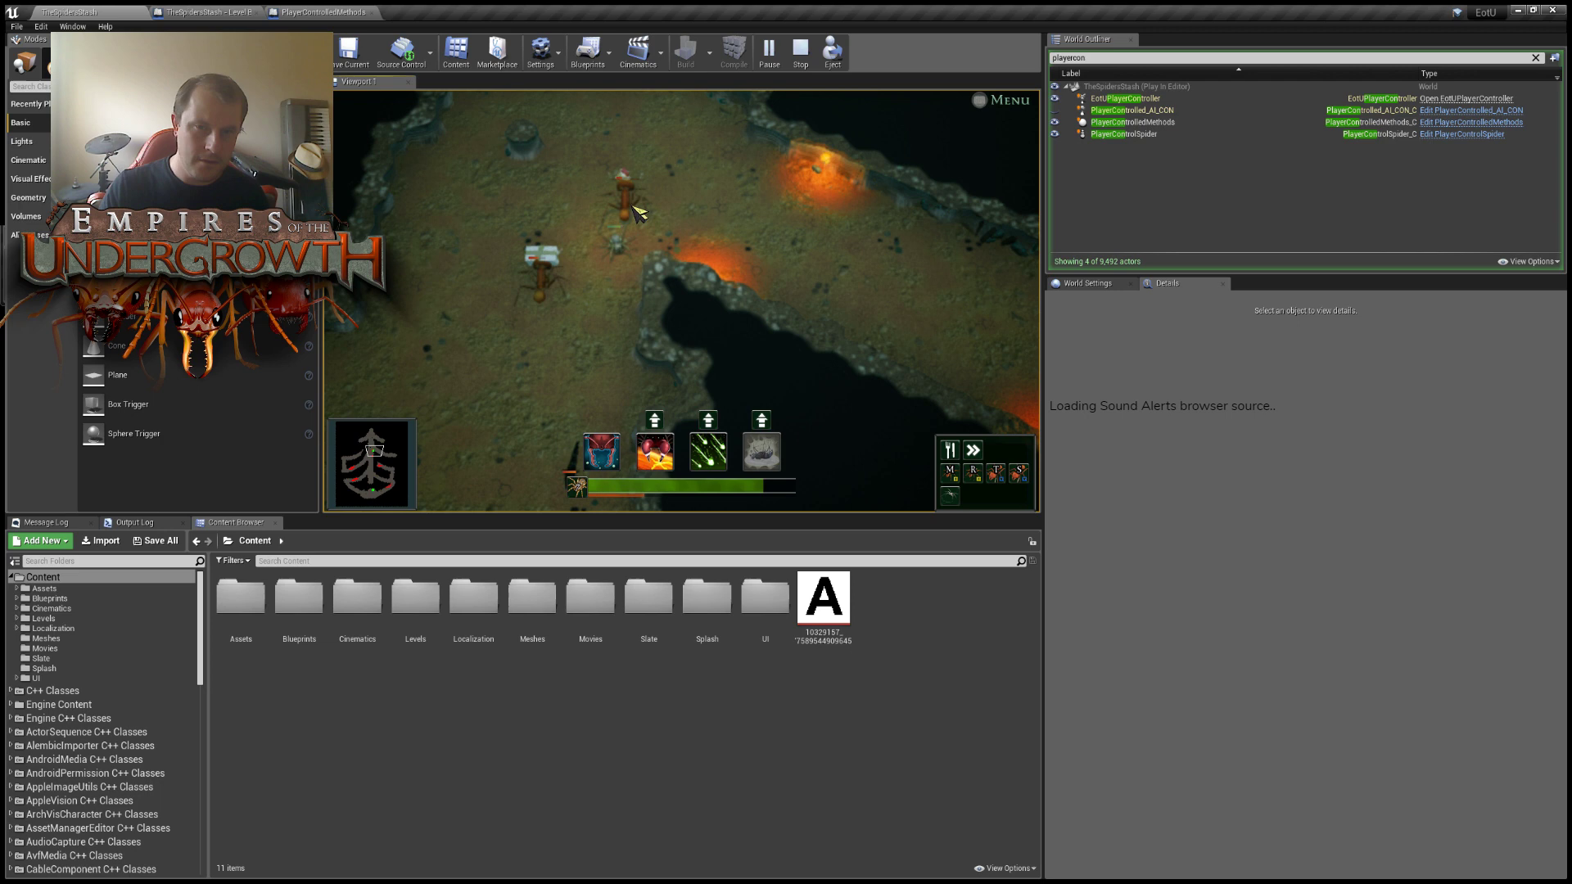
pyautogui.moveTo(659, 164); pyautogui.dragTo(630, 258, button='middle')
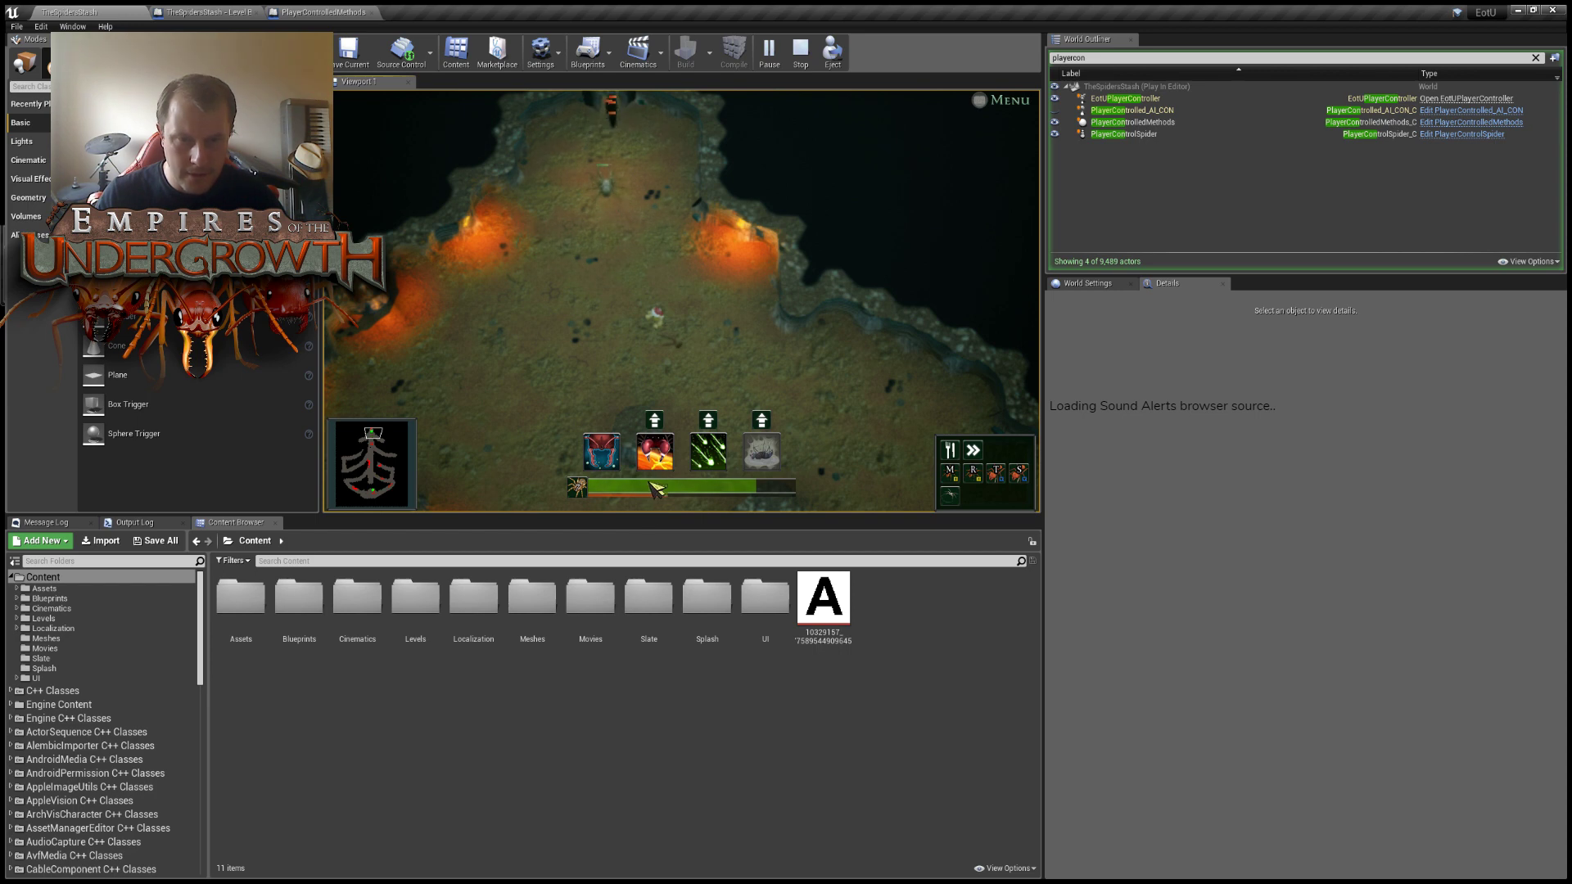
# Unlock the spider's fourth ability and follow the present carriers around the northern chamber.
pyautogui.click(761, 420)
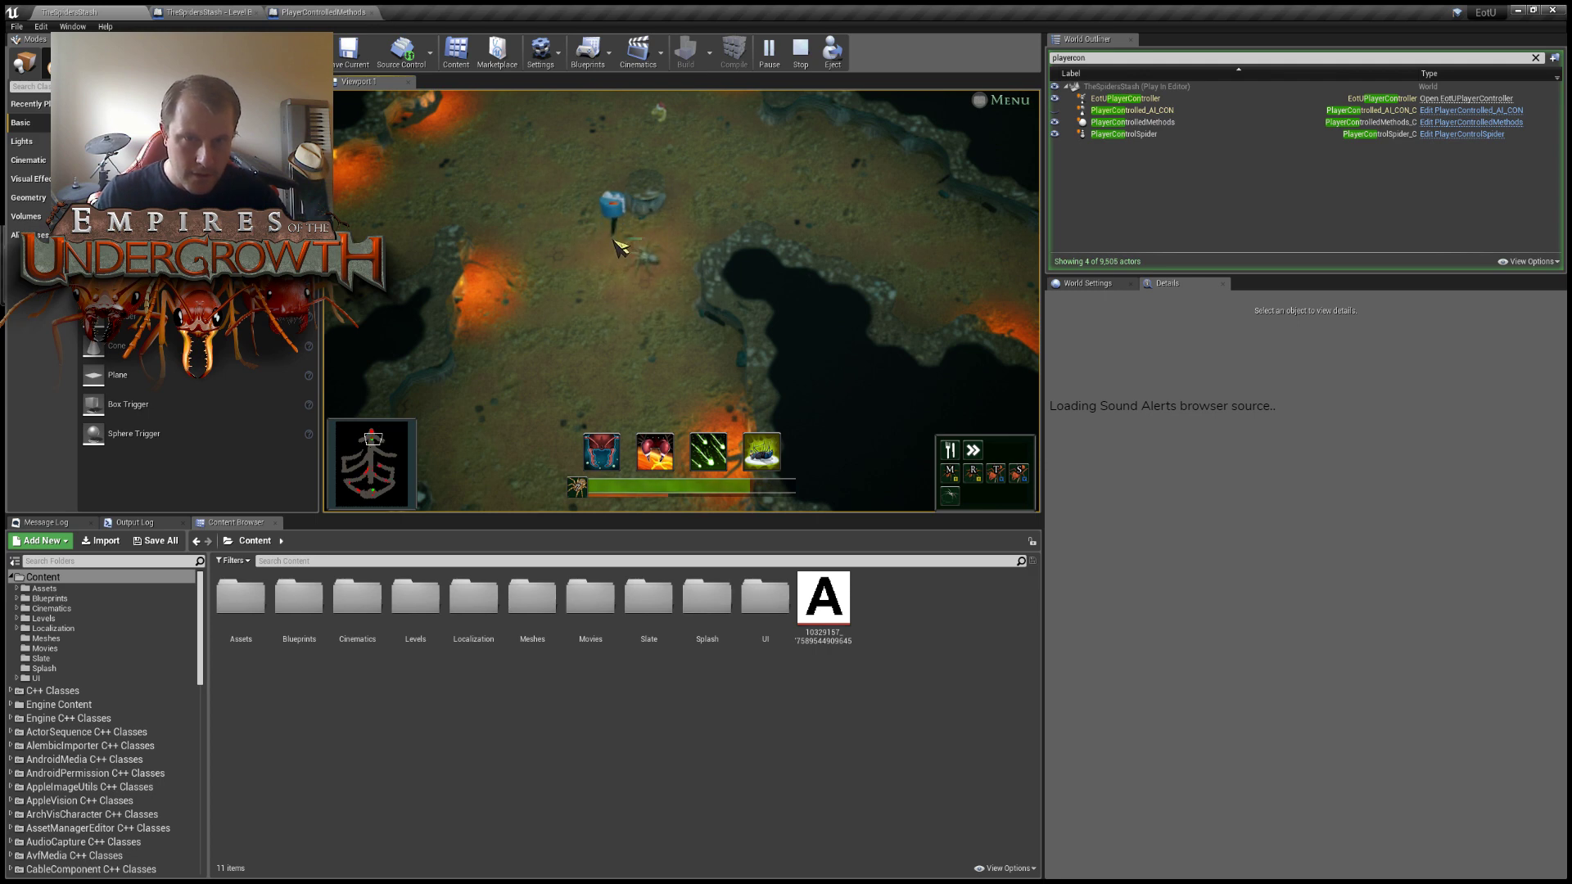
pyautogui.press('w')
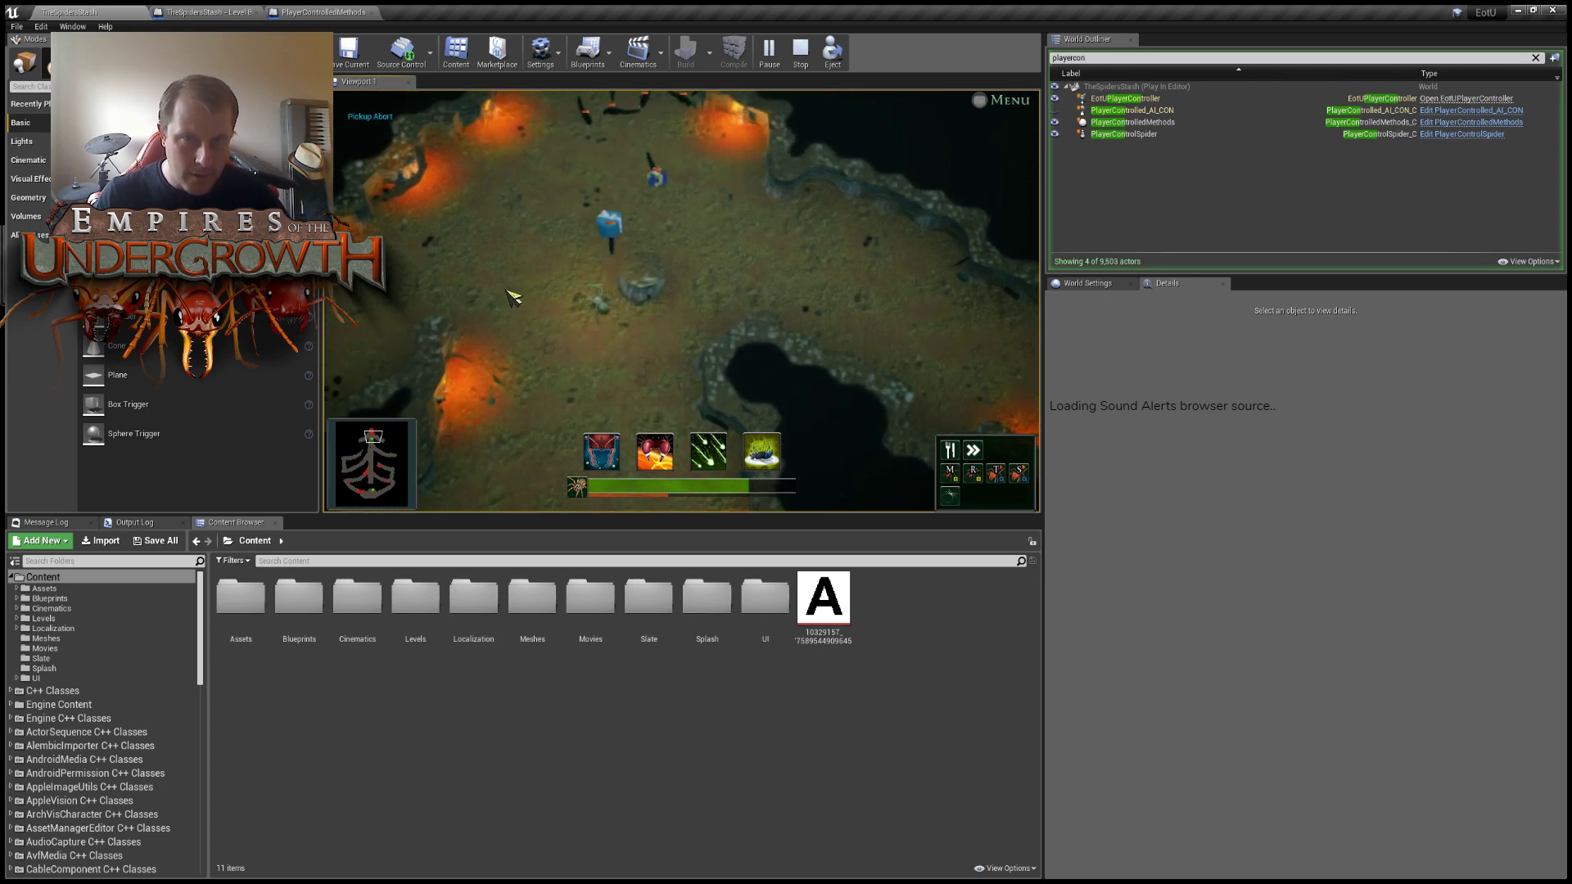
pyautogui.press('a')
pyautogui.press('s')
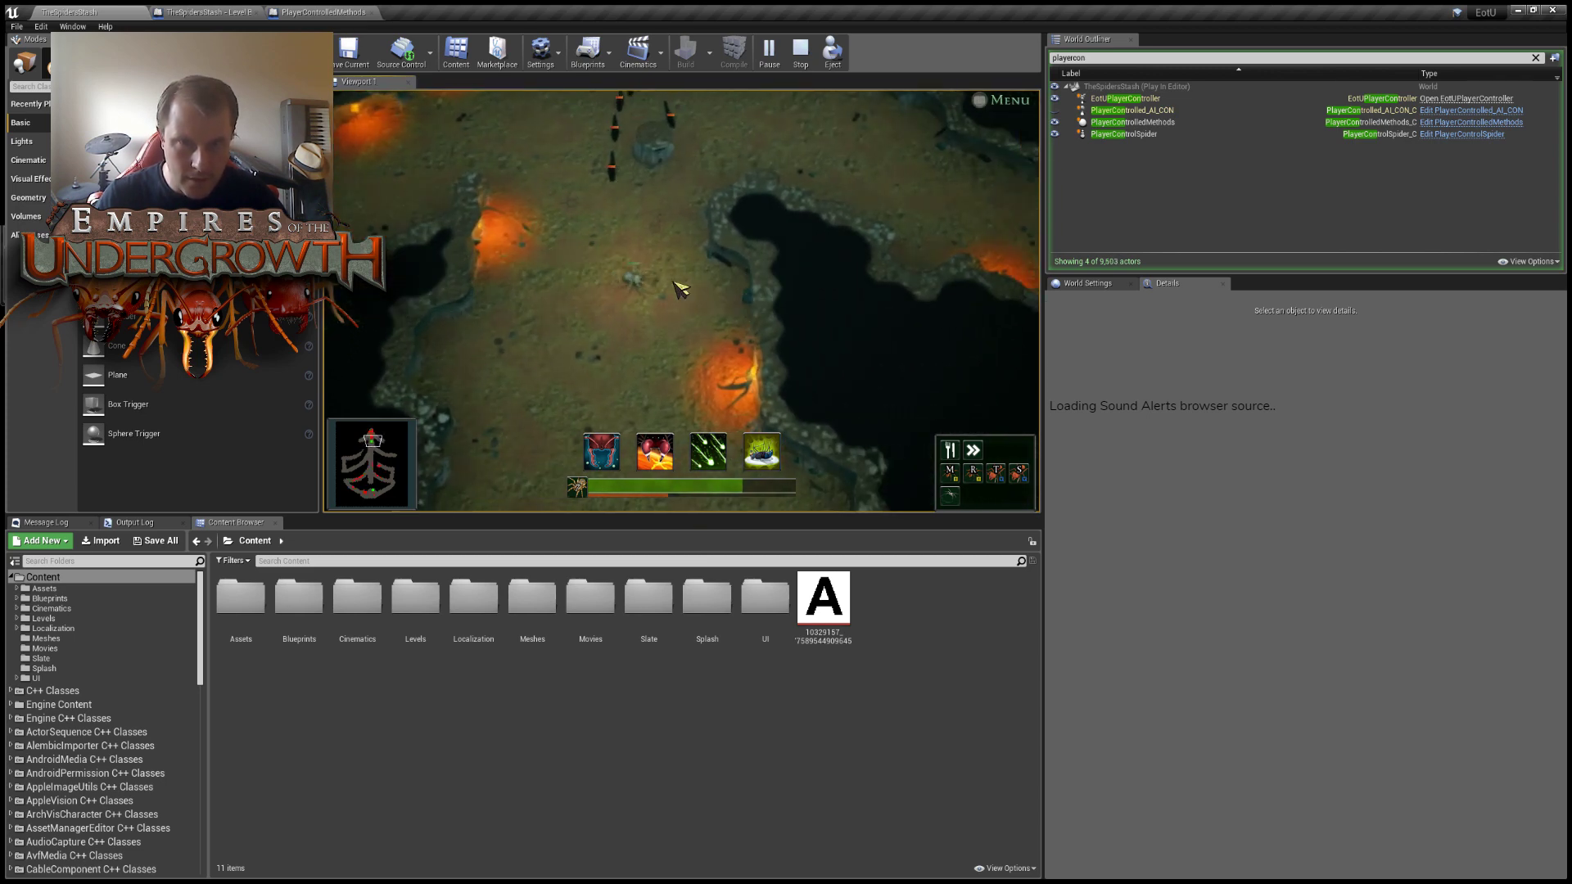
# Fight the attackers in the central corridor, upgrade the fourth ability and use it near the dead creatures.
pyautogui.press('s')
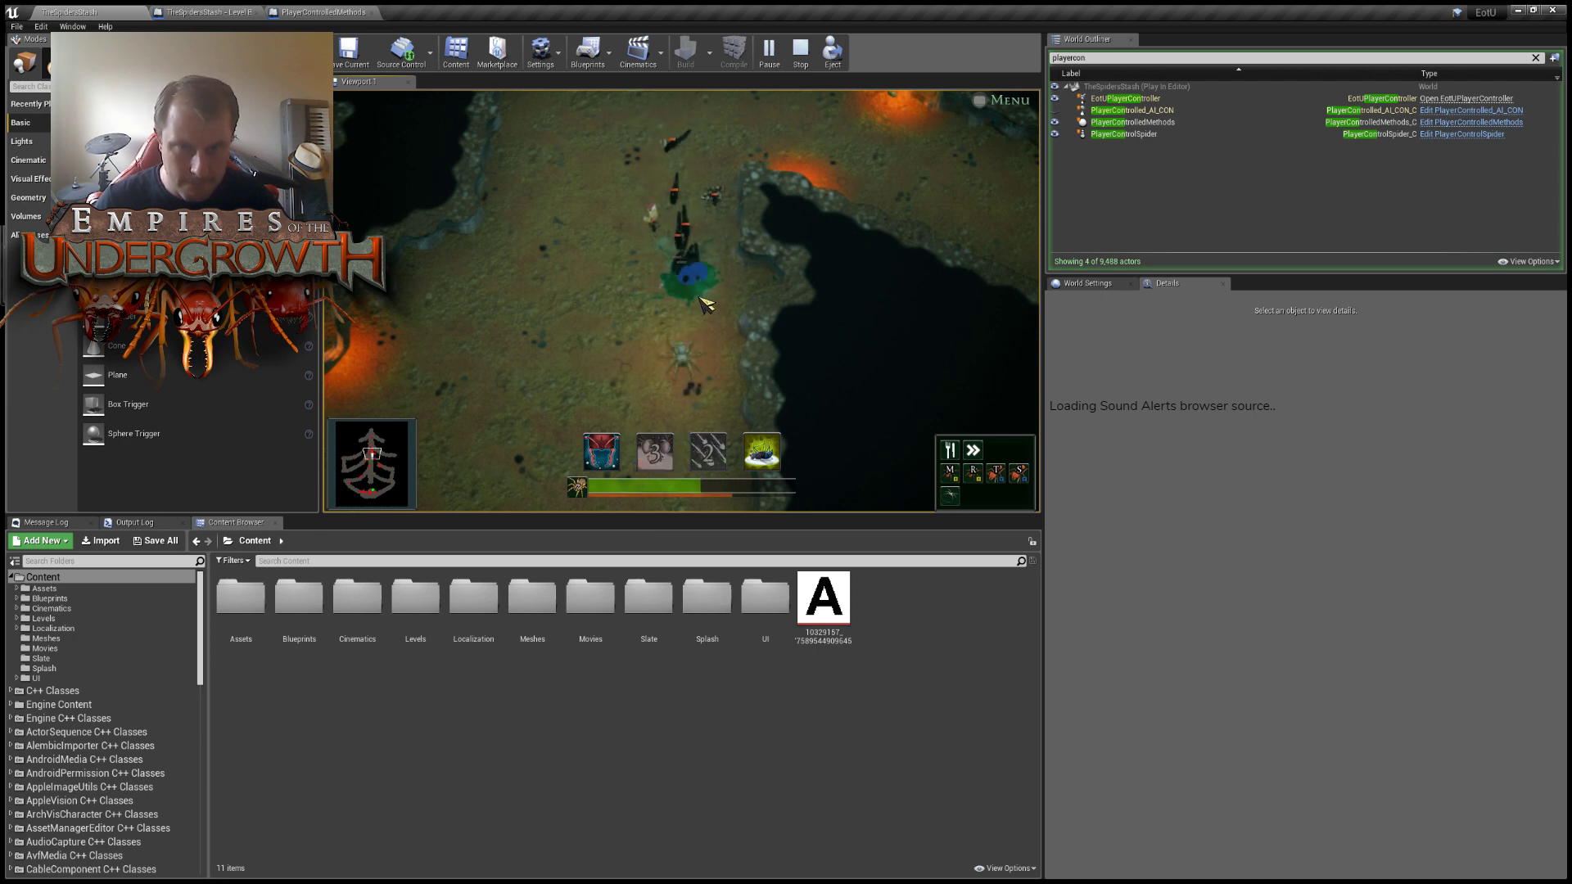
pyautogui.press('w')
pyautogui.press('s')
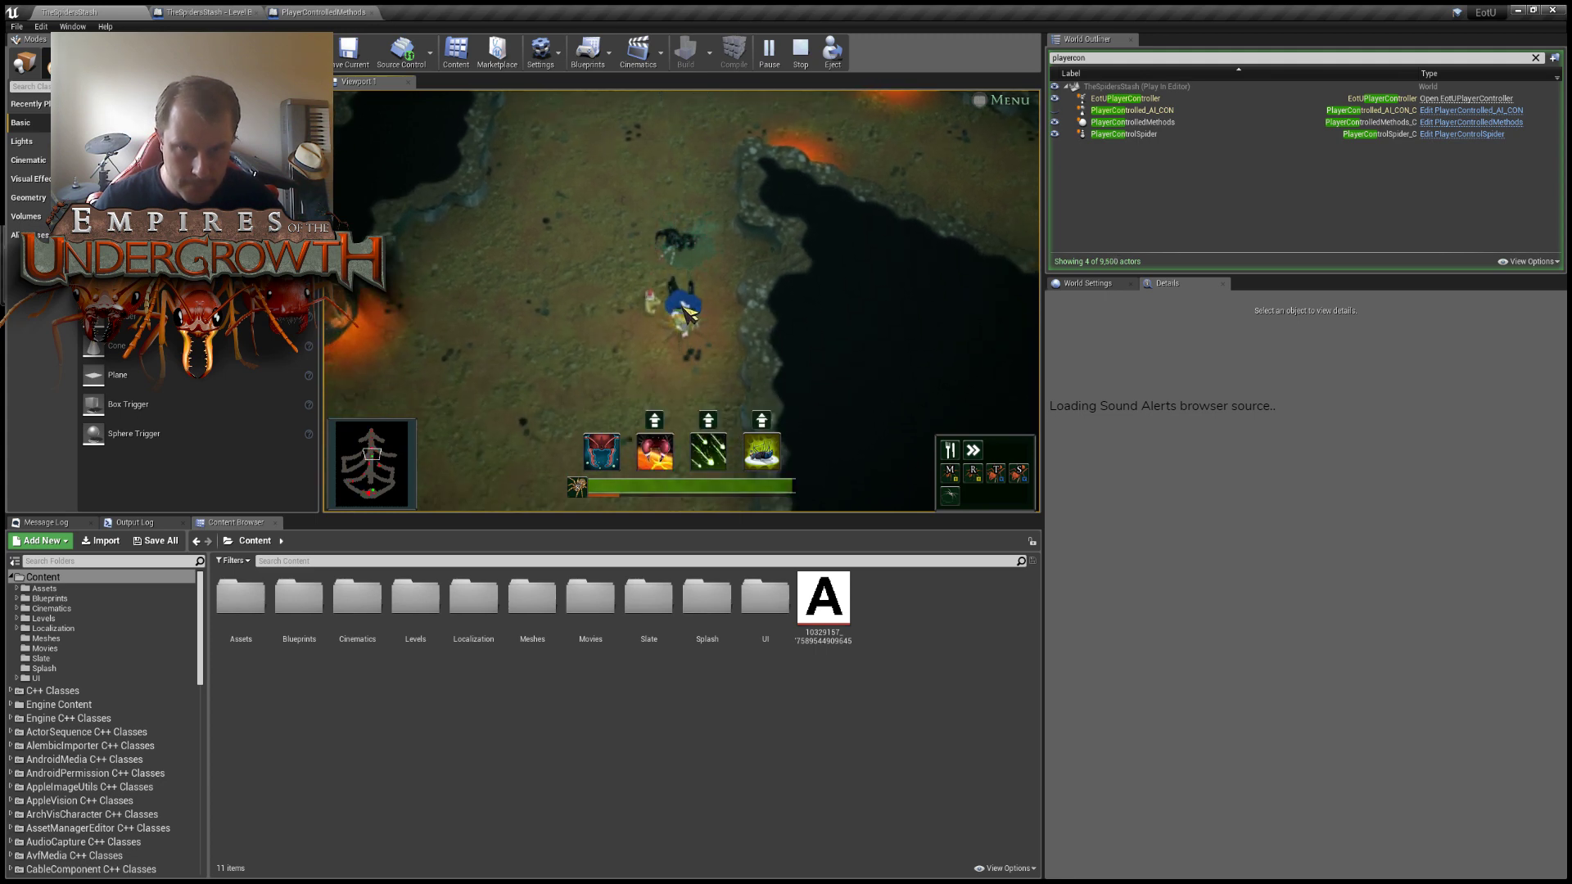
pyautogui.click(760, 425)
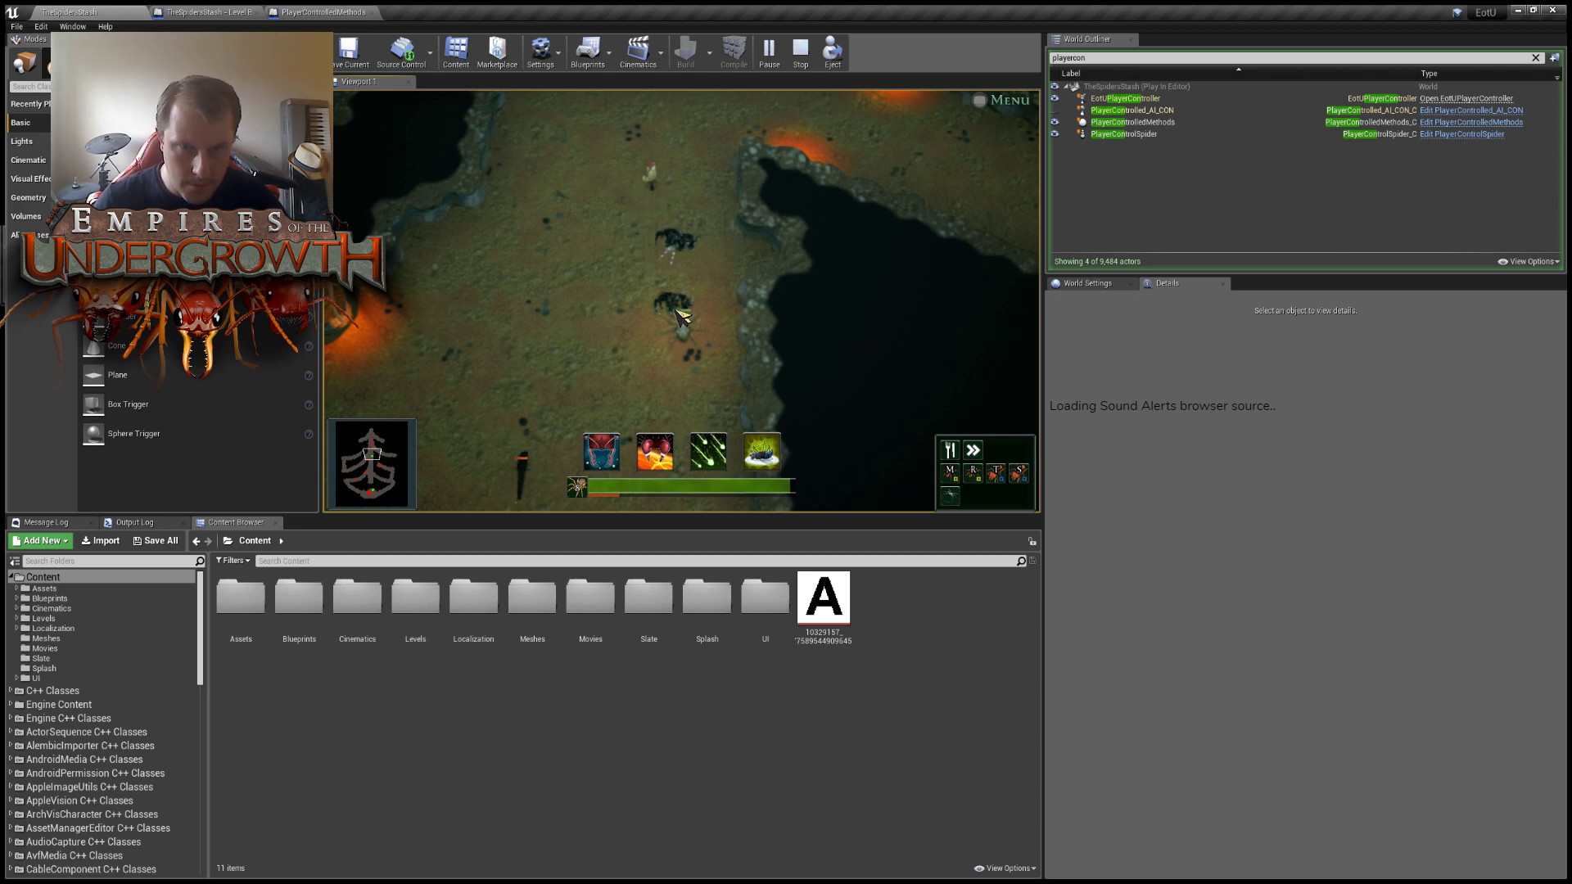
pyautogui.press('4')
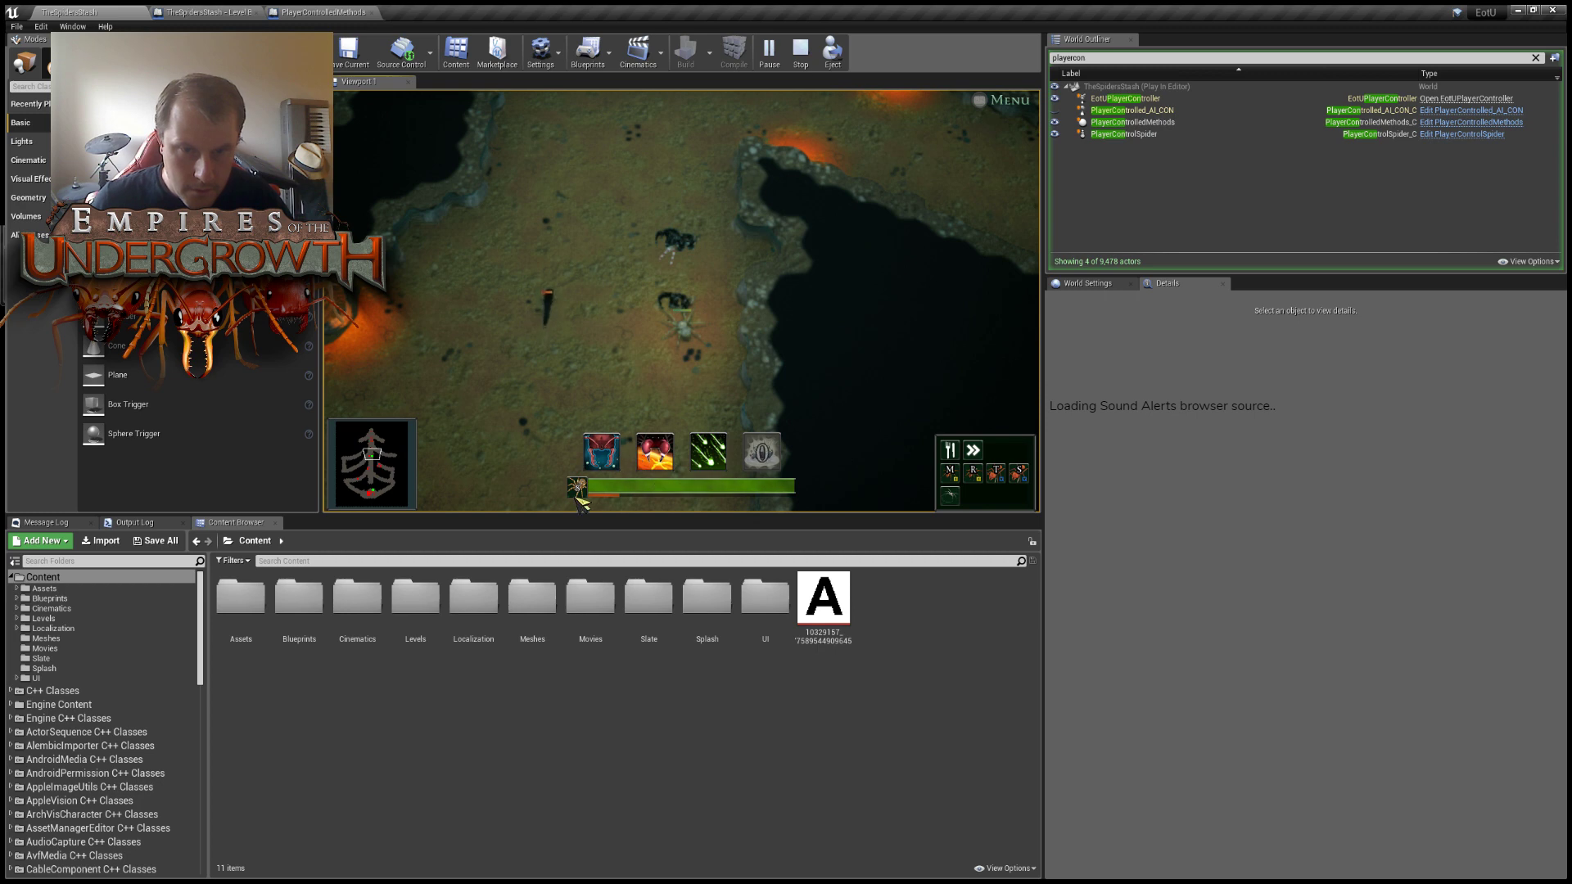
# Try the dig tool on the corridor floor west of the dead creatures.
pyautogui.click(949, 450)
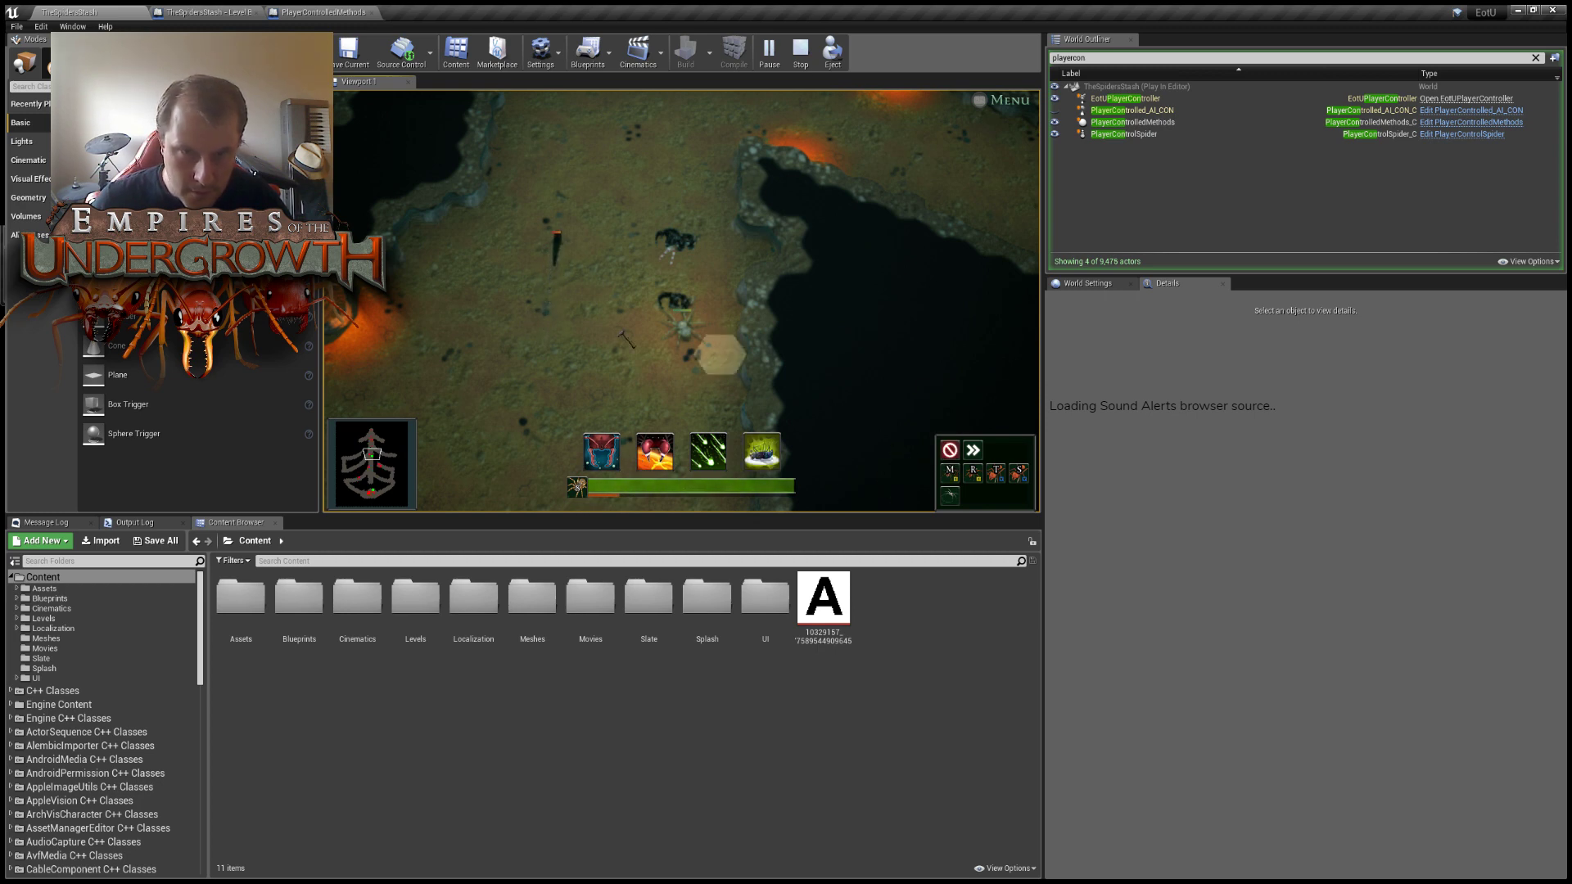
pyautogui.click(481, 354)
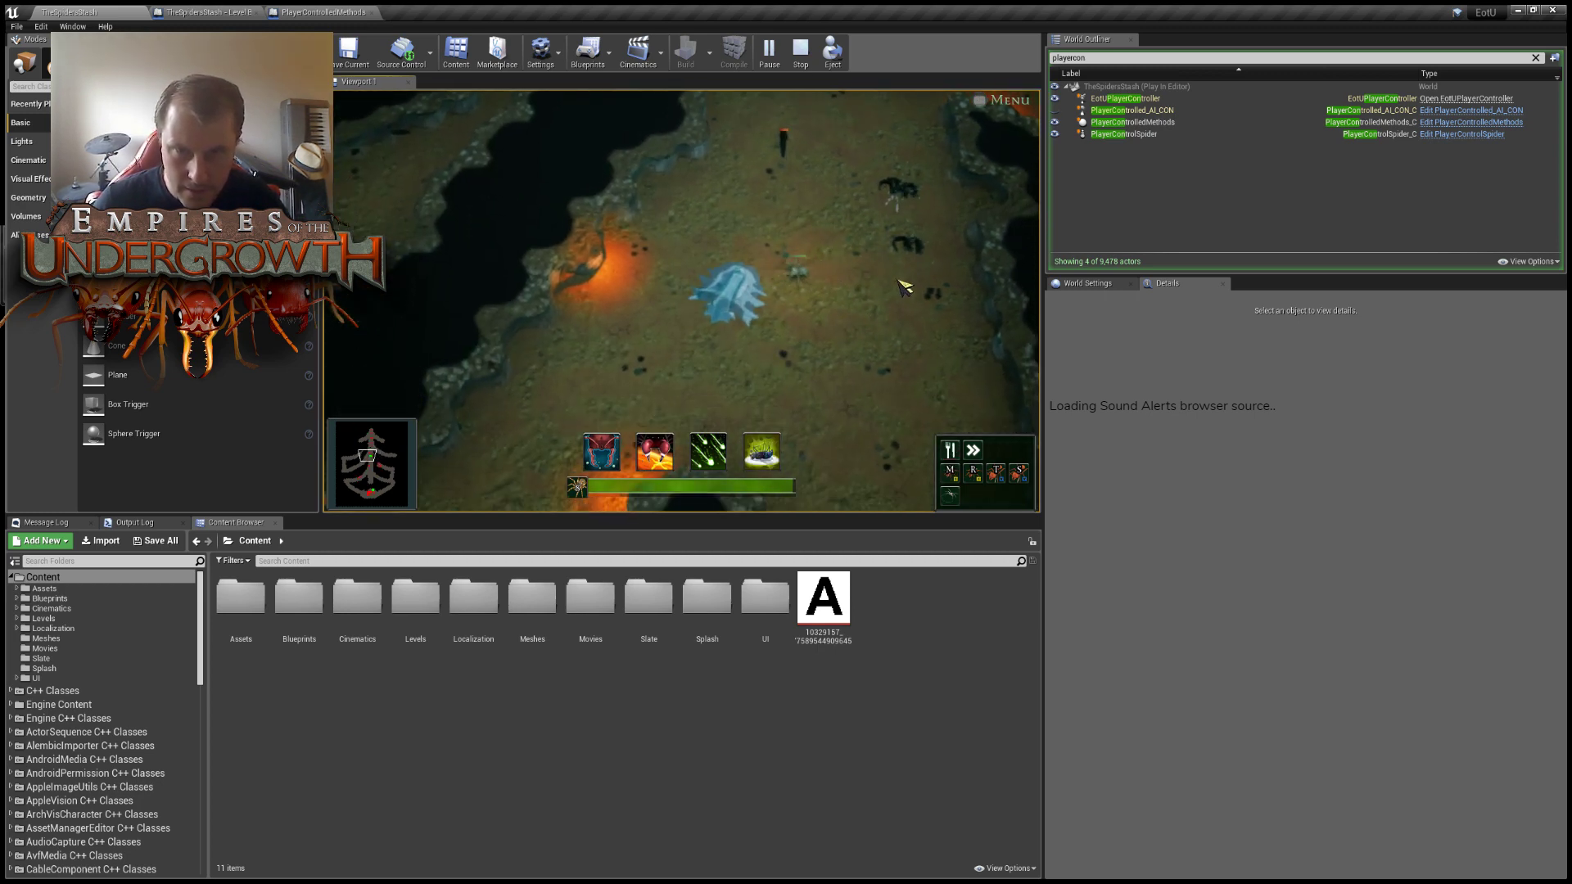
pyautogui.moveTo(808, 311); pyautogui.dragTo(681, 310, button='middle')
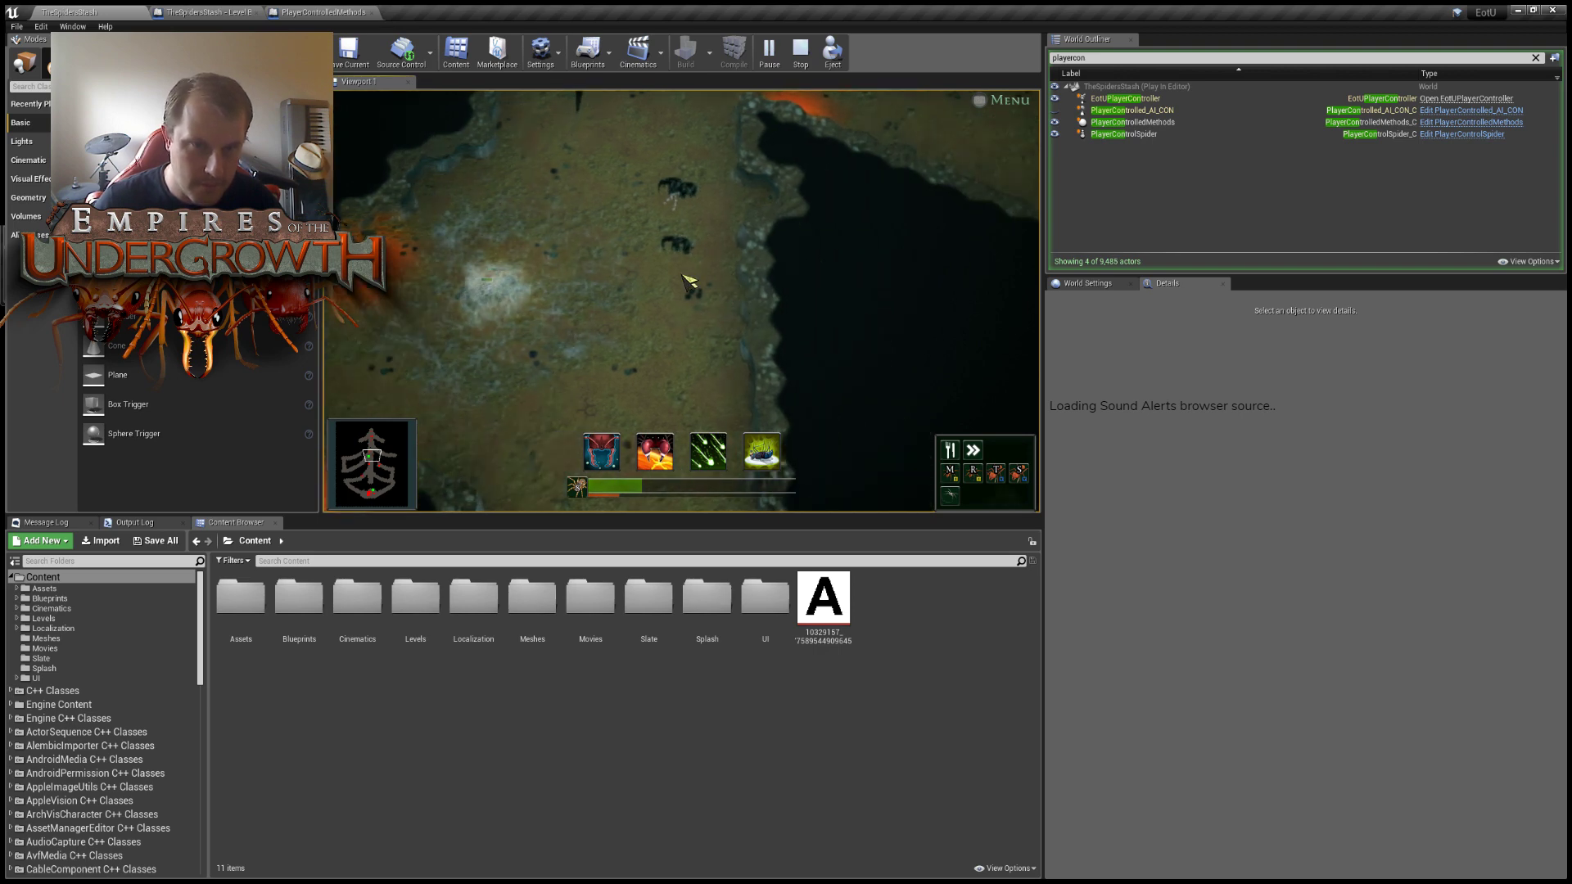
# Examine the frosty patch in the central corridor, the dropped present and the remaining dead creatures.
pyautogui.press('w')
pyautogui.press('w')
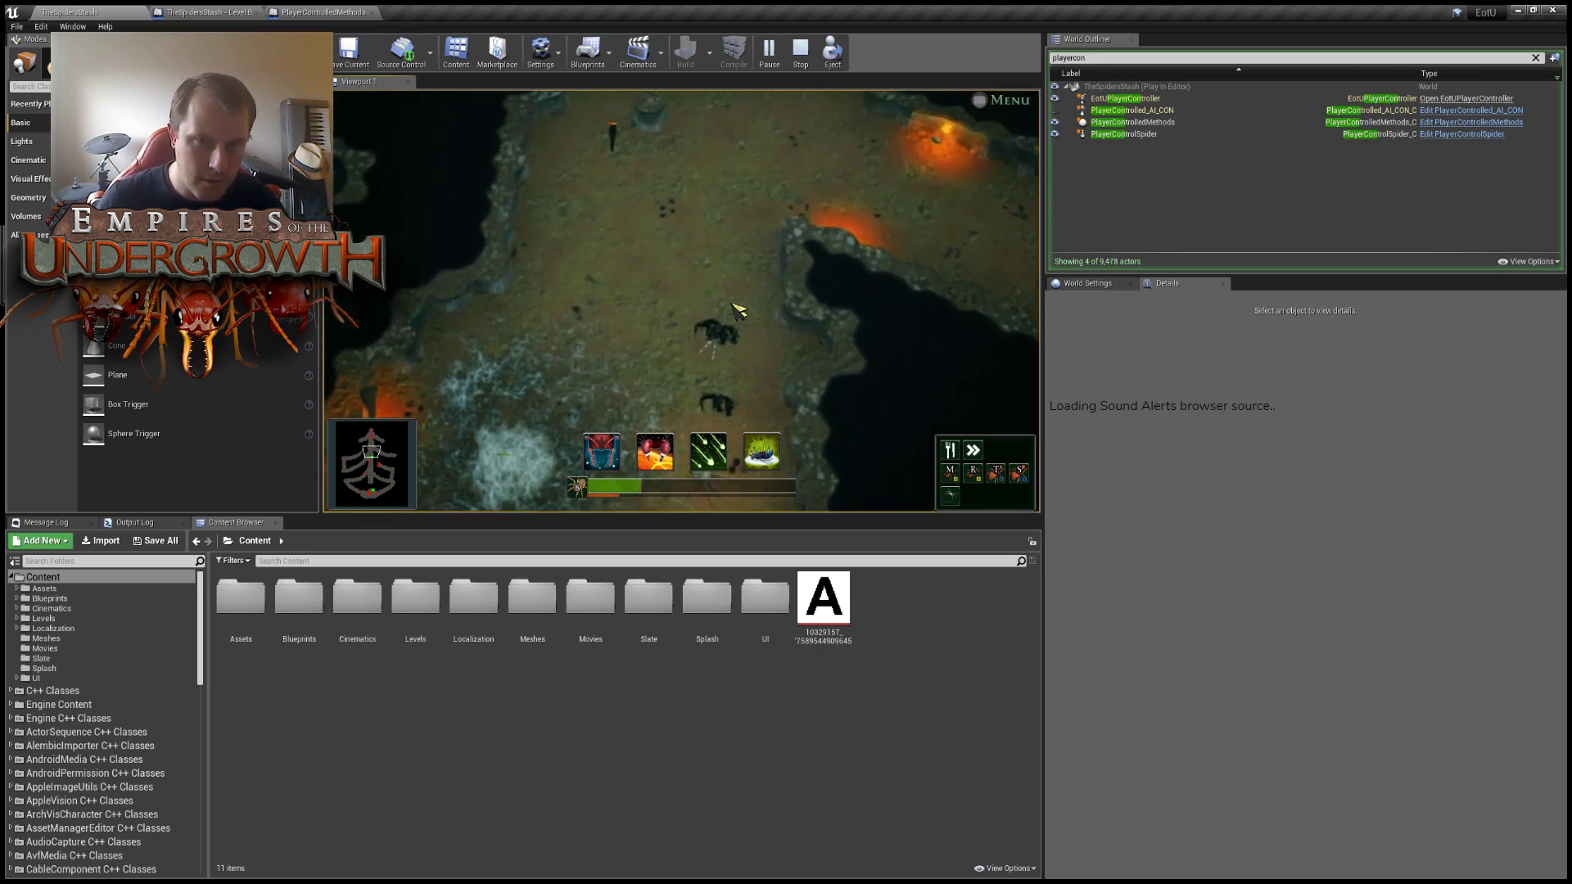
pyautogui.press('w')
pyautogui.press('s')
pyautogui.press('a')
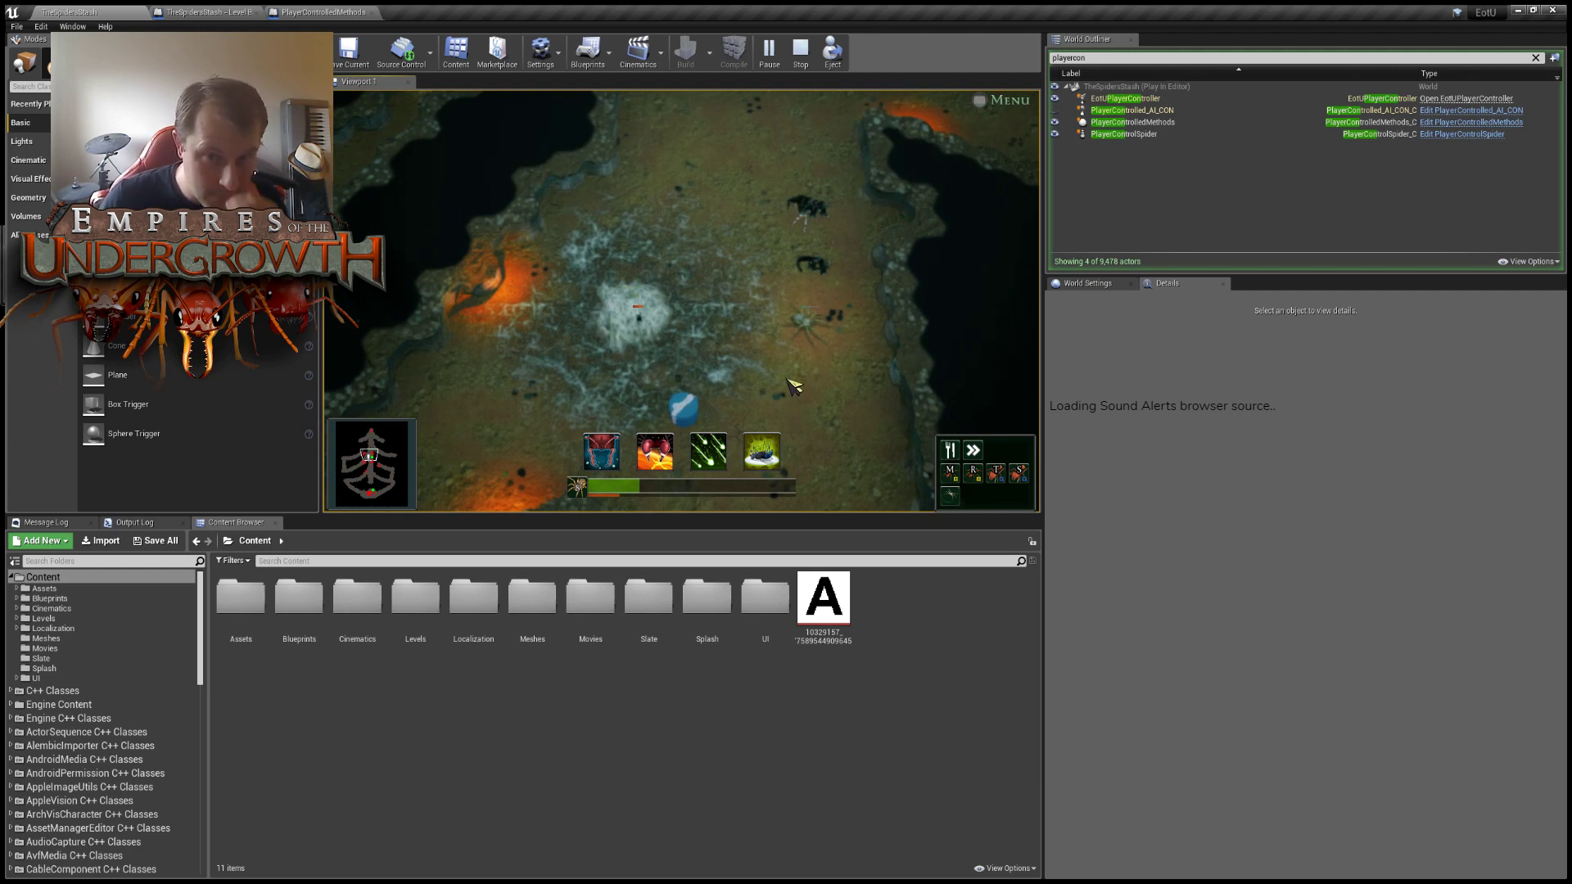
pyautogui.press('d')
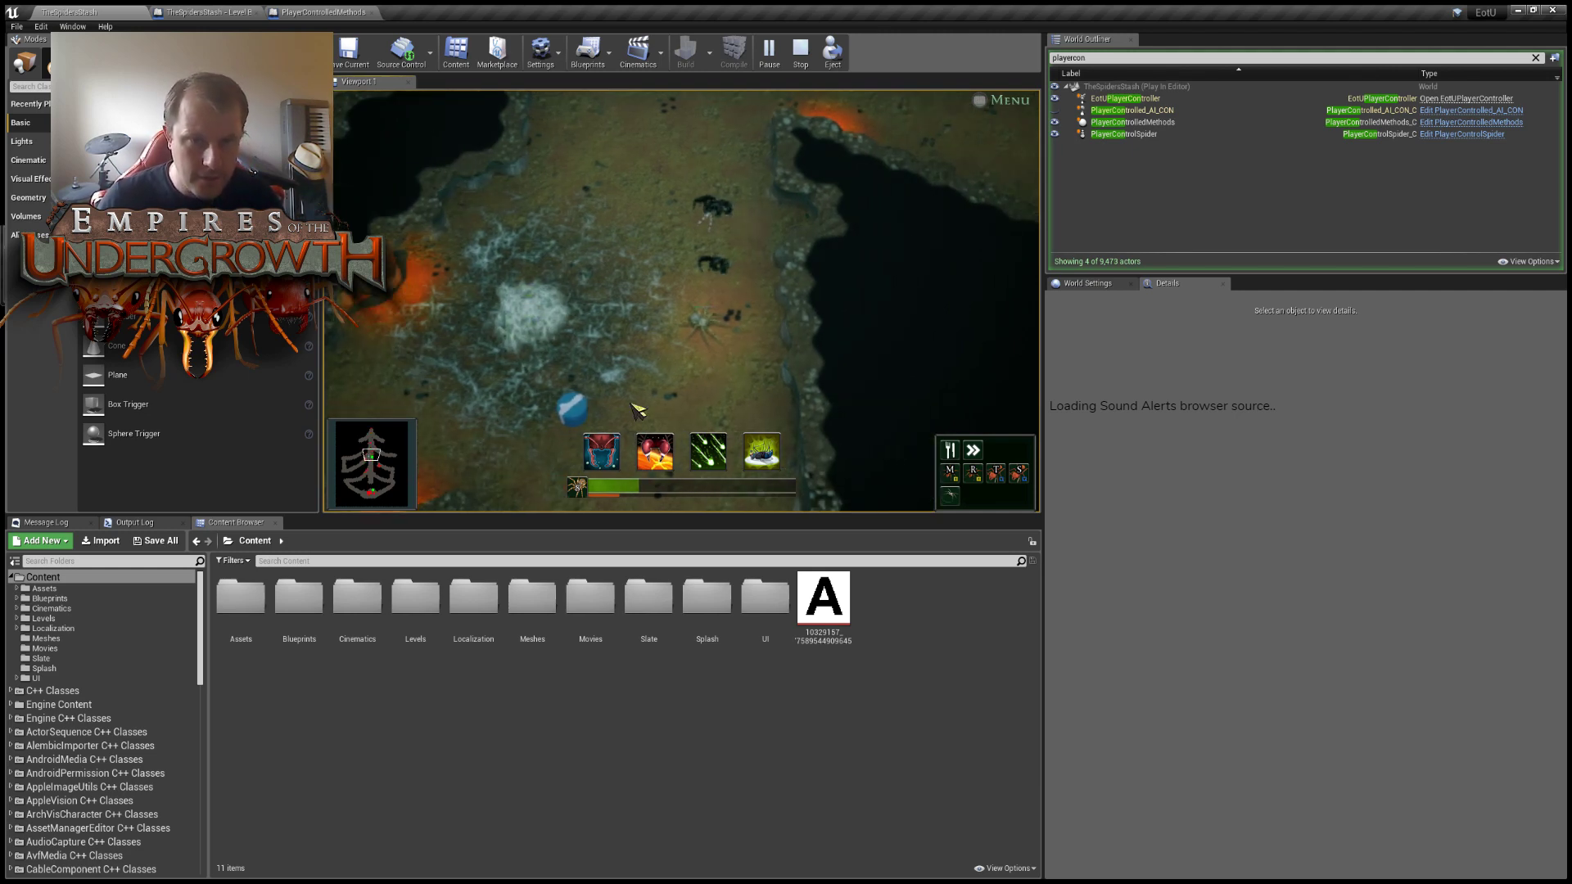
pyautogui.press('d')
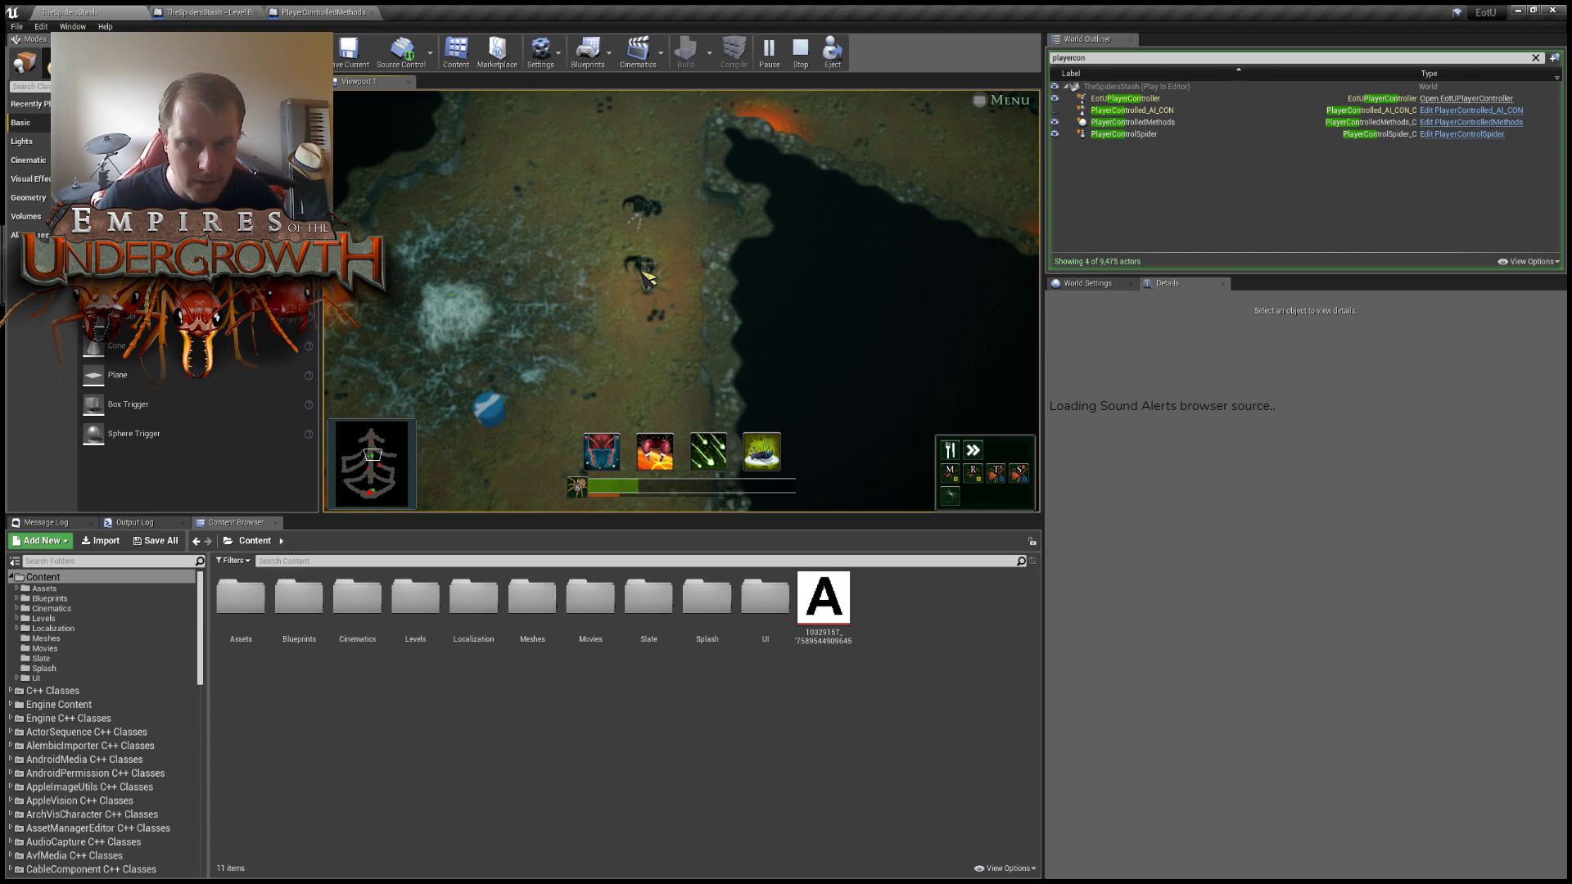
# Use the fourth ability on the nearer dead creature and fire the projectile volley at the ant by the blue present.
pyautogui.press('4')
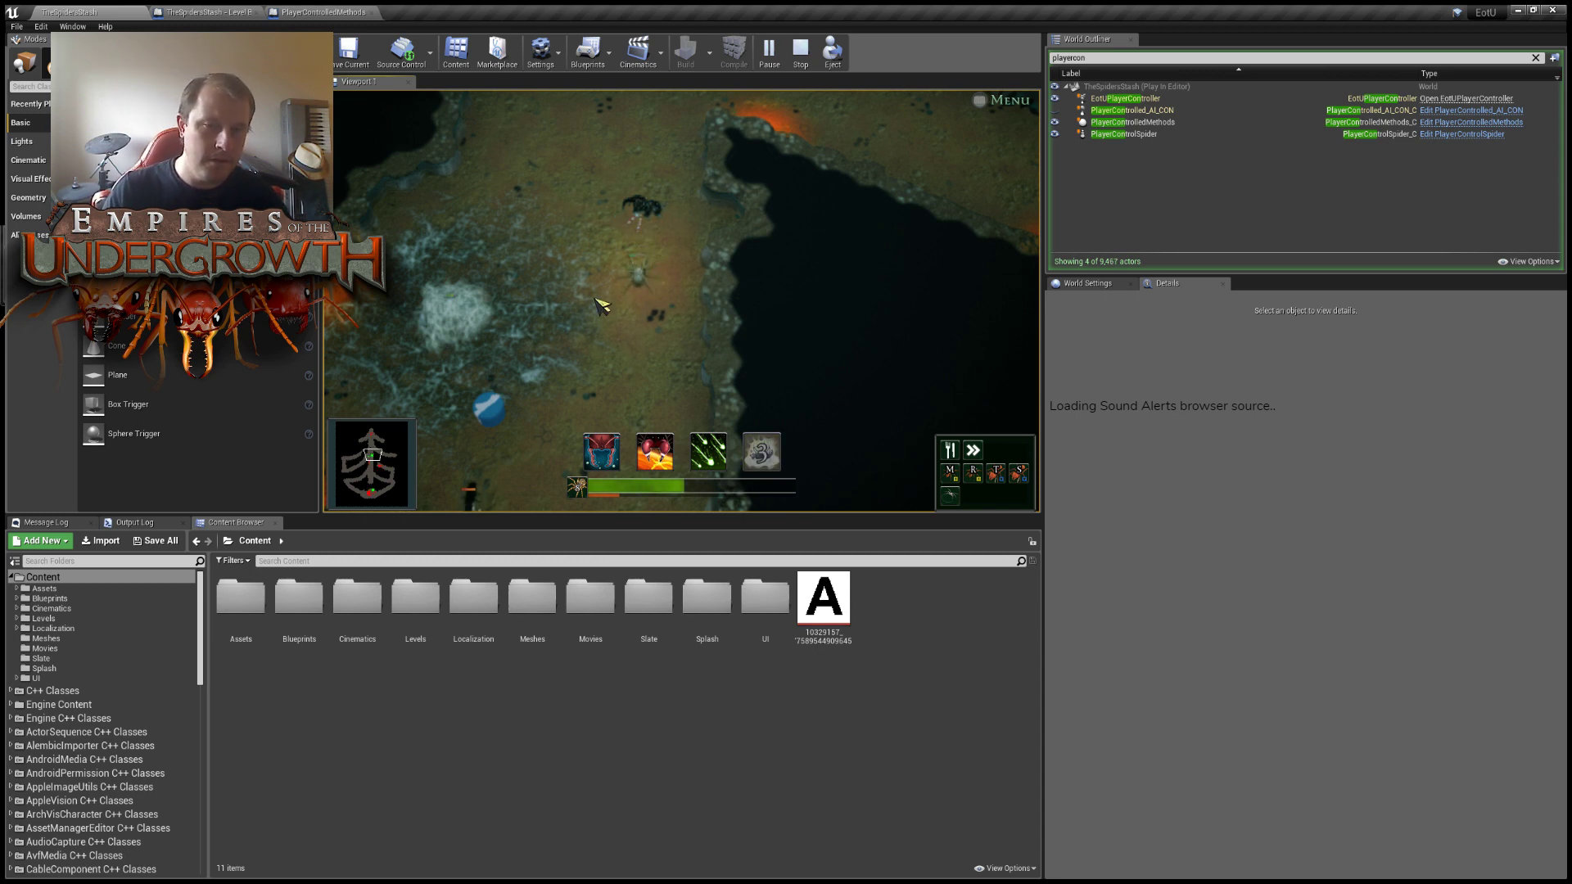
pyautogui.press('3')
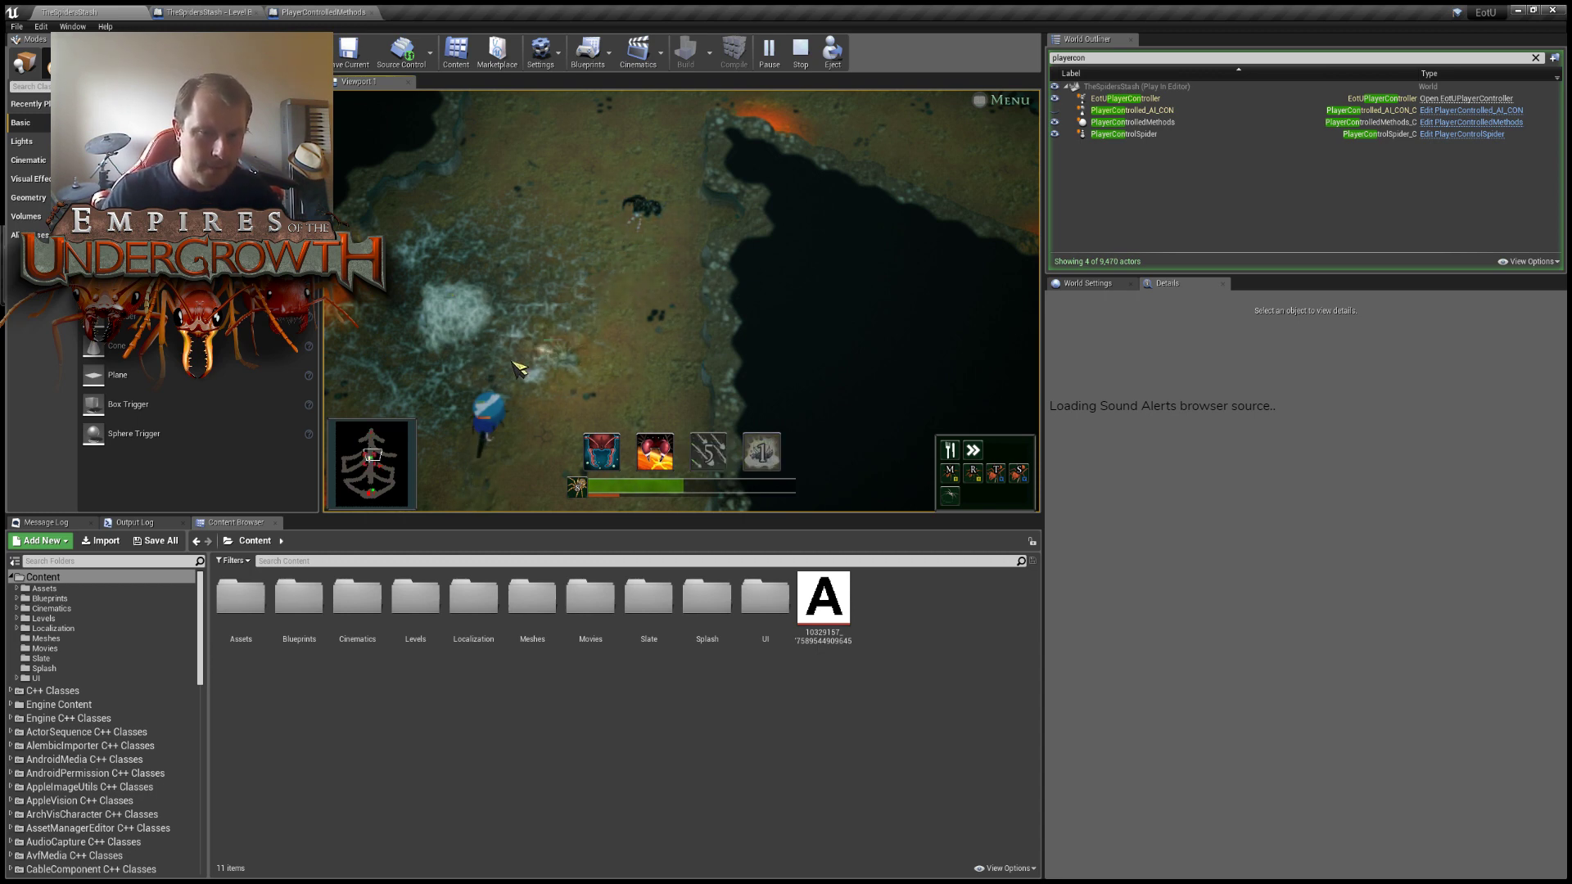
pyautogui.press('s')
pyautogui.press('a')
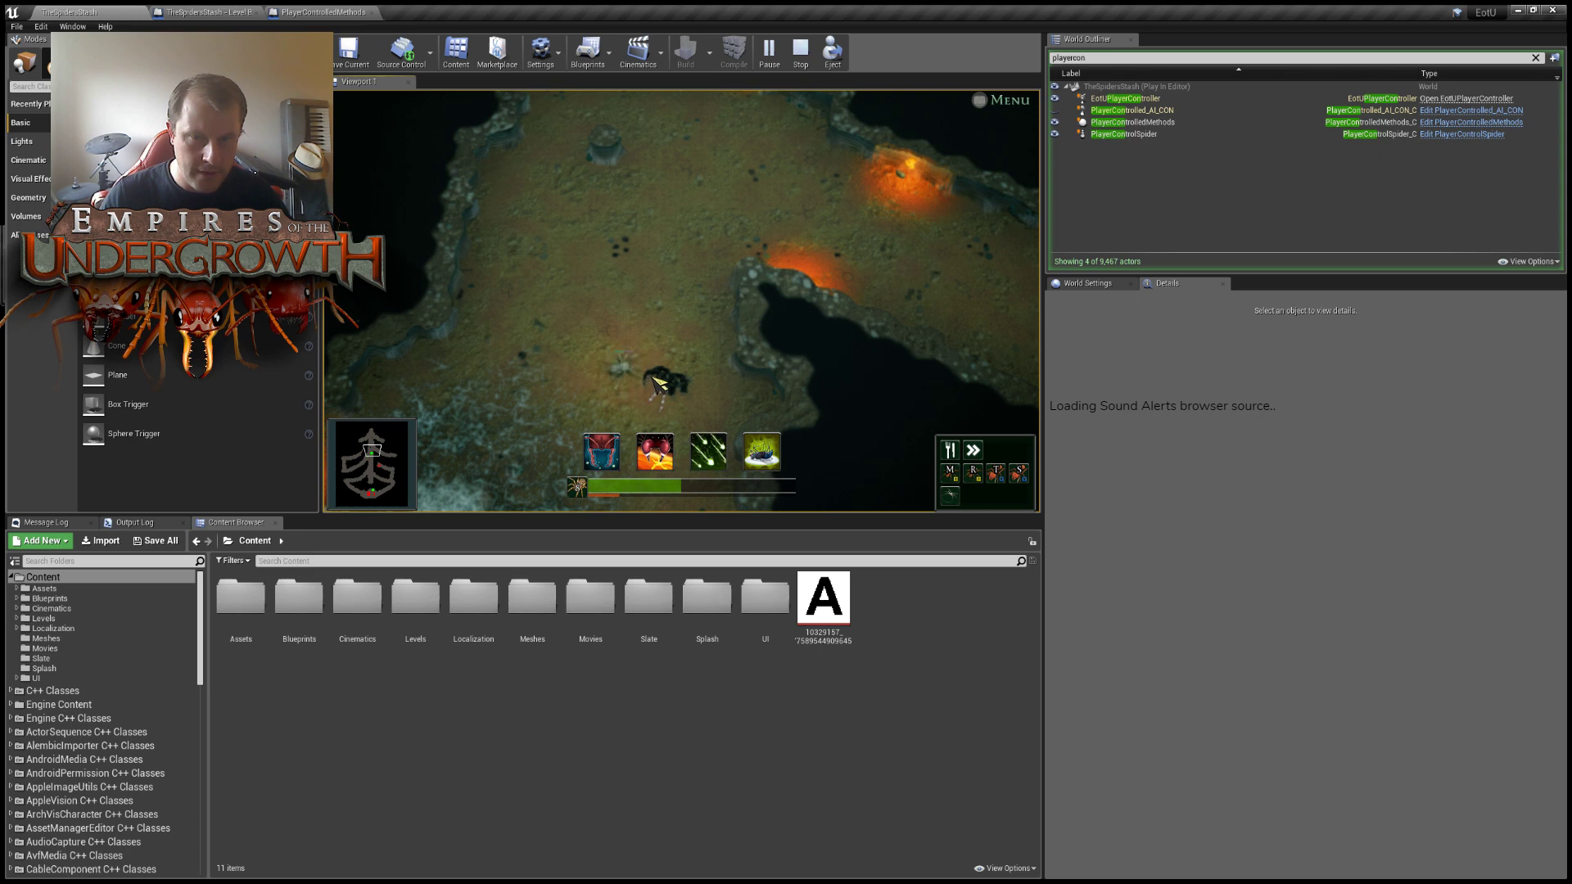
# Use the fourth ability near the dead creatures and follow the blue present south through the central corridor.
pyautogui.press('4')
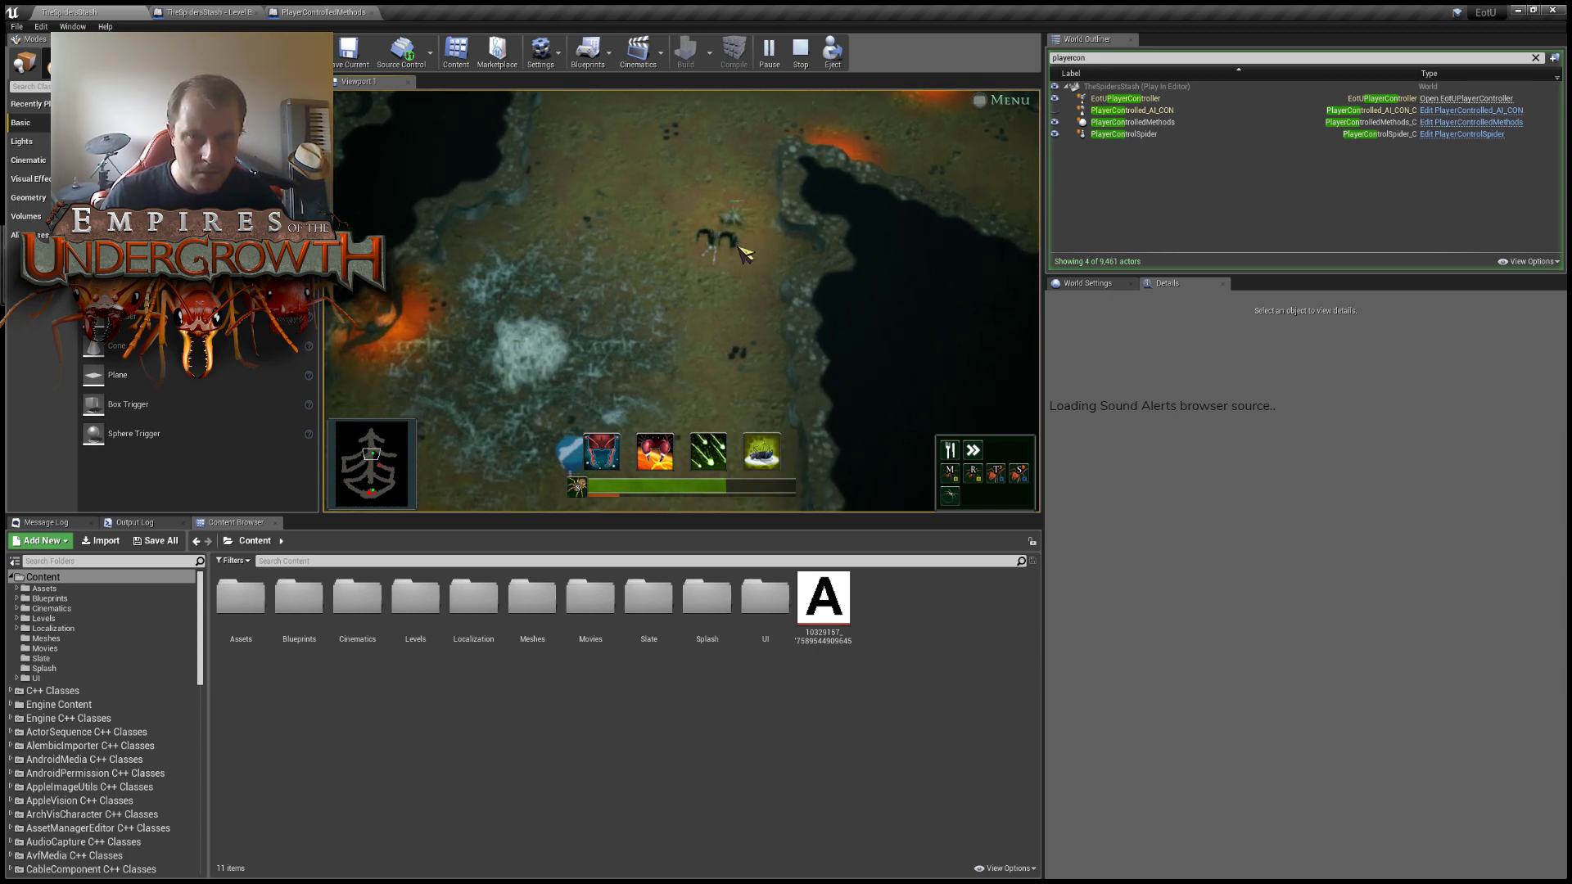
pyautogui.press('s')
pyautogui.press('a')
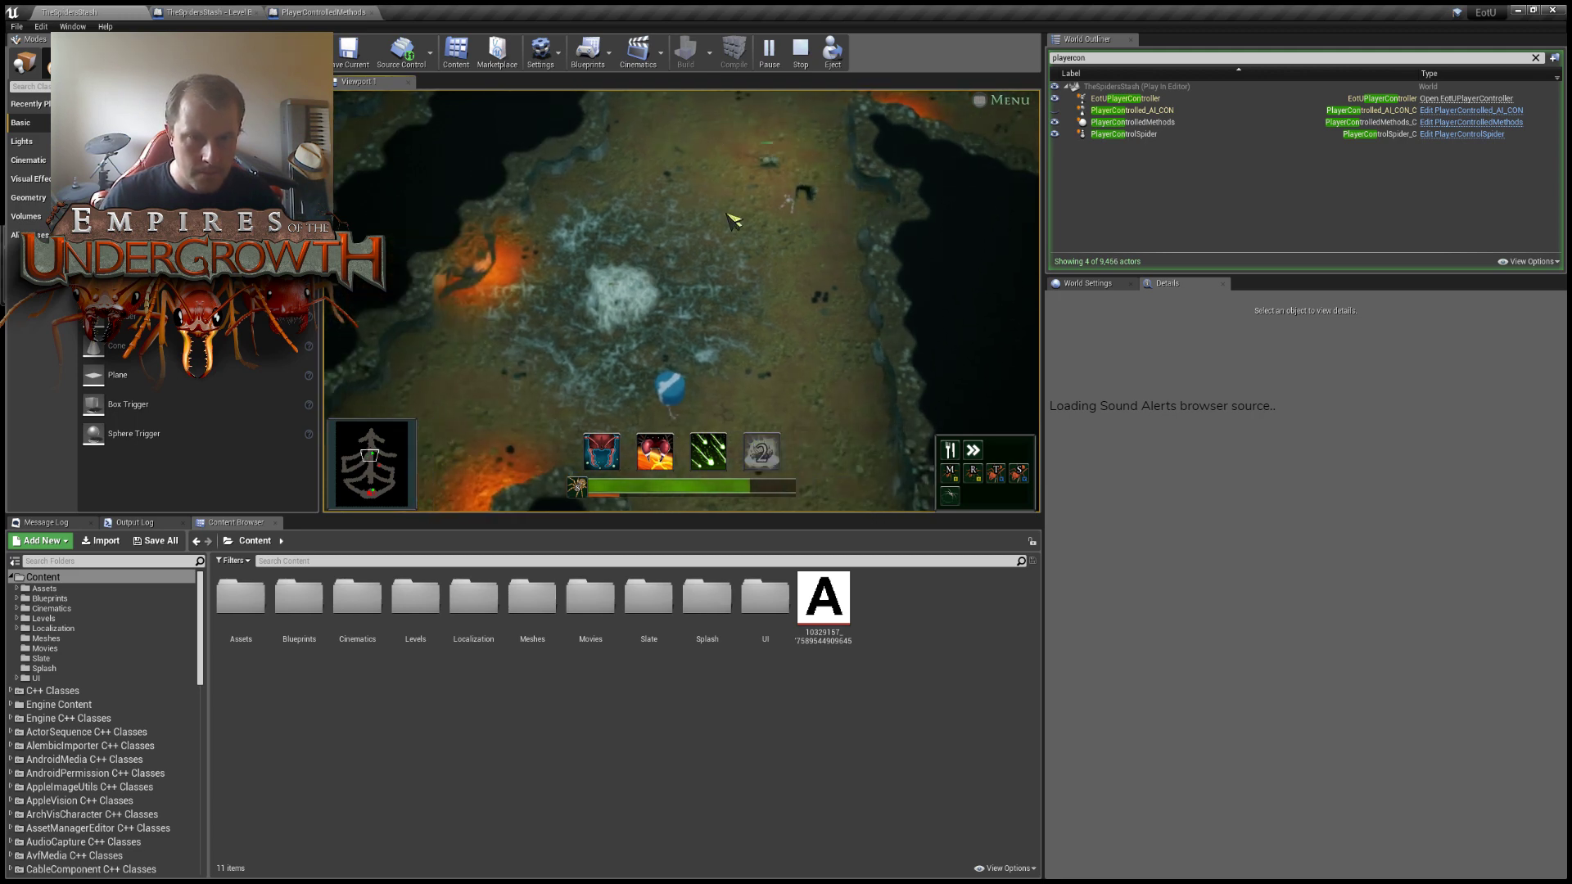
pyautogui.press('s')
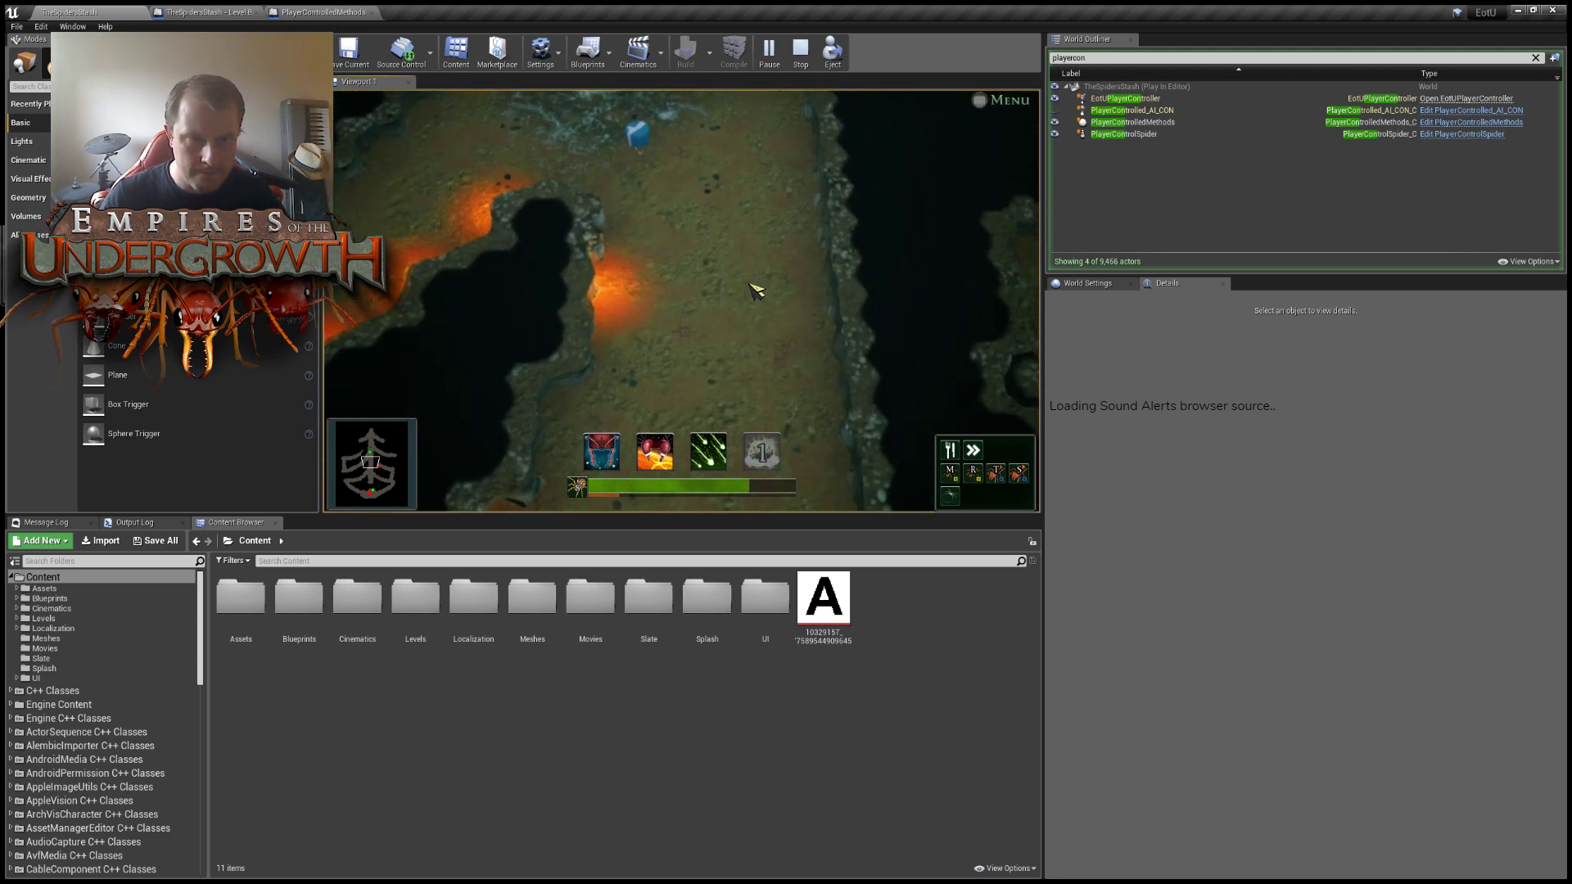
pyautogui.press('s')
pyautogui.press('s')
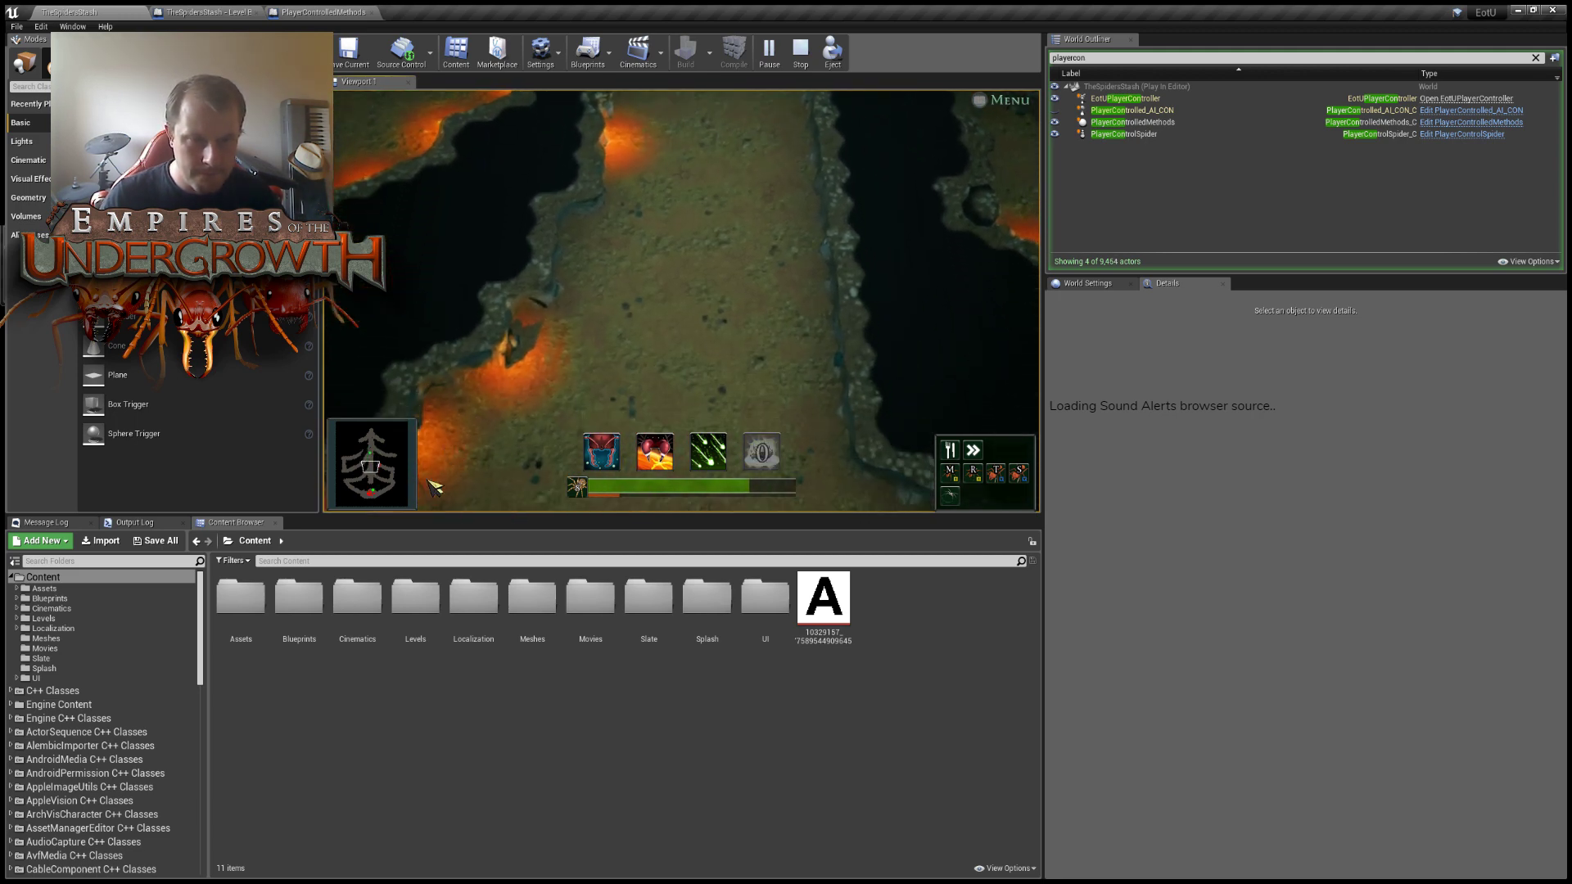
# Check the southern and central parts of the level and bring the spider down the central corridor to the junction.
pyautogui.click(372, 495)
pyautogui.moveTo(371, 492); pyautogui.dragTo(372, 458)
pyautogui.click(372, 458)
pyautogui.press('s')
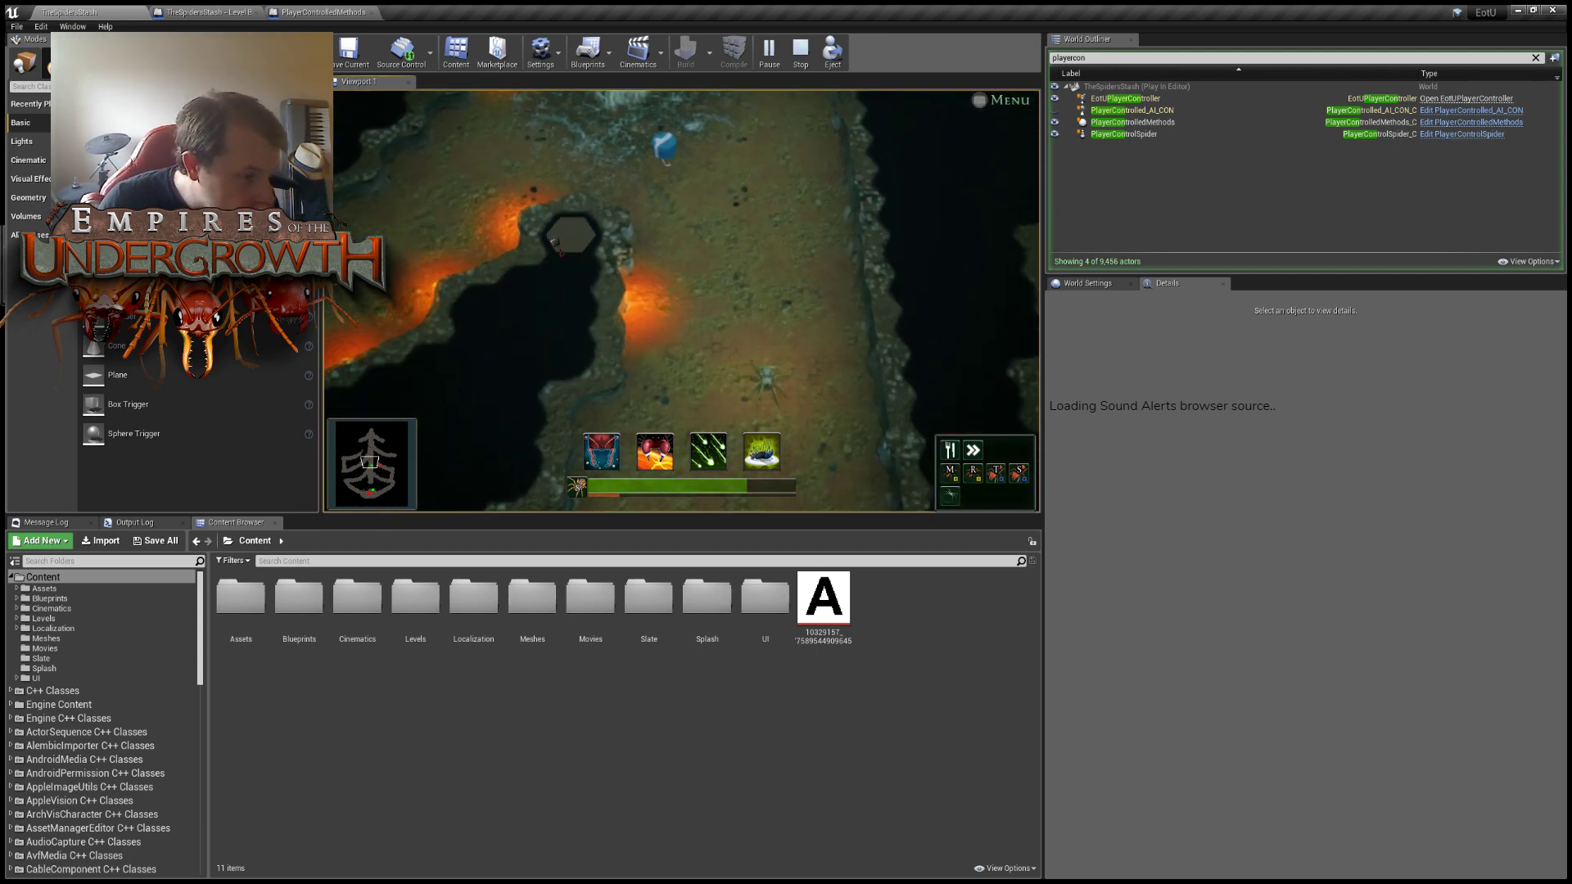
pyautogui.press('d')
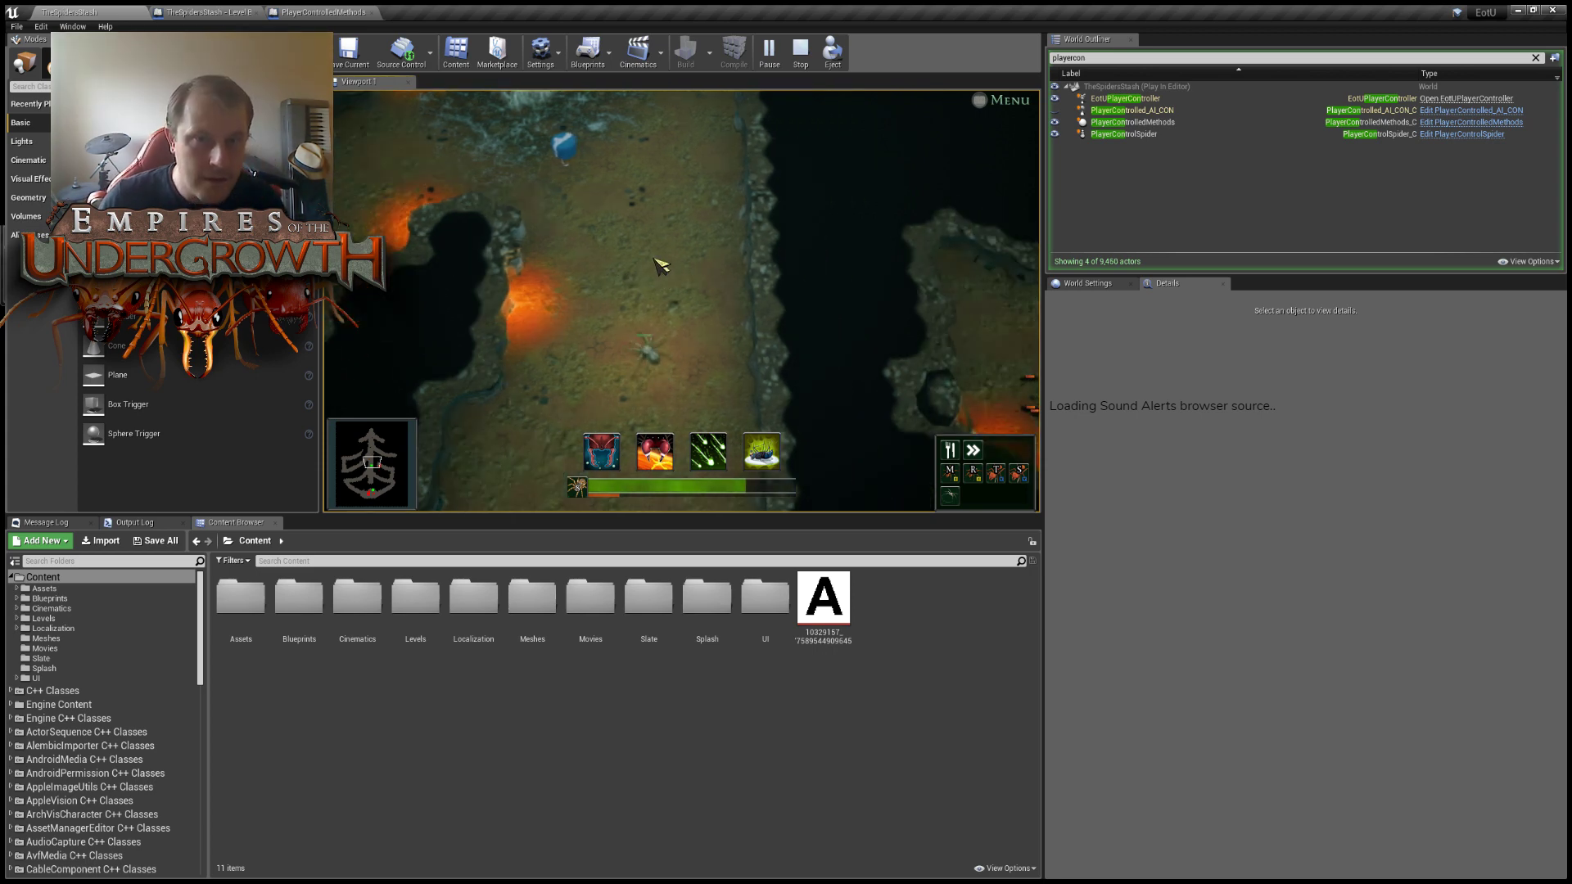
pyautogui.press('s')
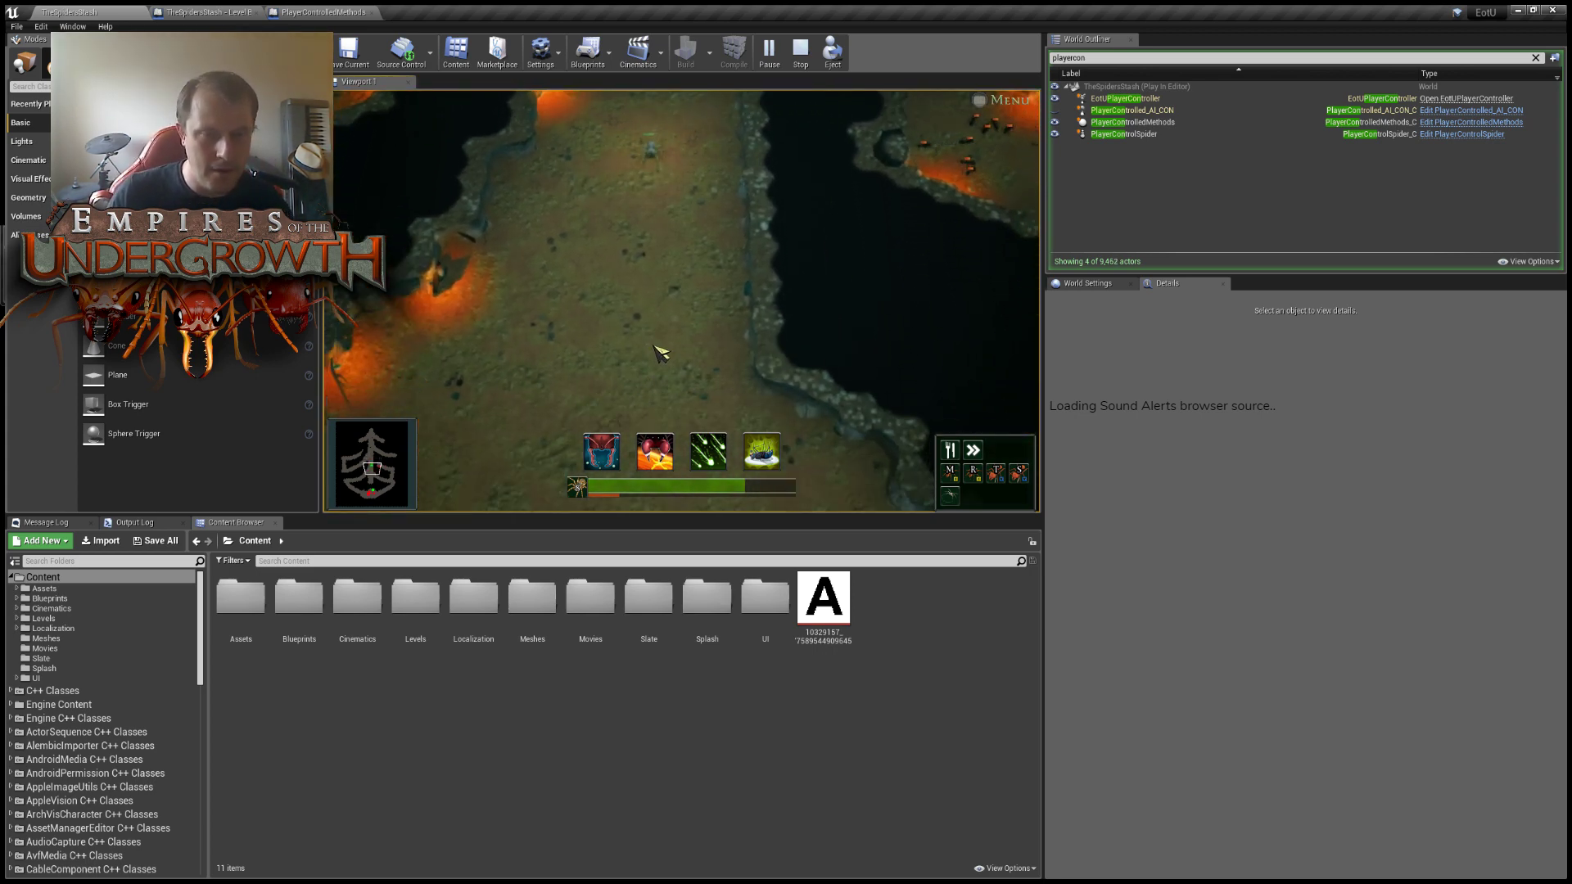
pyautogui.moveTo(722, 511)
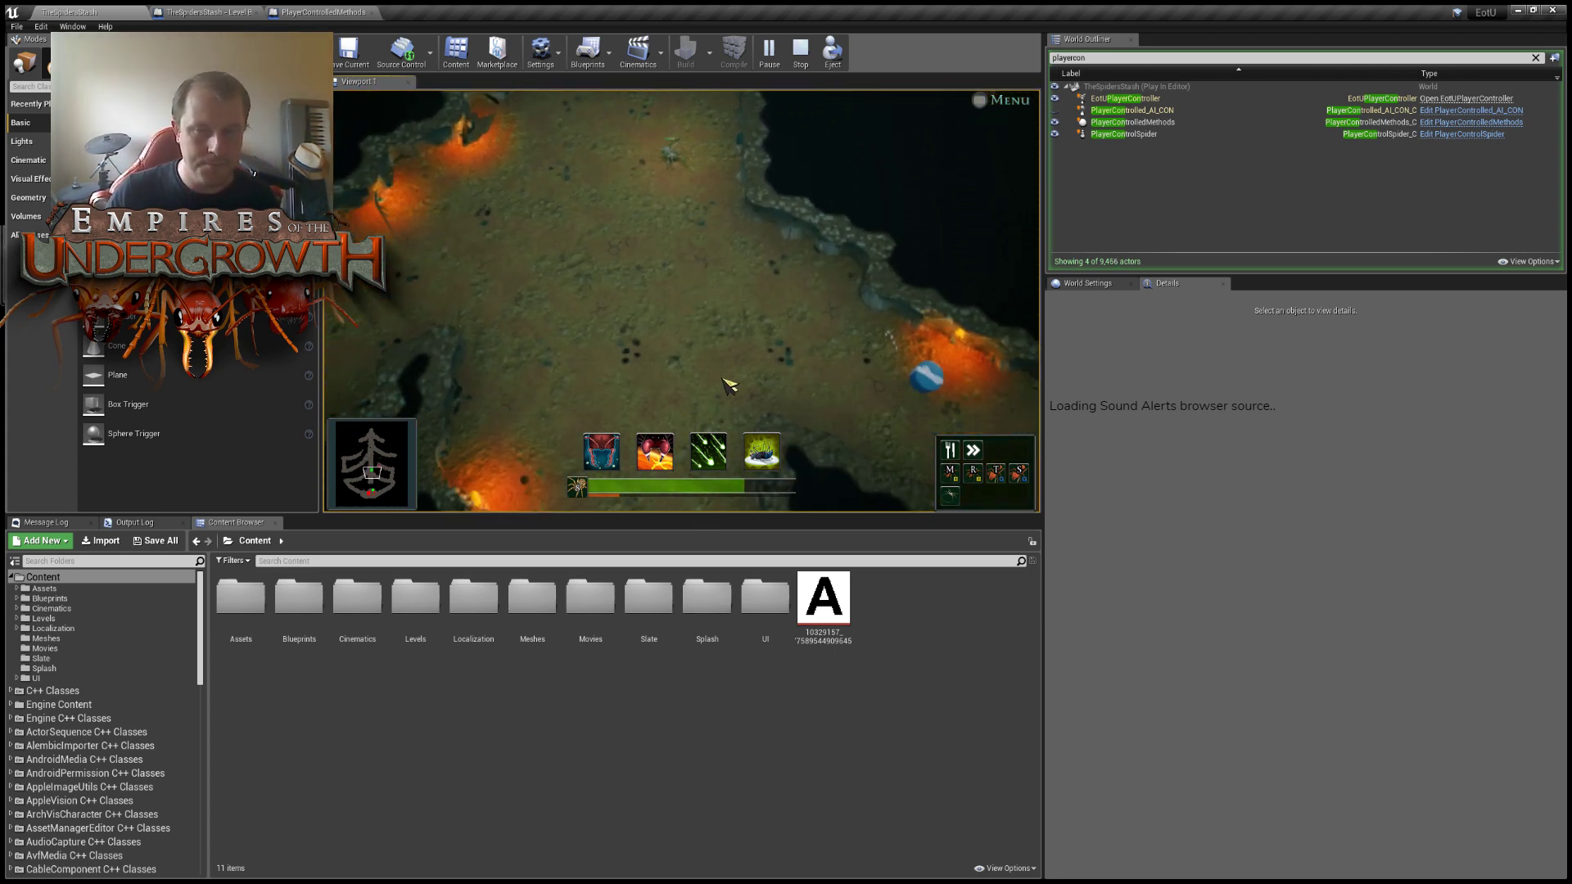
pyautogui.moveTo(1038, 511)
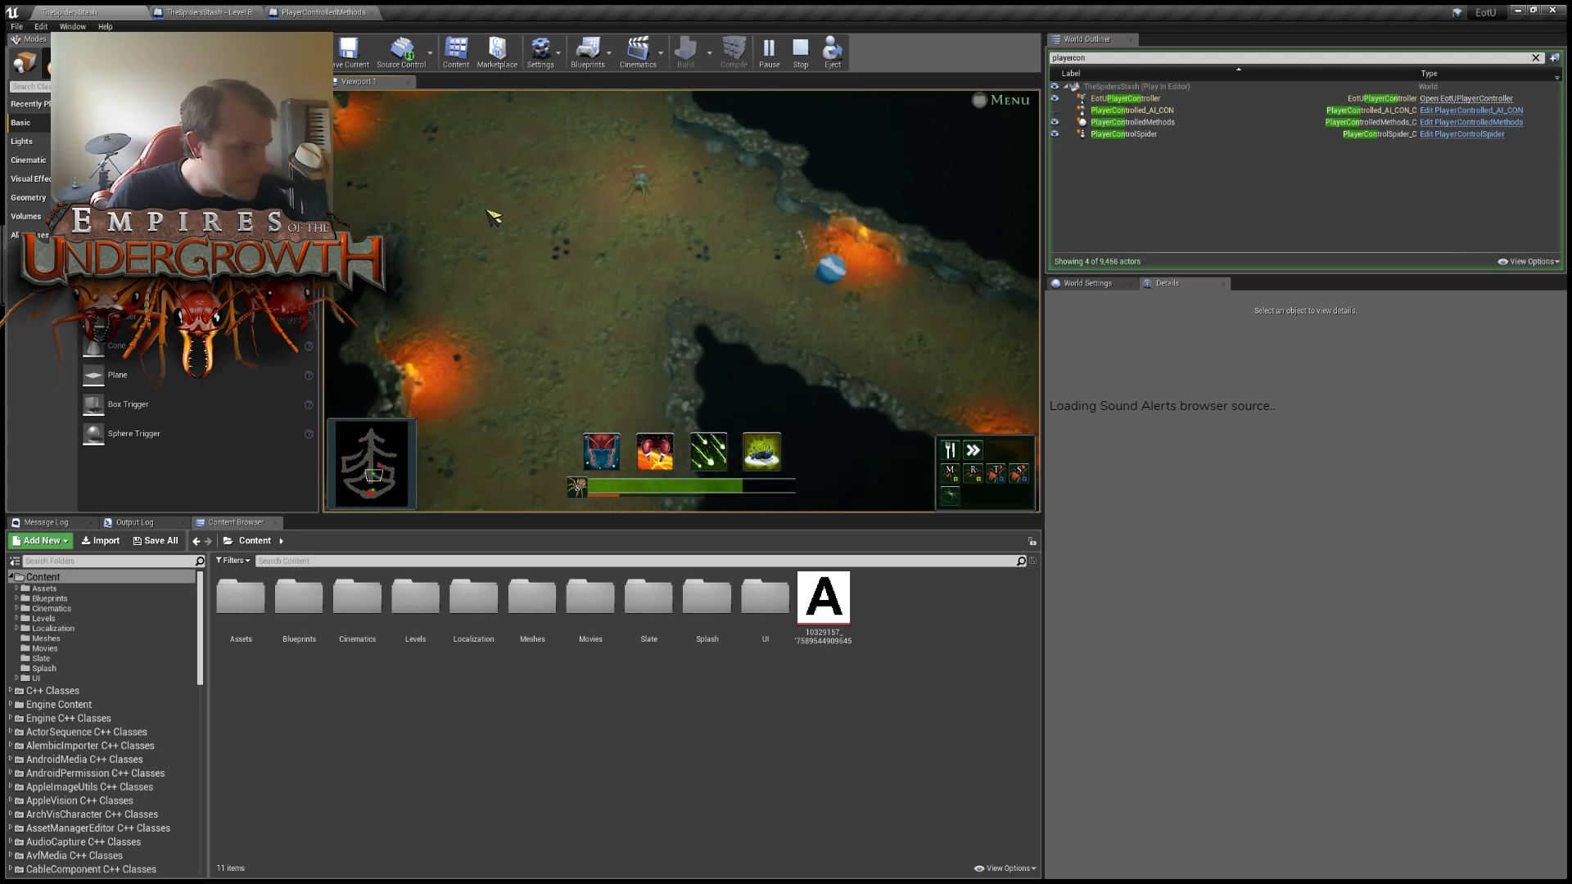
# Walk the spider past the blue present by the glowing rock and along the southeast branch corridor.
pyautogui.press('w')
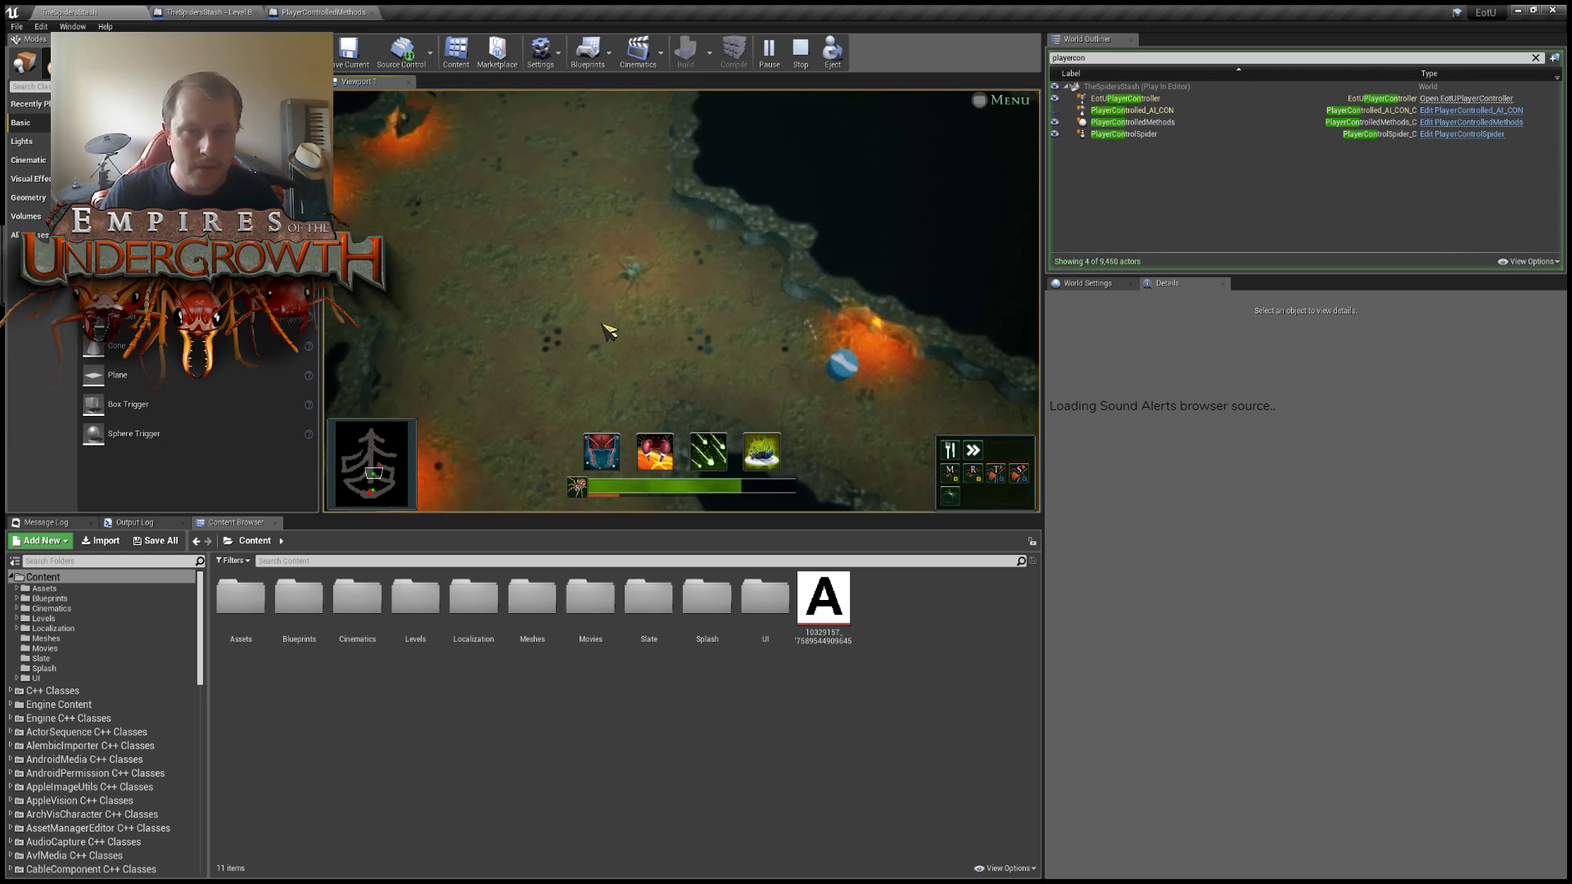
pyautogui.press('d')
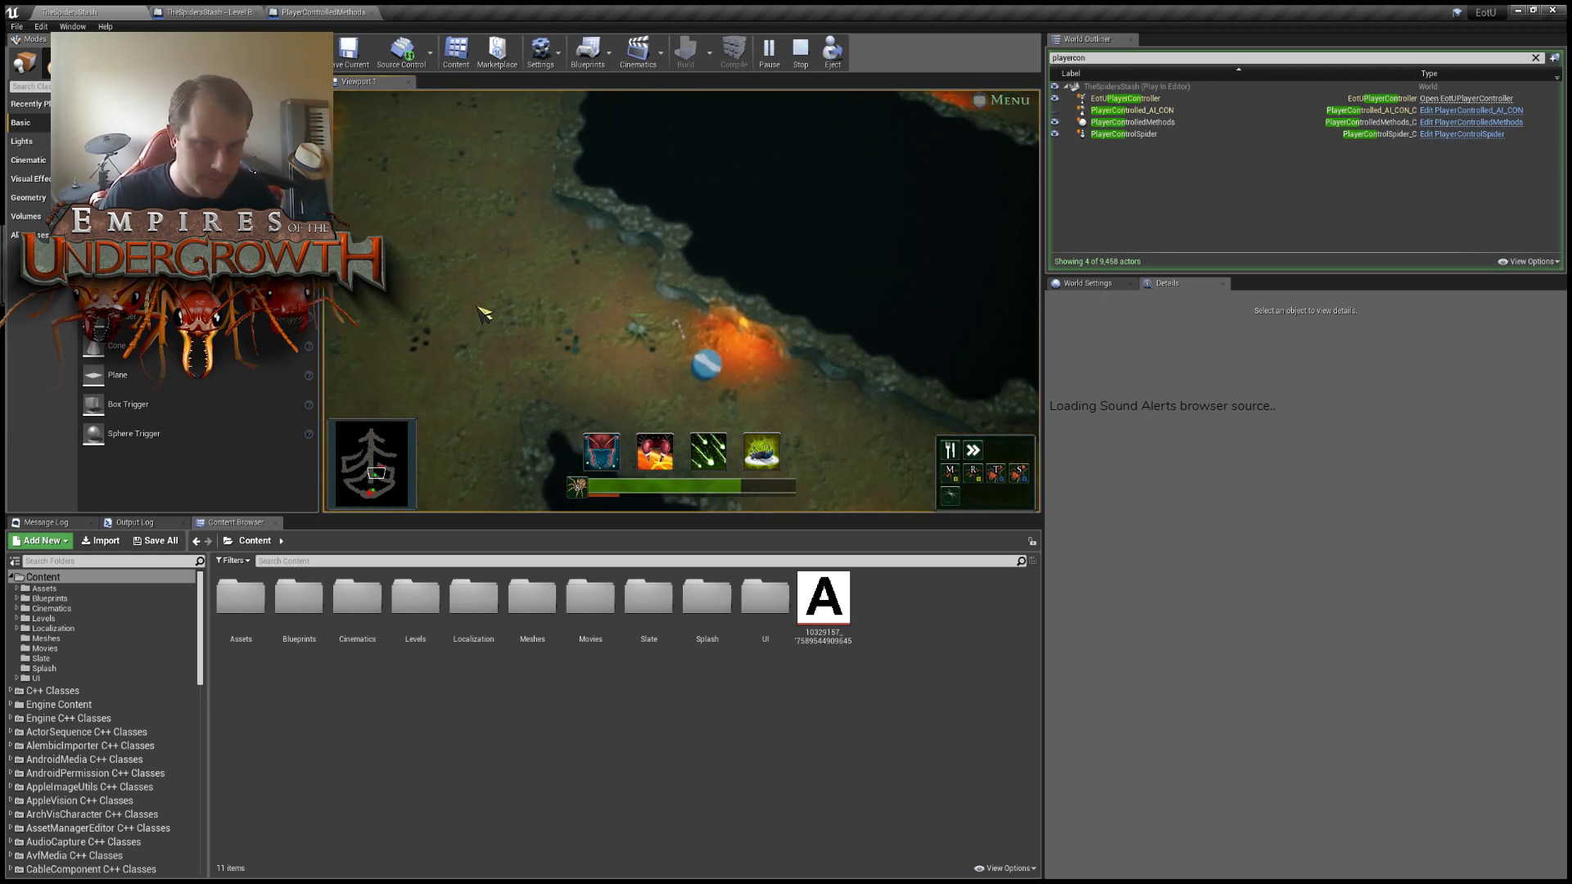
pyautogui.press('s')
pyautogui.press('d')
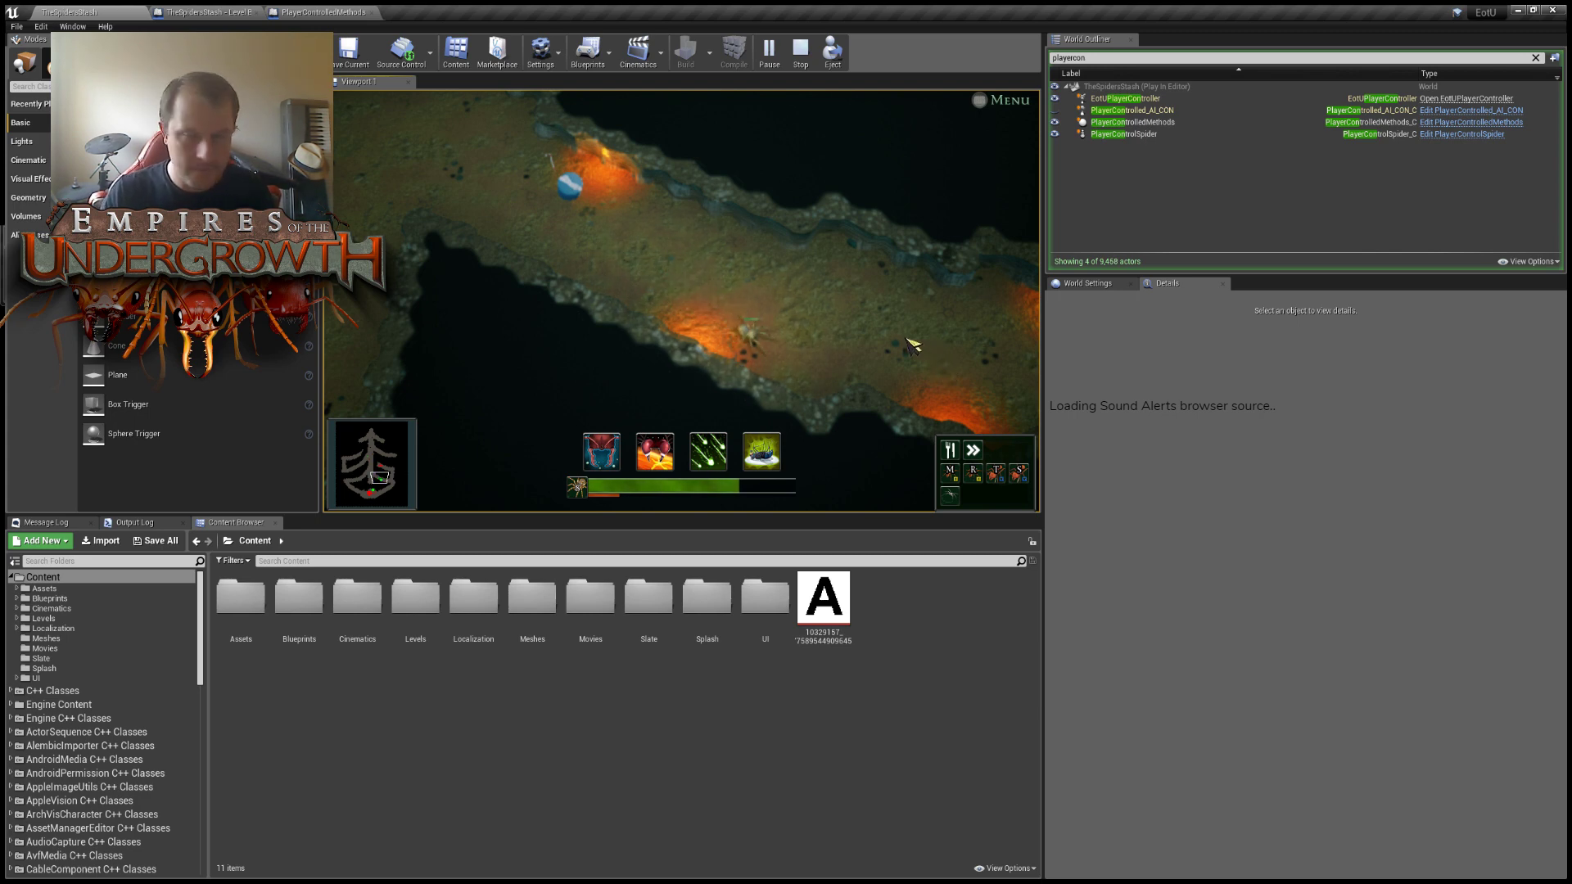
pyautogui.press('d')
pyautogui.press('s')
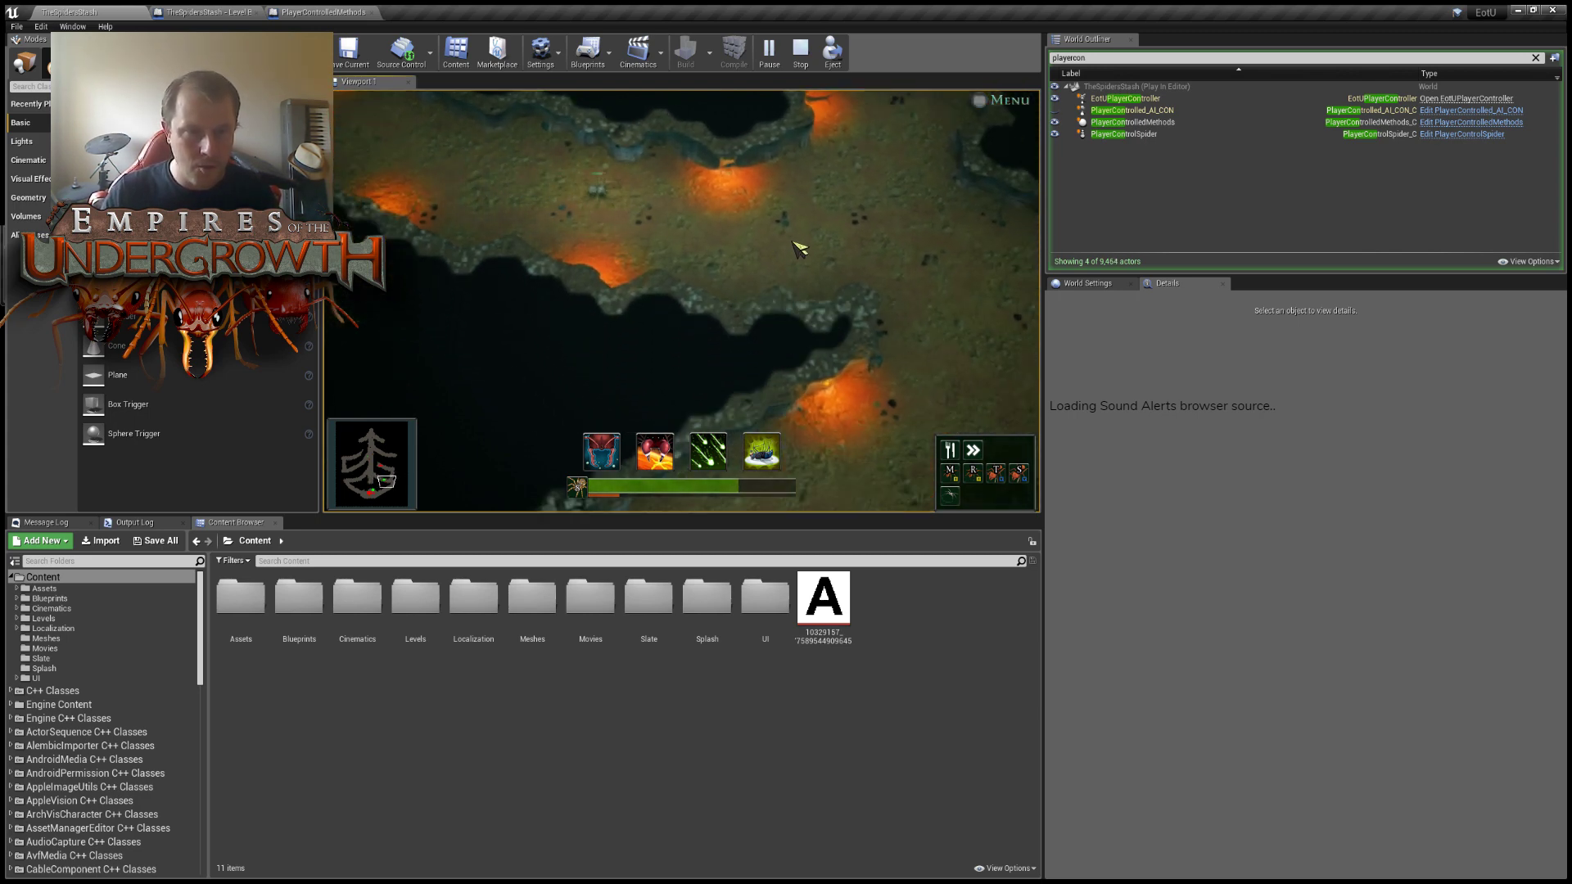
# Walk the spider around the eastern bend and back along the lower corridor to the Christmas tree.
pyautogui.press('d')
pyautogui.press('s')
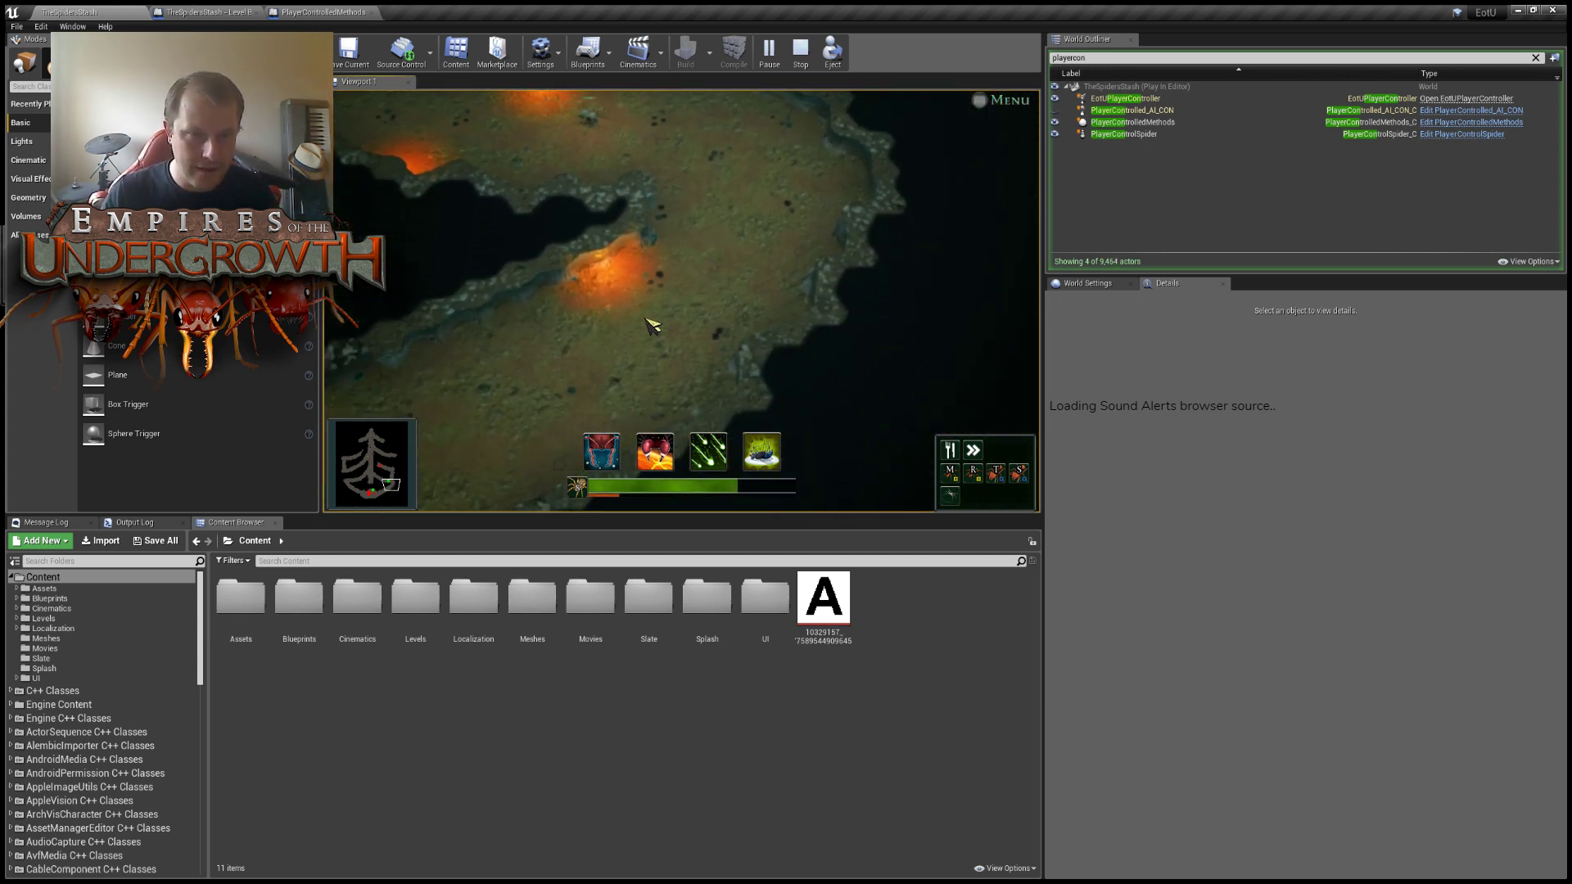
pyautogui.press('s')
pyautogui.press('w')
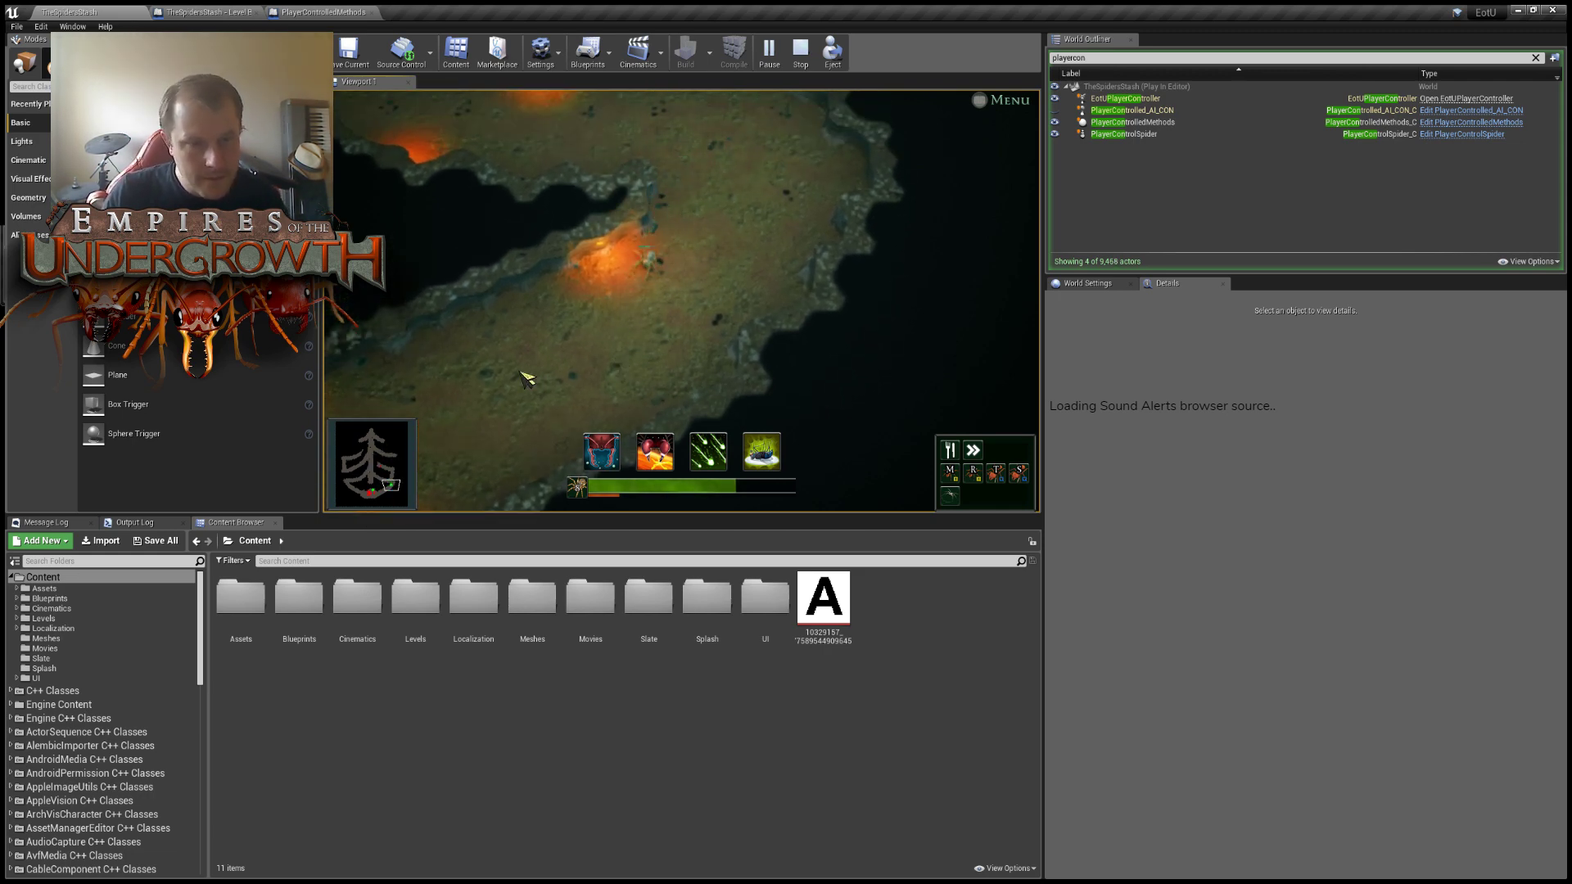
pyautogui.press('s')
pyautogui.press('a')
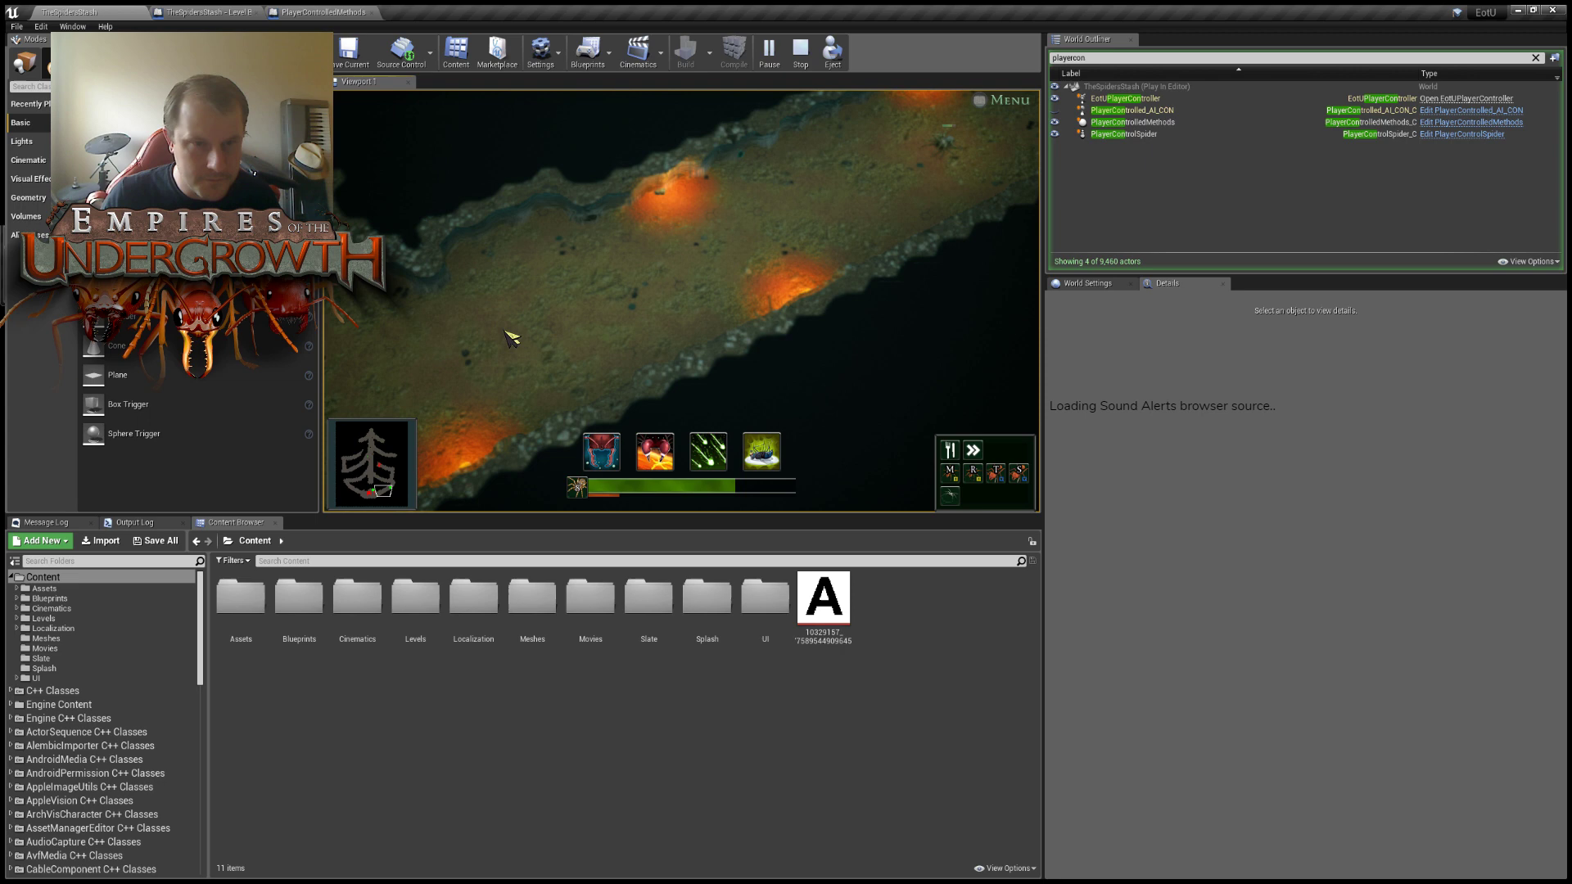
pyautogui.press('a')
pyautogui.press('s')
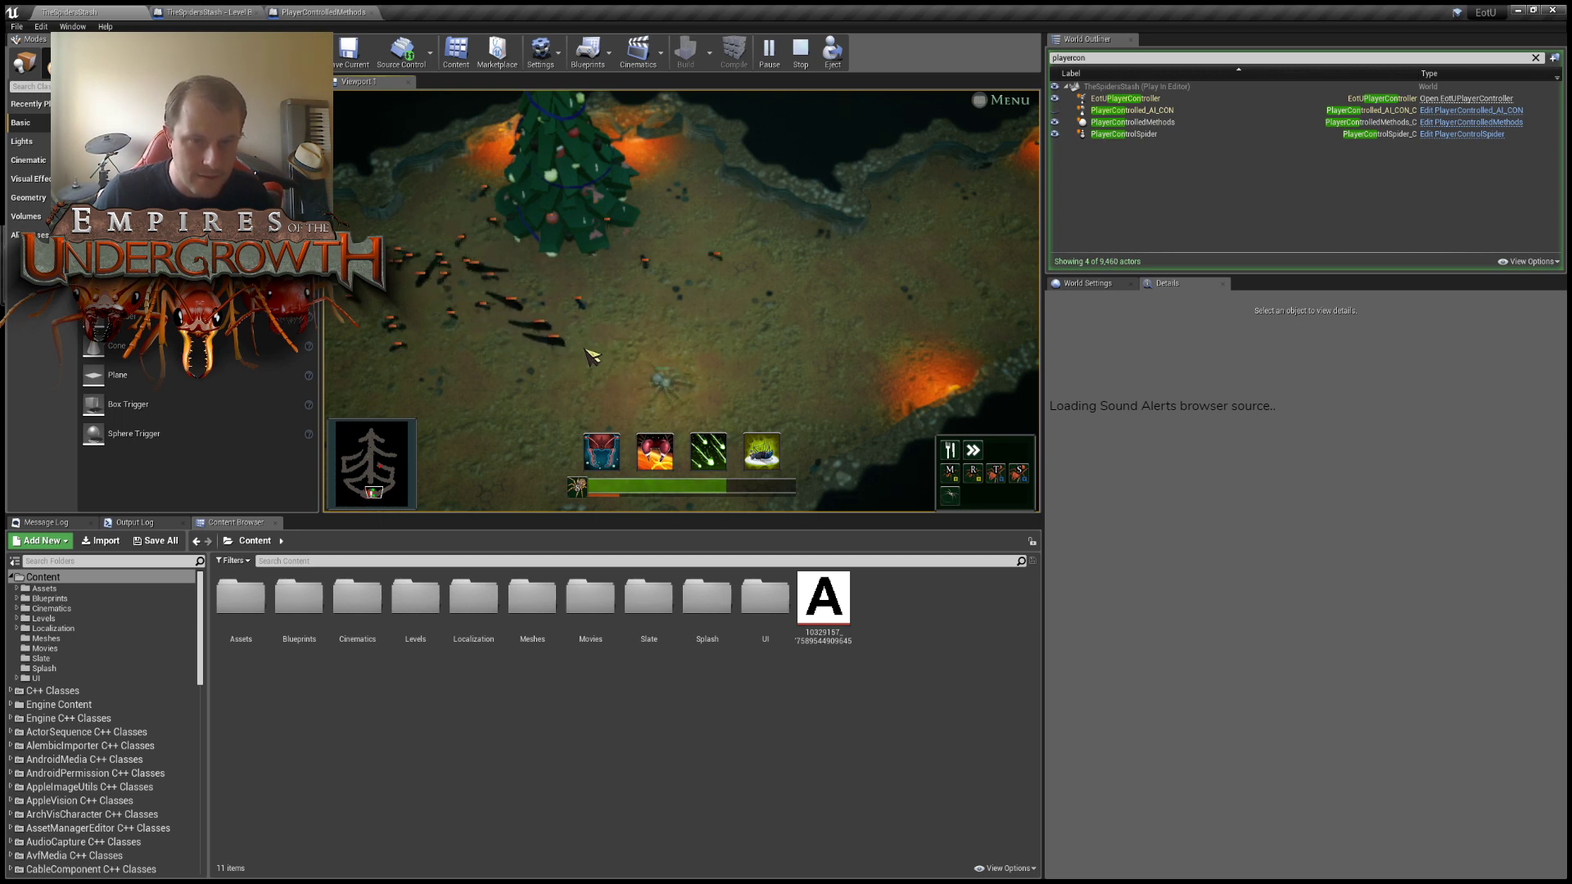
# Fire projectile volleys at the large attackers beside the Christmas tree while retreating toward the glowing rock to the east.
pyautogui.press('3')
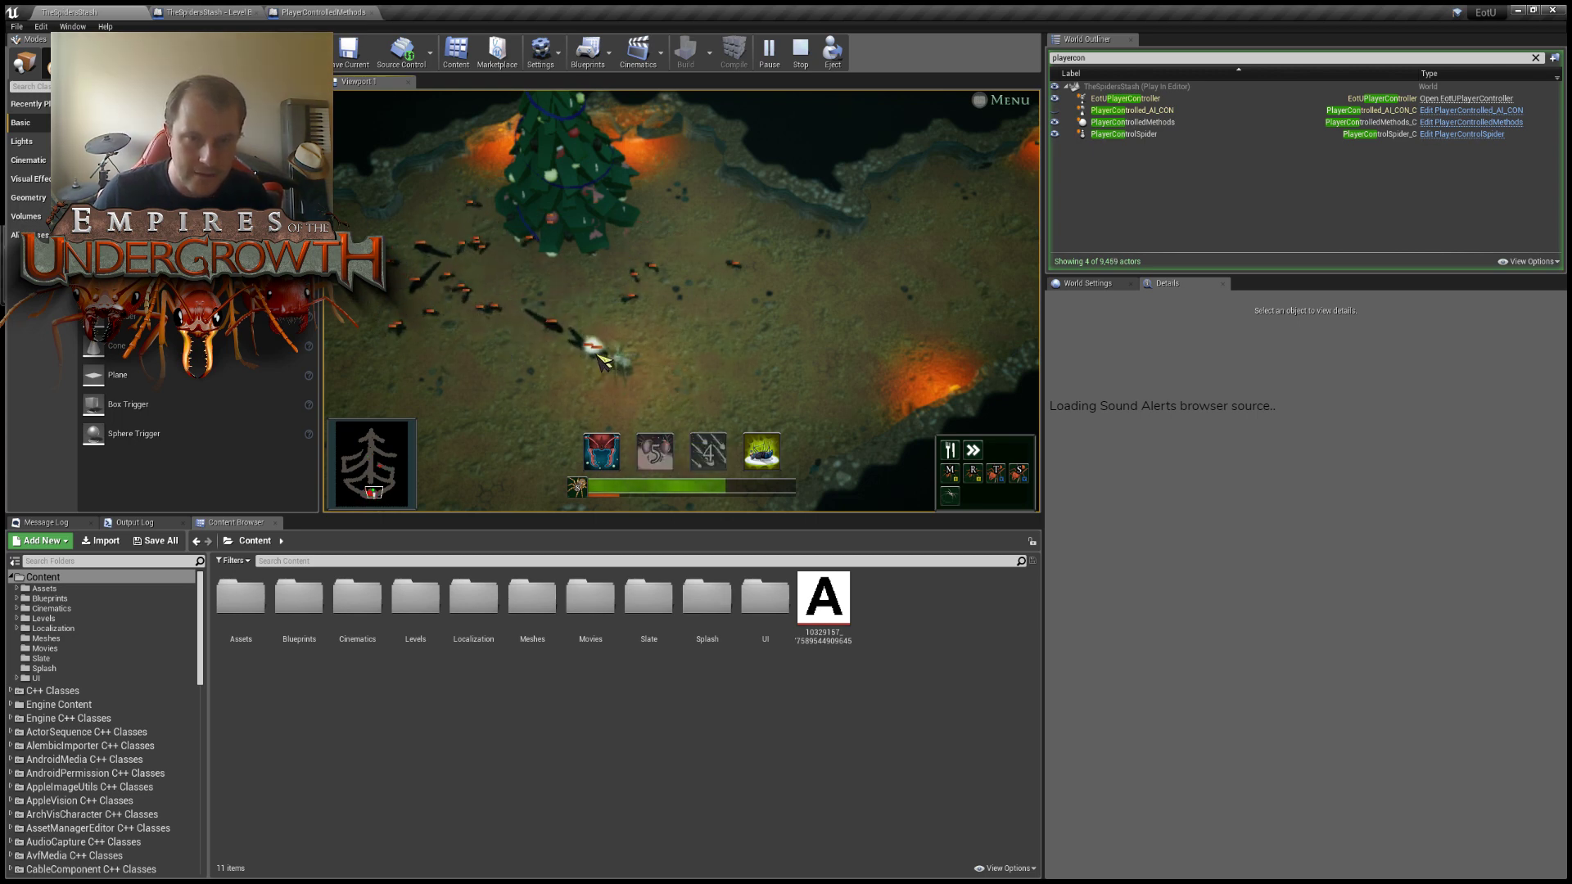
pyautogui.press('w')
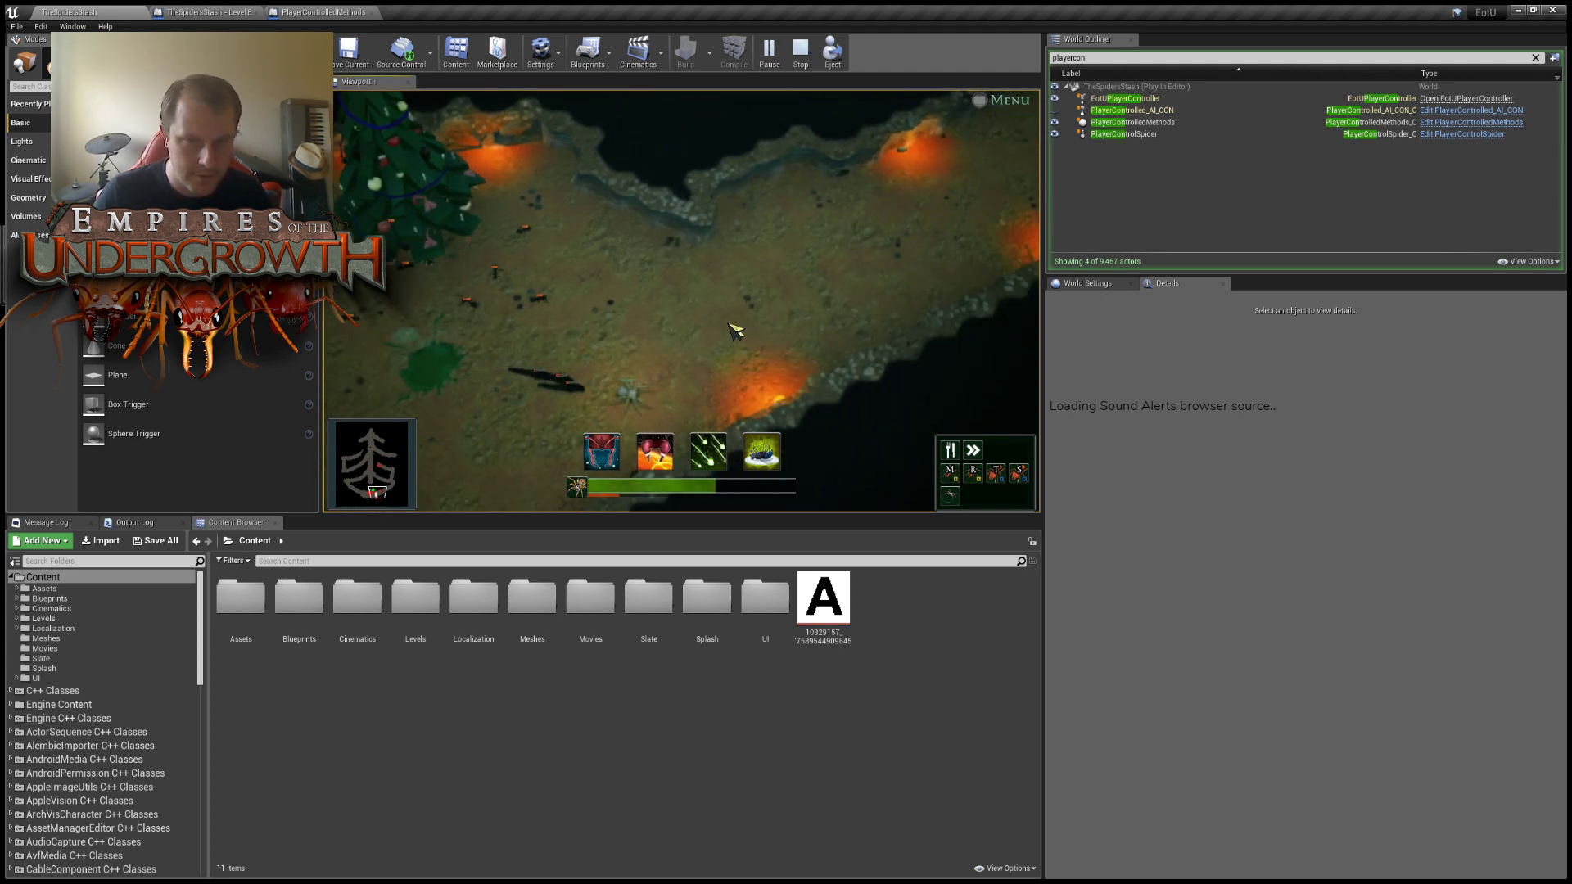
pyautogui.press('3')
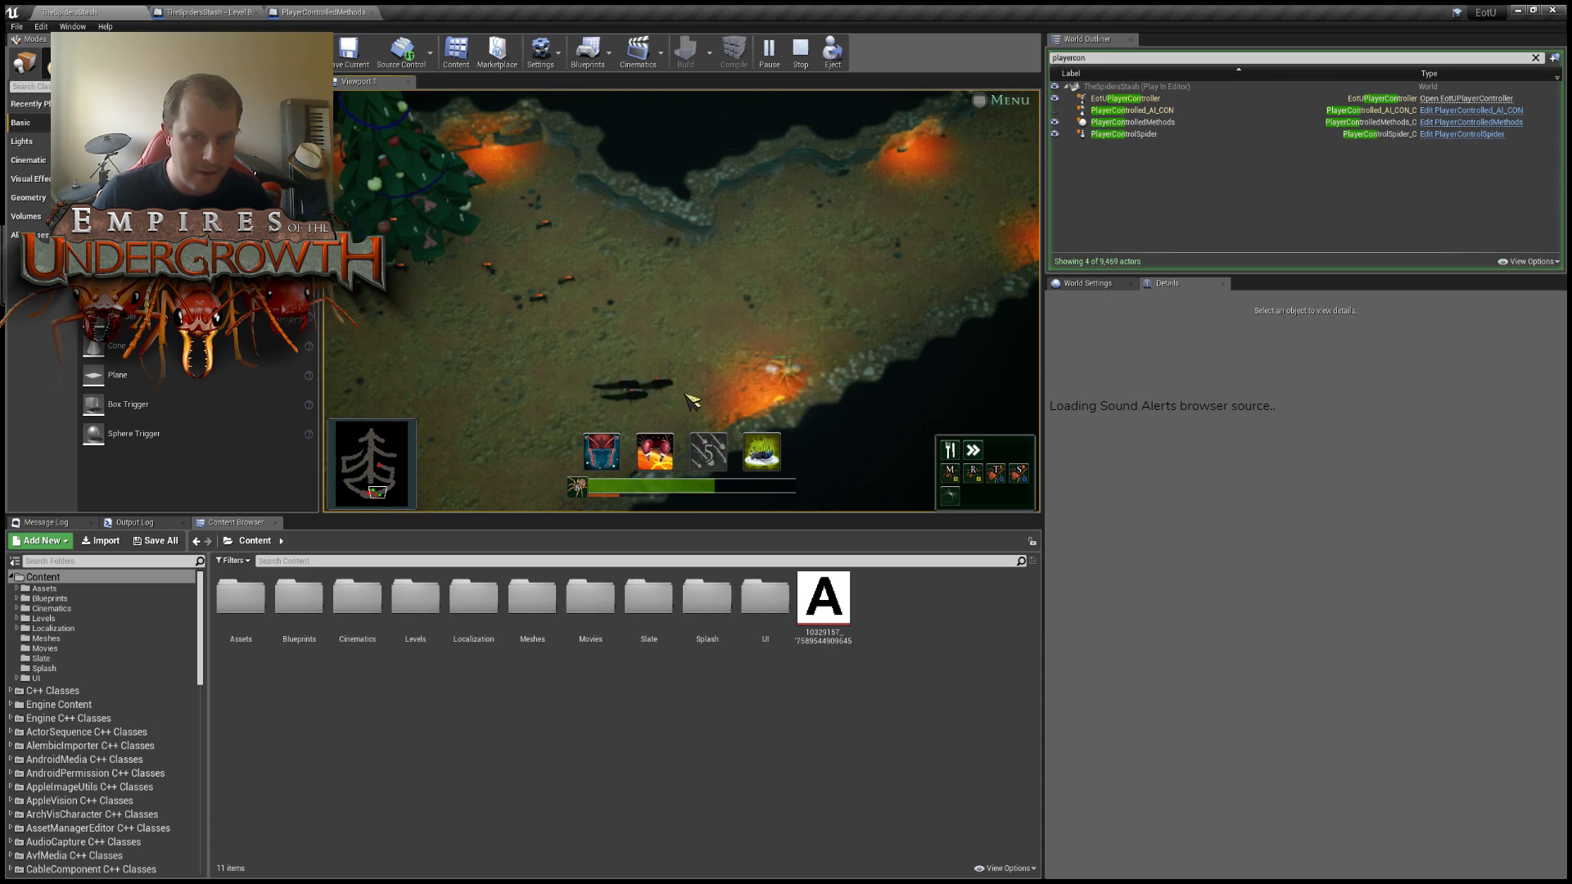
pyautogui.click(726, 409)
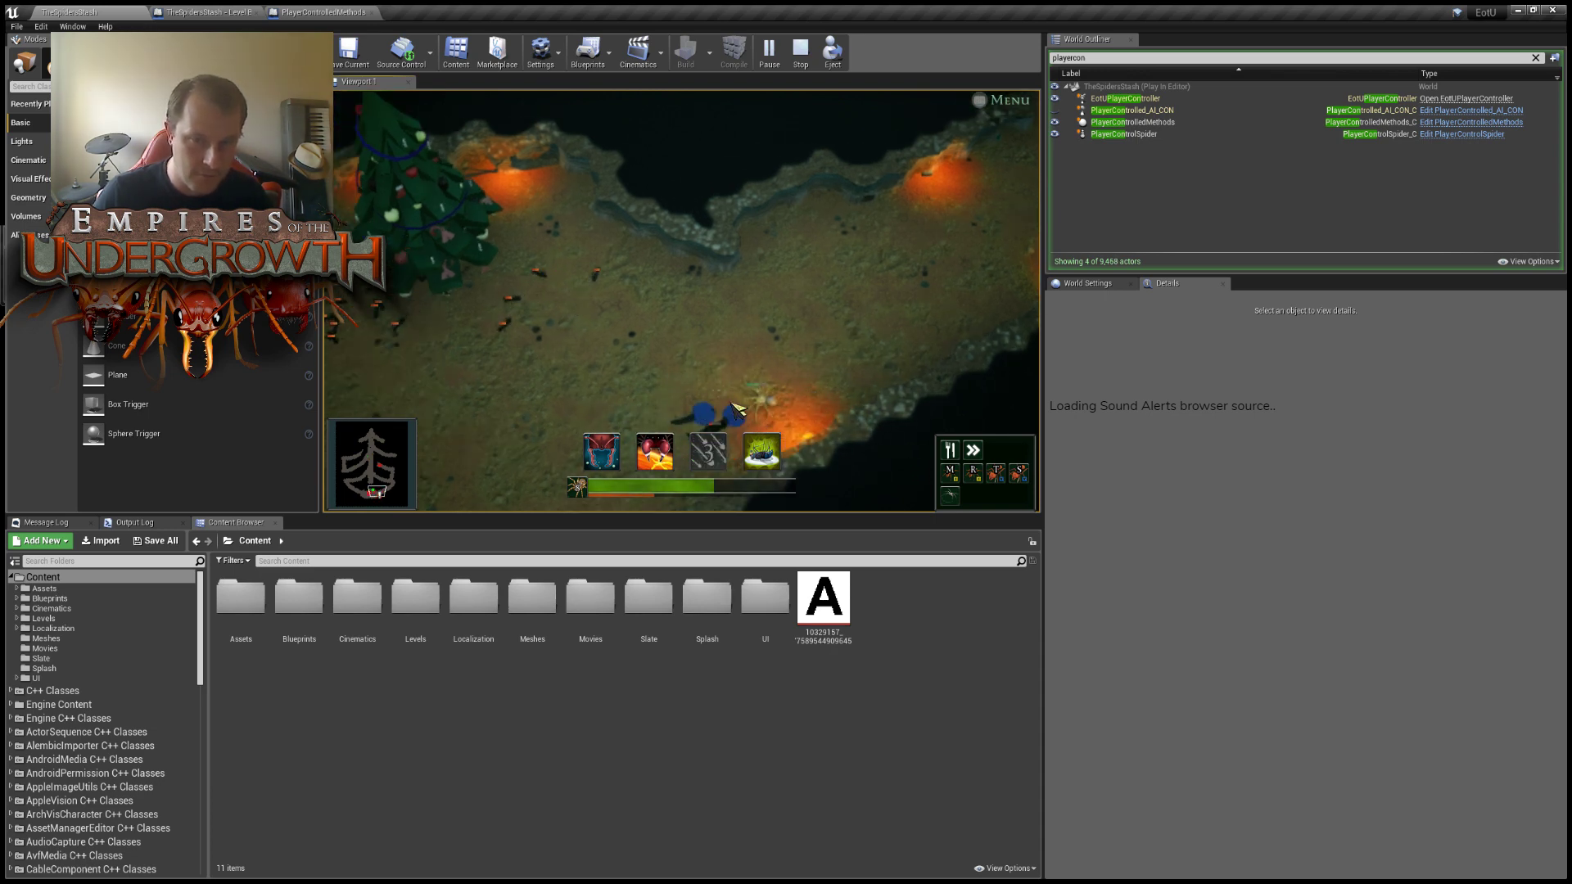
# Bring the spider back to the ants below the Christmas tree and use the second ability on them.
pyautogui.press('a')
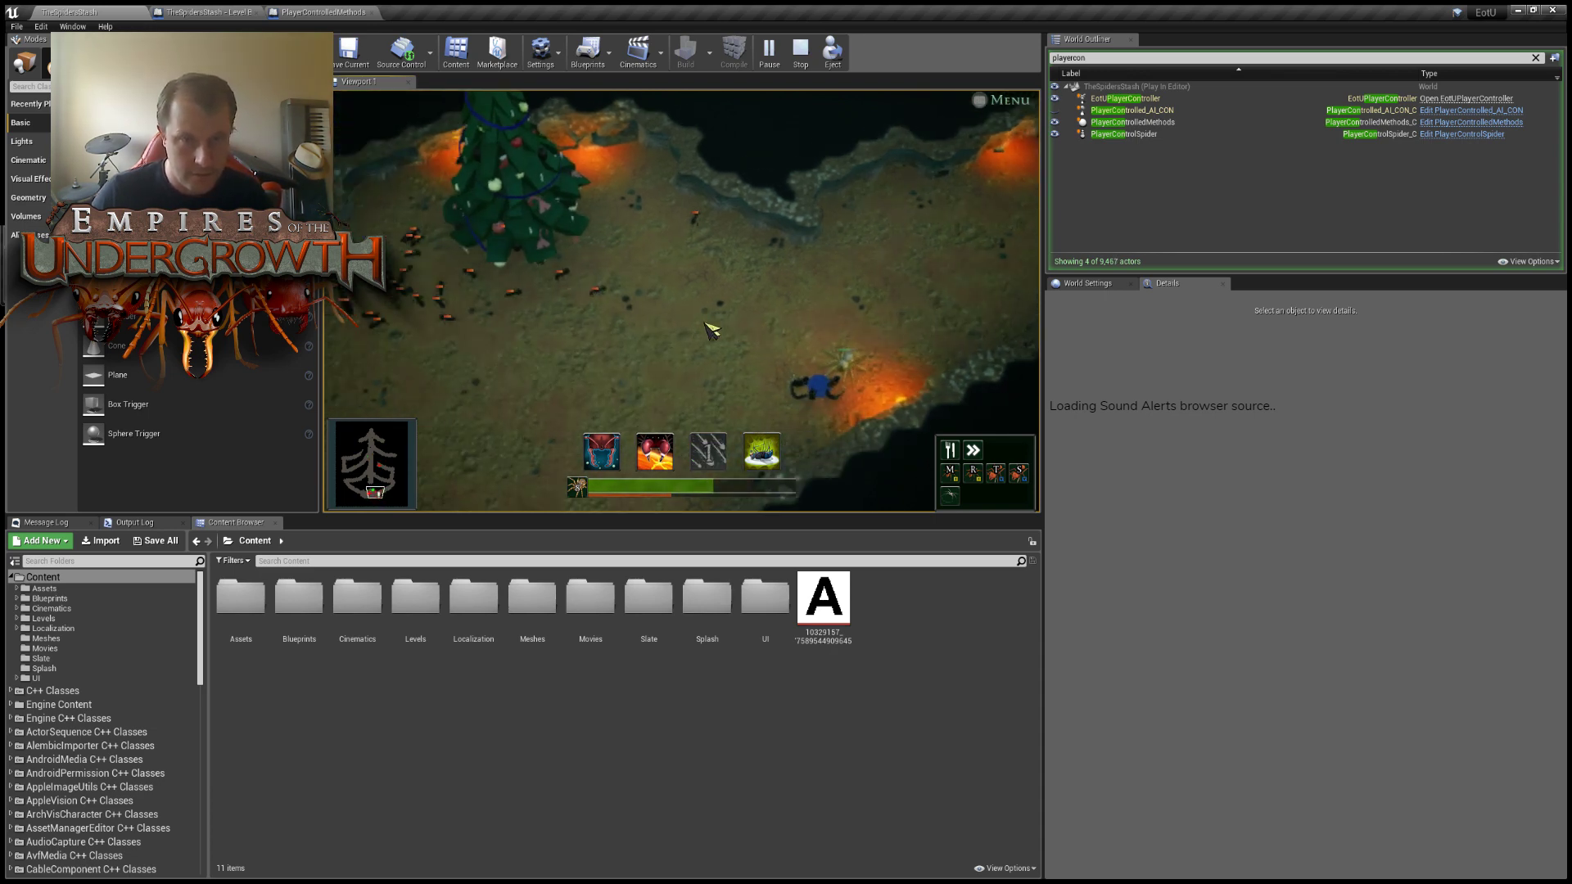
pyautogui.click(712, 327)
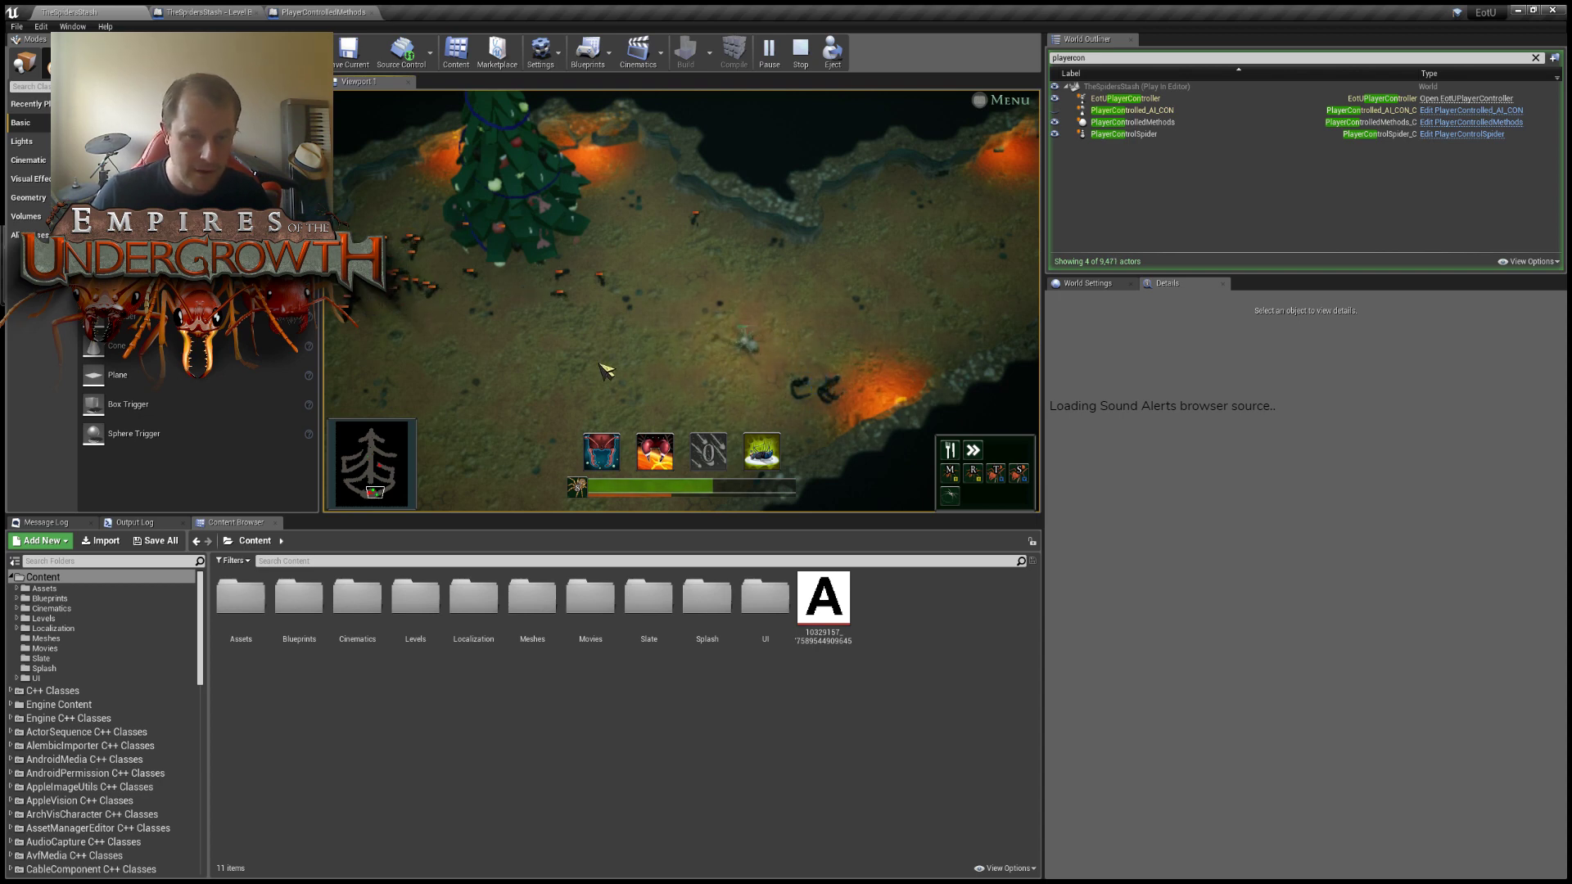
pyautogui.press('a')
pyautogui.press('s')
pyautogui.click(663, 320)
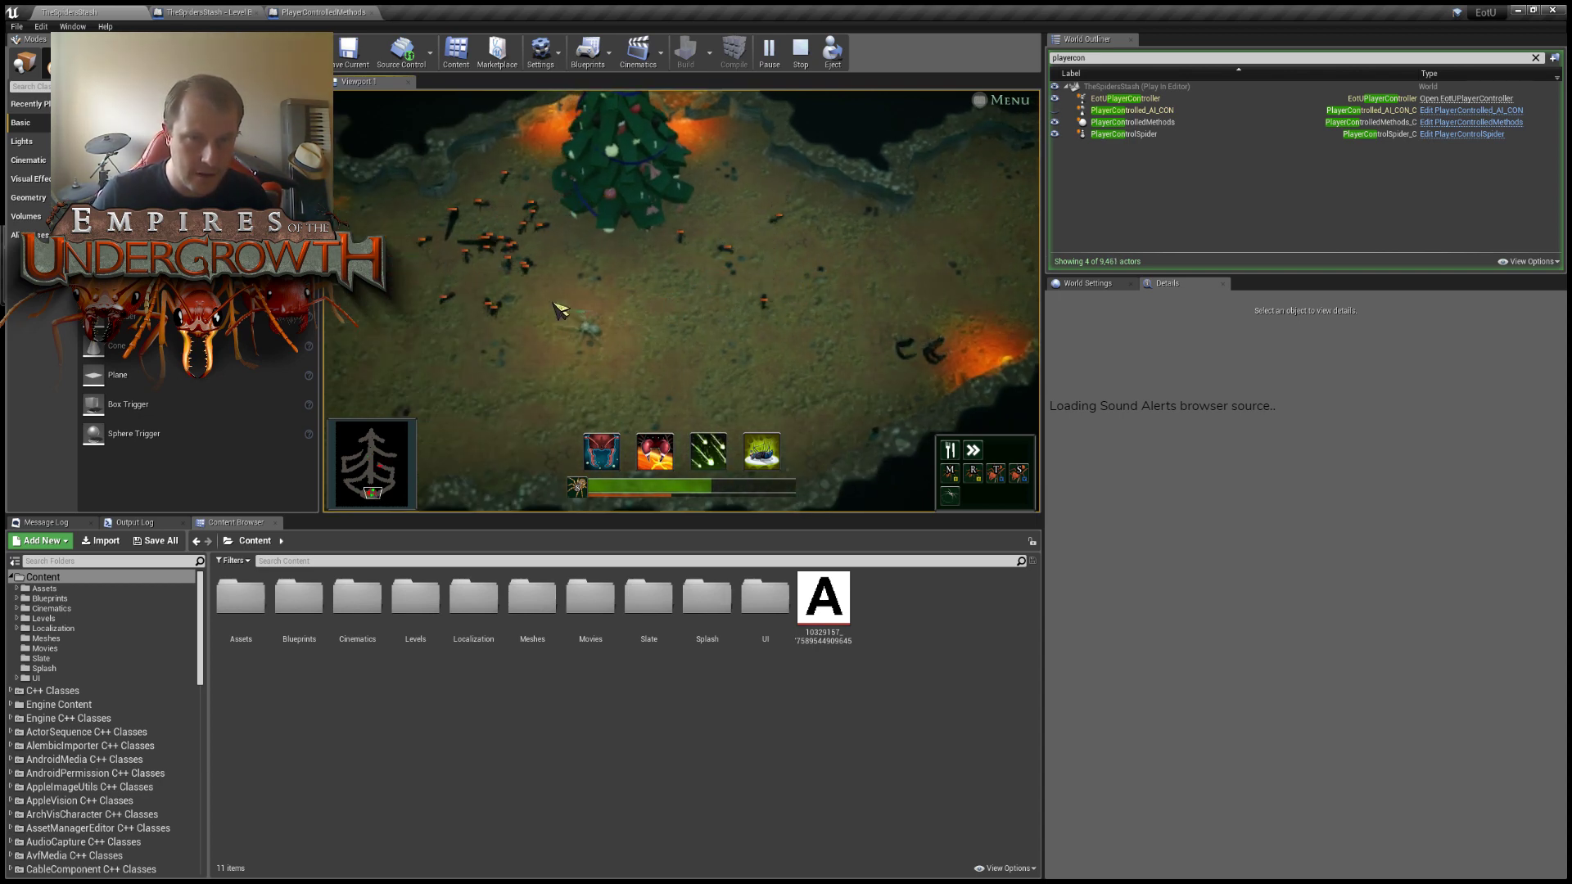
pyautogui.press('2')
pyautogui.click(638, 368)
pyautogui.press('s')
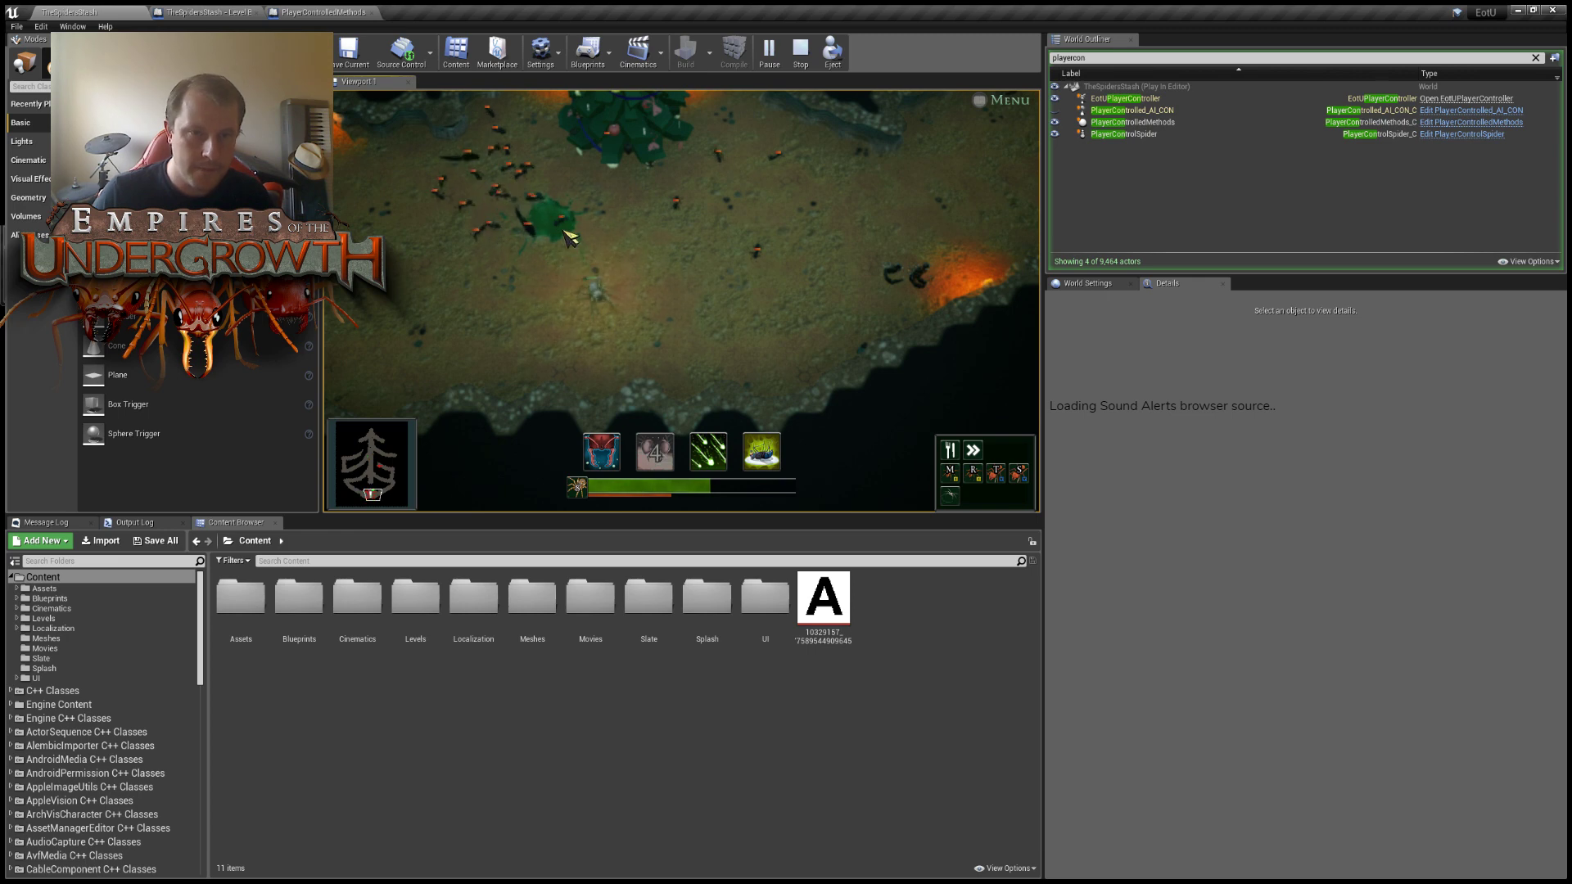
# Fire the projectile volley and use the second ability again on the ants southwest of the Christmas tree.
pyautogui.press('3')
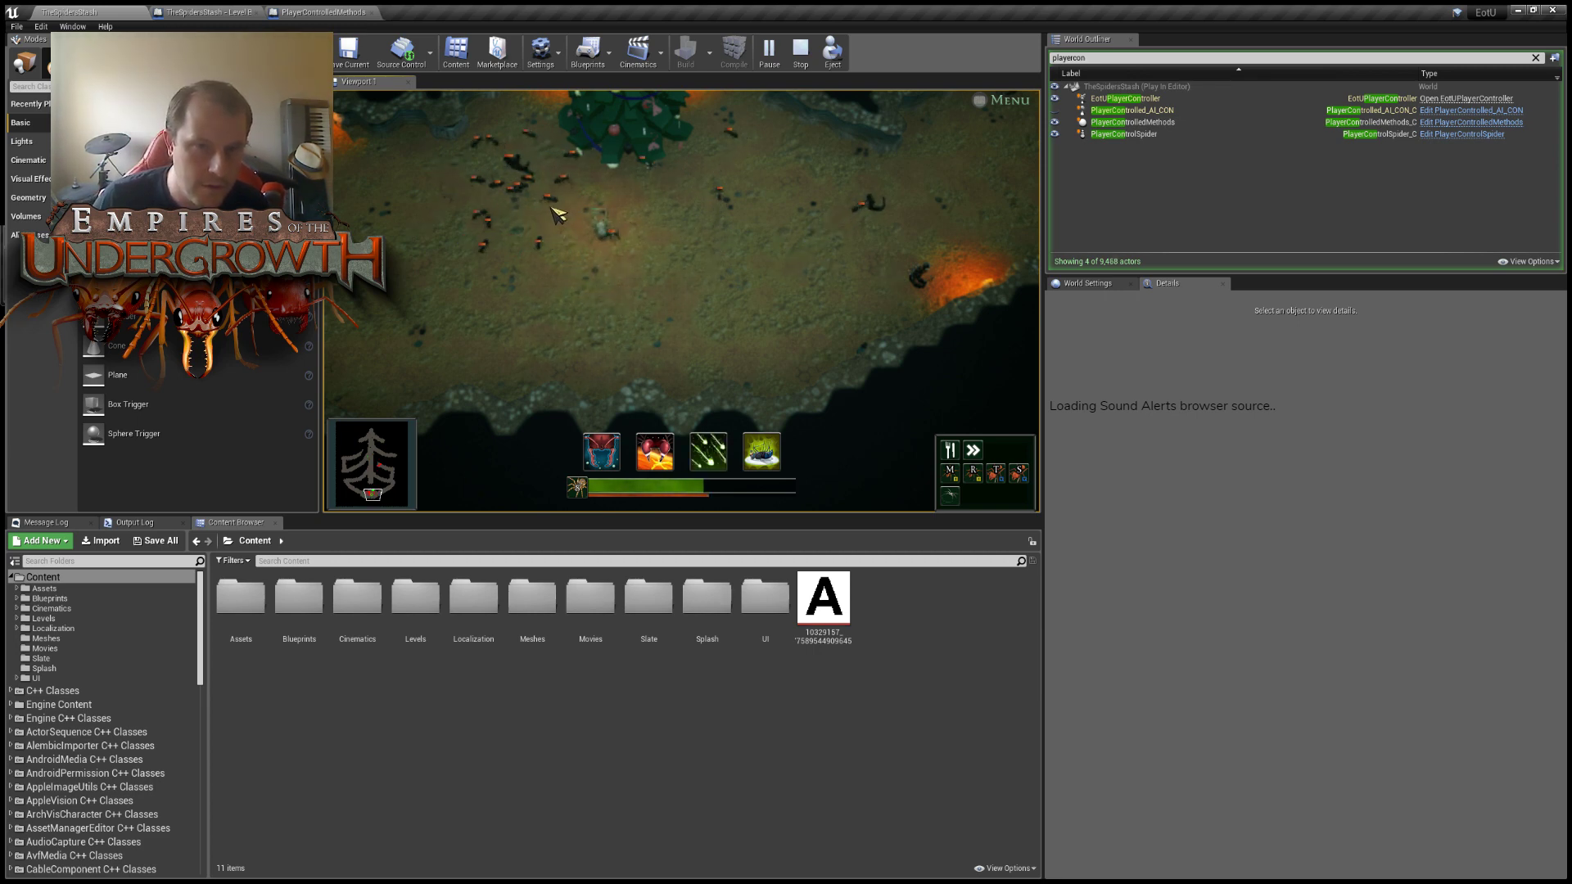
pyautogui.press('2')
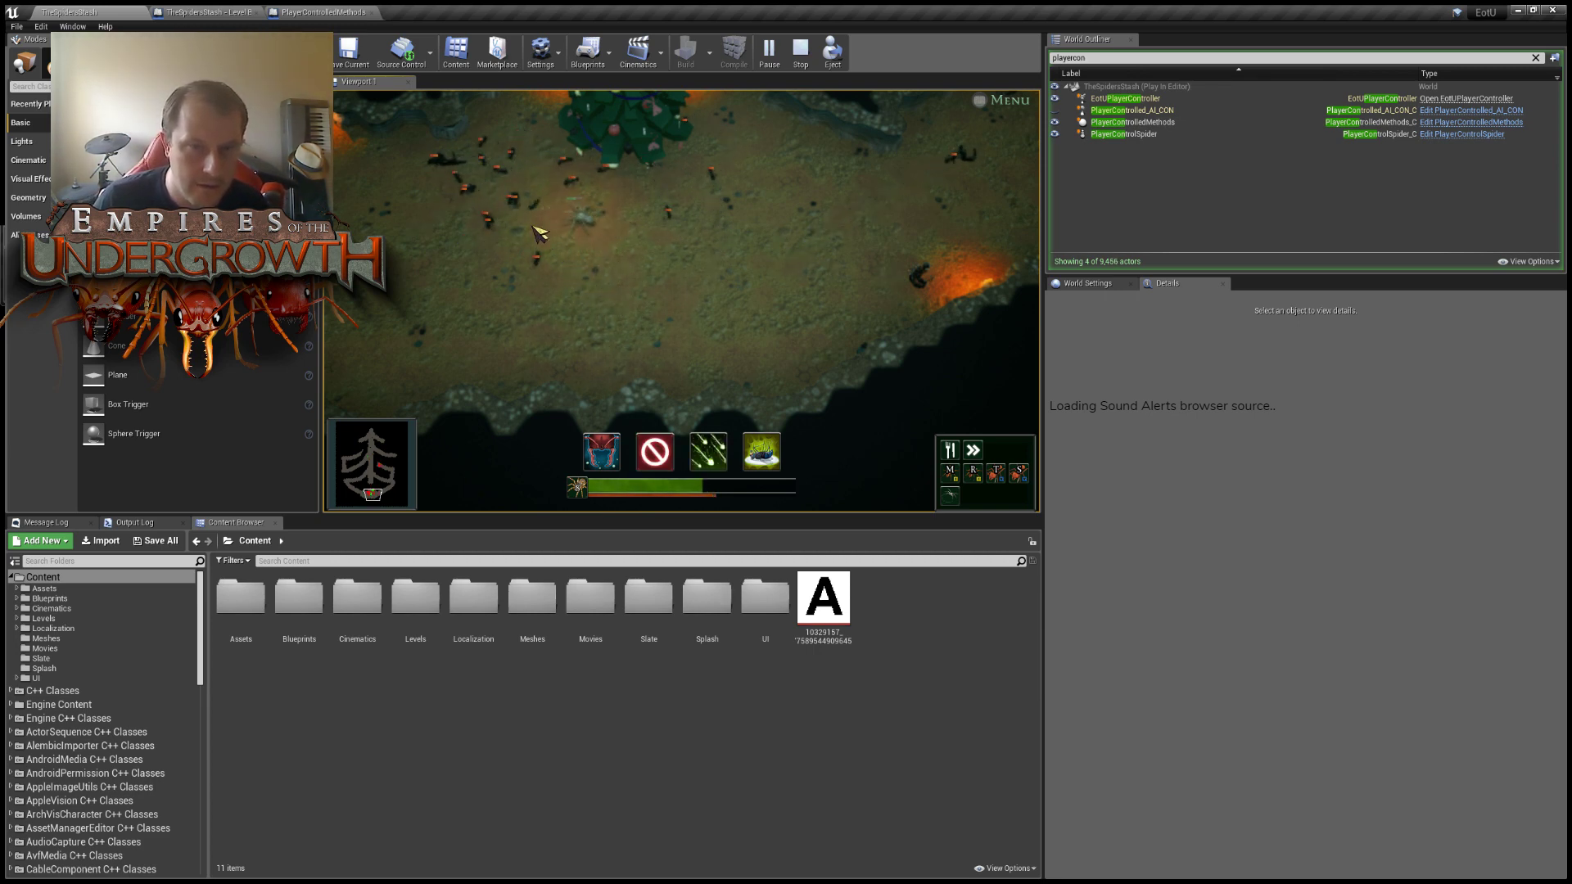
pyautogui.click(537, 230)
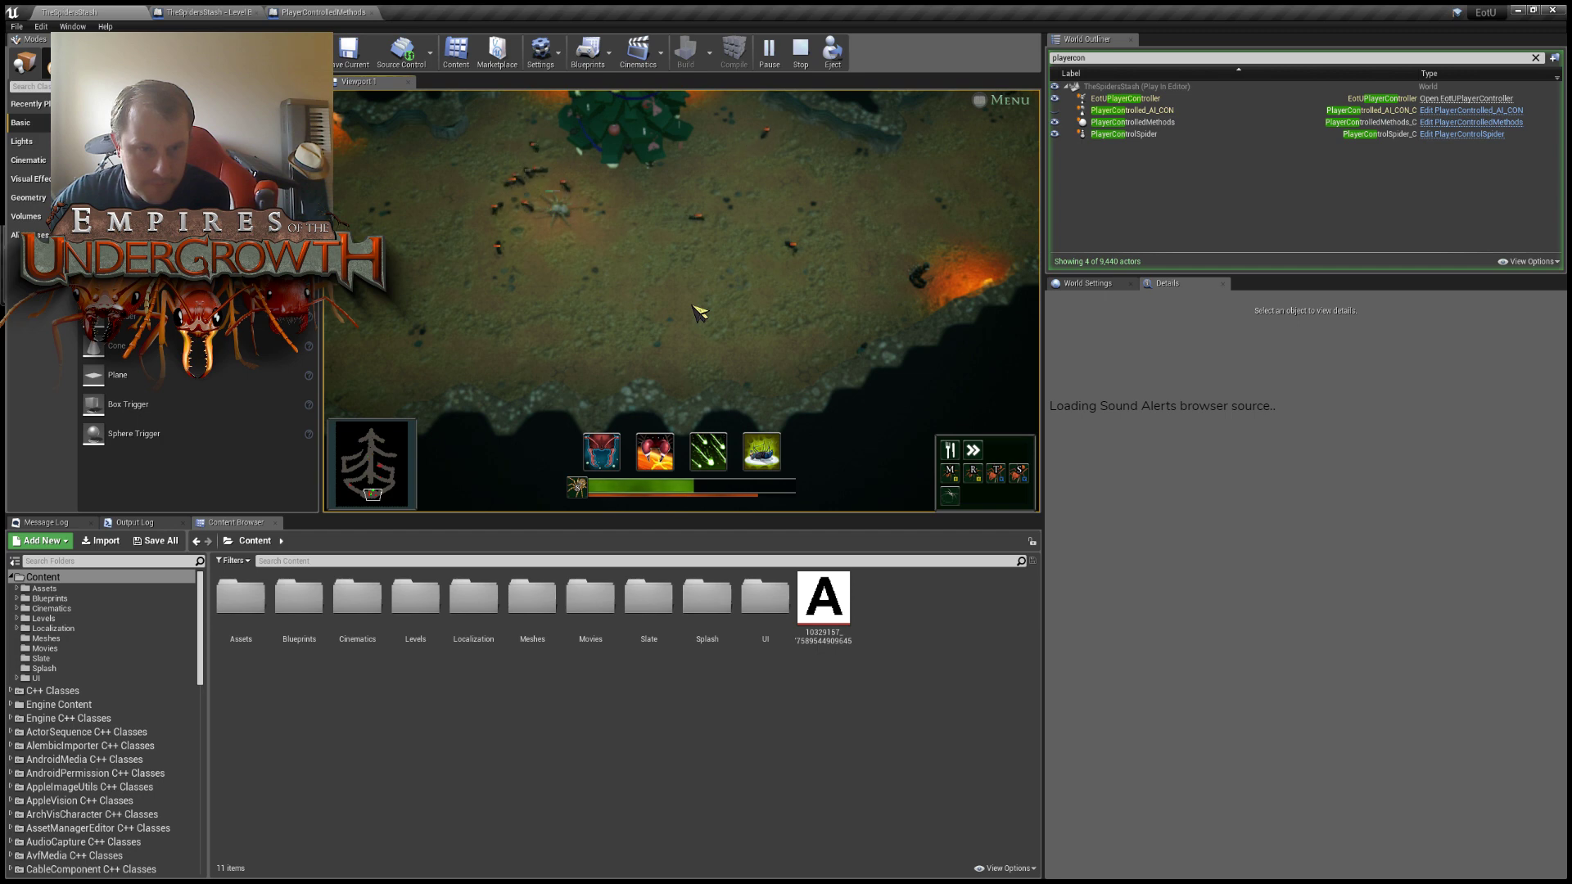
# Examine the ants at the end of the eastern branch and the dark creature in the western corridor up close.
pyautogui.press('s')
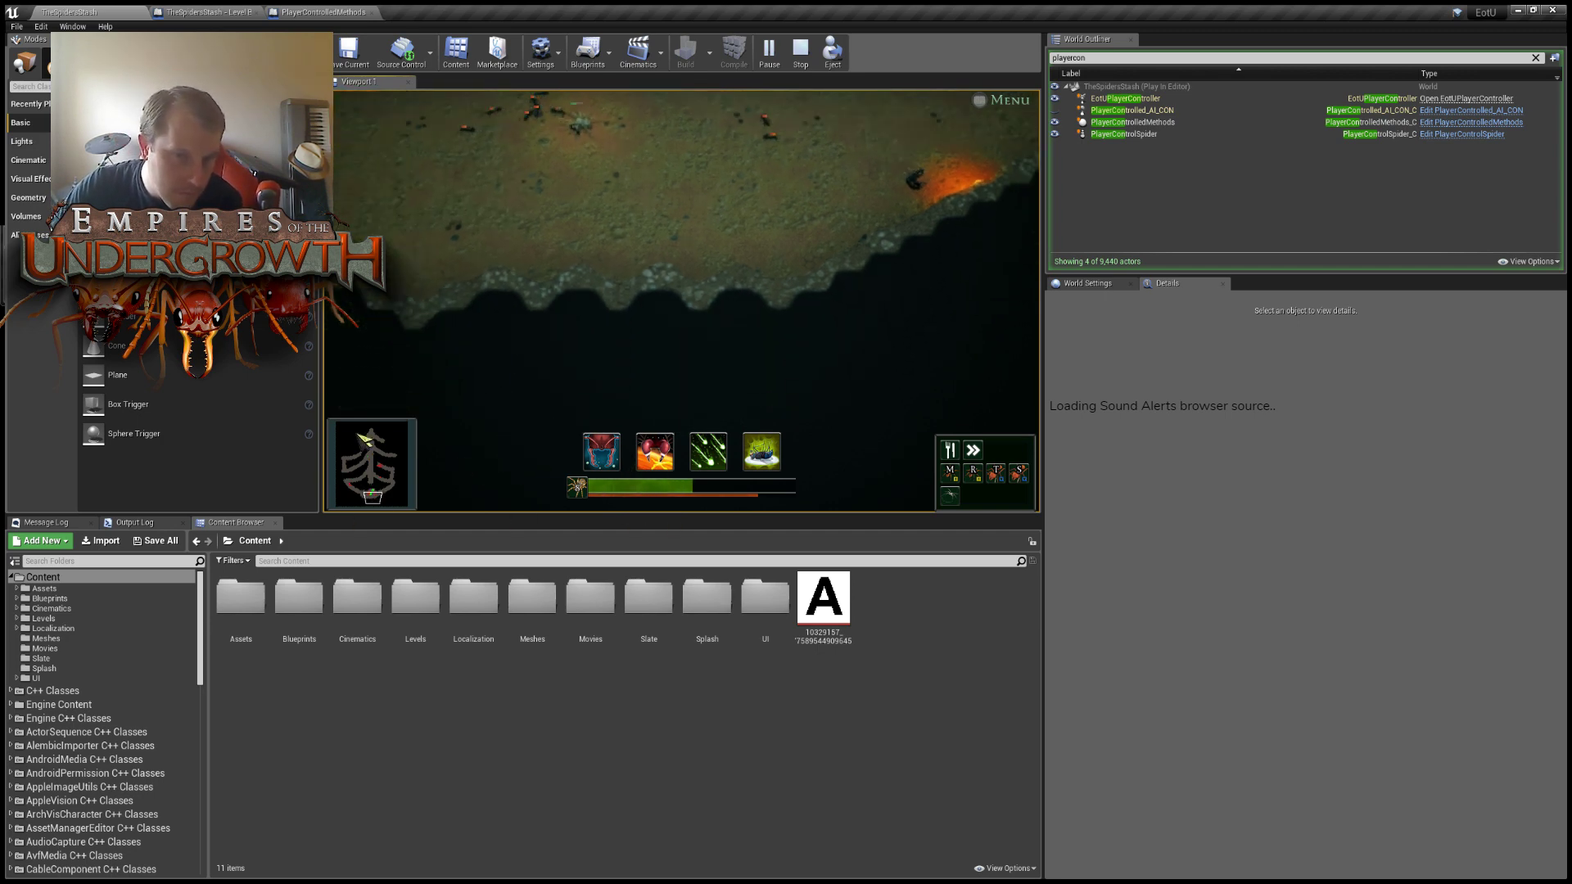
pyautogui.click(390, 473)
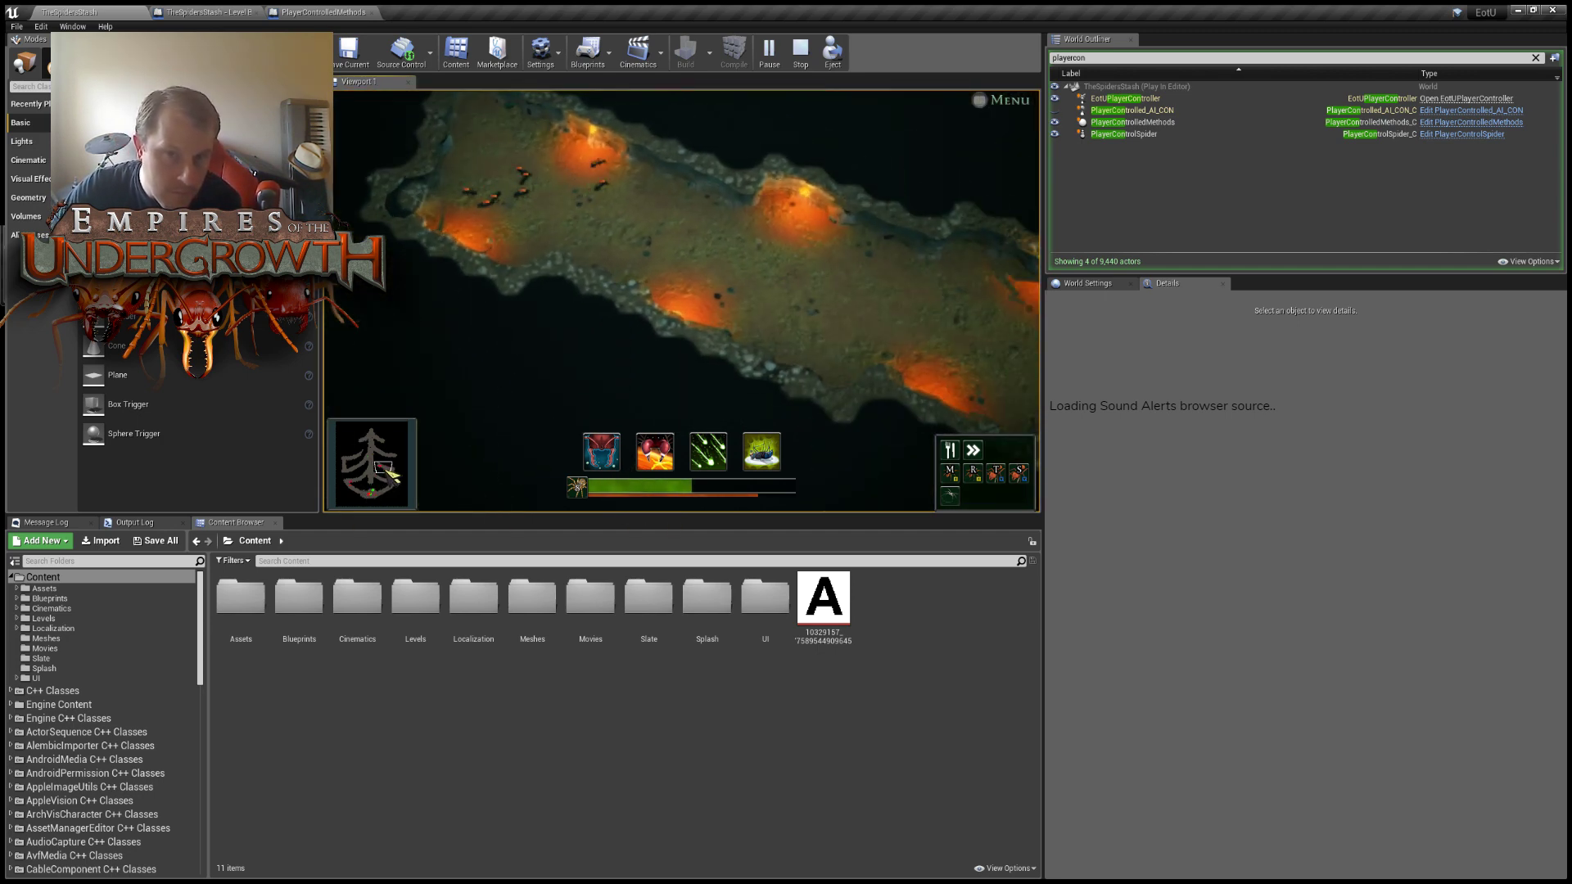
pyautogui.click(382, 469)
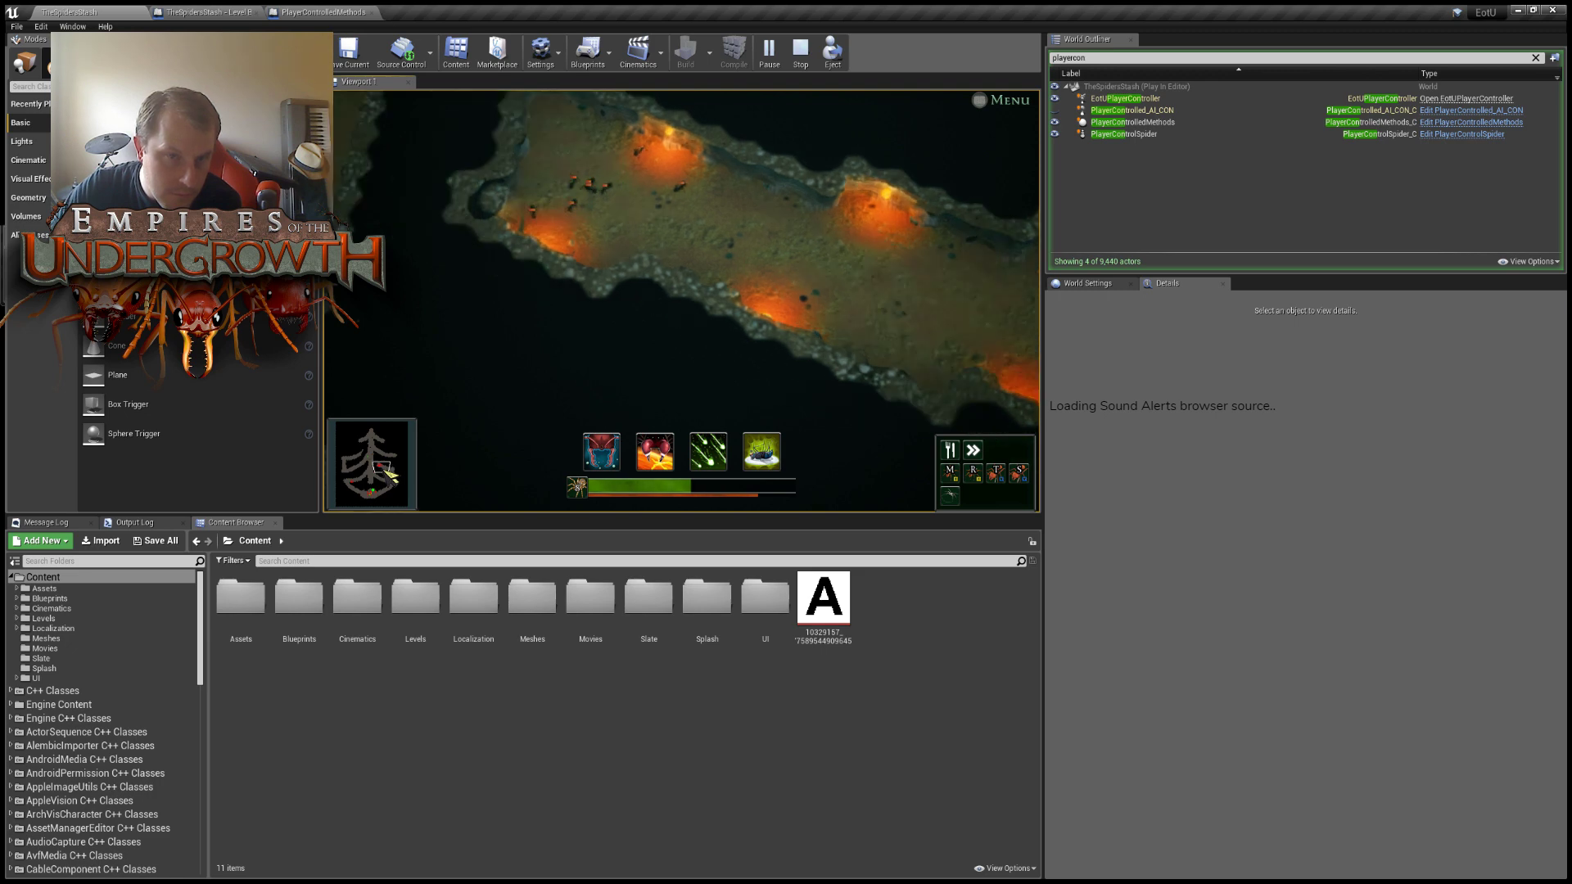
pyautogui.moveTo(382, 469)
pyautogui.mouseDown()
pyautogui.moveTo(380, 485)
pyautogui.moveTo(360, 484)
pyautogui.mouseUp()
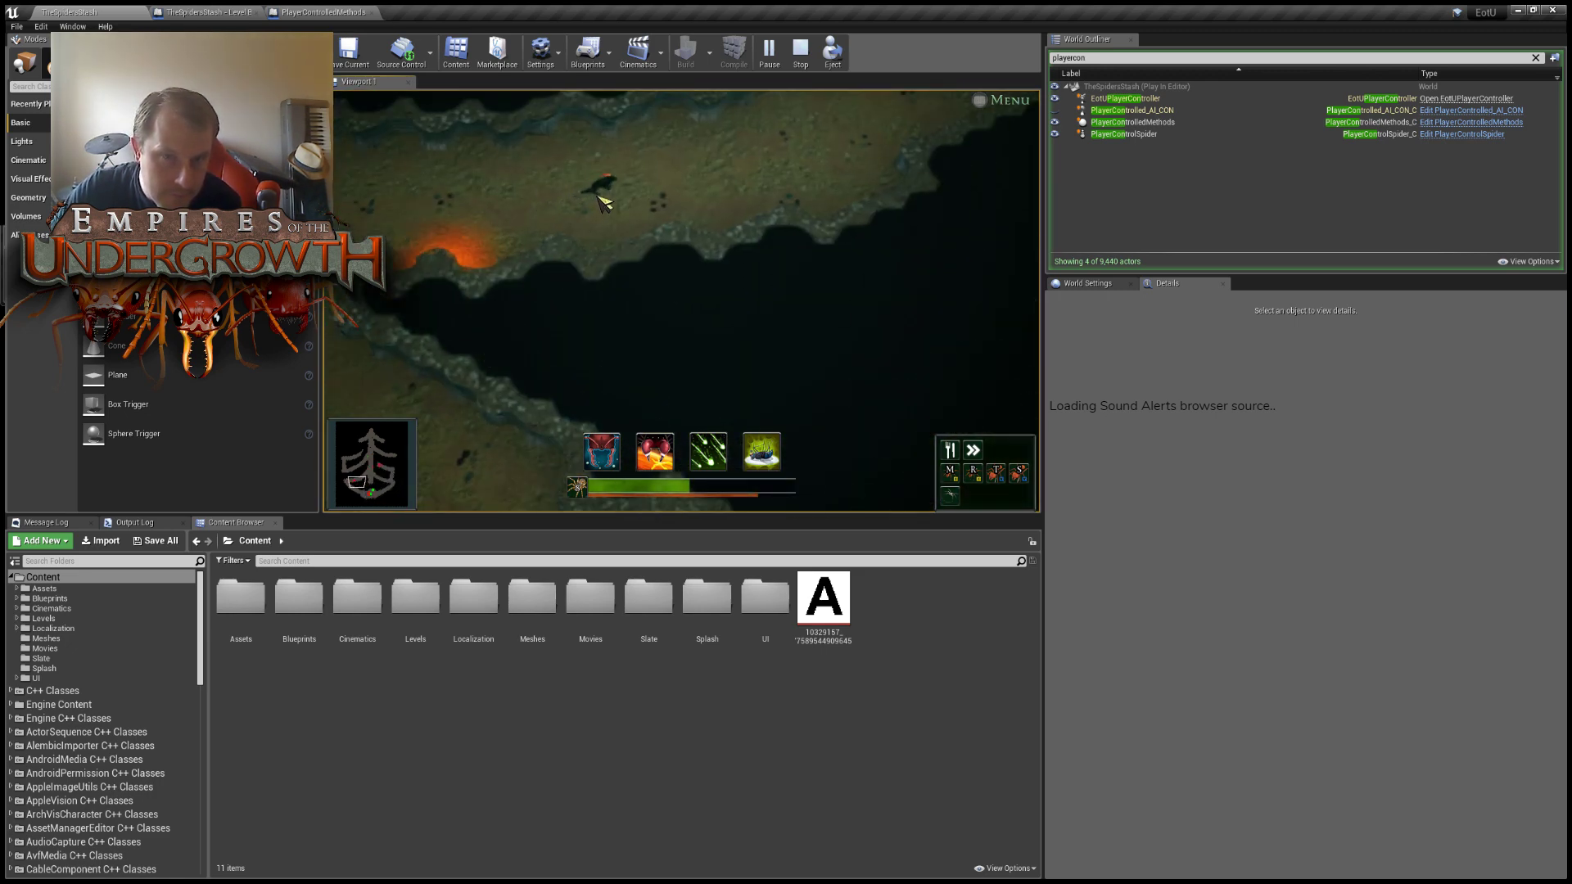
pyautogui.scroll(3, 641, 162)
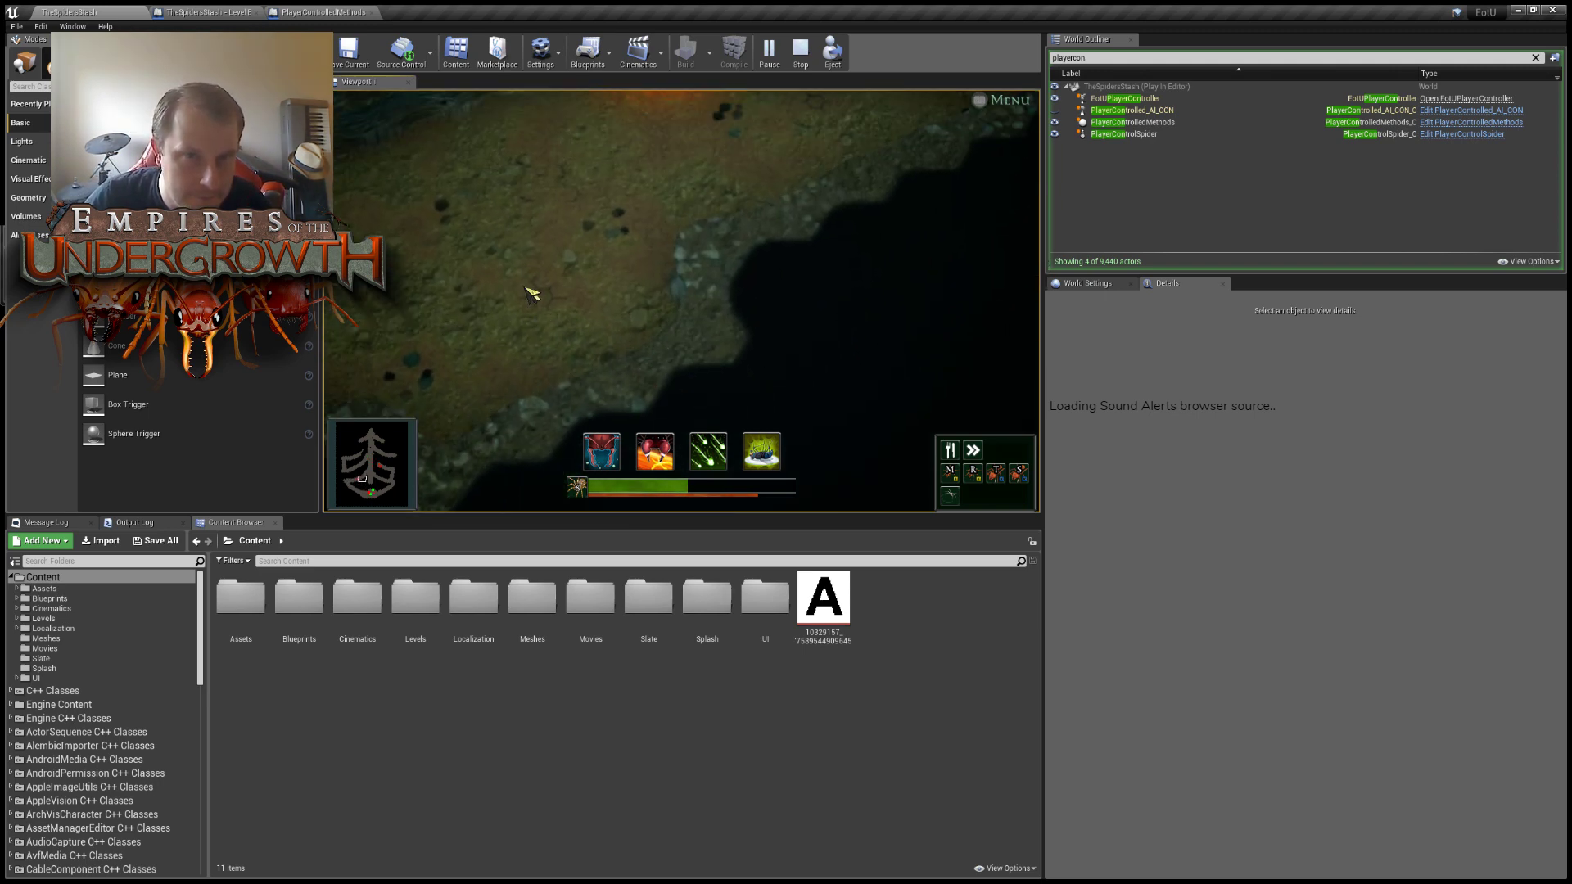
pyautogui.press('w')
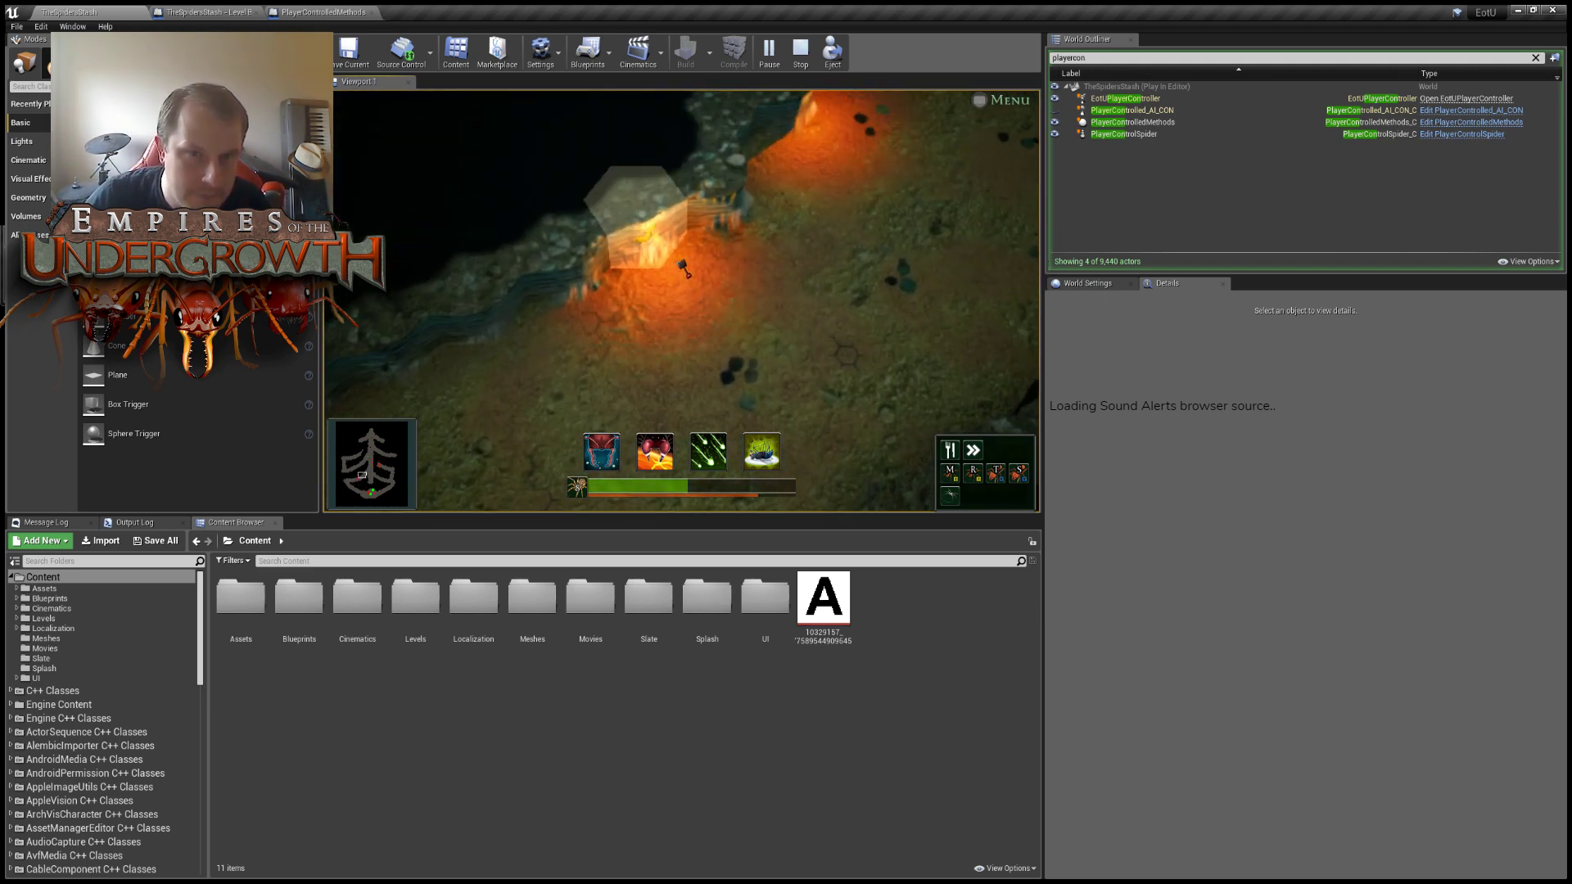
pyautogui.press('s')
pyautogui.press('a')
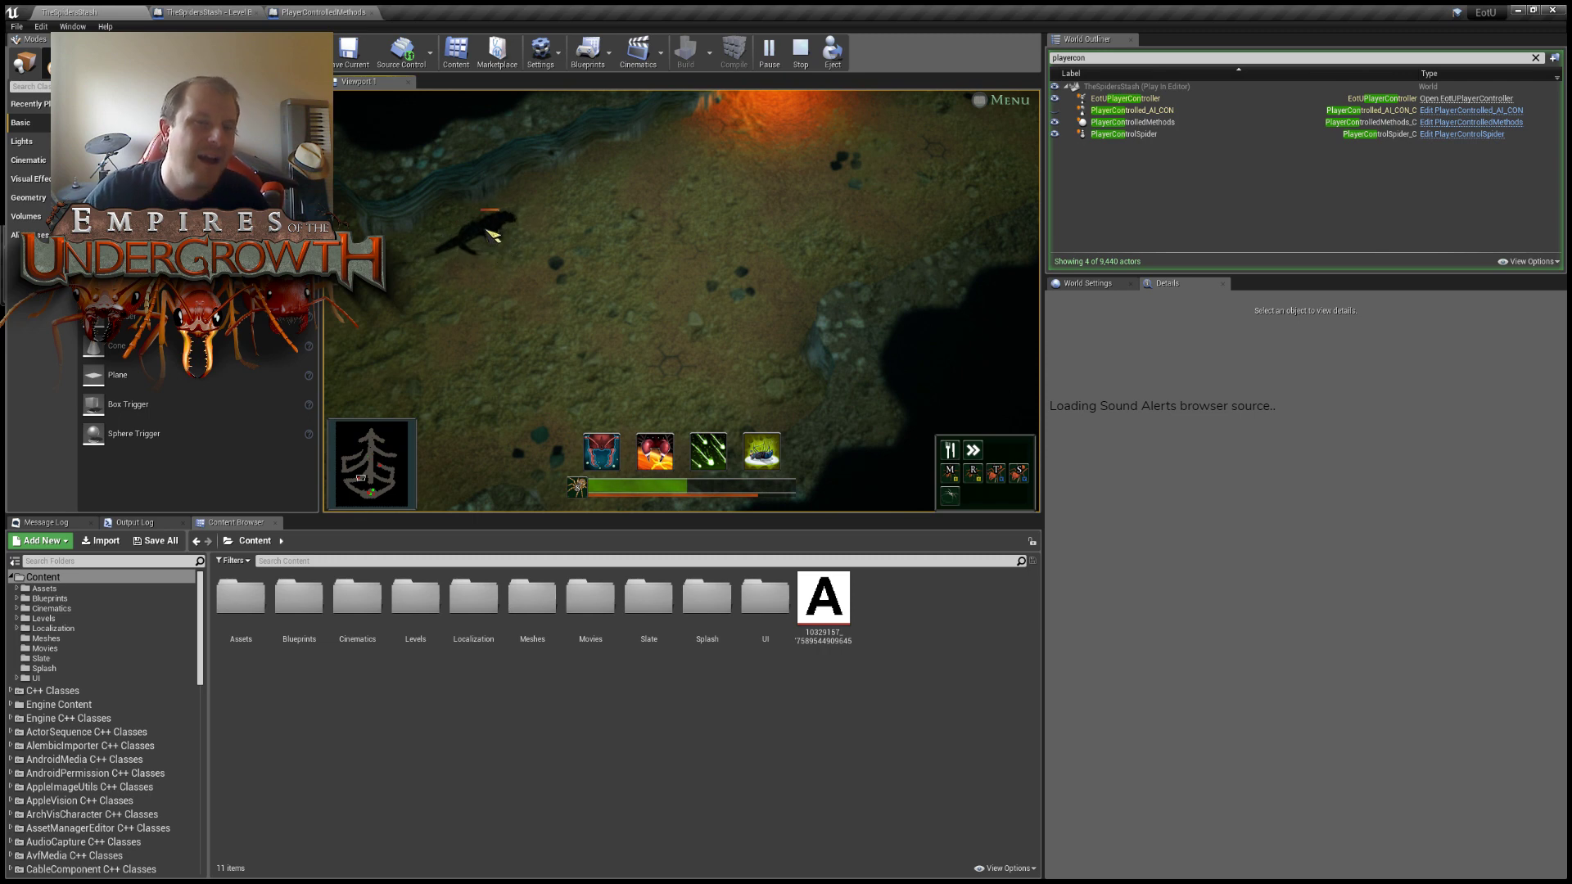
# Follow the dark creature up the western corridor and check the side chamber, finishing back at the spider beside the Christmas tree.
pyautogui.press('d')
pyautogui.press('w')
pyautogui.press('w')
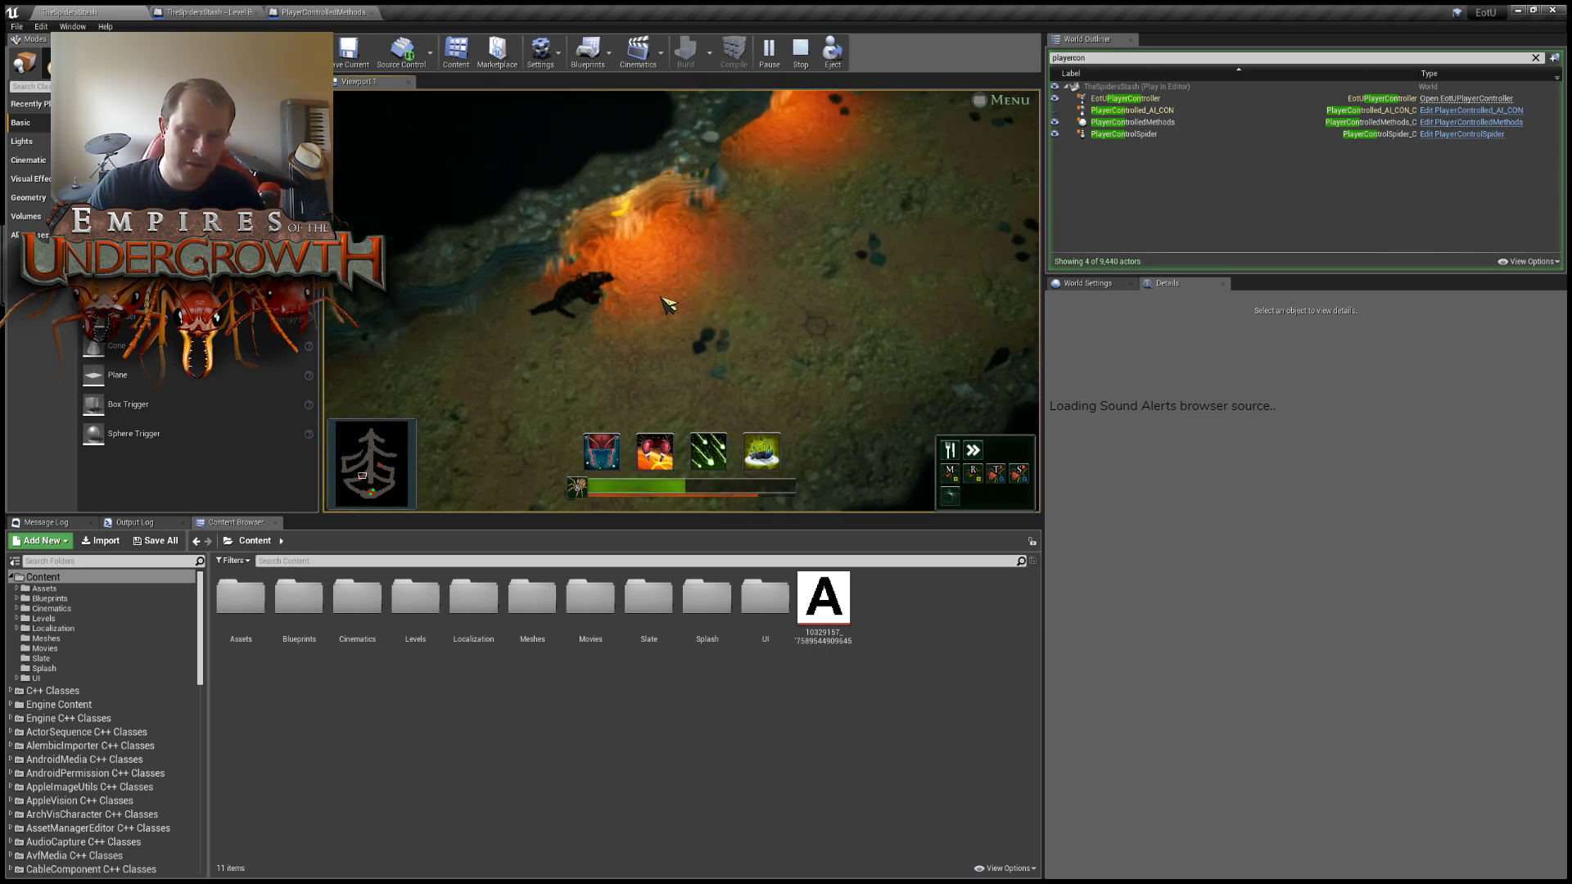
pyautogui.press('d')
pyautogui.press('w')
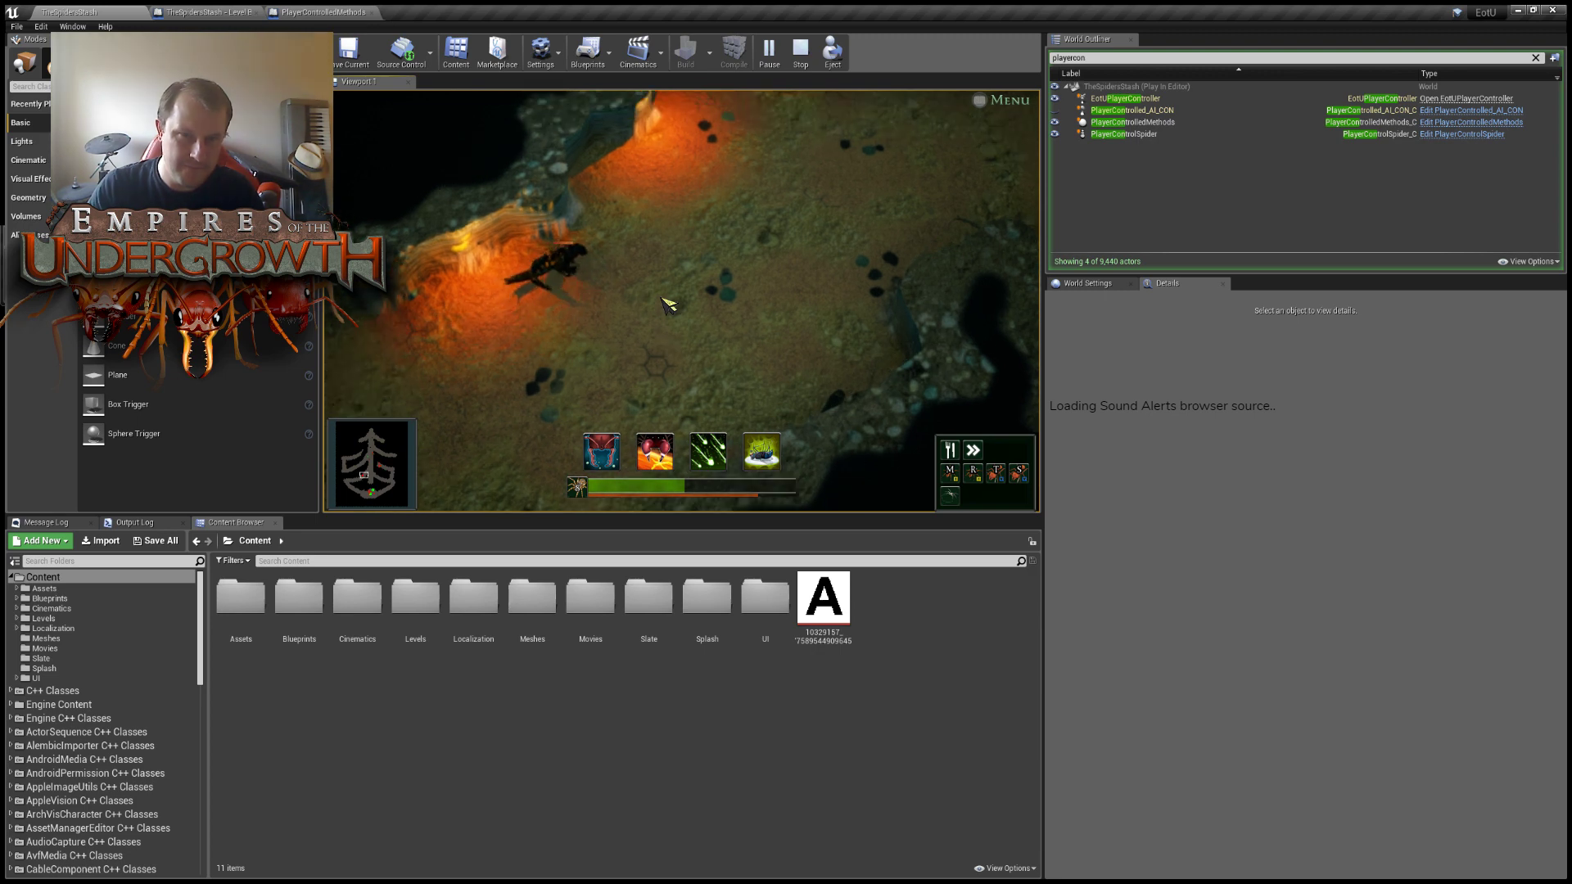
pyautogui.press('w')
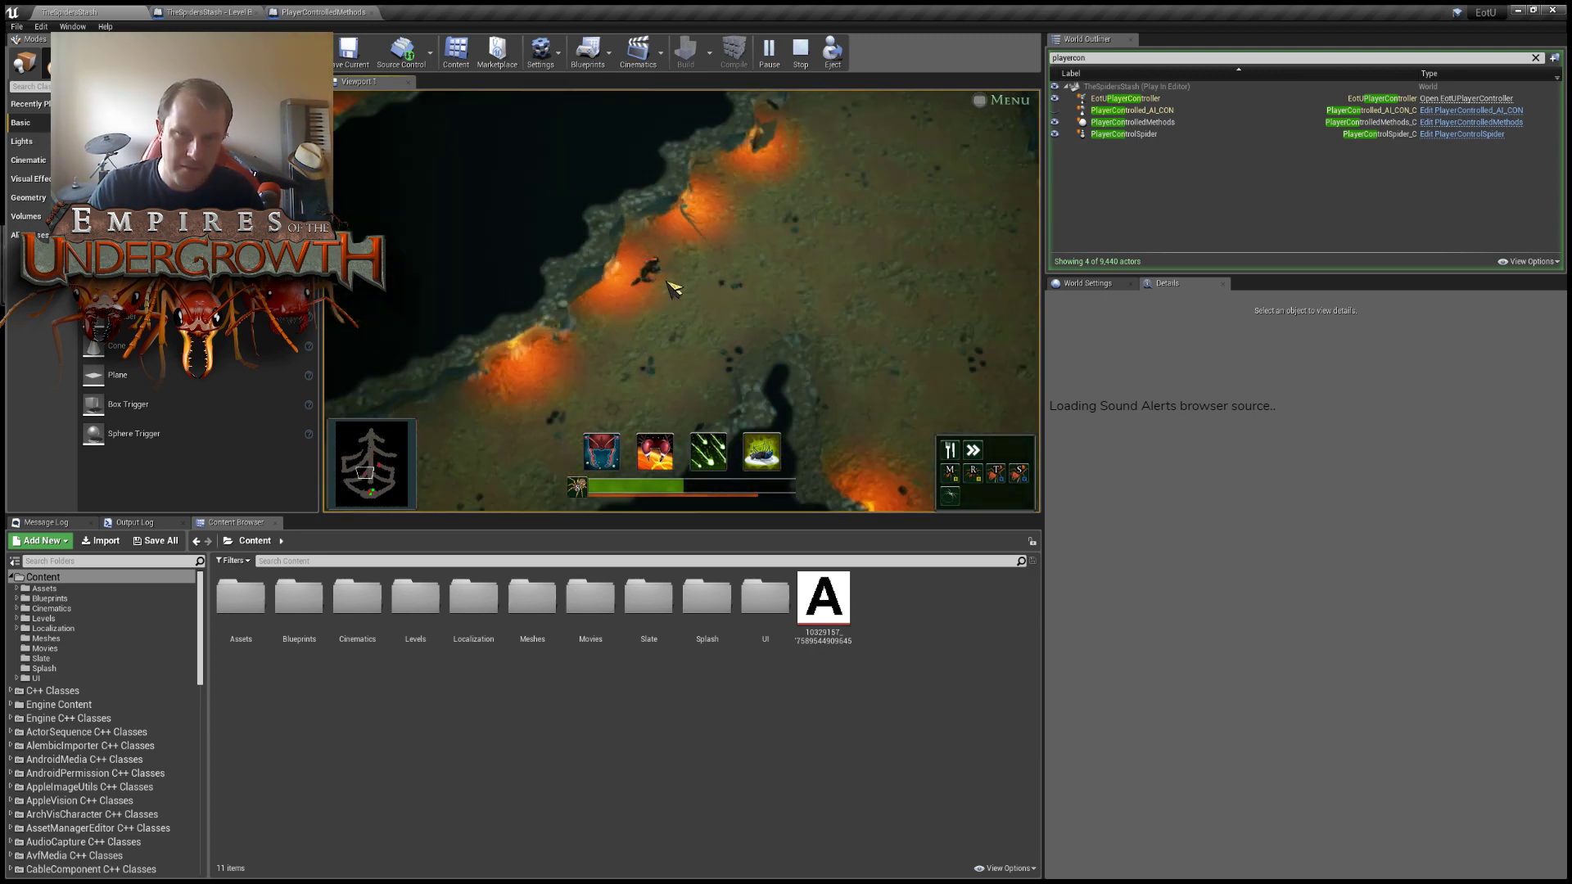
pyautogui.press('d')
pyautogui.press('s')
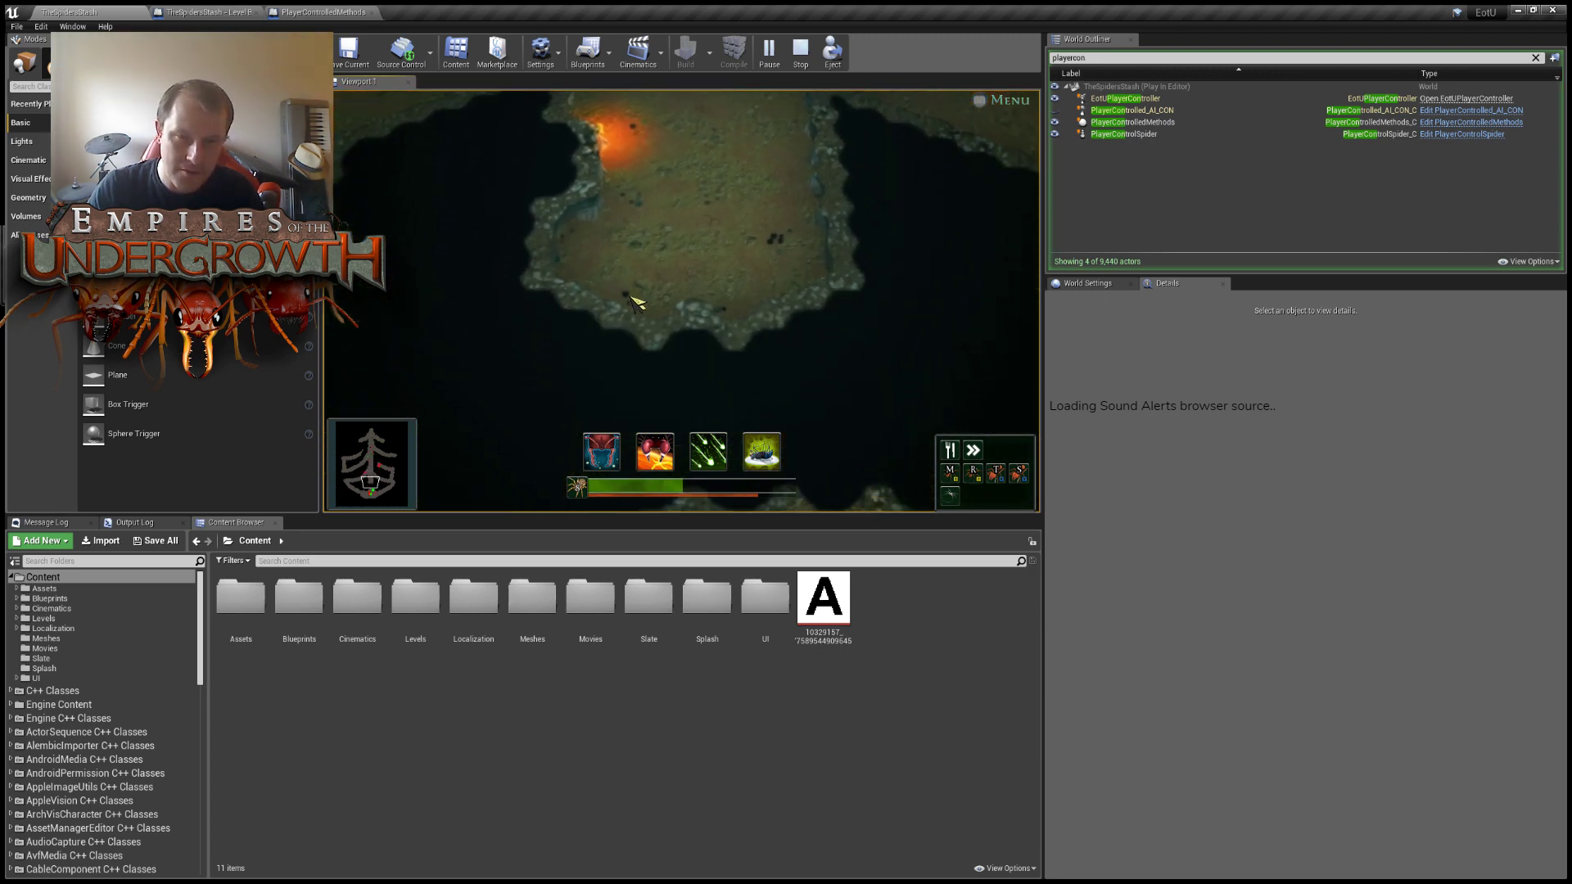
pyautogui.scroll(5, 637, 303)
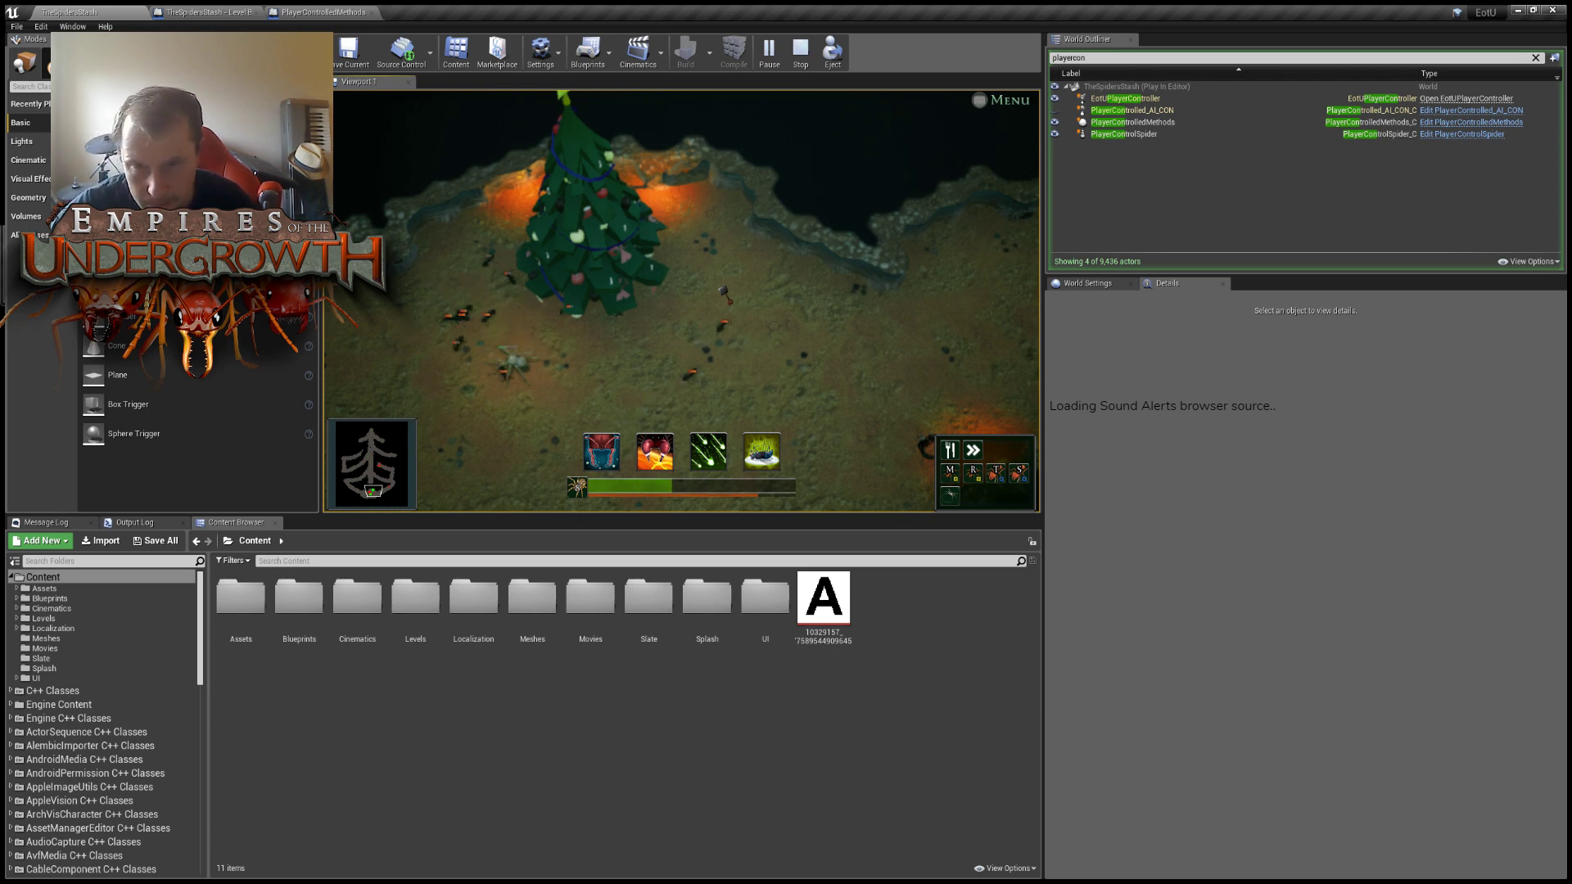
pyautogui.press('d')
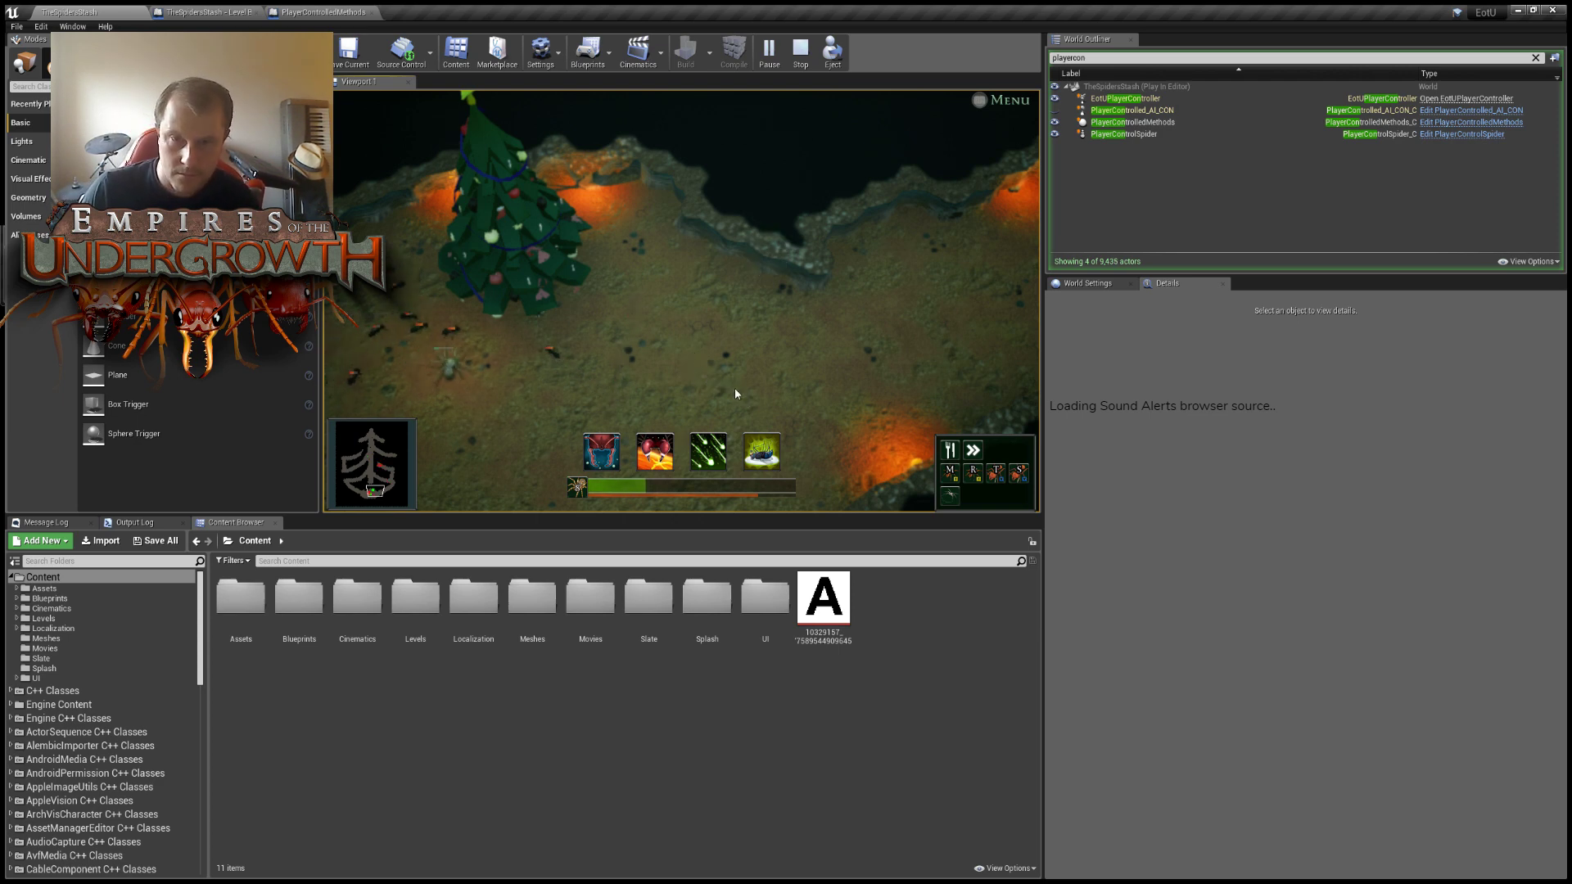
# End the play session and open the Spawn Next graph at the node named in the first DevilsCoachHorse runtime error.
pyautogui.press('Escape')
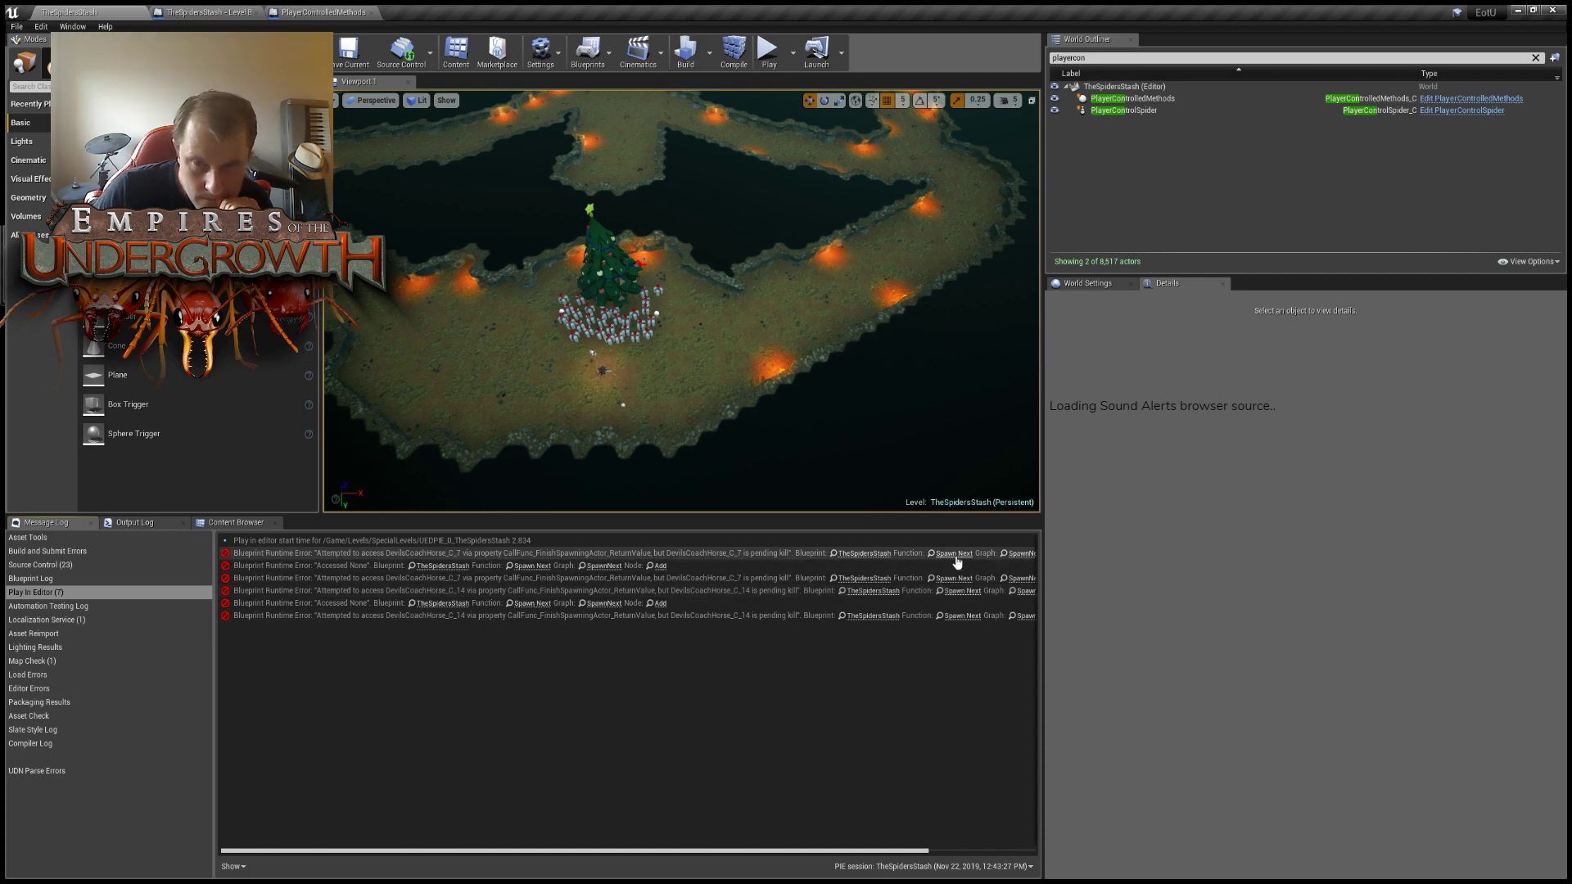
pyautogui.moveTo(860, 849); pyautogui.dragTo(955, 866)
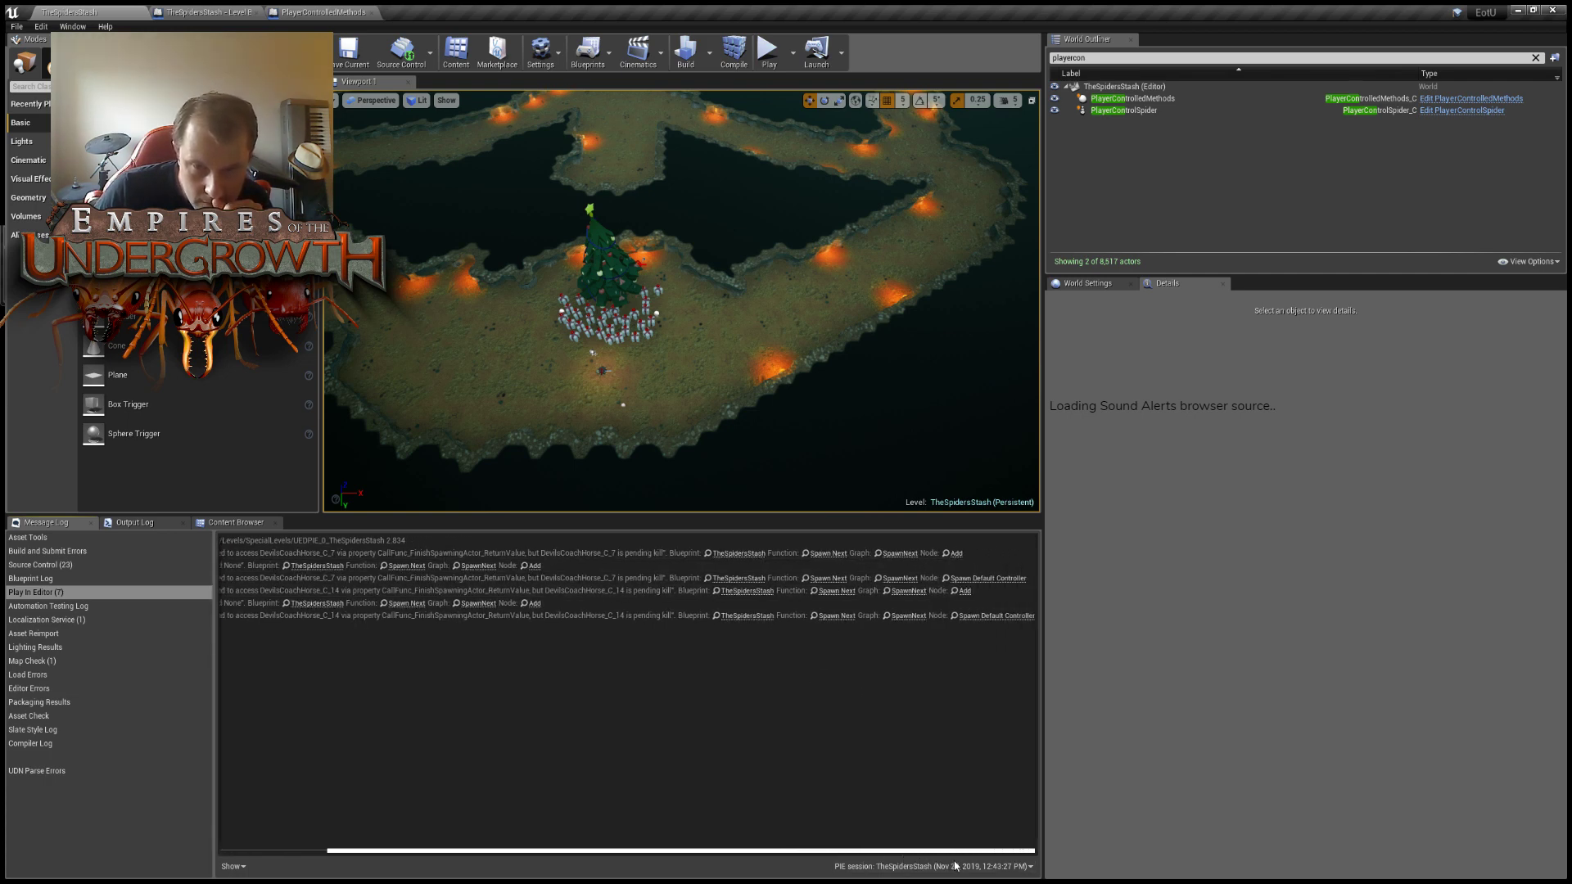
pyautogui.click(909, 556)
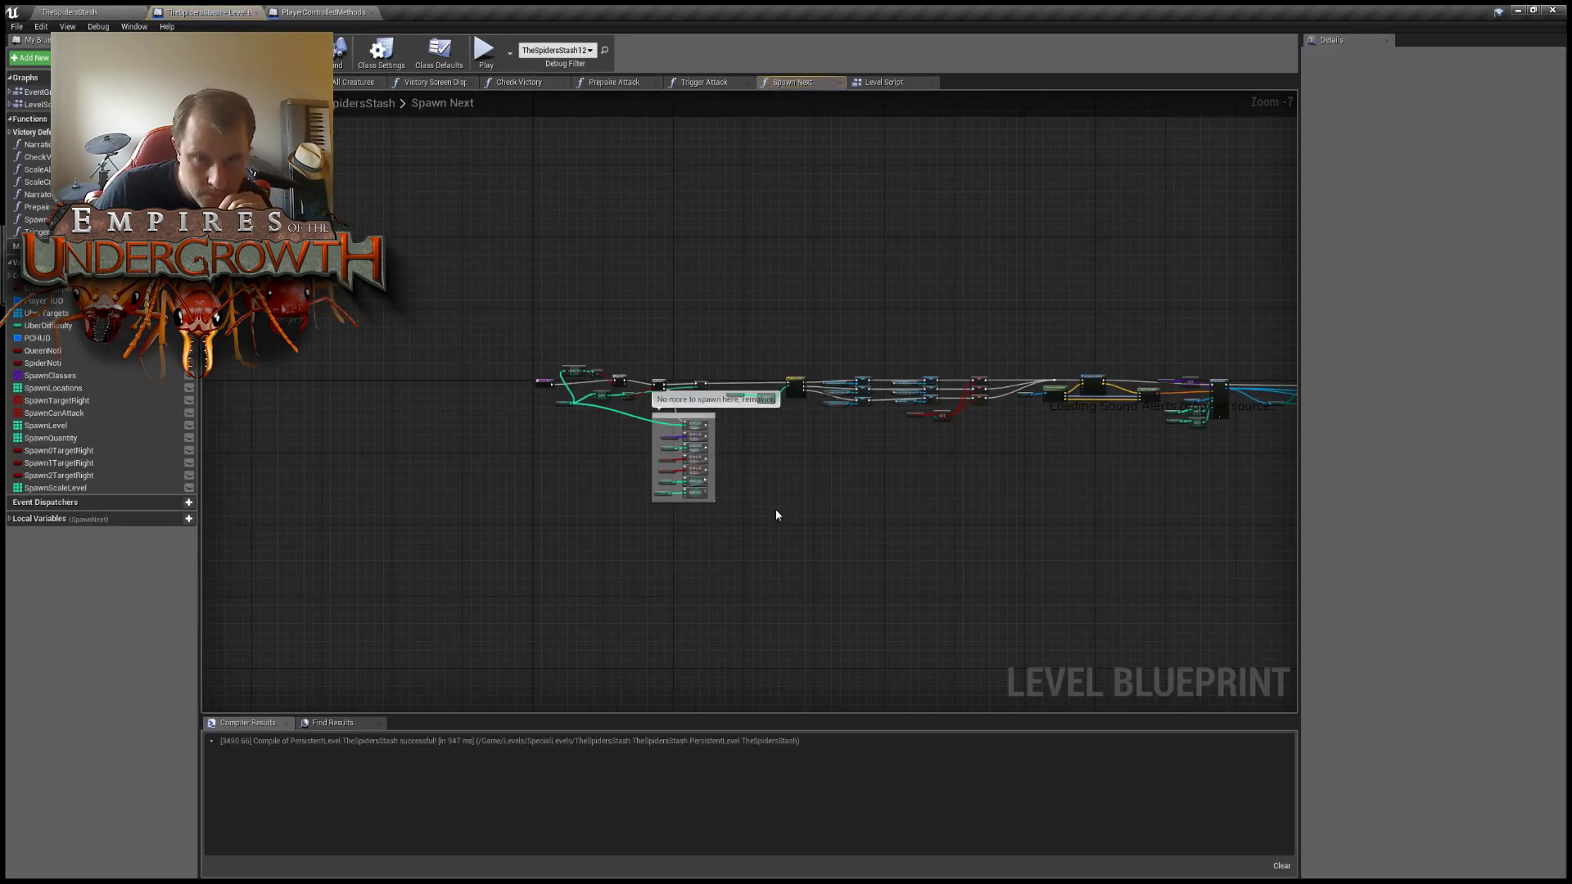
# Examine the Spawn Next branches and the nodes removing spawn array entries, comparing them with the runtime errors logged for the level.
pyautogui.moveTo(815, 531); pyautogui.dragTo(1240, 608, button='right')
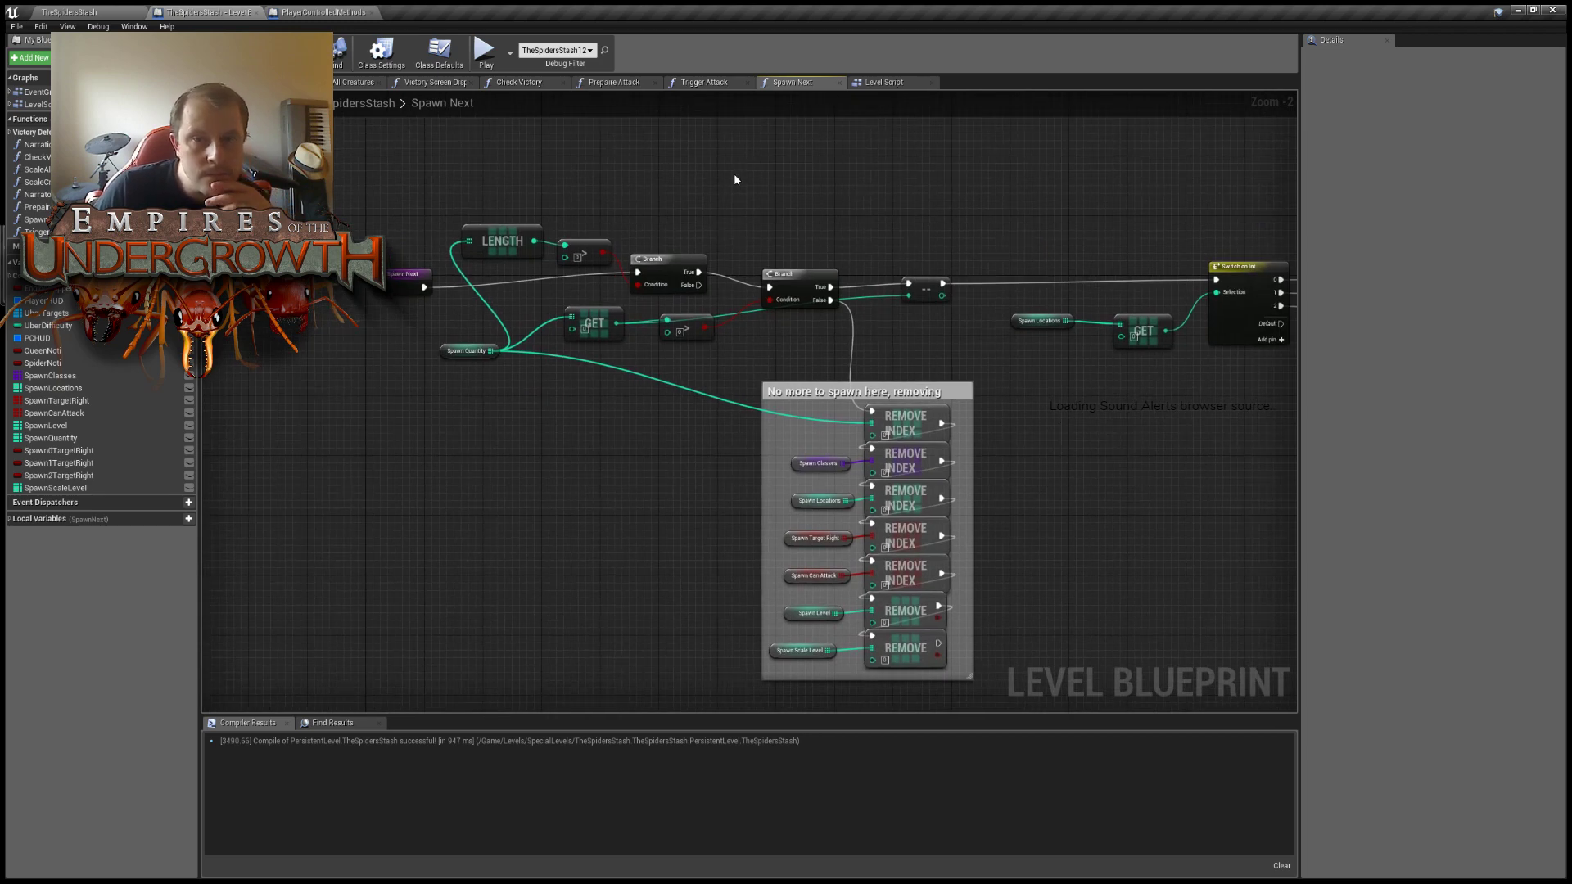
pyautogui.moveTo(912, 170); pyautogui.dragTo(859, 174, button='right')
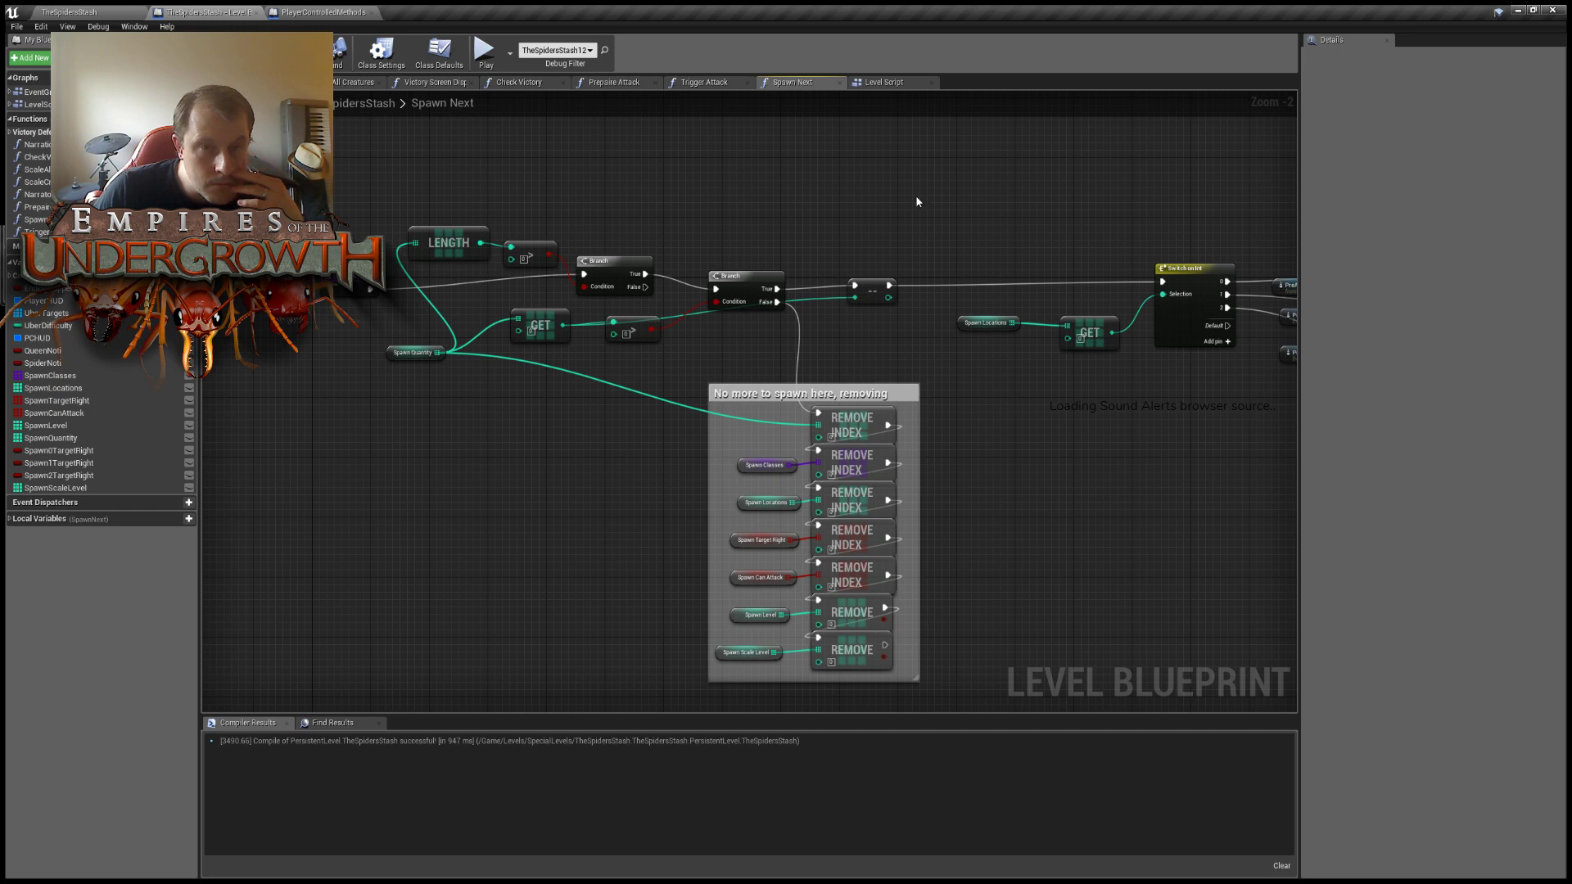
pyautogui.moveTo(917, 201); pyautogui.dragTo(761, 205, button='right')
pyautogui.click(115, 10)
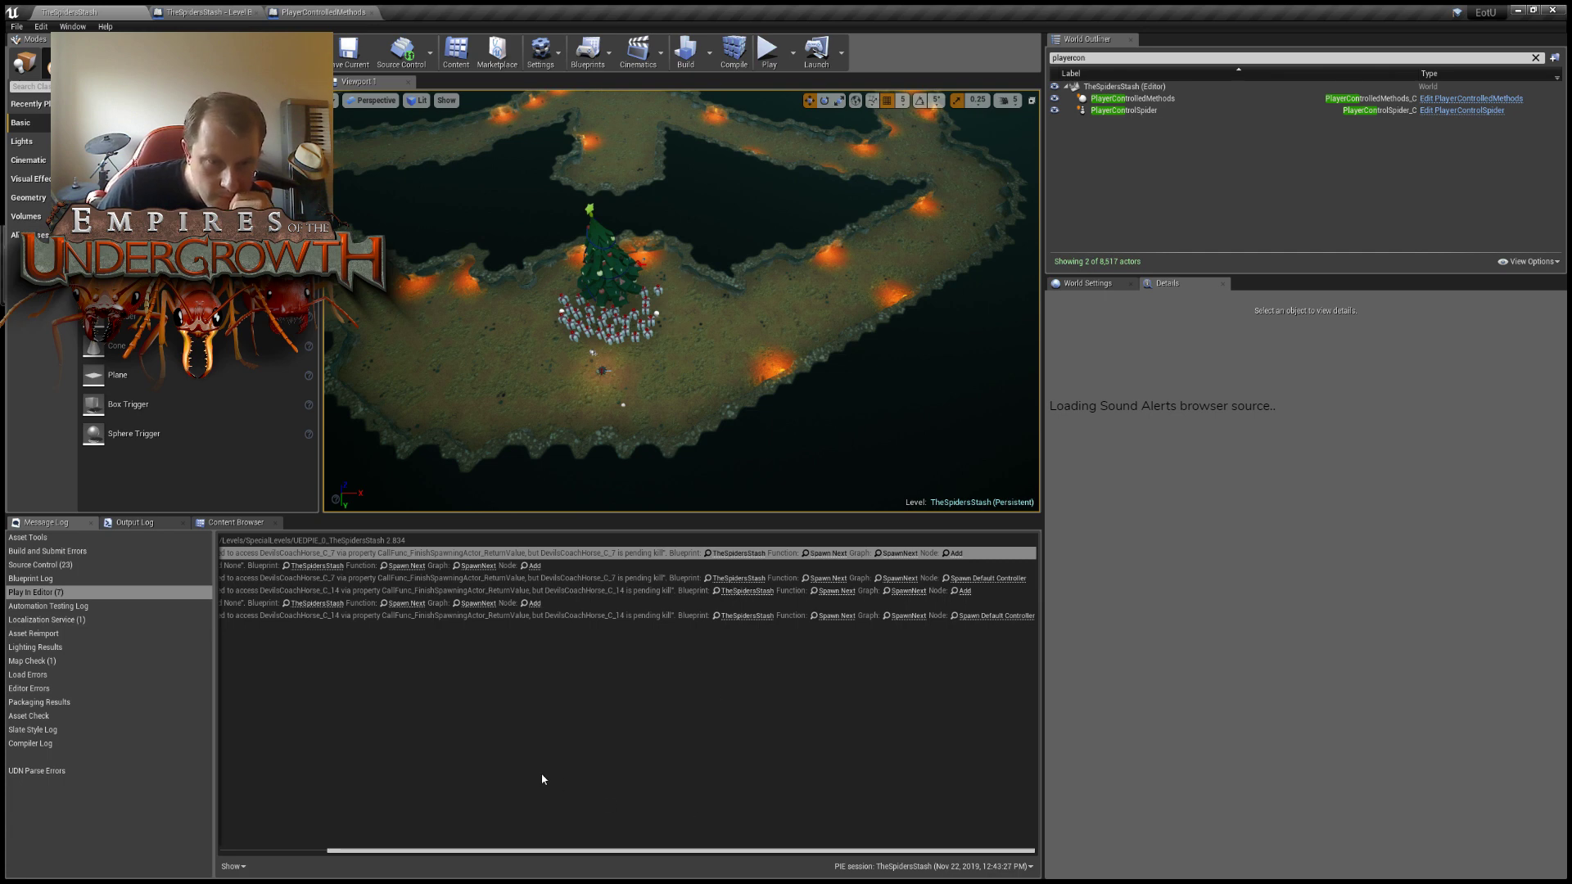
pyautogui.moveTo(483, 853); pyautogui.dragTo(270, 852)
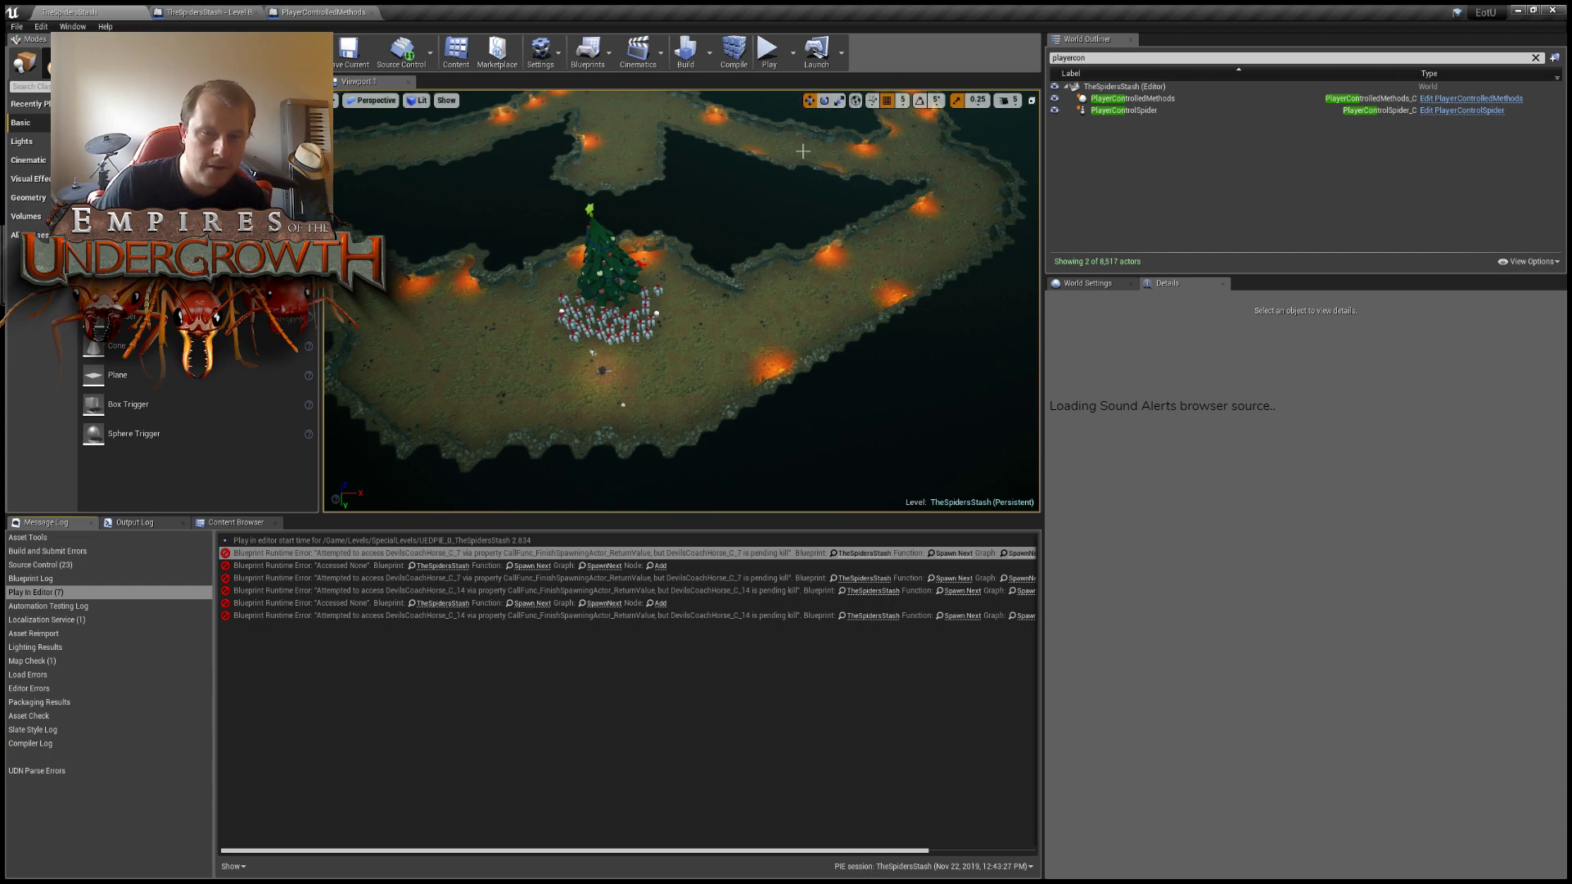
# Enlarge the level viewport around the presents and spider by shrinking the message log, the outliner and the placement list.
pyautogui.moveTo(735, 283)
pyautogui.mouseDown(button='right')
pyautogui.moveTo(684, 281)
pyautogui.moveTo(737, 286)
pyautogui.mouseUp(button='right')
pyautogui.press('w')
pyautogui.moveTo(637, 305); pyautogui.dragTo(885, 367, button='right')
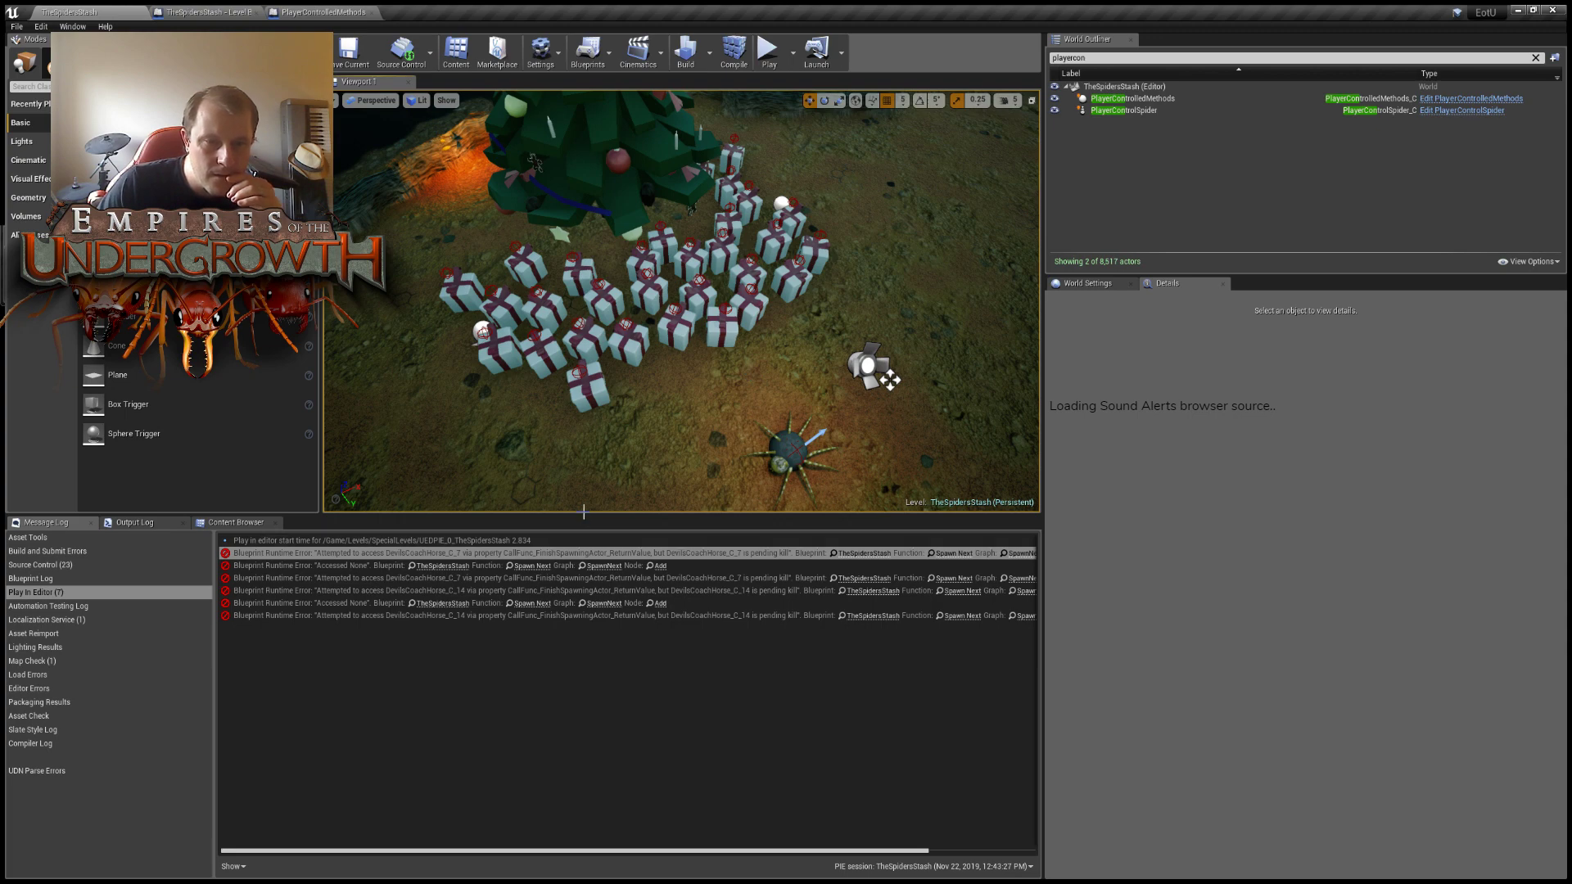
pyautogui.moveTo(579, 516); pyautogui.dragTo(563, 658)
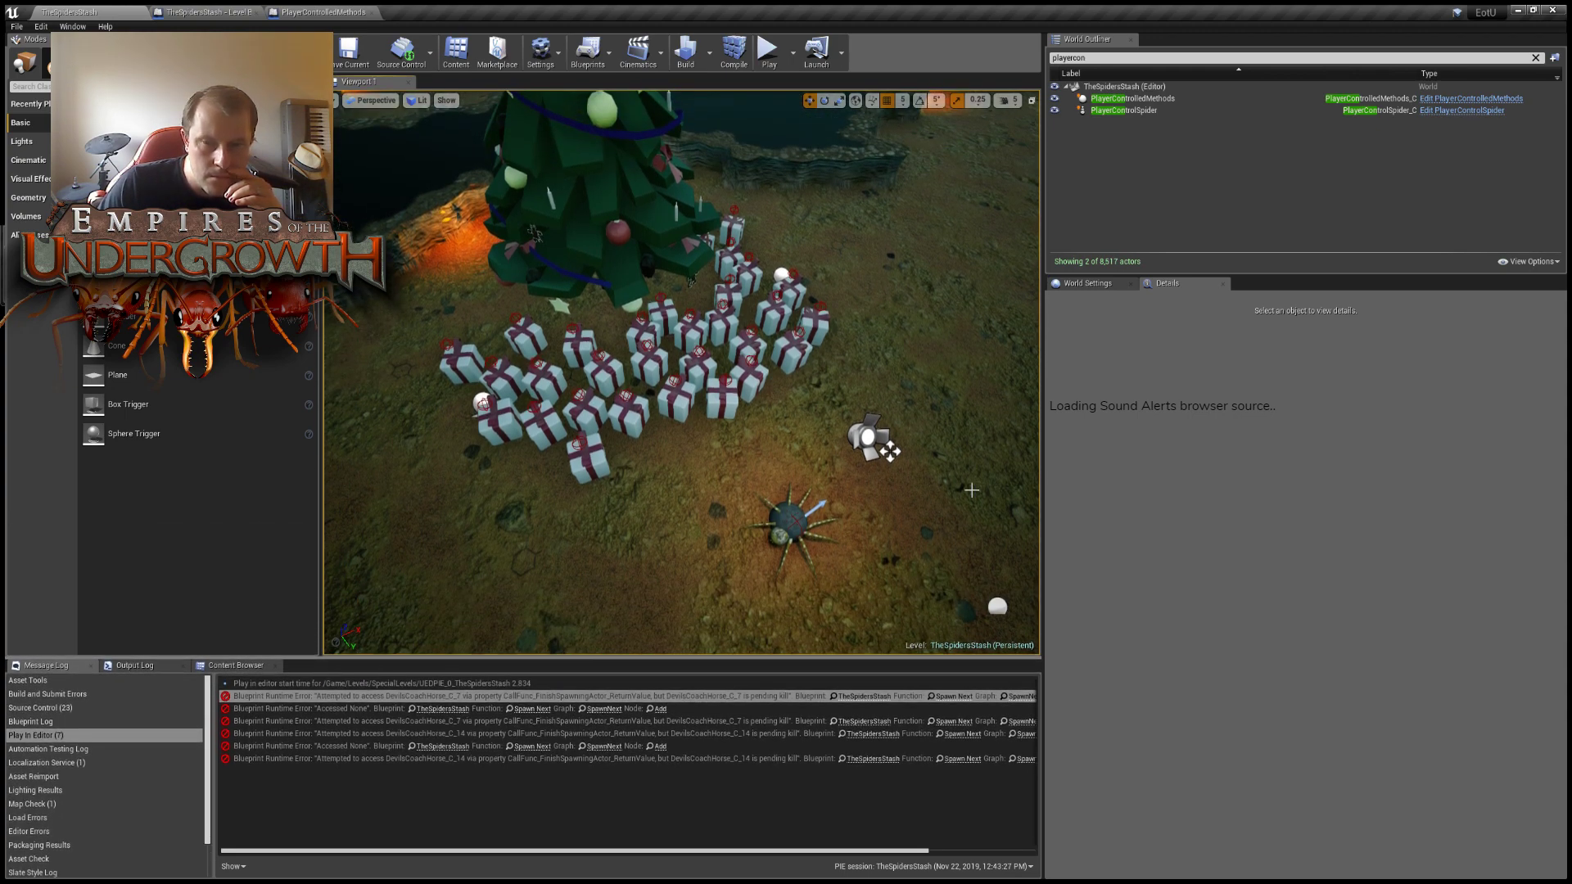
pyautogui.moveTo(1038, 465); pyautogui.dragTo(1359, 475)
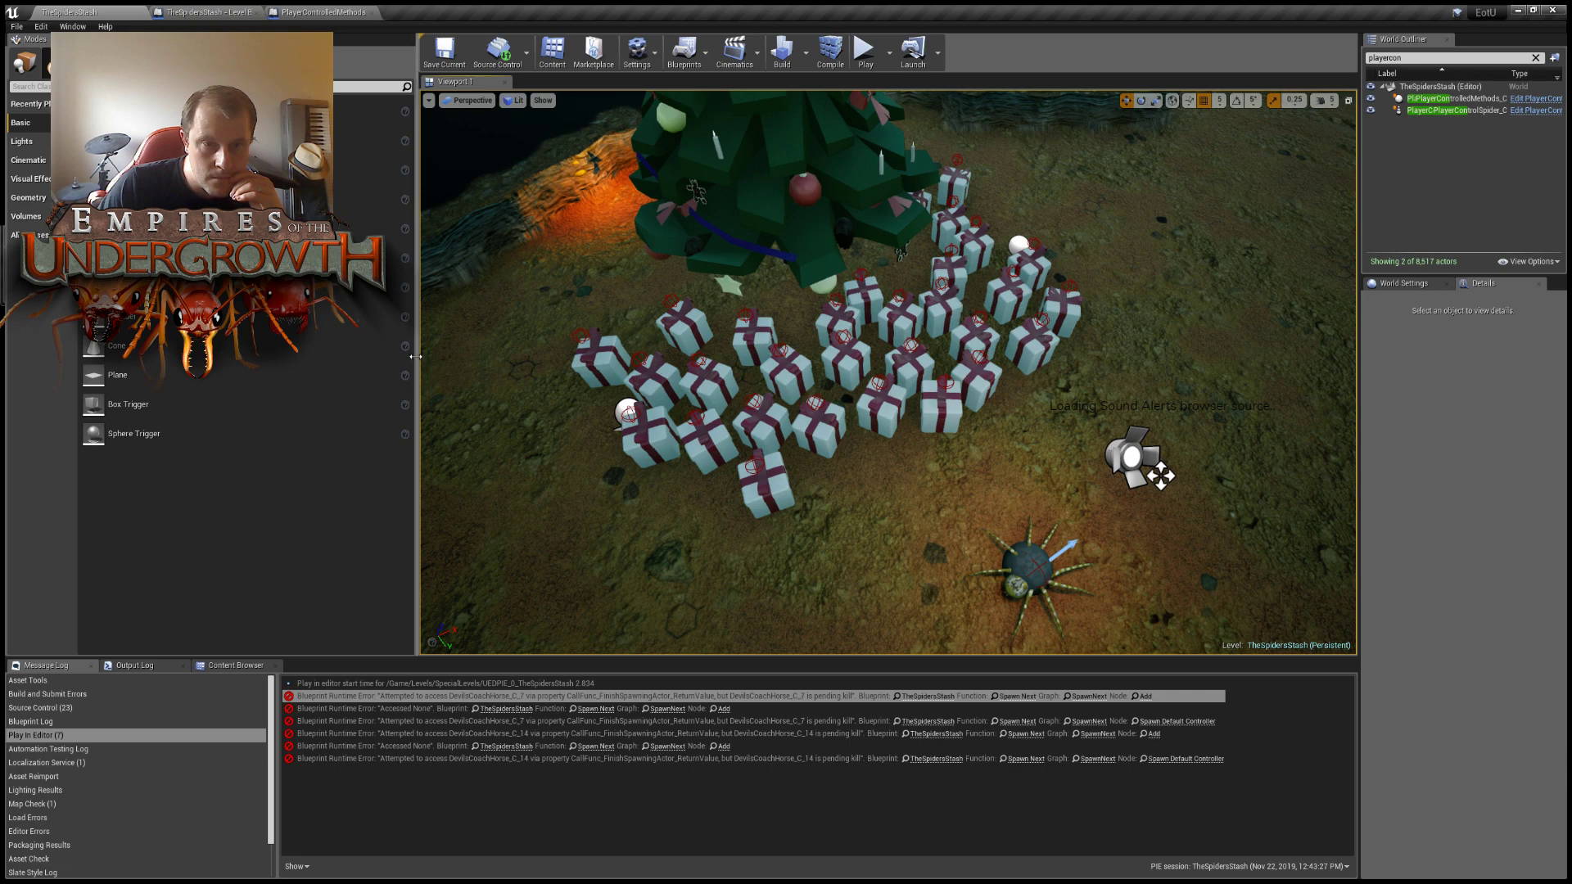
pyautogui.moveTo(419, 363); pyautogui.dragTo(244, 368)
# Survey the tree-shaped cave layout from above, from its far branches down to the area around the Christmas tree.
pyautogui.moveTo(305, 395); pyautogui.dragTo(254, 373, button='right')
pyautogui.press('s')
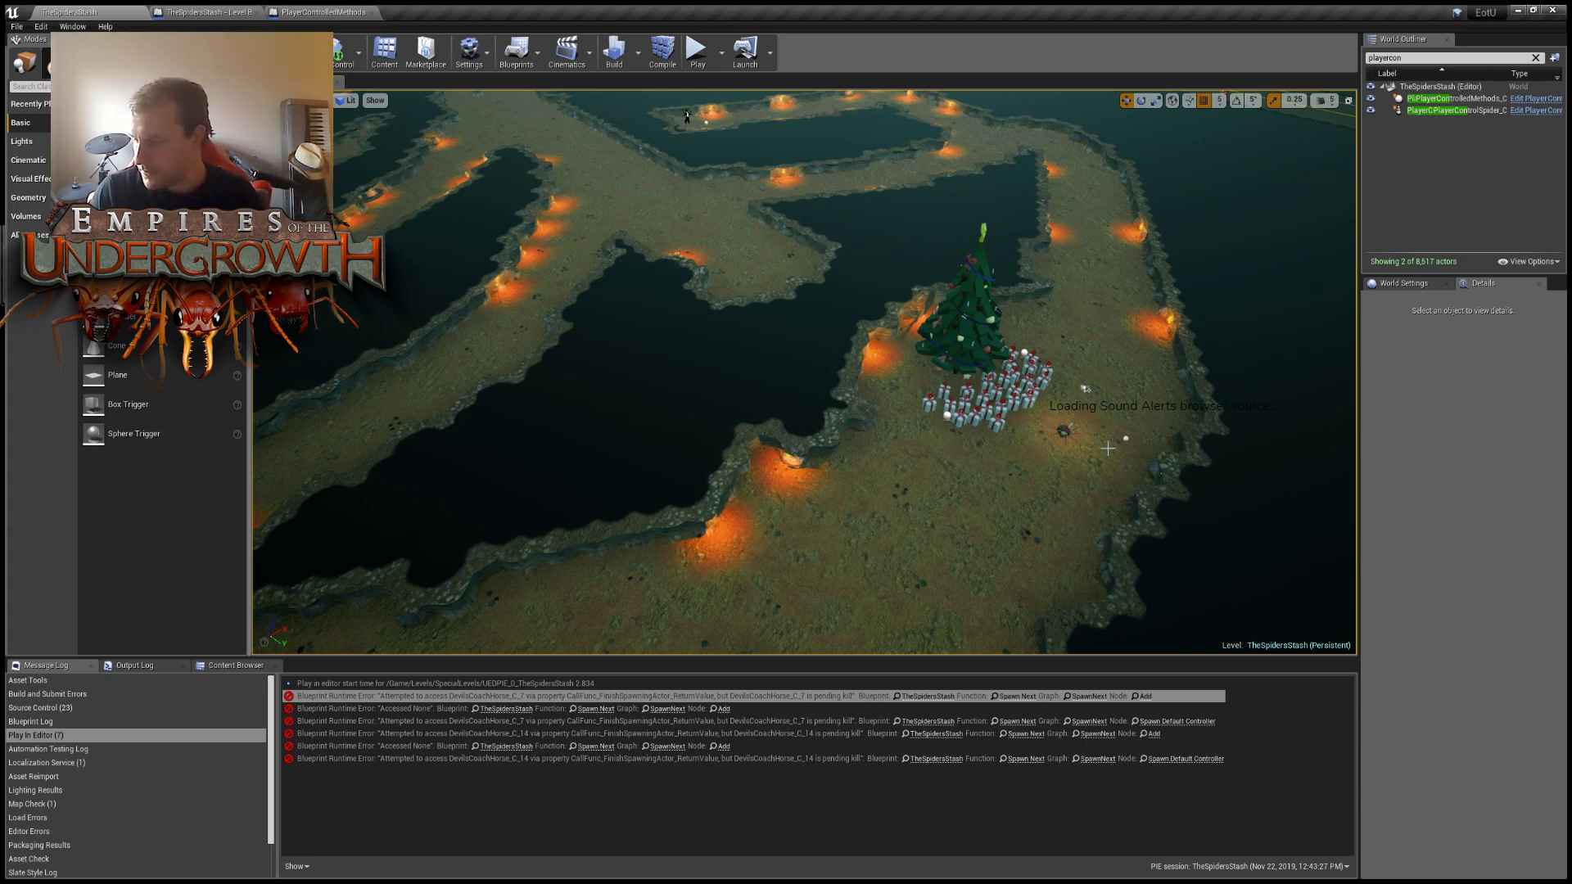
pyautogui.moveTo(963, 367); pyautogui.dragTo(849, 295, button='right')
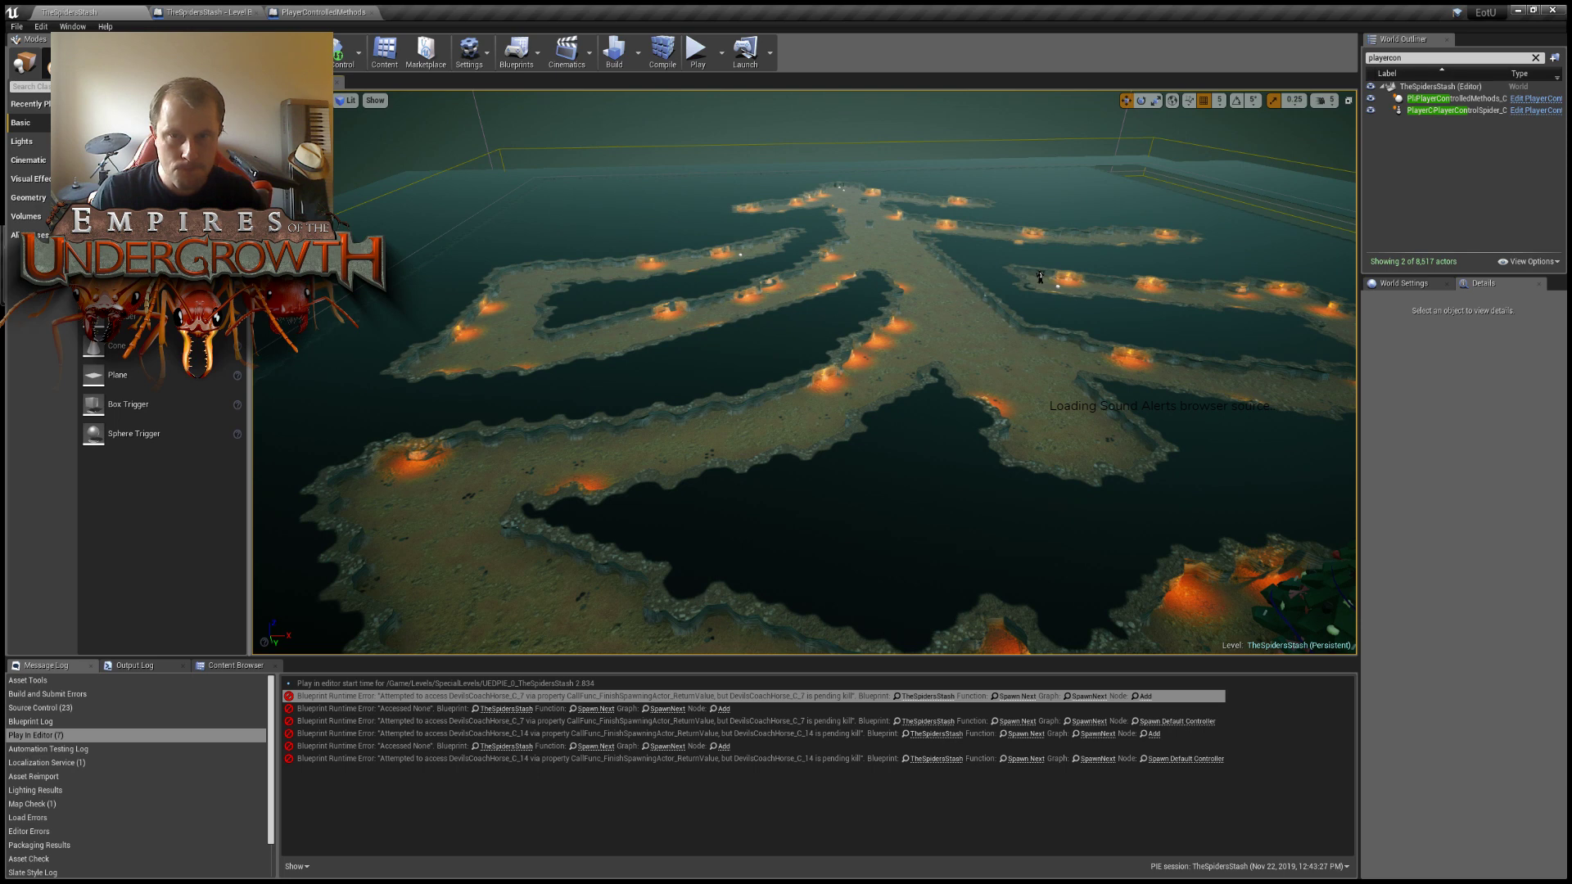
pyautogui.moveTo(1040, 277); pyautogui.dragTo(1012, 269, button='right')
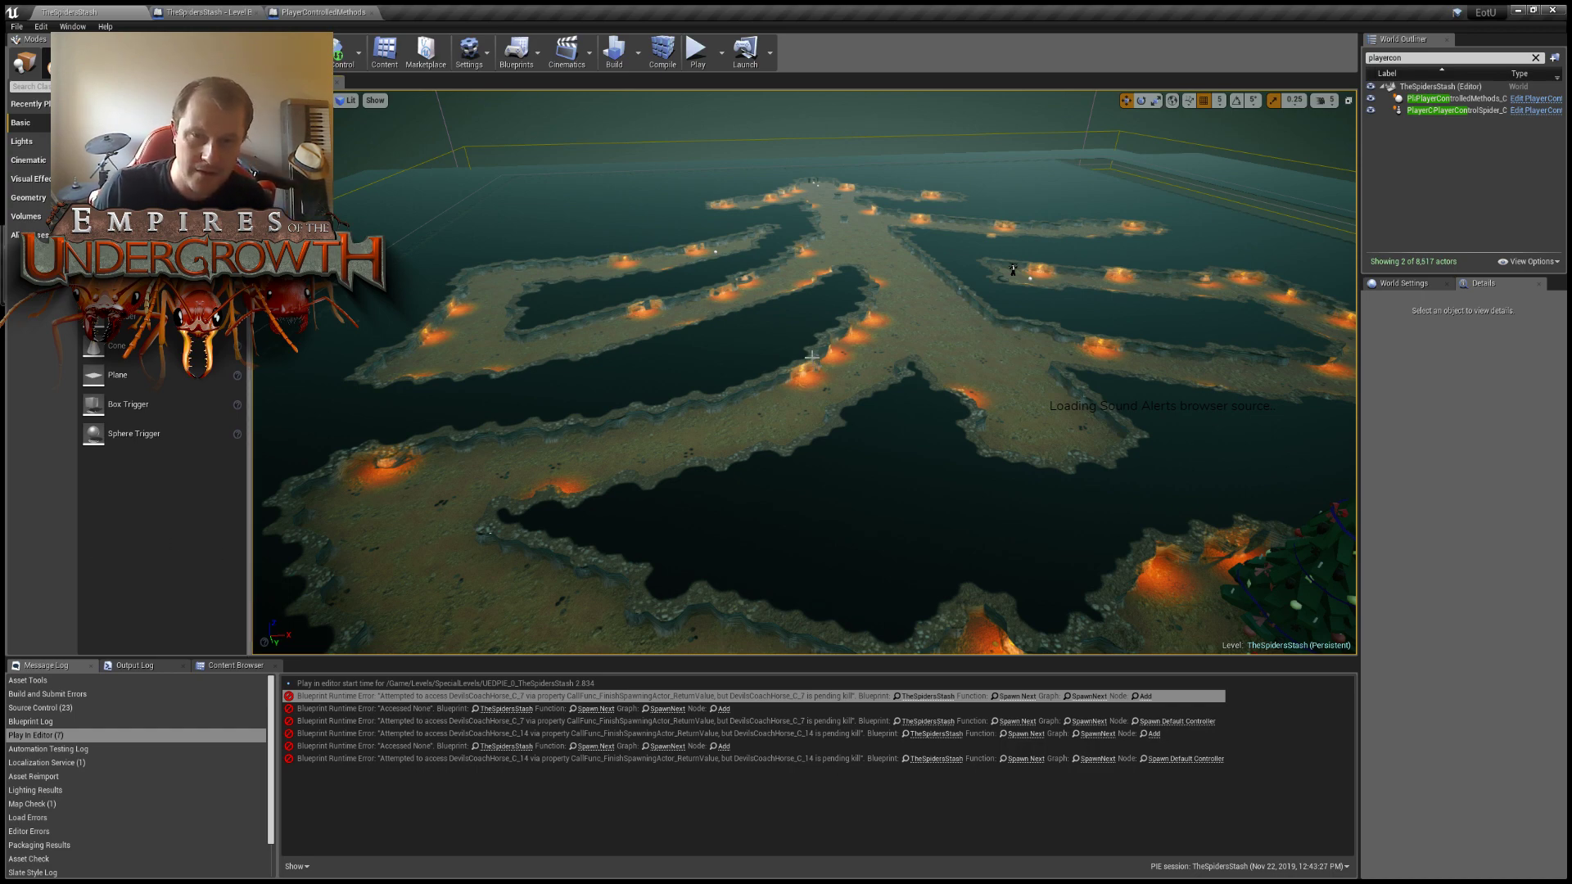
pyautogui.moveTo(888, 357); pyautogui.dragTo(982, 418, button='right')
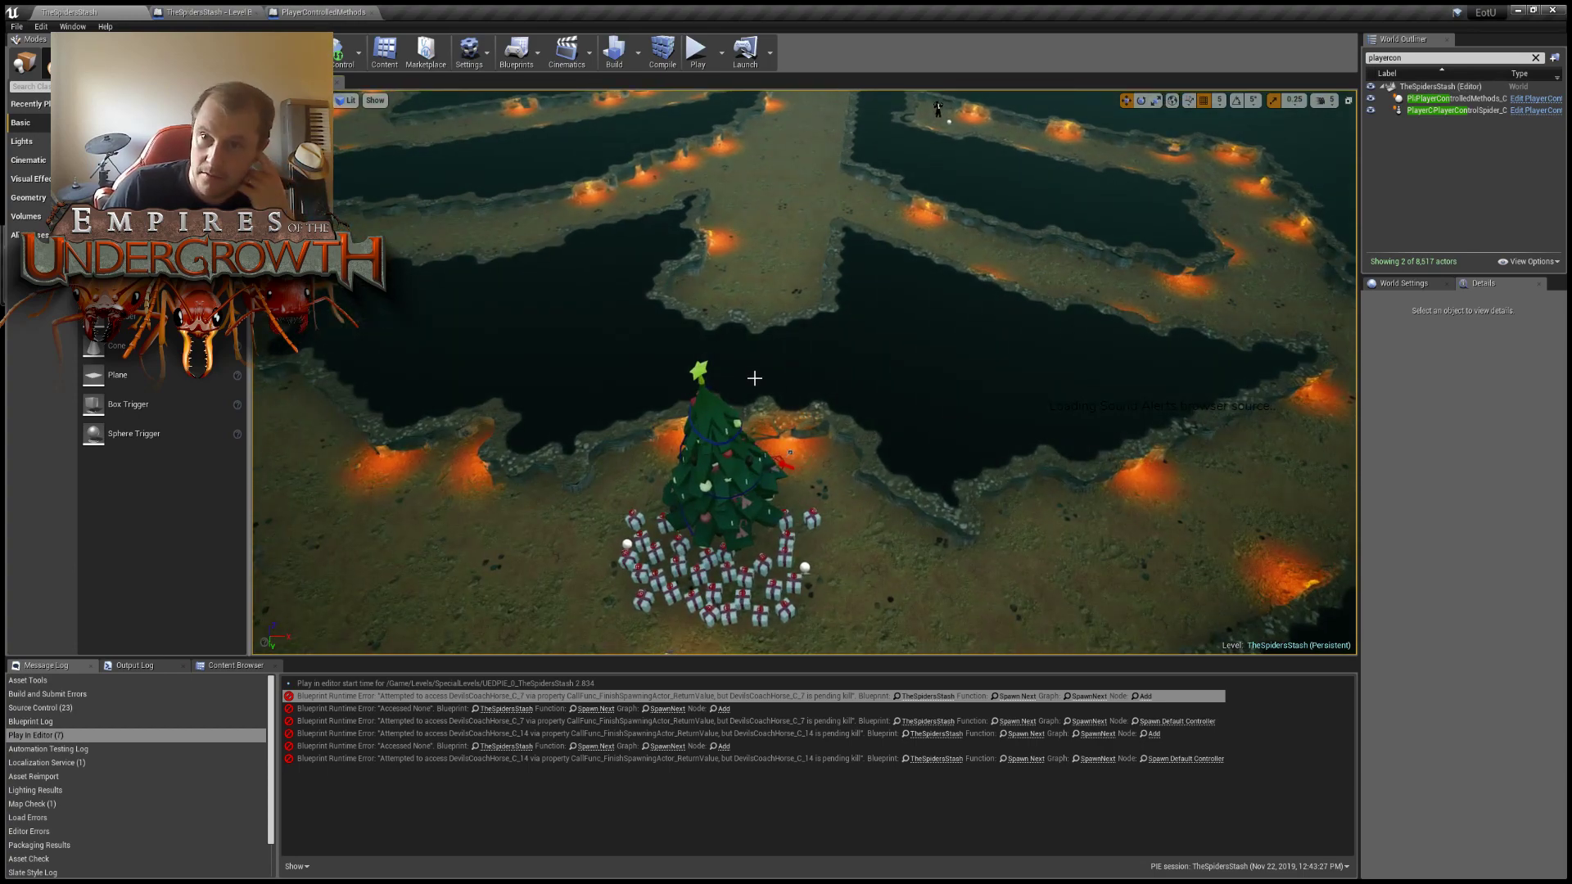
pyautogui.moveTo(794, 320)
pyautogui.mouseDown(button='right')
pyautogui.moveTo(884, 327)
pyautogui.moveTo(802, 319)
pyautogui.mouseUp(button='right')
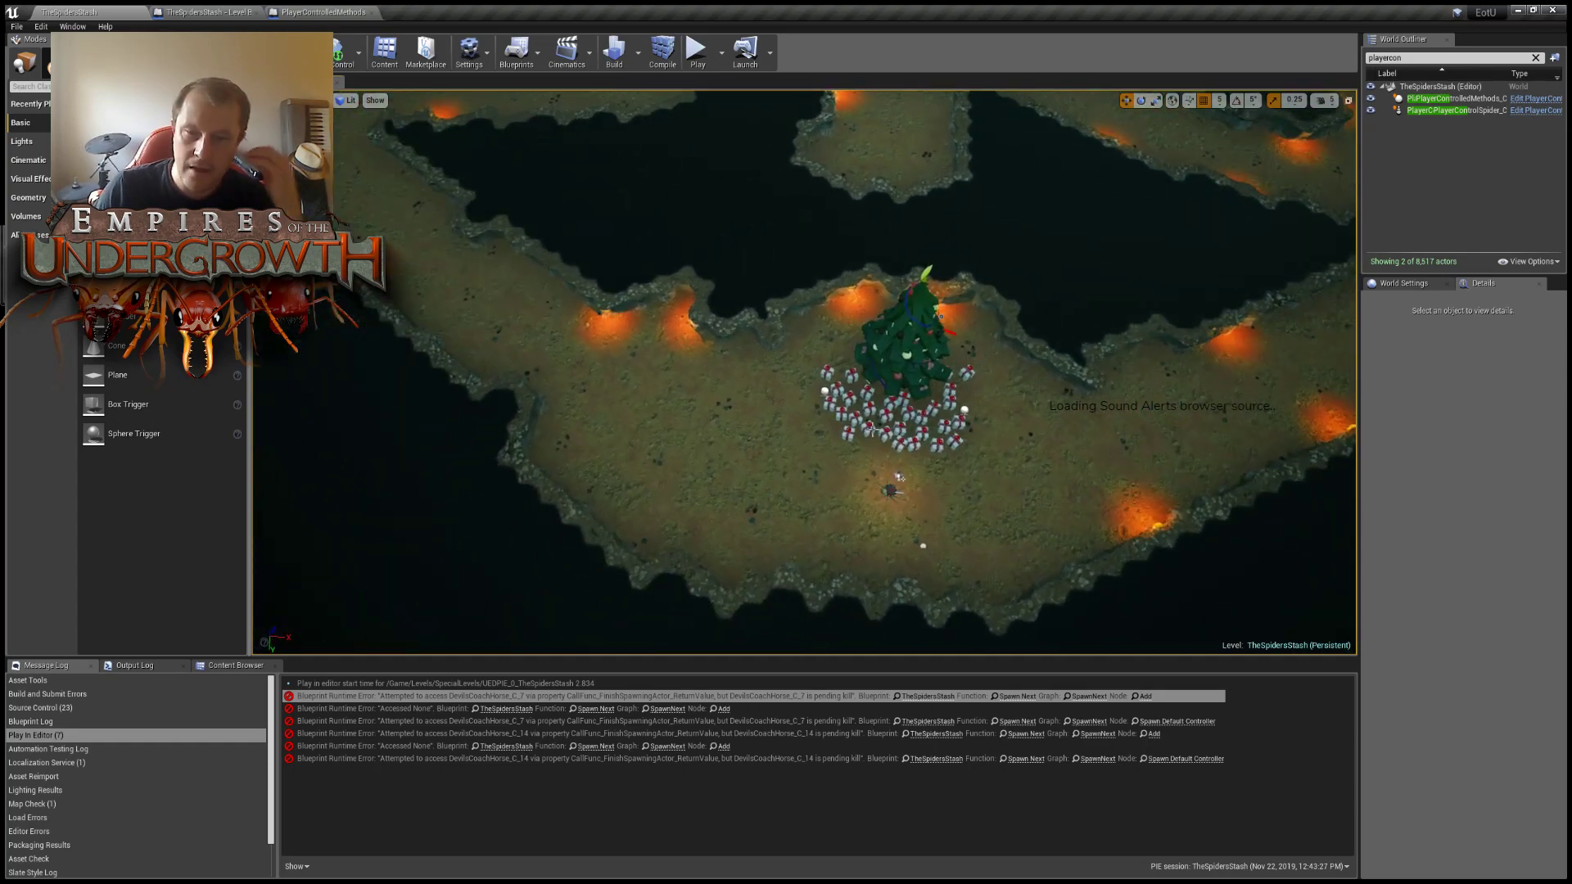
# Select several floor tiles around the spider below the Christmas tree to inspect them.
pyautogui.click(899, 466)
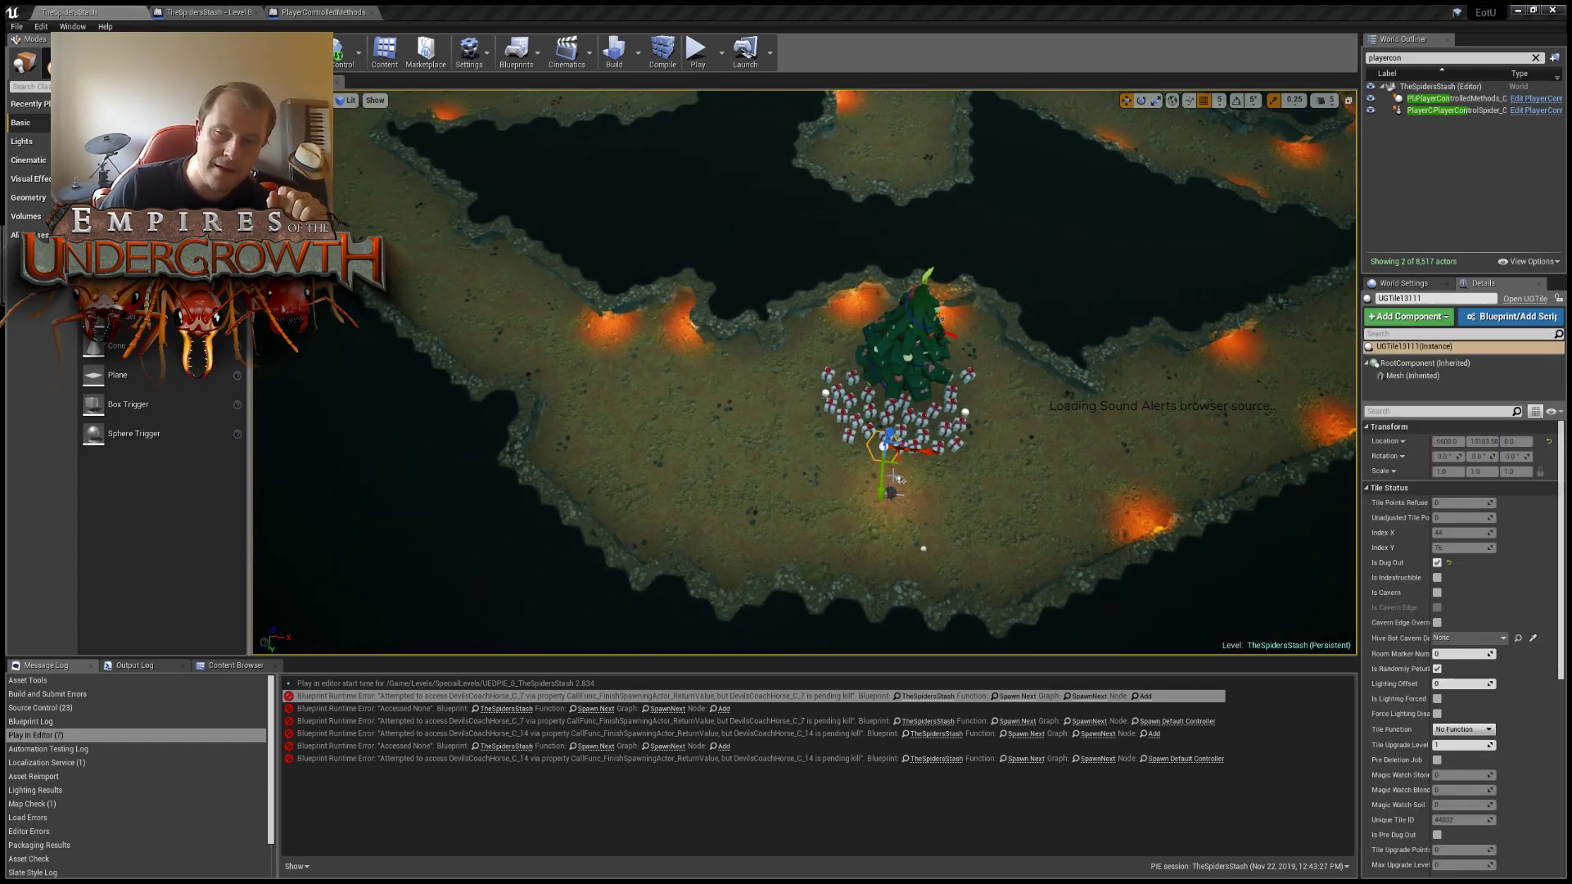
pyautogui.click(721, 470)
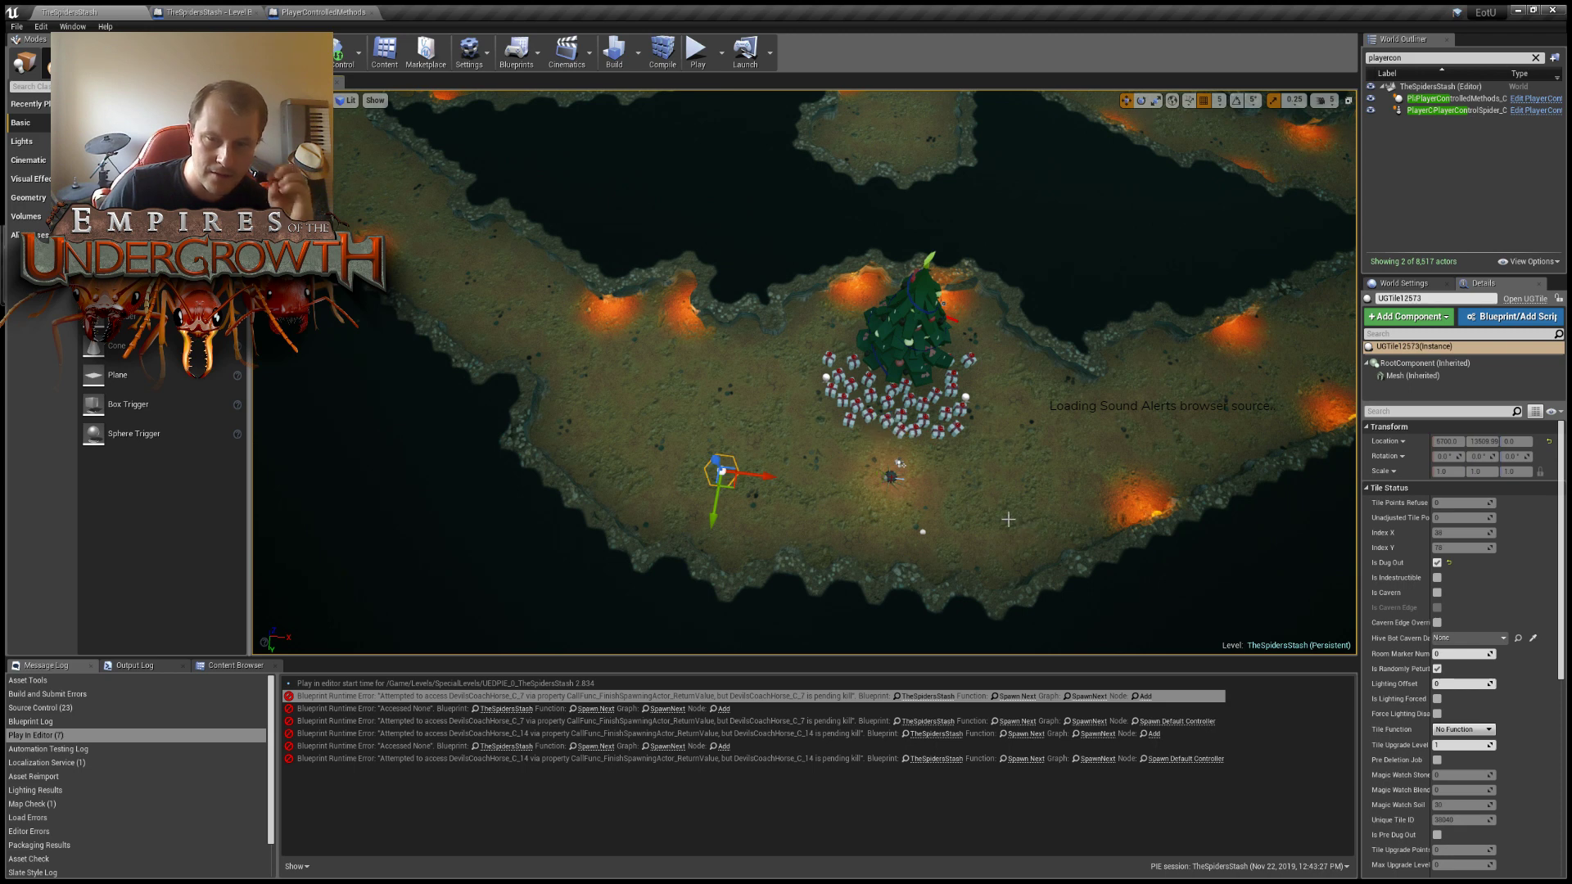
pyautogui.click(988, 510)
pyautogui.click(904, 503)
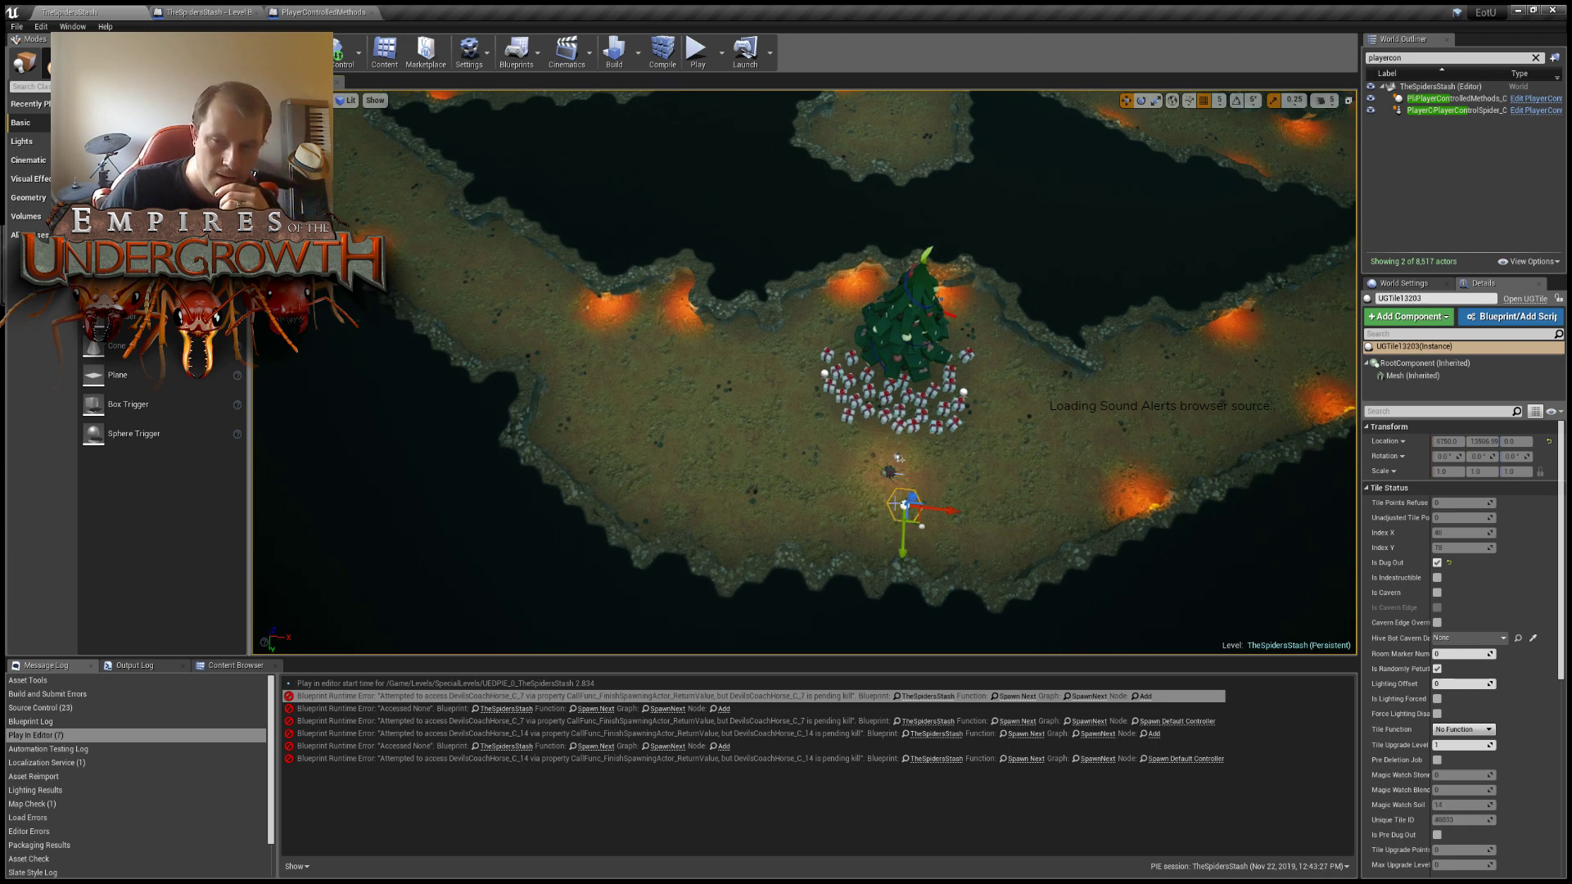
pyautogui.click(860, 503)
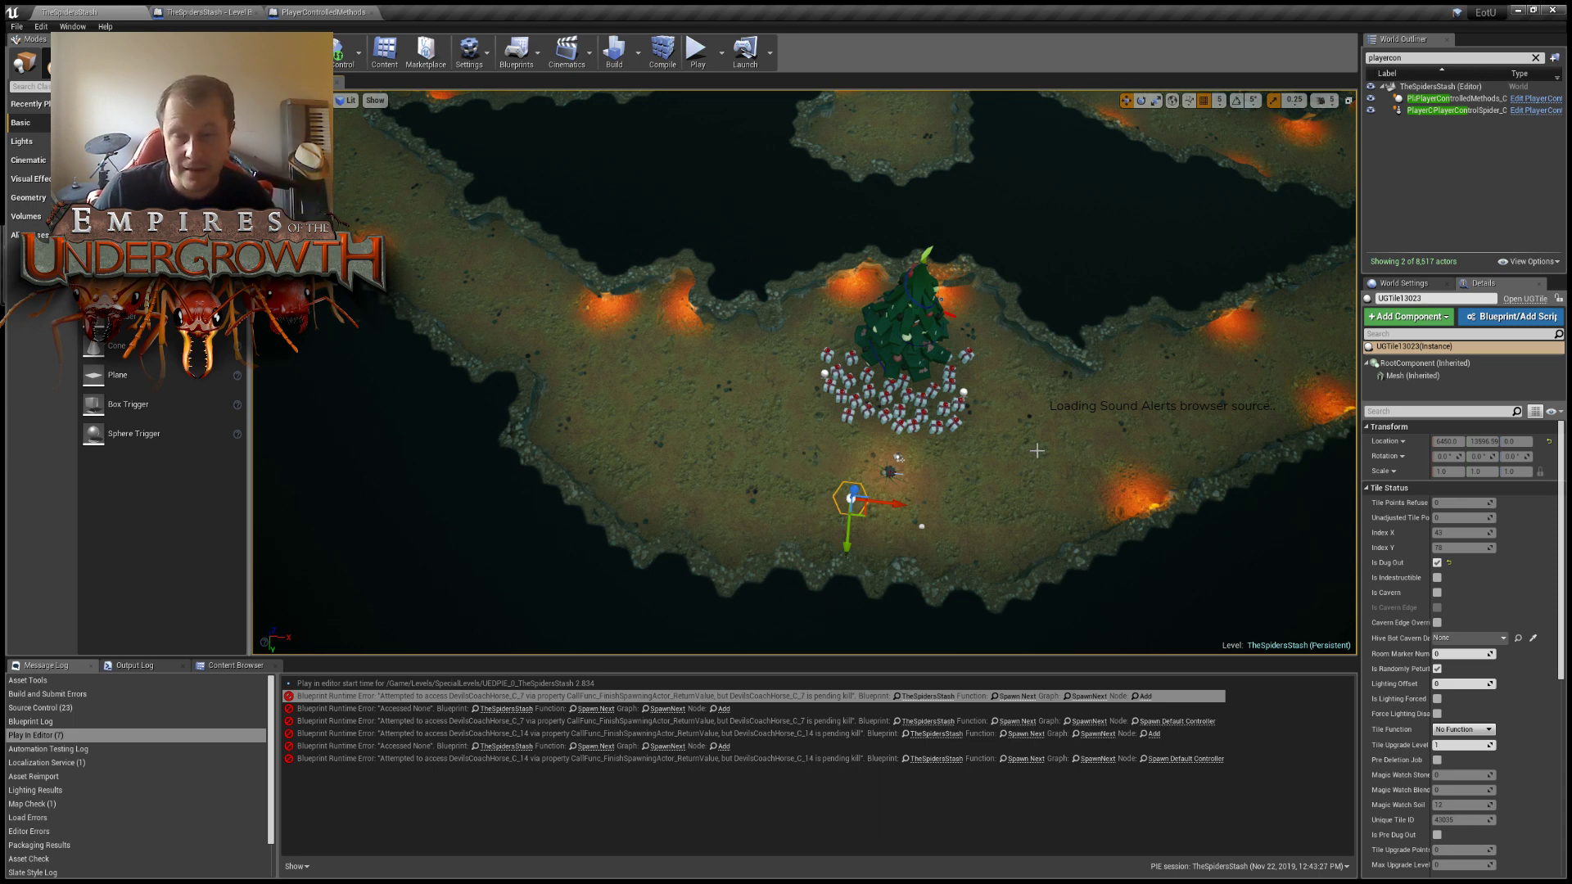
pyautogui.moveTo(1064, 506); pyautogui.dragTo(1029, 480, button='right')
pyautogui.press('w')
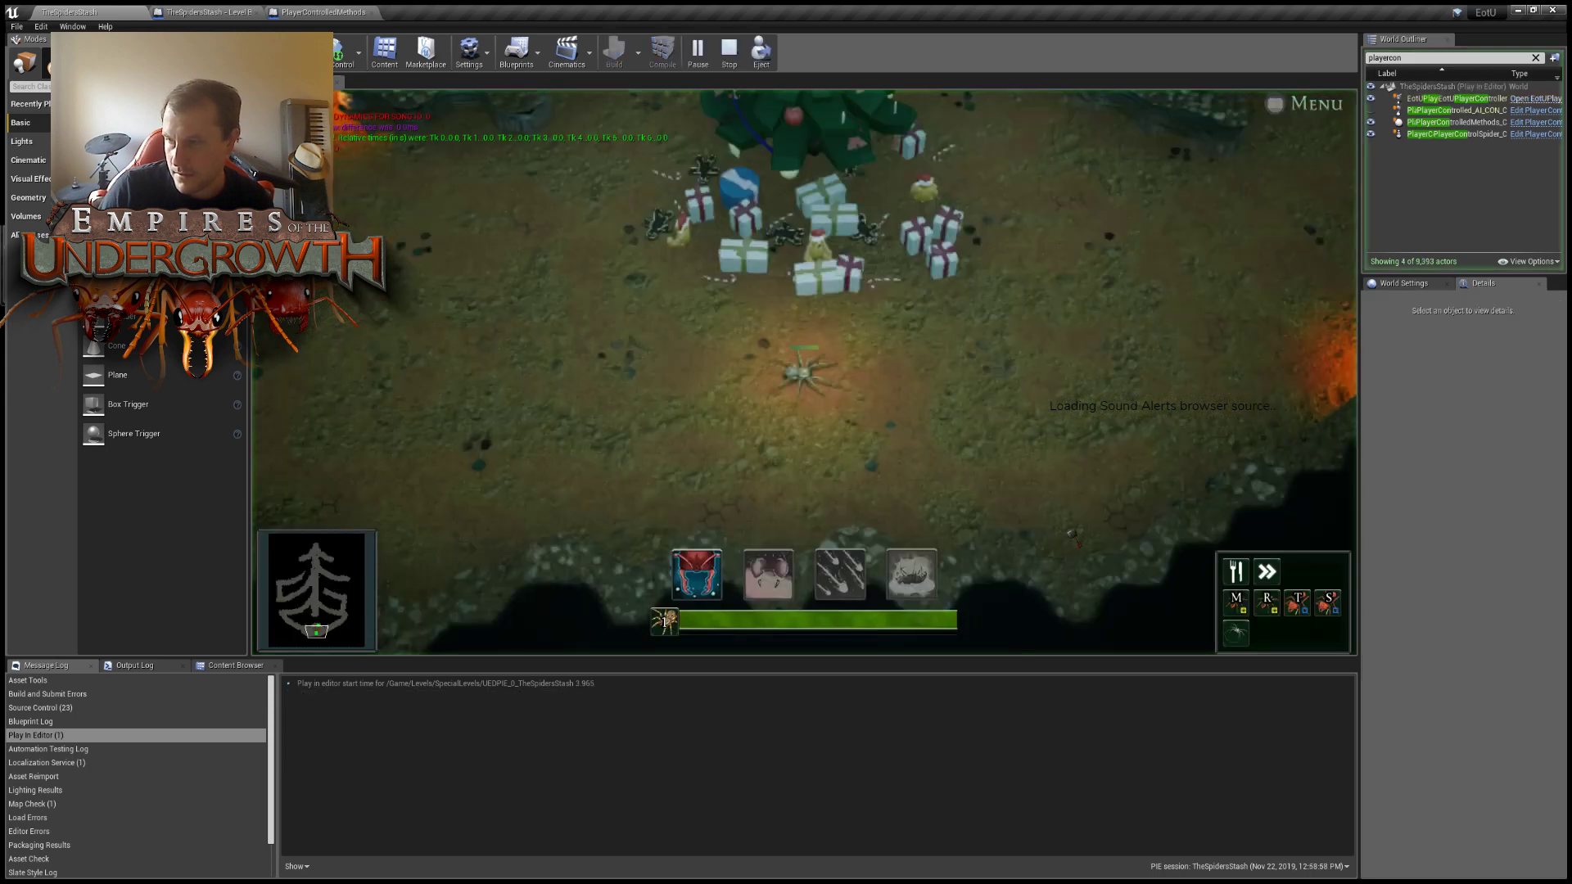
# Walk the spider back and forth below the presents in a new play session, ending west of the Christmas tree.
pyautogui.click(835, 514)
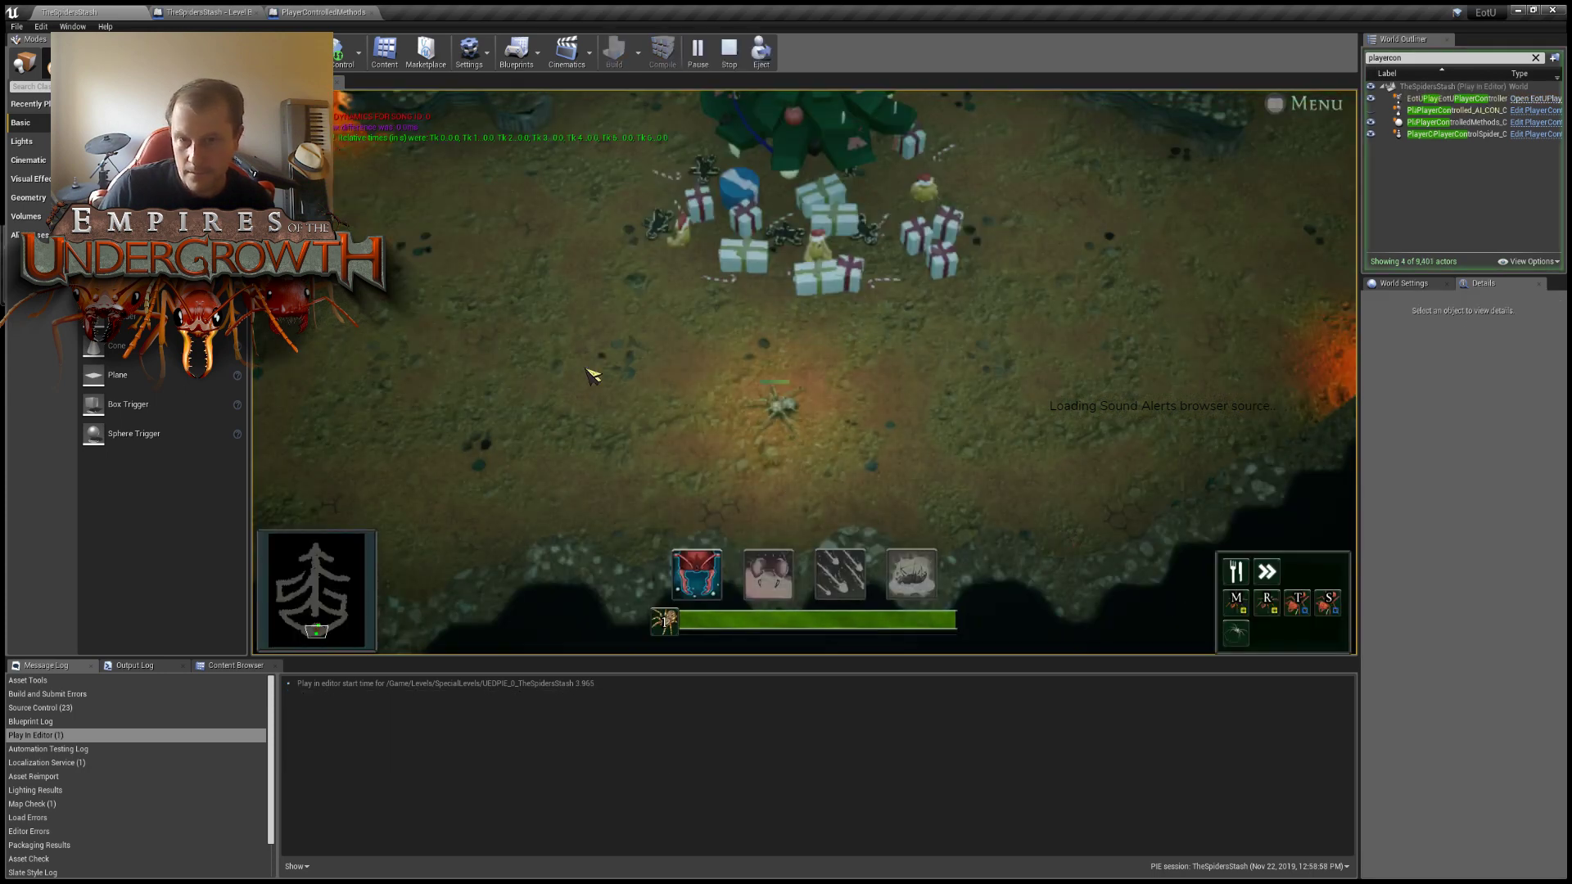
pyautogui.click(941, 372)
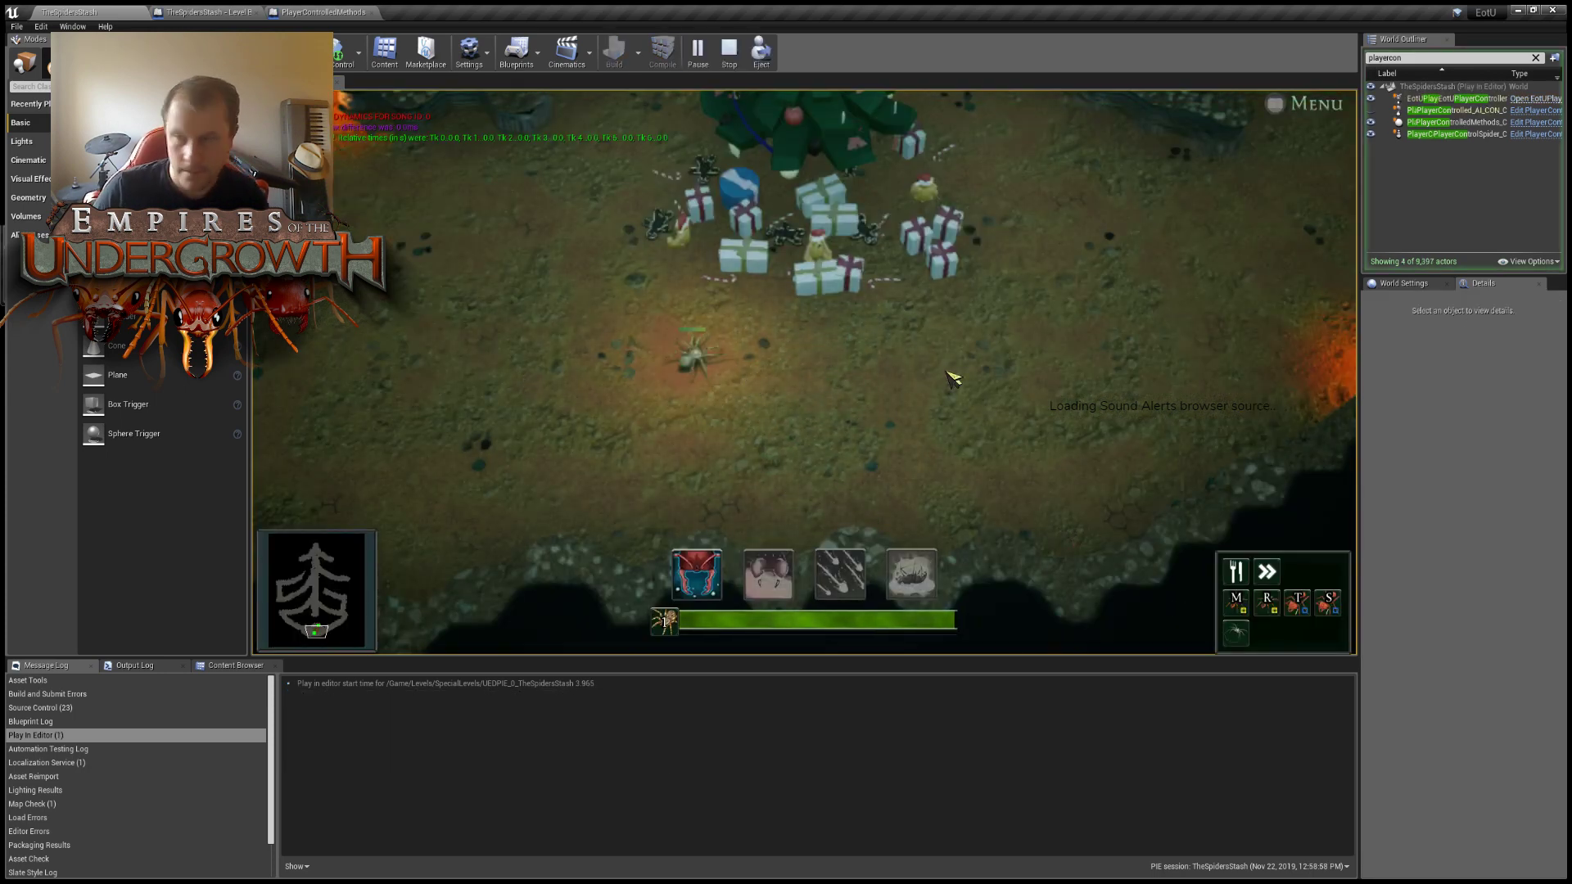
pyautogui.rightClick(950, 376)
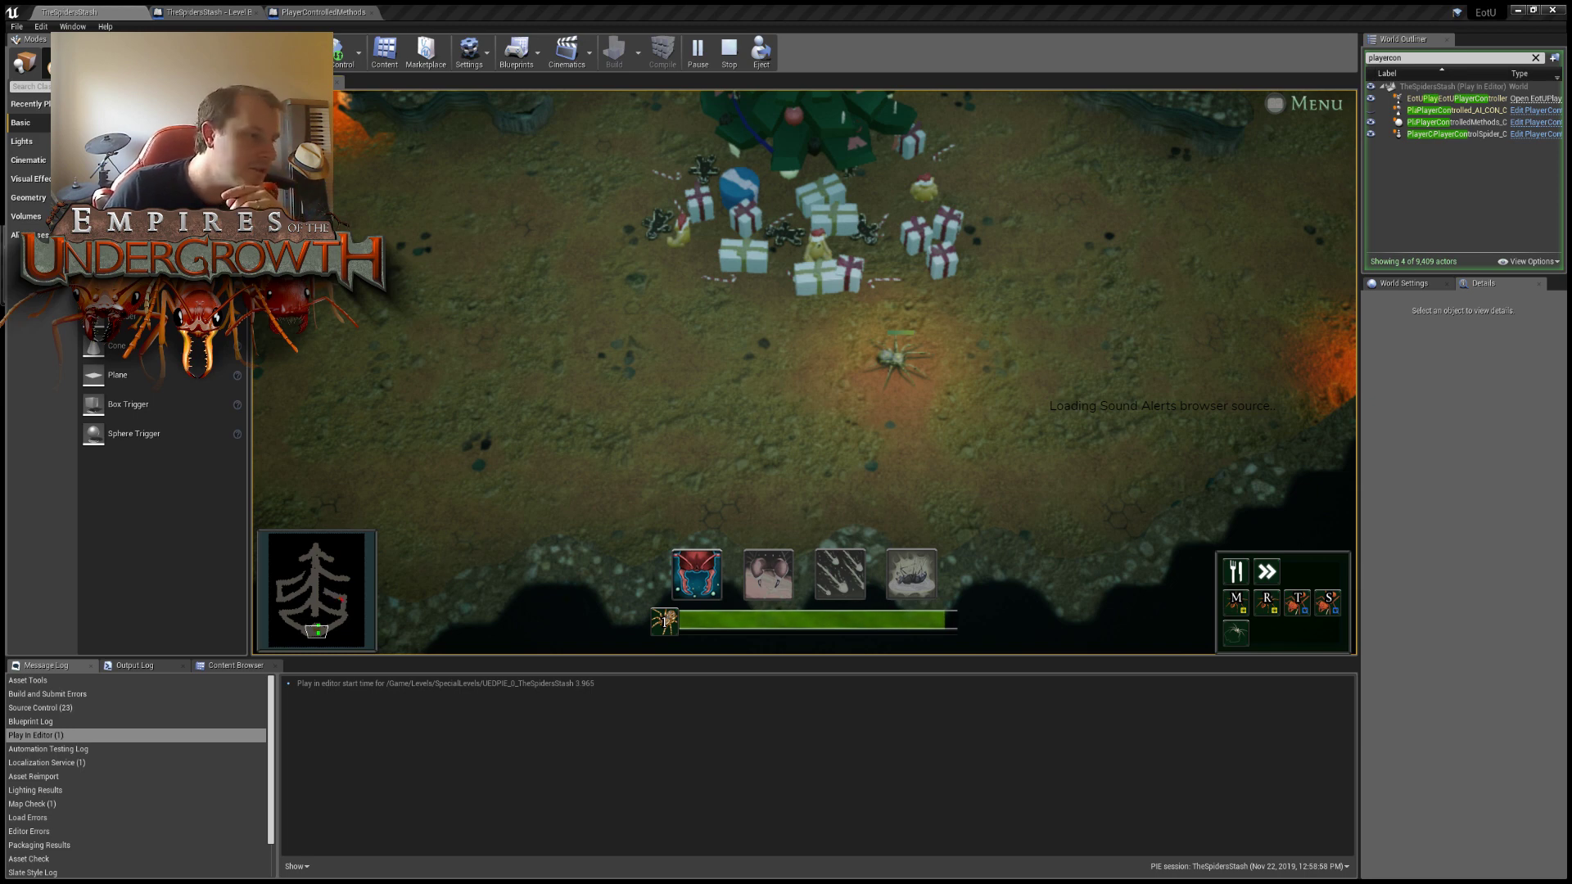
pyautogui.rightClick(718, 368)
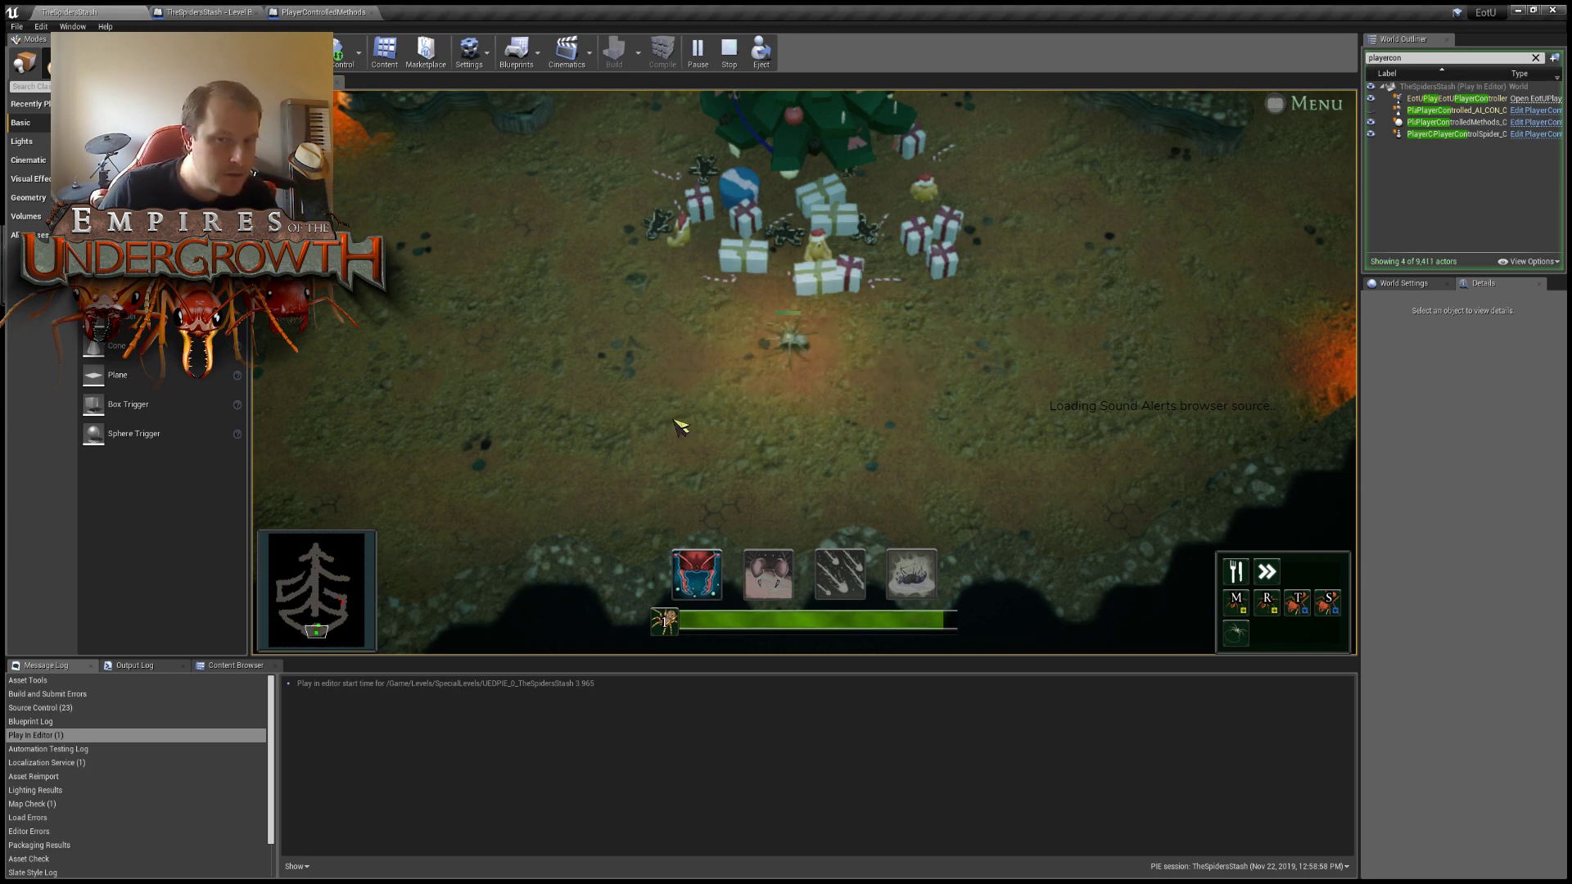
pyautogui.rightClick(424, 347)
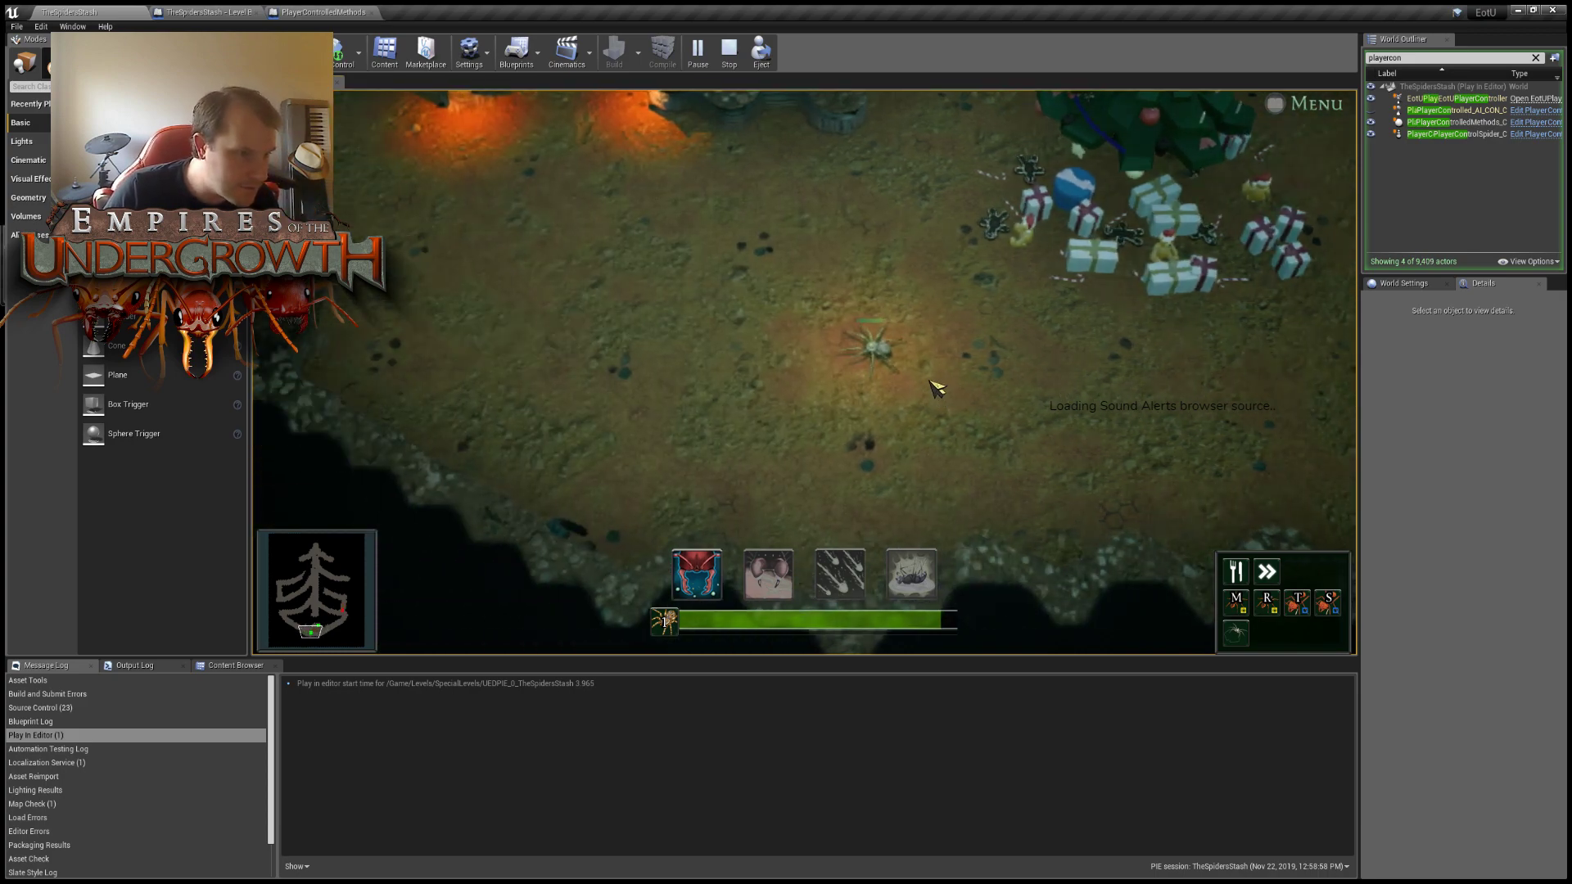
# Bring the spider east past the presents and send it at the ants approaching the Christmas tree.
pyautogui.press('d')
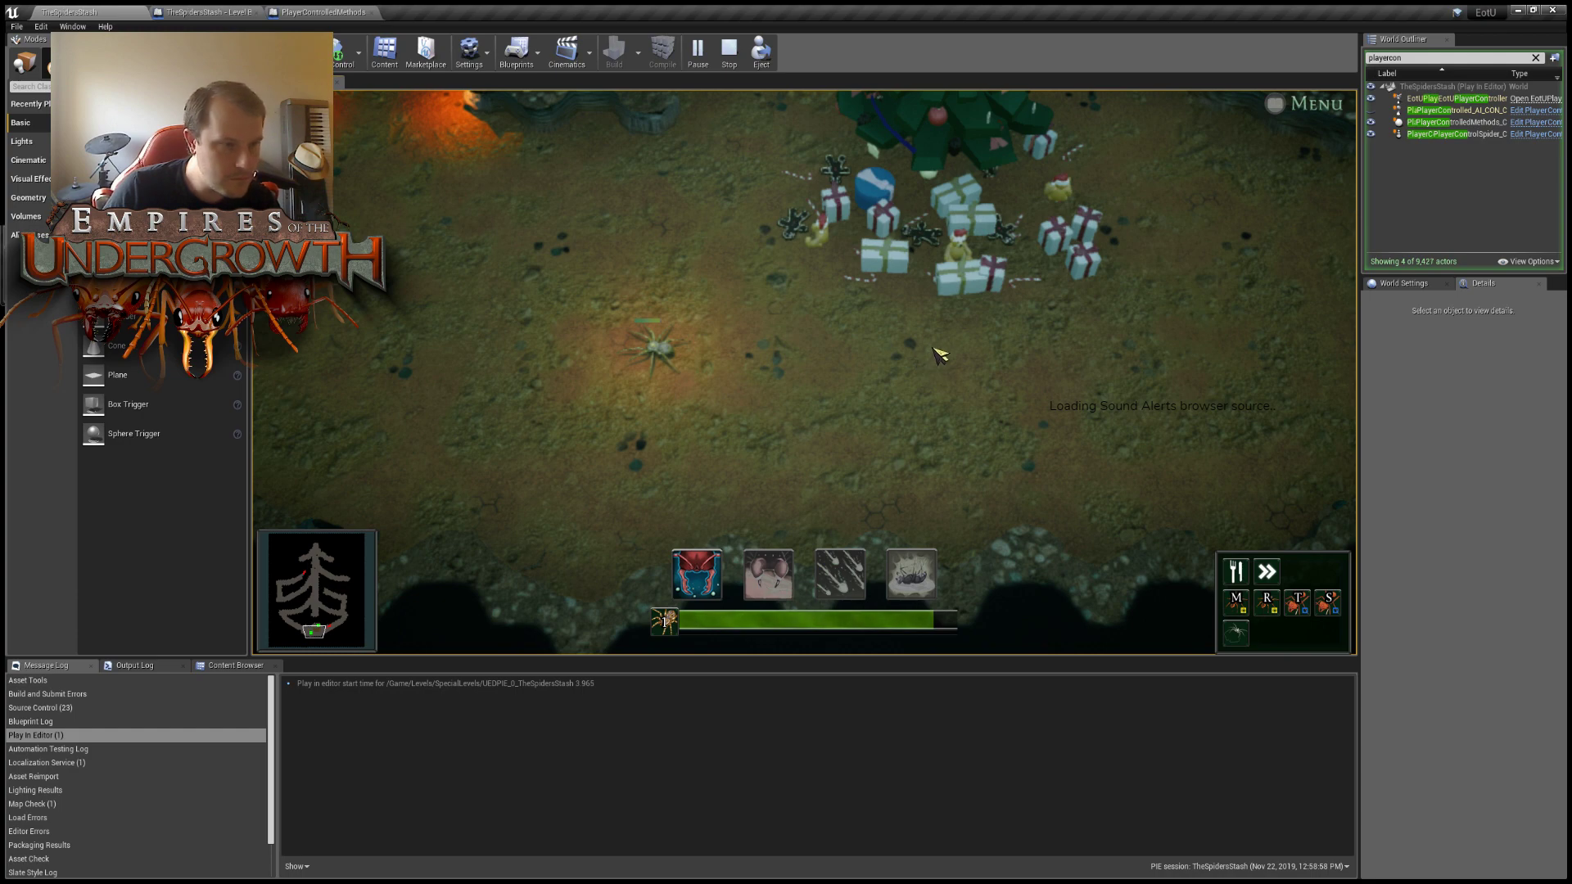
pyautogui.rightClick(933, 348)
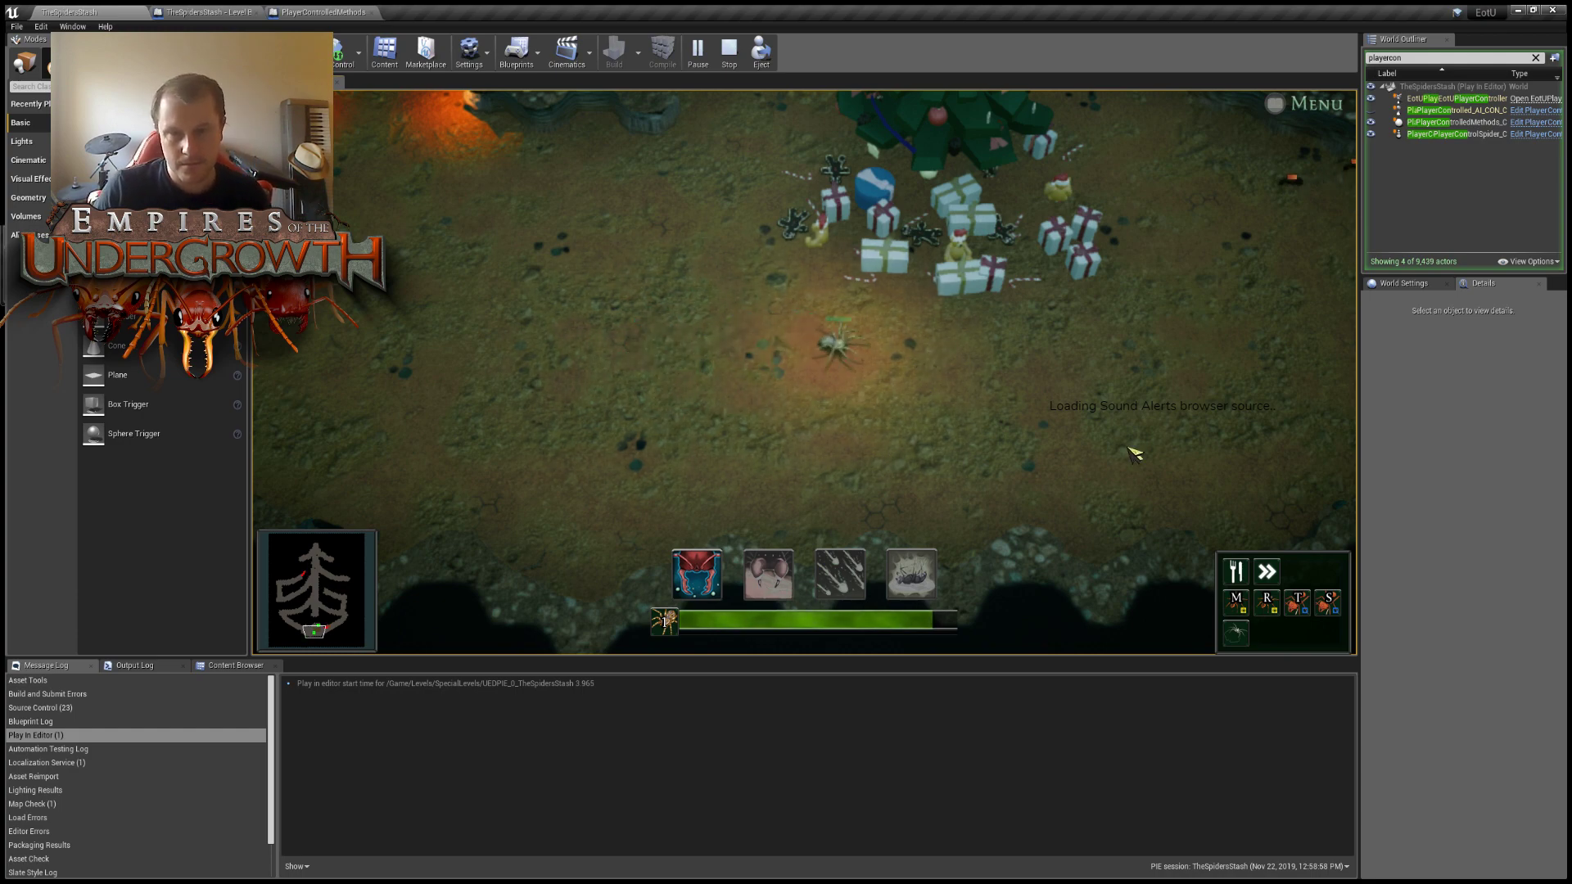
pyautogui.press('w')
pyautogui.press('d')
pyautogui.rightClick(1015, 401)
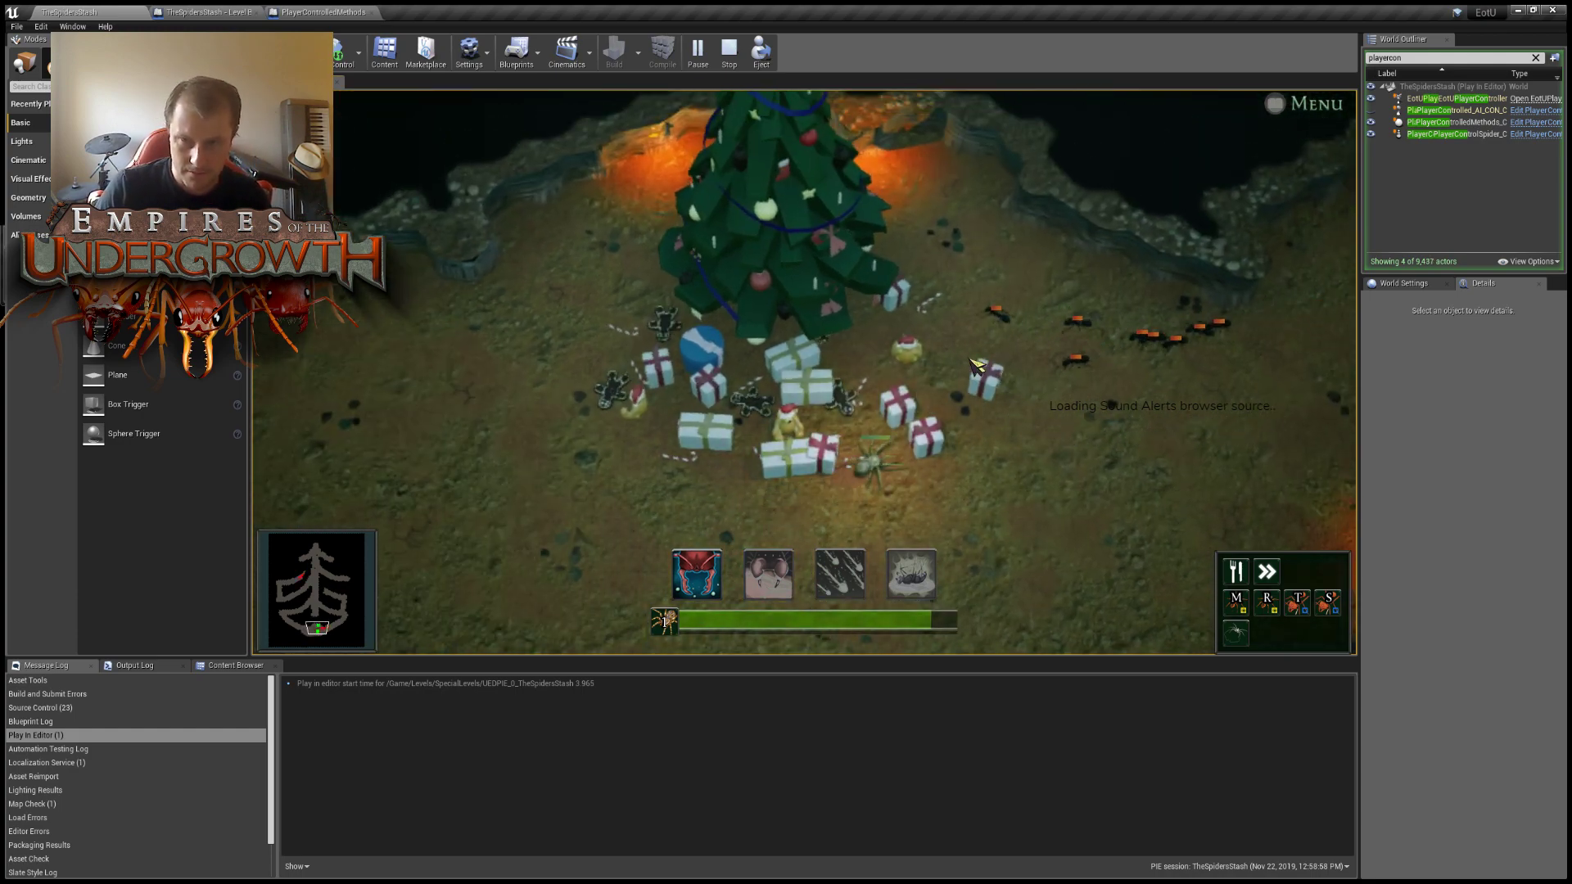
pyautogui.rightClick(1068, 360)
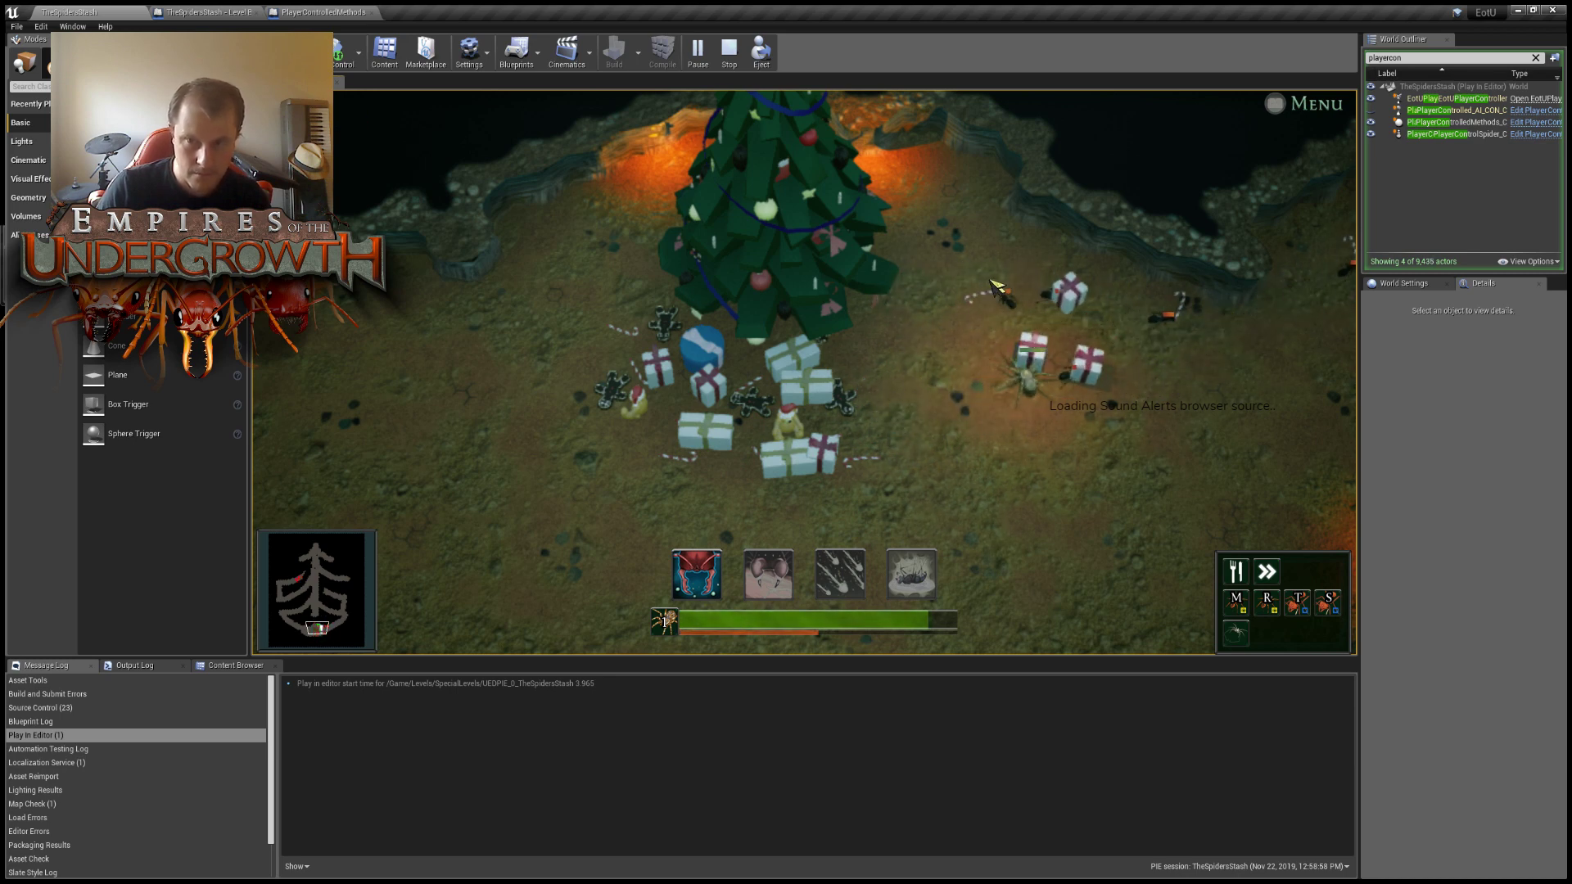
# Chase the candy-cane-carrying ants east from the Christmas tree up the cave passage with the spider, then end the play session.
pyautogui.press('d')
pyautogui.rightClick(1067, 361)
pyautogui.press('w')
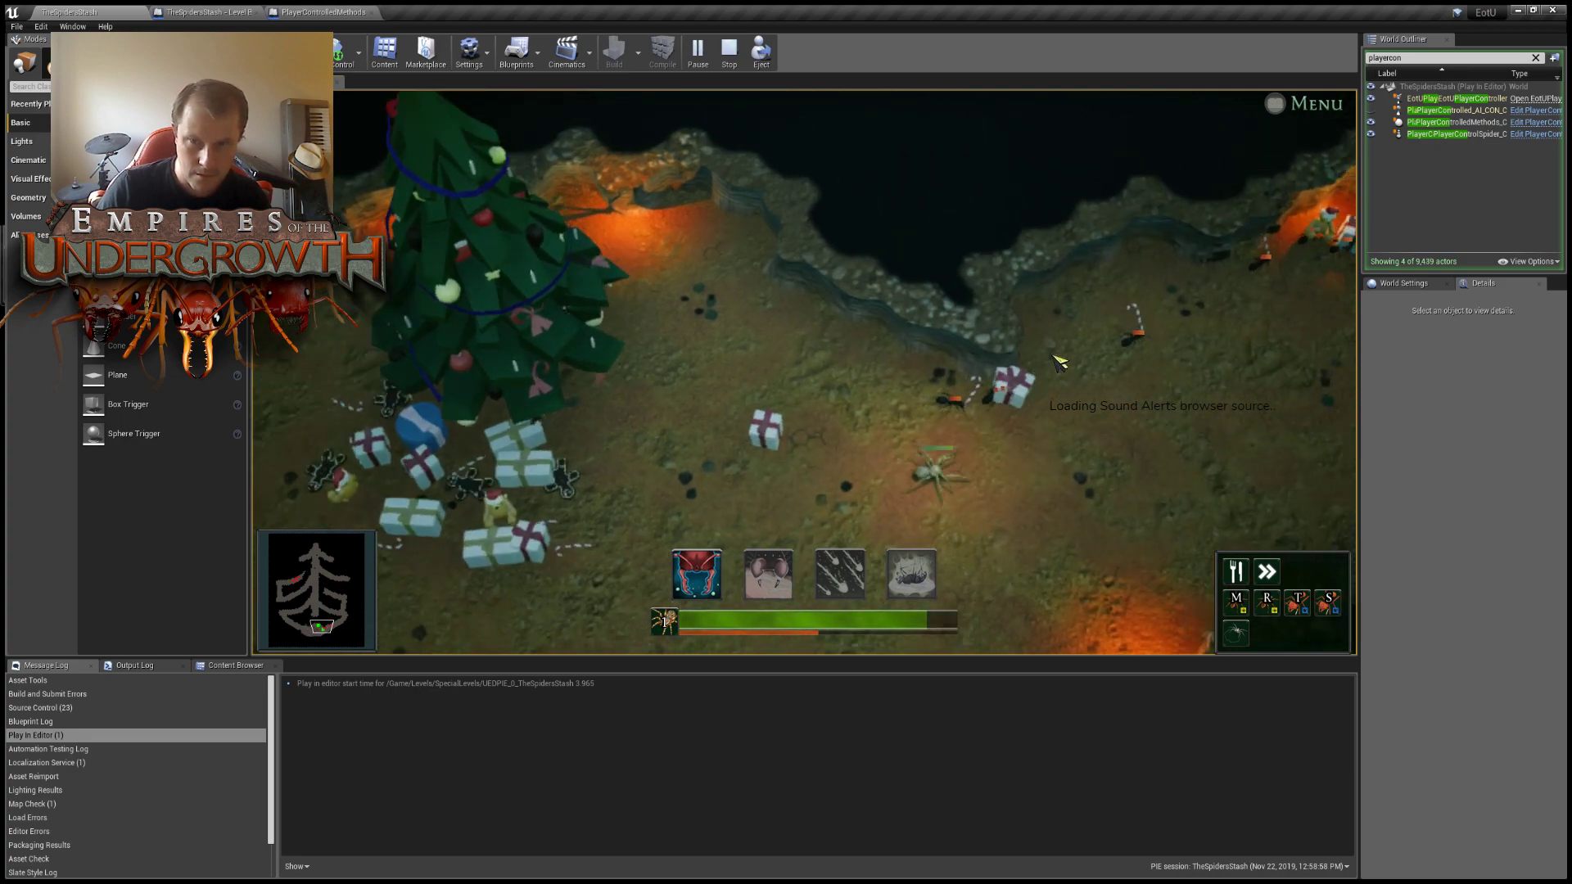
pyautogui.press('w')
pyautogui.press('d')
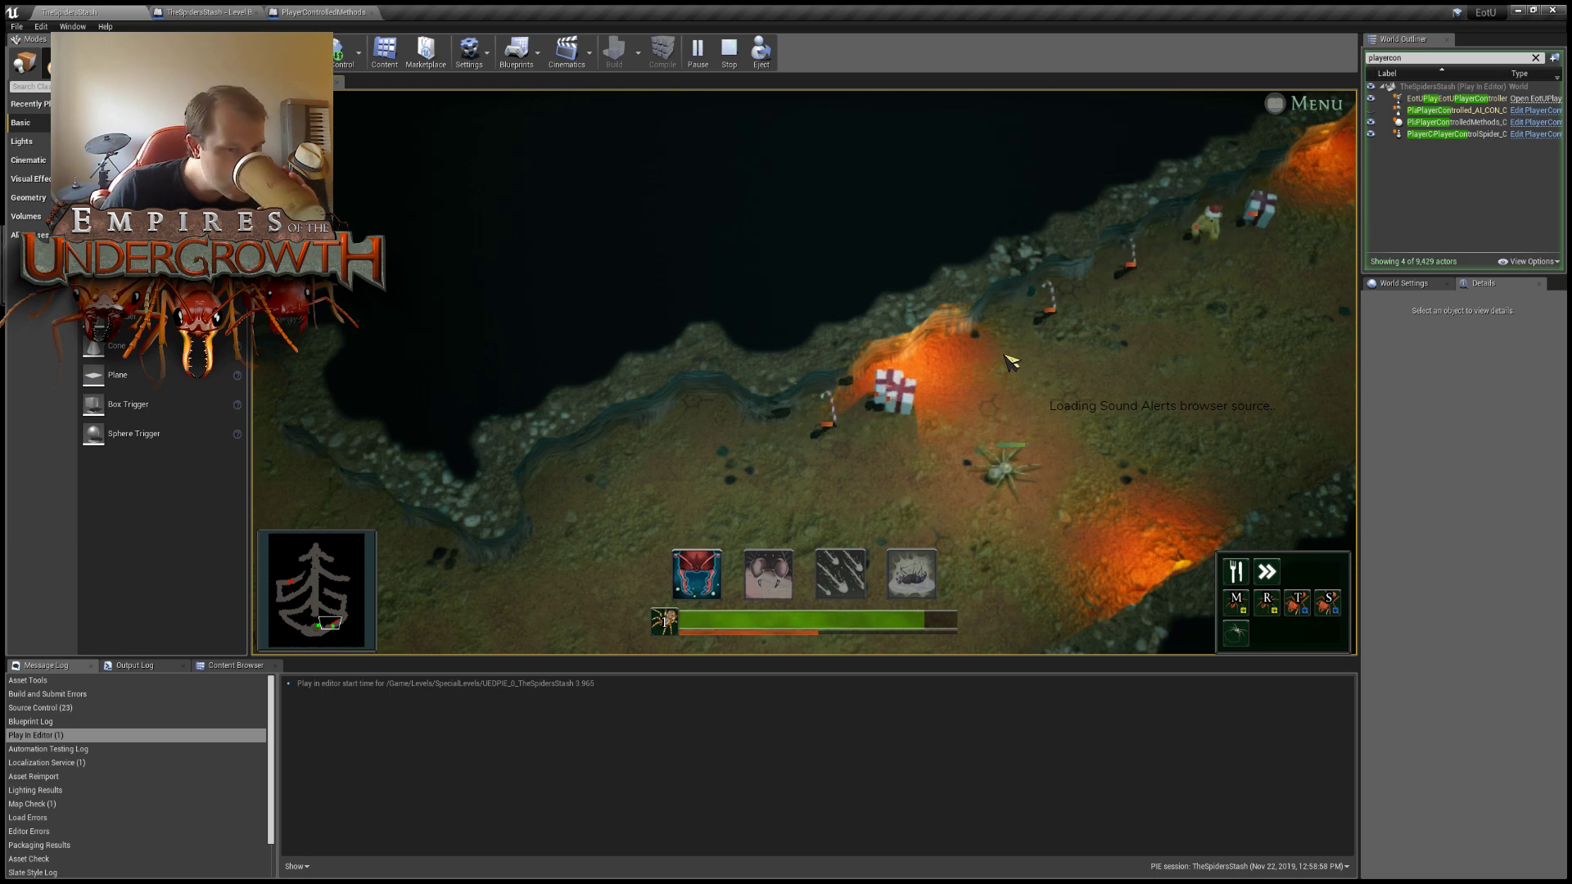
pyautogui.rightClick(1019, 332)
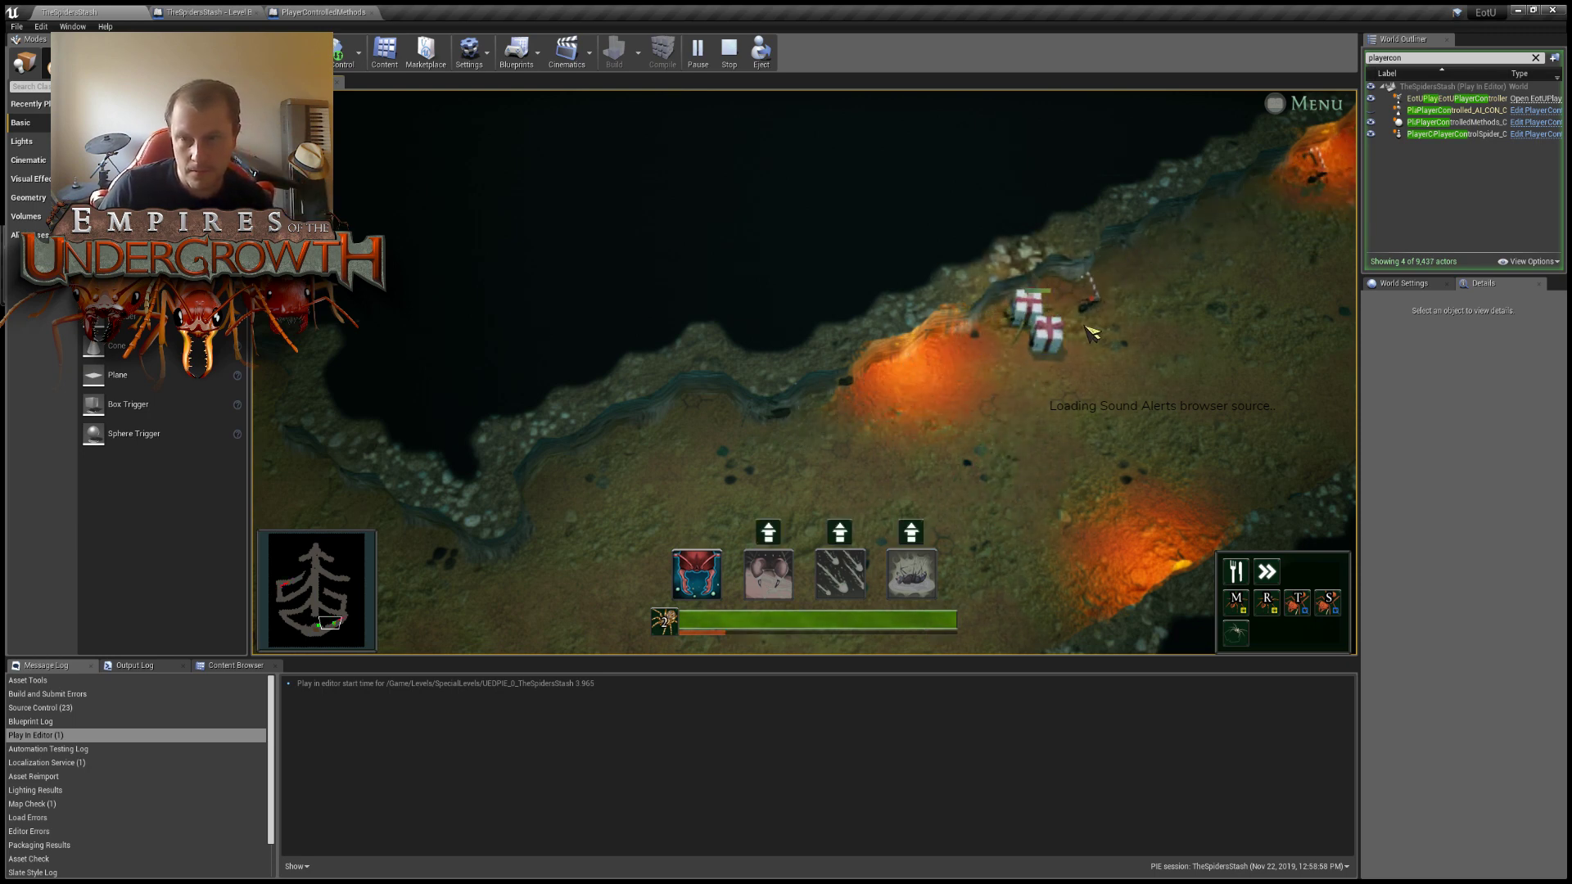
pyautogui.rightClick(1188, 284)
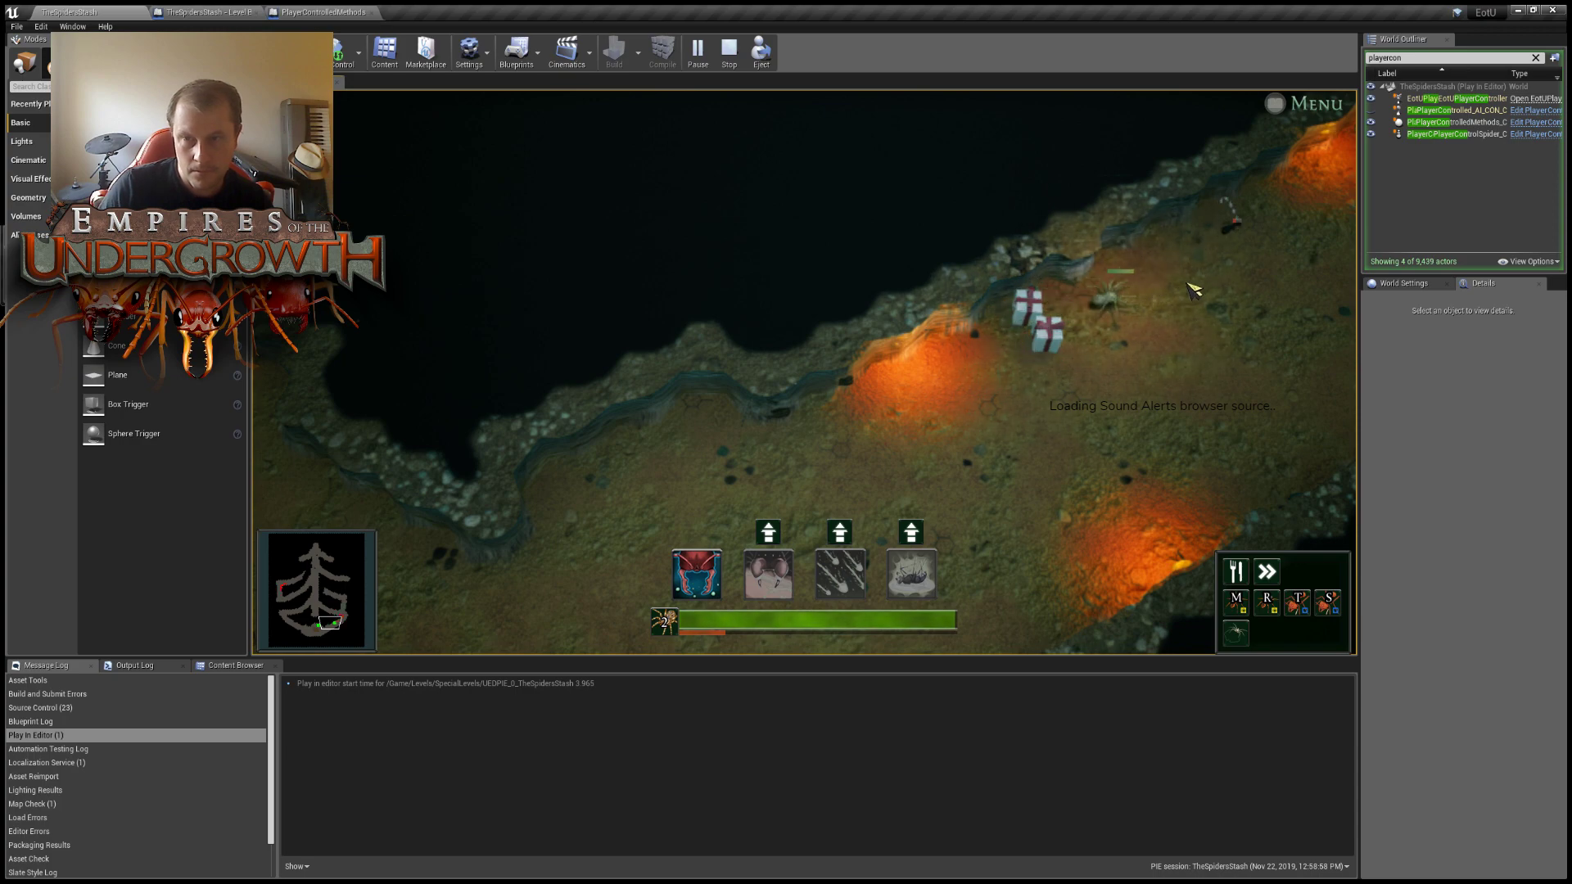
pyautogui.moveTo(1270, 258); pyautogui.dragTo(979, 392, button='middle')
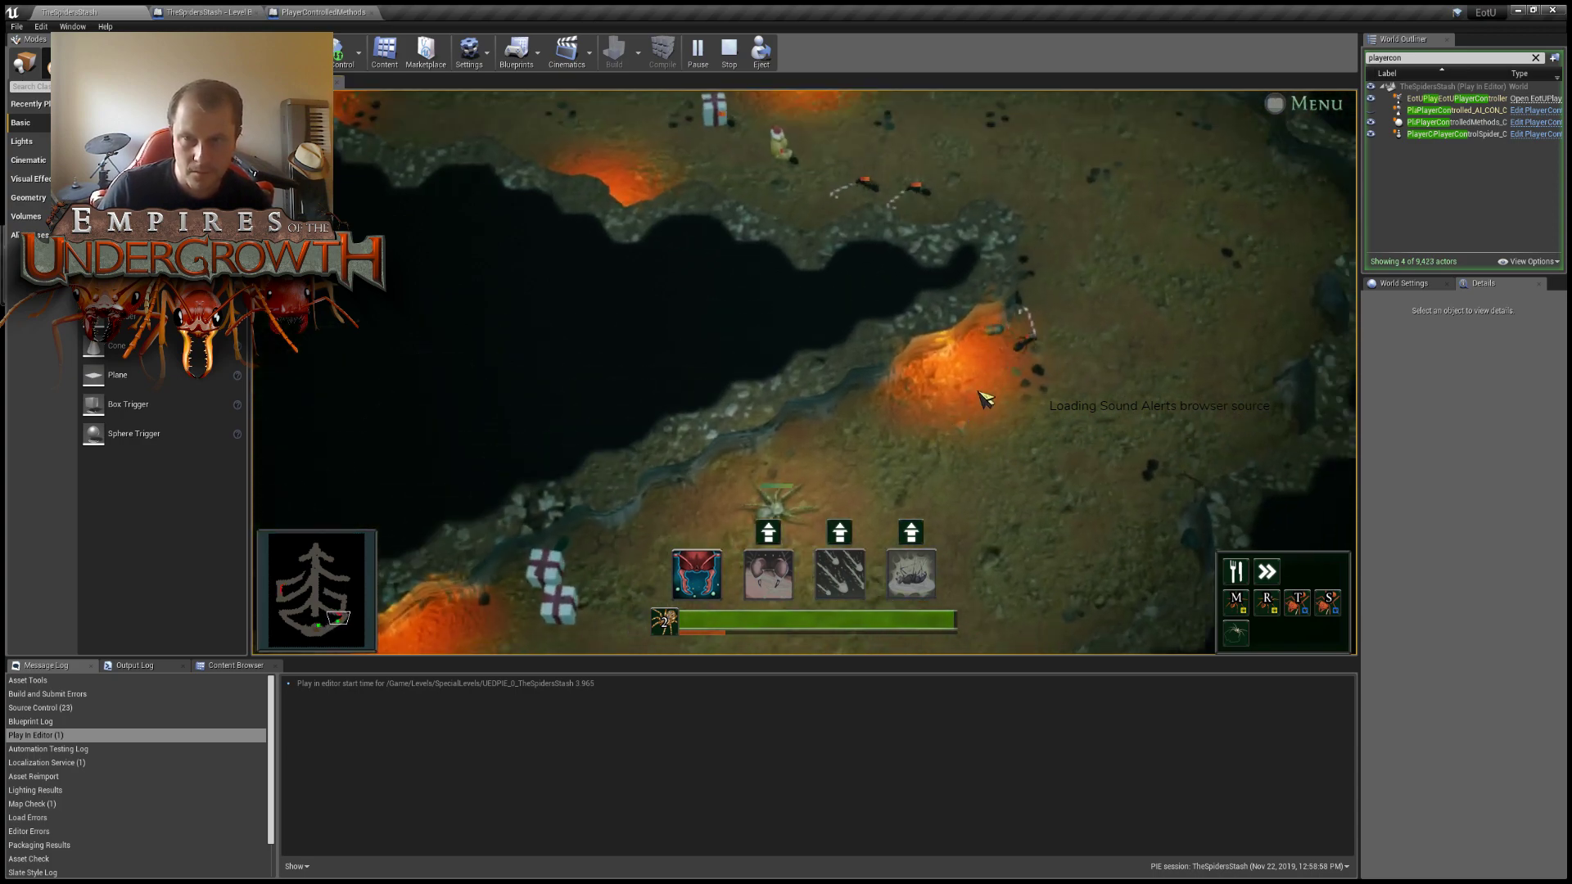
pyautogui.press('Escape')
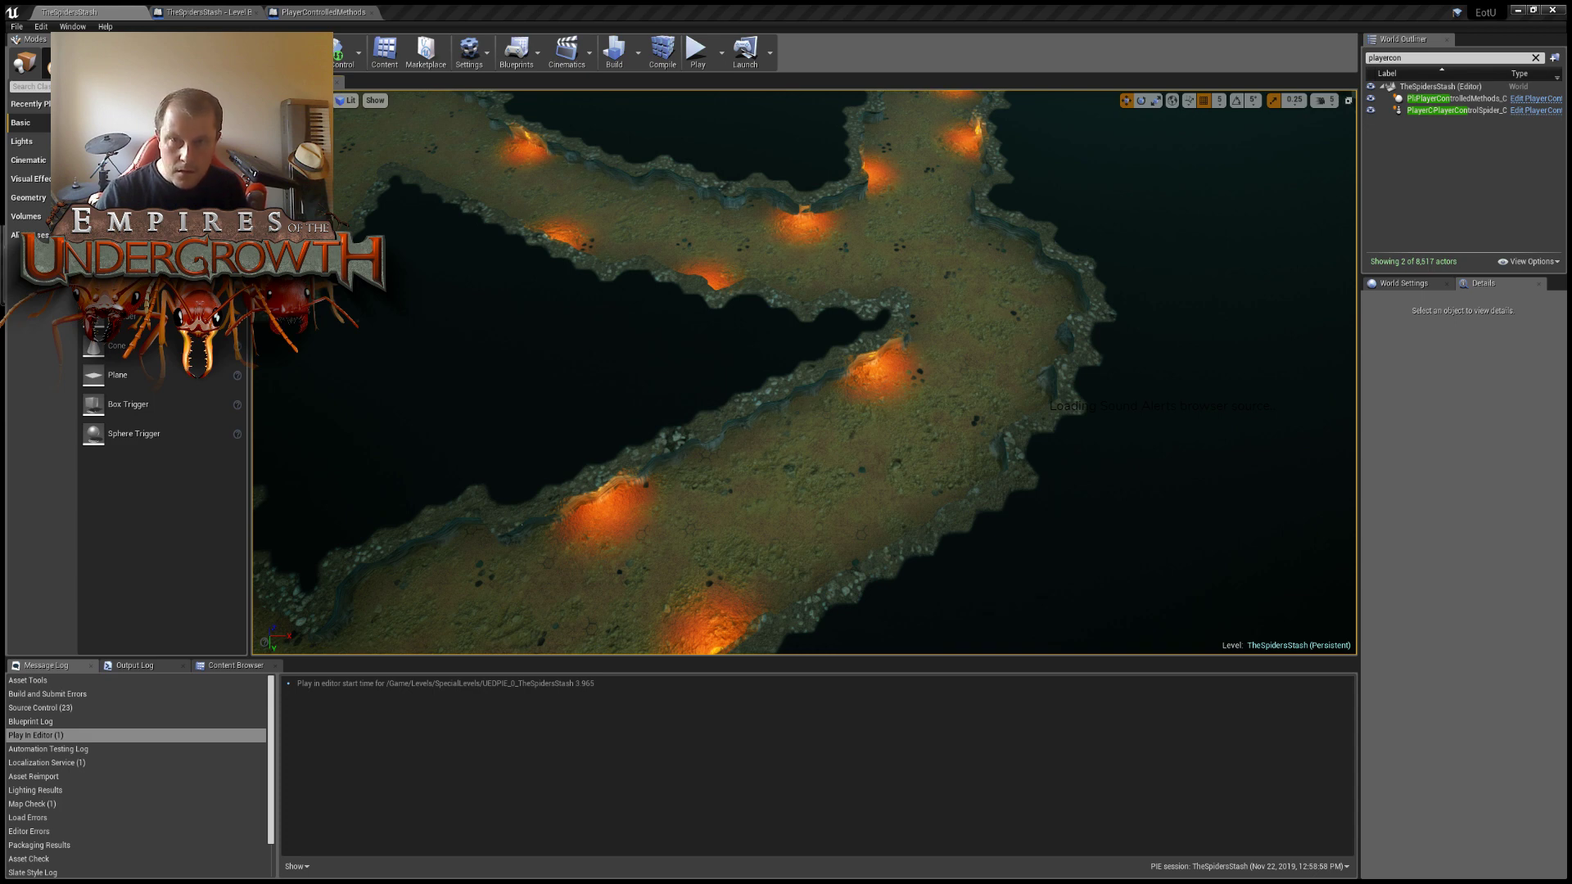
# Start a new play session and walk the spider around the open ground below the presents, heading west.
pyautogui.click(697, 53)
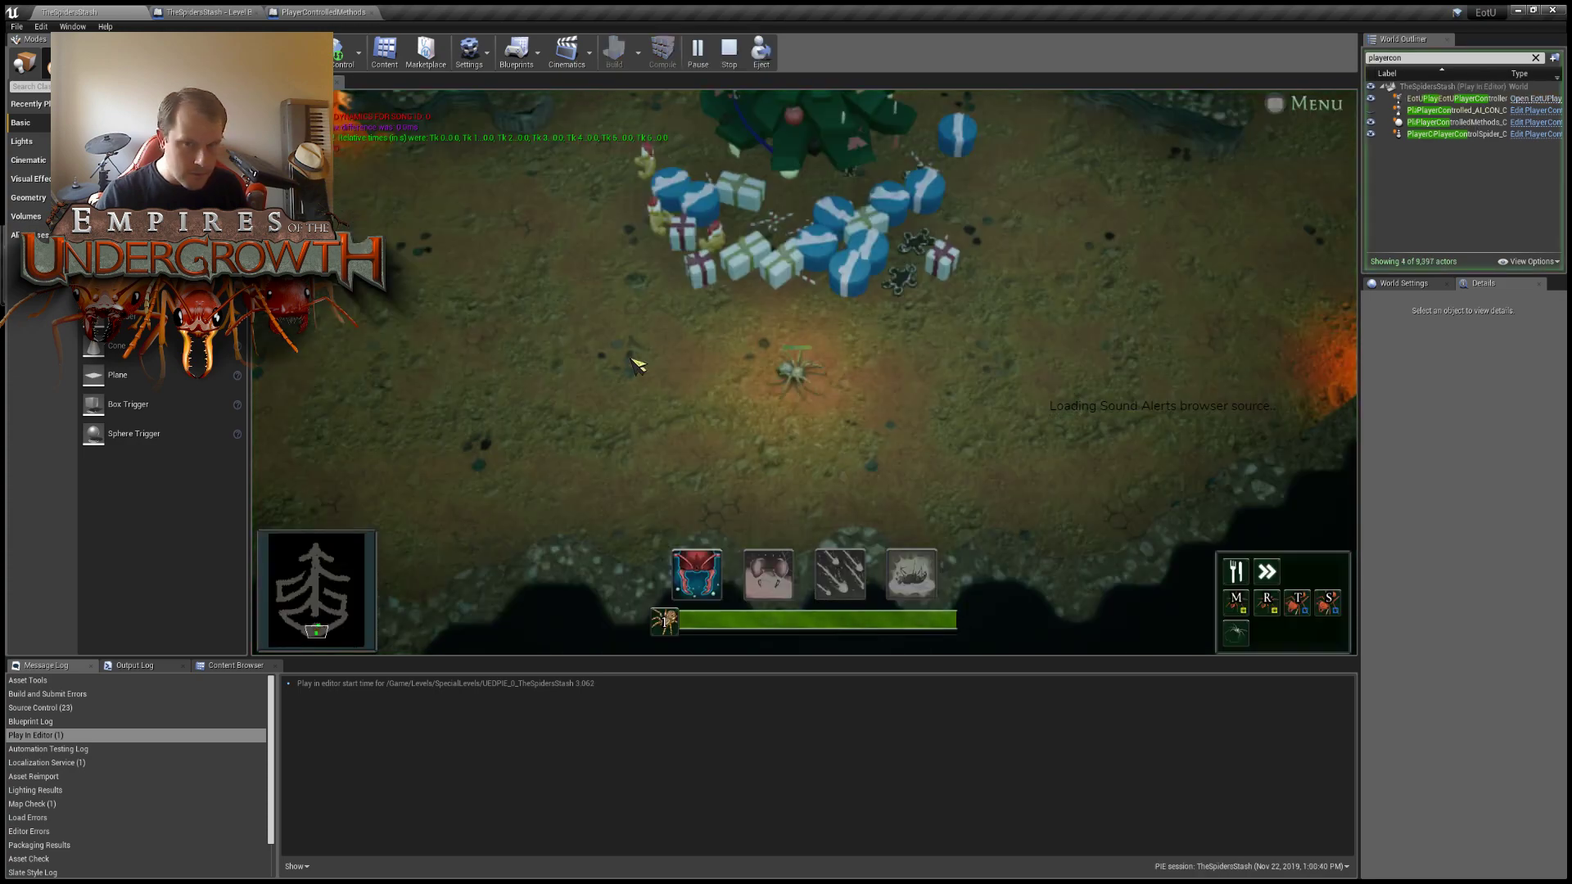
pyautogui.click(630, 358)
pyautogui.click(730, 515)
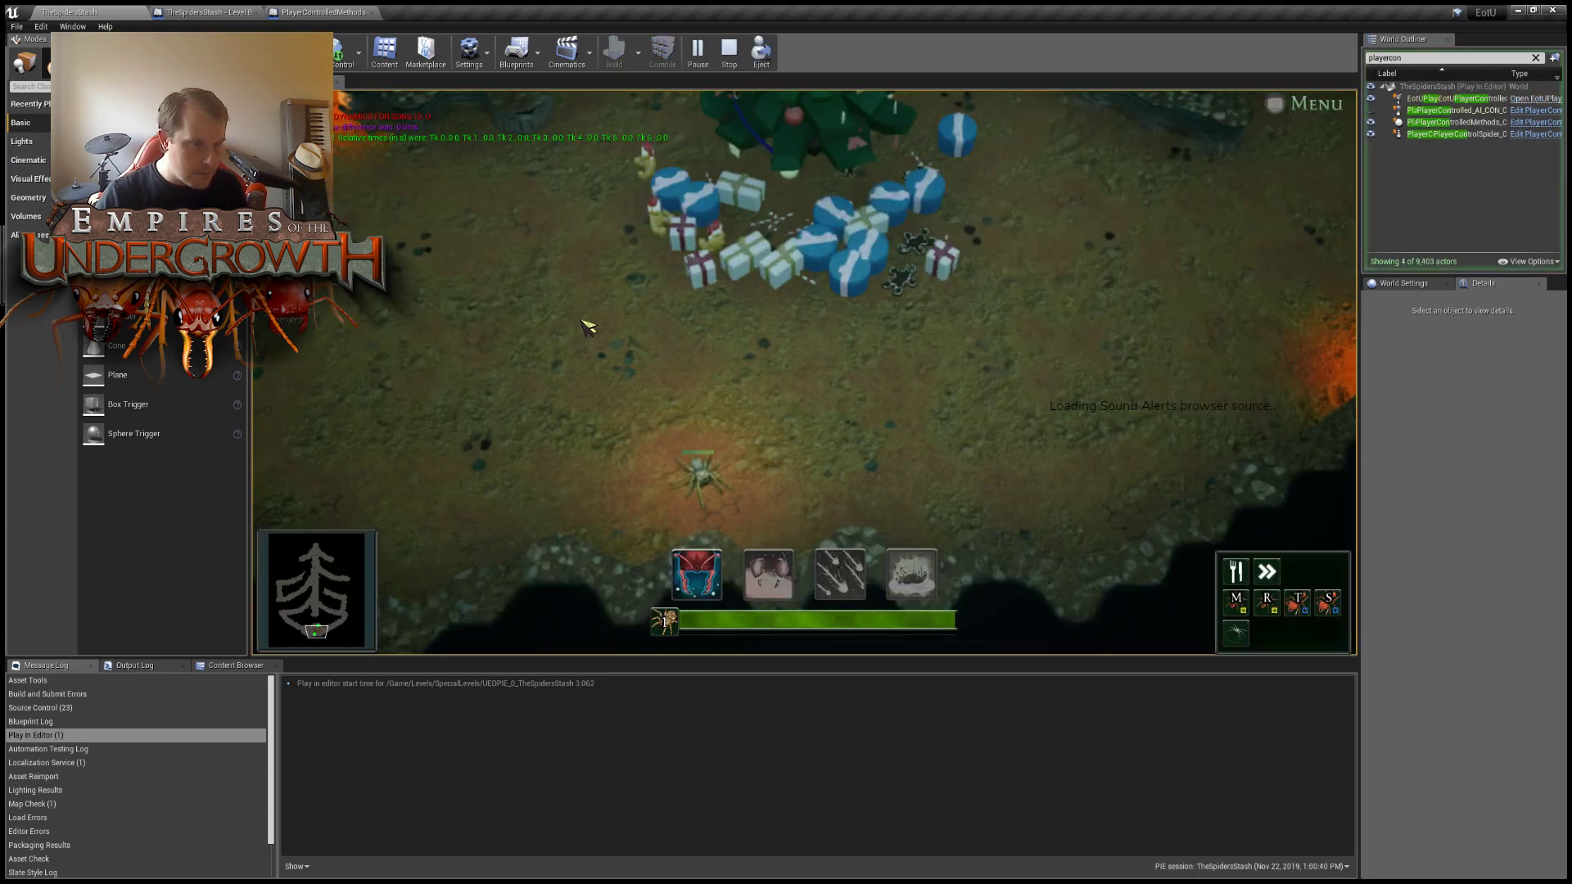
pyautogui.click(684, 303)
pyautogui.click(763, 325)
pyautogui.click(608, 435)
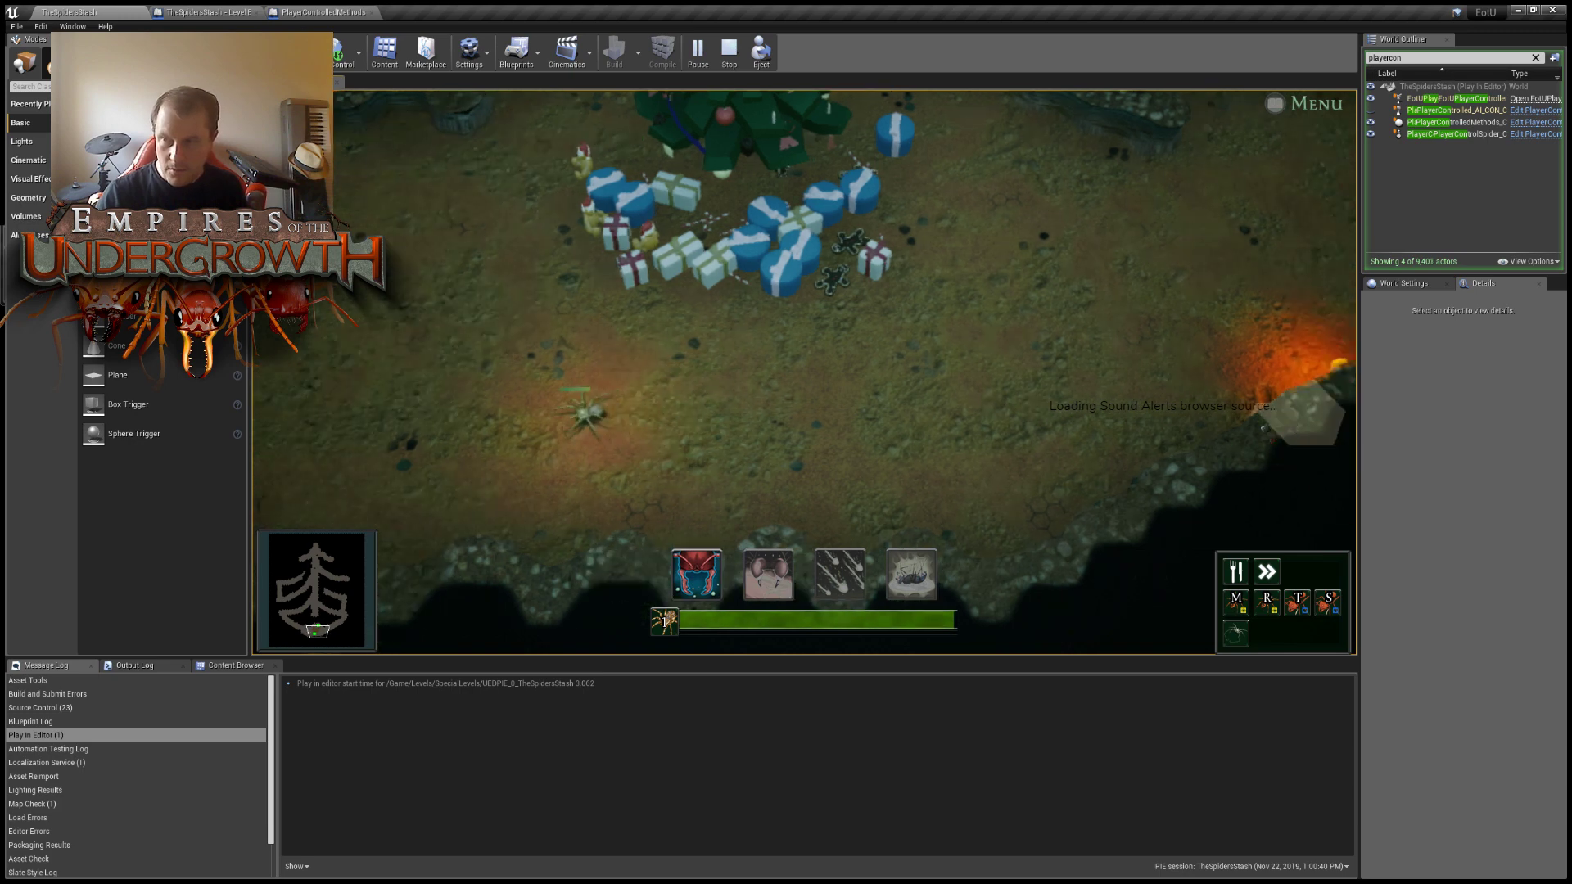
pyautogui.click(500, 360)
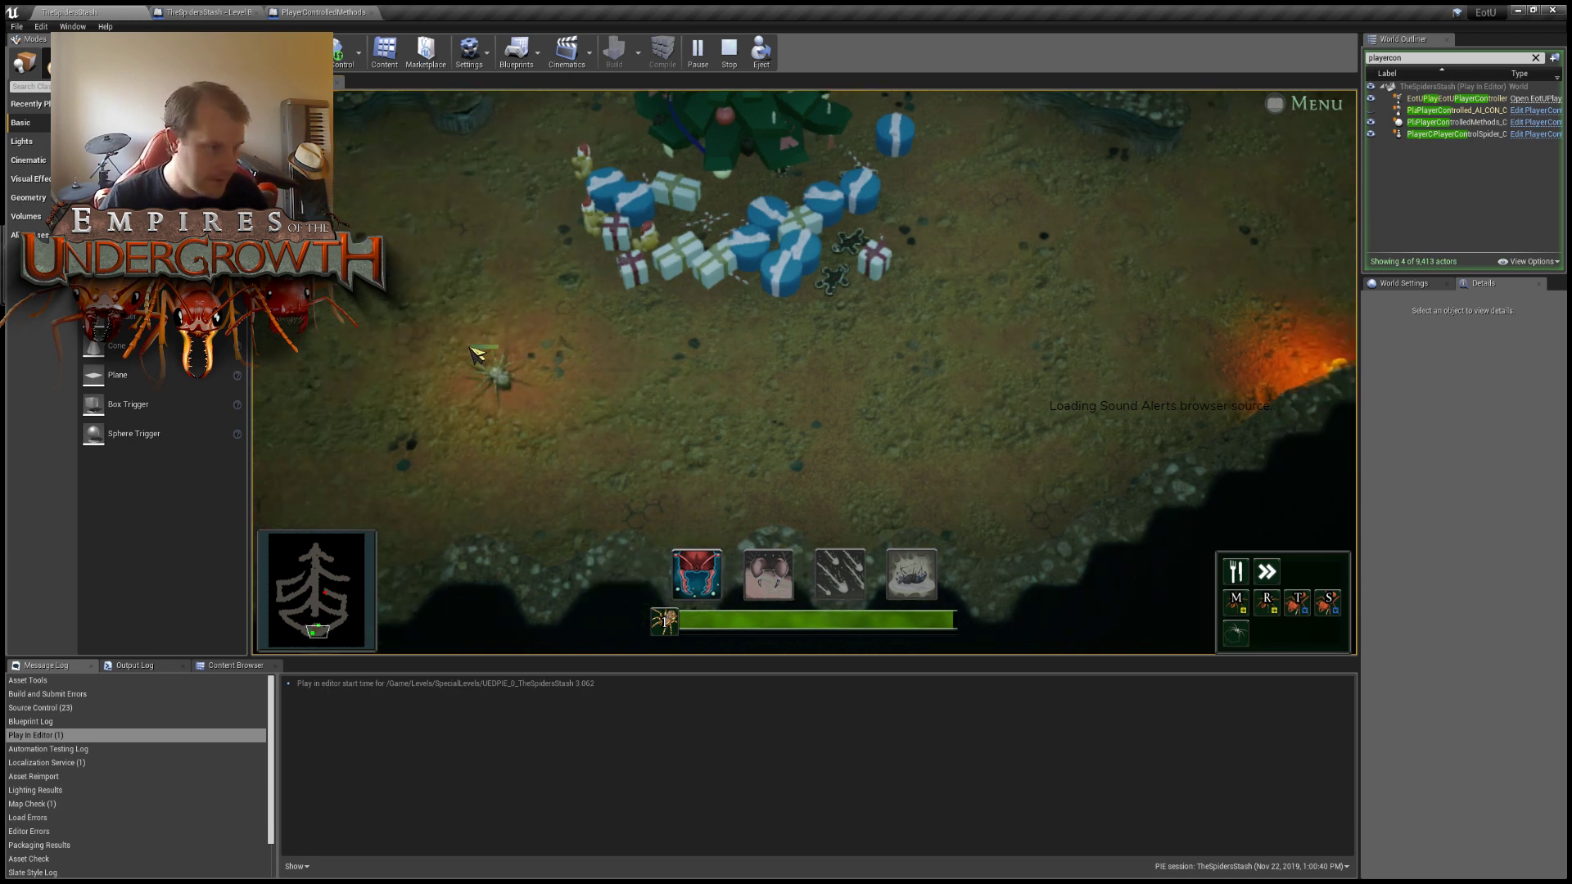
# Move the spider back east and west beneath the presents to check its movement, then end the play session.
pyautogui.click(723, 374)
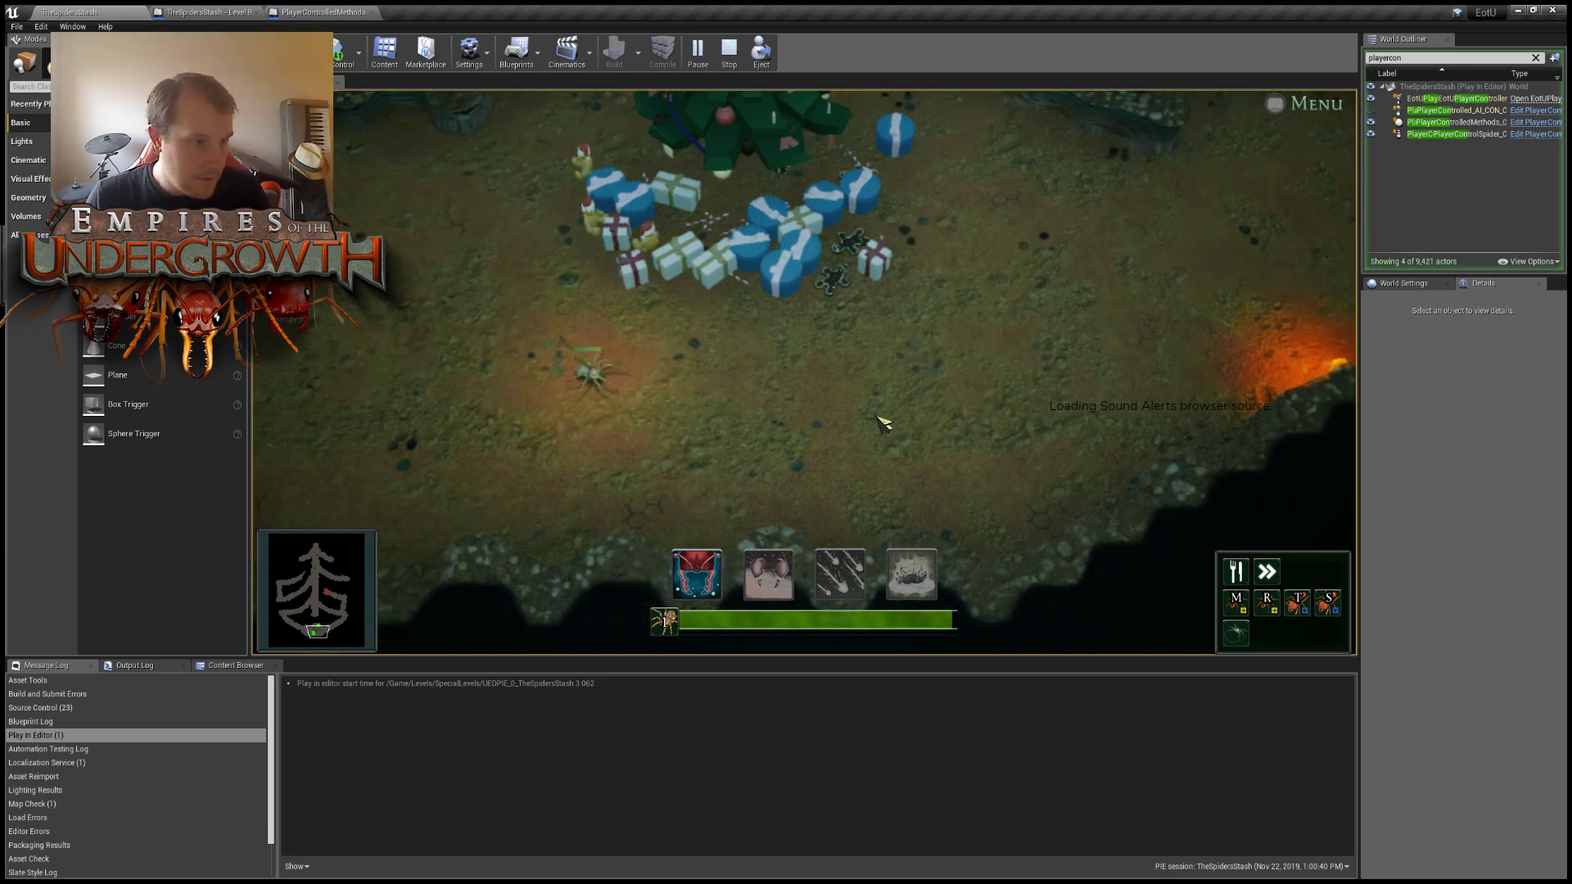
pyautogui.click(762, 482)
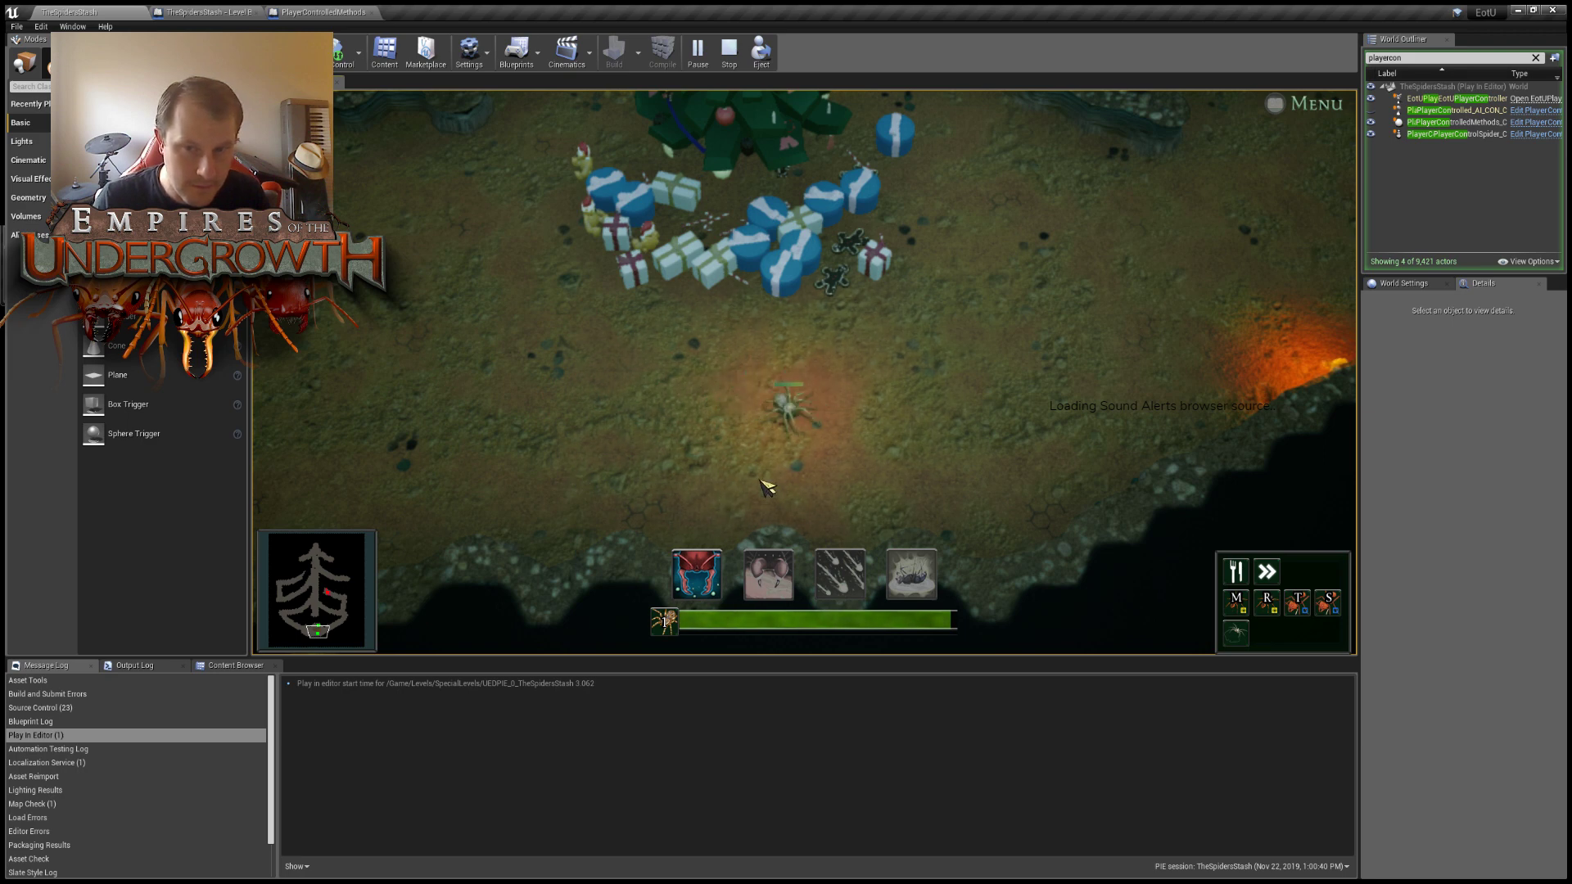
pyautogui.click(599, 425)
pyautogui.click(860, 330)
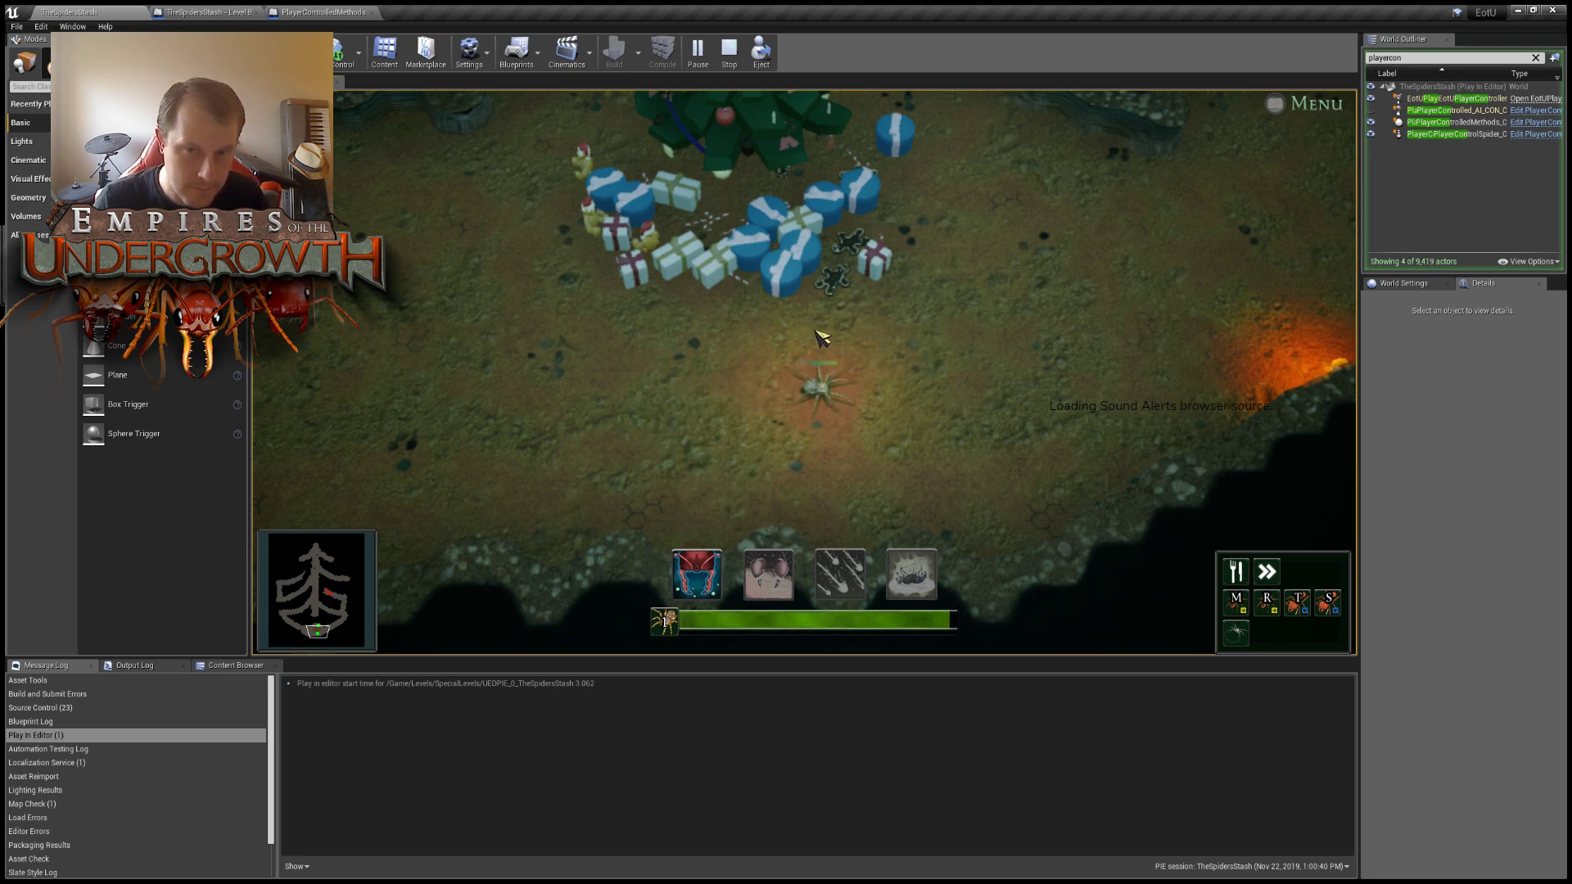
pyautogui.click(996, 353)
pyautogui.click(647, 389)
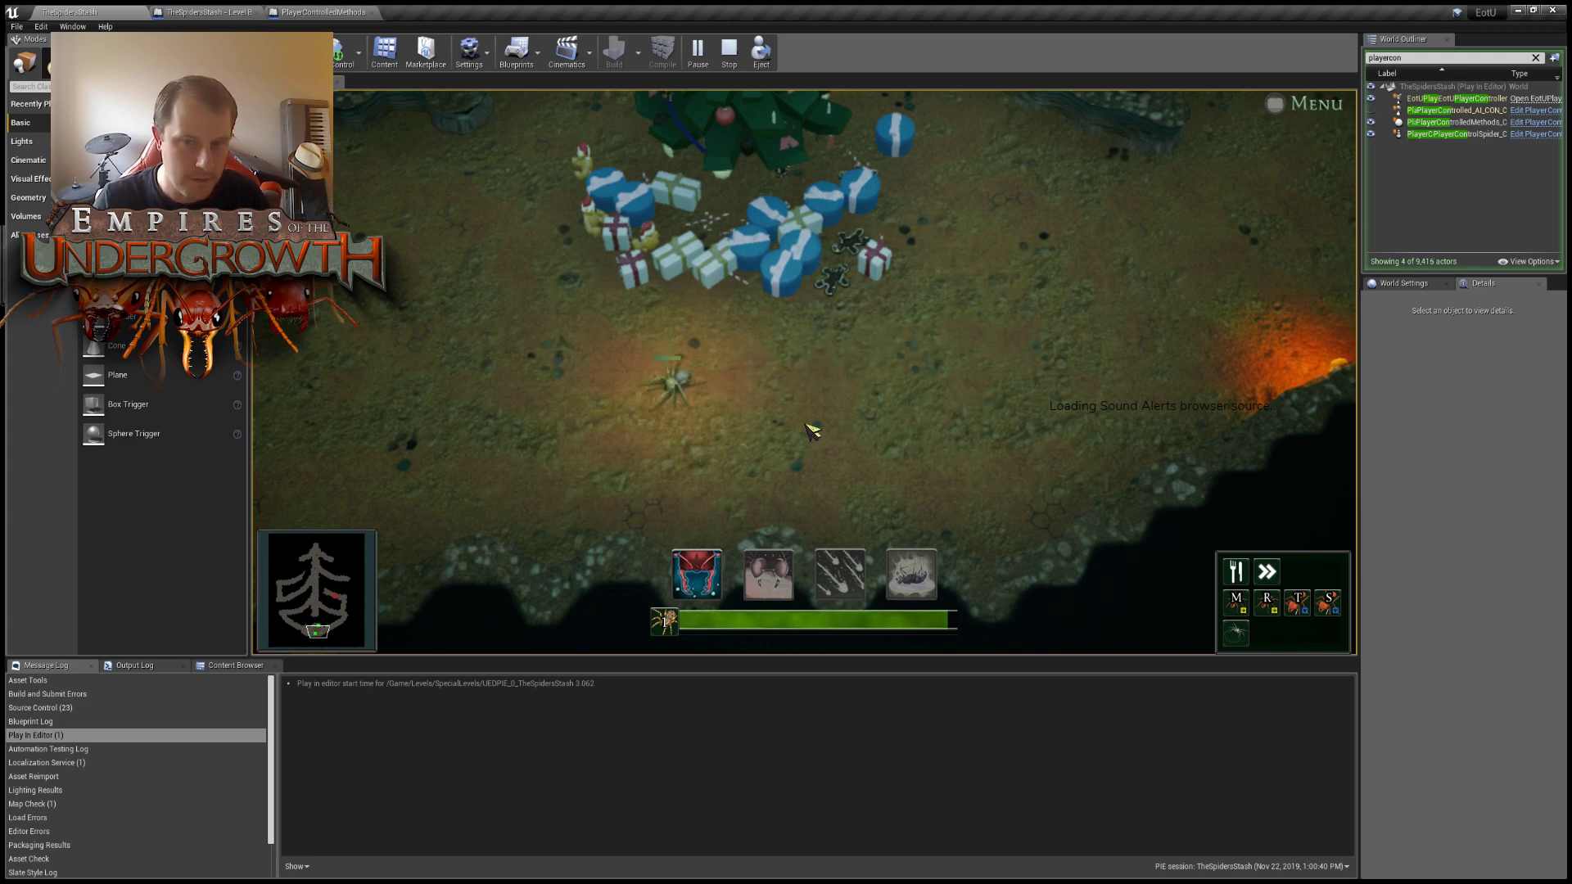
pyautogui.press('Escape')
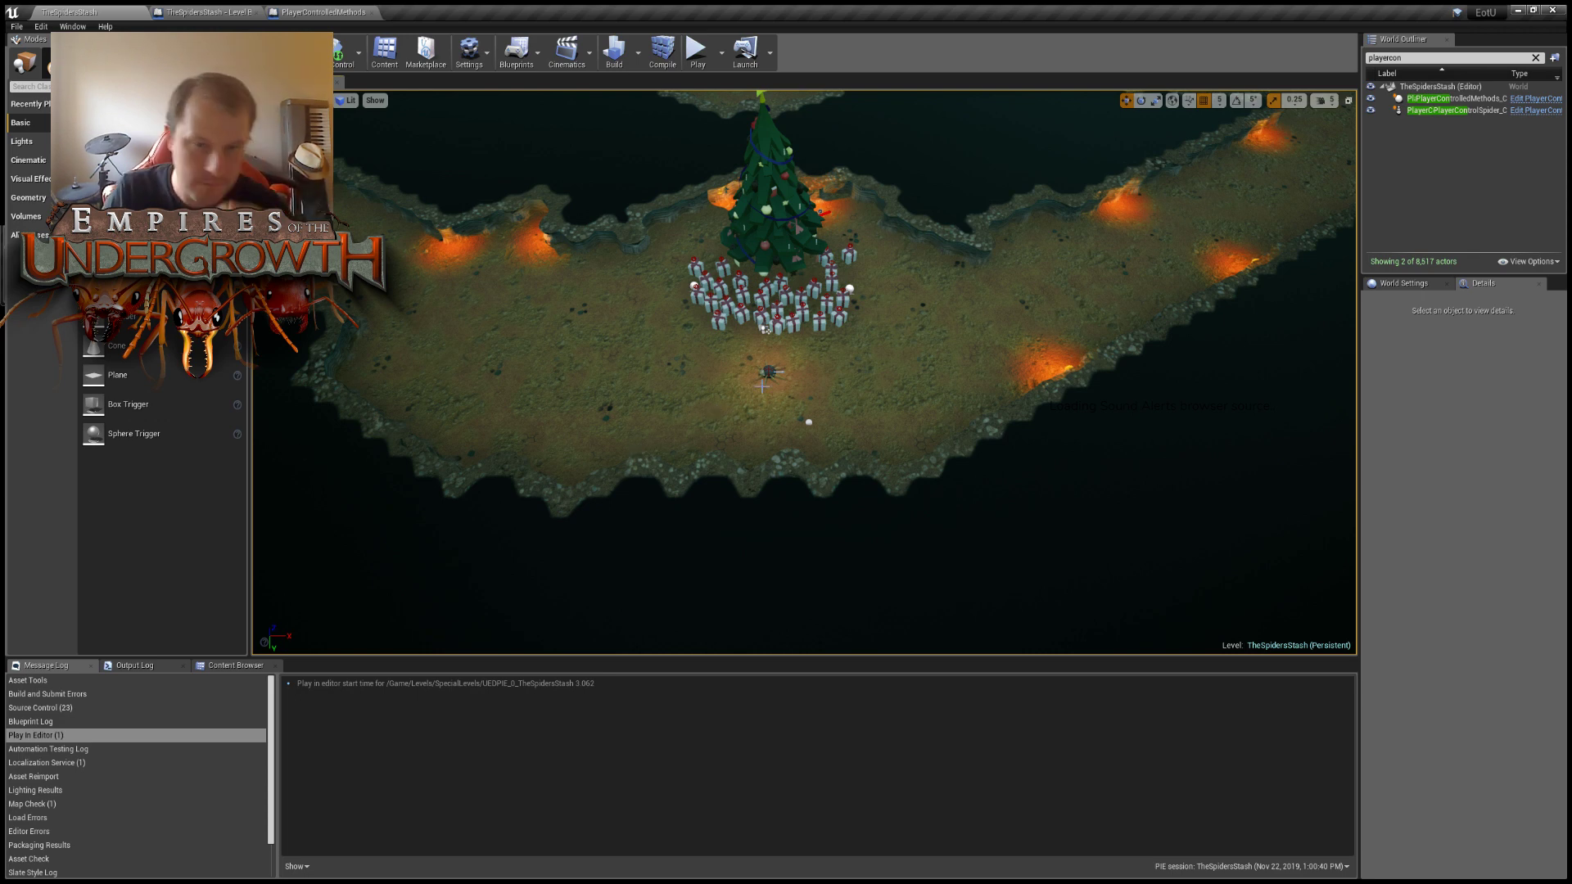
# Survey the cave passages branching off behind the Christmas tree, returning to an overhead view of the tree and its presents.
pyautogui.moveTo(968, 398); pyautogui.dragTo(935, 398, button='right')
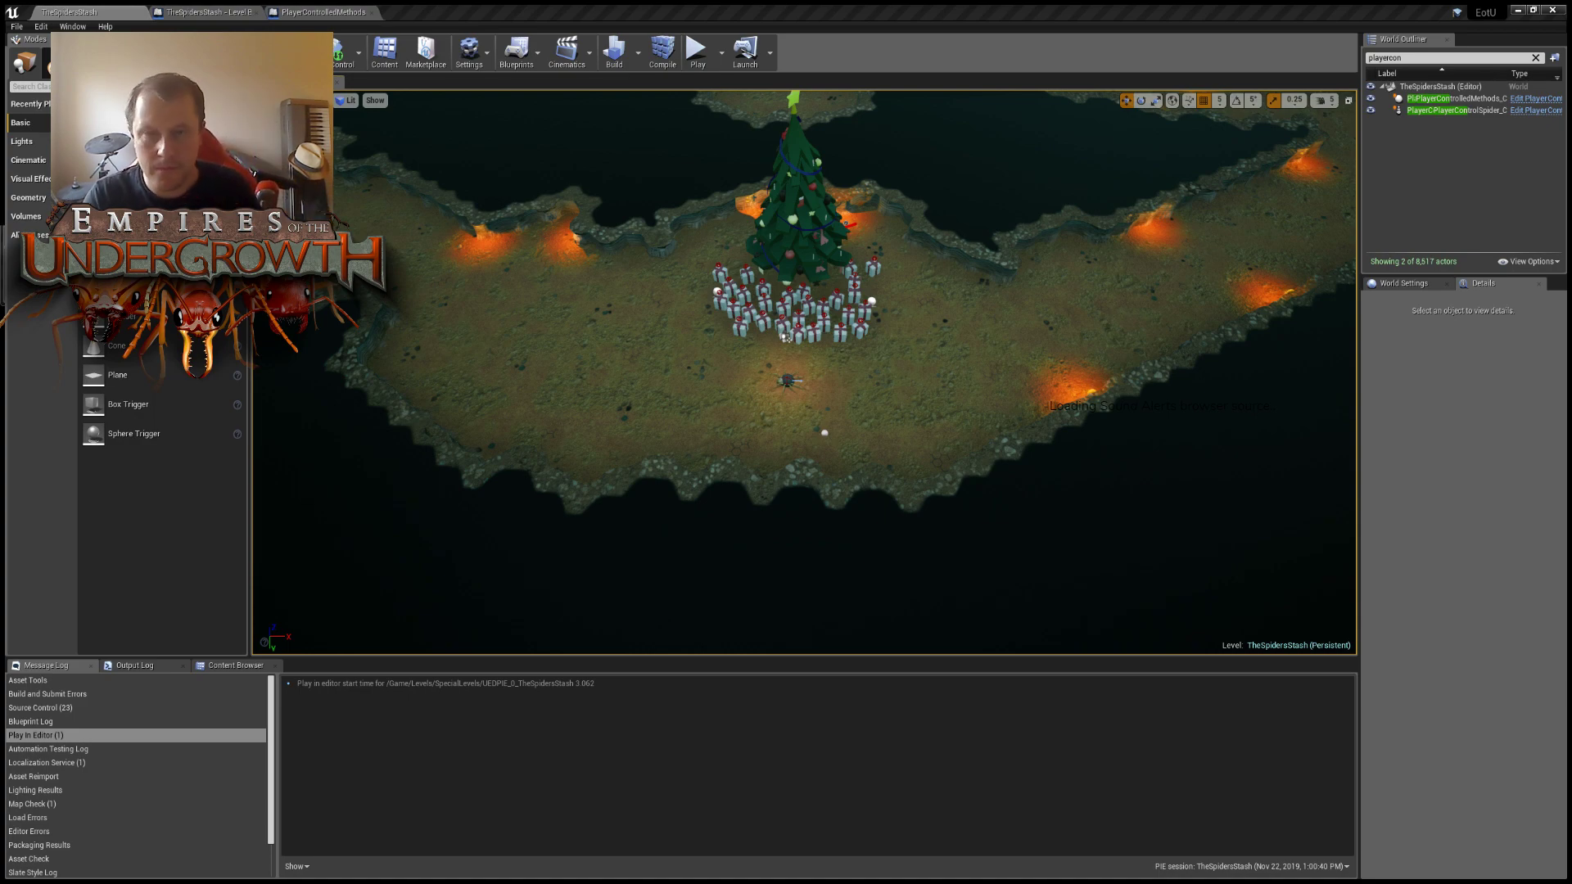
pyautogui.press('s')
pyautogui.moveTo(804, 410); pyautogui.dragTo(589, 348, button='right')
pyautogui.press('w')
pyautogui.press('w')
pyautogui.press('a')
pyautogui.moveTo(974, 364); pyautogui.dragTo(1009, 364, button='right')
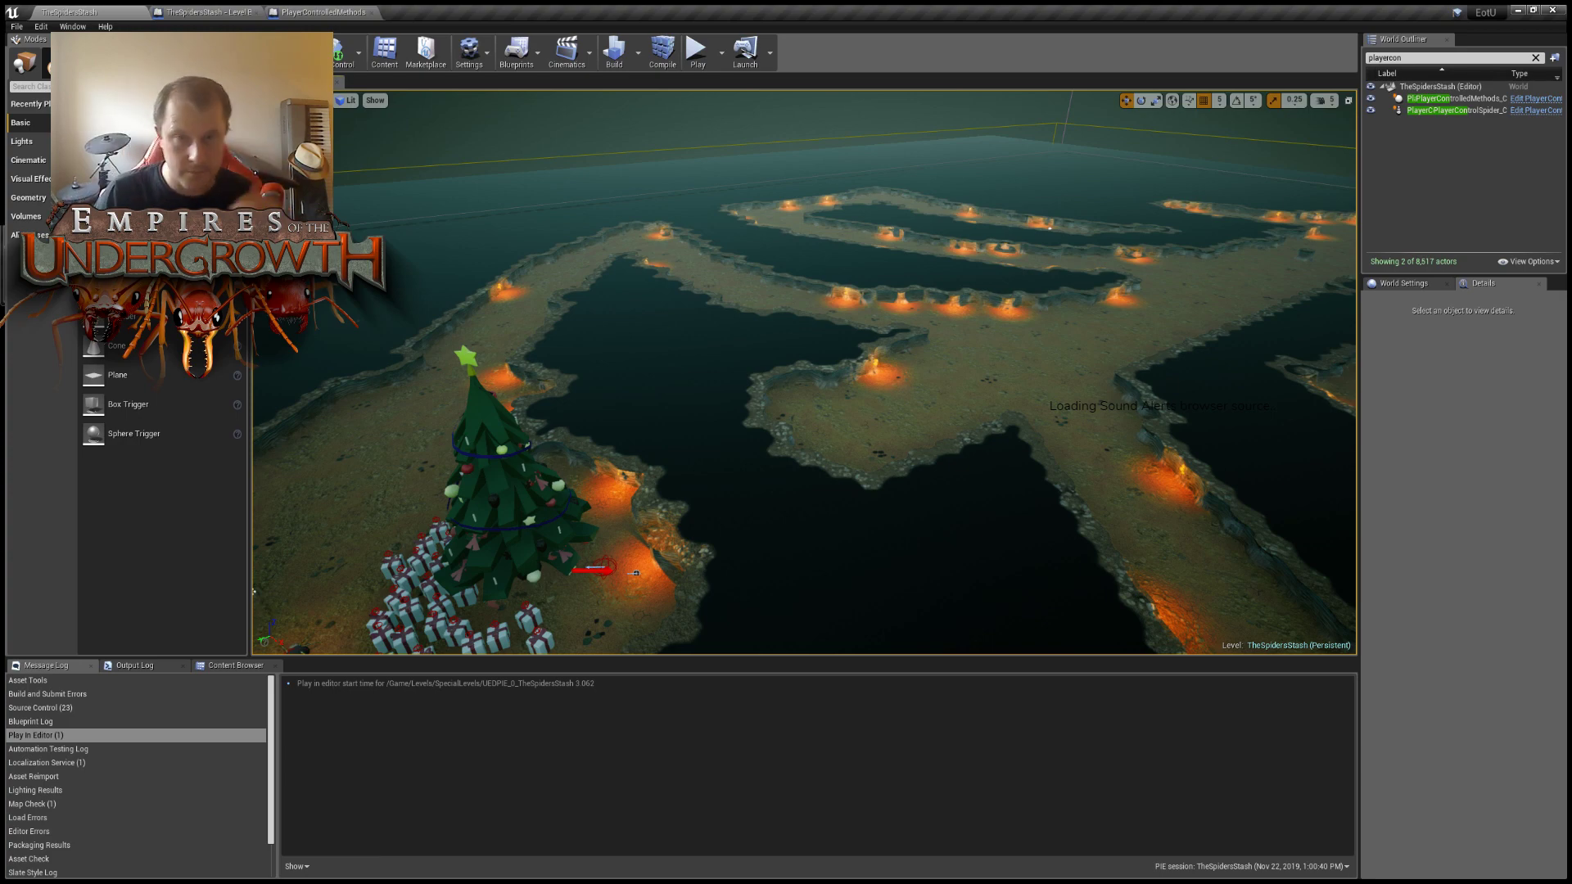
pyautogui.moveTo(362, 482); pyautogui.dragTo(681, 533, button='right')
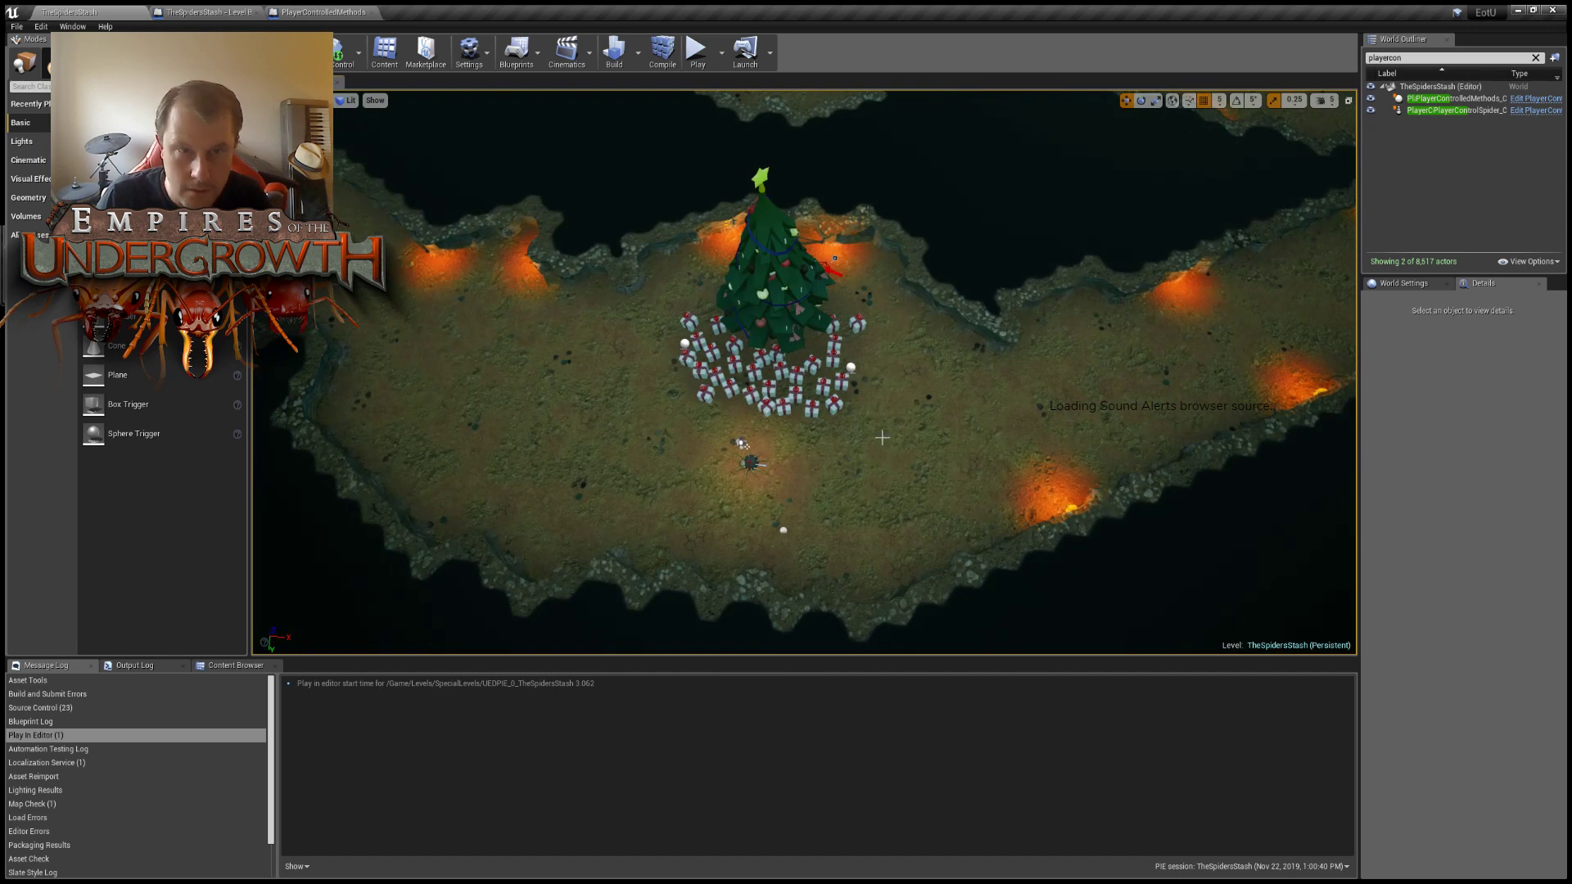
# Search the UI content folder for "player c" and open the PlayerControledWidgets blueprint.
pyautogui.click(150, 667)
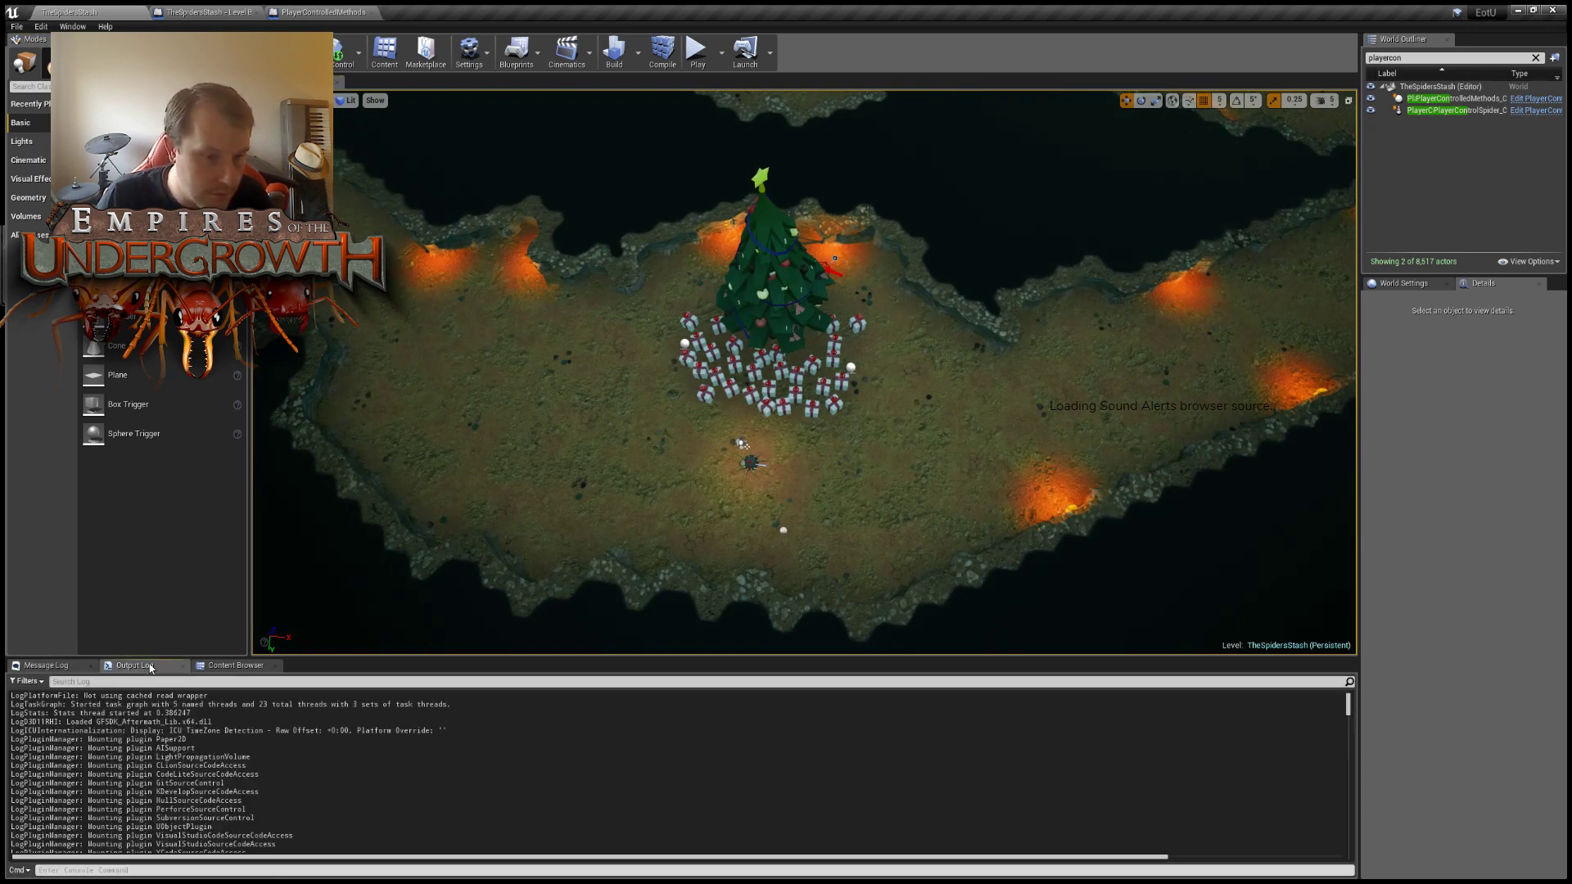
pyautogui.click(236, 665)
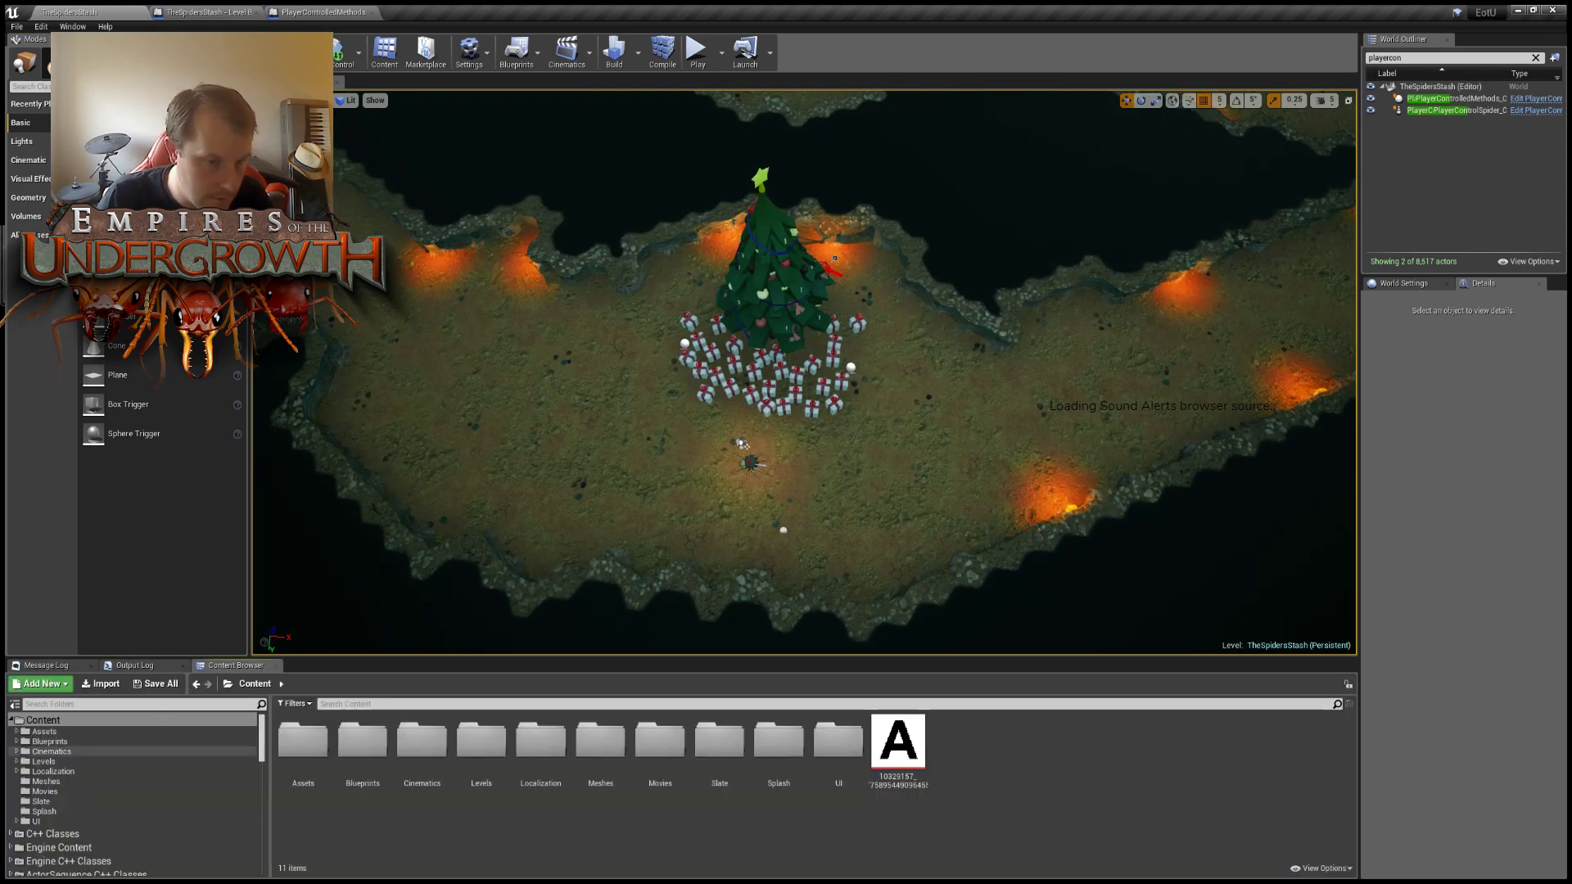
pyautogui.click(67, 821)
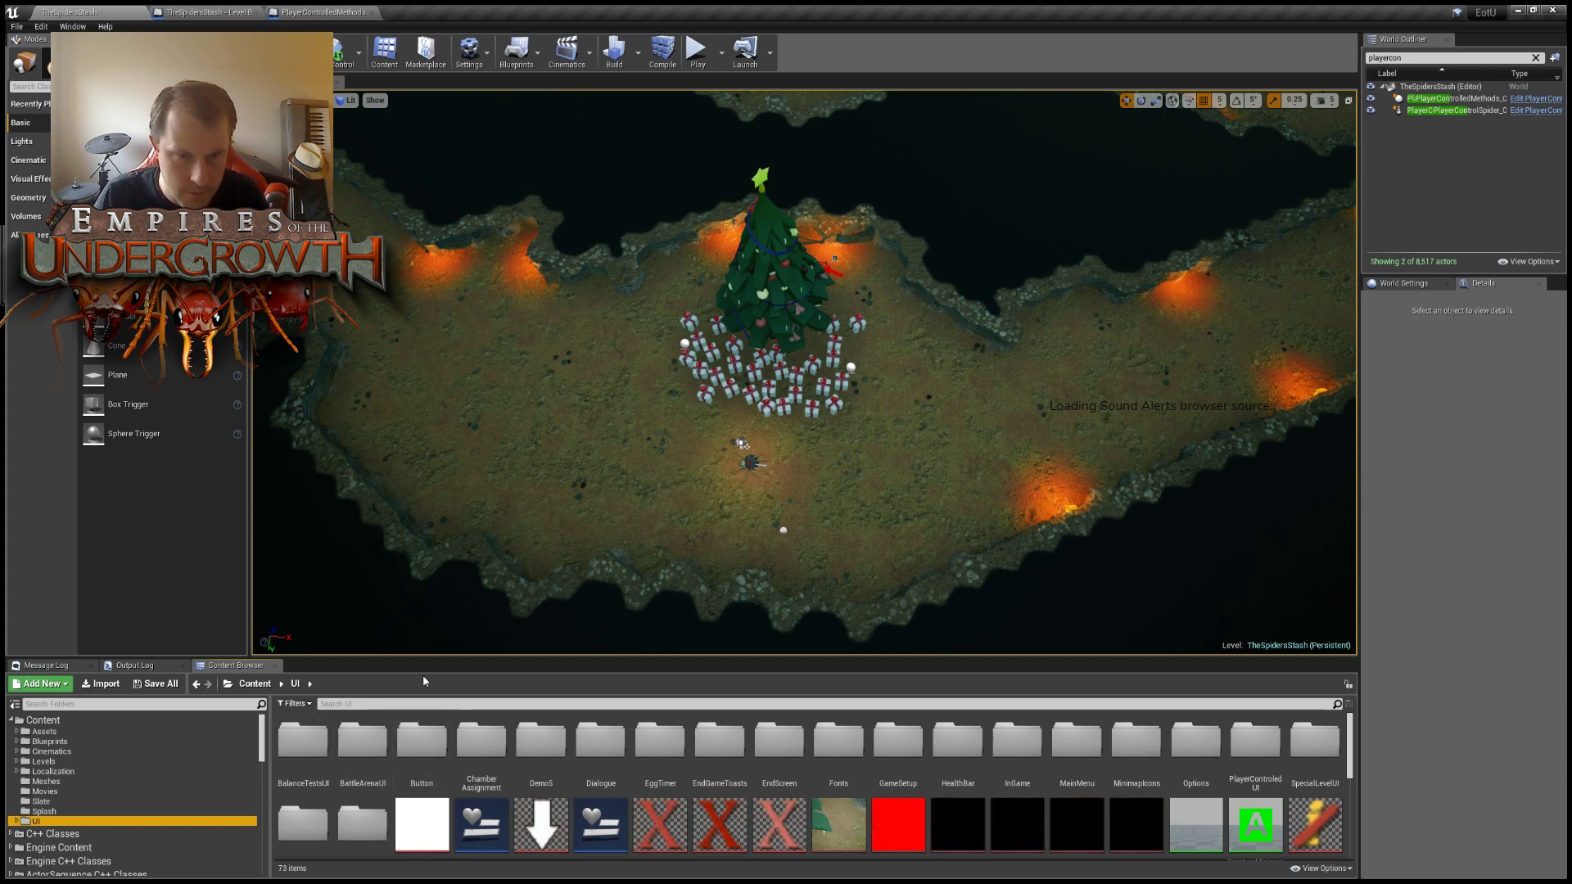
pyautogui.click(437, 703)
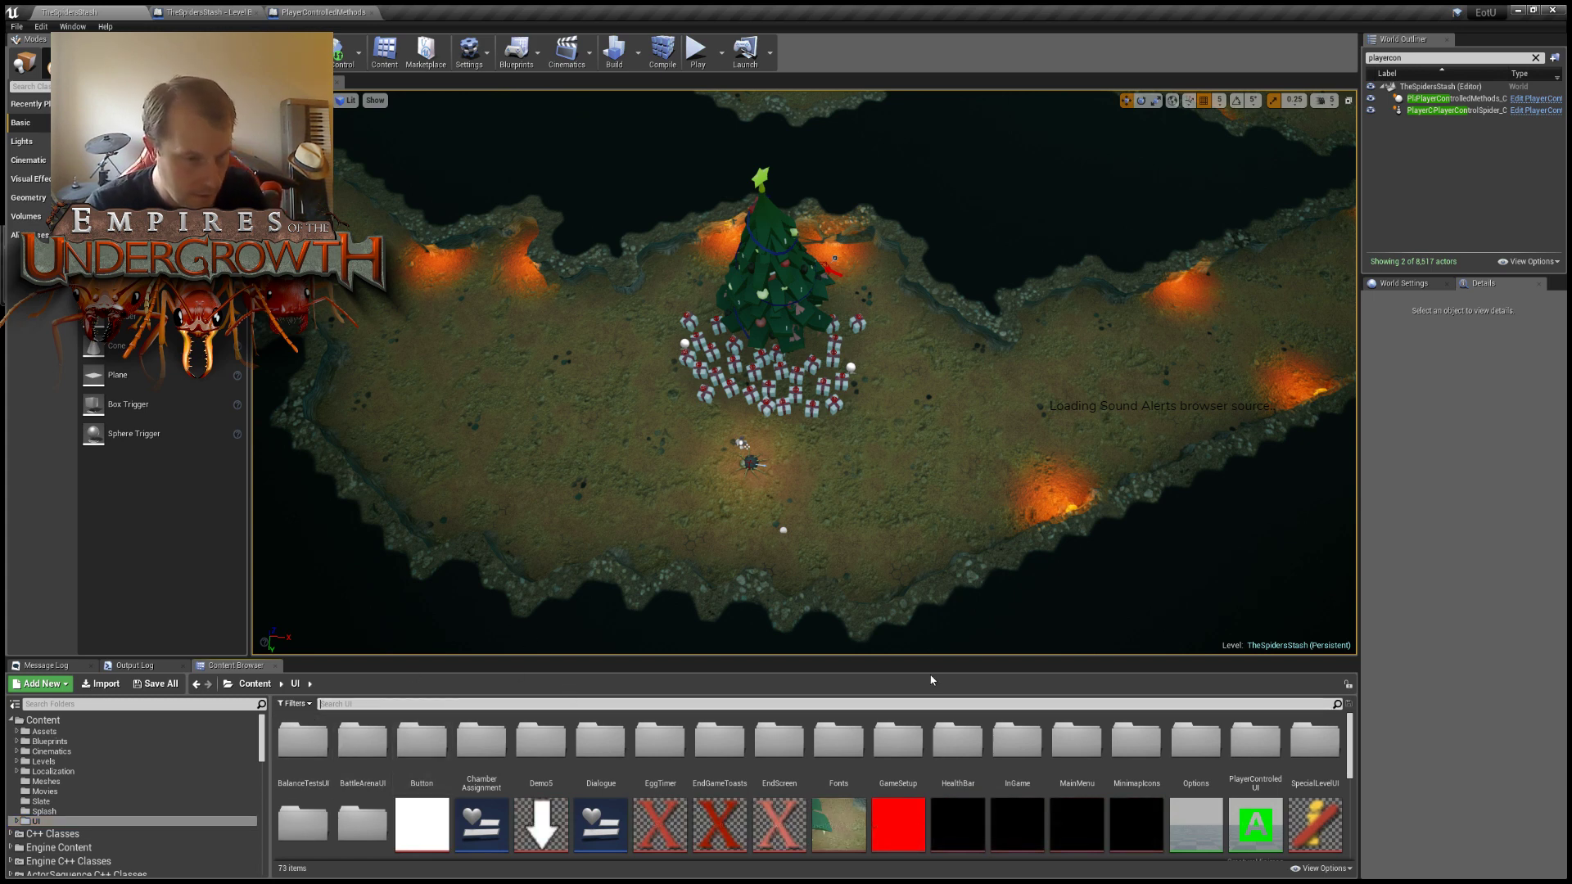
pyautogui.write('player')
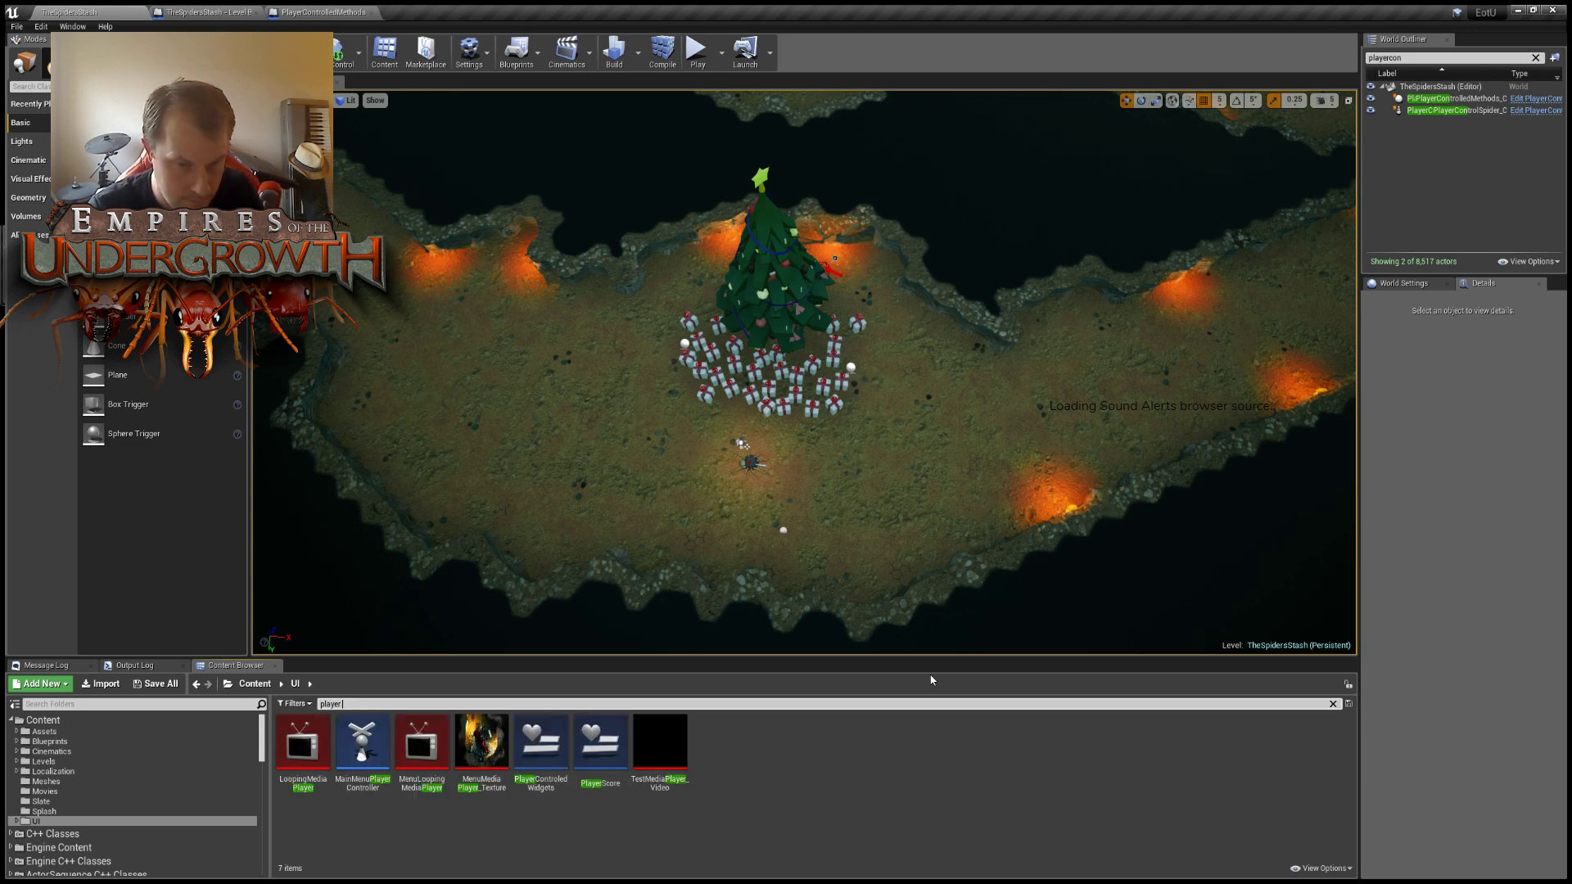
pyautogui.write(' c')
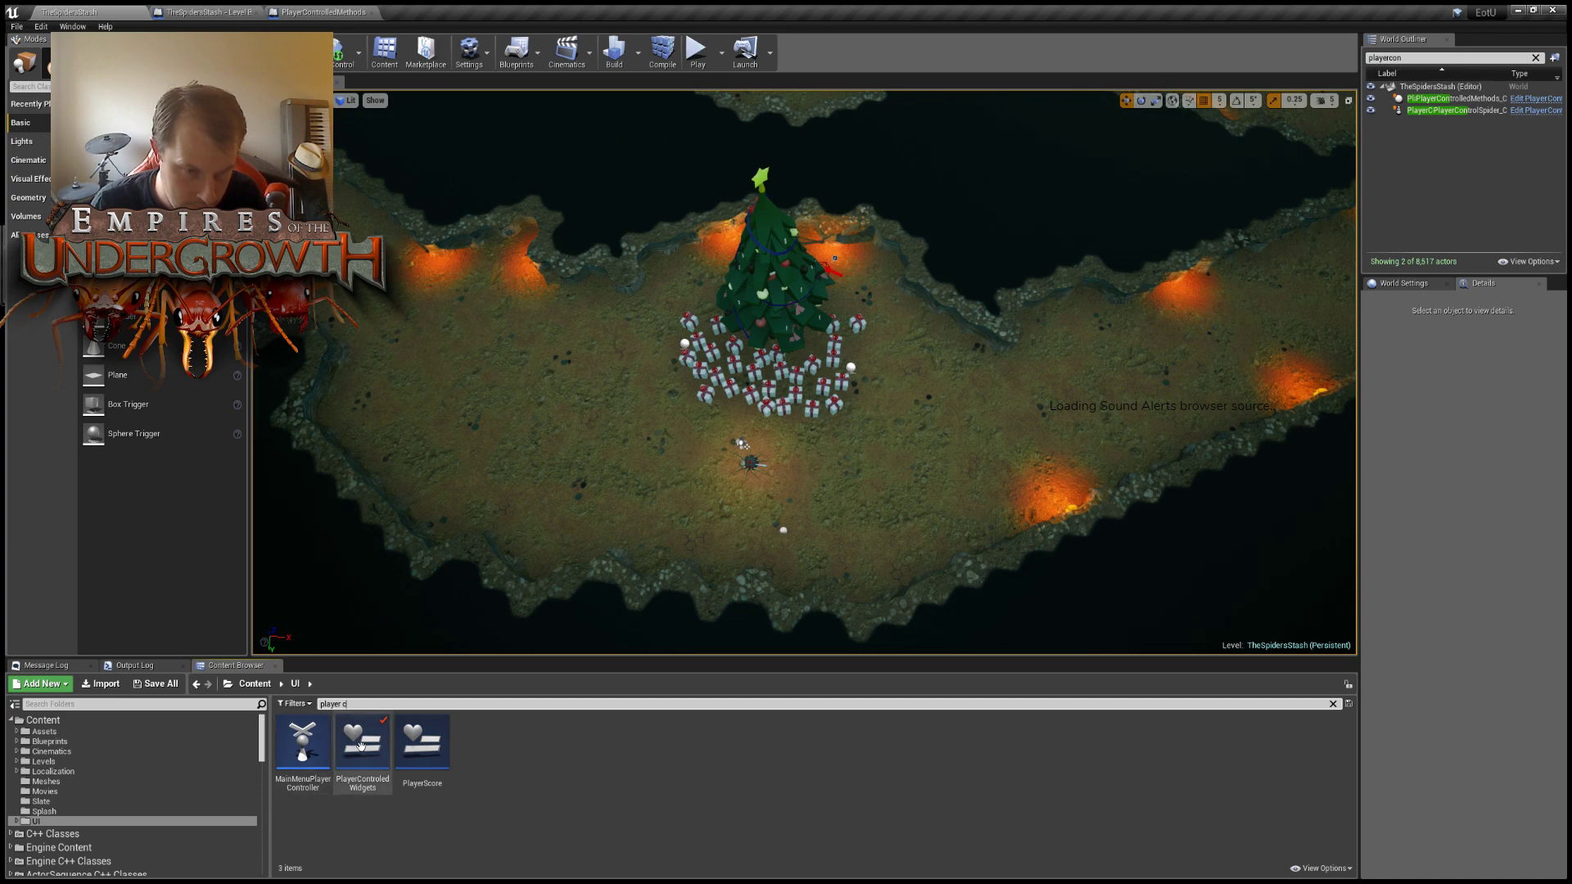
pyautogui.click(363, 747)
pyautogui.doubleClick(363, 751)
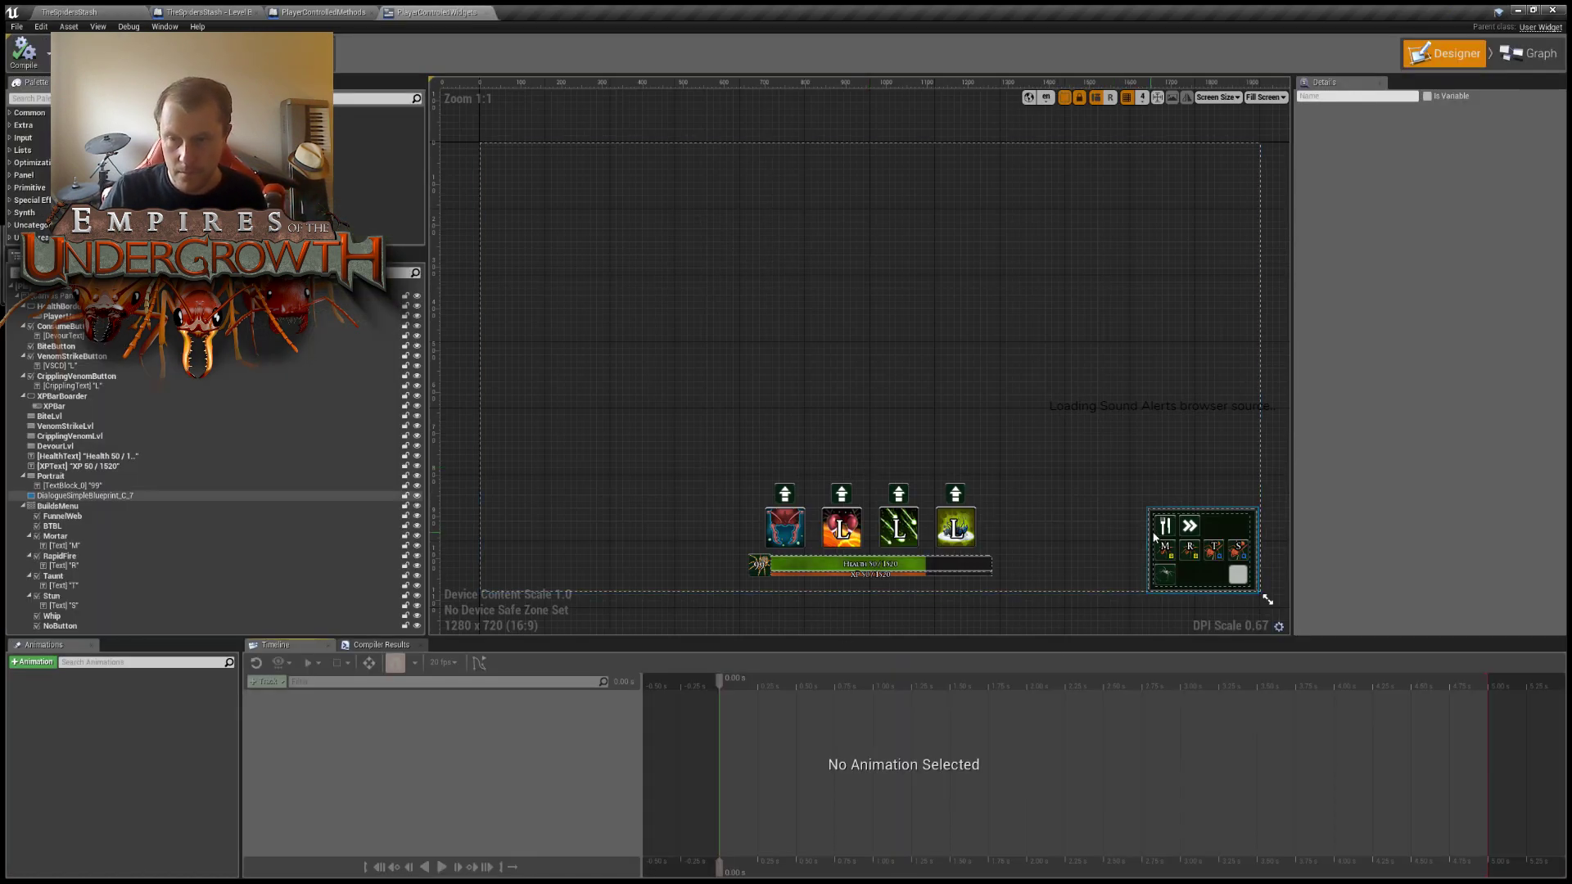
# Inspect the build menu's FunnelWeb entry and the letter labels on its Mortar, RapidFire, Taunt and Stun entries.
pyautogui.click(1165, 530)
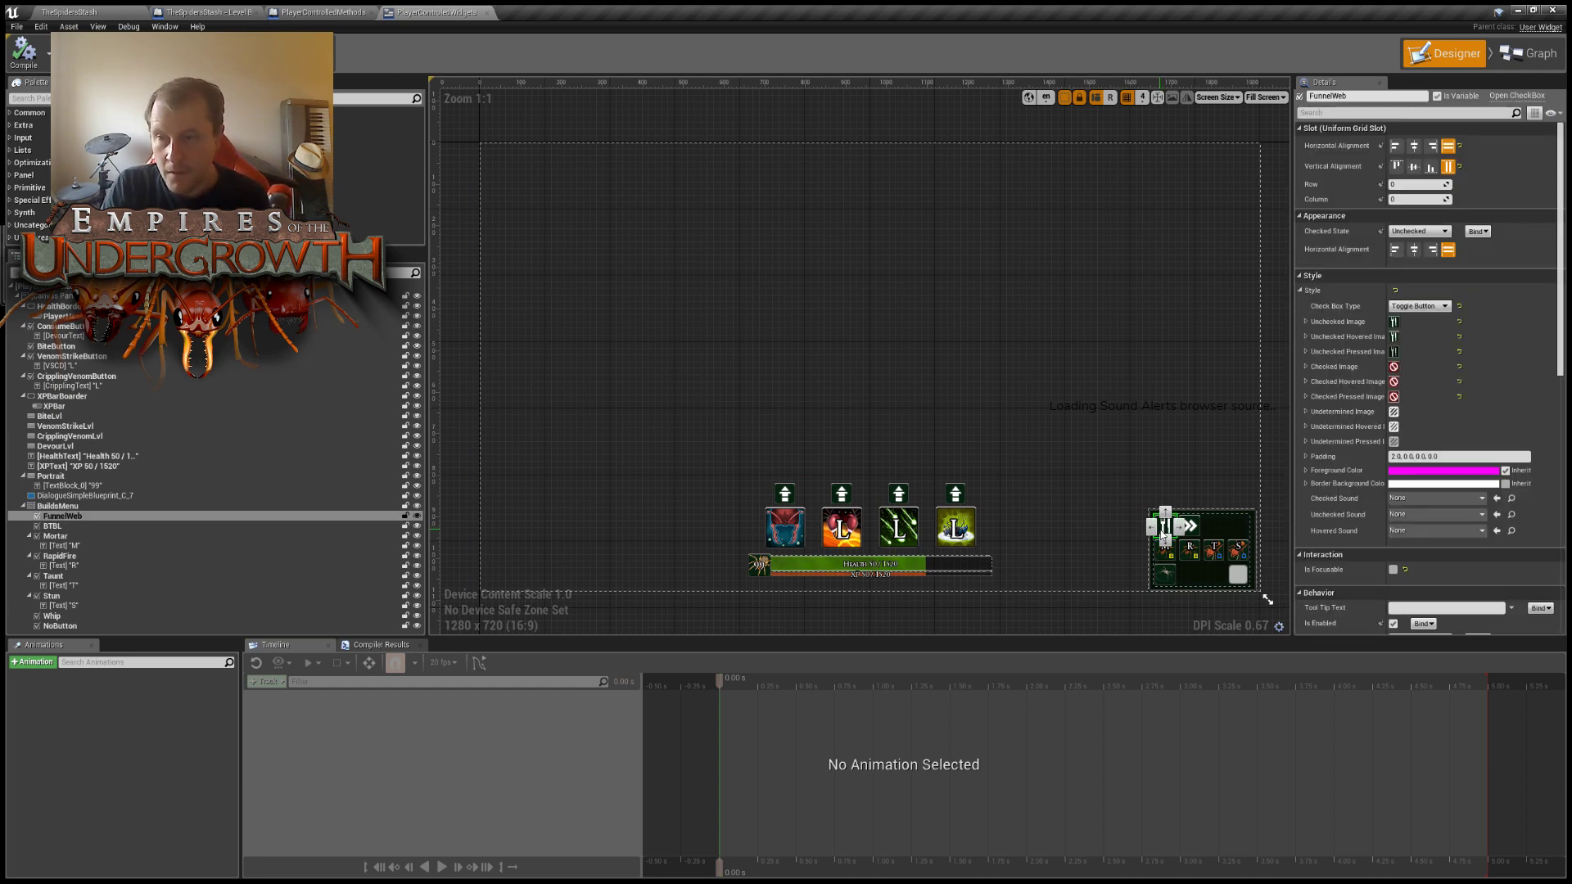
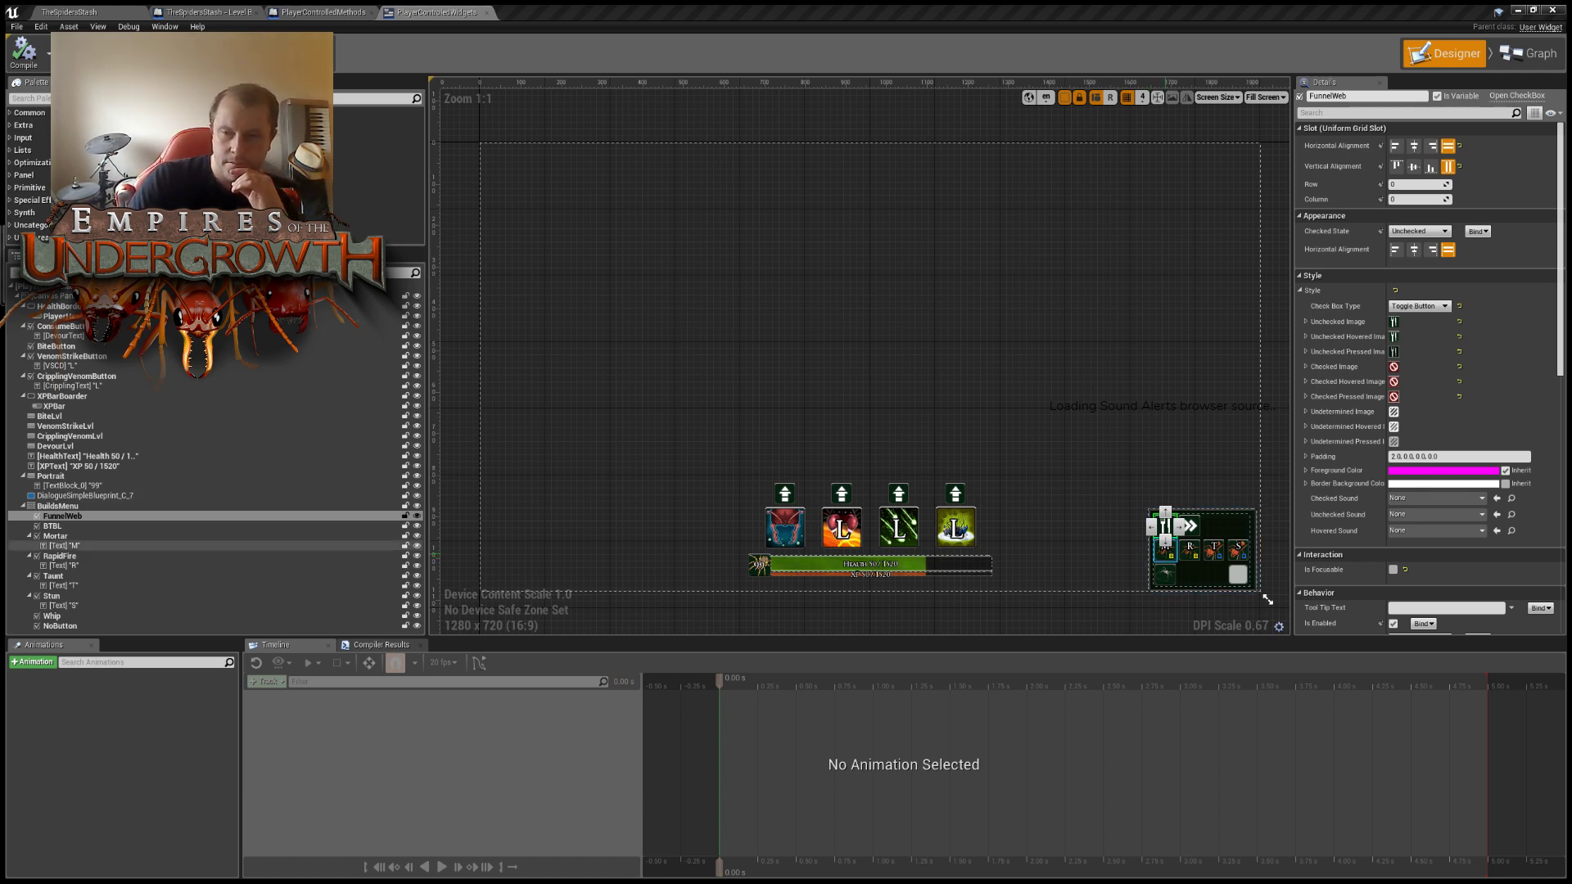
pyautogui.click(1165, 546)
pyautogui.click(1191, 557)
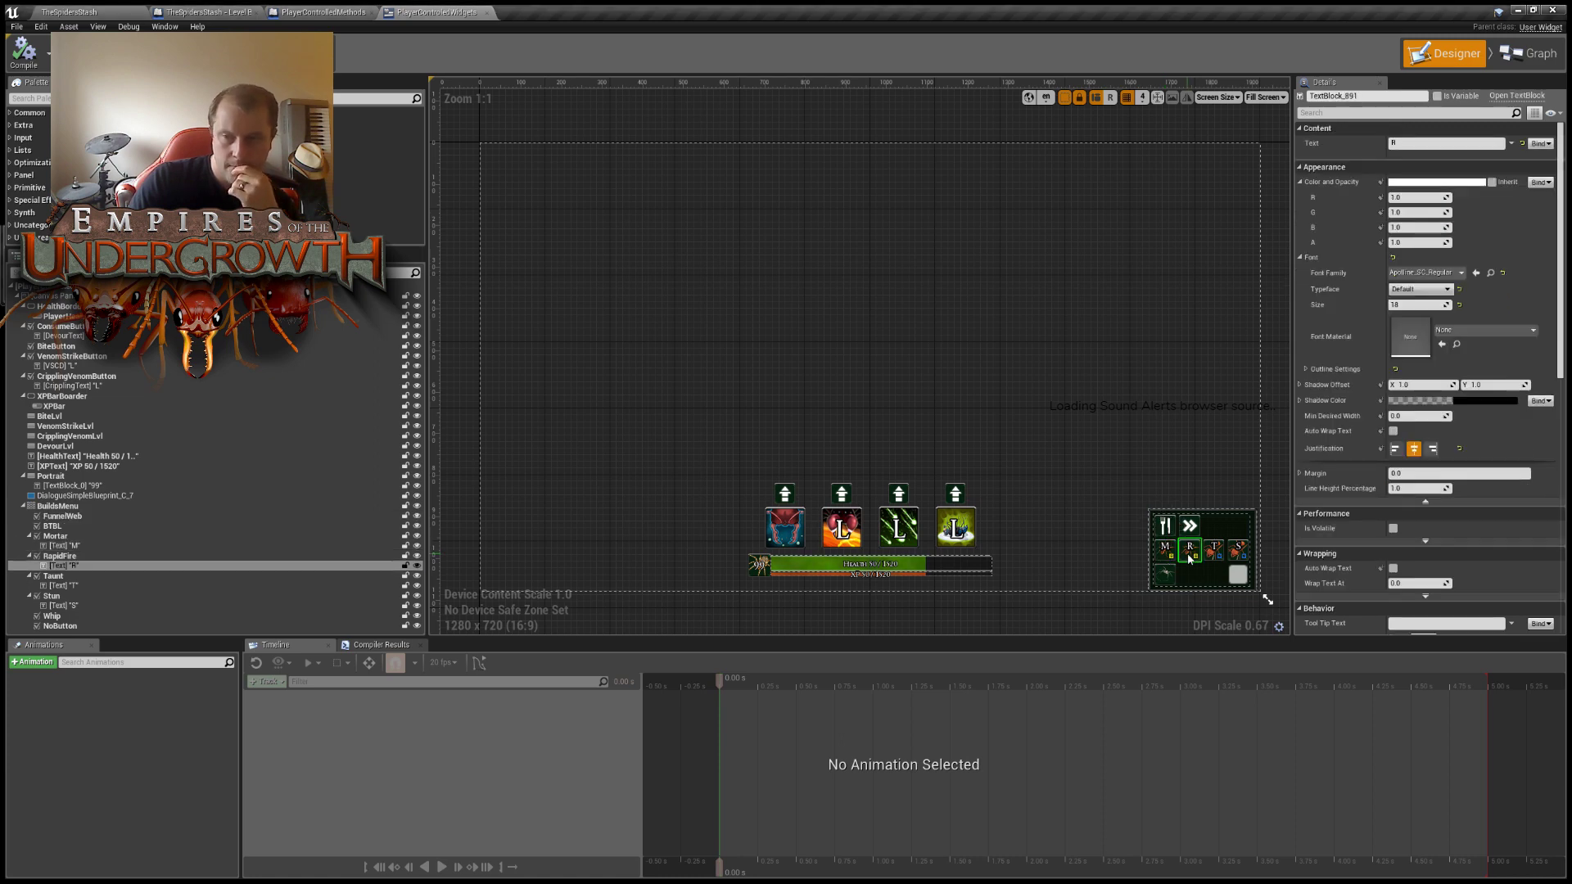
pyautogui.click(1215, 552)
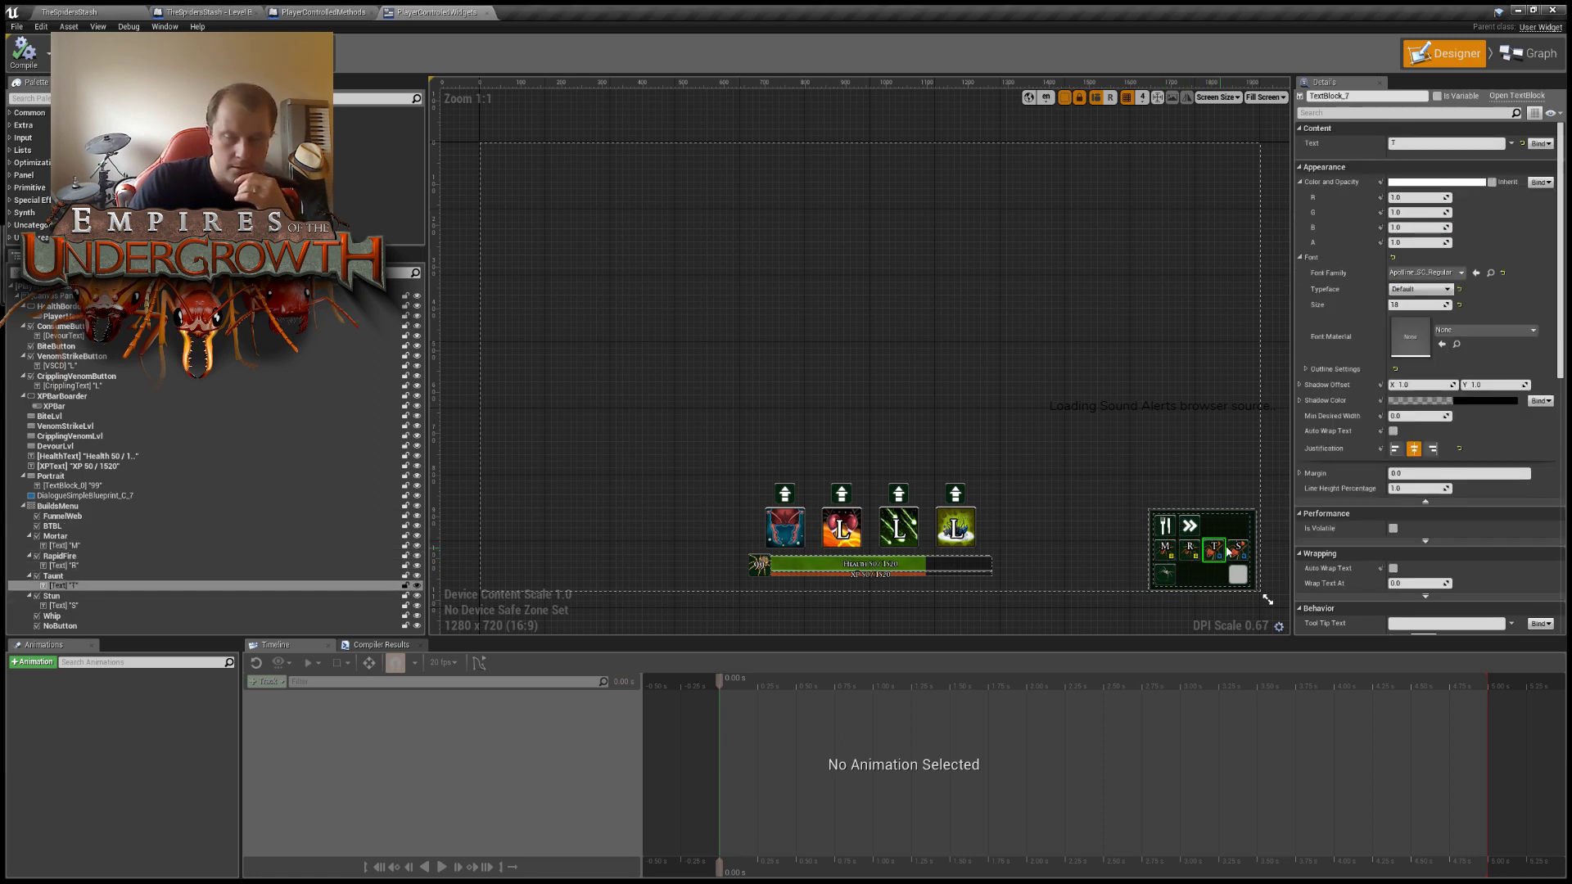
pyautogui.click(1236, 550)
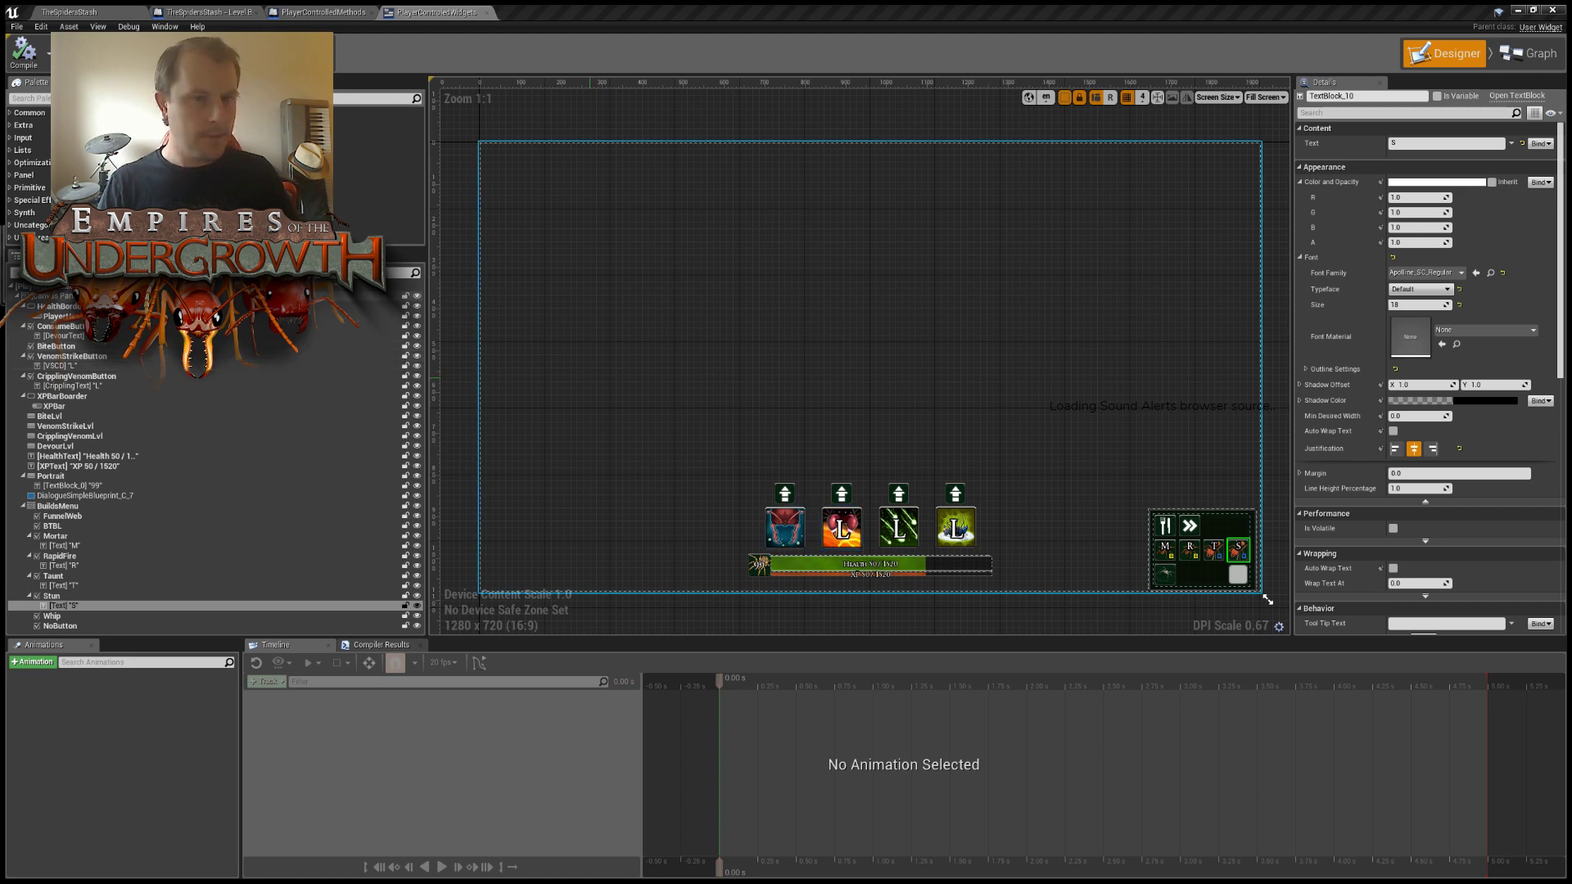
# Find the TechTree widget in the UI folder by searching "techtree", open it and select its LeafcutterParentEntry node.
pyautogui.click(205, 12)
pyautogui.click(114, 17)
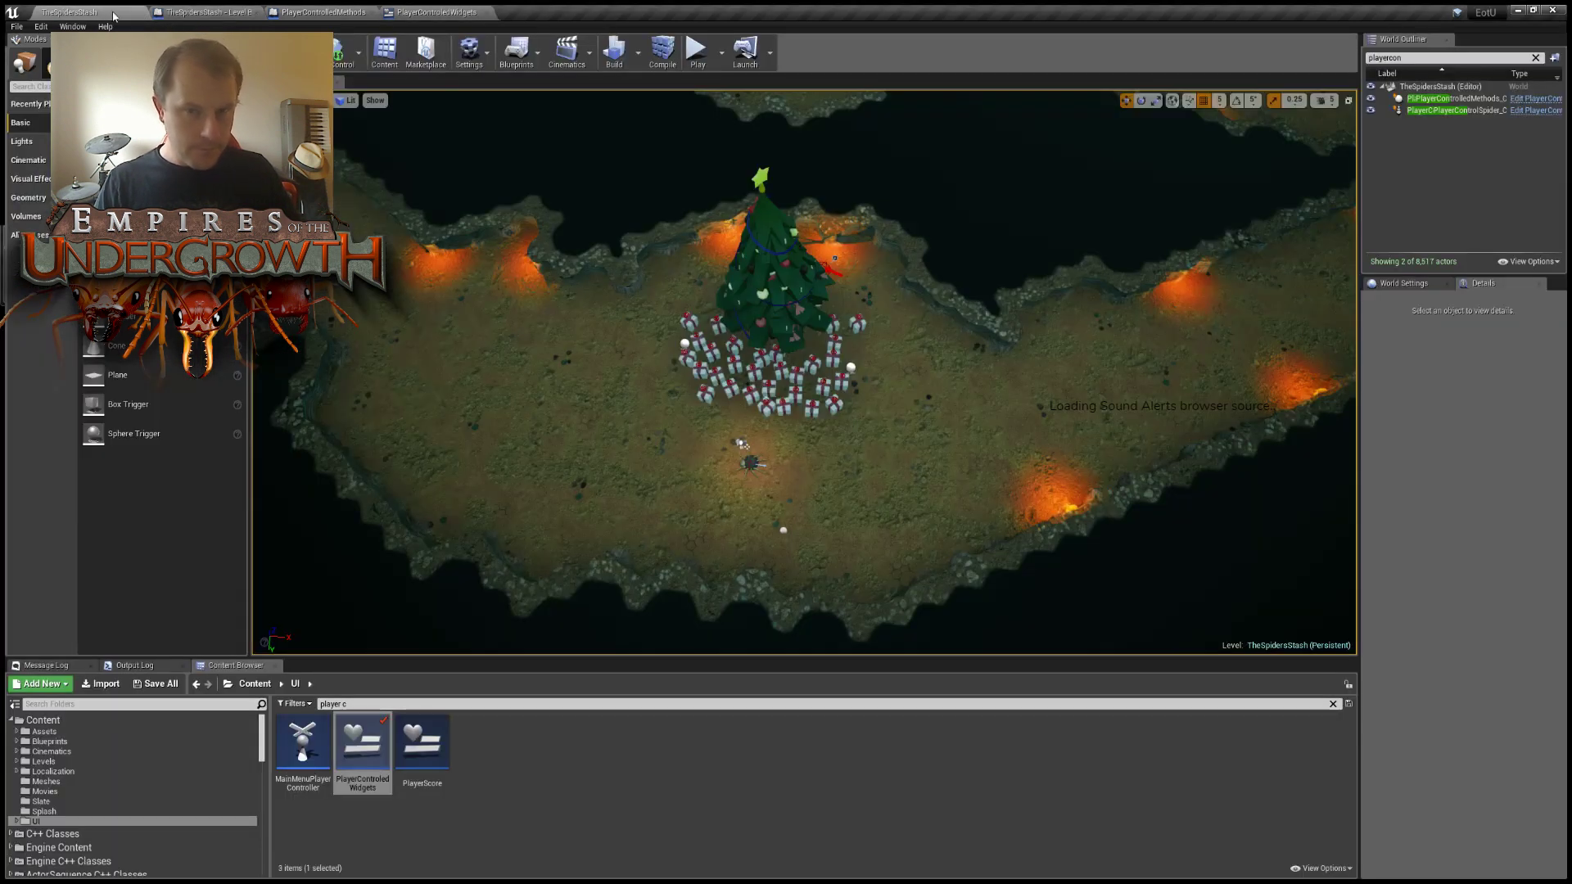
pyautogui.click(369, 704)
pyautogui.write('t')
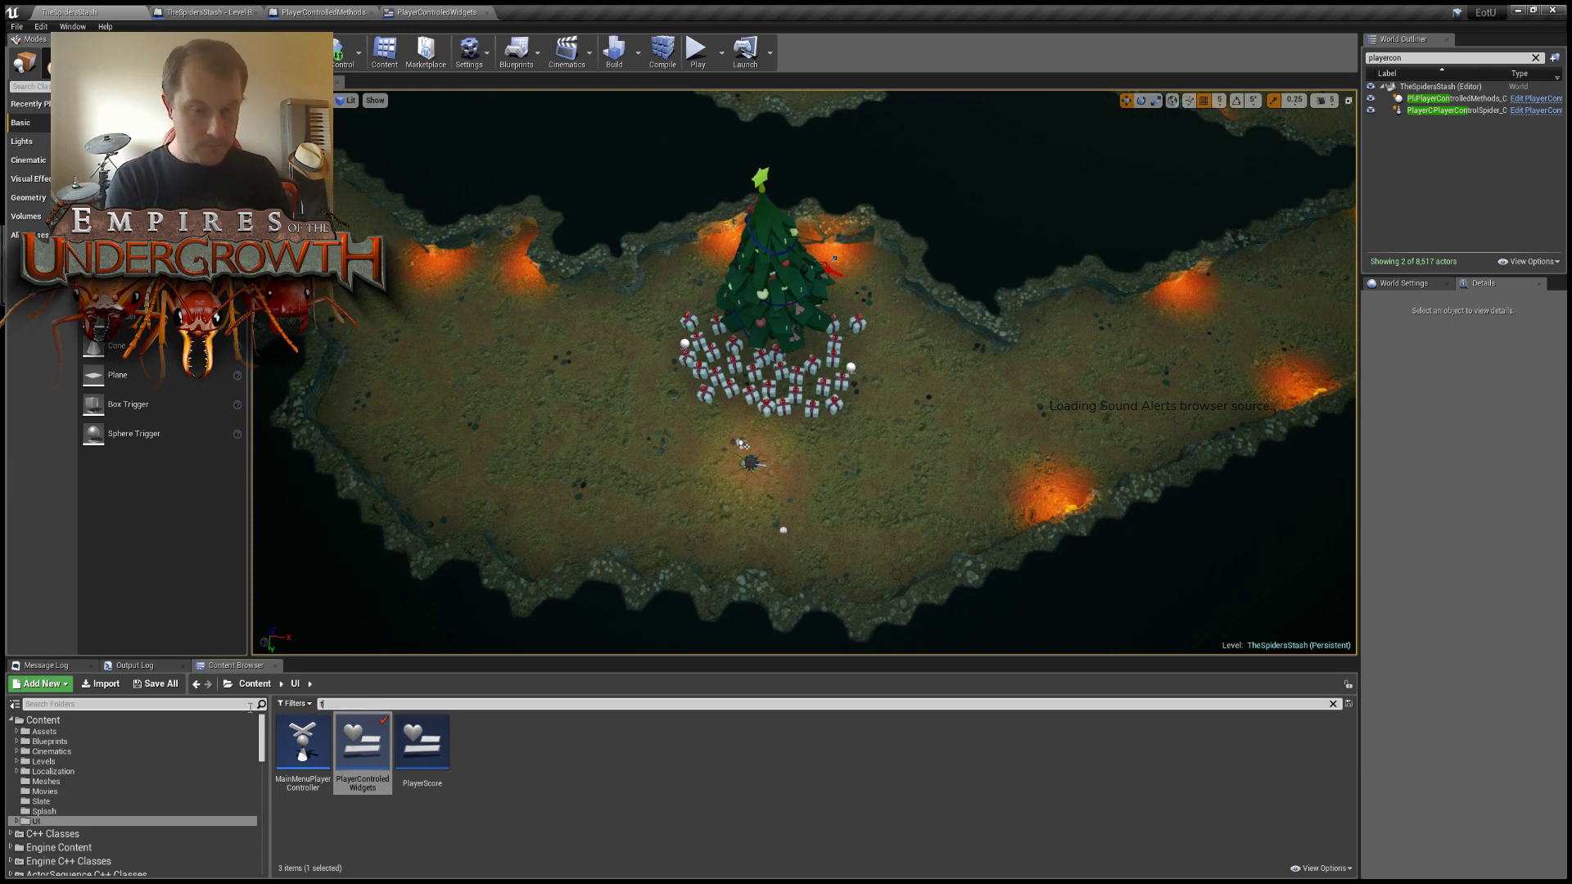
pyautogui.write('echtree')
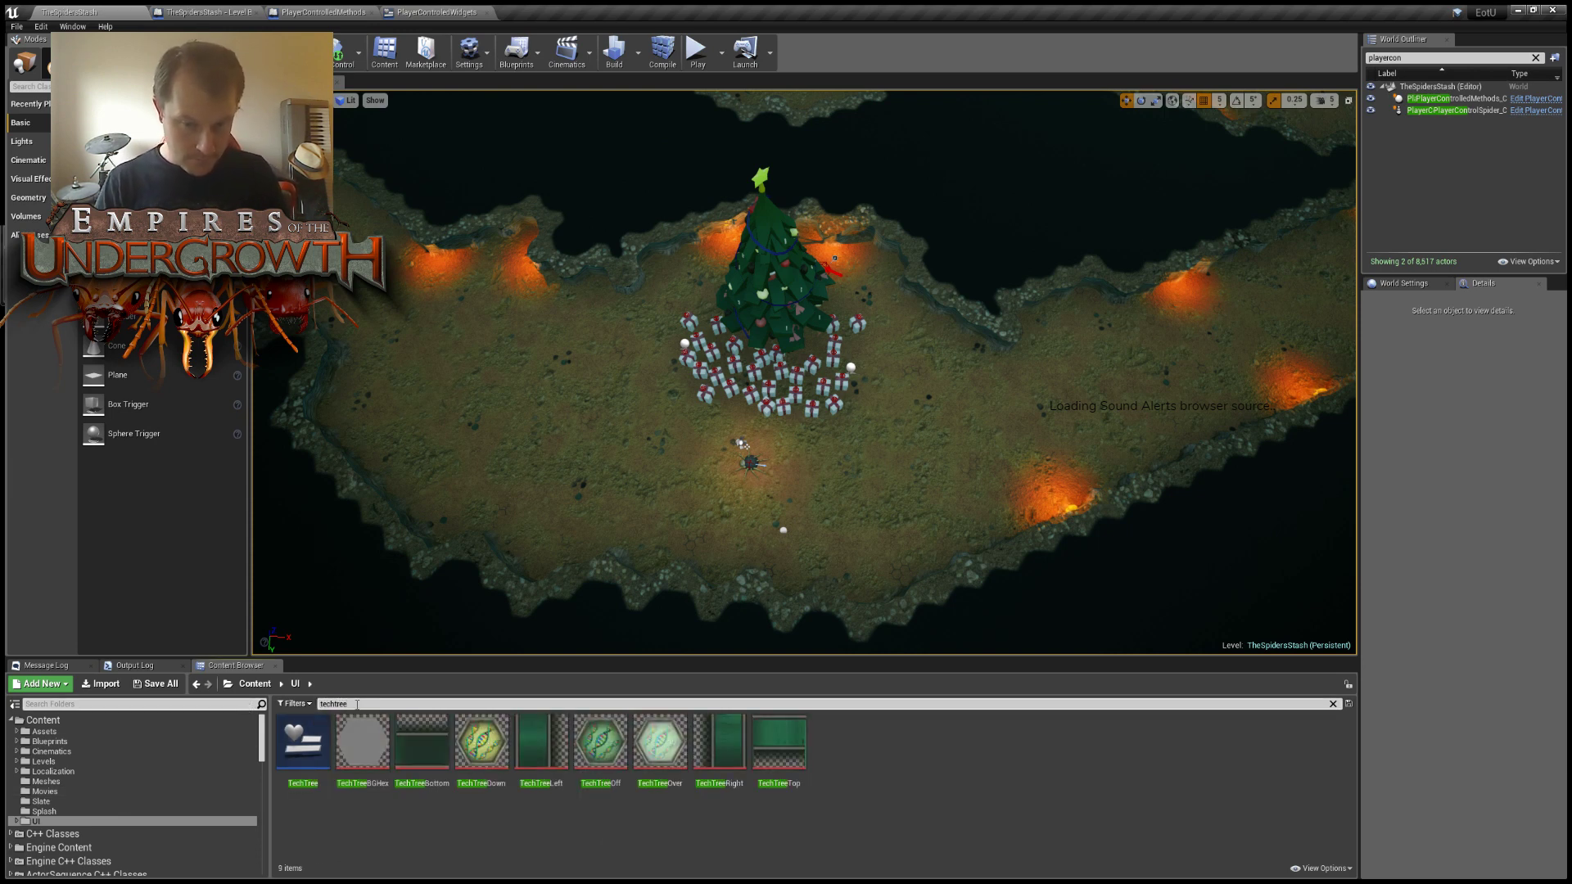
pyautogui.doubleClick(303, 741)
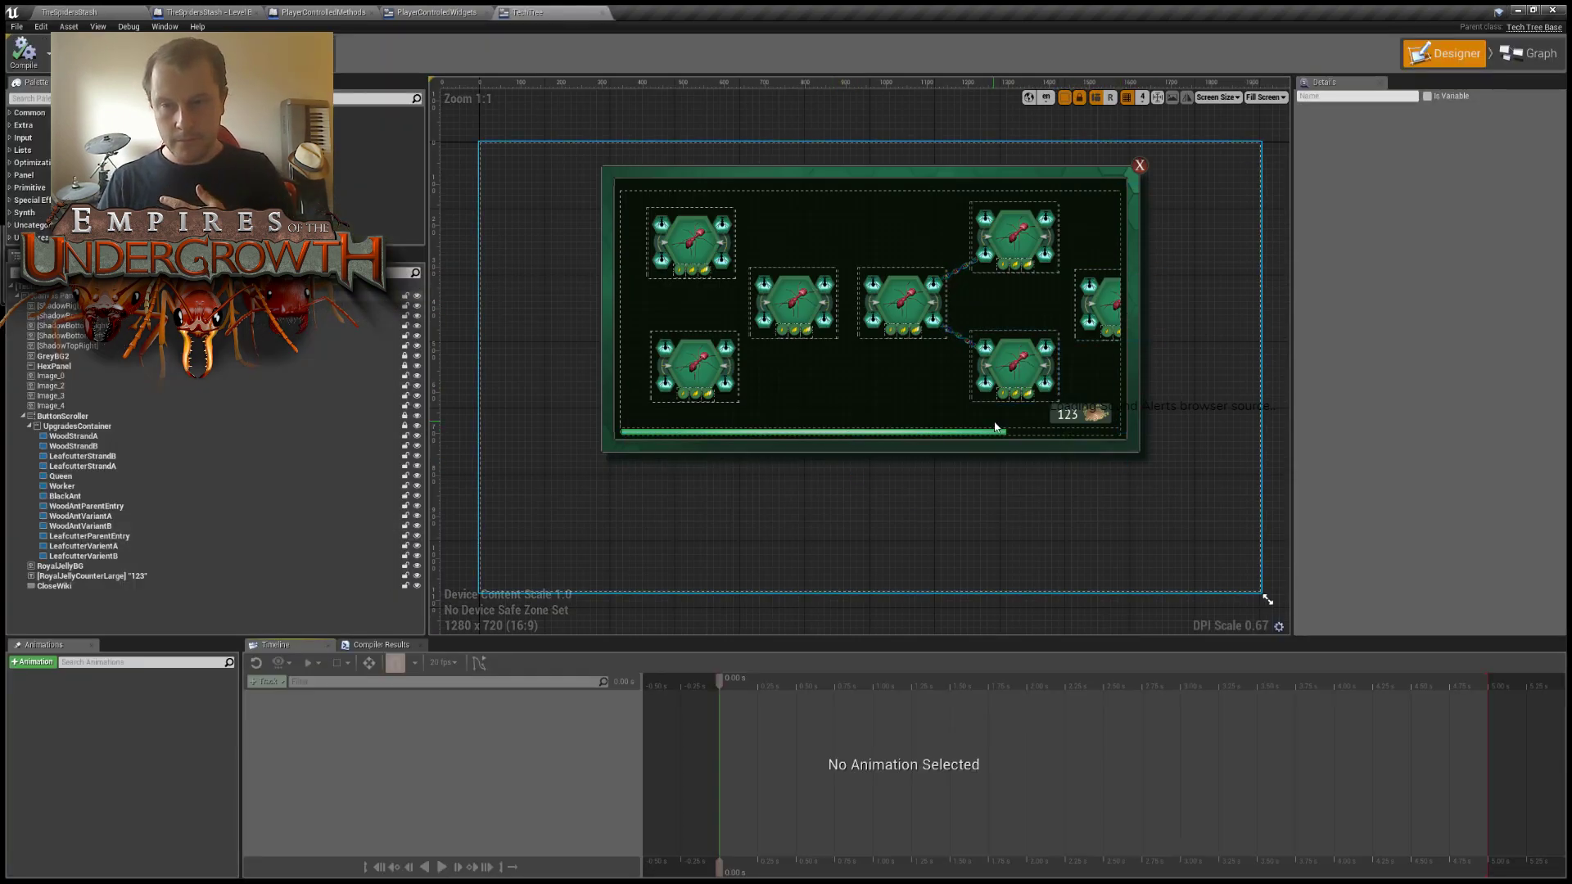
pyautogui.click(1063, 360)
pyautogui.click(1059, 365)
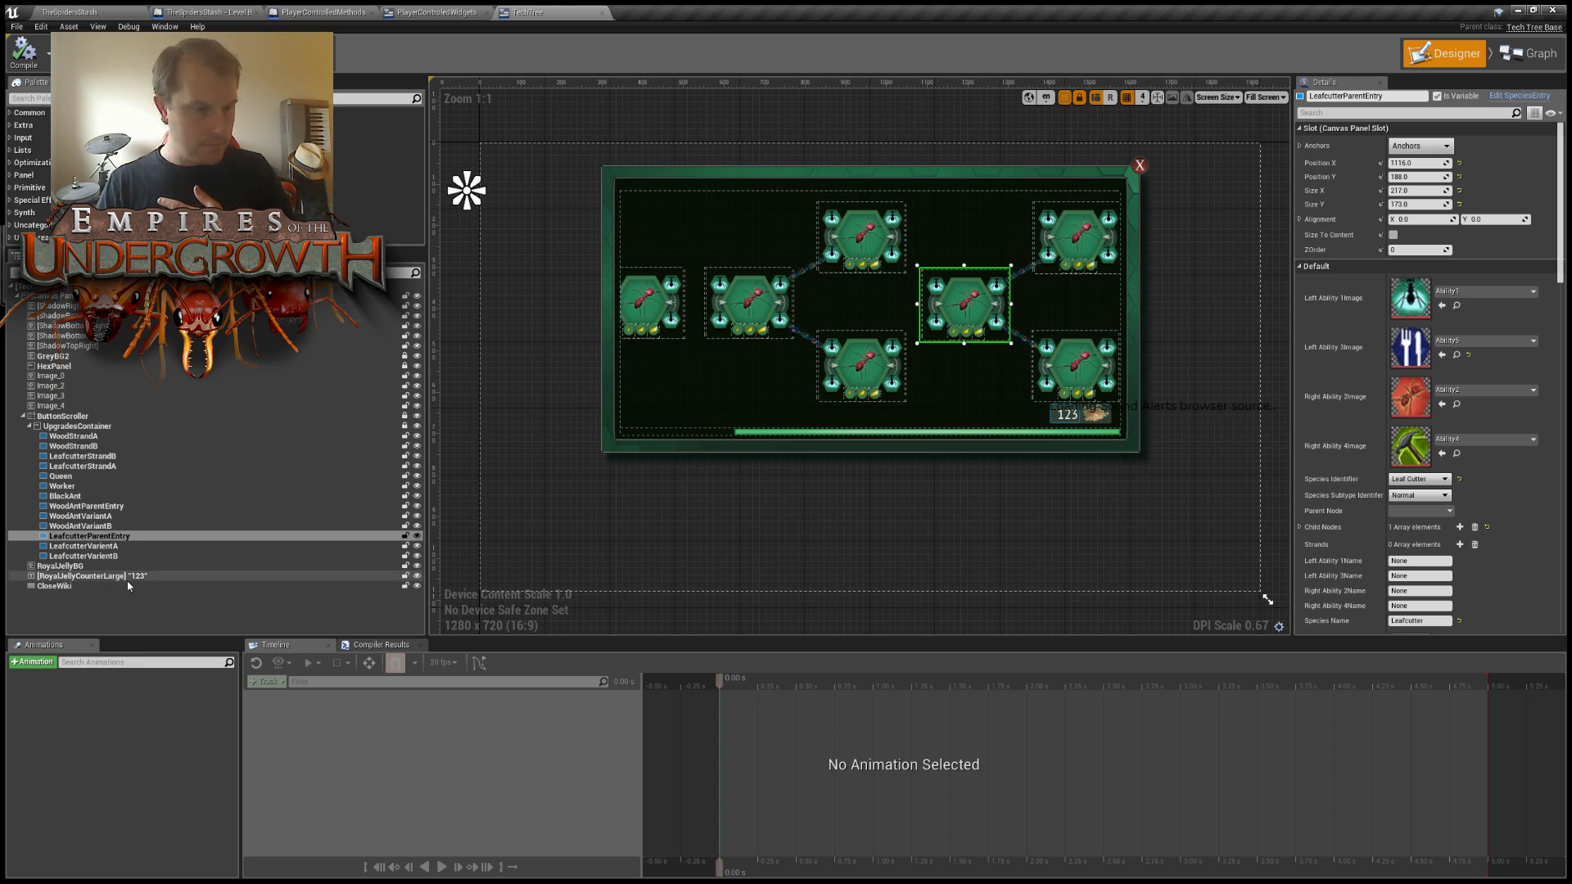
# Inspect the LeafcutterVarientA node's species and ability settings, and open the TechTreeContent data table from the Assets folder.
pyautogui.click(123, 546)
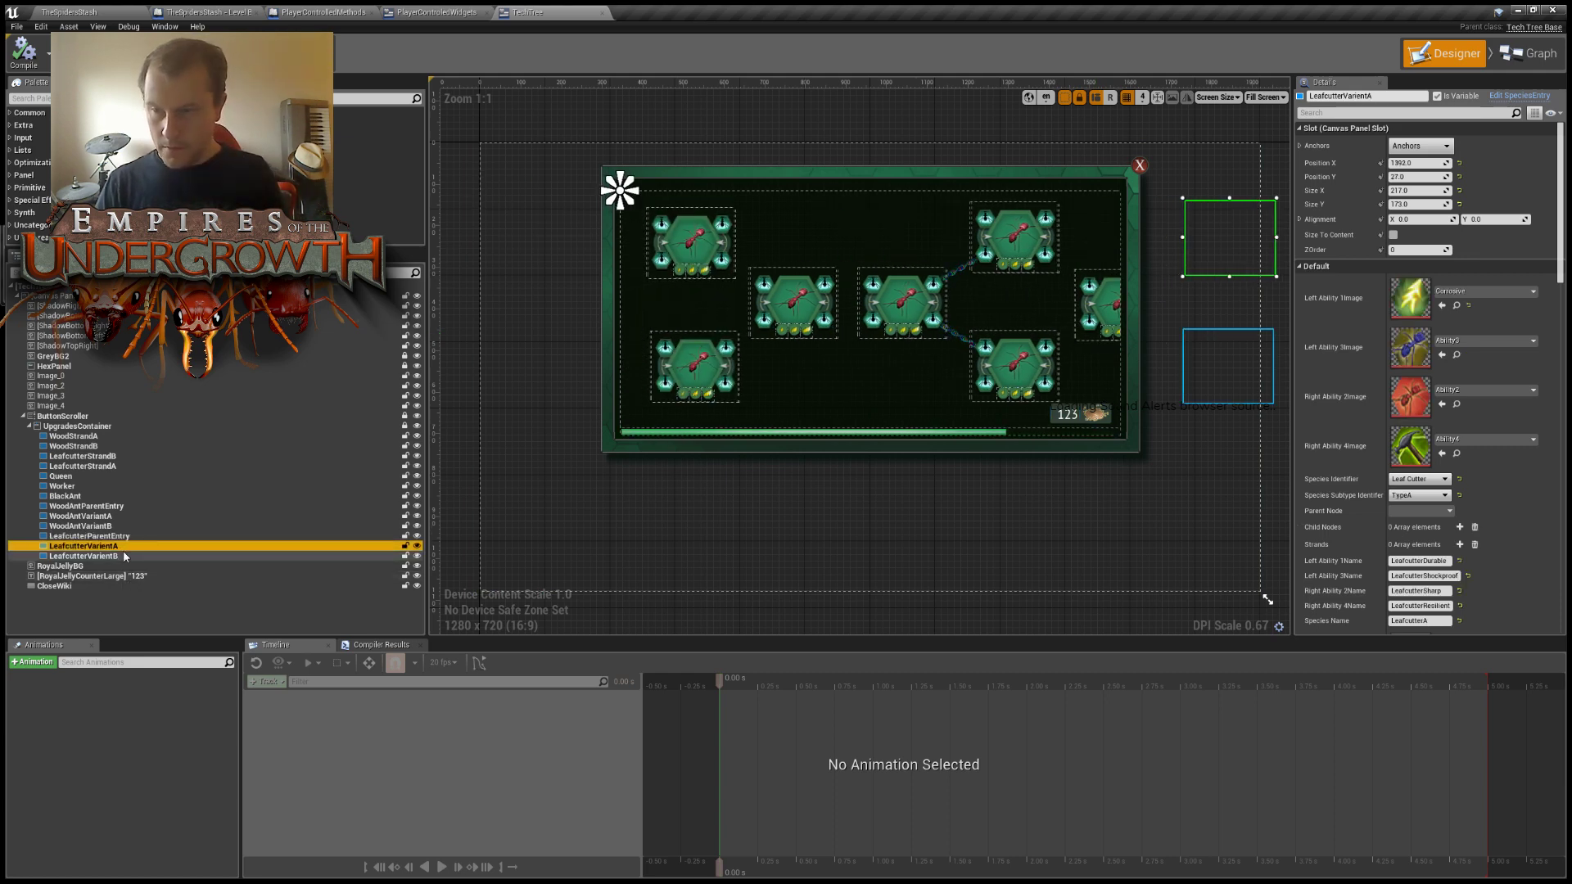
pyautogui.scroll(-5, 1498, 556)
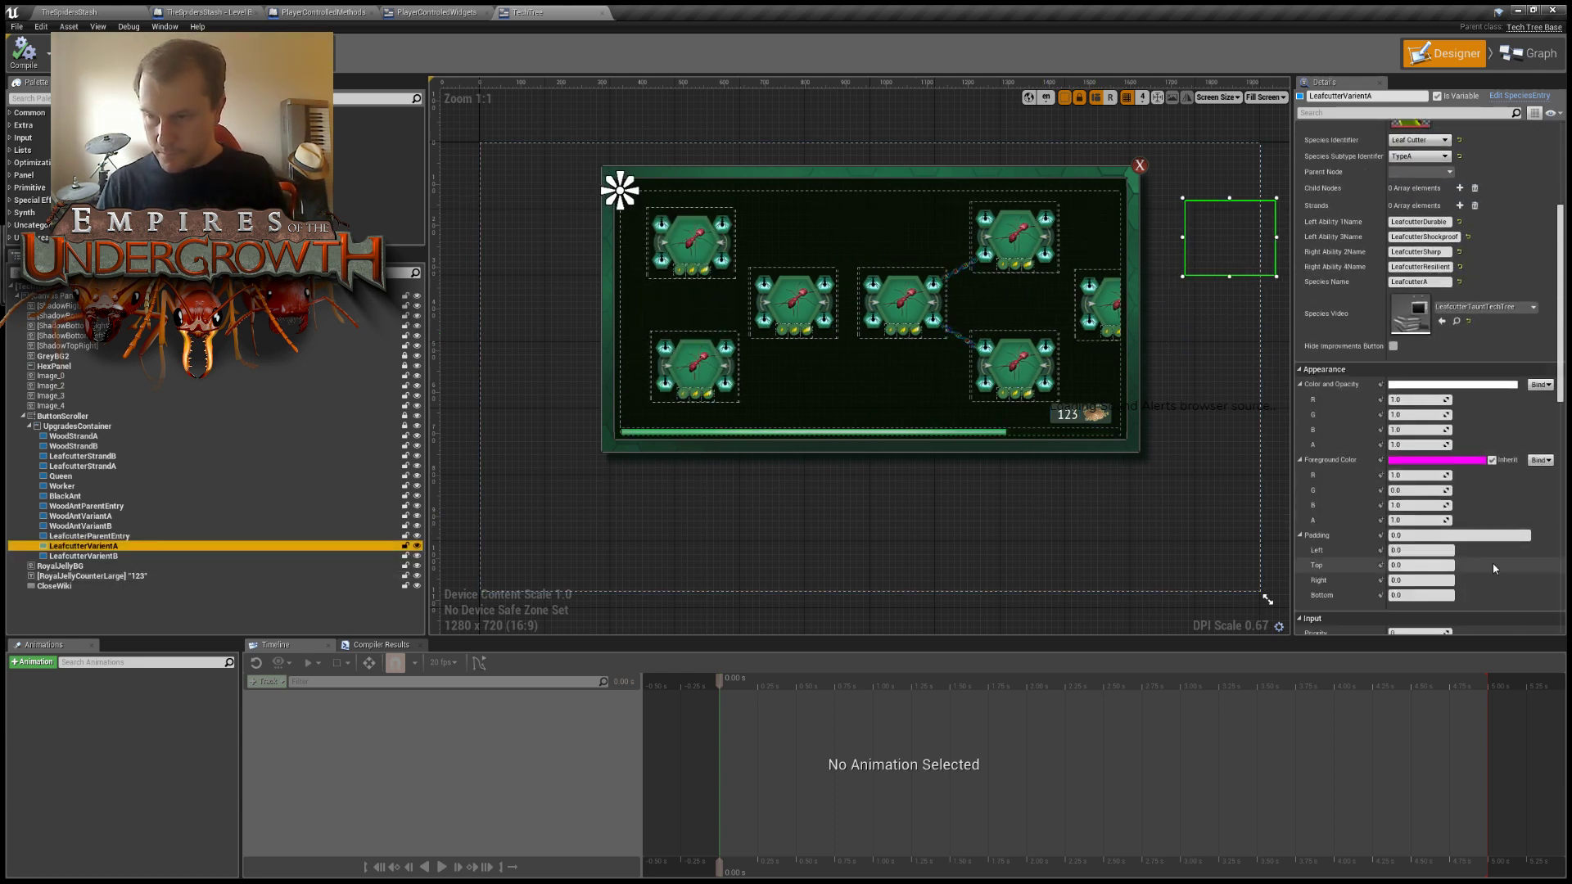
pyautogui.click(69, 12)
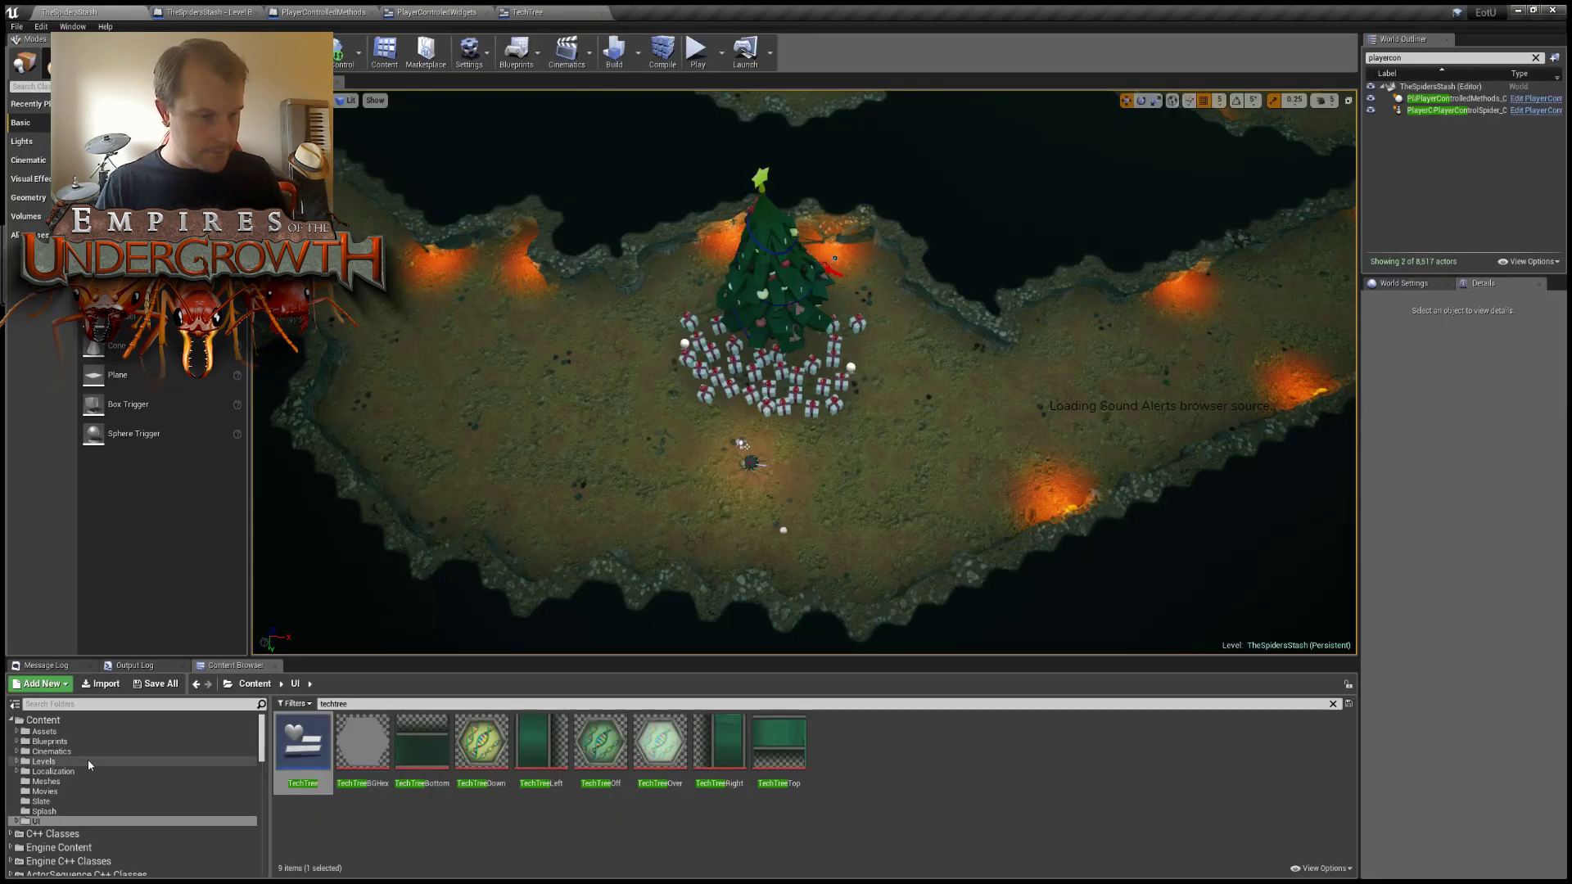
pyautogui.click(45, 731)
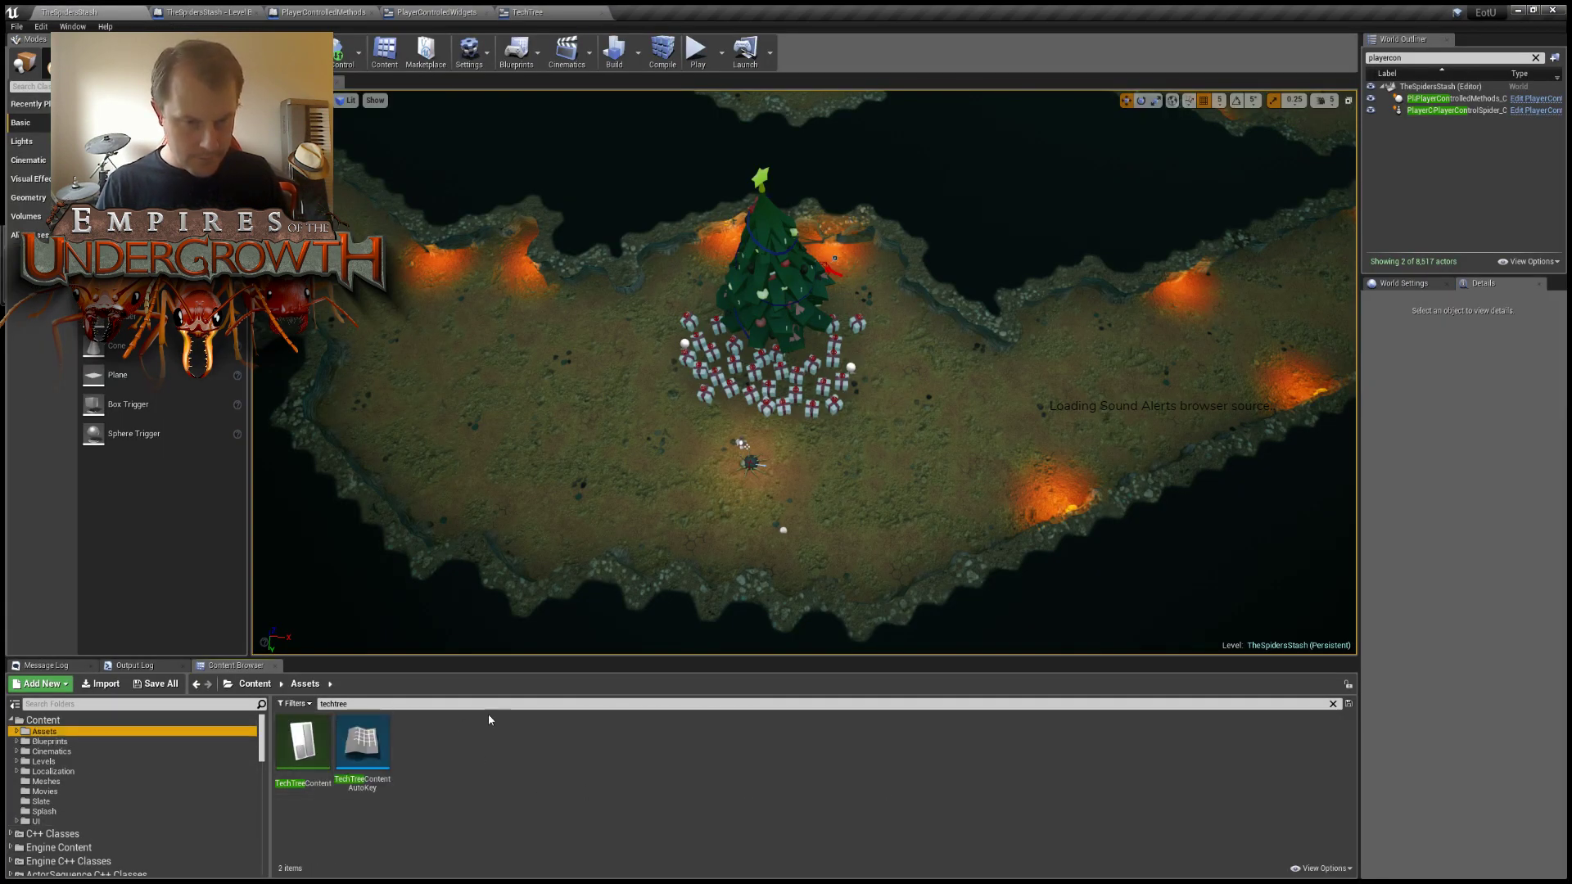
pyautogui.doubleClick(303, 741)
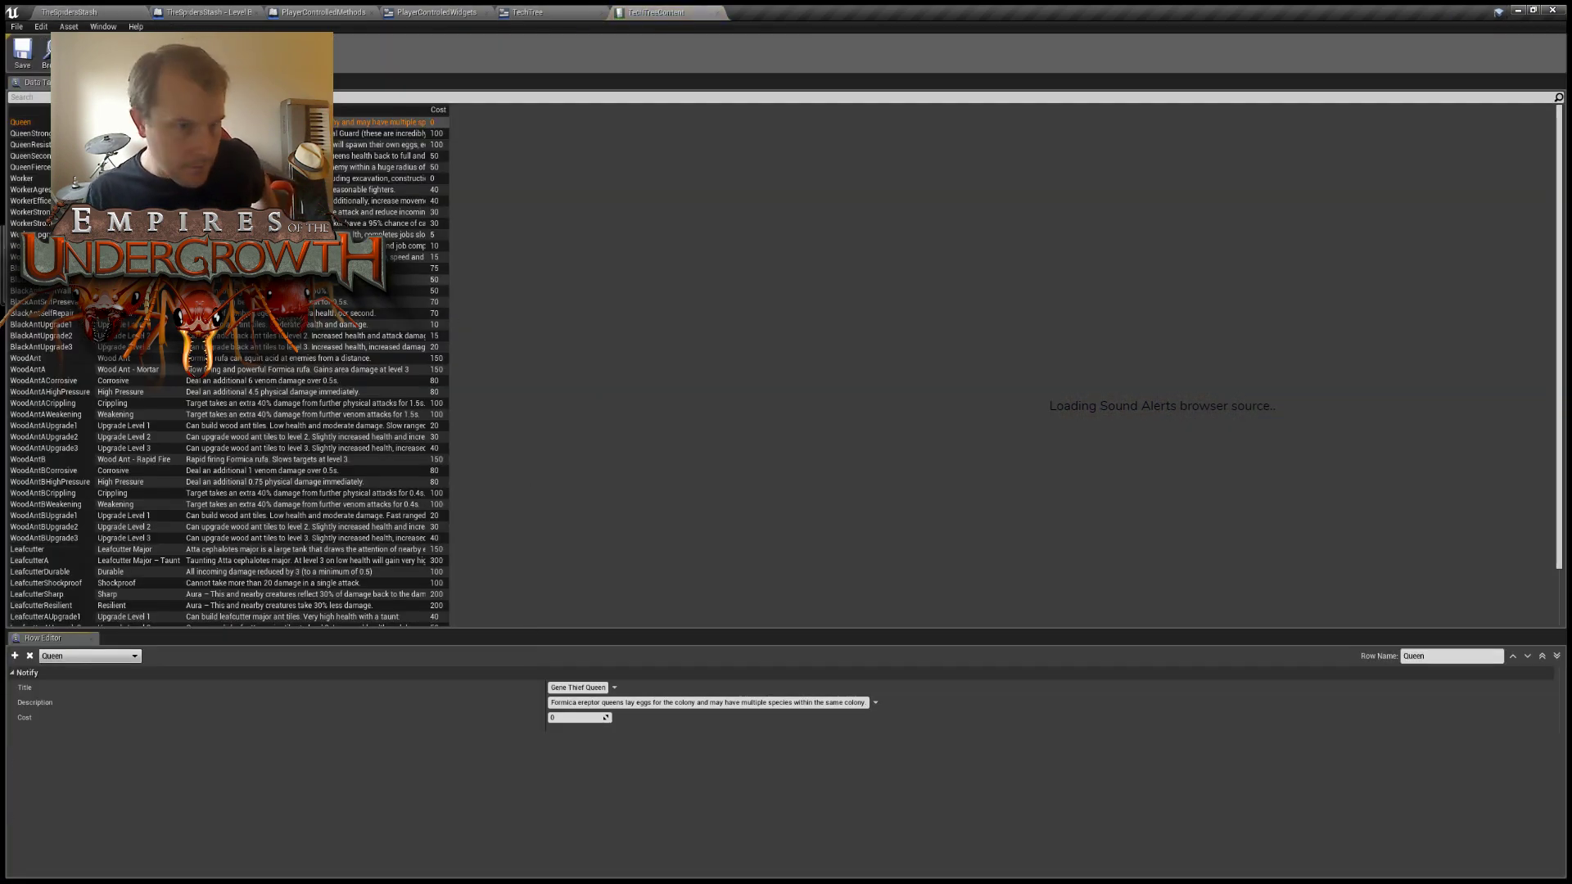
# Read the title, description and cost of the Leafcutter, LeafcutterA and LeafcutterB rows in the TechTreeContent table.
pyautogui.scroll(-3, 164, 402)
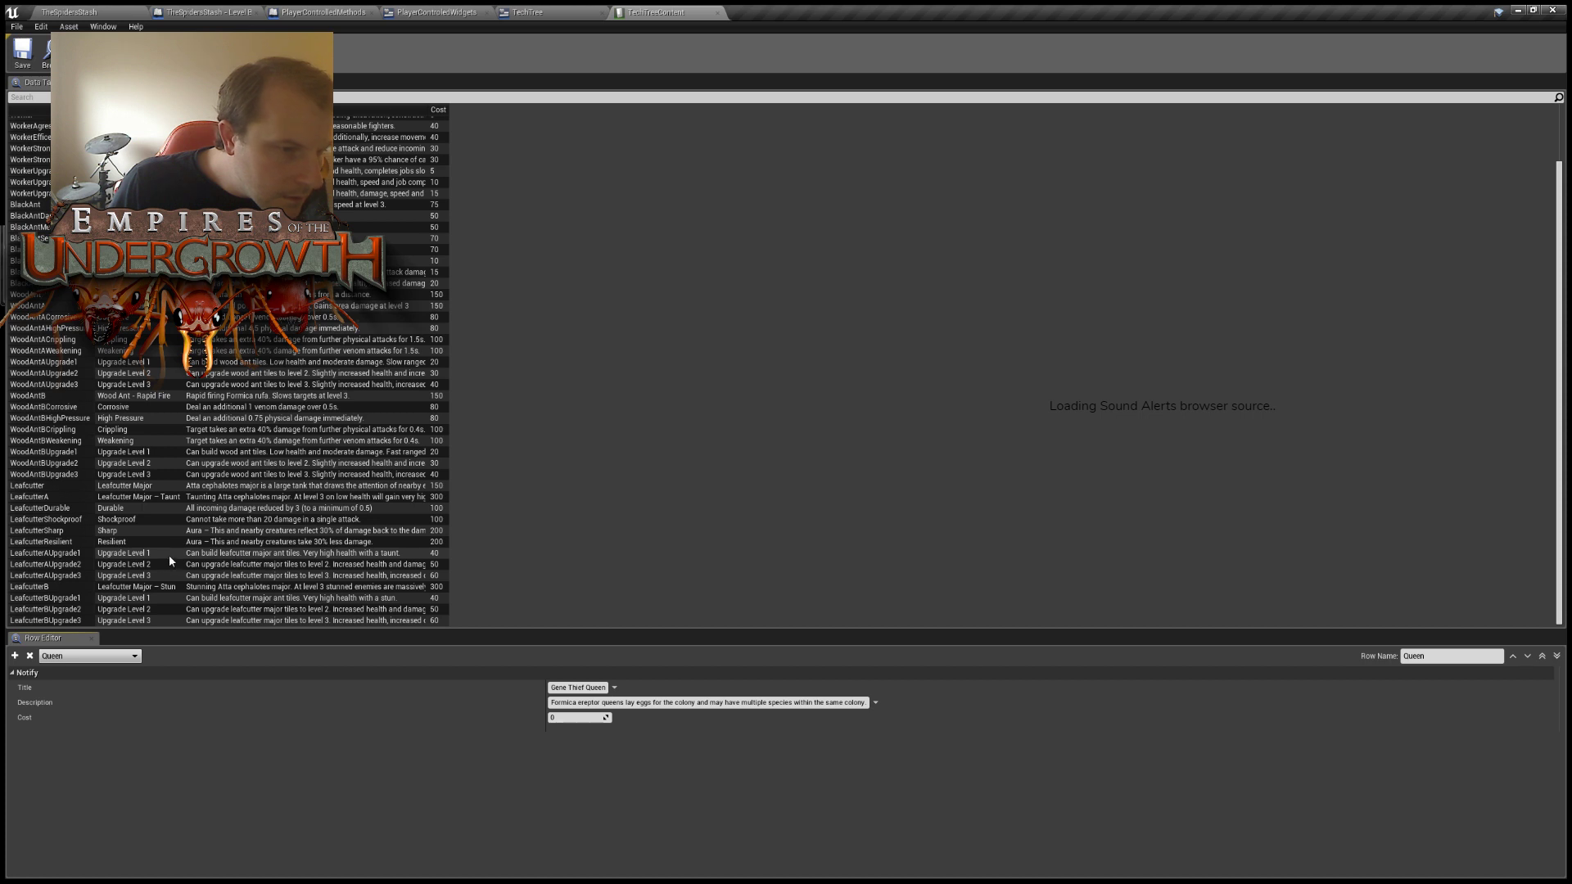
pyautogui.click(198, 488)
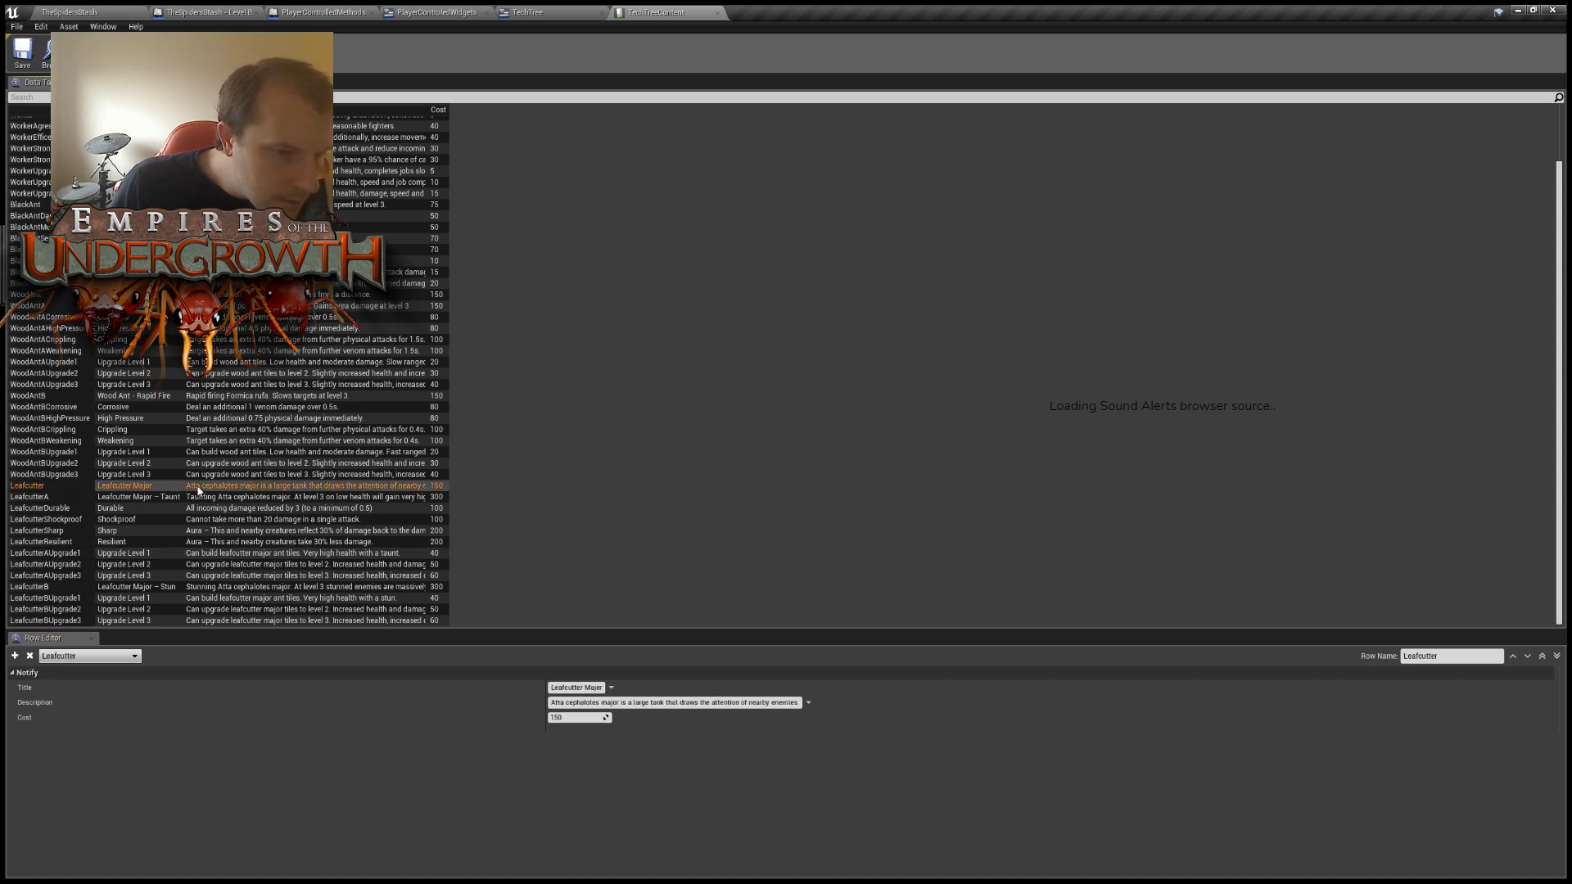
pyautogui.click(263, 498)
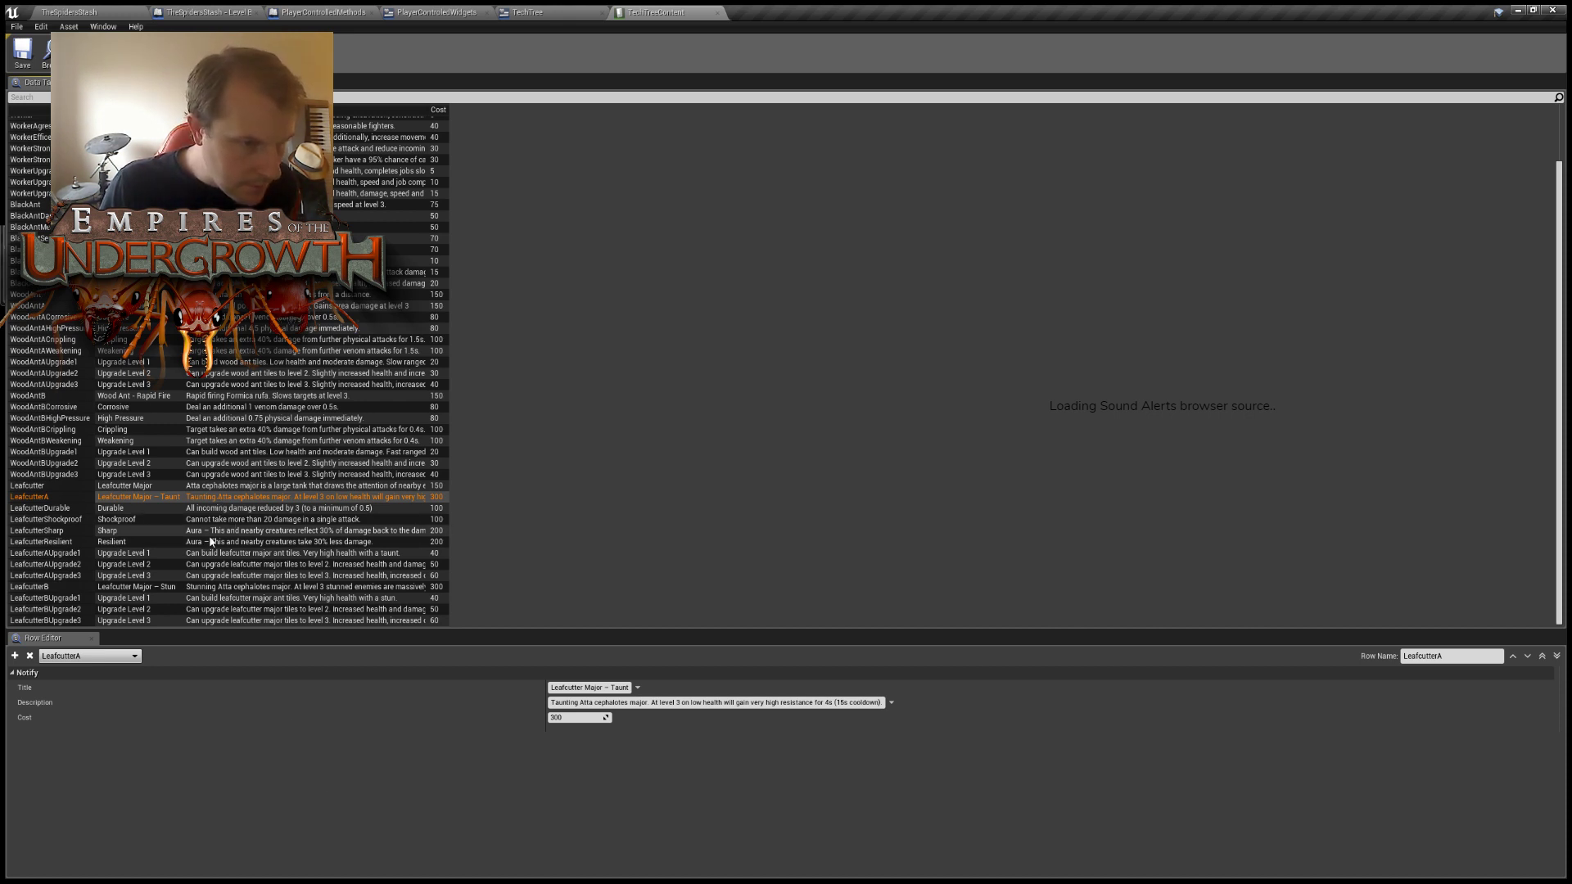
pyautogui.click(198, 588)
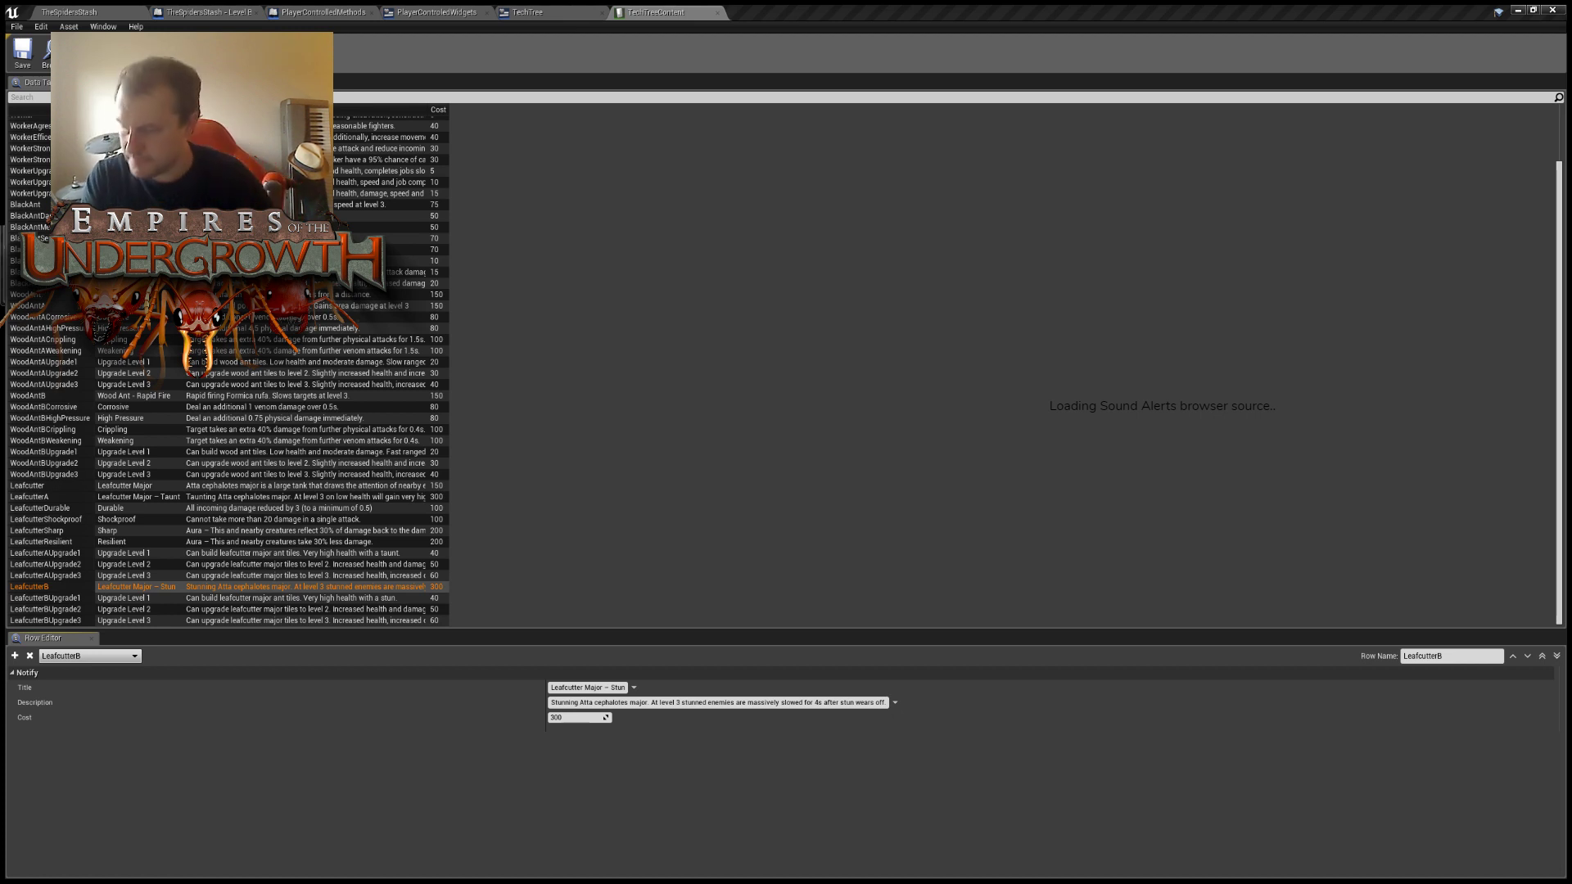
pyautogui.scroll(2, 229, 369)
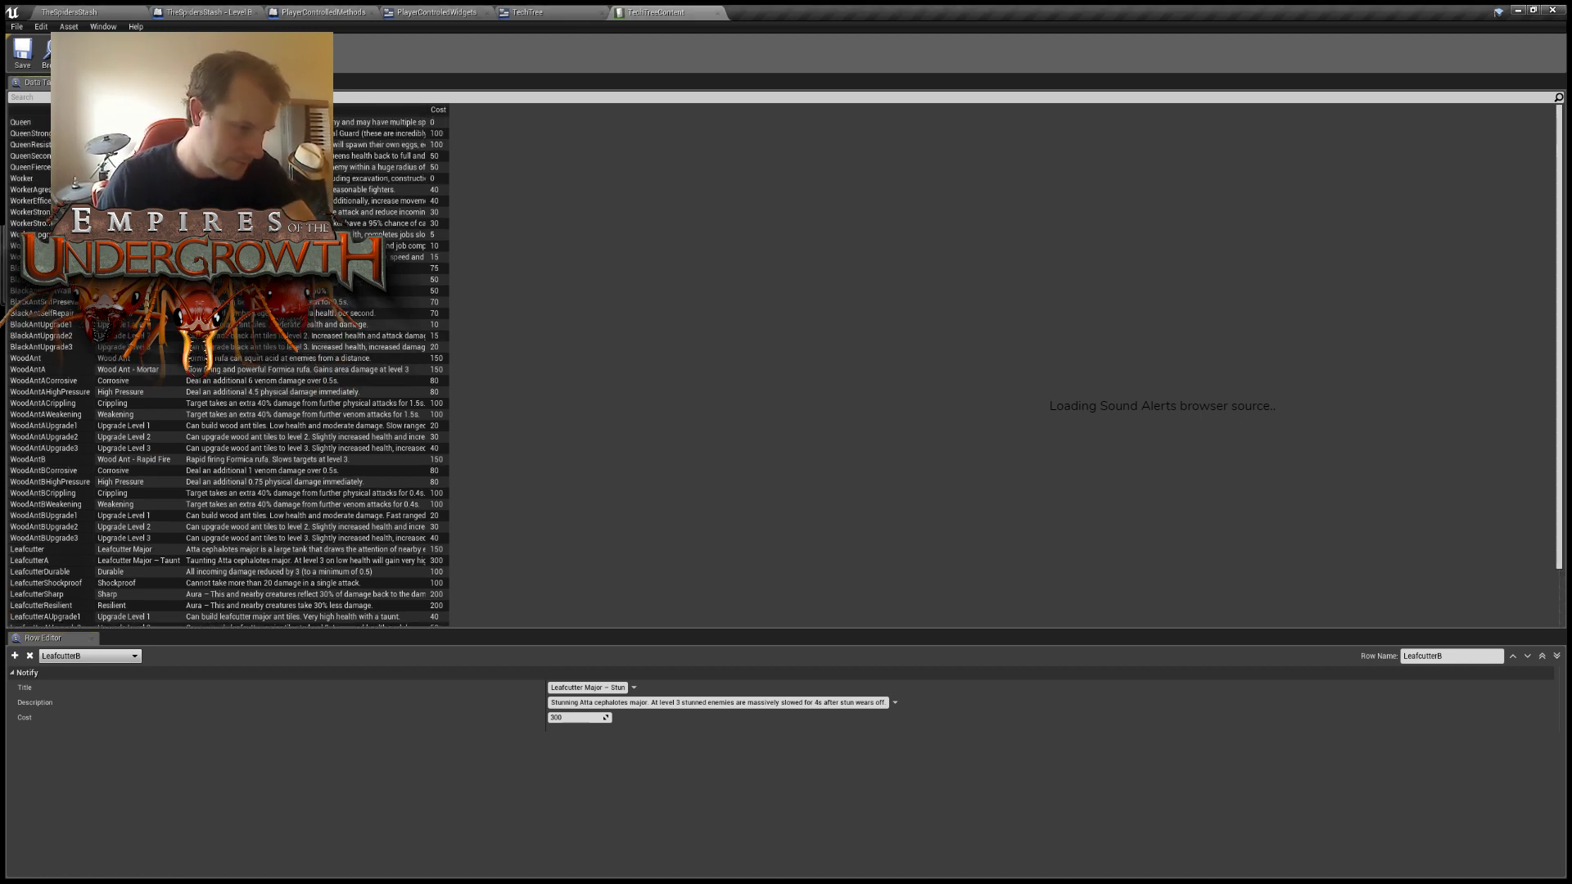
# Return to the TheSpidersStash level and brush away the stony edging around the PreAttackSpawnRight hole at the end of its side passage.
pyautogui.click(90, 11)
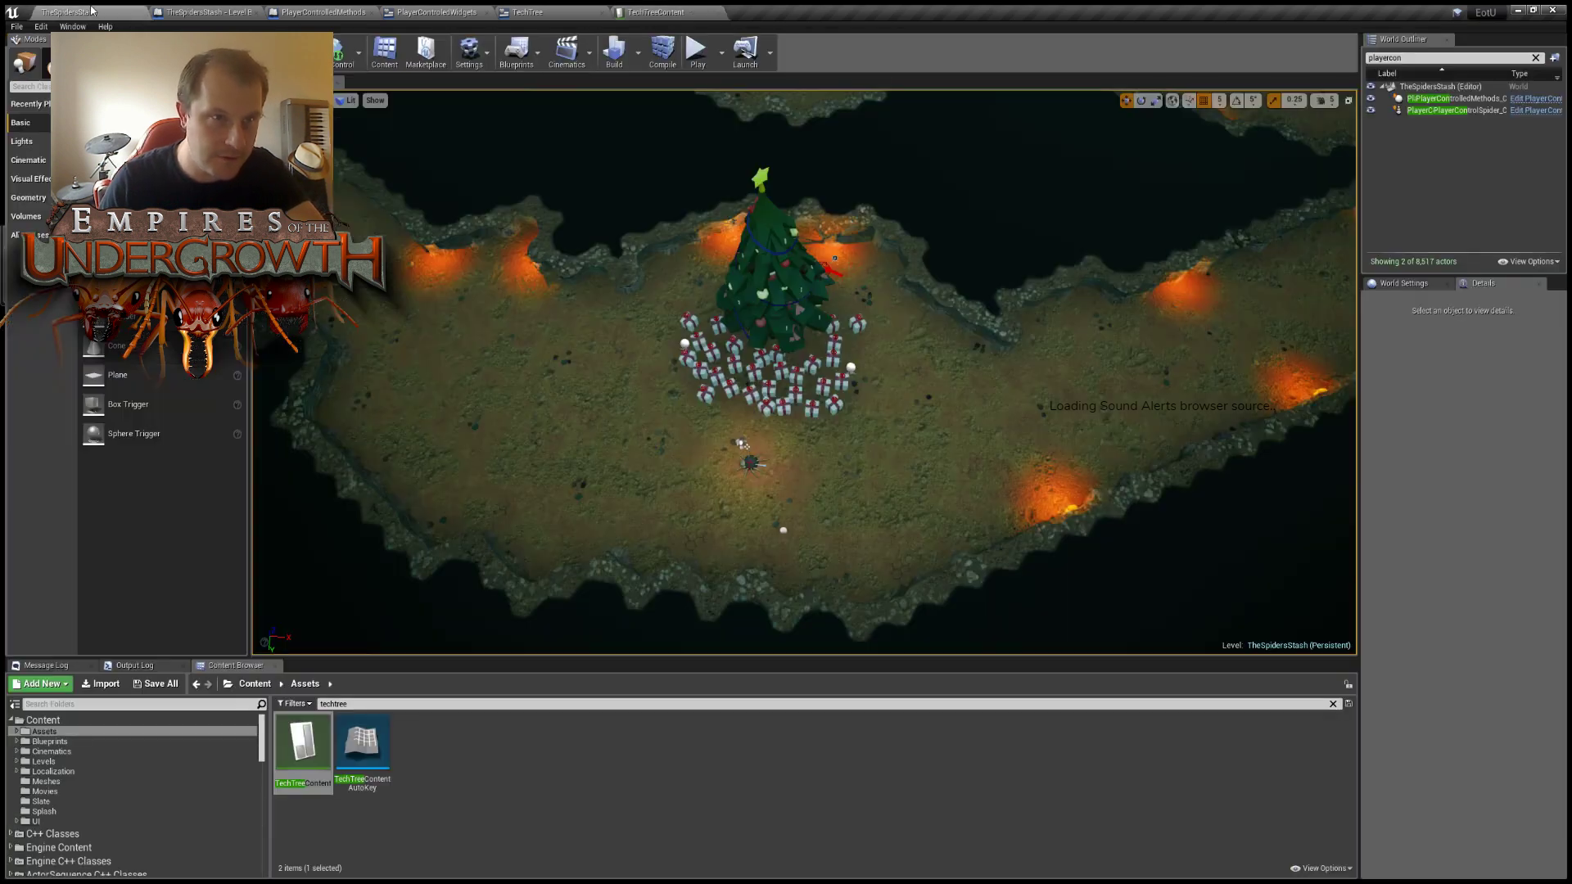
pyautogui.moveTo(867, 501); pyautogui.dragTo(818, 549, button='right')
pyautogui.press('w')
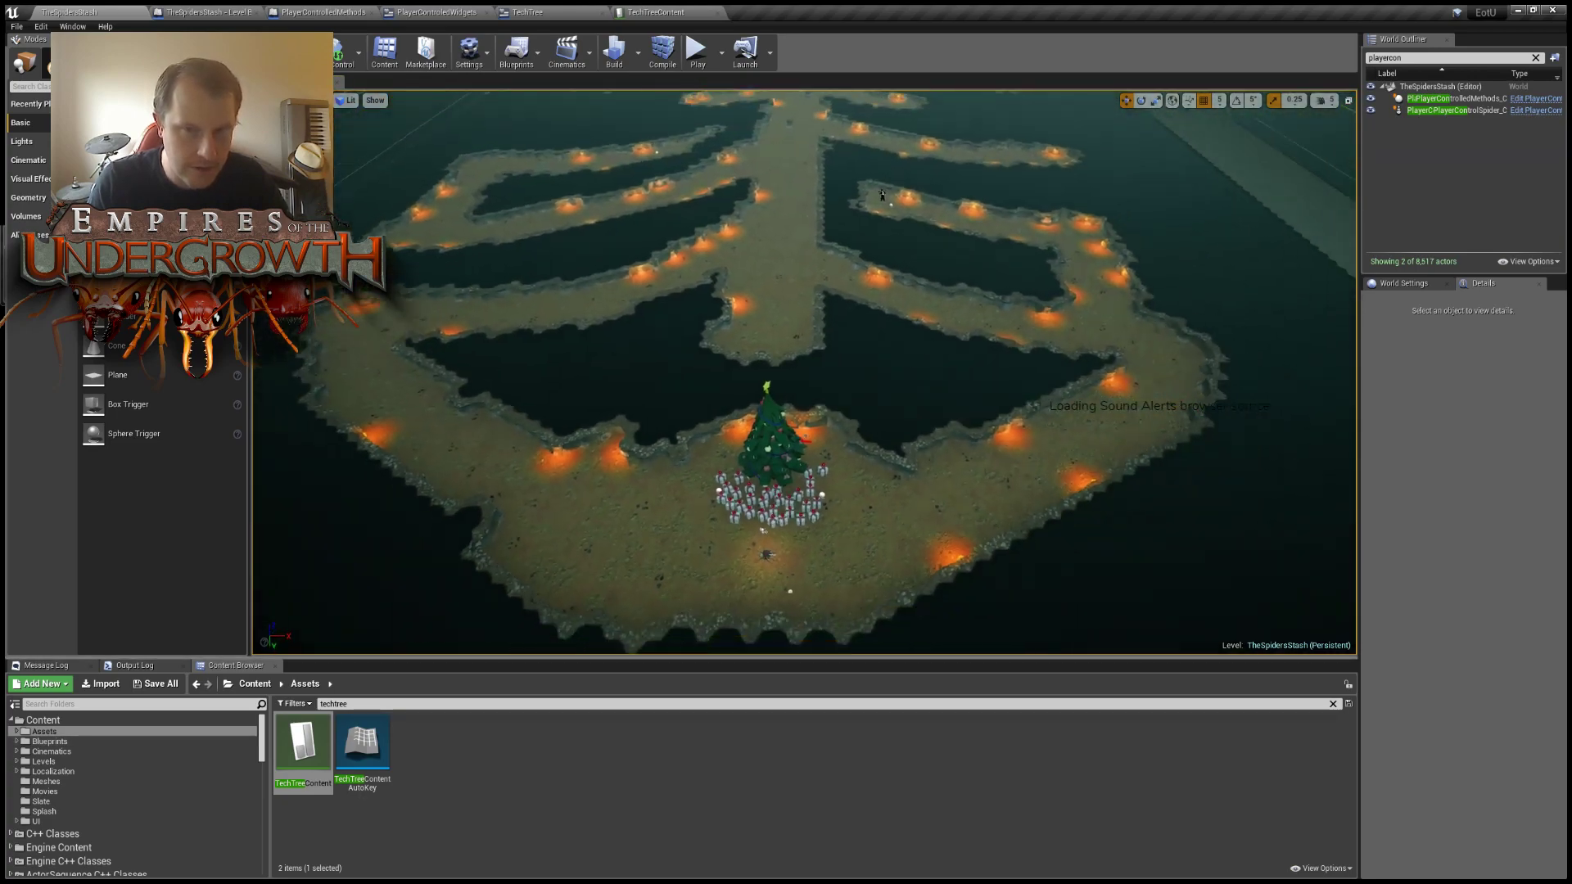
pyautogui.moveTo(804, 373); pyautogui.dragTo(728, 307, button='right')
pyautogui.press('w')
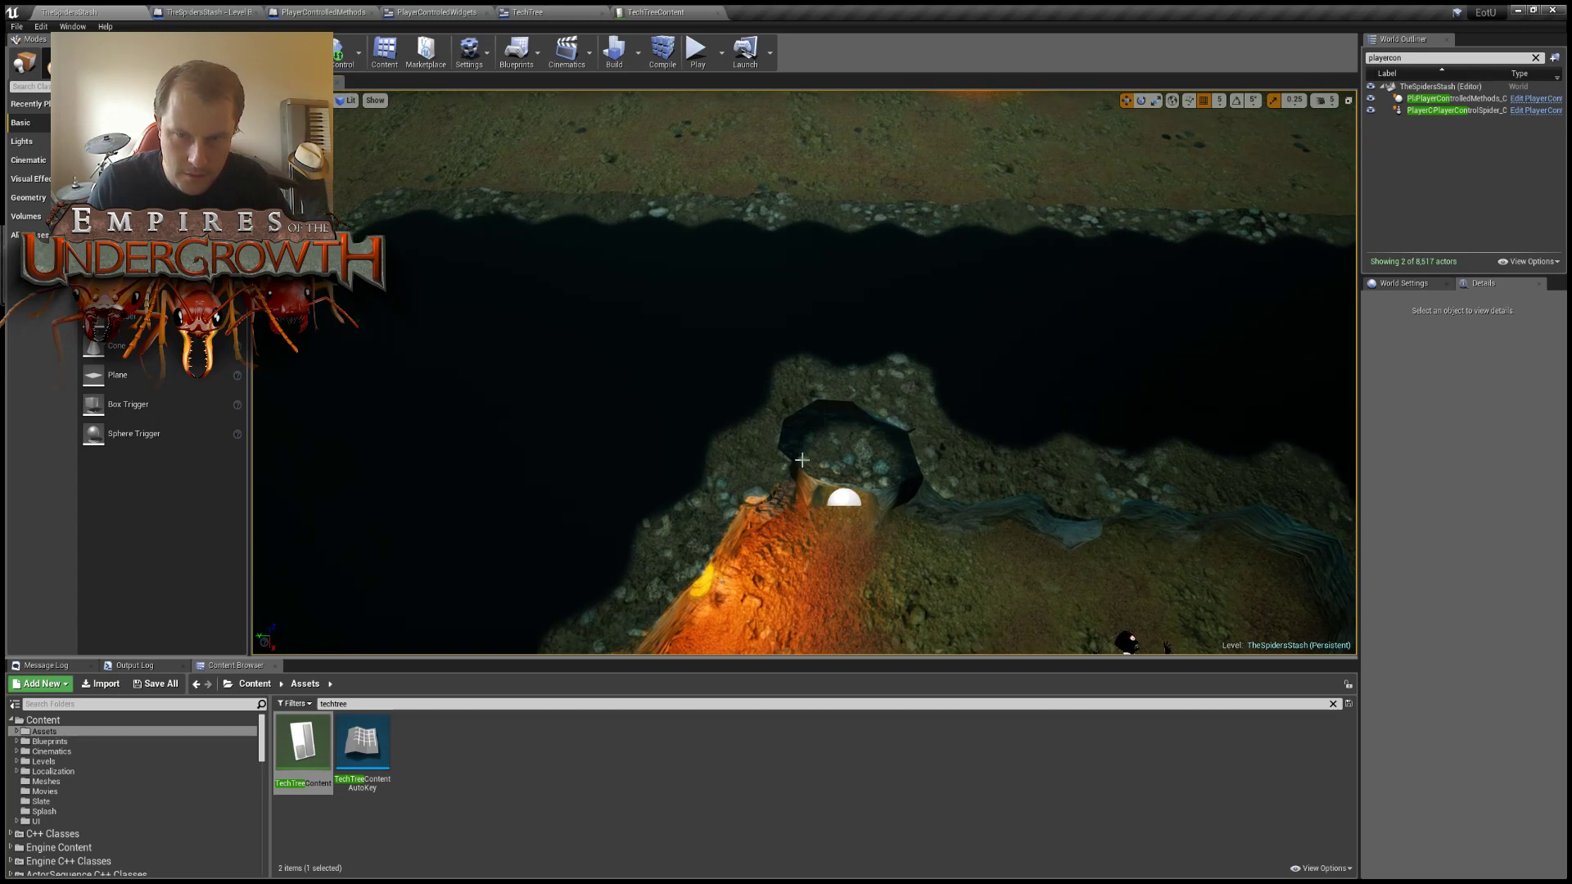
pyautogui.click(815, 456)
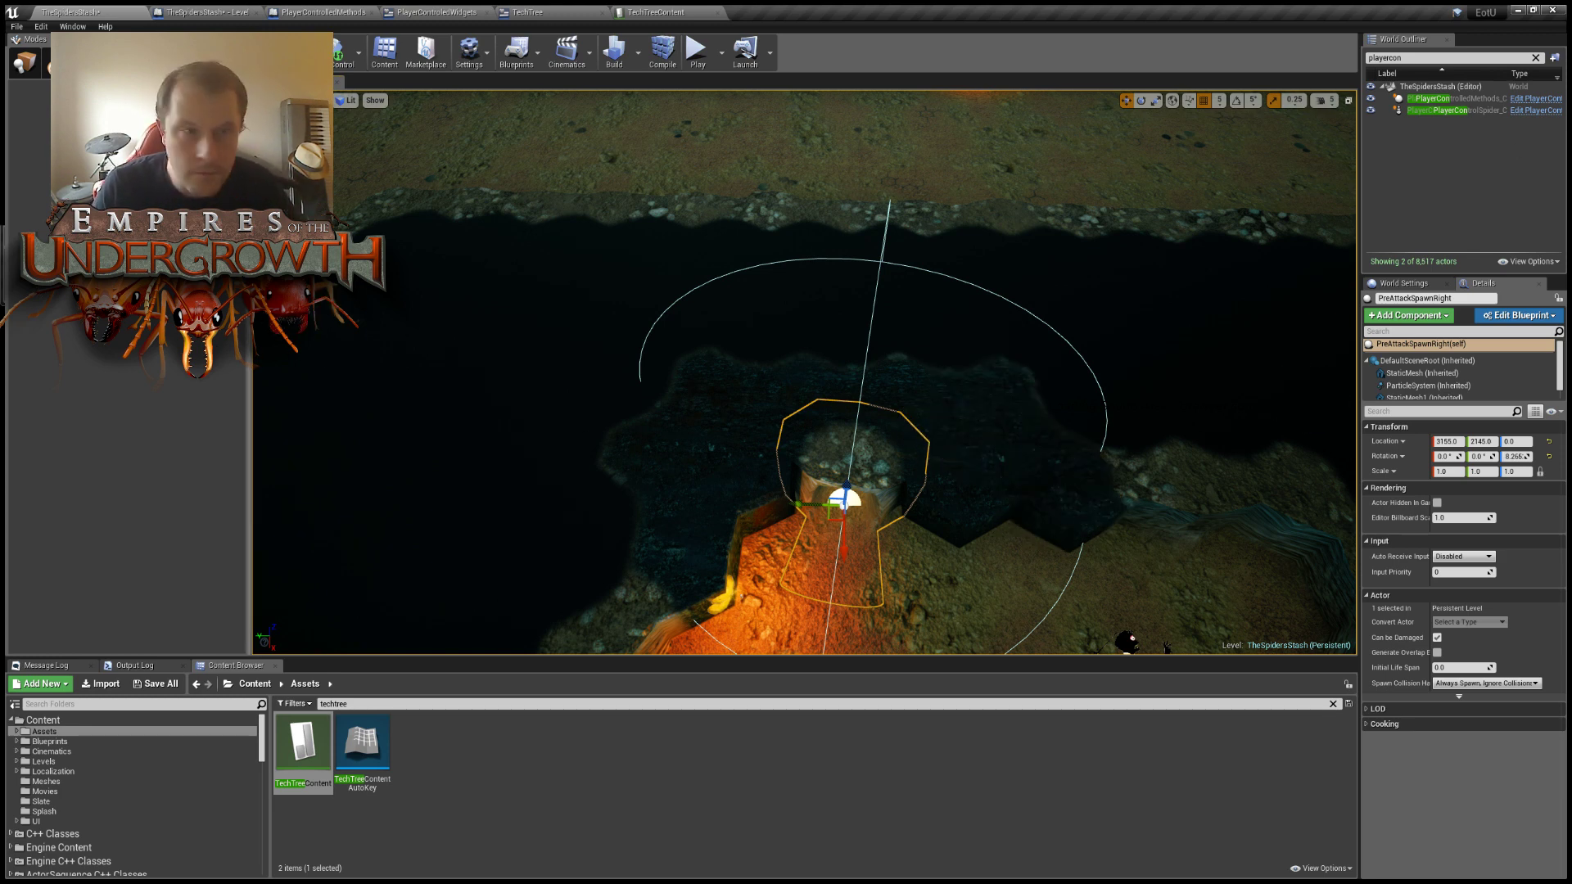
# Select the four indestructible wall tiles surrounding the PreAttackSpawnRight hole and turn off their random perturbation.
pyautogui.click(25, 63)
pyautogui.keyDown('ctrl'); pyautogui.click(790, 420); pyautogui.keyUp('ctrl')
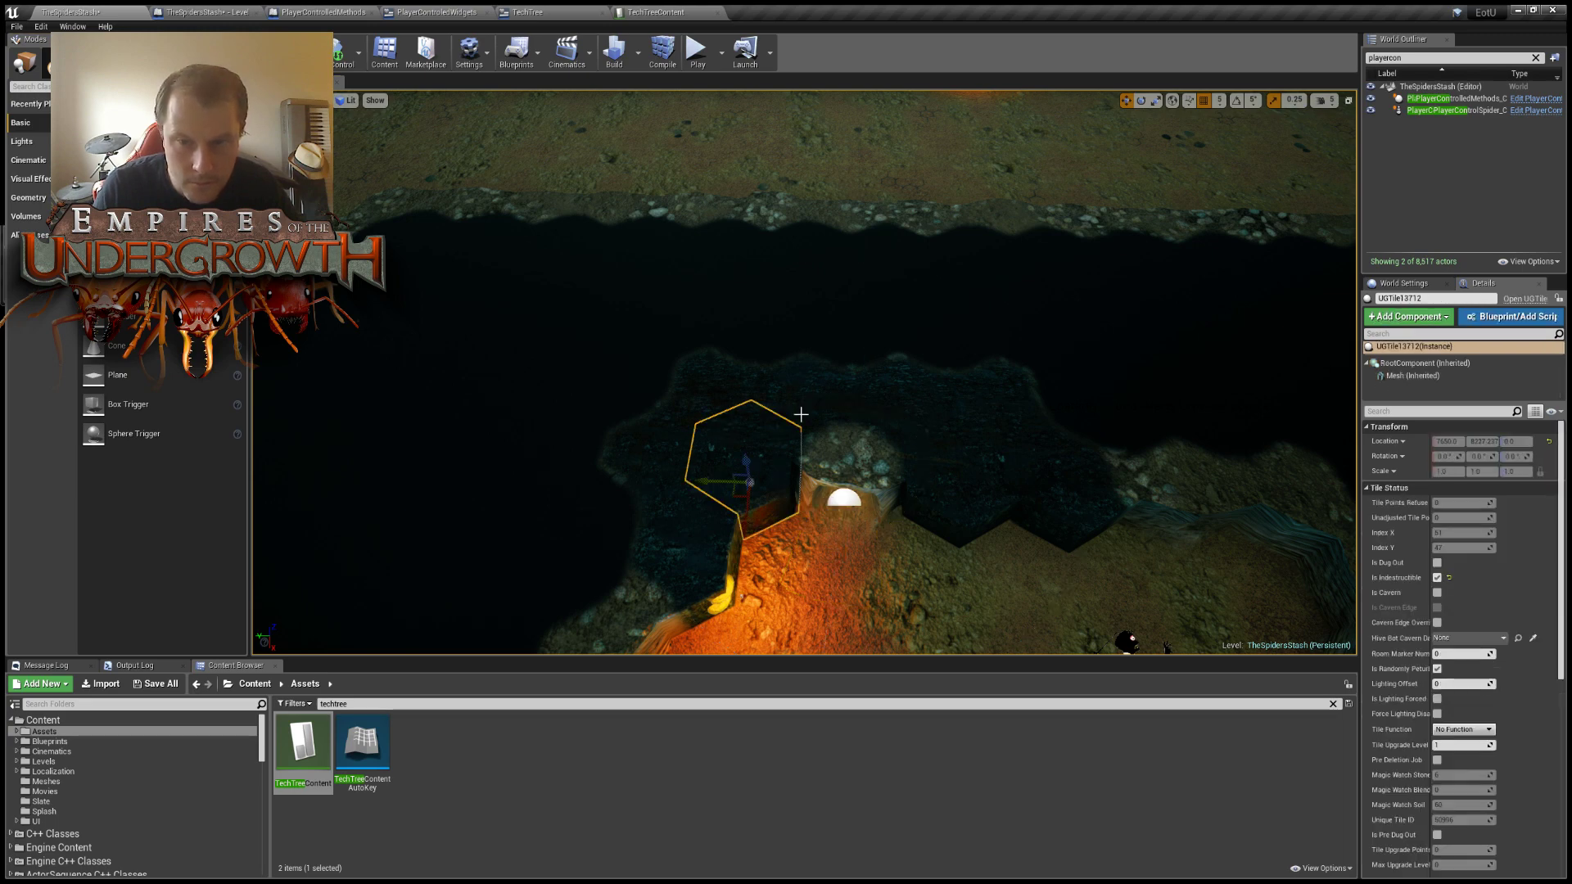
pyautogui.click(789, 399)
pyautogui.keyDown('ctrl'); pyautogui.click(759, 461); pyautogui.keyUp('ctrl')
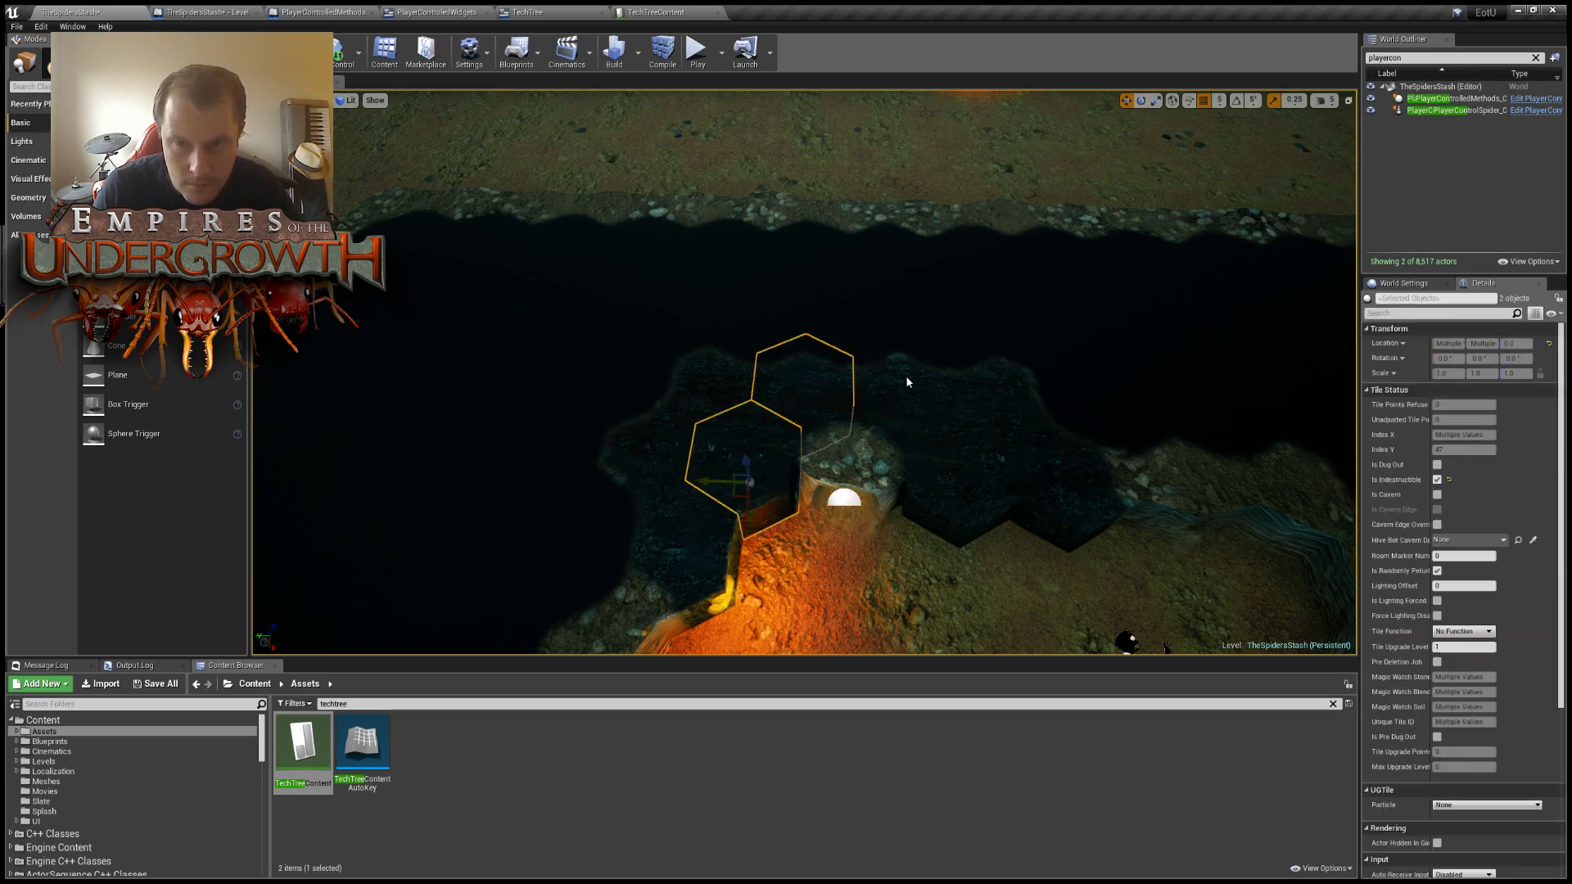
pyautogui.keyDown('ctrl'); pyautogui.click(904, 375); pyautogui.keyUp('ctrl')
pyautogui.keyDown('ctrl'); pyautogui.click(975, 485); pyautogui.keyUp('ctrl')
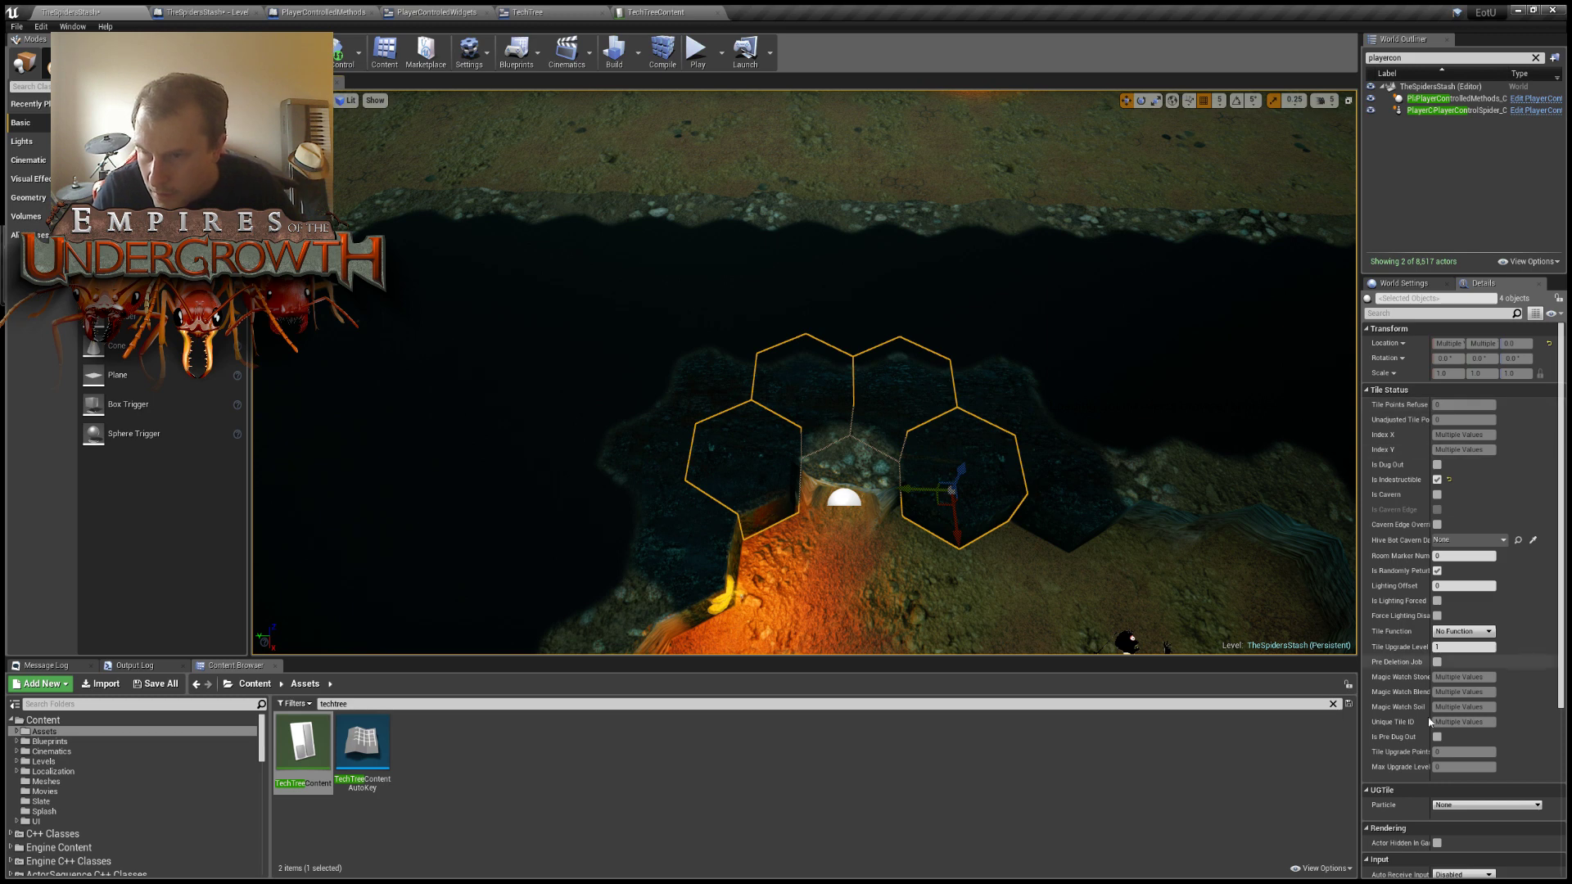
pyautogui.scroll(-4, 1424, 785)
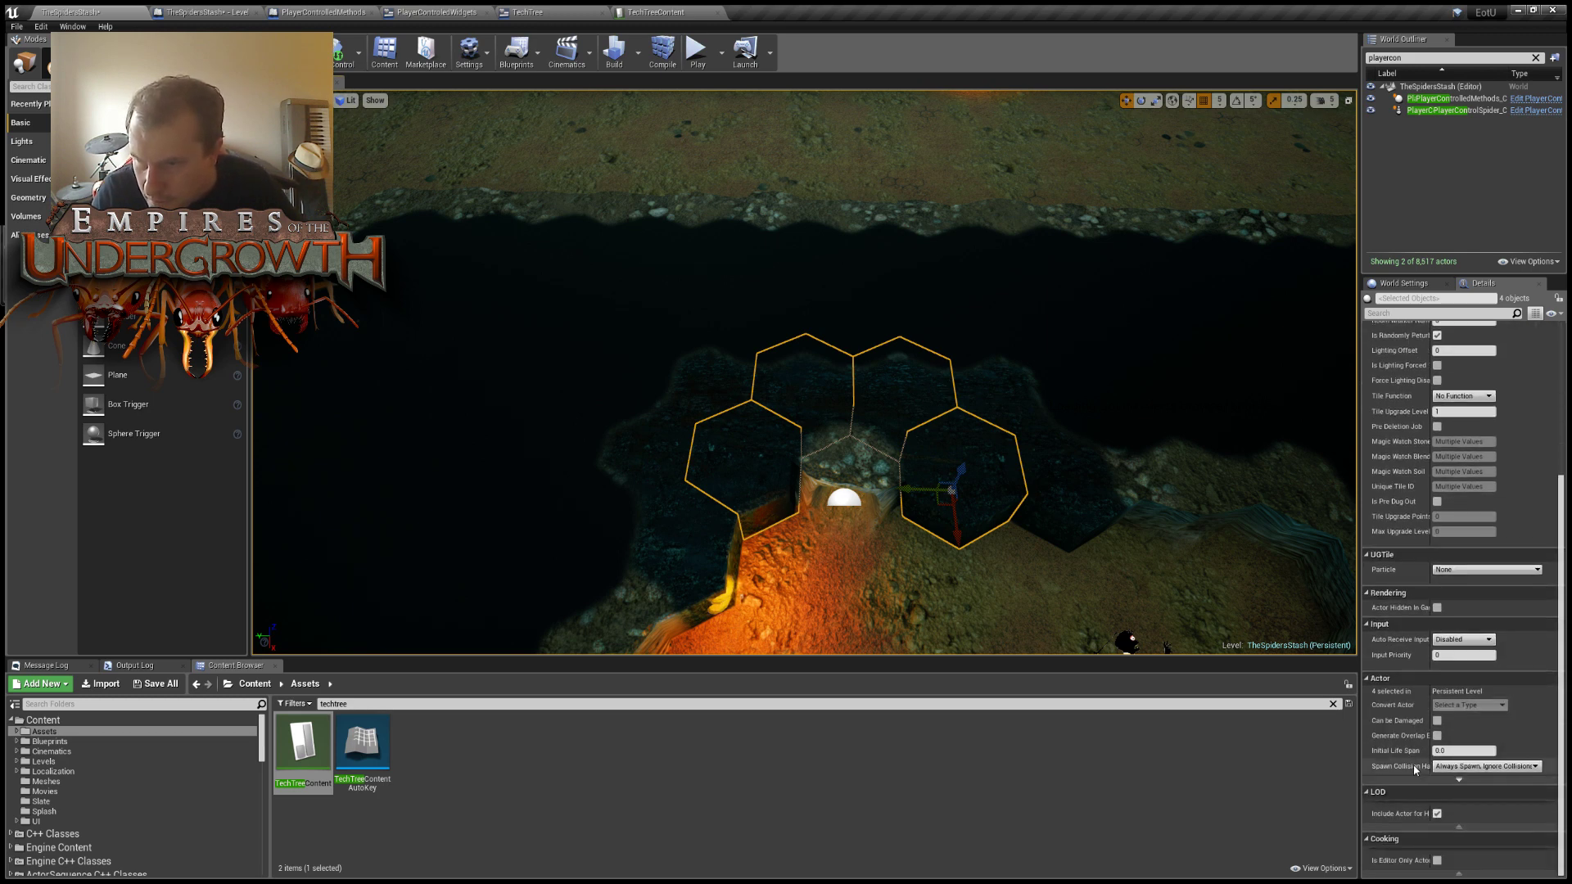
pyautogui.scroll(1, 1425, 690)
pyautogui.scroll(3, 1425, 690)
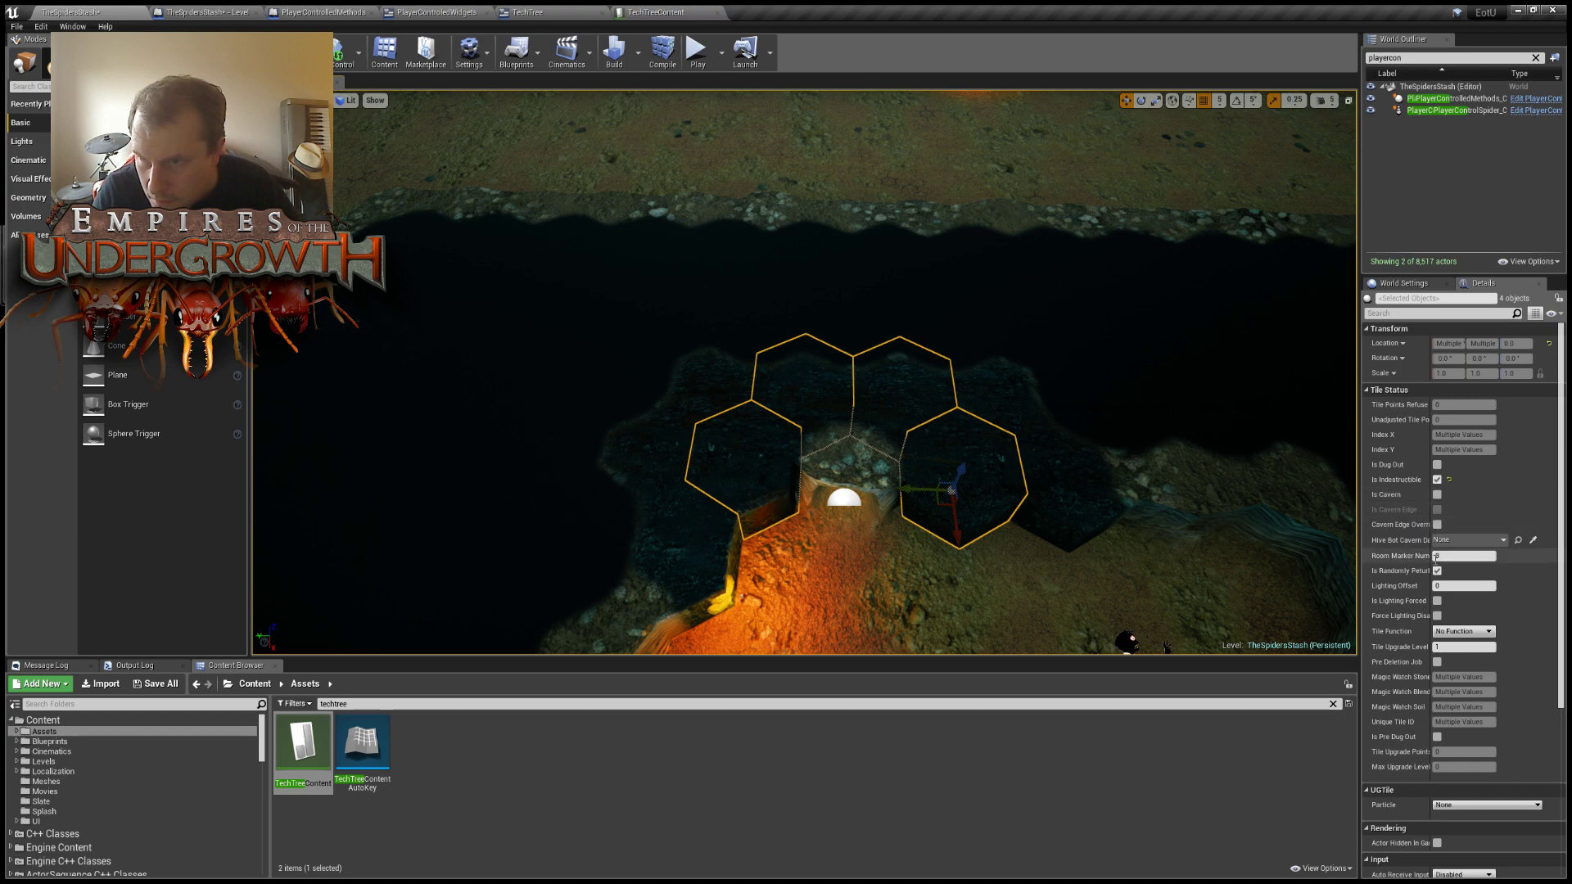
pyautogui.click(1437, 570)
pyautogui.moveTo(939, 556); pyautogui.dragTo(1089, 573, button='right')
pyautogui.press('f')
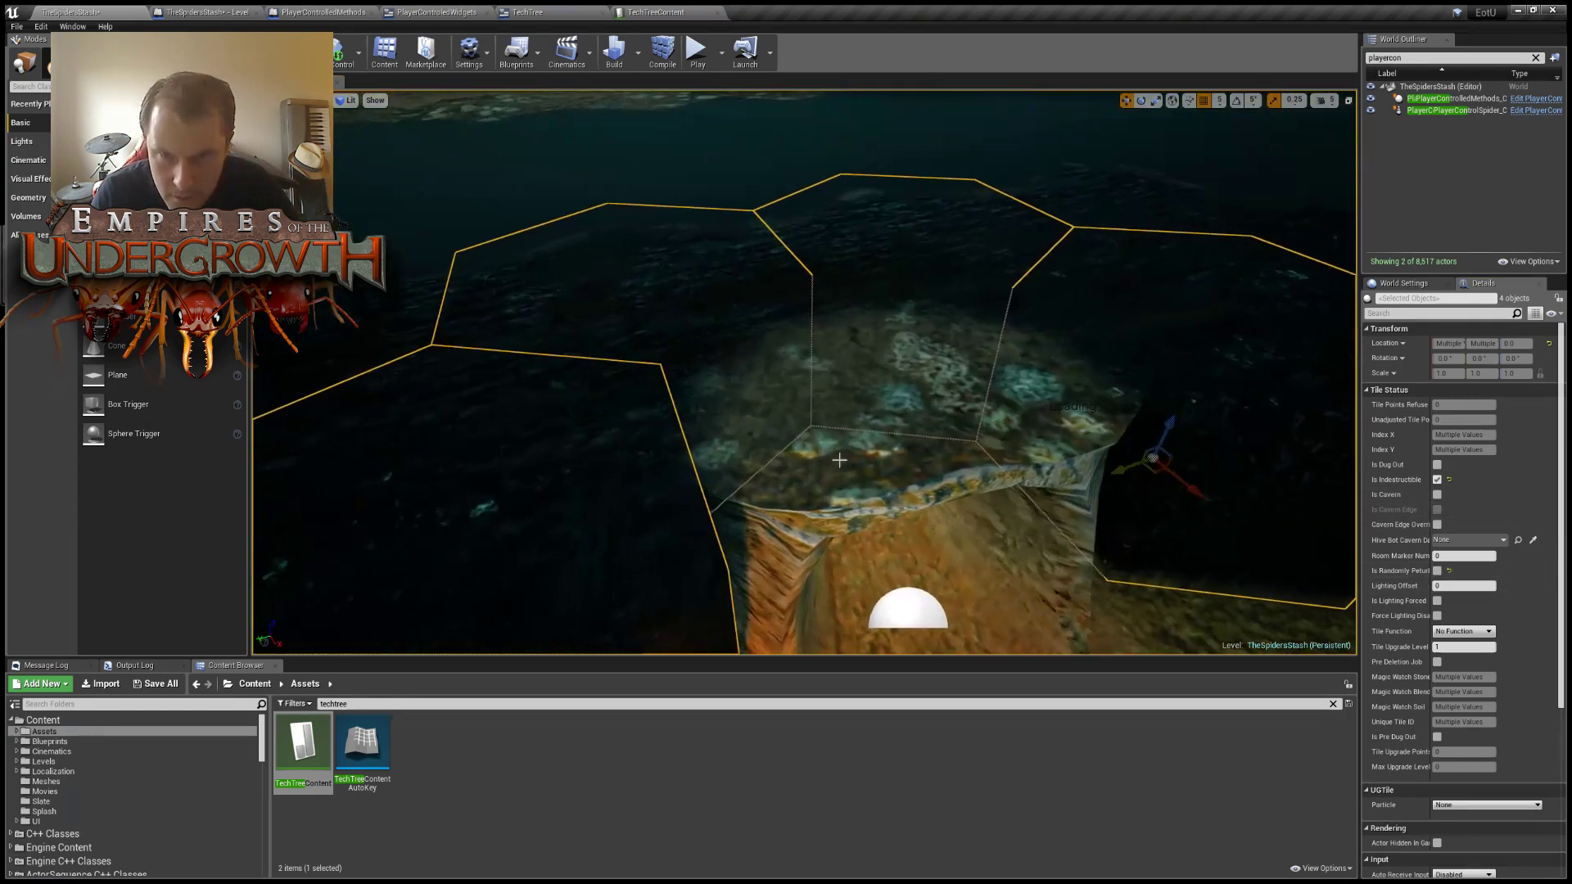
# Brush away the stony edging around the spawn hole at the tip of the side passage across the central tunnel.
pyautogui.moveTo(955, 466)
pyautogui.mouseDown(button='right')
pyautogui.moveTo(970, 450)
pyautogui.moveTo(1097, 442)
pyautogui.moveTo(876, 434)
pyautogui.moveTo(786, 402)
pyautogui.moveTo(953, 454)
pyautogui.mouseUp(button='right')
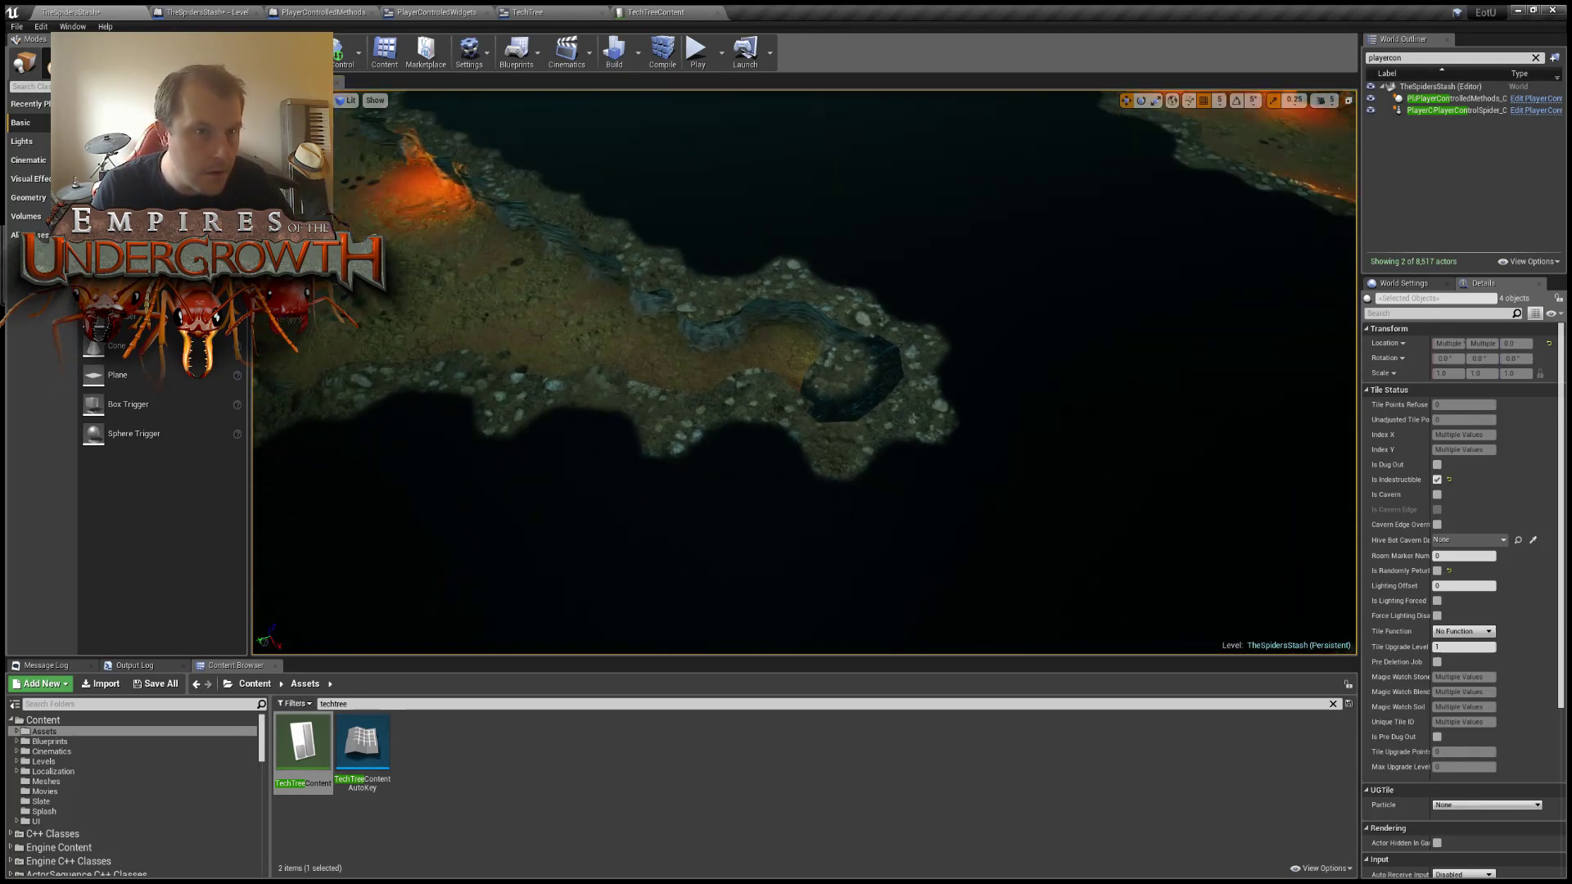
pyautogui.hotkey('shift', '2')
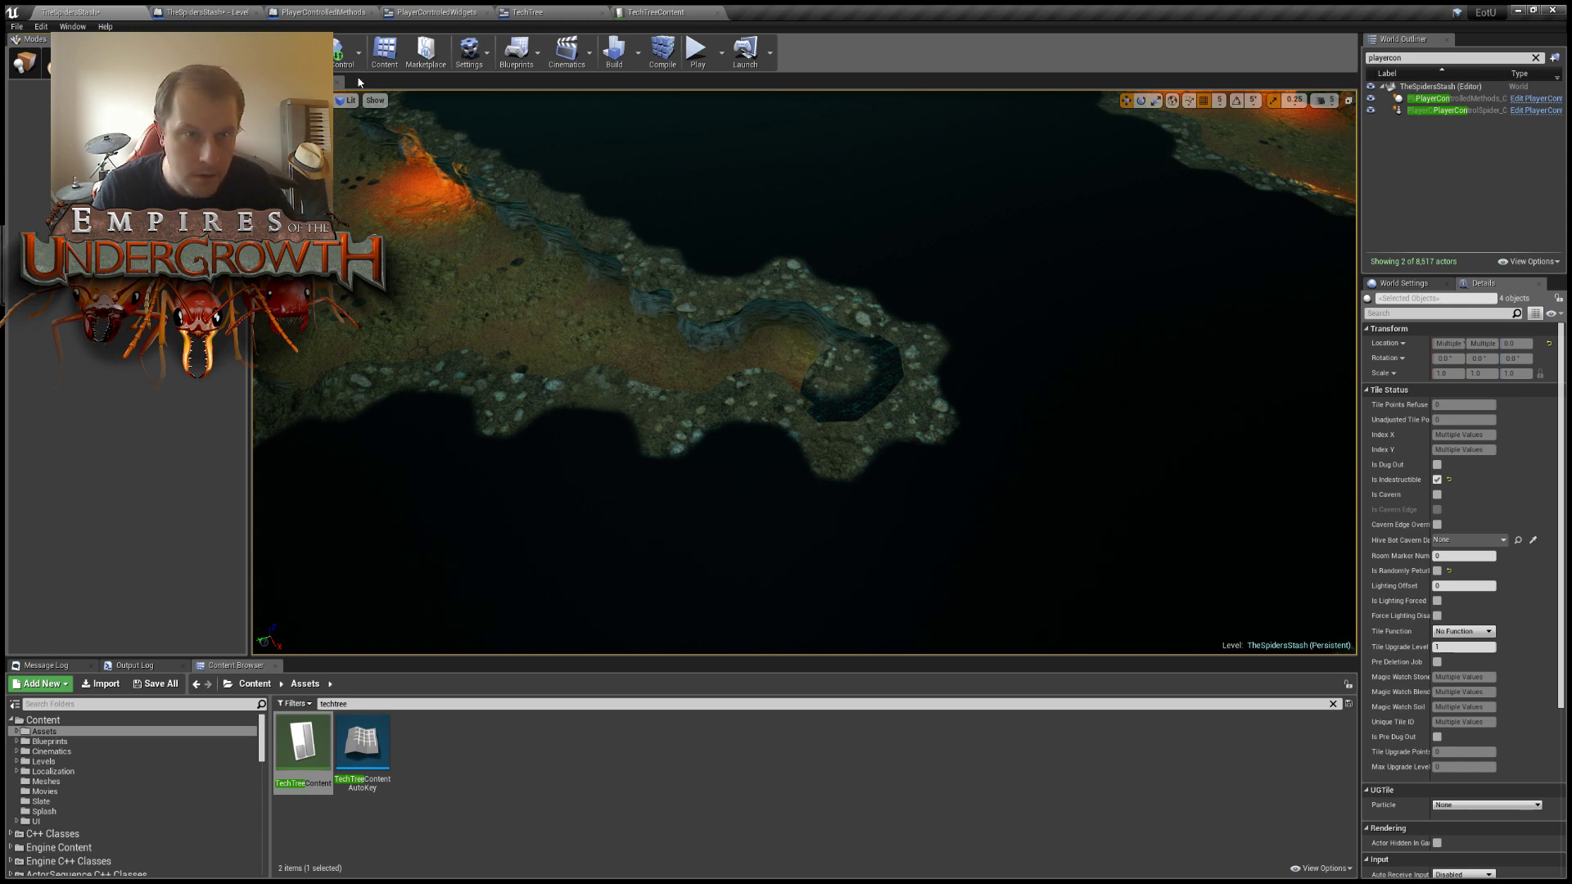
pyautogui.moveTo(870, 304)
pyautogui.mouseDown()
pyautogui.moveTo(910, 331)
pyautogui.moveTo(916, 444)
pyautogui.moveTo(800, 437)
pyautogui.mouseUp()
pyautogui.moveTo(435, 169); pyautogui.dragTo(524, 168, button='right')
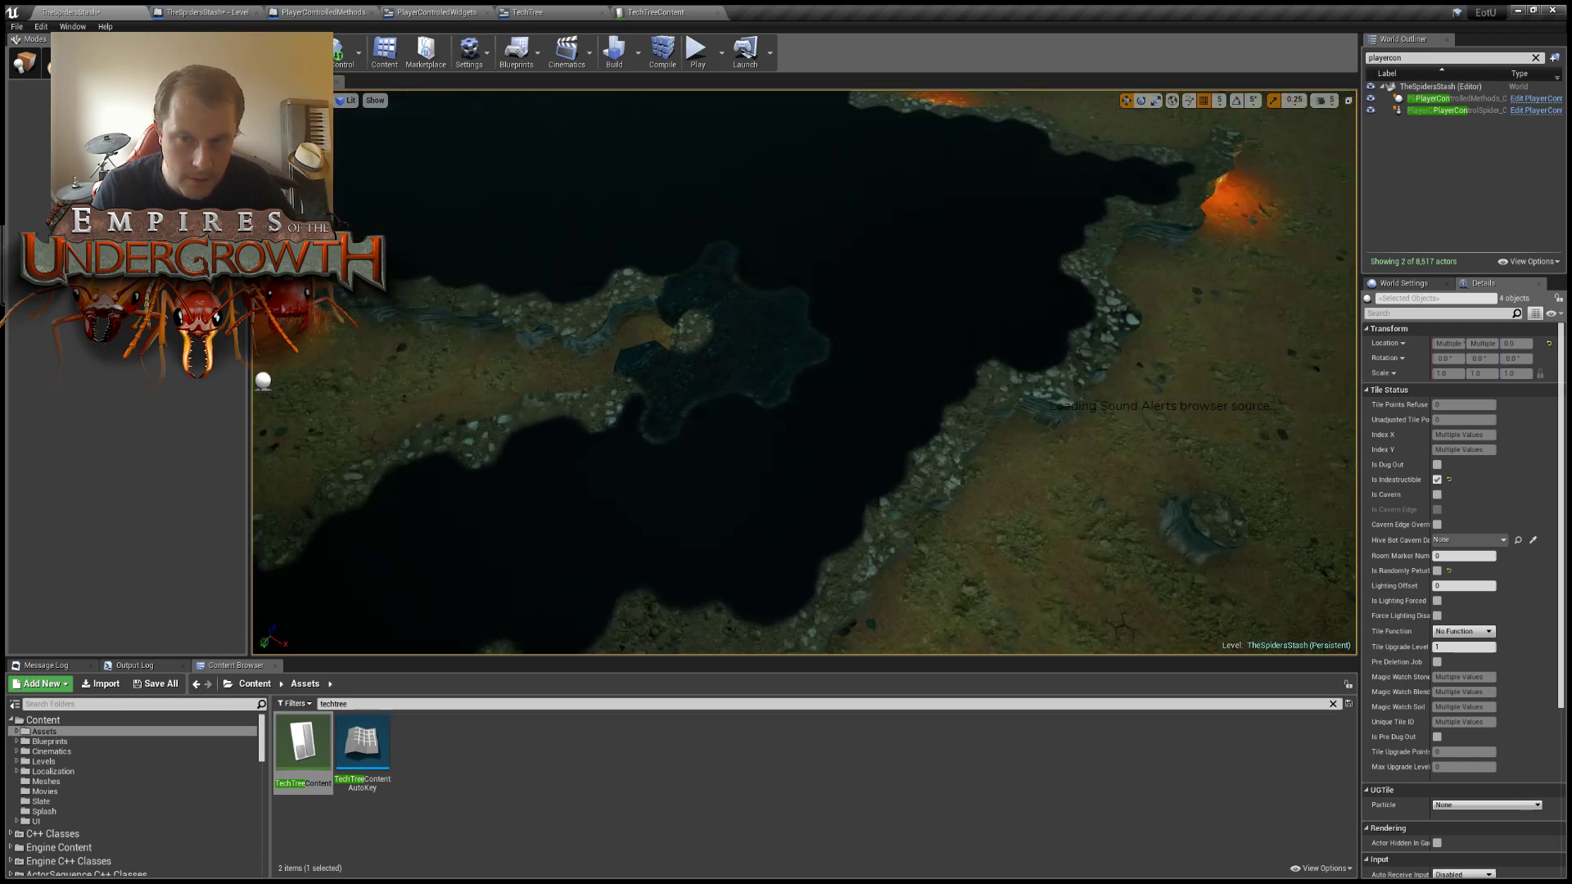
pyautogui.press('s')
pyautogui.moveTo(769, 333); pyautogui.dragTo(851, 333, button='right')
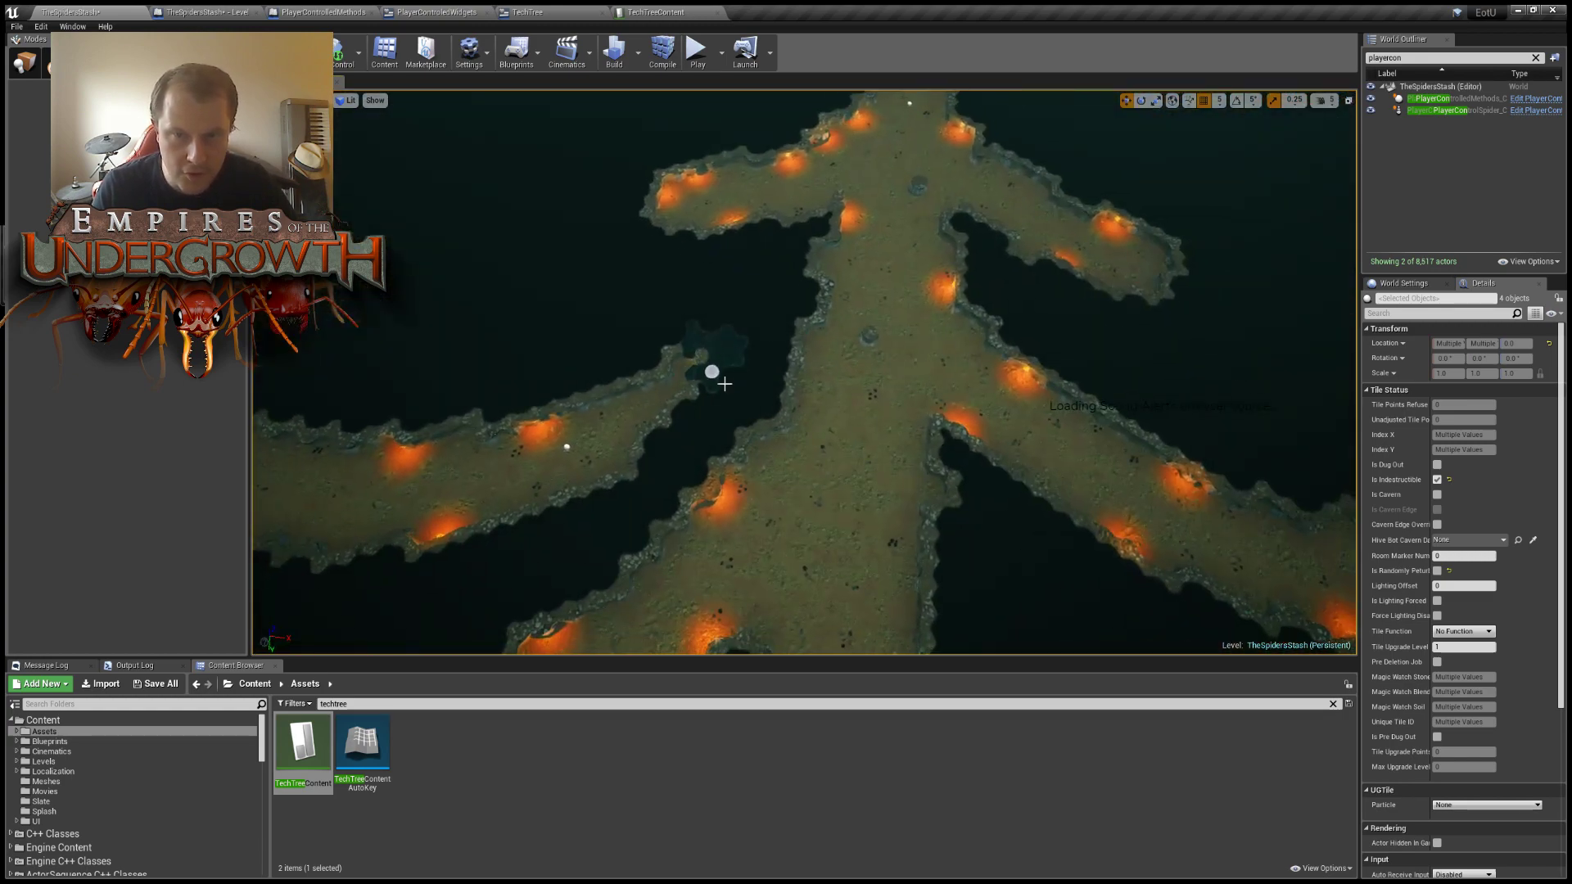
pyautogui.press('s')
pyautogui.moveTo(724, 383); pyautogui.dragTo(760, 426, button='right')
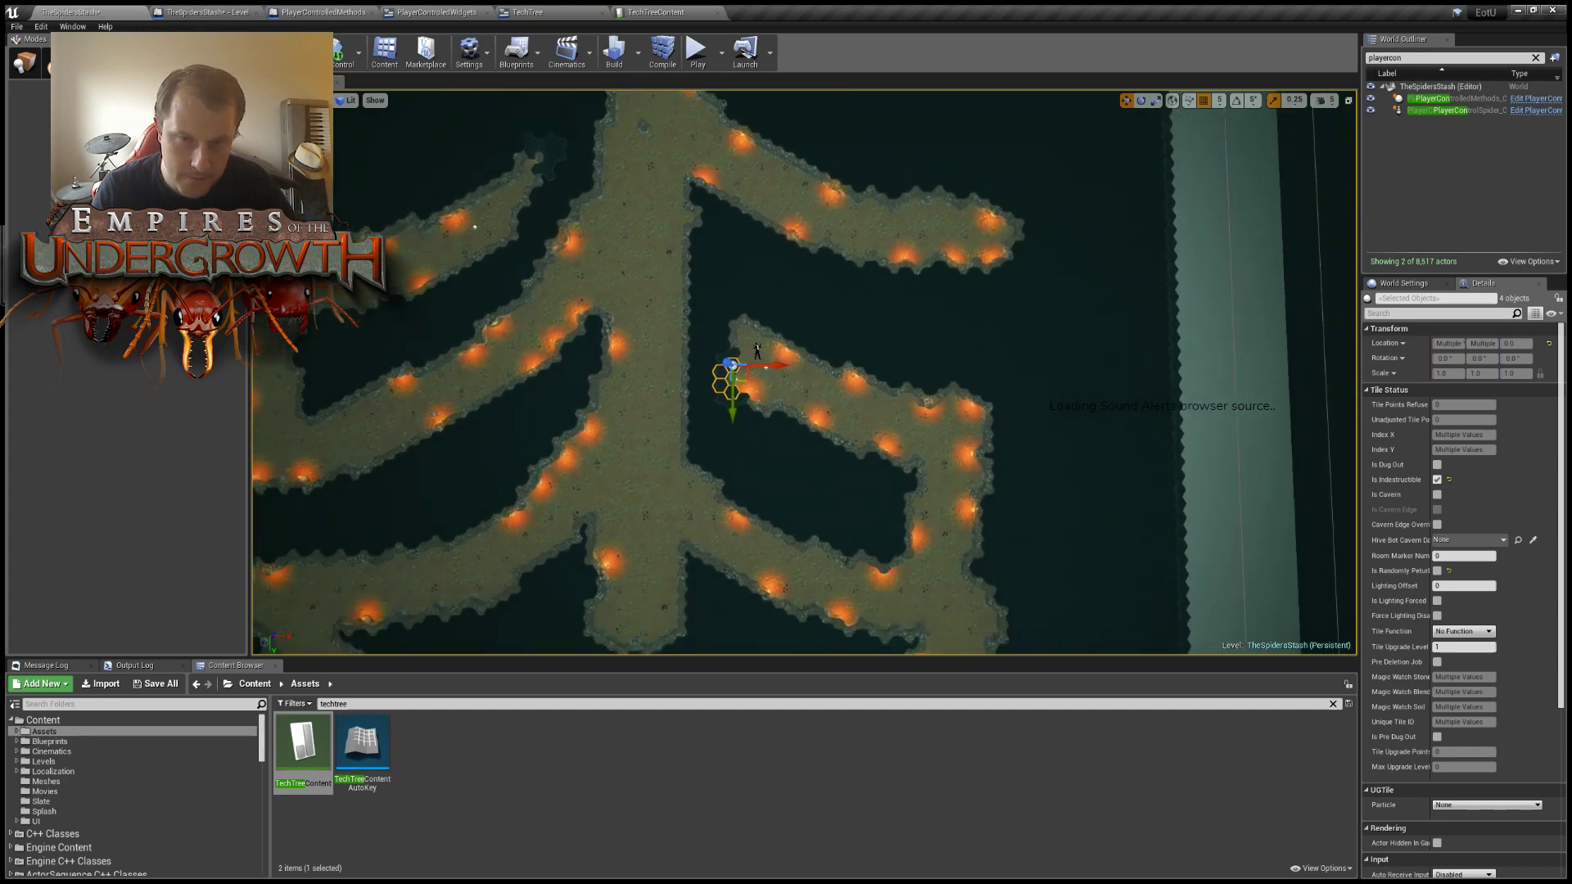
pyautogui.scroll(6, 766, 368)
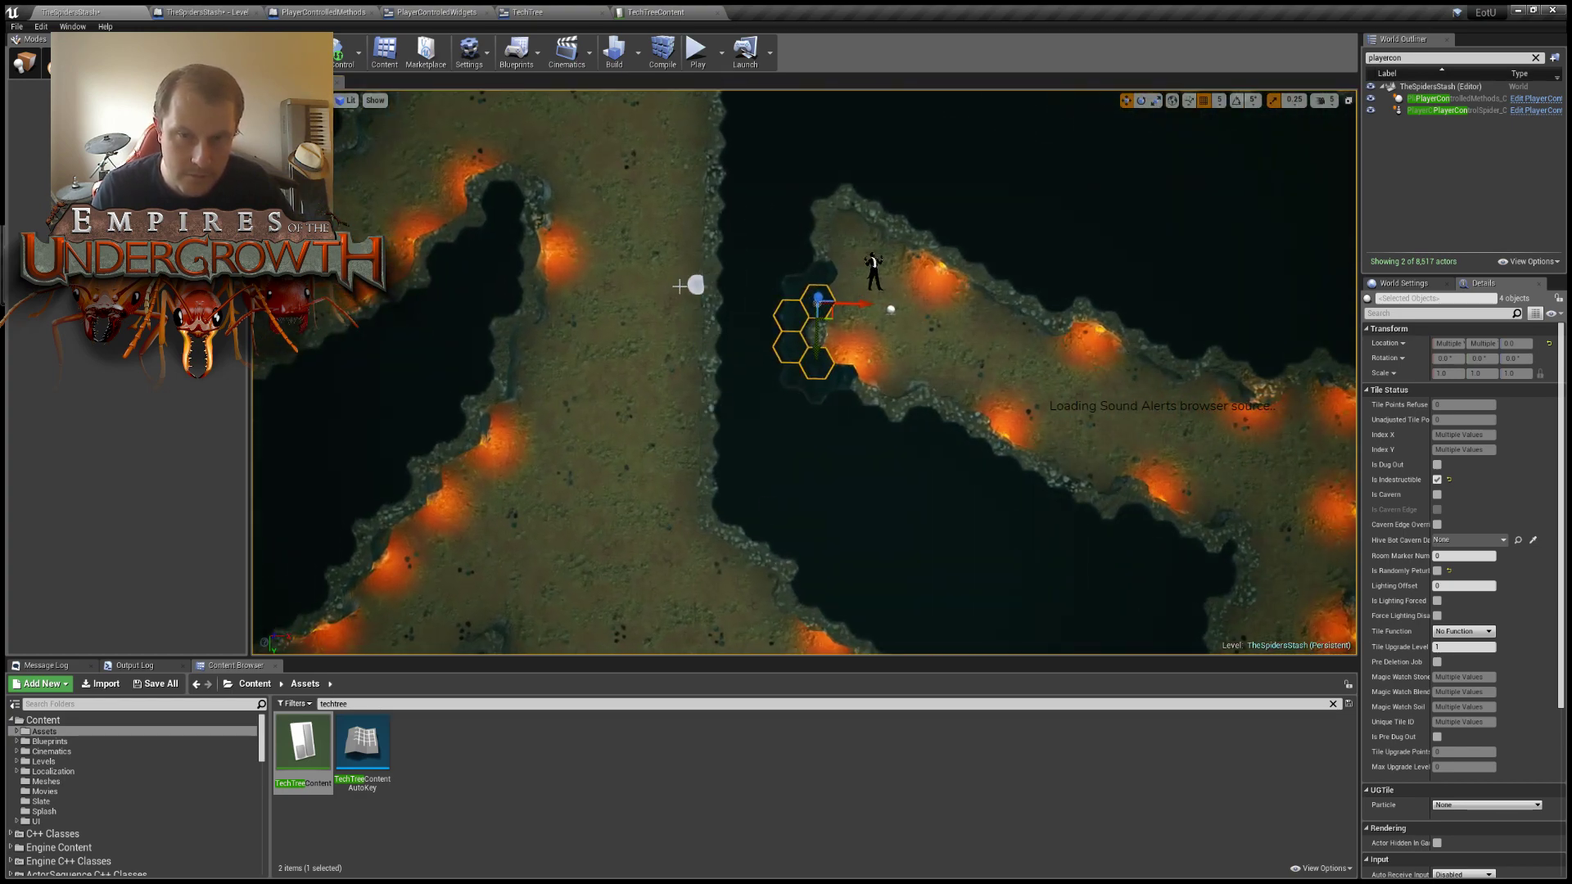
# Select the five wall tiles surrounding the second side passage's spawn hole and turn off their random perturbation.
pyautogui.moveTo(556, 271); pyautogui.dragTo(577, 146, button='right')
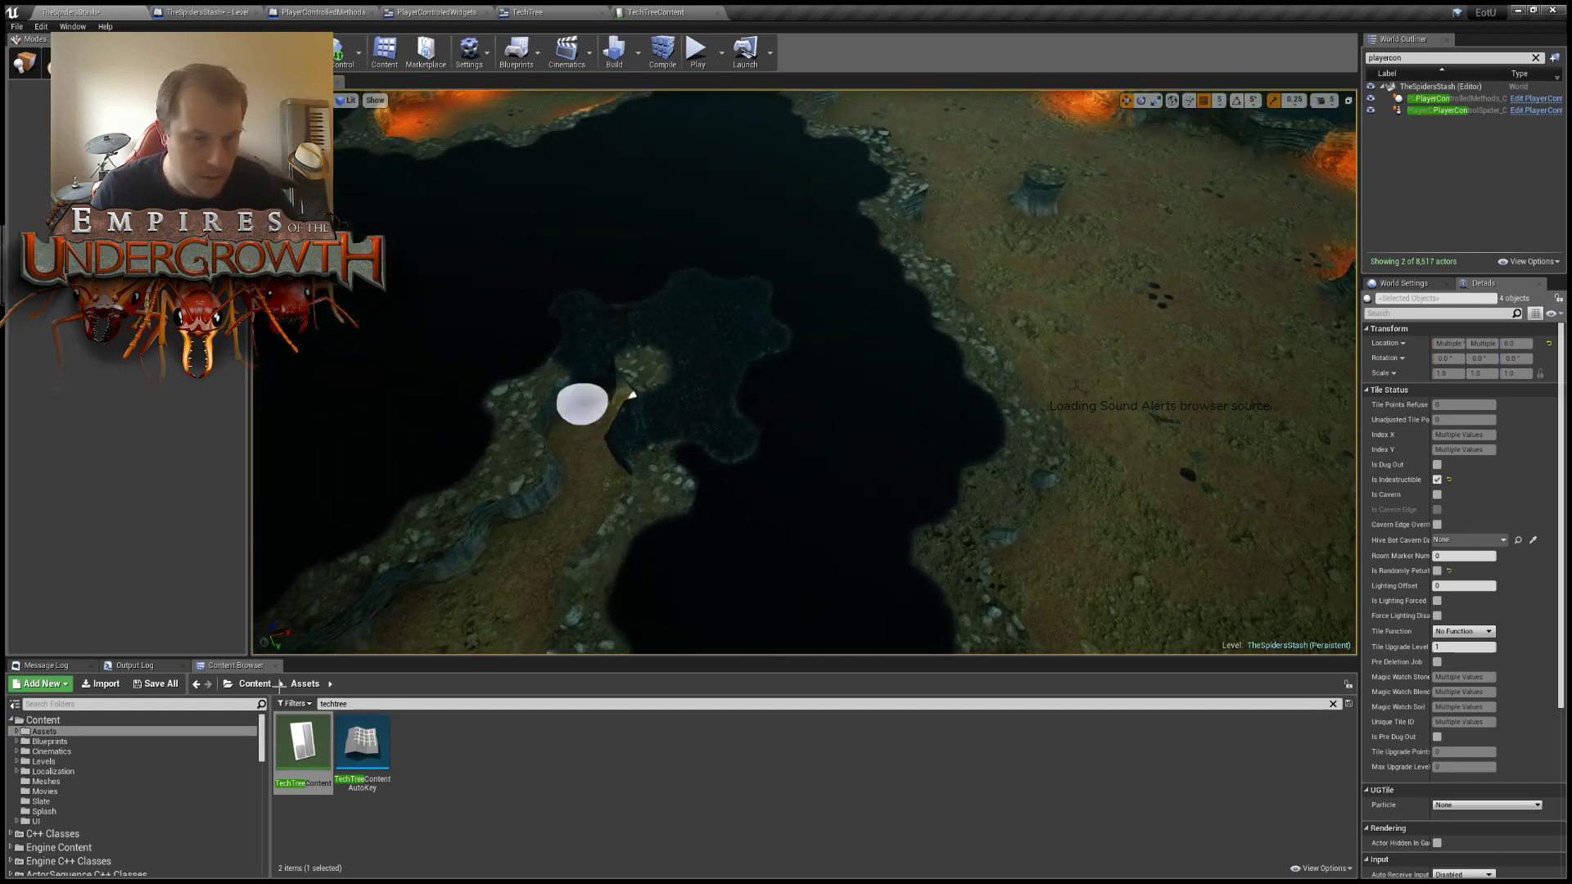
pyautogui.click(19, 66)
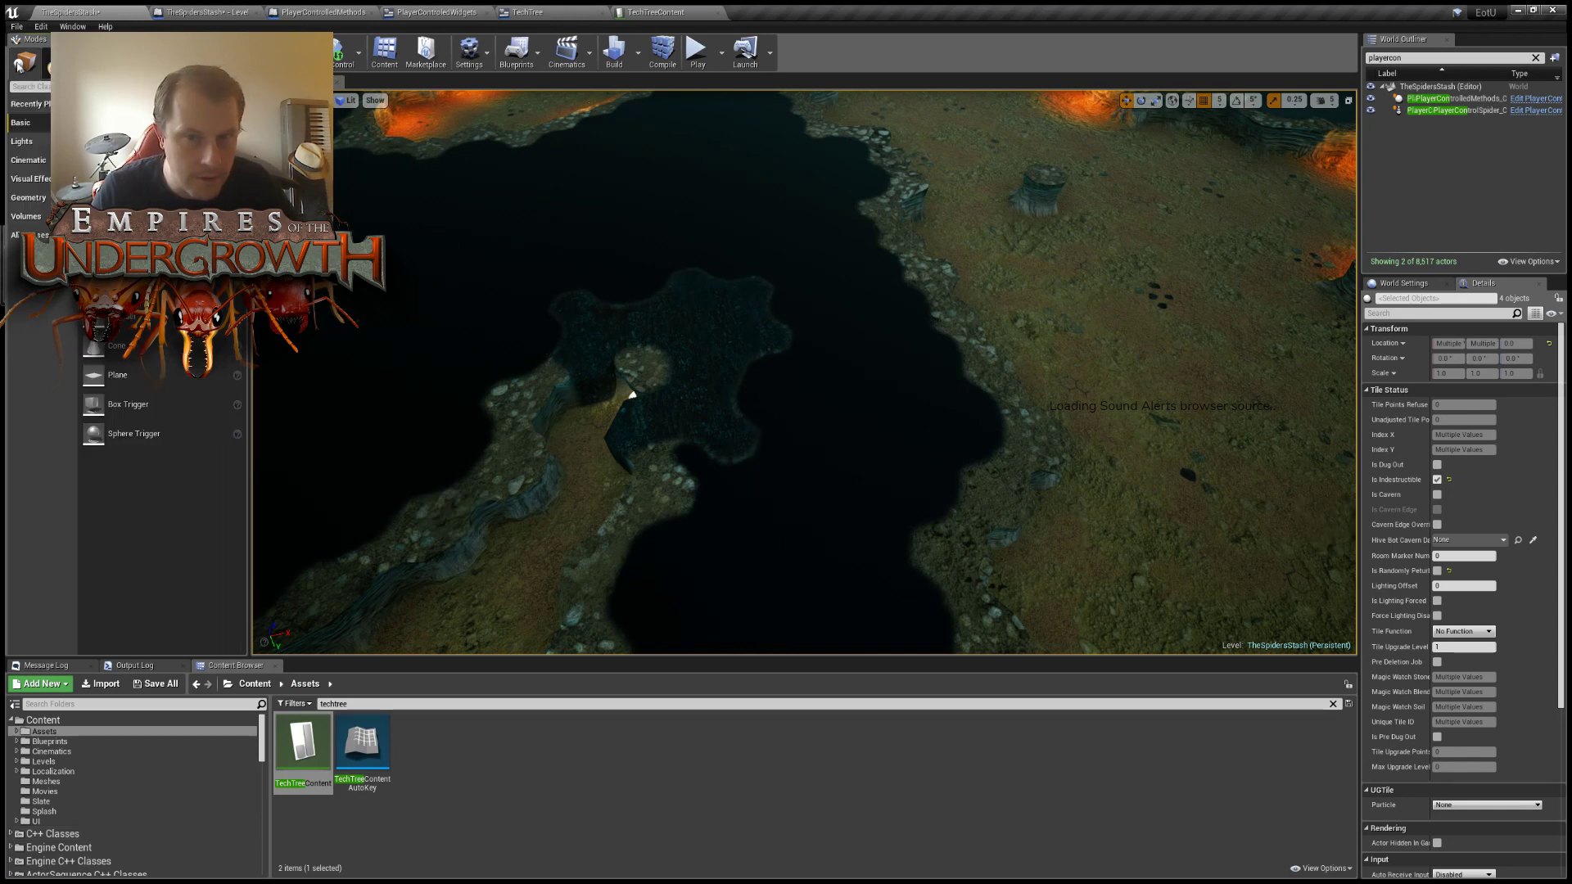
pyautogui.click(581, 356)
pyautogui.keyDown('ctrl'); pyautogui.click(655, 320); pyautogui.keyUp('ctrl')
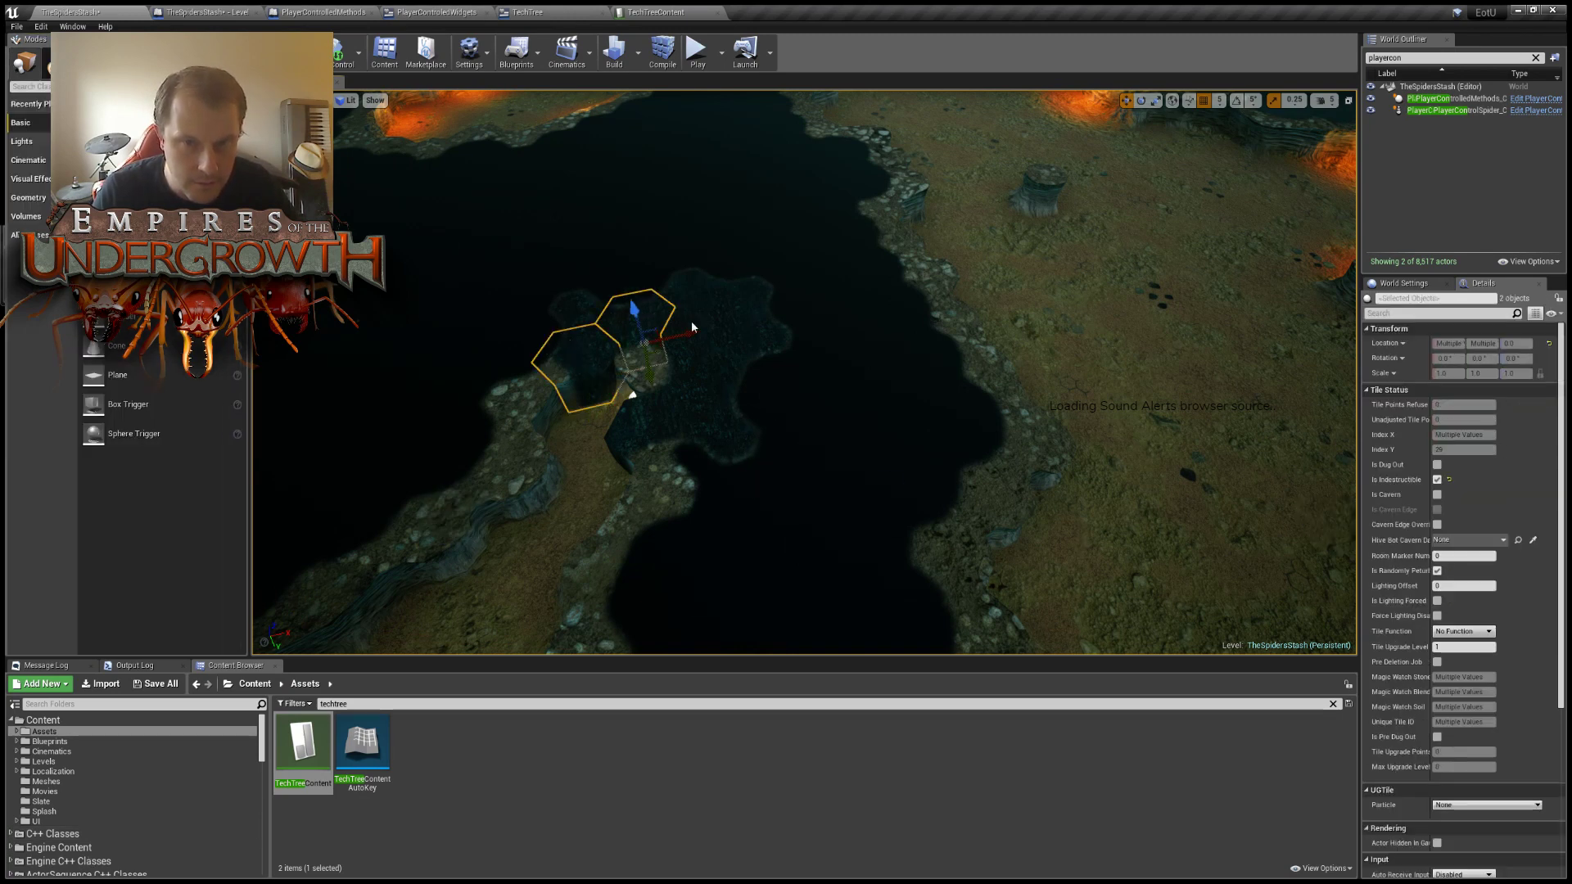
pyautogui.keyDown('ctrl'); pyautogui.click(717, 378); pyautogui.keyUp('ctrl')
pyautogui.keyDown('ctrl'); pyautogui.click(663, 418); pyautogui.keyUp('ctrl')
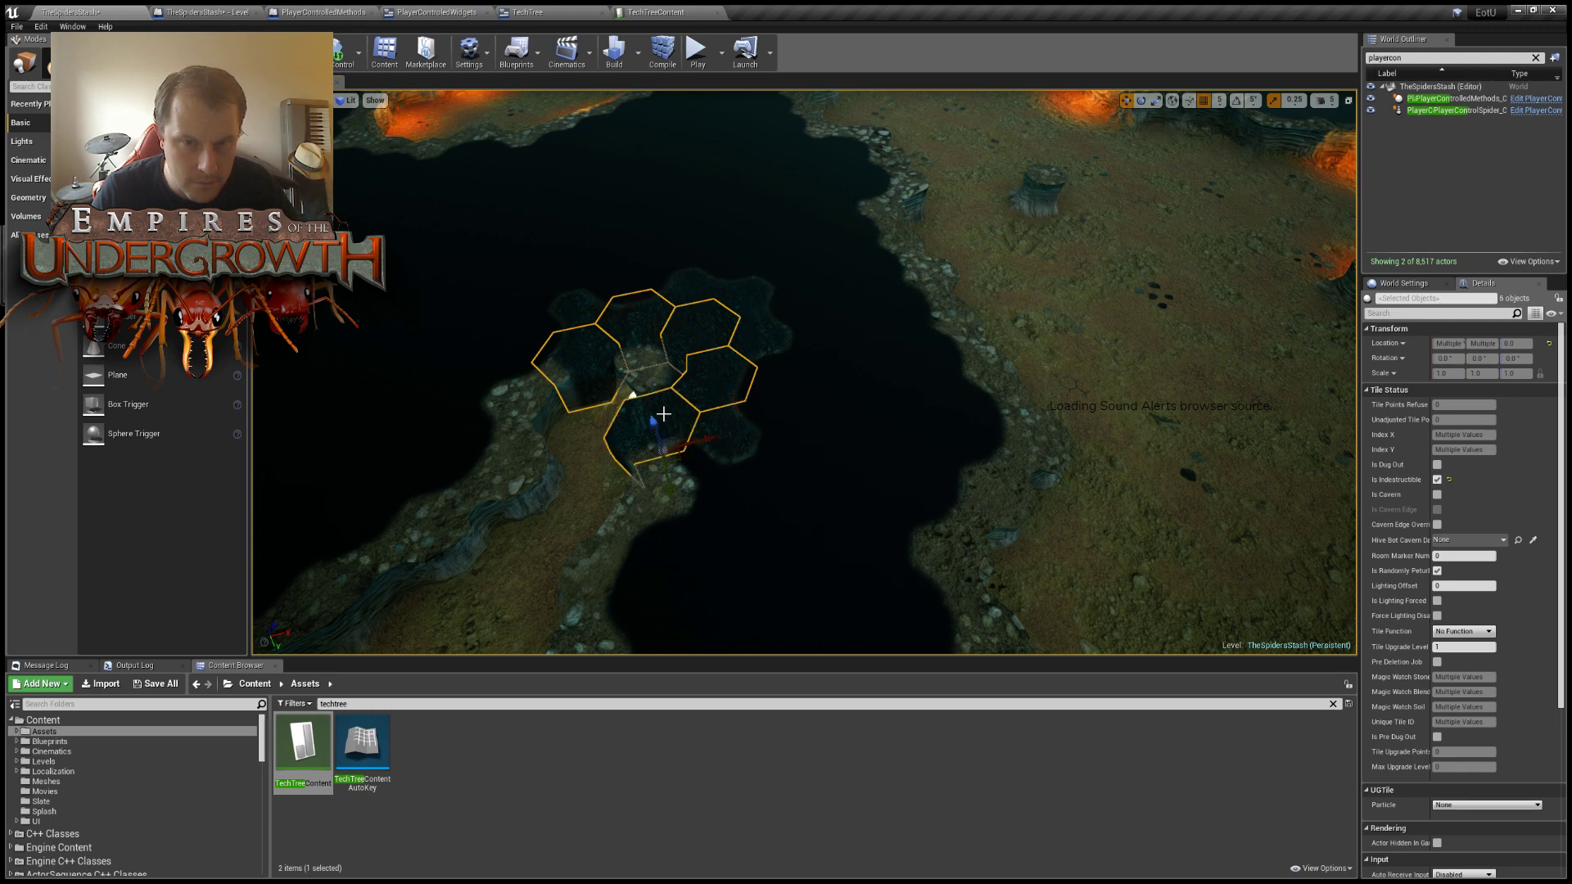
pyautogui.click(1437, 571)
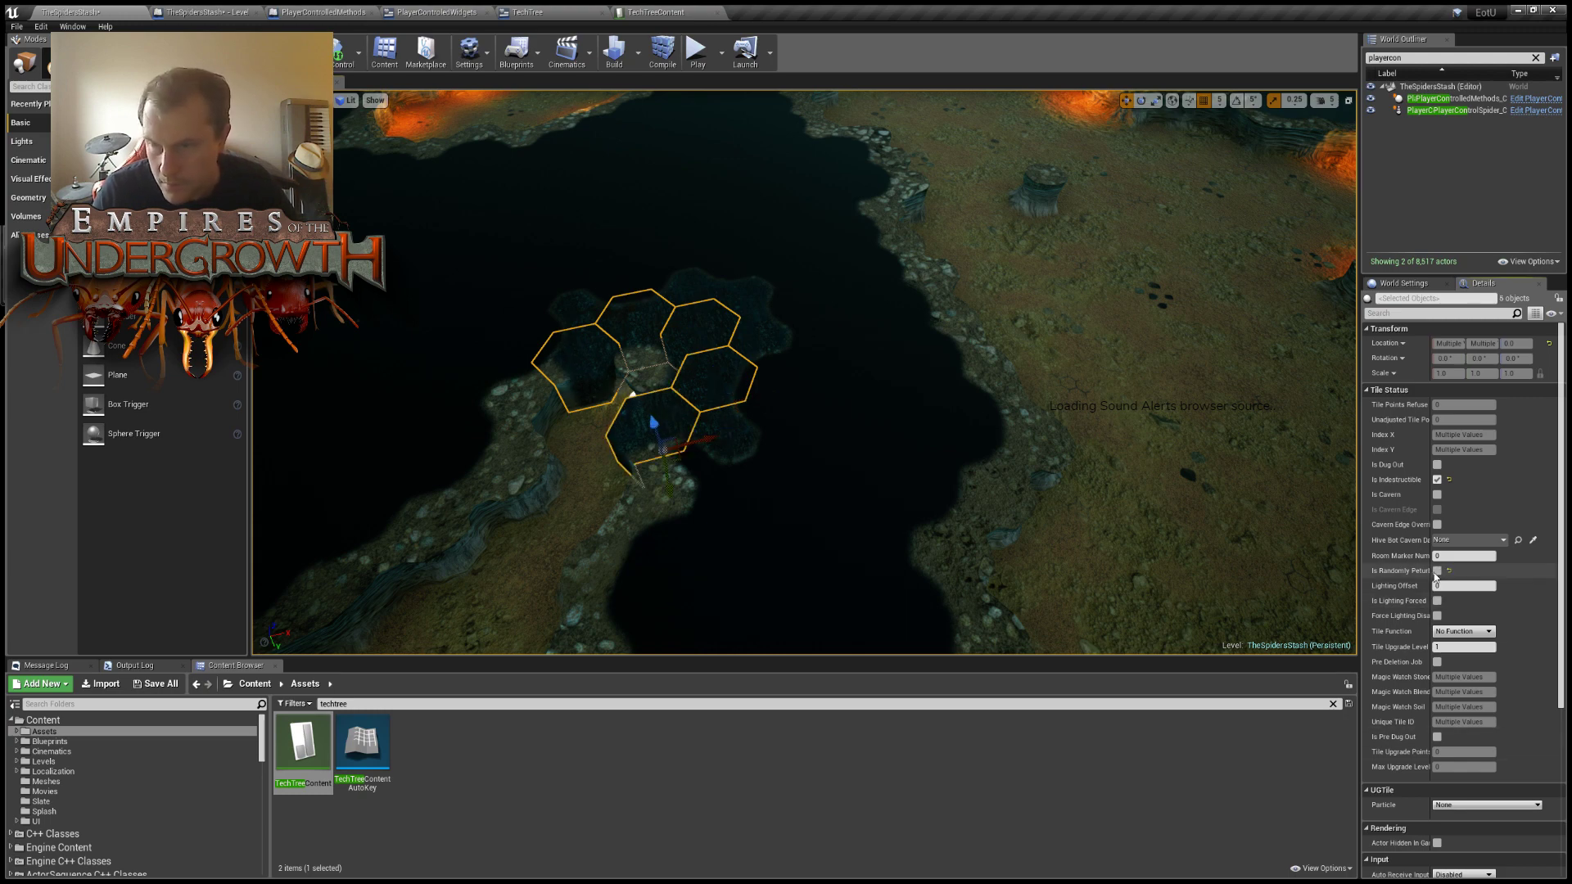
pyautogui.press('f')
# Brush away the stony edging around the spawn hole at the rounded end of the cave near the map edge.
pyautogui.moveTo(803, 372)
pyautogui.mouseDown(button='right')
pyautogui.moveTo(810, 270)
pyautogui.moveTo(859, 344)
pyautogui.moveTo(823, 365)
pyautogui.mouseUp(button='right')
pyautogui.hotkey('shift', '4')
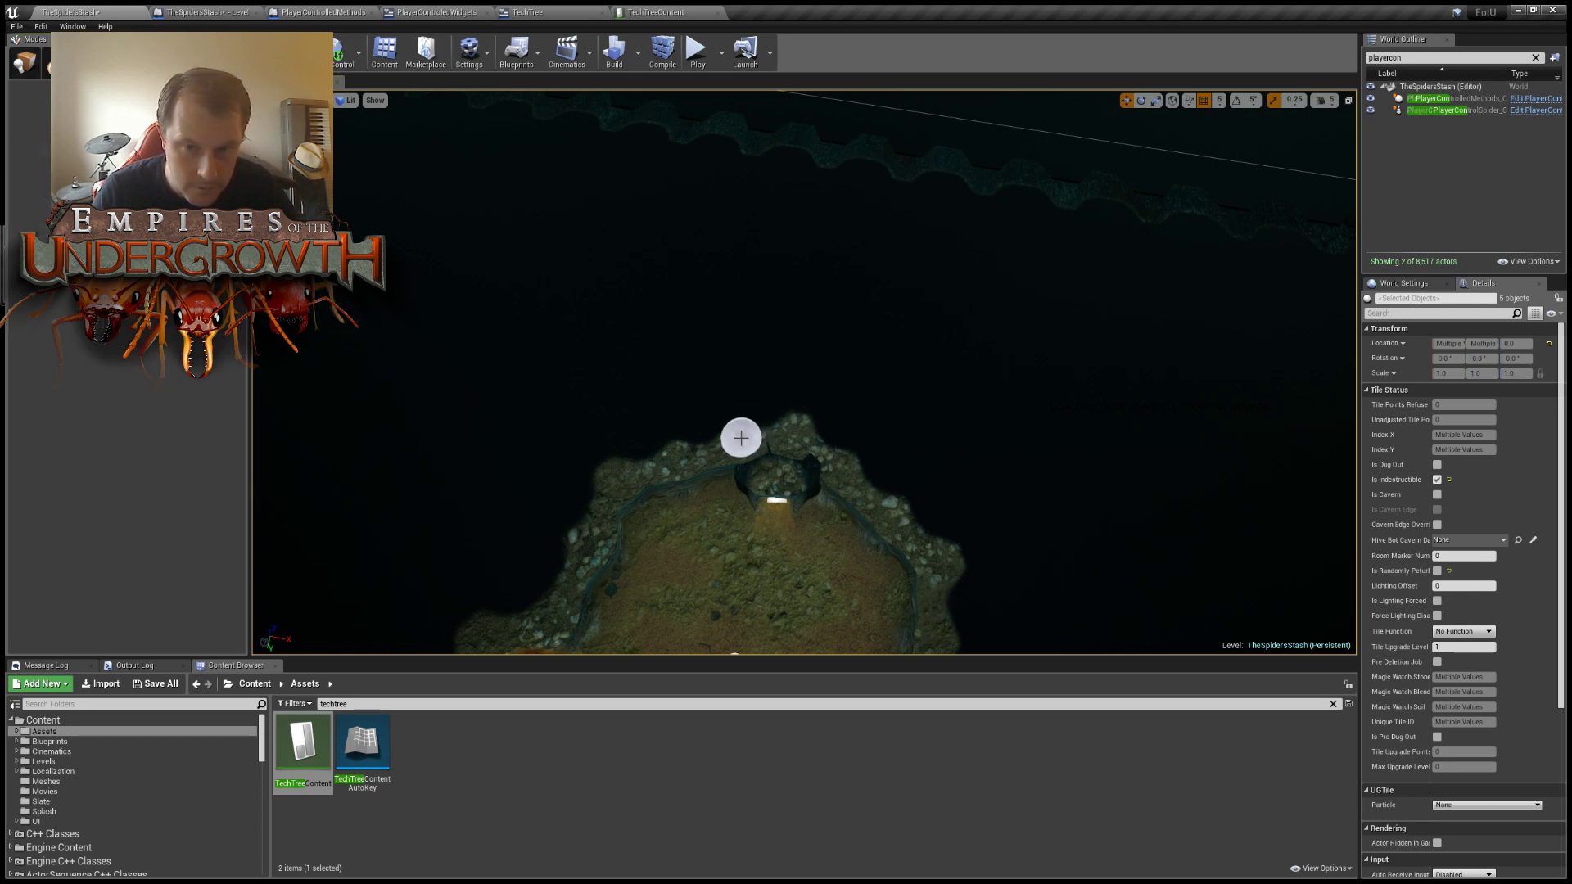
pyautogui.moveTo(741, 435)
pyautogui.mouseDown()
pyautogui.moveTo(842, 448)
pyautogui.moveTo(859, 467)
pyautogui.moveTo(621, 452)
pyautogui.moveTo(723, 456)
pyautogui.moveTo(514, 521)
pyautogui.mouseUp()
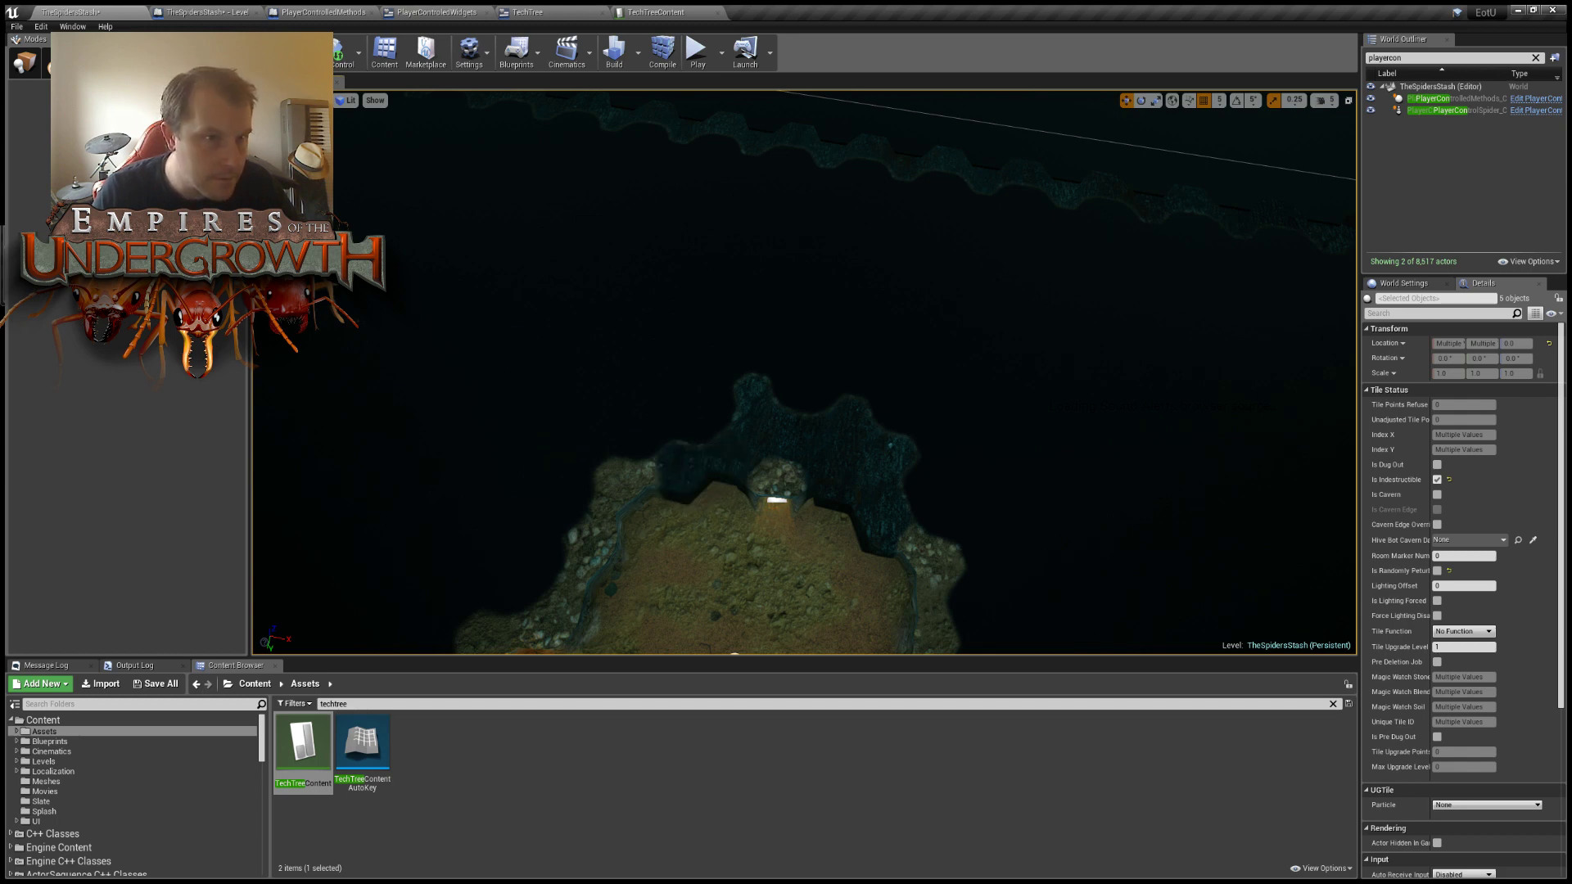
# Select the three indestructible wall tiles surrounding the spawn hole at the cave tip and turn off their random perturbation.
pyautogui.click(25, 62)
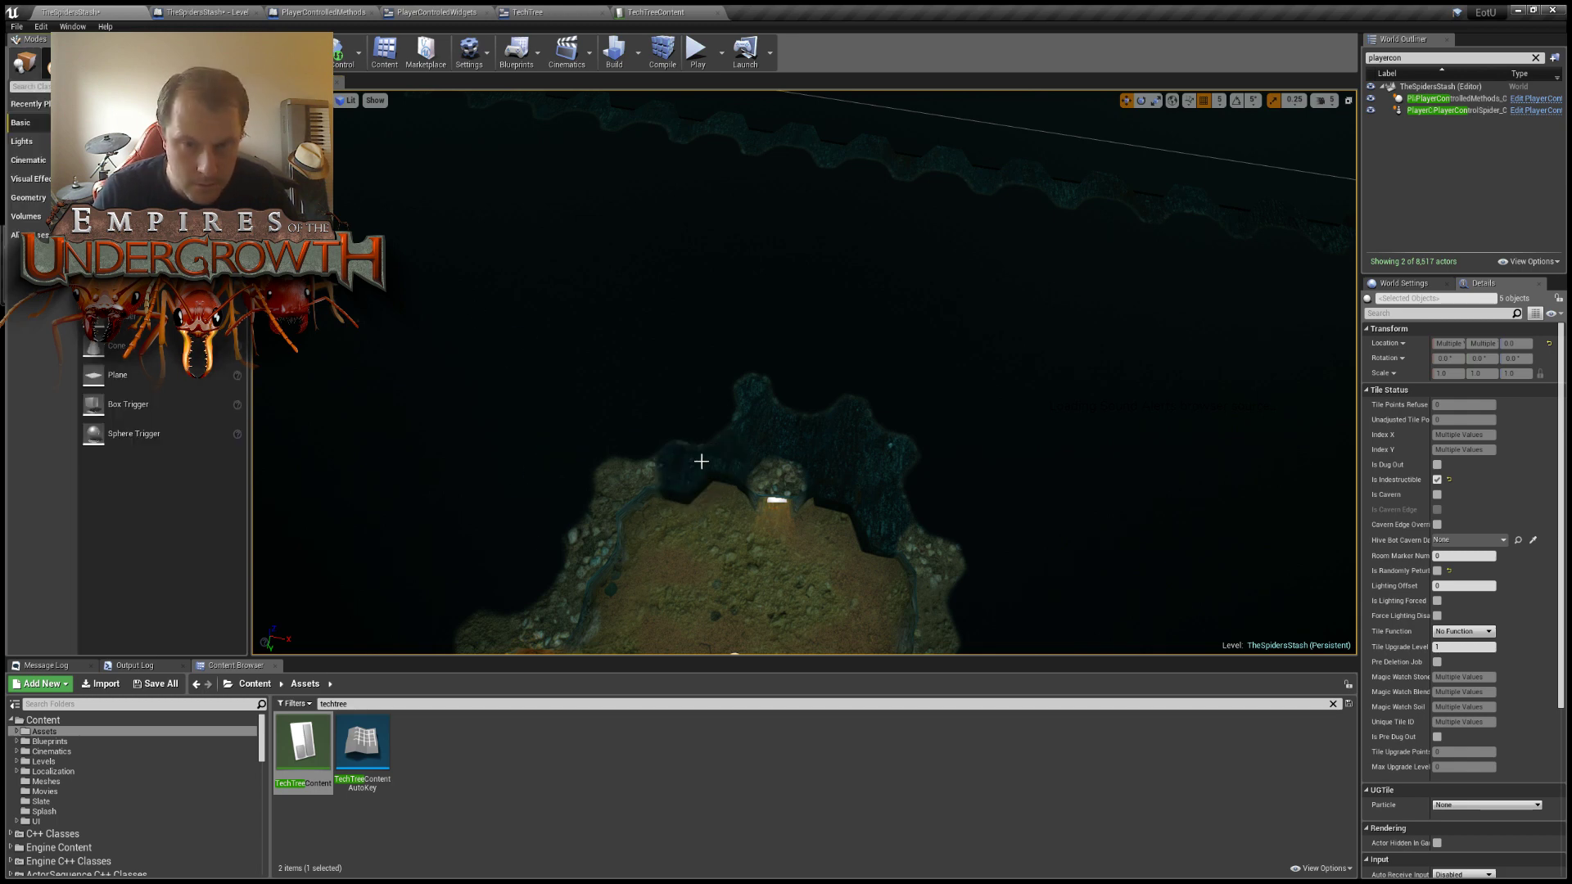
pyautogui.click(730, 455)
pyautogui.keyDown('ctrl'); pyautogui.click(788, 427); pyautogui.keyUp('ctrl')
pyautogui.keyDown('ctrl'); pyautogui.click(835, 474); pyautogui.keyUp('ctrl')
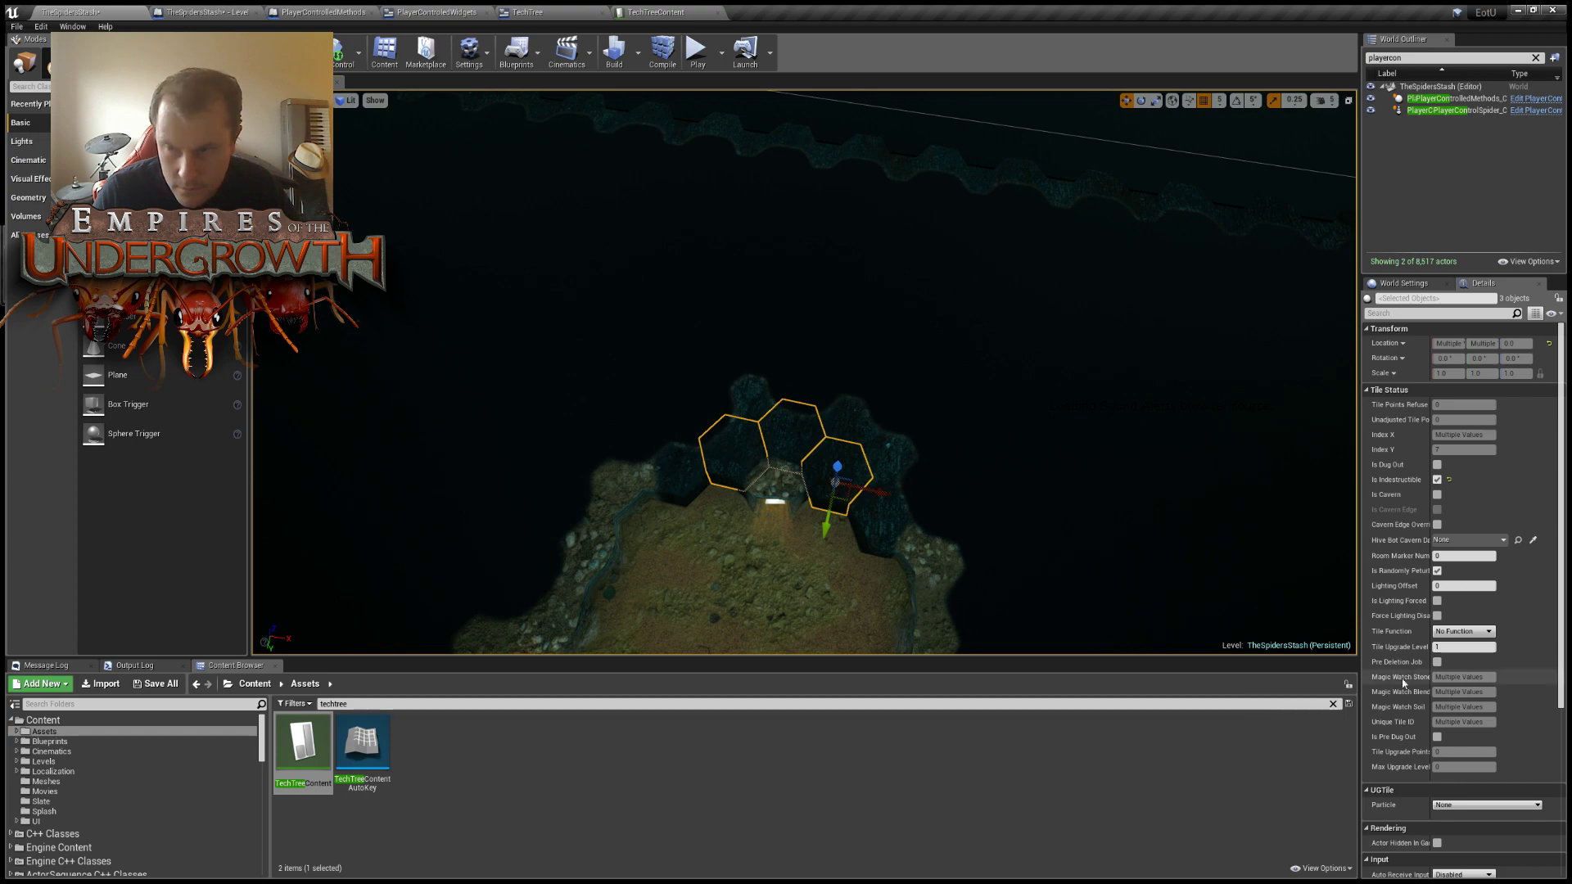
pyautogui.click(1437, 570)
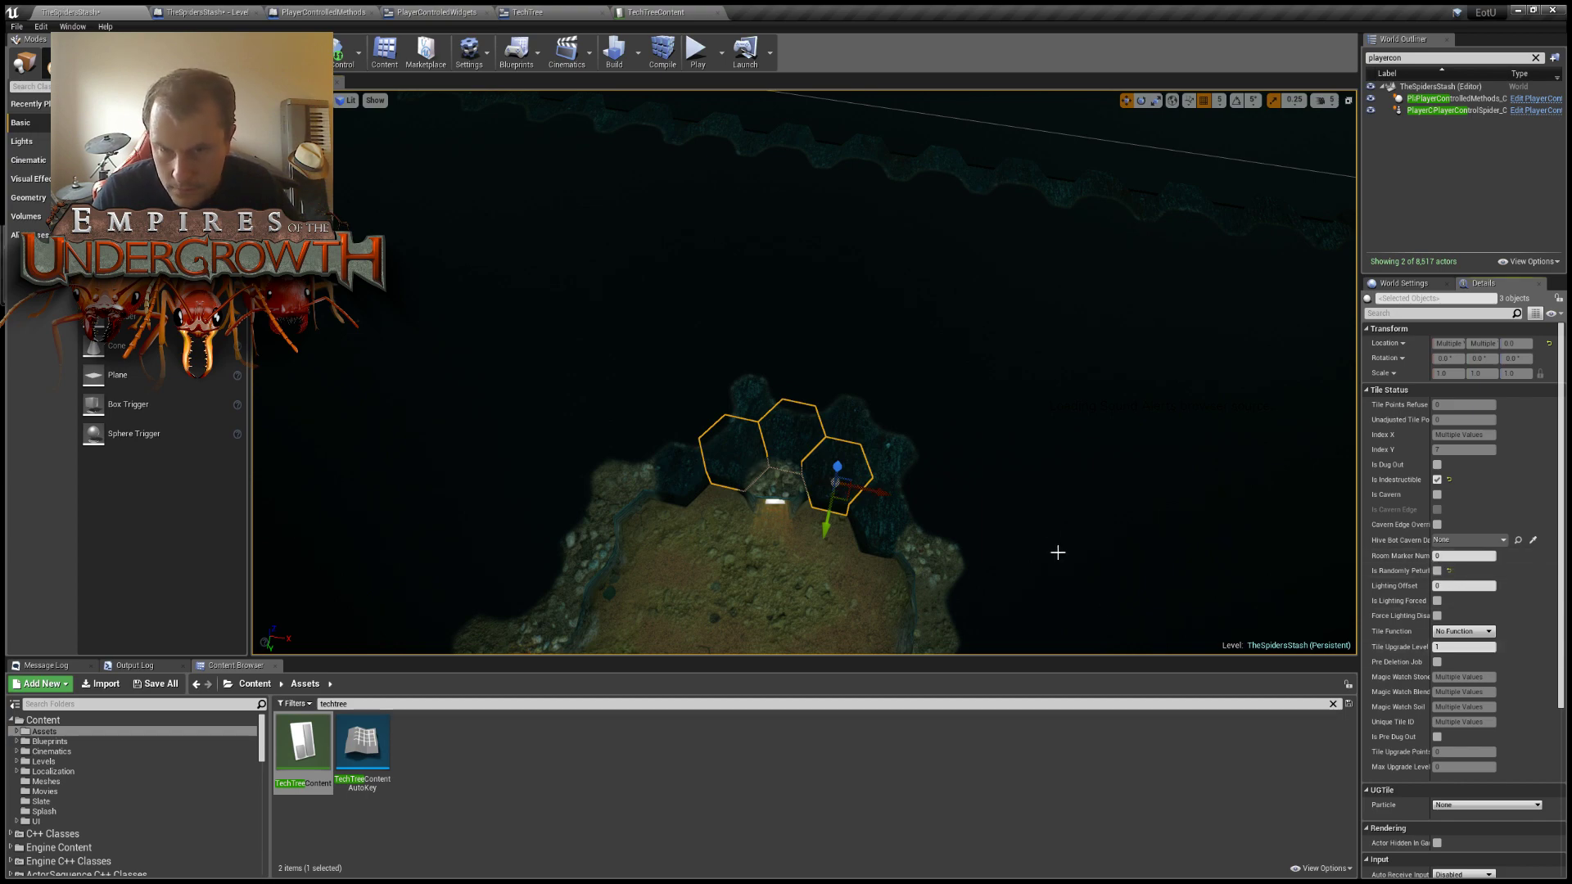
# Brush a patch of indestructible tiles inward from the map-edge wall towards the spawn hole at the cave tip.
pyautogui.moveTo(1057, 552); pyautogui.dragTo(950, 484, button='right')
pyautogui.scroll(-5, 951, 484)
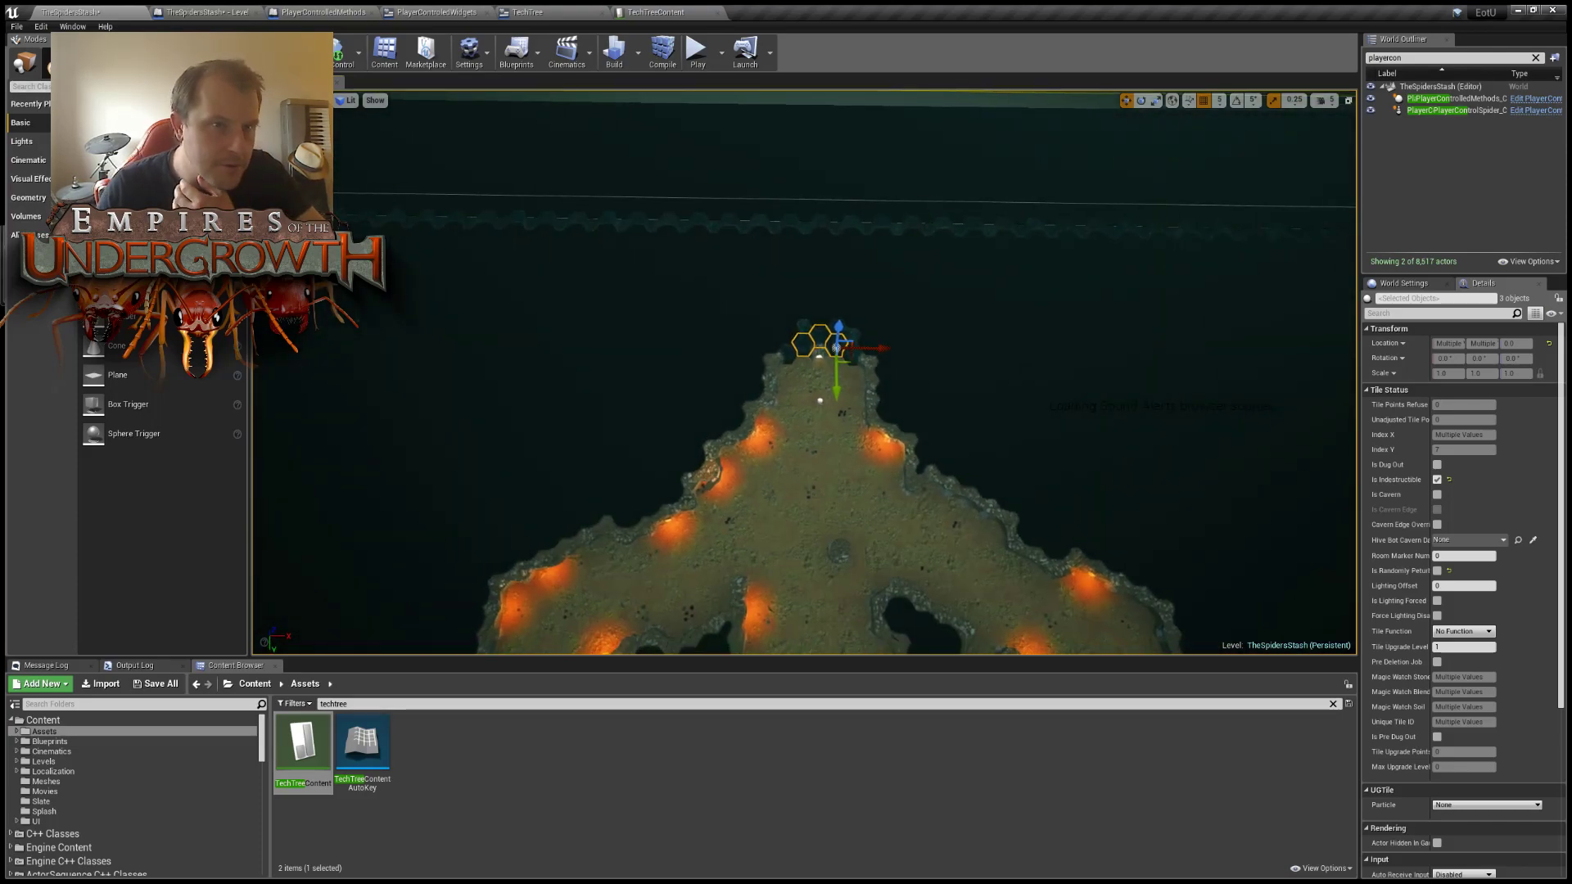
pyautogui.hotkey('shift', '2')
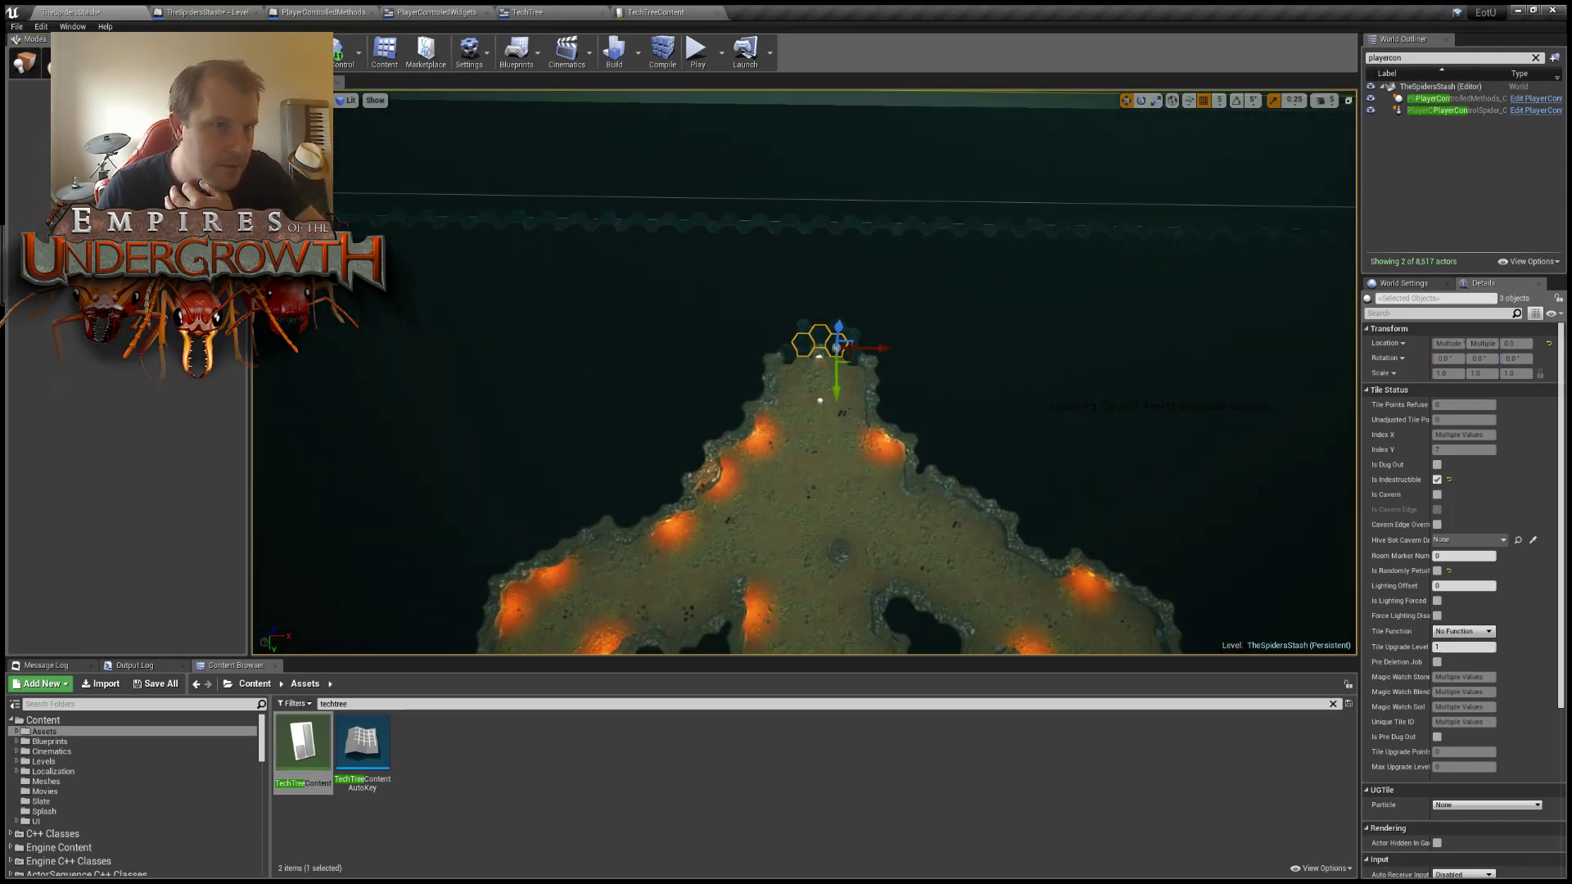
pyautogui.press('f')
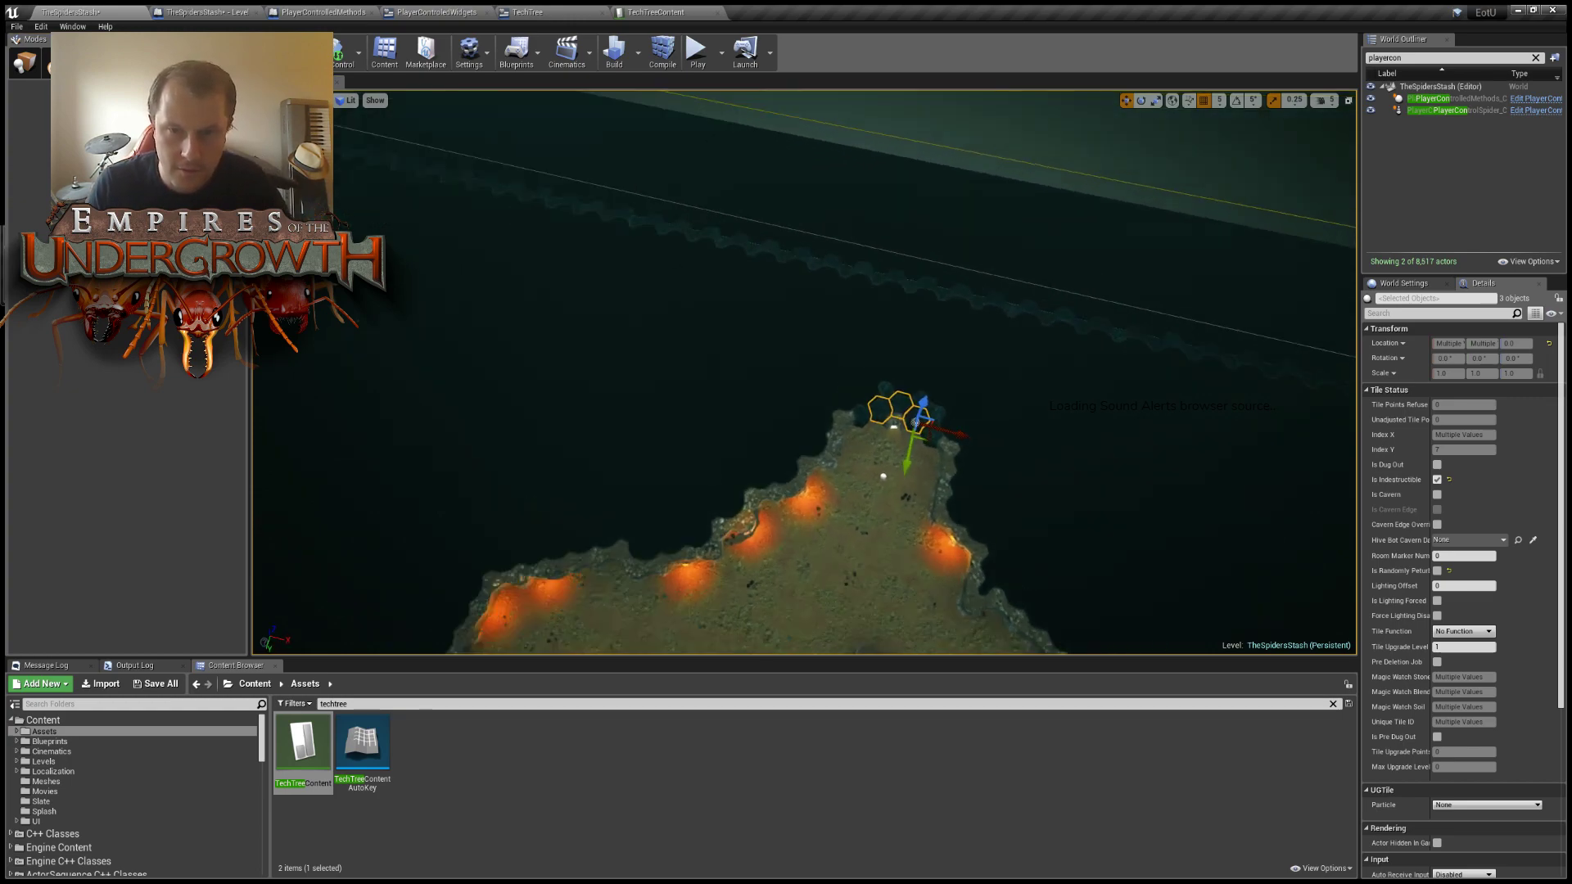
pyautogui.moveTo(959, 325)
pyautogui.mouseDown(button='right')
pyautogui.moveTo(1033, 325)
pyautogui.moveTo(941, 325)
pyautogui.moveTo(959, 325)
pyautogui.mouseUp(button='right')
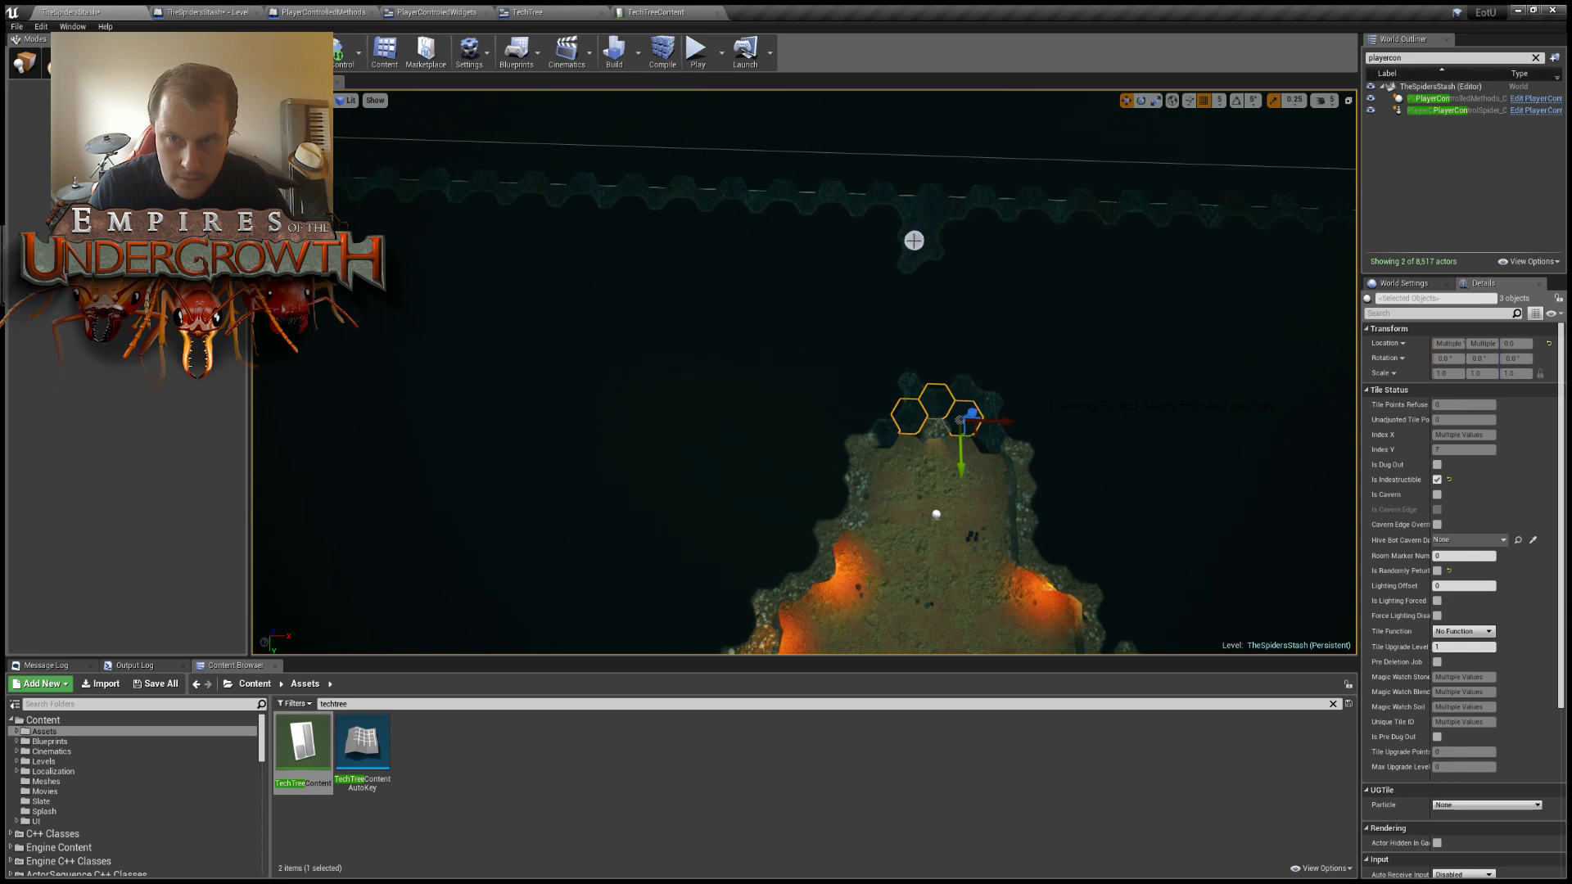
pyautogui.moveTo(806, 263); pyautogui.dragTo(827, 260)
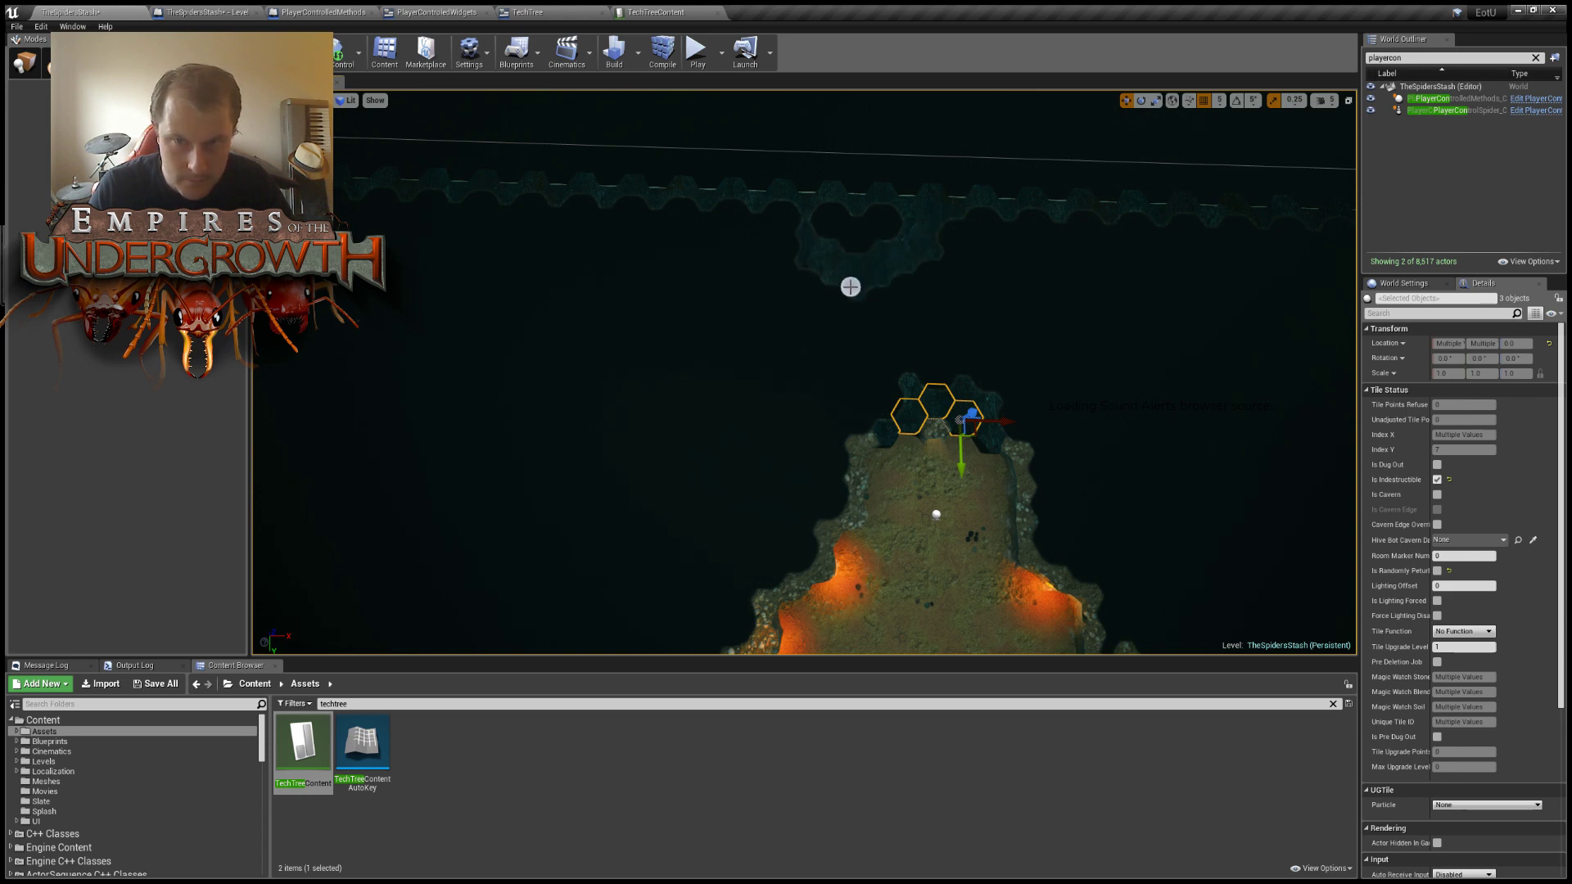
pyautogui.moveTo(872, 299)
pyautogui.mouseDown()
pyautogui.moveTo(790, 343)
pyautogui.moveTo(906, 322)
pyautogui.moveTo(946, 364)
pyautogui.moveTo(965, 329)
pyautogui.moveTo(1109, 388)
pyautogui.moveTo(1006, 324)
pyautogui.moveTo(1042, 249)
pyautogui.moveTo(972, 259)
pyautogui.moveTo(932, 299)
pyautogui.mouseUp()
# Reshape the indestructible patch into a branching star that joins the tiles around the cave tip's spawn hole.
pyautogui.moveTo(907, 291); pyautogui.dragTo(623, 295, button='right')
pyautogui.moveTo(1080, 325); pyautogui.dragTo(1046, 325, button='right')
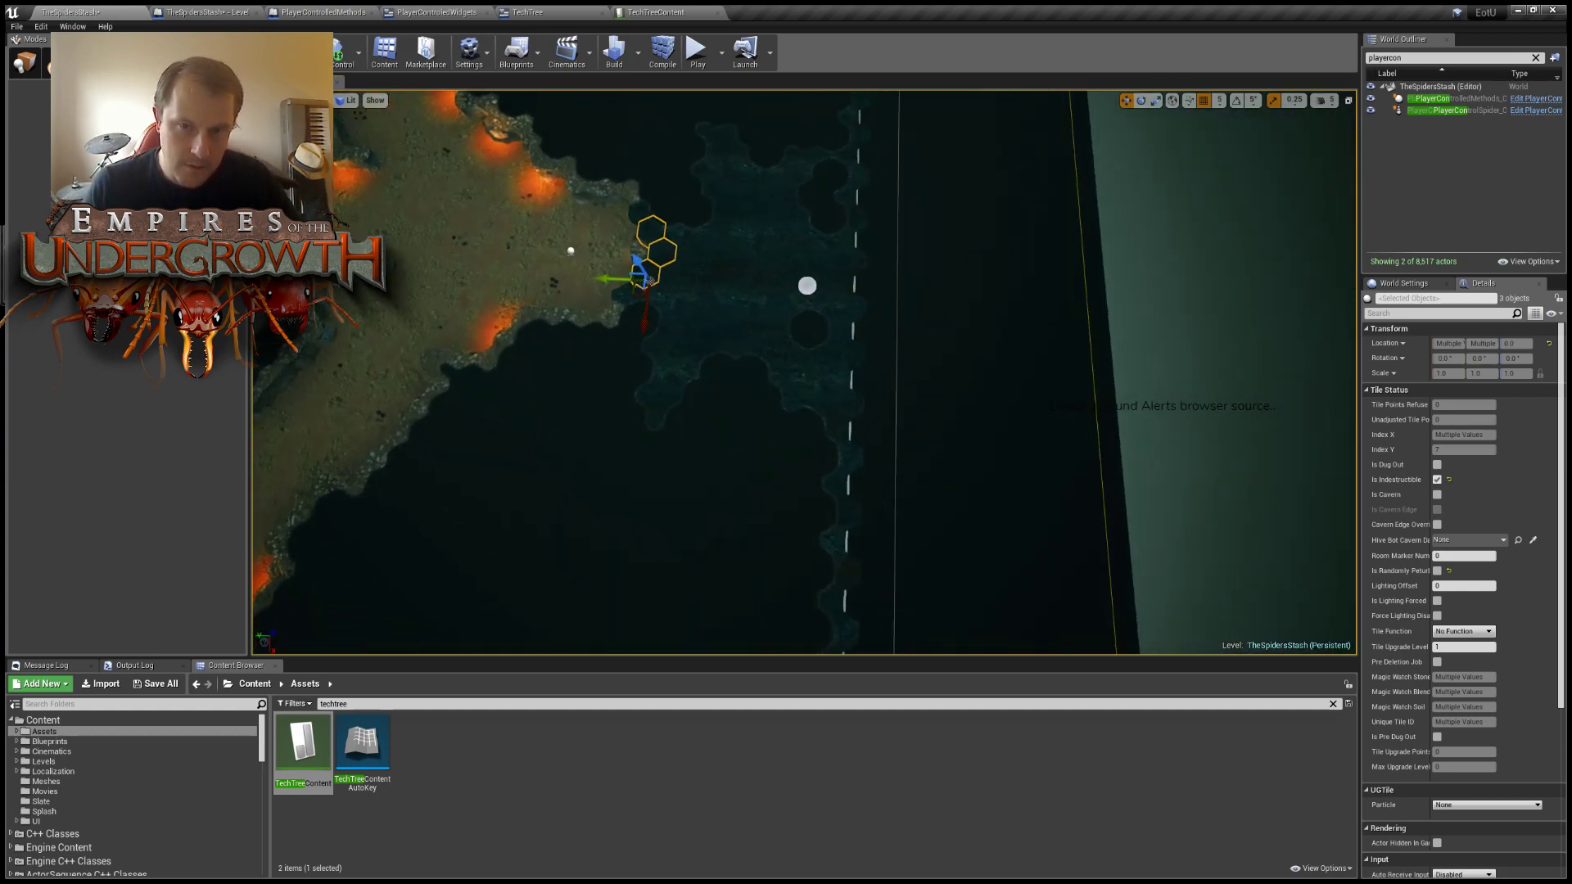
pyautogui.moveTo(806, 285); pyautogui.dragTo(712, 288, button='right')
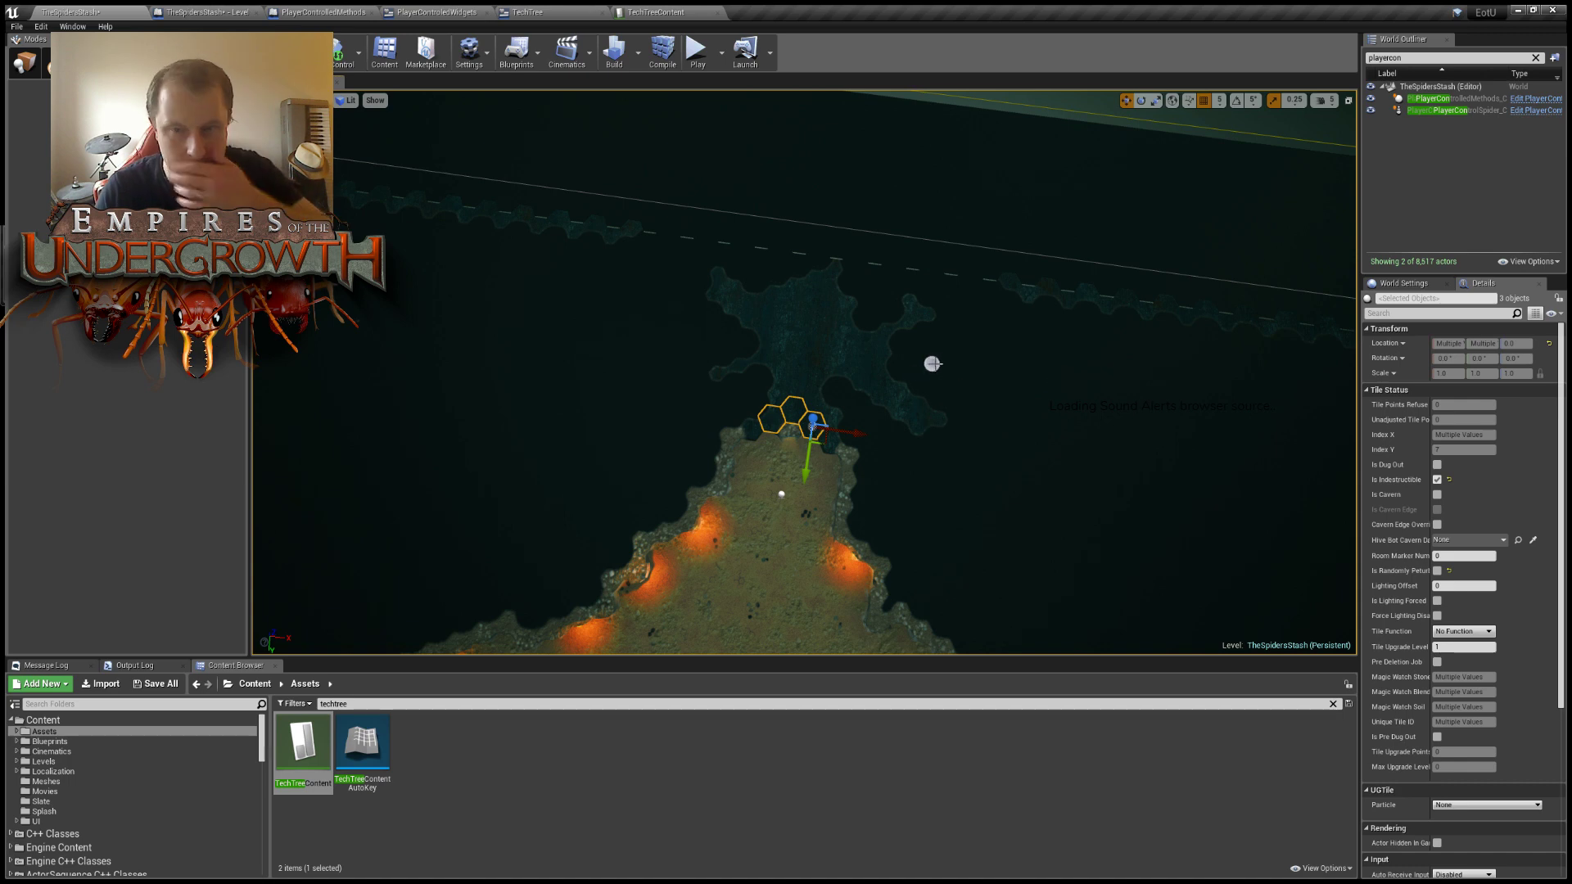
pyautogui.moveTo(955, 475)
pyautogui.mouseDown(button='right')
pyautogui.moveTo(1072, 476)
pyautogui.moveTo(900, 476)
pyautogui.moveTo(961, 468)
pyautogui.mouseUp(button='right')
pyautogui.press('s')
pyautogui.press('w')
pyautogui.press('d')
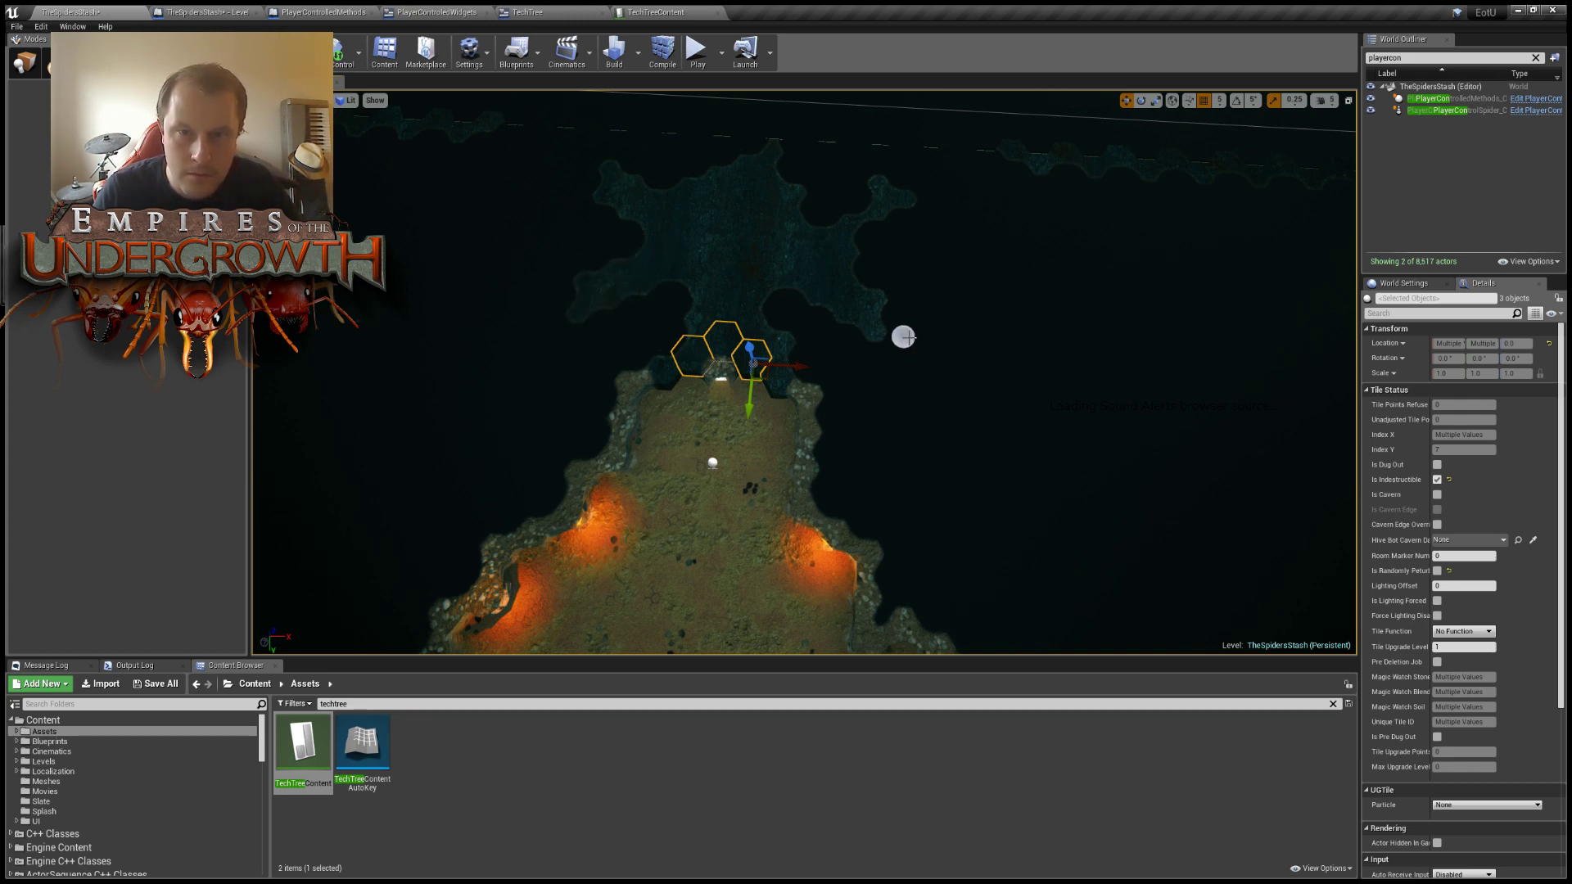
pyautogui.moveTo(903, 337); pyautogui.dragTo(853, 308, button='right')
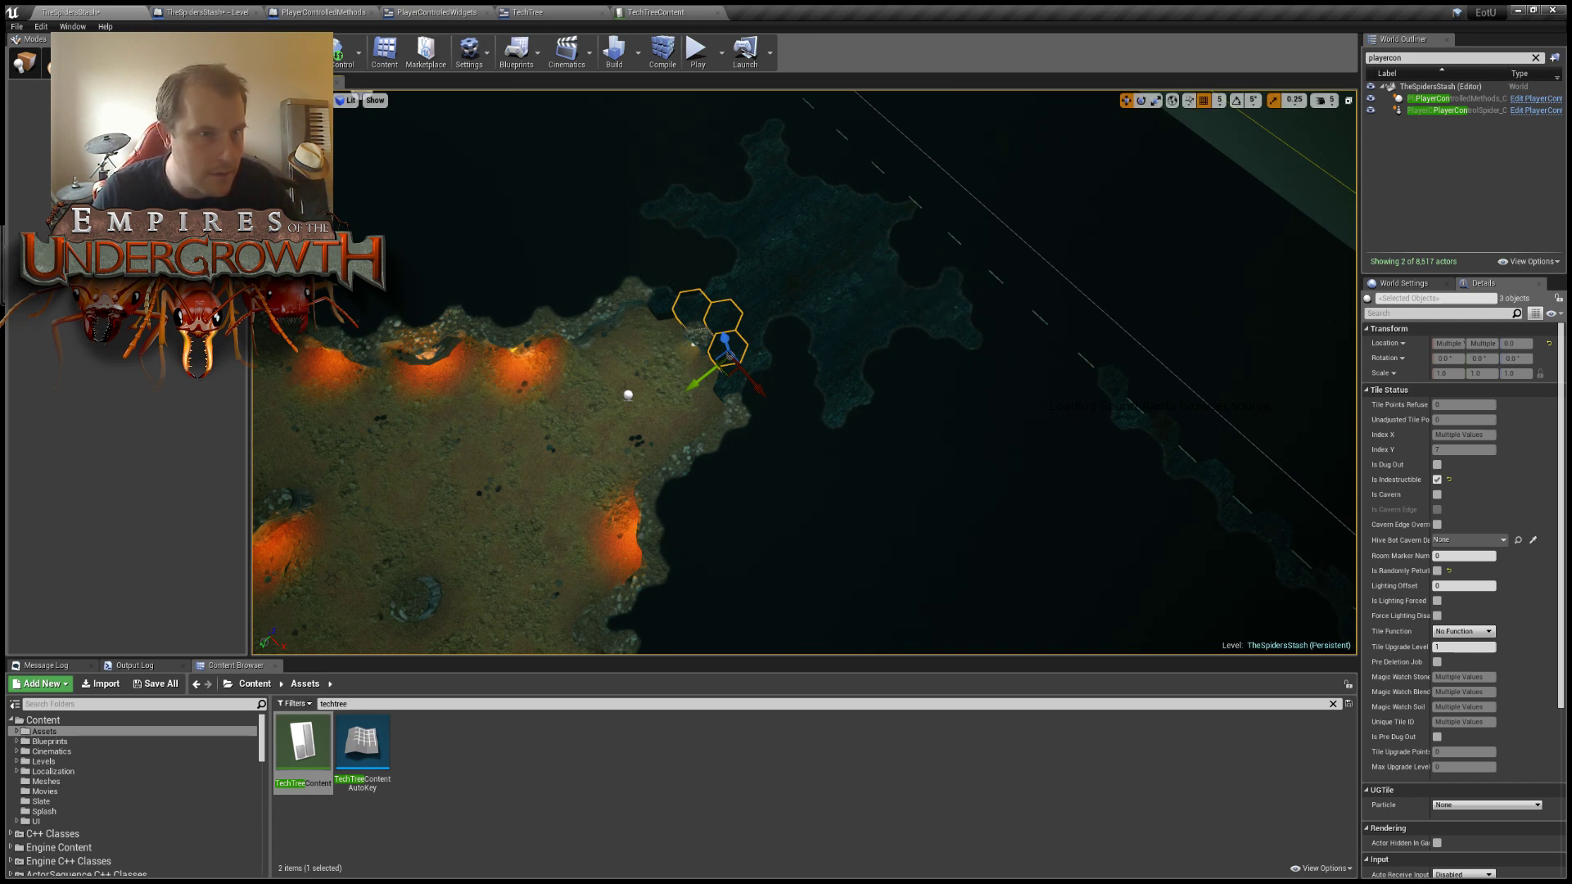
pyautogui.click(850, 194)
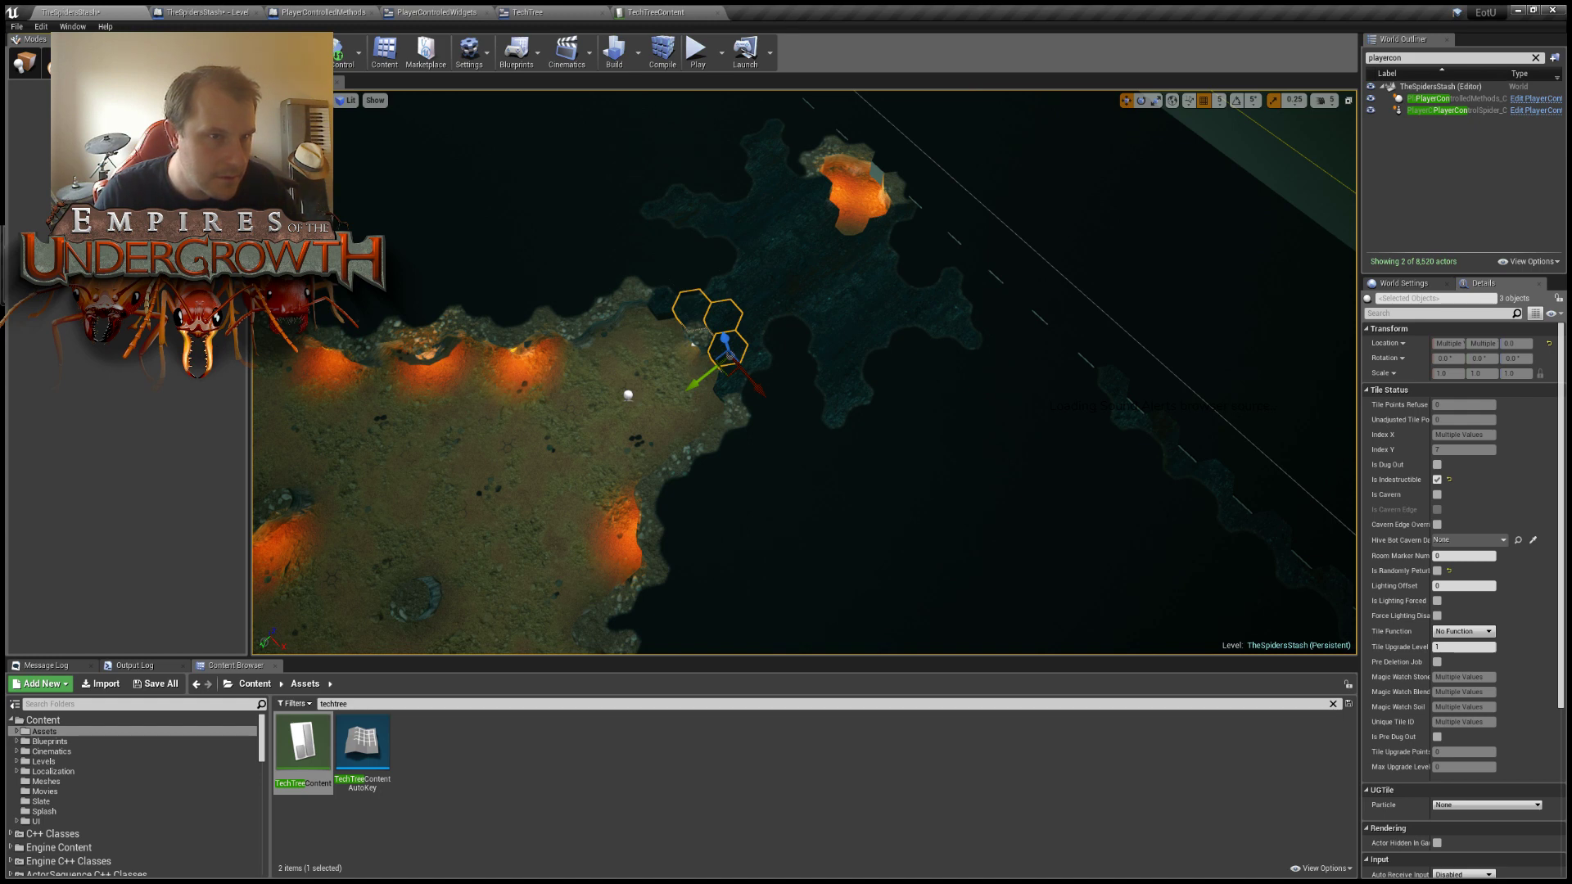
pyautogui.click(849, 178)
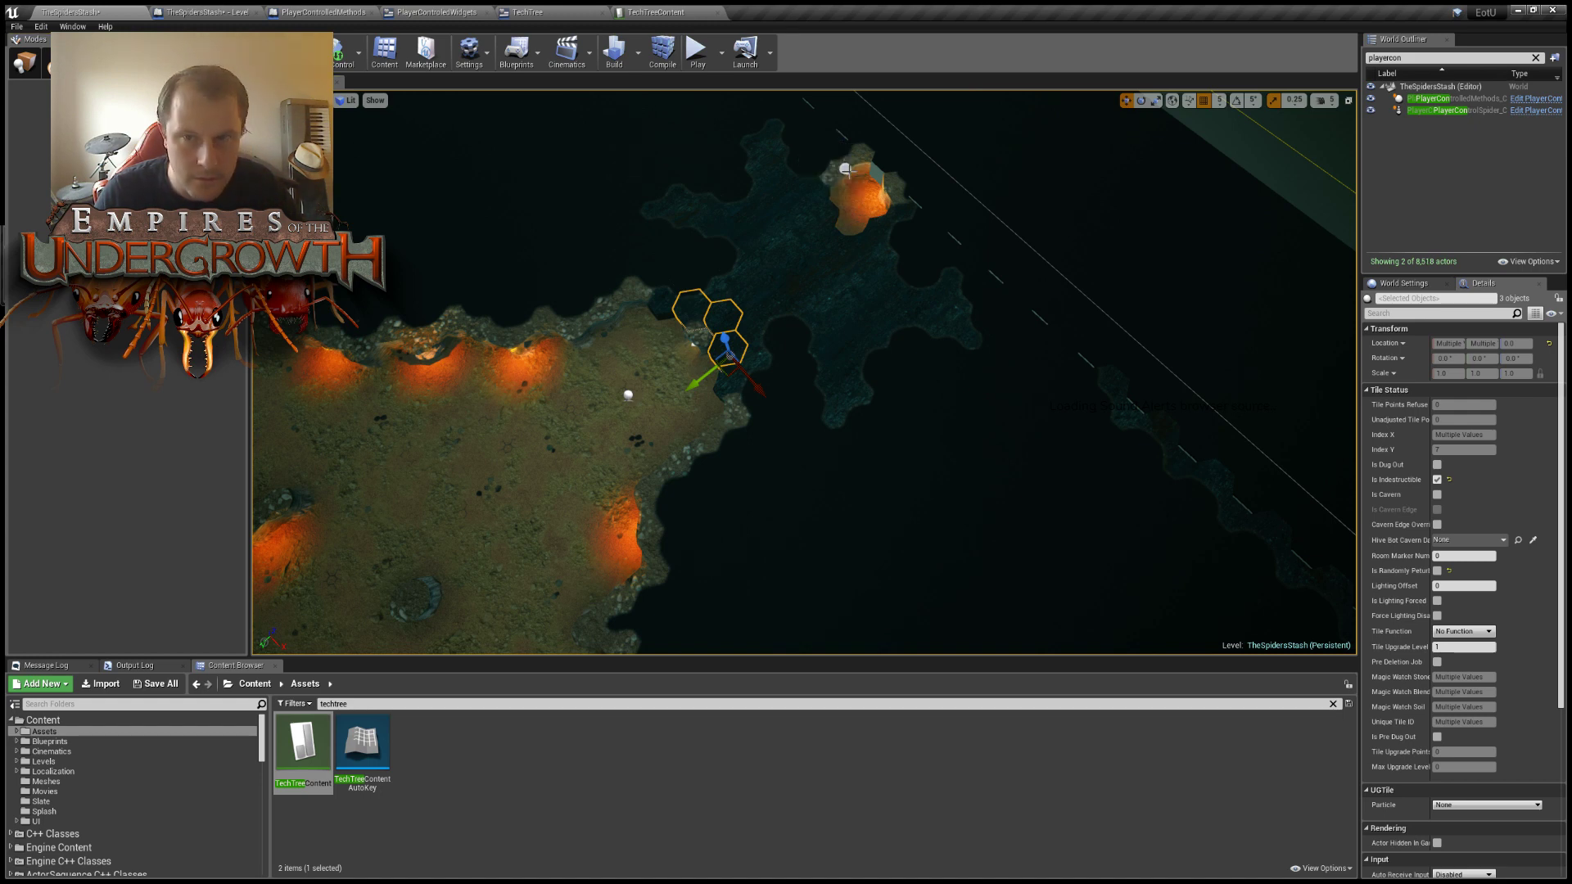
pyautogui.click(858, 197)
pyautogui.click(855, 217)
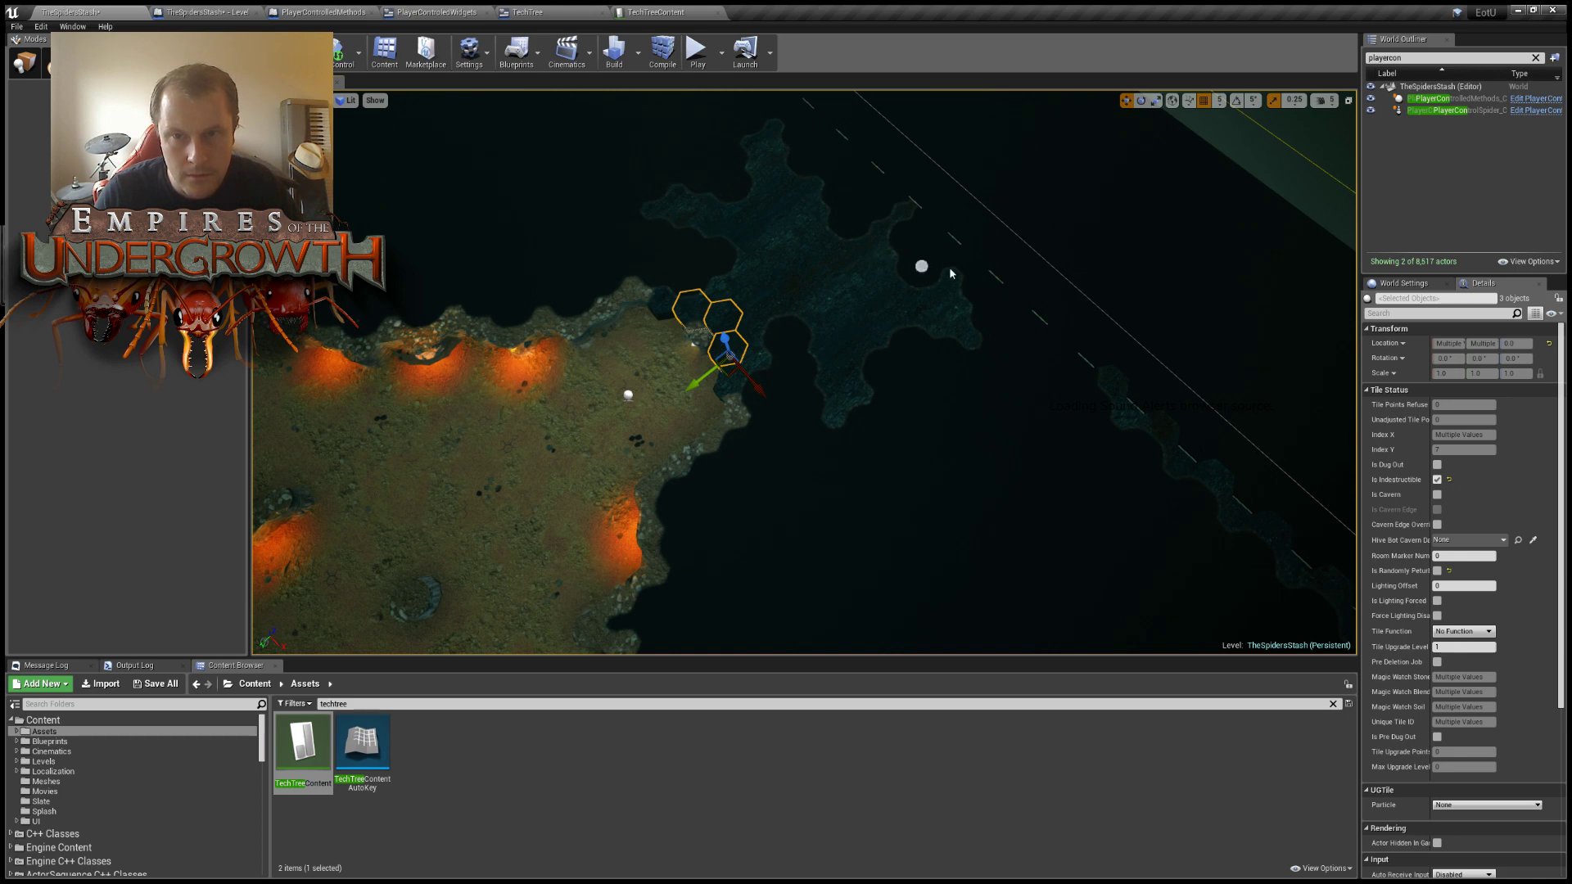
# Clear the star's arm facing the map edge and repaint it as a wider arm of indestructible tiles.
pyautogui.moveTo(950, 272); pyautogui.dragTo(934, 271, button='right')
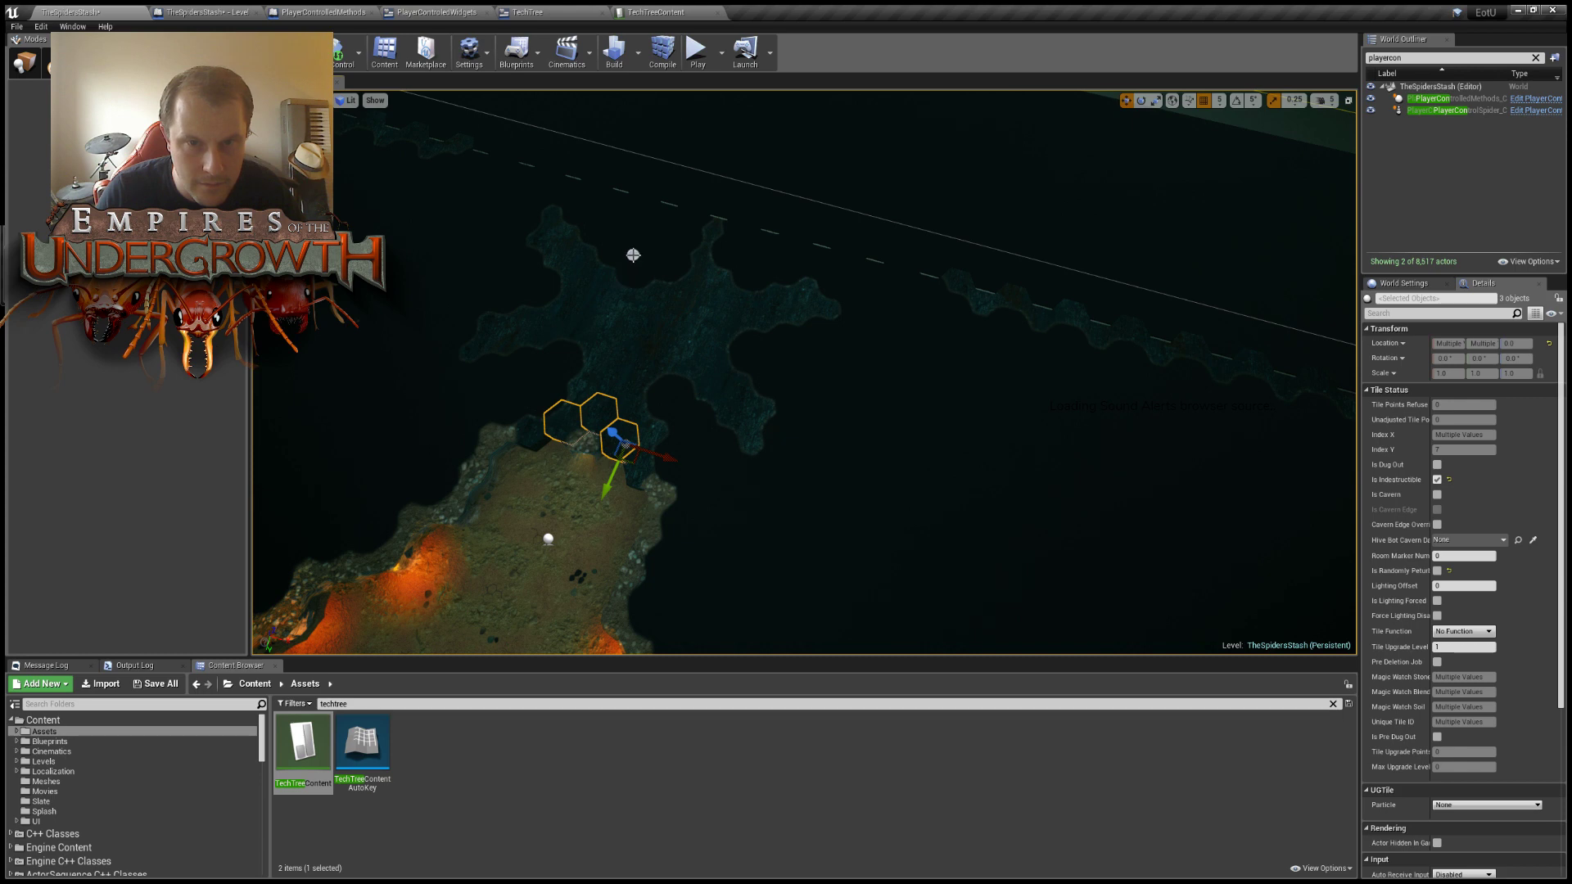
pyautogui.click(716, 287)
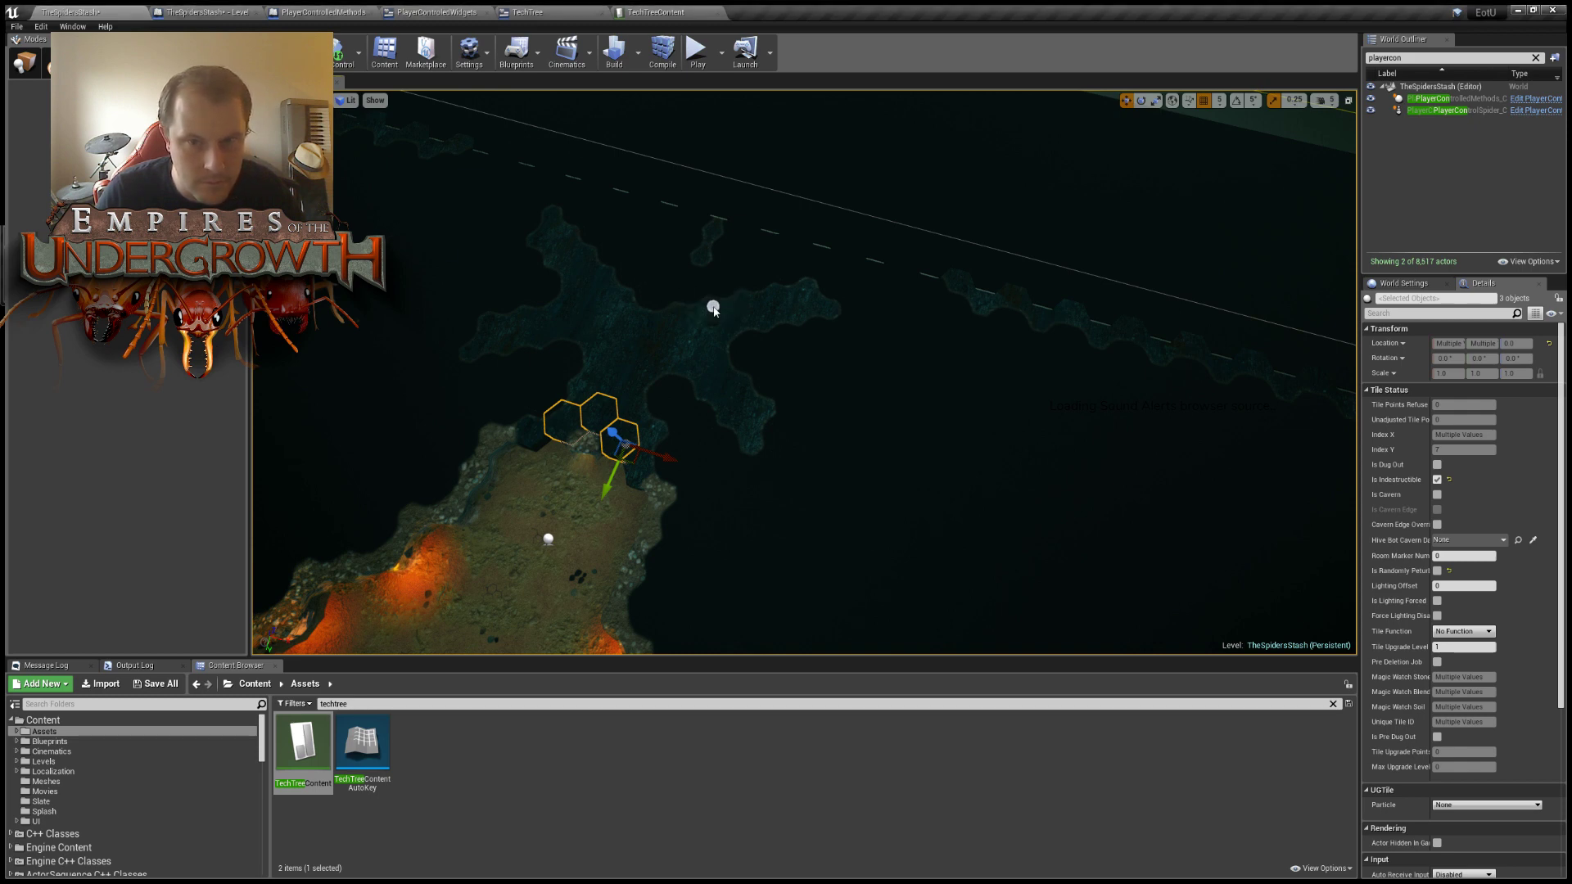
pyautogui.moveTo(751, 364); pyautogui.dragTo(859, 363, button='right')
pyautogui.press('a')
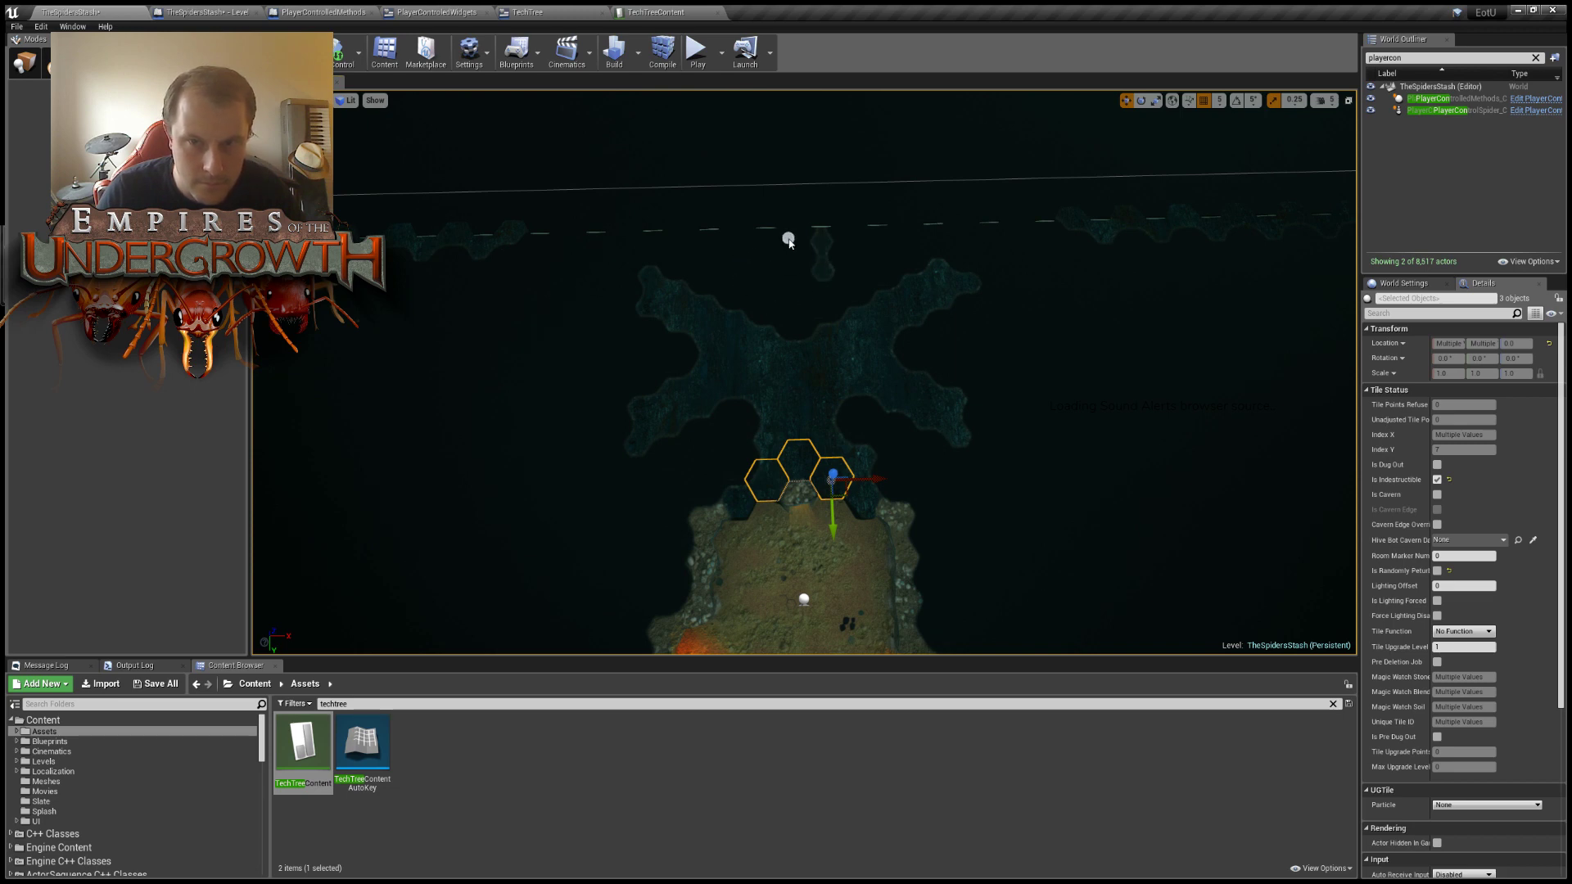
pyautogui.click(791, 307)
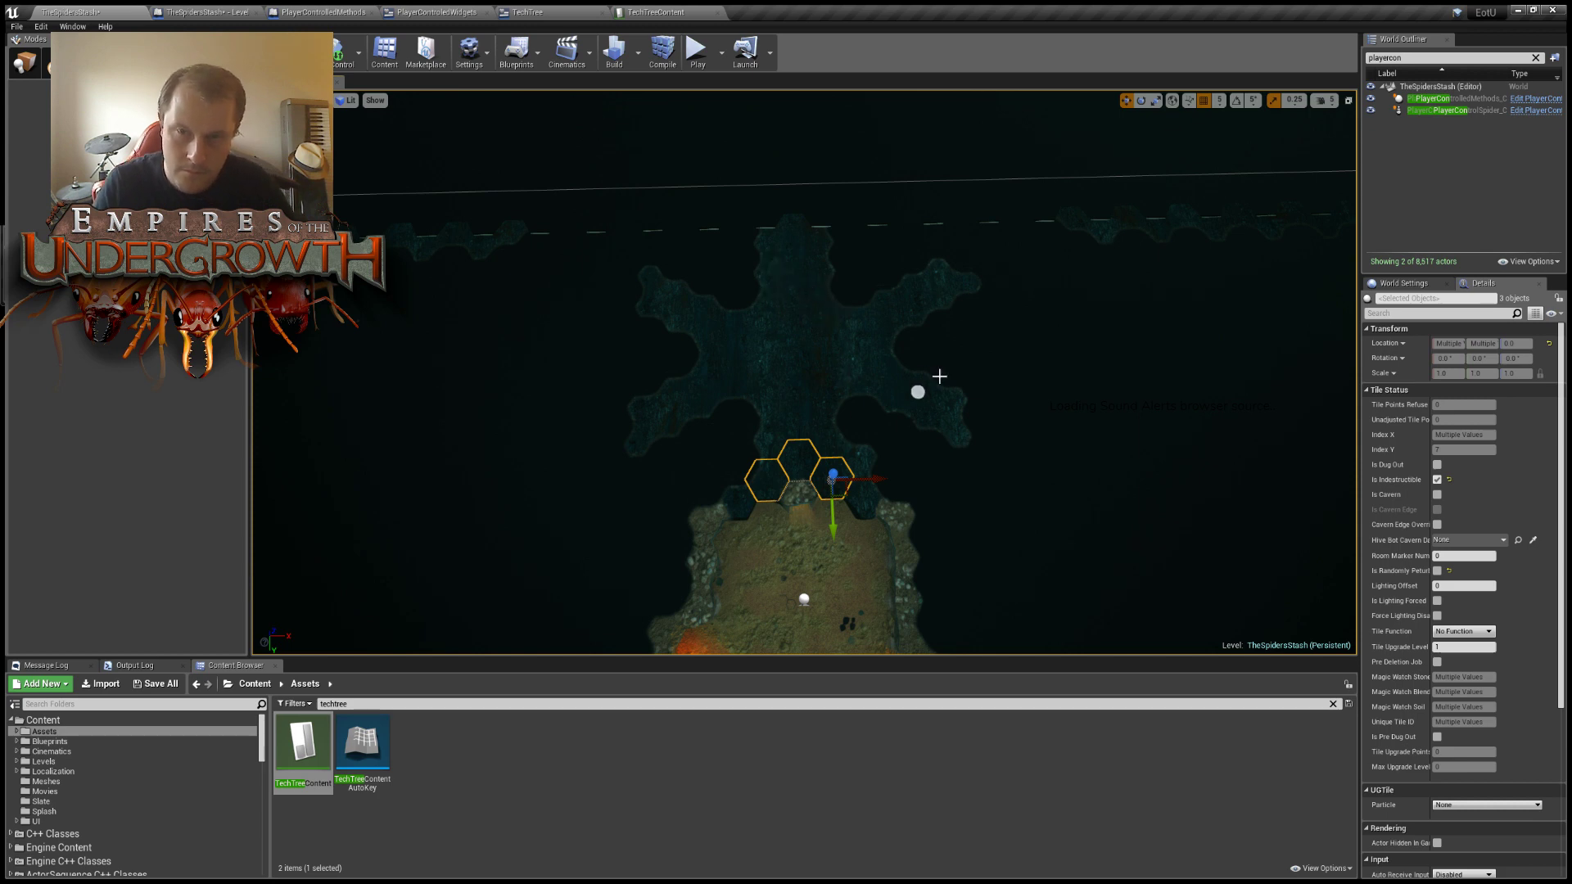
pyautogui.moveTo(975, 414); pyautogui.dragTo(1040, 378, button='right')
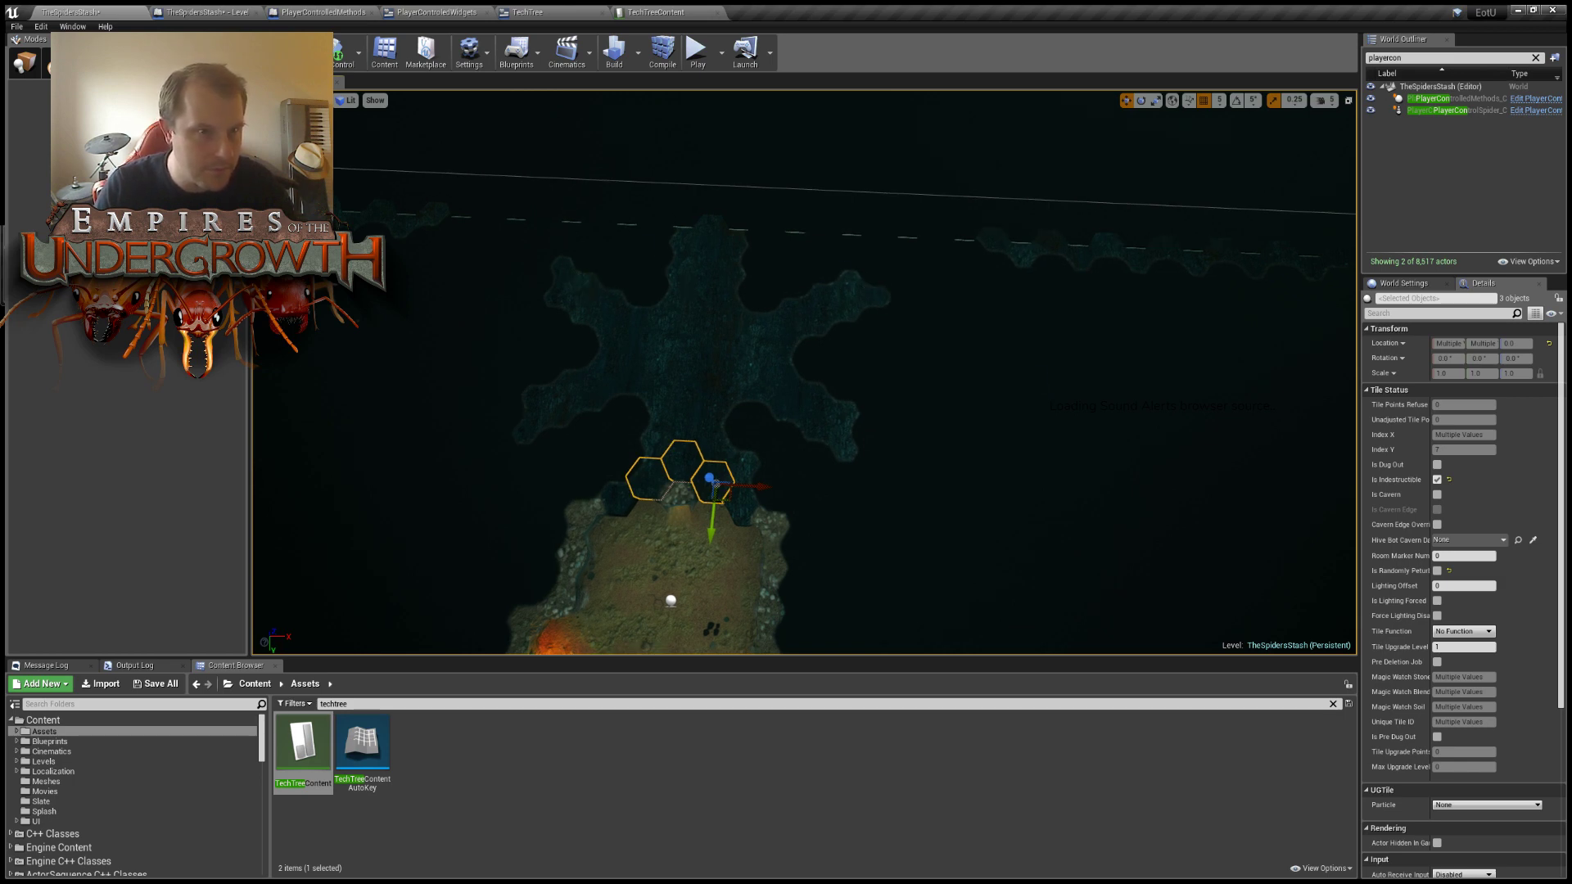
pyautogui.click(884, 296)
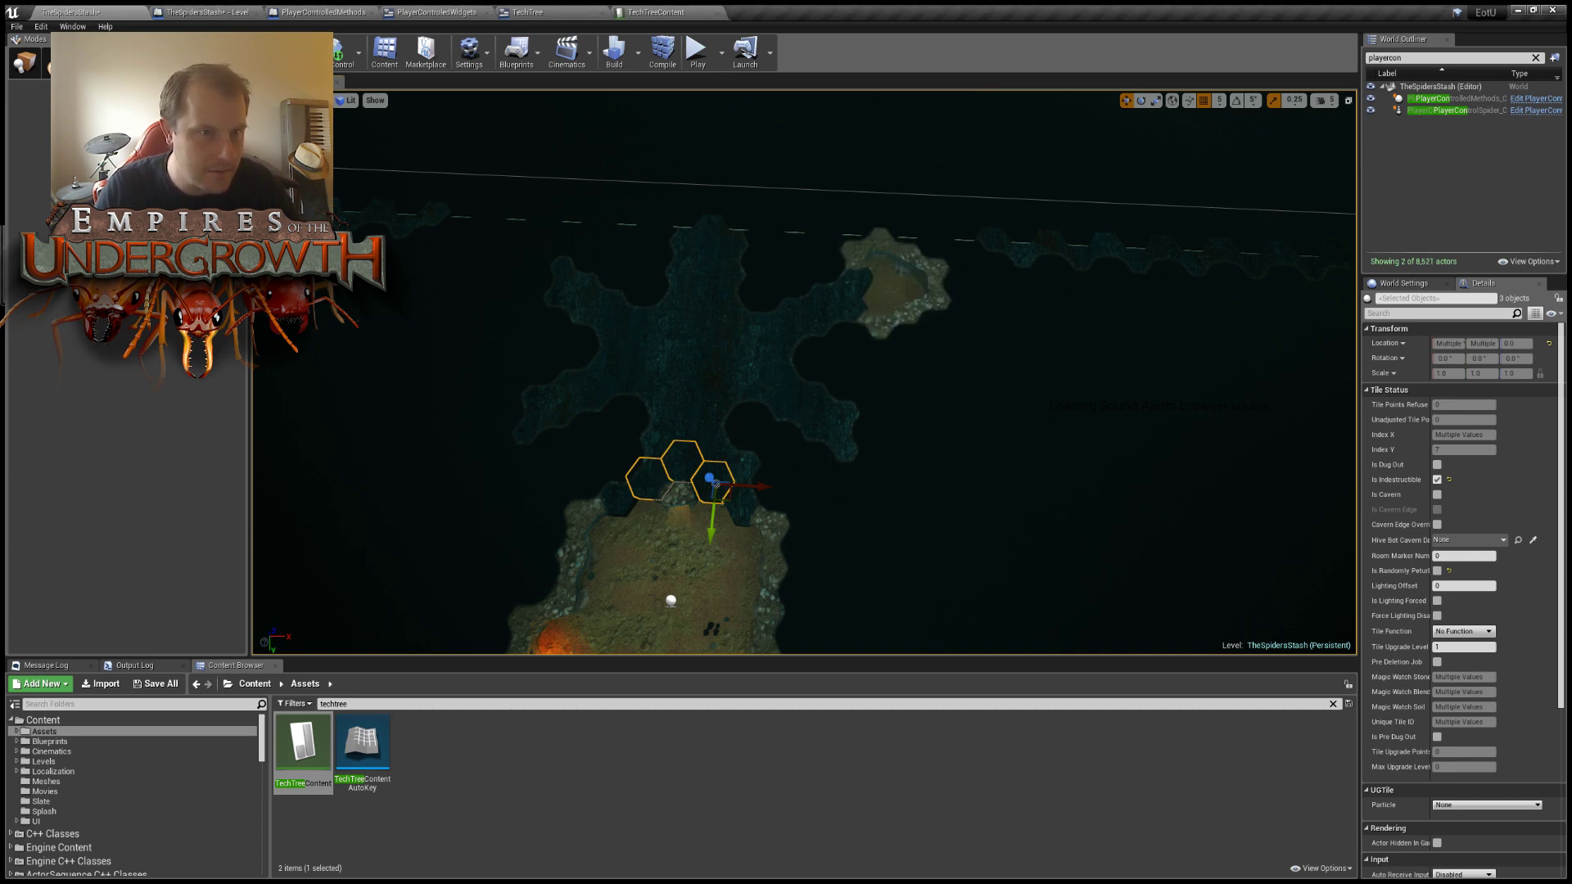
pyautogui.hotkey('ctrl', 'z')
pyautogui.hotkey('ctrl', 'z')
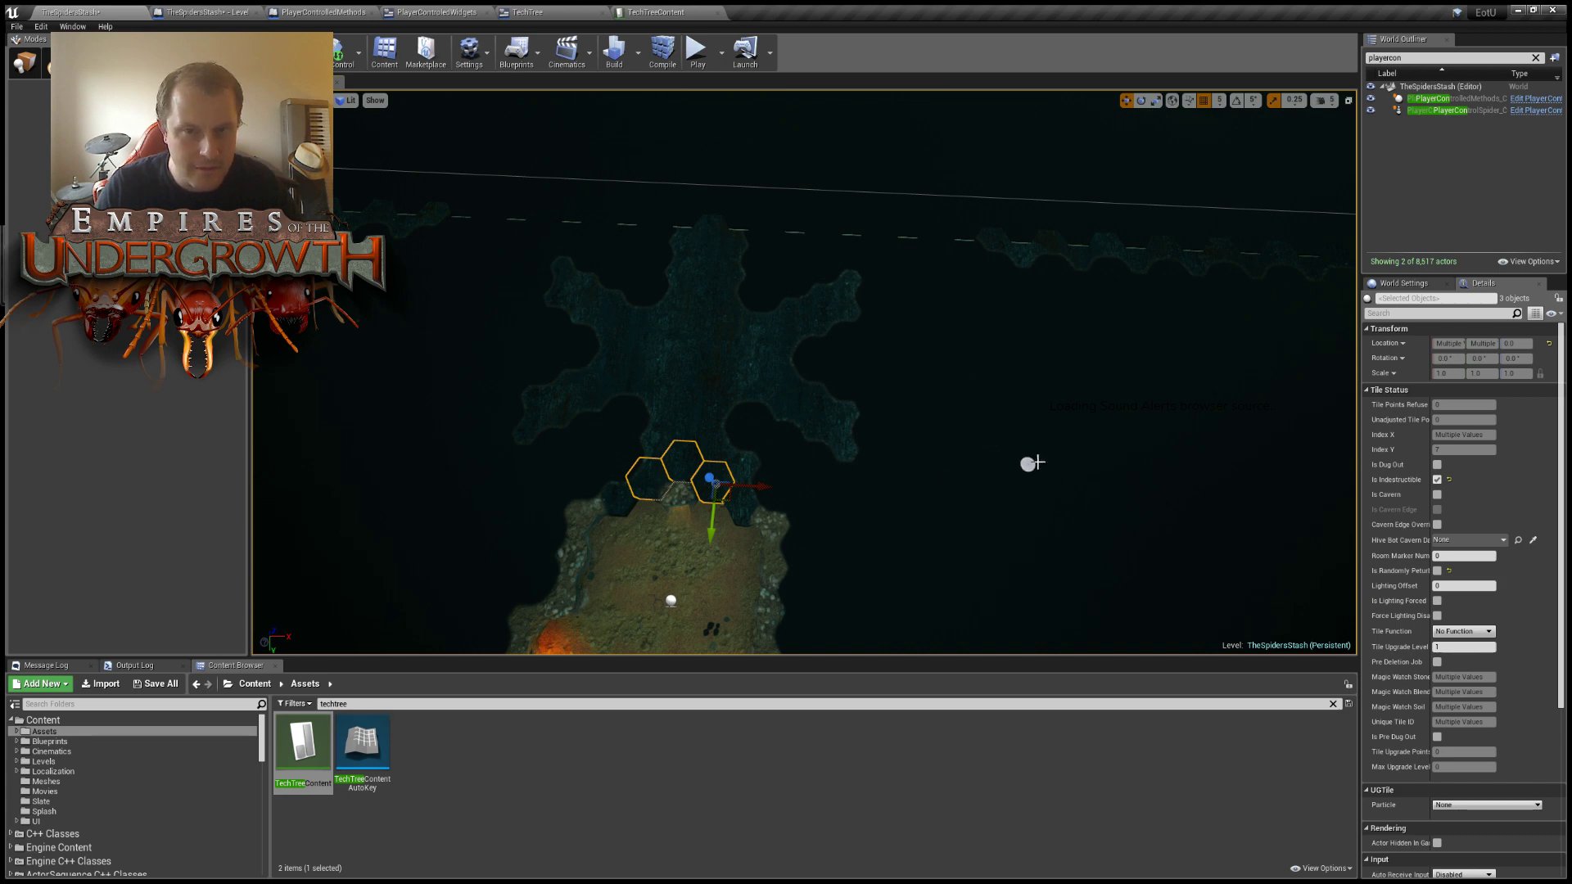
# Brush a patch of indestructible tiles into the rock pocket enclosed by the looping side passage on the map's right side.
pyautogui.moveTo(1057, 512)
pyautogui.mouseDown(button='right')
pyautogui.moveTo(942, 565)
pyautogui.moveTo(1056, 574)
pyautogui.moveTo(1056, 589)
pyautogui.moveTo(982, 594)
pyautogui.moveTo(1048, 594)
pyautogui.moveTo(1057, 511)
pyautogui.mouseUp(button='right')
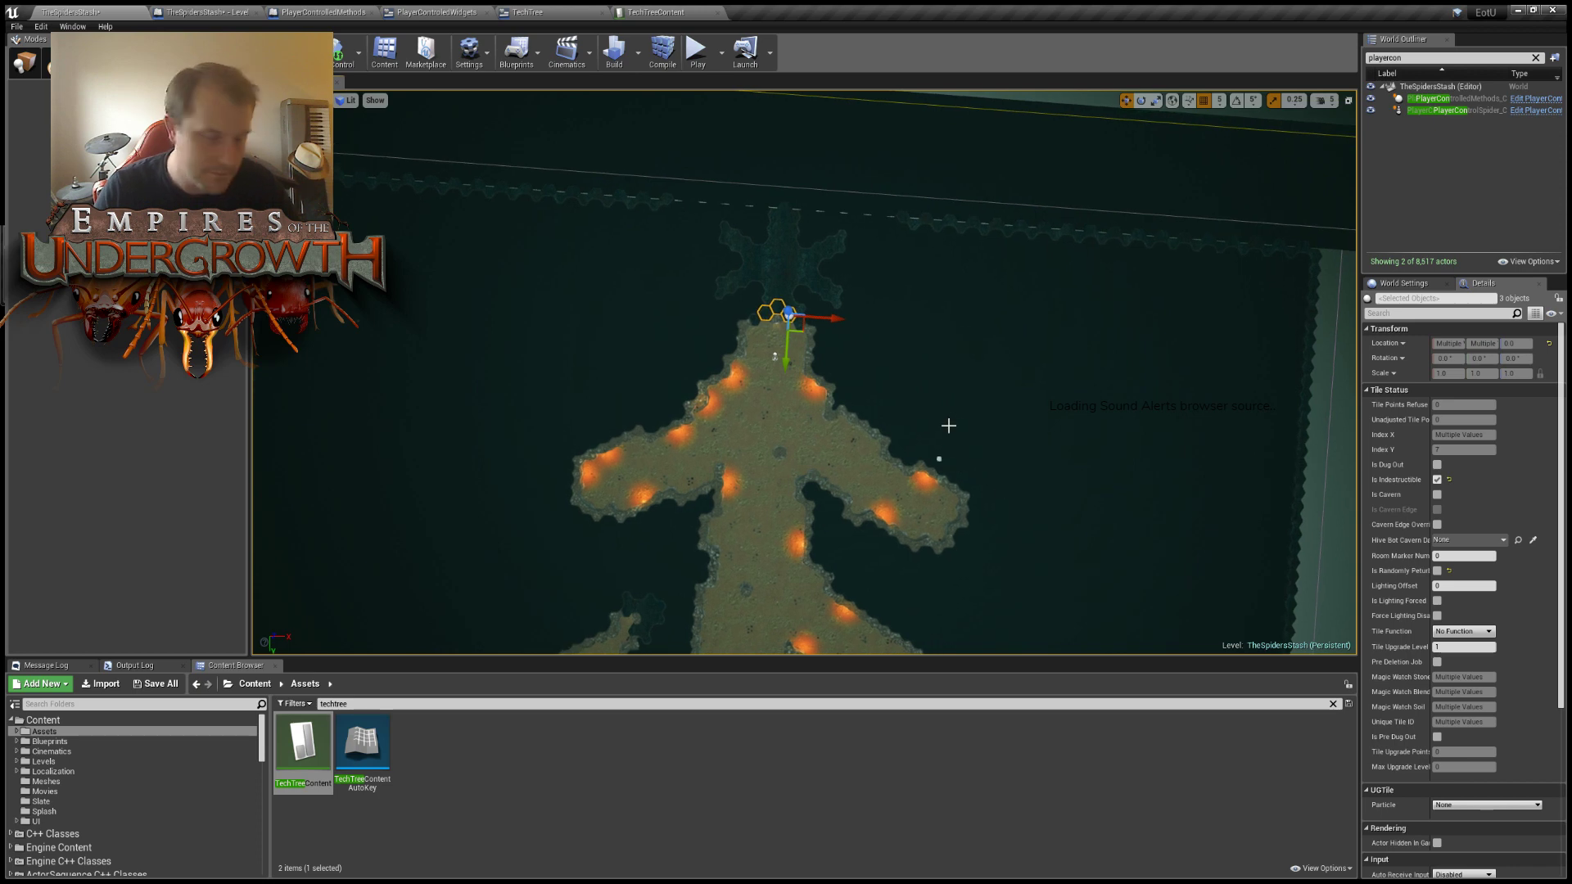
pyautogui.moveTo(948, 425); pyautogui.dragTo(948, 425, button='right')
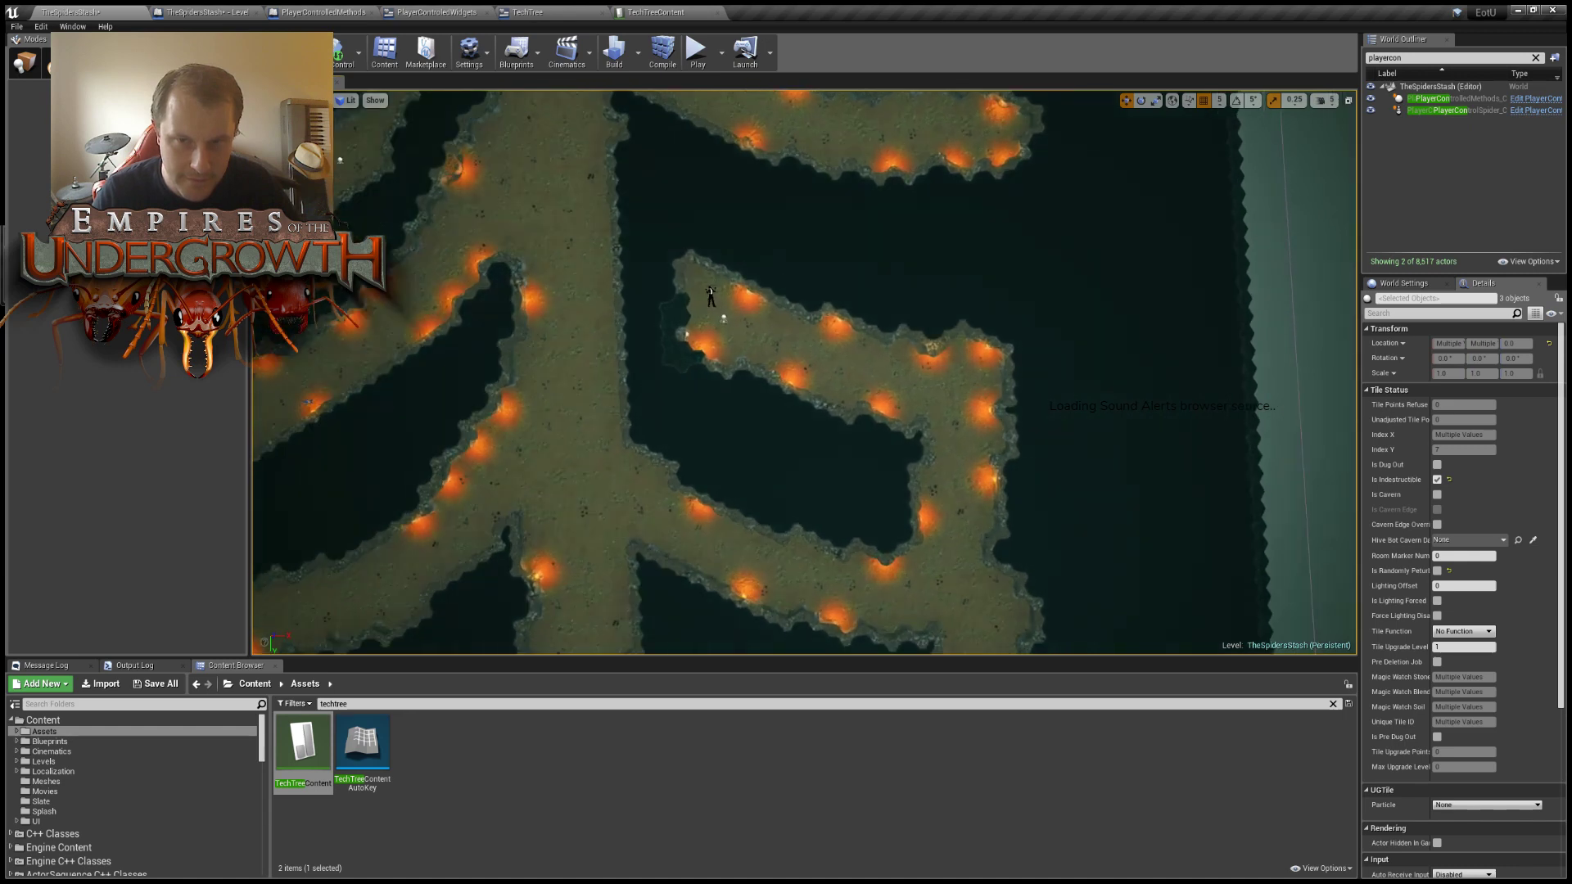
pyautogui.moveTo(795, 436); pyautogui.dragTo(796, 437, button='right')
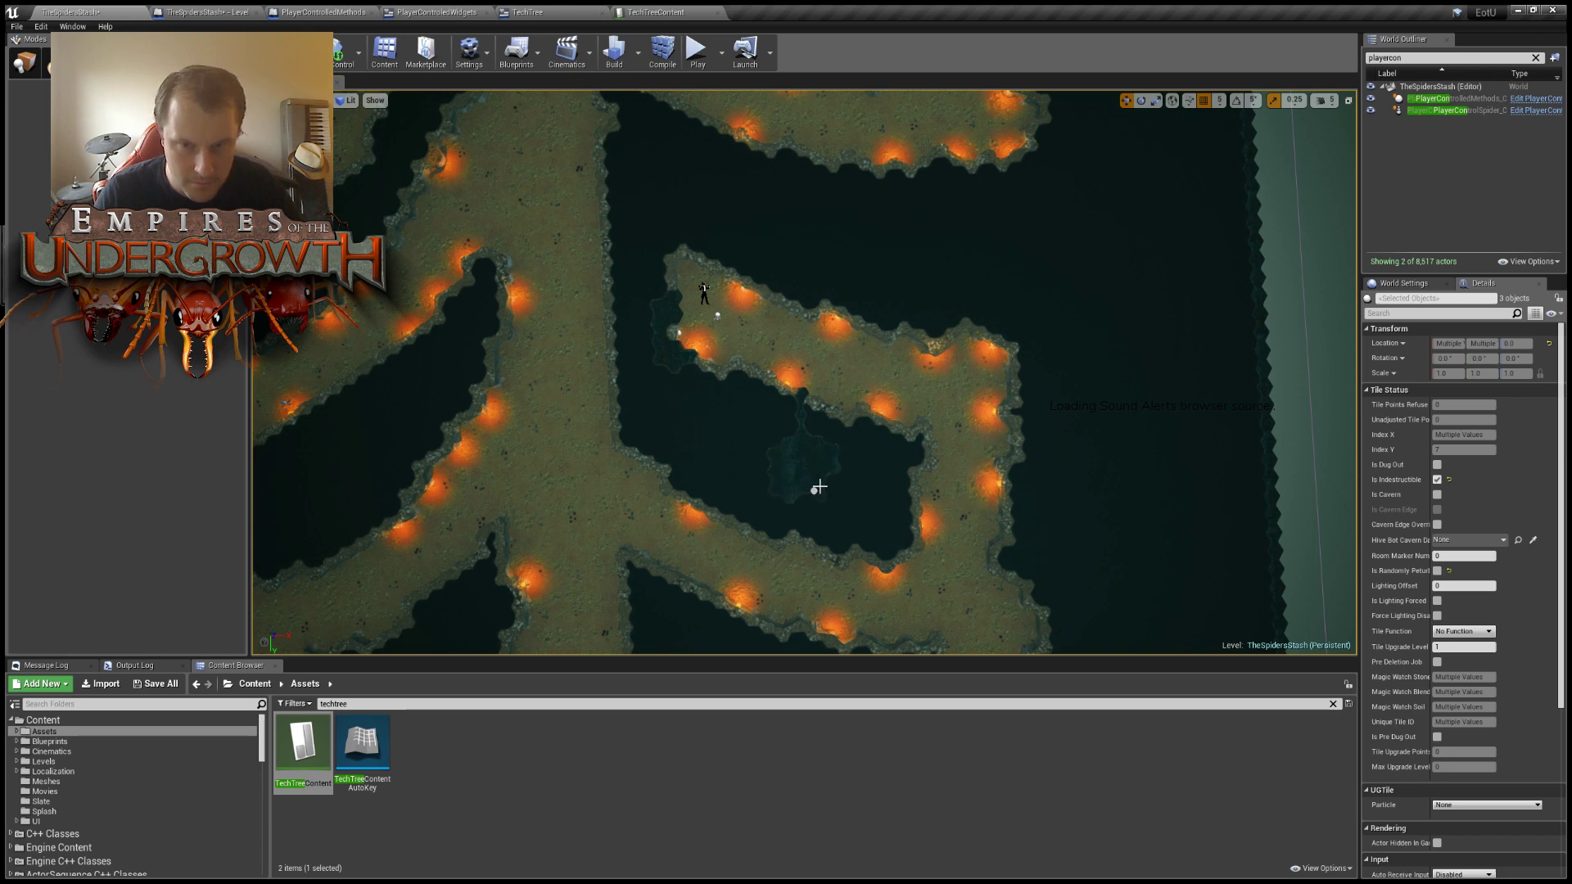
pyautogui.scroll(-4, 811, 494)
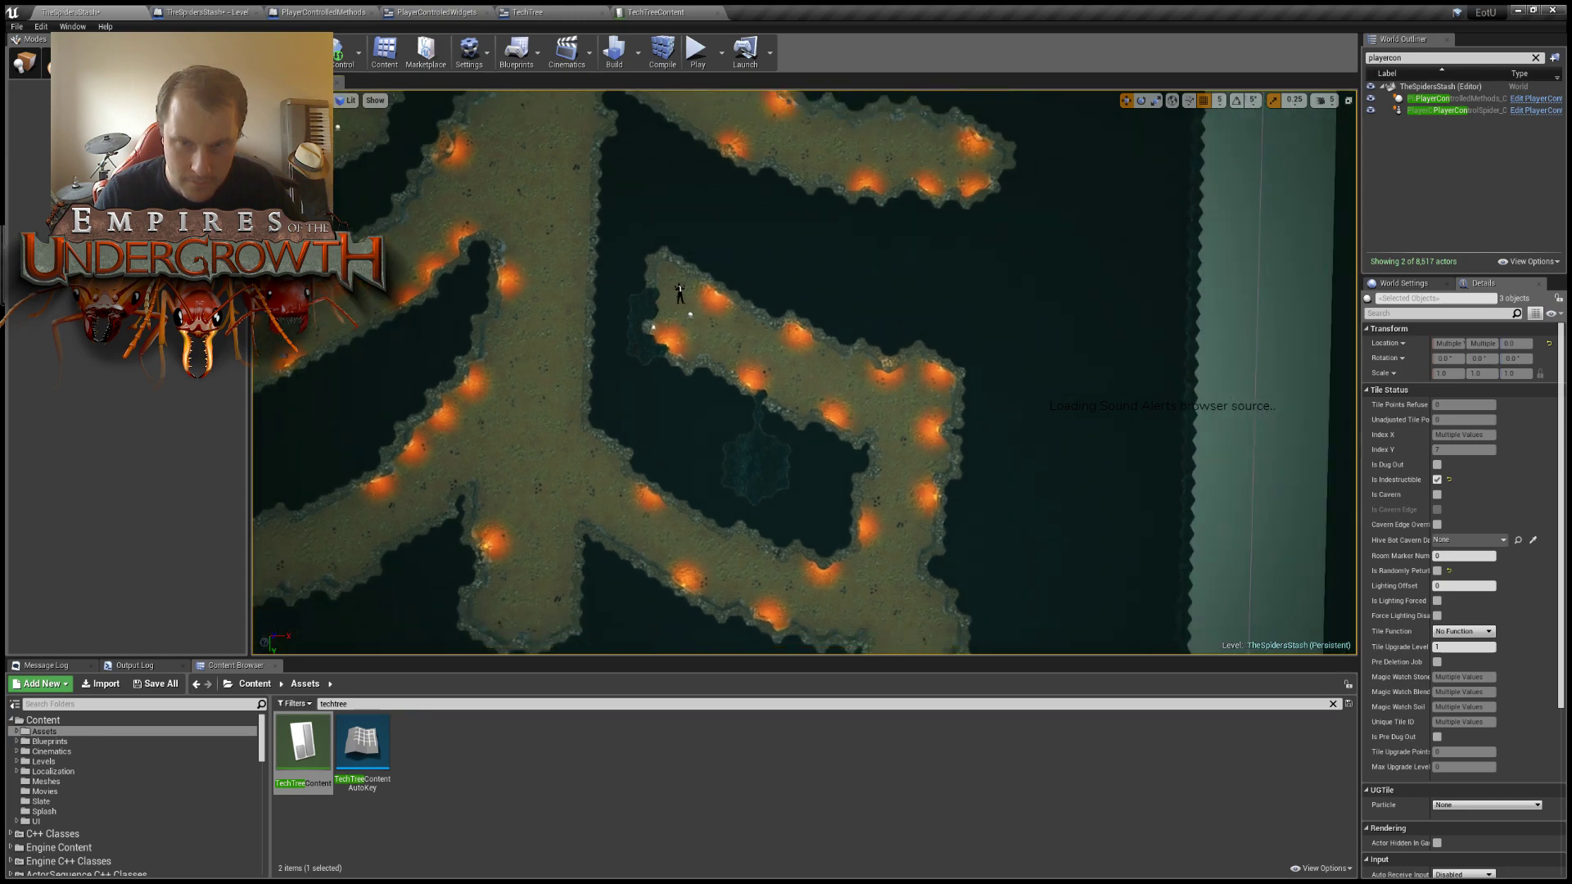
# Brush a branching figure of indestructible tiles above the map's left looping passage and extend it to the rounded end of the nearby side cave.
pyautogui.moveTo(812, 494); pyautogui.dragTo(565, 406, button='right')
pyautogui.moveTo(811, 393); pyautogui.dragTo(750, 388, button='right')
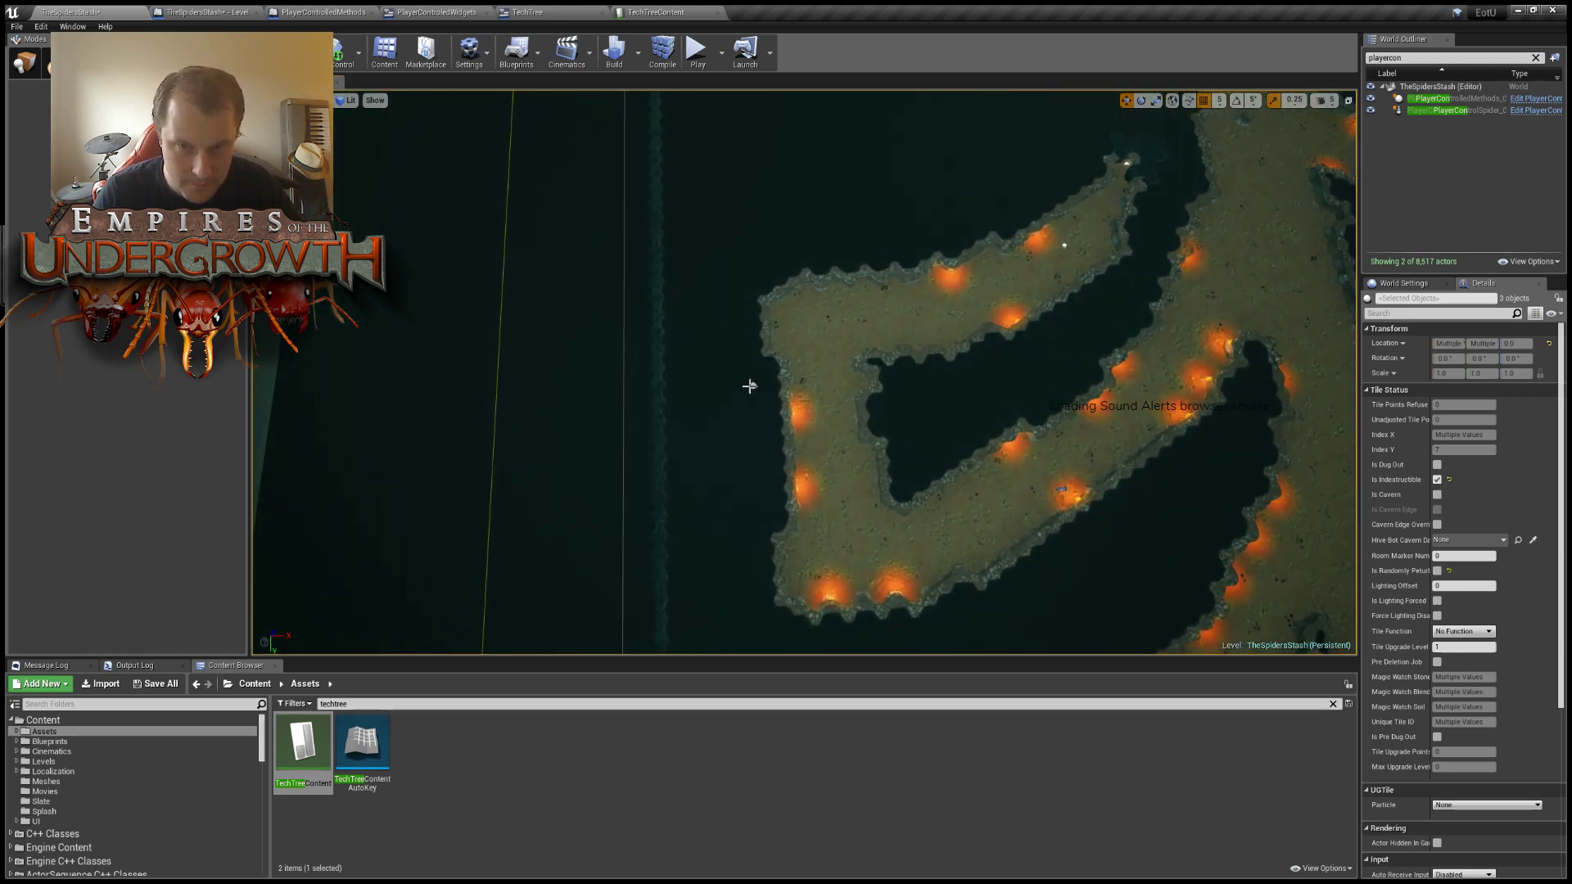
pyautogui.moveTo(744, 338); pyautogui.dragTo(833, 368, button='right')
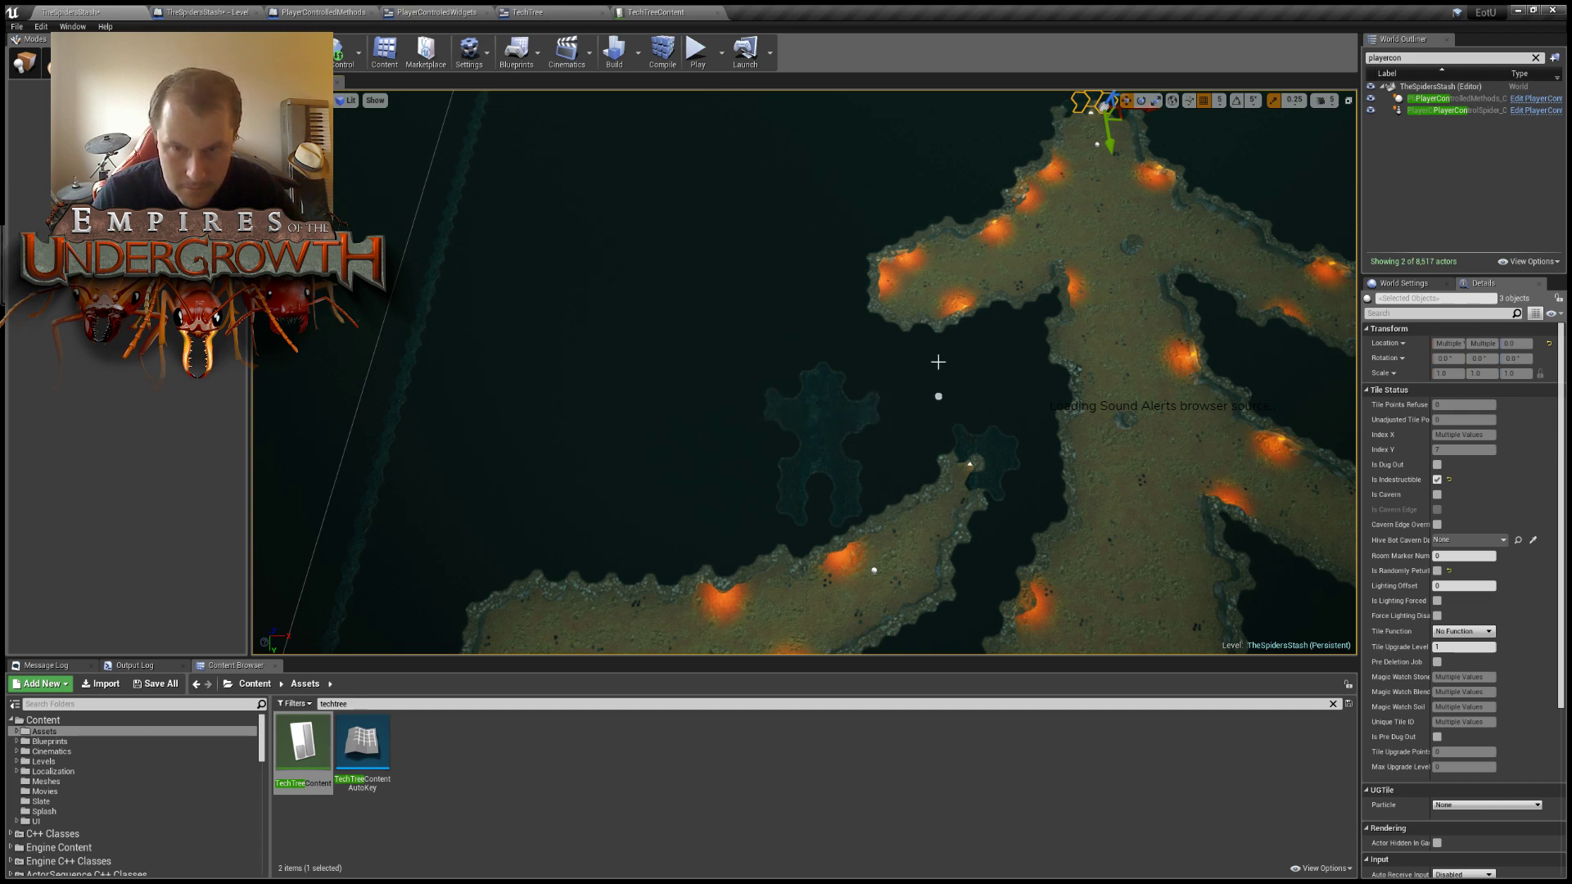
pyautogui.scroll(5, 941, 361)
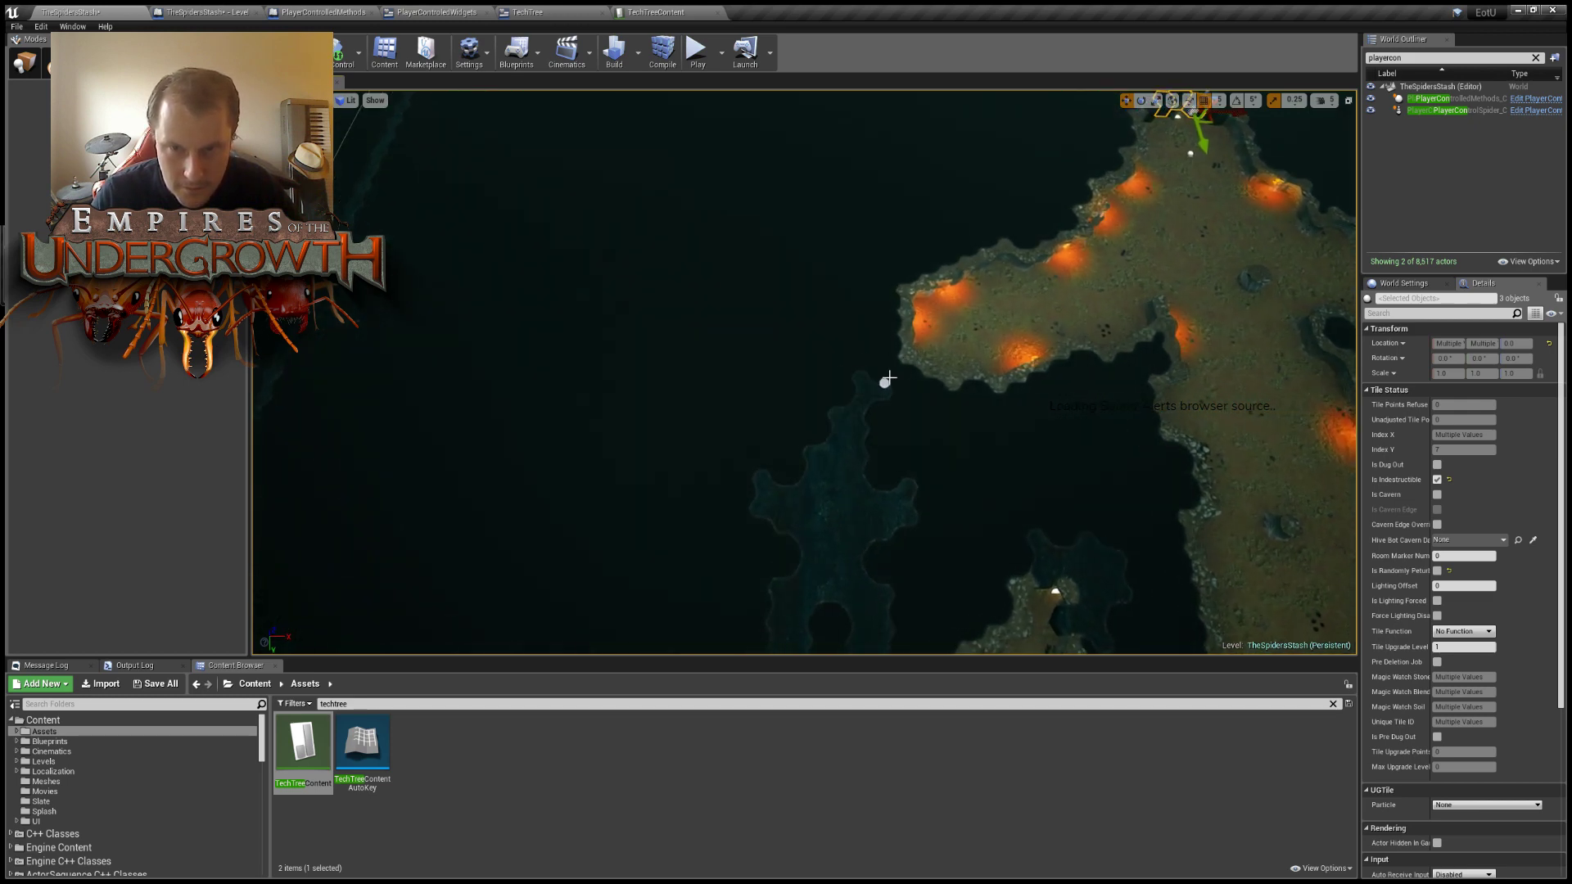
pyautogui.moveTo(894, 321)
pyautogui.mouseDown()
pyautogui.moveTo(804, 361)
pyautogui.moveTo(883, 309)
pyautogui.moveTo(812, 344)
pyautogui.mouseUp()
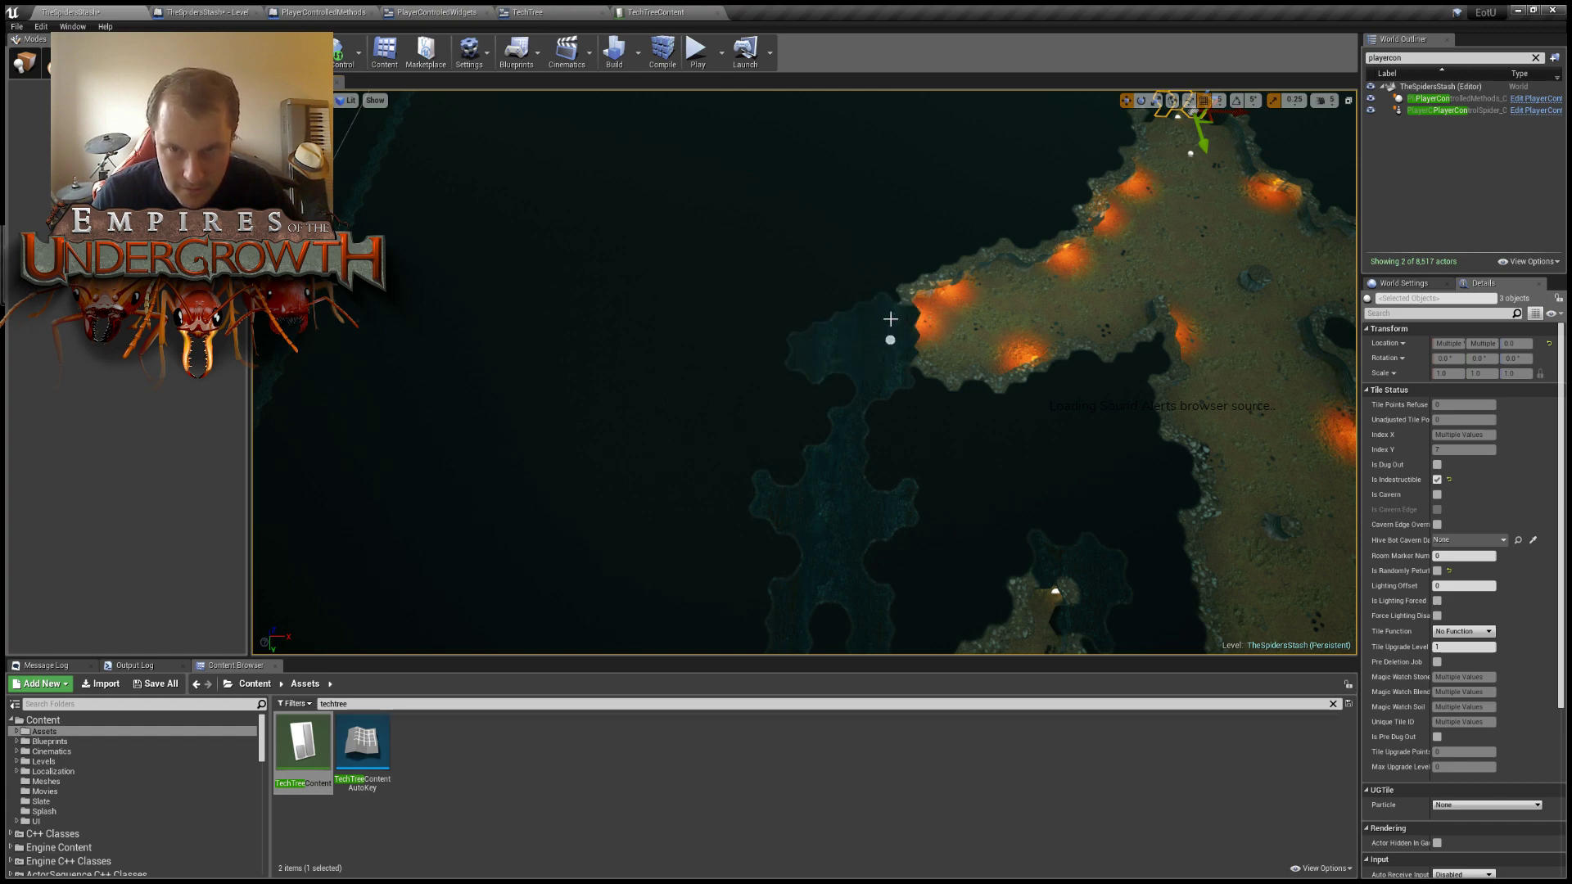
# Brush a strip of indestructible tiles down through the rock beside the rounded end of the opposite side cave.
pyautogui.press('s')
pyautogui.moveTo(896, 305); pyautogui.dragTo(768, 368, button='right')
pyautogui.press('w')
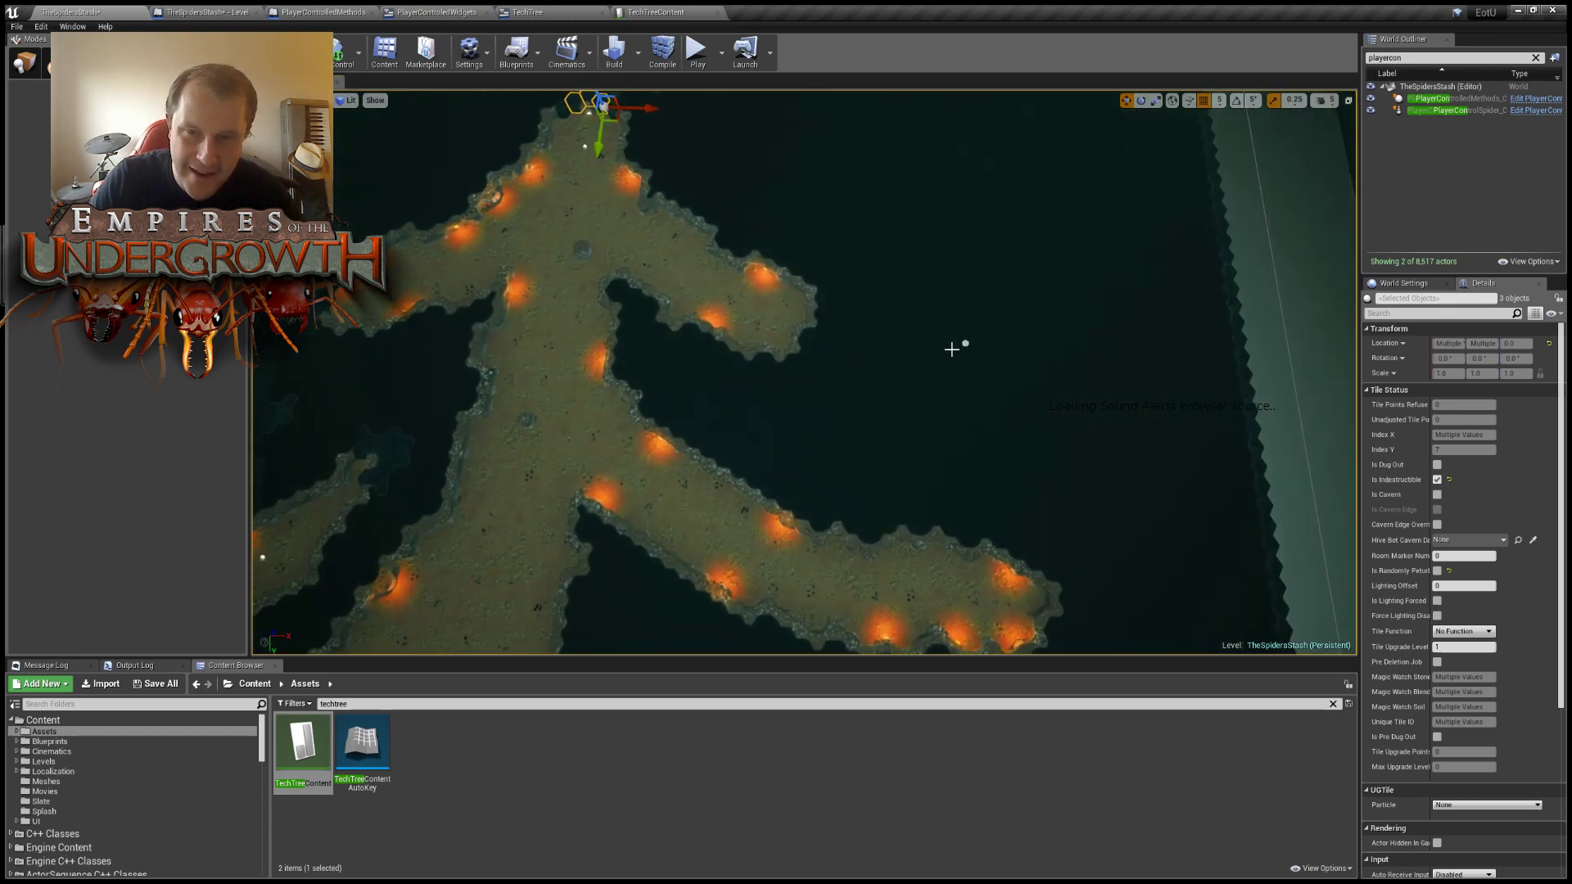
pyautogui.moveTo(953, 349); pyautogui.dragTo(744, 401, button='right')
pyautogui.press('w')
pyautogui.press('d')
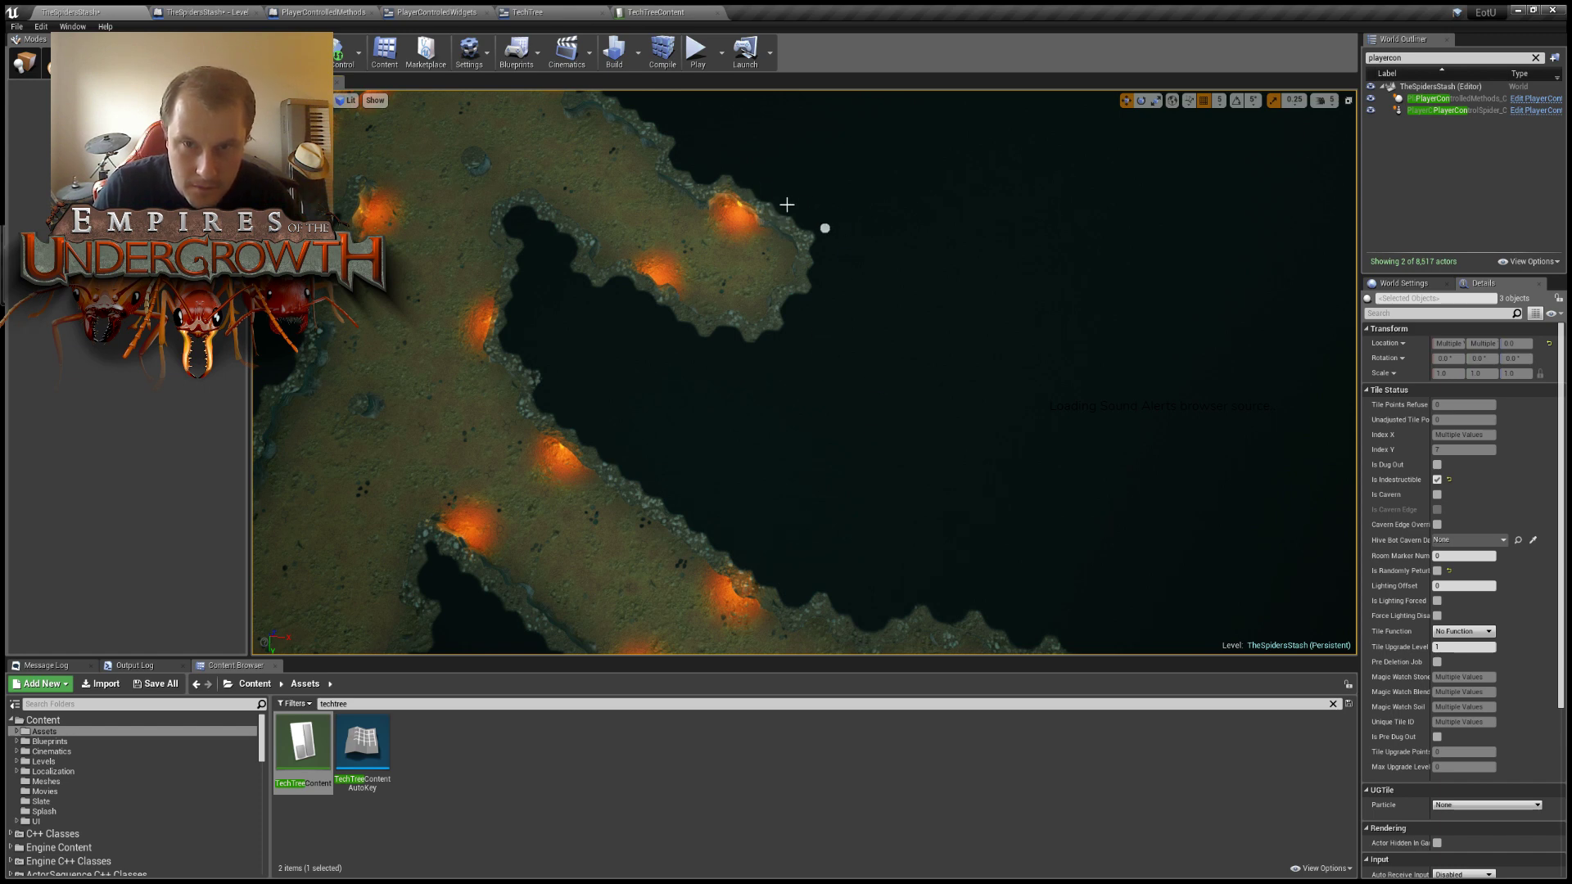
pyautogui.moveTo(704, 175)
pyautogui.mouseDown()
pyautogui.moveTo(764, 165)
pyautogui.moveTo(809, 210)
pyautogui.moveTo(797, 430)
pyautogui.mouseUp()
# Brush a small branch of indestructible tiles into the rock beneath the rounded end of the long dead-end passage.
pyautogui.moveTo(993, 319)
pyautogui.mouseDown(button='right')
pyautogui.moveTo(1028, 331)
pyautogui.moveTo(966, 332)
pyautogui.moveTo(997, 319)
pyautogui.mouseUp(button='right')
pyautogui.press('d')
pyautogui.press('w')
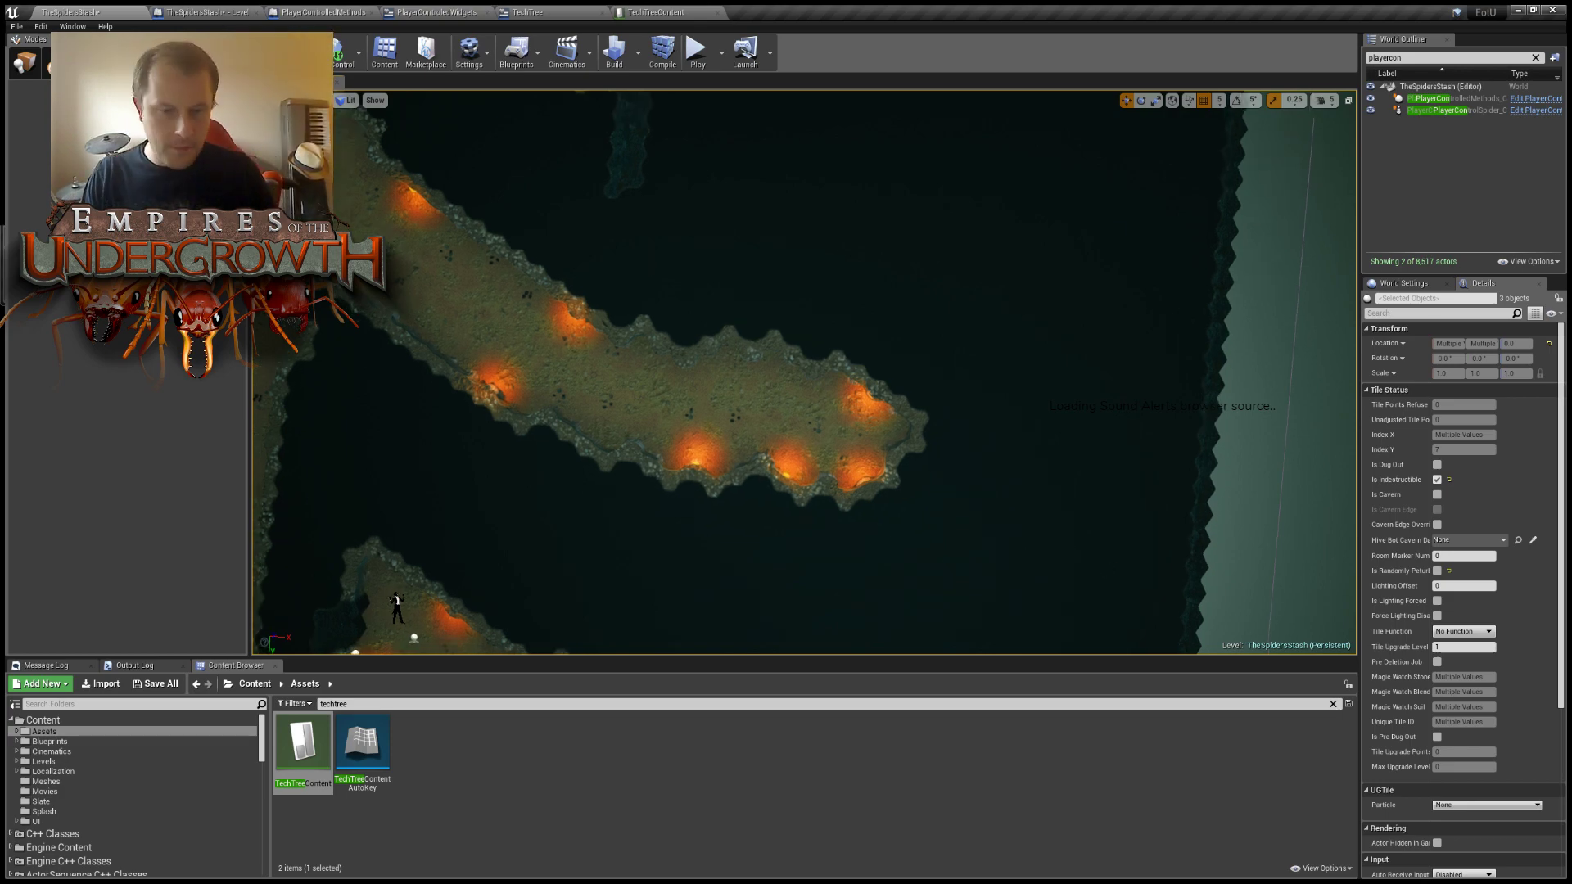
pyautogui.moveTo(944, 570); pyautogui.dragTo(985, 570, button='right')
pyautogui.press('w')
pyautogui.moveTo(806, 271); pyautogui.dragTo(765, 271, button='right')
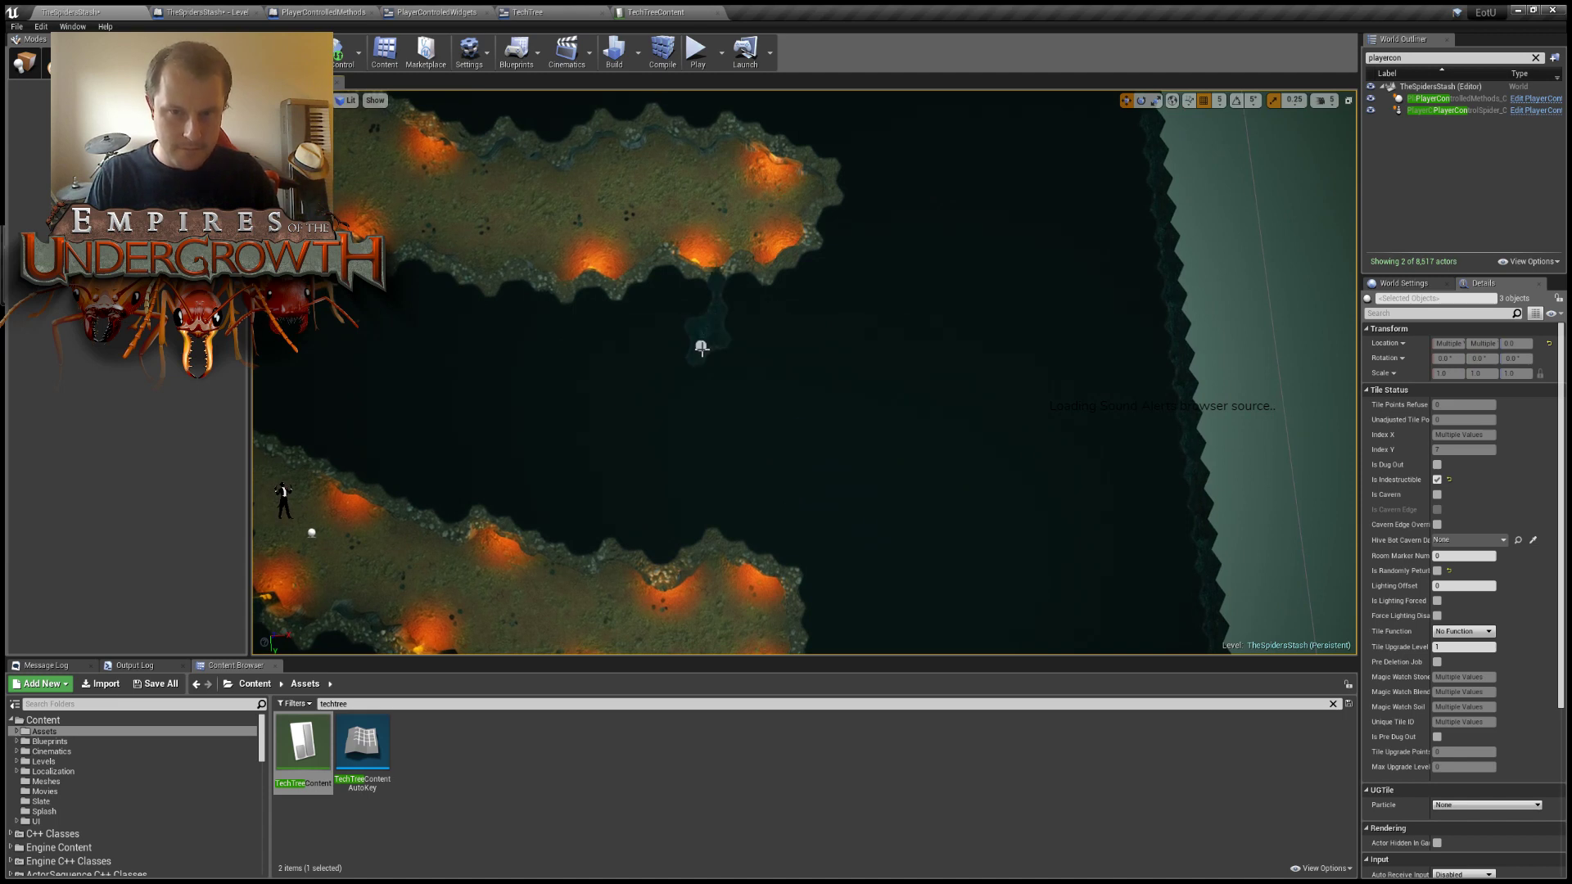
# Brush a patch of indestructible tiles into the rock pocket enclosed by the looping passage on the map's left side.
pyautogui.moveTo(728, 358); pyautogui.dragTo(785, 382, button='right')
pyautogui.moveTo(804, 373); pyautogui.dragTo(740, 383, button='right')
pyautogui.moveTo(792, 316)
pyautogui.mouseDown()
pyautogui.moveTo(794, 354)
pyautogui.moveTo(765, 376)
pyautogui.moveTo(789, 386)
pyautogui.moveTo(810, 361)
pyautogui.moveTo(799, 400)
pyautogui.moveTo(744, 393)
pyautogui.moveTo(793, 416)
pyautogui.moveTo(820, 408)
pyautogui.mouseUp()
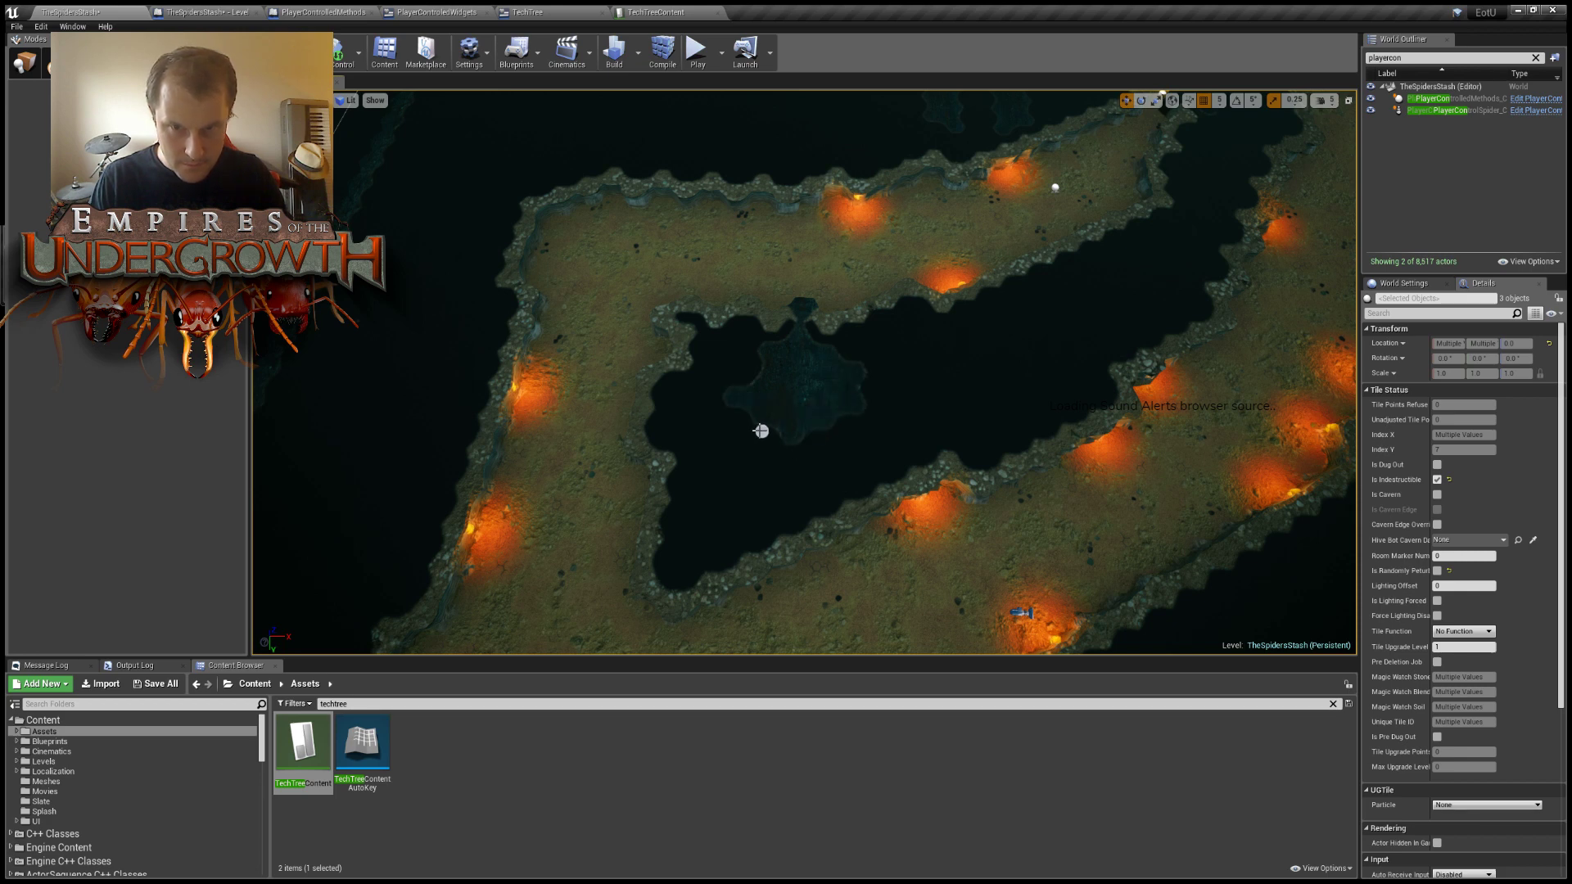
# Fill in the sides of the indestructible tile patch in the looping passage's rock pocket to round it out.
pyautogui.click(734, 428)
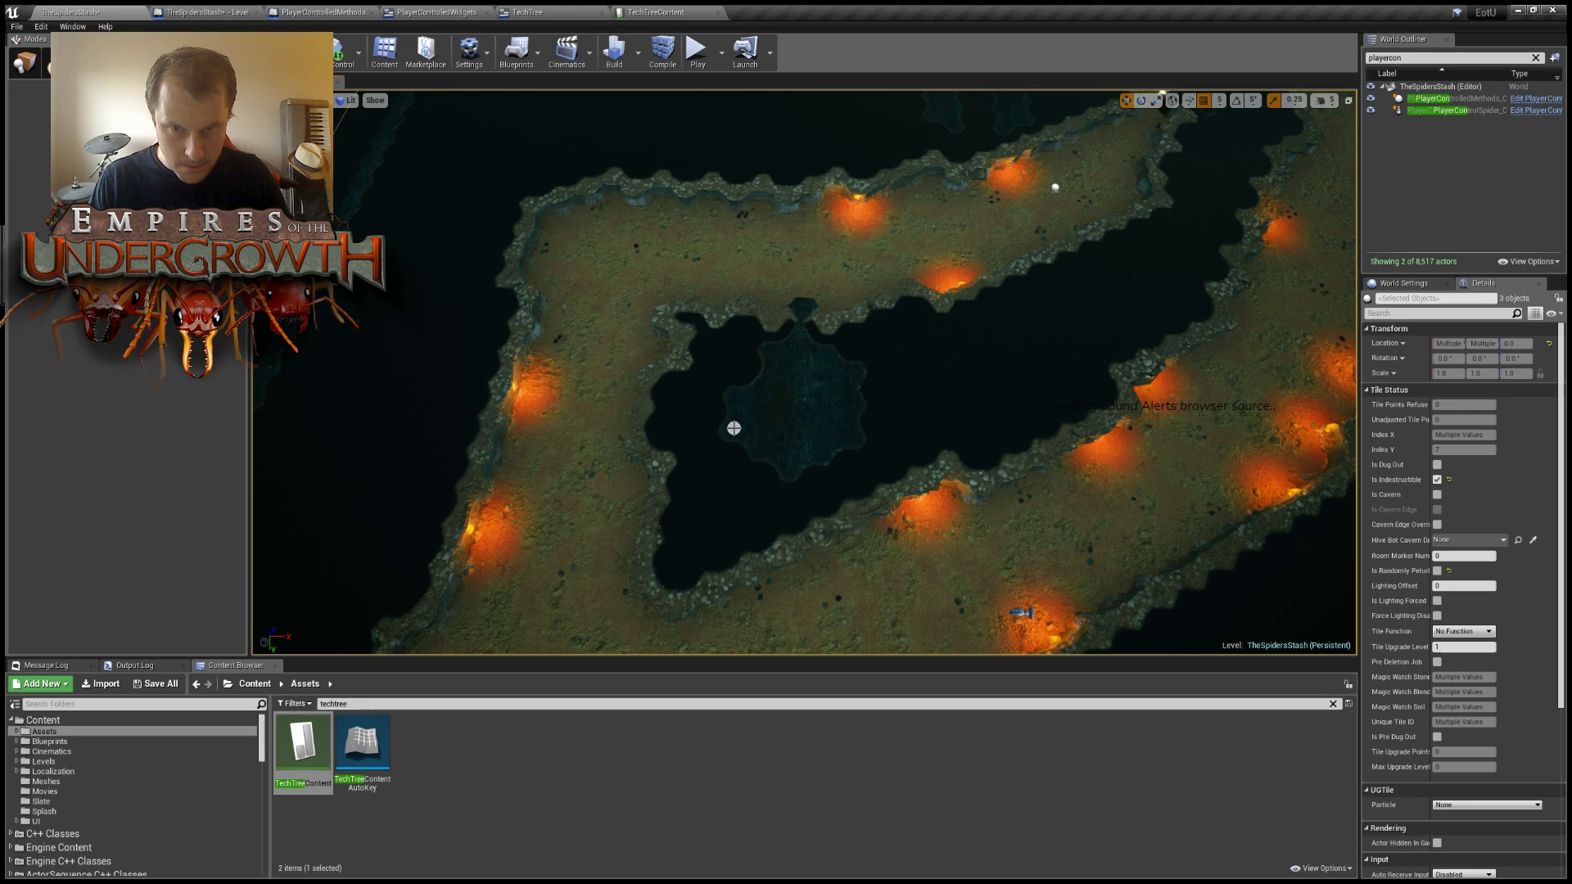
pyautogui.click(745, 381)
pyautogui.moveTo(784, 389); pyautogui.dragTo(851, 389, button='right')
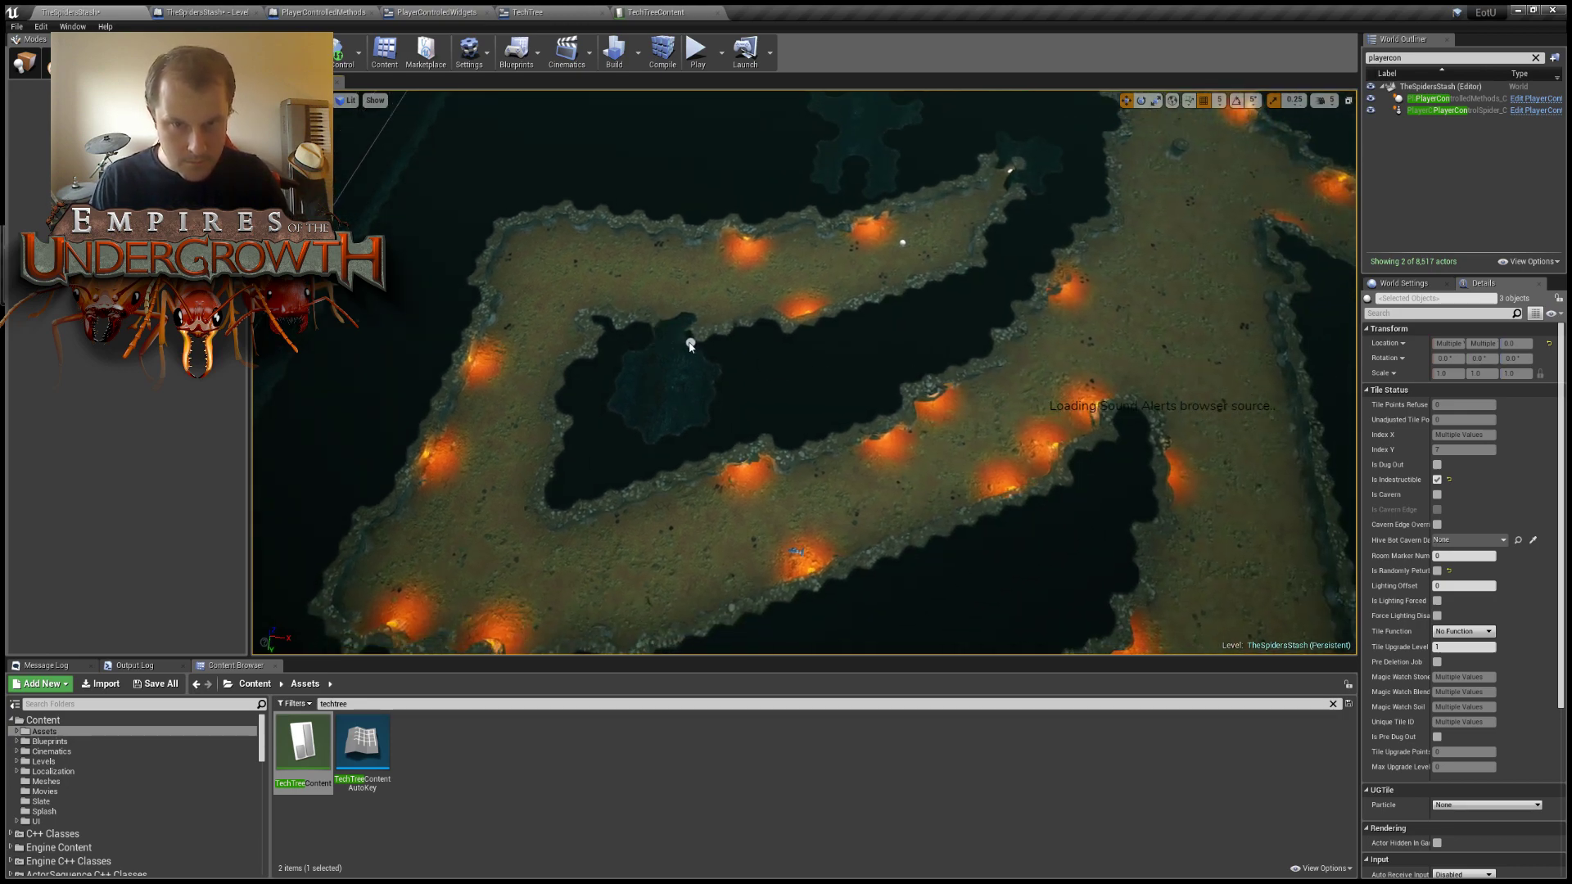
# Brush a rounded honeycomb figure of indestructible tiles with six round gaps into the rock below the sloping dead-end passage, joining it to the passage wall.
pyautogui.moveTo(669, 344); pyautogui.dragTo(764, 495, button='right')
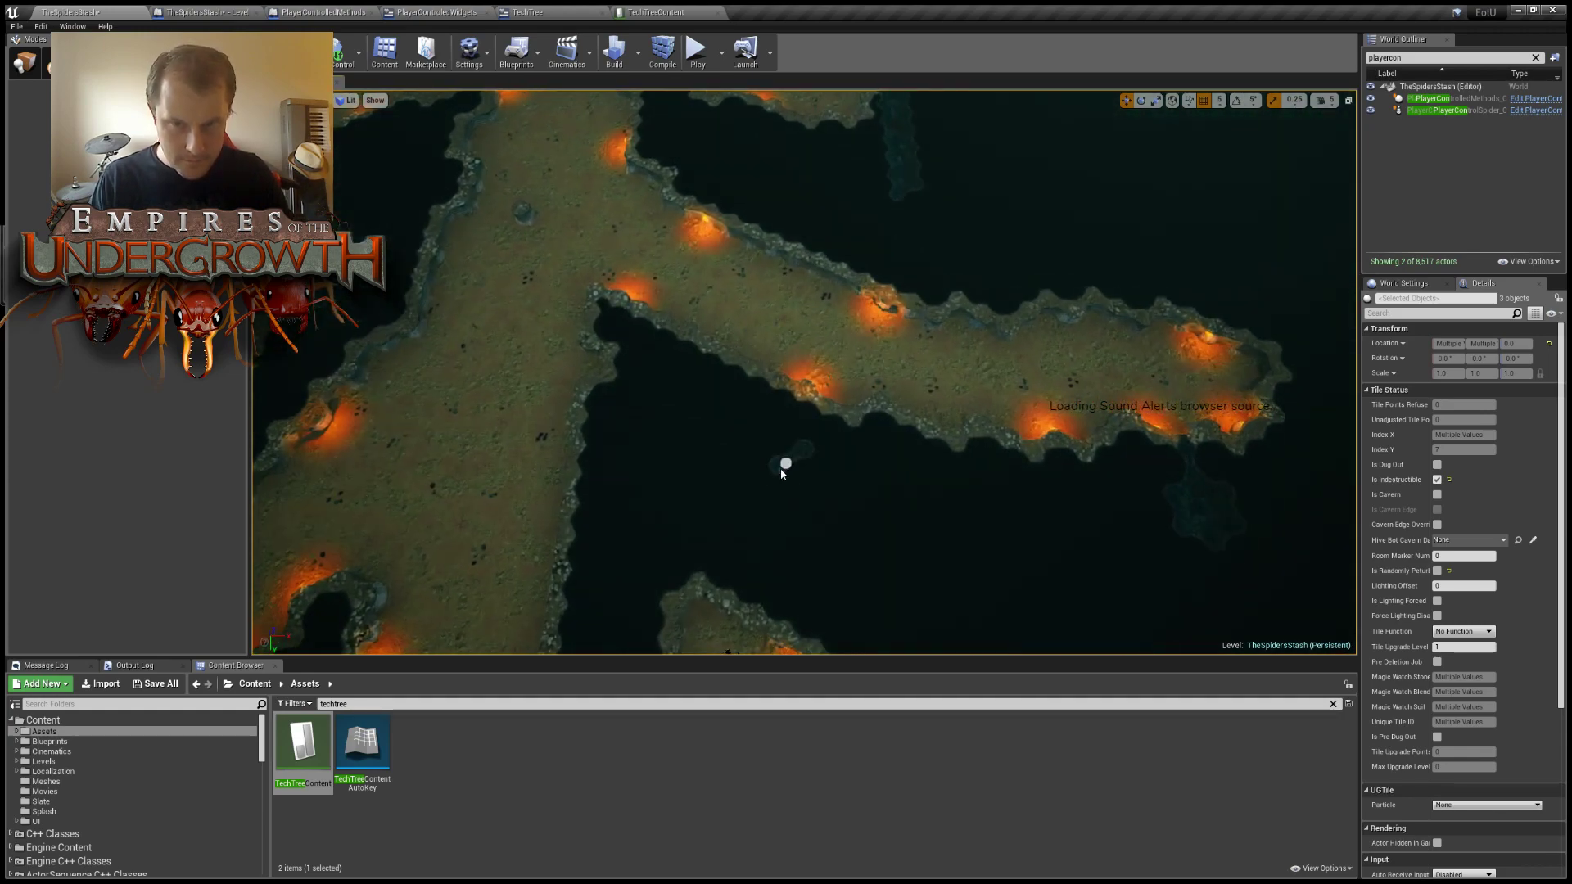
pyautogui.moveTo(793, 479)
pyautogui.mouseDown()
pyautogui.moveTo(817, 506)
pyautogui.moveTo(829, 476)
pyautogui.mouseUp()
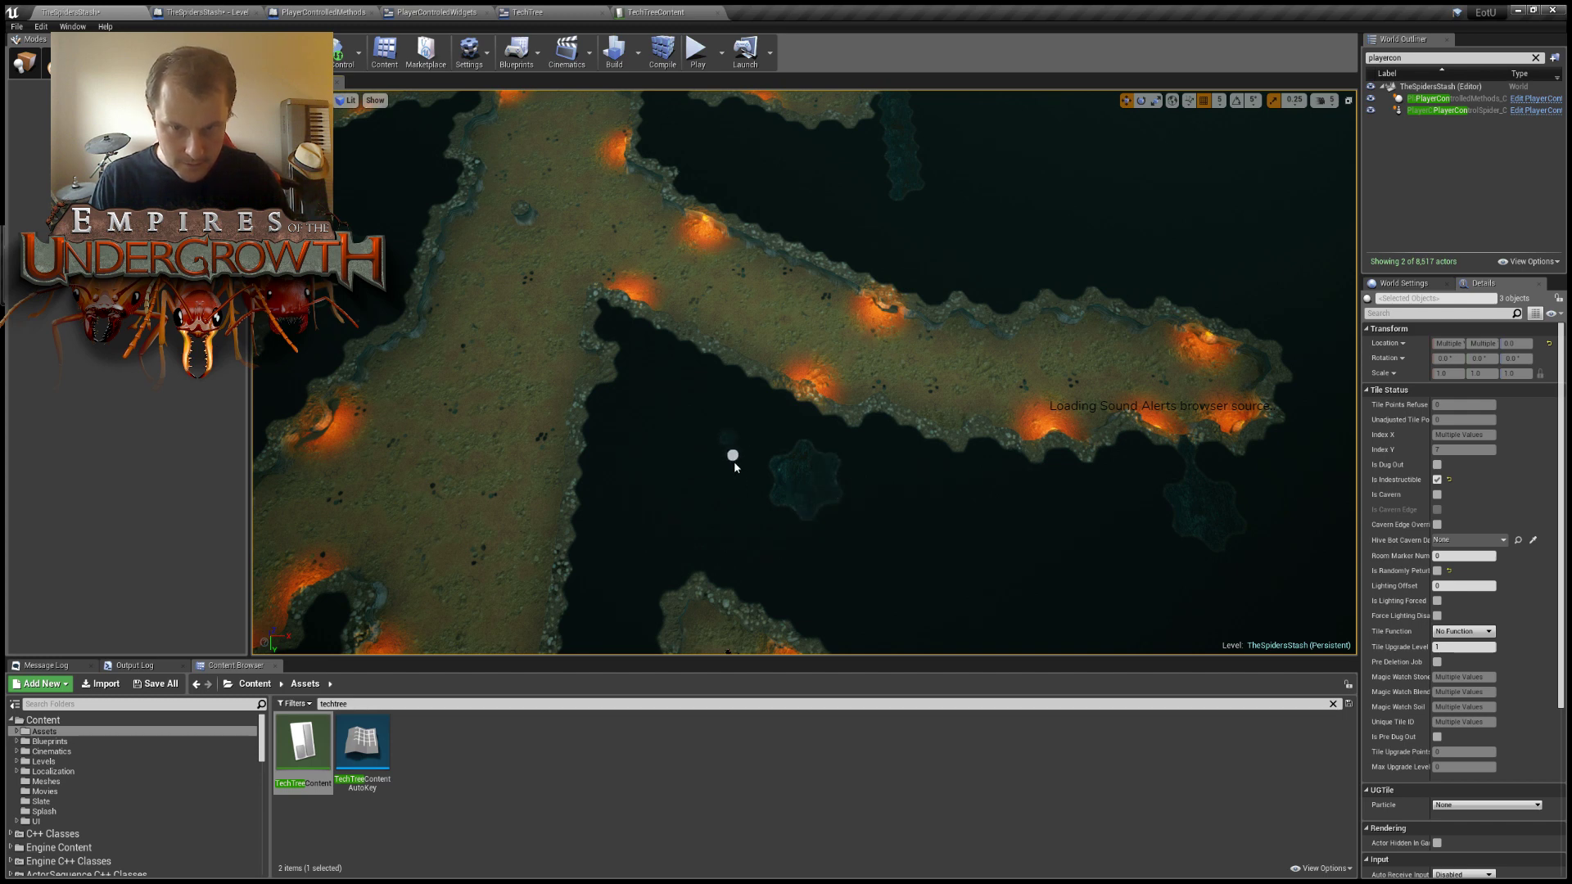
pyautogui.moveTo(735, 463)
pyautogui.mouseDown()
pyautogui.moveTo(740, 529)
pyautogui.moveTo(836, 571)
pyautogui.moveTo(884, 554)
pyautogui.moveTo(895, 508)
pyautogui.moveTo(859, 429)
pyautogui.mouseUp()
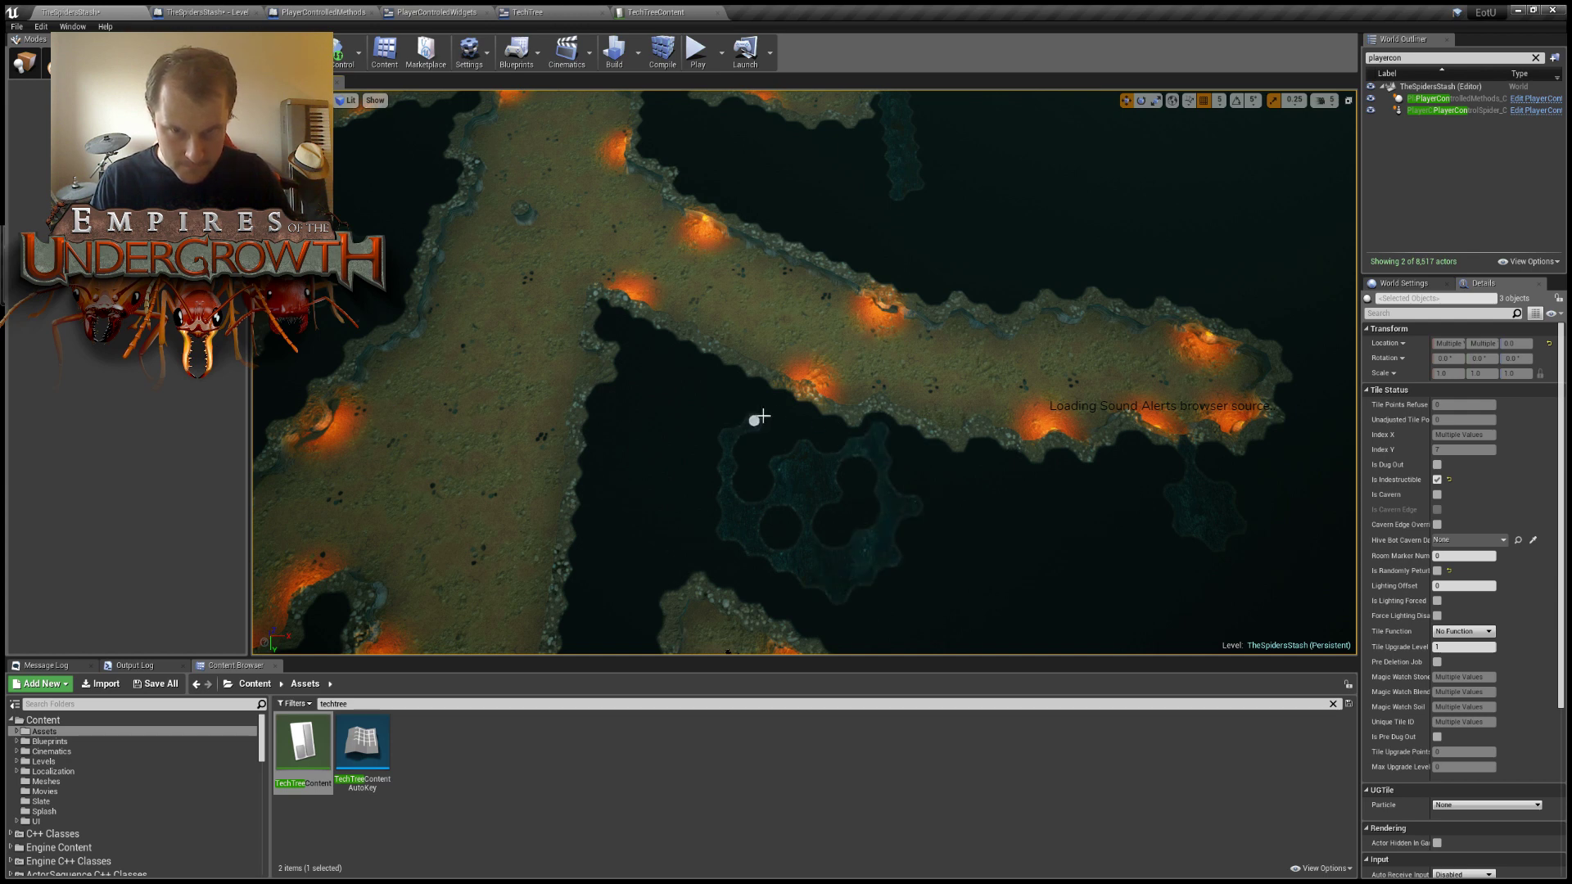
pyautogui.click(803, 408)
pyautogui.click(824, 407)
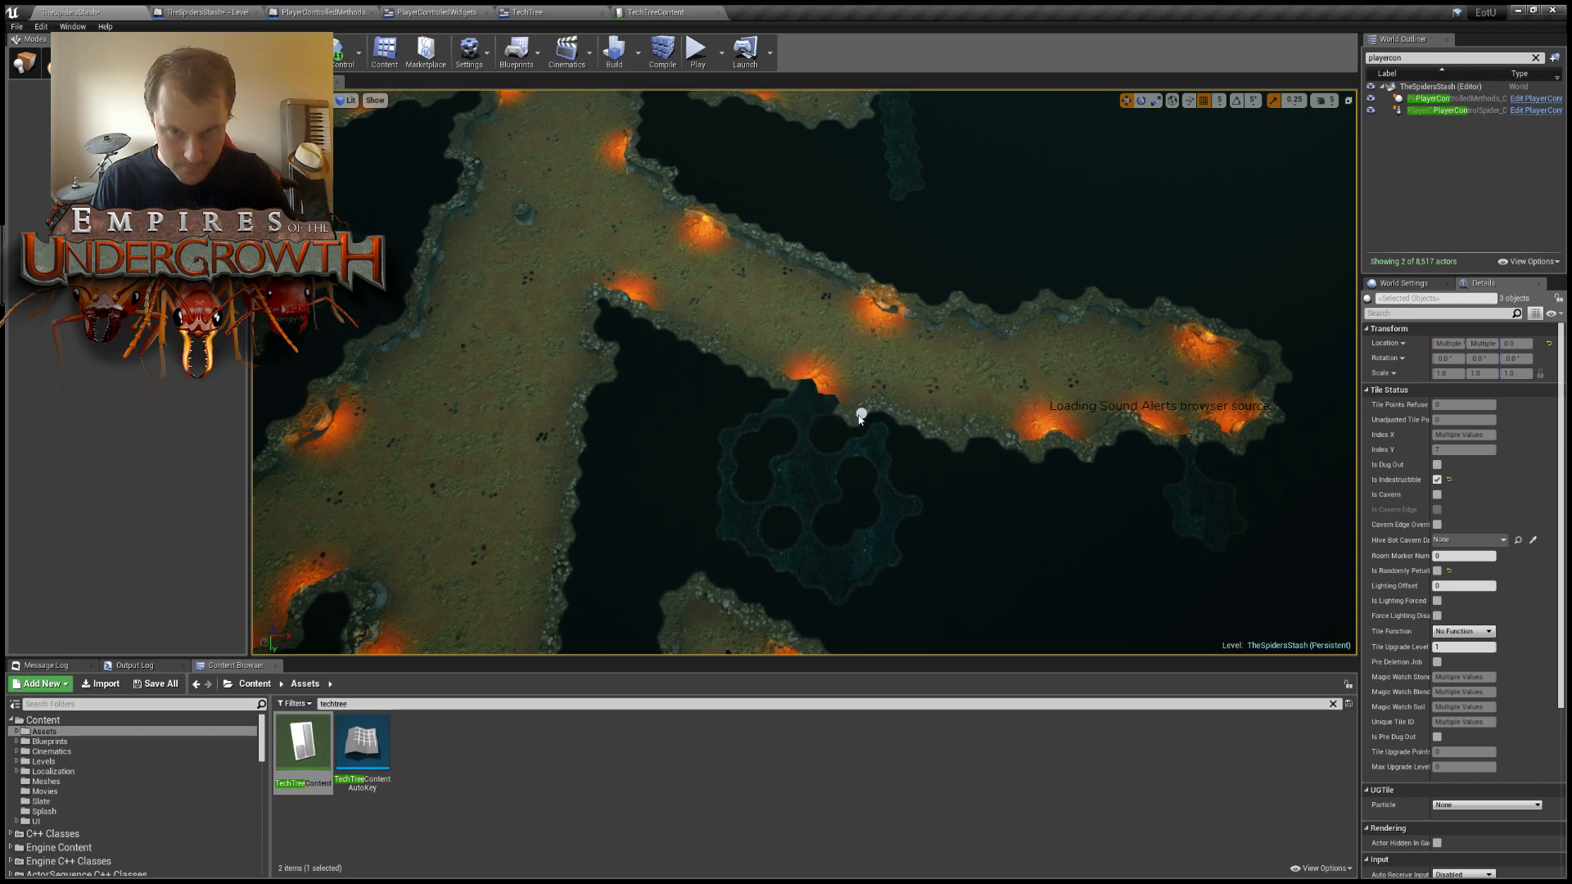
pyautogui.click(848, 417)
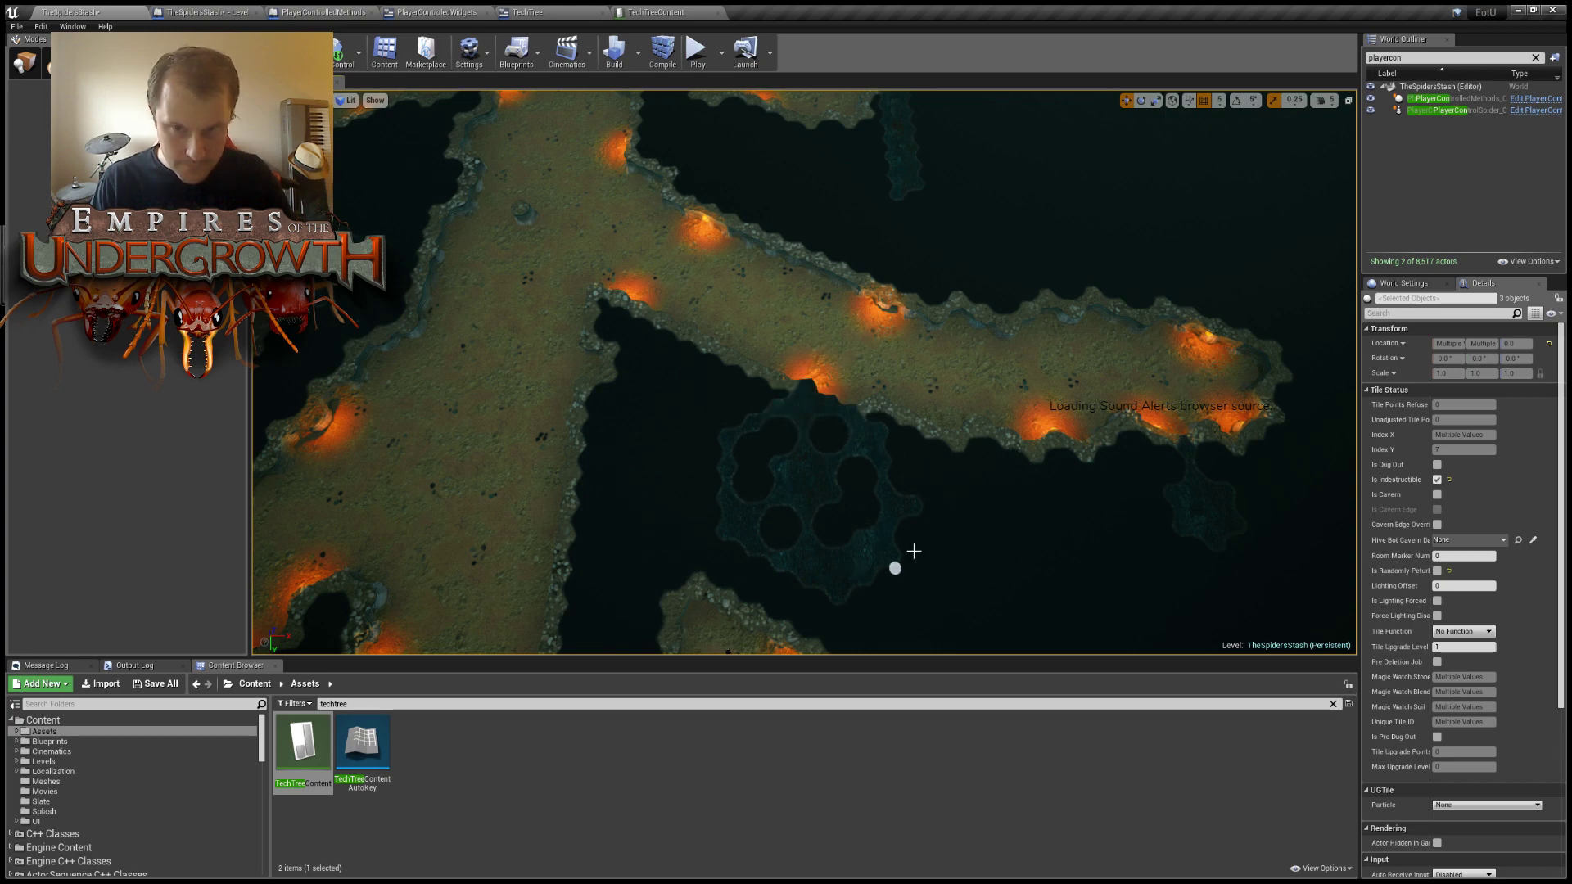
# Delete the actor on the passage wall where the tip of the honeycomb figure meets it.
pyautogui.moveTo(912, 551); pyautogui.dragTo(720, 557, button='middle')
pyautogui.scroll(3, 882, 570)
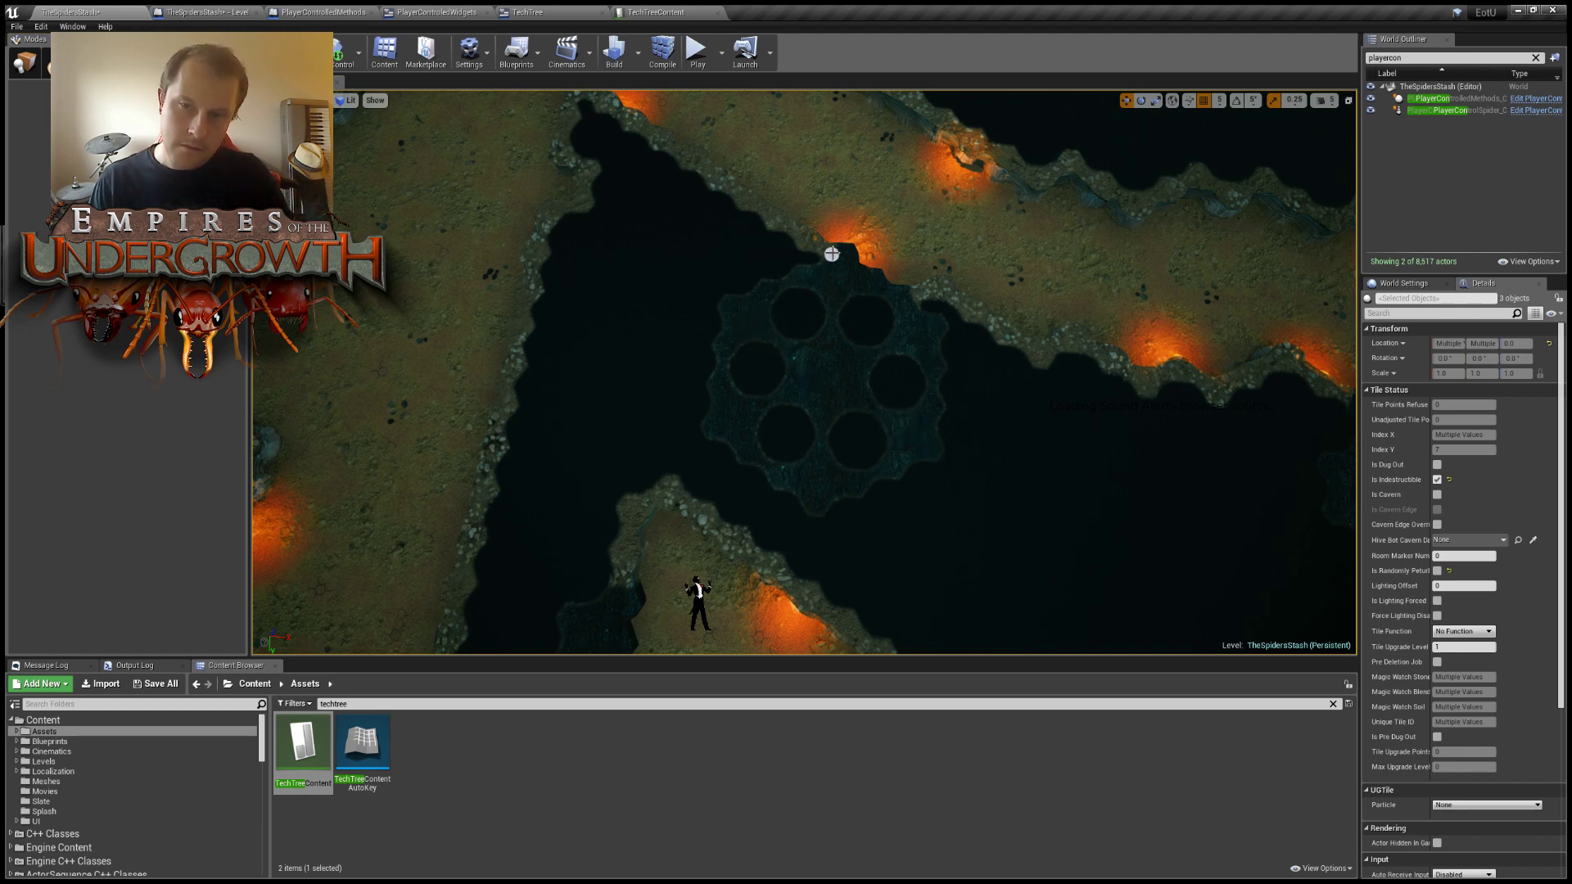
pyautogui.click(864, 254)
pyautogui.press('Delete')
# Brush a wireframe cube outline of indestructible tiles into the empty rock between the curved passage and the map's corner border.
pyautogui.moveTo(1010, 418); pyautogui.dragTo(962, 299, button='right')
pyautogui.moveTo(1138, 443); pyautogui.dragTo(960, 539, button='right')
pyautogui.moveTo(712, 483); pyautogui.dragTo(717, 490, button='right')
pyautogui.moveTo(1065, 517); pyautogui.dragTo(814, 505, button='right')
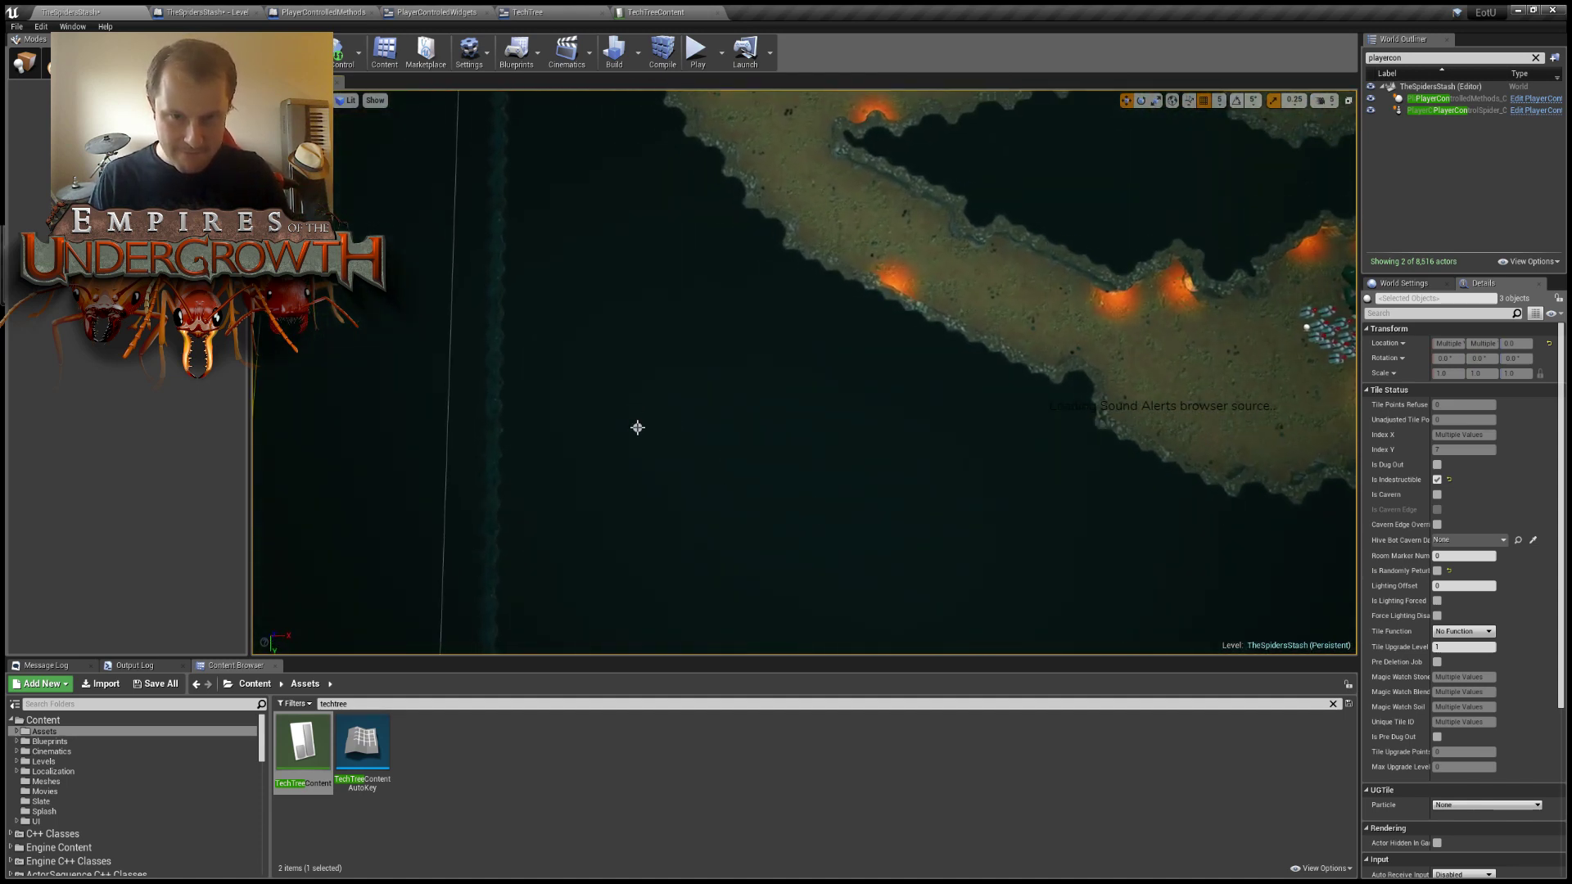
pyautogui.moveTo(647, 405)
pyautogui.mouseDown()
pyautogui.moveTo(747, 376)
pyautogui.moveTo(917, 419)
pyautogui.mouseUp()
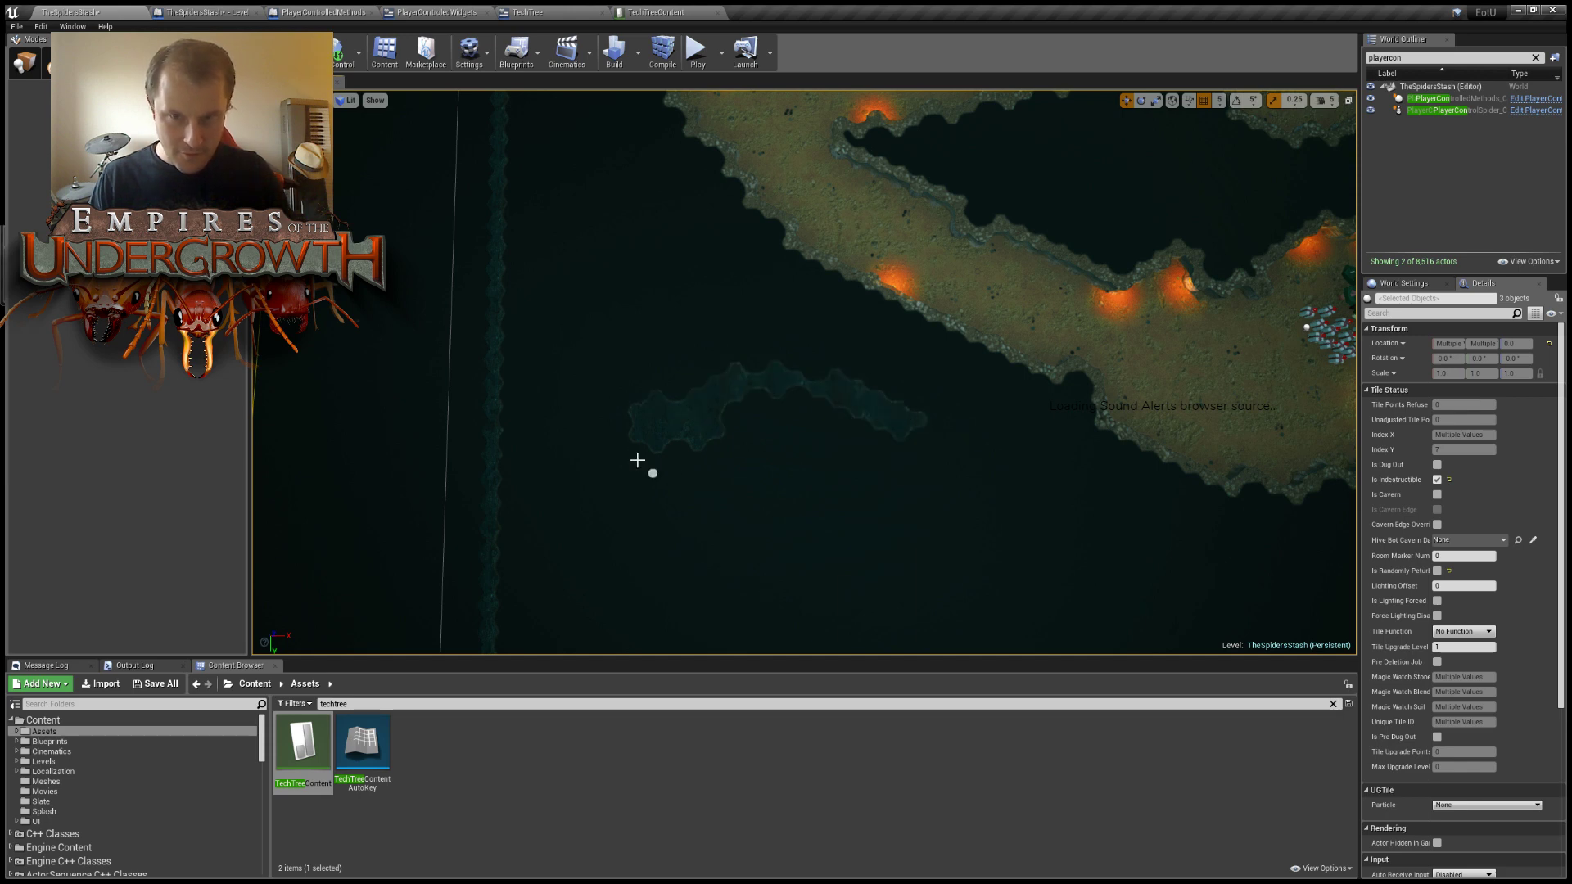
pyautogui.moveTo(730, 472); pyautogui.dragTo(723, 414, button='right')
pyautogui.scroll(-2, 722, 414)
pyautogui.moveTo(703, 385)
pyautogui.mouseDown()
pyautogui.moveTo(715, 456)
pyautogui.moveTo(702, 425)
pyautogui.moveTo(726, 460)
pyautogui.moveTo(794, 488)
pyautogui.moveTo(874, 424)
pyautogui.mouseUp()
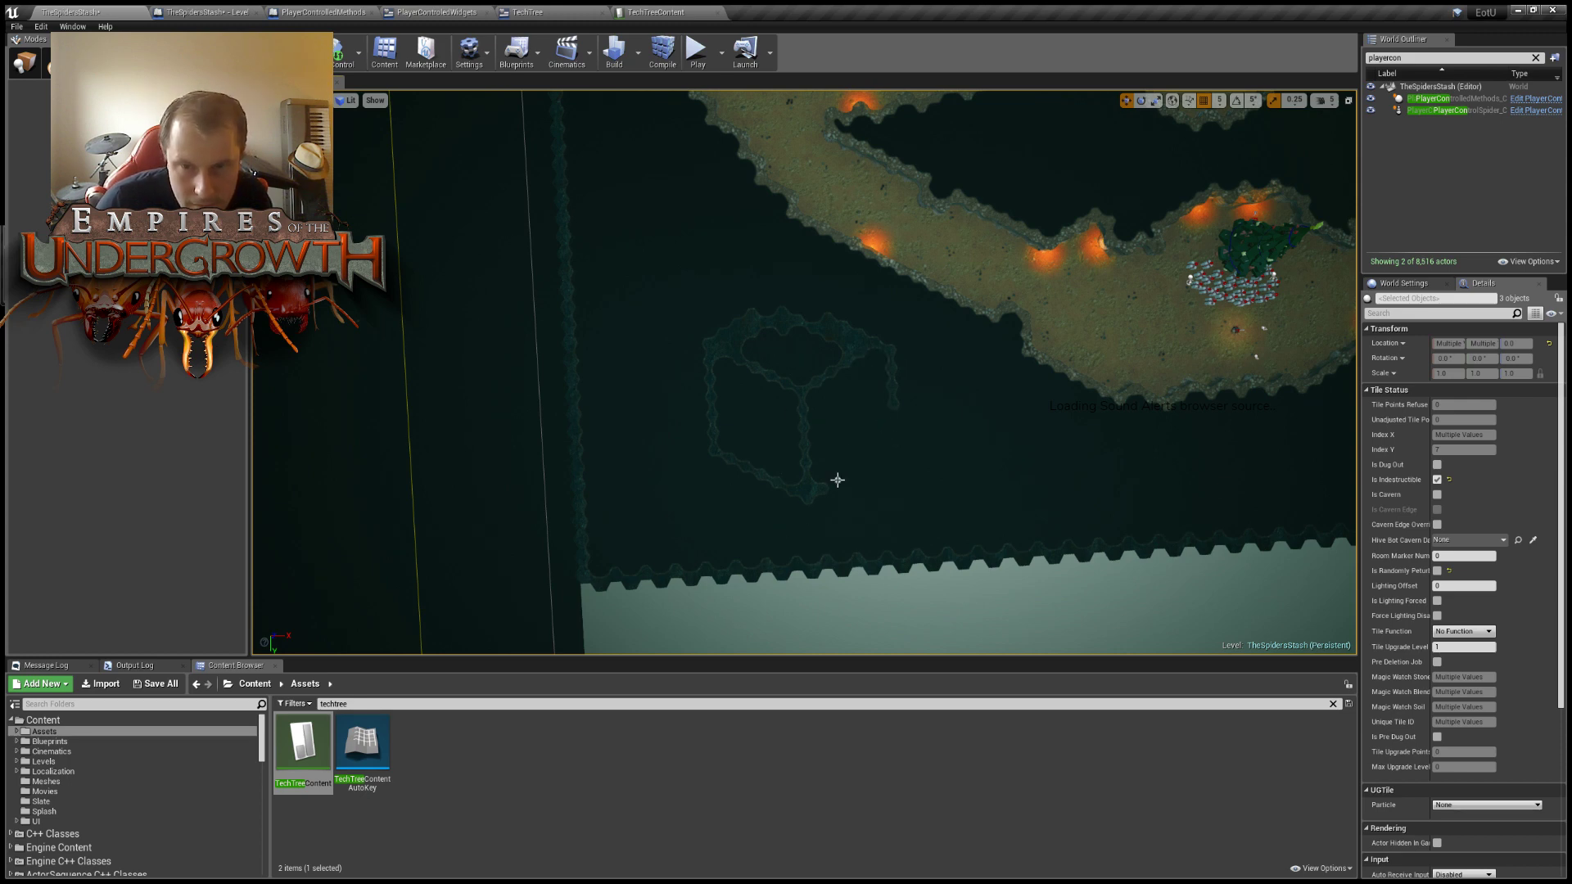
pyautogui.moveTo(836, 480)
pyautogui.mouseDown()
pyautogui.moveTo(894, 418)
pyautogui.moveTo(897, 438)
pyautogui.mouseUp()
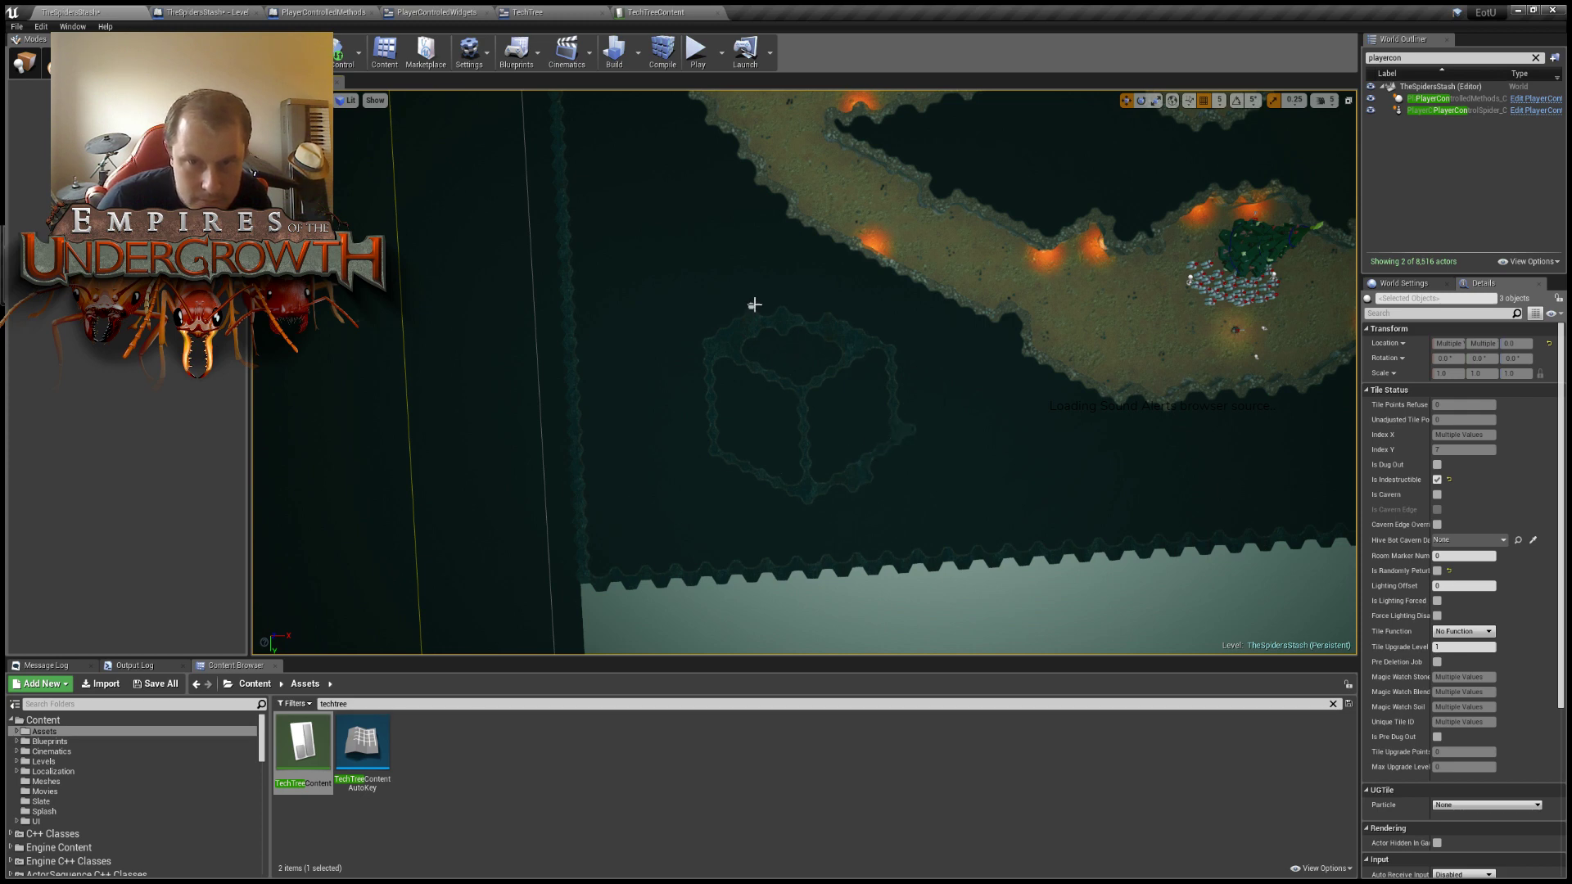
pyautogui.moveTo(754, 304)
pyautogui.mouseDown()
pyautogui.moveTo(789, 287)
pyautogui.moveTo(887, 333)
pyautogui.mouseUp()
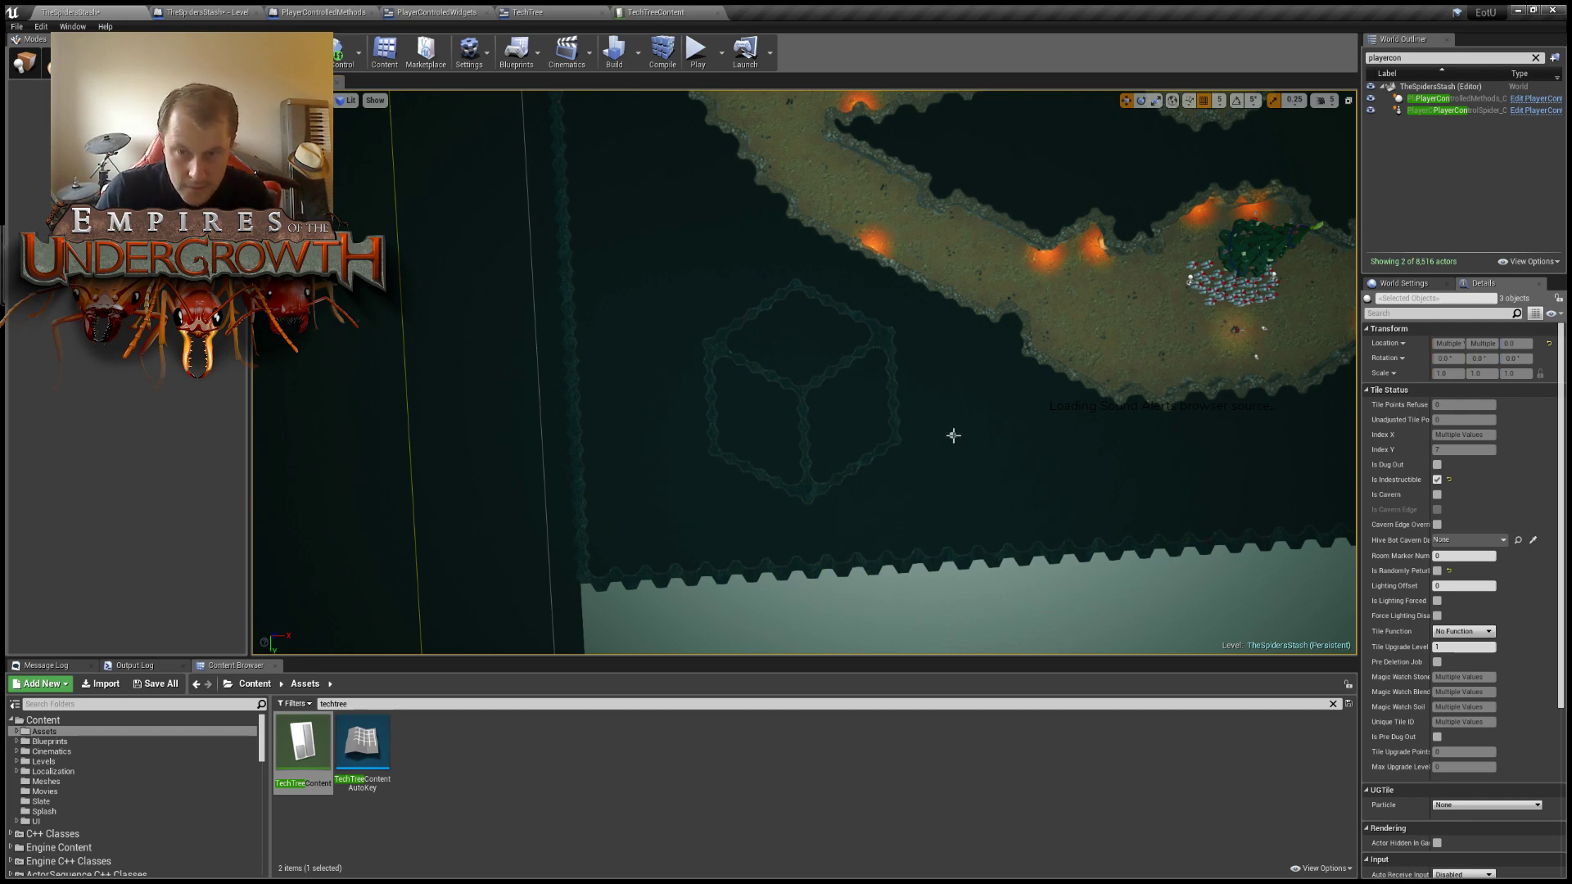
# Brush dividing lines of indestructible tiles down the cube's left face and across its top face.
pyautogui.moveTo(950, 435); pyautogui.dragTo(928, 434, button='right')
pyautogui.scroll(5, 928, 435)
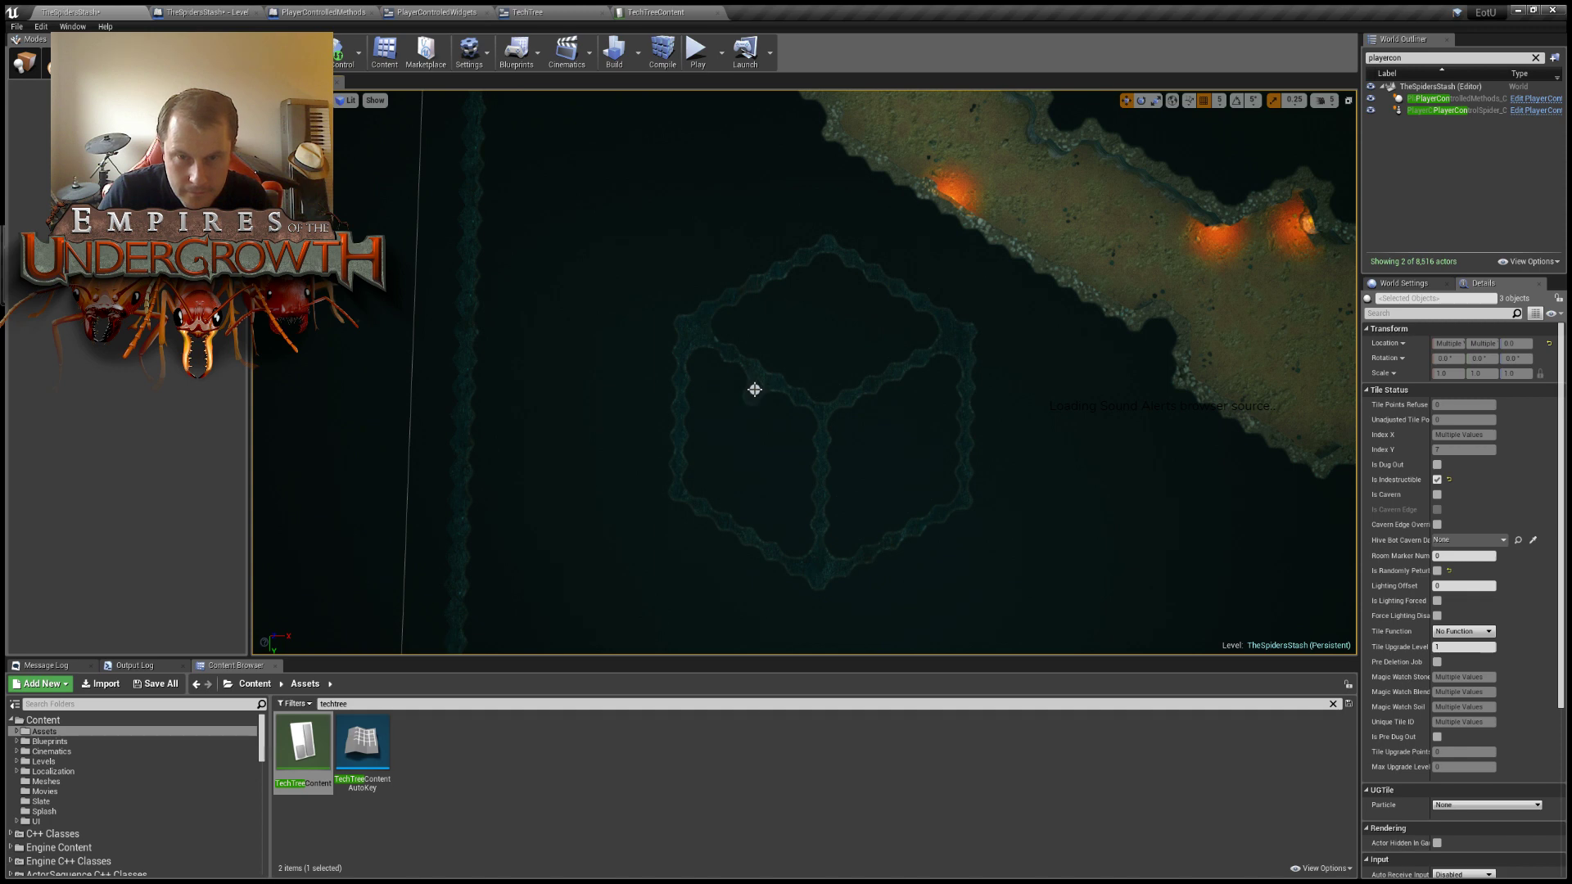
pyautogui.moveTo(750, 443)
pyautogui.mouseDown()
pyautogui.moveTo(746, 521)
pyautogui.moveTo(767, 505)
pyautogui.mouseUp()
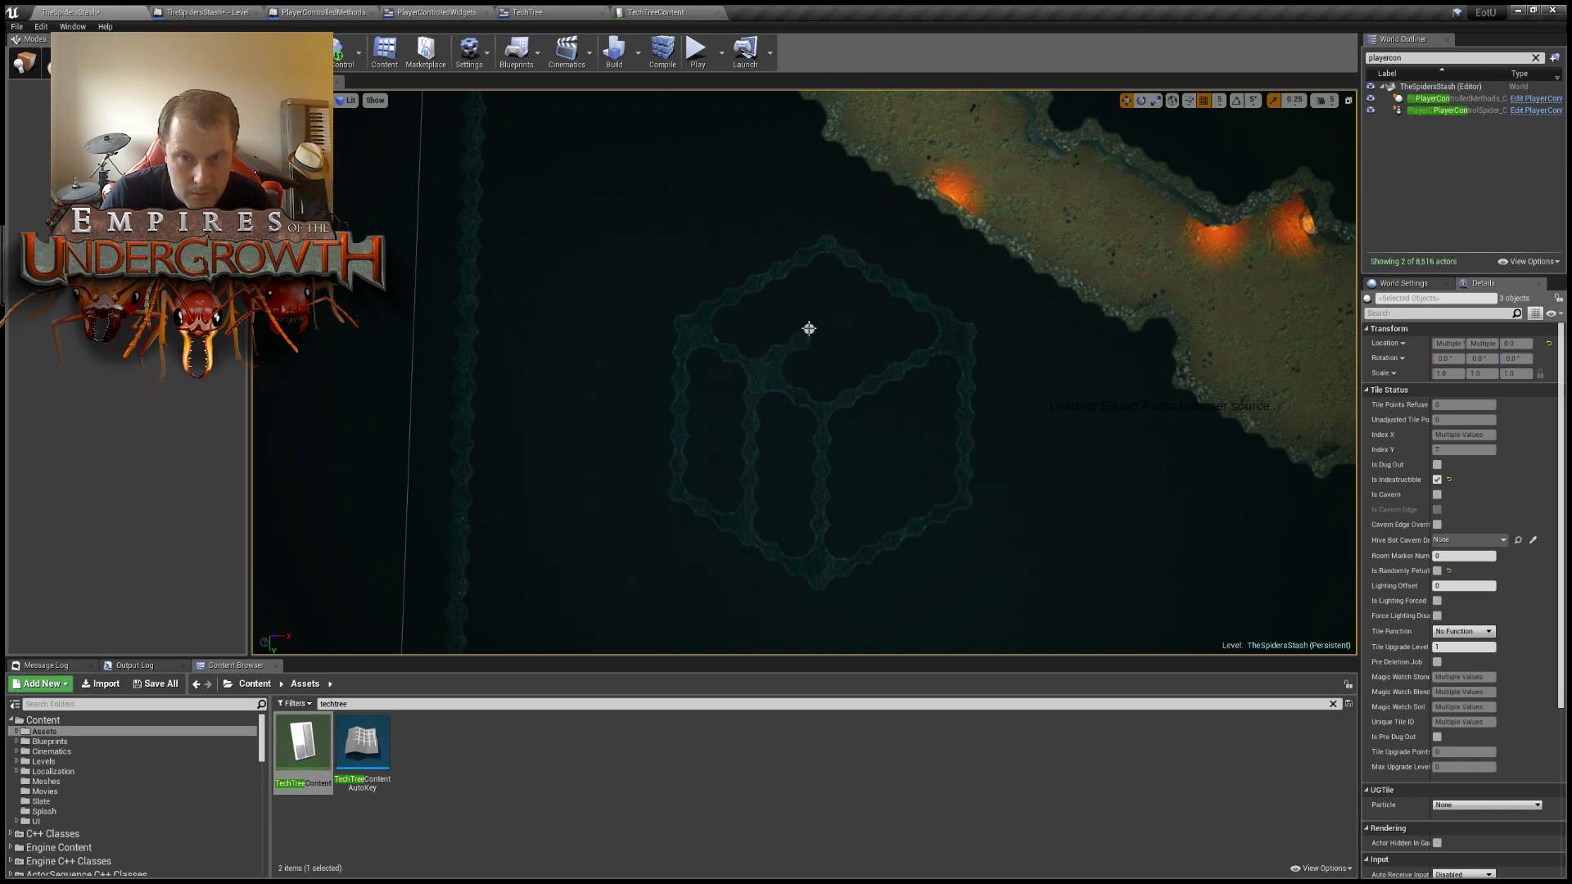
pyautogui.moveTo(809, 325)
pyautogui.mouseDown()
pyautogui.moveTo(776, 319)
pyautogui.moveTo(811, 275)
pyautogui.mouseUp()
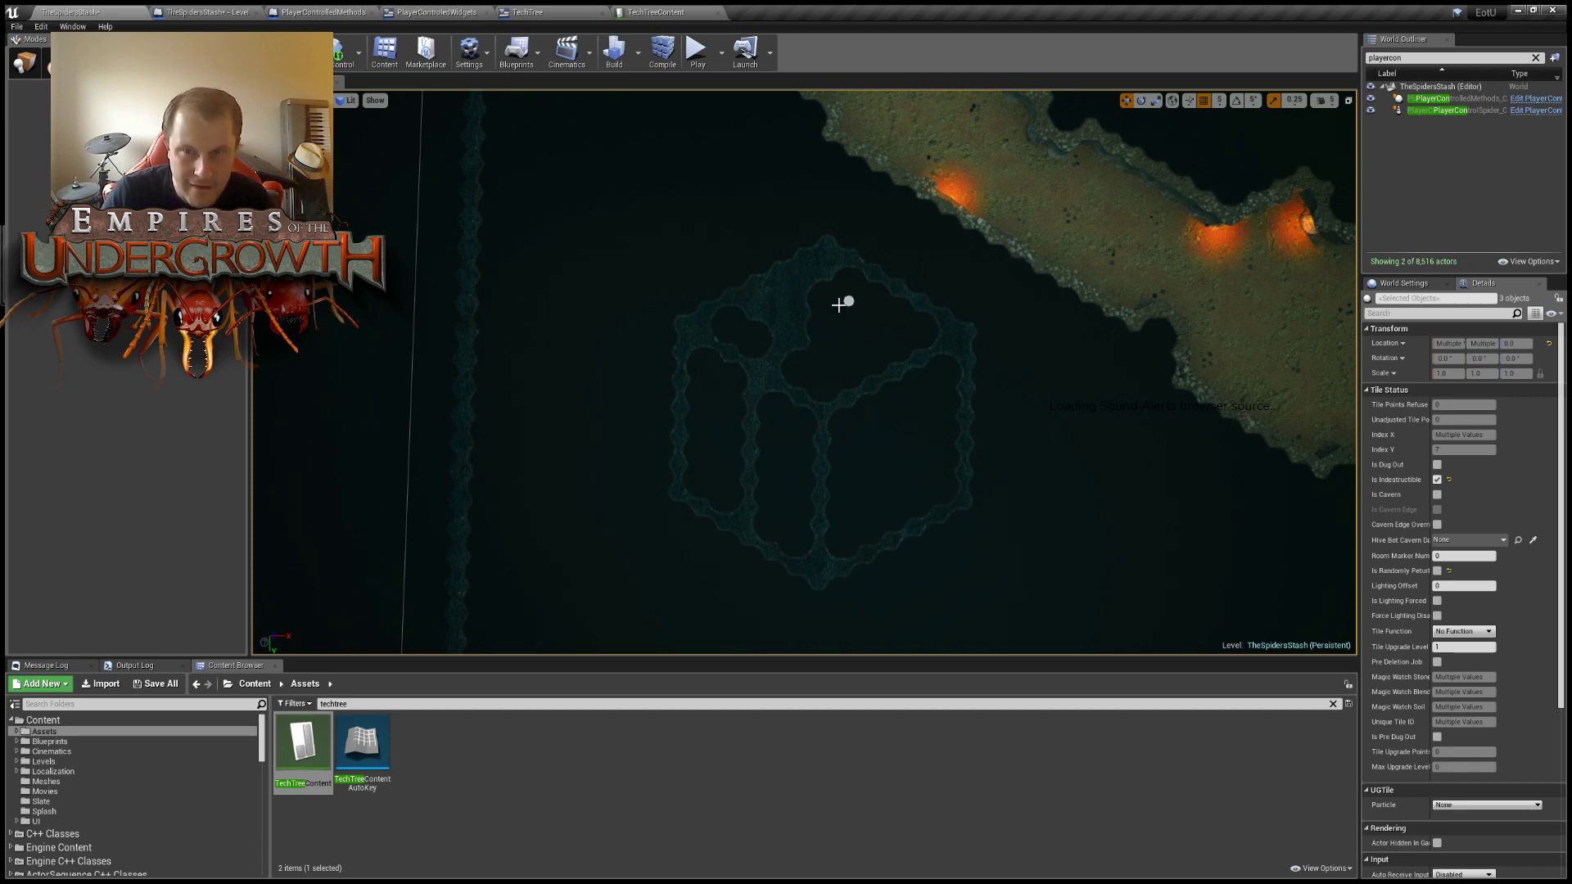
# Add ribbon bands and bow loops made of tiles inside the hexagonal present outline near the map's left border.
pyautogui.moveTo(805, 346)
pyautogui.mouseDown()
pyautogui.moveTo(814, 316)
pyautogui.moveTo(875, 297)
pyautogui.mouseUp()
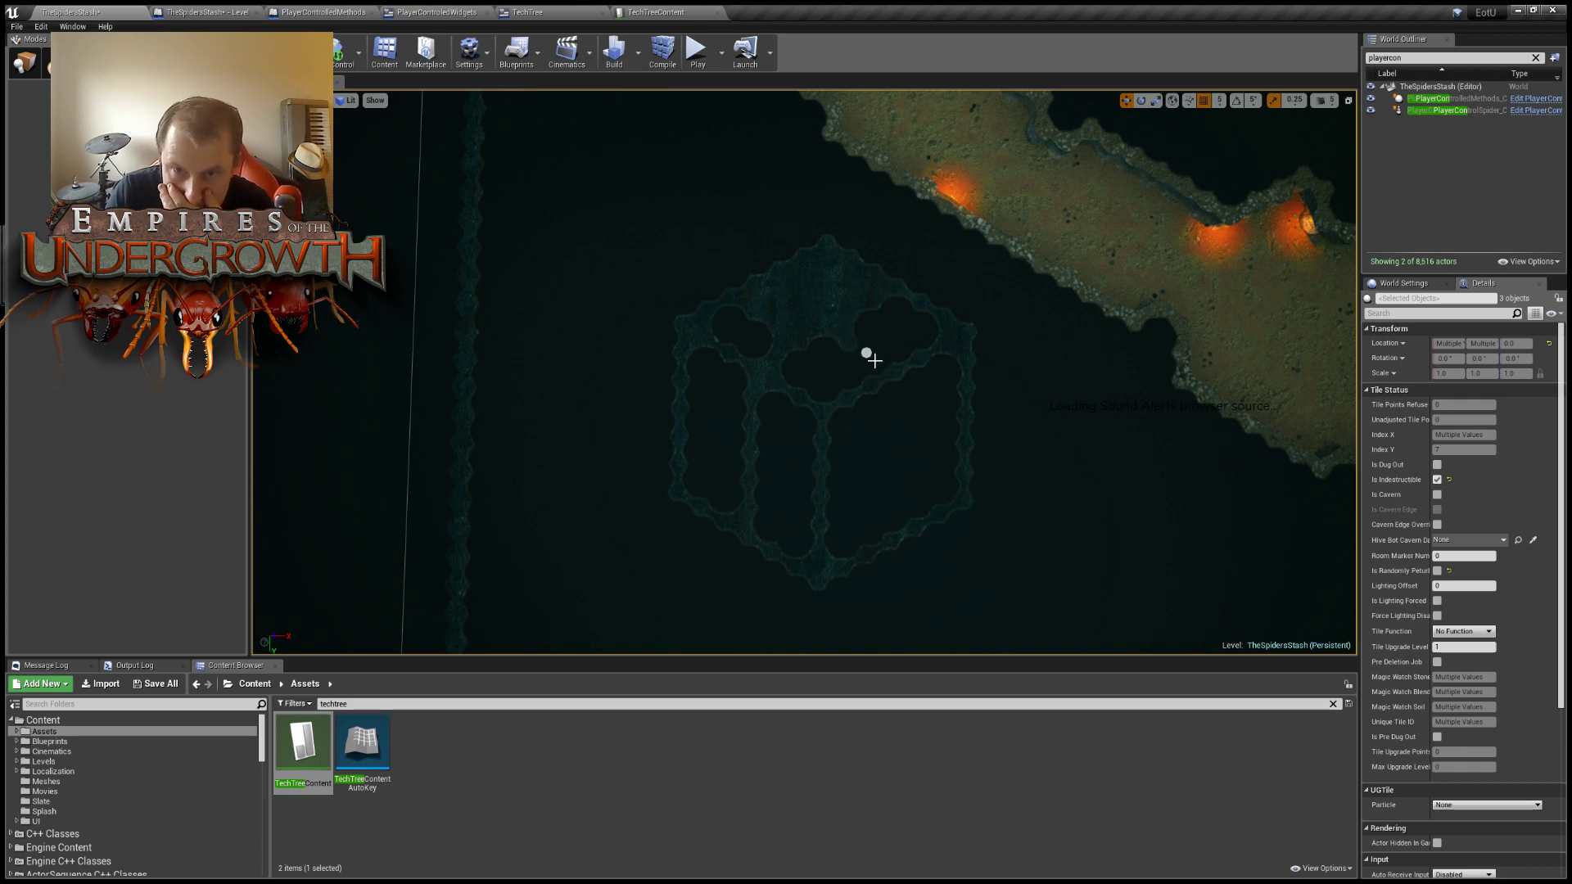
pyautogui.moveTo(895, 398); pyautogui.dragTo(899, 488)
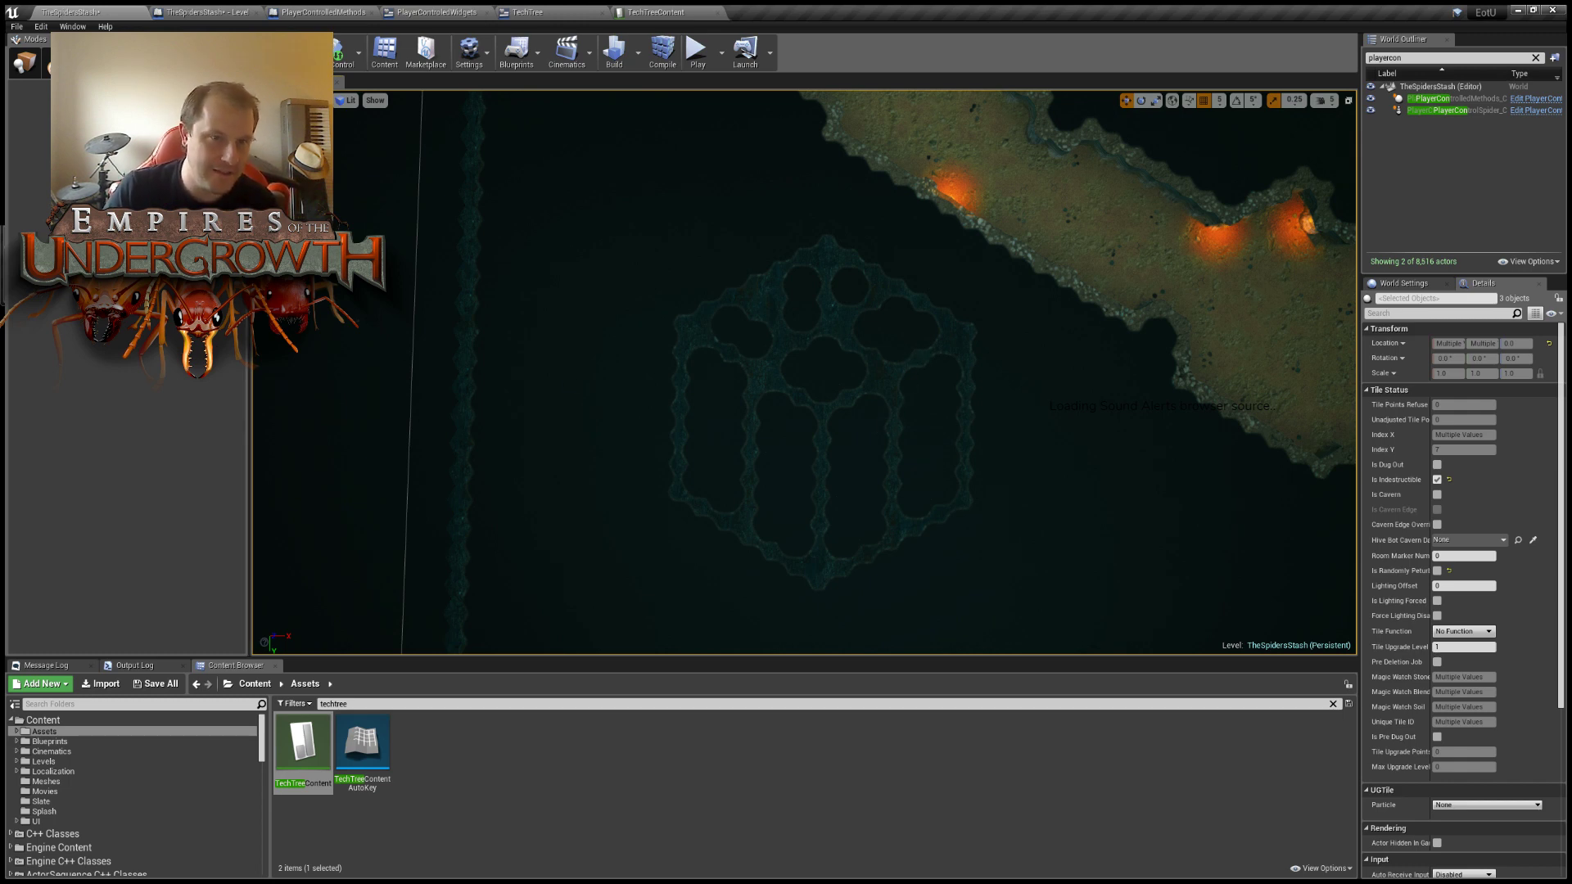
# Draw a square present outline with a vertical centre ribbon from tiles, in the dark area below the lower right tree branch.
pyautogui.press('d')
pyautogui.moveTo(458, 194)
pyautogui.mouseDown(button='right')
pyautogui.moveTo(483, 194)
pyautogui.moveTo(458, 194)
pyautogui.mouseUp(button='right')
pyautogui.press('d')
pyautogui.moveTo(778, 519)
pyautogui.mouseDown(button='right')
pyautogui.moveTo(799, 514)
pyautogui.moveTo(776, 514)
pyautogui.mouseUp(button='right')
pyautogui.press('w')
pyautogui.press('d')
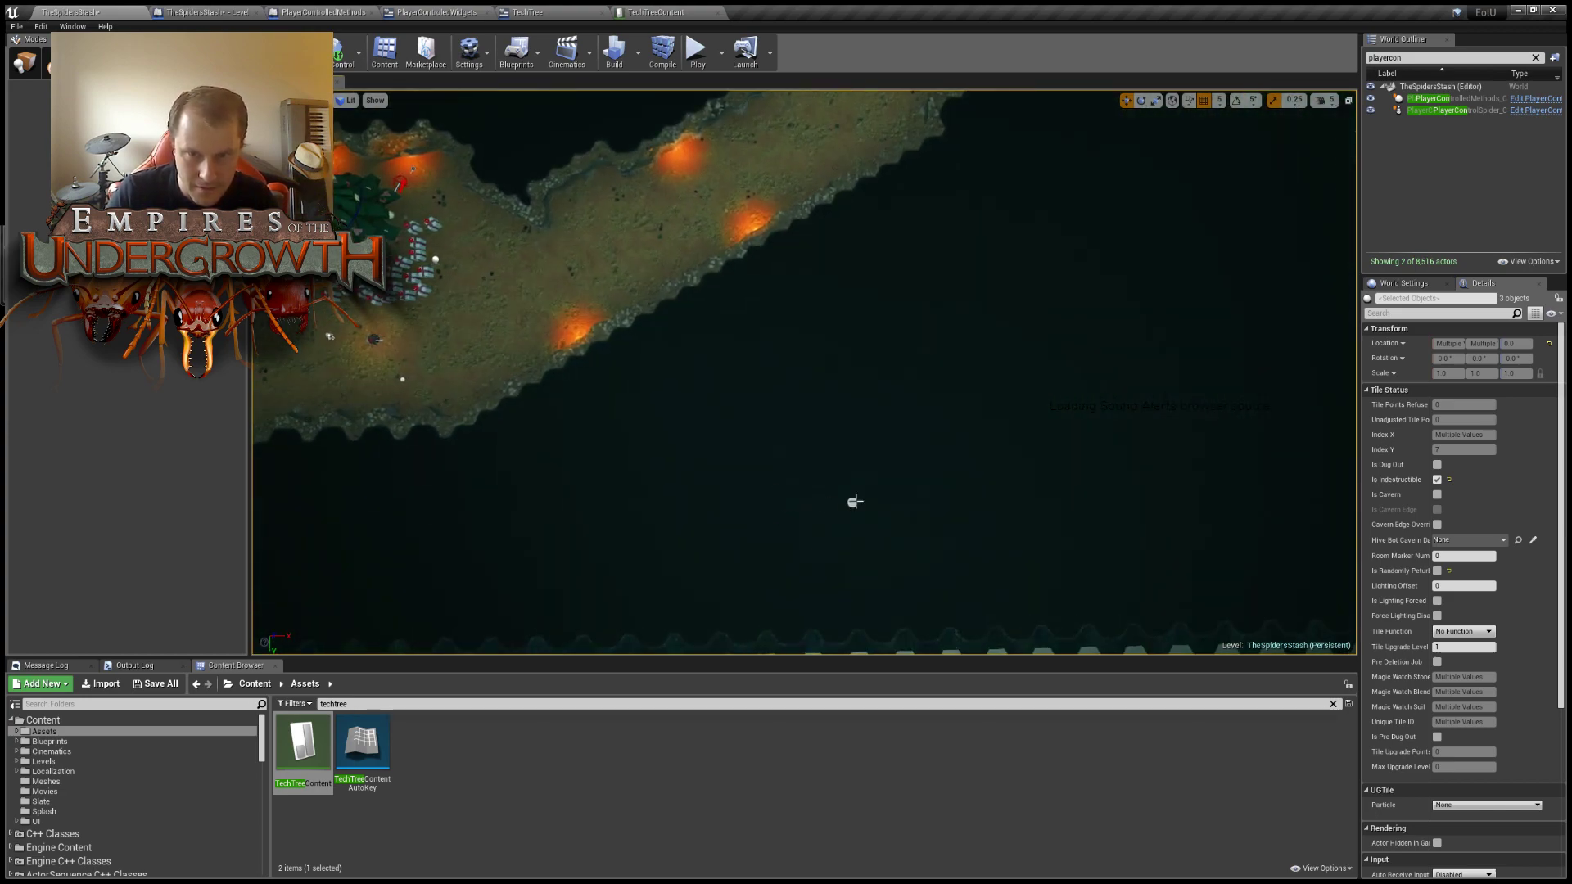
pyautogui.moveTo(921, 510); pyautogui.dragTo(1137, 515)
pyautogui.press('d')
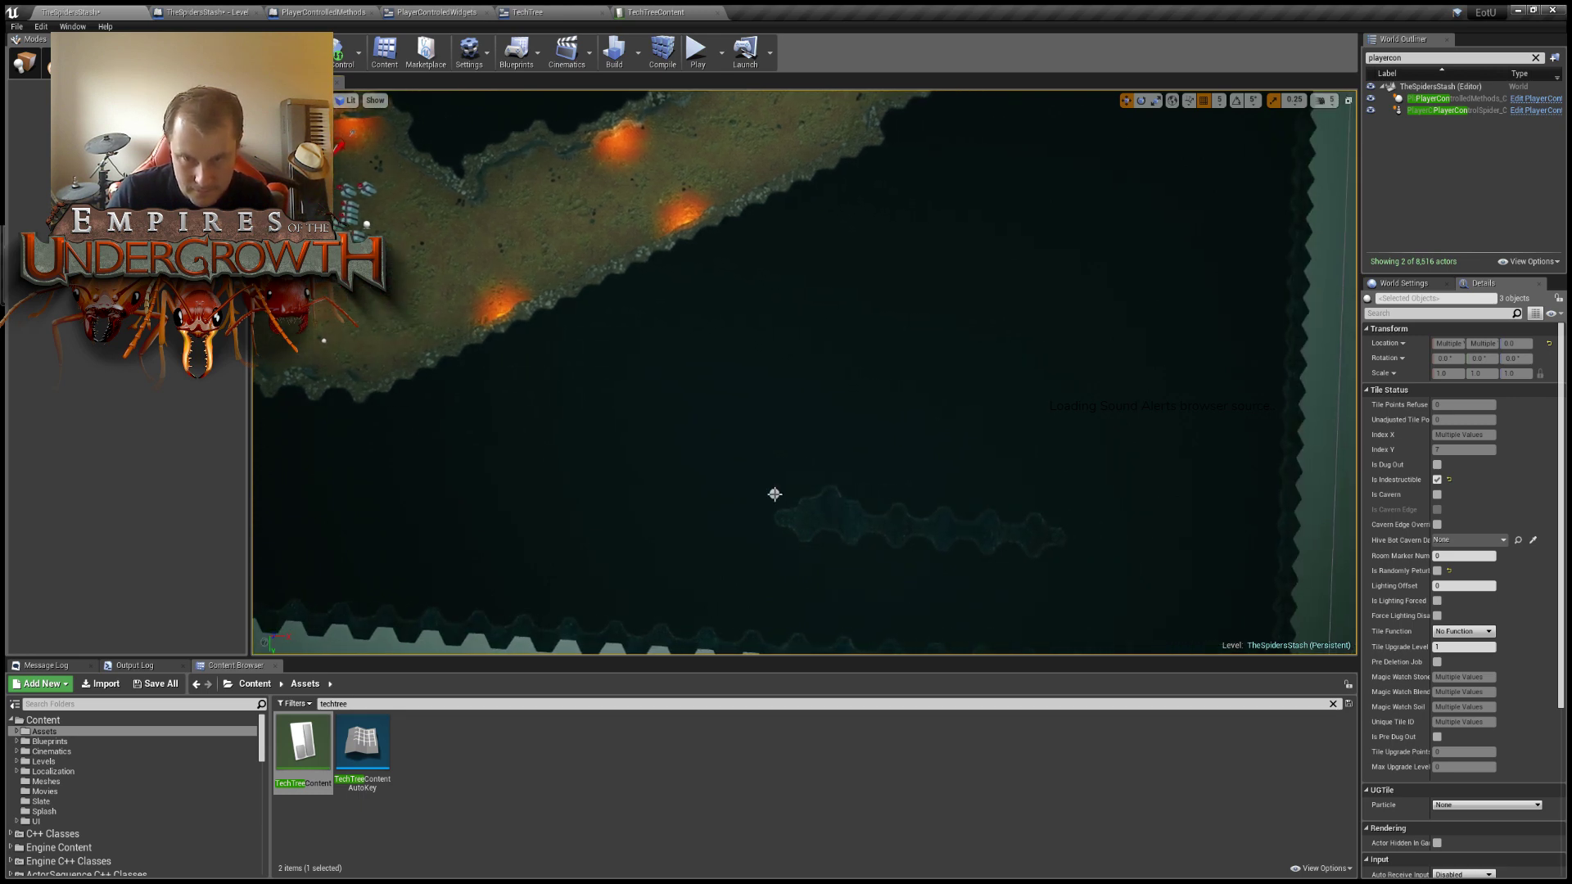
pyautogui.moveTo(775, 492)
pyautogui.mouseDown()
pyautogui.moveTo(807, 450)
pyautogui.moveTo(818, 385)
pyautogui.moveTo(803, 329)
pyautogui.moveTo(873, 330)
pyautogui.moveTo(1025, 349)
pyautogui.moveTo(1046, 514)
pyautogui.mouseUp()
pyautogui.moveTo(923, 357); pyautogui.dragTo(920, 497)
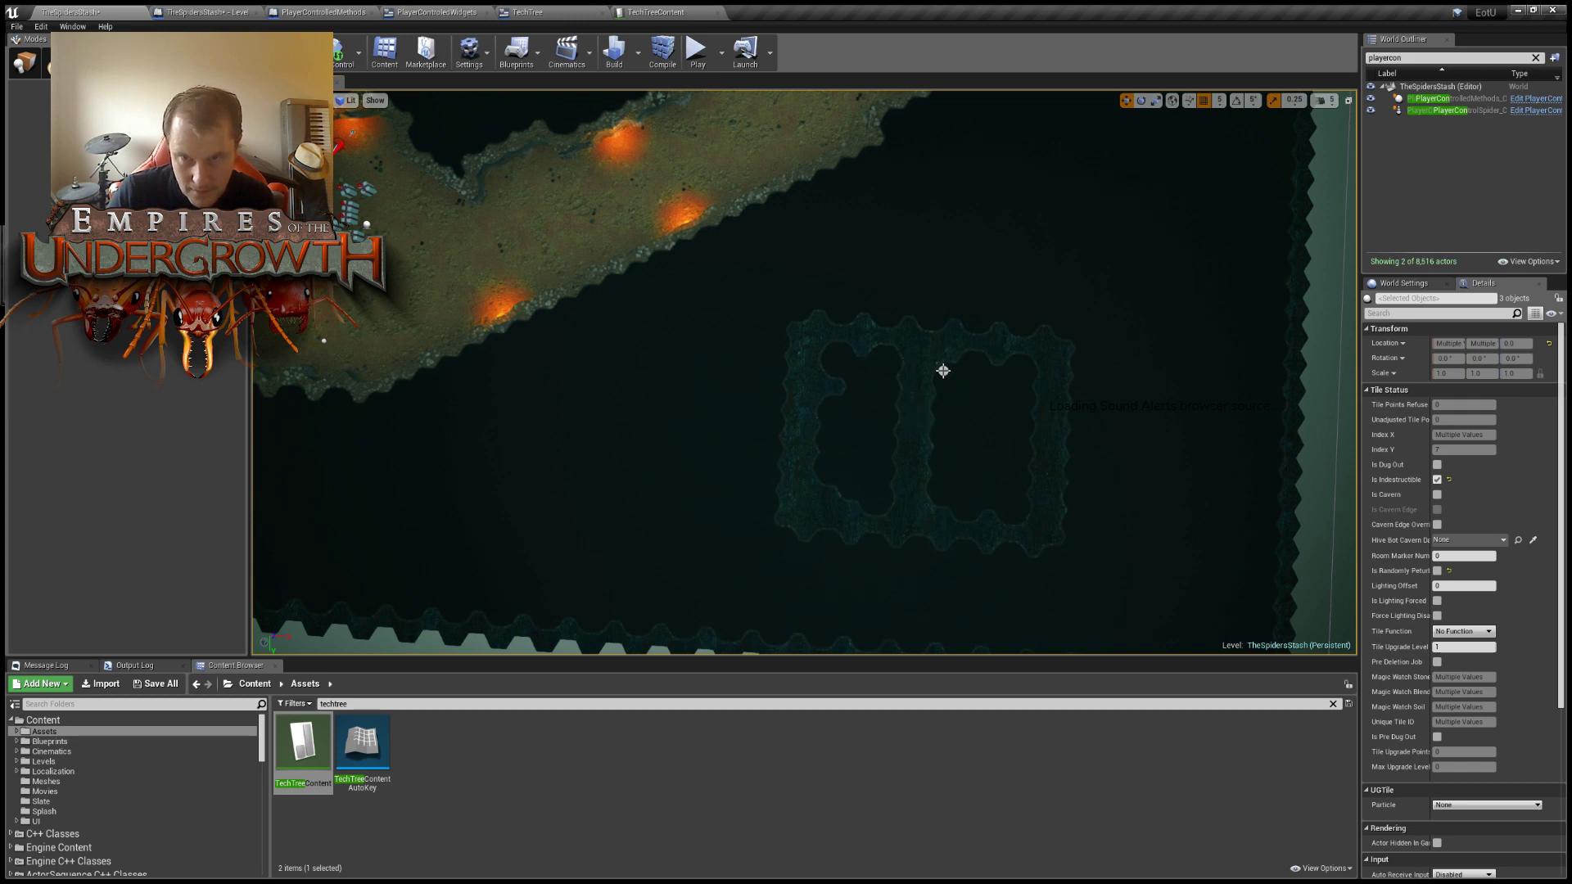
# Add a bow above the square present, thin its surrounding tile walls, and reshape it into a small two-loop bow.
pyautogui.moveTo(906, 312)
pyautogui.mouseDown()
pyautogui.moveTo(844, 252)
pyautogui.moveTo(923, 224)
pyautogui.moveTo(923, 278)
pyautogui.moveTo(951, 235)
pyautogui.moveTo(991, 304)
pyautogui.moveTo(760, 276)
pyautogui.mouseUp()
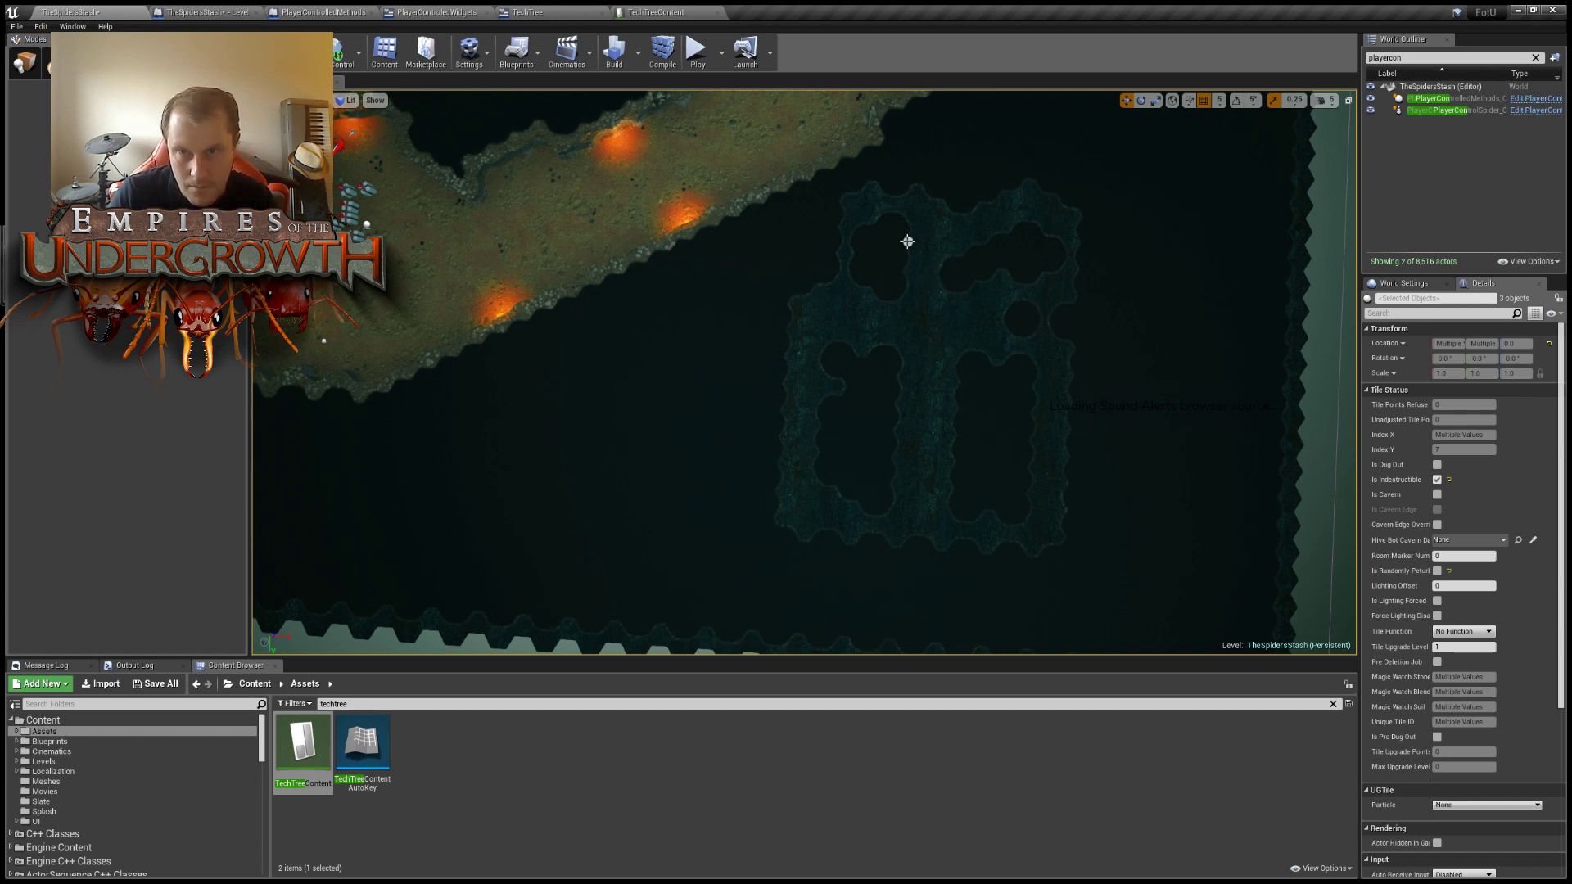
pyautogui.moveTo(905, 265)
pyautogui.mouseDown()
pyautogui.moveTo(871, 229)
pyautogui.moveTo(958, 256)
pyautogui.moveTo(993, 235)
pyautogui.moveTo(1035, 255)
pyautogui.mouseUp()
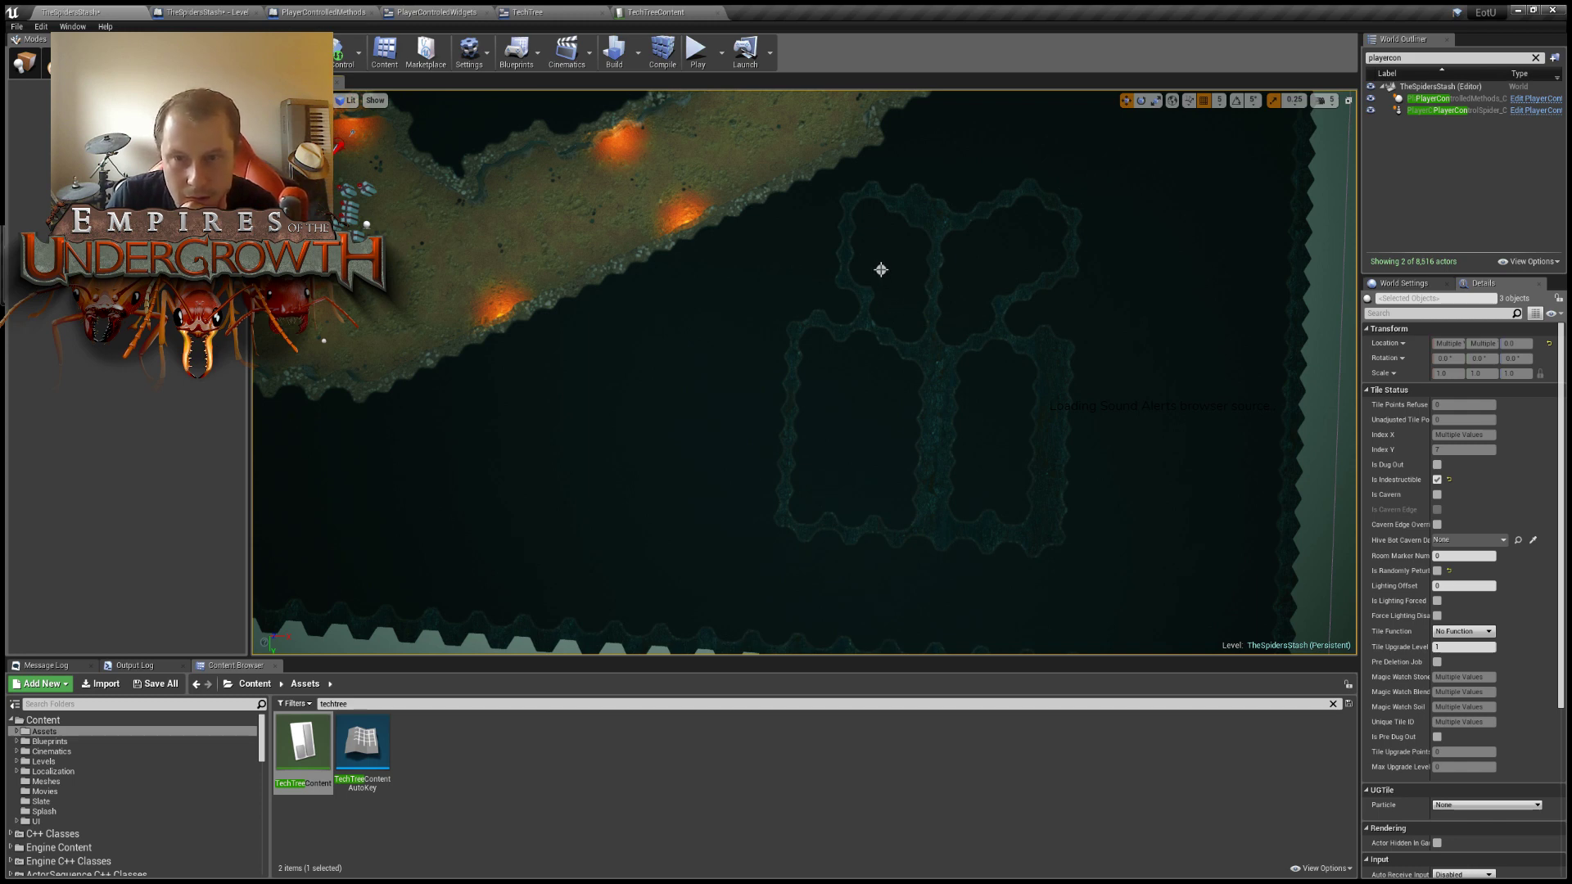
pyautogui.moveTo(881, 269)
pyautogui.mouseDown()
pyautogui.moveTo(895, 256)
pyautogui.moveTo(969, 267)
pyautogui.moveTo(944, 270)
pyautogui.moveTo(983, 291)
pyautogui.mouseUp()
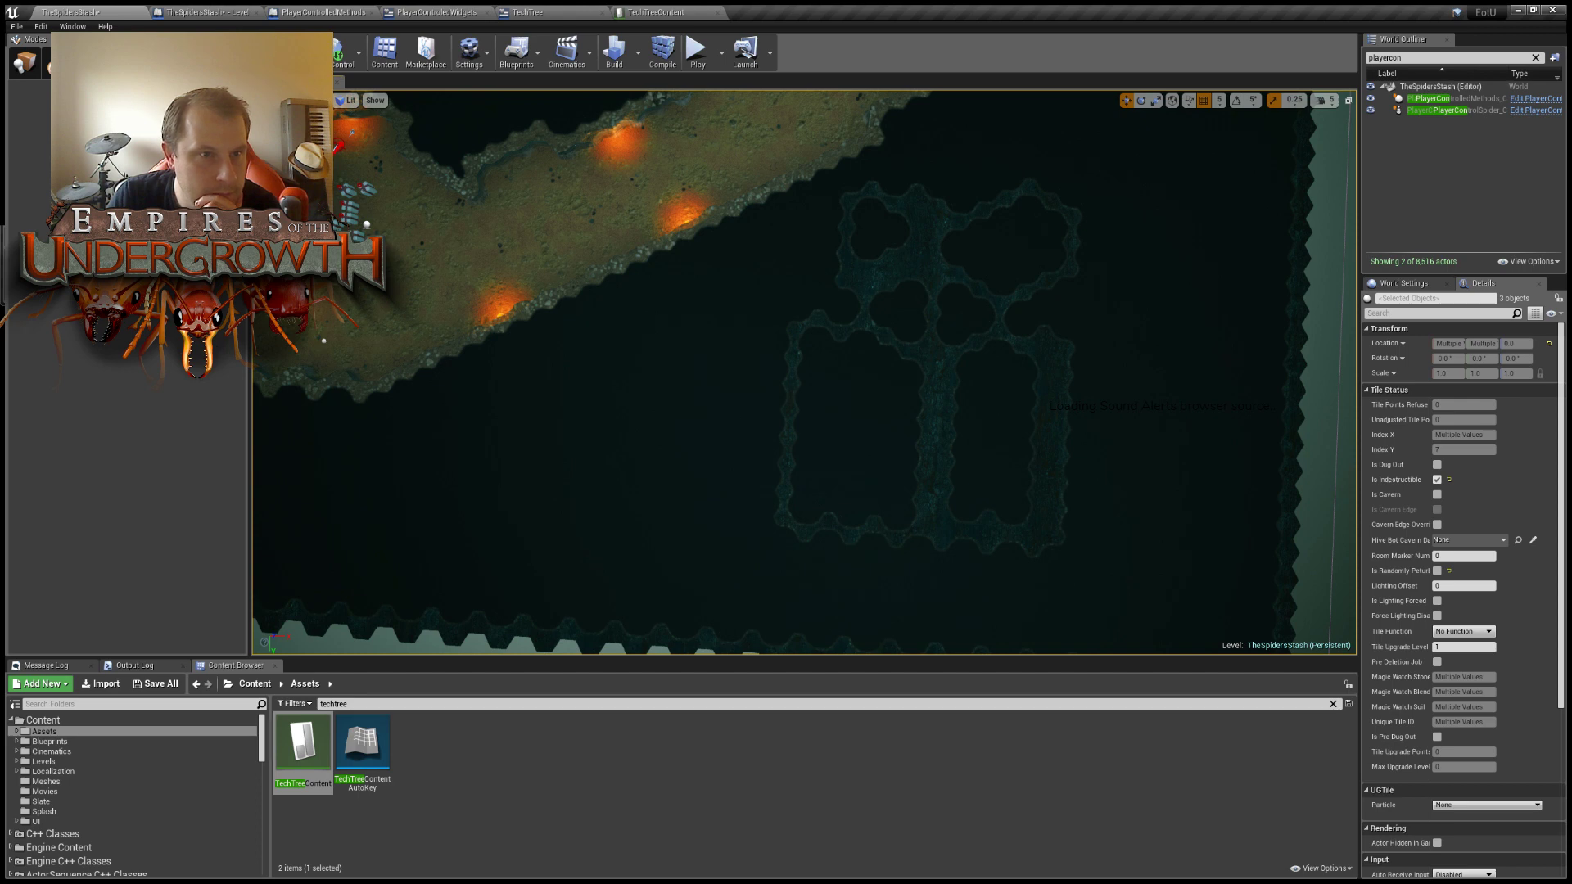
pyautogui.moveTo(831, 268)
pyautogui.mouseDown()
pyautogui.moveTo(842, 238)
pyautogui.moveTo(905, 204)
pyautogui.moveTo(917, 224)
pyautogui.moveTo(1052, 208)
pyautogui.mouseUp()
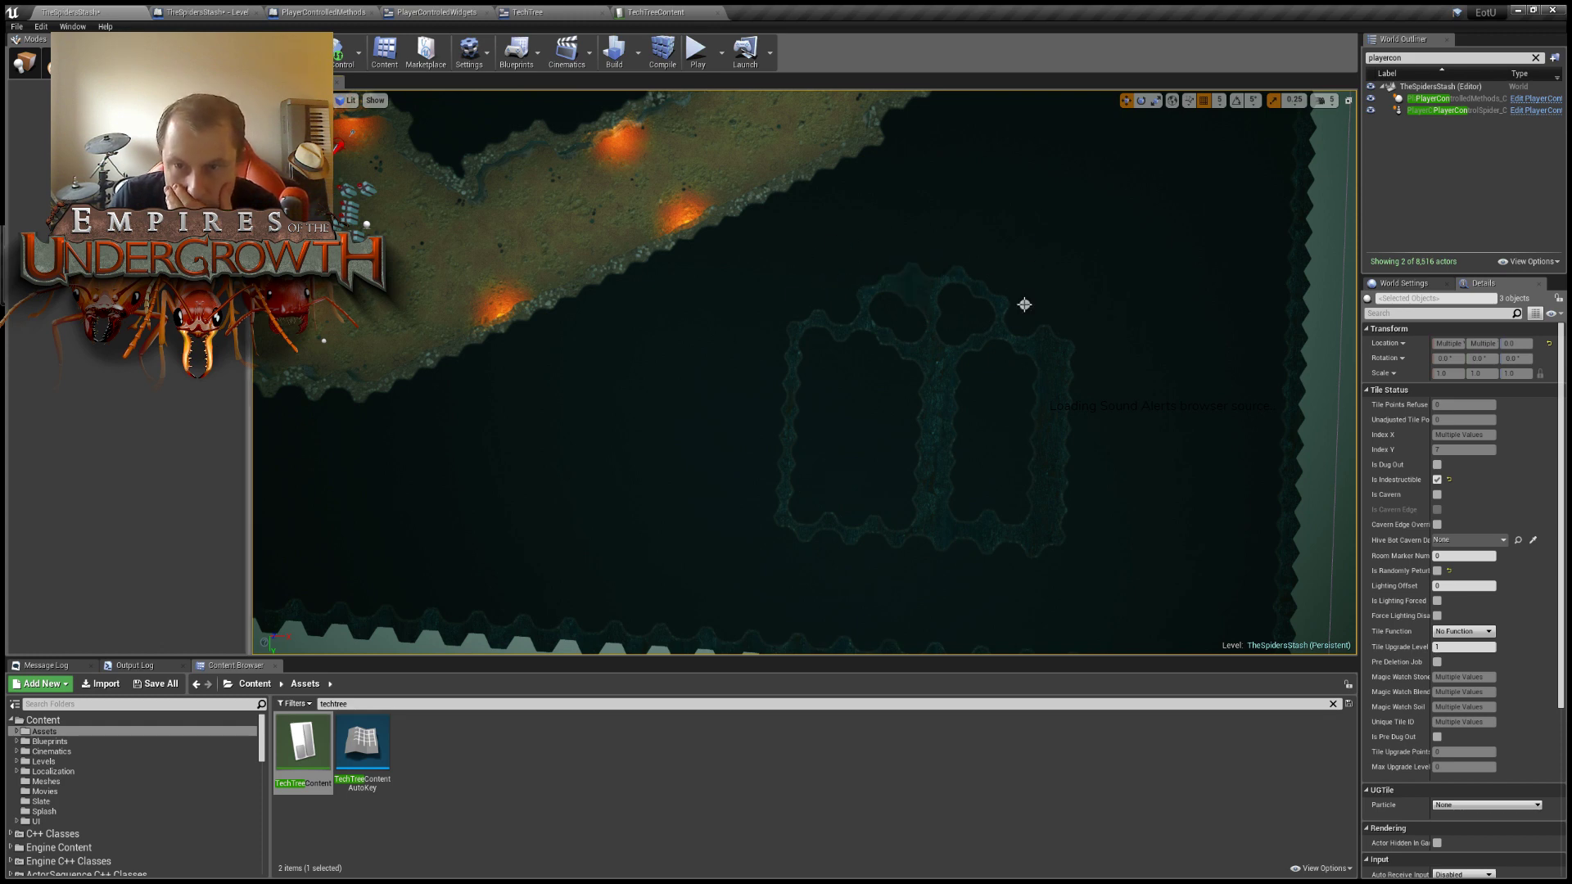
pyautogui.moveTo(950, 335); pyautogui.dragTo(1091, 261)
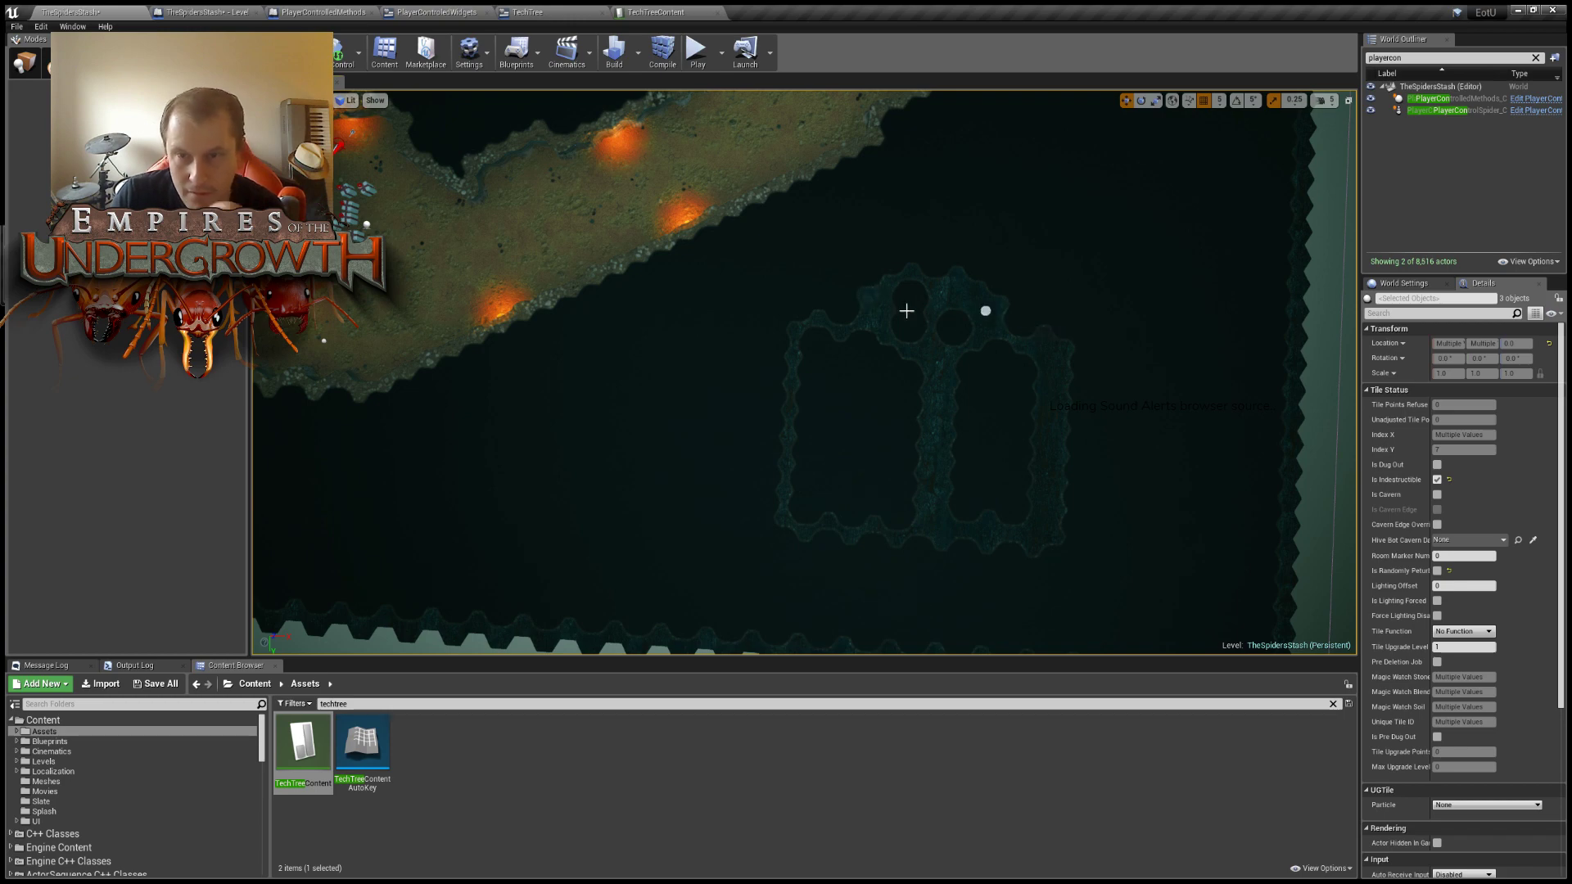
# Play-test the level to check the present outlines on the minimap, and end the play session.
pyautogui.moveTo(773, 313); pyautogui.dragTo(812, 231, button='right')
pyautogui.press('s')
pyautogui.press('a')
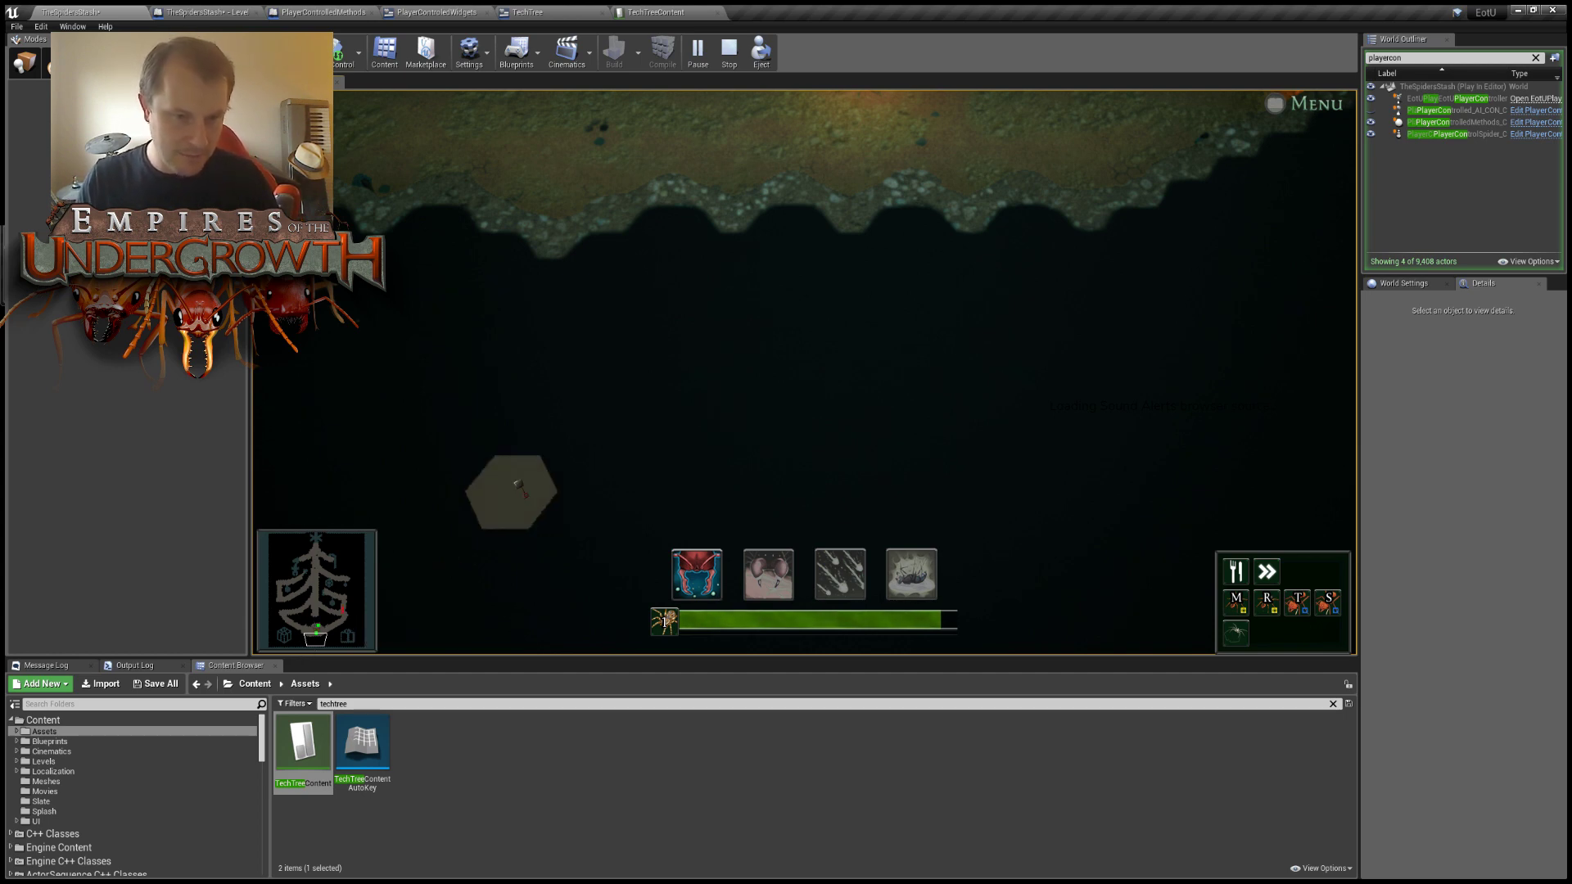
pyautogui.press('Escape')
# Erase the whole hexagonal present drawing near the map's left border.
pyautogui.moveTo(842, 453); pyautogui.dragTo(548, 270, button='right')
pyautogui.moveTo(843, 414); pyautogui.dragTo(458, 261, button='right')
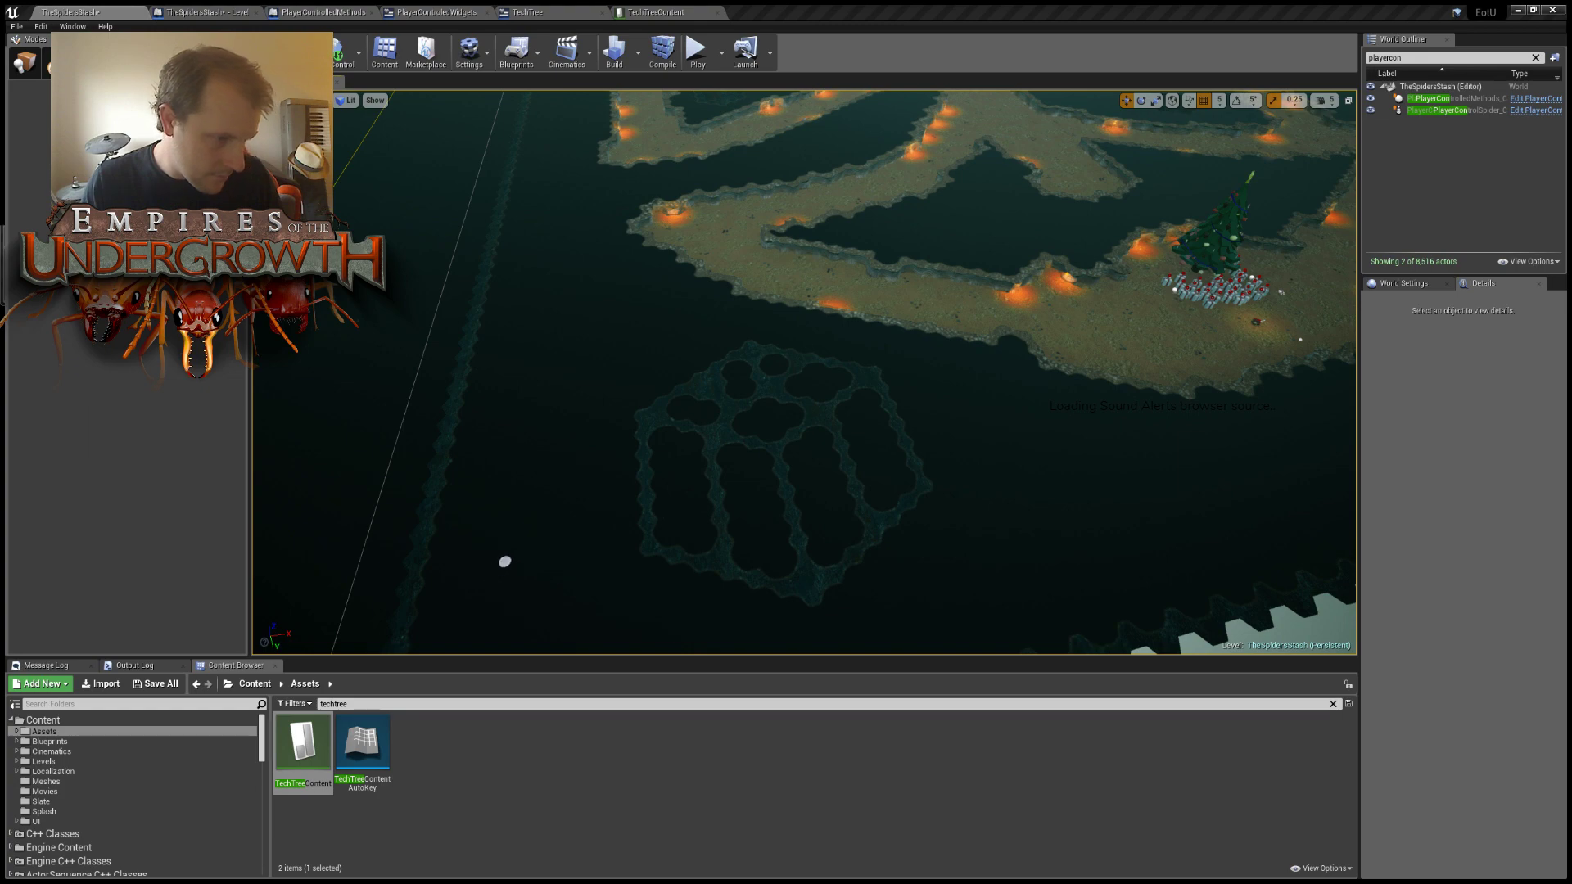
pyautogui.moveTo(535, 572)
pyautogui.mouseDown(button='right')
pyautogui.moveTo(497, 593)
pyautogui.moveTo(573, 580)
pyautogui.moveTo(582, 558)
pyautogui.moveTo(518, 581)
pyautogui.mouseUp(button='right')
pyautogui.press('w')
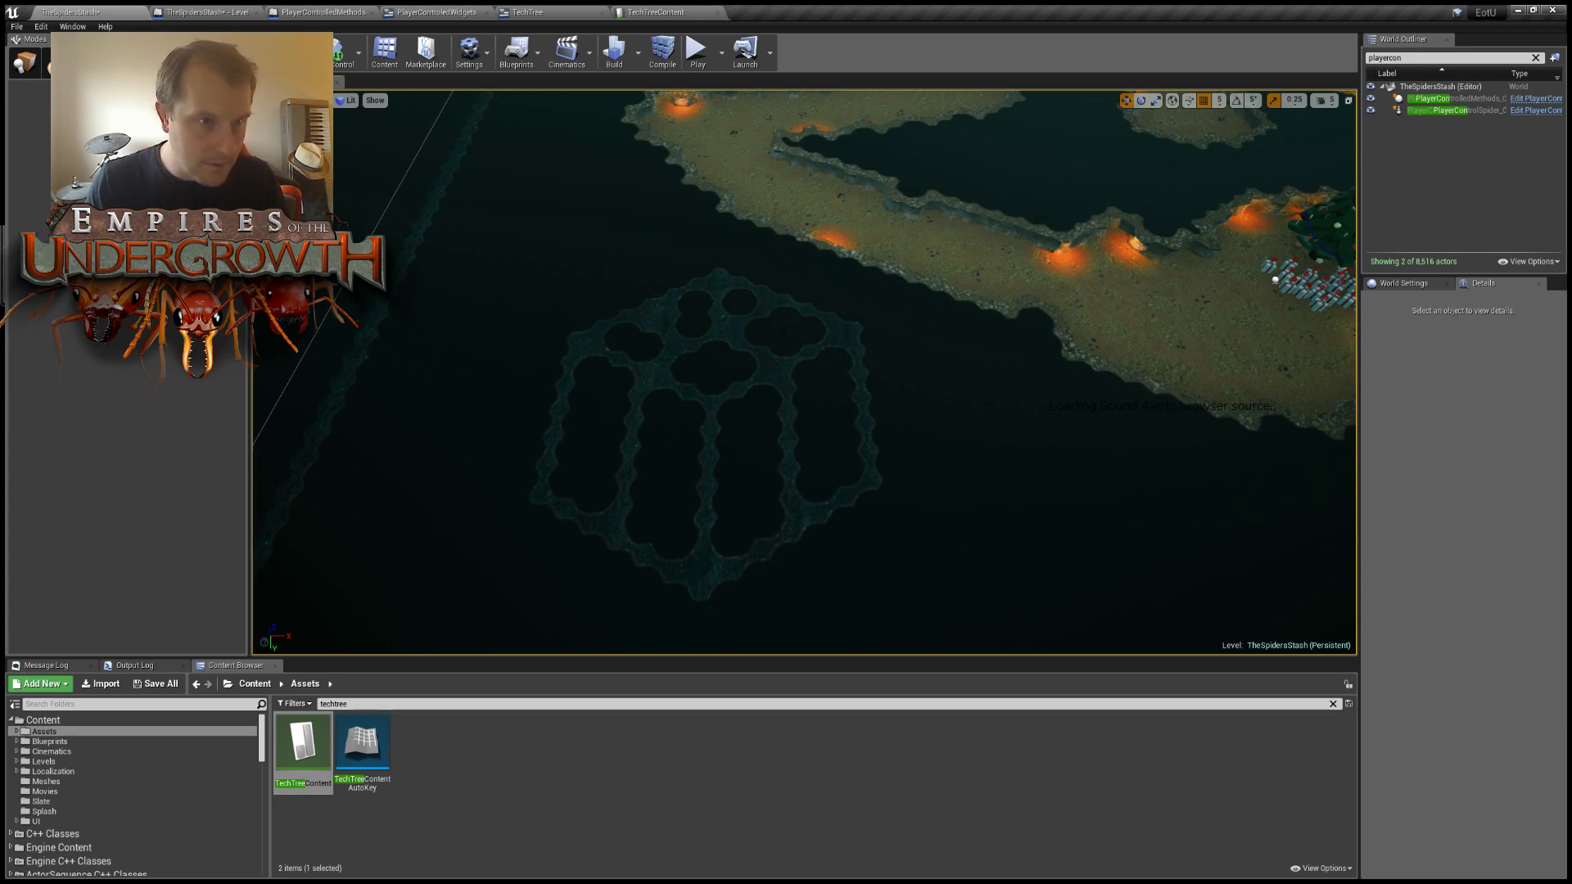
pyautogui.moveTo(659, 368)
pyautogui.keyDown('shift'); pyautogui.mouseDown()
pyautogui.moveTo(720, 523)
pyautogui.moveTo(694, 345)
pyautogui.mouseUp(); pyautogui.keyUp('shift')
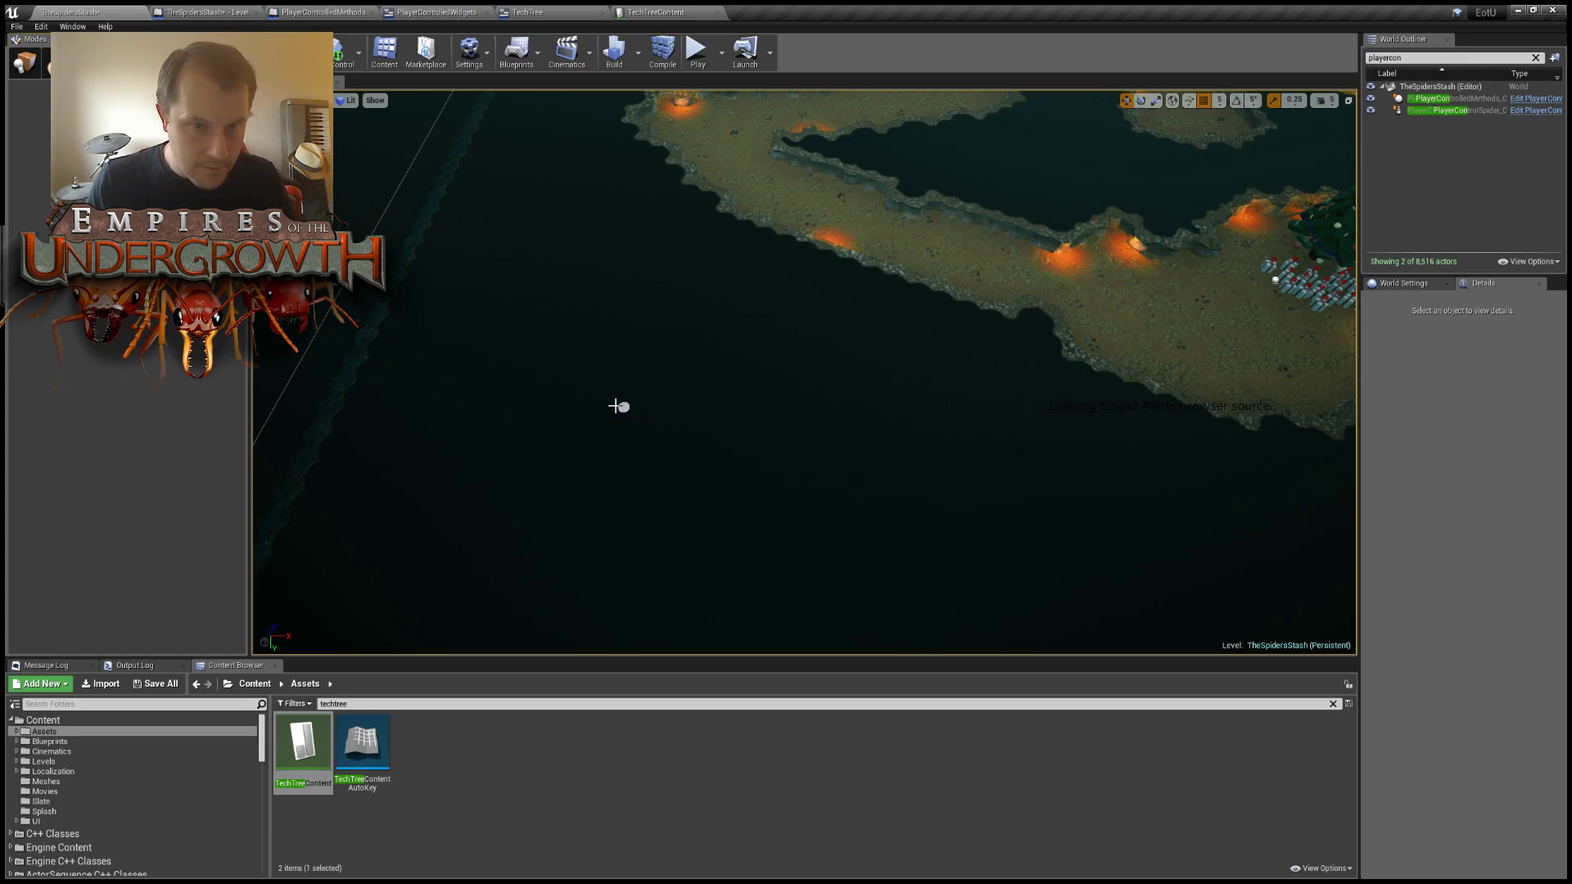
# Draw a wide rectangular present outline with a vertical centre ribbon from tiles in the map's lower left corner.
pyautogui.moveTo(623, 419); pyautogui.dragTo(524, 393, button='right')
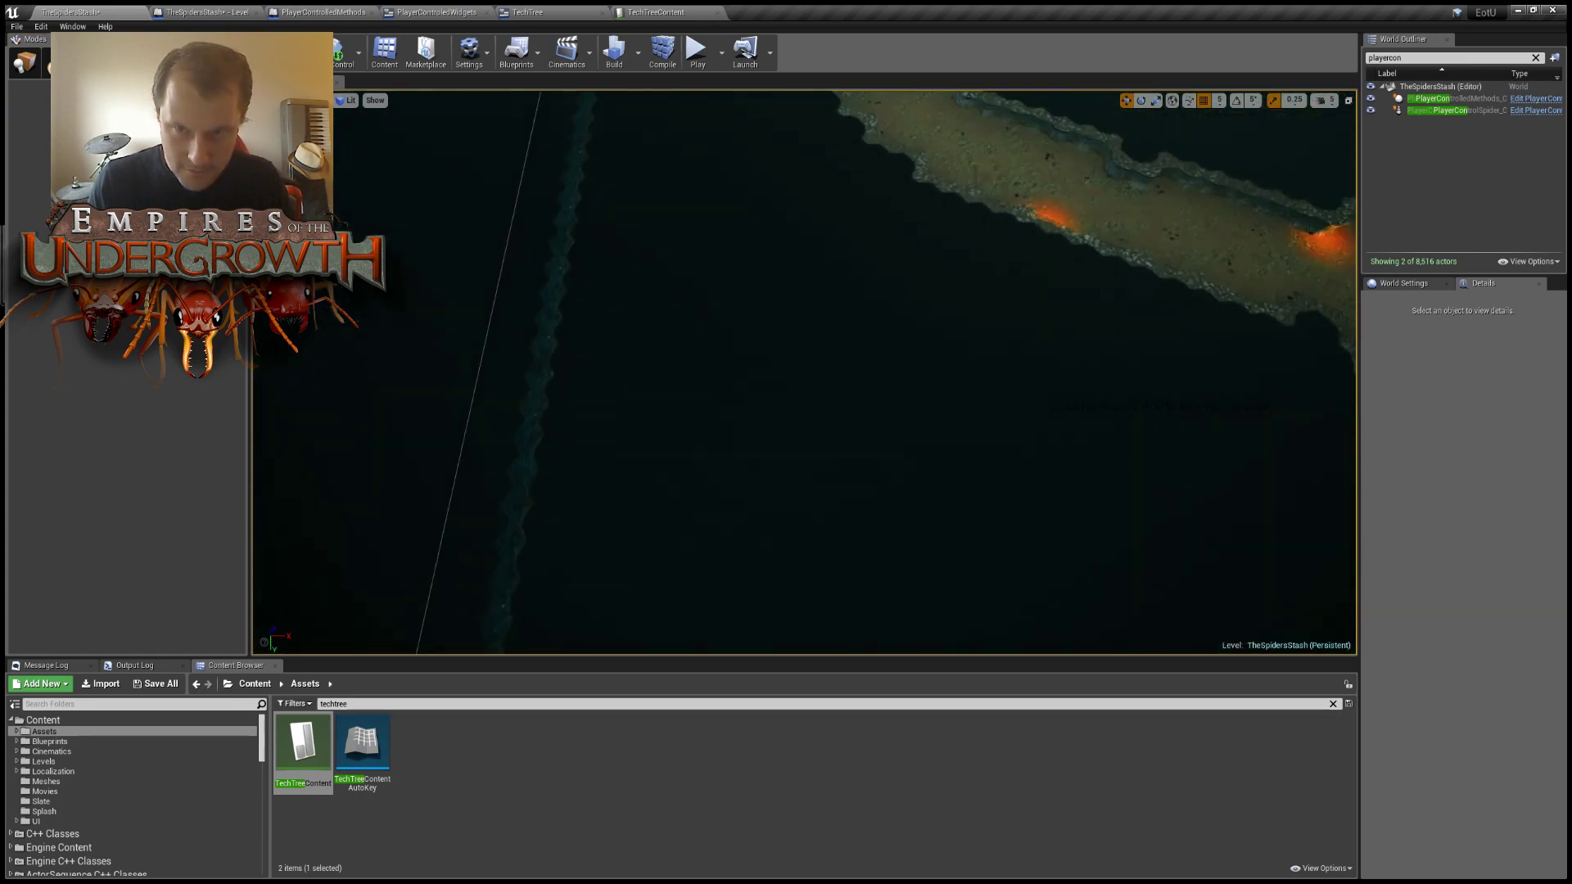
pyautogui.moveTo(705, 439); pyautogui.dragTo(705, 439, button='right')
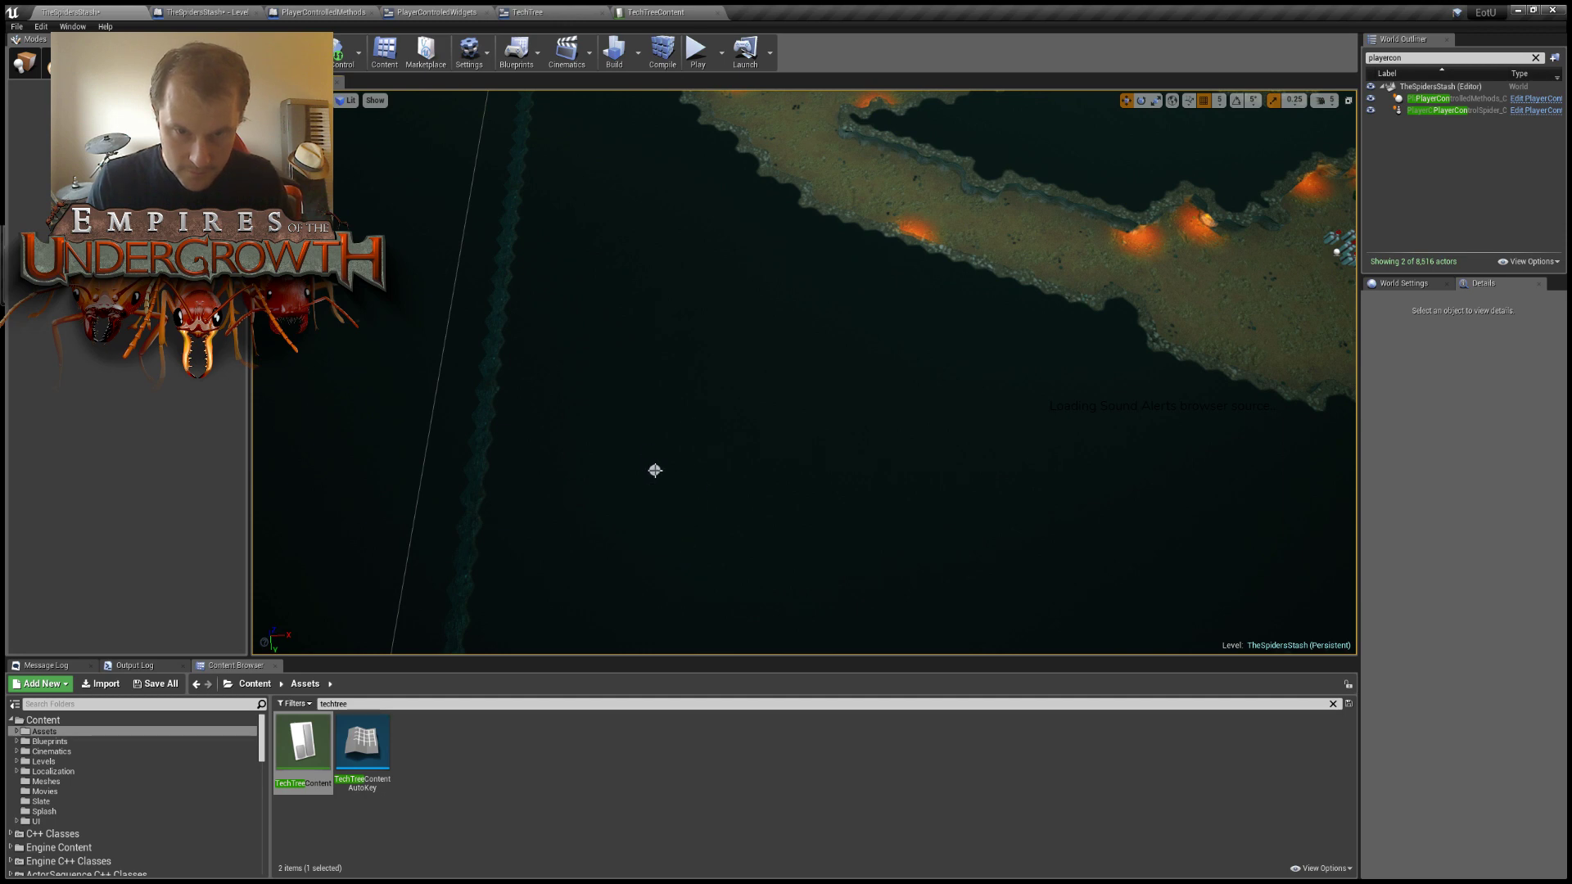
pyautogui.moveTo(655, 470); pyautogui.dragTo(954, 470)
pyautogui.moveTo(905, 518); pyautogui.dragTo(905, 635, button='right')
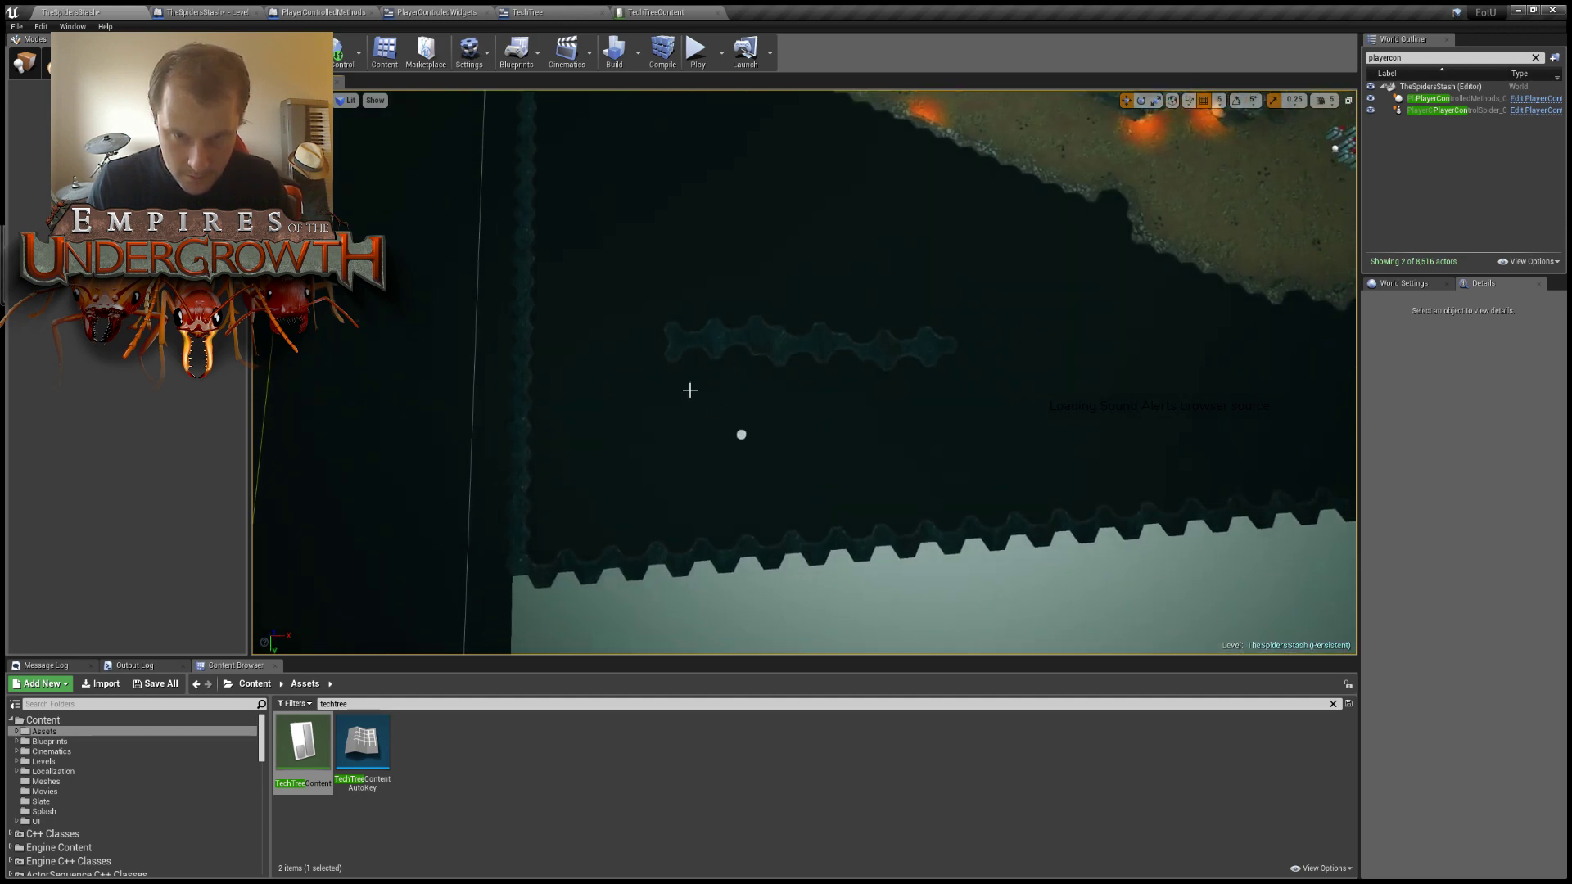
pyautogui.moveTo(679, 372)
pyautogui.mouseDown()
pyautogui.moveTo(688, 447)
pyautogui.moveTo(800, 467)
pyautogui.moveTo(955, 450)
pyautogui.moveTo(981, 333)
pyautogui.moveTo(835, 313)
pyautogui.moveTo(821, 336)
pyautogui.moveTo(958, 332)
pyautogui.moveTo(814, 326)
pyautogui.mouseUp()
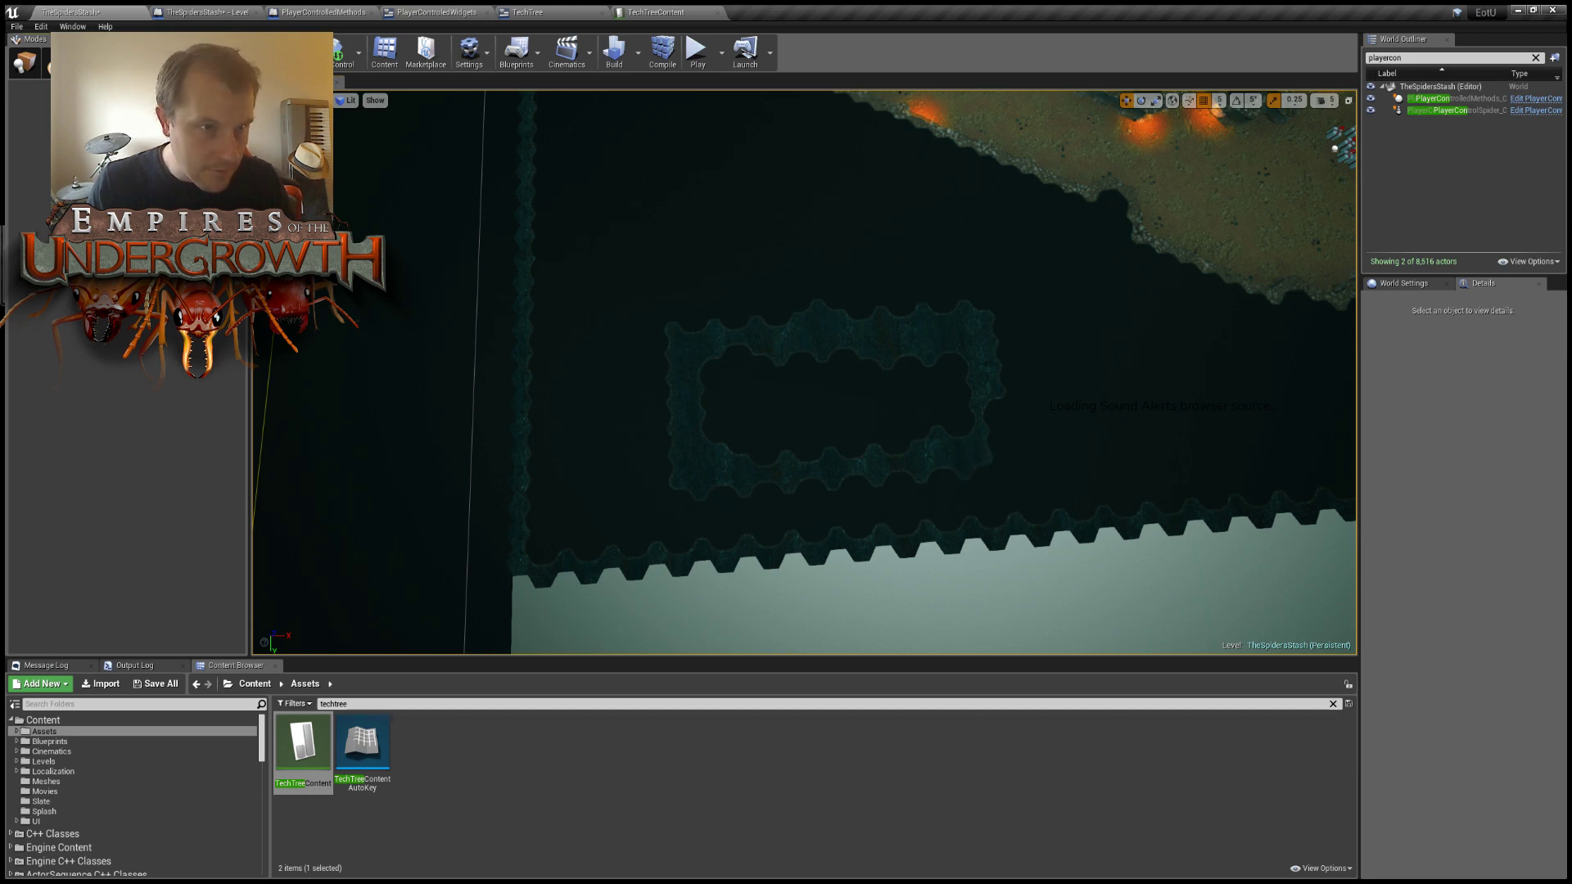
pyautogui.moveTo(818, 385)
pyautogui.mouseDown()
pyautogui.moveTo(835, 447)
pyautogui.moveTo(835, 382)
pyautogui.moveTo(806, 351)
pyautogui.mouseUp()
# Add a two-loop bow on top of the rectangular present and thin its thick tile walls and ribbon.
pyautogui.moveTo(1014, 404); pyautogui.dragTo(1065, 404, button='right')
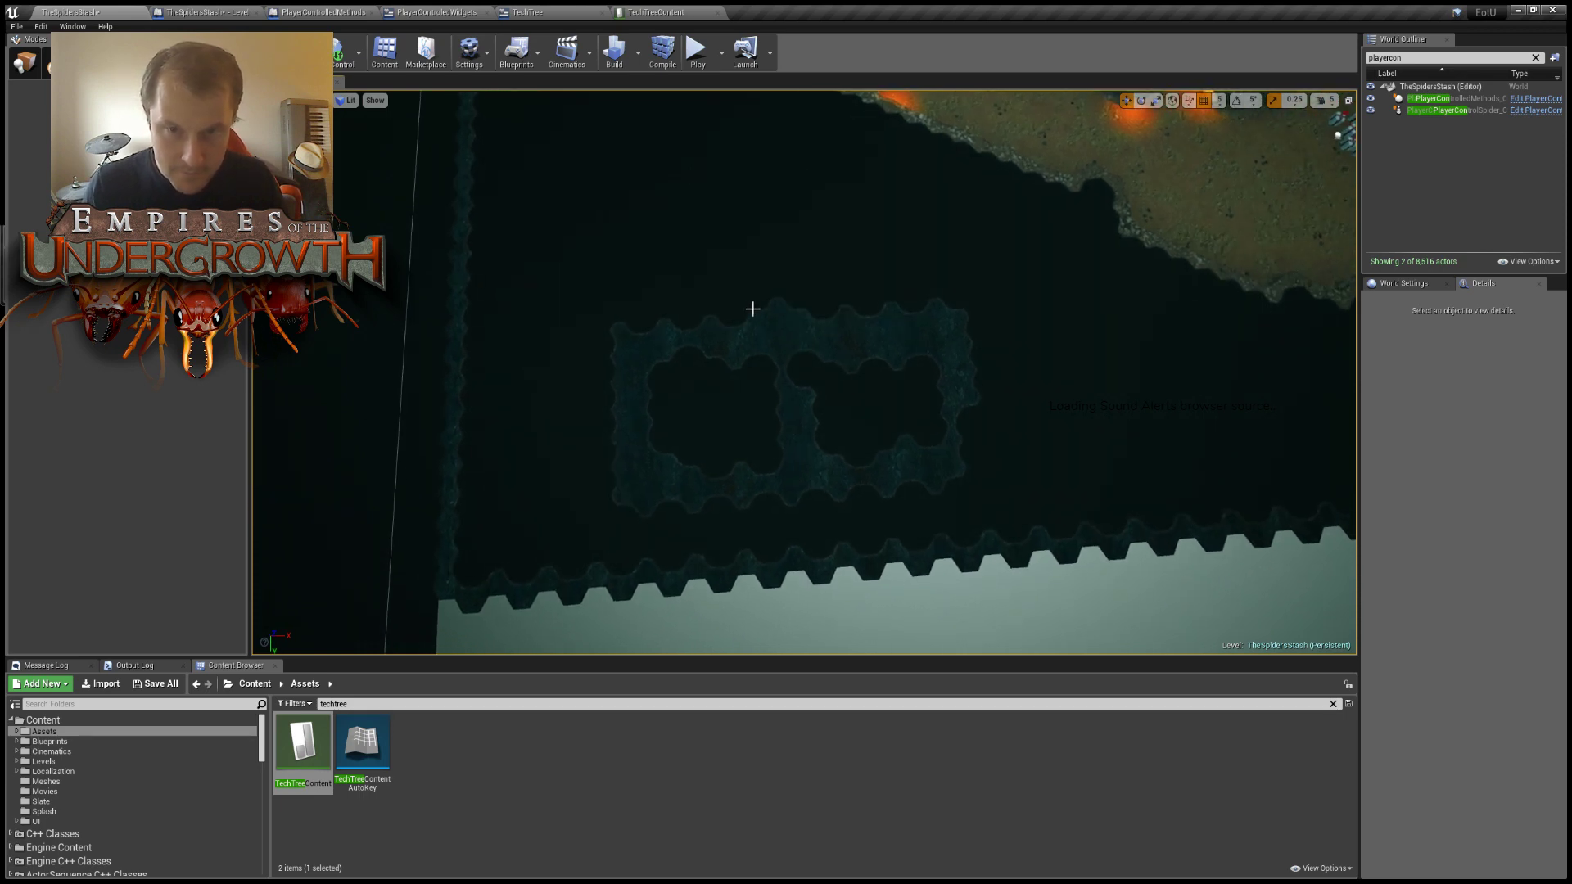
pyautogui.moveTo(752, 309)
pyautogui.mouseDown()
pyautogui.moveTo(666, 242)
pyautogui.moveTo(758, 298)
pyautogui.moveTo(814, 200)
pyautogui.moveTo(842, 318)
pyautogui.mouseUp()
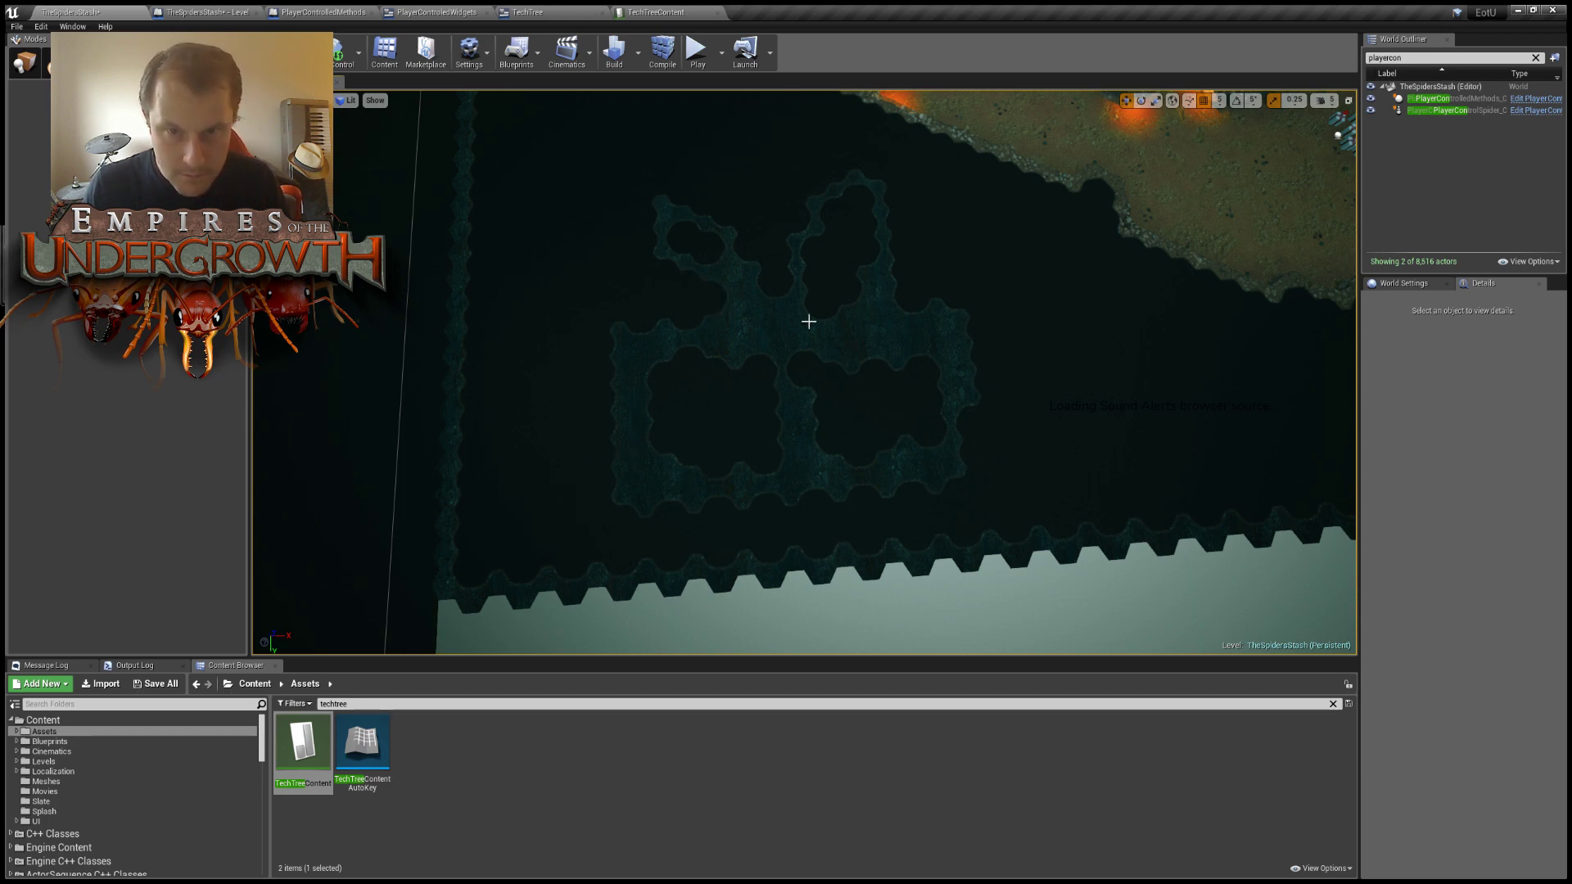
pyautogui.moveTo(808, 321); pyautogui.dragTo(816, 319)
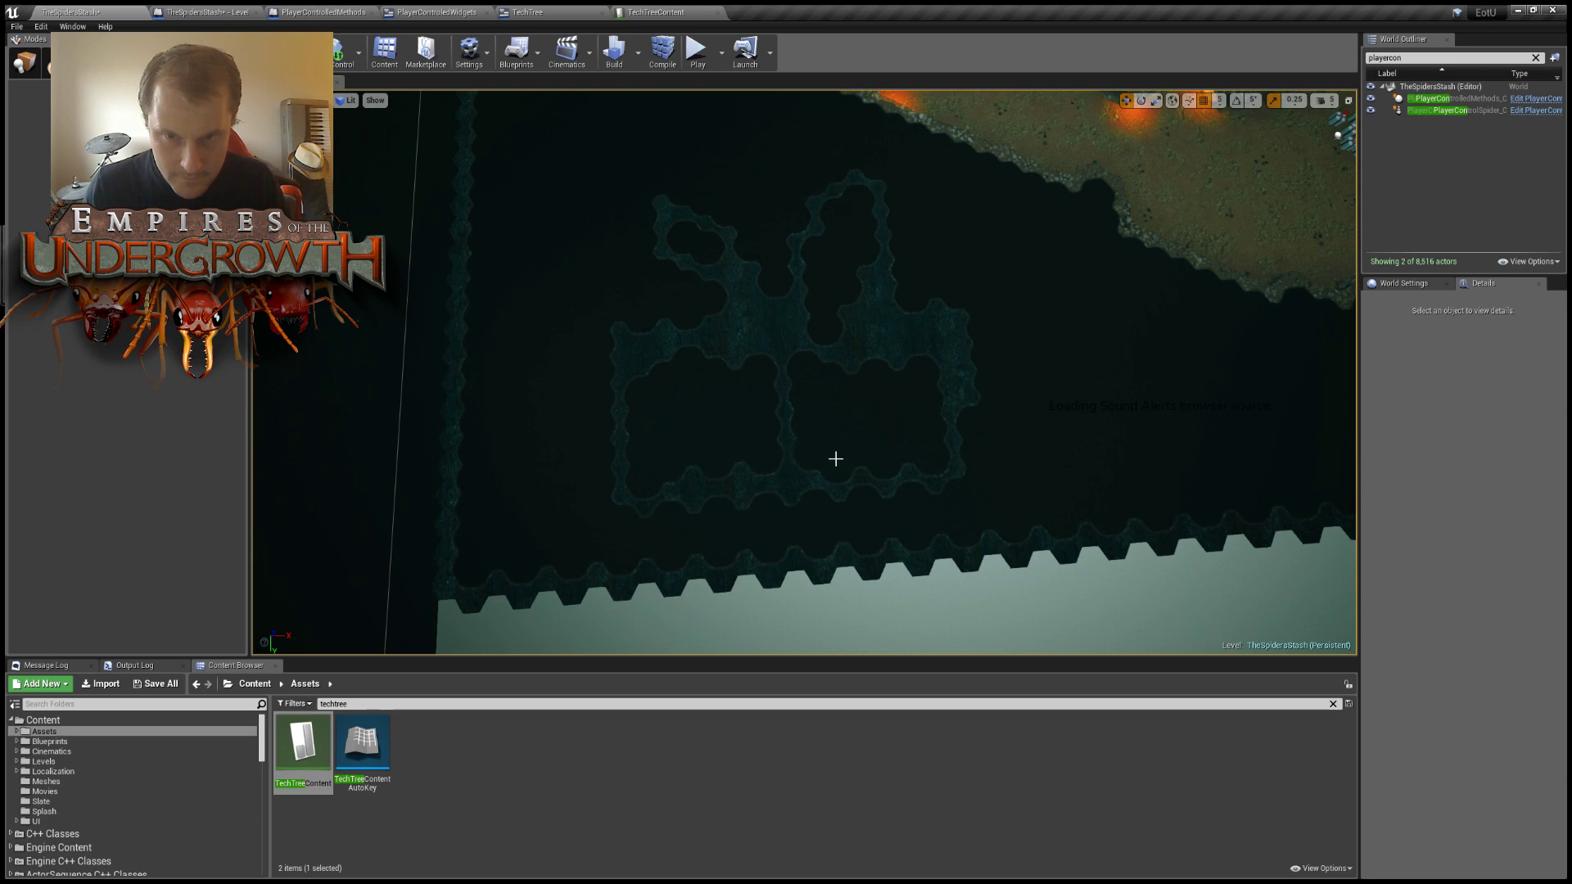
pyautogui.moveTo(965, 387)
pyautogui.mouseDown()
pyautogui.moveTo(961, 302)
pyautogui.moveTo(937, 306)
pyautogui.mouseUp()
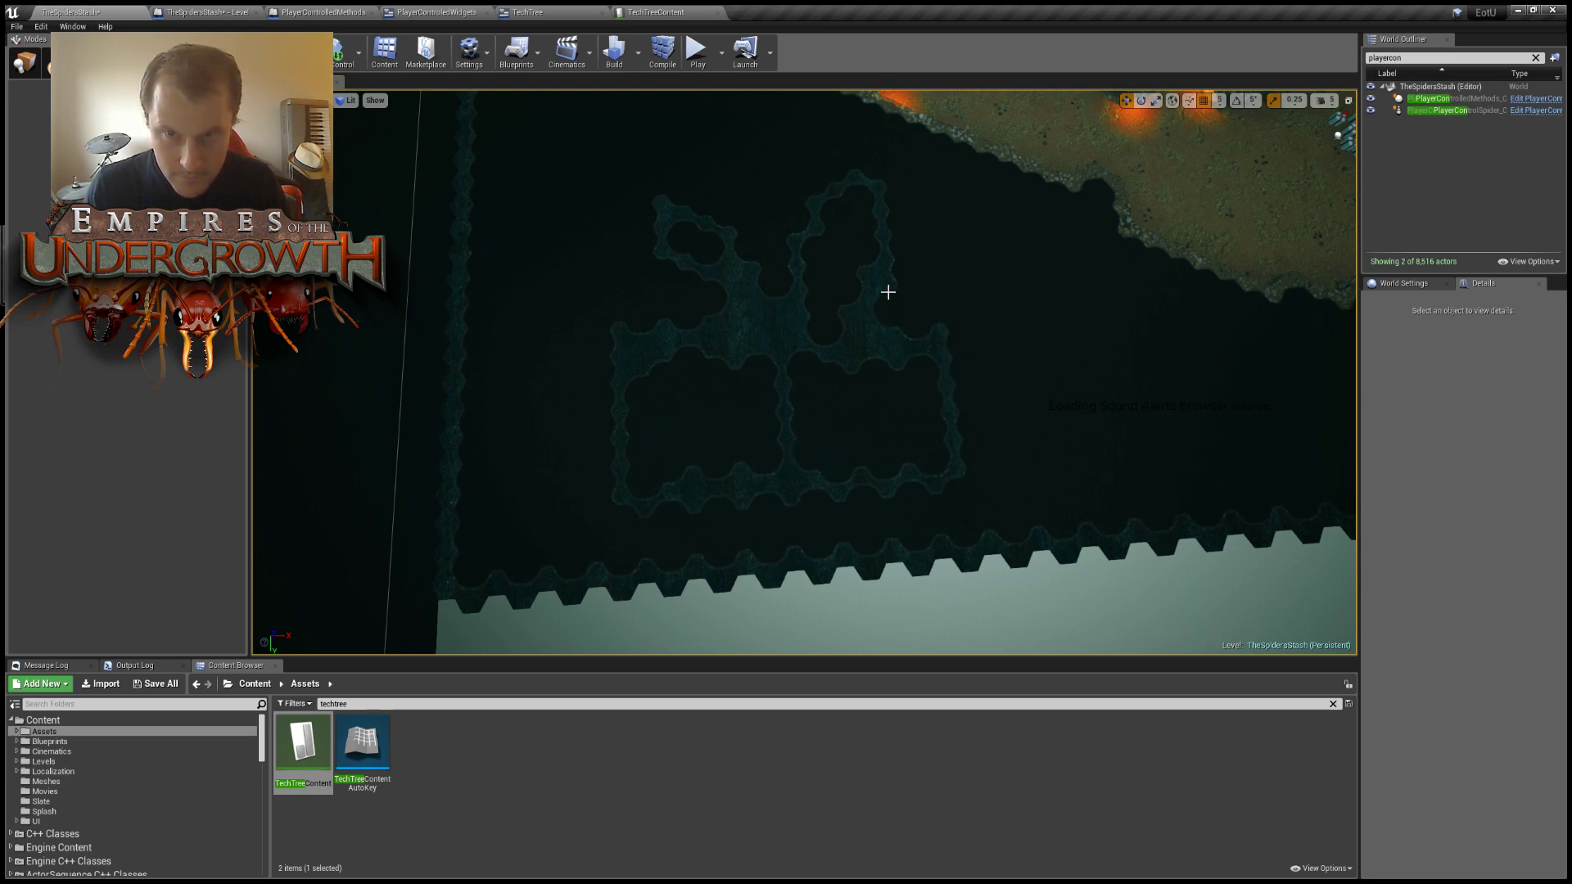
pyautogui.click(729, 312)
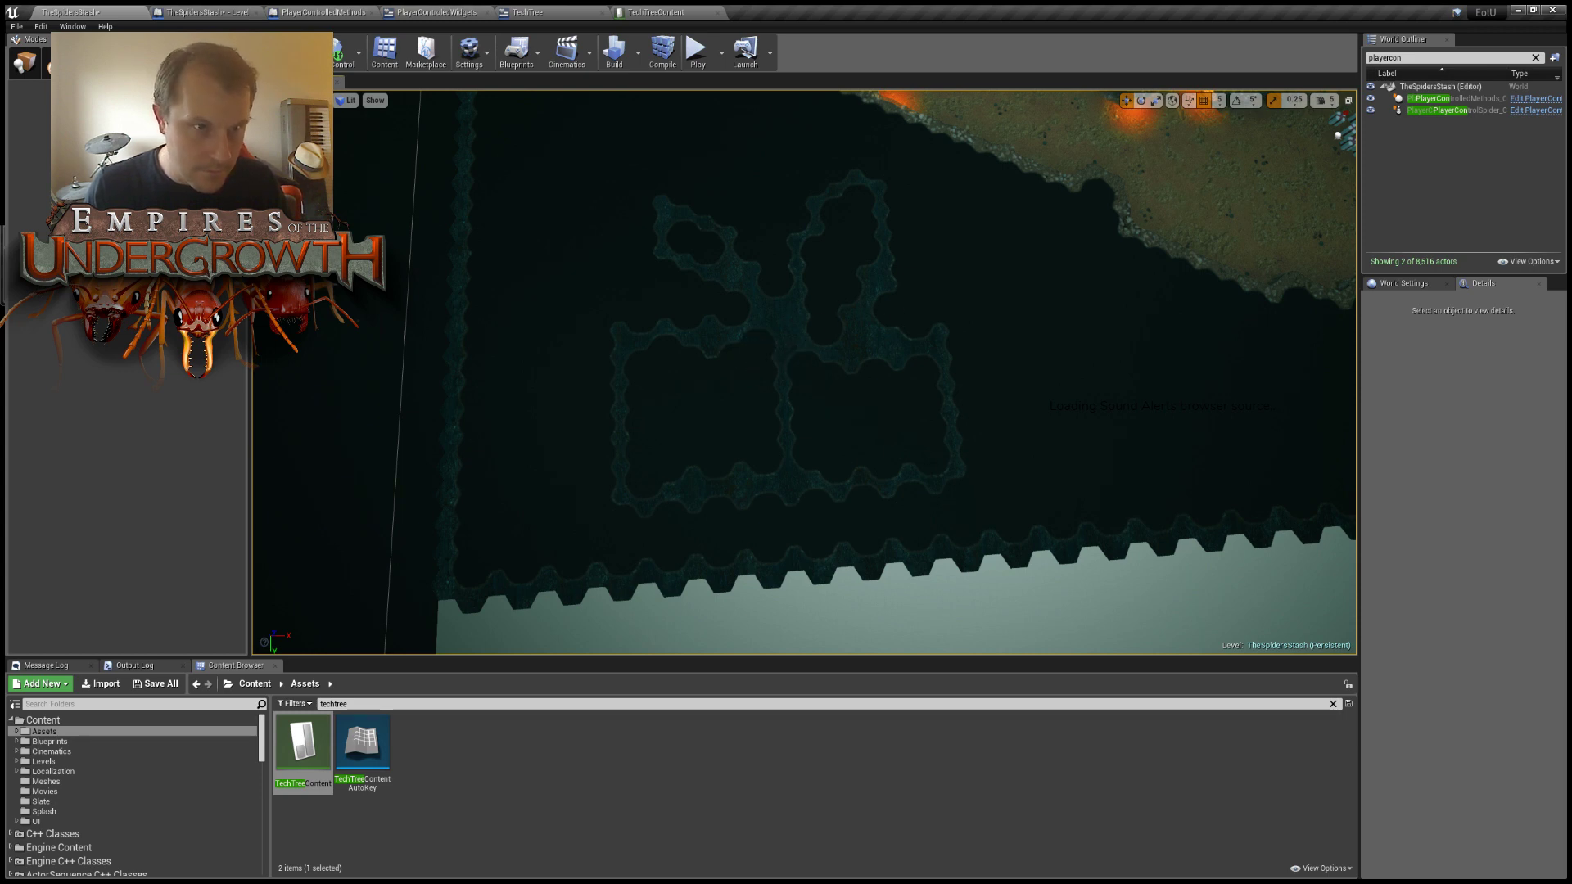
pyautogui.moveTo(821, 333)
pyautogui.mouseDown()
pyautogui.moveTo(824, 311)
pyautogui.moveTo(862, 299)
pyautogui.mouseUp()
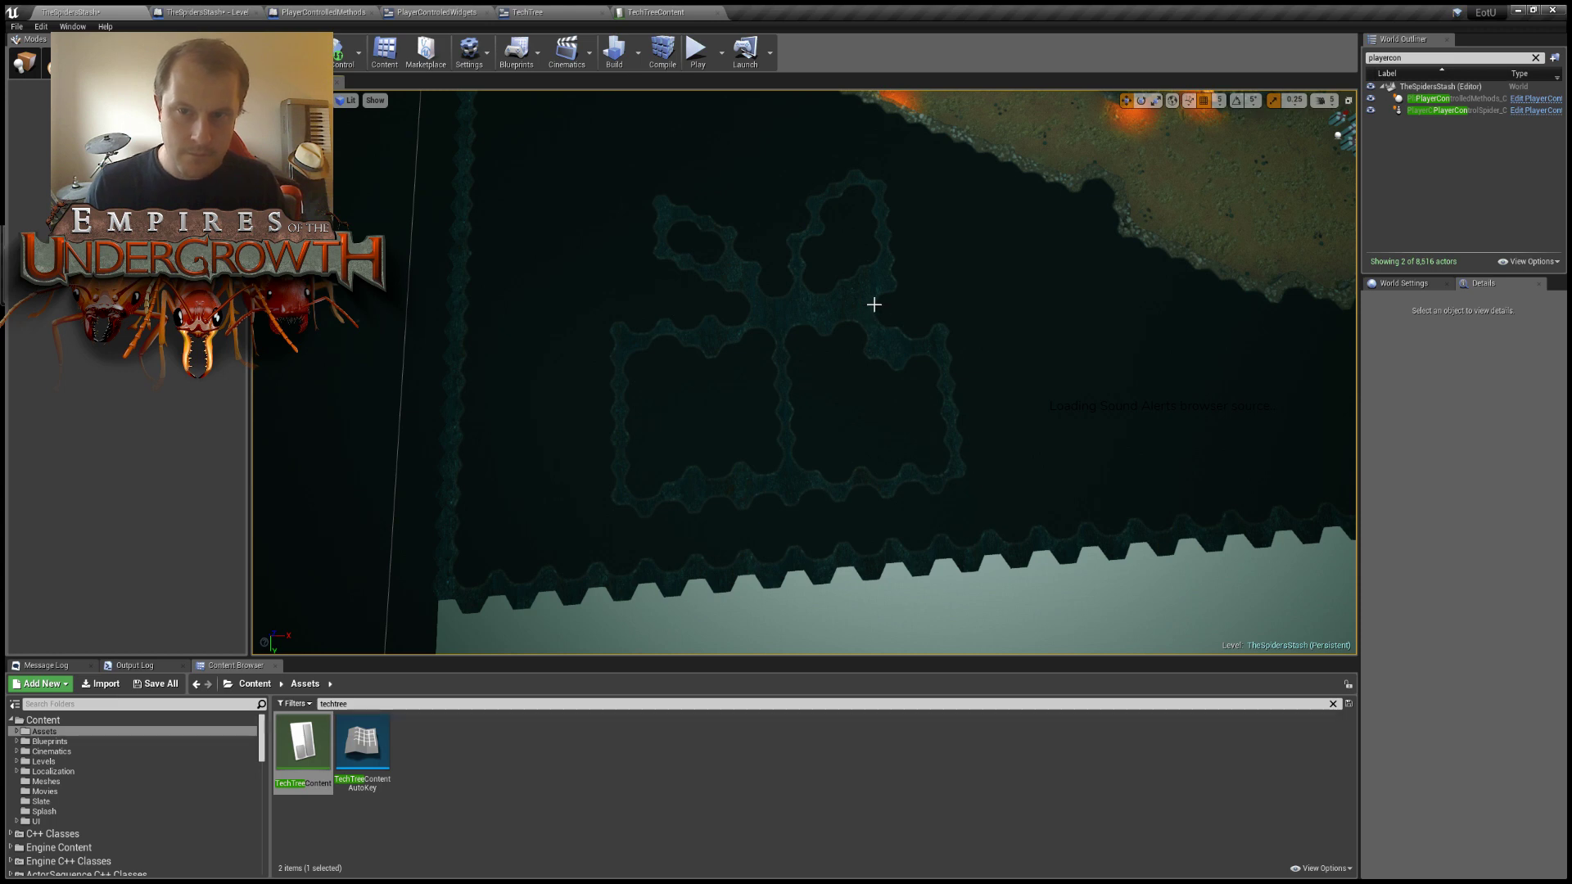
# Draw a small box outline beside the rectangular present and a round outline beside the square present from tiles.
pyautogui.moveTo(1025, 284)
pyautogui.mouseDown(button='right')
pyautogui.moveTo(942, 283)
pyautogui.moveTo(995, 283)
pyautogui.mouseUp(button='right')
pyautogui.press('d')
pyautogui.press('s')
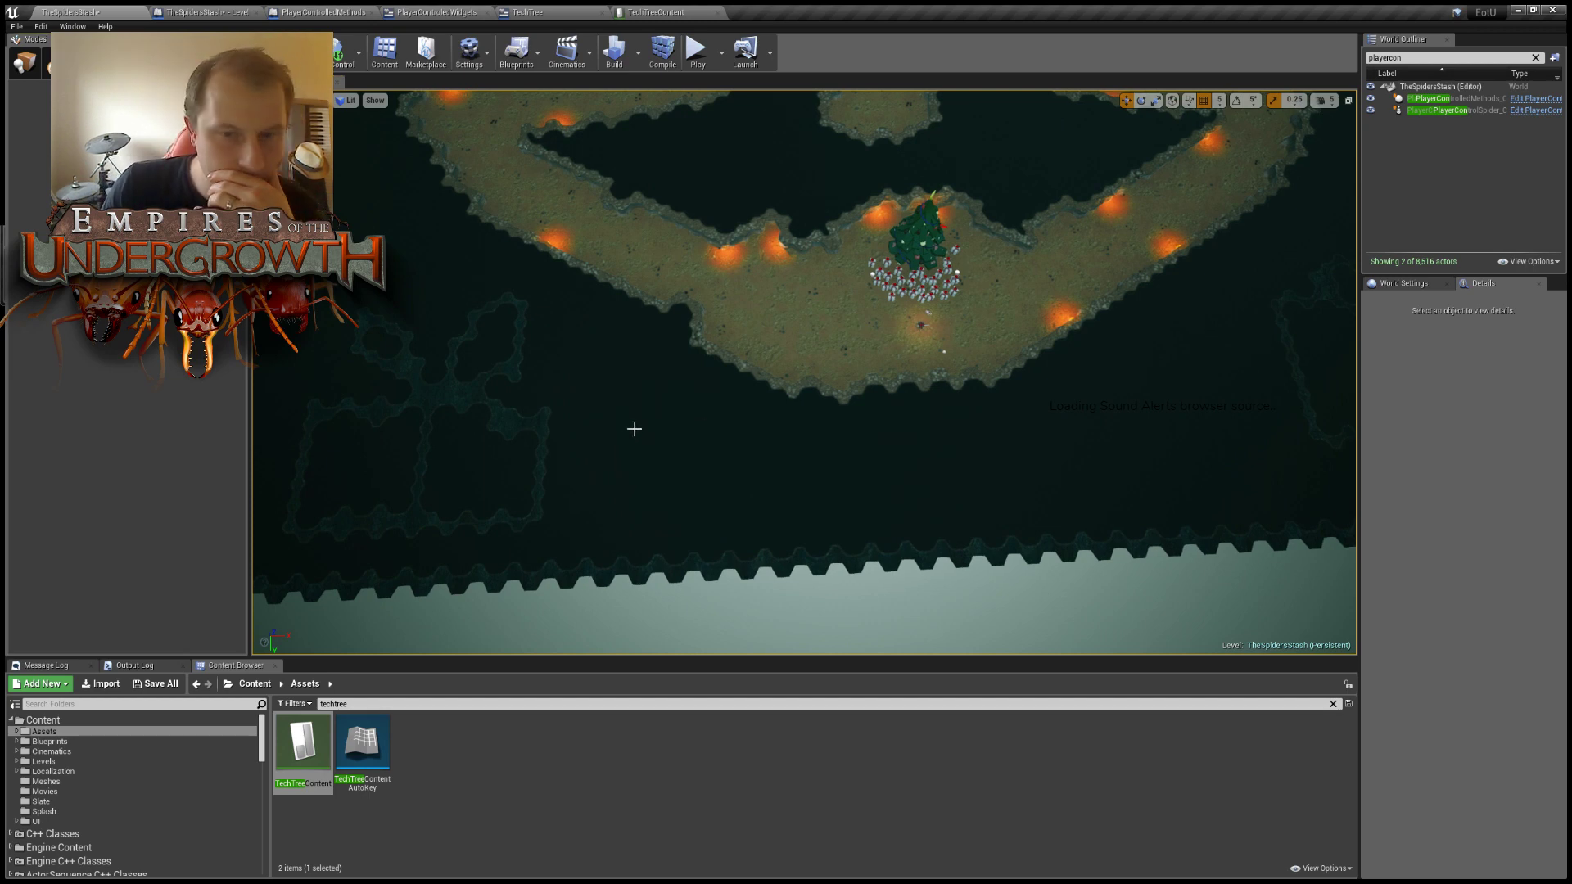
pyautogui.moveTo(638, 421)
pyautogui.mouseDown()
pyautogui.moveTo(717, 415)
pyautogui.moveTo(718, 484)
pyautogui.moveTo(693, 503)
pyautogui.mouseUp()
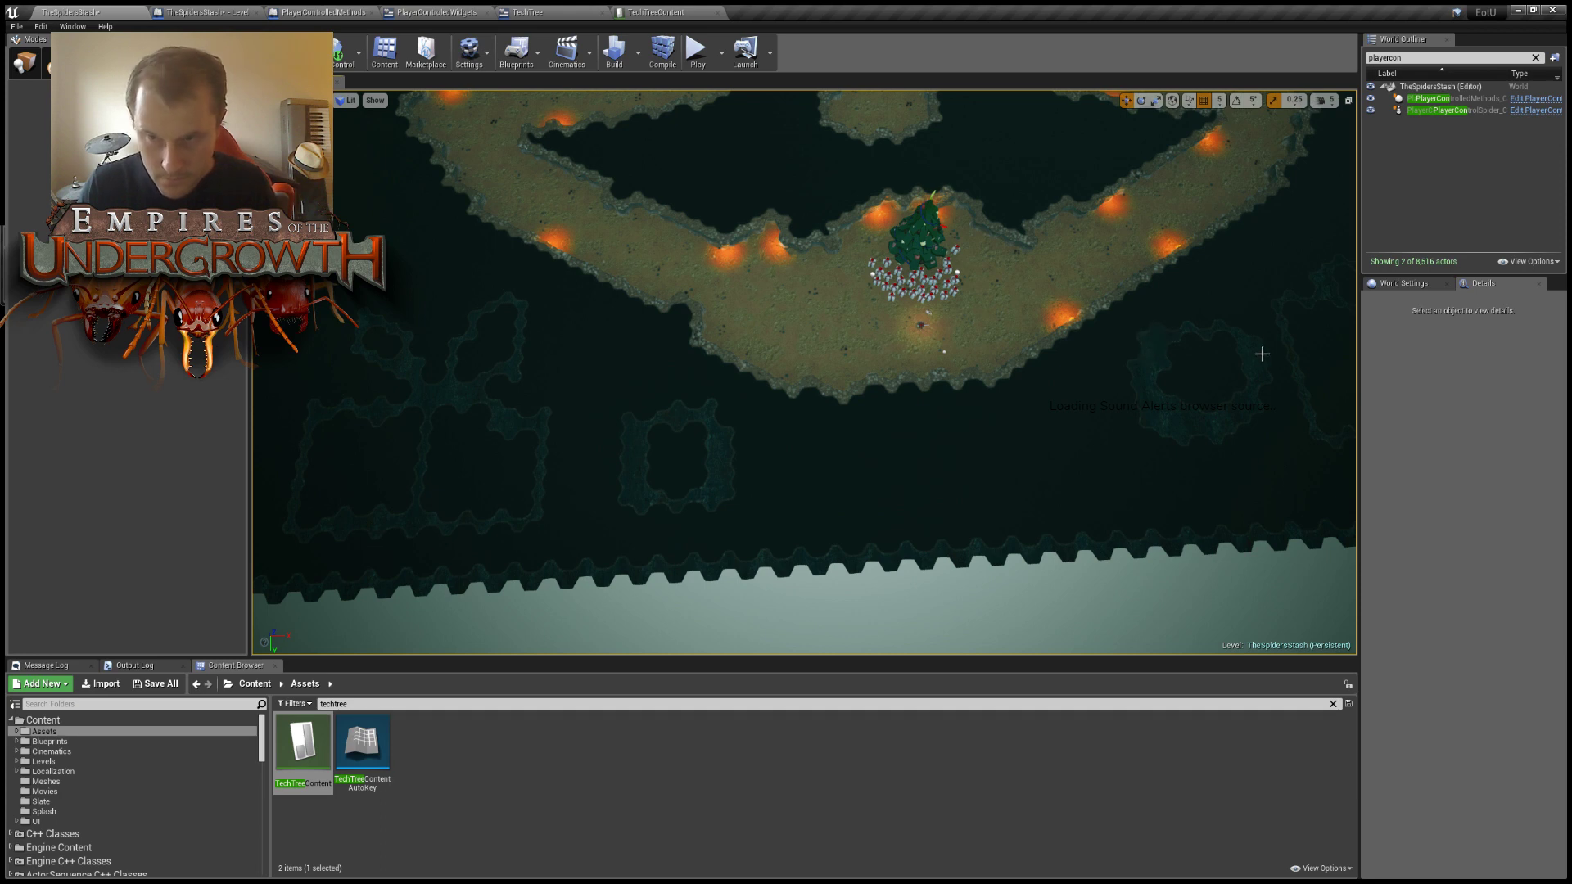
# Draw a tall present outline with a vertical ribbon and bow from tiles behind the square present, along the map's right border.
pyautogui.press('s')
pyautogui.moveTo(1262, 354); pyautogui.dragTo(1320, 354, button='right')
pyautogui.moveTo(1178, 270); pyautogui.dragTo(1212, 269, button='right')
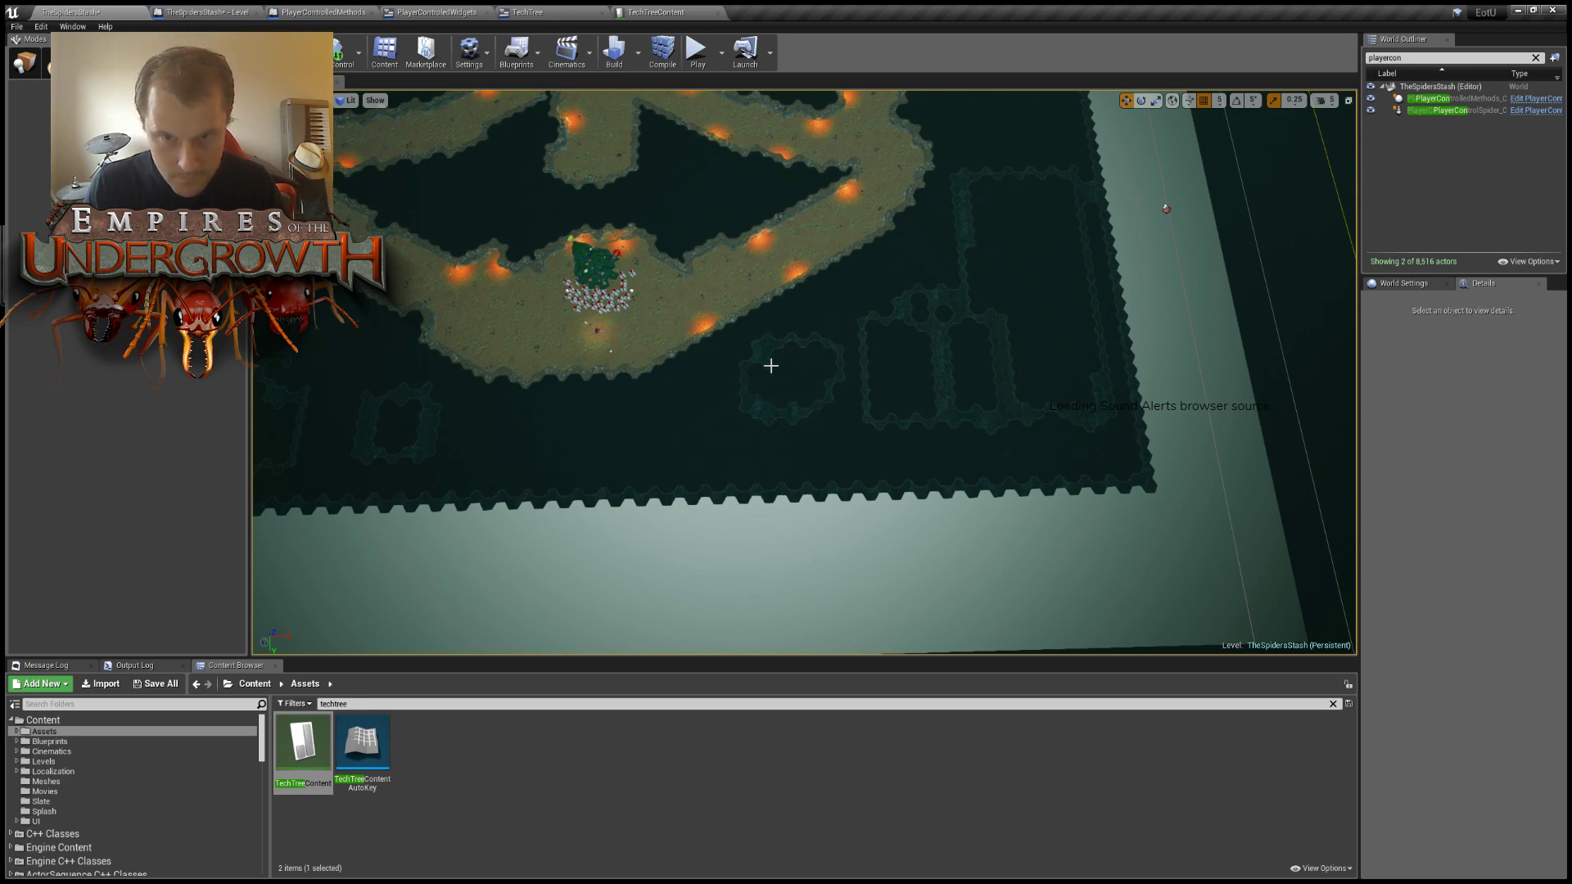
pyautogui.moveTo(942, 390); pyautogui.dragTo(951, 345, button='right')
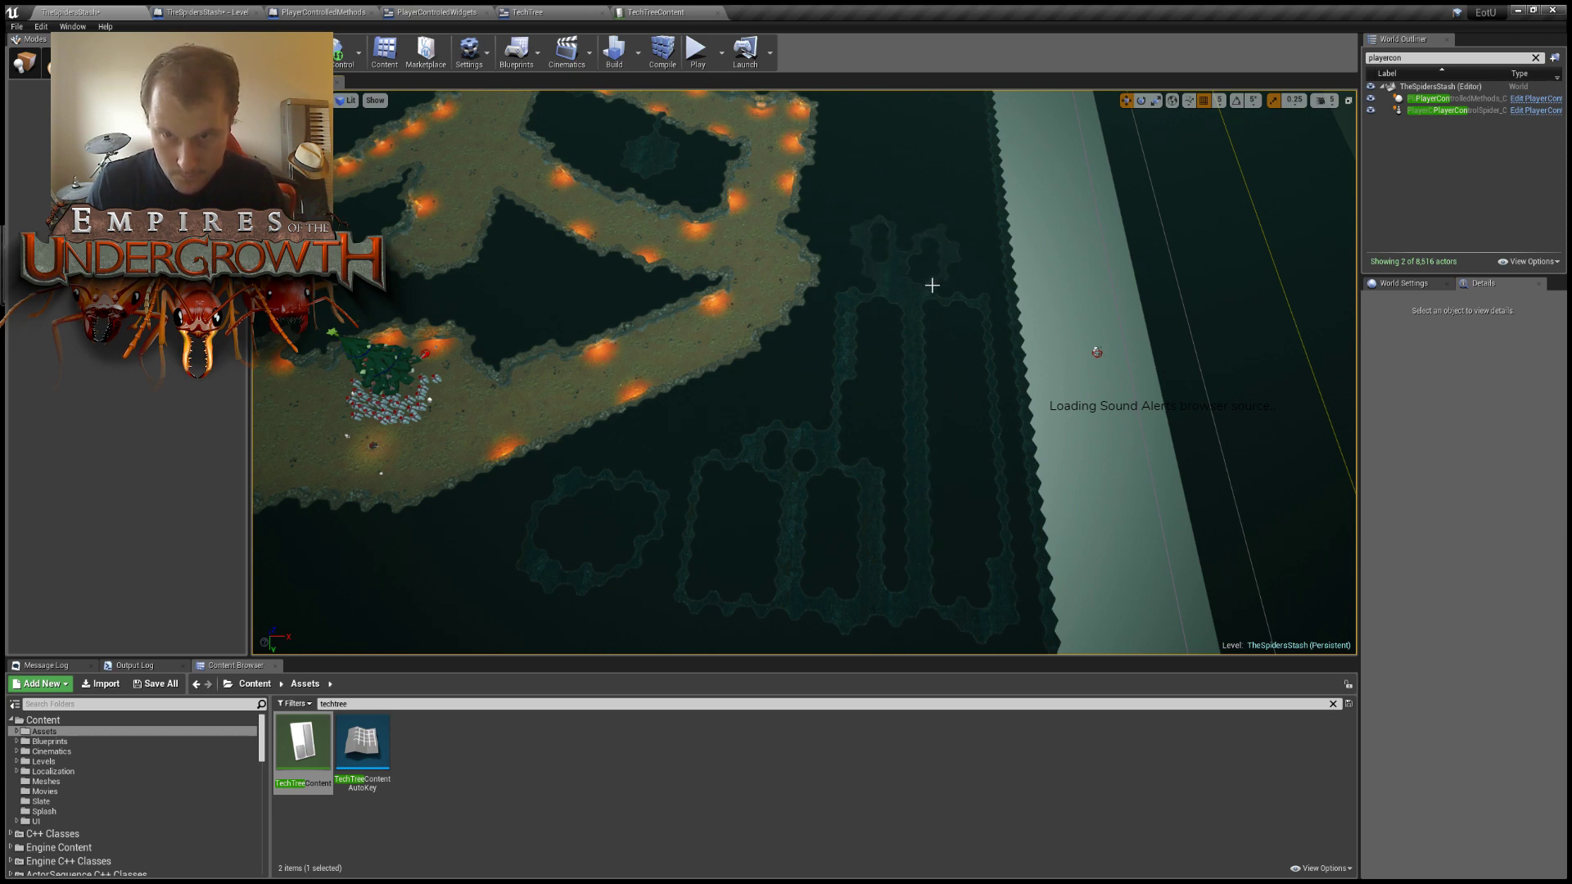
# Fill a wide block of tiles below the tree's base cavern and a narrow strip joining the trunk to it.
pyautogui.moveTo(941, 317)
pyautogui.mouseDown(button='right')
pyautogui.moveTo(995, 340)
pyautogui.moveTo(945, 328)
pyautogui.mouseUp(button='right')
pyautogui.moveTo(1162, 385); pyautogui.dragTo(1089, 373, button='right')
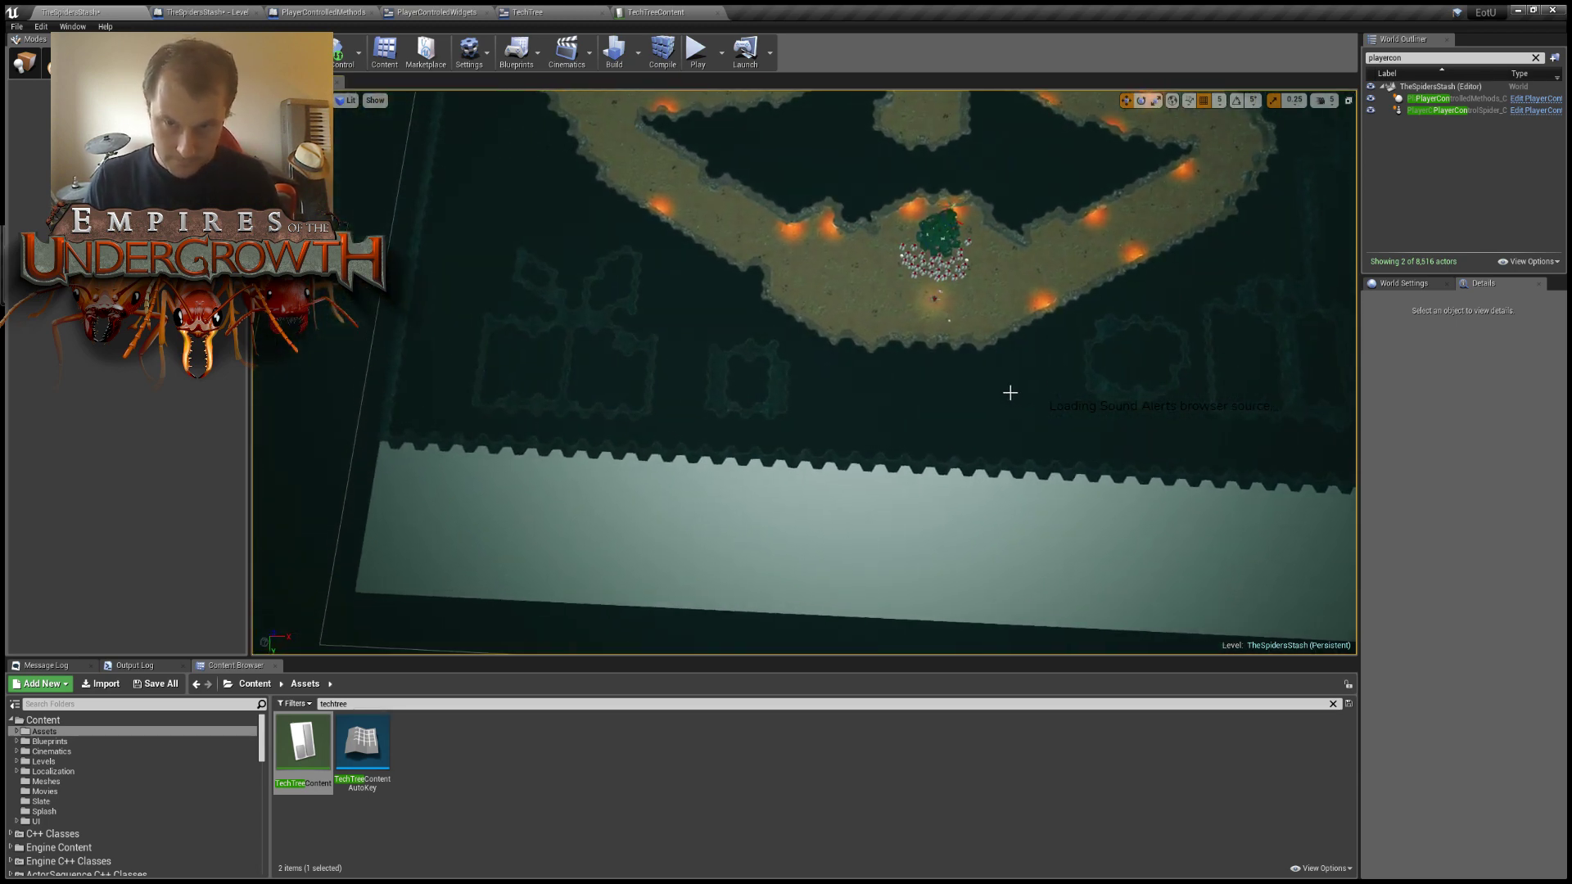
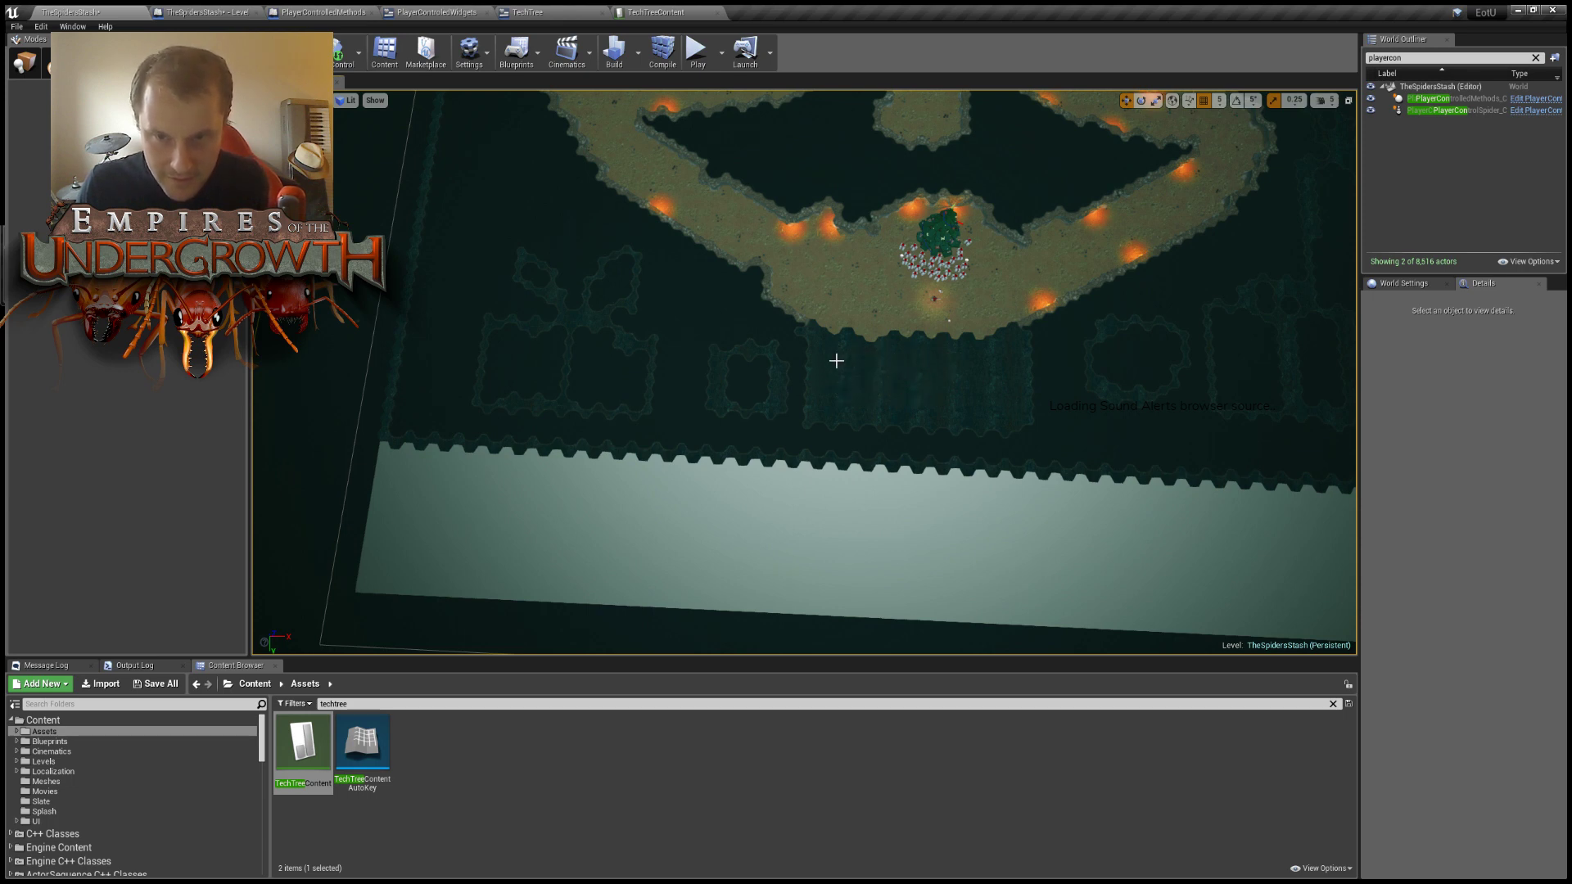
pyautogui.scroll(-3, 836, 360)
pyautogui.moveTo(1028, 393)
pyautogui.mouseDown(button='right')
pyautogui.moveTo(1033, 265)
pyautogui.moveTo(1056, 303)
pyautogui.moveTo(983, 278)
pyautogui.moveTo(1031, 344)
pyautogui.moveTo(1007, 385)
pyautogui.moveTo(1036, 385)
pyautogui.mouseUp(button='right')
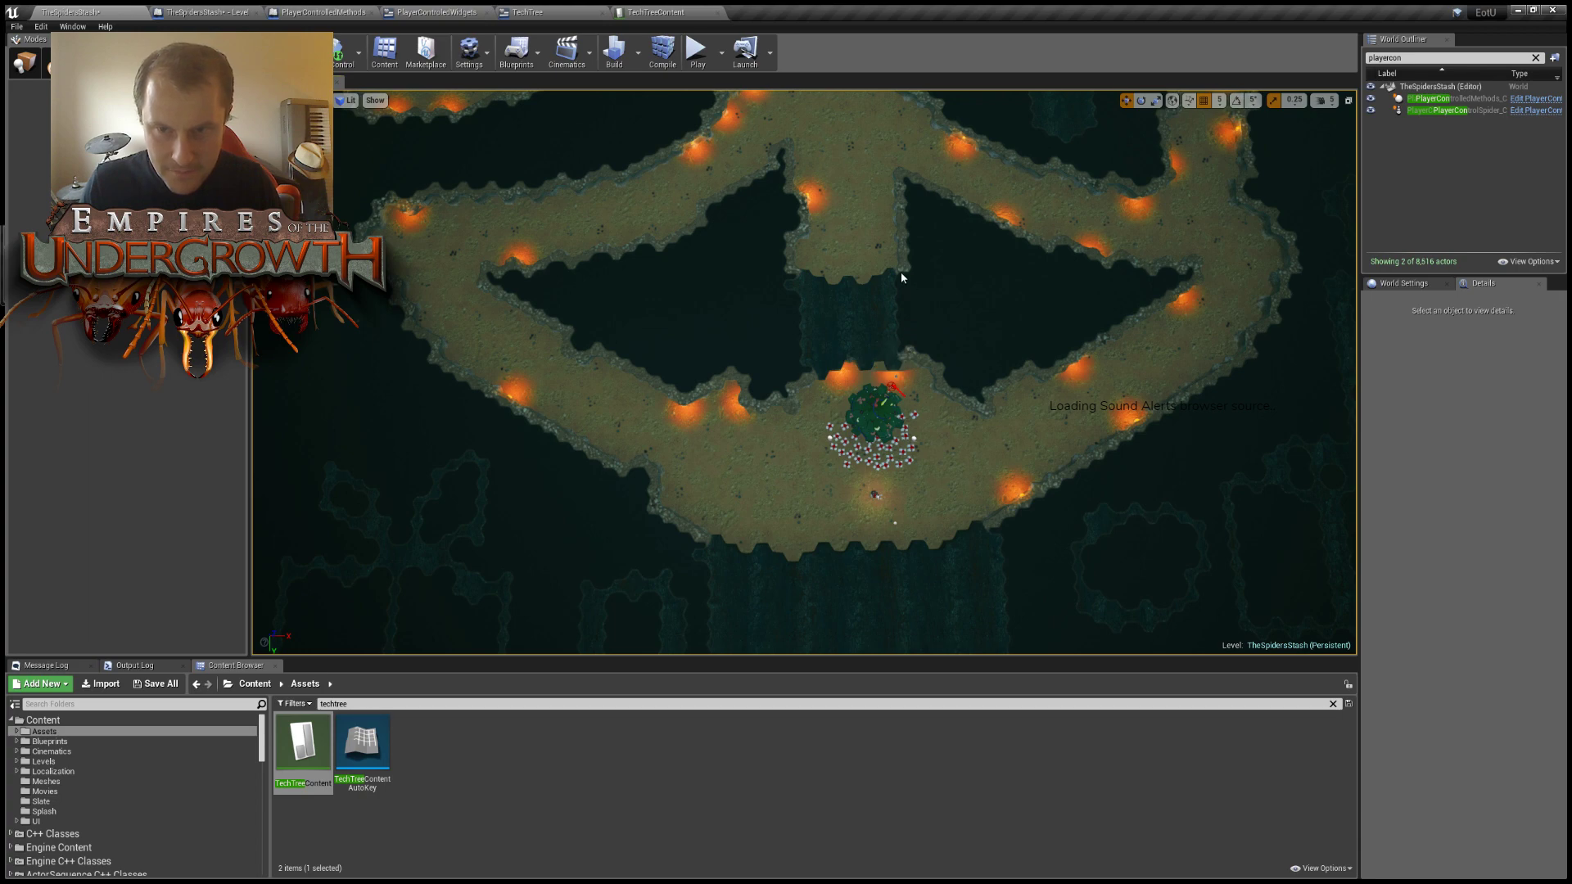
# Draw small ornament clusters and a star shape from tiles in the dark gaps between the left tree branches.
pyautogui.press('s')
pyautogui.moveTo(905, 294); pyautogui.dragTo(916, 333, button='right')
pyautogui.press('w')
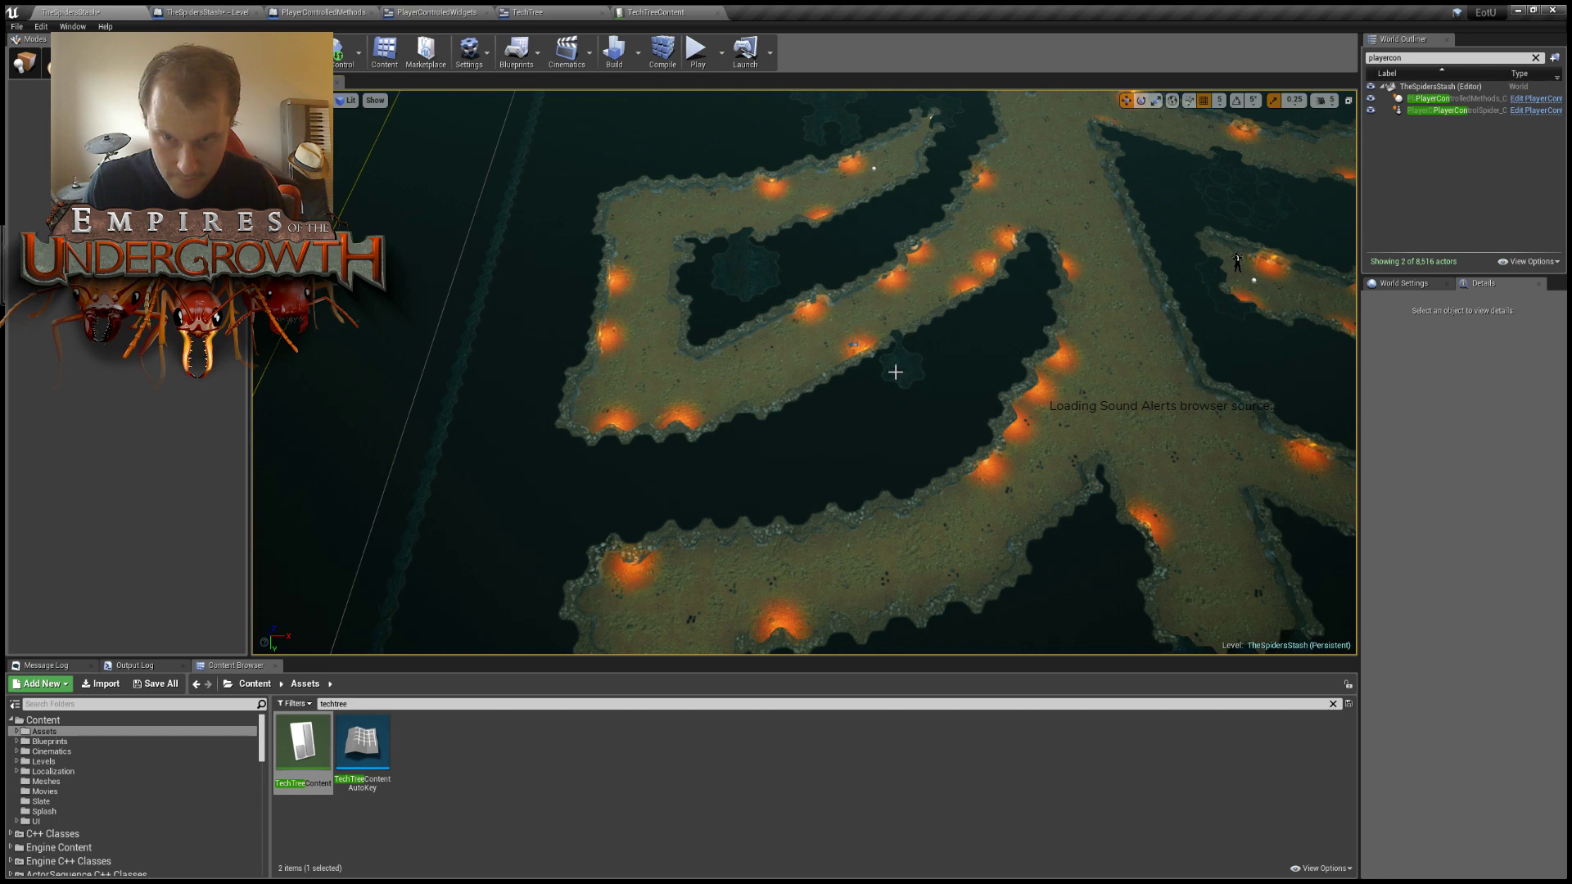
pyautogui.moveTo(891, 365); pyautogui.dragTo(758, 434, button='right')
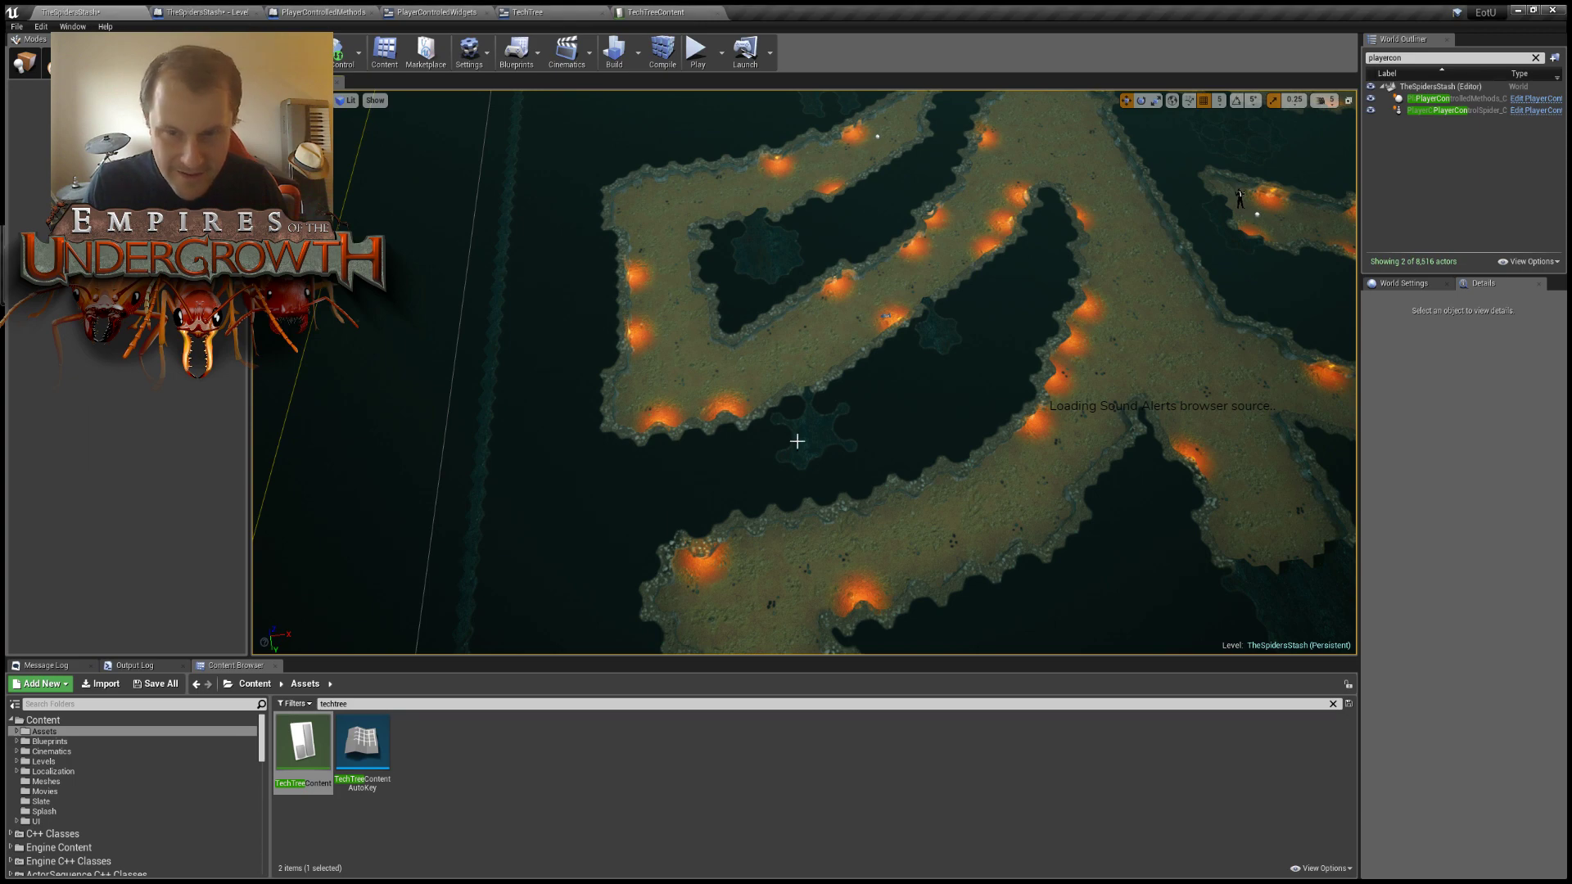
pyautogui.scroll(3, 805, 458)
pyautogui.scroll(1, 805, 458)
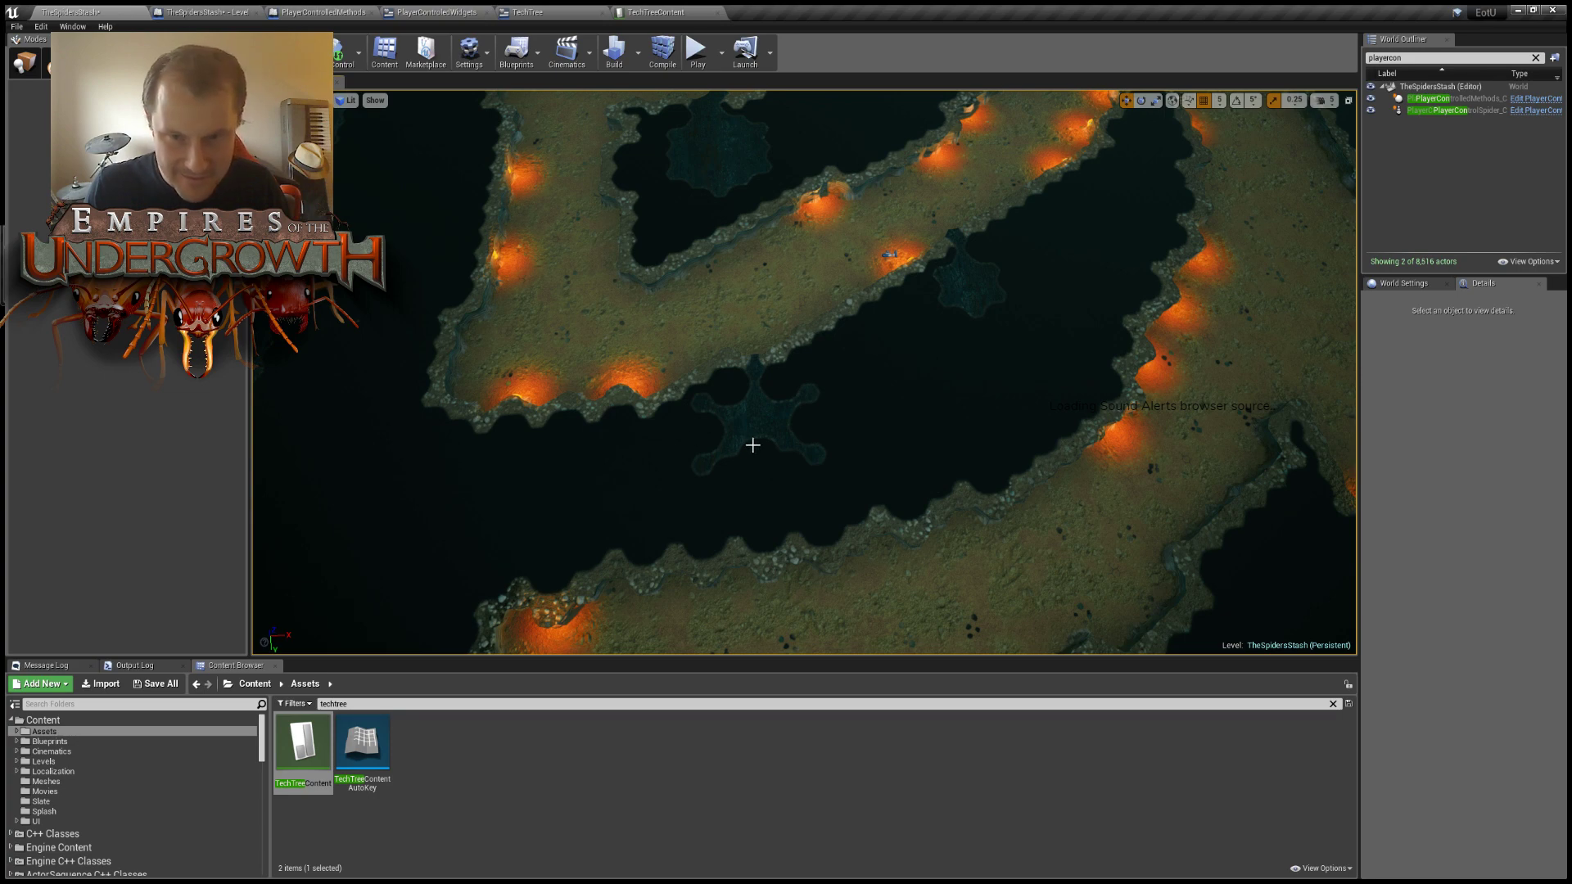
pyautogui.moveTo(969, 434); pyautogui.dragTo(1031, 433, button='right')
pyautogui.press('s')
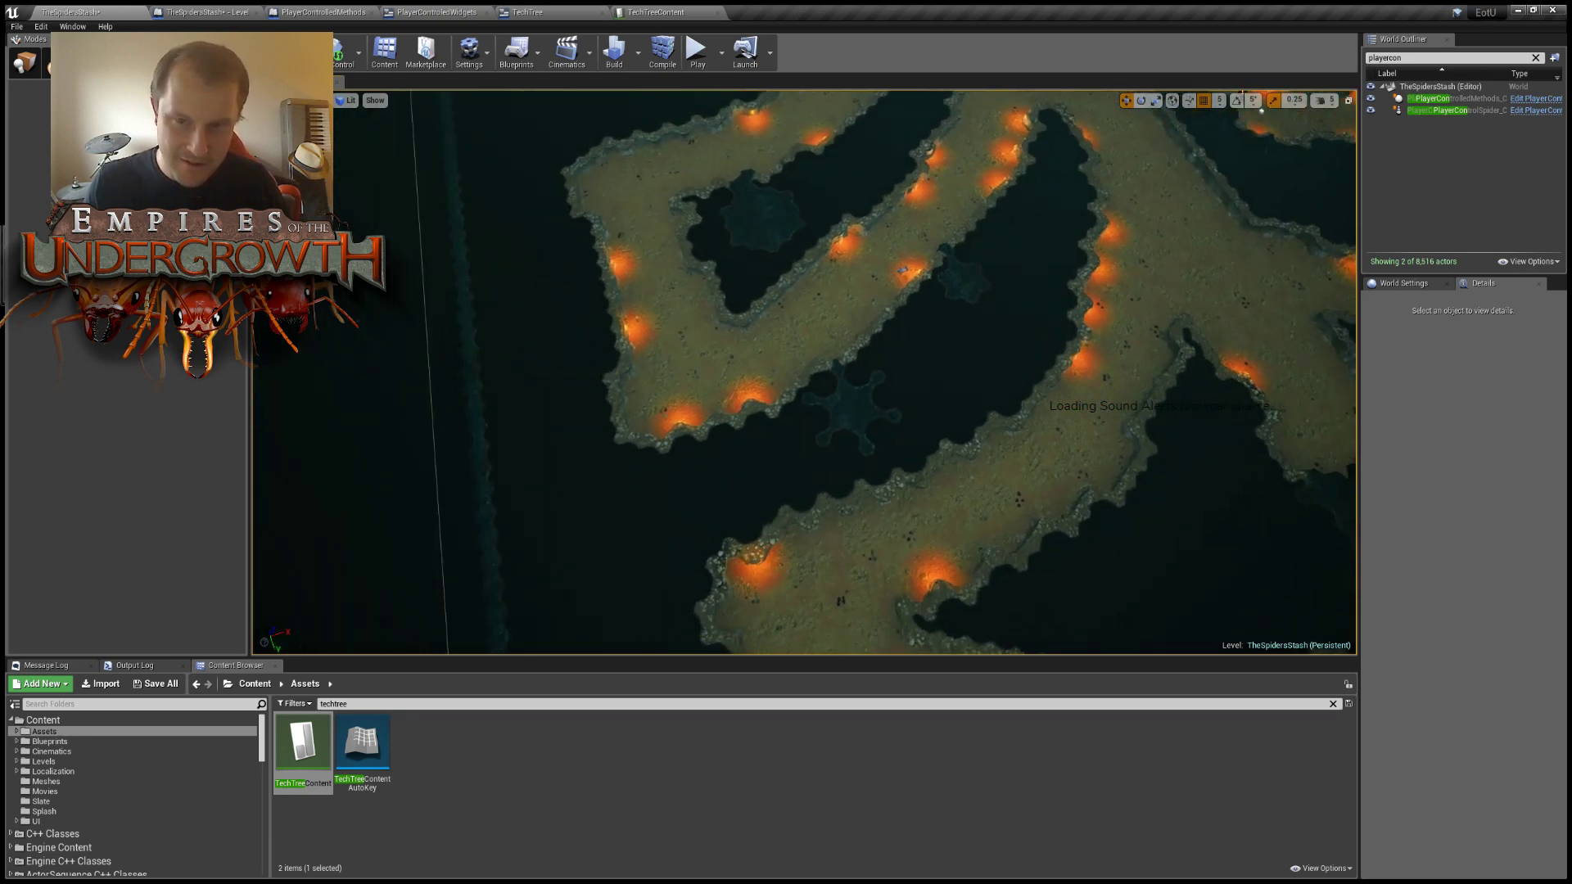
# Draw a strip of tiles along the outer corner of the hooked left branch, replacing the rock edge there.
pyautogui.moveTo(818, 540); pyautogui.dragTo(964, 409)
pyautogui.moveTo(929, 382); pyautogui.dragTo(671, 344, button='right')
pyautogui.press('w')
pyautogui.press('w')
pyautogui.moveTo(1019, 295); pyautogui.dragTo(794, 414, button='right')
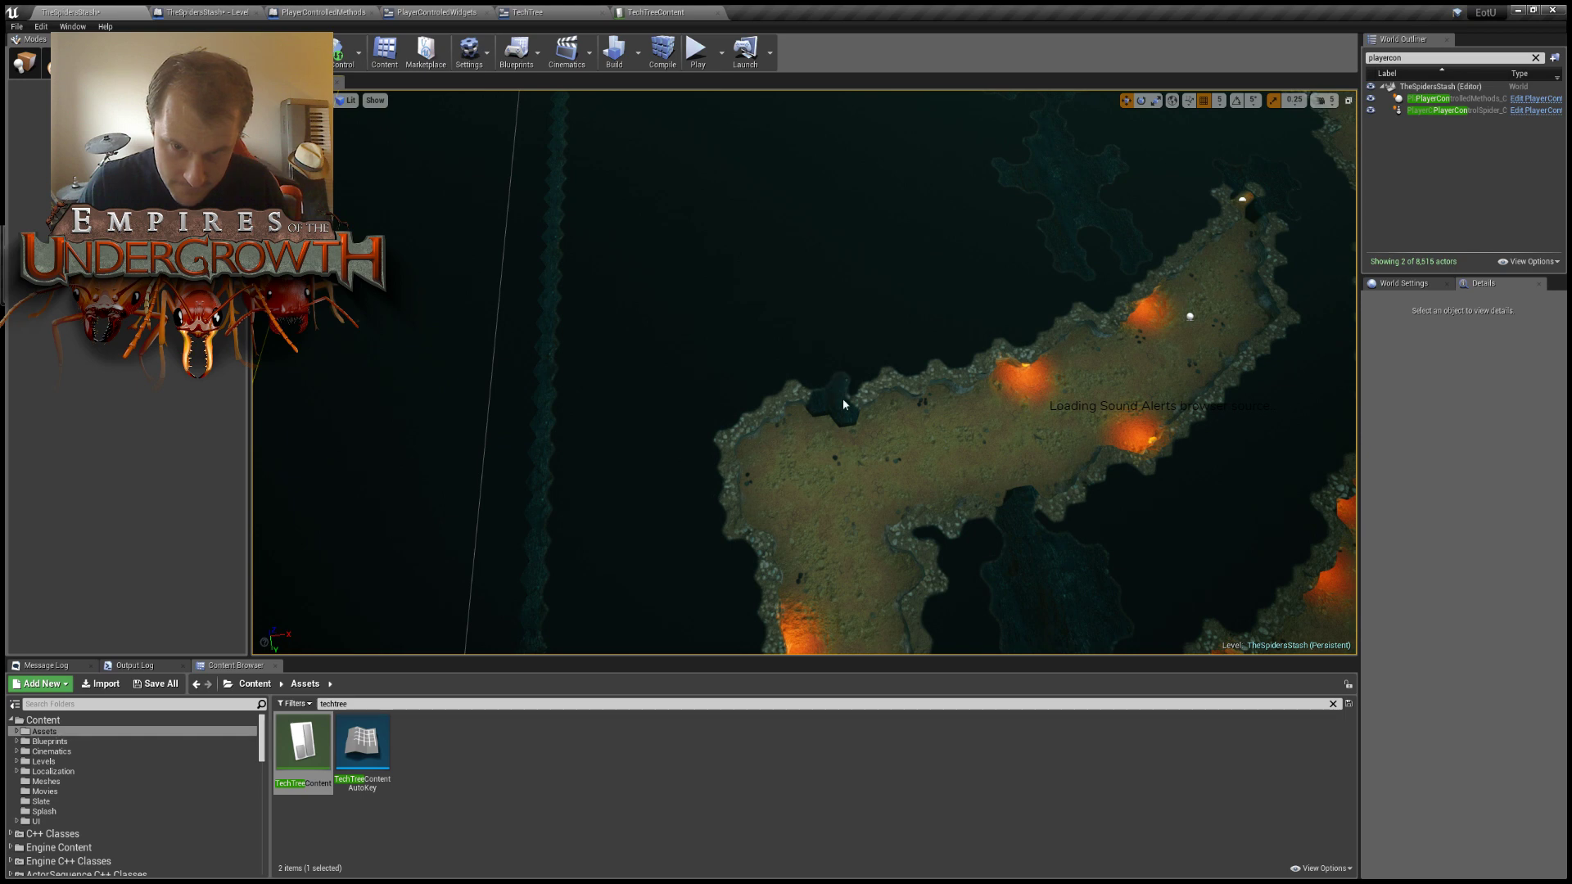
pyautogui.moveTo(852, 441)
pyautogui.mouseDown()
pyautogui.moveTo(815, 376)
pyautogui.moveTo(763, 401)
pyautogui.moveTo(737, 566)
pyautogui.moveTo(761, 549)
pyautogui.mouseUp()
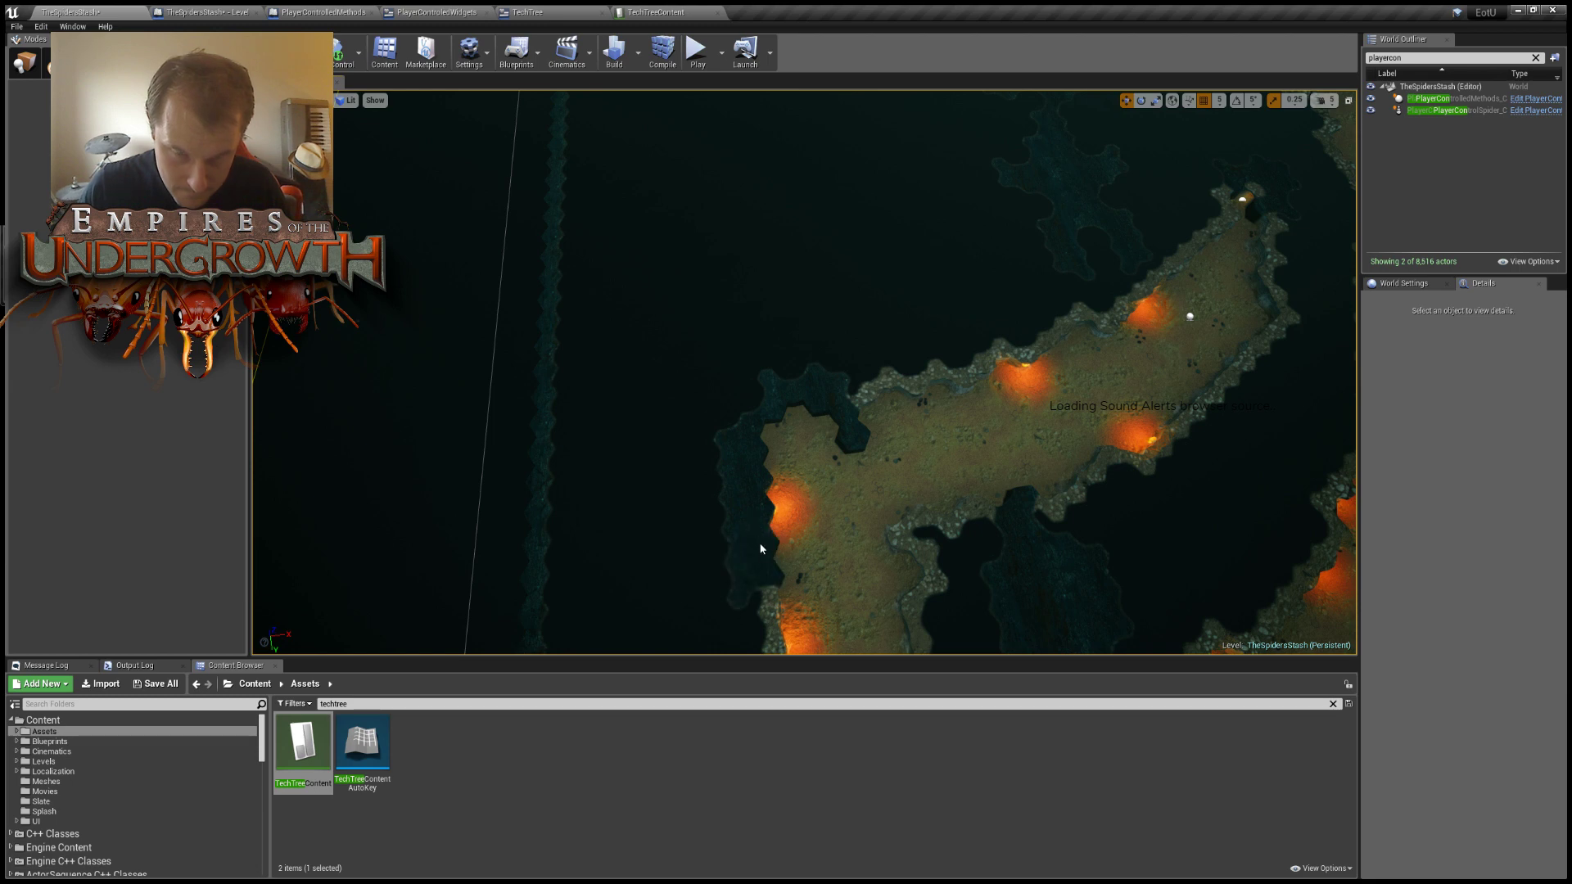
pyautogui.moveTo(804, 521); pyautogui.dragTo(811, 586, button='right')
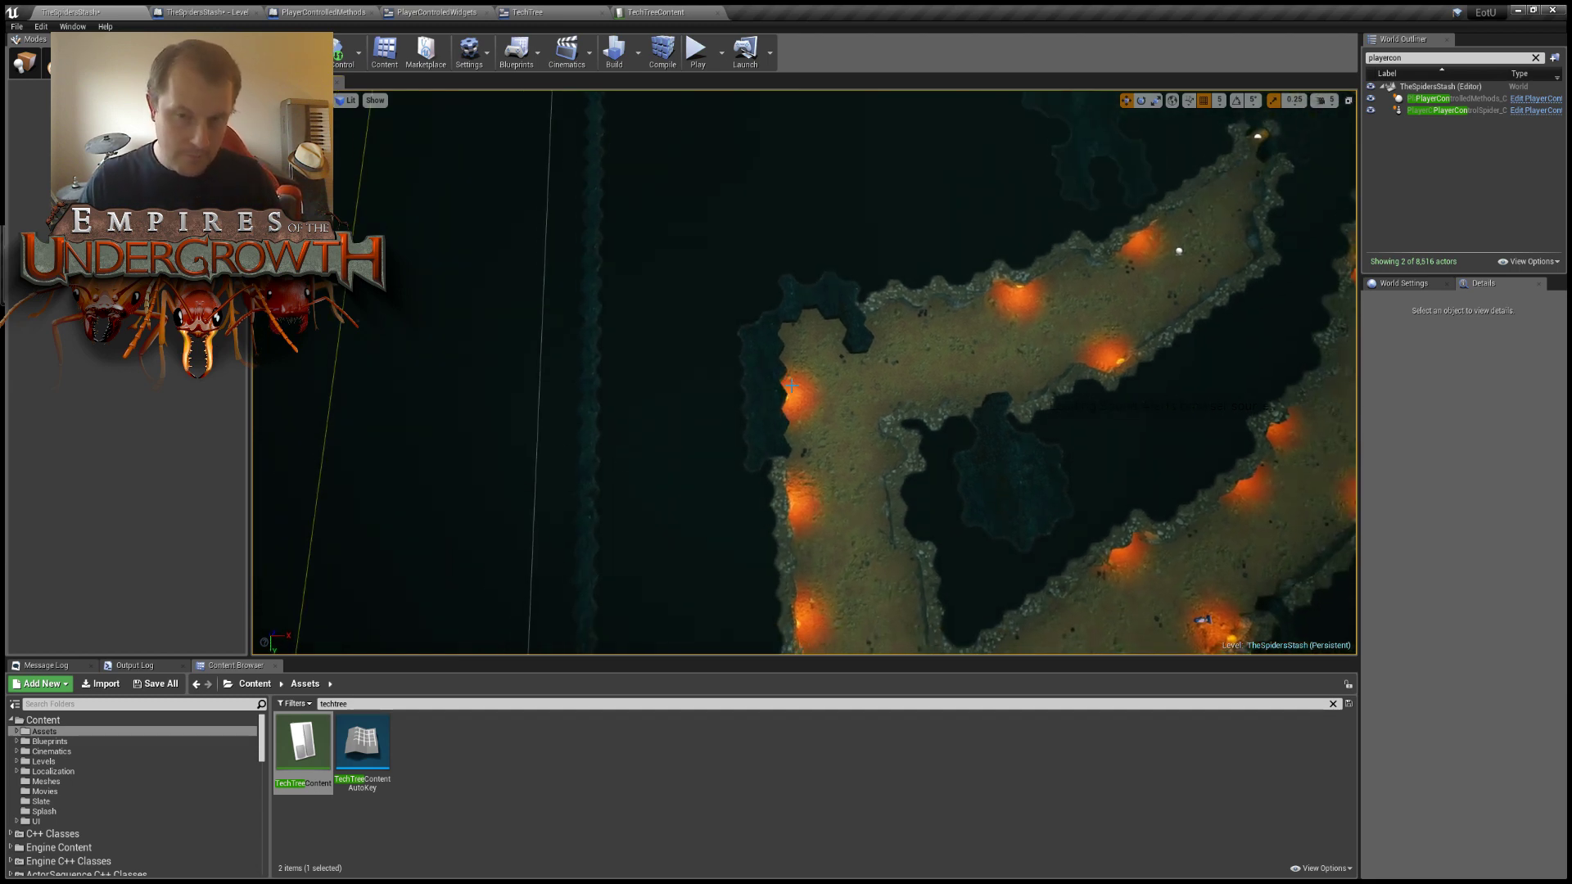
pyautogui.moveTo(797, 373); pyautogui.dragTo(723, 337, button='right')
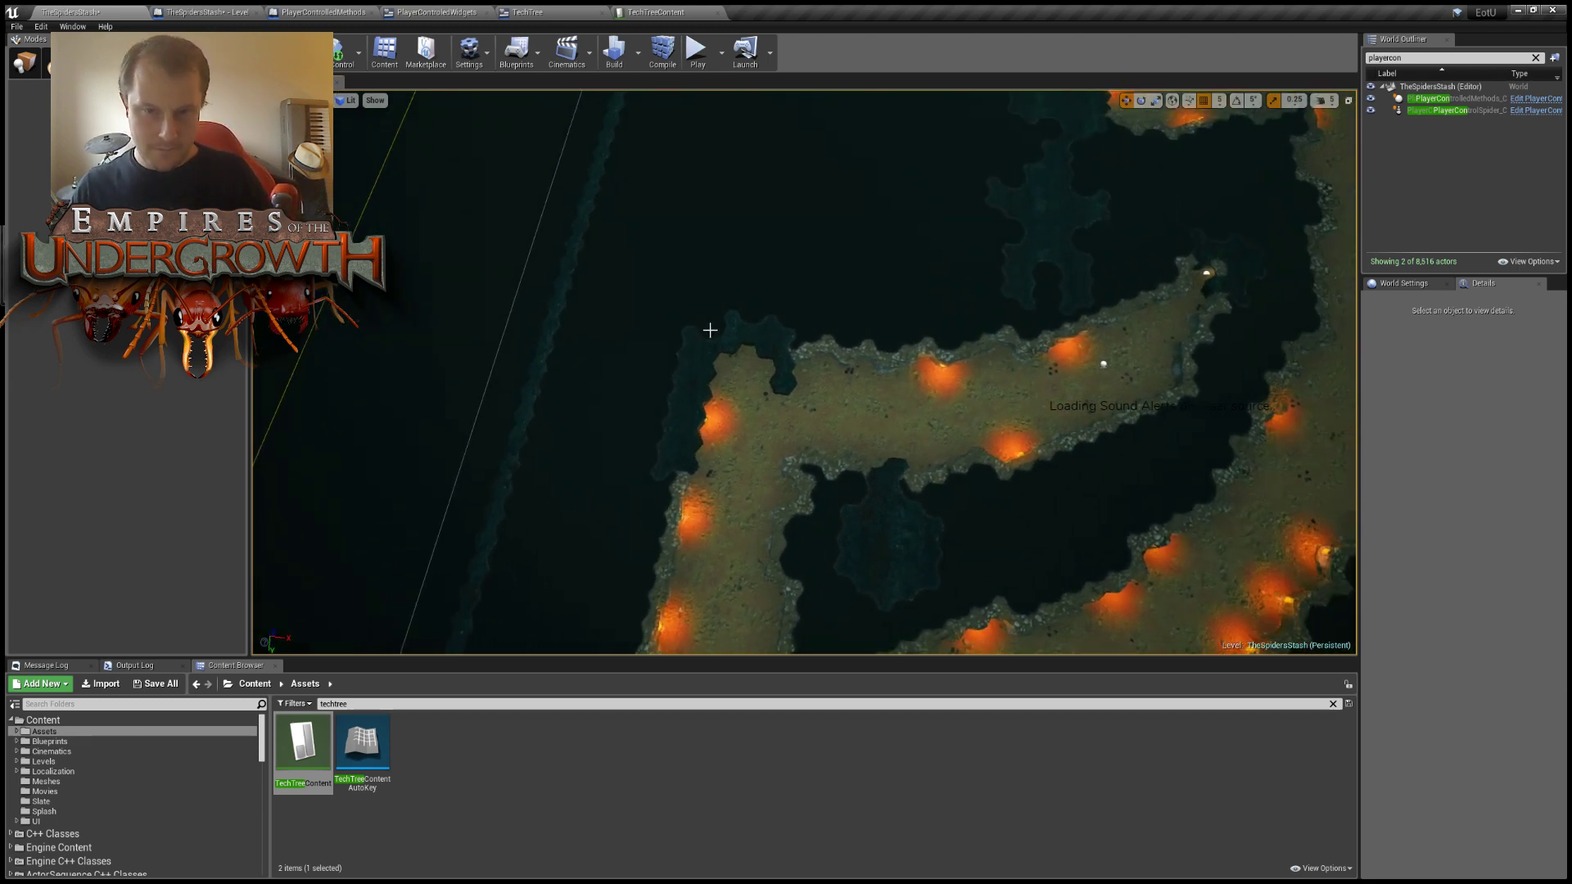
pyautogui.moveTo(902, 371); pyautogui.dragTo(903, 372, button='right')
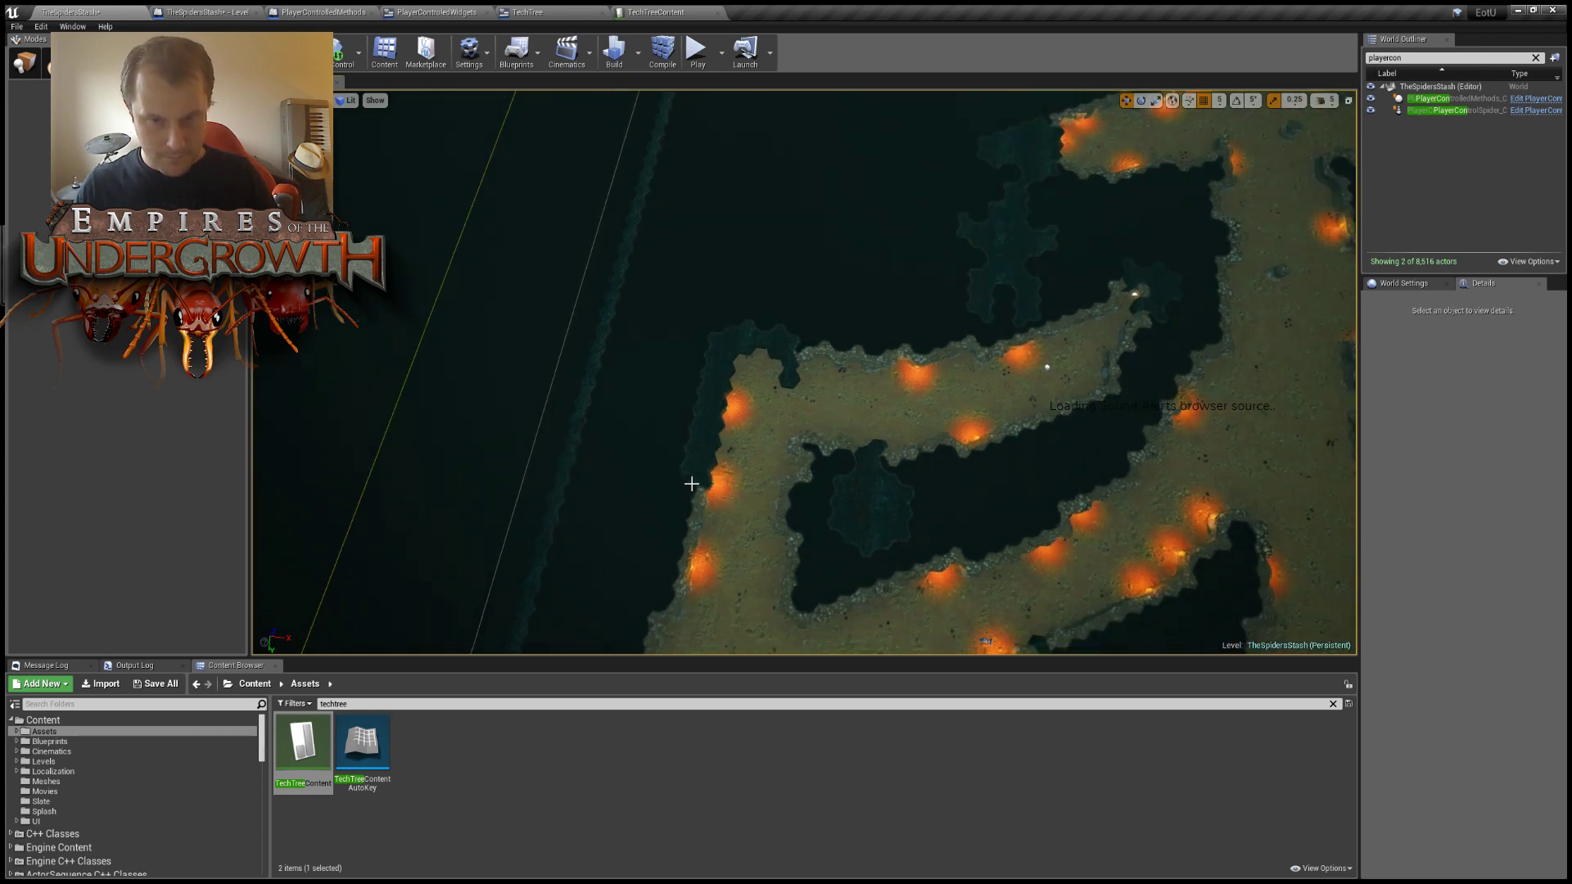
# Scatter small snowflake-like tile clusters in the dark space around the tree's upper branches.
pyautogui.moveTo(850, 425); pyautogui.dragTo(849, 425, button='right')
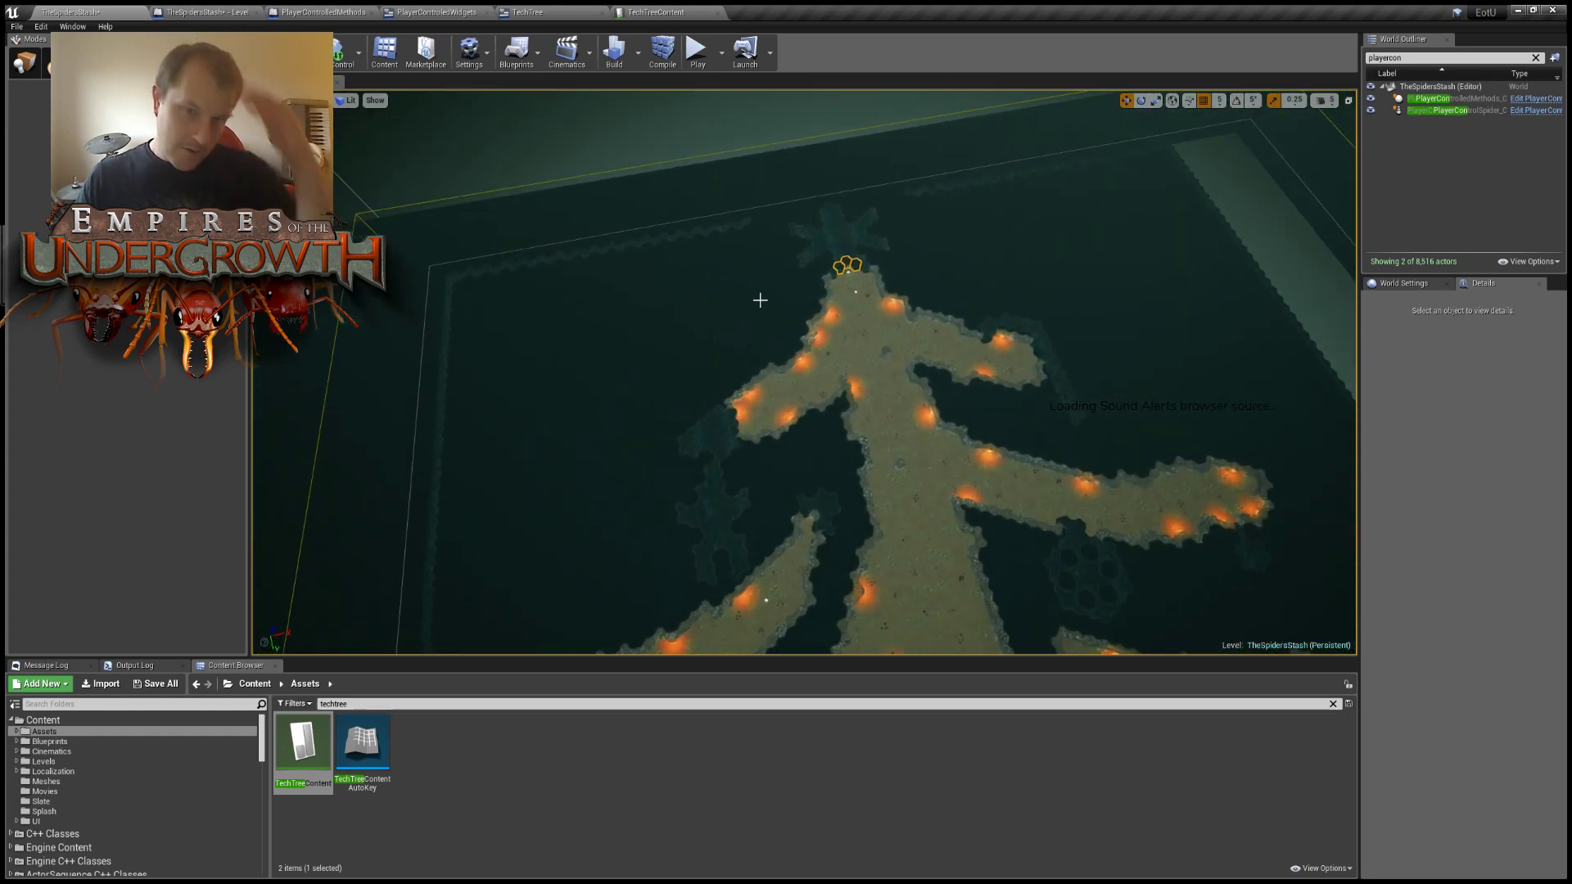
pyautogui.moveTo(709, 271); pyautogui.dragTo(709, 271, button='right')
pyautogui.moveTo(589, 288); pyautogui.dragTo(724, 319, button='right')
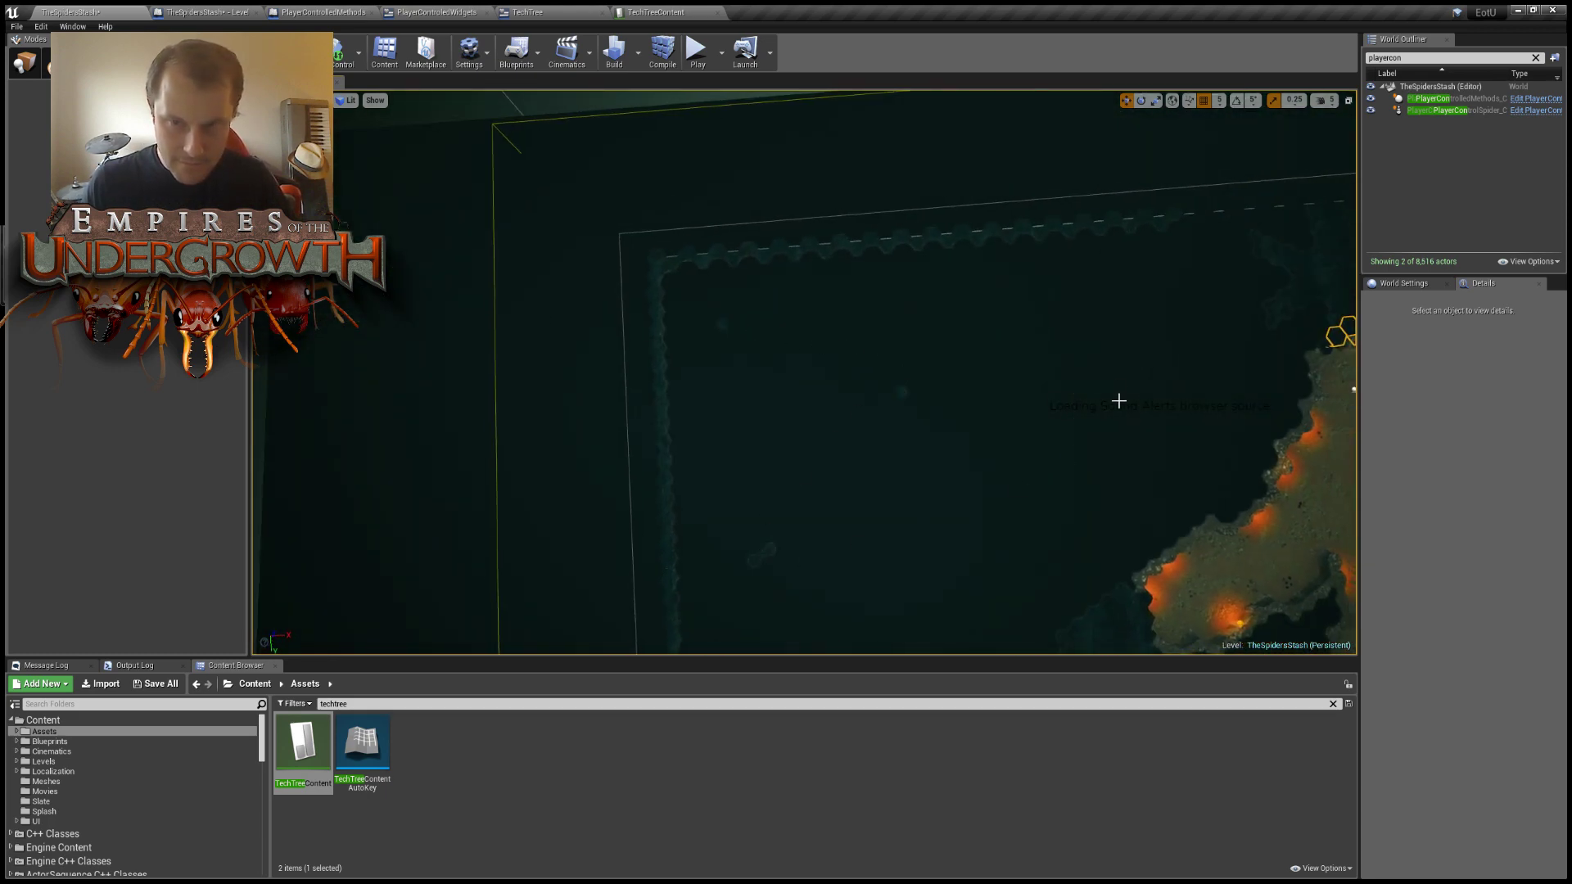
pyautogui.moveTo(1203, 429); pyautogui.dragTo(982, 370, button='right')
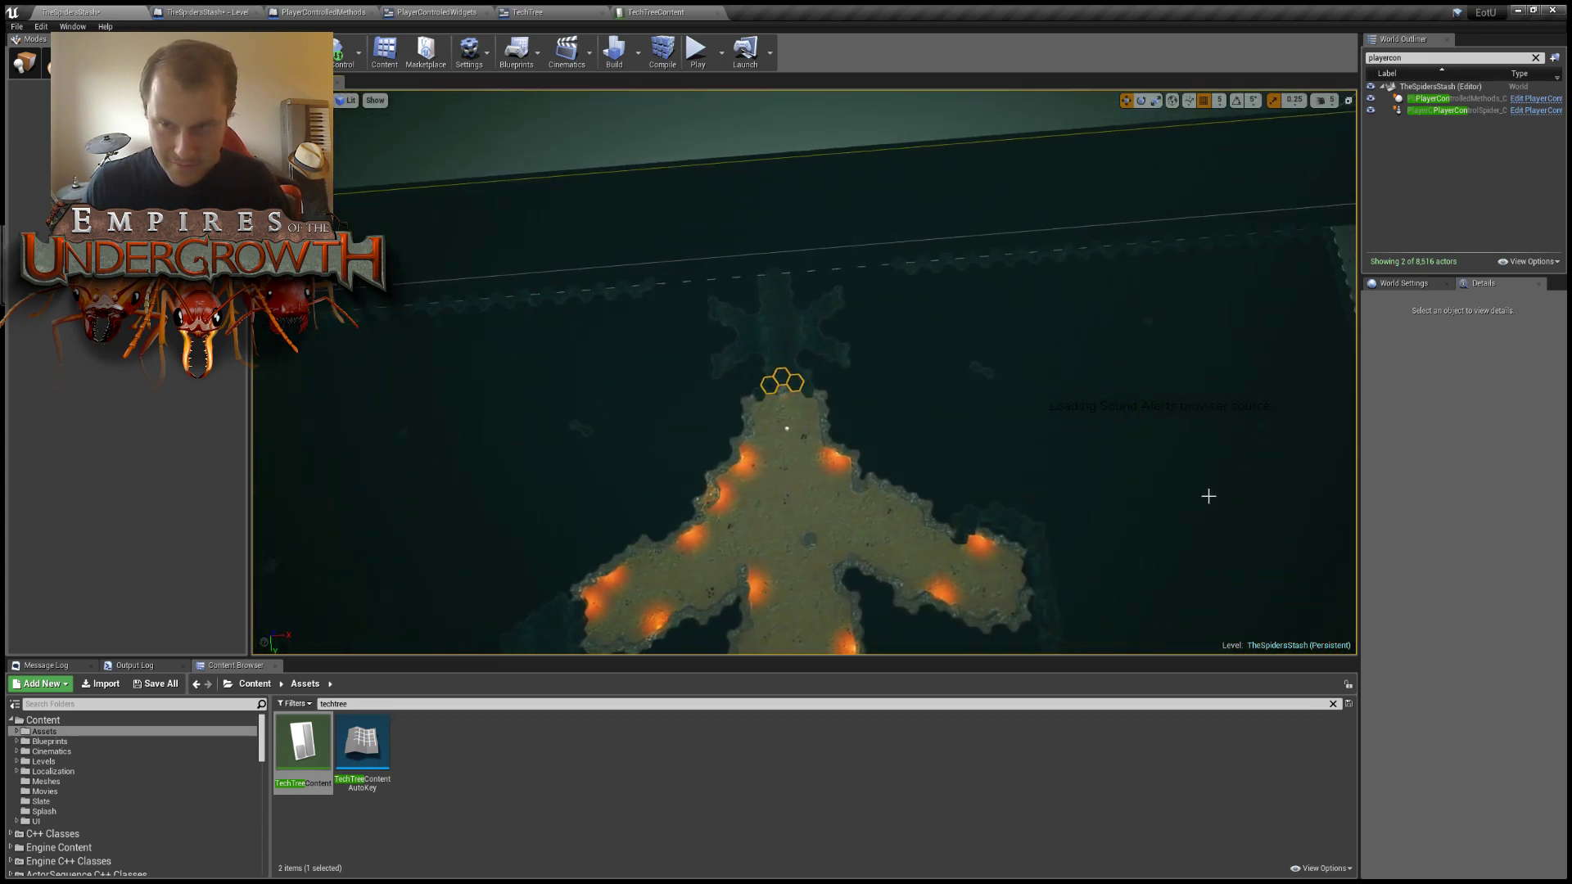
pyautogui.moveTo(1255, 599); pyautogui.dragTo(1176, 603, button='right')
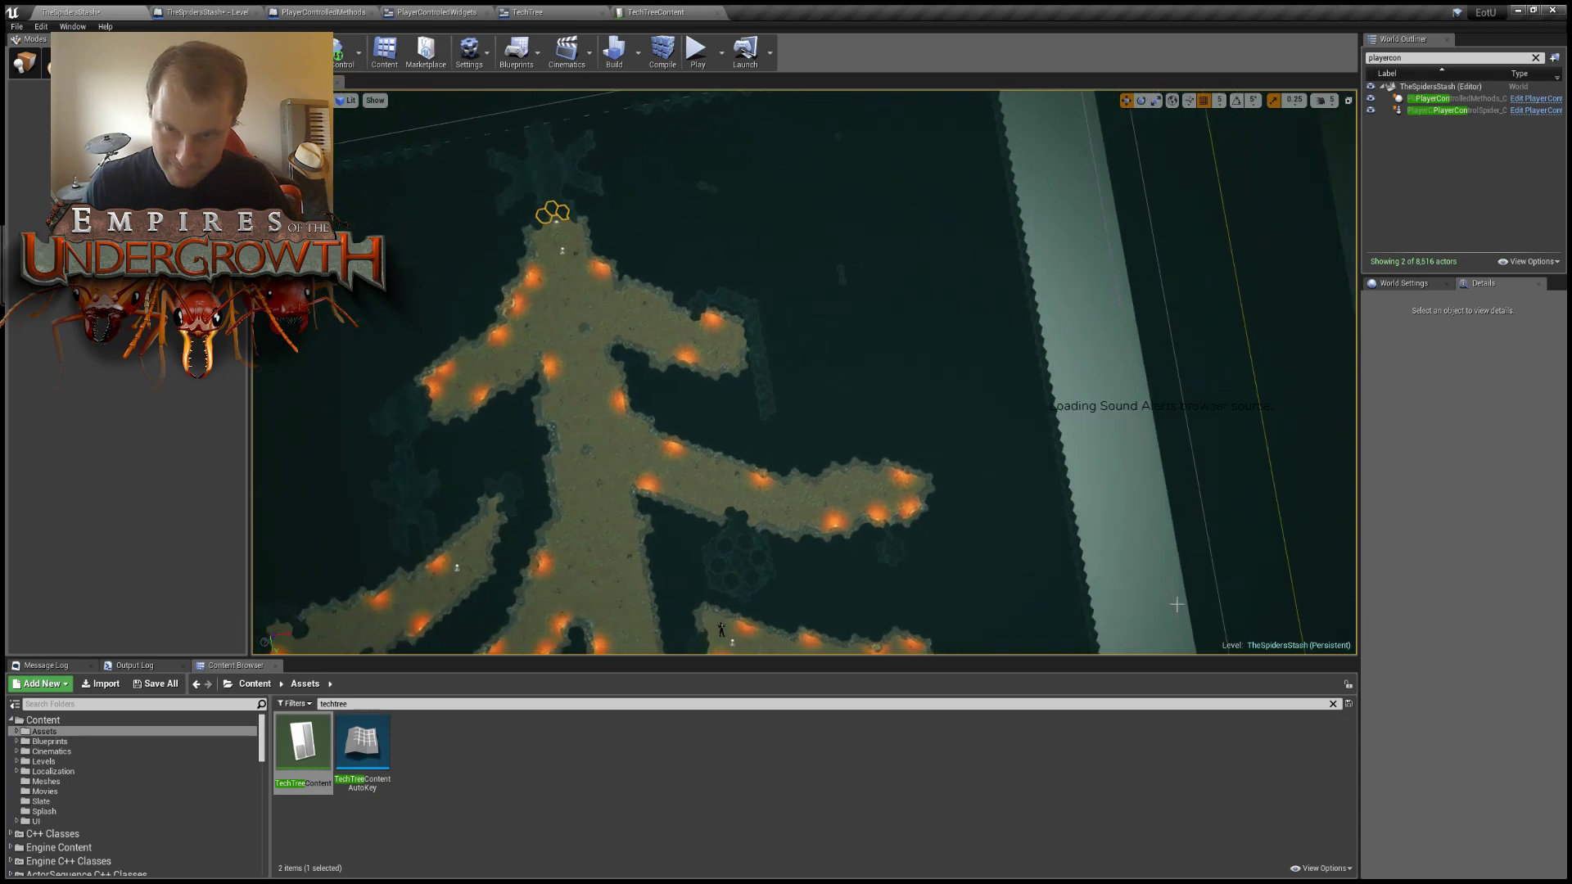
pyautogui.moveTo(891, 513); pyautogui.dragTo(593, 463, button='right')
pyautogui.moveTo(648, 538); pyautogui.dragTo(1039, 369, button='right')
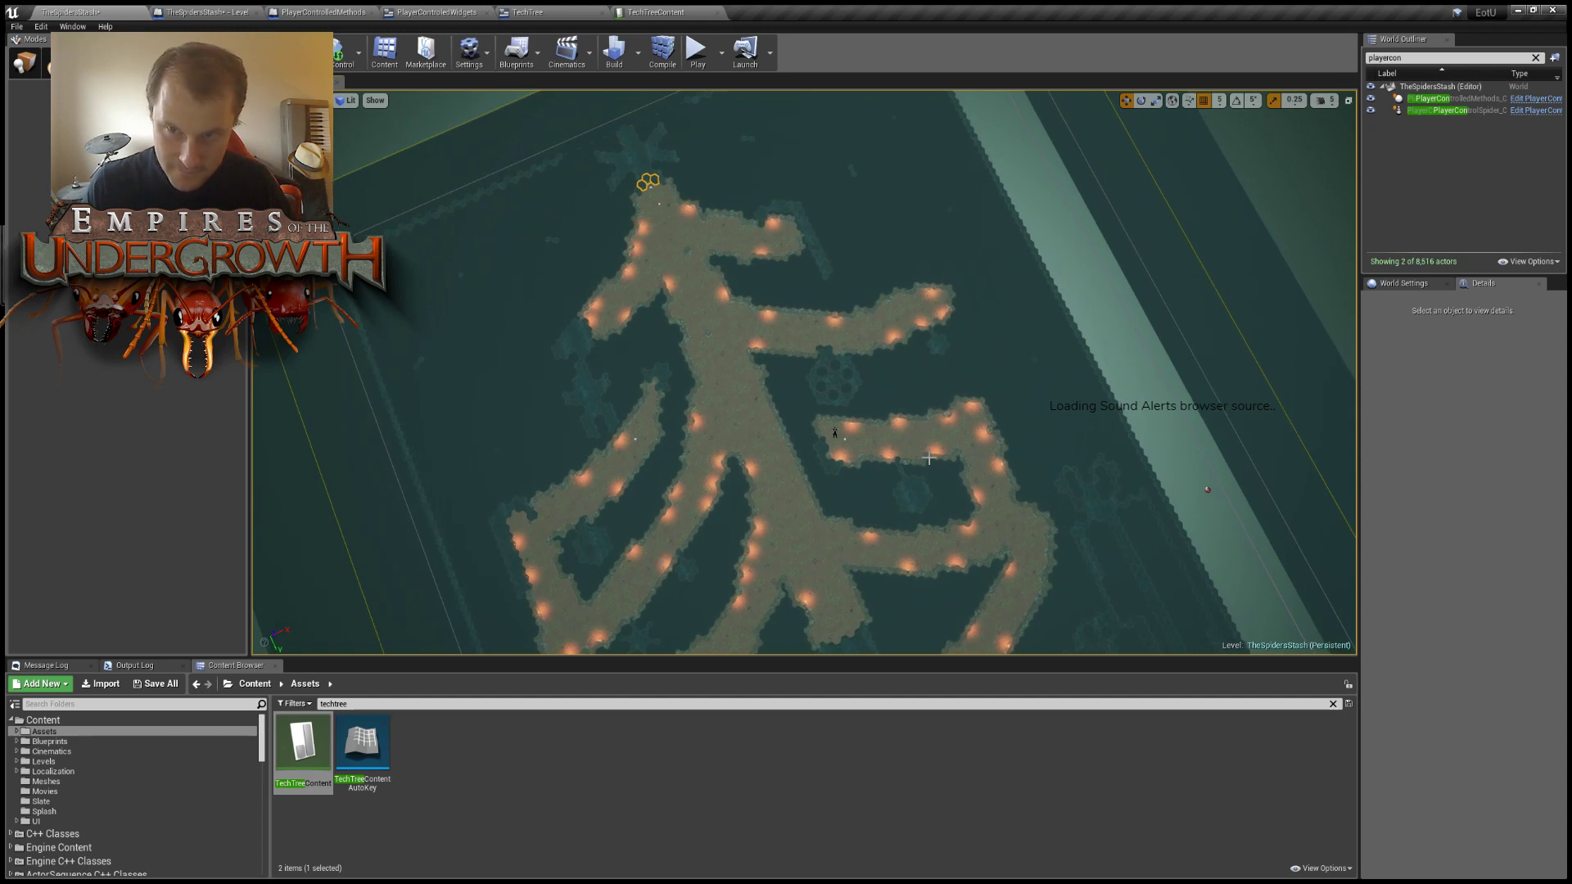
pyautogui.moveTo(929, 458); pyautogui.dragTo(525, 390, button='right')
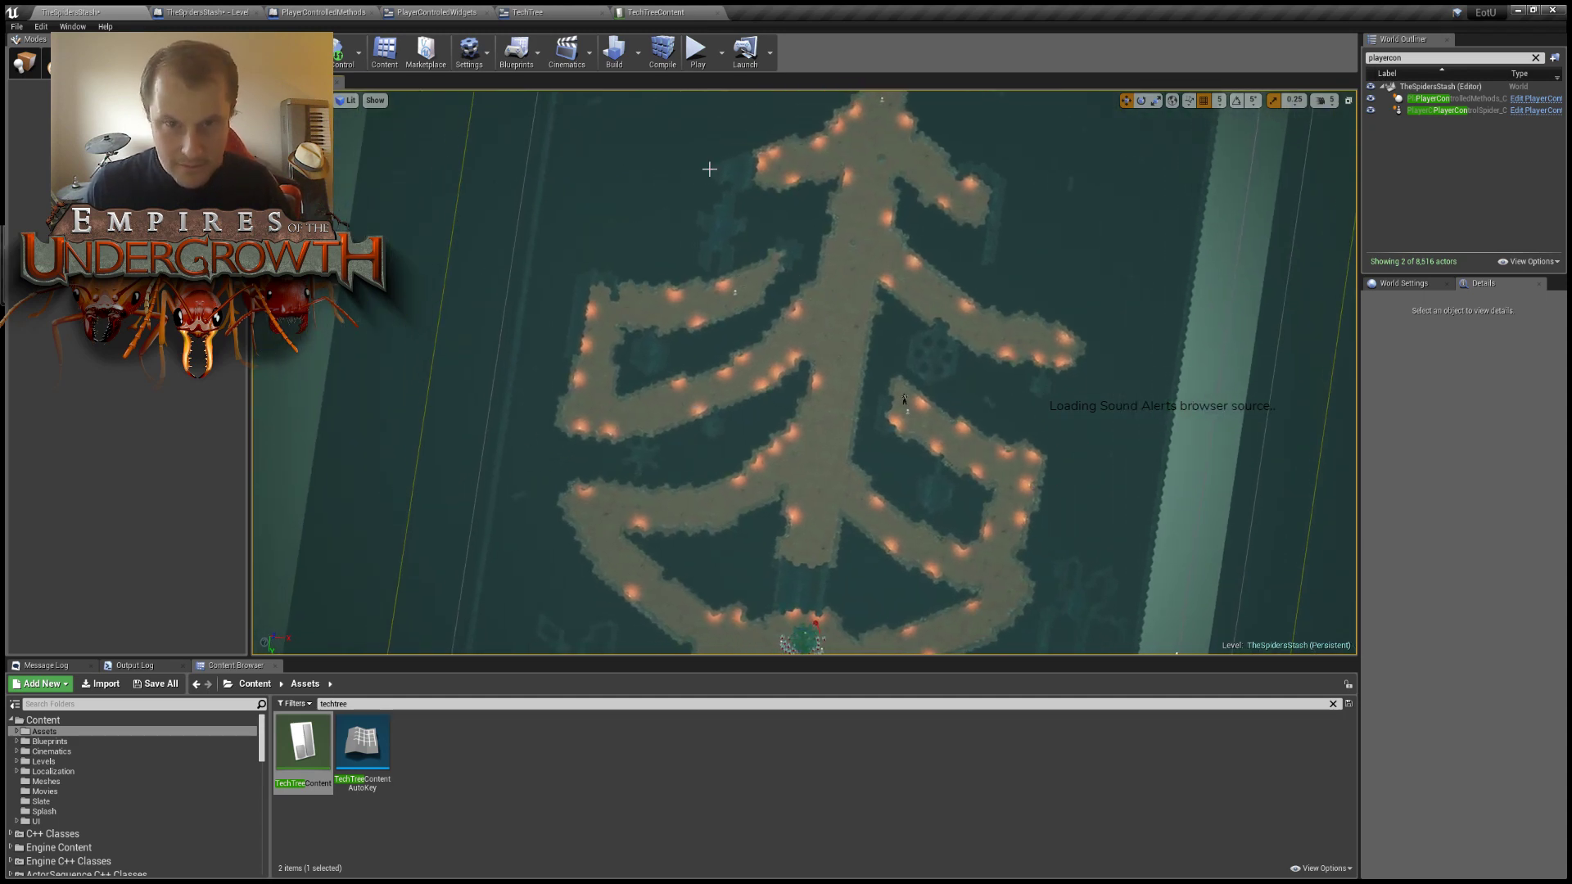
# Erase the strip of border tiles along the map's edge beyond the star and down the side with the tall present.
pyautogui.moveTo(964, 191); pyautogui.dragTo(1030, 156, button='right')
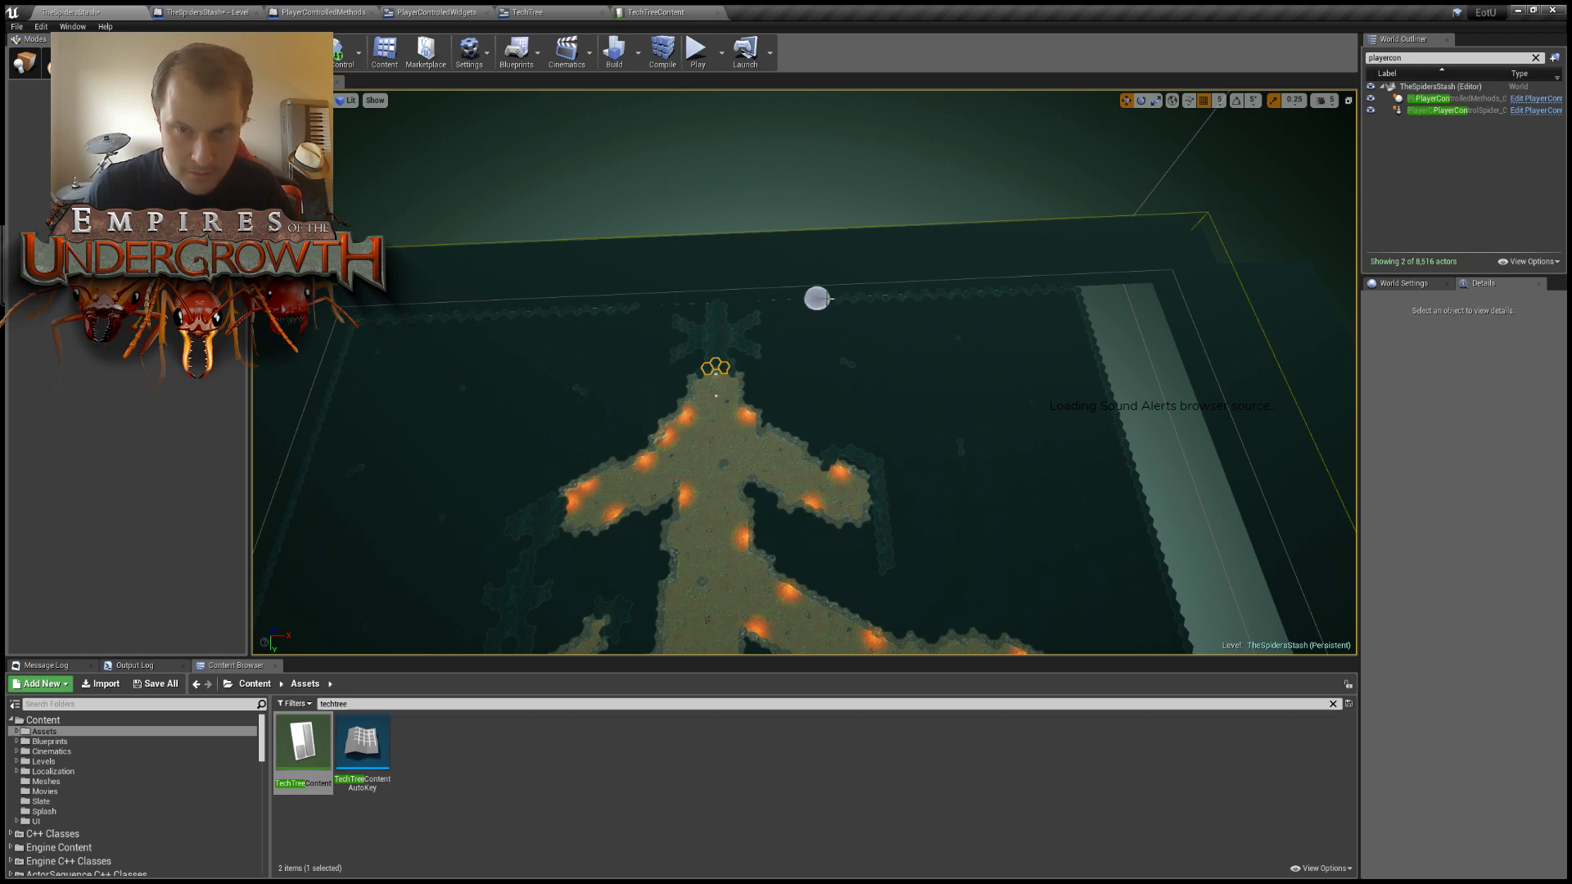
pyautogui.moveTo(829, 299); pyautogui.dragTo(1084, 293)
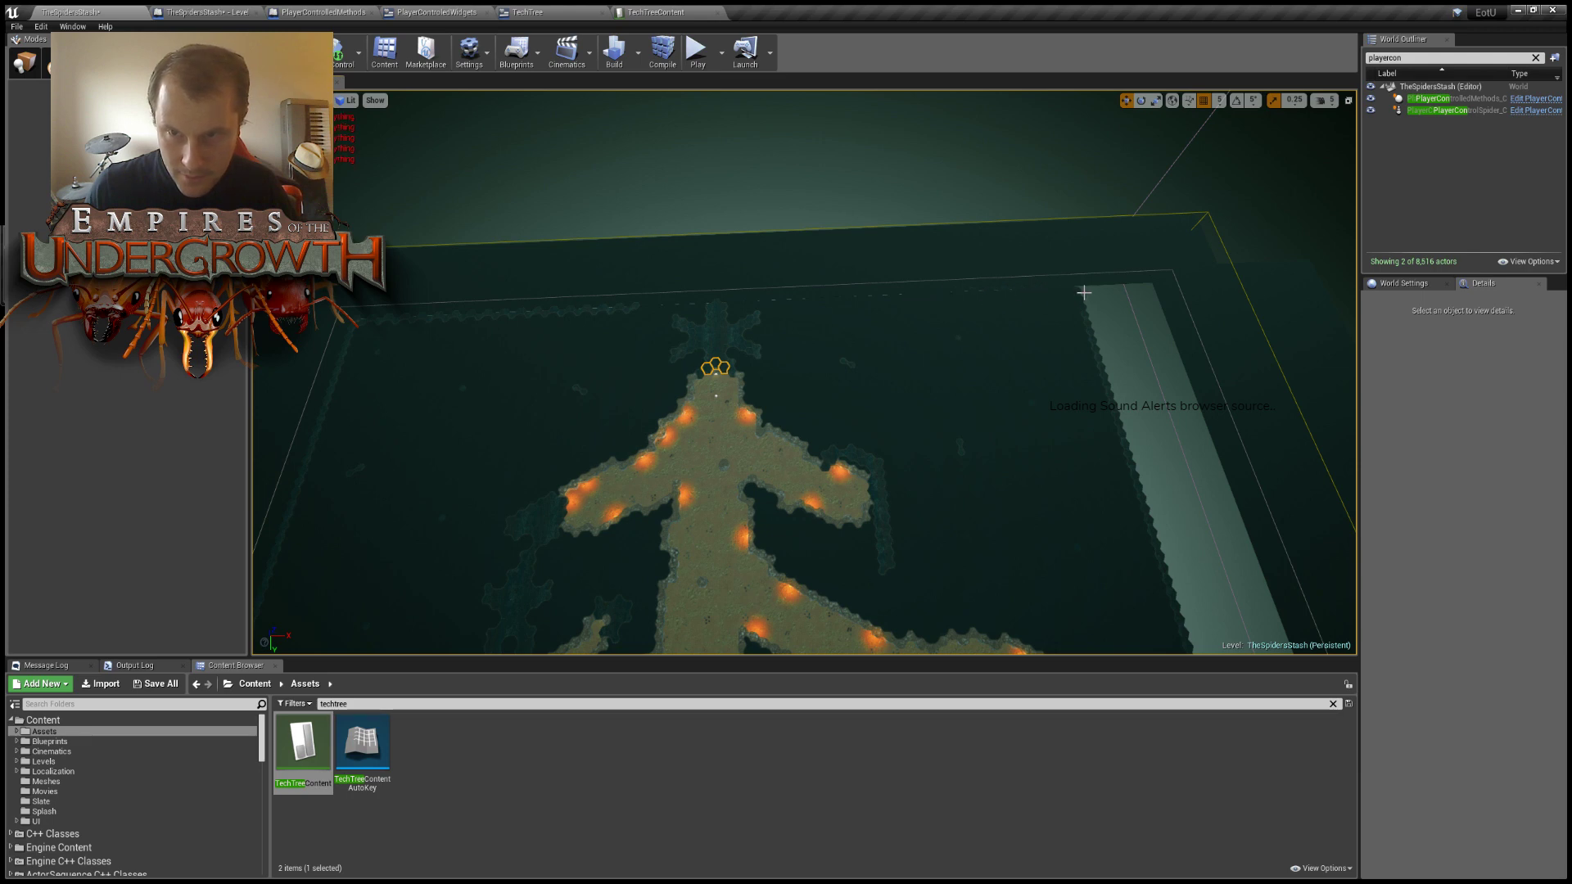
pyautogui.moveTo(1153, 307)
pyautogui.mouseDown(button='right')
pyautogui.moveTo(1089, 328)
pyautogui.moveTo(889, 335)
pyautogui.mouseUp(button='right')
pyautogui.moveTo(958, 489); pyautogui.dragTo(918, 480)
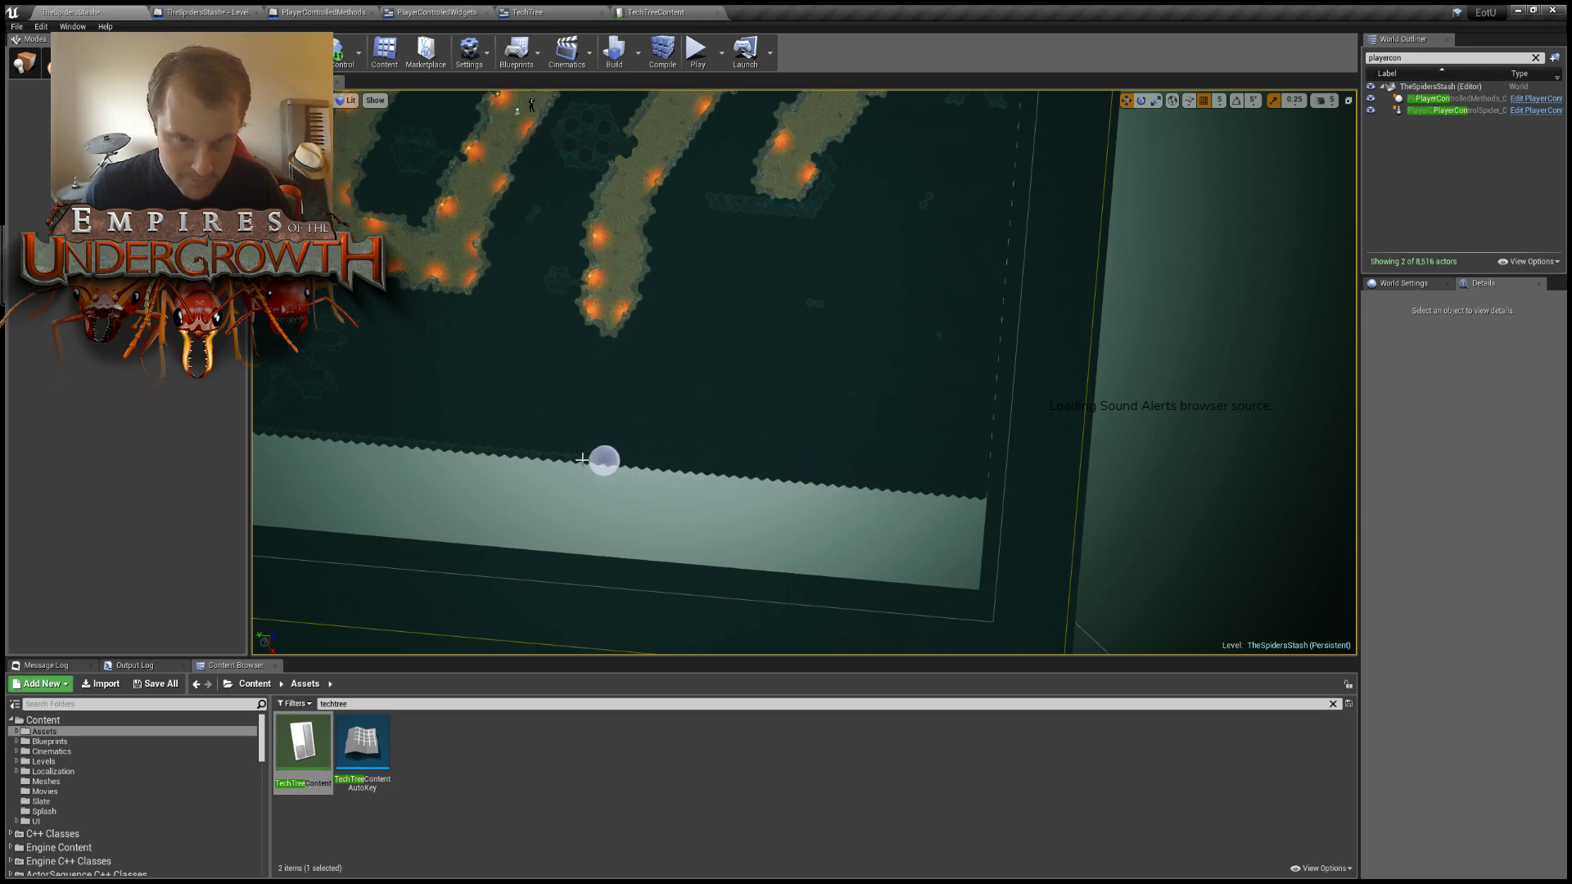
pyautogui.moveTo(379, 439); pyautogui.dragTo(393, 443, button='right')
pyautogui.moveTo(695, 433); pyautogui.dragTo(710, 432, button='middle')
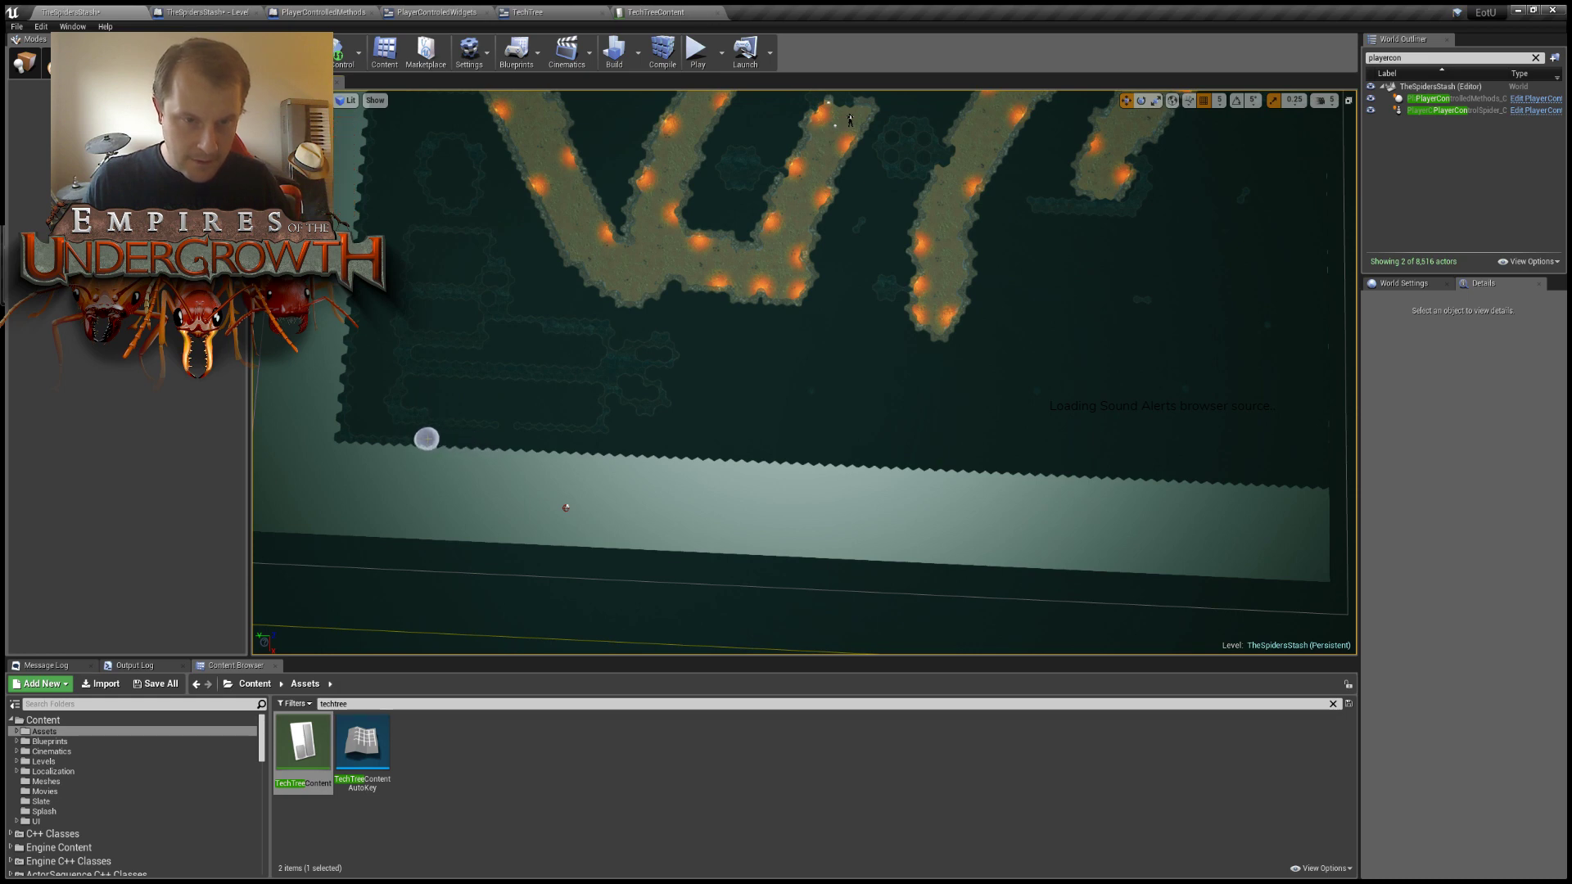
pyautogui.moveTo(396, 466); pyautogui.dragTo(347, 475, button='right')
# Redraw the missing outline tiles on the border-facing side of the tall present.
pyautogui.moveTo(593, 424); pyautogui.dragTo(846, 530, button='right')
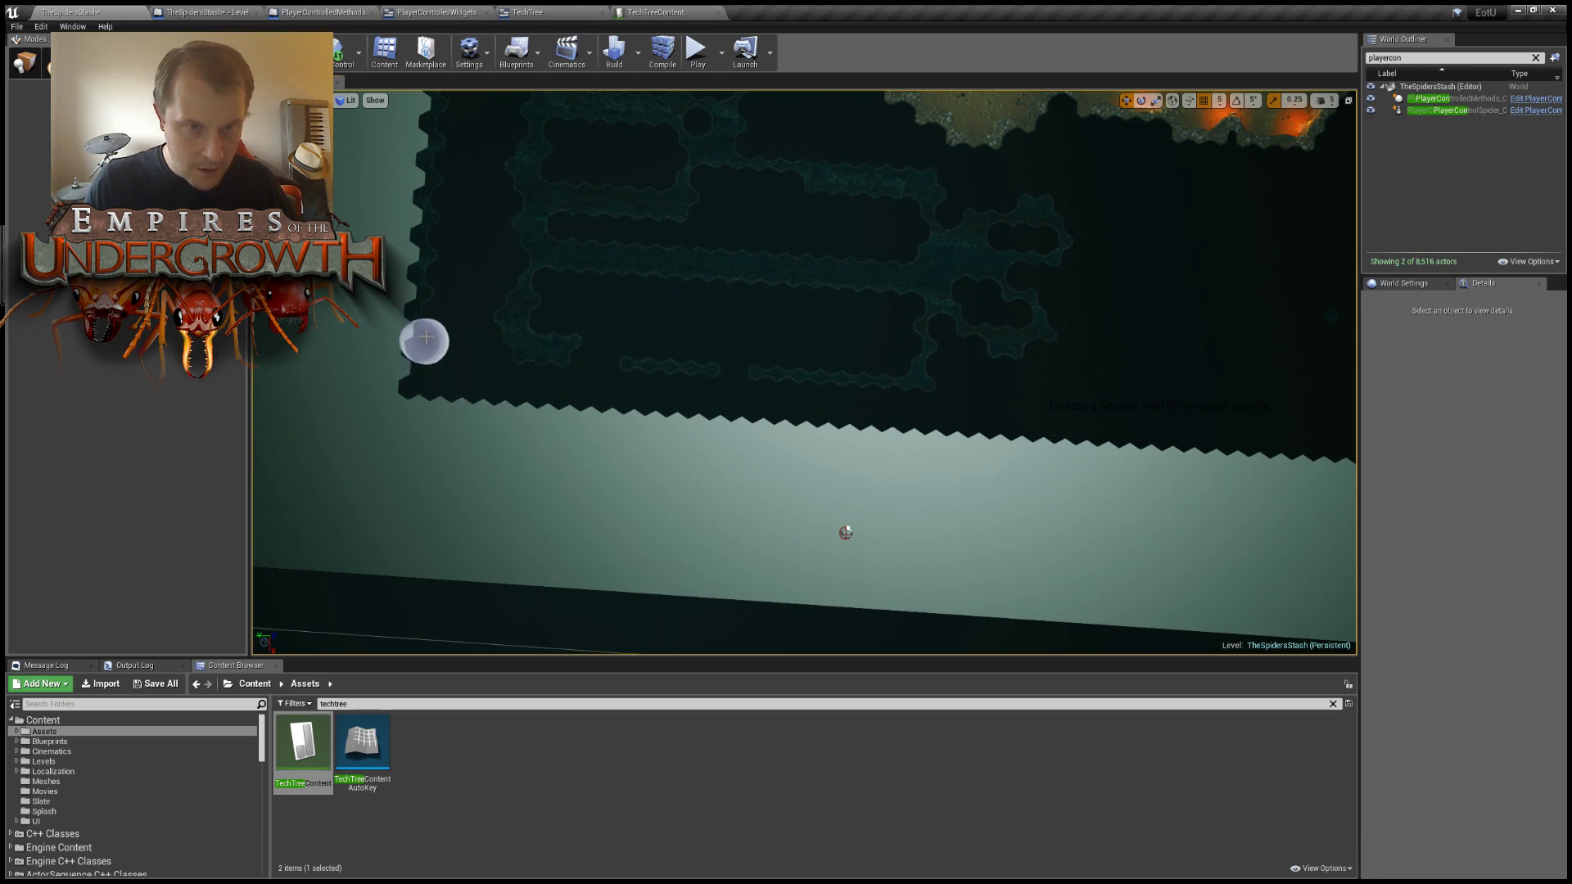
pyautogui.moveTo(431, 214); pyautogui.dragTo(504, 219, button='right')
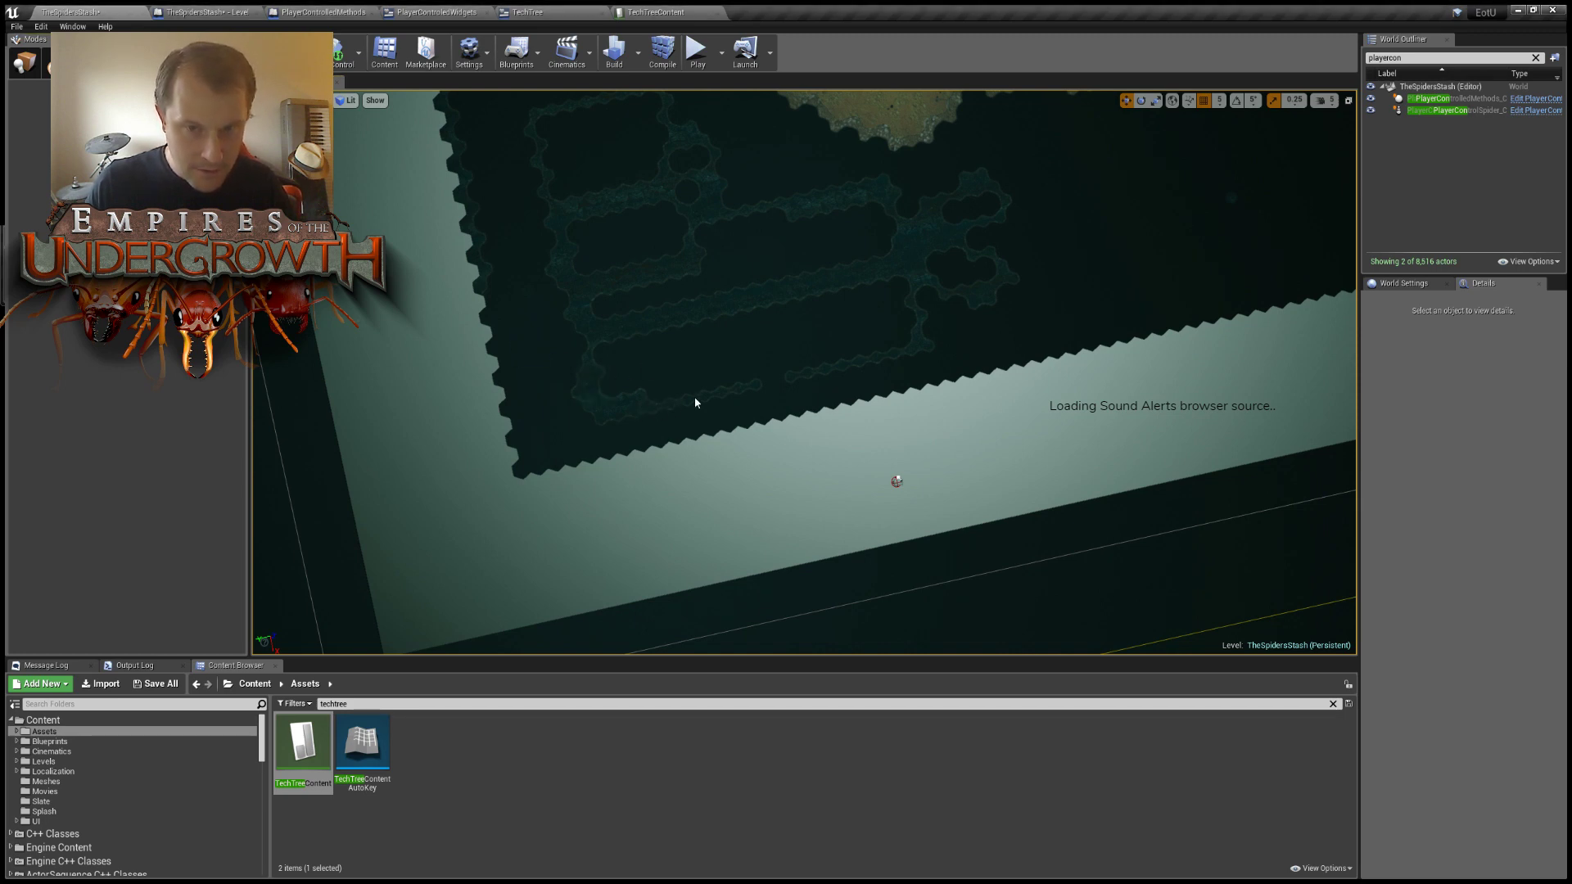
pyautogui.moveTo(782, 386); pyautogui.dragTo(857, 509, button='right')
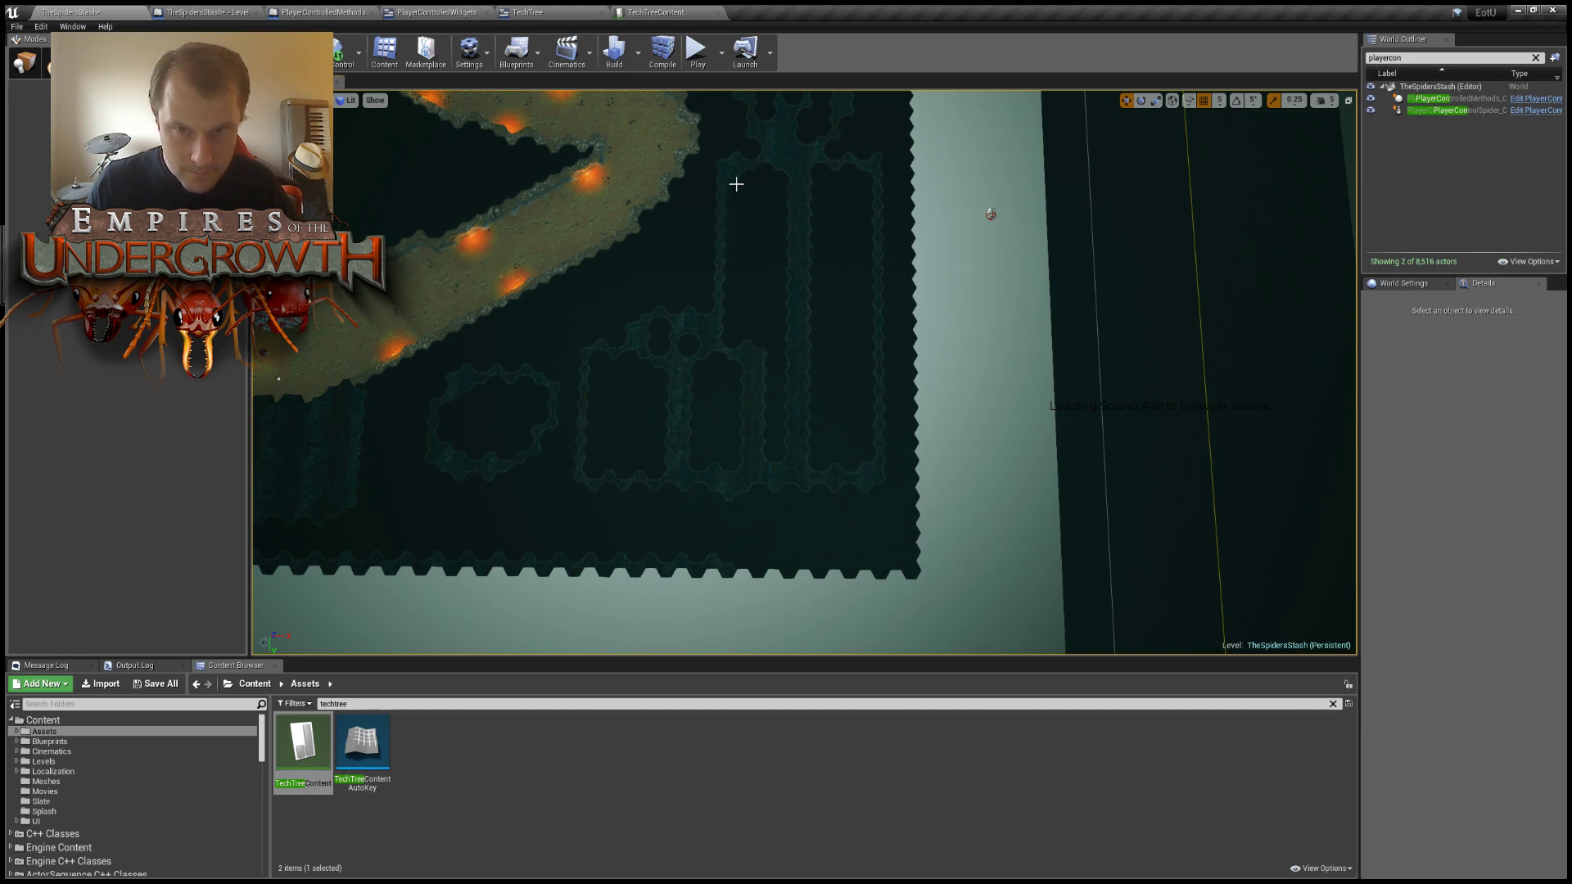
pyautogui.moveTo(739, 176); pyautogui.dragTo(653, 169, button='right')
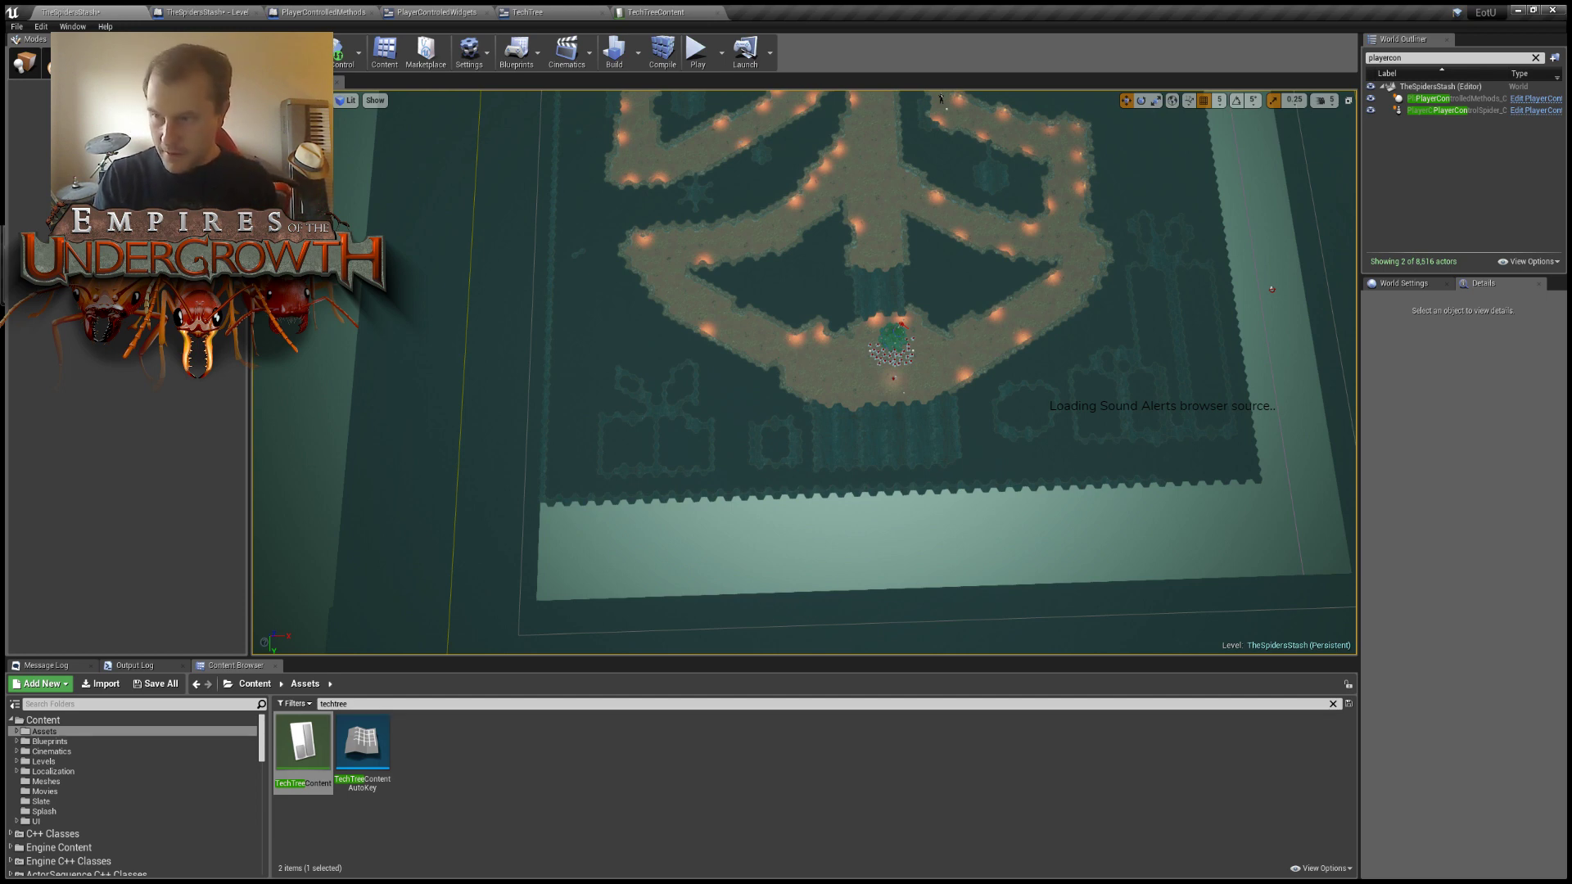
# Save the level and start playing it in the editor.
pyautogui.hotkey('ctrl', 's')
pyautogui.moveTo(986, 349); pyautogui.dragTo(937, 308, button='right')
pyautogui.click(693, 43)
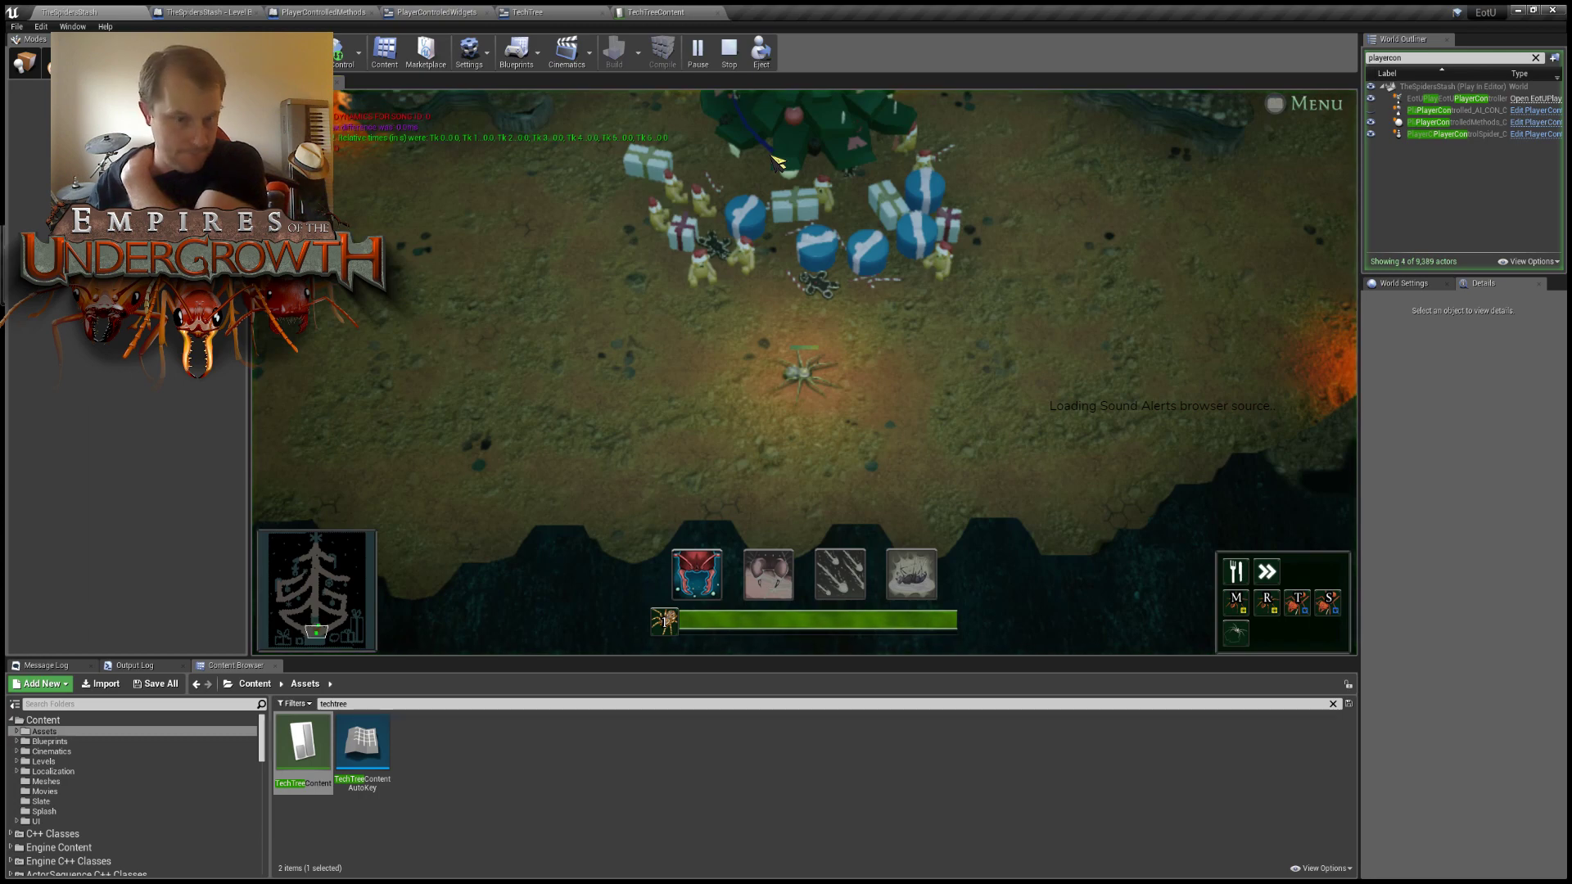
# Examine the tree base and present outlines in the running game and on the minimap, and end the play session.
pyautogui.click(766, 327)
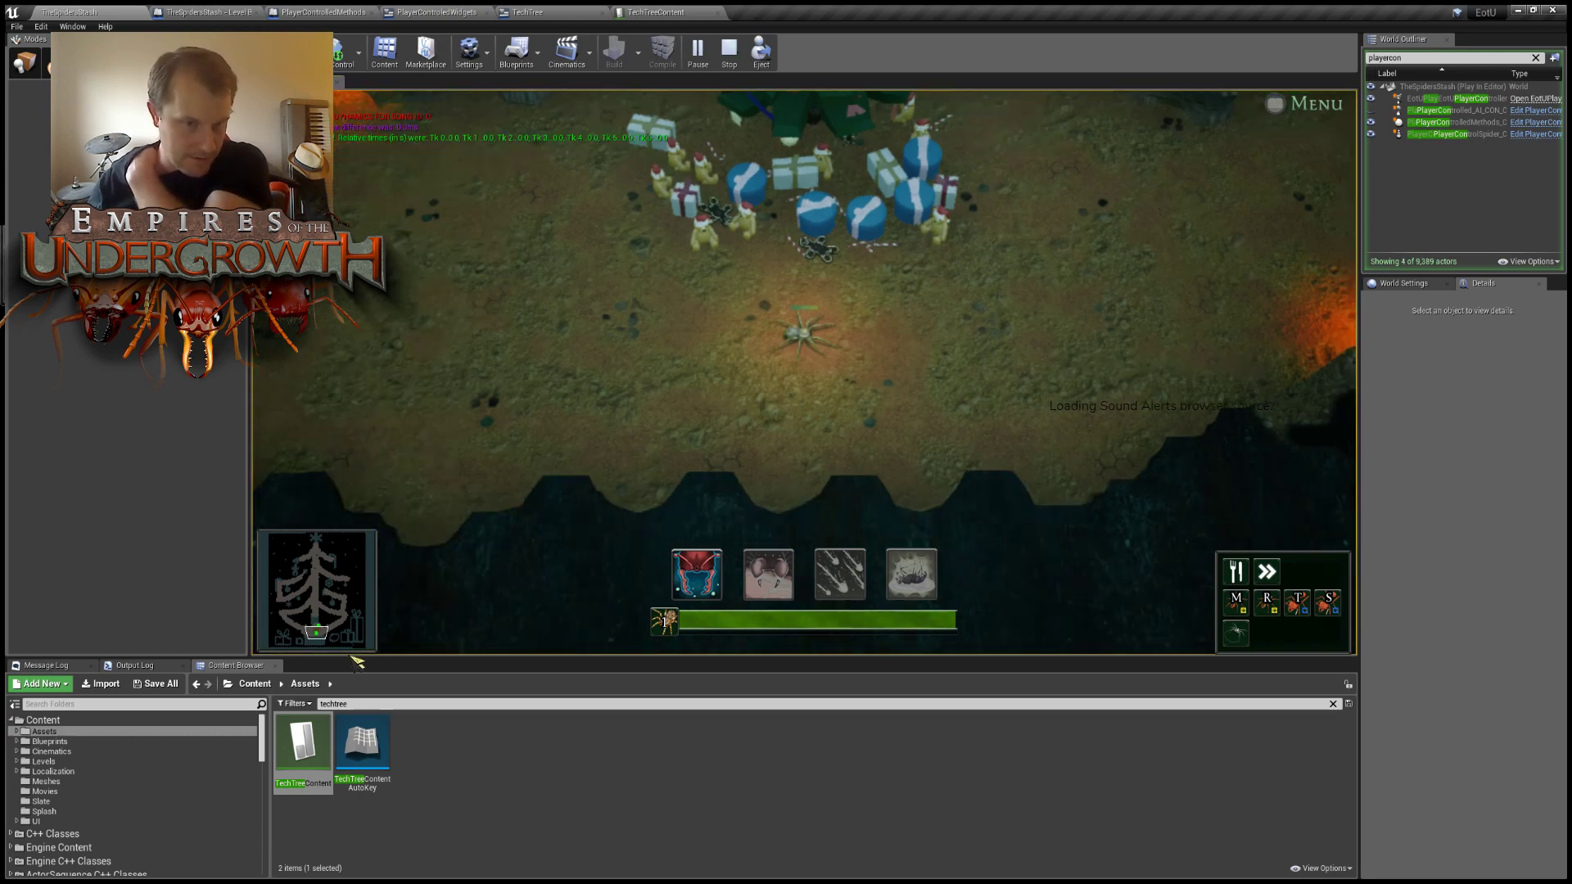
pyautogui.press('d')
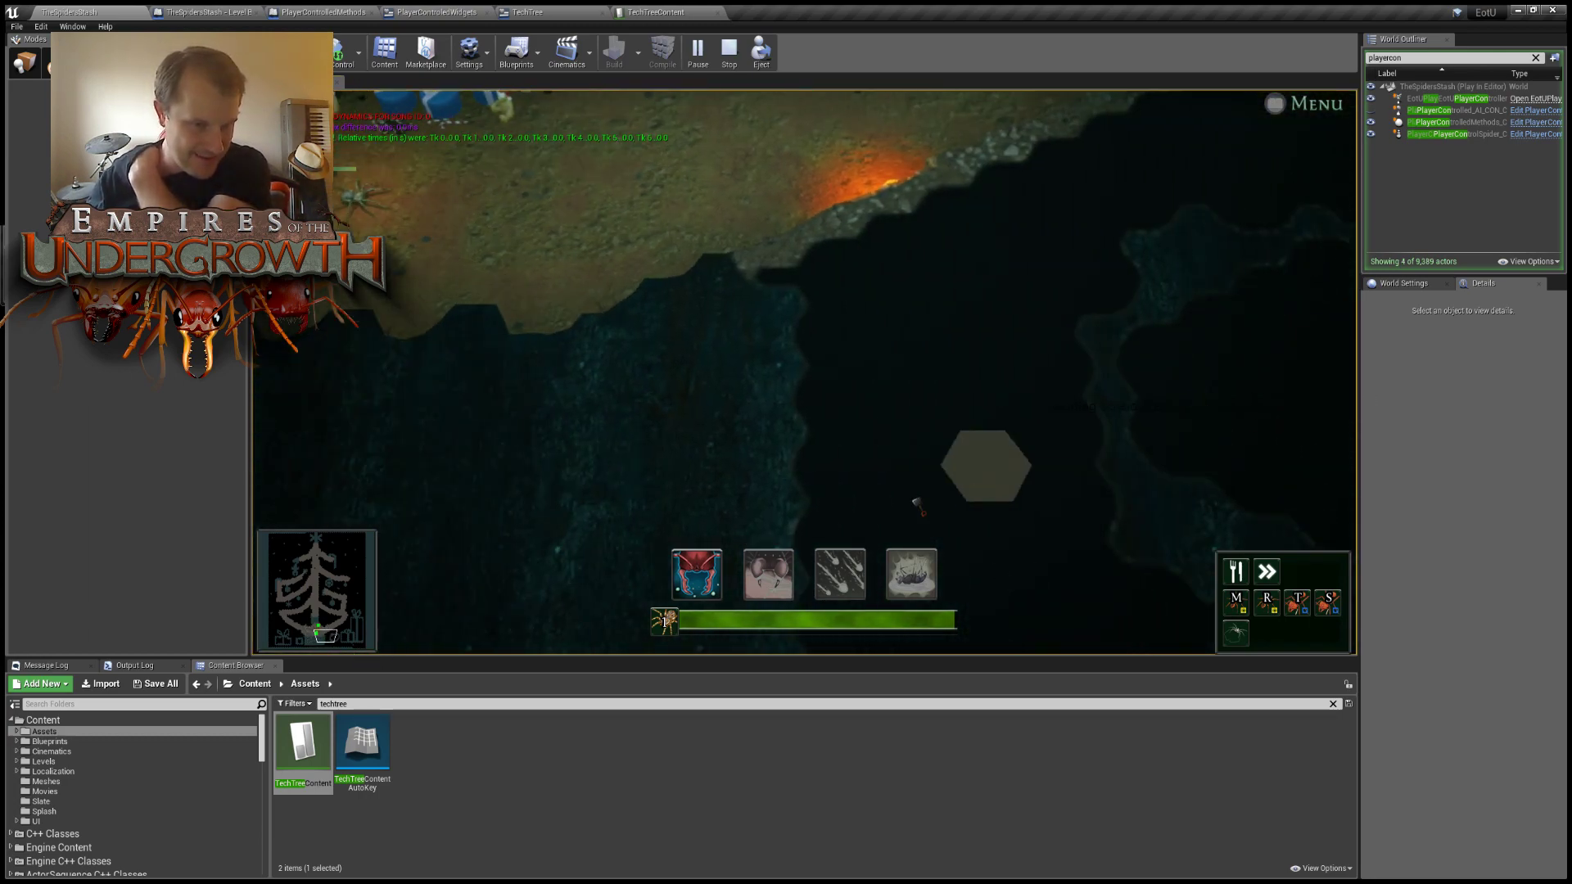
pyautogui.moveTo(332, 641); pyautogui.dragTo(287, 632)
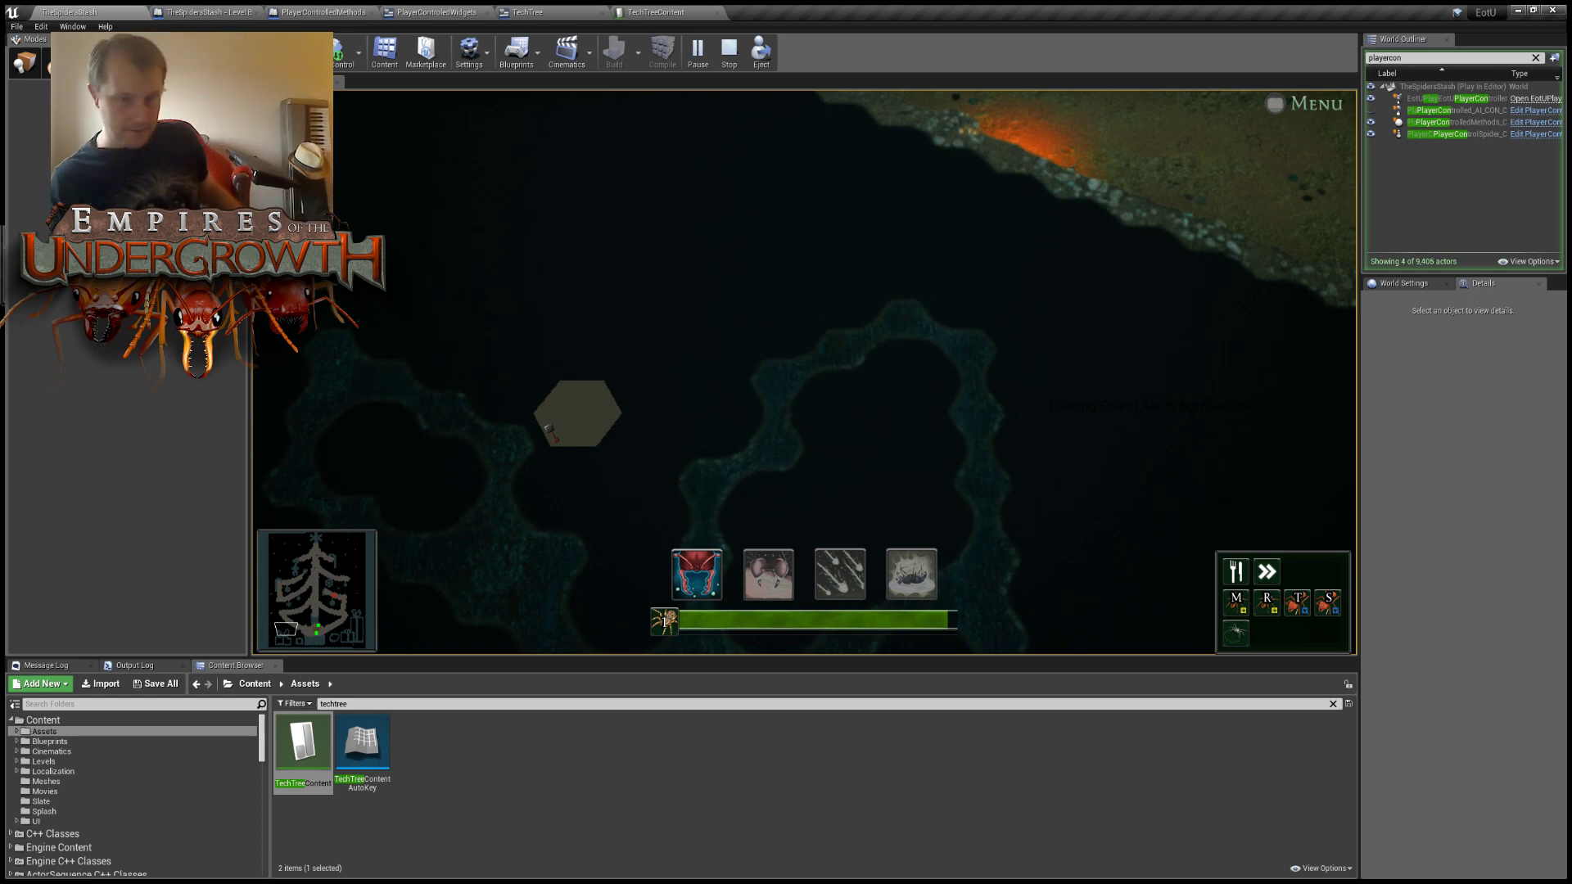
pyautogui.press('s')
pyautogui.press('s')
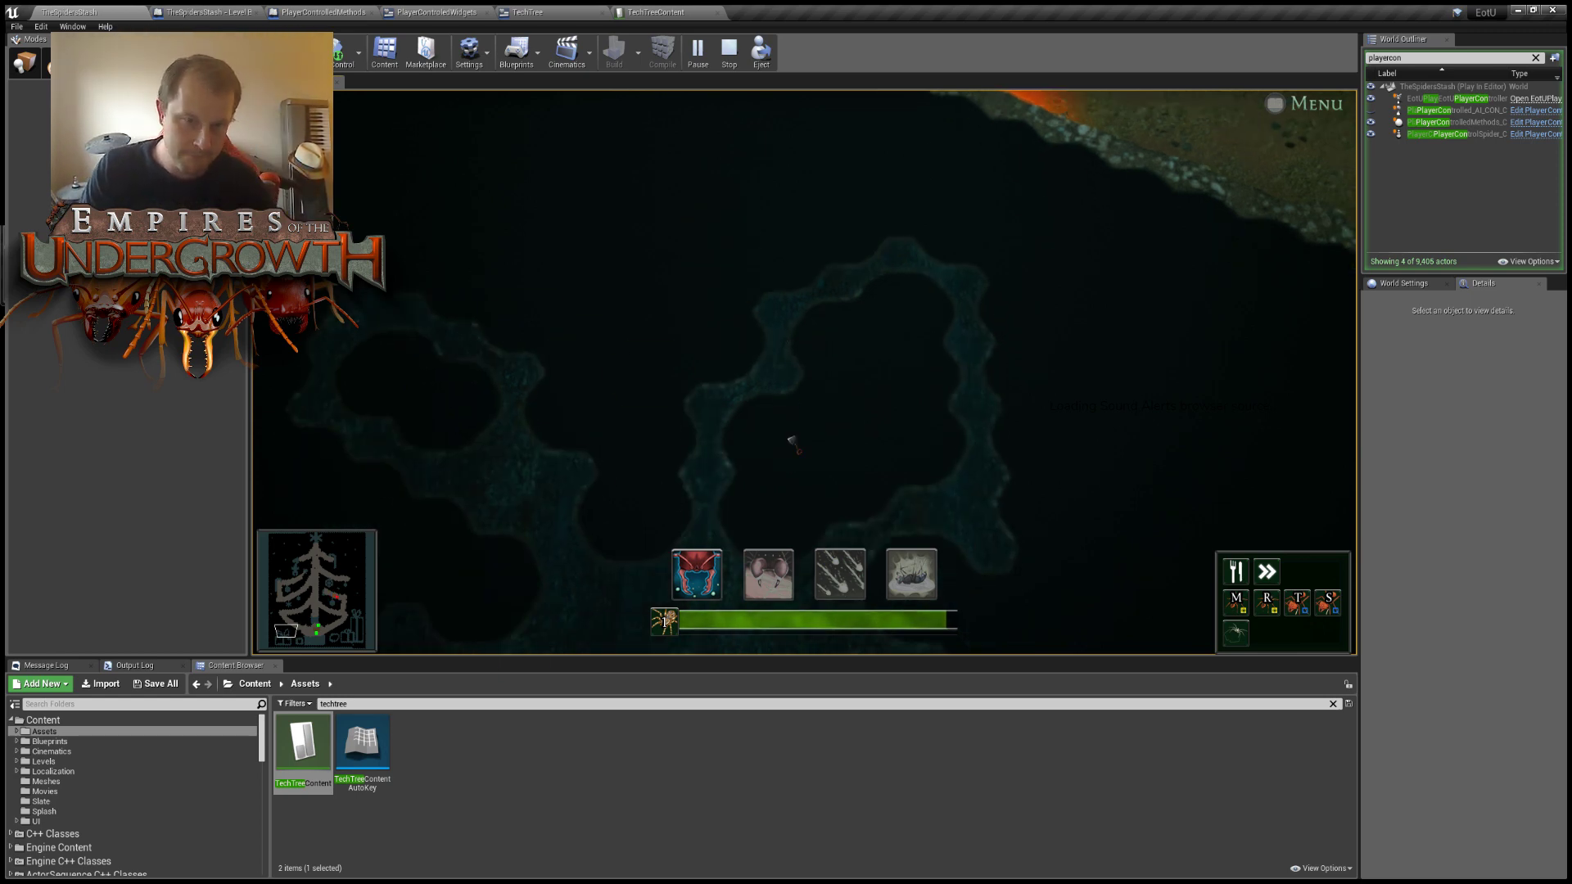
pyautogui.press('a')
pyautogui.press('s')
pyautogui.press('a')
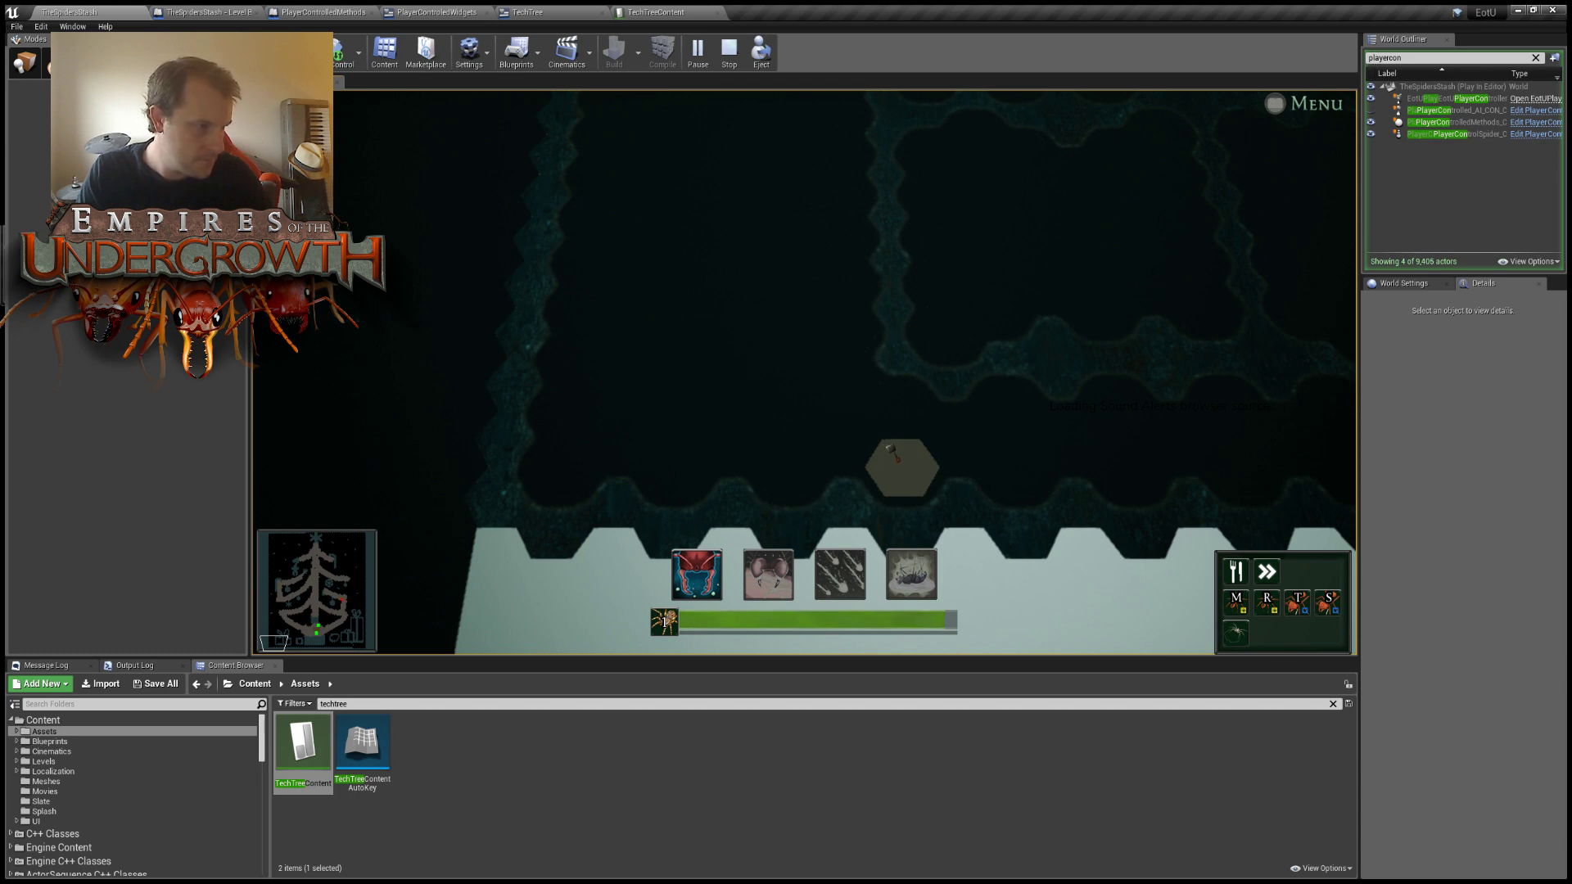
pyautogui.press('w')
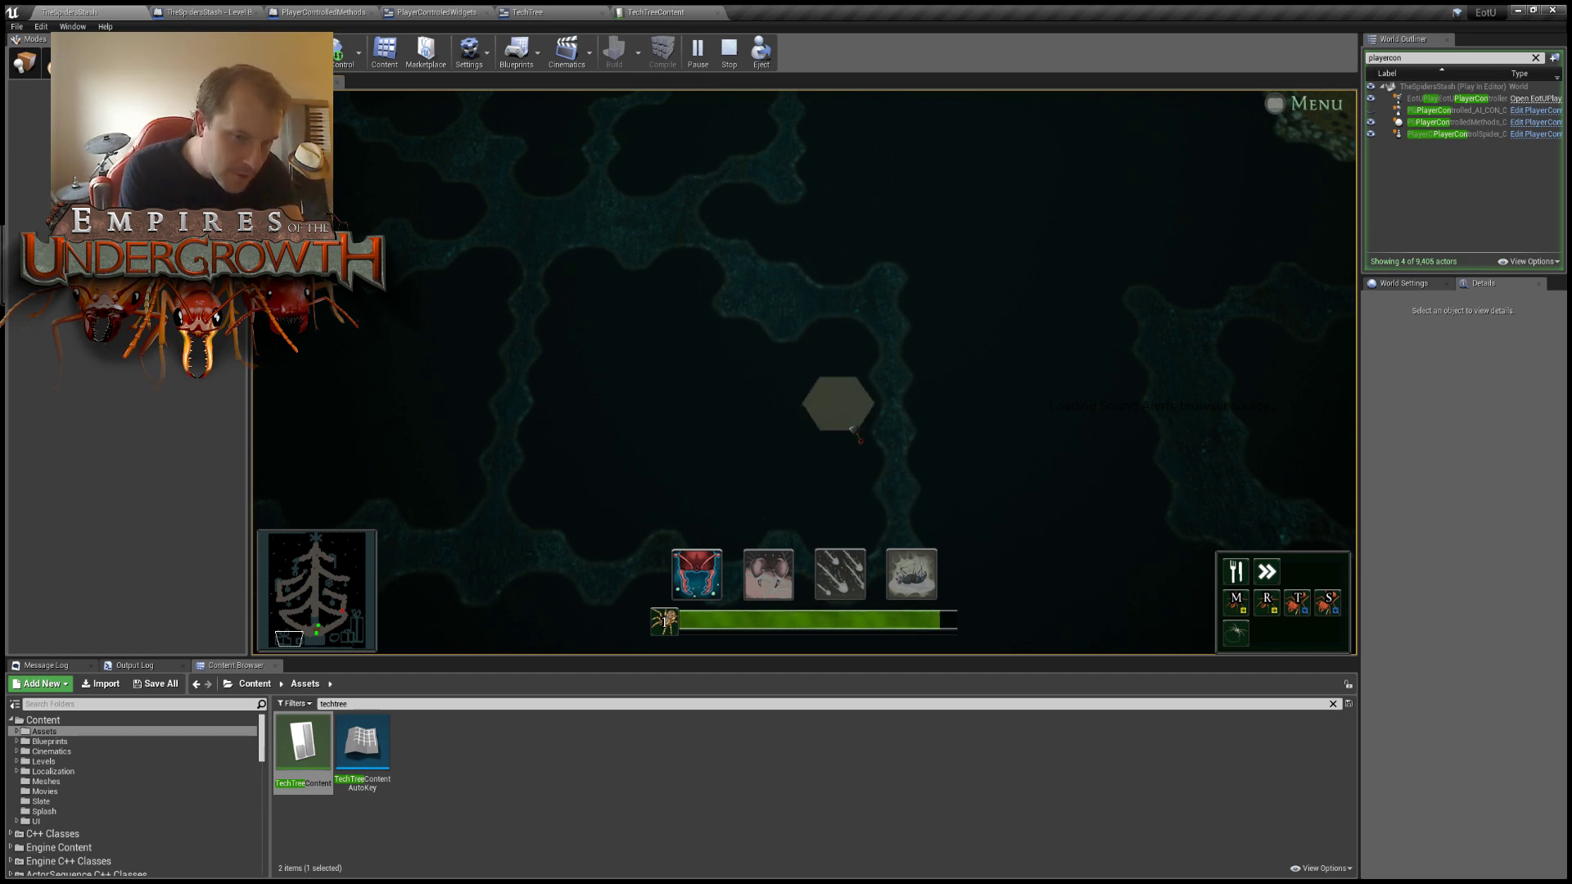
pyautogui.press('Escape')
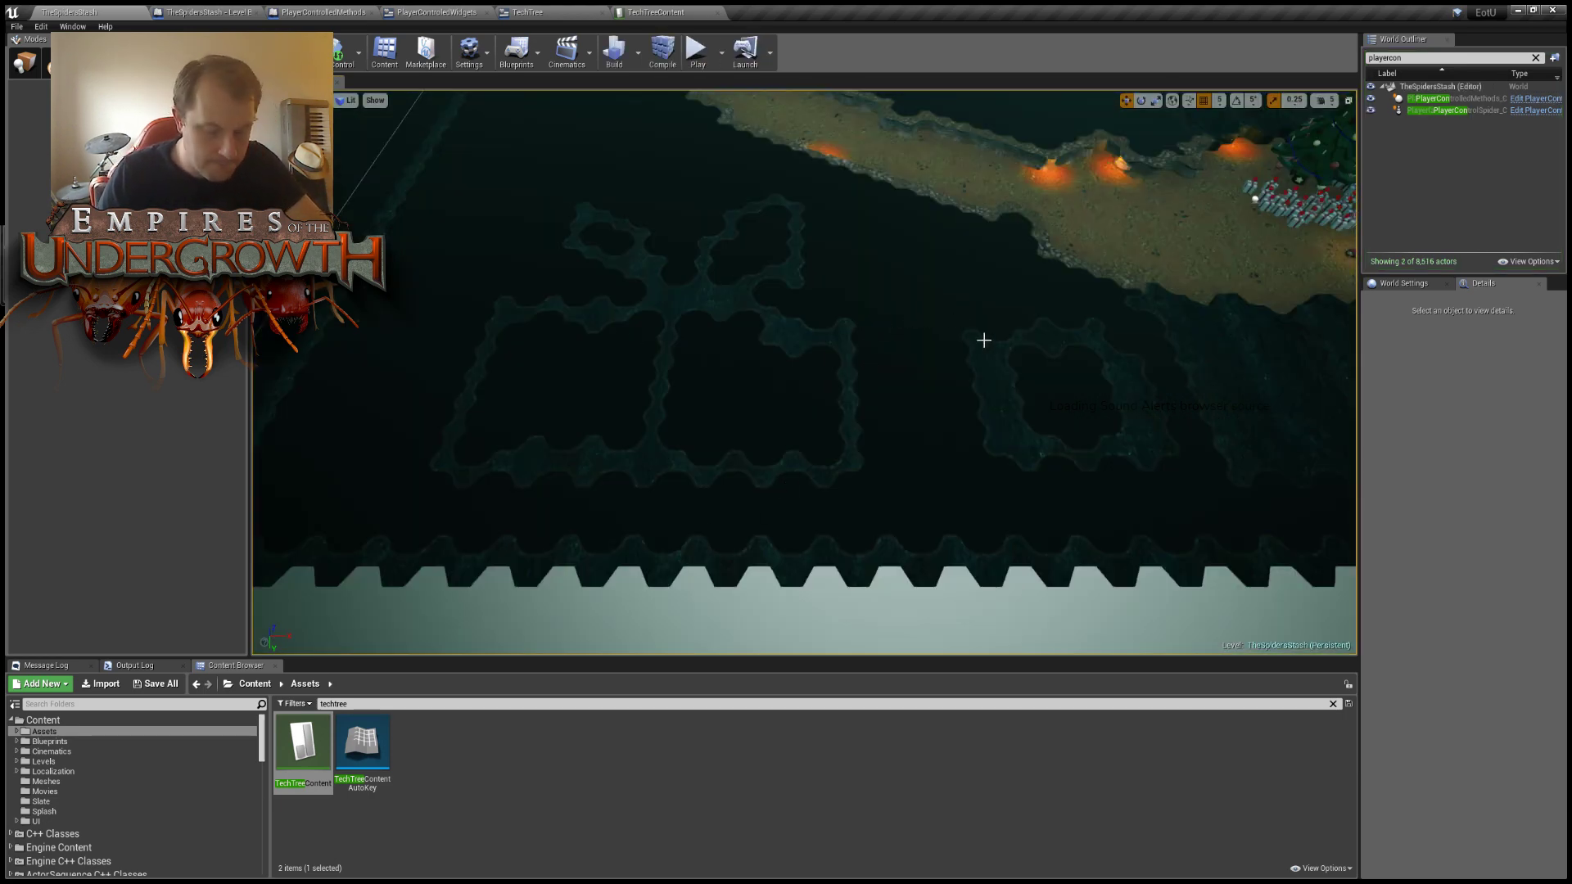
# Open a small curved cavern pocket on the left side of the trunk, between the left branches.
pyautogui.moveTo(980, 342); pyautogui.dragTo(1023, 352, button='right')
pyautogui.moveTo(838, 360)
pyautogui.mouseDown(button='right')
pyautogui.moveTo(838, 409)
pyautogui.moveTo(838, 383)
pyautogui.mouseUp(button='right')
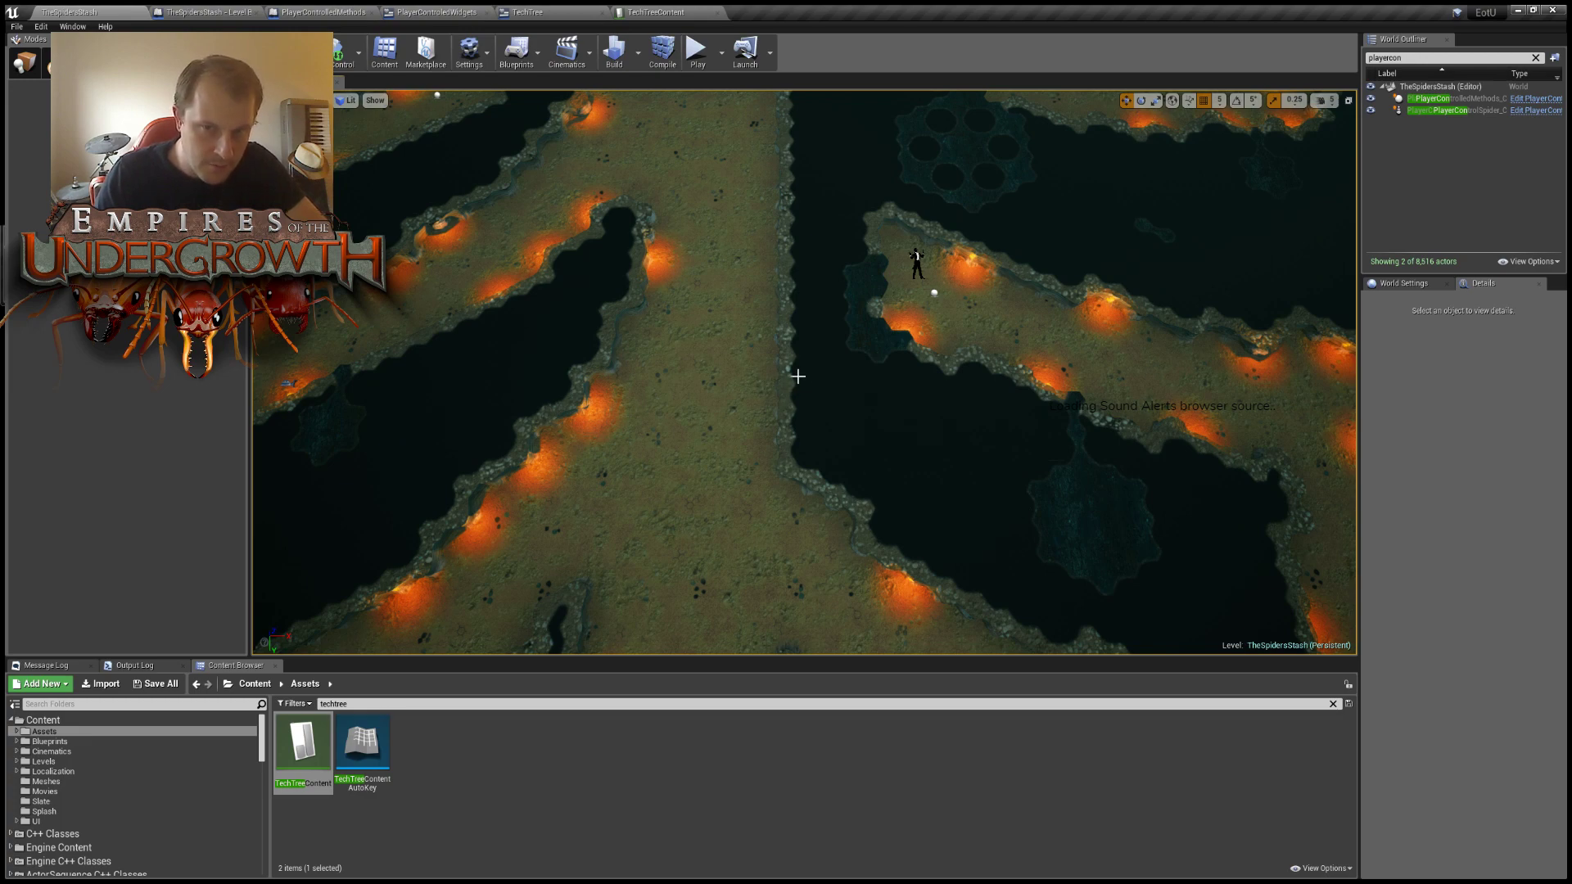
pyautogui.moveTo(804, 373); pyautogui.dragTo(769, 332, button='right')
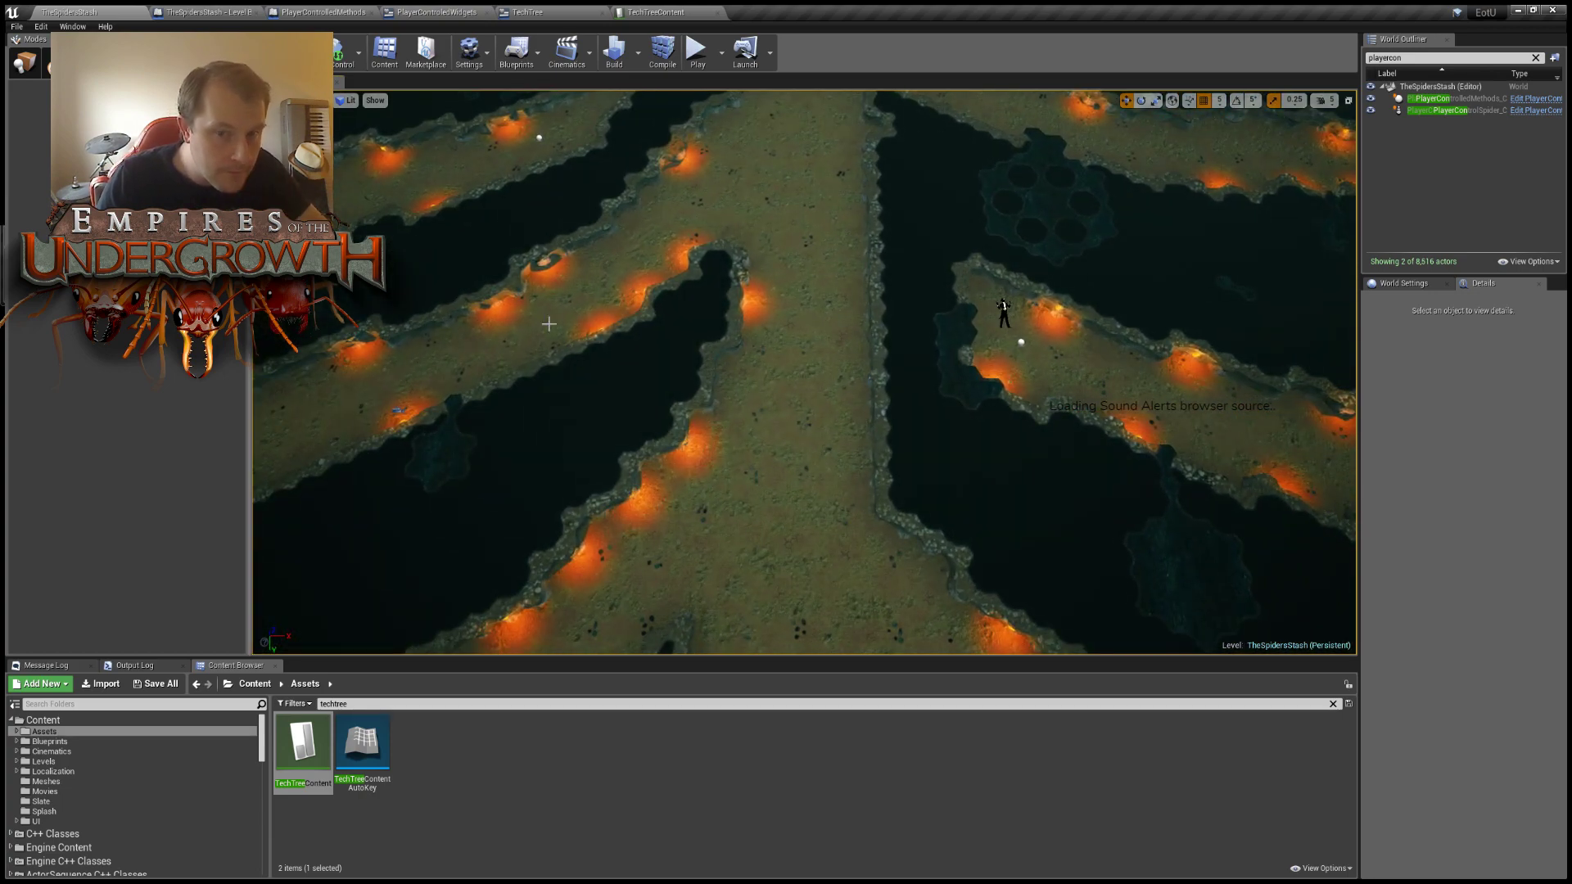
pyautogui.click(667, 408)
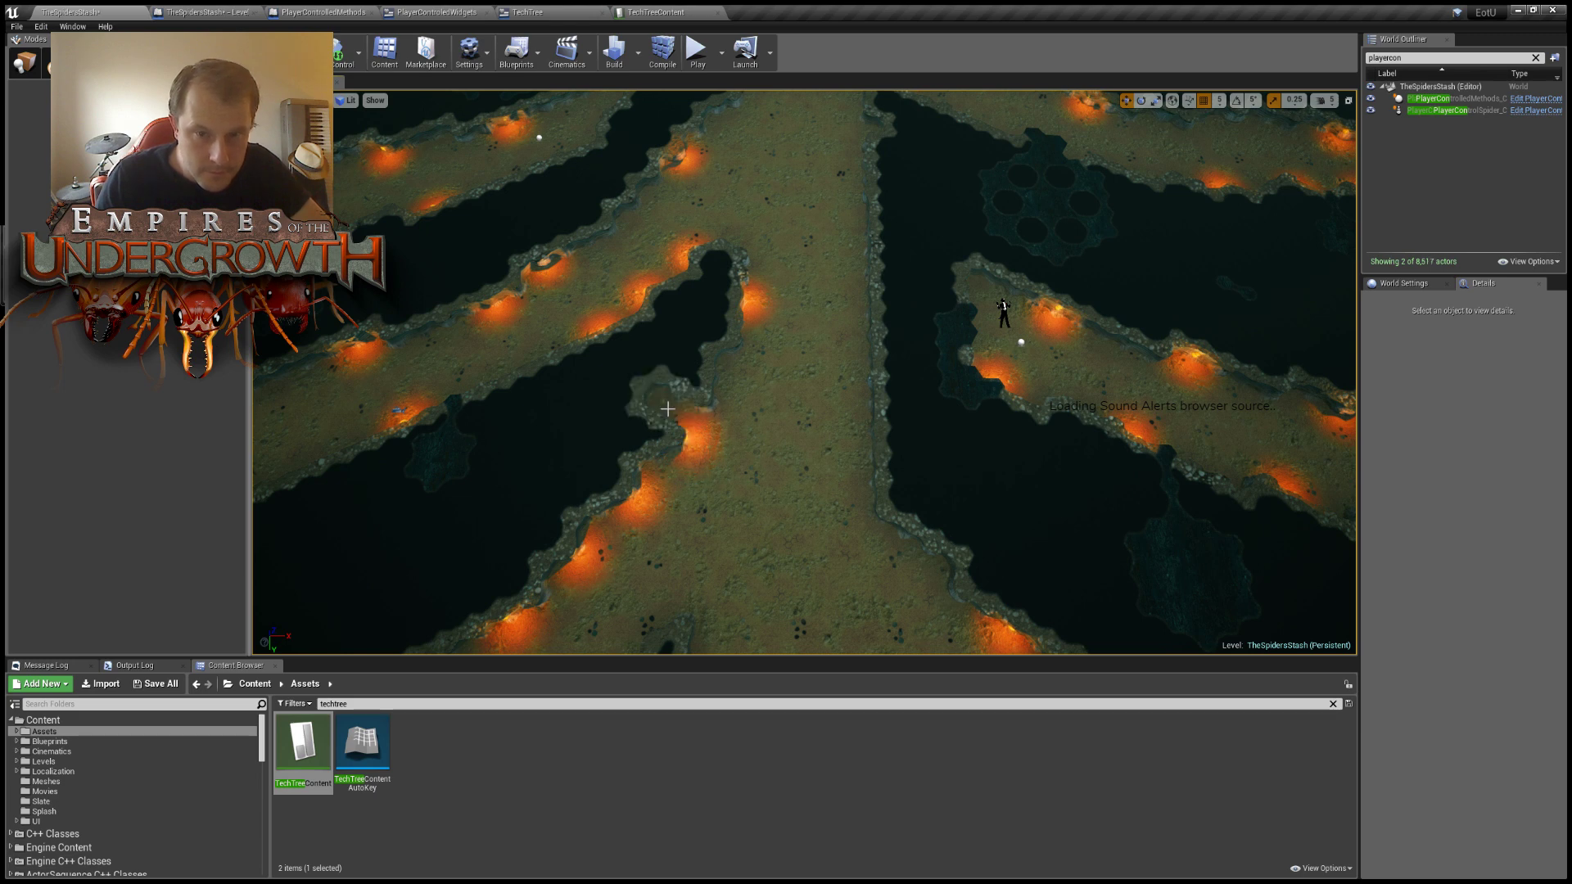
pyautogui.click(659, 374)
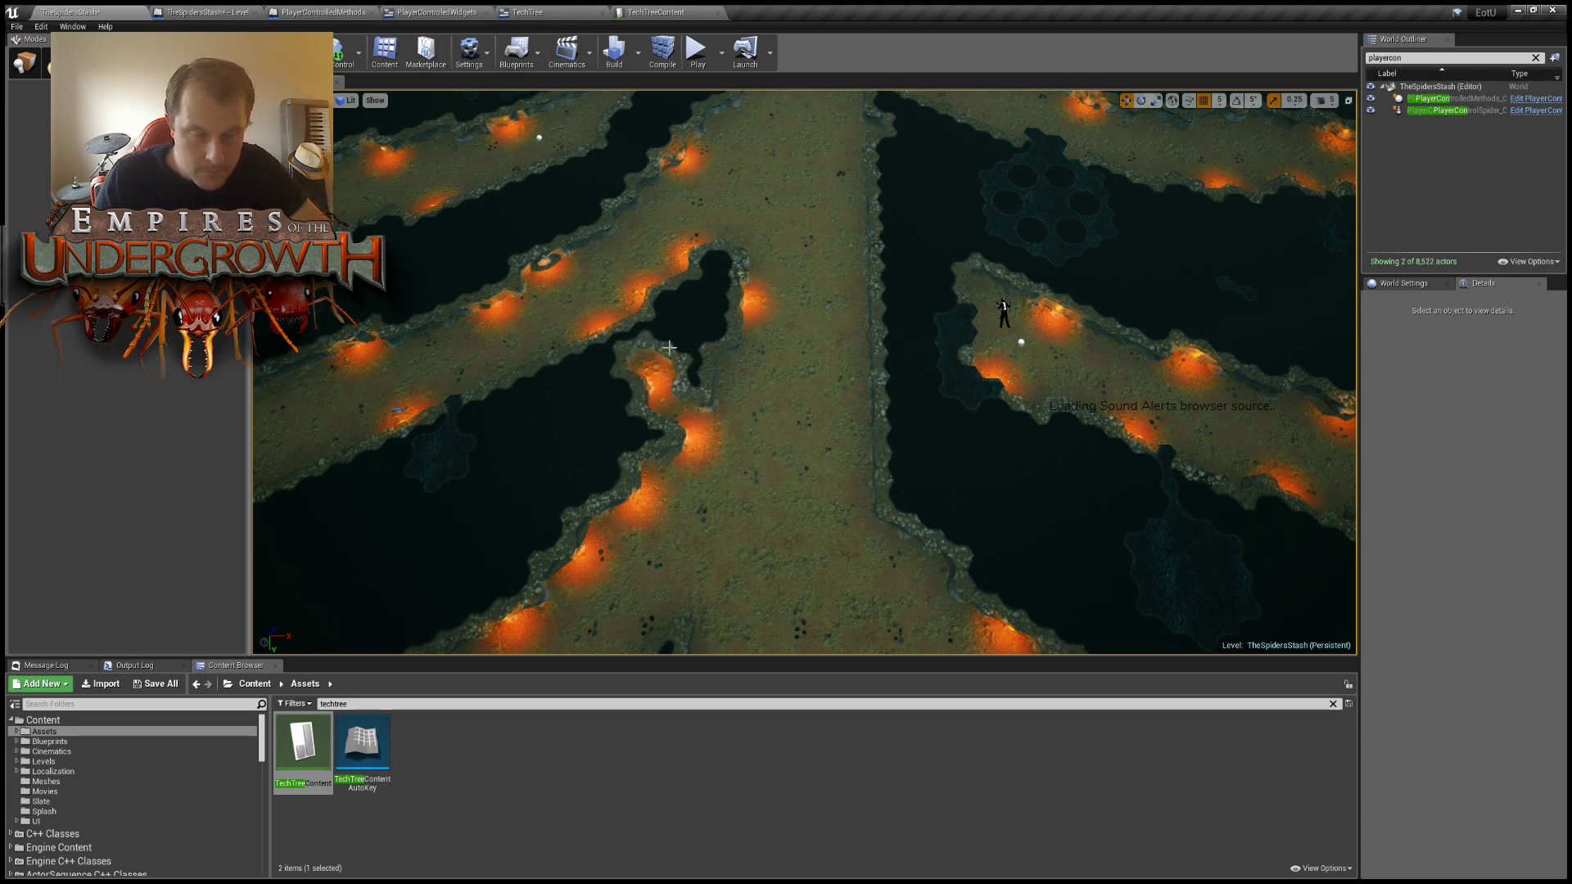
# Open a small curved cavern pocket on the lower trunk's right side and a narrow one farther up, beside the right branches.
pyautogui.moveTo(1057, 488); pyautogui.dragTo(930, 521, button='right')
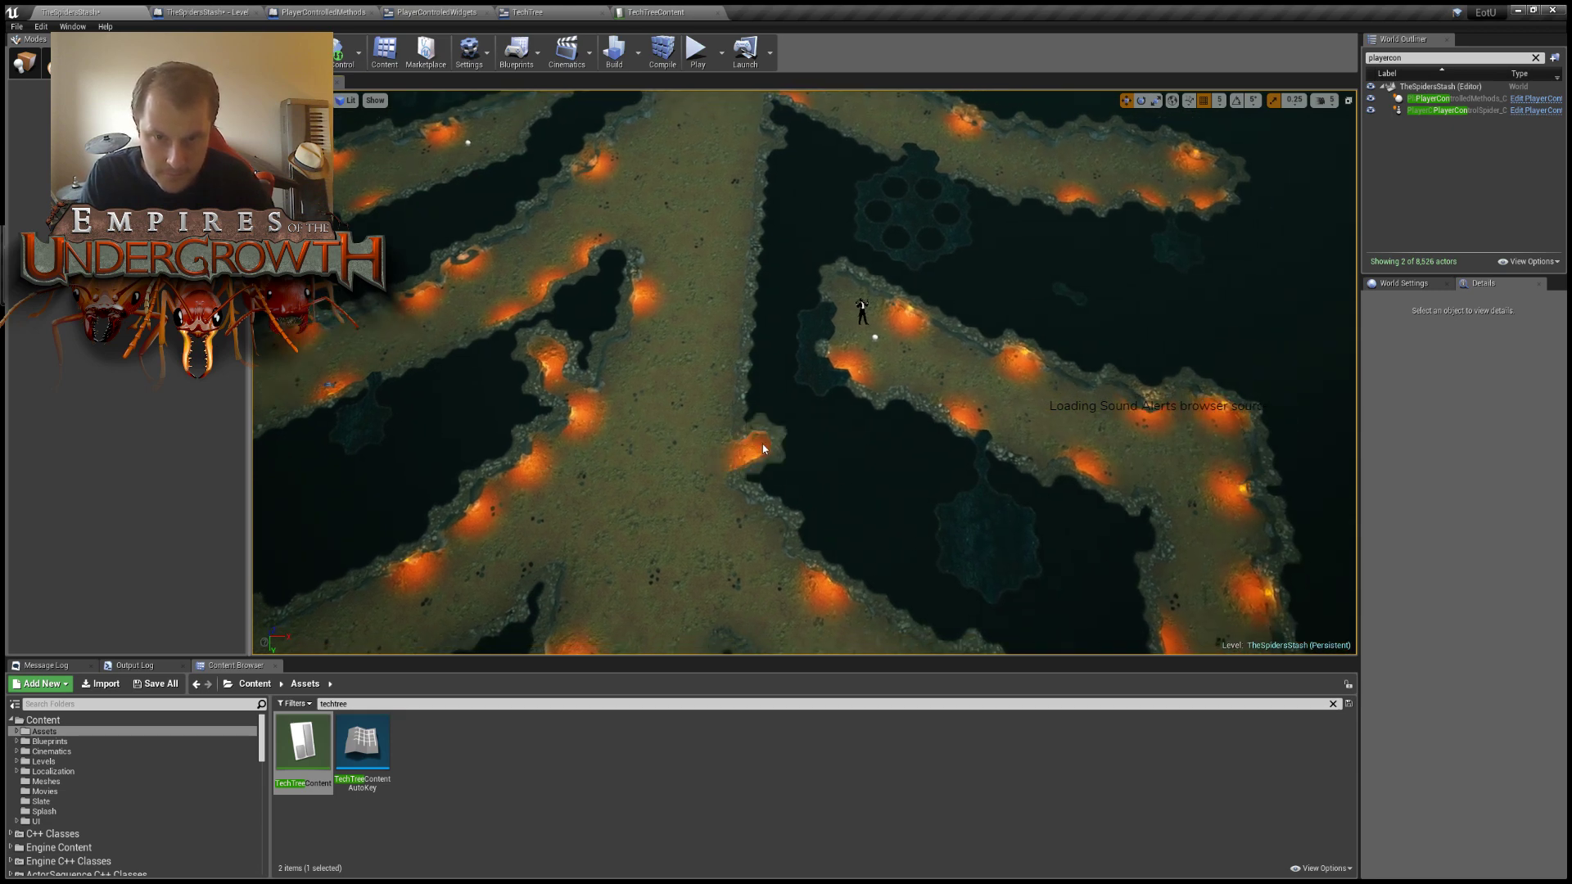
pyautogui.click(778, 428)
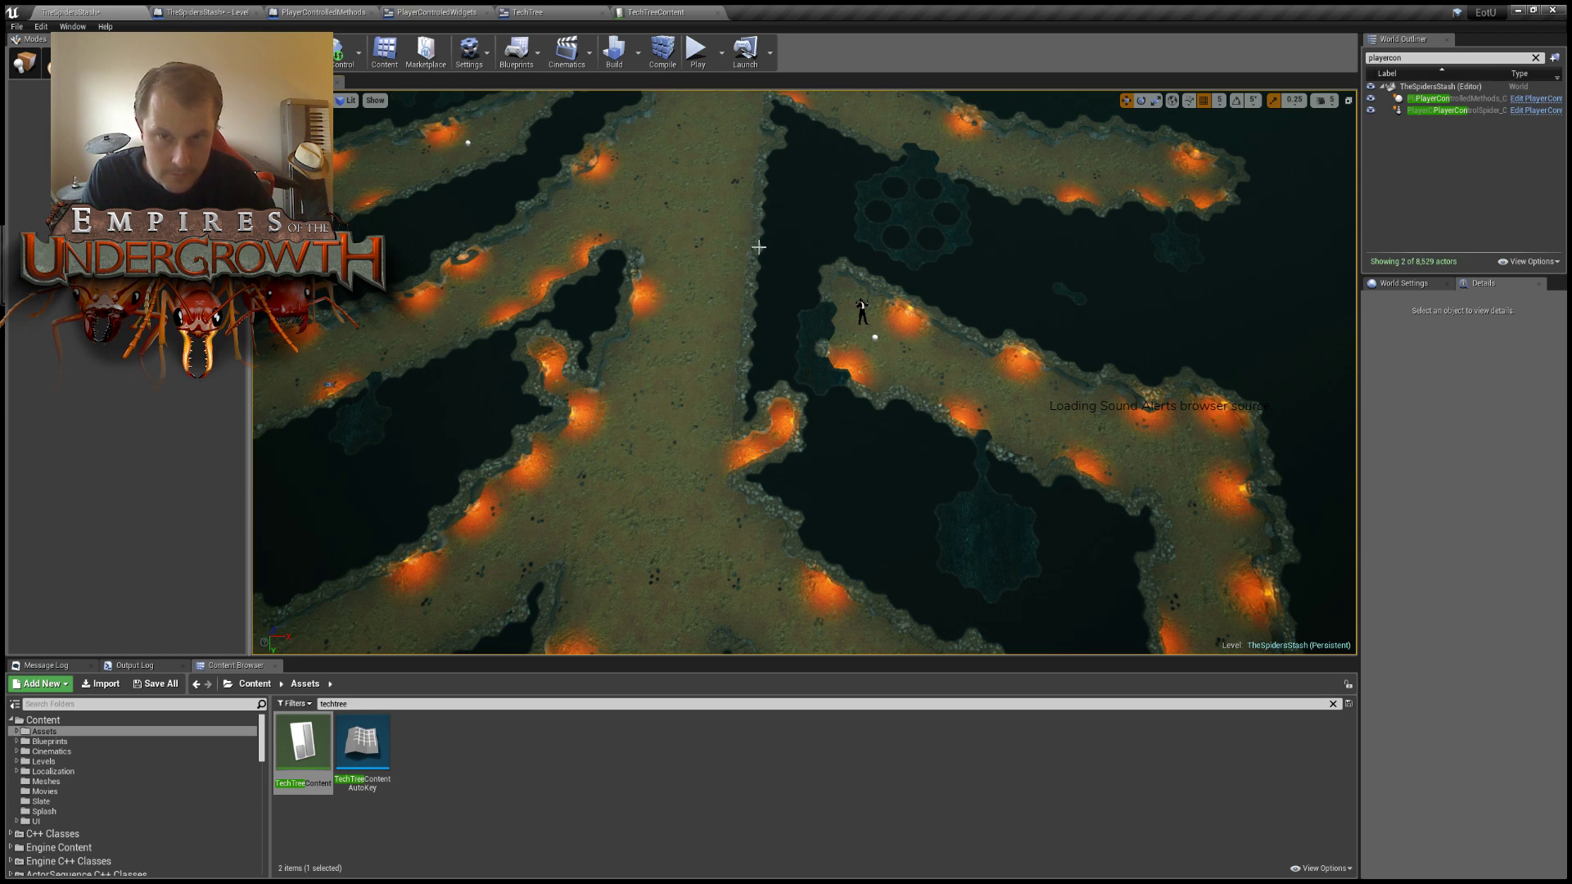
pyautogui.click(754, 277)
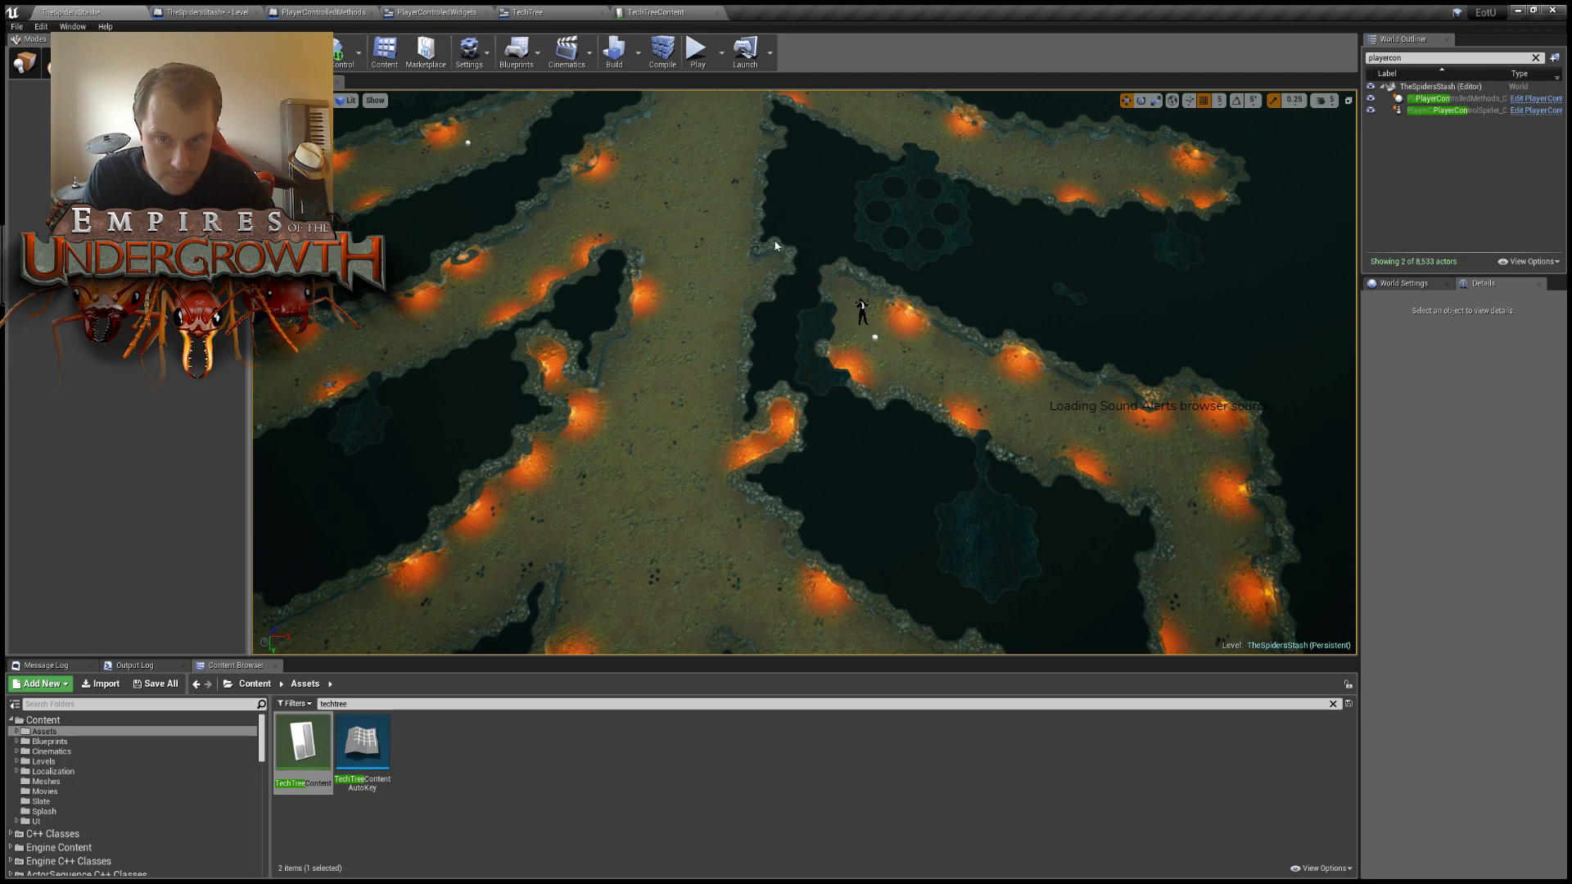
pyautogui.click(778, 253)
pyautogui.moveTo(792, 248)
pyautogui.mouseDown(button='right')
pyautogui.moveTo(712, 286)
pyautogui.moveTo(770, 262)
pyautogui.mouseUp(button='right')
pyautogui.press('w')
pyautogui.scroll(-4, 720, 309)
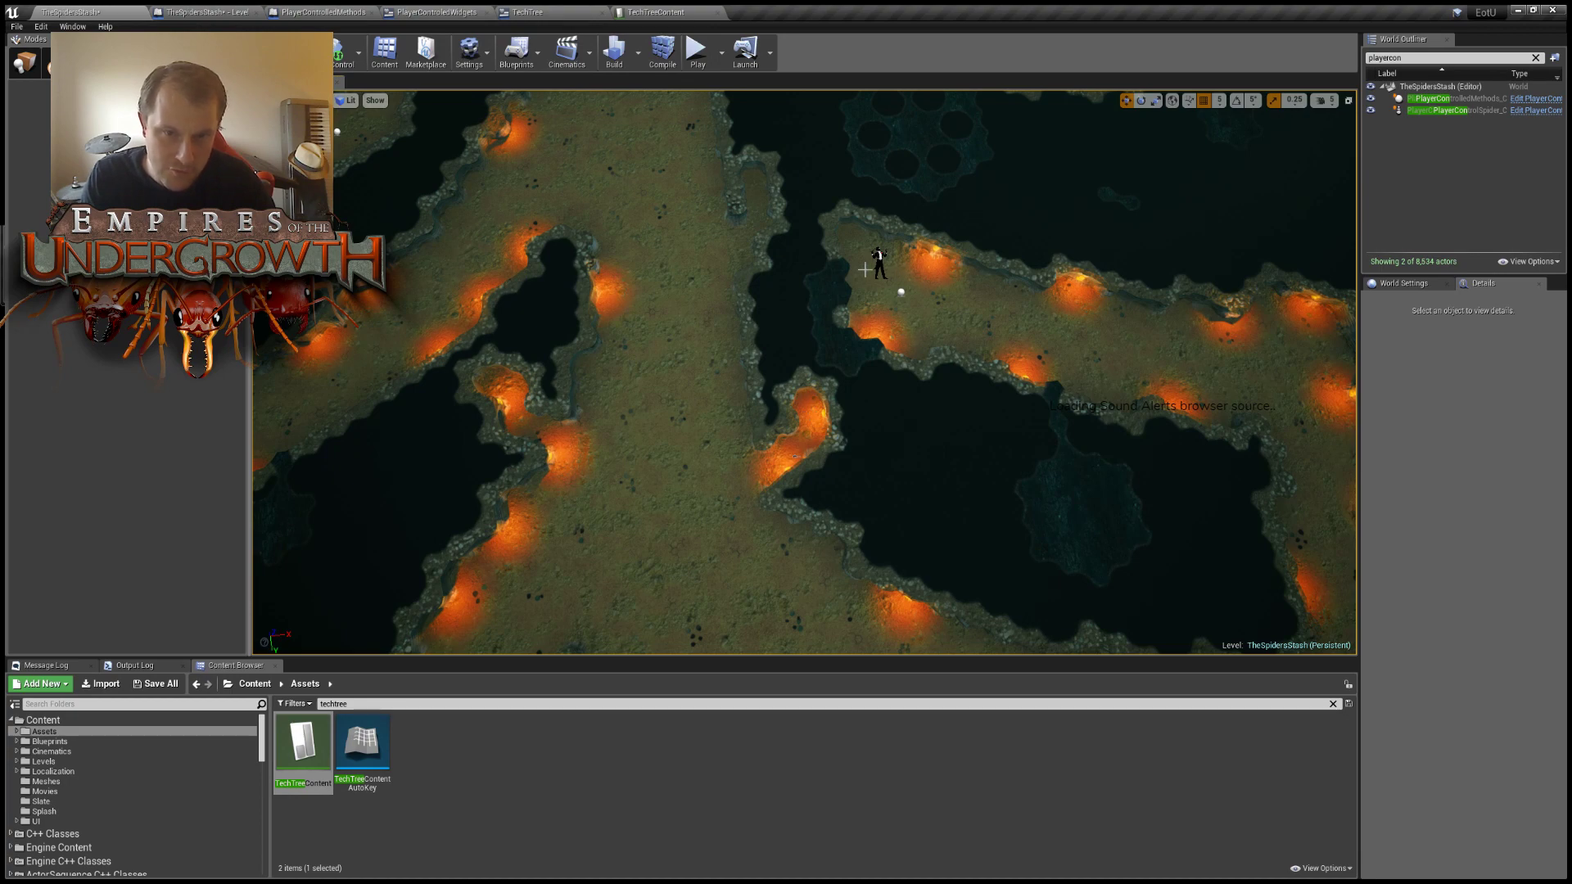
# Open another short curved pocket on the trunk's right side, just below the upper right branch.
pyautogui.press('s')
pyautogui.moveTo(869, 282); pyautogui.dragTo(828, 377, button='right')
pyautogui.press('w')
pyautogui.click(787, 399)
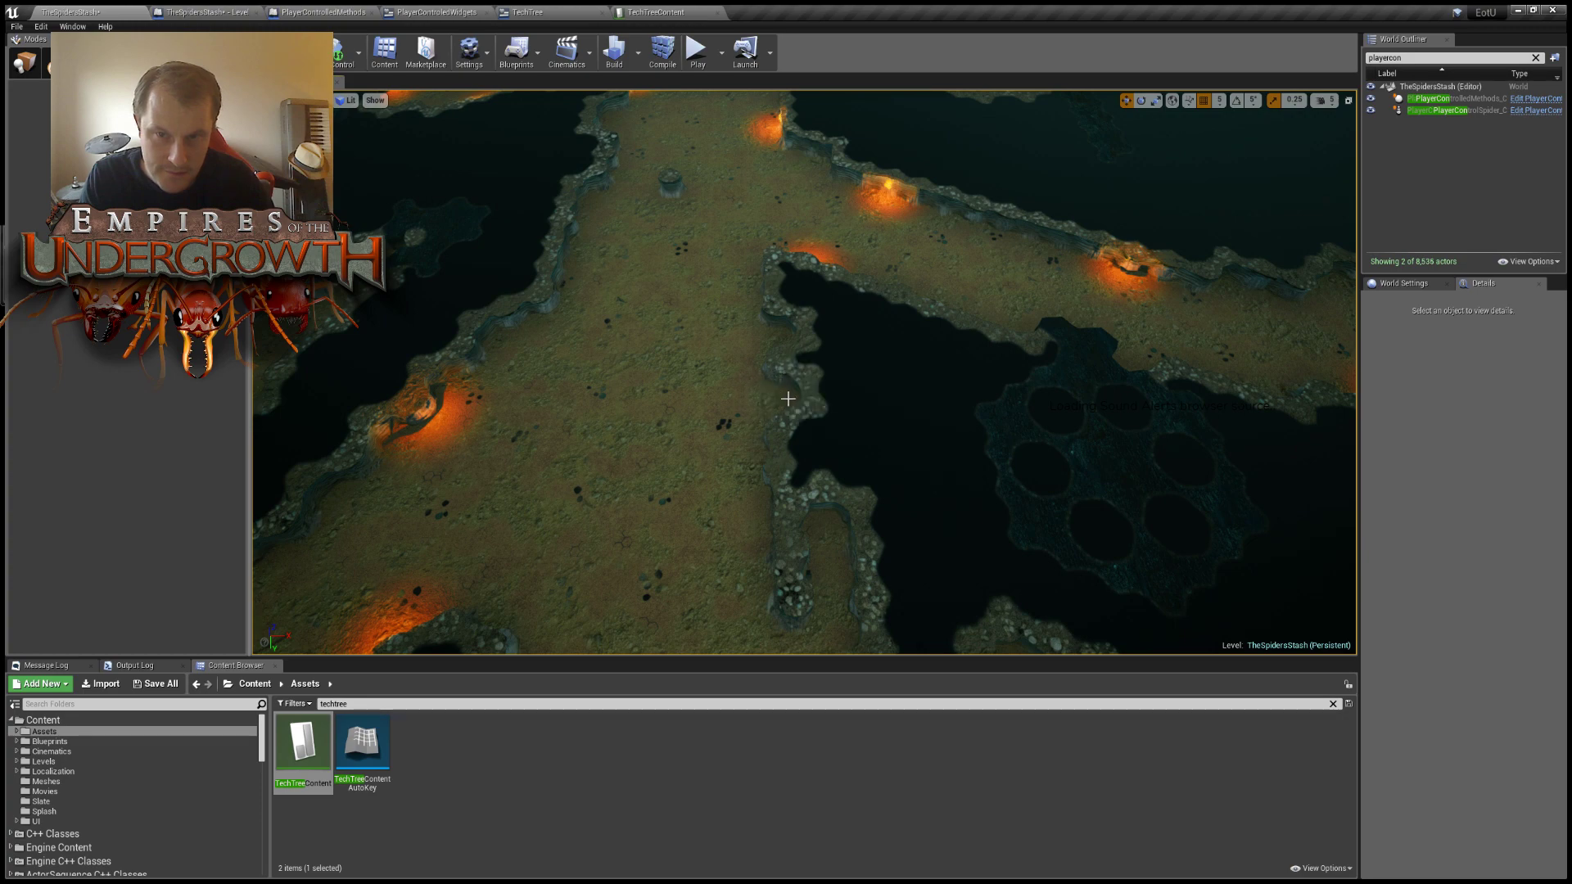
pyautogui.click(822, 380)
pyautogui.moveTo(840, 371); pyautogui.dragTo(842, 358)
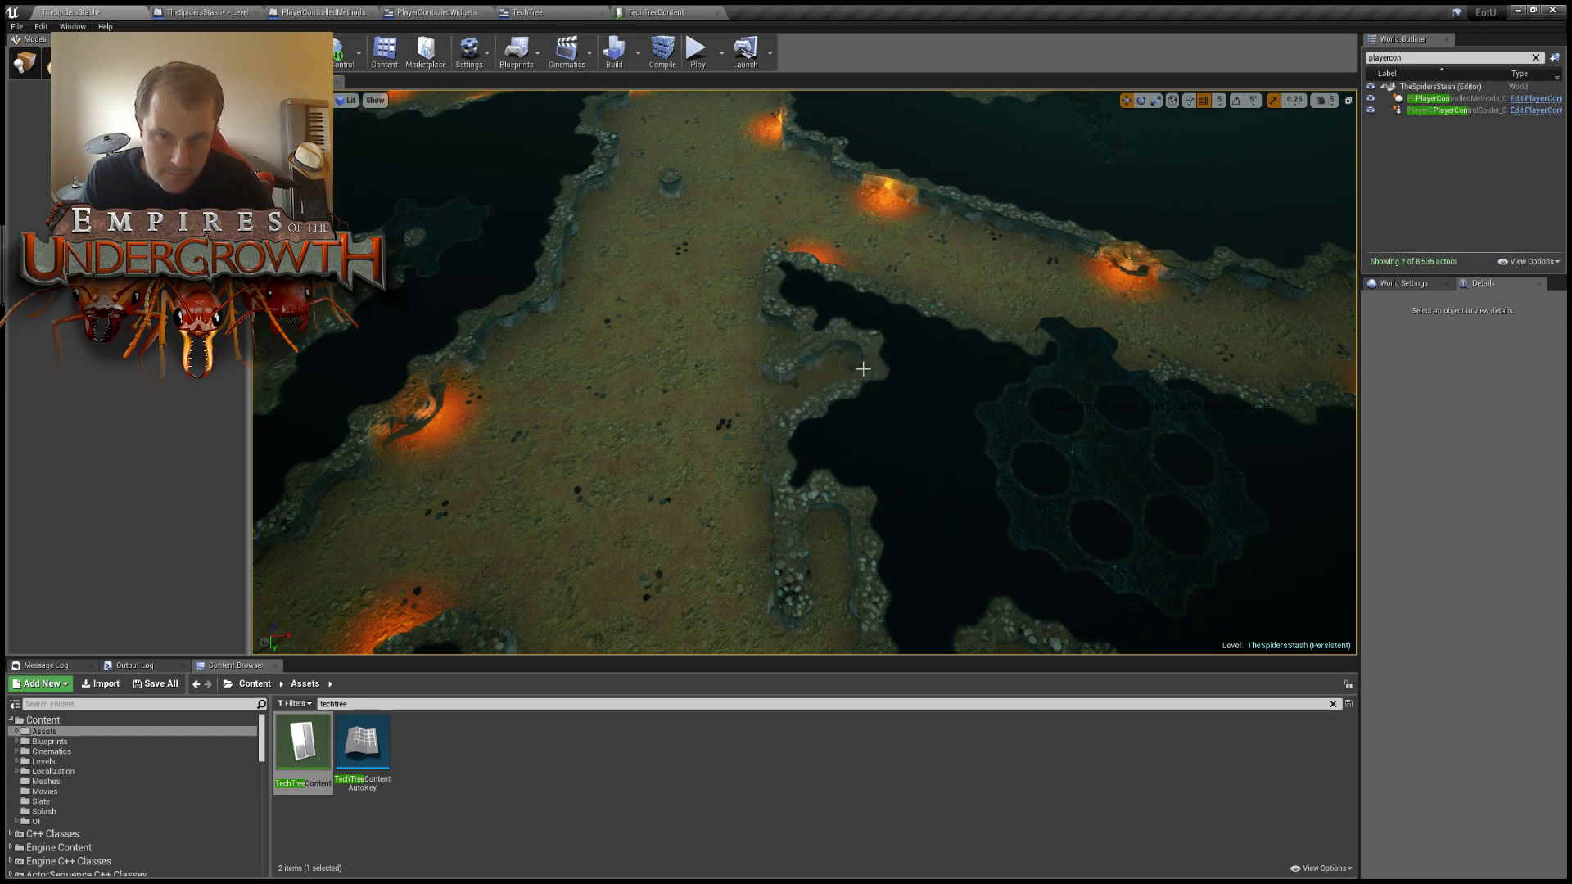
# Fill in the upper part of the left trunk pocket and the whole curved pocket opposite it on the lower trunk.
pyautogui.scroll(-10, 862, 368)
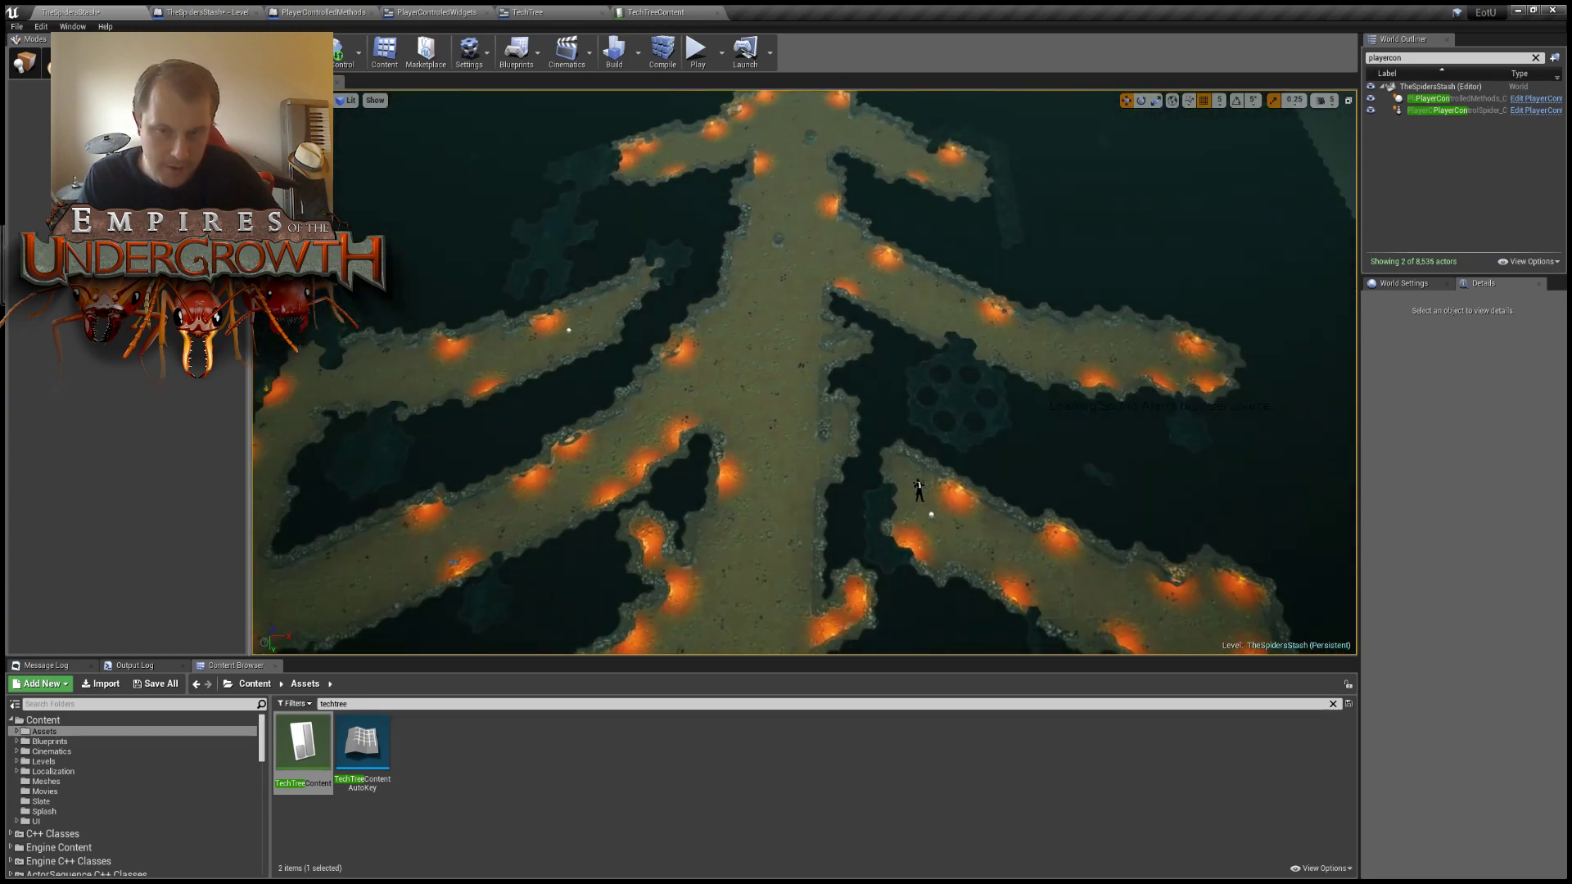
pyautogui.moveTo(809, 555); pyautogui.dragTo(807, 604, button='right')
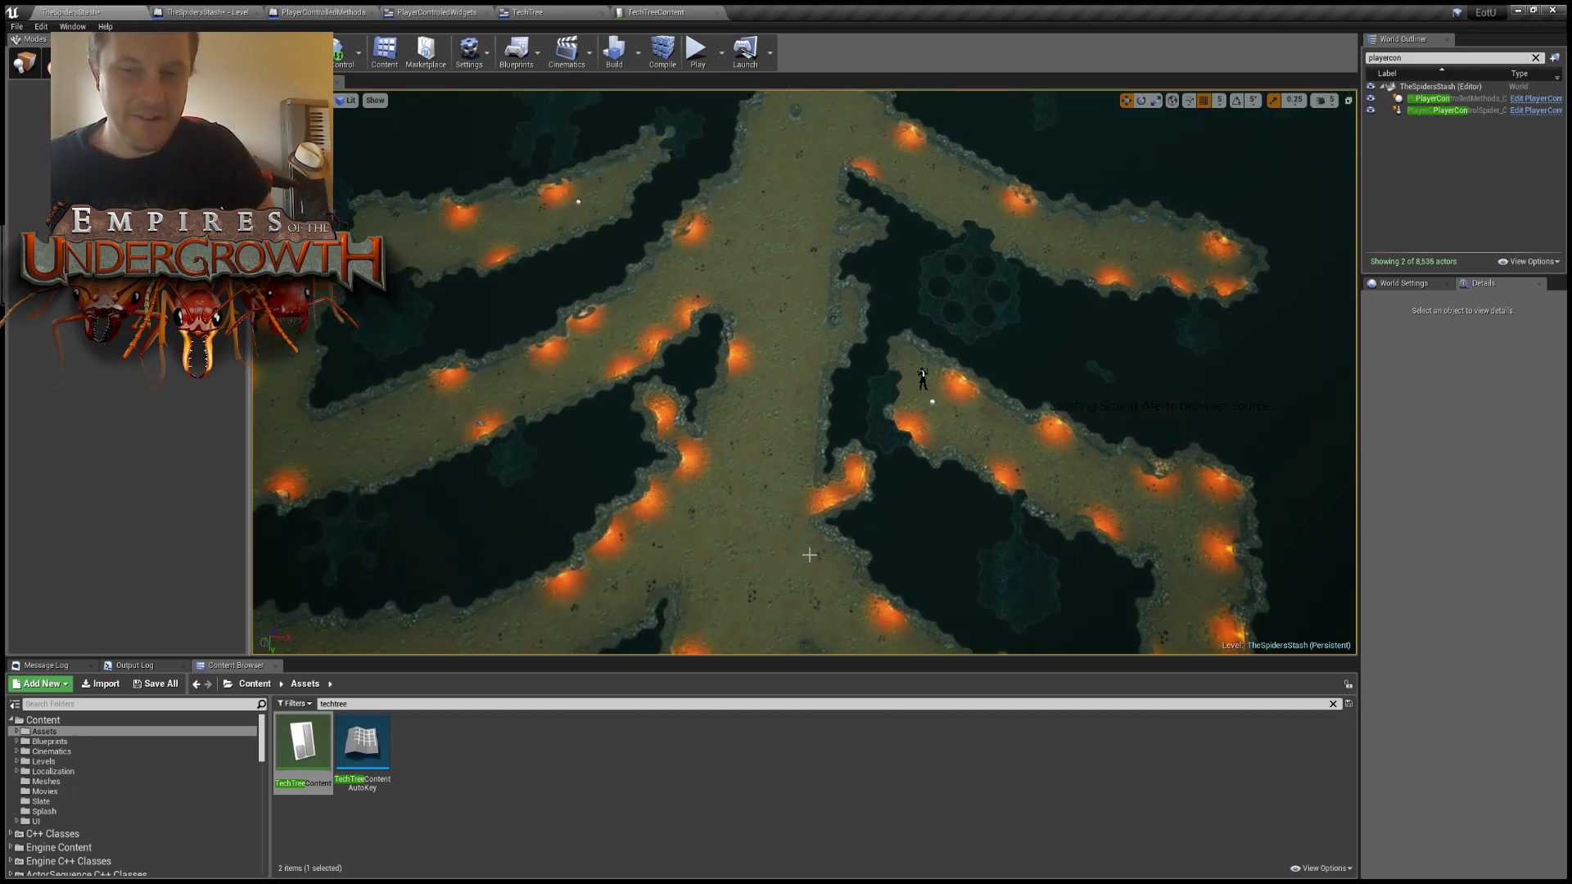
pyautogui.scroll(3, 809, 555)
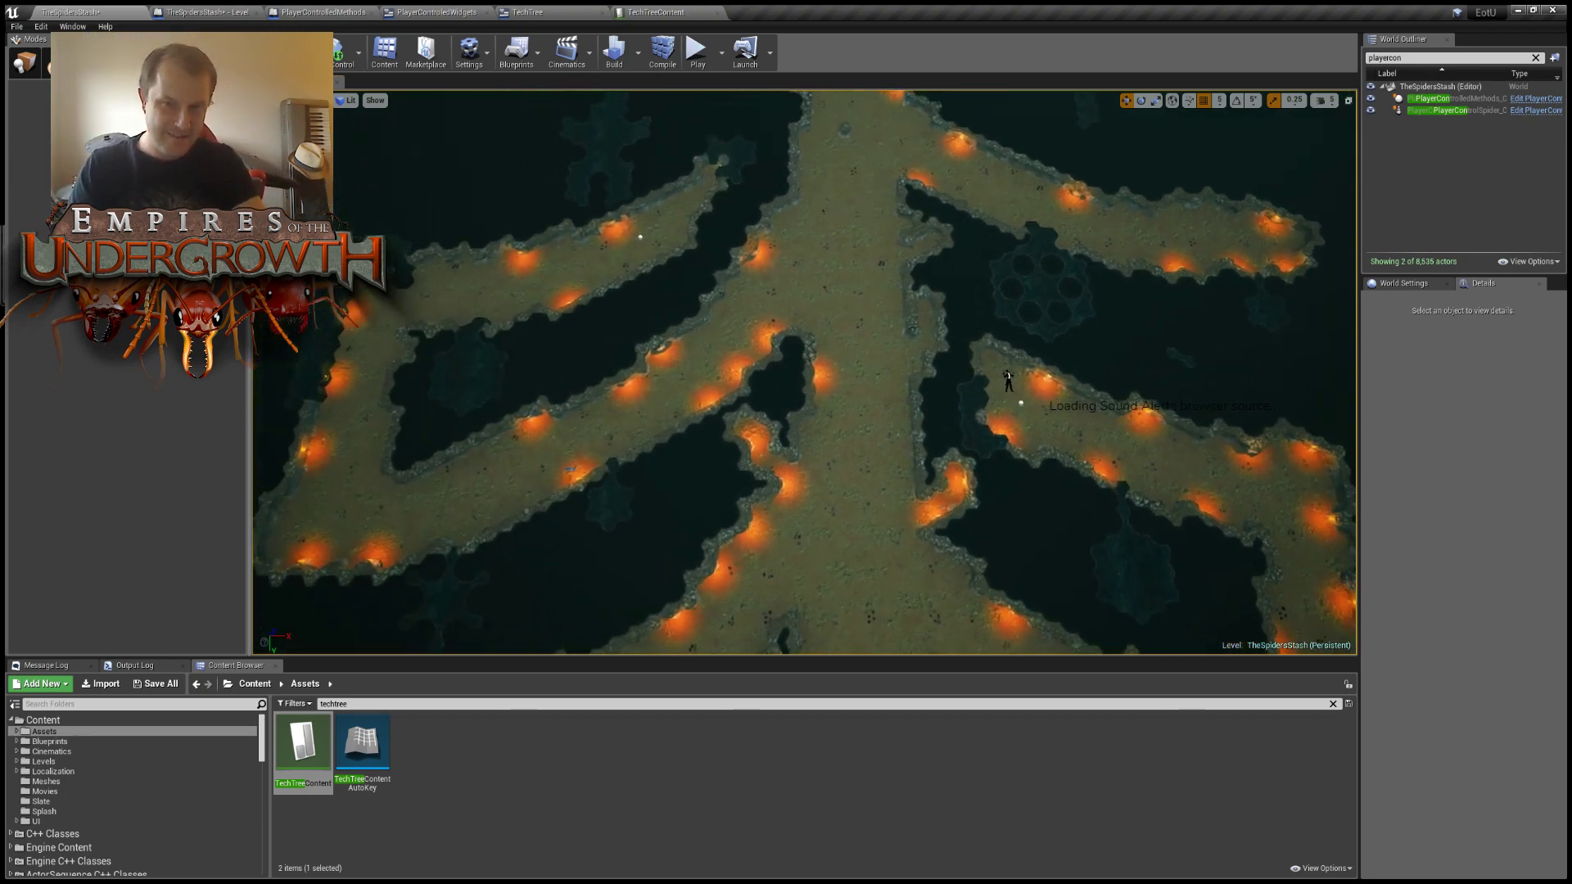
pyautogui.scroll(-4, 725, 447)
pyautogui.scroll(6, 725, 447)
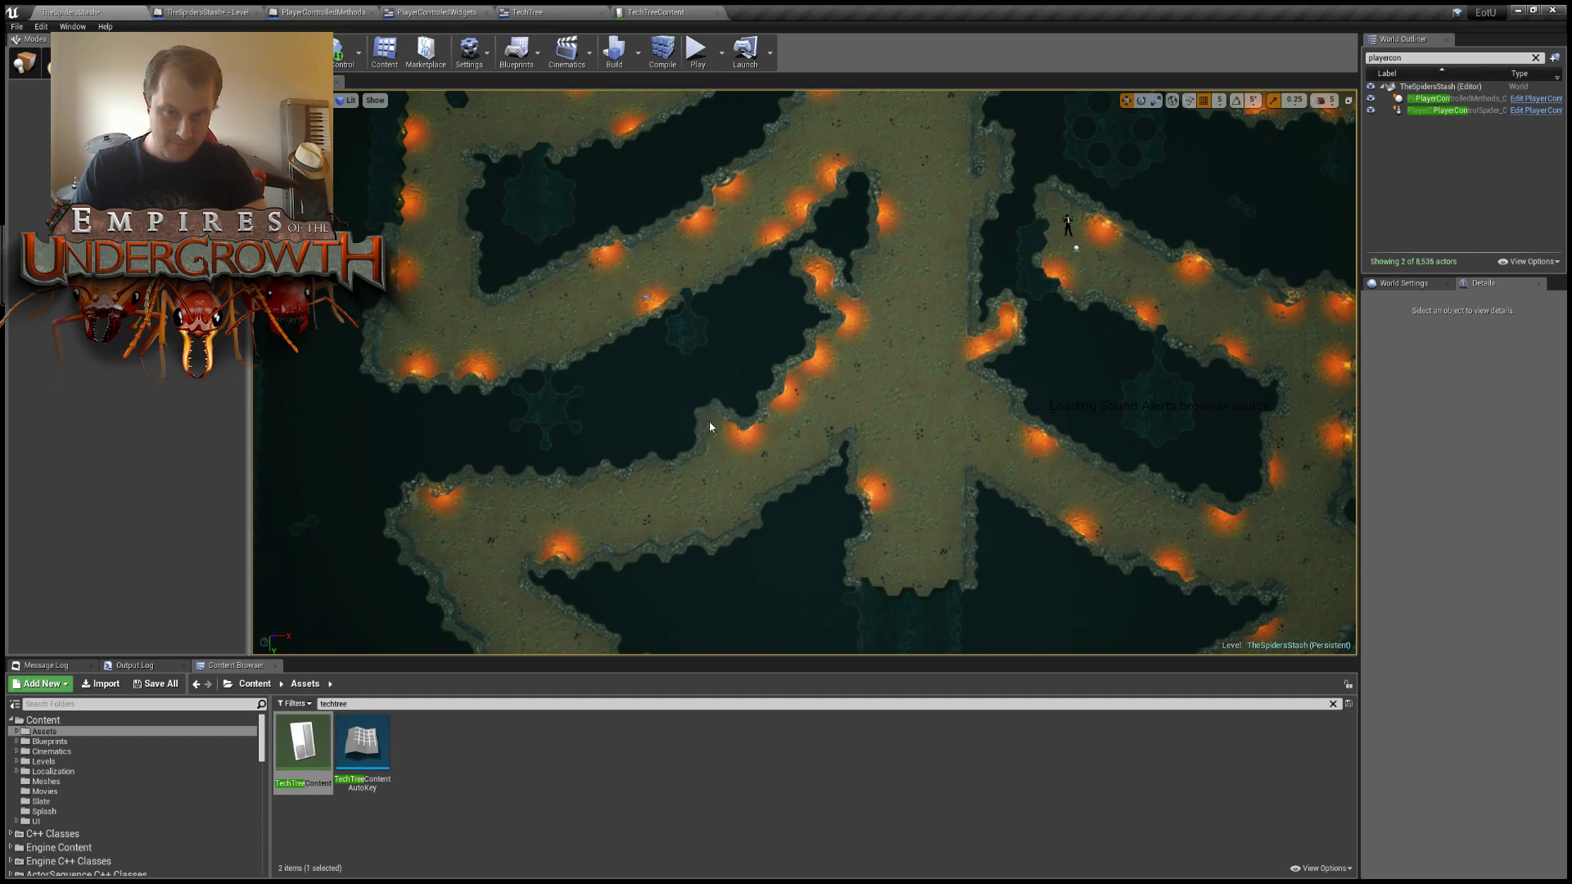
pyautogui.scroll(2, 709, 421)
pyautogui.scroll(4, 804, 372)
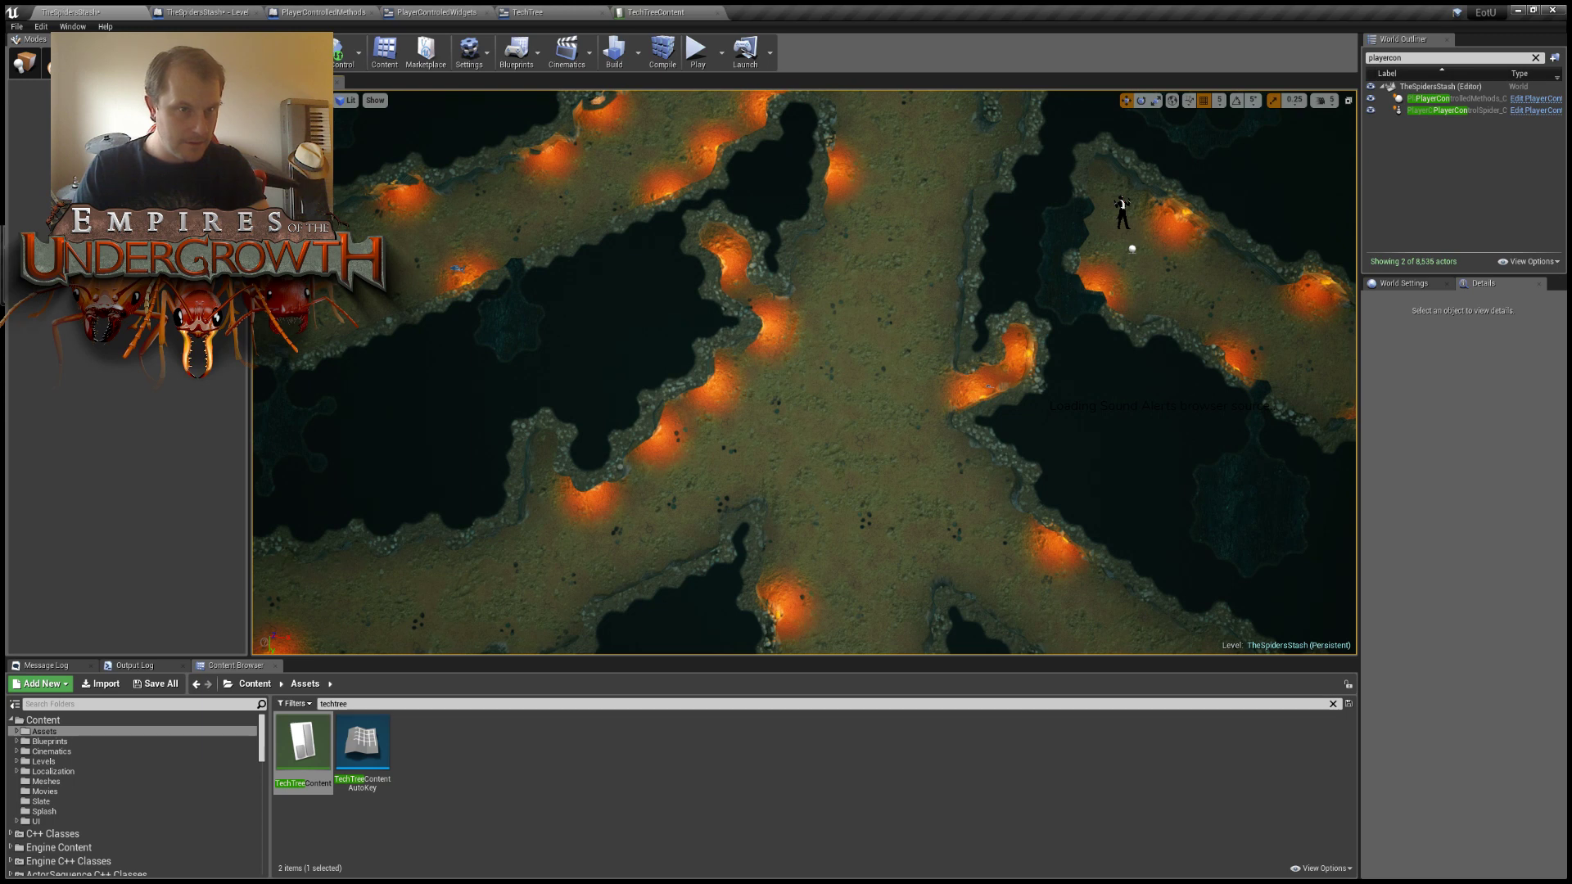
pyautogui.click(719, 233)
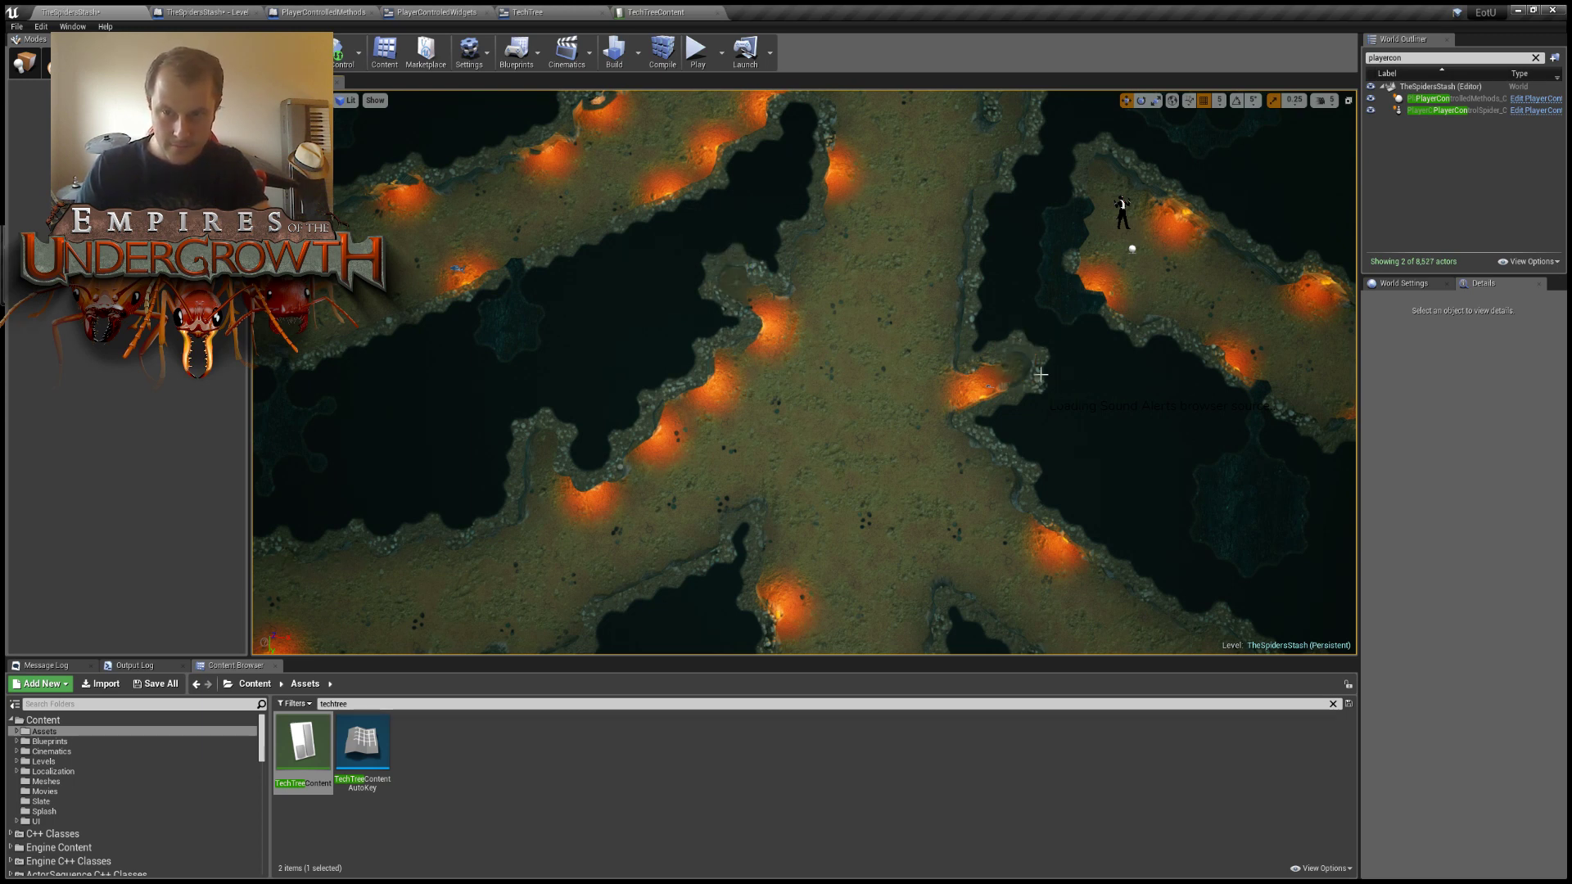
pyautogui.click(971, 390)
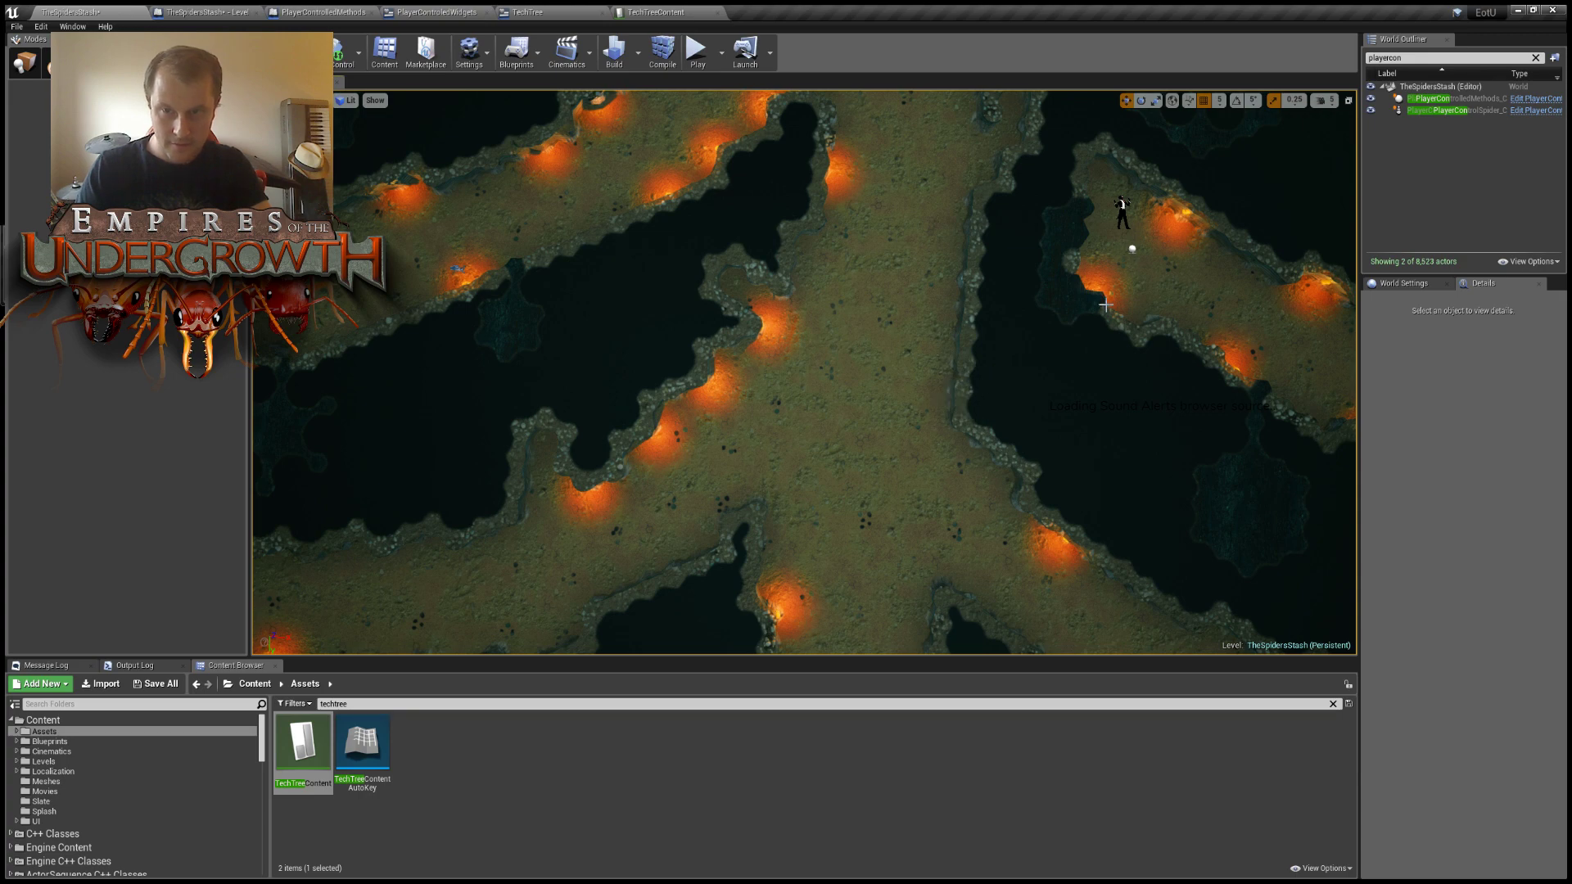
# Fill in the leftover pocket stub on the trunk's left side and reshape the tip of the rock gap above it.
pyautogui.moveTo(1081, 337); pyautogui.dragTo(1130, 337, button='right')
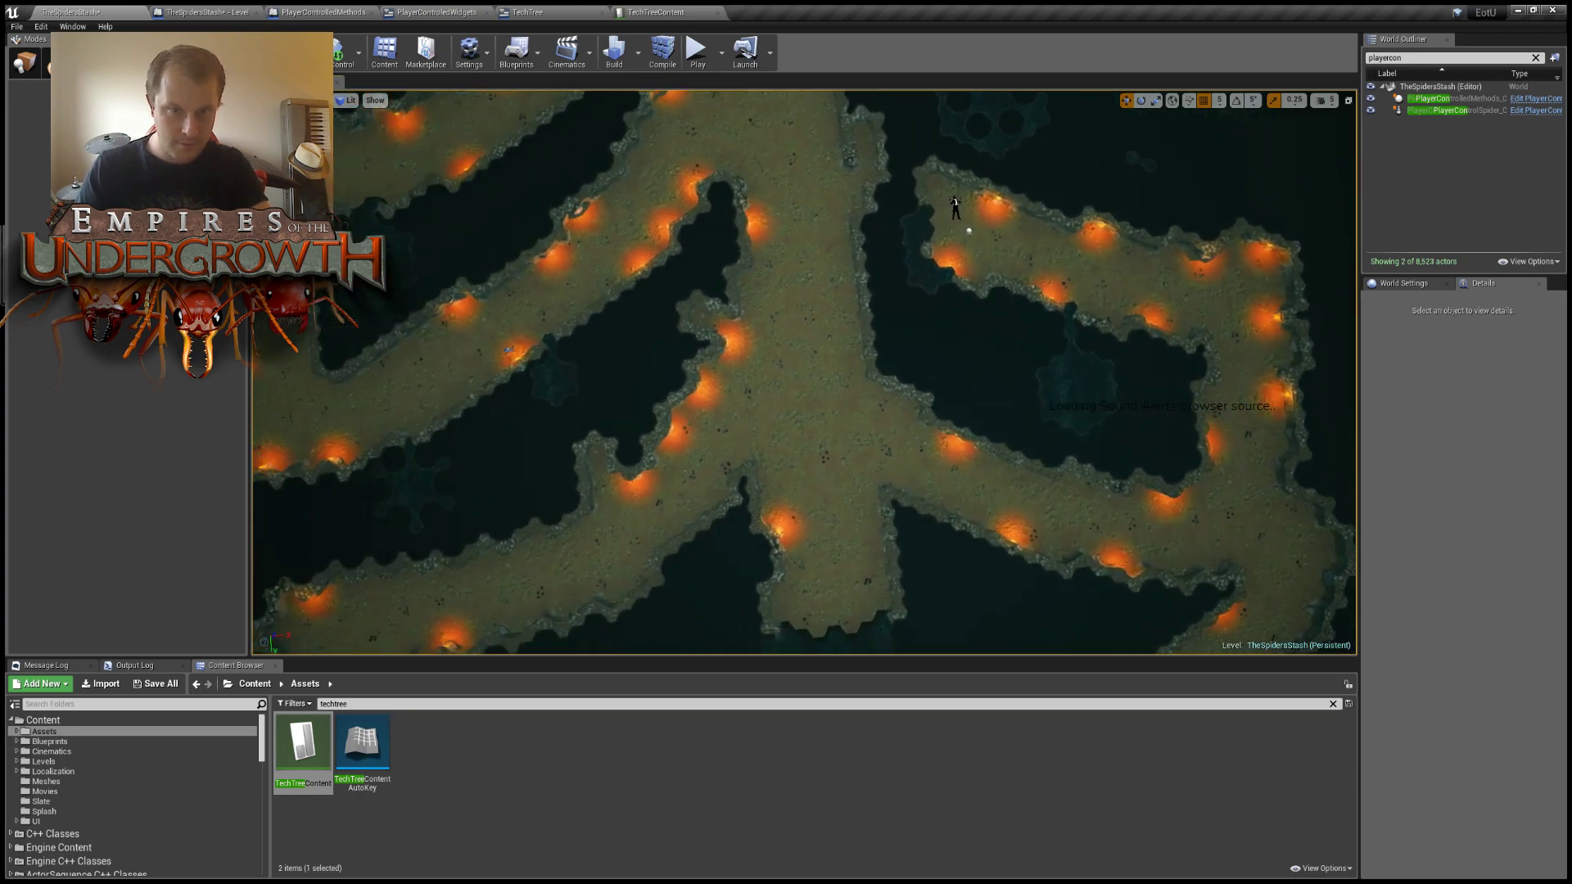
pyautogui.moveTo(998, 304); pyautogui.dragTo(1106, 304, button='right')
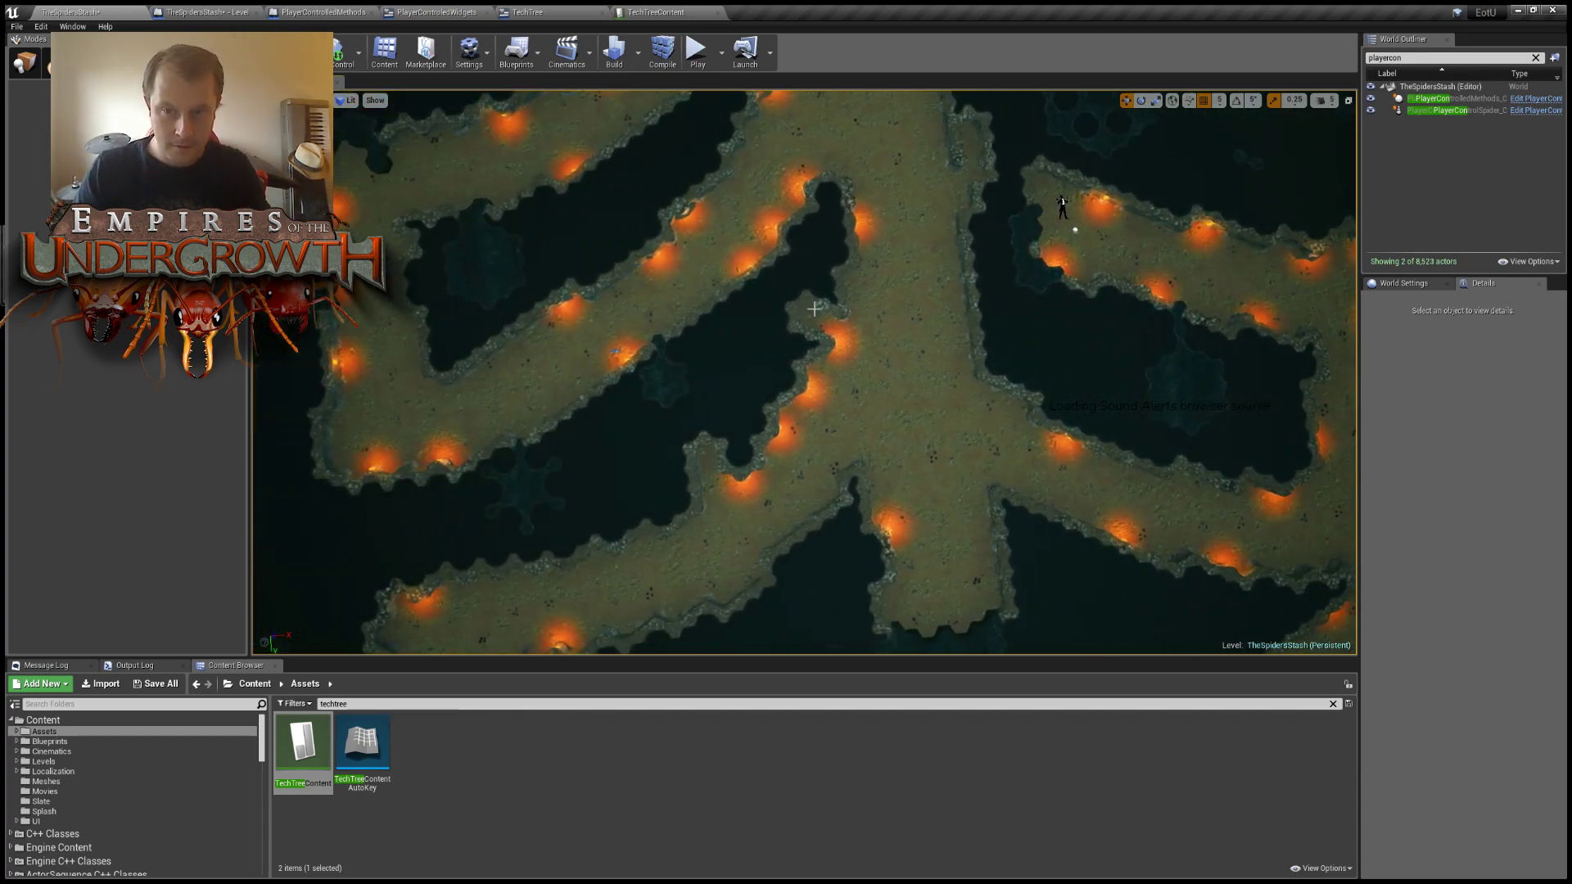
pyautogui.scroll(4, 848, 226)
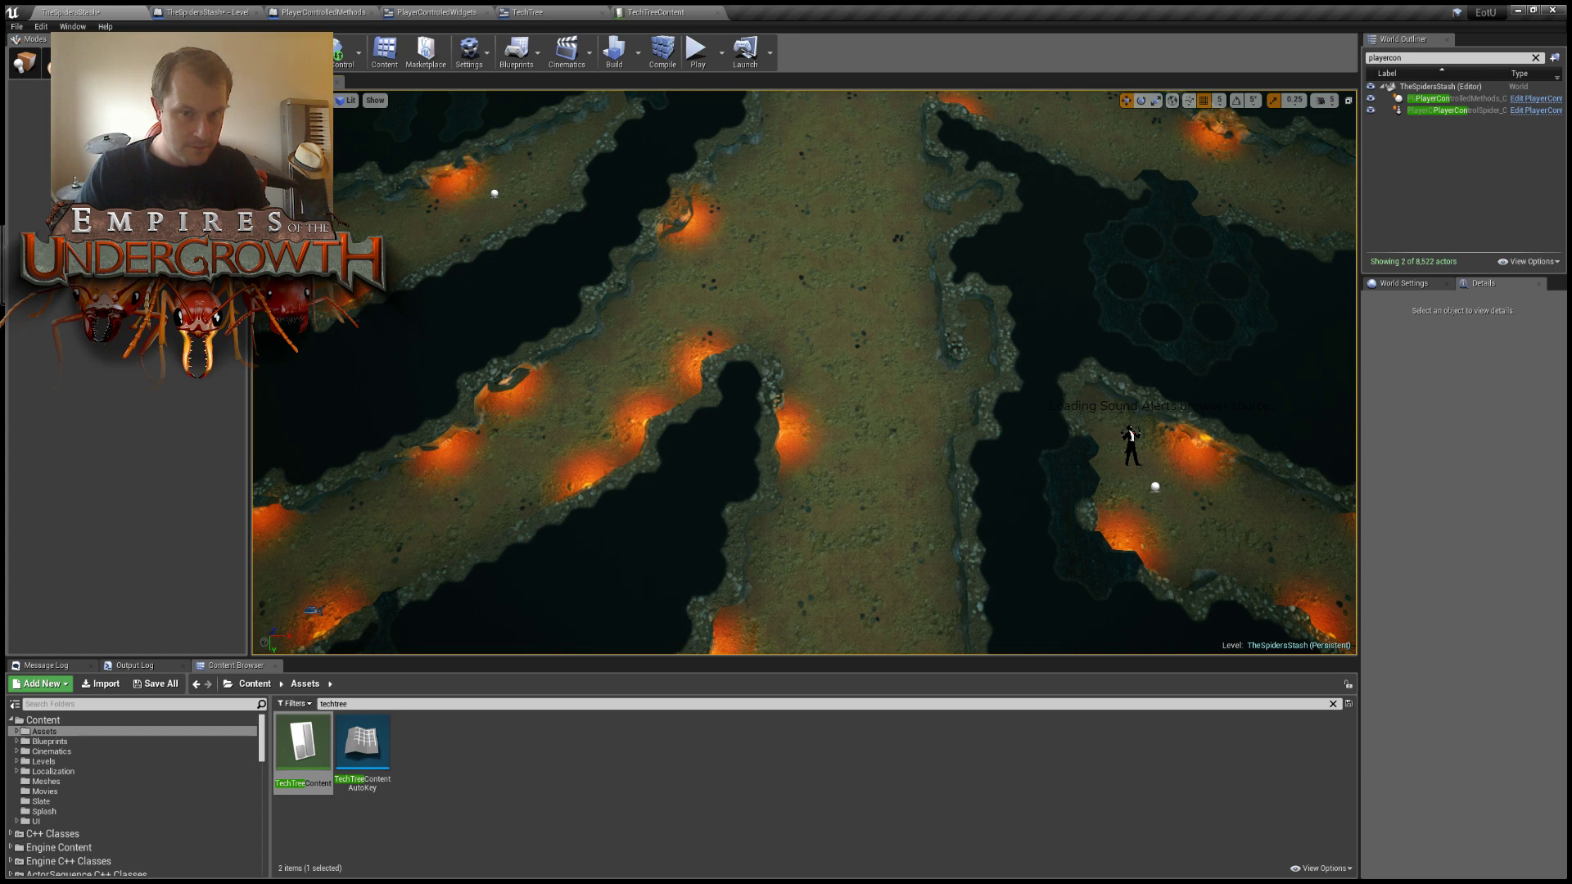
pyautogui.click(763, 394)
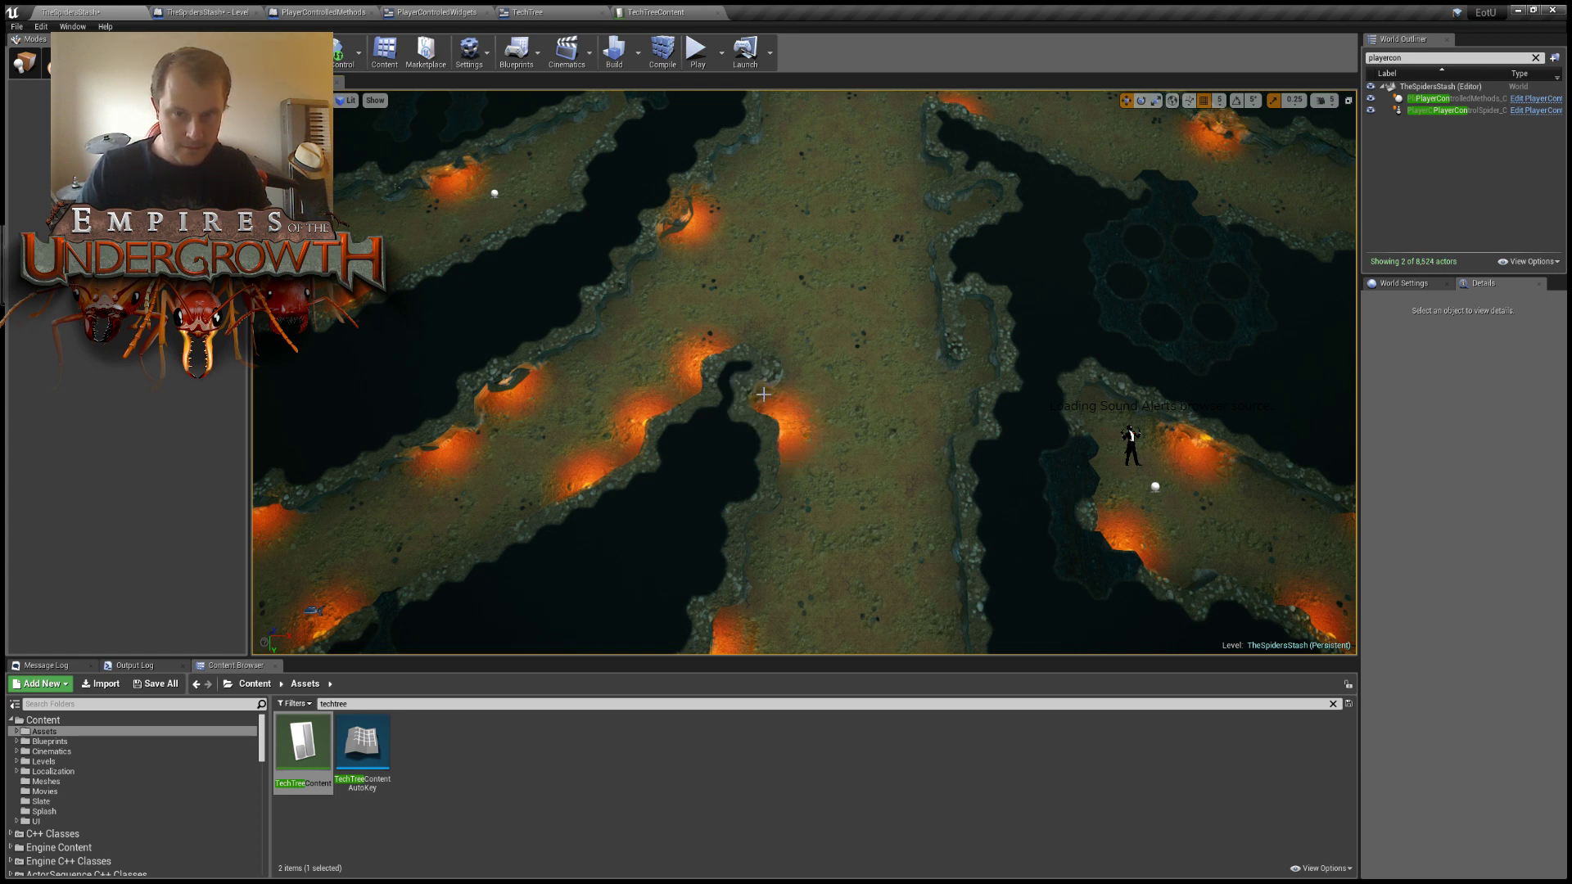
pyautogui.press('d')
pyautogui.moveTo(816, 420); pyautogui.dragTo(815, 328, button='right')
pyautogui.scroll(-2, 816, 420)
pyautogui.press('s')
pyautogui.moveTo(723, 393); pyautogui.dragTo(723, 394, button='right')
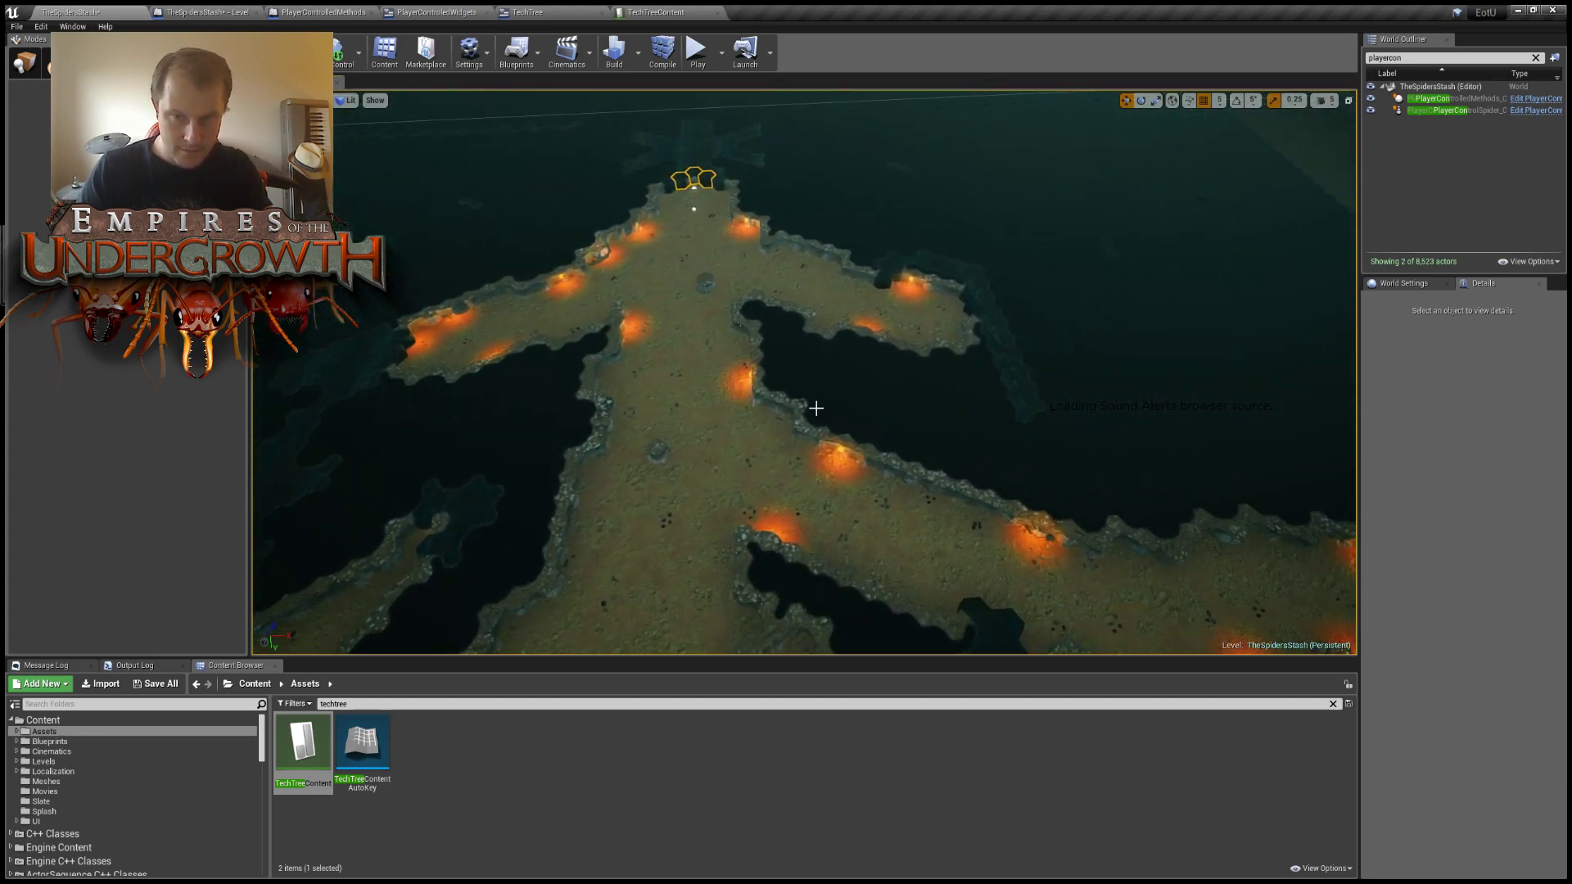
# Dig small pockets into the inner wall of the bottom passage on both sides of the decorated Christmas tree.
pyautogui.moveTo(824, 393); pyautogui.dragTo(824, 393, button='right')
pyautogui.moveTo(819, 339); pyautogui.dragTo(820, 339, button='right')
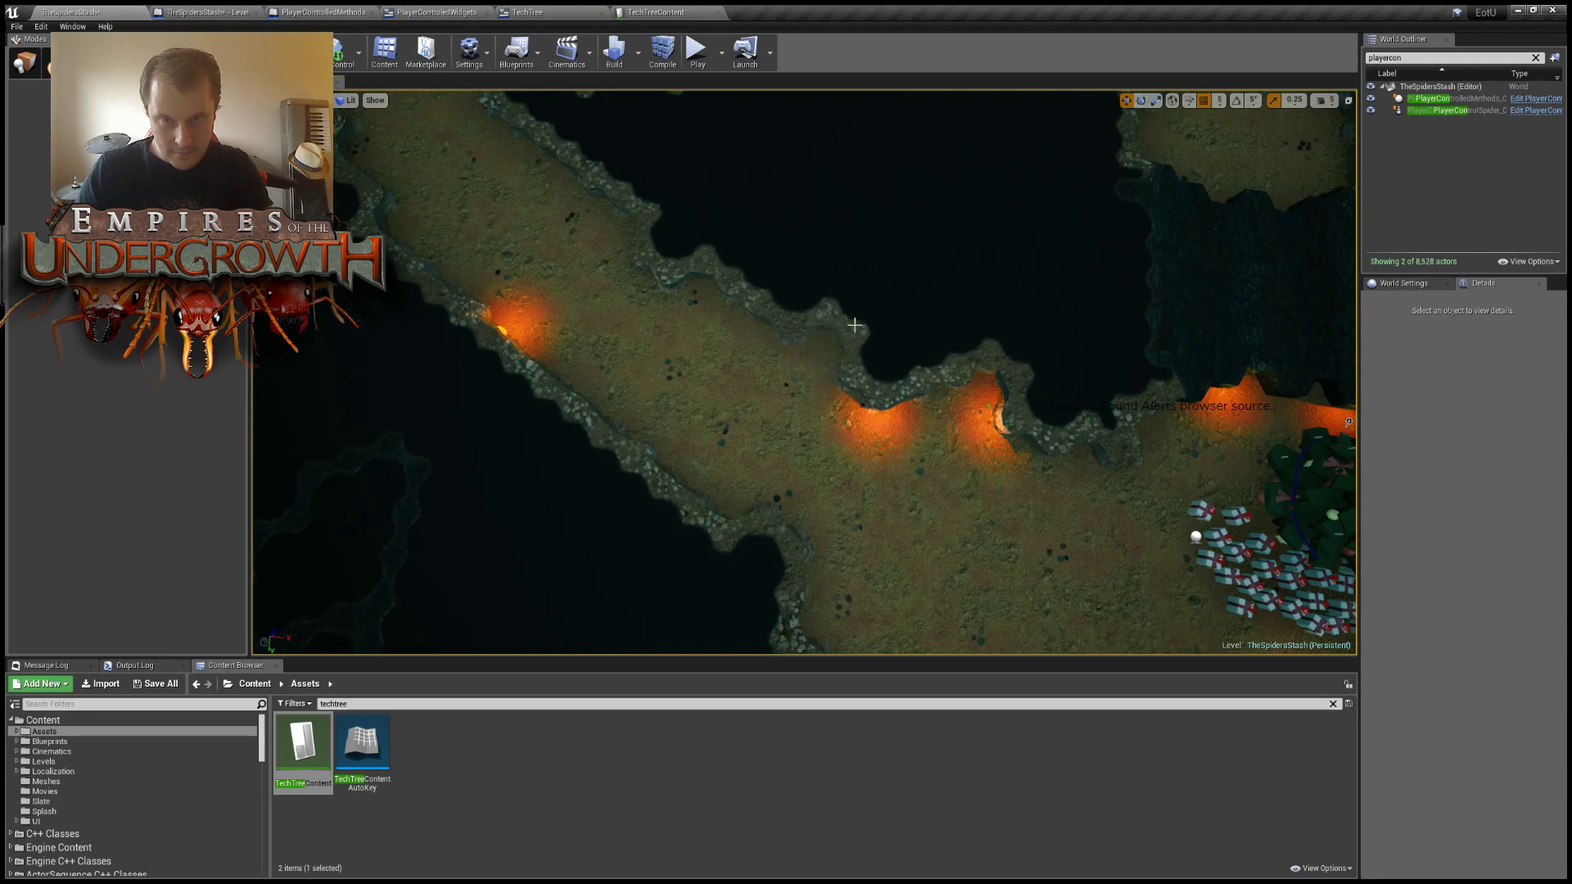
pyautogui.moveTo(854, 325); pyautogui.dragTo(795, 277)
pyautogui.moveTo(1021, 284); pyautogui.dragTo(1021, 284, button='right')
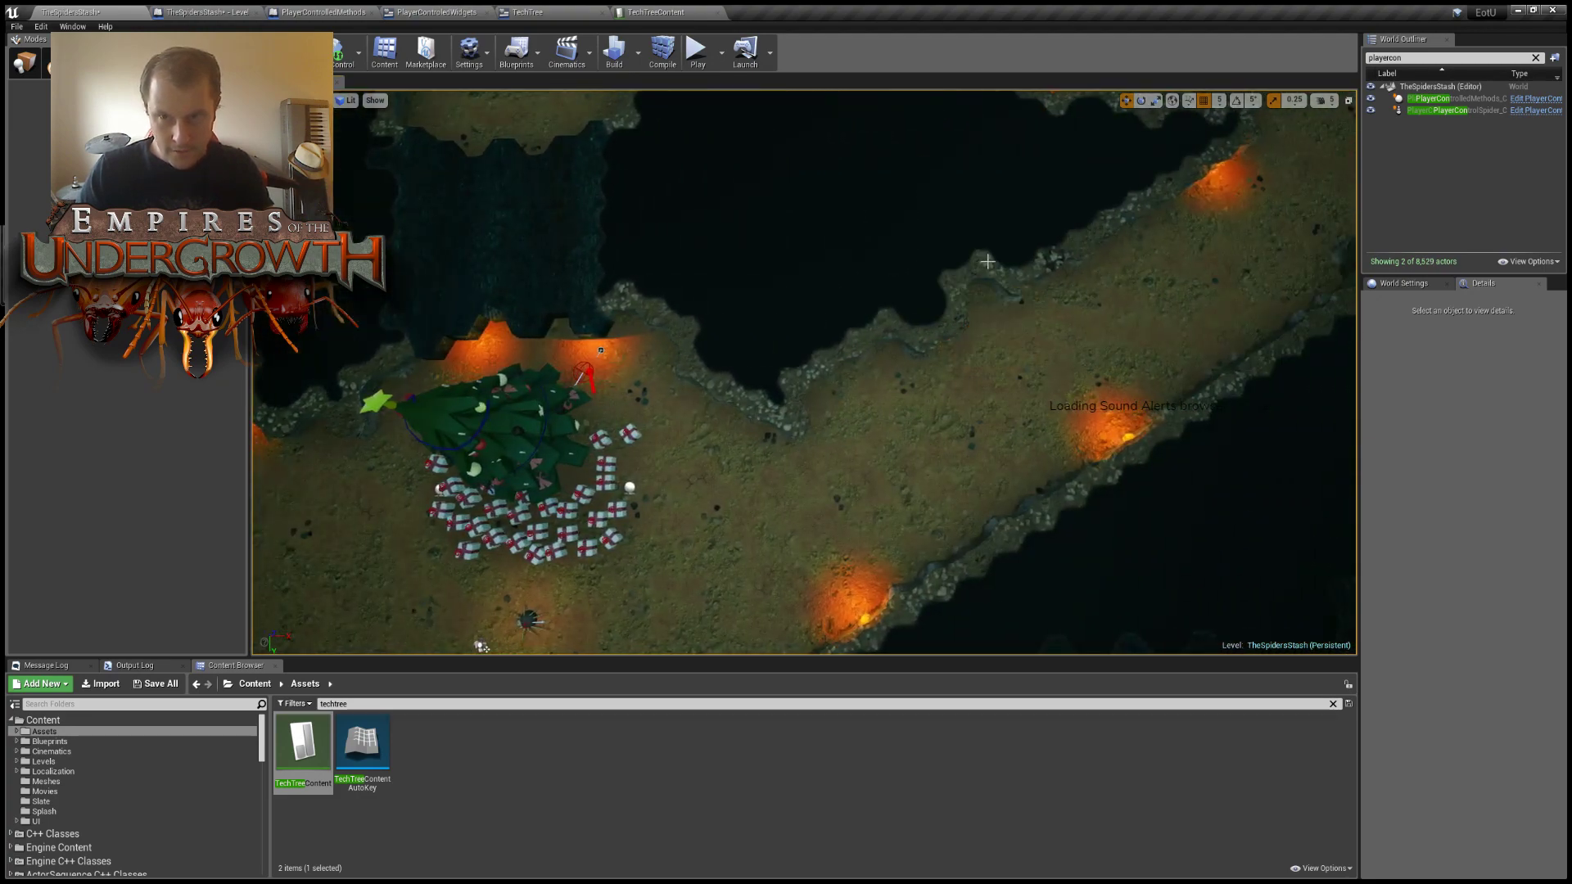
pyautogui.moveTo(987, 261); pyautogui.dragTo(1023, 244)
pyautogui.moveTo(1024, 244); pyautogui.dragTo(1023, 244, button='right')
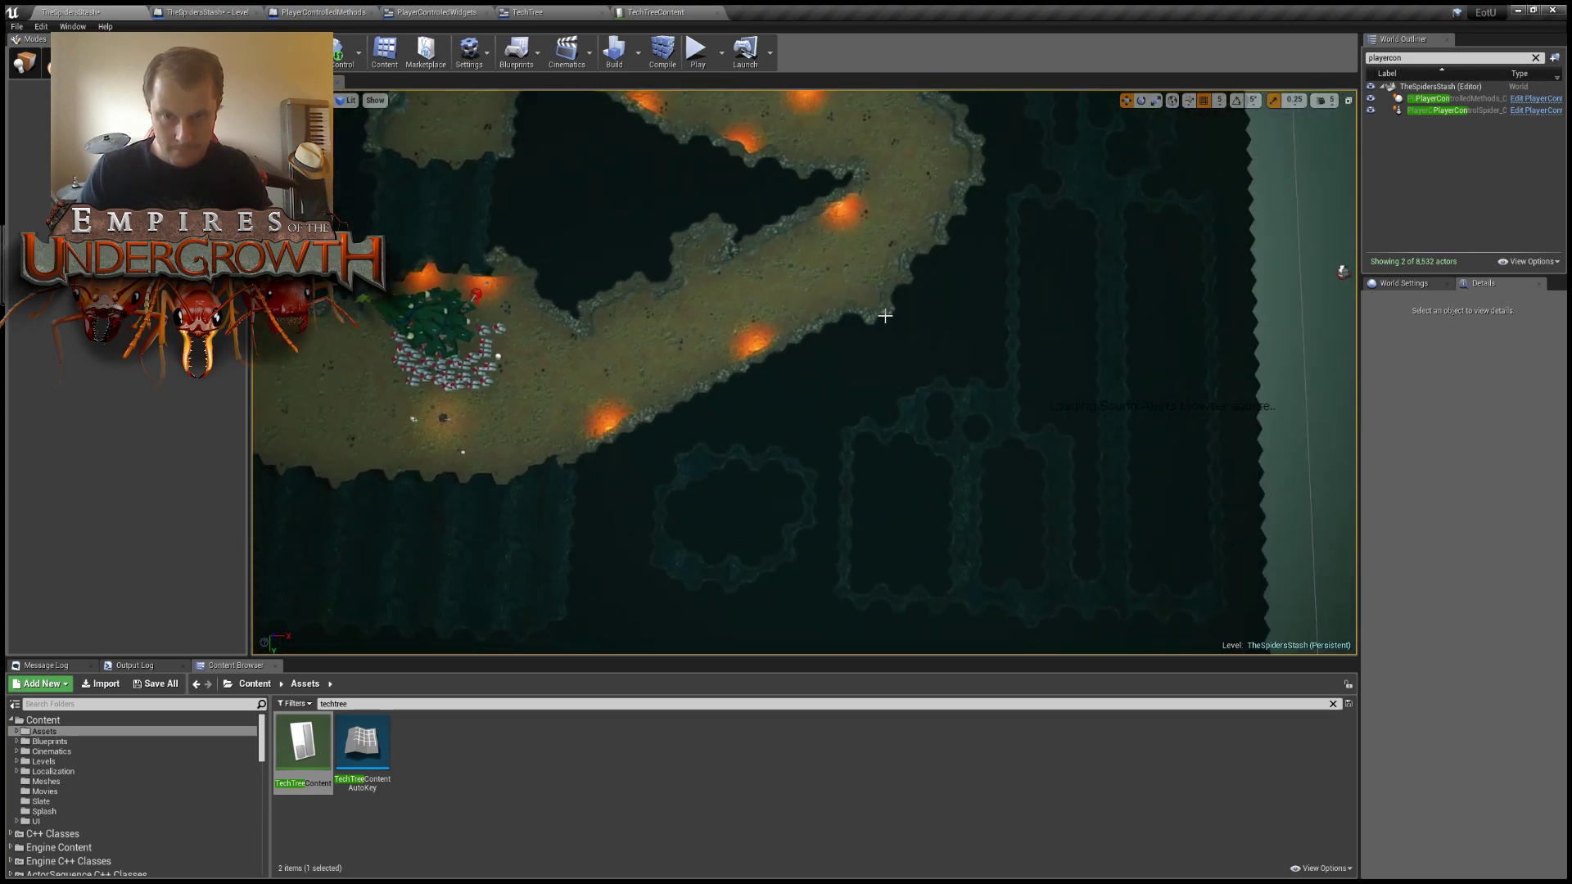
# Dig small side pockets into the outer walls of the bottom passage at its left and right bends.
pyautogui.moveTo(875, 345); pyautogui.dragTo(875, 346, button='right')
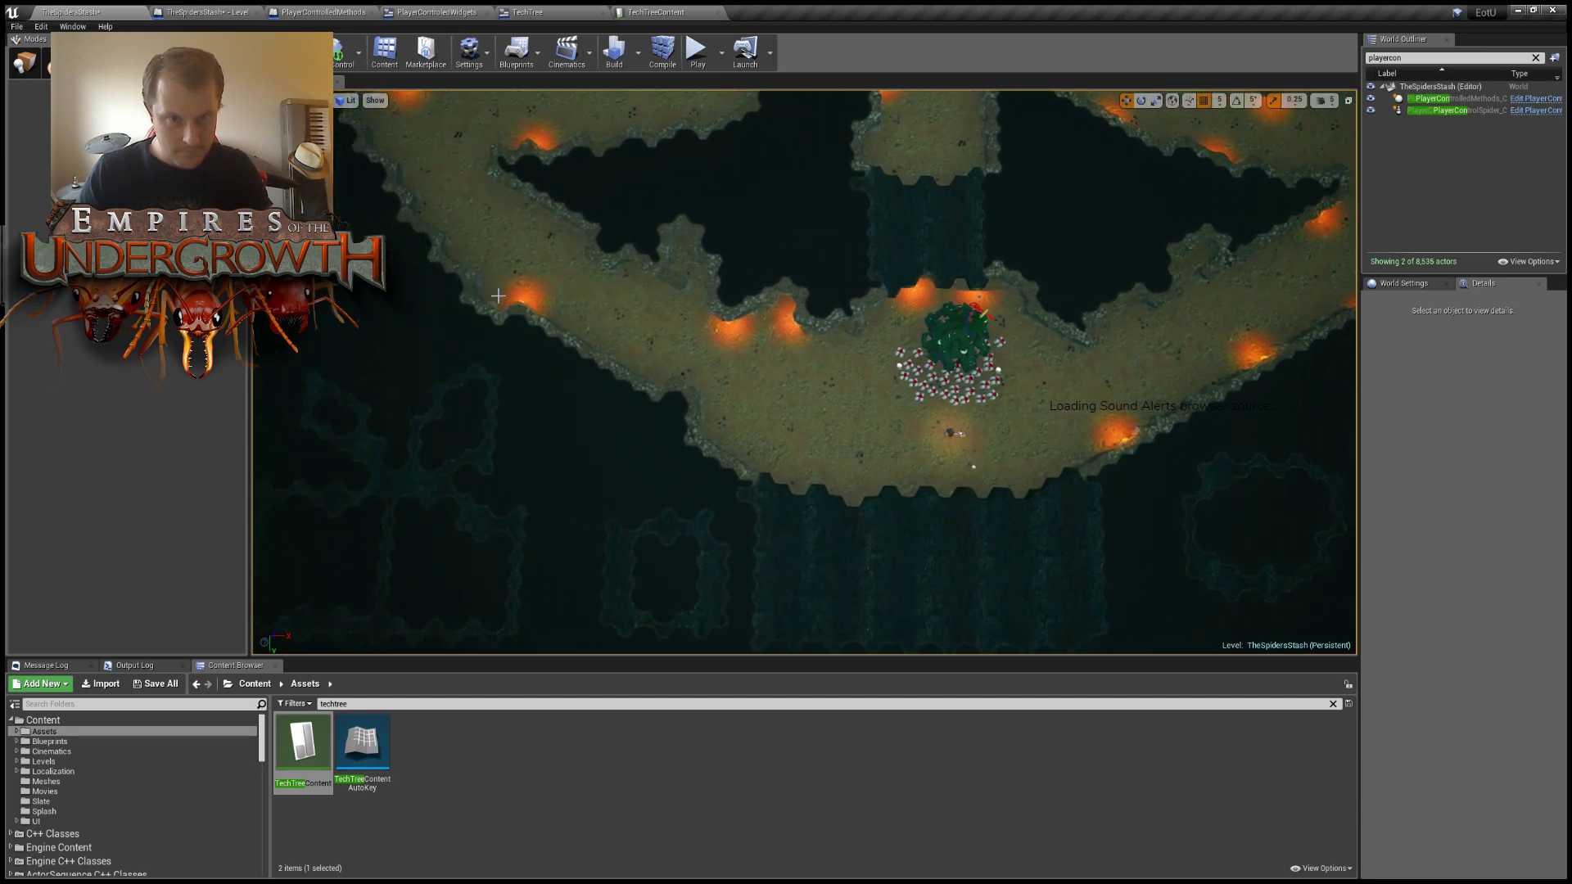
pyautogui.click(447, 301)
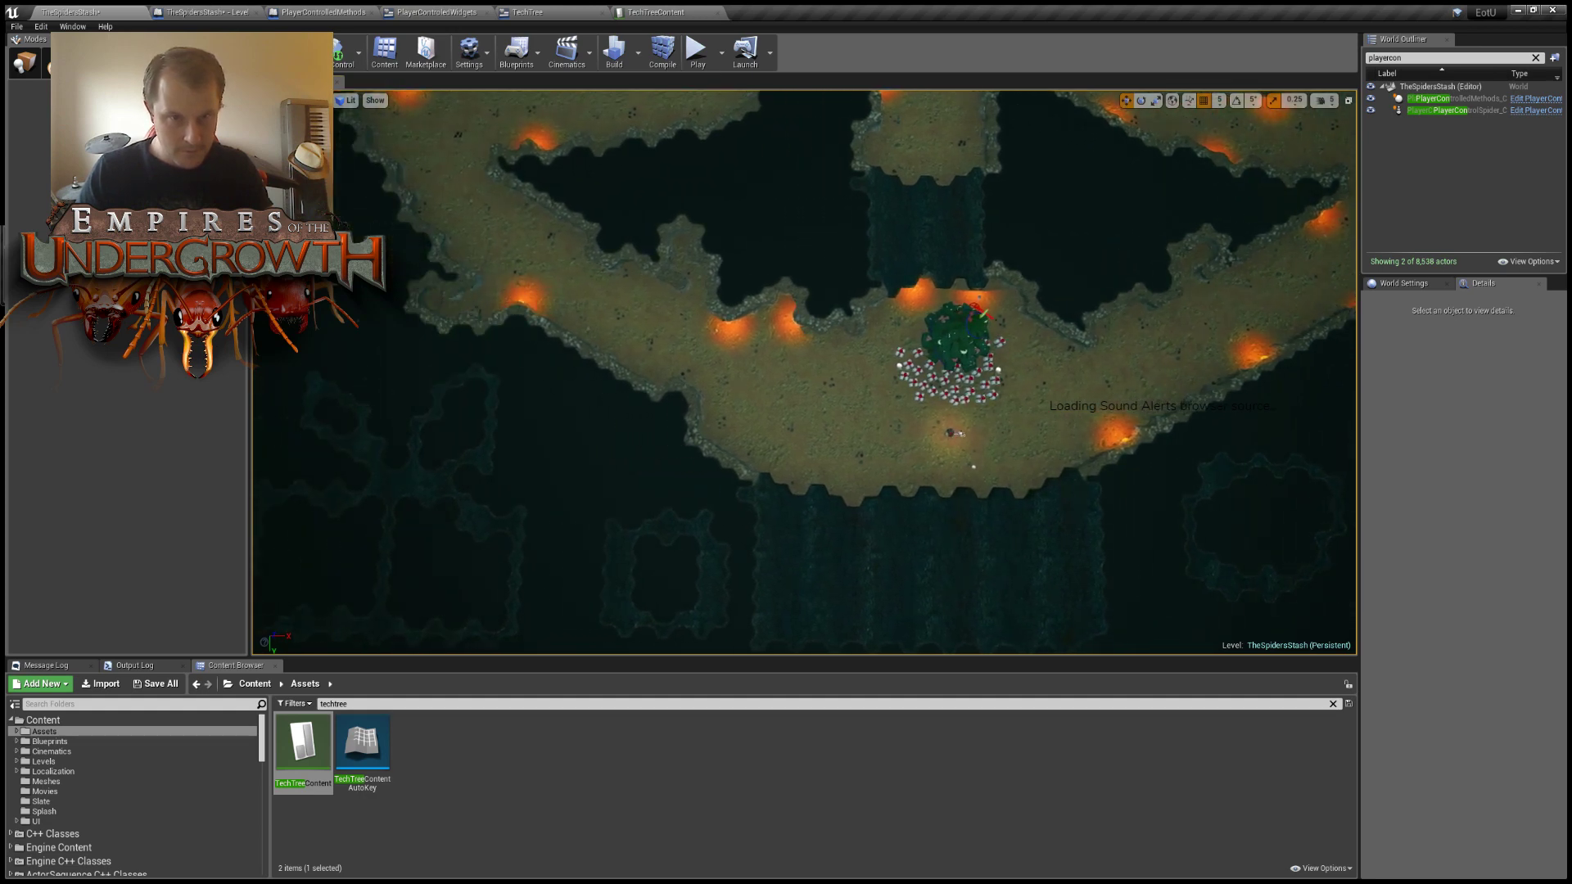
pyautogui.moveTo(447, 301); pyautogui.dragTo(447, 301, button='right')
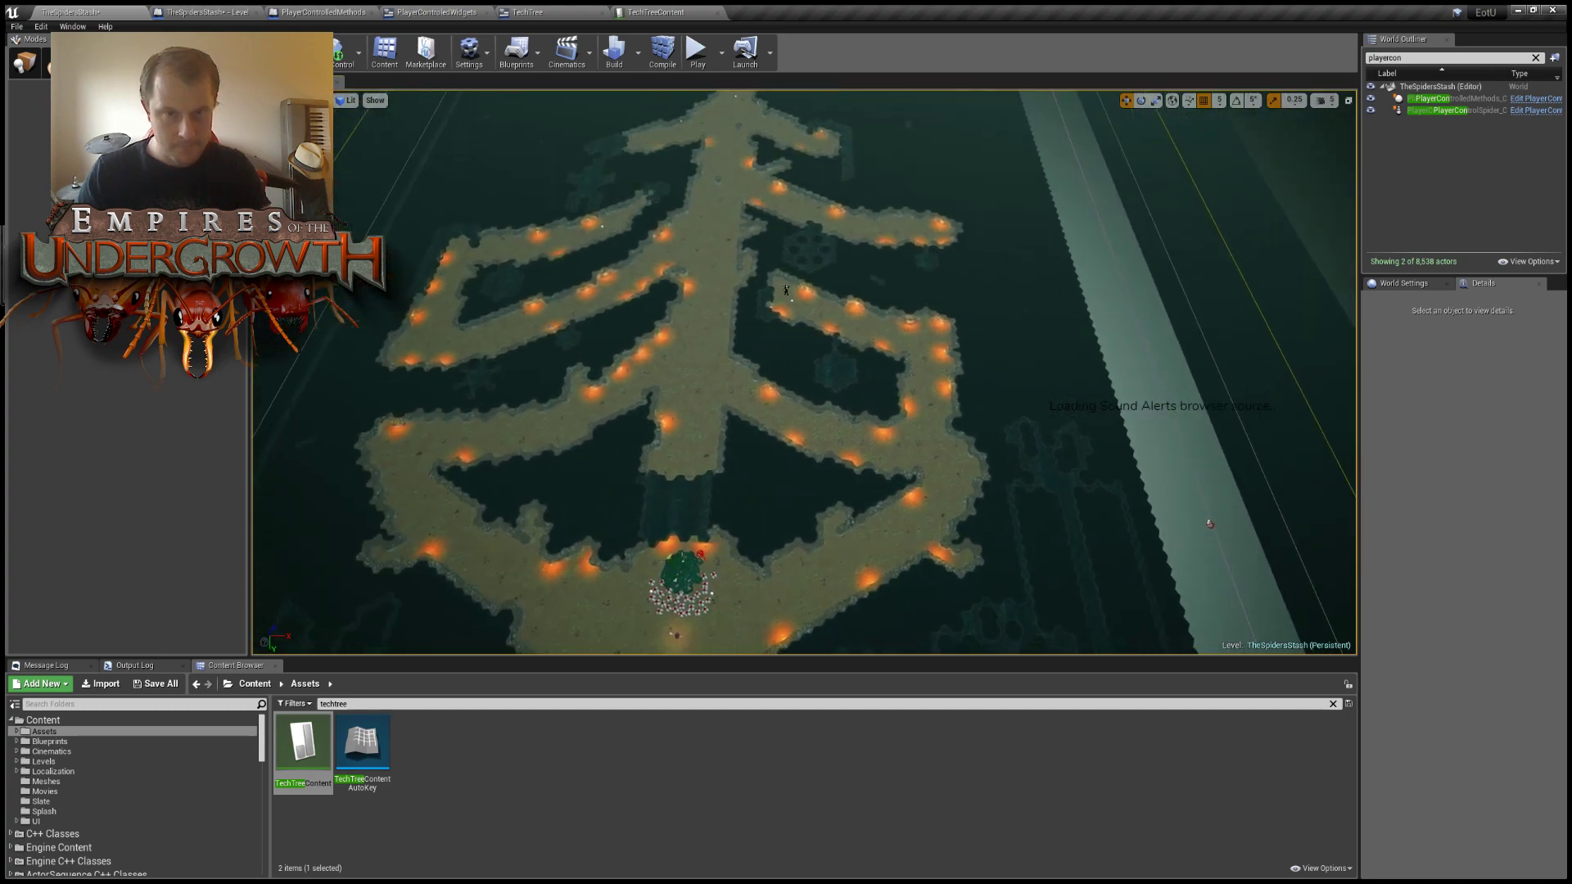
pyautogui.moveTo(750, 158); pyautogui.dragTo(750, 157, button='right')
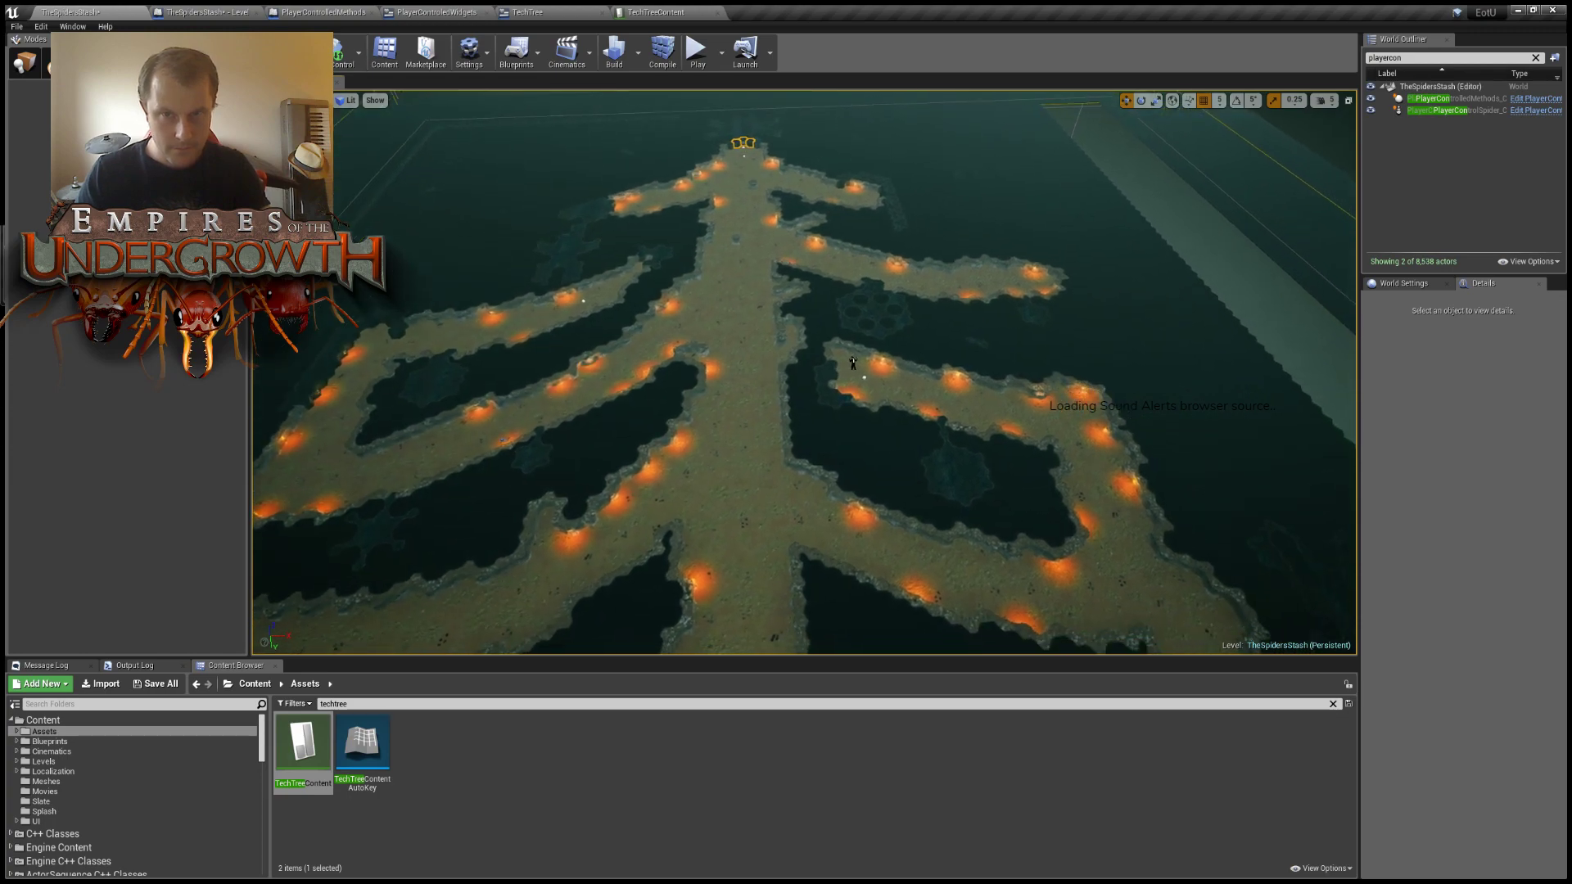
# Switch to Place mode, focus the view on a trunk floor tile and save the level.
pyautogui.click(25, 63)
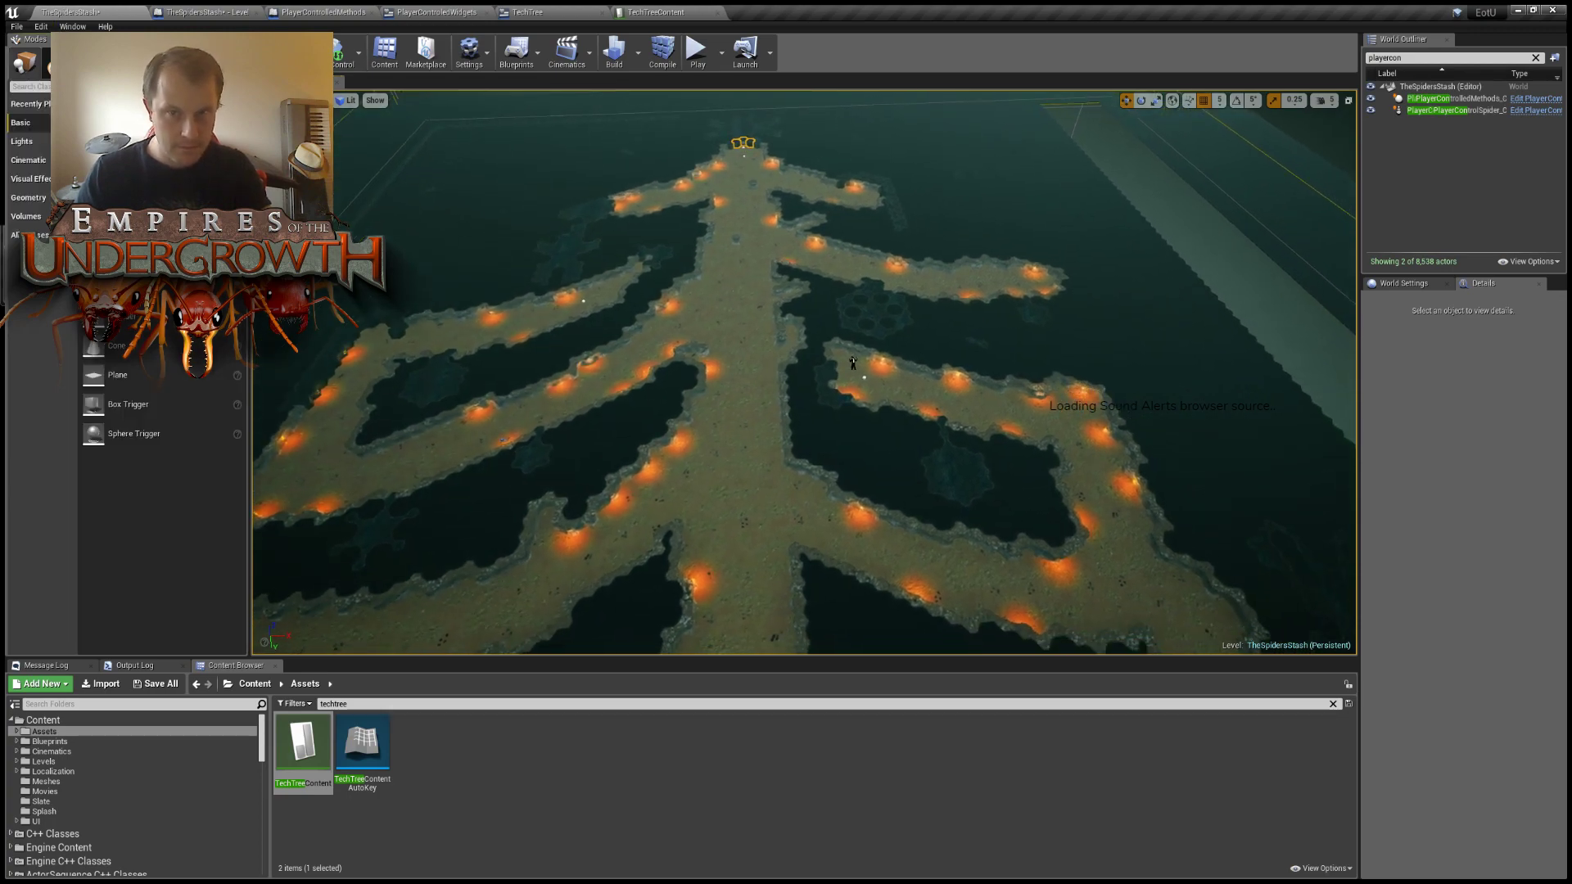
pyautogui.click(742, 286)
pyautogui.press('f')
pyautogui.scroll(-10, 741, 285)
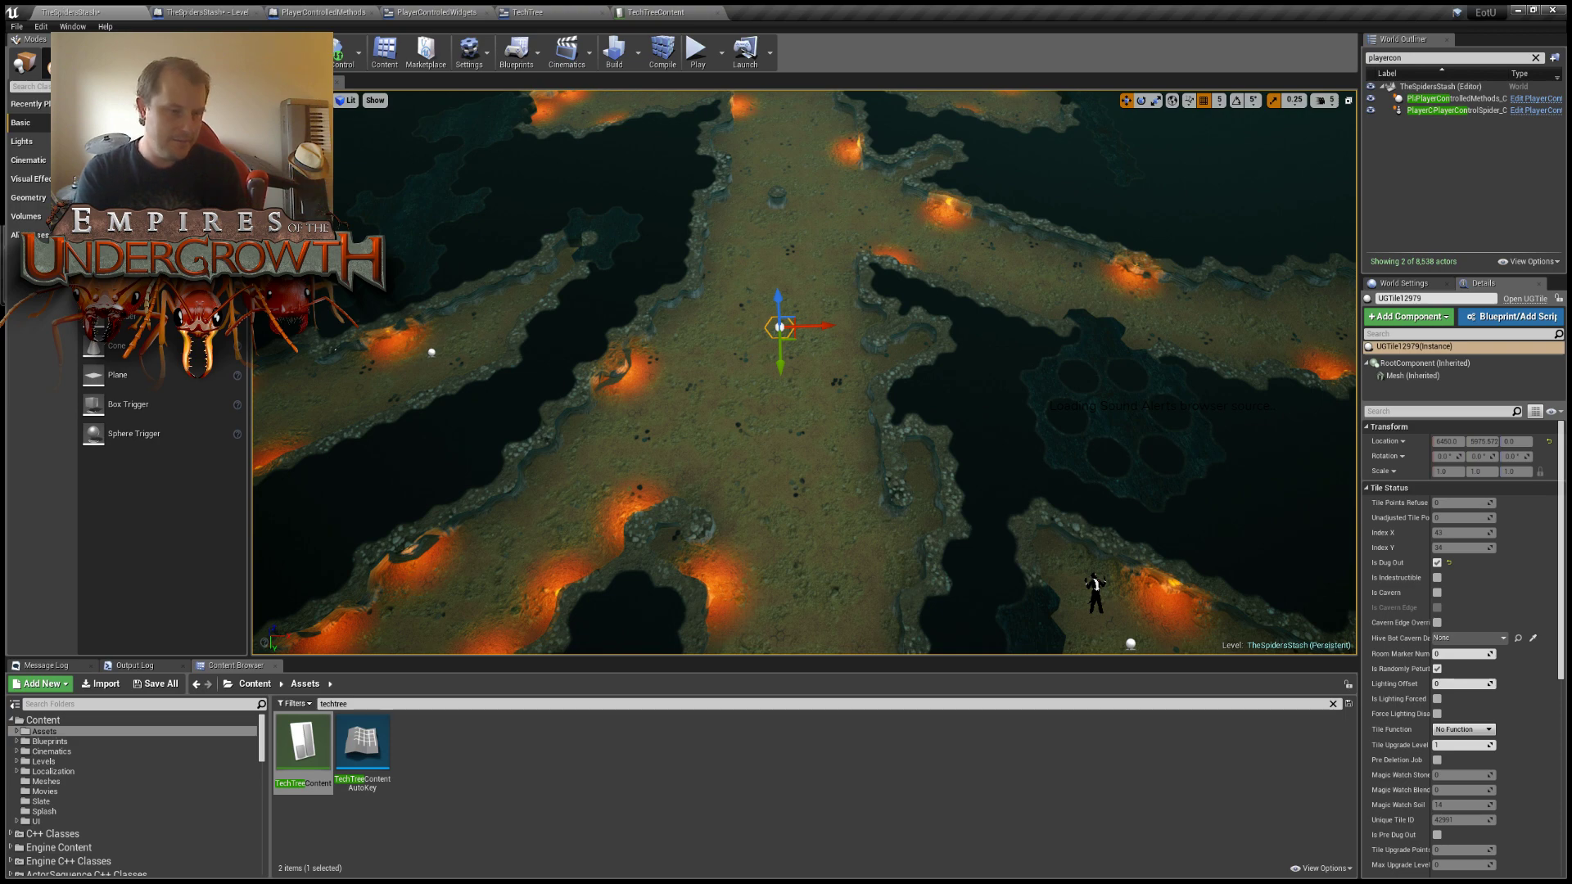
pyautogui.hotkey('ctrl', 's')
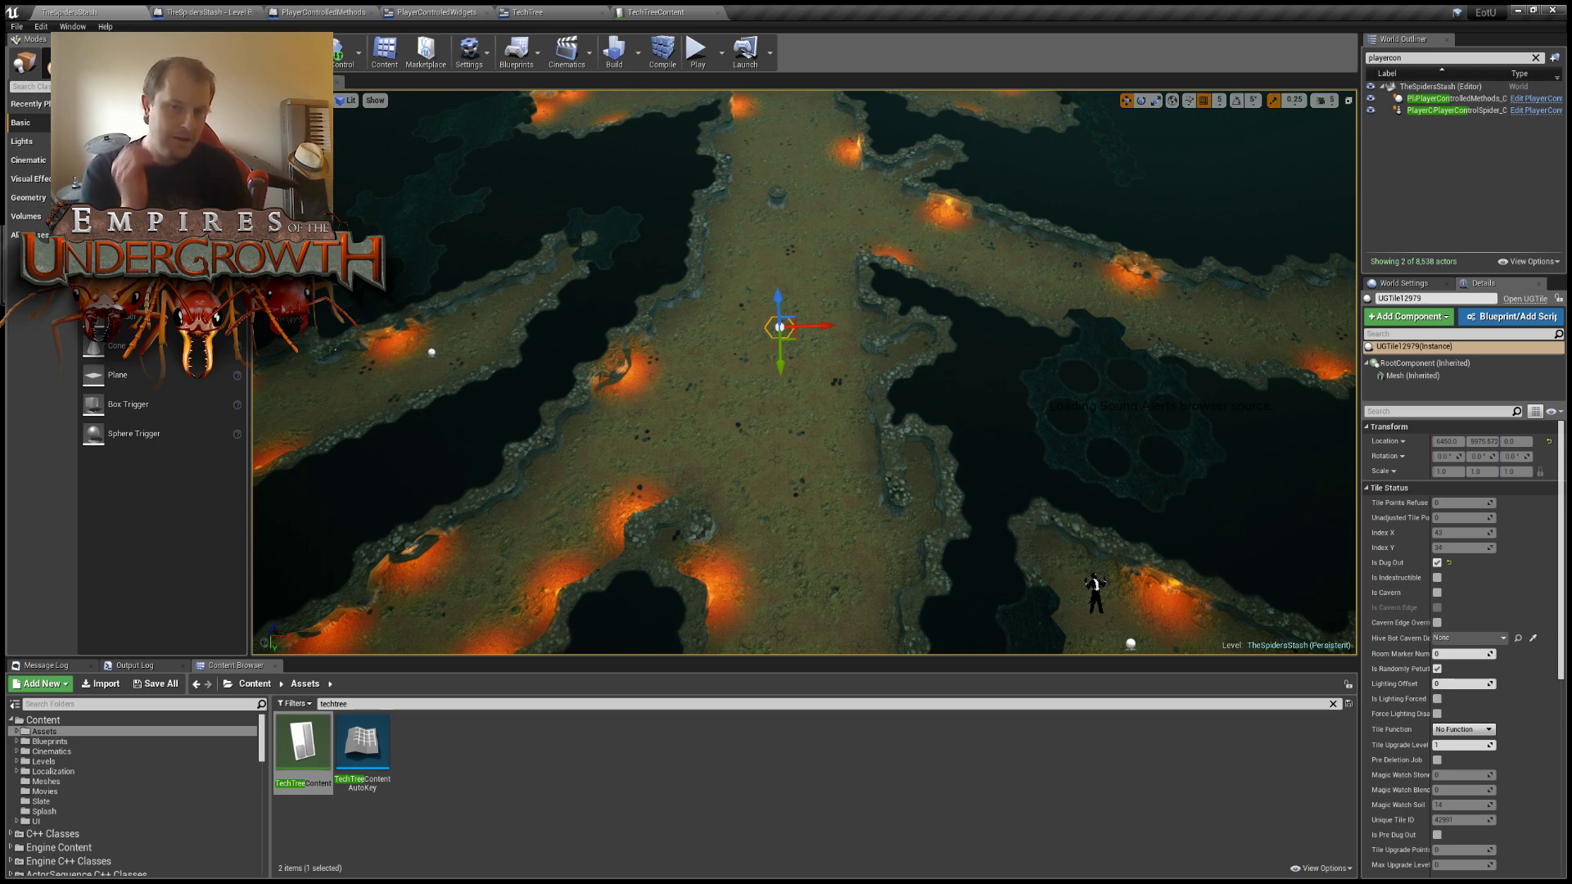
# Clear the asset search and open the Meshes folder under Assets, 3DModels, Christmas, LowPolyChristmas.
pyautogui.moveTo(884, 366); pyautogui.dragTo(737, 433, button='right')
pyautogui.press('w')
pyautogui.press('w')
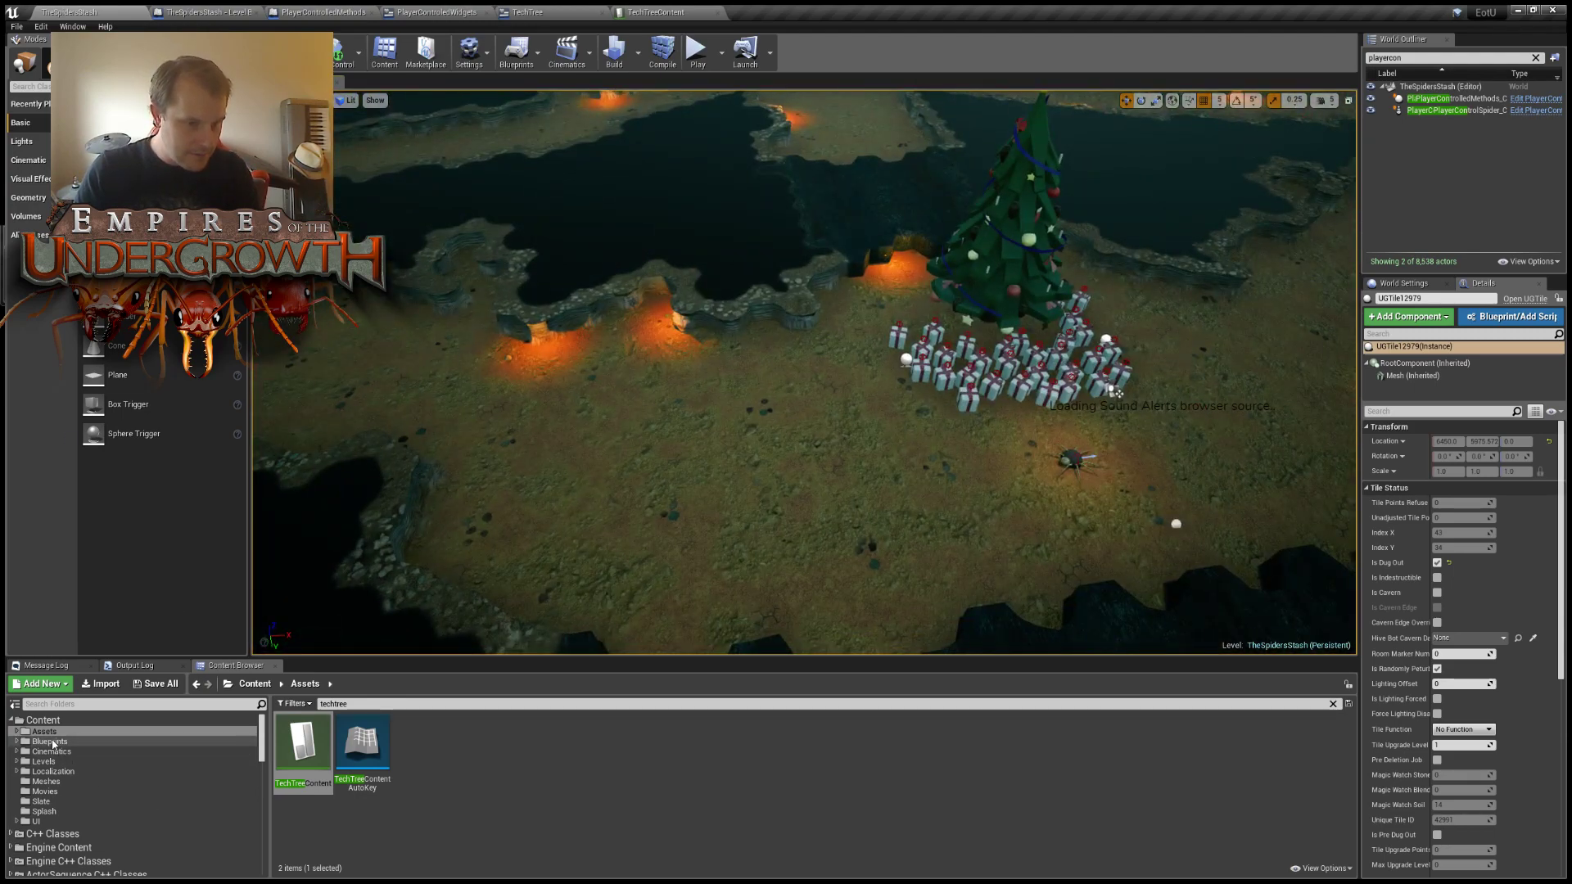
pyautogui.click(45, 731)
pyautogui.click(1334, 703)
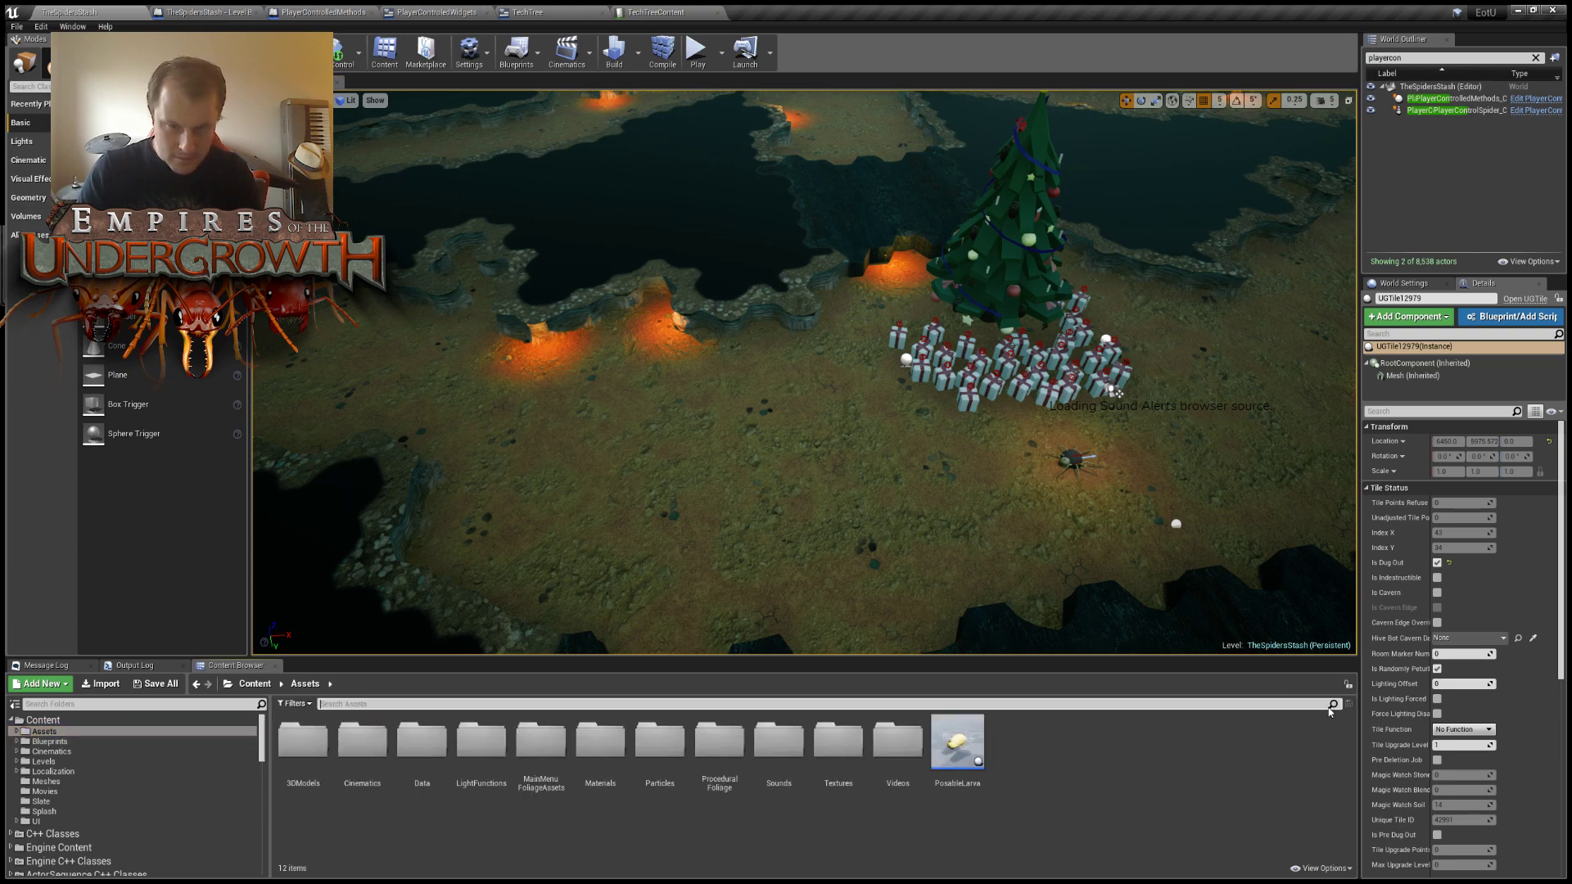
pyautogui.doubleClick(300, 769)
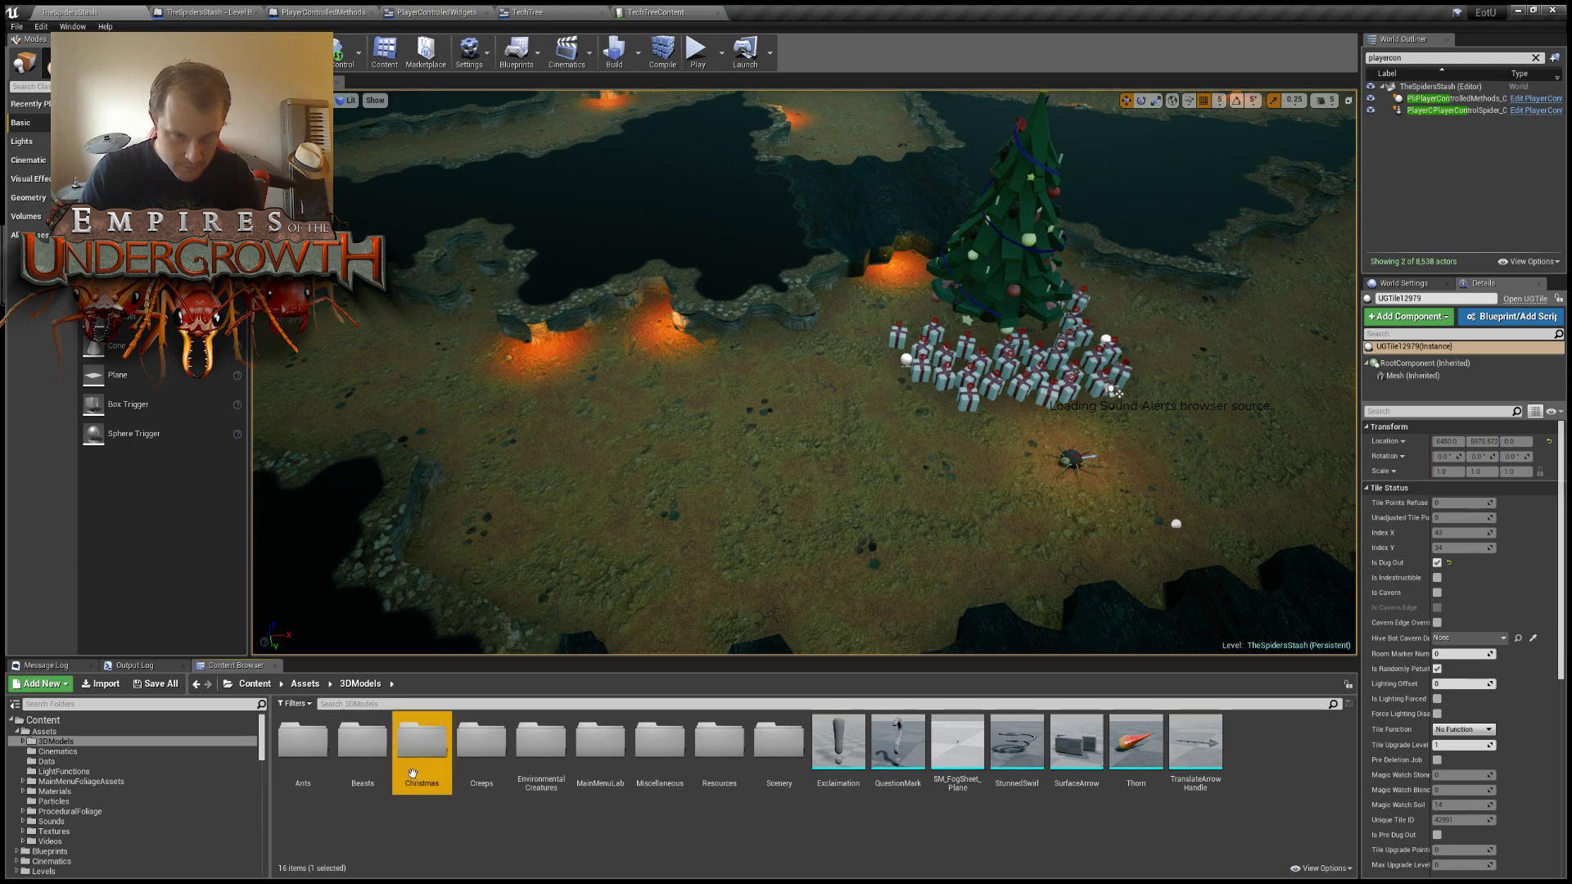
pyautogui.doubleClick(422, 741)
pyautogui.doubleClick(303, 741)
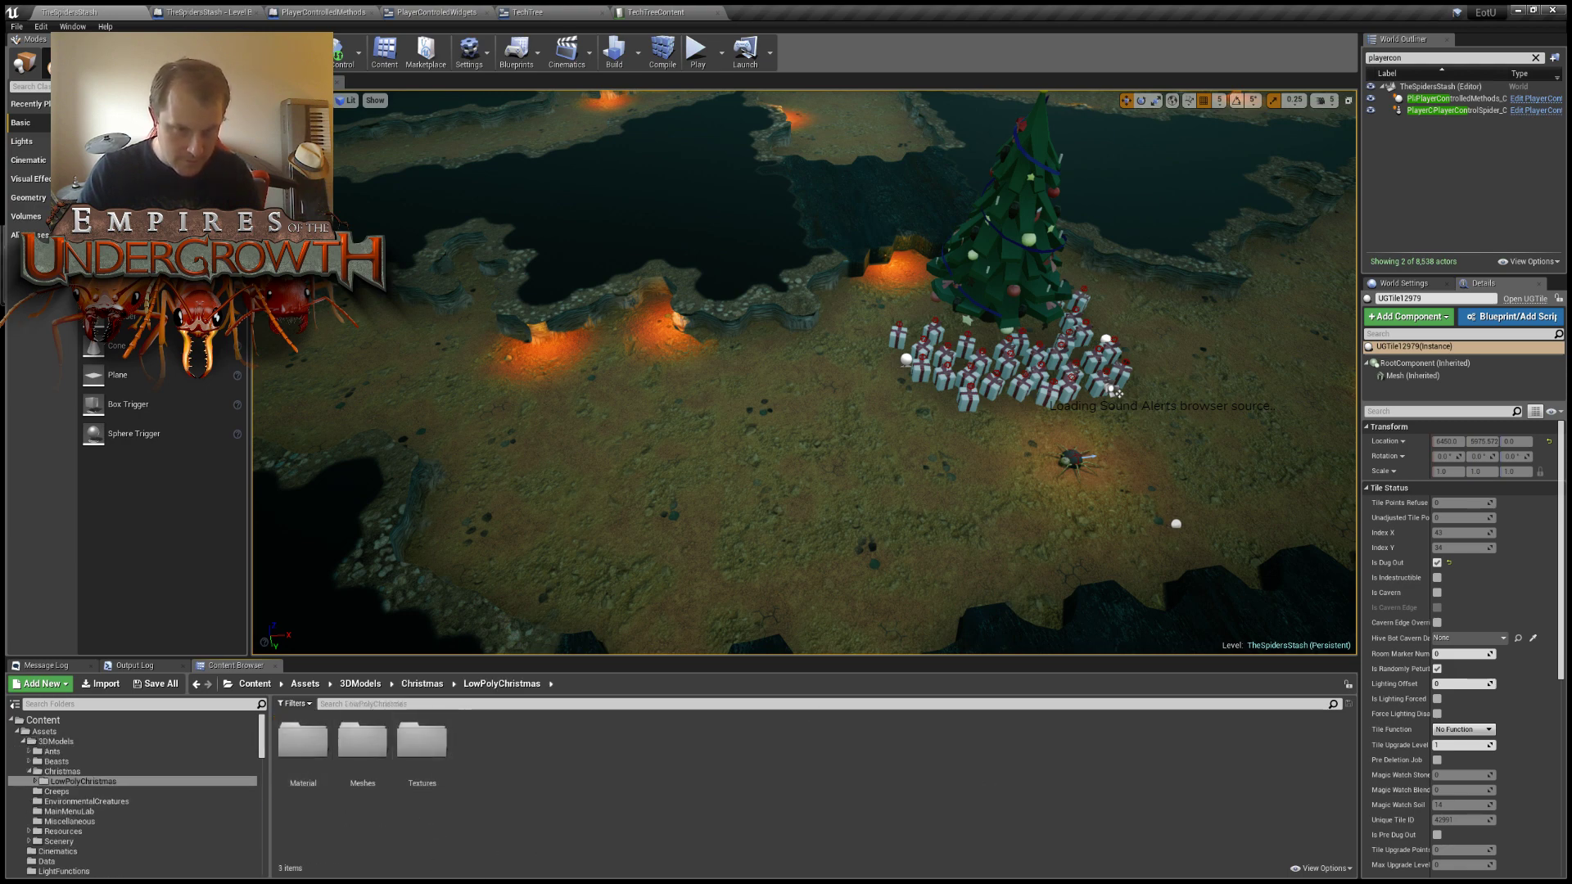
pyautogui.doubleClick(363, 741)
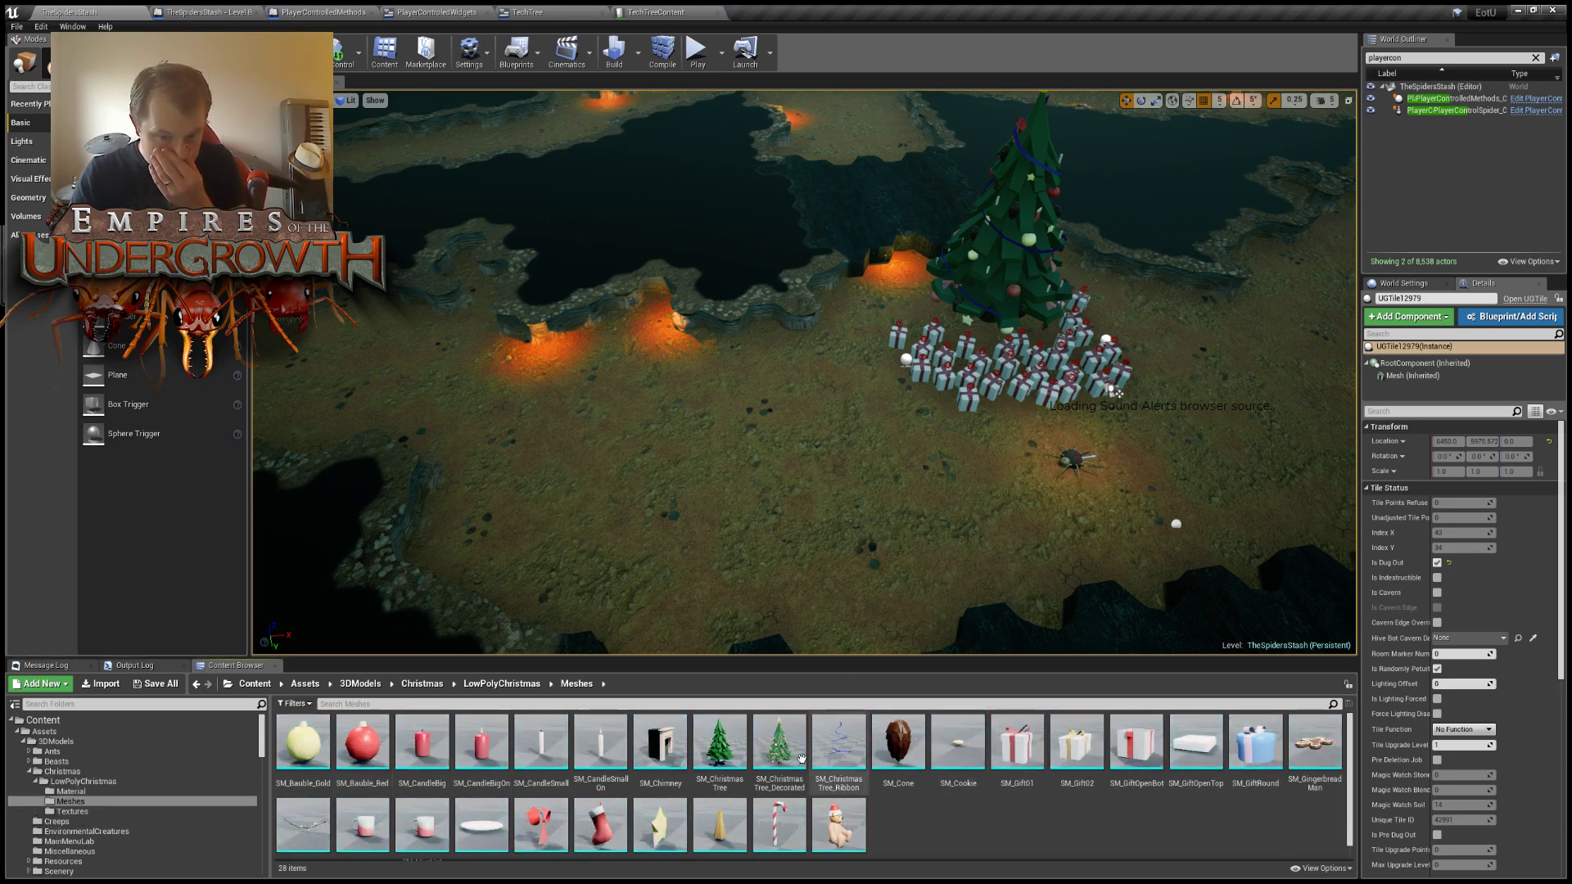
# Place the SM_Chimney mesh on the open cavern floor to the left of the decorated Christmas tree.
pyautogui.moveTo(721, 474)
pyautogui.mouseDown()
pyautogui.moveTo(684, 463)
pyautogui.moveTo(705, 472)
pyautogui.mouseUp()
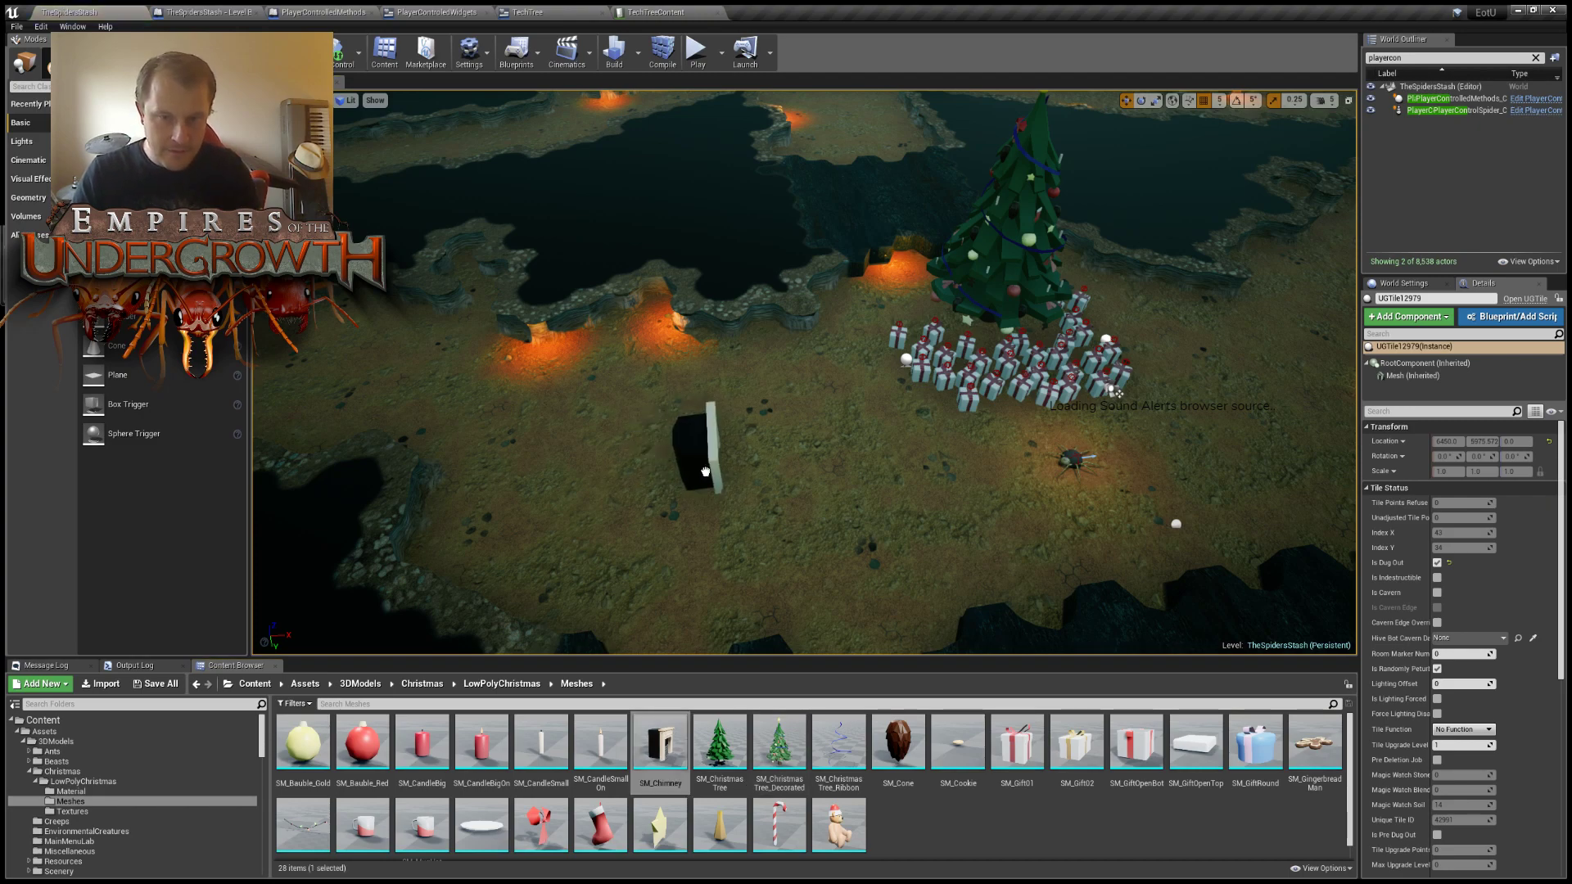
pyautogui.moveTo(806, 478); pyautogui.dragTo(626, 491, button='right')
pyautogui.press('w')
pyautogui.press('d')
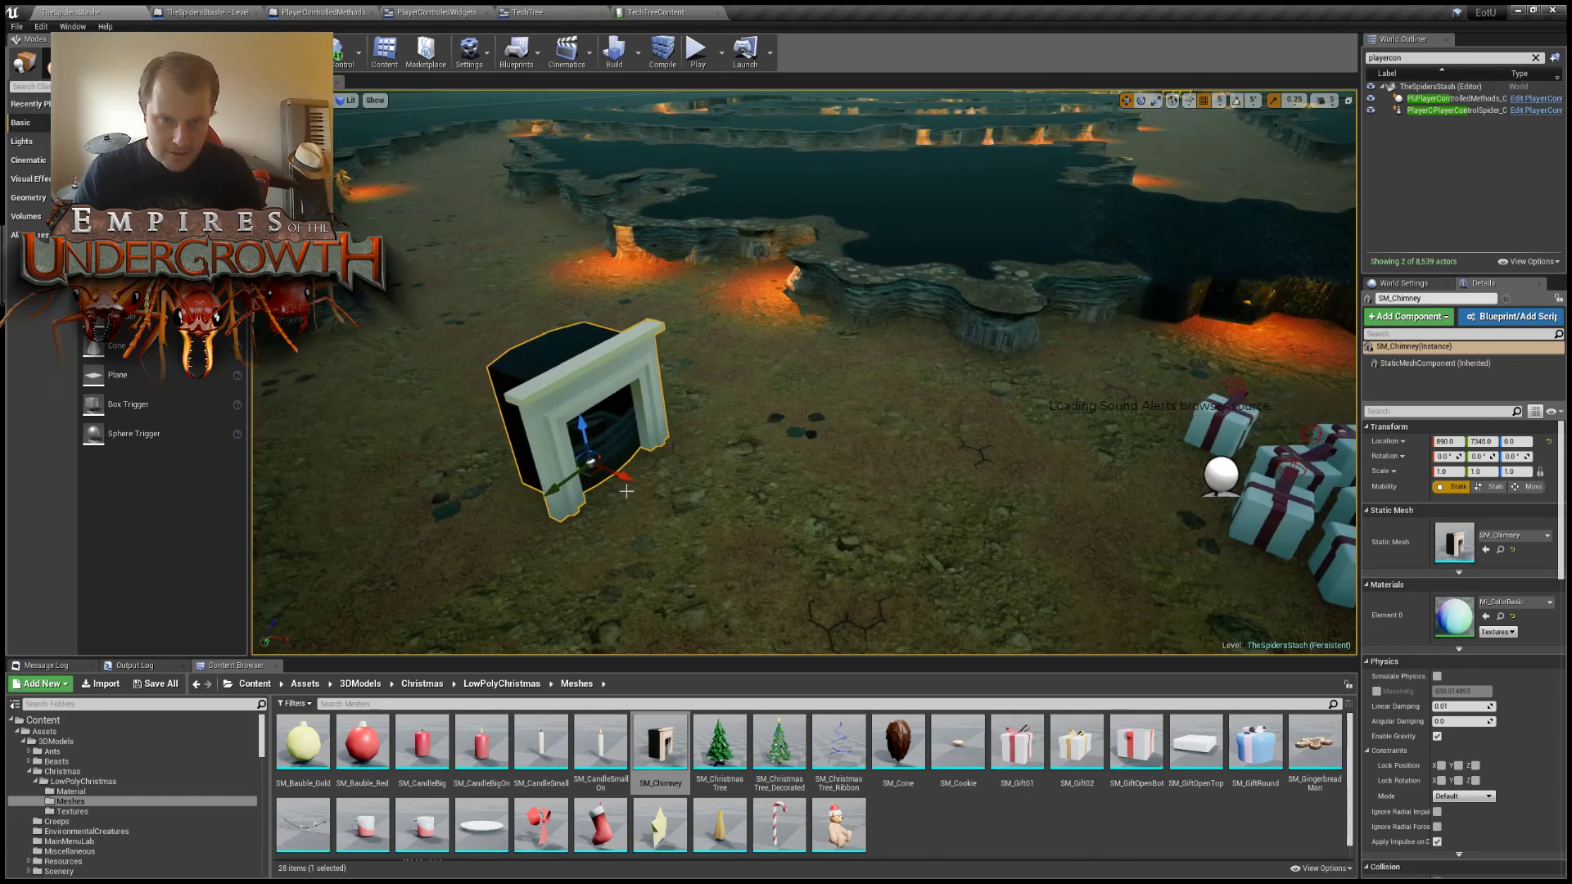
# Rotate the chimney about its vertical axis so the fireplace opening faces the open cavern floor.
pyautogui.press('e')
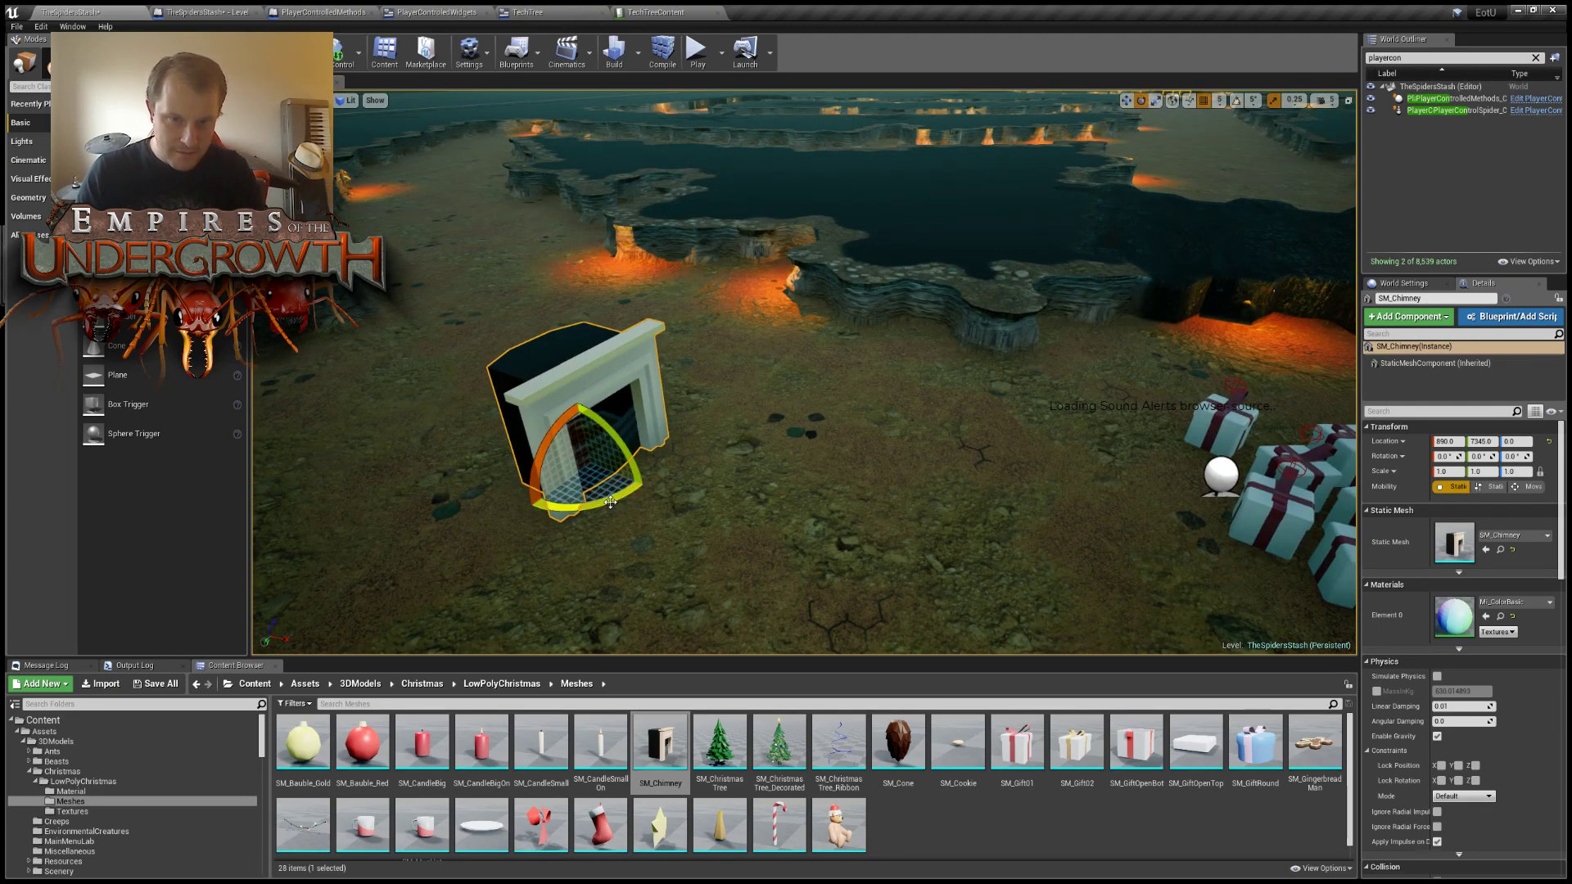
pyautogui.moveTo(610, 502); pyautogui.dragTo(686, 487)
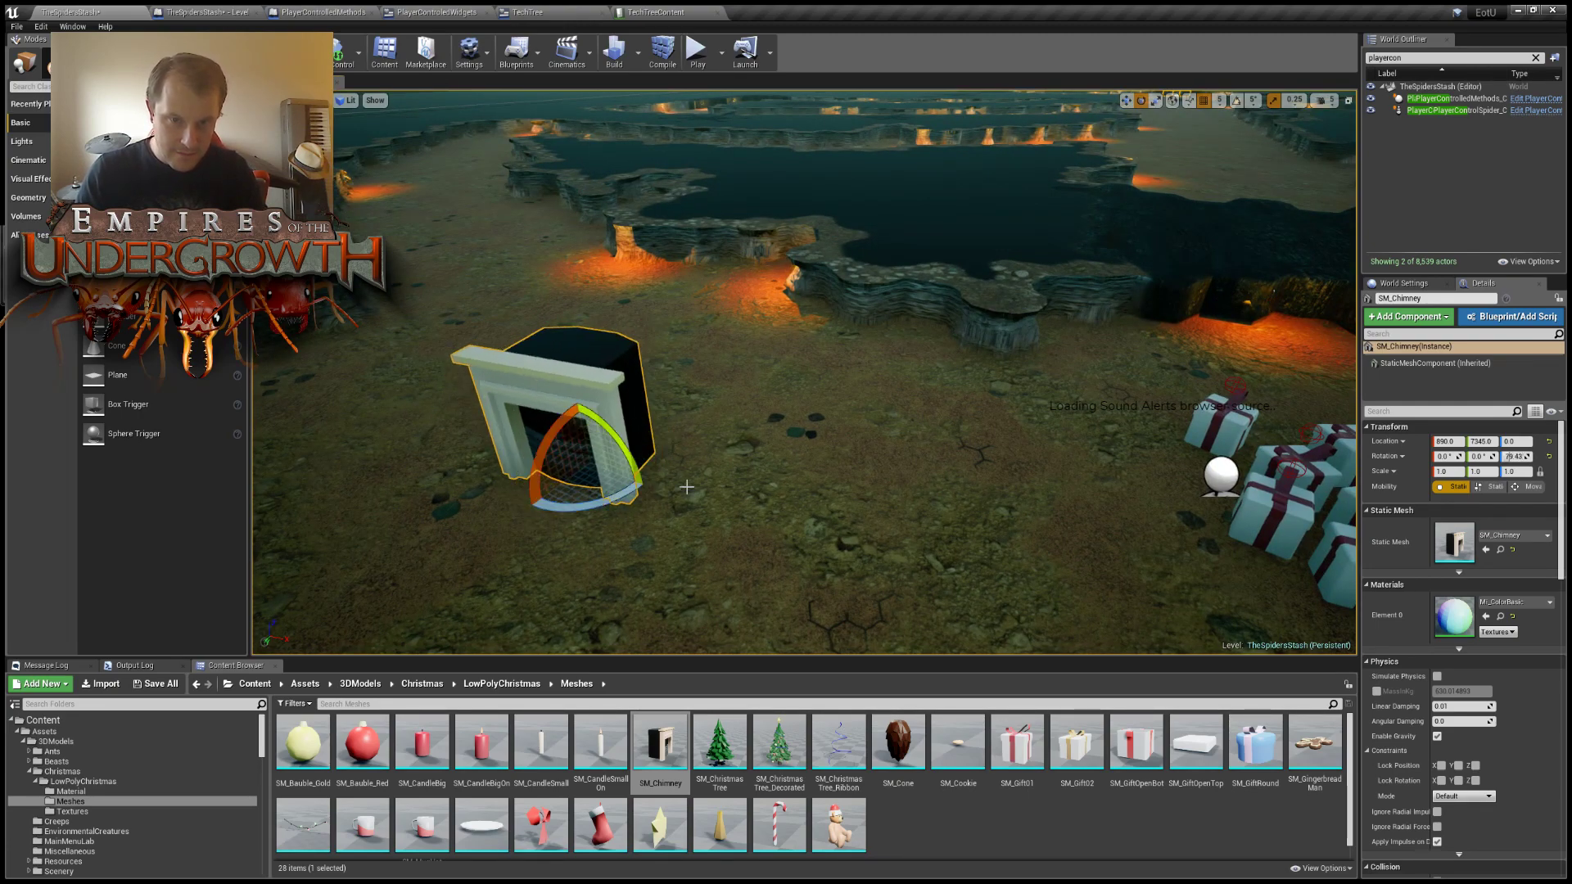
pyautogui.moveTo(898, 463); pyautogui.dragTo(898, 463, button='right')
pyautogui.moveTo(990, 534); pyautogui.dragTo(991, 534, button='right')
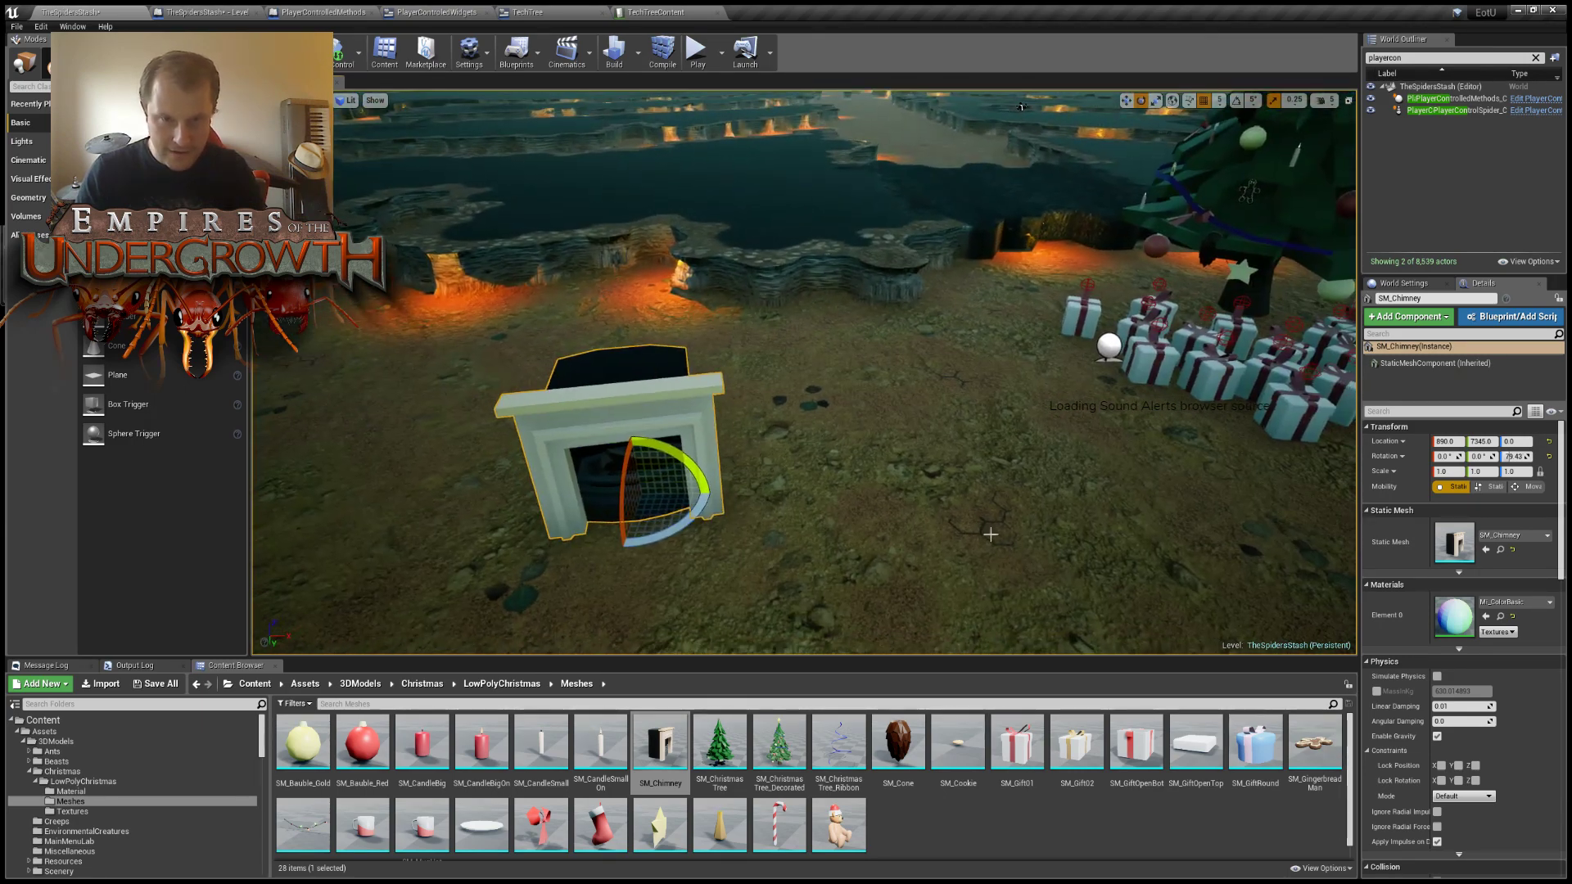
# Scale the chimney uniformly to 0.5 on all three axes.
pyautogui.press('r')
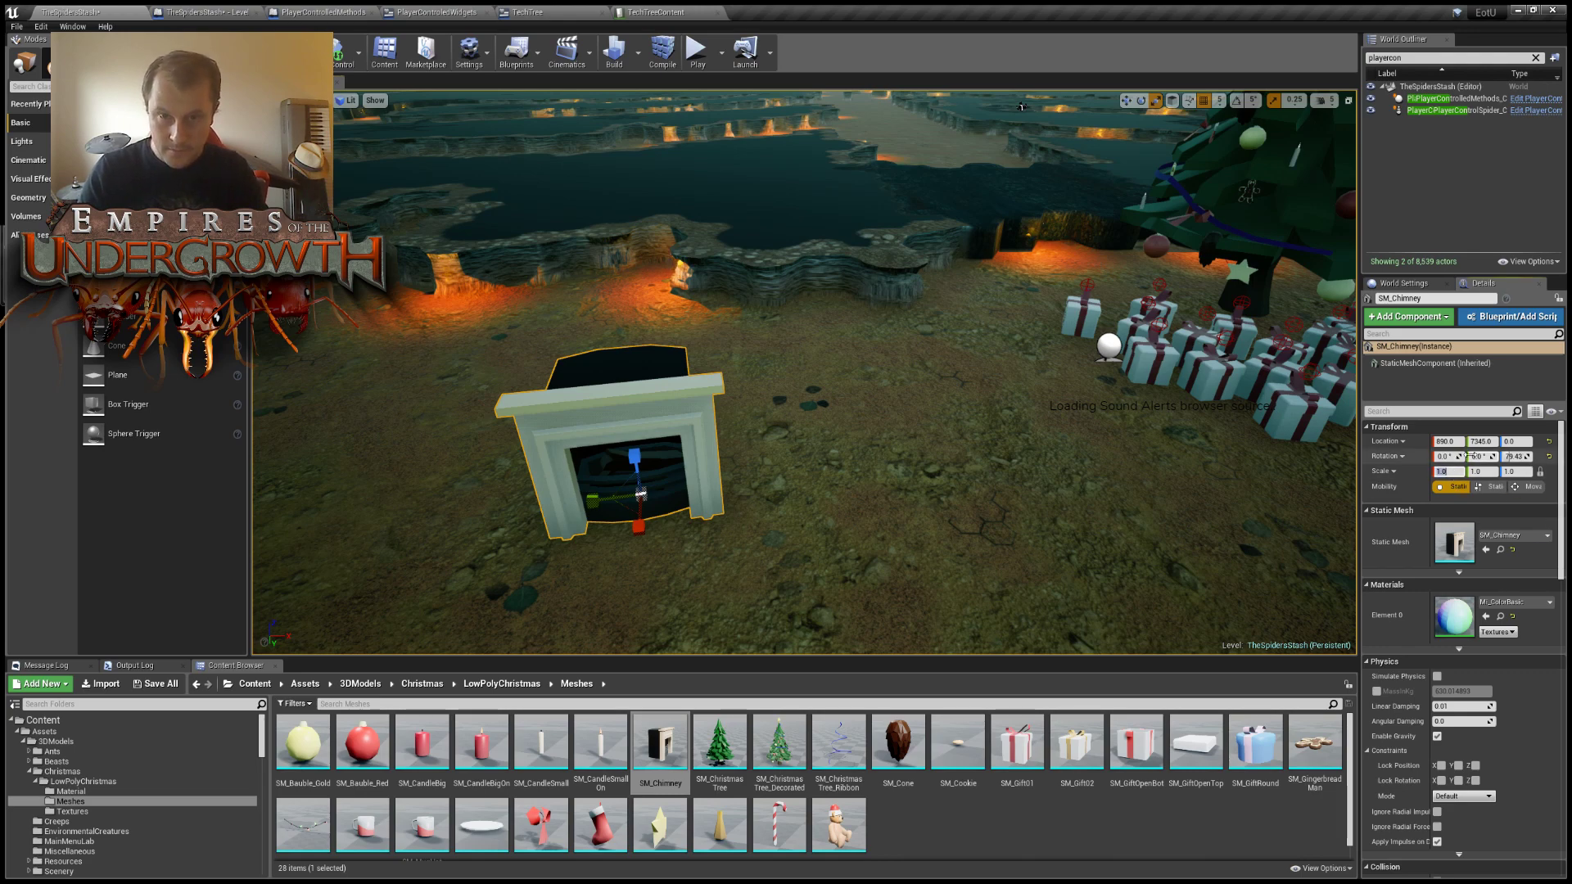
pyautogui.write('.5')
pyautogui.press('Return')
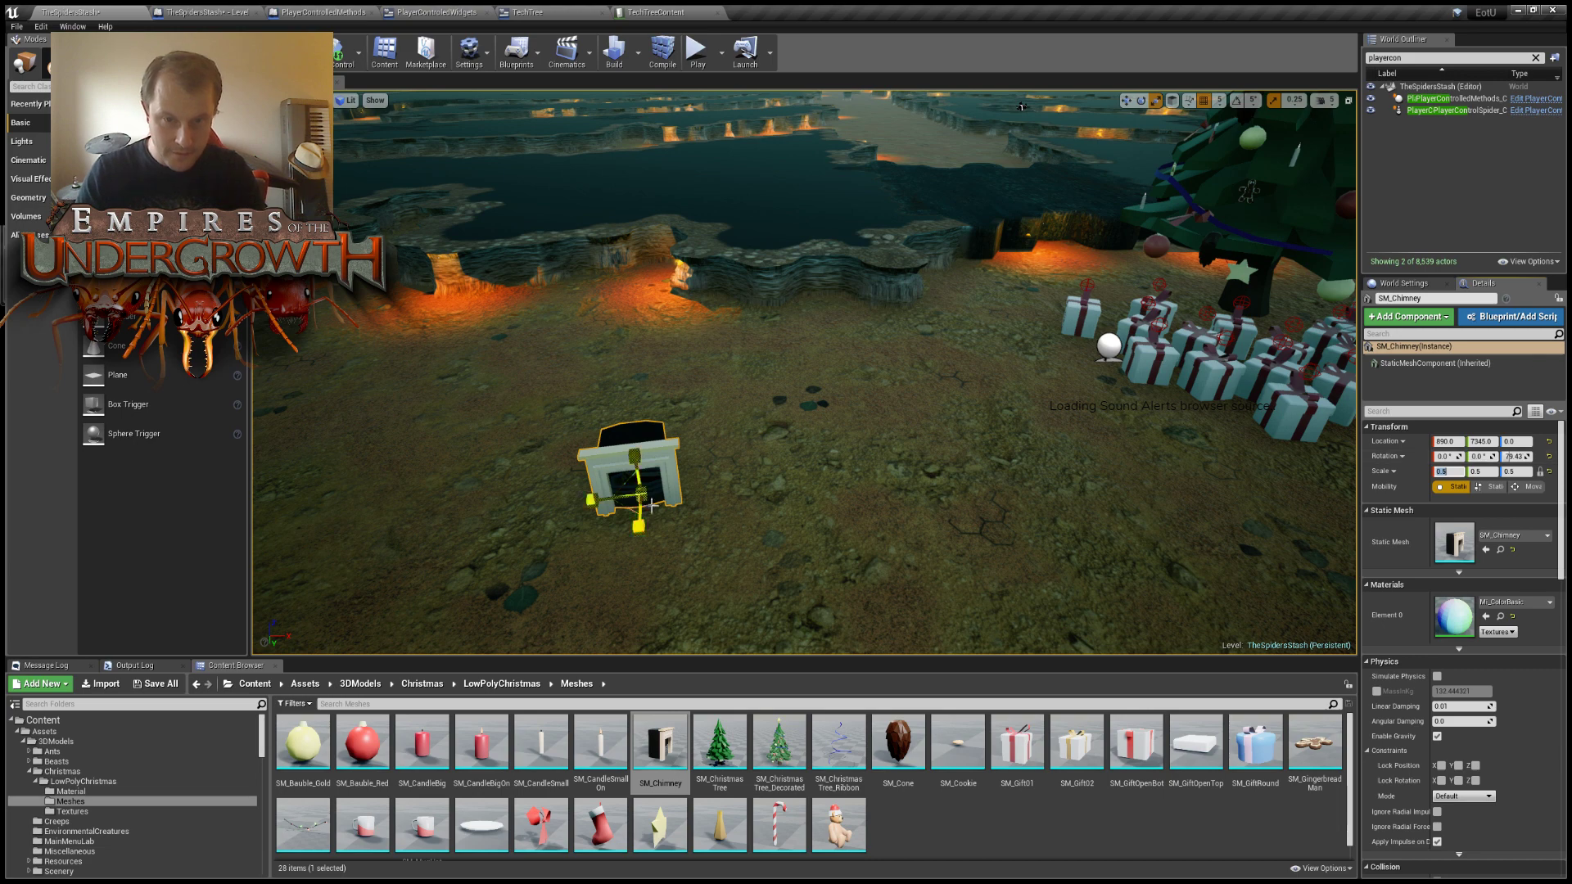
pyautogui.press('BackSpace')
pyautogui.click(721, 502)
pyautogui.click(643, 512)
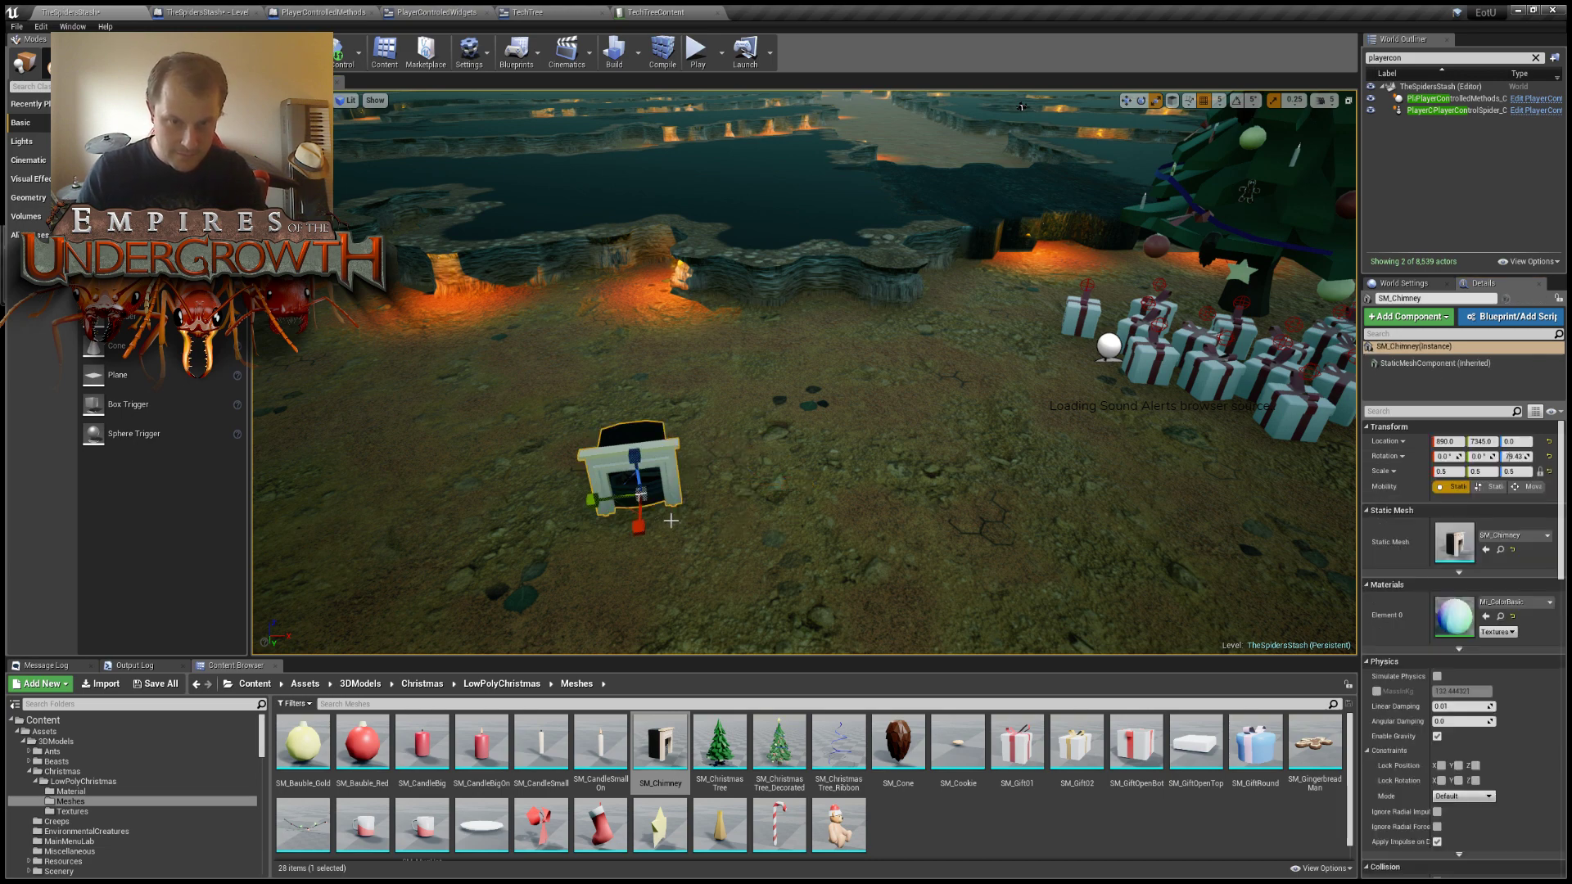
# Move the chimney back against the cavern wall left of the Christmas tree, with its back nestled into the rock at X about 1170.
pyautogui.press('w')
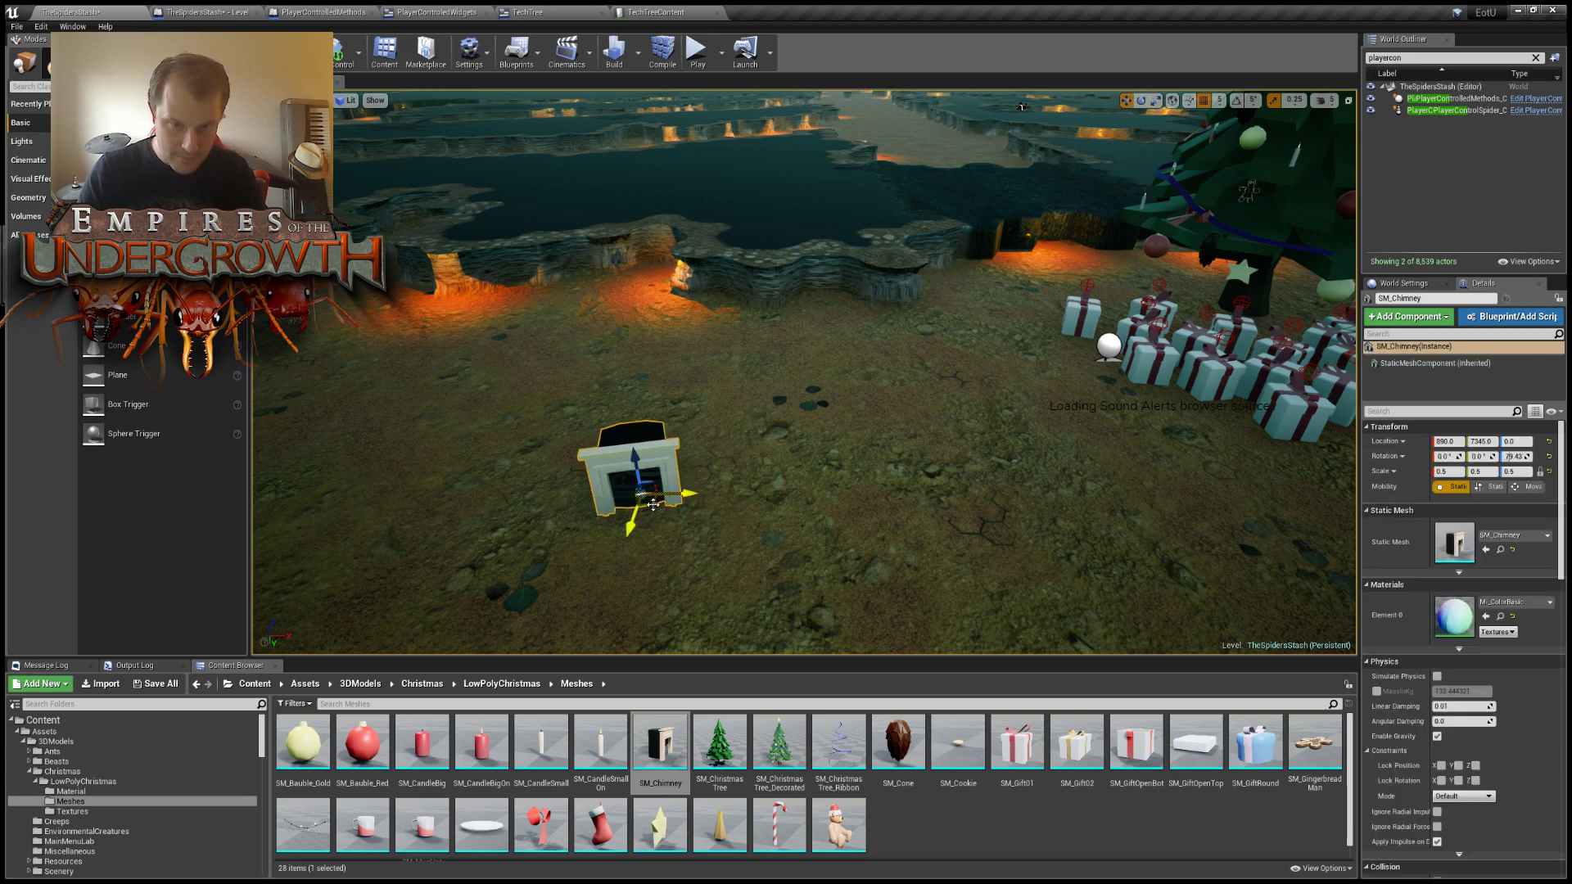
pyautogui.moveTo(652, 505); pyautogui.dragTo(837, 300)
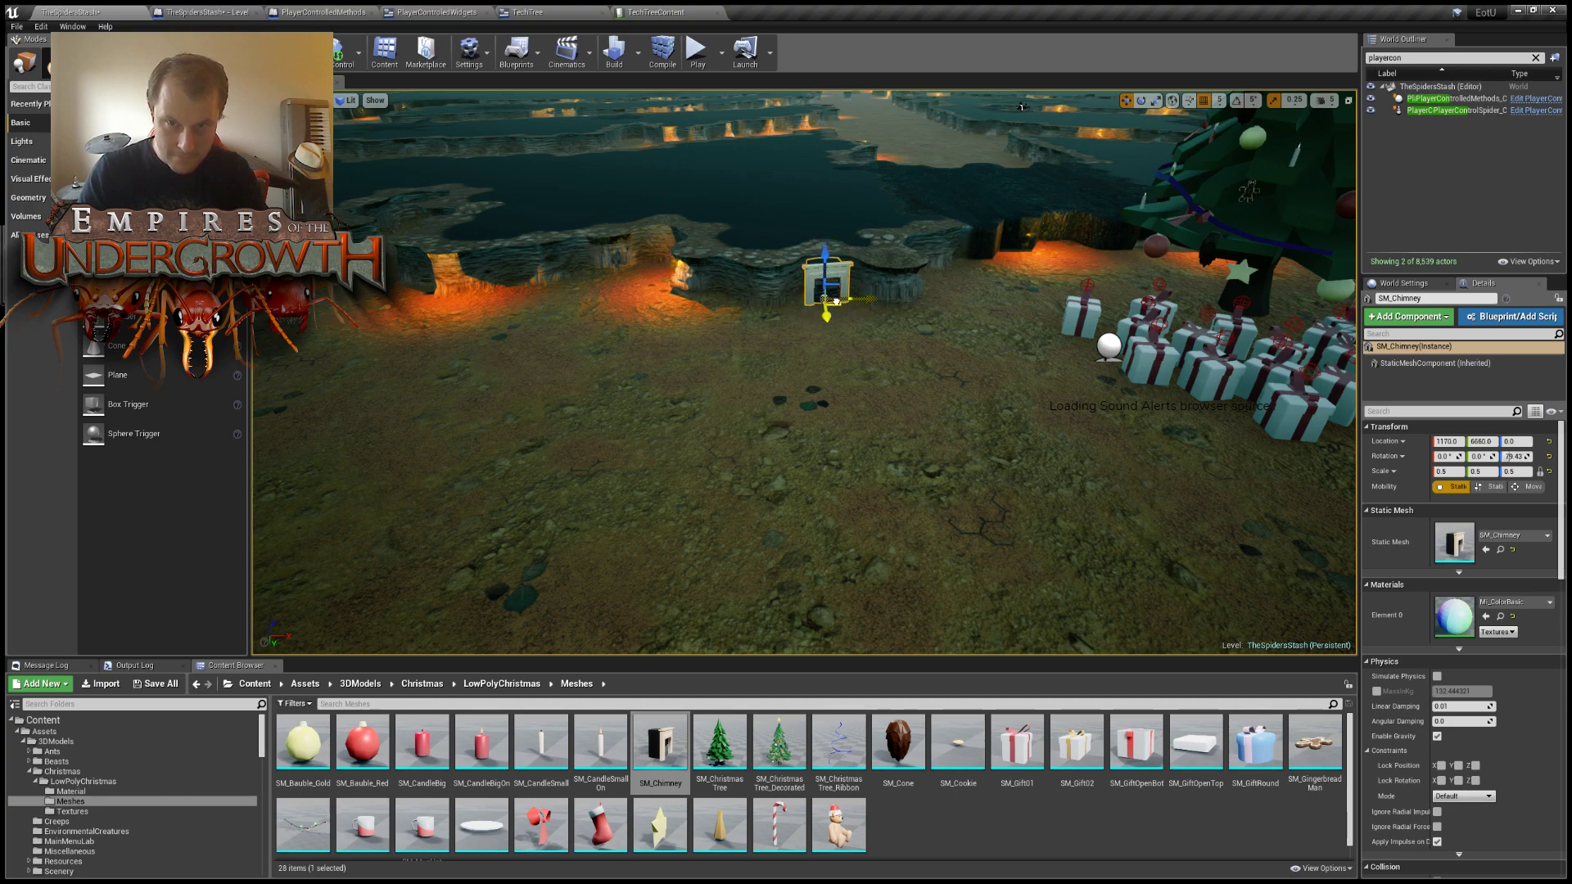
pyautogui.moveTo(836, 302); pyautogui.dragTo(797, 303, button='right')
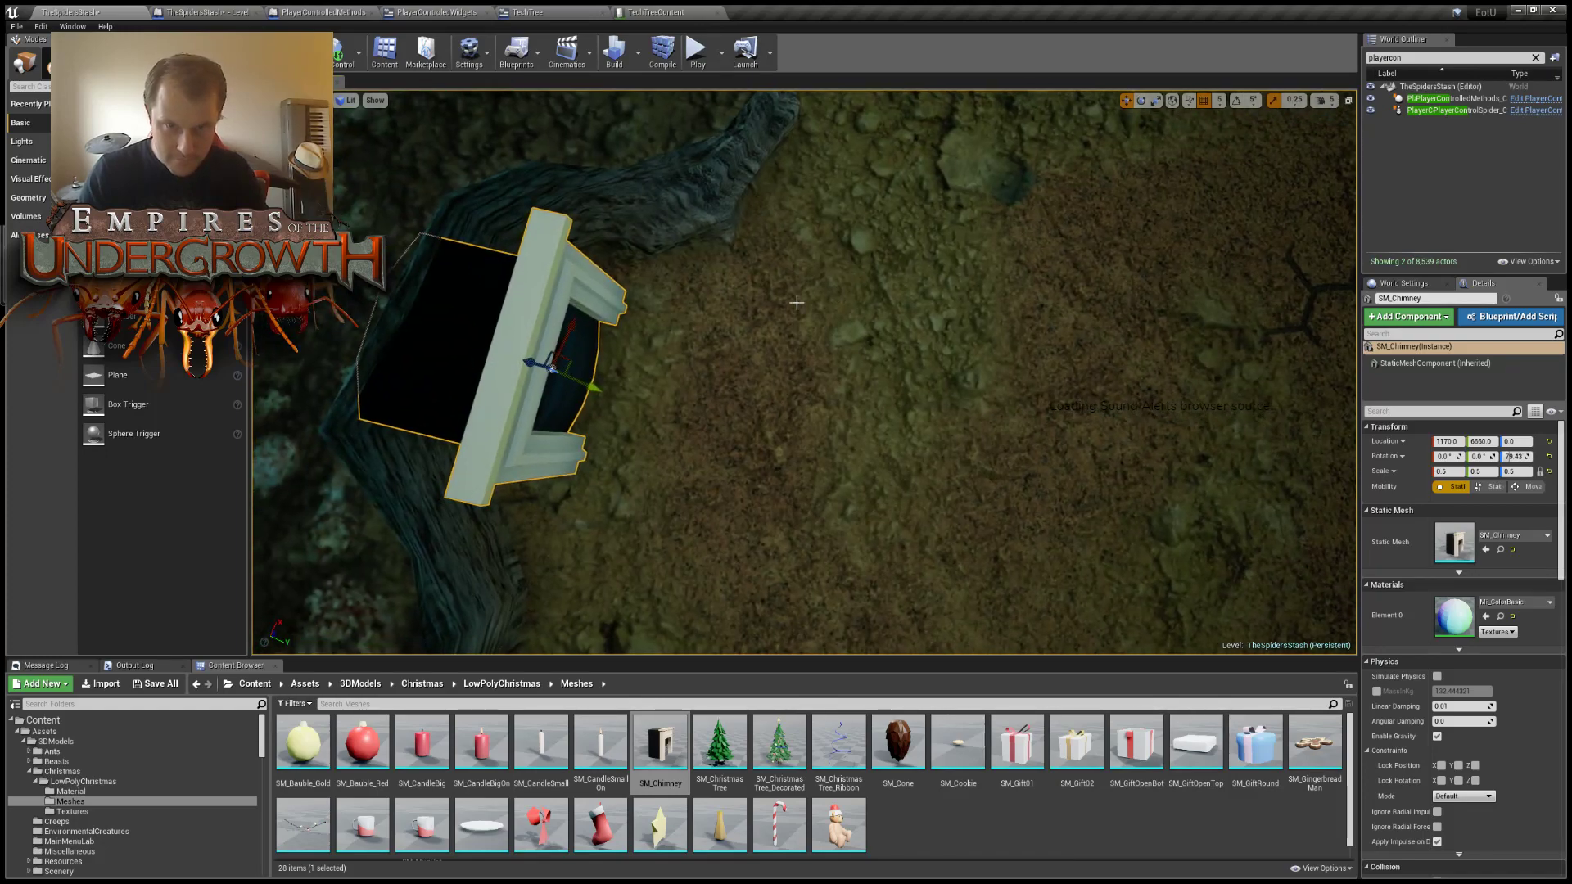
pyautogui.moveTo(574, 365)
pyautogui.mouseDown()
pyautogui.moveTo(583, 380)
pyautogui.moveTo(515, 352)
pyautogui.moveTo(577, 360)
pyautogui.mouseUp()
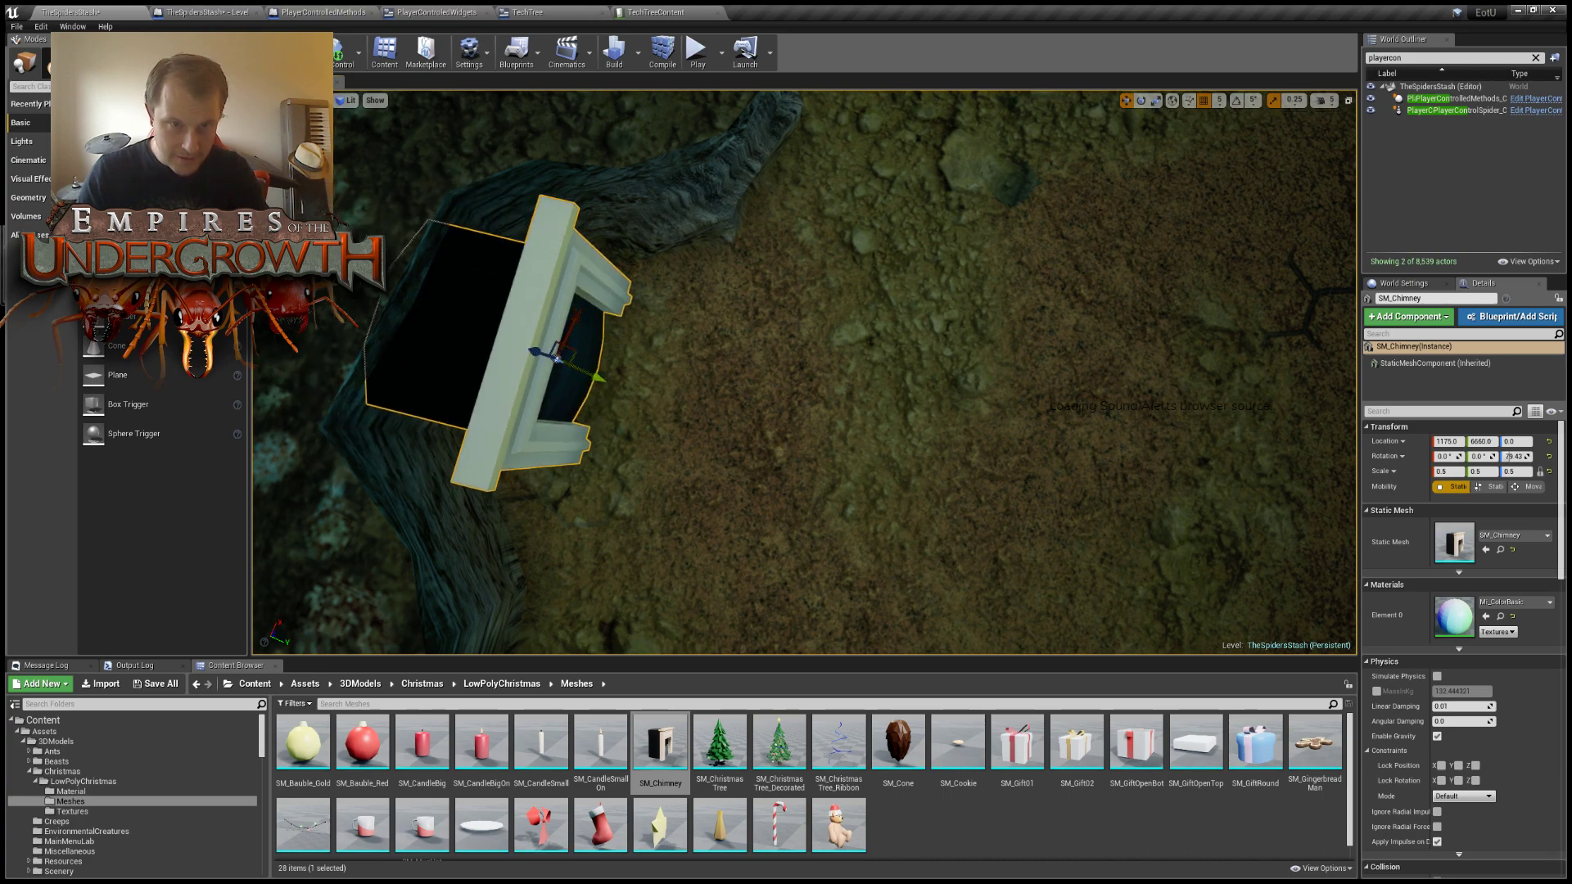
pyautogui.moveTo(577, 359); pyautogui.dragTo(410, 164, button='right')
pyautogui.moveTo(680, 386); pyautogui.dragTo(725, 532, button='right')
pyautogui.press('w')
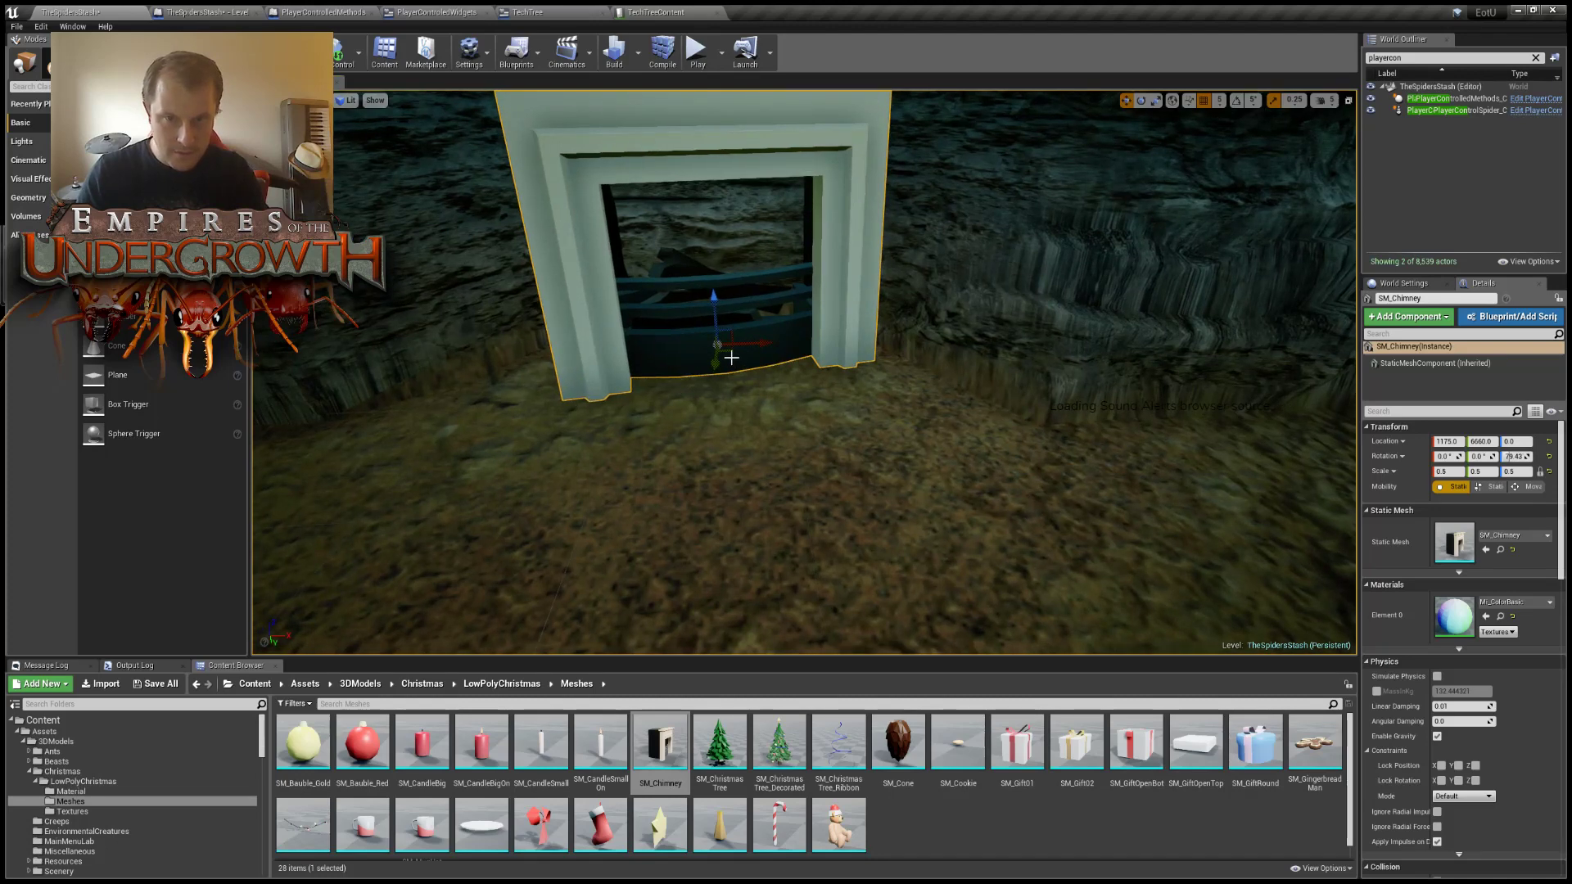
pyautogui.moveTo(729, 354)
pyautogui.mouseDown()
pyautogui.moveTo(714, 376)
pyautogui.moveTo(713, 335)
pyautogui.moveTo(719, 382)
pyautogui.mouseUp()
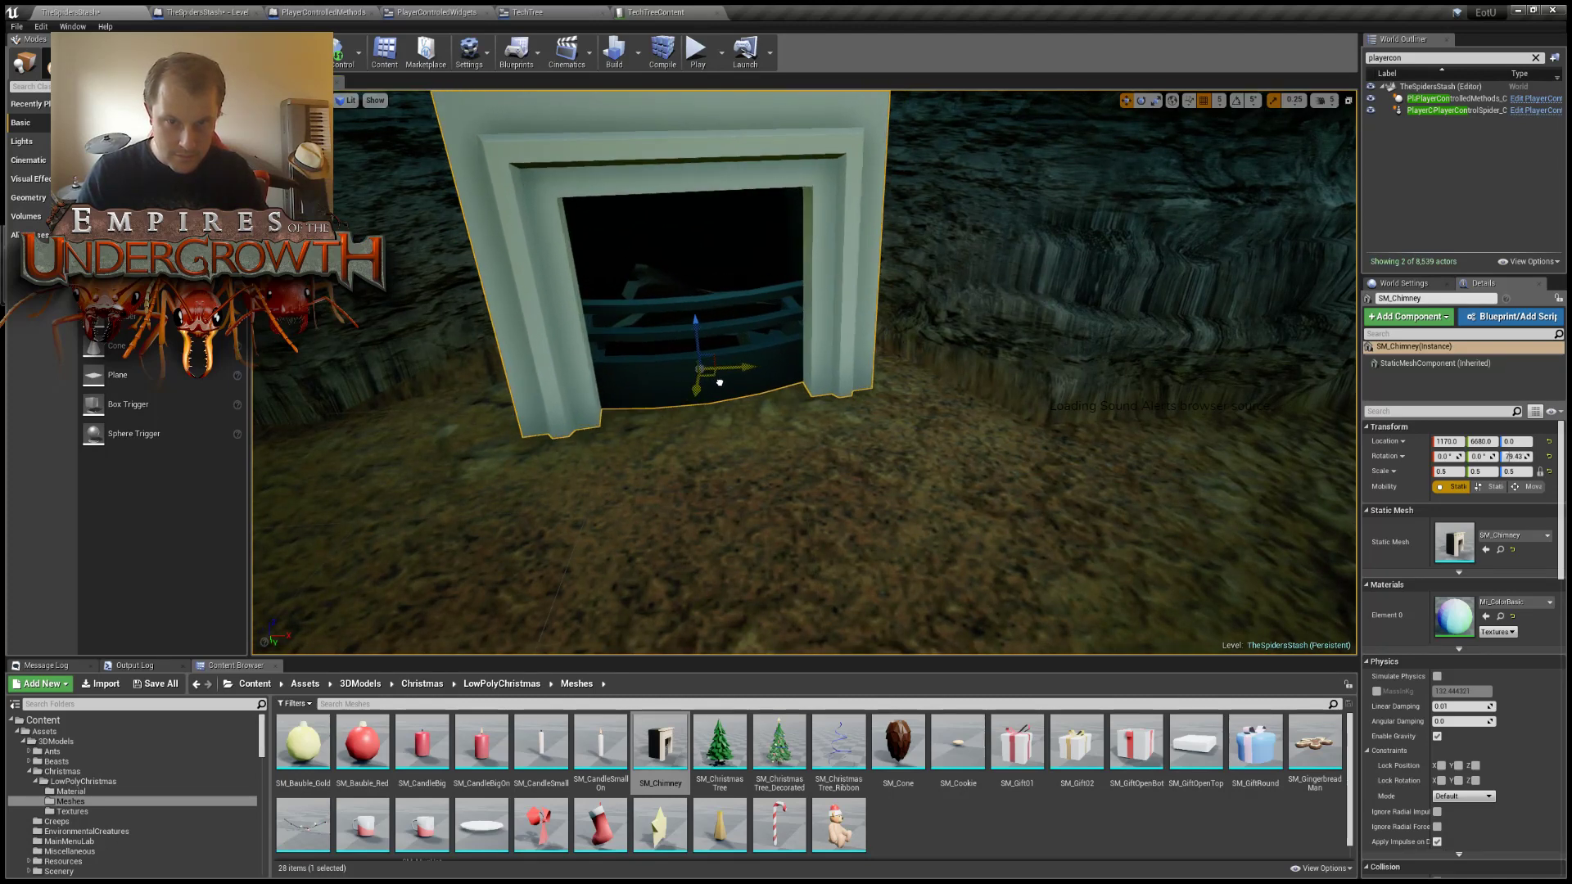
# Turn the chimney slightly to line up with the cavern wall, and finish by selecting a nearby floor tile.
pyautogui.press('e')
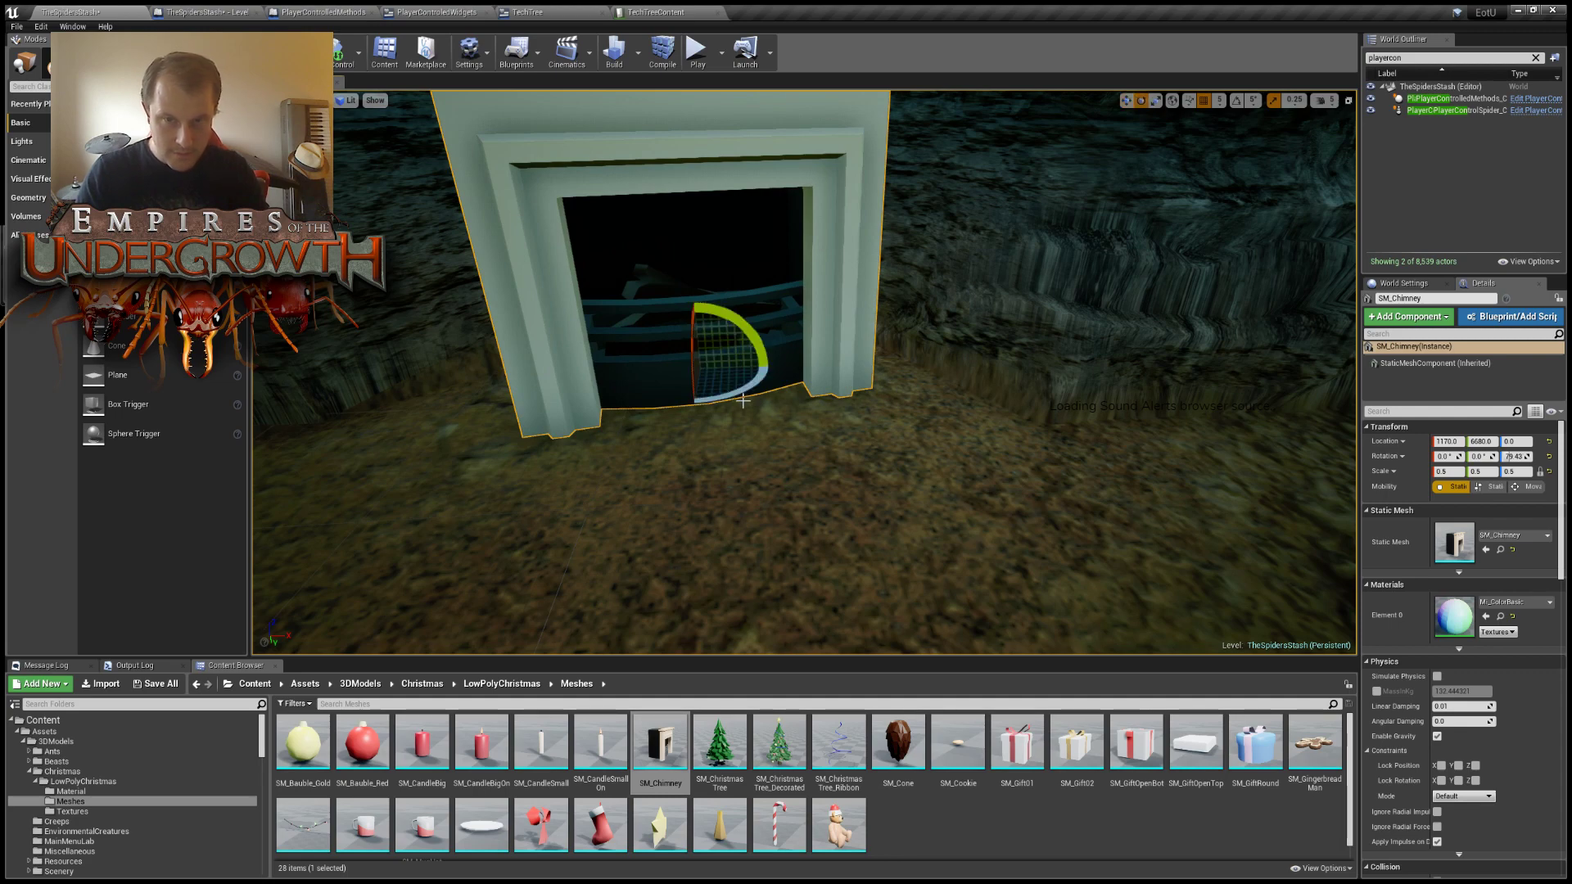
pyautogui.moveTo(741, 385); pyautogui.dragTo(780, 368)
pyautogui.moveTo(780, 369); pyautogui.dragTo(798, 414, button='right')
pyautogui.click(941, 381)
pyautogui.moveTo(941, 381); pyautogui.dragTo(819, 365, button='right')
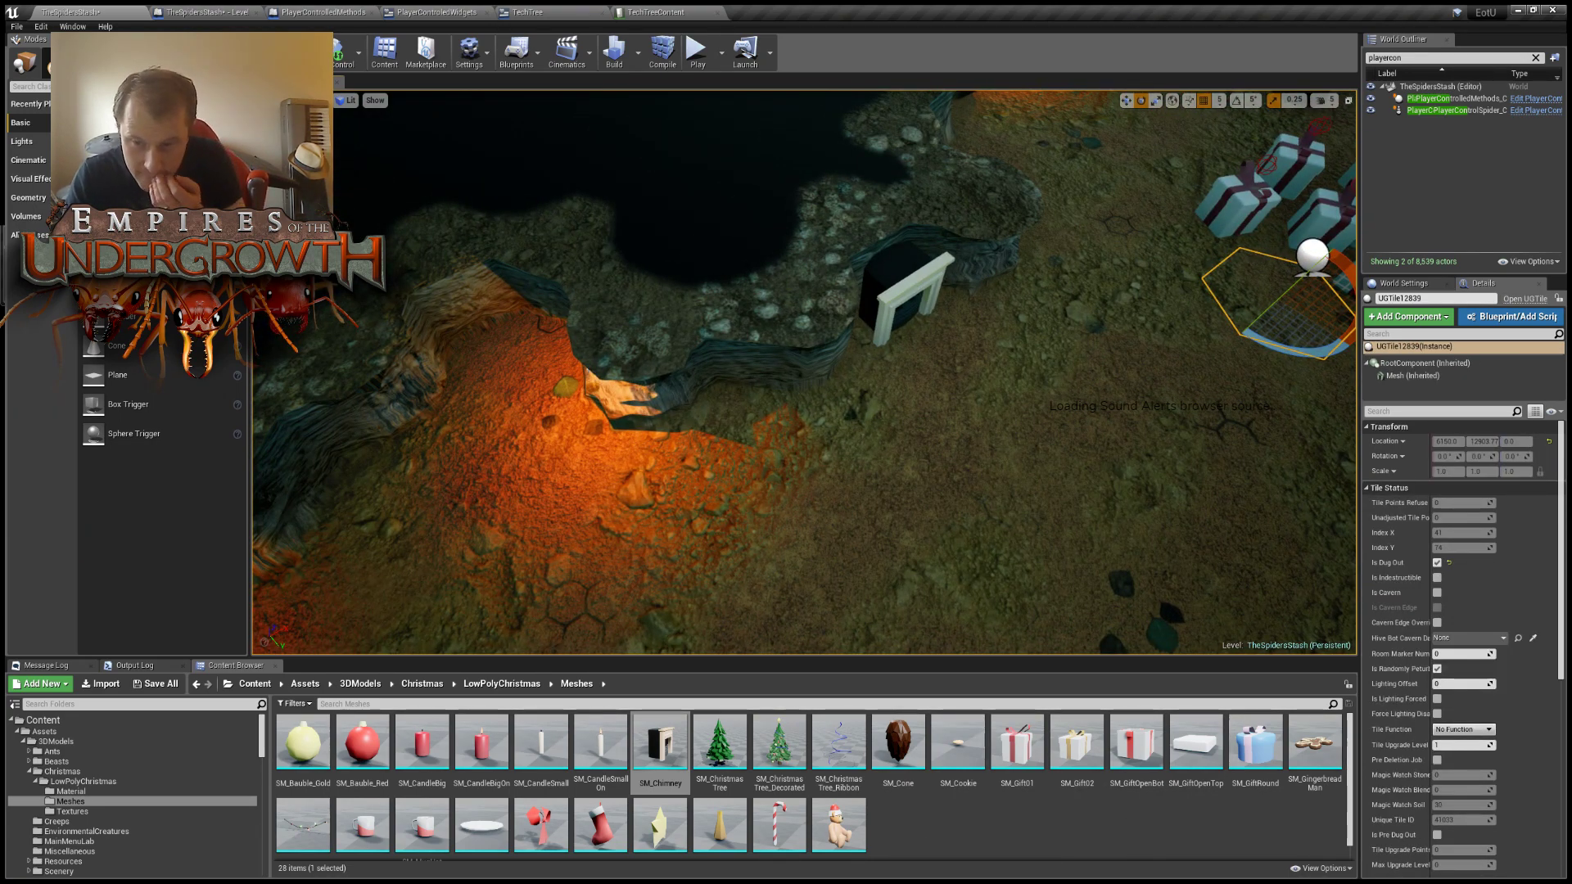
# Place the SM_Mug mesh on the cavern floor in front of the chimney.
pyautogui.click(365, 825)
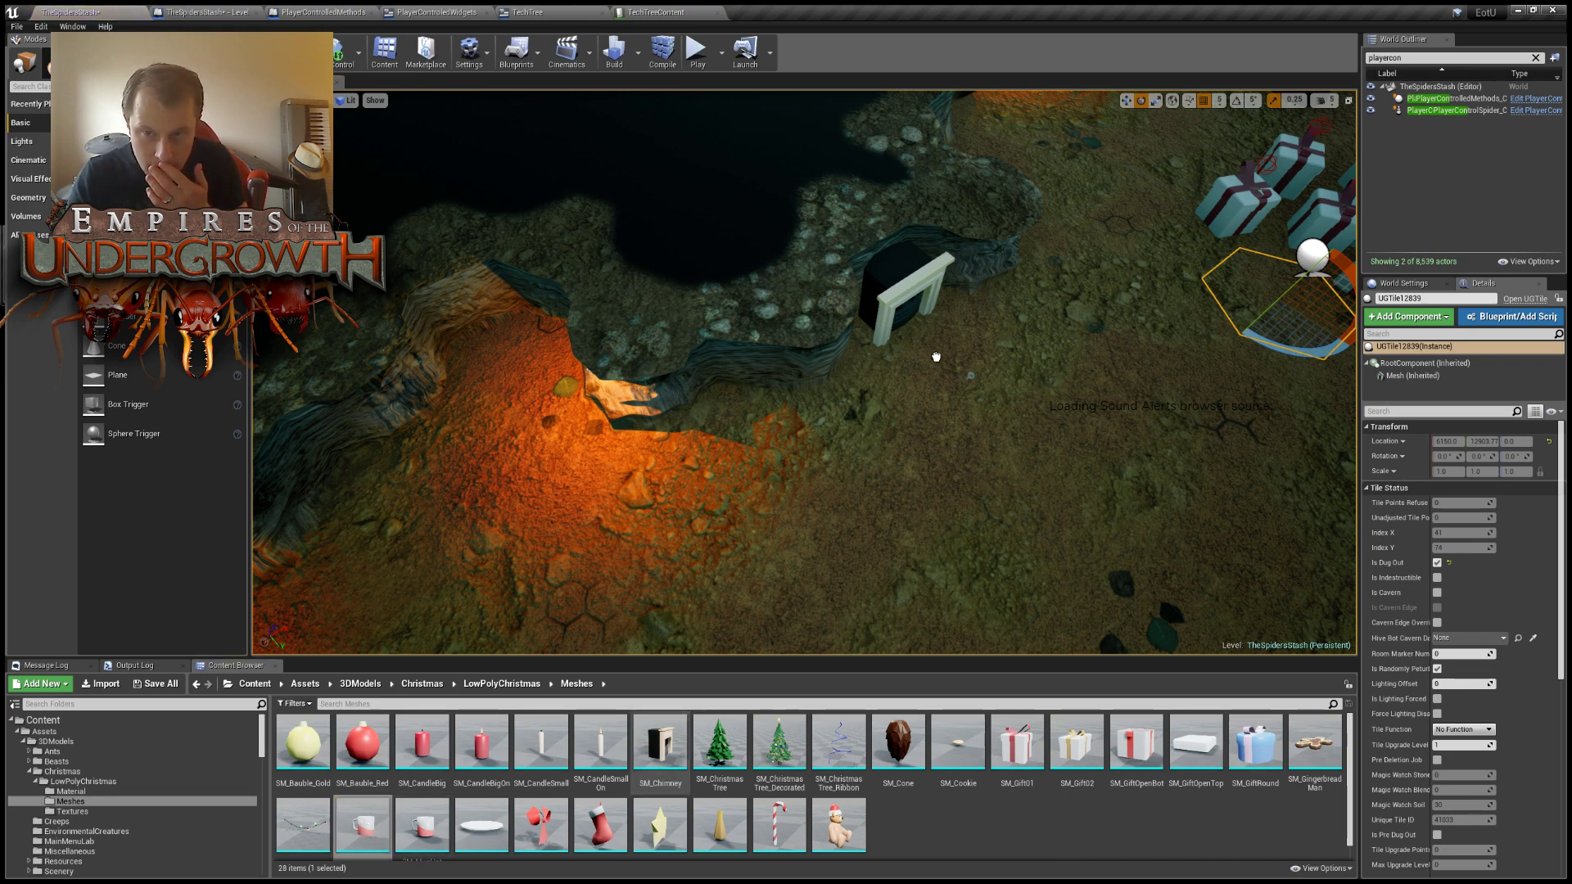
pyautogui.moveTo(993, 356); pyautogui.dragTo(993, 355)
pyautogui.moveTo(993, 356); pyautogui.dragTo(934, 262, button='right')
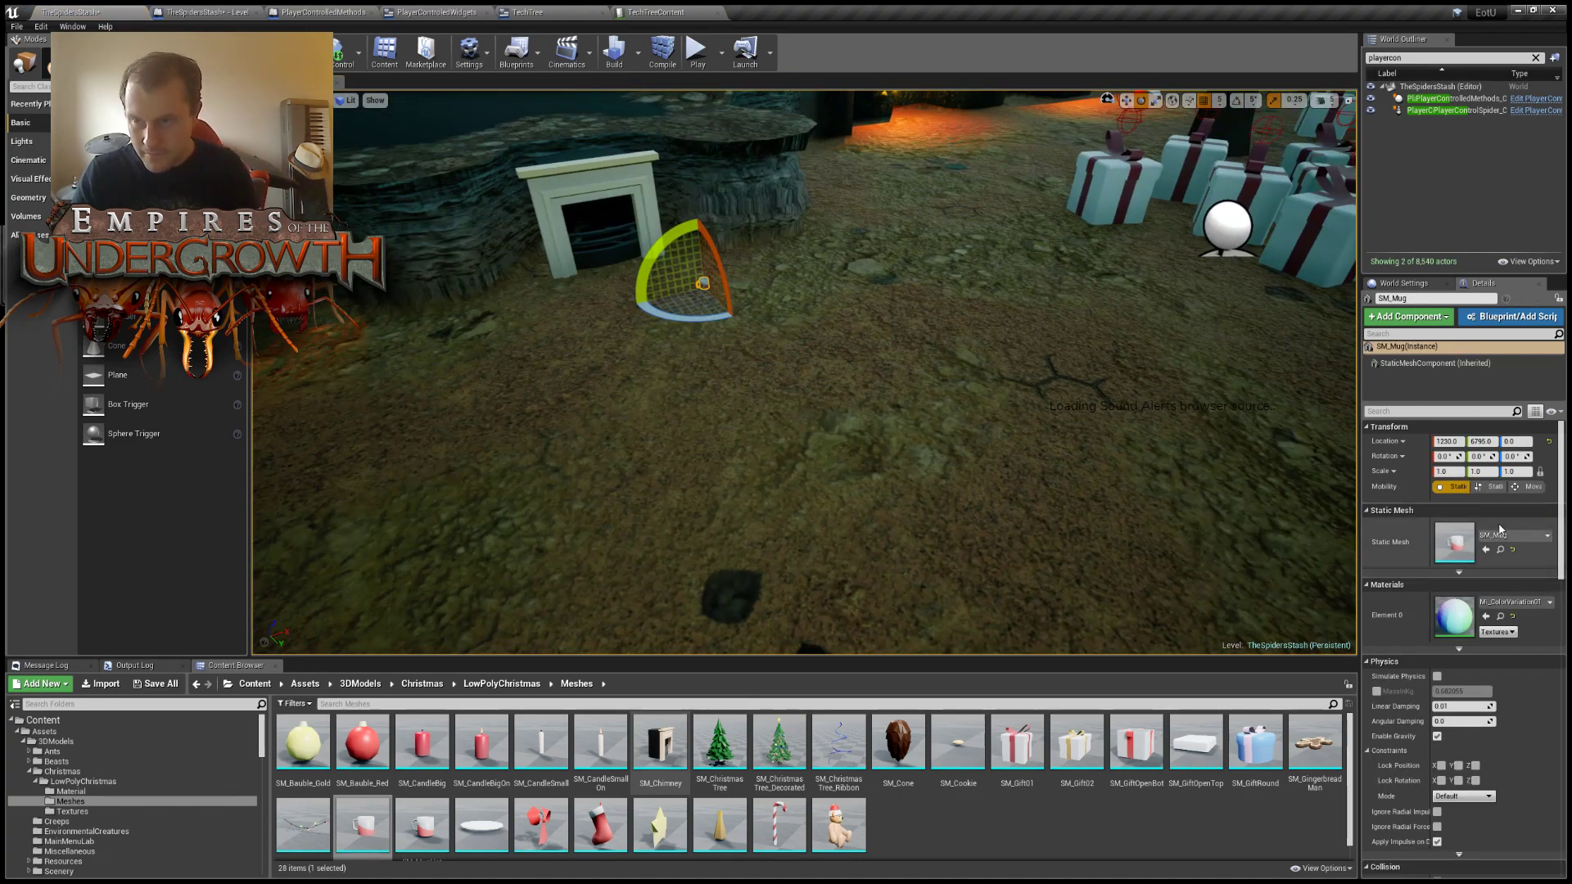
# Scale the mug up uniformly to several times its original size.
pyautogui.click(1458, 472)
pyautogui.write('2')
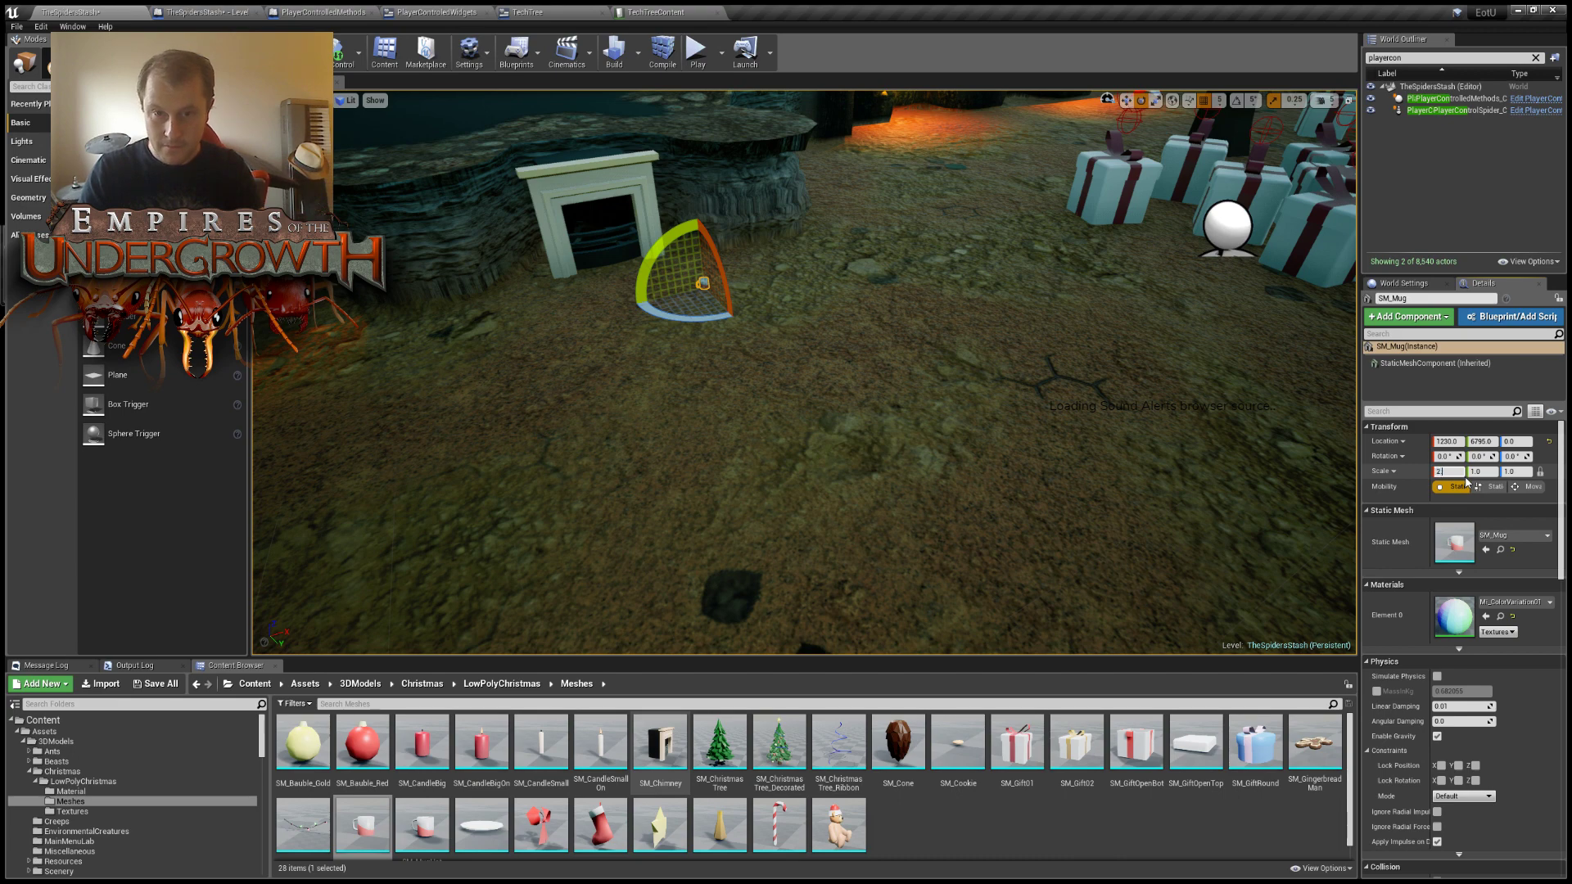
pyautogui.moveTo(829, 178); pyautogui.dragTo(886, 177, button='right')
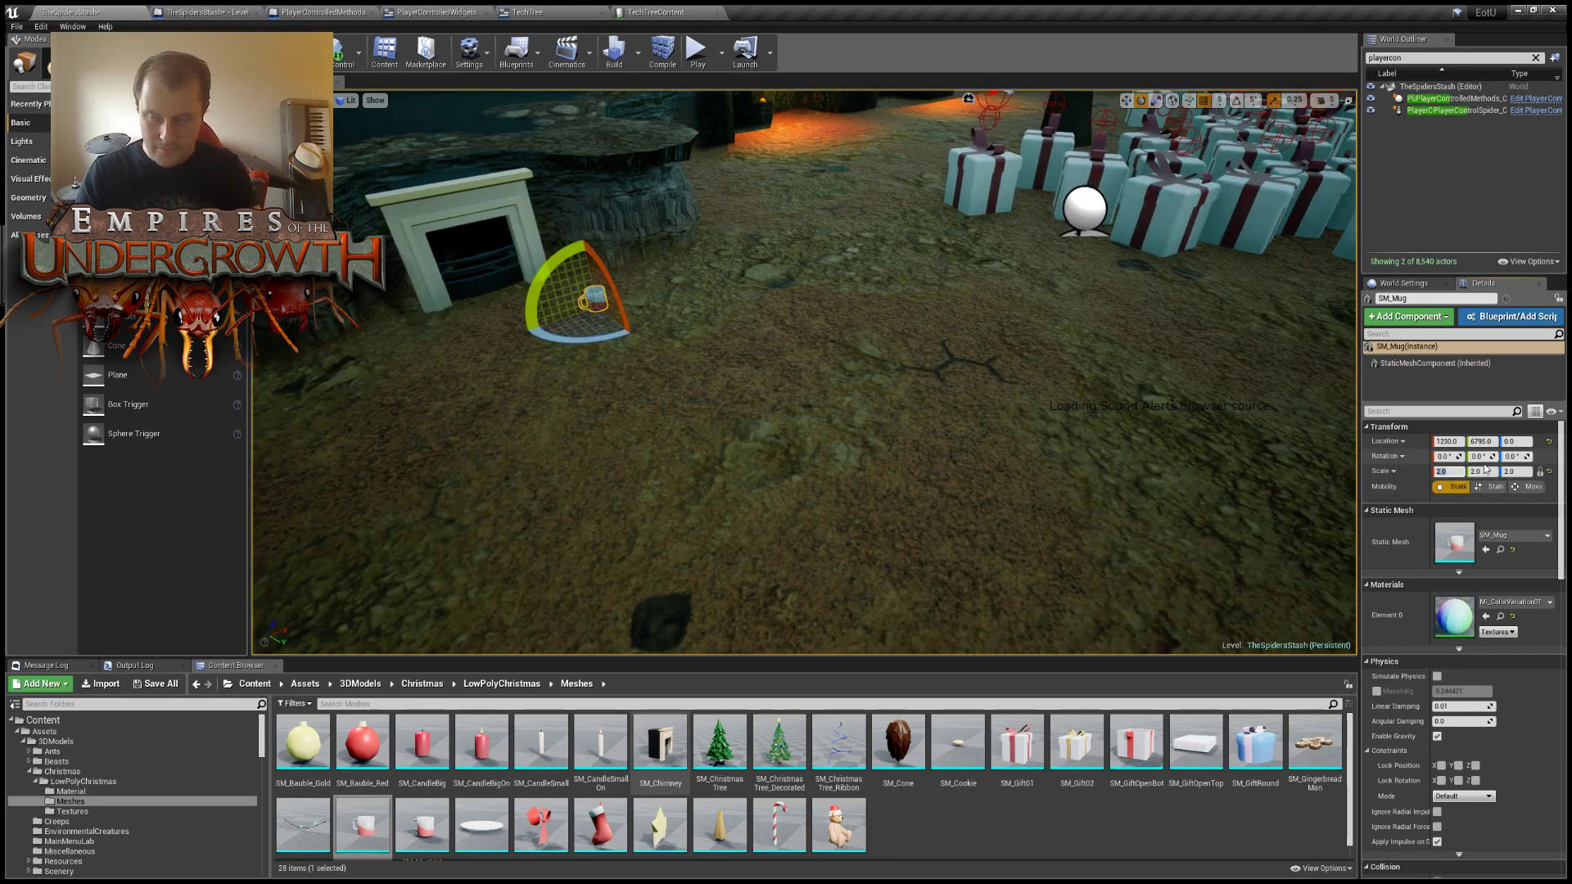
pyautogui.press('Return')
pyautogui.moveTo(664, 292); pyautogui.dragTo(674, 319, button='right')
pyautogui.press('r')
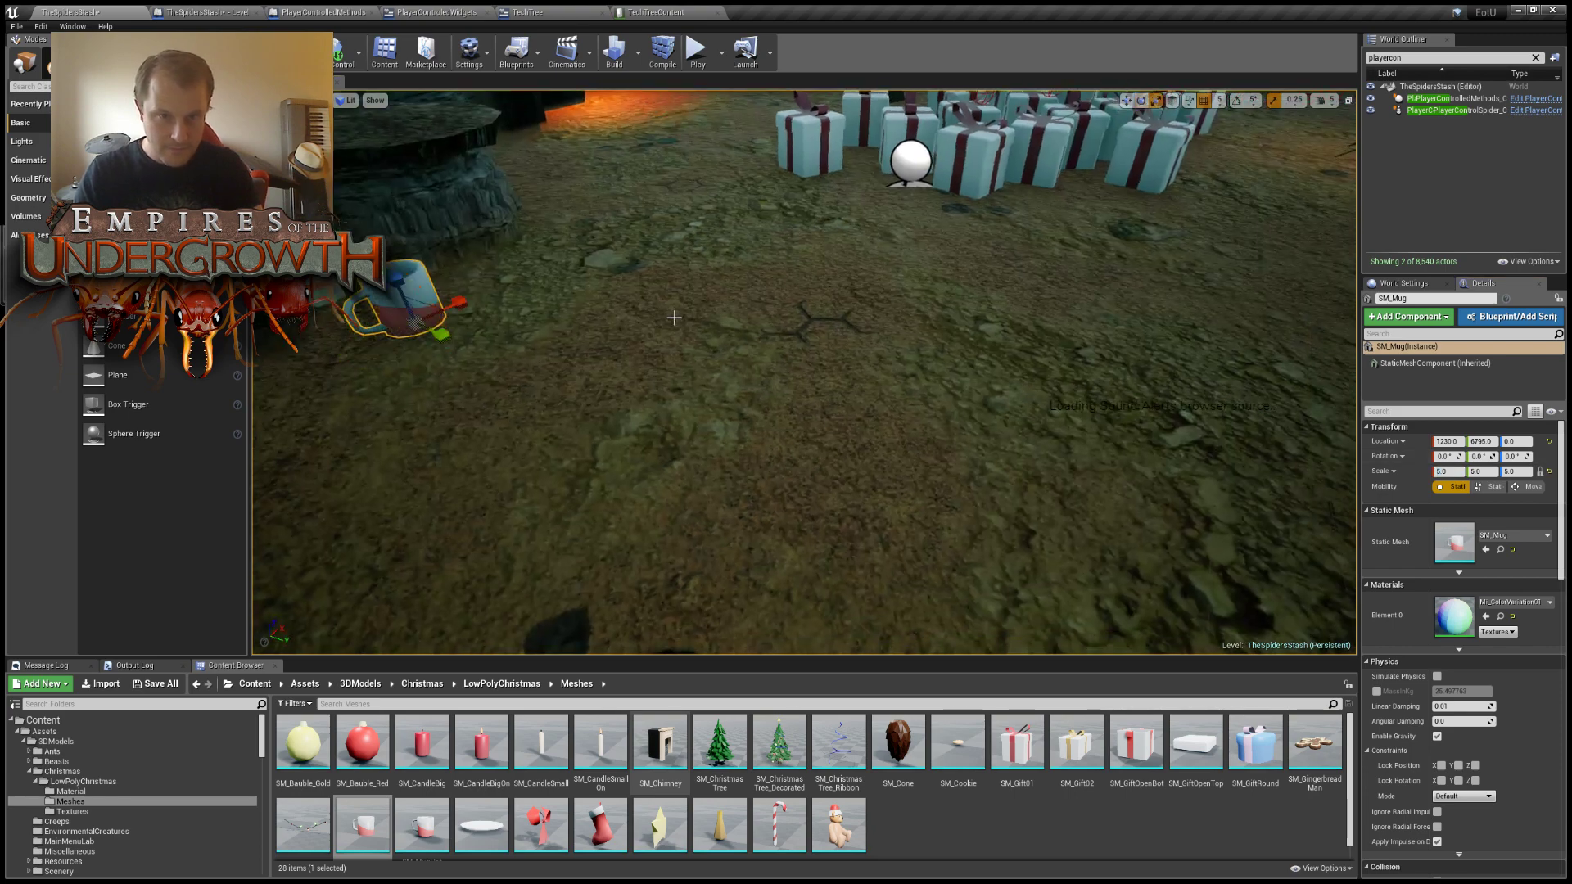
# Raise the mug to a height of 90, level with the top of the chimney.
pyautogui.press('a')
pyautogui.moveTo(541, 358); pyautogui.dragTo(843, 402, button='right')
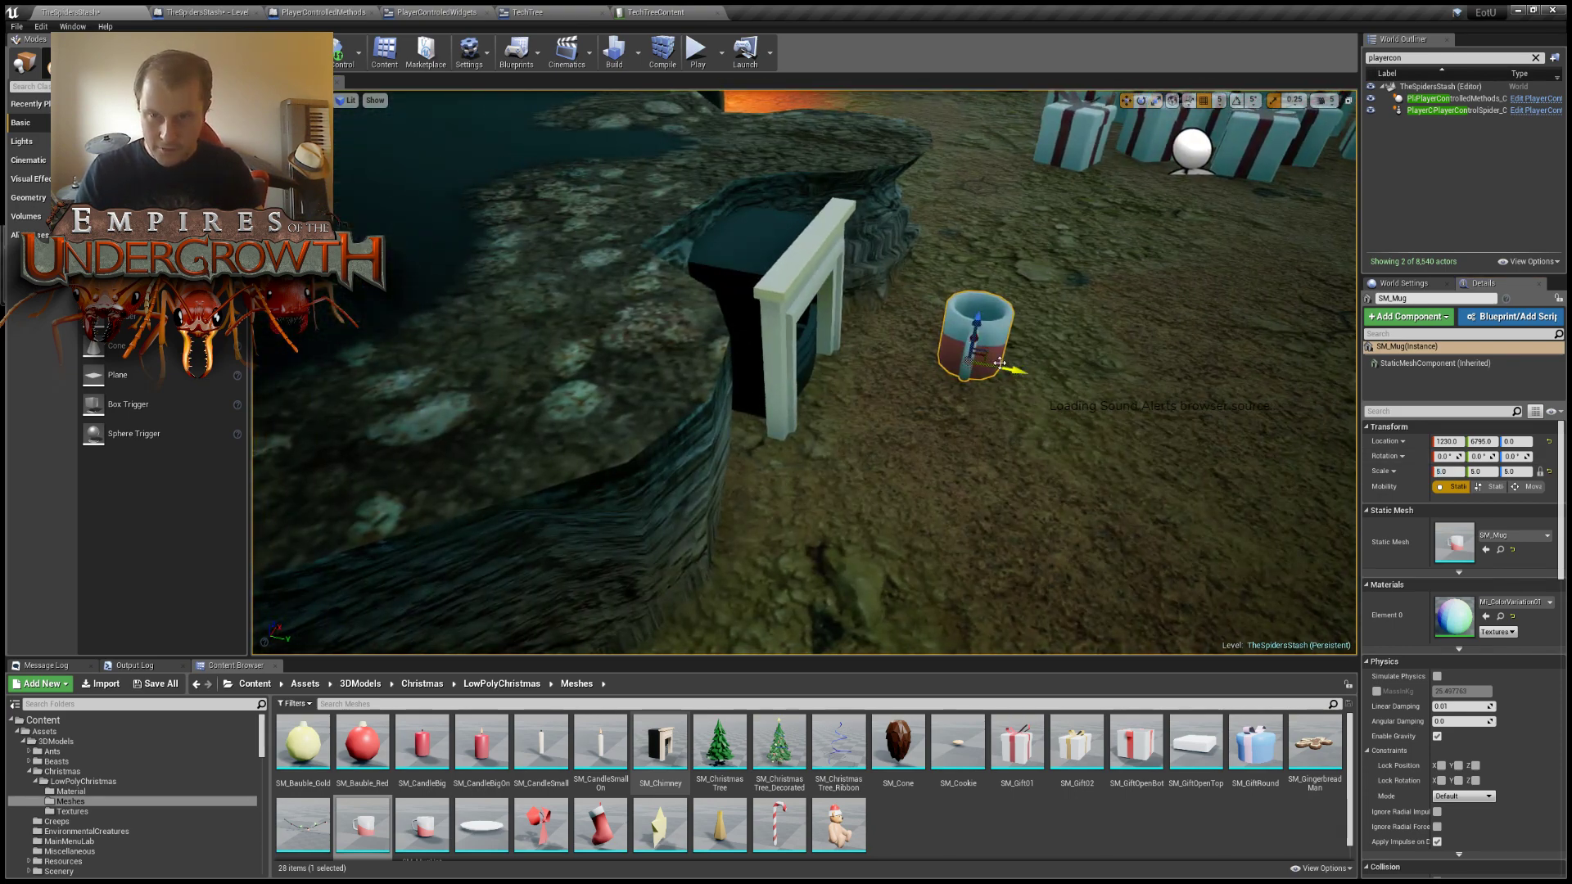
pyautogui.moveTo(976, 321); pyautogui.dragTo(1077, 212)
pyautogui.press('d')
pyautogui.moveTo(1077, 212); pyautogui.dragTo(954, 202, button='right')
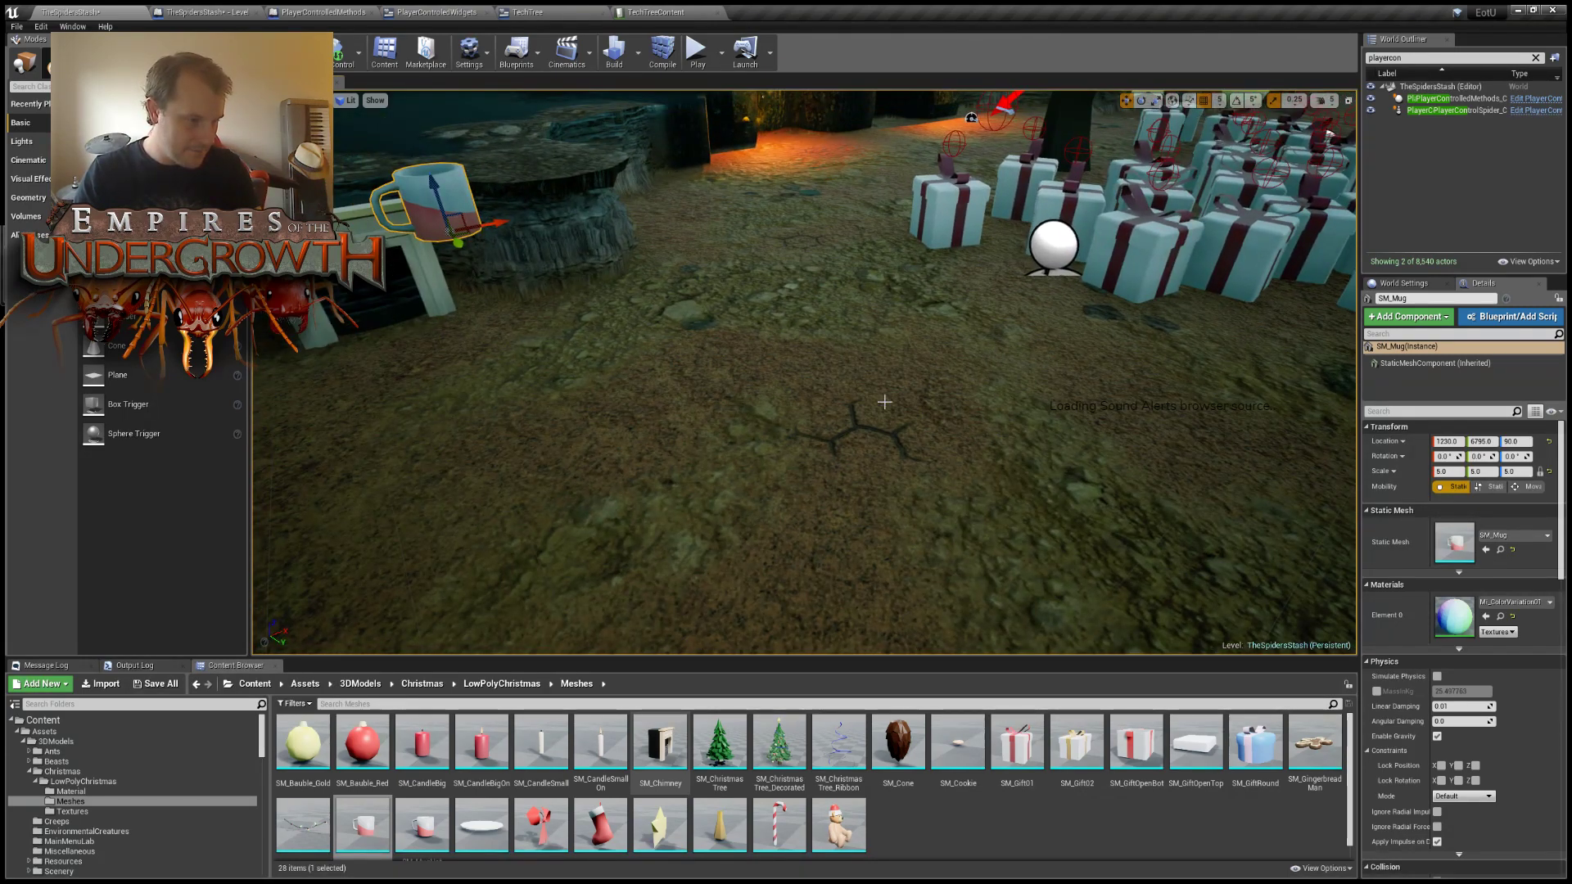
# Play-test the level, viewing the presents, tree and chimney area from the in-game camera, and stop the session.
pyautogui.press('s')
pyautogui.moveTo(954, 202)
pyautogui.mouseDown(button='right')
pyautogui.moveTo(954, 238)
pyautogui.moveTo(982, 164)
pyautogui.moveTo(926, 246)
pyautogui.moveTo(975, 184)
pyautogui.mouseUp(button='right')
pyautogui.moveTo(1050, 432); pyautogui.dragTo(1074, 432, button='right')
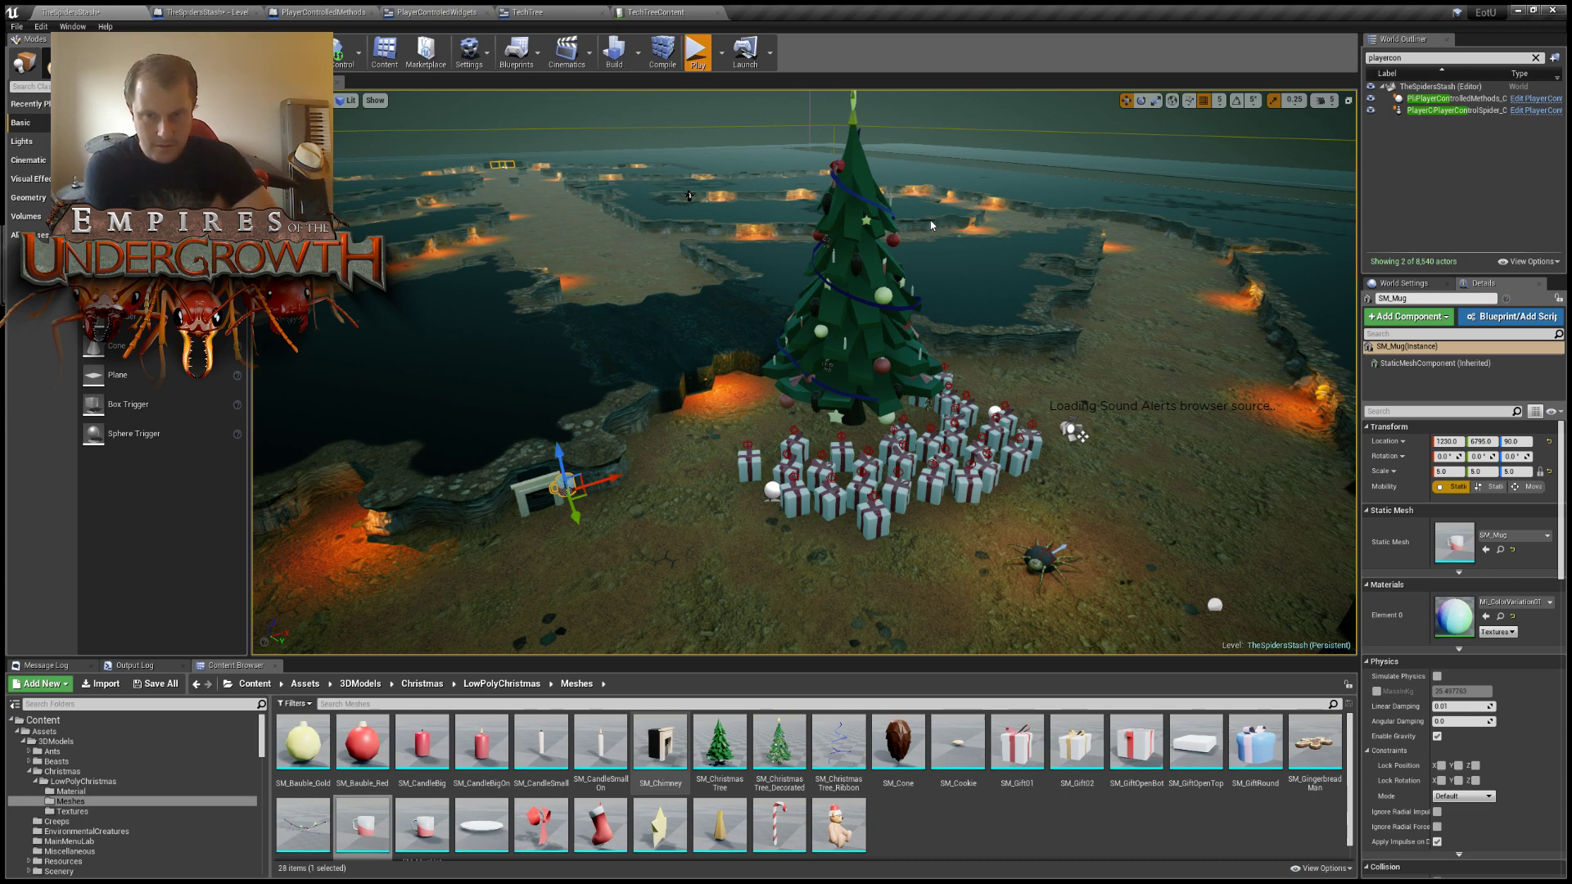
pyautogui.press('w')
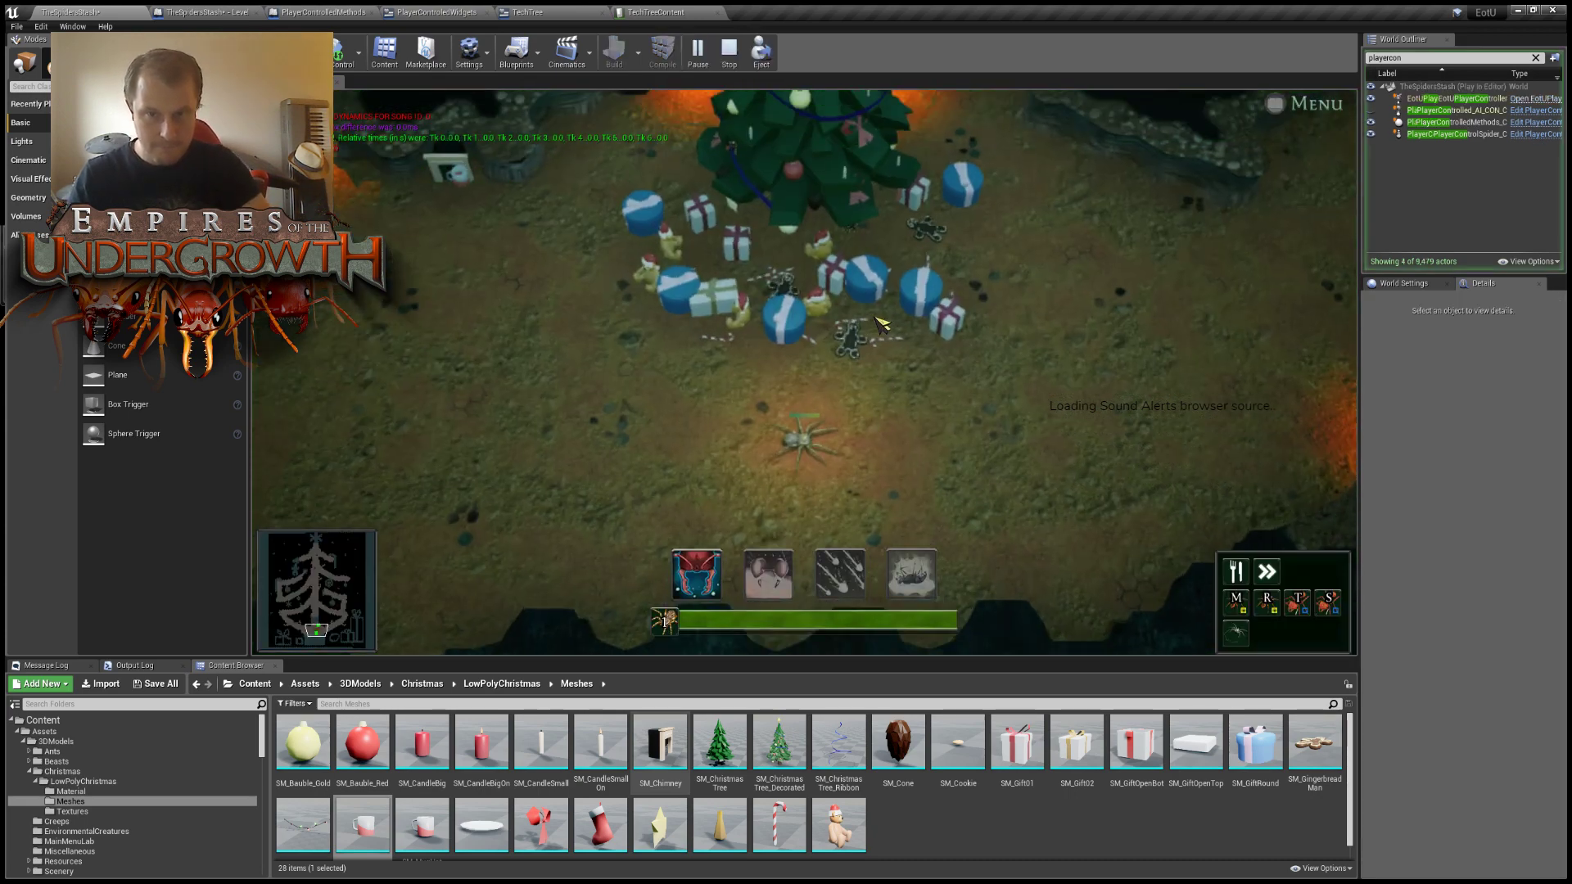
pyautogui.scroll(3, 869, 370)
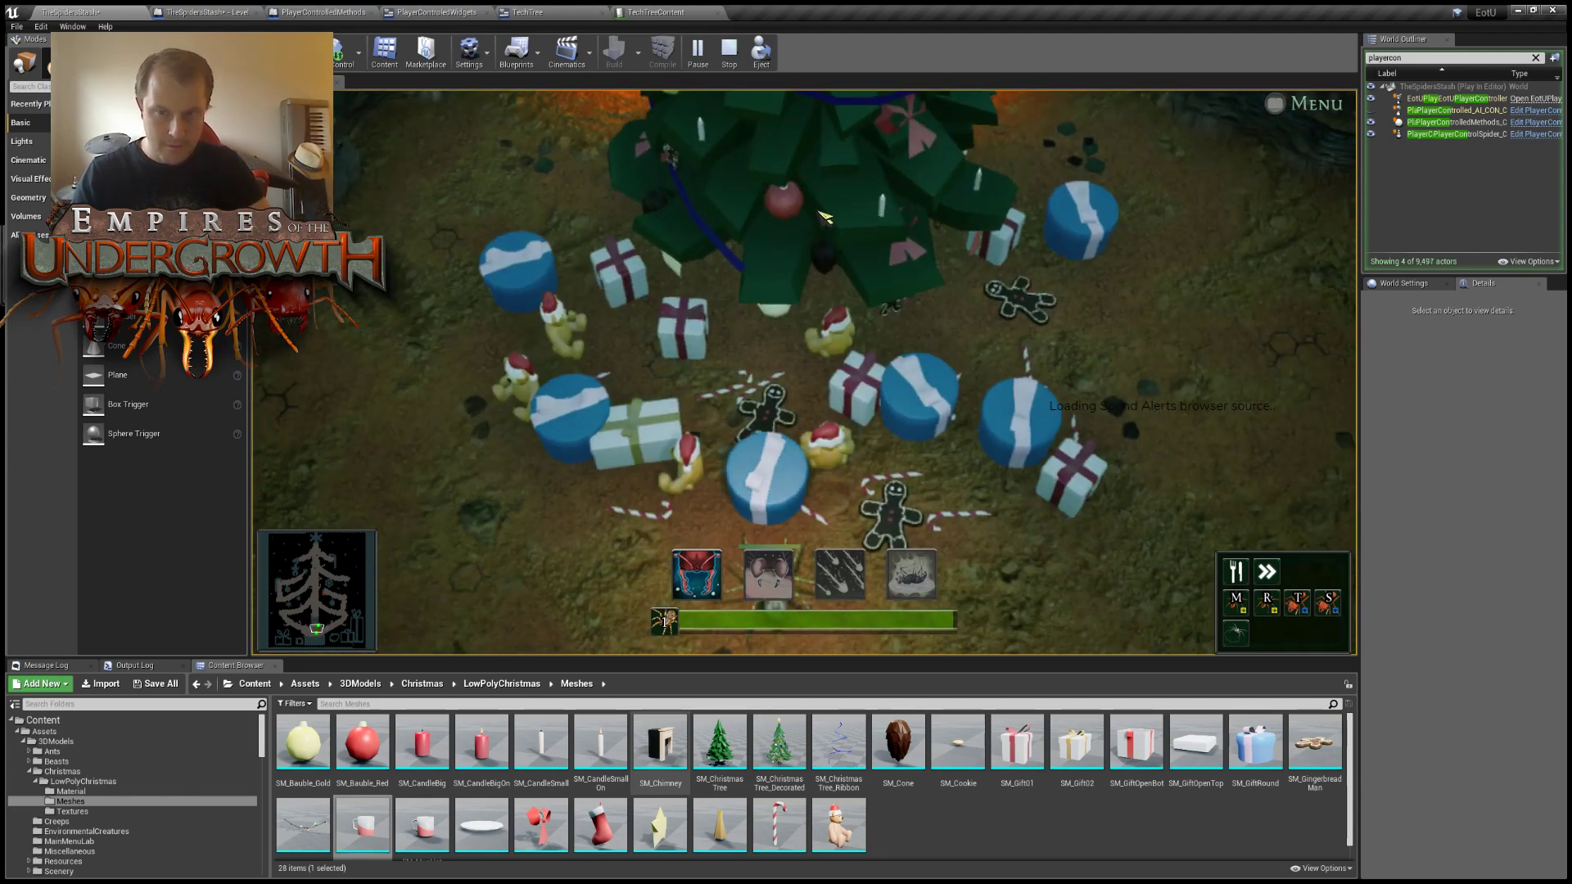
pyautogui.press('a')
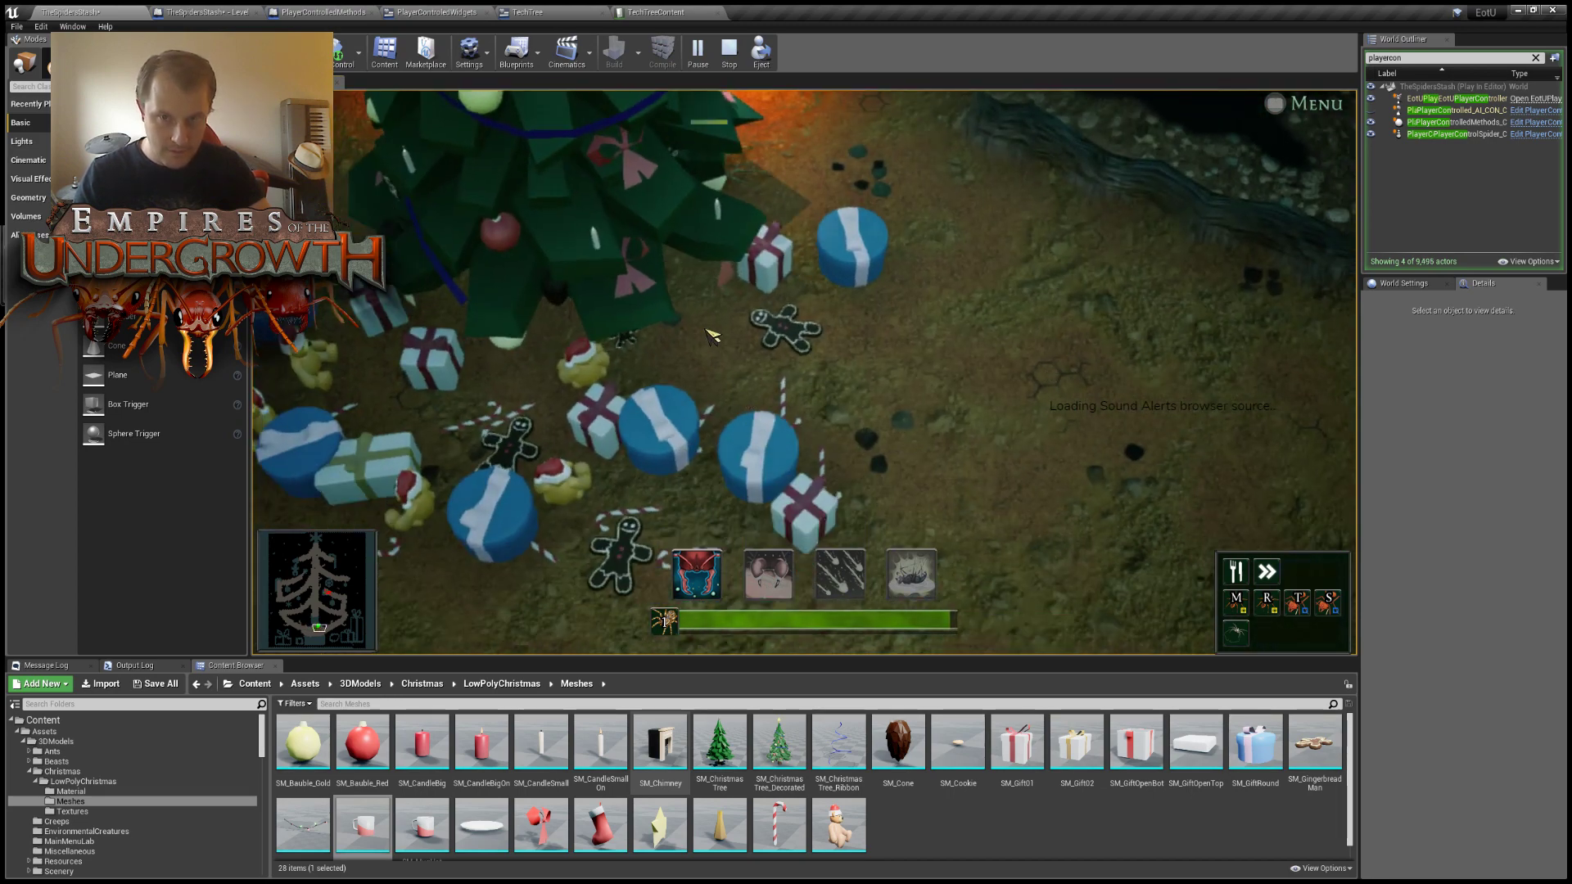
pyautogui.press('s')
pyautogui.scroll(-4, 681, 365)
pyautogui.press('a')
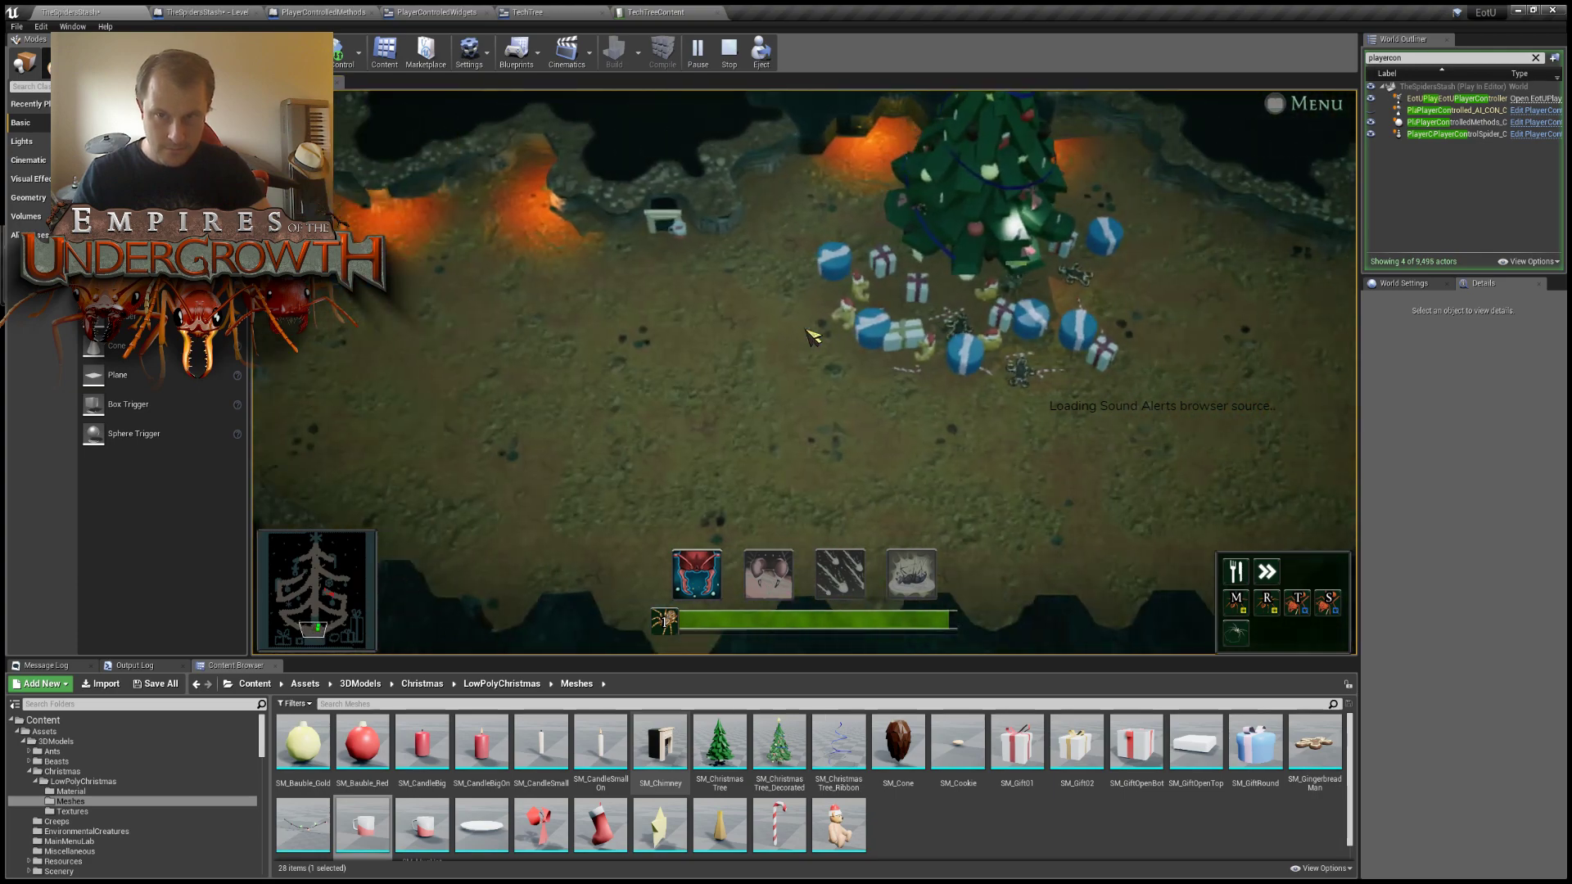
pyautogui.press('Escape')
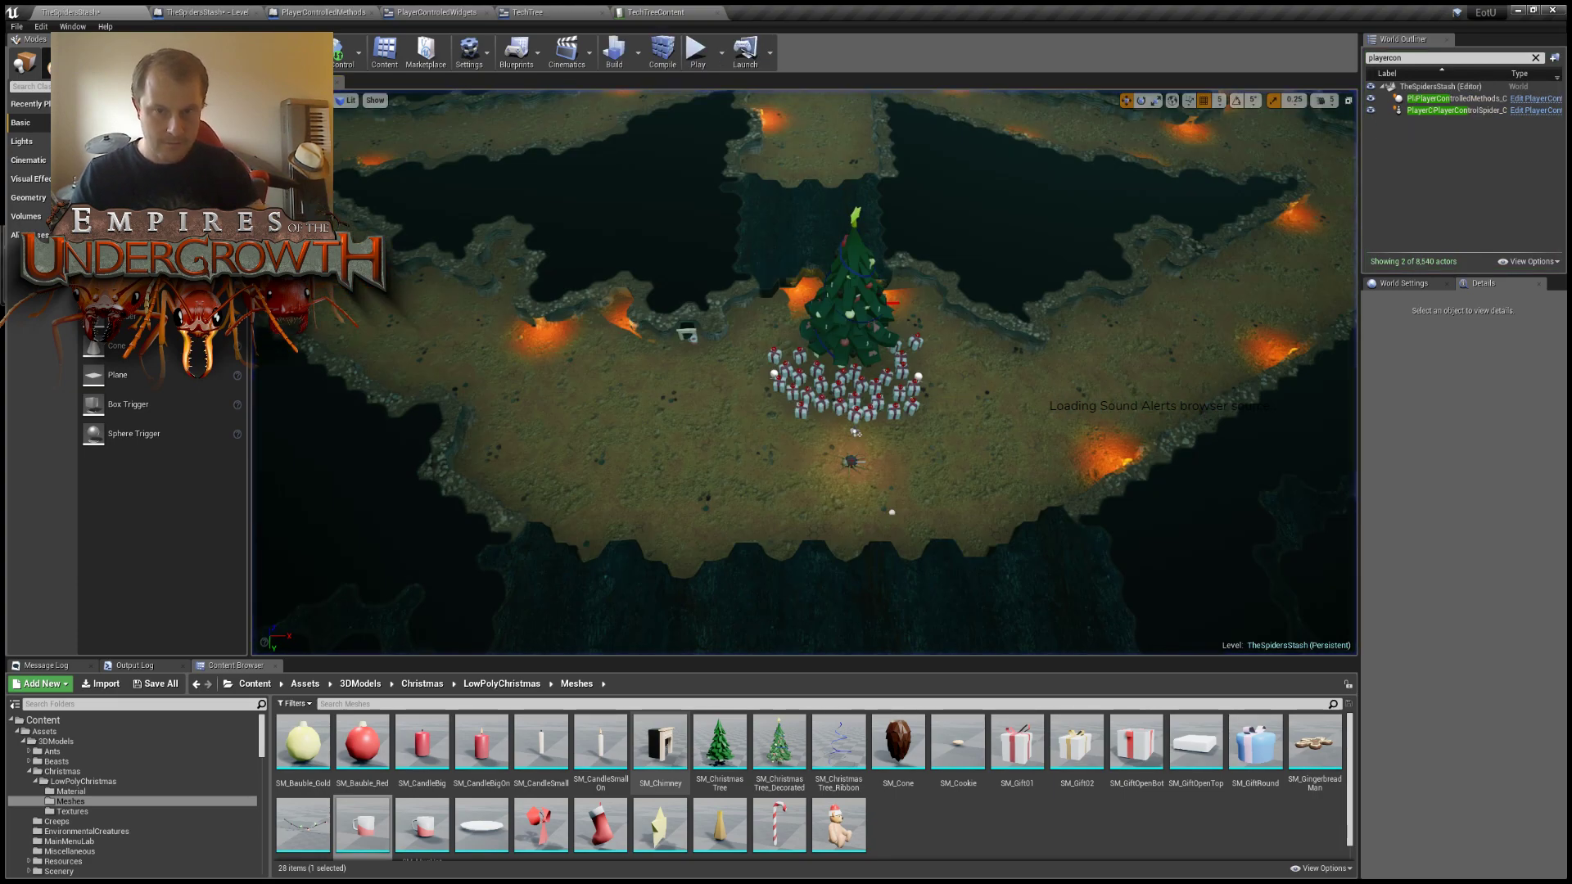
# Select the raised mug and move it back onto the top of the chimney, at X about 1205.
pyautogui.moveTo(679, 327); pyautogui.dragTo(458, 302, button='right')
pyautogui.press('w')
pyautogui.press('w')
pyautogui.click(435, 247)
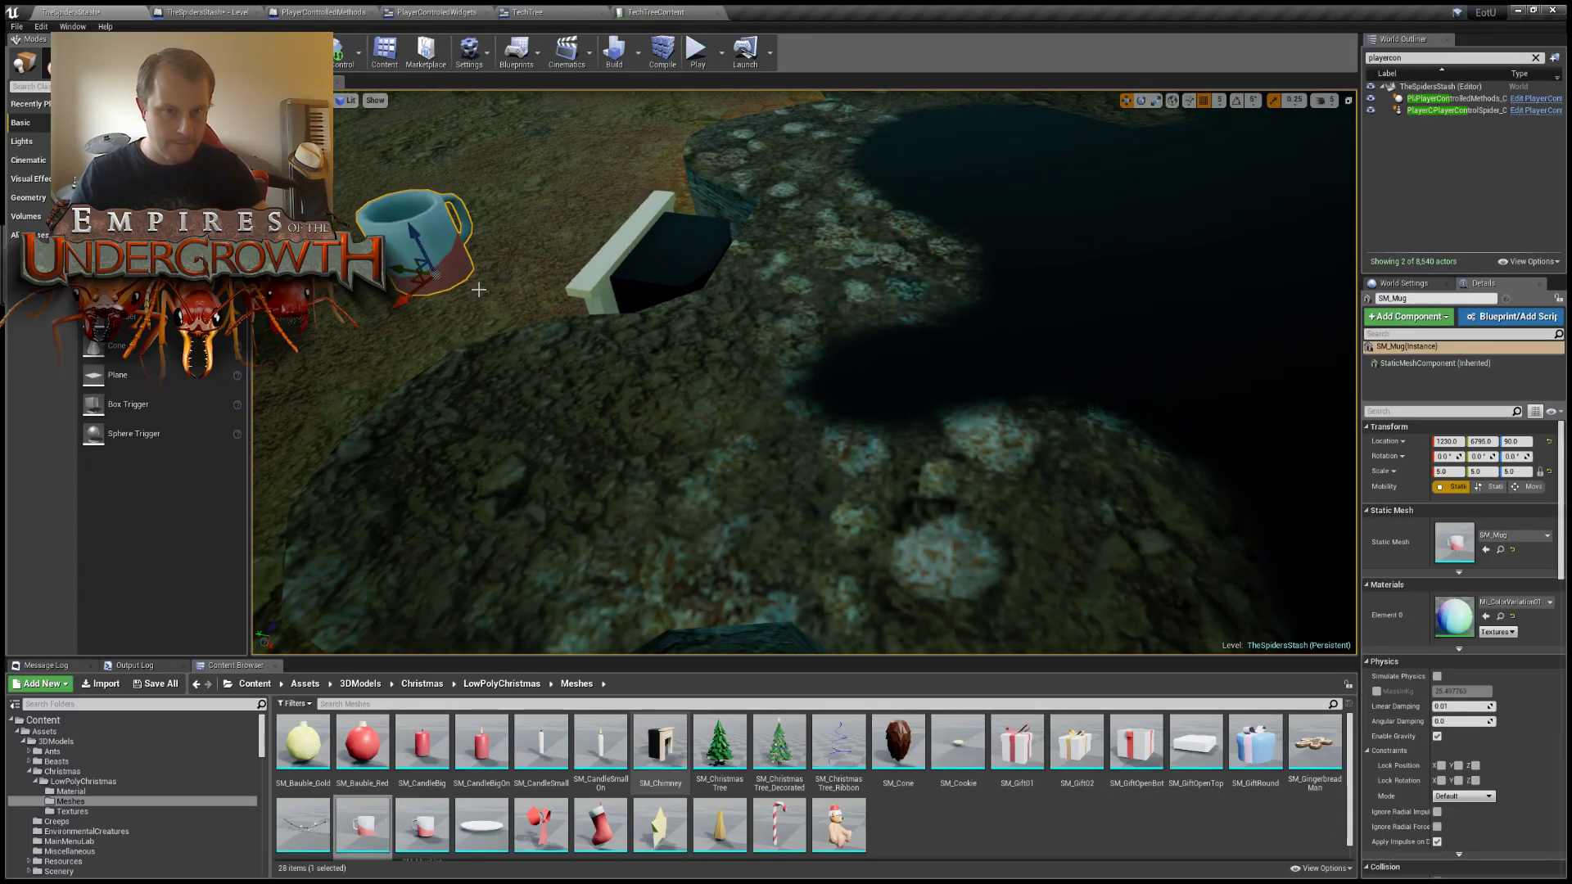
pyautogui.moveTo(411, 280); pyautogui.dragTo(645, 259)
pyautogui.moveTo(636, 270); pyautogui.dragTo(622, 281)
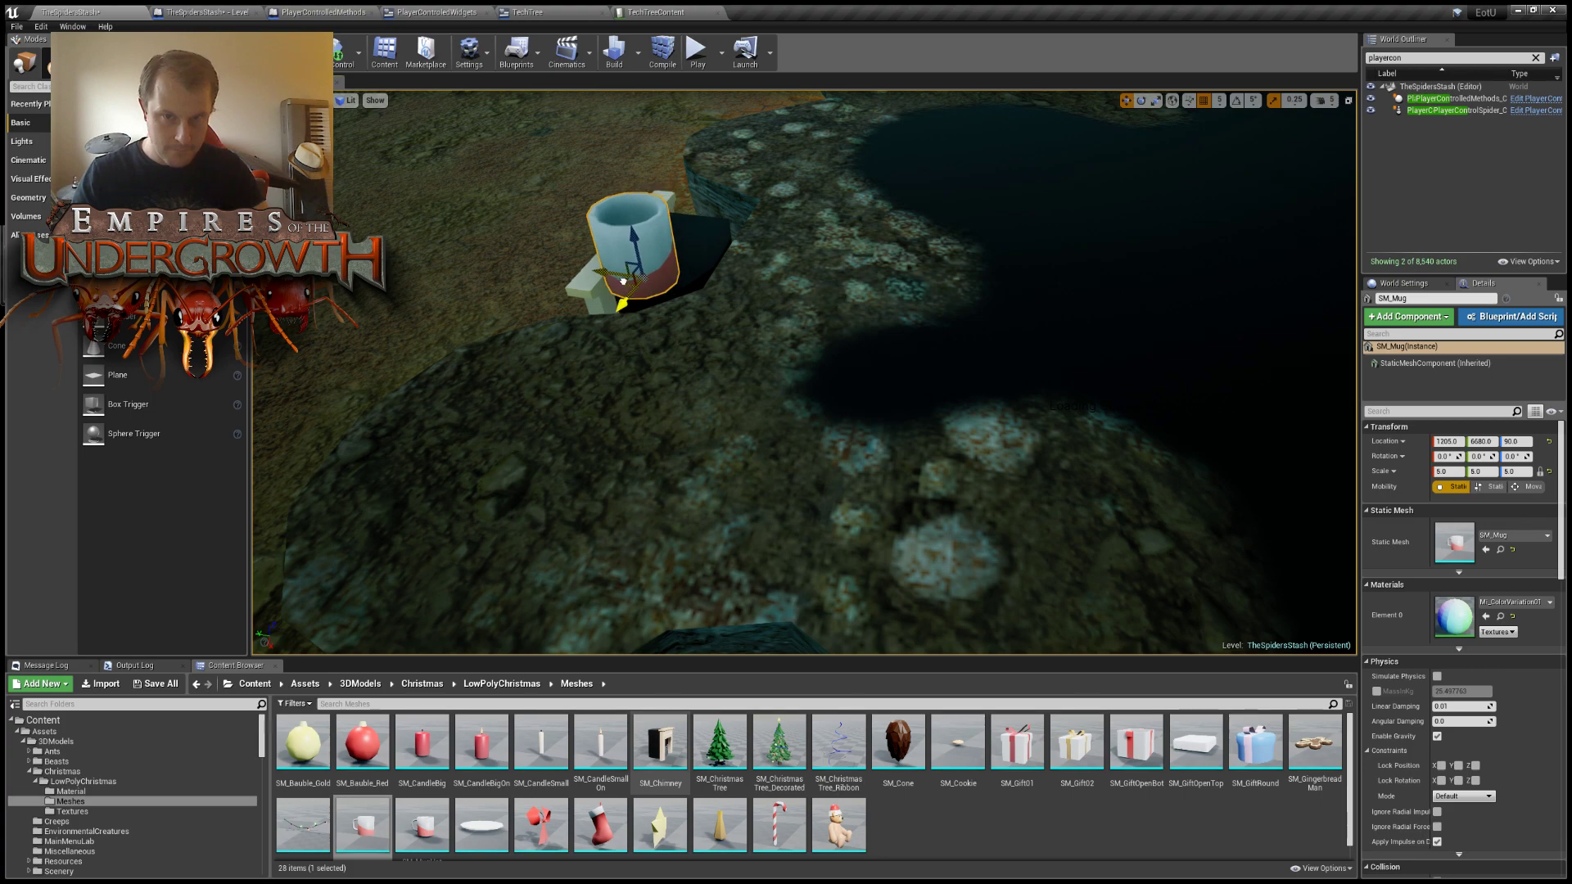
pyautogui.moveTo(625, 281); pyautogui.dragTo(769, 459, button='right')
pyautogui.moveTo(804, 372); pyautogui.dragTo(826, 512, button='right')
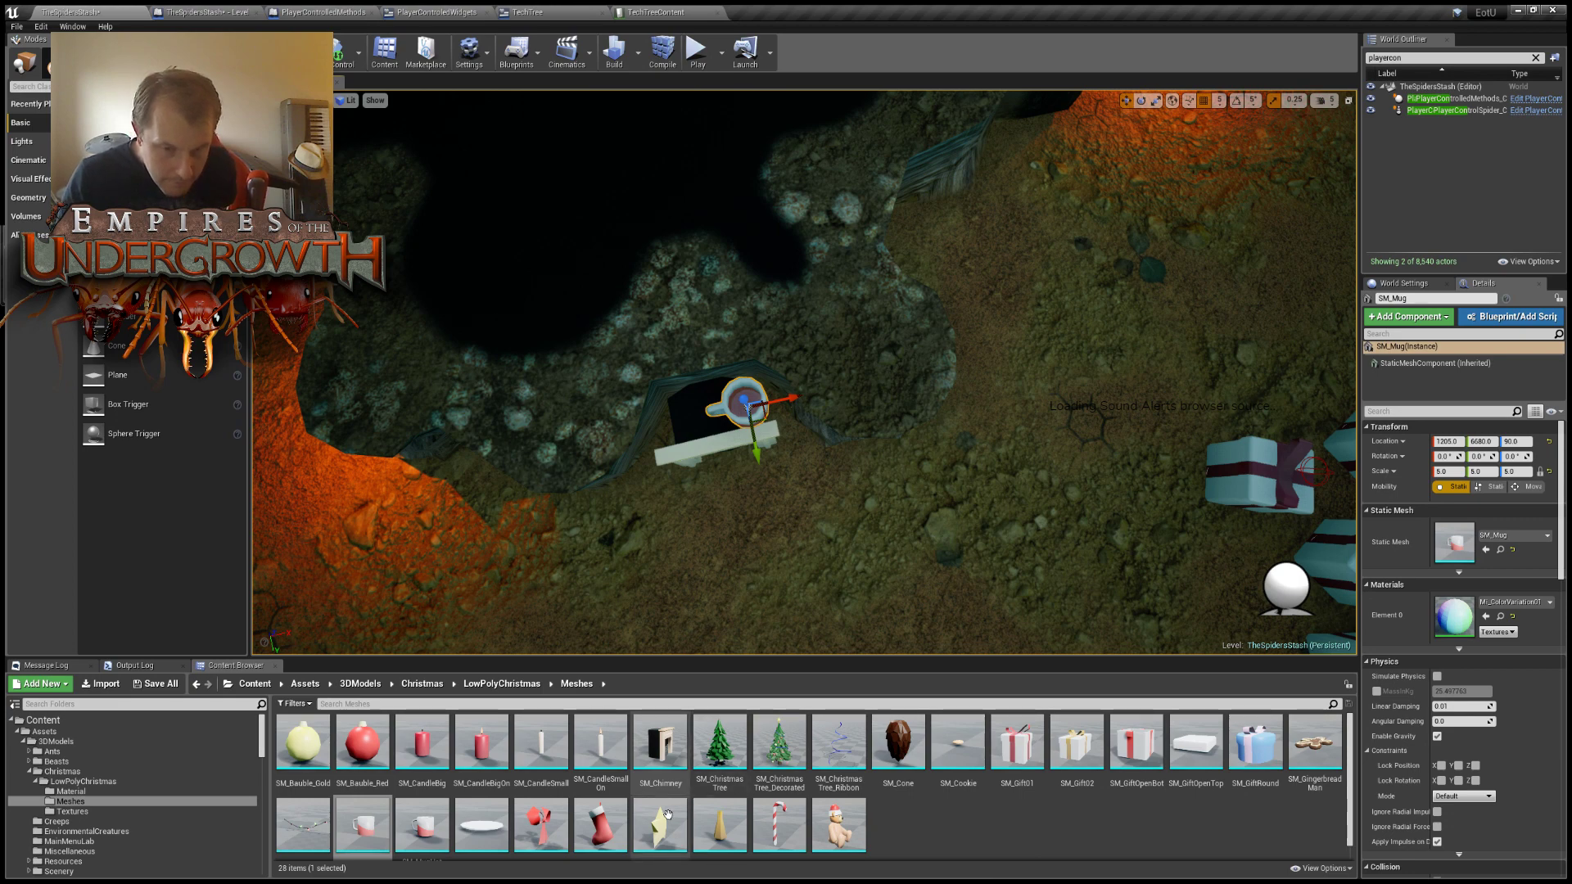
# Place the SM_Sock mesh on the cavern floor in front of the chimney.
pyautogui.moveTo(600, 826); pyautogui.dragTo(759, 505)
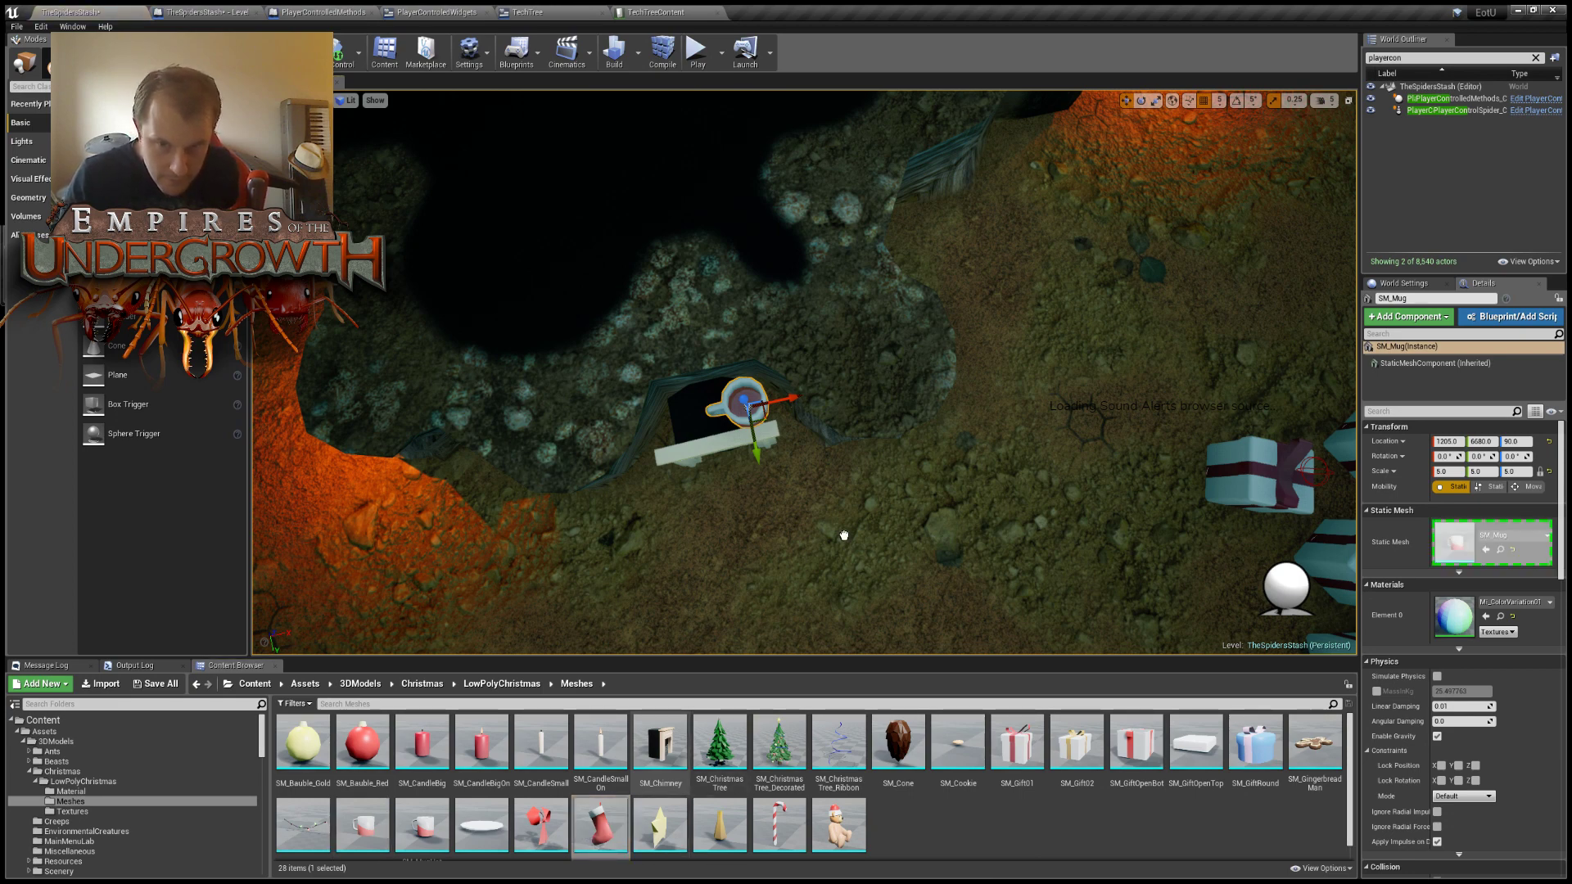
pyautogui.moveTo(844, 536); pyautogui.dragTo(848, 537)
pyautogui.moveTo(851, 537); pyautogui.dragTo(804, 564, button='right')
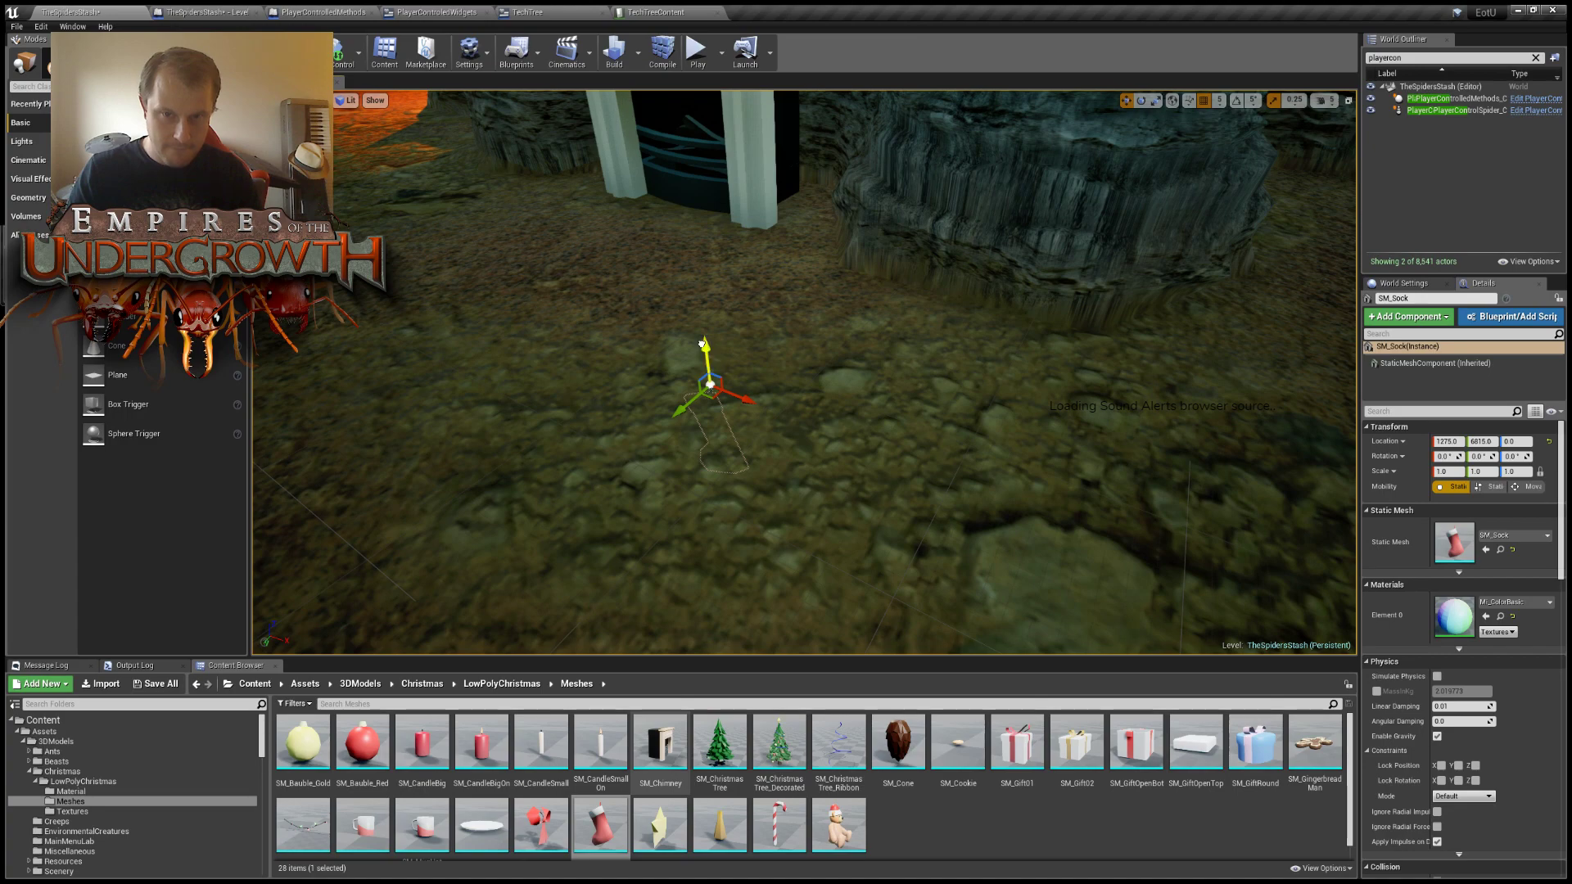
# Move the sock up to the side of the chimney mantel, at about X 1215, Y 6720 and height 85.
pyautogui.moveTo(702, 343); pyautogui.dragTo(681, 141)
pyautogui.moveTo(835, 270); pyautogui.dragTo(1024, 266, button='right')
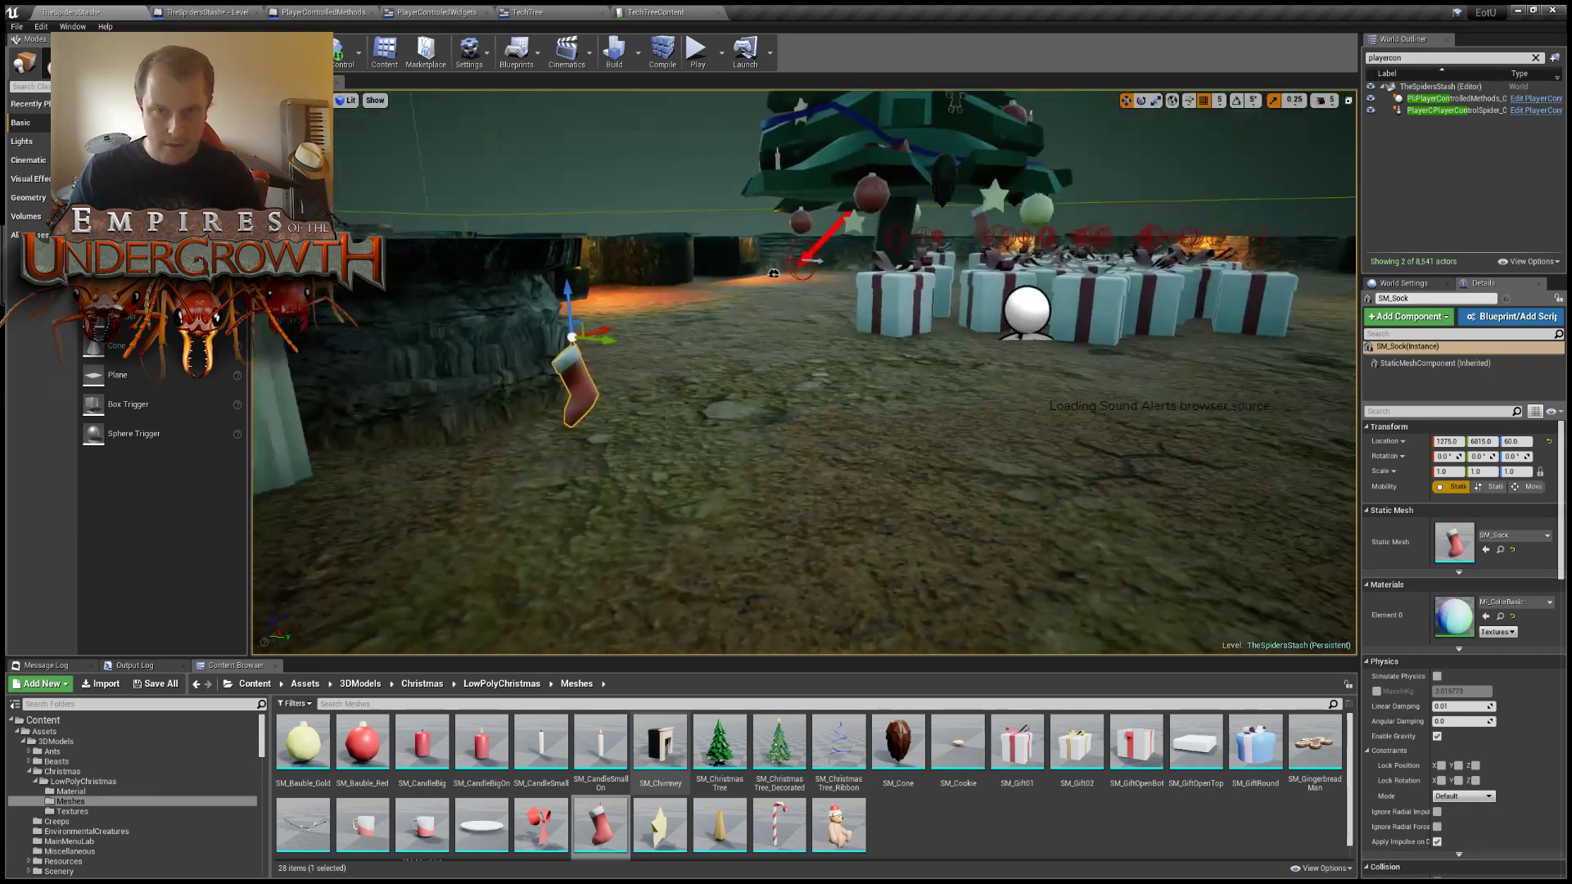
pyautogui.moveTo(804, 372); pyautogui.dragTo(655, 406, button='right')
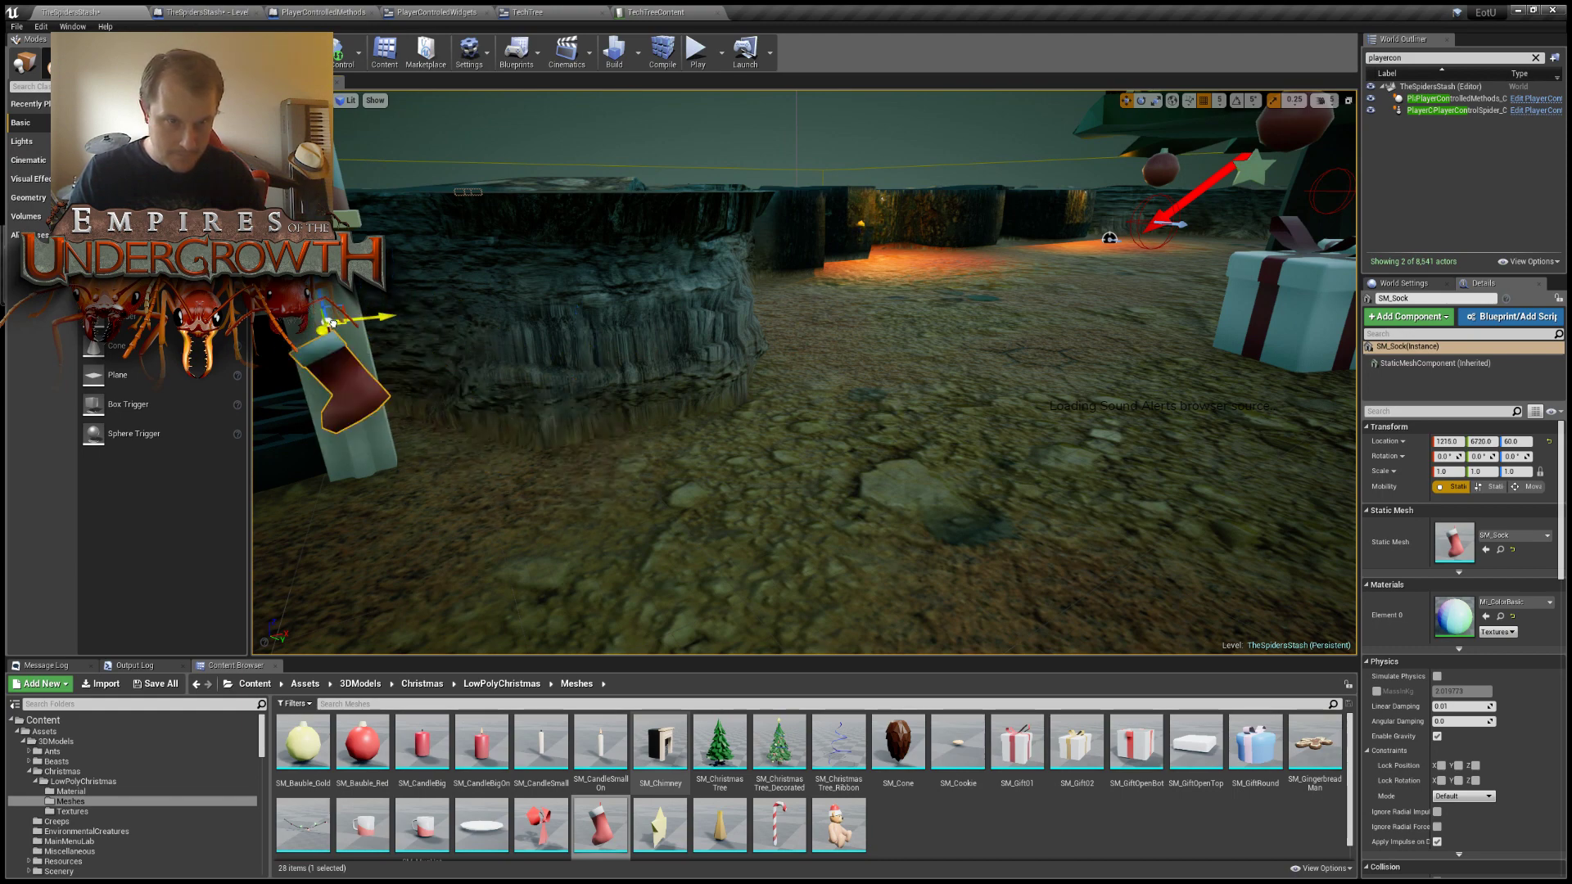
pyautogui.moveTo(1110, 237); pyautogui.dragTo(932, 210, button='right')
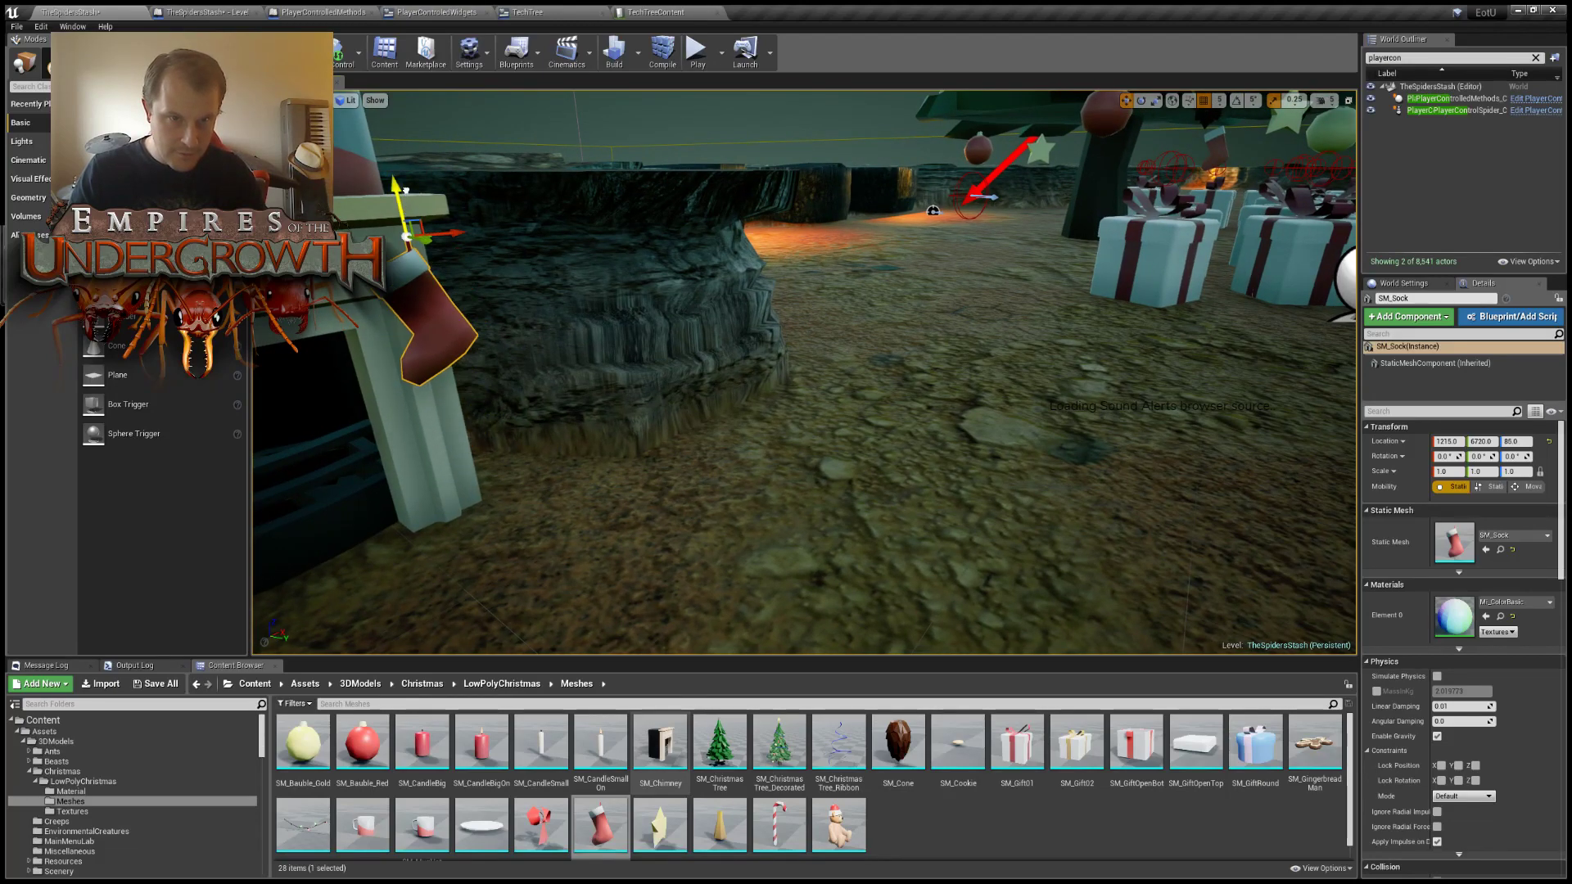
# Raise the sock to height 95 and shift it closer to the chimney mantel, to Y 6715.
pyautogui.moveTo(397, 150); pyautogui.dragTo(270, 246, button='right')
pyautogui.moveTo(804, 373)
pyautogui.mouseDown(button='right')
pyautogui.moveTo(852, 393)
pyautogui.moveTo(1064, 385)
pyautogui.moveTo(573, 373)
pyautogui.moveTo(885, 381)
pyautogui.moveTo(835, 360)
pyautogui.moveTo(867, 397)
pyautogui.moveTo(1048, 393)
pyautogui.moveTo(825, 381)
pyautogui.mouseUp(button='right')
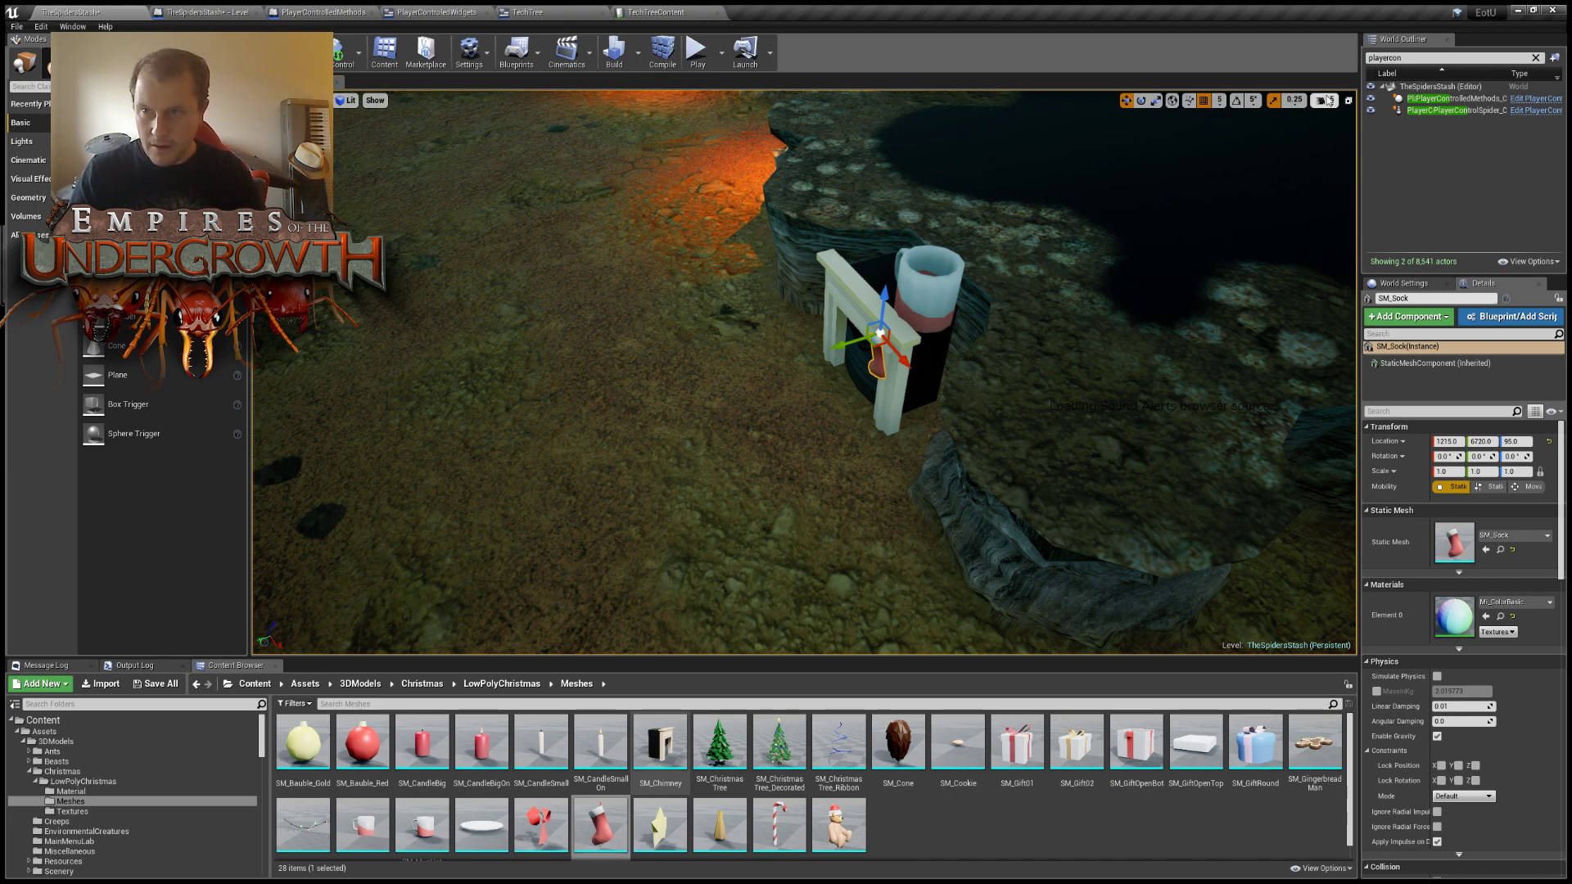
pyautogui.moveTo(1336, 131); pyautogui.dragTo(786, 131, button='right')
pyautogui.press('d')
pyautogui.press('w')
pyautogui.moveTo(782, 313); pyautogui.dragTo(783, 314, button='right')
pyautogui.moveTo(779, 298); pyautogui.dragTo(800, 299)
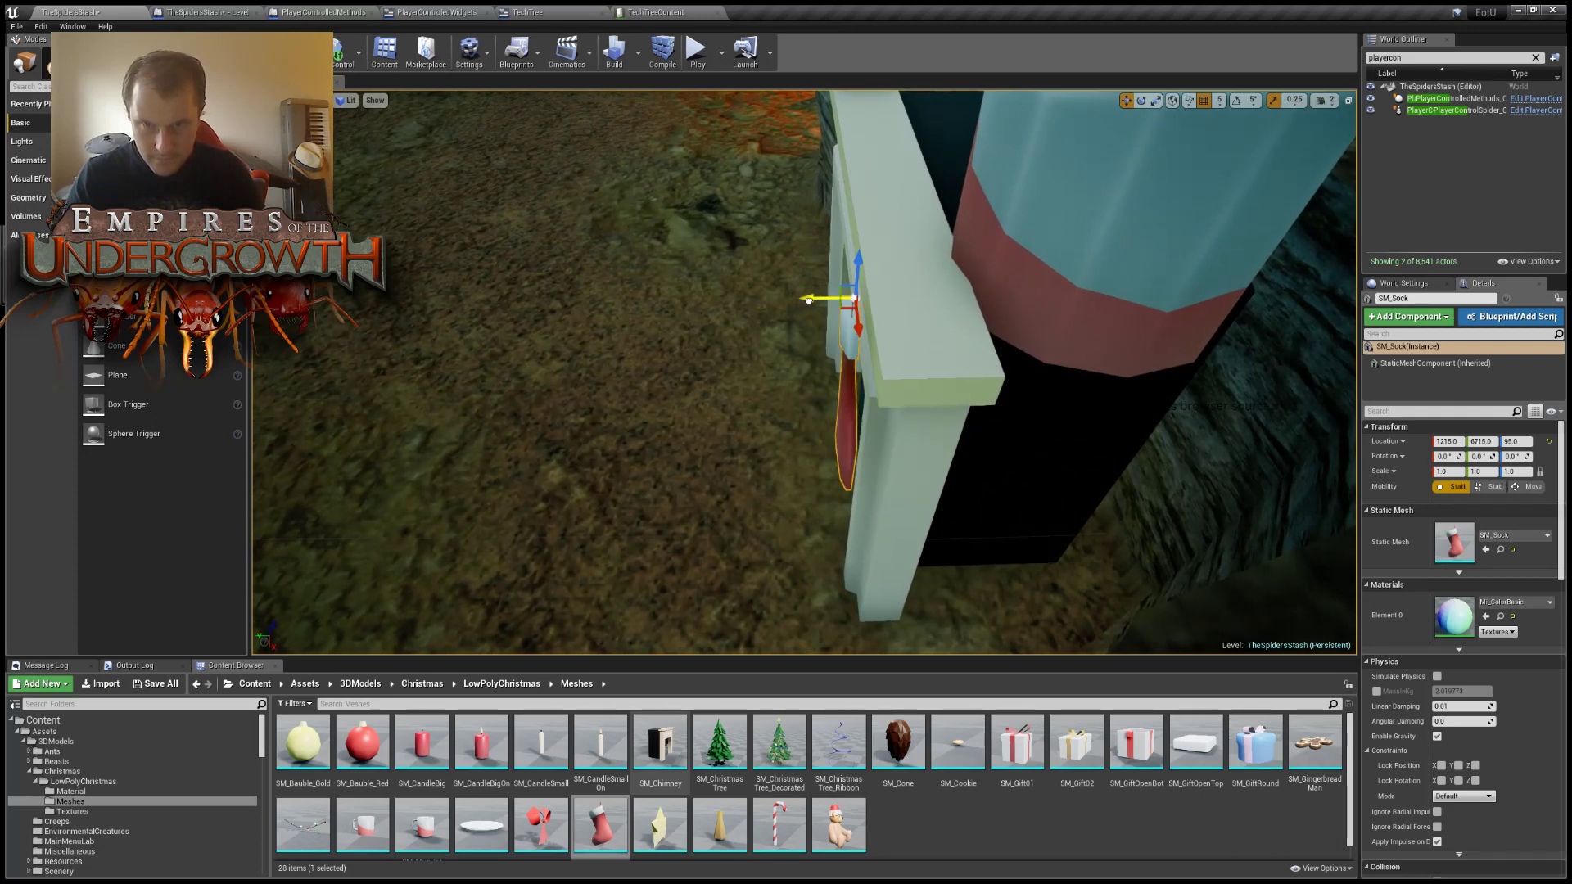
pyautogui.press('a')
pyautogui.moveTo(808, 300); pyautogui.dragTo(1191, 292, button='right')
pyautogui.press('s')
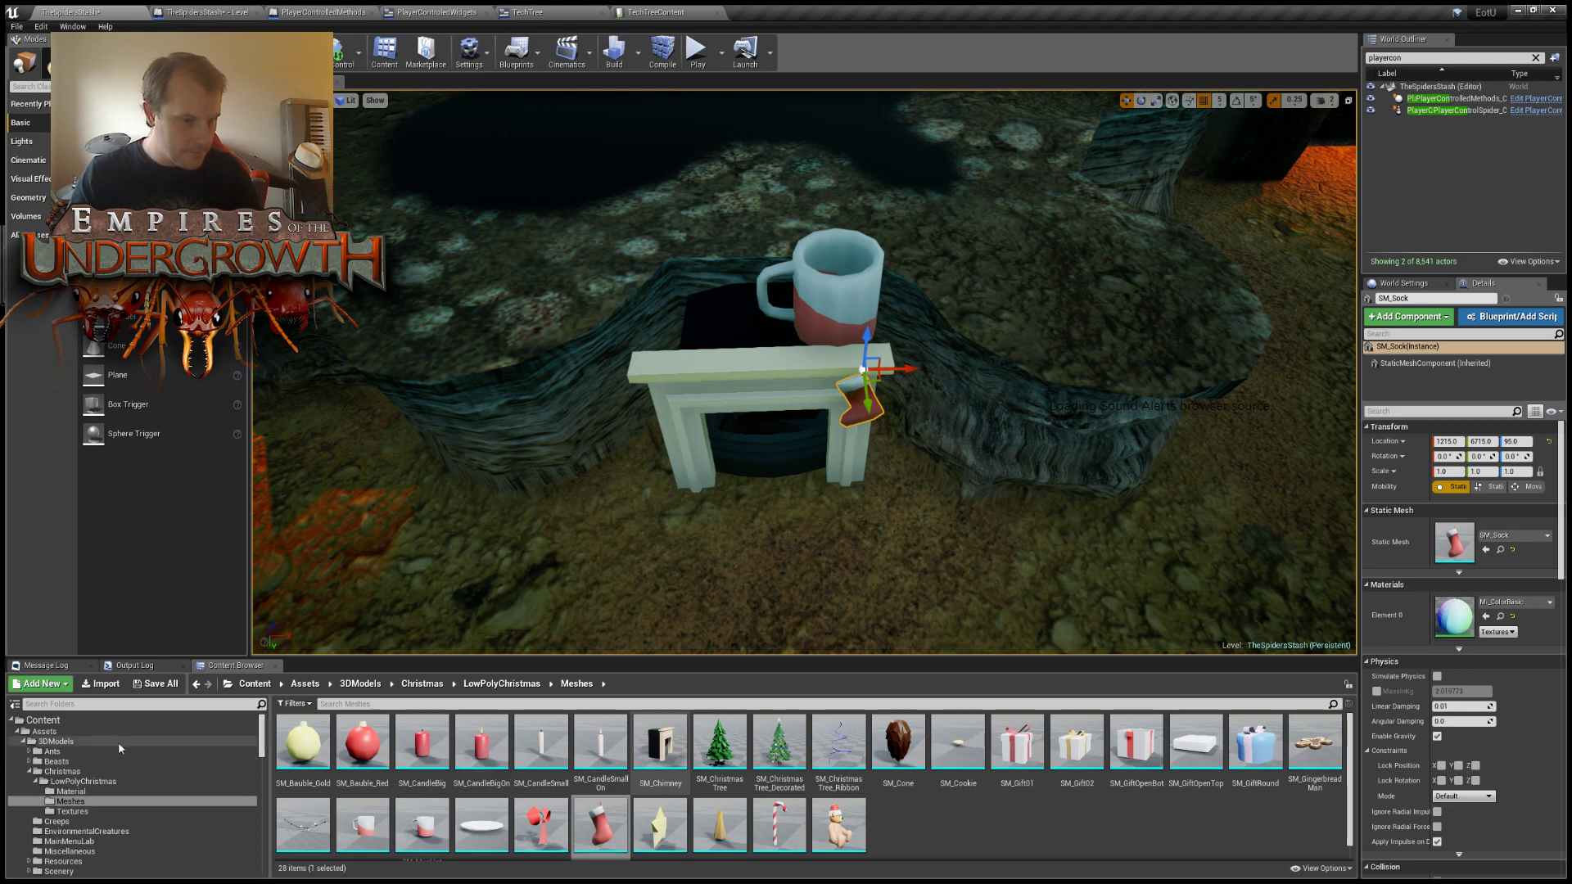
# Search the whole project content for "fire" assets, checking the Assets folder separately.
pyautogui.click(51, 720)
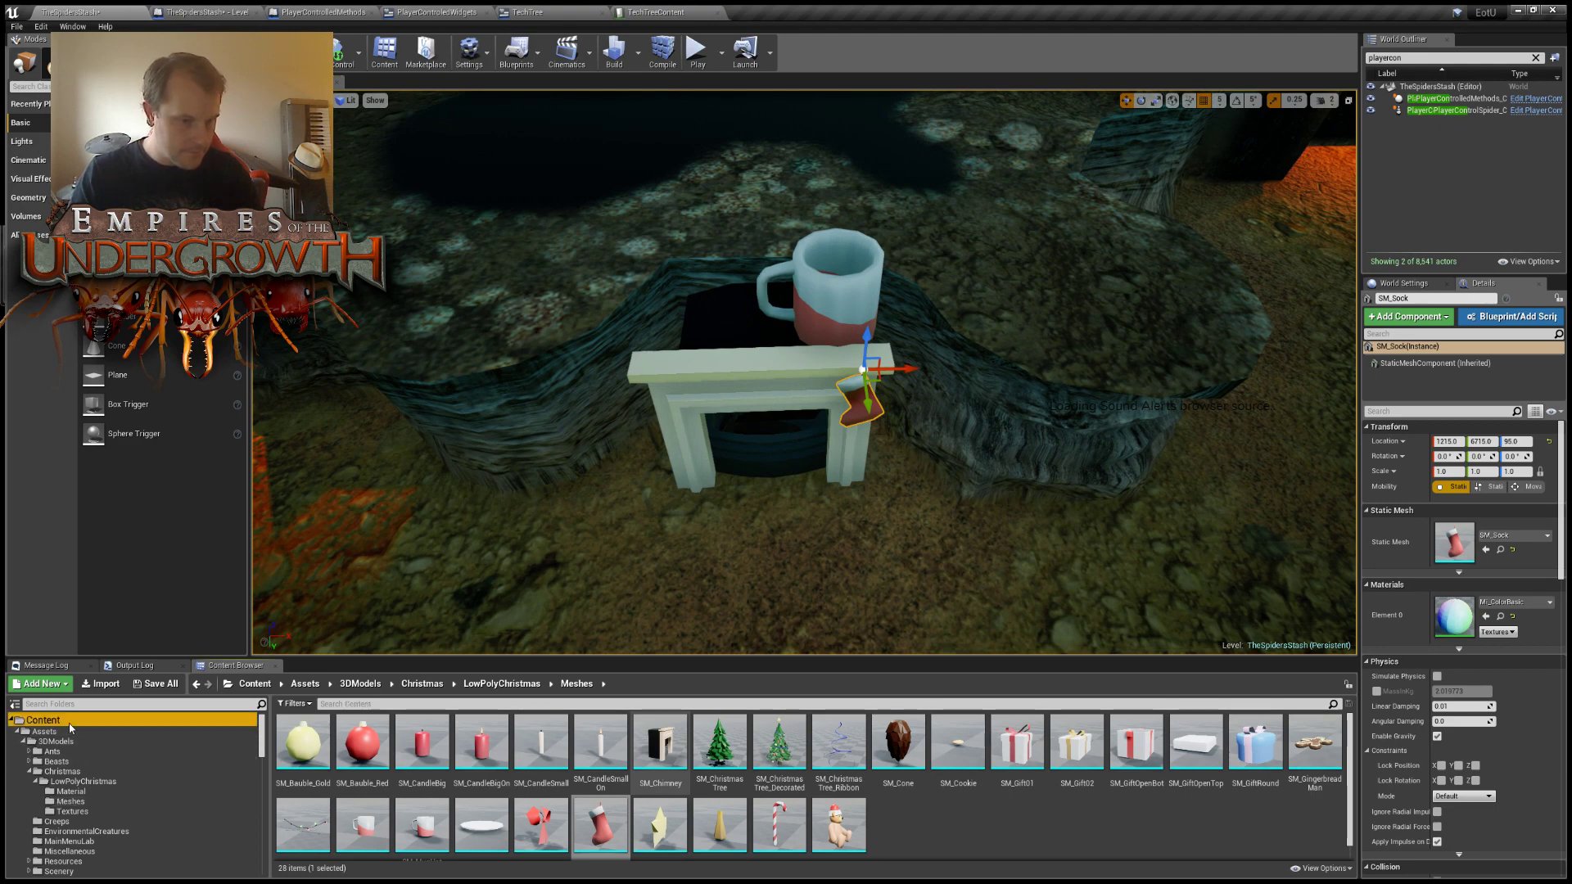
pyautogui.click(373, 702)
pyautogui.write('fiu')
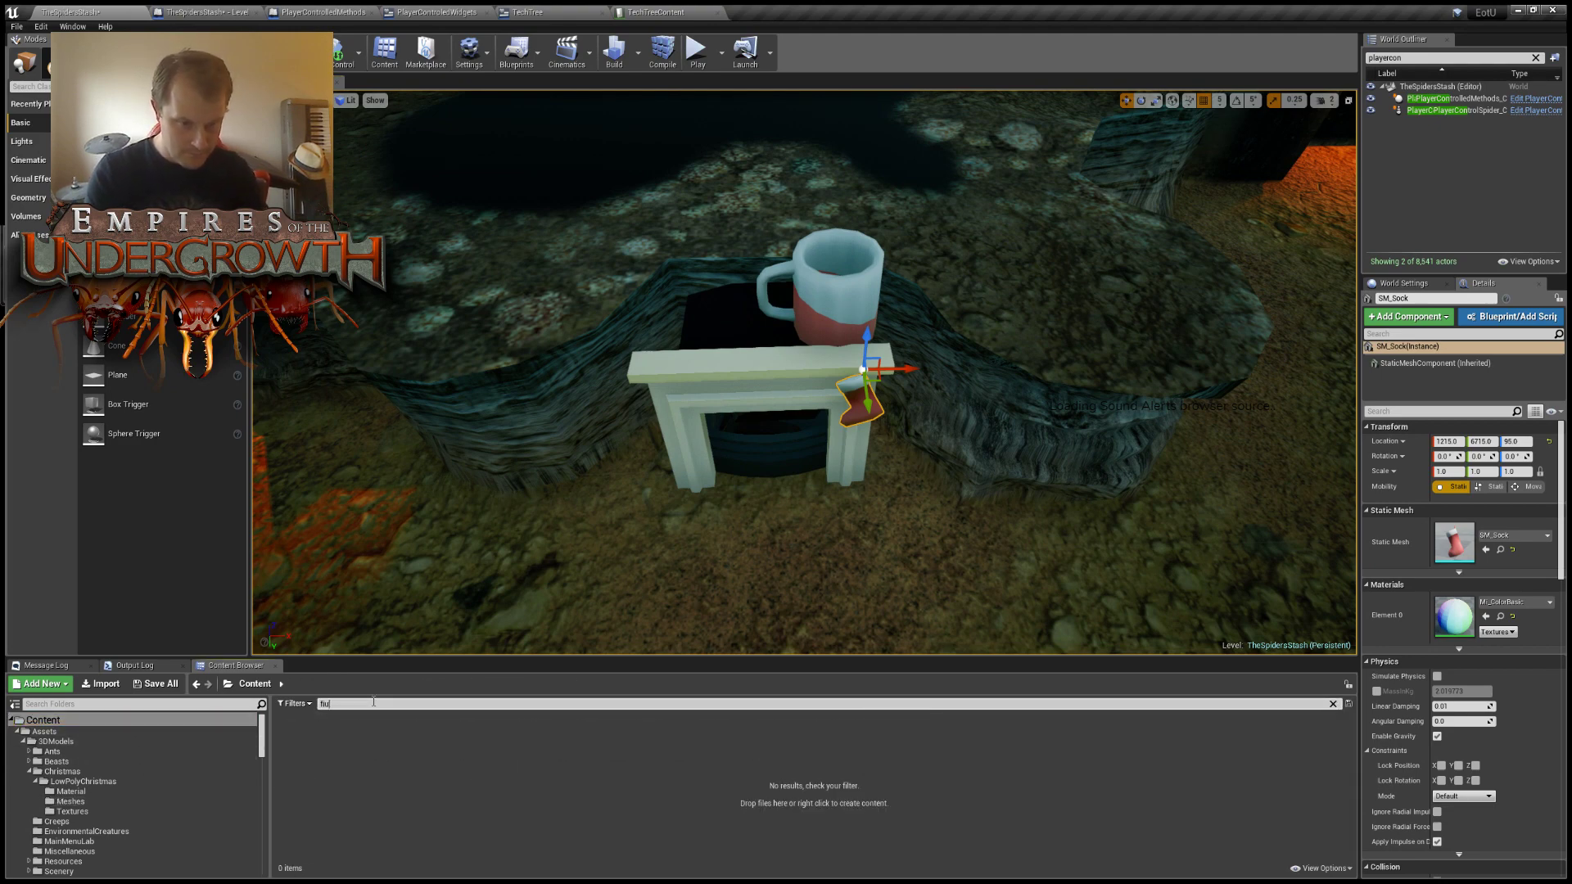
pyautogui.write('re')
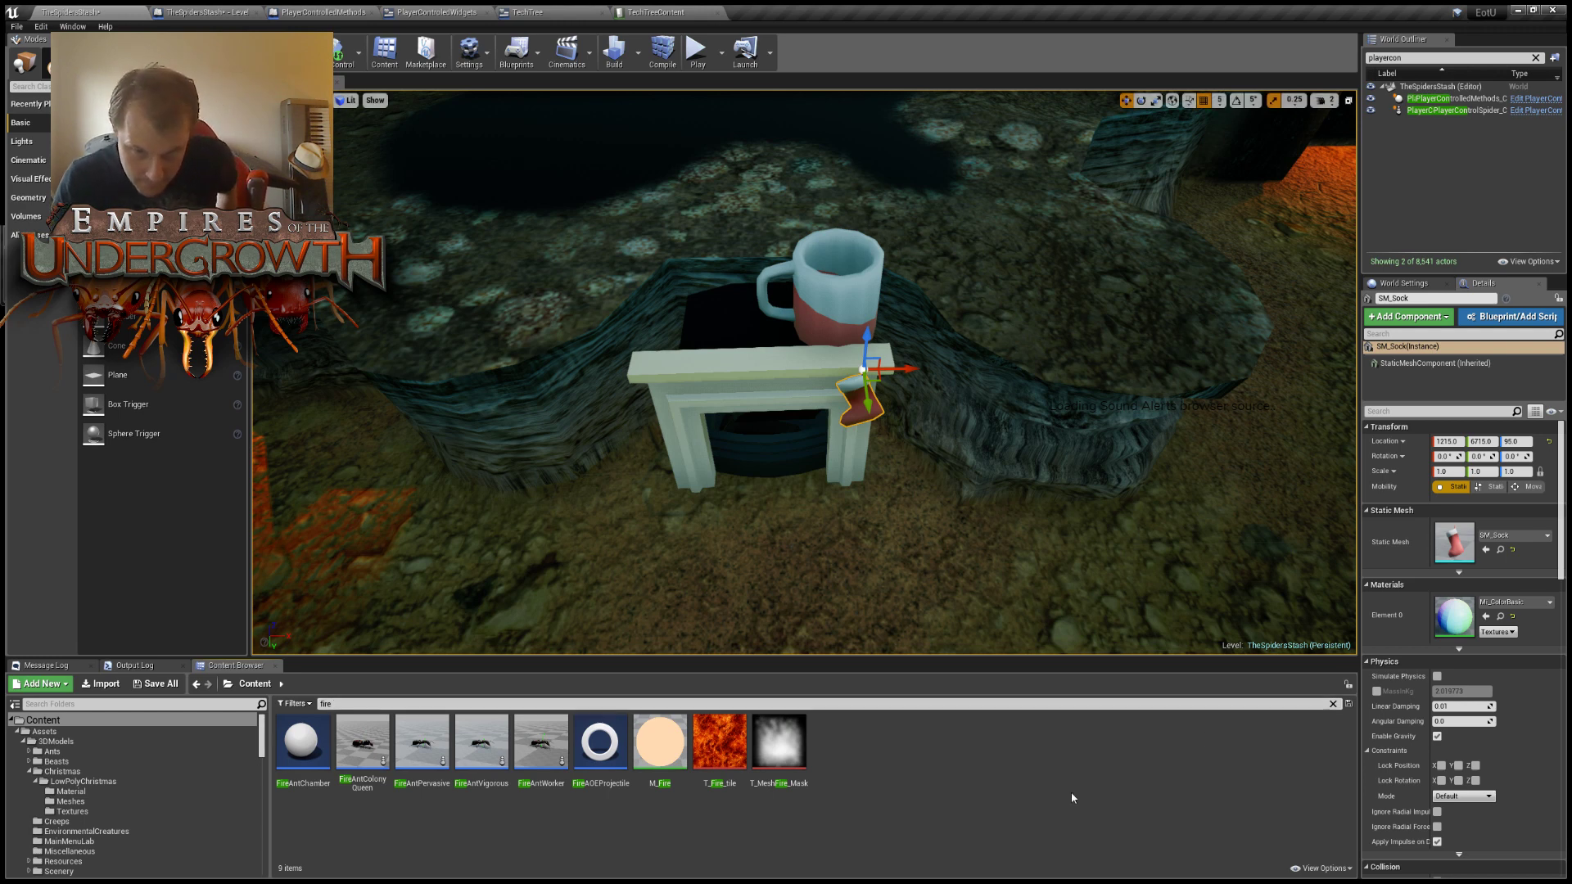
pyautogui.click(69, 734)
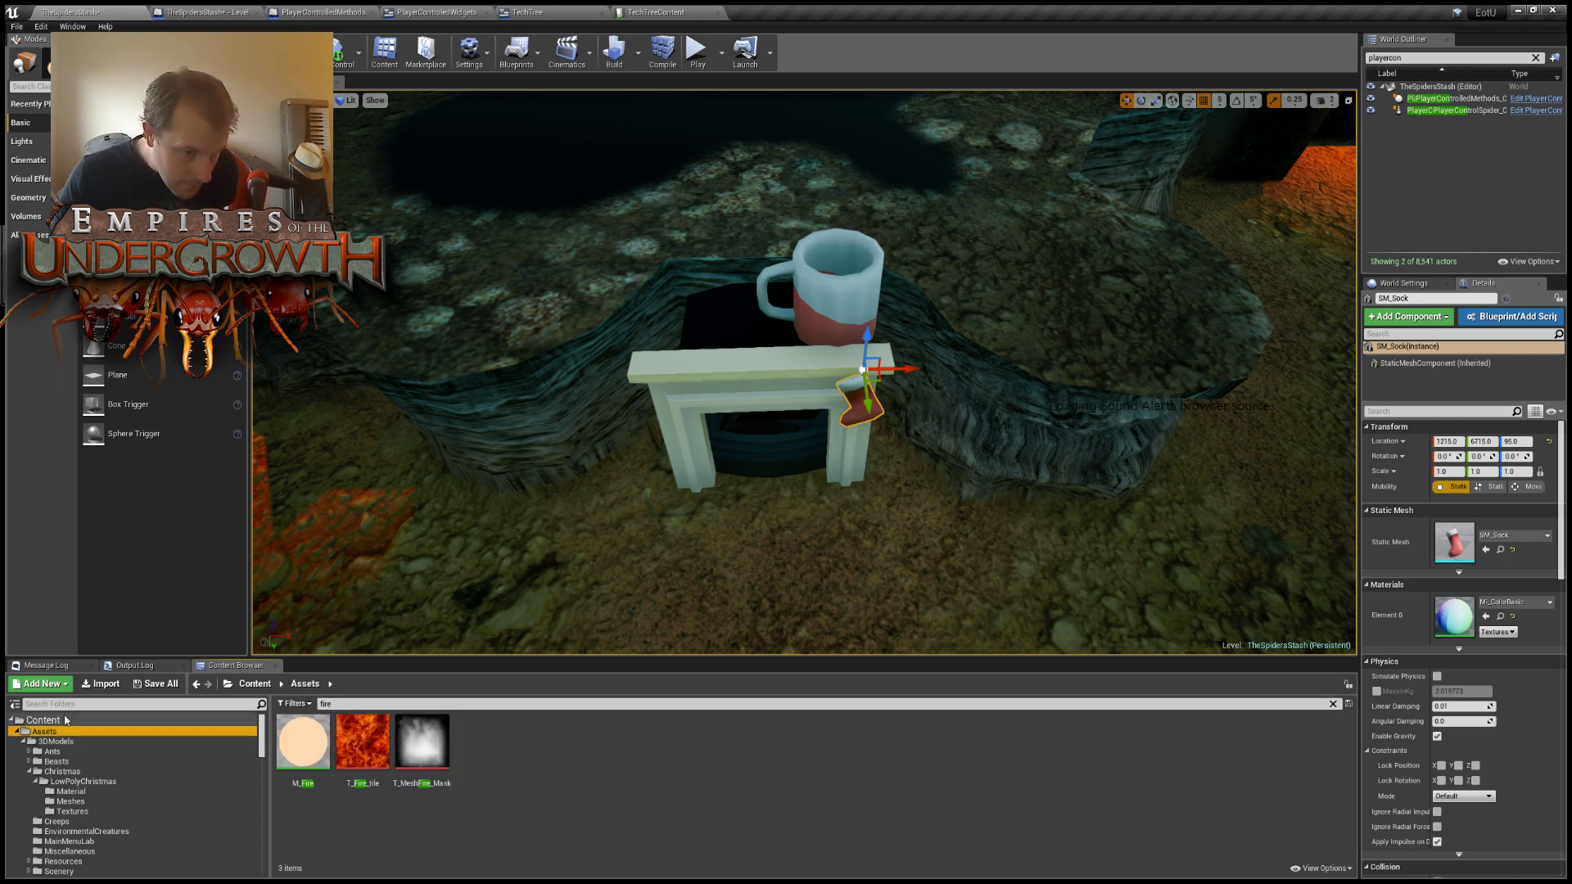
pyautogui.click(69, 722)
# Check the engine content and C++ class folders for assets matching the "fire" filter.
pyautogui.scroll(-10, 100, 838)
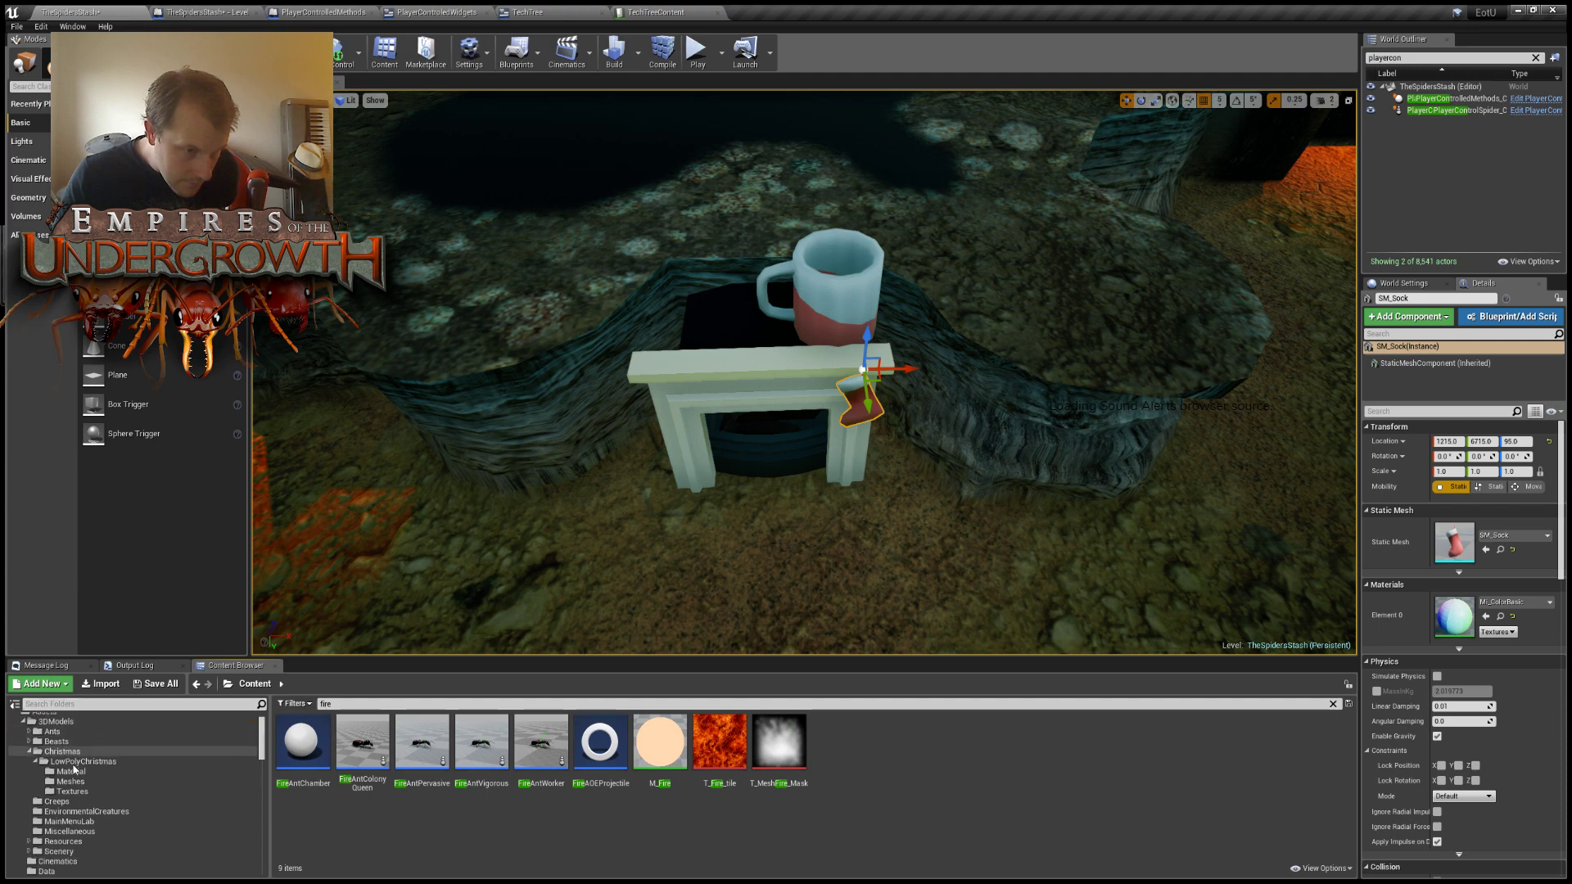
pyautogui.scroll(-10, 100, 835)
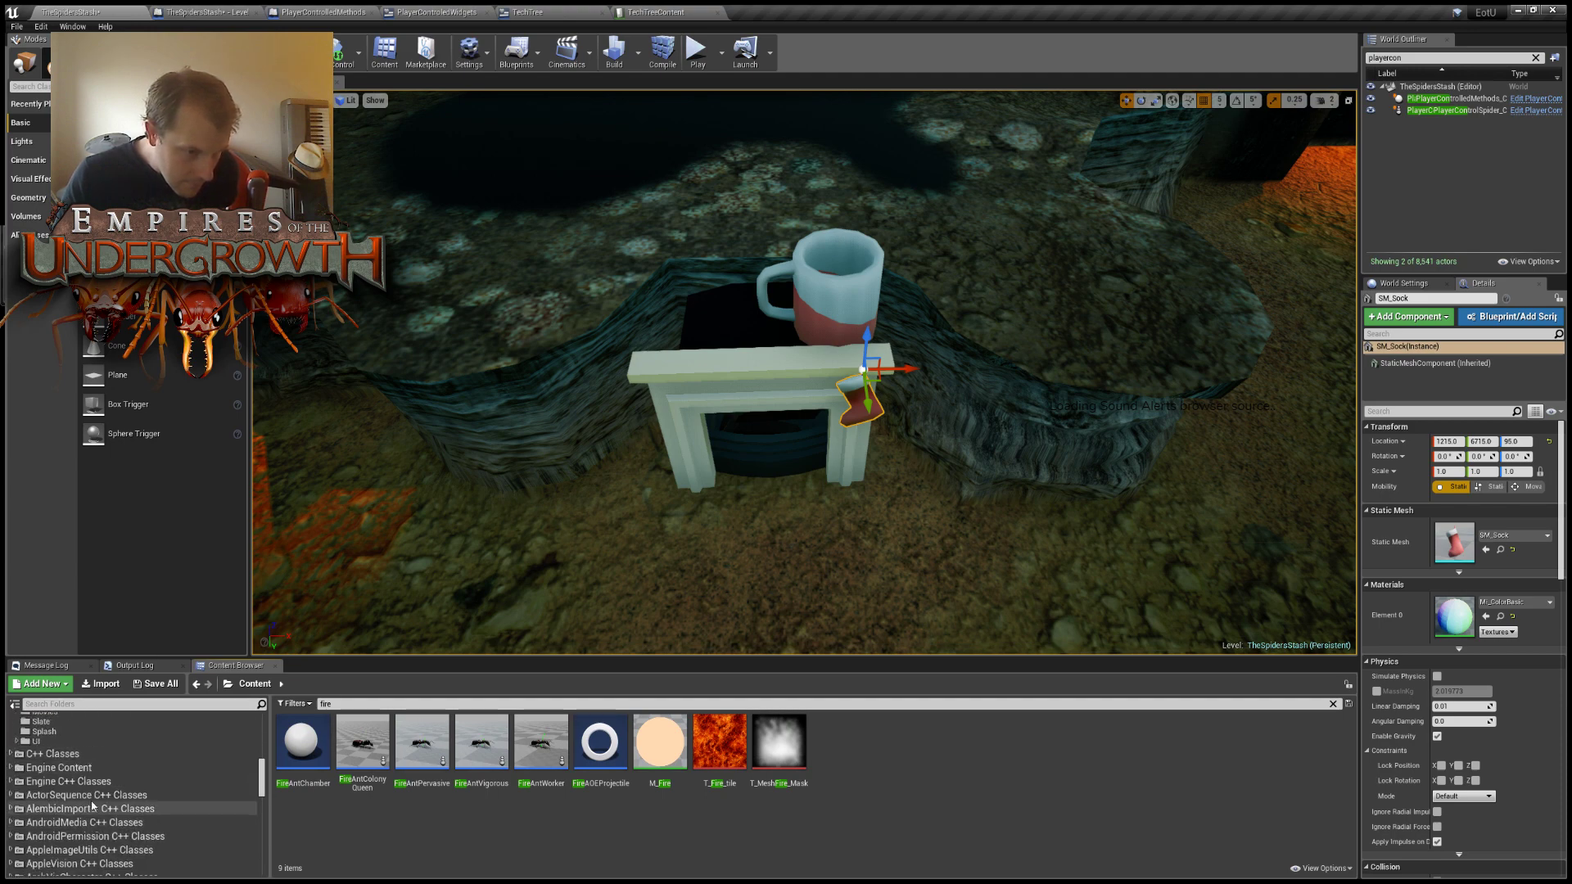
pyautogui.click(86, 755)
pyautogui.click(90, 770)
pyautogui.click(102, 794)
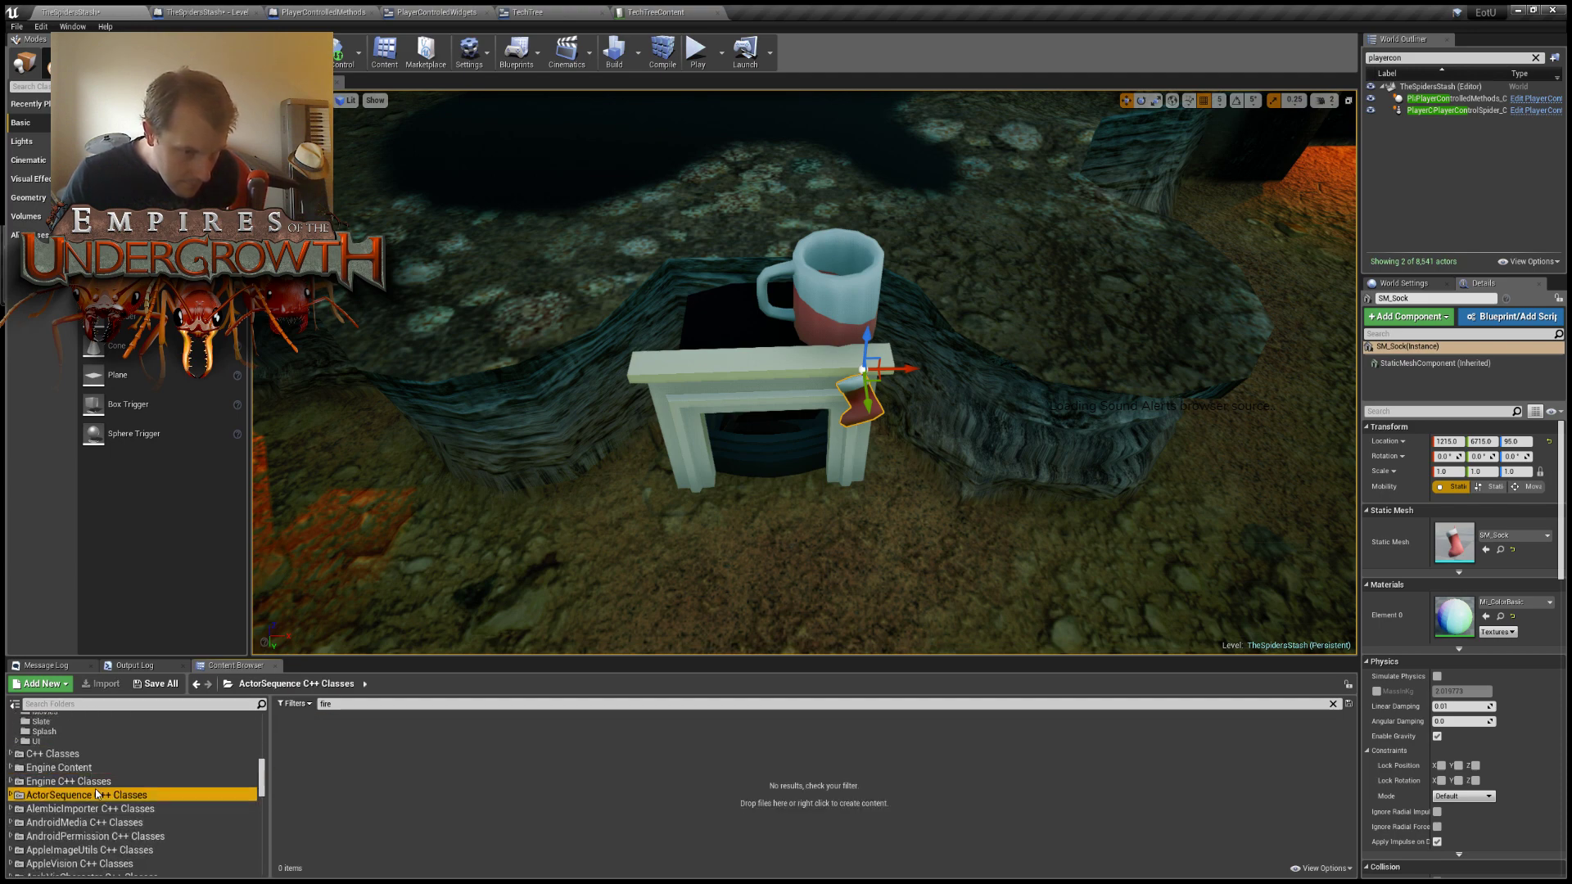
pyautogui.click(109, 781)
pyautogui.scroll(-10, 131, 808)
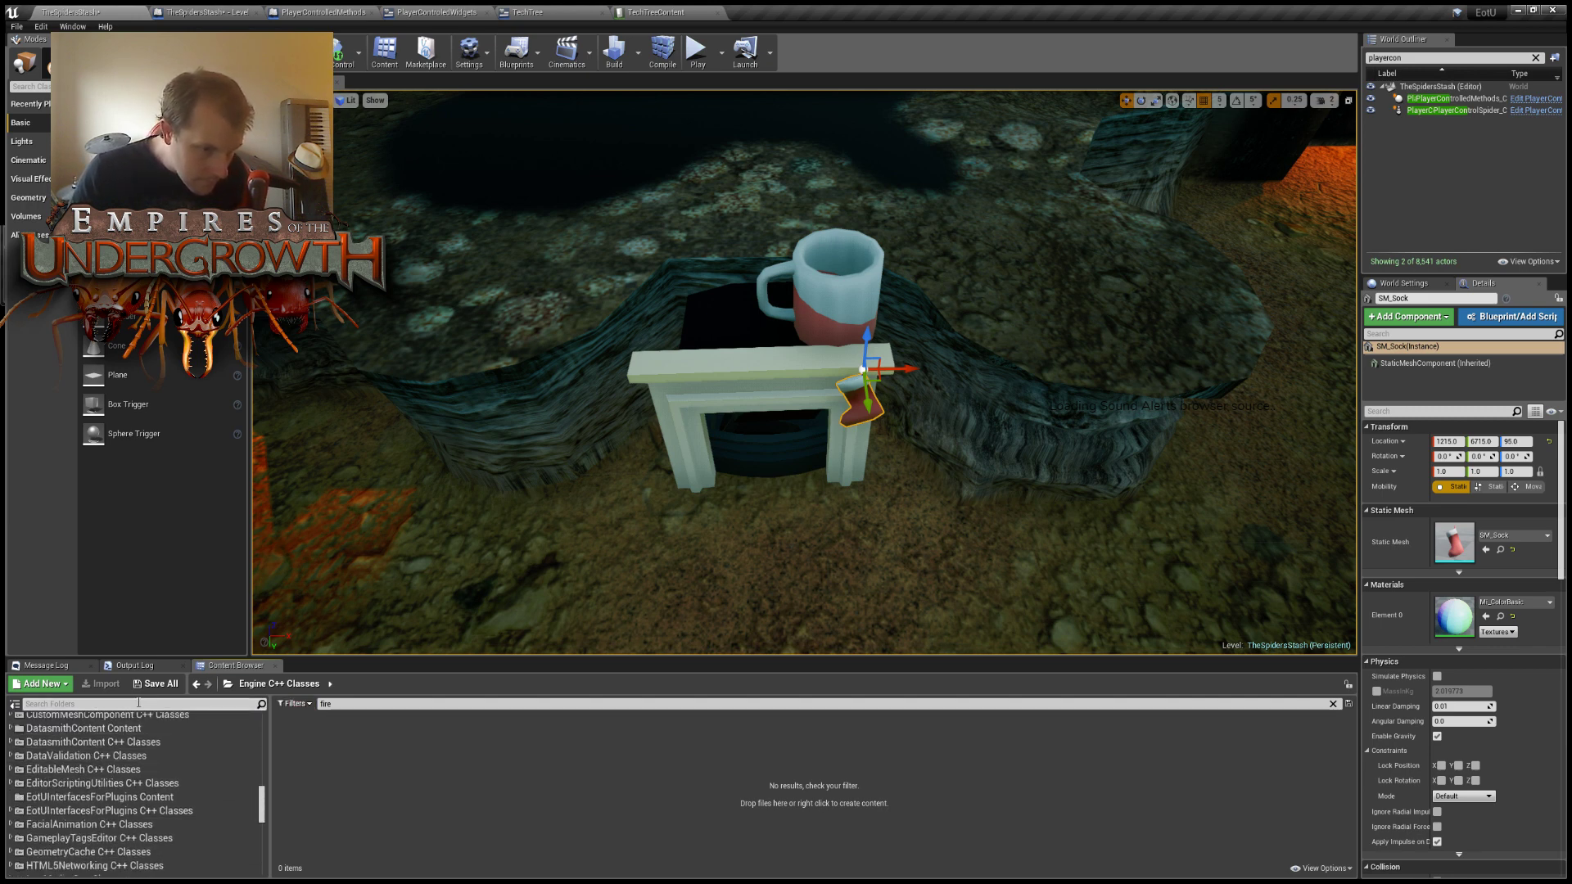
# Filter the folder tree for particle folders and examine the contents of the engine's Particles class folder without the asset filter.
pyautogui.write('part')
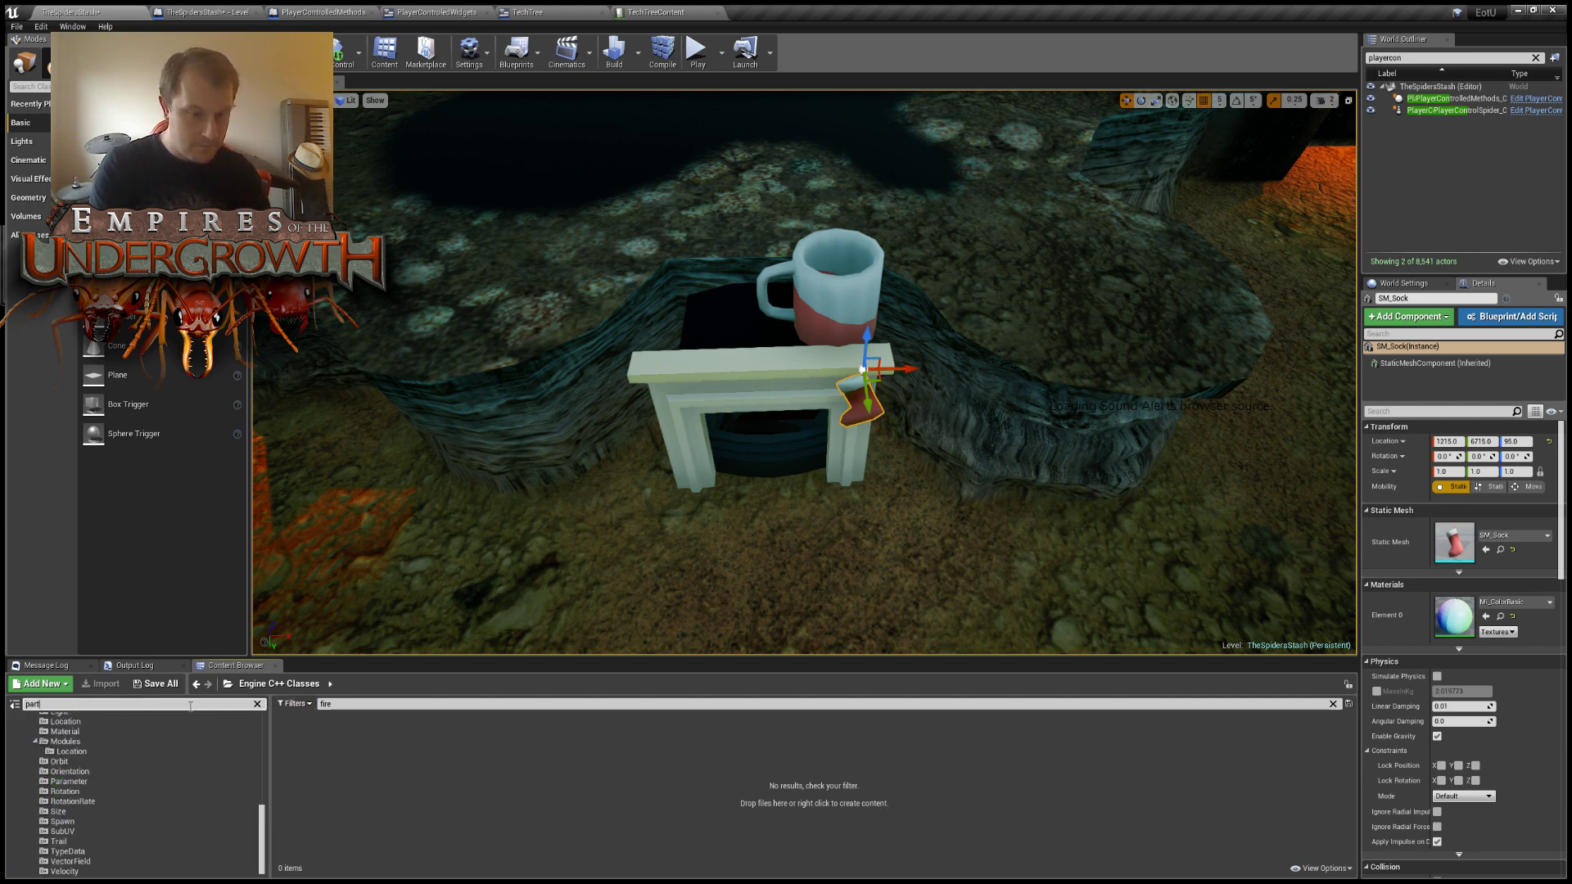
pyautogui.press('BackSpace')
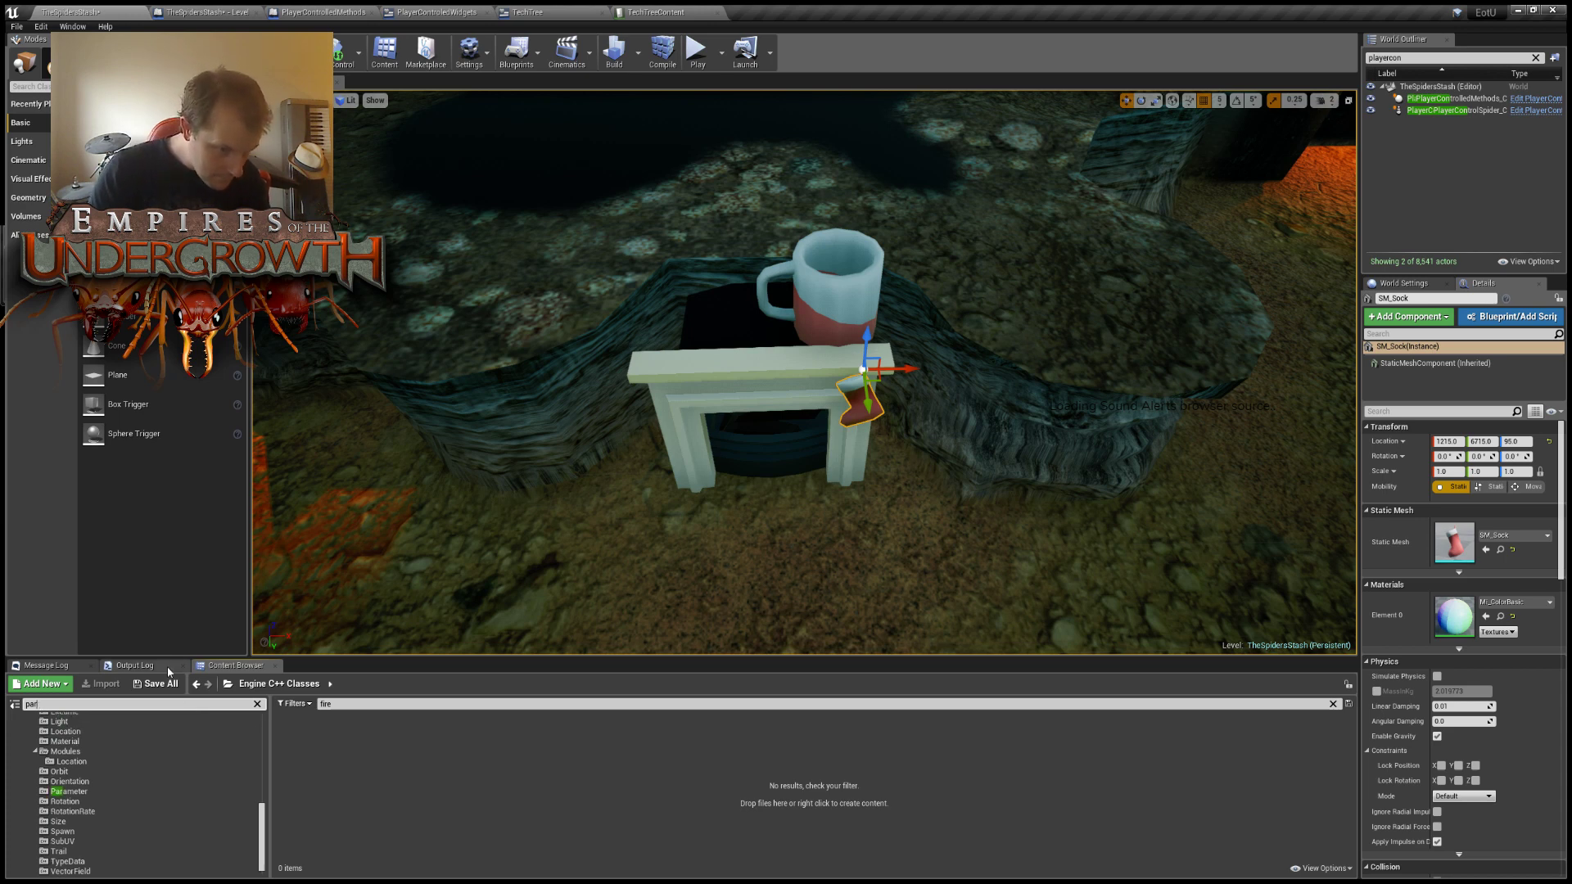
pyautogui.scroll(5, 152, 807)
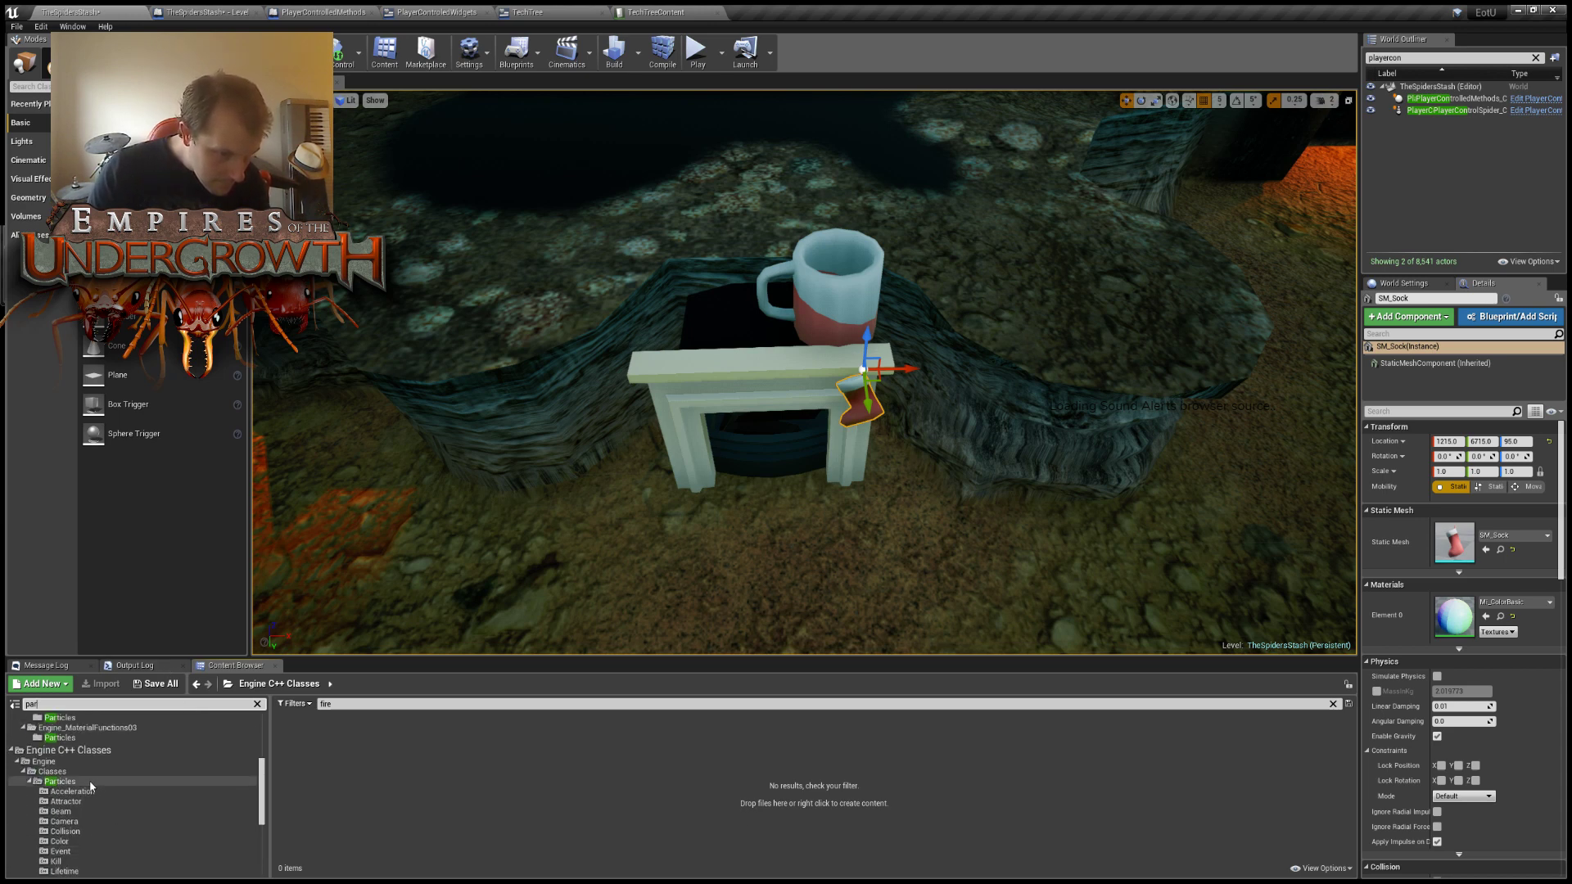
pyautogui.click(100, 782)
pyautogui.click(382, 705)
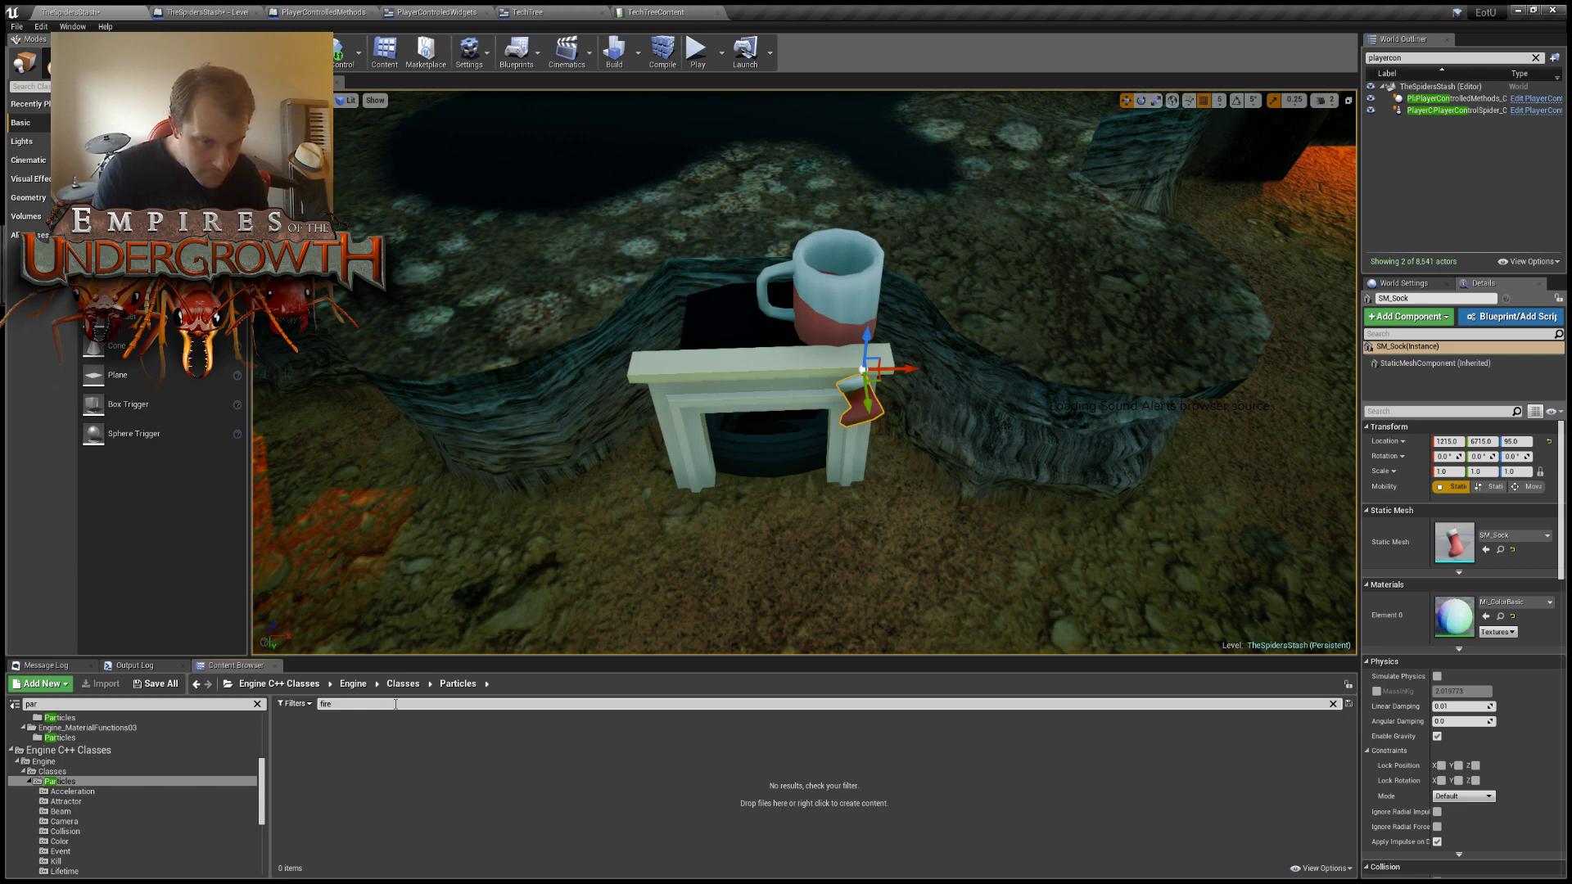
pyautogui.scroll(-2, 1026, 829)
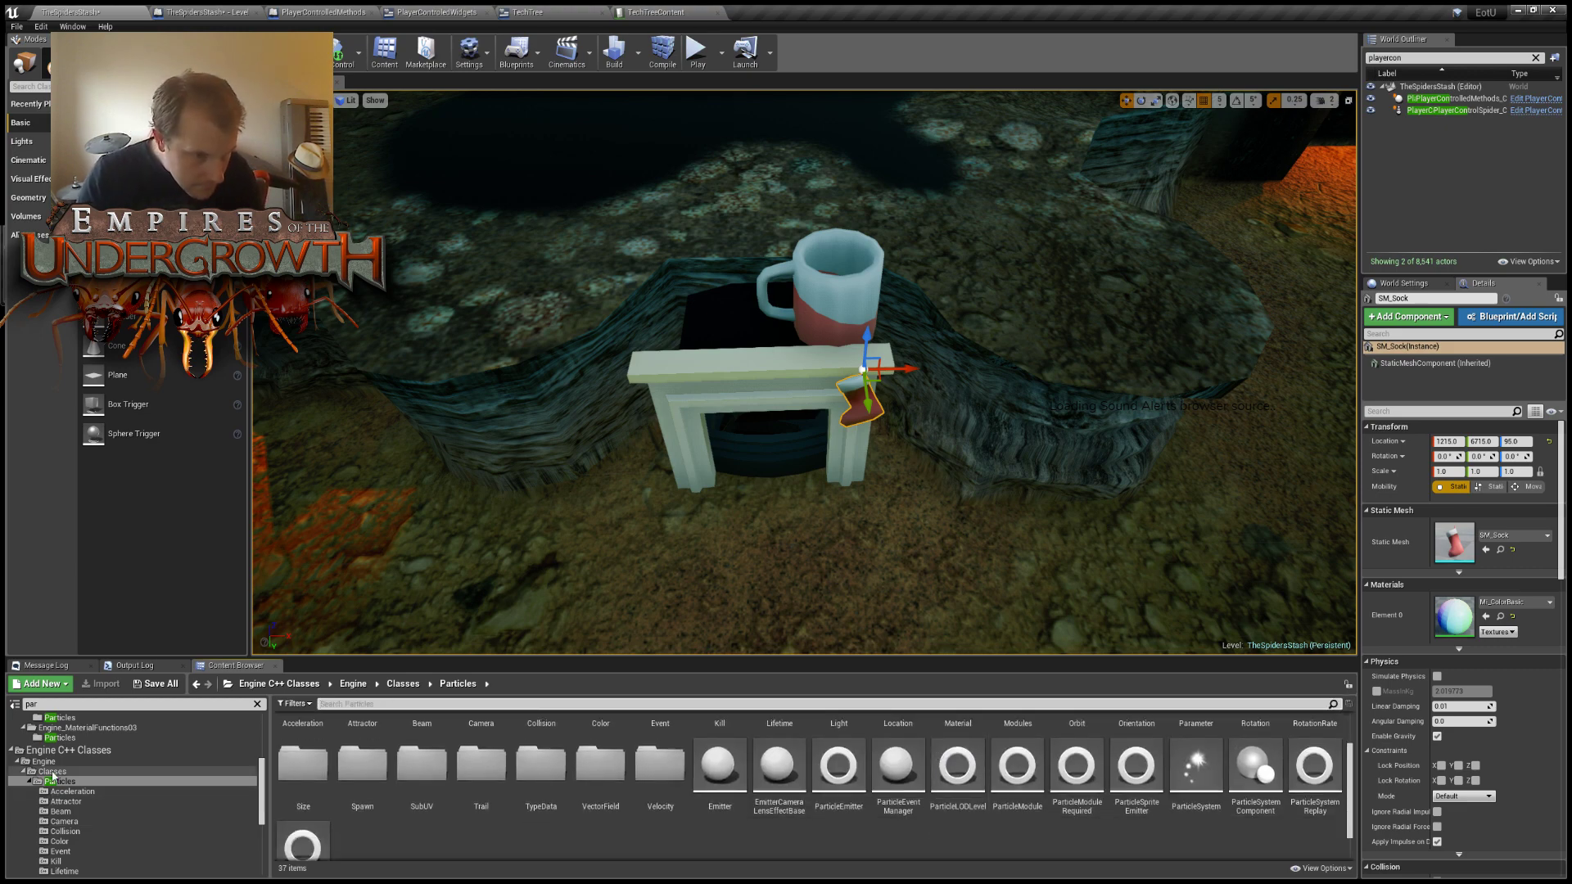
pyautogui.scroll(-5, 92, 820)
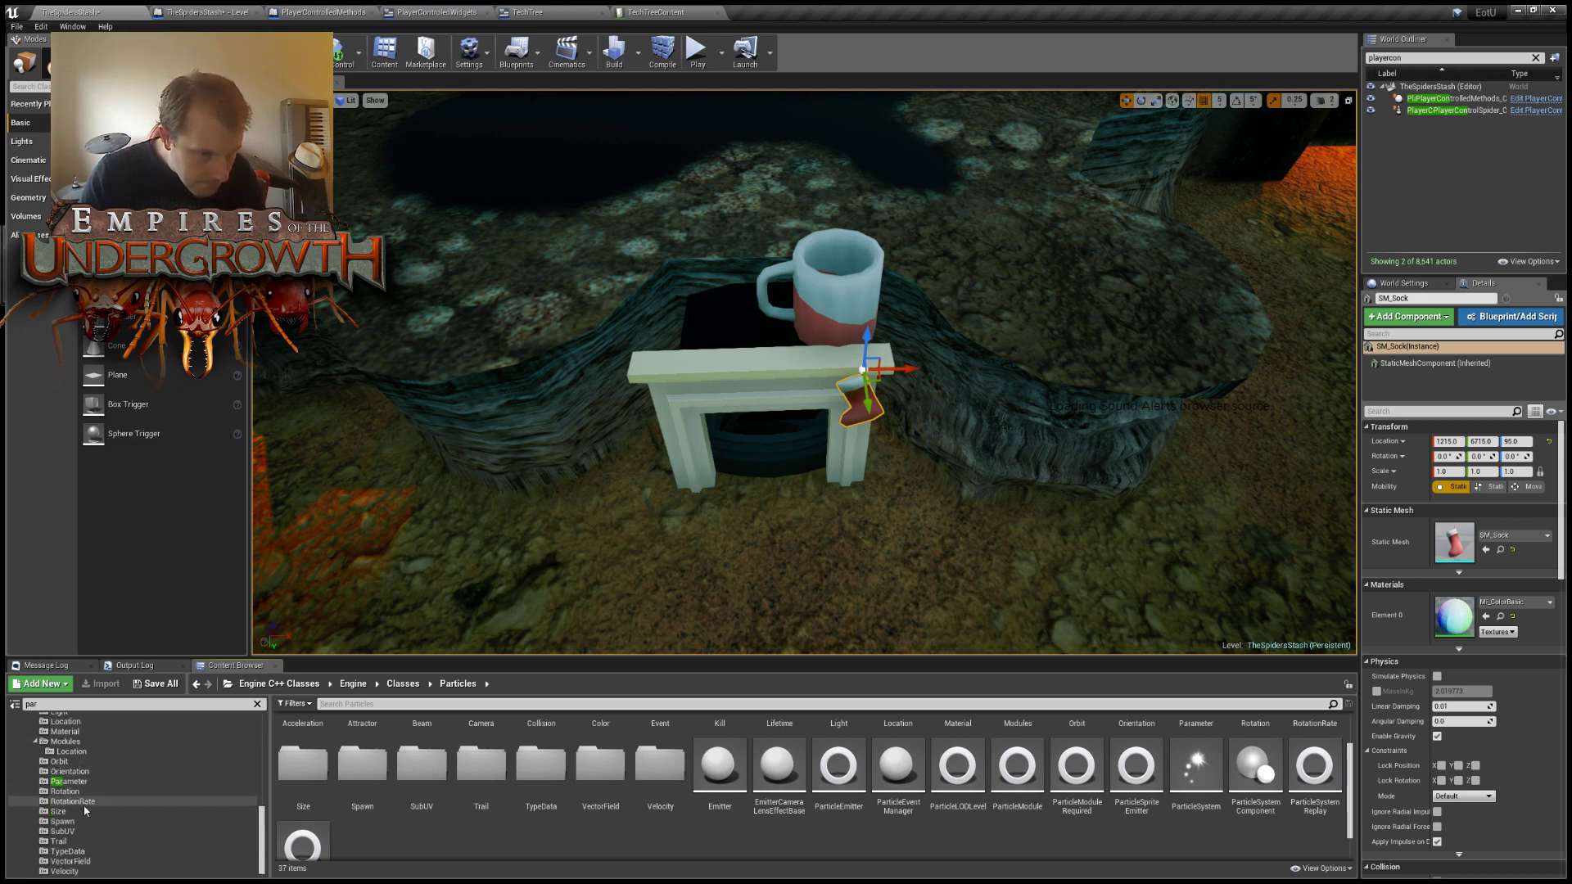
pyautogui.scroll(-1, 84, 809)
pyautogui.scroll(7, 27, 812)
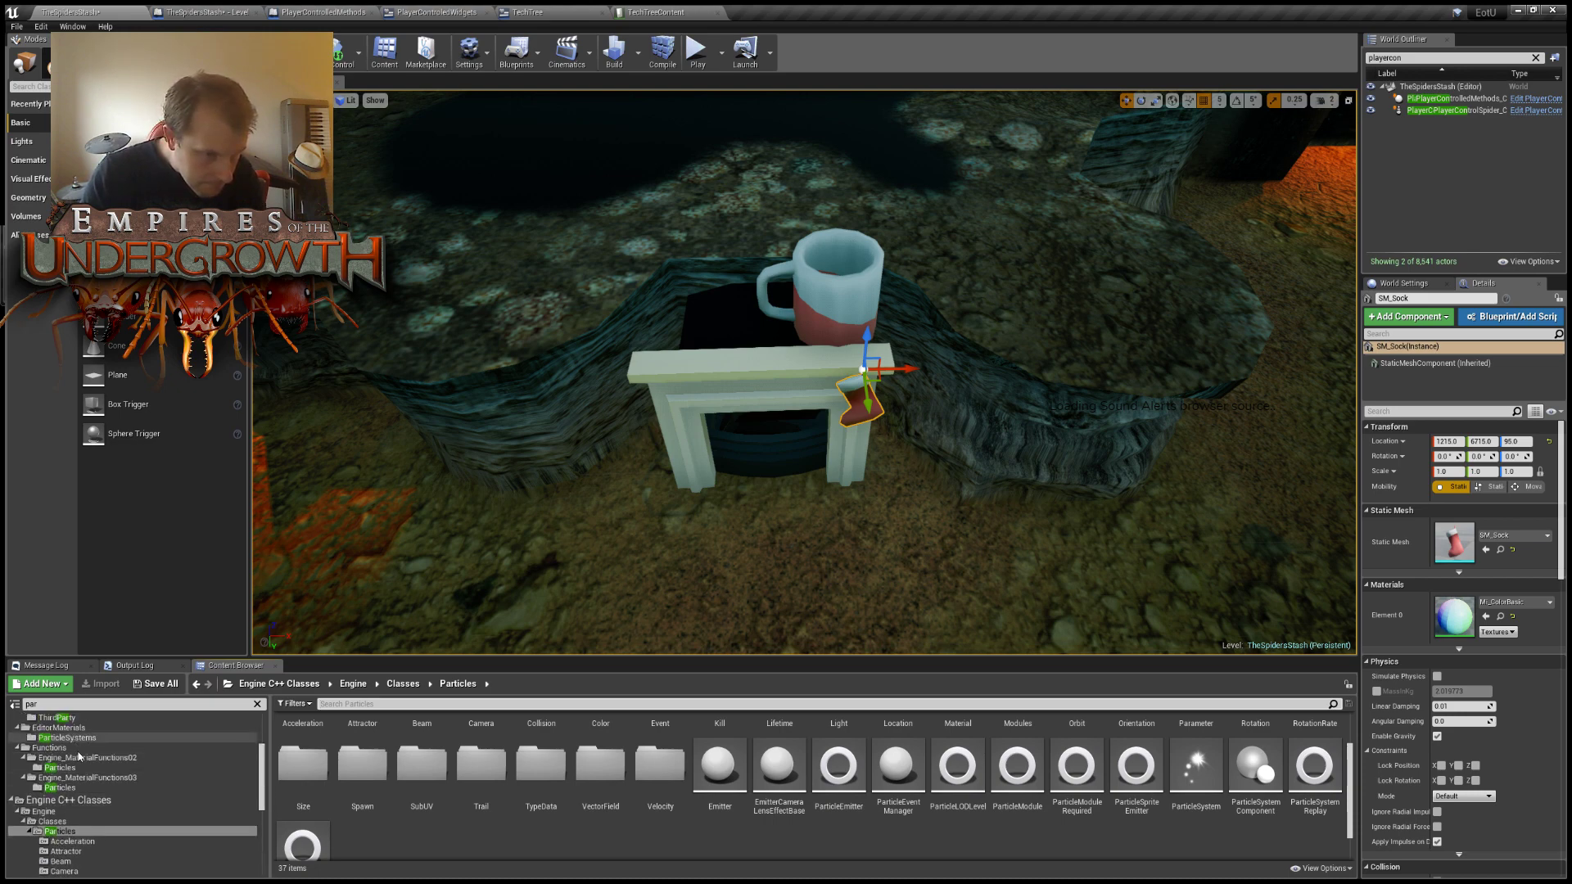
# Search the folder tree for "fire" folders instead, and clear the folder search.
pyautogui.click(12, 800)
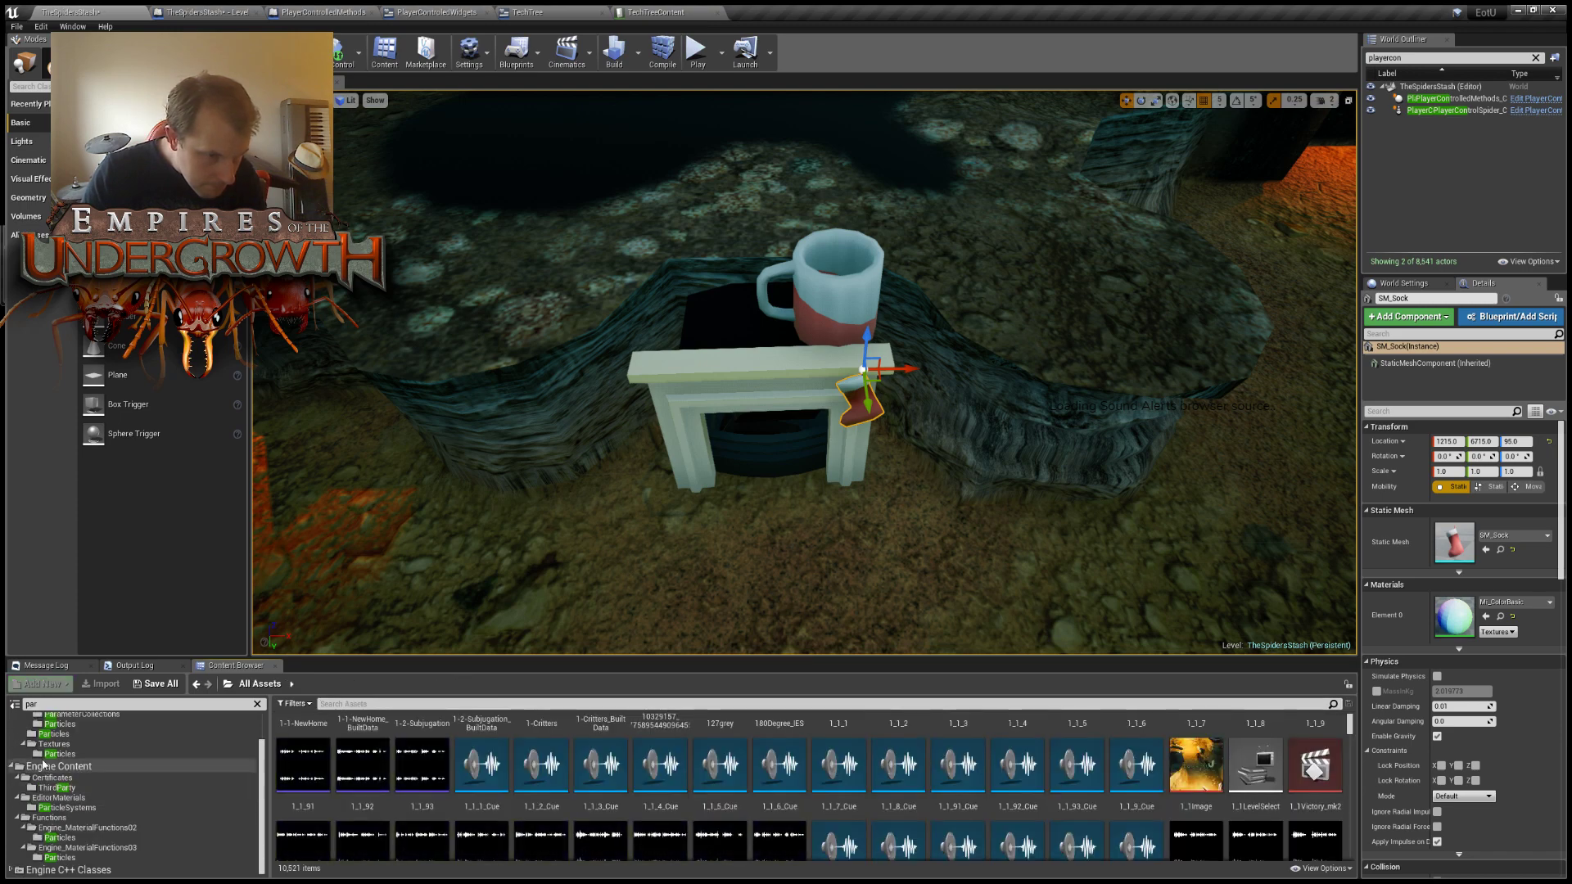
pyautogui.scroll(2, 75, 754)
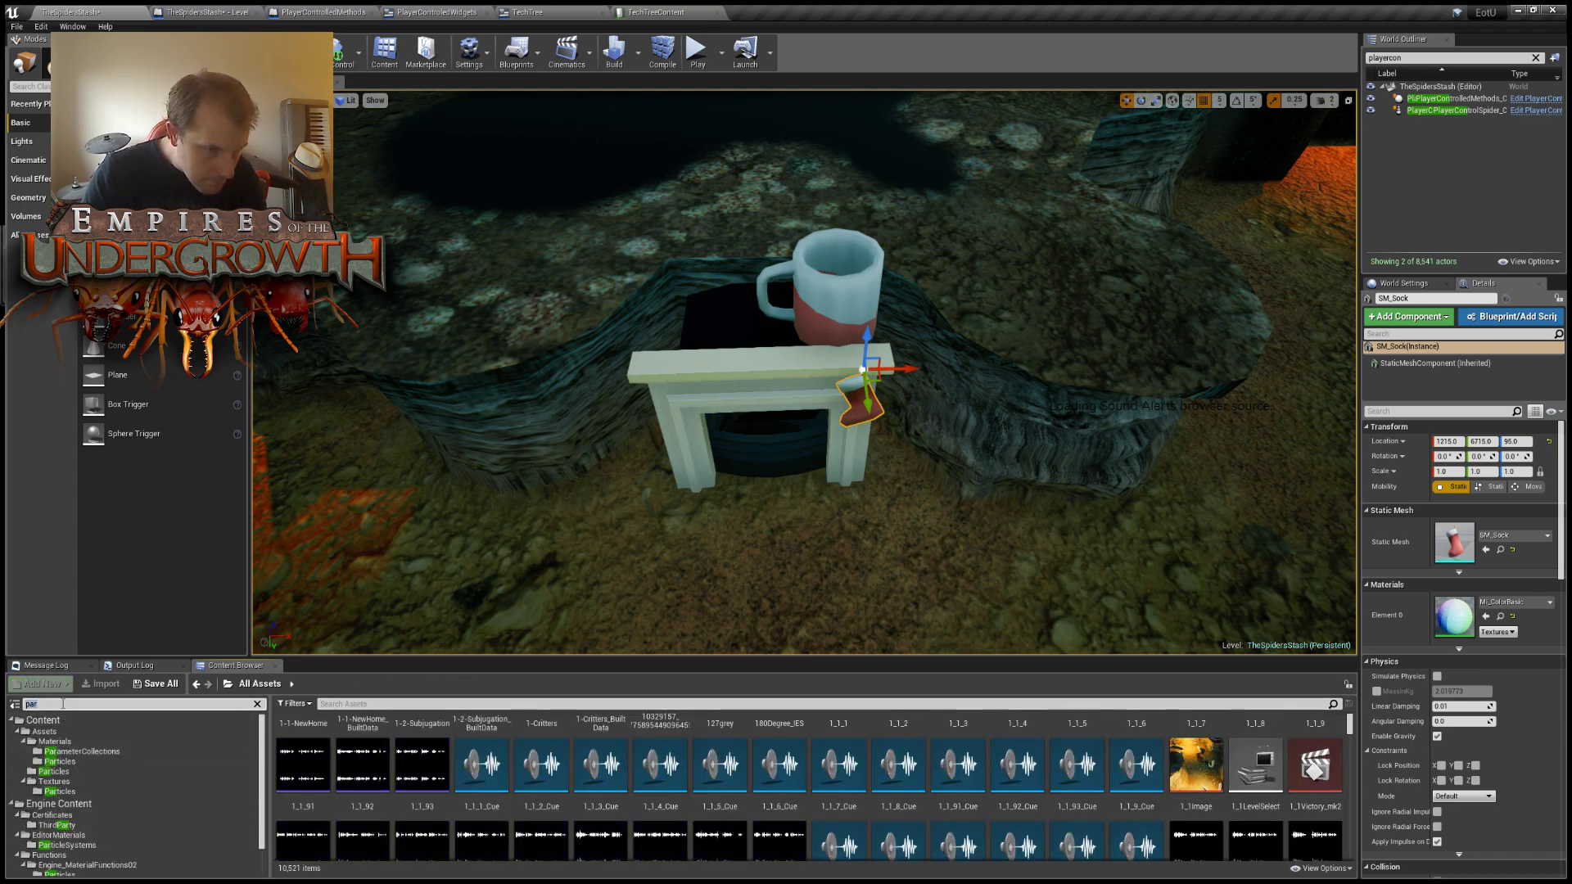
pyautogui.write('fire')
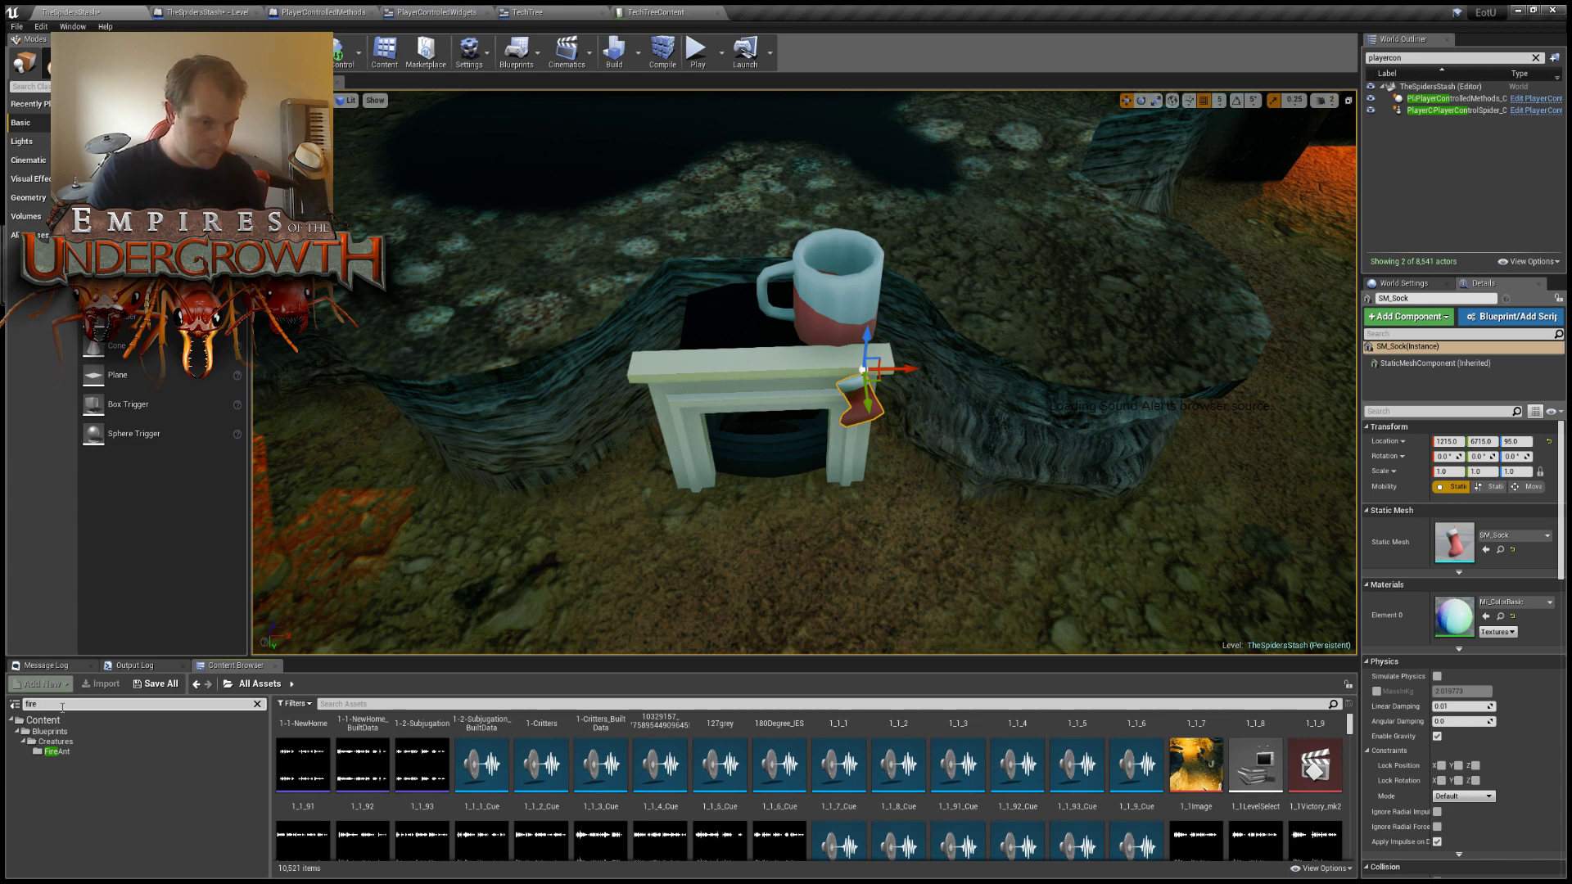
pyautogui.press('BackSpace')
pyautogui.press('BackSpace')
pyautogui.press('BackSpace')
pyautogui.press('BackSpace')
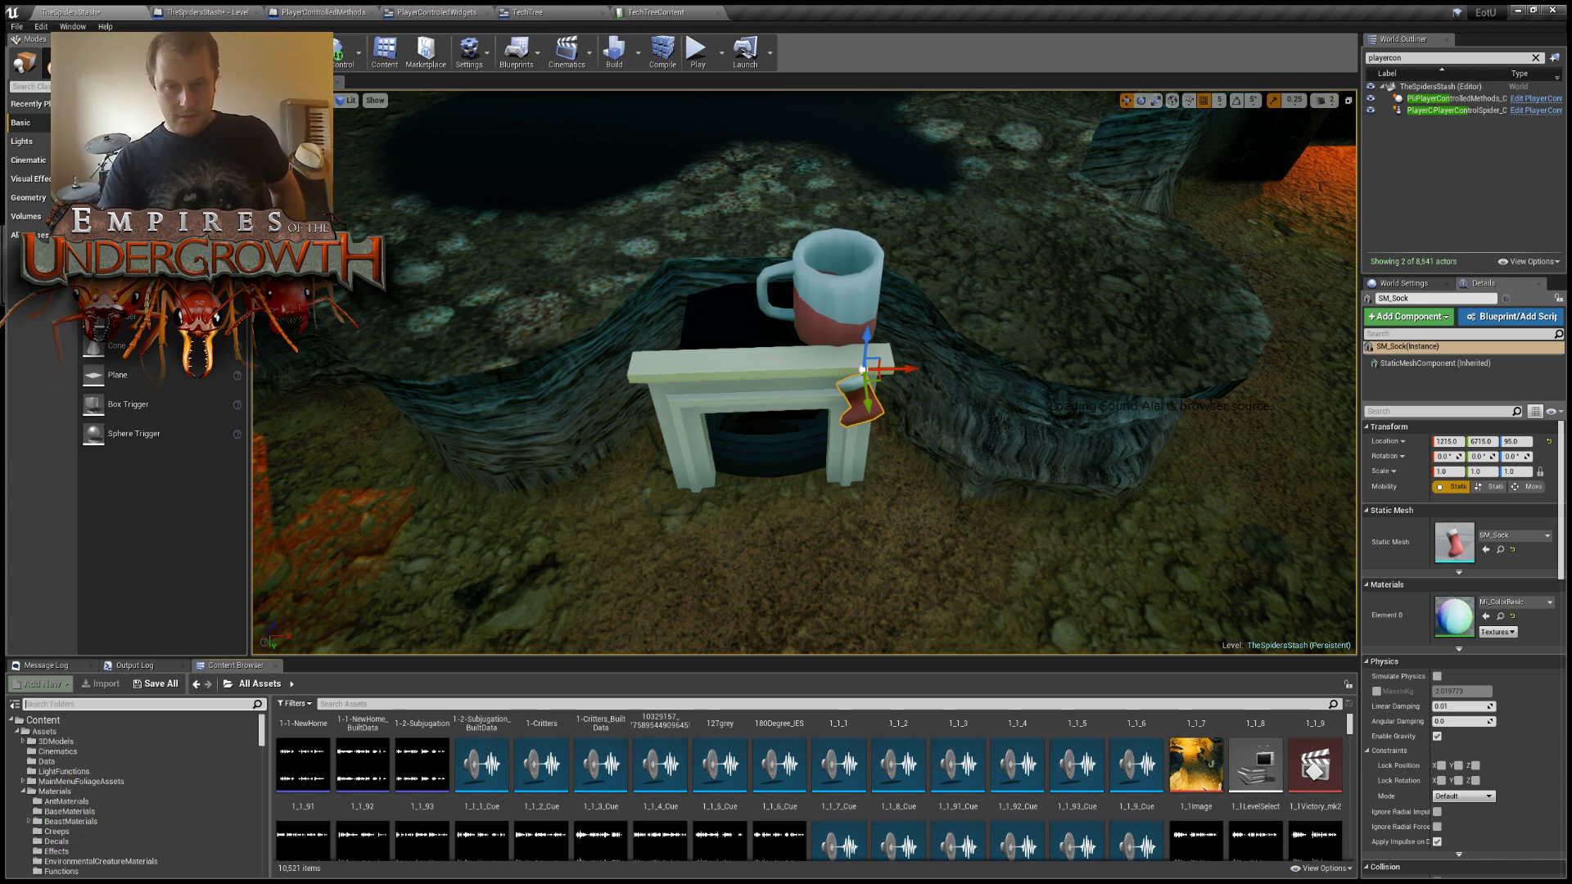
# Return to the Meshes folder of LowPolyChristmas inside the Christmas 3D models.
pyautogui.moveTo(601, 603); pyautogui.dragTo(565, 604, button='right')
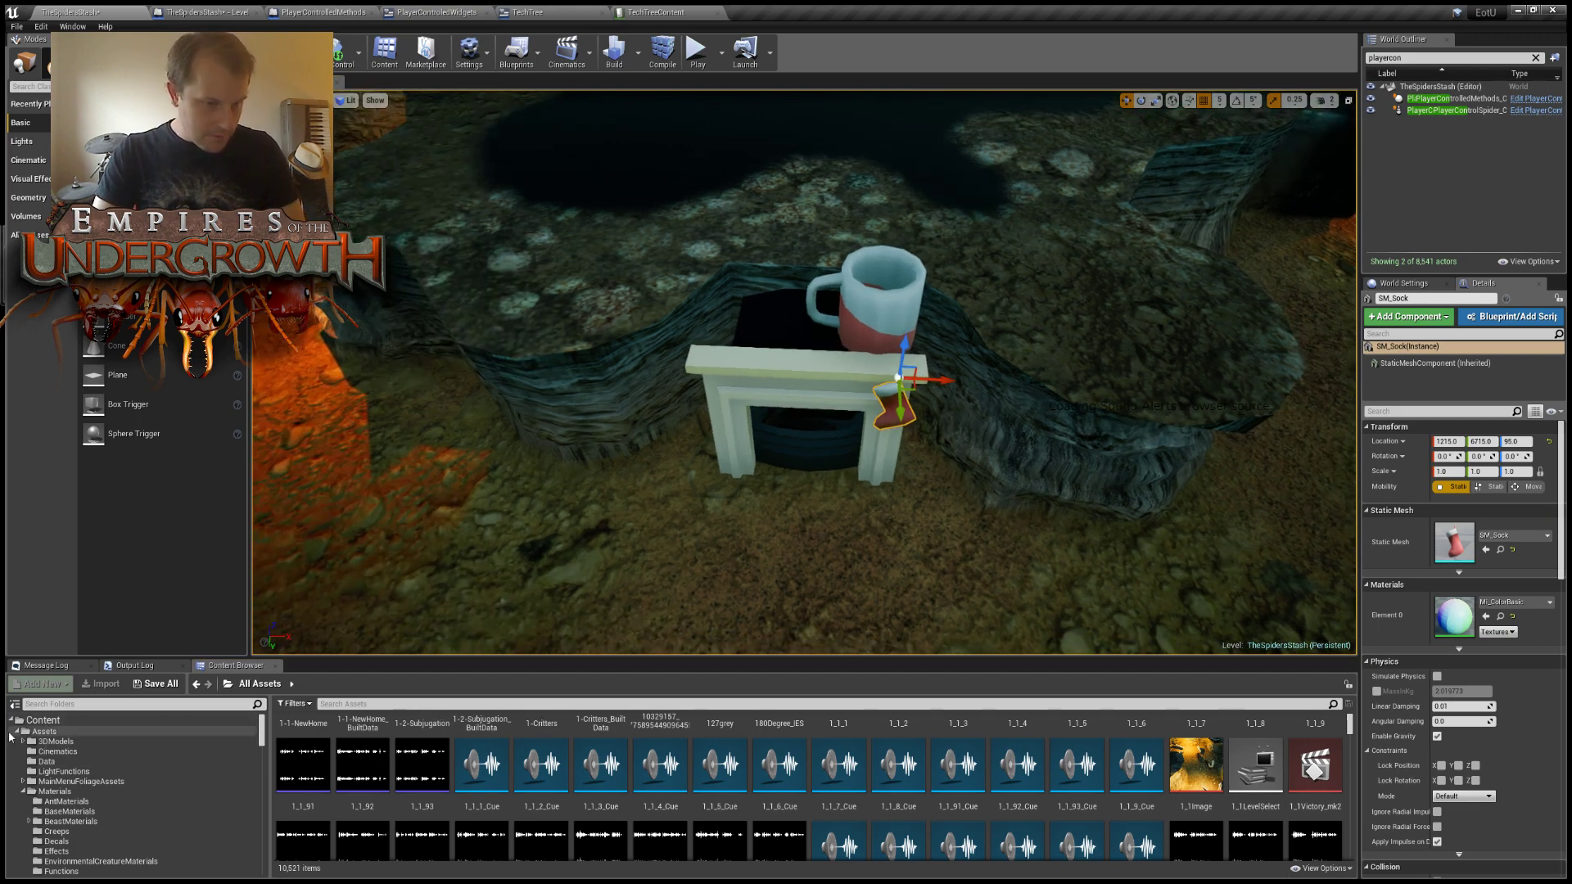
pyautogui.click(15, 737)
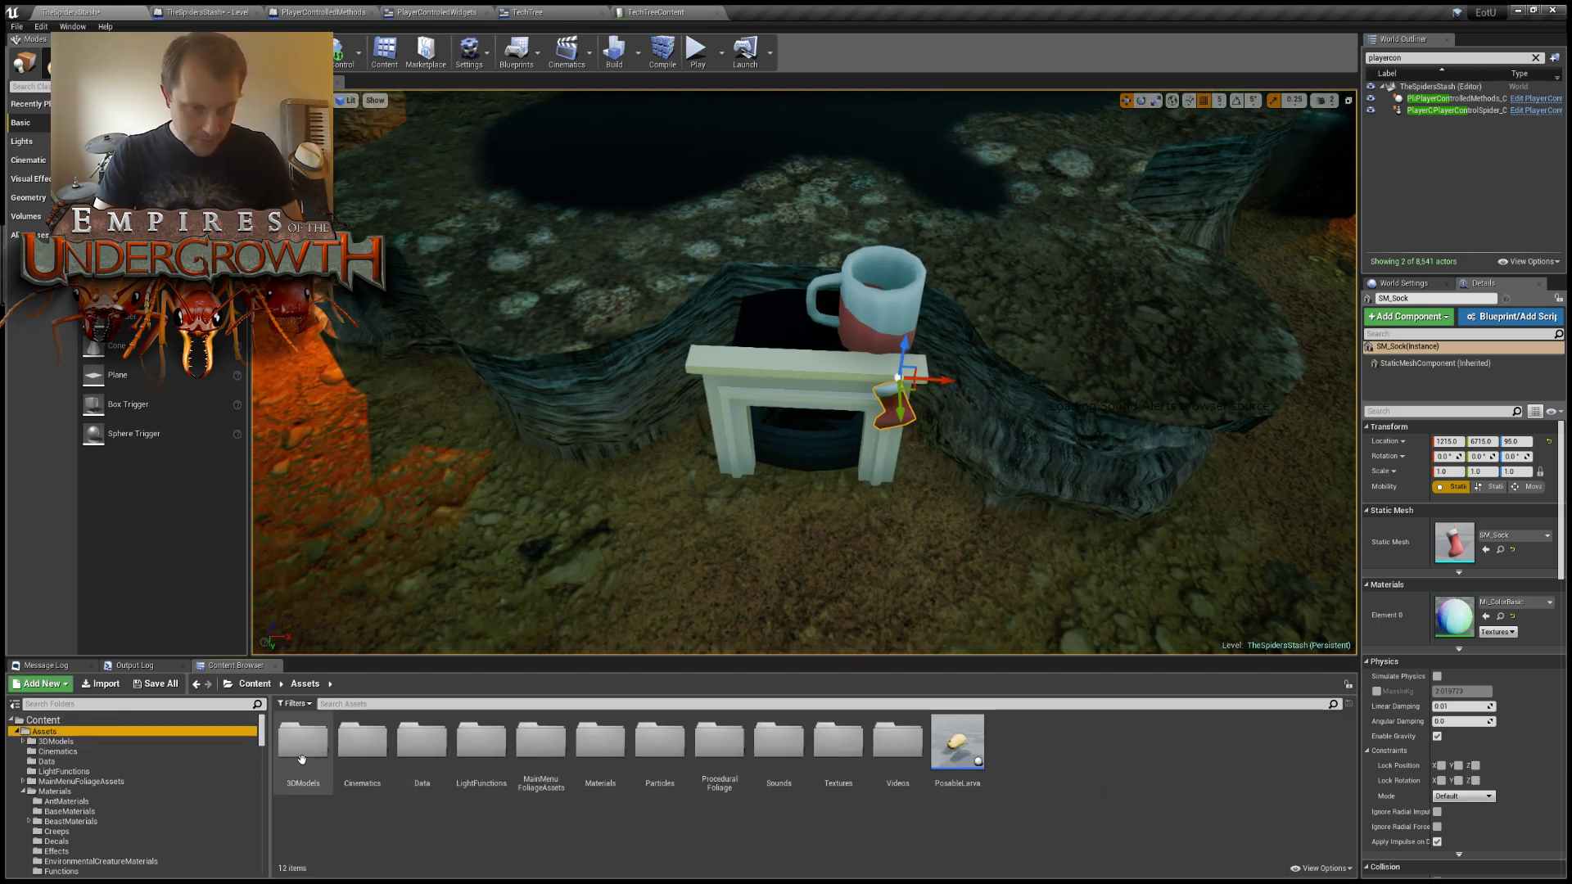
pyautogui.doubleClick(421, 744)
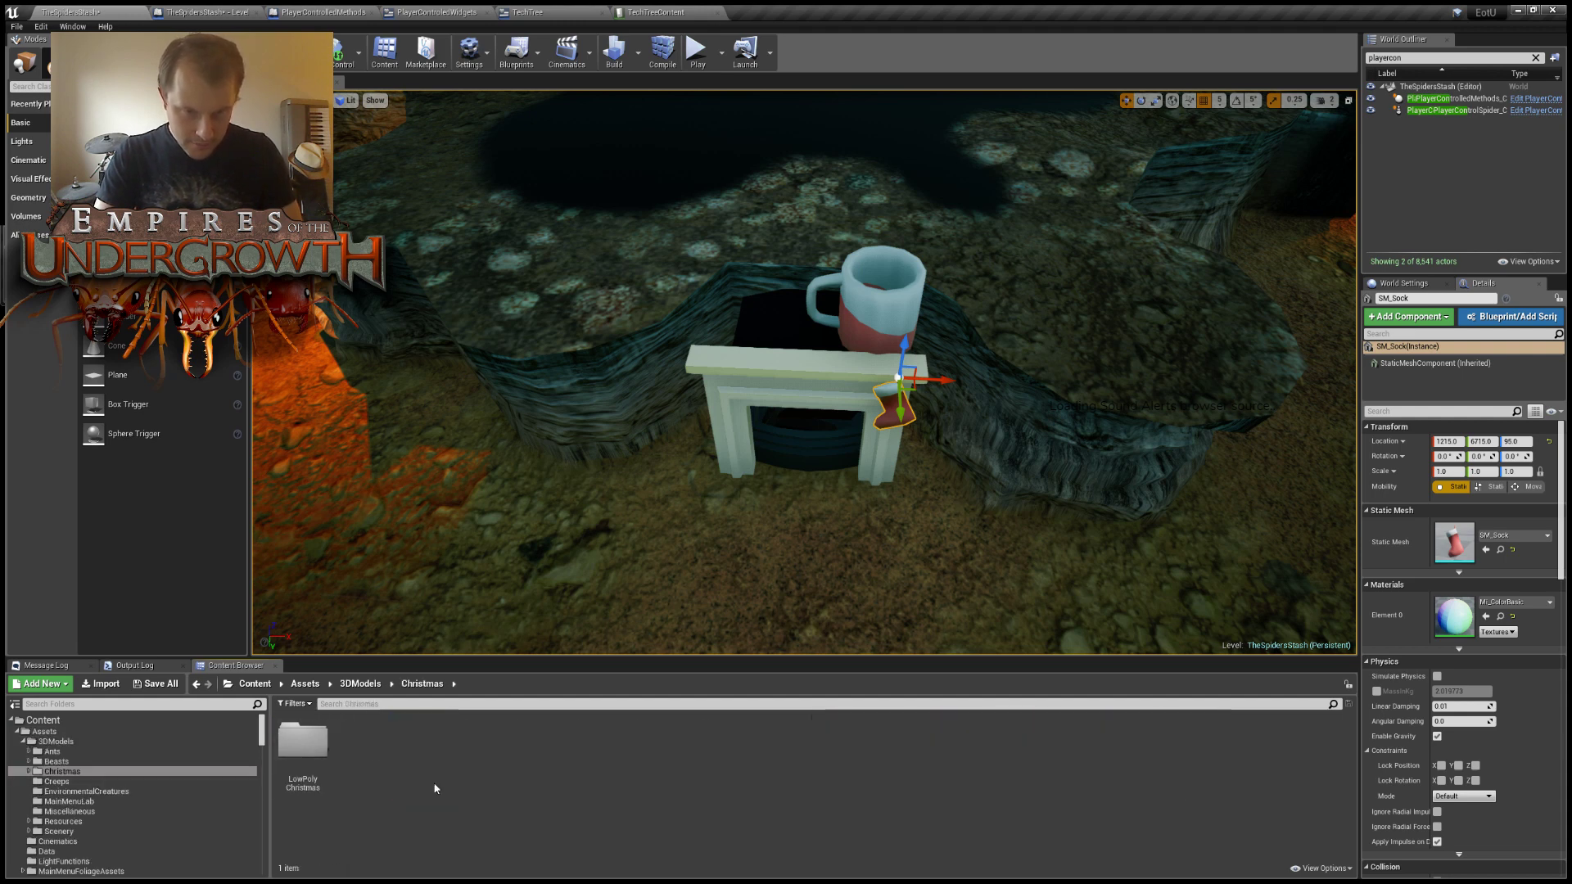
pyautogui.click(299, 752)
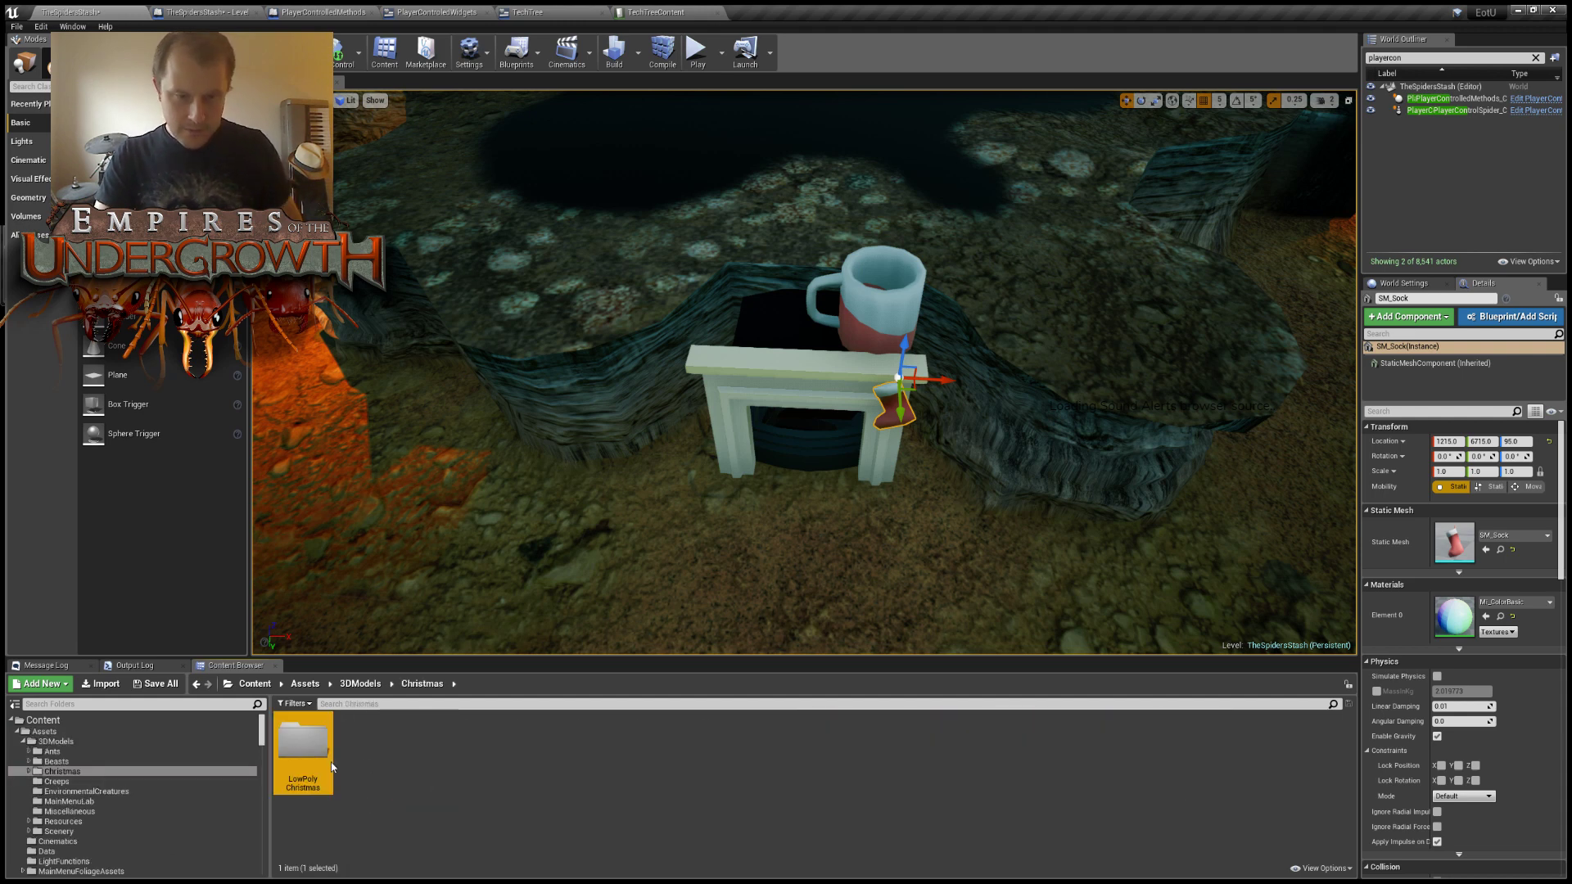
pyautogui.doubleClick(310, 757)
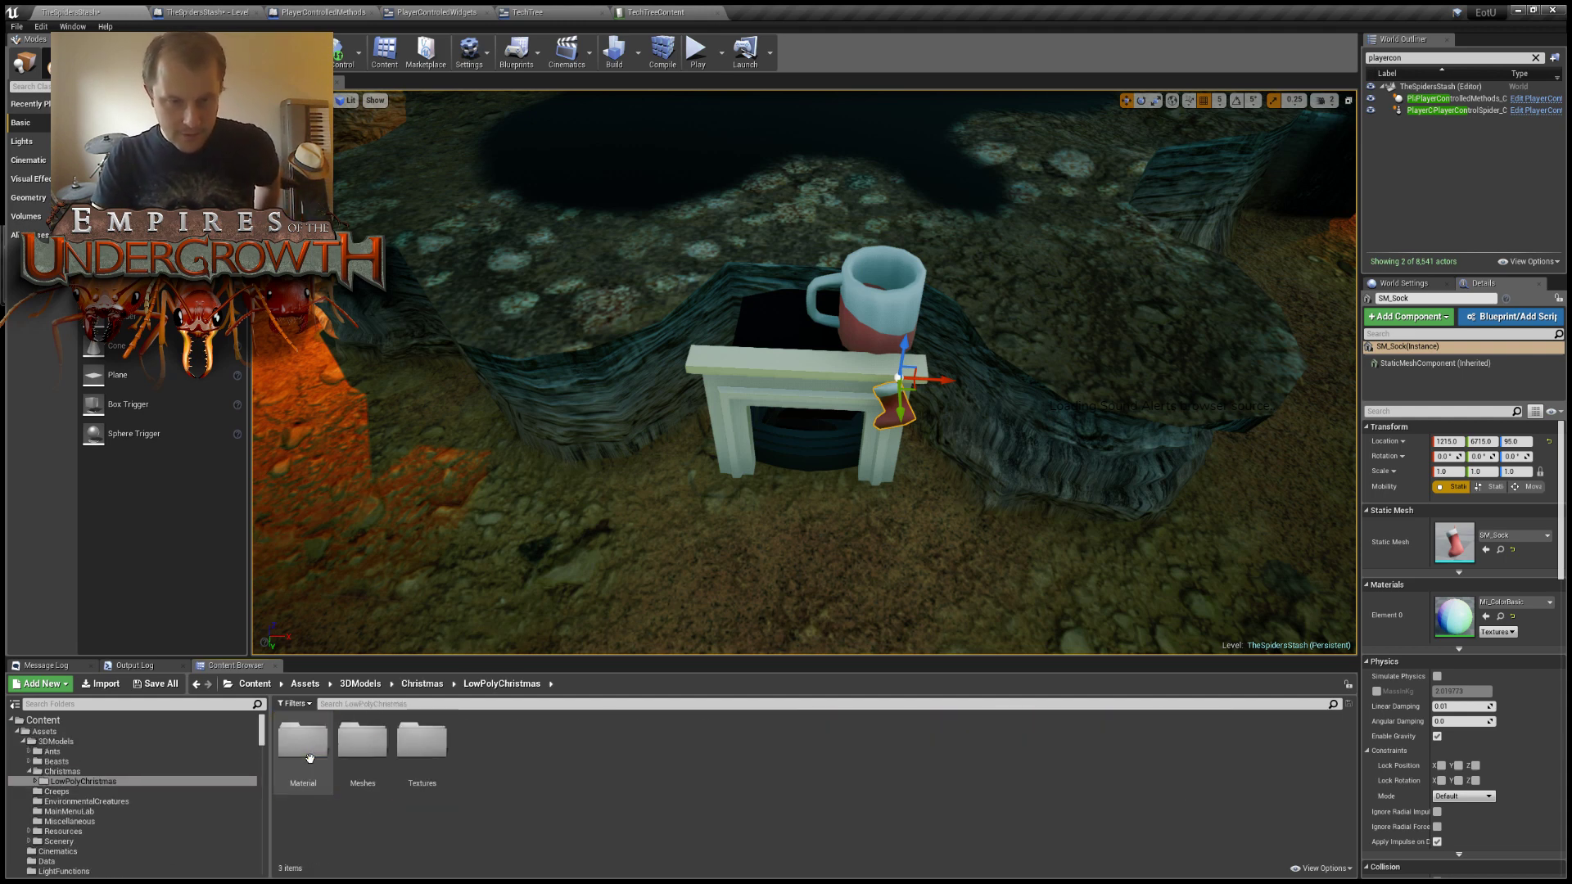
pyautogui.doubleClick(360, 763)
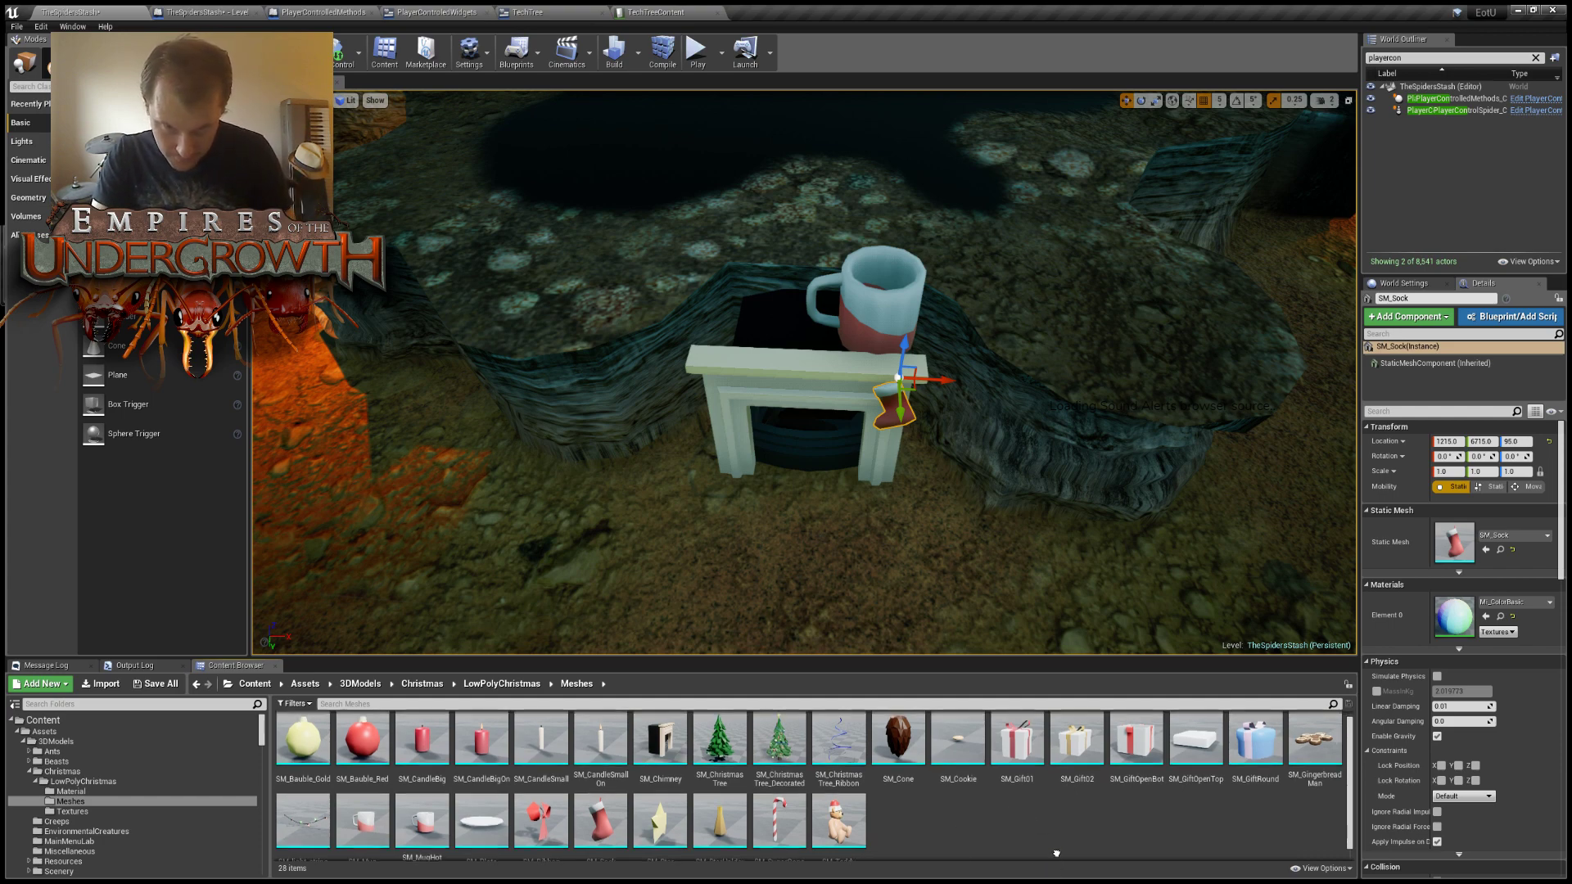
pyautogui.scroll(-1, 1063, 846)
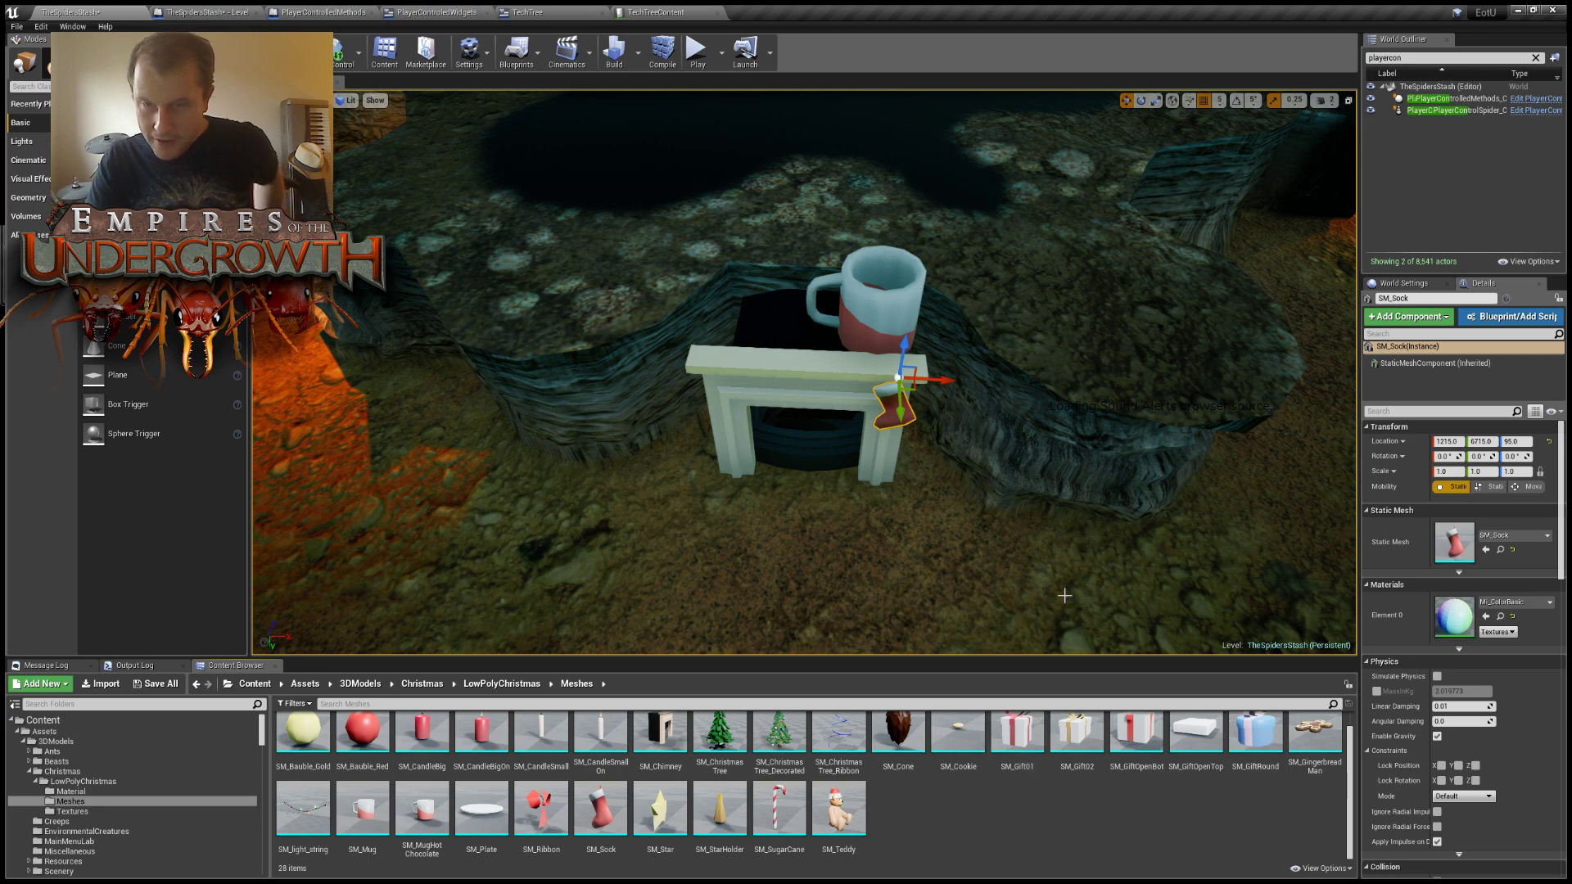
# Place the SM_Plate mesh on the cavern floor in front of the chimney and scale it uniformly to 3.
pyautogui.moveTo(941, 533)
pyautogui.mouseDown(button='right')
pyautogui.moveTo(1138, 466)
pyautogui.moveTo(1179, 410)
pyautogui.moveTo(1130, 451)
pyautogui.moveTo(974, 458)
pyautogui.moveTo(966, 516)
pyautogui.mouseUp(button='right')
pyautogui.press('s')
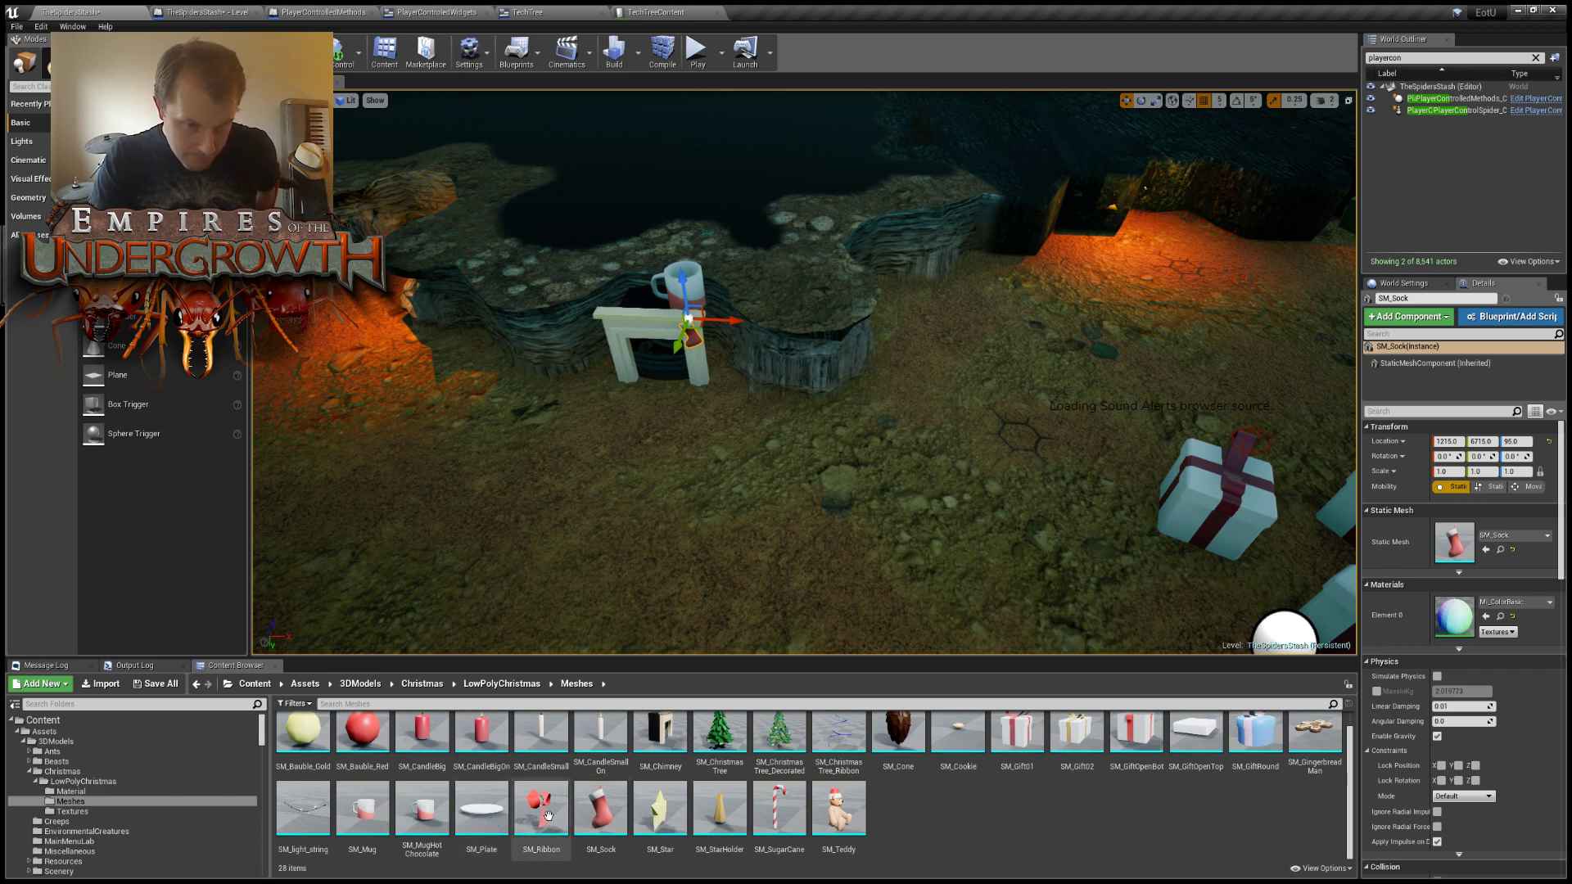
pyautogui.moveTo(491, 828); pyautogui.dragTo(654, 328)
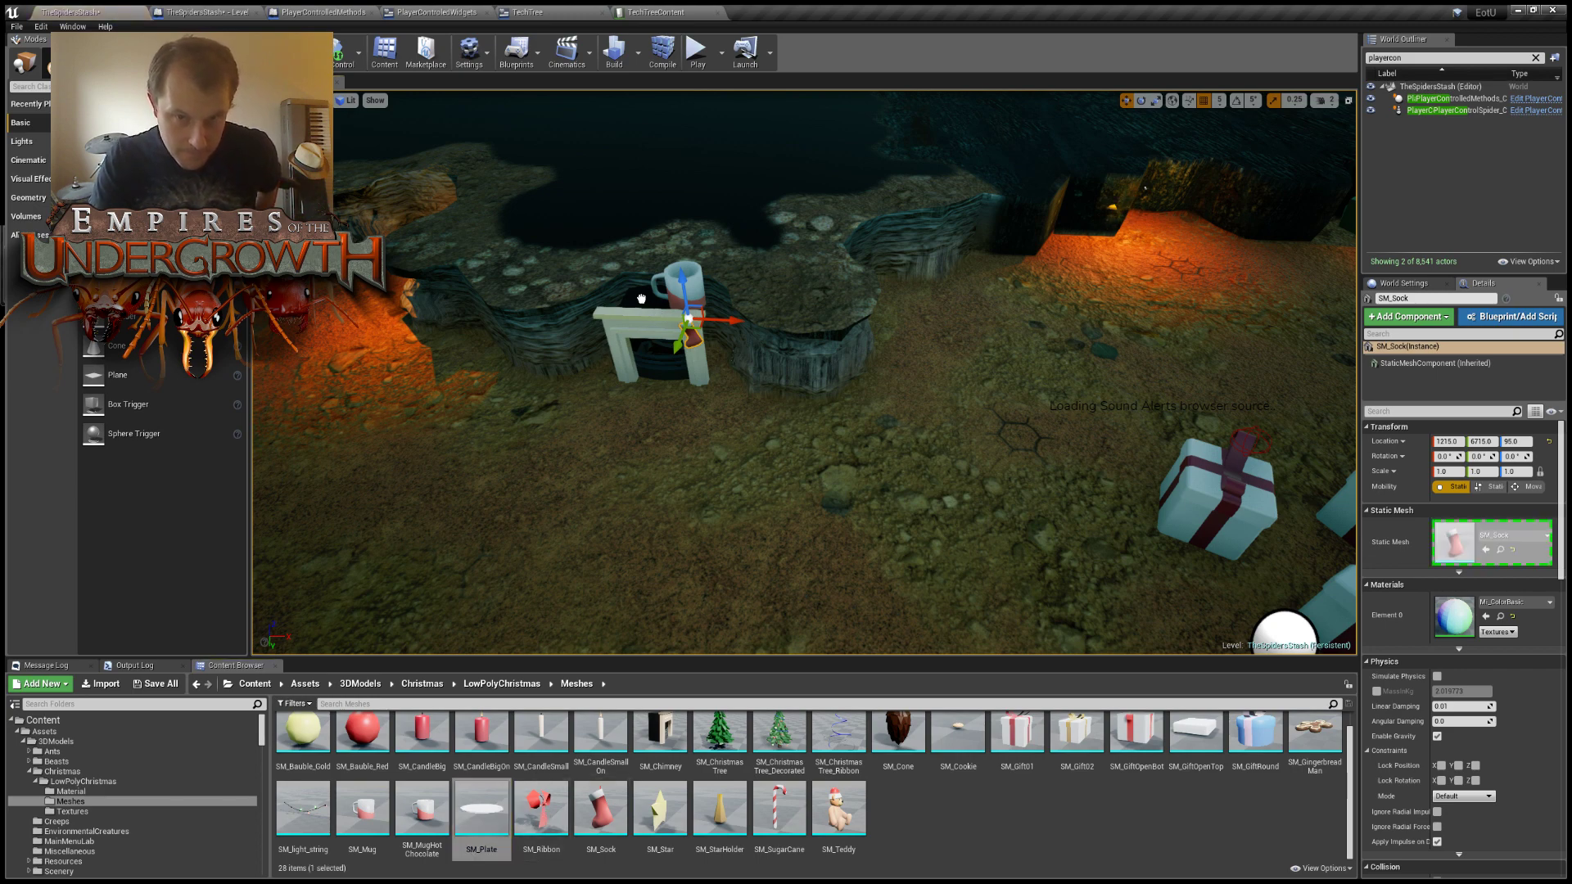
pyautogui.moveTo(625, 434); pyautogui.dragTo(627, 434)
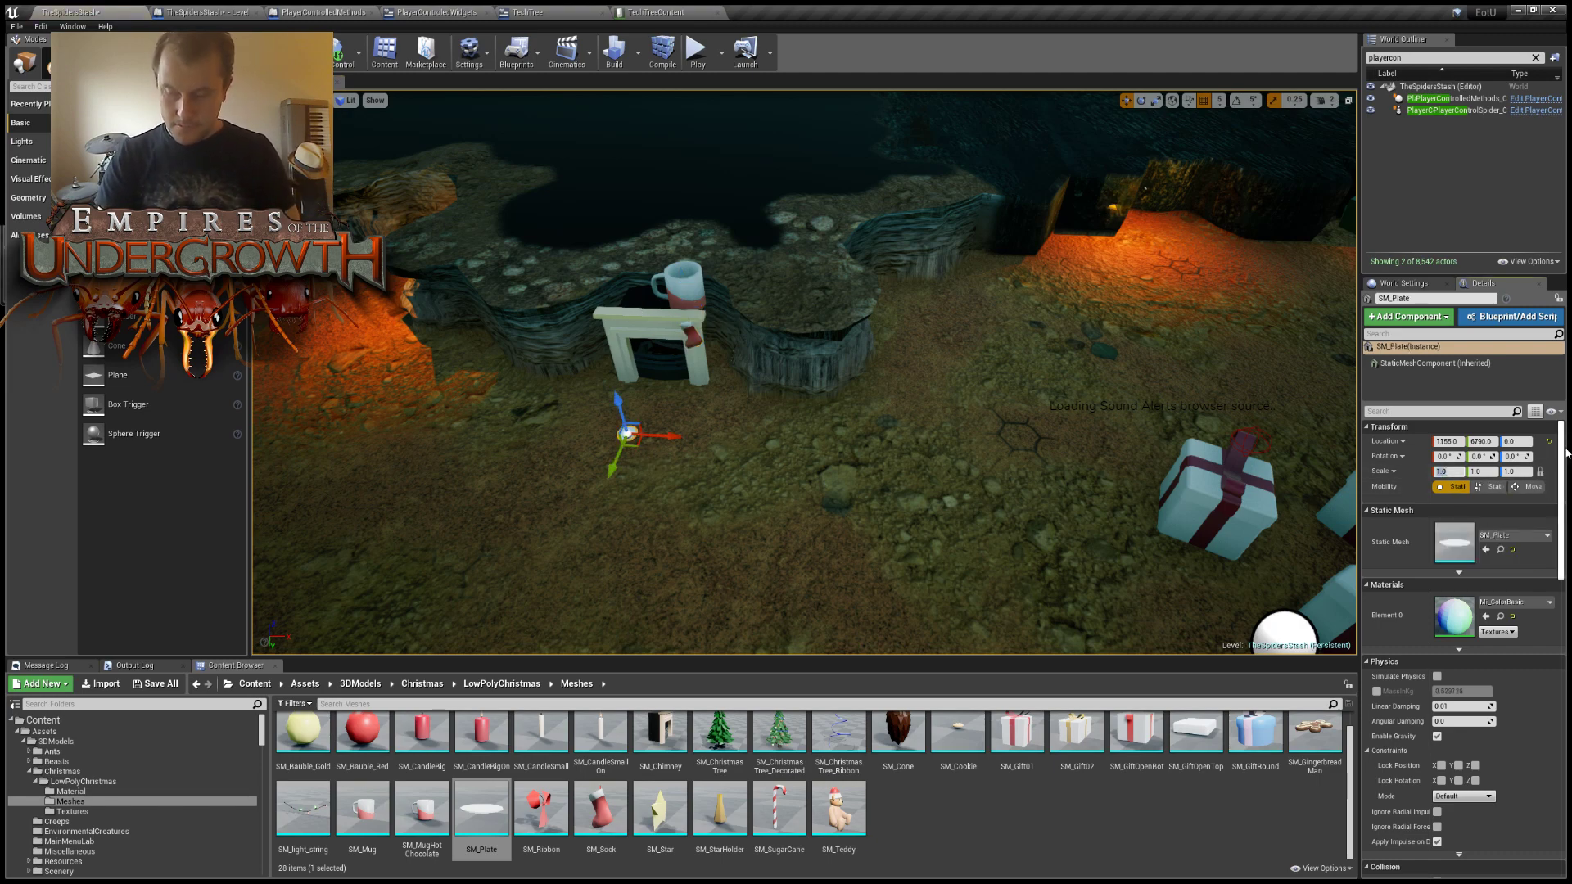
pyautogui.write('3')
pyautogui.press('Return')
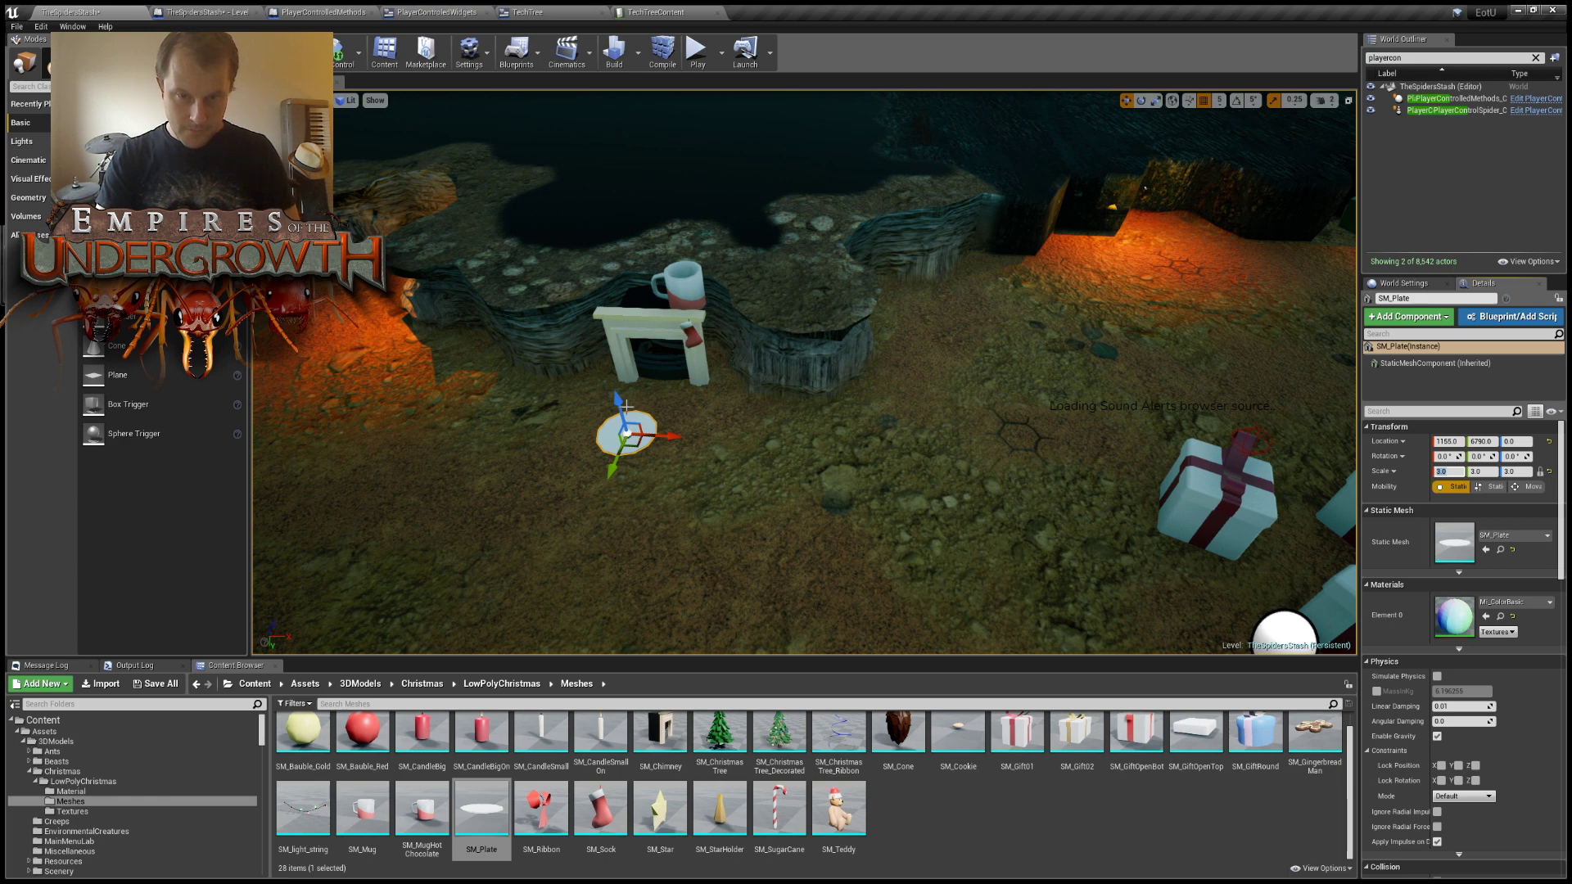
# Move the plate up onto the chimney top beside the mug, at about X 1145, Y 6675 and height 95.
pyautogui.moveTo(624, 408); pyautogui.dragTo(637, 247)
pyautogui.moveTo(637, 247); pyautogui.dragTo(684, 318, button='right')
pyautogui.moveTo(405, 323); pyautogui.dragTo(405, 323, button='right')
pyautogui.moveTo(608, 301); pyautogui.dragTo(628, 327)
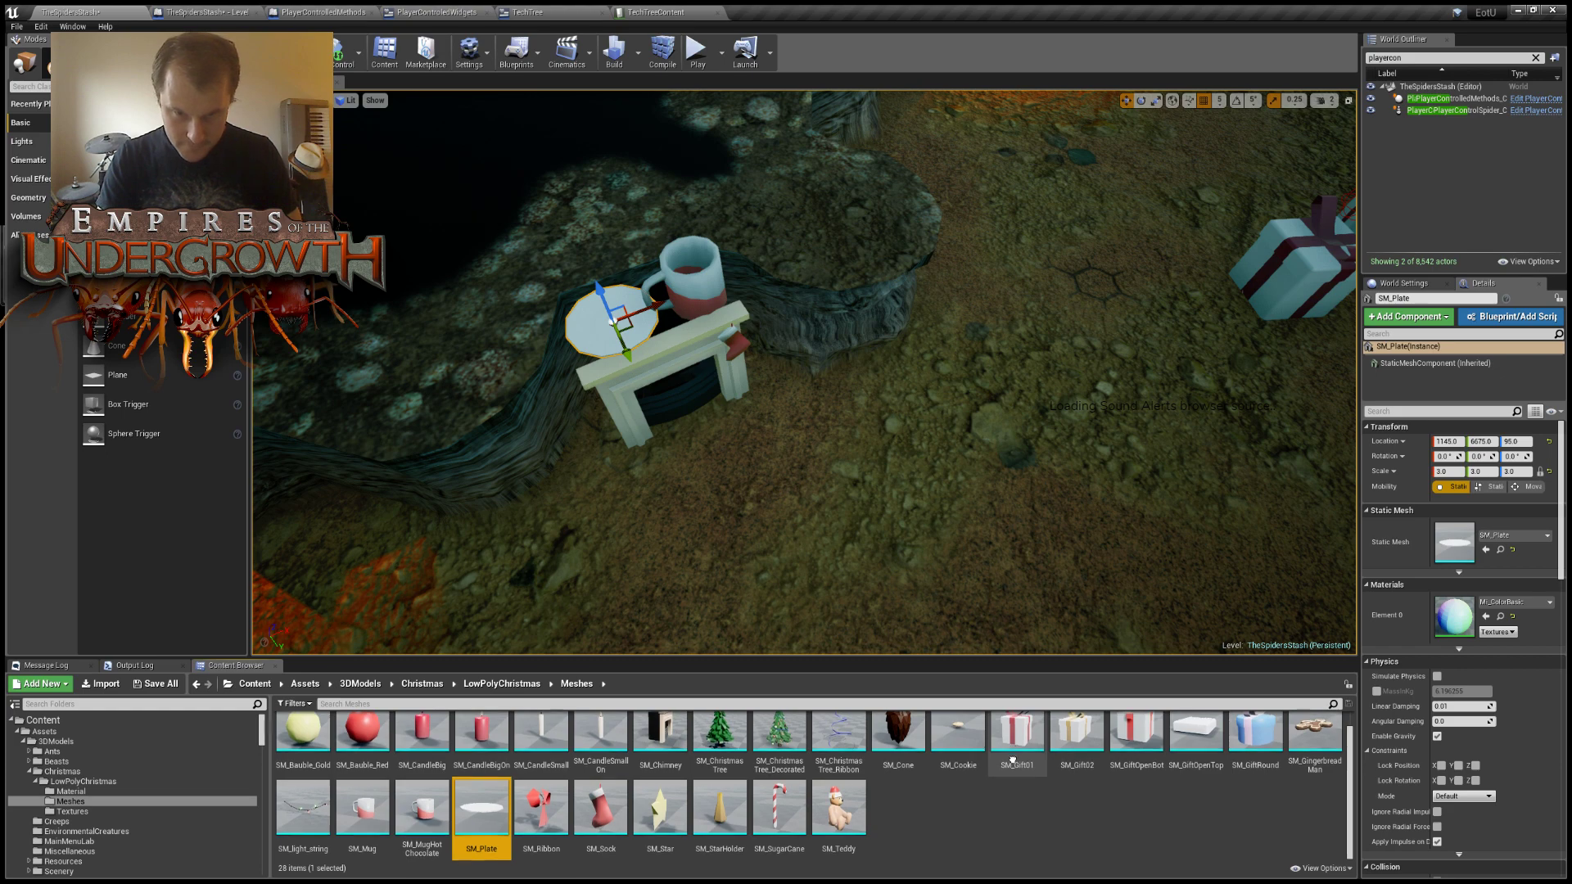
# Place the SM_Cone mesh at the rock wall beside the chimney and tilt it about its X axis.
pyautogui.moveTo(898, 733); pyautogui.dragTo(901, 374)
pyautogui.press('e')
pyautogui.press('w')
pyautogui.press('w')
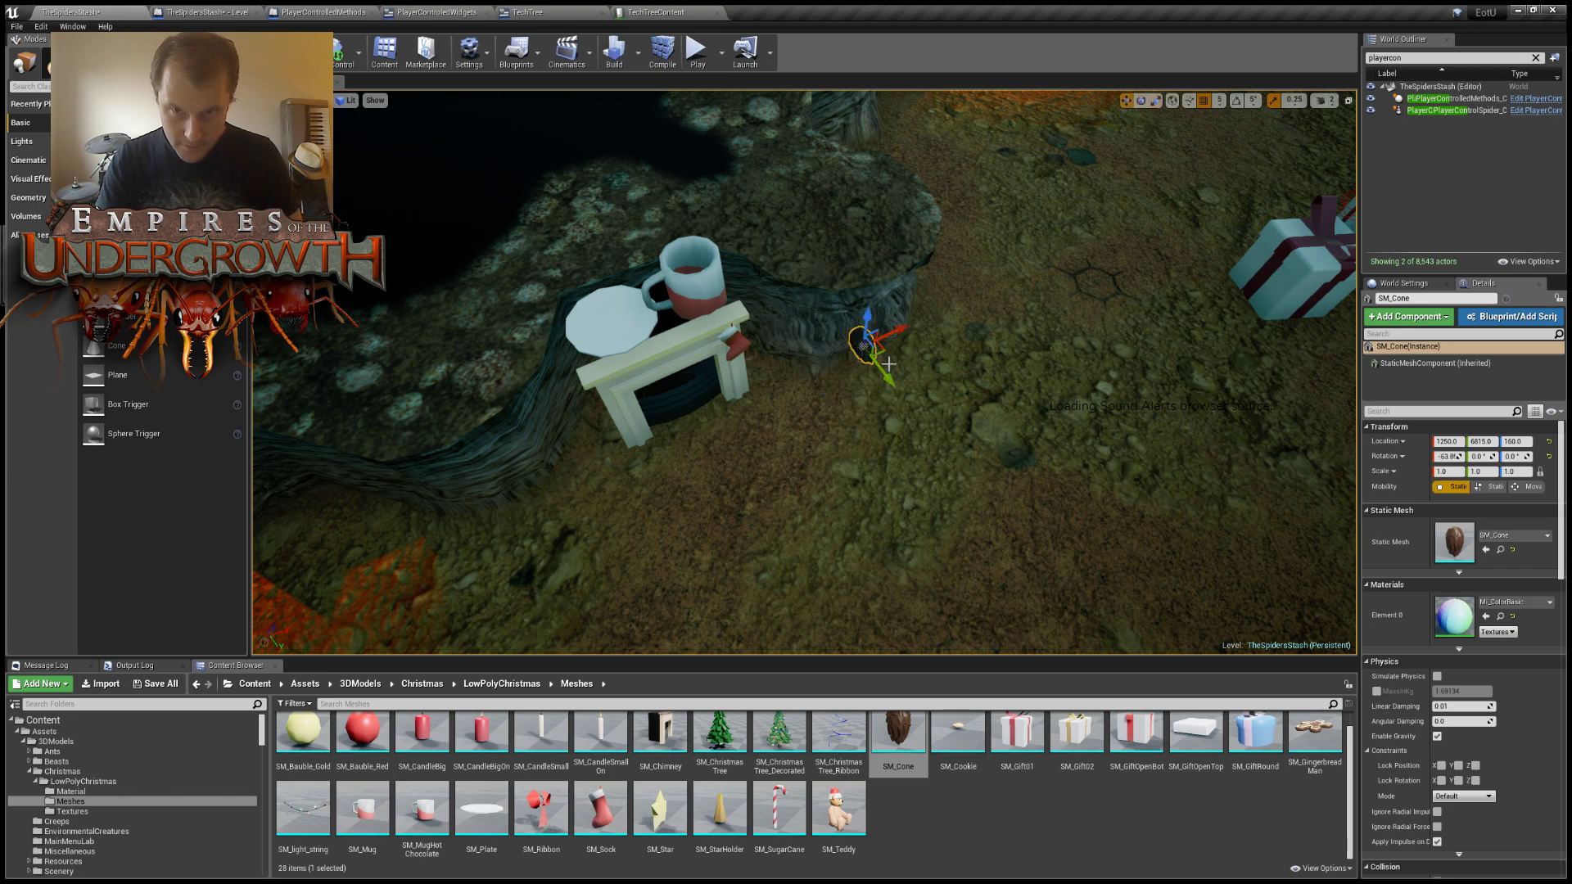
# Move the cone onto the chimney top between the plate and the mug, at about X 1175, Y 6695 and height 105.
pyautogui.moveTo(939, 353)
pyautogui.mouseDown(button='right')
pyautogui.moveTo(868, 353)
pyautogui.moveTo(939, 353)
pyautogui.mouseUp(button='right')
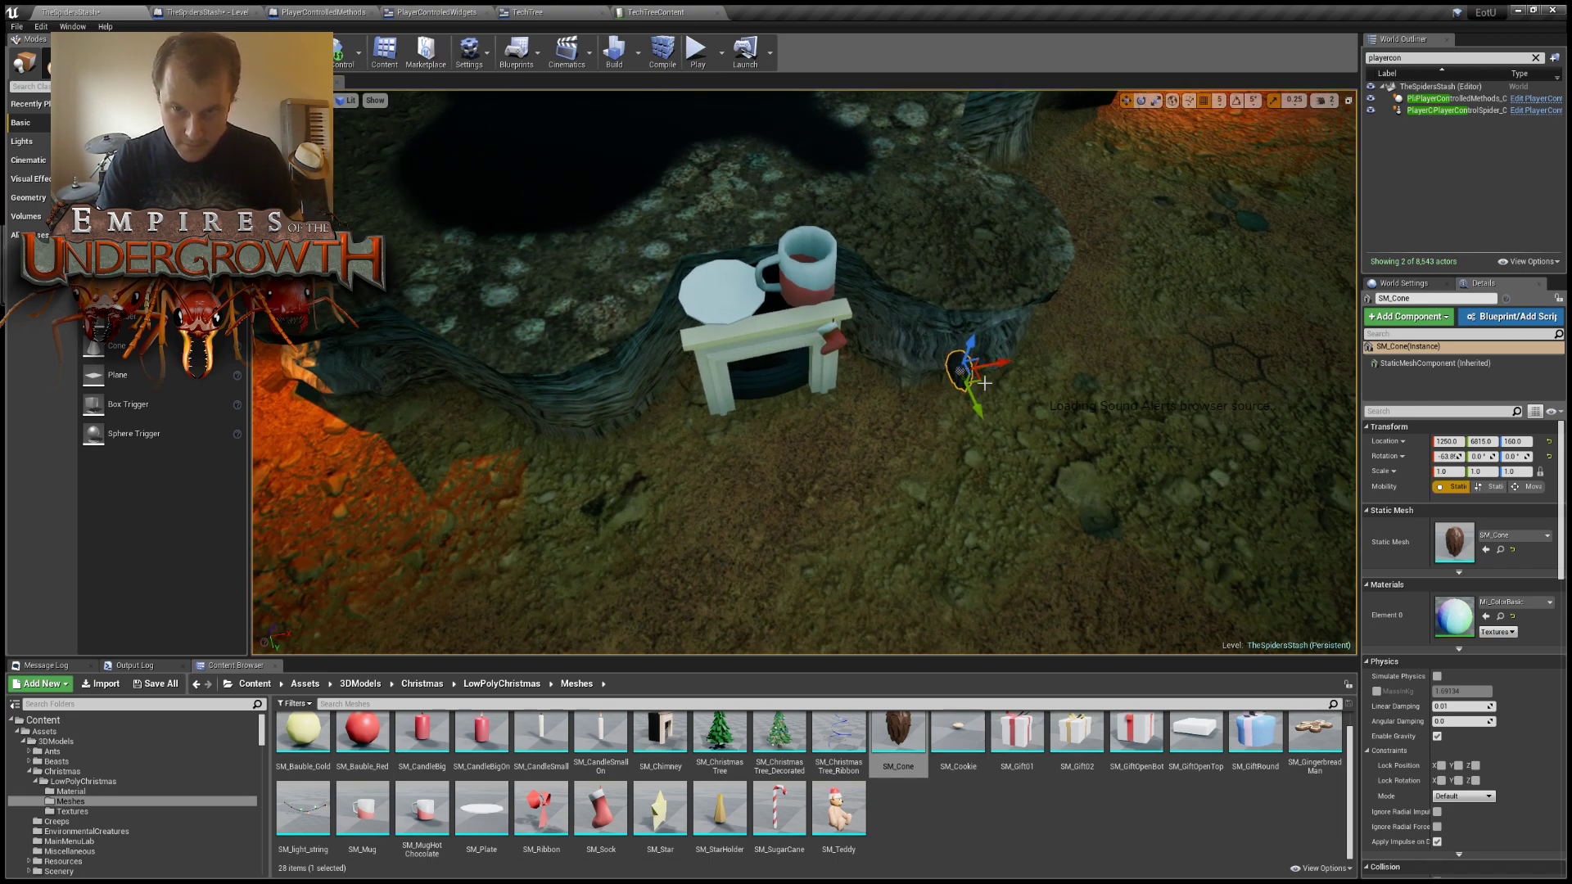
pyautogui.moveTo(980, 382); pyautogui.dragTo(774, 305)
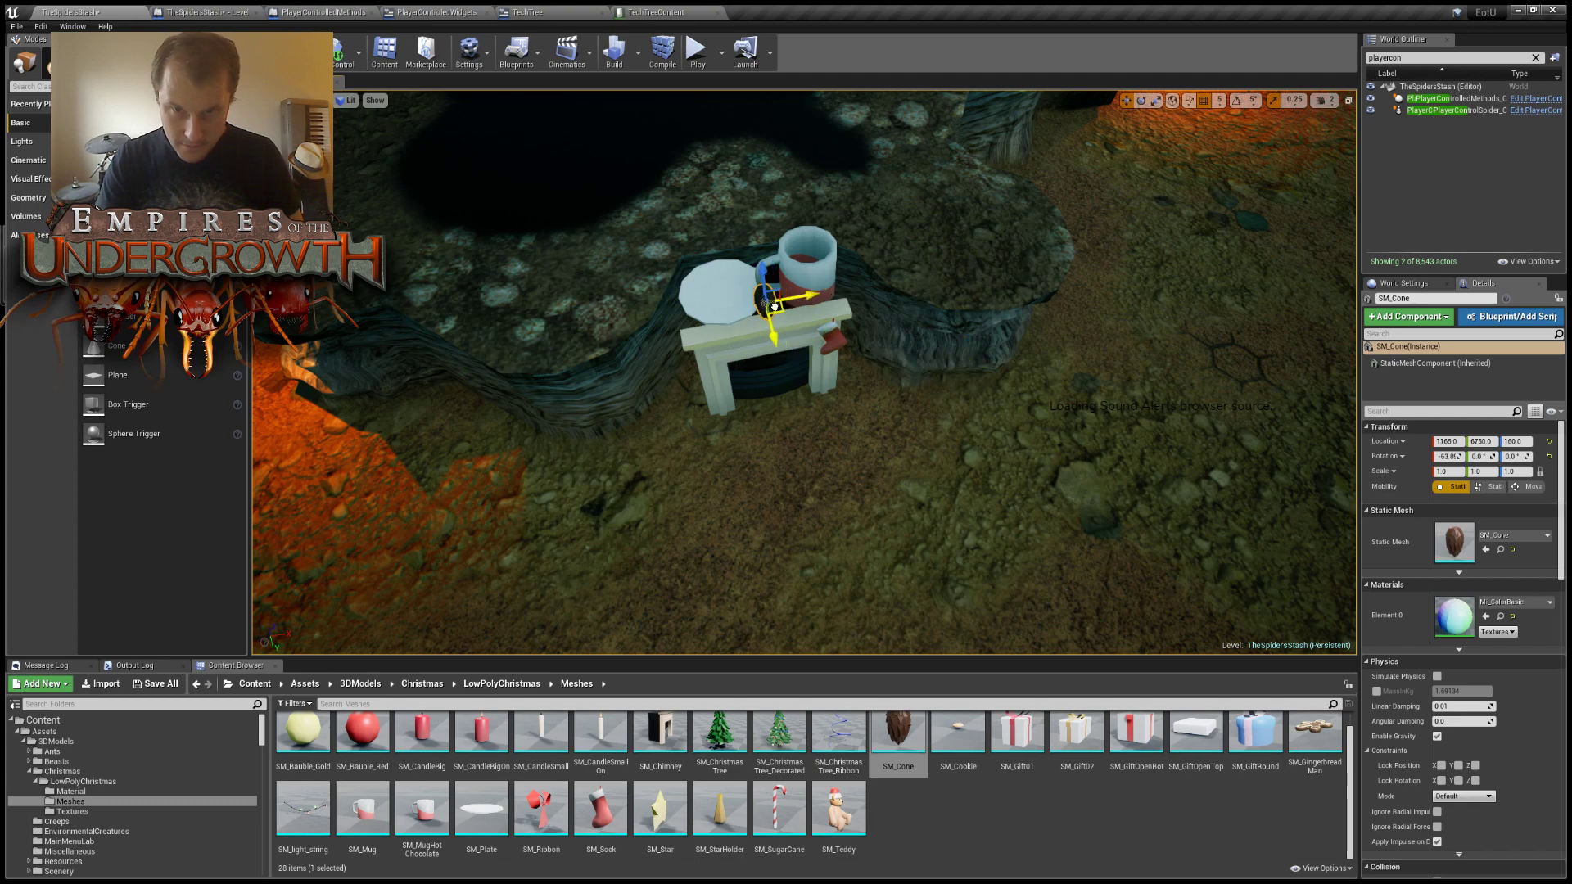
pyautogui.press('w')
pyautogui.moveTo(774, 304); pyautogui.dragTo(1007, 327, button='right')
pyautogui.moveTo(1048, 250); pyautogui.dragTo(711, 381)
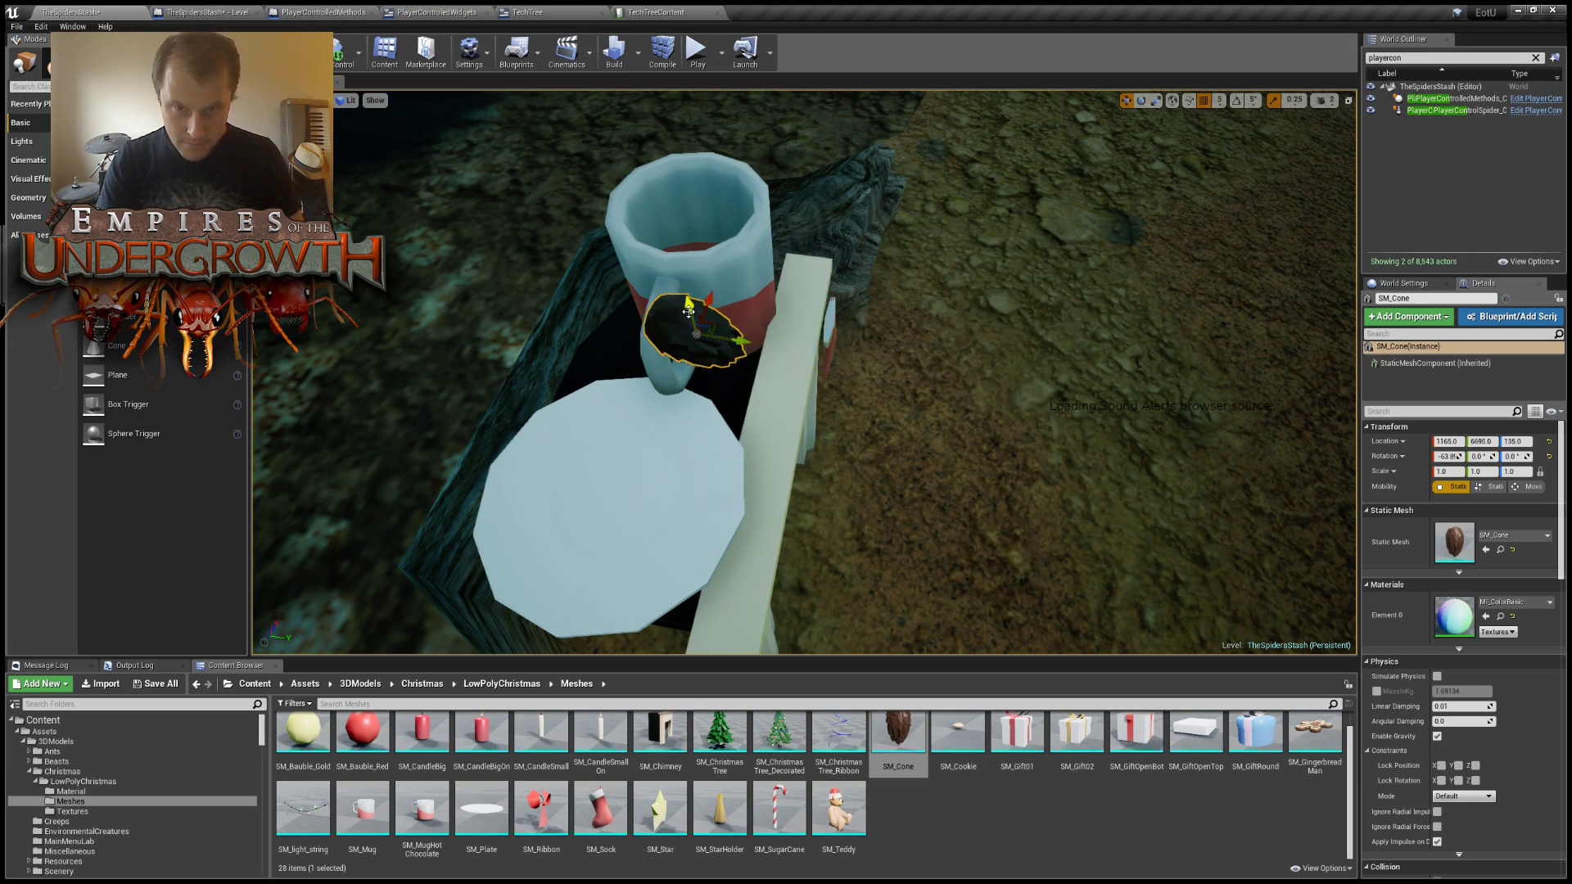
pyautogui.moveTo(688, 310); pyautogui.dragTo(740, 341)
pyautogui.moveTo(823, 389); pyautogui.dragTo(1042, 405, button='right')
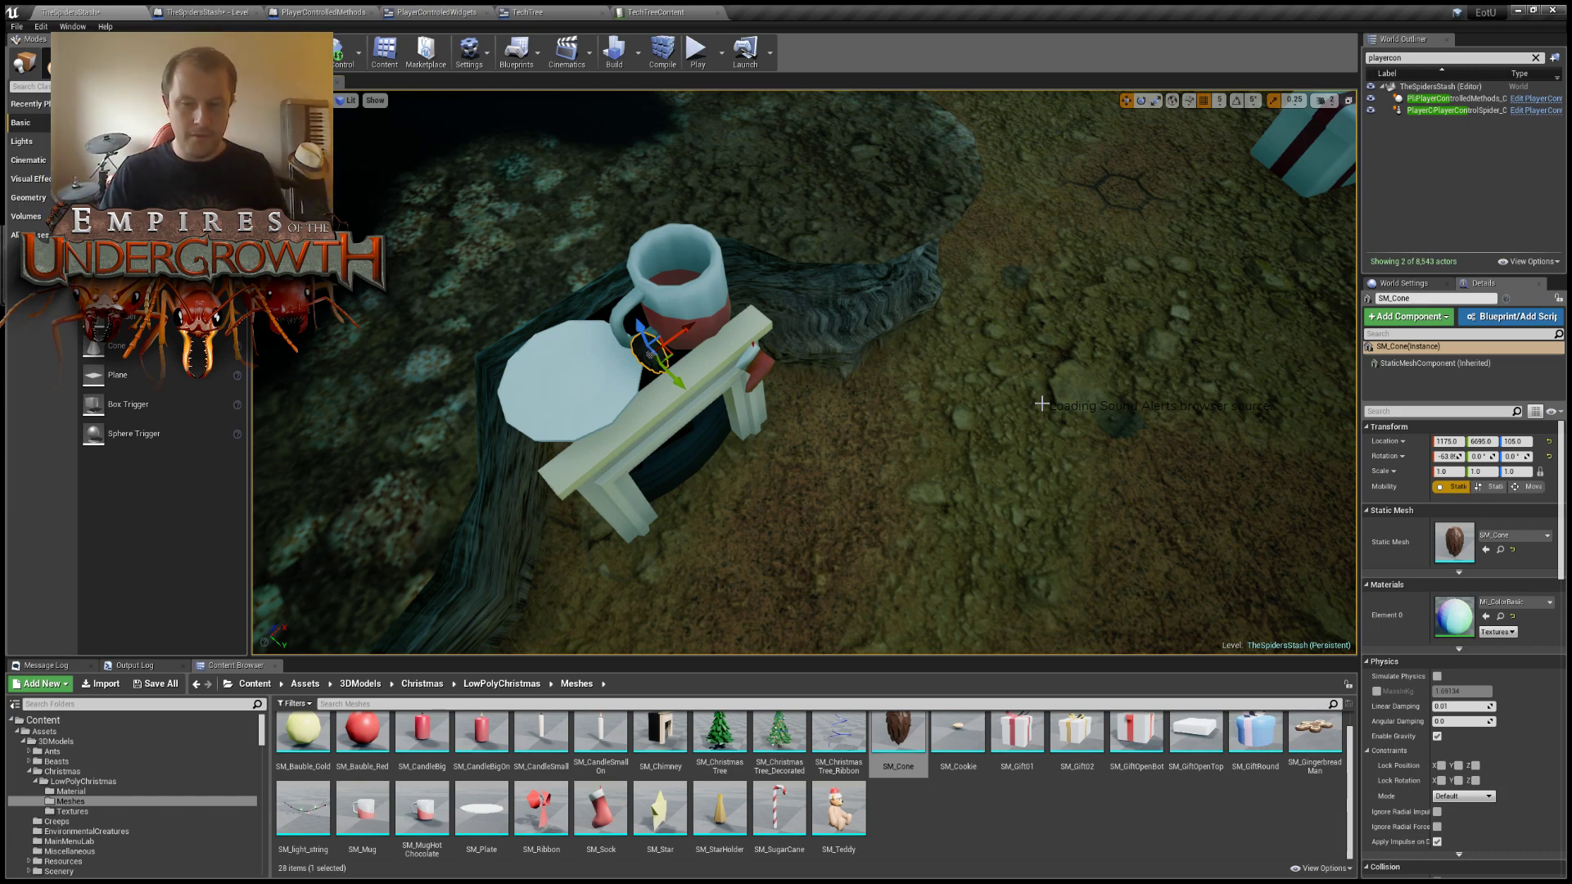
# Place the SM_CandleSmallOn mesh on the floor near the dark rock edge beyond the spider, scale it uniformly to 4 and adjust its position.
pyautogui.moveTo(823, 500); pyautogui.dragTo(916, 509, button='right')
pyautogui.press('s')
pyautogui.moveTo(753, 478); pyautogui.dragTo(739, 472, button='right')
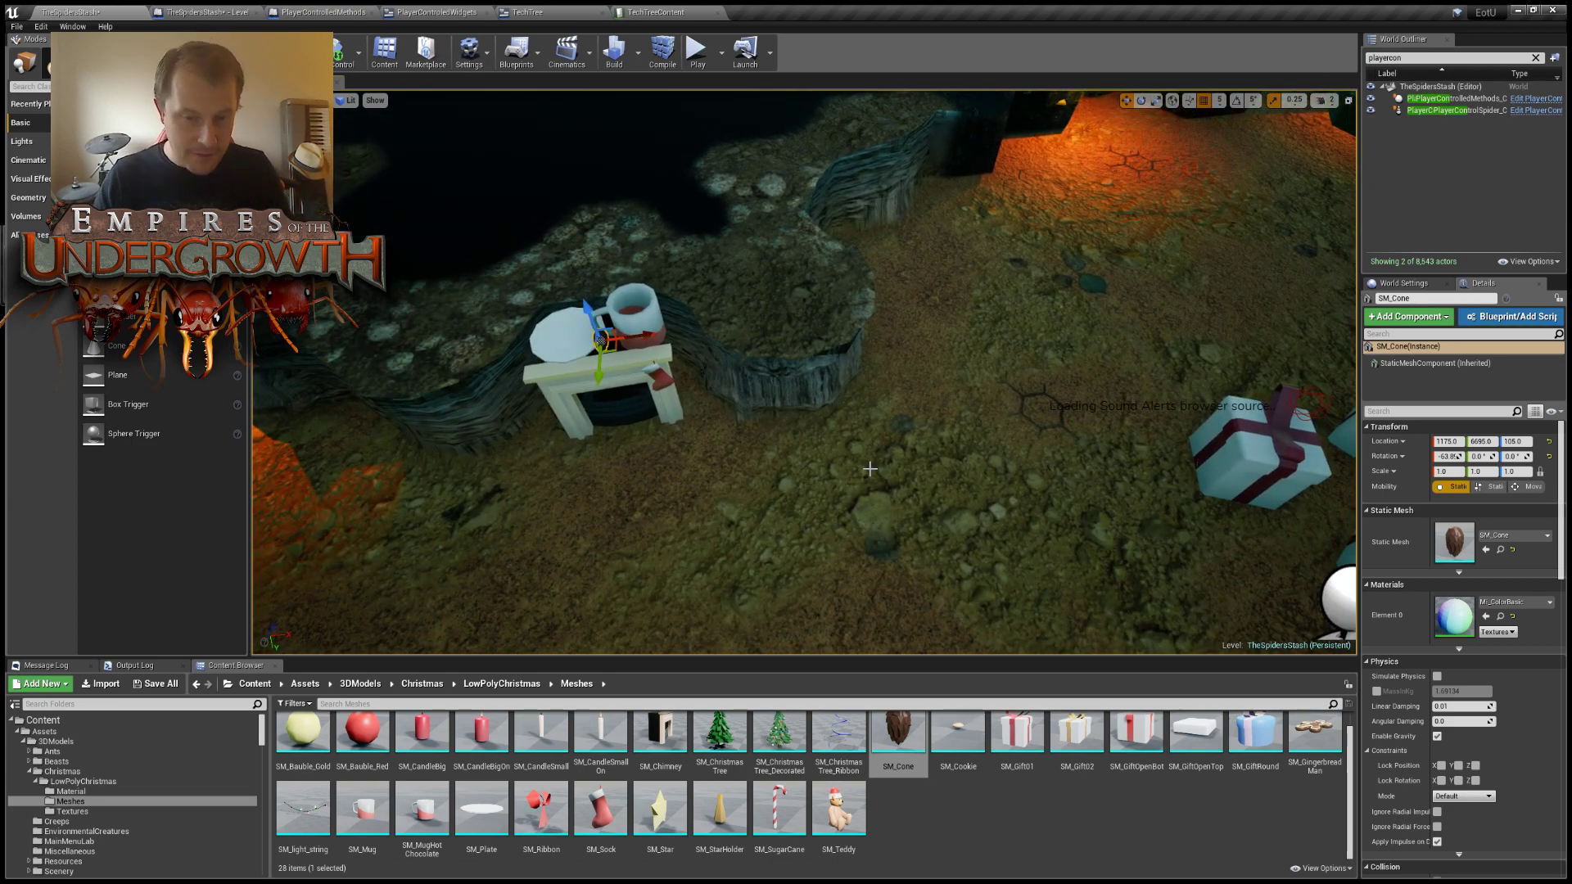
pyautogui.moveTo(778, 532); pyautogui.dragTo(1220, 286, button='right')
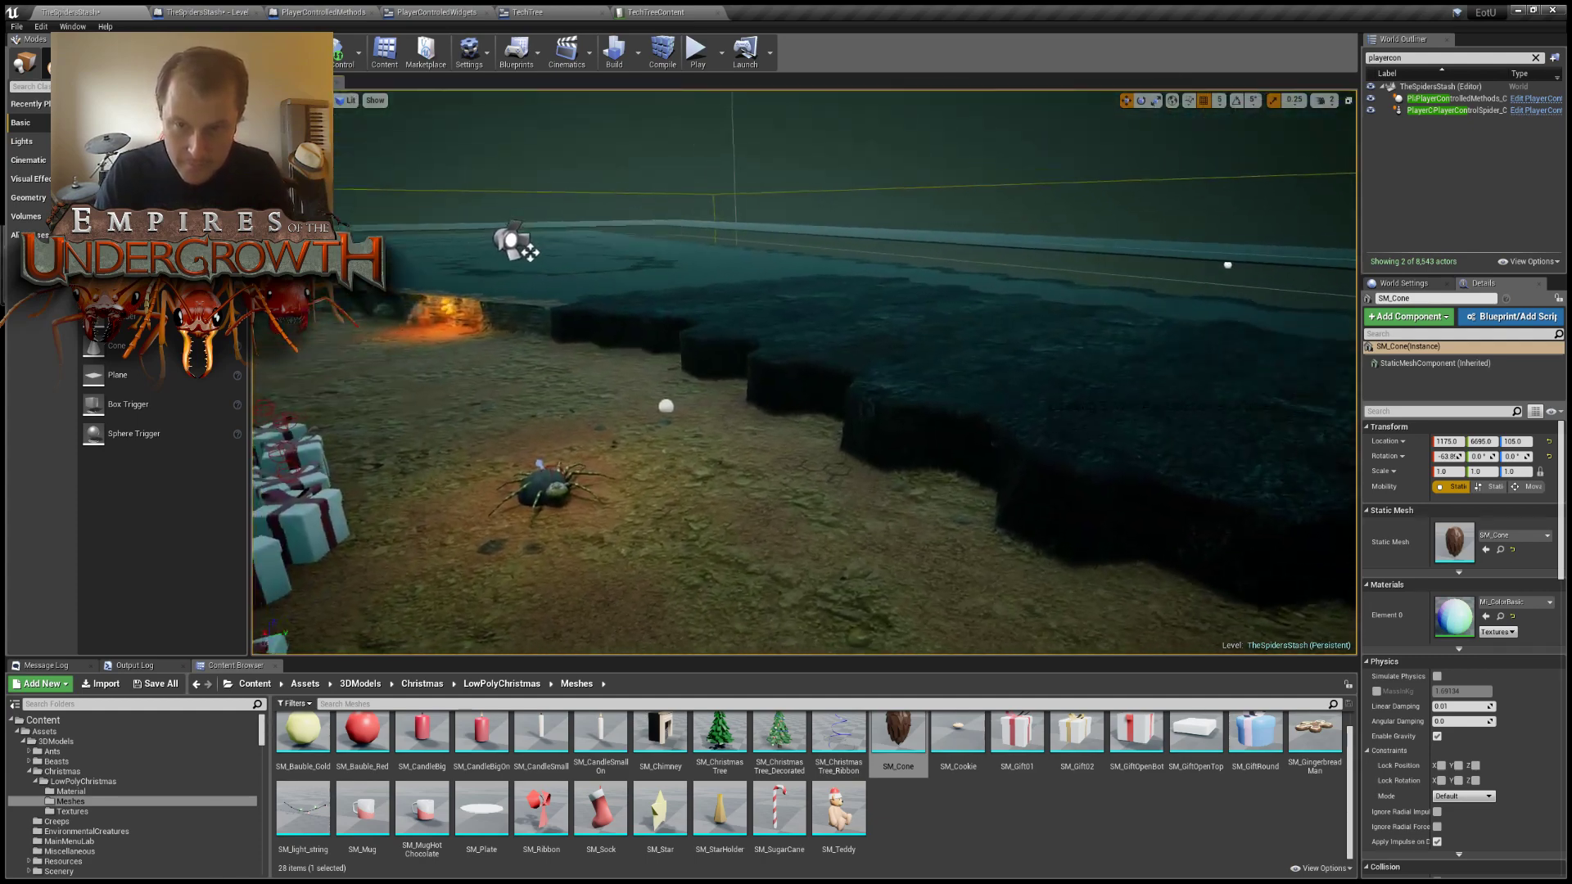
pyautogui.moveTo(1007, 483); pyautogui.dragTo(892, 475, button='right')
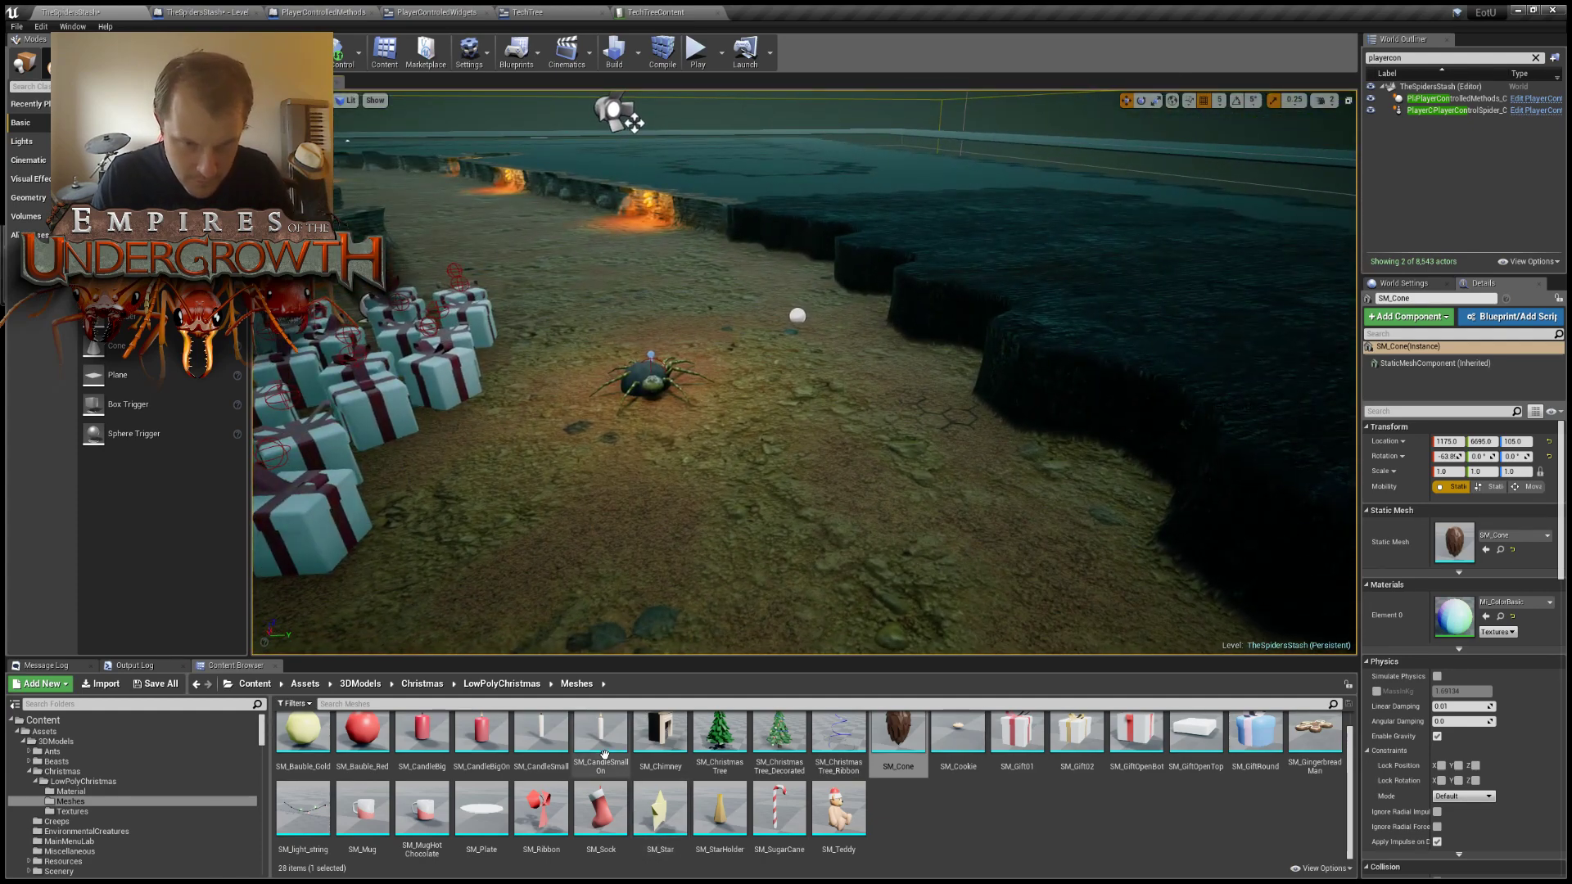
pyautogui.moveTo(604, 754); pyautogui.dragTo(1050, 465)
pyautogui.moveTo(1049, 466); pyautogui.dragTo(1081, 516, button='right')
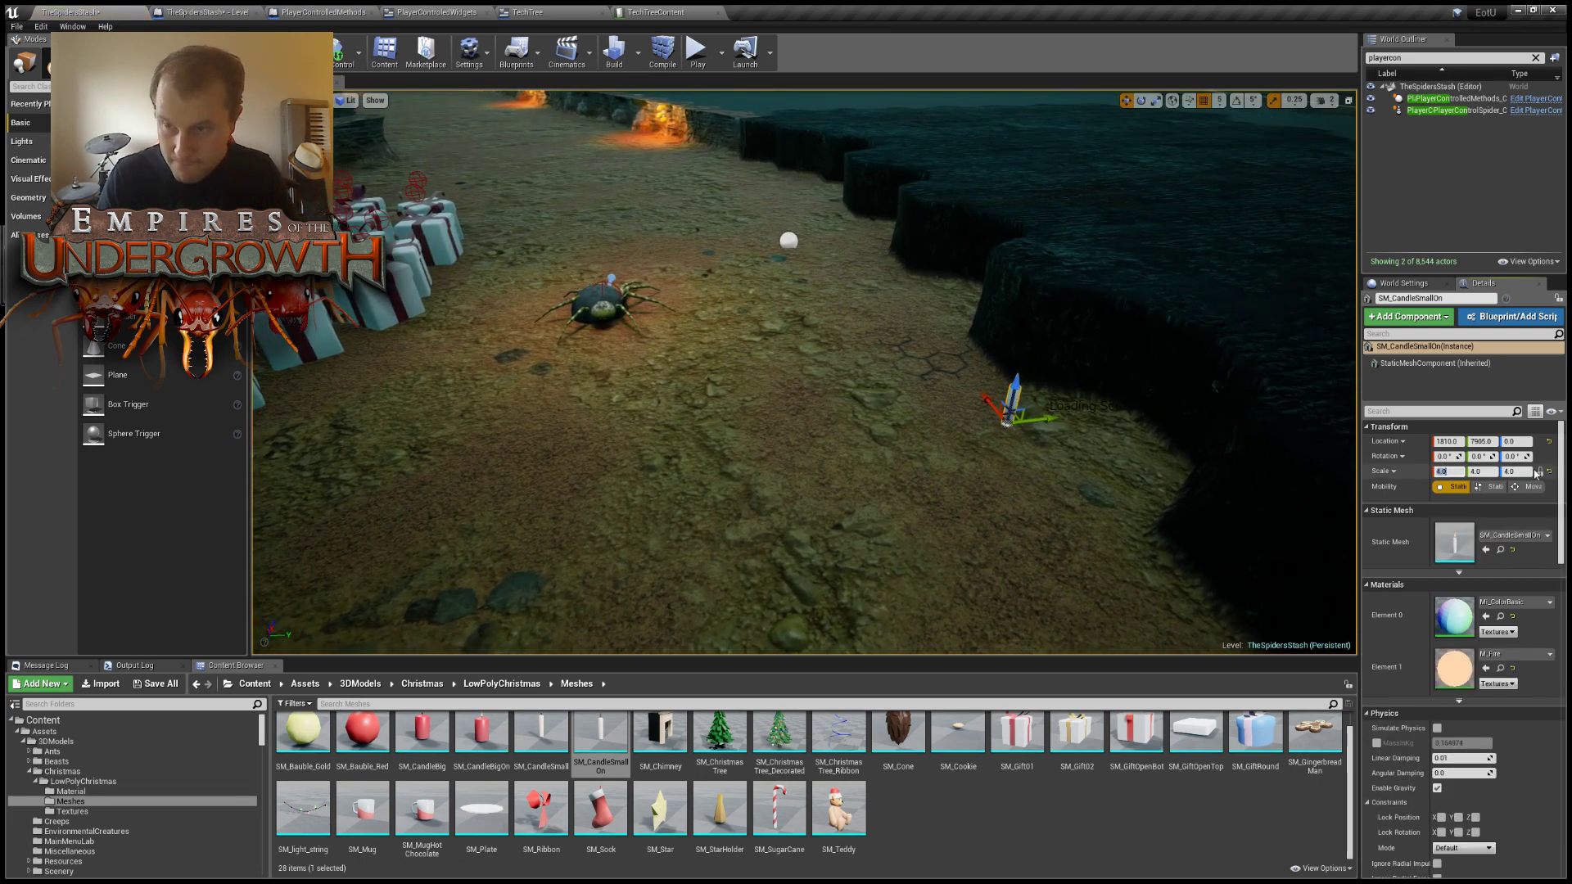
pyautogui.press('w')
pyautogui.moveTo(1177, 506); pyautogui.dragTo(1110, 528, button='right')
pyautogui.press('w')
pyautogui.press('d')
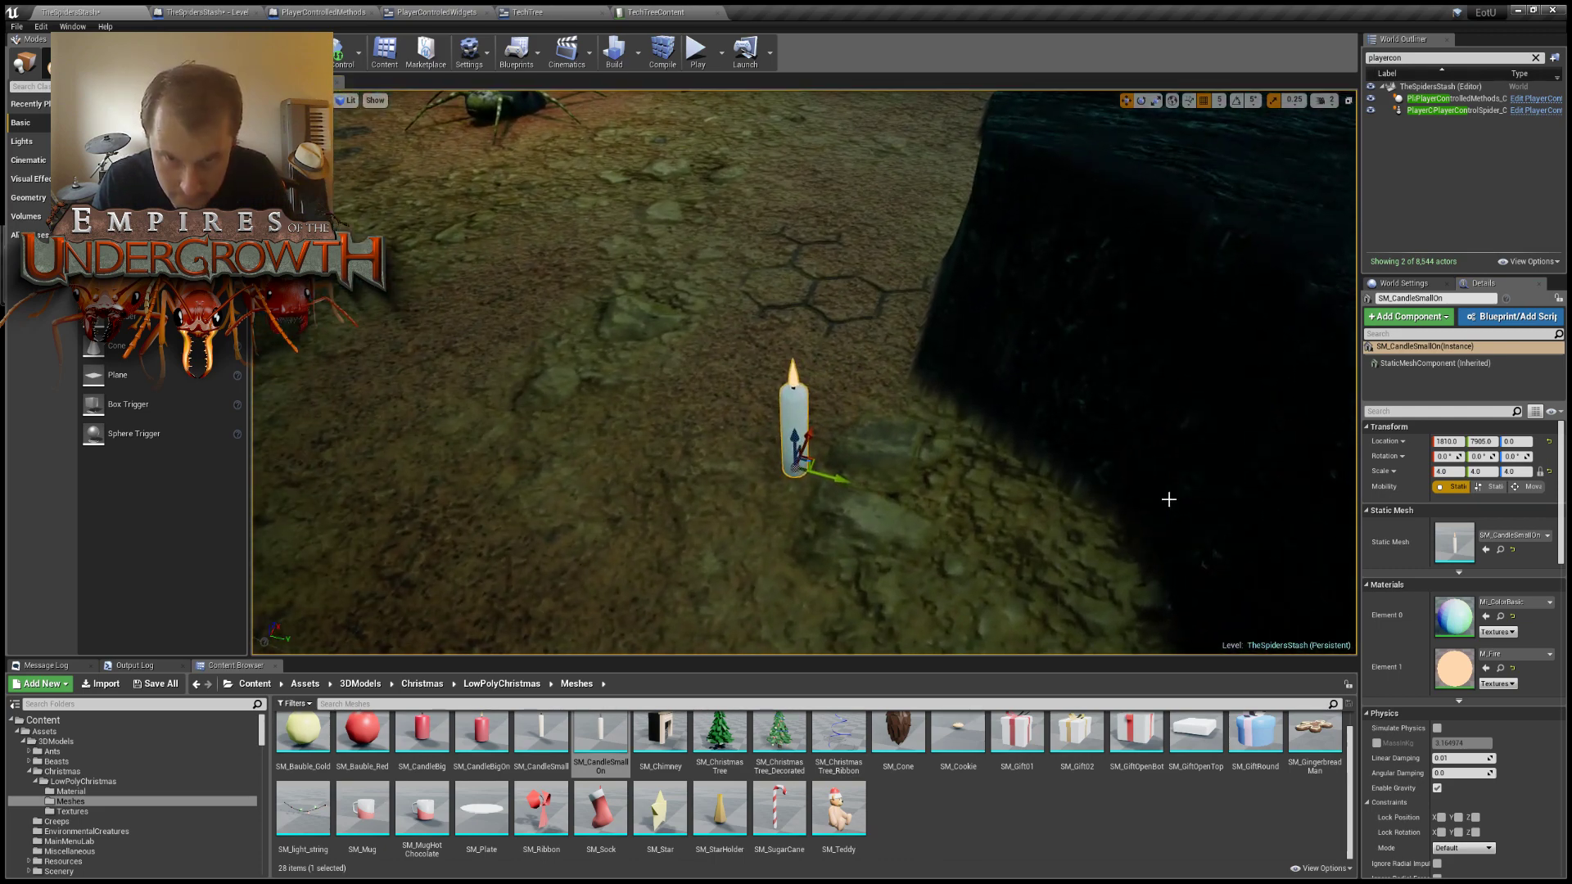
pyautogui.moveTo(817, 465); pyautogui.dragTo(878, 417)
# Place the SM_CandleBigOn mesh near the white candle, scale it uniformly to 4 and move it to about X 1825, Y 7915.
pyautogui.moveTo(480, 741); pyautogui.dragTo(873, 480)
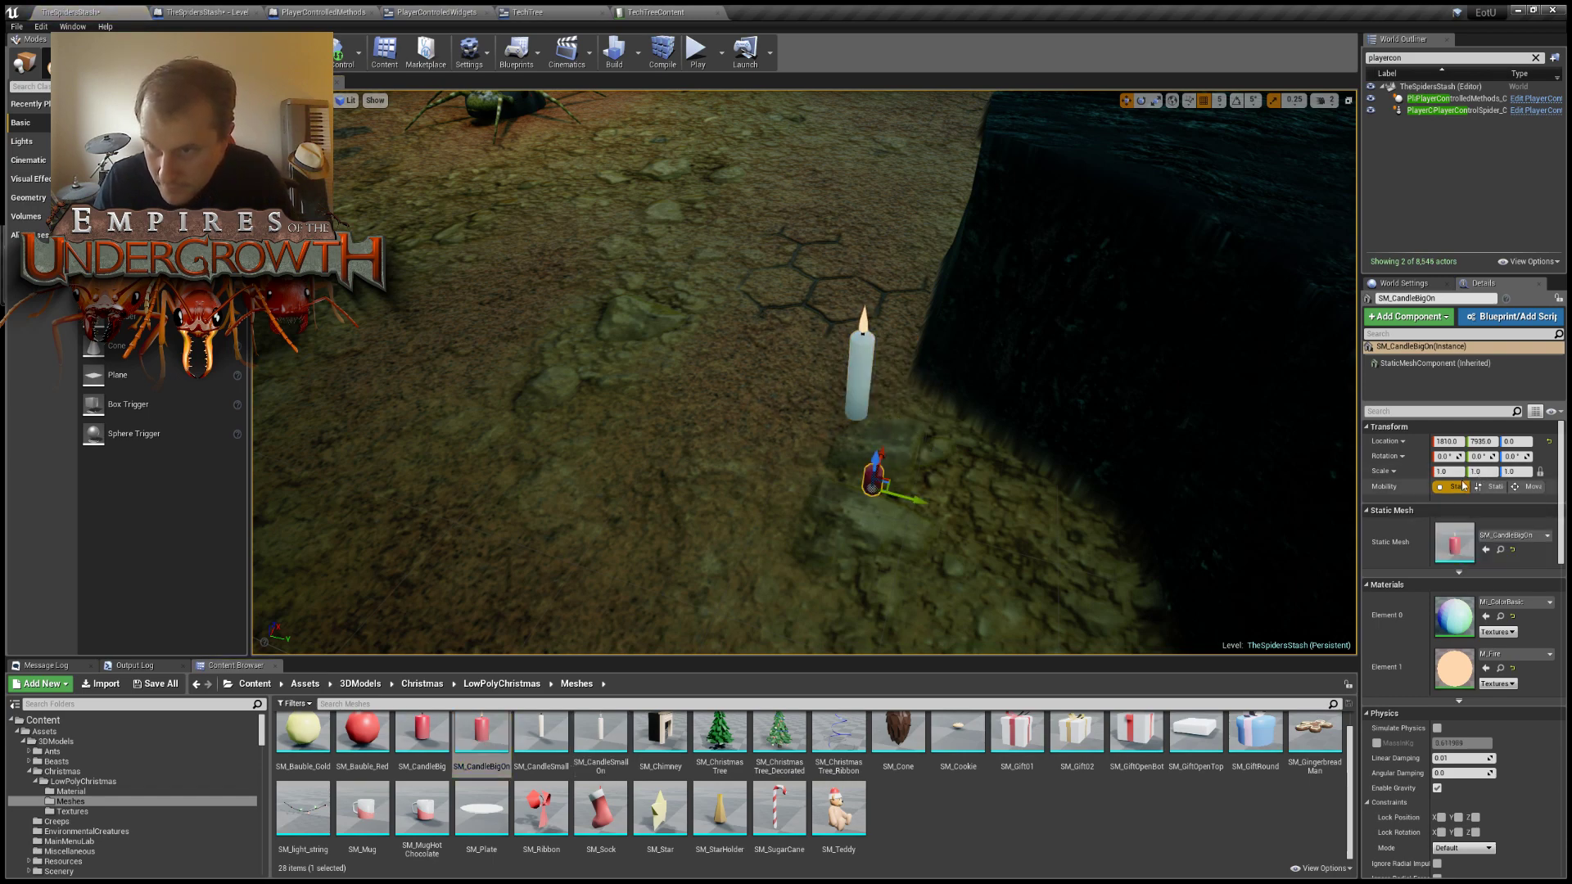
pyautogui.write('4')
pyautogui.press('Return')
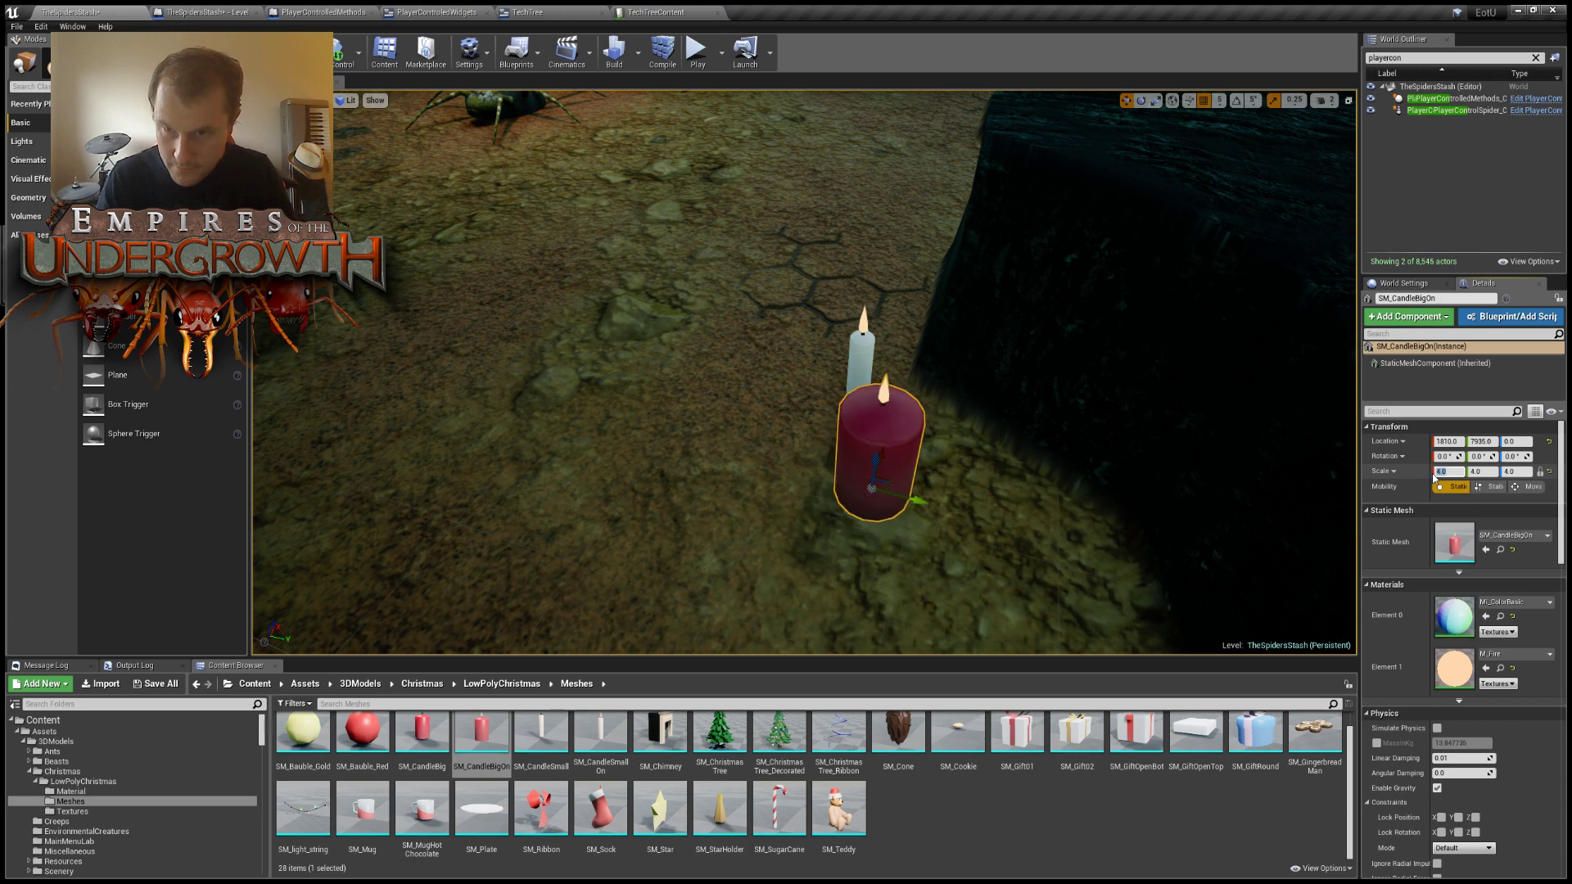
pyautogui.moveTo(918, 408); pyautogui.dragTo(797, 558, button='right')
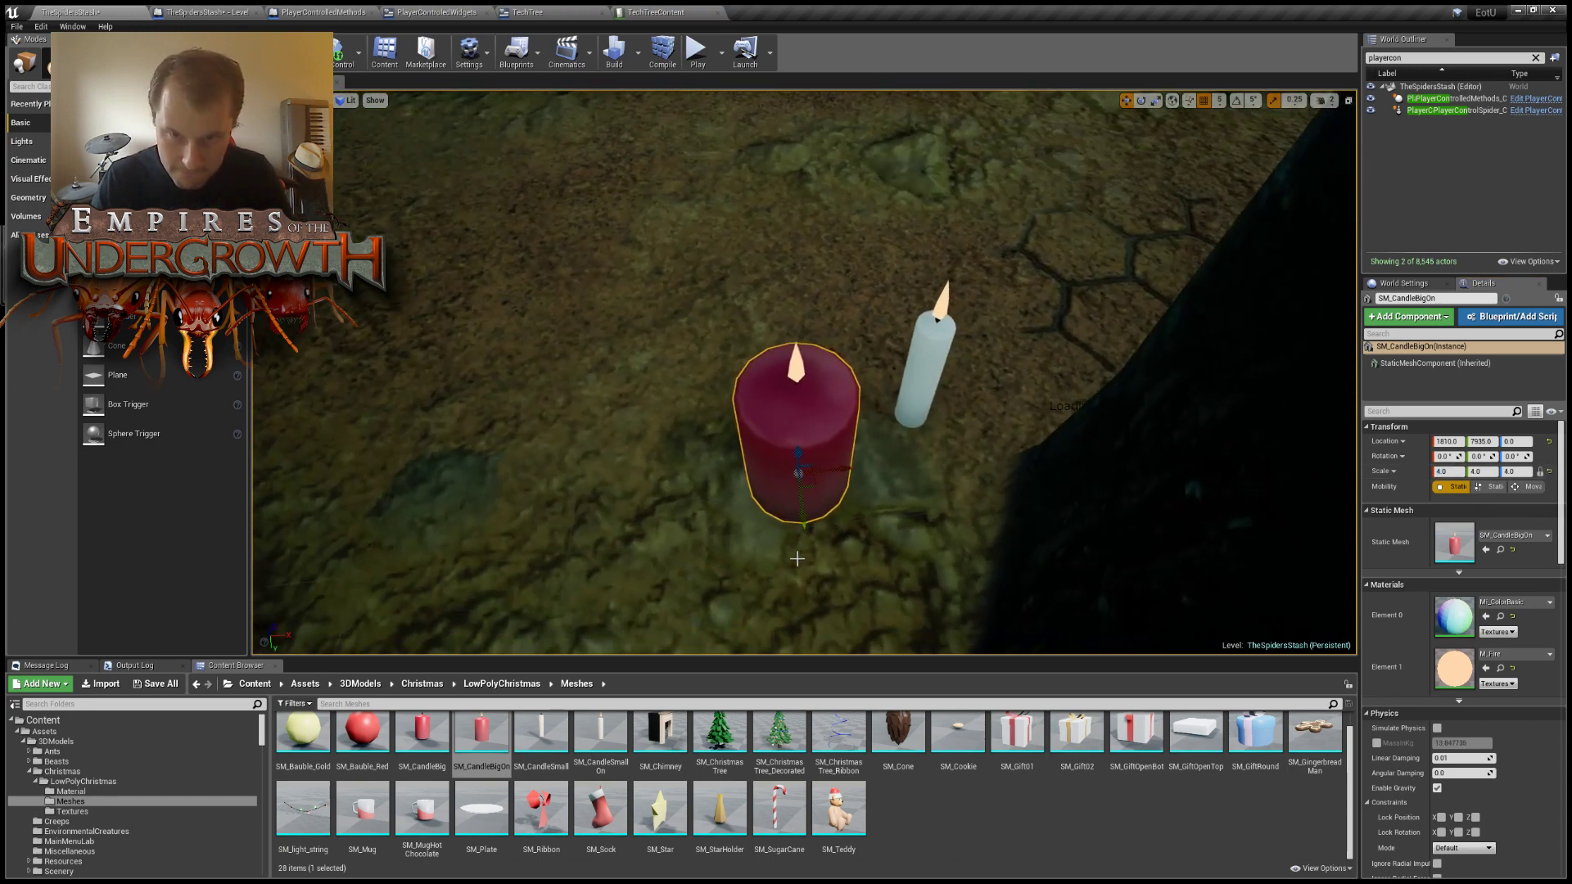
pyautogui.moveTo(815, 485); pyautogui.dragTo(864, 421)
pyautogui.moveTo(866, 416); pyautogui.dragTo(815, 421, button='right')
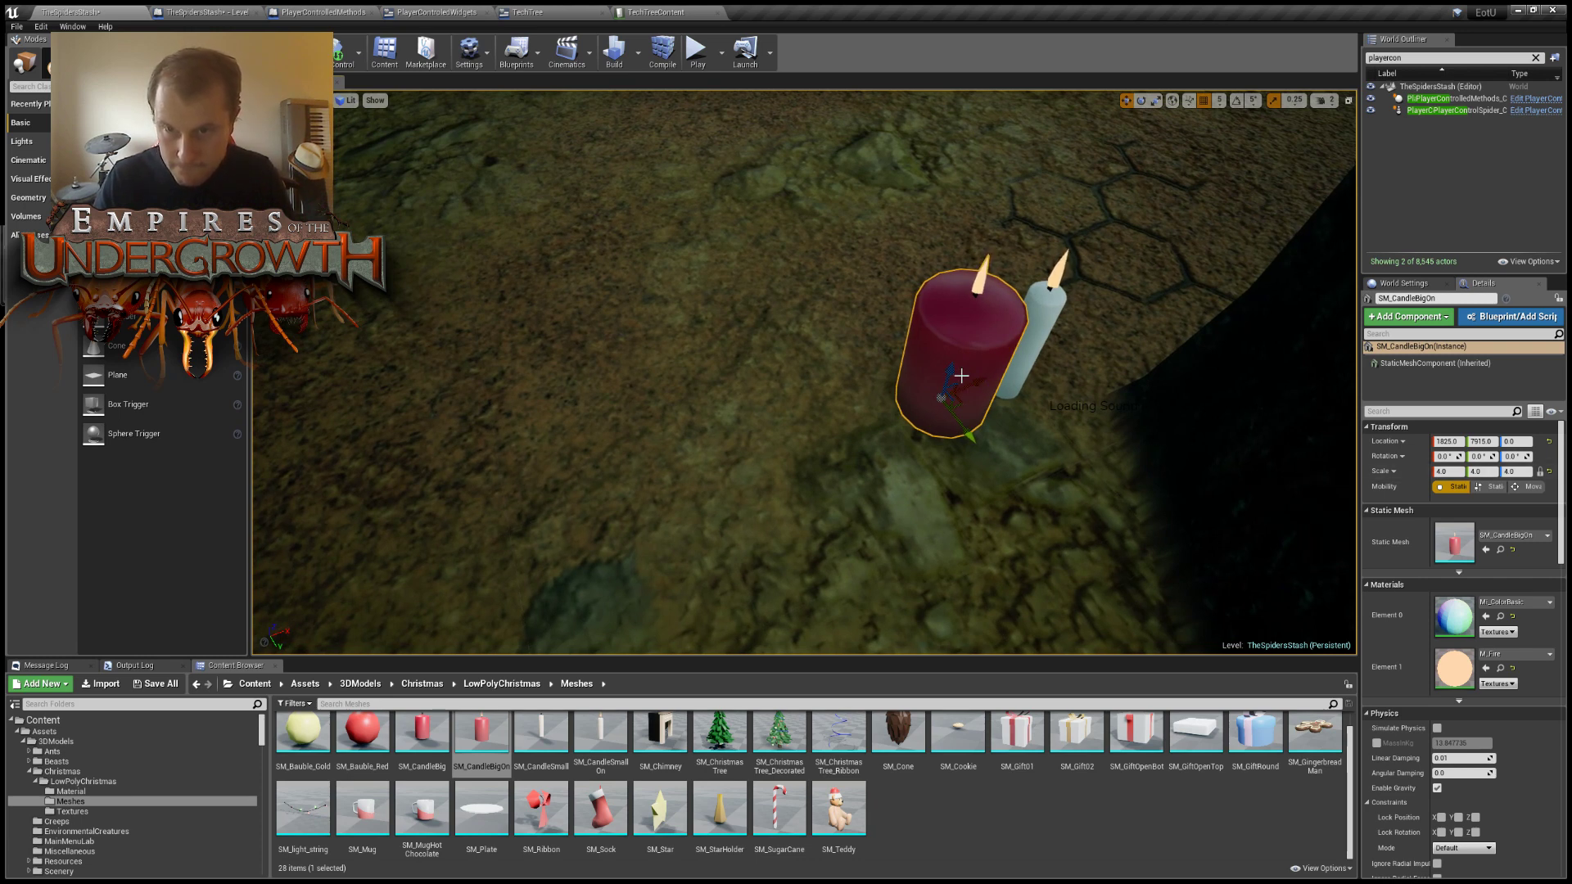
# Set the big red candle's uniform scale to 3 and nudge it closer to the white candle, to about X 1830.
pyautogui.write('3')
pyautogui.press('Return')
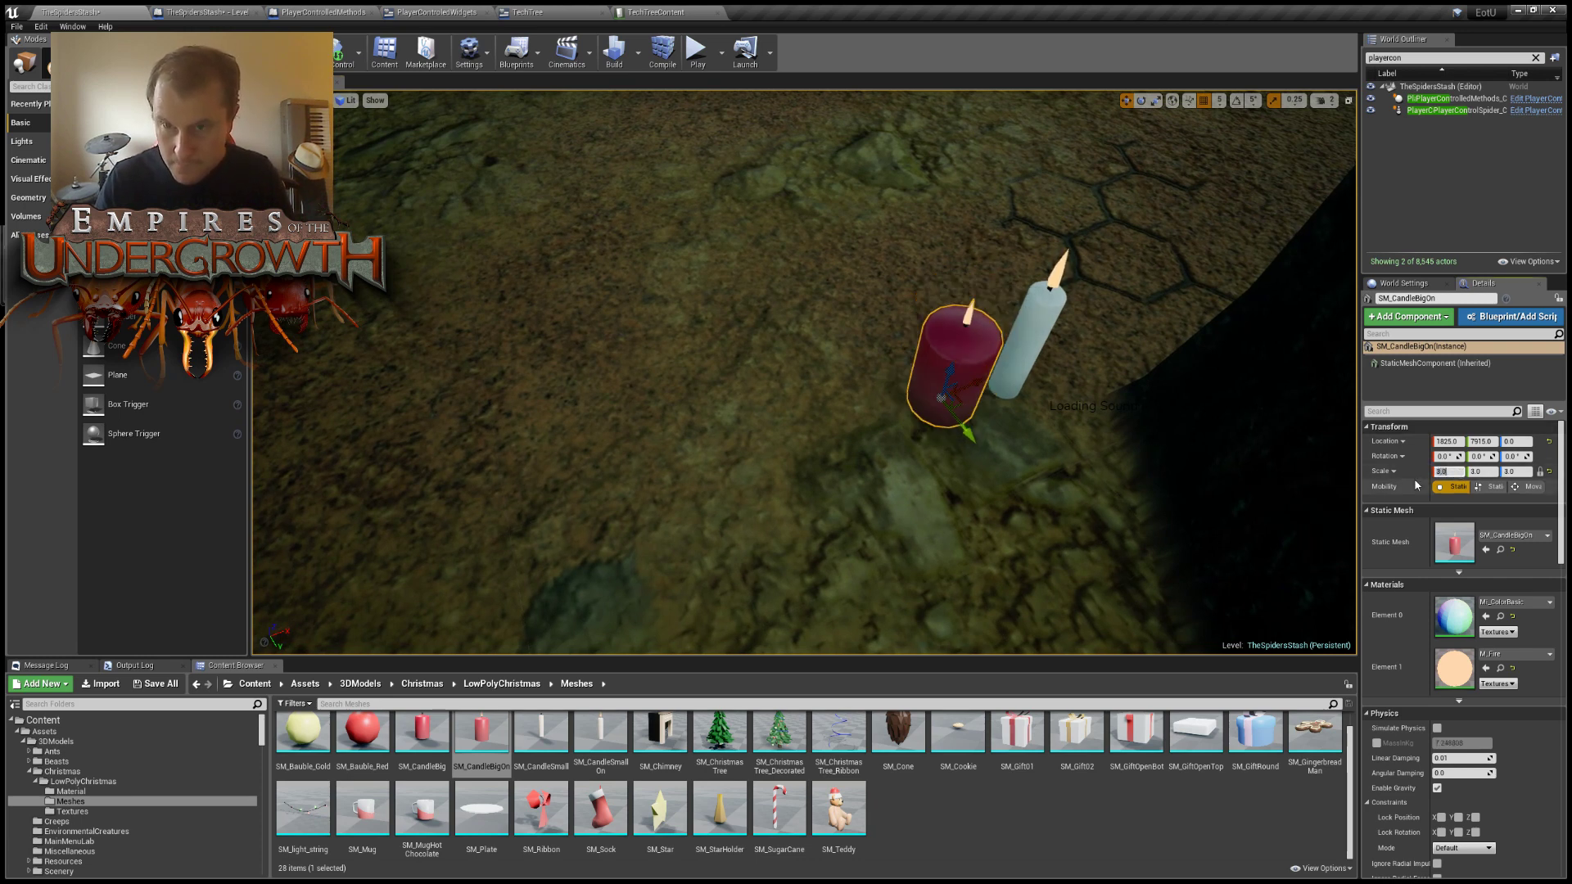
pyautogui.moveTo(966, 404); pyautogui.dragTo(982, 396)
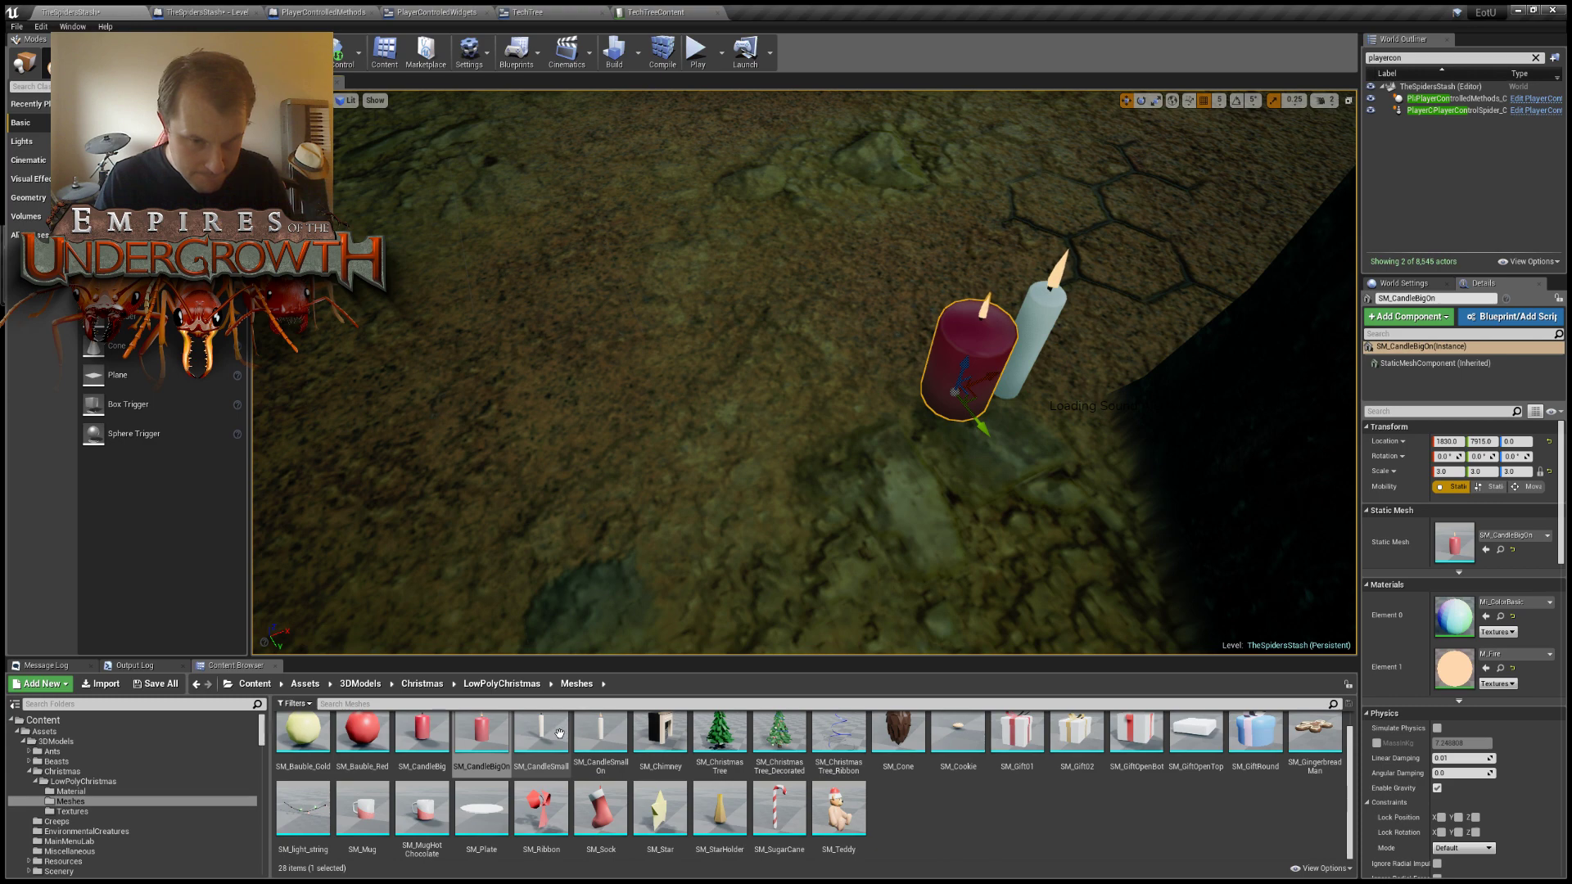
# Add an unlit SM_CandleSmall mesh scaled uniformly to 5 and move it behind the other two candles.
pyautogui.moveTo(554, 743); pyautogui.dragTo(1018, 430)
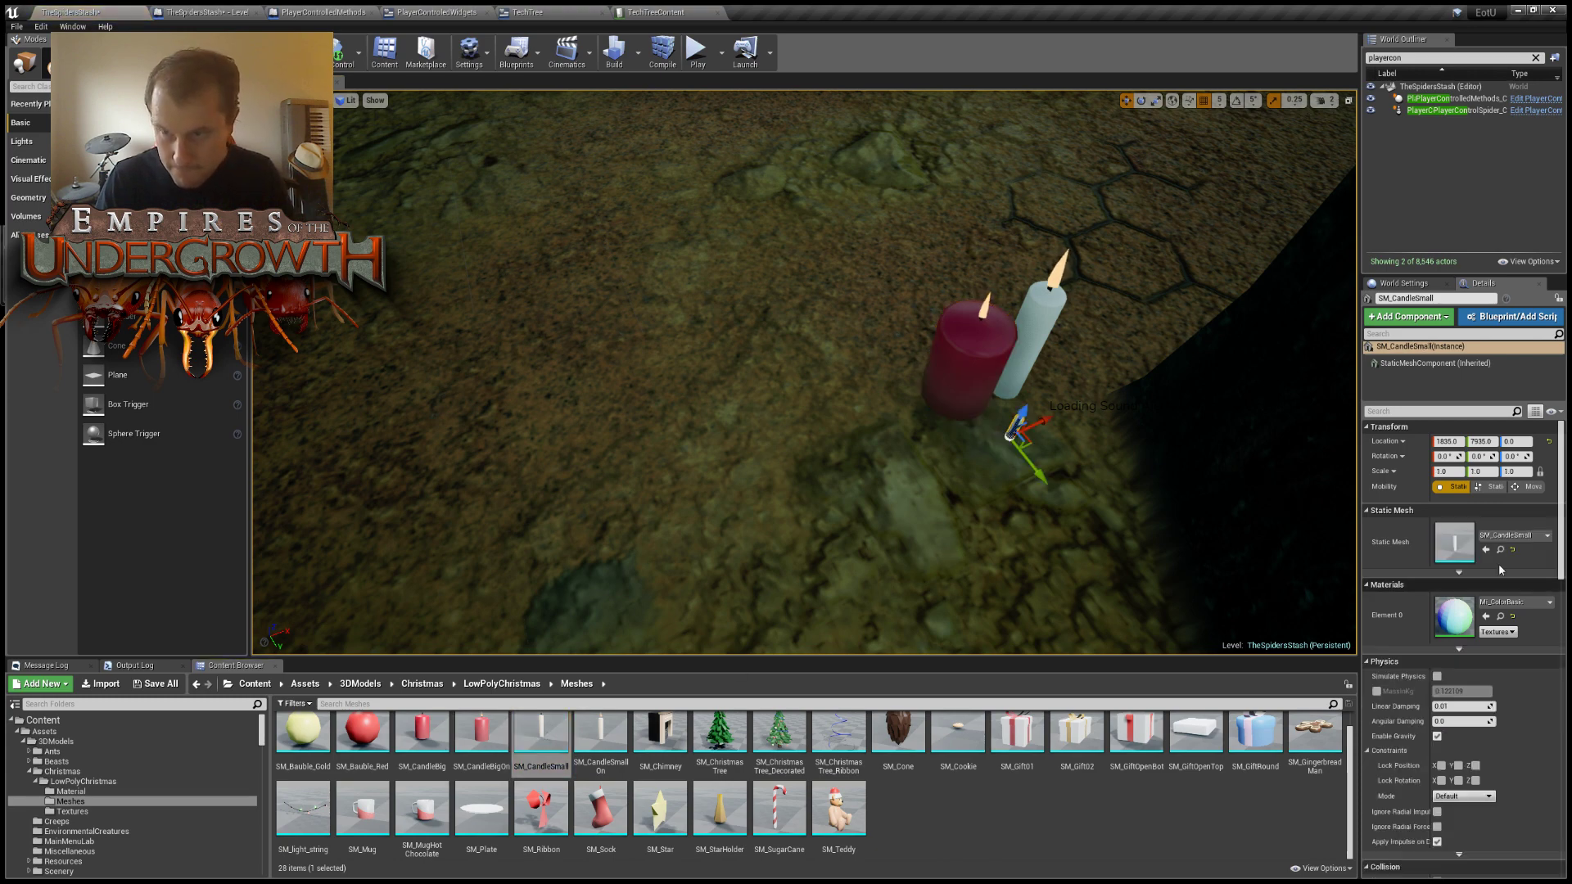
pyautogui.click(1458, 471)
pyautogui.write('5')
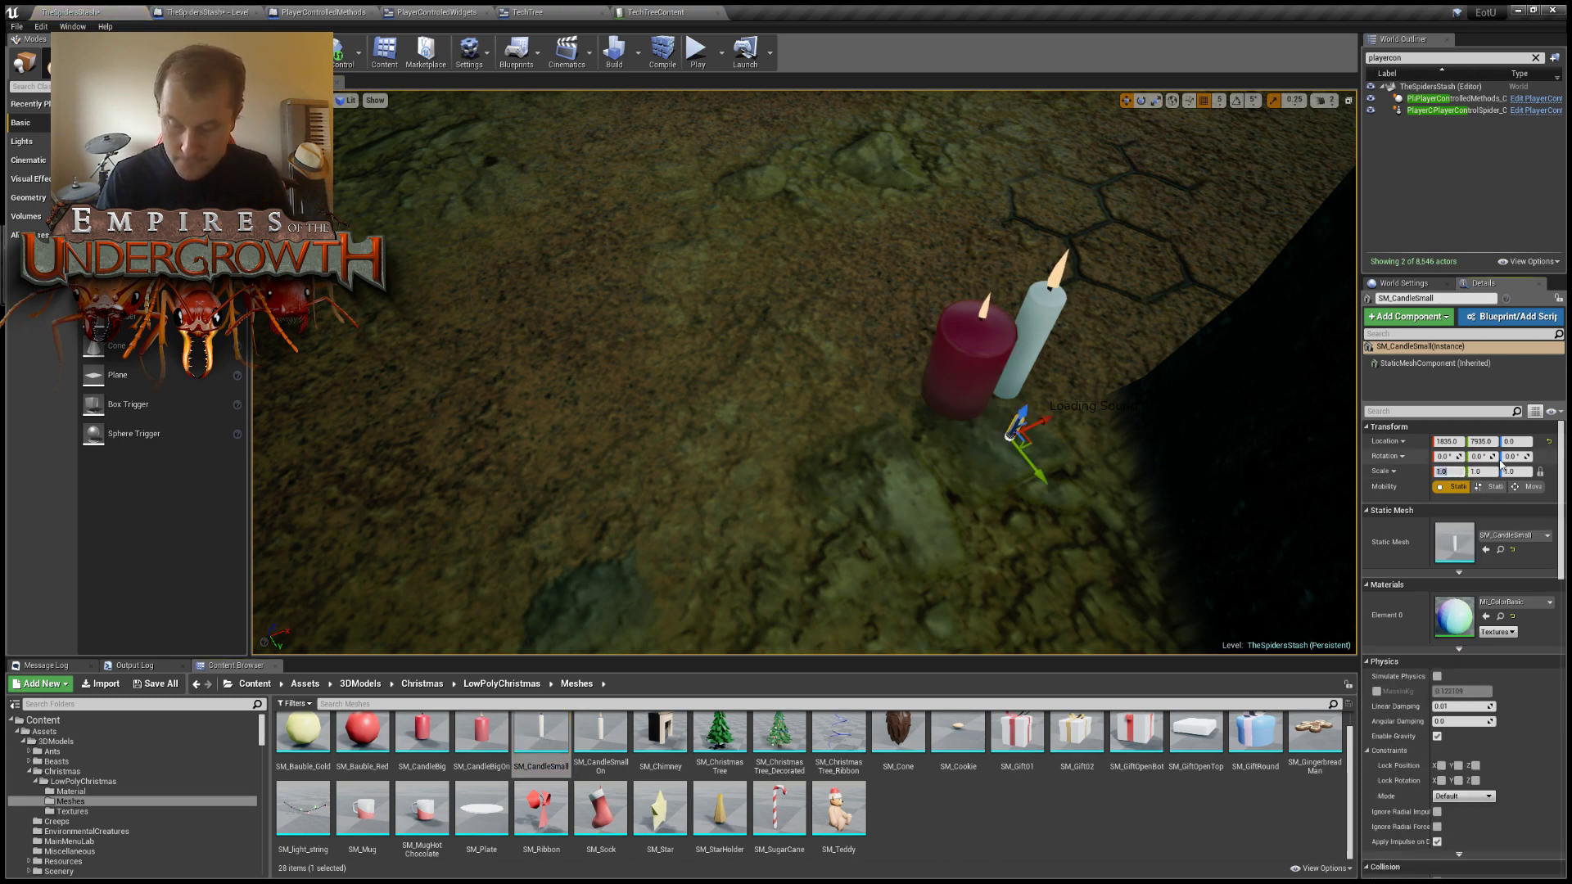
pyautogui.press('Return')
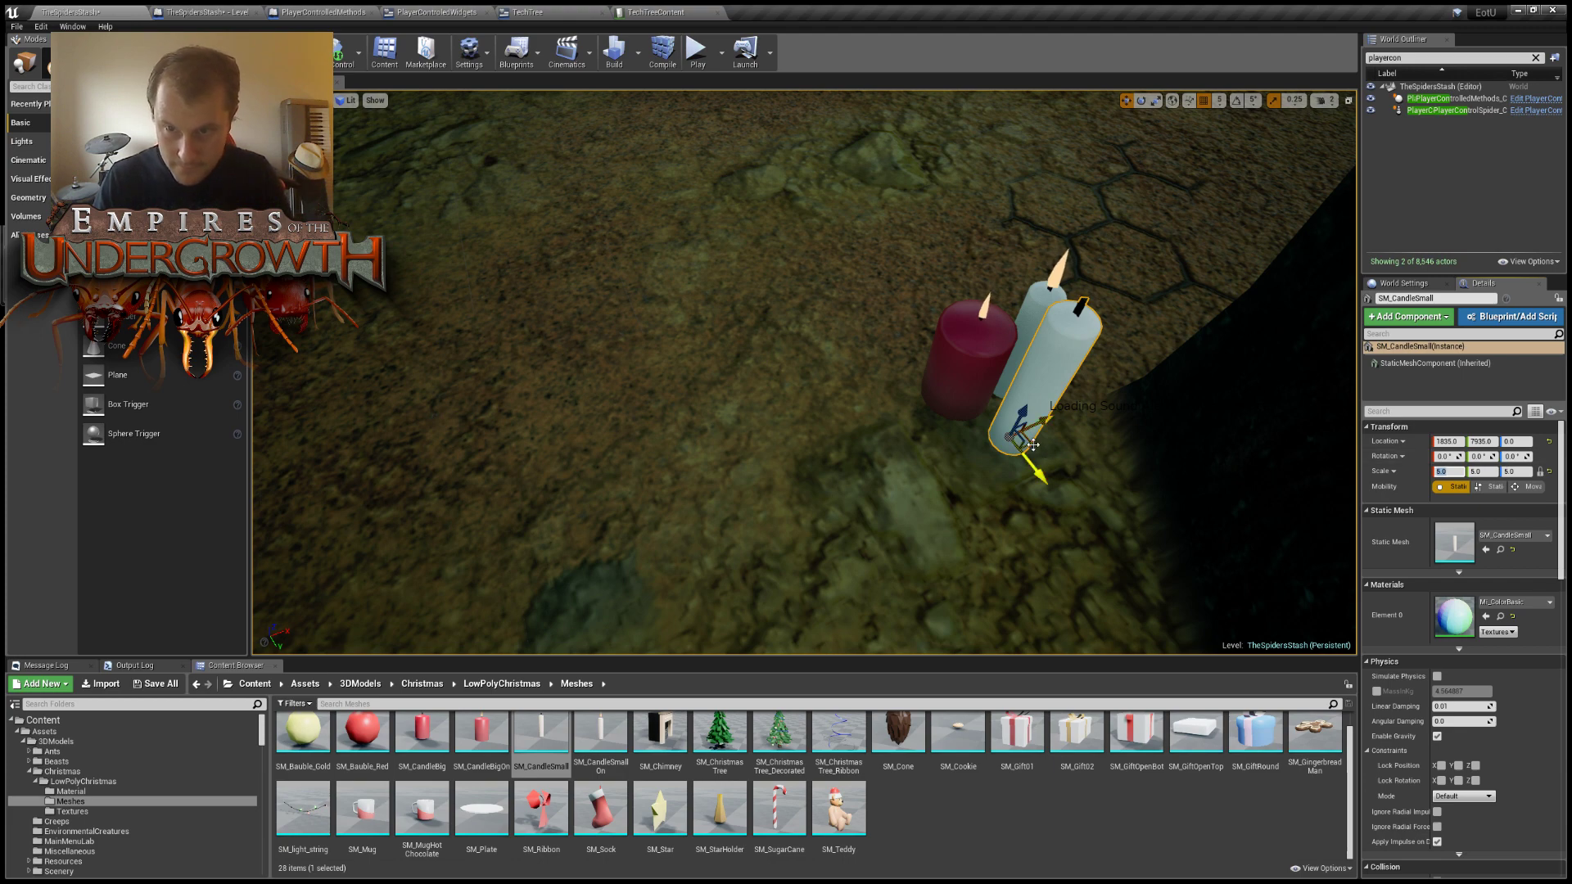
pyautogui.moveTo(1033, 444); pyautogui.dragTo(987, 348)
pyautogui.moveTo(1126, 367); pyautogui.dragTo(1031, 367, button='right')
# Duplicate the three-candle group and move the copy across the cavern floor to the rock wall on the other side of the tree.
pyautogui.moveTo(655, 605); pyautogui.dragTo(680, 415, button='right')
pyautogui.click(751, 470)
pyautogui.keyDown('ctrl'); pyautogui.click(790, 453); pyautogui.keyUp('ctrl')
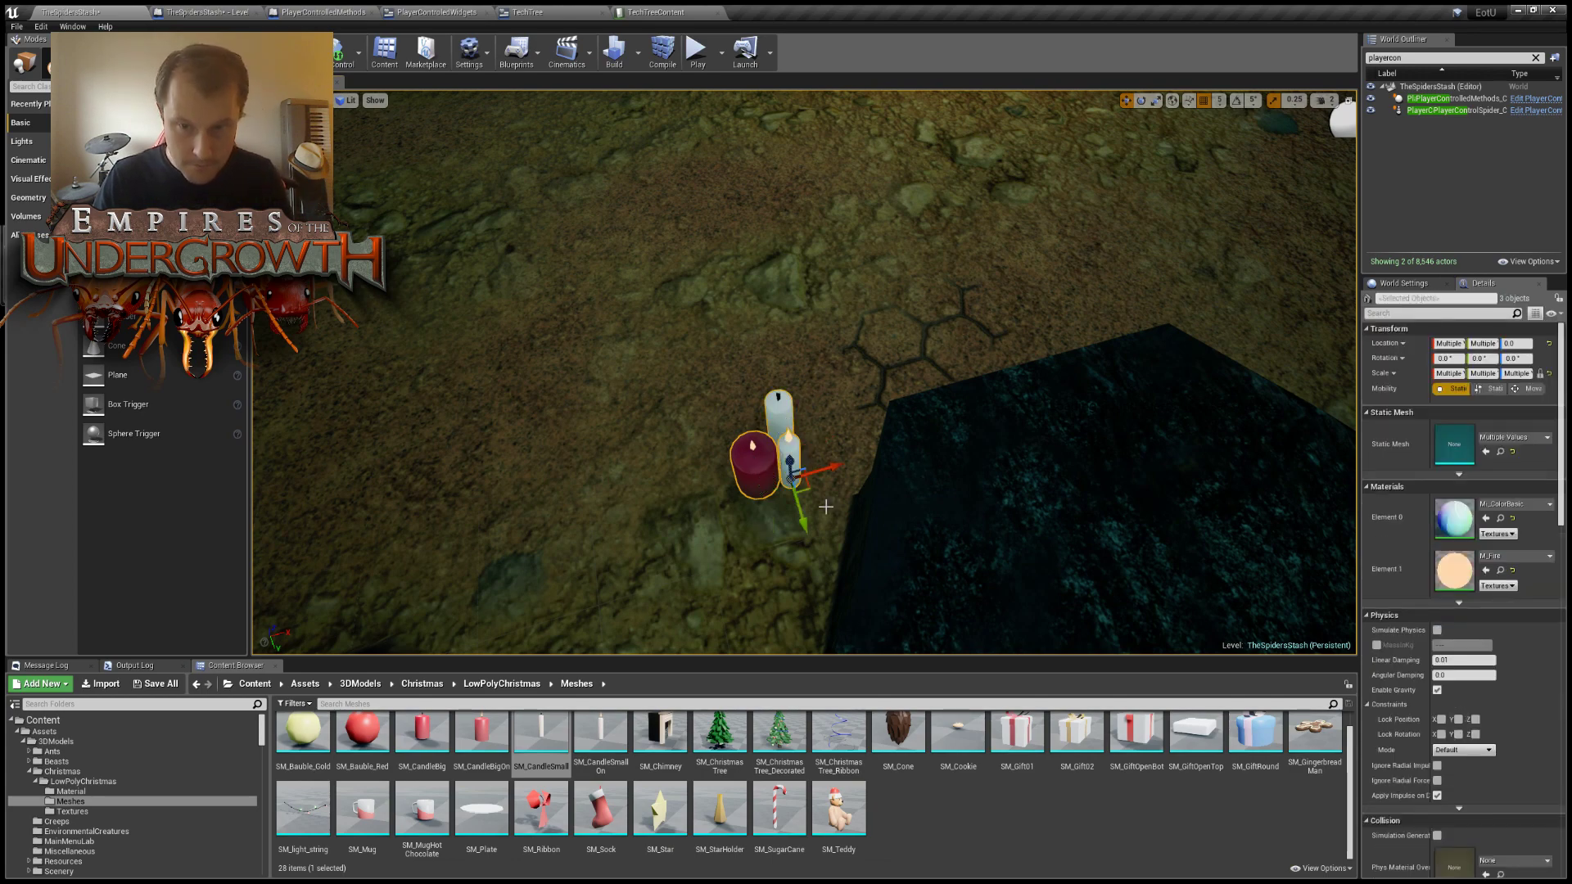
pyautogui.hotkey('ctrl', 'w')
pyautogui.moveTo(813, 472); pyautogui.dragTo(1038, 201)
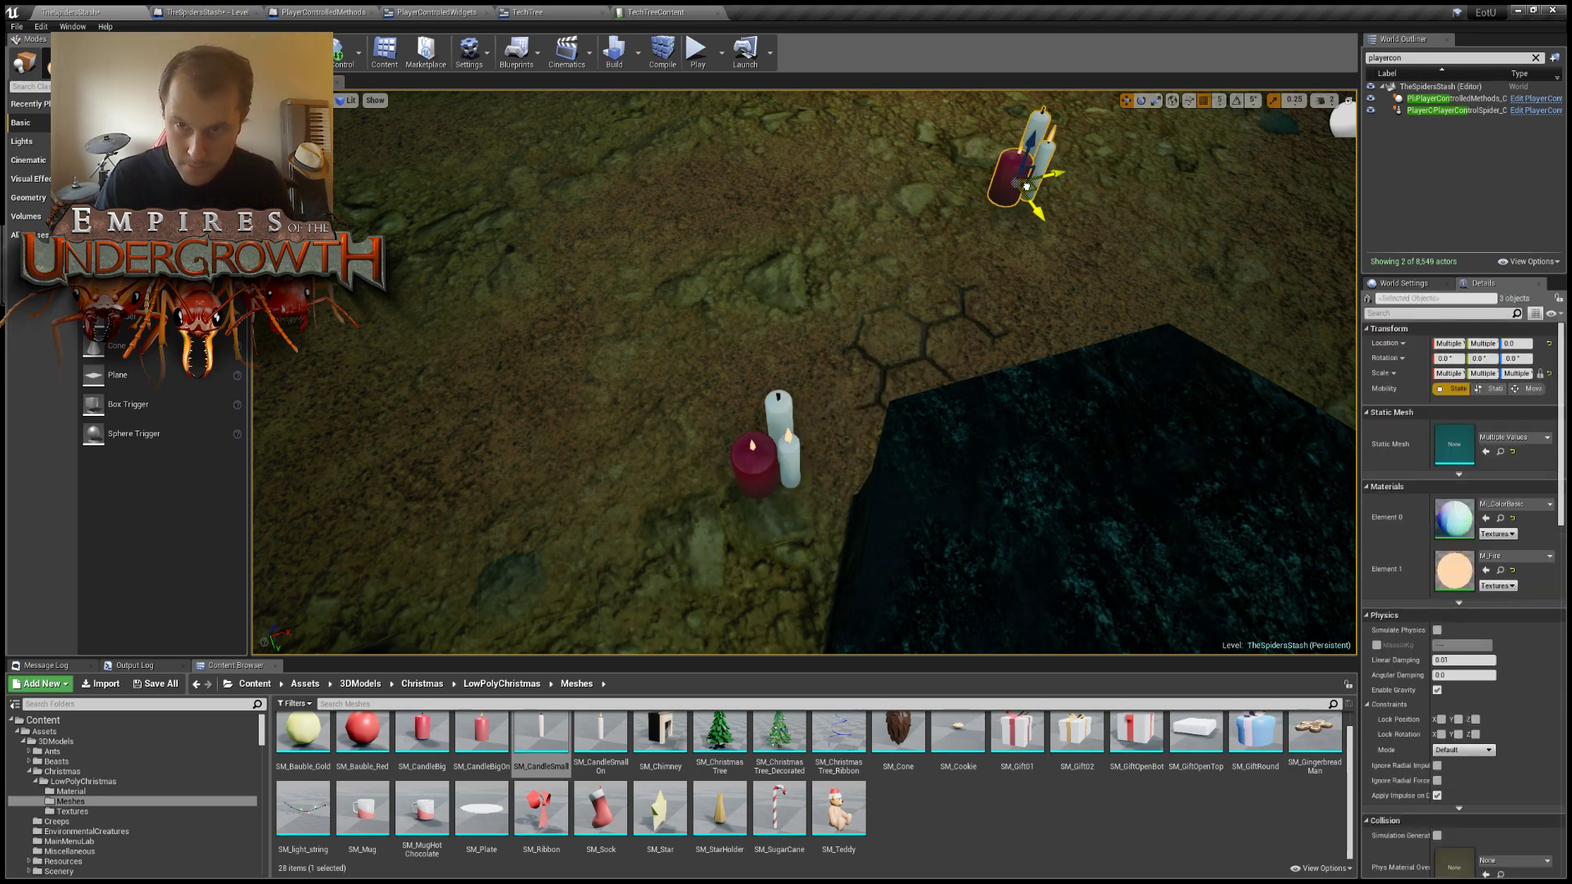
pyautogui.moveTo(1038, 201); pyautogui.dragTo(1074, 341, button='right')
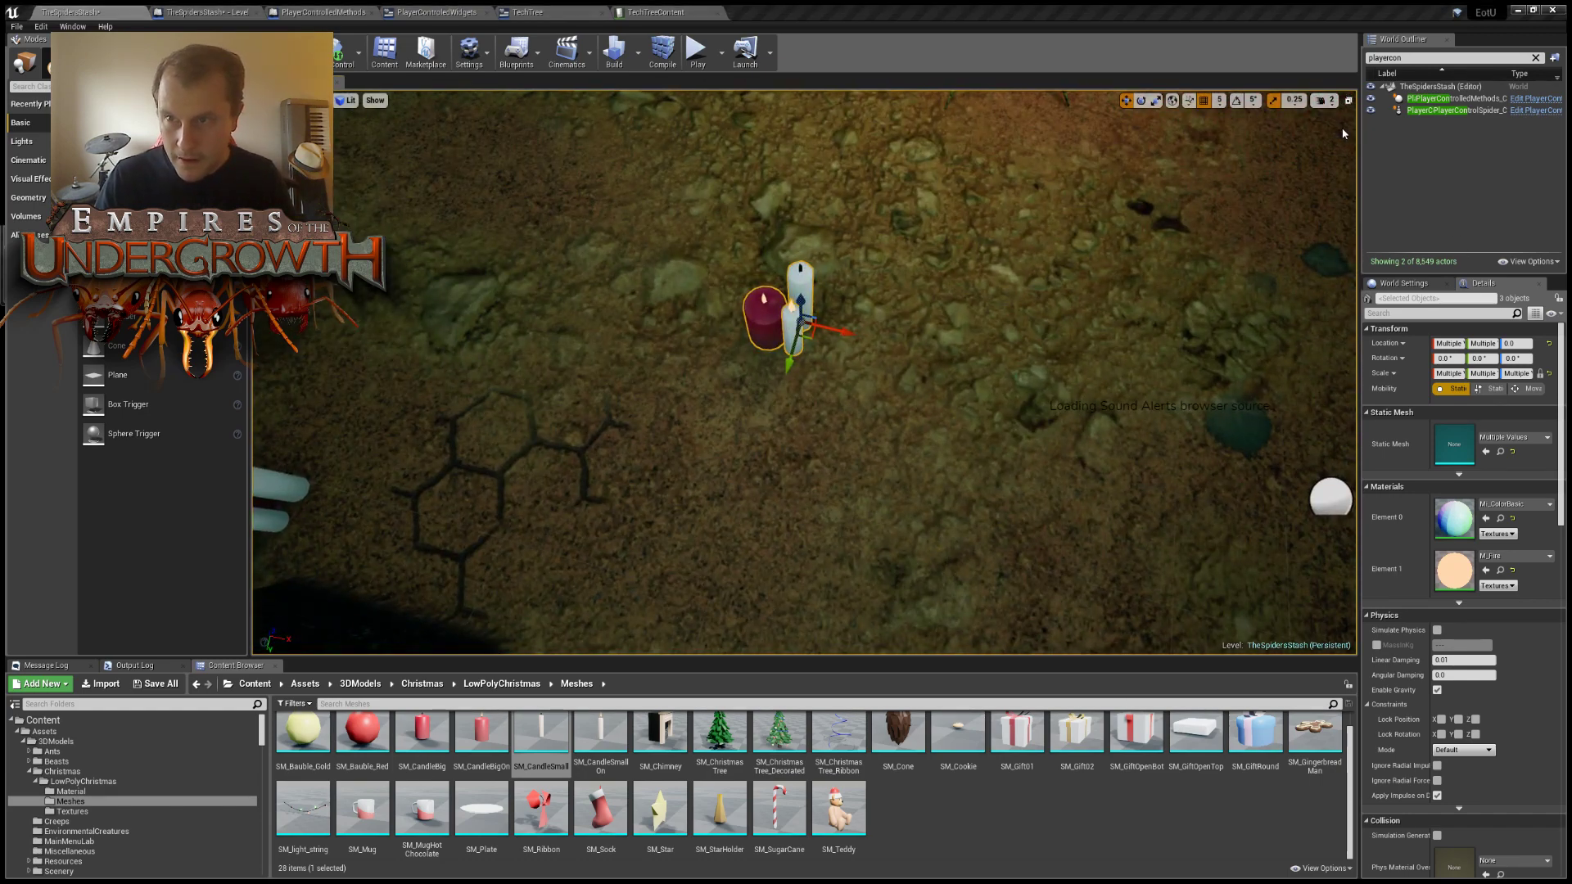
pyautogui.moveTo(758, 298); pyautogui.dragTo(758, 262, button='right')
pyautogui.press('s')
pyautogui.scroll(2, 758, 278)
pyautogui.moveTo(715, 434); pyautogui.dragTo(1101, 188)
pyautogui.press('f')
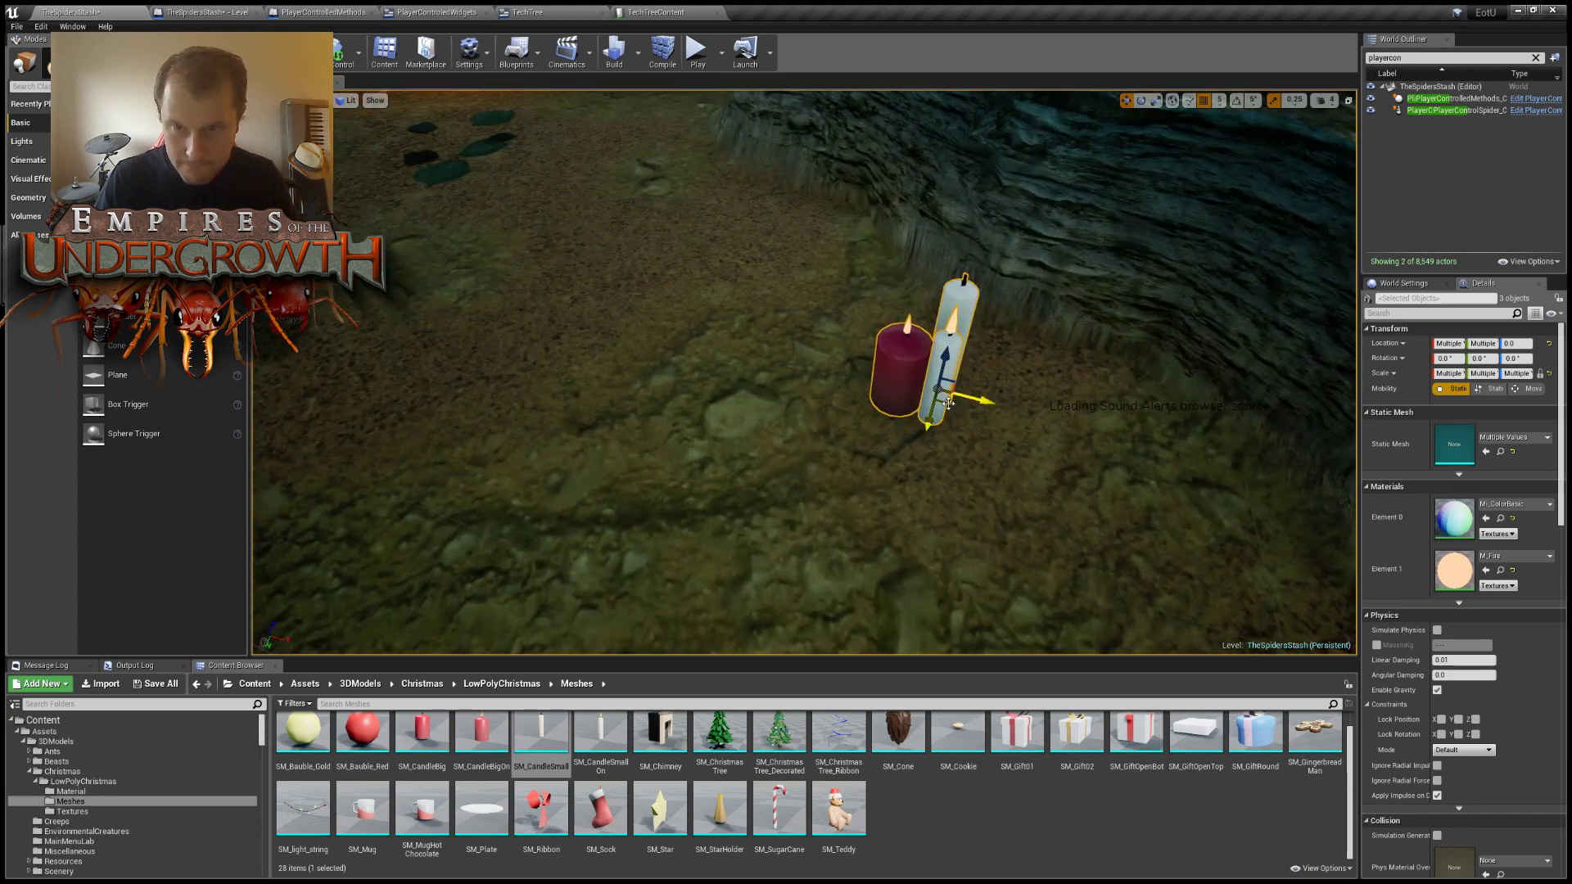
# Add two smaller copies of the red candle to the group by the rock wall, each scaled uniformly to 2.
pyautogui.click(899, 419)
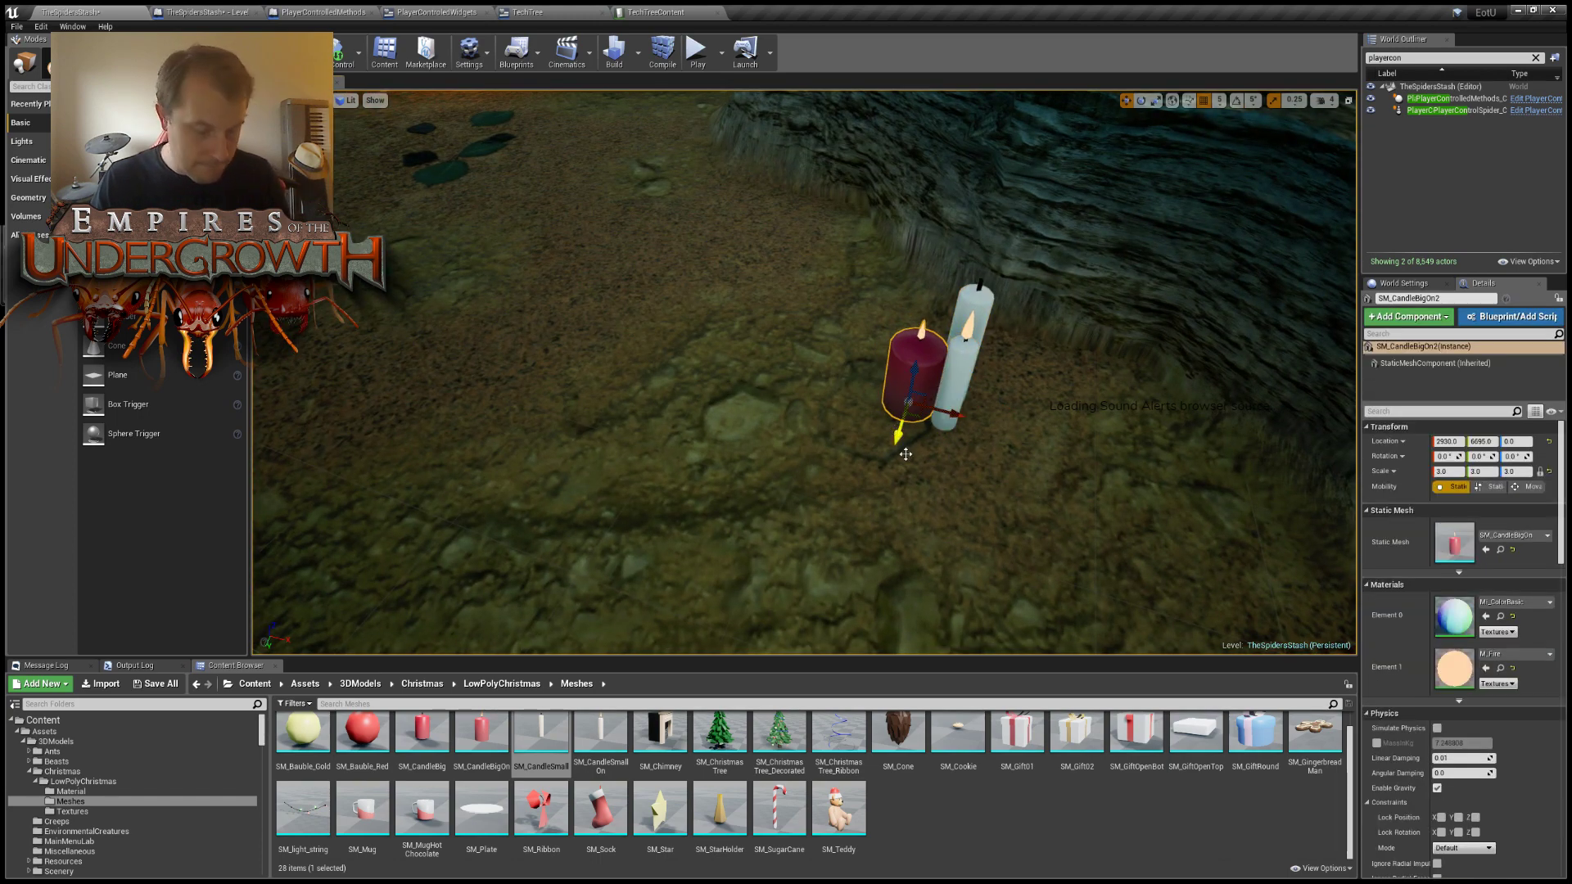
pyautogui.hotkey('ctrl', 'w')
pyautogui.moveTo(934, 429); pyautogui.dragTo(1003, 427)
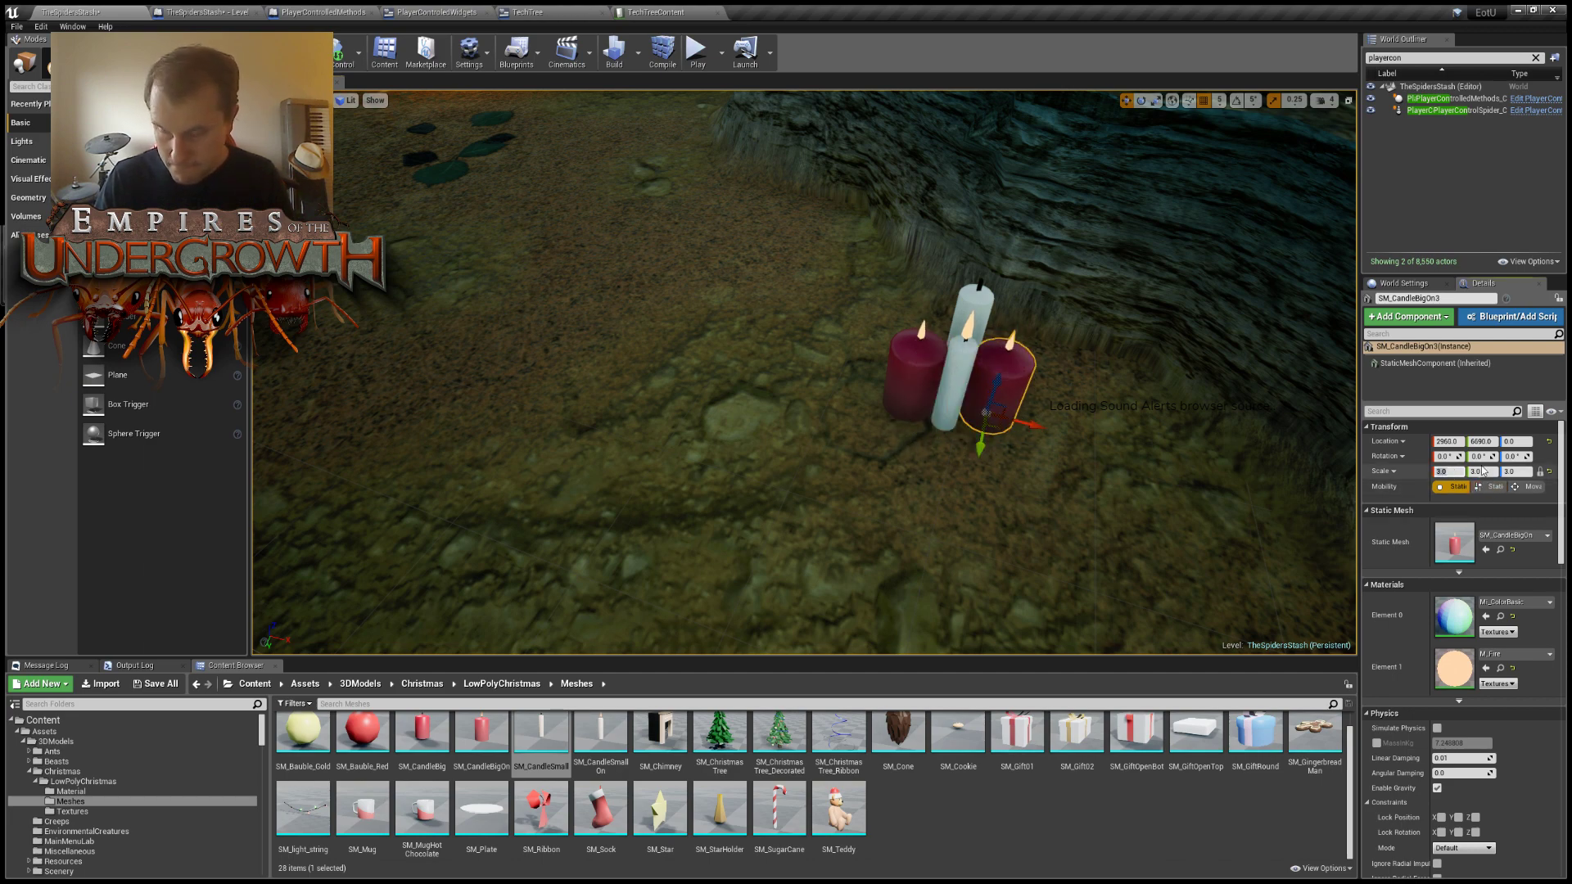
pyautogui.press('Return')
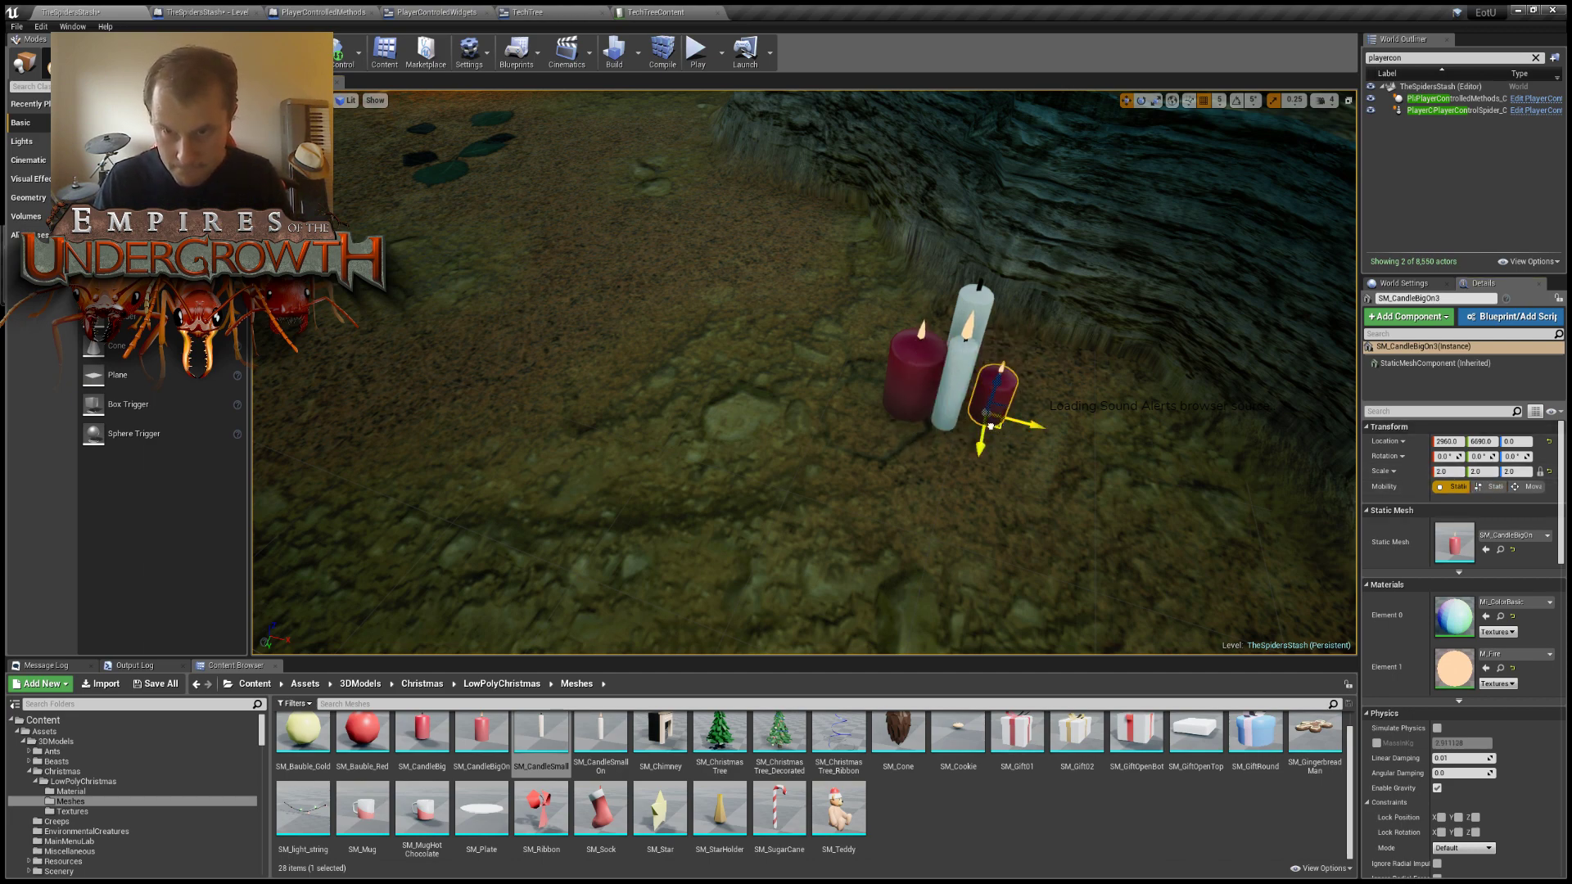
pyautogui.moveTo(991, 425); pyautogui.dragTo(936, 457)
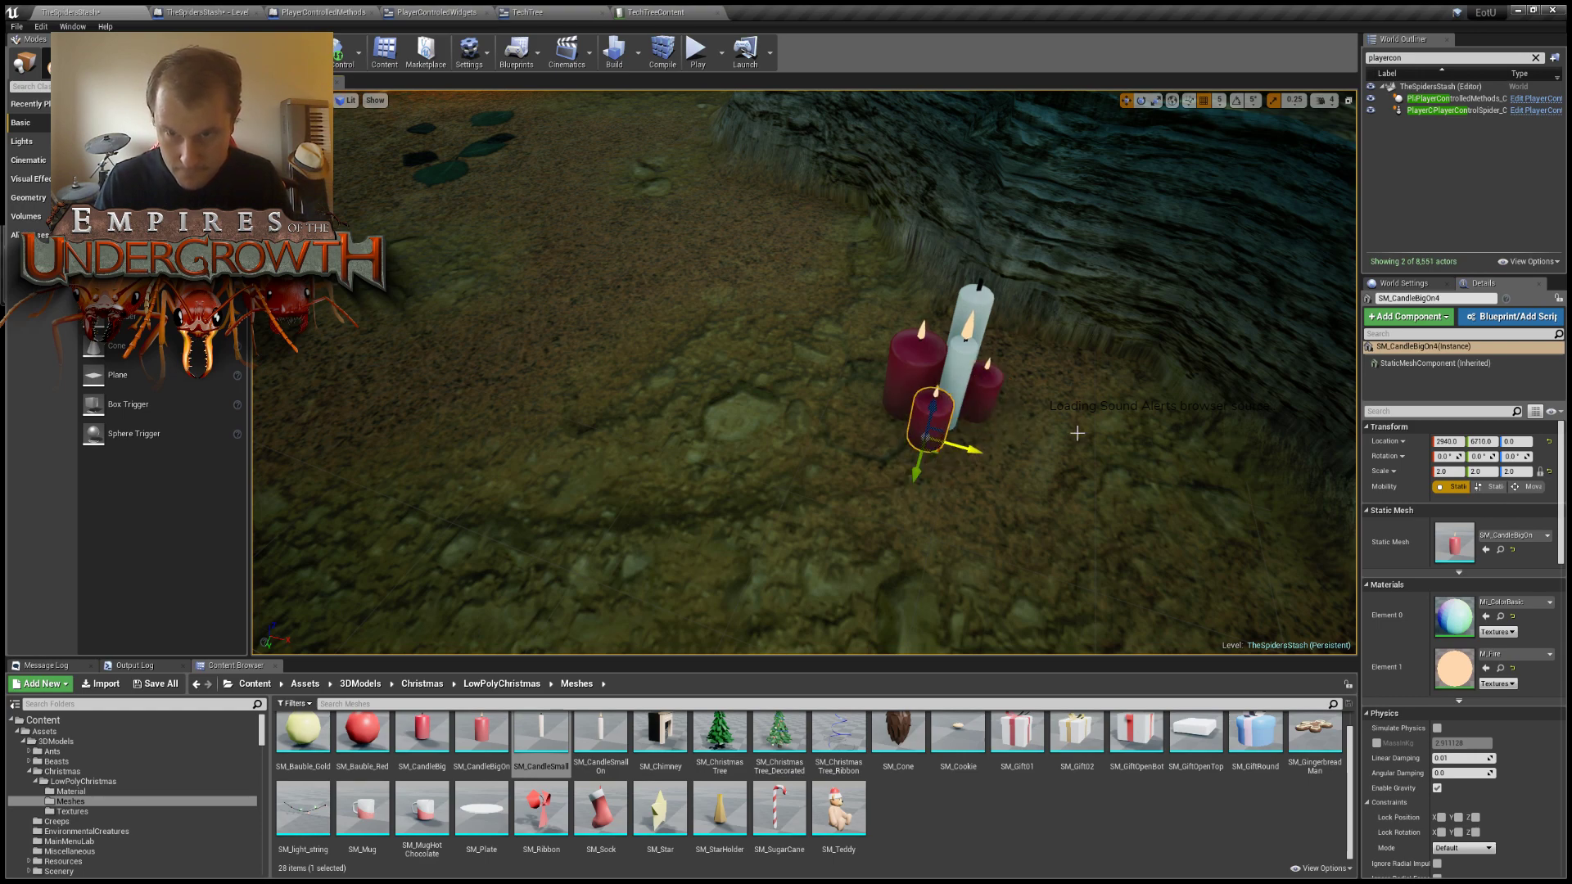
# Set the uniform scale of the unlit white candle in the group by the rock wall to 2.
pyautogui.moveTo(1077, 433); pyautogui.dragTo(950, 419, button='right')
pyautogui.click(864, 357)
pyautogui.click(845, 357)
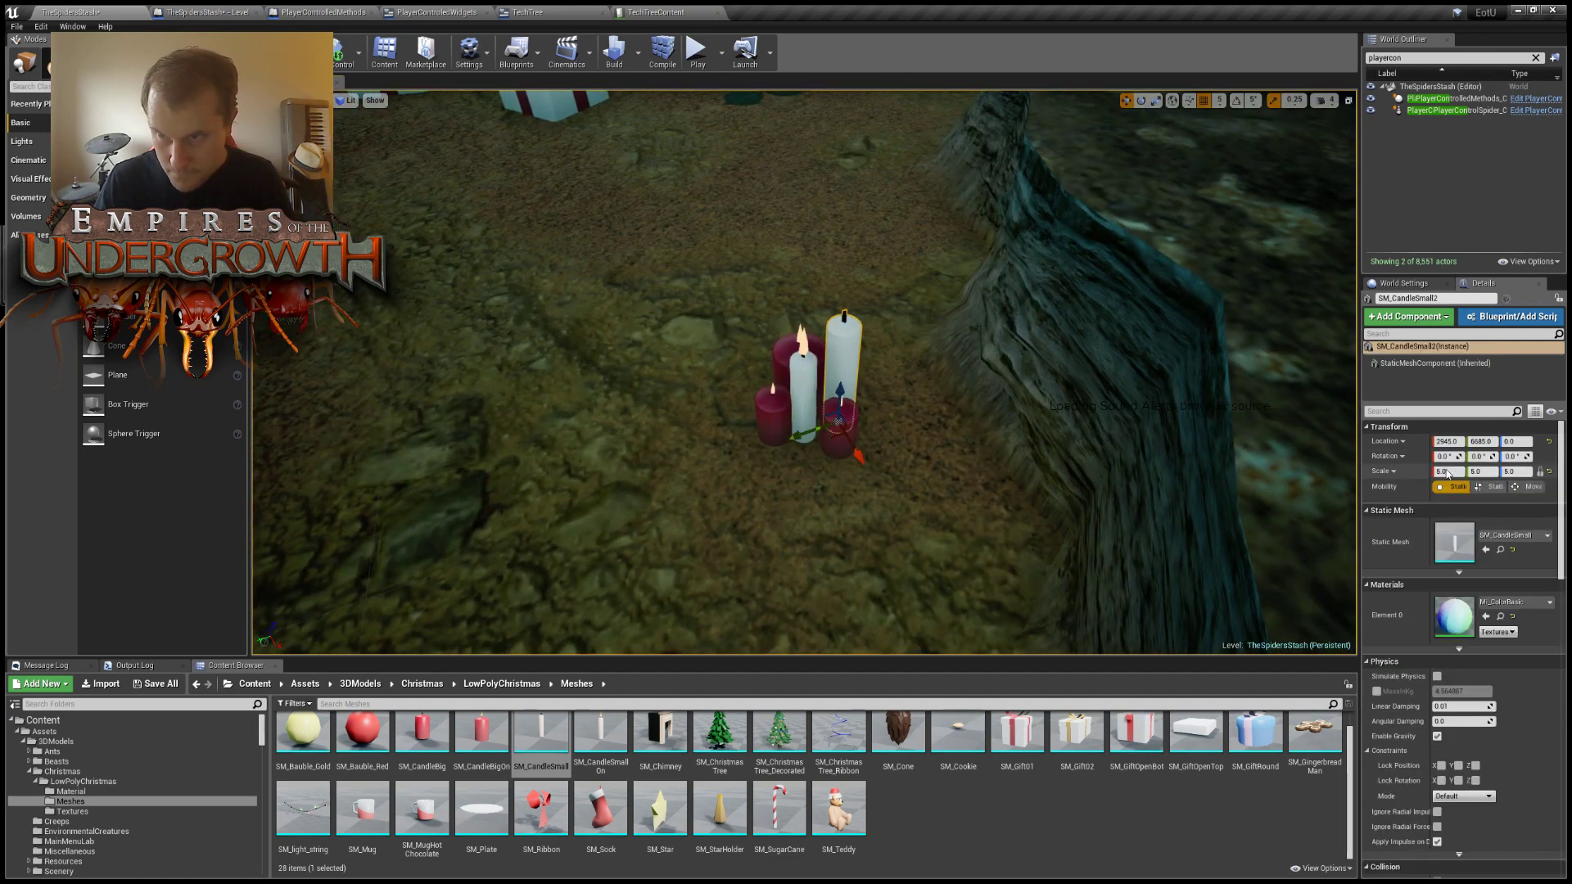
pyautogui.write('2')
pyautogui.press('Return')
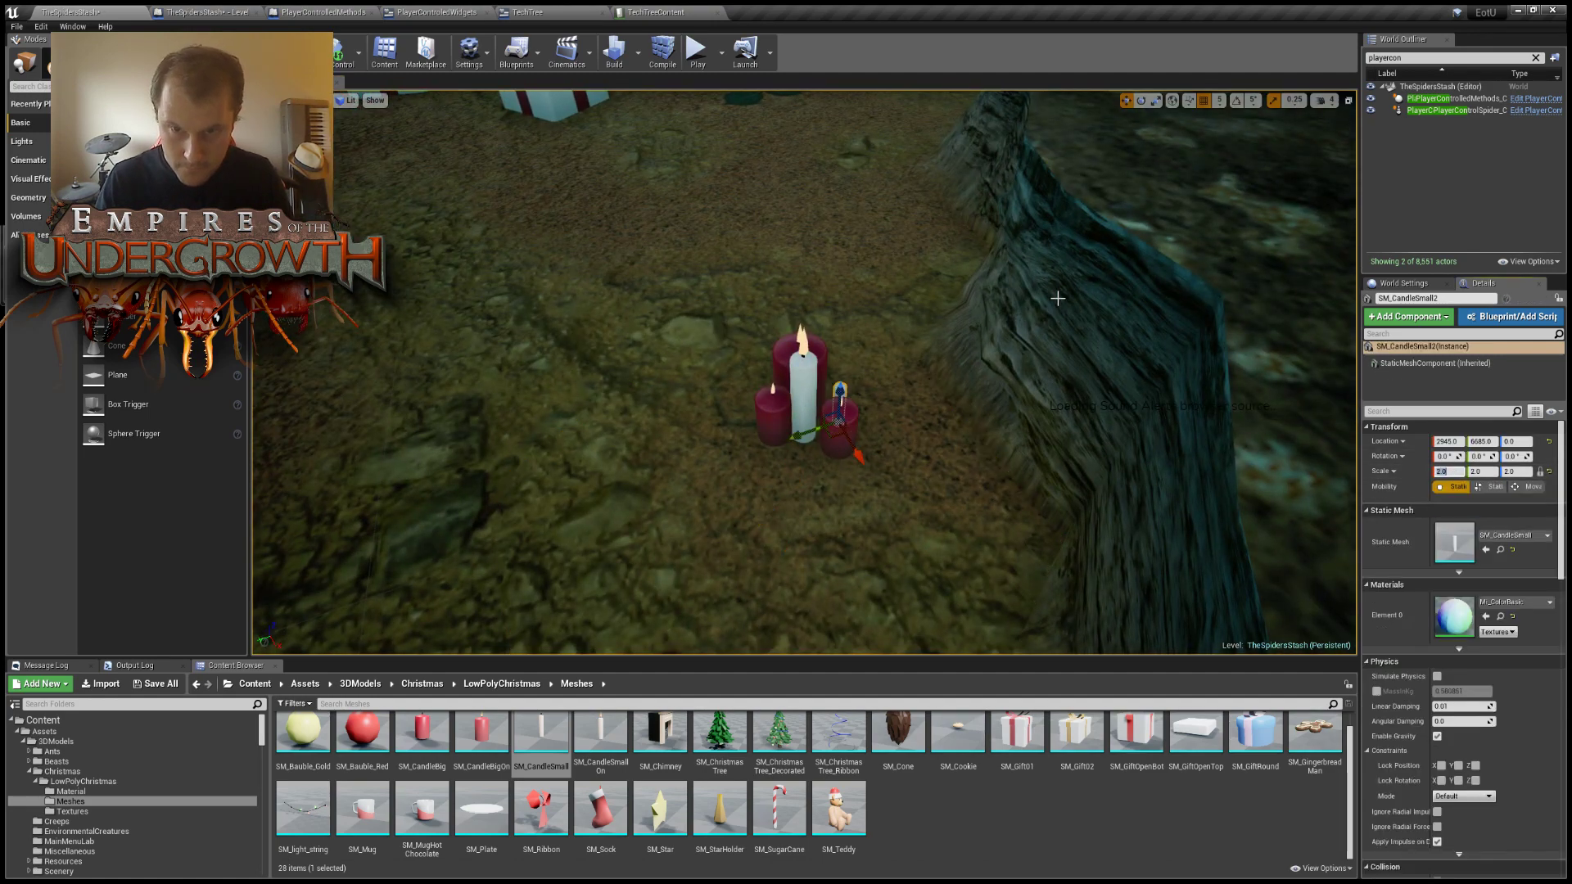
# Place the SM_Ribbon mesh on the floor near the rock wall and the copied candles, and scale it uniformly to 4.
pyautogui.moveTo(1157, 296); pyautogui.dragTo(1028, 341, button='right')
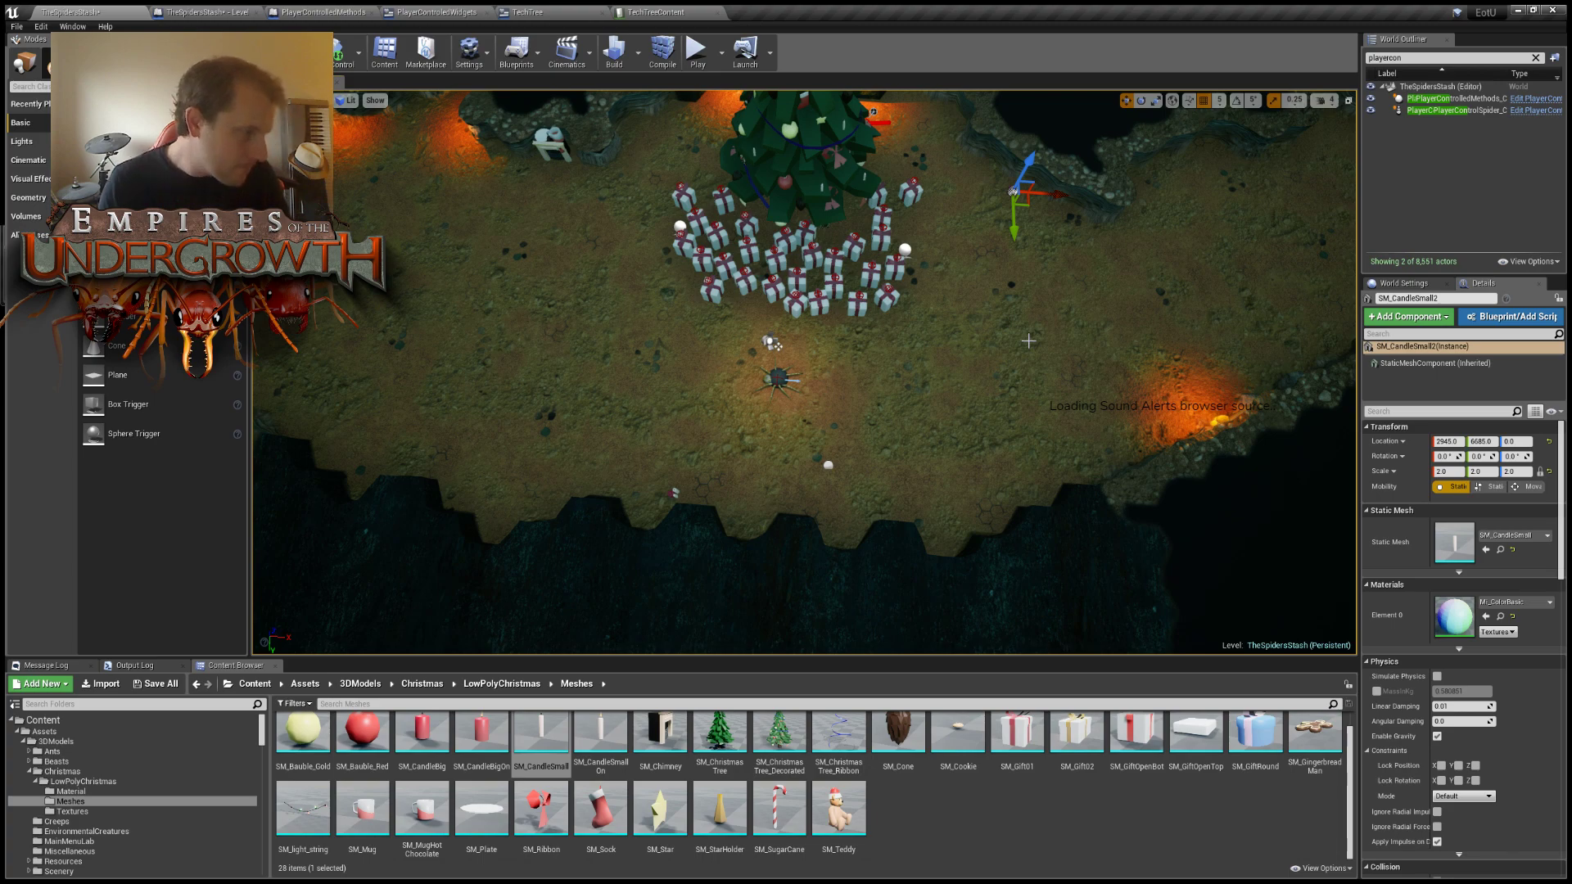
pyautogui.moveTo(804, 373); pyautogui.dragTo(901, 380, button='right')
pyautogui.press('w')
pyautogui.press('w')
pyautogui.press('s')
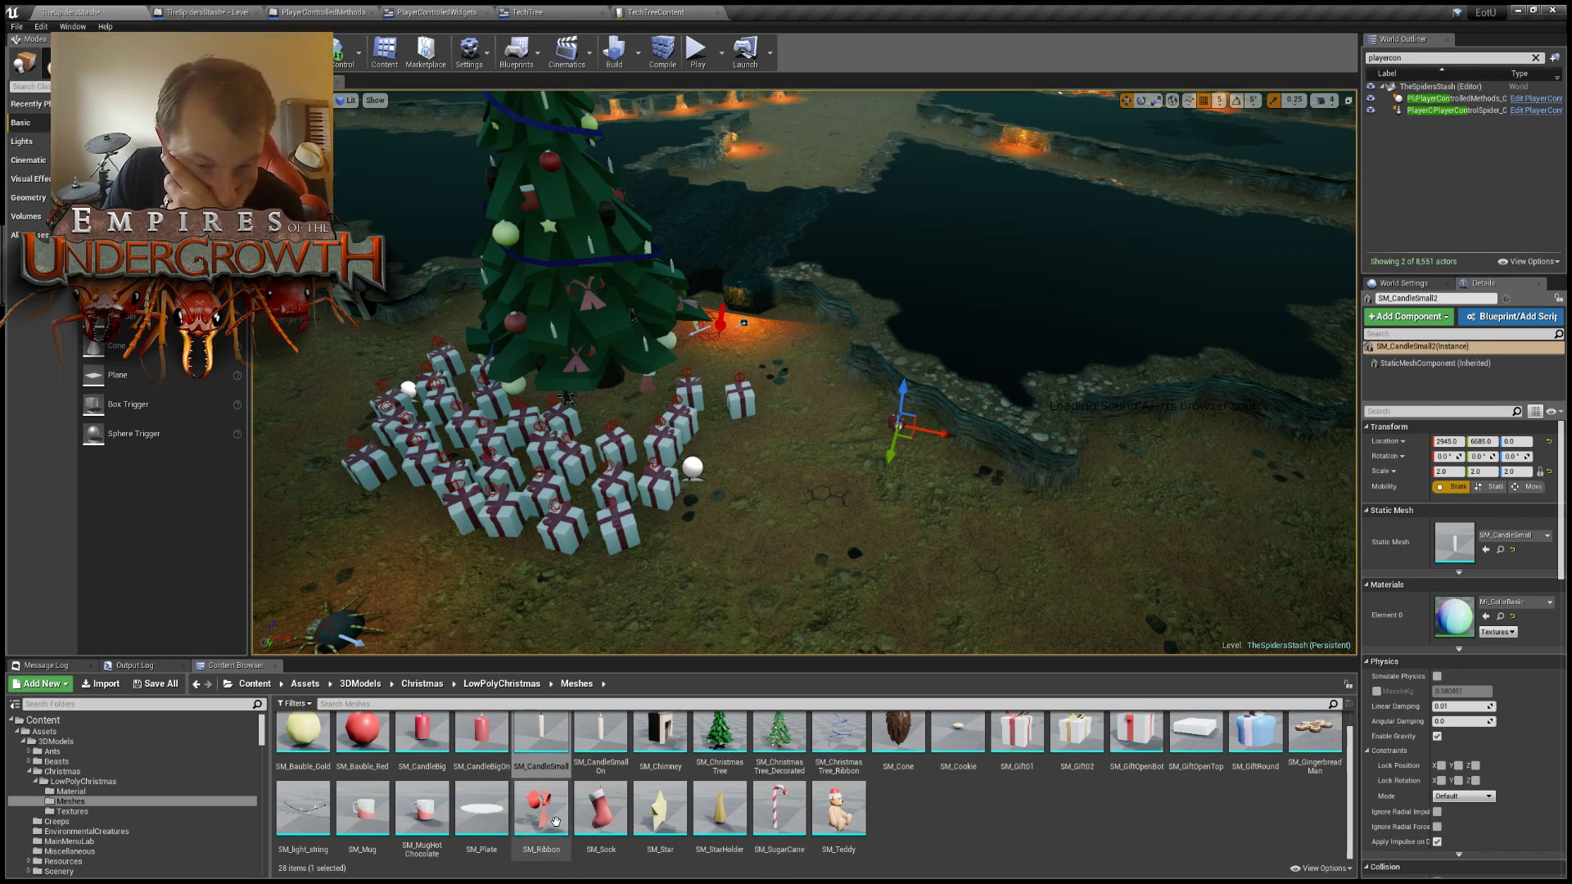
pyautogui.moveTo(542, 831); pyautogui.dragTo(954, 487)
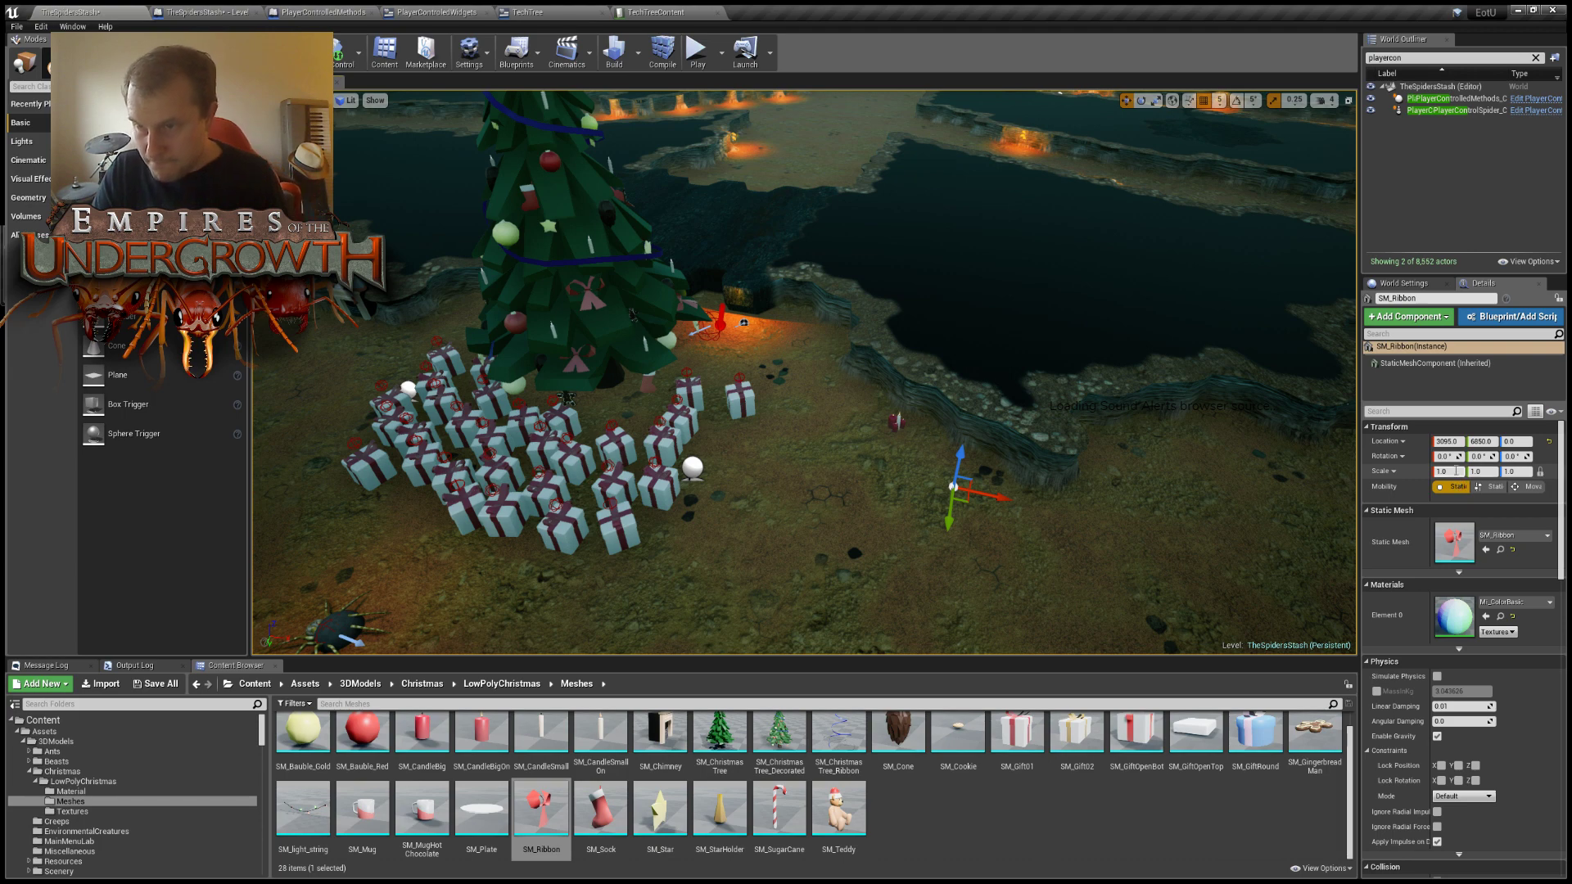
pyautogui.press('f')
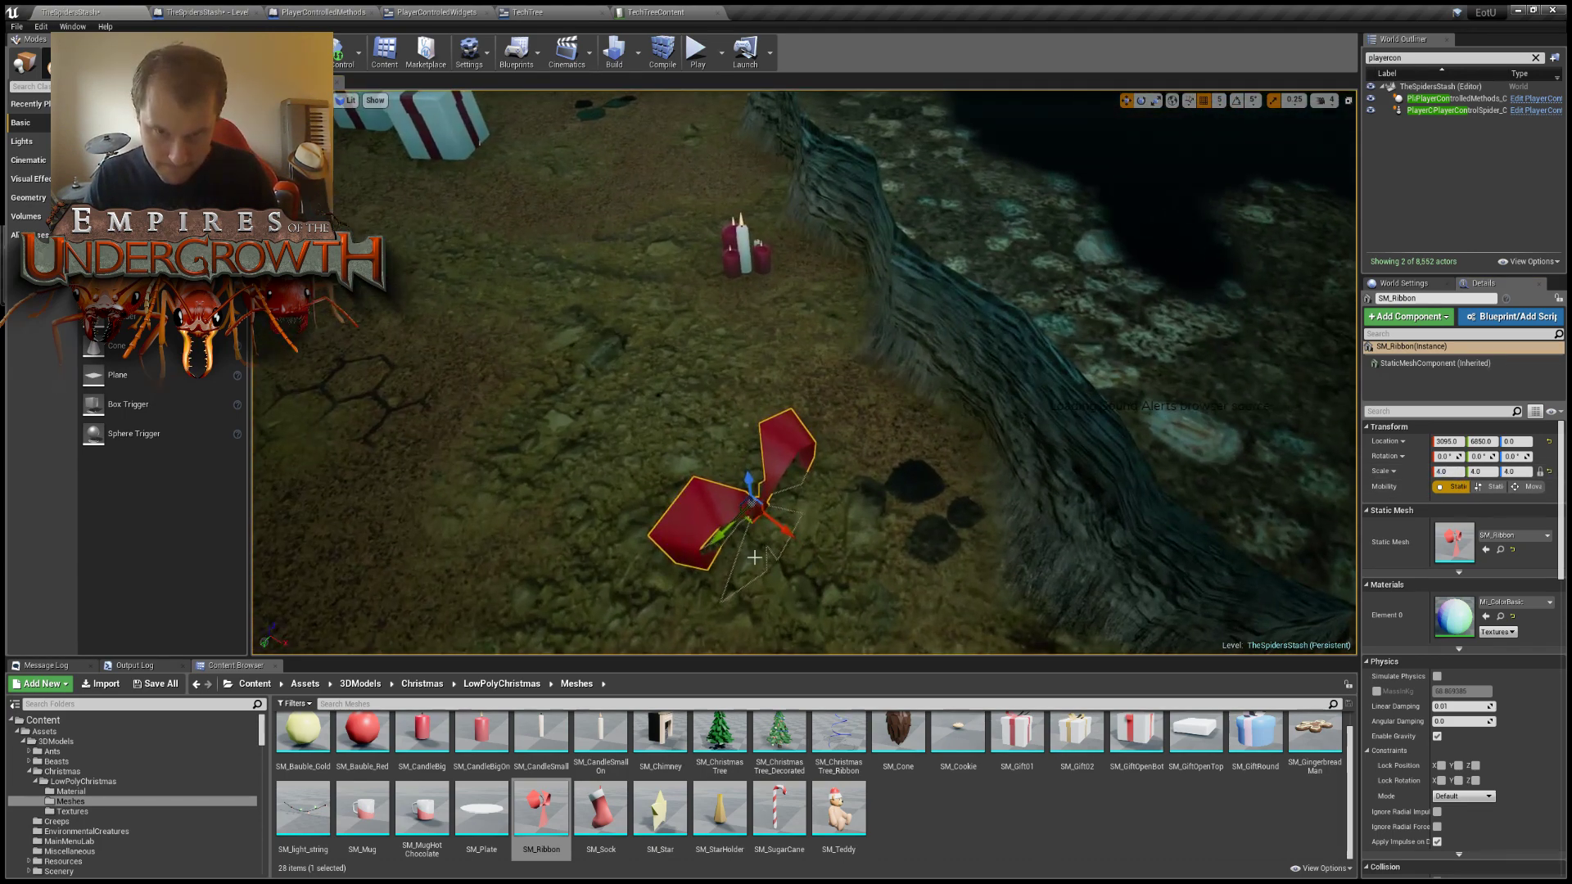
# Mount the ribbon on the rock wall at about X 3075, Y 6715 and height 60, rotated about -61° around its Z axis.
pyautogui.moveTo(753, 522); pyautogui.dragTo(876, 266)
pyautogui.press('e')
pyautogui.press('w')
pyautogui.press('f')
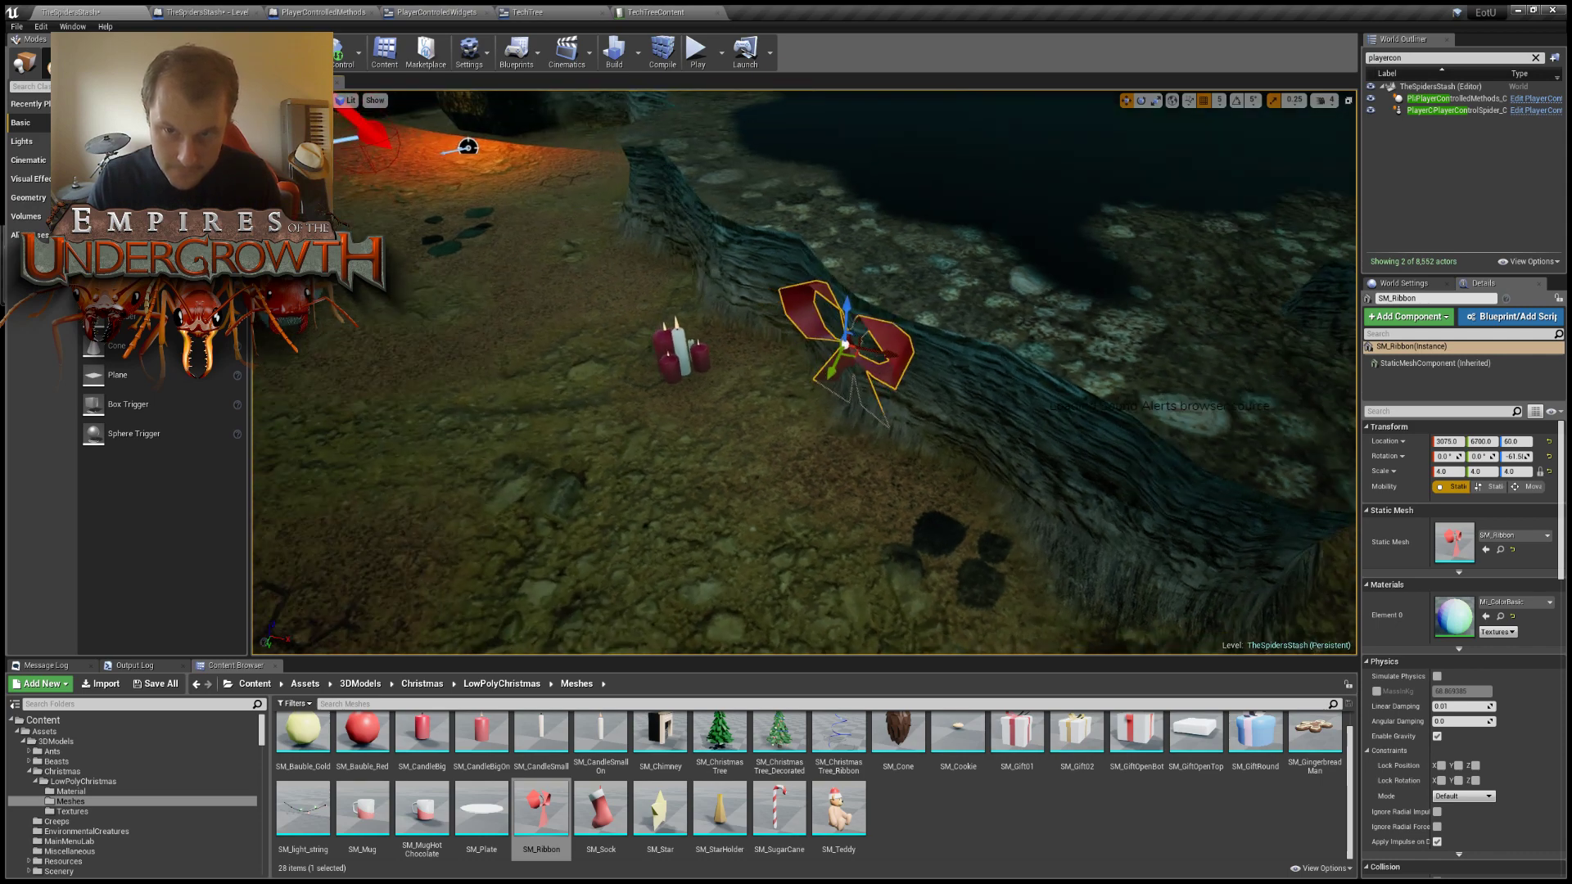
pyautogui.moveTo(797, 302)
pyautogui.mouseDown(button='right')
pyautogui.moveTo(868, 304)
pyautogui.moveTo(797, 302)
pyautogui.mouseUp(button='right')
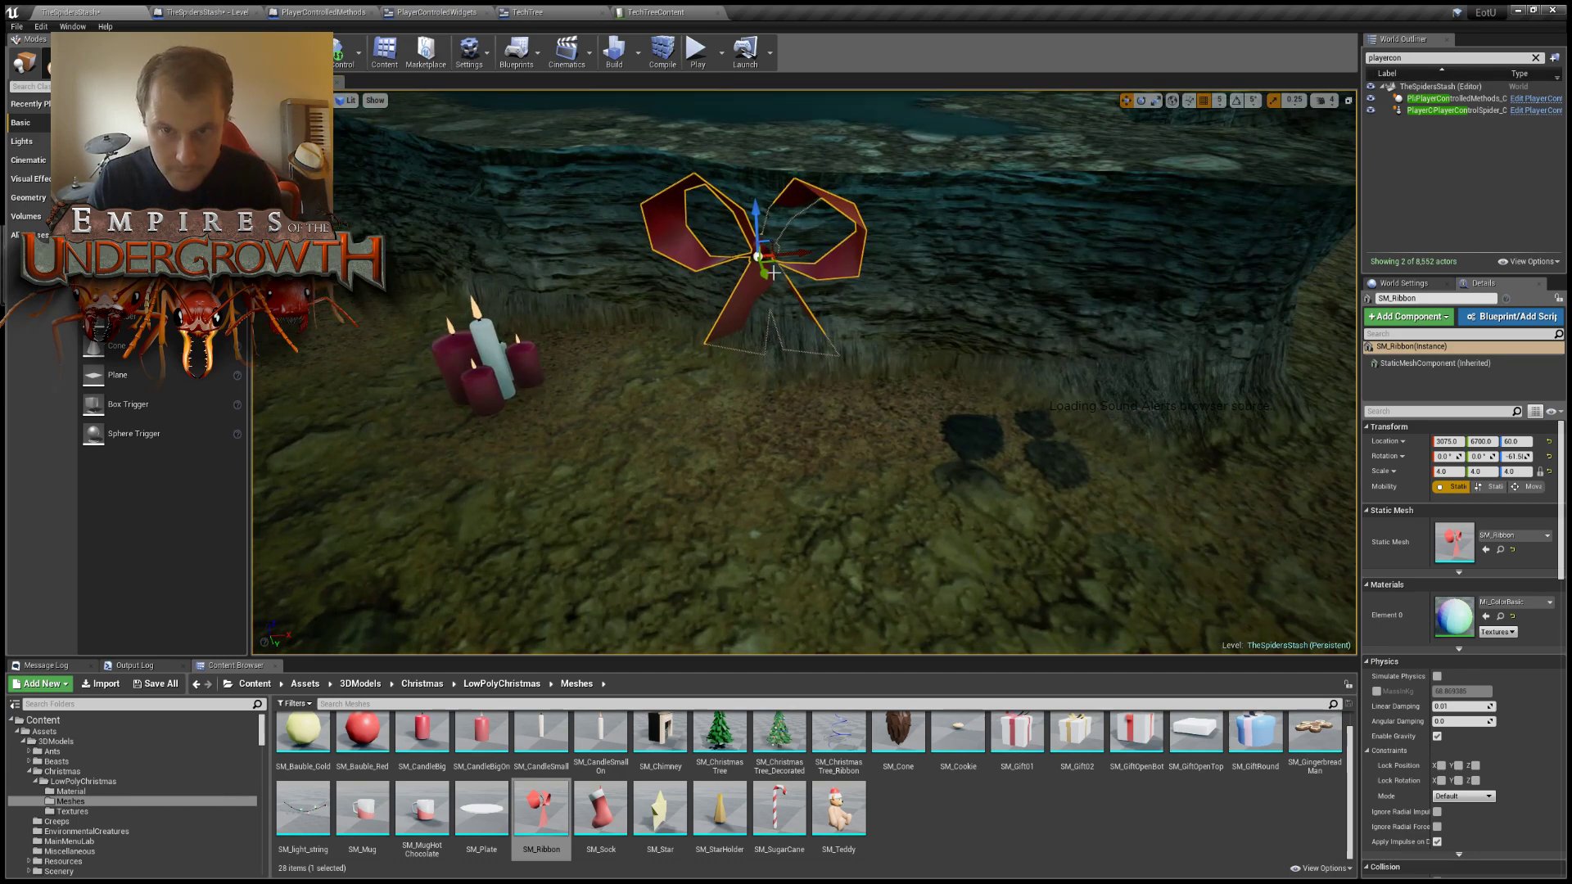
pyautogui.moveTo(762, 273); pyautogui.dragTo(768, 286)
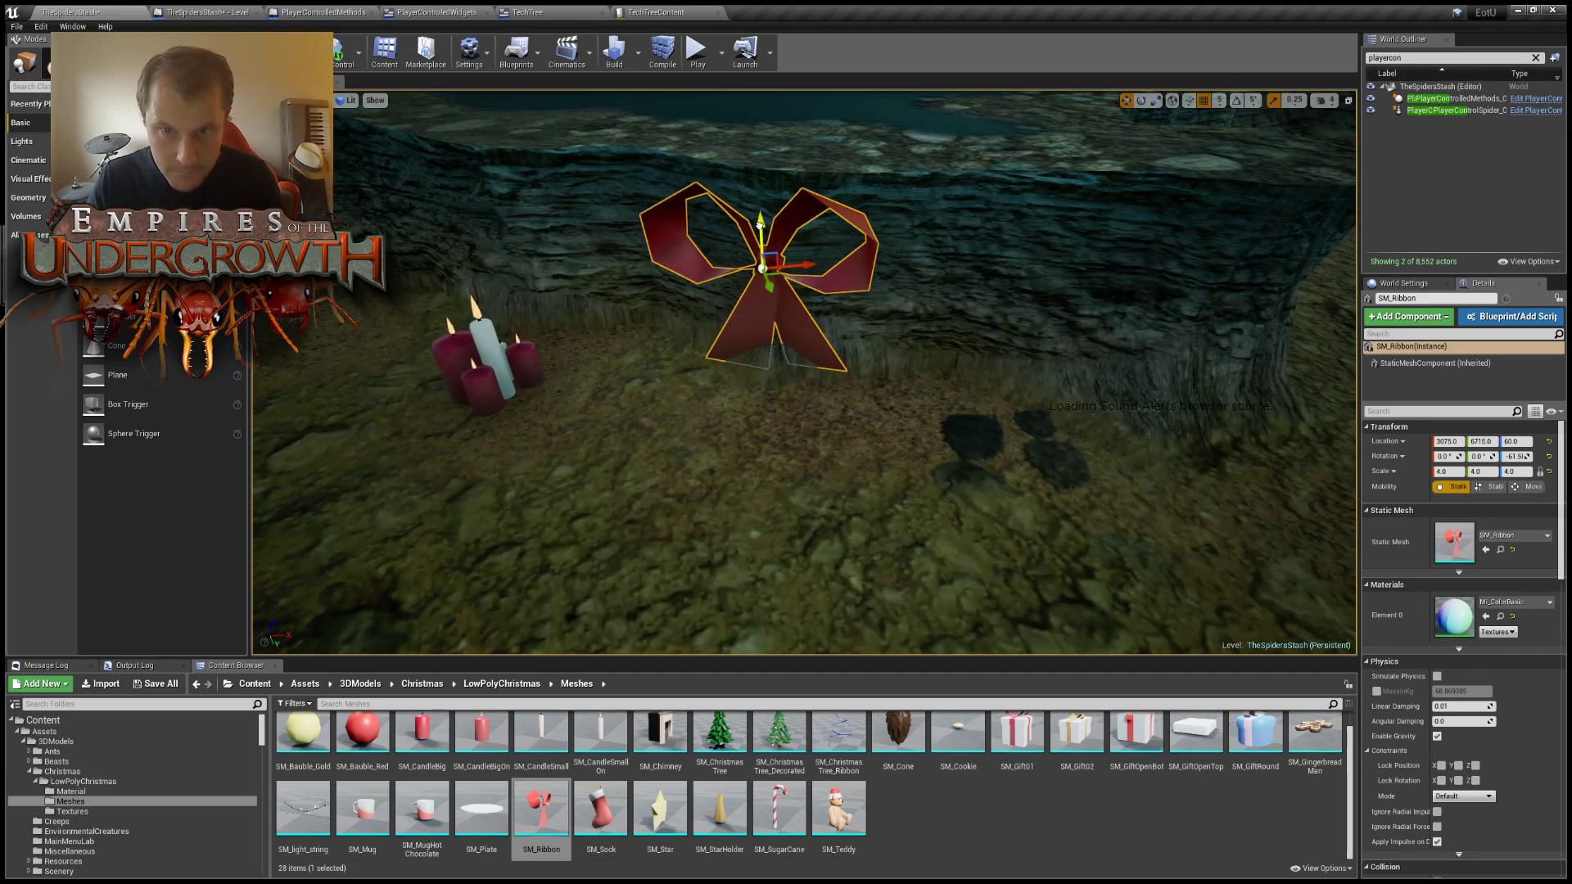
# Raise the ribbon on the rock wall to a height of 90.
pyautogui.moveTo(760, 221); pyautogui.dragTo(762, 148)
pyautogui.moveTo(908, 246)
pyautogui.mouseDown(button='right')
pyautogui.moveTo(852, 245)
pyautogui.moveTo(1146, 254)
pyautogui.moveTo(982, 270)
pyautogui.moveTo(737, 254)
pyautogui.moveTo(892, 270)
pyautogui.mouseUp(button='right')
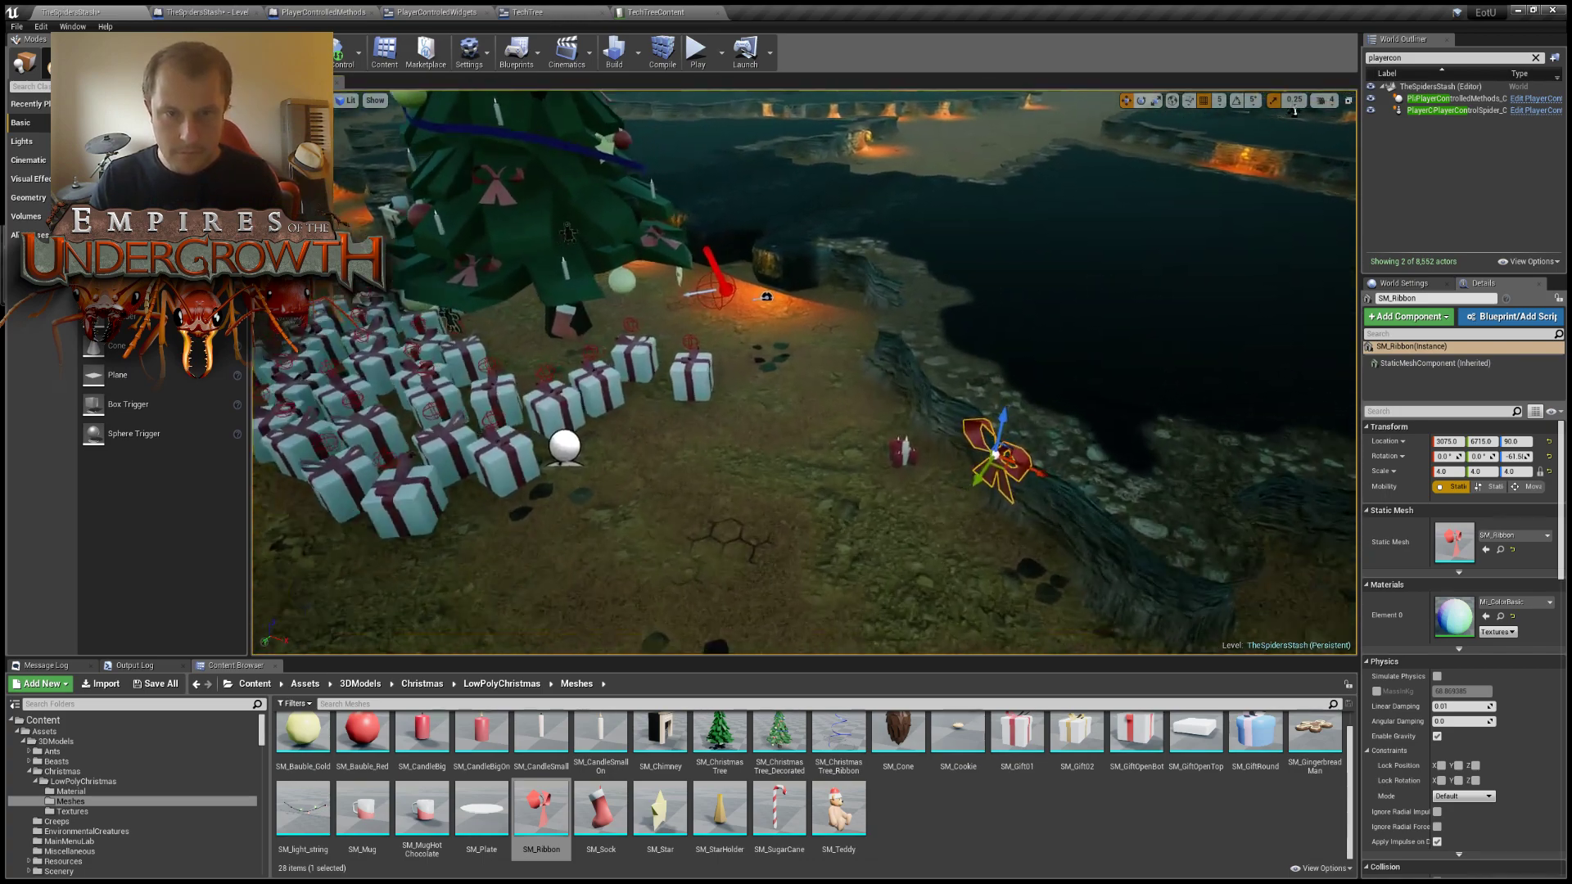
pyautogui.press('f')
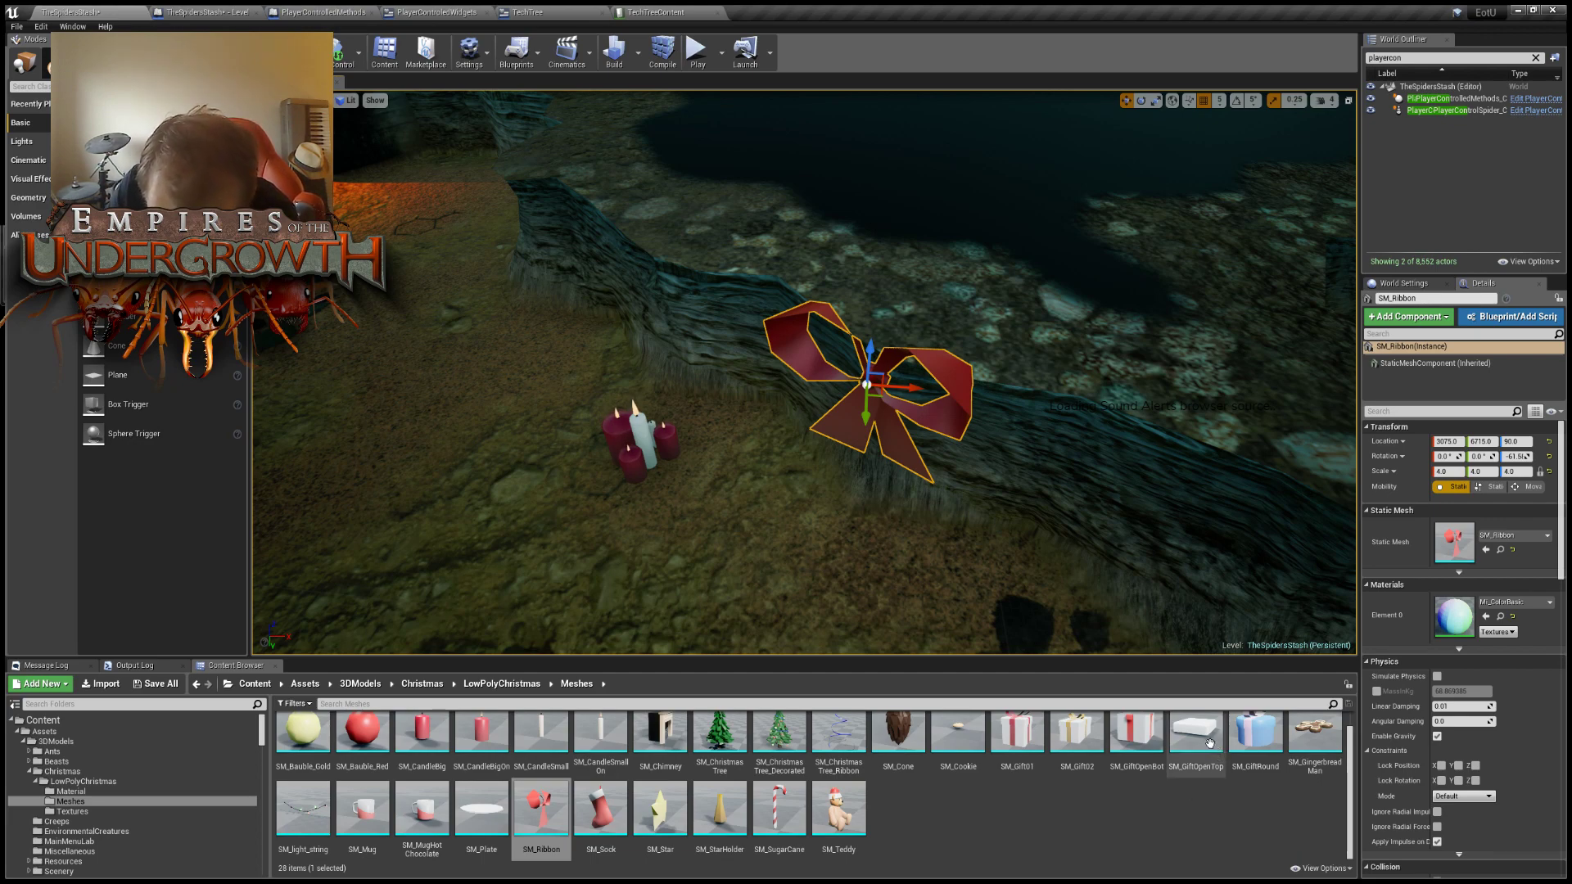
pyautogui.moveTo(1210, 743)
pyautogui.mouseDown()
pyautogui.moveTo(765, 554)
pyautogui.moveTo(747, 562)
pyautogui.moveTo(1191, 730)
pyautogui.mouseUp()
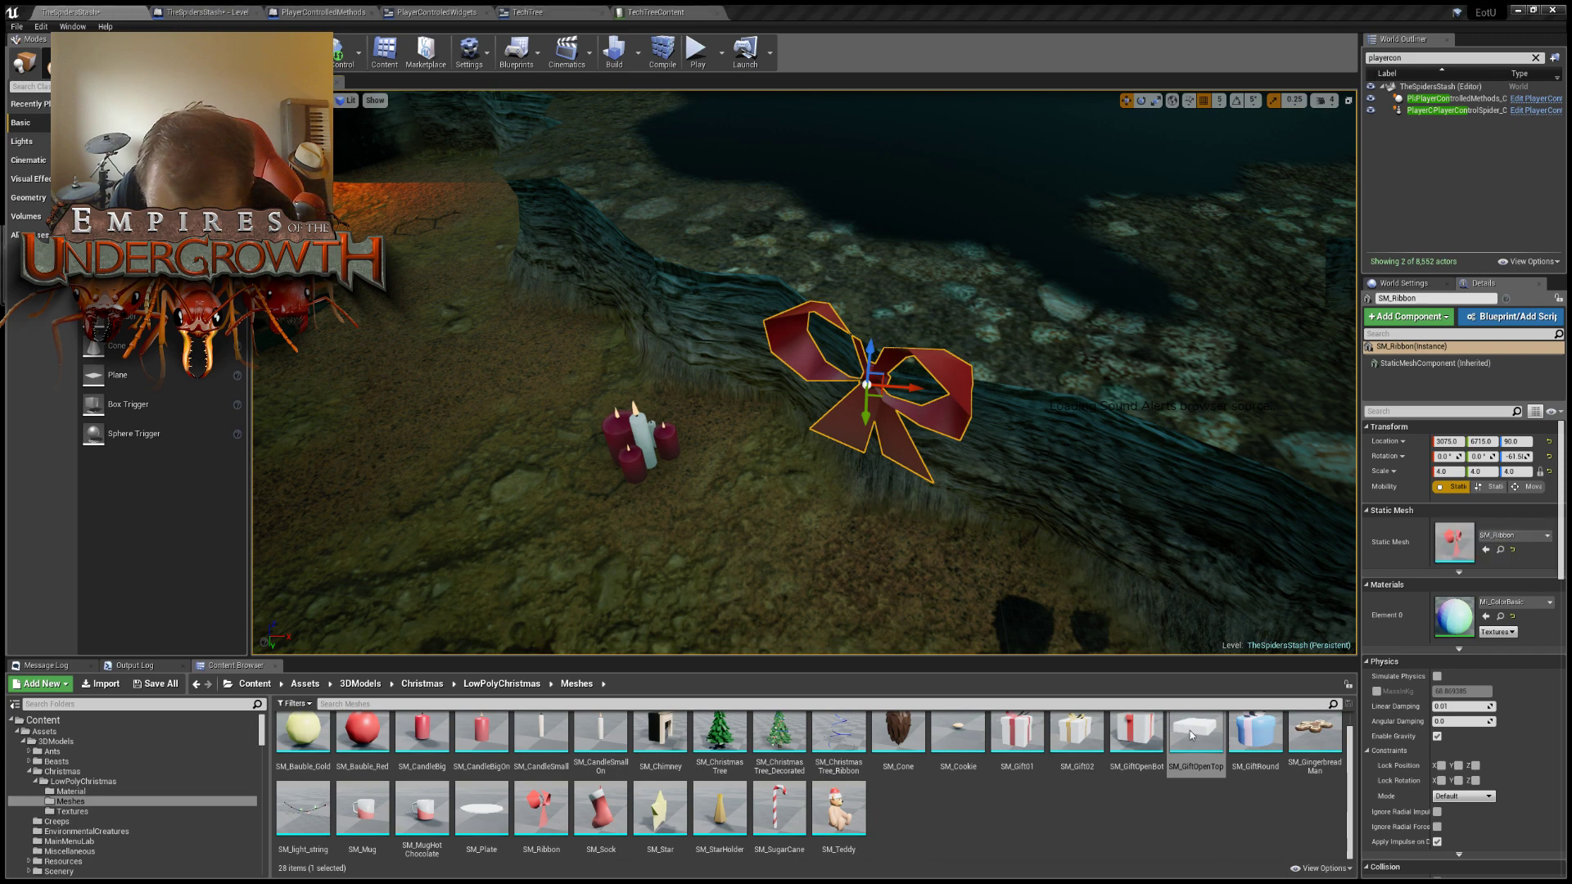
pyautogui.click(1172, 847)
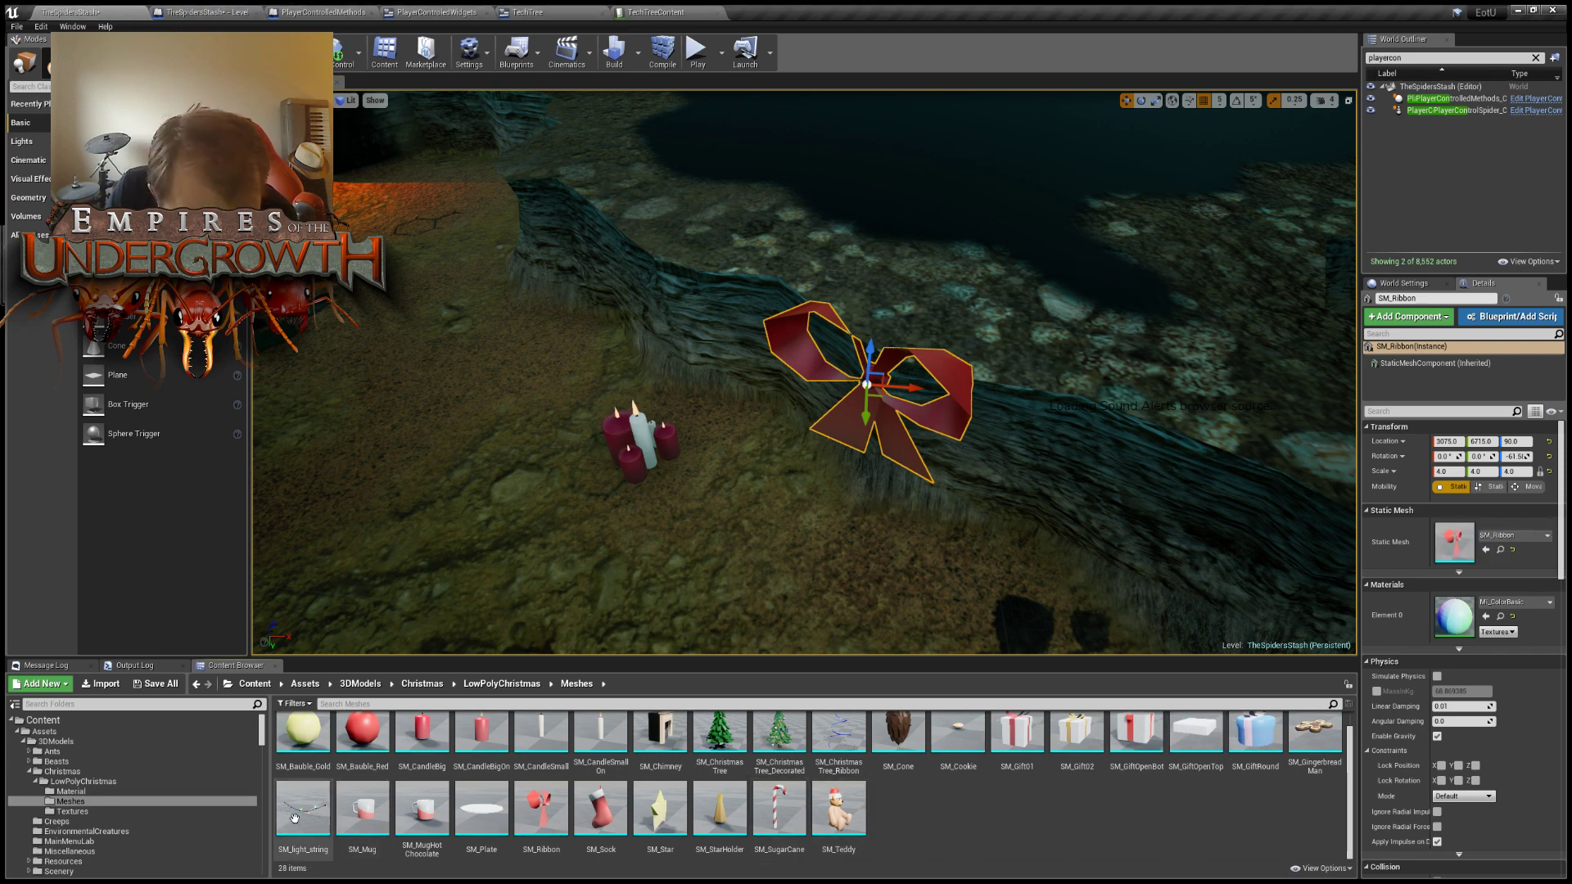
# Place the SM_light_string mesh on the cavern floor beside the candle group and scale it uniformly to 4.
pyautogui.moveTo(303, 810); pyautogui.dragTo(491, 316)
pyautogui.moveTo(449, 391); pyautogui.dragTo(449, 390)
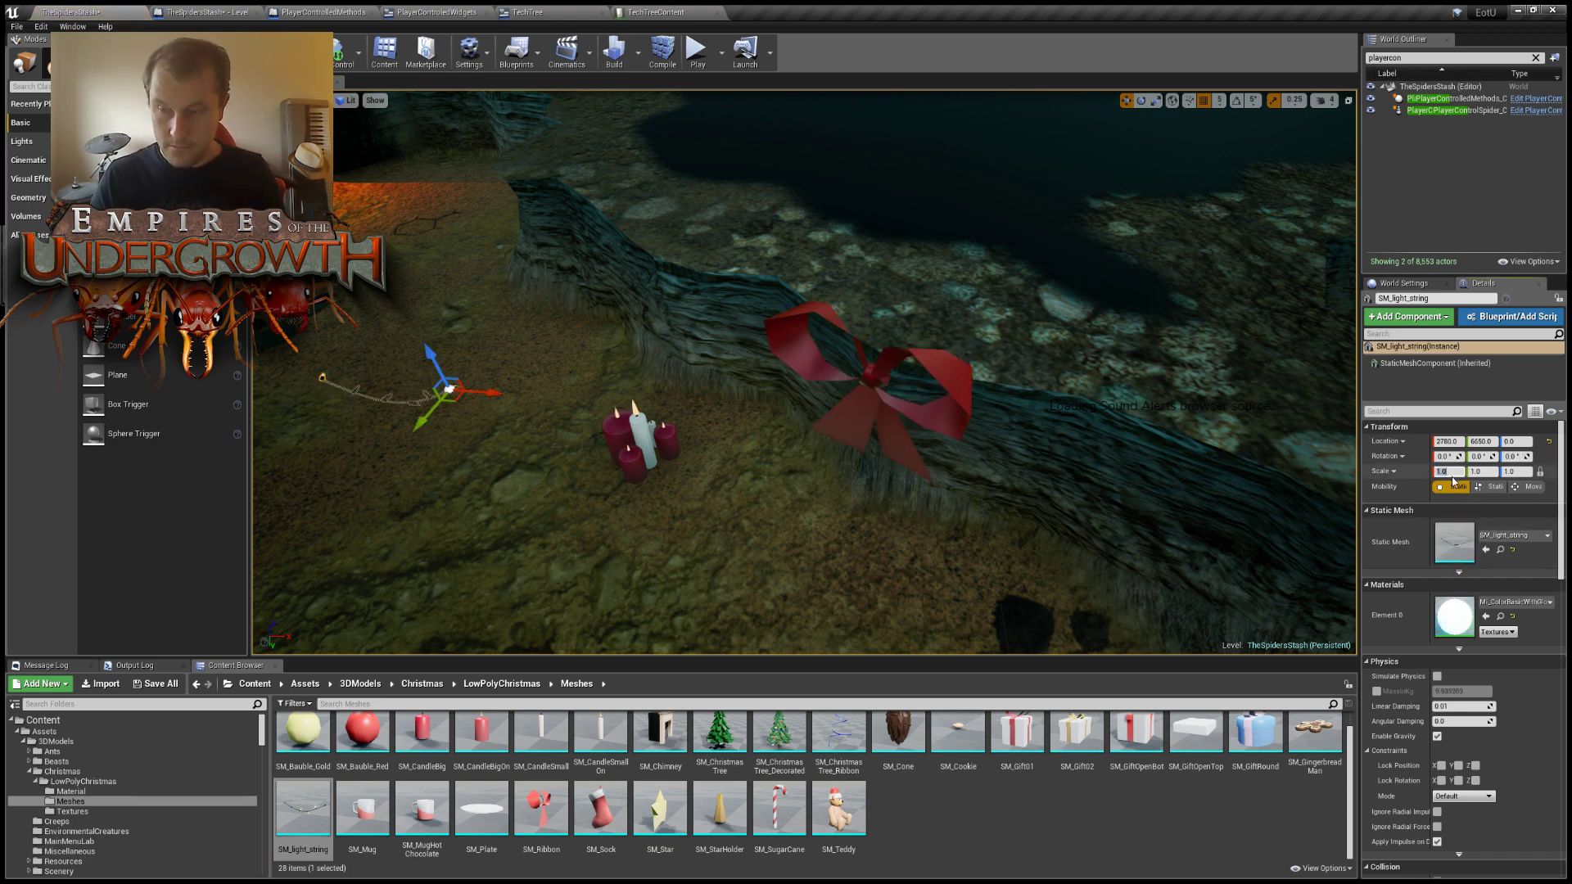
pyautogui.write('4')
pyautogui.press('Return')
pyautogui.press('f')
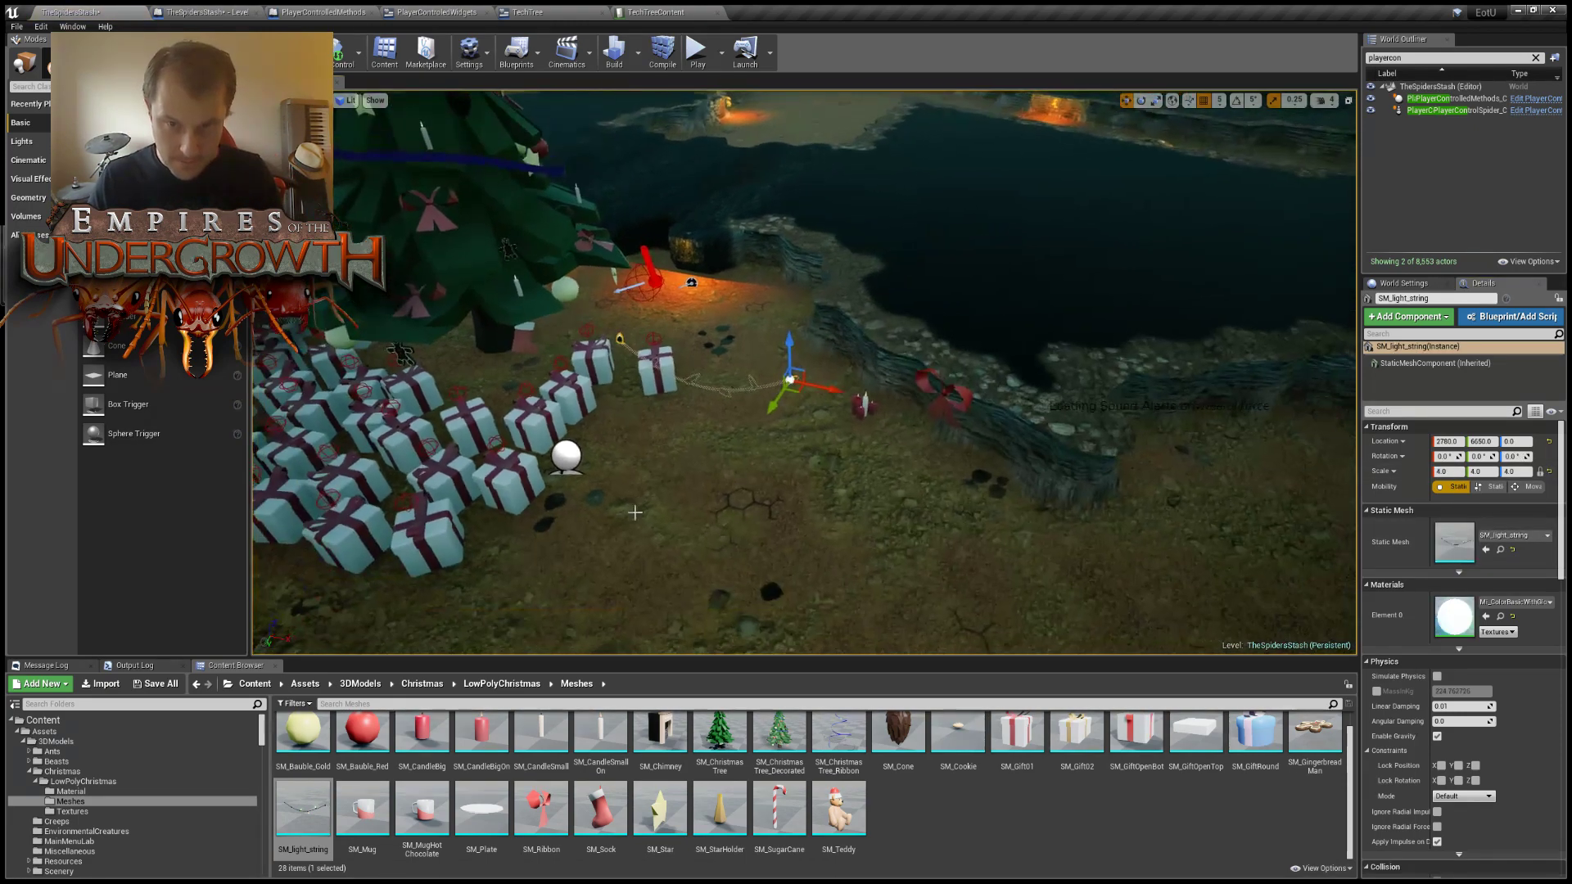
# Raise the light string to a height of 130 and move it toward the candles, to about X 2895, Y 6650.
pyautogui.moveTo(790, 344); pyautogui.dragTo(787, 274)
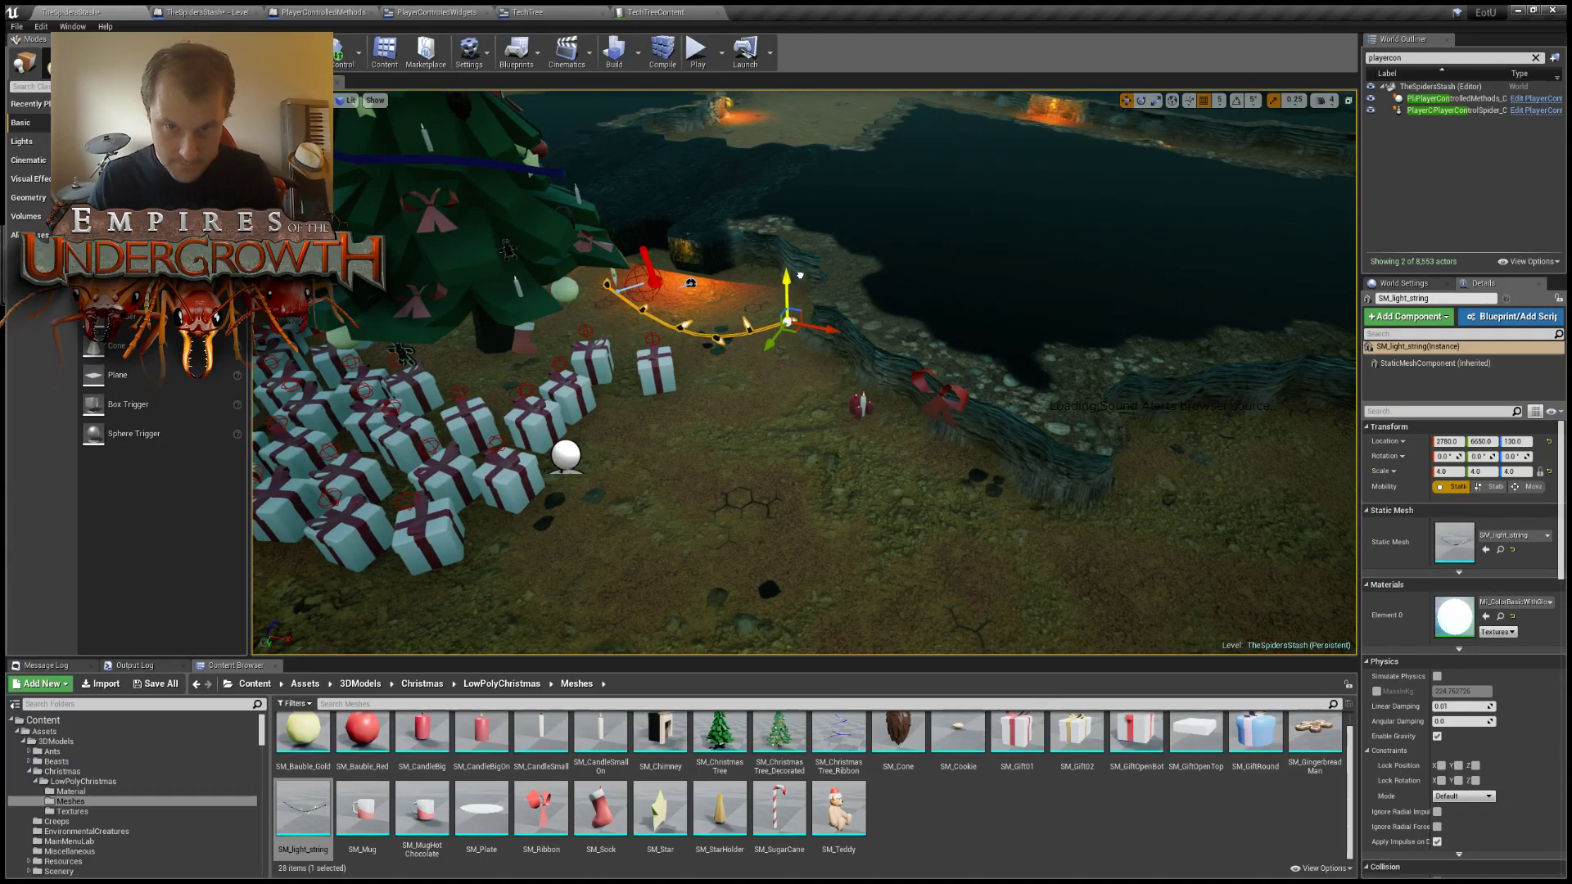
pyautogui.press('f')
pyautogui.moveTo(956, 445); pyautogui.dragTo(897, 445, button='right')
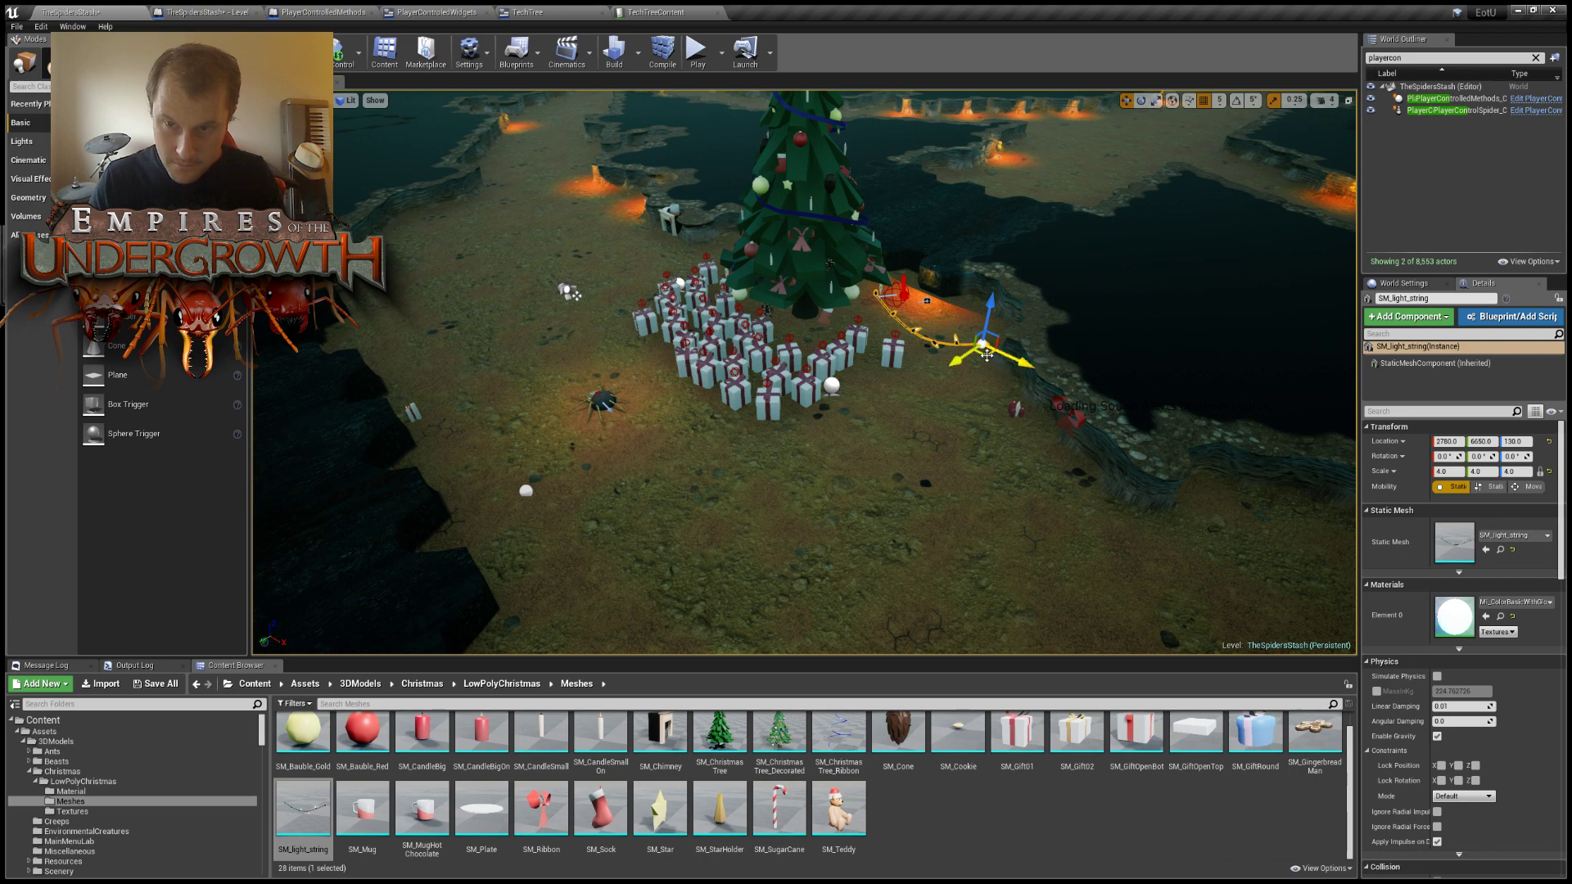
pyautogui.moveTo(987, 355); pyautogui.dragTo(1050, 405)
# Rotate the light string to about 217° around its Z axis so it runs along the rock wall past the candles.
pyautogui.press('e')
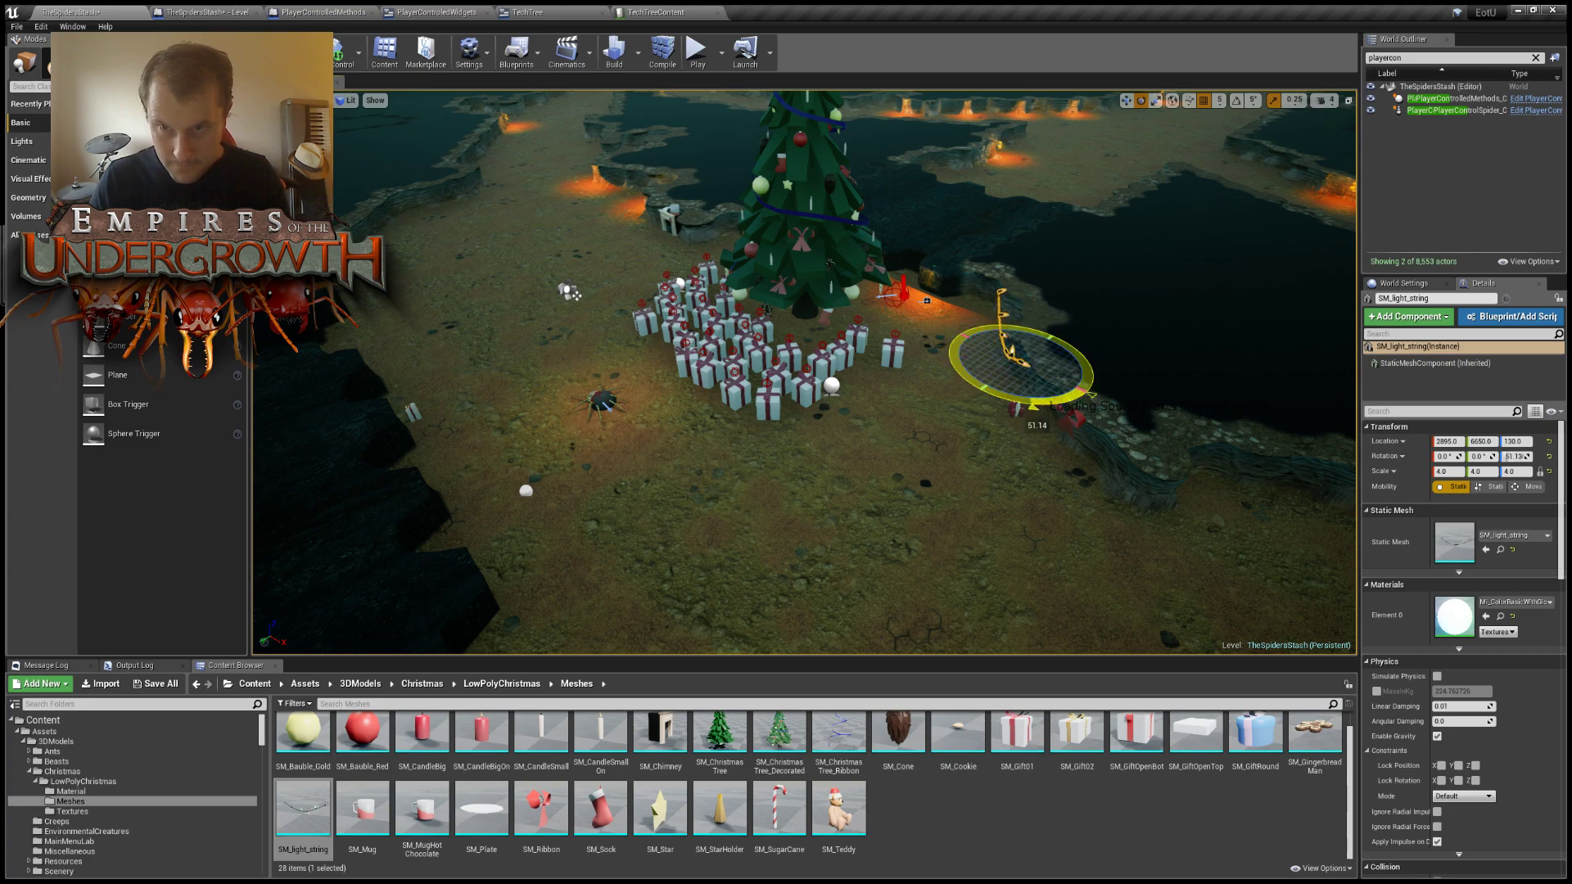
pyautogui.moveTo(1035, 406); pyautogui.dragTo(1113, 425, button='right')
pyautogui.press('w')
pyautogui.press('d')
pyautogui.press('s')
pyautogui.press('space')
pyautogui.press('space')
pyautogui.press('space')
pyautogui.moveTo(955, 466); pyautogui.dragTo(1116, 464)
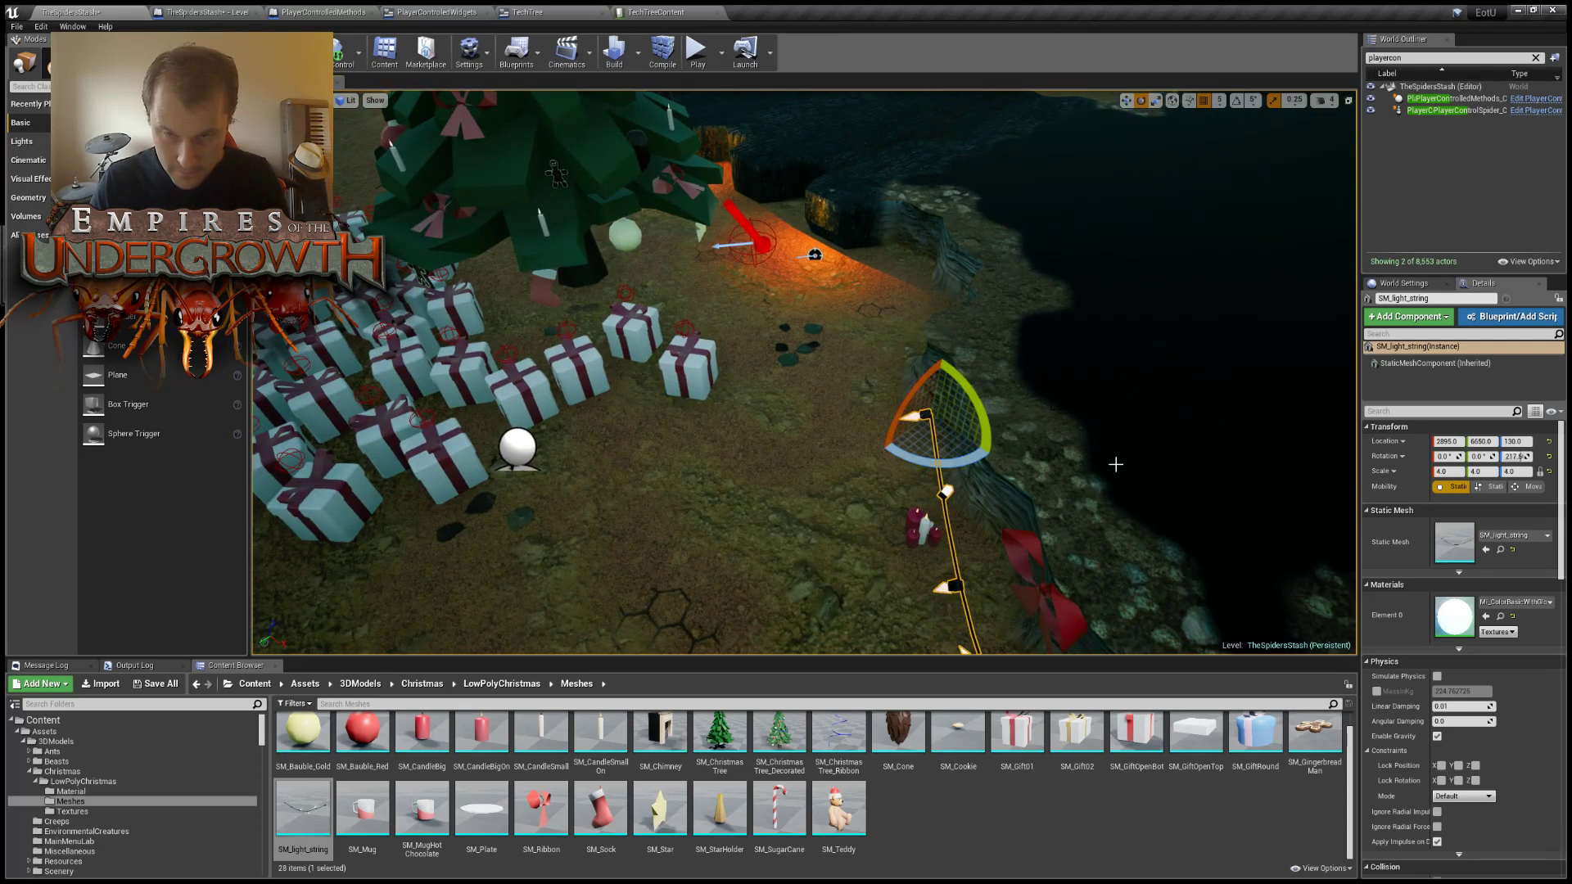
pyautogui.press('a')
pyautogui.press('s')
pyautogui.moveTo(1116, 464); pyautogui.dragTo(1228, 491, button='right')
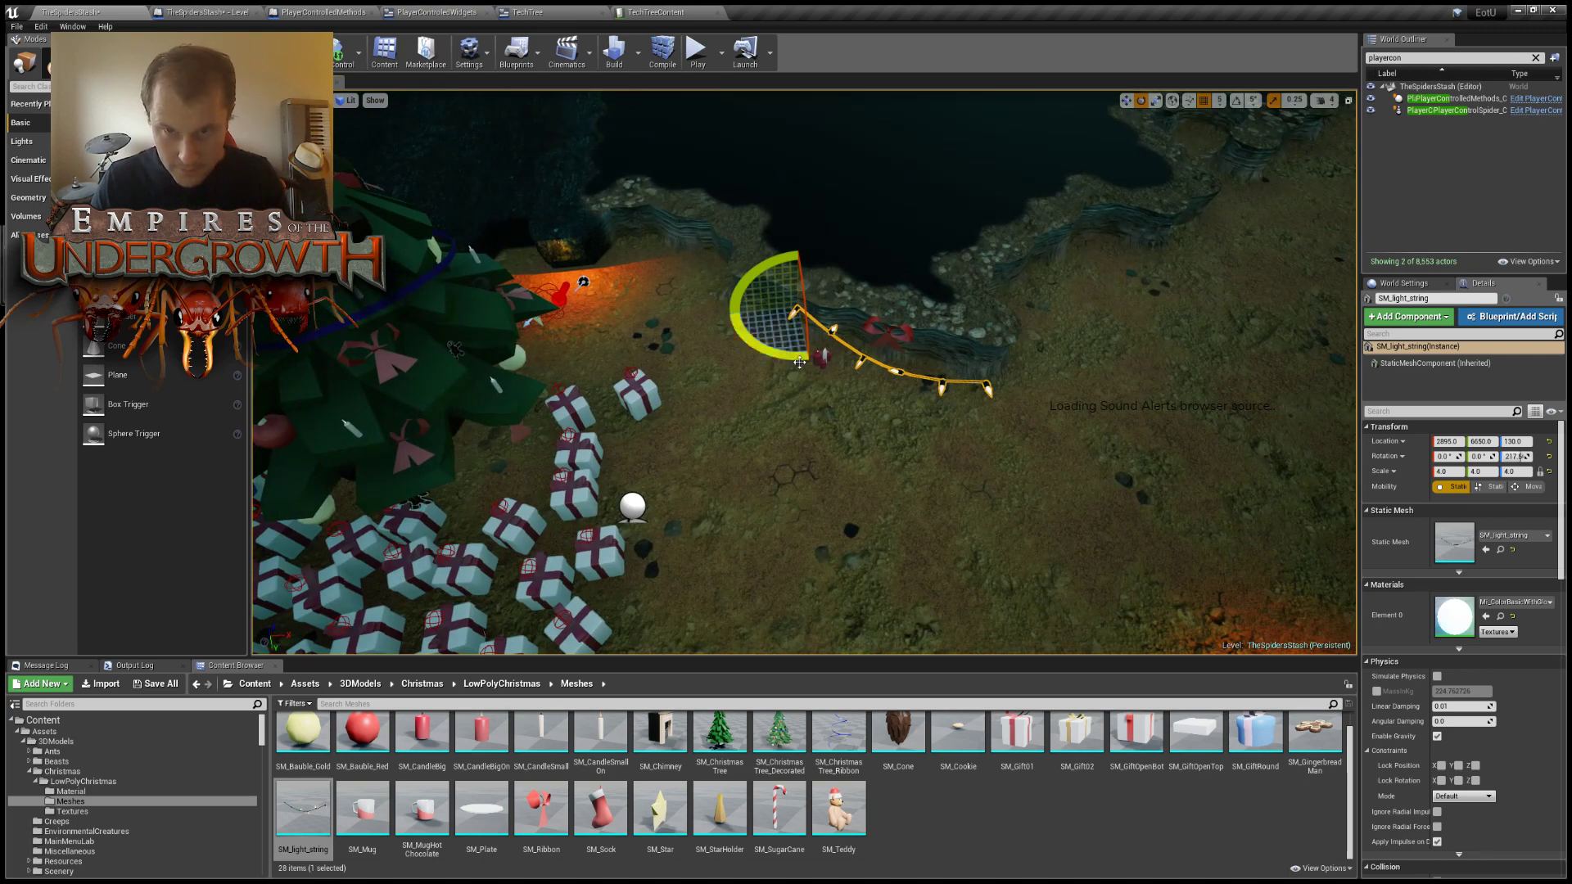
# Move the light string to about X 2435, Y 6380 by the orange-lit wall opening and rotate it to about 194° around Z.
pyautogui.moveTo(813, 319); pyautogui.dragTo(600, 257)
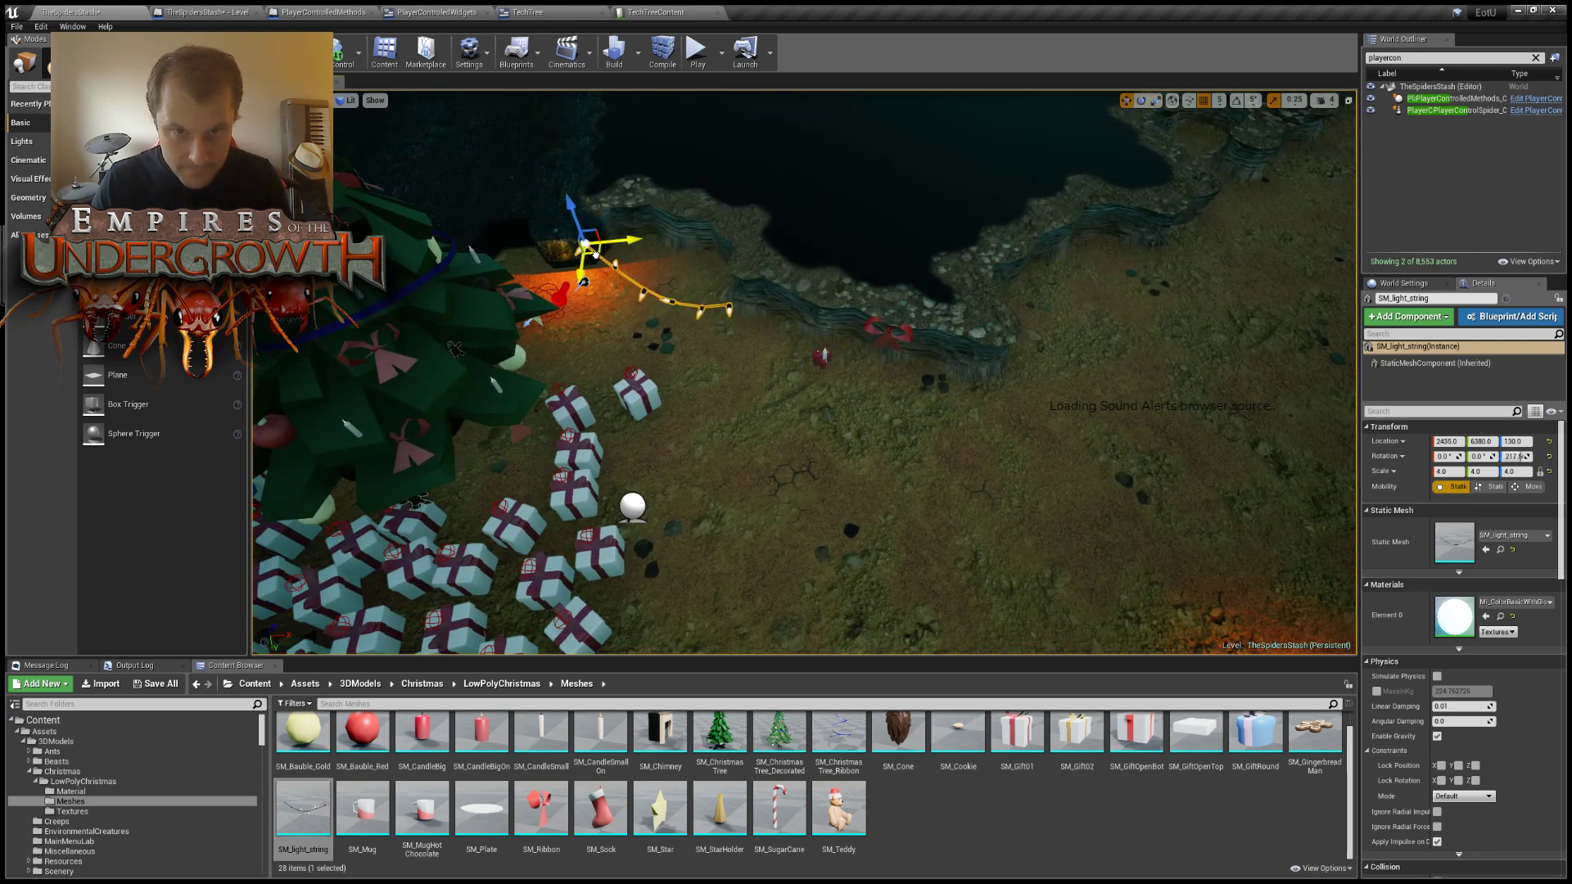
pyautogui.press('w')
pyautogui.moveTo(596, 254); pyautogui.dragTo(458, 230, button='right')
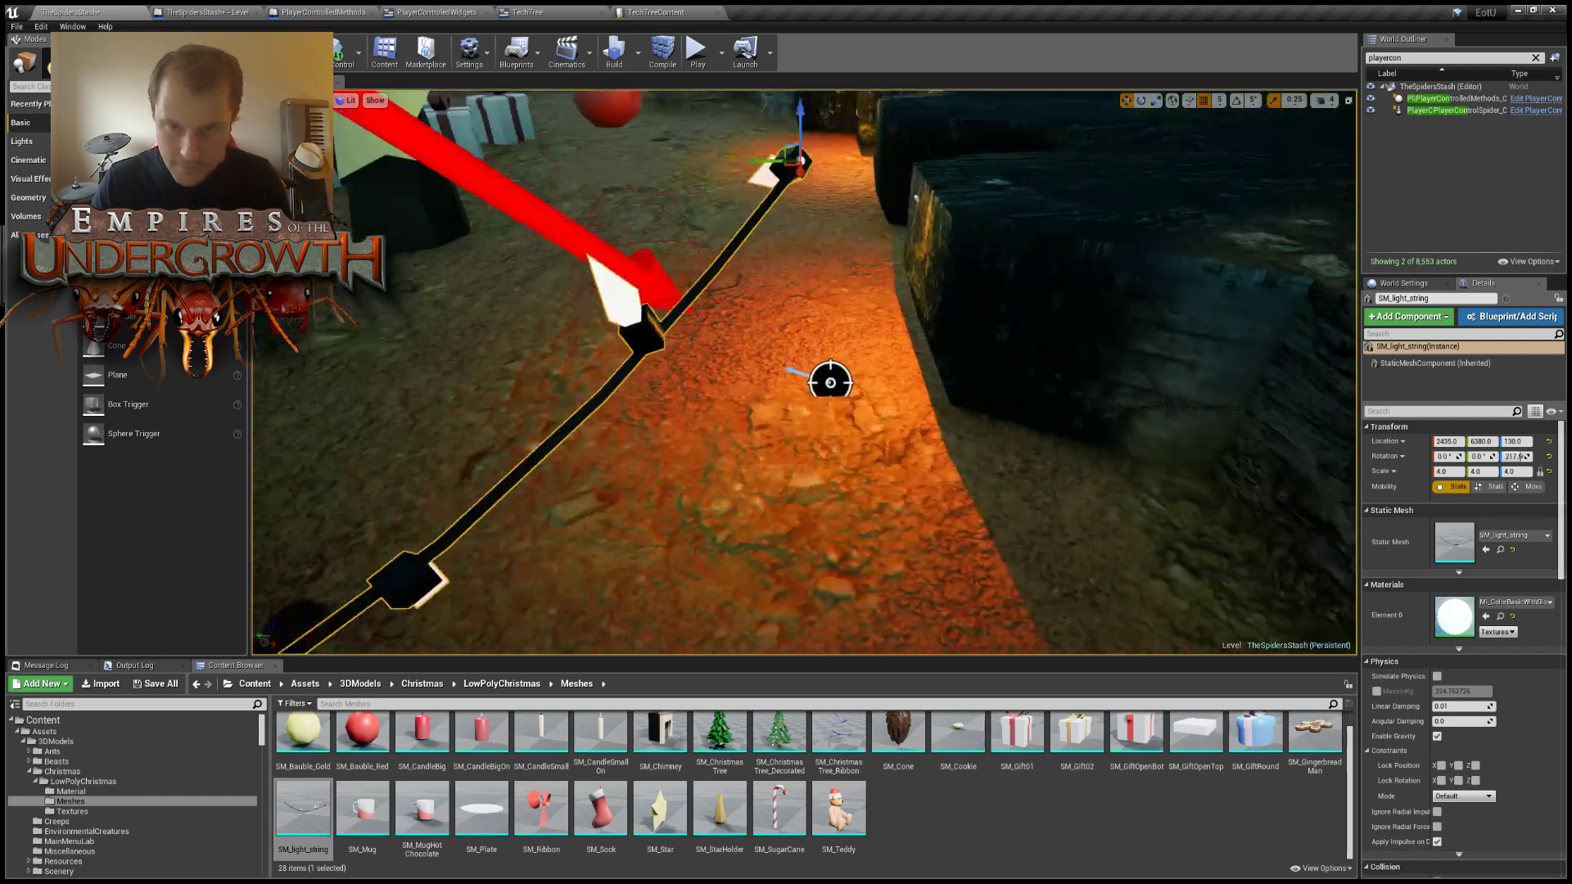
pyautogui.press('s')
pyautogui.moveTo(642, 271); pyautogui.dragTo(642, 347, button='right')
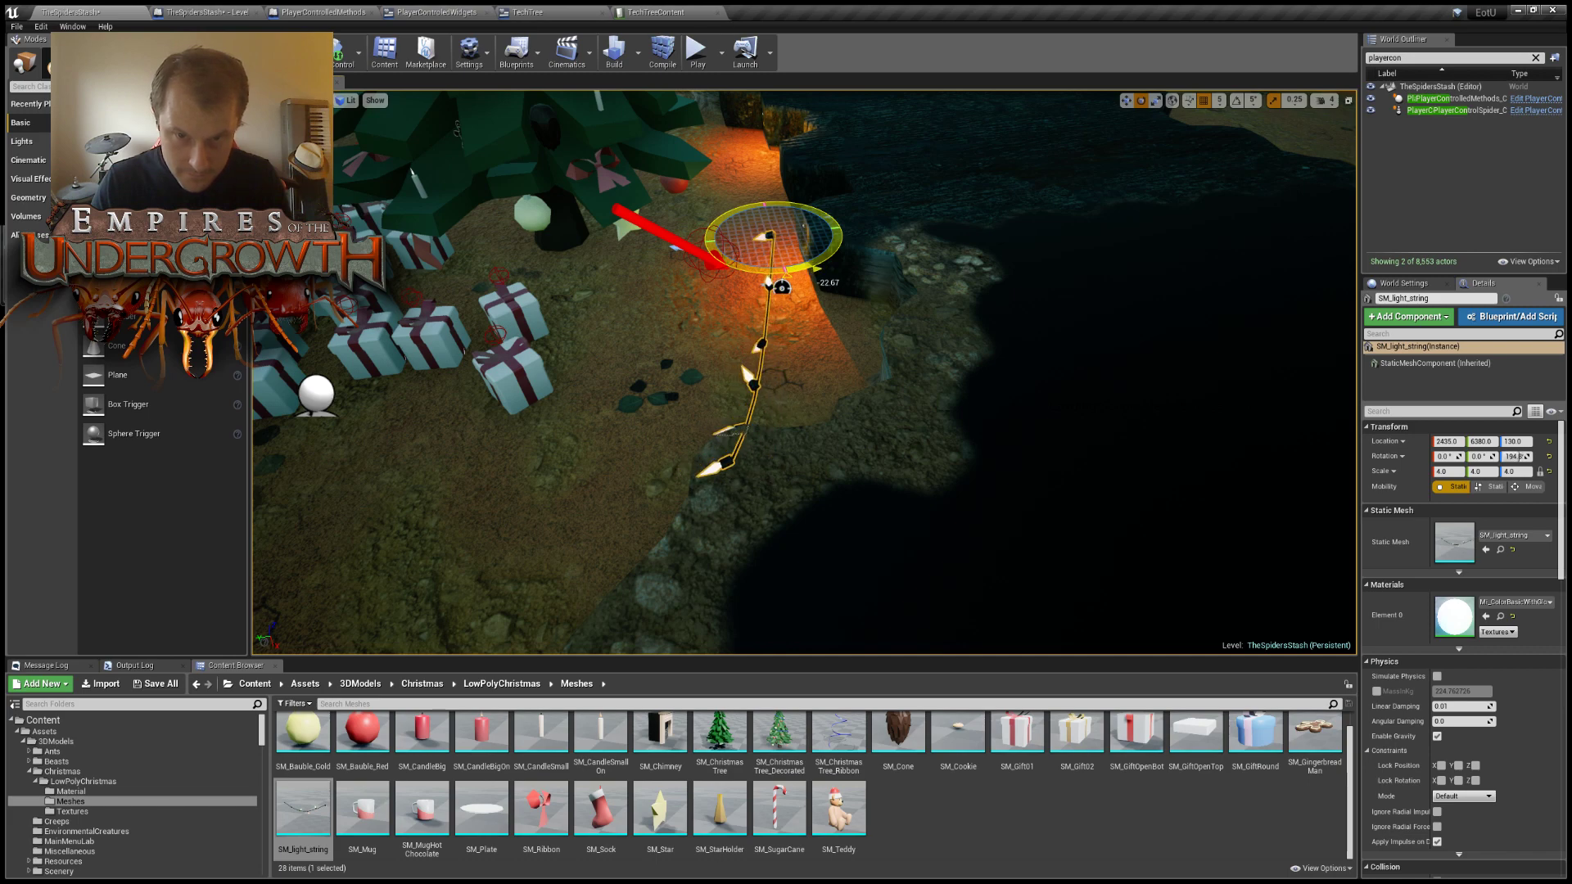
pyautogui.press('w')
pyautogui.moveTo(782, 274); pyautogui.dragTo(843, 254, button='right')
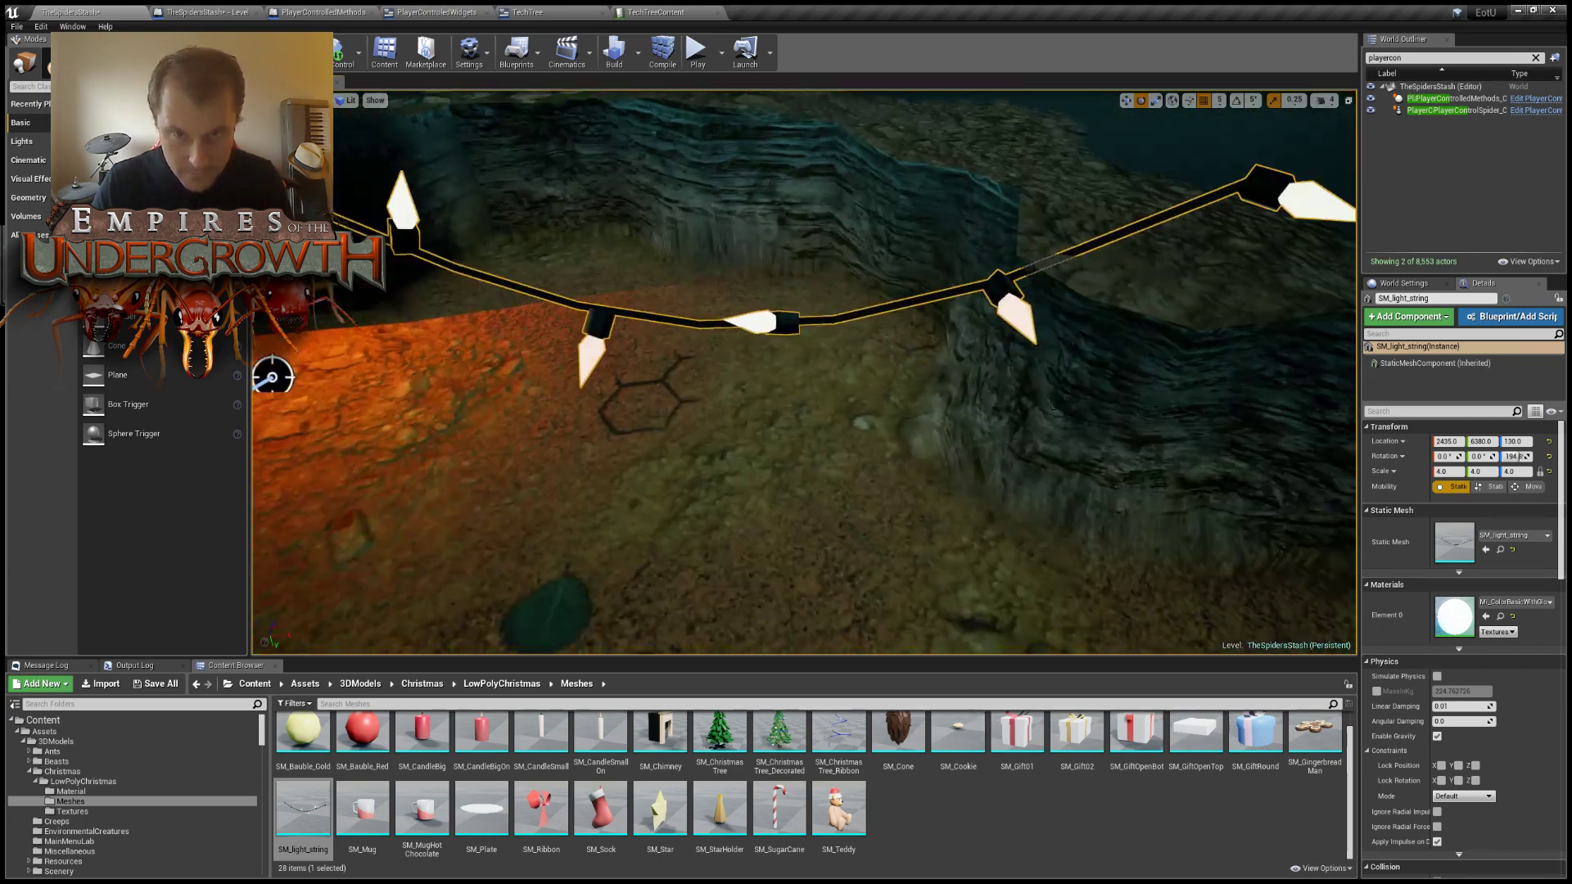
pyautogui.moveTo(272, 377); pyautogui.dragTo(481, 424, button='right')
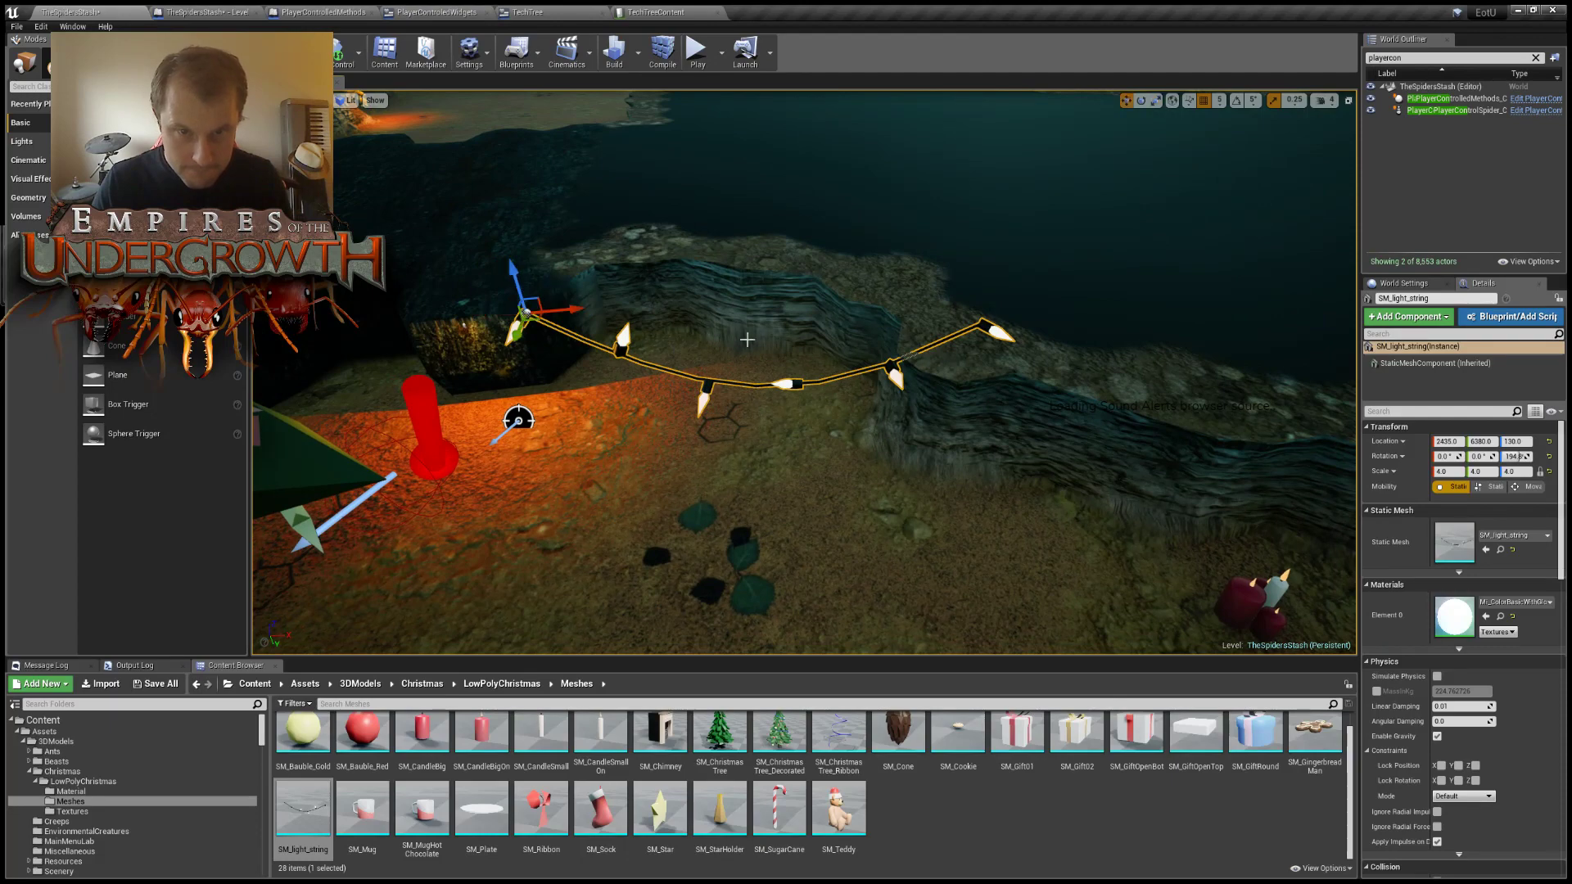
# Lower the light string to a height of 95 and rotate it to about 201° around its Z axis.
pyautogui.moveTo(514, 272); pyautogui.dragTo(525, 308)
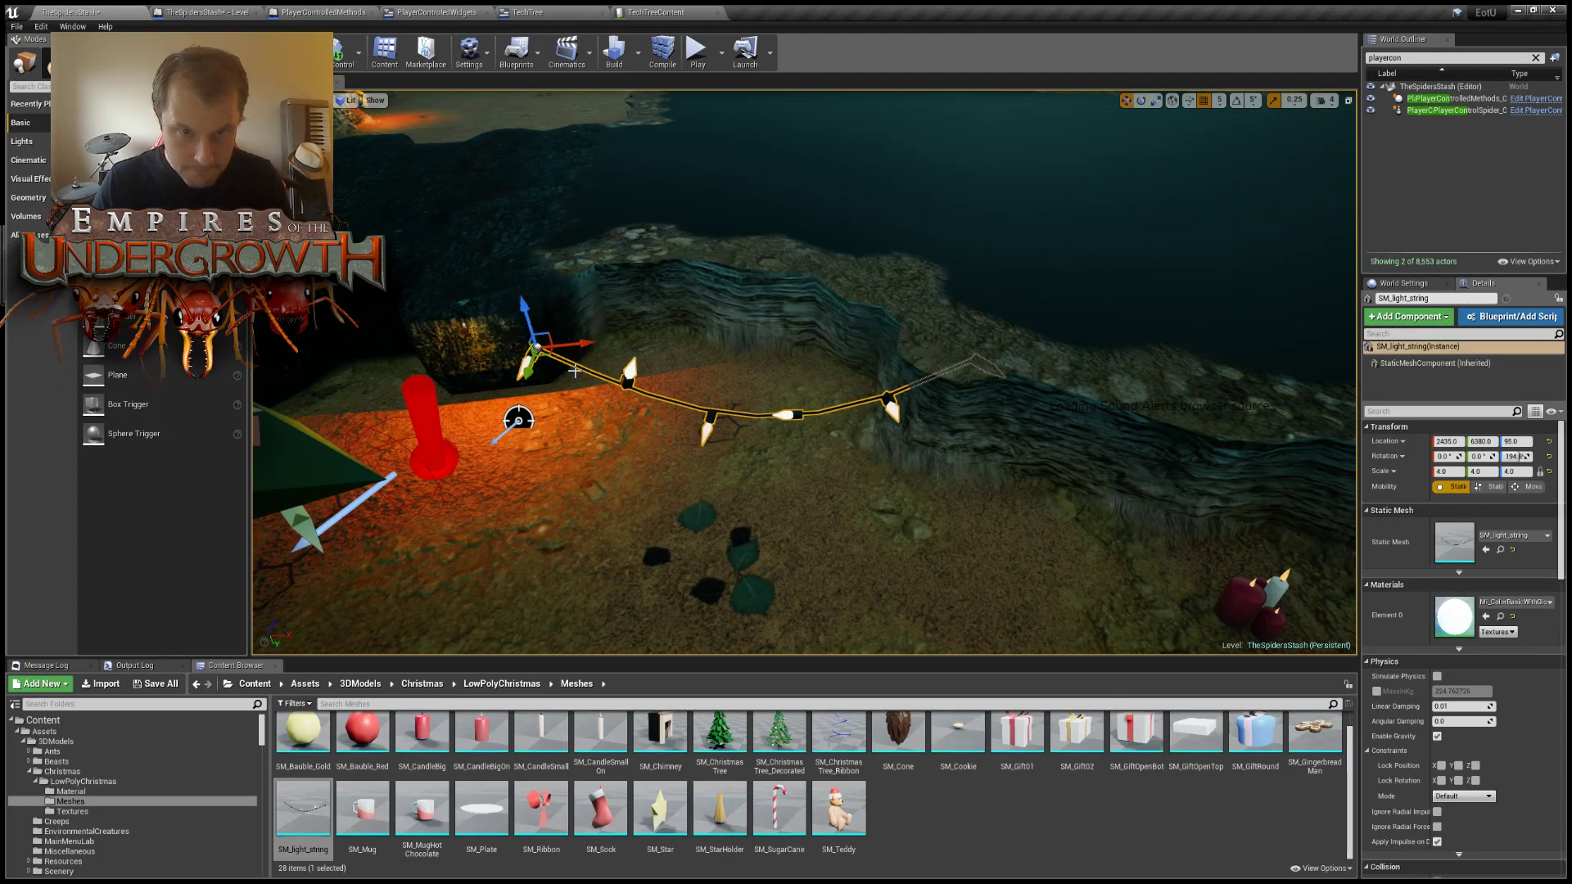
pyautogui.moveTo(578, 367); pyautogui.dragTo(610, 344)
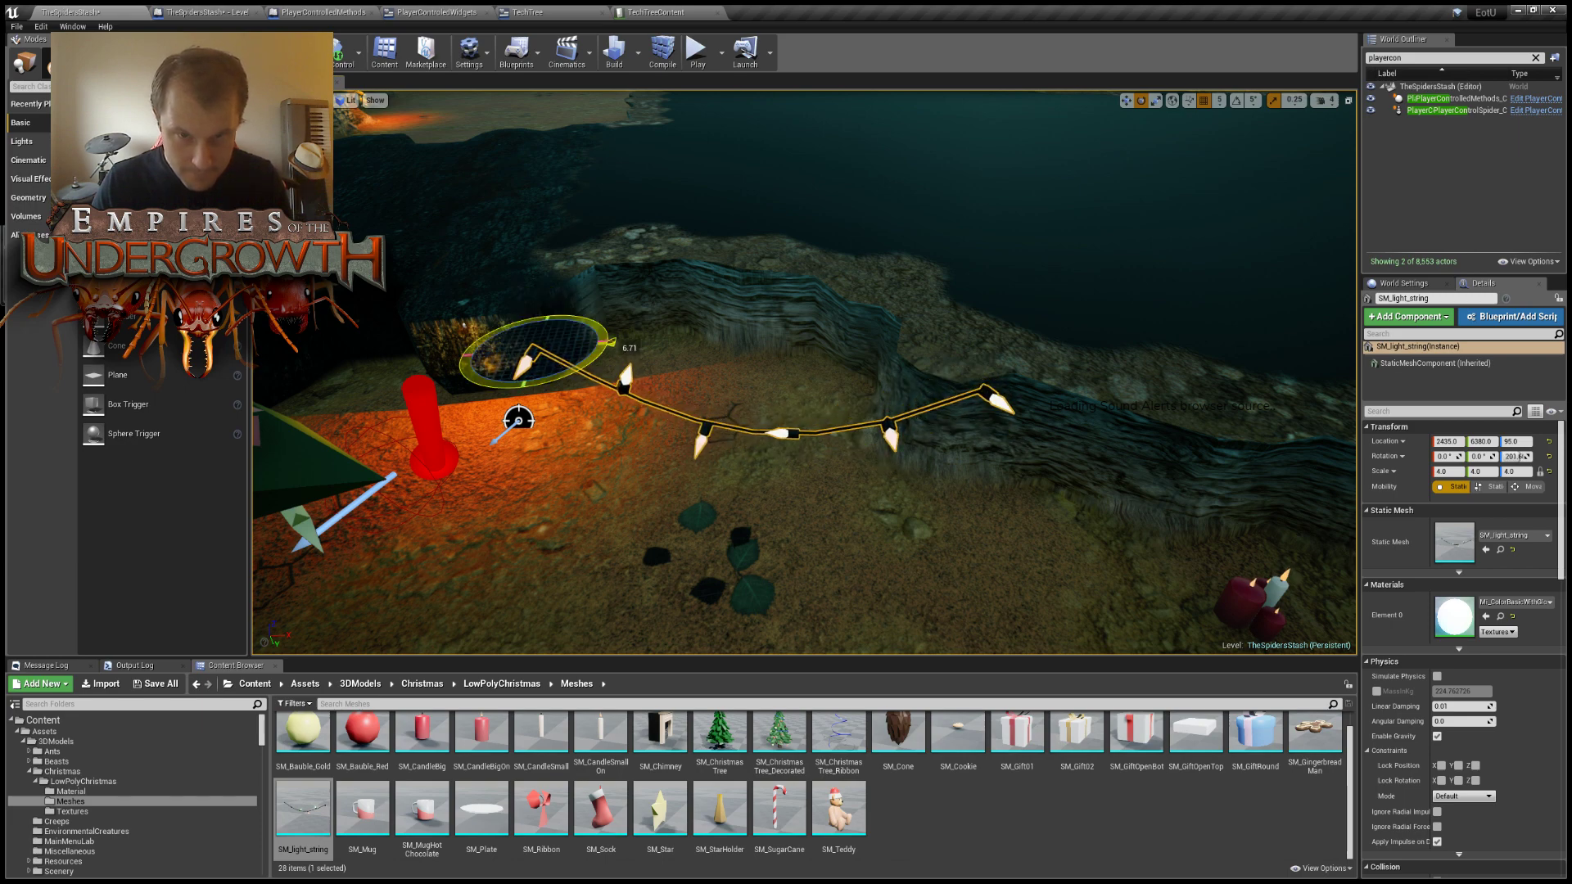
pyautogui.press('w')
pyautogui.moveTo(729, 354)
pyautogui.mouseDown(button='right')
pyautogui.moveTo(557, 344)
pyautogui.moveTo(728, 354)
pyautogui.mouseUp(button='right')
pyautogui.moveTo(721, 255); pyautogui.dragTo(764, 350)
pyautogui.press('w')
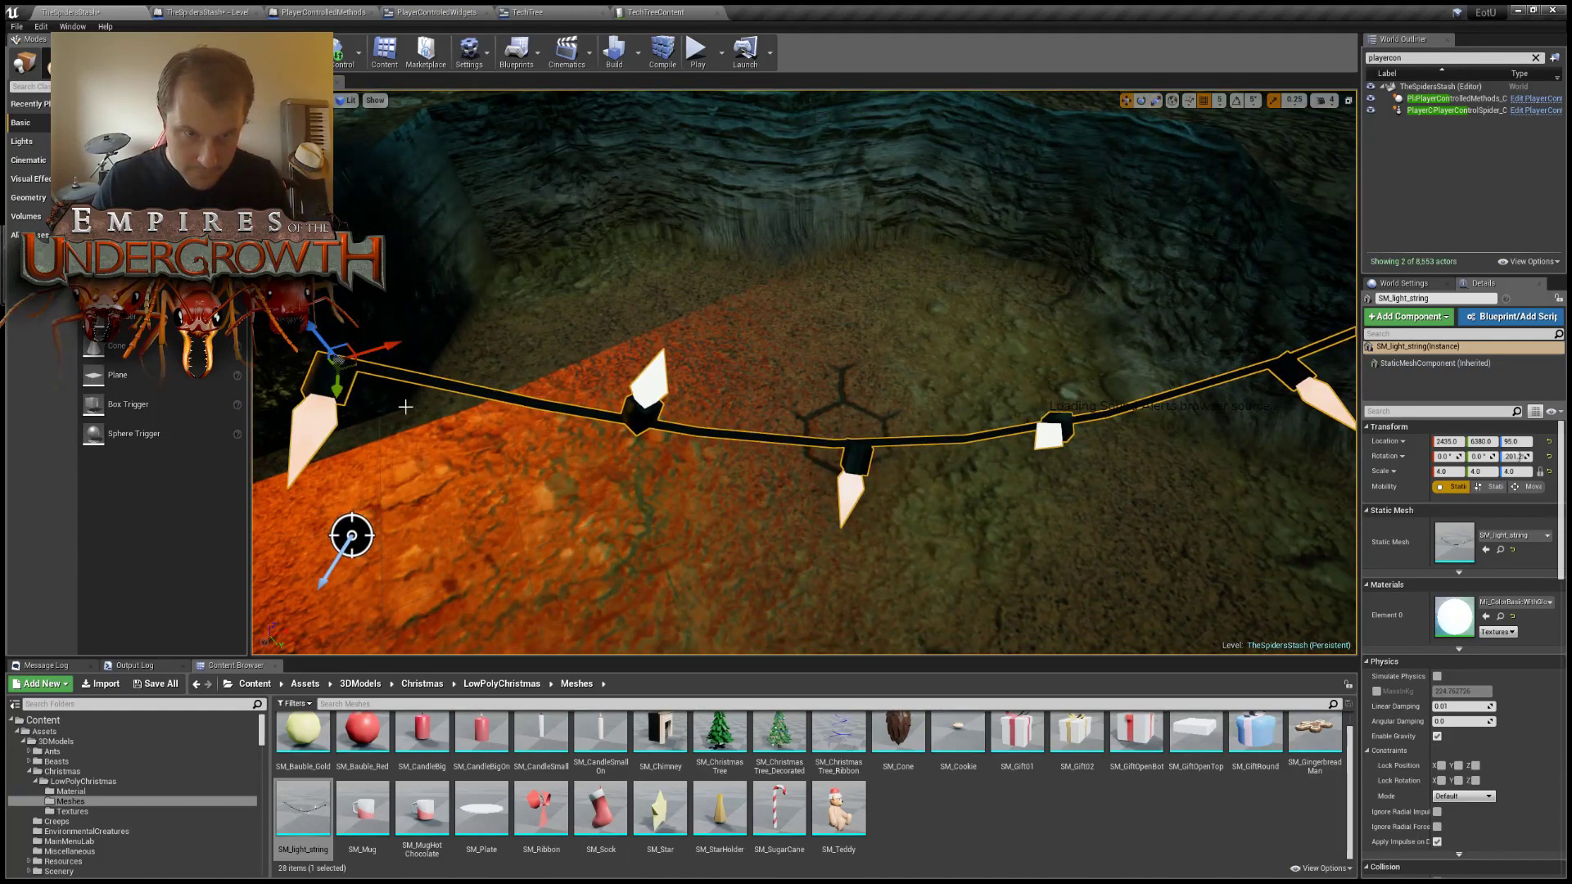
# Shift the light string against the rock wall, to about X 2395, Y 6310.
pyautogui.moveTo(358, 364); pyautogui.dragTo(323, 234)
pyautogui.moveTo(323, 234); pyautogui.dragTo(456, 267, button='right')
pyautogui.press('s')
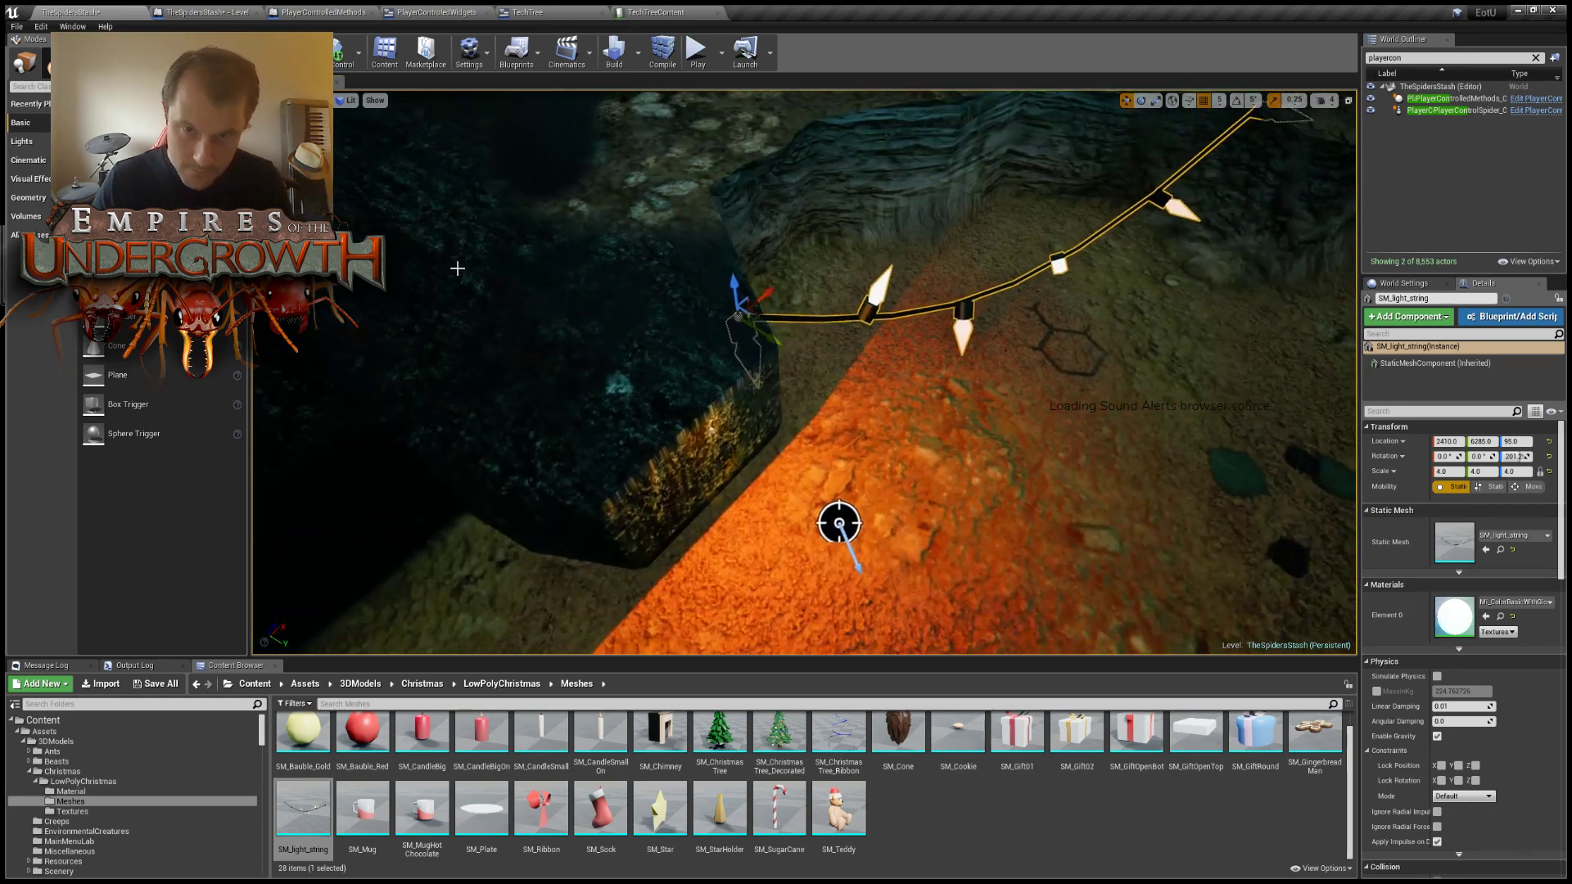
pyautogui.moveTo(760, 320); pyautogui.dragTo(779, 363)
pyautogui.moveTo(1030, 367); pyautogui.dragTo(1116, 327, button='right')
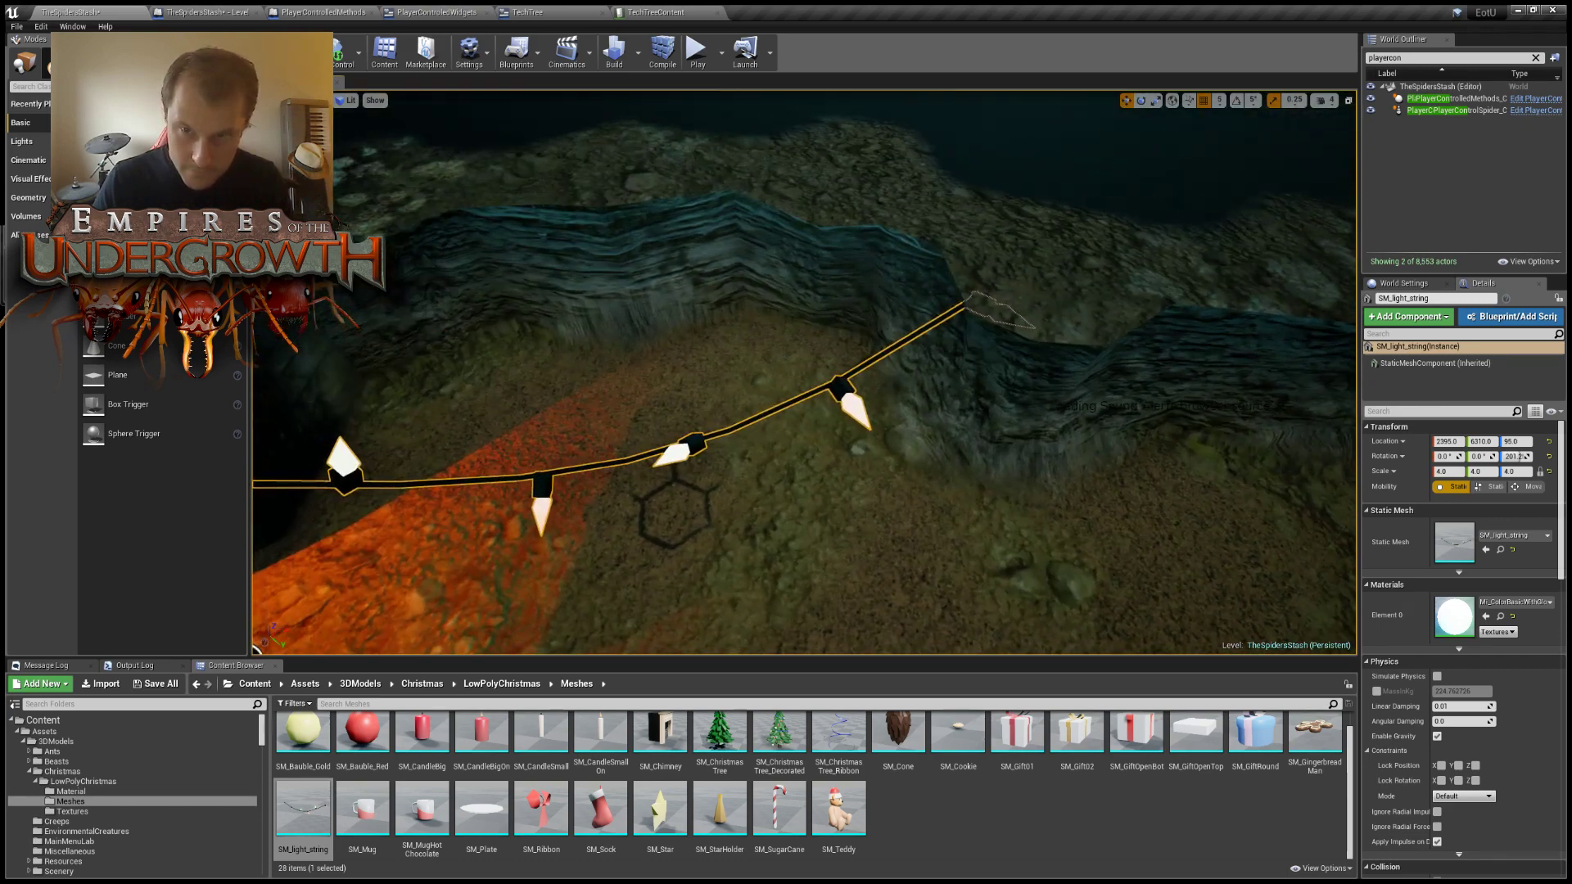
# Fine-tune the light string's rotation to about 205° around Z so its far end meets the rock wall.
pyautogui.press('e')
pyautogui.moveTo(868, 397); pyautogui.dragTo(819, 410, button='right')
pyautogui.press('s')
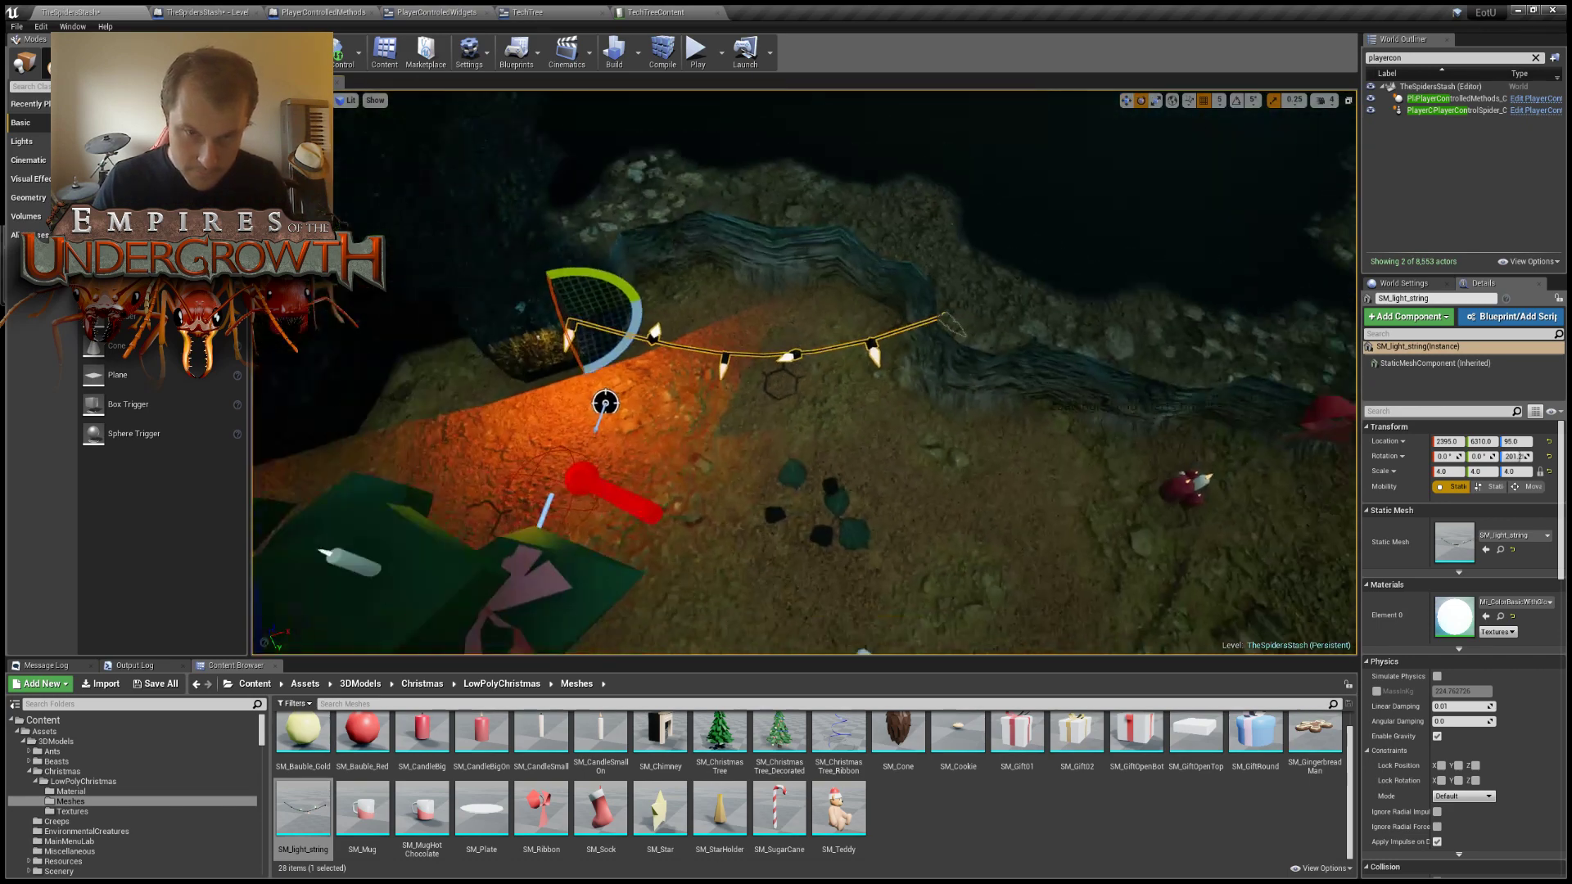
pyautogui.moveTo(659, 365); pyautogui.dragTo(665, 371)
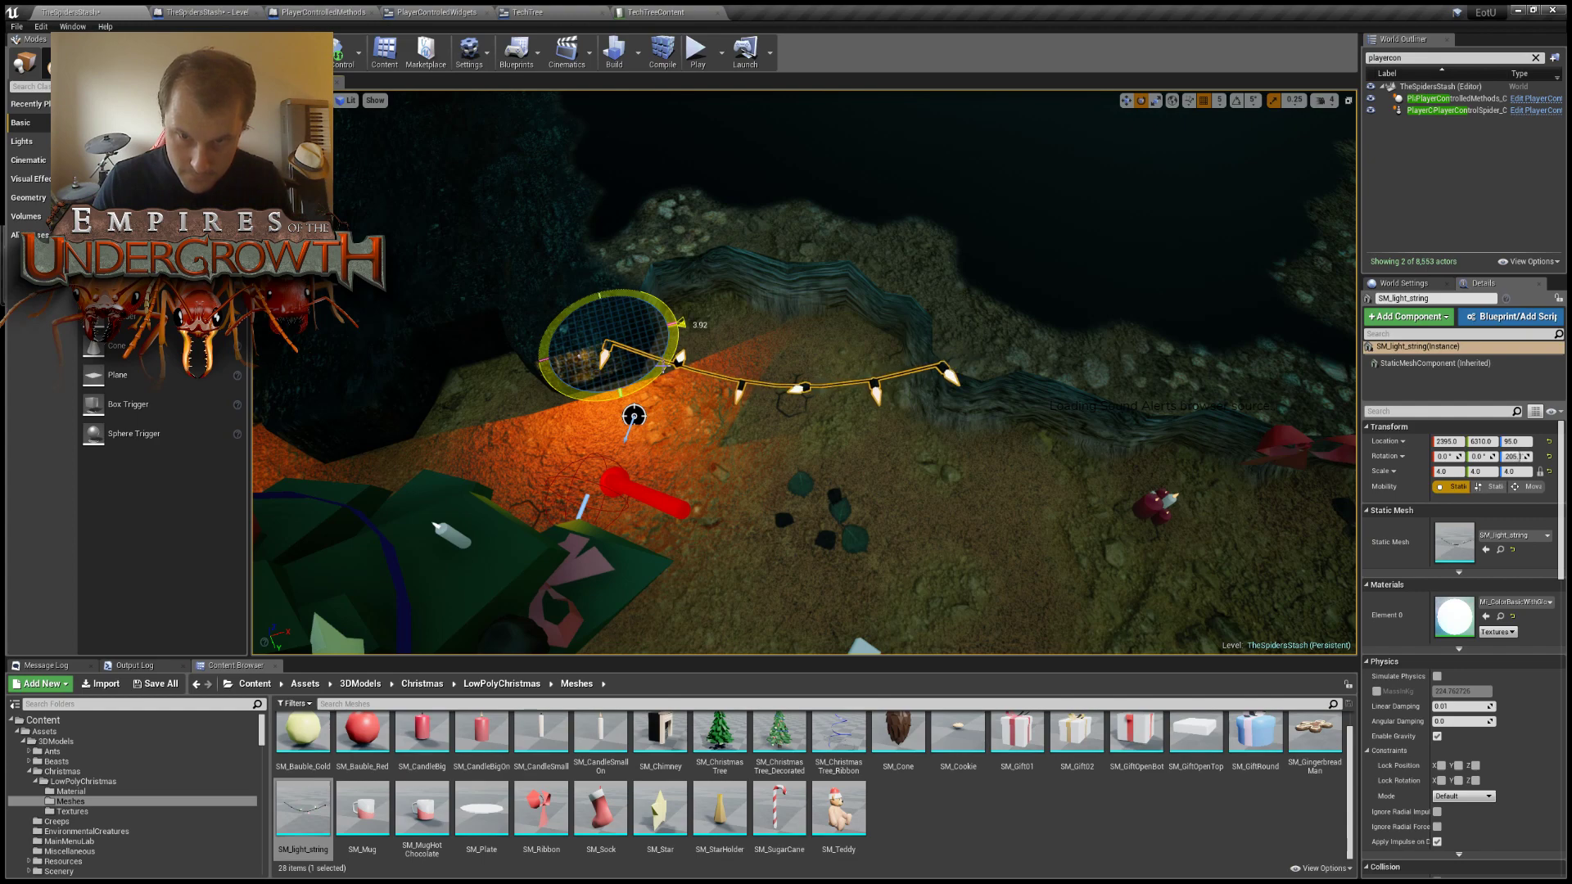
pyautogui.moveTo(664, 368); pyautogui.dragTo(665, 368)
pyautogui.press('s')
pyautogui.moveTo(1123, 459)
pyautogui.mouseDown(button='right')
pyautogui.moveTo(1137, 458)
pyautogui.moveTo(1118, 458)
pyautogui.mouseUp(button='right')
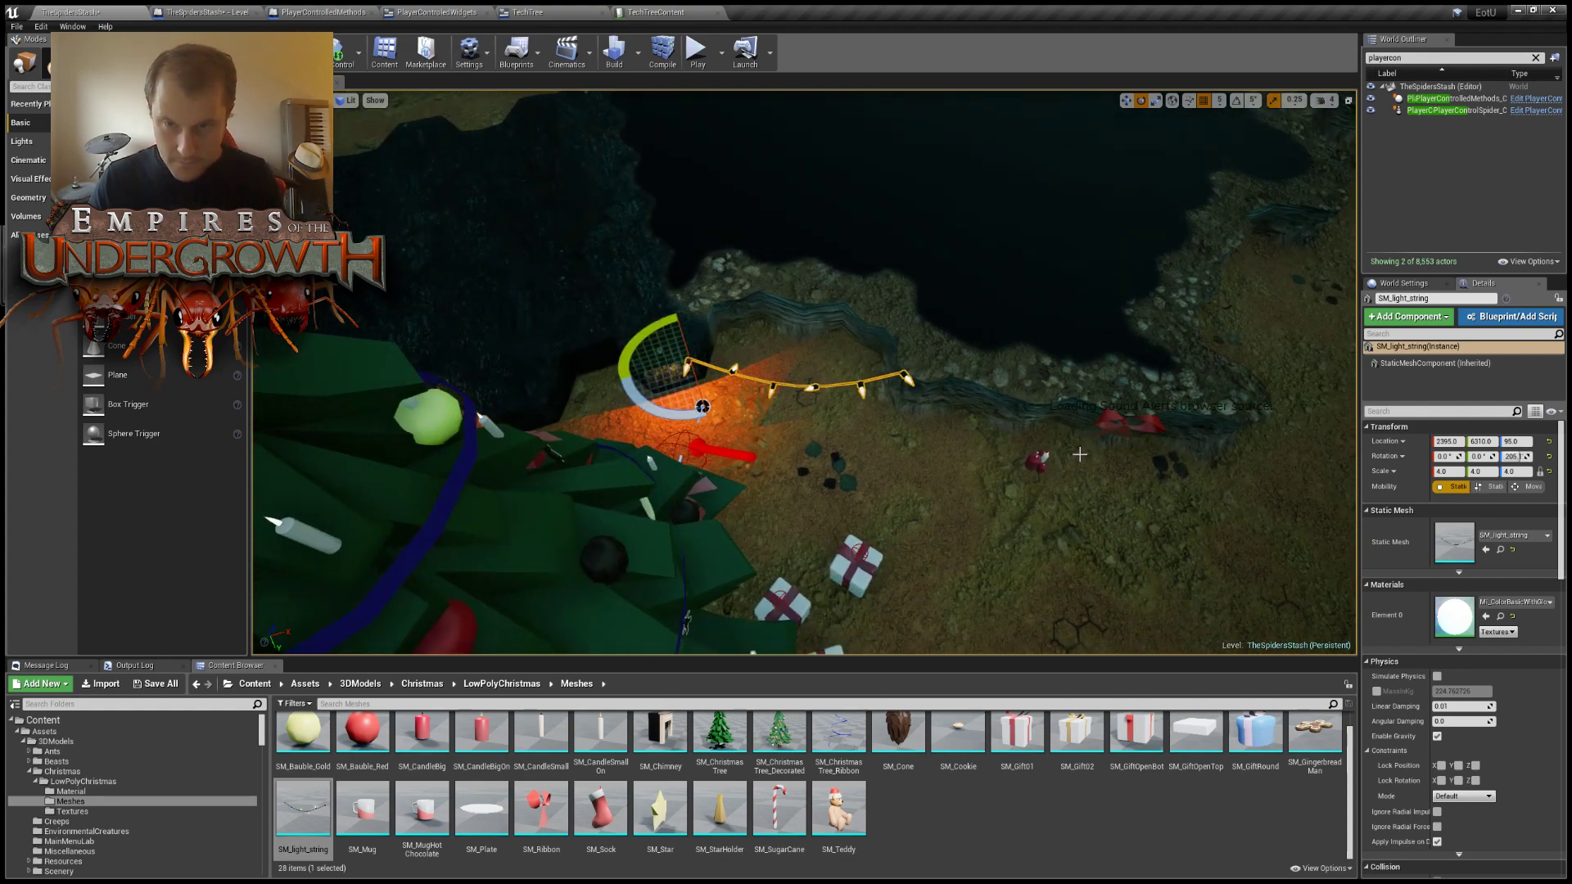
# Duplicate the light string and place the copy at the first one's far end, at about X 2785, Y 6510.
pyautogui.hotkey('ctrl', 'w')
pyautogui.press('w')
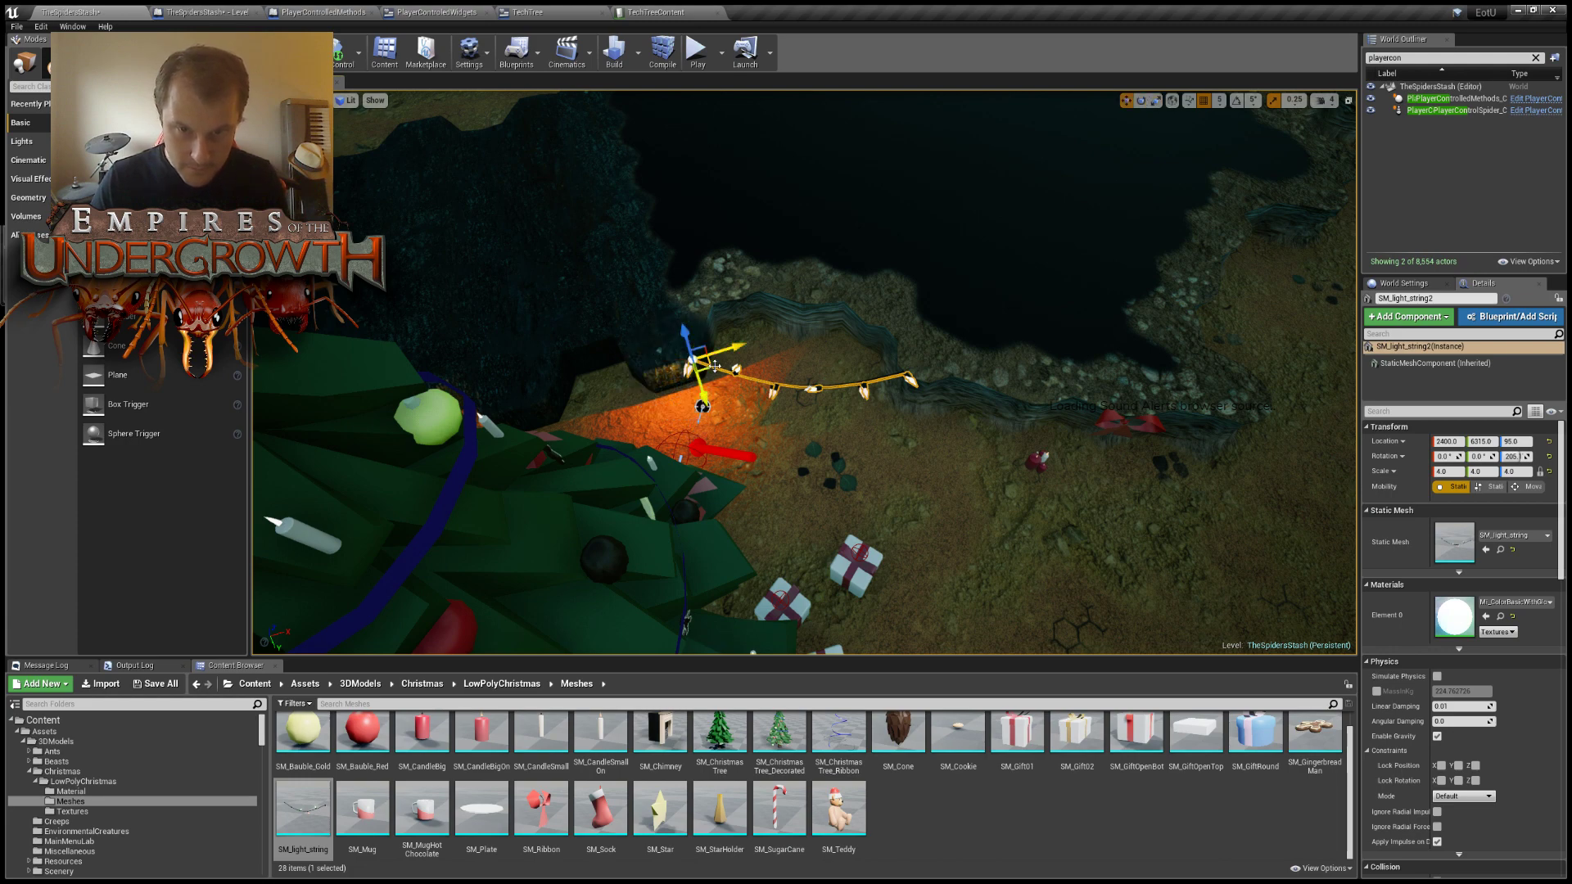
pyautogui.moveTo(938, 417); pyautogui.dragTo(928, 392)
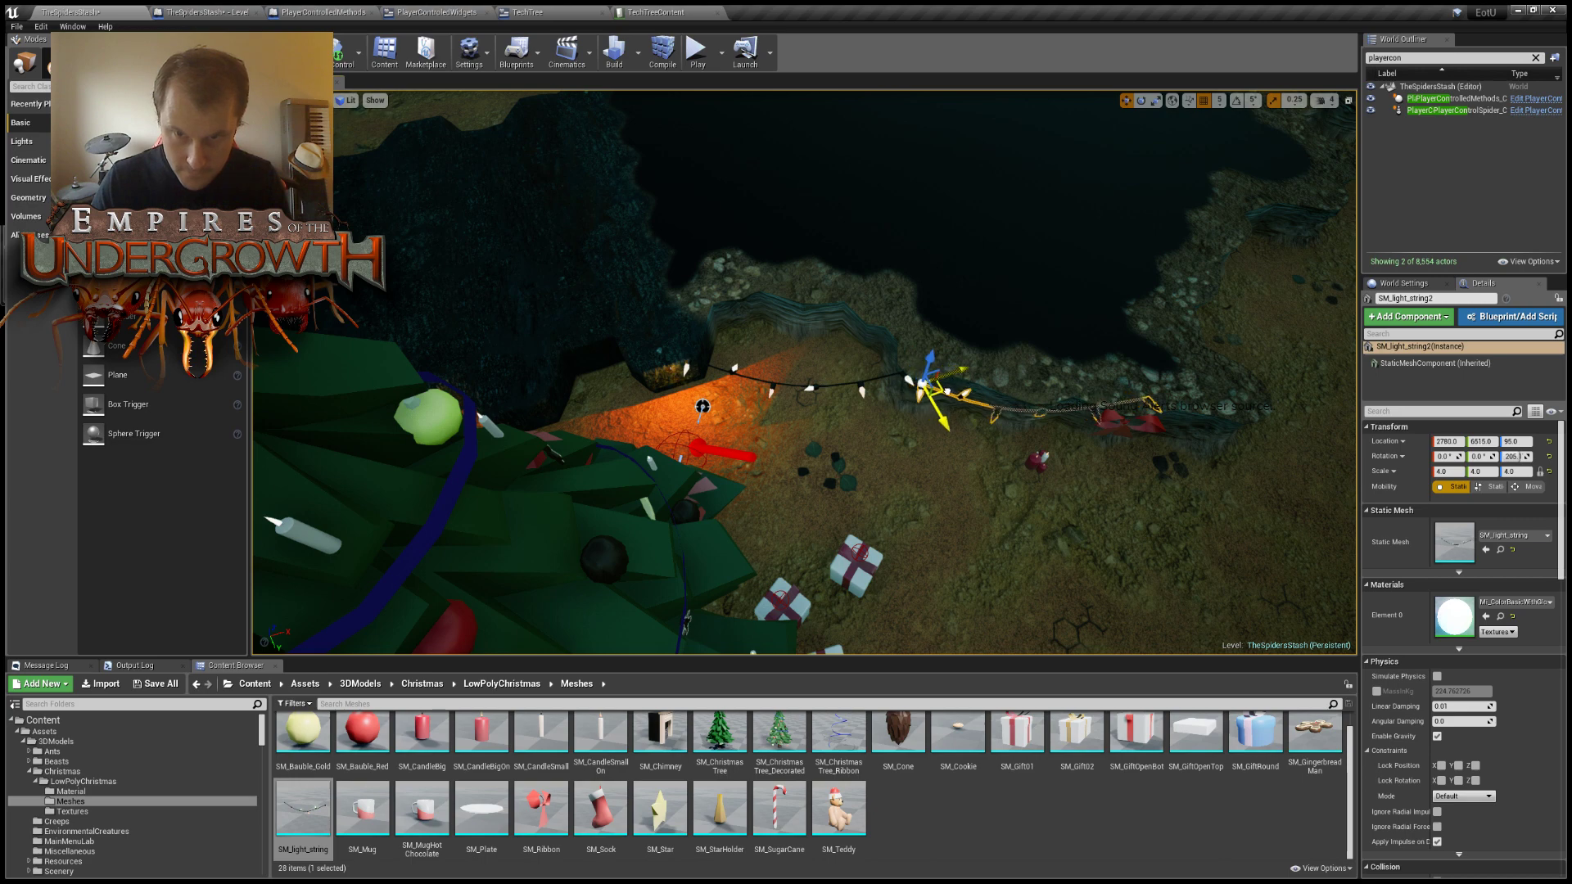
pyautogui.press('w')
pyautogui.moveTo(939, 389); pyautogui.dragTo(1065, 389, button='right')
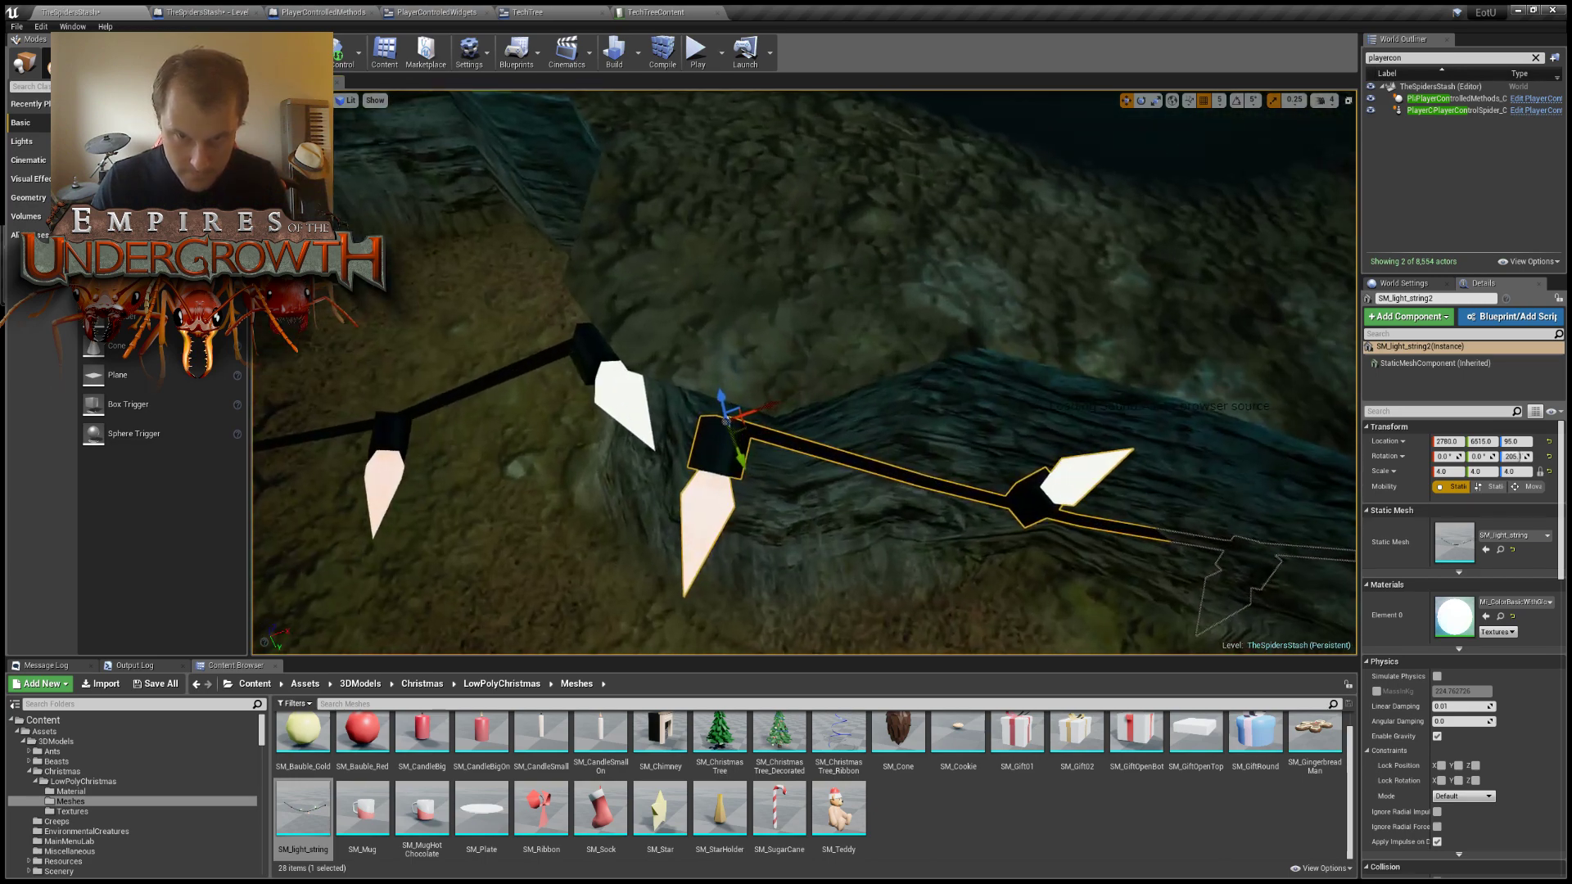
pyautogui.moveTo(734, 467); pyautogui.dragTo(734, 467, button='right')
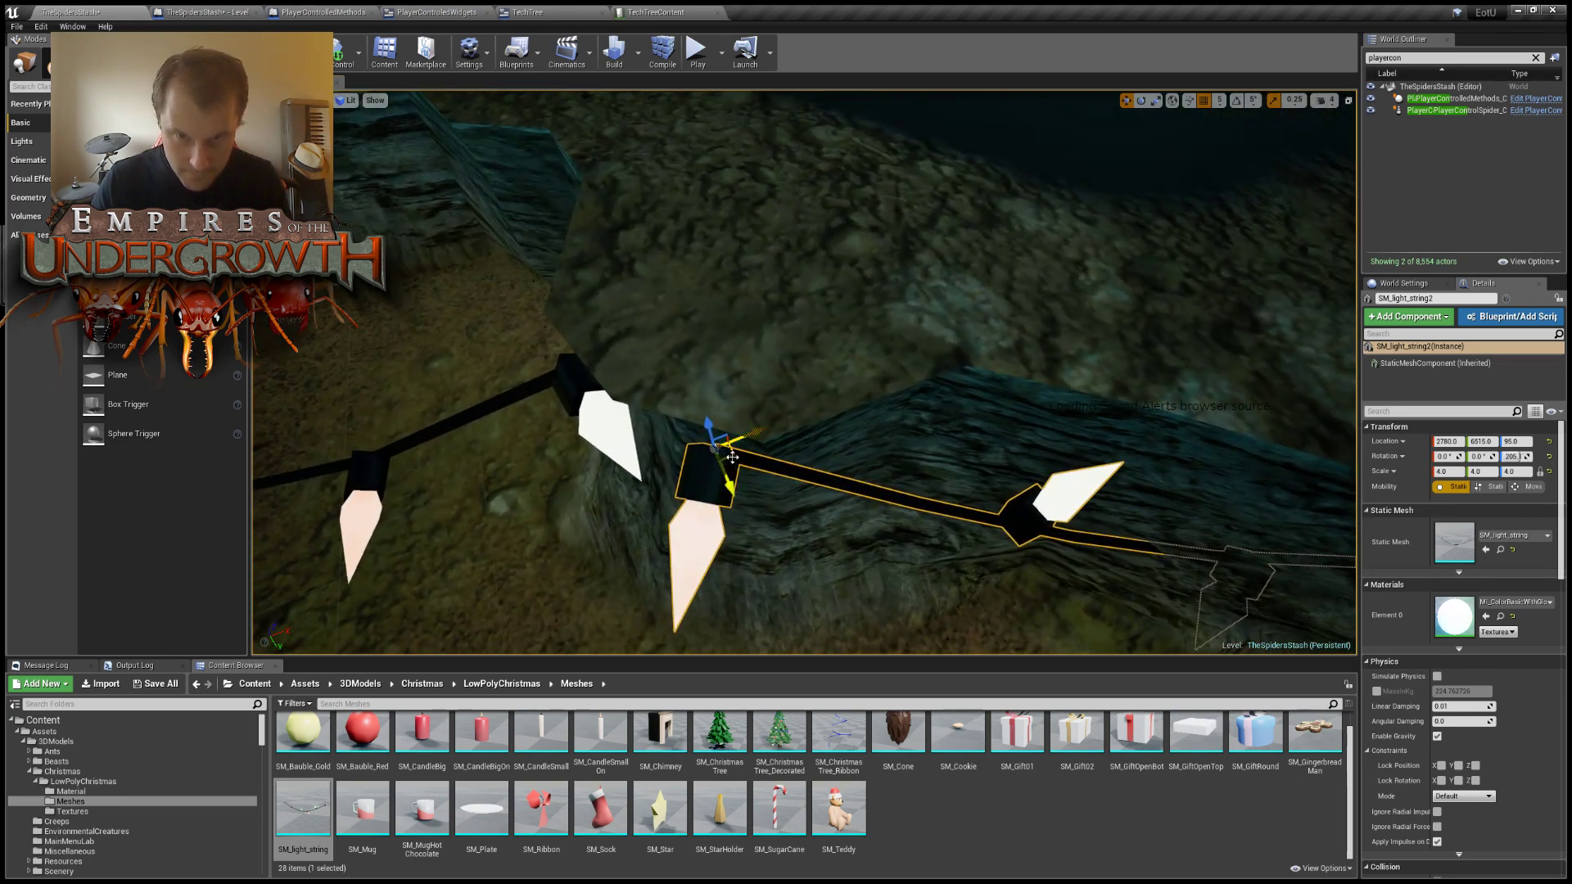
pyautogui.moveTo(734, 451); pyautogui.dragTo(740, 440)
pyautogui.scroll(-10, 743, 438)
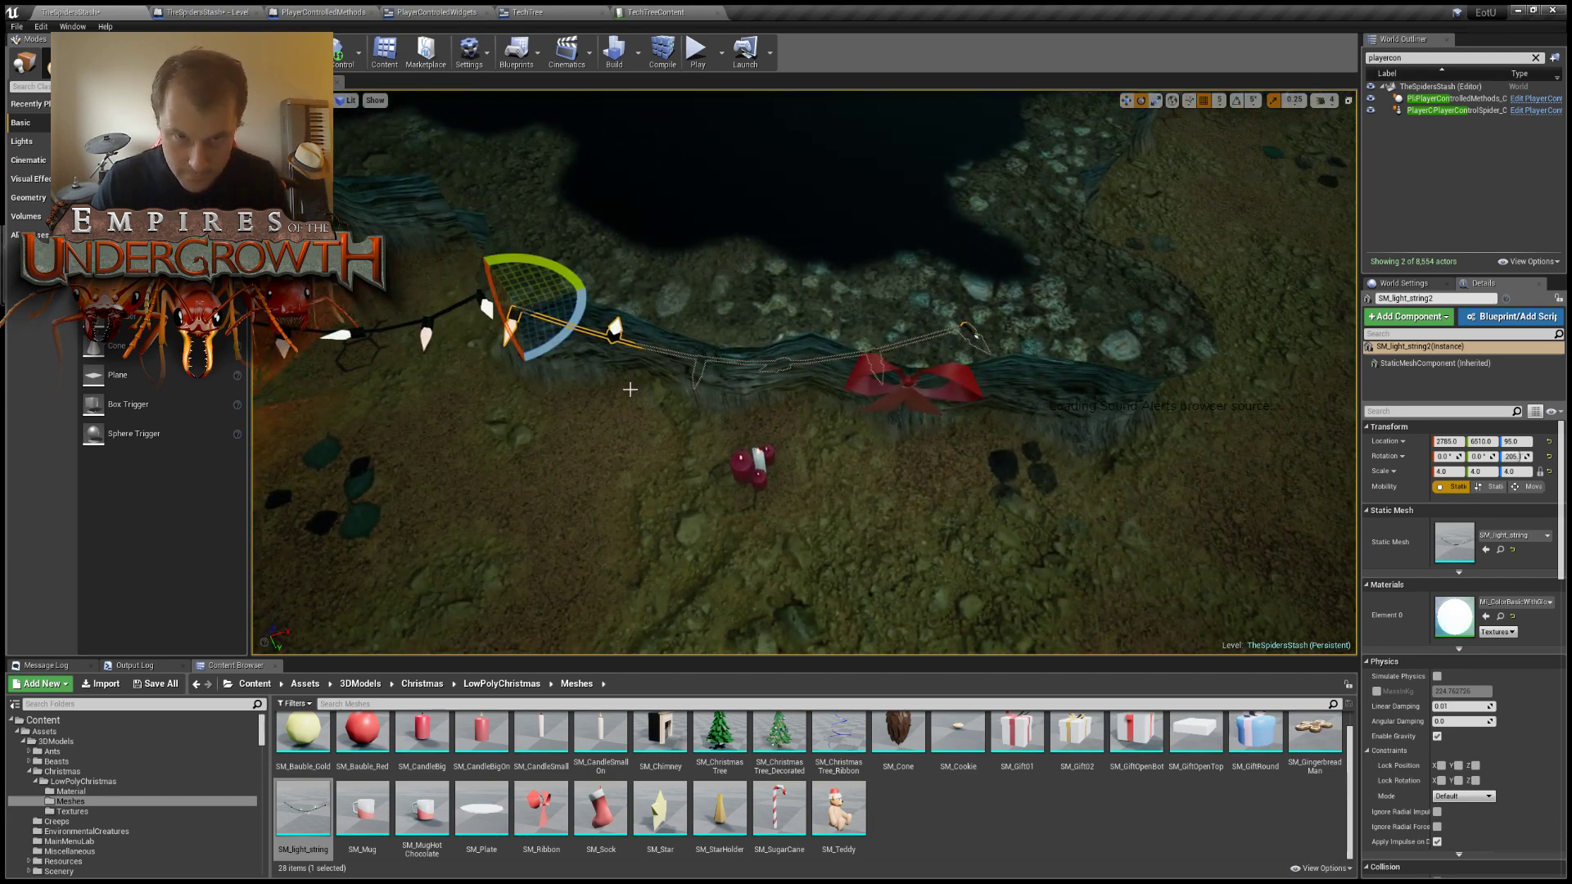
# Rotate the second light string to about 211° around Z so it hangs in front of the wall and ribbon.
pyautogui.moveTo(583, 324); pyautogui.dragTo(588, 346)
pyautogui.scroll(8, 802, 373)
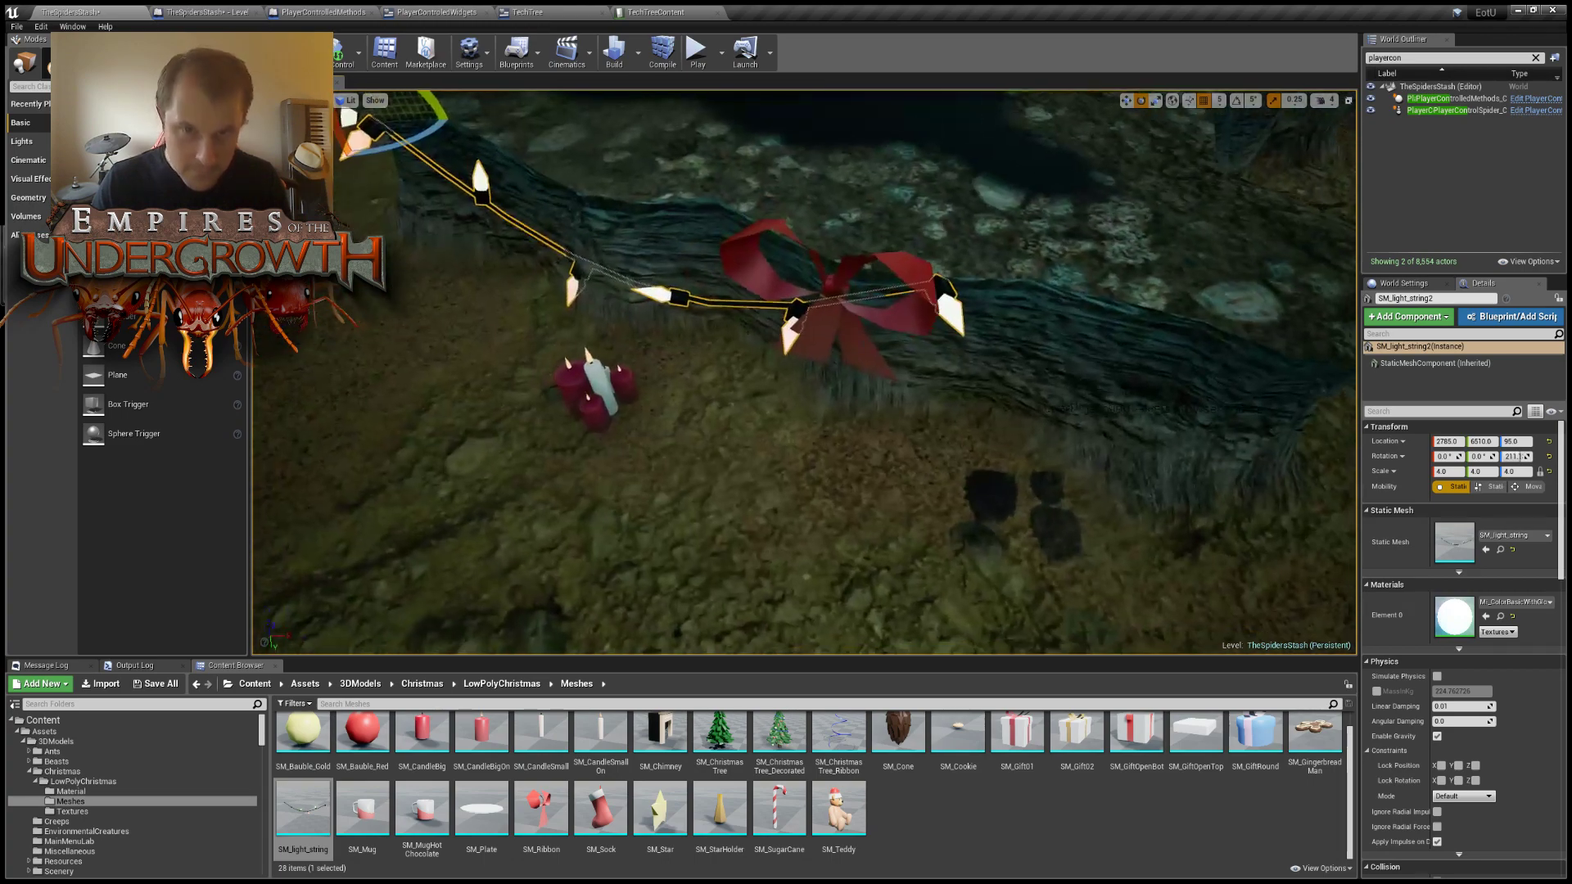
pyautogui.scroll(-10, 802, 373)
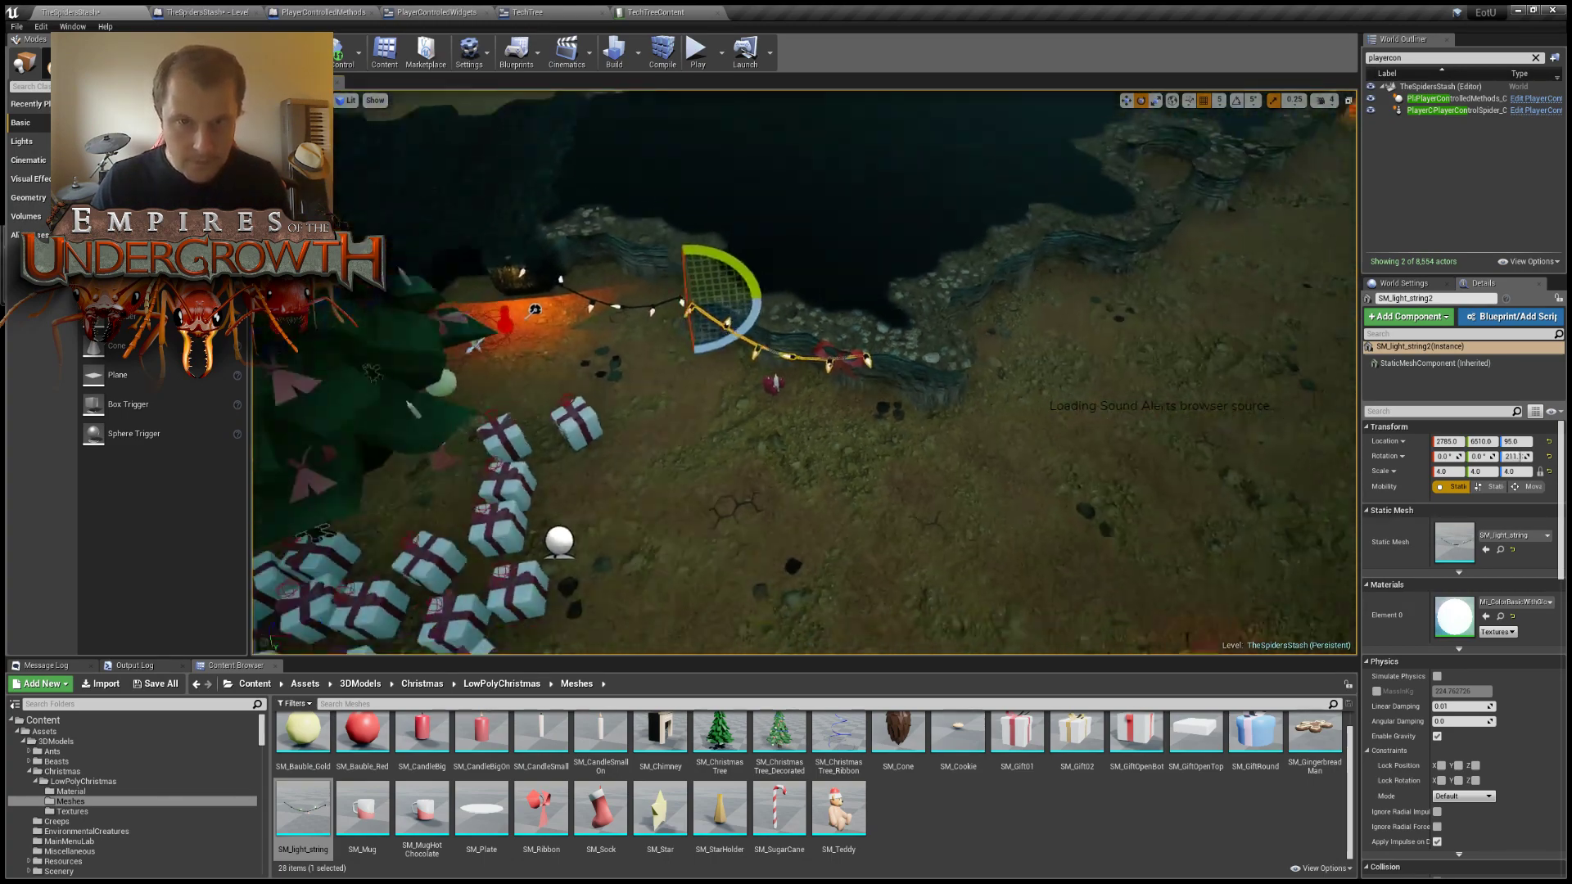
# Copy the light string to the wall behind the tree, at about X 2080, Y 6280, and rotate it to about 177° around Z.
pyautogui.moveTo(803, 373); pyautogui.dragTo(860, 372, button='right')
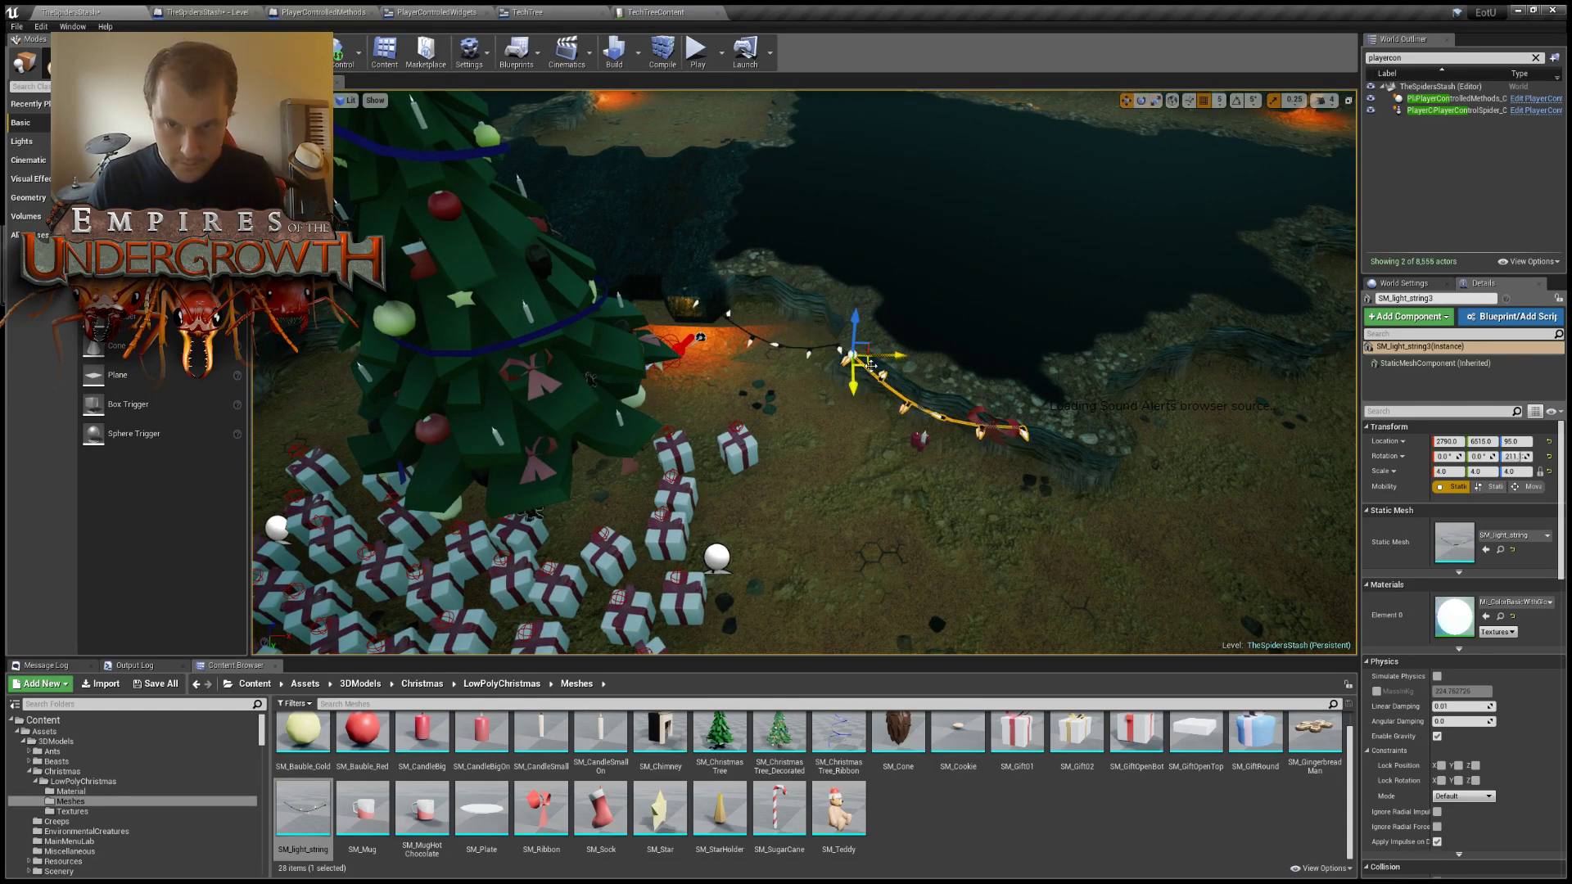
pyautogui.keyDown('alt'); pyautogui.moveTo(871, 366); pyautogui.dragTo(604, 304); pyautogui.keyUp('alt')
pyautogui.moveTo(604, 303); pyautogui.dragTo(524, 385, button='right')
pyautogui.press('w')
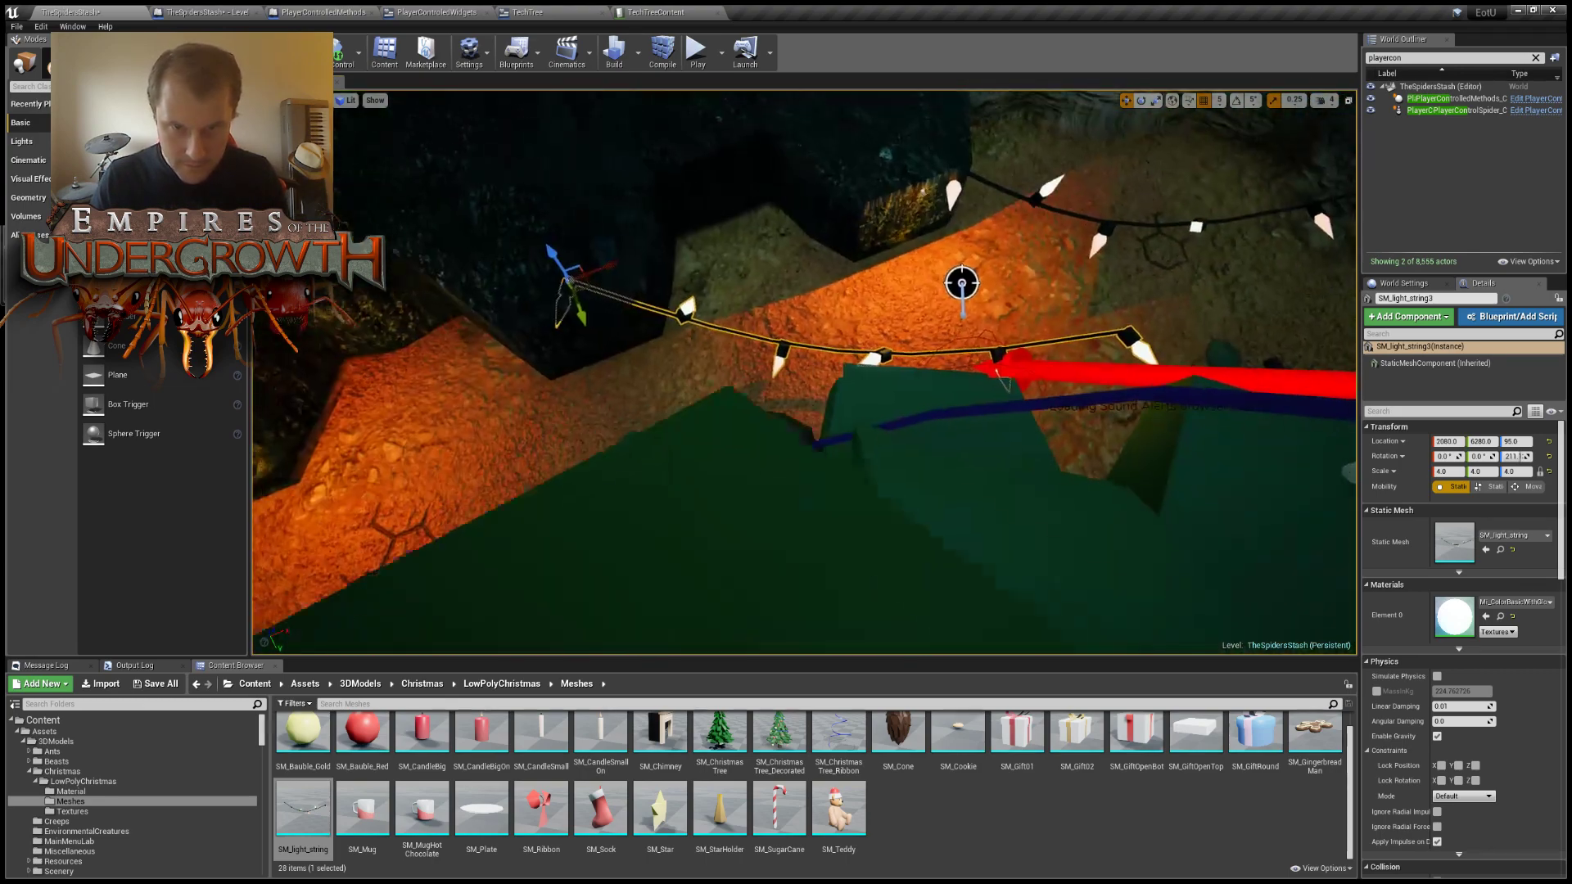
pyautogui.moveTo(755, 301); pyautogui.dragTo(729, 250, button='right')
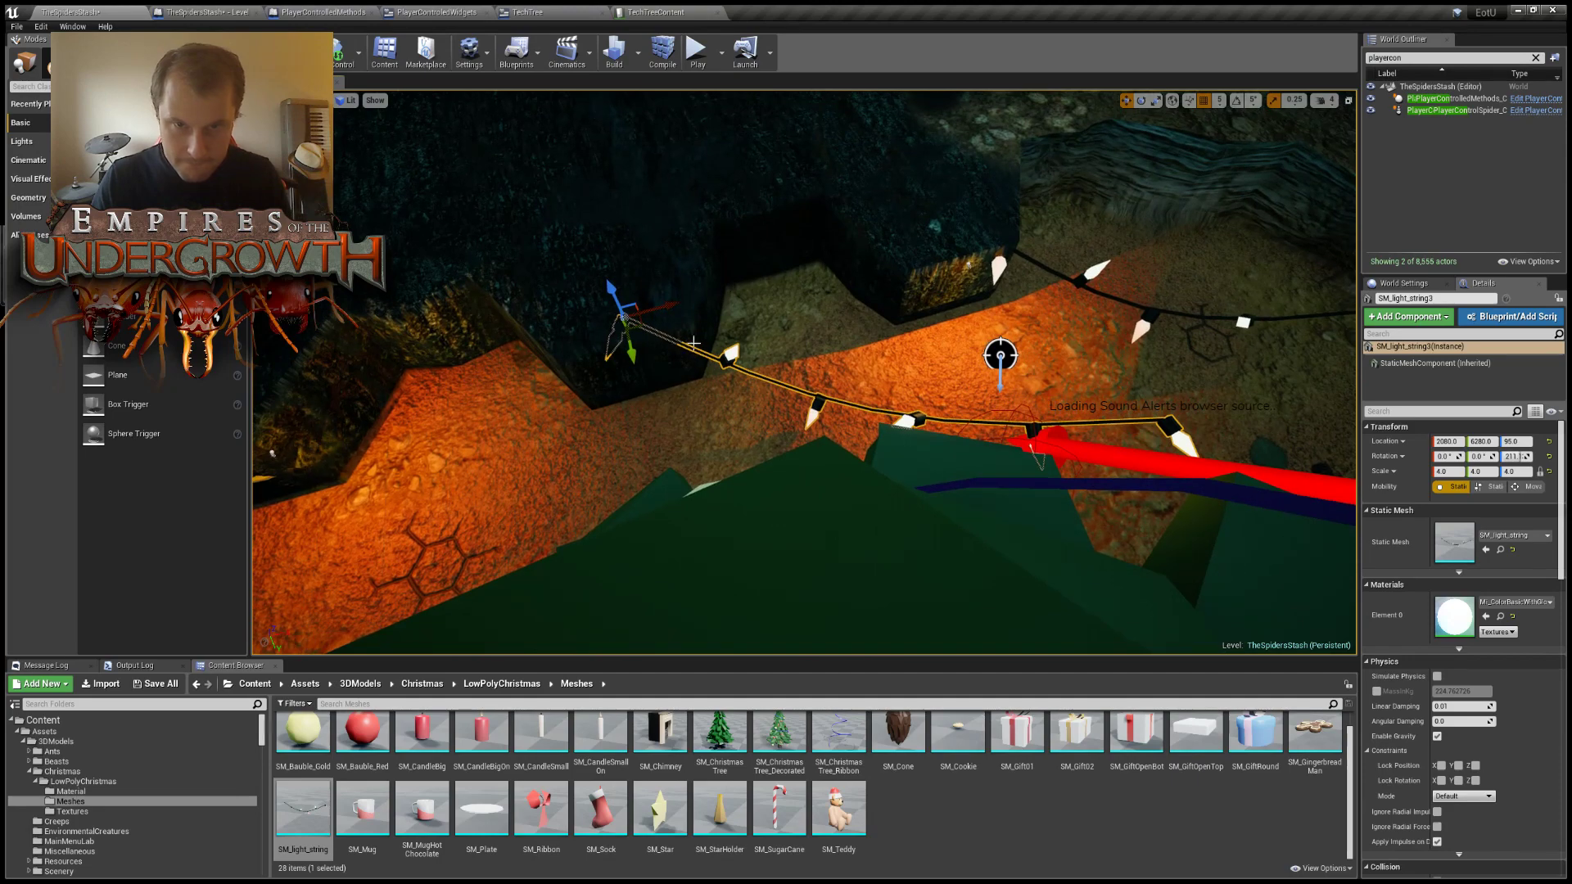
pyautogui.press('e')
pyautogui.moveTo(694, 298); pyautogui.dragTo(635, 260)
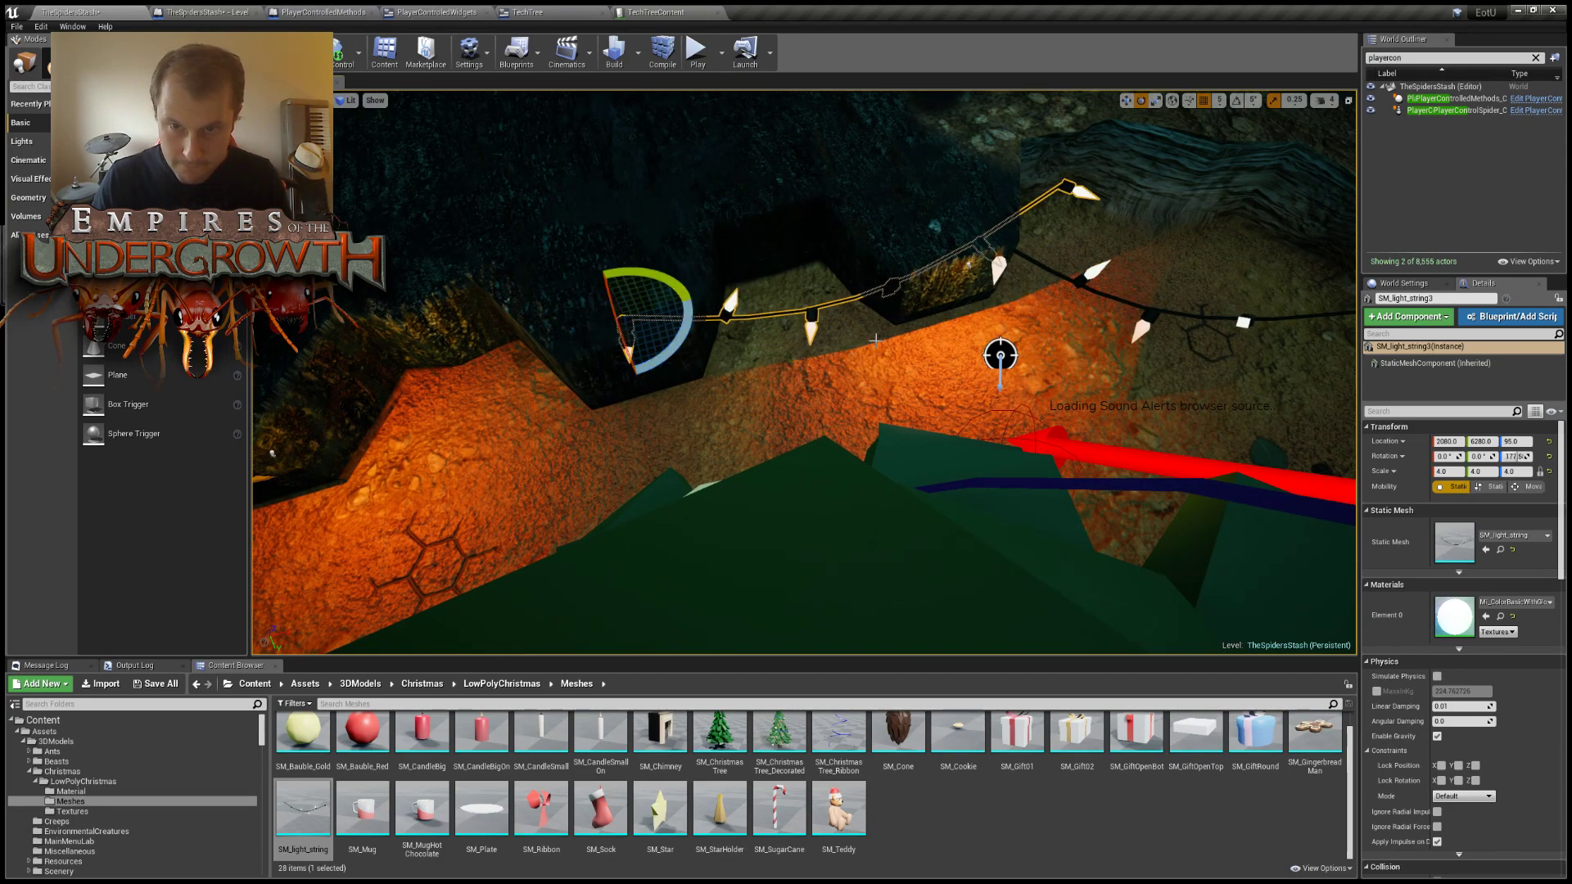
# Move the third light string forward onto the orange-lit ground, at about X 1940, Y 6335, and adjust its rotation around Z.
pyautogui.press('w')
pyautogui.moveTo(645, 323); pyautogui.dragTo(413, 469)
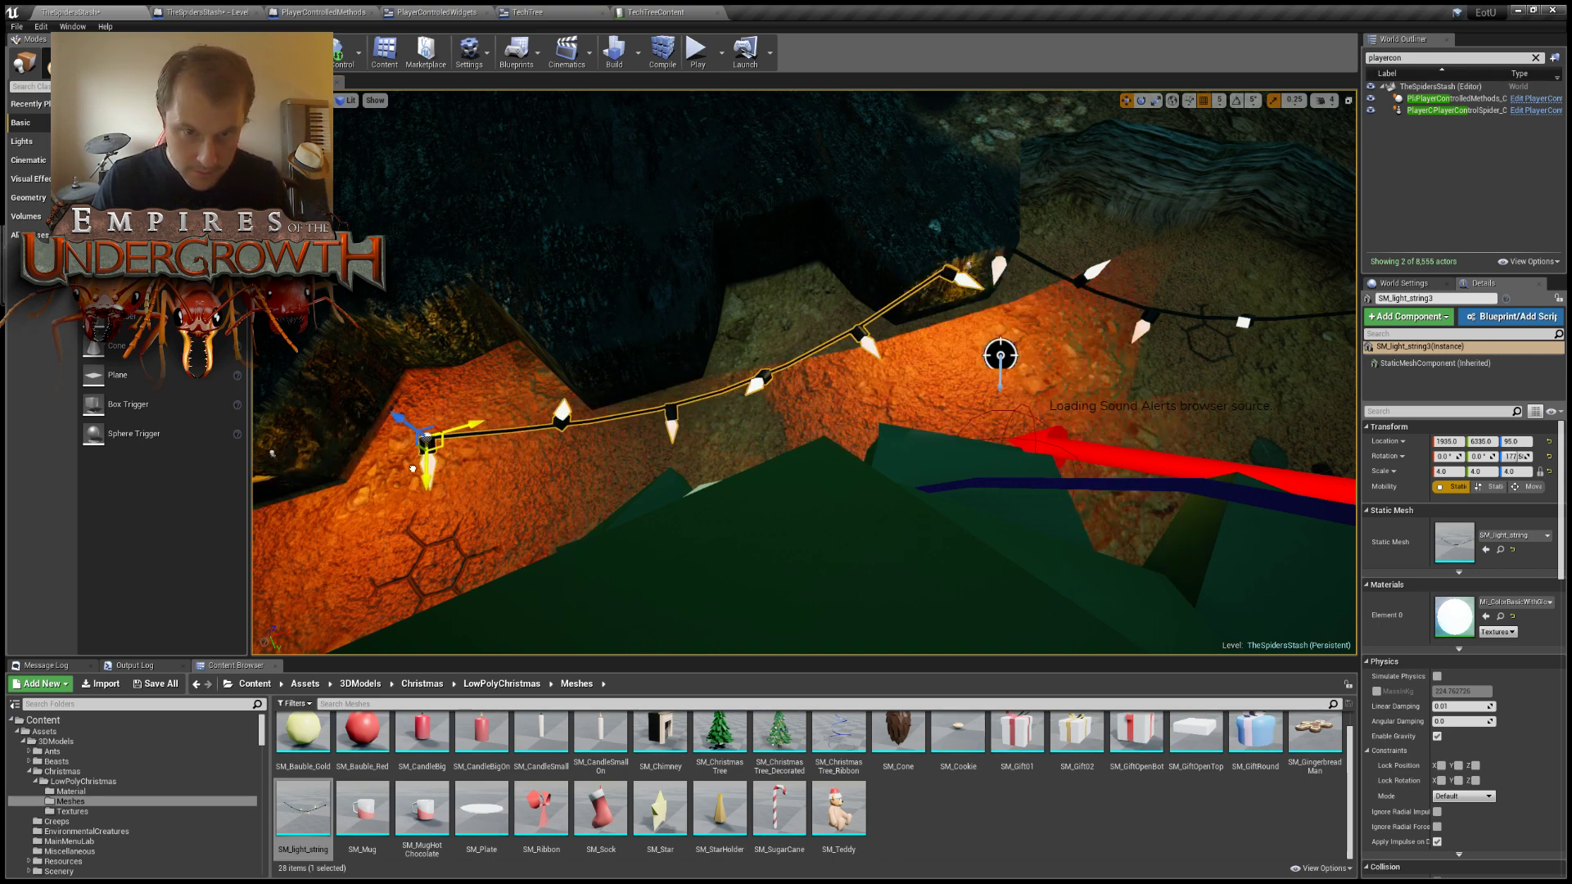
pyautogui.moveTo(413, 468); pyautogui.dragTo(722, 425)
pyautogui.press('e')
pyautogui.press('w')
pyautogui.press('space')
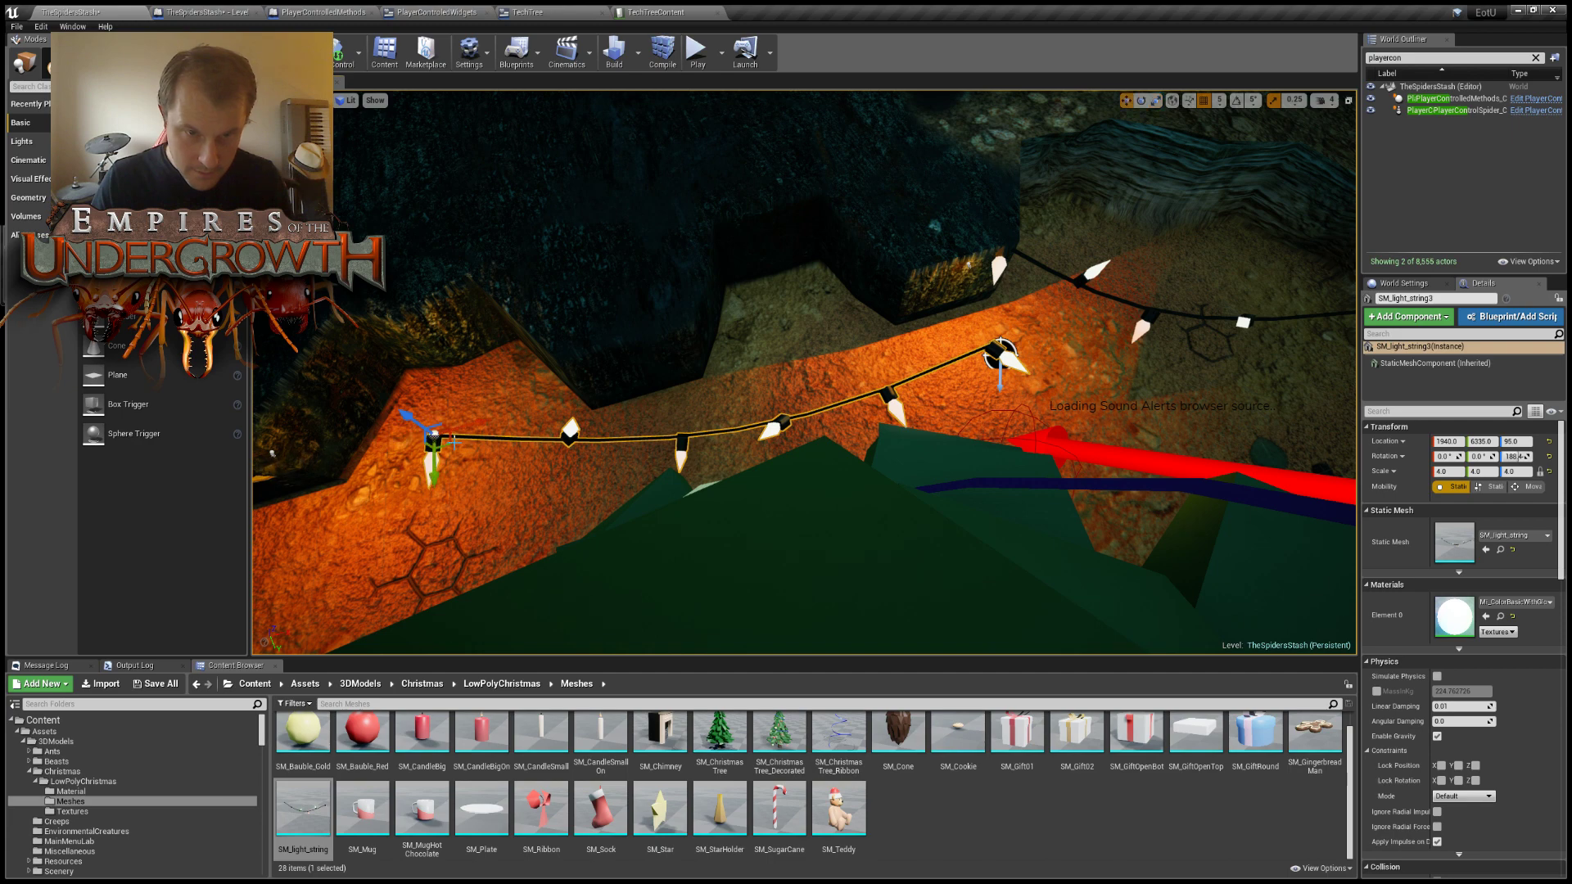
# Try placing the third light string back against the rock wall at about X 1965, Y 6195, rotated to about 190°.
pyautogui.moveTo(447, 442); pyautogui.dragTo(482, 282)
pyautogui.press('space')
pyautogui.press('space')
pyautogui.press('space')
pyautogui.press('space')
pyautogui.press('space')
pyautogui.press('space')
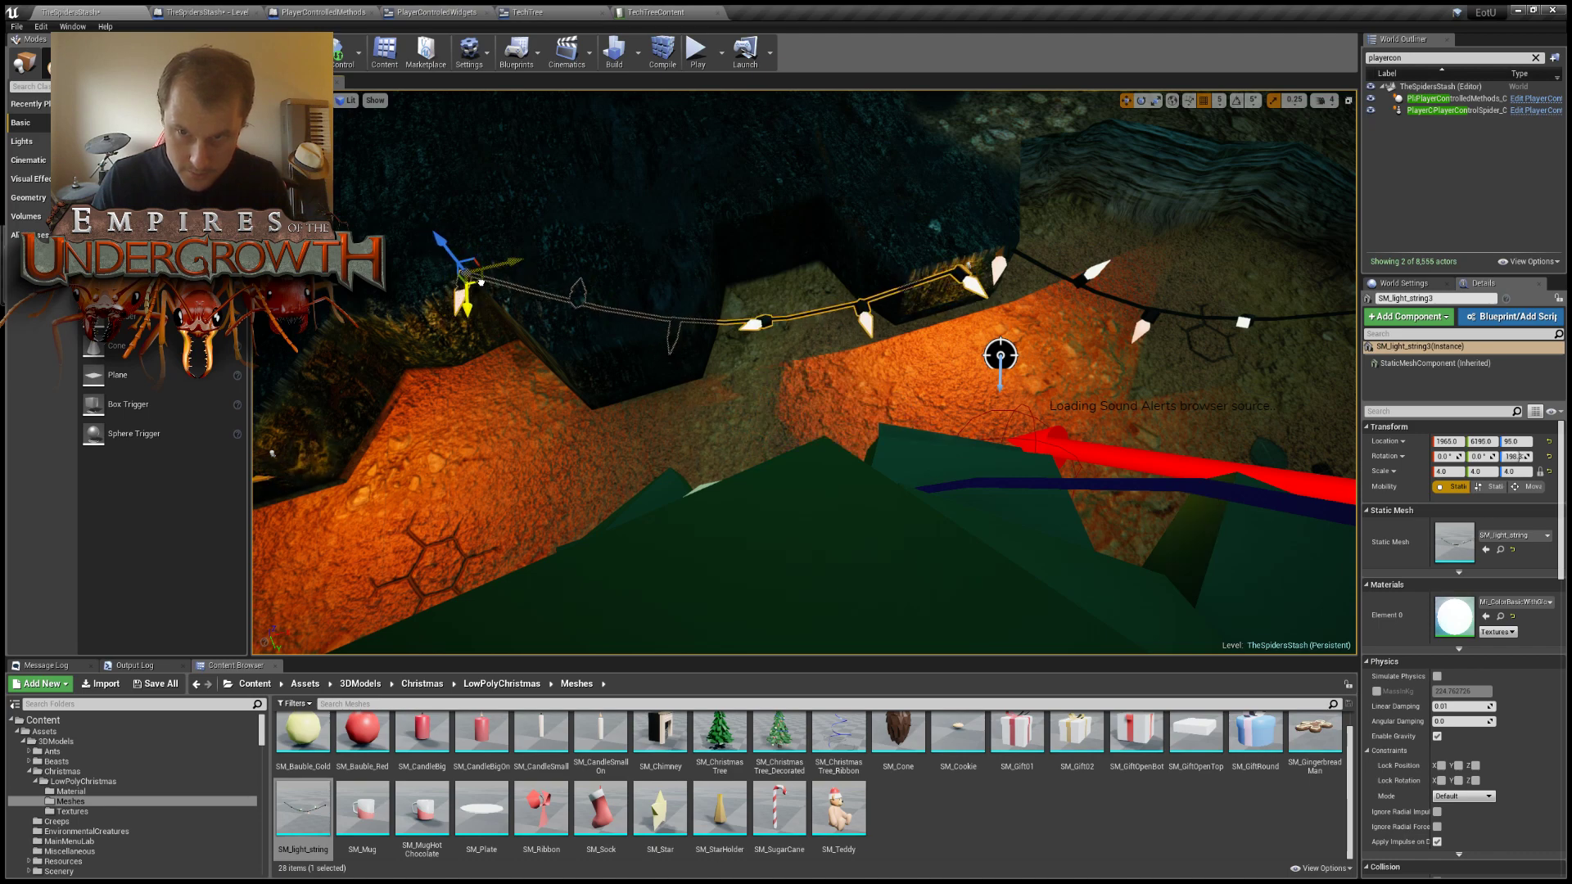
# Rotate the light string to about 177° around Z and bring it out of the rock to about X 1940, Y 6335.
pyautogui.moveTo(519, 345); pyautogui.dragTo(564, 380, button='right')
pyautogui.press('s')
pyautogui.press('w')
pyautogui.press('e')
pyautogui.moveTo(564, 380); pyautogui.dragTo(775, 359)
pyautogui.press('w')
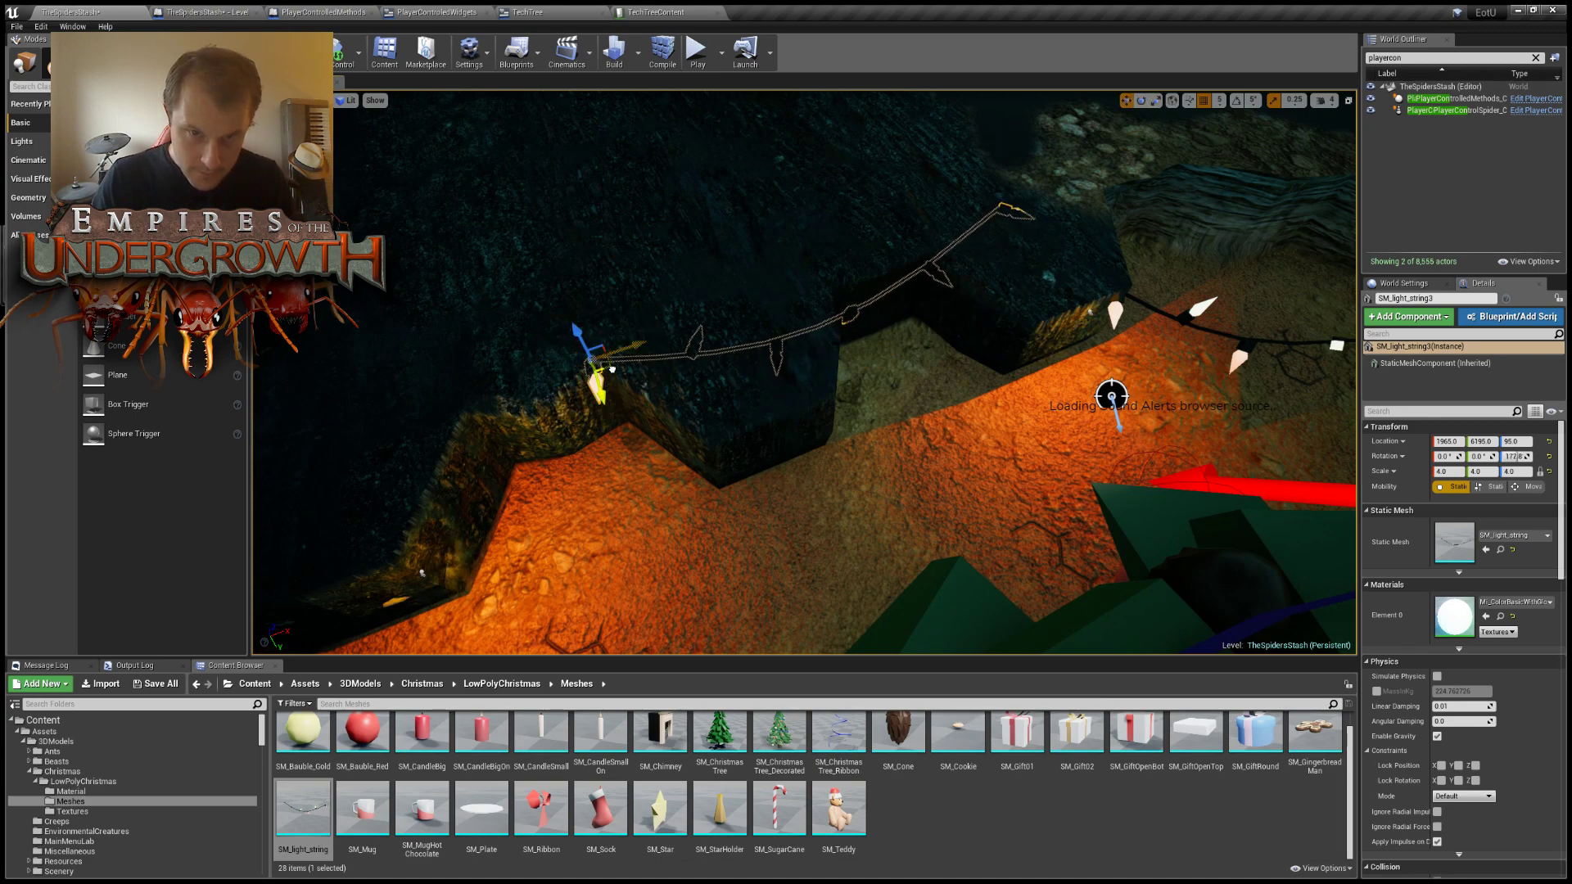
pyautogui.moveTo(612, 369); pyautogui.dragTo(625, 546)
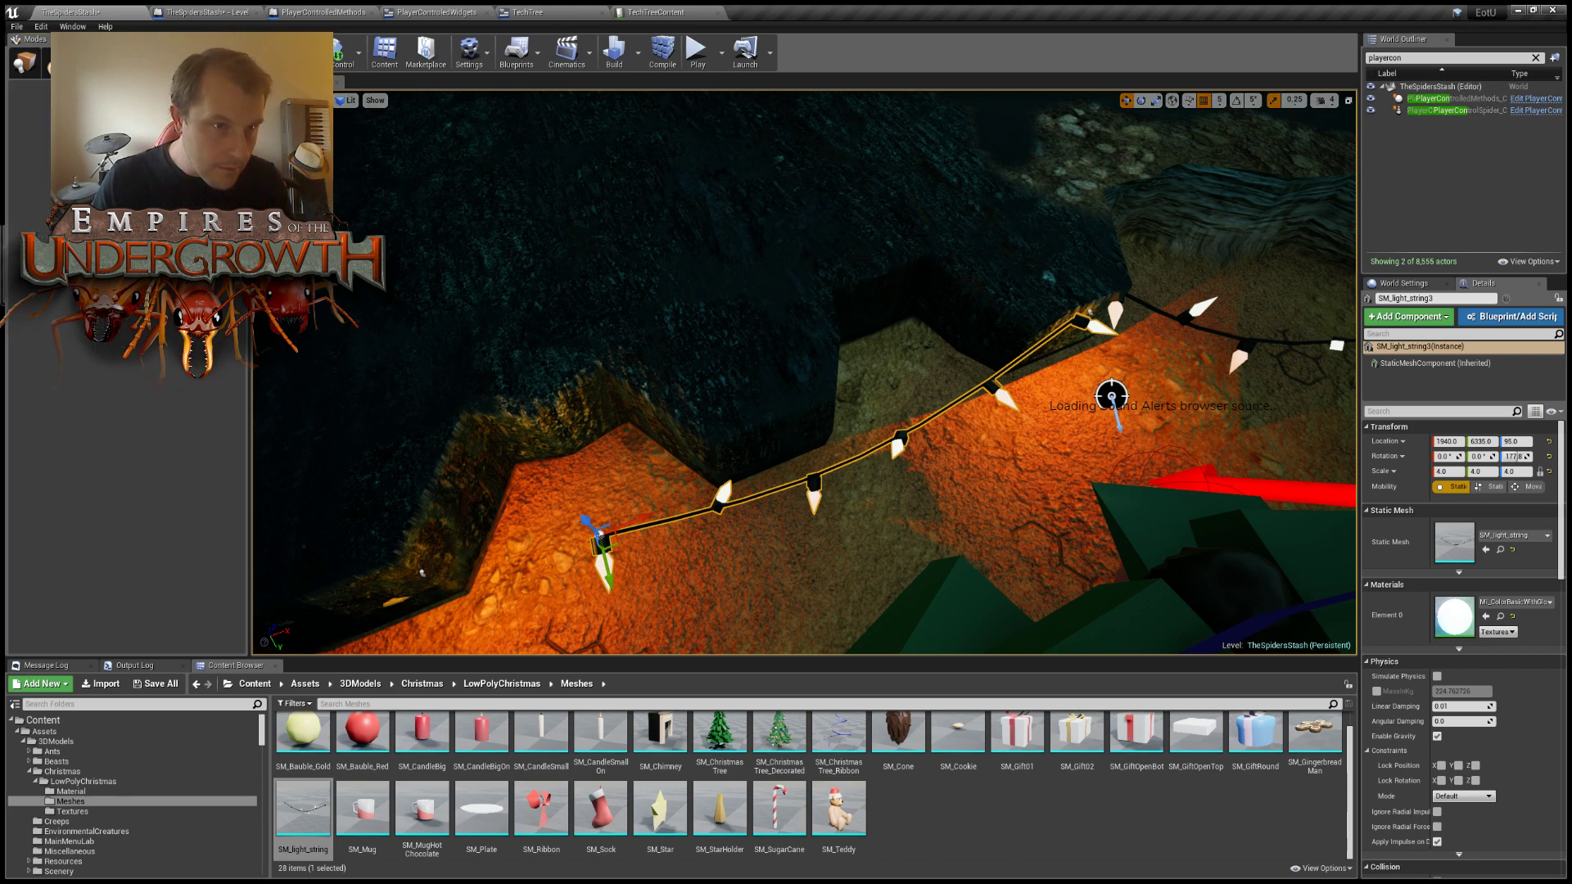
# Move the light string's near end clear of the rock to about Y 6390 and rotate it to about 165° around Z.
pyautogui.moveTo(519, 468); pyautogui.dragTo(417, 491, button='right')
pyautogui.moveTo(702, 379); pyautogui.dragTo(573, 379, button='right')
pyautogui.press('e')
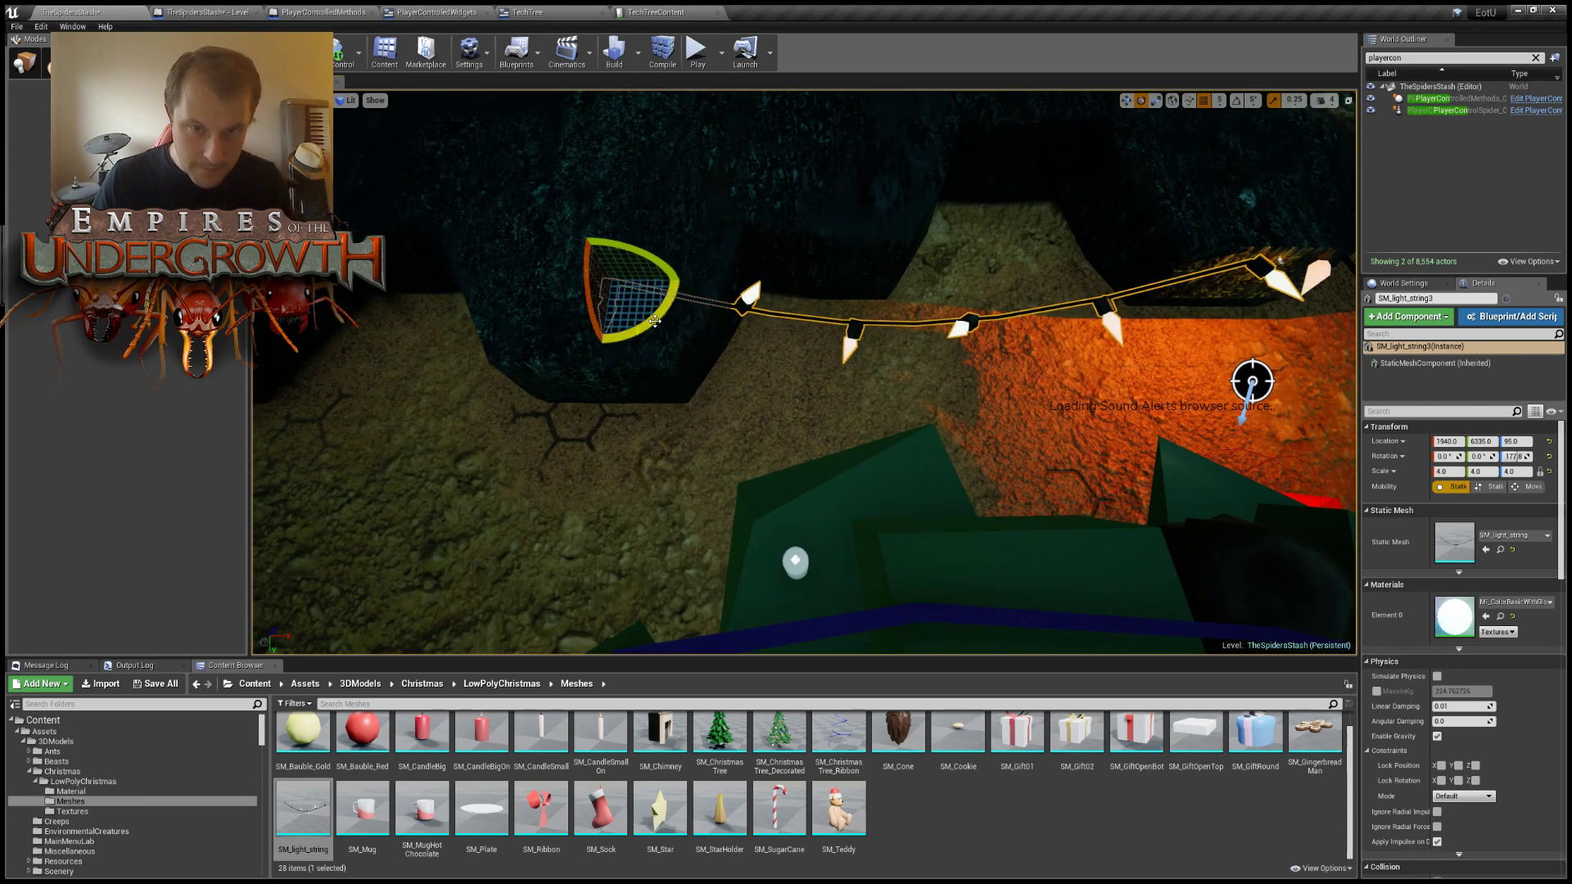
pyautogui.press('r')
pyautogui.press('w')
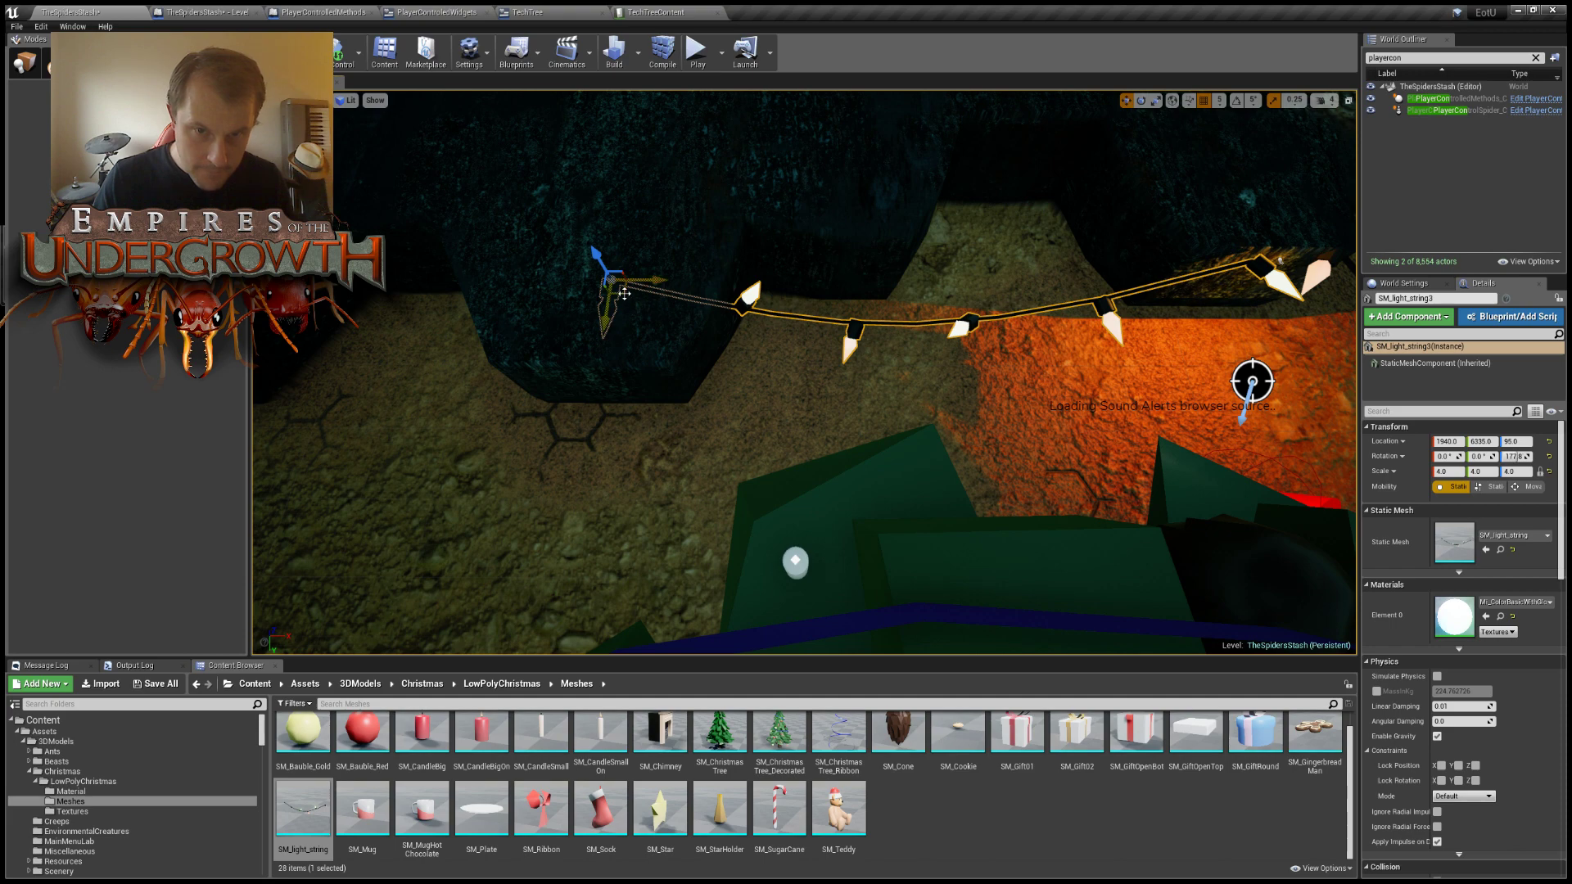
pyautogui.moveTo(593, 279); pyautogui.dragTo(675, 404)
pyautogui.press('e')
# Duplicate the third light string and place the copy at its free end, at about X 1505, Y 6470.
pyautogui.moveTo(674, 404); pyautogui.dragTo(565, 434, button='right')
pyautogui.press('s')
pyautogui.press('s')
pyautogui.press('s')
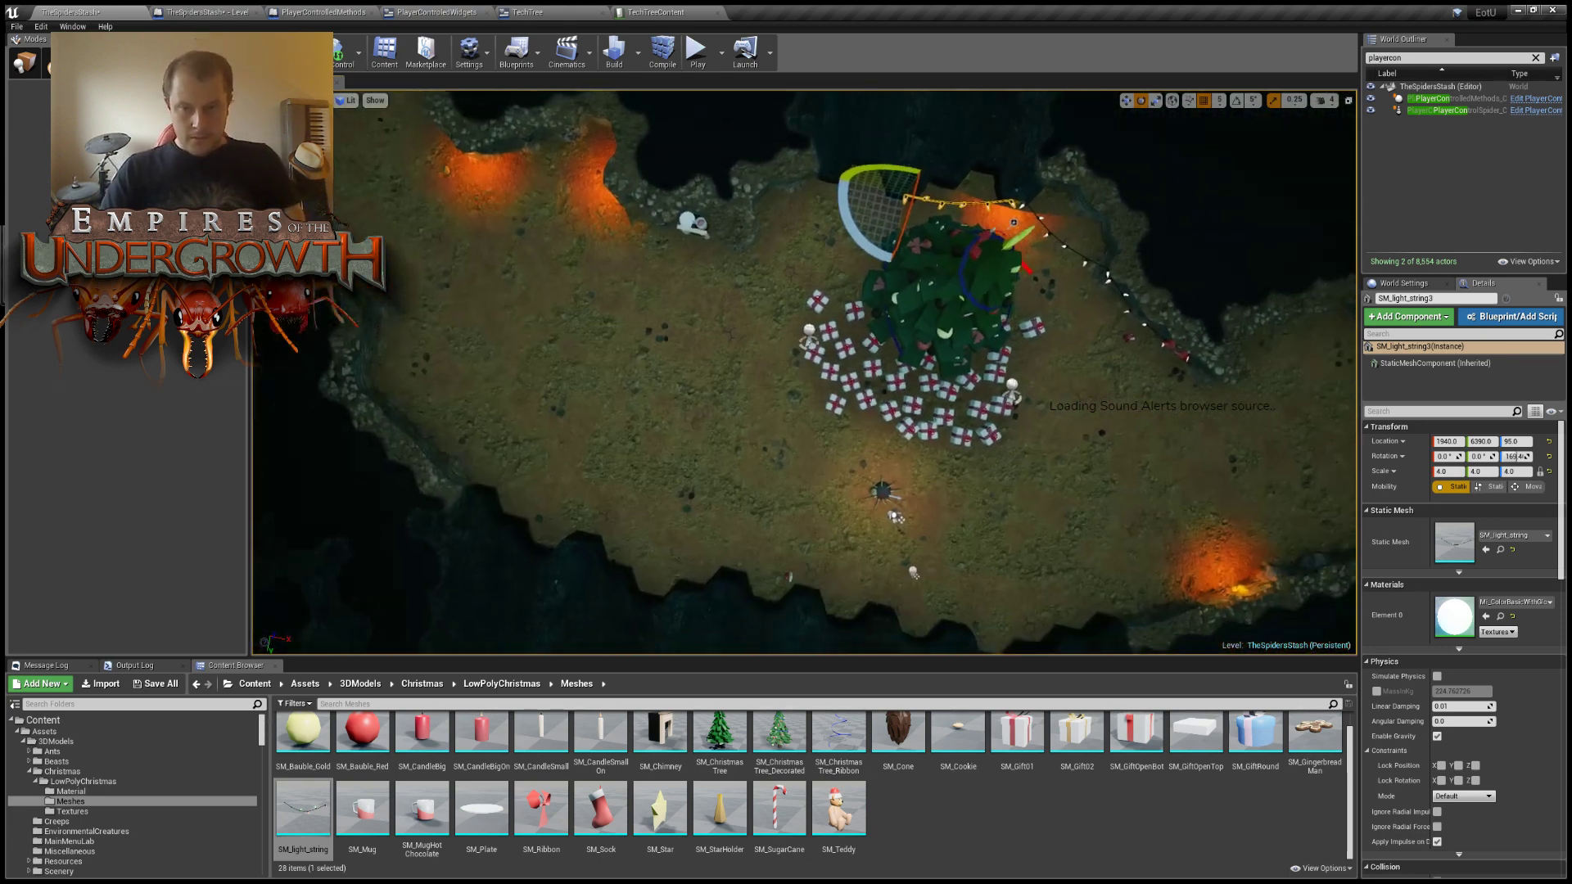
pyautogui.press('w')
pyautogui.moveTo(852, 458); pyautogui.dragTo(852, 396, button='right')
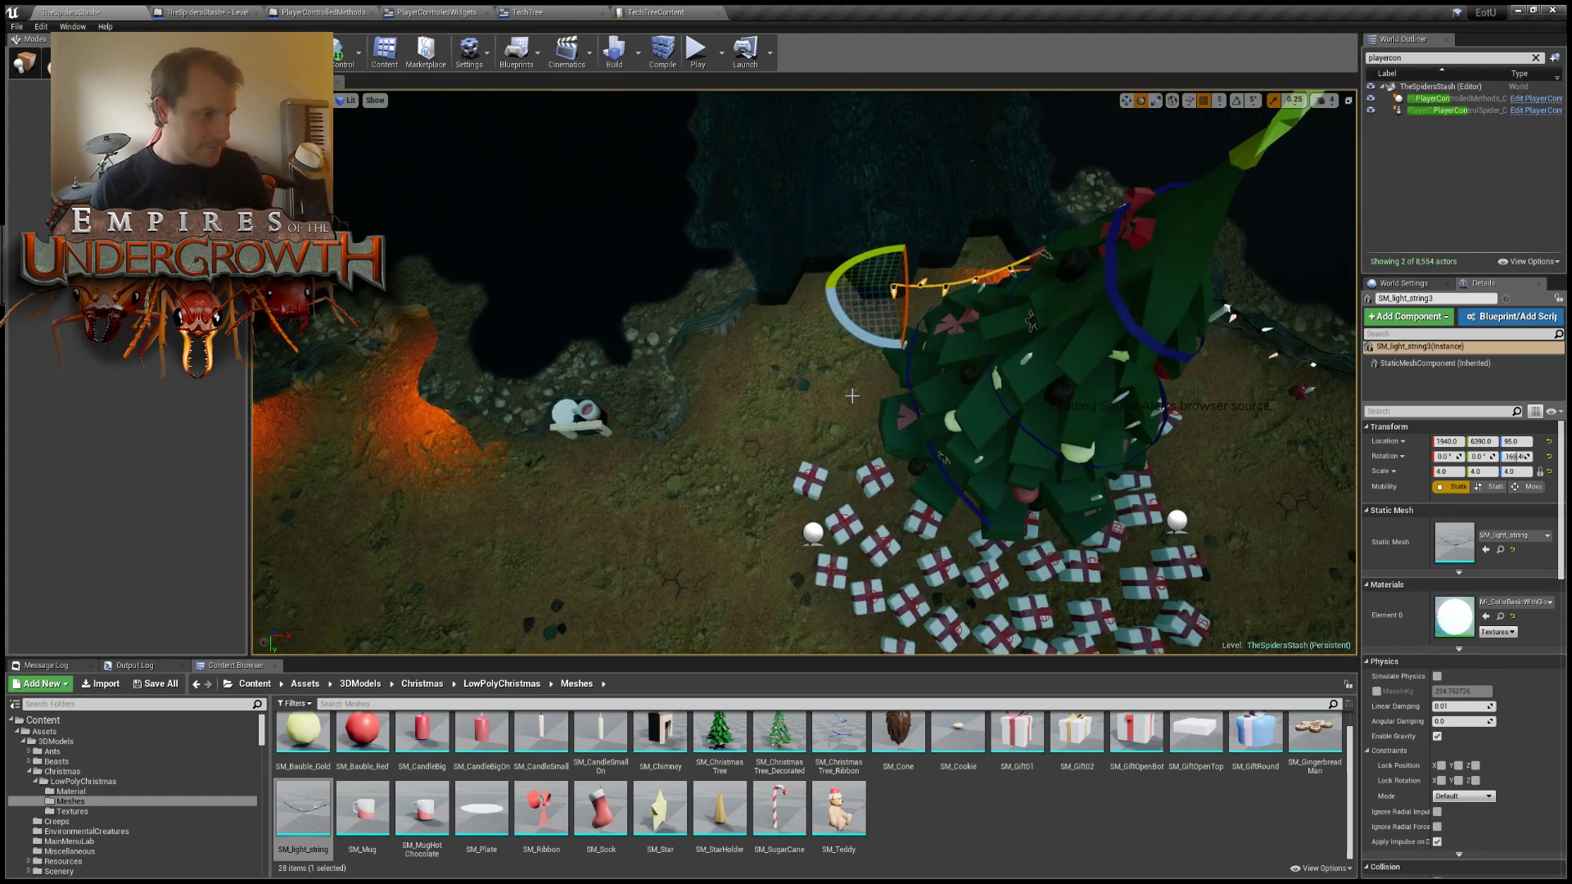
pyautogui.press('s')
pyautogui.moveTo(804, 372); pyautogui.dragTo(835, 393, button='right')
pyautogui.press('w')
pyautogui.moveTo(925, 282); pyautogui.dragTo(932, 298, button='right')
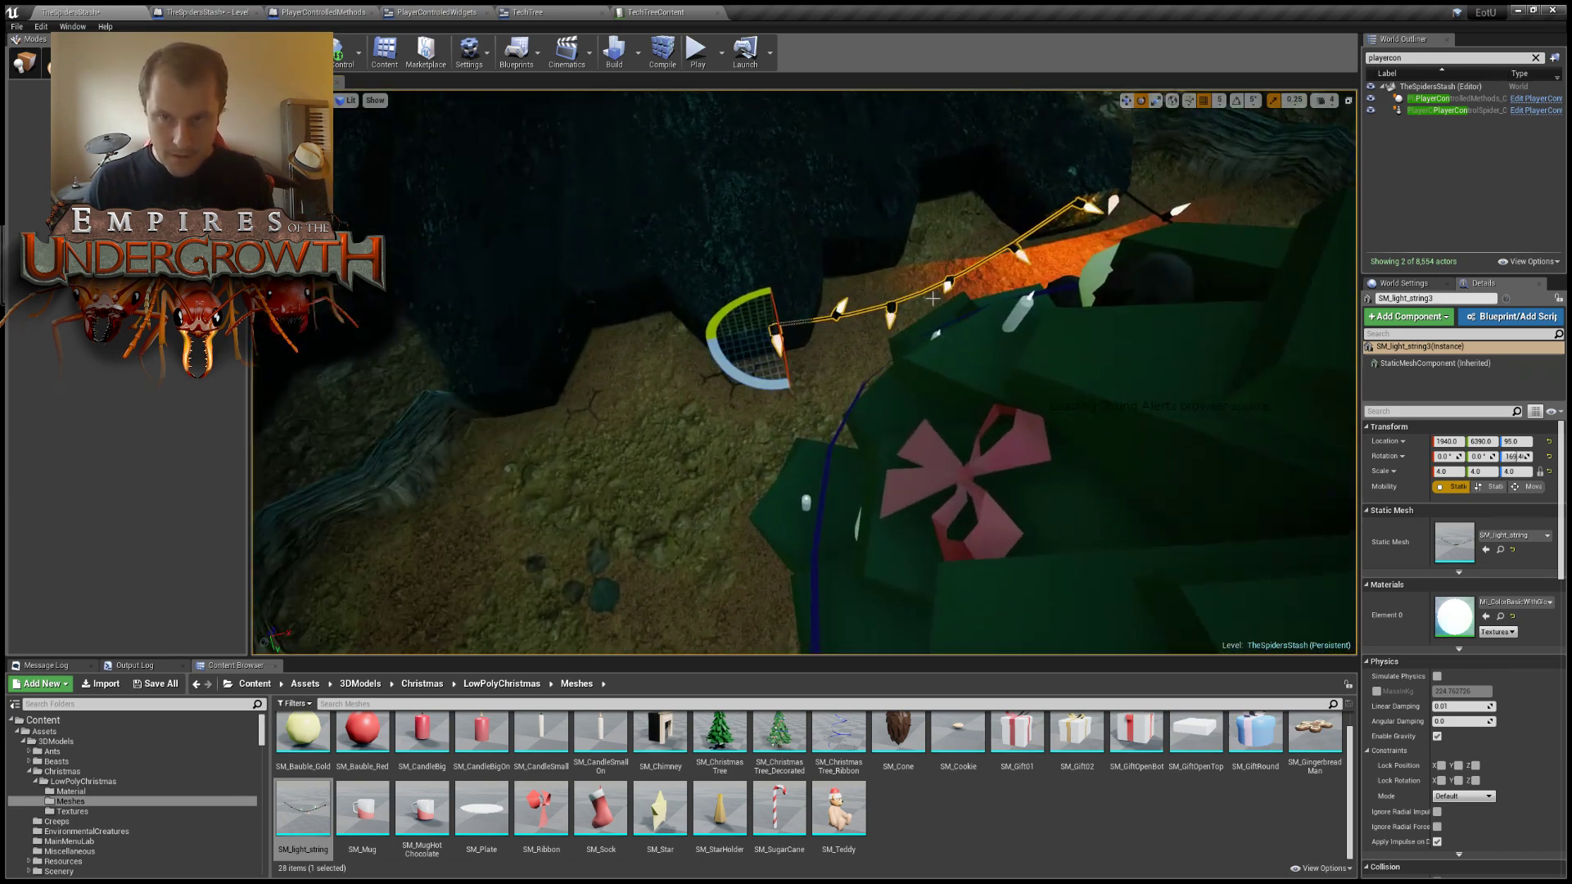
pyautogui.hotkey('ctrl', 'w')
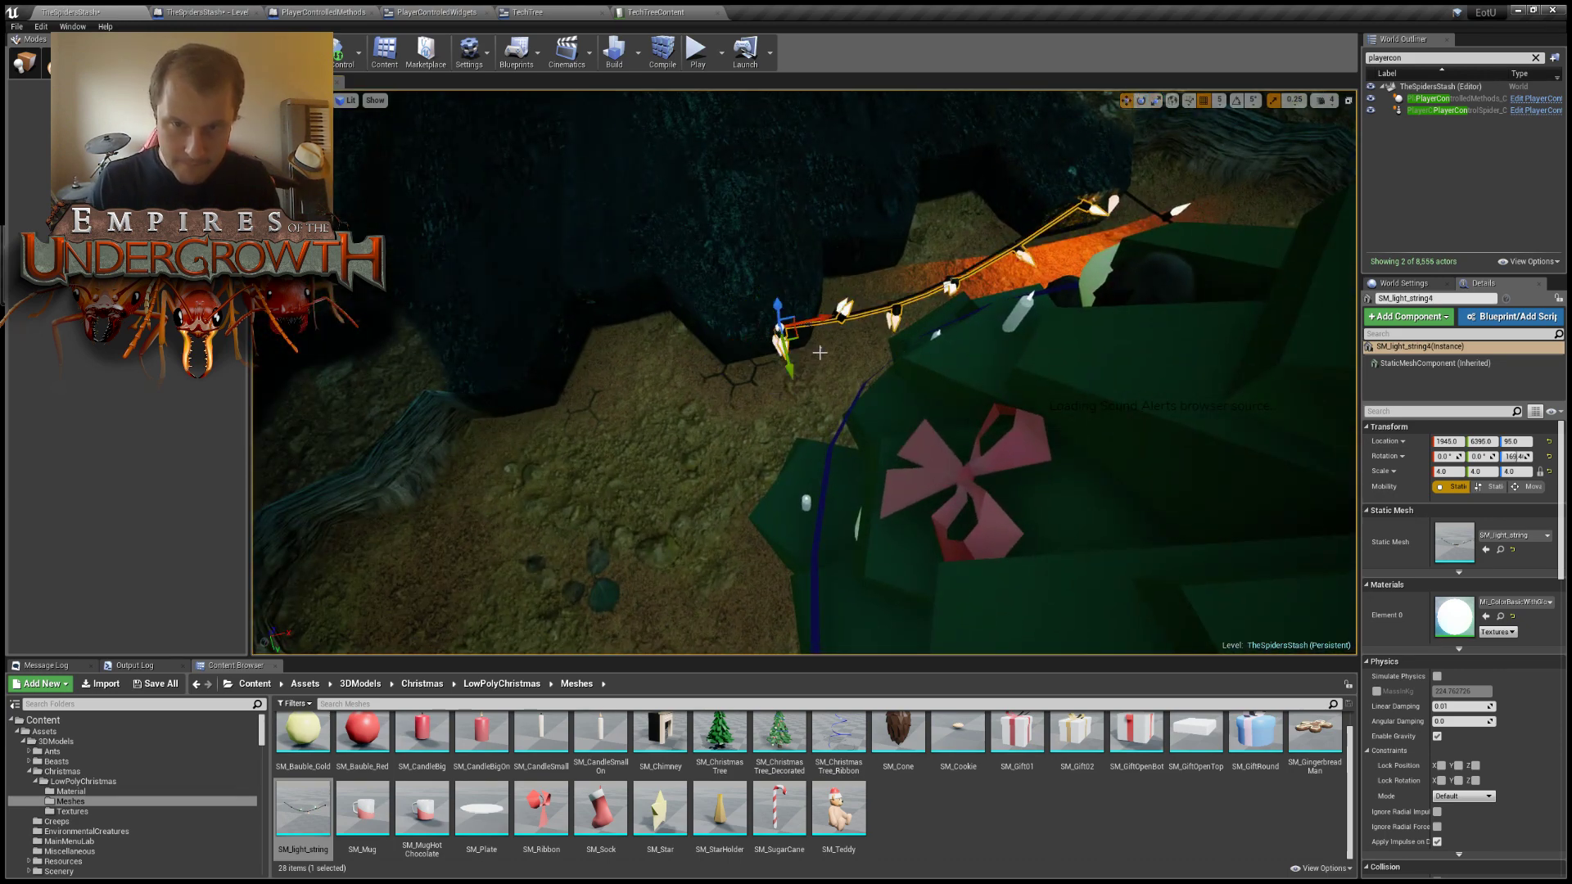
pyautogui.moveTo(801, 344); pyautogui.dragTo(752, 358)
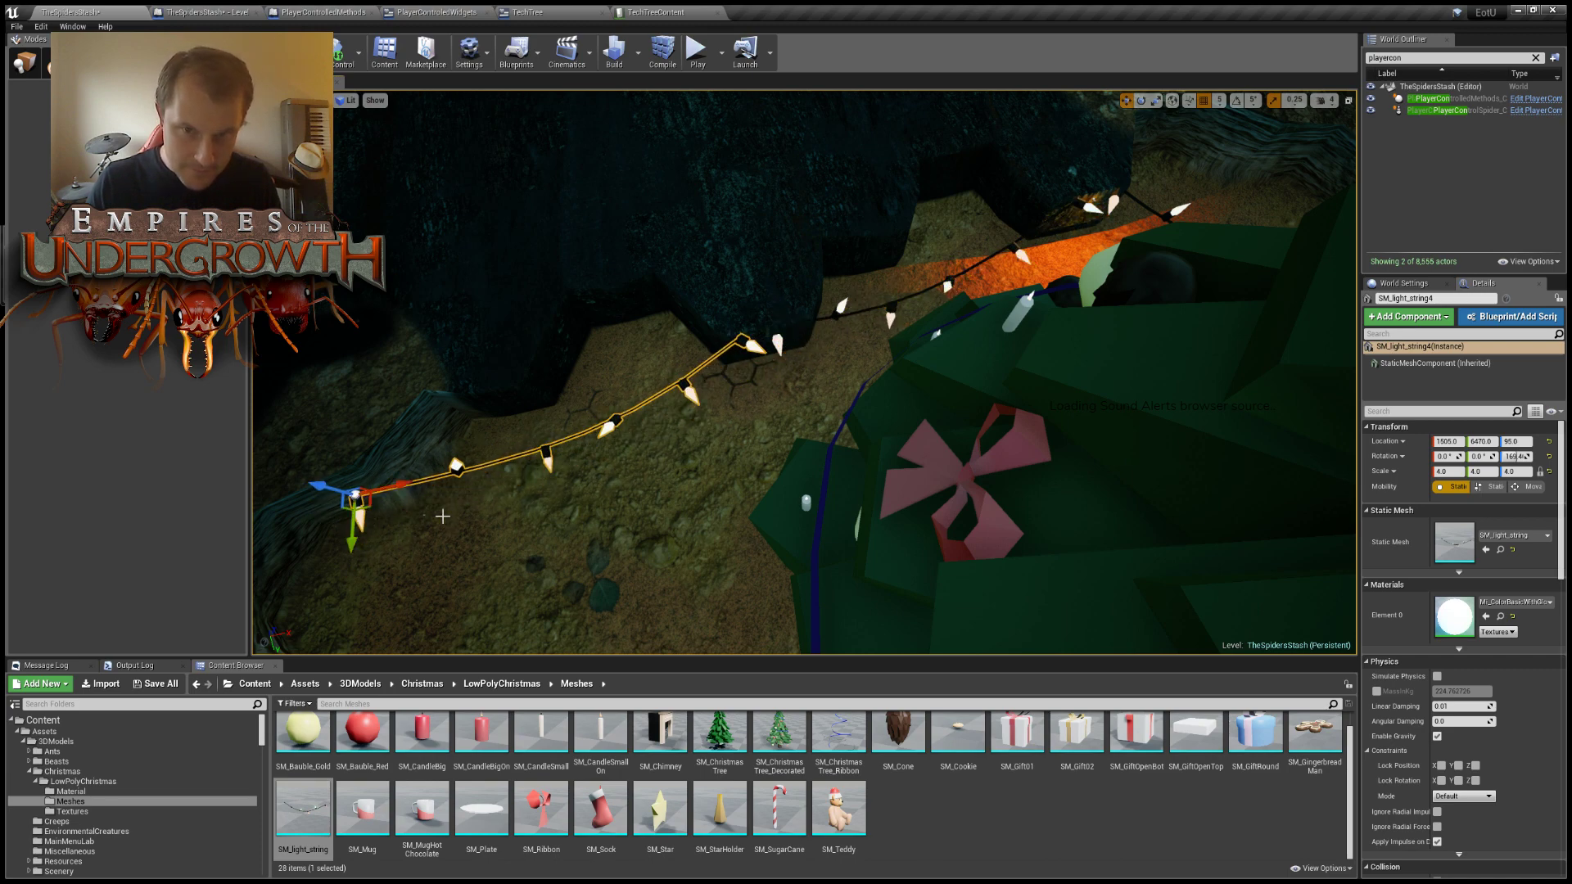
# Attach the fourth light string to the rock ledge's corner at about X 1490, Y 6450, and rotate its far end slightly forward.
pyautogui.press('w')
pyautogui.moveTo(442, 516)
pyautogui.mouseDown(button='right')
pyautogui.moveTo(376, 507)
pyautogui.moveTo(442, 512)
pyautogui.moveTo(450, 541)
pyautogui.moveTo(442, 516)
pyautogui.mouseUp(button='right')
pyautogui.press('s')
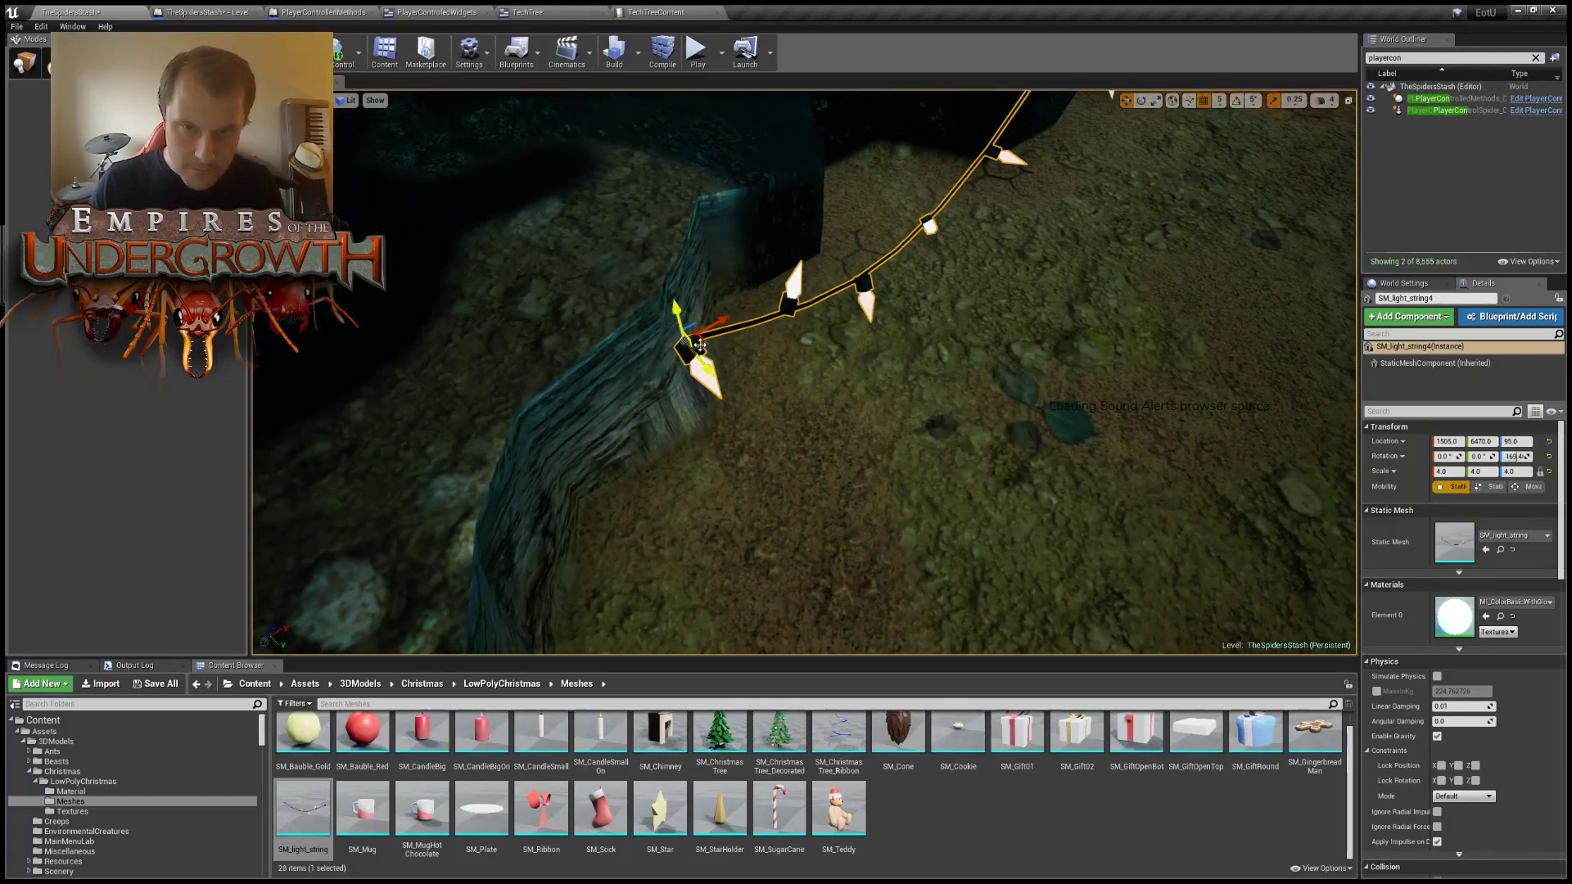
pyautogui.moveTo(696, 344); pyautogui.dragTo(659, 336)
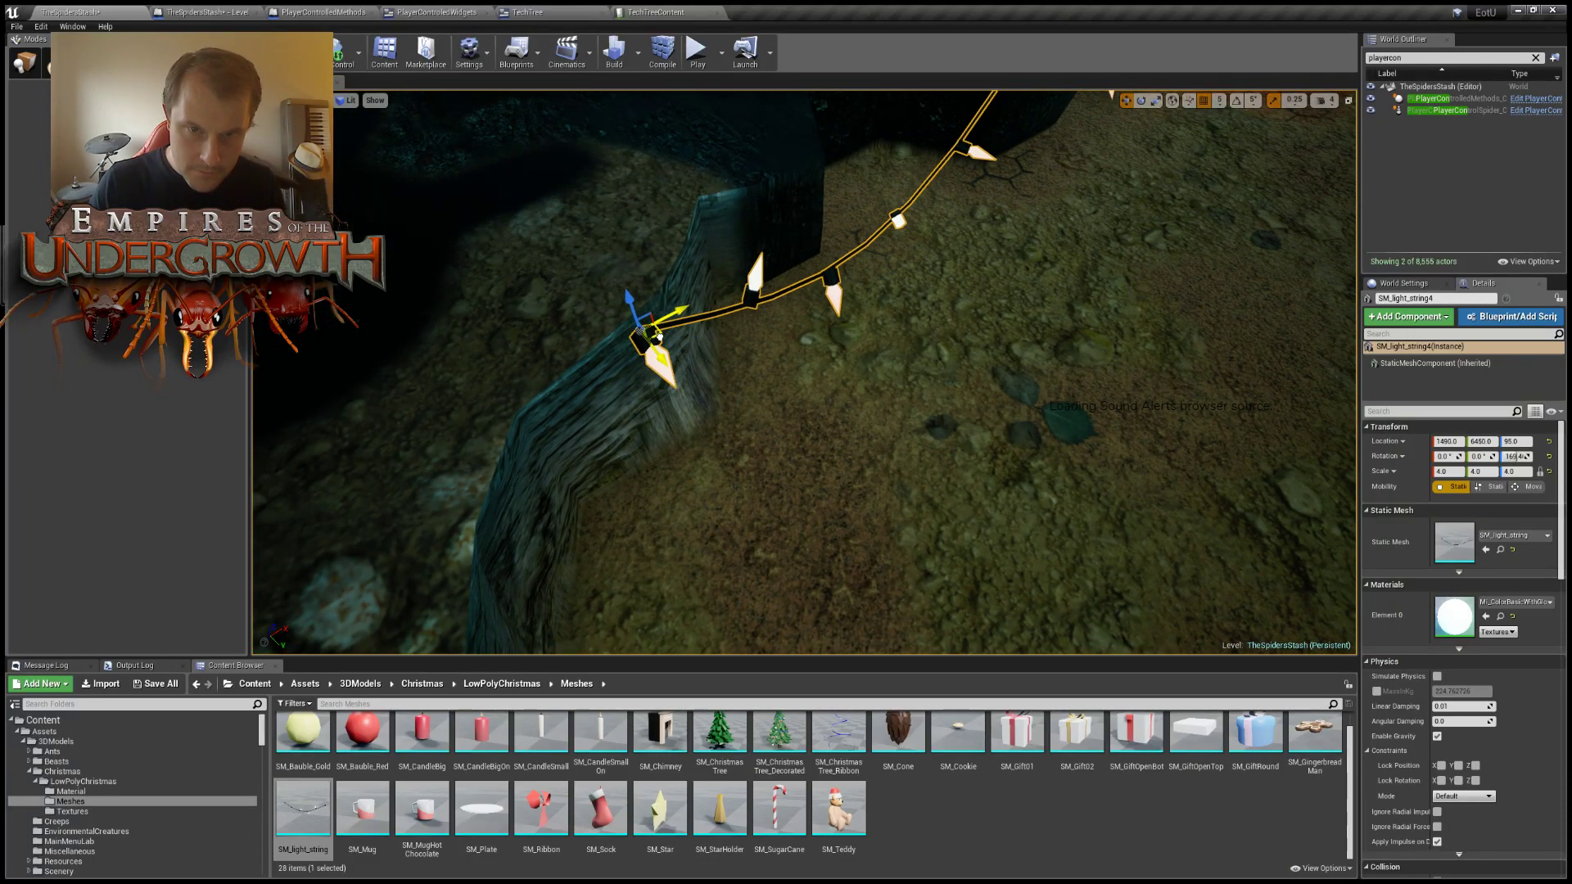
pyautogui.press('d')
pyautogui.moveTo(855, 405); pyautogui.dragTo(766, 385, button='right')
pyautogui.press('s')
pyautogui.press('e')
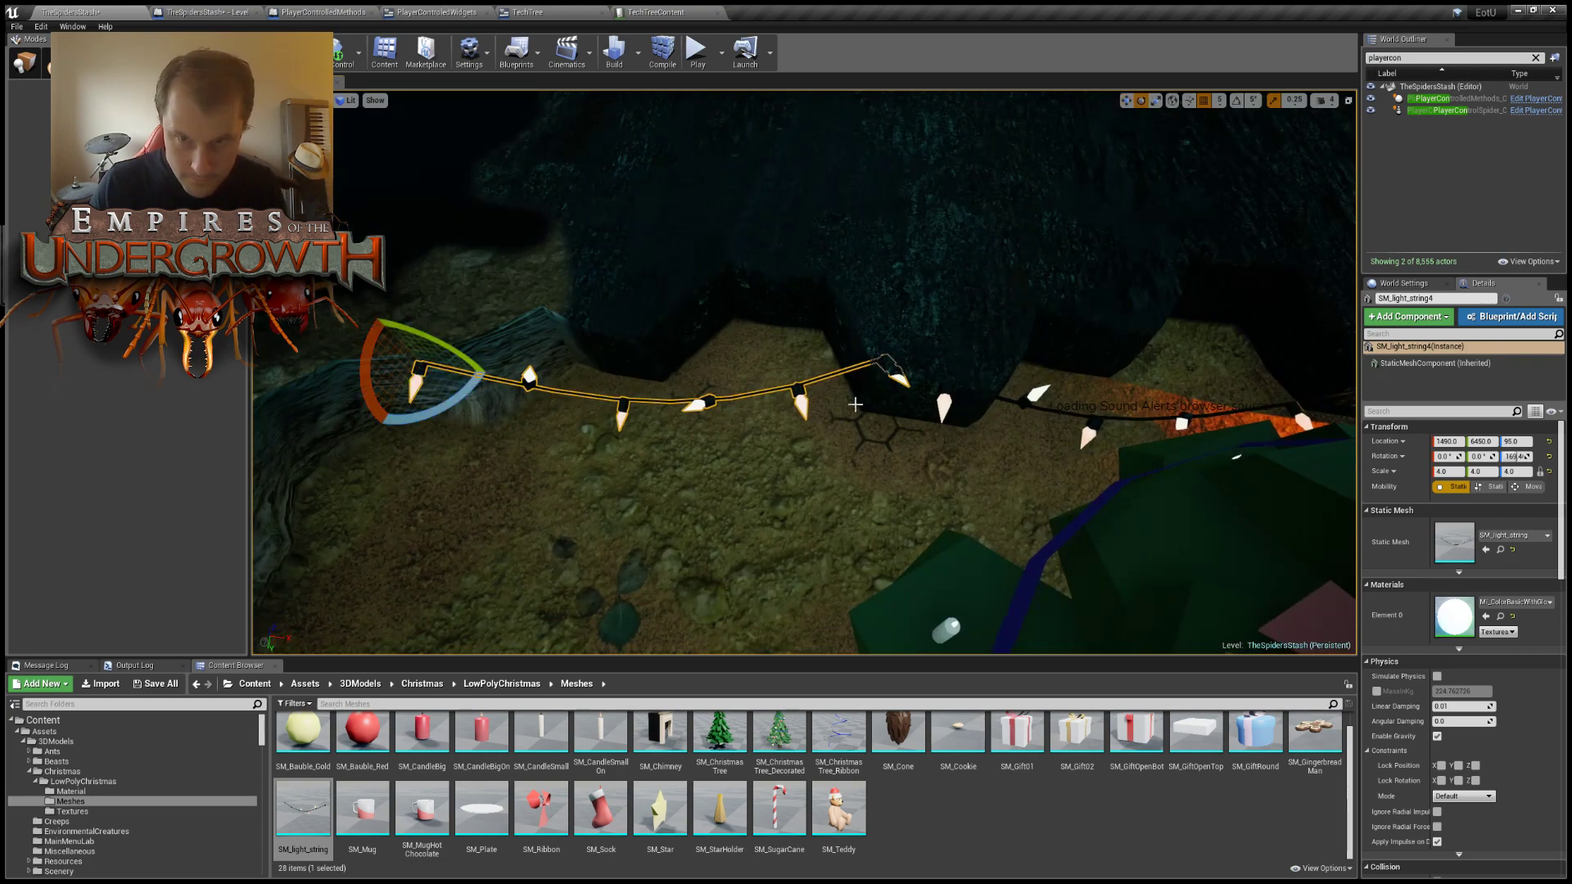
pyautogui.moveTo(477, 413); pyautogui.dragTo(485, 407)
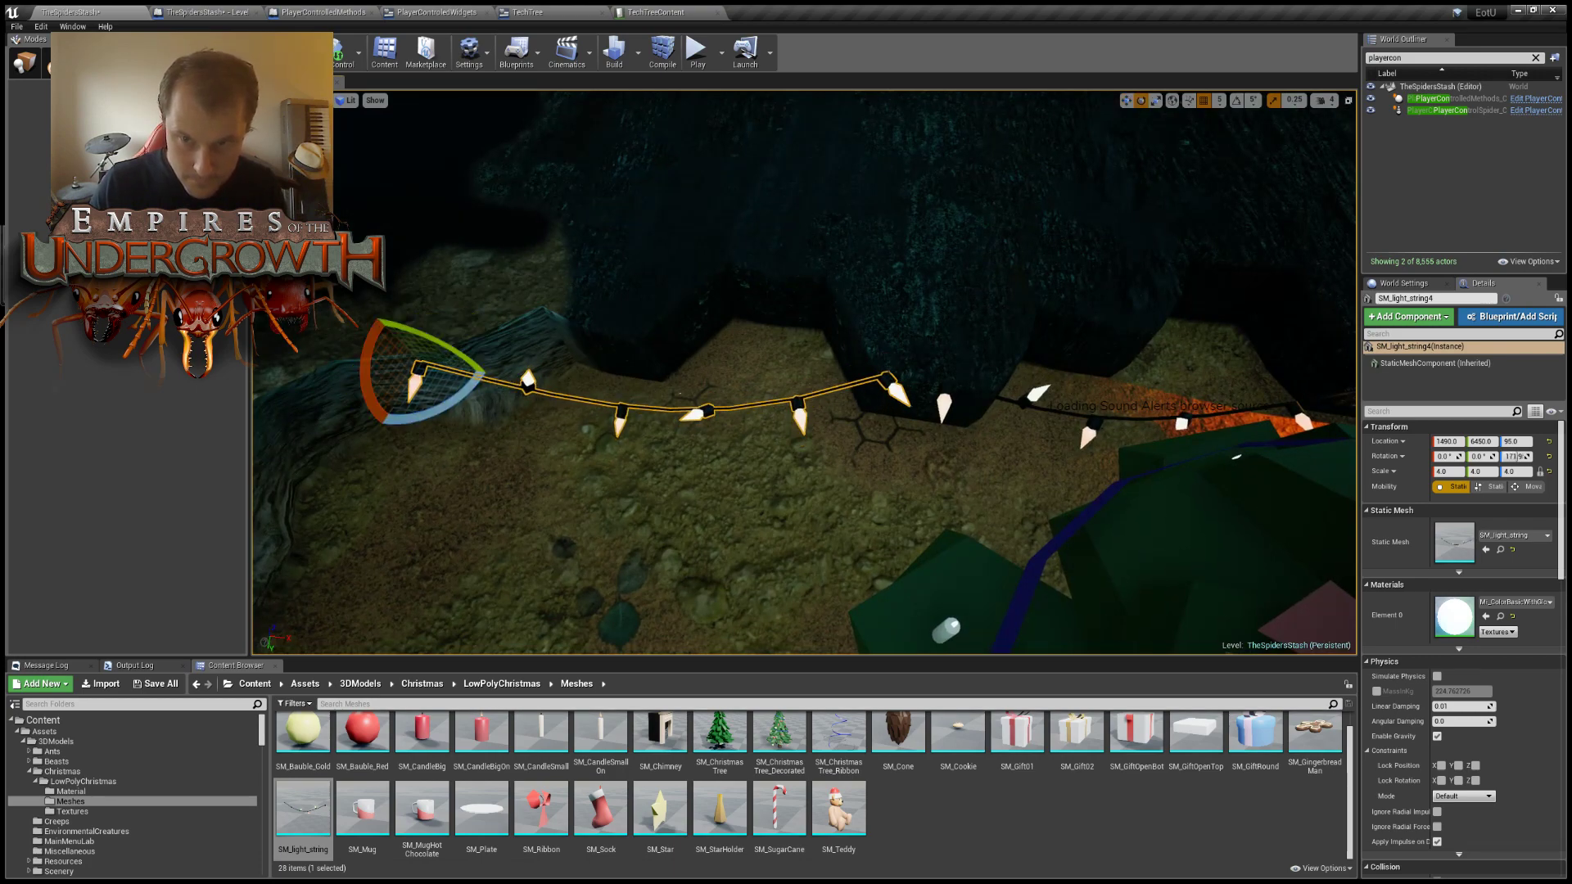
# Duplicate the fourth light string, rotate the copy around Z and place it in front of the rock ledge near the chimney.
pyautogui.press('s')
pyautogui.moveTo(485, 407)
pyautogui.mouseDown(button='right')
pyautogui.moveTo(627, 429)
pyautogui.moveTo(508, 421)
pyautogui.mouseUp(button='right')
pyautogui.press('s')
pyautogui.press('w')
pyautogui.press('w')
pyautogui.moveTo(883, 369); pyautogui.dragTo(789, 396, button='right')
pyautogui.hotkey('ctrl', 'w')
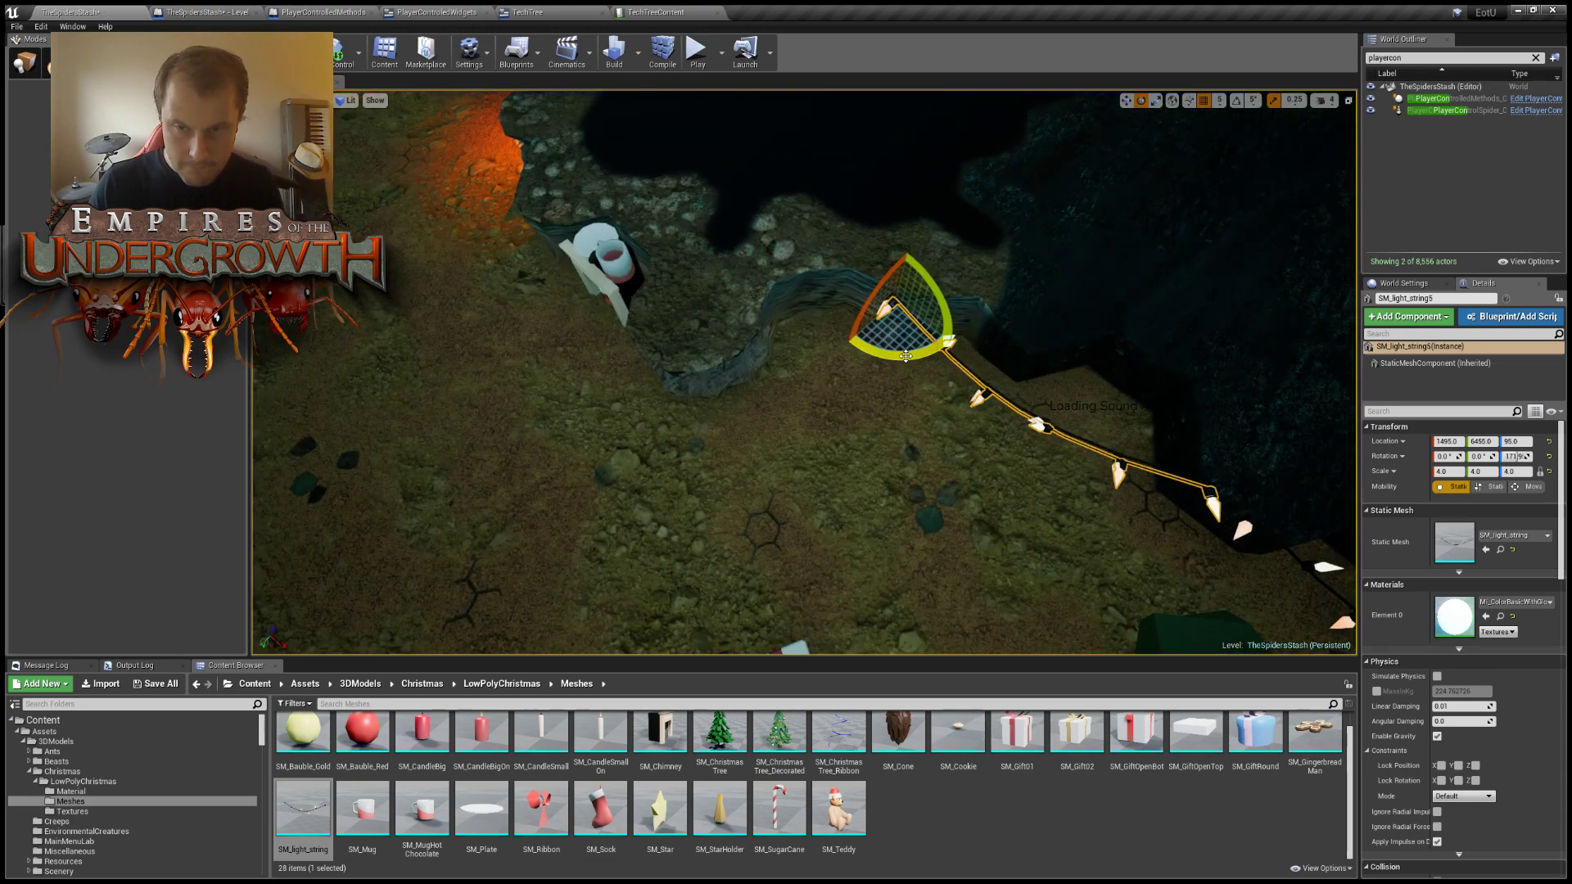
pyautogui.moveTo(906, 356); pyautogui.dragTo(957, 378)
pyautogui.press('w')
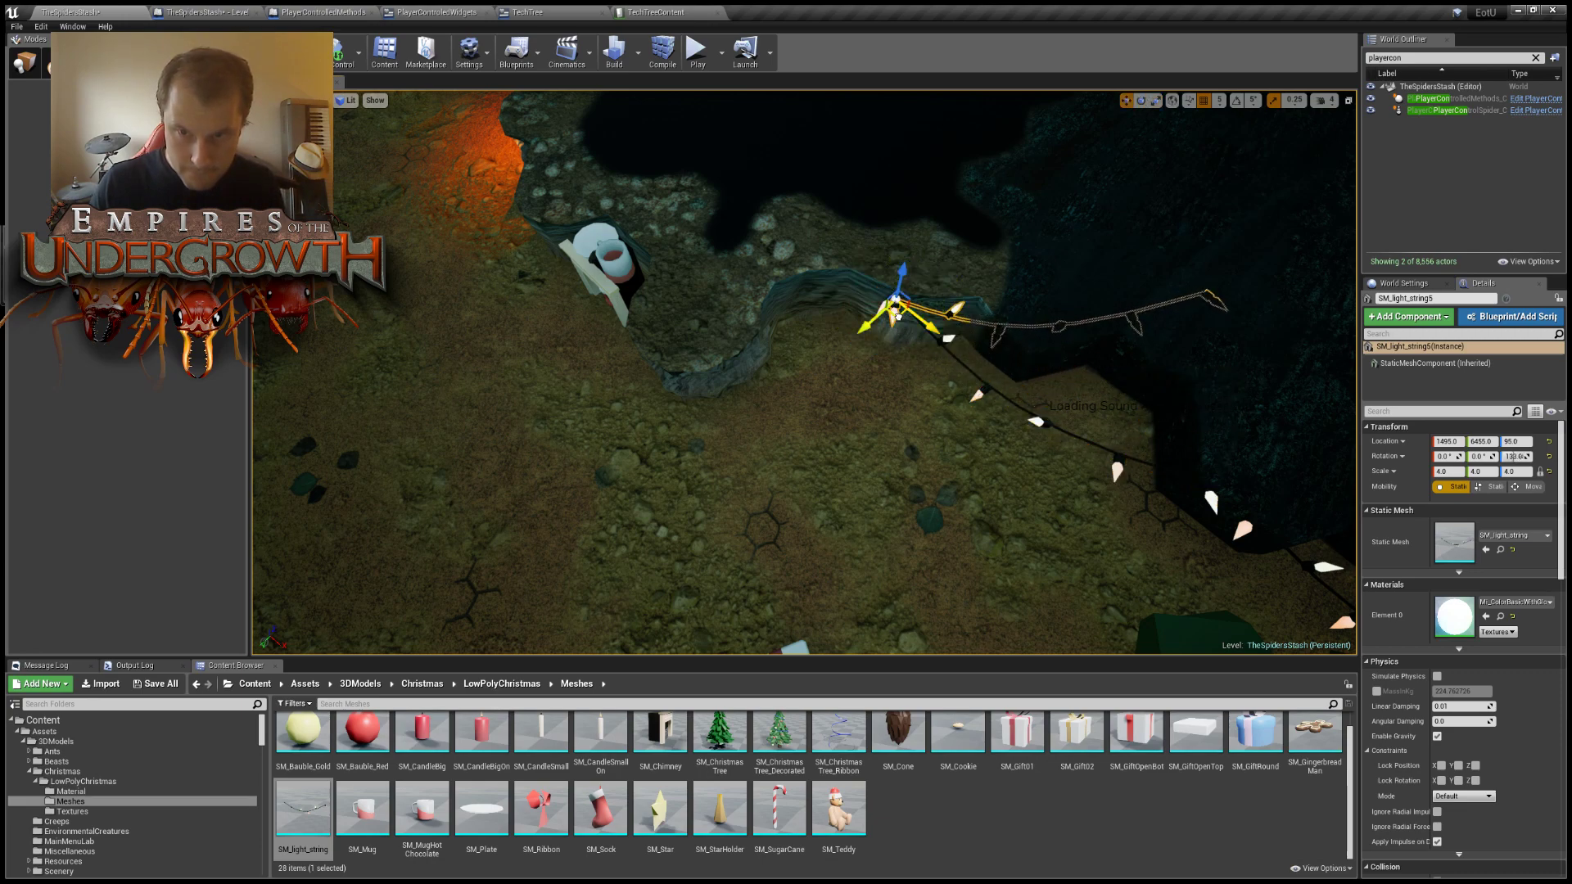
pyautogui.moveTo(898, 317); pyautogui.dragTo(555, 396)
pyautogui.press('e')
pyautogui.press('w')
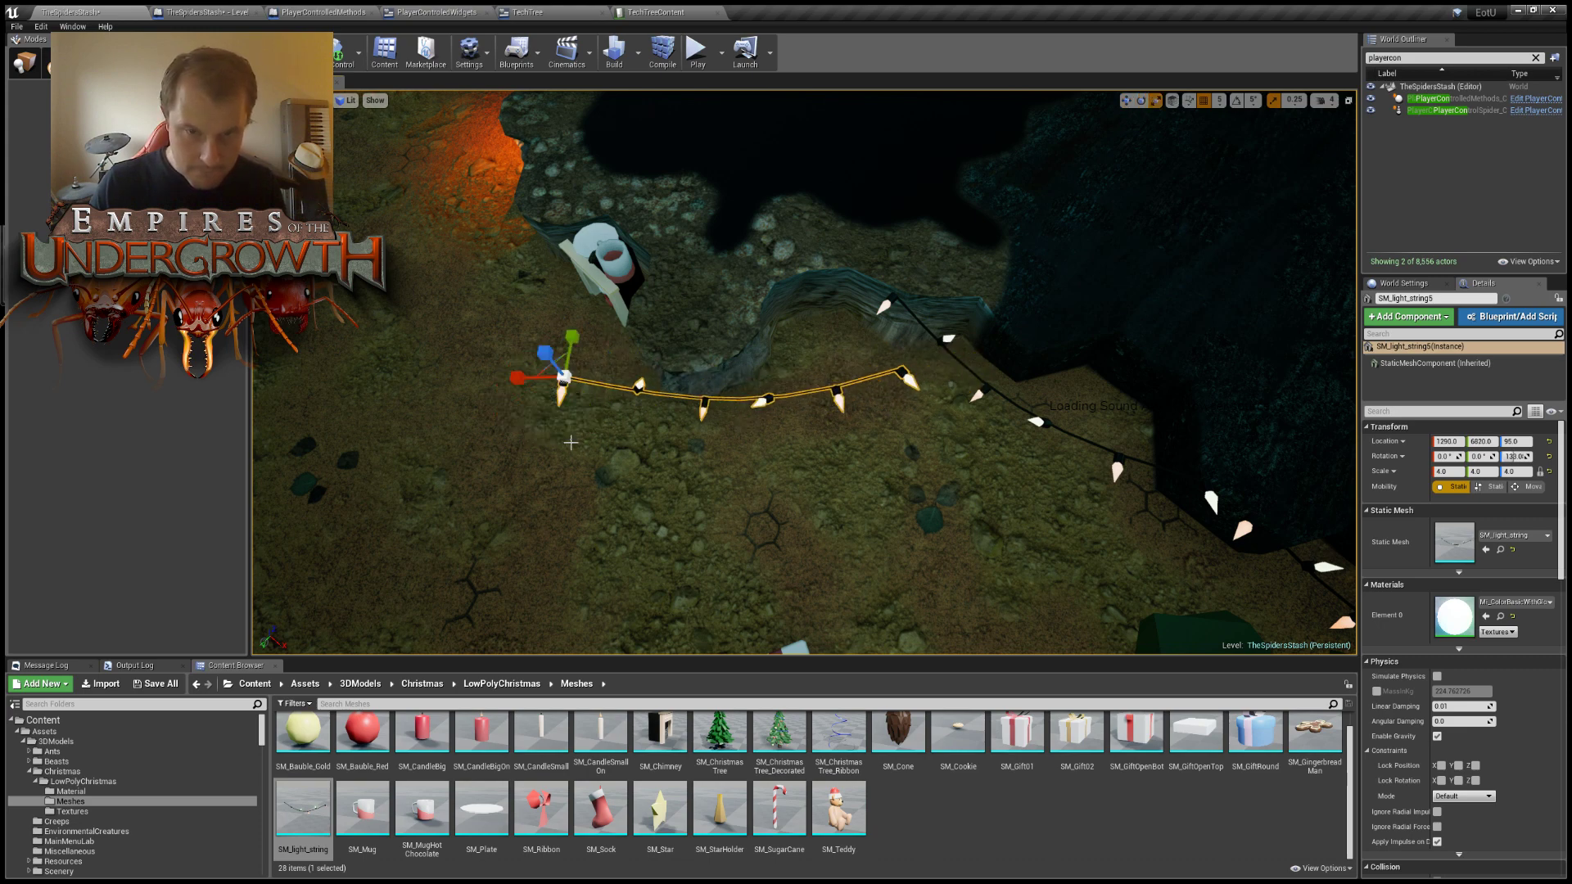
# Shift the fifth light string to about X 1315 and rotate it so its far end nears the previous string.
pyautogui.press('w')
pyautogui.moveTo(556, 397); pyautogui.dragTo(540, 433)
pyautogui.press('e')
pyautogui.press('w')
pyautogui.hotkey('ctrl', '`')
pyautogui.press('e')
pyautogui.press('r')
pyautogui.press('w')
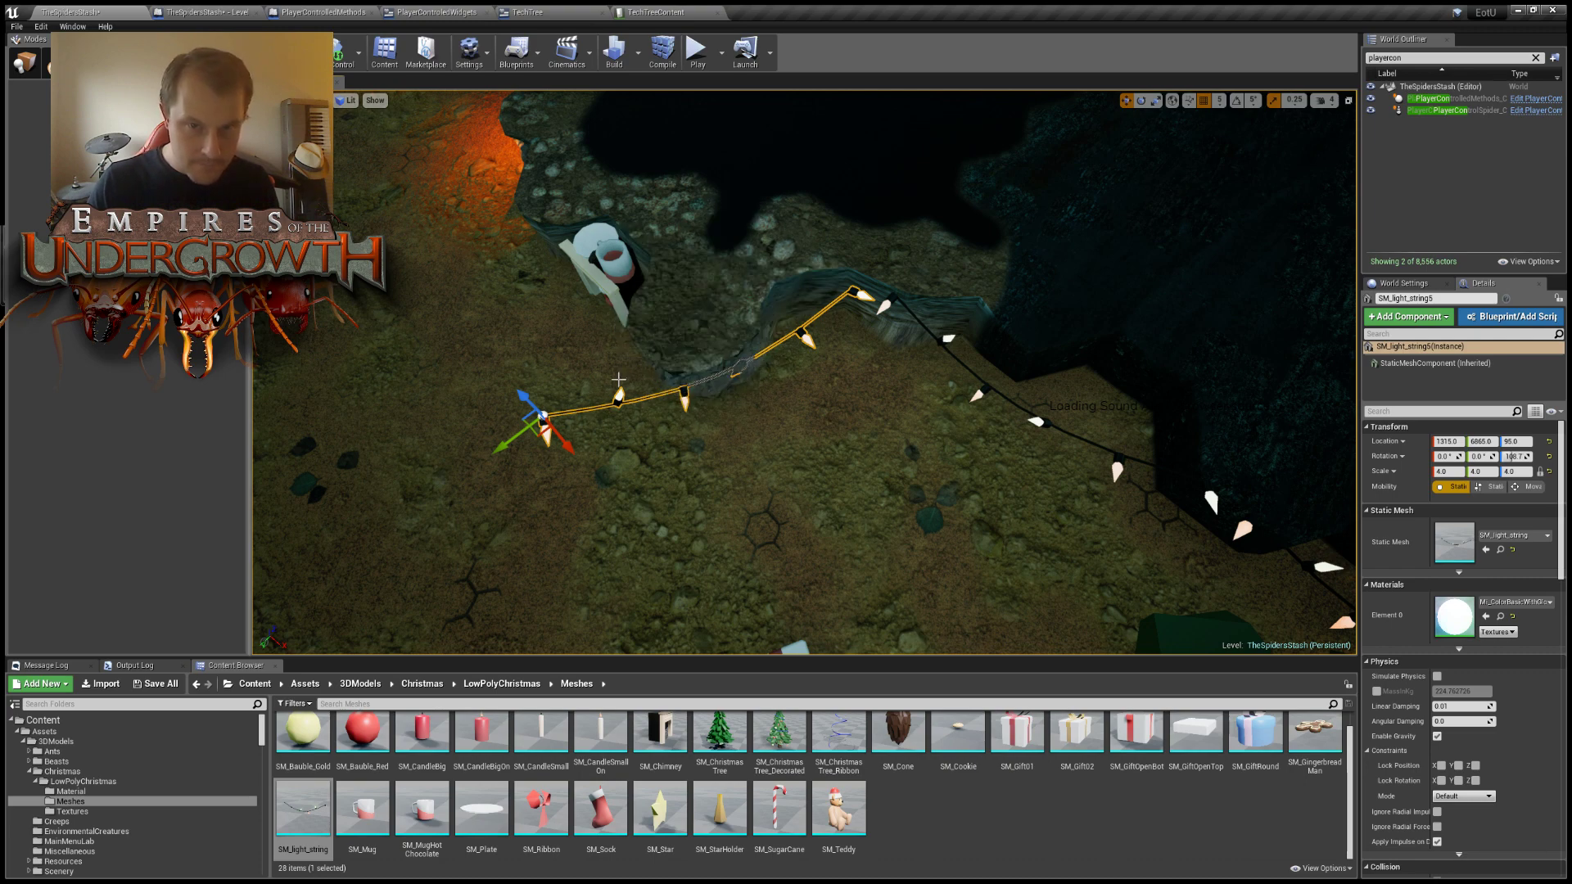
# Pull the fifth light string out of the ledge to about X 1400, Y 6850, and adjust its rotation to join the fourth string.
pyautogui.moveTo(750, 498); pyautogui.dragTo(692, 497, button='right')
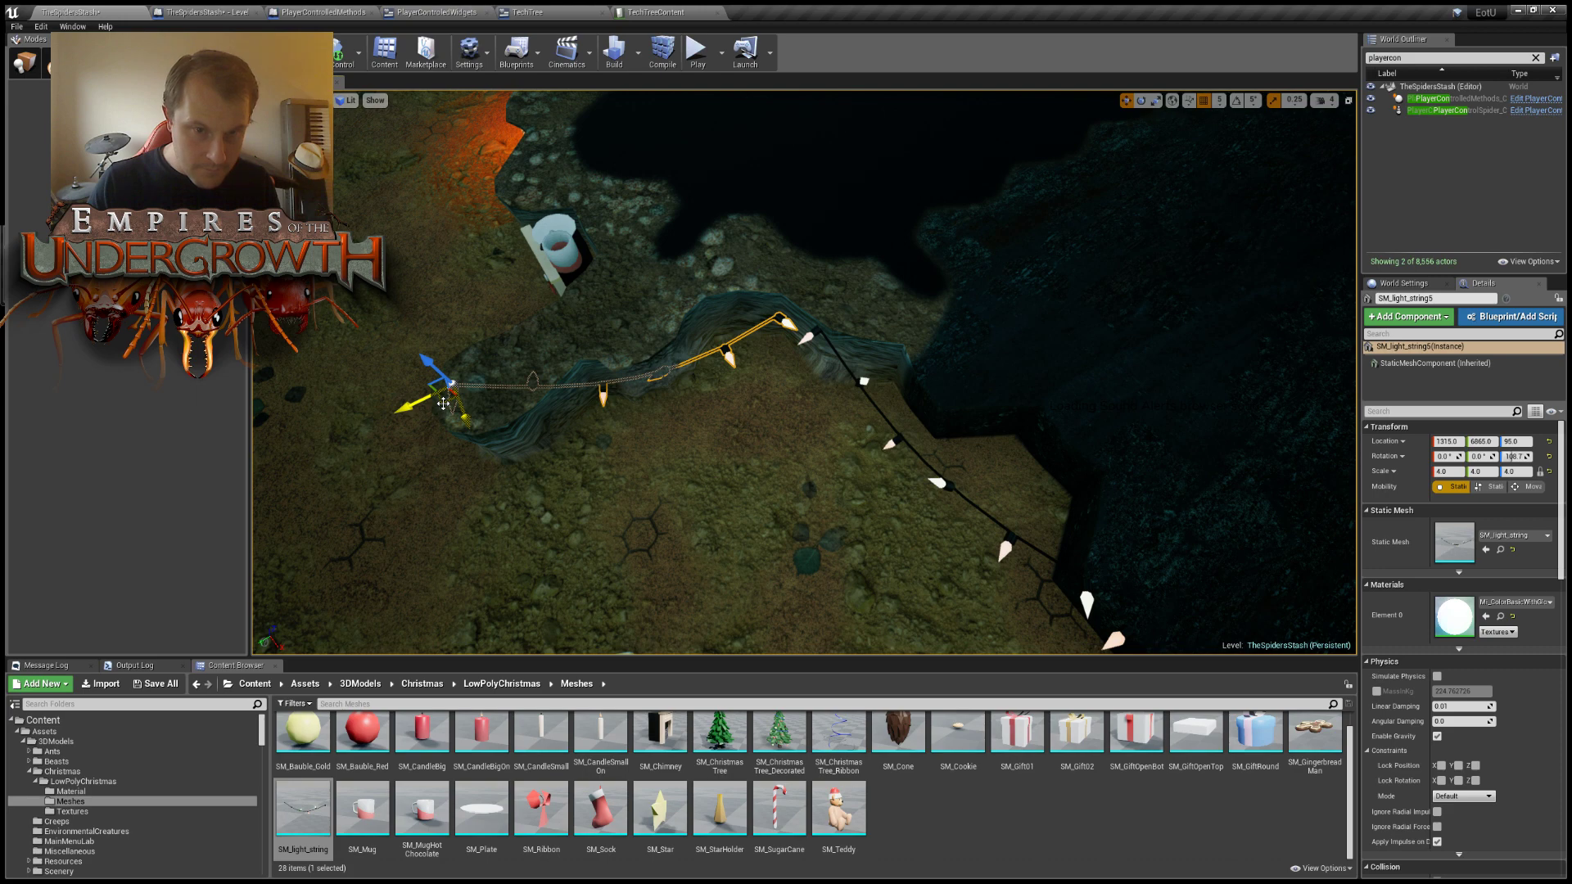
pyautogui.moveTo(443, 404); pyautogui.dragTo(479, 453)
pyautogui.press('e')
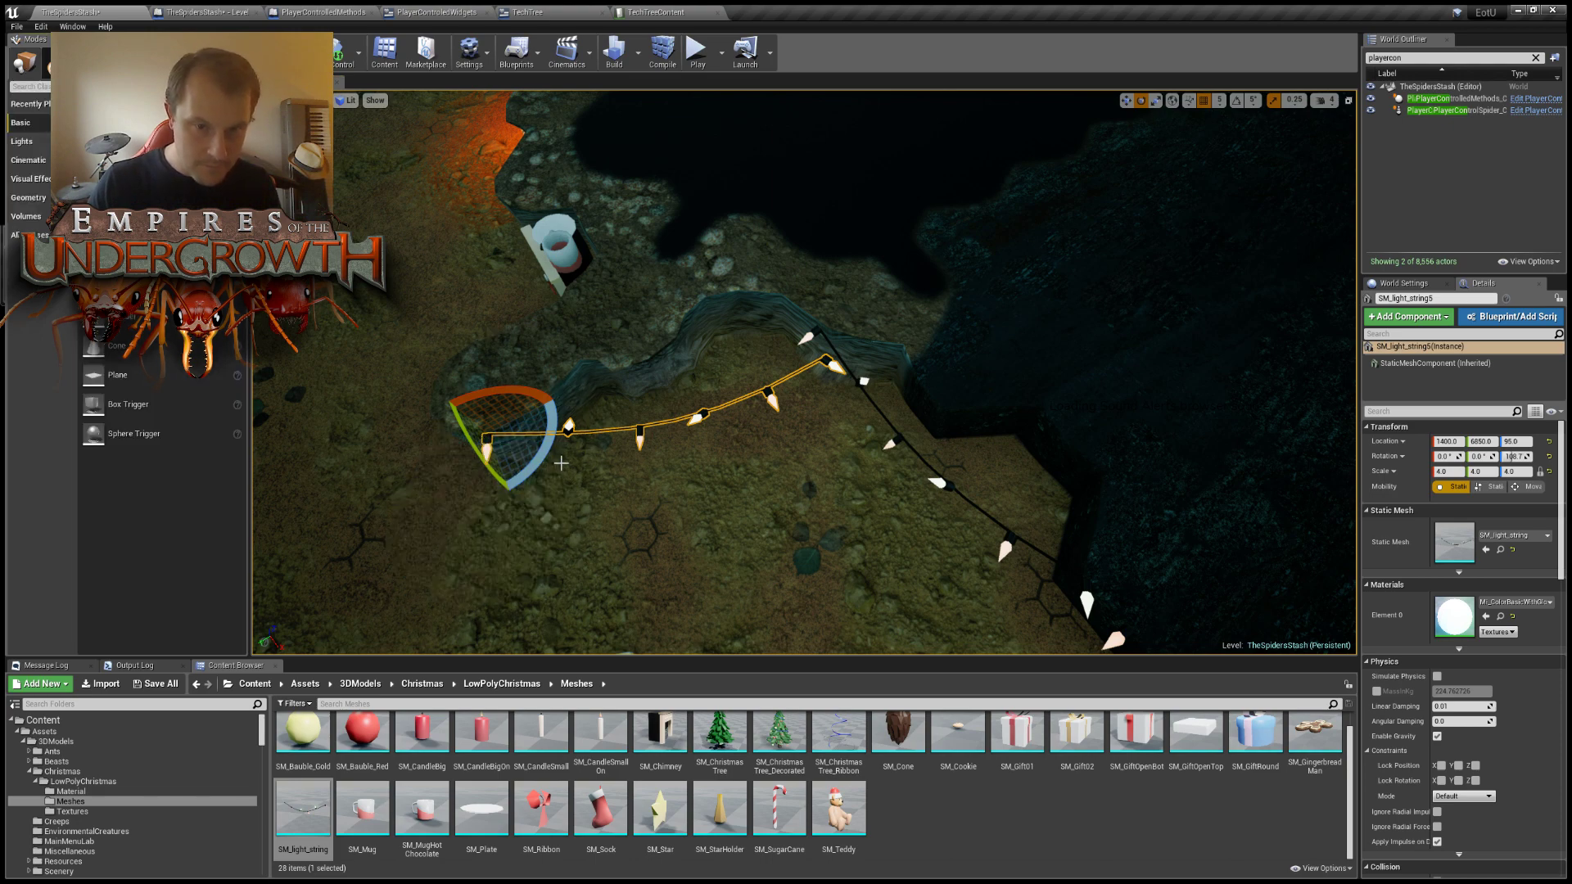
pyautogui.moveTo(547, 447); pyautogui.dragTo(456, 453)
pyautogui.press('w')
pyautogui.hotkey('ctrl', '`')
# Delete the mug, the plate and the remaining small item from the top of the chimney.
pyautogui.moveTo(456, 453); pyautogui.dragTo(737, 446, button='right')
pyautogui.moveTo(684, 630); pyautogui.dragTo(678, 556, button='right')
pyautogui.click(678, 557)
pyautogui.click(997, 525)
pyautogui.moveTo(997, 526); pyautogui.dragTo(779, 416, button='right')
pyautogui.press('w')
pyautogui.click(701, 397)
pyautogui.press('Delete')
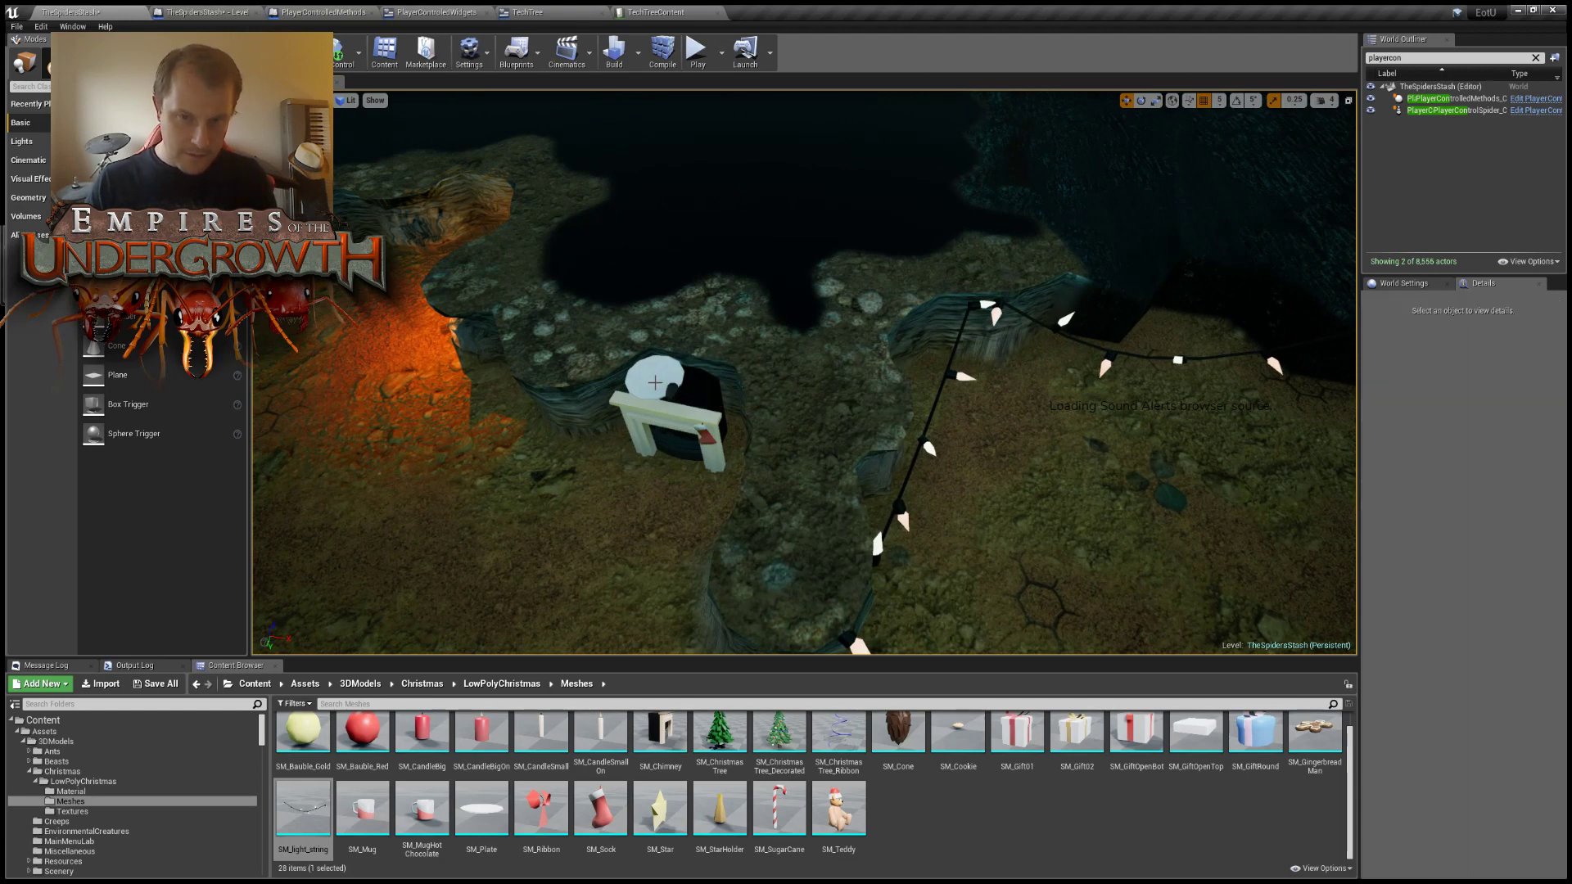
pyautogui.click(651, 385)
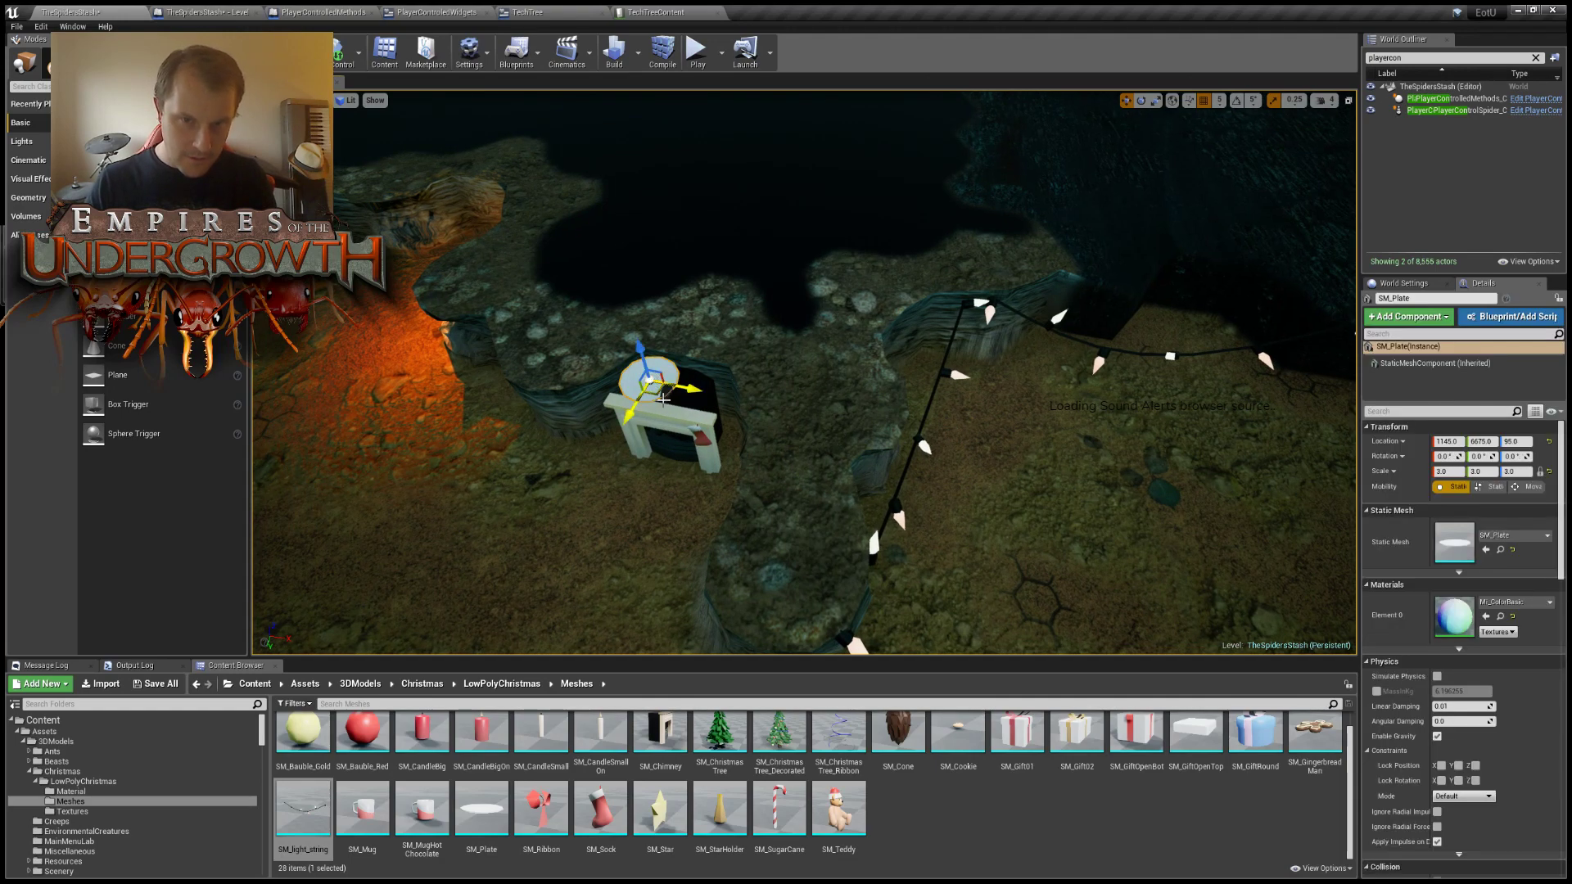
pyautogui.press('Delete')
pyautogui.click(679, 397)
pyautogui.press('Delete')
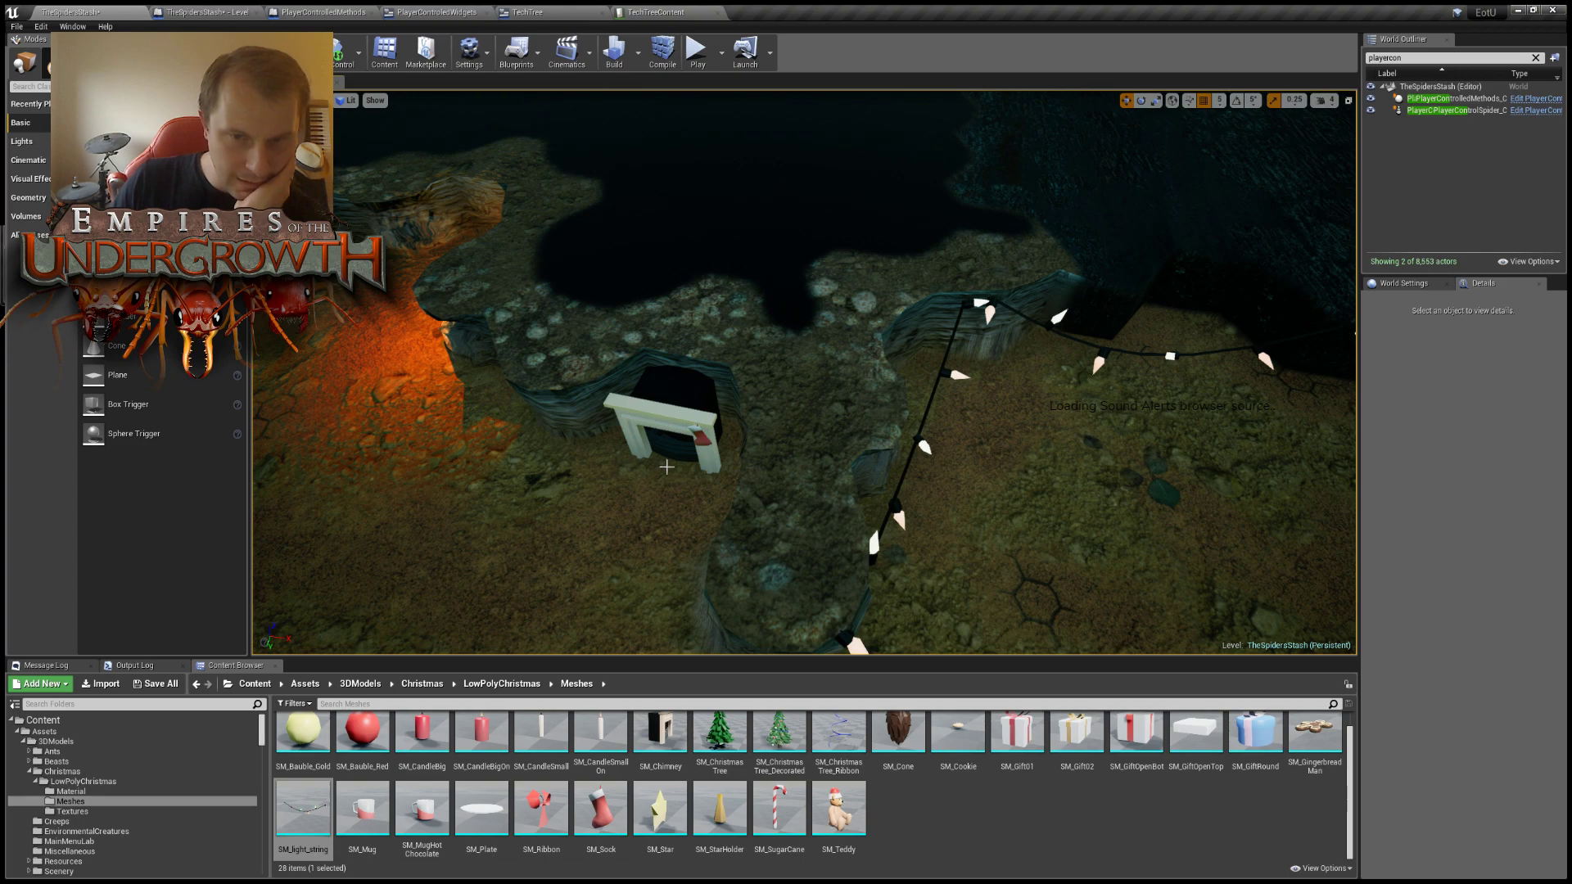
# Duplicate the sock on the chimney and move the copy to the fourth light string, at about X 1605, Y 6445.
pyautogui.moveTo(666, 466); pyautogui.dragTo(734, 490, button='right')
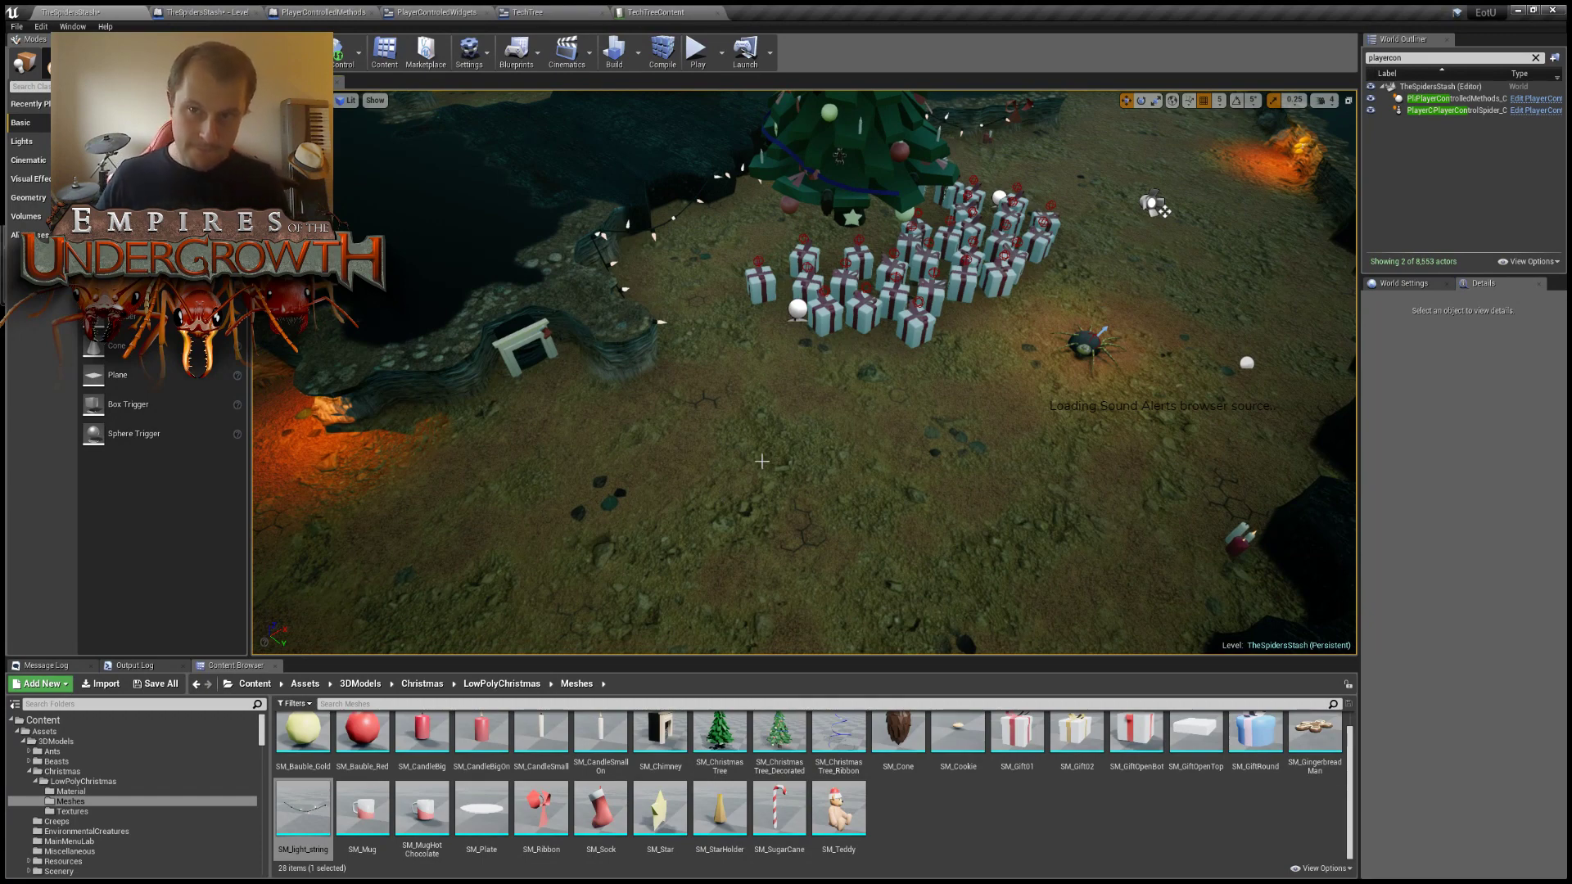
pyautogui.moveTo(599, 249); pyautogui.dragTo(751, 400, button='right')
pyautogui.press('w')
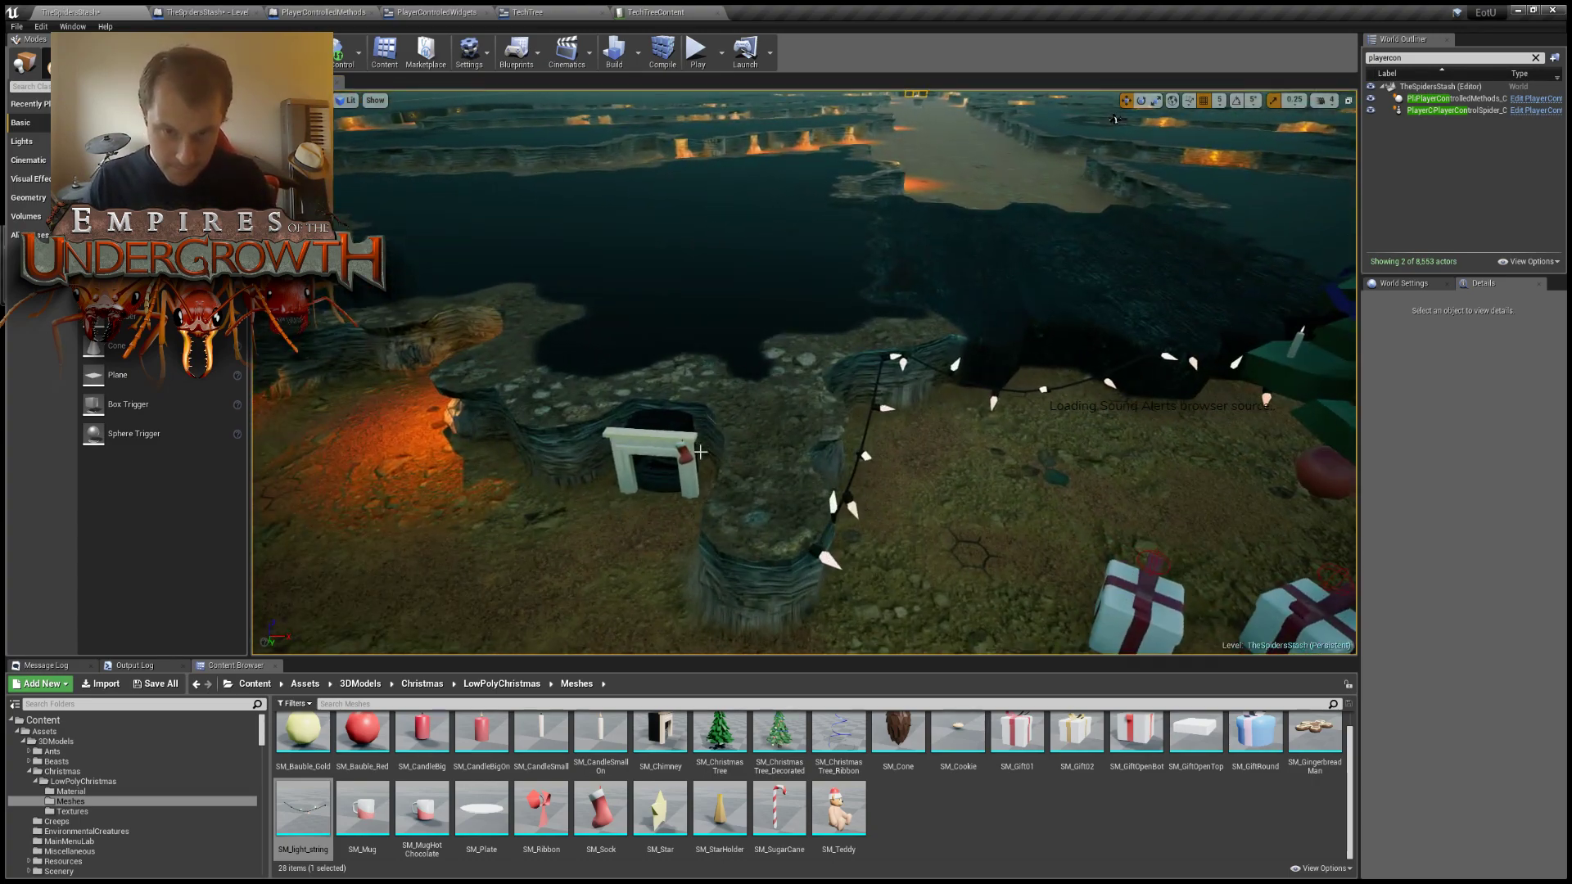
pyautogui.click(686, 453)
pyautogui.hotkey('ctrl', 'w')
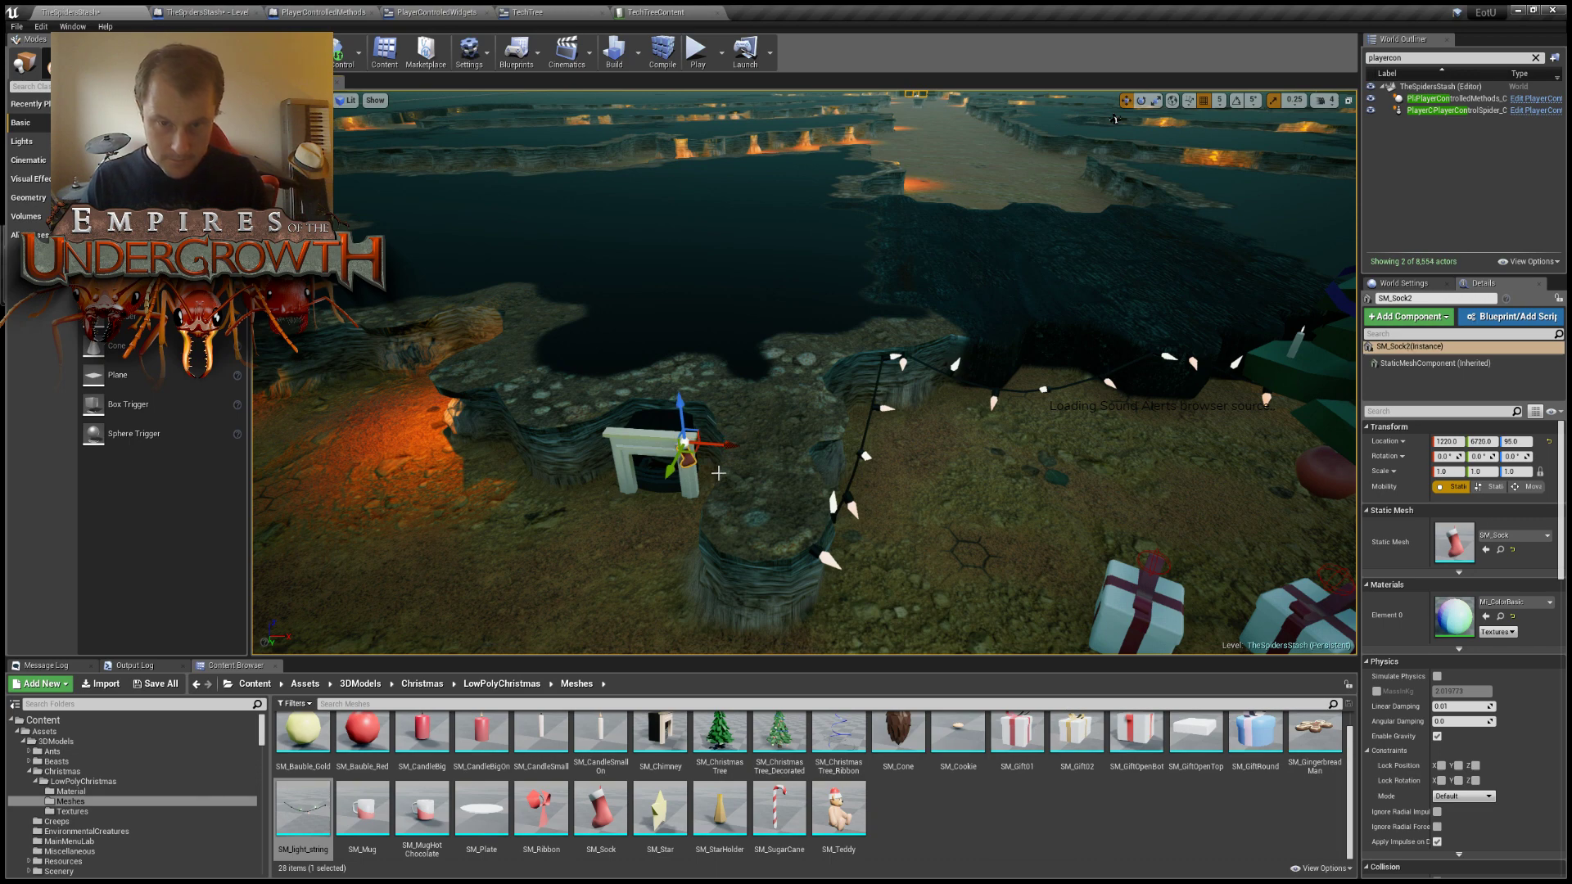
pyautogui.moveTo(700, 456); pyautogui.dragTo(1005, 363)
pyautogui.press('w')
pyautogui.moveTo(1004, 363); pyautogui.dragTo(1031, 319, button='right')
pyautogui.press('d')
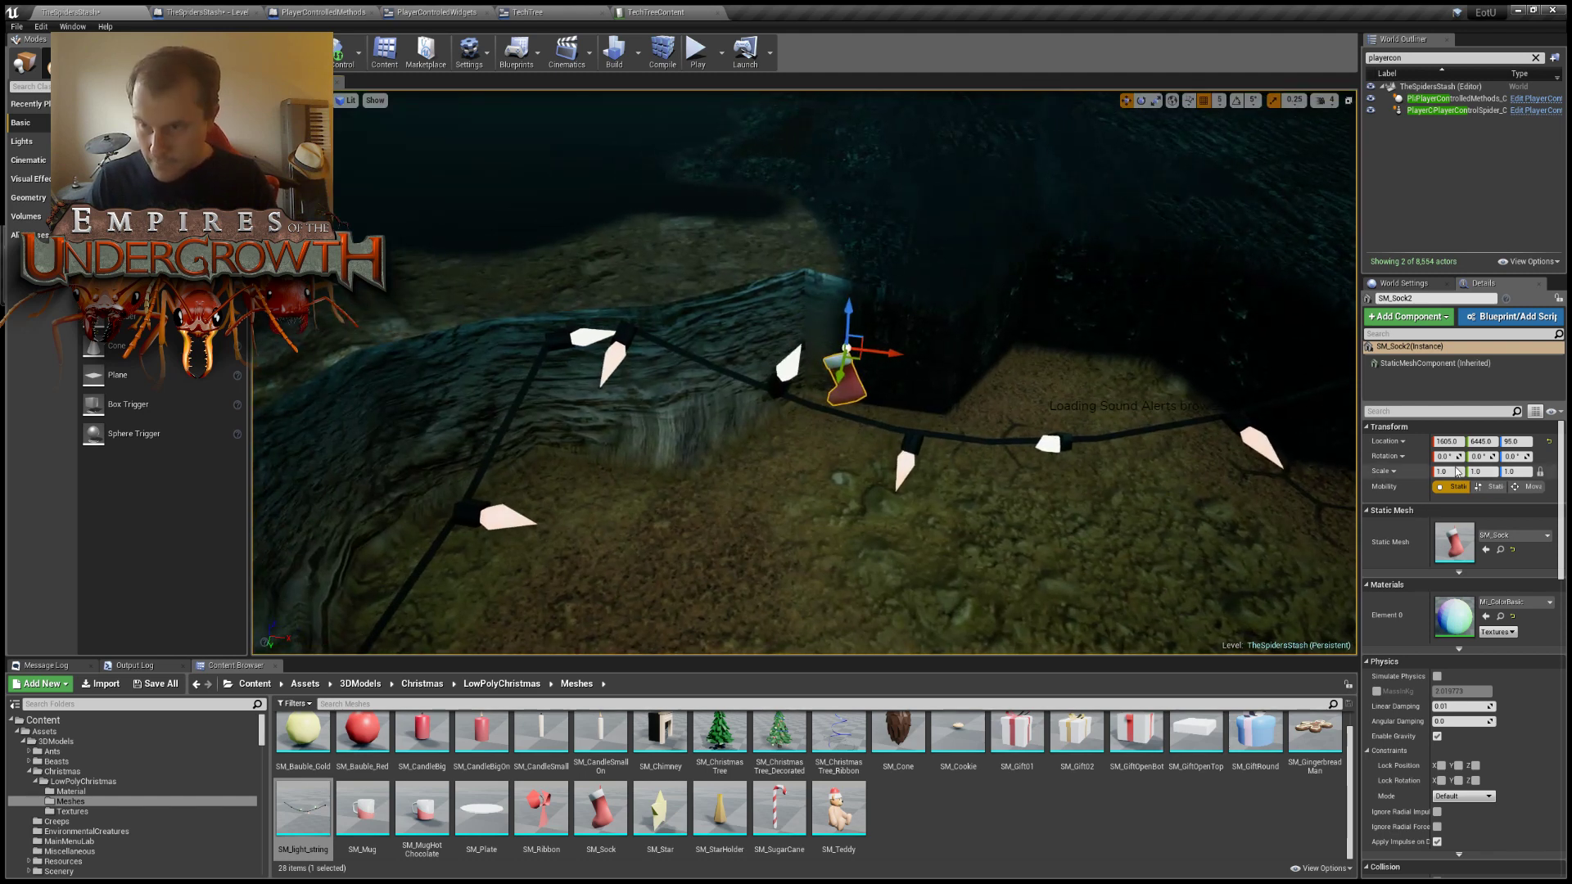
# Scale the copied sock to 3, raise it to Z 120 and move it behind the lights to about X 1635, Y 6395.
pyautogui.write('3')
pyautogui.press('Return')
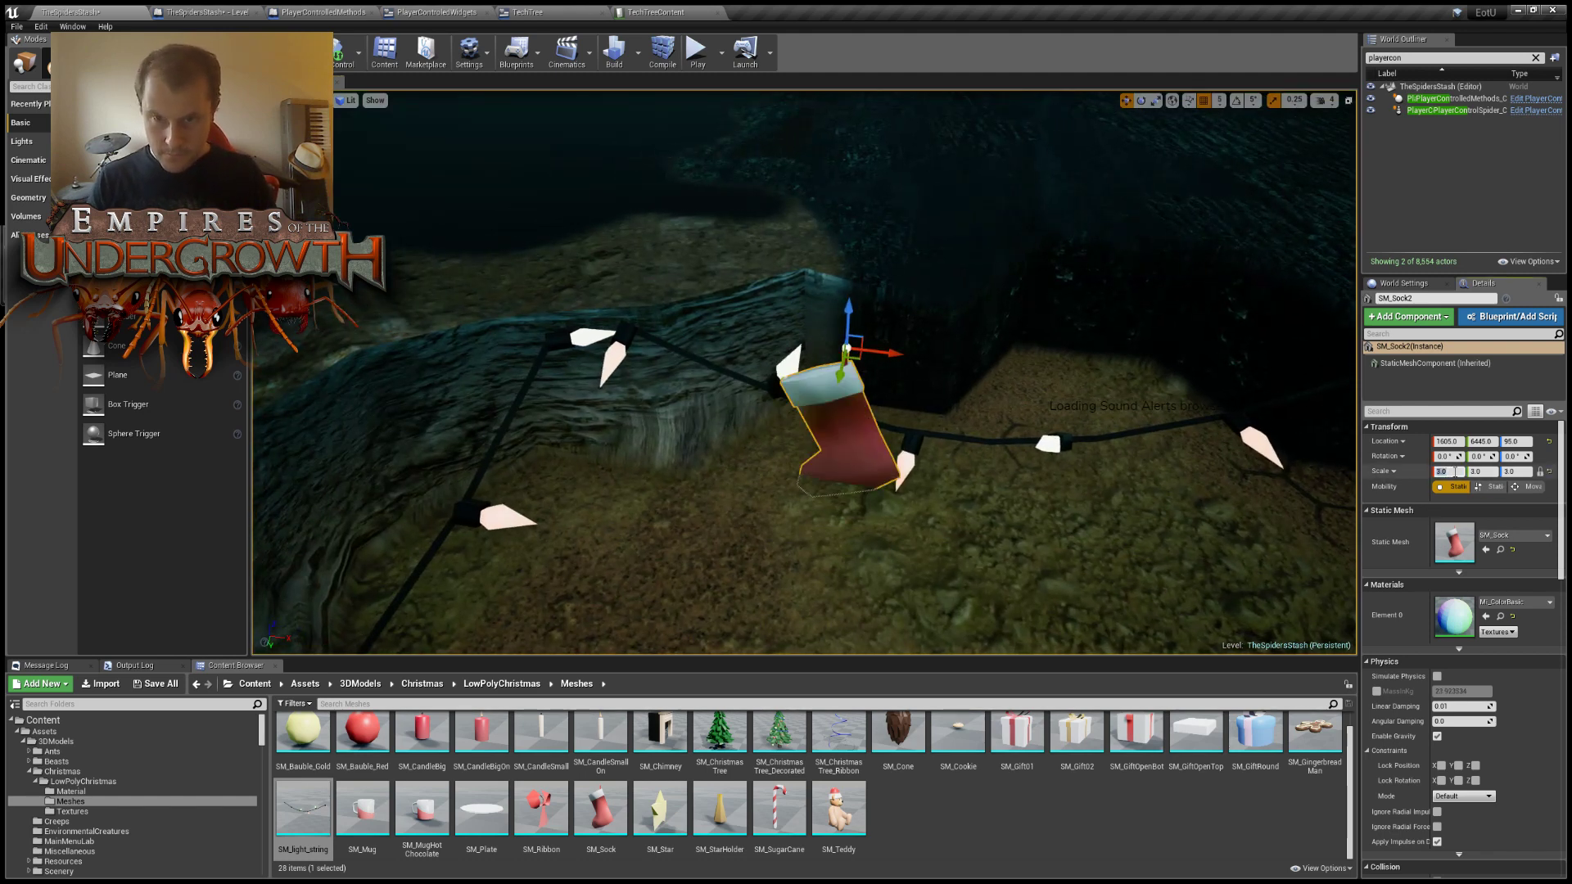
pyautogui.moveTo(855, 315); pyautogui.dragTo(861, 257)
pyautogui.press('d')
pyautogui.moveTo(939, 339); pyautogui.dragTo(778, 331, button='right')
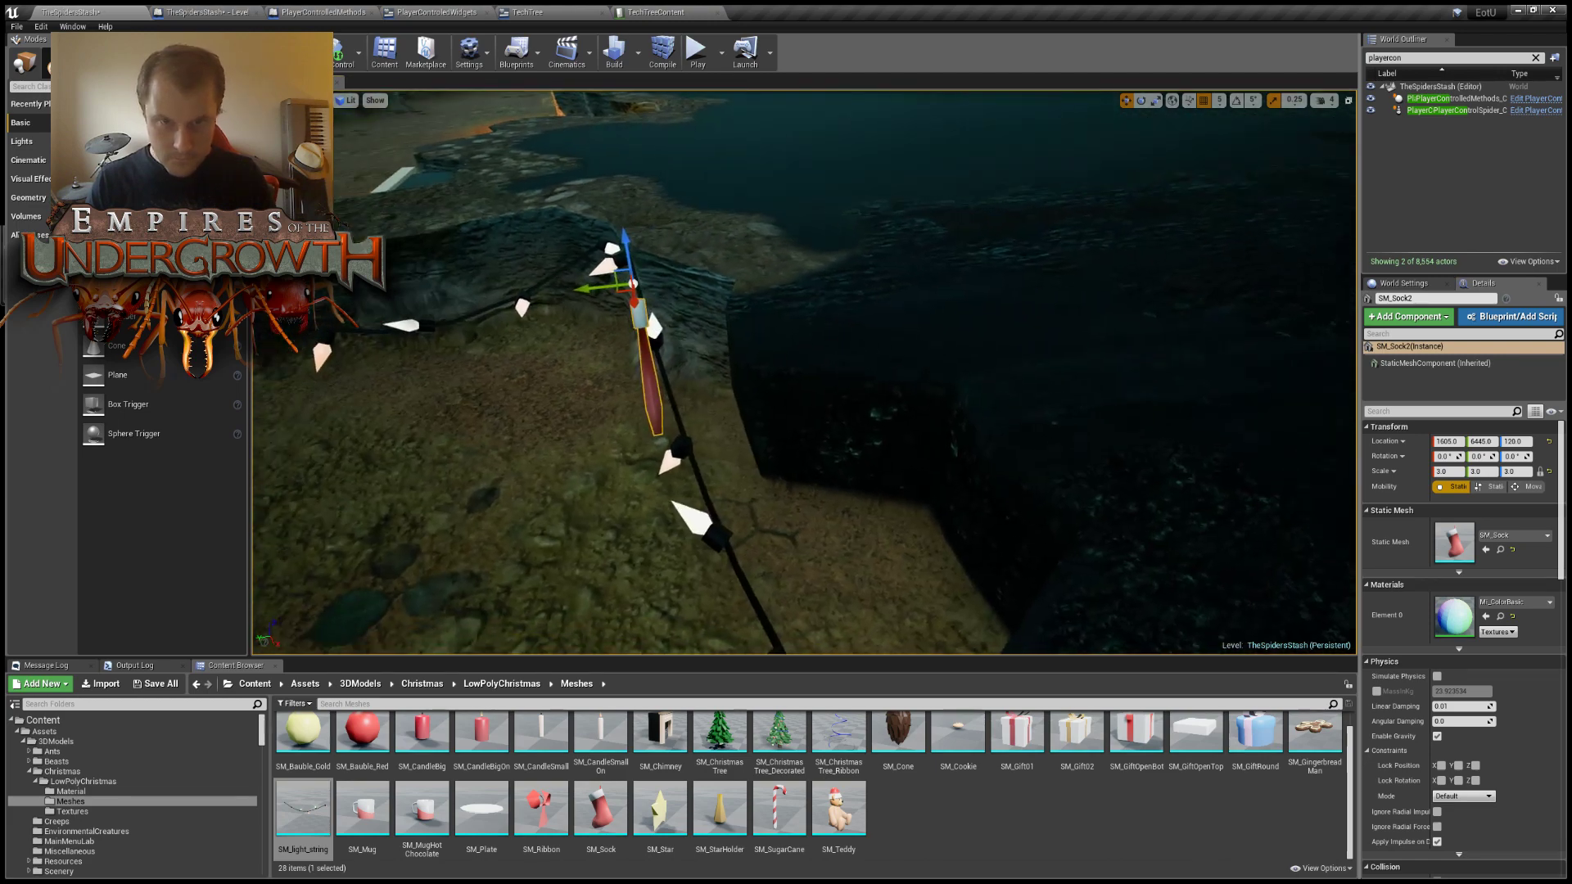
pyautogui.moveTo(614, 290); pyautogui.dragTo(706, 311)
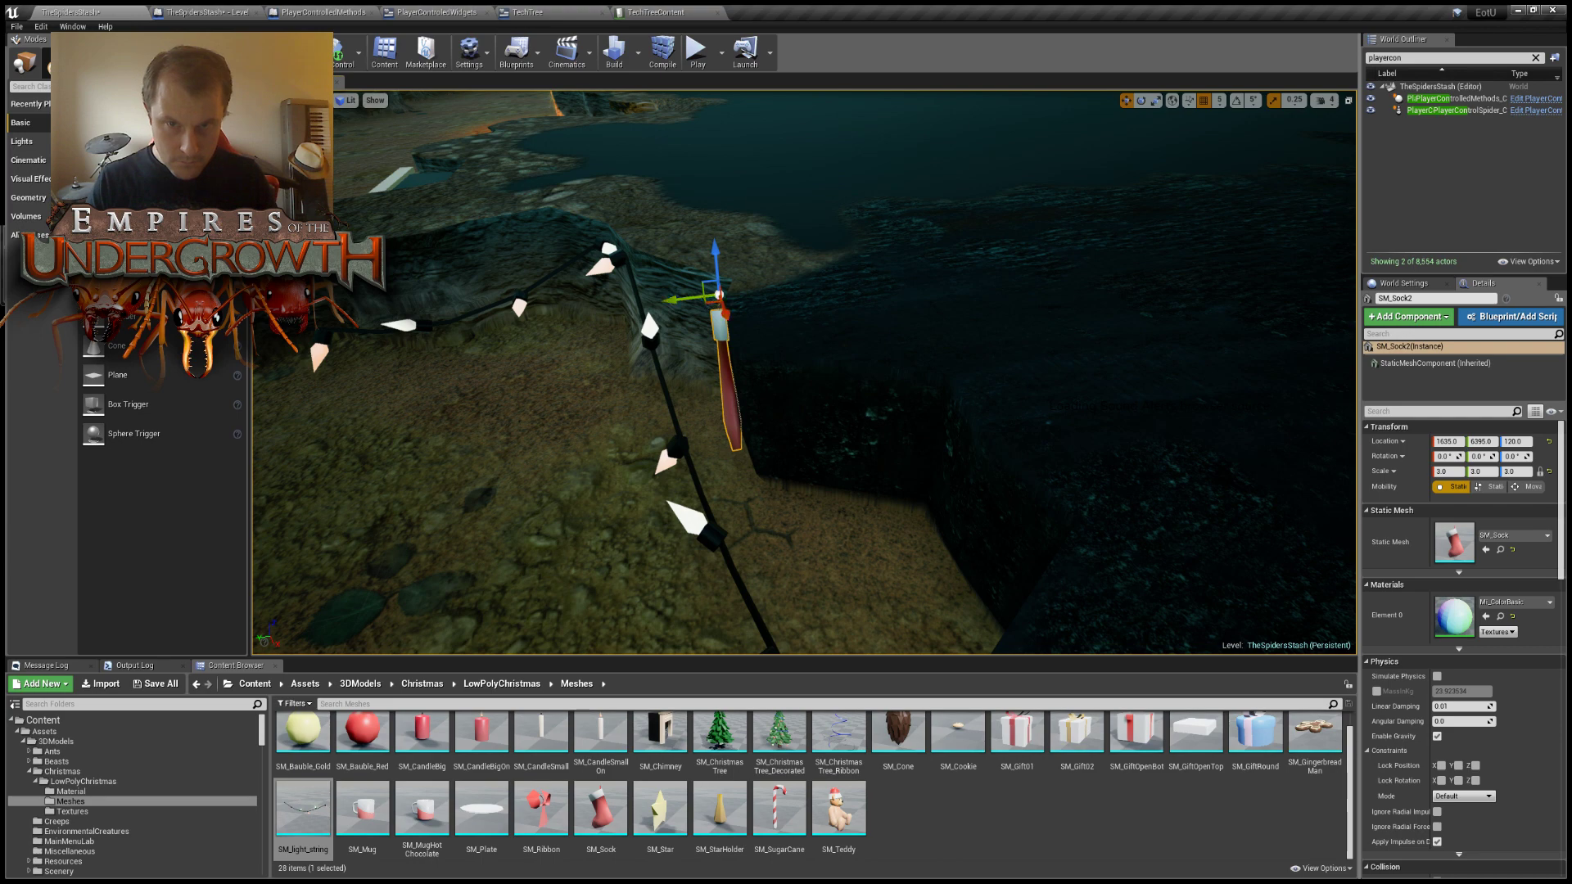
# Duplicate the enlarged sock and place the copy along the lights behind the tree, at about X 2510.
pyautogui.press('a')
pyautogui.moveTo(721, 315); pyautogui.dragTo(941, 499, button='right')
pyautogui.press('s')
pyautogui.press('s')
pyautogui.press('s')
pyautogui.moveTo(851, 303); pyautogui.dragTo(971, 366, button='right')
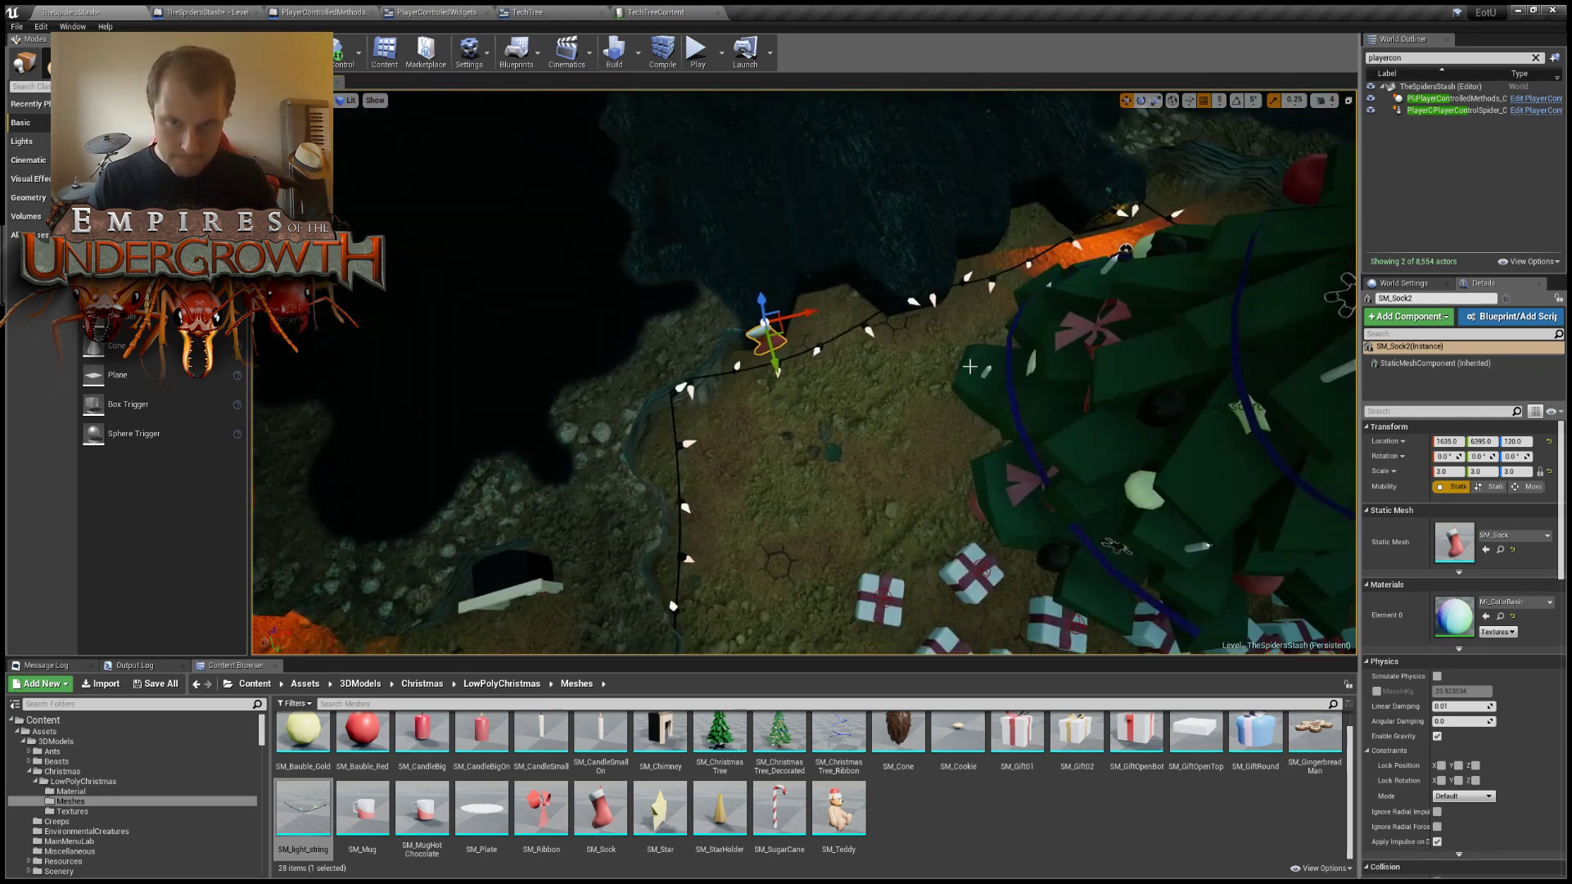
pyautogui.hotkey('ctrl', 'w')
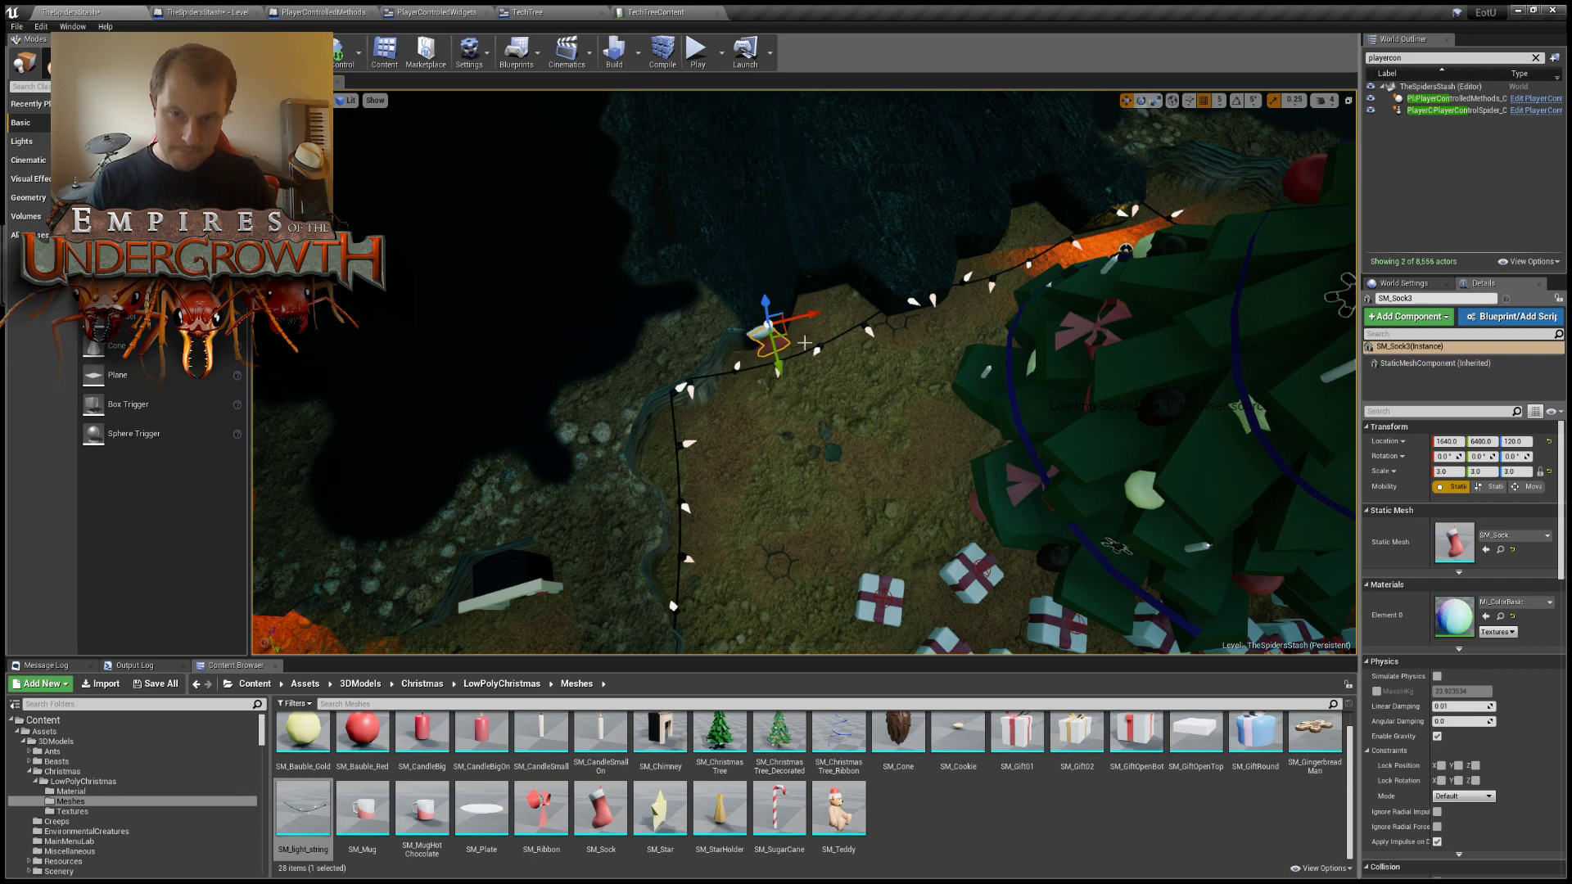
pyautogui.moveTo(787, 338); pyautogui.dragTo(1214, 190)
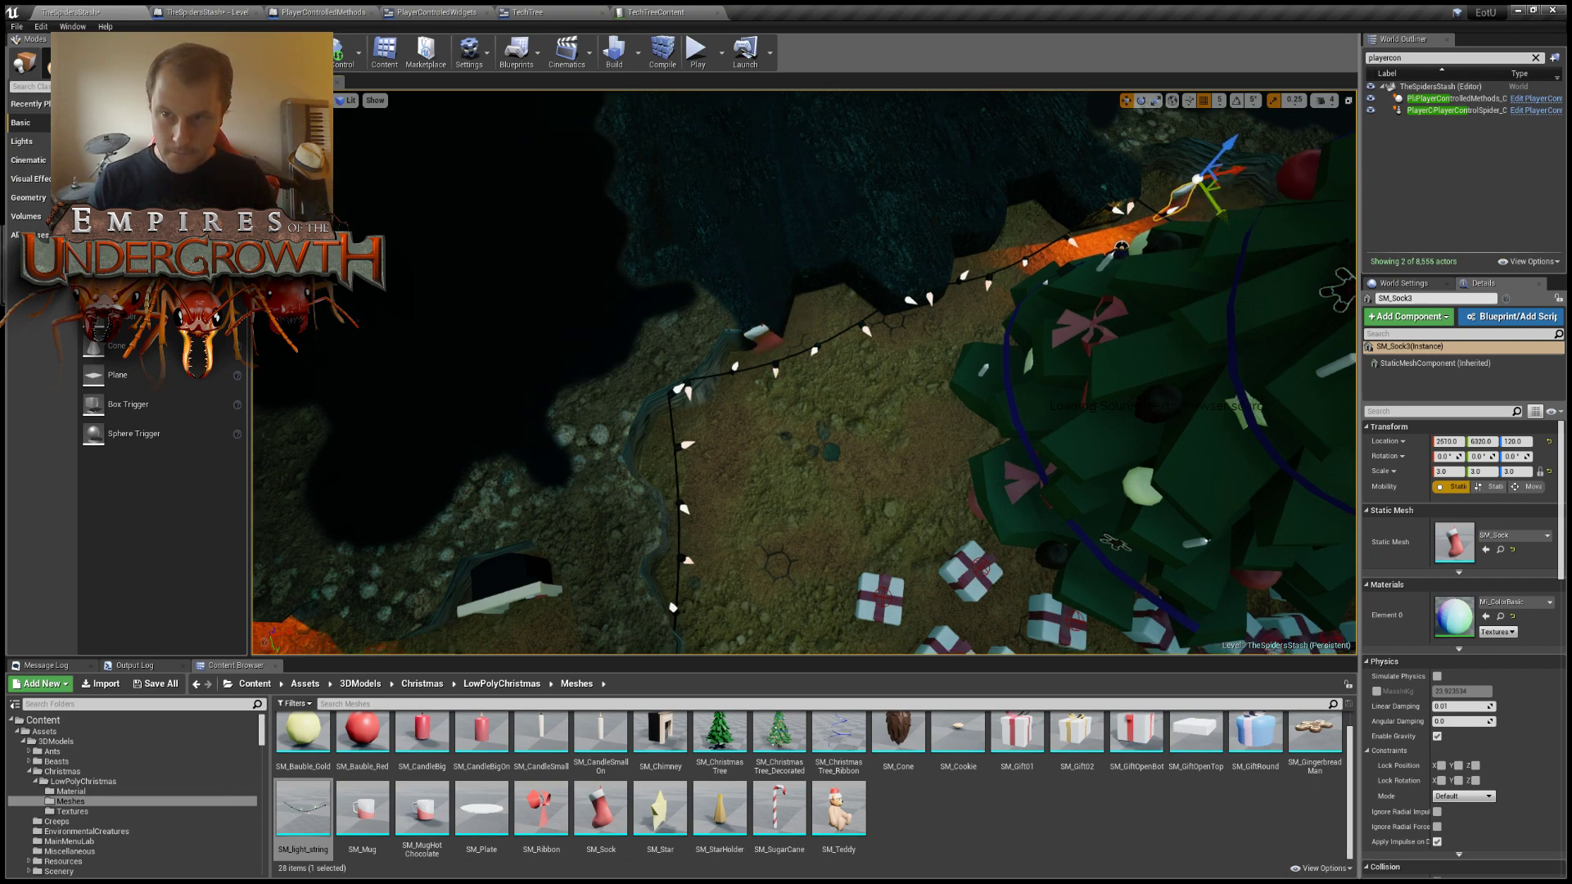
# Move the copied sock to the light string on the far side of the tree, at about X 2880, Y 6590, and turn it to face outwards.
pyautogui.press('d')
pyautogui.moveTo(1215, 190); pyautogui.dragTo(1228, 196, button='right')
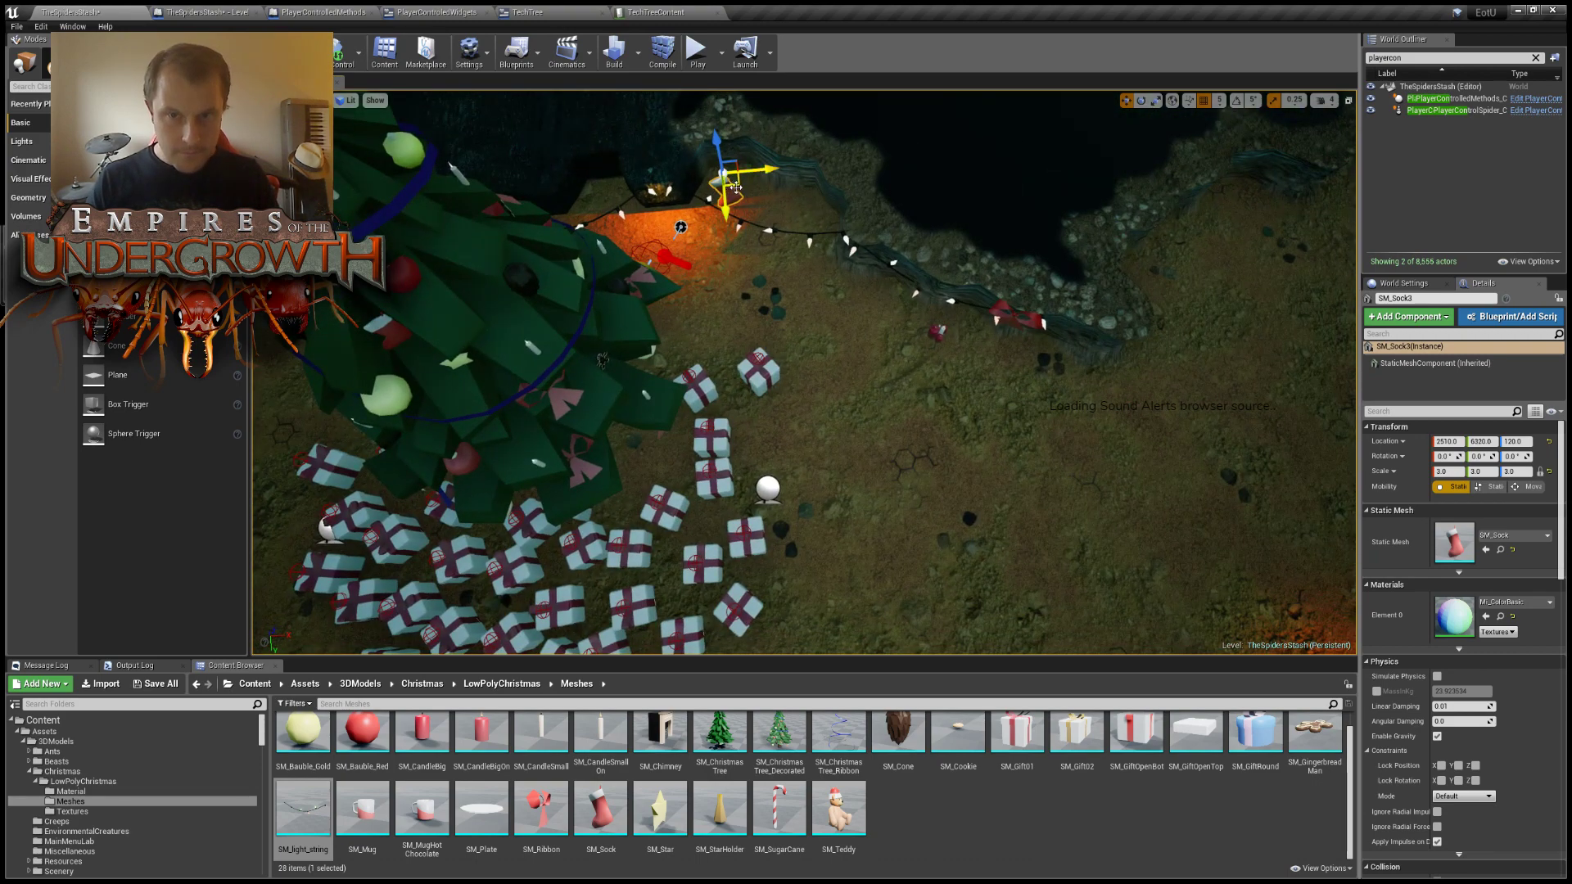
pyautogui.moveTo(744, 182); pyautogui.dragTo(840, 244)
pyautogui.press('e')
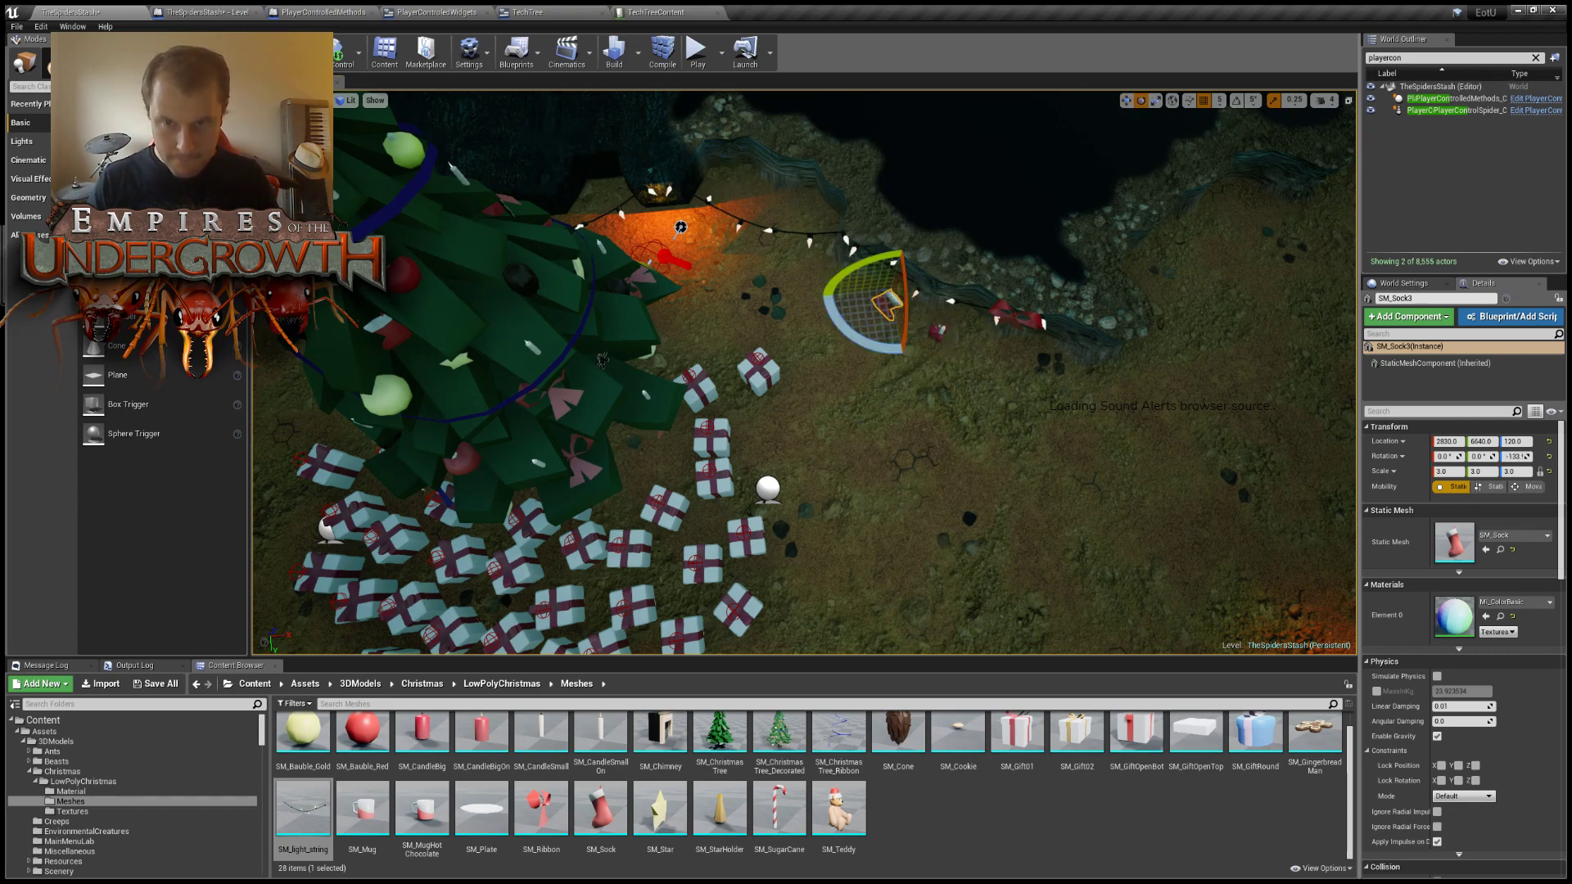
pyautogui.moveTo(840, 244); pyautogui.dragTo(844, 254, button='right')
pyautogui.press('w')
pyautogui.scroll(4, 821, 347)
pyautogui.press('w')
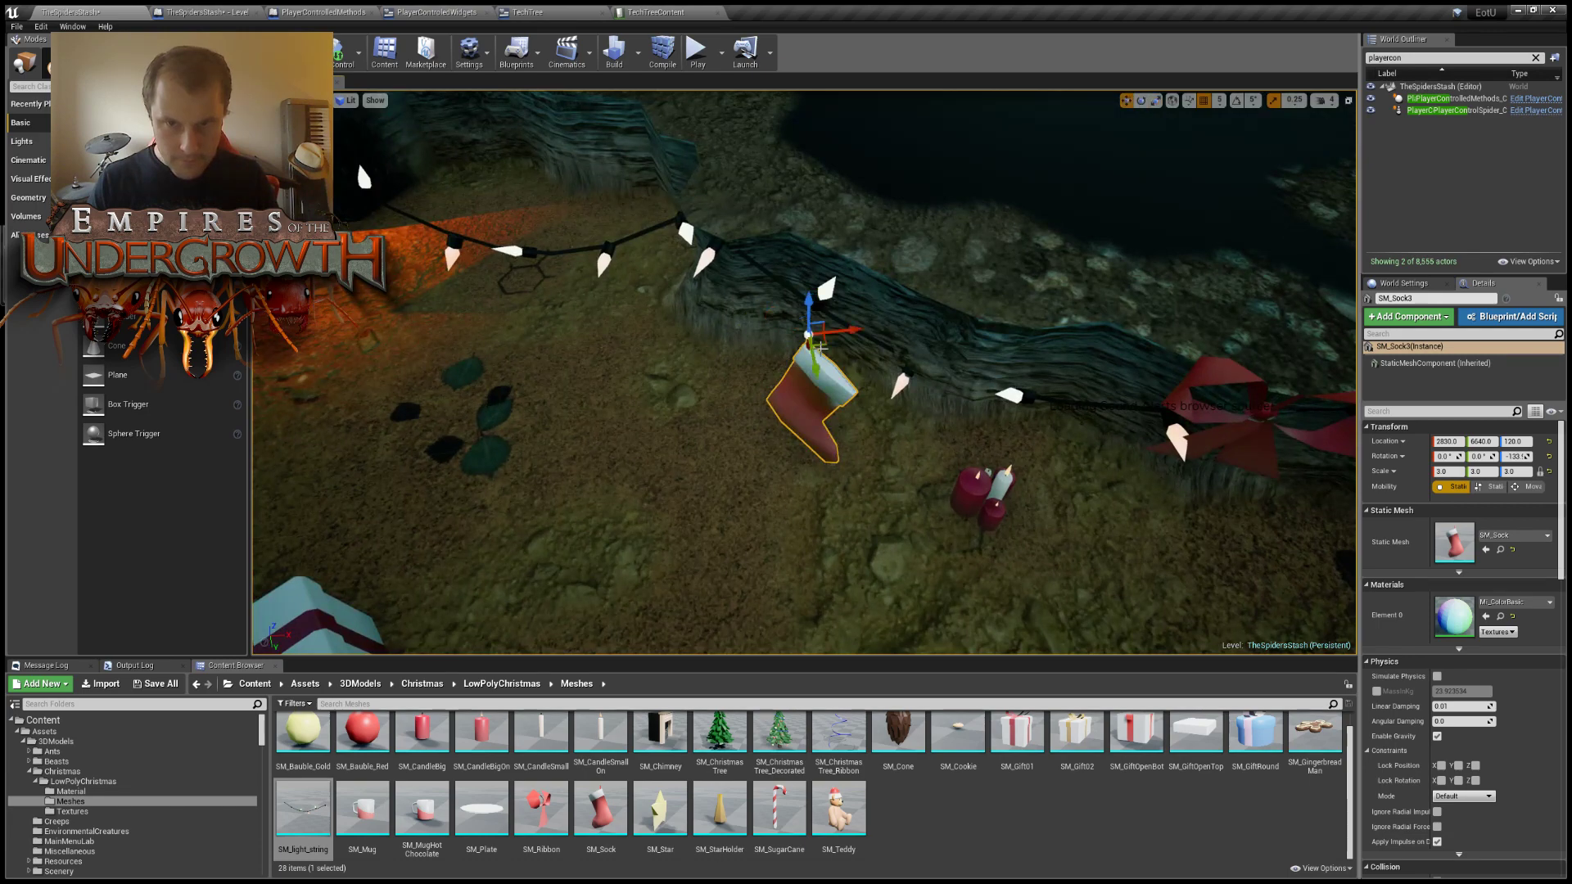
pyautogui.moveTo(829, 340); pyautogui.dragTo(896, 275)
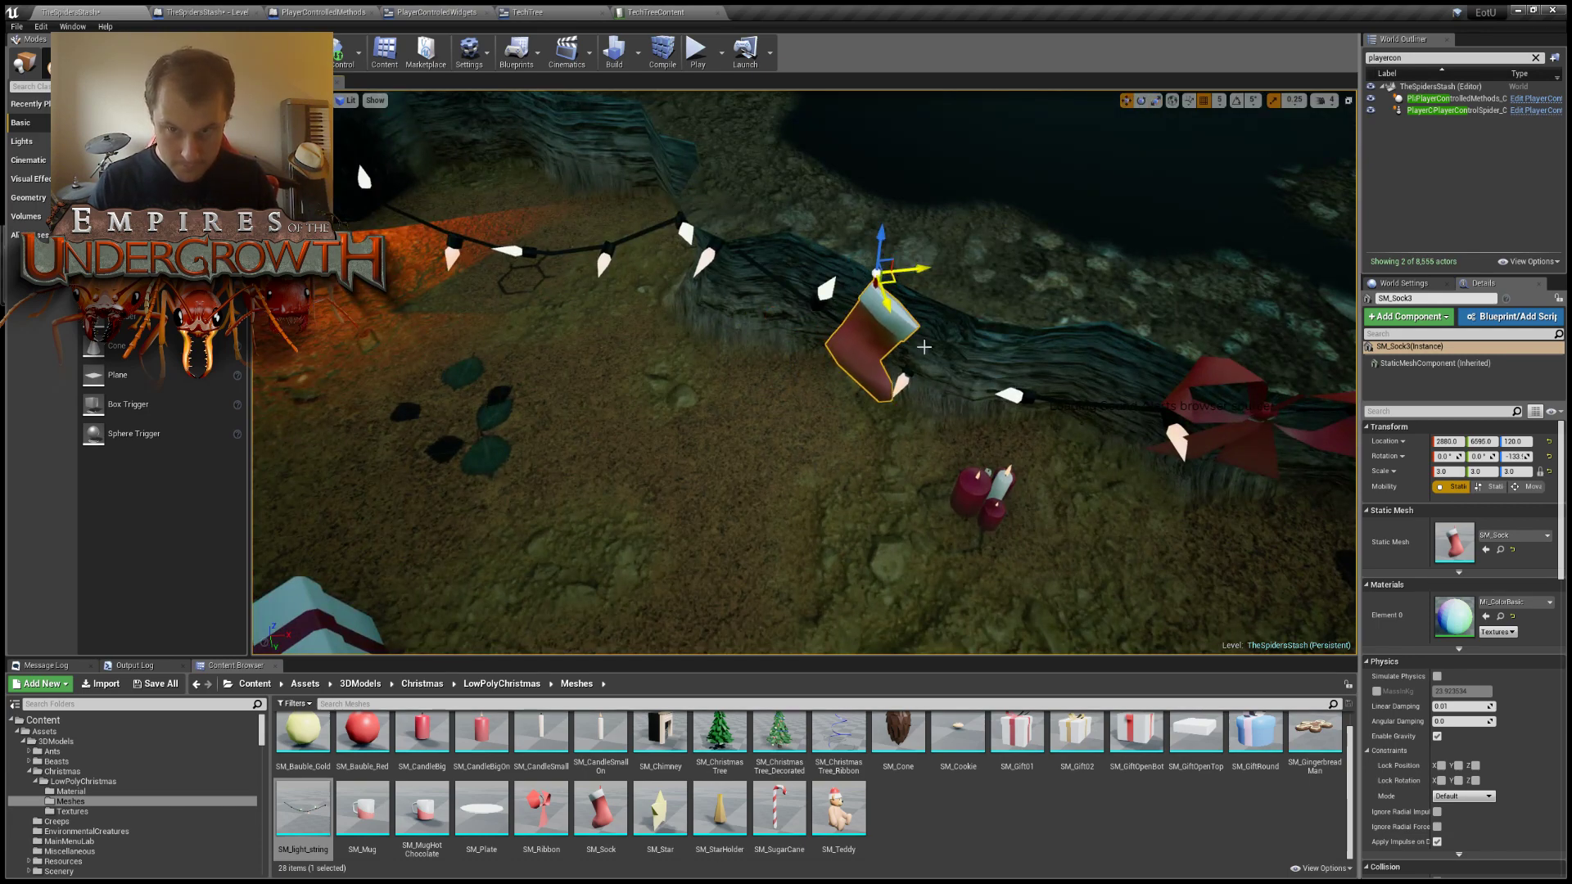
# Place an SM_Cone mesh beside the hanging sock, scale it to 3 and raise it to Z 120 on the wall at about X 2815, Y 6575.
pyautogui.moveTo(925, 347); pyautogui.dragTo(1052, 347, button='middle')
pyautogui.moveTo(898, 735); pyautogui.dragTo(705, 455)
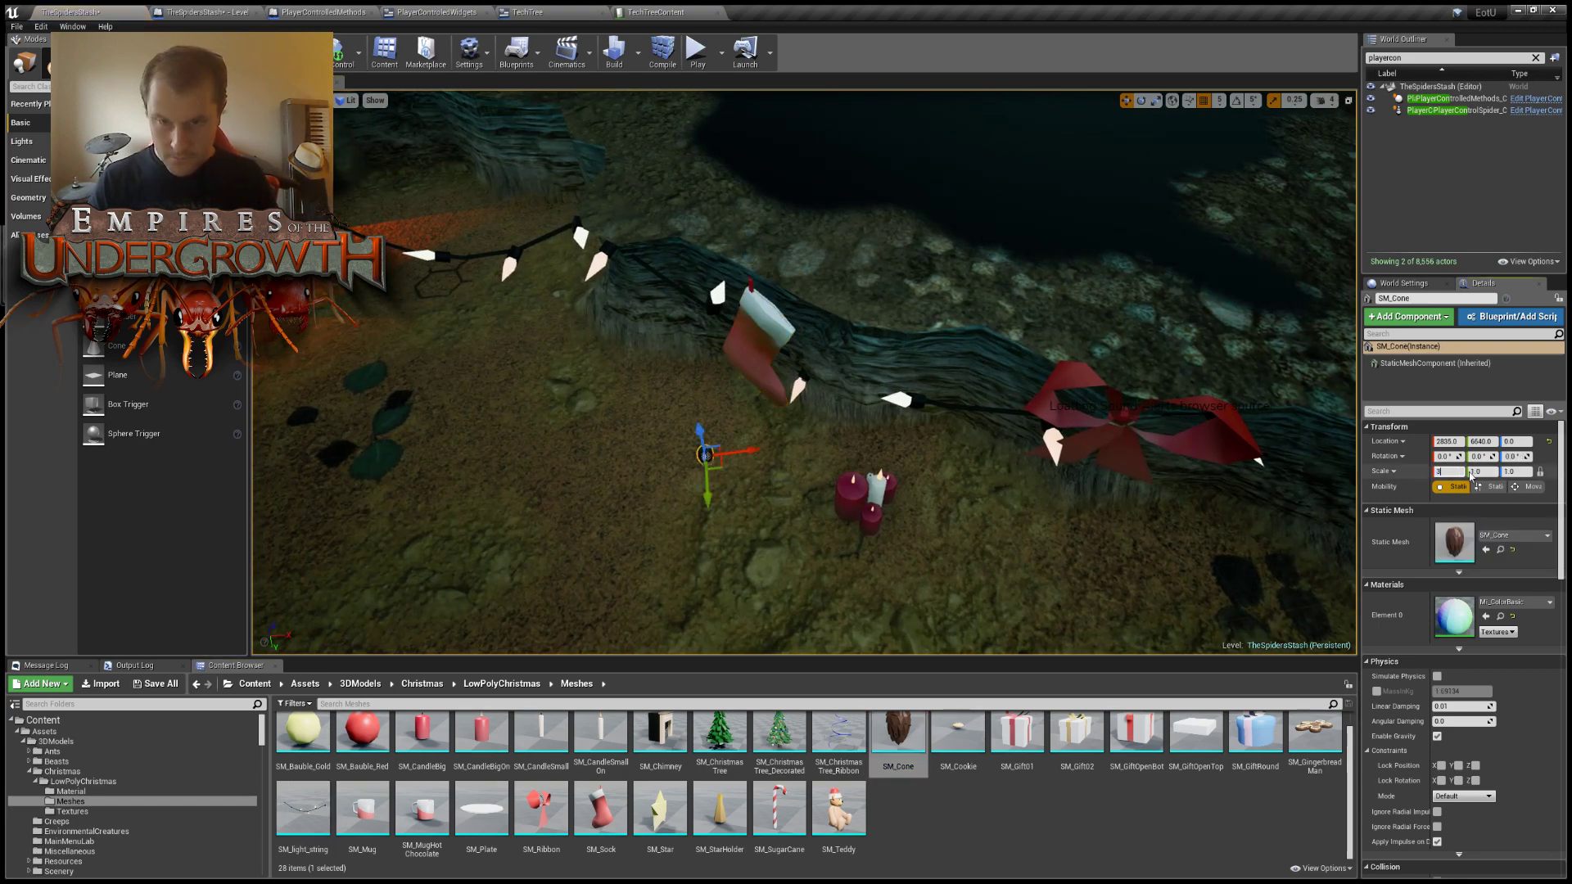
pyautogui.write('3')
pyautogui.press('Return')
pyautogui.moveTo(700, 429); pyautogui.dragTo(655, 271)
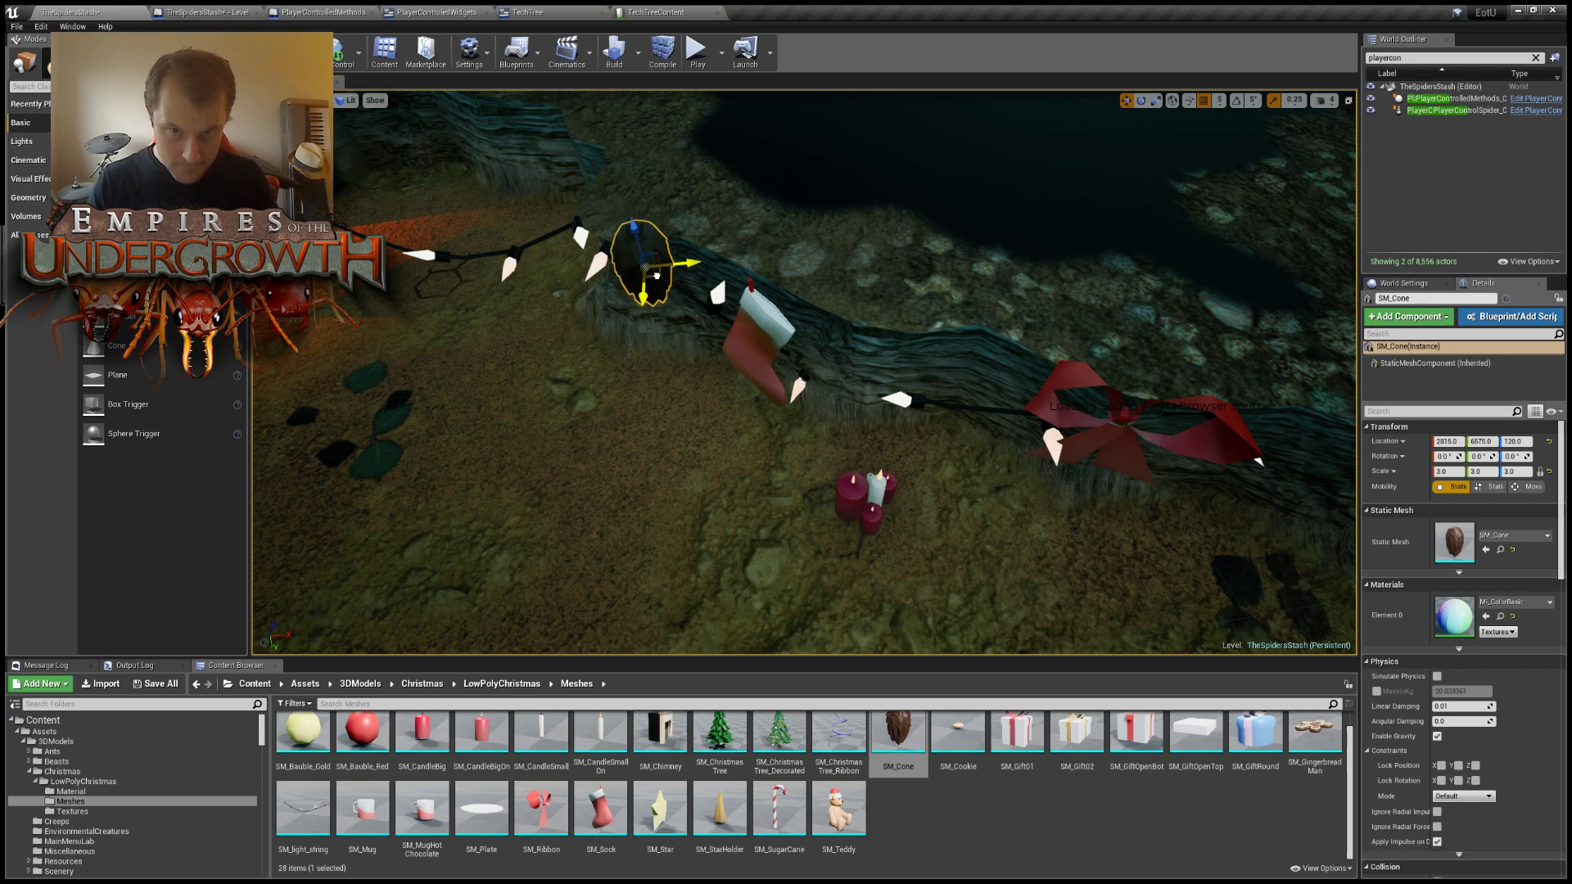
# Rotate the pine cone so it hangs upside down at a tilt next to the lights.
pyautogui.moveTo(698, 305); pyautogui.dragTo(696, 215, button='right')
pyautogui.press('w')
pyautogui.moveTo(819, 246); pyautogui.dragTo(824, 246, button='right')
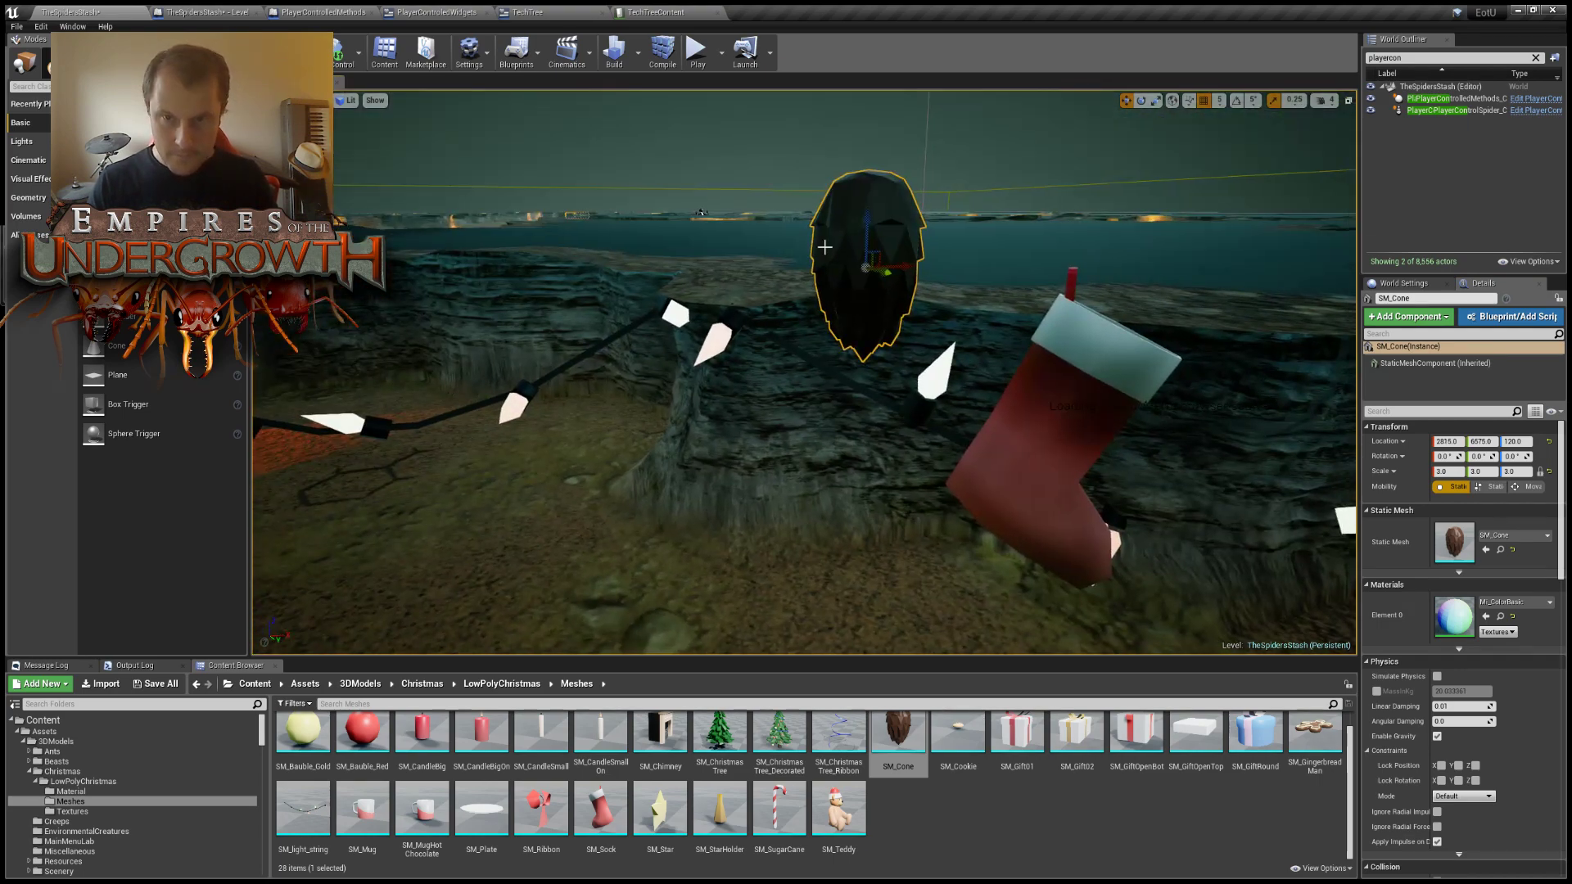
pyautogui.press('e')
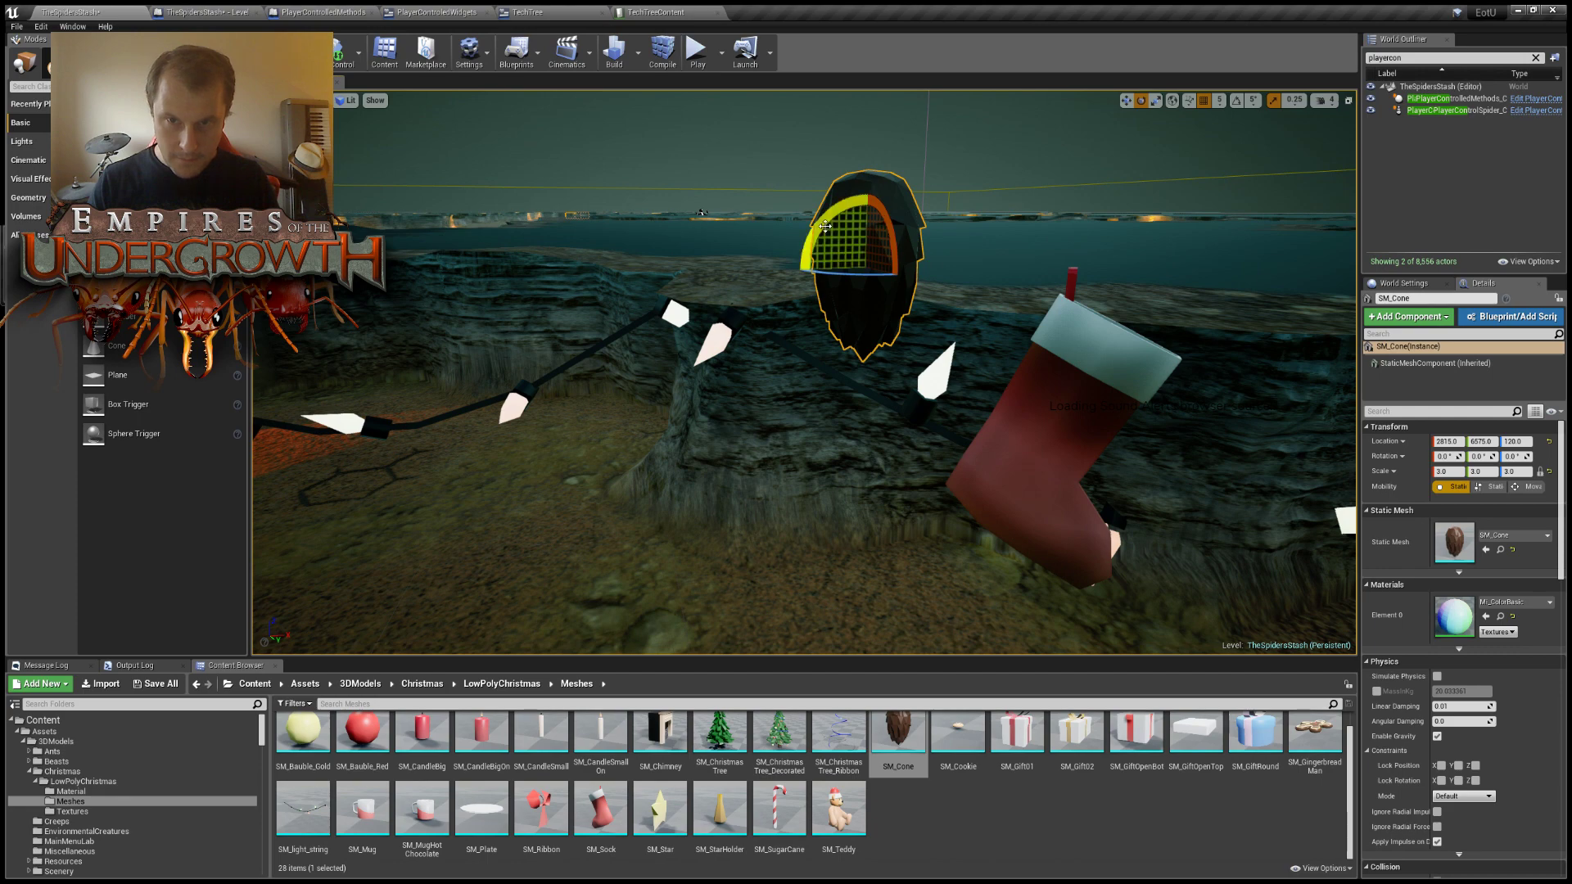
pyautogui.moveTo(822, 219); pyautogui.dragTo(856, 190)
pyautogui.moveTo(903, 324); pyautogui.dragTo(808, 297)
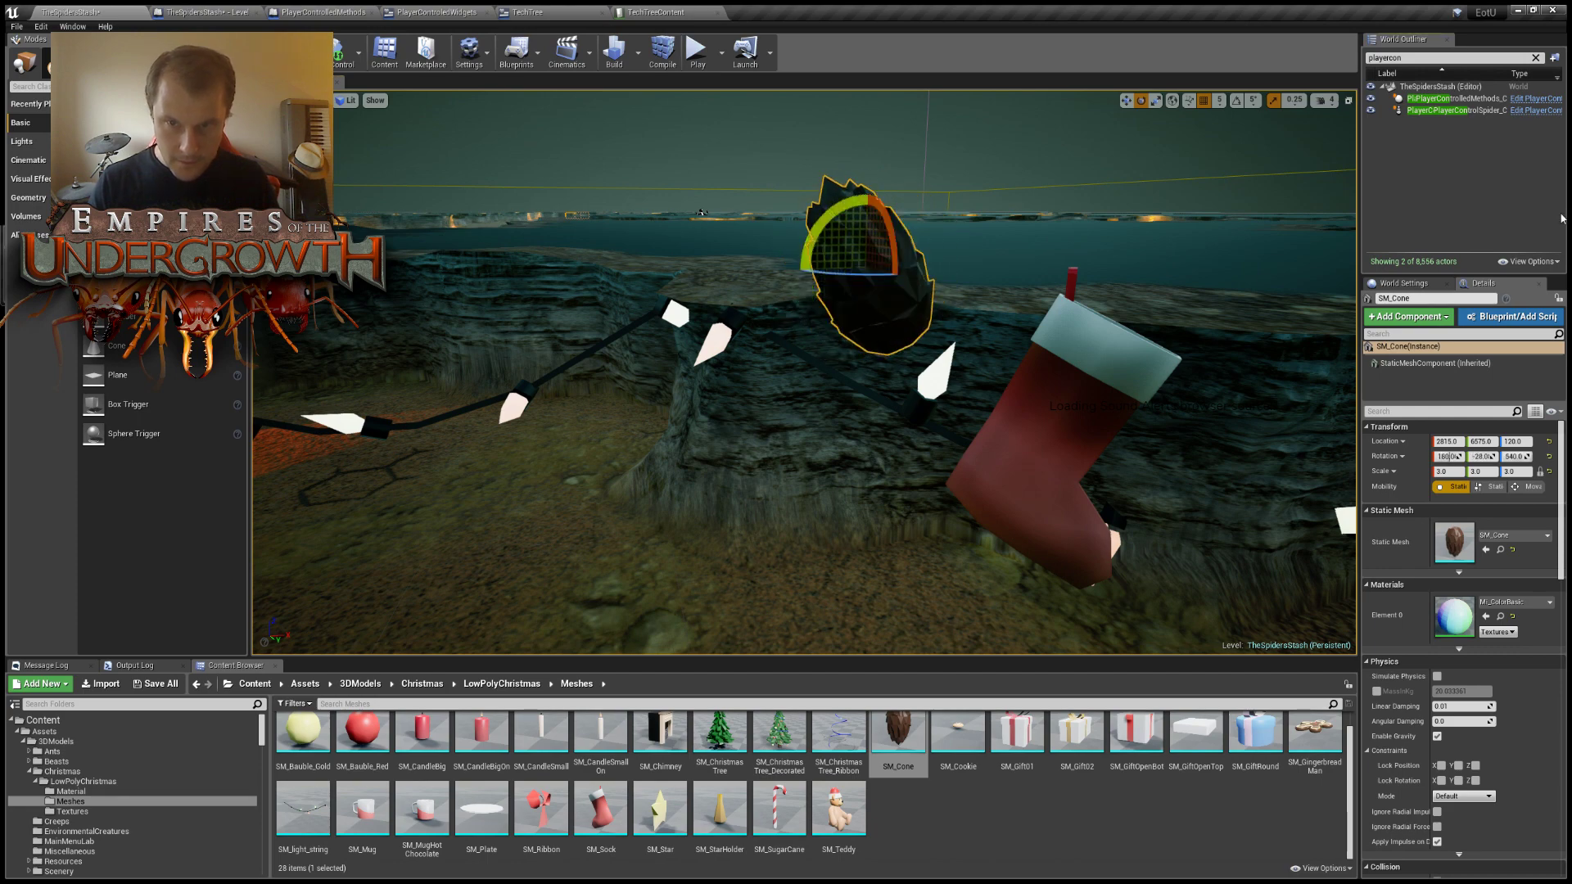
# Move the pine cone off the wall to the ground in front of the candles, at about X 2935, Y 6830, Z 10.
pyautogui.moveTo(1557, 217); pyautogui.dragTo(1555, 226, button='right')
pyautogui.press('s')
pyautogui.moveTo(544, 315); pyautogui.dragTo(601, 395, button='right')
pyautogui.press('w')
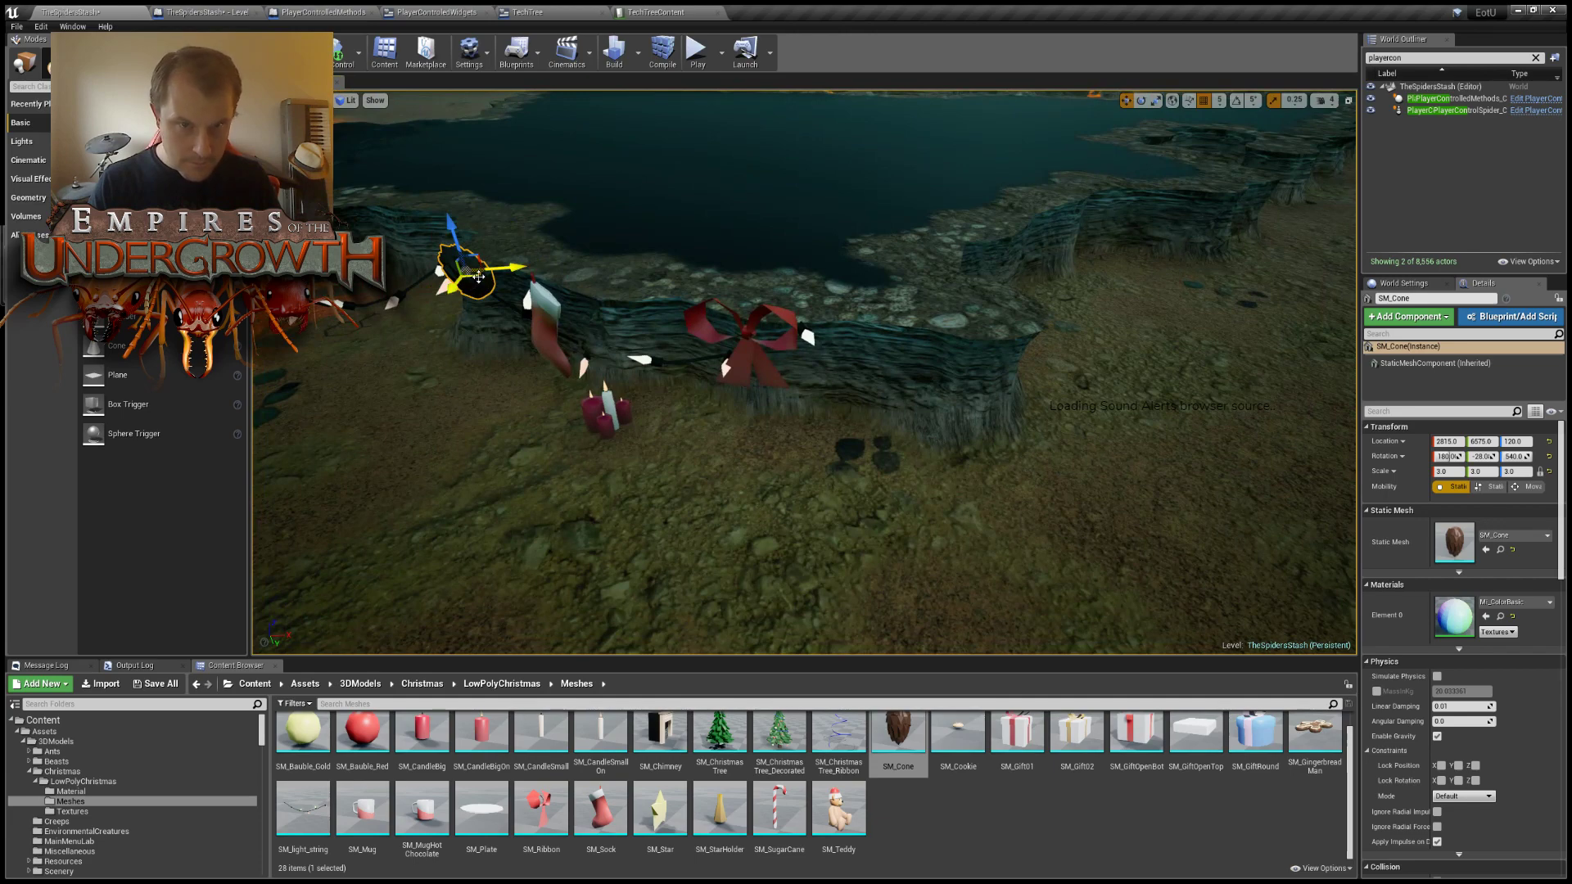
pyautogui.moveTo(484, 274); pyautogui.dragTo(779, 405)
pyautogui.press('w')
pyautogui.moveTo(779, 406); pyautogui.dragTo(1116, 347, button='right')
pyautogui.press('s')
pyautogui.moveTo(1055, 318); pyautogui.dragTo(893, 411)
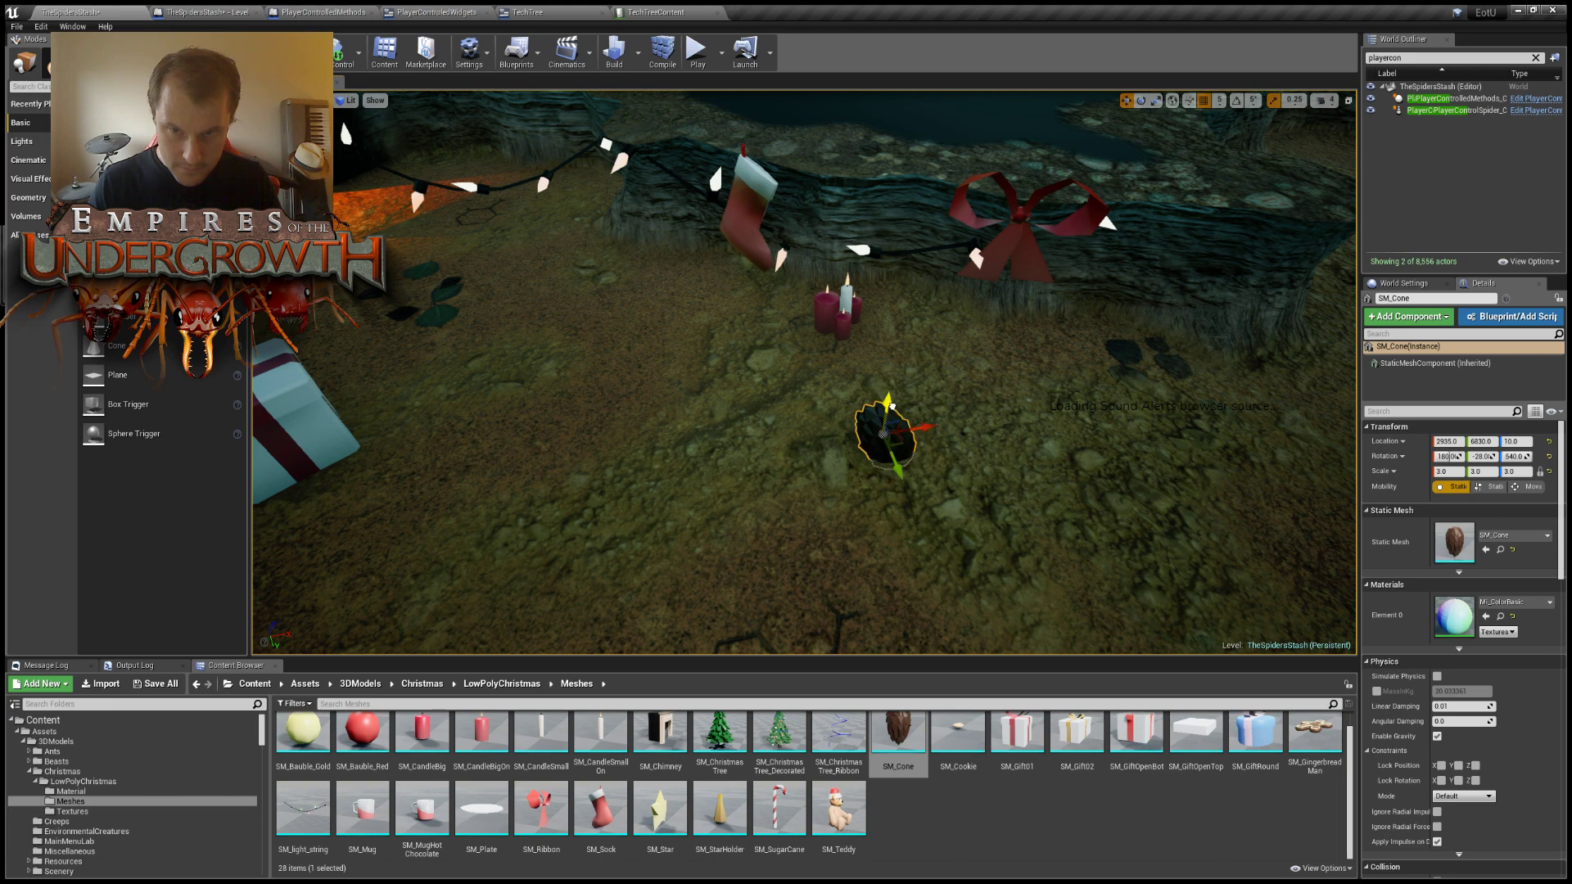
# Scale the pine cone to 2 and move it against the candles, at about X 2920, Y 6715.
pyautogui.press('d')
pyautogui.moveTo(892, 411); pyautogui.dragTo(815, 430, button='right')
pyautogui.press('w')
pyautogui.scroll(2, 889, 411)
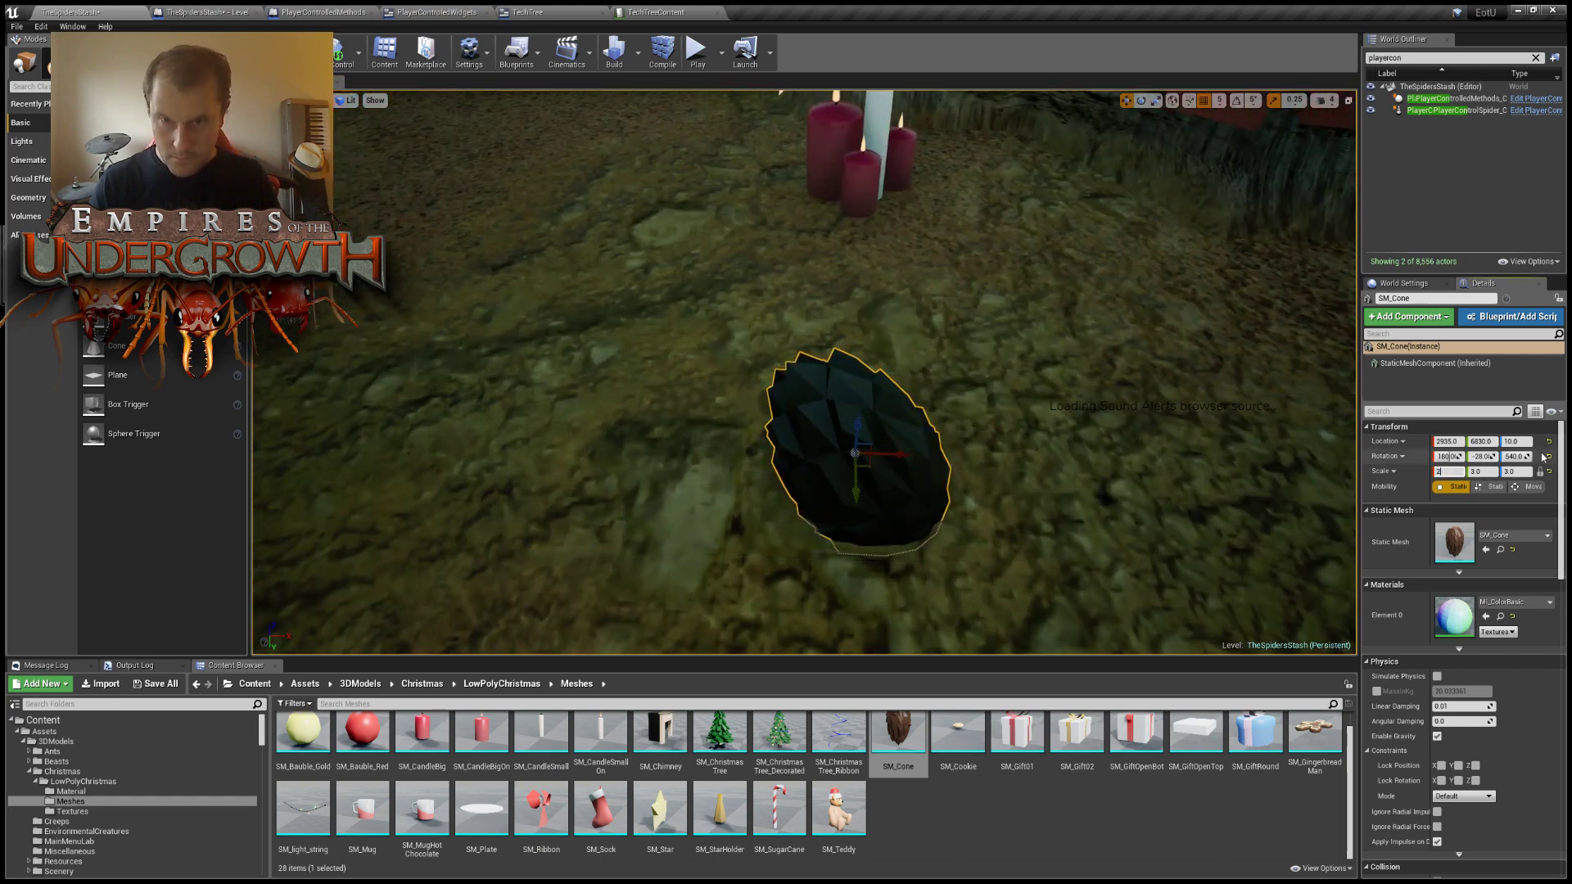
pyautogui.press('Return')
pyautogui.moveTo(867, 468); pyautogui.dragTo(821, 187)
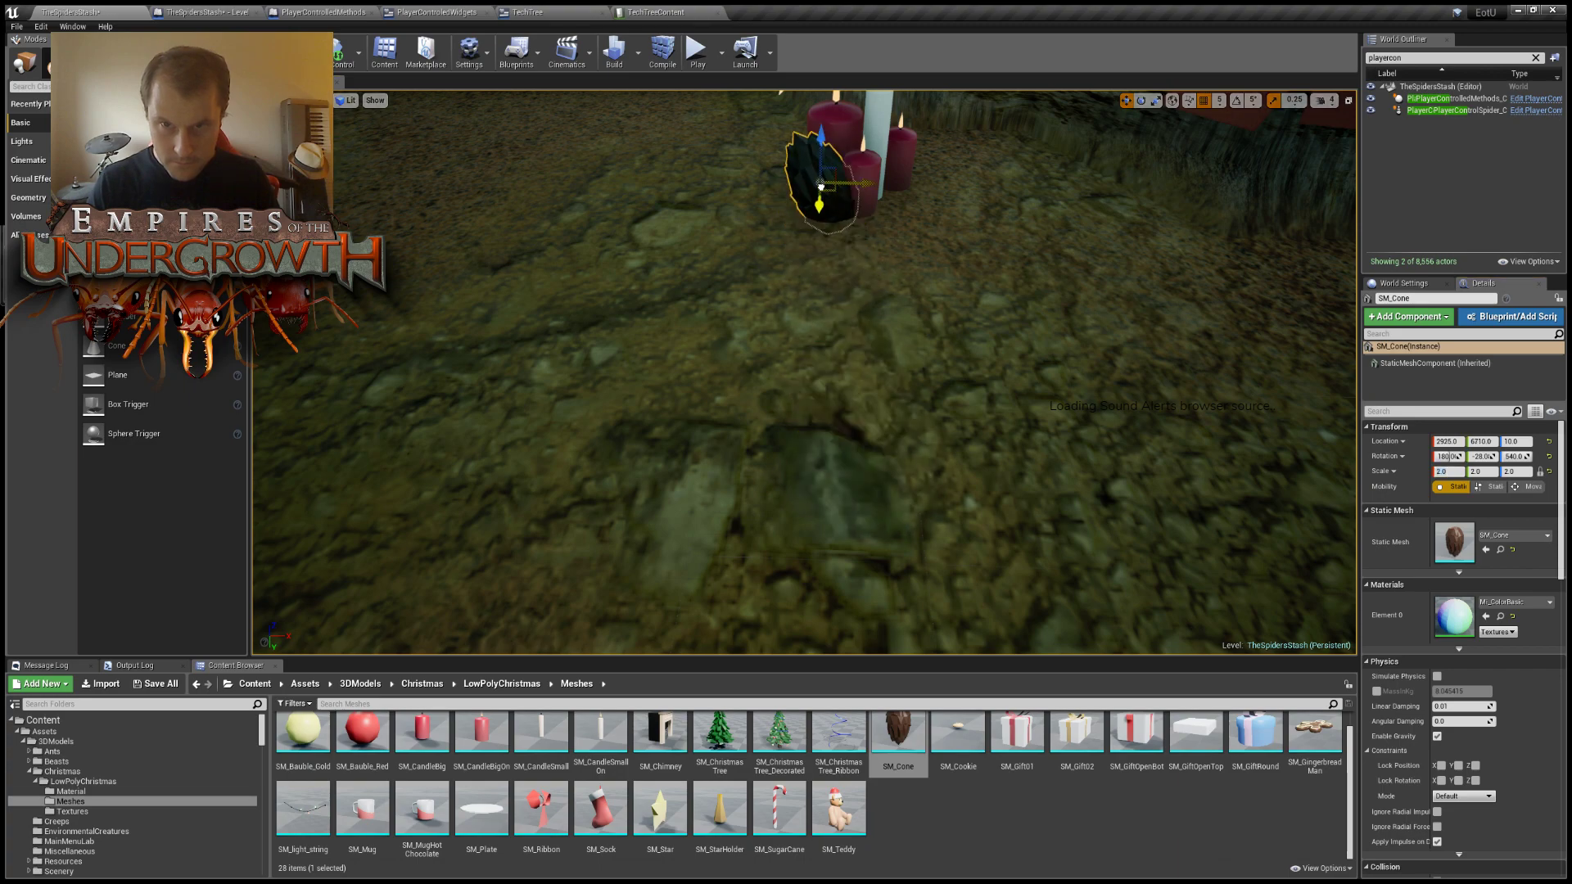
pyautogui.moveTo(821, 186); pyautogui.dragTo(898, 186, button='right')
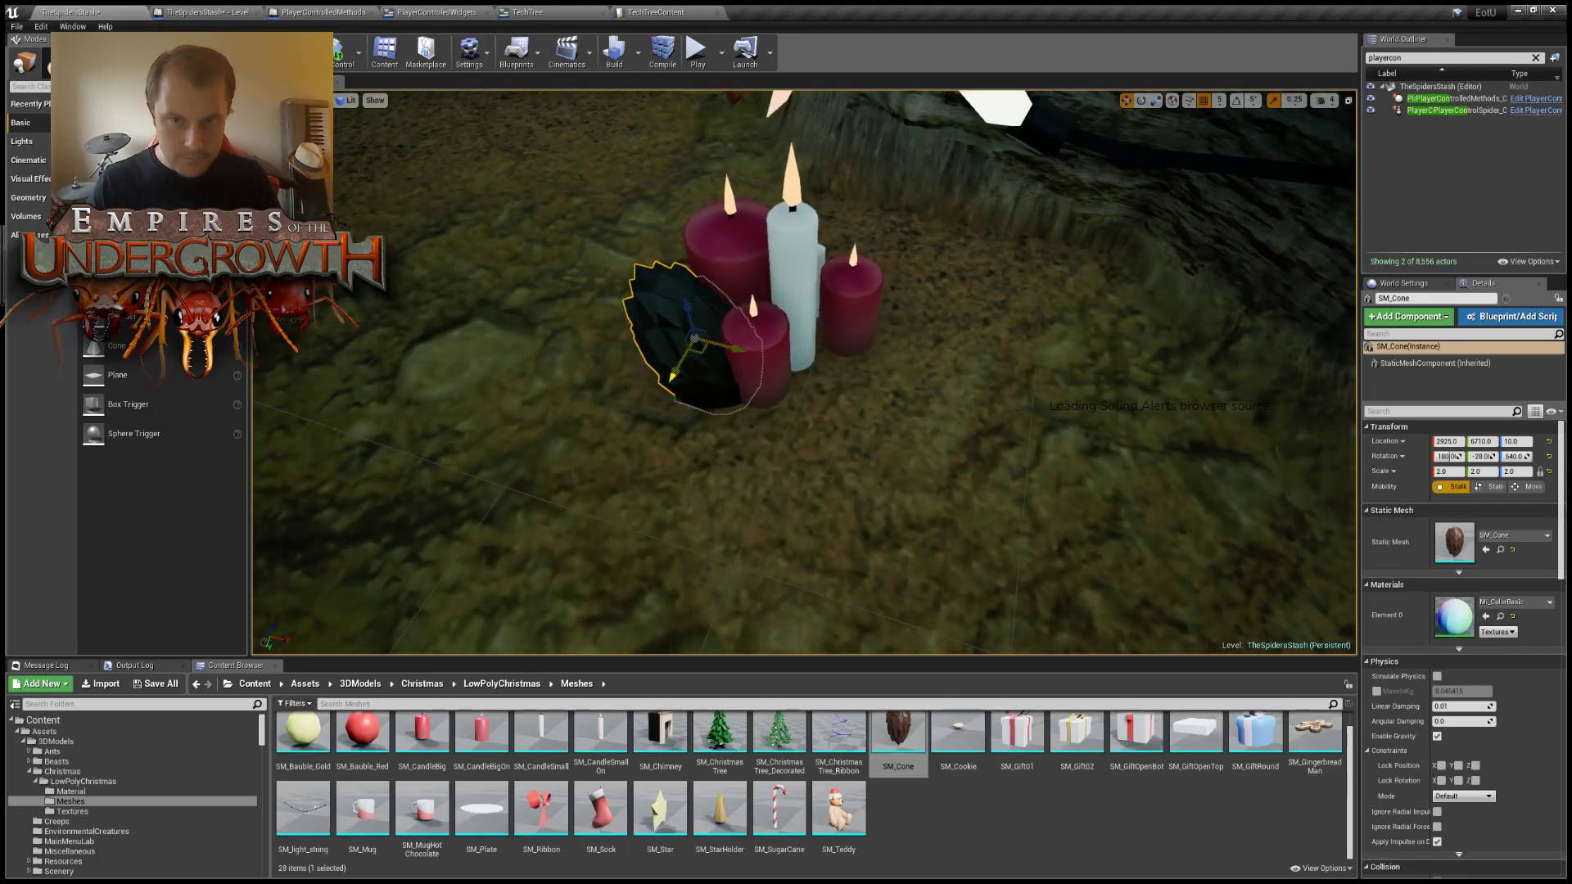
pyautogui.moveTo(698, 347)
pyautogui.mouseDown()
pyautogui.moveTo(673, 361)
pyautogui.moveTo(724, 348)
pyautogui.moveTo(698, 320)
pyautogui.mouseUp()
# Rotate the pine cone to lie on its side by the candles and set its scale to 1.5.
pyautogui.press('e')
pyautogui.moveTo(710, 382); pyautogui.dragTo(739, 338)
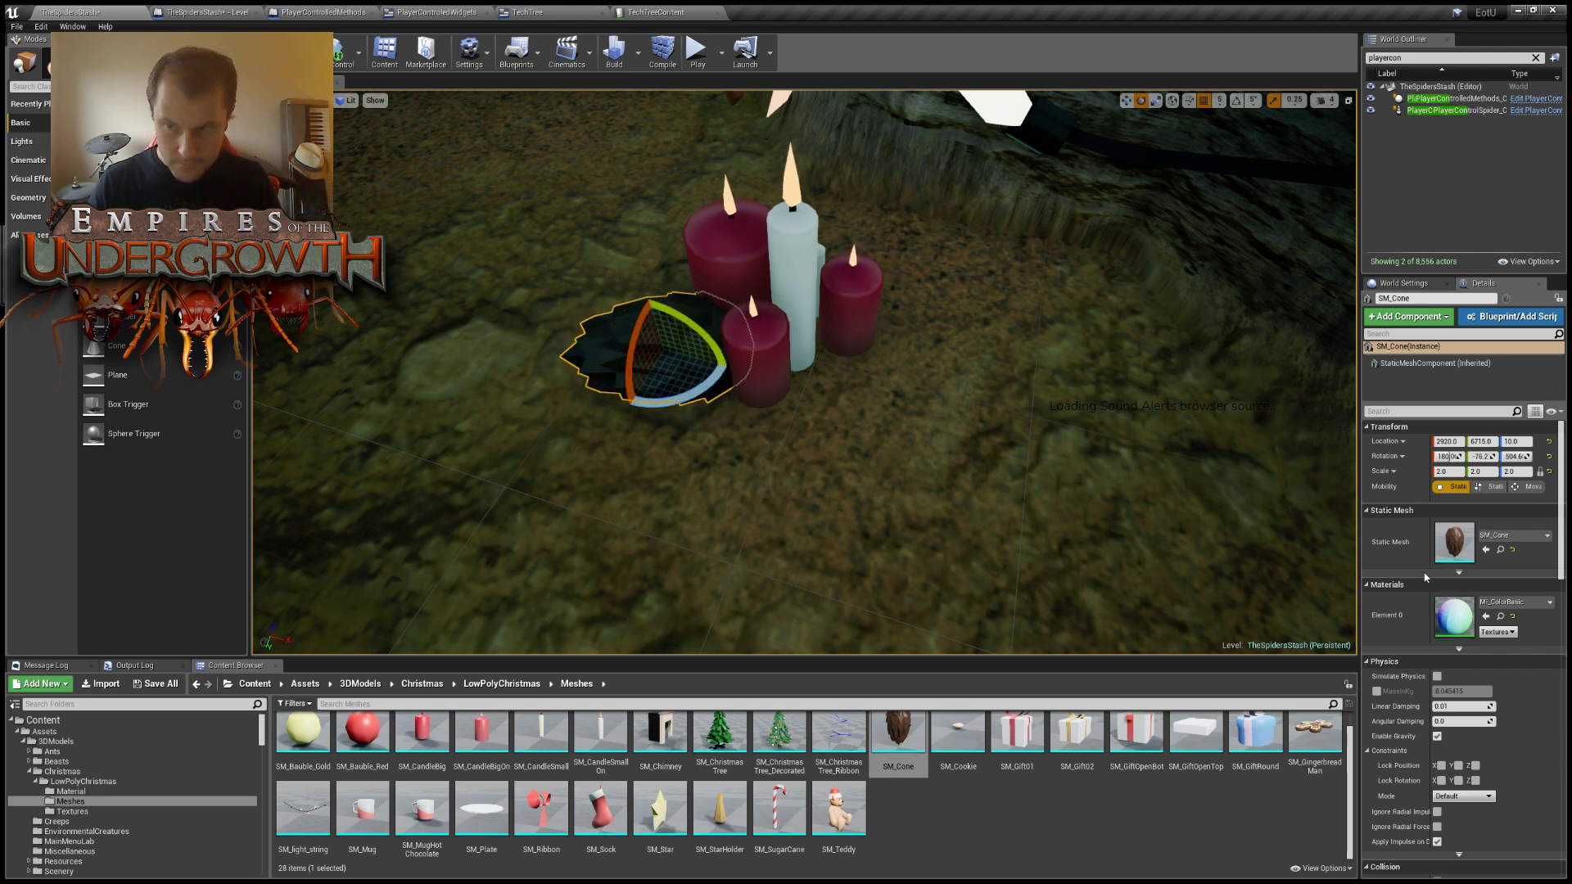
pyautogui.click(1456, 472)
pyautogui.write('1.5')
pyautogui.press('Return')
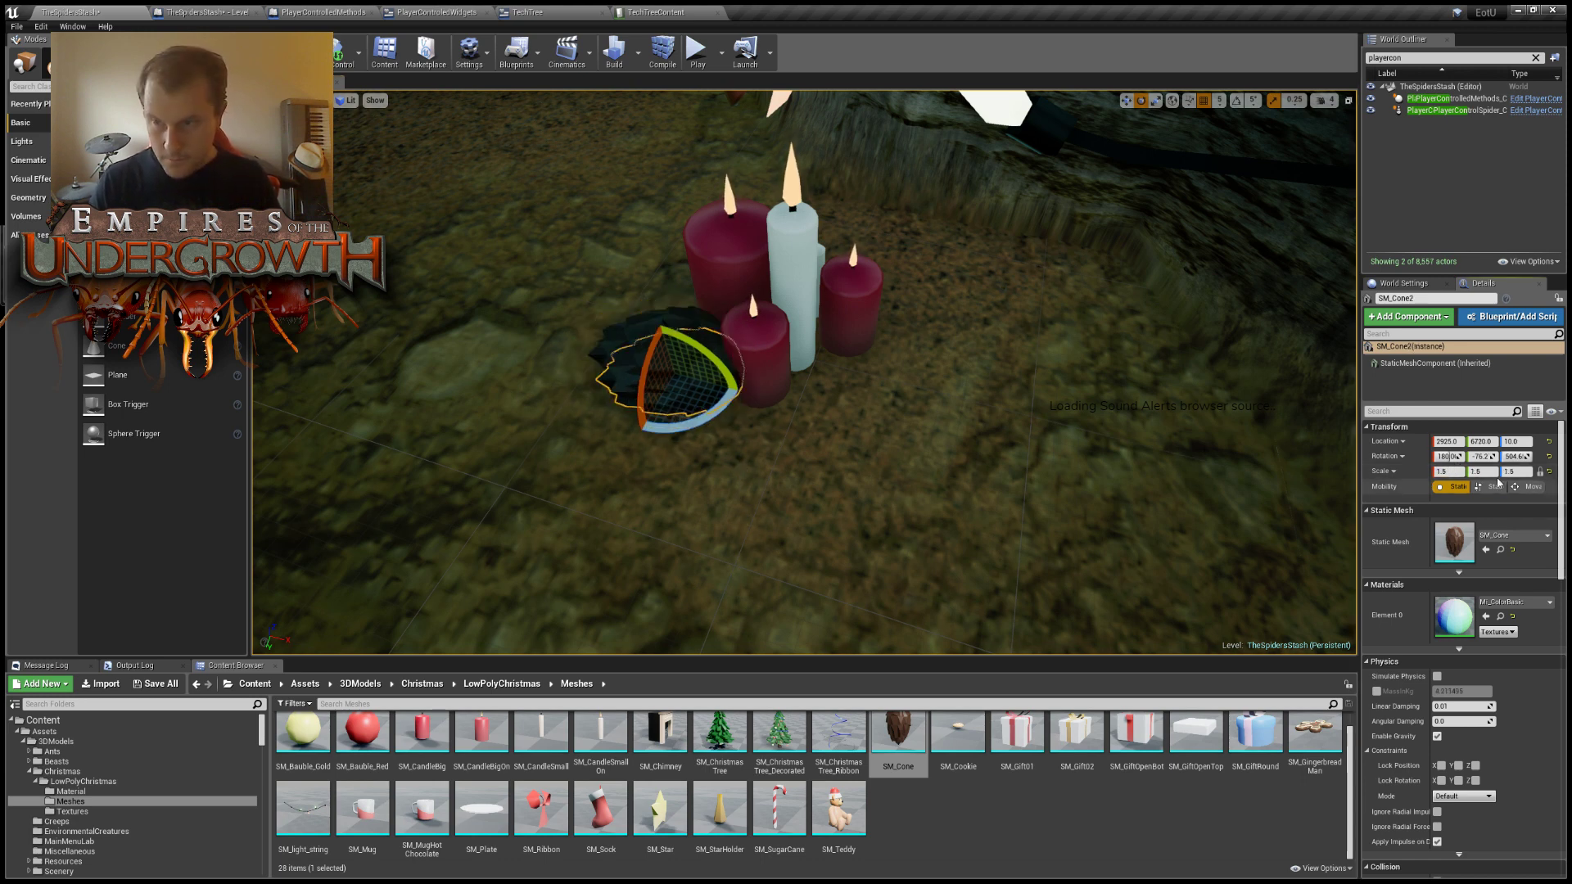
# Scale the duplicated pine cone to 1, rotate it and position it in front of the smallest candle, at about X 2935, Y 6725.
pyautogui.click(1471, 474)
pyautogui.write('1')
pyautogui.press('Return')
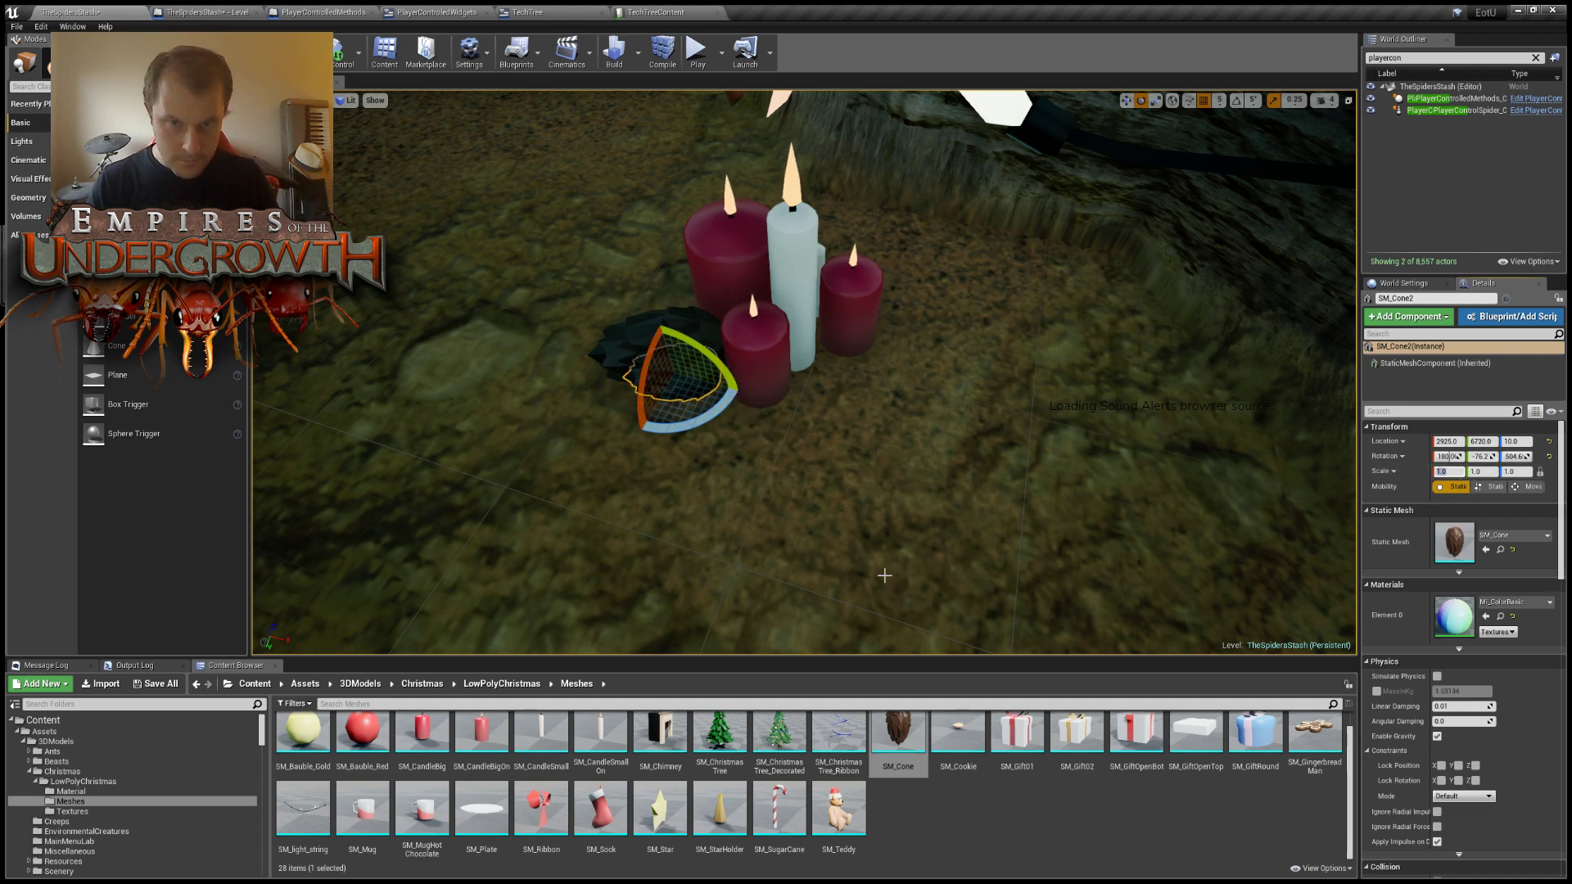
pyautogui.moveTo(713, 404); pyautogui.dragTo(733, 430)
pyautogui.press('w')
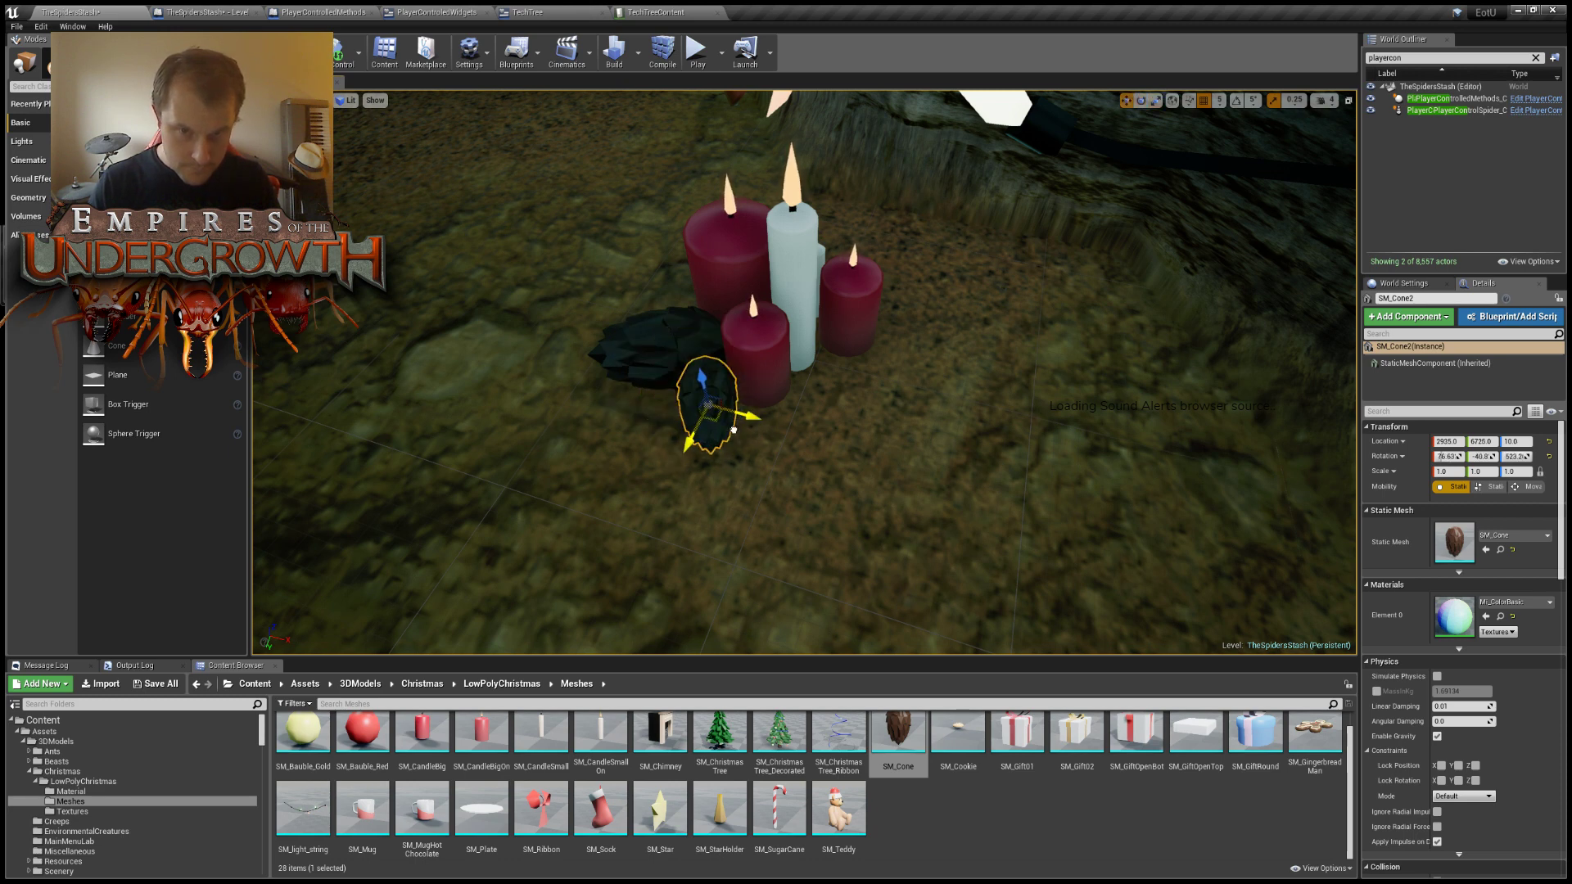
# Reselect the smaller pine cone and shift it slightly away from the candles to Y 6730.
pyautogui.moveTo(731, 430); pyautogui.dragTo(731, 483, button='right')
pyautogui.click(966, 455)
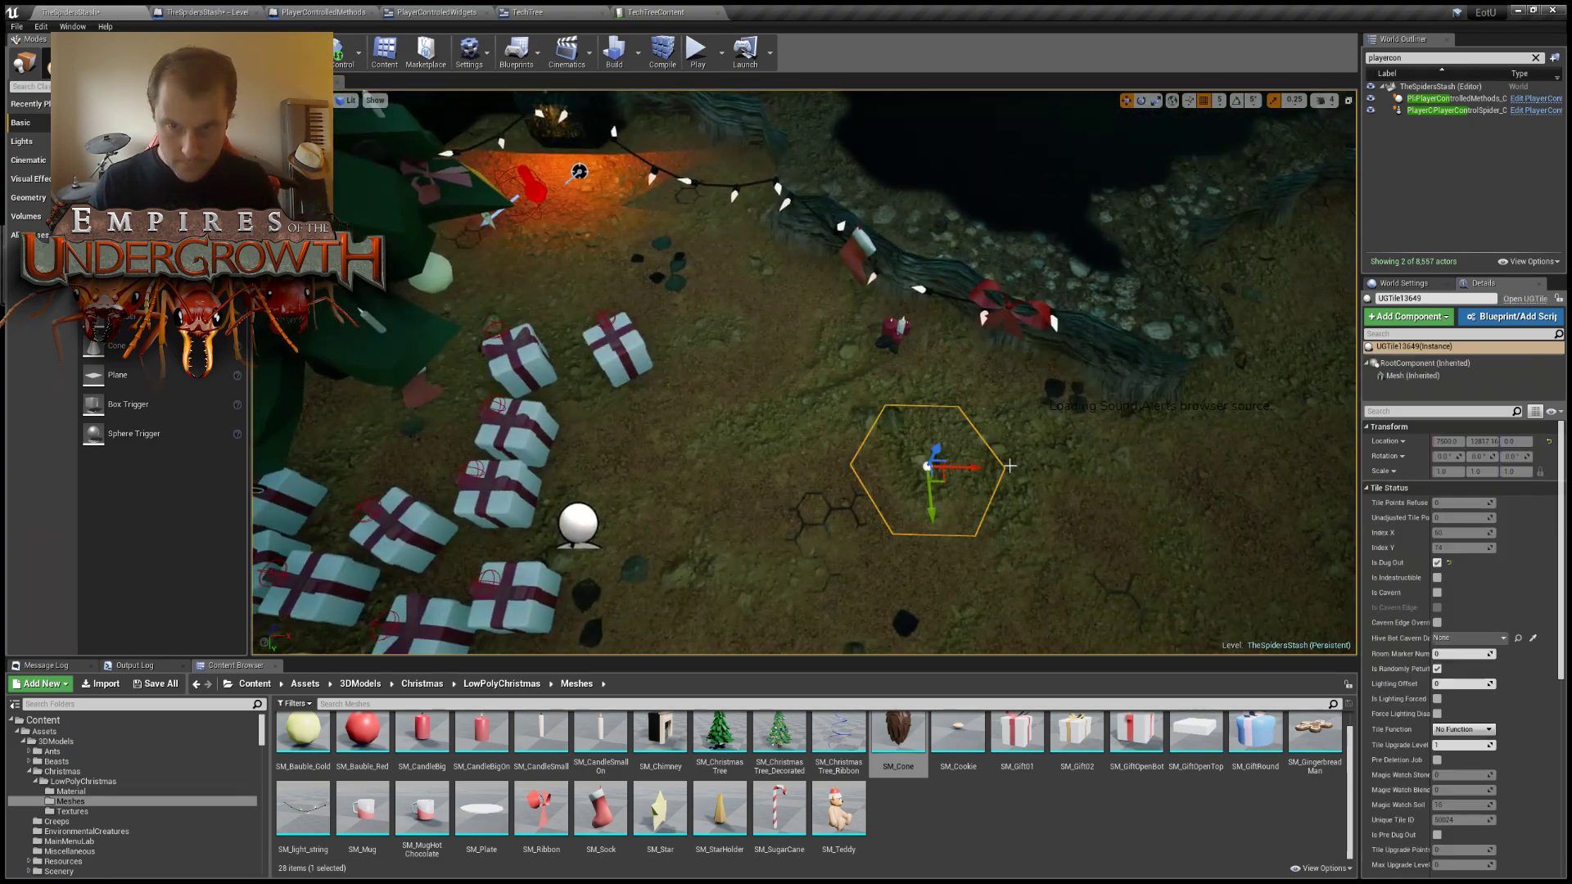
pyautogui.moveTo(1007, 459); pyautogui.dragTo(1016, 458, button='right')
pyautogui.scroll(10, 915, 518)
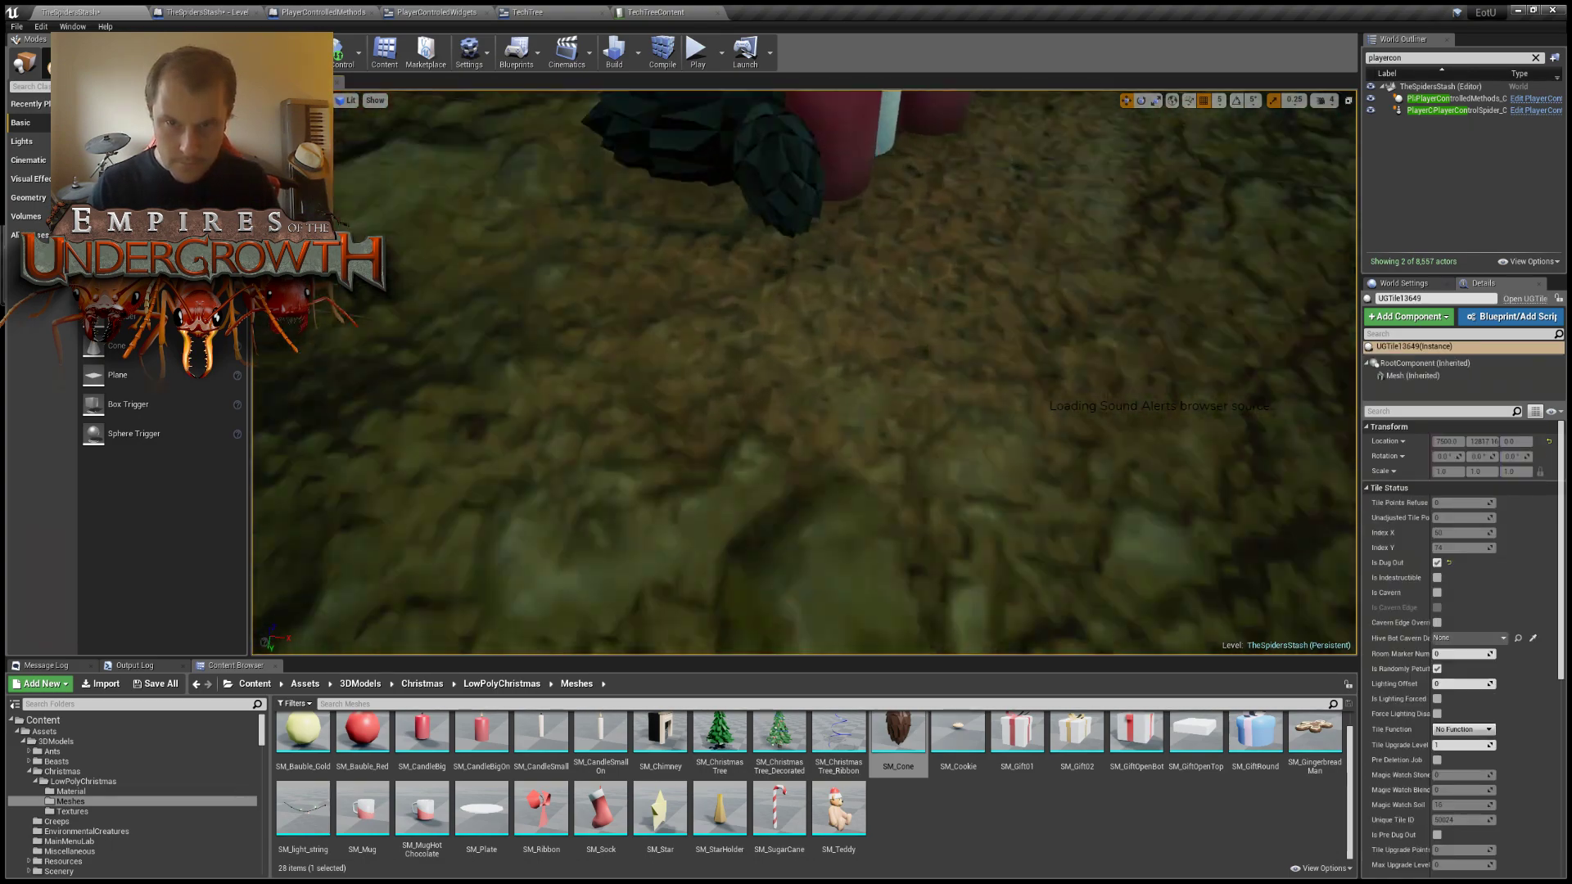
pyautogui.scroll(-4, 887, 395)
pyautogui.click(843, 328)
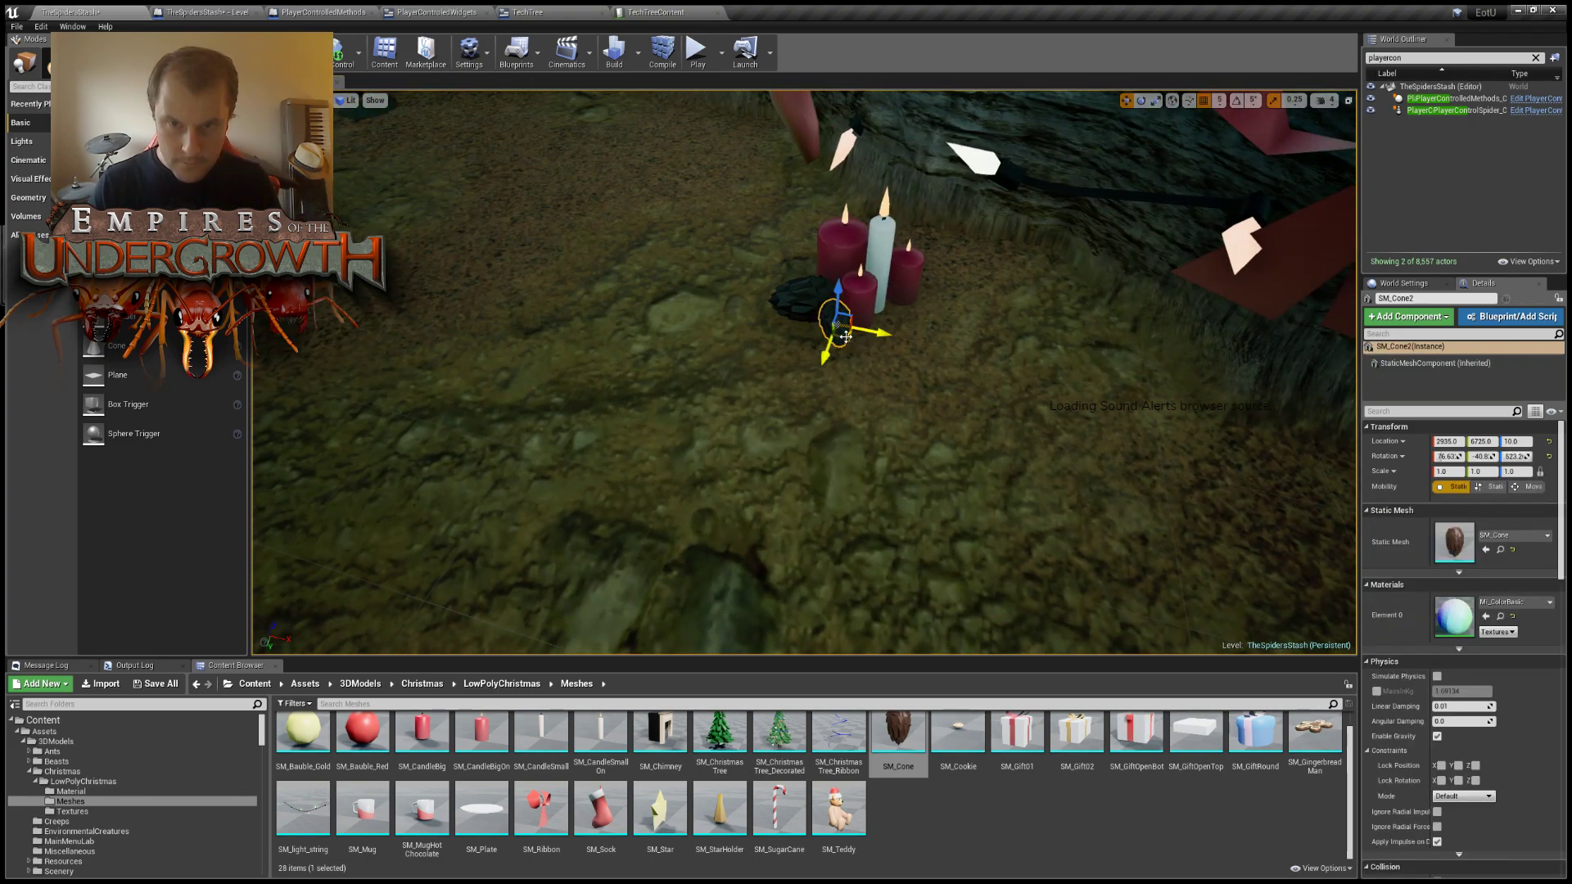
pyautogui.moveTo(830, 355); pyautogui.dragTo(841, 352)
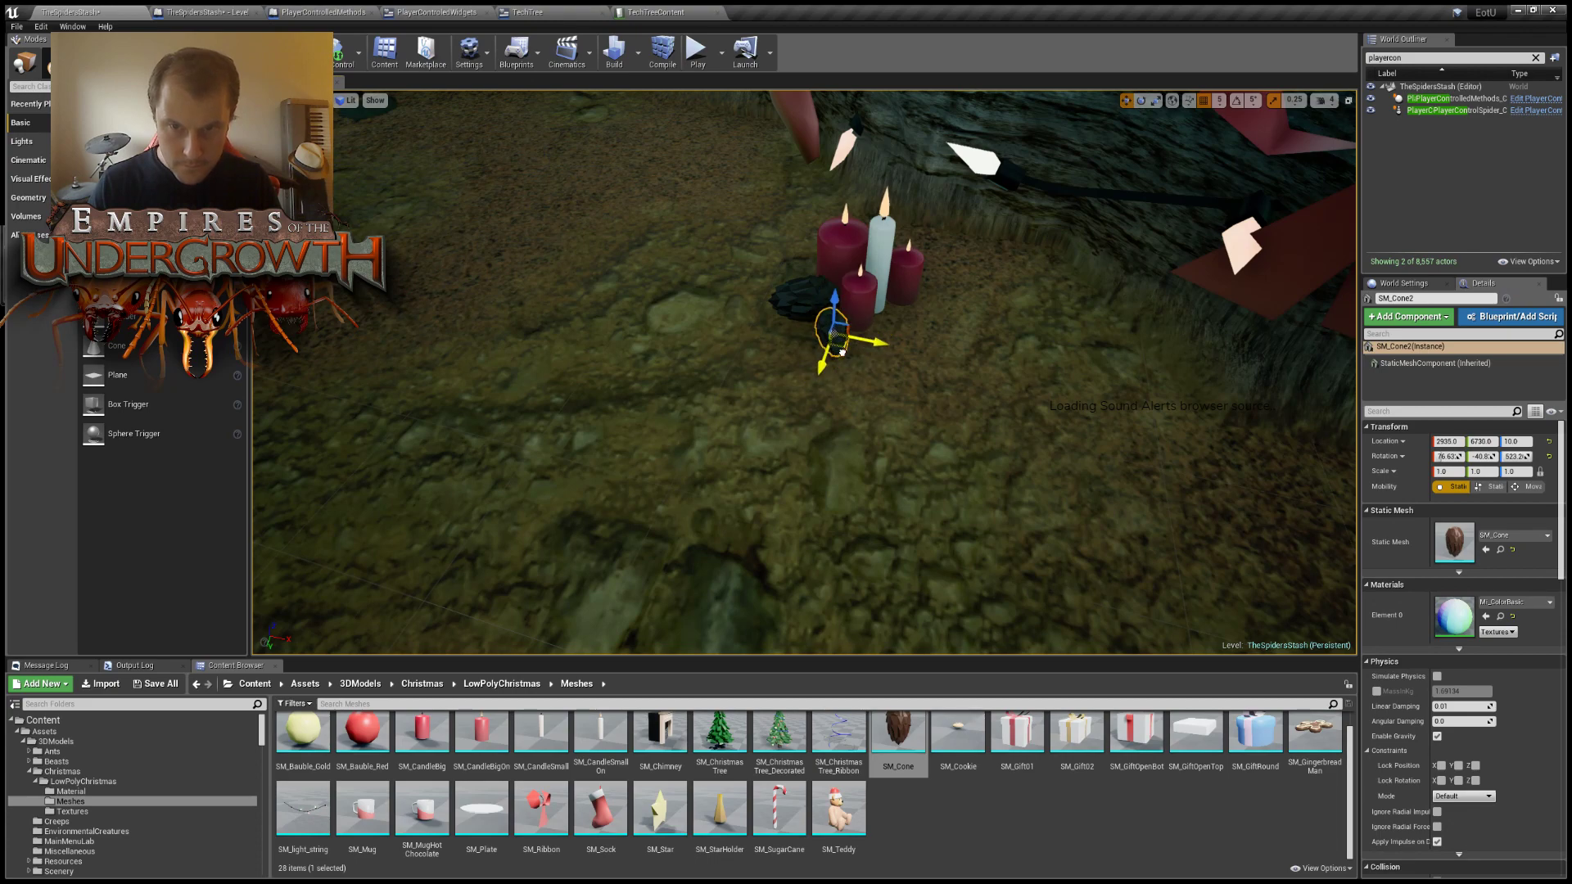
# Survey the decorated cavern around the tree, gifts, chimney and light strings from a distance.
pyautogui.moveTo(975, 373); pyautogui.dragTo(941, 204, button='right')
pyautogui.press('s')
pyautogui.press('s')
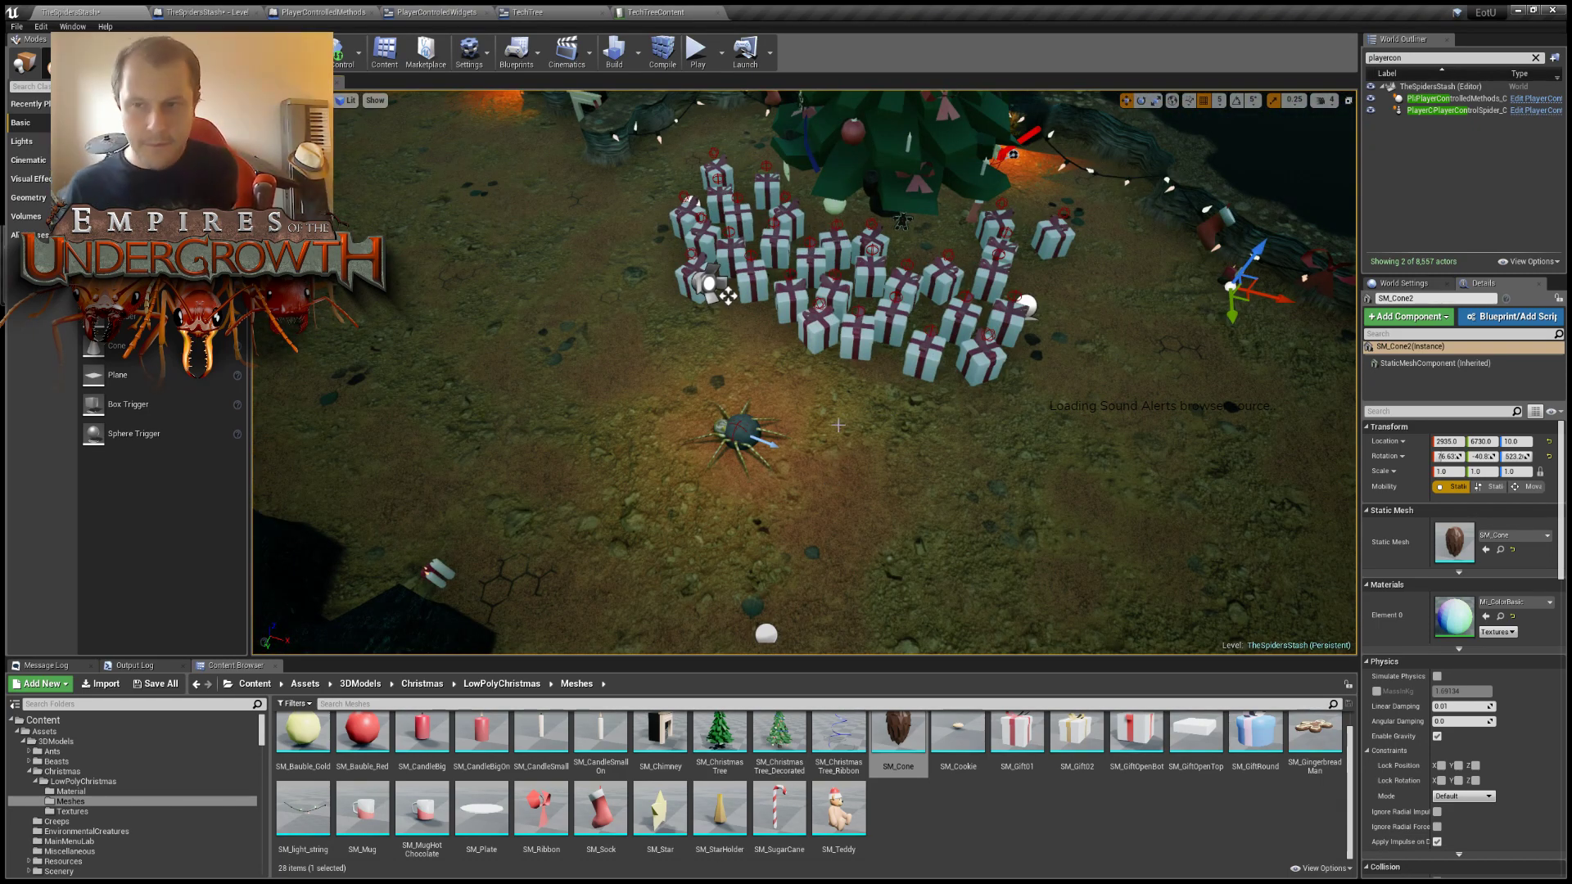
pyautogui.moveTo(897, 412); pyautogui.dragTo(1228, 343, button='right')
pyautogui.moveTo(954, 415); pyautogui.dragTo(912, 423, button='right')
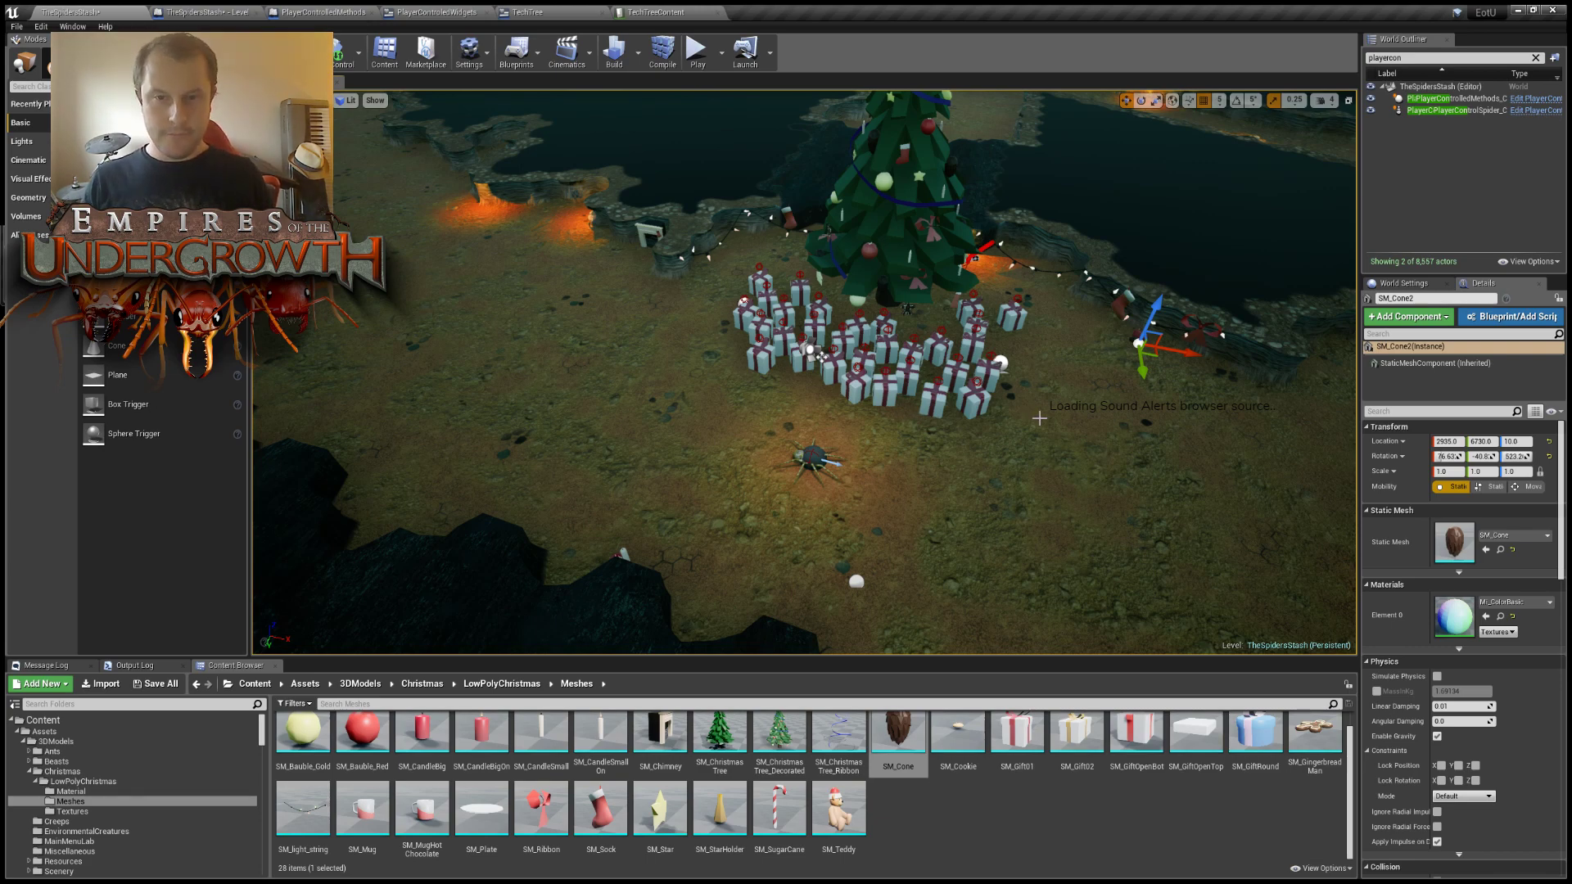
pyautogui.moveTo(1039, 419); pyautogui.dragTo(933, 414, button='right')
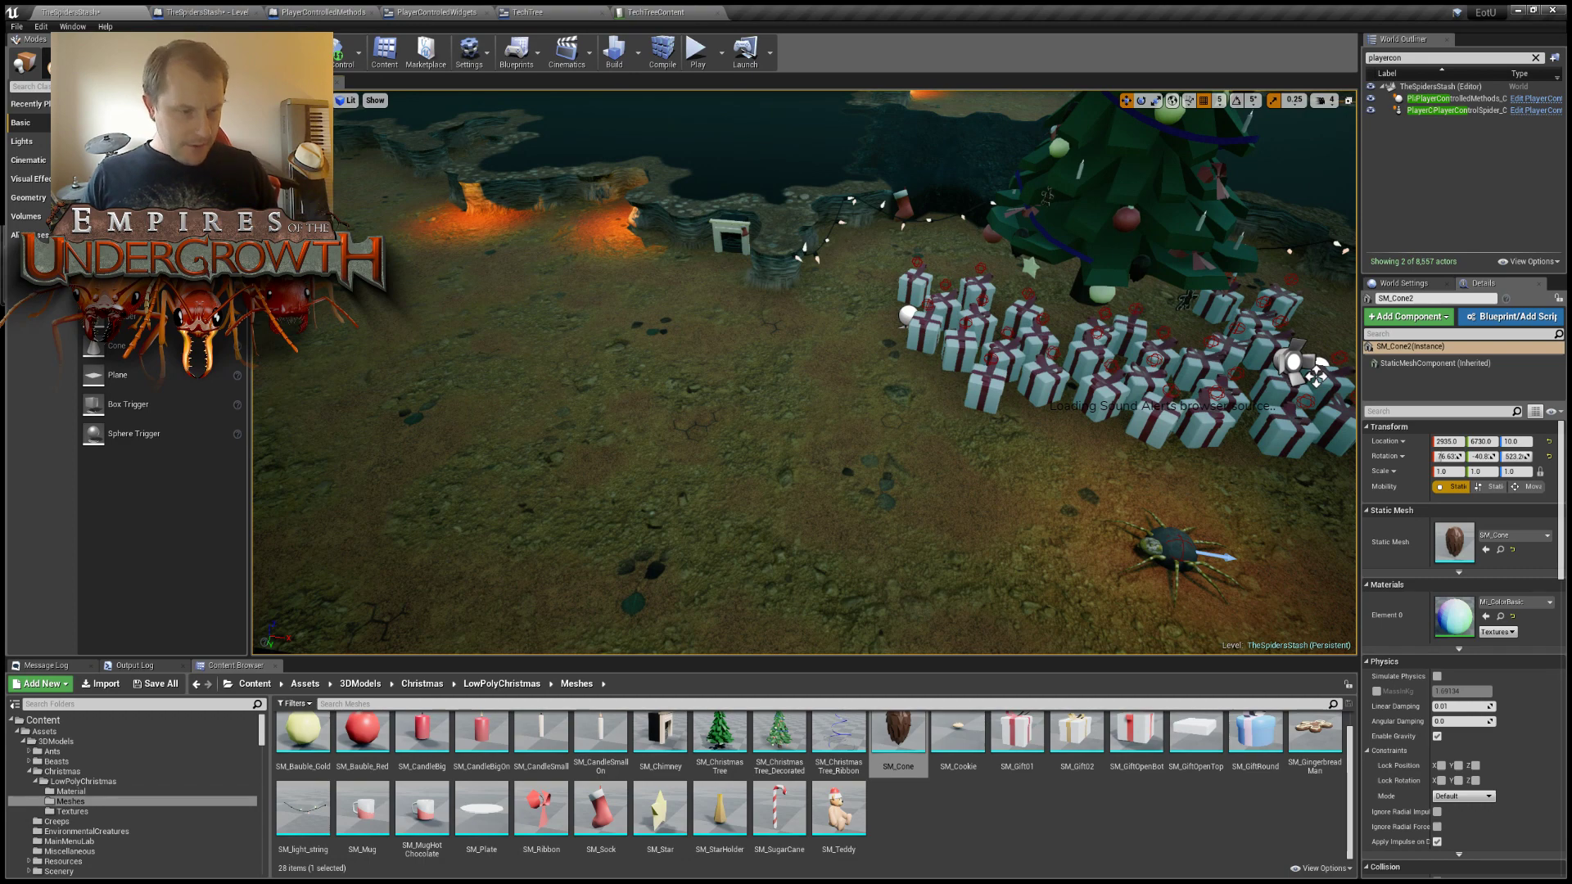
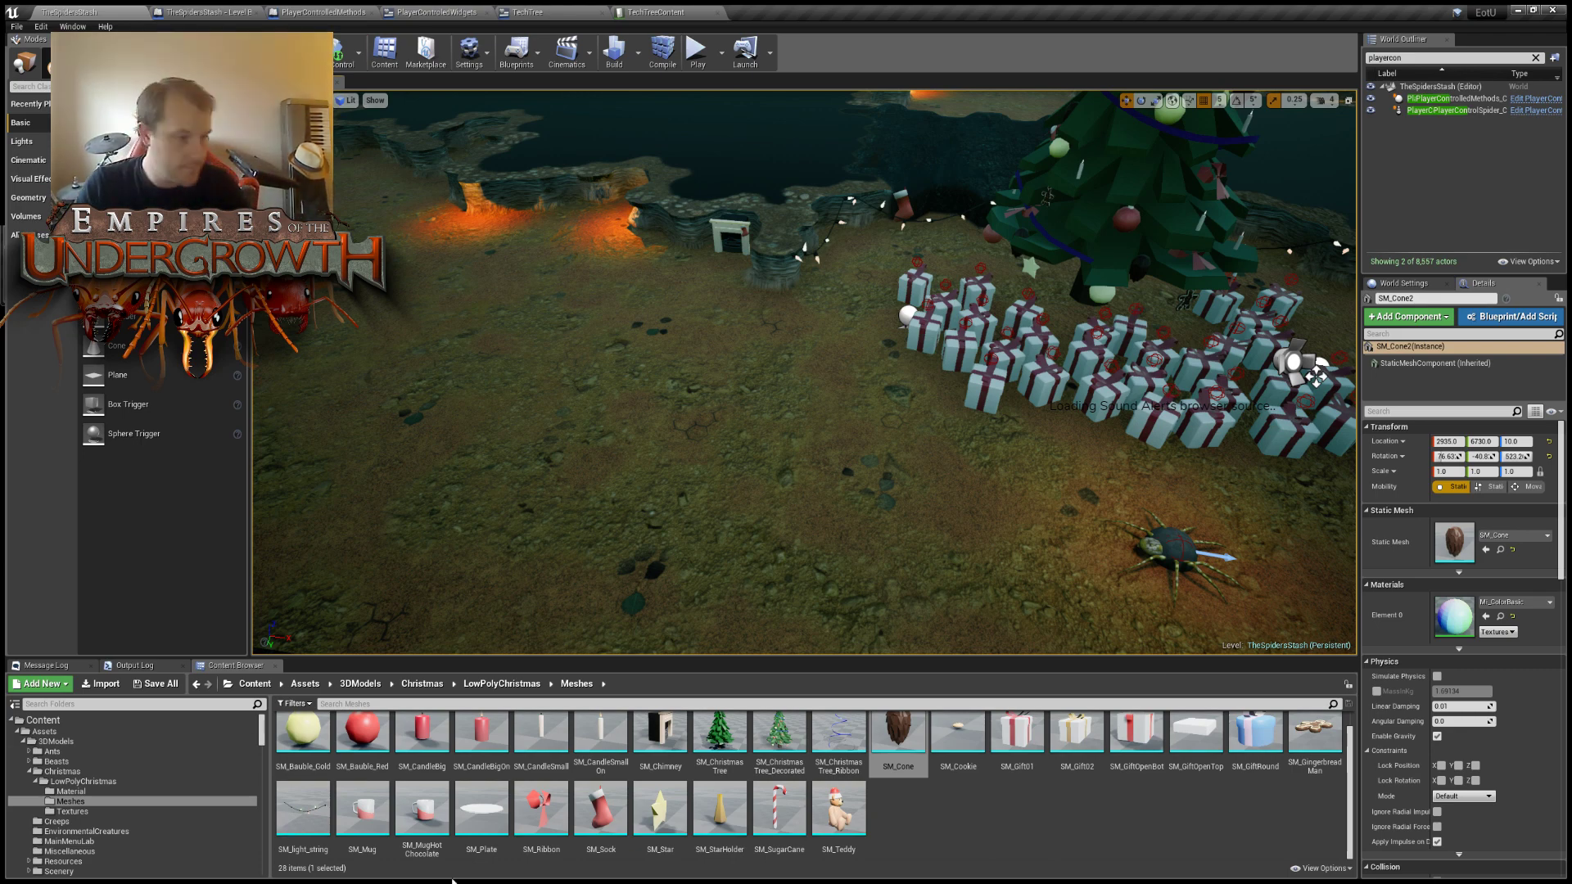
pyautogui.moveTo(582, 634); pyautogui.dragTo(557, 614, button='right')
pyautogui.press('s')
pyautogui.press('w')
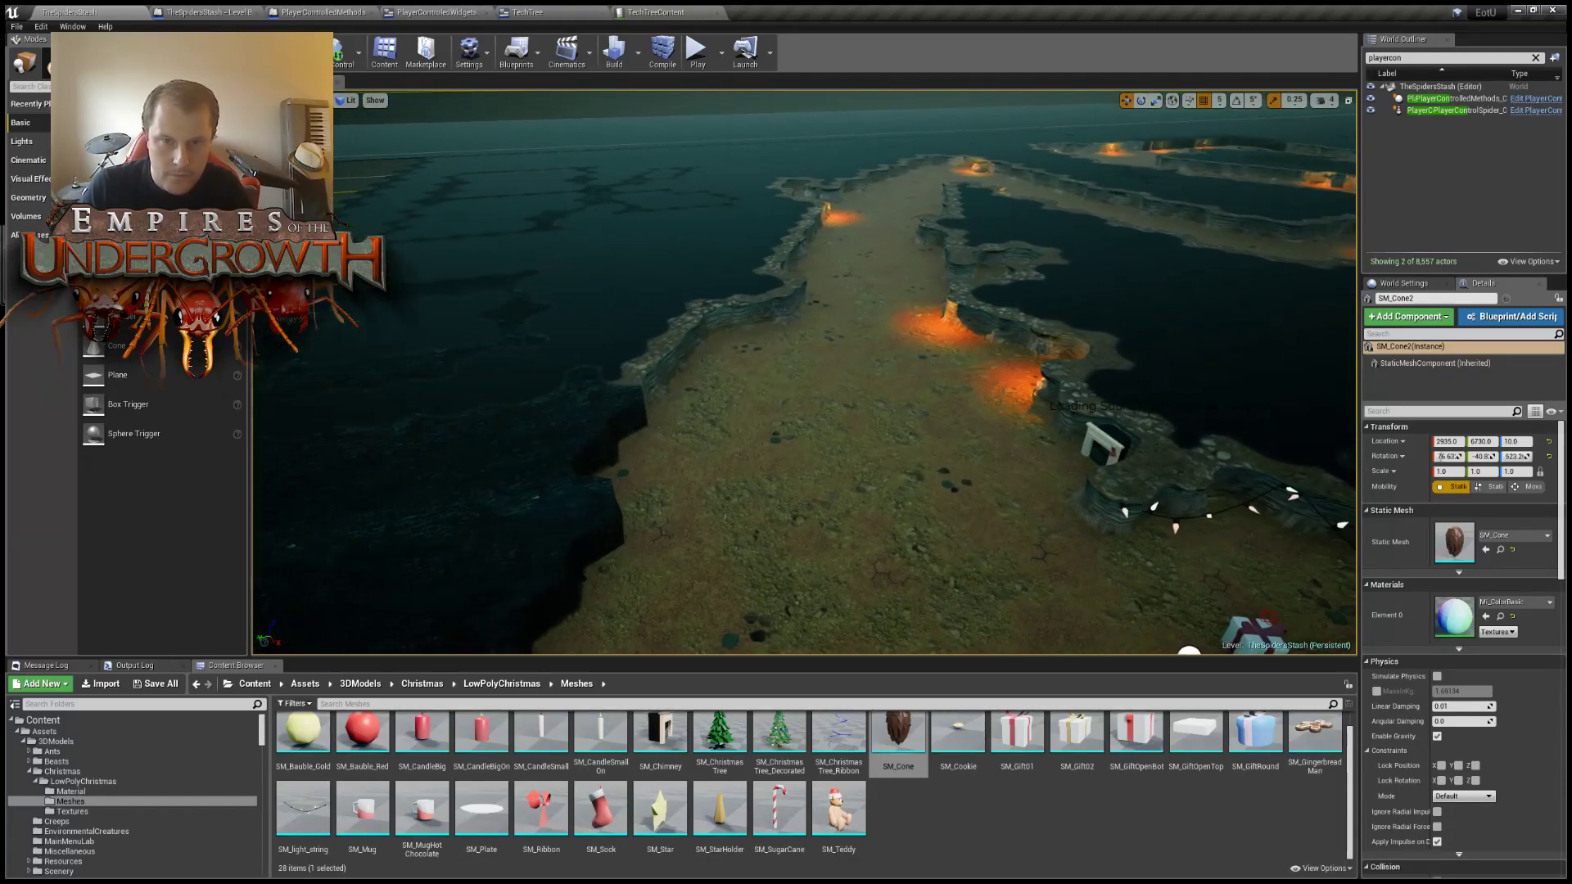
pyautogui.moveTo(545, 373); pyautogui.dragTo(426, 335, button='right')
pyautogui.press('s')
pyautogui.press('s')
pyautogui.press('w')
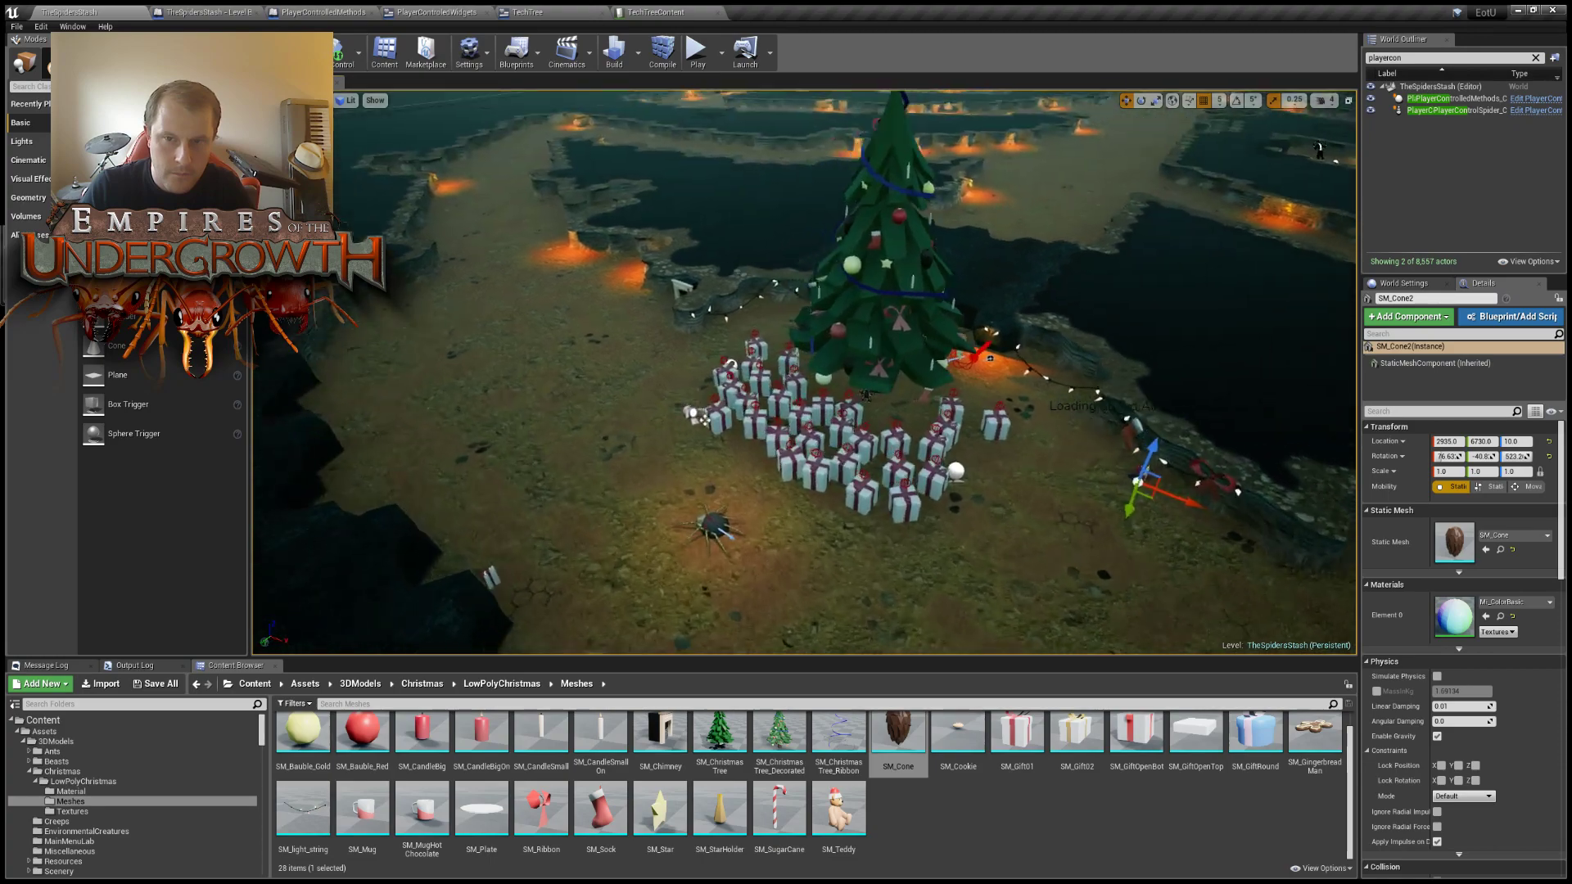
# Duplicate the candle group together with its two pine cones and place the copy on the ground near the chimney.
pyautogui.moveTo(839, 384); pyautogui.dragTo(865, 515, button='right')
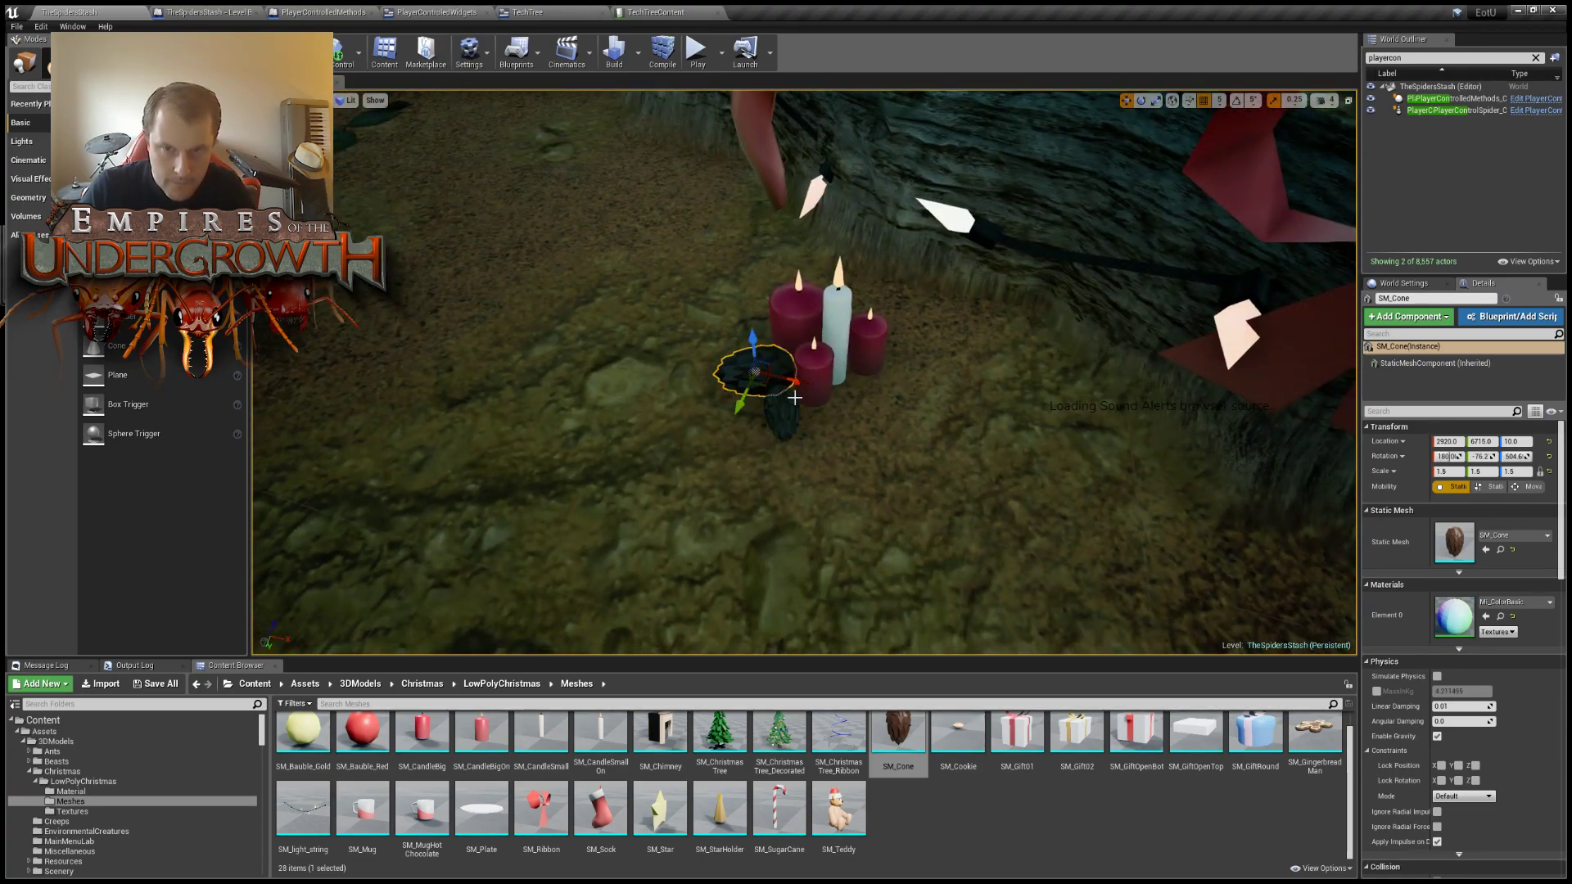
pyautogui.keyDown('ctrl'); pyautogui.click(748, 365); pyautogui.keyUp('ctrl')
pyautogui.keyDown('ctrl'); pyautogui.click(799, 352); pyautogui.keyUp('ctrl')
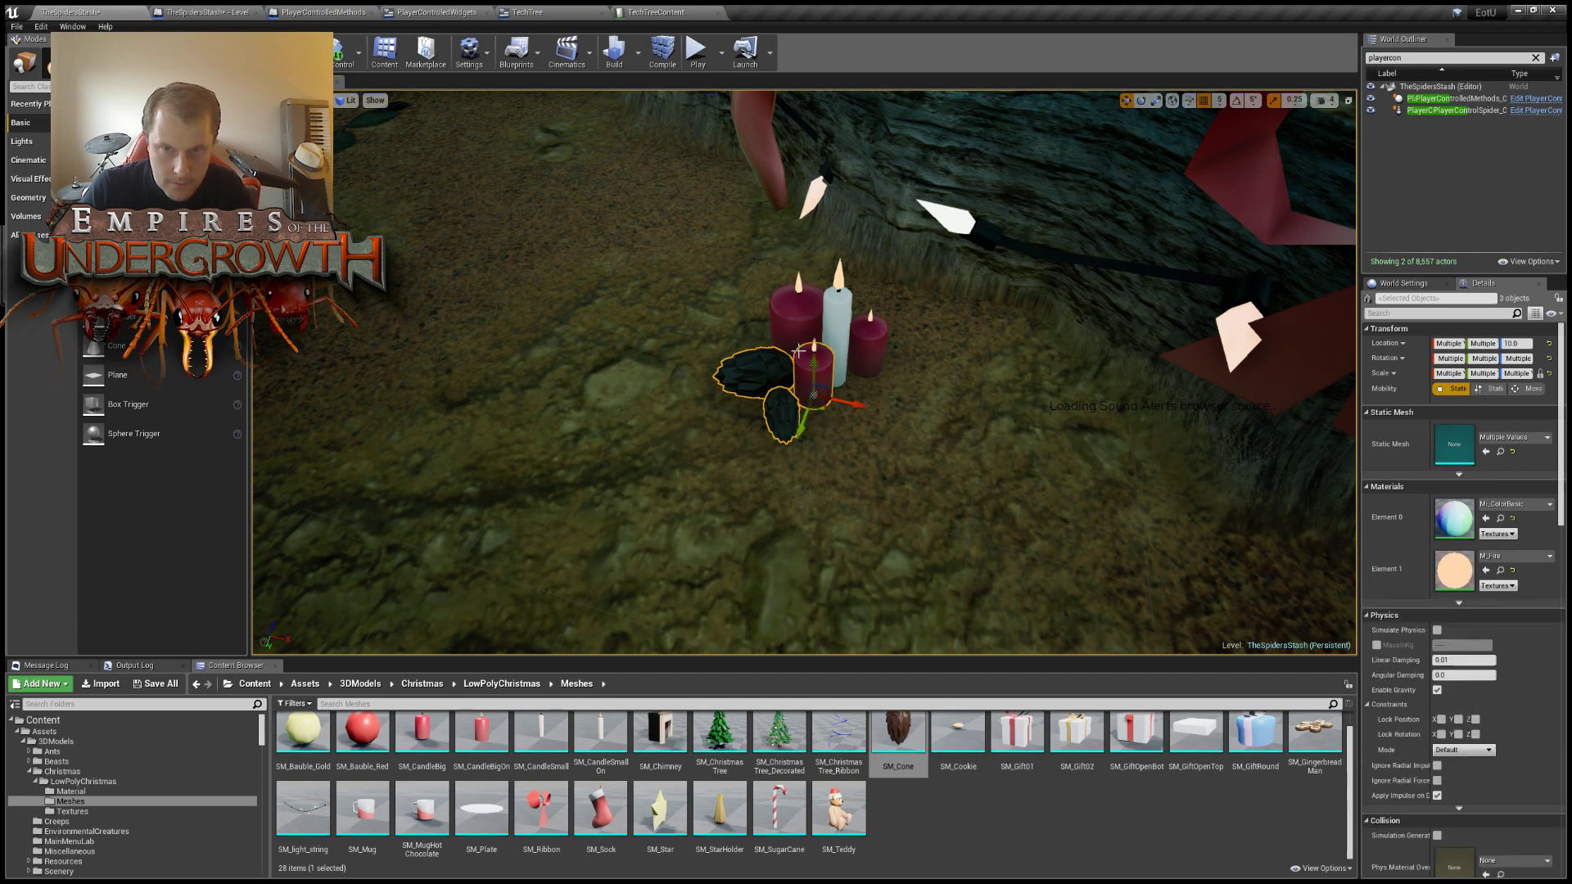
pyautogui.keyDown('ctrl'); pyautogui.click(869, 323); pyautogui.keyUp('ctrl')
pyautogui.moveTo(869, 323); pyautogui.dragTo(772, 350, button='right')
pyautogui.press('s')
pyautogui.press('End')
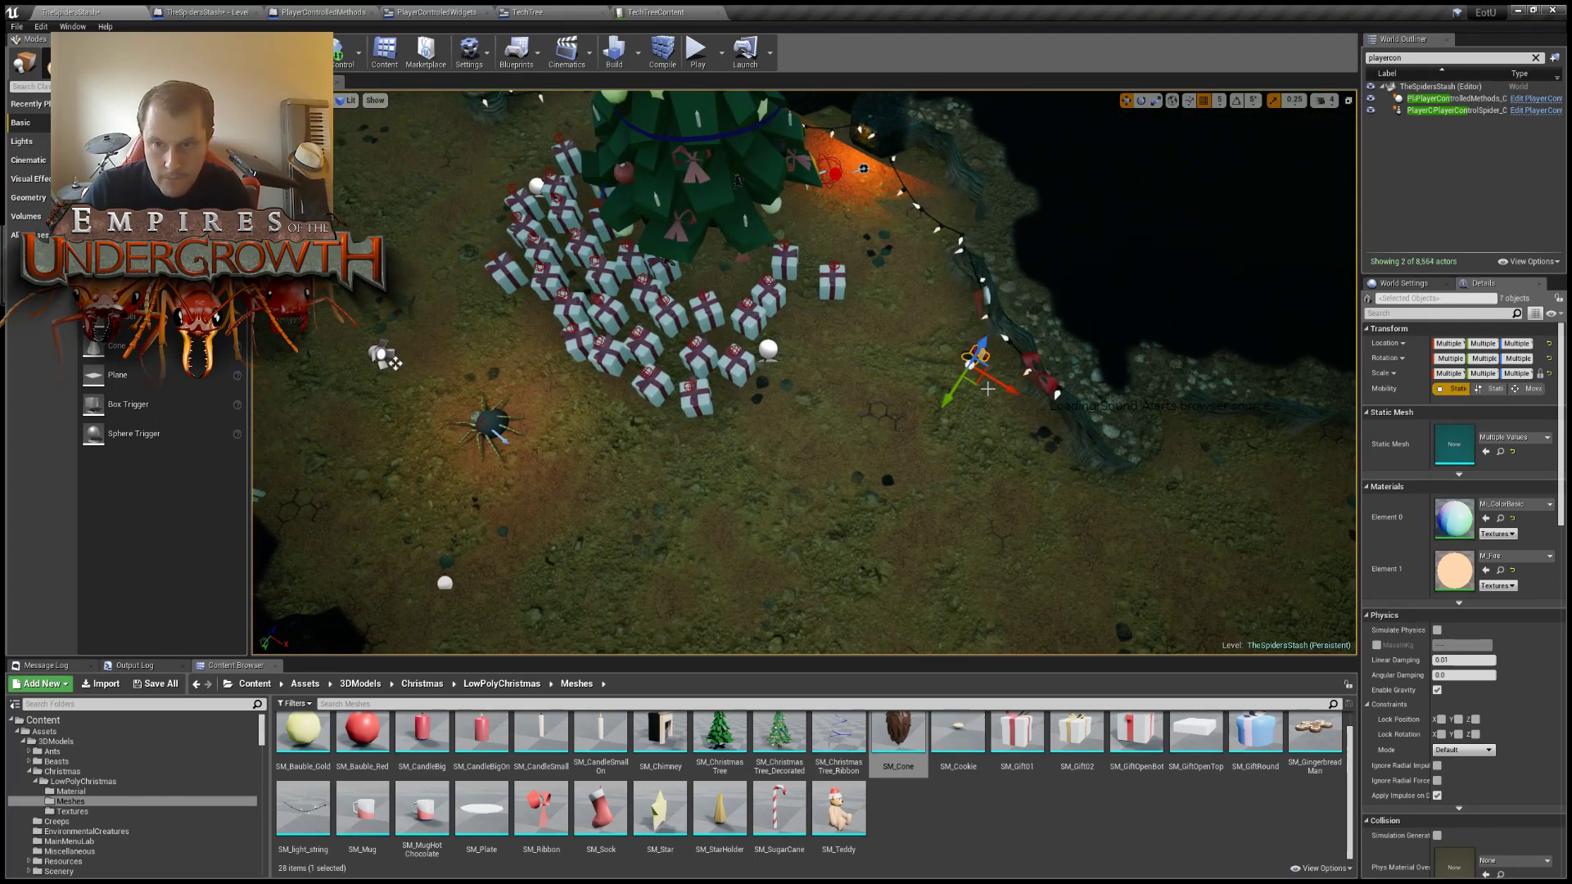
pyautogui.keyDown('alt'); pyautogui.moveTo(976, 382); pyautogui.dragTo(413, 149); pyautogui.keyUp('alt')
# Move the copied candle group against the rock pillar beside the chimney.
pyautogui.moveTo(414, 149); pyautogui.dragTo(567, 139, button='right')
pyautogui.press('w')
pyautogui.scroll(2, 568, 140)
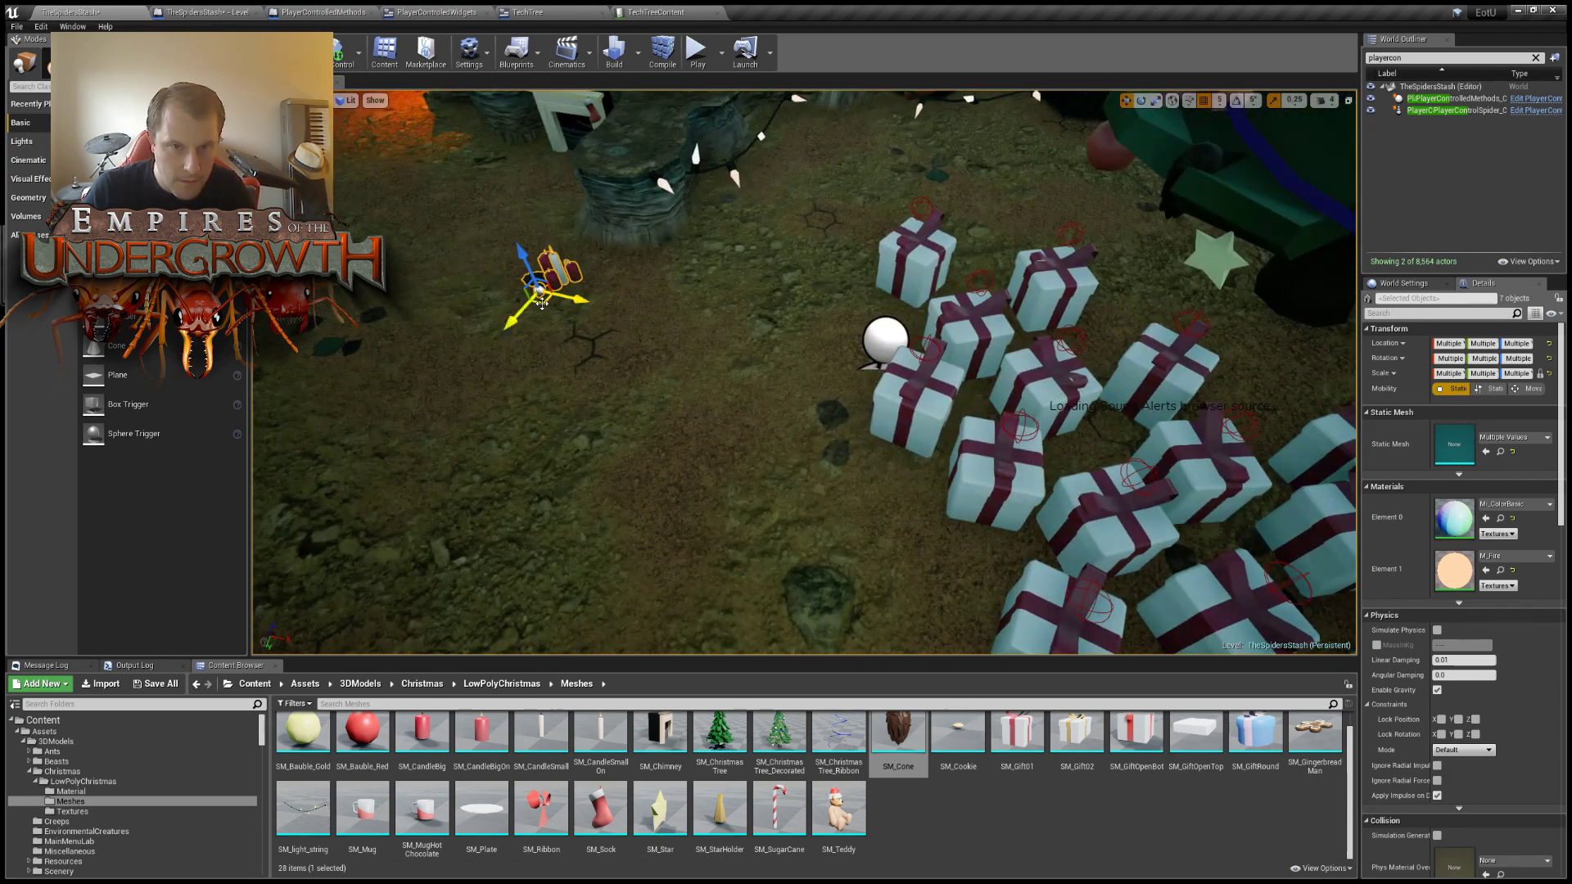
pyautogui.moveTo(547, 294); pyautogui.dragTo(699, 238)
pyautogui.press('e')
pyautogui.press('w')
# Duplicate the candle and pine cone group and place the copy by the glowing orange spot on the opposite cavern wall.
pyautogui.moveTo(808, 273); pyautogui.dragTo(935, 387, button='right')
pyautogui.press('s')
pyautogui.scroll(-5, 661, 344)
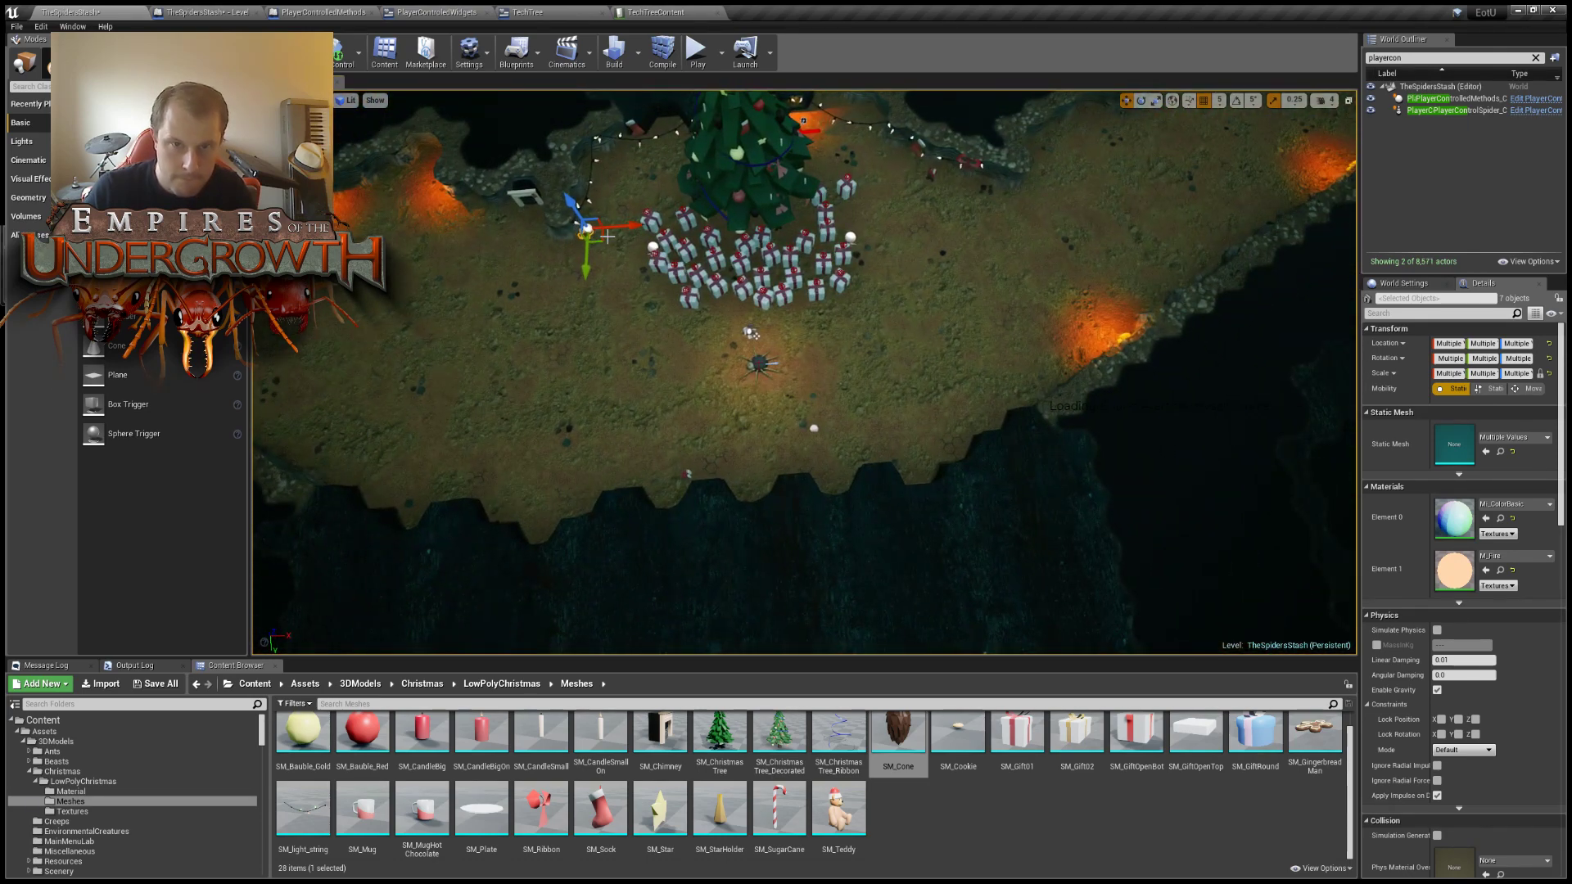
pyautogui.keyDown('alt'); pyautogui.moveTo(606, 239); pyautogui.dragTo(1169, 353); pyautogui.keyUp('alt')
pyautogui.press('e')
pyautogui.press('space')
pyautogui.press('space')
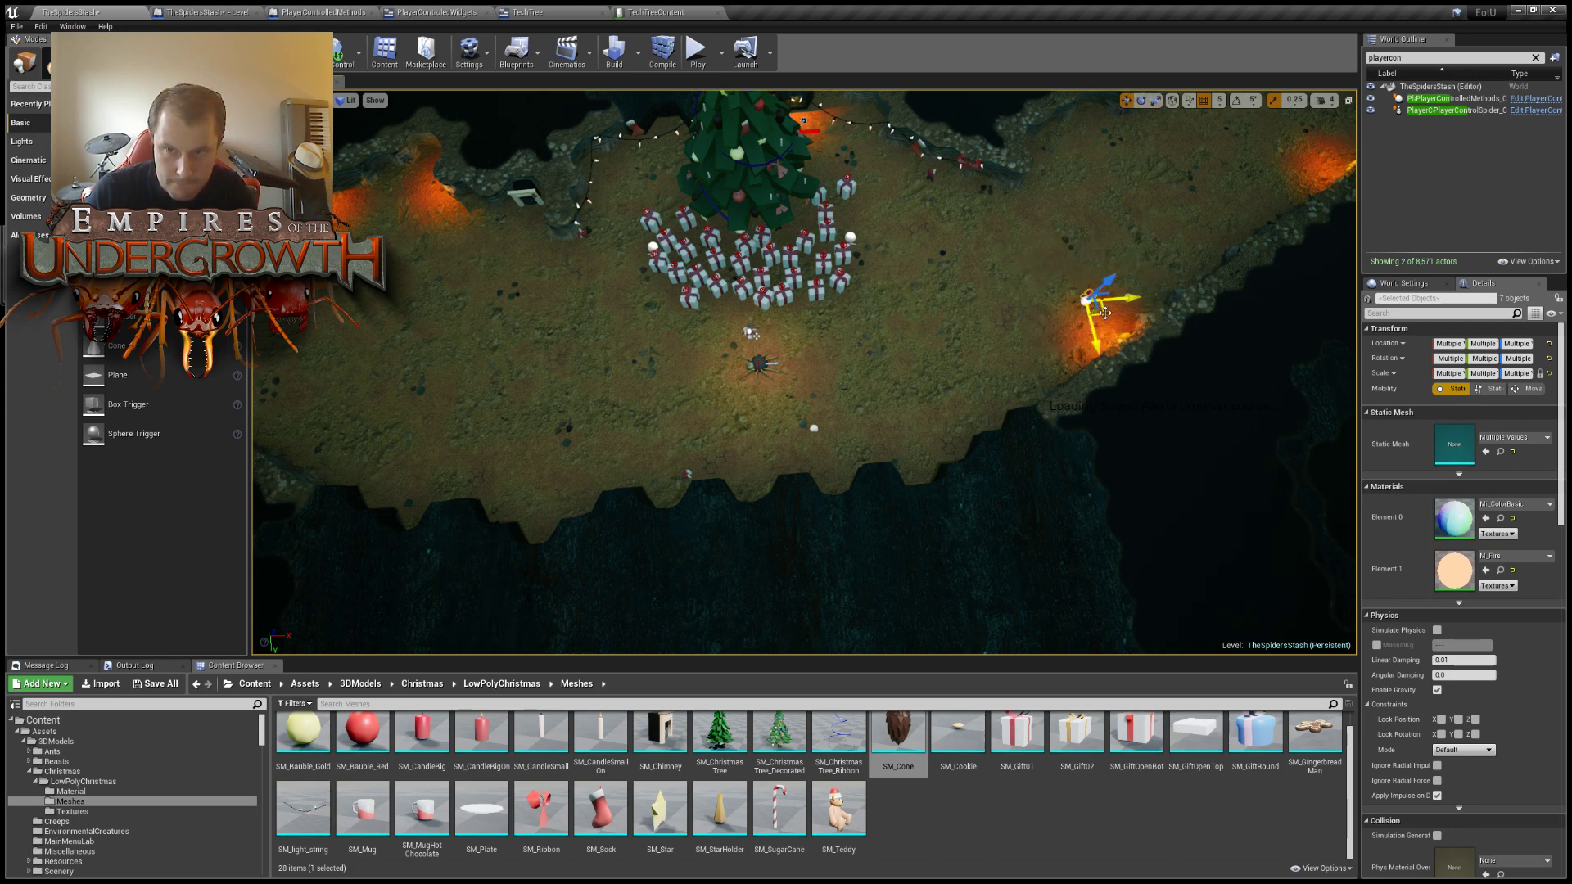
pyautogui.moveTo(1103, 310); pyautogui.dragTo(1118, 375)
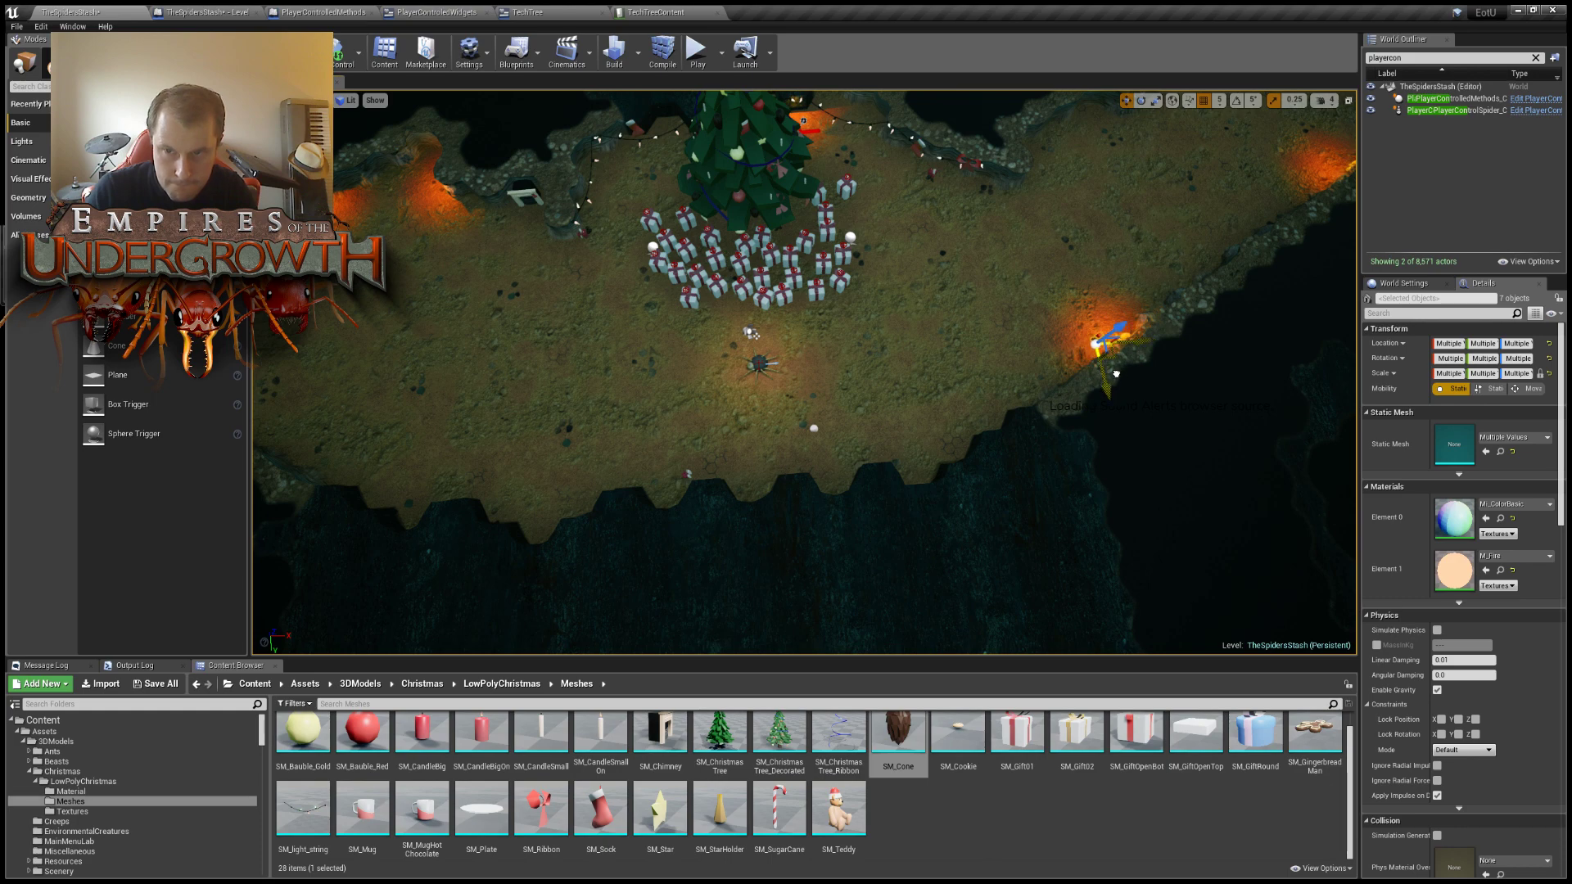
# Duplicate the candle and pine cone group, place the copy against the cavern wall on the tree's far chimney side, and start rotating it.
pyautogui.moveTo(988, 399); pyautogui.dragTo(889, 382, button='right')
pyautogui.press('s')
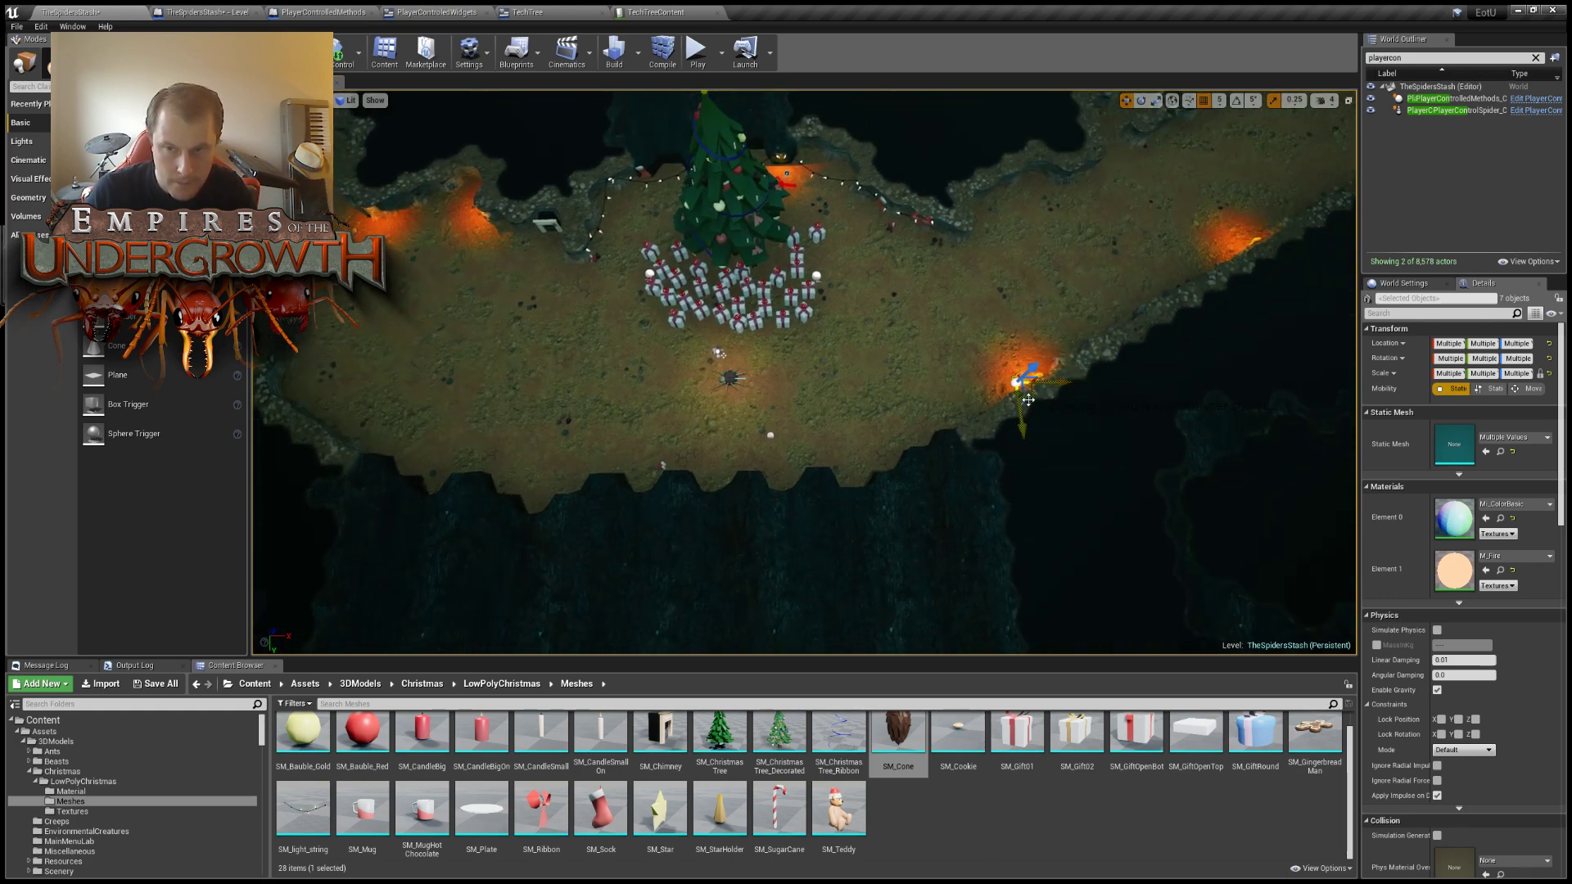
pyautogui.keyDown('alt'); pyautogui.moveTo(1030, 398); pyautogui.dragTo(432, 510); pyautogui.keyUp('alt')
pyautogui.press('e')
pyautogui.moveTo(432, 510); pyautogui.dragTo(420, 511, button='right')
pyautogui.press('w')
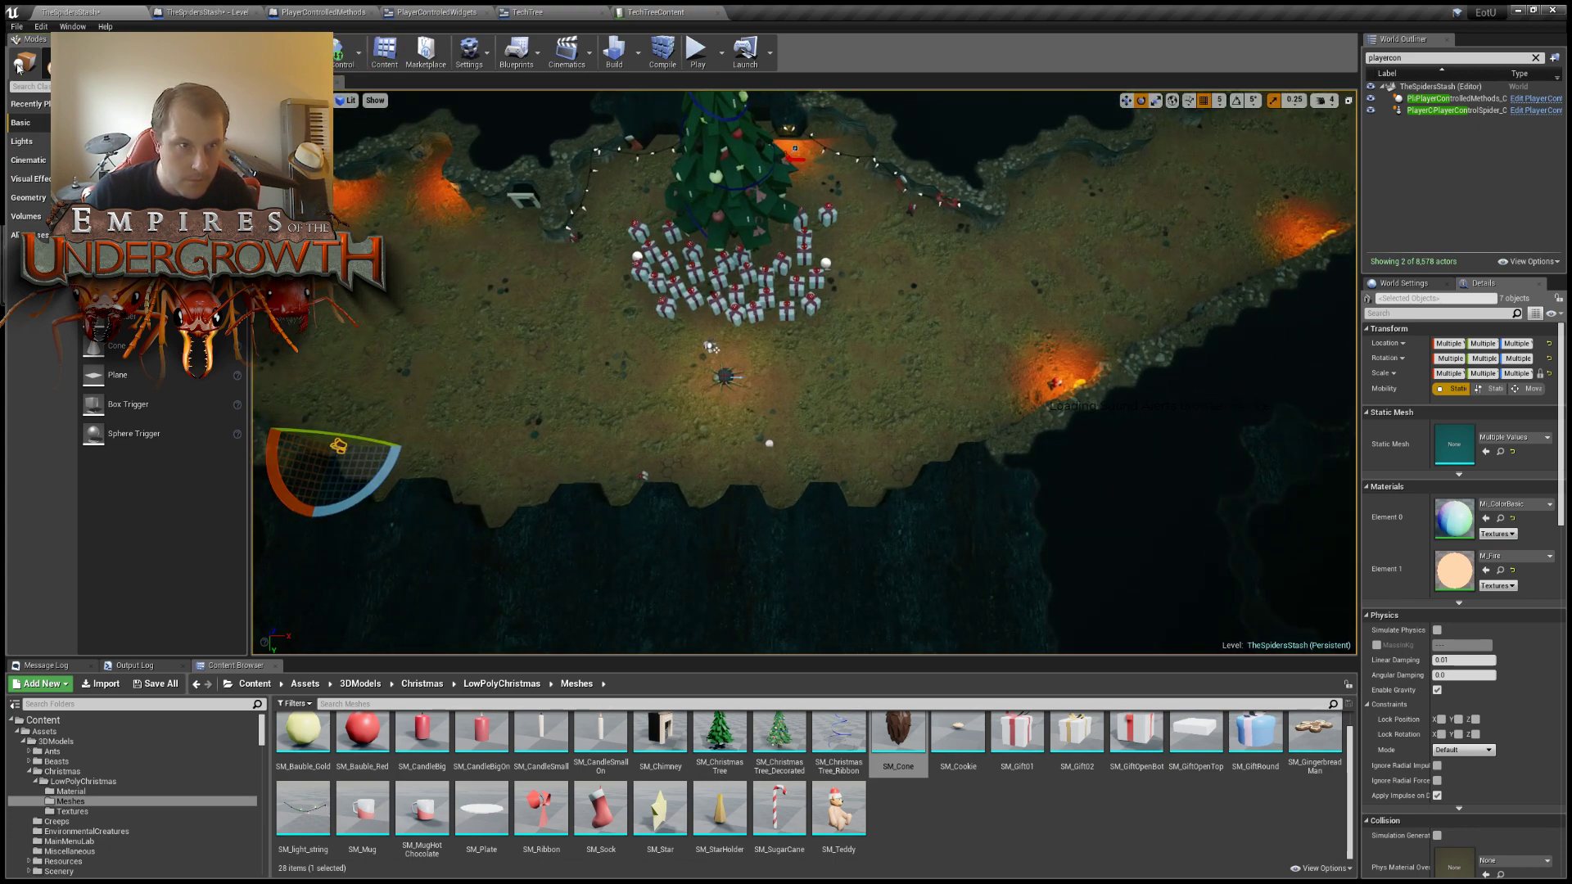
# Play the level and survey the tree, gifts, light strings and glowing candle spots from the in-game camera.
pyautogui.click(554, 443)
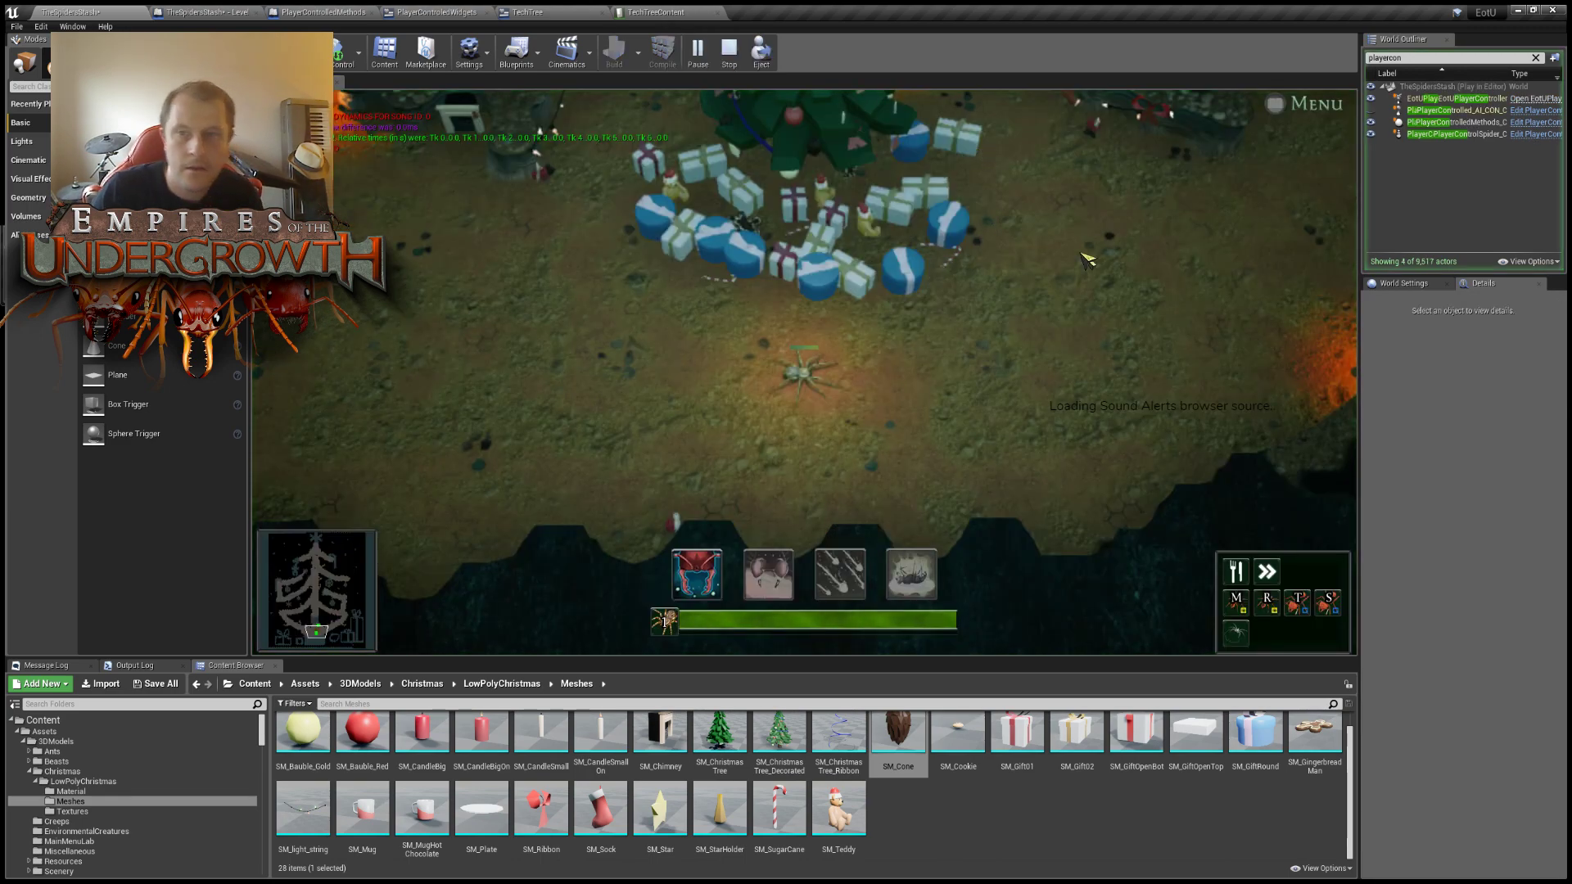
pyautogui.click(1130, 255)
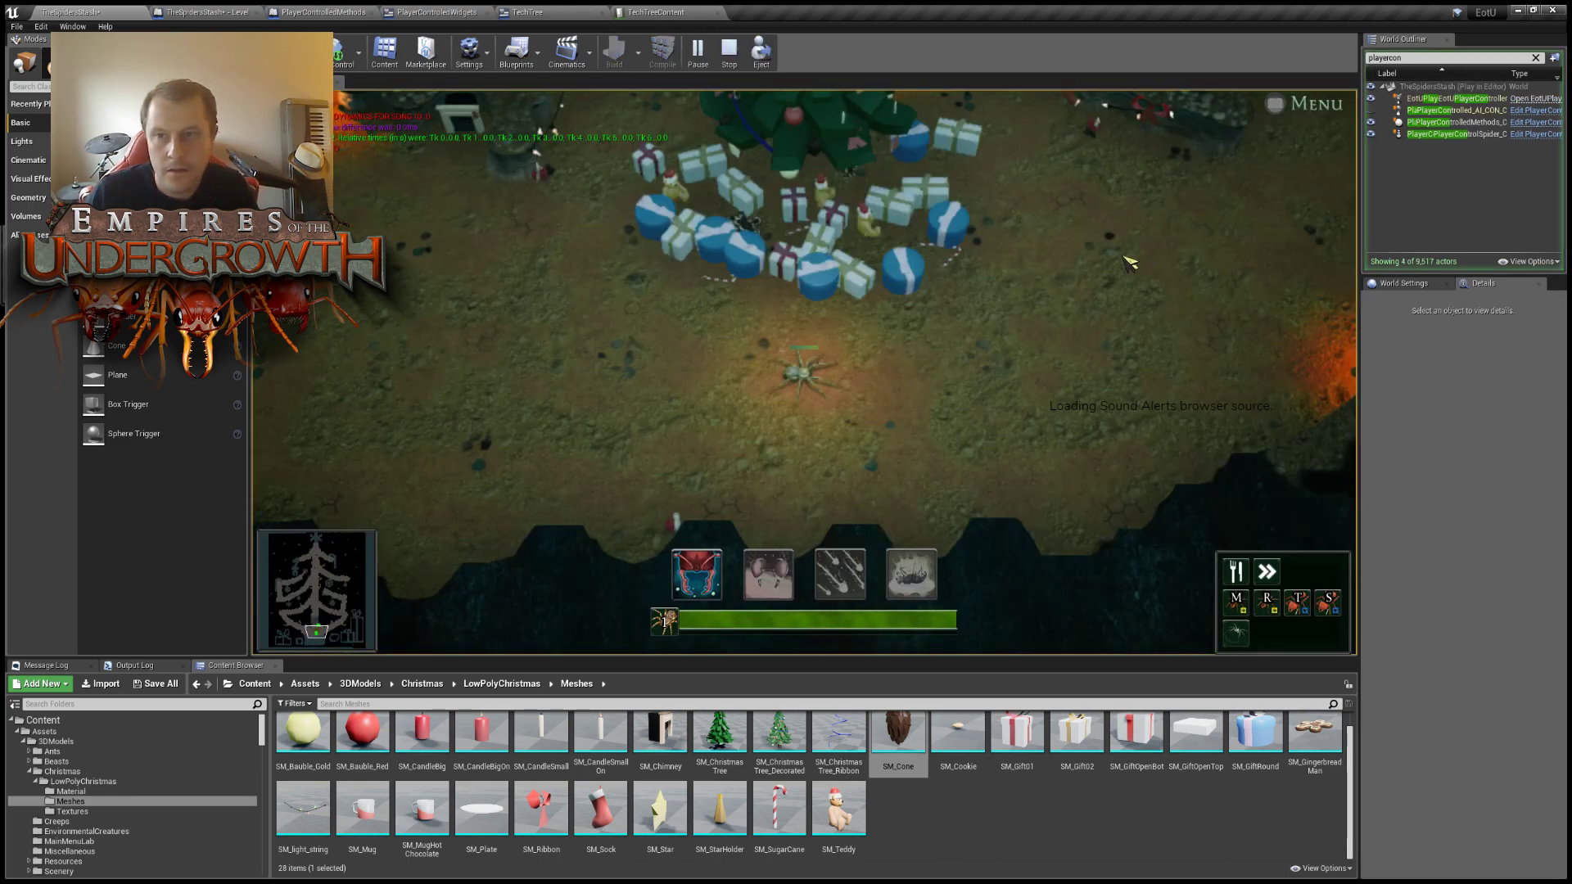
pyautogui.press('w')
pyautogui.press('d')
pyautogui.press('s')
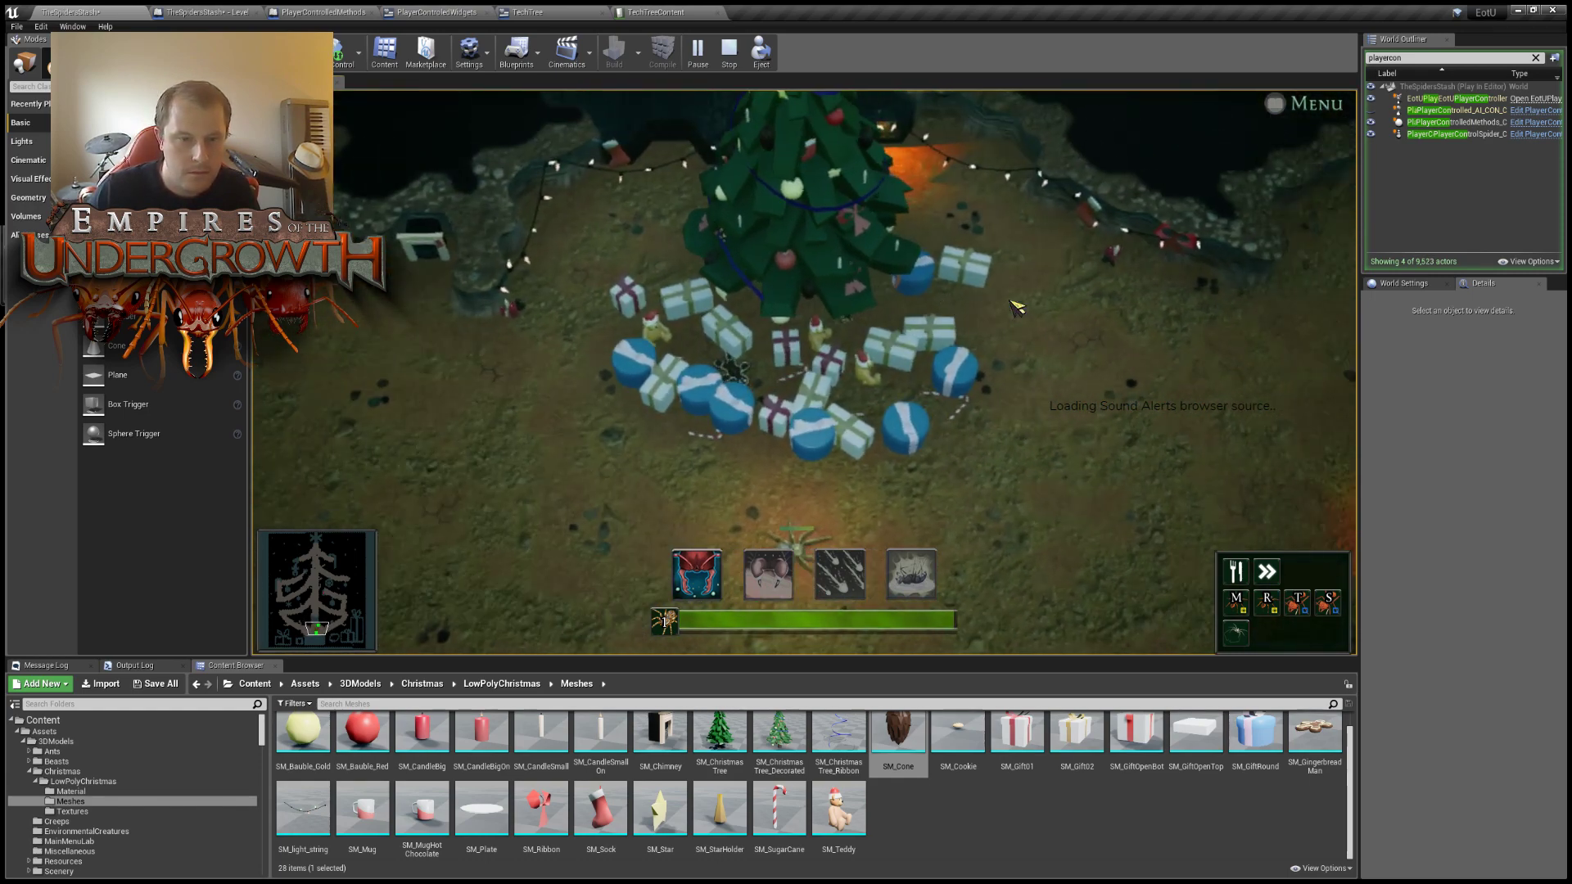
pyautogui.press('d')
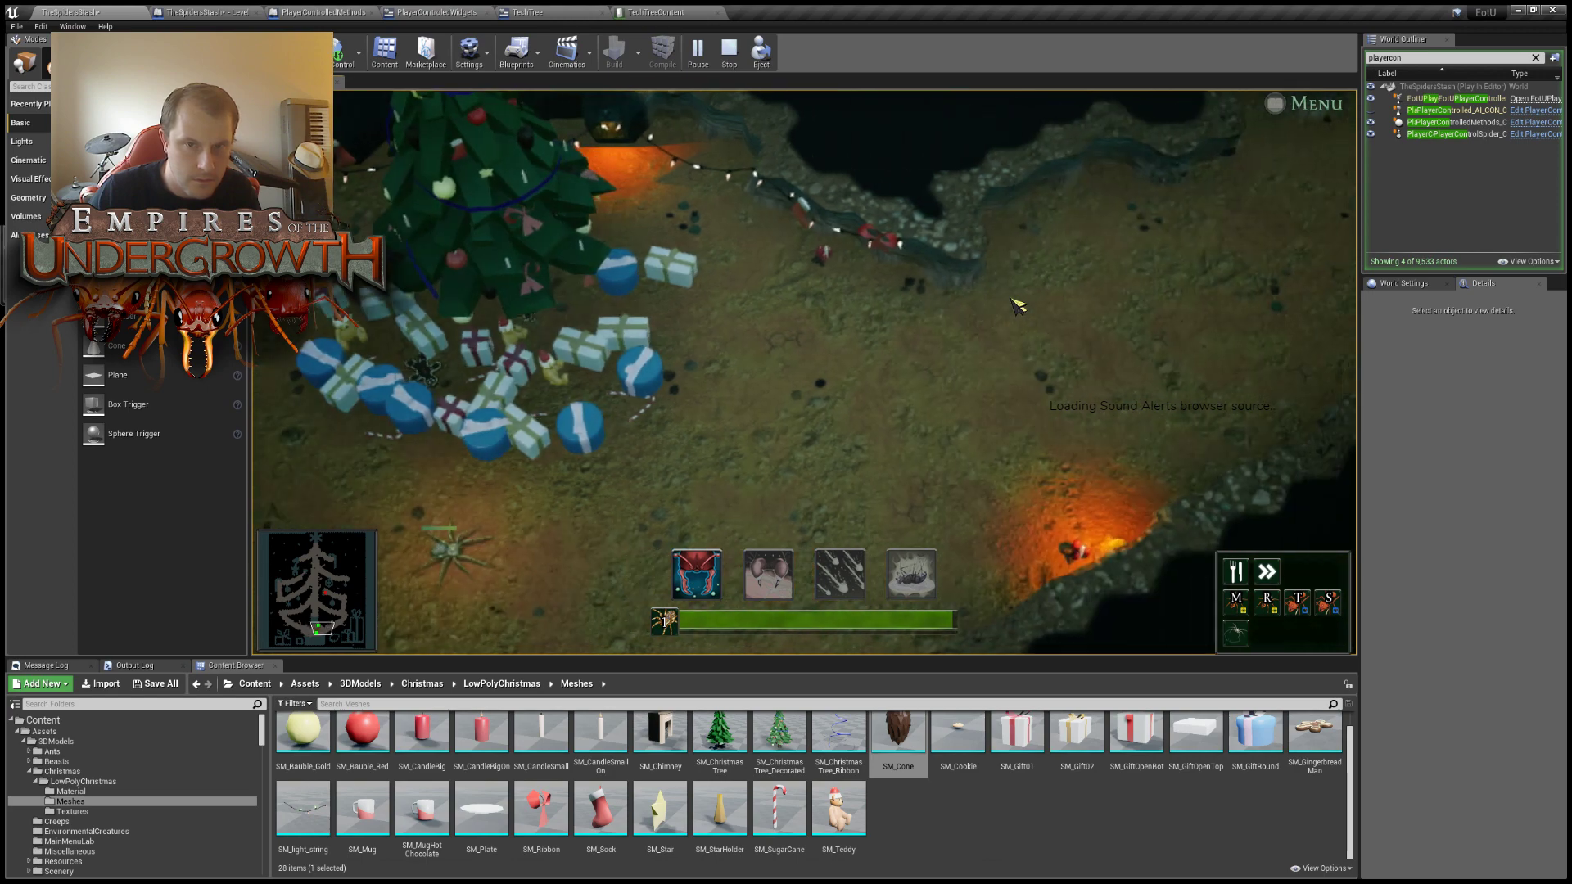
pyautogui.press('s')
pyautogui.press('a')
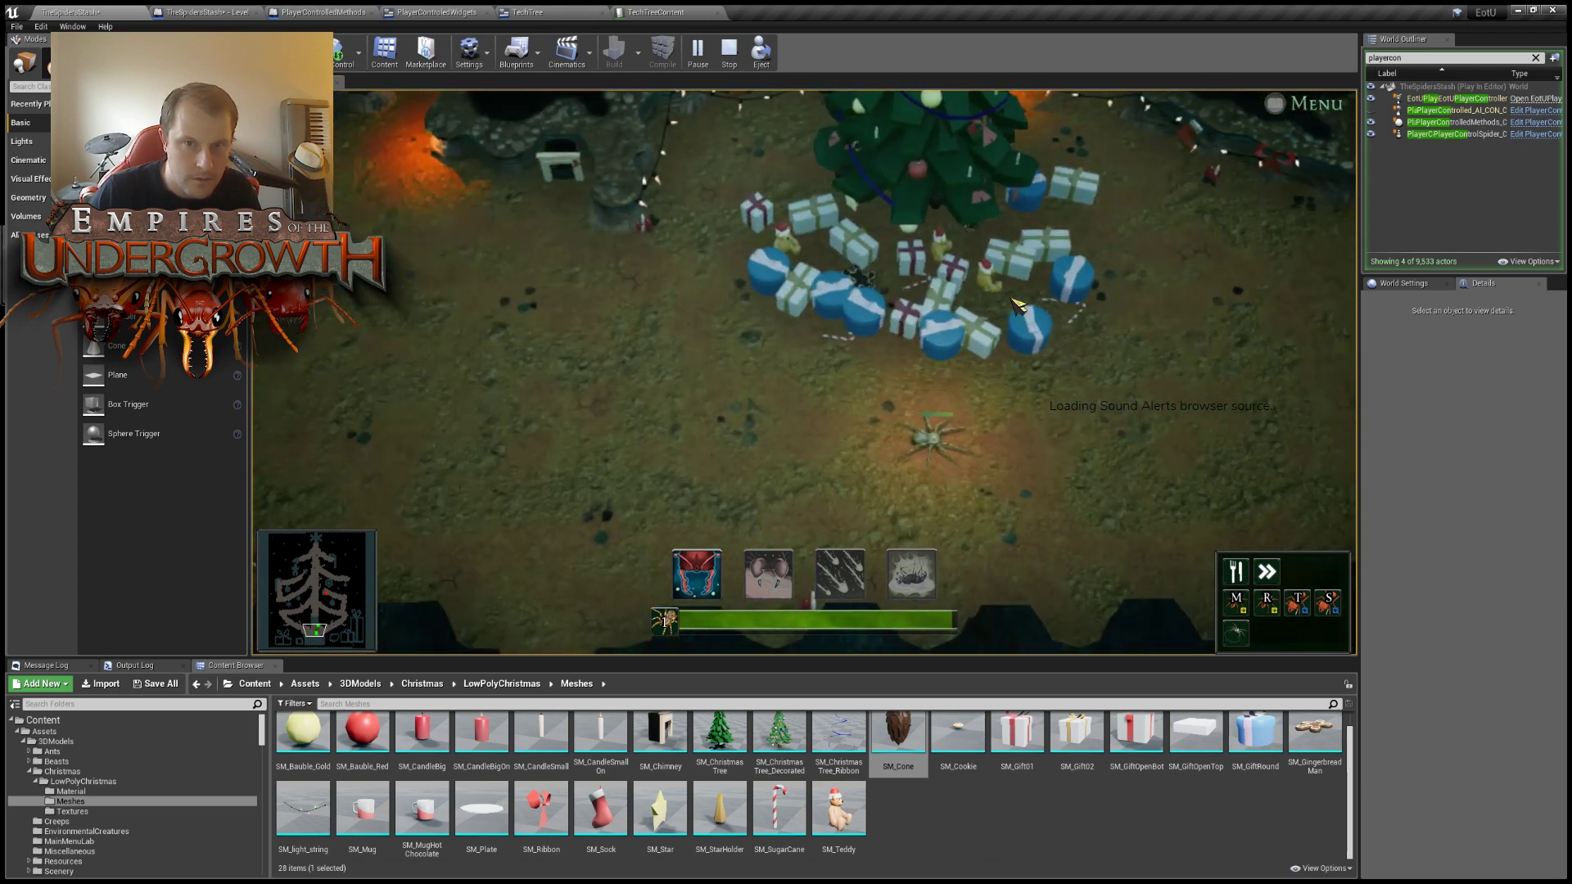
pyautogui.press('w')
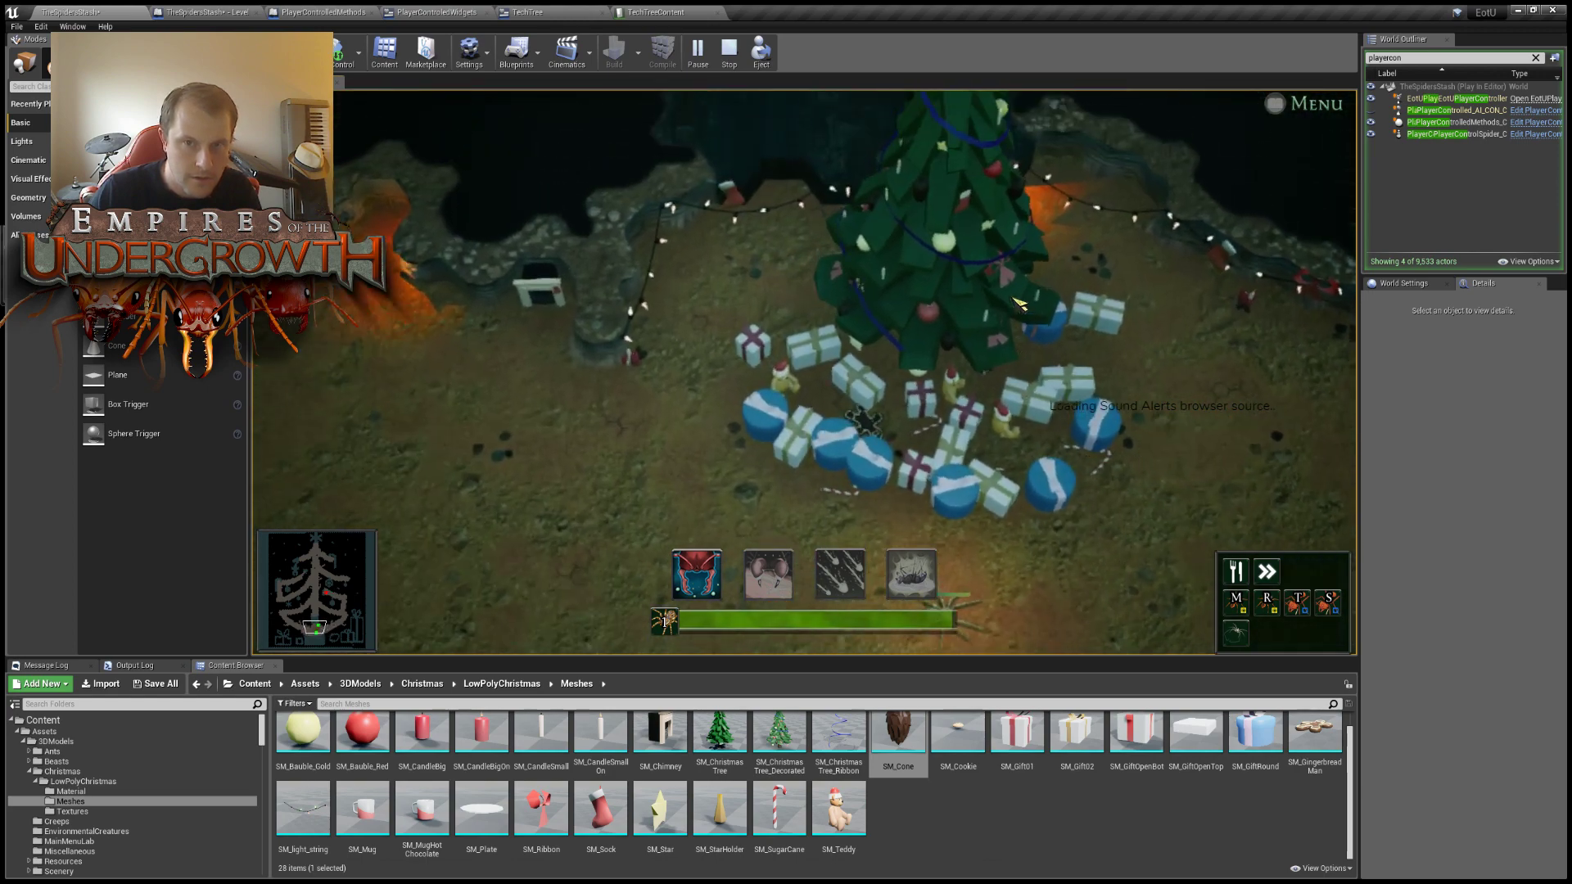
pyautogui.press('d')
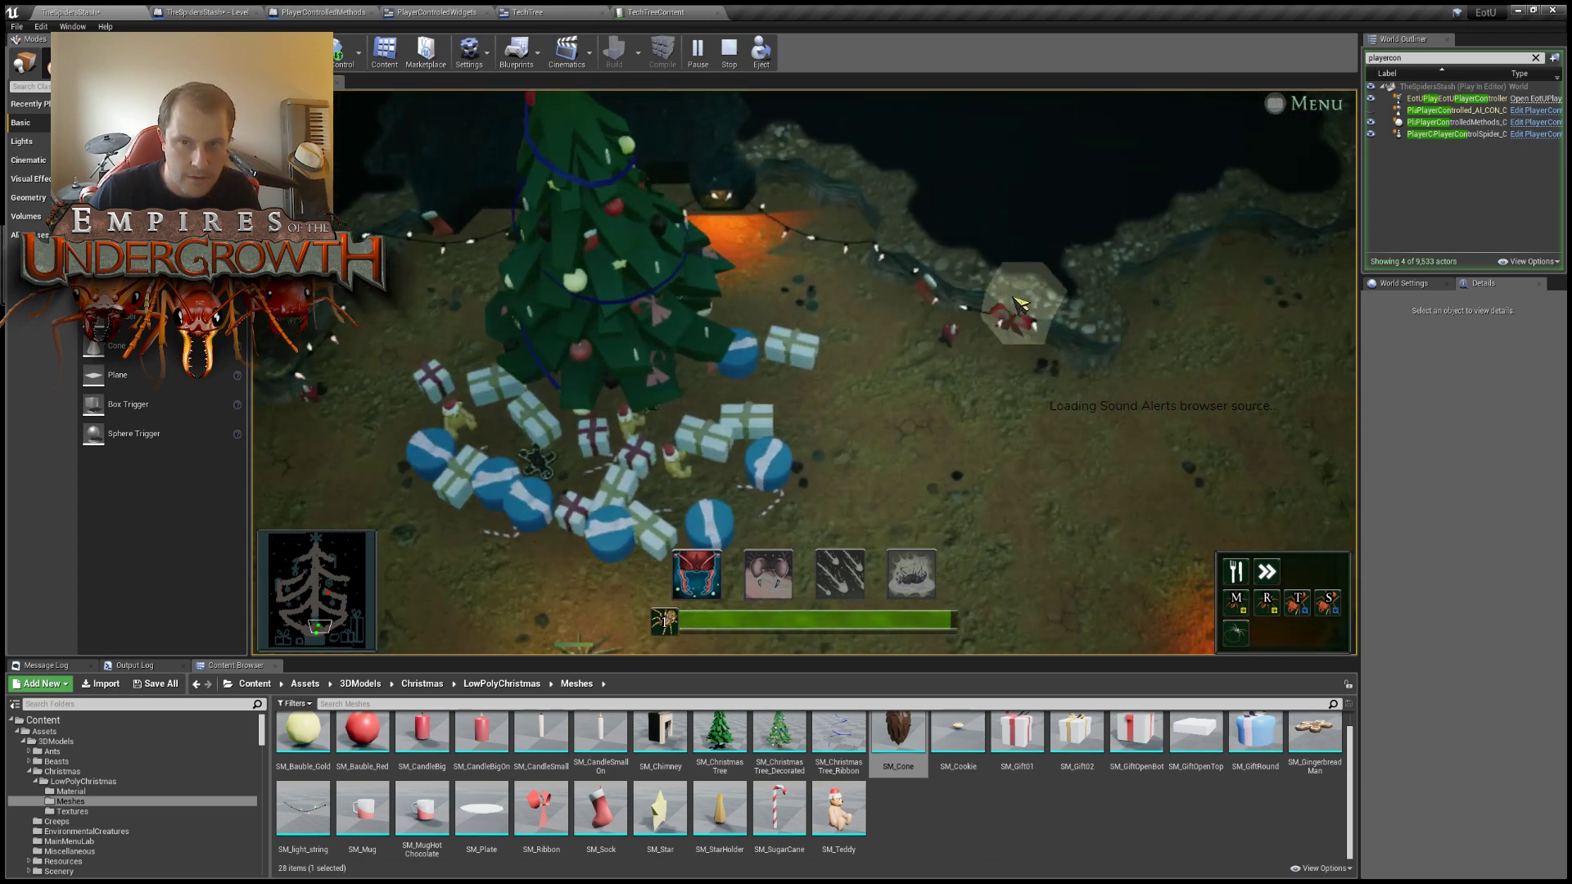
# Inspect the candle group and hanging lights beside the tree up close in the game, and end the play session.
pyautogui.scroll(-2, 1021, 316)
pyautogui.press('d')
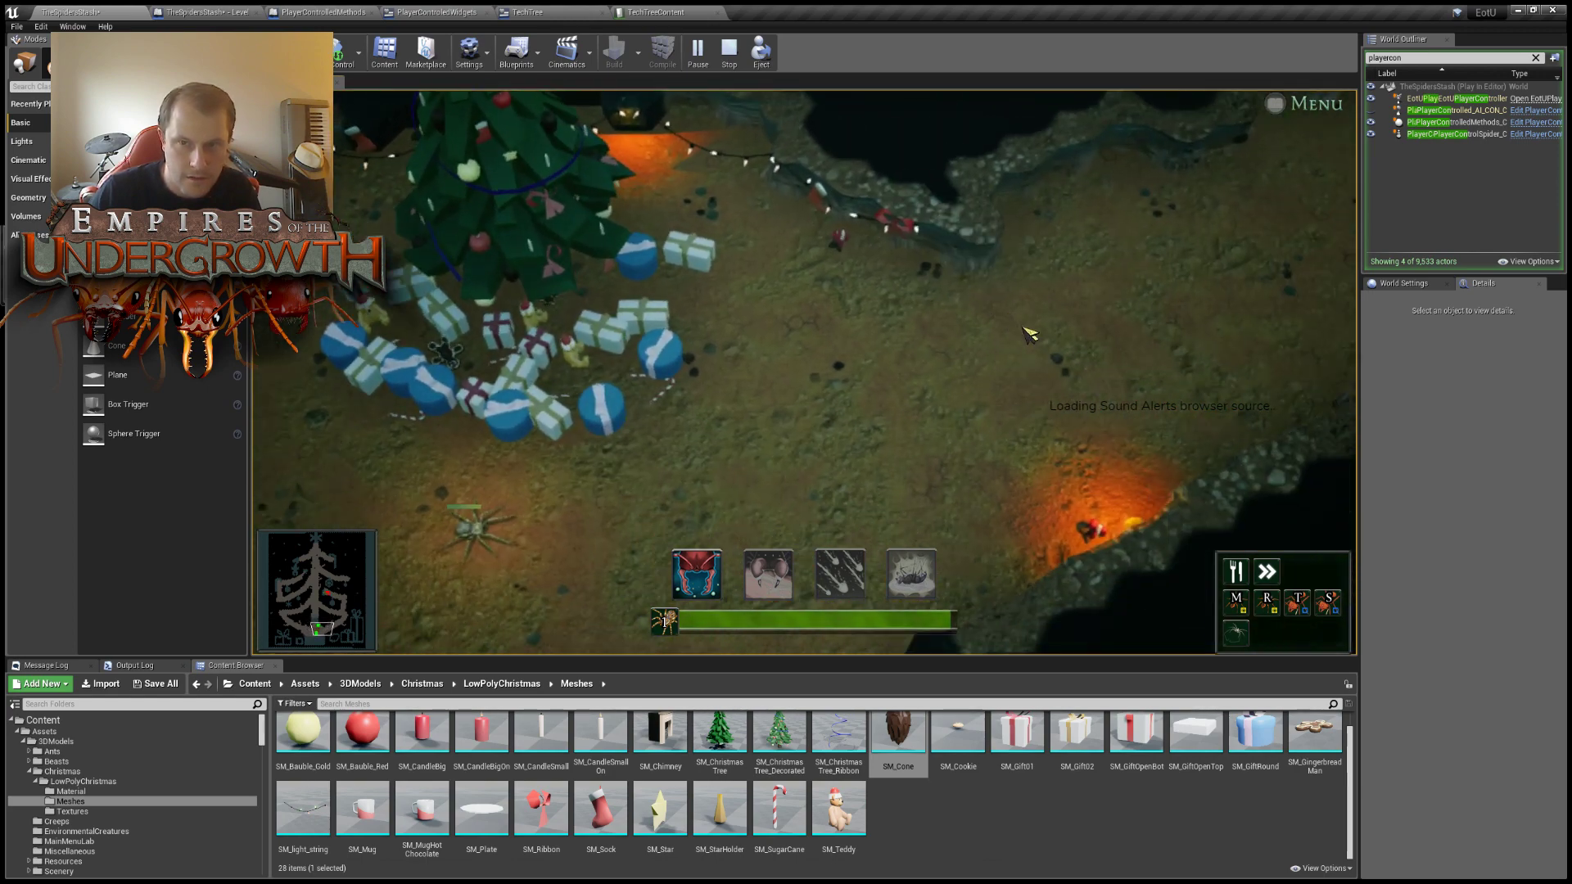
pyautogui.press('w')
pyautogui.scroll(4, 912, 316)
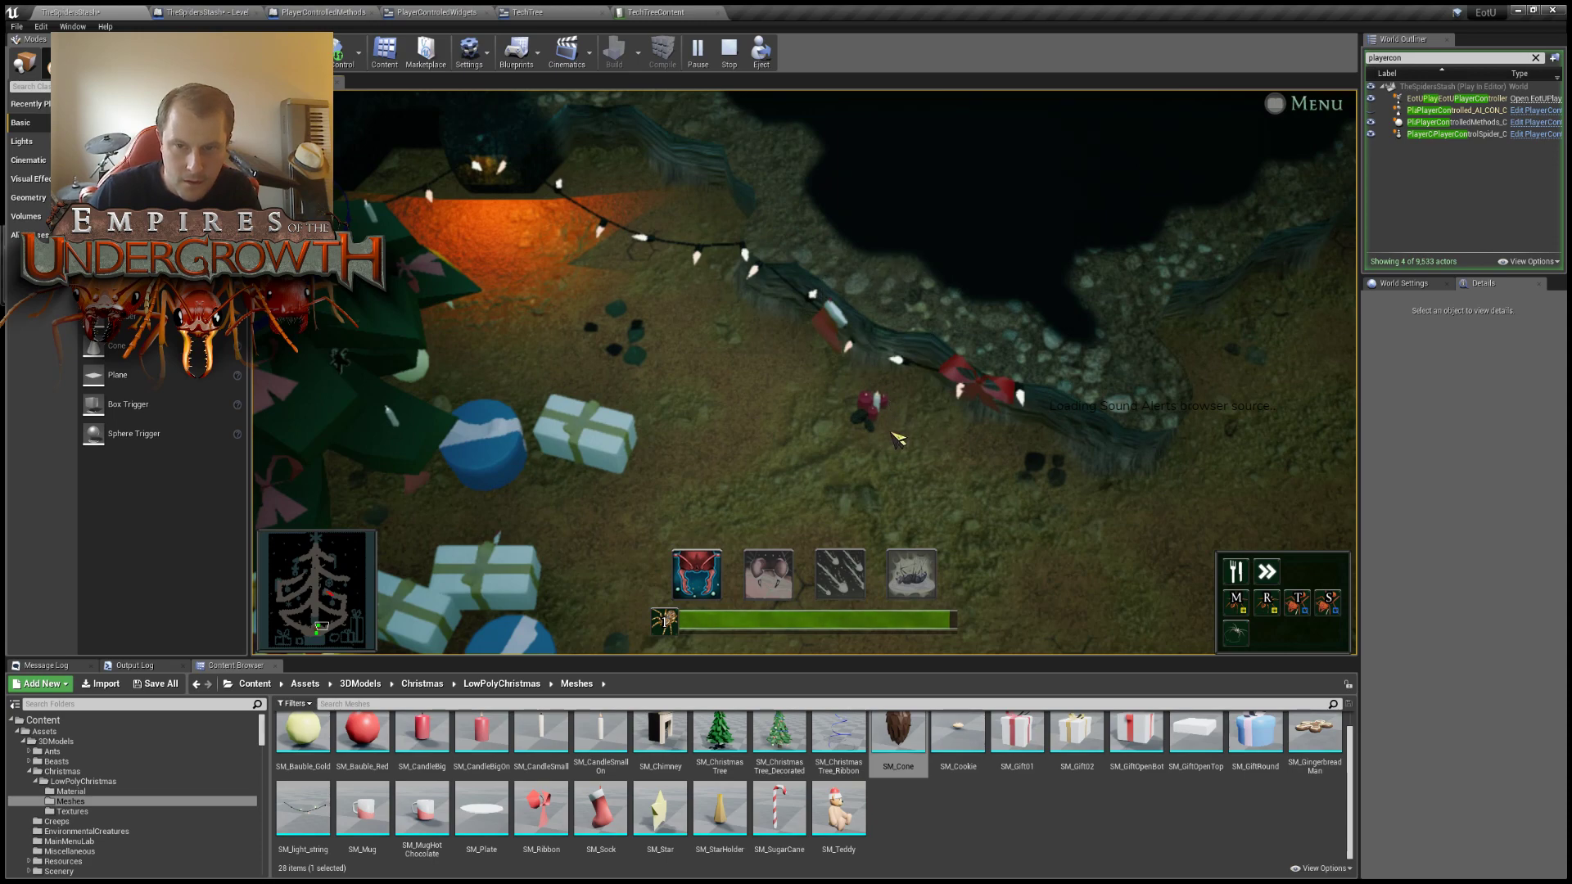
pyautogui.press('s')
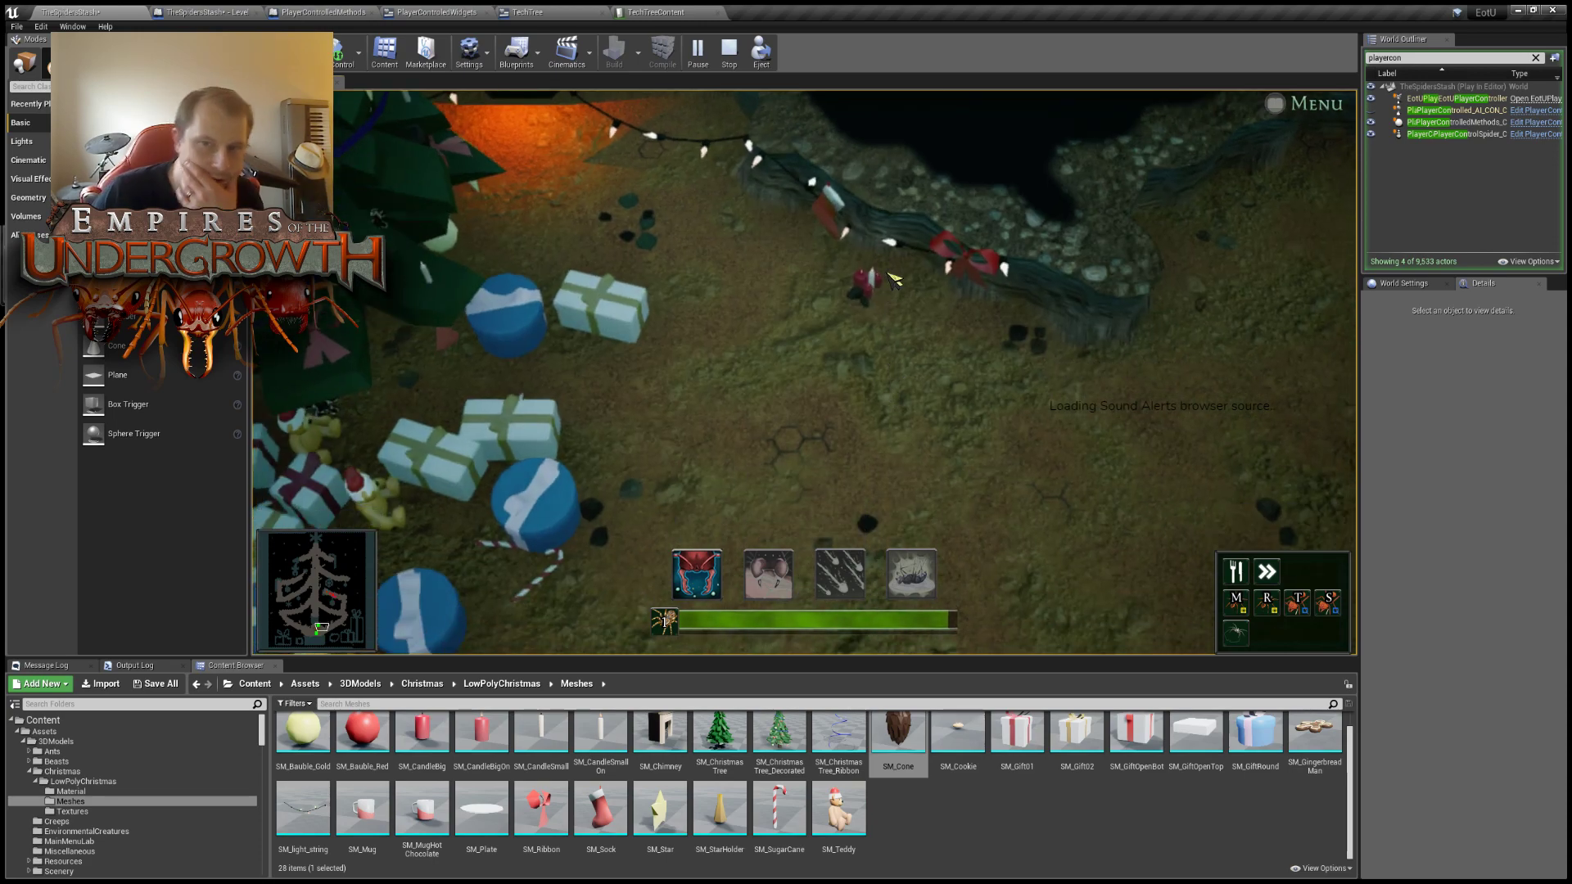
pyautogui.scroll(-3, 879, 300)
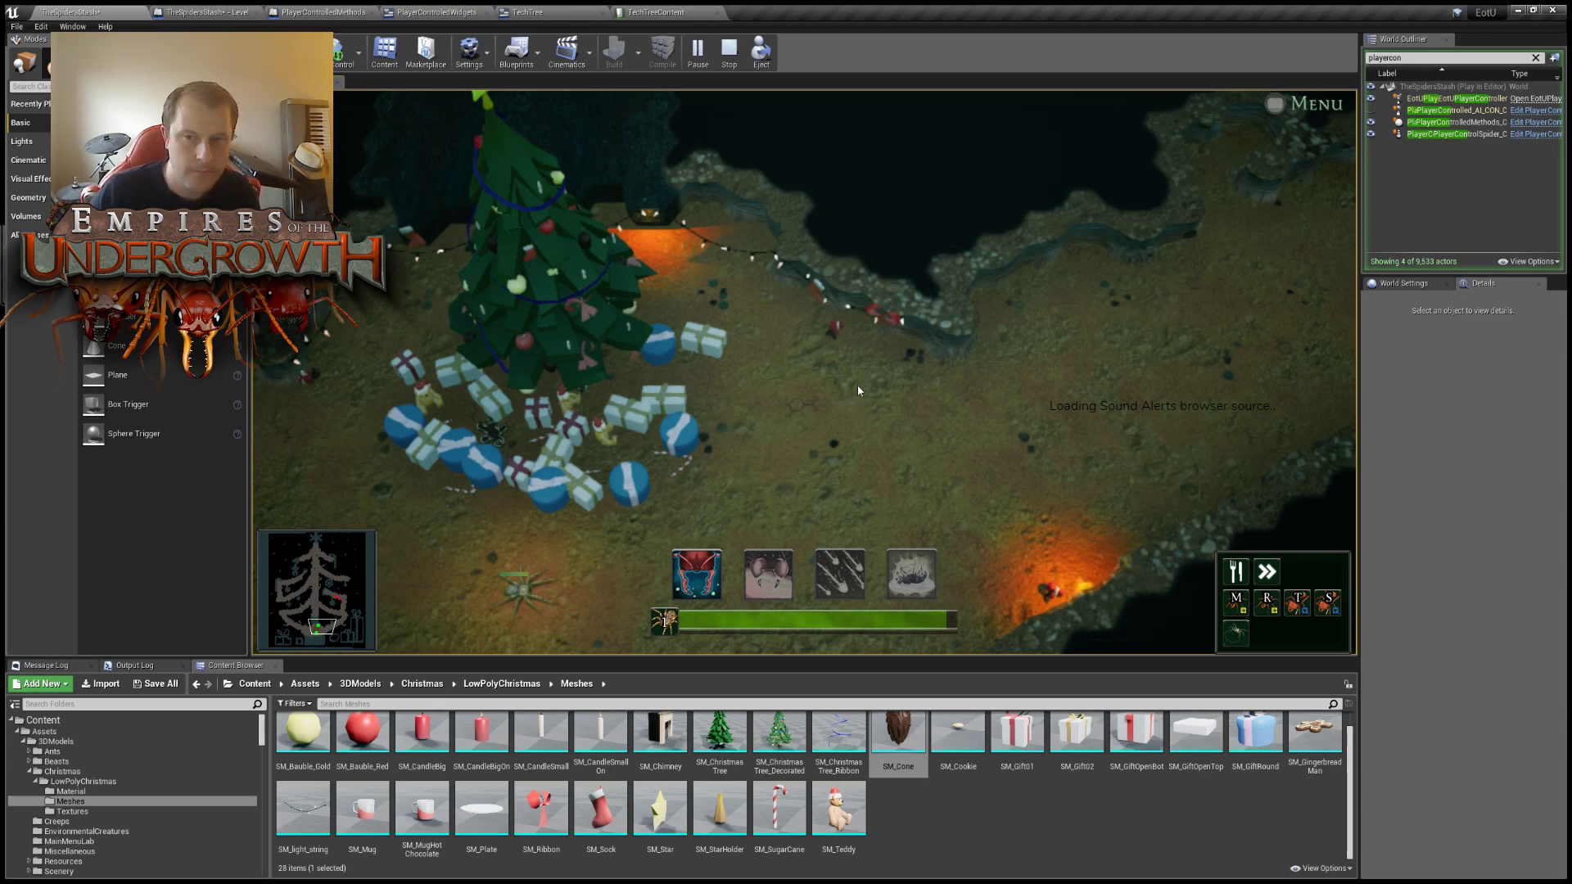
pyautogui.press('Escape')
# Replace the glow material on the light string SM_light_string5 near the chimney with a multicoloured M_ColorVariation material.
pyautogui.press('w')
pyautogui.moveTo(804, 372); pyautogui.dragTo(966, 492, button='right')
pyautogui.press('w')
pyautogui.moveTo(828, 400); pyautogui.dragTo(795, 352, button='right')
pyautogui.moveTo(643, 491); pyautogui.dragTo(642, 491, button='right')
pyautogui.press('w')
pyautogui.moveTo(804, 372); pyautogui.dragTo(643, 323, button='right')
pyautogui.press('s')
pyautogui.press('a')
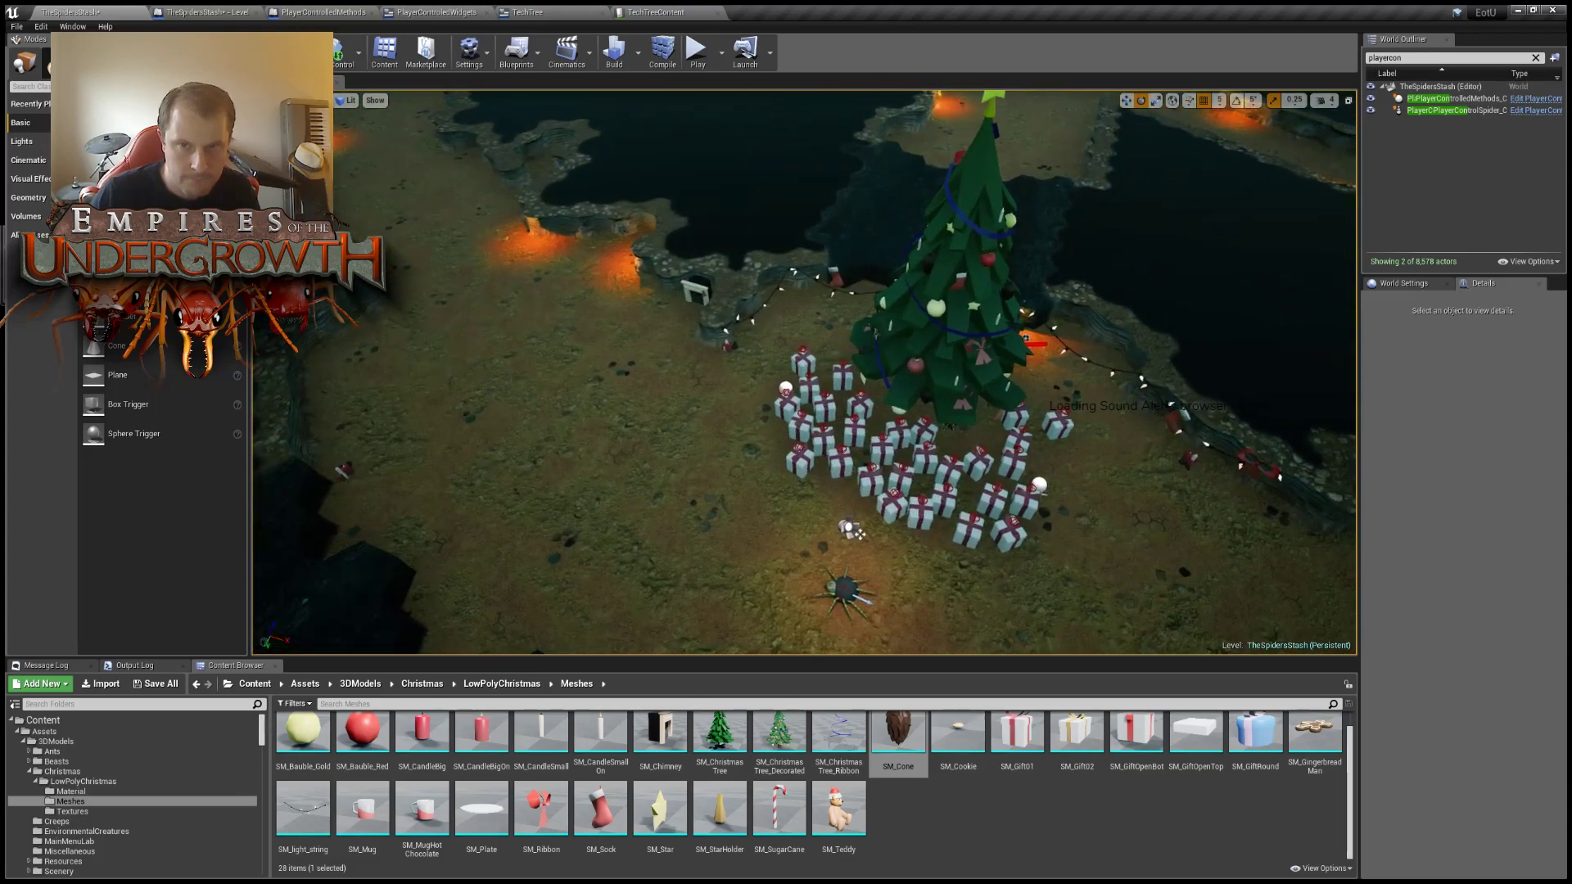
pyautogui.click(753, 323)
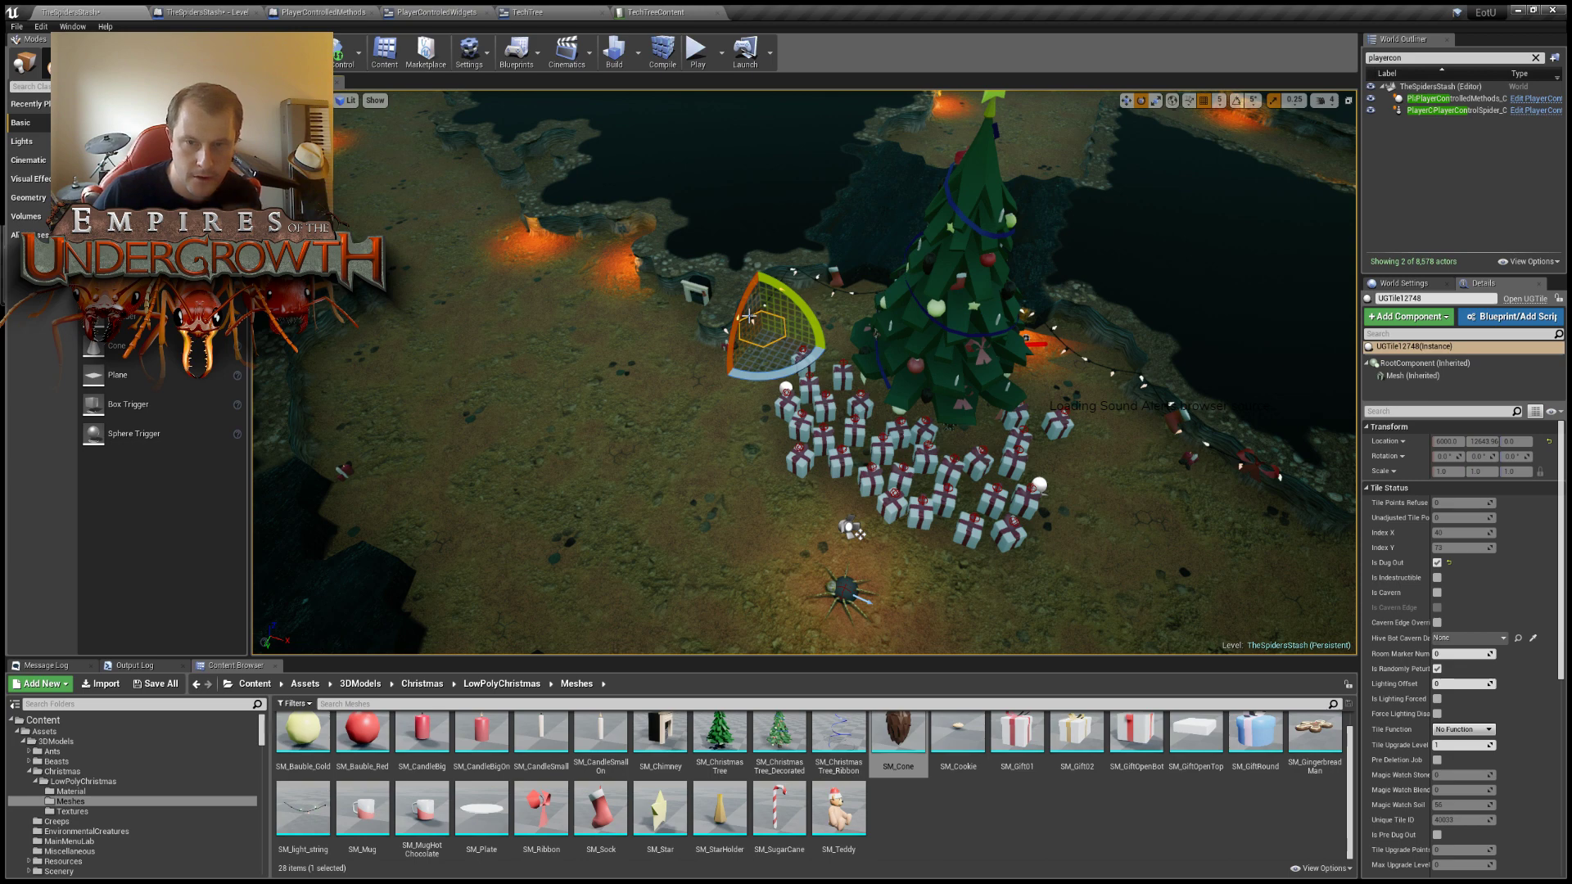
pyautogui.click(750, 316)
pyautogui.press('s')
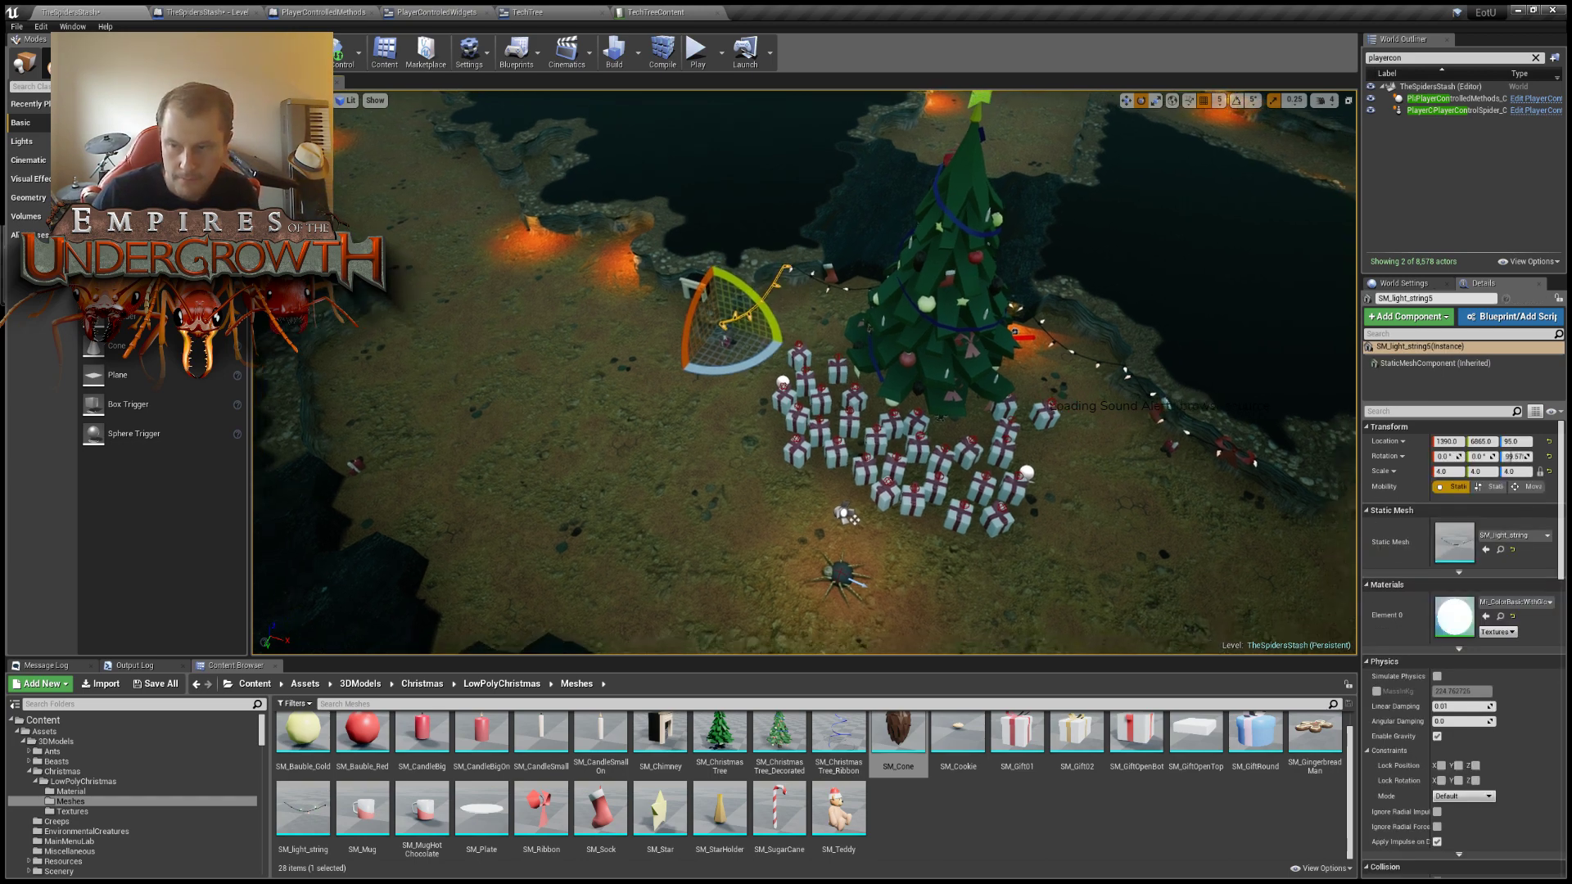
pyautogui.moveTo(750, 316); pyautogui.dragTo(783, 328, button='right')
pyautogui.press('d')
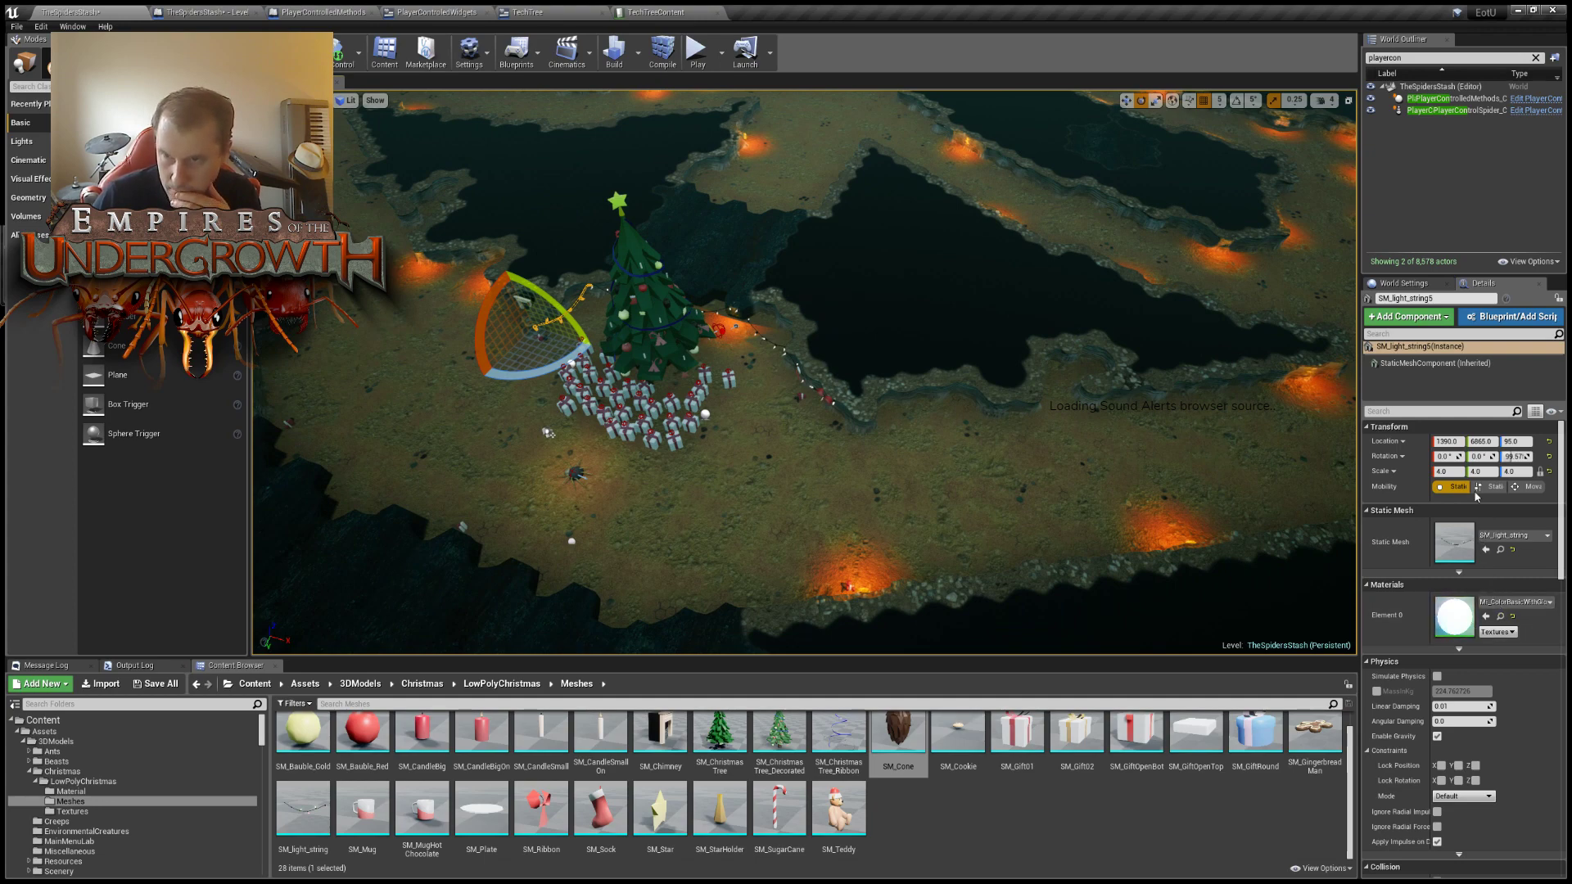
pyautogui.click(1476, 538)
# Apply an M_ColorVariation material to SM_light_string4, which hangs from the rock by the sock towards the tree.
pyautogui.moveTo(1050, 434); pyautogui.dragTo(794, 532, button='right')
pyautogui.press('w')
pyautogui.press('w')
pyautogui.click(1024, 425)
pyautogui.moveTo(1000, 465); pyautogui.dragTo(1048, 483, button='right')
pyautogui.press('s')
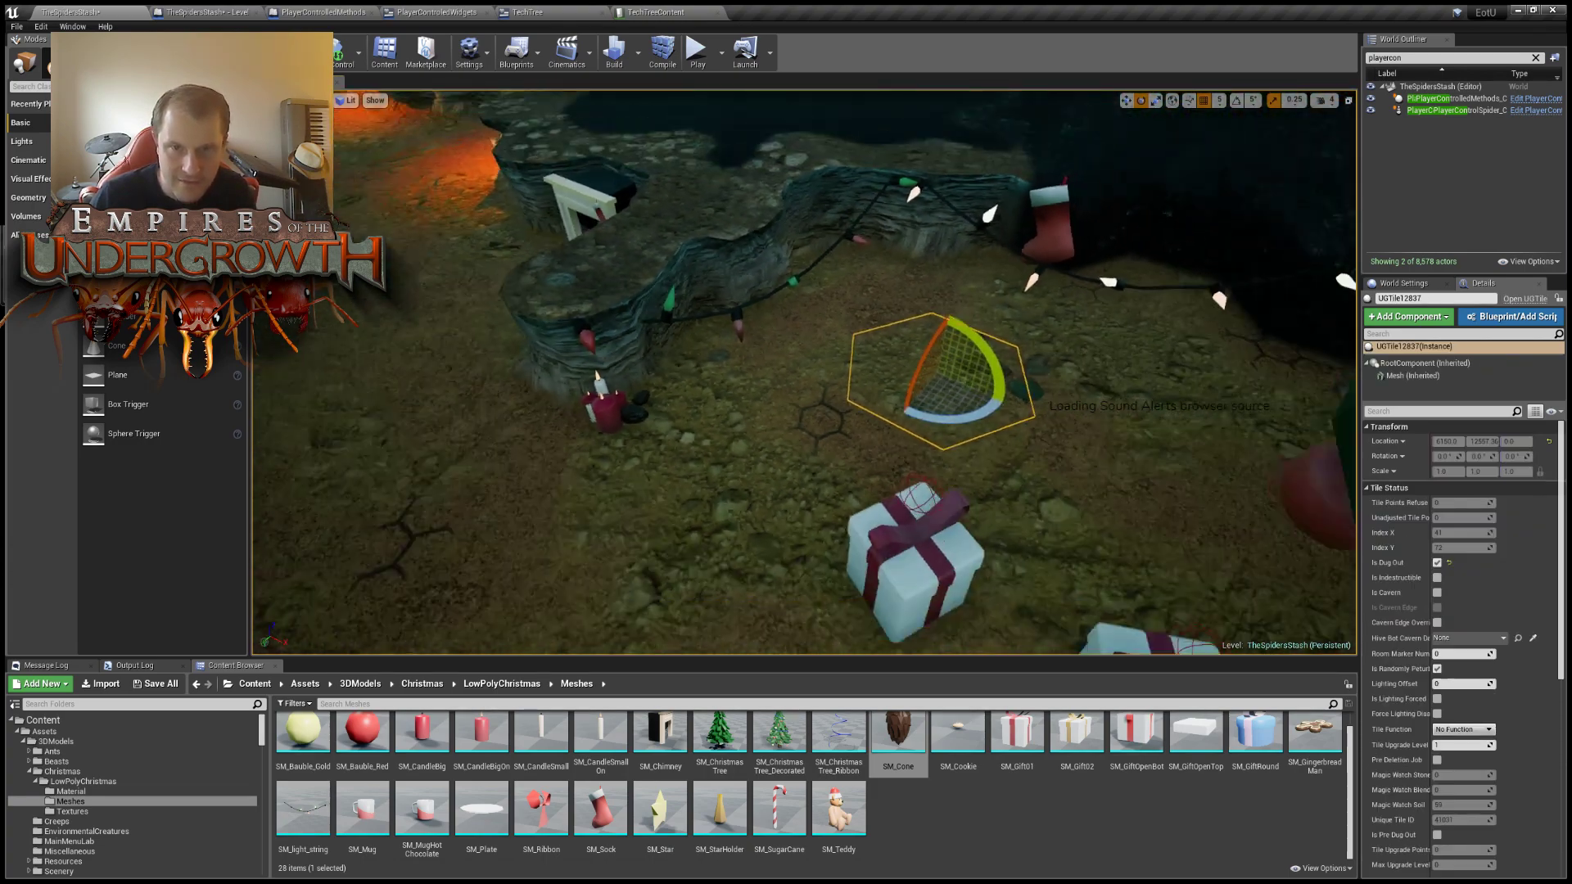
pyautogui.moveTo(897, 441); pyautogui.dragTo(896, 441, button='right')
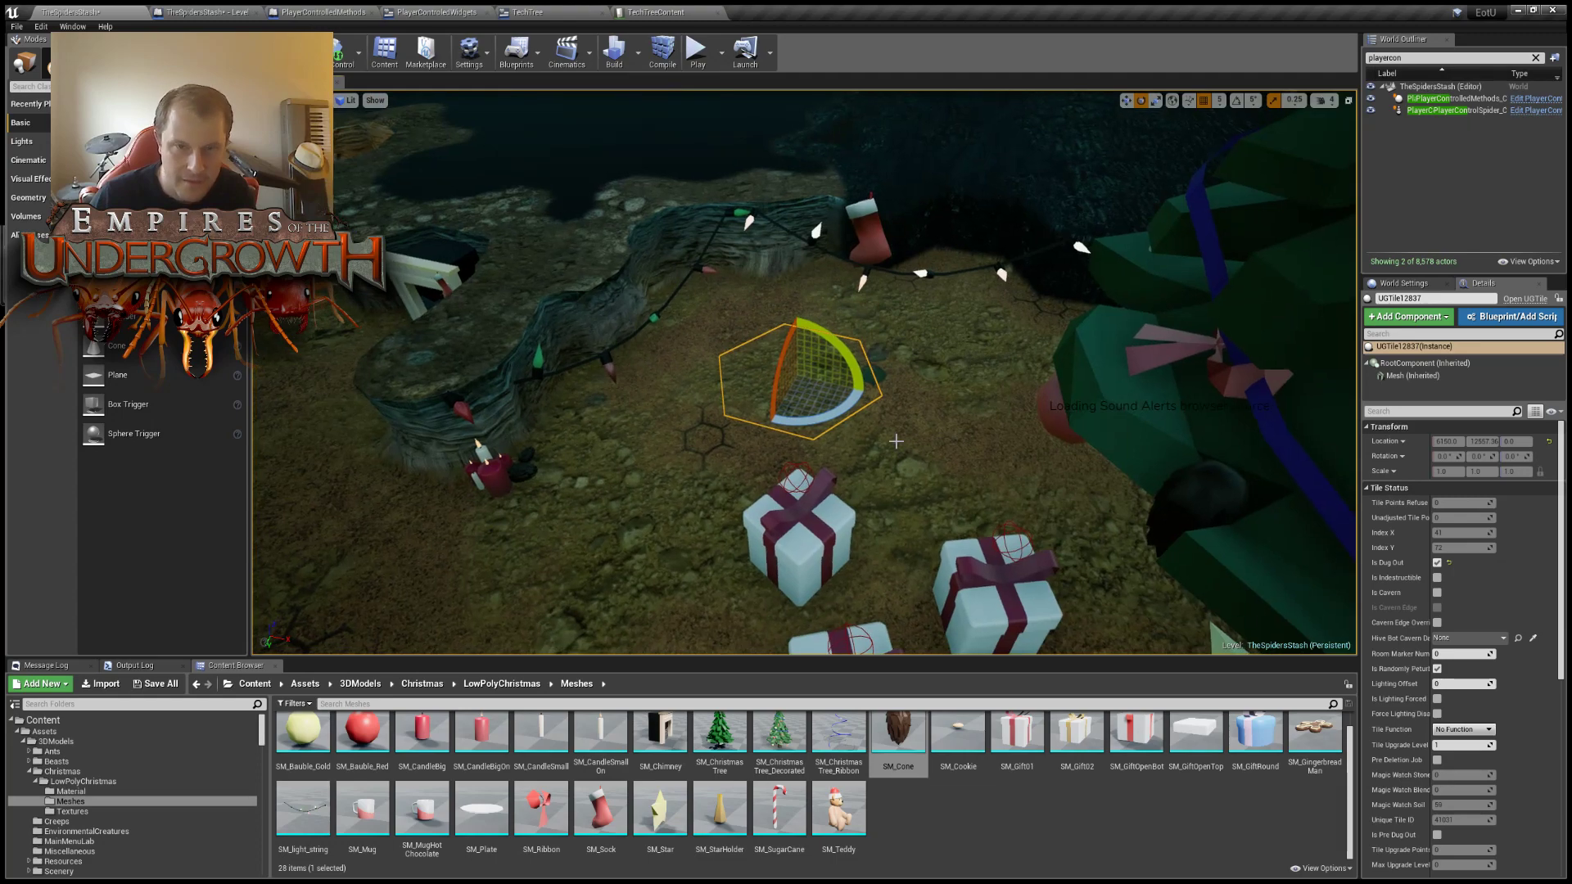
pyautogui.click(862, 282)
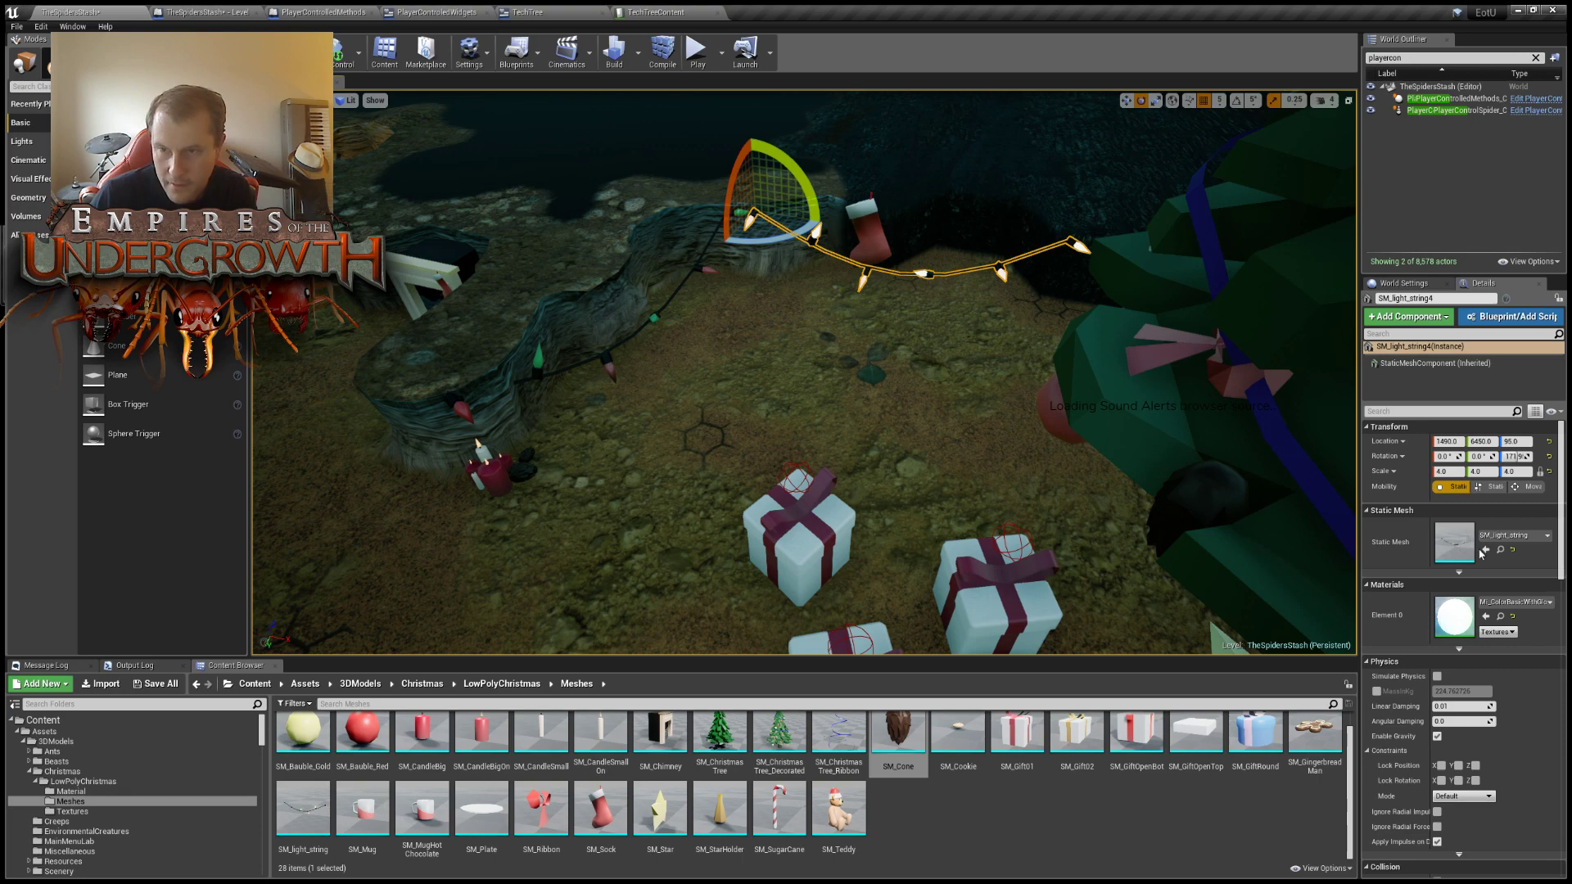
pyautogui.hotkey('ctrl', 'z')
# Recolour SM_light_string3 behind the tree, trying one M_ColorVariation material and switching to another colour variation.
pyautogui.moveTo(804, 372); pyautogui.dragTo(991, 352, button='right')
pyautogui.moveTo(851, 375); pyautogui.dragTo(868, 377, button='right')
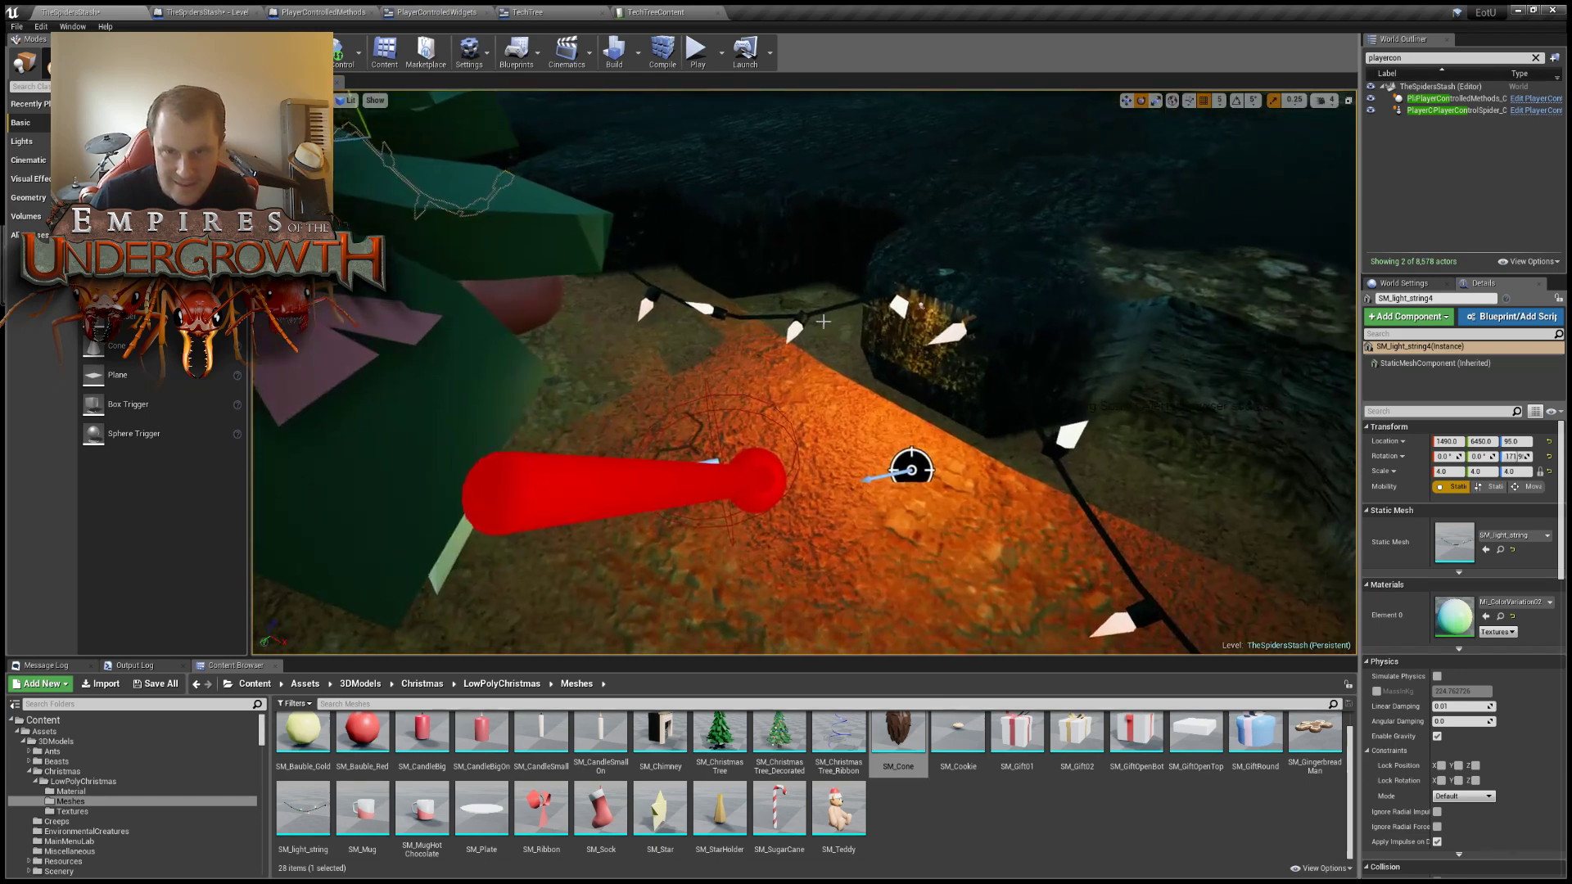
pyautogui.click(753, 315)
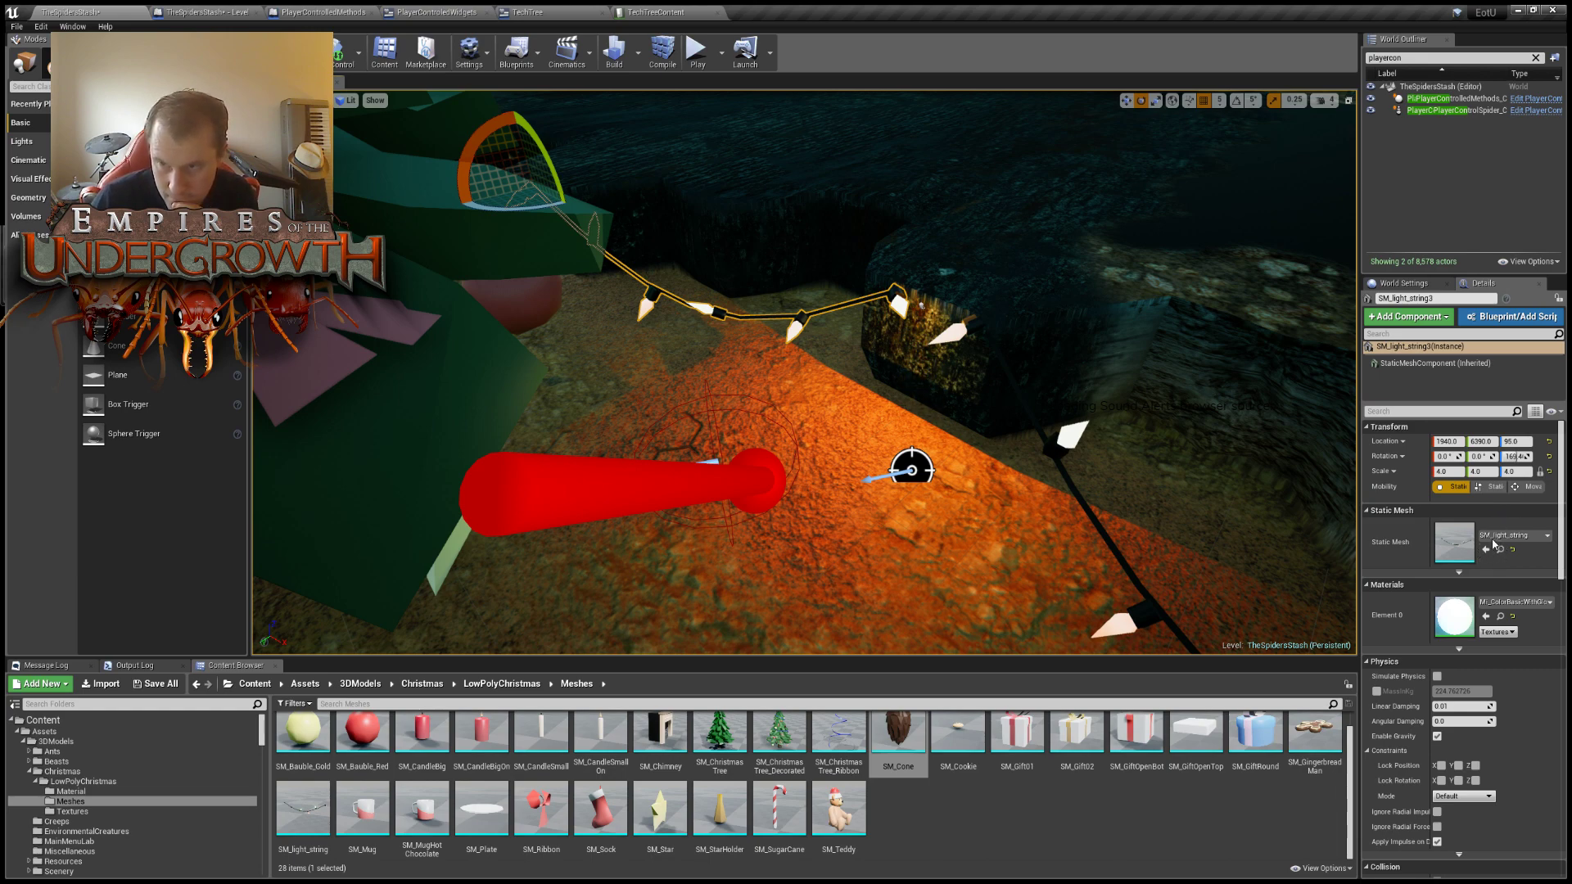
pyautogui.click(1471, 493)
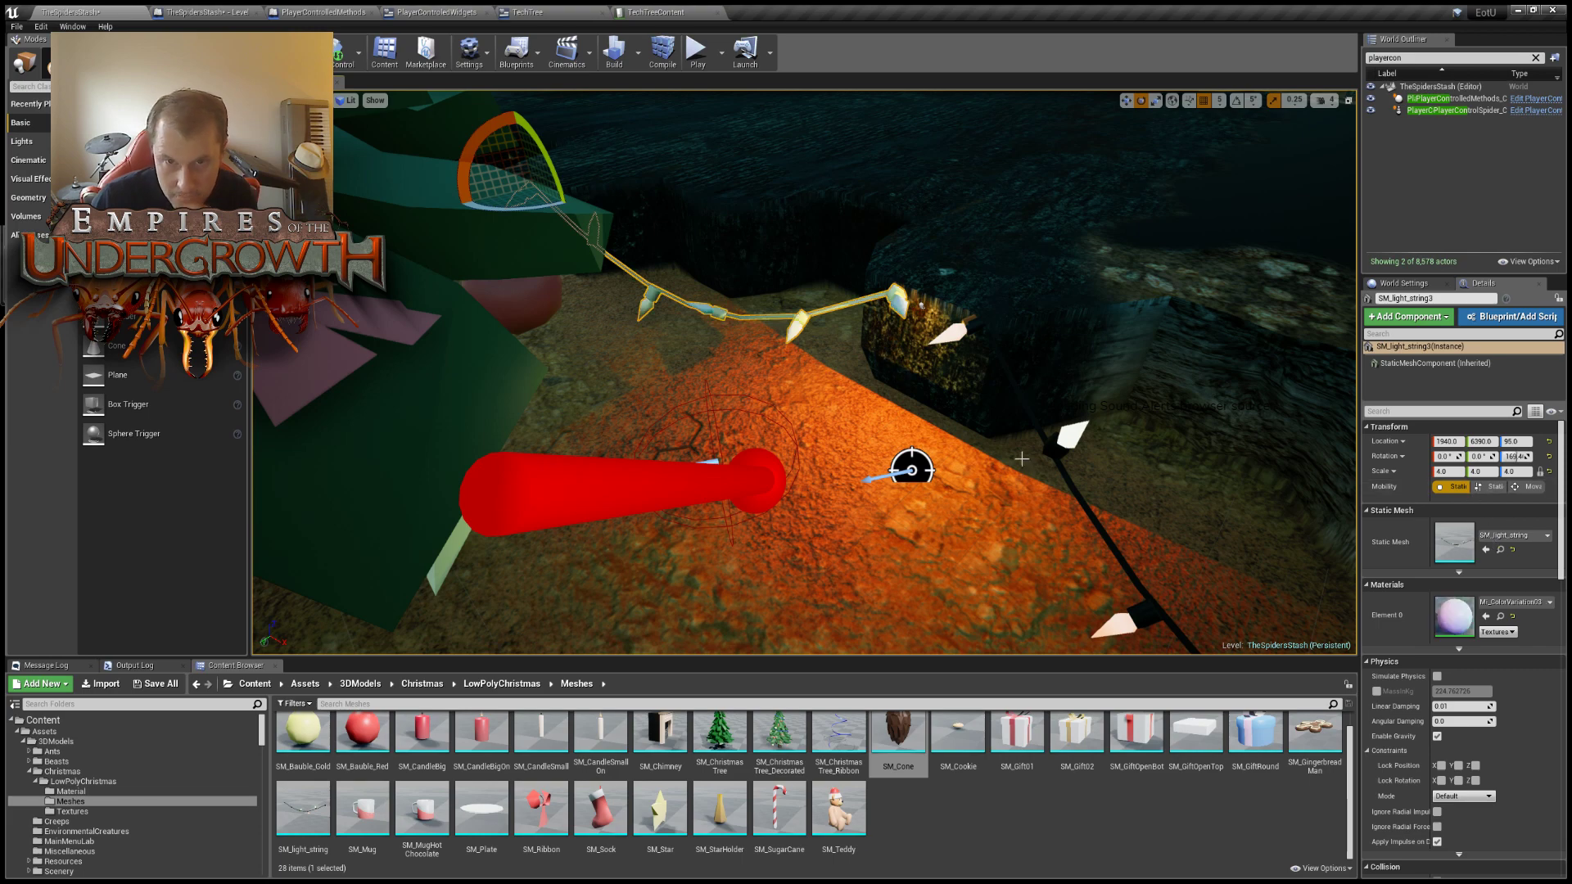
pyautogui.click(930, 442)
pyautogui.press('w')
pyautogui.moveTo(1043, 538); pyautogui.dragTo(1040, 446, button='right')
pyautogui.moveTo(1007, 556); pyautogui.dragTo(803, 348, button='right')
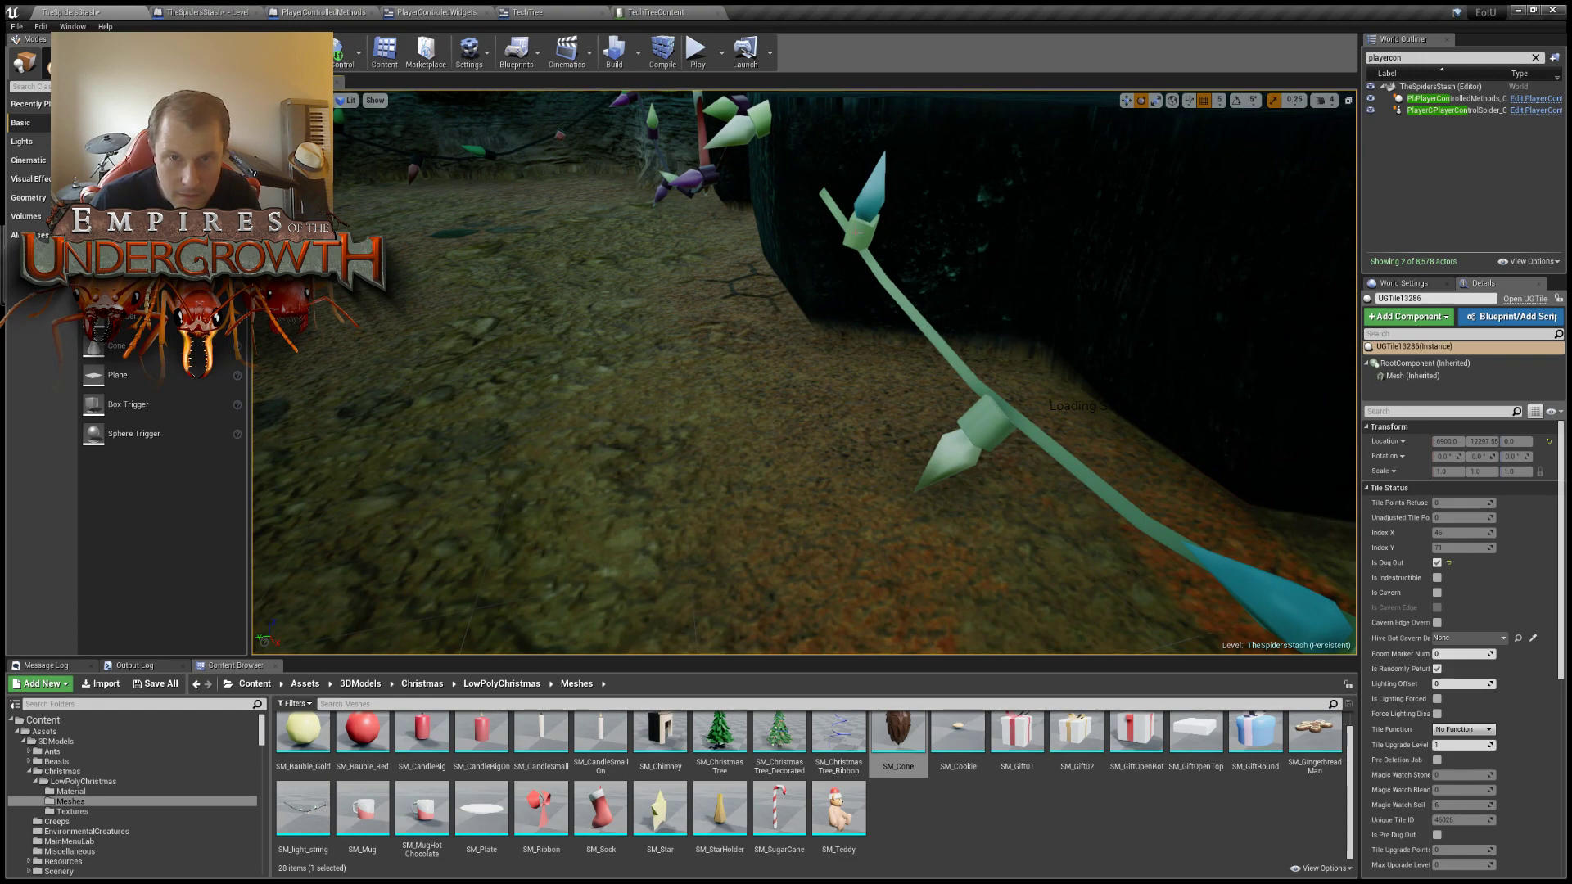
pyautogui.click(935, 315)
pyautogui.press('f')
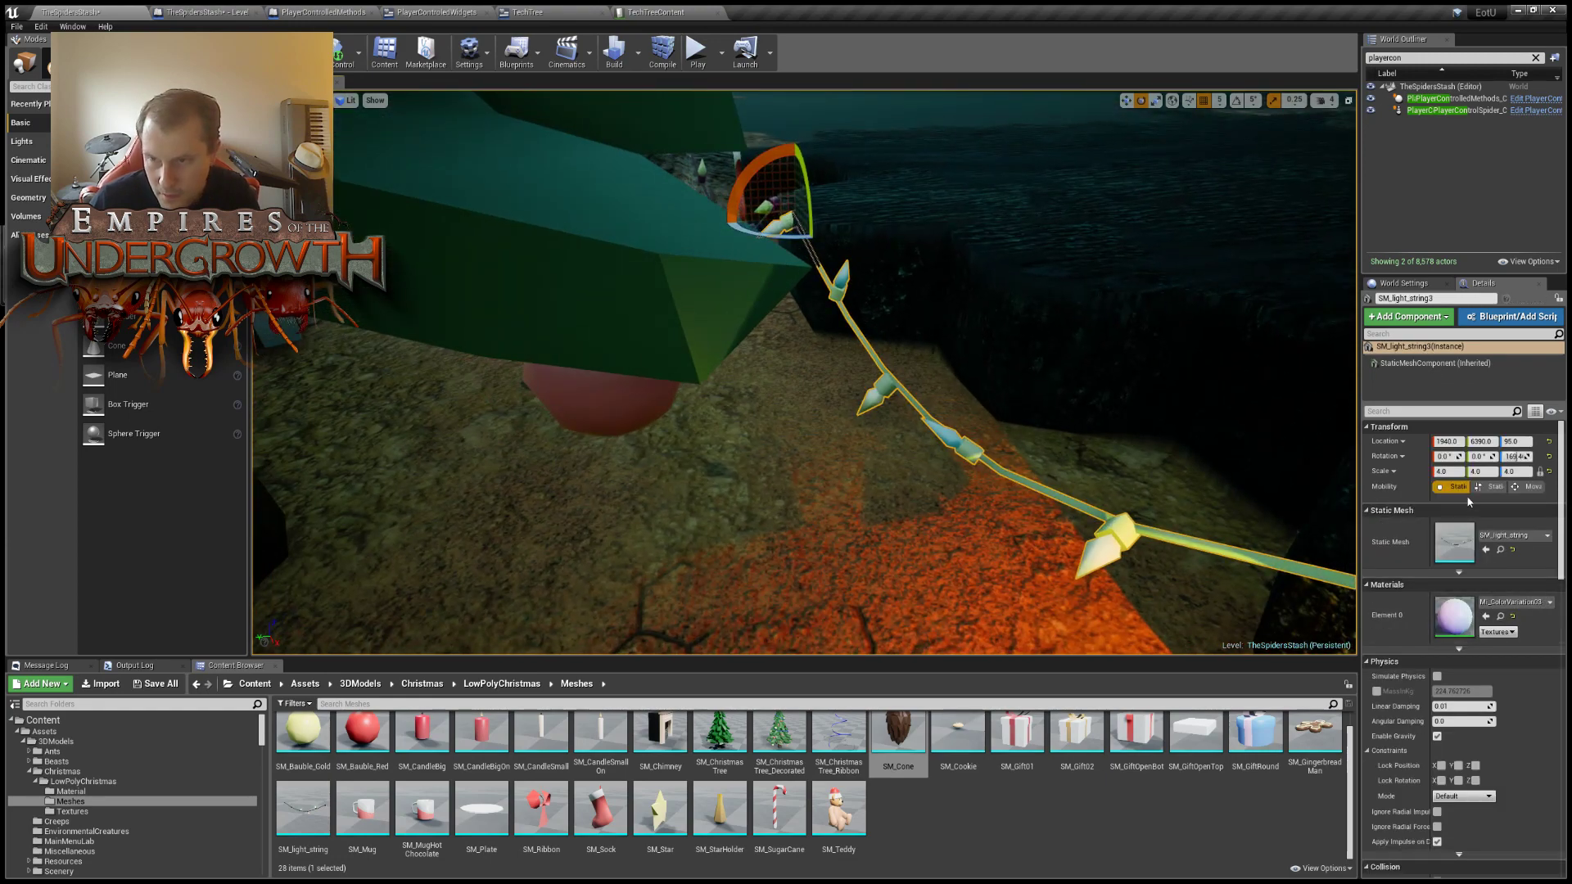
pyautogui.hotkey('ctrl', 'z')
# Replace the glow material on SM_light_string, the one crossing the orange-lit ground, with an M_ColorVariation material.
pyautogui.press('s')
pyautogui.moveTo(1108, 445); pyautogui.dragTo(953, 413, button='right')
pyautogui.click(854, 403)
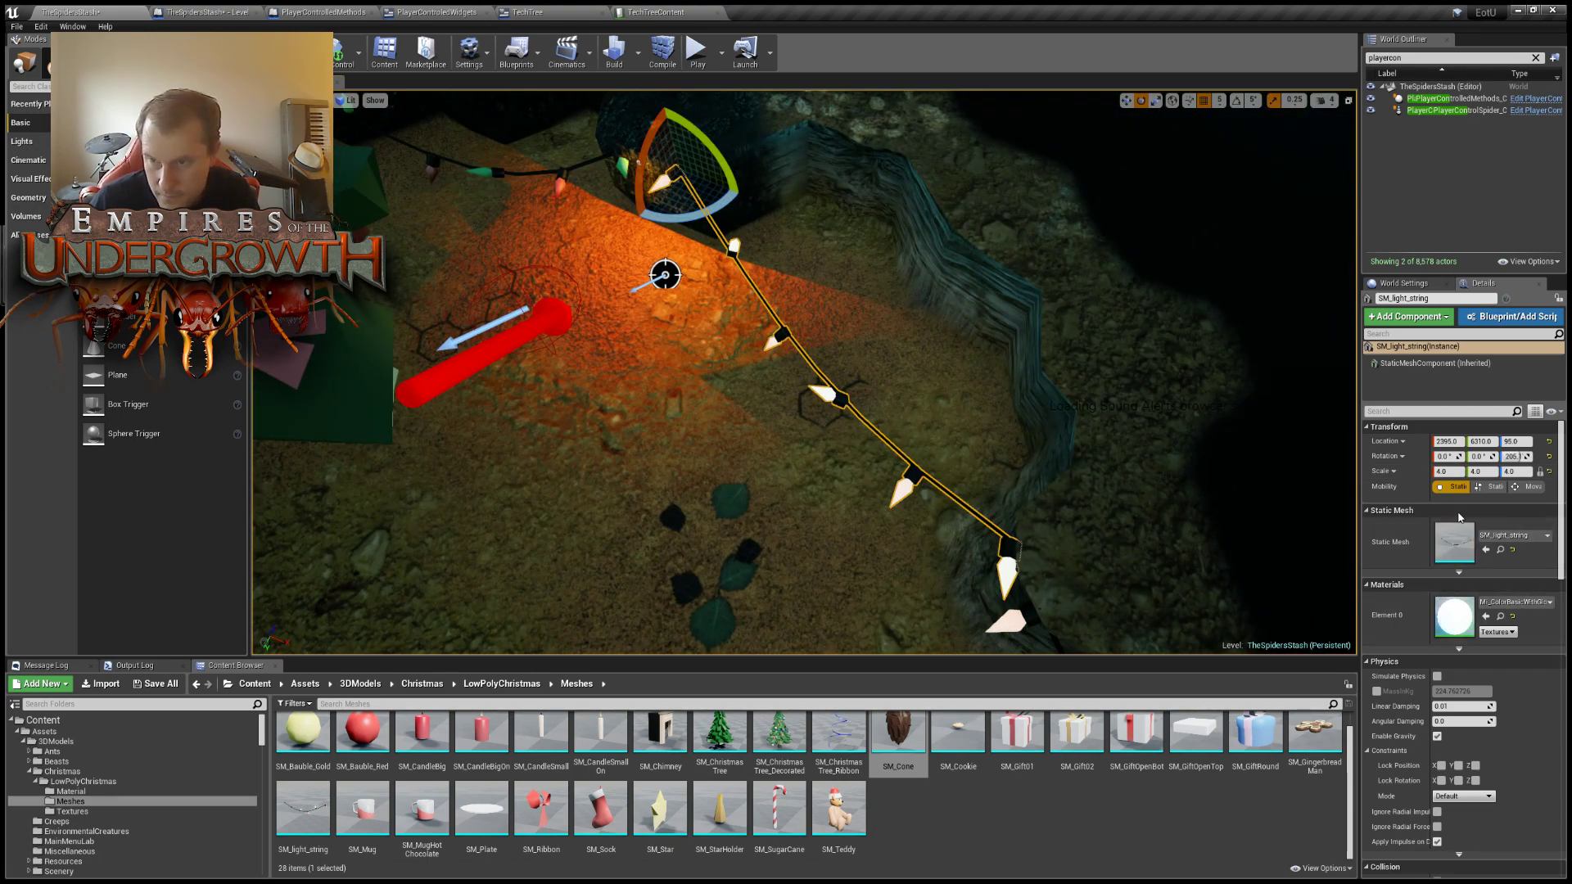
pyautogui.hotkey('ctrl', 'z')
# Recolour SM_light_string2 behind the hanging sock and ribbon, trying one M_ColorVariation material and switching to another variation.
pyautogui.moveTo(1232, 479); pyautogui.dragTo(1162, 491, button='right')
pyautogui.press('w')
pyautogui.moveTo(983, 422); pyautogui.dragTo(770, 410, button='right')
pyautogui.click(983, 430)
pyautogui.press('w')
pyautogui.press('w')
pyautogui.press('s')
pyautogui.moveTo(802, 309); pyautogui.dragTo(802, 309, button='right')
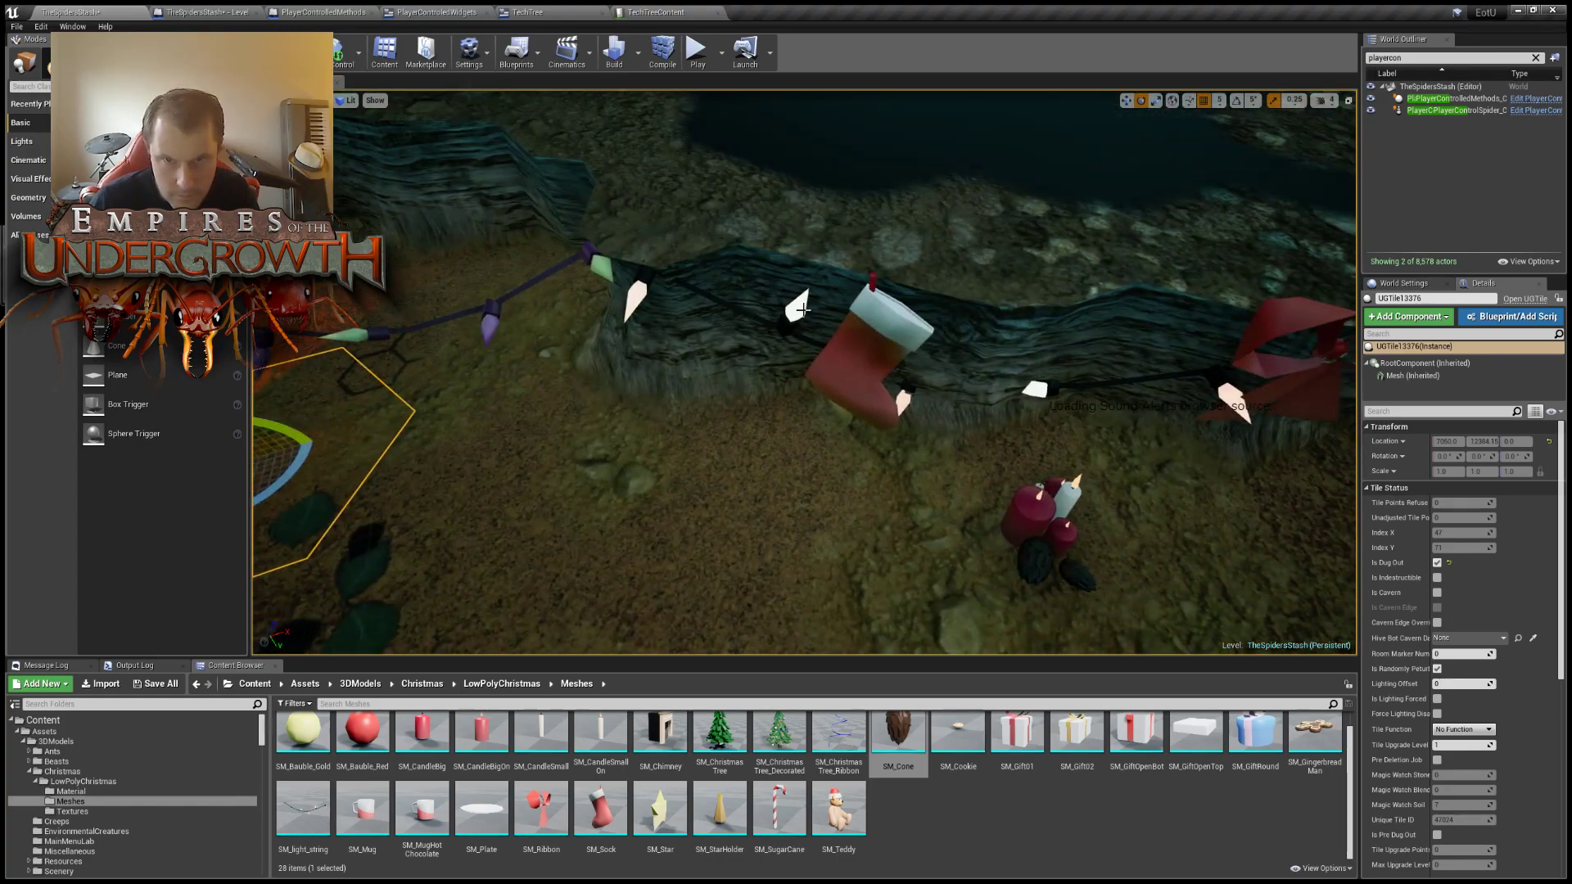
pyautogui.click(803, 310)
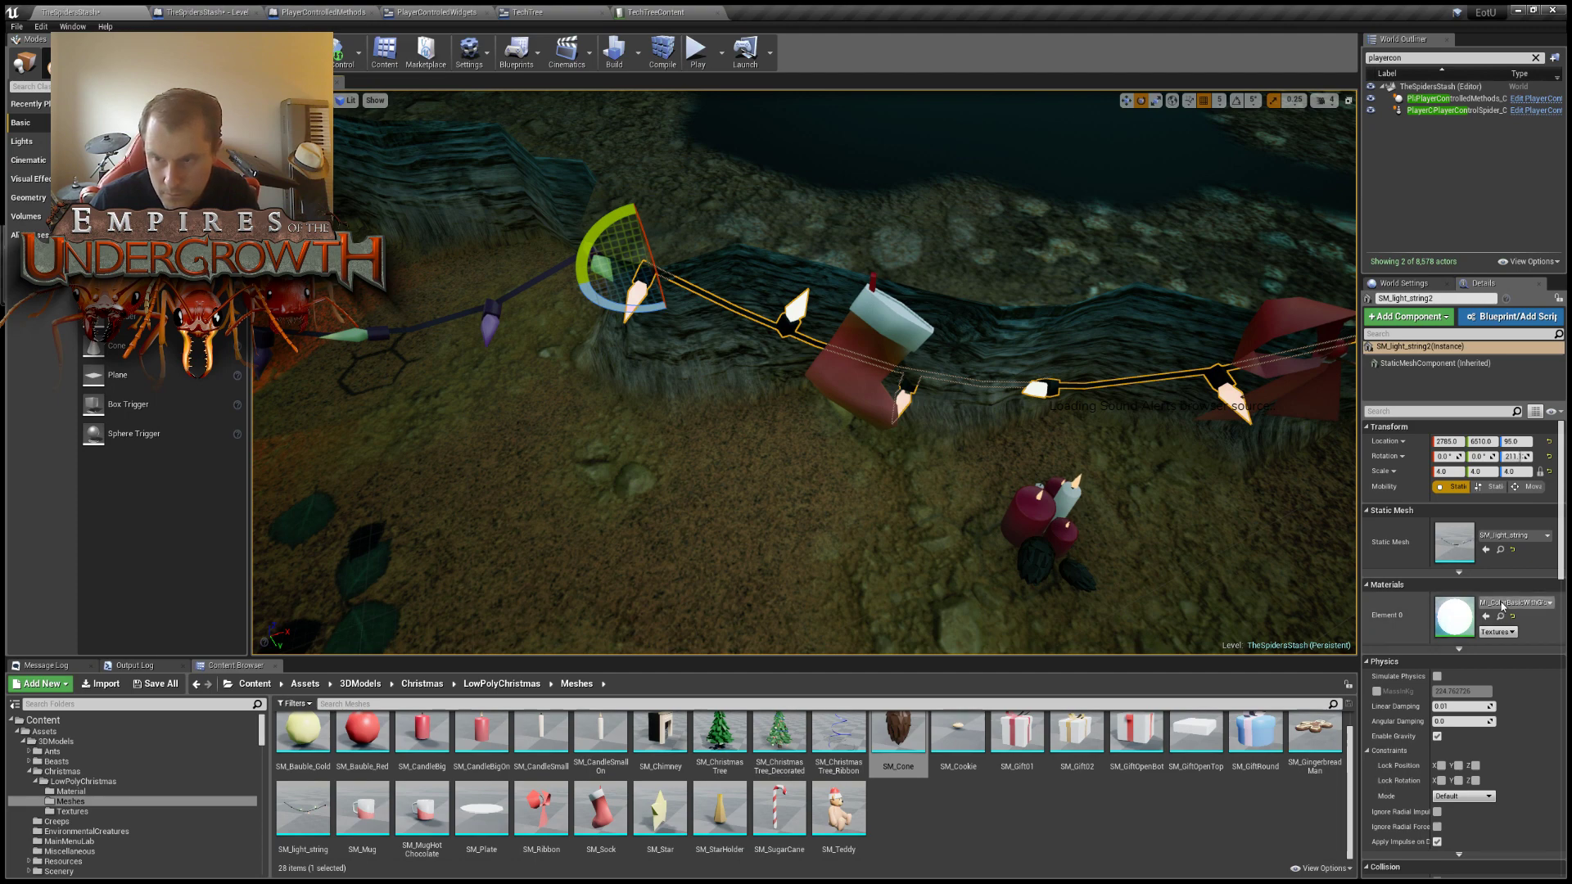
pyautogui.hotkey('ctrl', 'z')
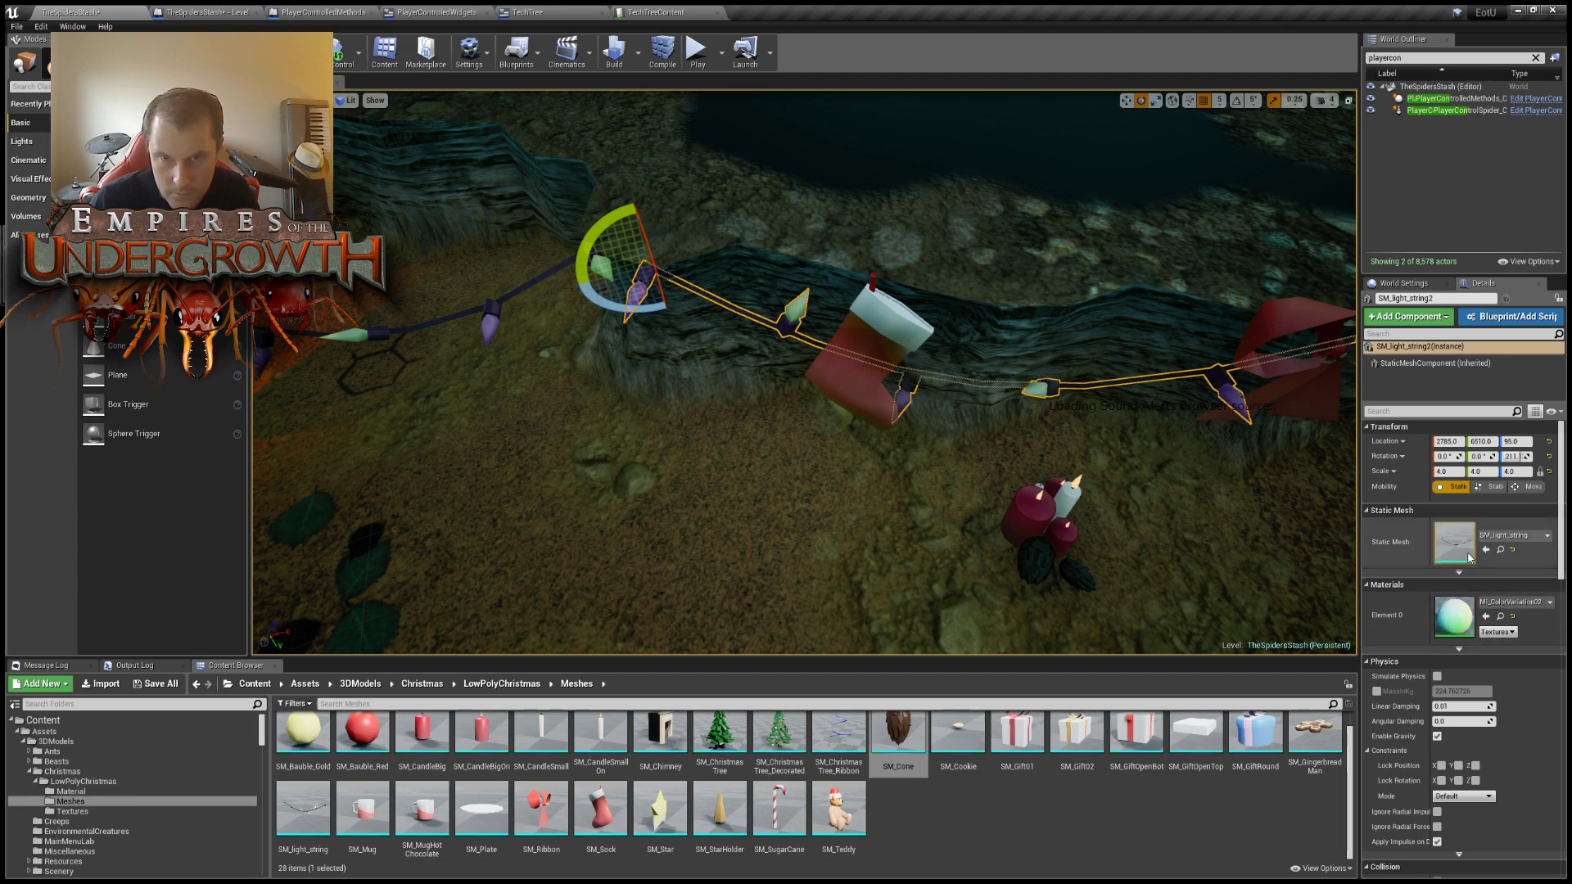
pyautogui.click(908, 476)
pyautogui.click(802, 326)
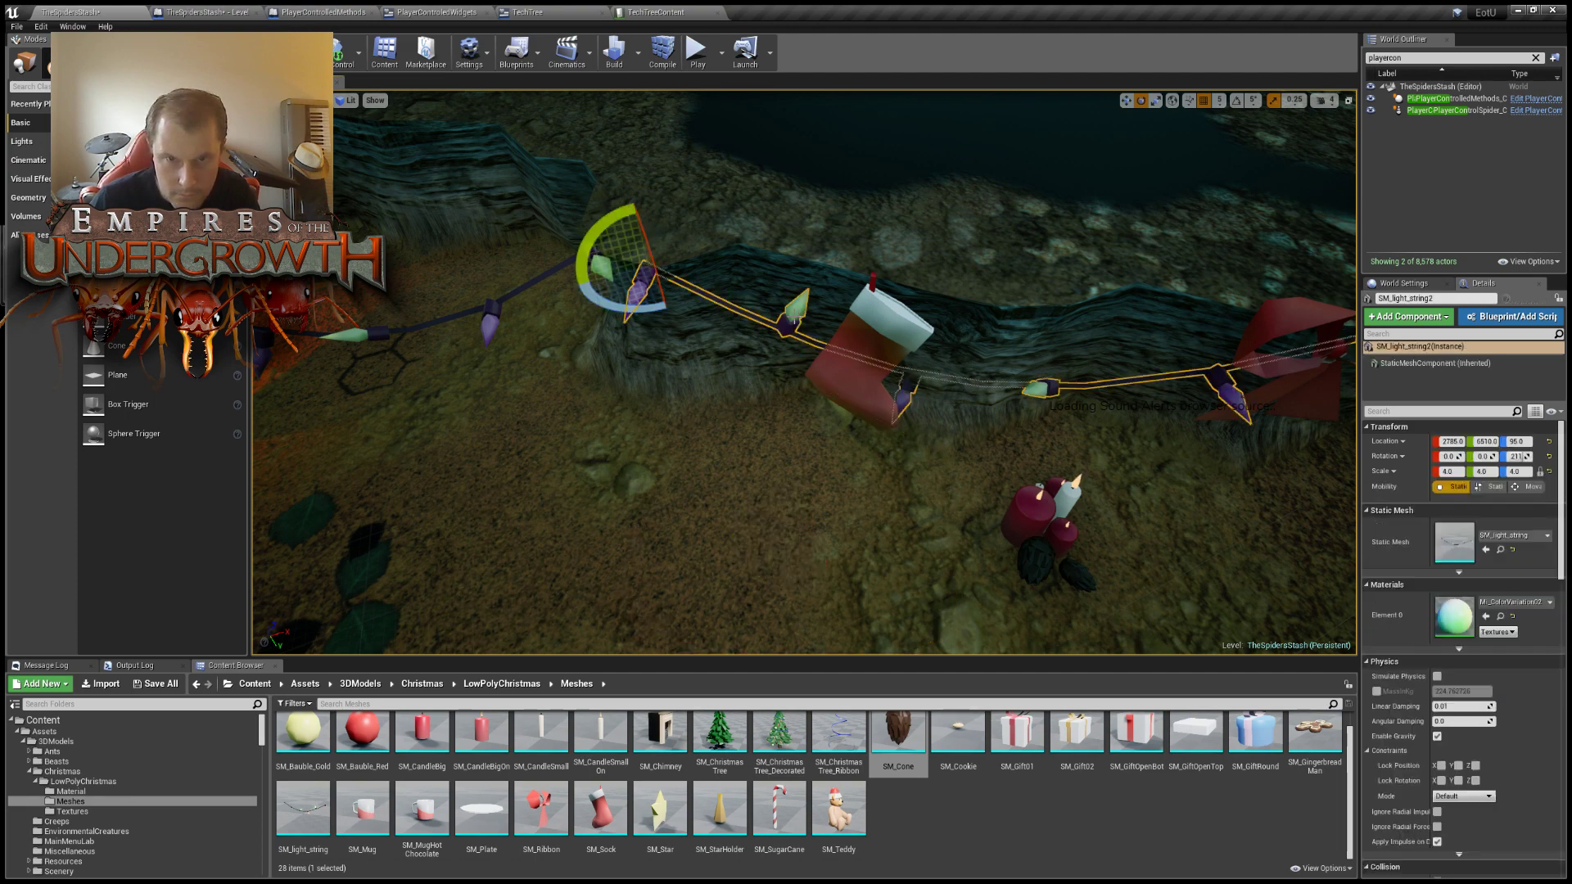
pyautogui.click(1505, 601)
pyautogui.click(1460, 481)
# Add the SM_Cookie mesh to the open ground near the spider and focus the view on it.
pyautogui.moveTo(1146, 459); pyautogui.dragTo(1184, 475, button='right')
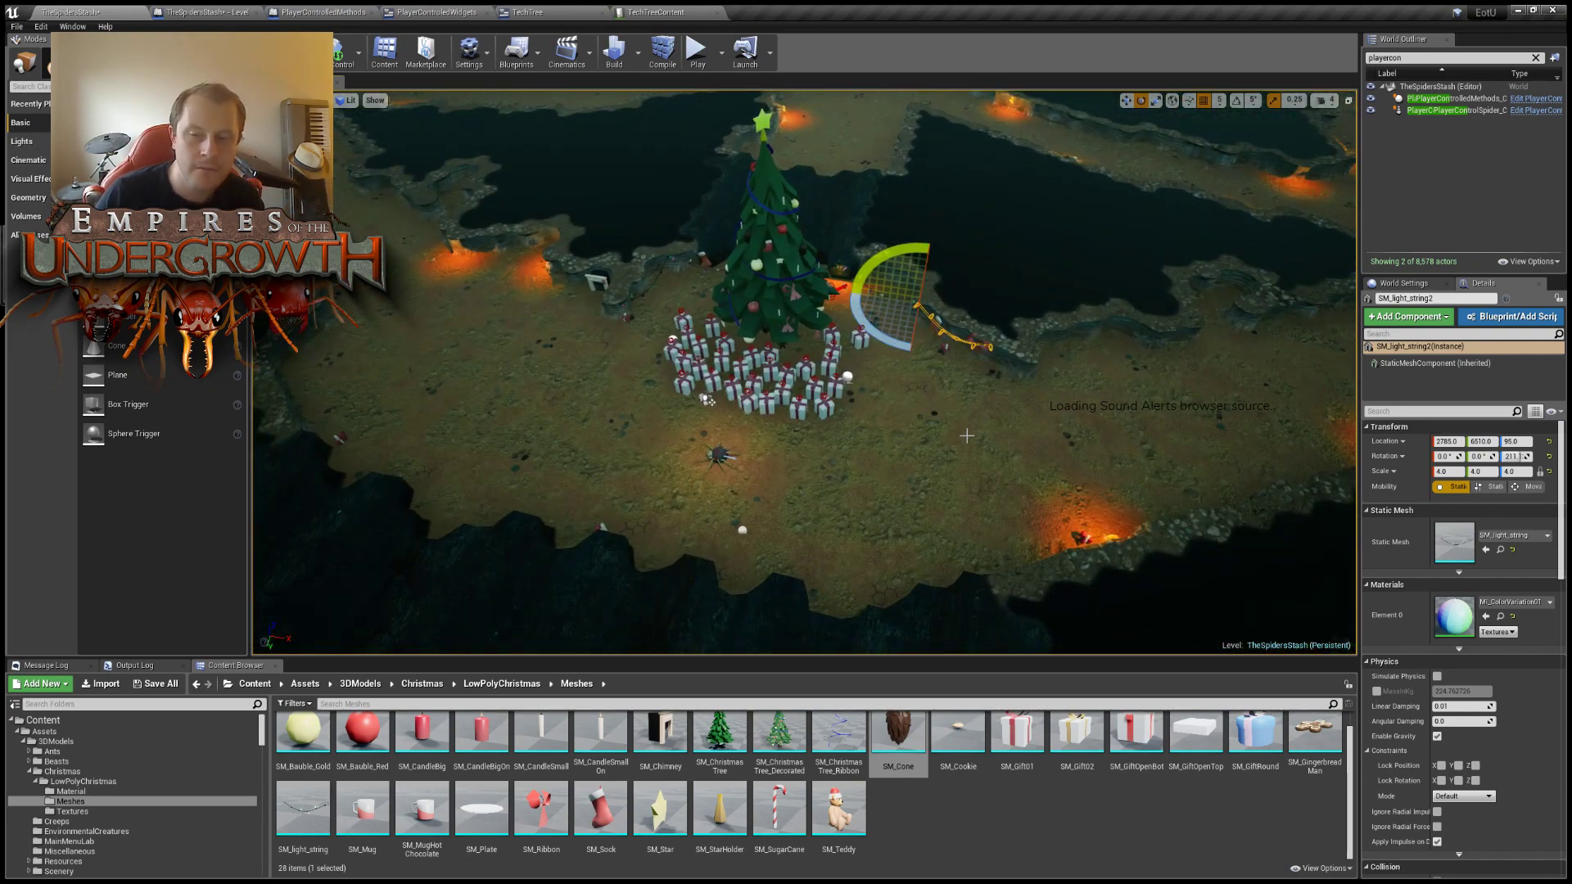
pyautogui.moveTo(967, 436); pyautogui.dragTo(1024, 462, button='right')
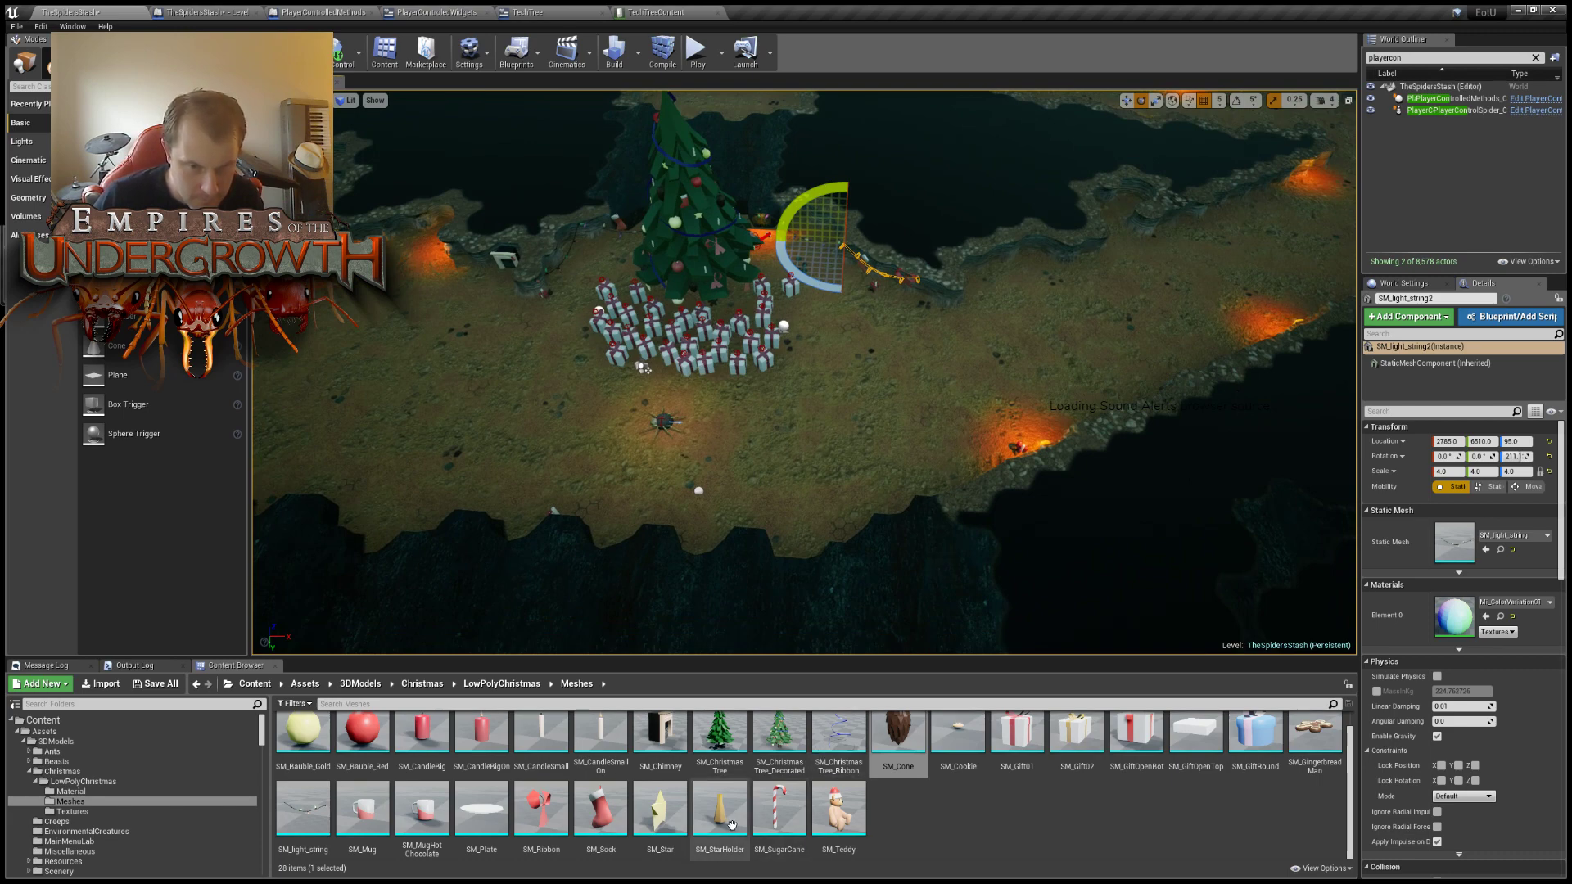
pyautogui.moveTo(669, 536)
pyautogui.mouseDown(button='right')
pyautogui.moveTo(660, 477)
pyautogui.moveTo(654, 542)
pyautogui.mouseUp(button='right')
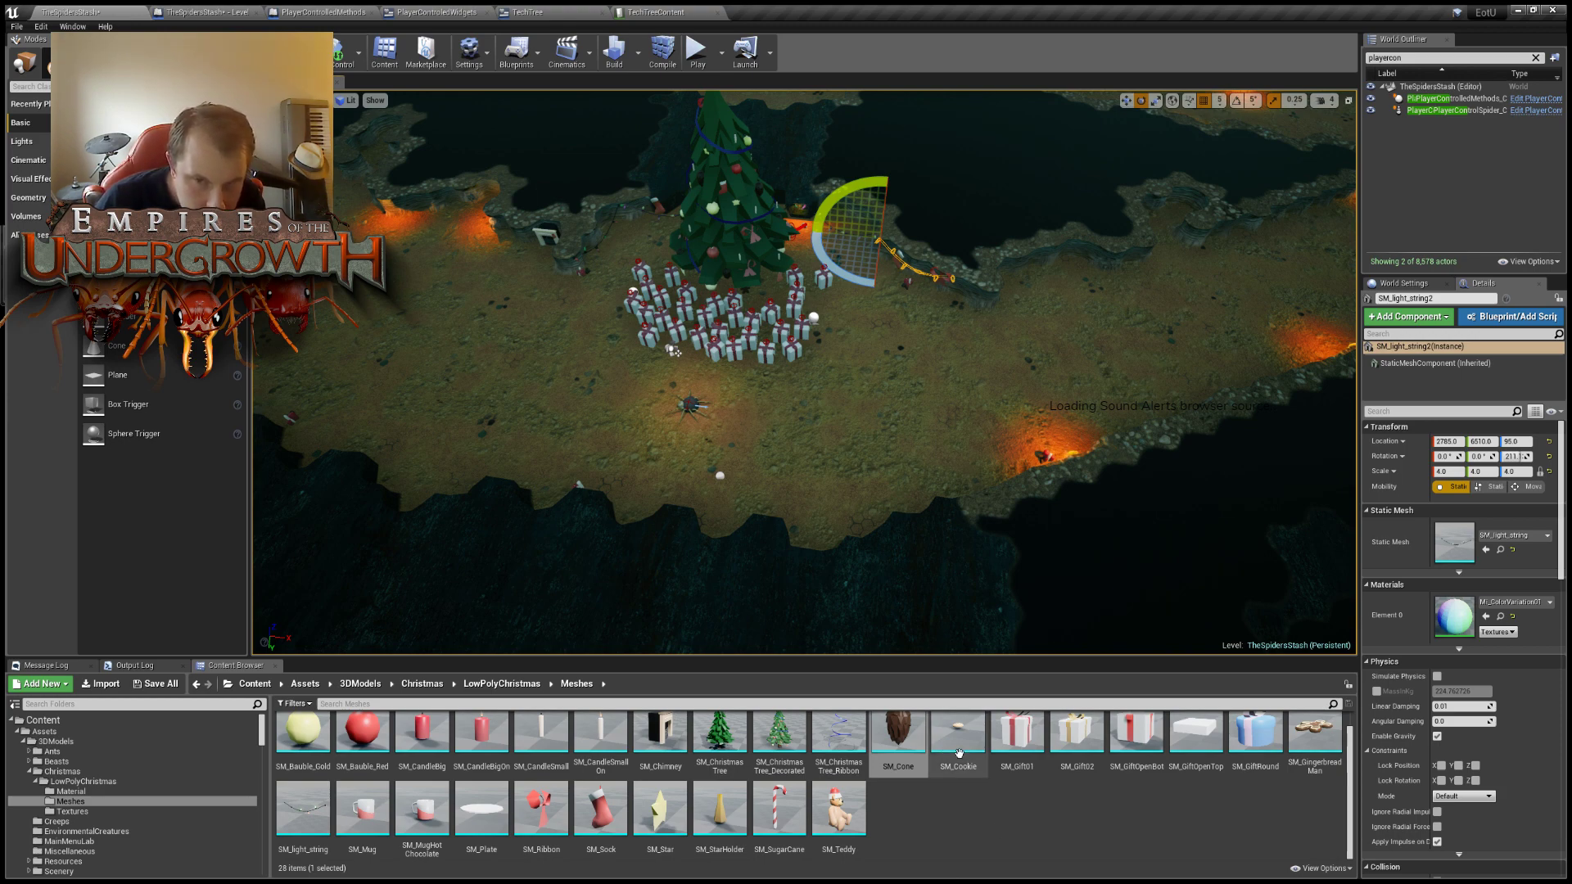
pyautogui.moveTo(958, 751); pyautogui.dragTo(737, 495)
pyautogui.moveTo(783, 440); pyautogui.dragTo(783, 443)
pyautogui.press('f')
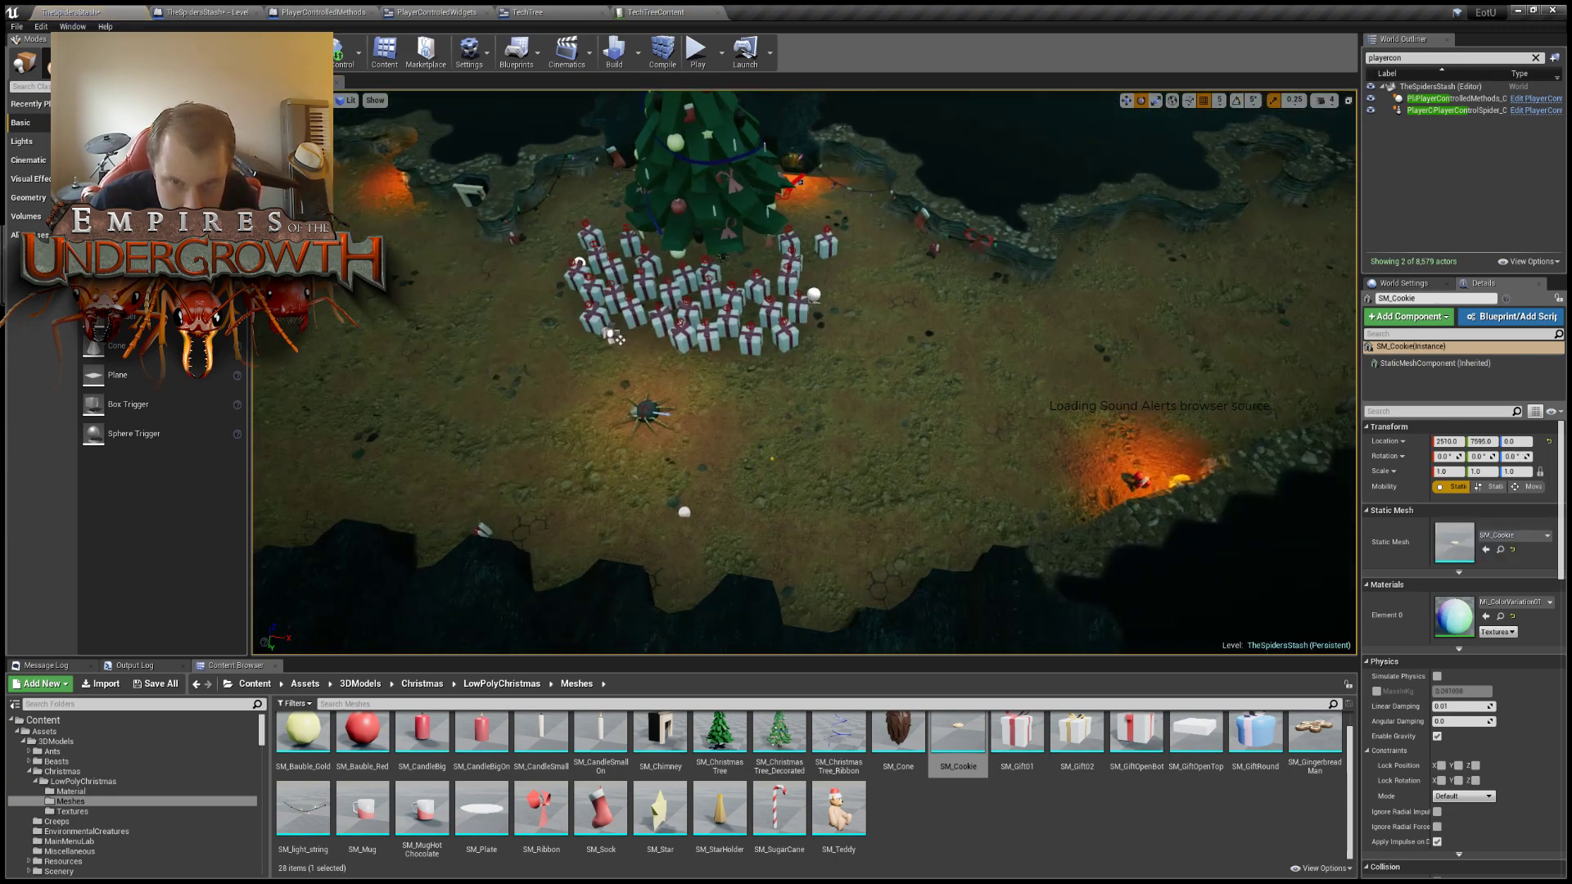
pyautogui.moveTo(783, 440); pyautogui.dragTo(793, 396, button='right')
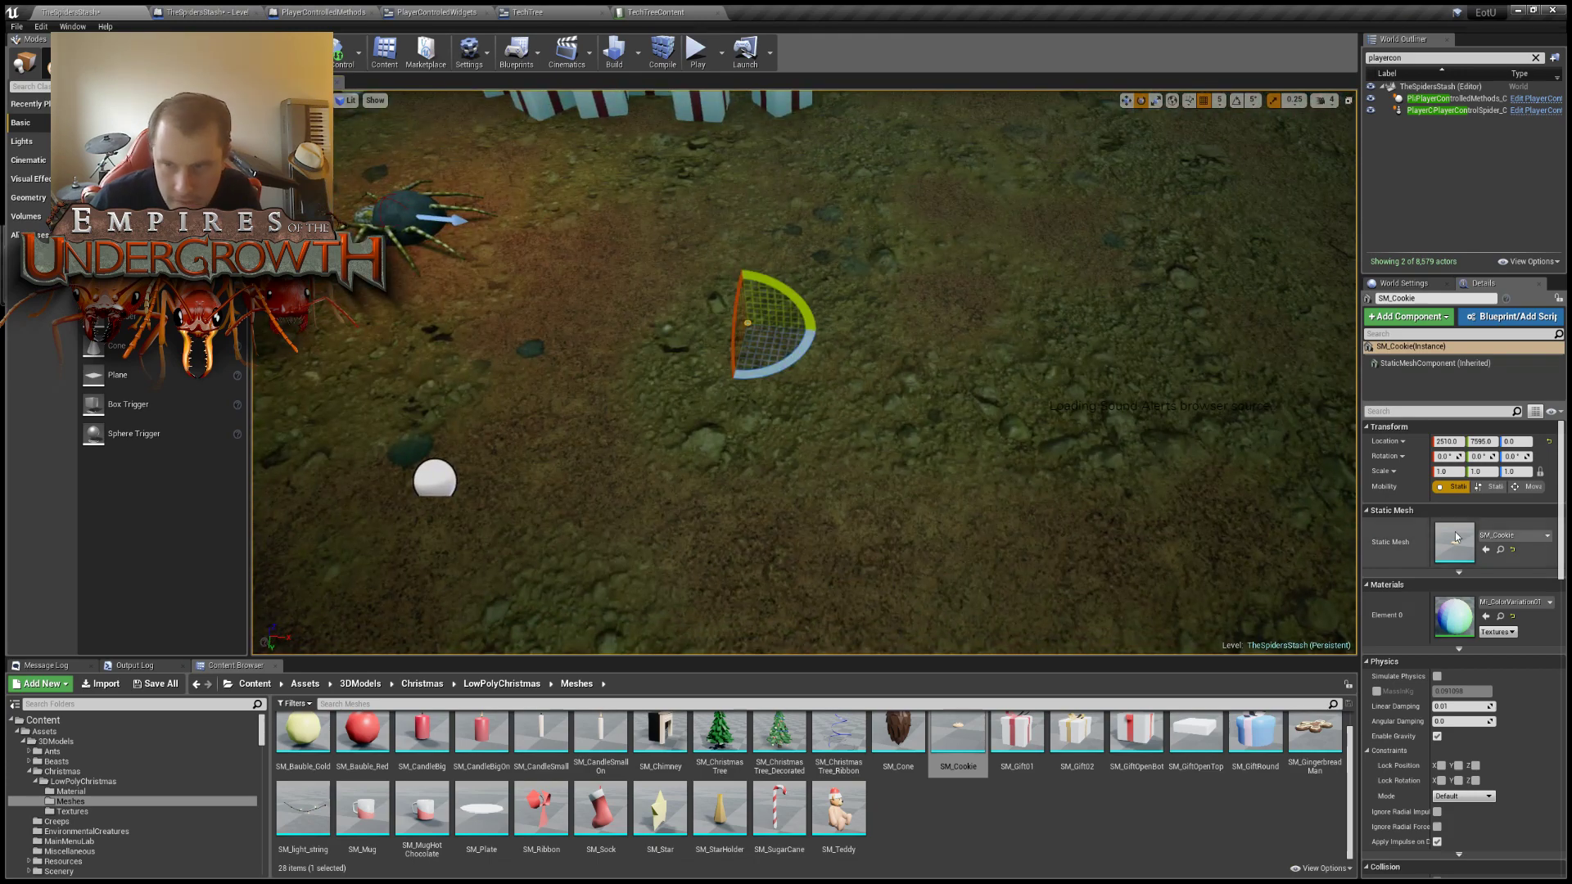
# Scale the cookie up uniformly to 3 on all three axes.
pyautogui.click(1462, 472)
pyautogui.write('2')
pyautogui.press('Return')
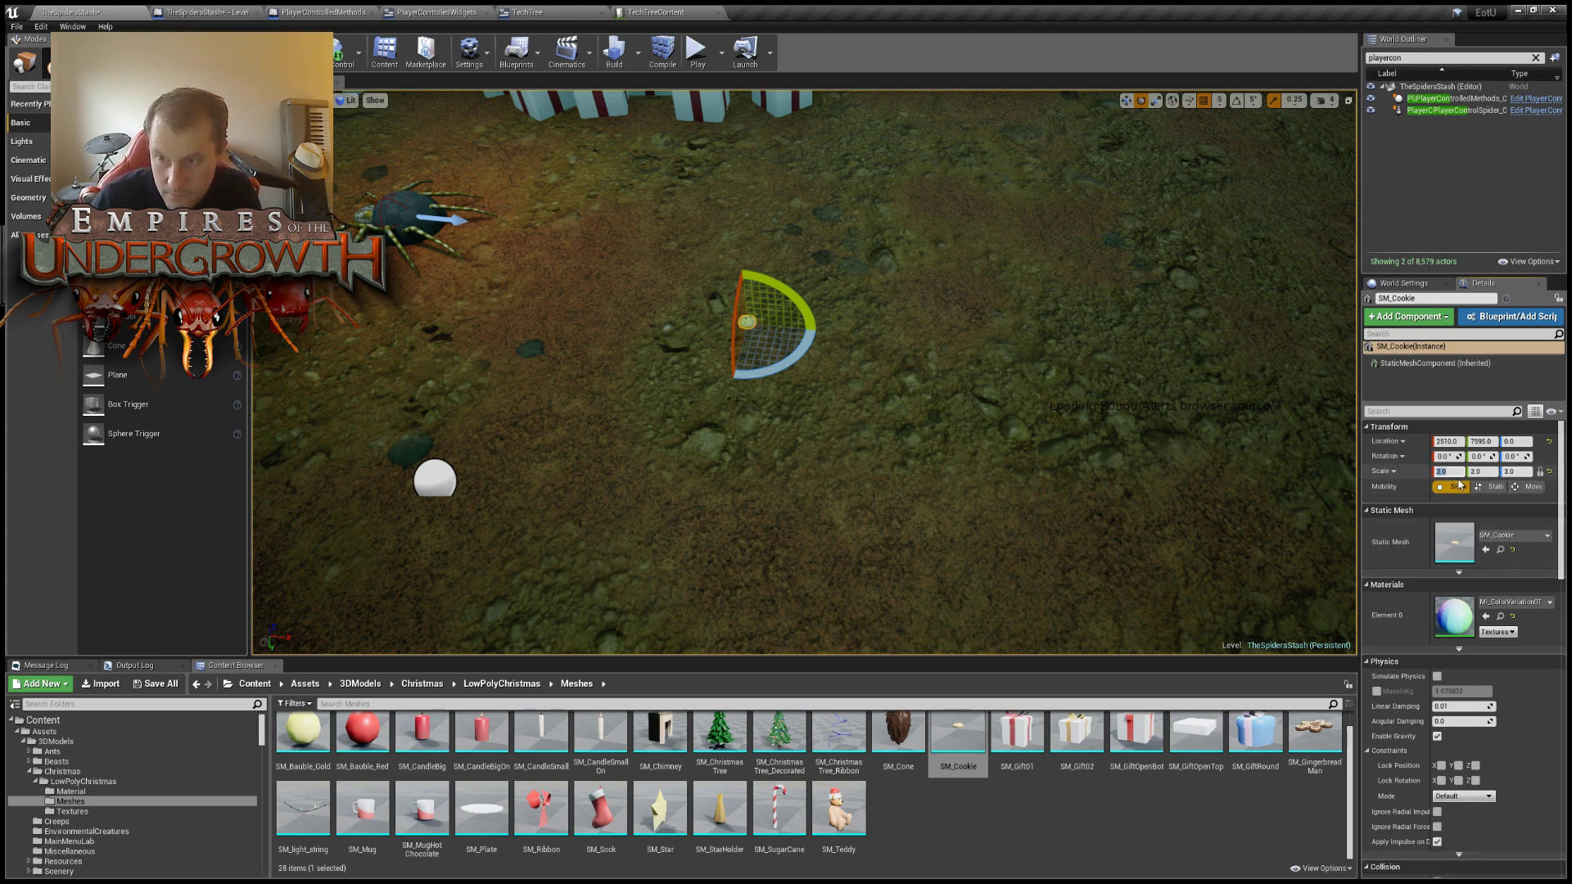
# Move the enlarged cookie from the open ground near the spider across the cavern floor to the area in front of the chimney.
pyautogui.moveTo(778, 409); pyautogui.dragTo(859, 458, button='right')
pyautogui.press('r')
pyautogui.moveTo(911, 317); pyautogui.dragTo(942, 336, button='right')
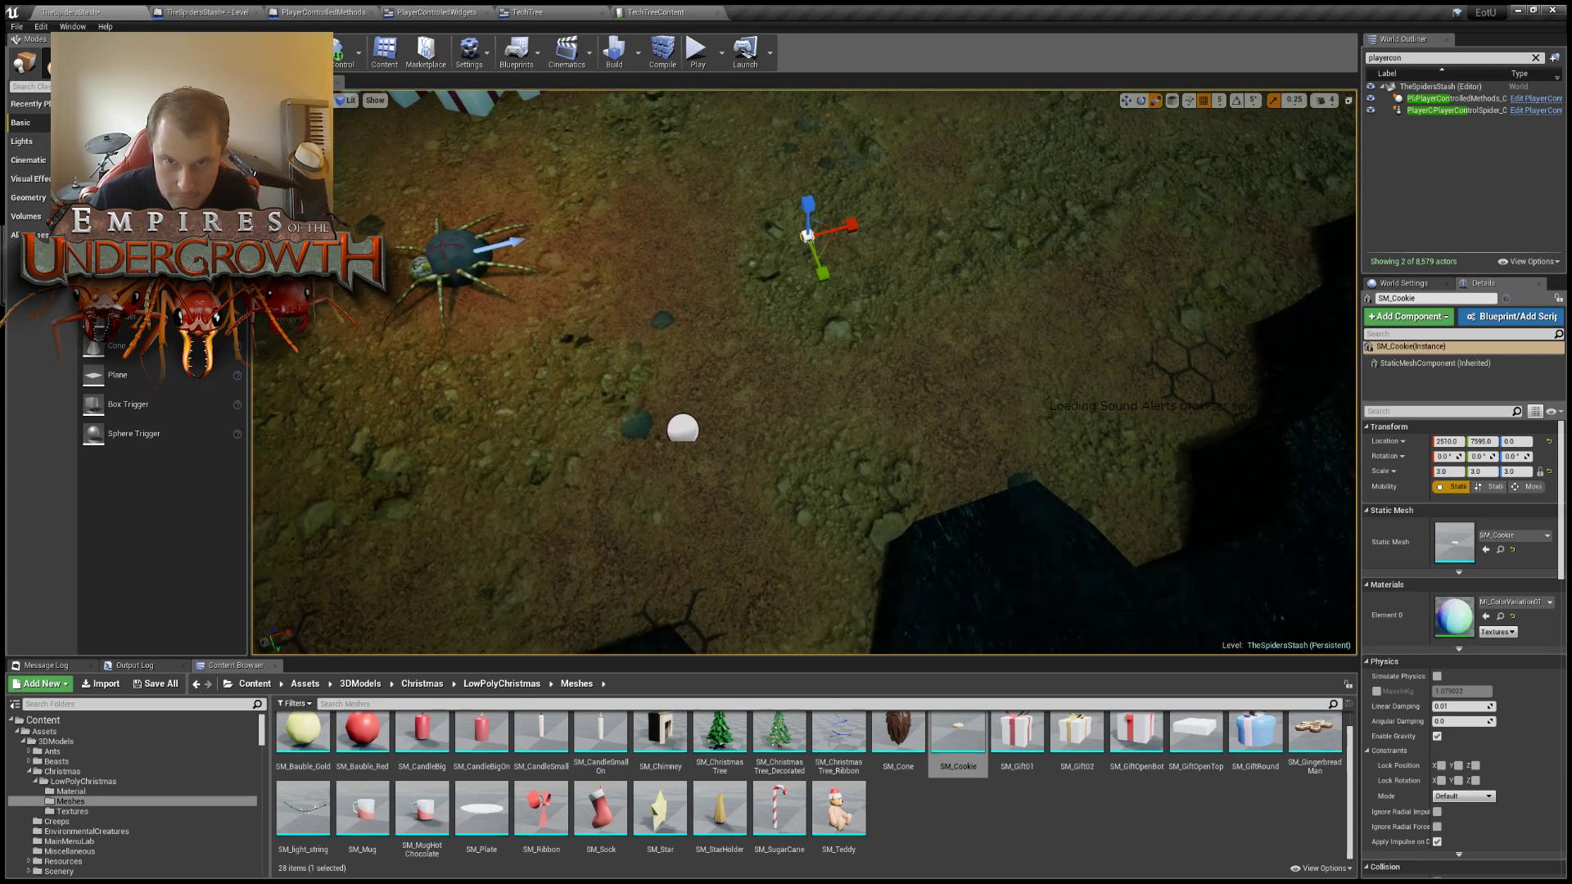
pyautogui.scroll(-5, 966, 340)
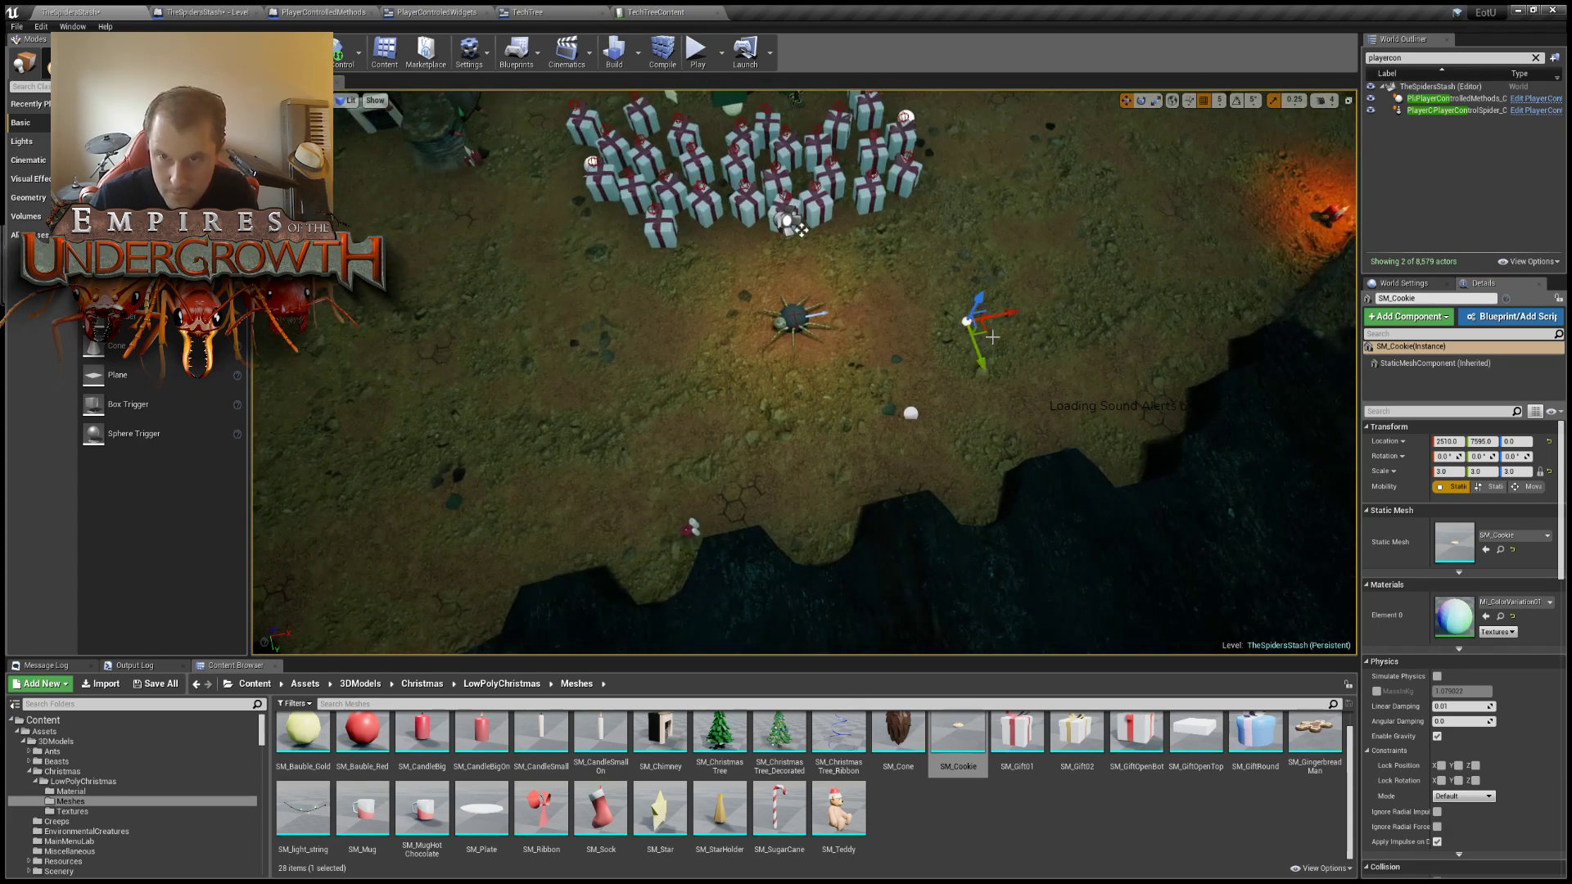
pyautogui.moveTo(992, 337); pyautogui.dragTo(383, 179)
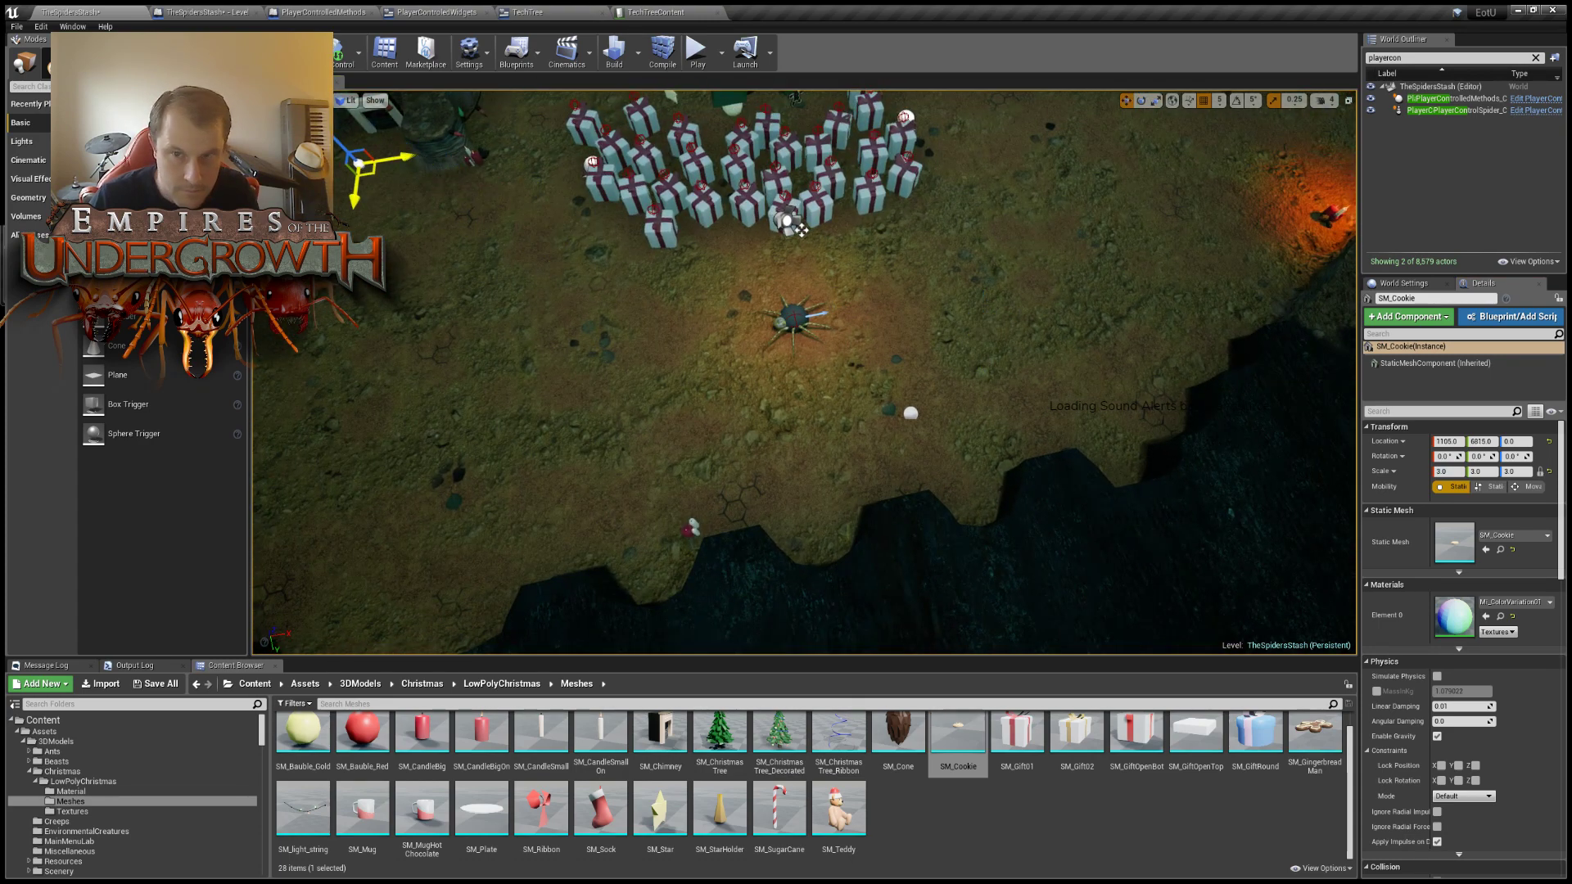
pyautogui.moveTo(537, 222); pyautogui.dragTo(393, 192, button='right')
pyautogui.press('w')
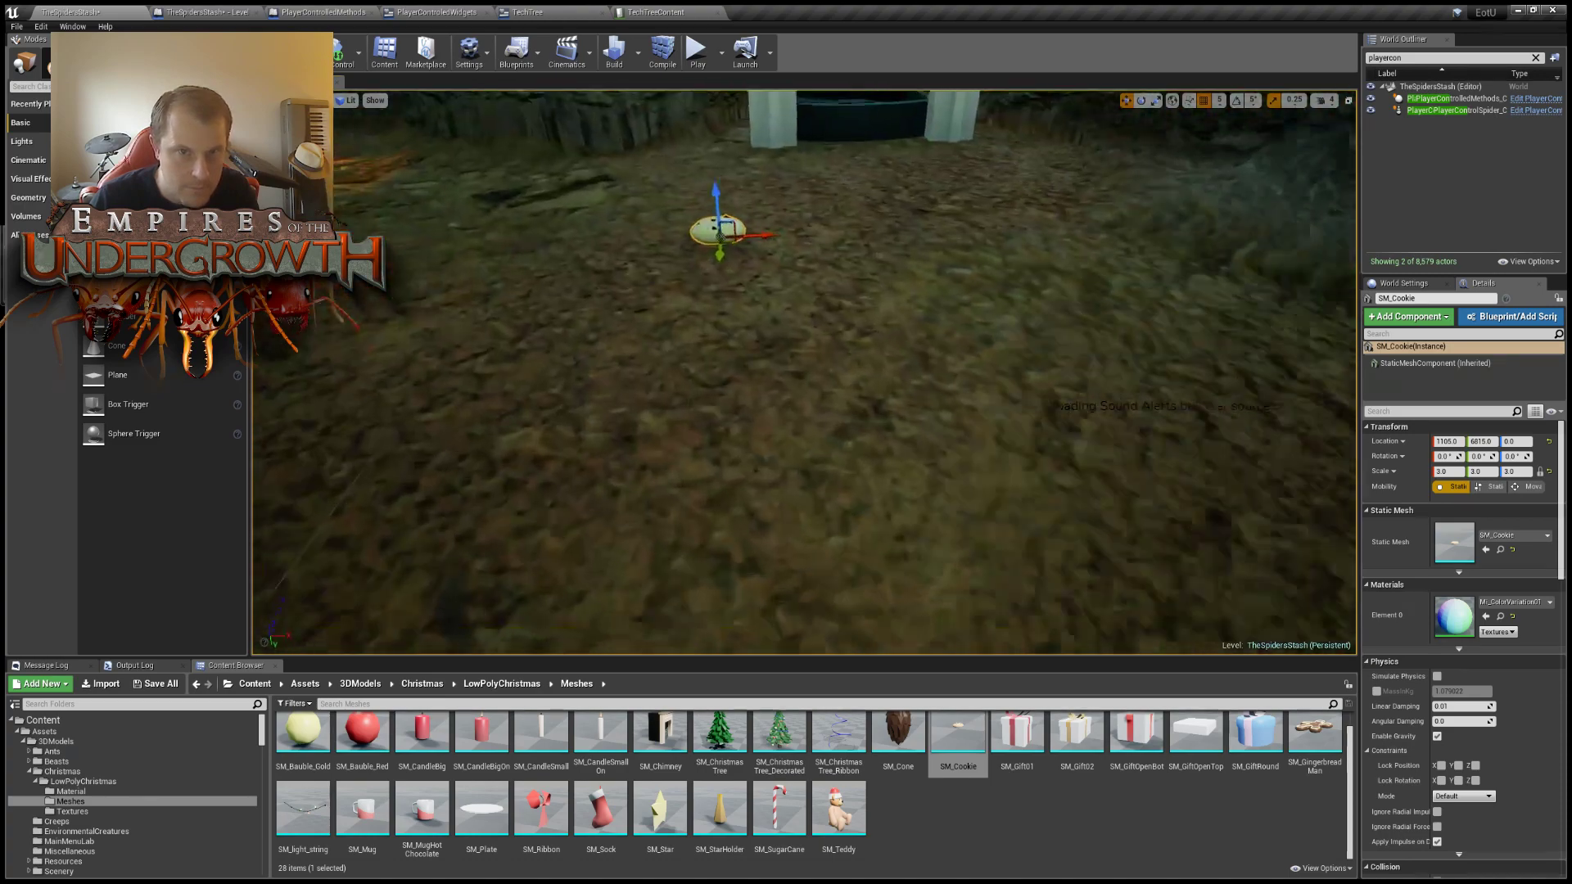
# Add the SM_Plate mesh to the ground beside the cookie in front of the chimney and scale it uniformly to 3.
pyautogui.moveTo(793, 208); pyautogui.dragTo(696, 588, button='right')
pyautogui.click(500, 786)
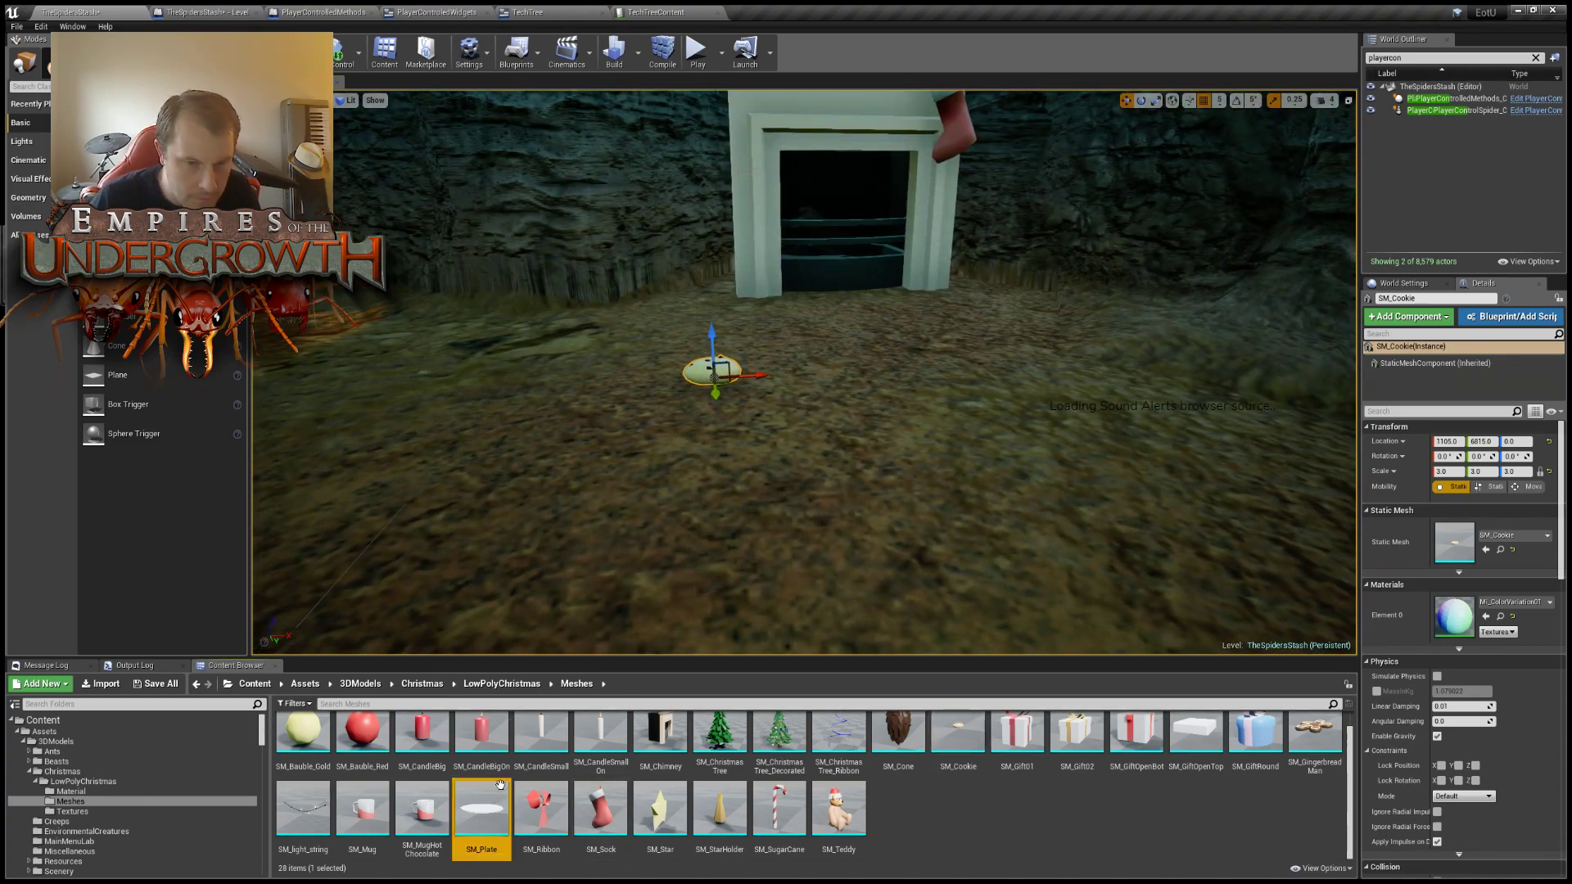
pyautogui.moveTo(500, 786); pyautogui.dragTo(950, 350)
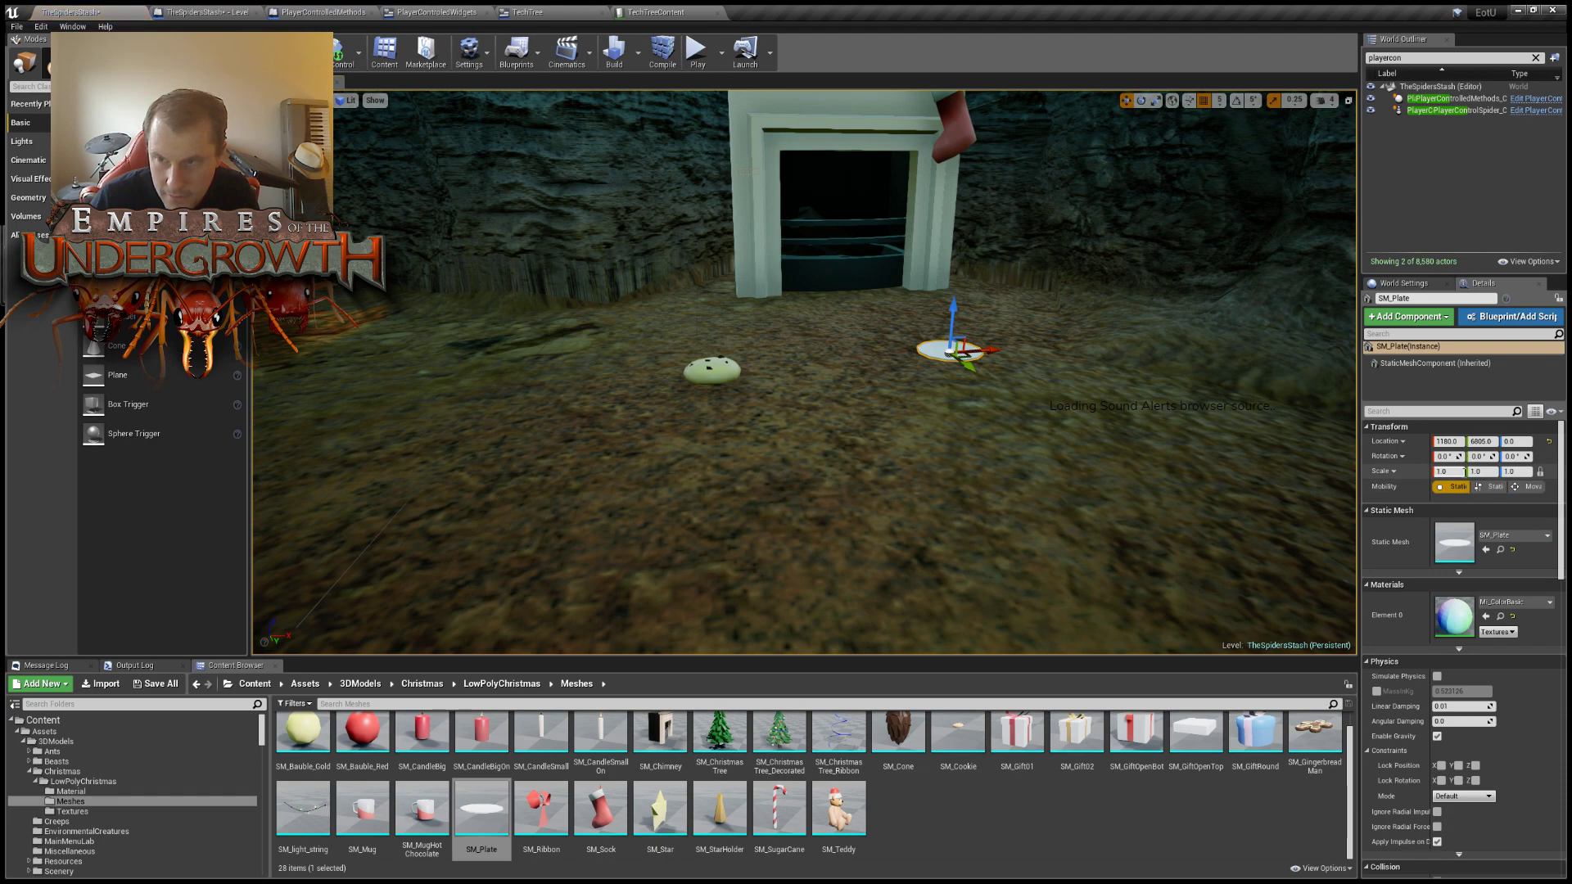
pyautogui.press('Return')
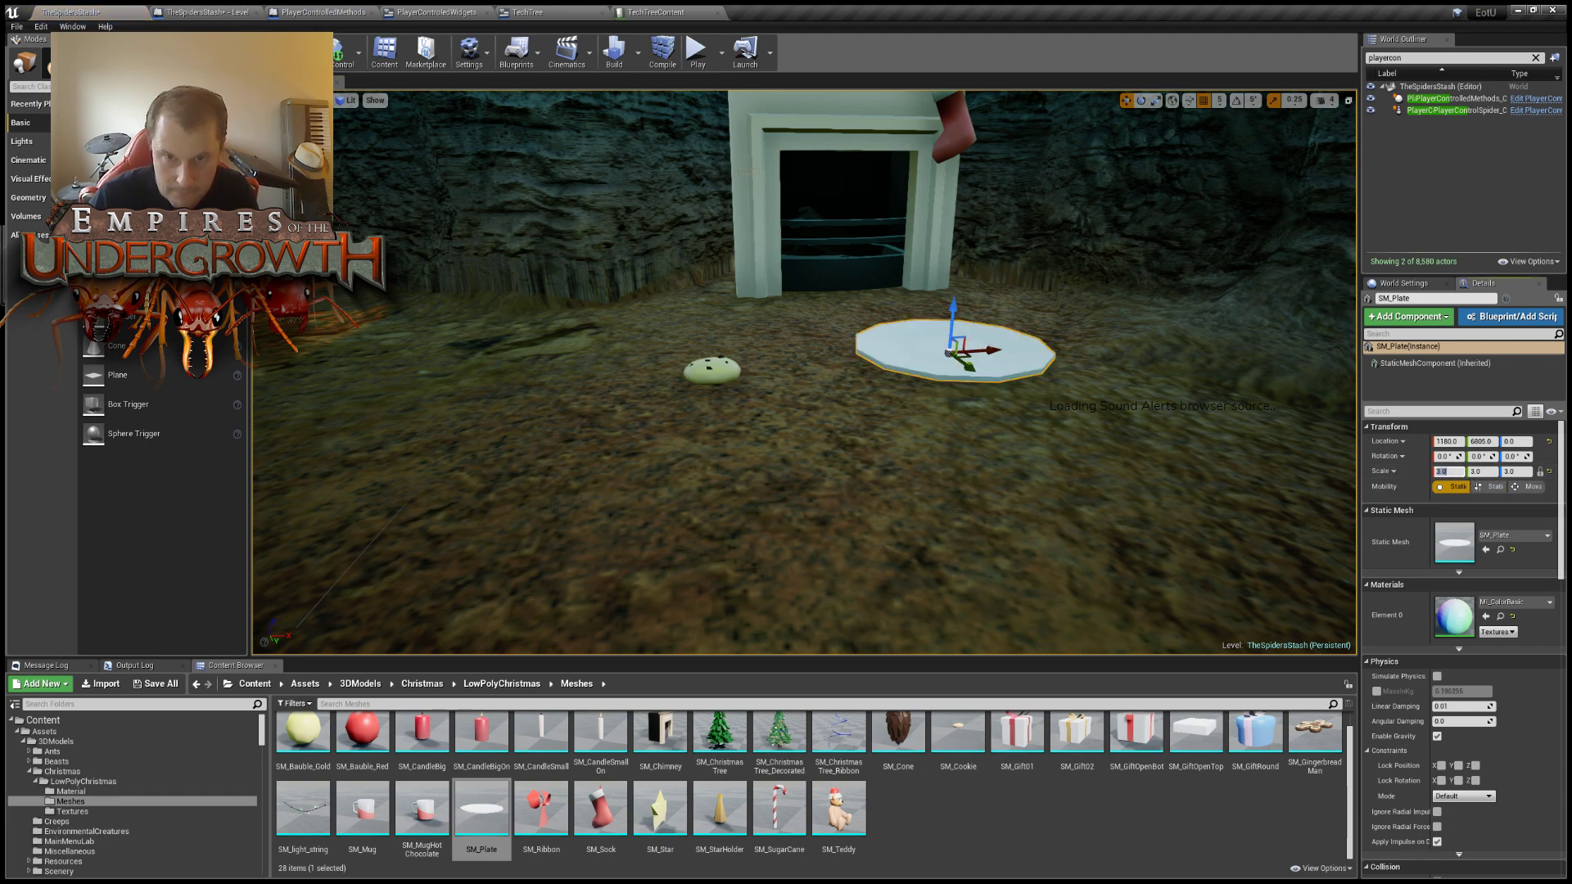
# Move the cookie onto the plate and duplicate it to make a group of three, rotating the last copy.
pyautogui.press('w')
pyautogui.moveTo(974, 358); pyautogui.dragTo(911, 505, button='right')
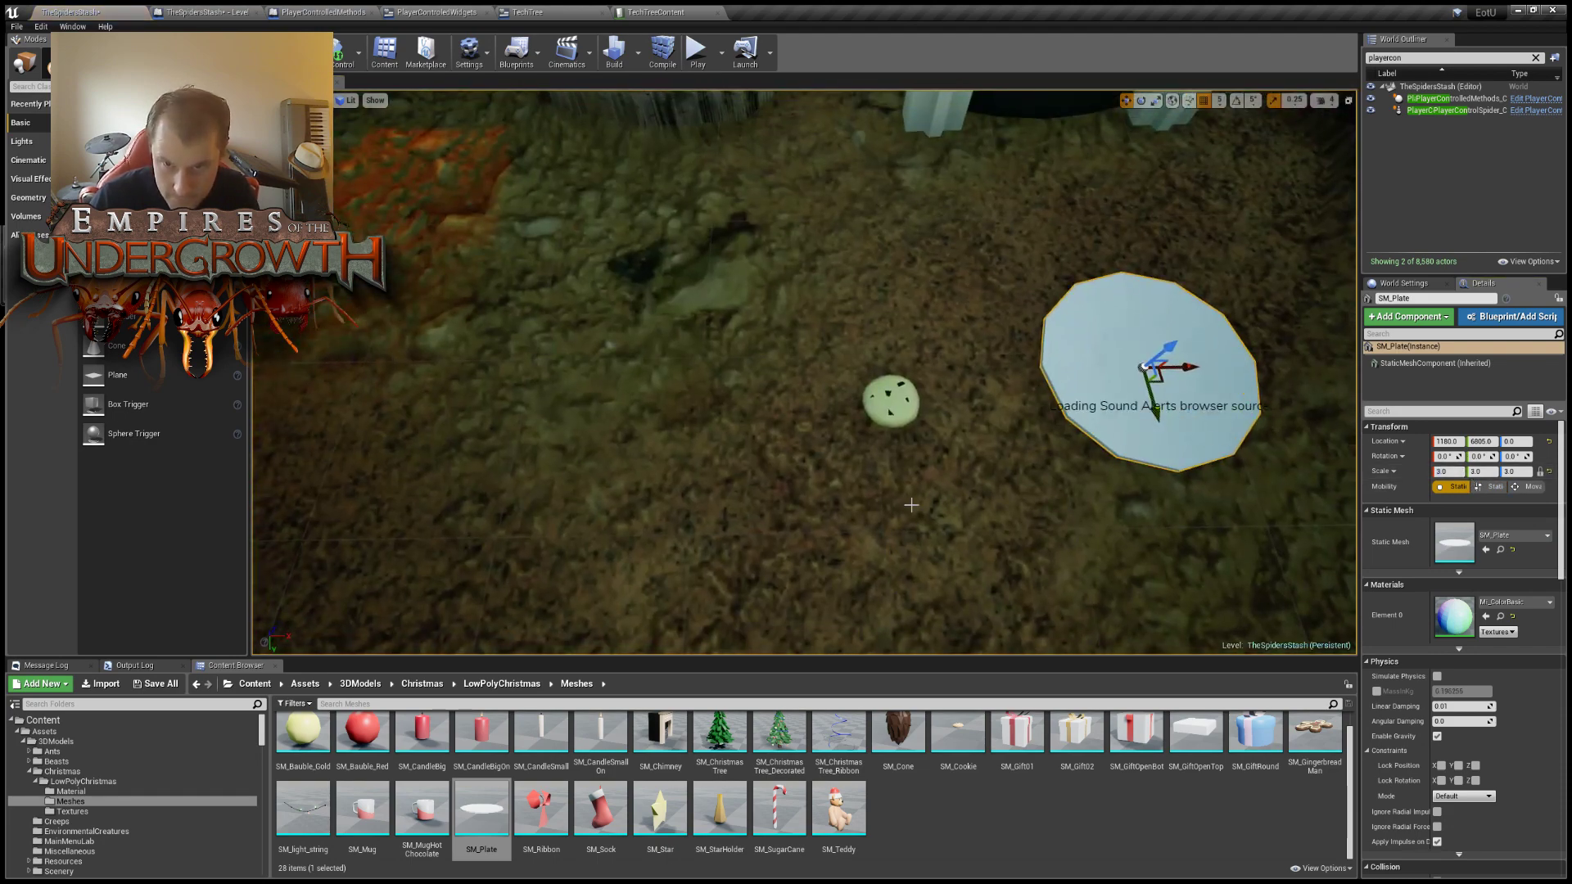
pyautogui.click(907, 396)
pyautogui.moveTo(905, 419); pyautogui.dragTo(1197, 436)
pyautogui.press('e')
pyautogui.hotkey('ctrl', 'w')
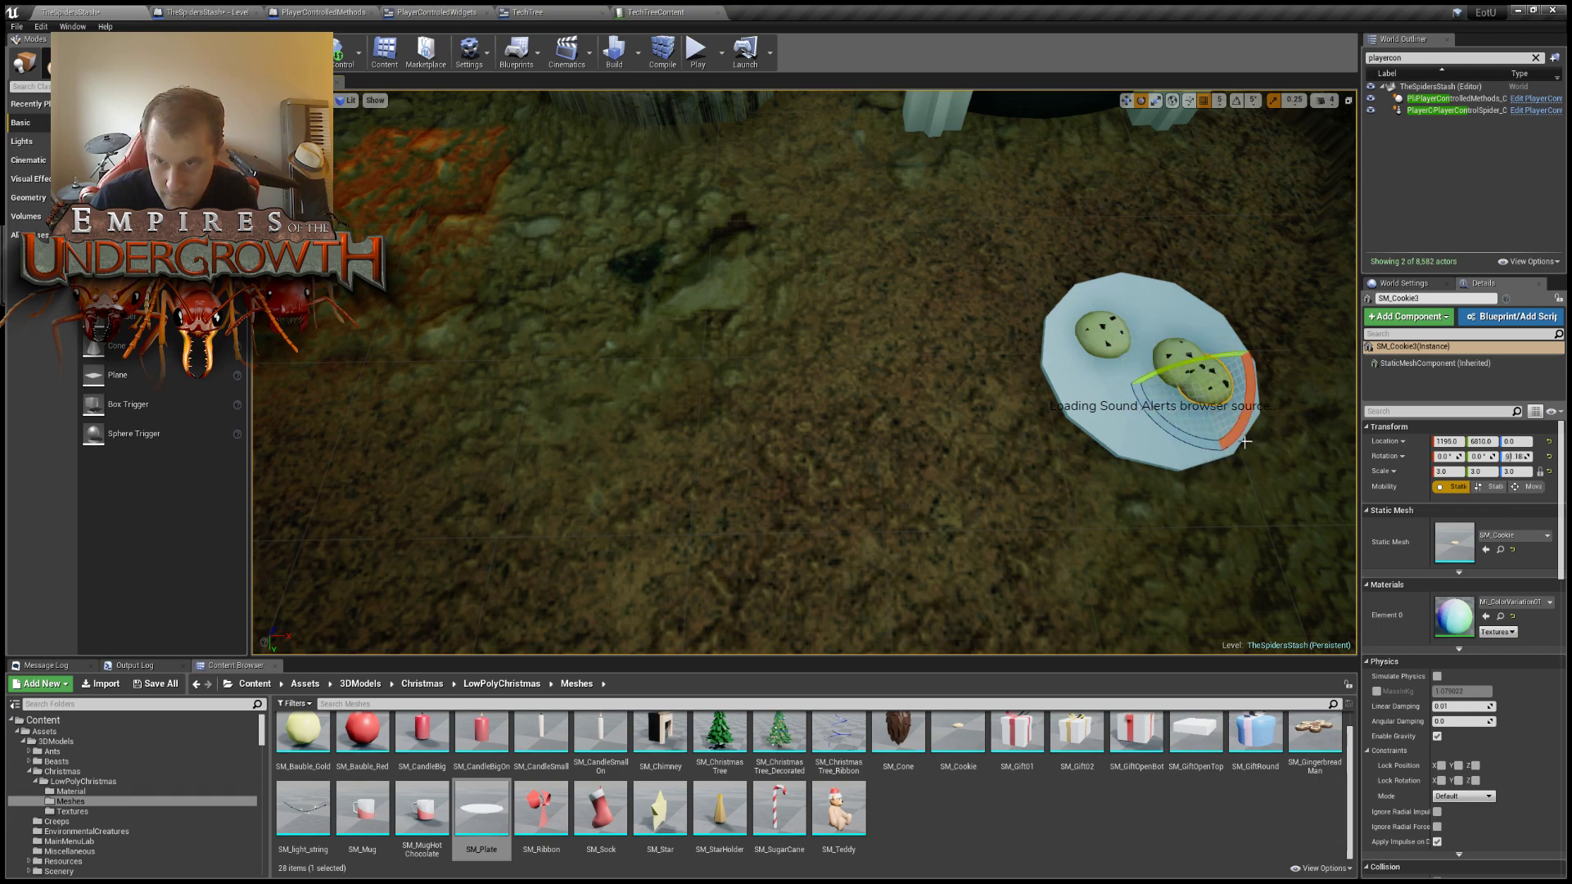
# Move the third cookie across the plate to X 1175 so it sits clear of the other two cookies.
pyautogui.press('space')
pyautogui.press('w')
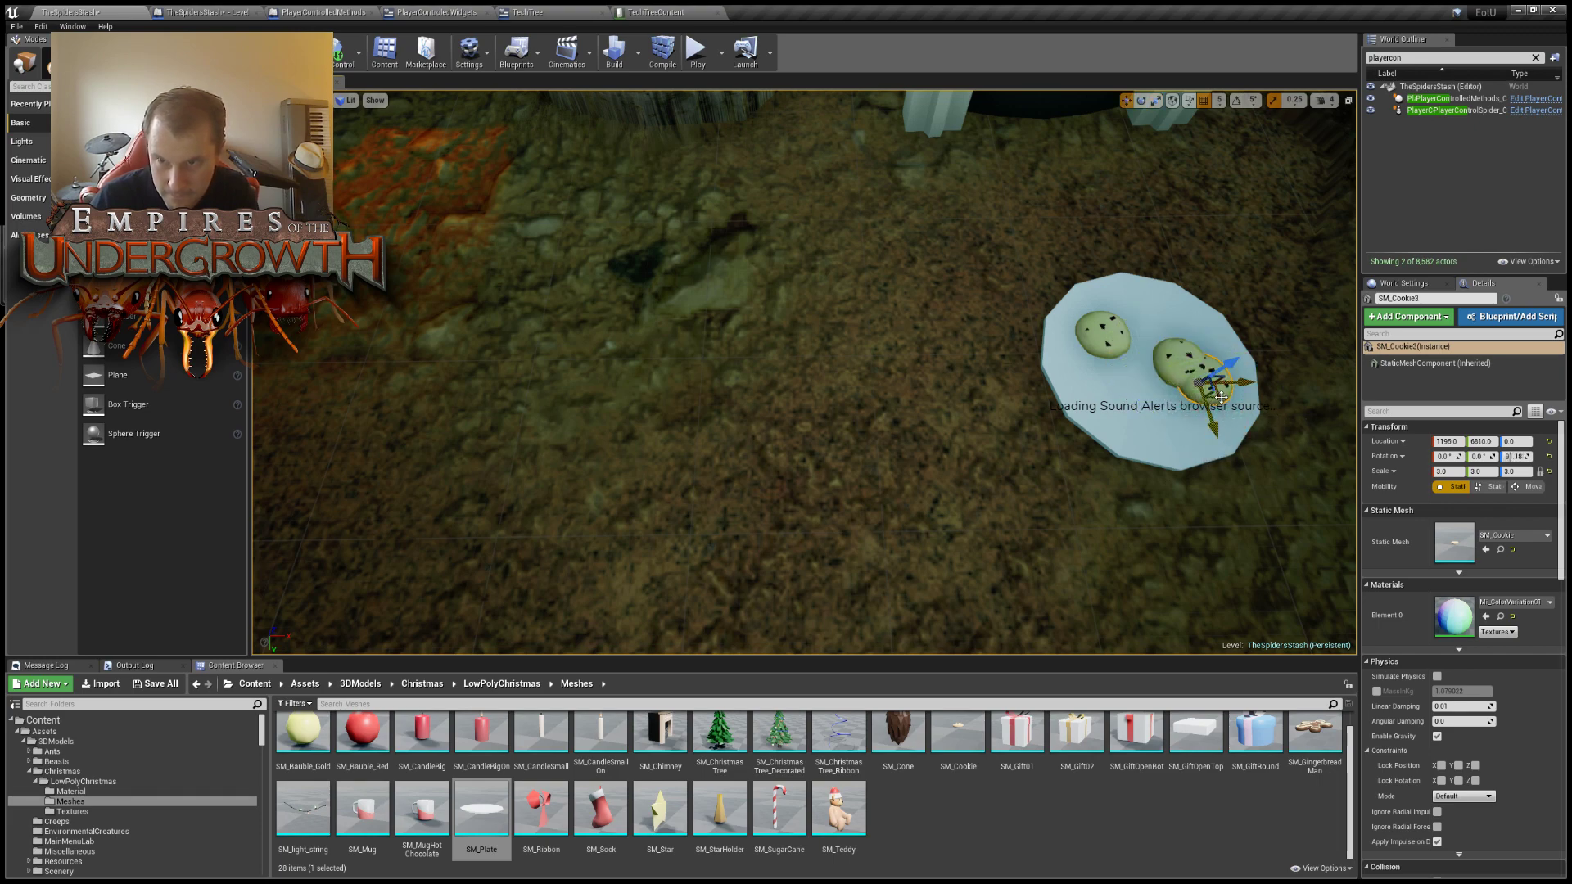
pyautogui.moveTo(1220, 396); pyautogui.dragTo(1132, 388)
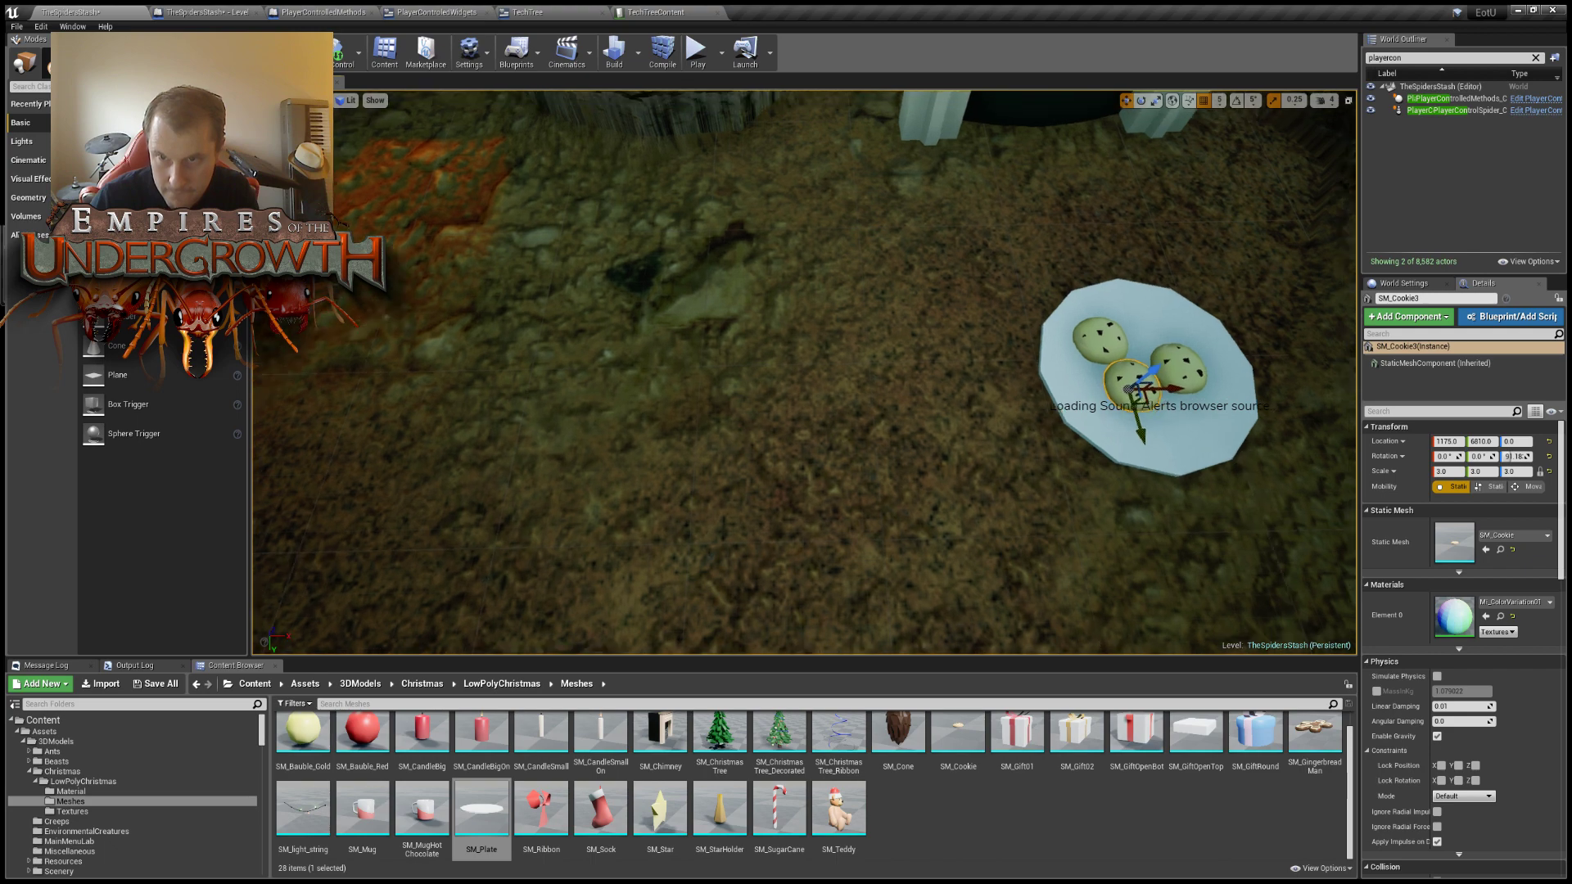
# Place the SM_MugHotChocolate mesh on the ground near the cookie plate and scale it uniformly to 2.0.
pyautogui.moveTo(421, 811); pyautogui.dragTo(841, 384)
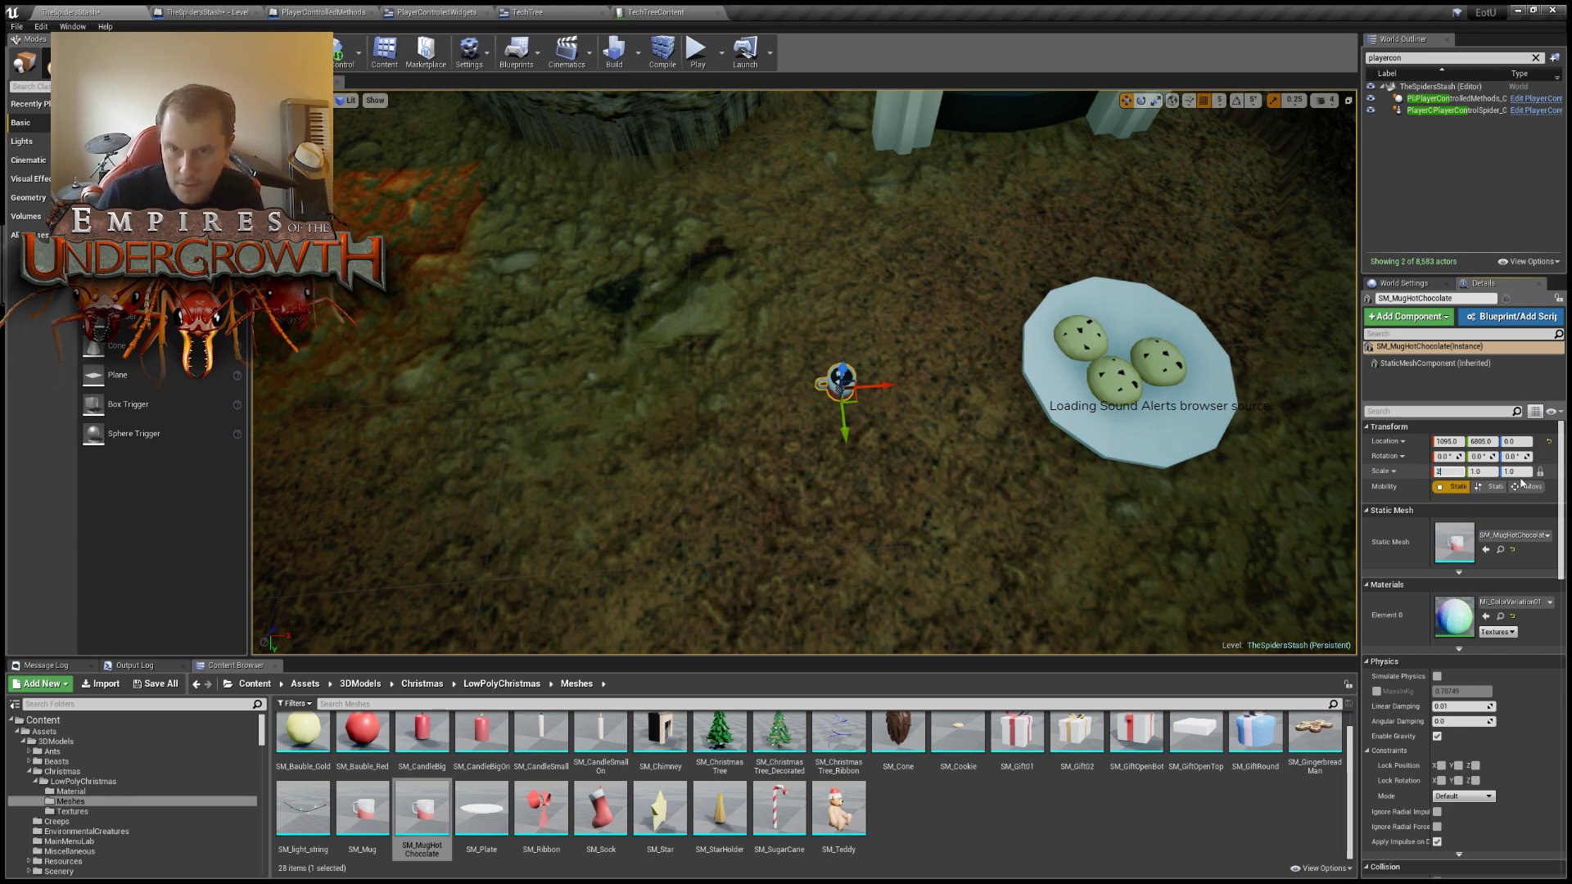
pyautogui.press('Return')
pyautogui.scroll(-6, 1235, 448)
pyautogui.moveTo(1235, 448); pyautogui.dragTo(1234, 421, button='right')
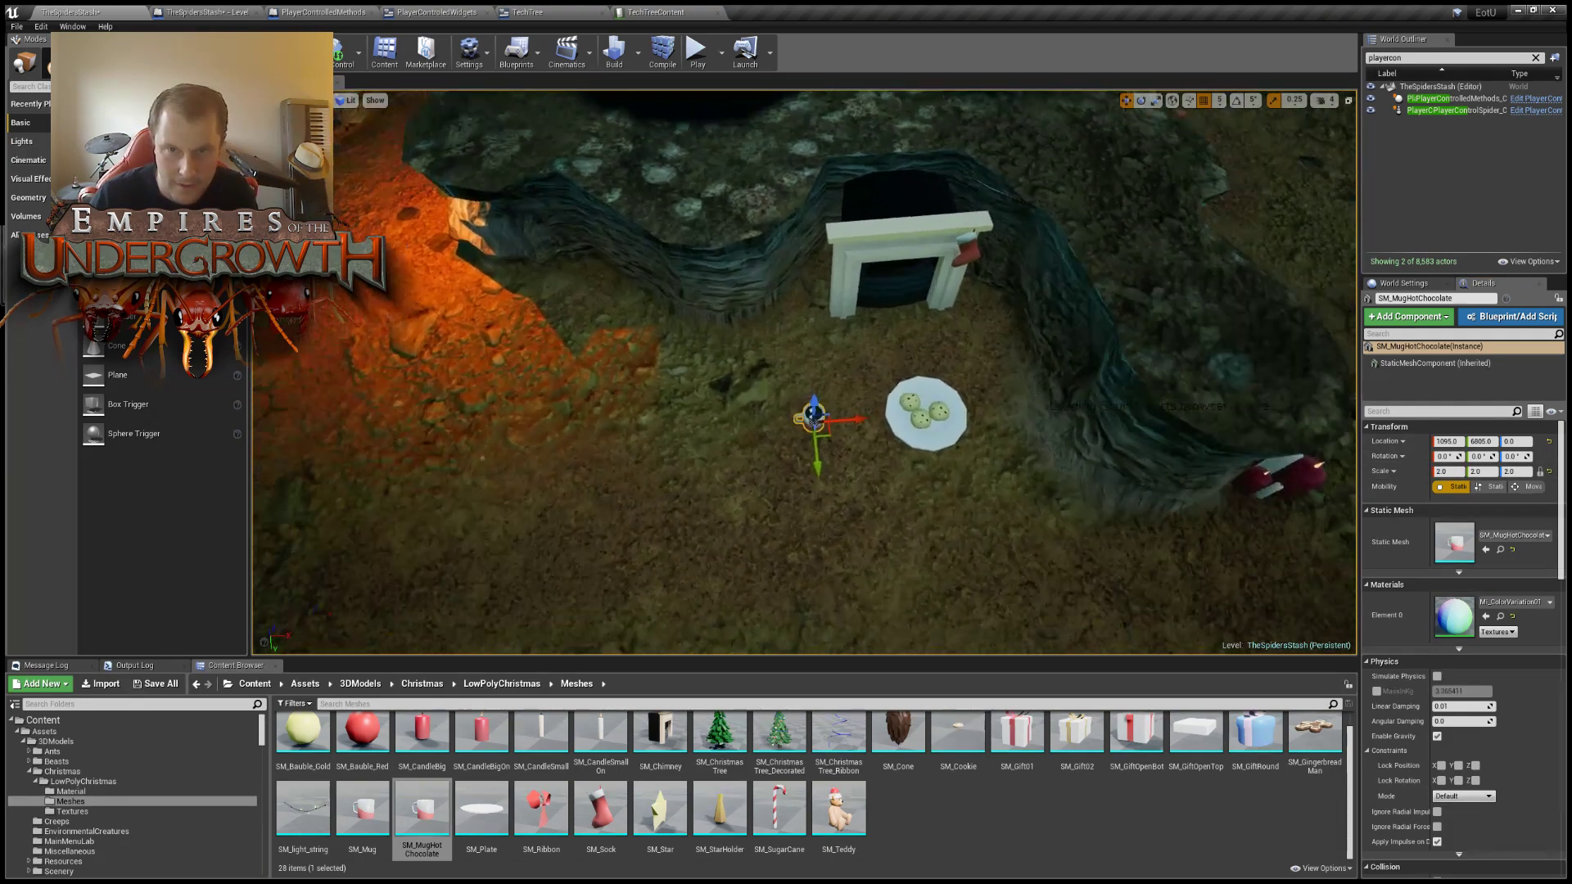
# Move the hot chocolate mug right beside the cookie plate, to about X 1135, Y 6800.
pyautogui.scroll(2, 919, 460)
pyautogui.moveTo(836, 448); pyautogui.dragTo(896, 432)
pyautogui.scroll(-7, 1008, 468)
pyautogui.moveTo(1015, 343)
pyautogui.mouseDown(button='right')
pyautogui.moveTo(1068, 346)
pyautogui.moveTo(1015, 343)
pyautogui.mouseUp(button='right')
pyautogui.scroll(2, 1015, 343)
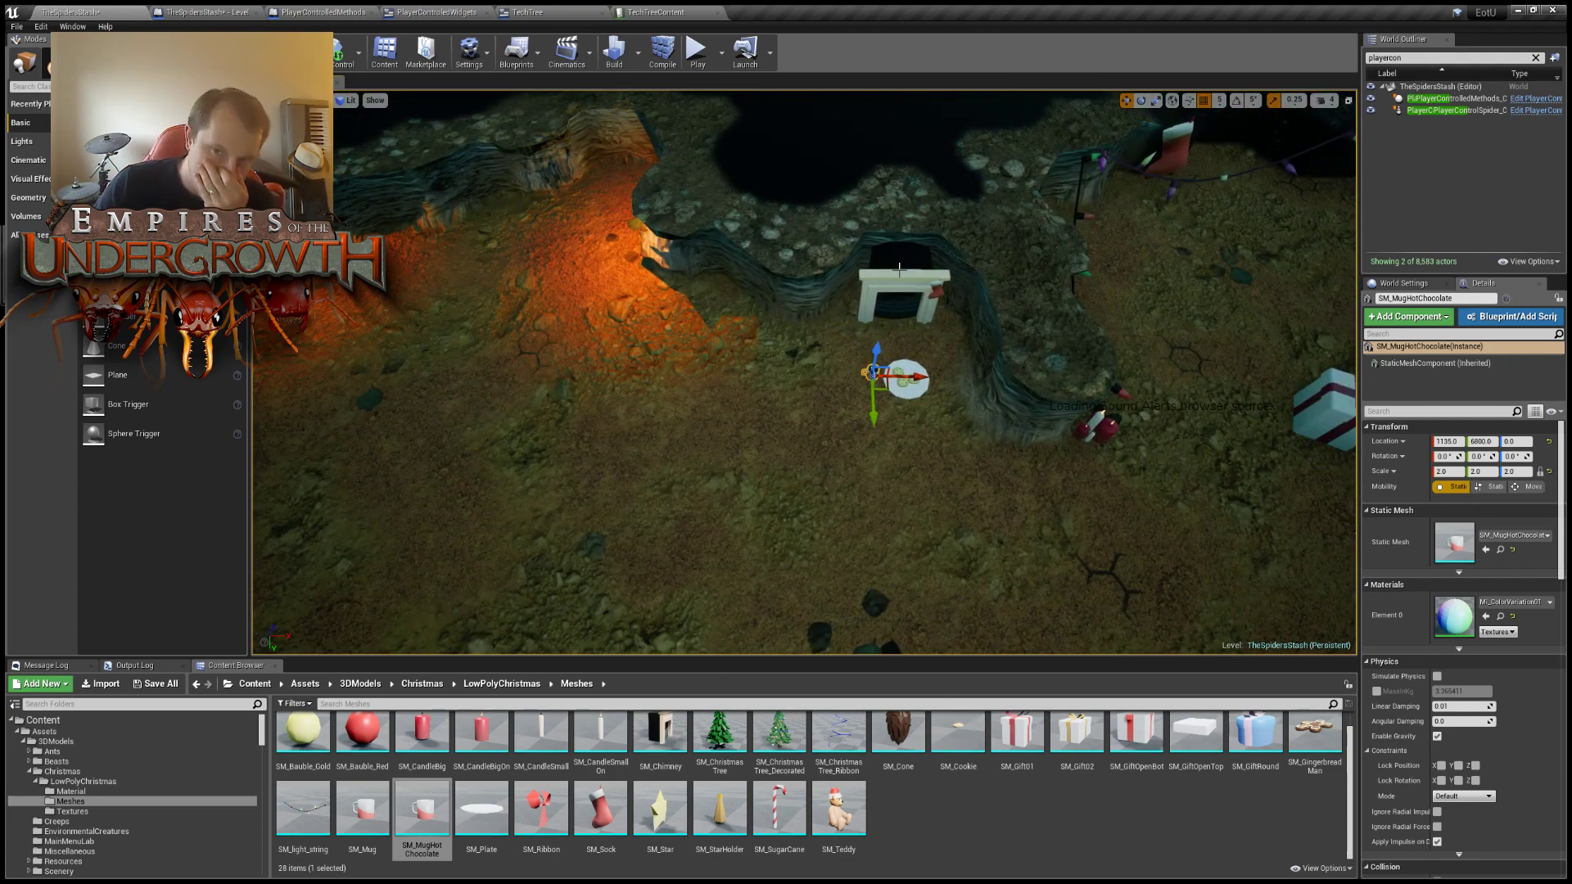
# Add a plane on top of the fireplace and move it back over the chimney to about Y 6655.
pyautogui.moveTo(937, 321); pyautogui.dragTo(1052, 278, button='right')
pyautogui.press('w')
pyautogui.moveTo(762, 478); pyautogui.dragTo(779, 478, button='right')
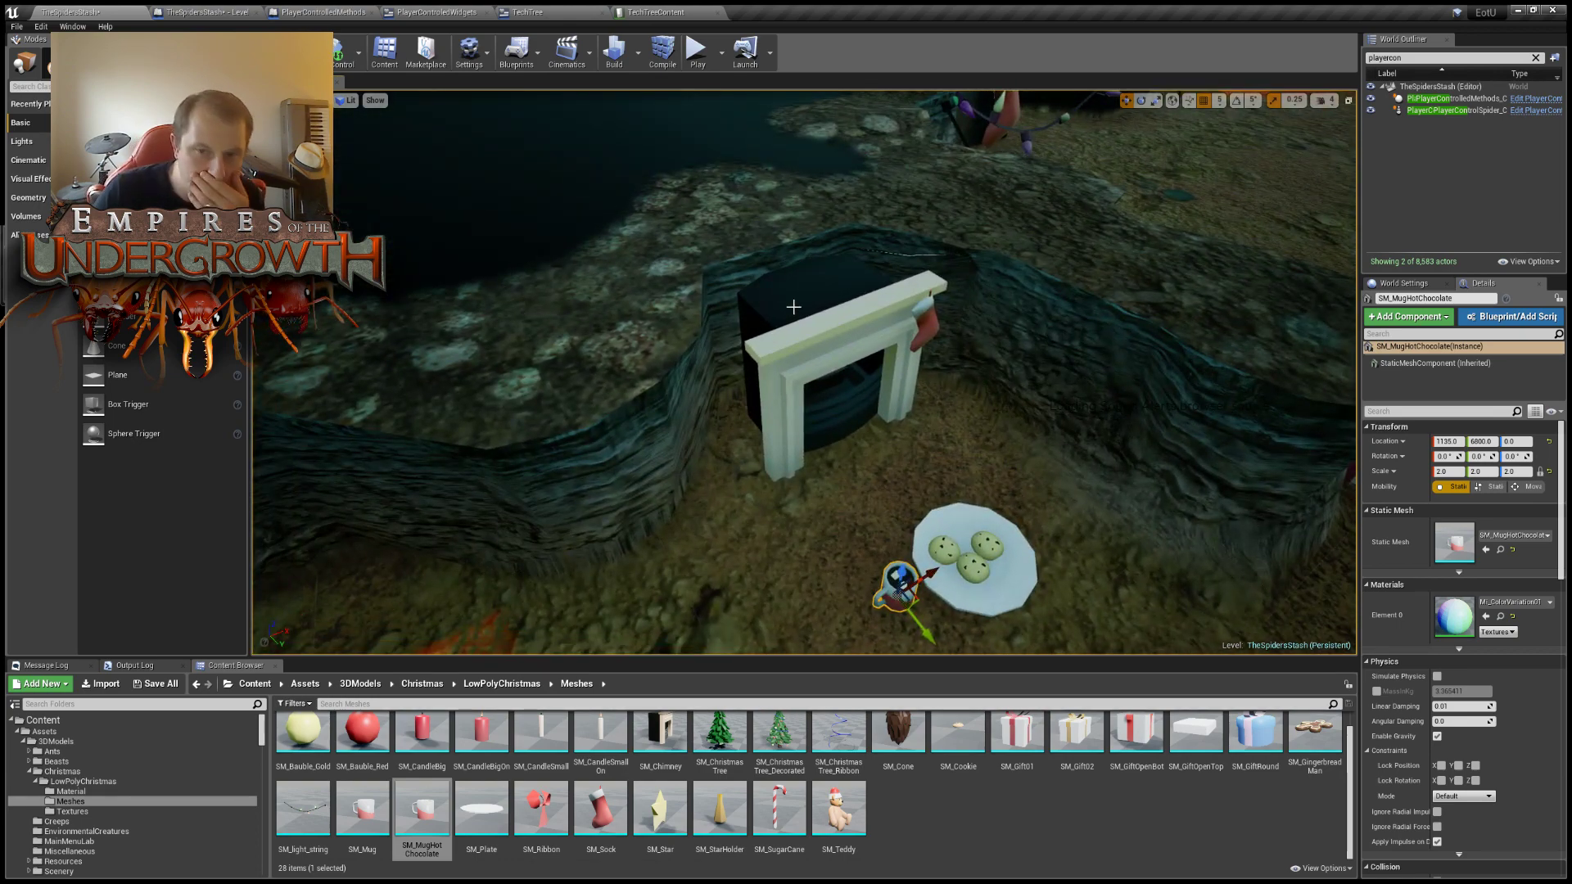
pyautogui.click(779, 458)
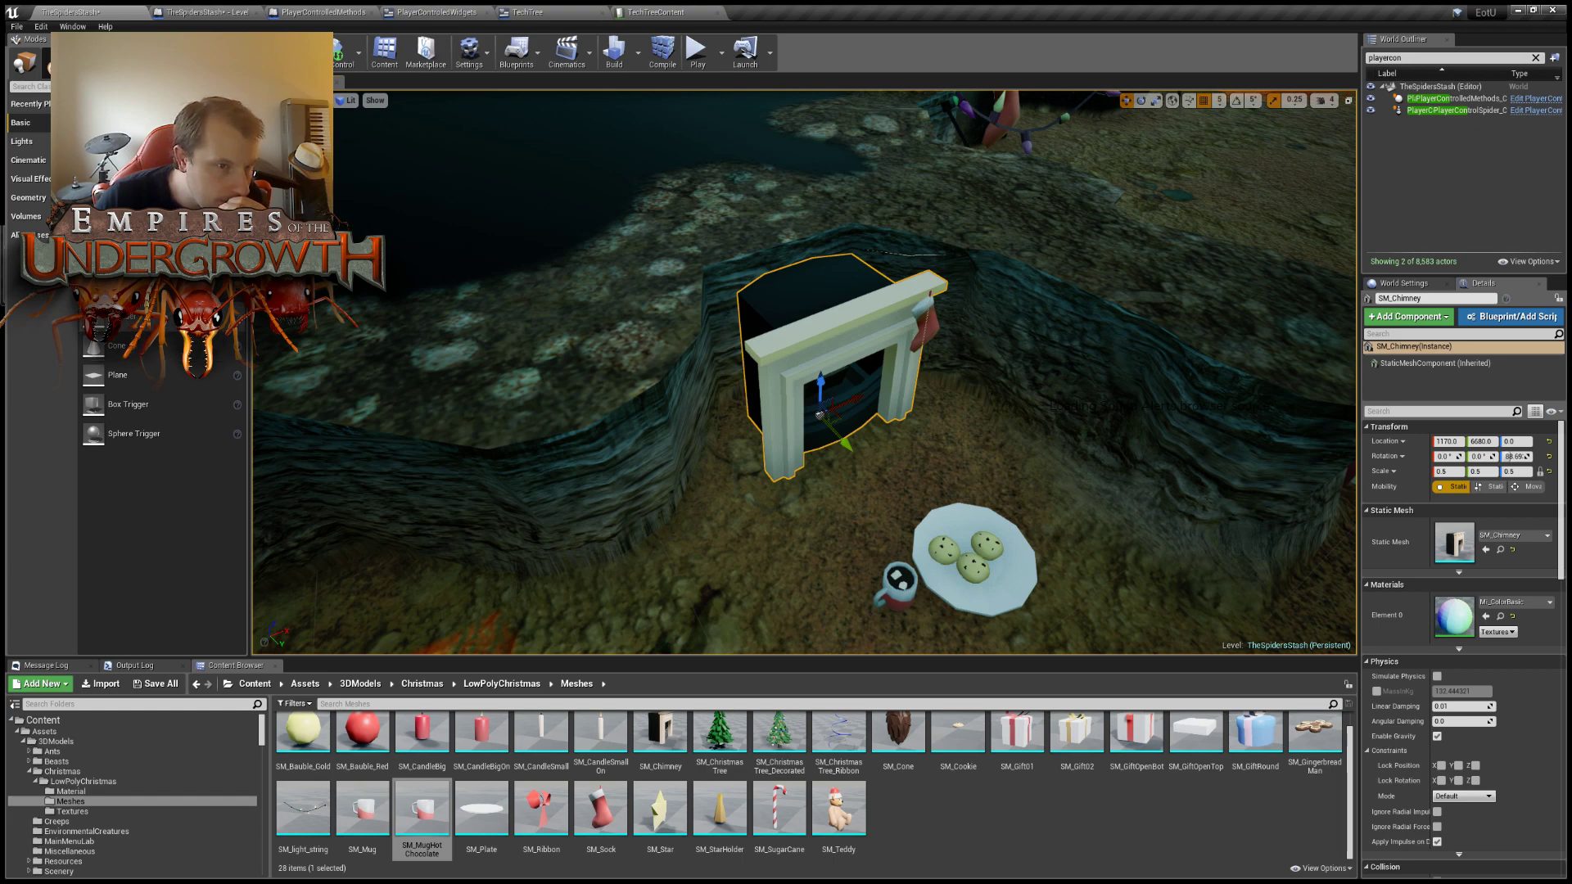
pyautogui.moveTo(154, 376); pyautogui.dragTo(860, 321)
pyautogui.press('e')
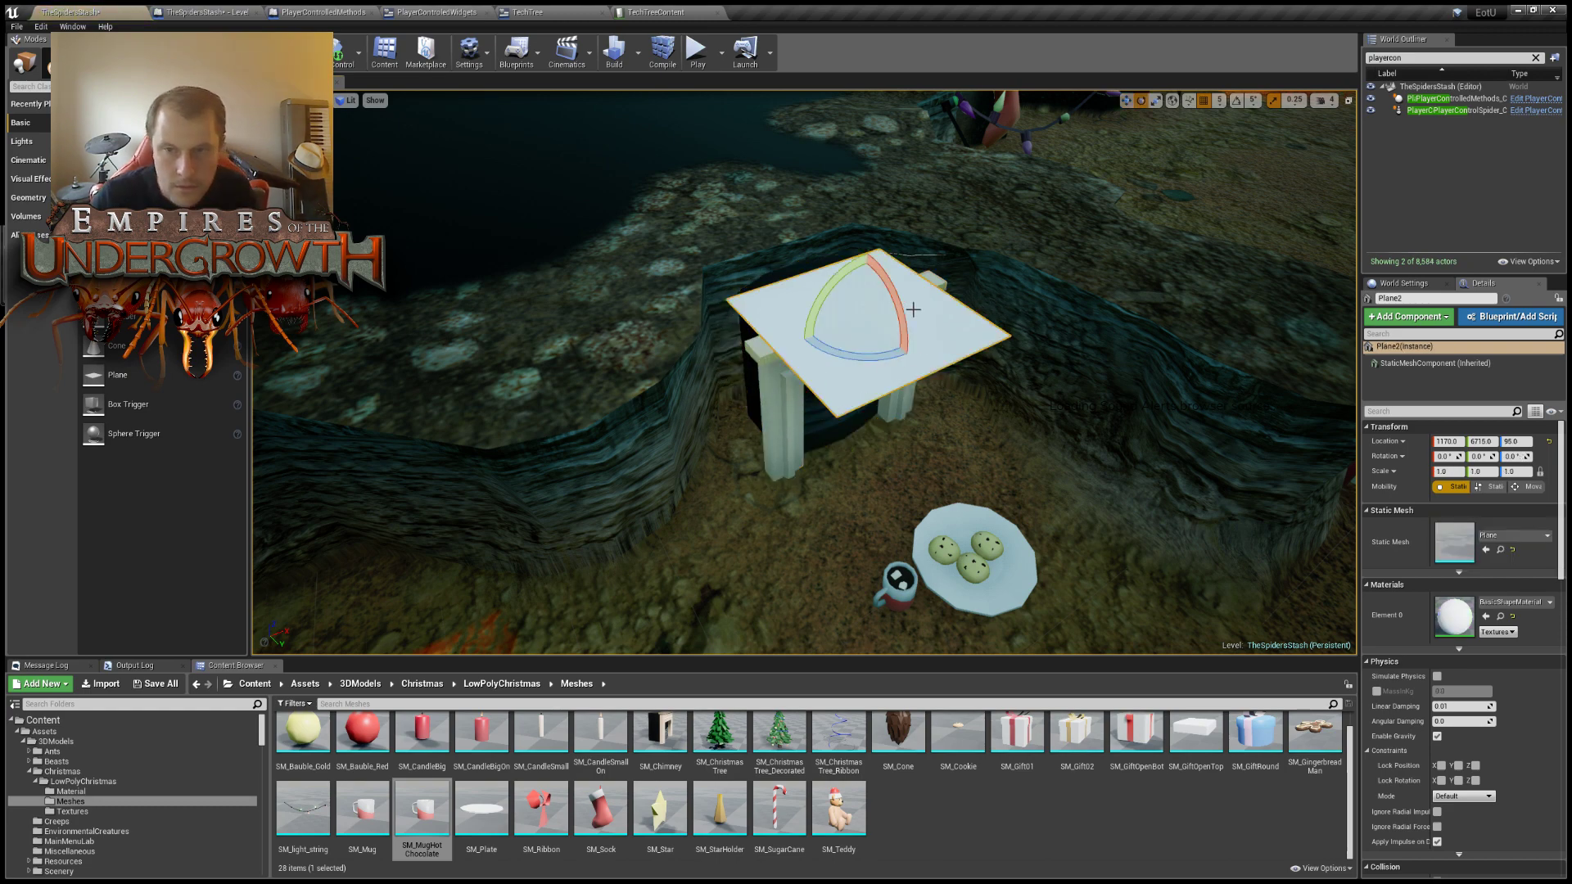
pyautogui.press('r')
pyautogui.press('w')
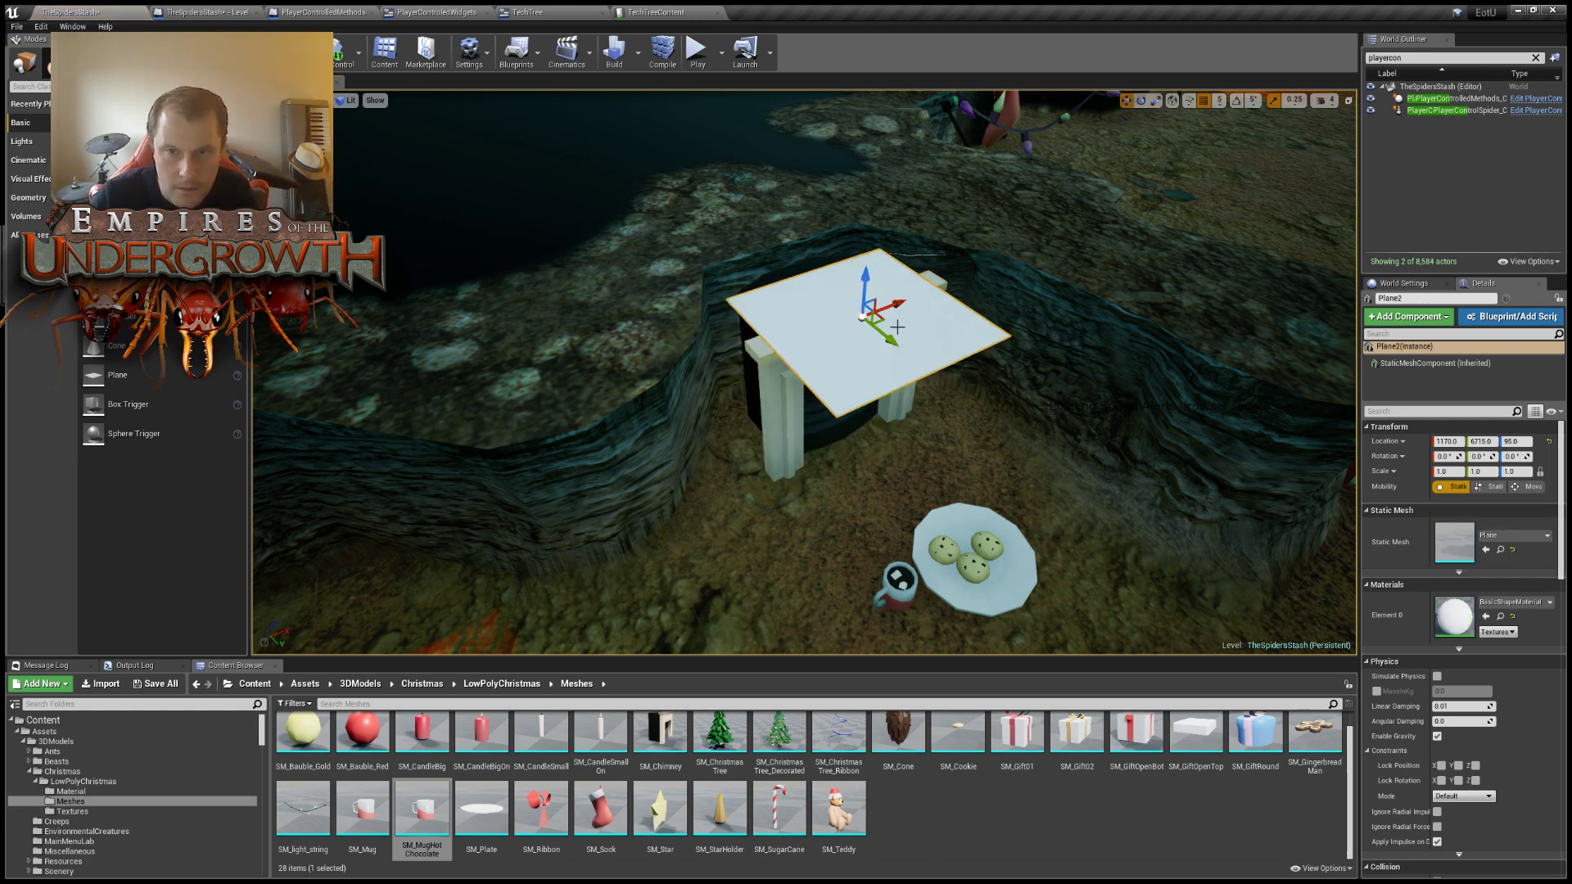
pyautogui.moveTo(883, 321); pyautogui.dragTo(815, 269)
# Lower the plane over the chimney to Z 91 so it sits level with the mantelpiece.
pyautogui.moveTo(815, 269); pyautogui.dragTo(1049, 161, button='right')
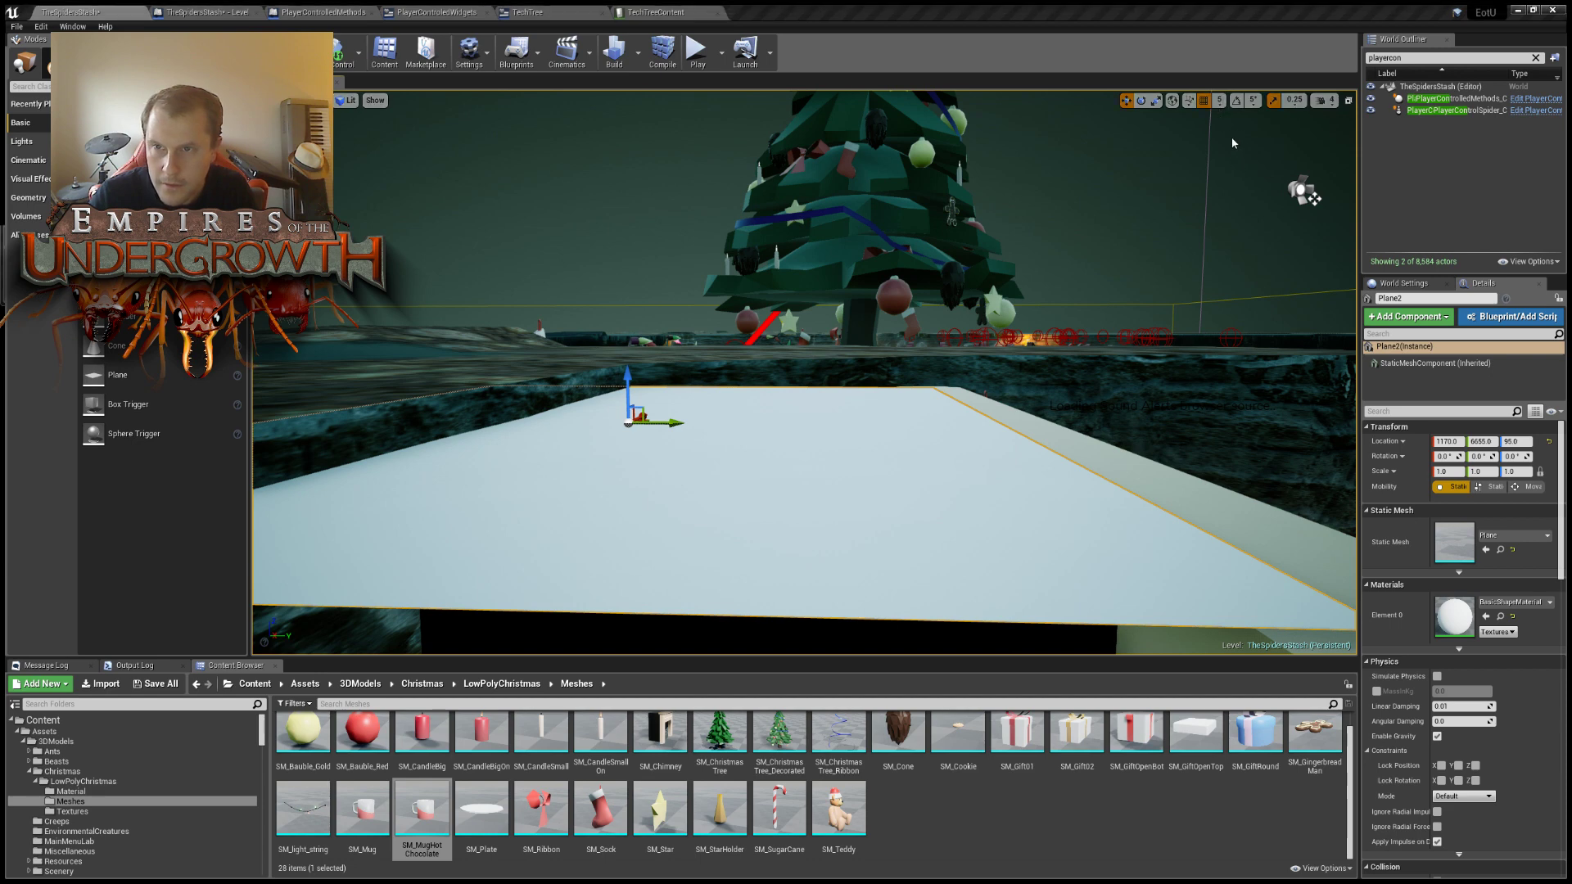
pyautogui.press('[')
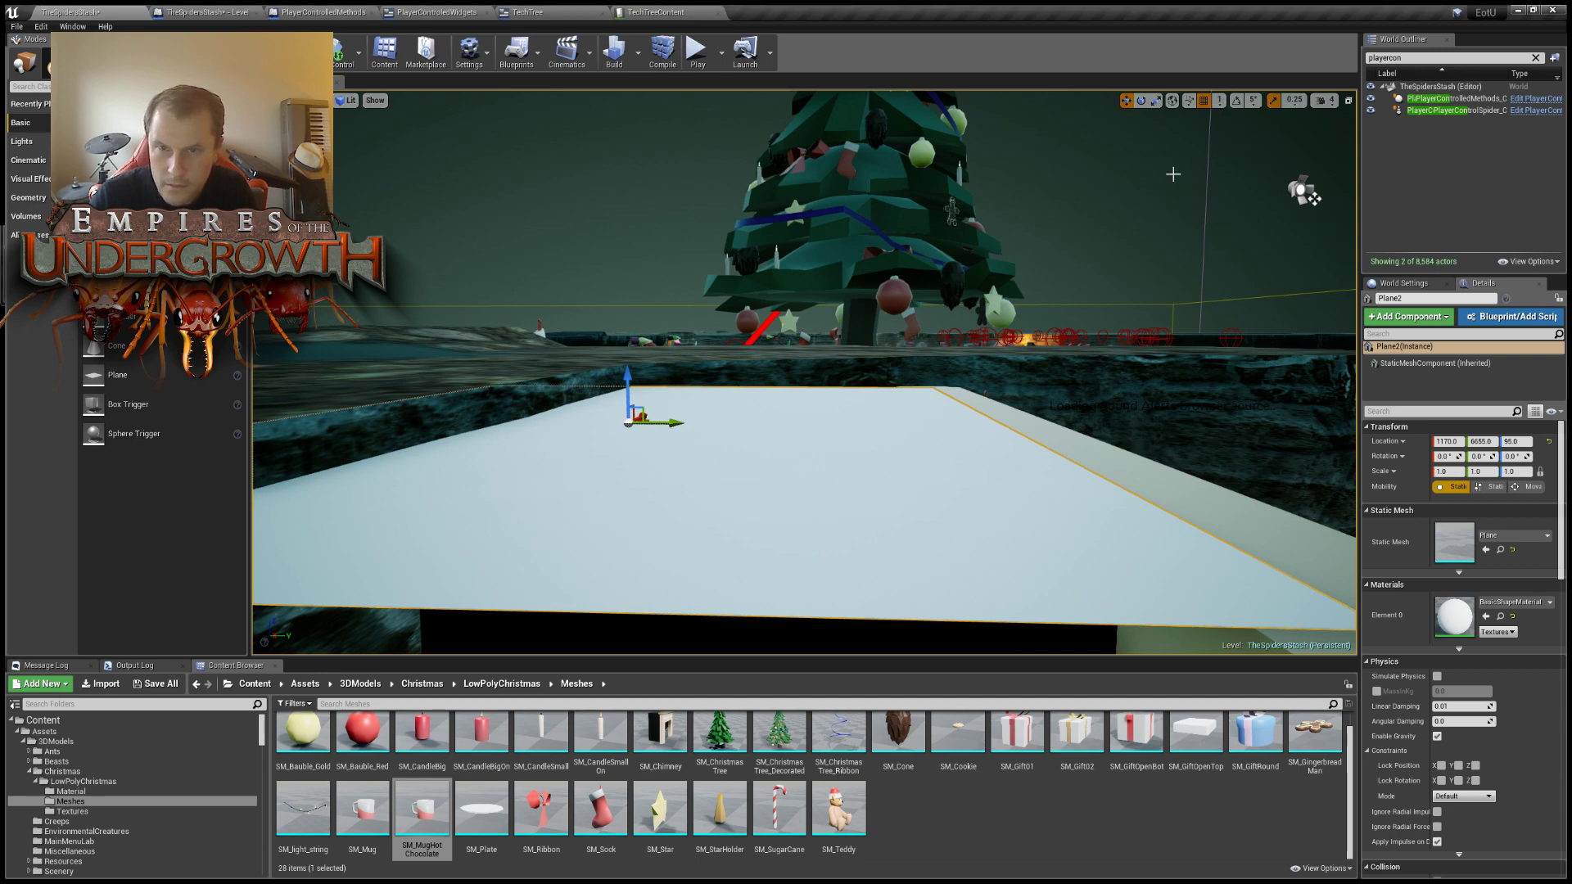
pyautogui.moveTo(631, 400); pyautogui.dragTo(628, 413)
pyautogui.moveTo(630, 410); pyautogui.dragTo(401, 467, button='right')
pyautogui.moveTo(772, 418)
pyautogui.mouseDown(button='right')
pyautogui.moveTo(867, 524)
pyautogui.moveTo(679, 516)
pyautogui.moveTo(581, 492)
pyautogui.moveTo(772, 418)
pyautogui.mouseUp(button='right')
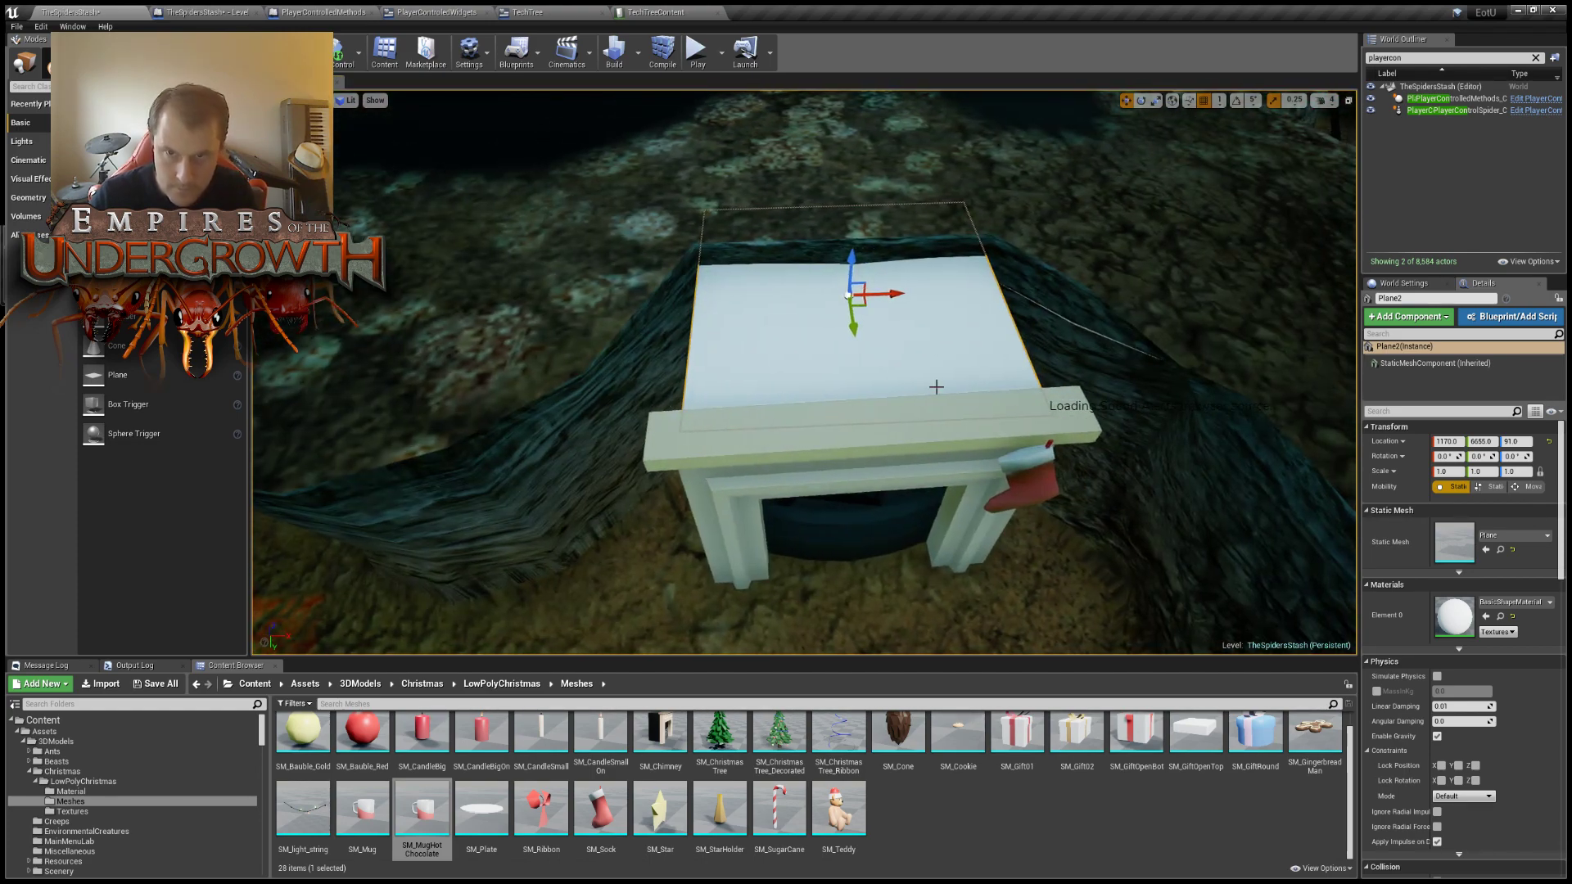
# Widen the plane over the chimney to an X scale of 2.0.
pyautogui.press('e')
pyautogui.press('r')
pyautogui.moveTo(892, 296); pyautogui.dragTo(871, 330)
pyautogui.scroll(-5, 873, 355)
pyautogui.click(967, 514)
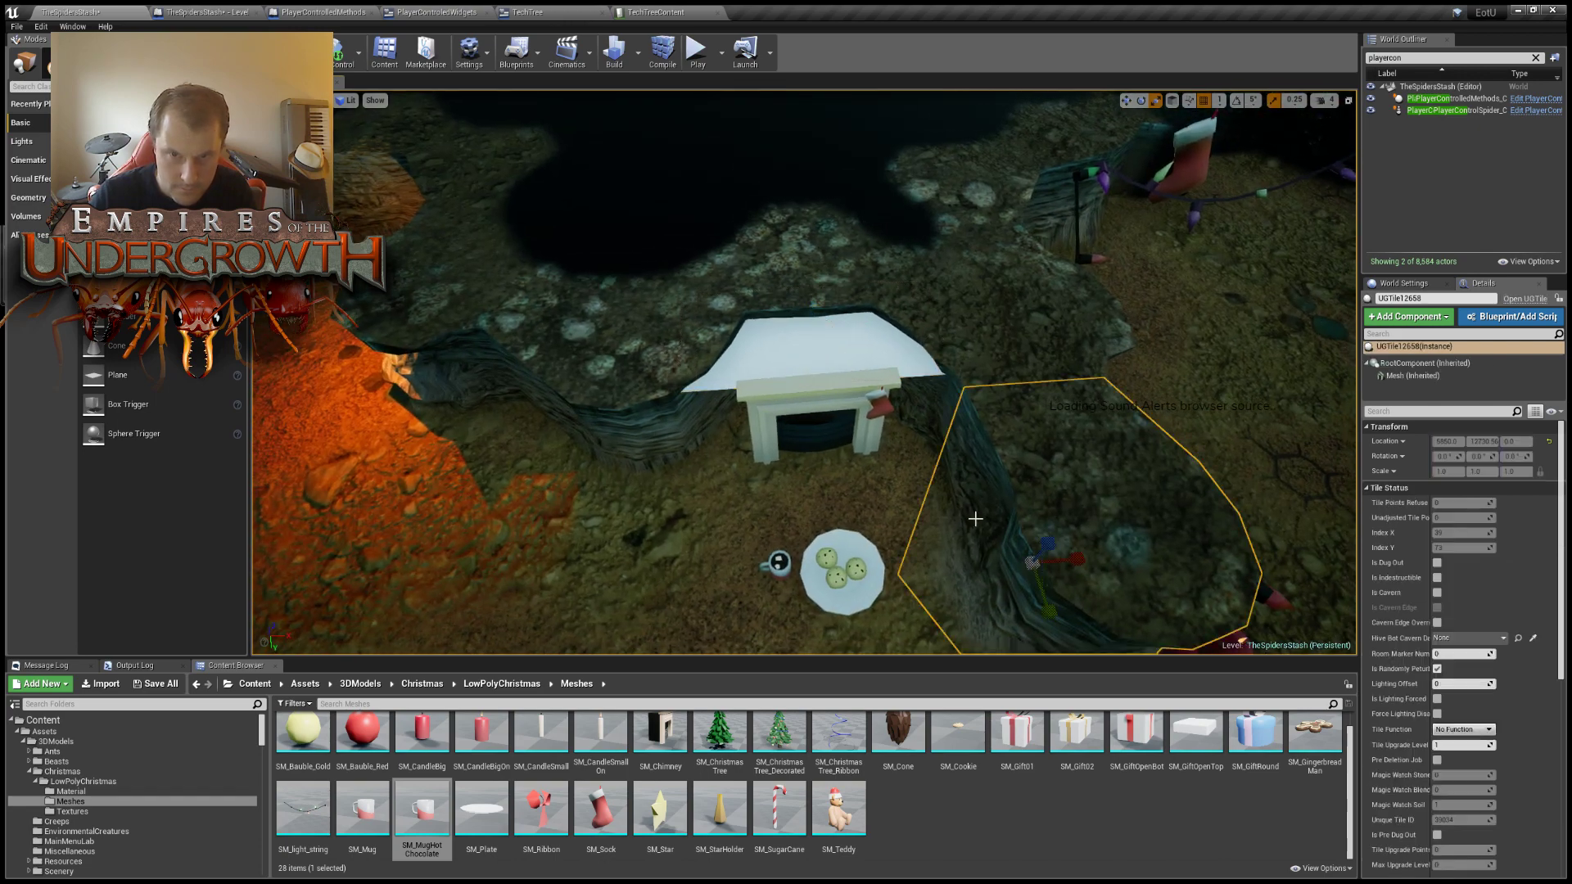
# Duplicate the plane above the fireplace and set the copy's X rotation to 90° so it stands upright.
pyautogui.moveTo(944, 505)
pyautogui.mouseDown(button='right')
pyautogui.moveTo(1064, 512)
pyautogui.moveTo(975, 495)
pyautogui.moveTo(960, 515)
pyautogui.mouseUp(button='right')
pyautogui.press('w')
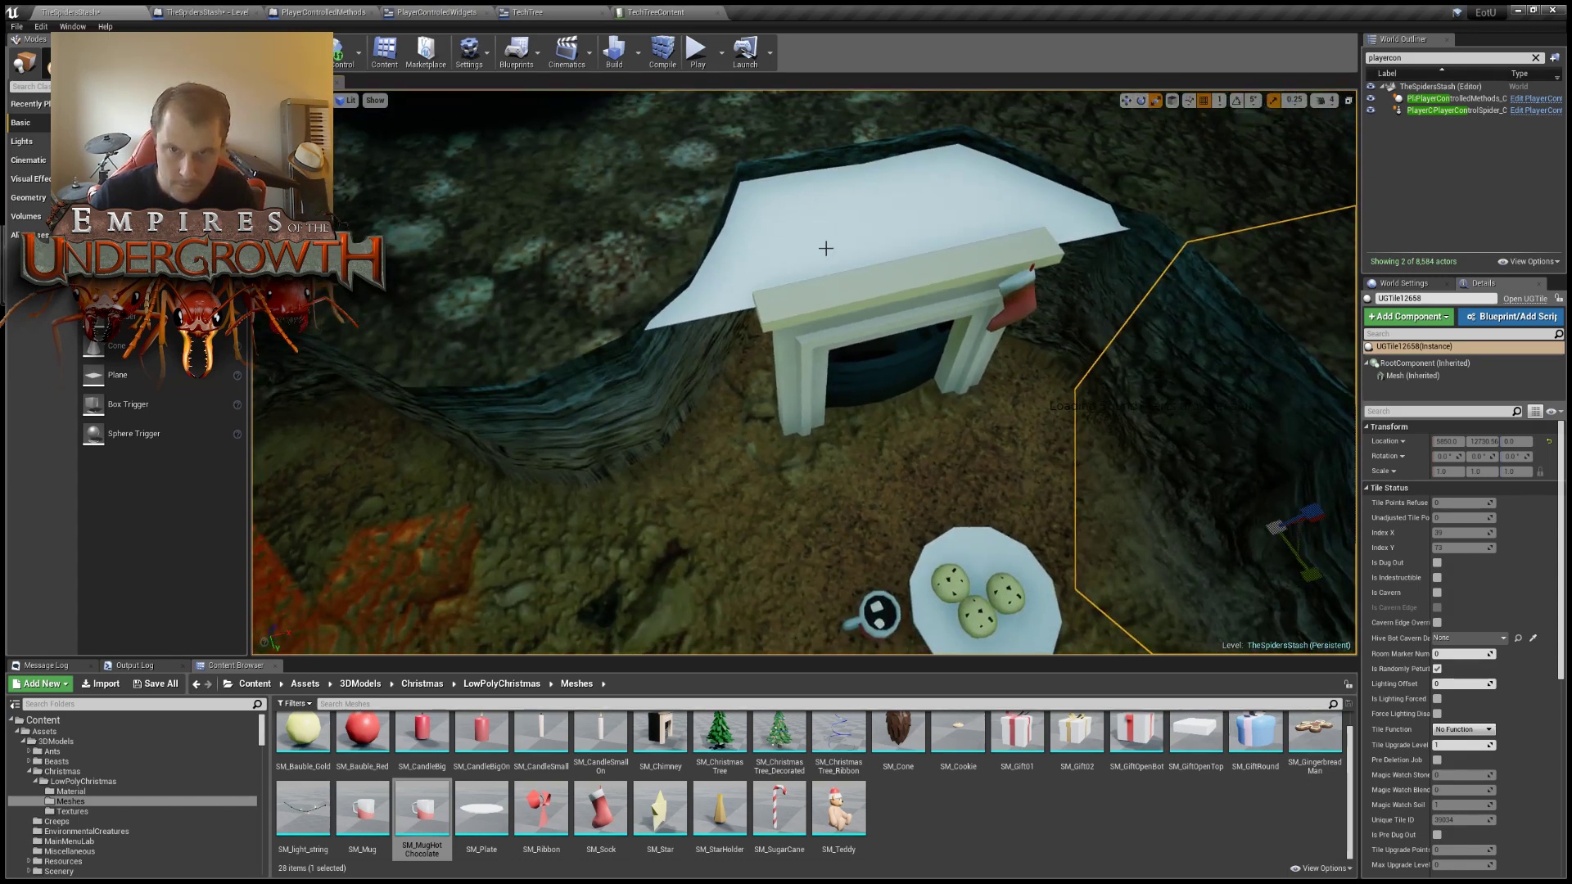
pyautogui.click(828, 246)
pyautogui.hotkey('ctrl', 'w')
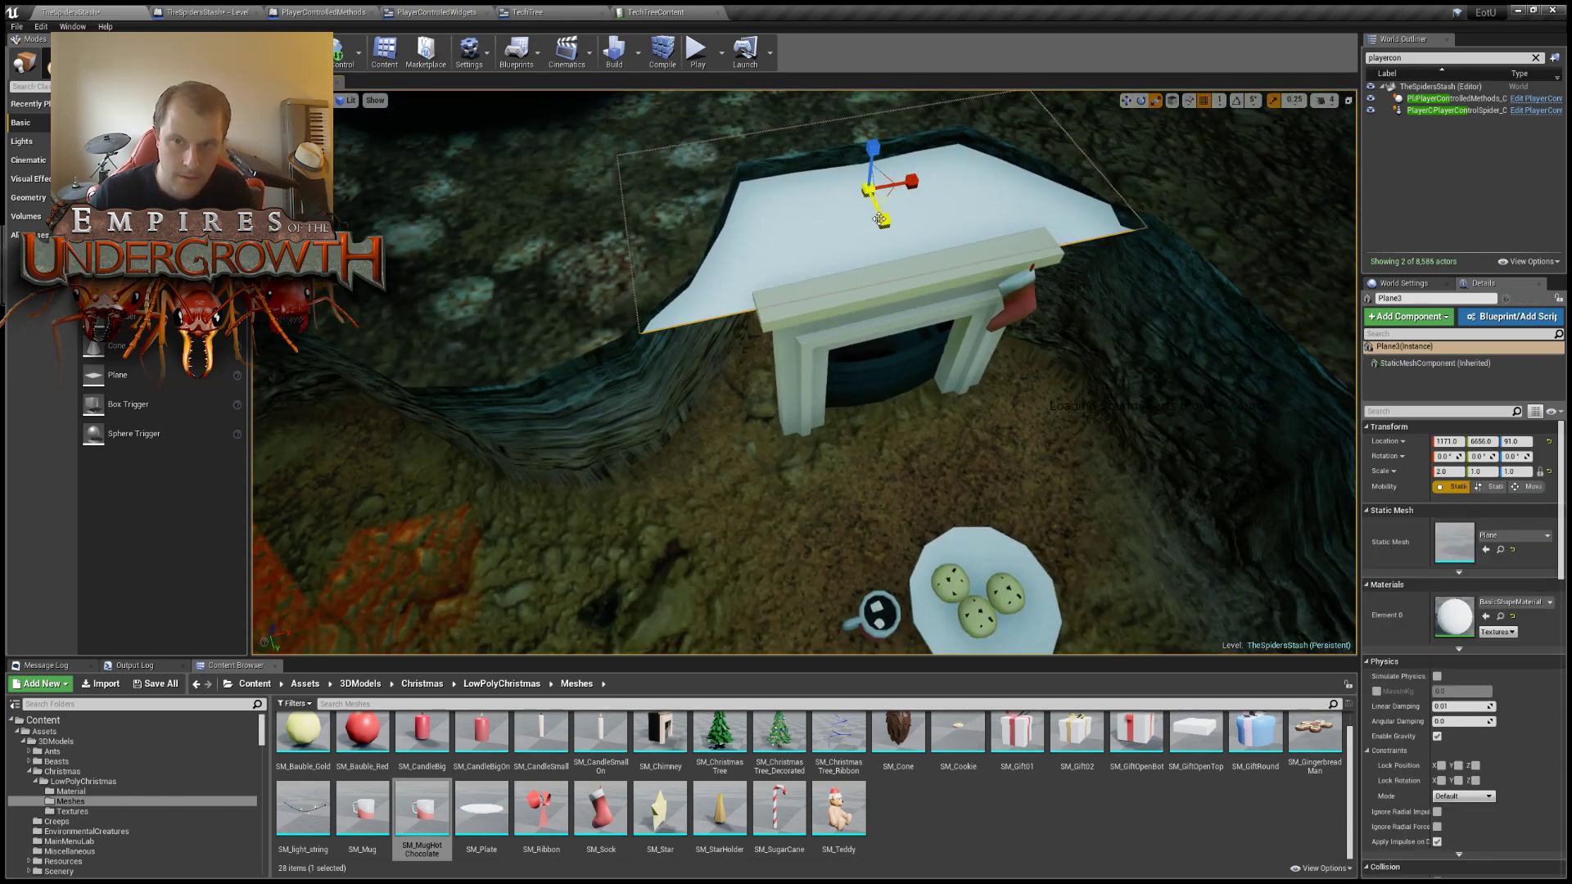
pyautogui.press('space')
pyautogui.press('space')
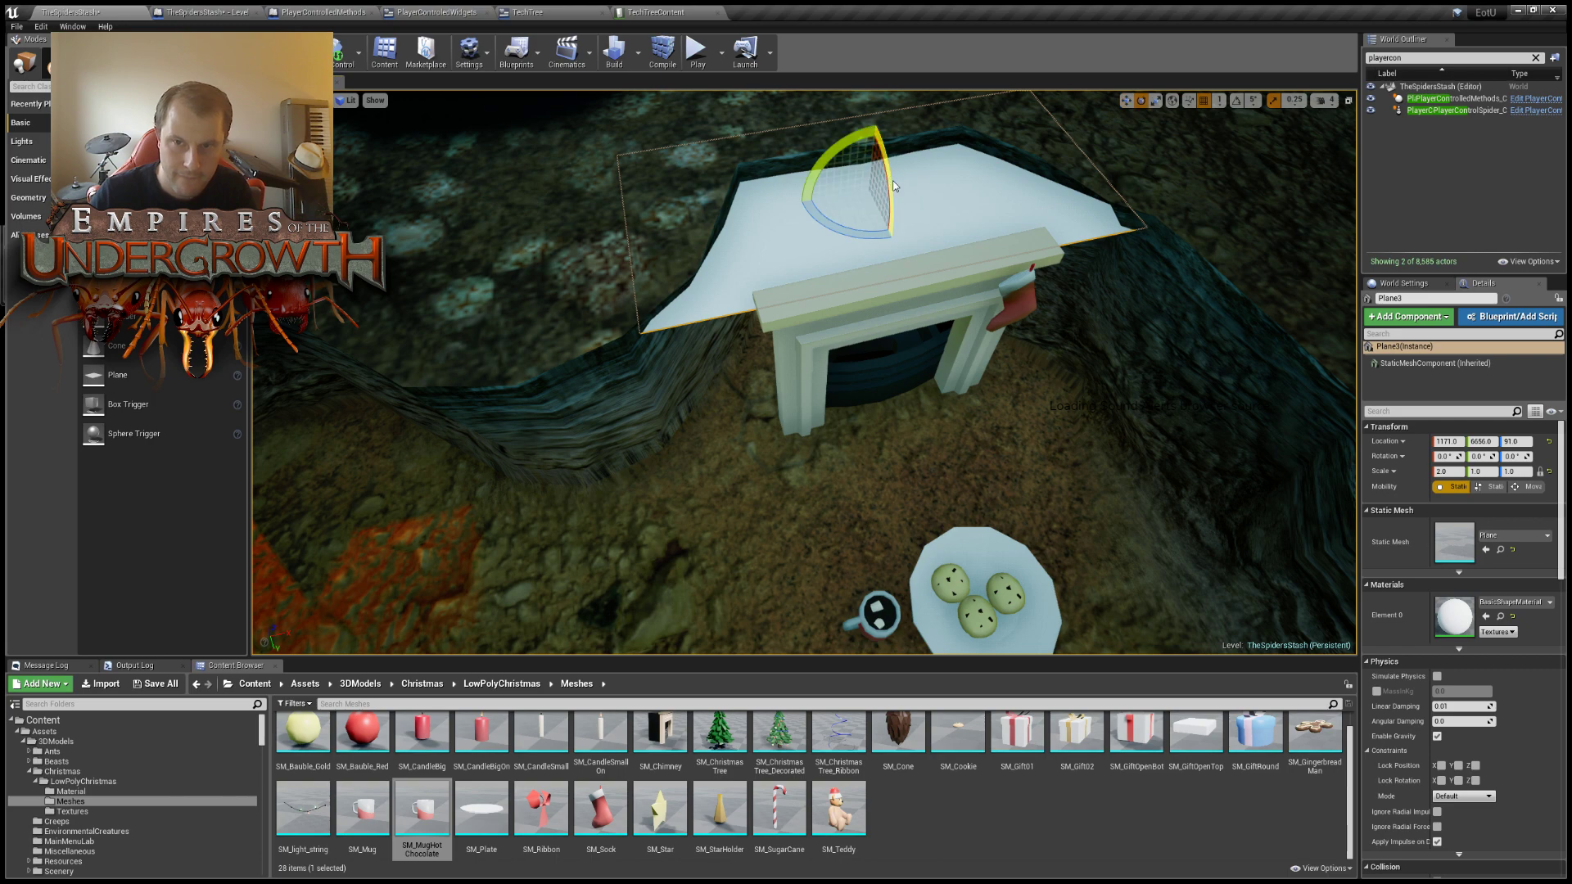
pyautogui.moveTo(893, 187); pyautogui.dragTo(896, 259)
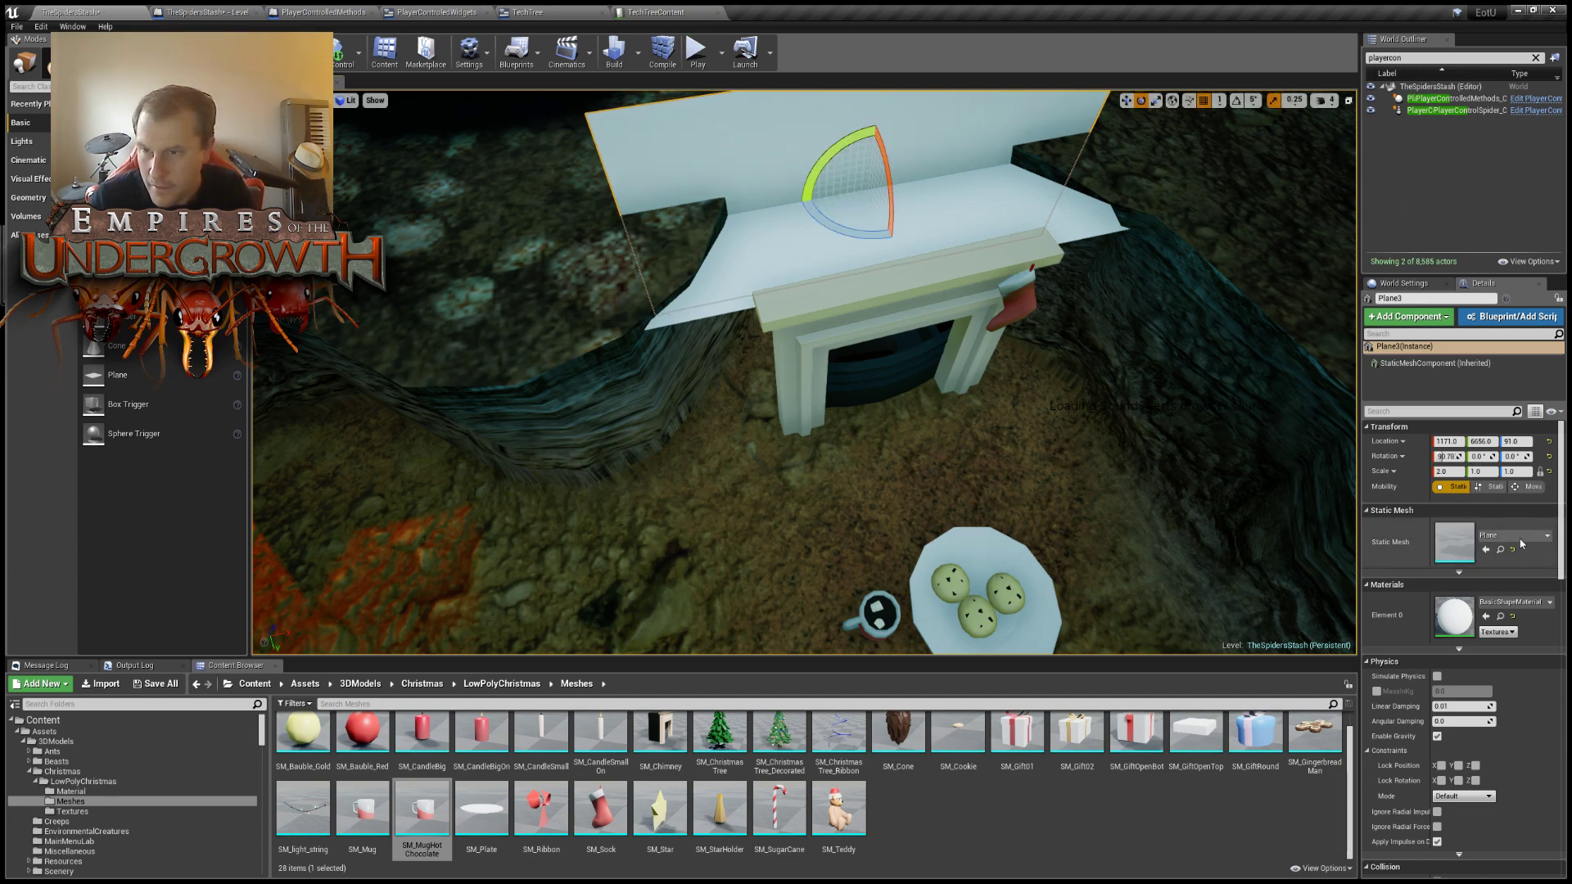
pyautogui.click(1445, 456)
pyautogui.press('Return')
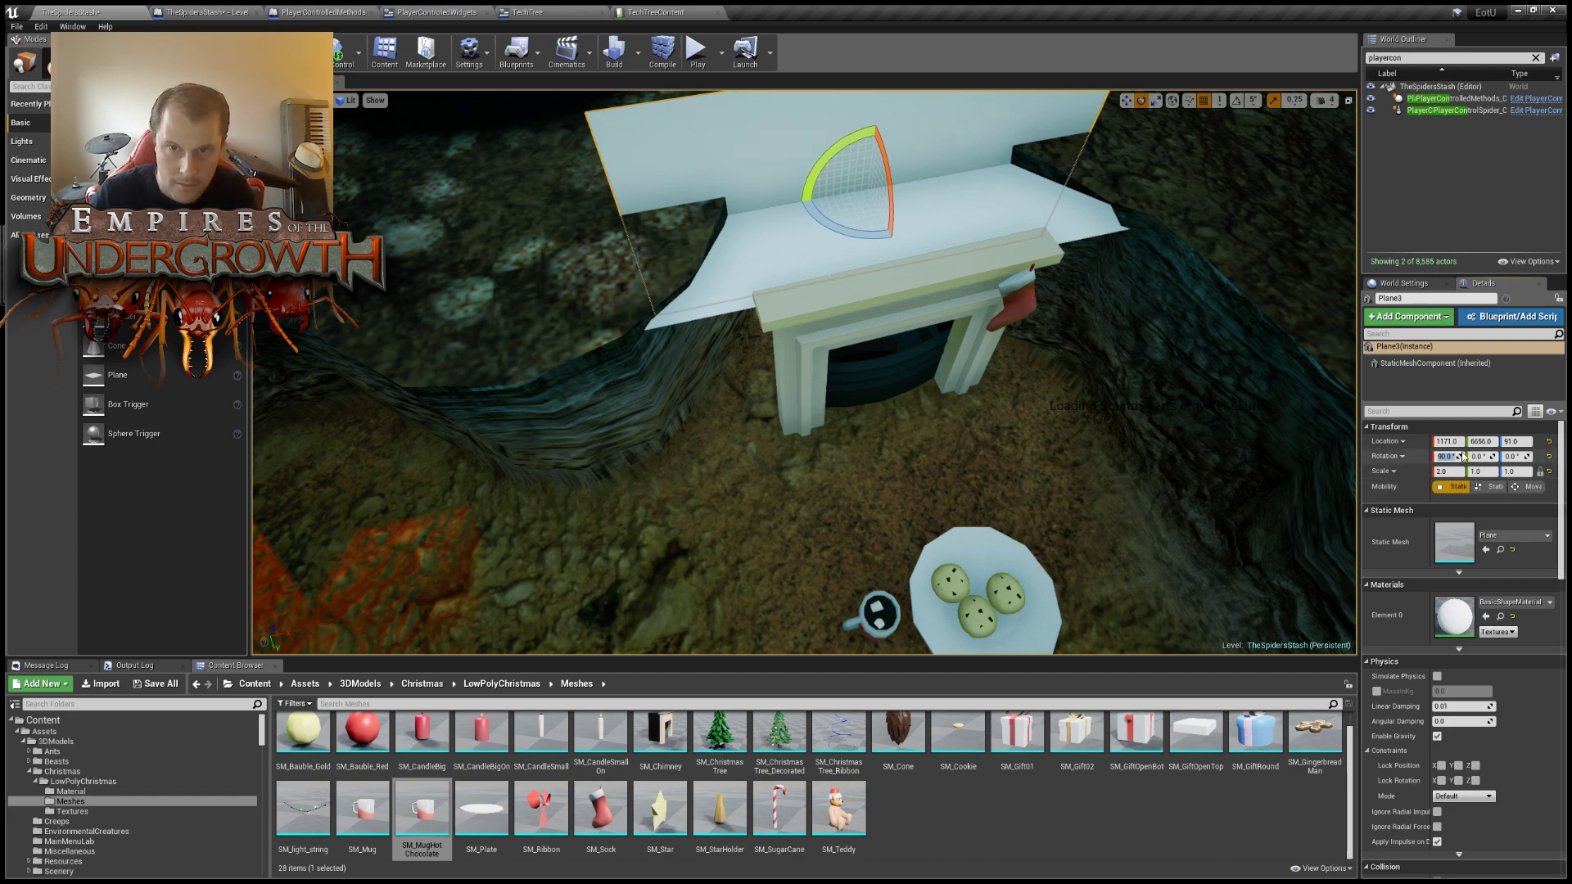
# Move the upright plane forward to Y 6703 and down to Z 38, just behind the mantel front.
pyautogui.moveTo(999, 344)
pyautogui.mouseDown(button='right')
pyautogui.moveTo(986, 351)
pyautogui.moveTo(1000, 343)
pyautogui.mouseUp(button='right')
pyautogui.press('r')
pyautogui.press('w')
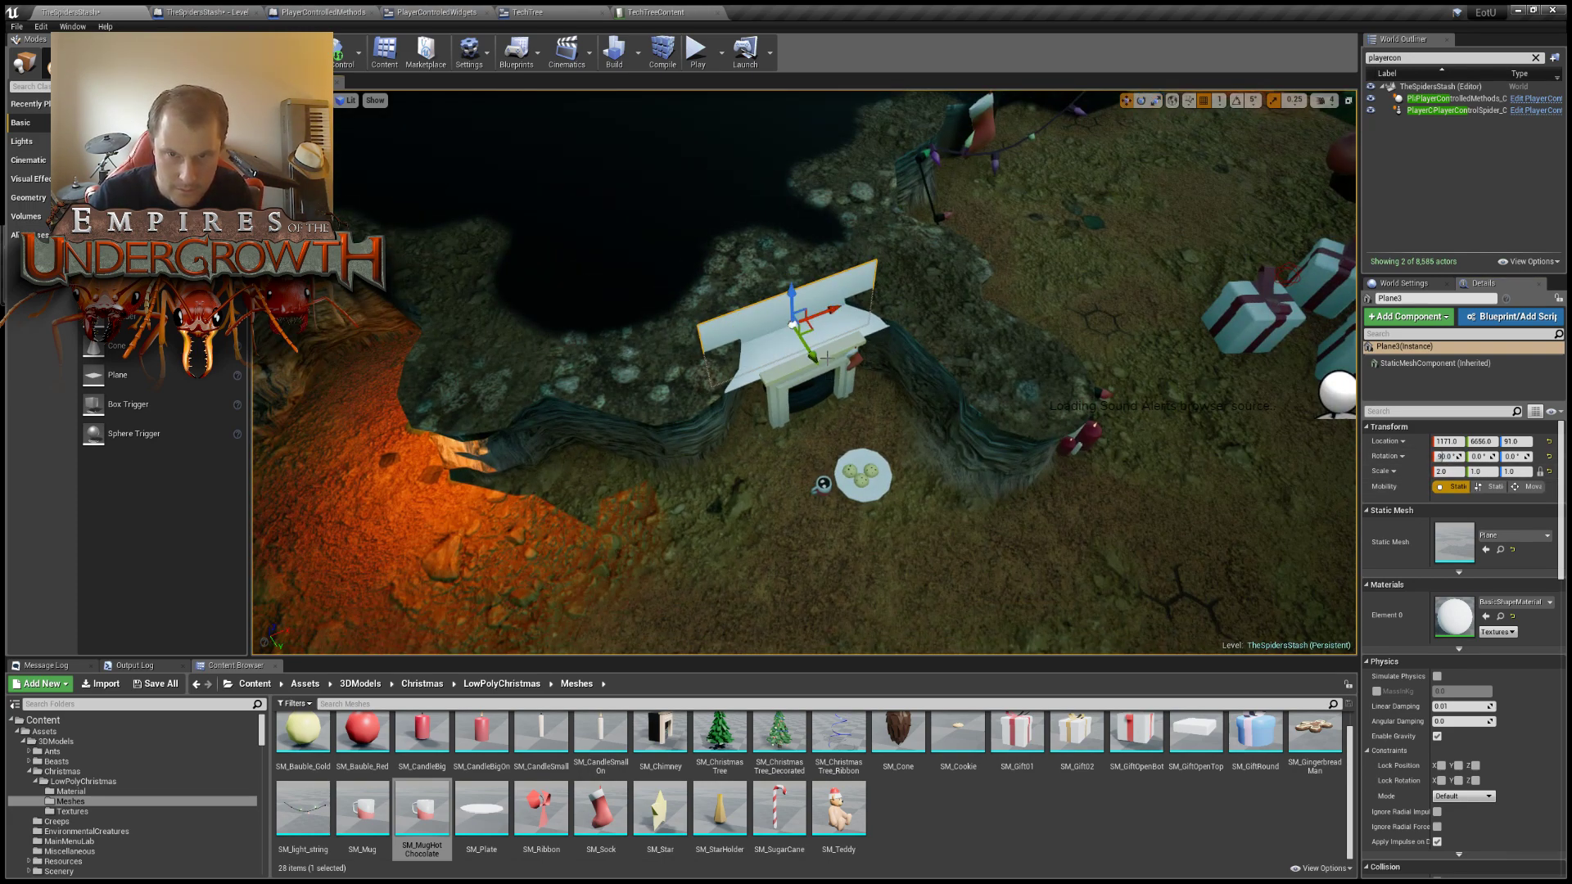
pyautogui.moveTo(813, 333); pyautogui.dragTo(831, 366)
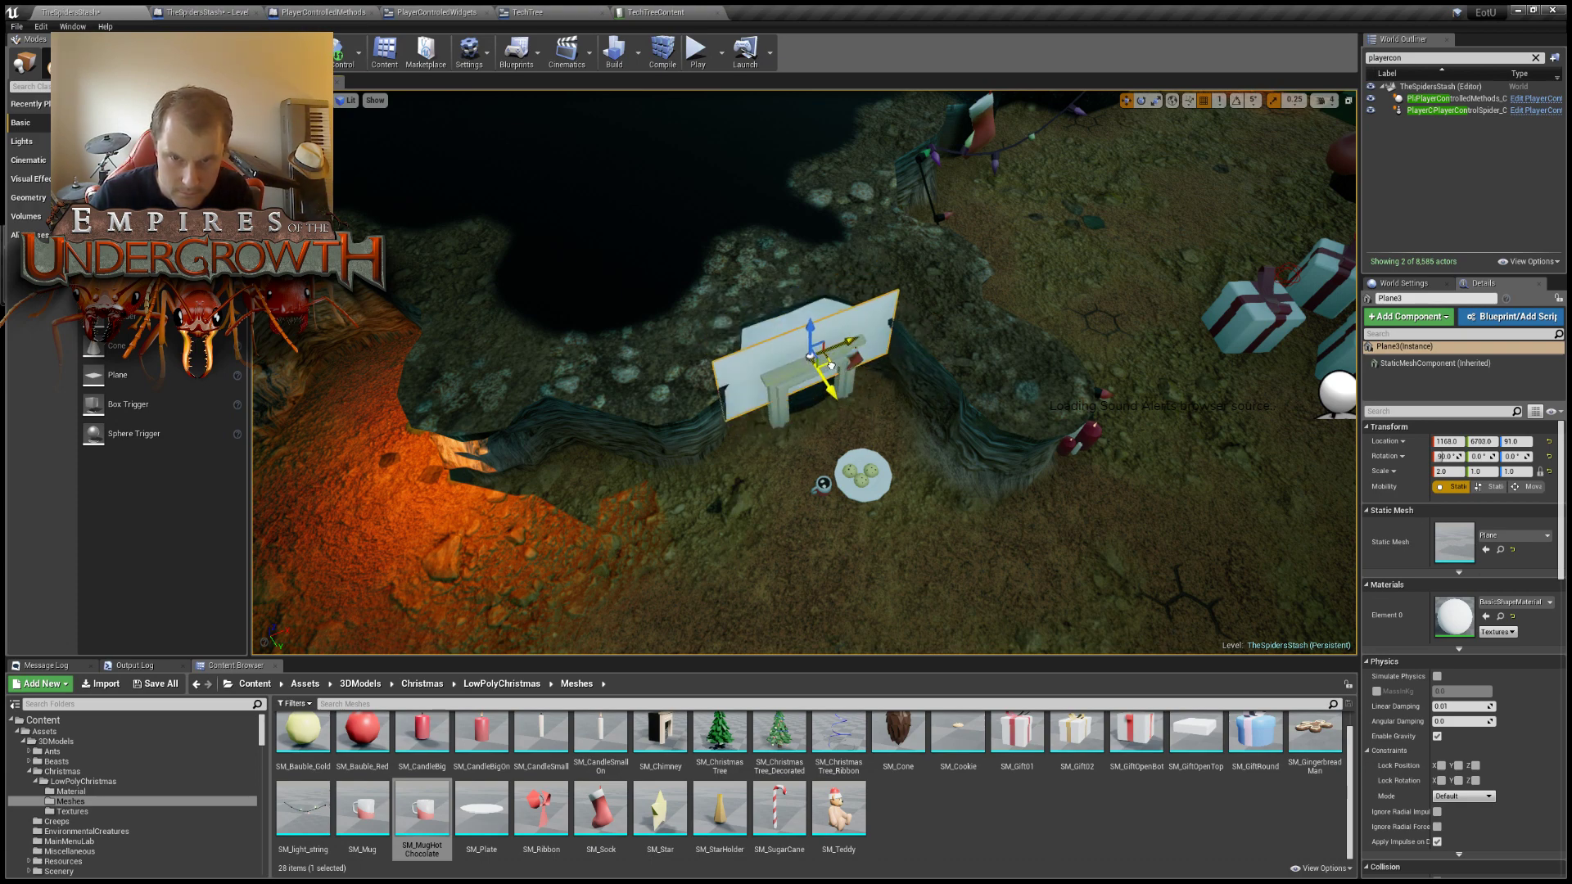
pyautogui.press('w')
pyautogui.moveTo(831, 365); pyautogui.dragTo(825, 362, button='right')
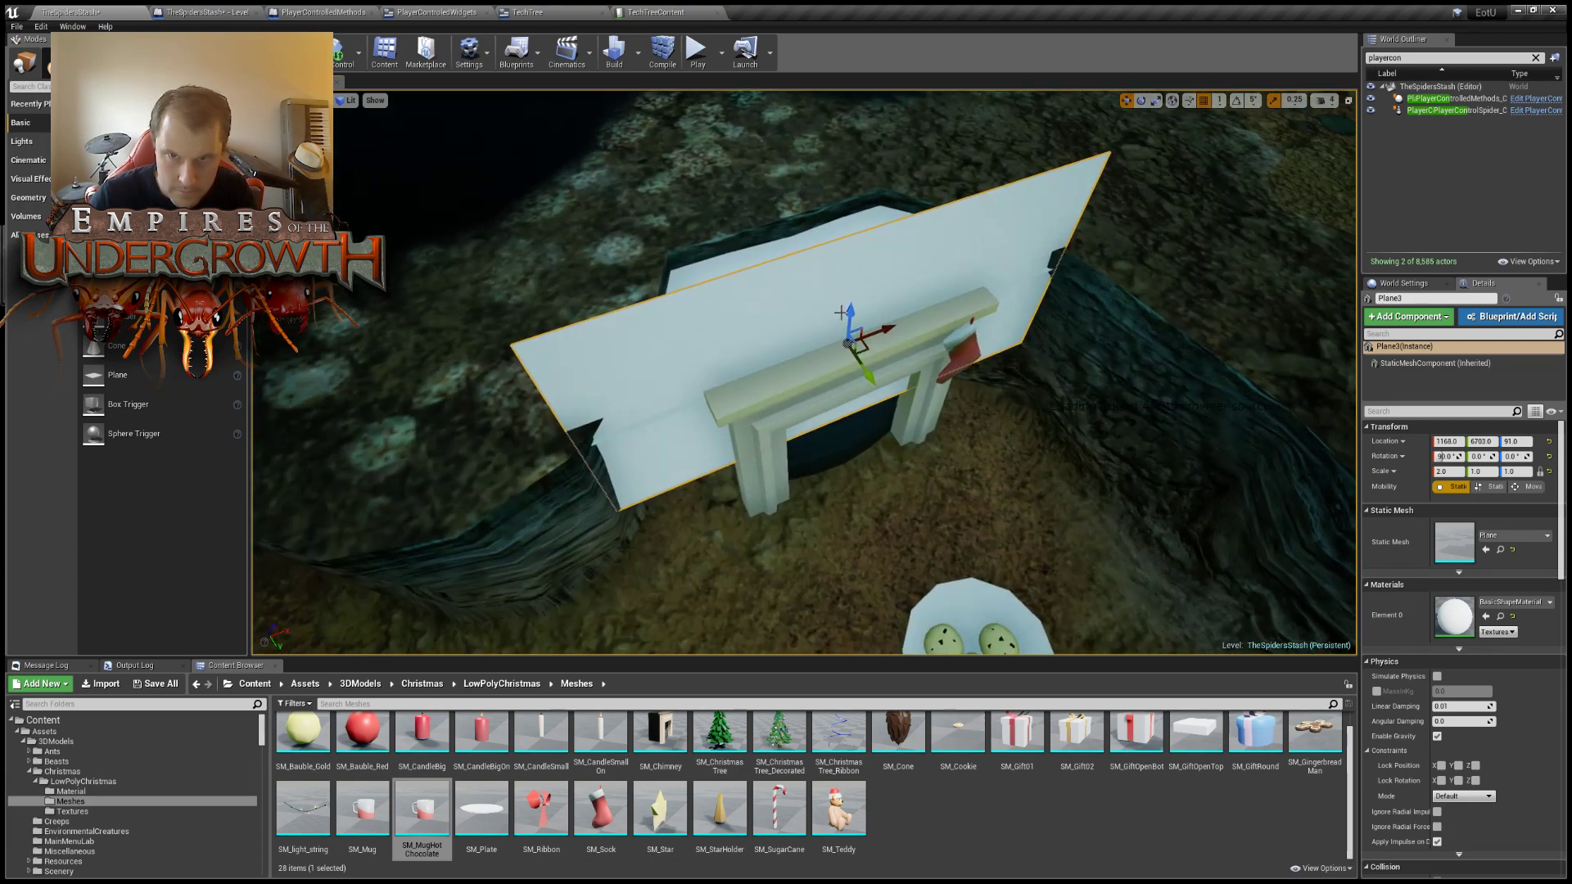
pyautogui.moveTo(853, 313); pyautogui.dragTo(877, 385)
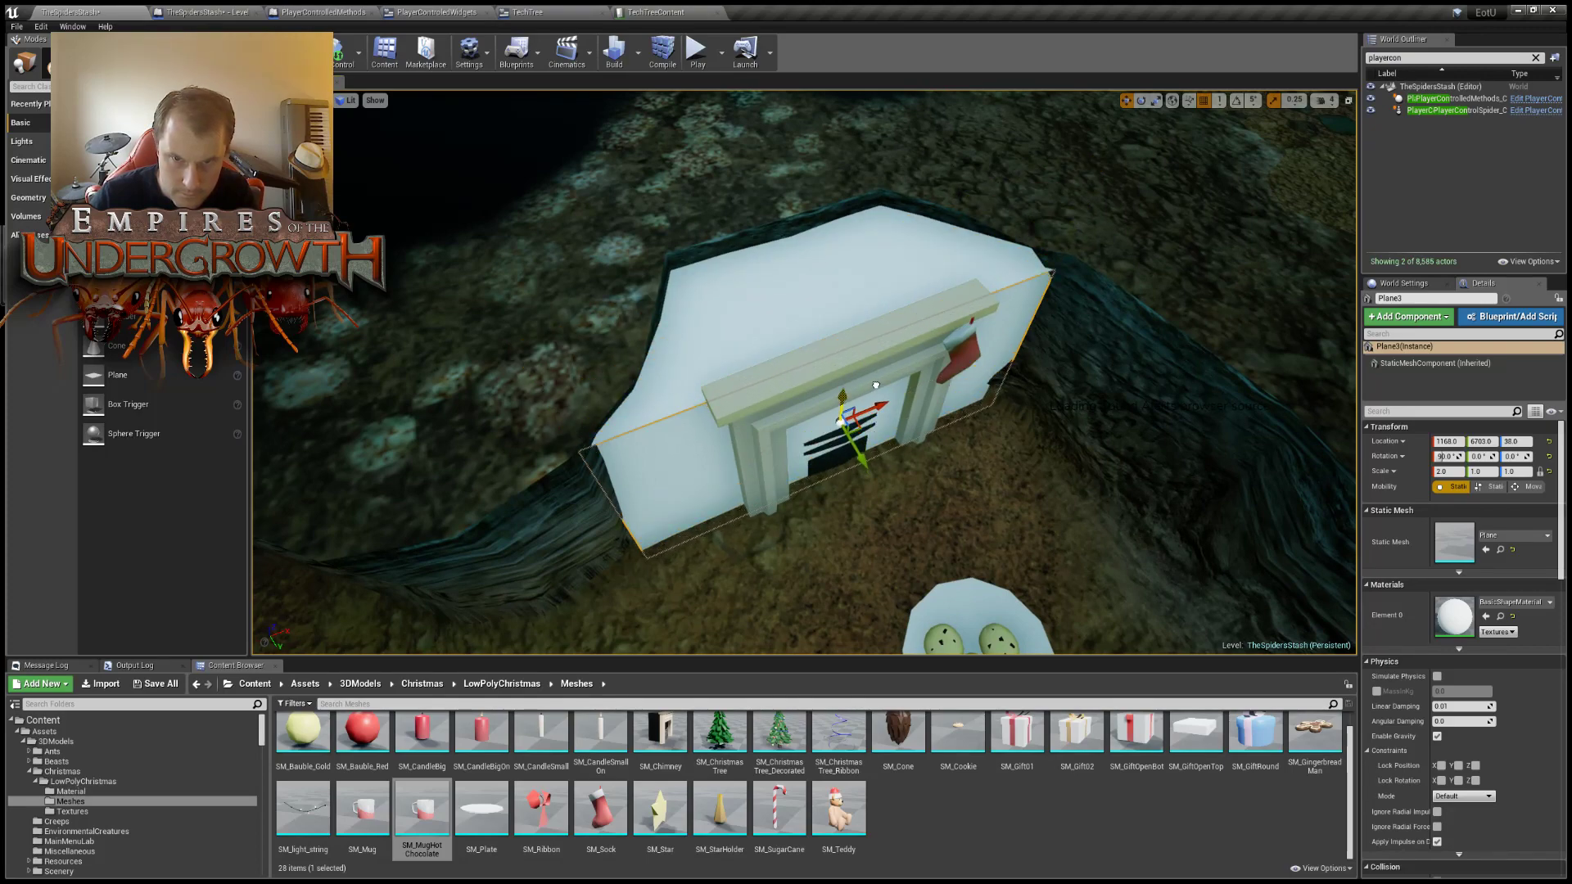
# Reduce the upright plane's X scale to 1.0 and fit it against the fireplace's left side at X 1079.
pyautogui.moveTo(951, 426); pyautogui.dragTo(888, 451, button='right')
pyautogui.press('w')
pyautogui.press('s')
pyautogui.moveTo(829, 407); pyautogui.dragTo(370, 500)
pyautogui.moveTo(370, 499); pyautogui.dragTo(311, 512, button='right')
pyautogui.press('s')
pyautogui.press('e')
pyautogui.press('w')
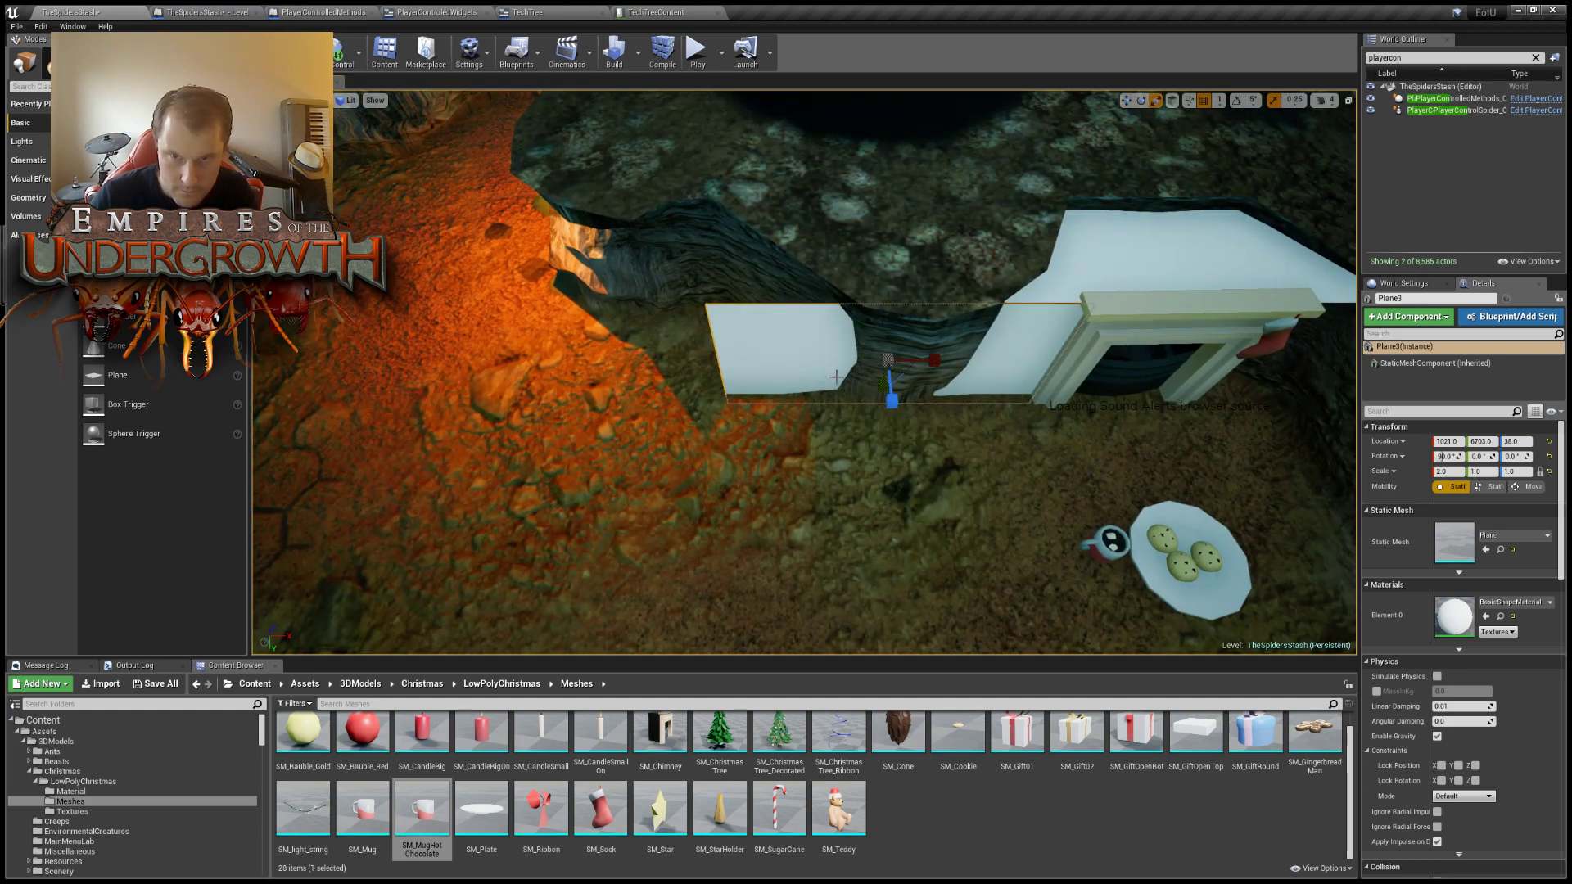
pyautogui.moveTo(933, 370); pyautogui.dragTo(1027, 361)
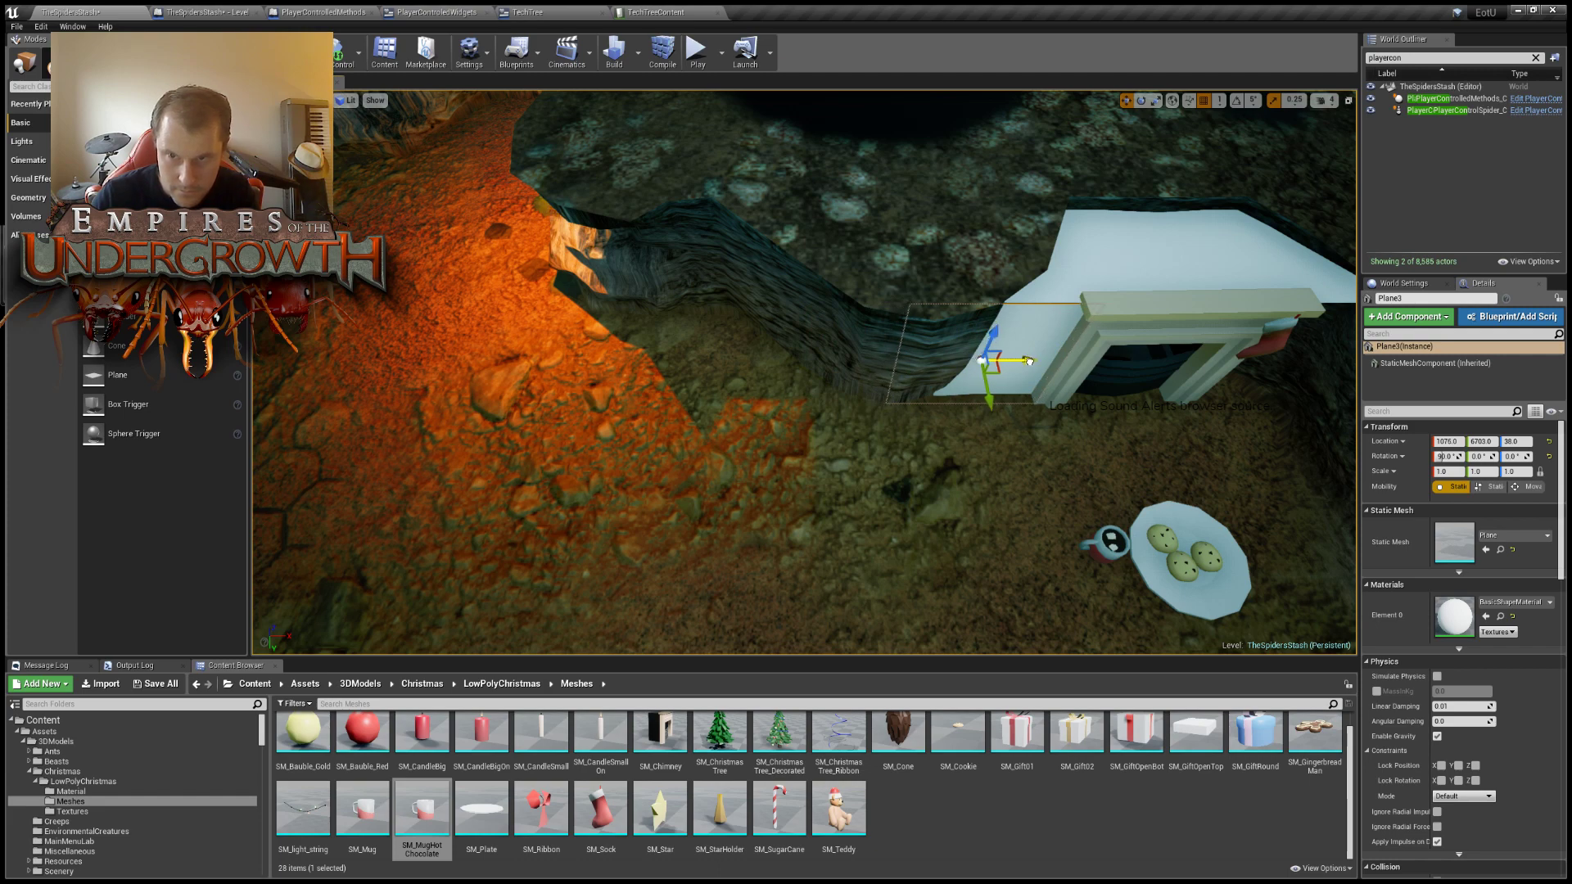
pyautogui.moveTo(1034, 362); pyautogui.dragTo(977, 387, button='right')
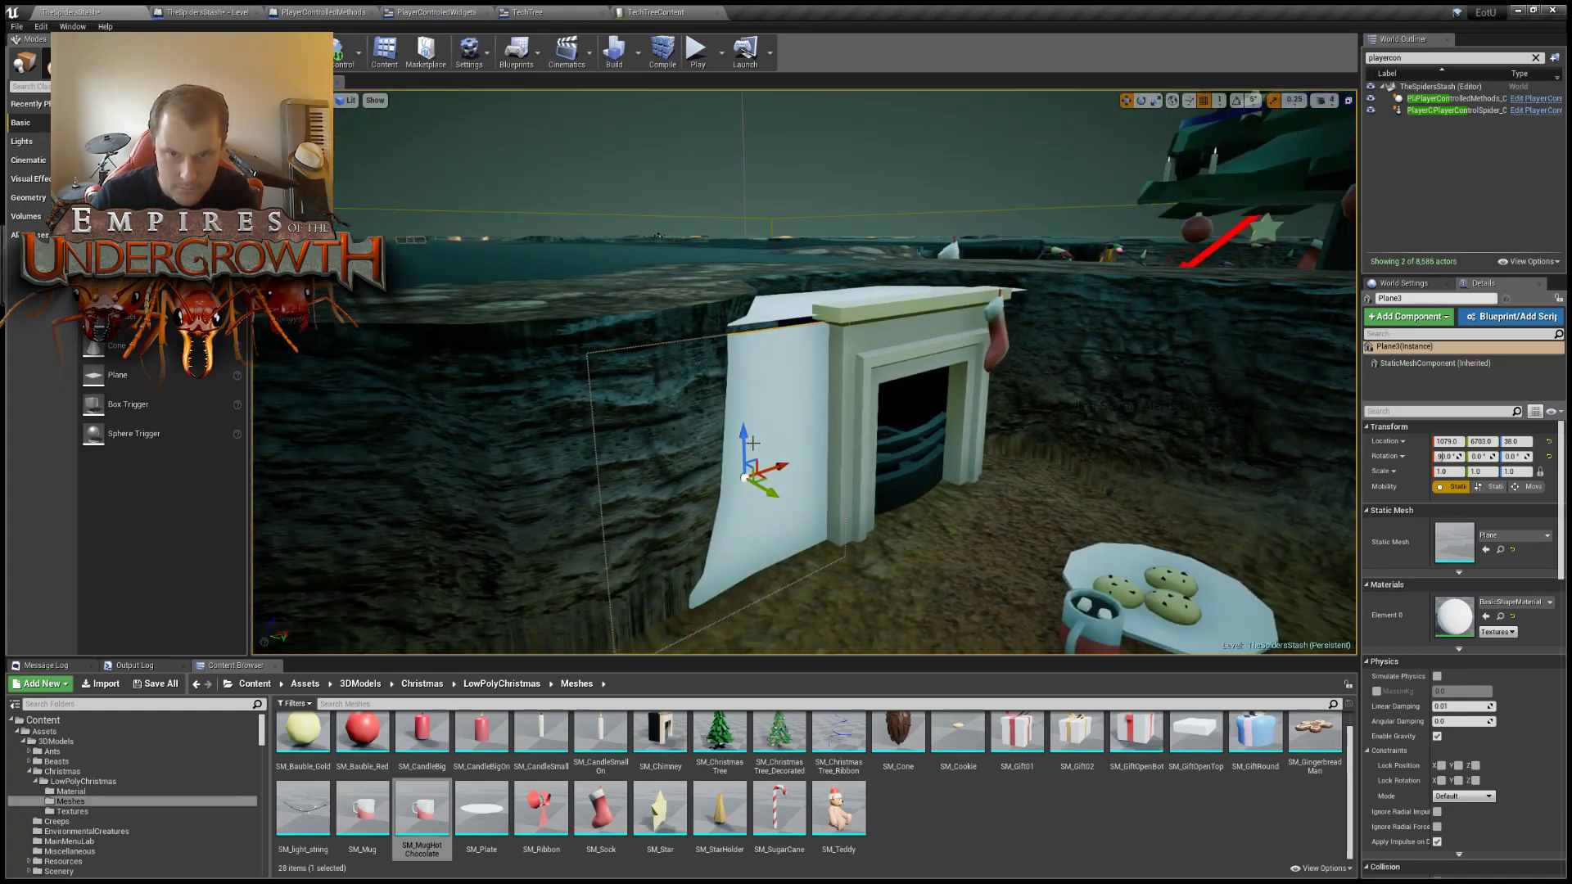
# Raise the upright plane on the fireplace's left side to Z 41 to meet the top plane.
pyautogui.moveTo(742, 440); pyautogui.dragTo(748, 428)
pyautogui.moveTo(801, 382); pyautogui.dragTo(859, 379, button='right')
pyautogui.click(1163, 366)
pyautogui.moveTo(1162, 365); pyautogui.dragTo(1118, 372, button='right')
pyautogui.moveTo(942, 216); pyautogui.dragTo(925, 270, button='right')
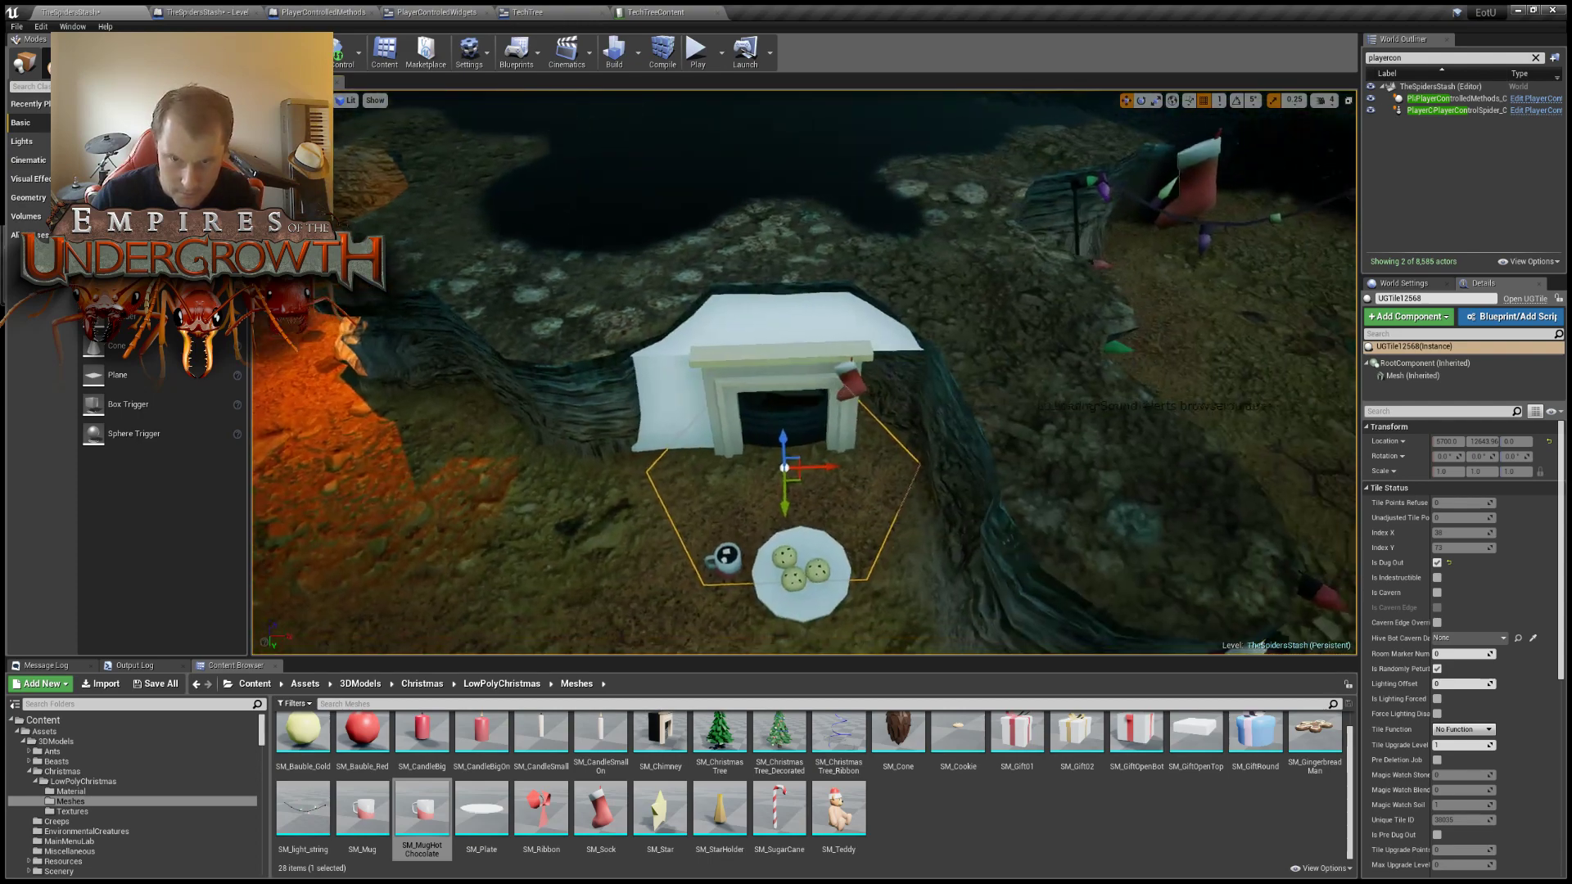
# Duplicate the left upright plane and move the copy to the fireplace's right side at about X 1270.
pyautogui.click(668, 414)
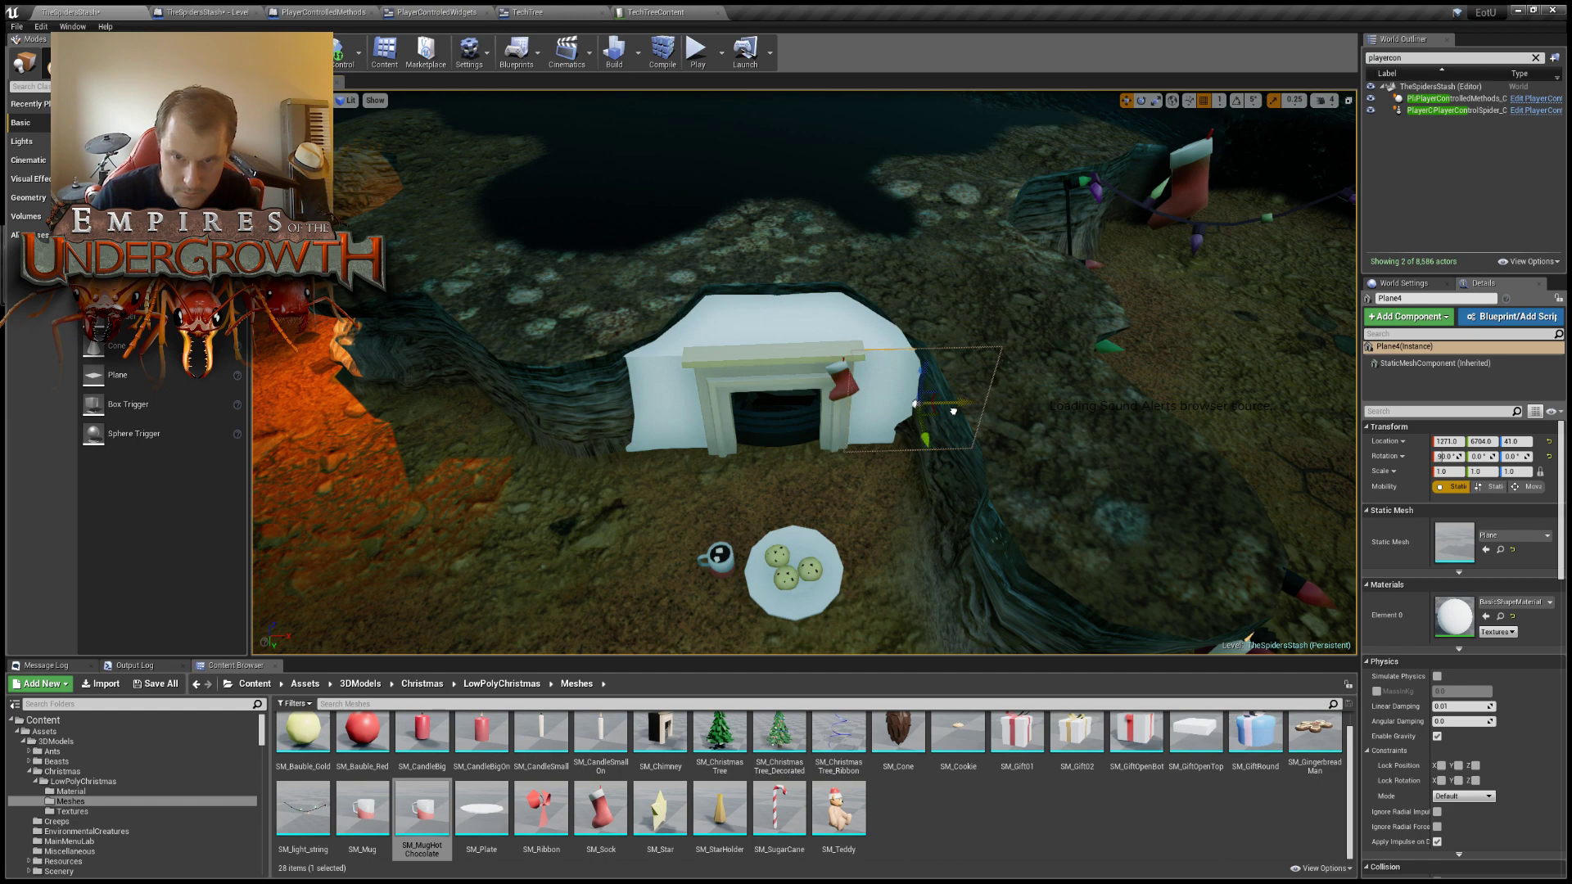
pyautogui.click(1205, 323)
pyautogui.moveTo(1206, 323); pyautogui.dragTo(621, 366, button='right')
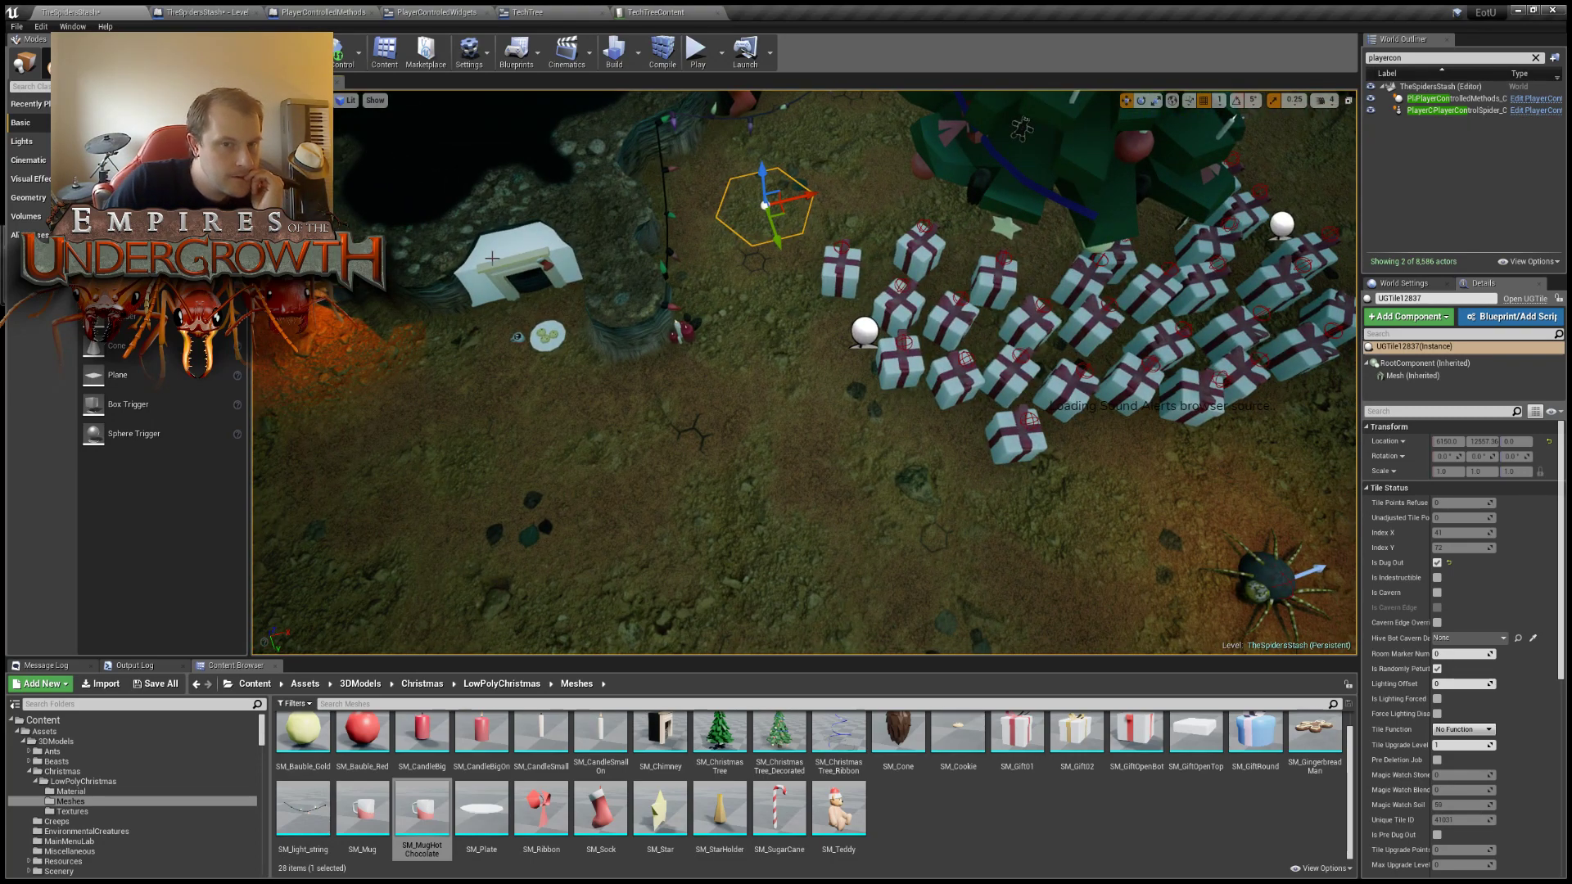
# Replace the material of the plane above the fireplace with EcuadorUGTileTopCracked.
pyautogui.moveTo(491, 254); pyautogui.dragTo(549, 261, button='right')
pyautogui.press('w')
pyautogui.click(721, 292)
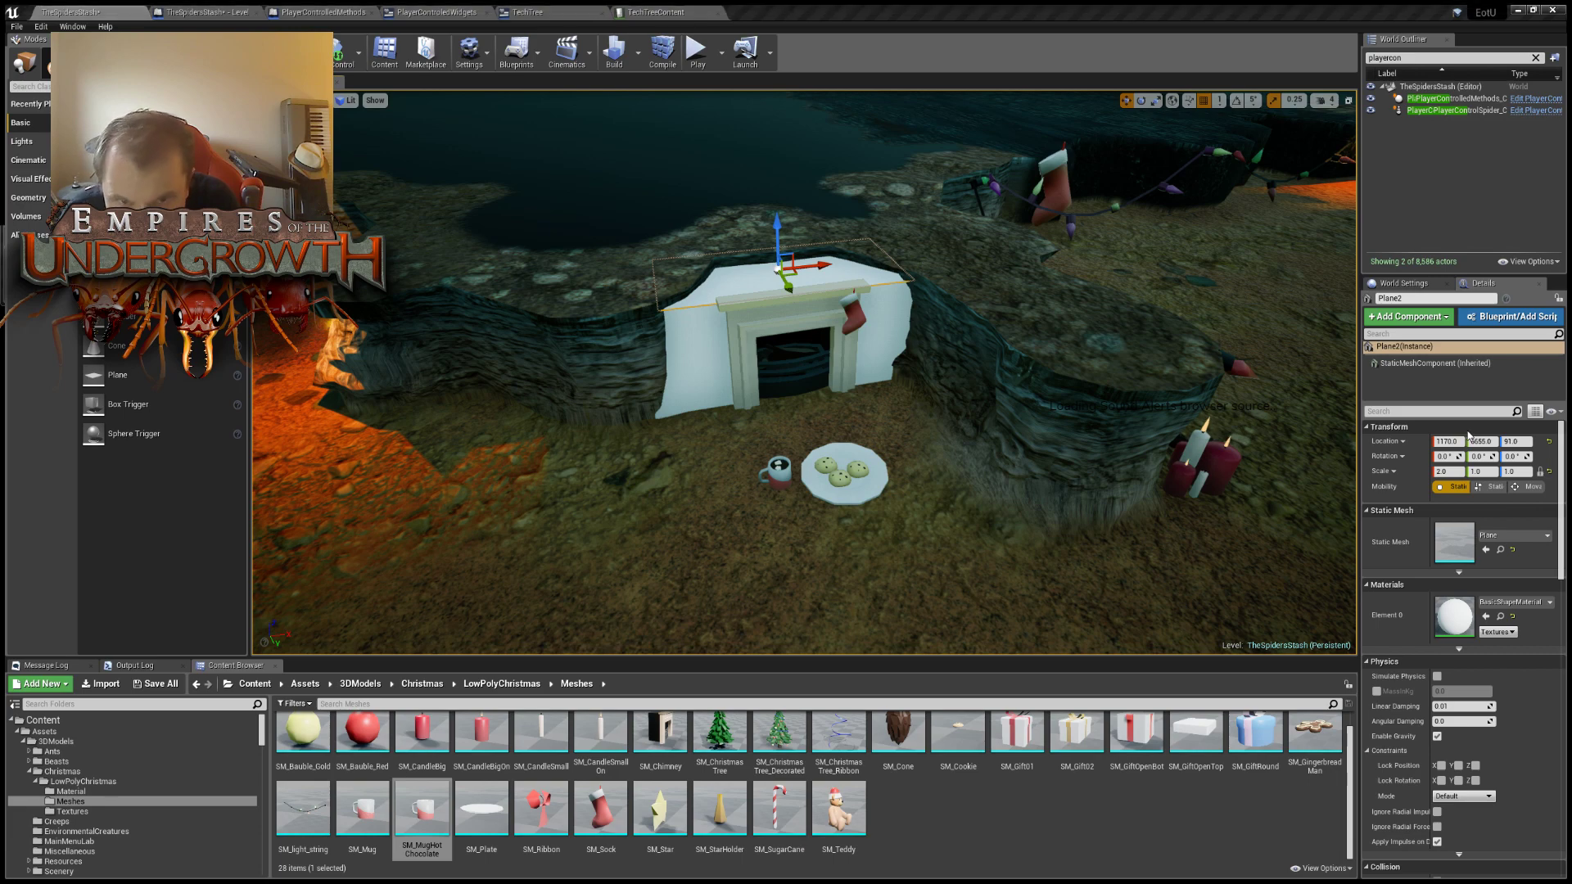
pyautogui.moveTo(1226, 496); pyautogui.dragTo(1210, 515, button='right')
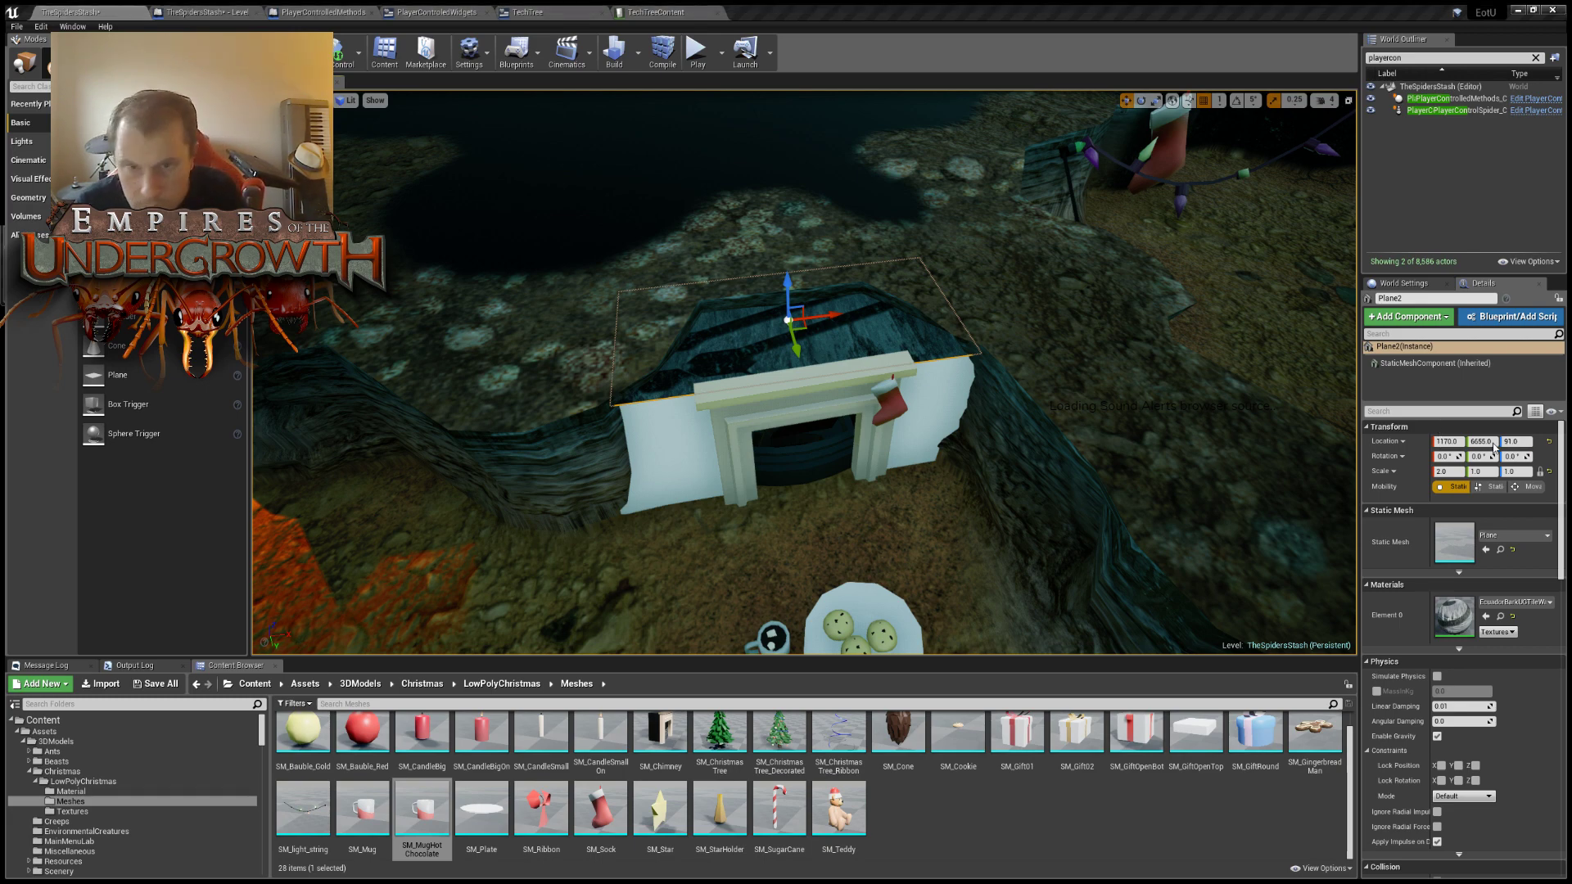
pyautogui.hotkey('ctrl', 'z')
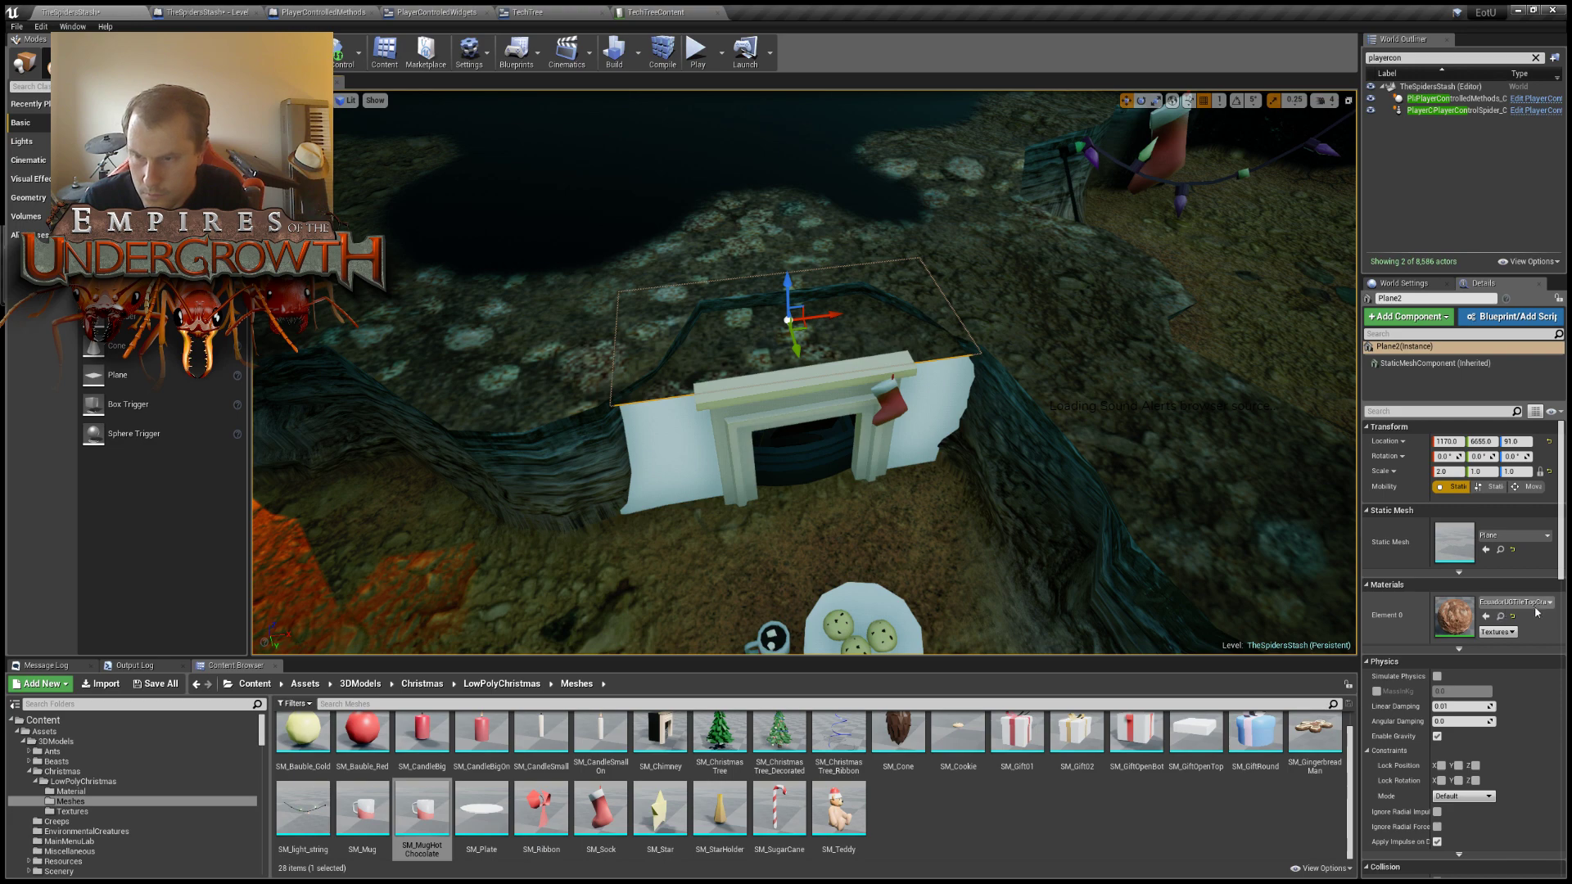
# Apply the EcuadorUGTileTopCracked material to the upright planes on both sides of the fireplace.
pyautogui.click(657, 448)
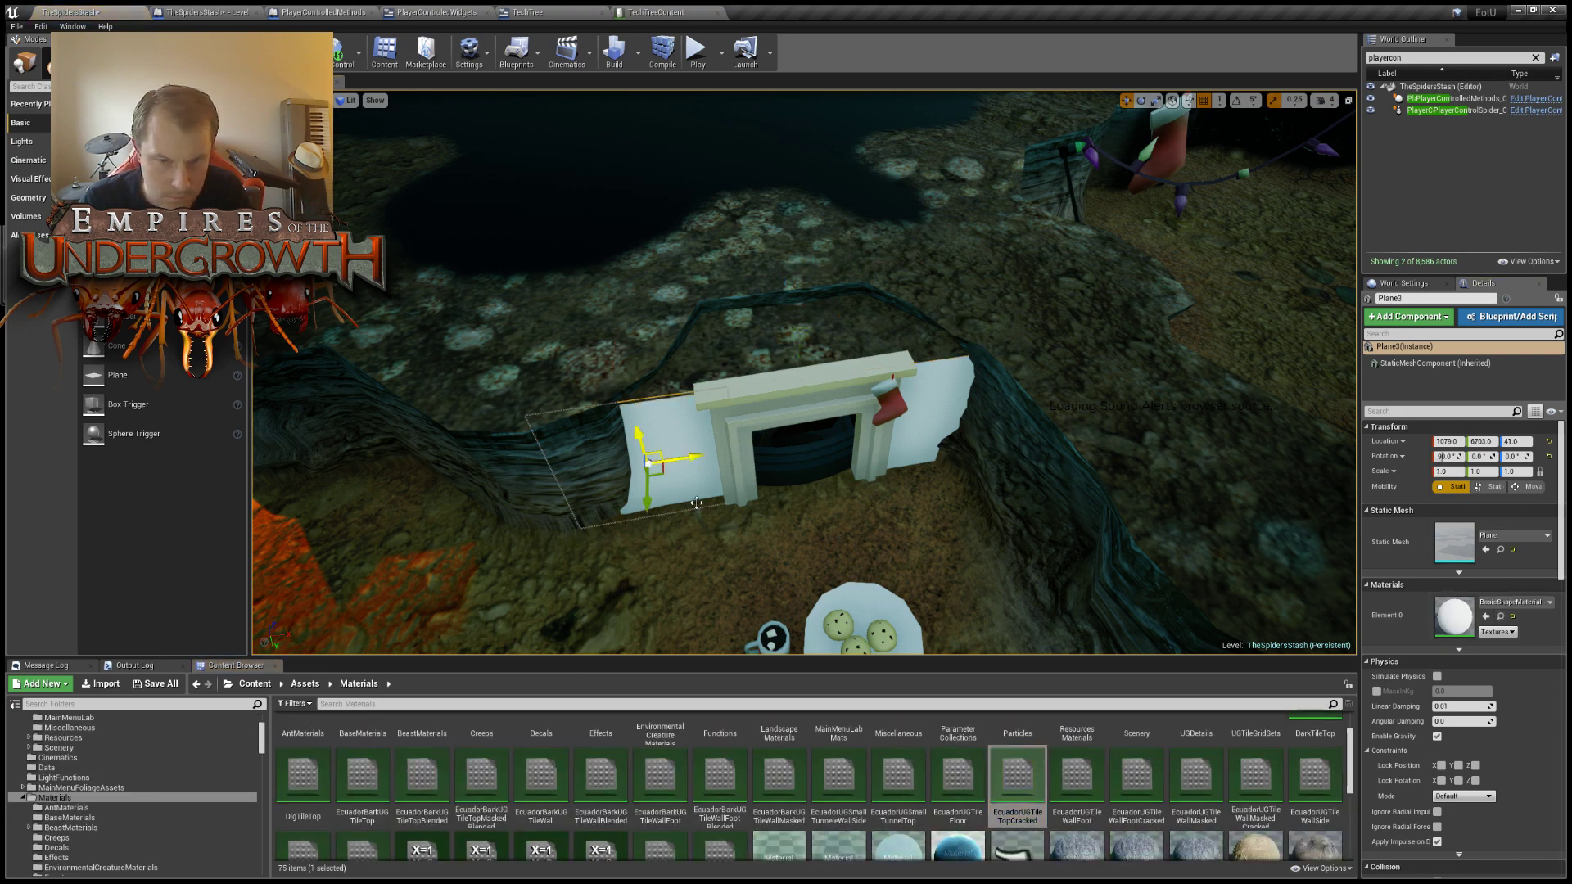
pyautogui.click(1486, 617)
pyautogui.click(929, 408)
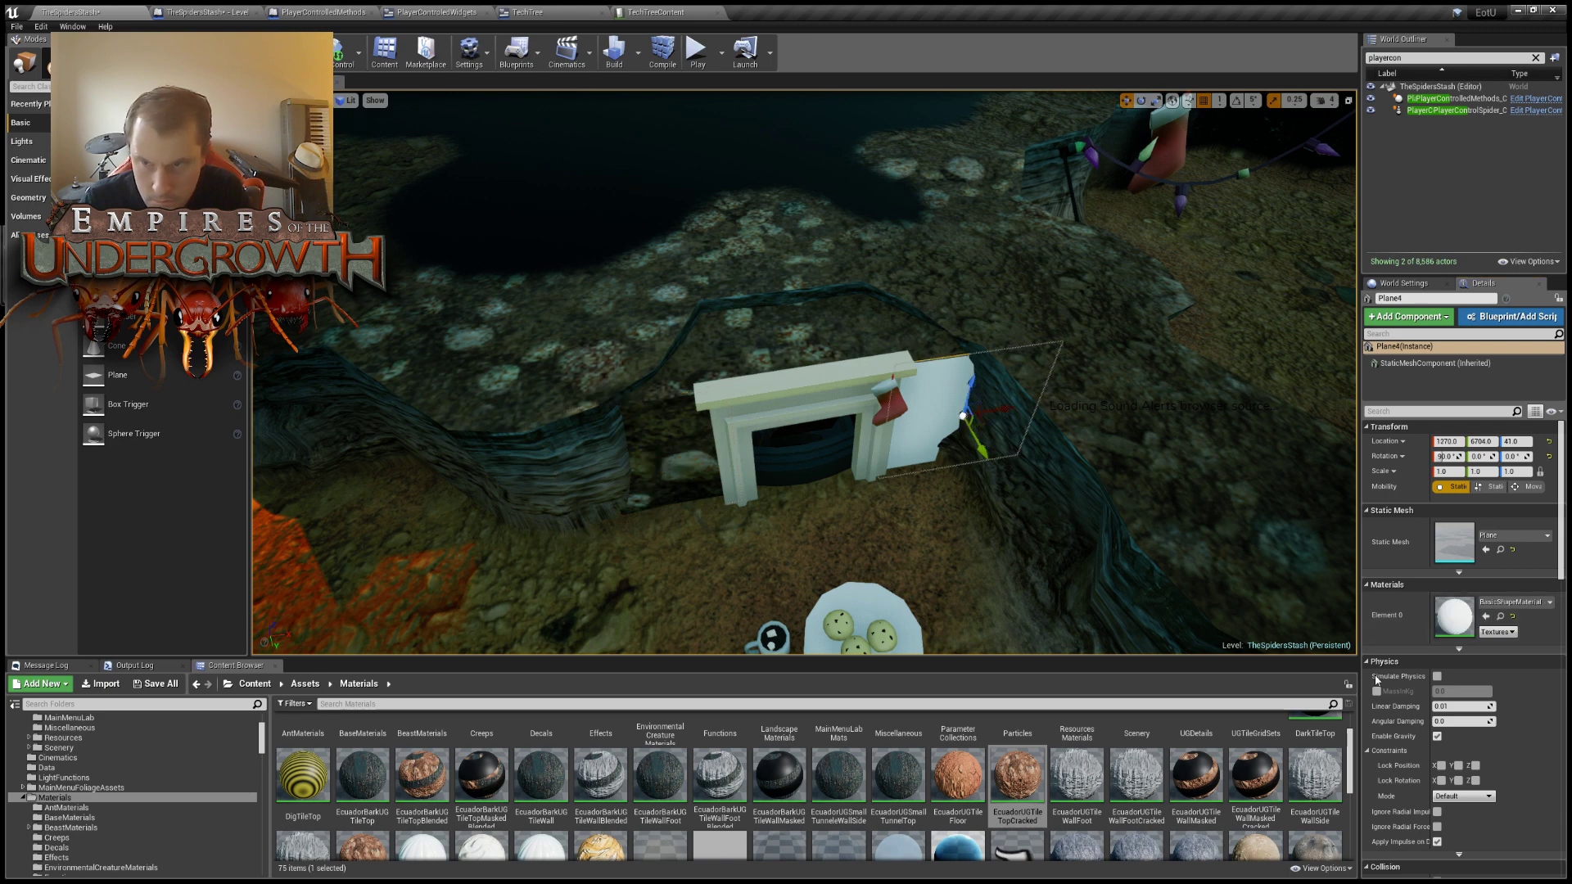
pyautogui.click(1486, 616)
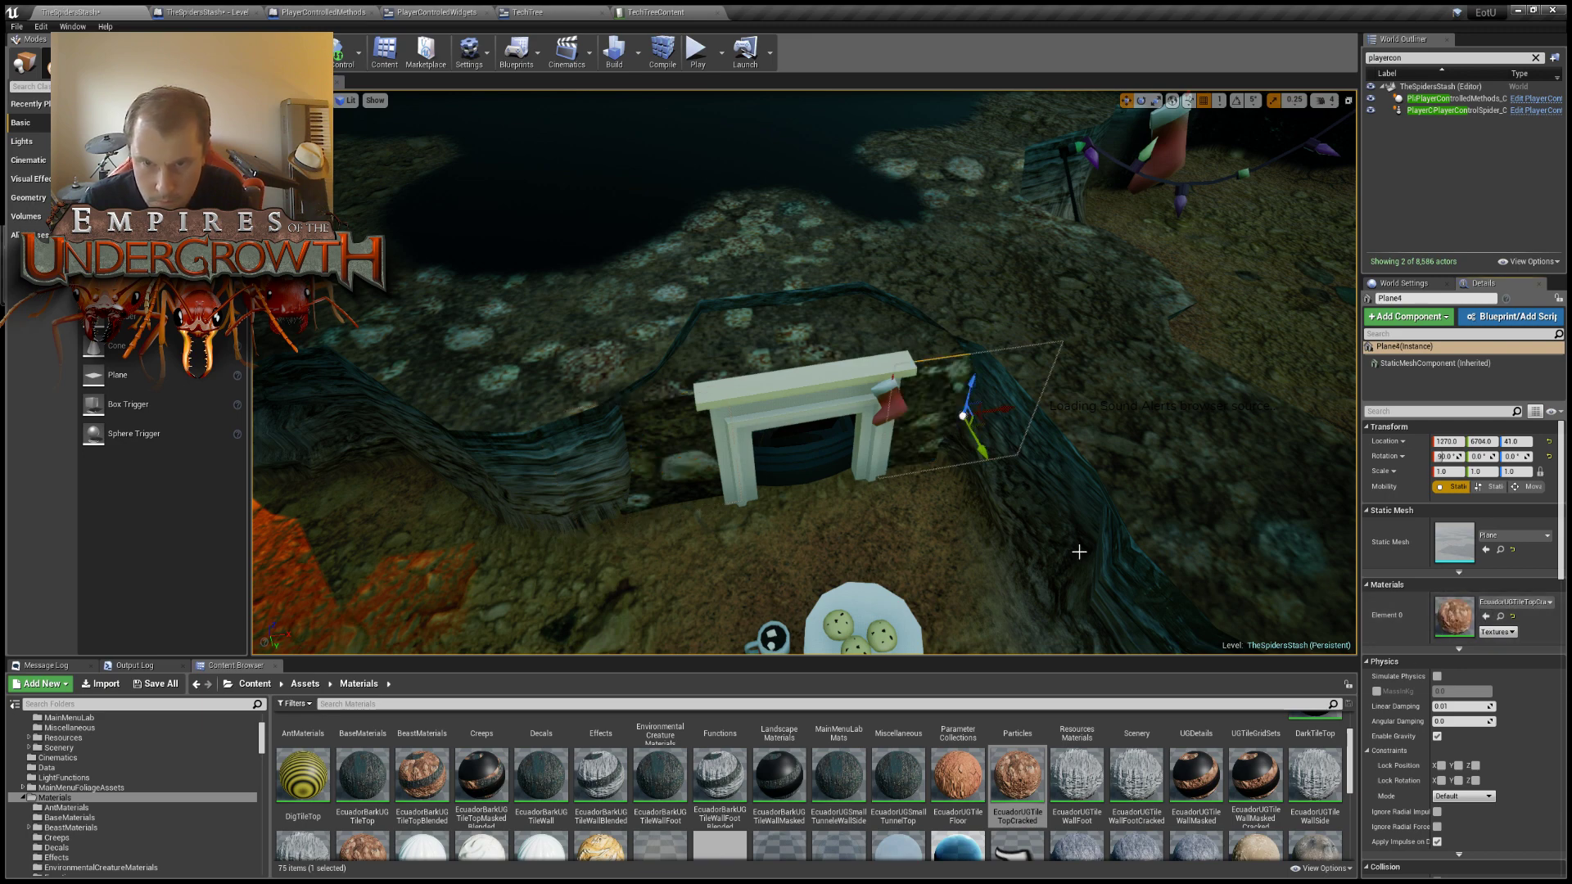
pyautogui.click(636, 430)
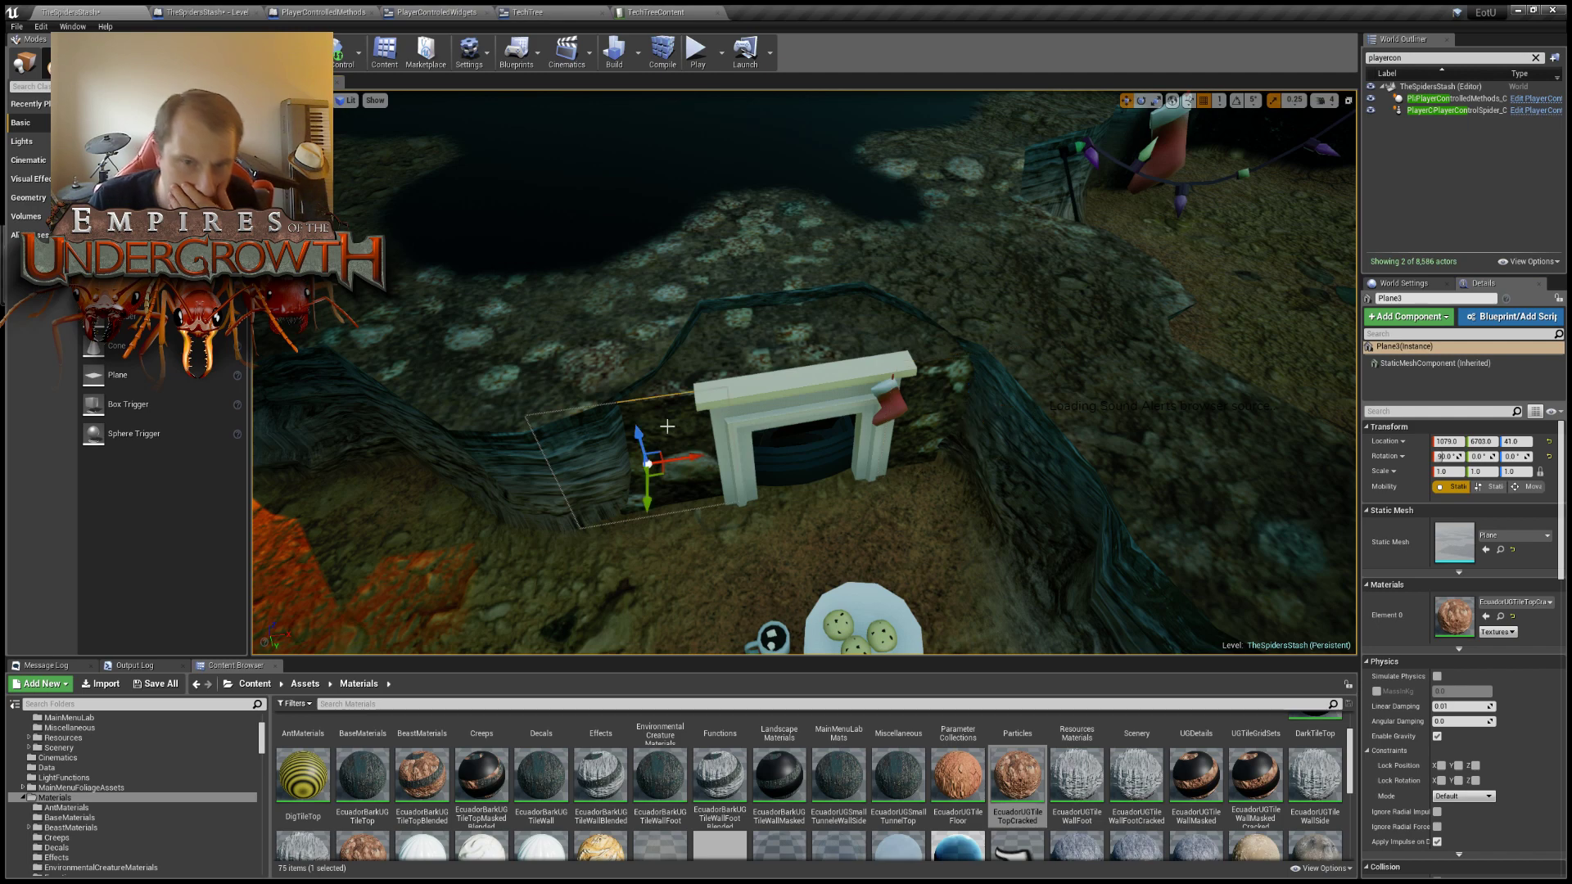
# Switch the upright planes on both sides of the fireplace back to the grey EcuadorUGTileWallFoot material.
pyautogui.click(940, 418)
pyautogui.click(655, 442)
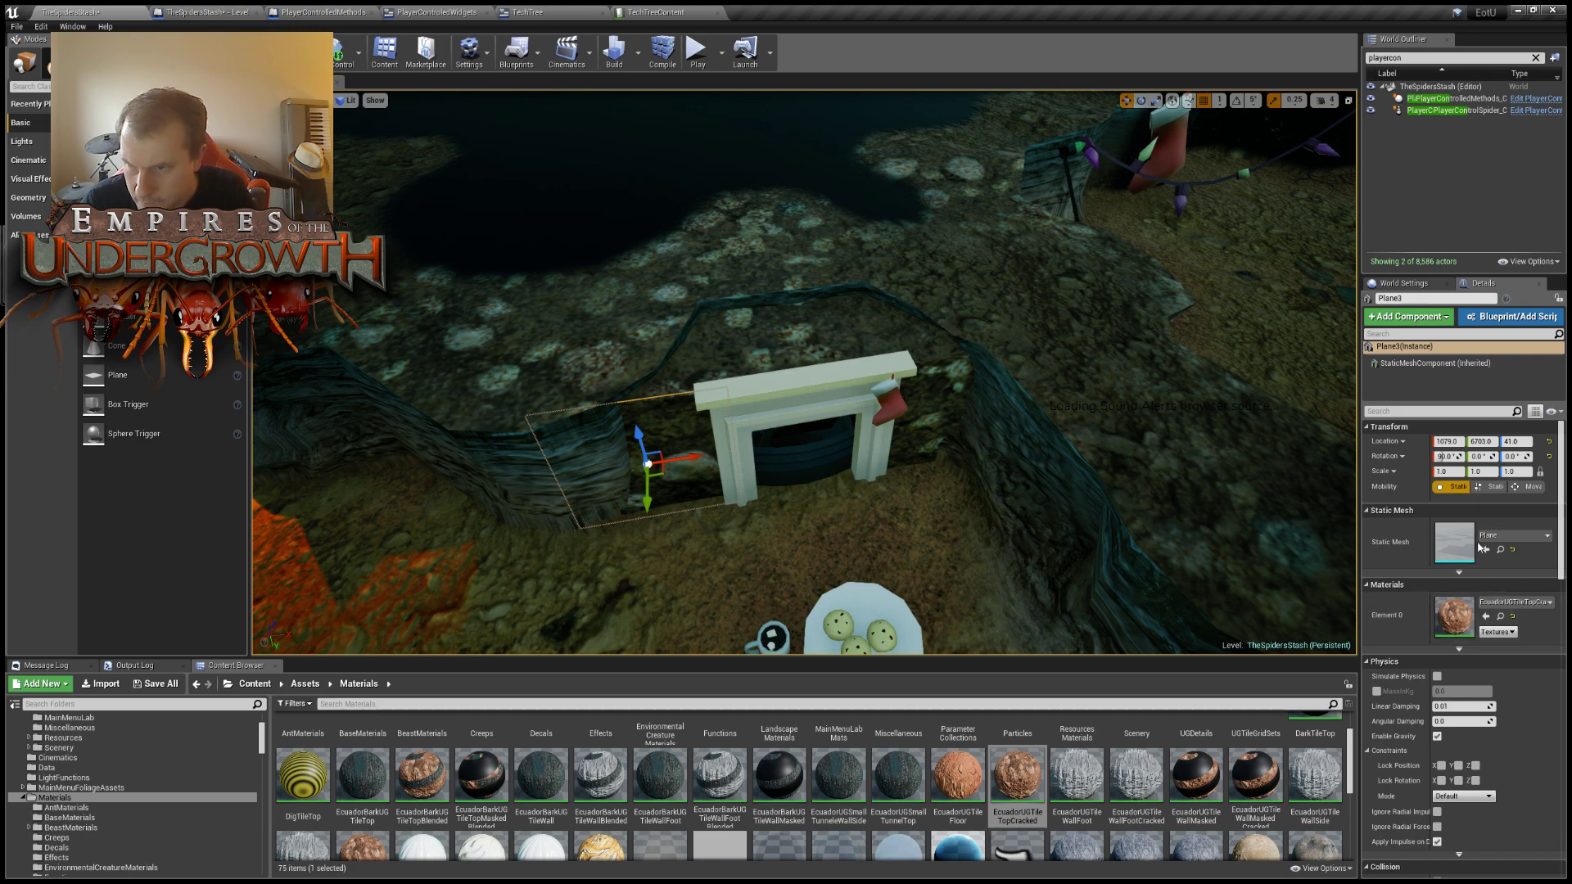
pyautogui.hotkey('ctrl', 'z')
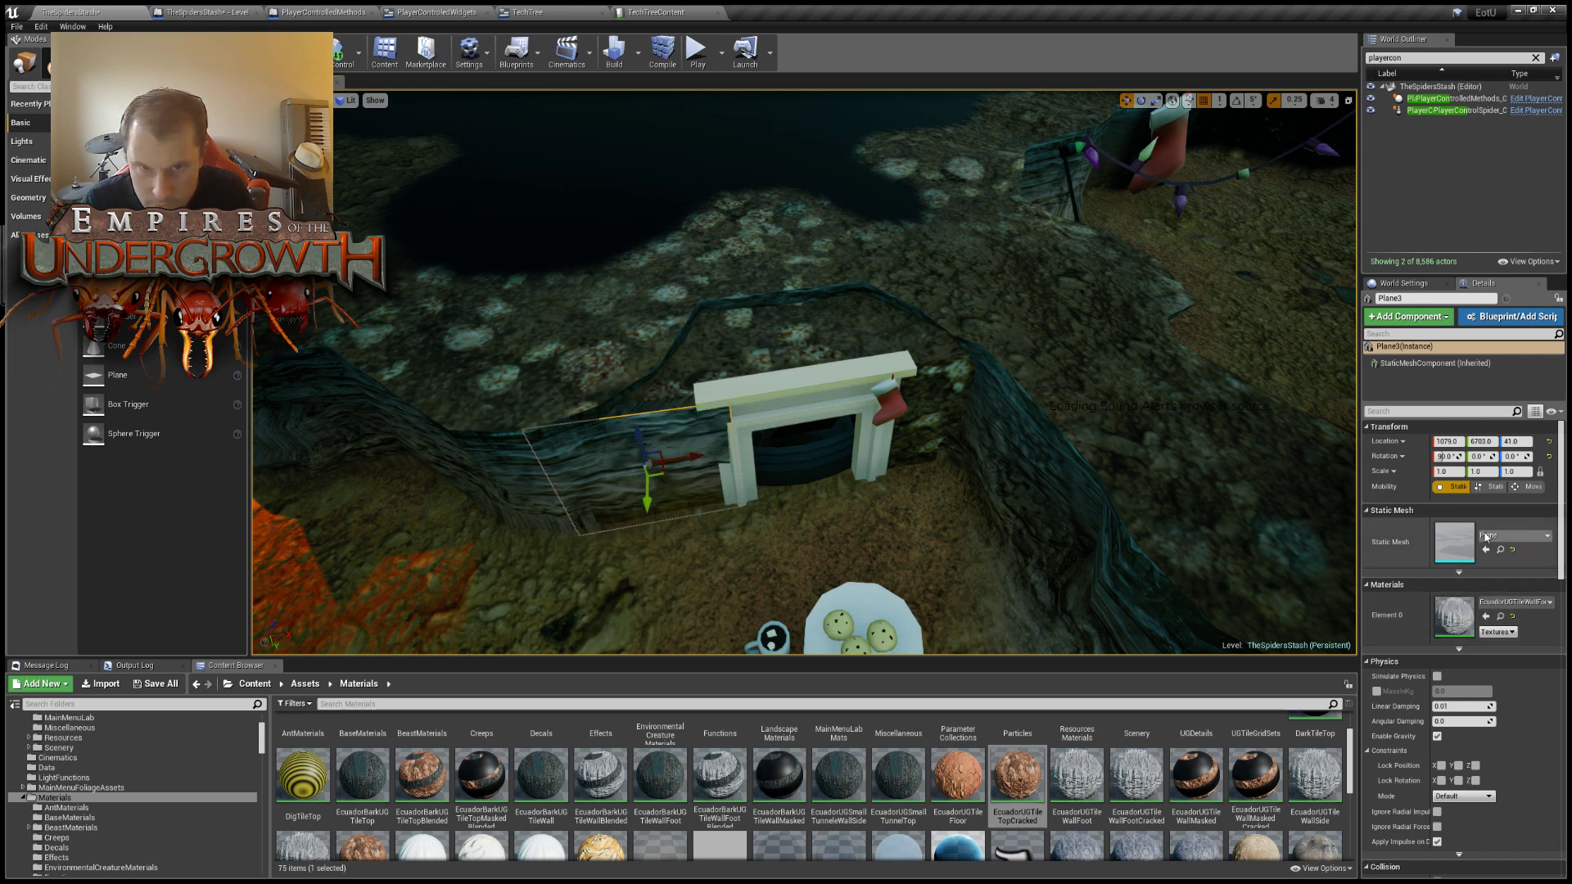
pyautogui.click(946, 413)
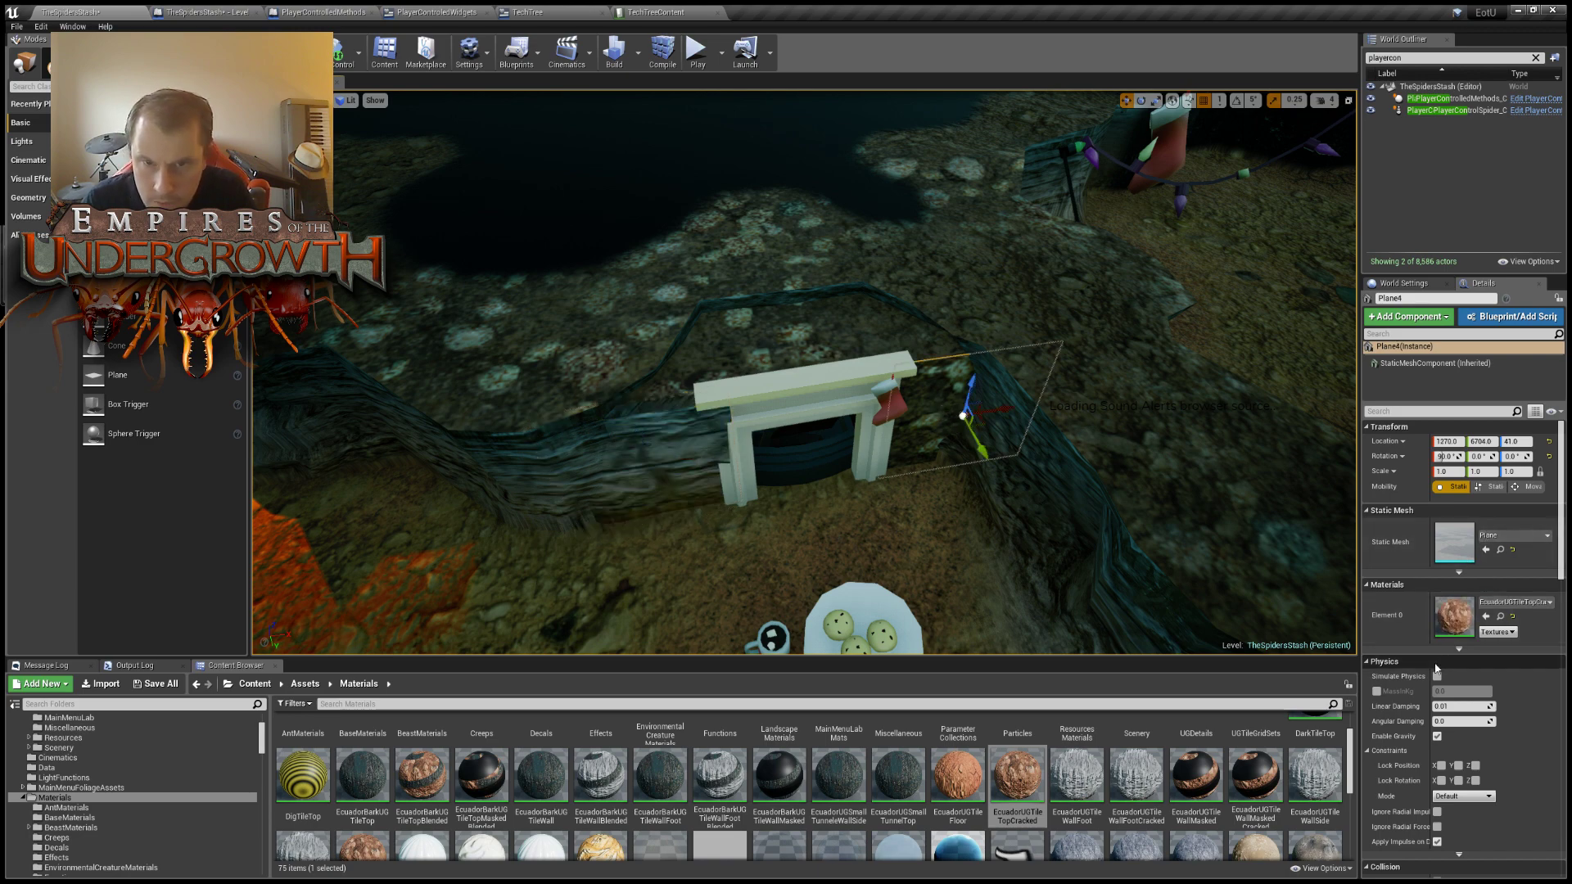
pyautogui.keyDown('shift'); pyautogui.click(1528, 610); pyautogui.keyUp('shift')
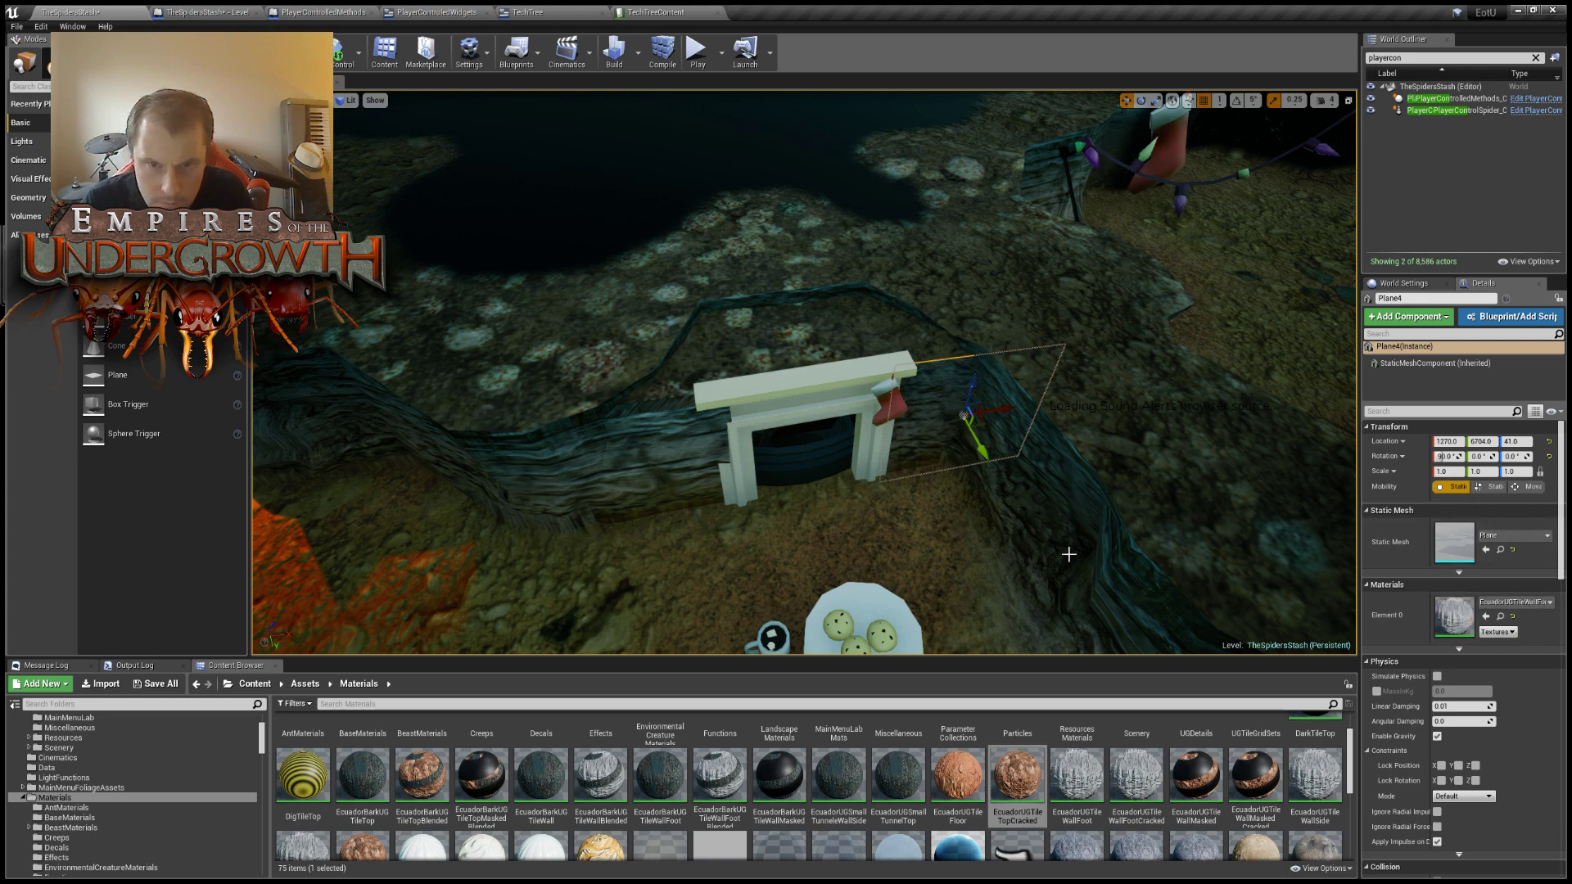
# Push the upright plane on the fireplace's left side back into the wall to Y 6695.
pyautogui.press('f')
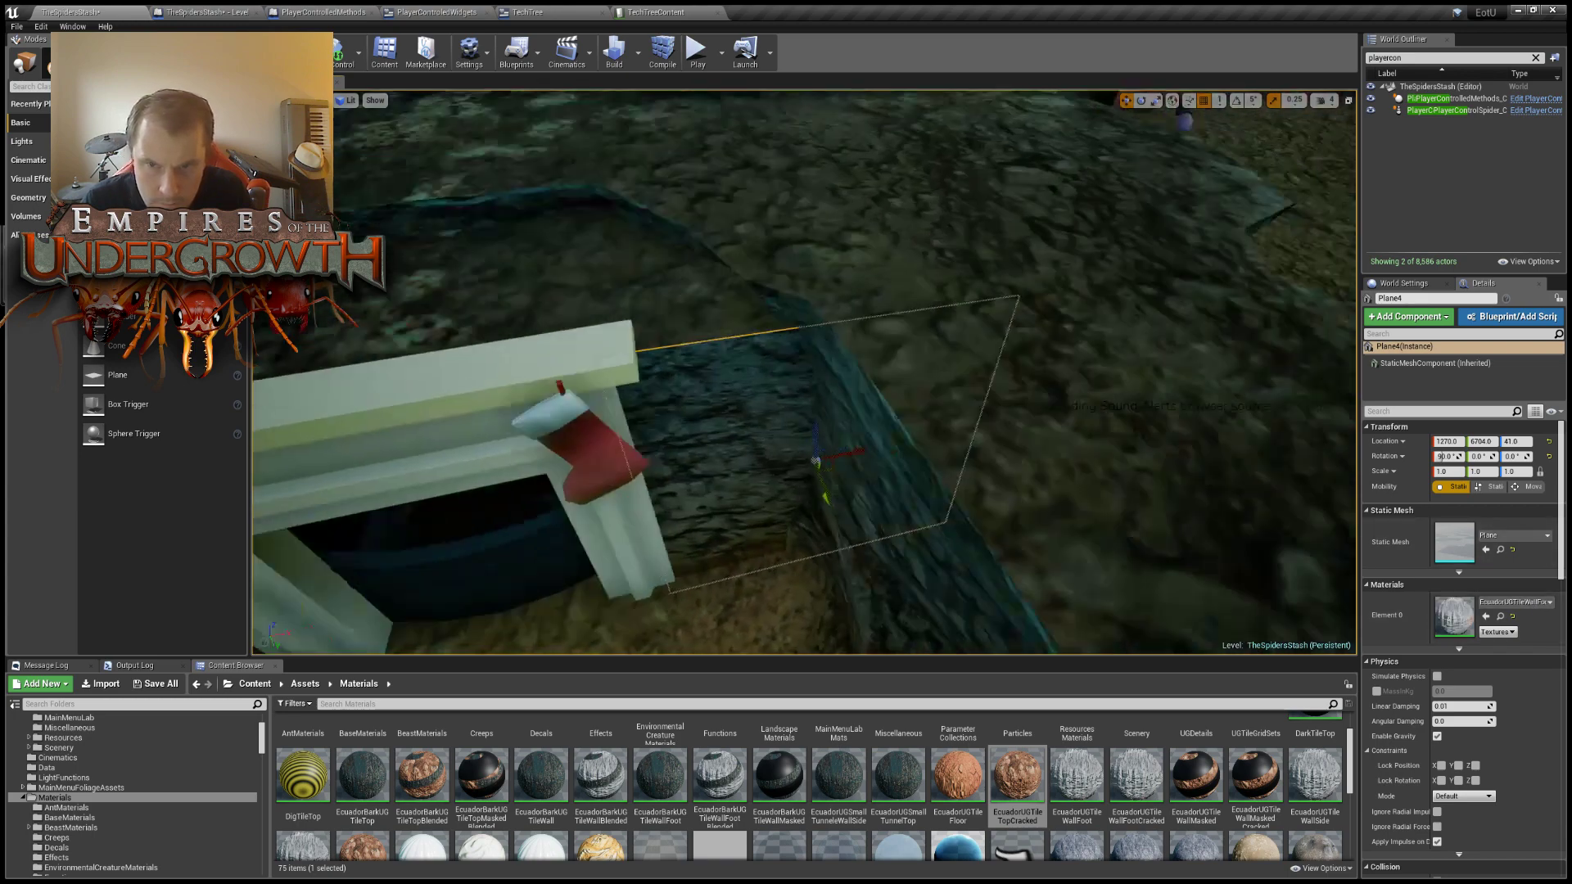
pyautogui.press('a')
pyautogui.moveTo(804, 373)
pyautogui.mouseDown(button='right')
pyautogui.moveTo(761, 372)
pyautogui.moveTo(786, 384)
pyautogui.moveTo(786, 319)
pyautogui.moveTo(893, 425)
pyautogui.moveTo(941, 401)
pyautogui.moveTo(844, 401)
pyautogui.moveTo(835, 376)
pyautogui.mouseUp(button='right')
pyautogui.press('d')
pyautogui.press('s')
pyautogui.press('s')
pyautogui.press('d')
pyautogui.moveTo(721, 368); pyautogui.dragTo(704, 384, button='right')
pyautogui.click(655, 479)
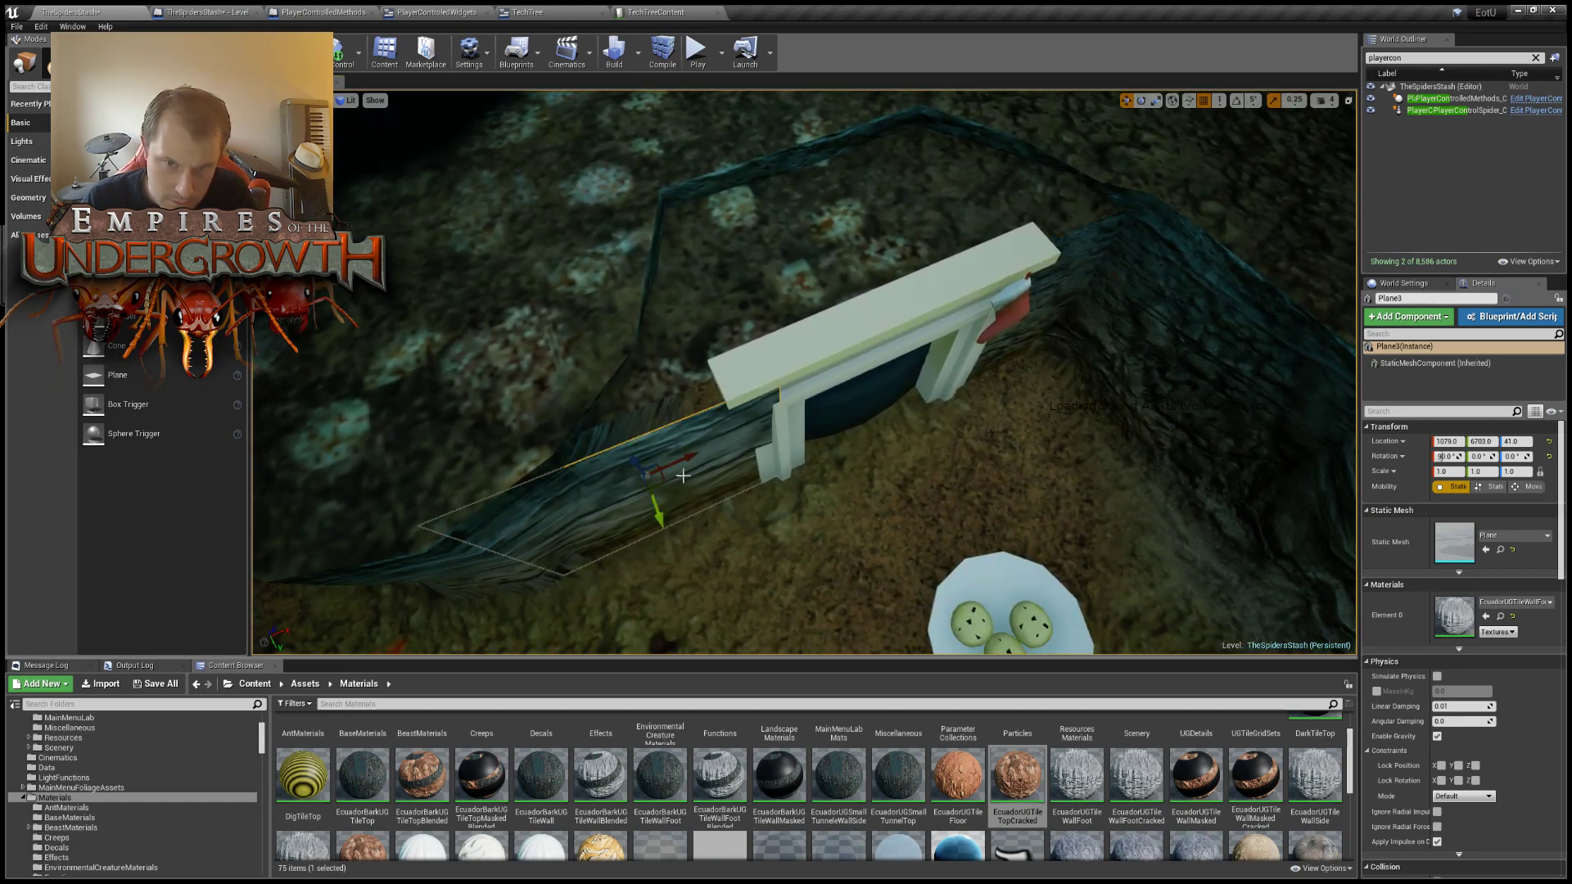
pyautogui.moveTo(667, 528); pyautogui.dragTo(655, 507)
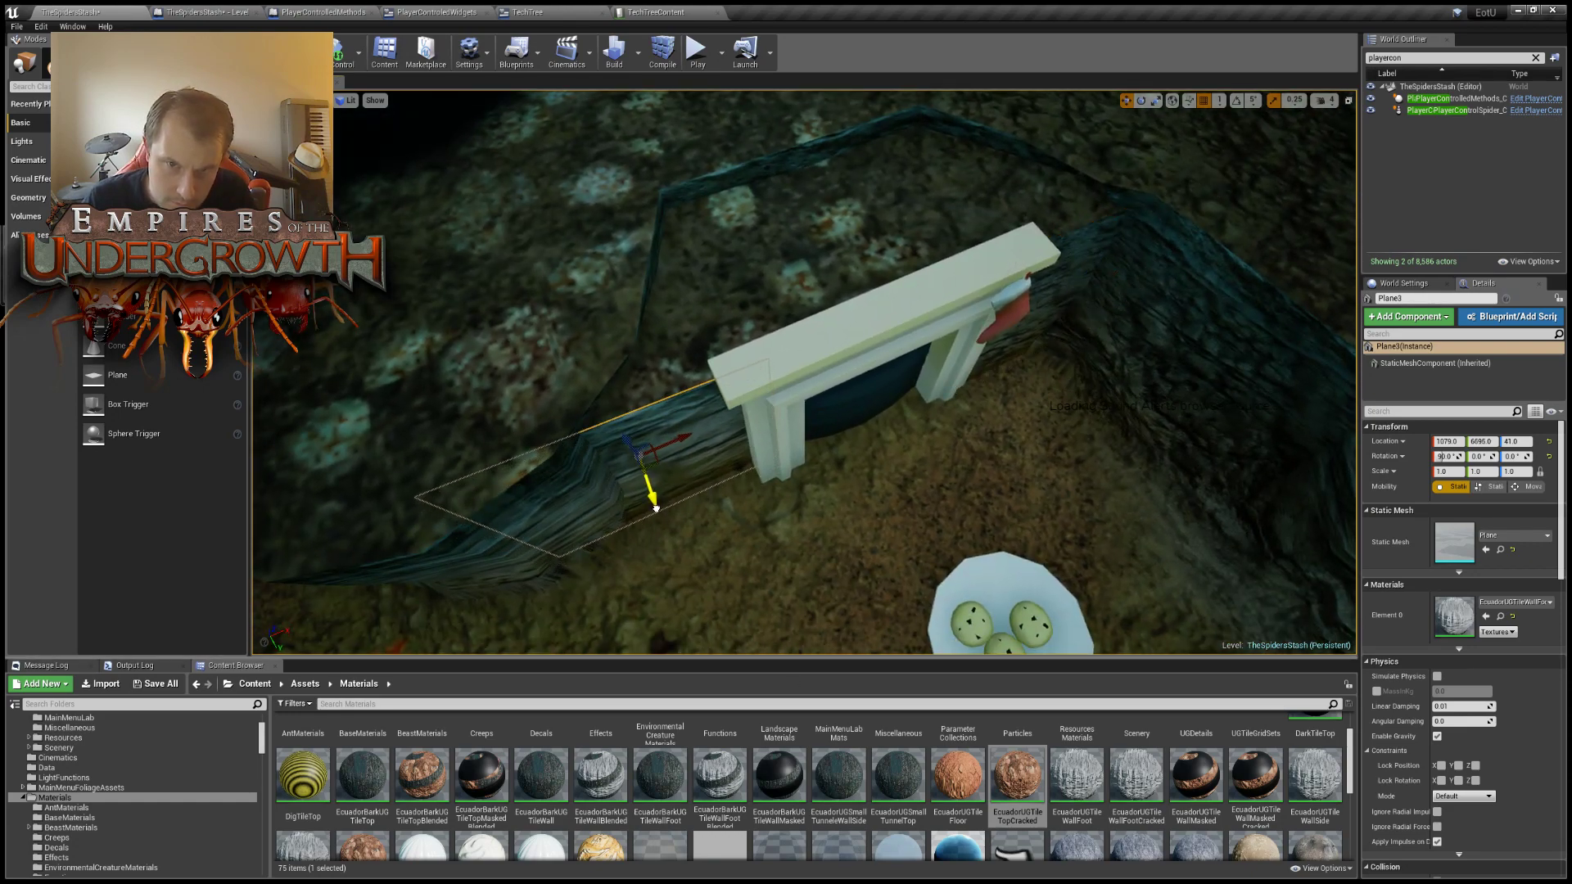
# Try the fireplace mesh at uniform scales of 0.6, 0.55 and 0.45.
pyautogui.click(779, 551)
pyautogui.moveTo(780, 550); pyautogui.dragTo(786, 544, button='right')
pyautogui.moveTo(804, 372); pyautogui.dragTo(982, 295, button='right')
pyautogui.moveTo(1028, 121); pyautogui.dragTo(1027, 123, button='right')
pyautogui.click(866, 342)
pyautogui.press('f')
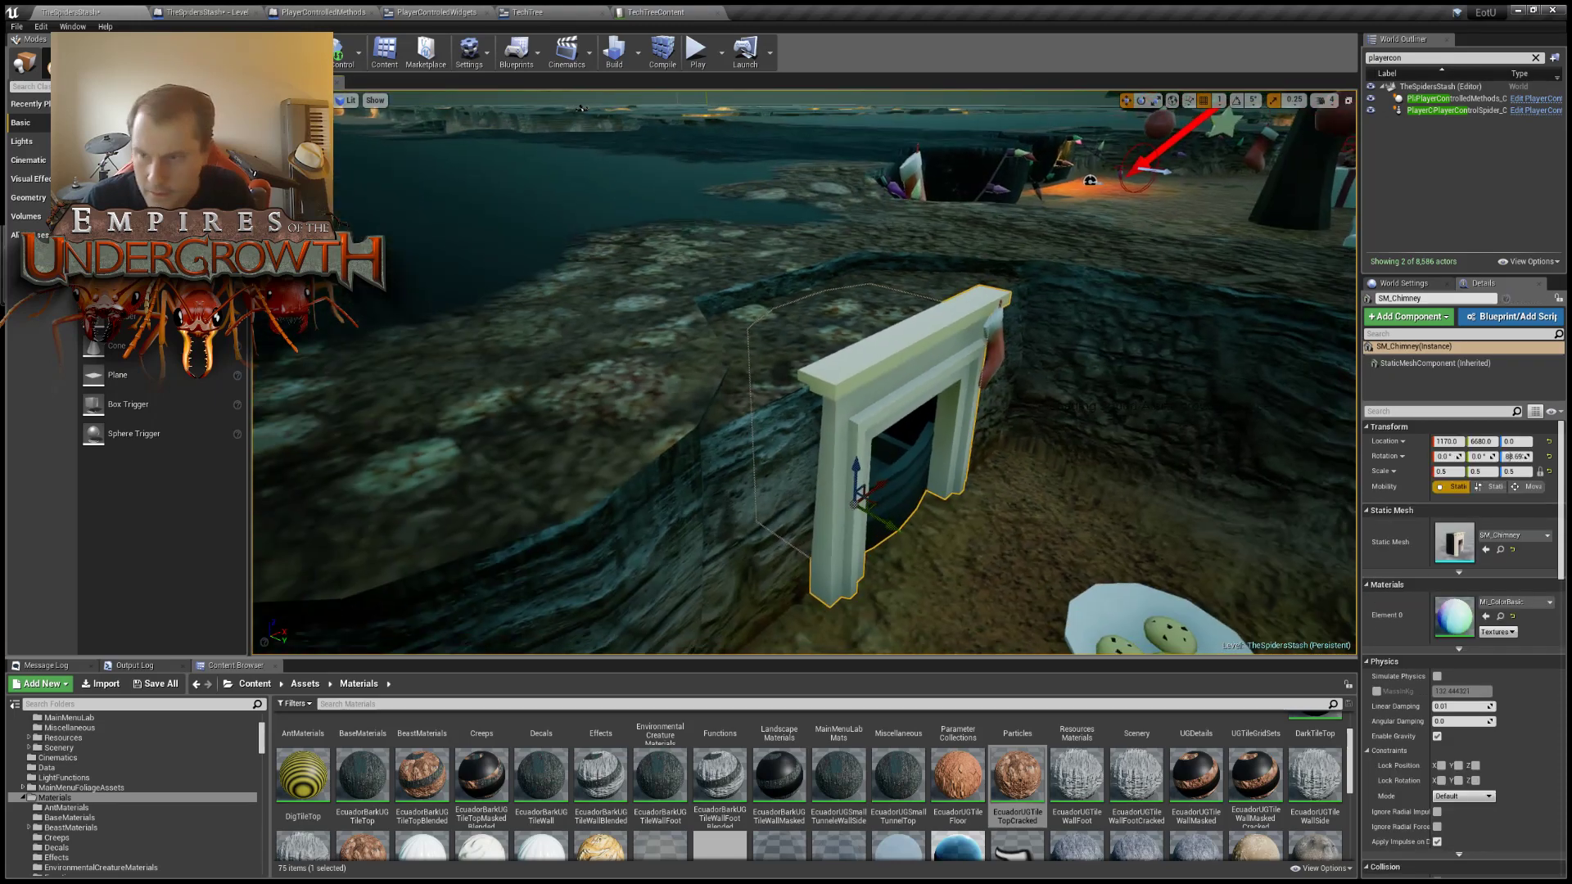
pyautogui.click(1456, 471)
pyautogui.write('0.6')
pyautogui.press('Return')
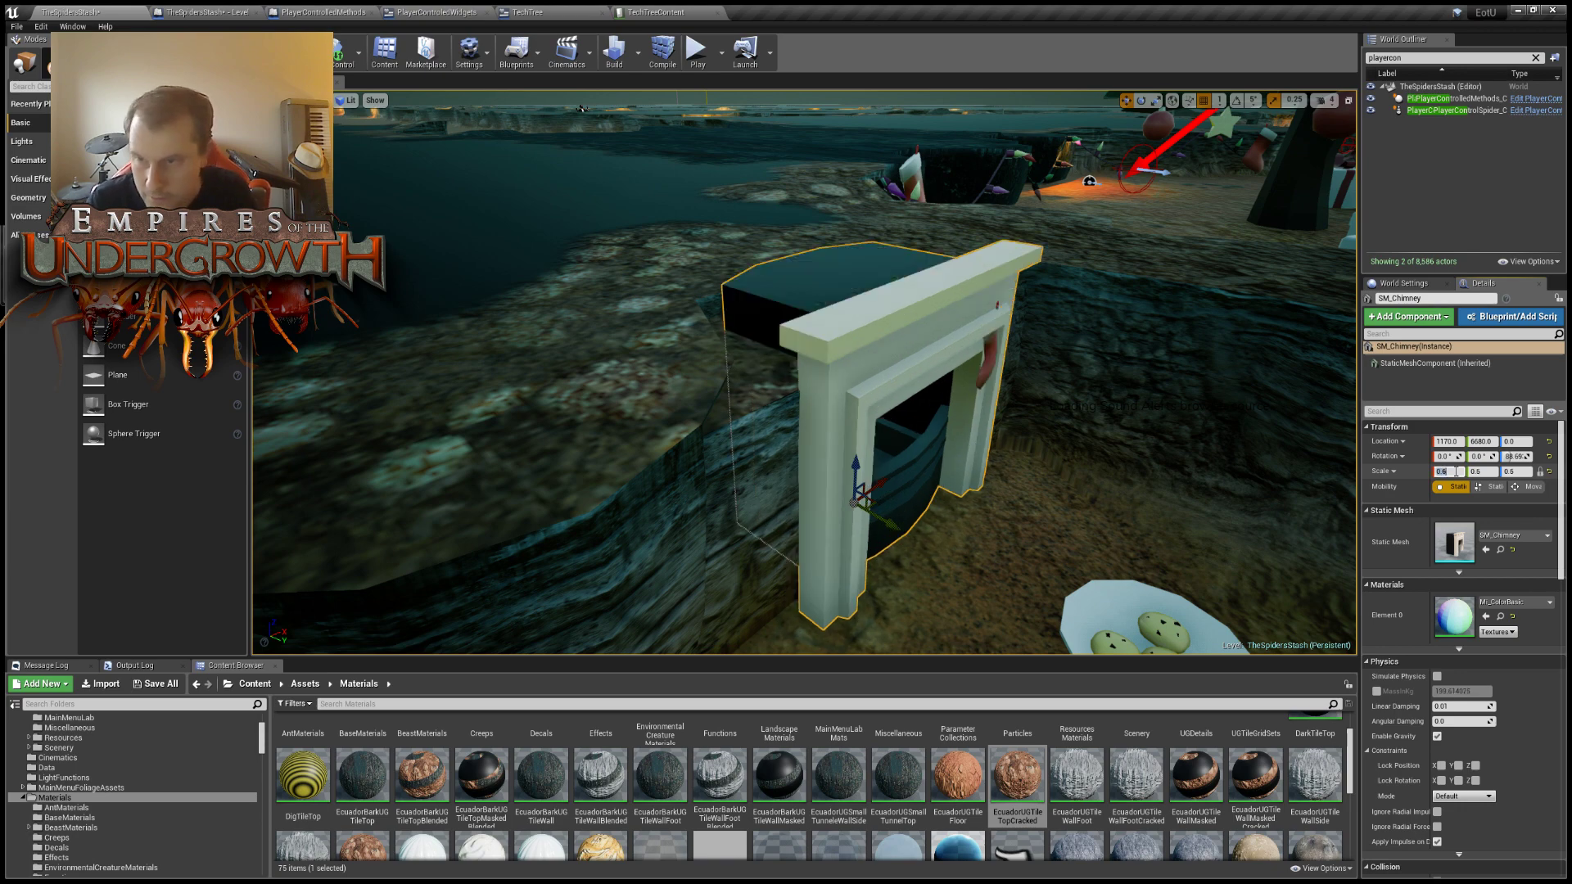
pyautogui.write('0.55')
pyautogui.press('Return')
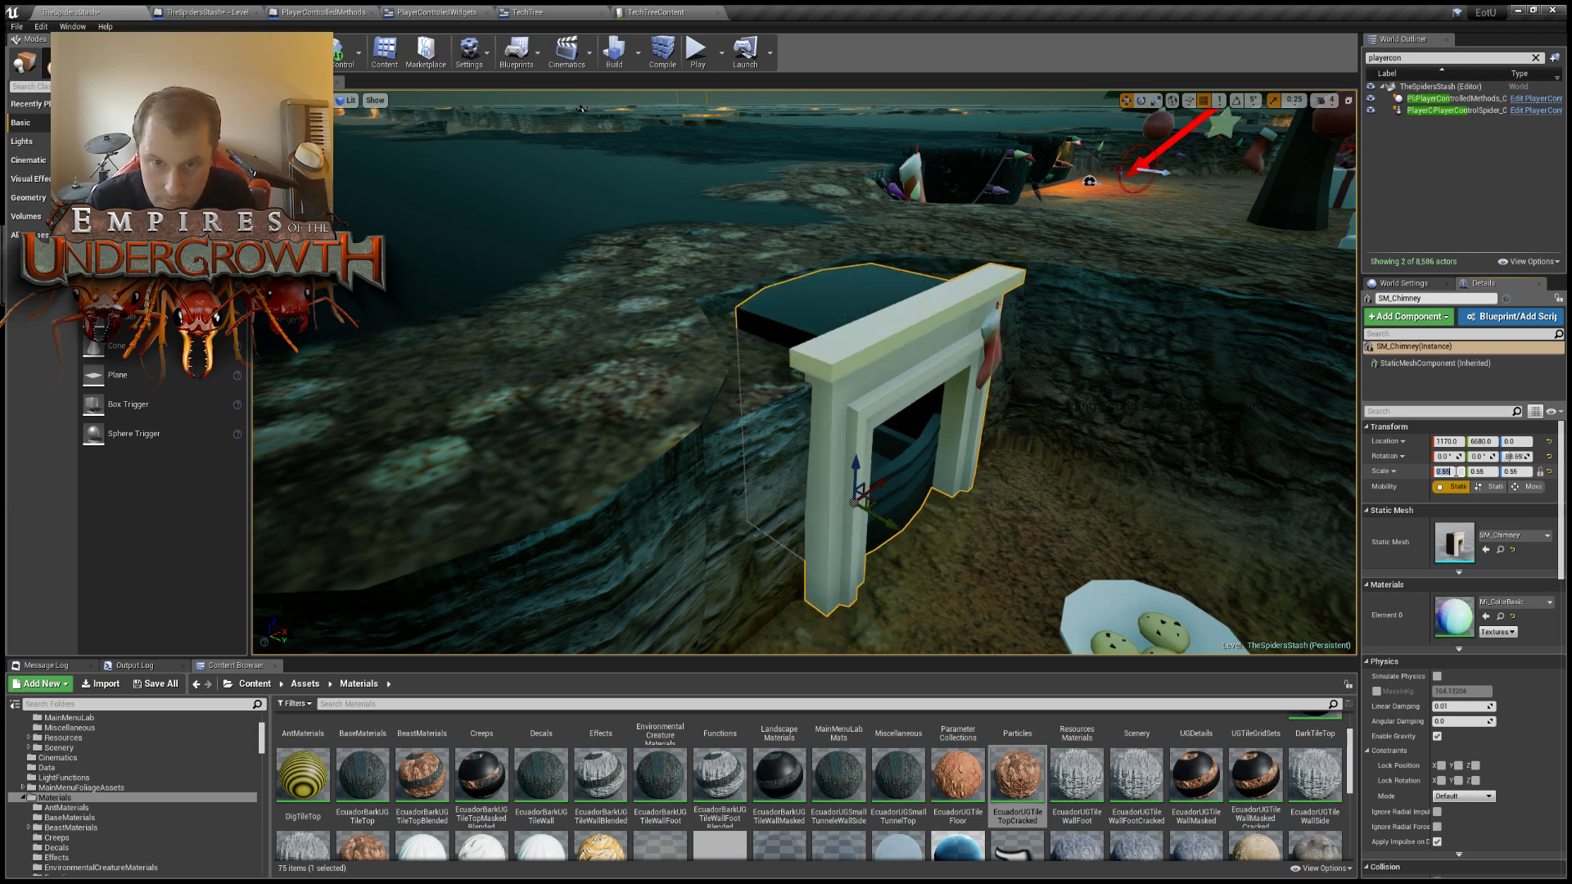
pyautogui.click(1455, 472)
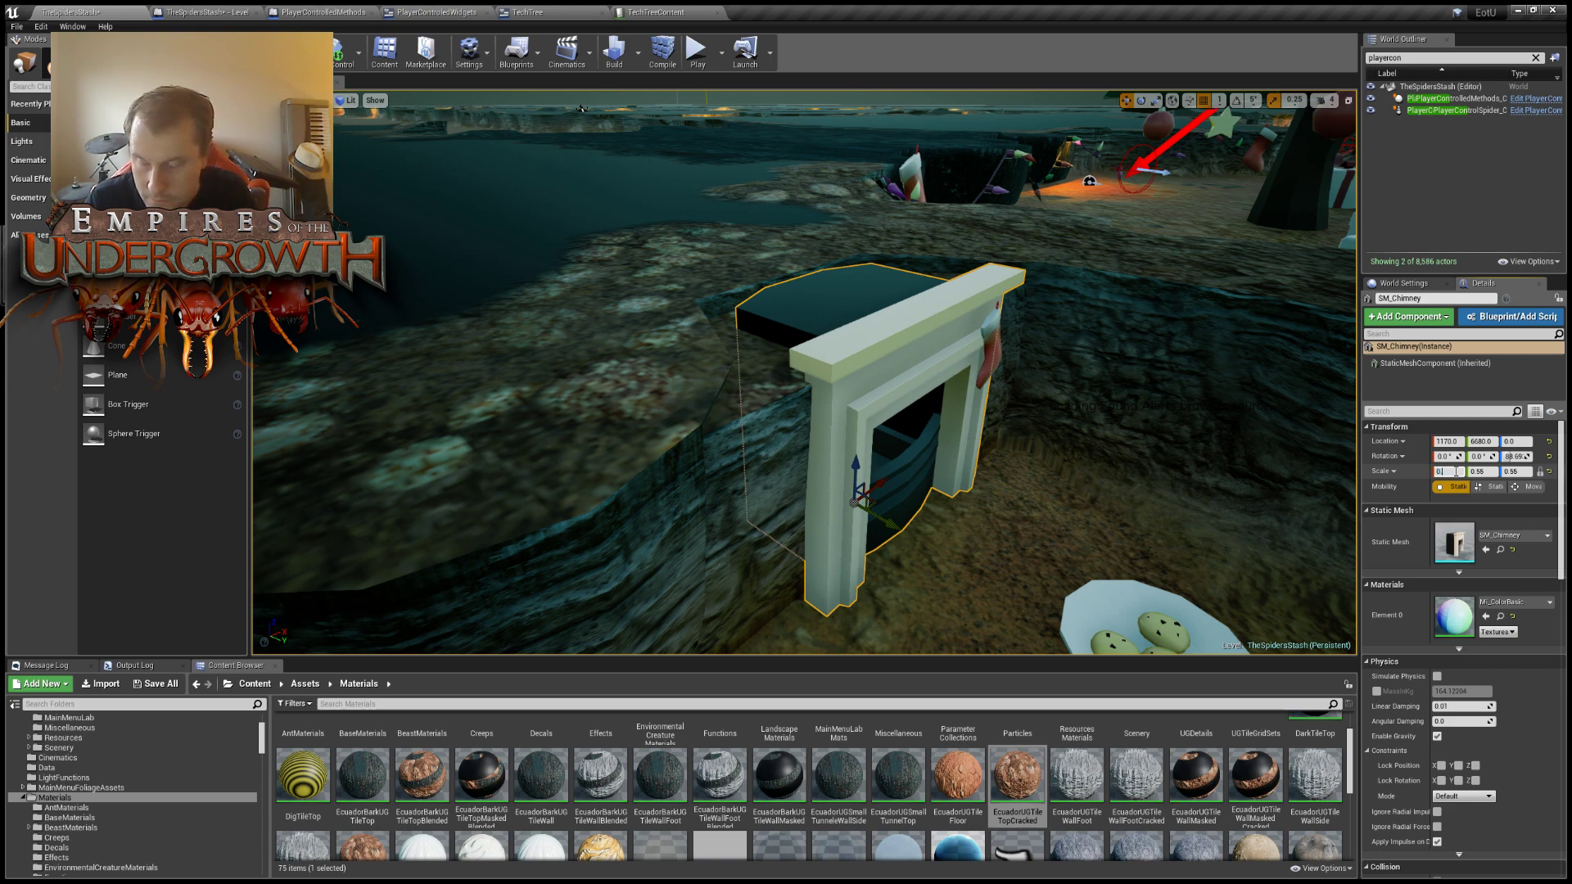
pyautogui.write('0.45')
pyautogui.press('Return')
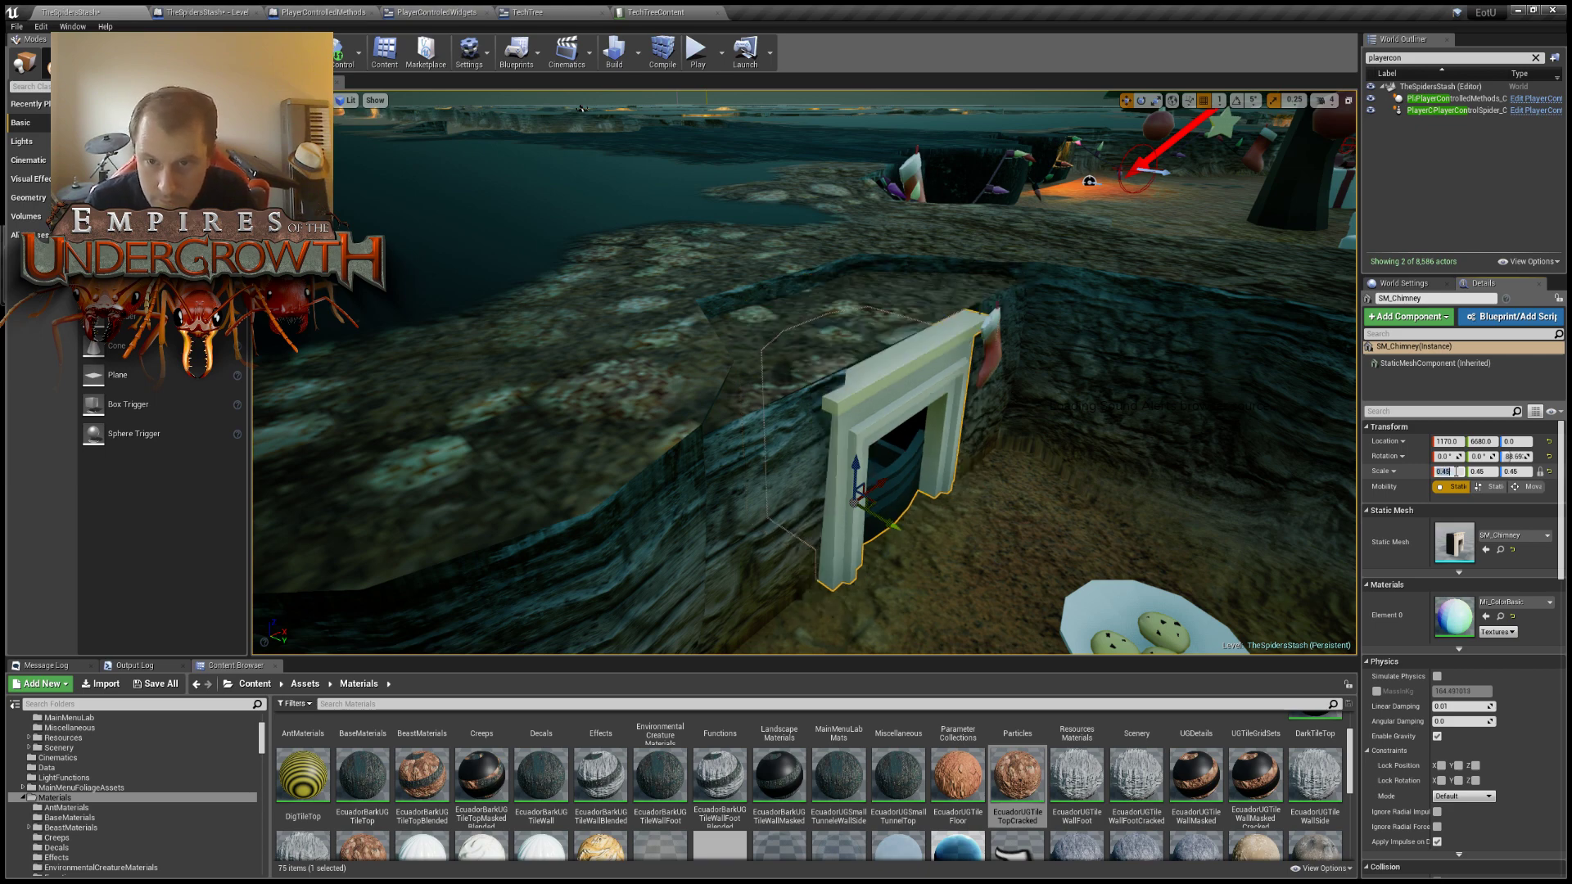
# Set the fireplace mesh's uniform scale to 0.52.
pyautogui.write('0')
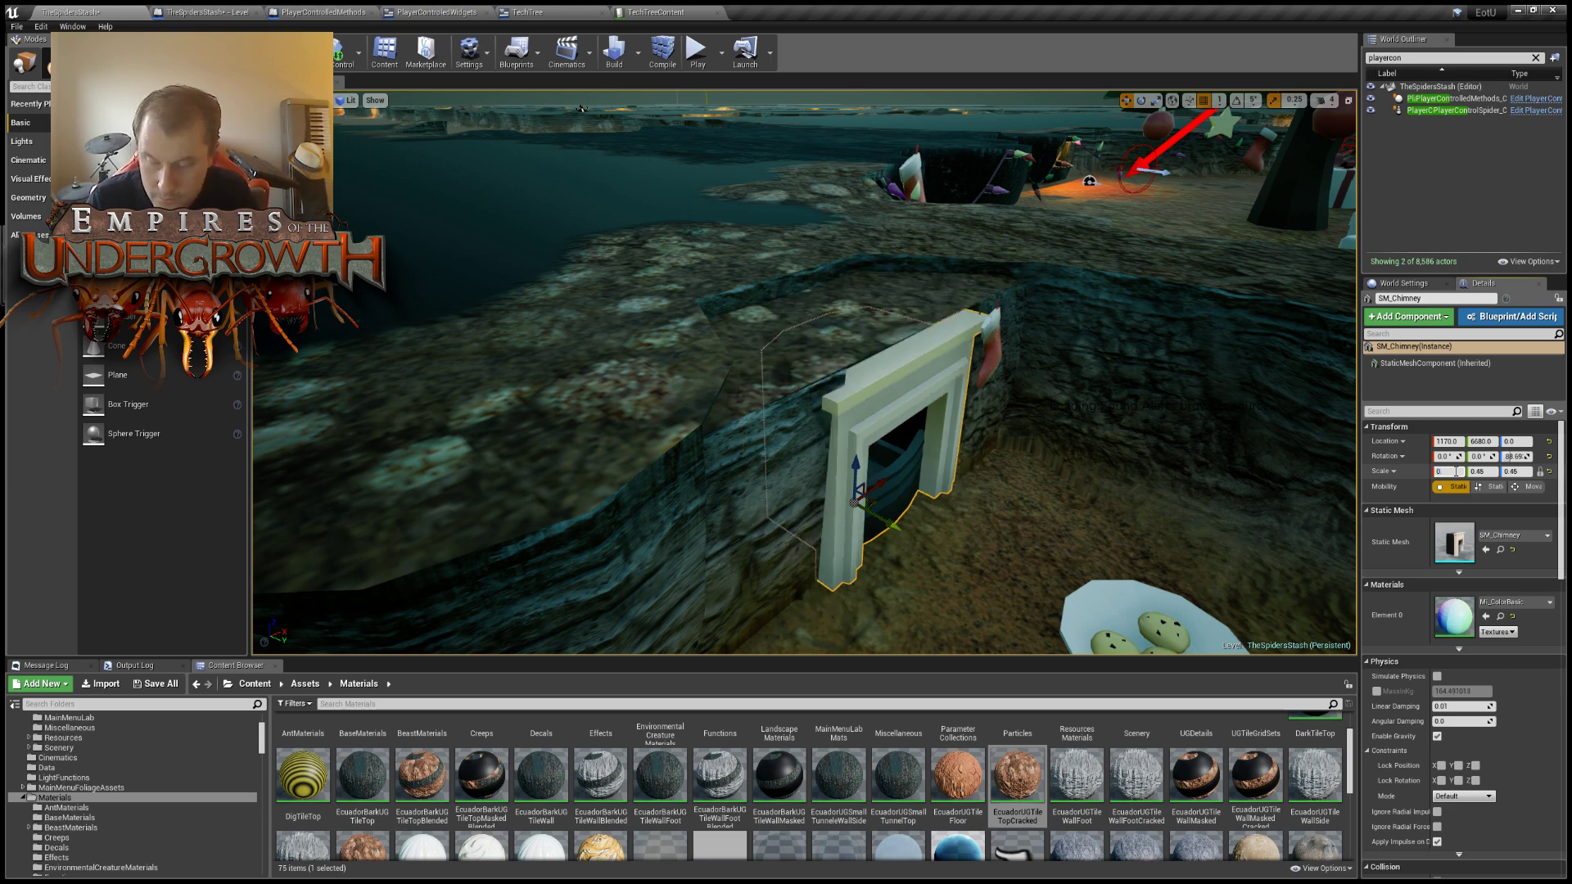
pyautogui.write('.5')
pyautogui.press('Return')
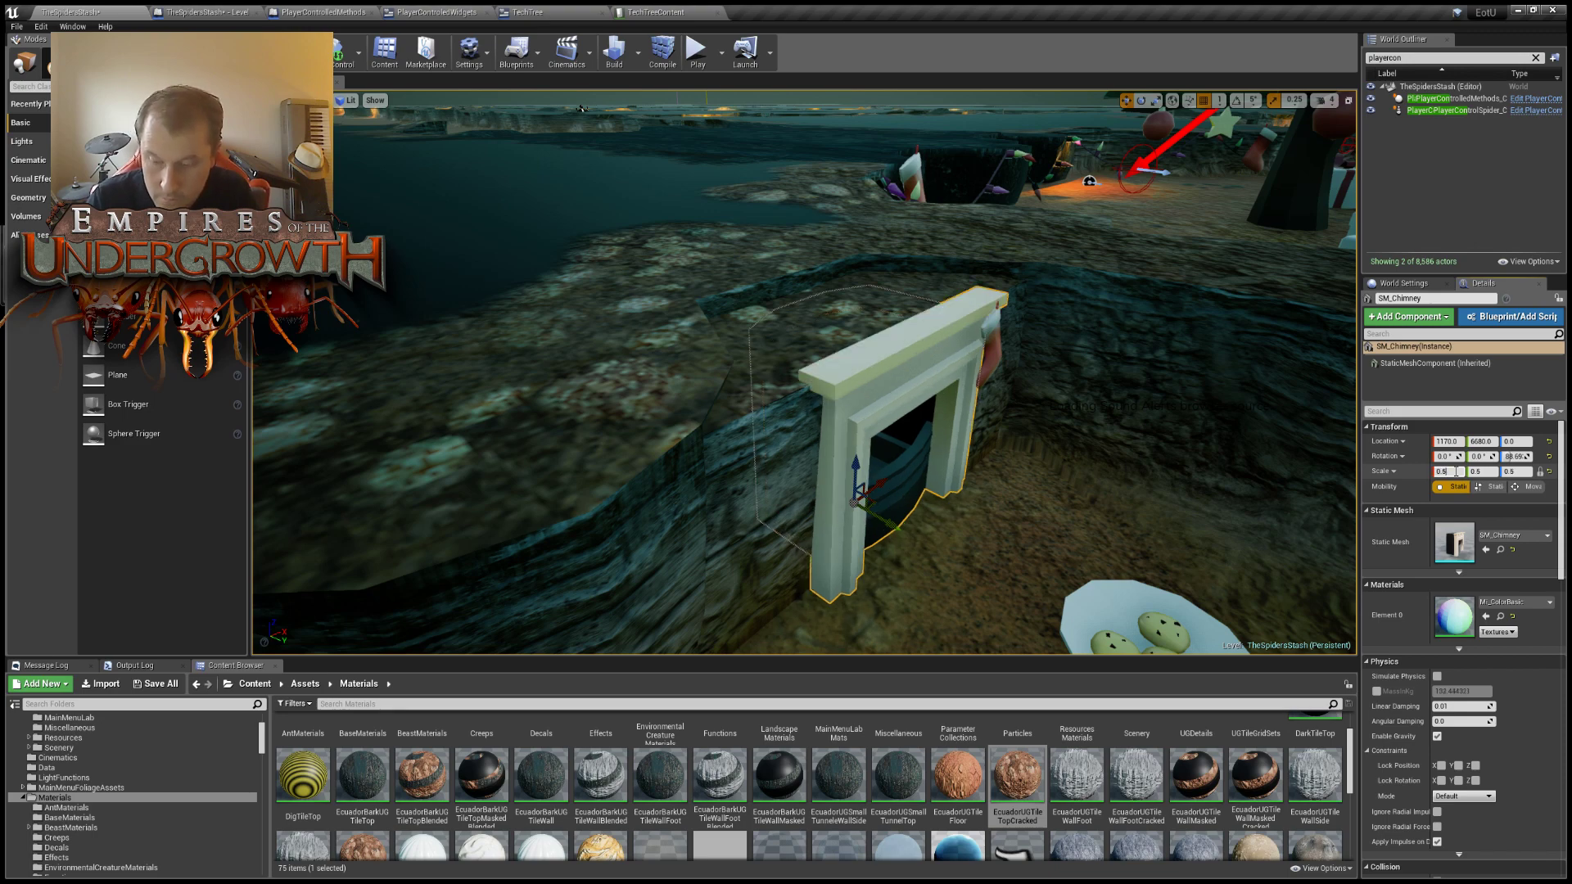
pyautogui.write('1')
pyautogui.press('Return')
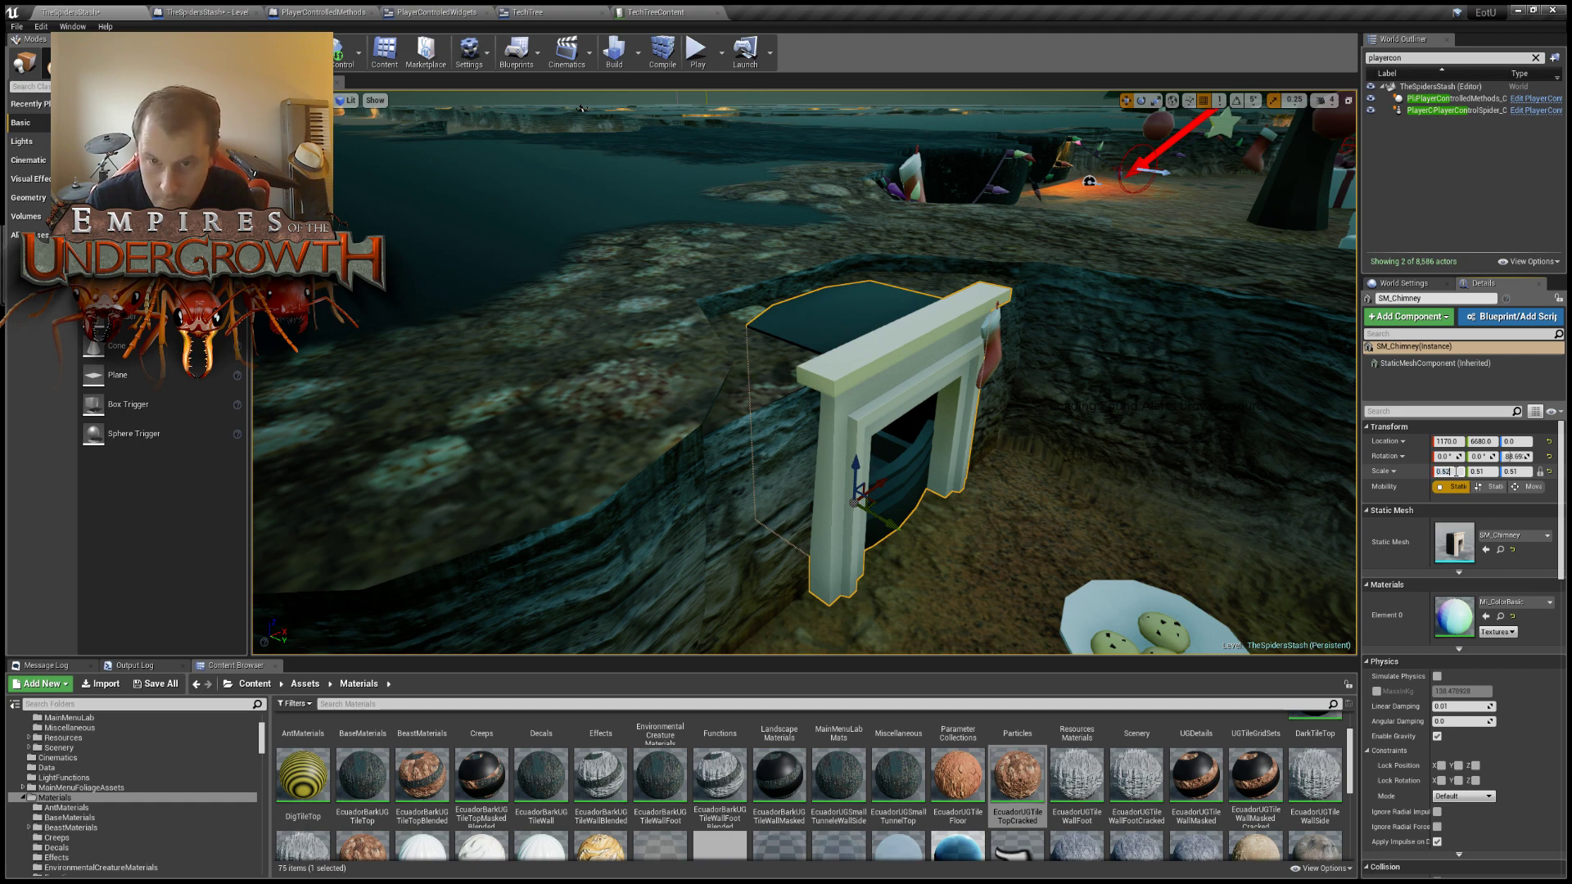
pyautogui.press('Return')
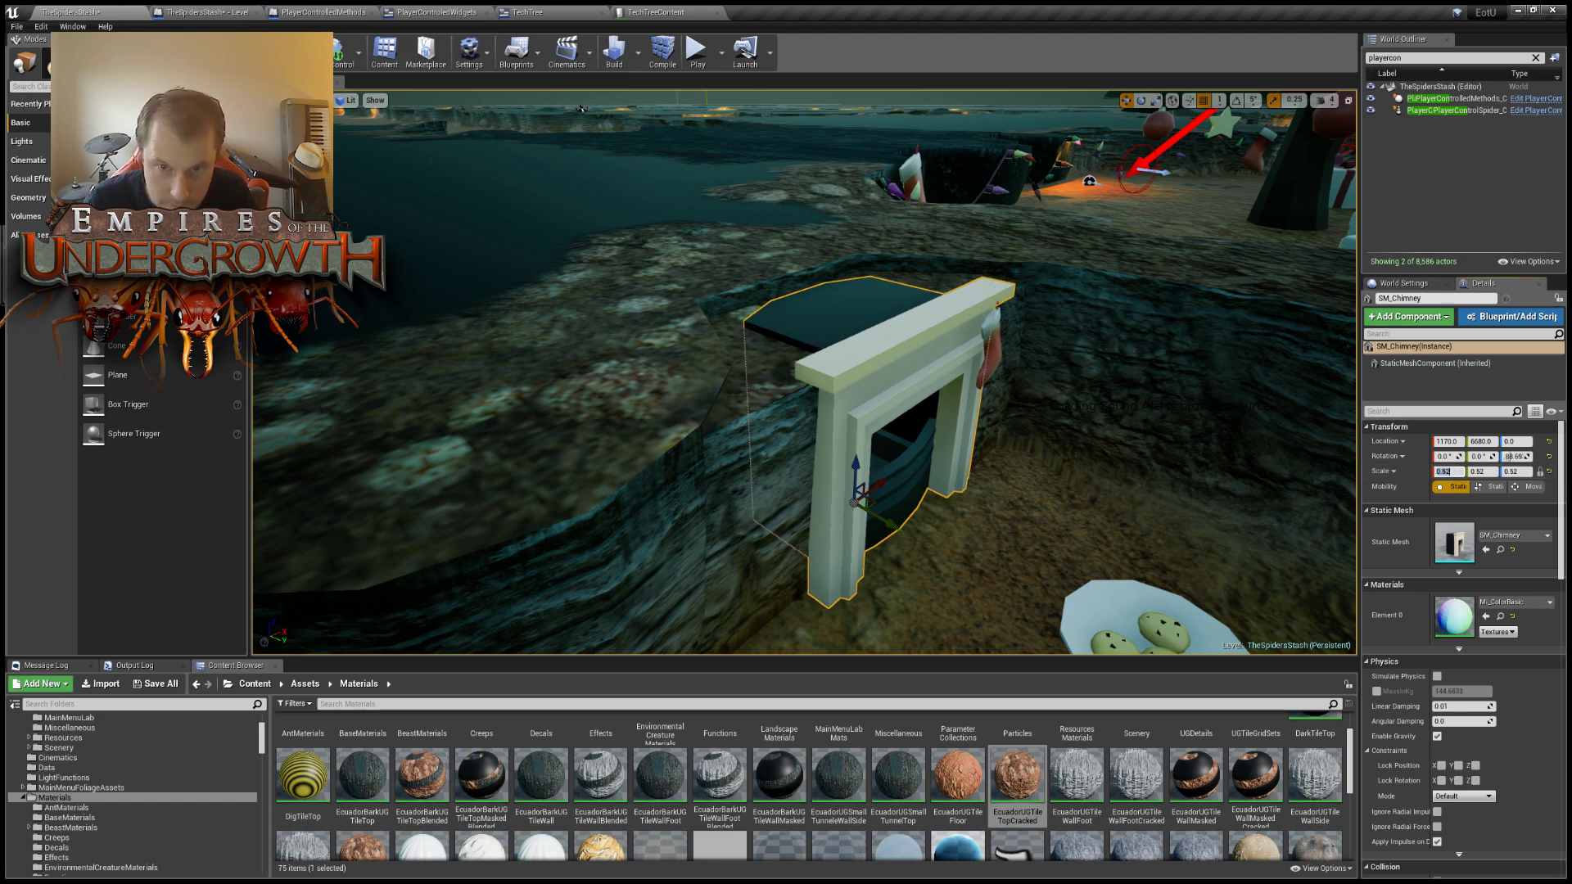
# Raise the horizontal plane above the fireplace to Z 100 so it covers the chimney's top.
pyautogui.click(807, 389)
pyautogui.moveTo(820, 260); pyautogui.dragTo(827, 233)
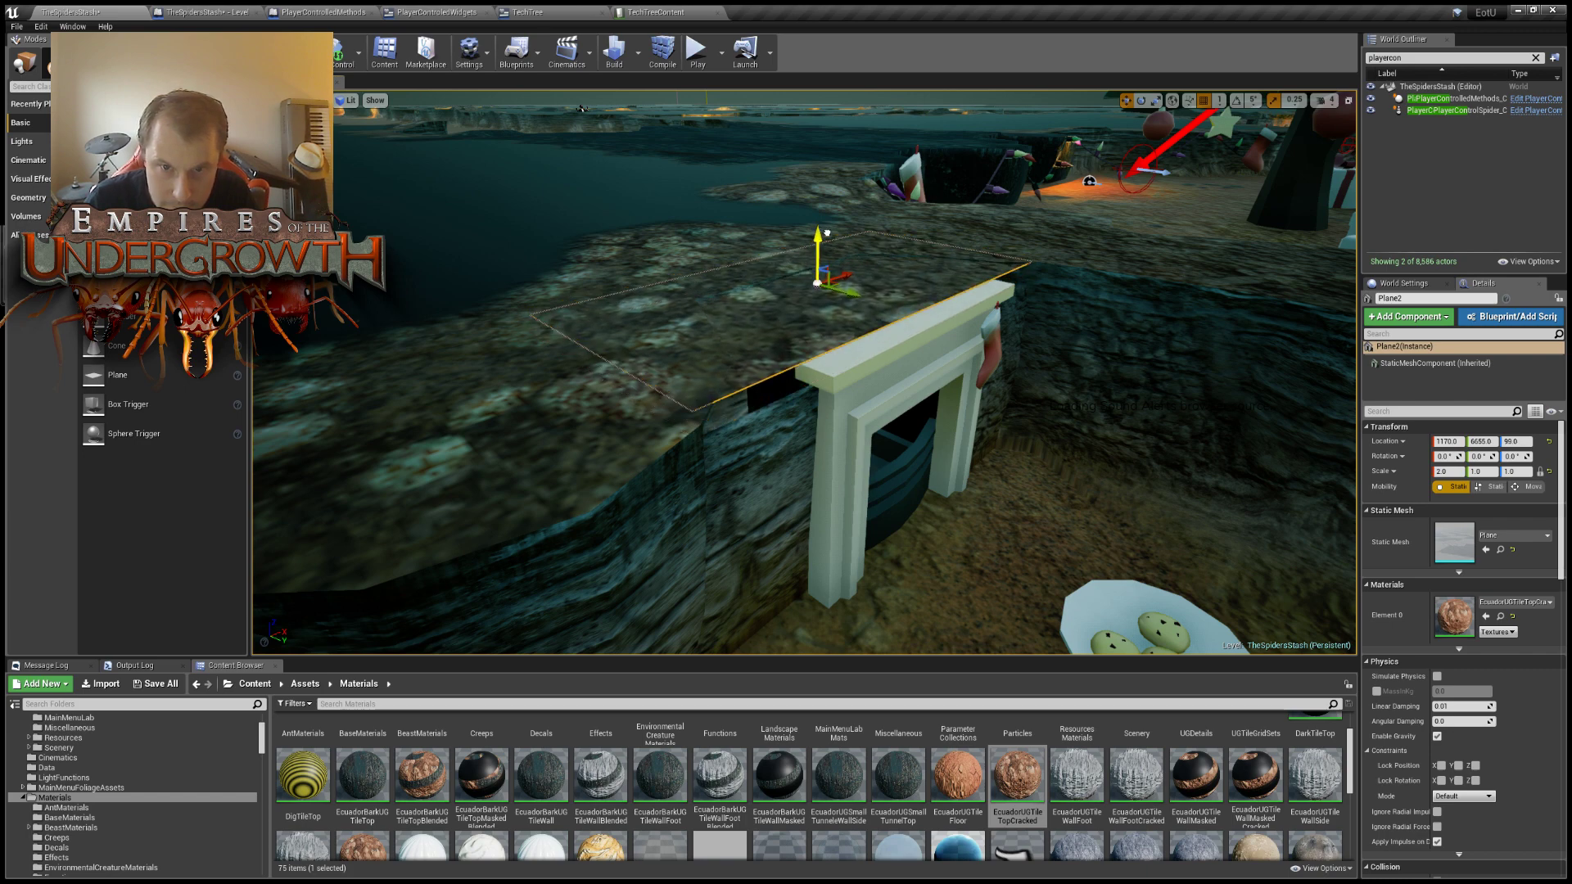
pyautogui.hotkey('ctrl', 'z')
# Select the three hexagonal tiles around the back of the fireplace and turn off their random perturbation.
pyautogui.press('s')
pyautogui.moveTo(827, 231); pyautogui.dragTo(704, 328, button='right')
pyautogui.press('w')
pyautogui.press('s')
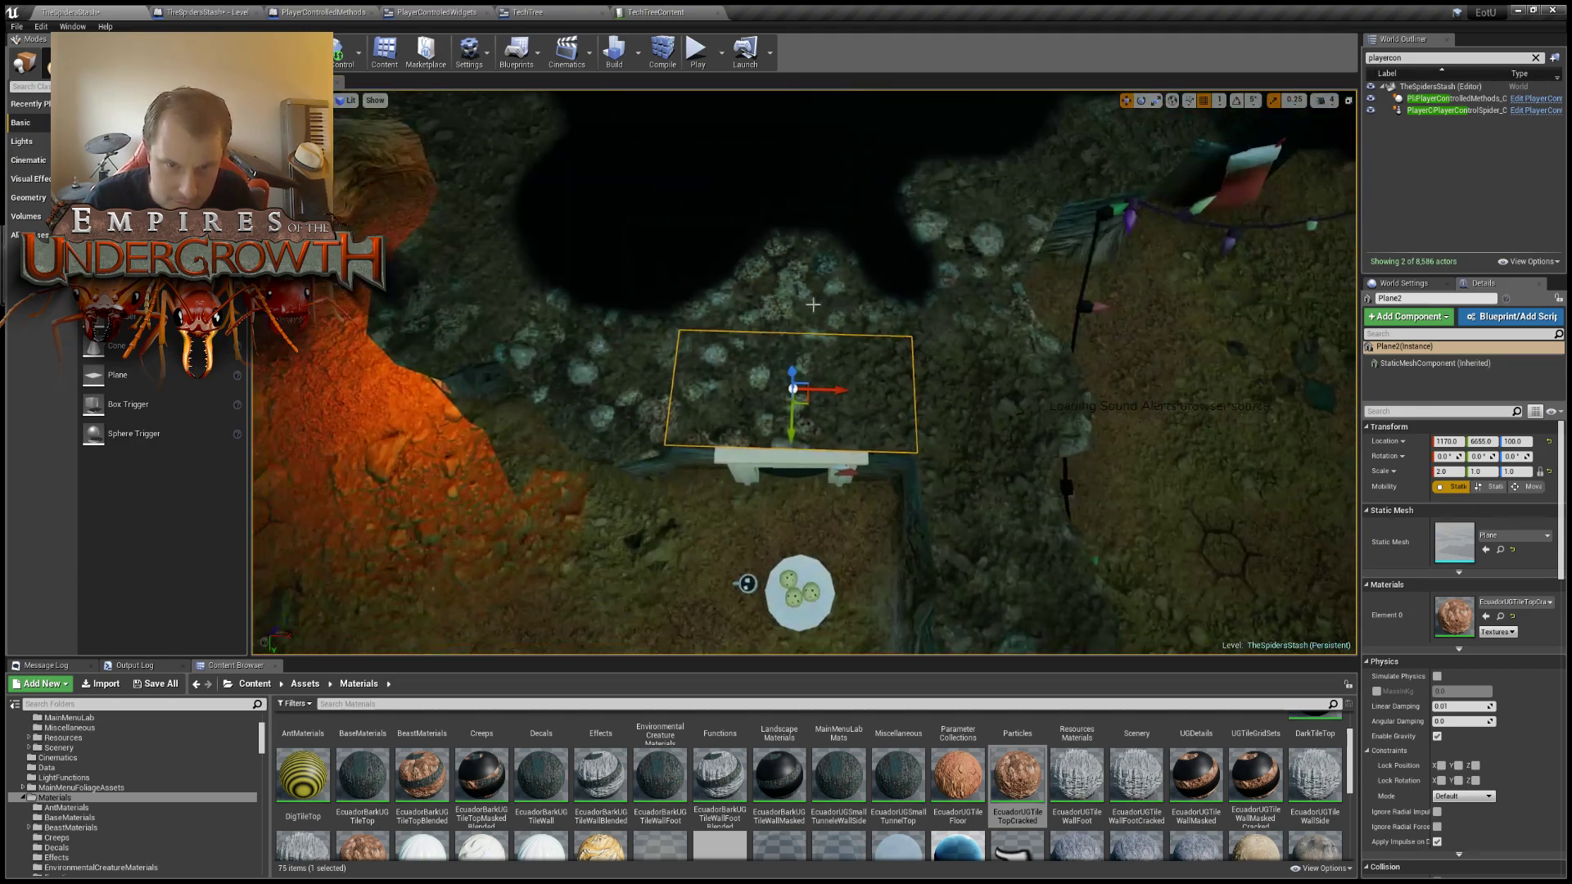
pyautogui.click(646, 386)
pyautogui.keyDown('ctrl'); pyautogui.click(778, 301); pyautogui.keyUp('ctrl')
pyautogui.moveTo(957, 382); pyautogui.dragTo(961, 387, button='right')
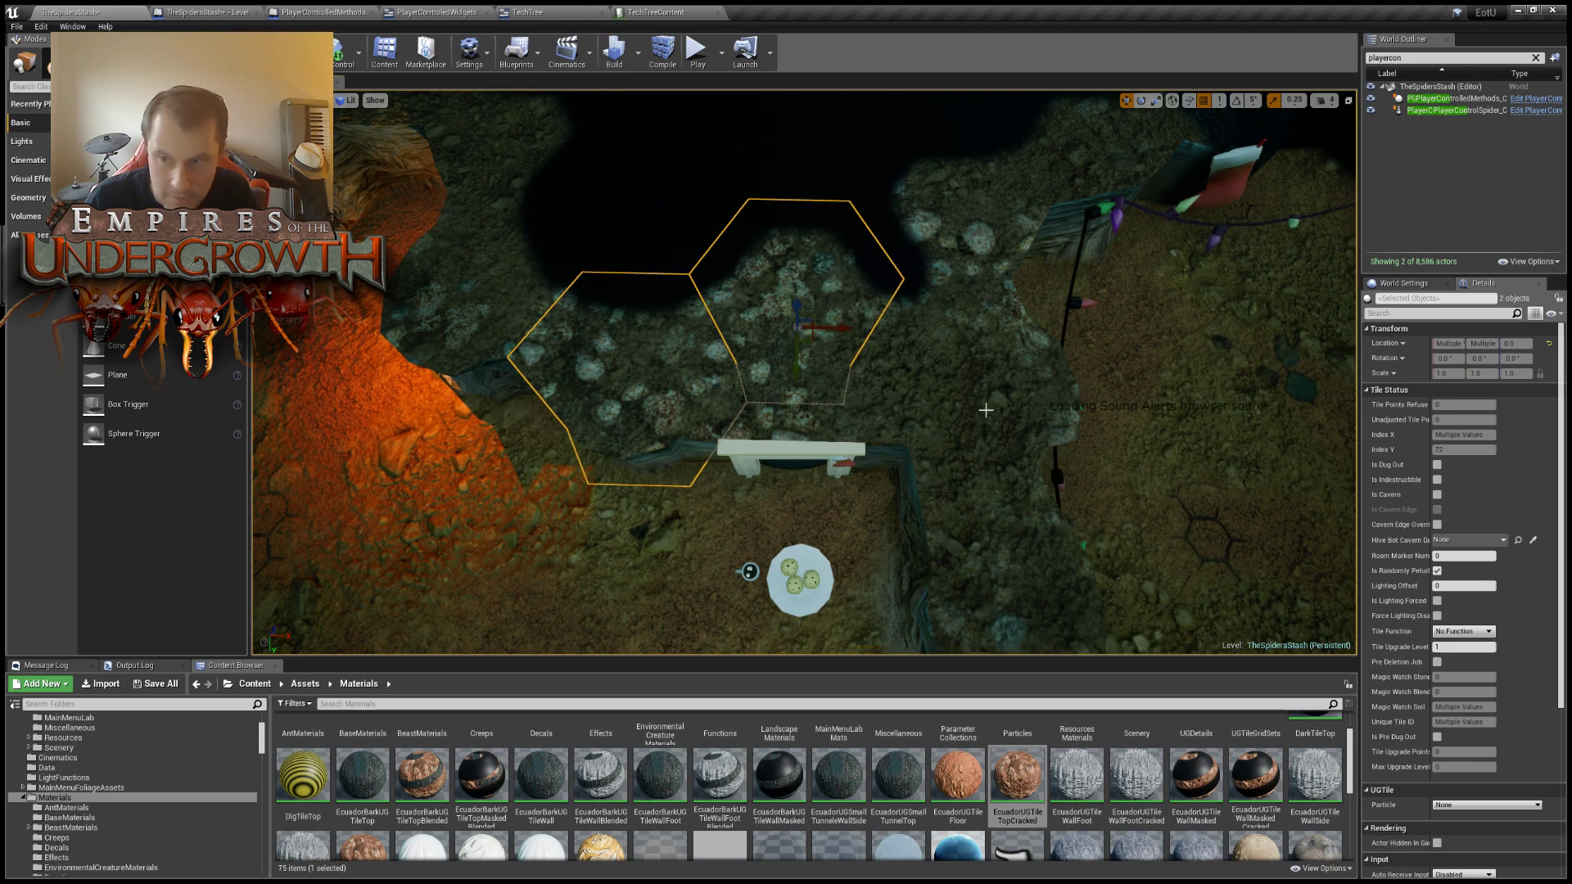
pyautogui.keyDown('ctrl'); pyautogui.click(1062, 447); pyautogui.keyUp('ctrl')
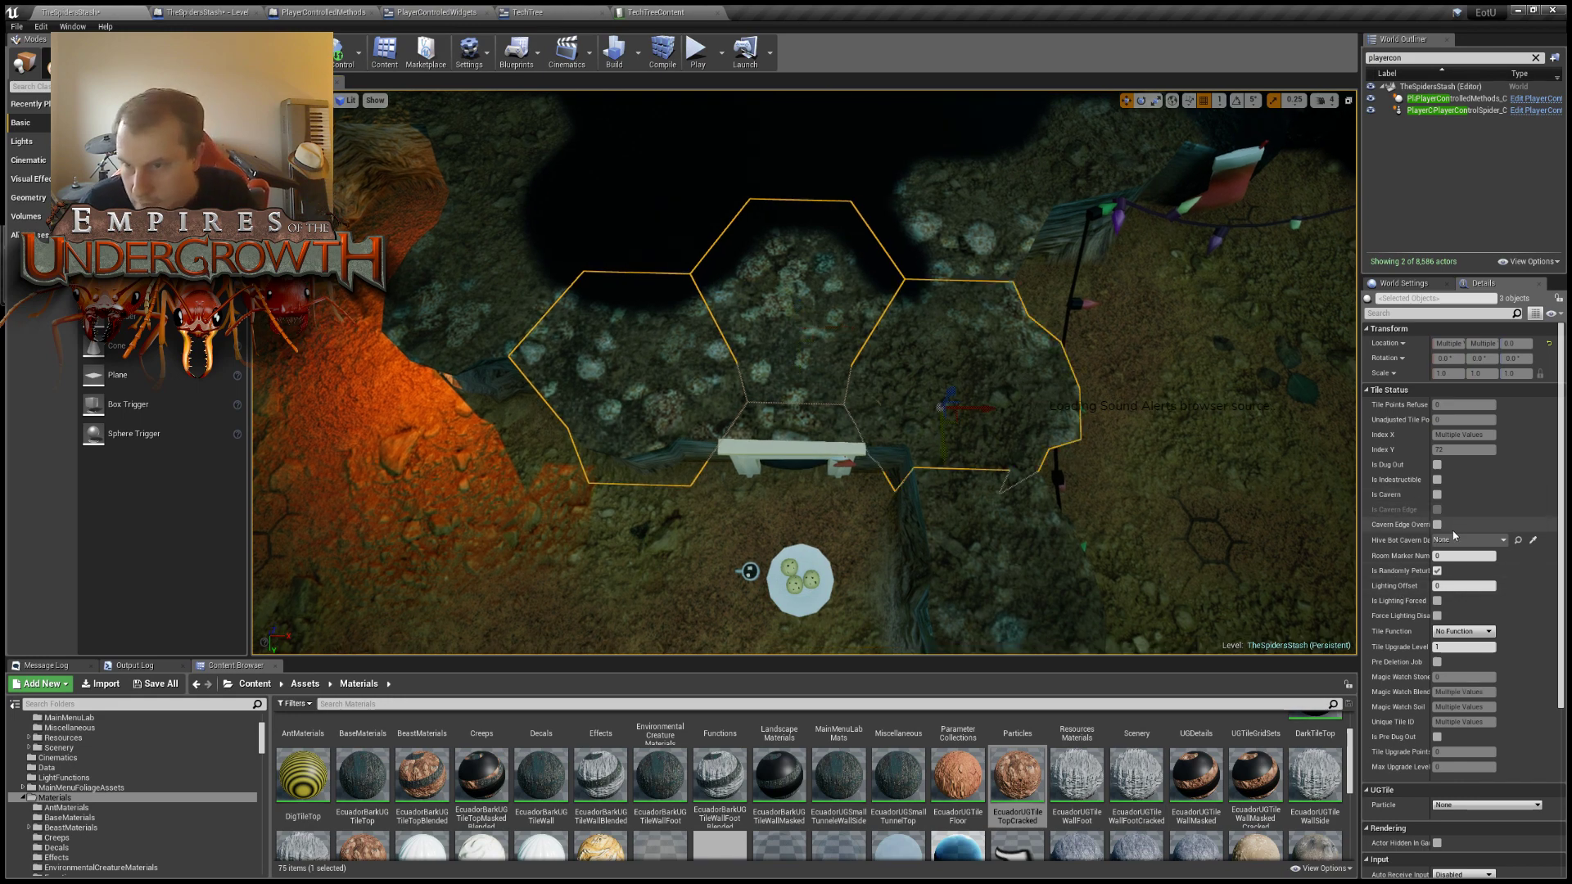
pyautogui.click(1437, 571)
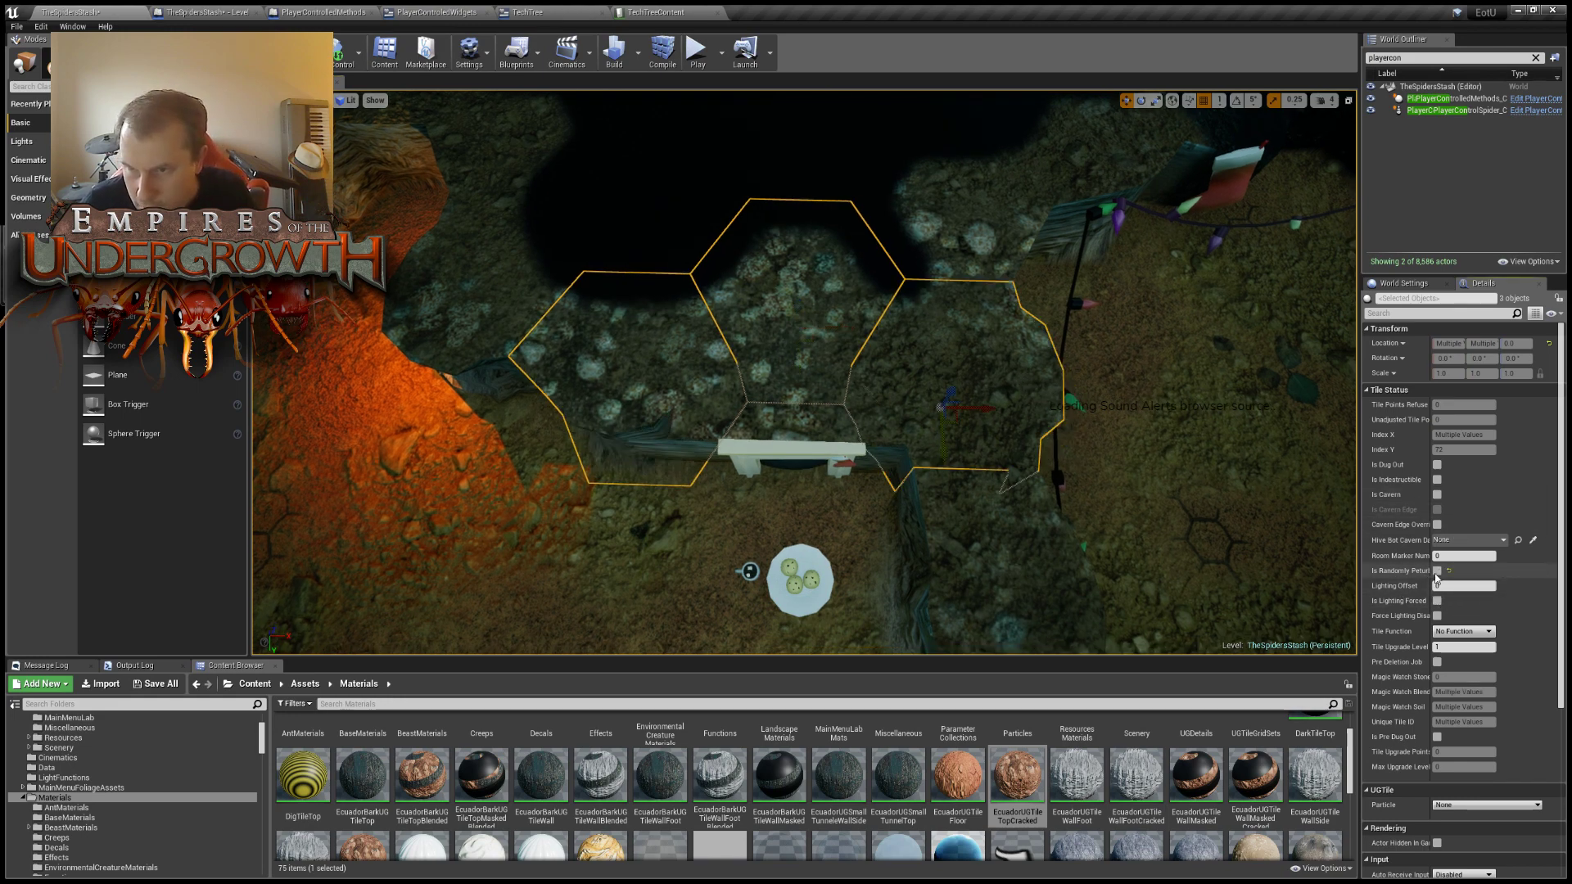
# Widen the horizontal plane above the fireplace to an X scale of 3.
pyautogui.moveTo(1260, 540); pyautogui.dragTo(1228, 614, button='right')
pyautogui.press('w')
pyautogui.moveTo(1118, 446)
pyautogui.mouseDown(button='right')
pyautogui.moveTo(1163, 450)
pyautogui.moveTo(1170, 422)
pyautogui.moveTo(1119, 446)
pyautogui.mouseUp(button='right')
pyautogui.press('w')
pyautogui.press('s')
pyautogui.click(824, 349)
pyautogui.moveTo(824, 349); pyautogui.dragTo(1021, 338, button='right')
pyautogui.press('e')
pyautogui.press('r')
pyautogui.moveTo(869, 329); pyautogui.dragTo(942, 333)
# Raise the upright plane on the fireplace's left side to Z 50 to close the gap below the top plane.
pyautogui.moveTo(875, 386); pyautogui.dragTo(819, 279, button='right')
pyautogui.press('w')
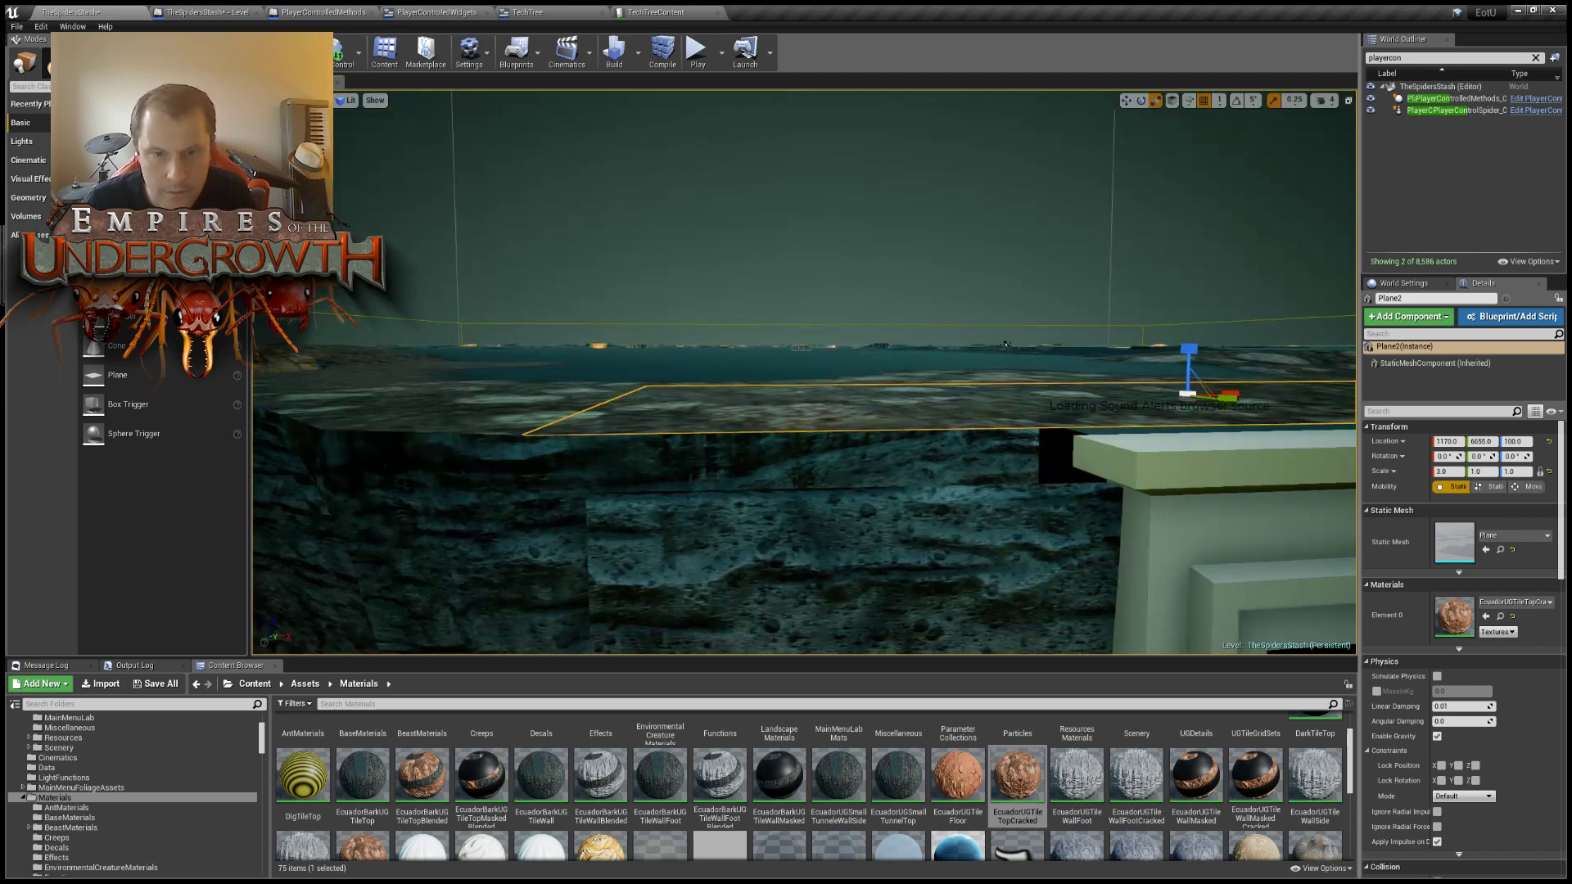
pyautogui.click(873, 548)
pyautogui.moveTo(872, 549); pyautogui.dragTo(923, 517, button='right')
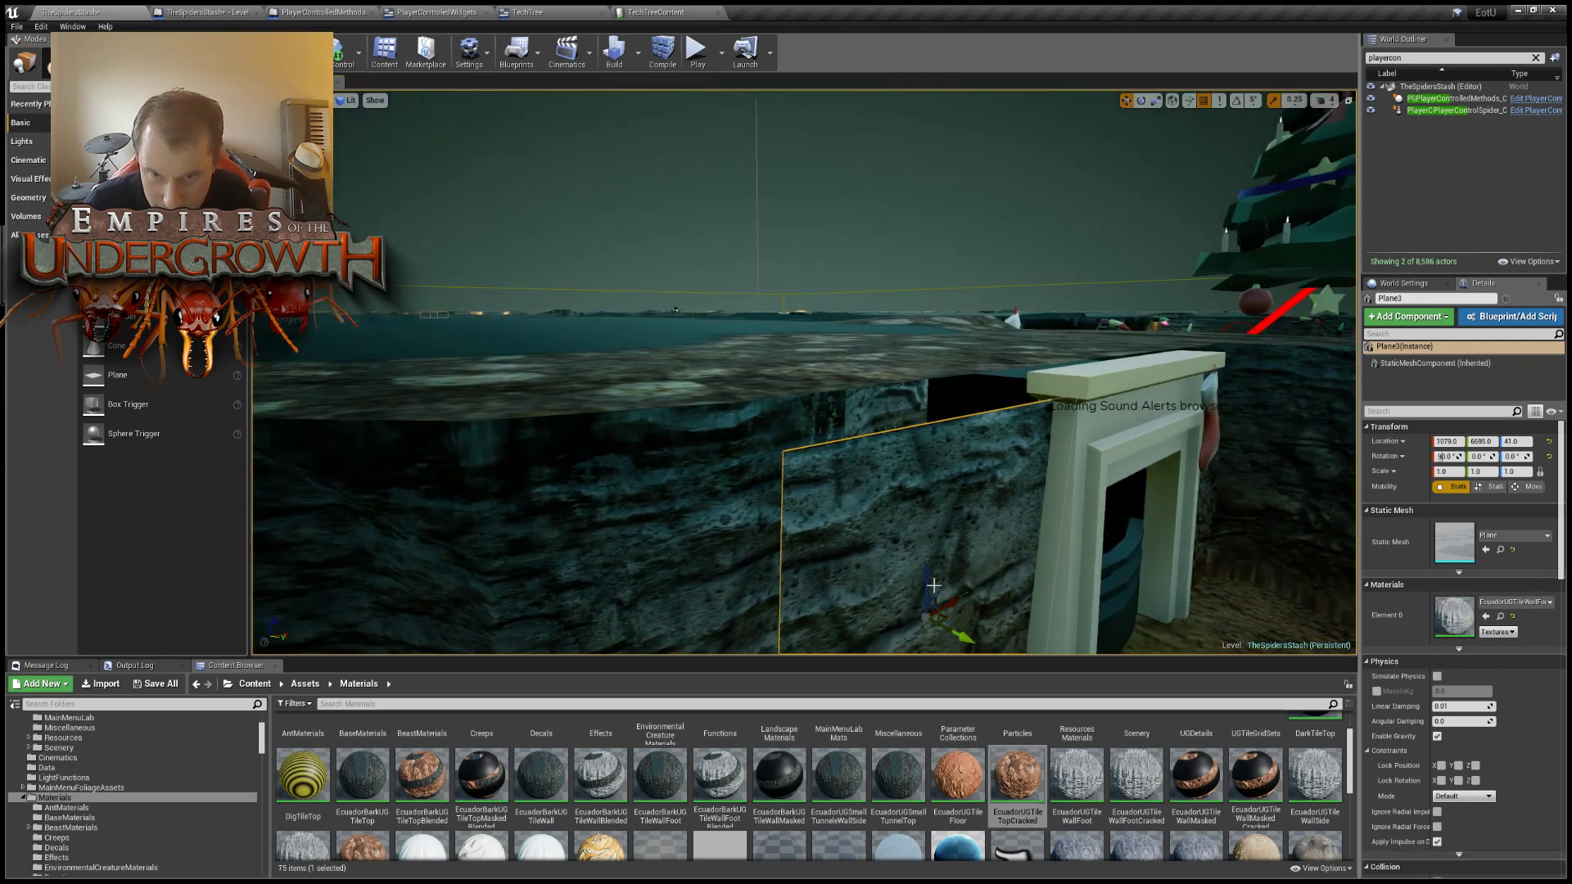
pyautogui.press('e')
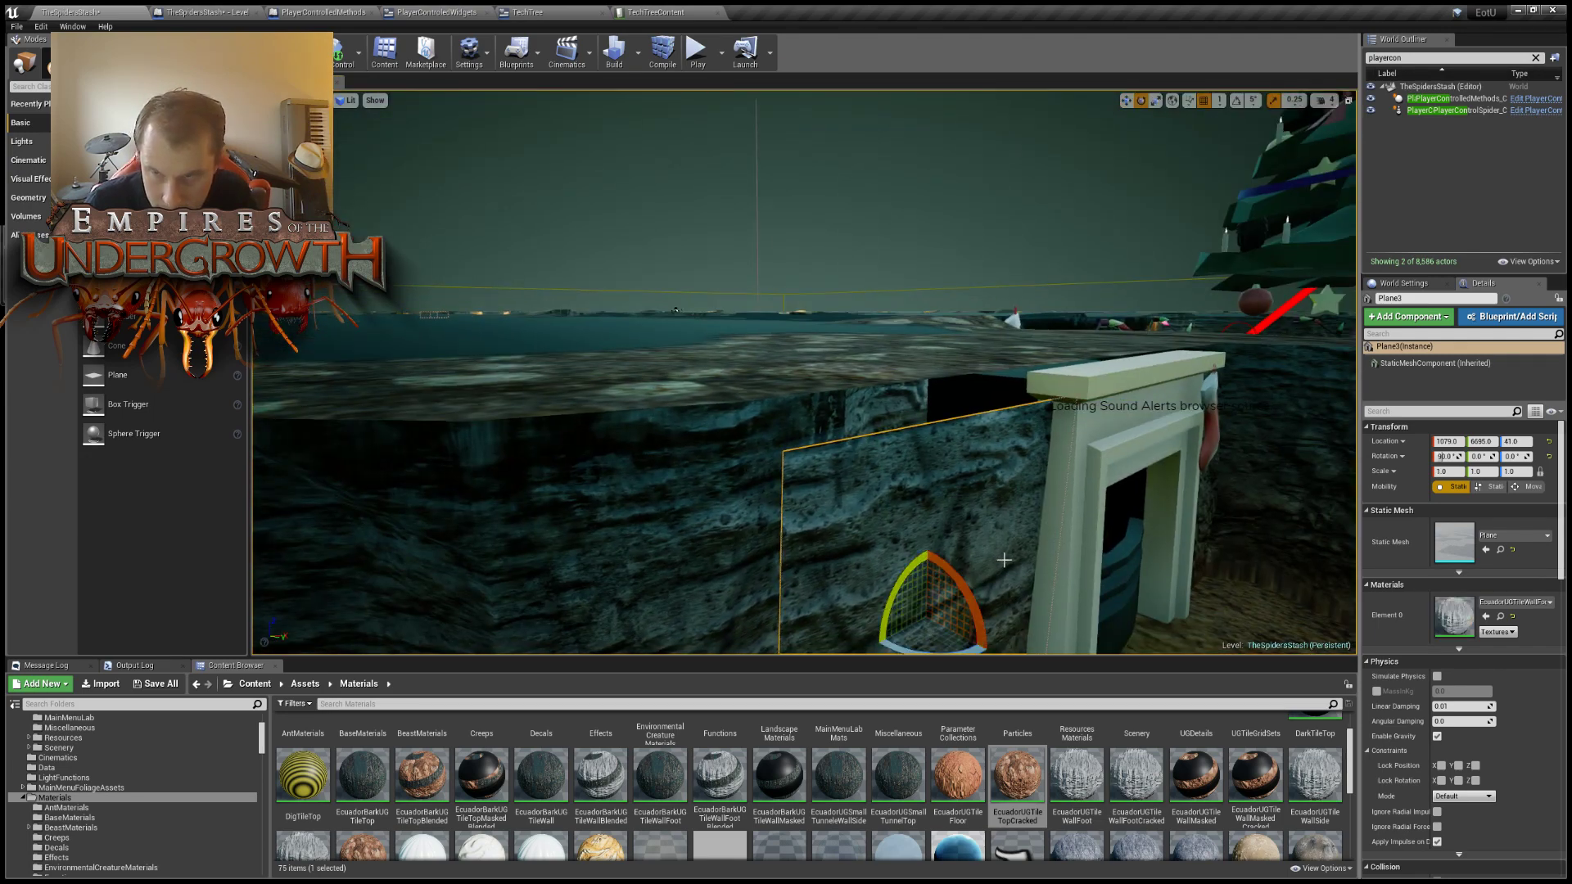
pyautogui.press('r')
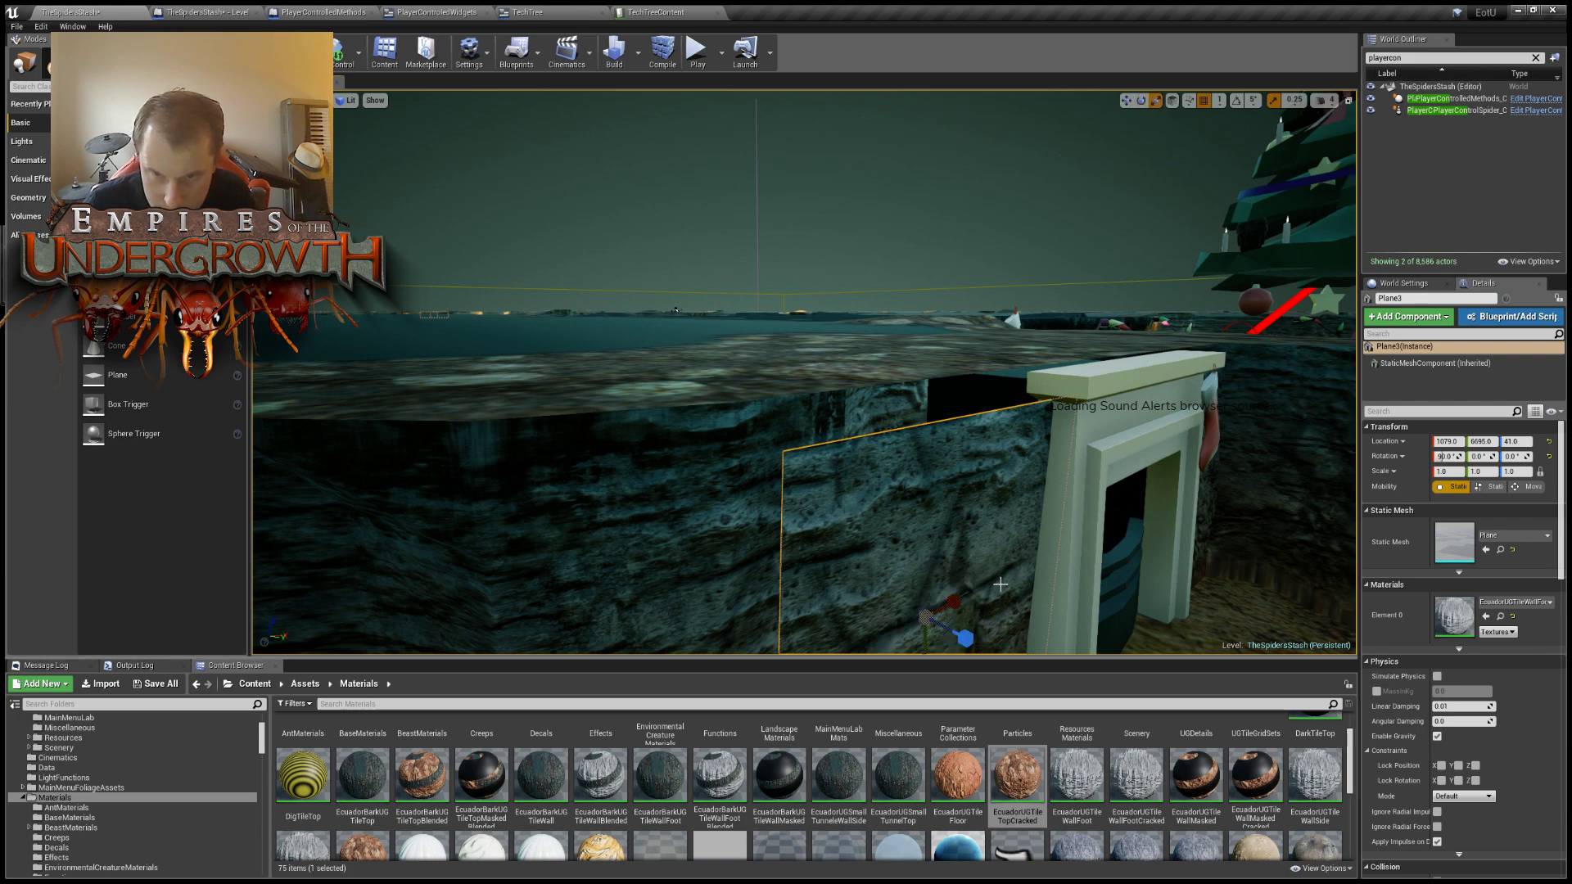
pyautogui.moveTo(1001, 584); pyautogui.dragTo(987, 728, button='right')
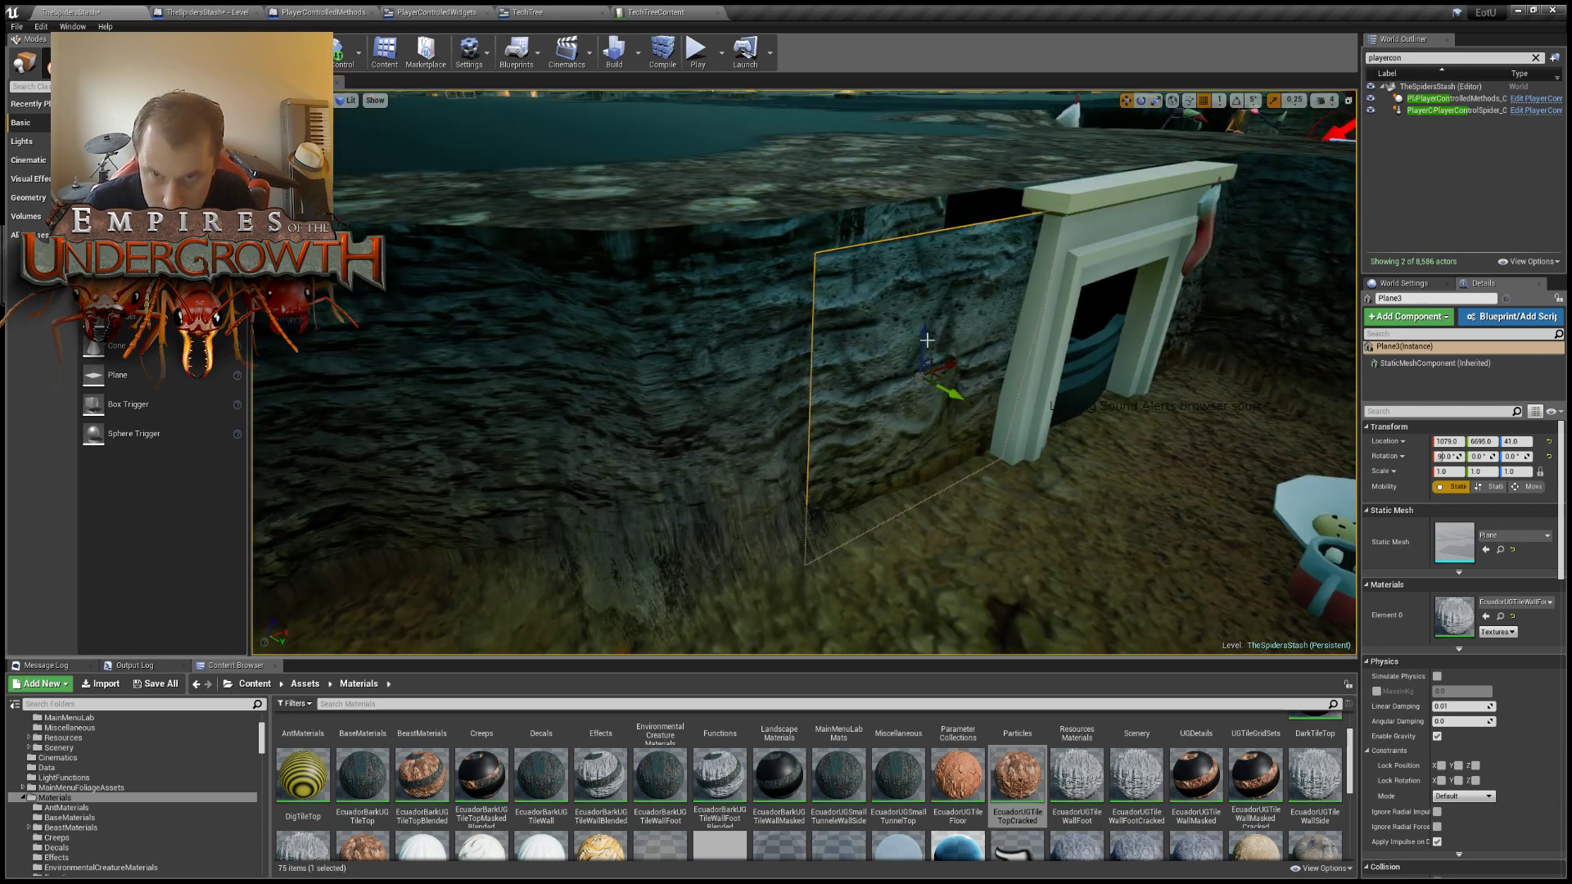
pyautogui.moveTo(926, 336); pyautogui.dragTo(942, 358)
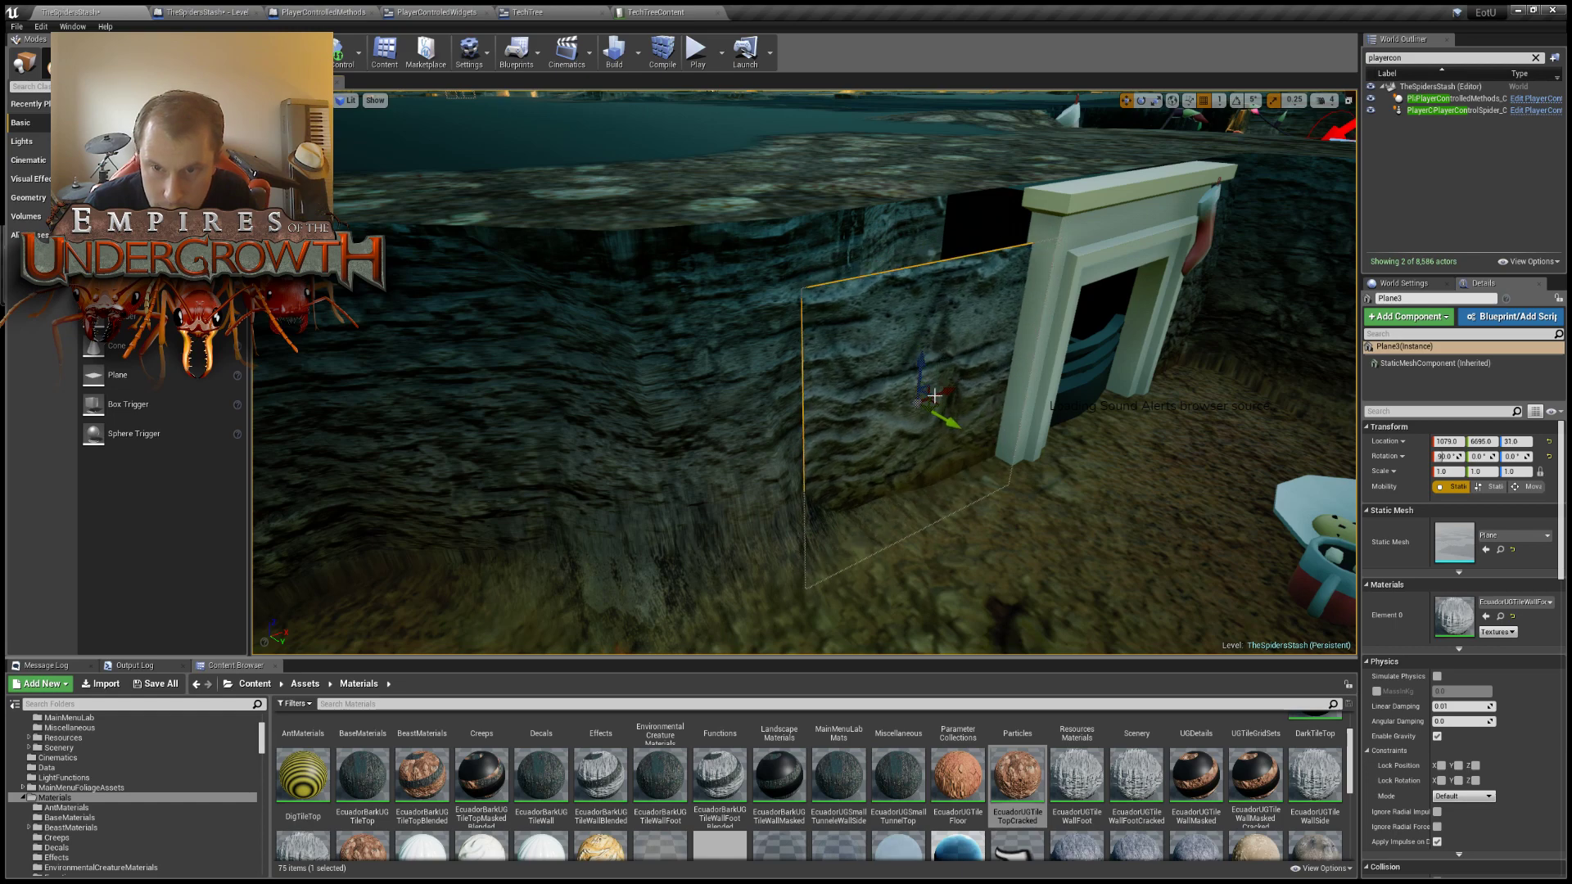
pyautogui.moveTo(922, 363); pyautogui.dragTo(938, 286)
pyautogui.moveTo(987, 327); pyautogui.dragTo(905, 342, button='right')
pyautogui.moveTo(801, 346); pyautogui.dragTo(805, 365)
# Move the left upright plane further back behind the fireplace to about Y 6685.
pyautogui.moveTo(805, 365); pyautogui.dragTo(1015, 442, button='right')
pyautogui.press('w')
pyautogui.moveTo(862, 500); pyautogui.dragTo(862, 500, button='right')
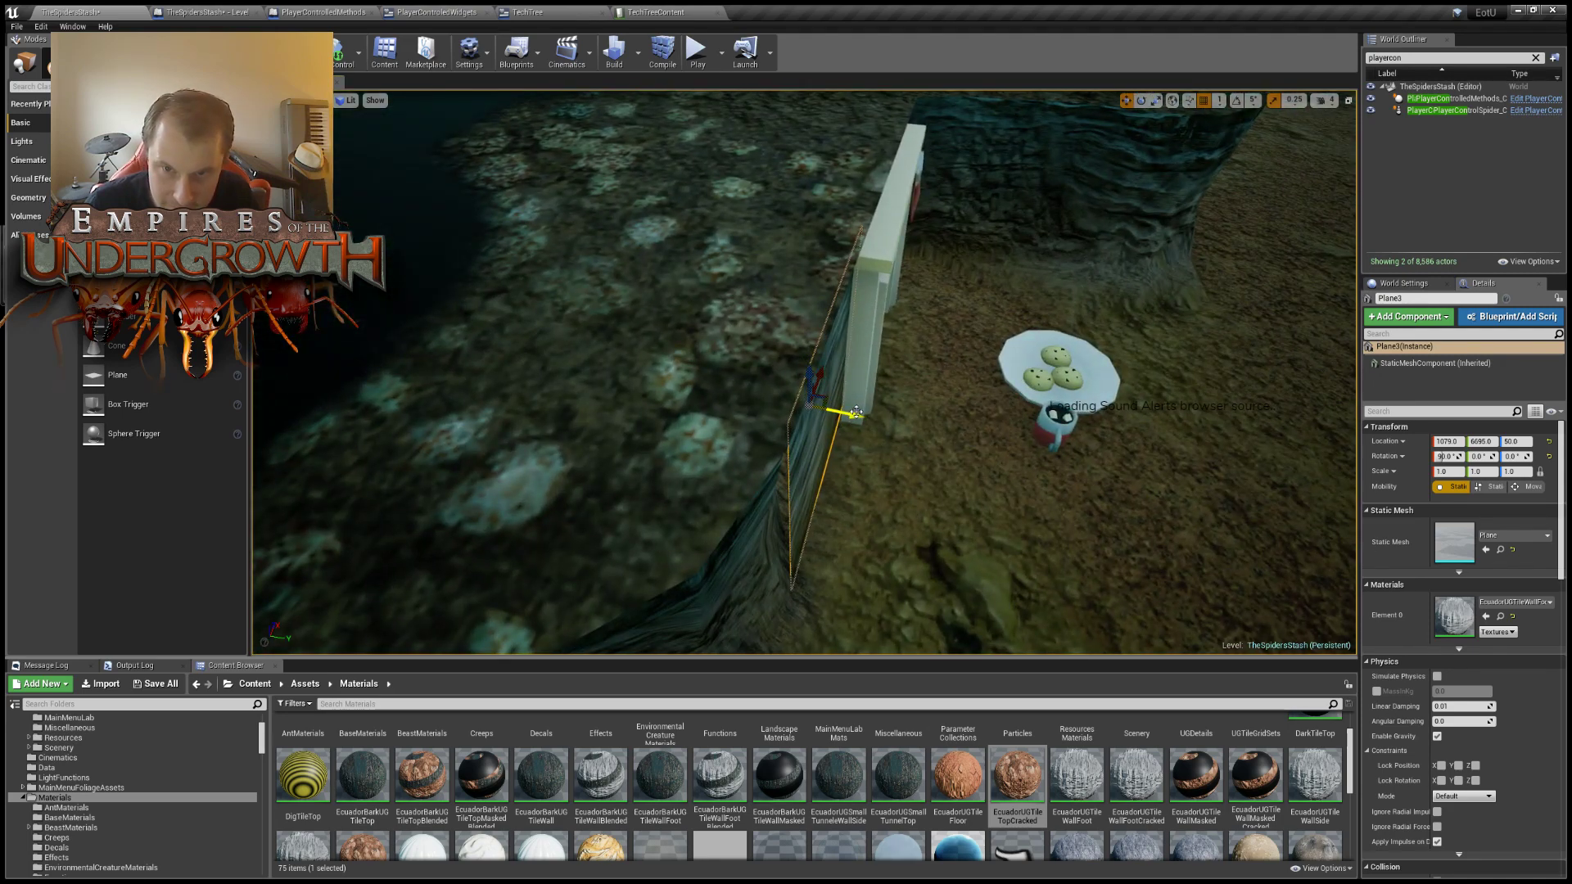
pyautogui.moveTo(833, 411); pyautogui.dragTo(842, 411)
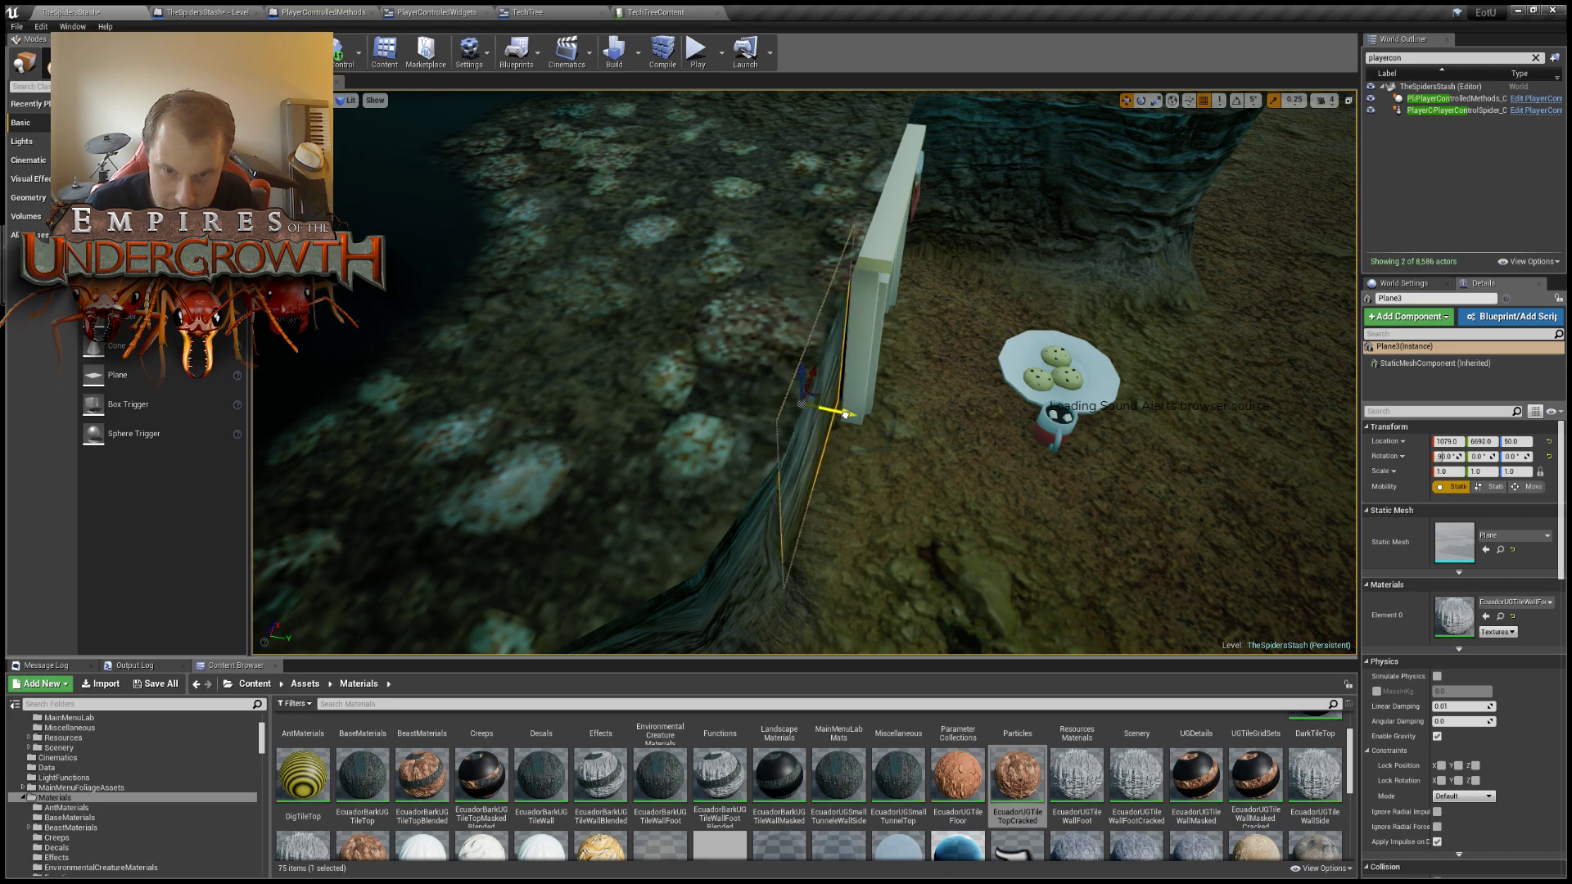
# Raise the upright plane on the fireplace's right side to about Z 49.
pyautogui.moveTo(827, 411); pyautogui.dragTo(927, 314, button='right')
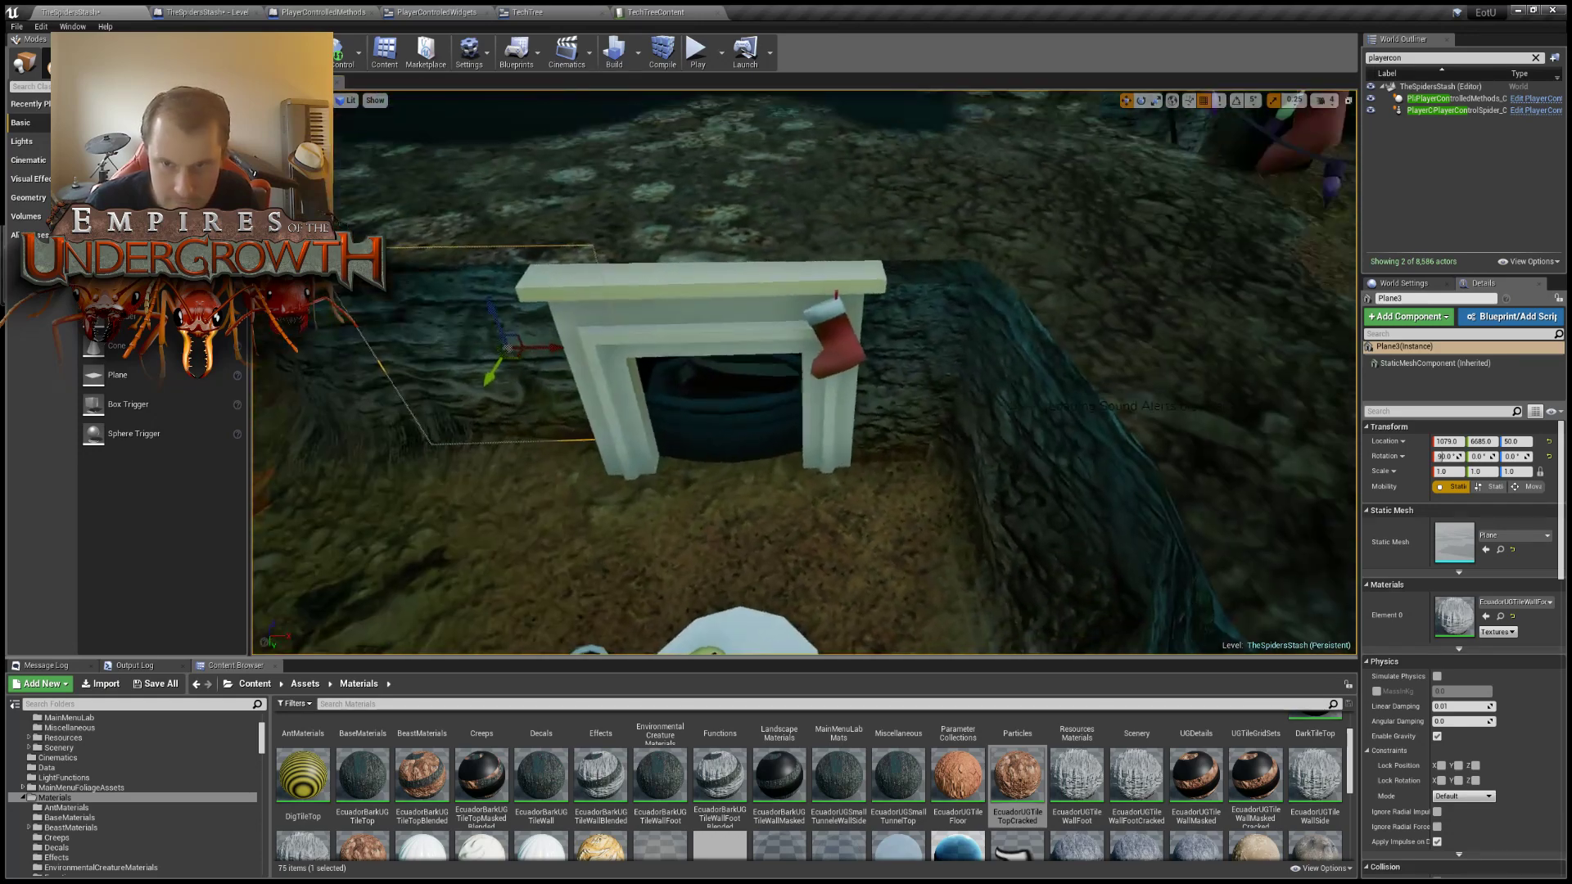
pyautogui.click(927, 313)
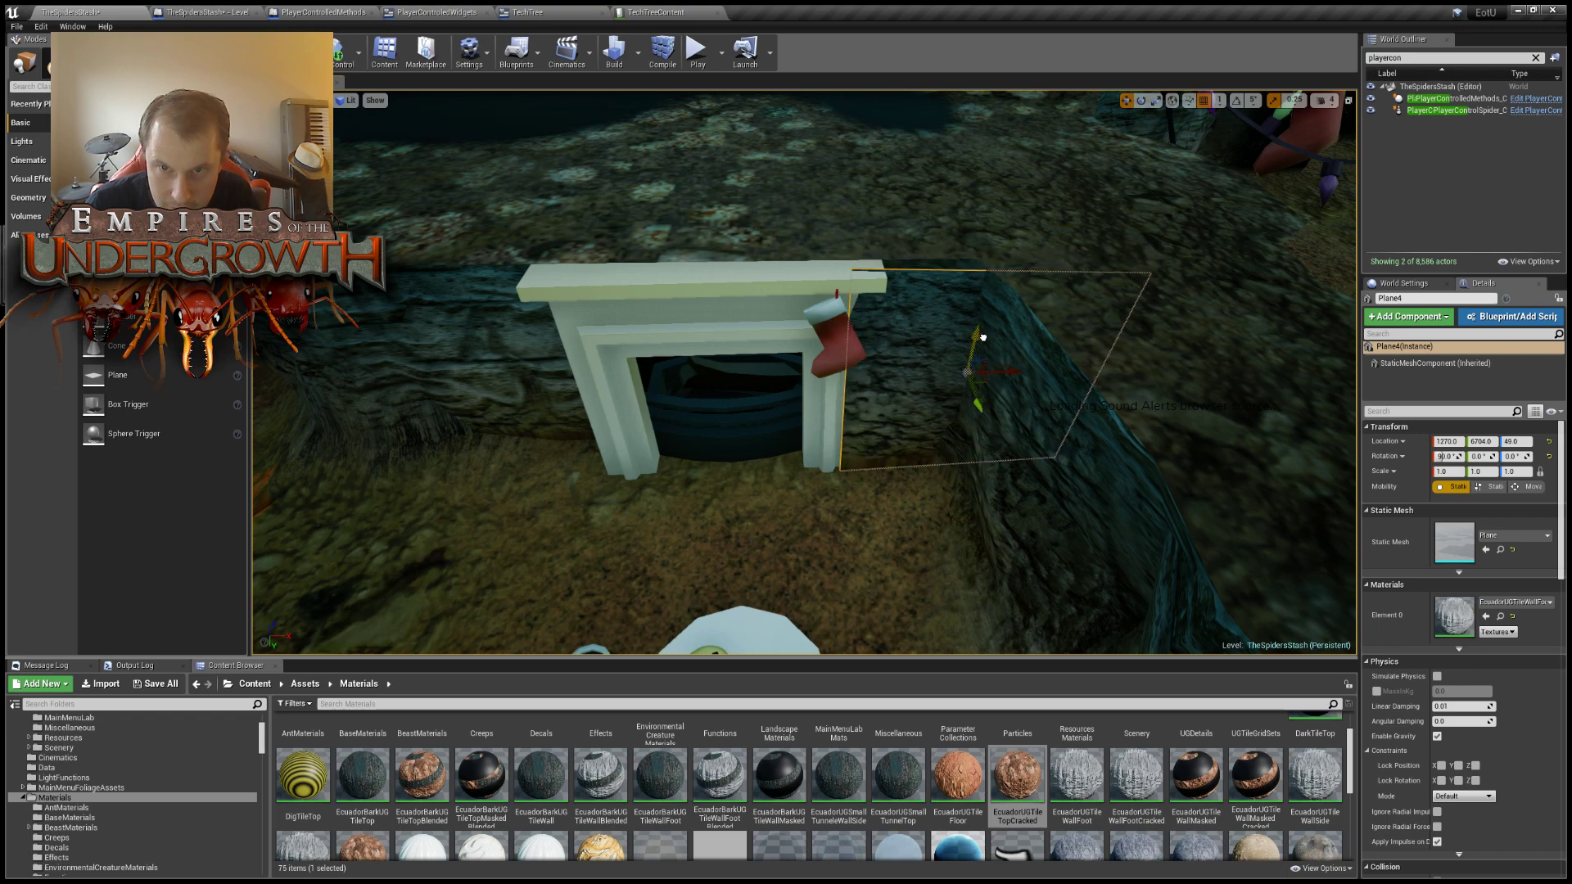
# Move the horizontal plane above the fireplace to Y 6660 and rotate it to about 2.2° around Z.
pyautogui.moveTo(1037, 263); pyautogui.dragTo(829, 366, button='right')
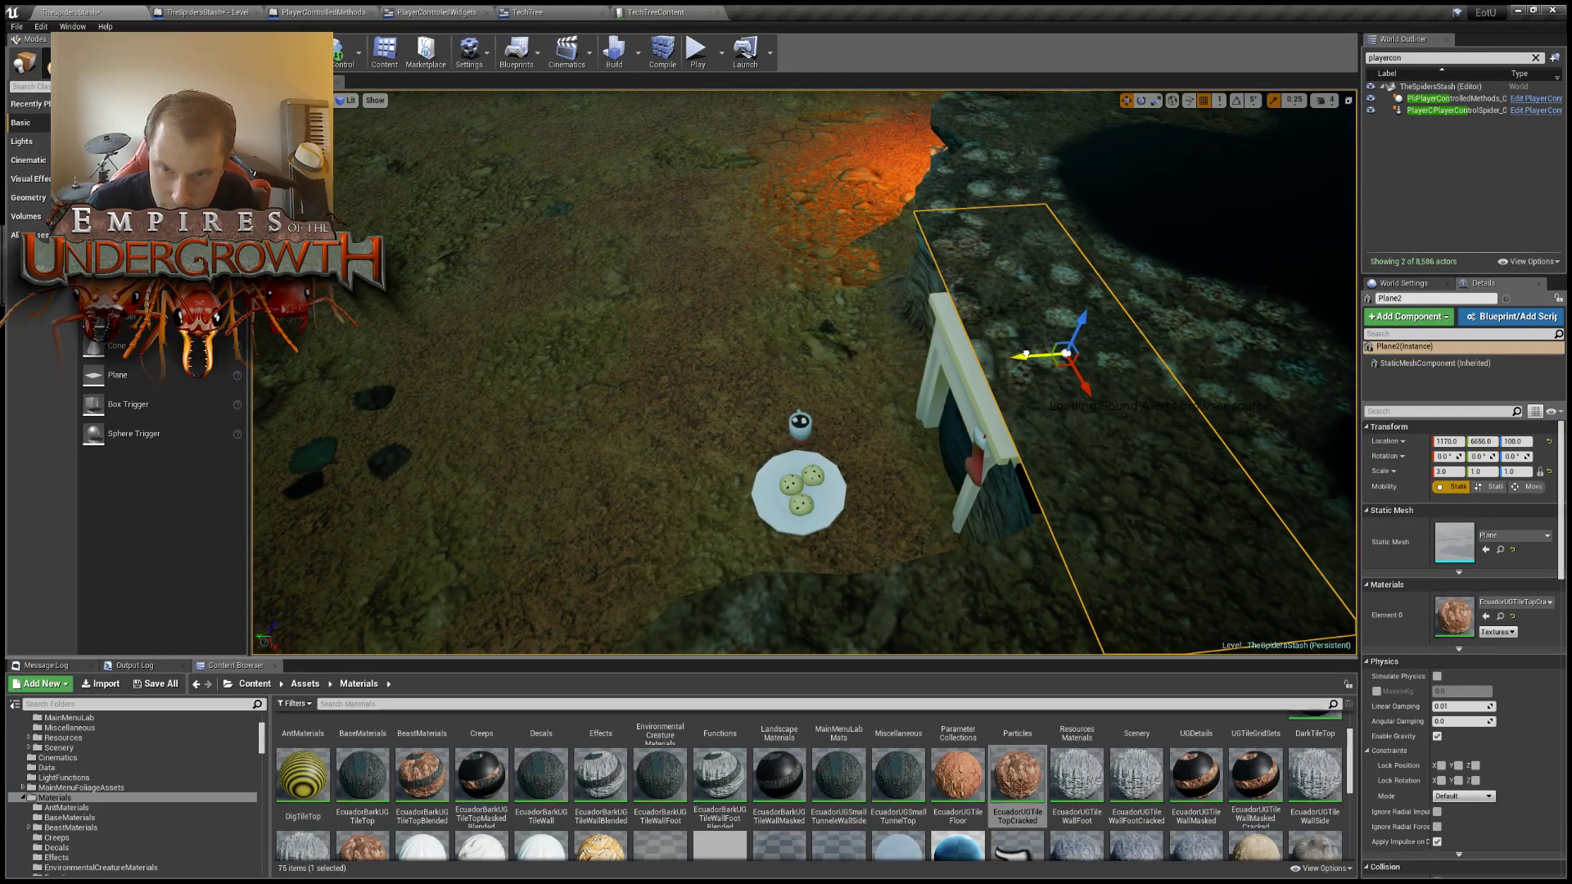
pyautogui.moveTo(1026, 354); pyautogui.dragTo(1018, 356)
pyautogui.moveTo(1017, 355); pyautogui.dragTo(991, 393, button='right')
pyautogui.press('w')
pyautogui.press('s')
pyautogui.press('d')
pyautogui.press('s')
pyautogui.press('w')
pyautogui.moveTo(1335, 399); pyautogui.dragTo(1324, 409, button='right')
pyautogui.press('s')
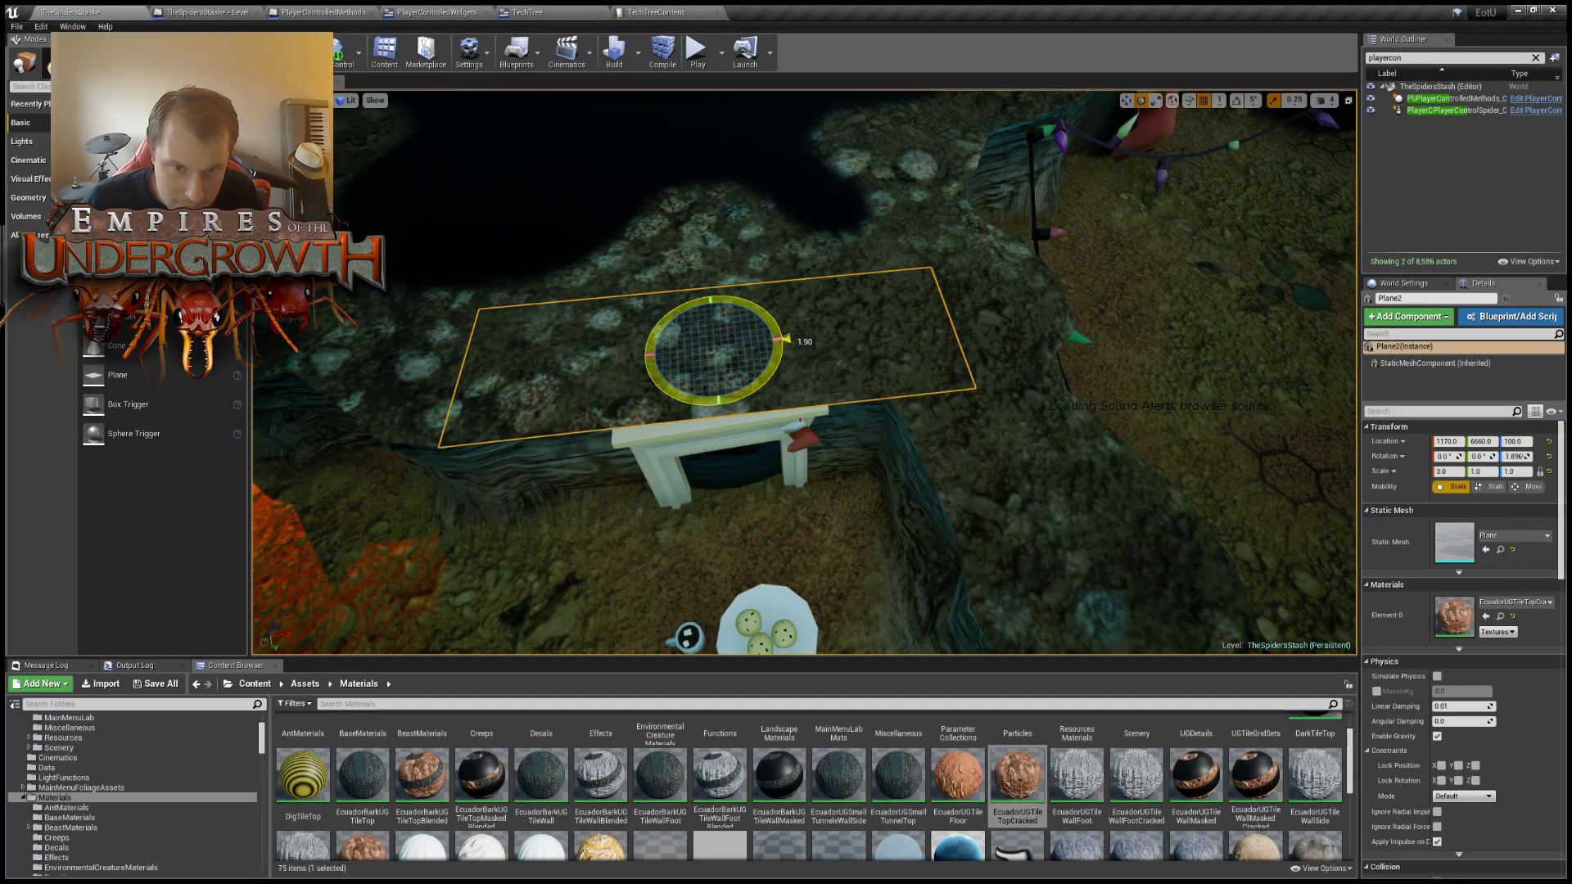
pyautogui.moveTo(785, 339); pyautogui.dragTo(778, 331)
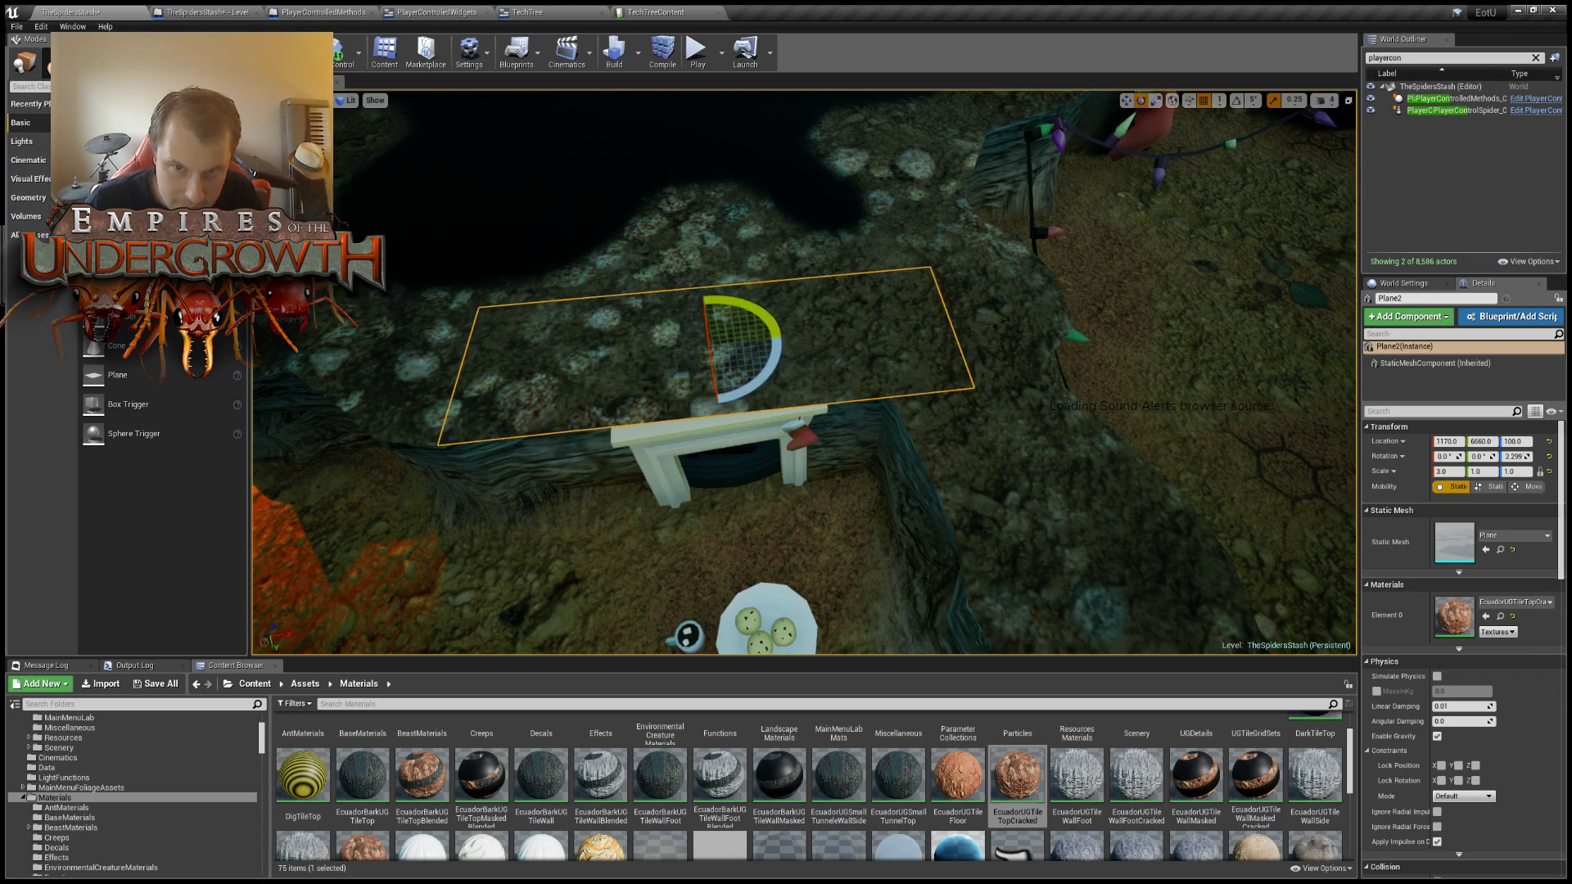
# Examine the fireplace's right side and the adjoining wall tile up close for gaps.
pyautogui.click(966, 474)
pyautogui.press('s')
pyautogui.moveTo(966, 475); pyautogui.dragTo(1148, 413, button='right')
pyautogui.press('w')
pyautogui.press('w')
pyautogui.press('s')
pyautogui.press('w')
pyautogui.press('s')
pyautogui.press('w')
pyautogui.moveTo(871, 462); pyautogui.dragTo(868, 464, button='right')
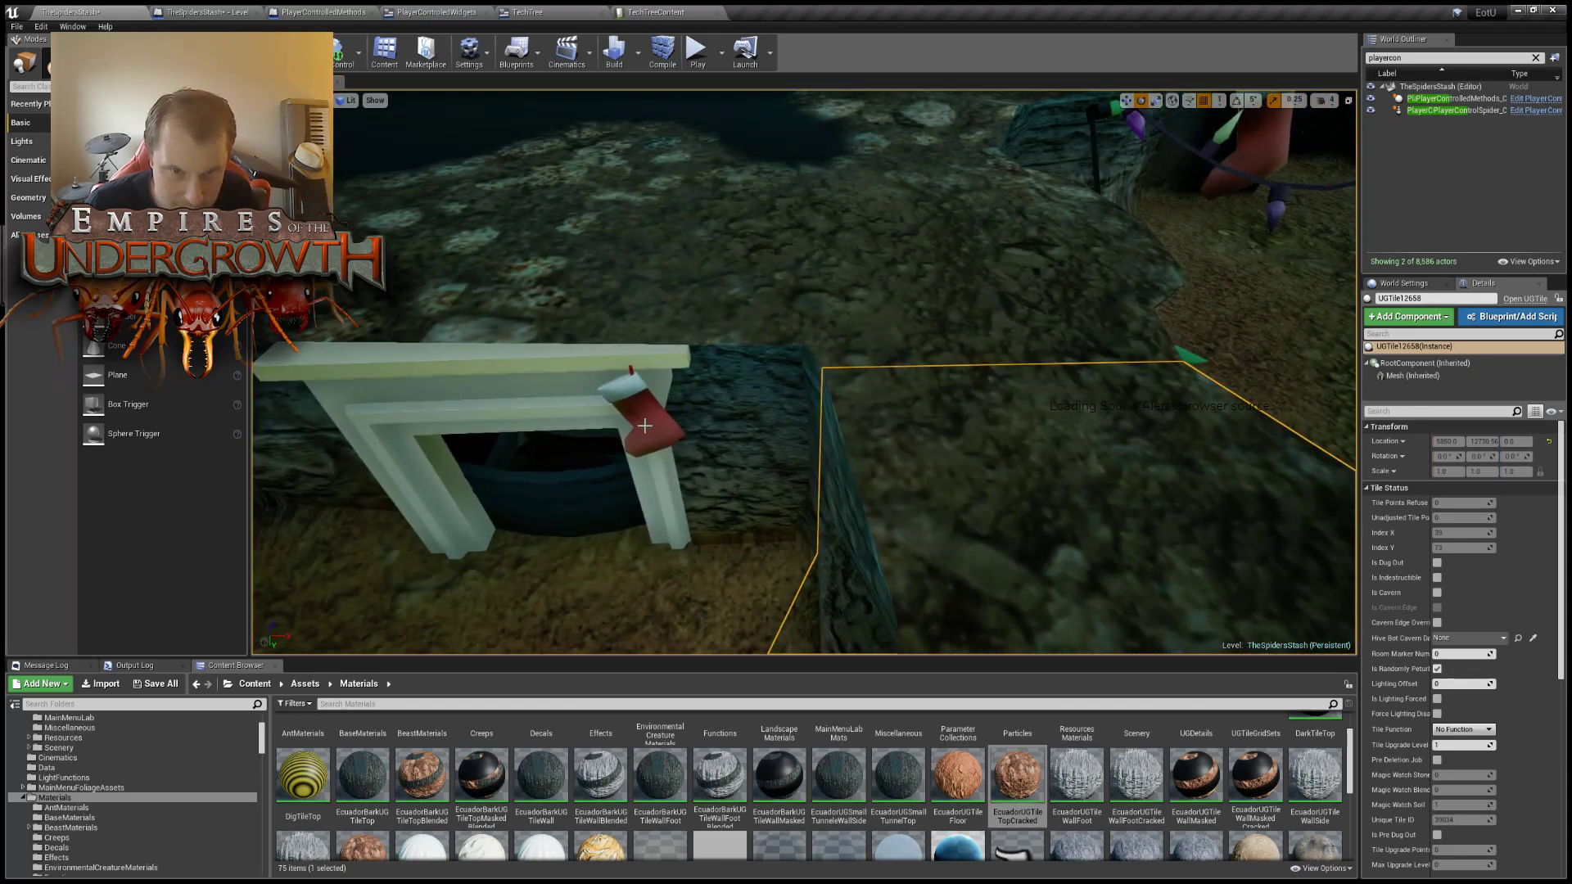
# Scale the sock hanging on the fireplace's right side uniformly to 1.8.
pyautogui.click(651, 430)
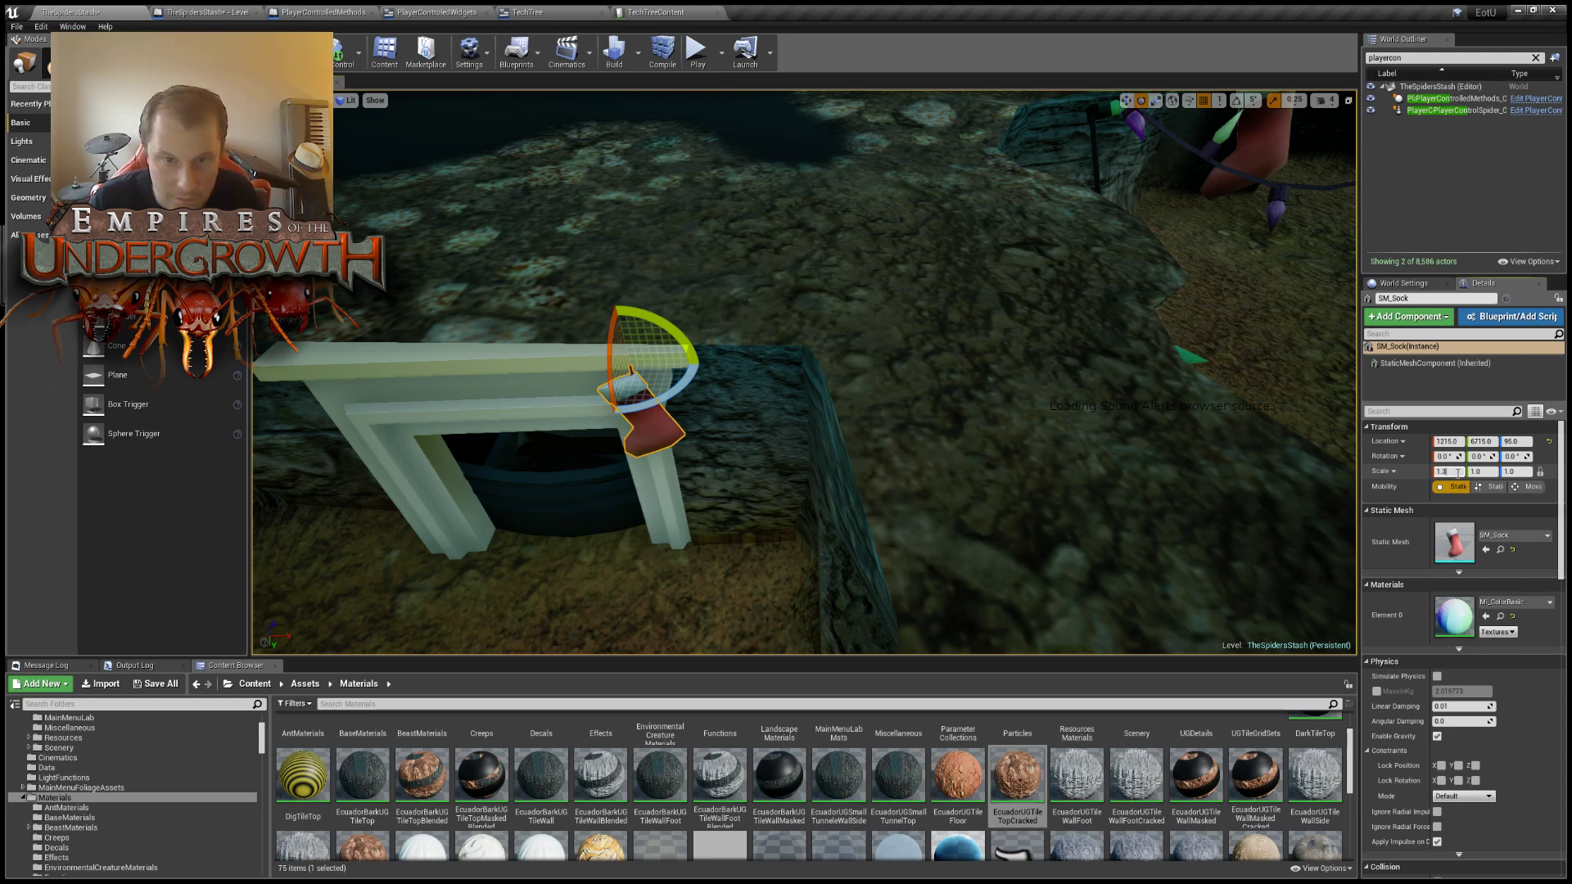
pyautogui.press('Return')
pyautogui.write('1.5')
pyautogui.press('Return')
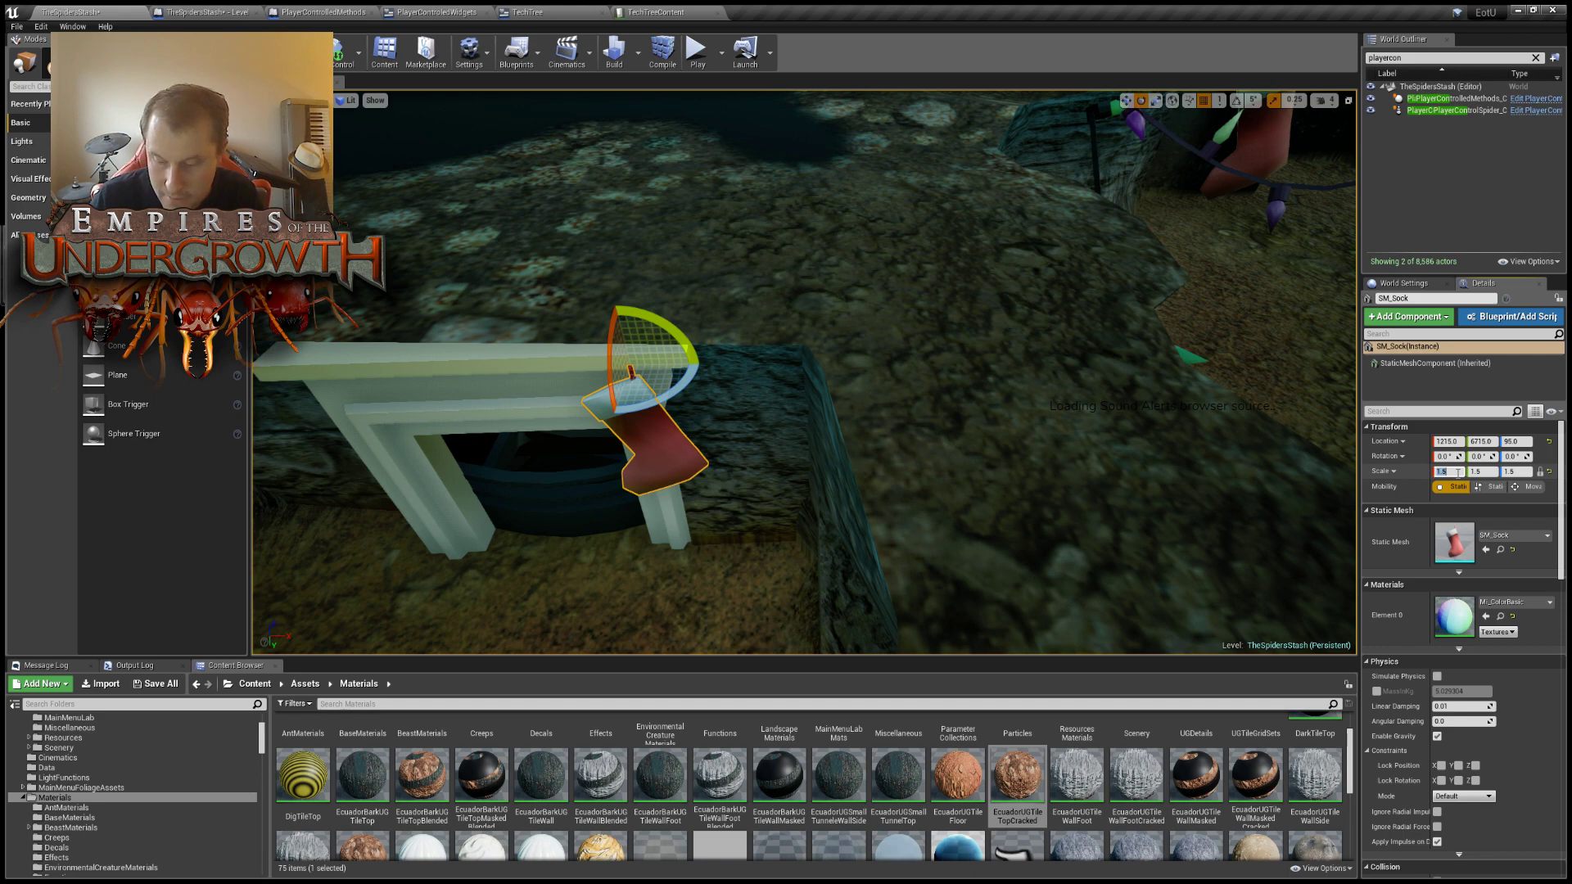
pyautogui.press('Return')
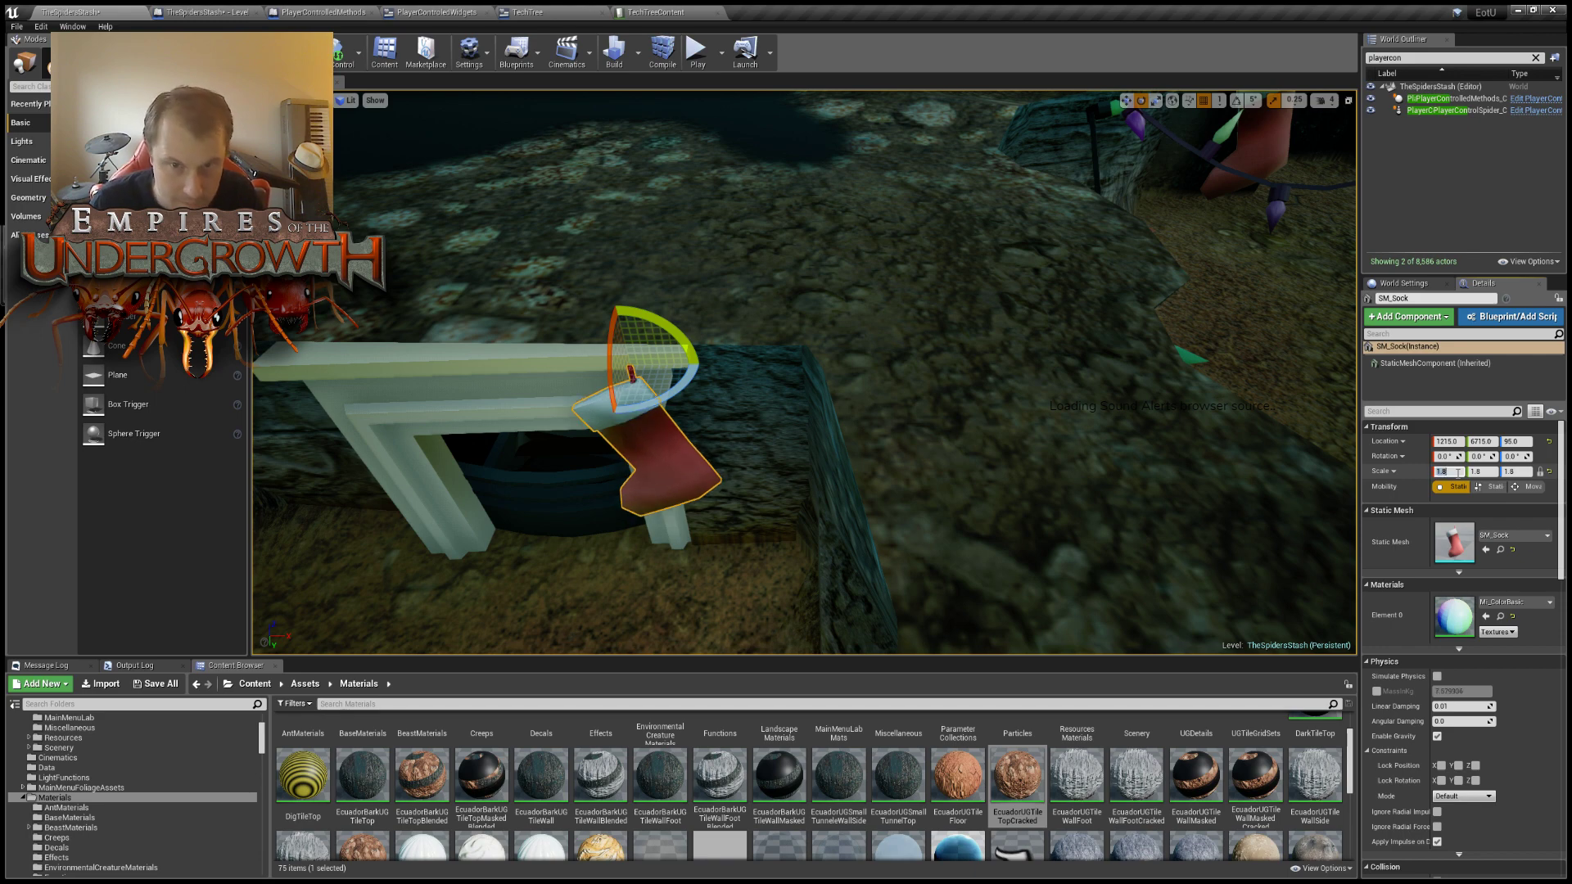
# Check the fireplace with the enlarged sock from a distance and start a play-in-editor test of the level.
pyautogui.scroll(-10, 411, 244)
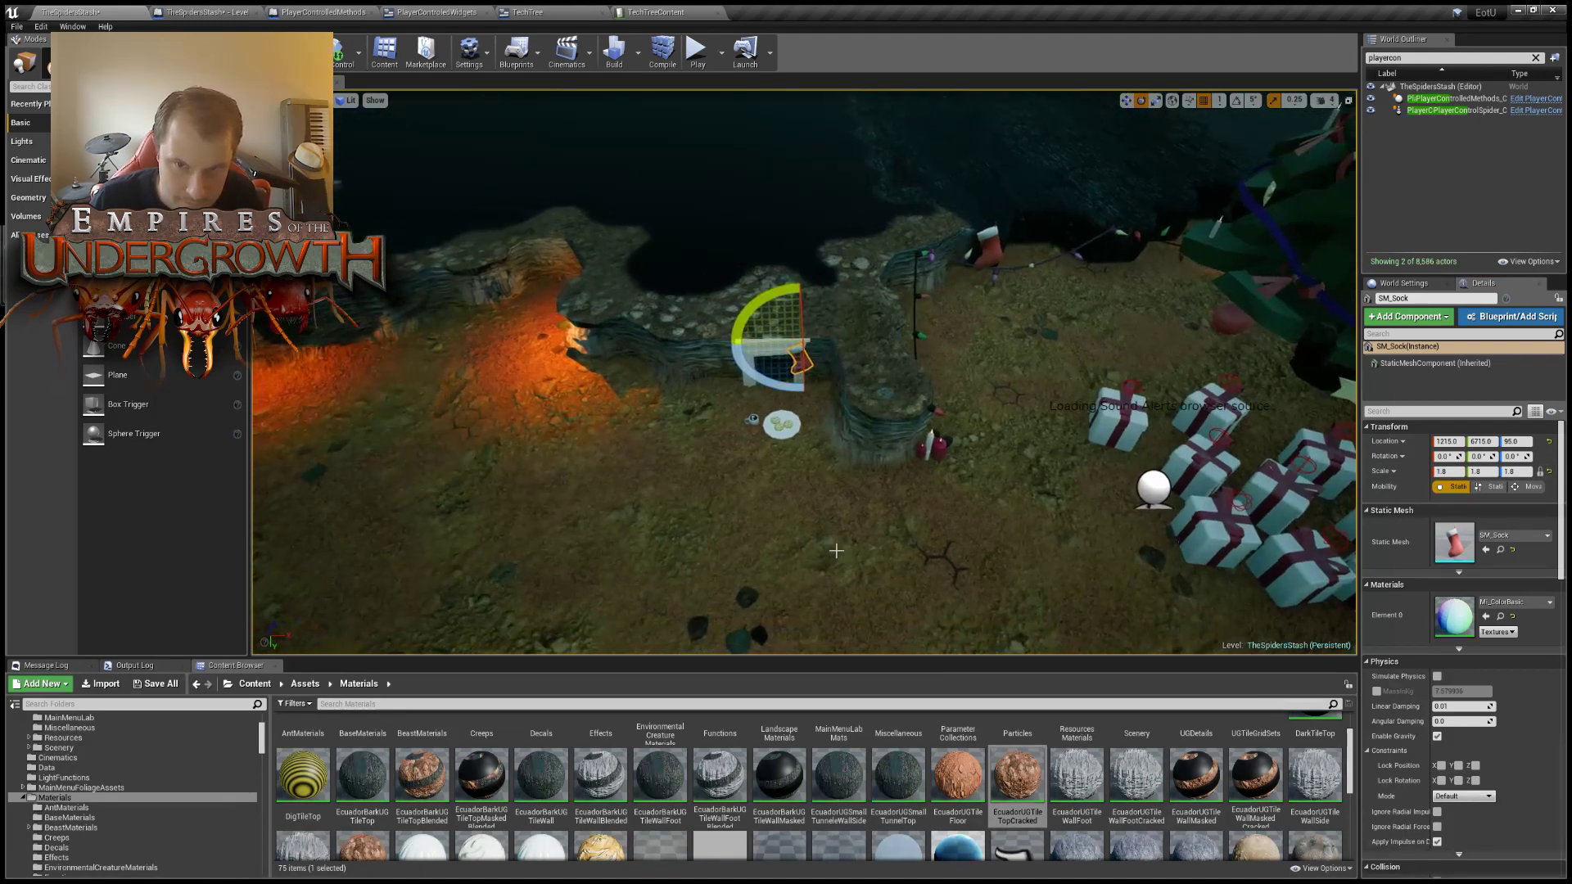
pyautogui.click(1060, 499)
pyautogui.press('s')
pyautogui.moveTo(1061, 499)
pyautogui.mouseDown(button='right')
pyautogui.moveTo(1167, 500)
pyautogui.moveTo(1027, 499)
pyautogui.moveTo(1089, 499)
pyautogui.mouseUp(button='right')
pyautogui.press('w')
pyautogui.moveTo(1210, 201); pyautogui.dragTo(885, 452, button='right')
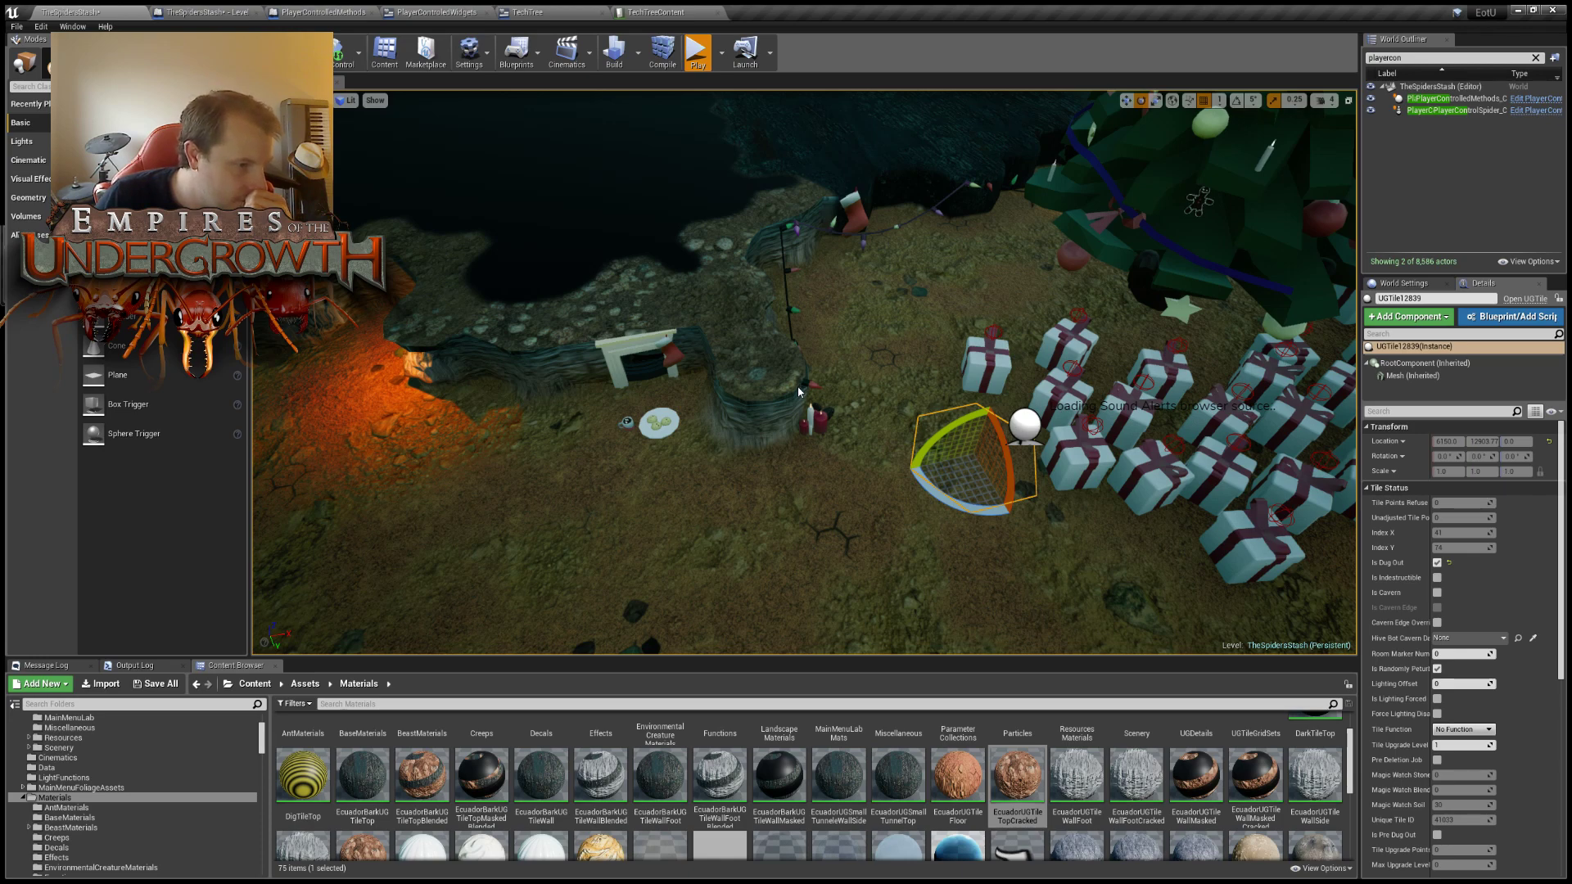
pyautogui.hotkey('alt', 'p')
pyautogui.click(823, 319)
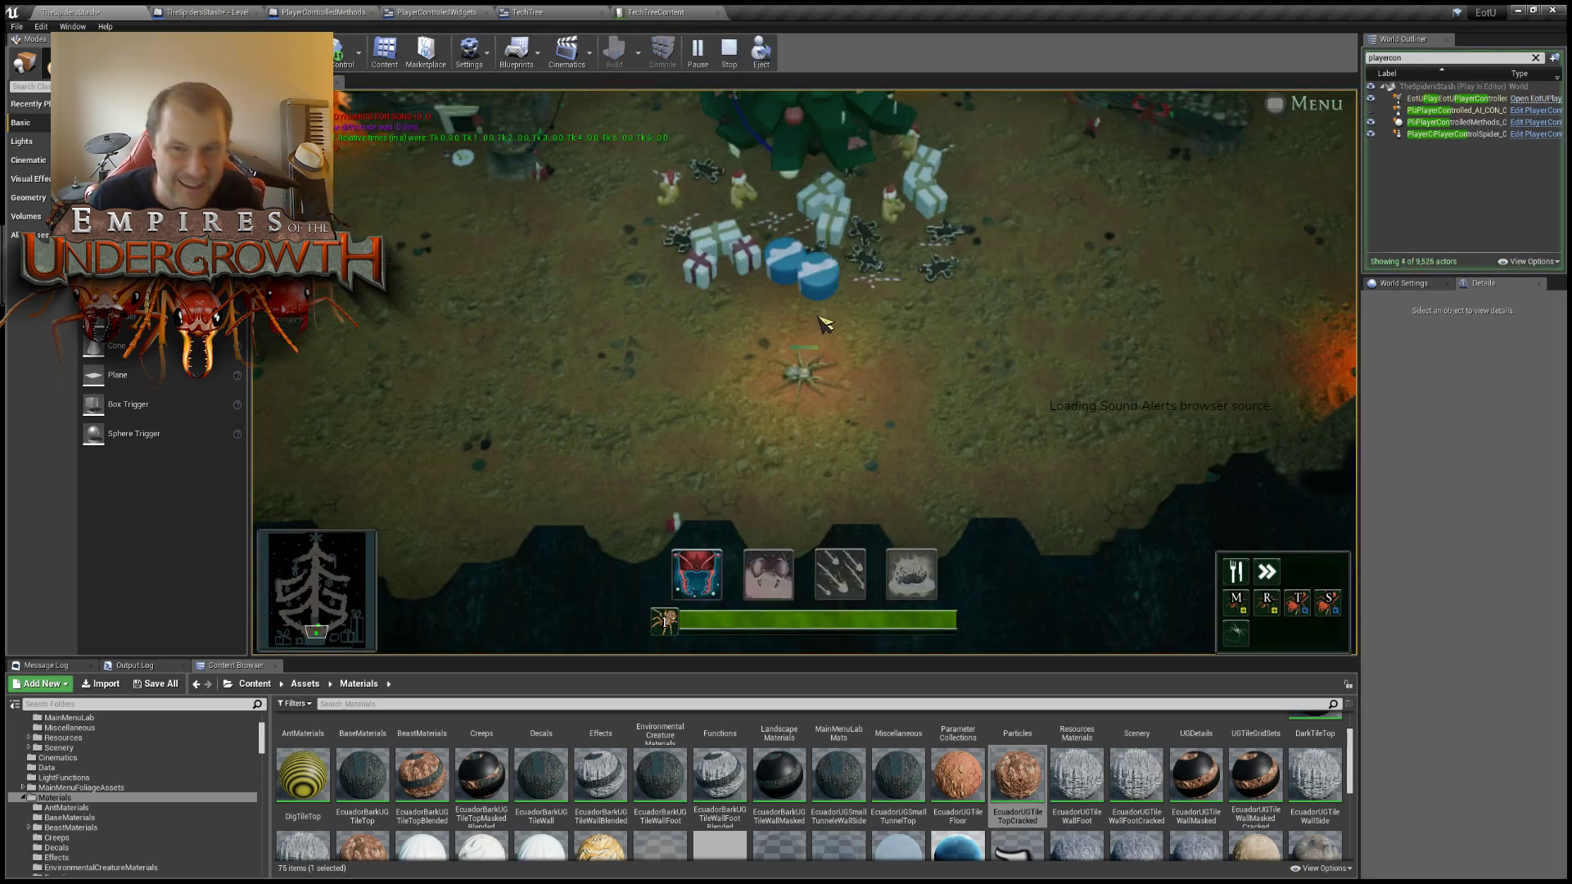
# Lead the spider to the fireplace and inspect it from the game camera.
pyautogui.press('w')
pyautogui.press('a')
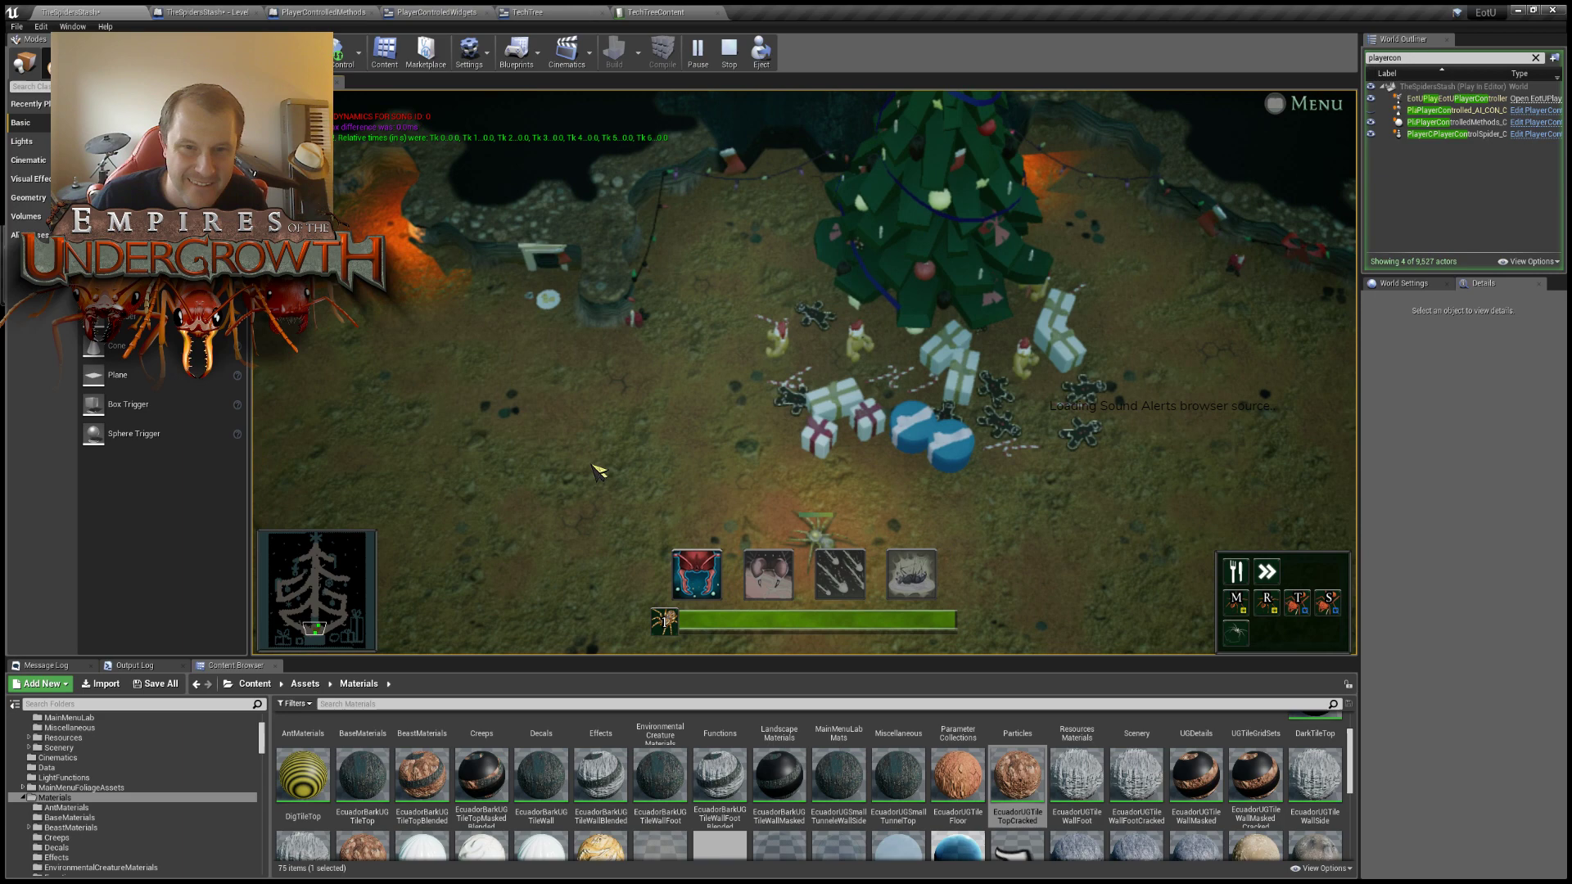
pyautogui.press('w')
pyautogui.press('a')
pyautogui.rightClick(752, 422)
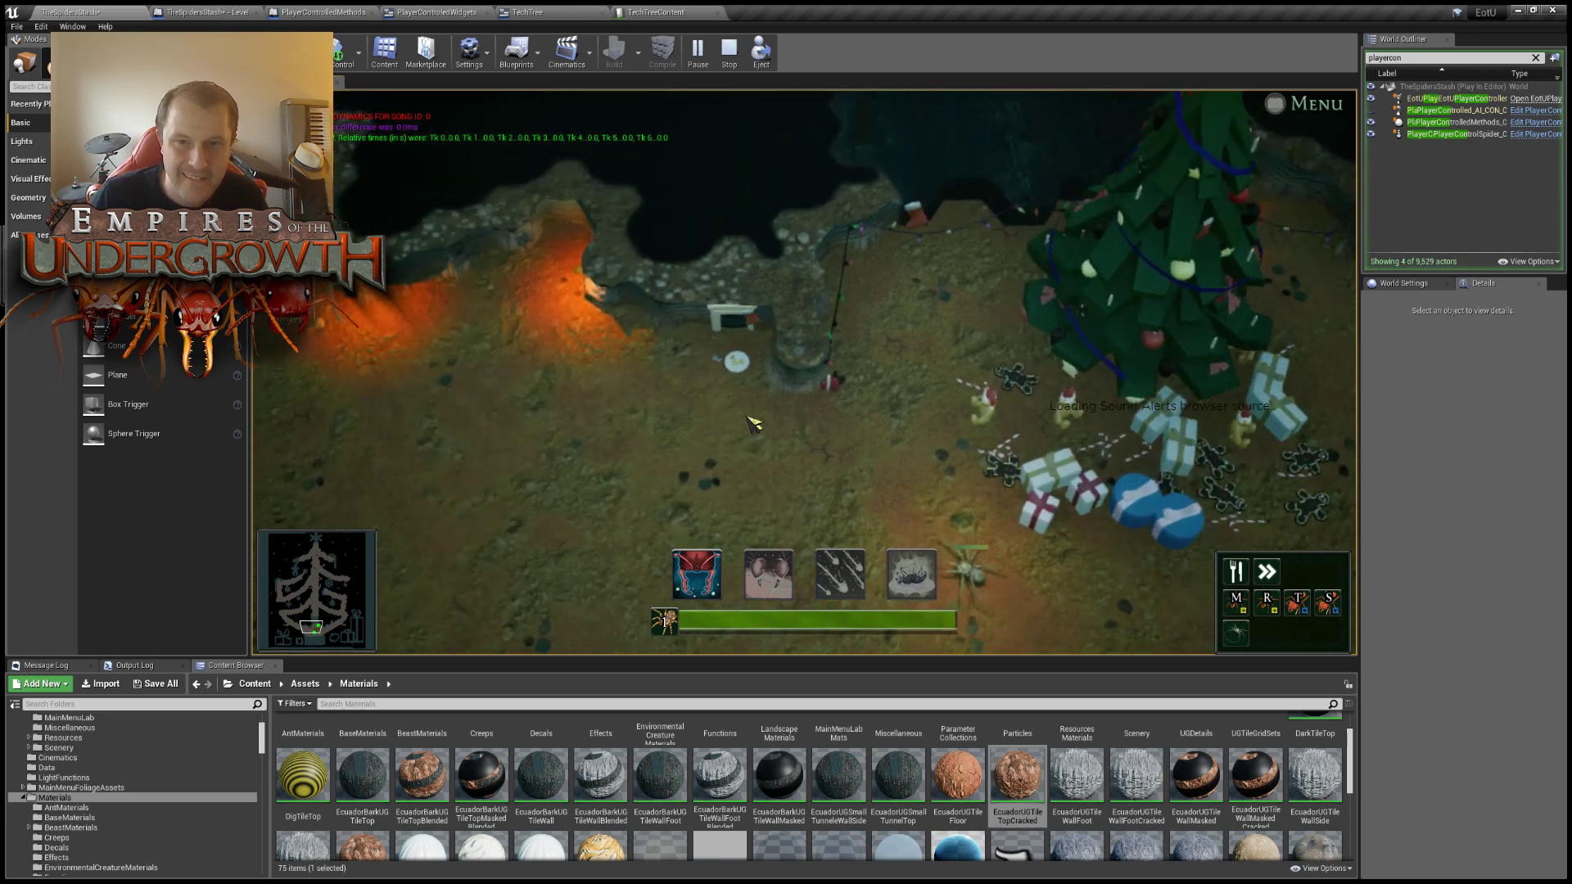
pyautogui.press('s')
pyautogui.press('a')
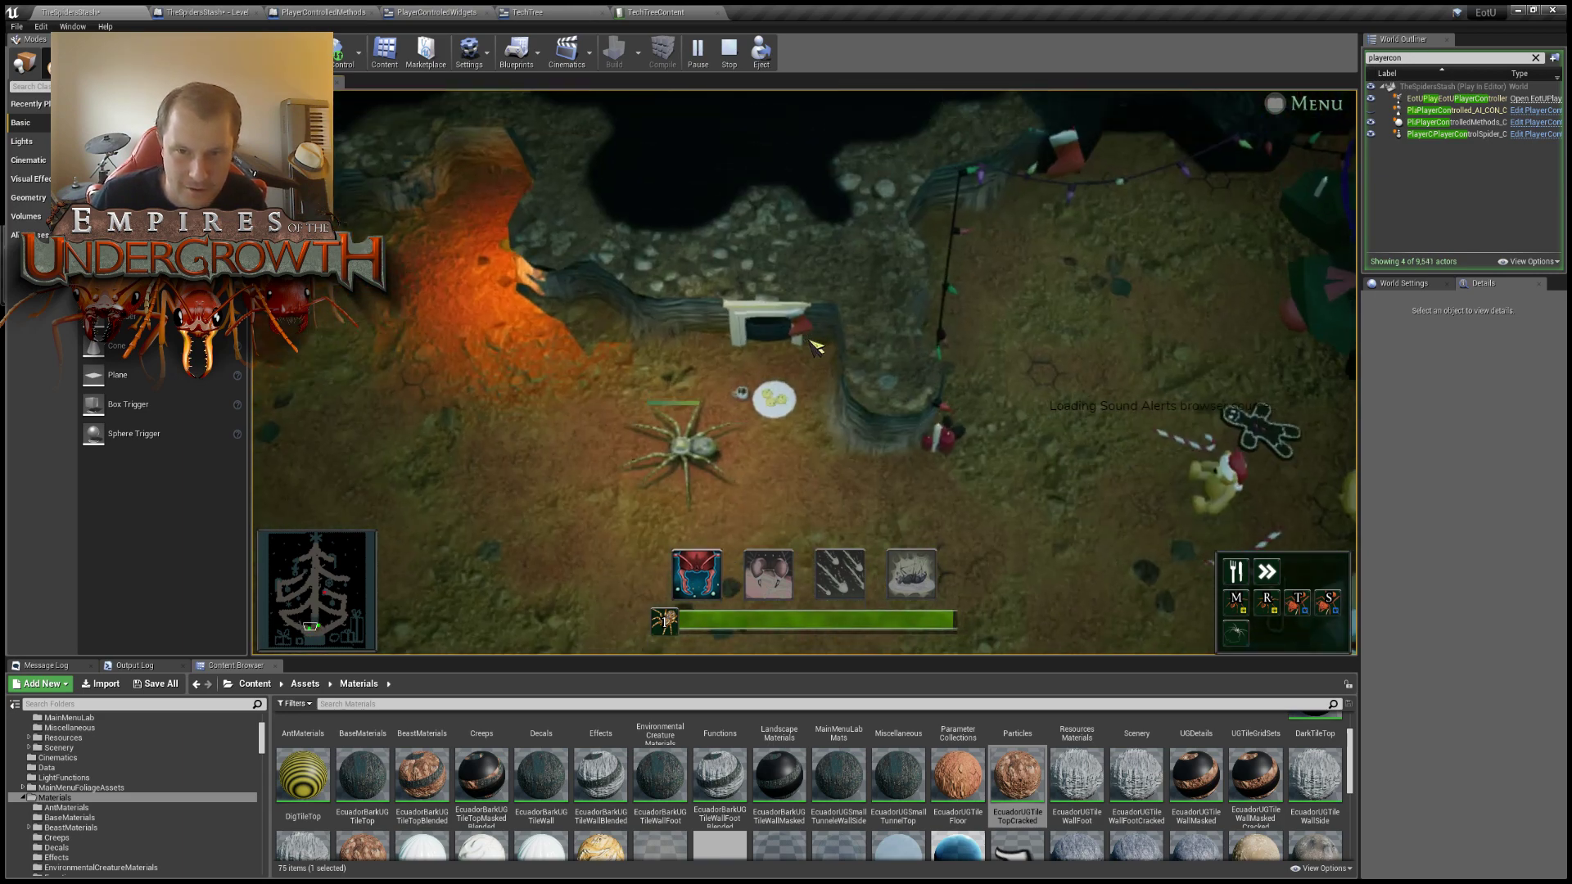
# Walk the spider from the fireplace back to the open floor below the presents.
pyautogui.rightClick(829, 476)
pyautogui.press('s')
pyautogui.rightClick(1013, 481)
pyautogui.rightClick(849, 518)
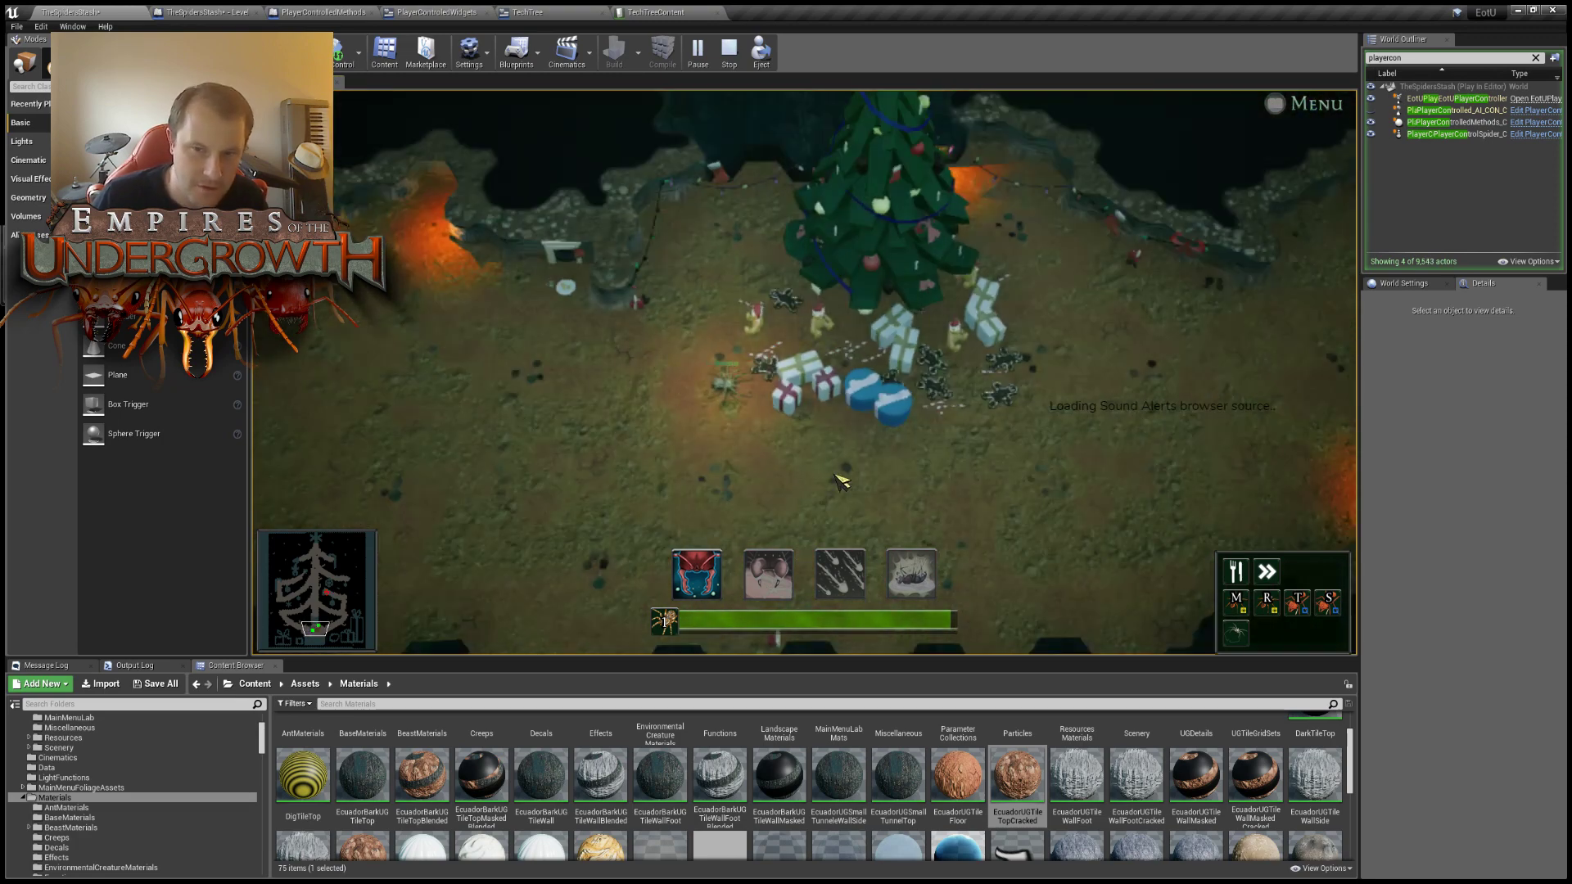
pyautogui.press('s')
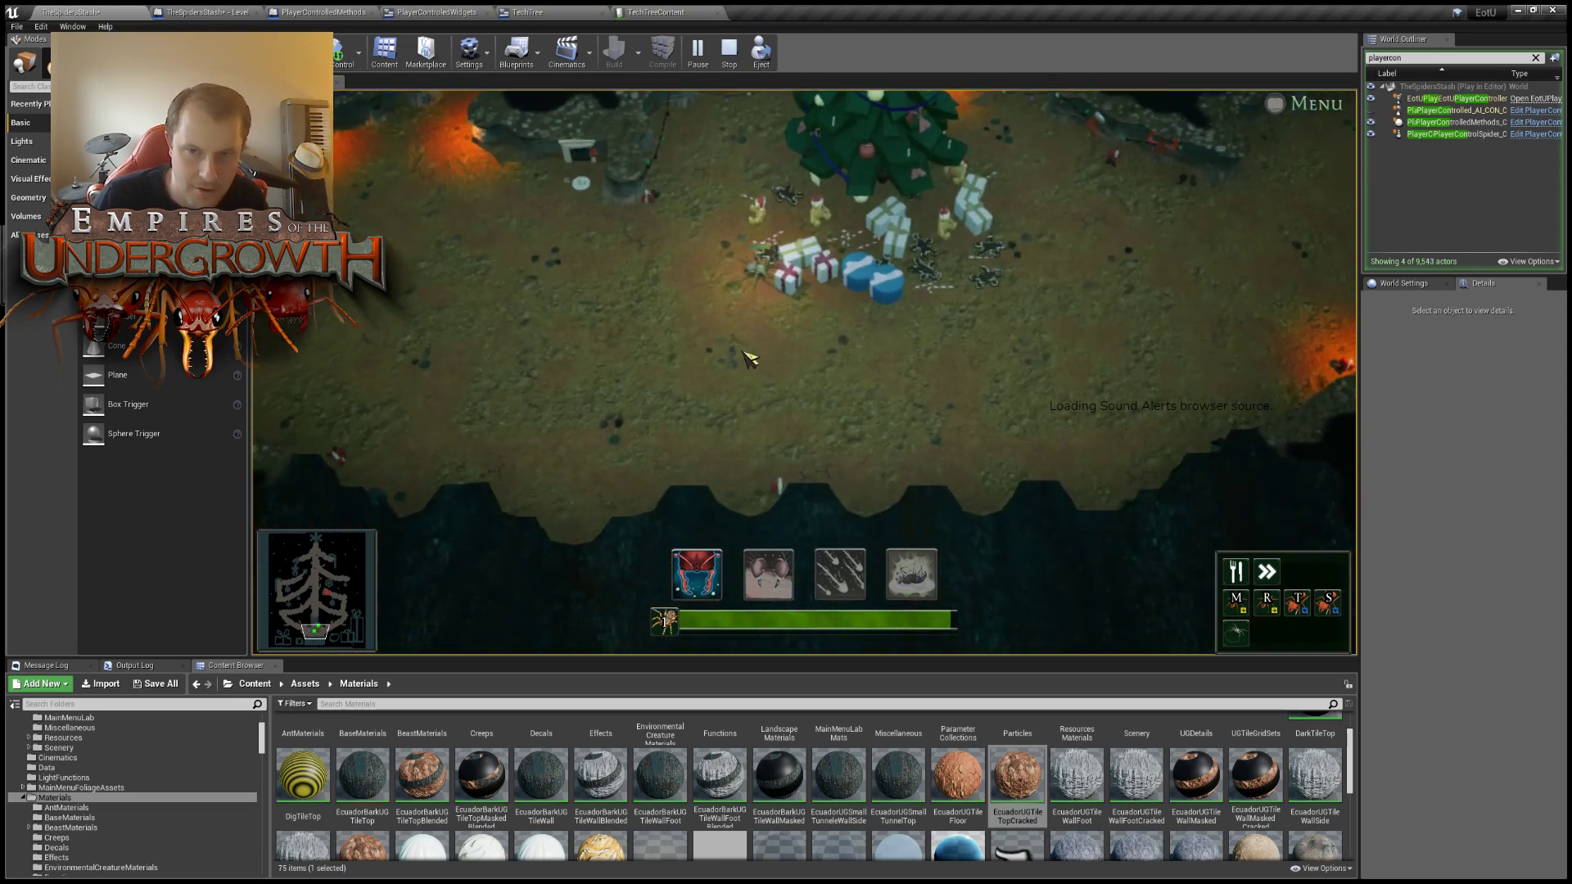
pyautogui.rightClick(896, 408)
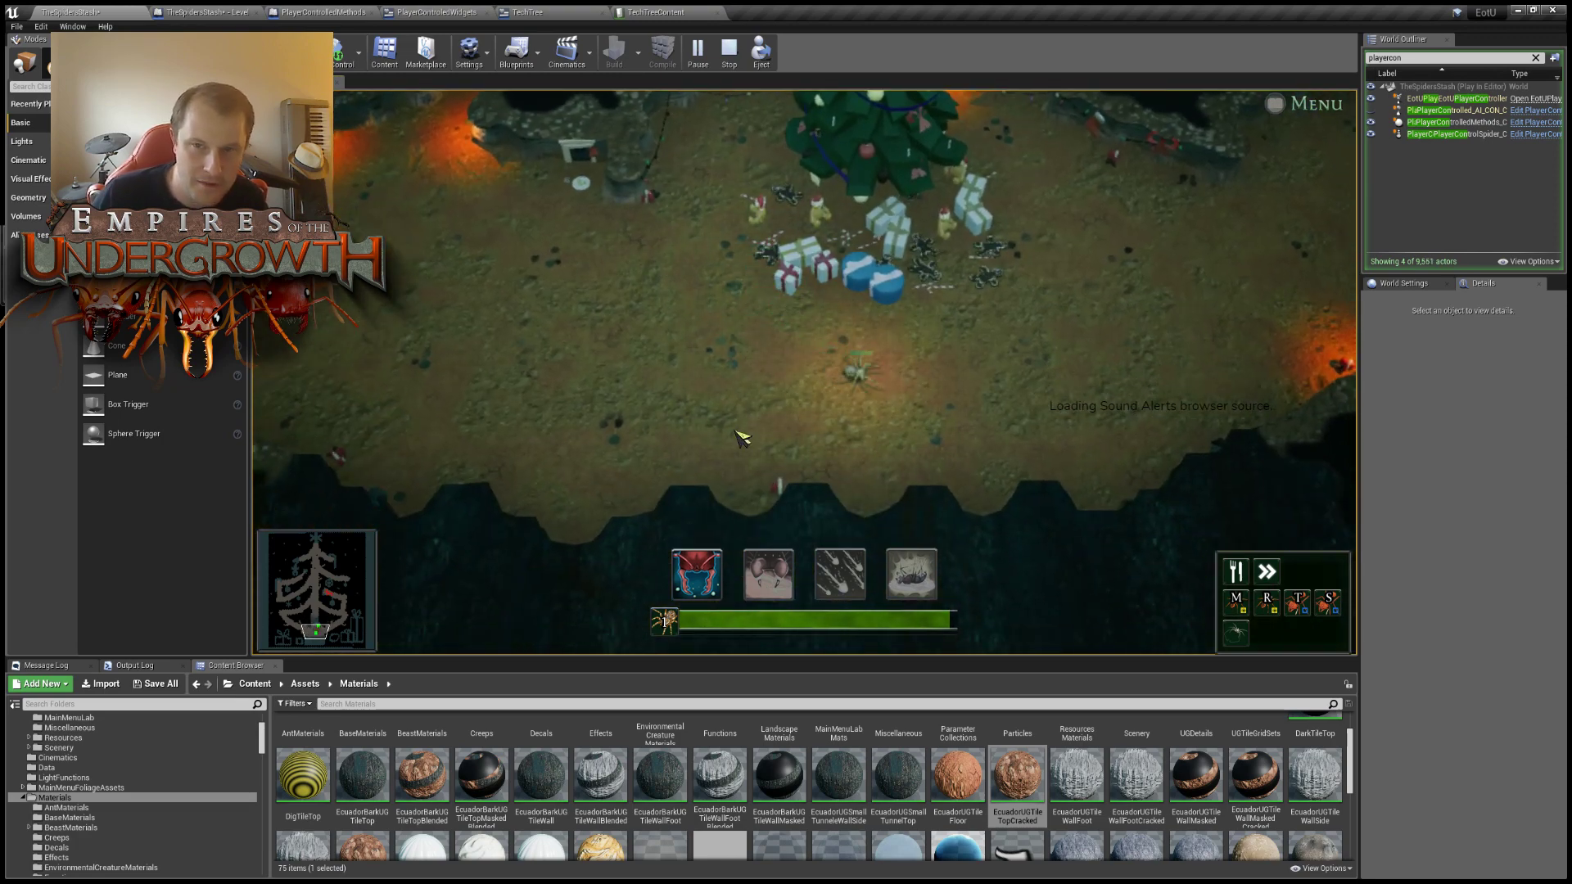
pyautogui.rightClick(959, 423)
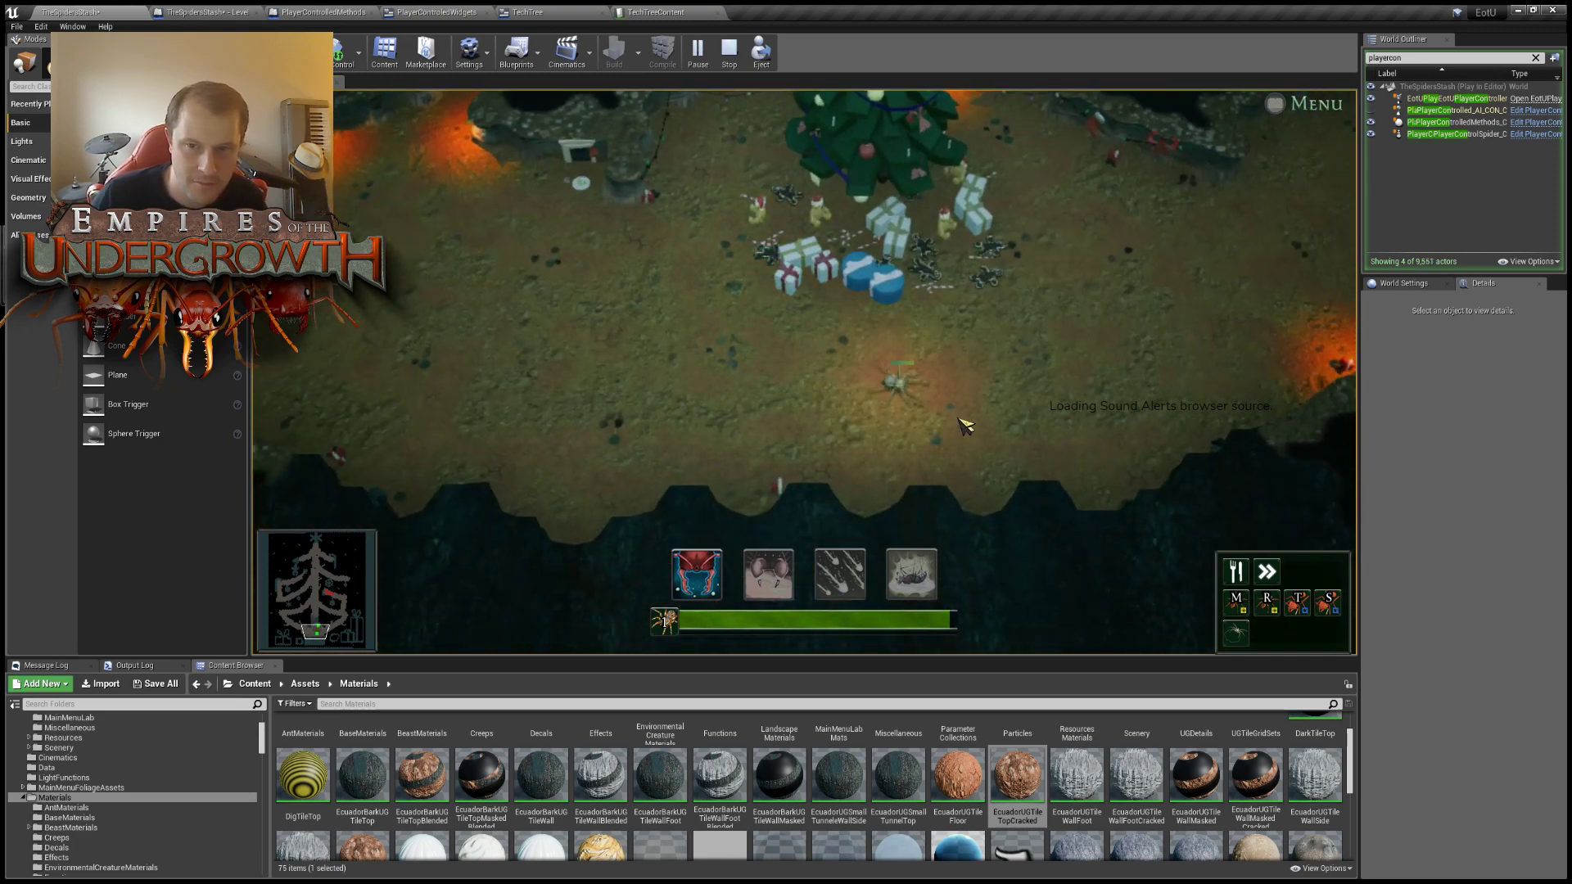
# Walk the spider around the presents toward the tunnel on the right of the Christmas tree.
pyautogui.press('d')
pyautogui.press('w')
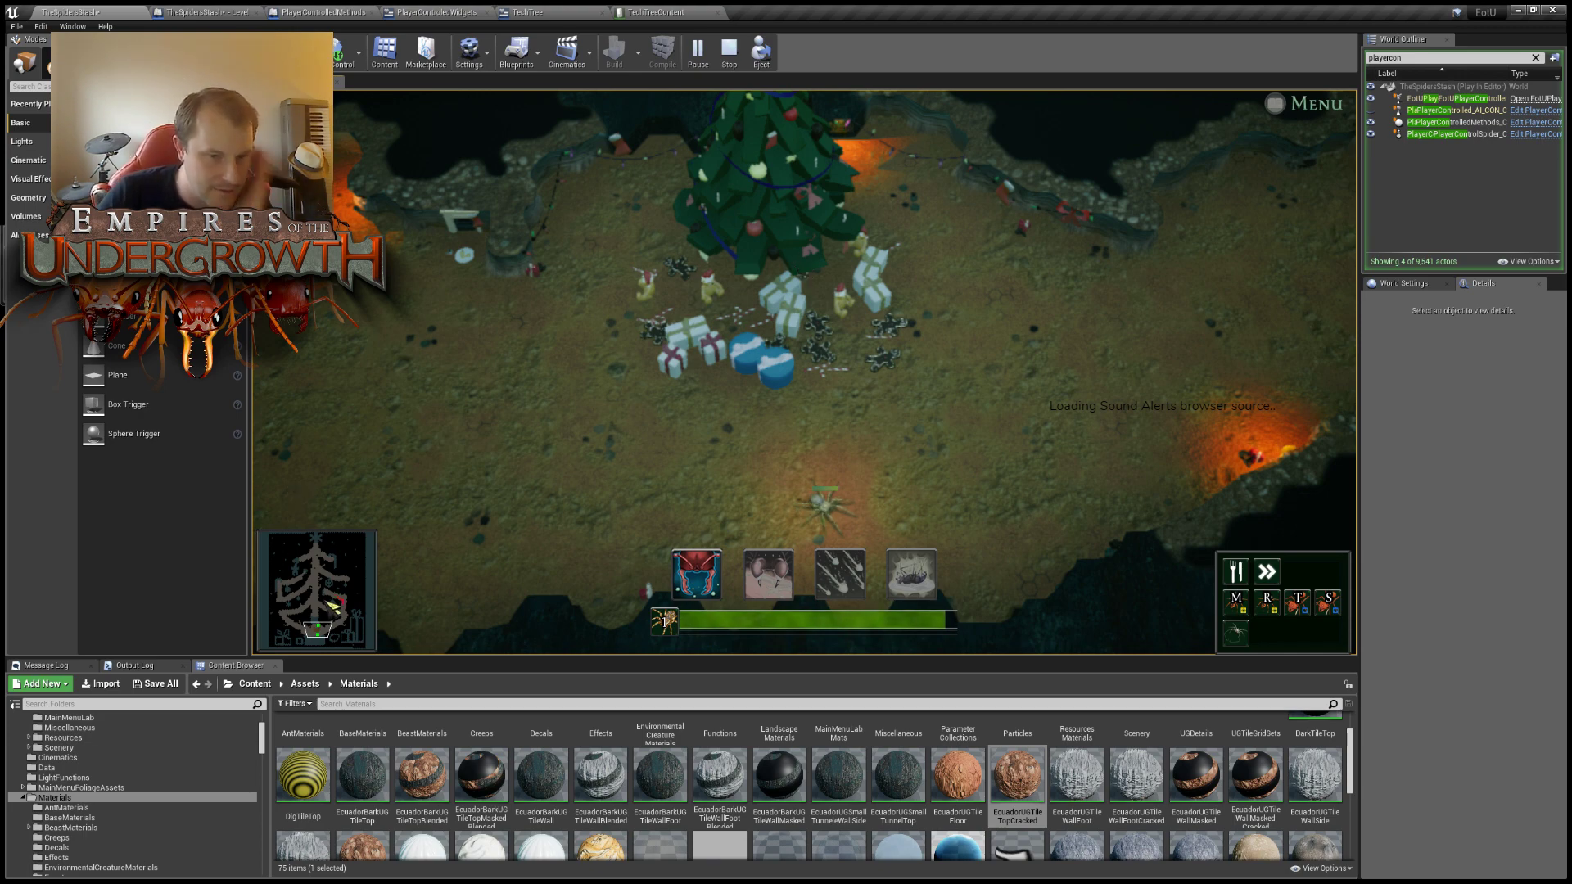
pyautogui.rightClick(964, 436)
pyautogui.press('d')
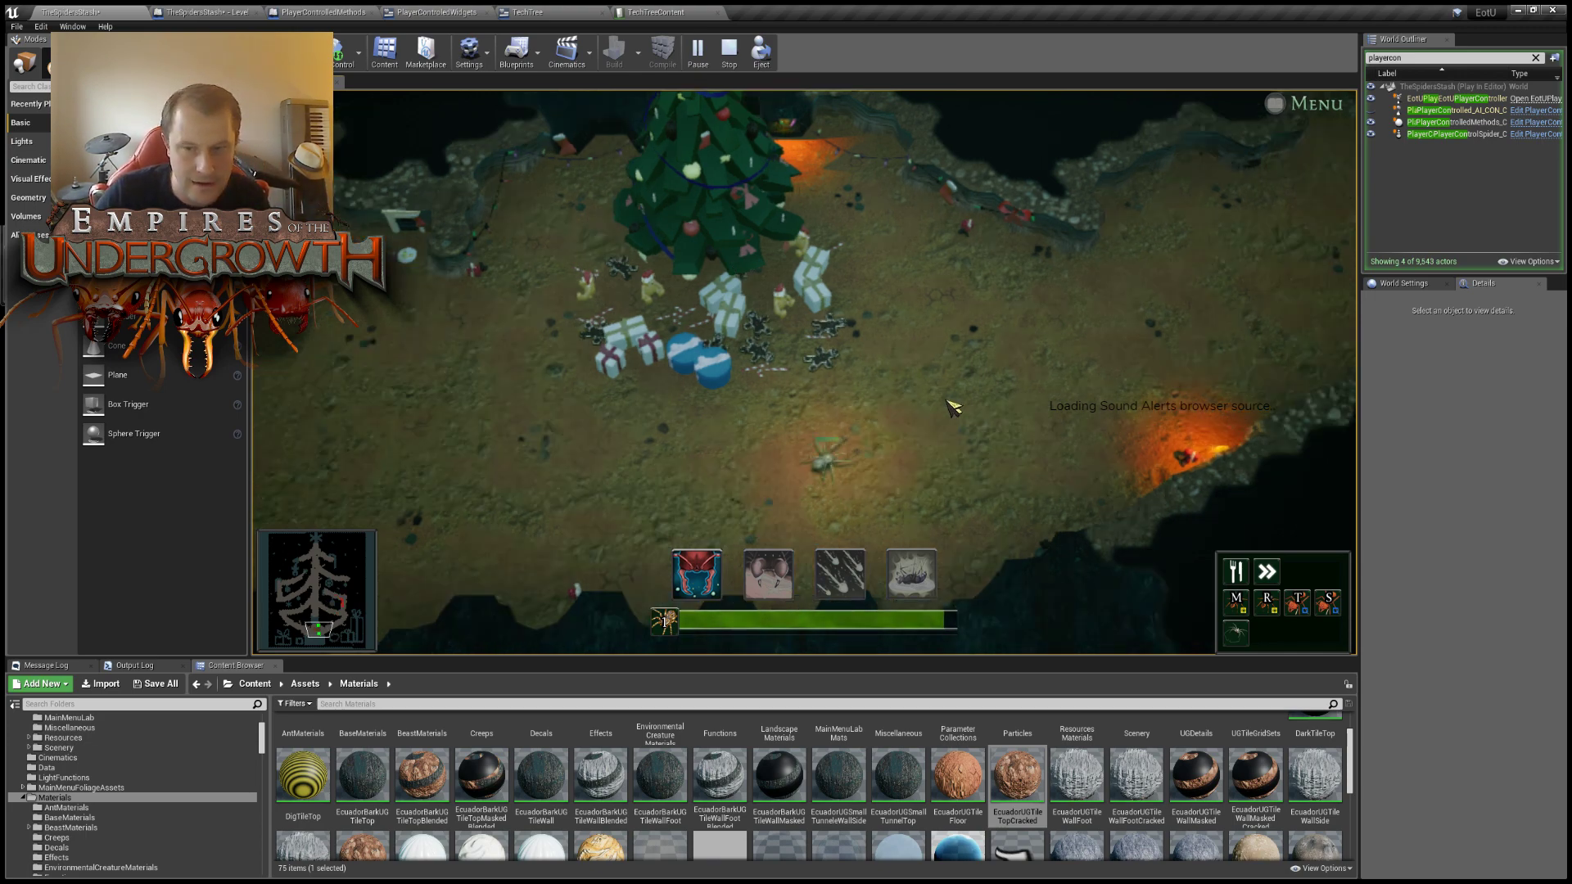
pyautogui.press('w')
pyautogui.press('s')
pyautogui.press('a')
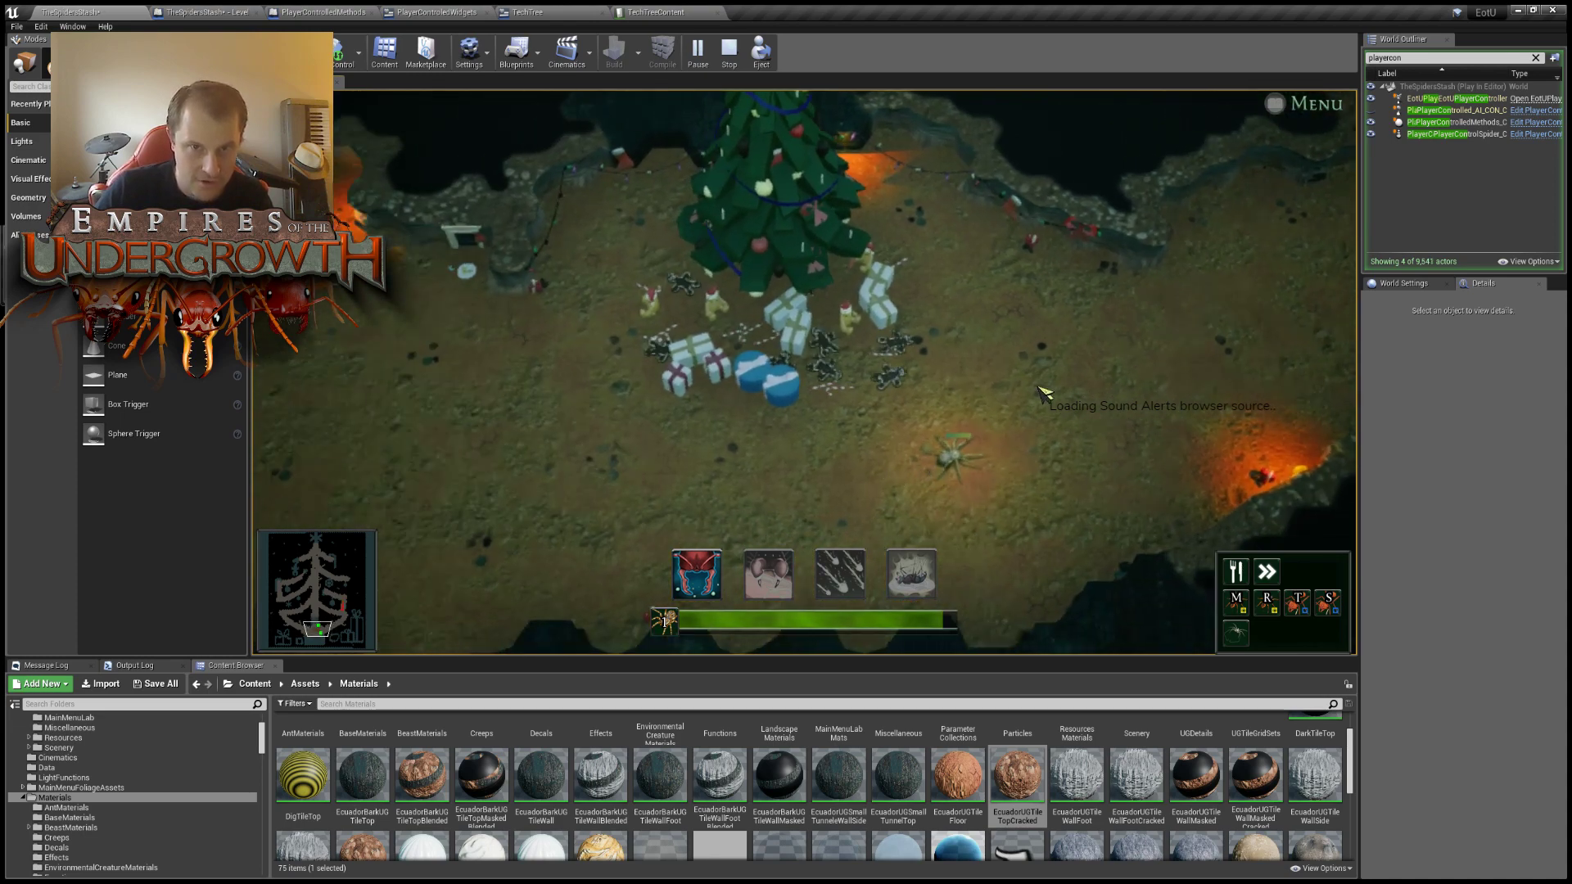
pyautogui.rightClick(1044, 382)
pyautogui.press('d')
pyautogui.press('w')
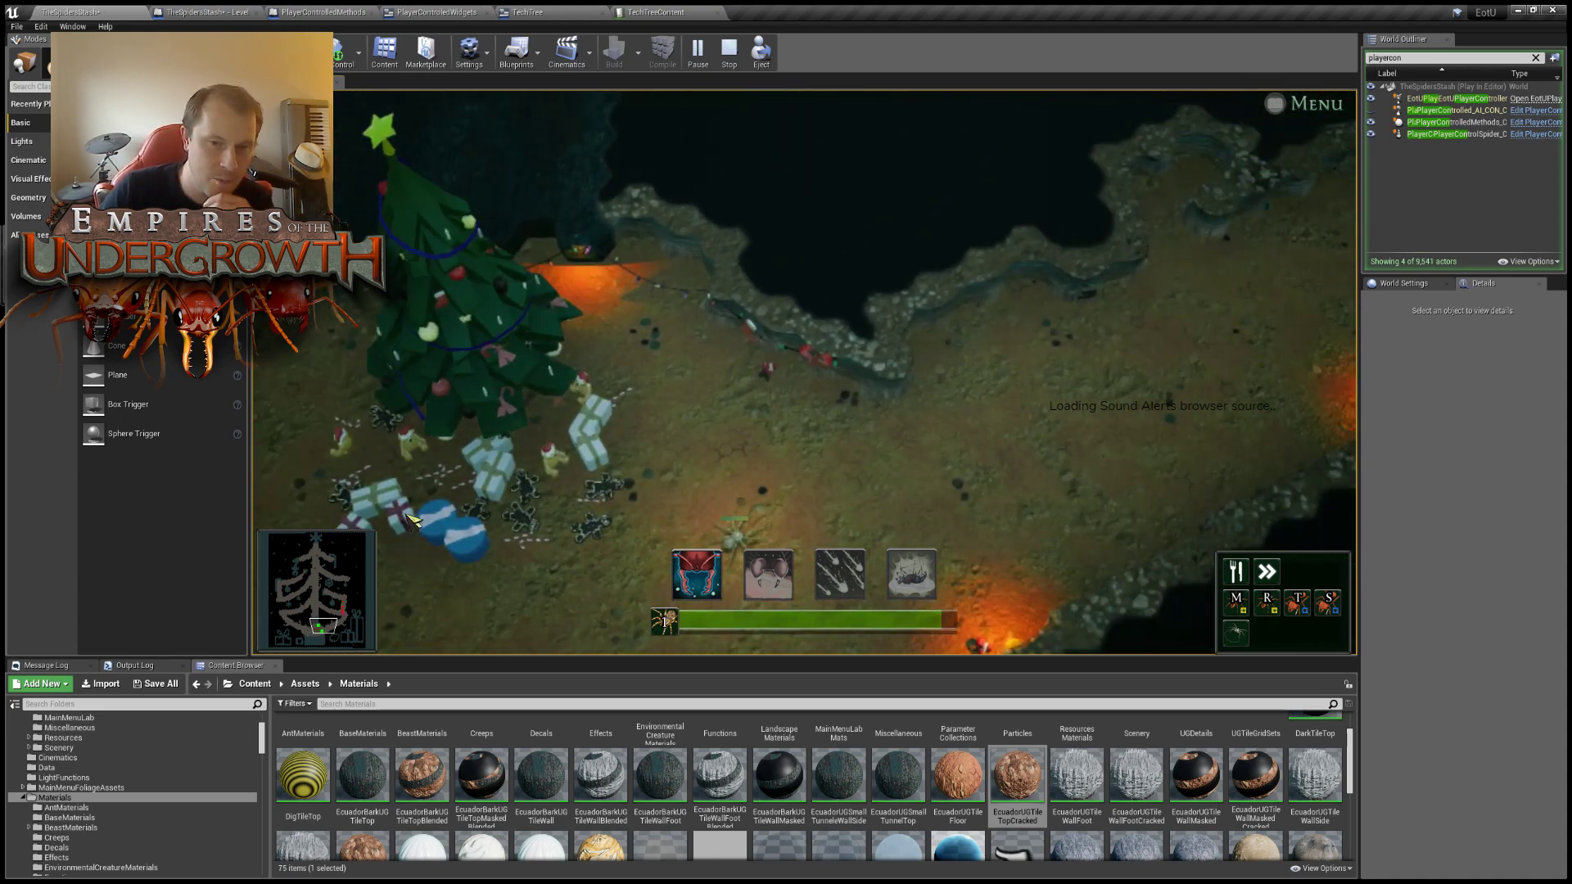
# Scout the tunnel for approaching ants and hold the spider near the tunnel entrance.
pyautogui.press('d')
pyautogui.press('w')
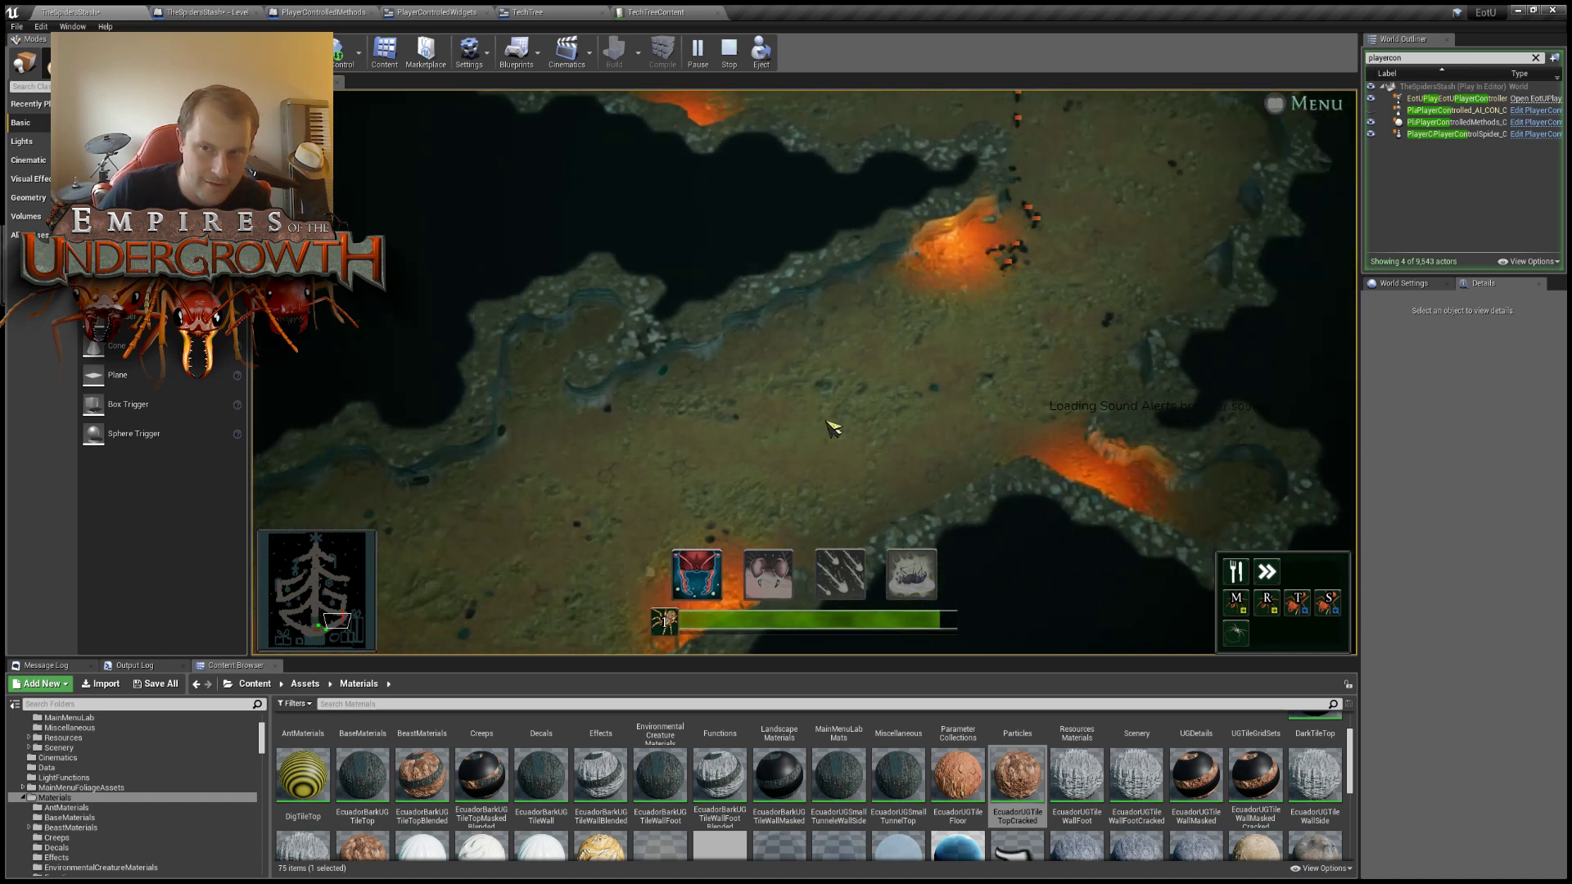
pyautogui.press('s')
pyautogui.press('a')
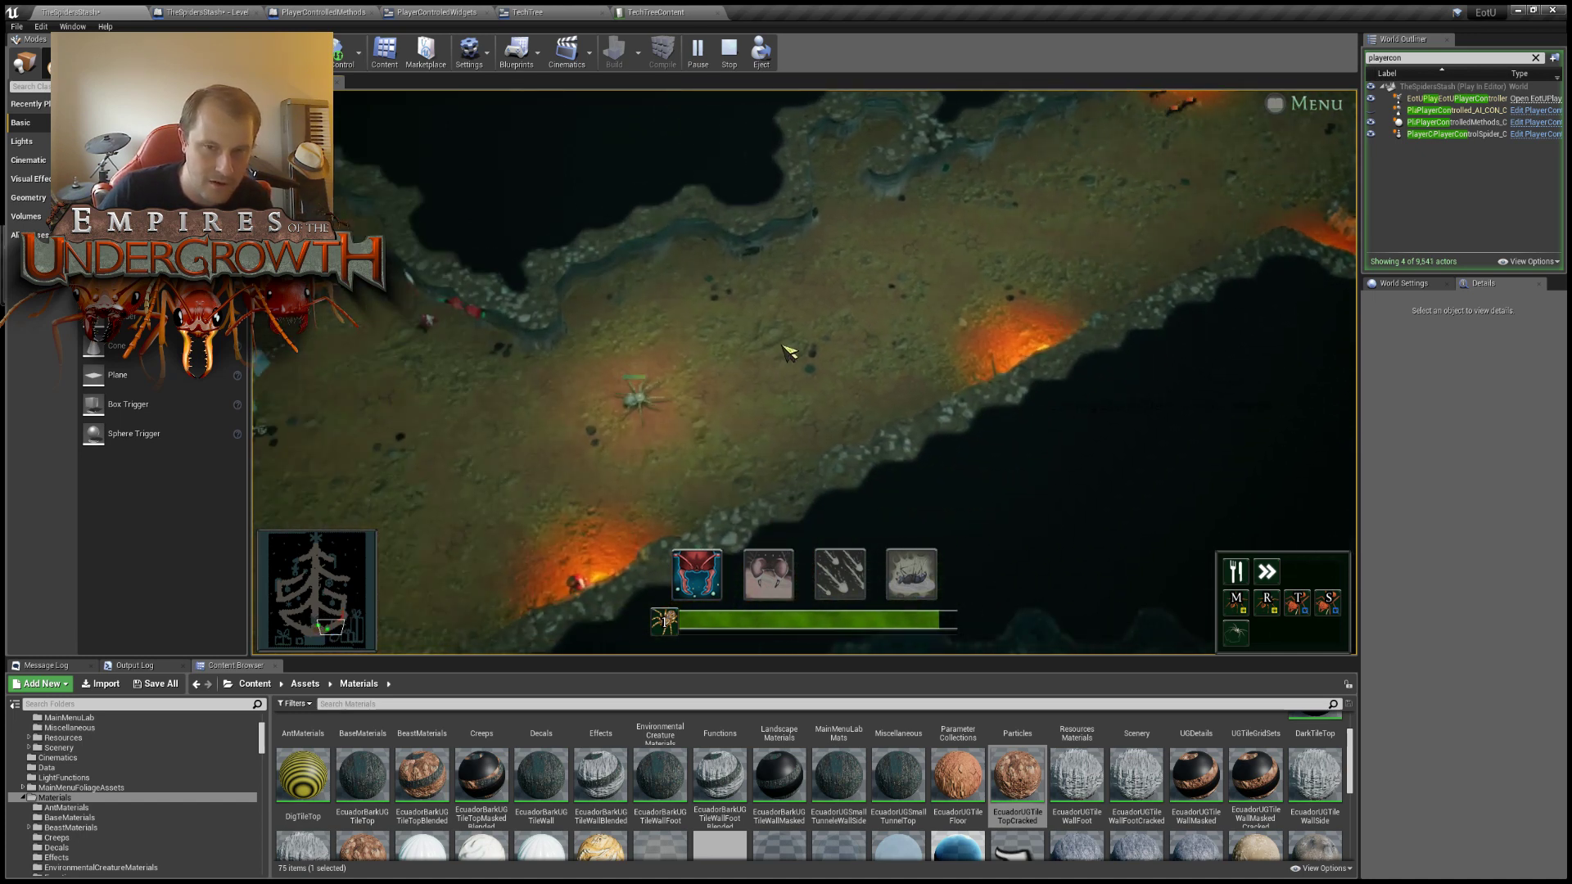
pyautogui.rightClick(575, 404)
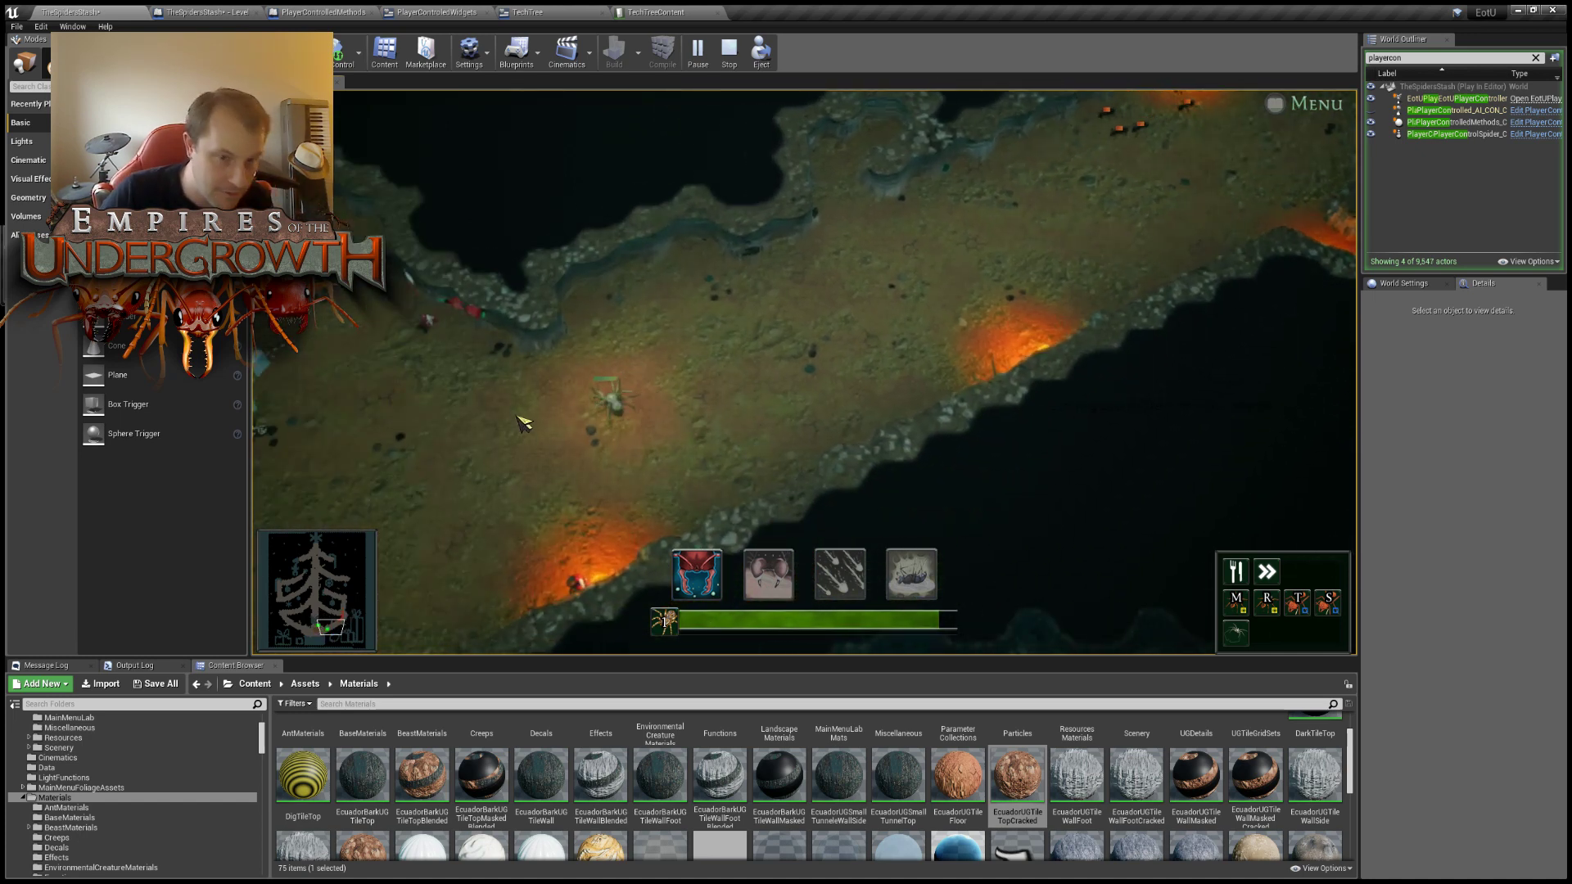
pyautogui.rightClick(591, 365)
pyautogui.rightClick(642, 361)
pyautogui.press('w')
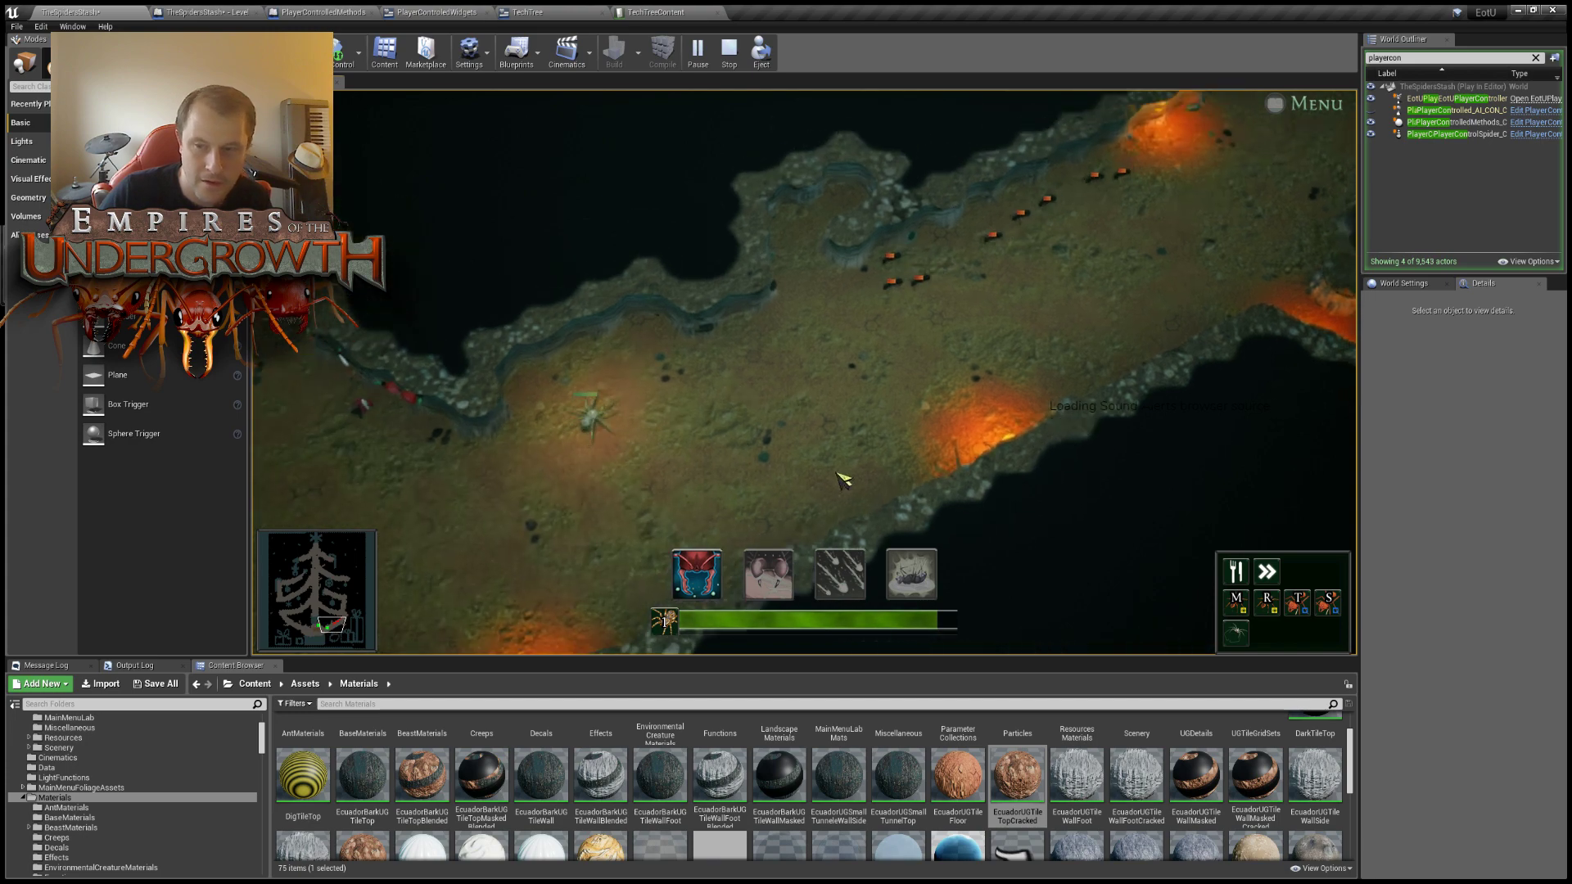
# Keep the spider by the tunnel wall and watch the ants go to the presents and carry them off.
pyautogui.press('a')
pyautogui.rightClick(803, 403)
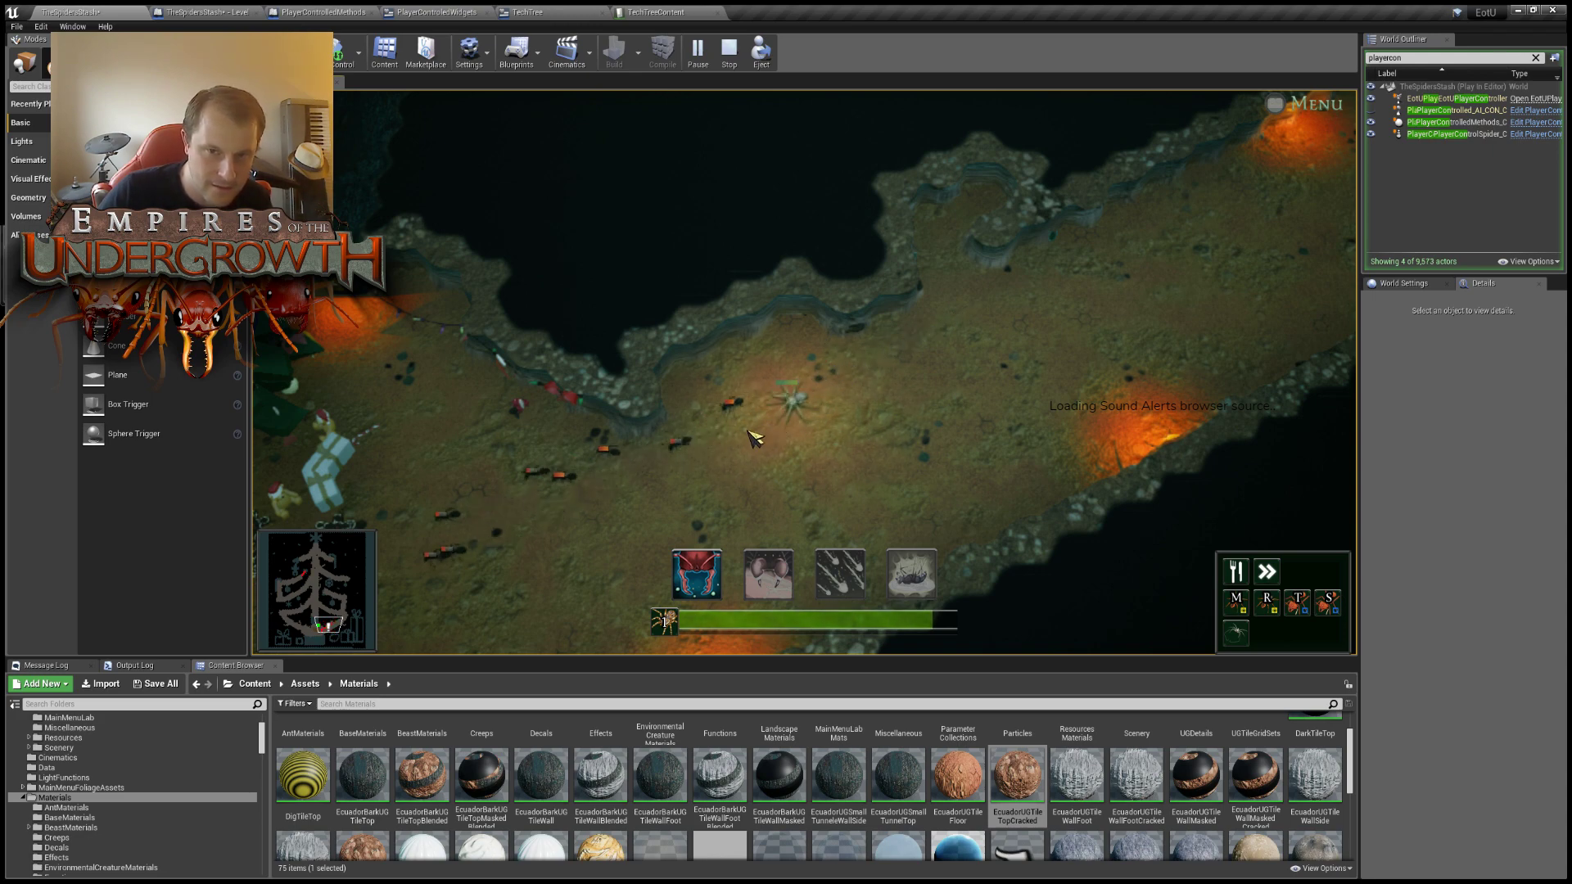
pyautogui.press('a')
pyautogui.press('s')
pyautogui.rightClick(853, 411)
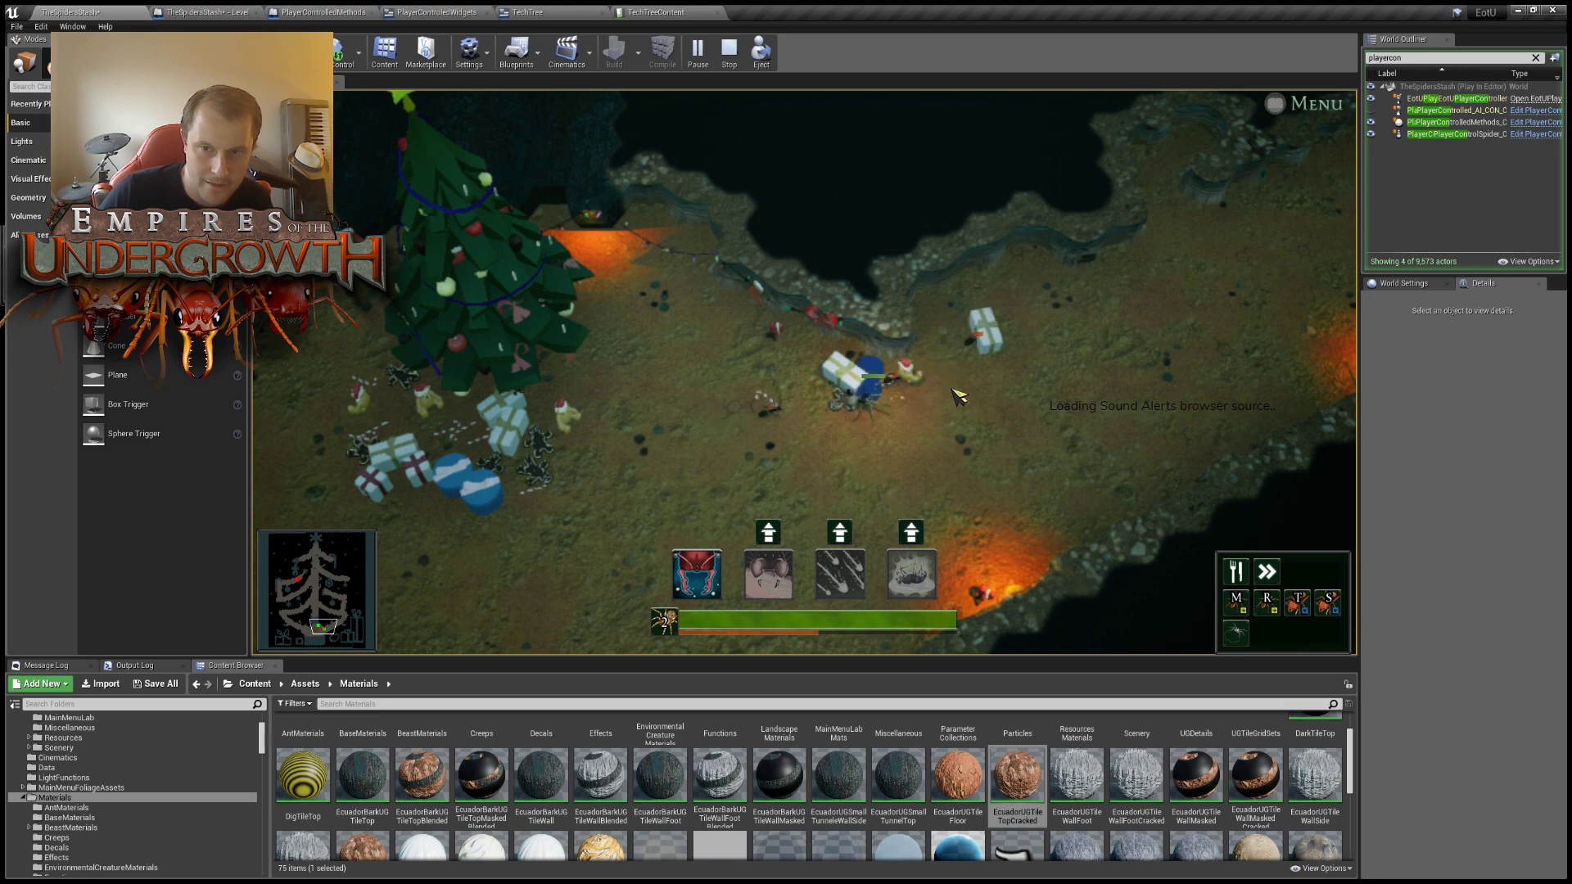
# Follow the ants carrying presents with the spider up the right-hand tunnel to its bend.
pyautogui.press('w')
pyautogui.press('d')
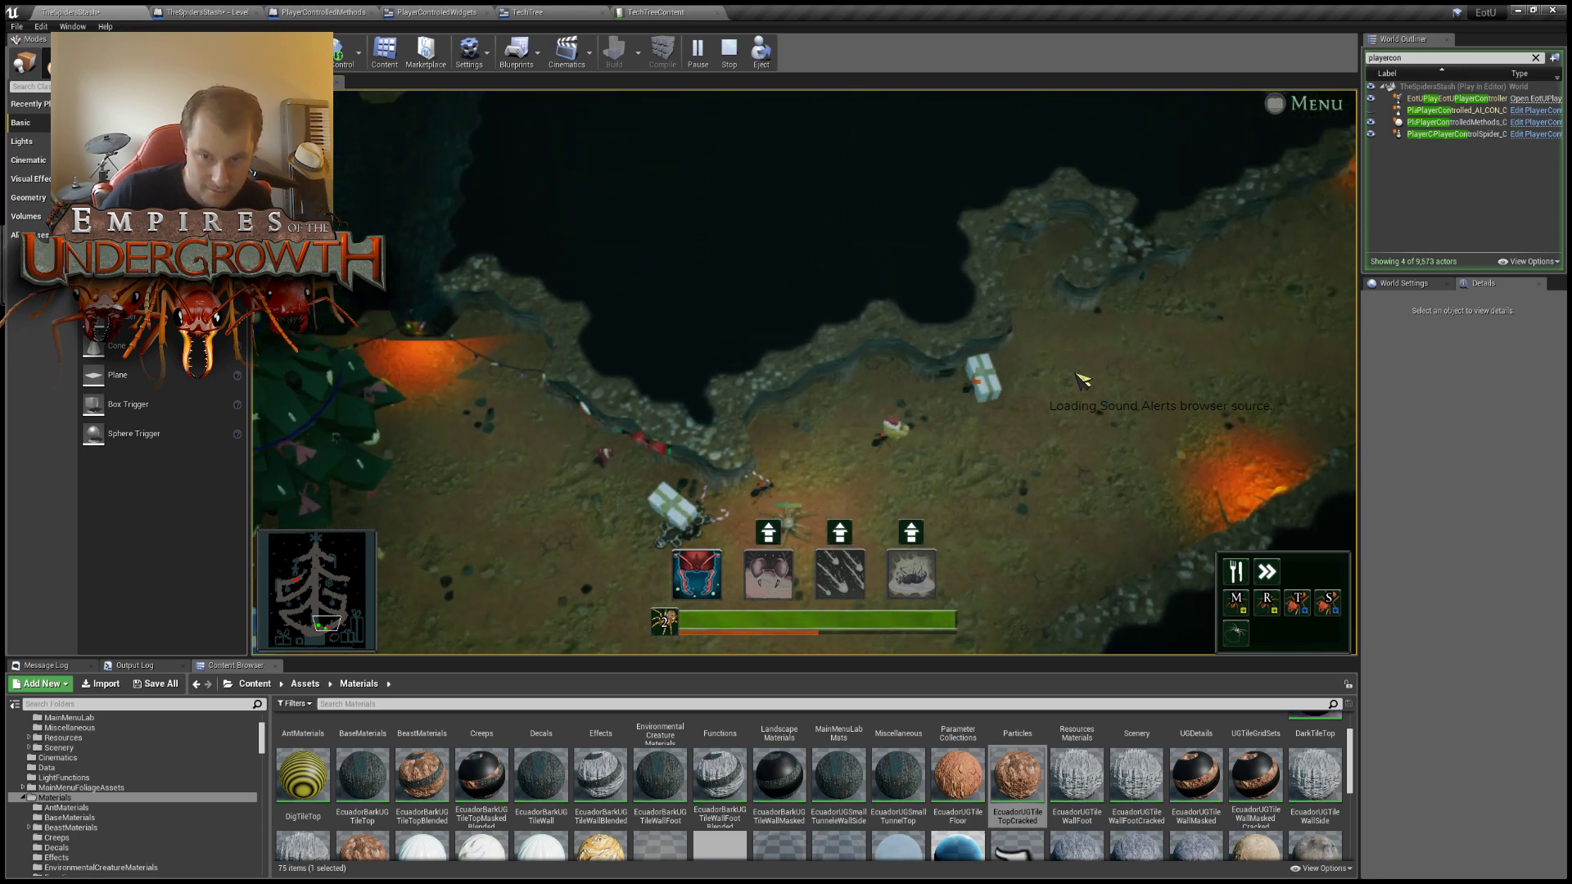
pyautogui.press('w')
pyautogui.press('d')
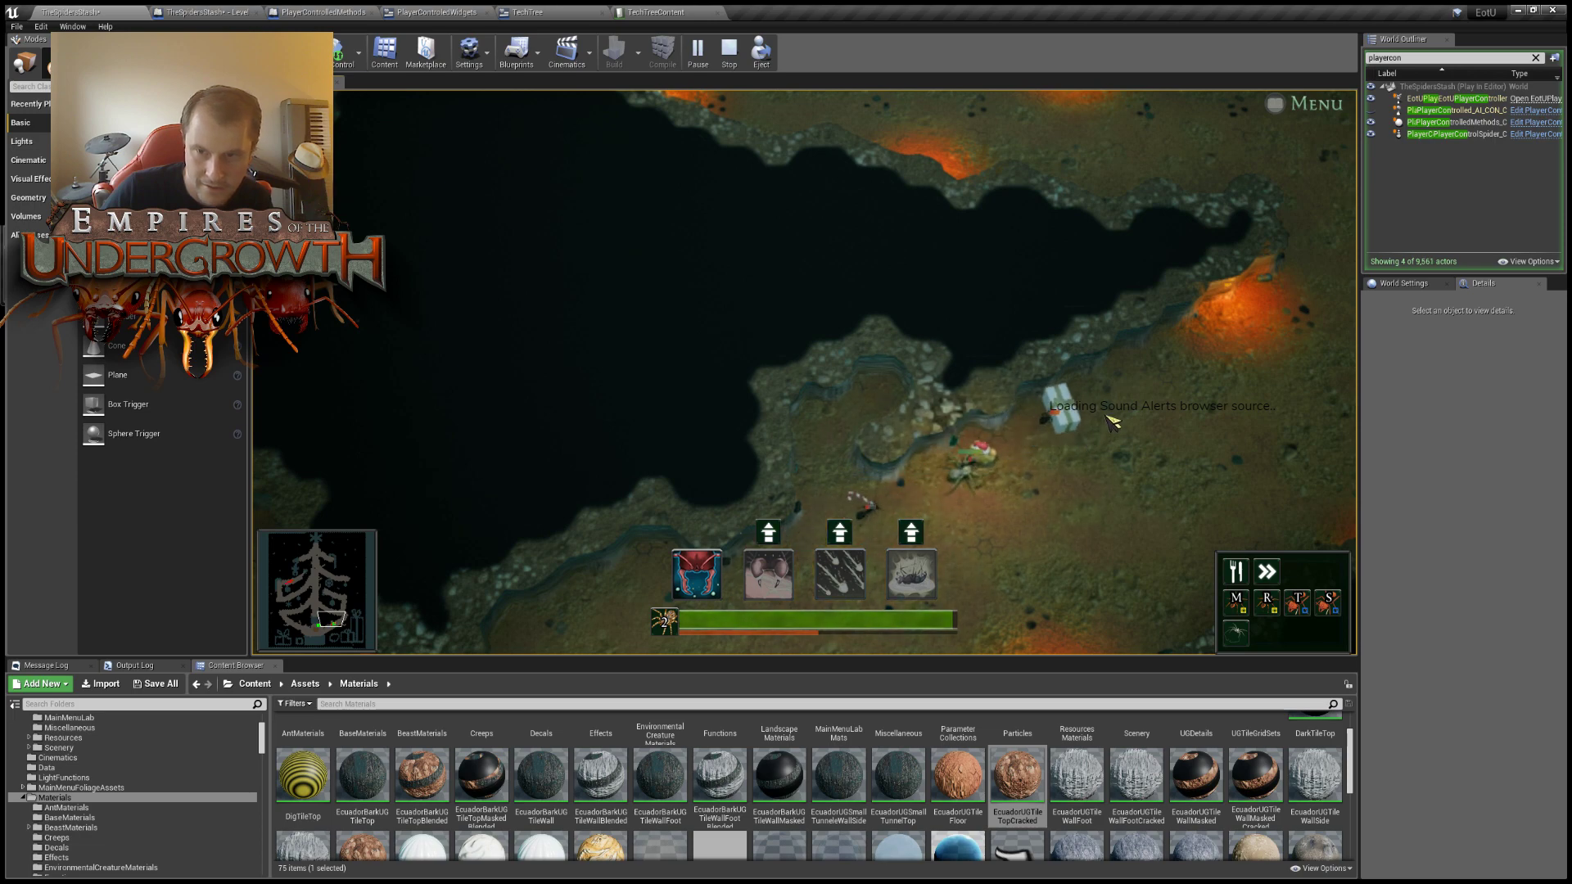
pyautogui.press('w')
pyautogui.press('w')
pyautogui.press('d')
pyautogui.press('d')
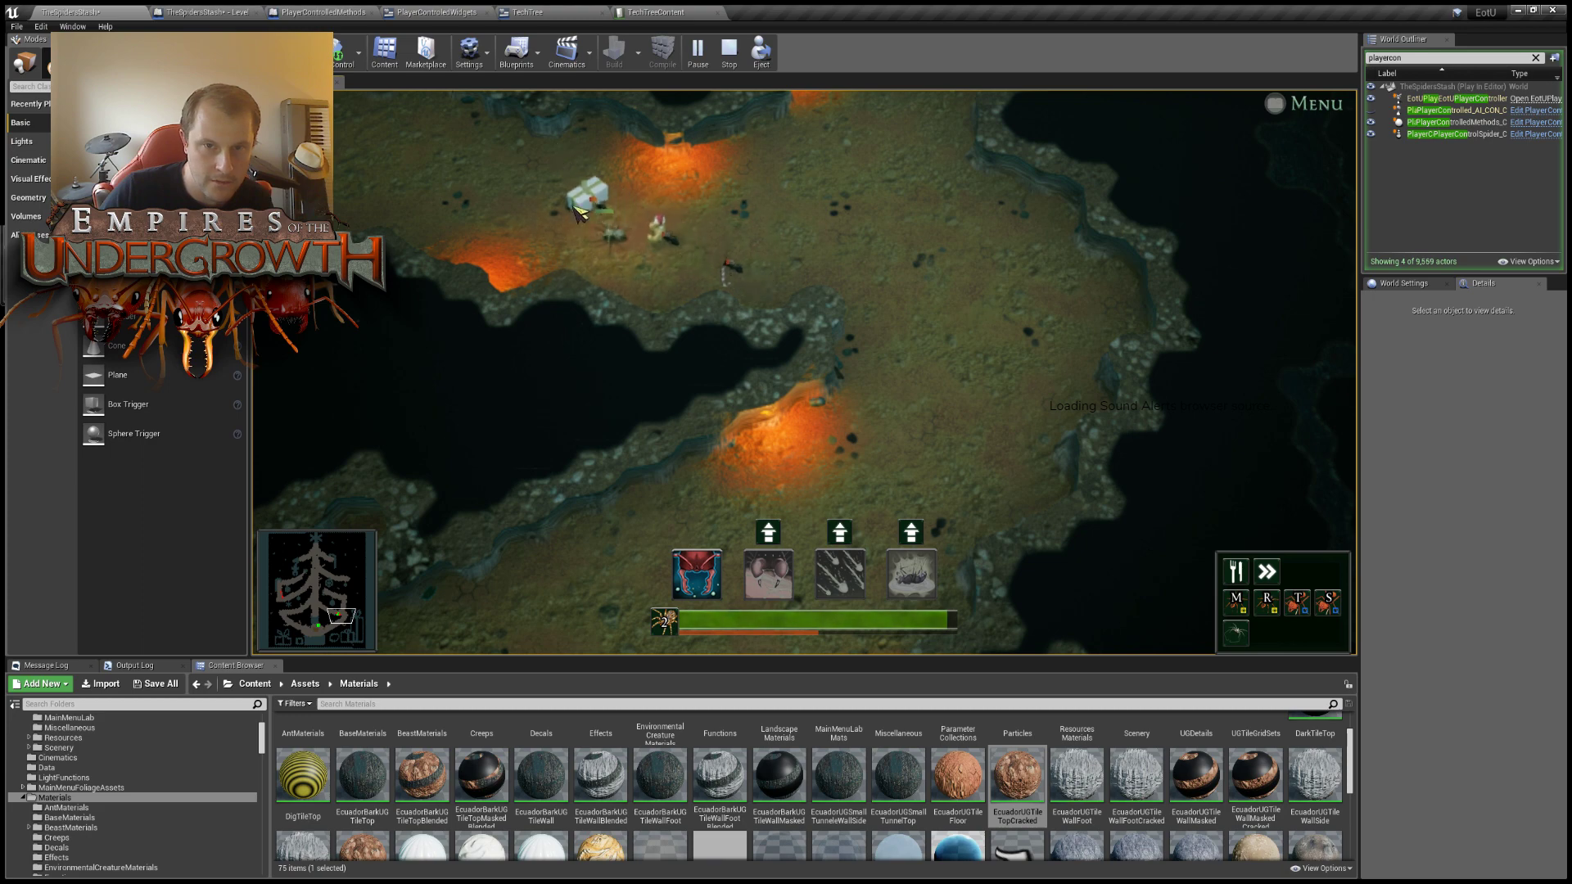
# Follow the ant carrying the white present around the bend and along the upper tunnel.
pyautogui.press('w')
pyautogui.press('a')
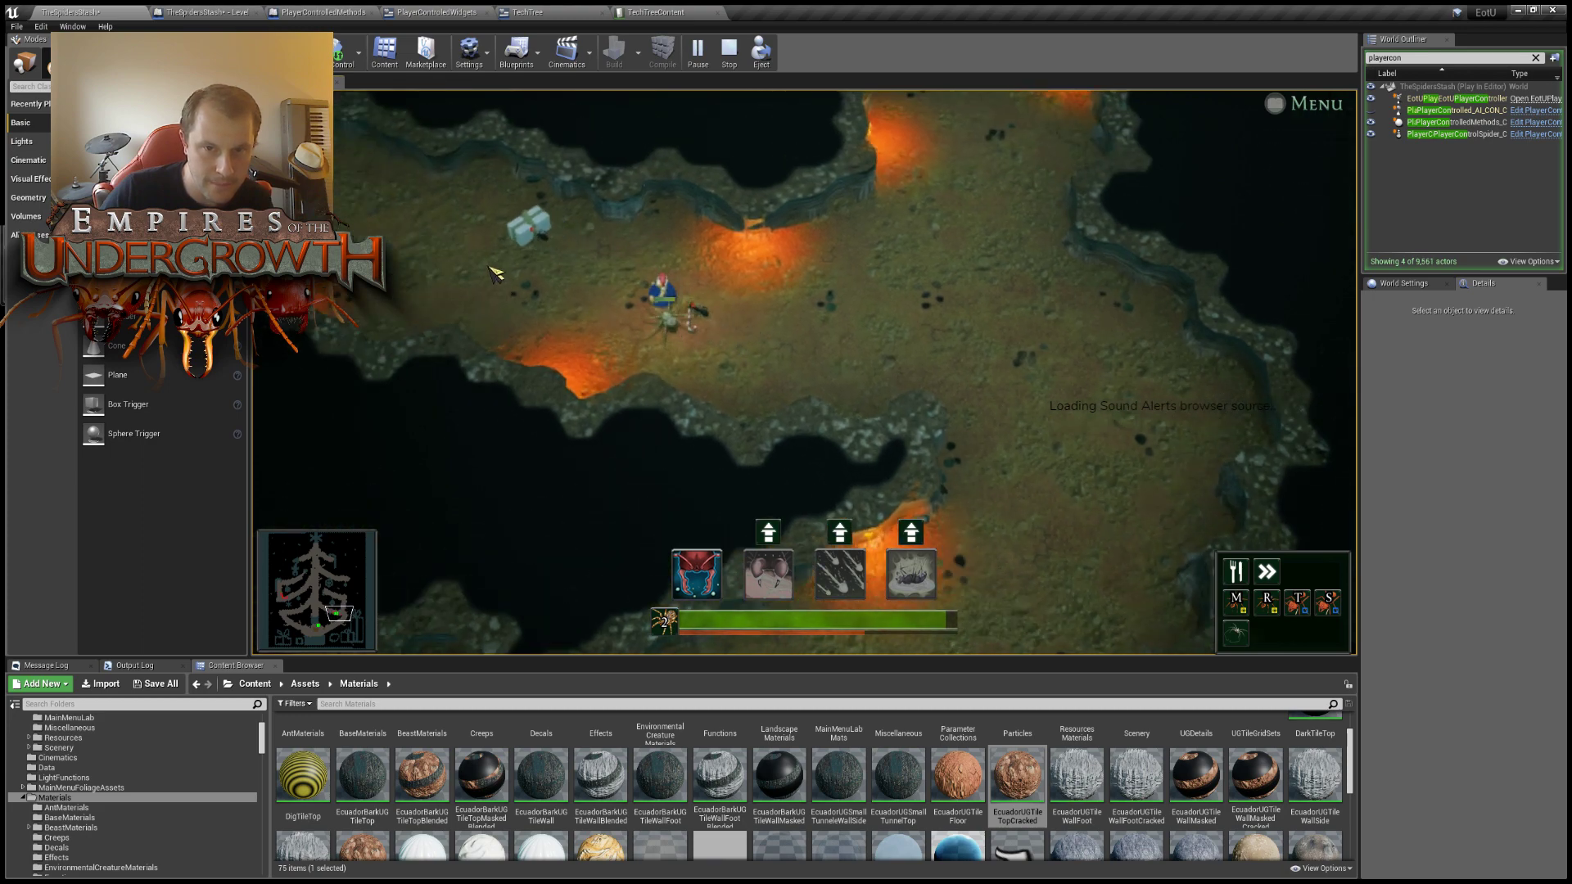
pyautogui.press('a')
pyautogui.press('w')
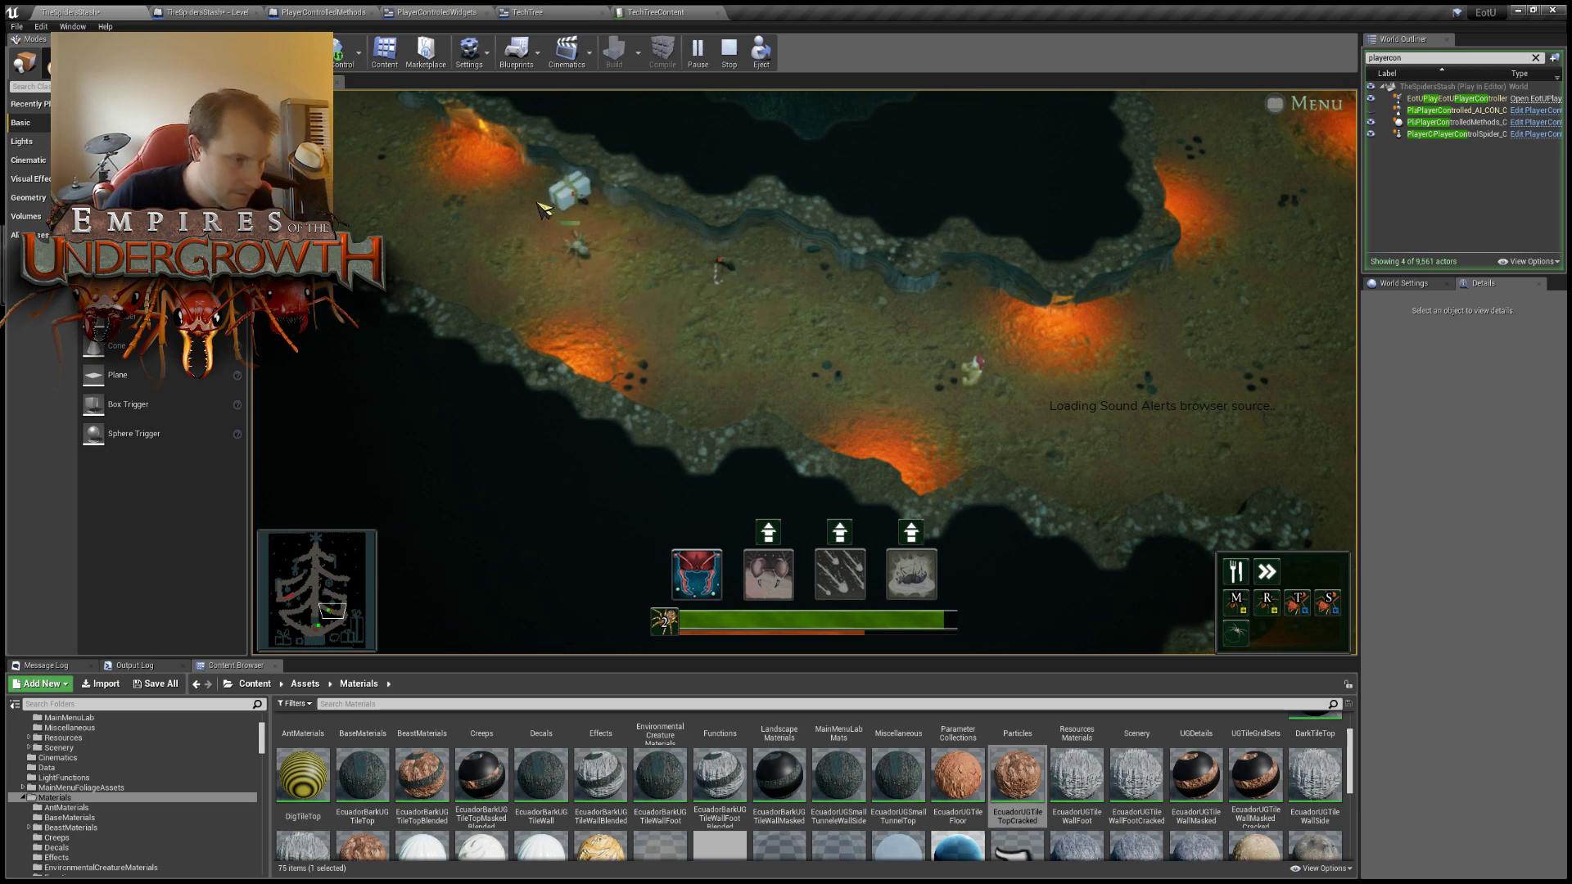
pyautogui.press('a')
pyautogui.press('w')
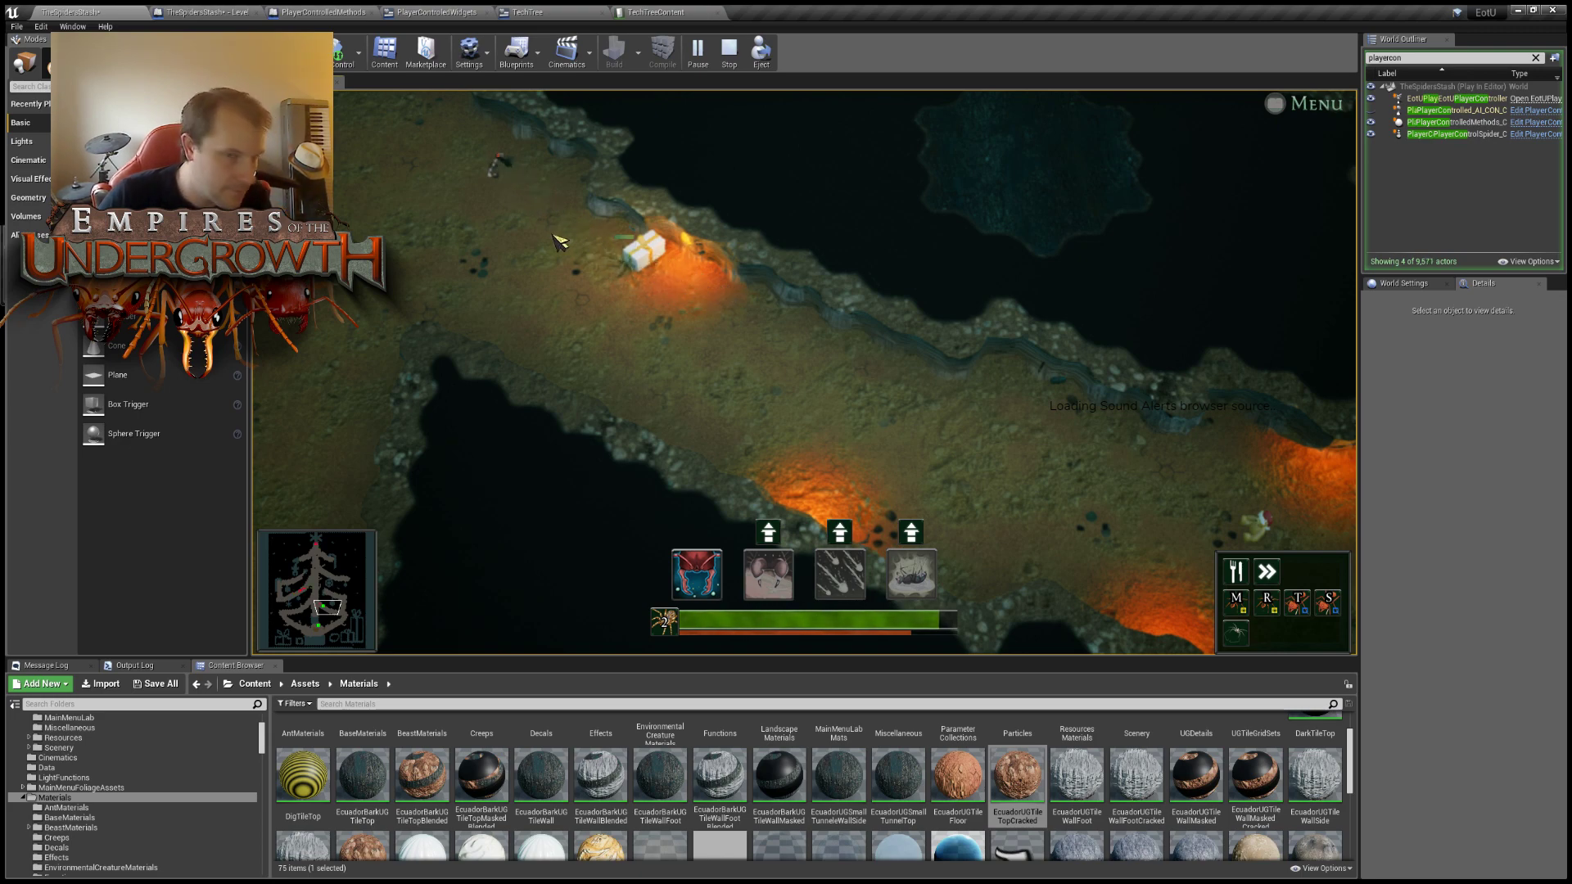
# Chase the ant carrying a candy cane into the central cavern with the spider.
pyautogui.press('a')
pyautogui.press('w')
pyautogui.press('a')
pyautogui.press('w')
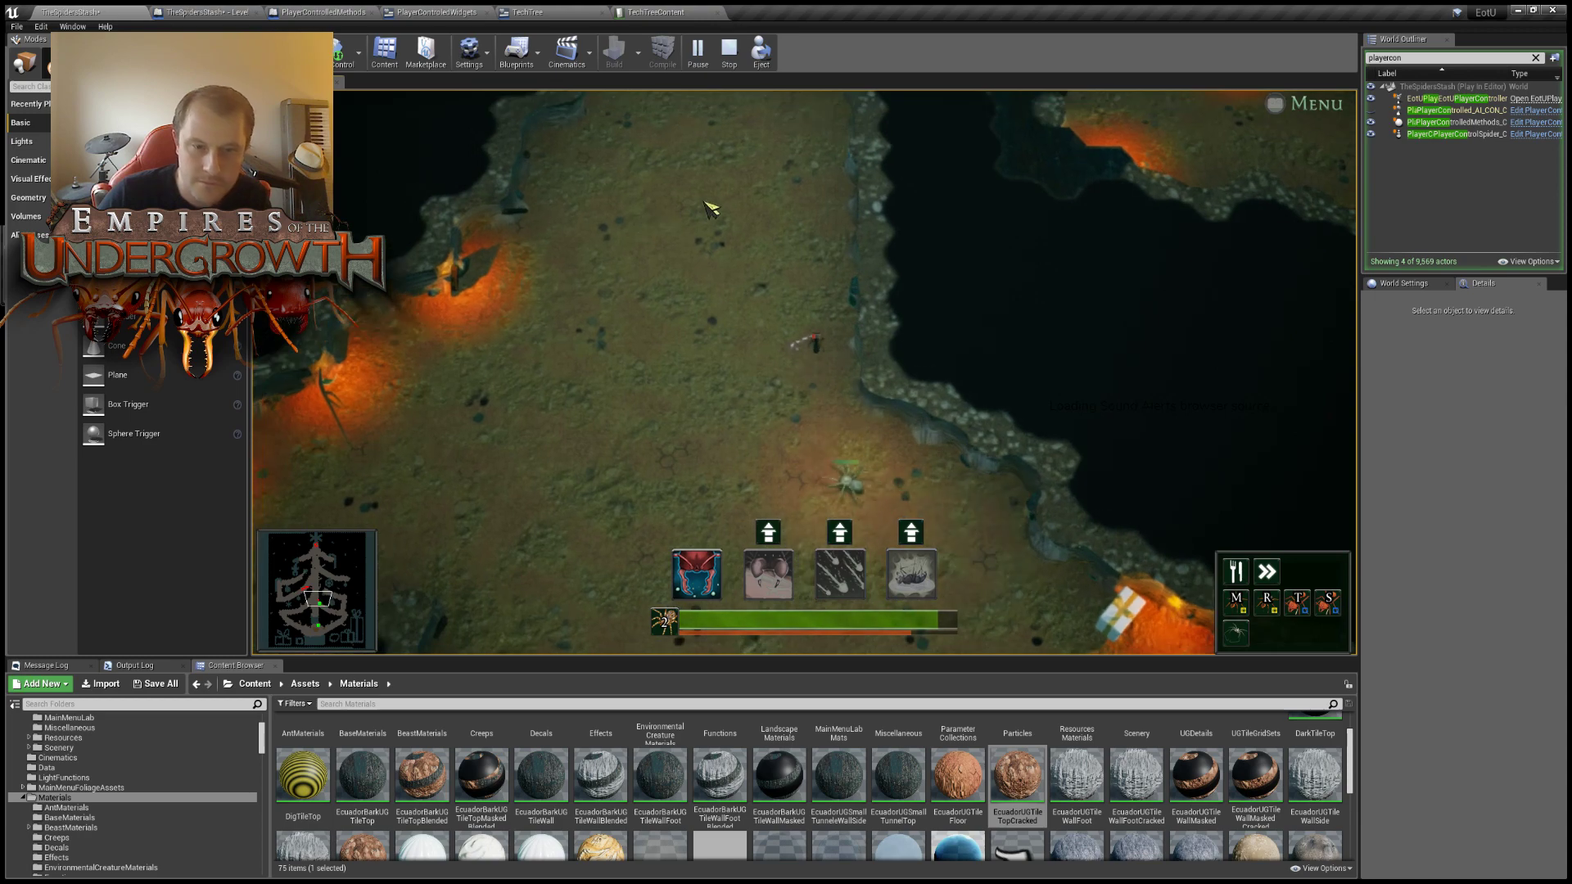
pyautogui.press('w')
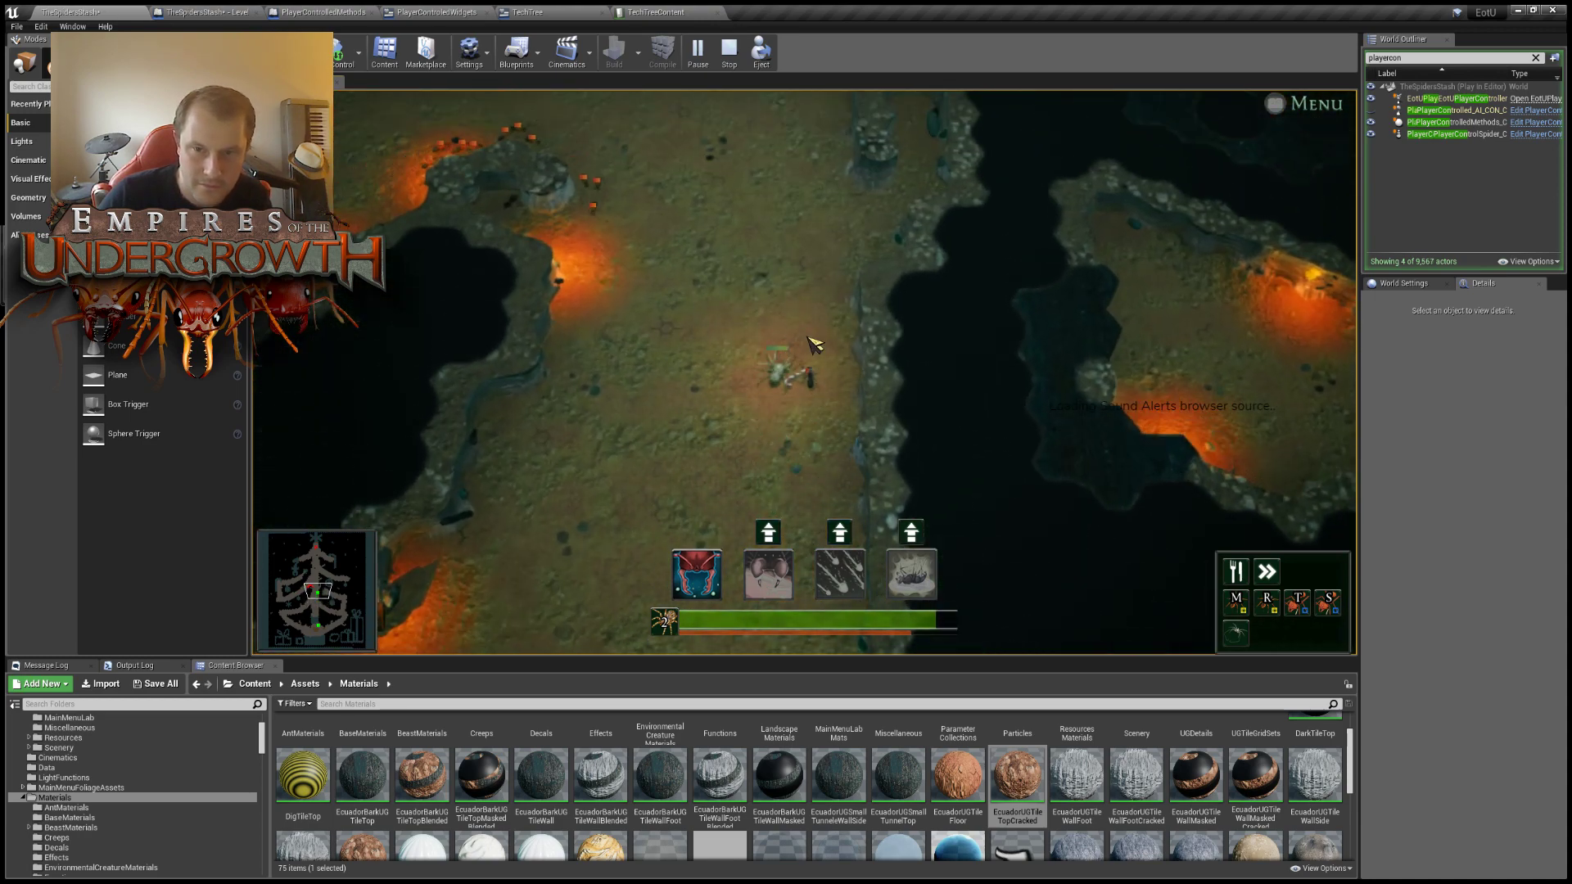
# Upgrade the spider's third ability and scout down the central cavern's left wall.
pyautogui.click(841, 533)
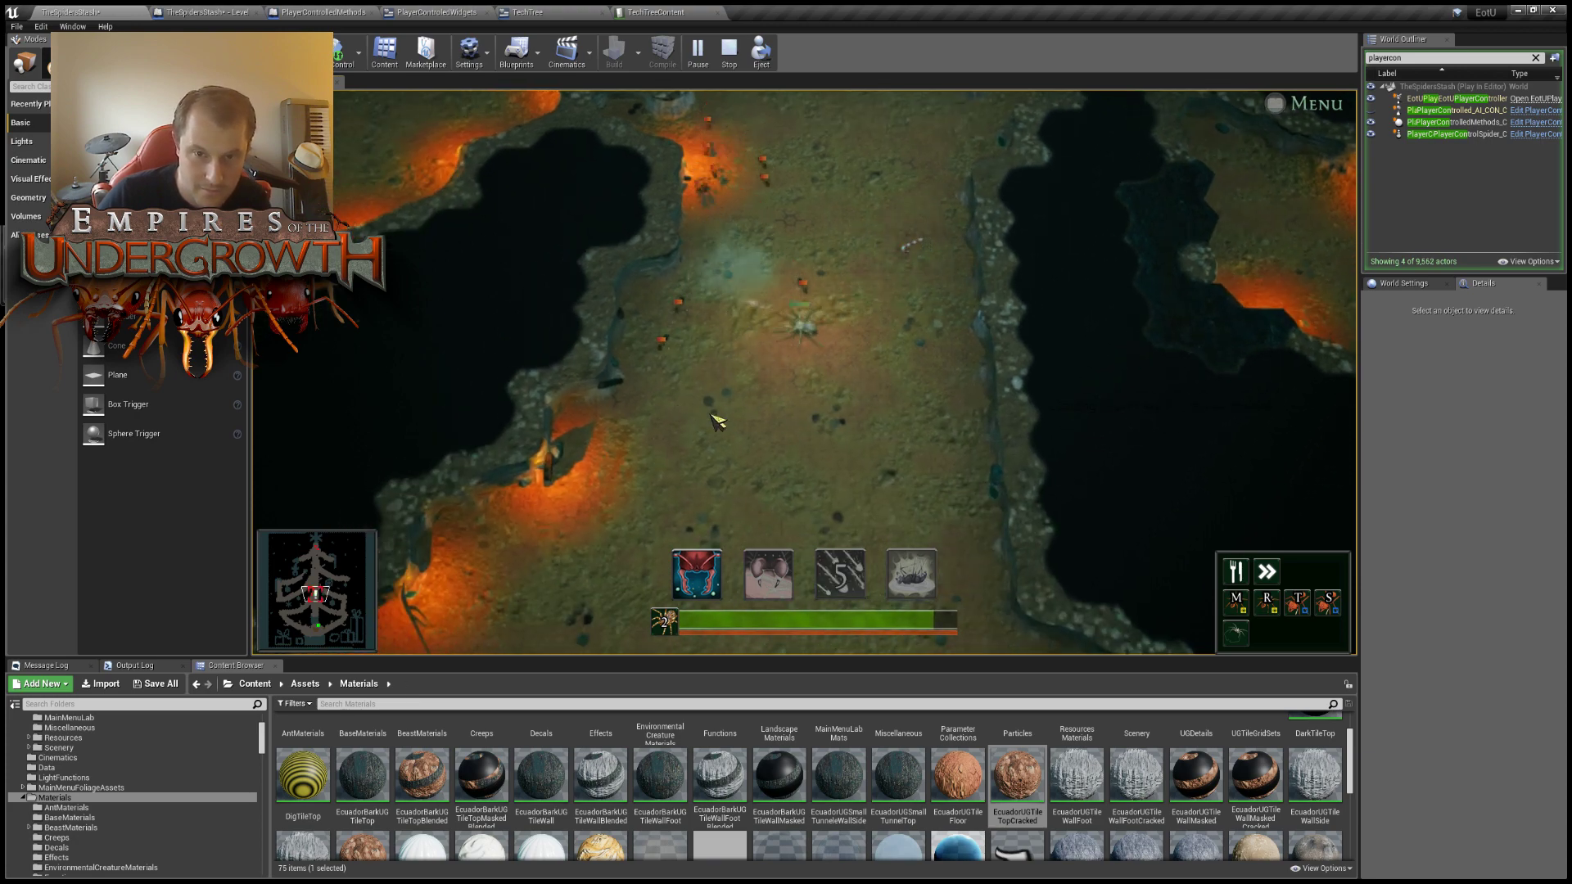
pyautogui.press('a')
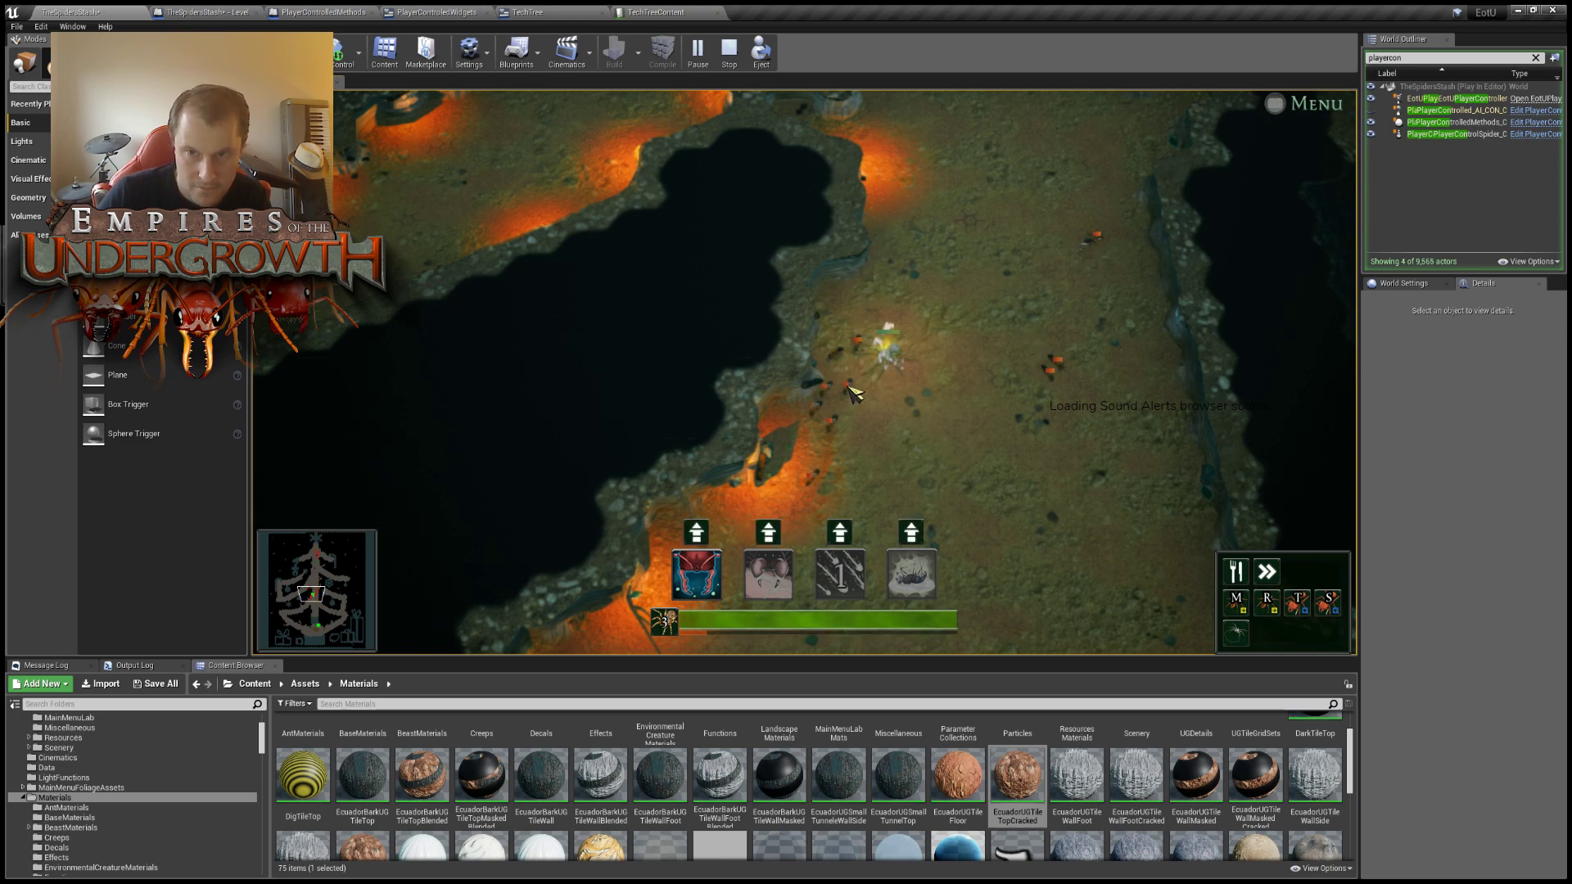
pyautogui.press('s')
pyautogui.press('a')
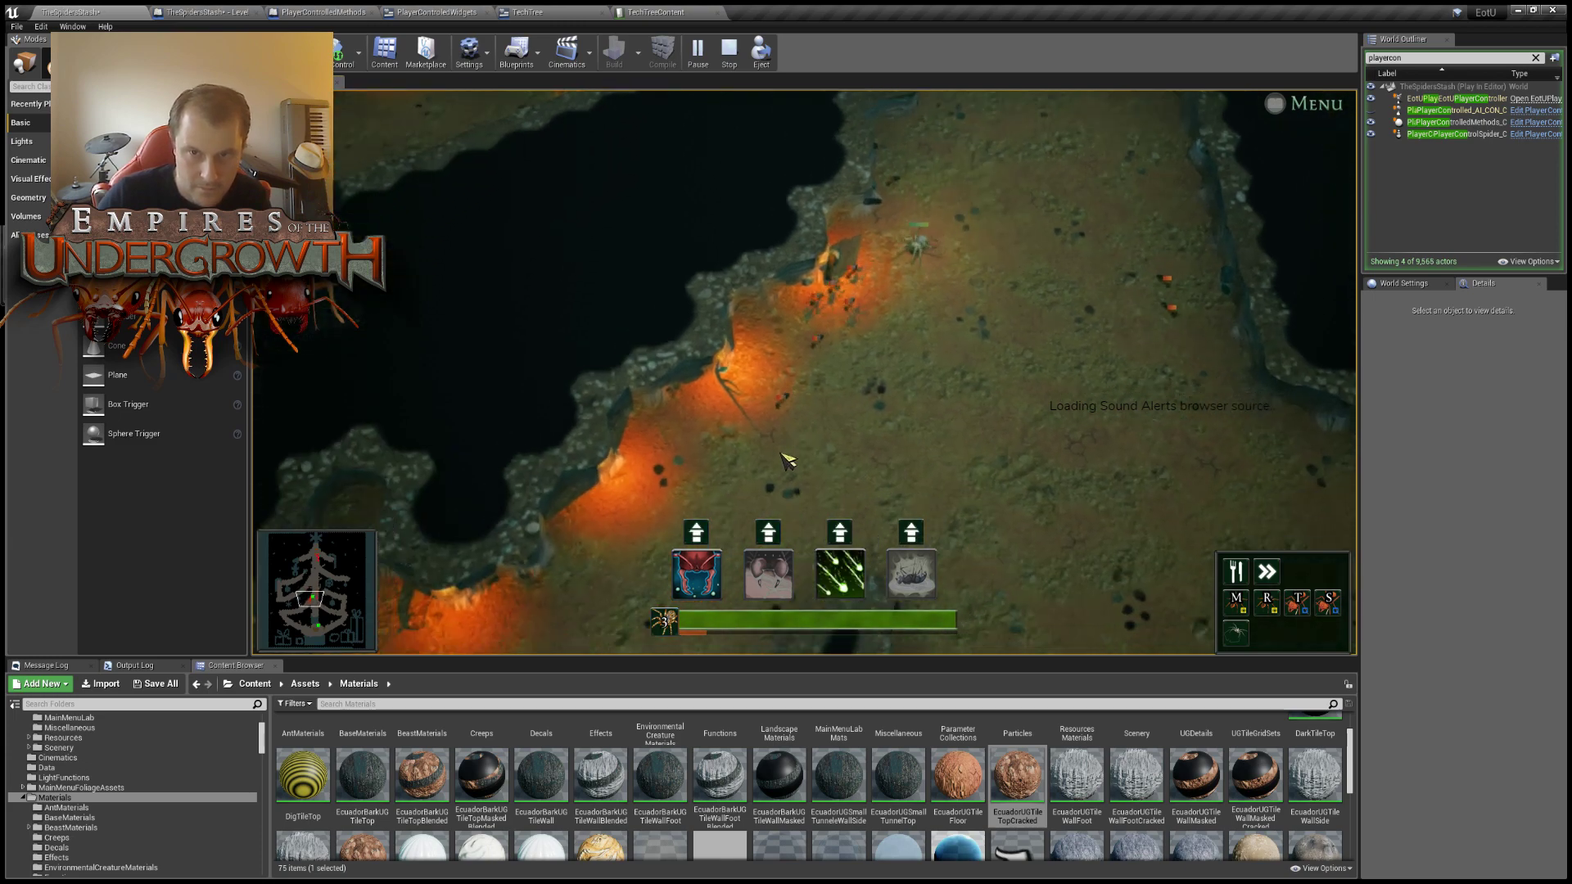
pyautogui.press('a')
pyautogui.press('s')
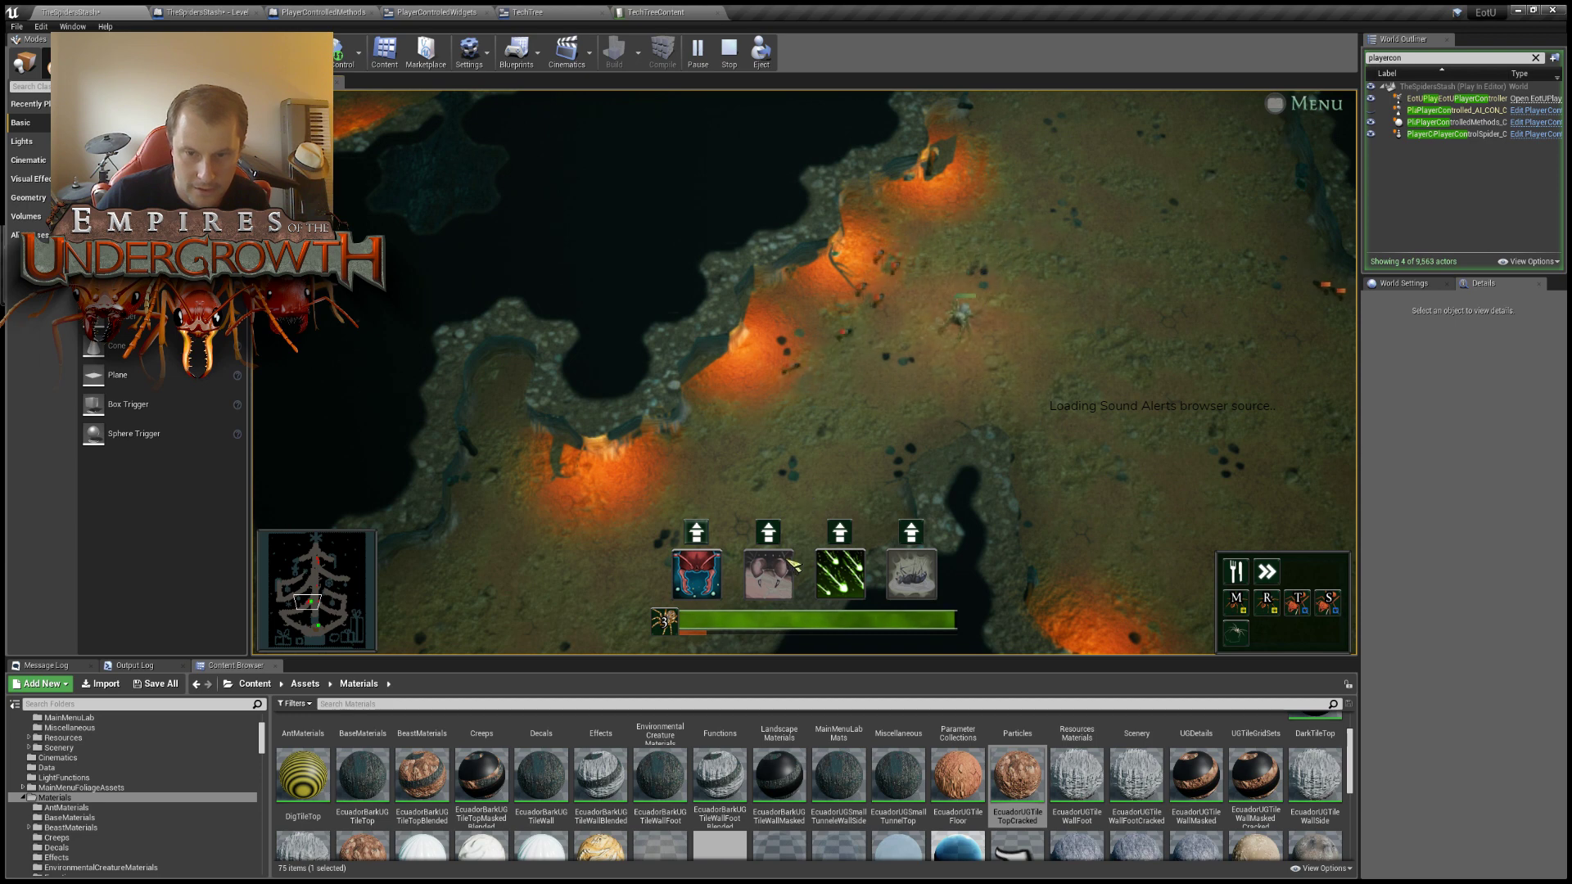
# Upgrade the spider's second ability and fire its third ability at the small ants beside the central cavern's left wall.
pyautogui.click(768, 532)
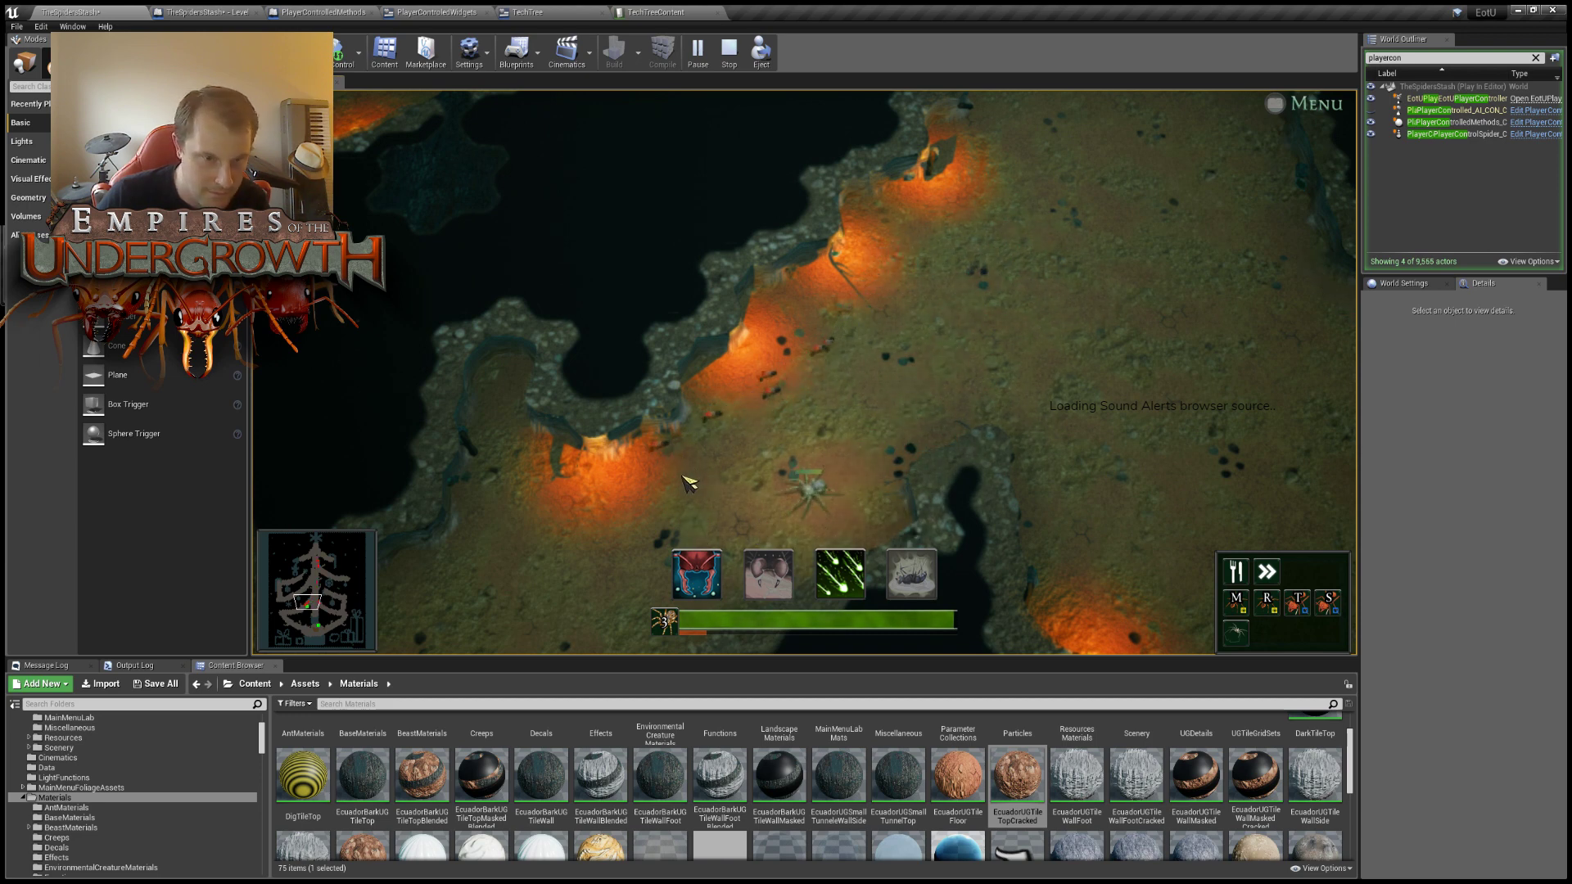
pyautogui.press('3')
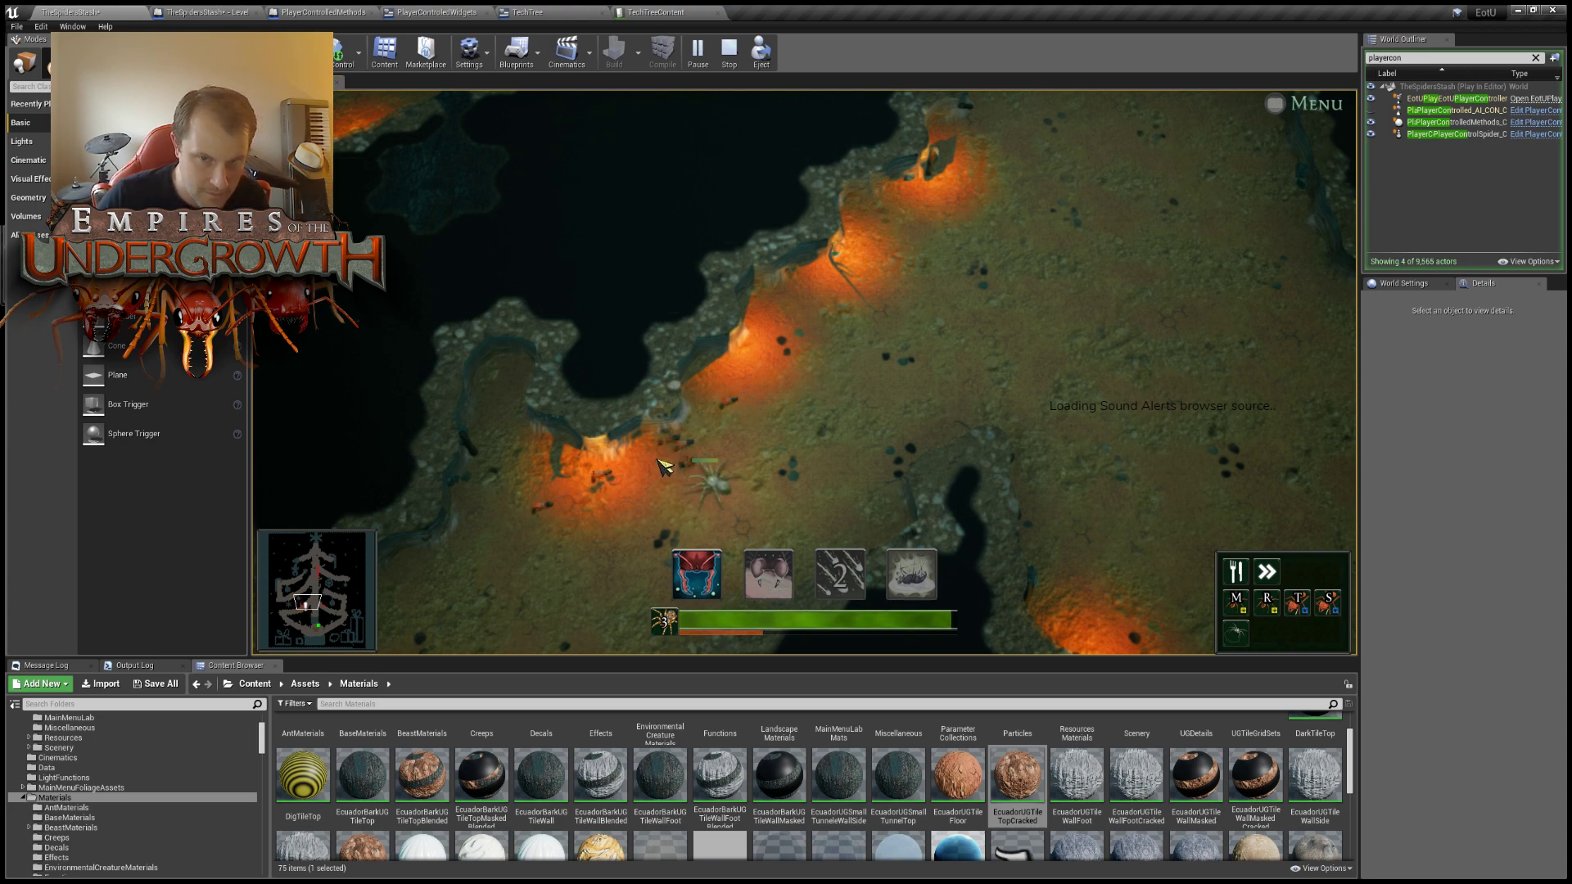
pyautogui.rightClick(778, 416)
pyautogui.press('w')
pyautogui.press('d')
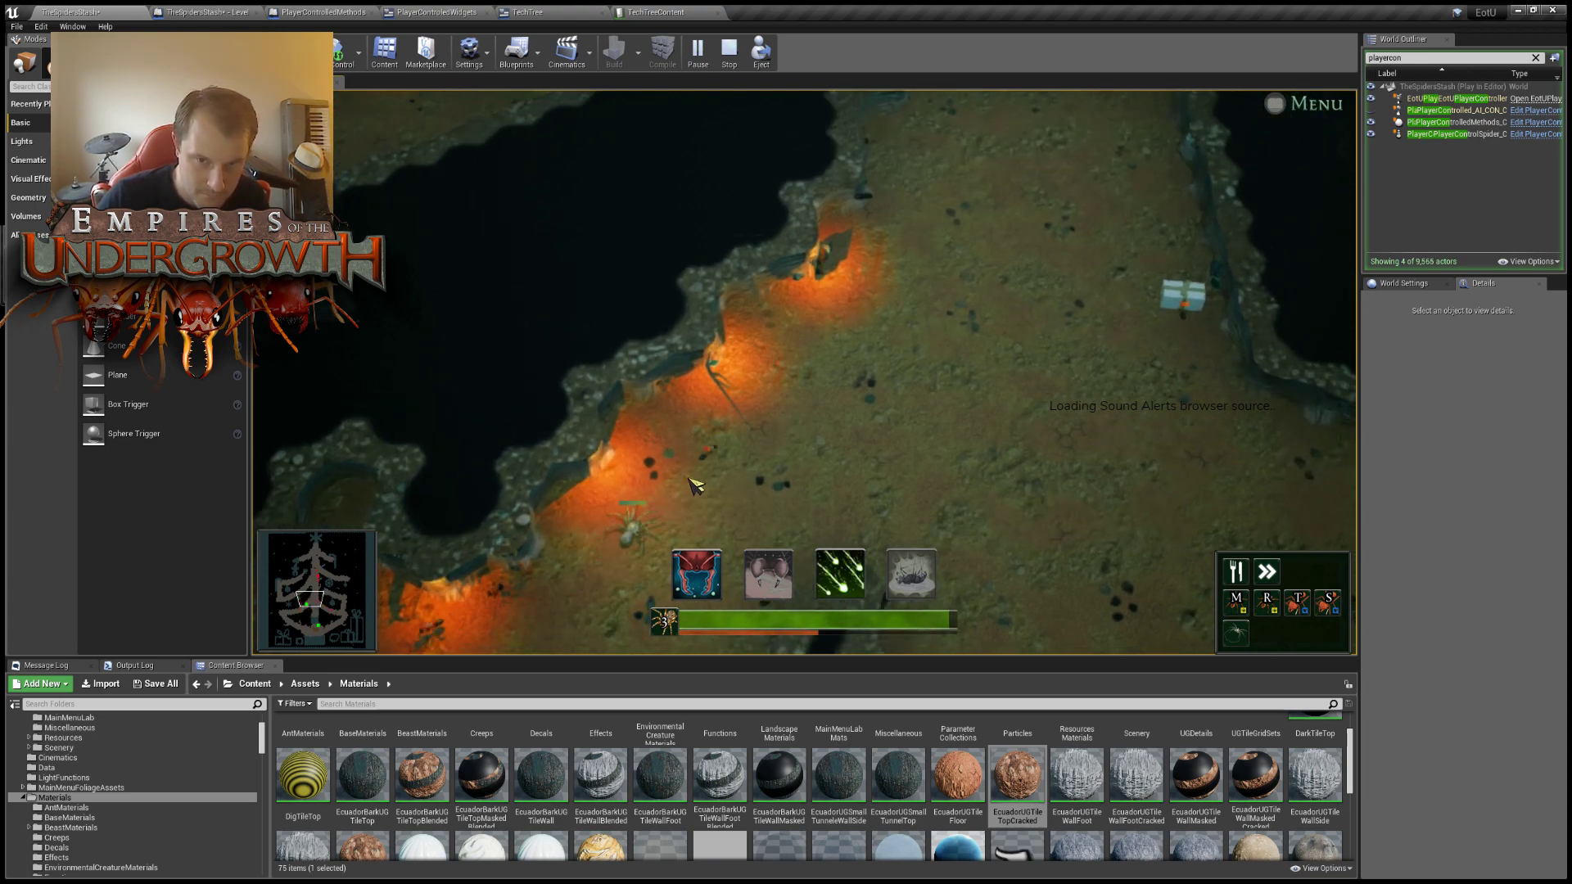
# Intercept the ants escorting the white present in the central cavern and attack them with the spider's third ability.
pyautogui.press('d')
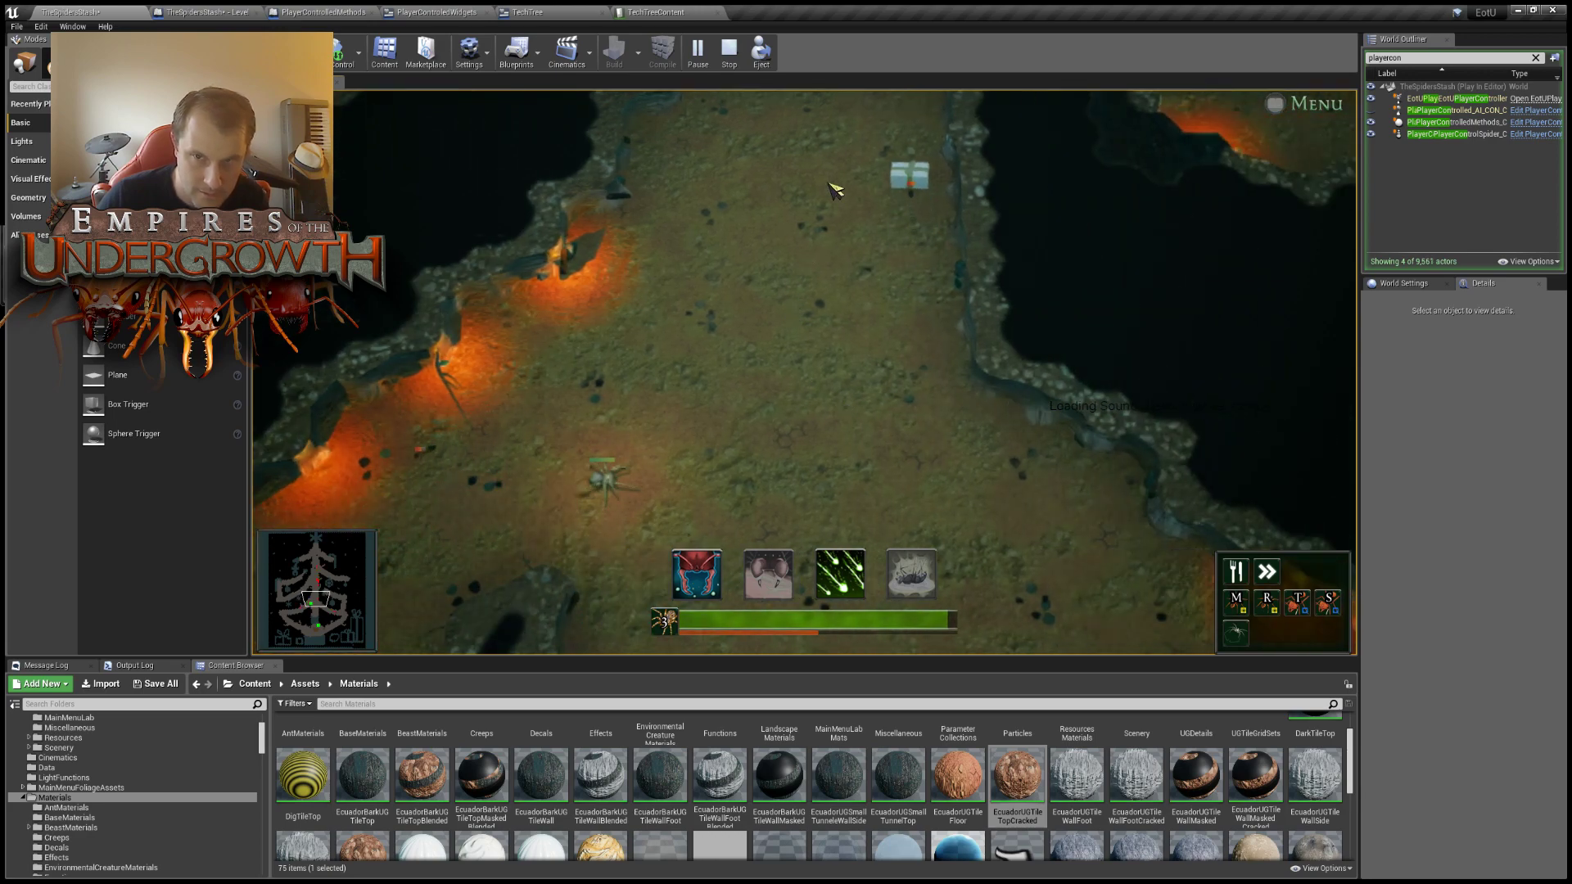
pyautogui.press('w')
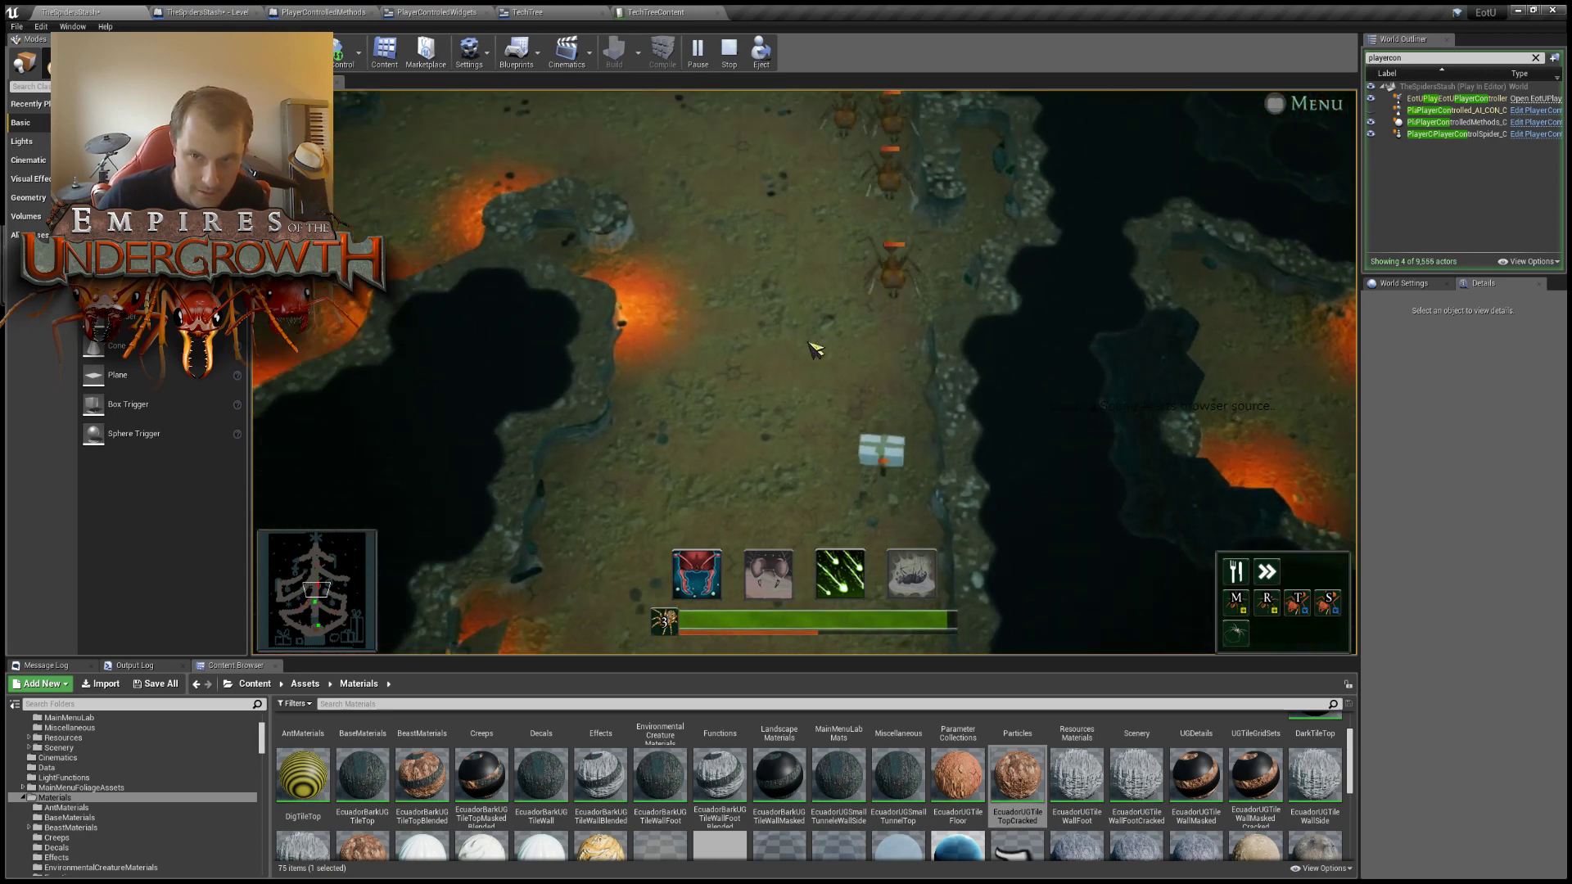
pyautogui.press('d')
pyautogui.press('s')
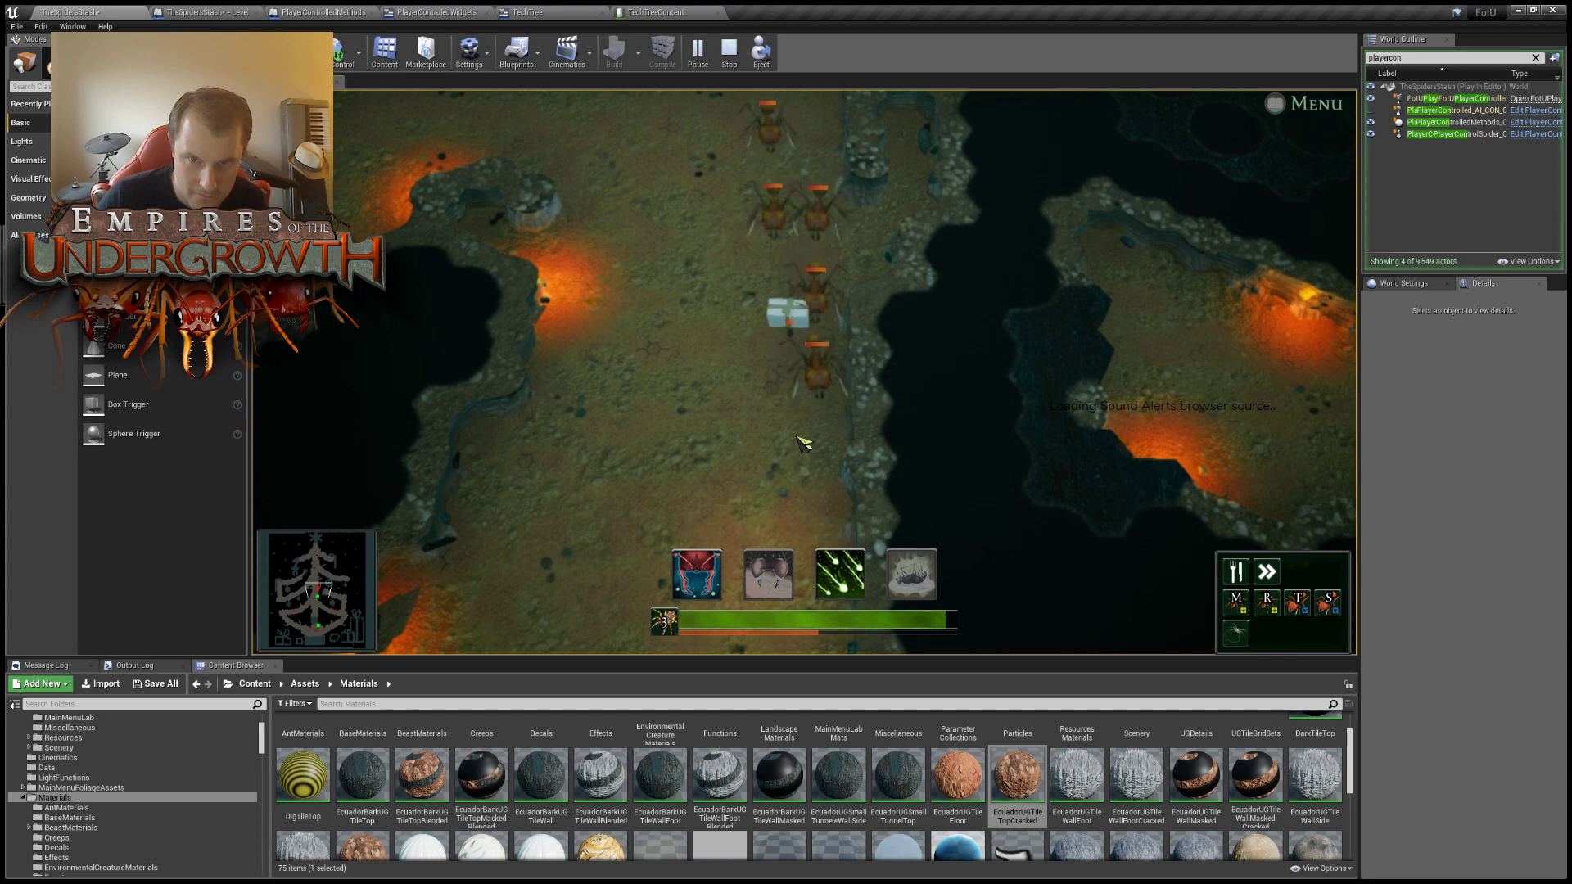
pyautogui.press('3')
pyautogui.press('s')
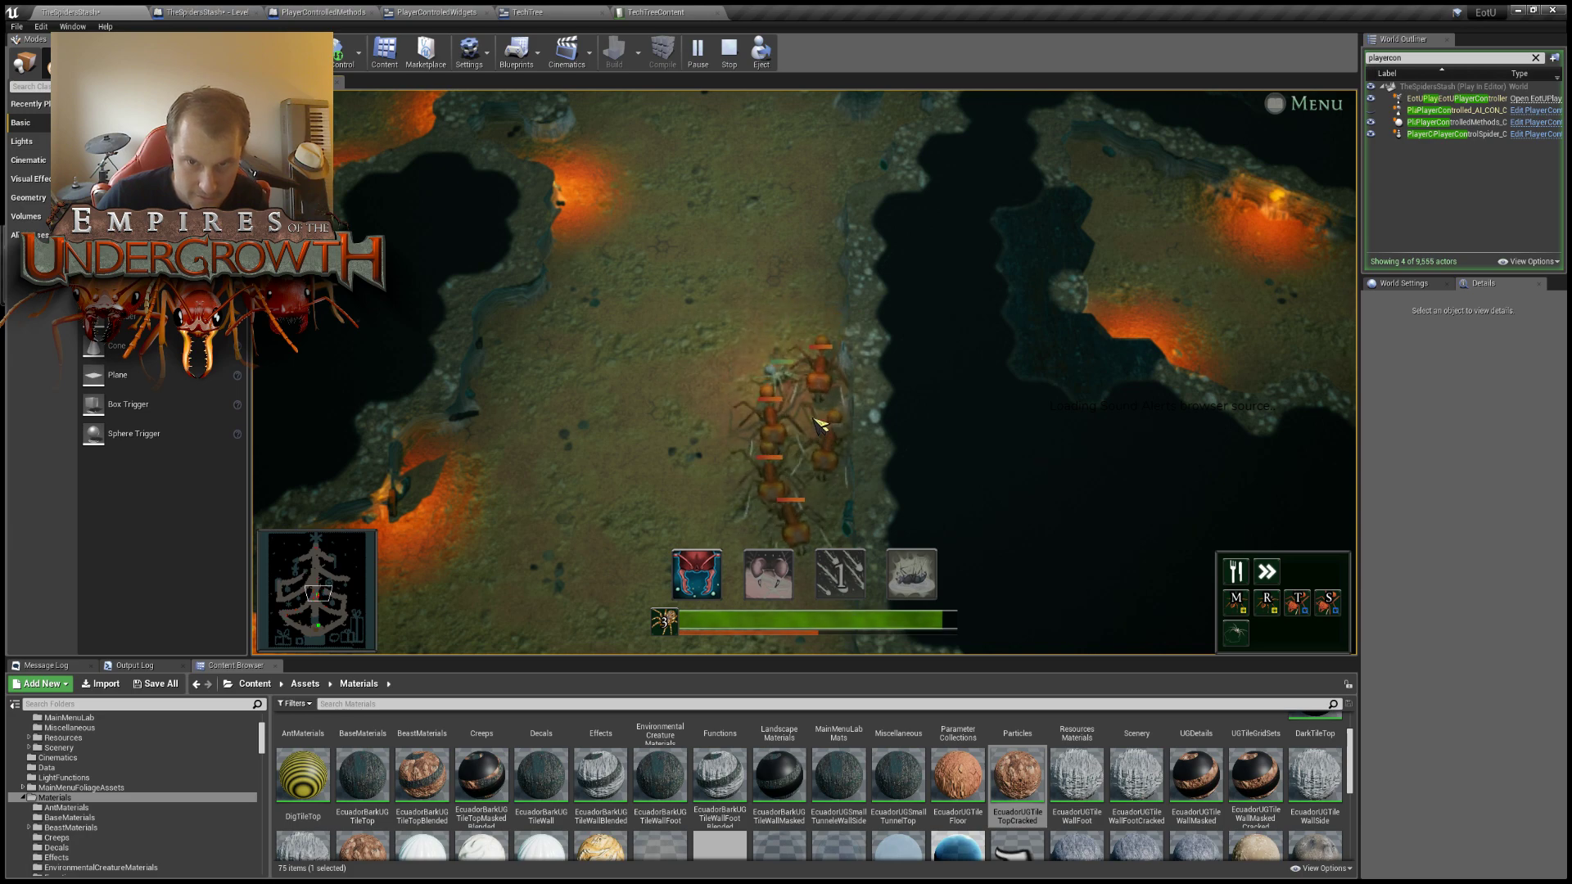
# Fight the ants down the cavern's right wall with the spider and engage the carrier of the red-and-white present.
pyautogui.press('s')
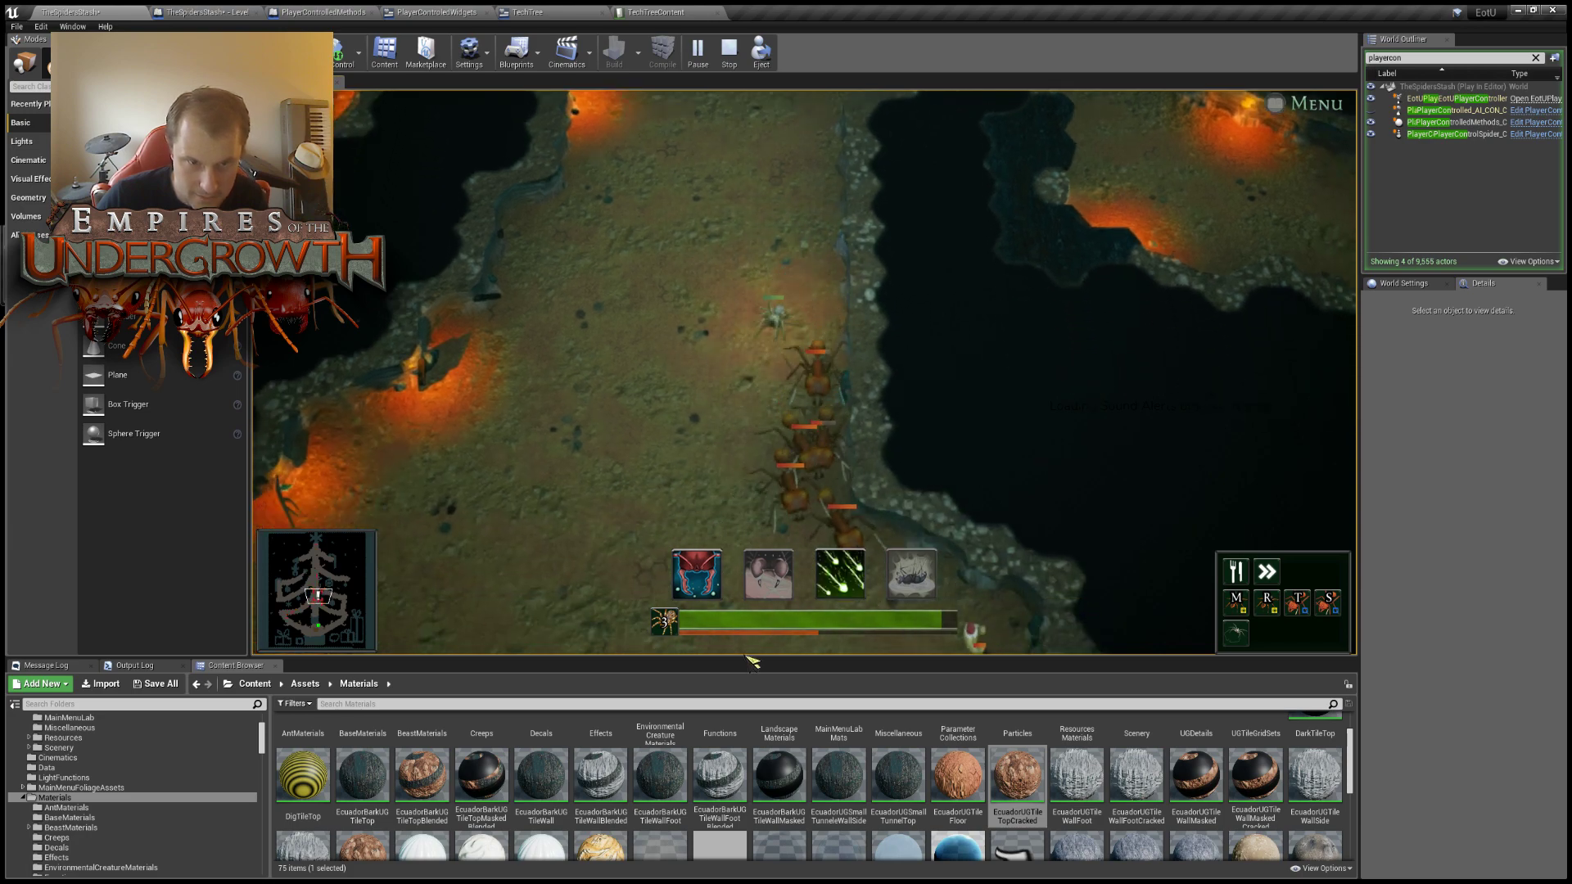
pyautogui.press('s')
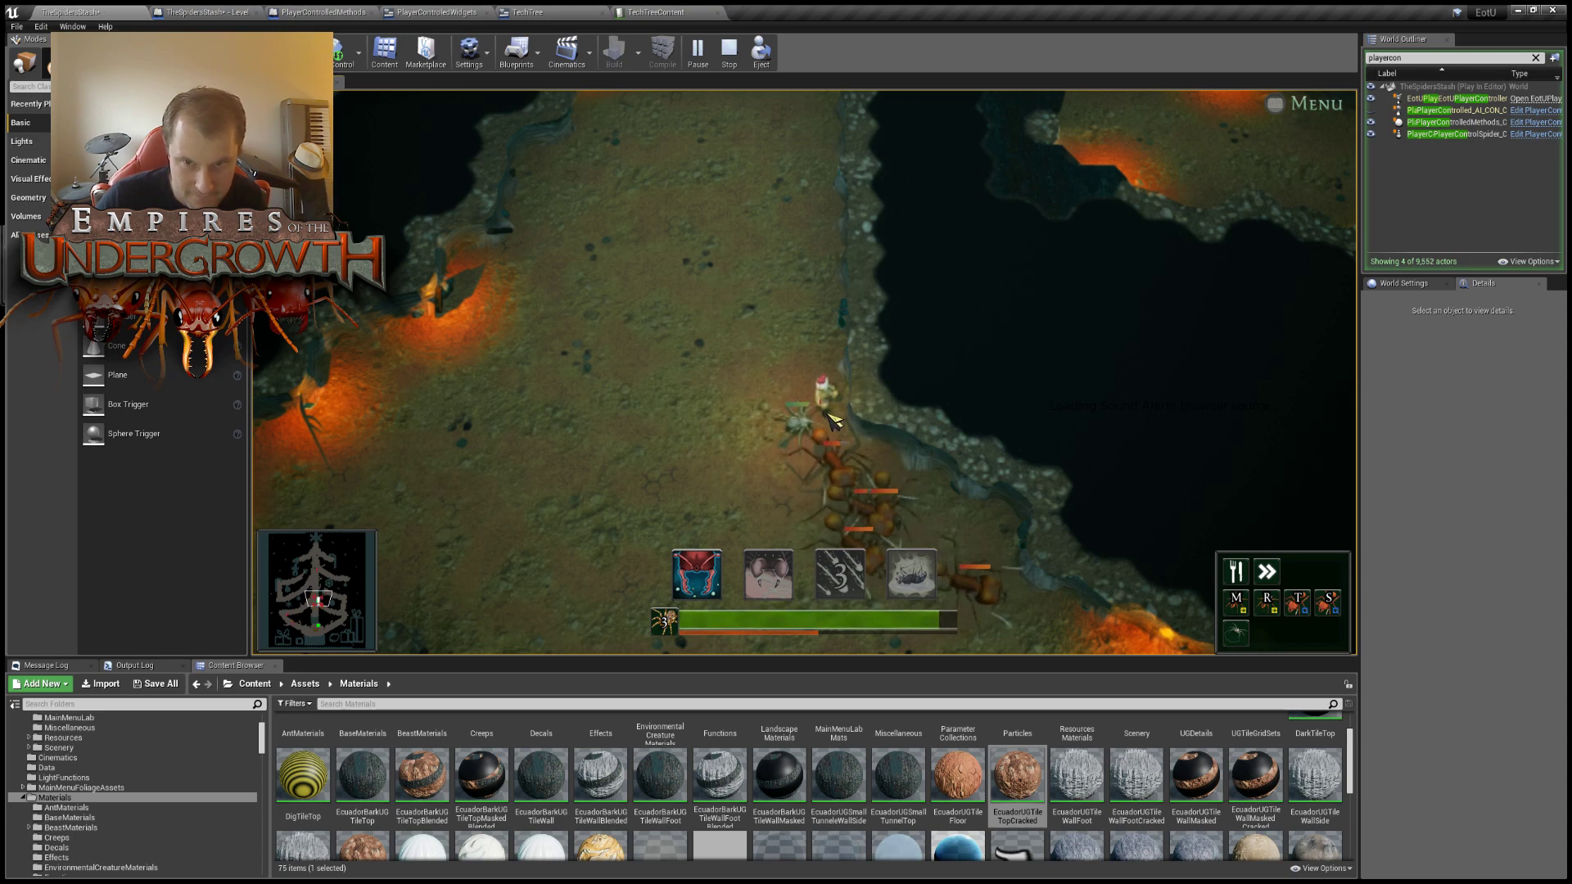
pyautogui.press('s')
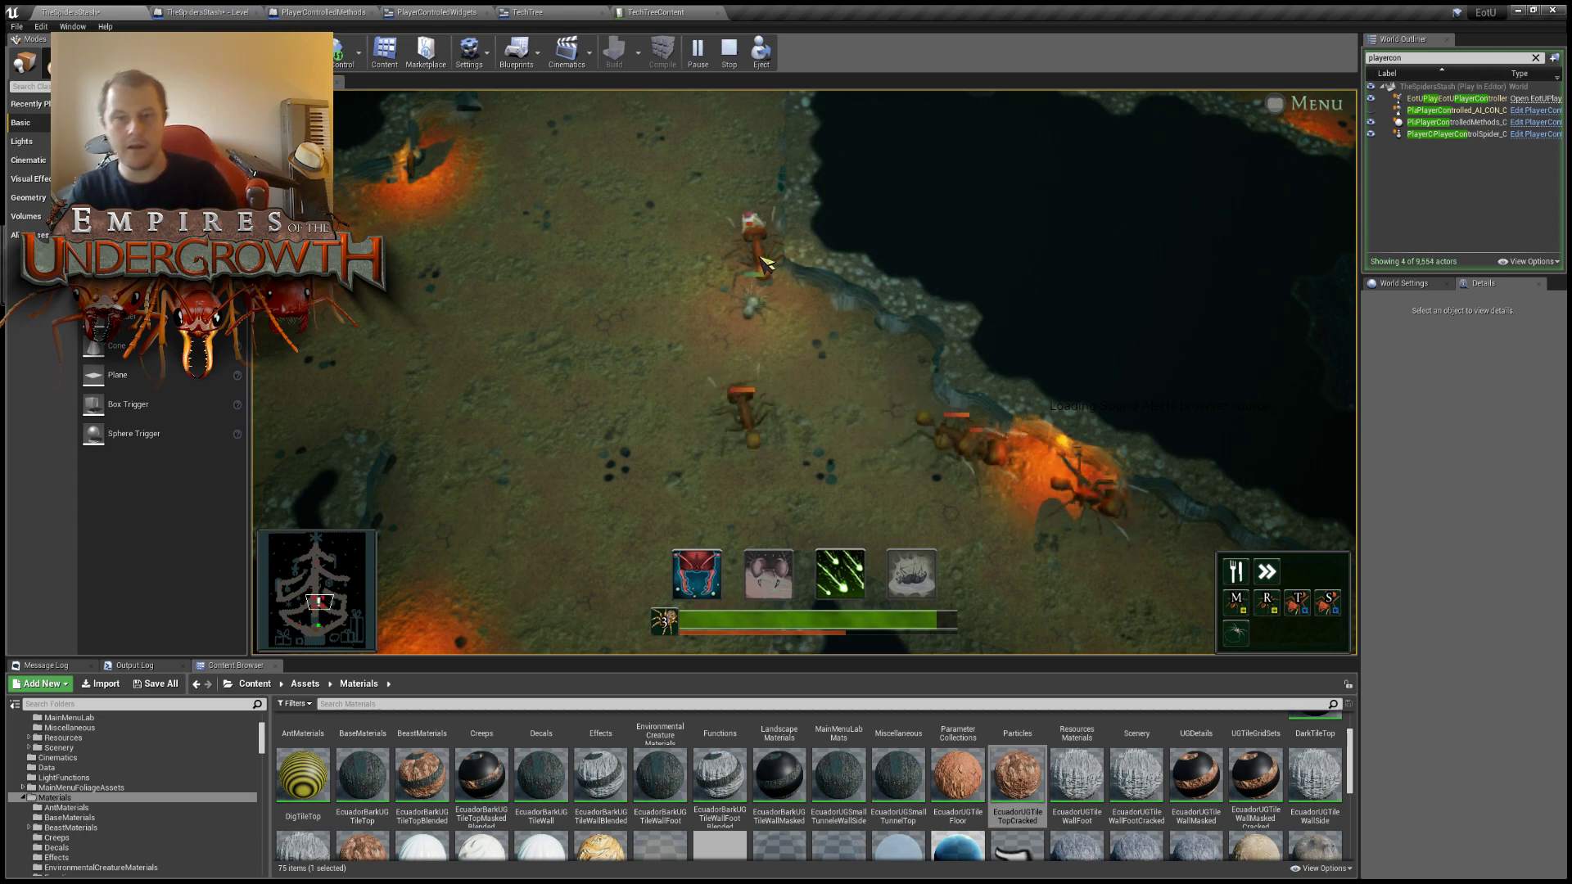
pyautogui.press('s')
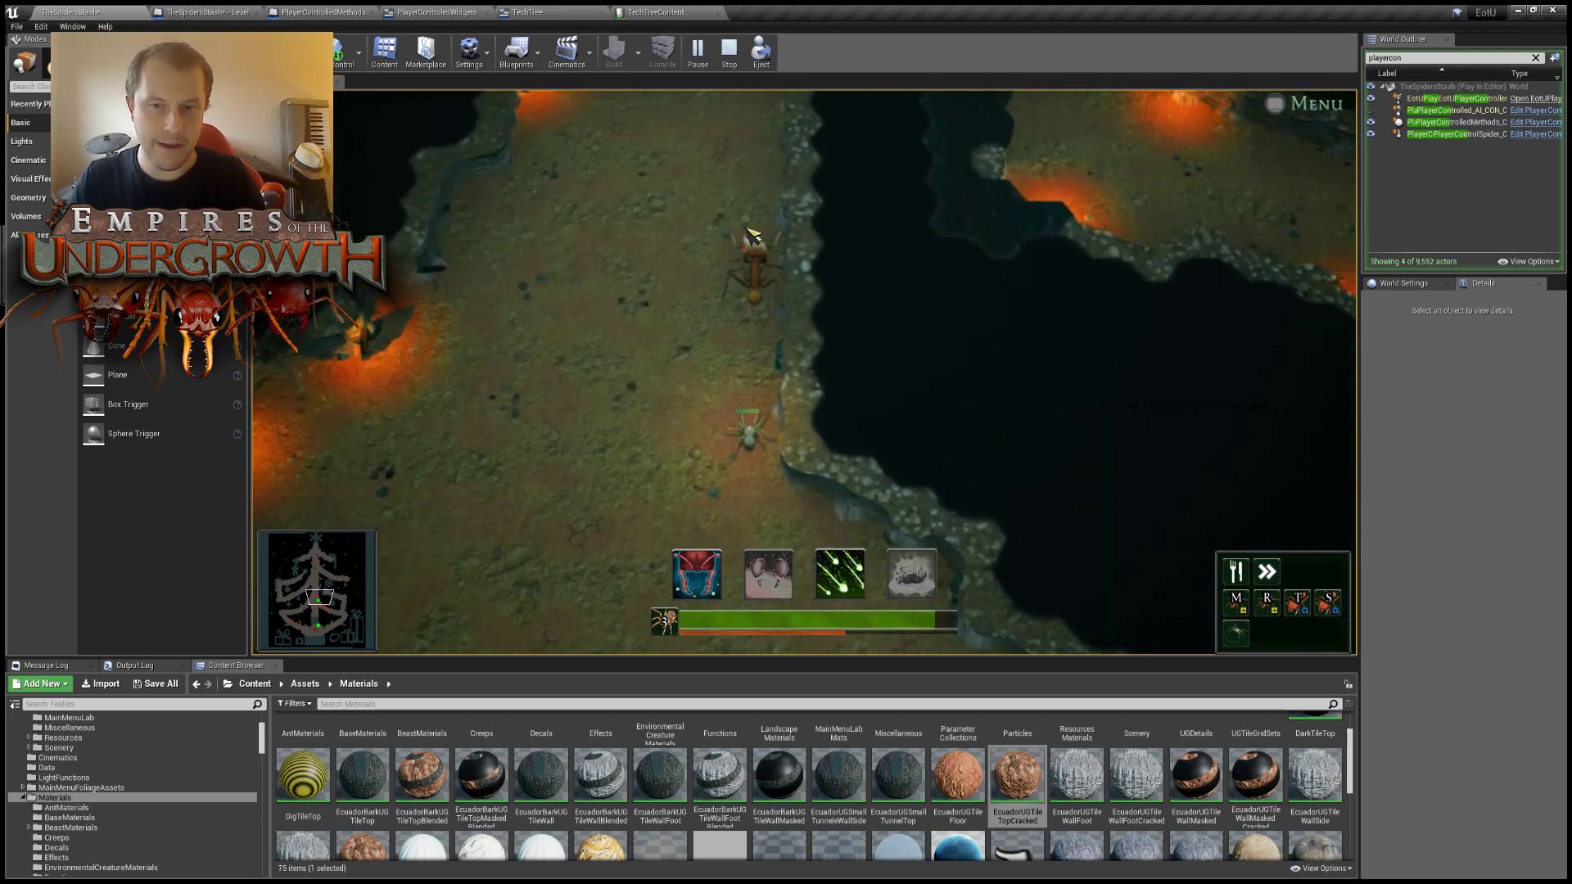
pyautogui.press('s')
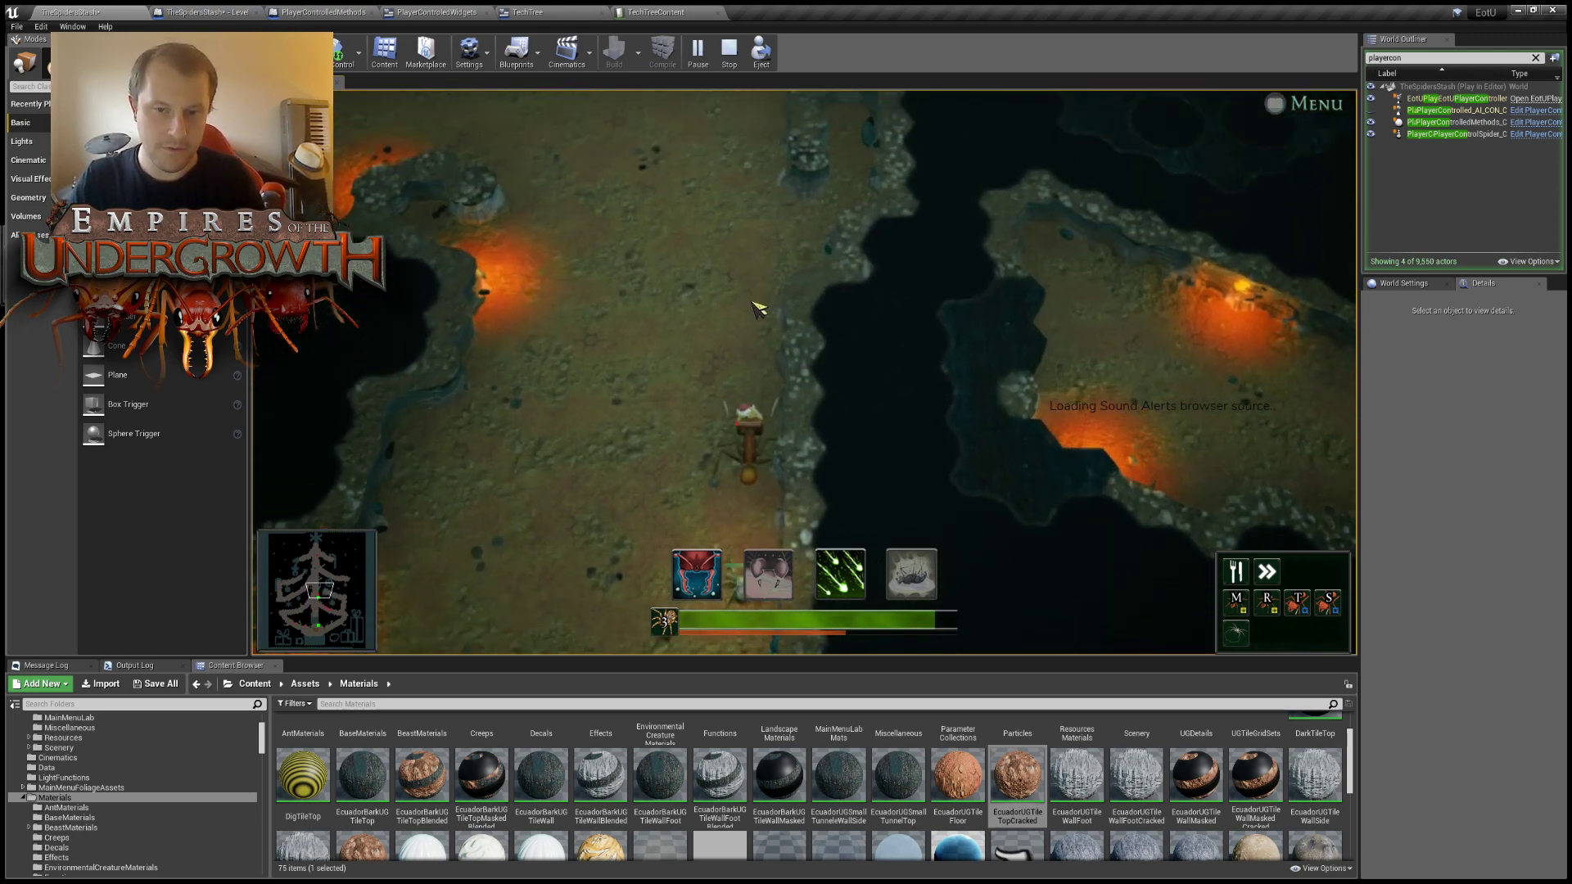
# Chase the ant carrying the red-and-white present up the central cavern with the spider, past the rock stump.
pyautogui.press('w')
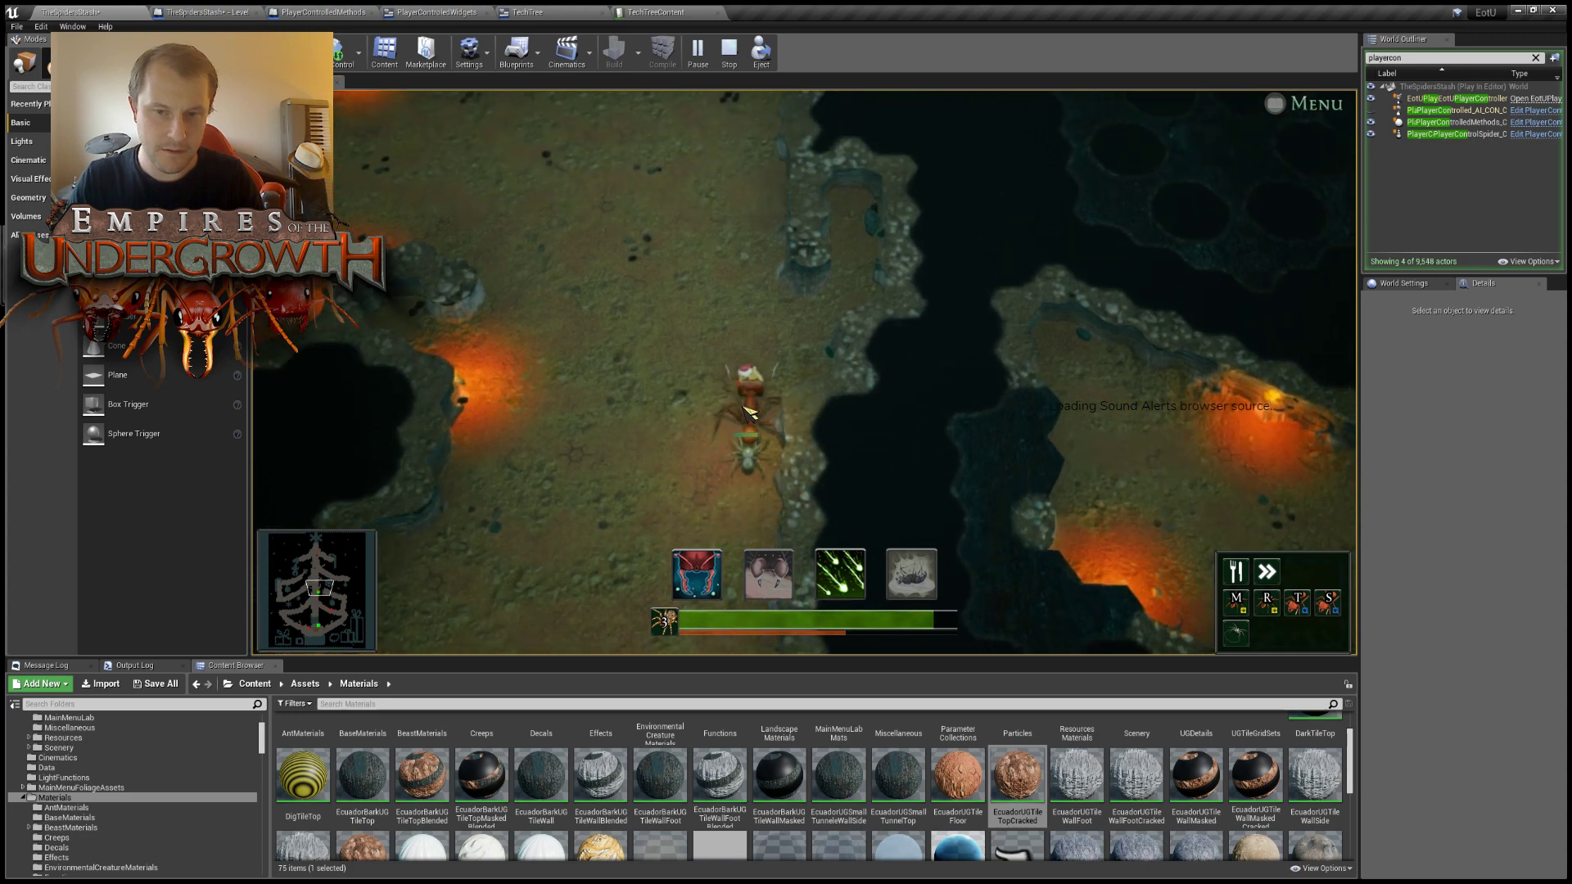
pyautogui.press('w')
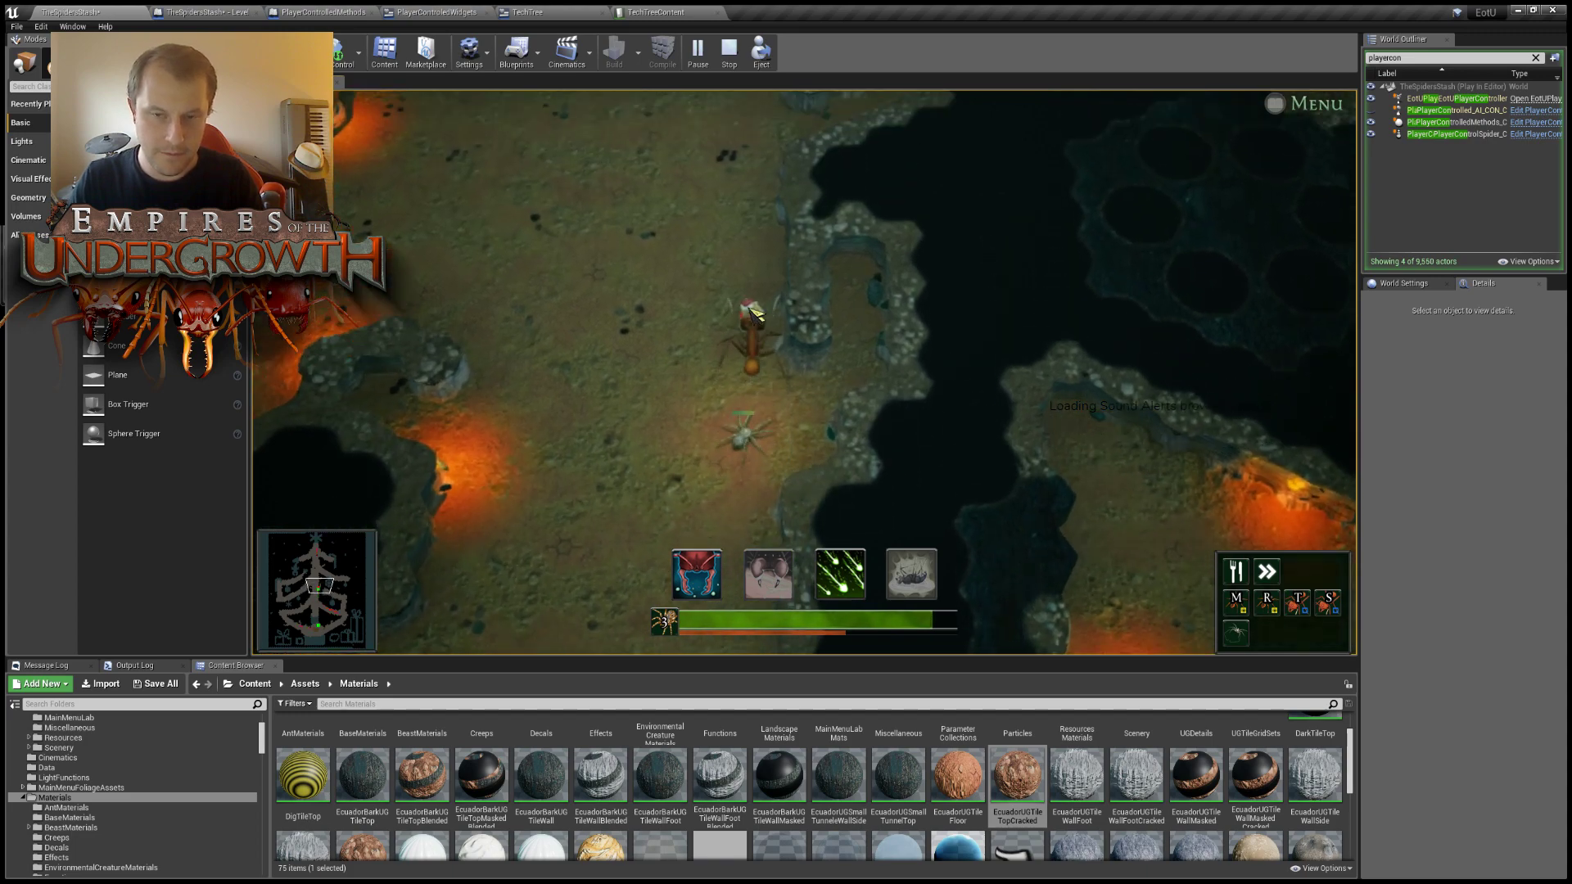
pyautogui.press('w')
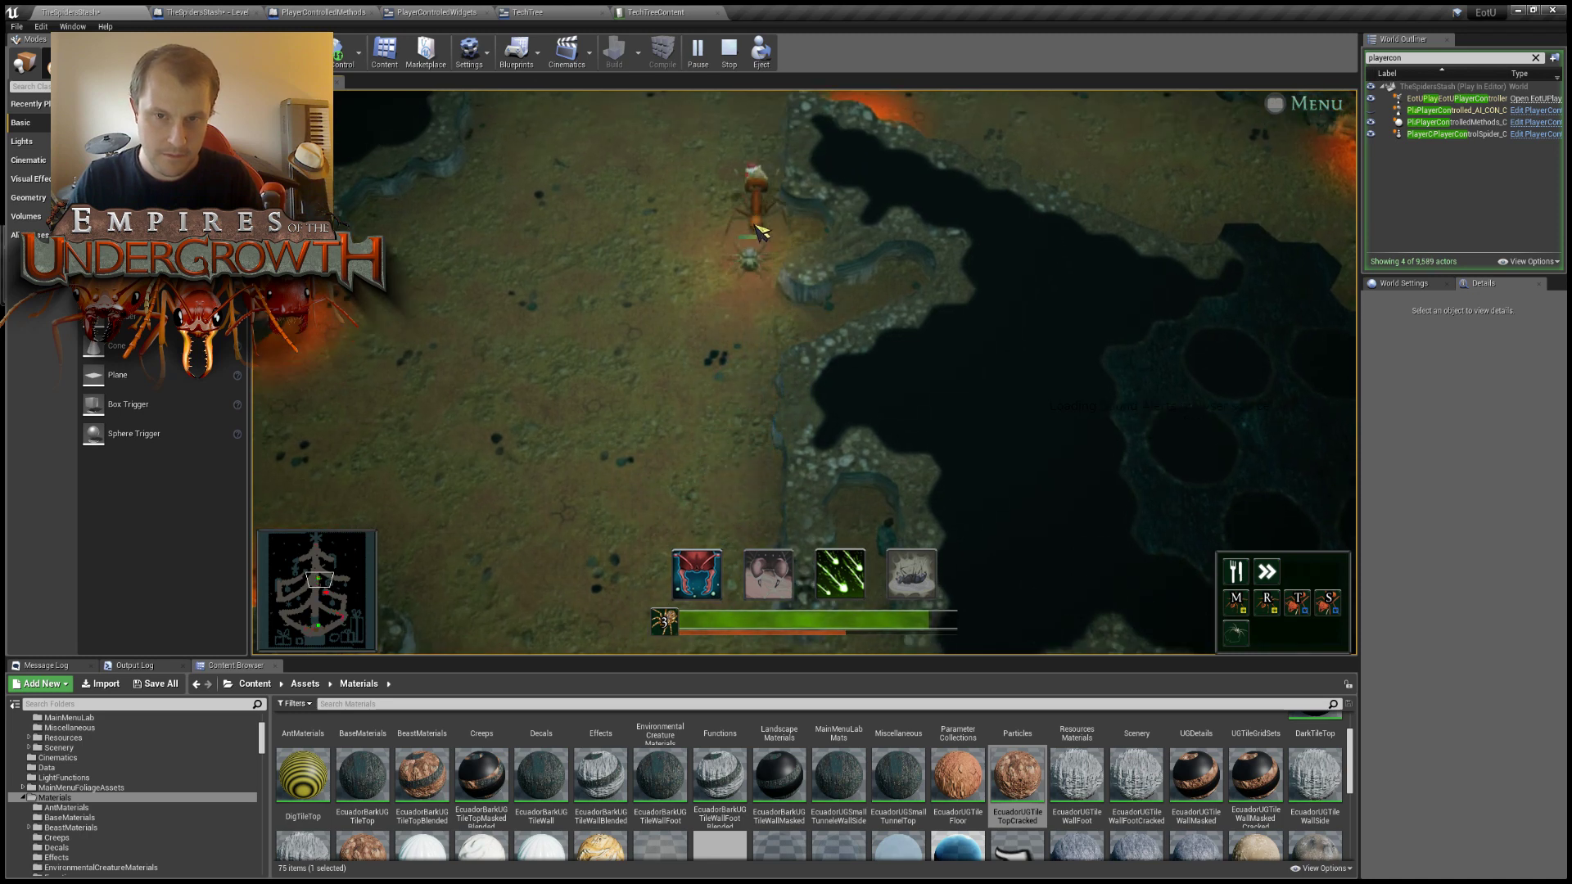
pyautogui.press('w')
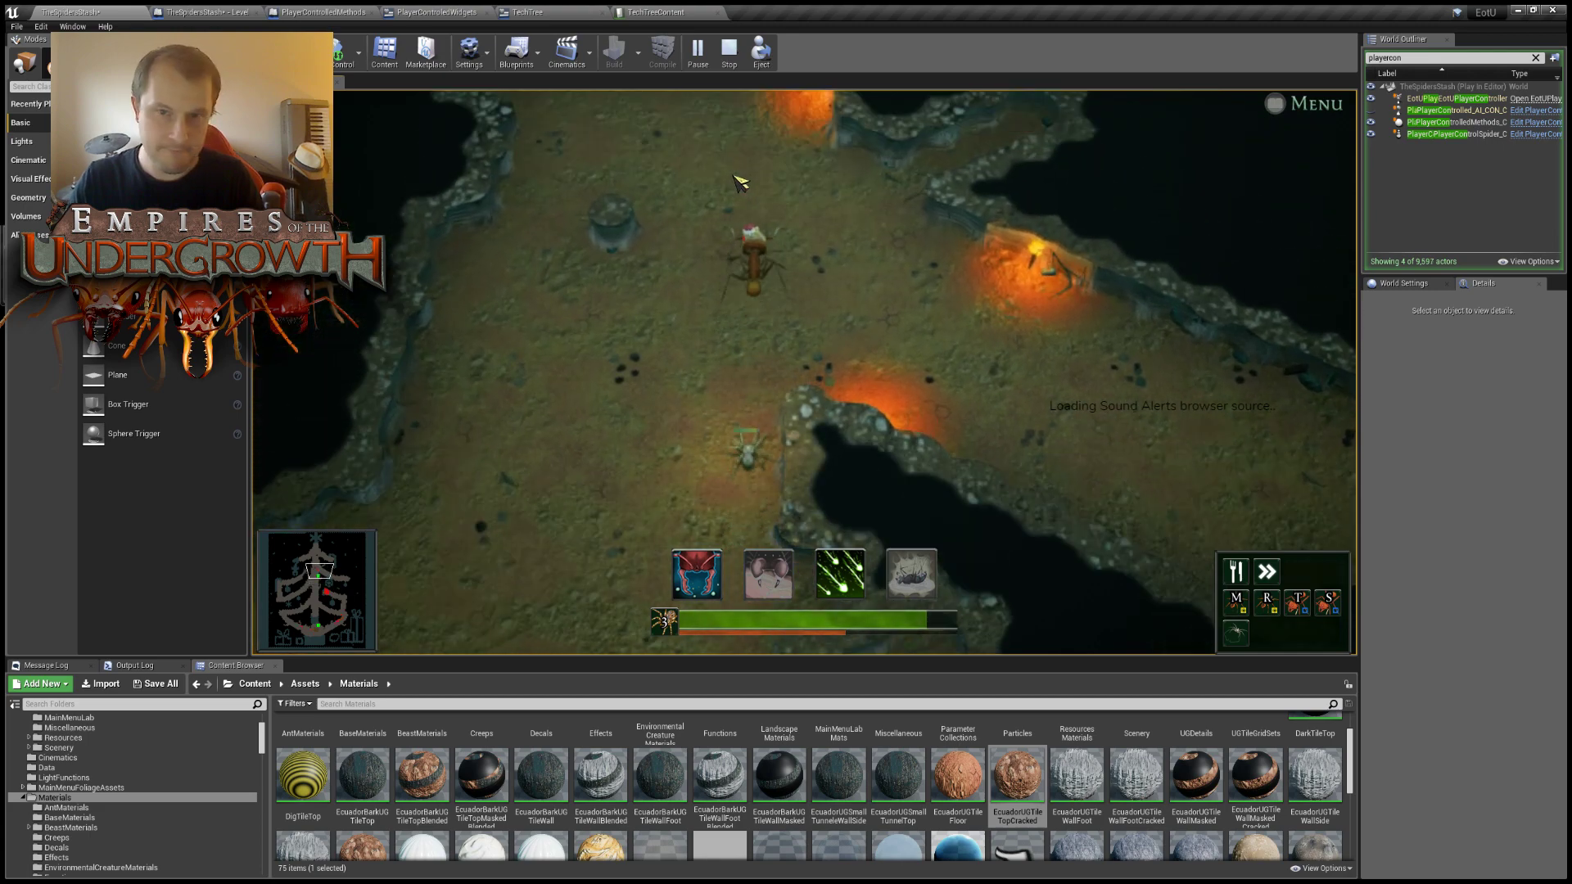
pyautogui.press('w')
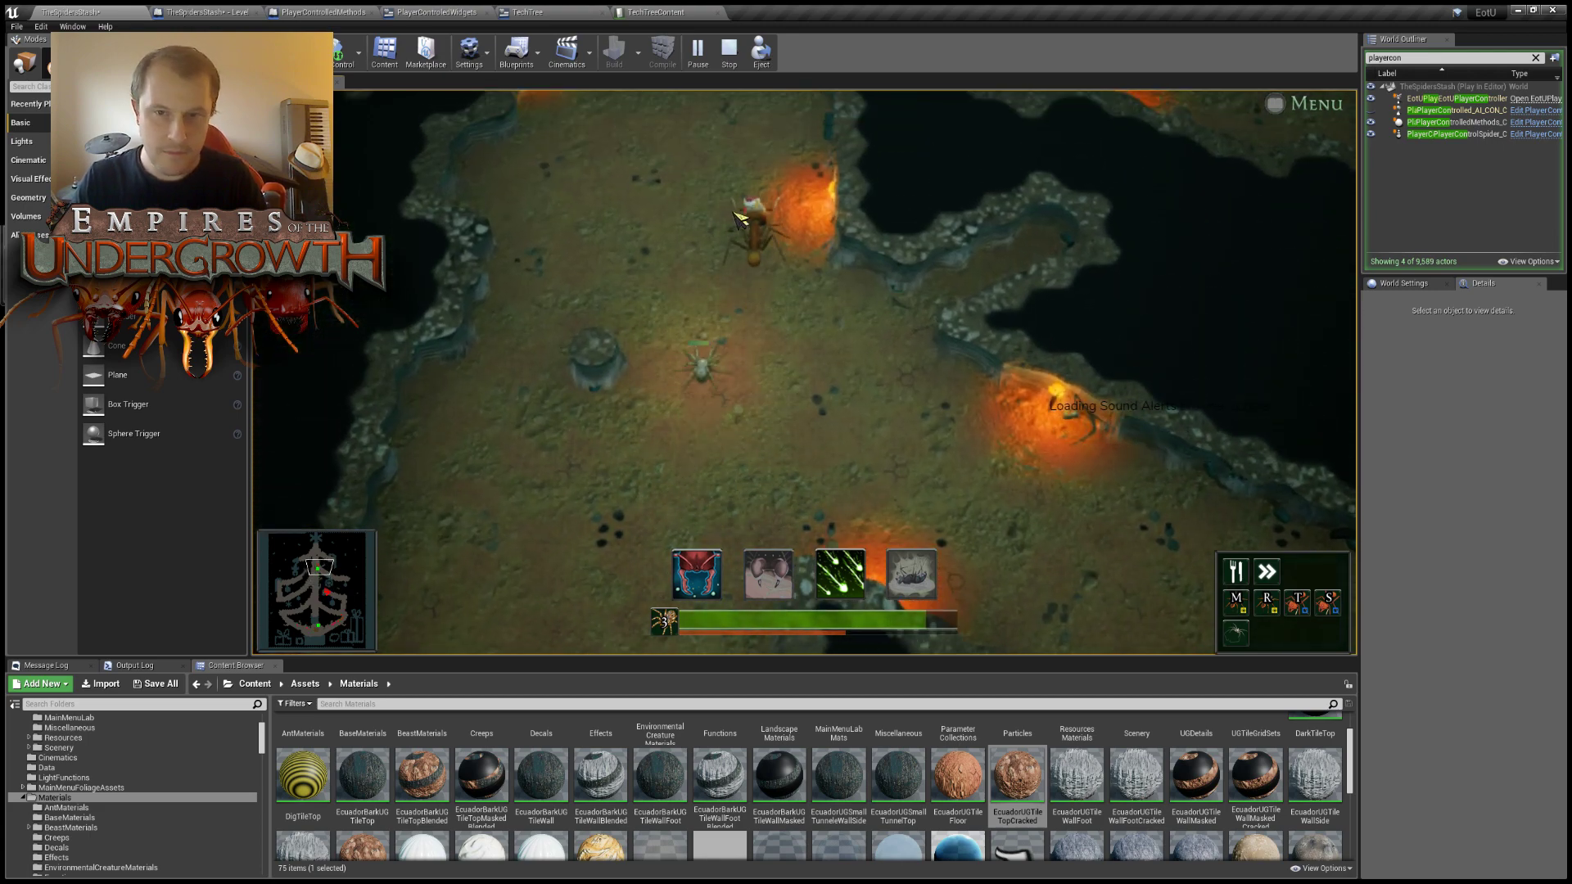
pyautogui.press('w')
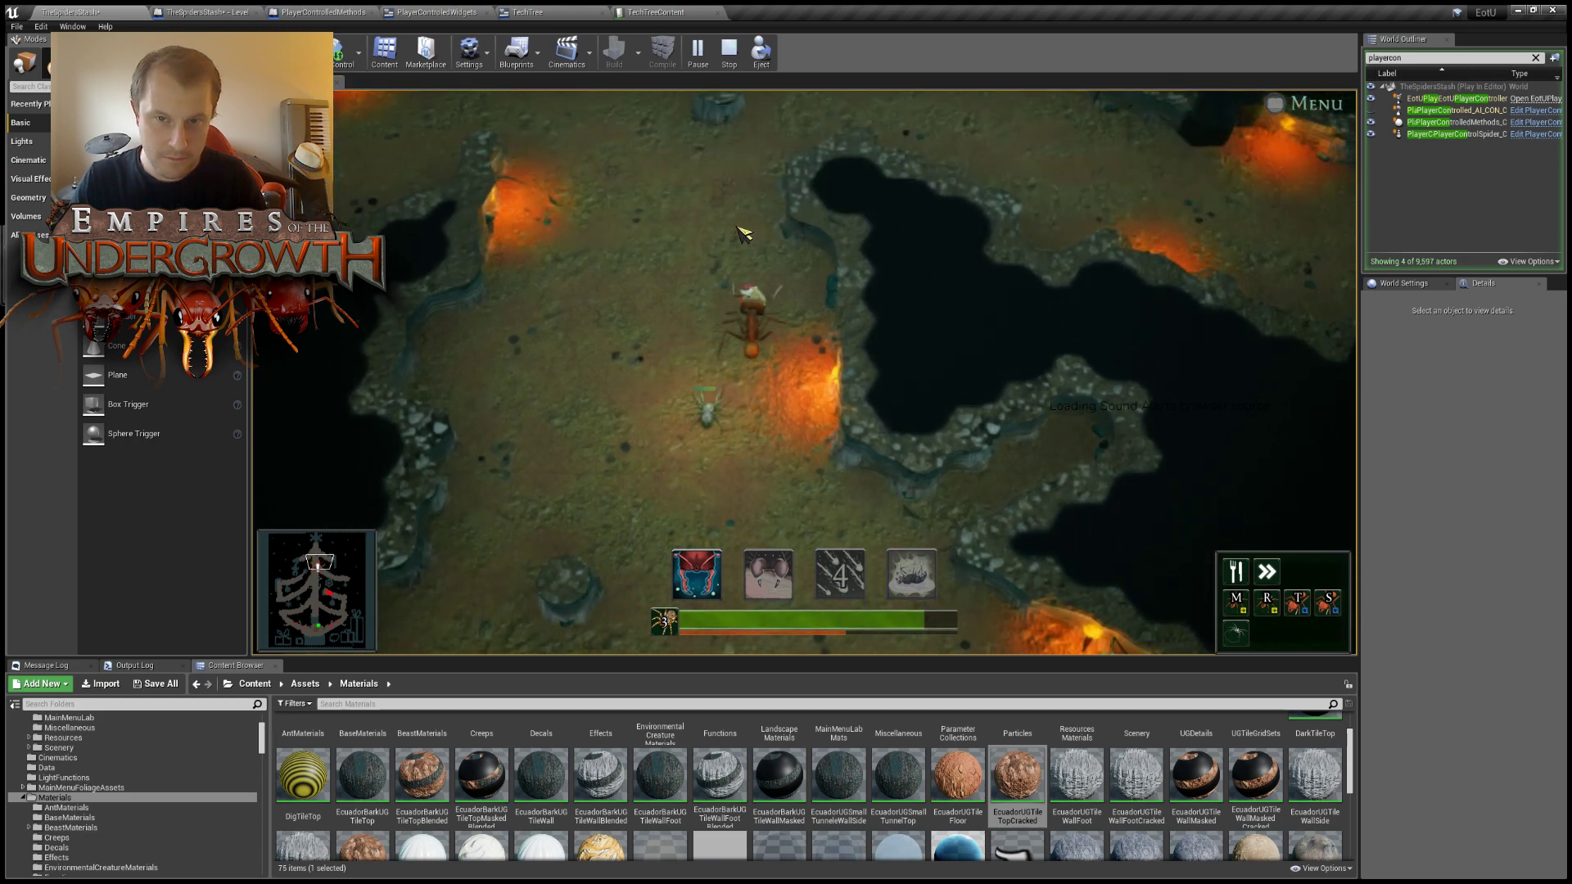
pyautogui.press('w')
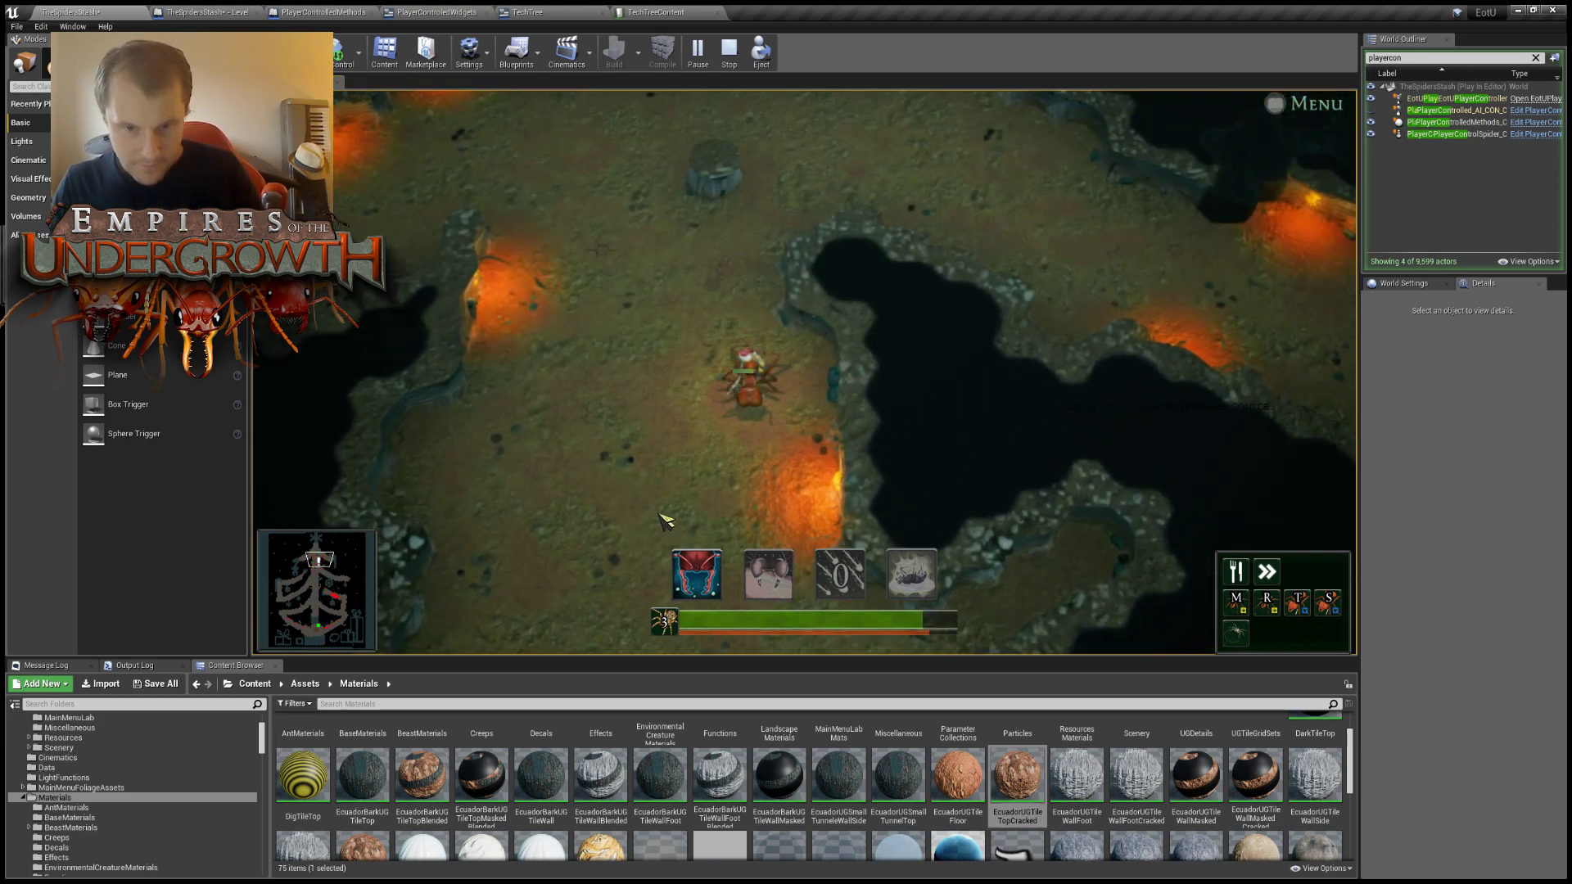
# Scout from the upper cavern back down to the entrance of the lower right-hand tunnel.
pyautogui.press('s')
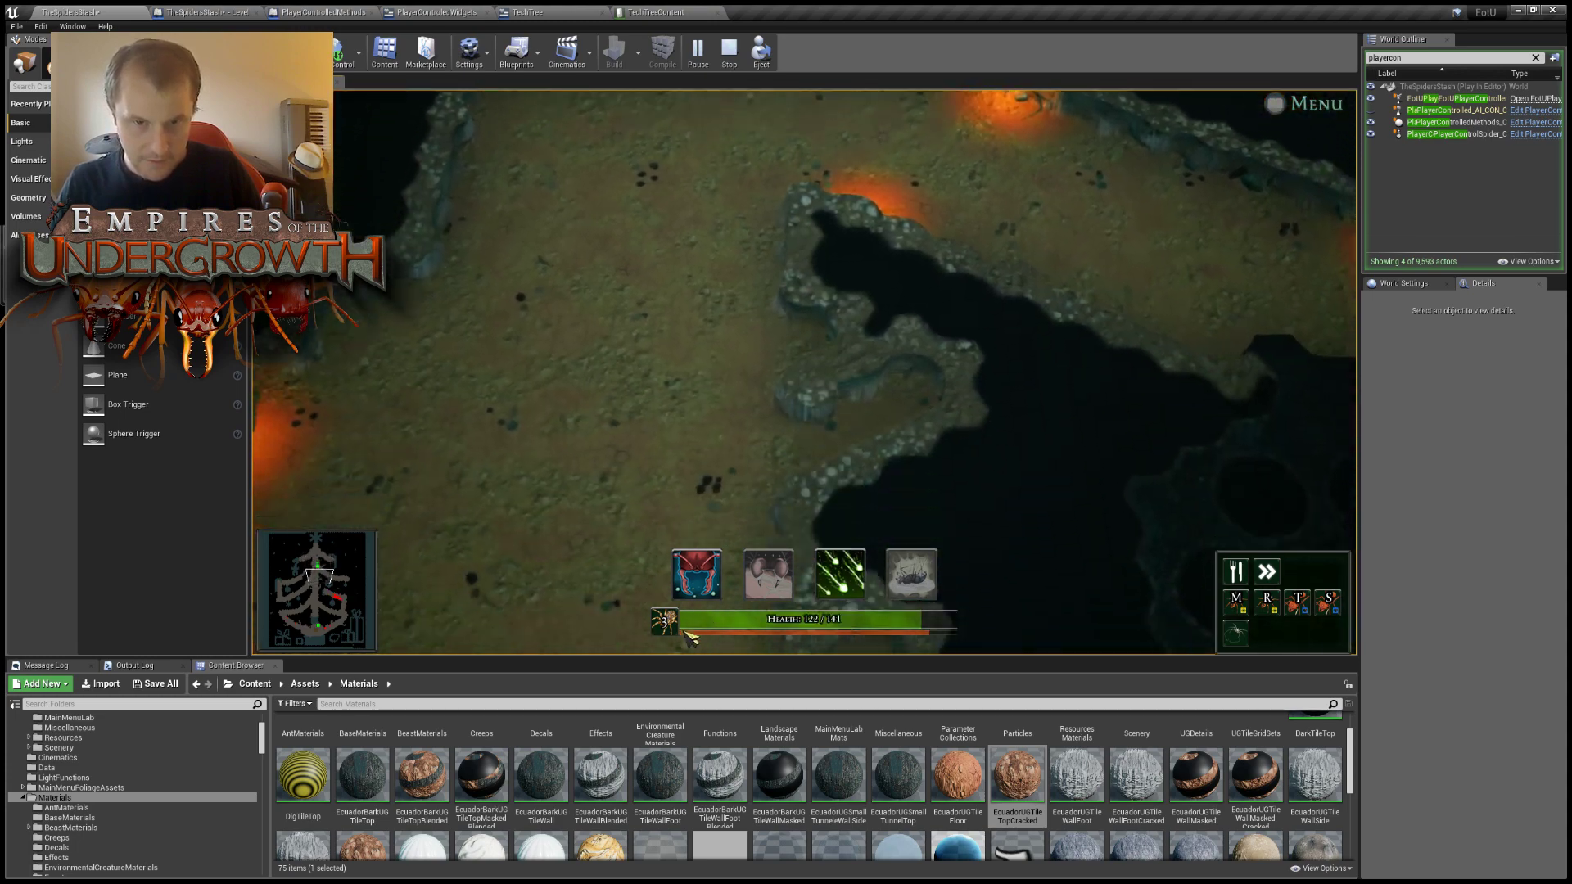
pyautogui.press('s')
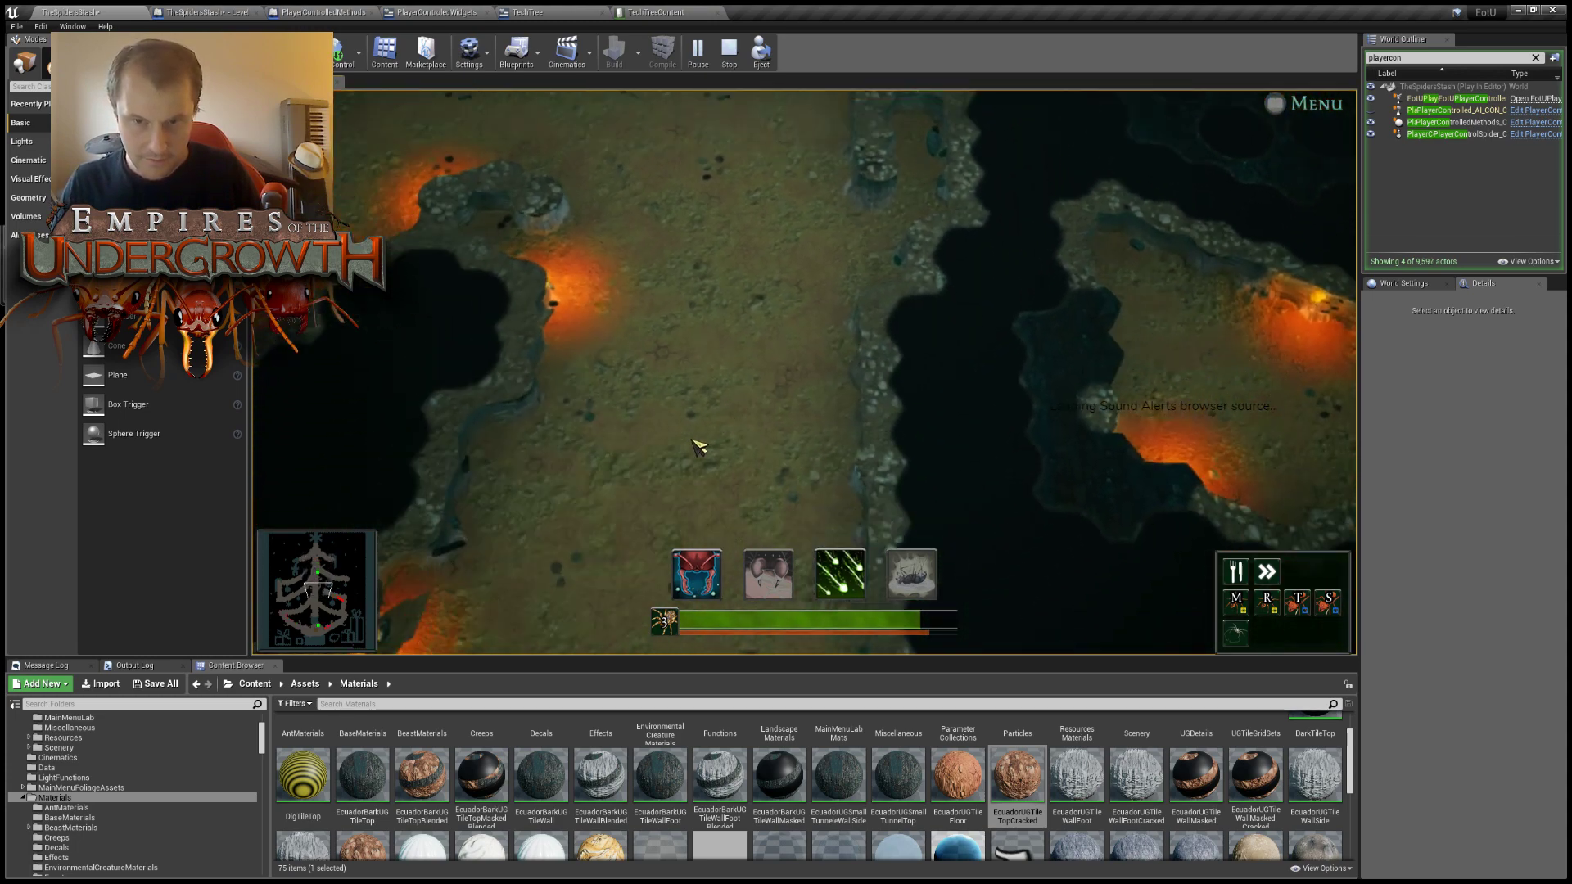
pyautogui.press('s')
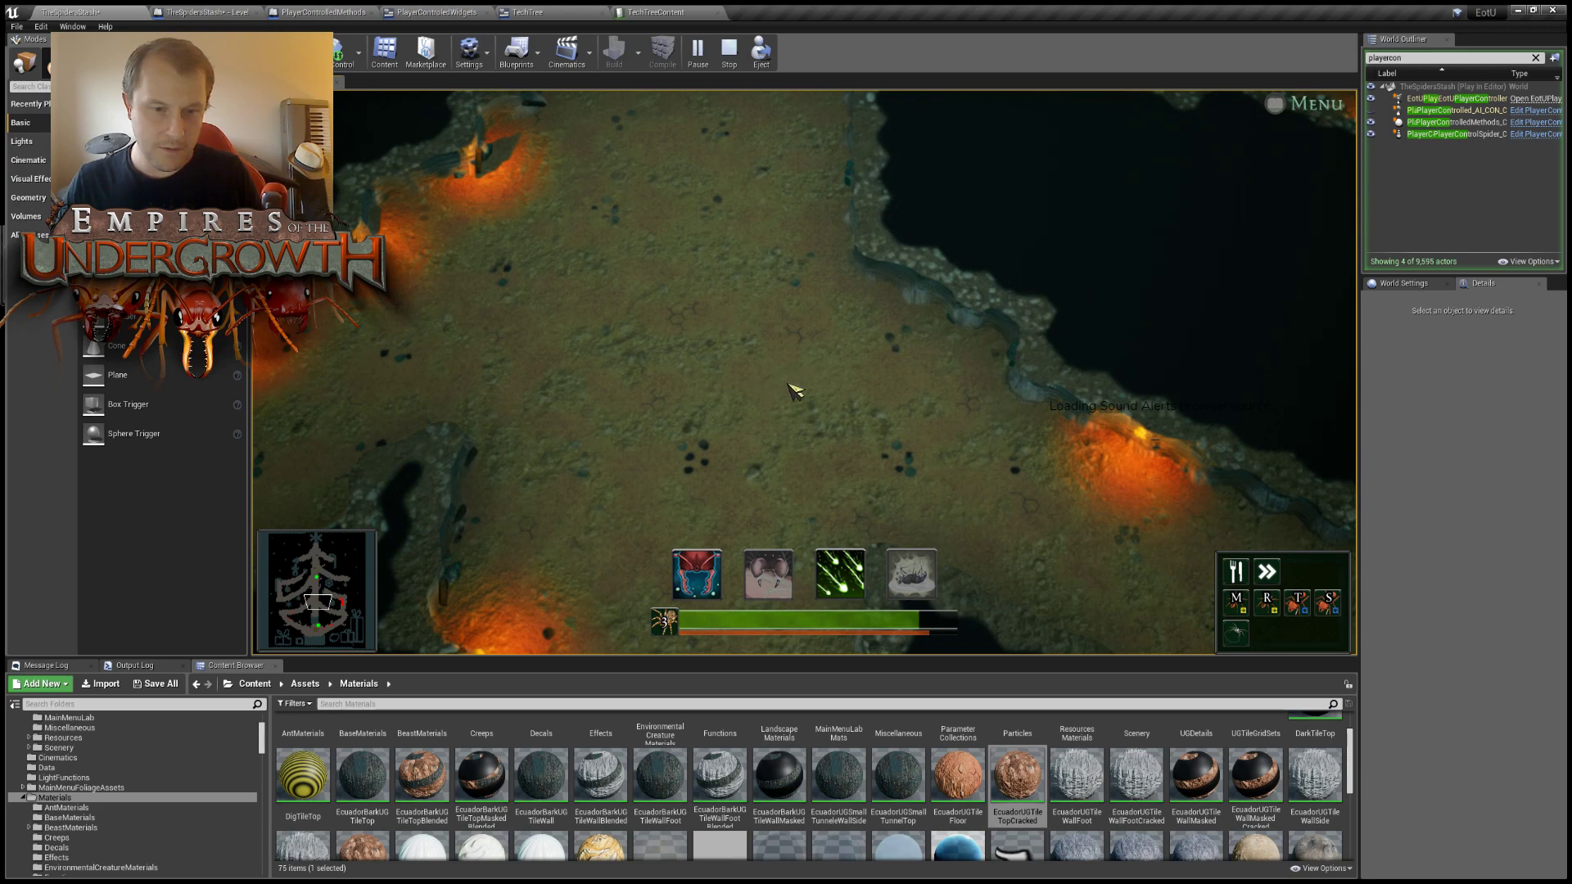
pyautogui.press('s')
pyautogui.press('d')
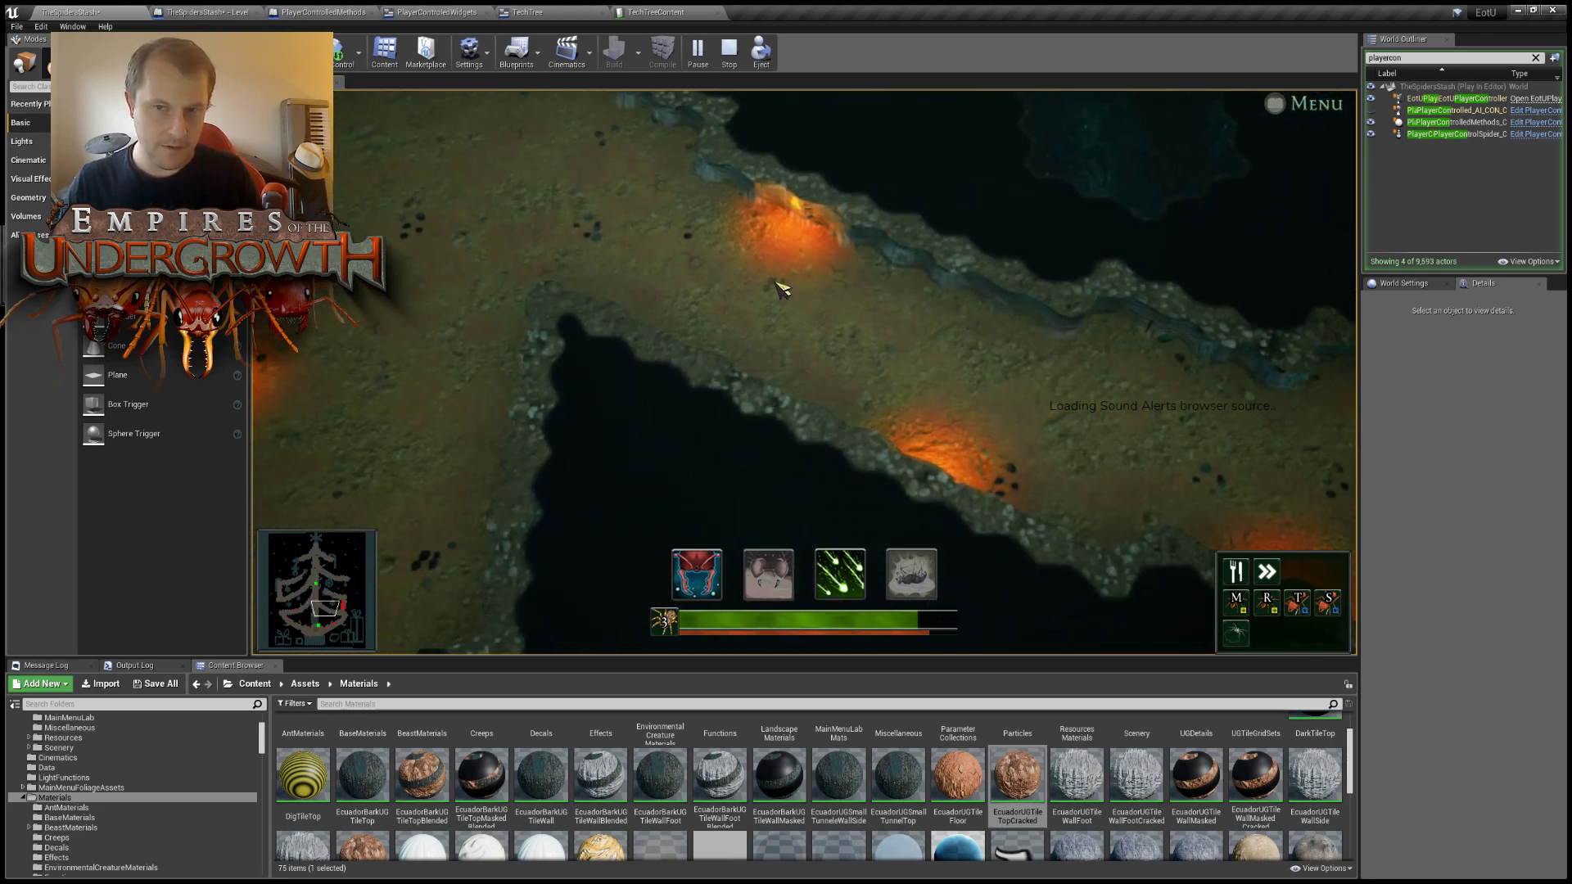
# Scout the lower right-hand tunnel as far as its junction for approaching ants and presents.
pyautogui.press('a')
pyautogui.press('w')
pyautogui.press('s')
pyautogui.press('d')
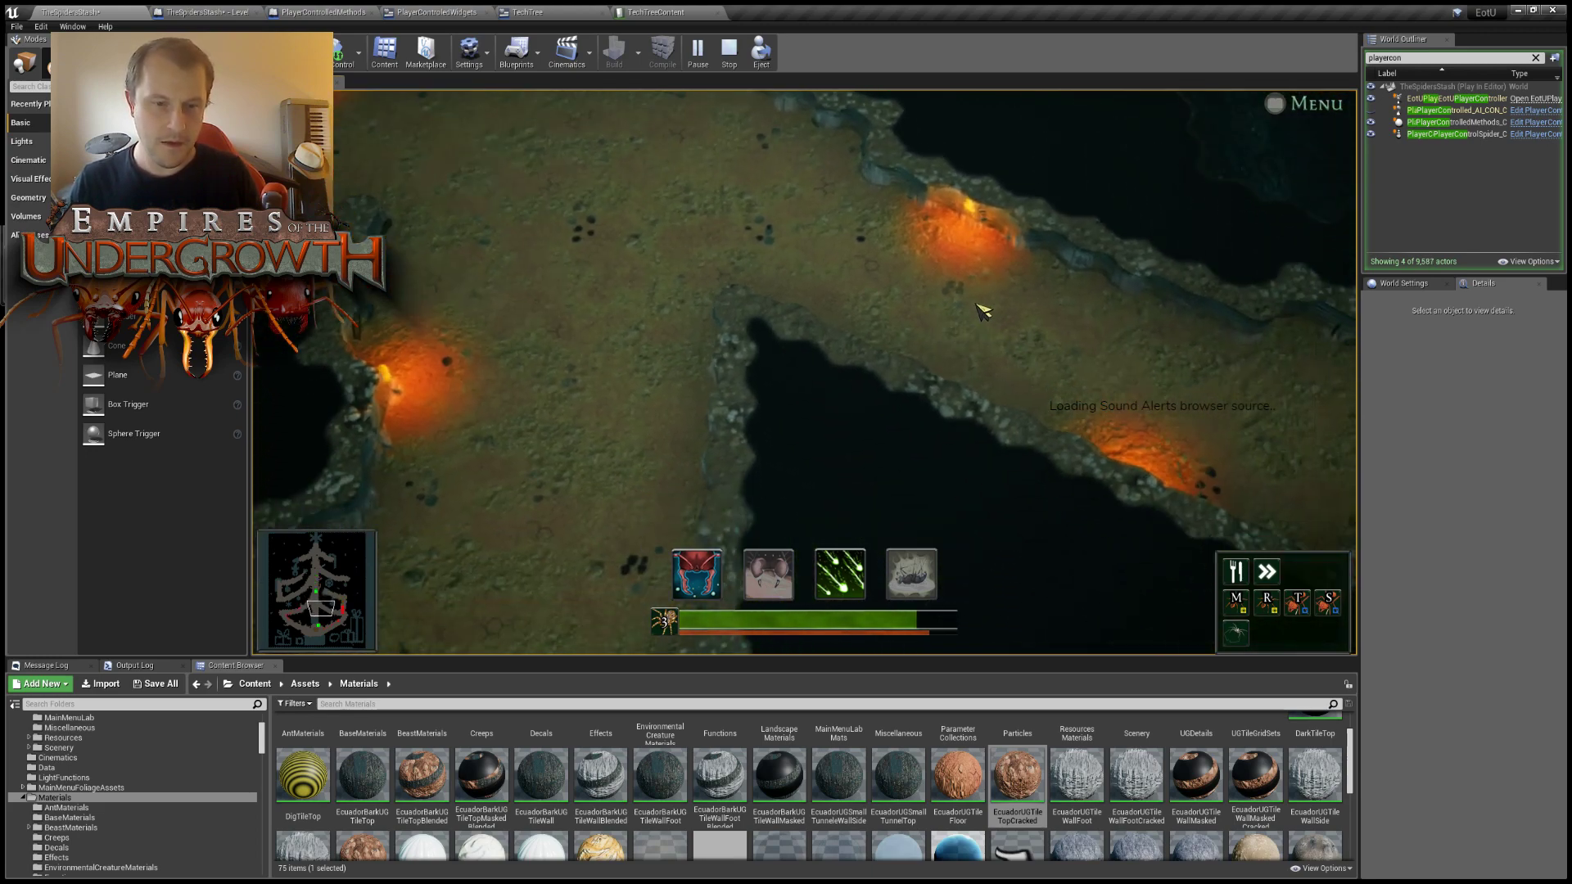
pyautogui.moveTo(1105, 337); pyautogui.dragTo(835, 308, button='middle')
pyautogui.moveTo(1023, 327); pyautogui.dragTo(660, 226, button='middle')
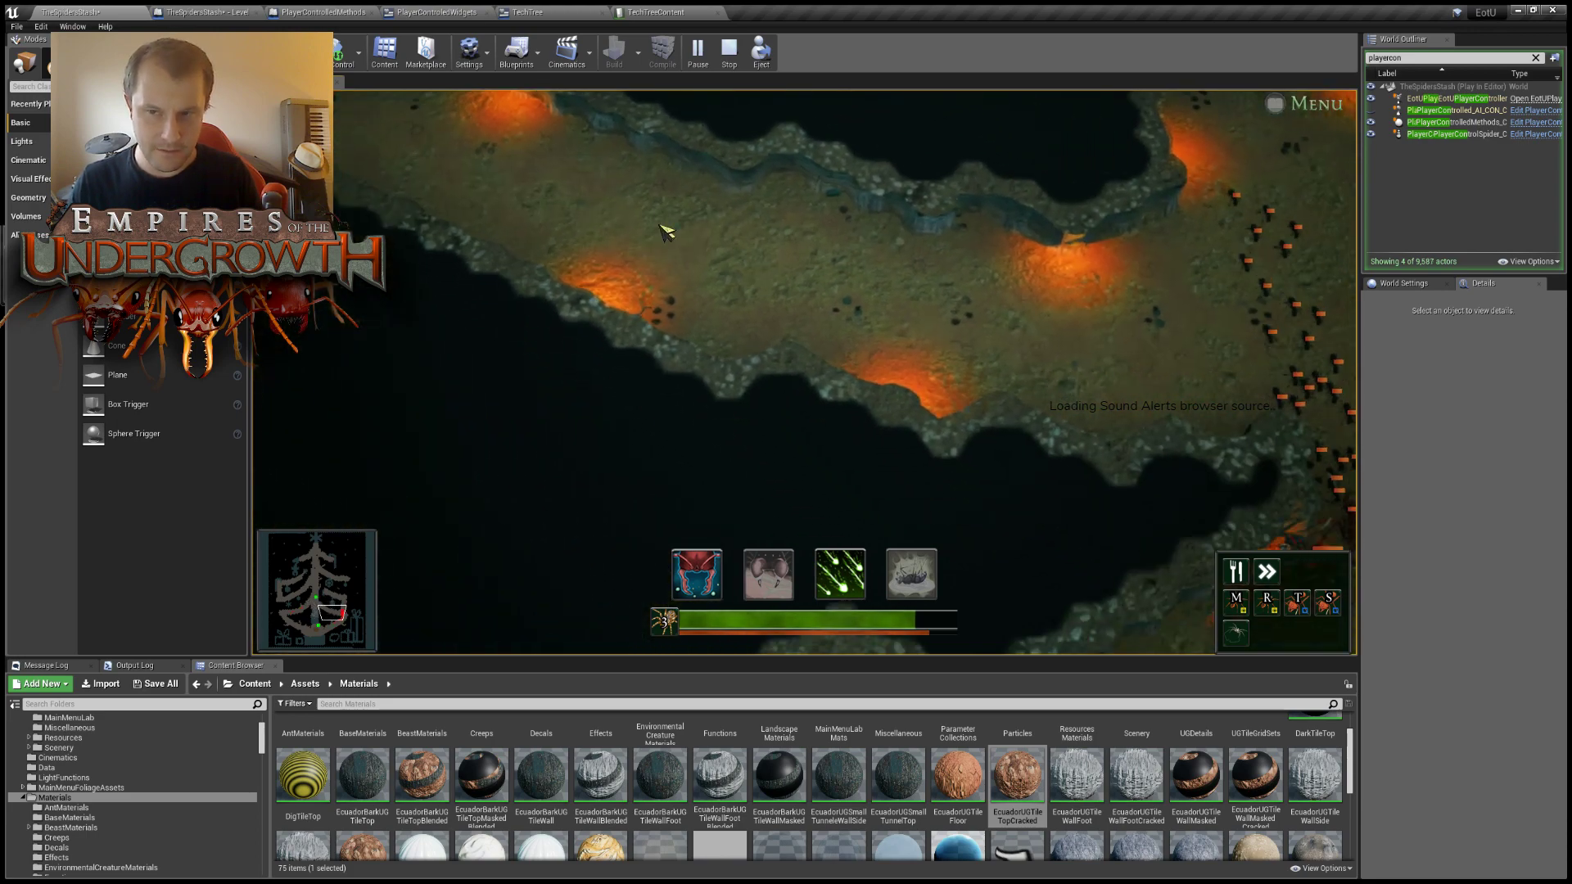
pyautogui.press('d')
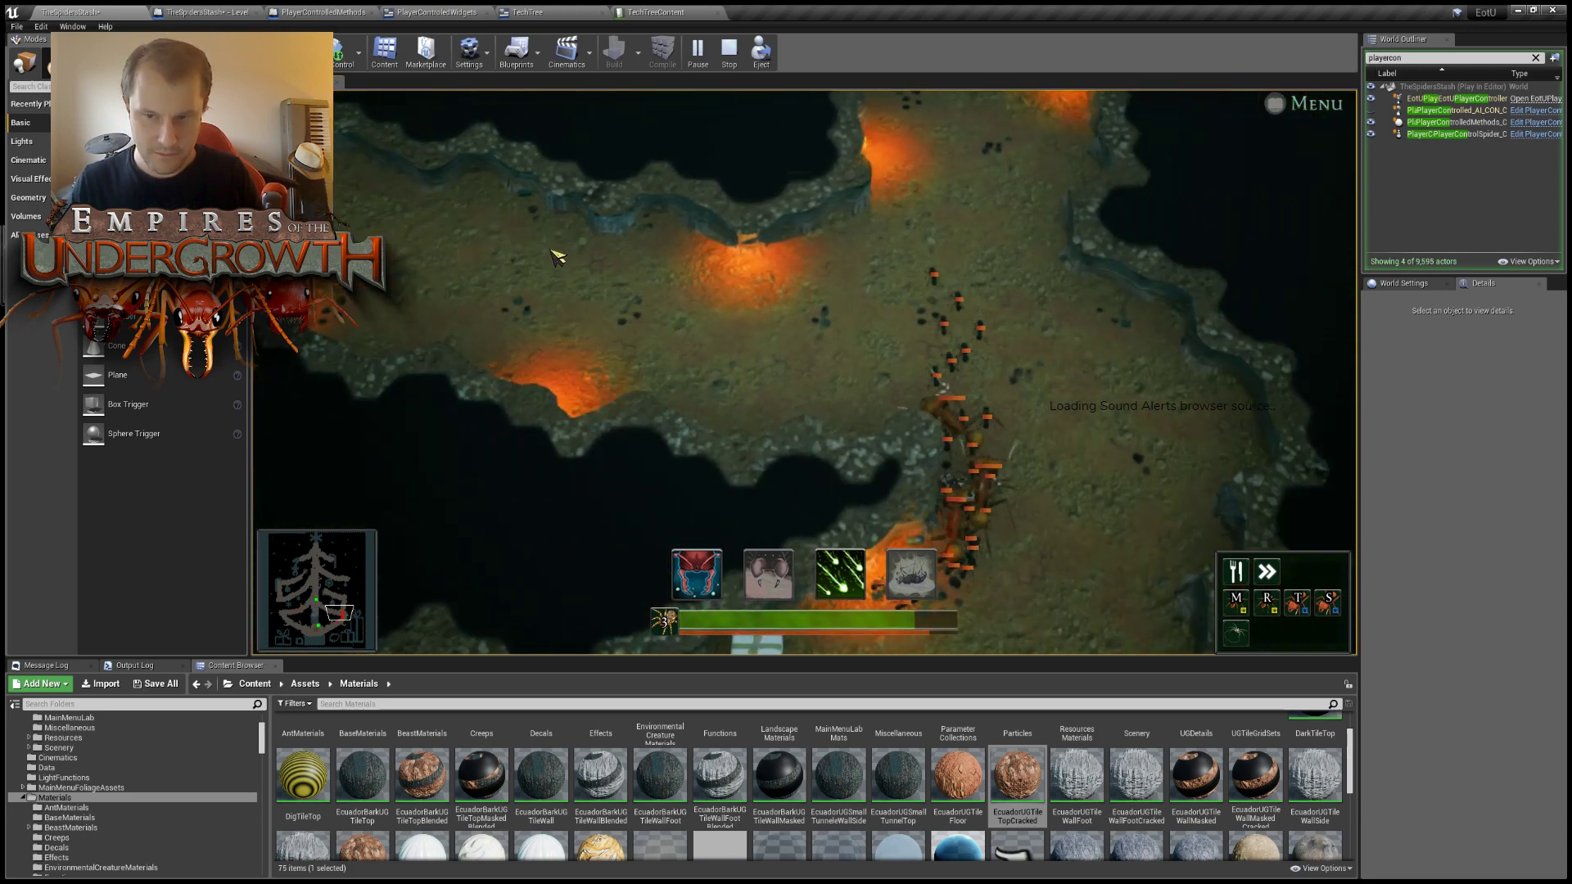
pyautogui.press('w')
pyautogui.press('a')
pyautogui.press('w')
pyautogui.press('s')
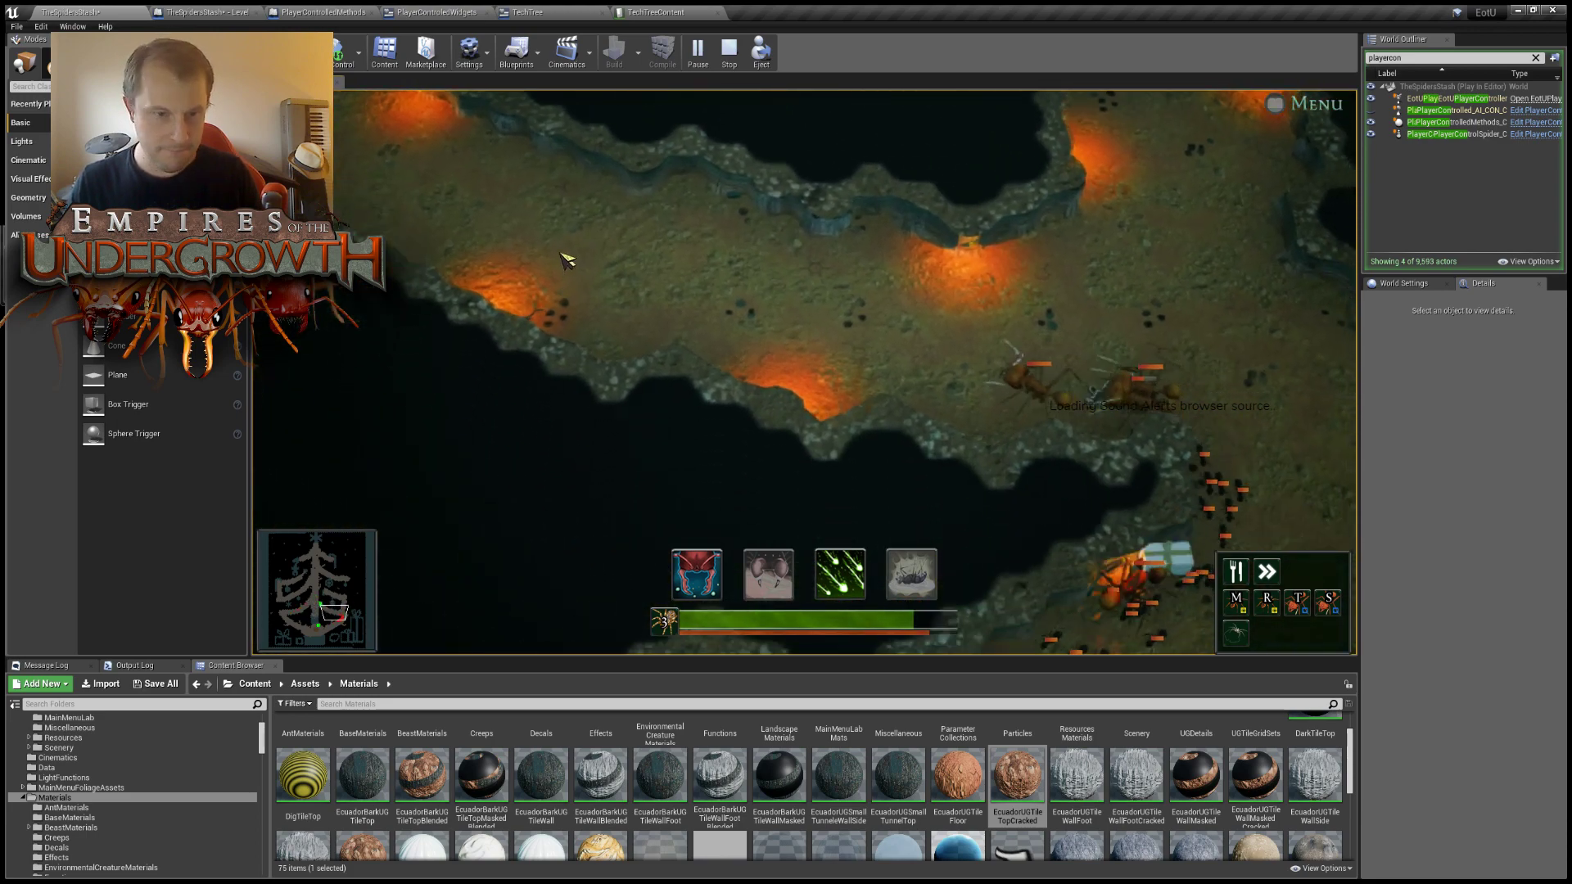
# Attack the ants escorting the white present in the lower right-hand tunnel with the spider's third ability.
pyautogui.press('a')
pyautogui.press('w')
pyautogui.press('d')
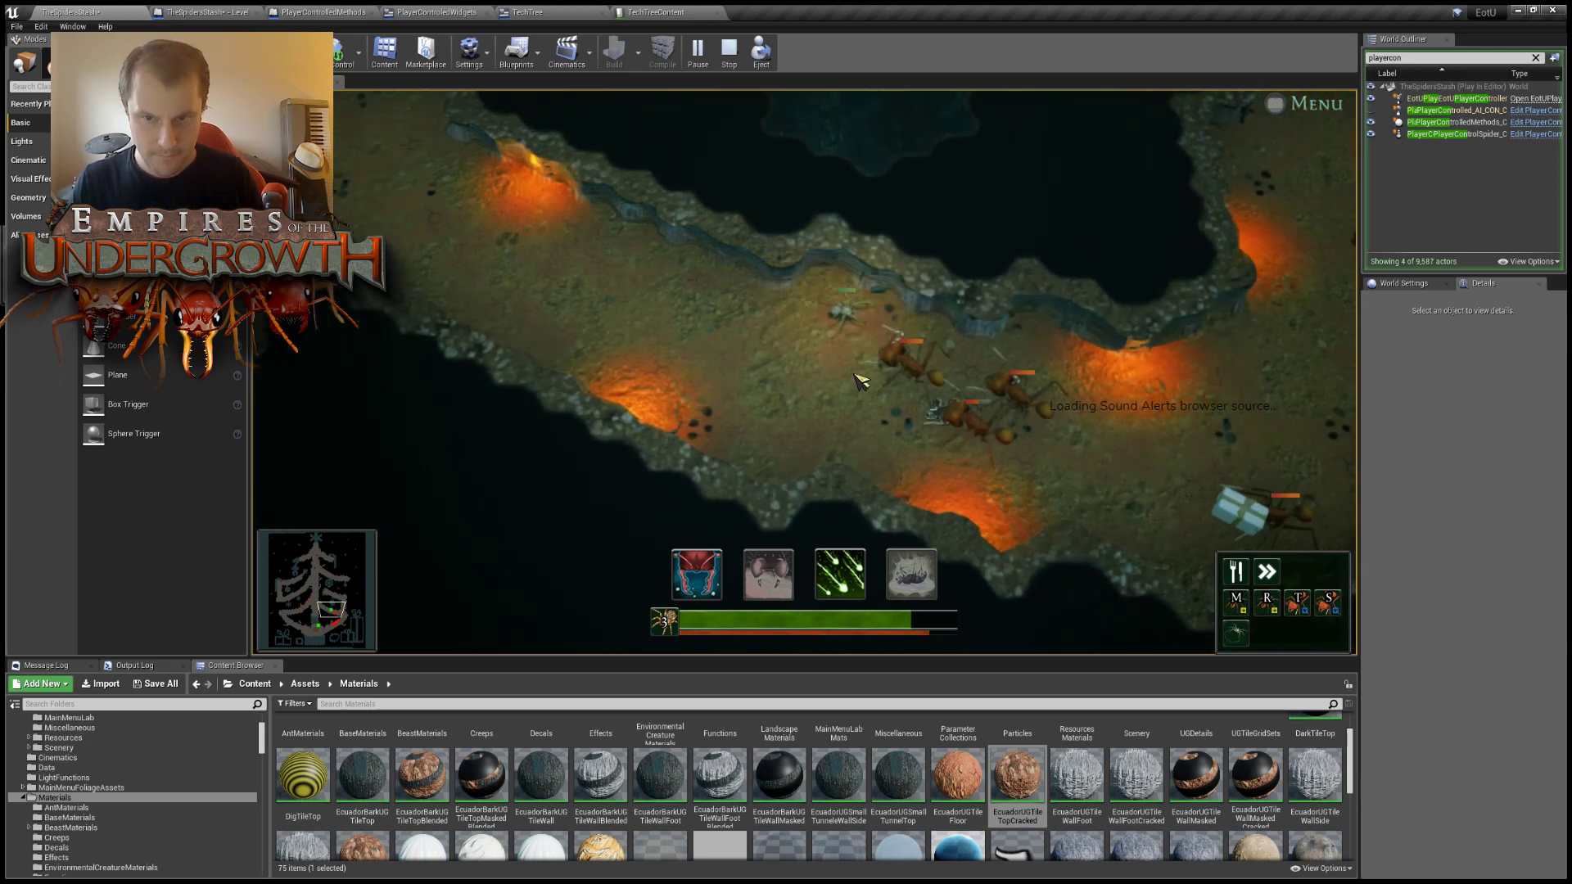
pyautogui.press('3')
pyautogui.press('w')
pyautogui.press('a')
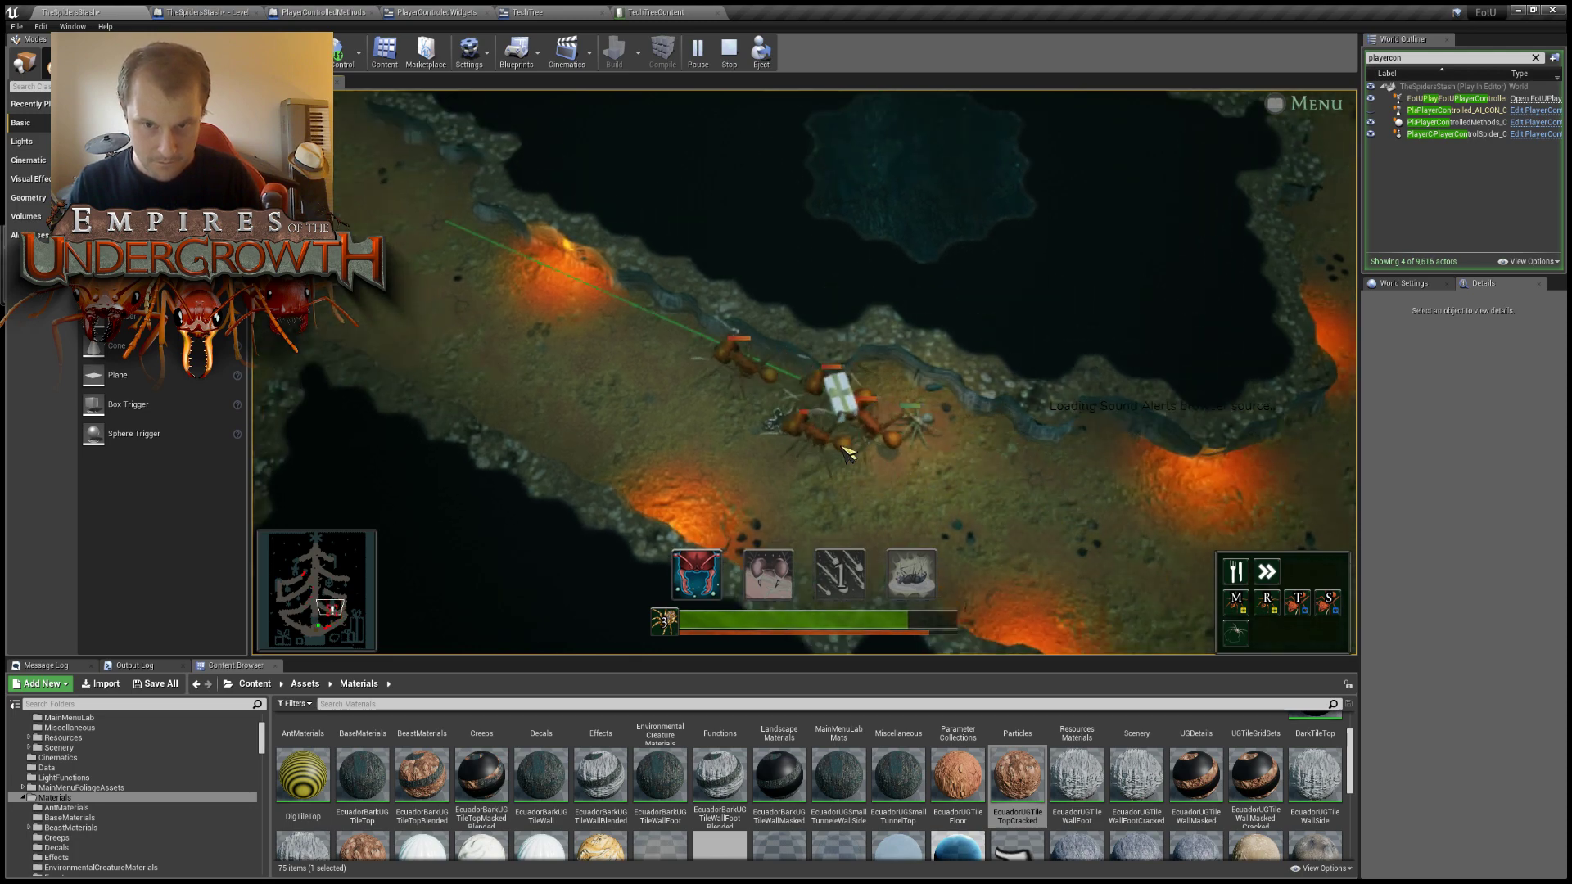
pyautogui.press('a')
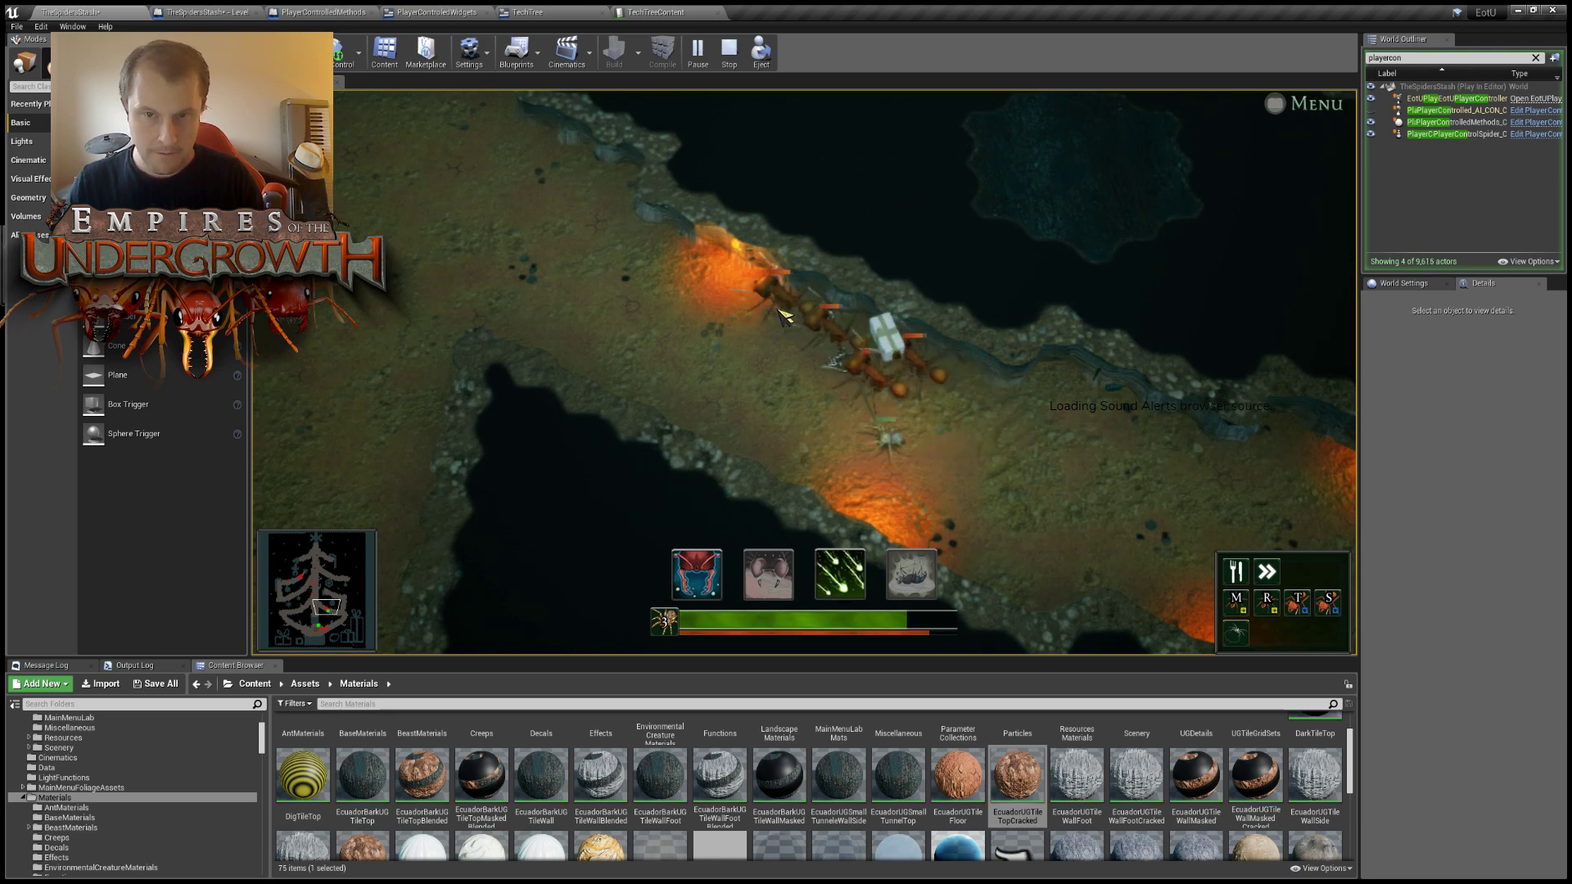
pyautogui.press('3')
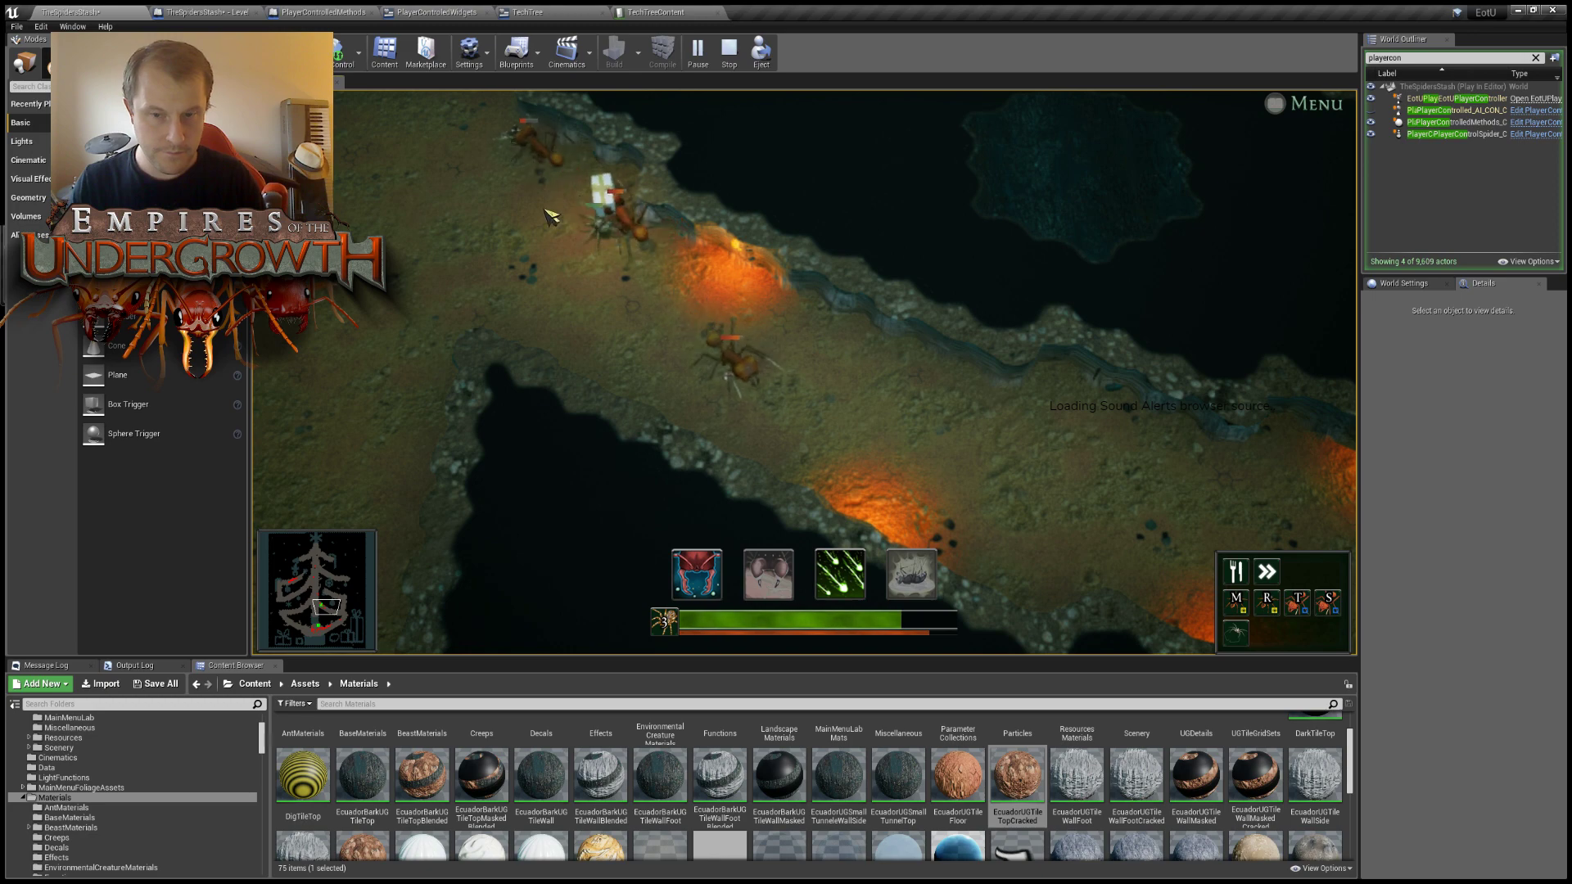
# Pursue the white present's carriers into the central cavern and attack them again with the spider's third ability.
pyautogui.press('w')
pyautogui.press('a')
pyautogui.press('3')
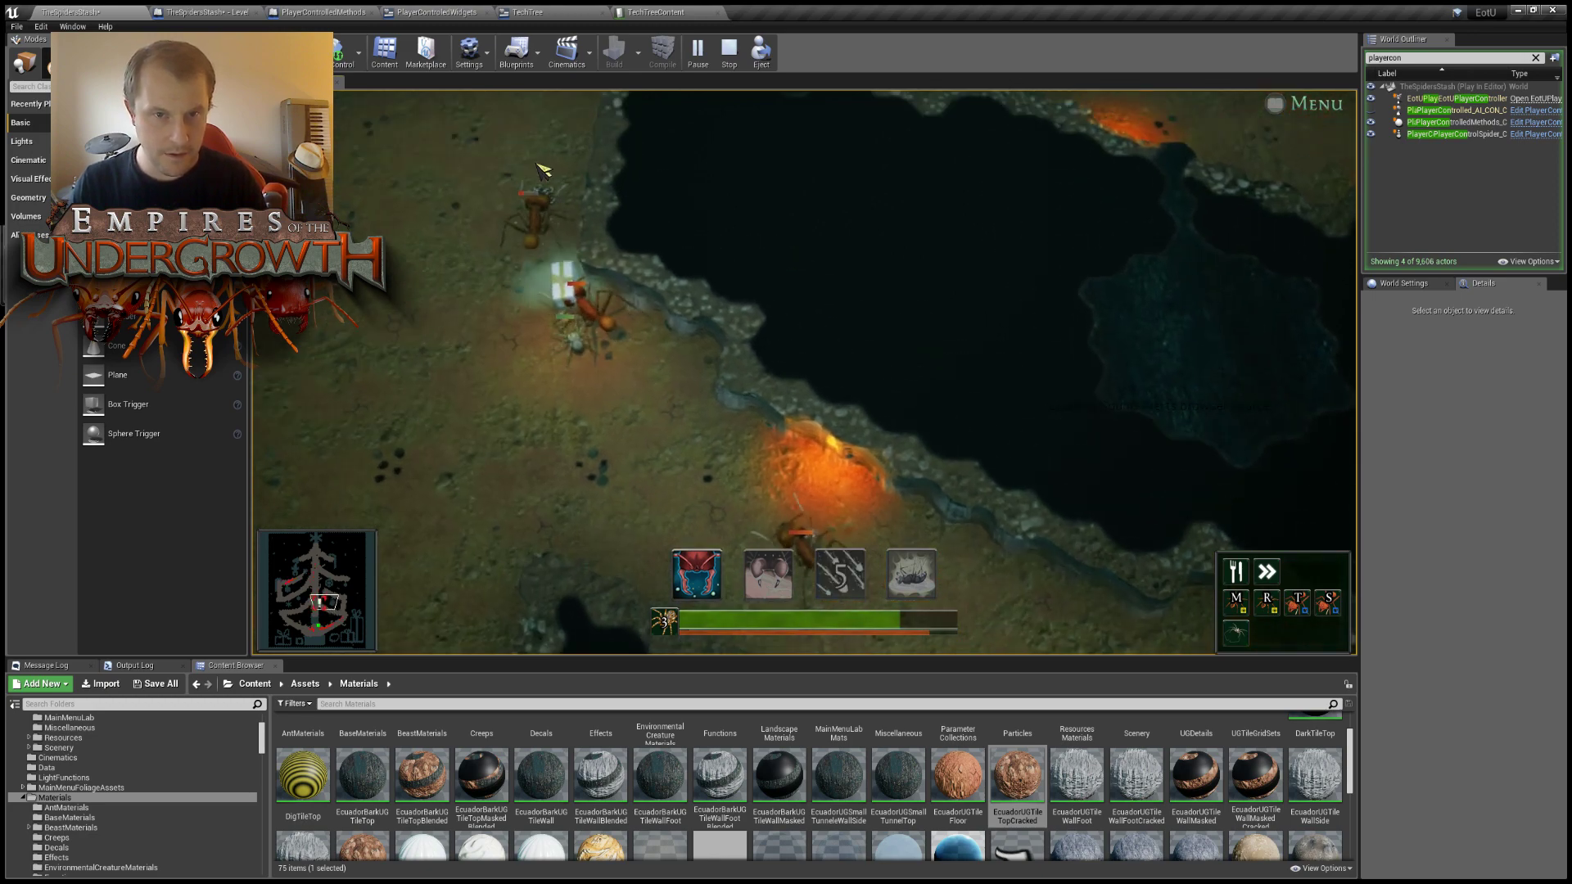
pyautogui.press('w')
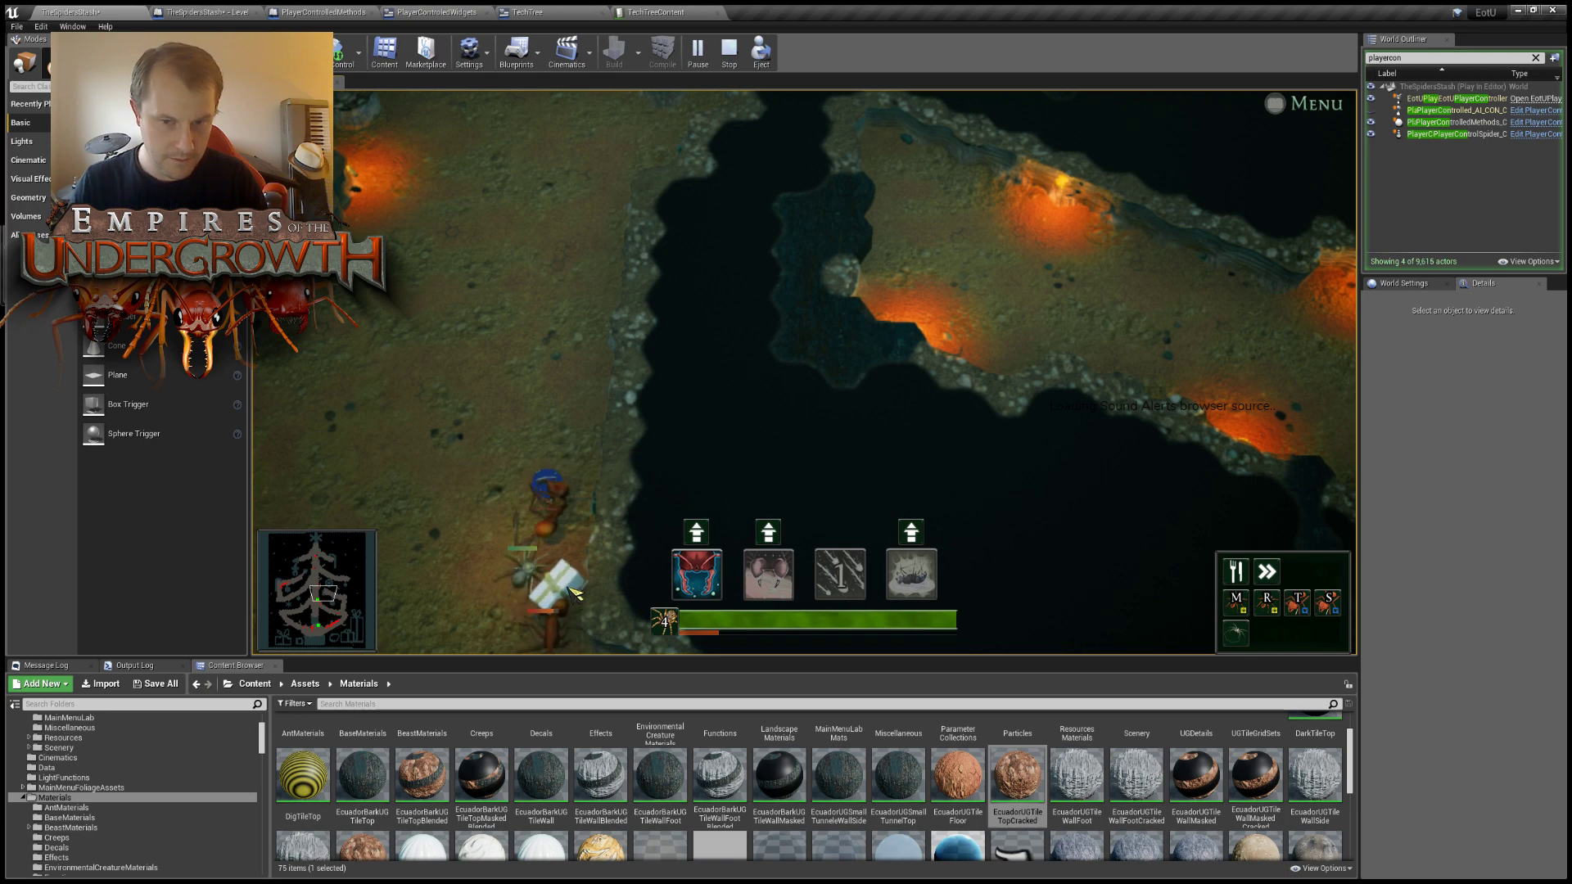
pyautogui.press('s')
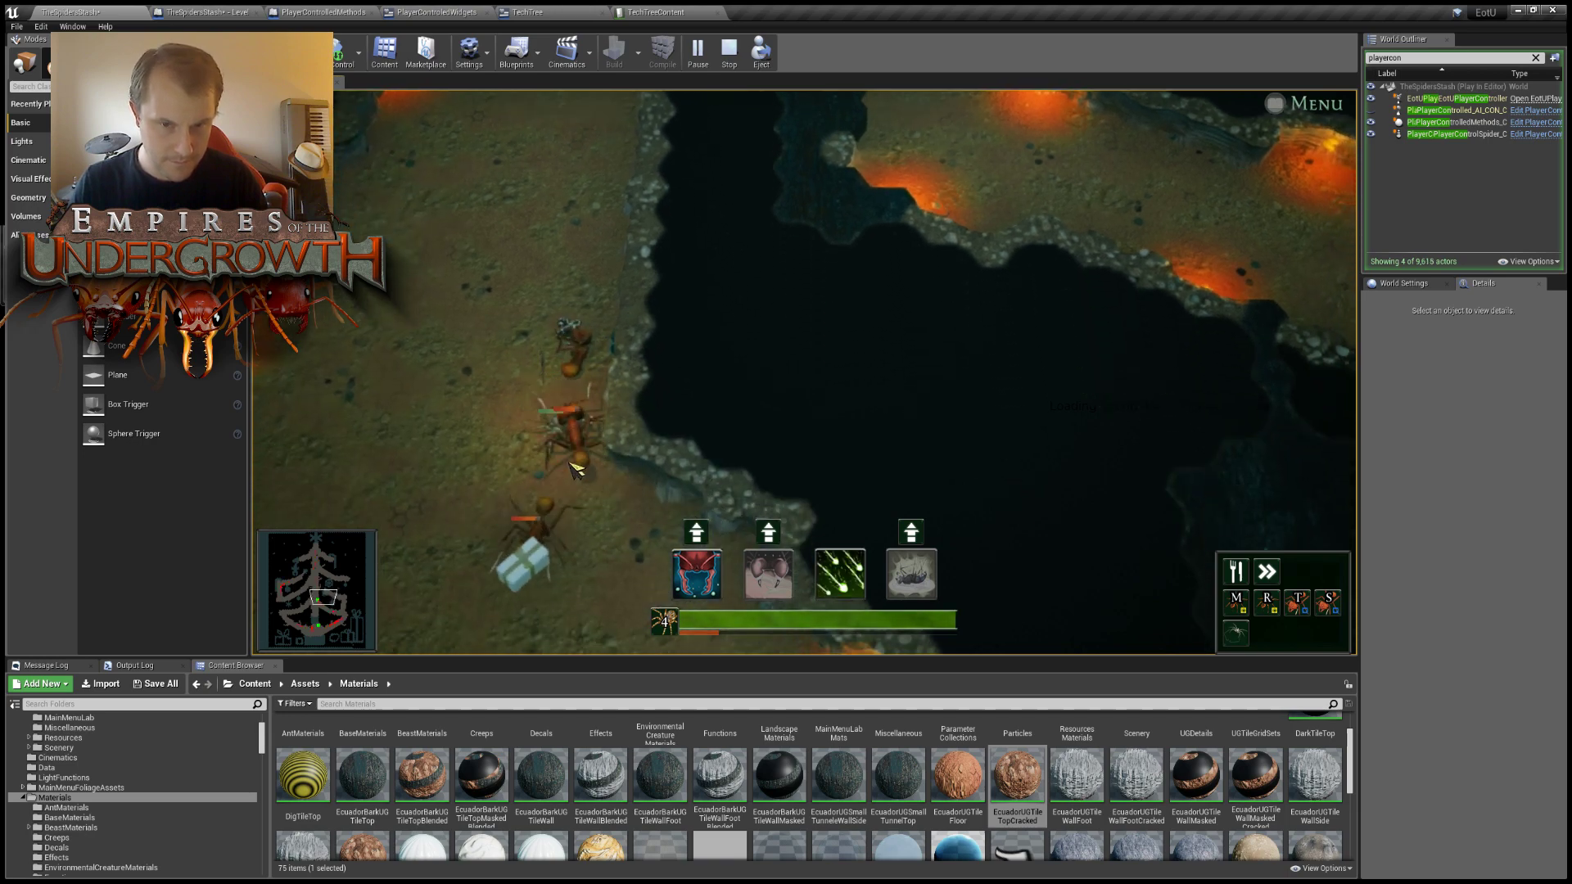
pyautogui.press('w')
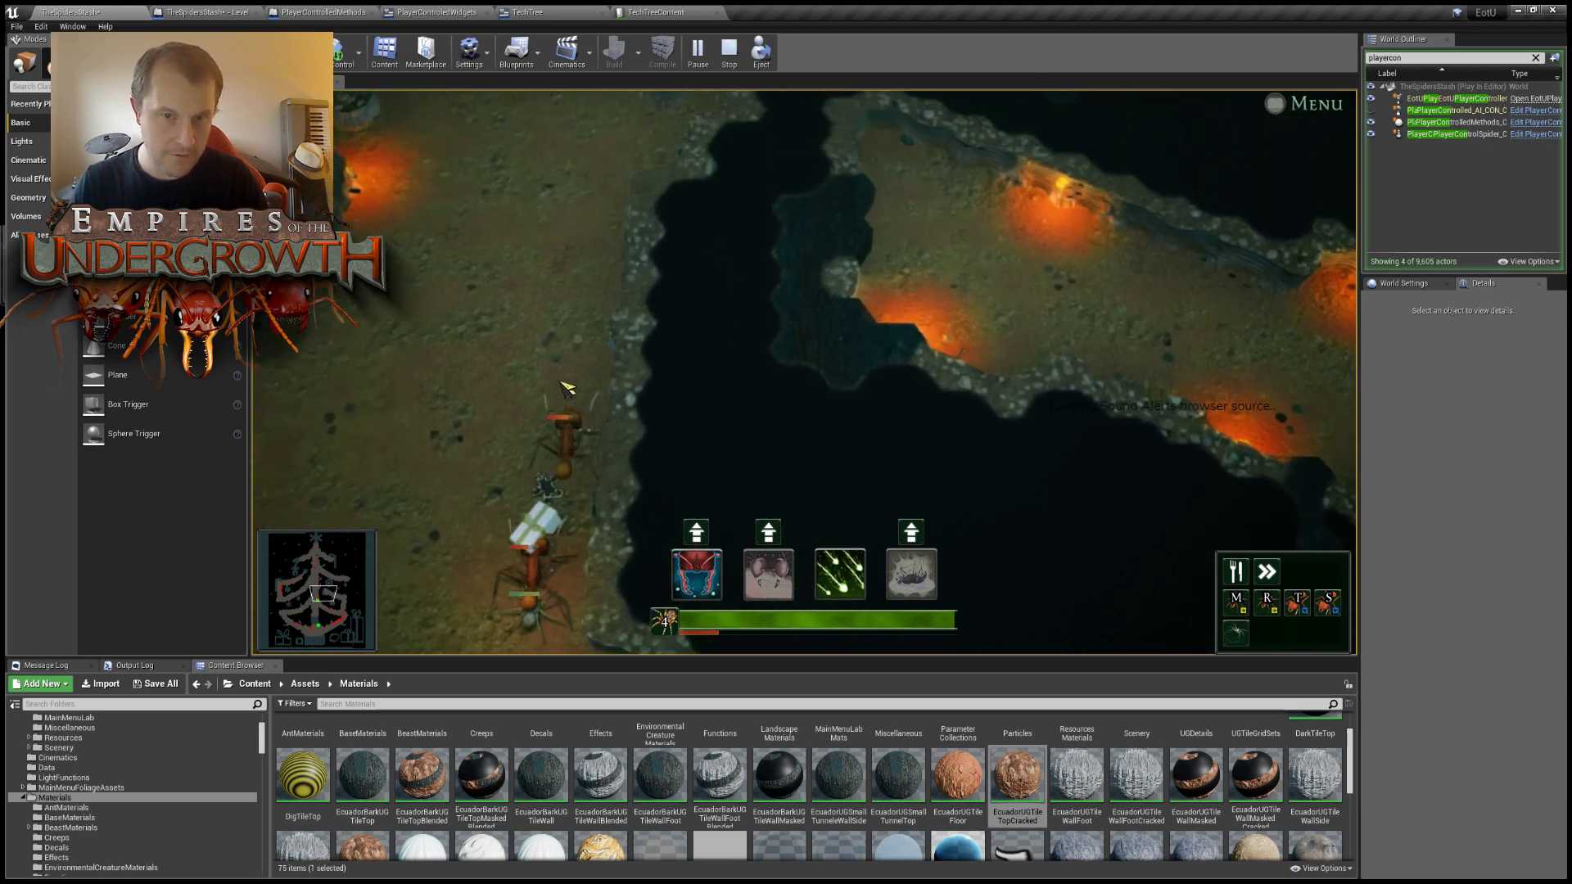
# Chase the white present's carriers up the central cavern and send the spider against the ants gathered there.
pyautogui.press('w')
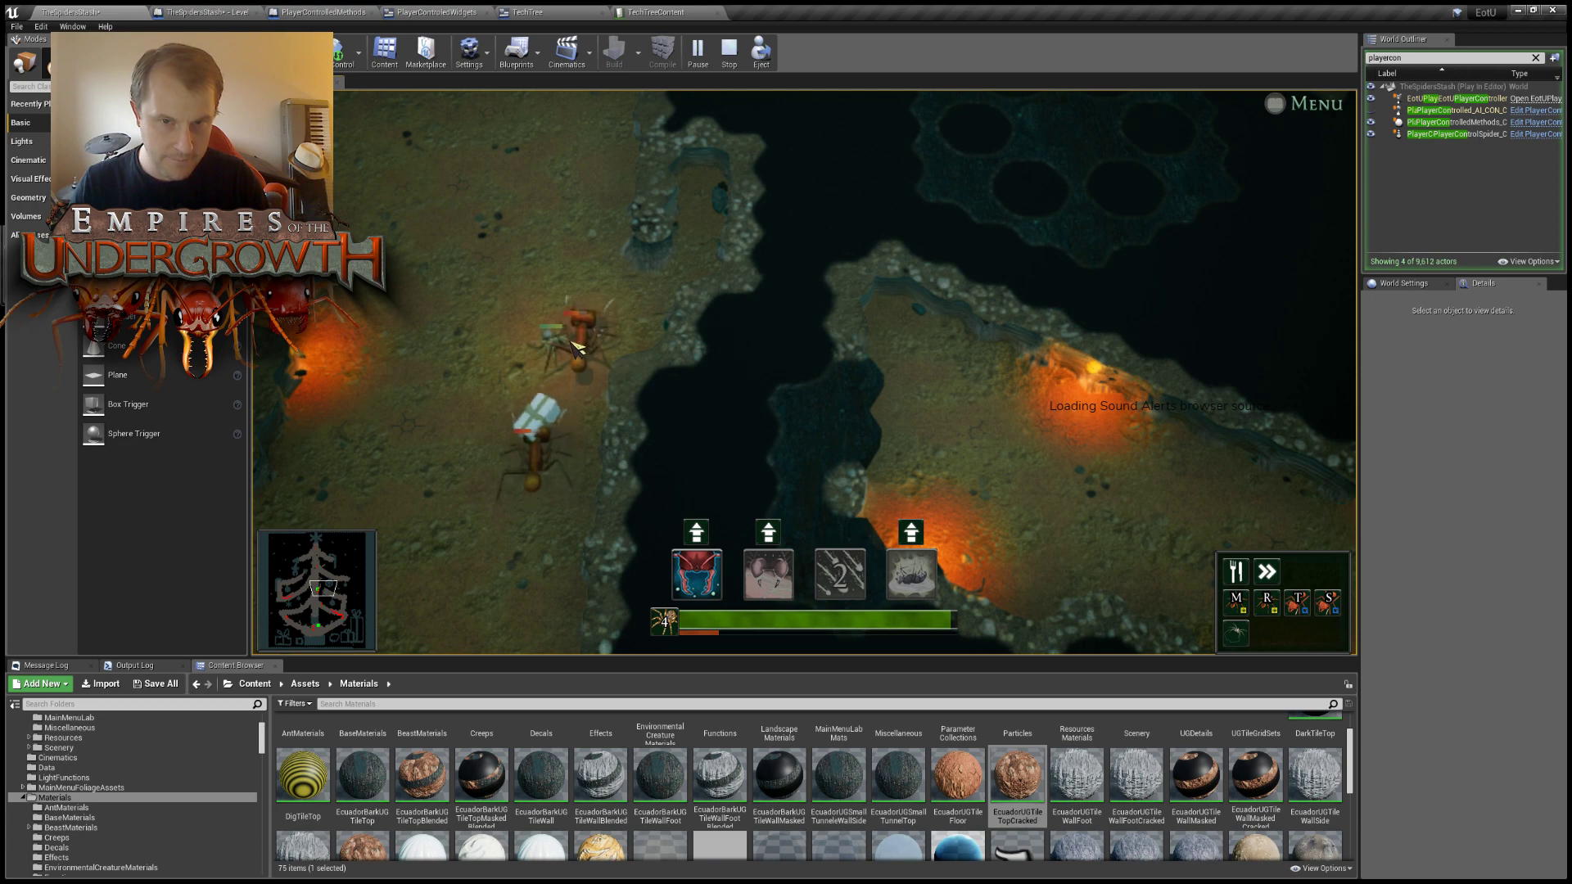
pyautogui.press('w')
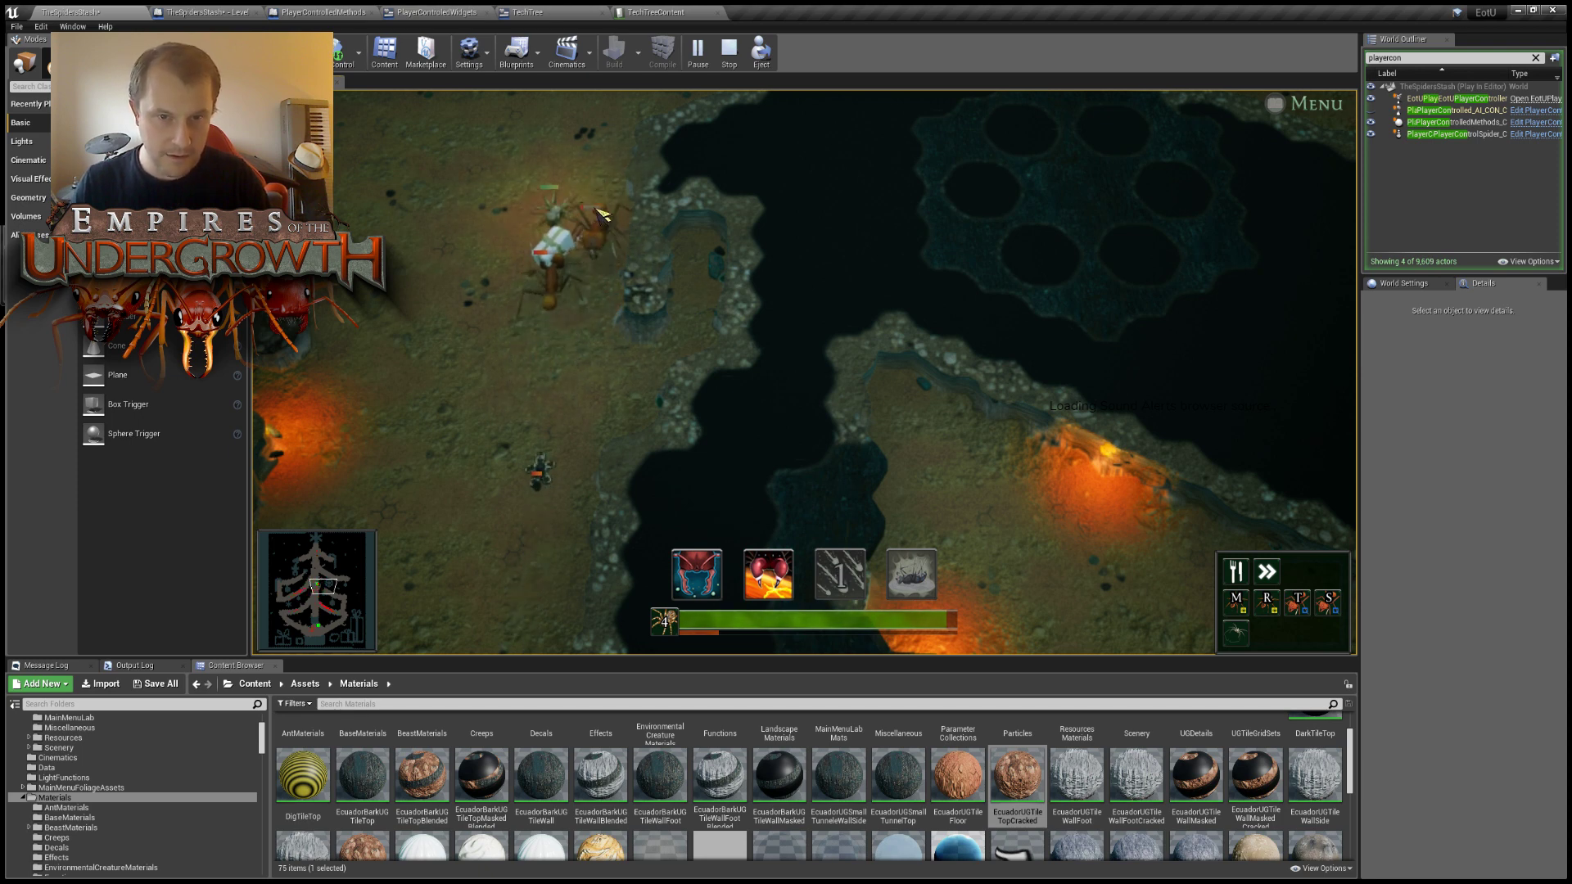
pyautogui.press('w')
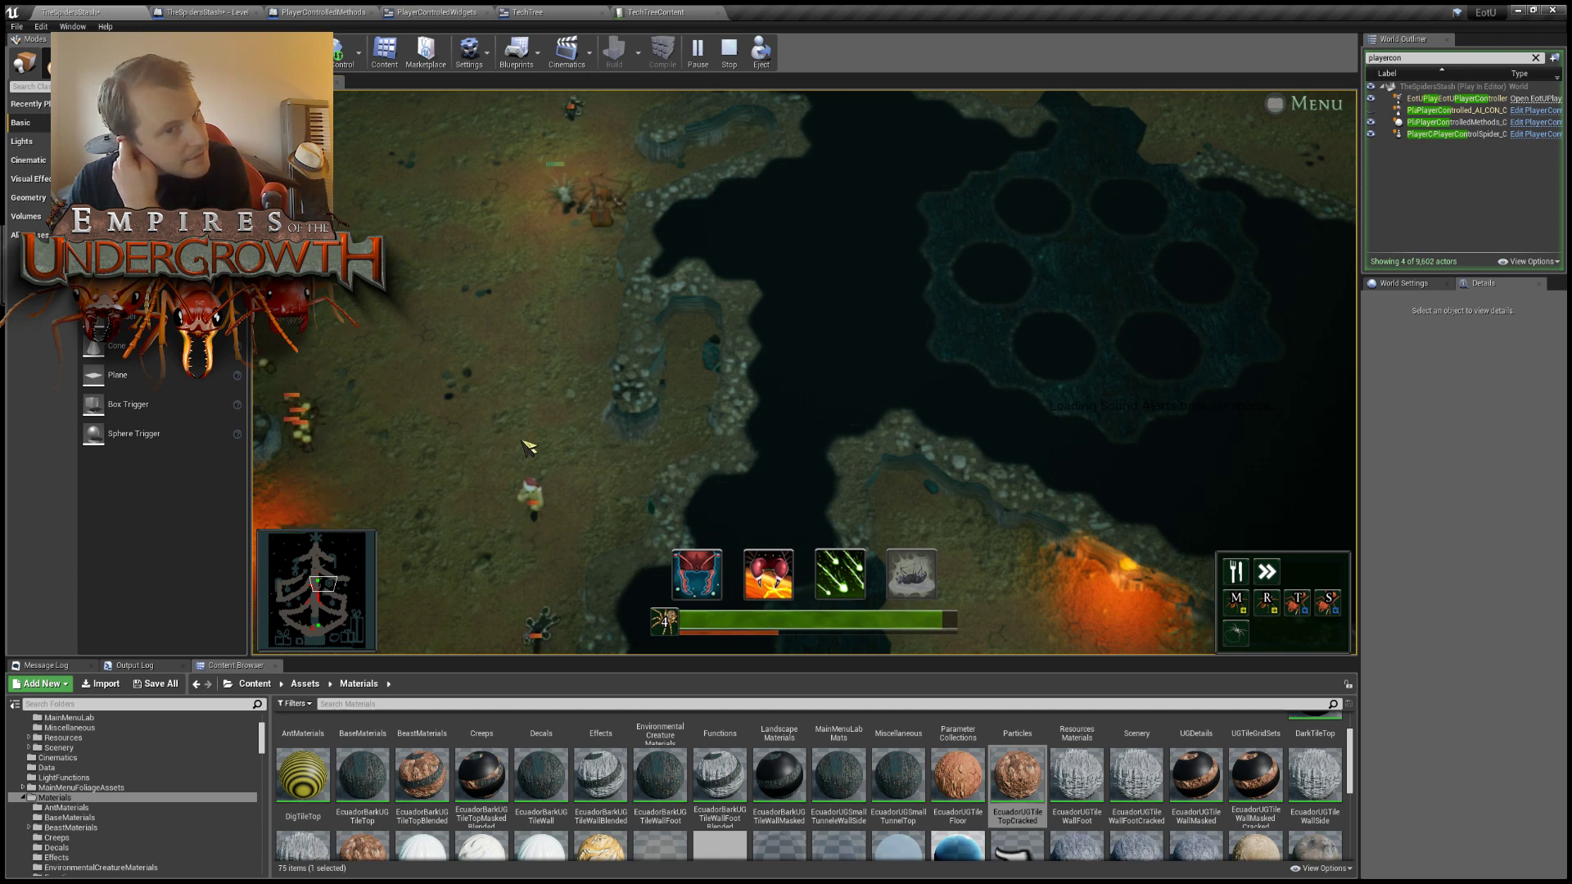
pyautogui.rightClick(476, 411)
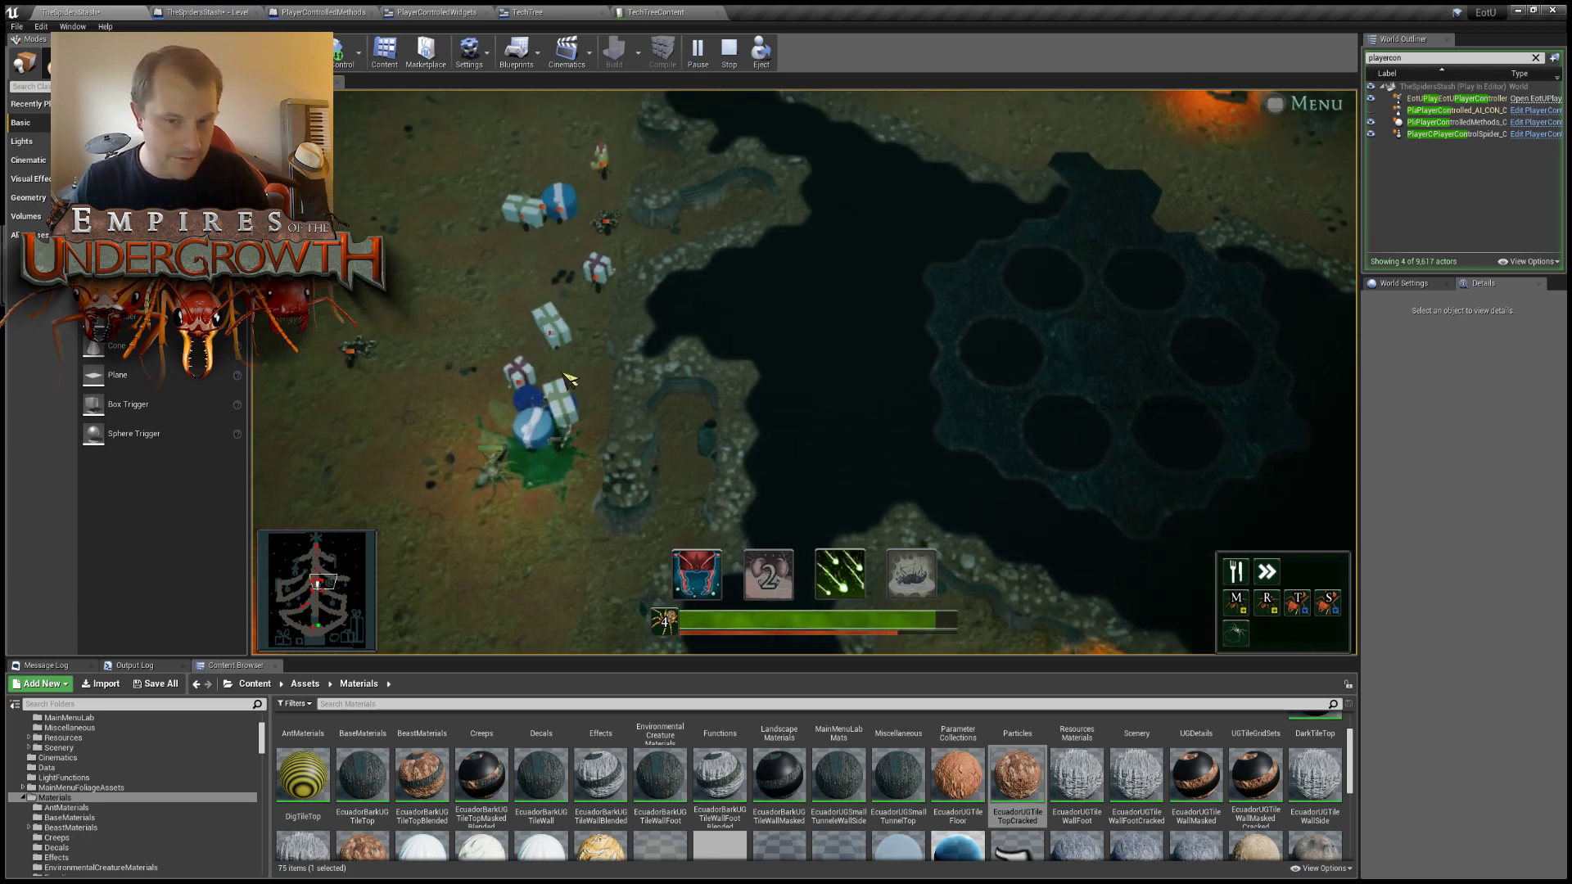
# Move the spider back down the central cavern, away from the fallen presents.
pyautogui.moveTo(745, 625)
pyautogui.press('s')
pyautogui.press('a')
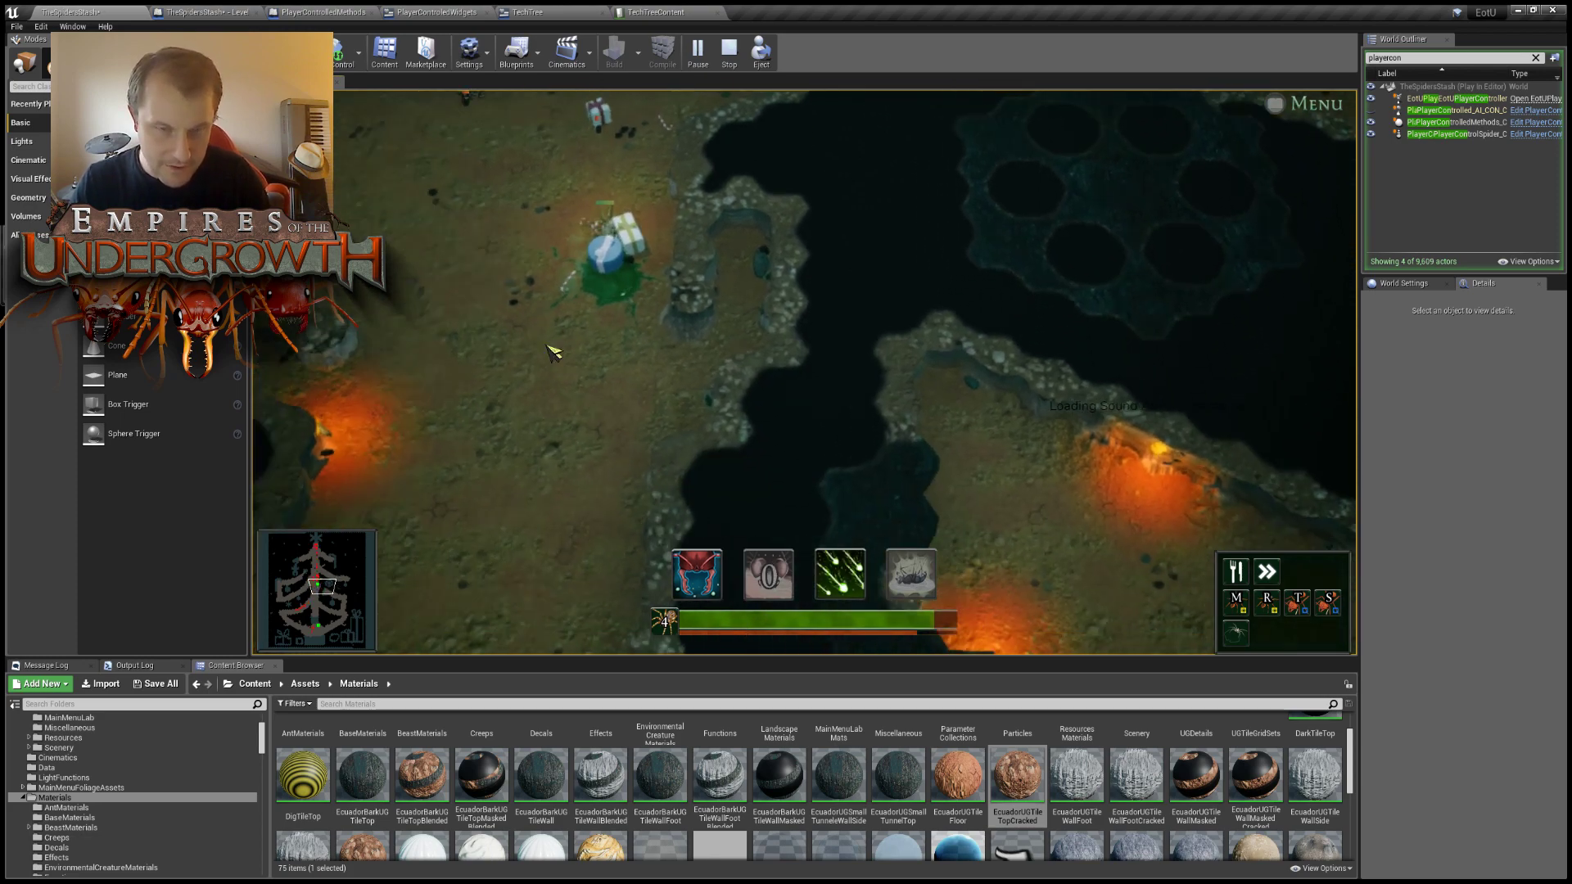
pyautogui.press('w')
pyautogui.rightClick(519, 467)
pyautogui.press('s')
pyautogui.press('s')
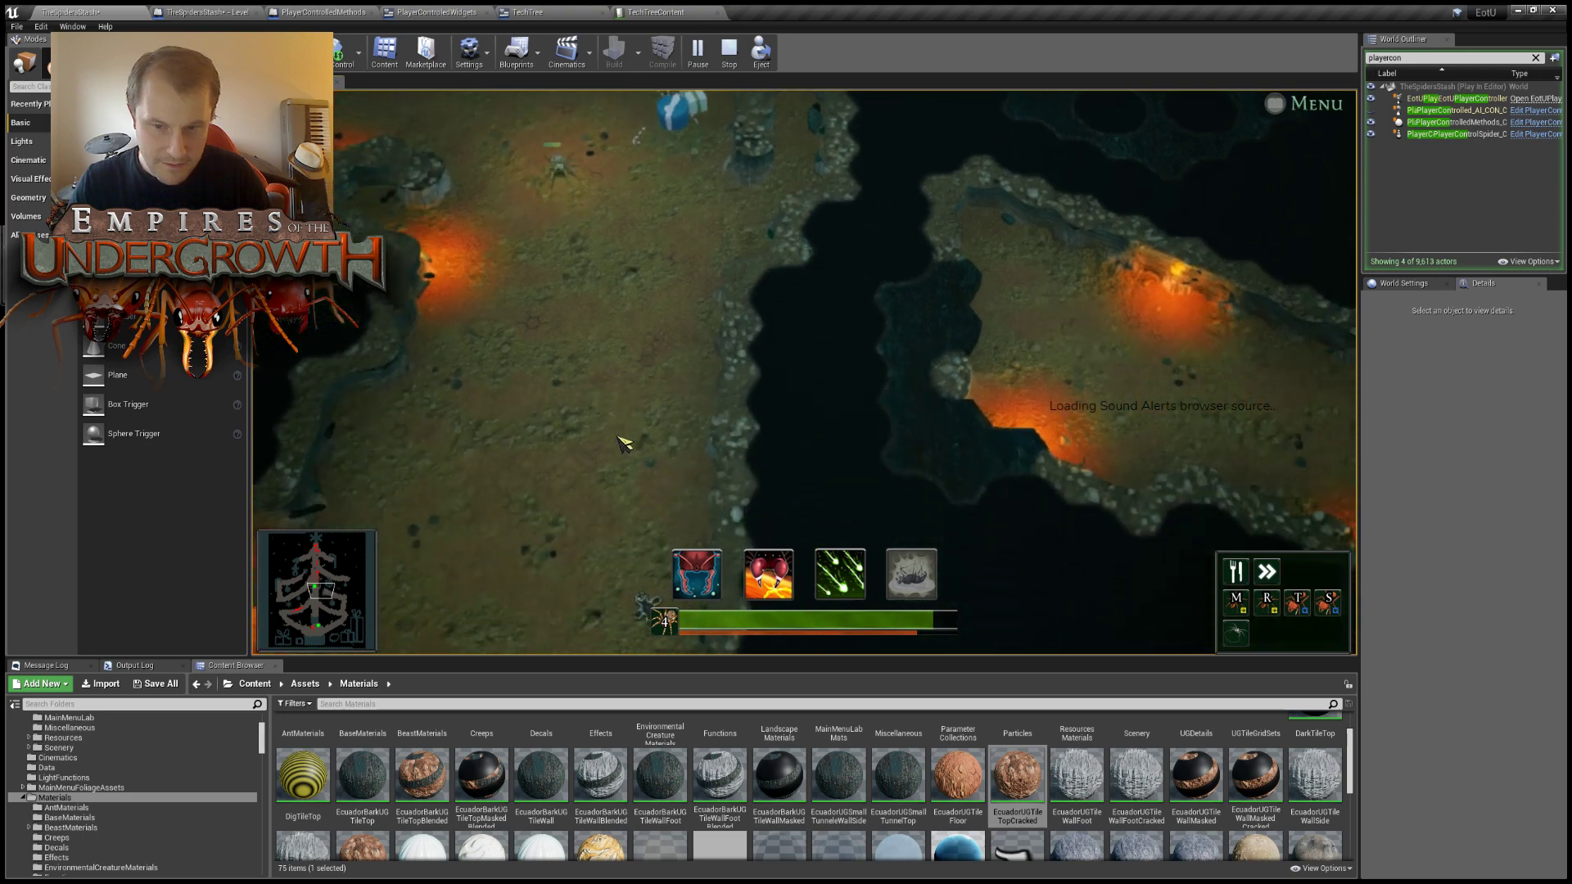
# Scout from the top of the level down the upper cavern, following the ant column and the presents.
pyautogui.click(320, 547)
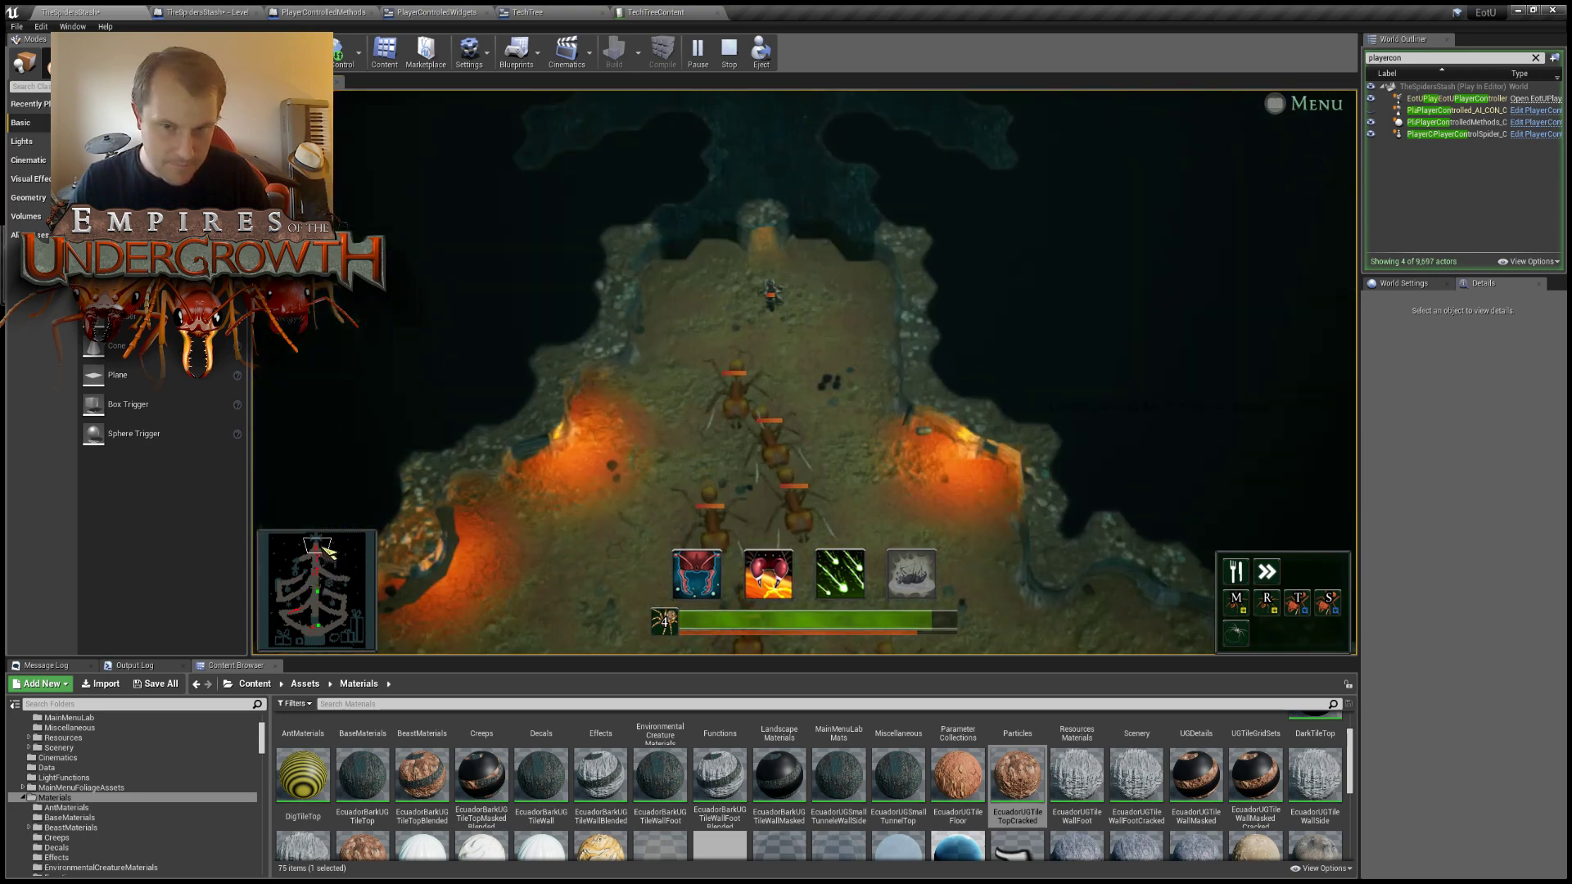
pyautogui.press('s')
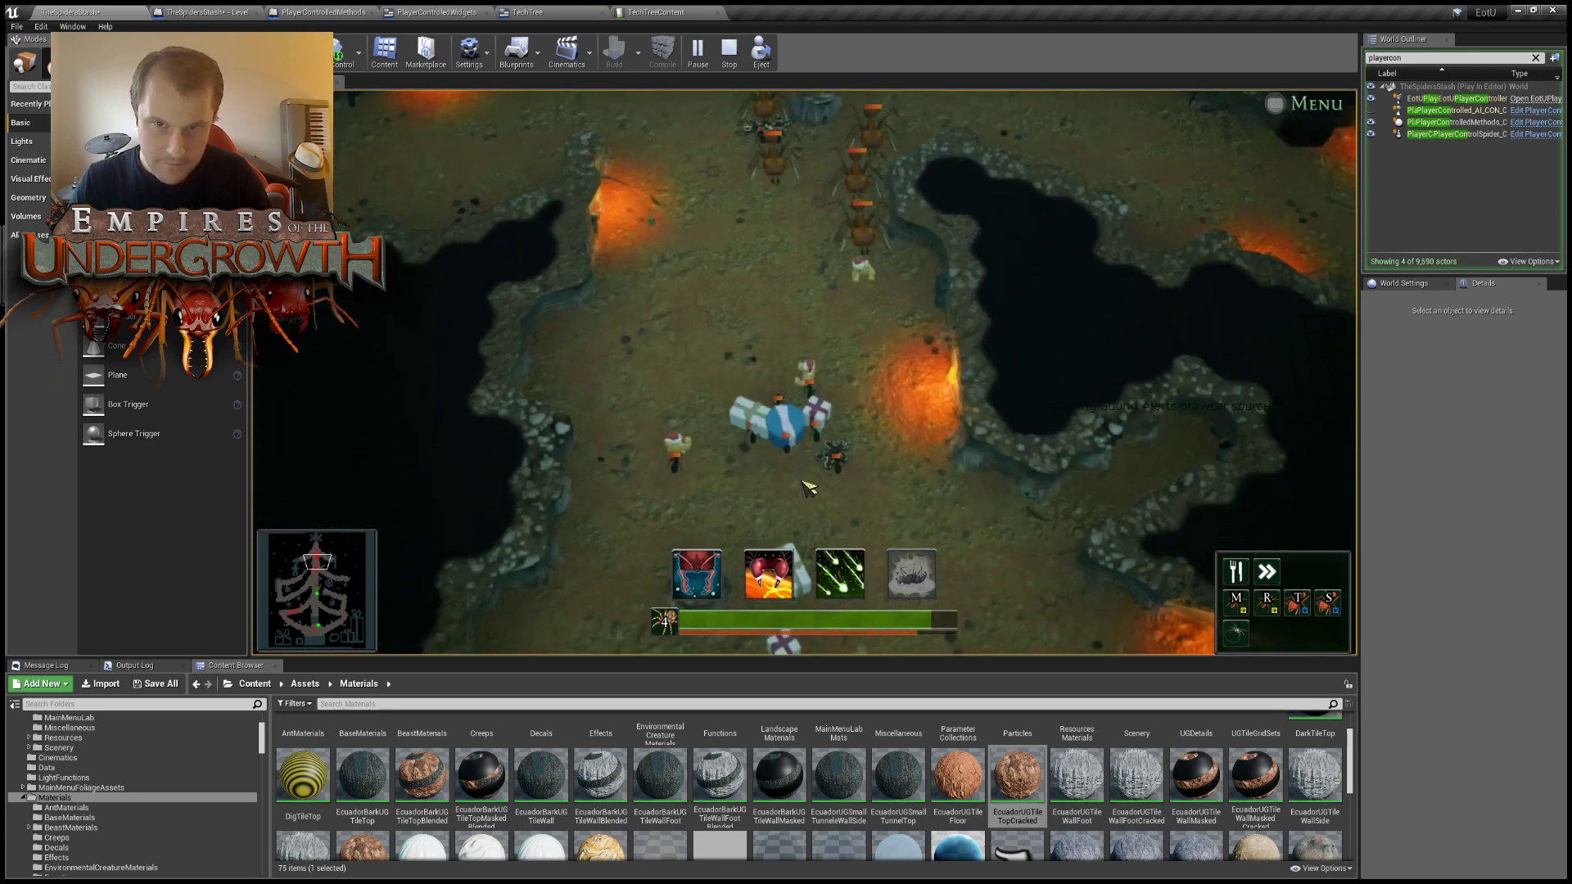
pyautogui.press('s')
pyautogui.press('w')
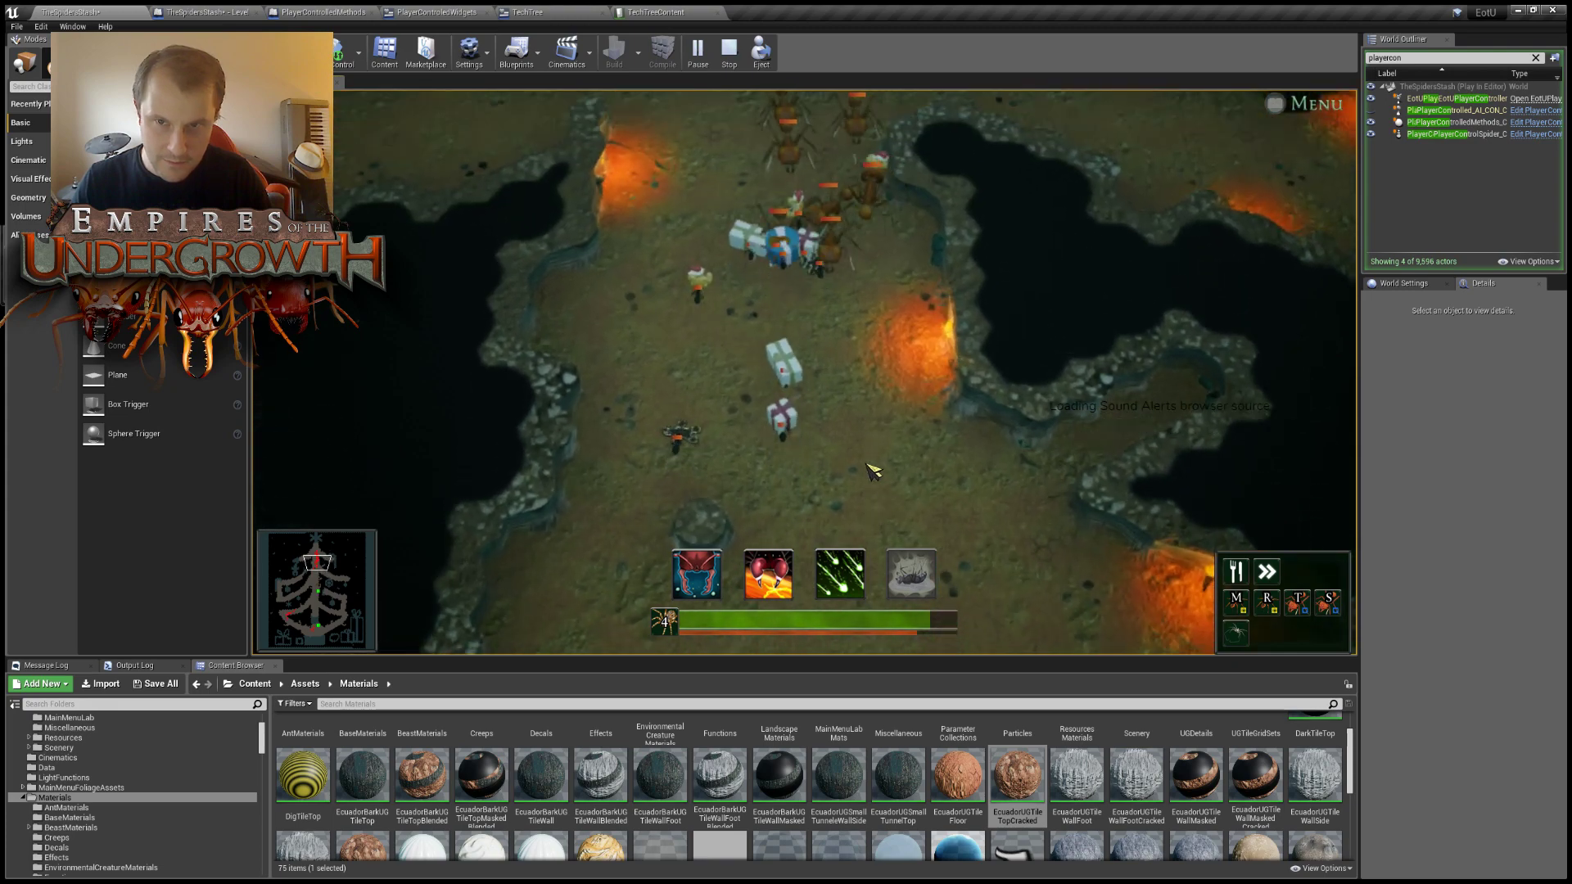
pyautogui.press('s')
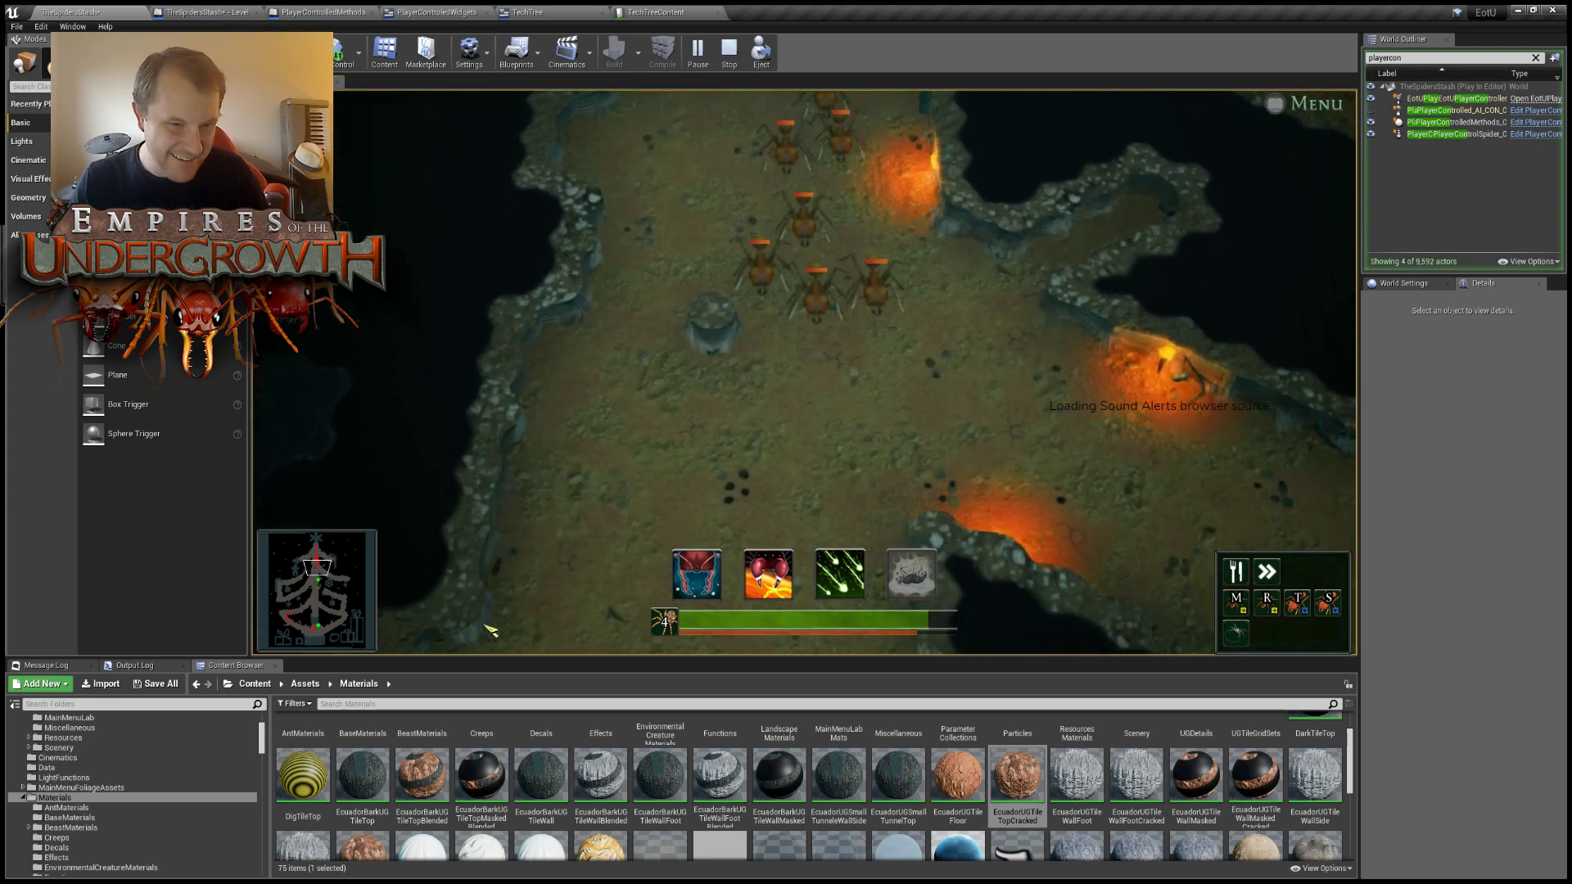
# Inspect the Christmas tree and fireplace area at the base of the level for gathering ants.
pyautogui.moveTo(317, 578); pyautogui.dragTo(314, 634)
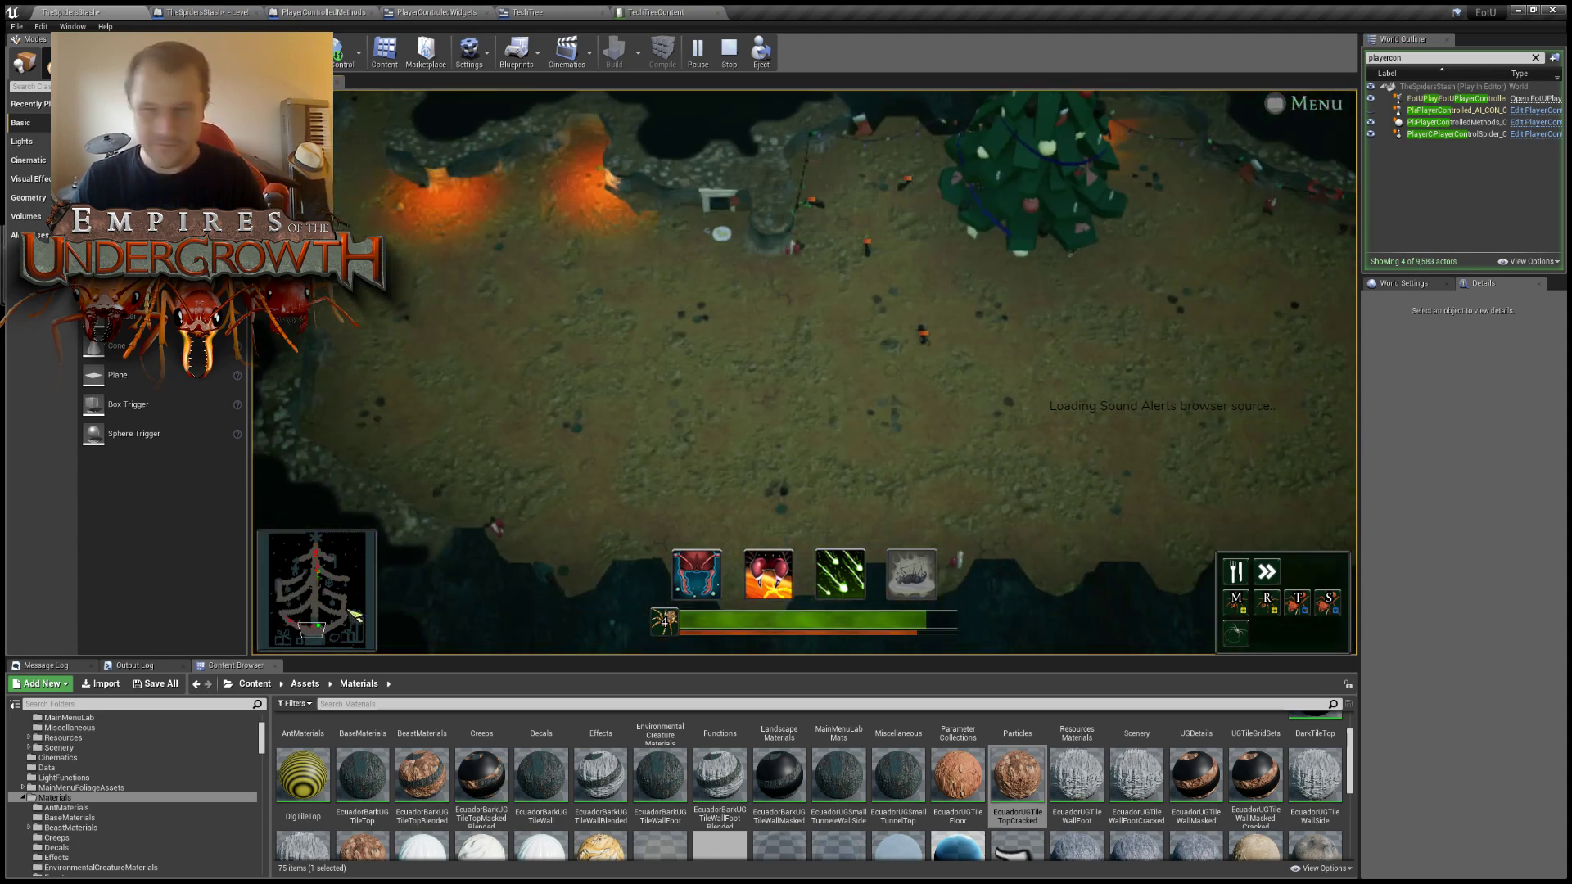
pyautogui.press('a')
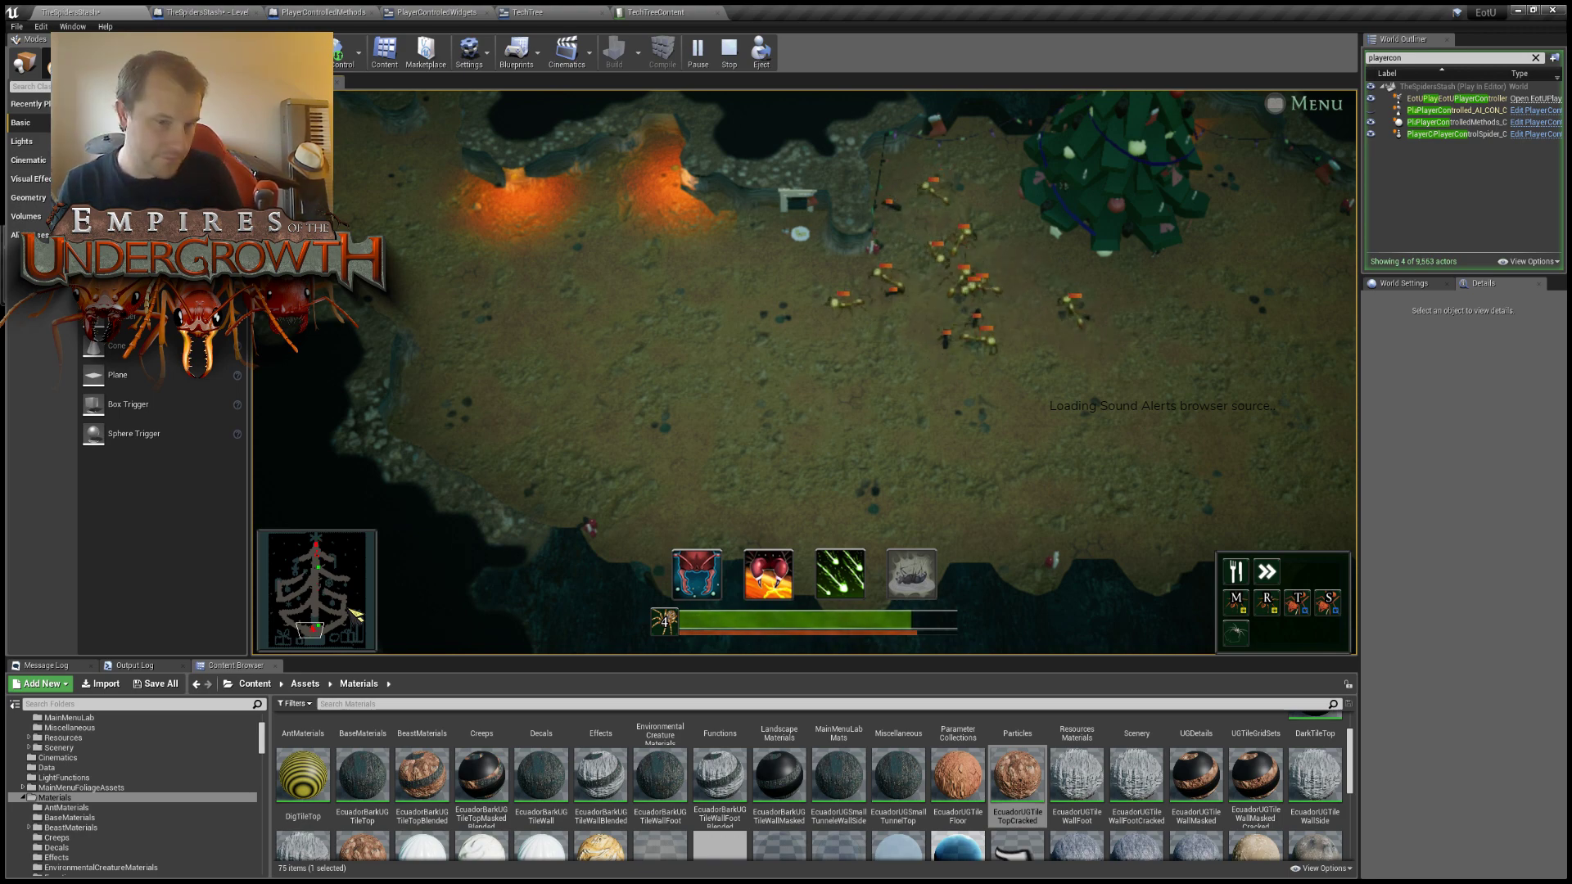
pyautogui.click(306, 628)
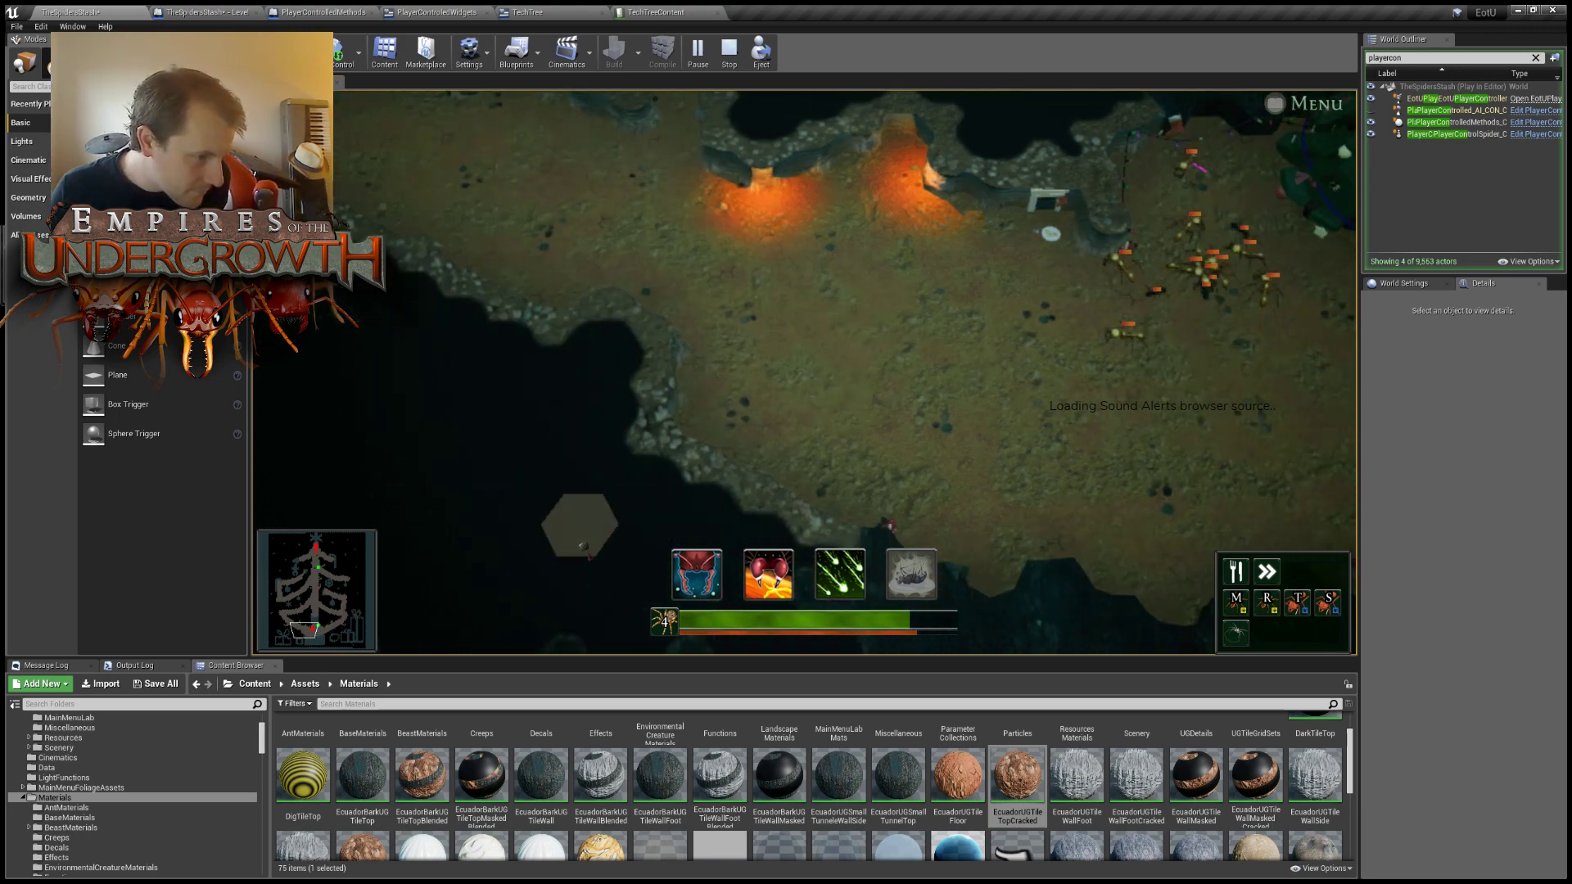
pyautogui.moveTo(1361, 501)
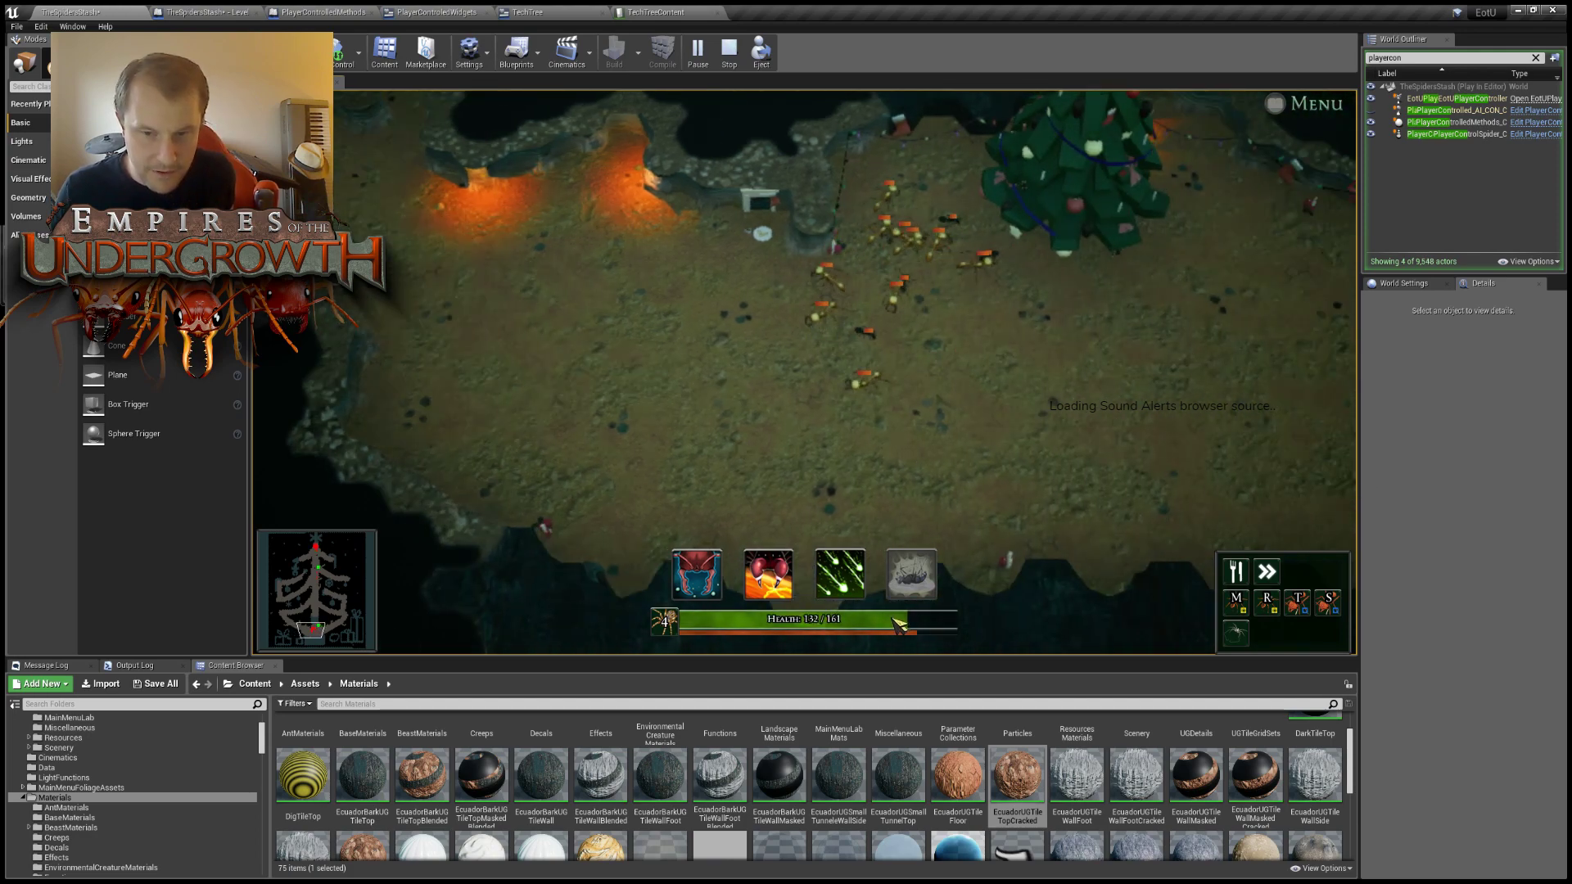
# Engage the black ant column in the upper cavern with the spider's third and second abilities.
pyautogui.moveTo(336, 641); pyautogui.dragTo(319, 555)
pyautogui.press('s')
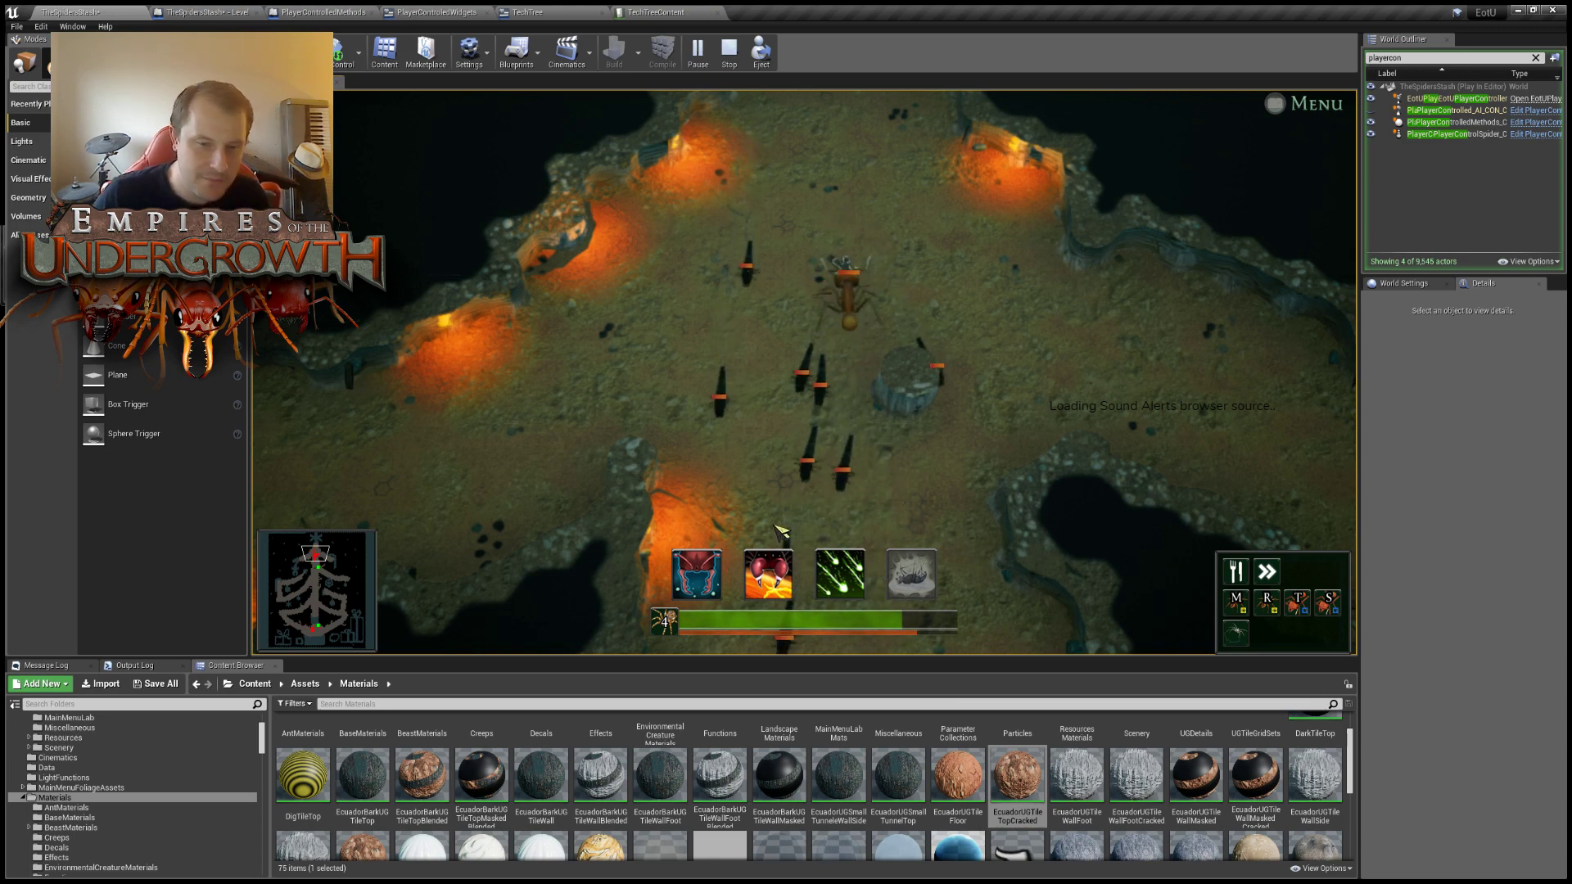
pyautogui.press('s')
pyautogui.press('s')
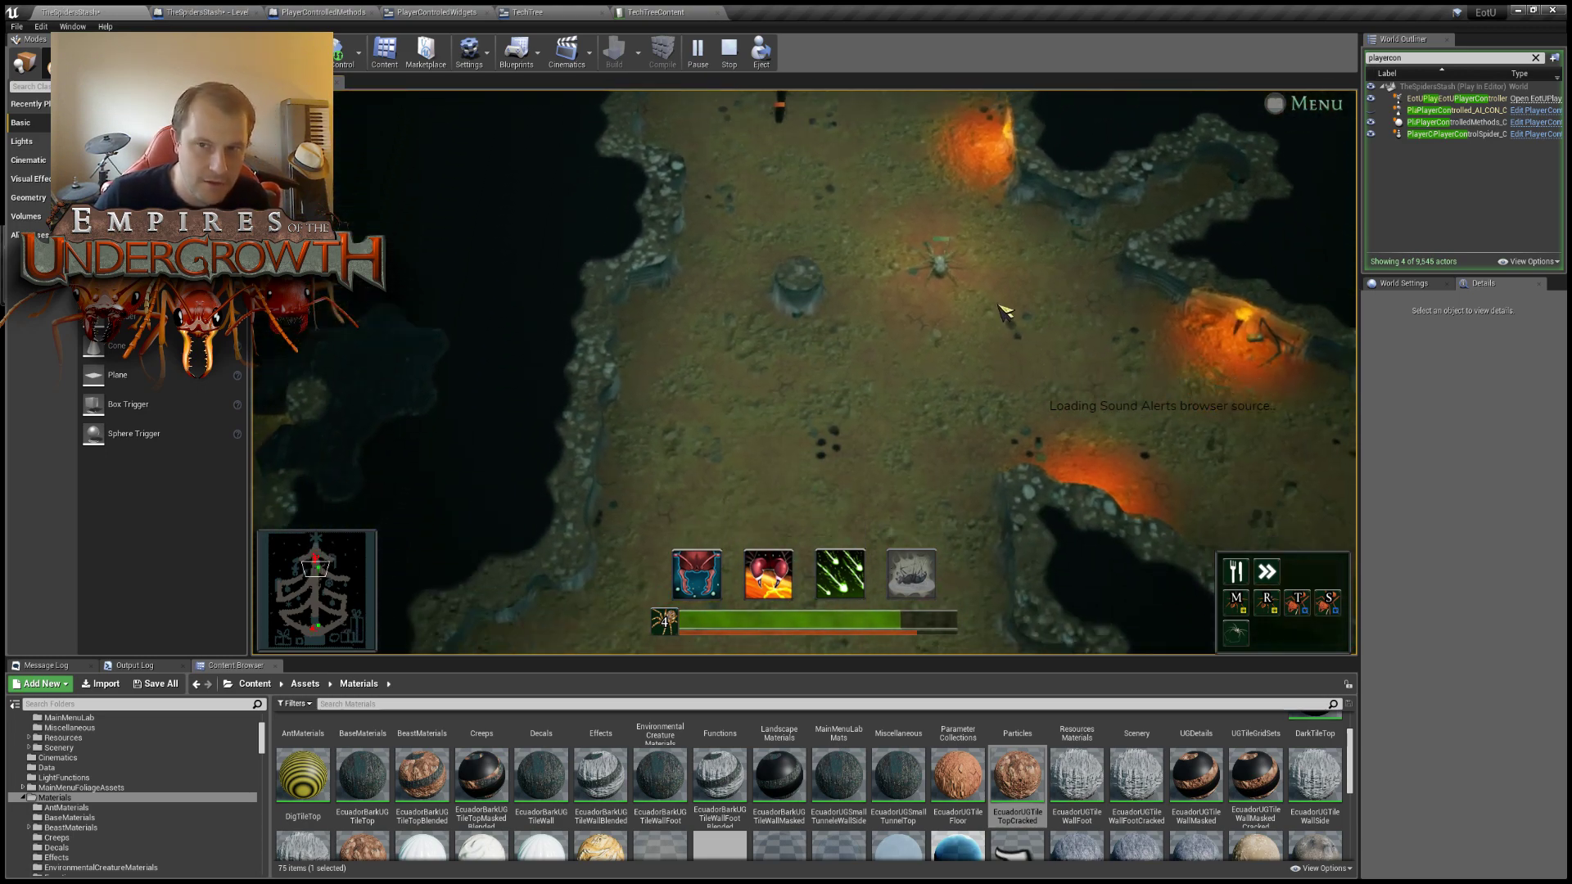
pyautogui.press('w')
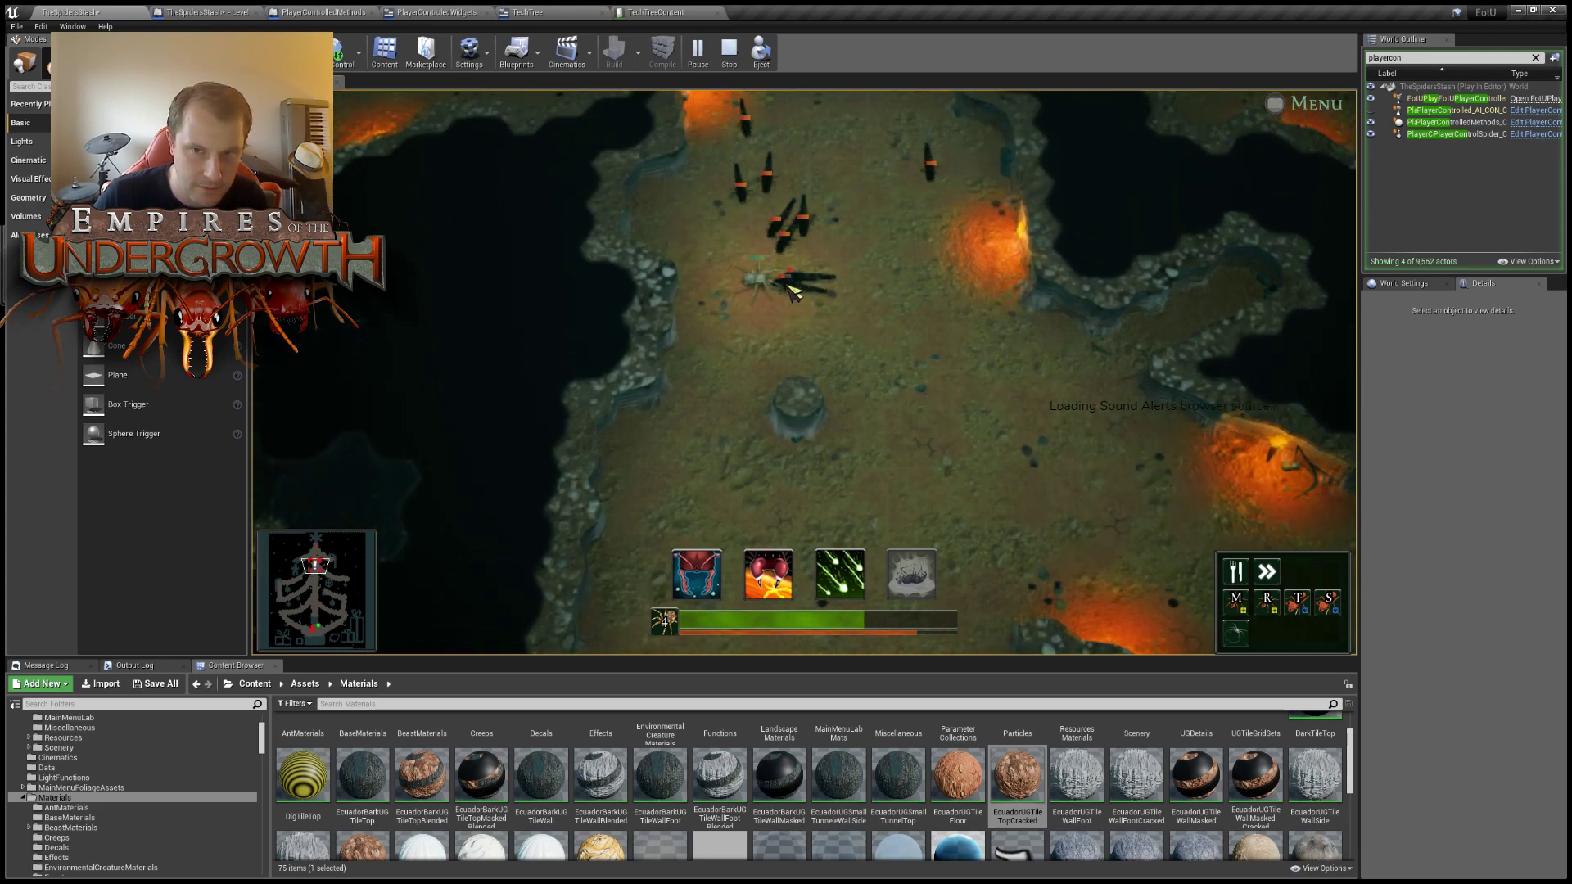
pyautogui.rightClick(698, 385)
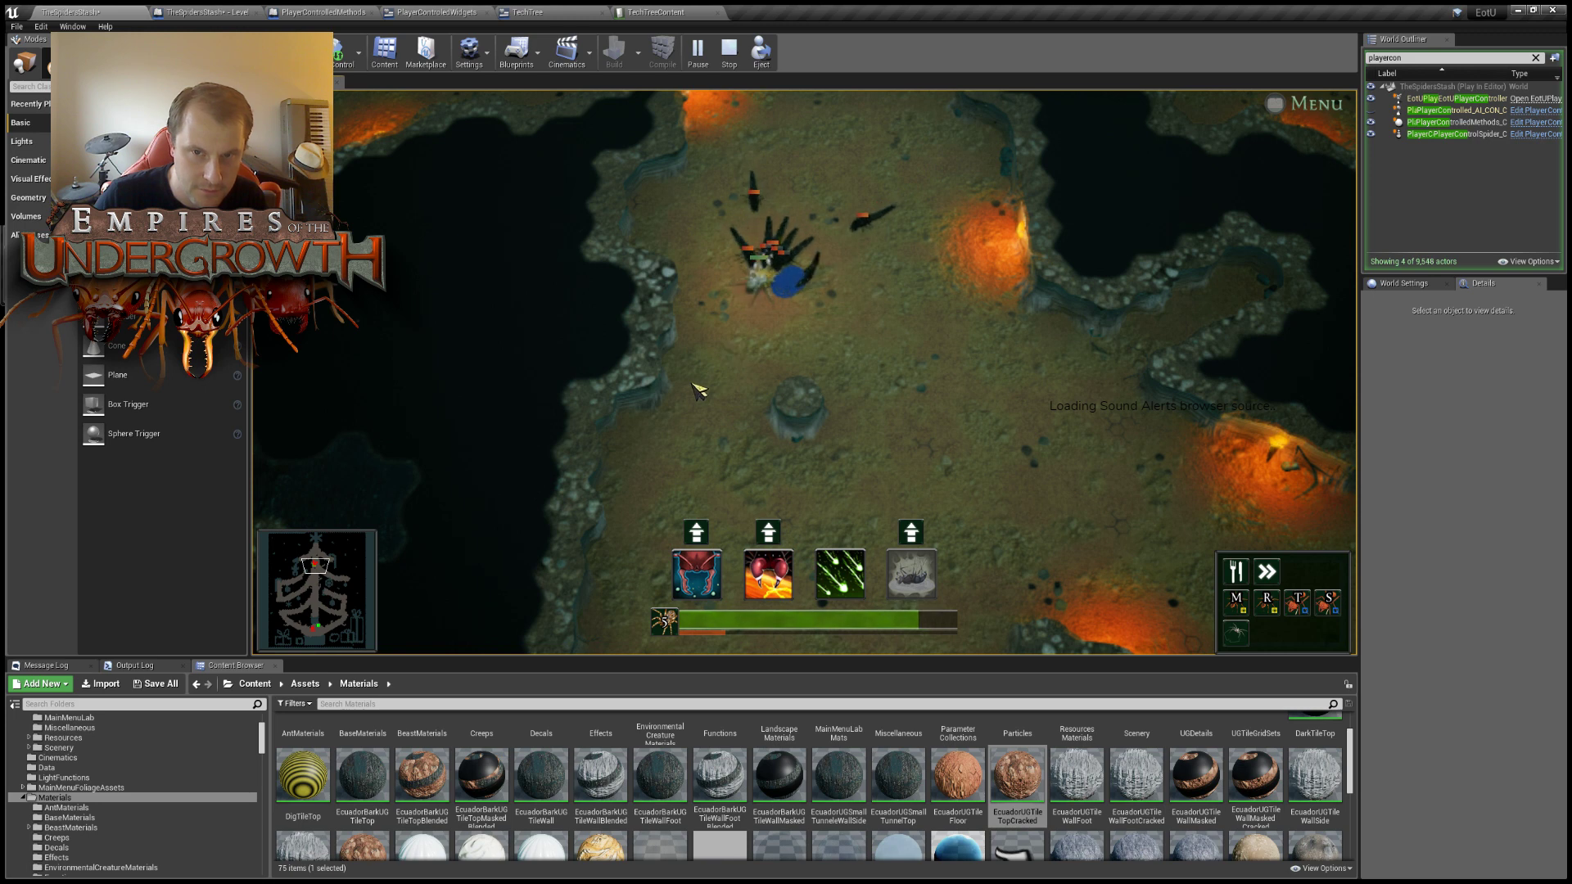
pyautogui.rightClick(741, 325)
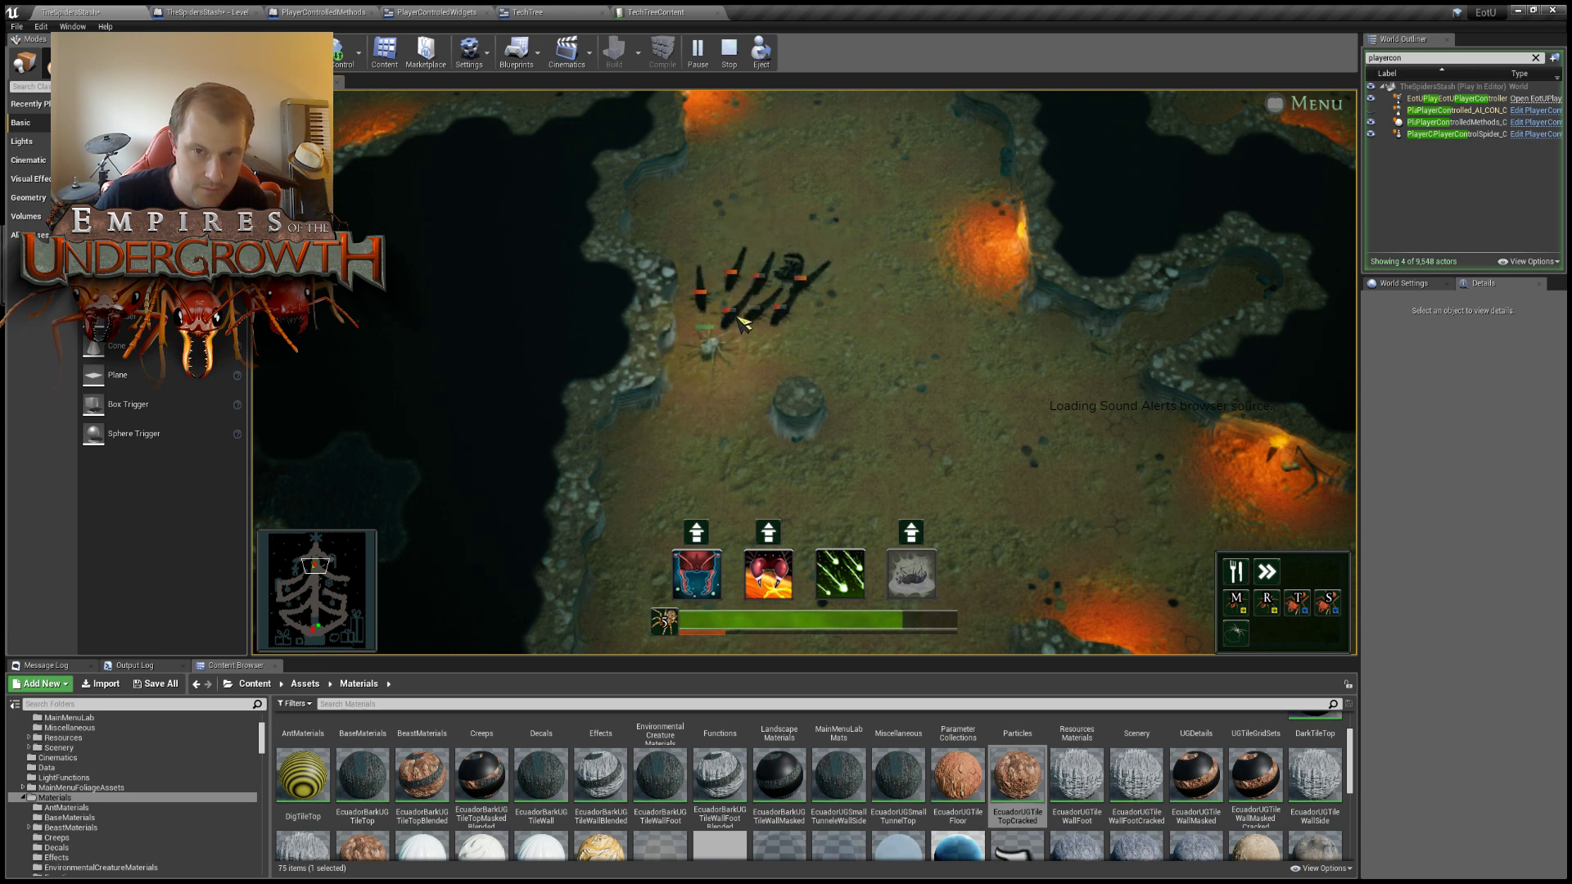
pyautogui.press('3')
pyautogui.press('2')
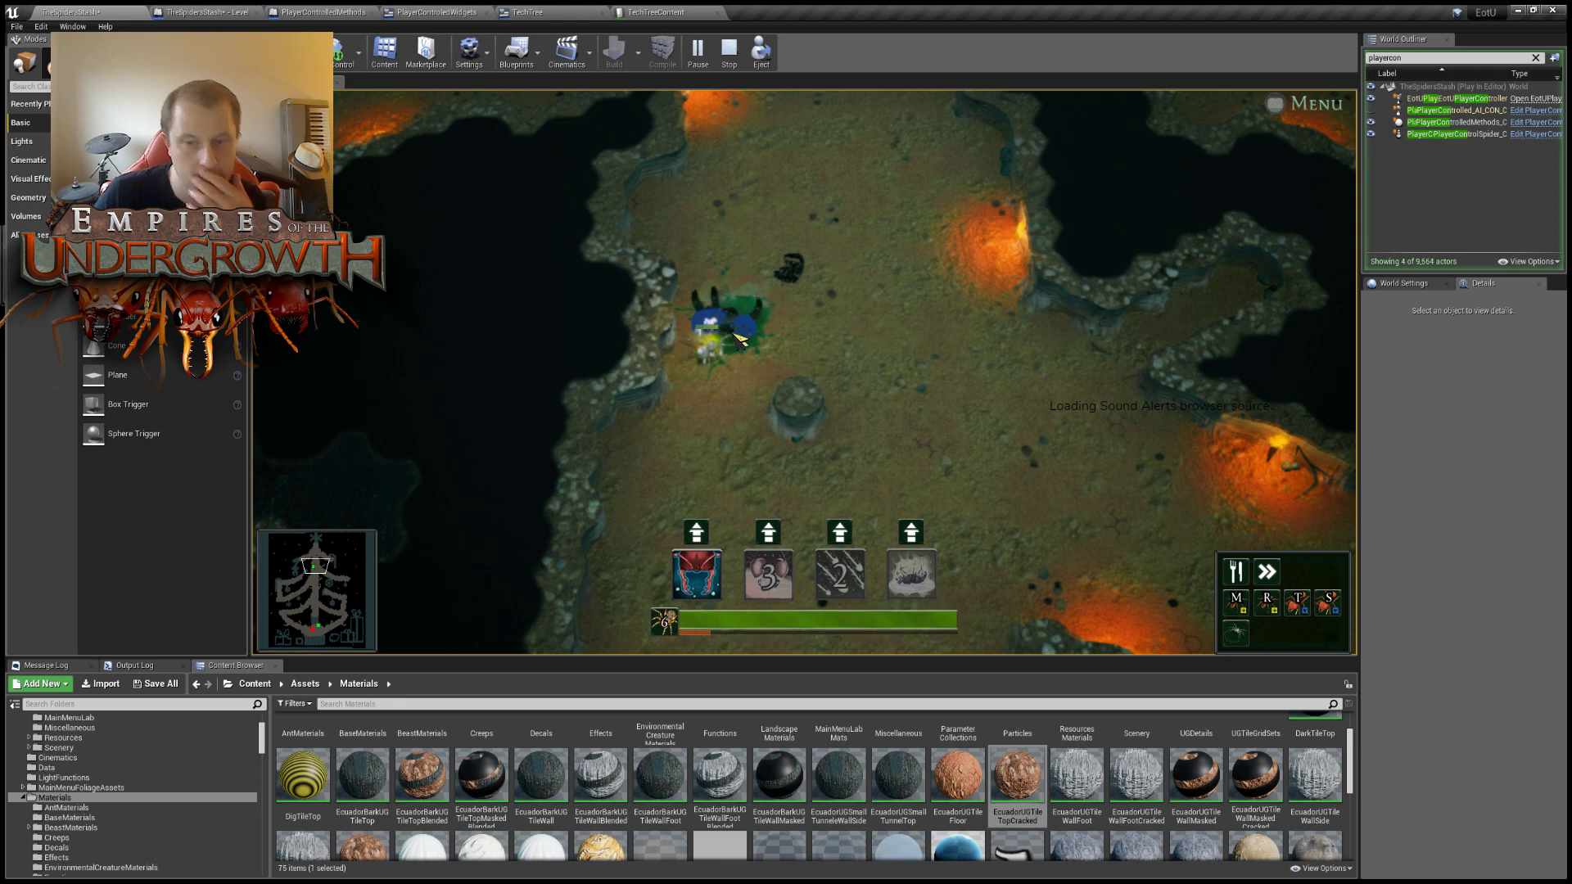
# Upgrade all four of the spider's abilities.
pyautogui.rightClick(998, 466)
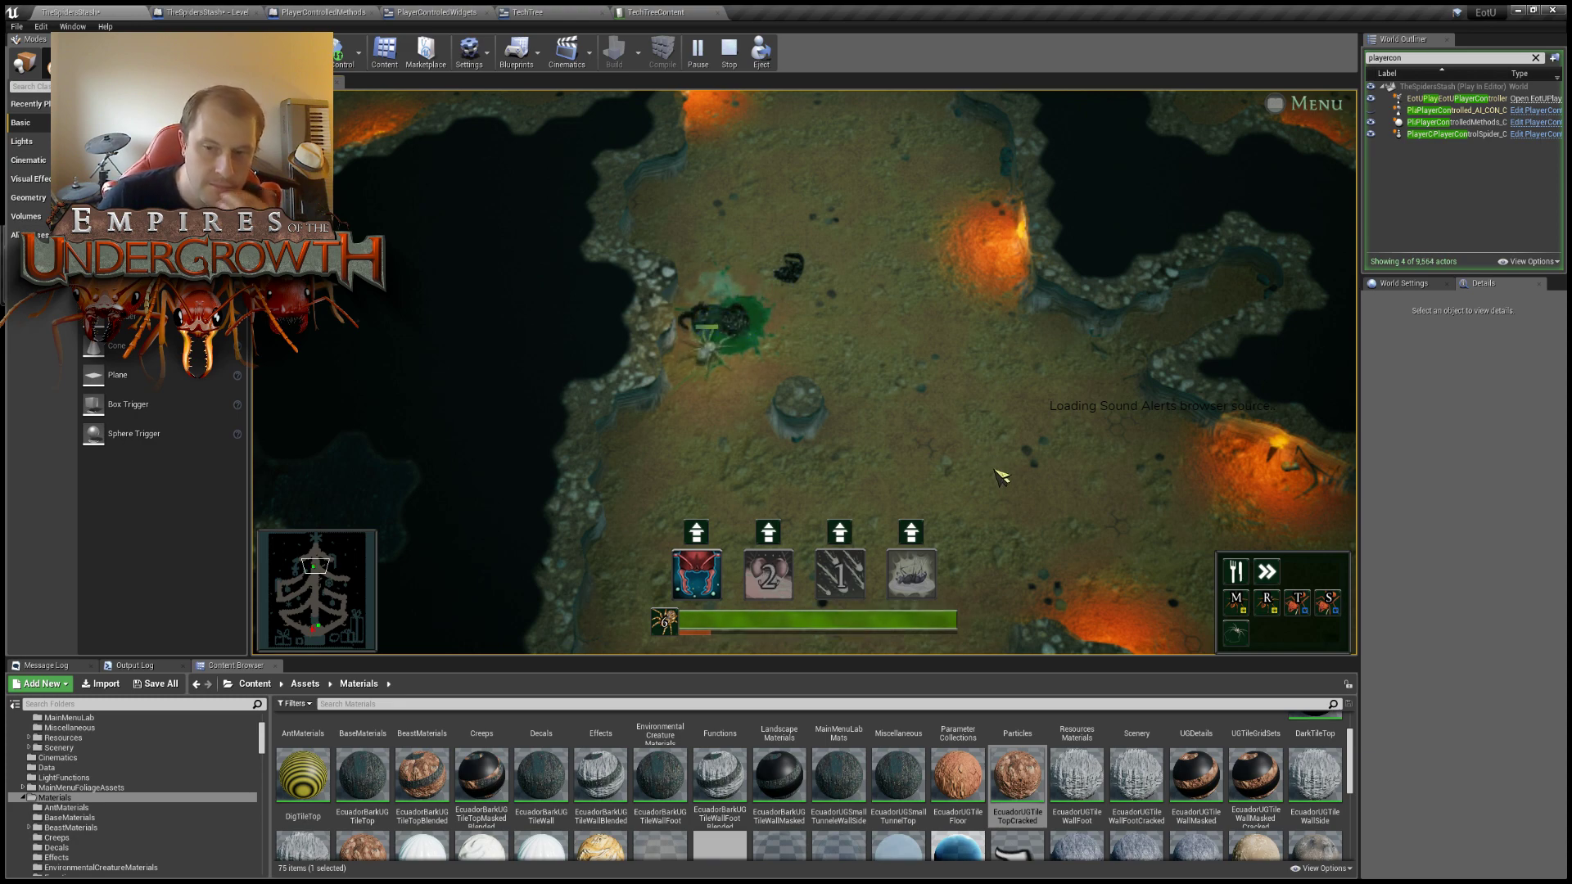
pyautogui.click(911, 532)
pyautogui.click(839, 532)
pyautogui.click(768, 532)
pyautogui.click(697, 532)
# Use the spider's fourth ability beside the dead ants and move the spider toward the glowing rock wall.
pyautogui.press('w')
pyautogui.rightClick(760, 454)
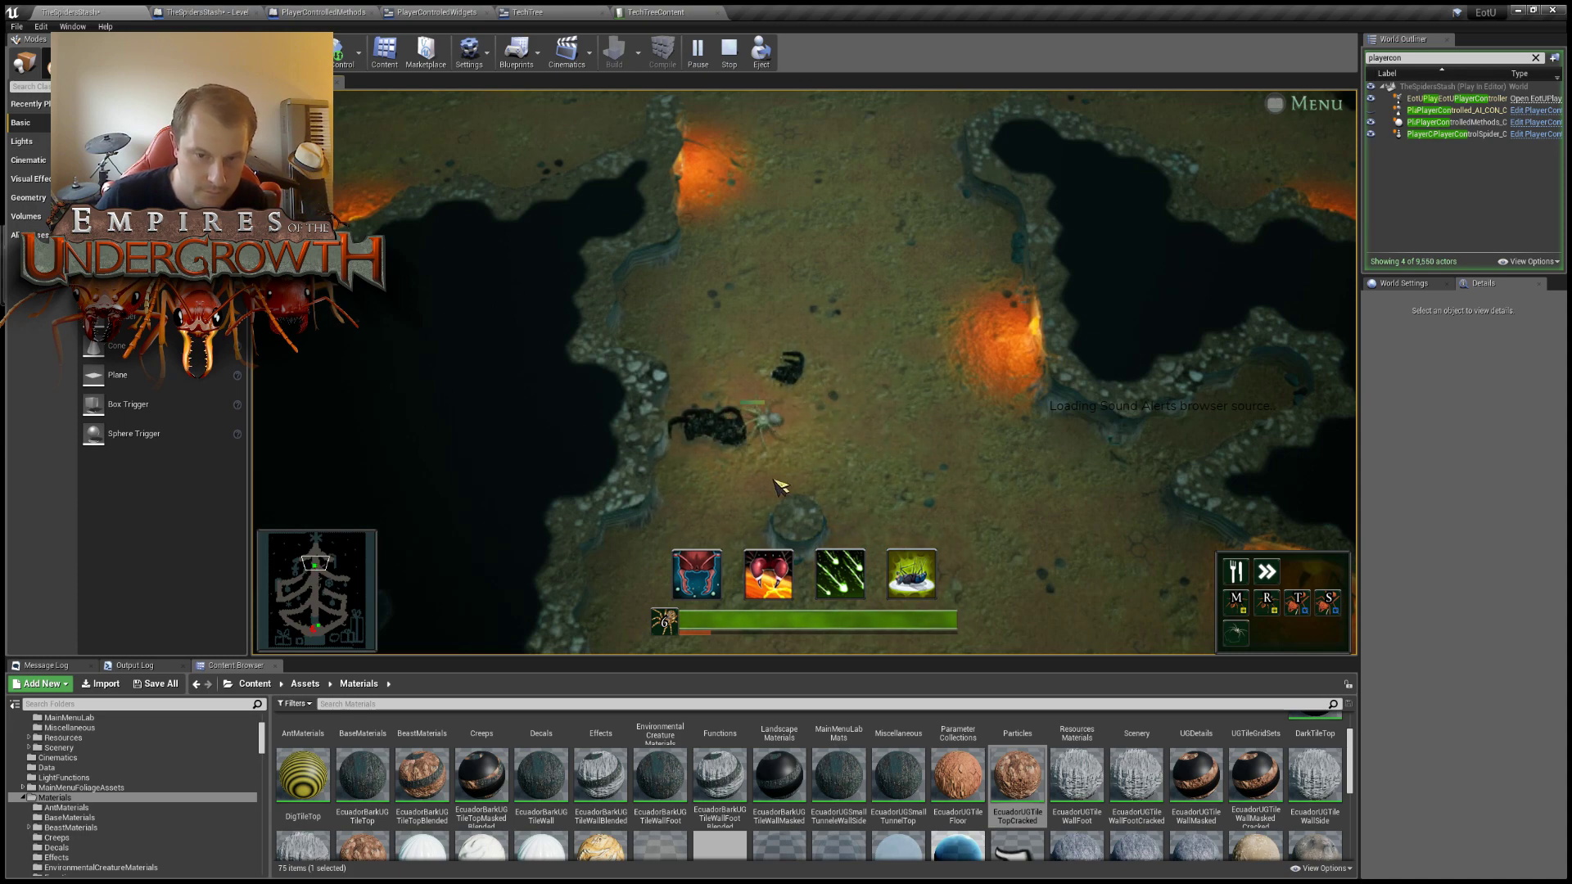
pyautogui.press('4')
pyautogui.rightClick(930, 459)
pyautogui.press('s')
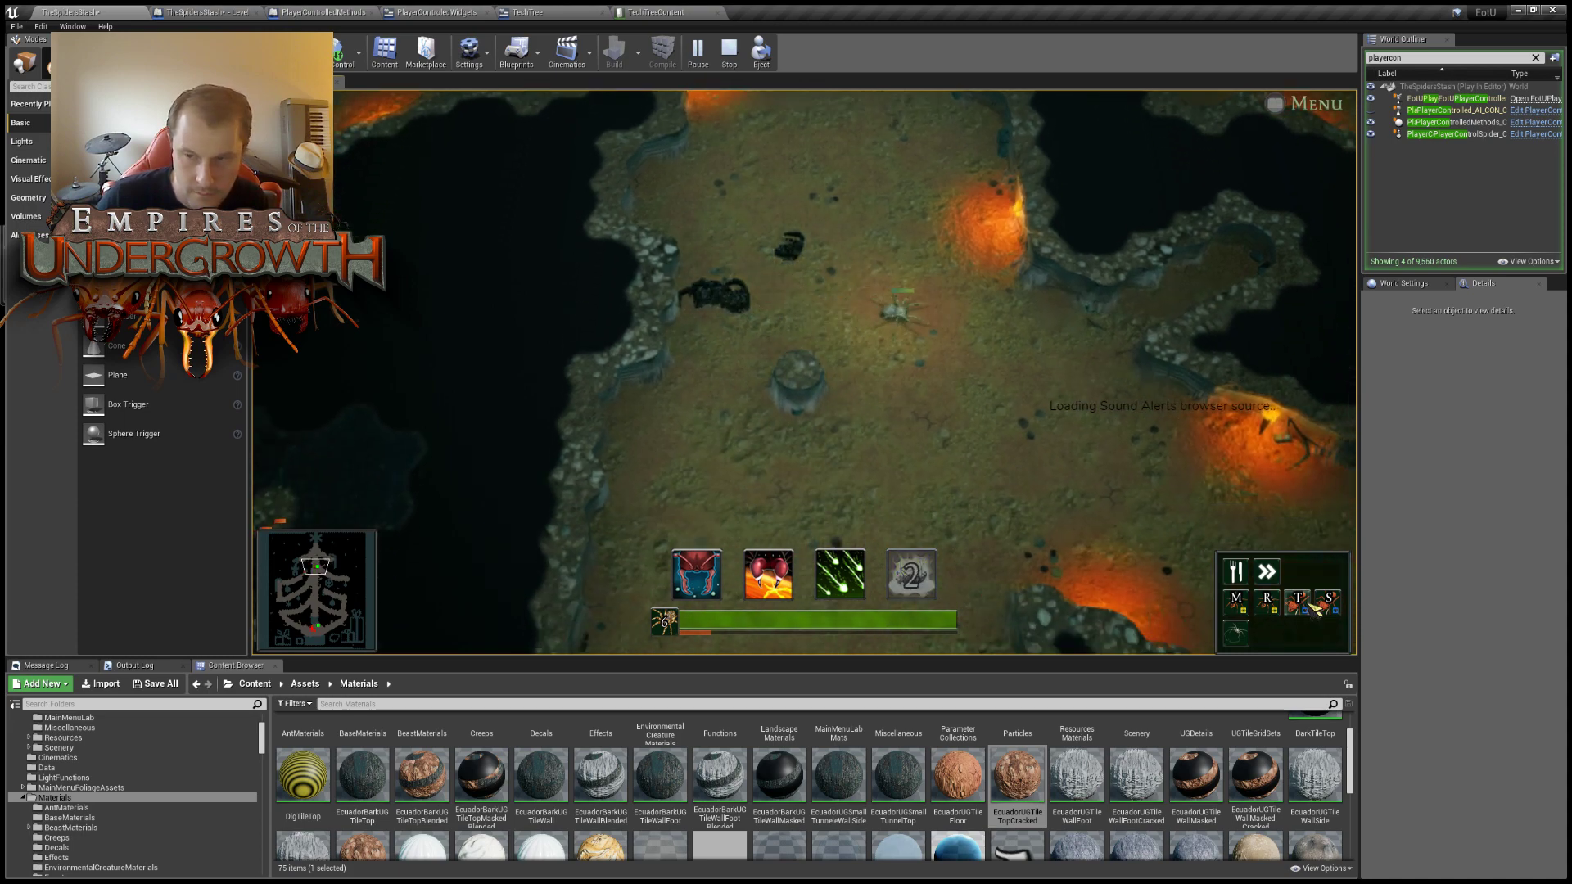
# Place a web nest on the floor tile beside the glowing rock wall in the upper cavern.
pyautogui.press('w')
pyautogui.click(1236, 572)
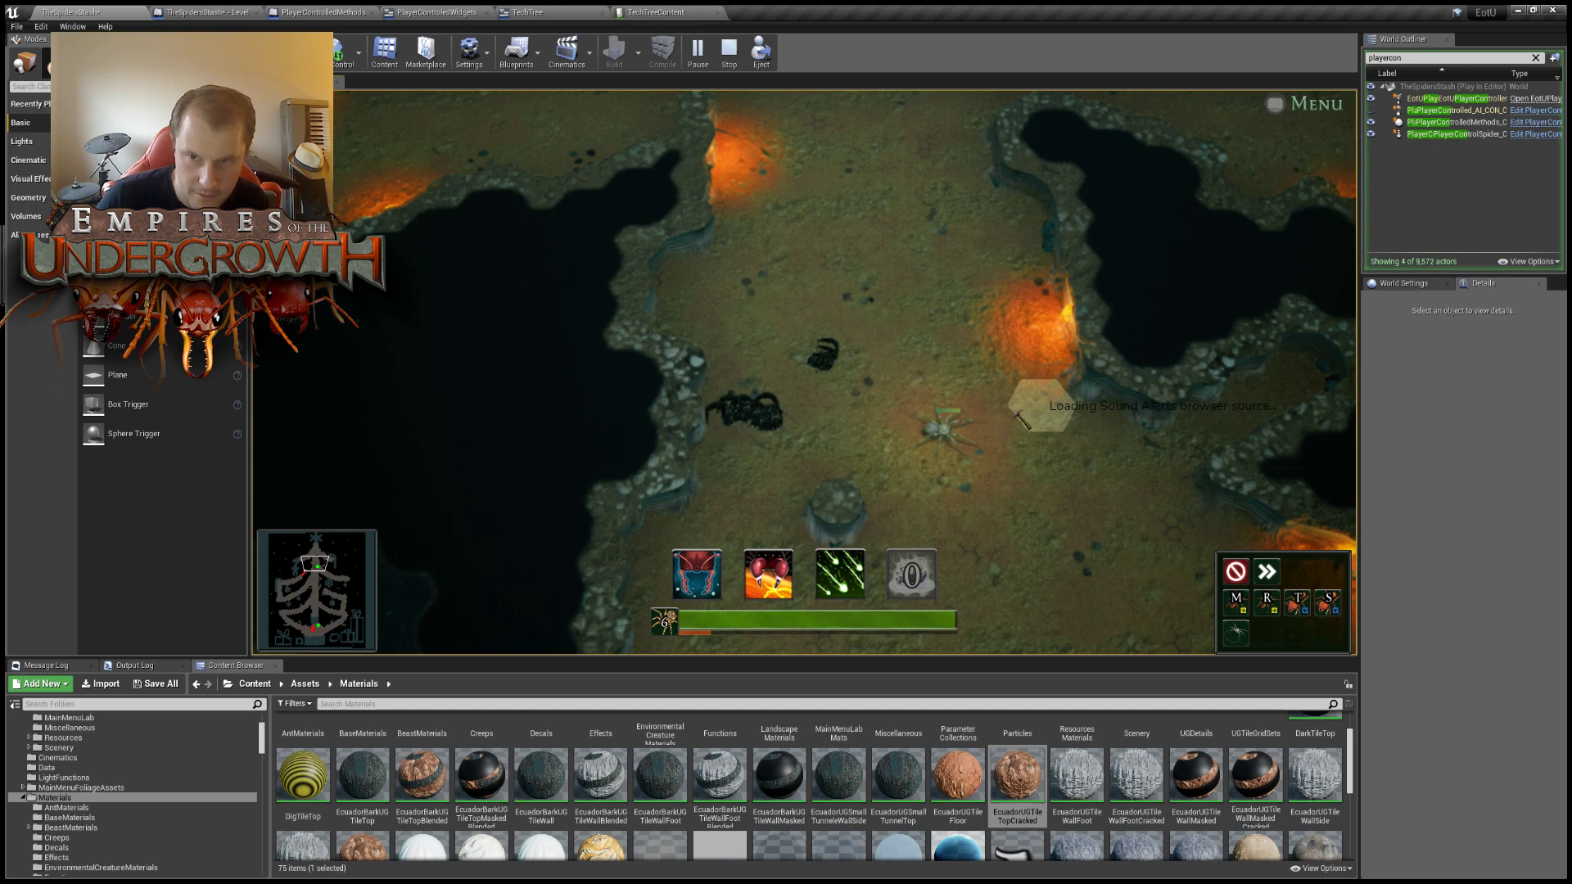
pyautogui.click(1020, 415)
pyautogui.press('d')
pyautogui.press('a')
pyautogui.press('s')
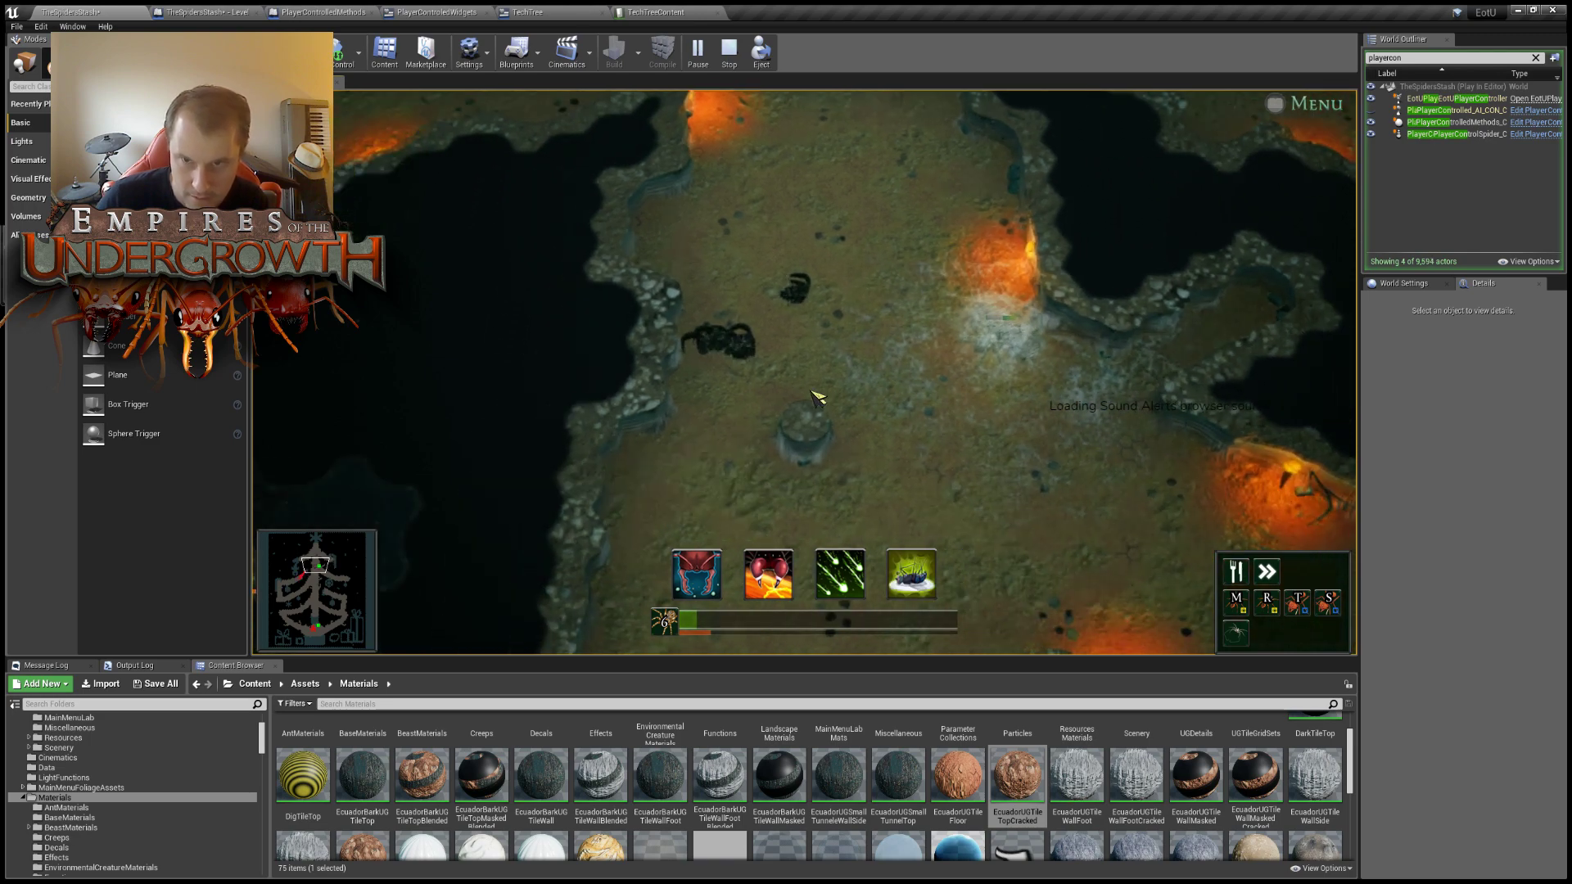
# Return the spider to the dead ants and feed on their bodies with its fourth ability.
pyautogui.rightClick(811, 392)
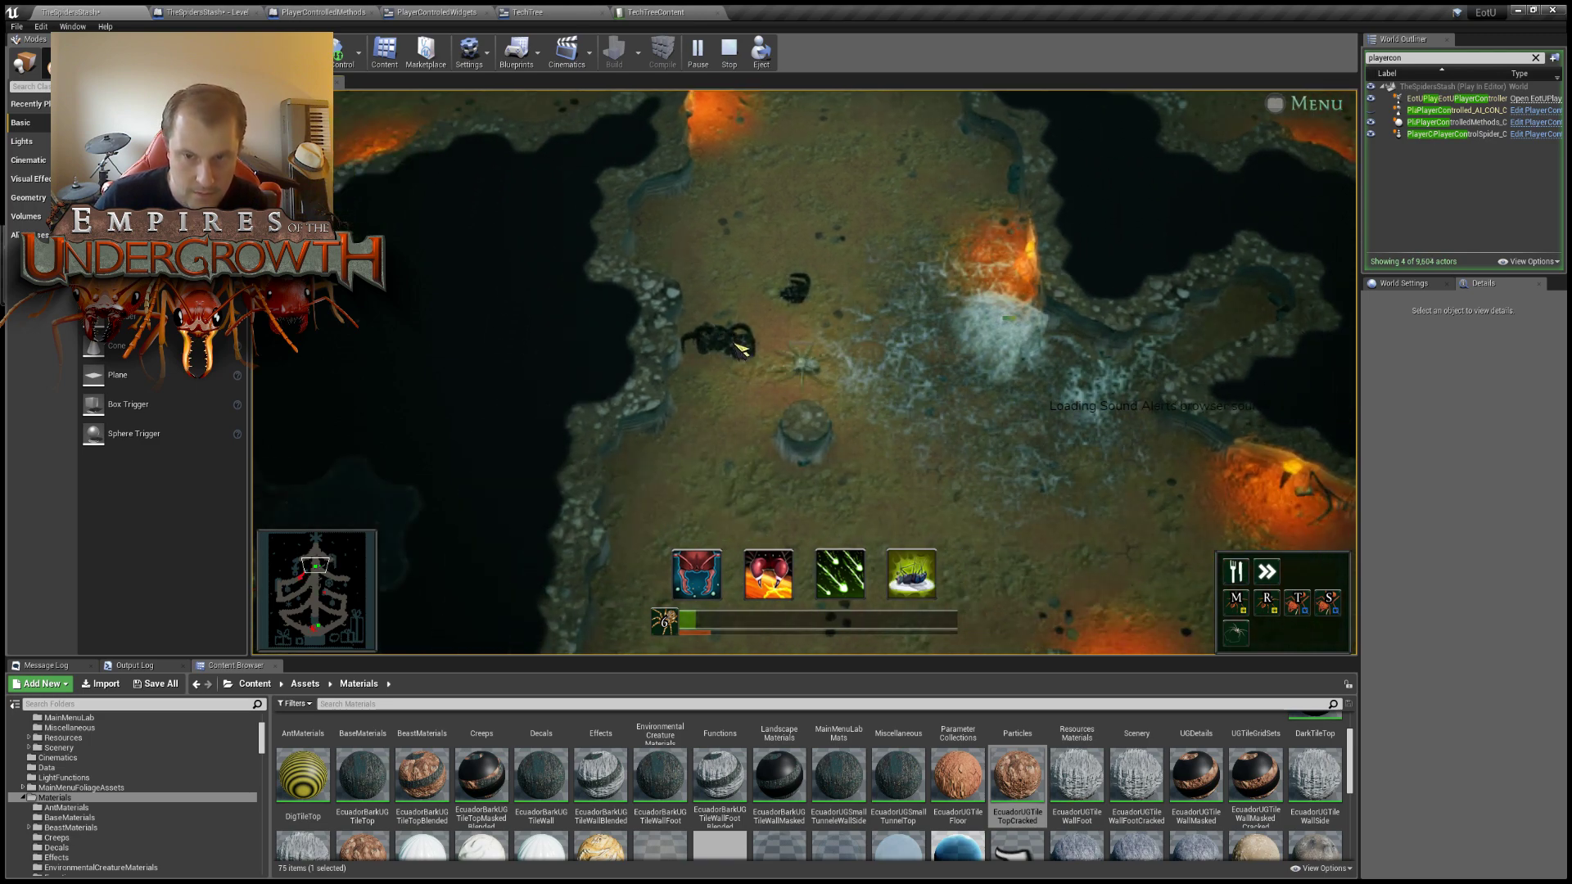
pyautogui.press('4')
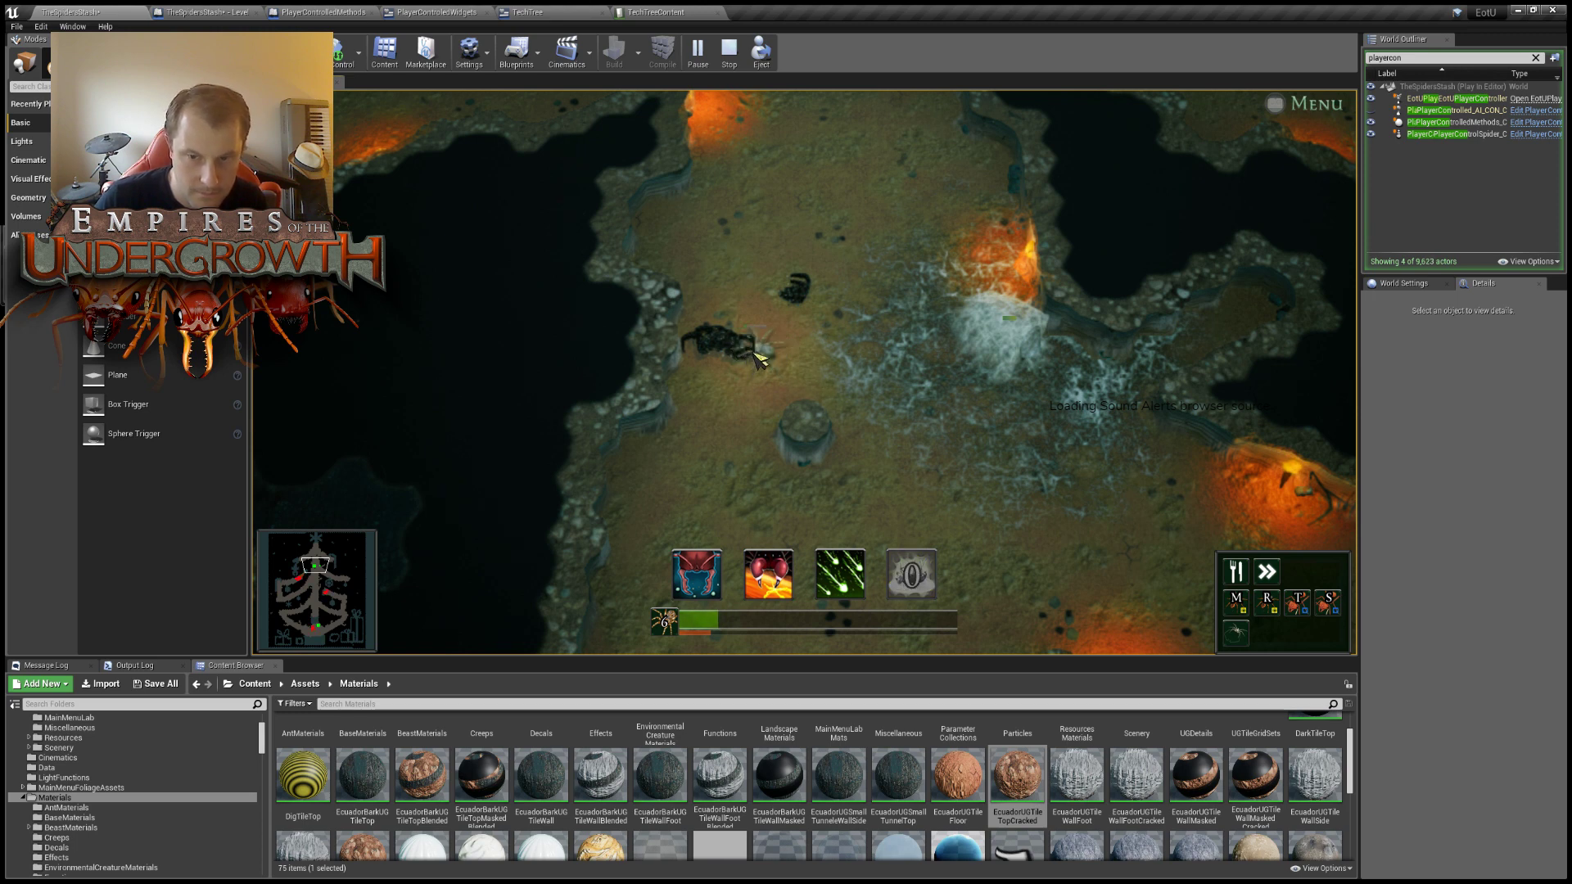
pyautogui.click(746, 353)
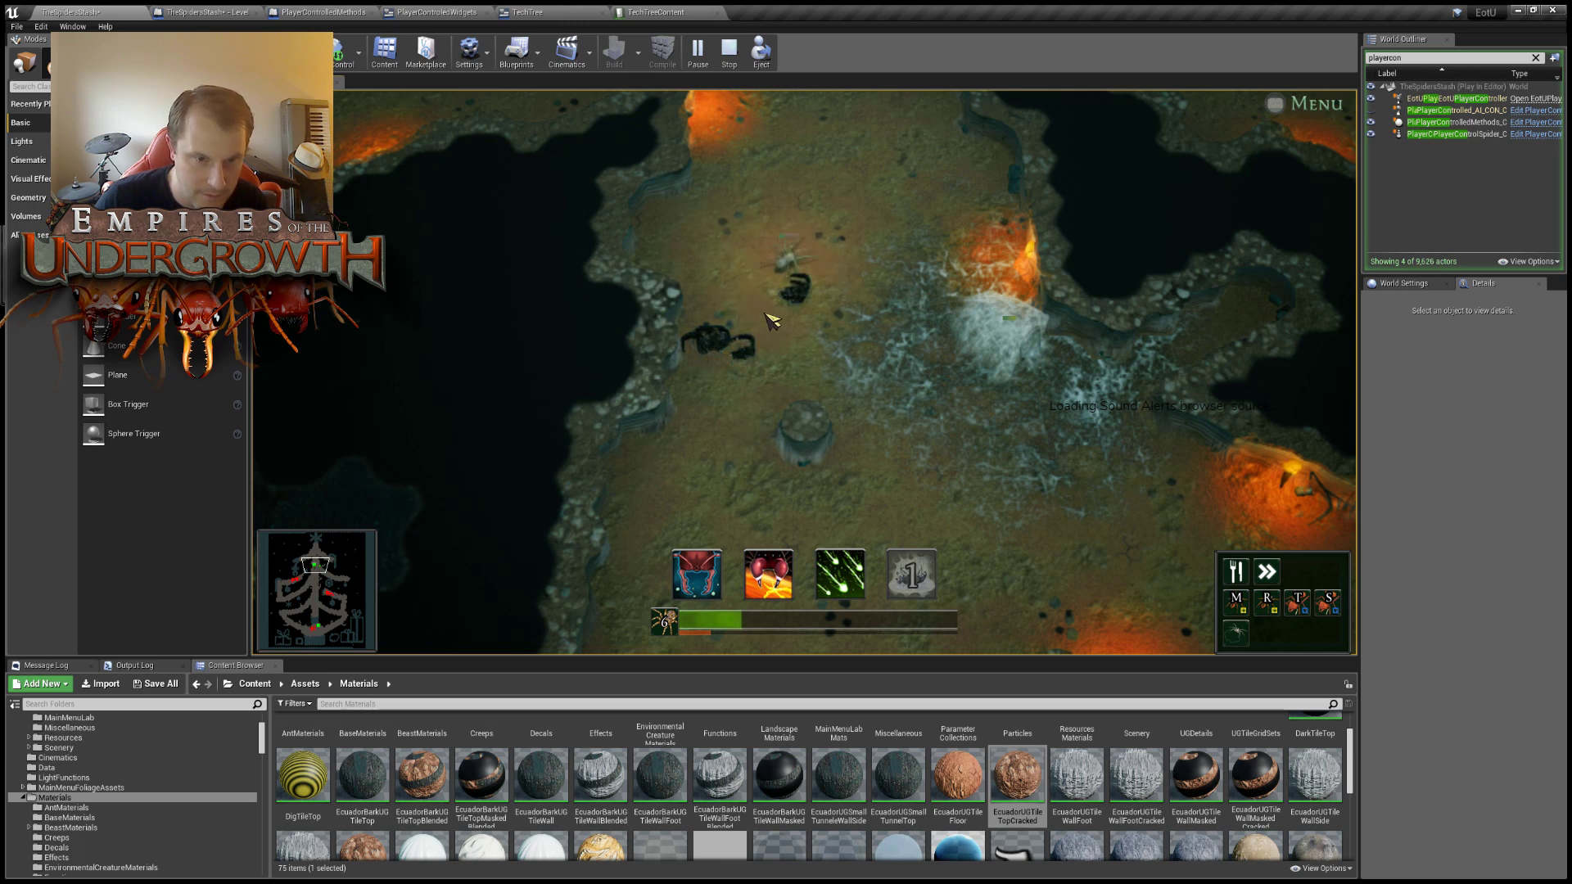
pyautogui.click(803, 285)
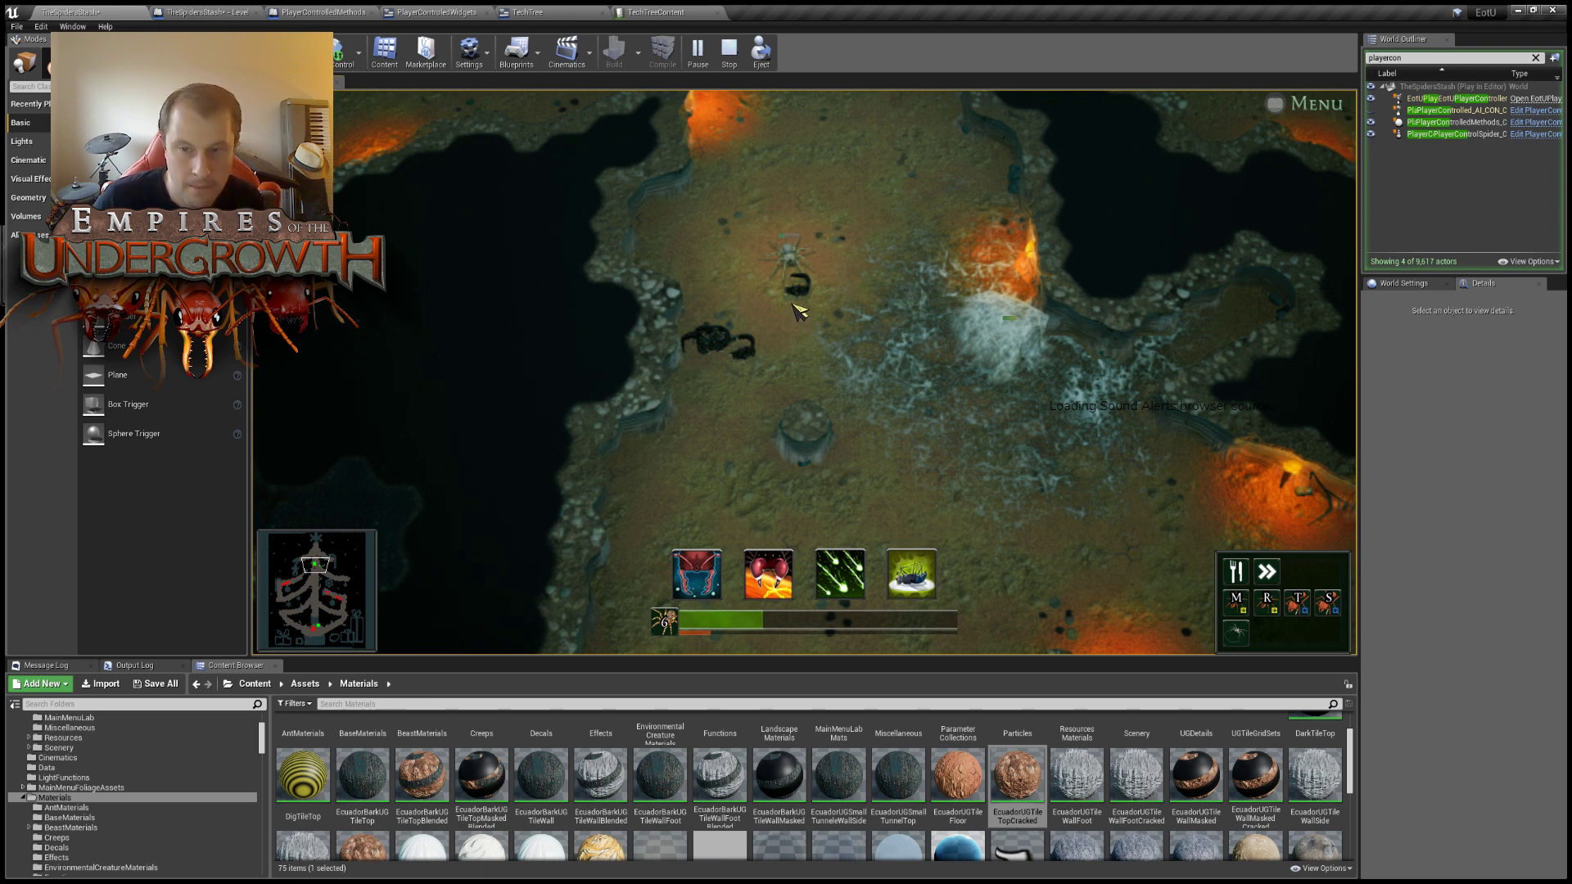
pyautogui.click(802, 291)
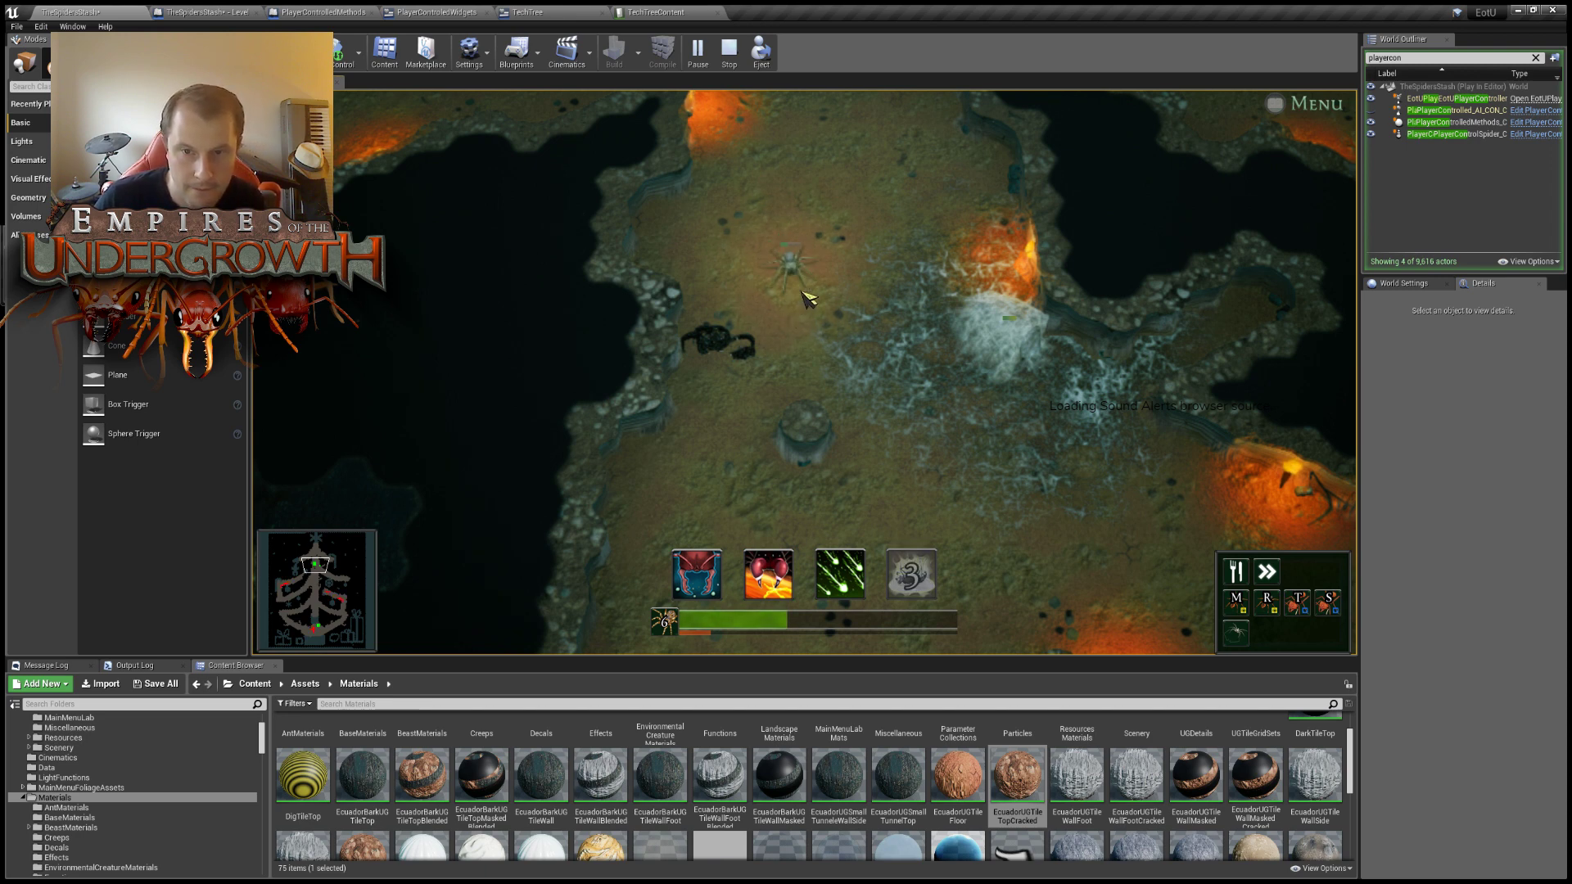
pyautogui.click(723, 293)
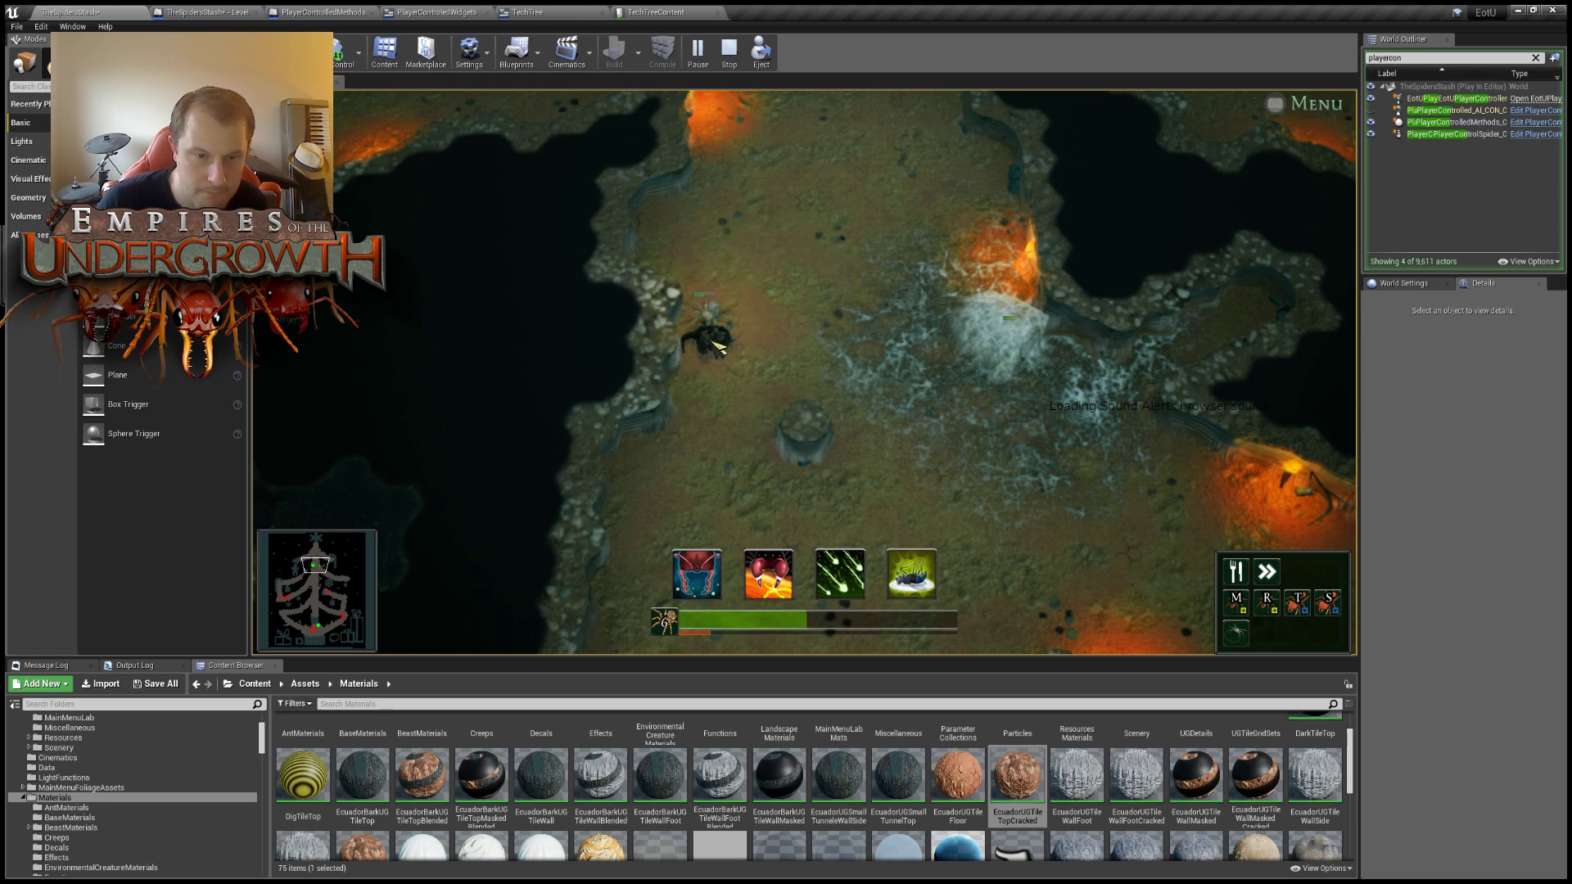
# Check the lower left tunnels and the Christmas tree area for ants, and return to the spider's cavern.
pyautogui.click(292, 597)
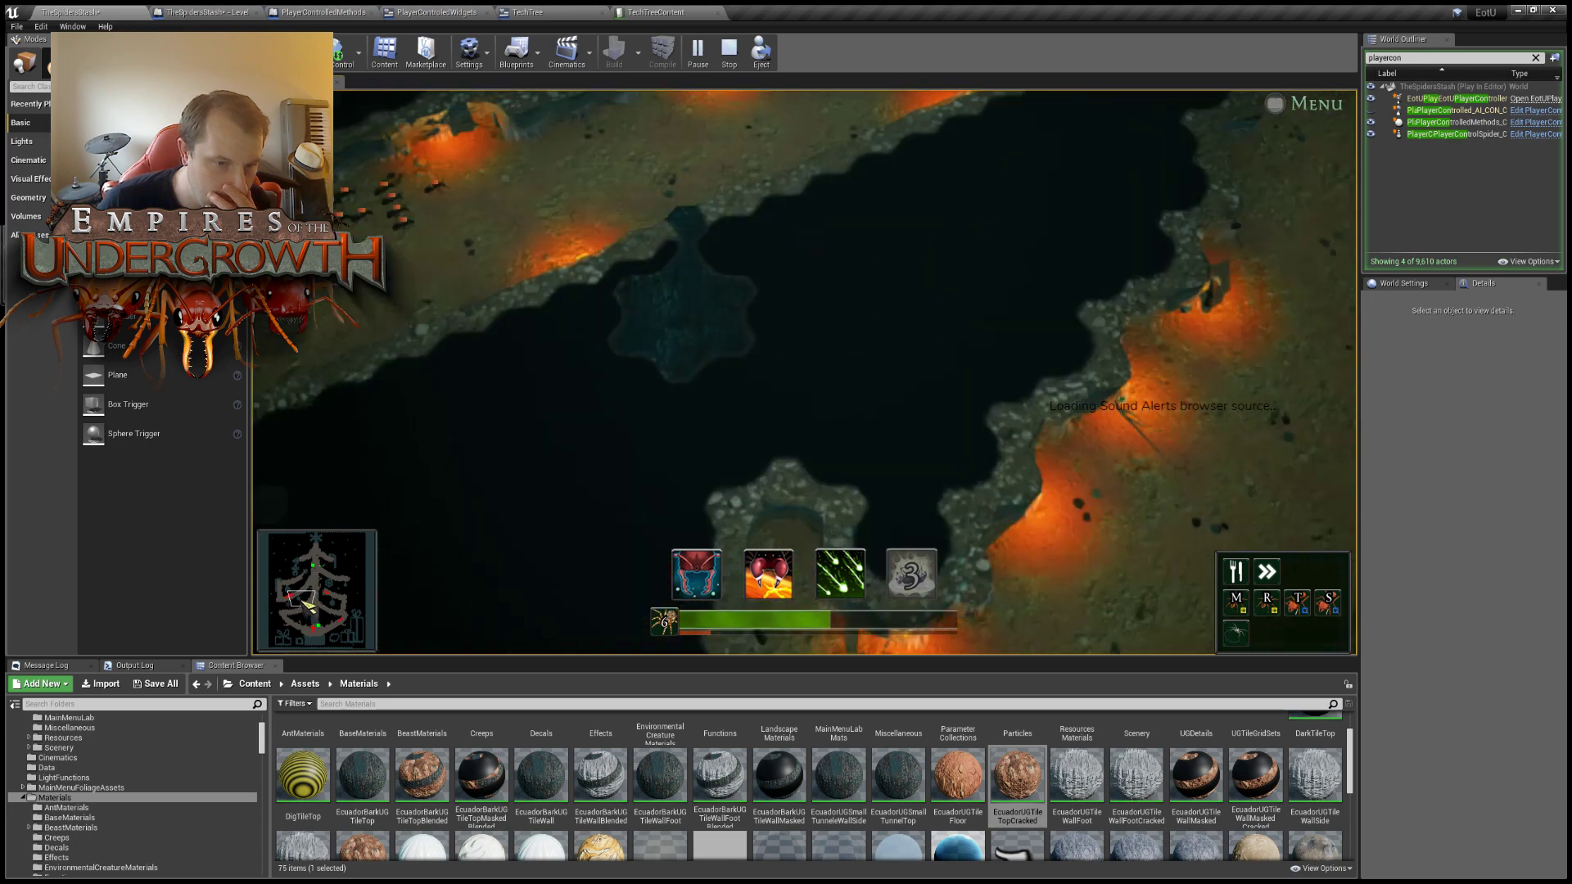
pyautogui.moveTo(292, 597); pyautogui.dragTo(319, 629)
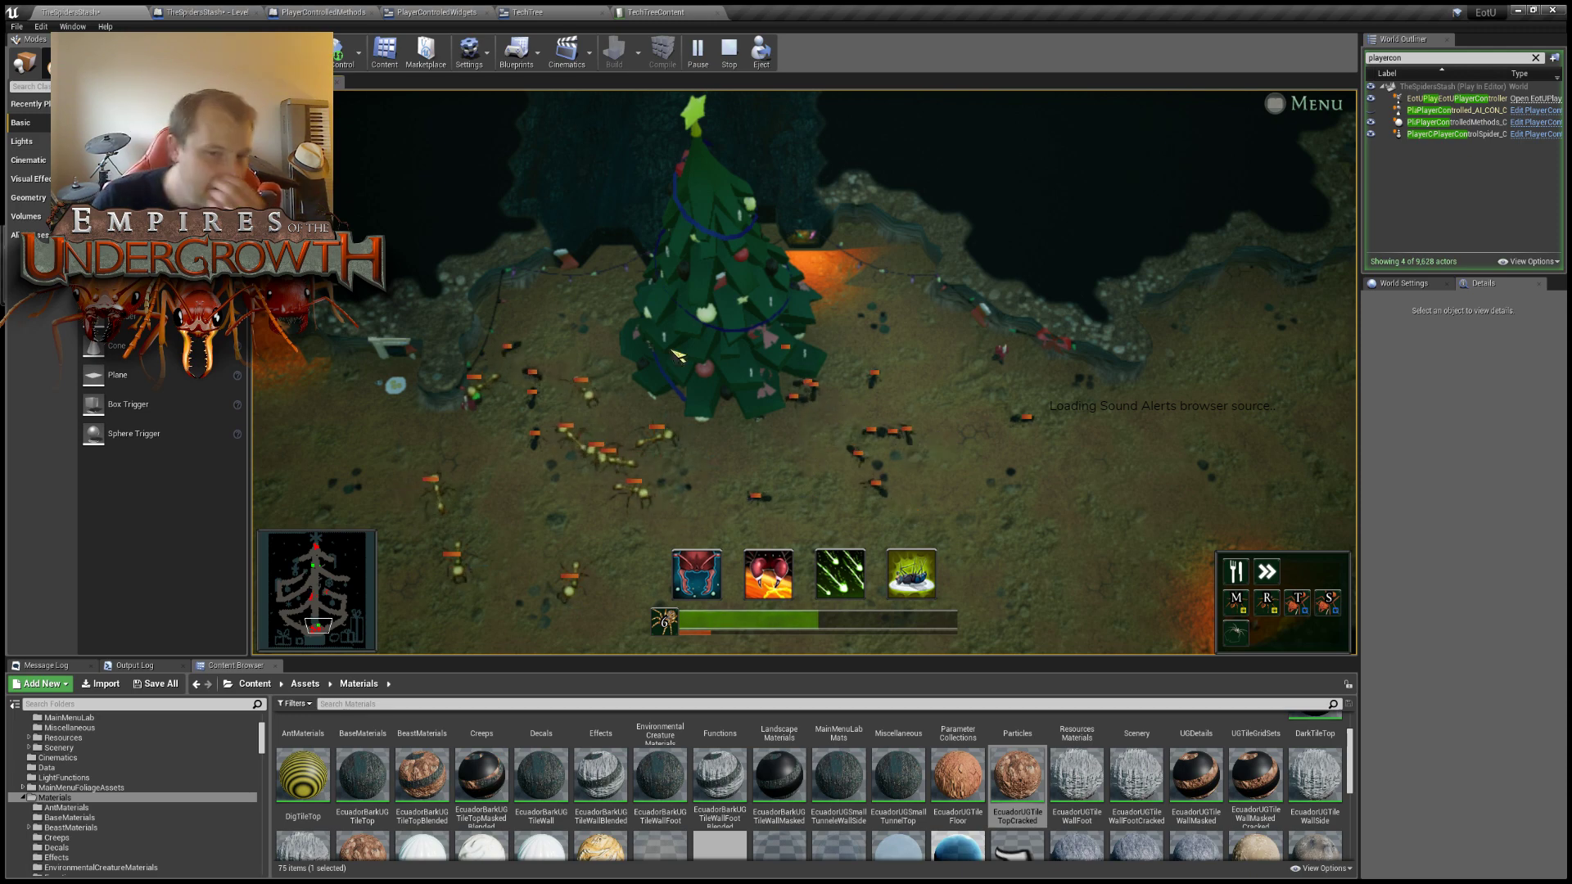
pyautogui.click(320, 568)
pyautogui.moveTo(321, 568); pyautogui.dragTo(316, 568)
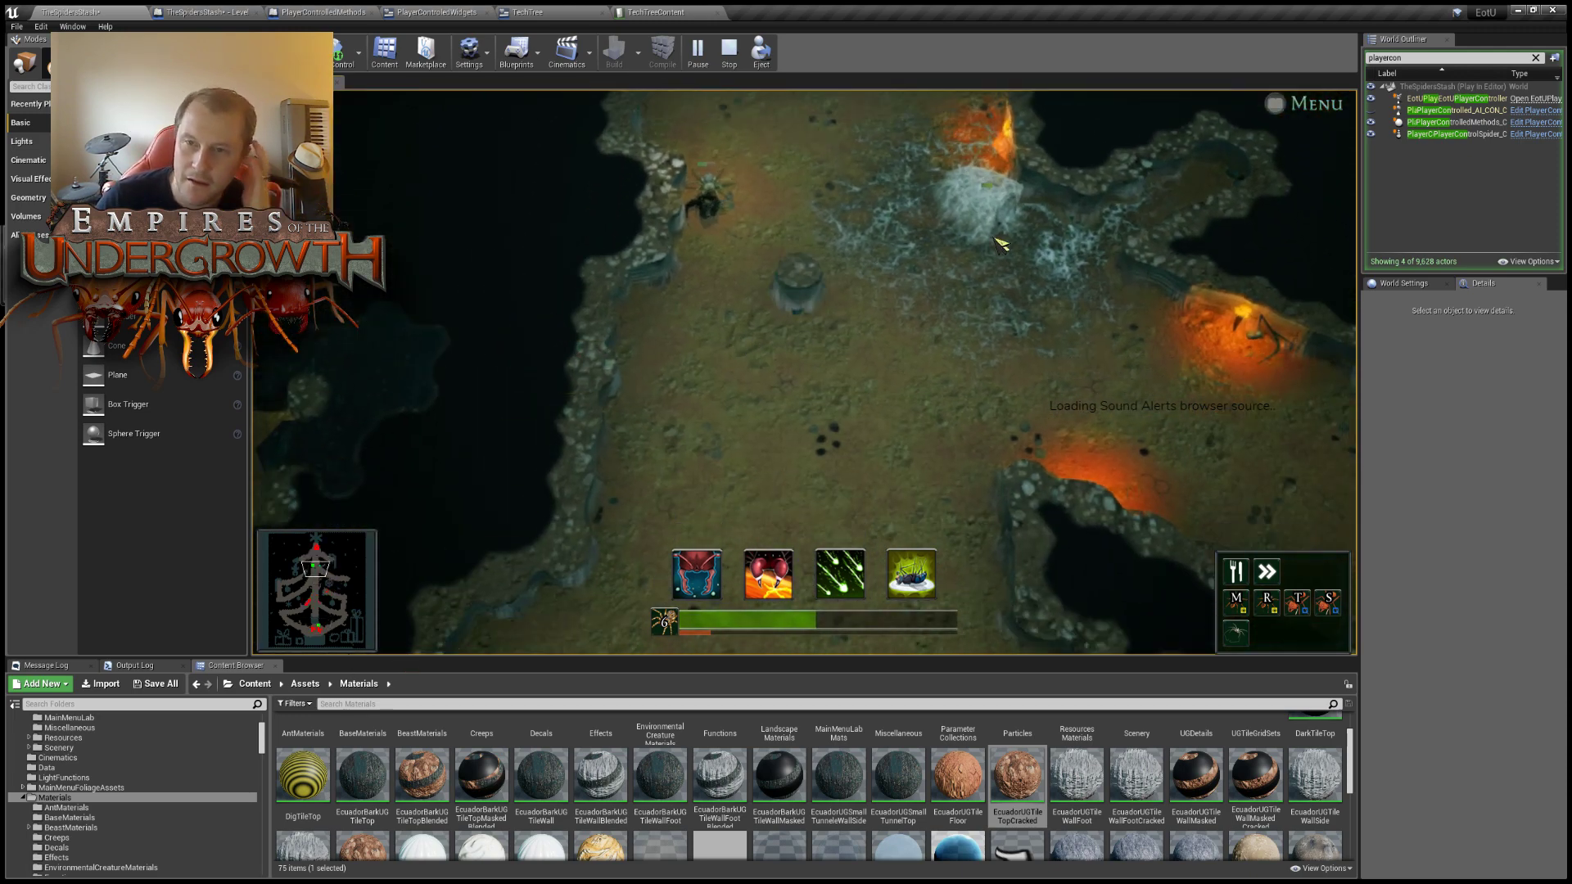
pyautogui.press('s')
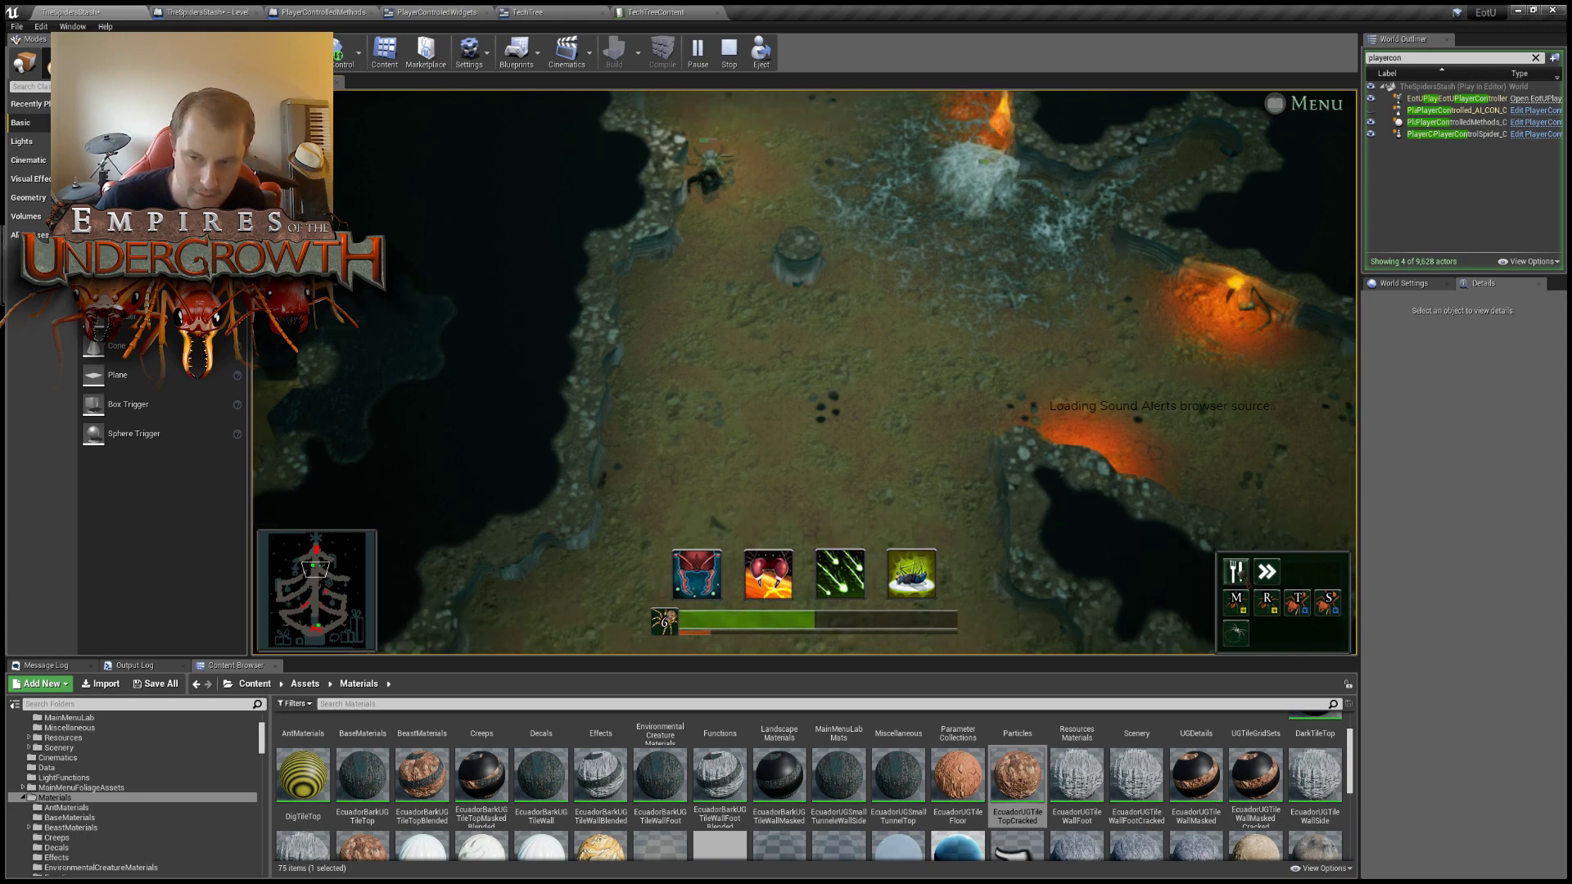
# Follow the ants from the upper tunnel past the web nest as they attack the spider in its cavern.
pyautogui.press('w')
pyautogui.press('d')
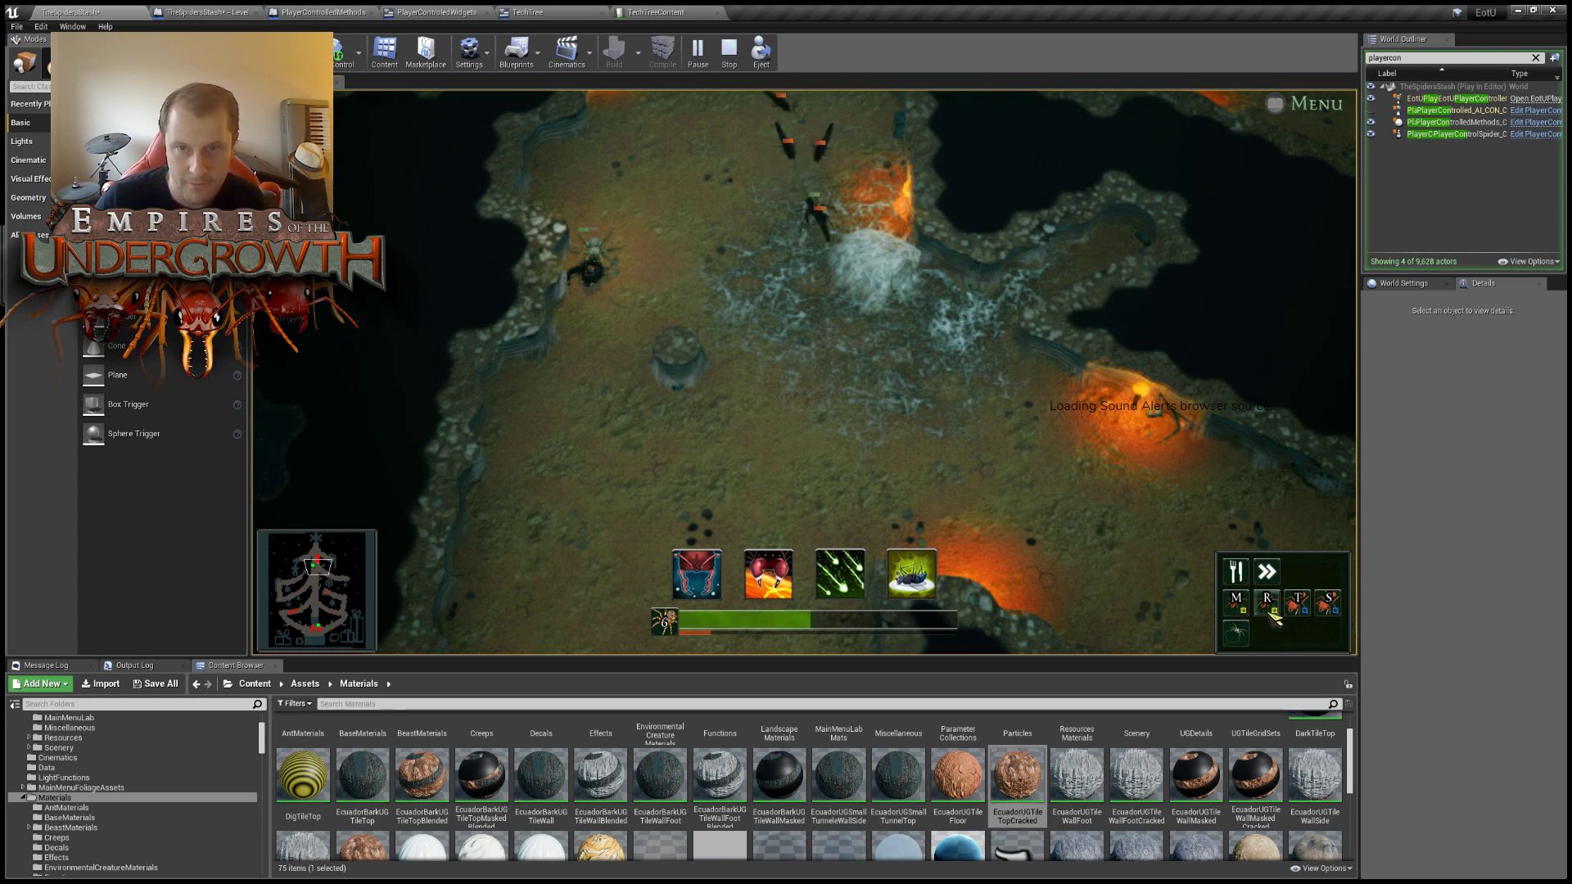
pyautogui.press('w')
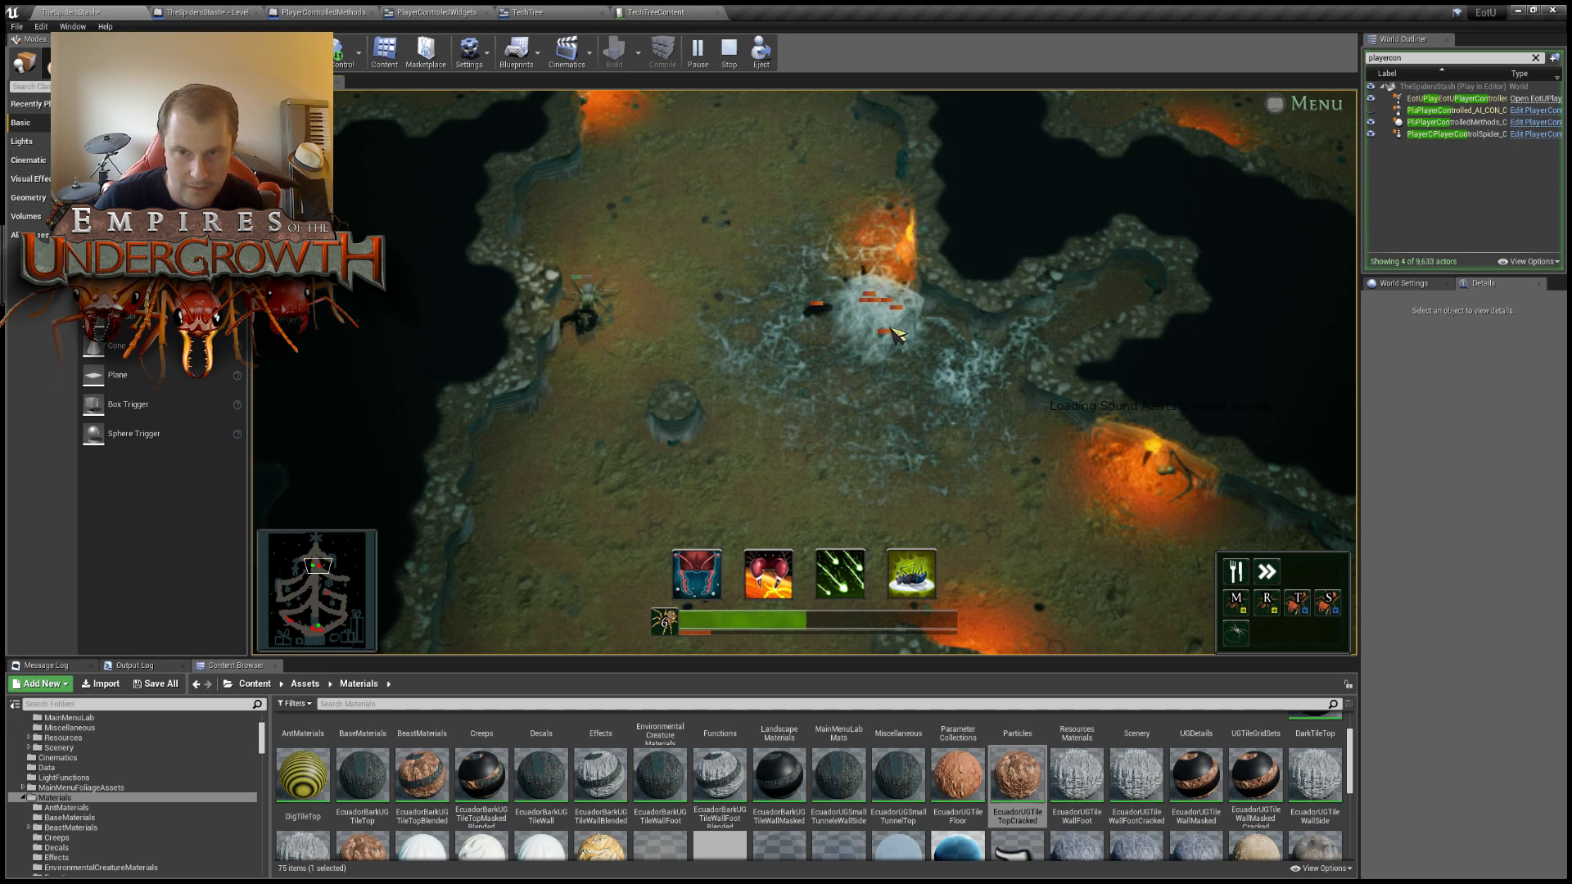
pyautogui.press('w')
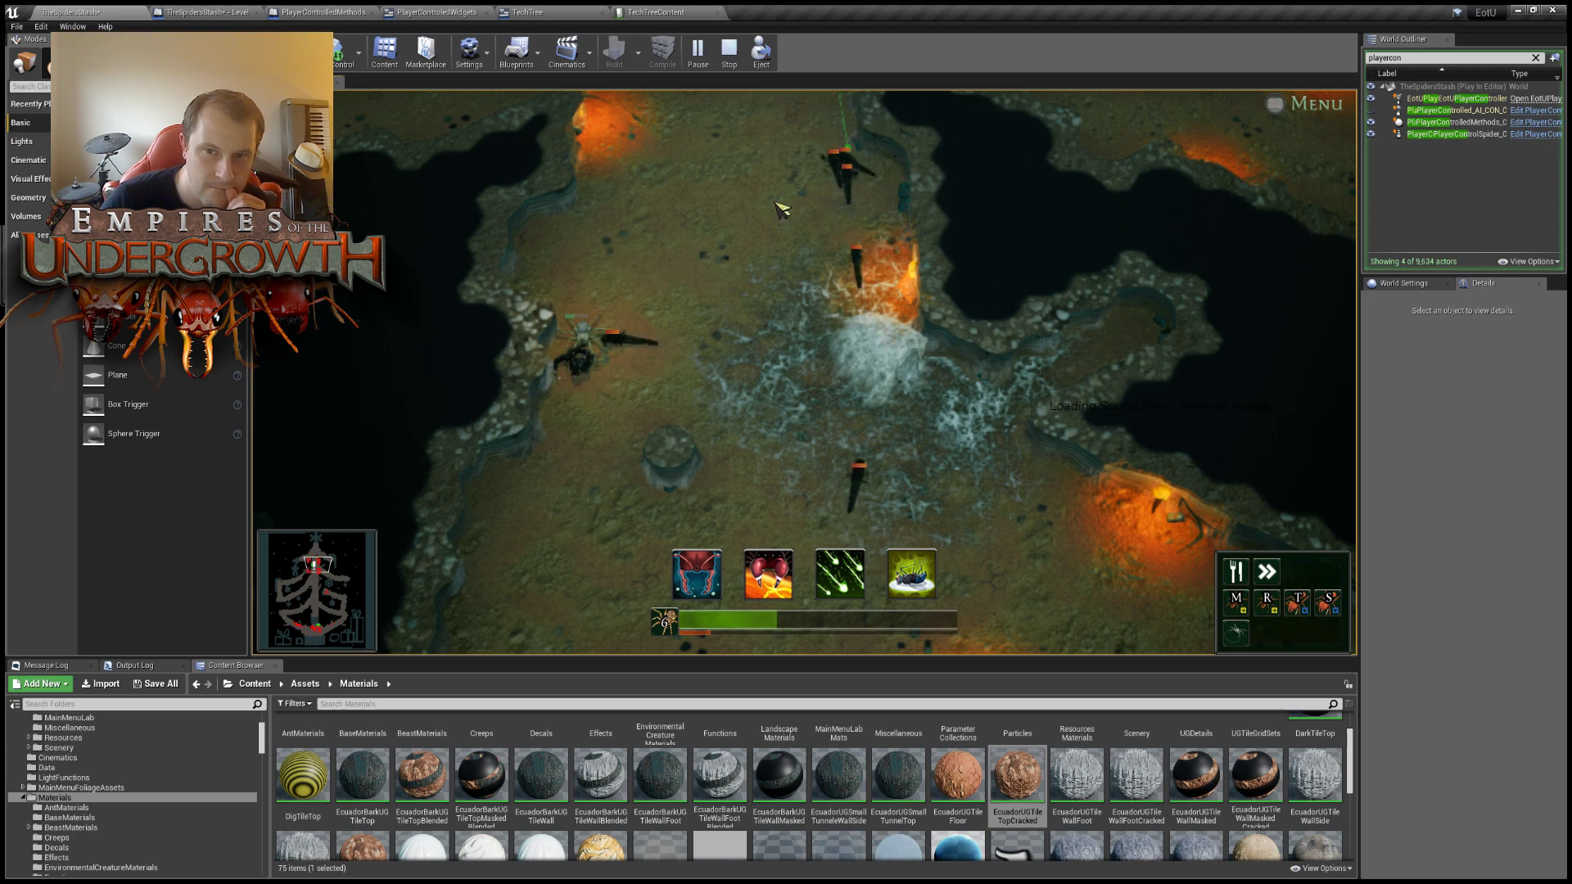
pyautogui.press('w')
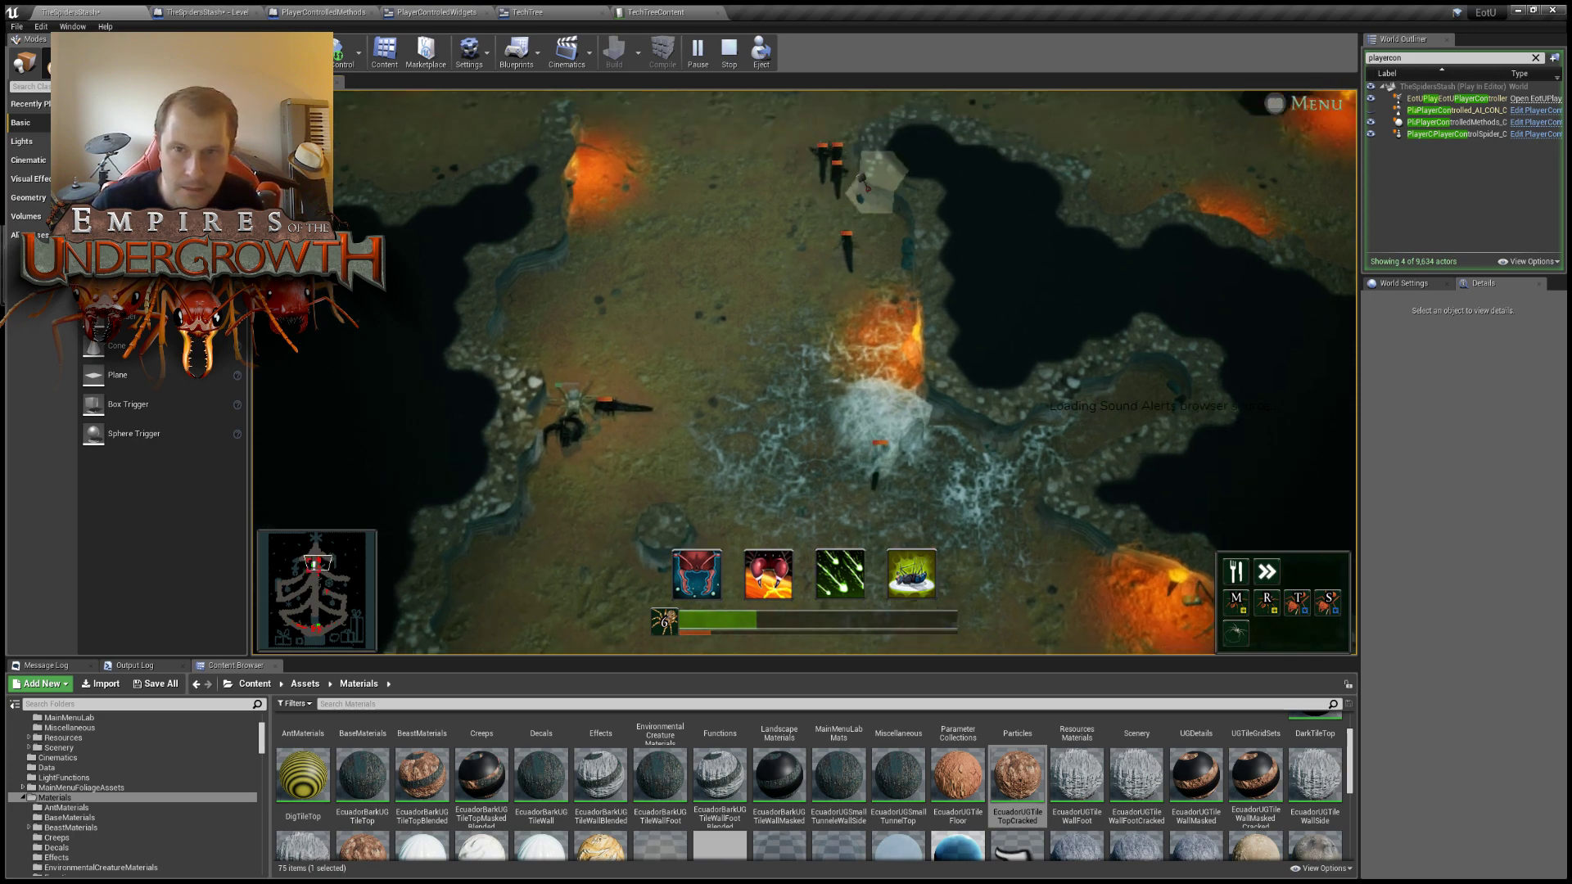
pyautogui.scroll(4, 855, 185)
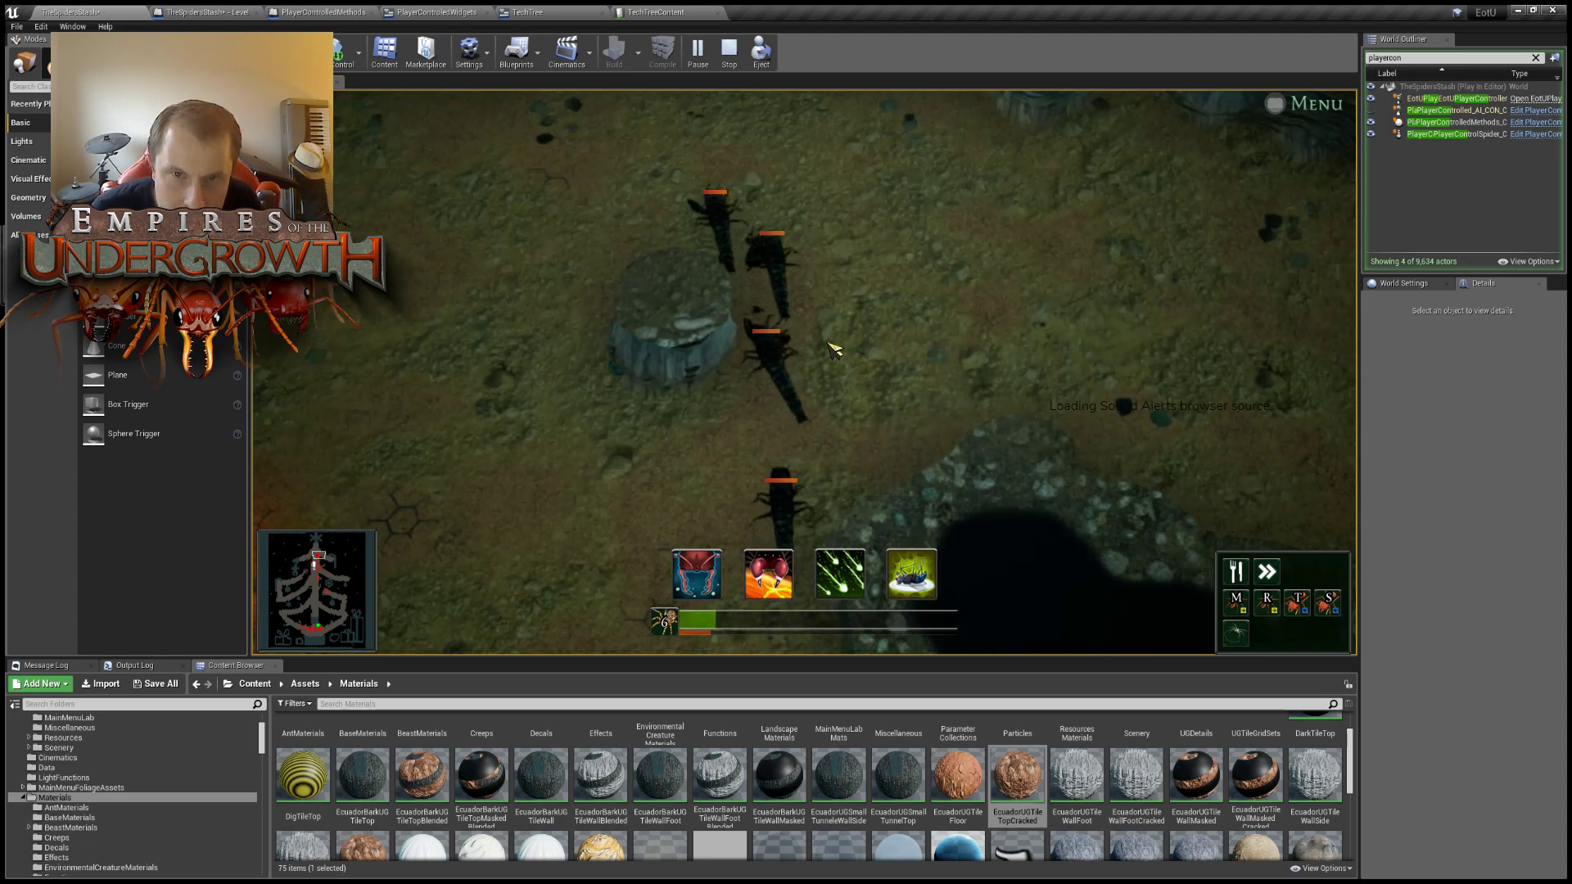
pyautogui.press('s')
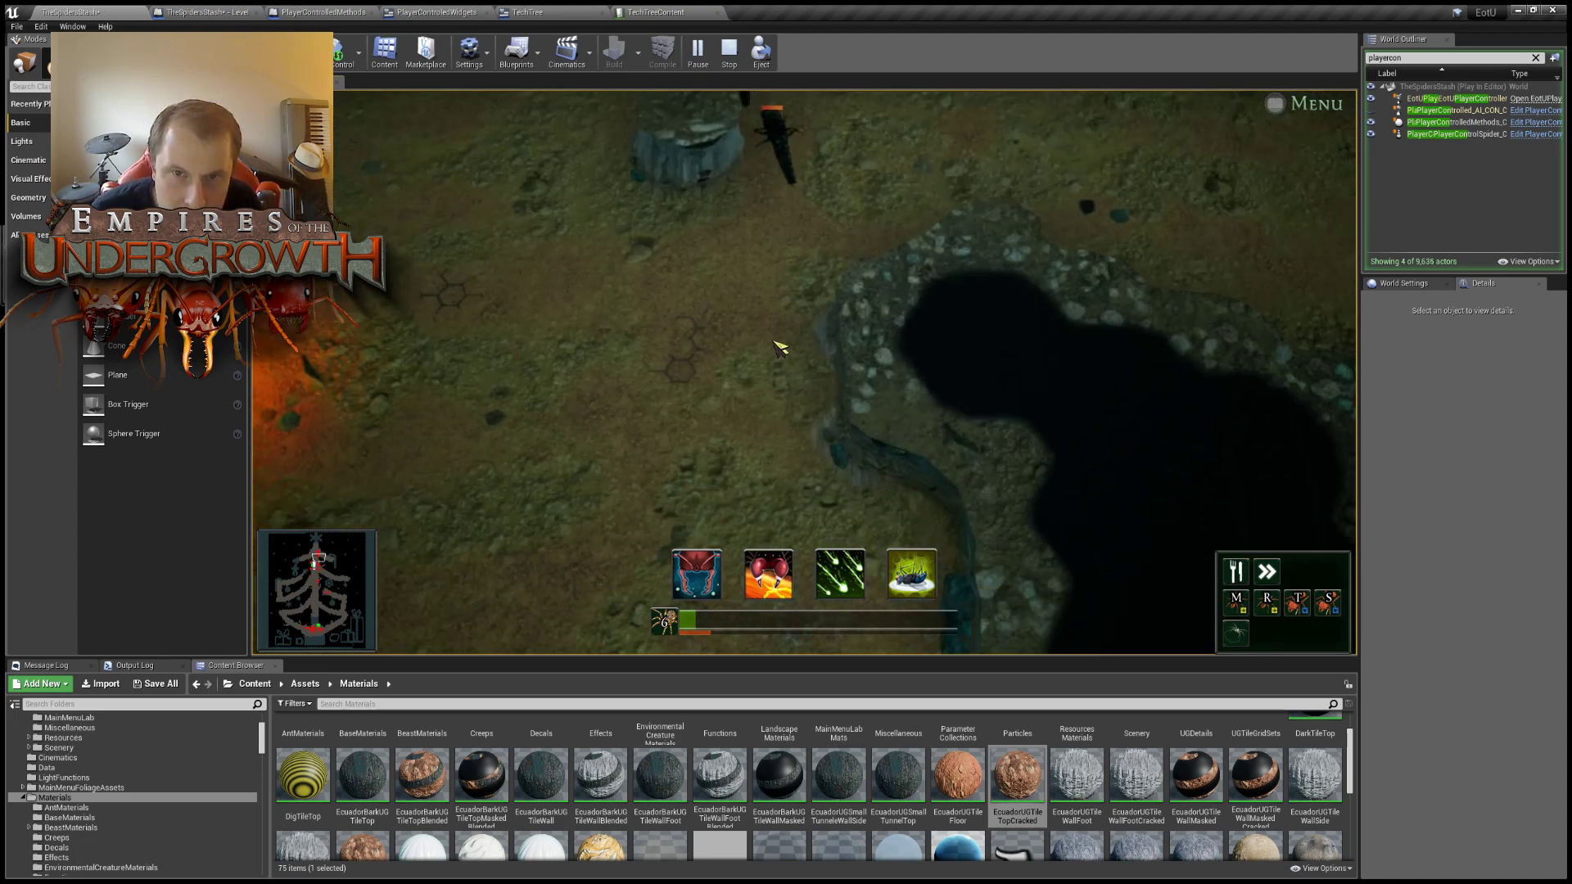
pyautogui.scroll(-4, 774, 342)
pyautogui.press('s')
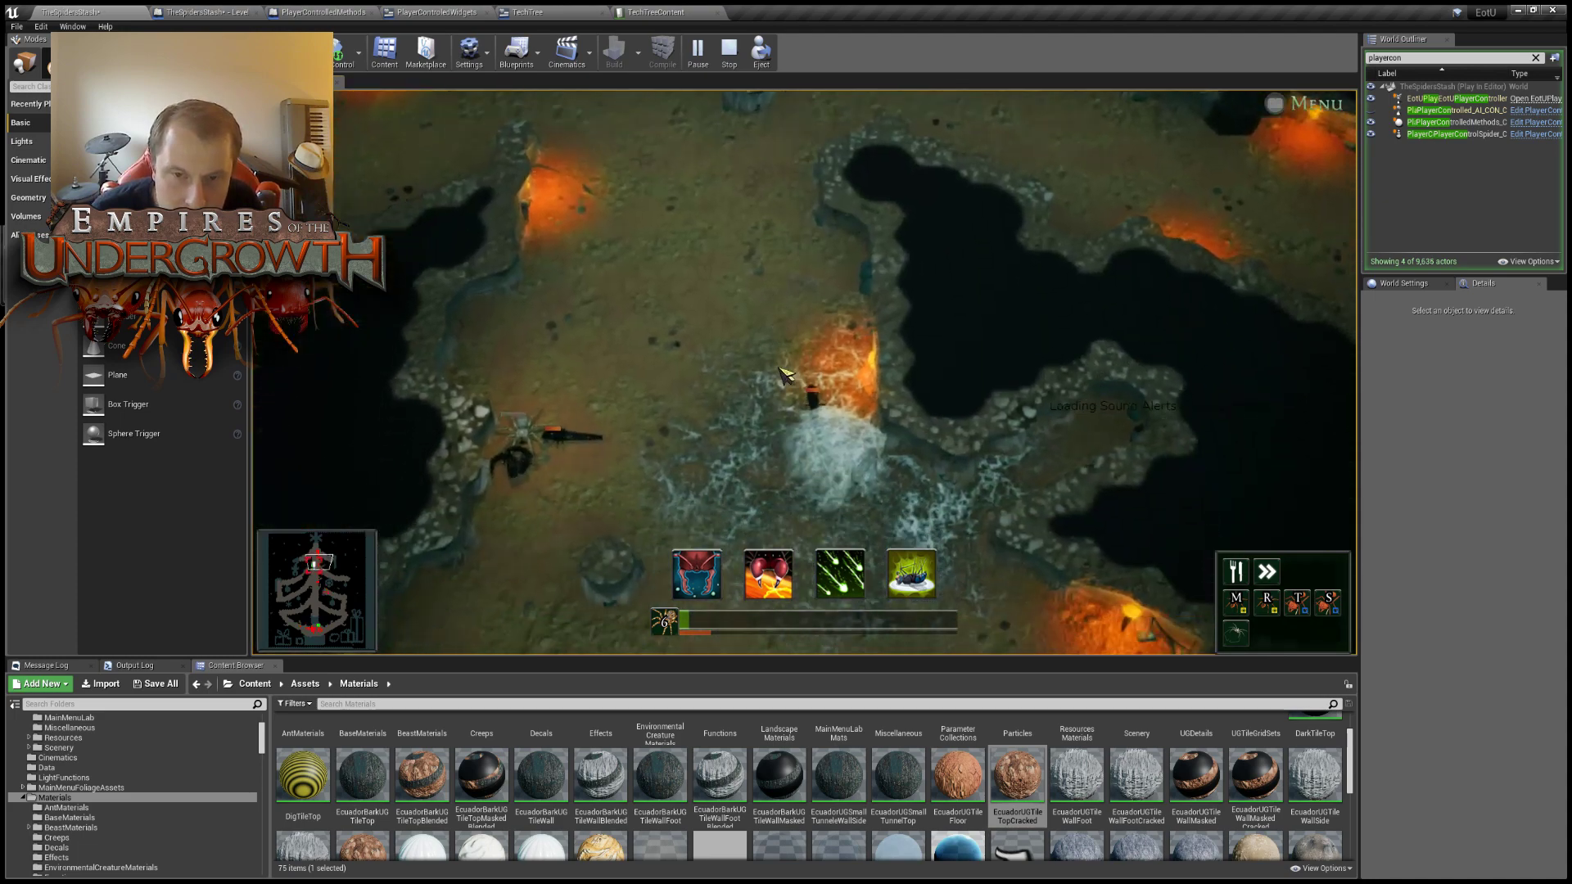
pyautogui.press('a')
pyautogui.press('s')
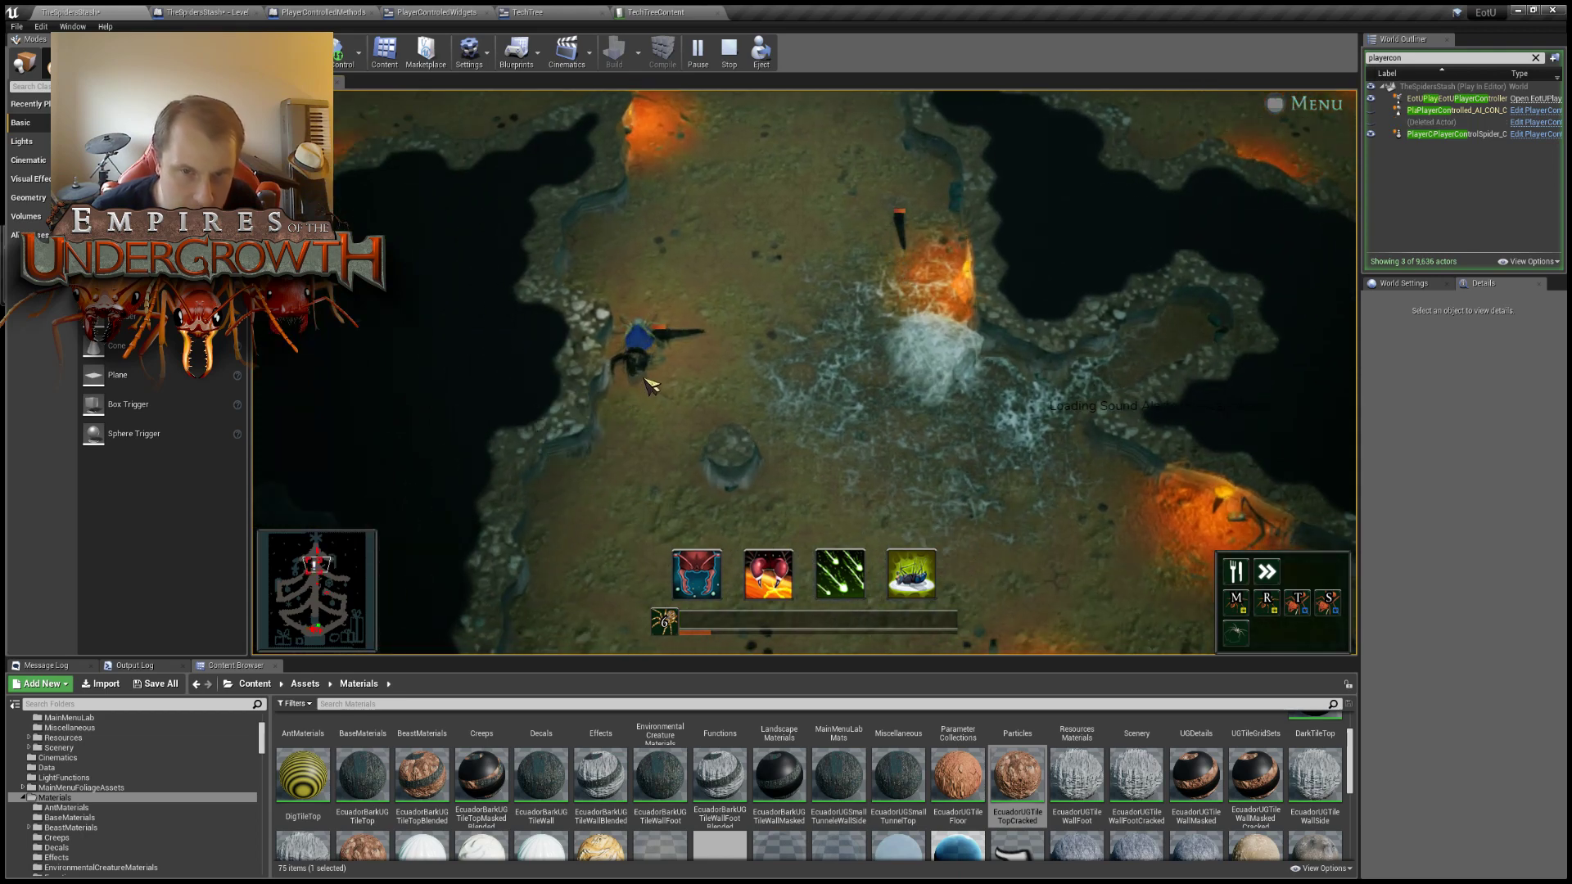
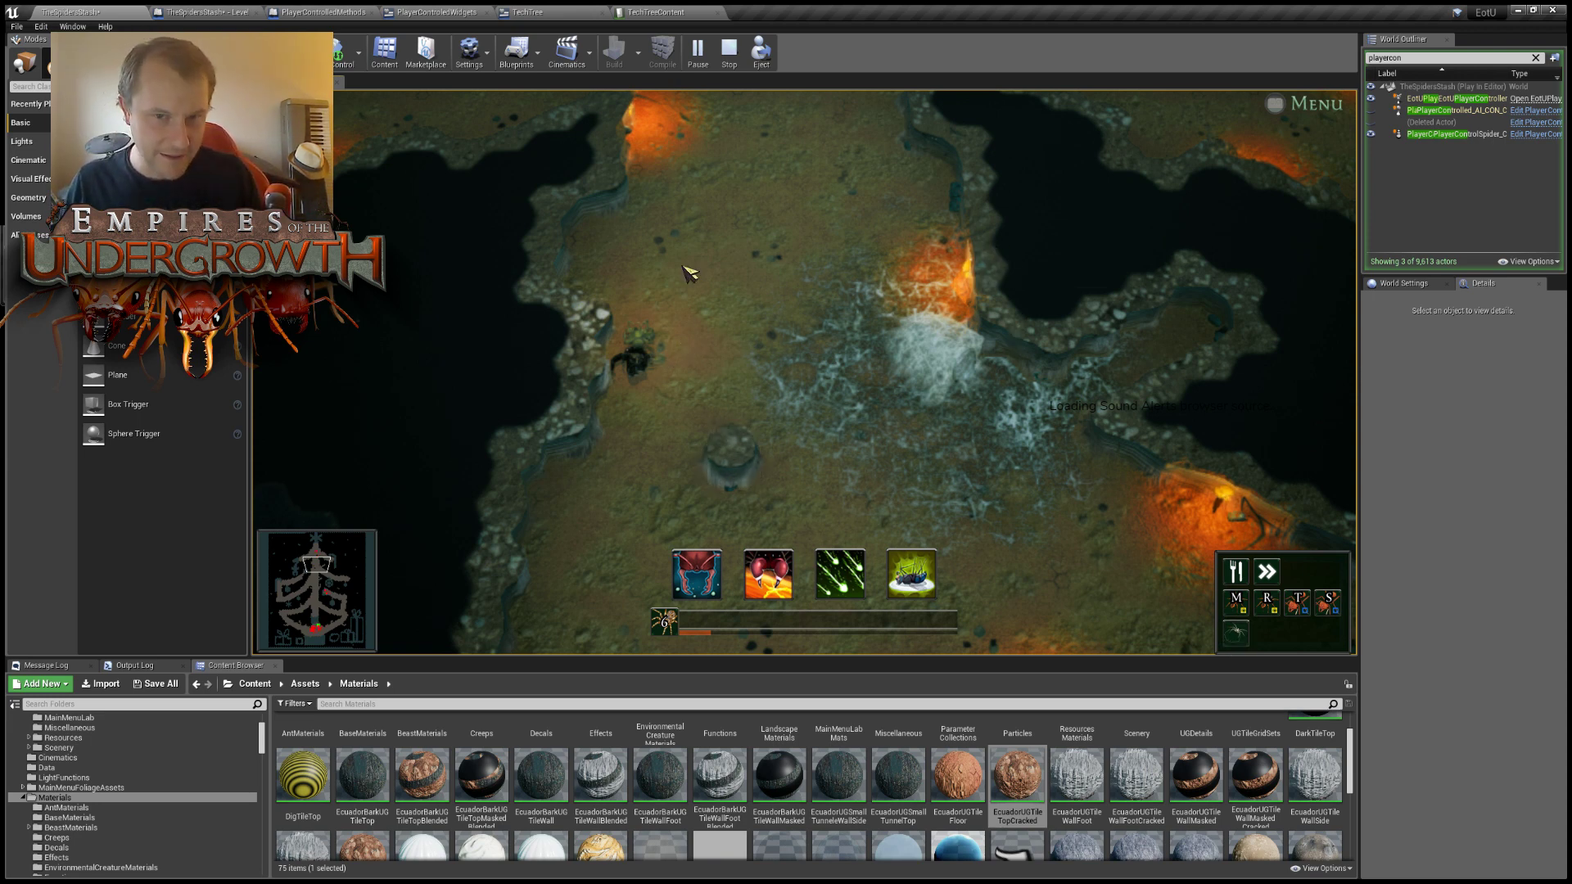
# End the playtest and bring the Christmas tree with its presents into view in the level.
pyautogui.press('d')
pyautogui.press('s')
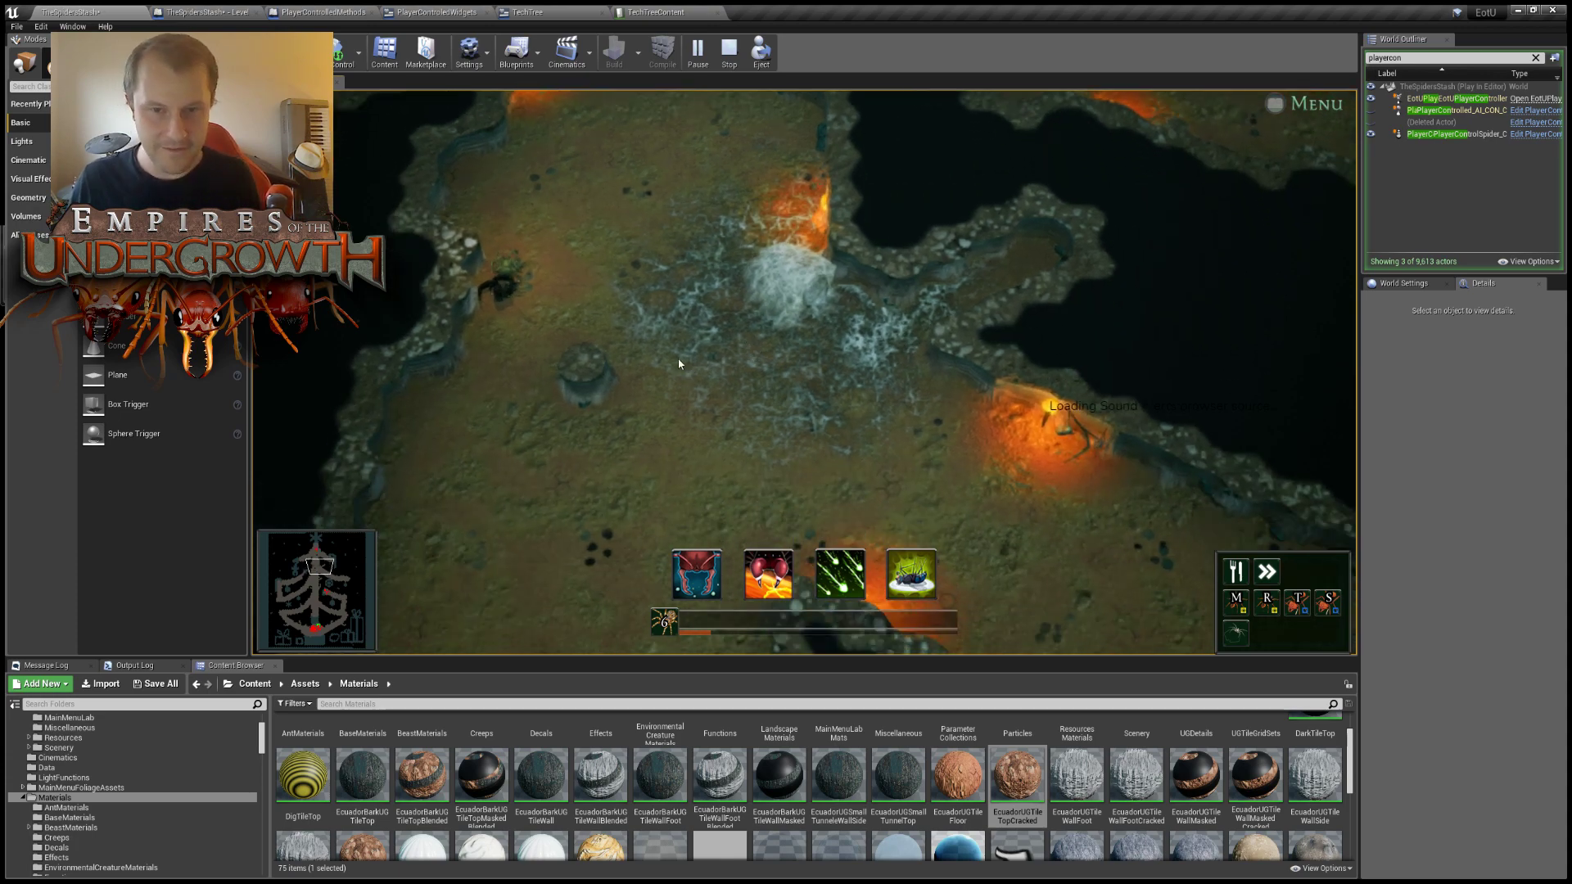
pyautogui.press('Escape')
pyautogui.moveTo(677, 358); pyautogui.dragTo(1040, 442, button='right')
pyautogui.press('d')
pyautogui.moveTo(804, 373); pyautogui.dragTo(704, 316, button='right')
pyautogui.press('w')
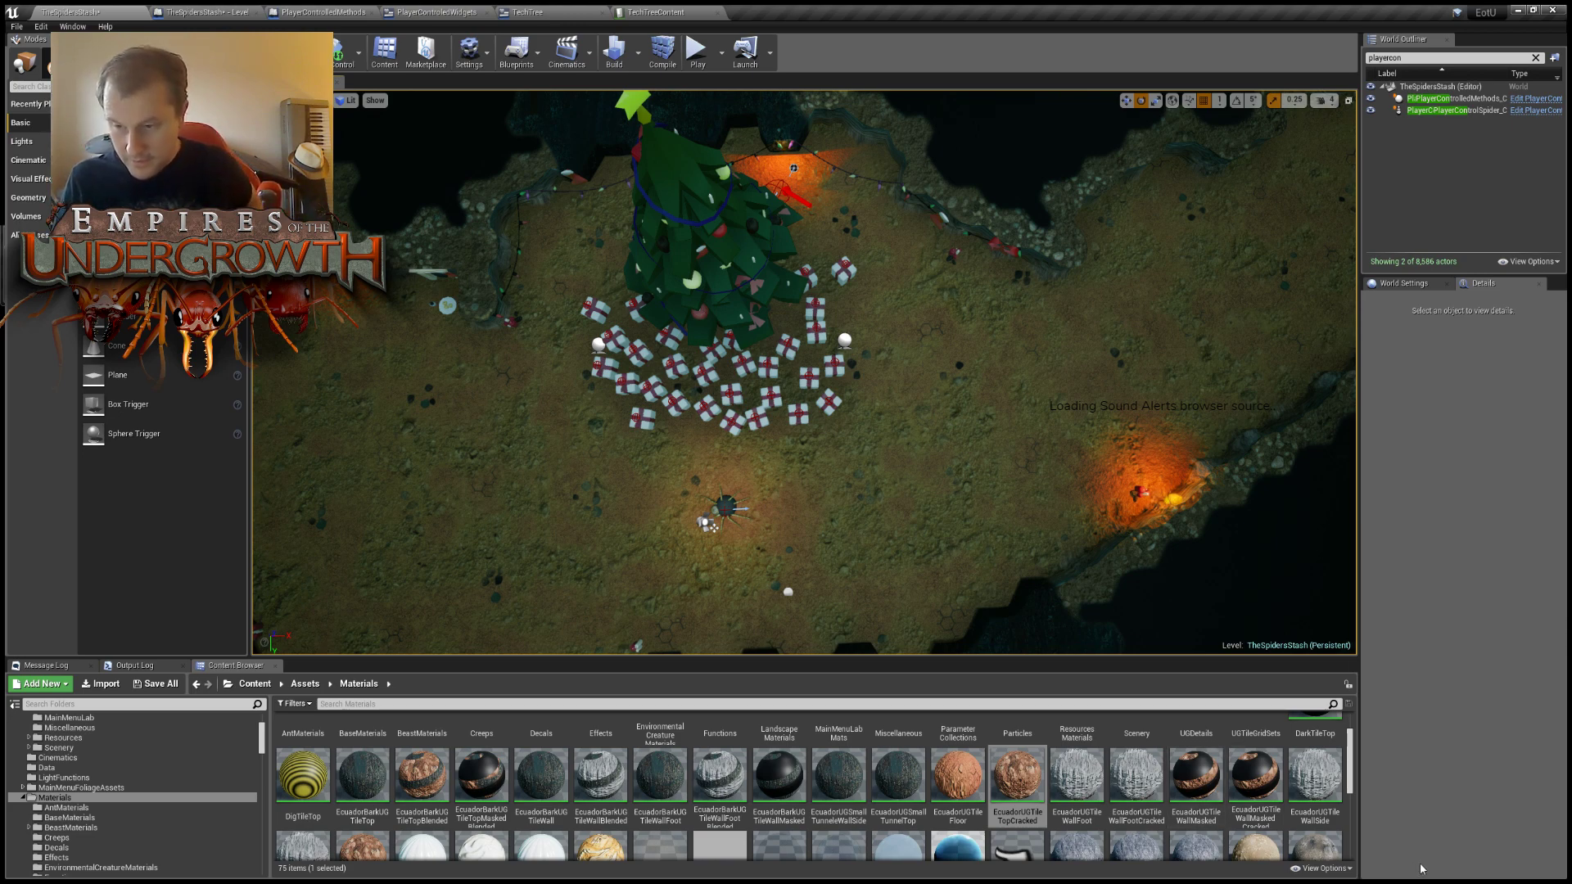
pyautogui.moveTo(915, 551)
pyautogui.mouseDown(button='right')
pyautogui.moveTo(843, 524)
pyautogui.moveTo(894, 549)
pyautogui.mouseUp(button='right')
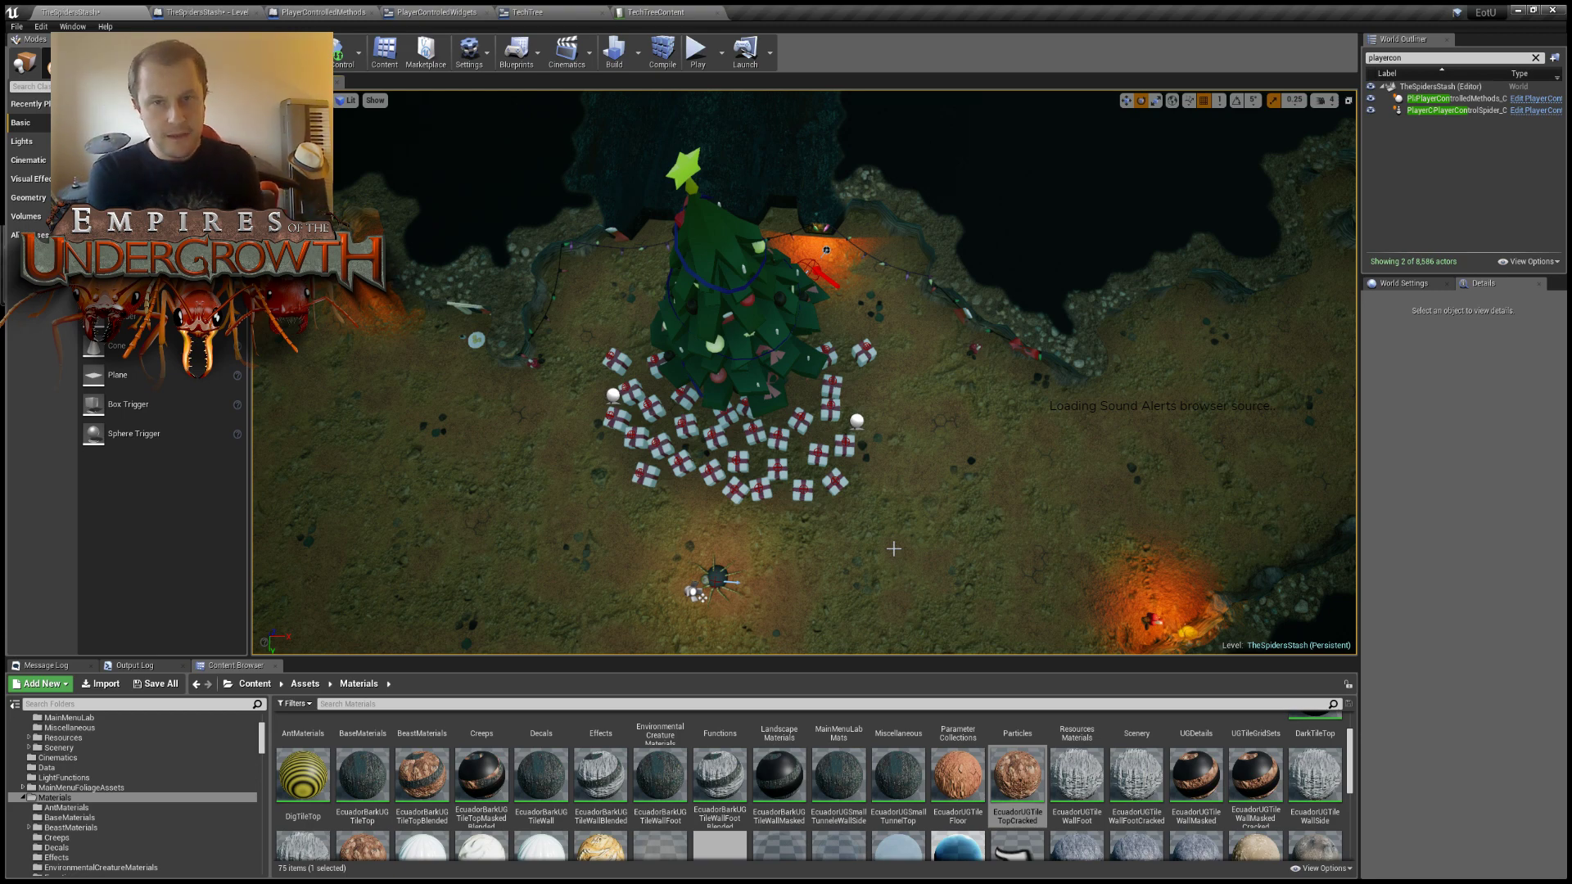
# Examine the web tower's placement distance check in the Build Tower function of the PlayerControlledMethods blueprint.
pyautogui.click(198, 12)
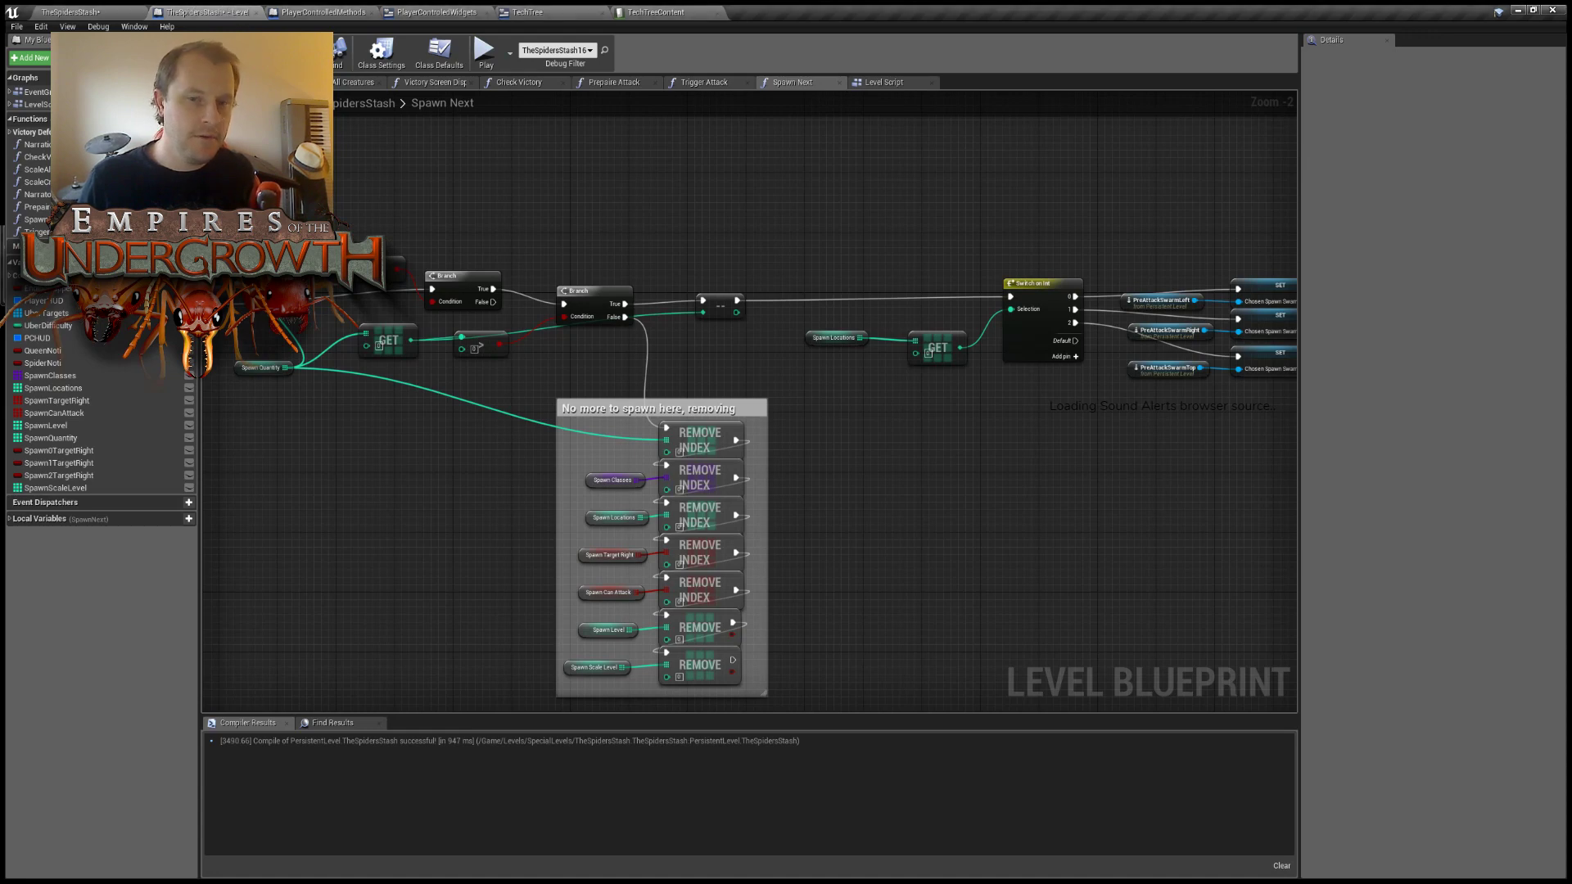
pyautogui.moveTo(442, 151); pyautogui.dragTo(556, 204, button='right')
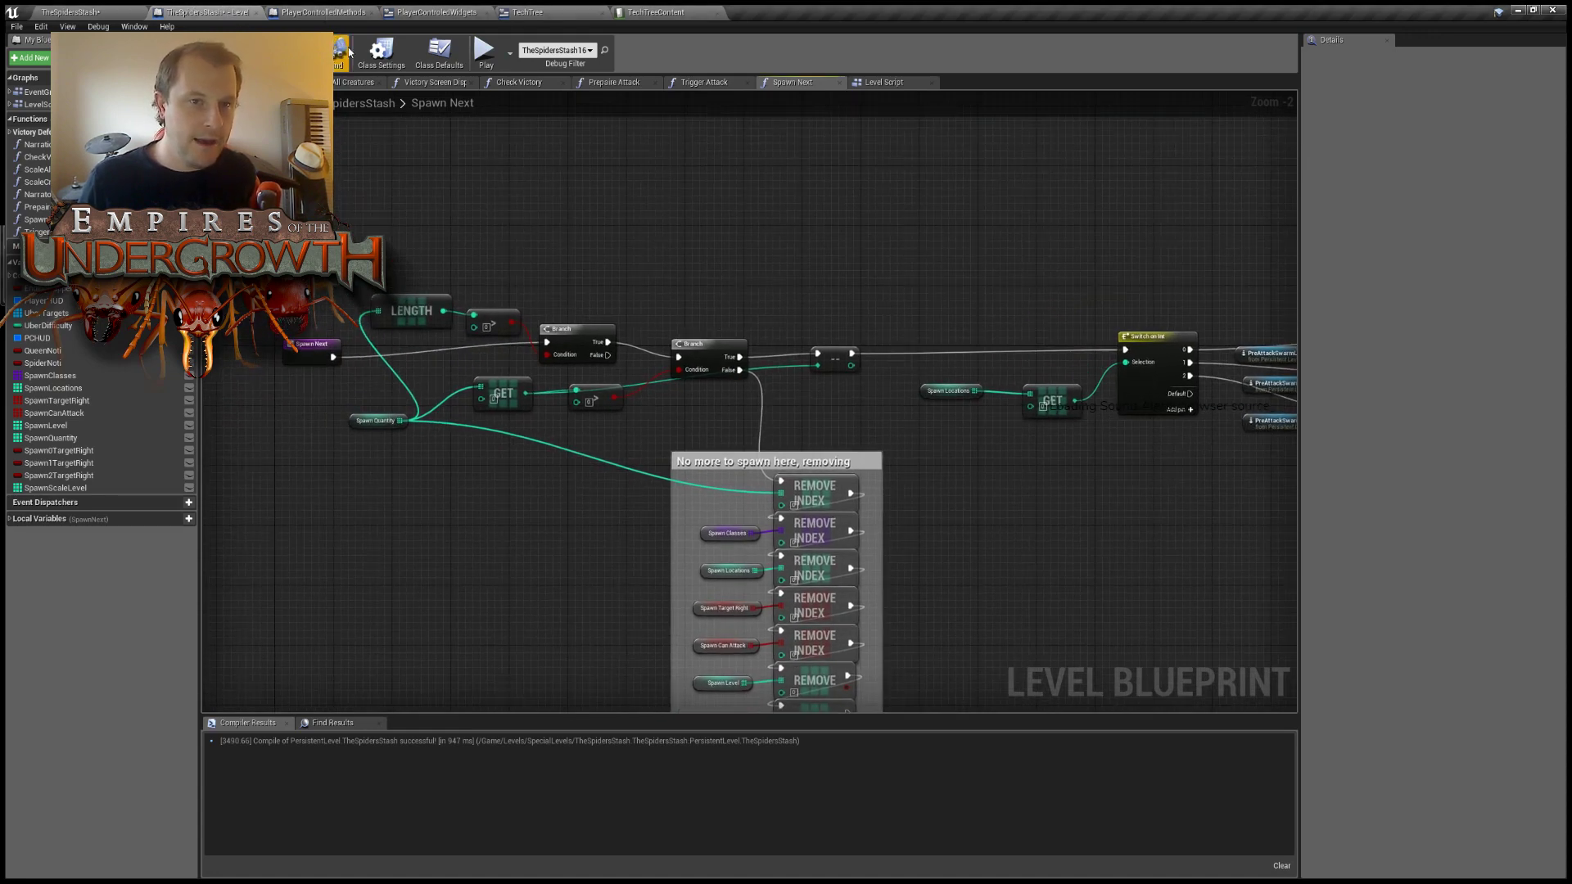
pyautogui.click(412, 13)
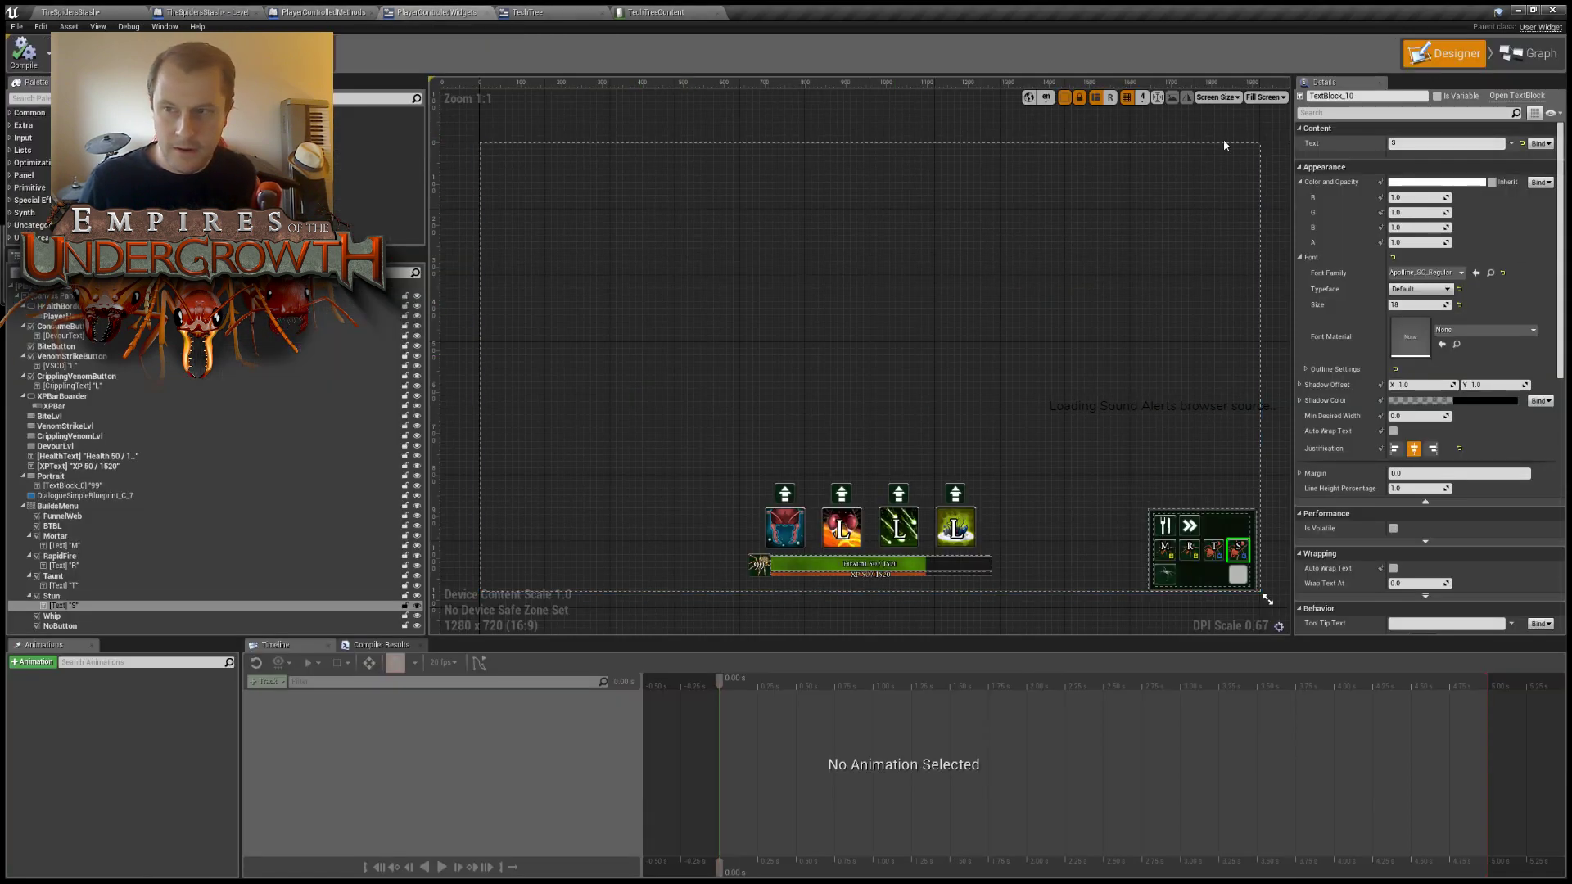
pyautogui.click(312, 14)
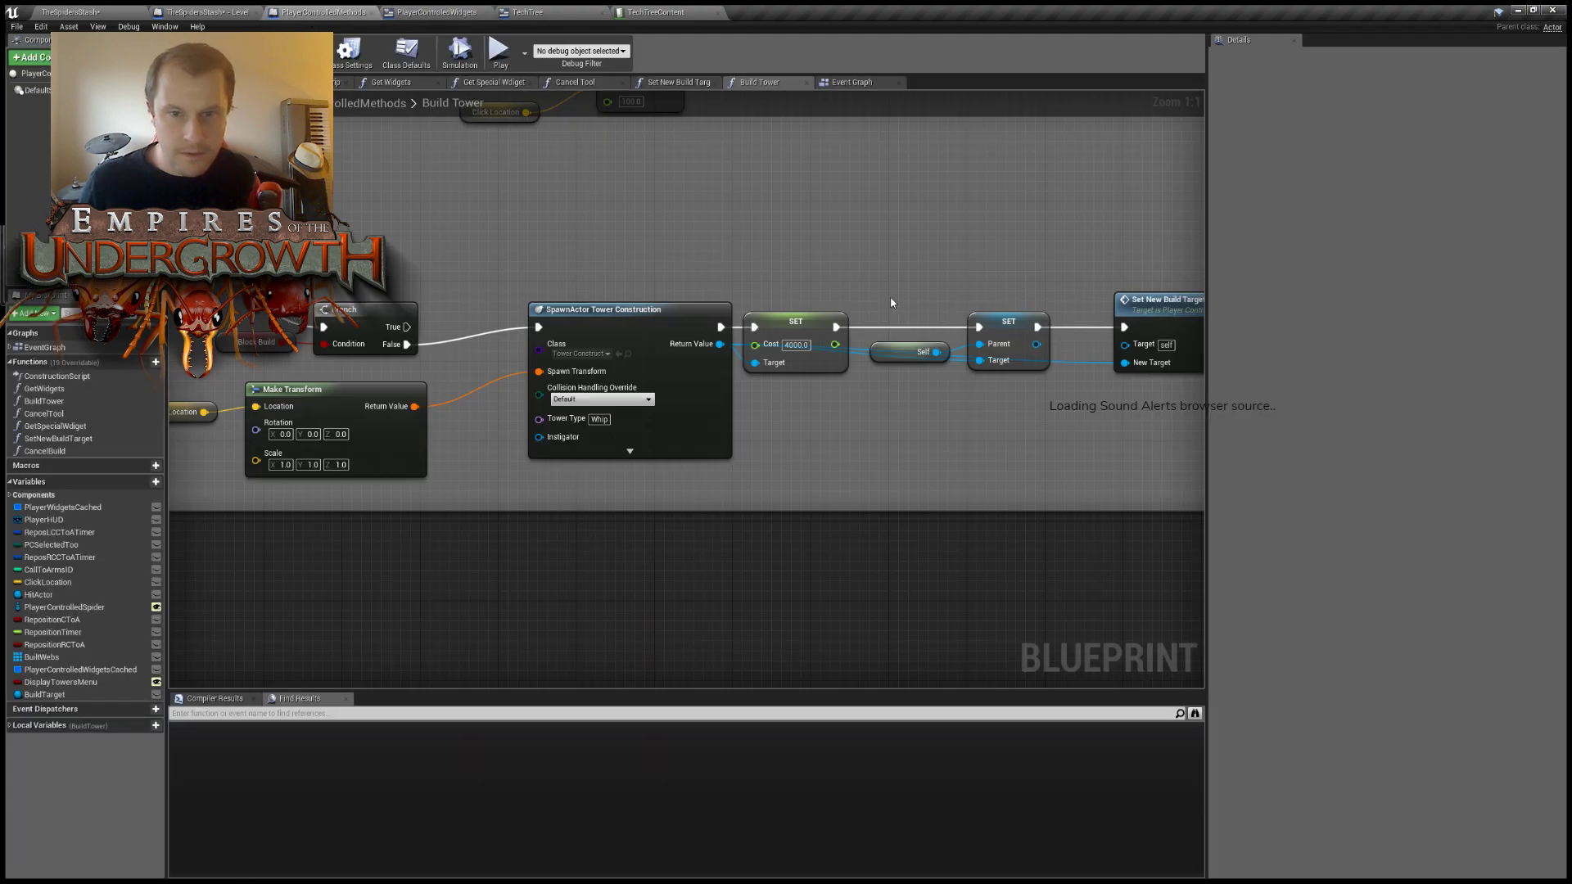
pyautogui.scroll(-12, 892, 303)
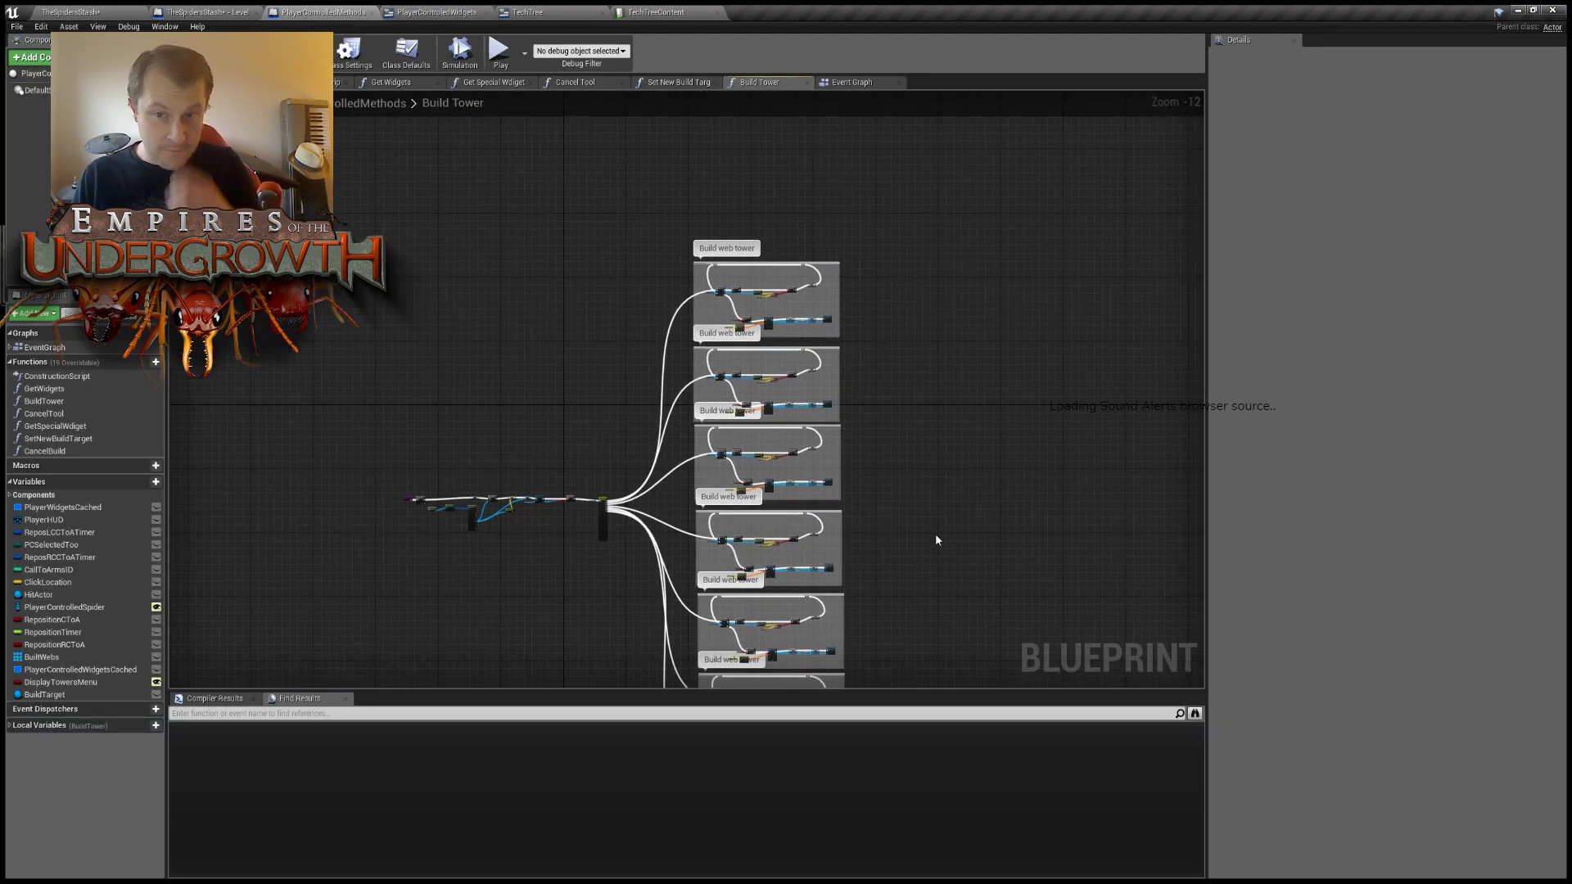
pyautogui.scroll(12, 720, 295)
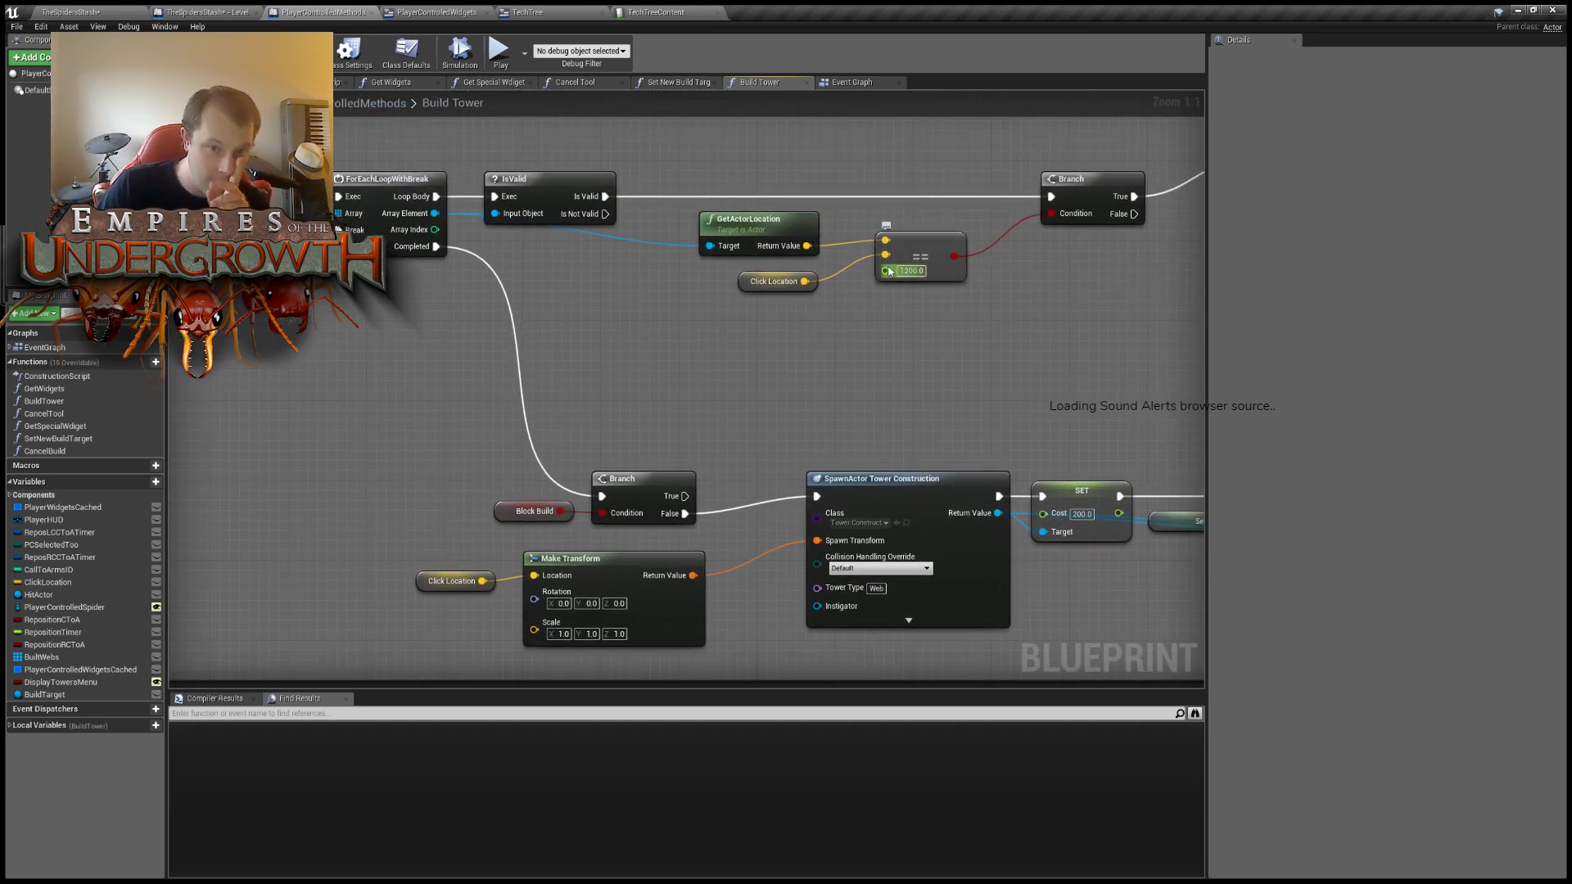
pyautogui.moveTo(999, 391); pyautogui.dragTo(882, 402, button='right')
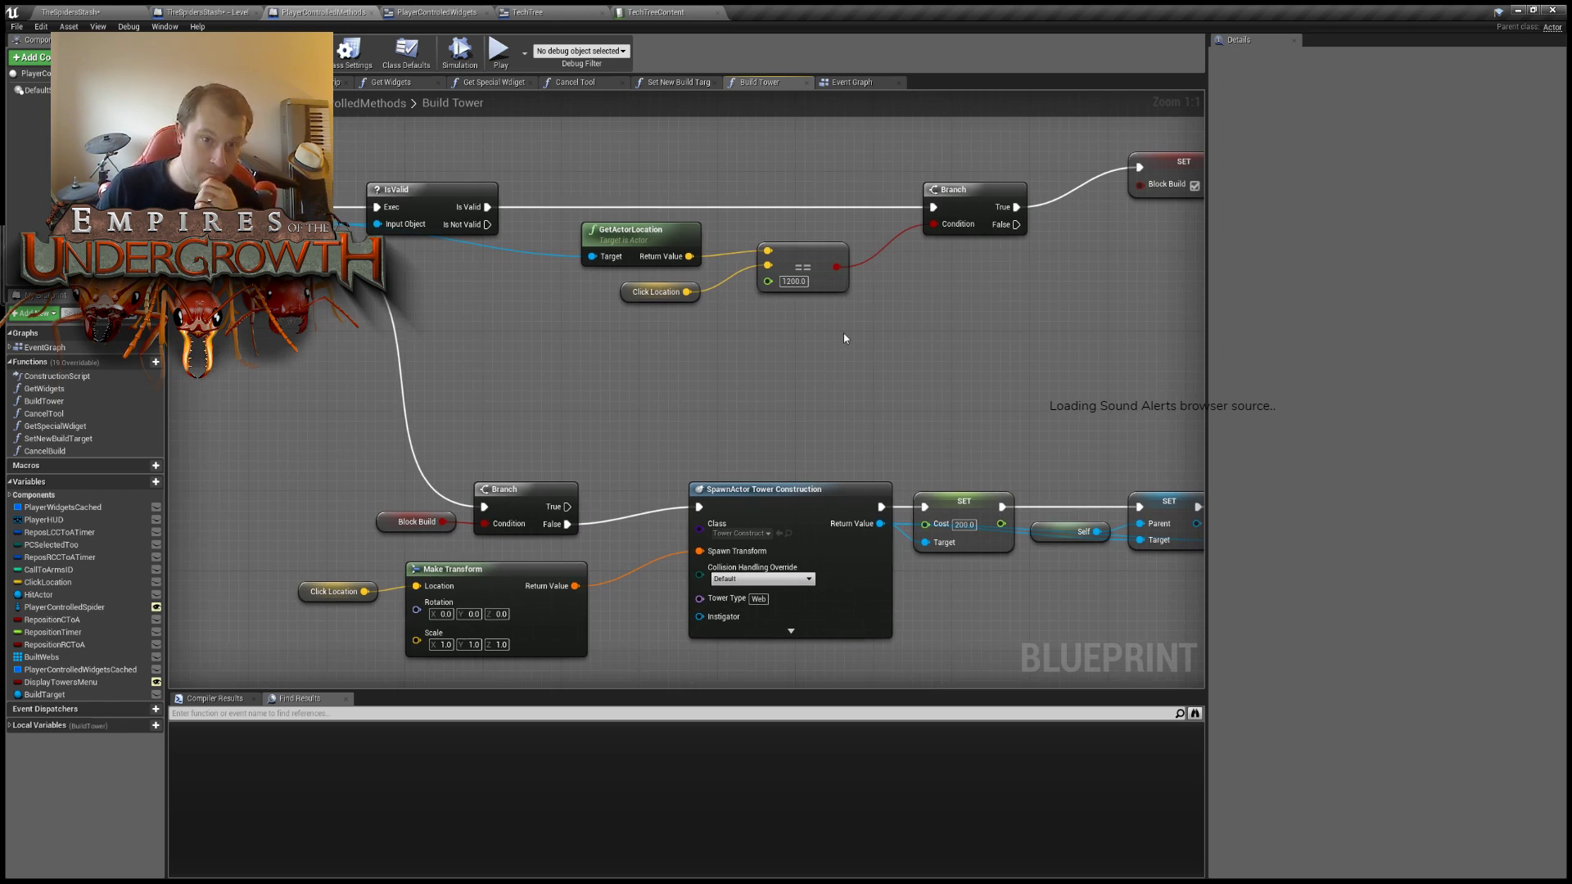
pyautogui.scroll(-5, 828, 357)
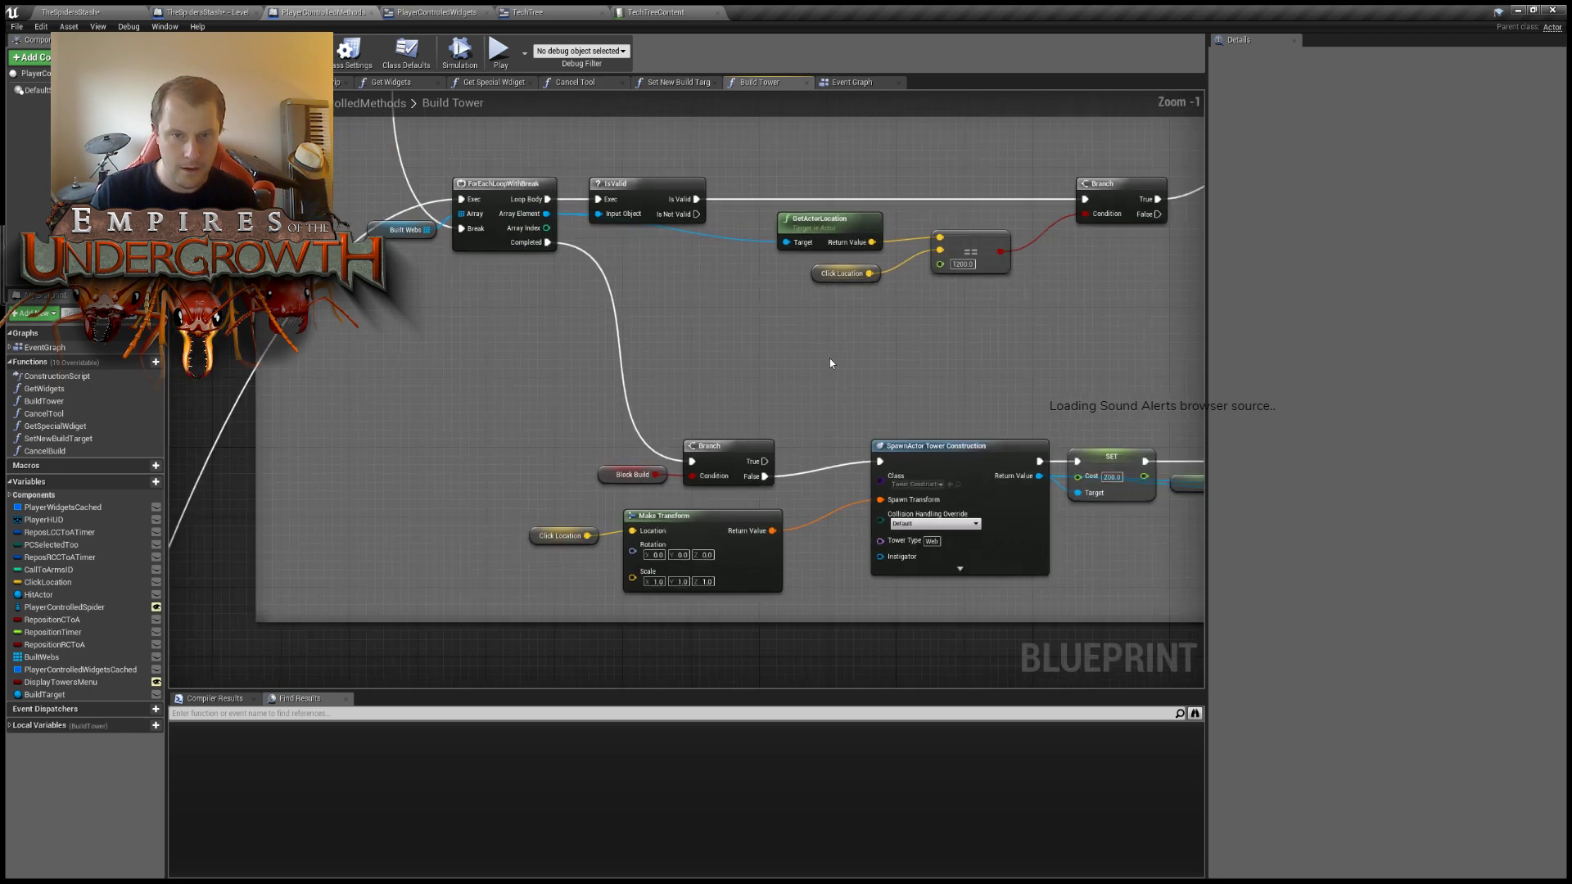
pyautogui.moveTo(893, 272); pyautogui.dragTo(817, 267, button='right')
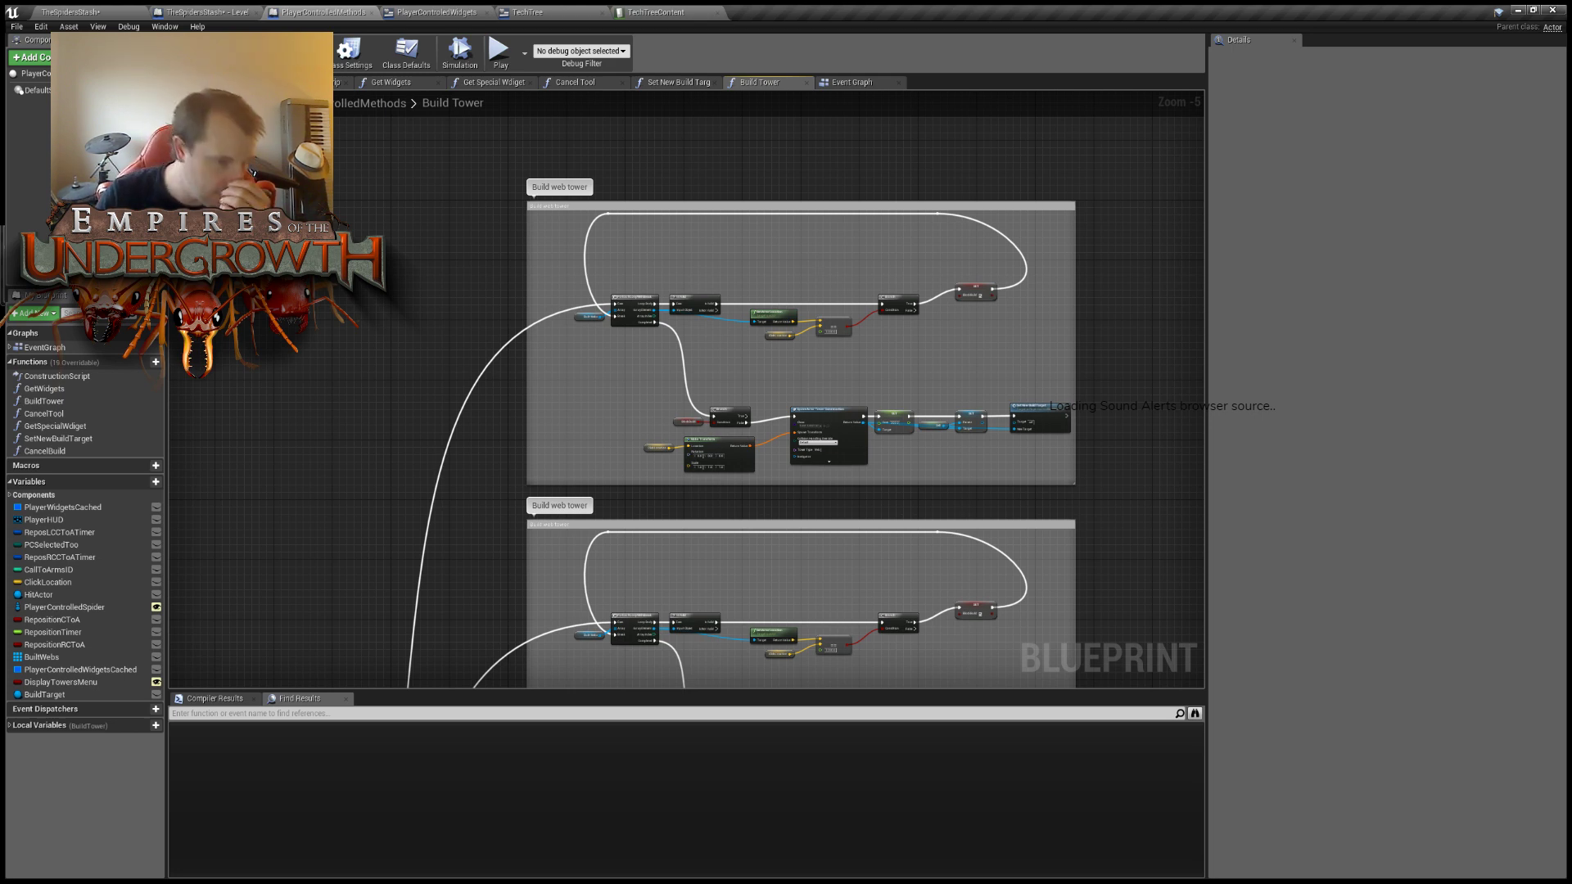
# Duplicate the BuiltWebs array variable and name the copy BuiltOtherTower.
pyautogui.click(72, 659)
pyautogui.click(74, 658)
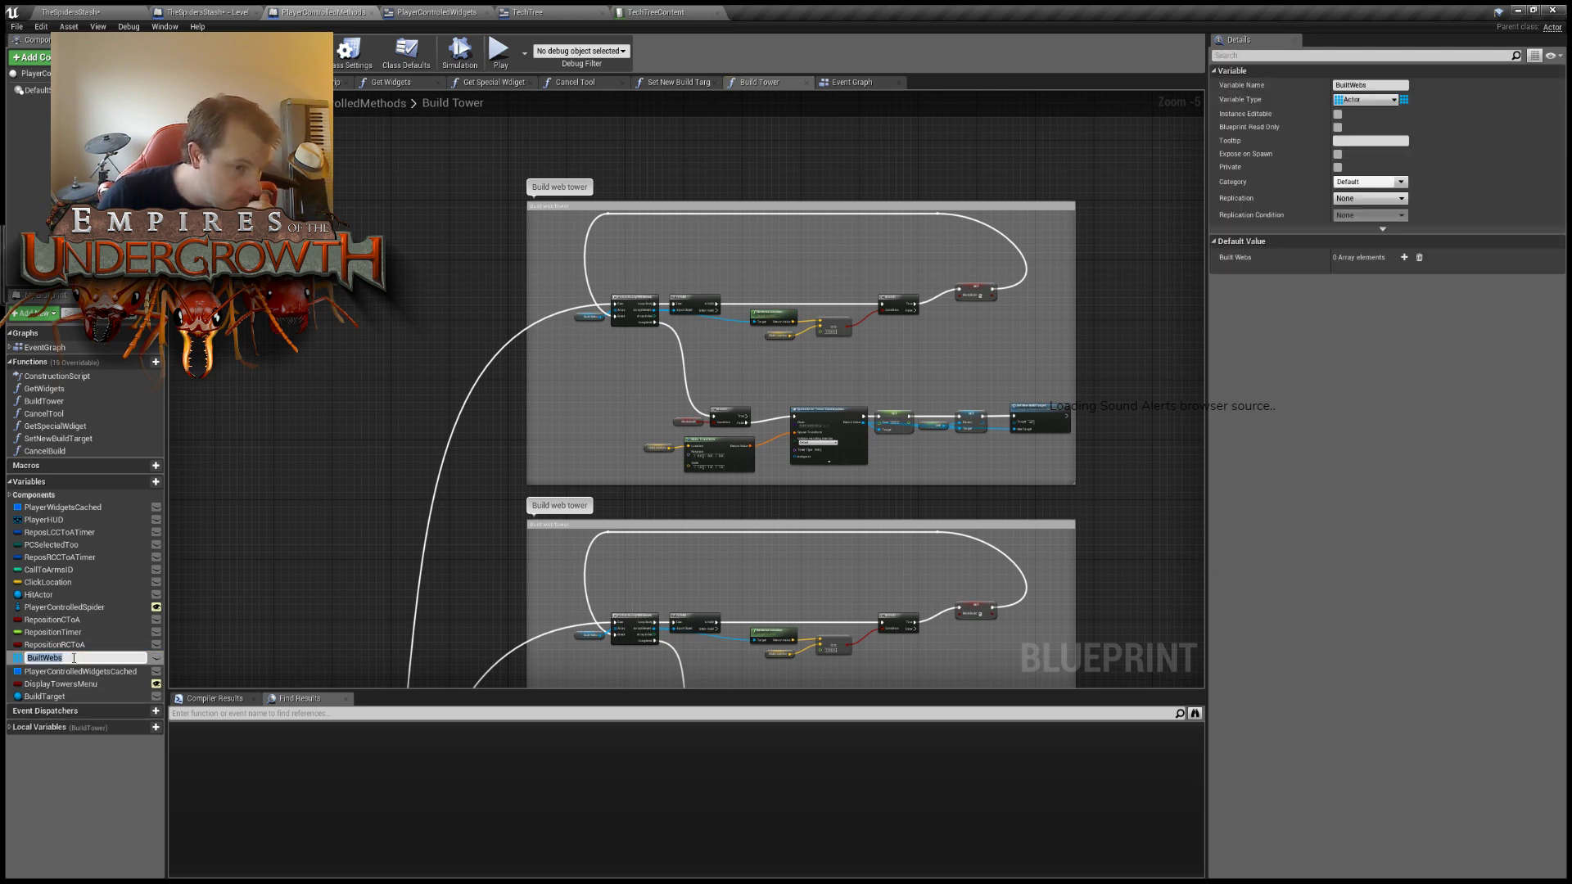
pyautogui.click(56, 787)
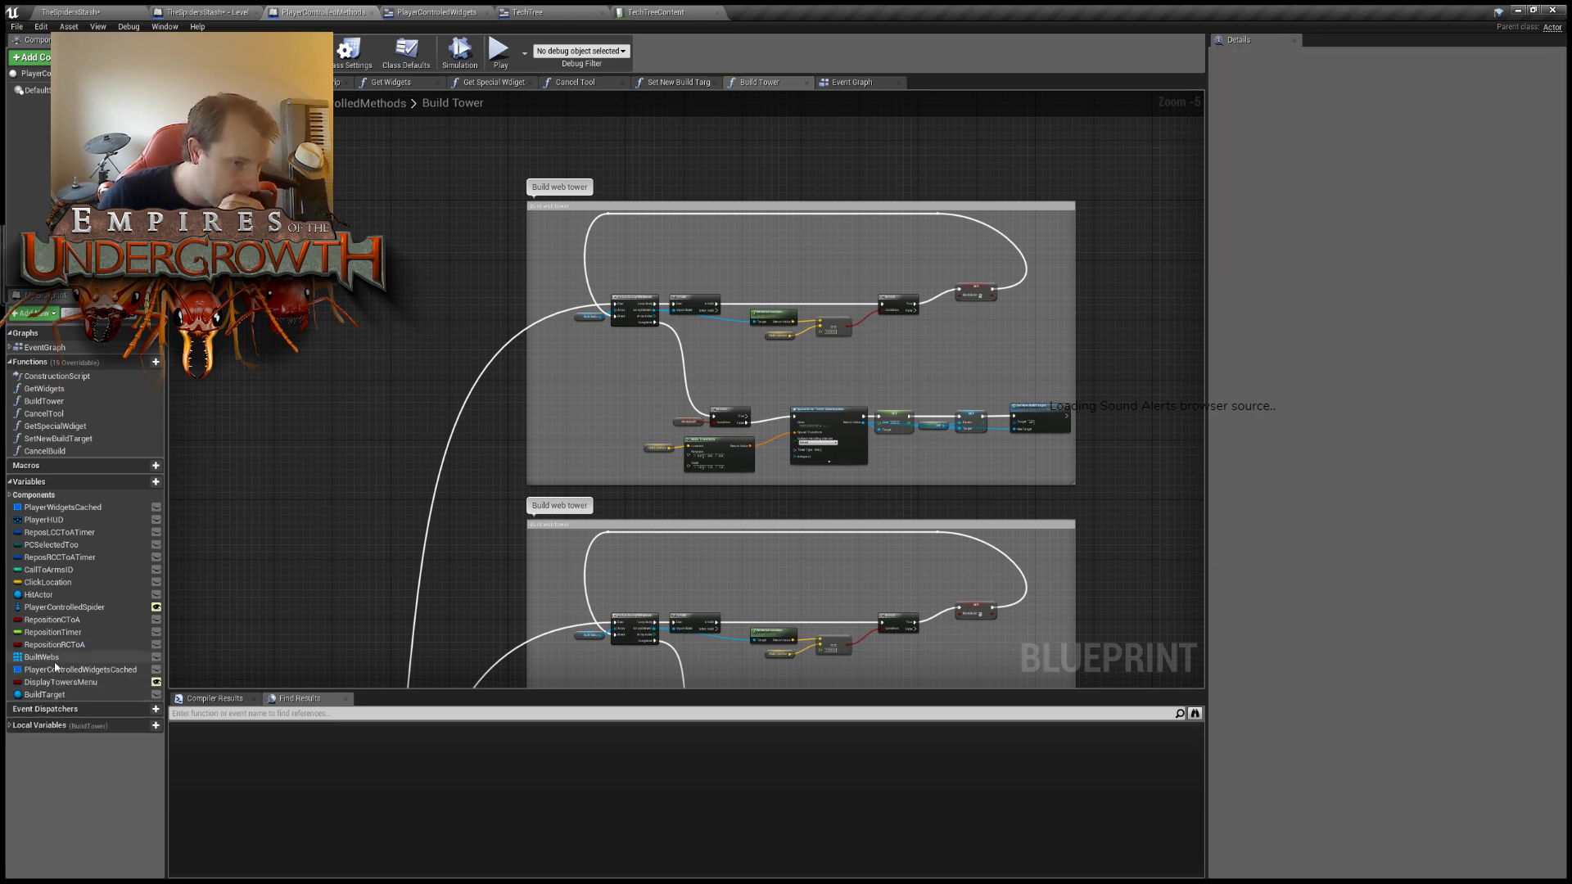
pyautogui.click(54, 660)
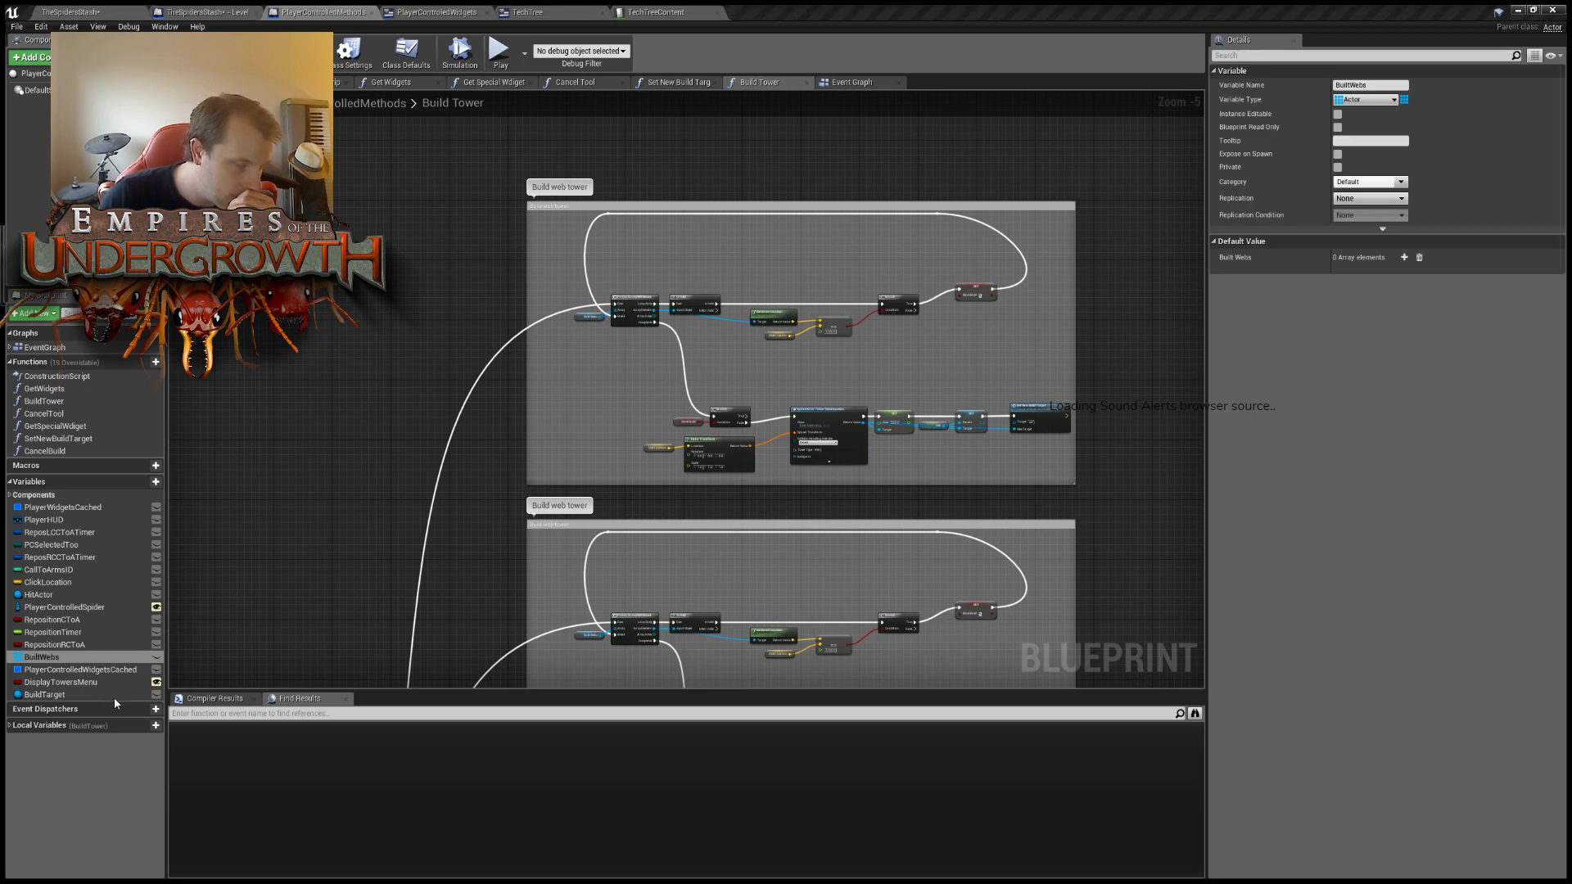
pyautogui.hotkey('ctrl', 'w')
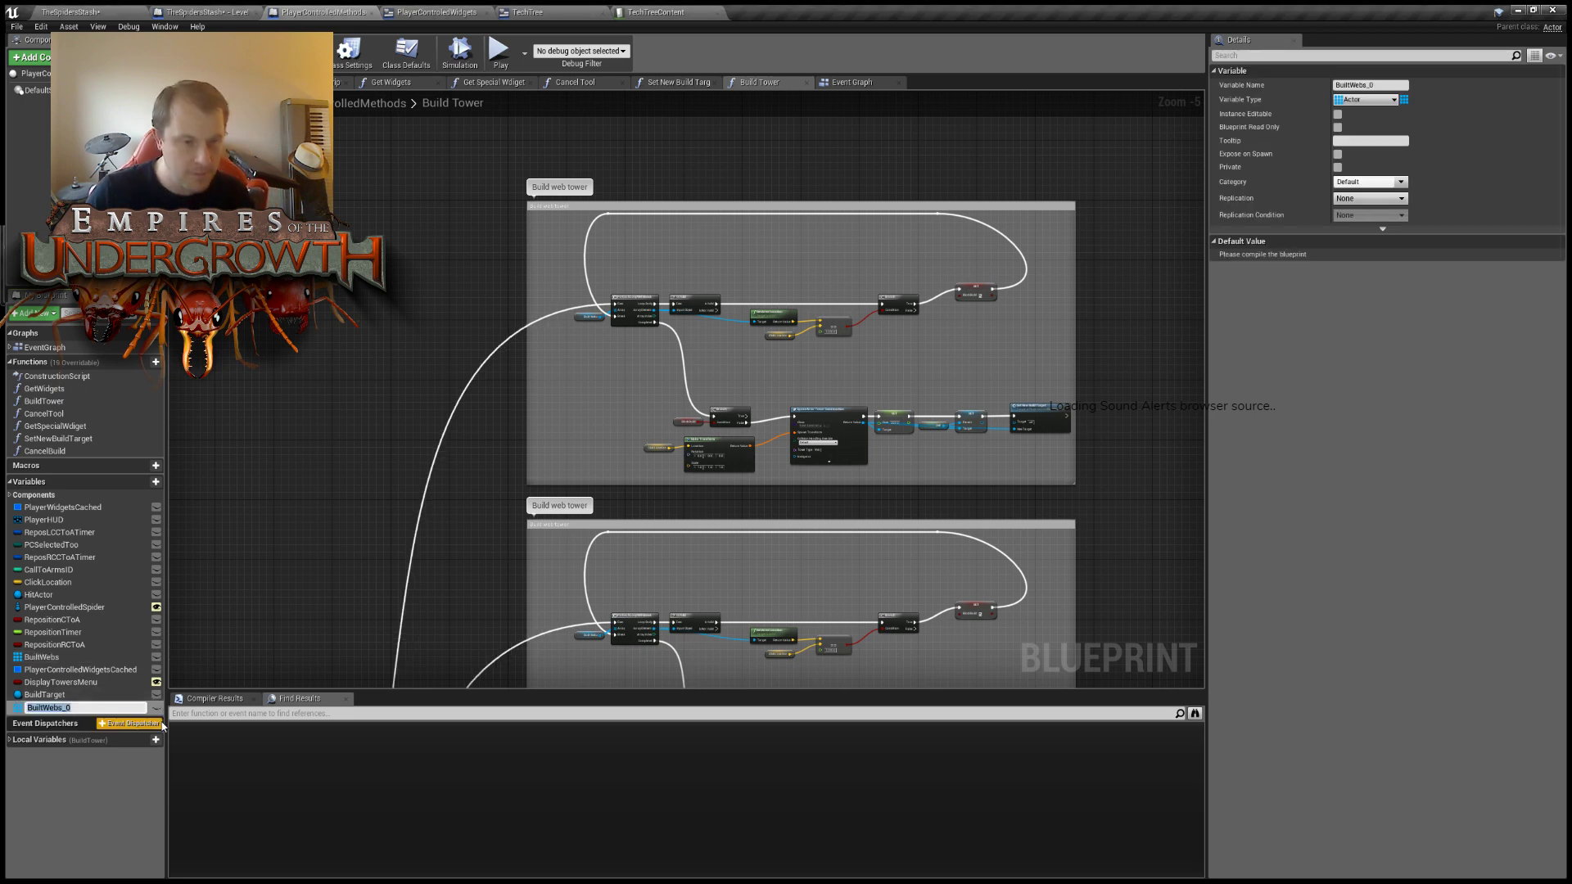
pyautogui.write('Built')
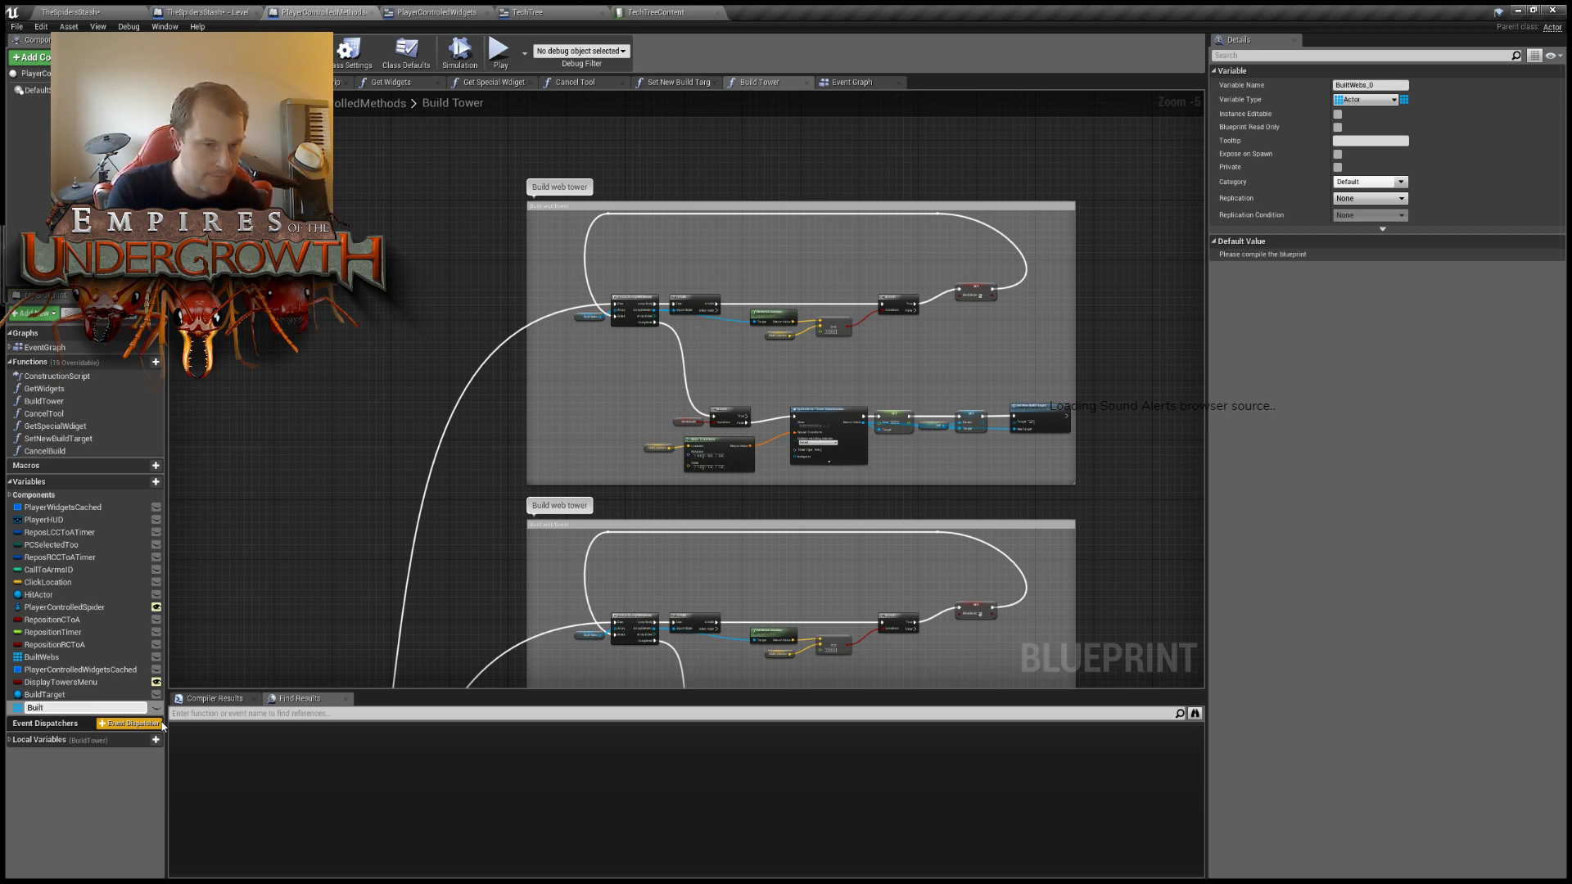
pyautogui.write('OtherTower')
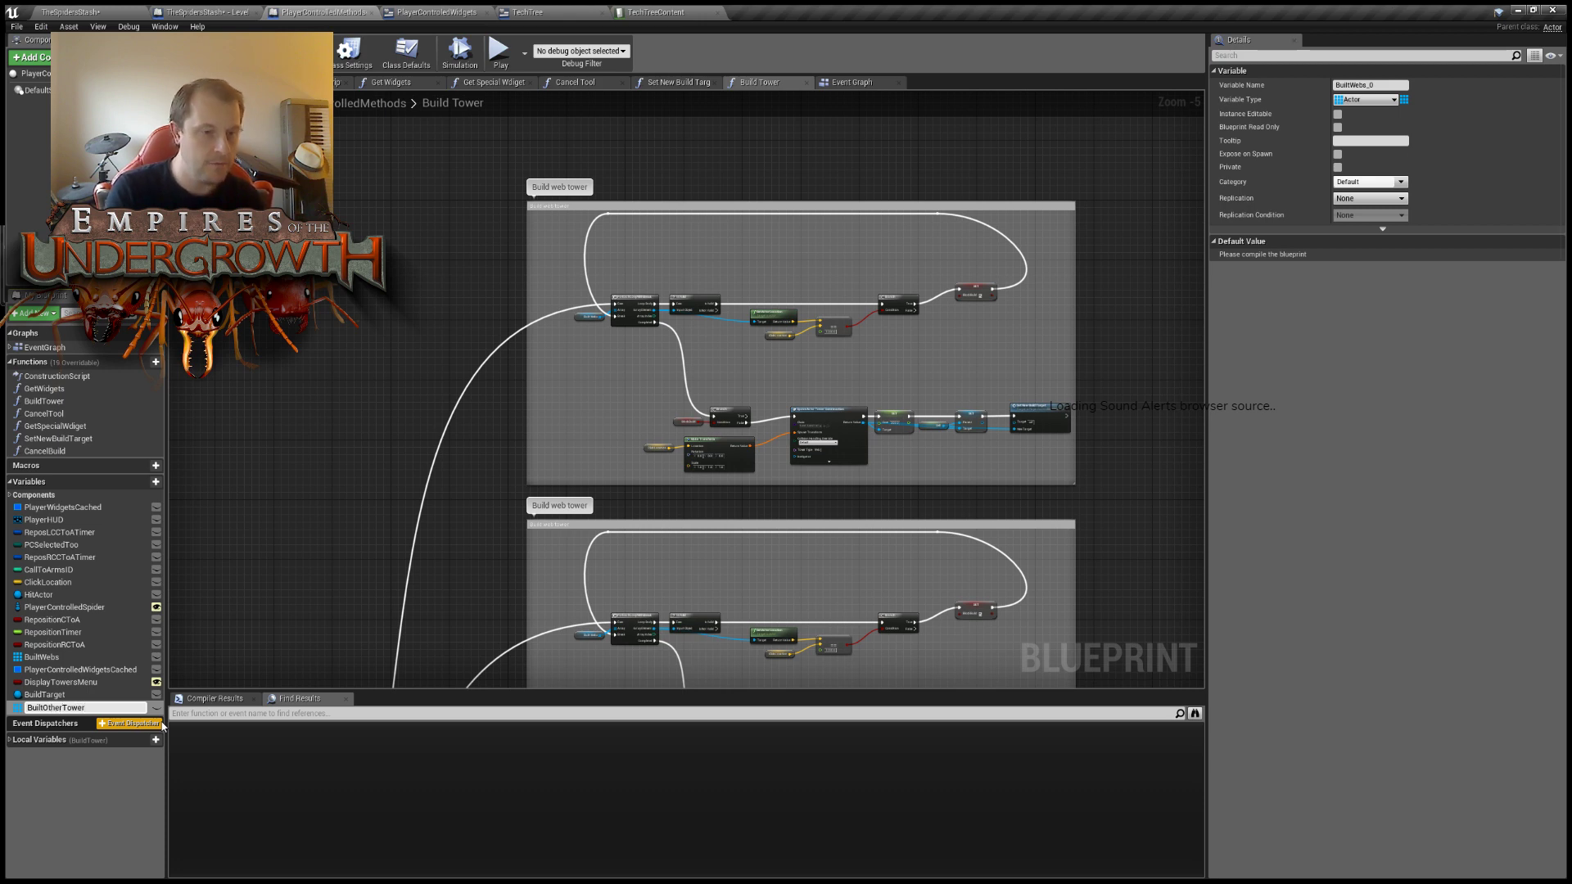
pyautogui.press('Return')
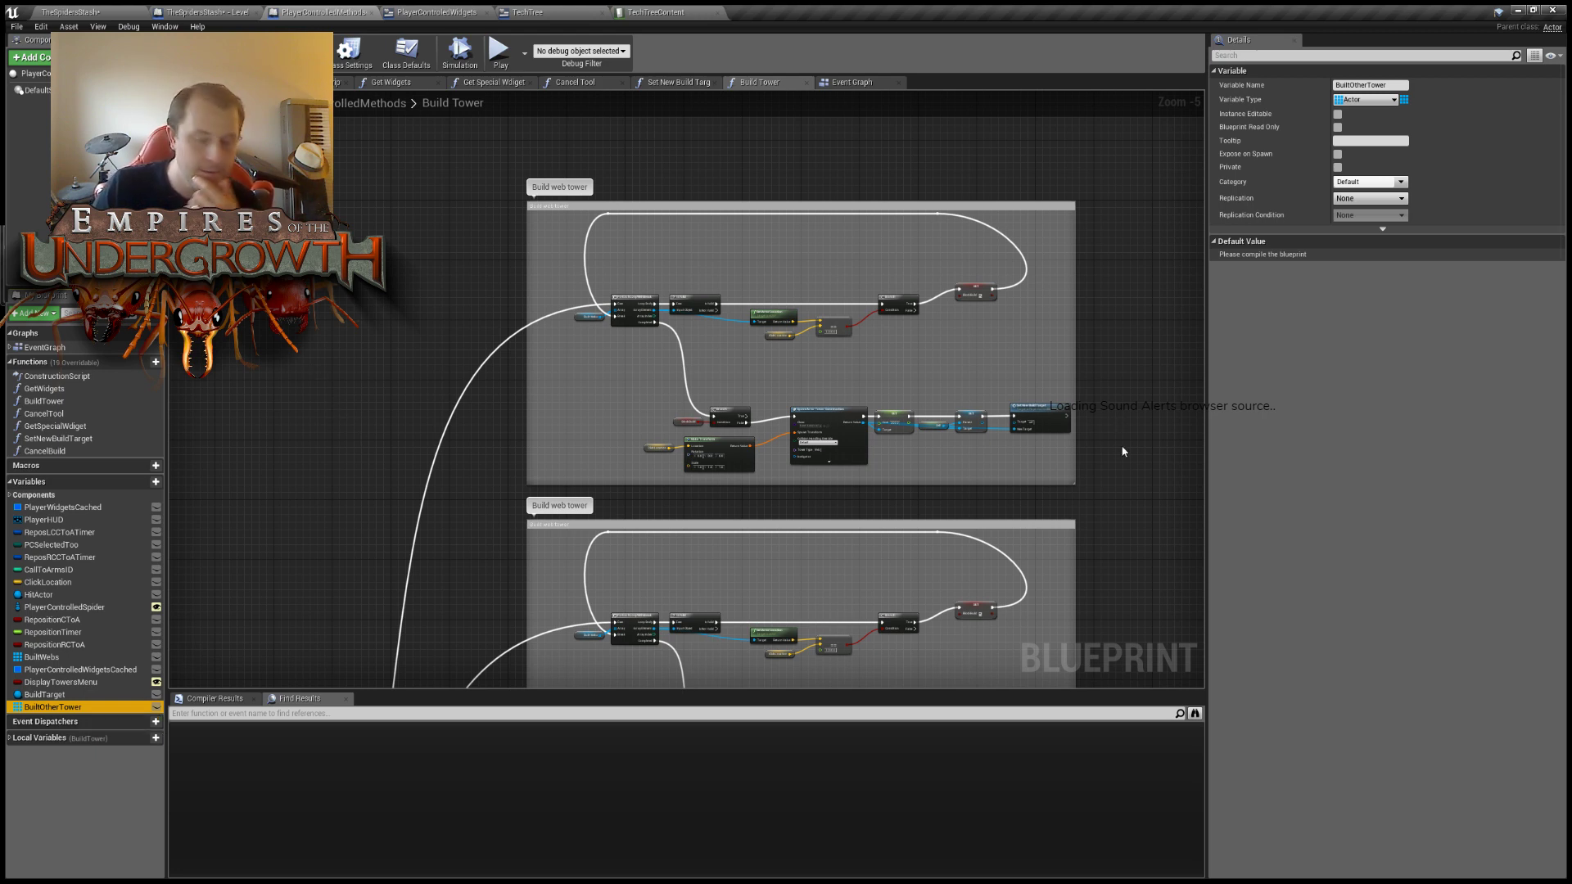
# Add a new function named CheckWebDist to the blueprint.
pyautogui.moveTo(1121, 485); pyautogui.dragTo(1014, 450, button='right')
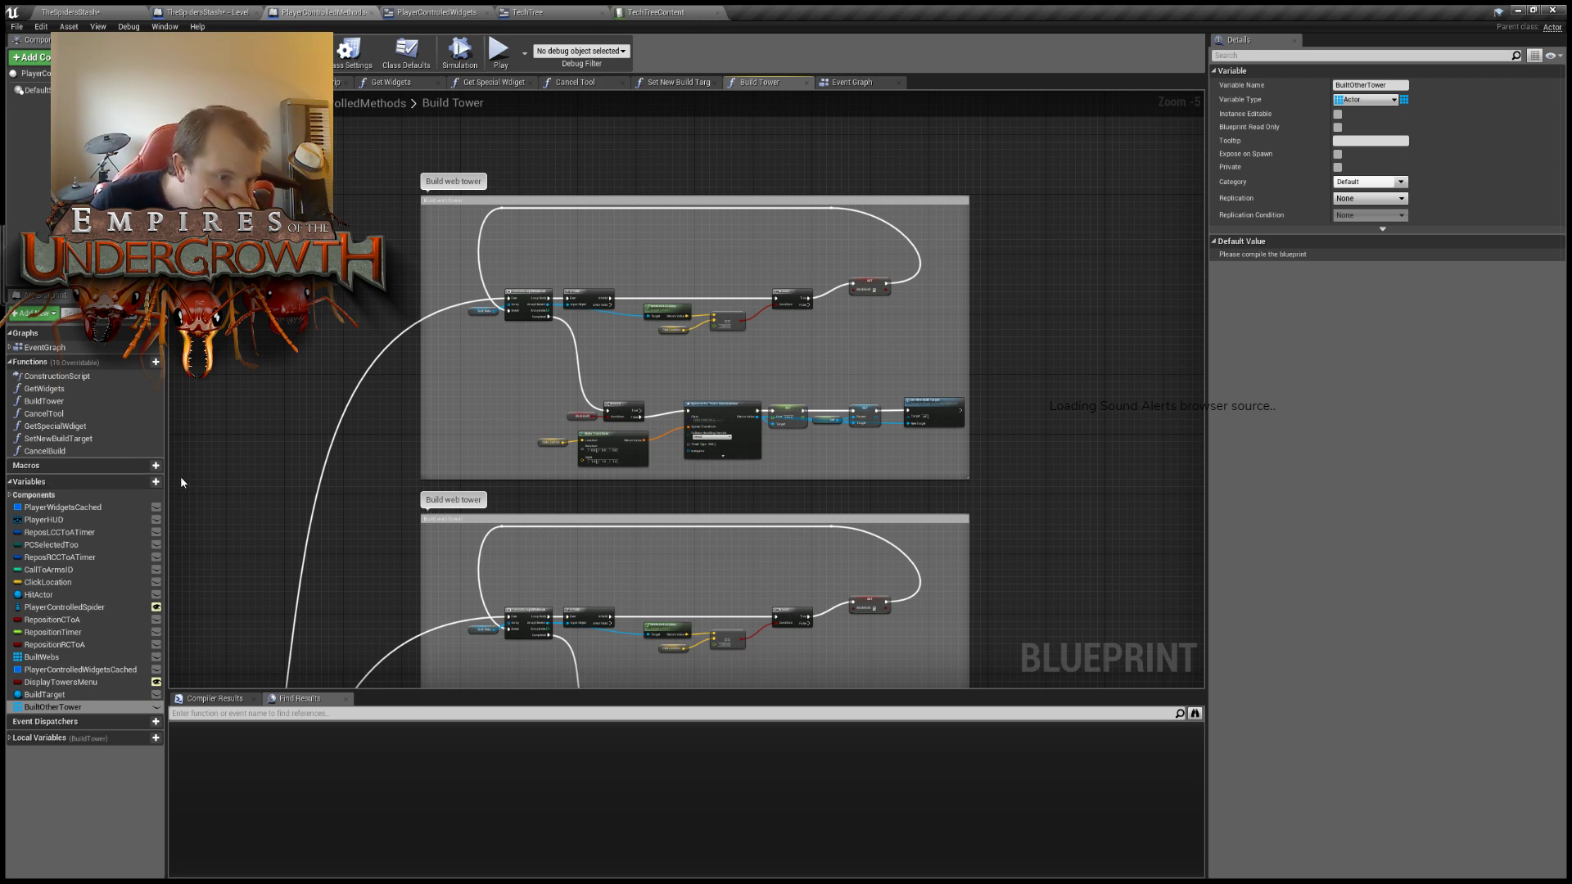
pyautogui.click(148, 365)
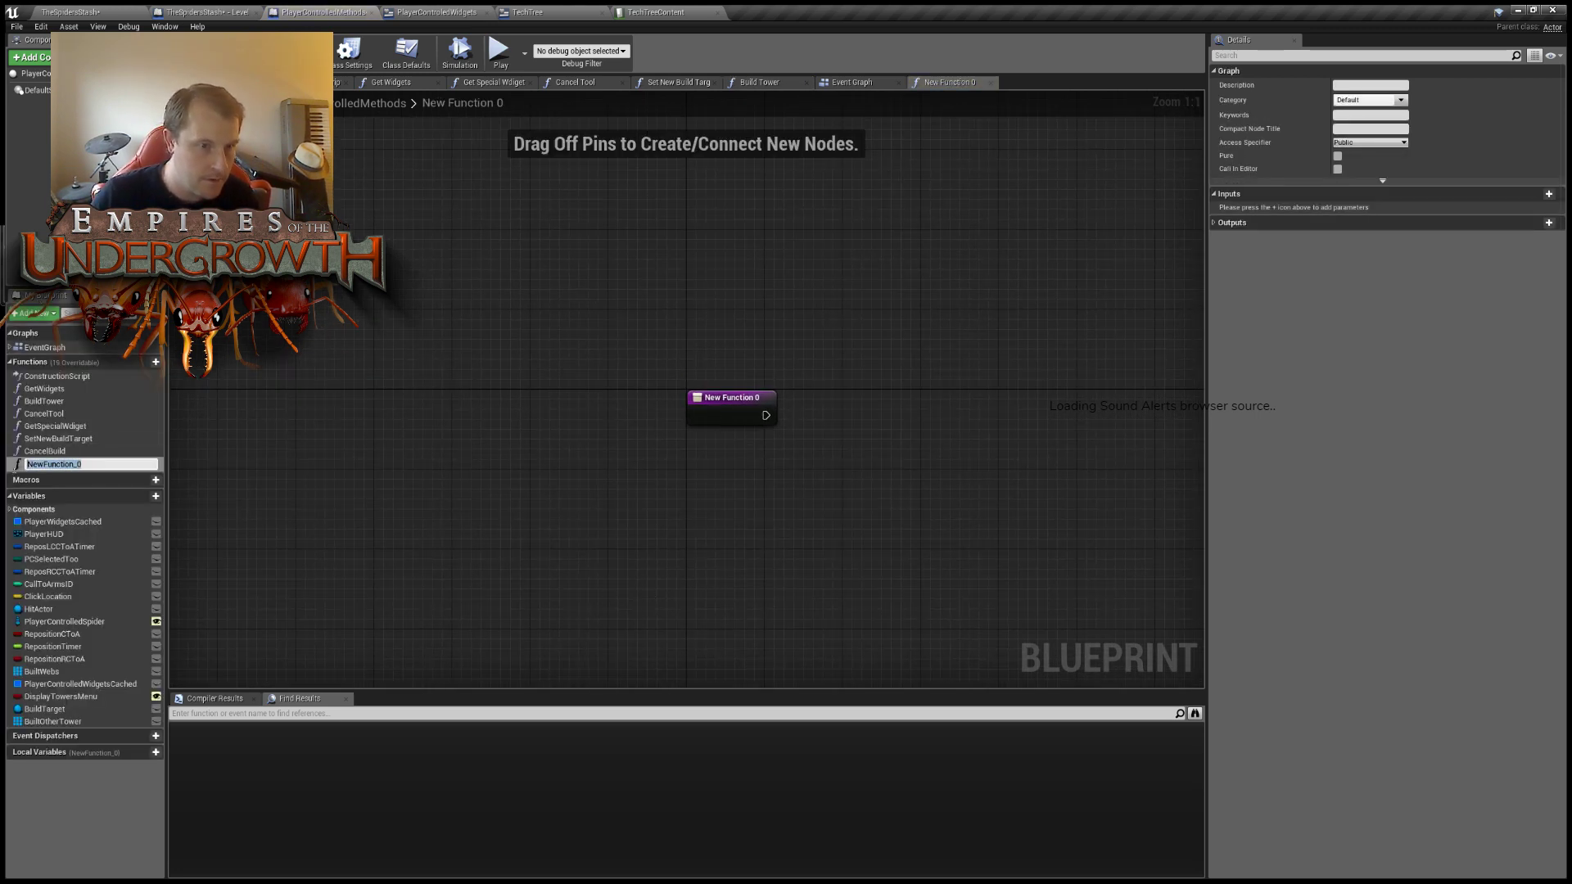
pyautogui.write('Check')
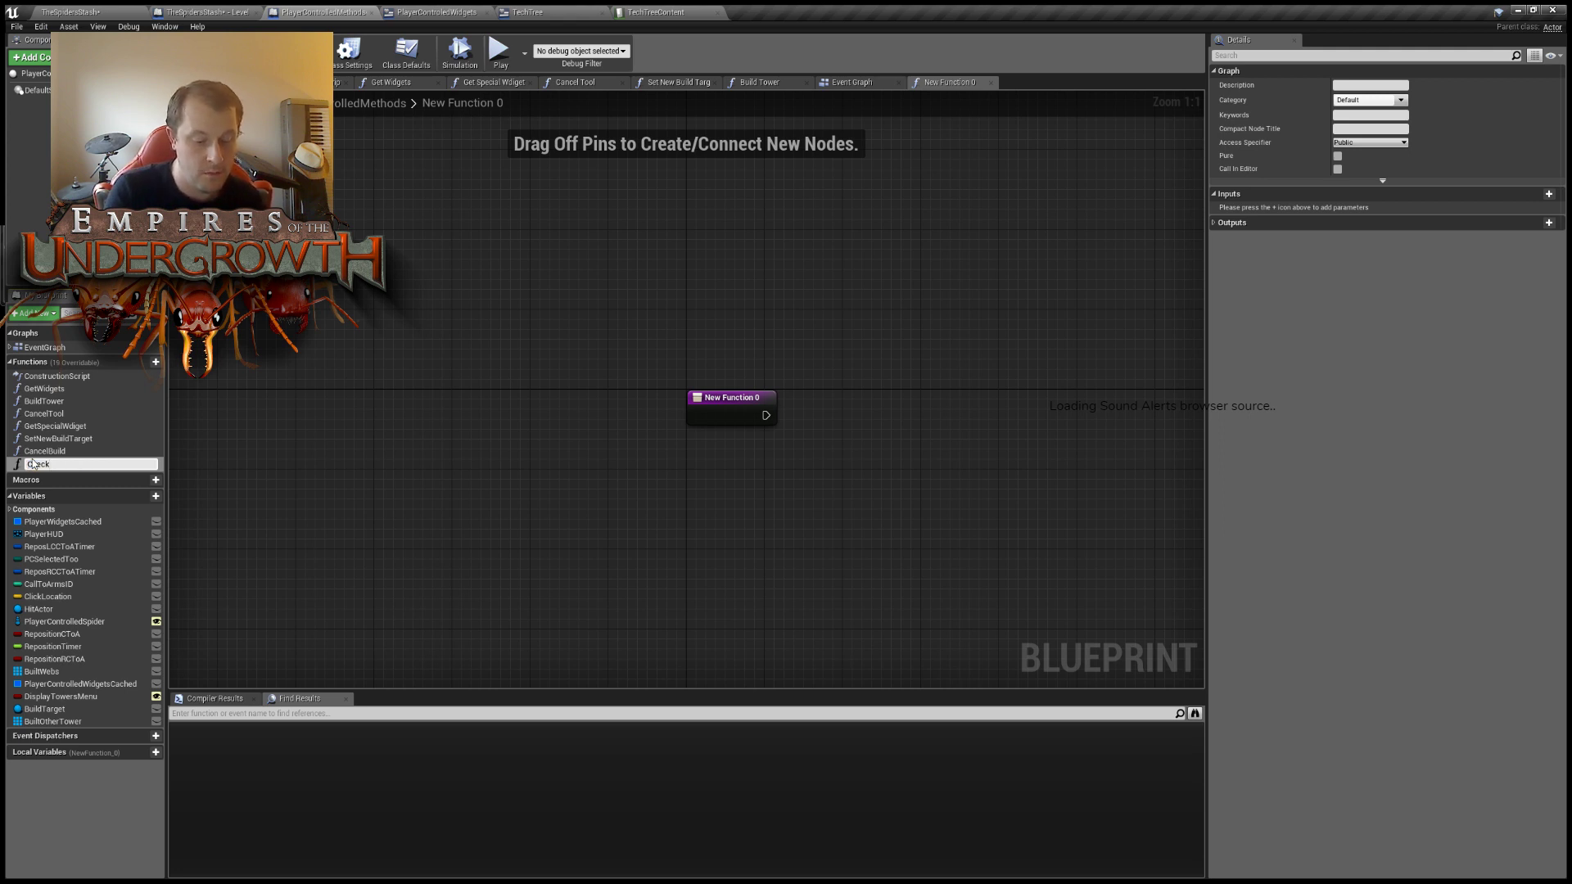
pyautogui.write('WebDist')
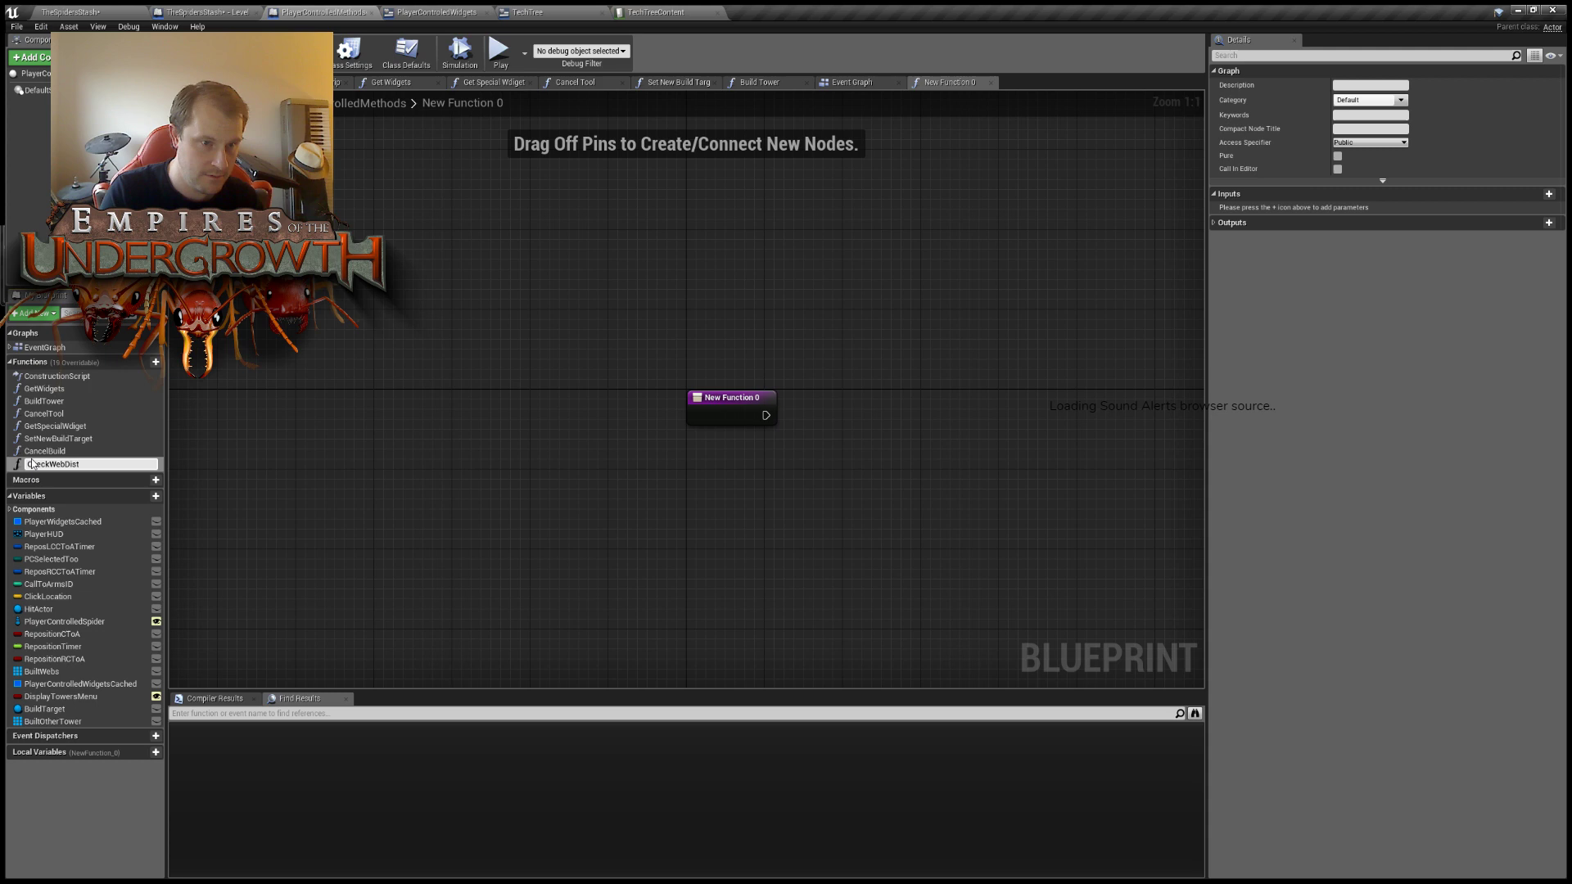
pyautogui.press('Return')
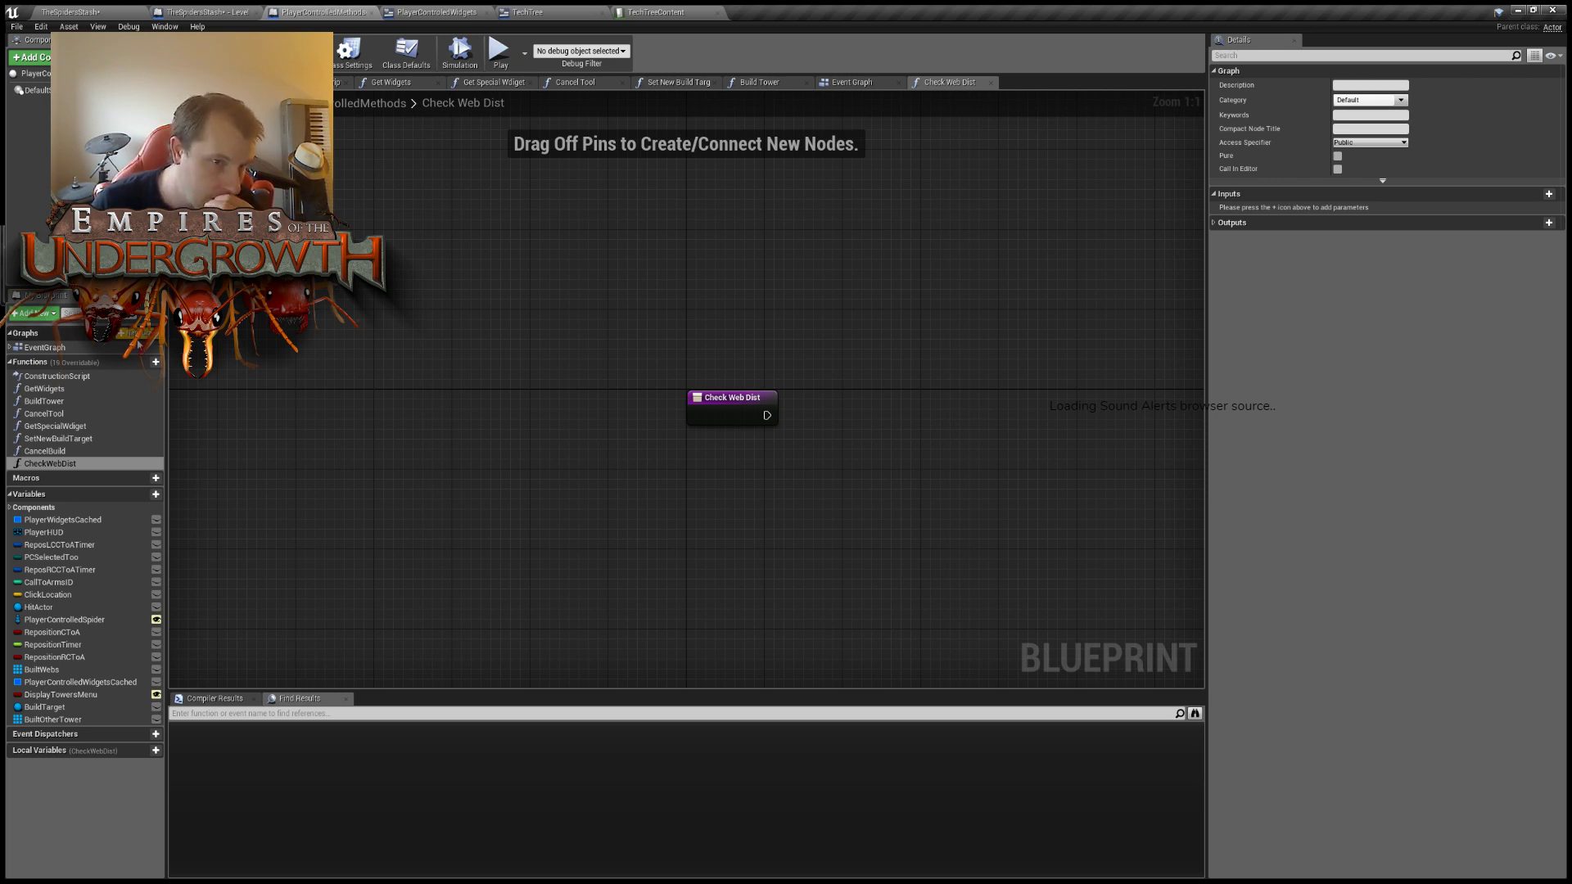
# Rename the CheckWebDist function to CheckTowerDist.
pyautogui.click(78, 465)
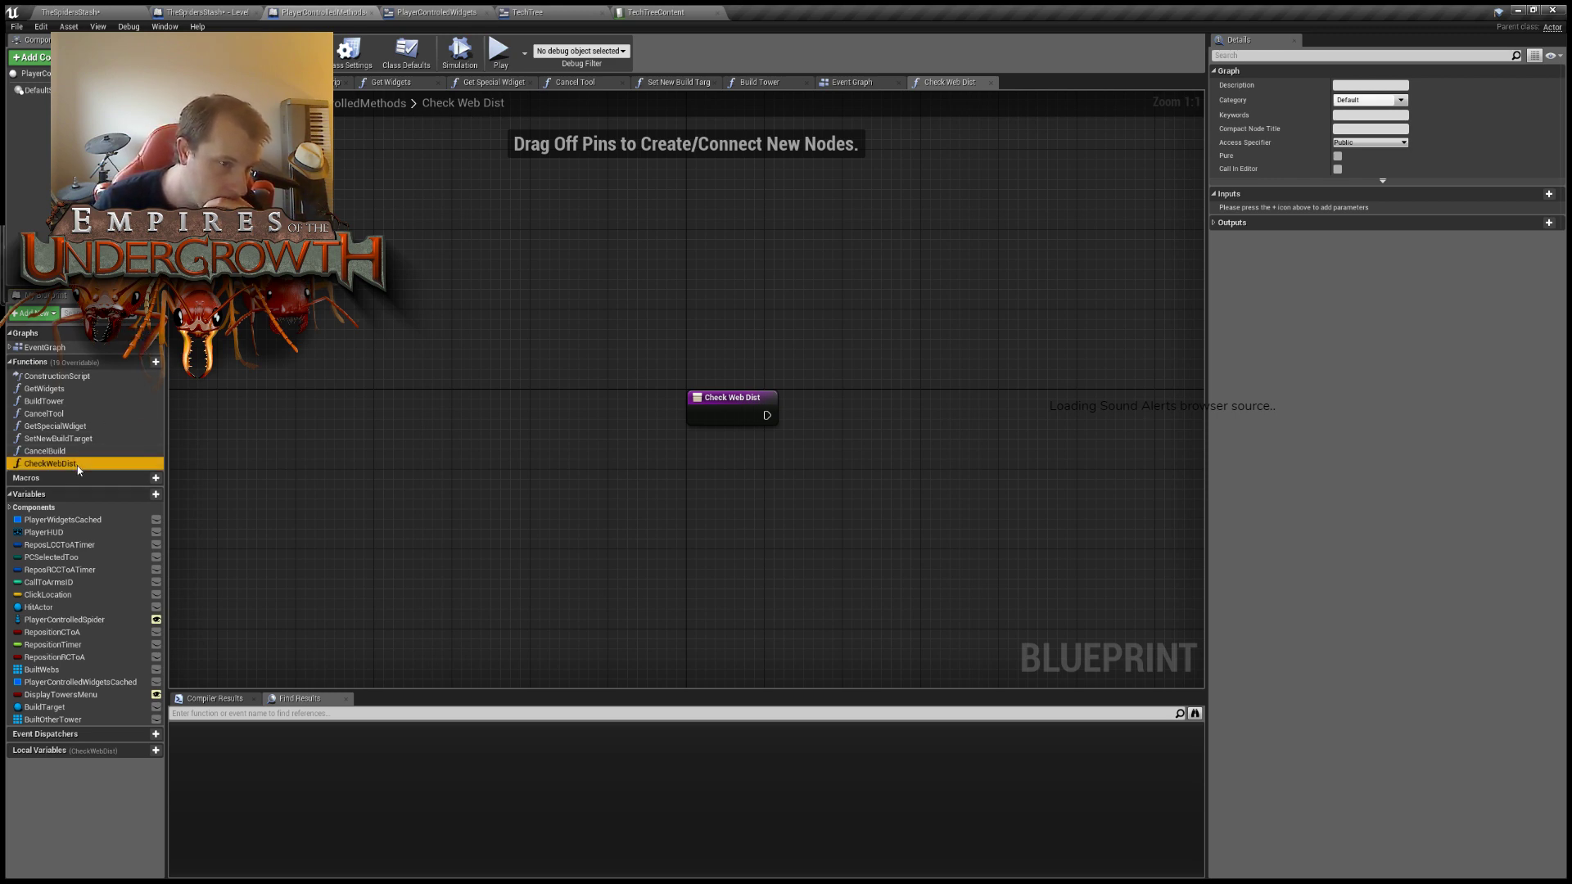
pyautogui.click(79, 465)
pyautogui.moveTo(80, 464); pyautogui.dragTo(52, 465)
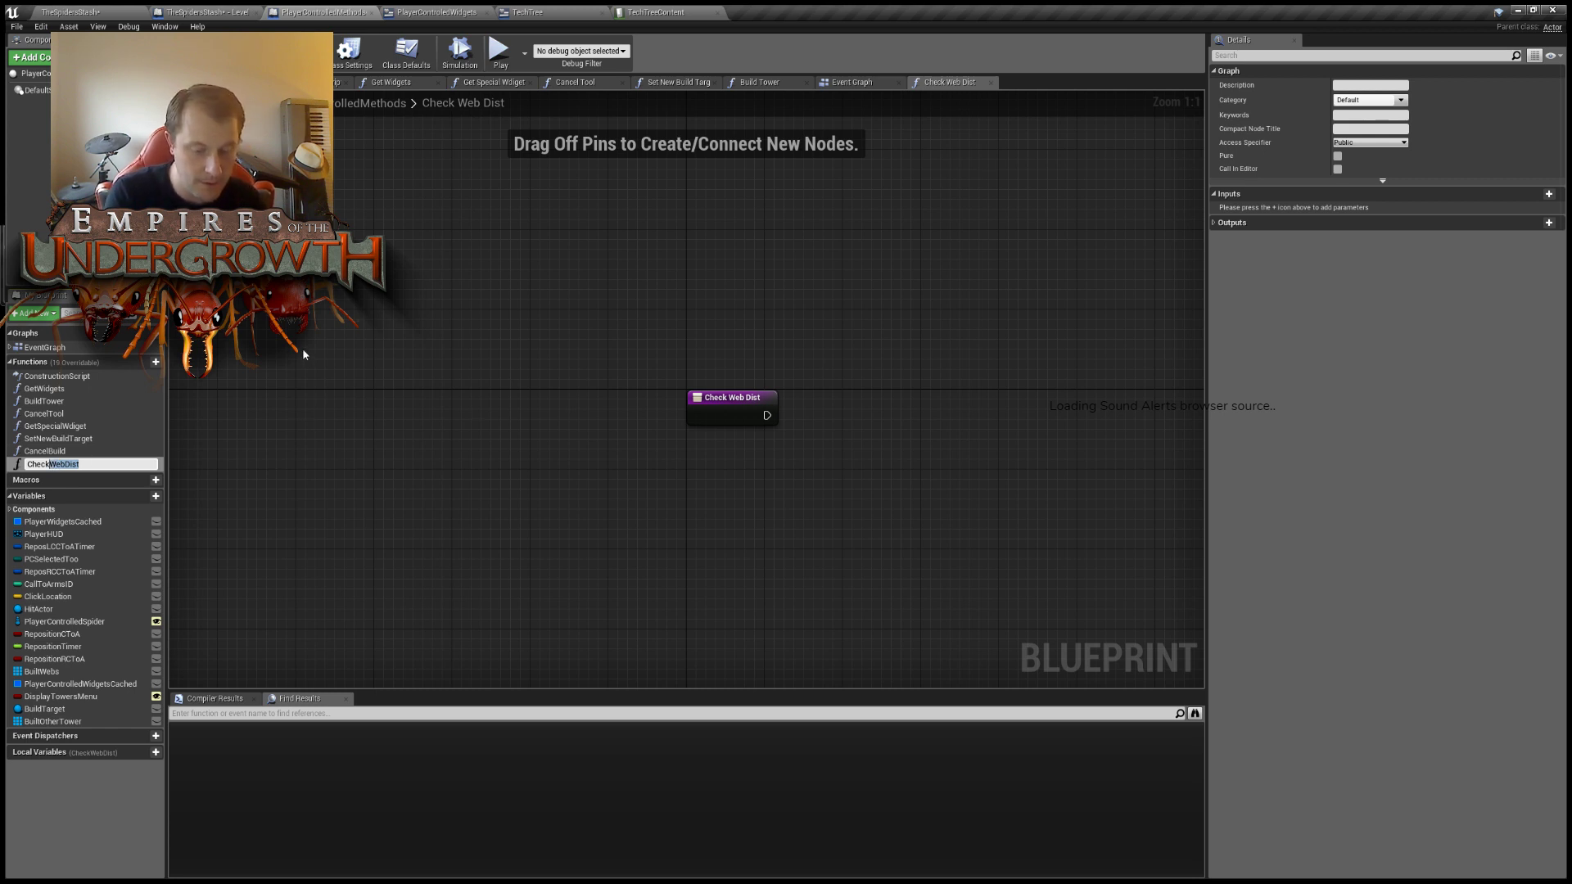
pyautogui.write('Tower')
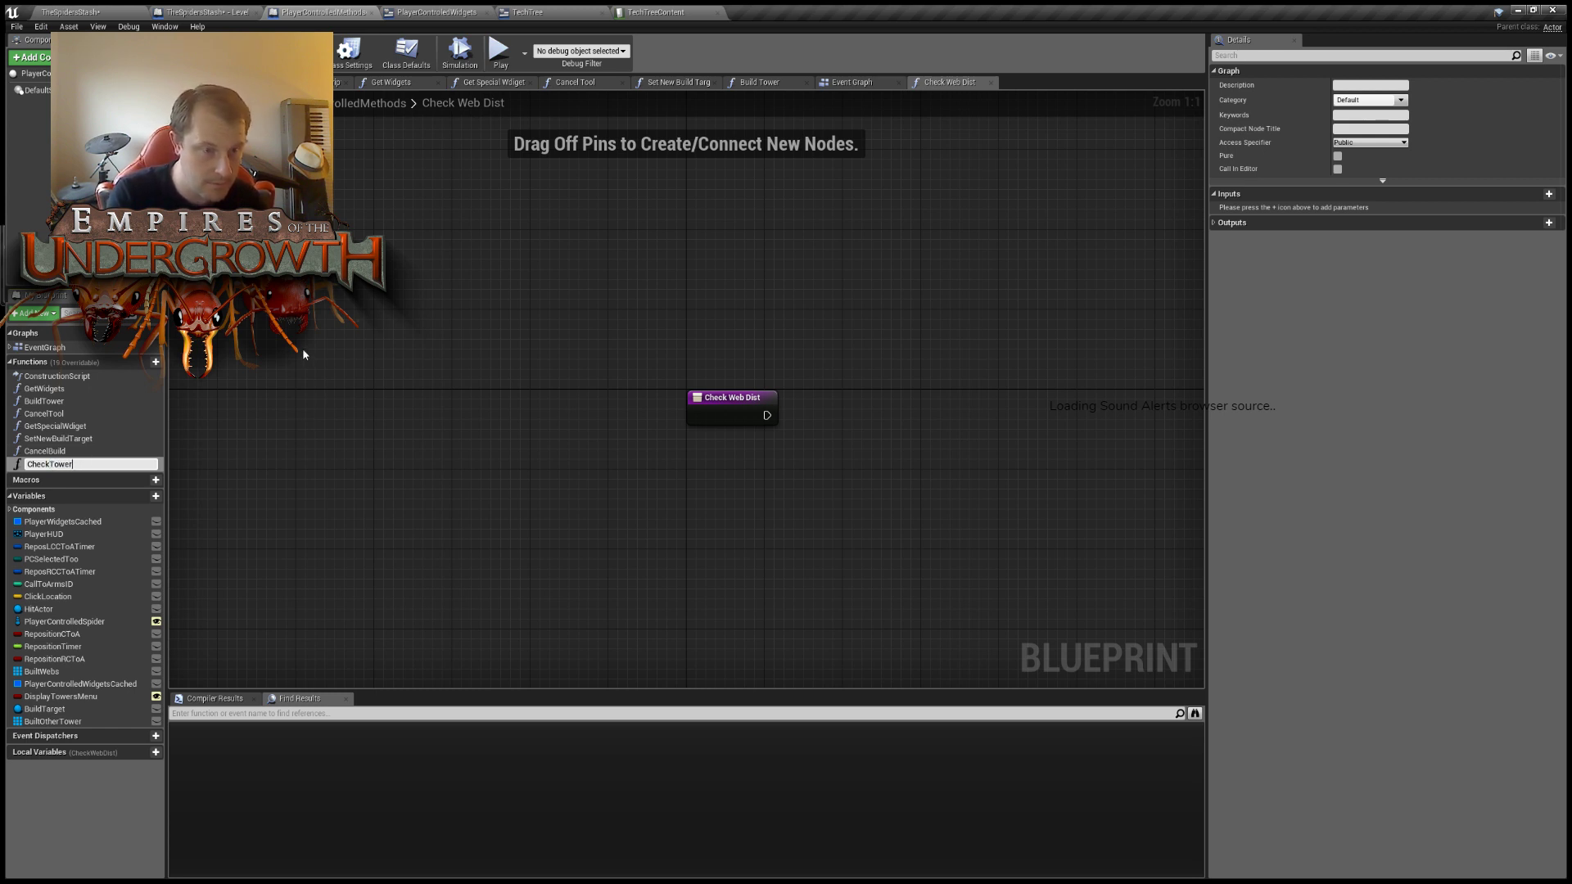
pyautogui.write('Dist')
pyautogui.press('Return')
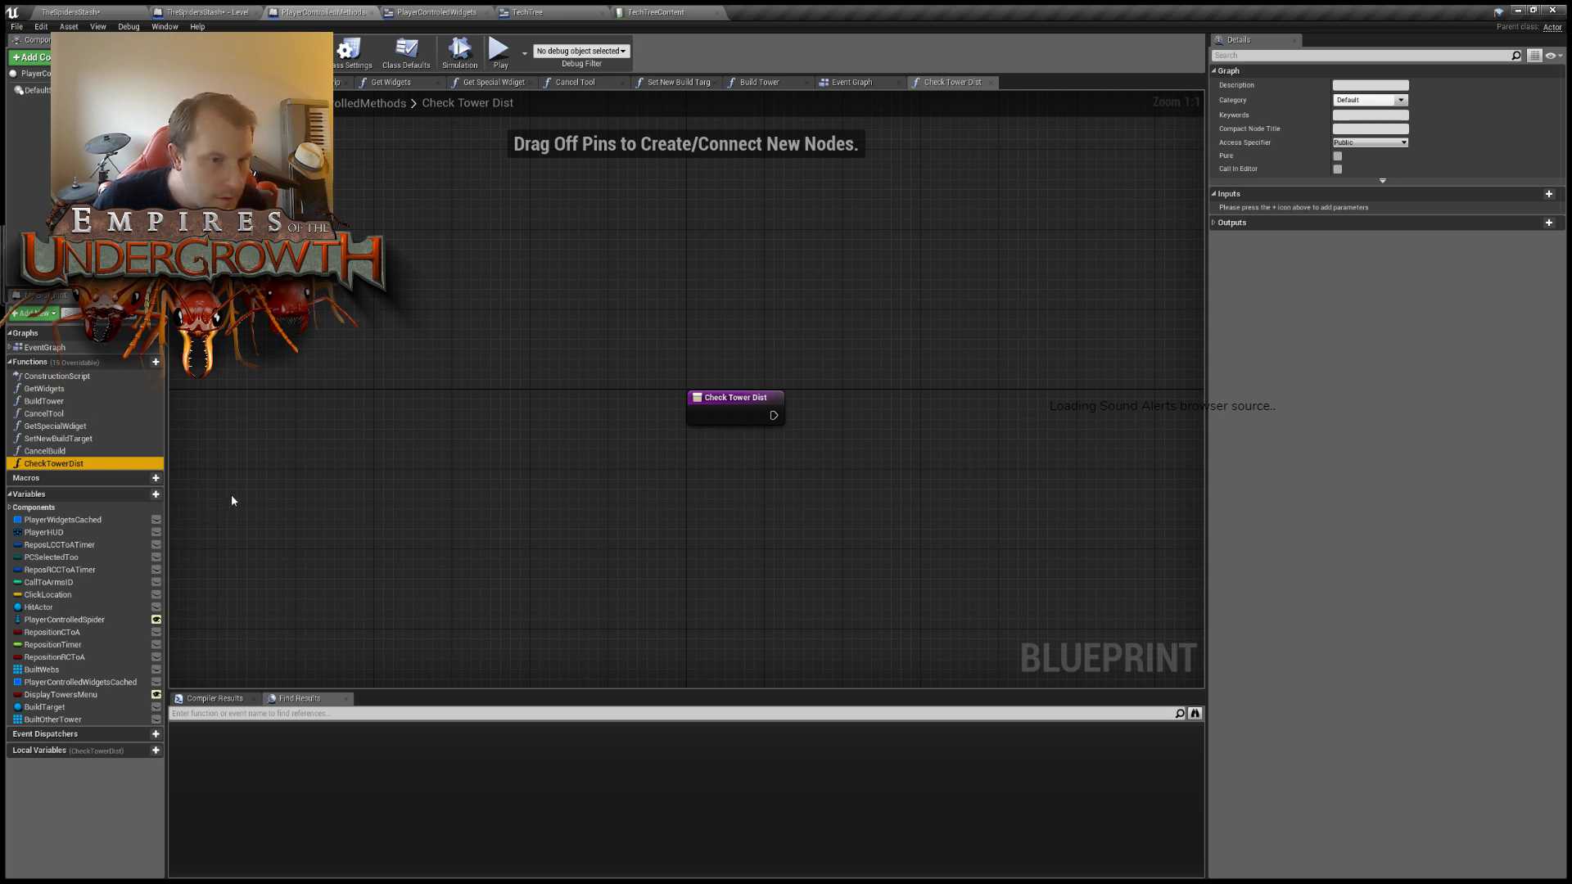
# Add a Boolean input parameter named Web to the Check Tower Dist function.
pyautogui.moveTo(741, 489); pyautogui.dragTo(642, 494, button='right')
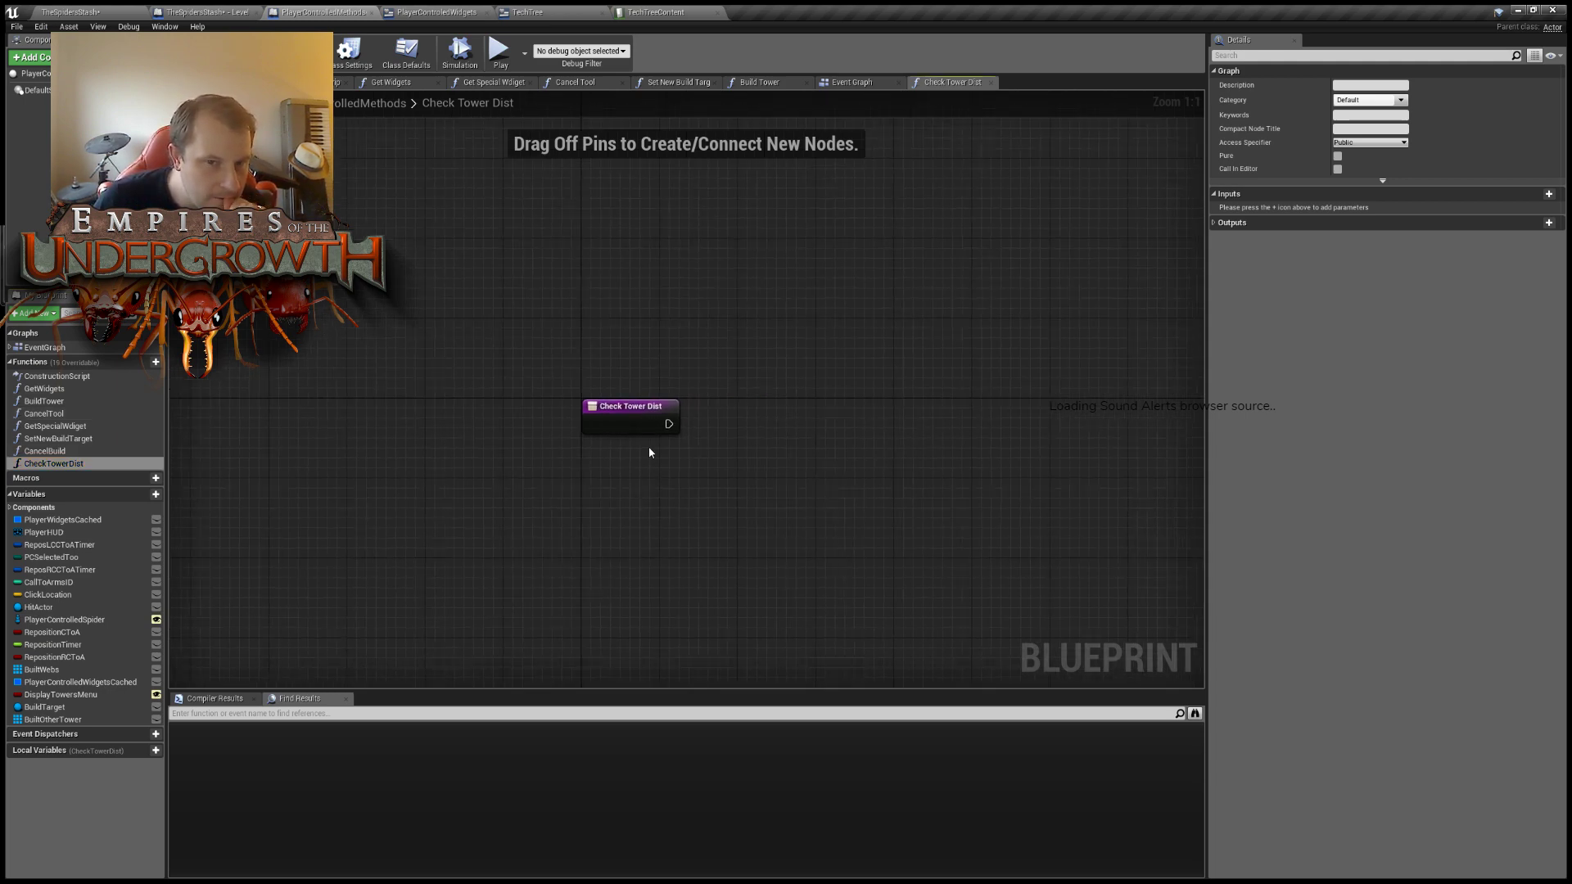
pyautogui.moveTo(714, 437); pyautogui.dragTo(532, 424, button='right')
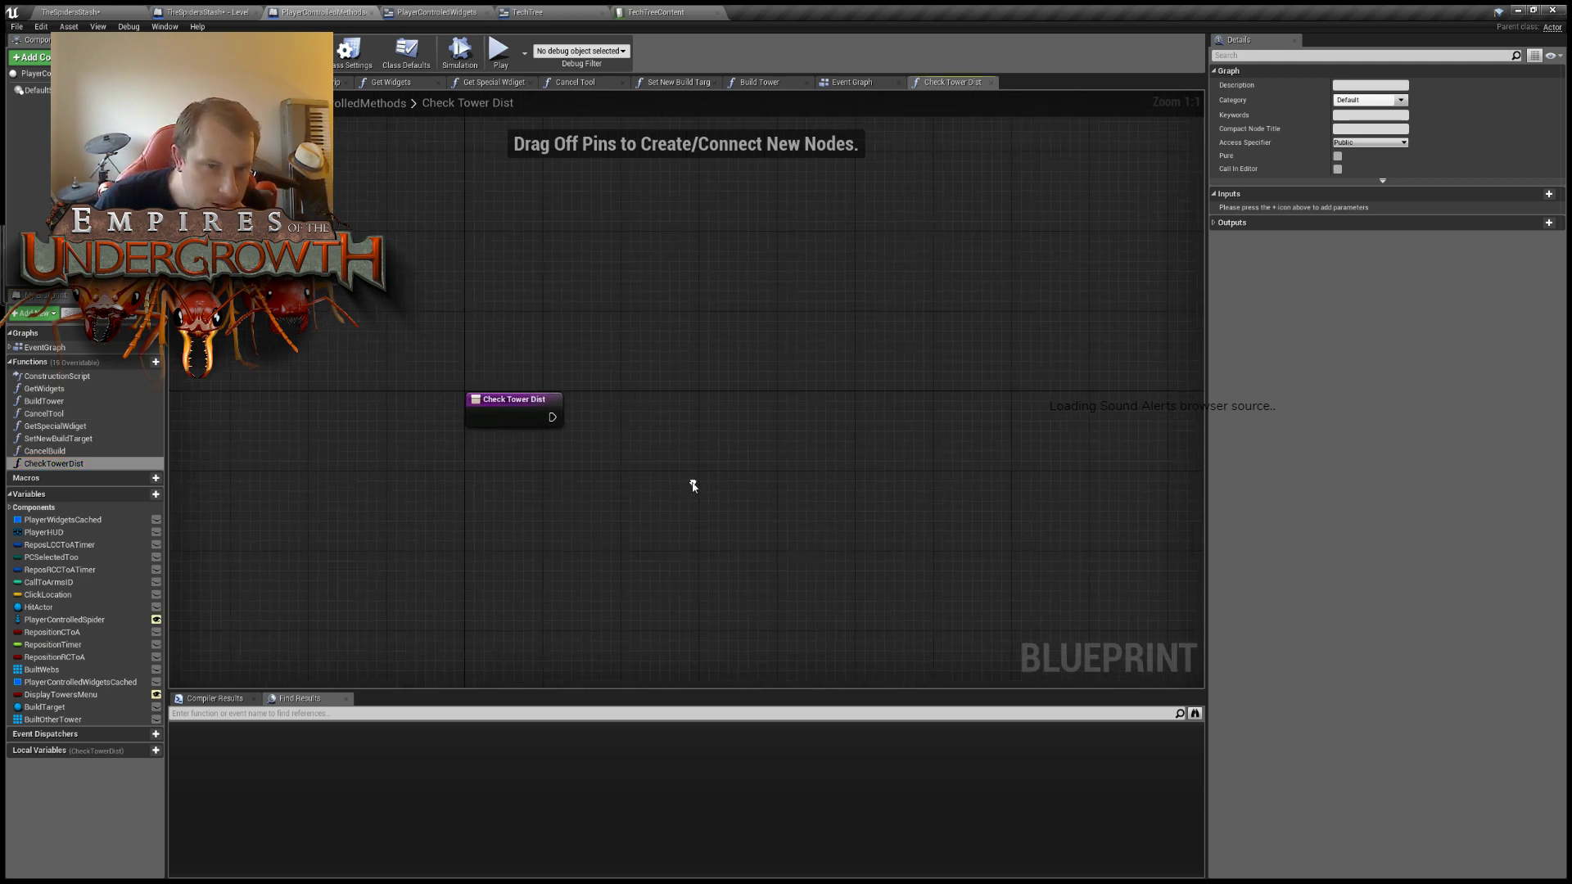
pyautogui.click(528, 422)
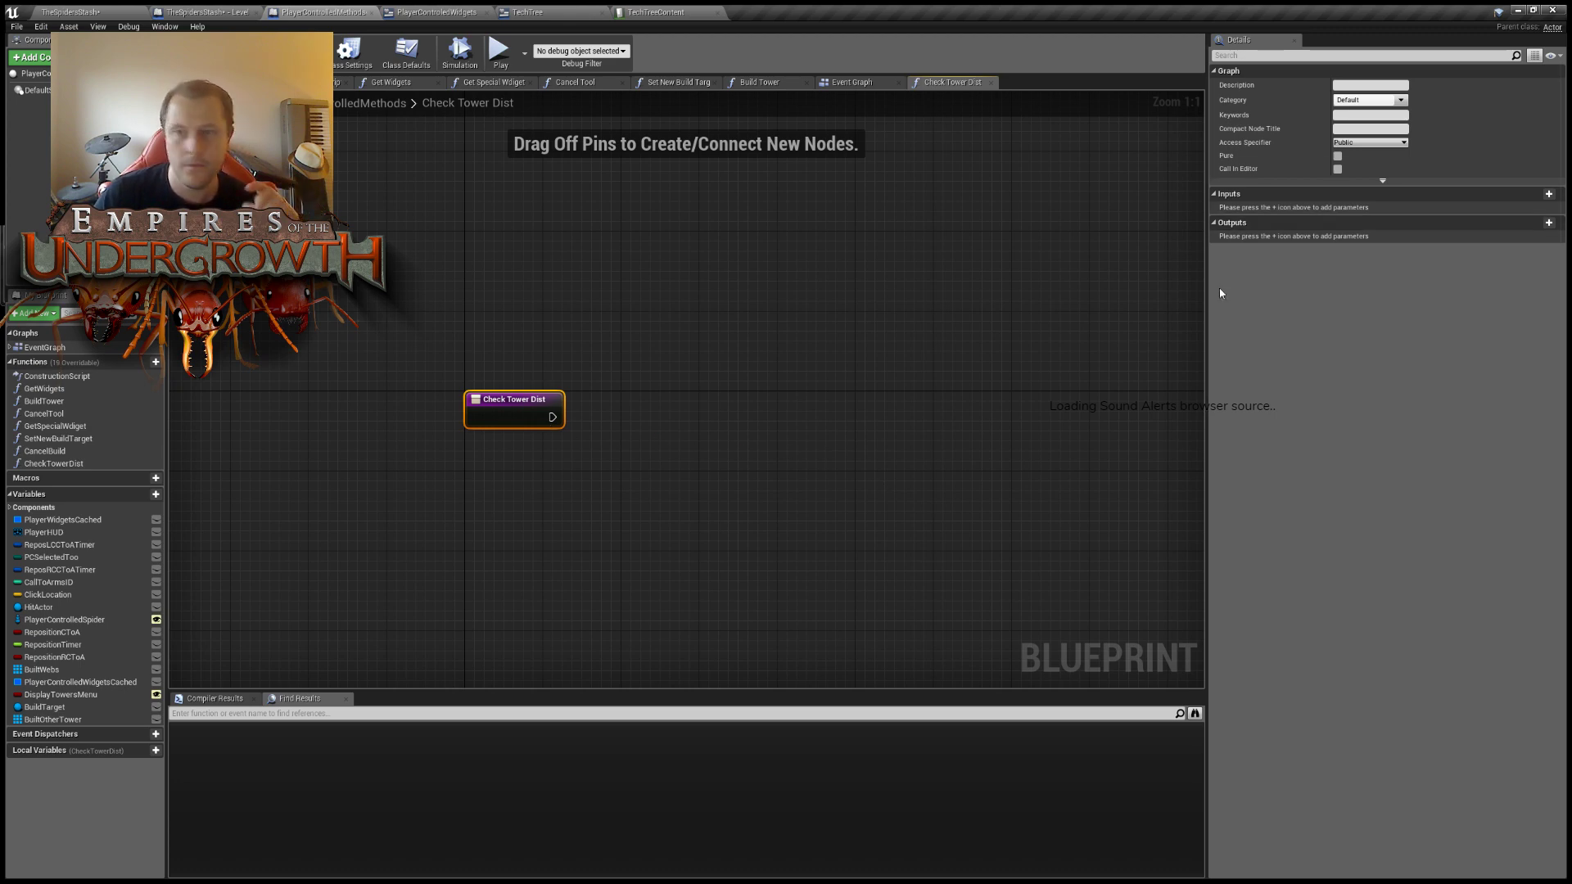
pyautogui.moveTo(112, 496)
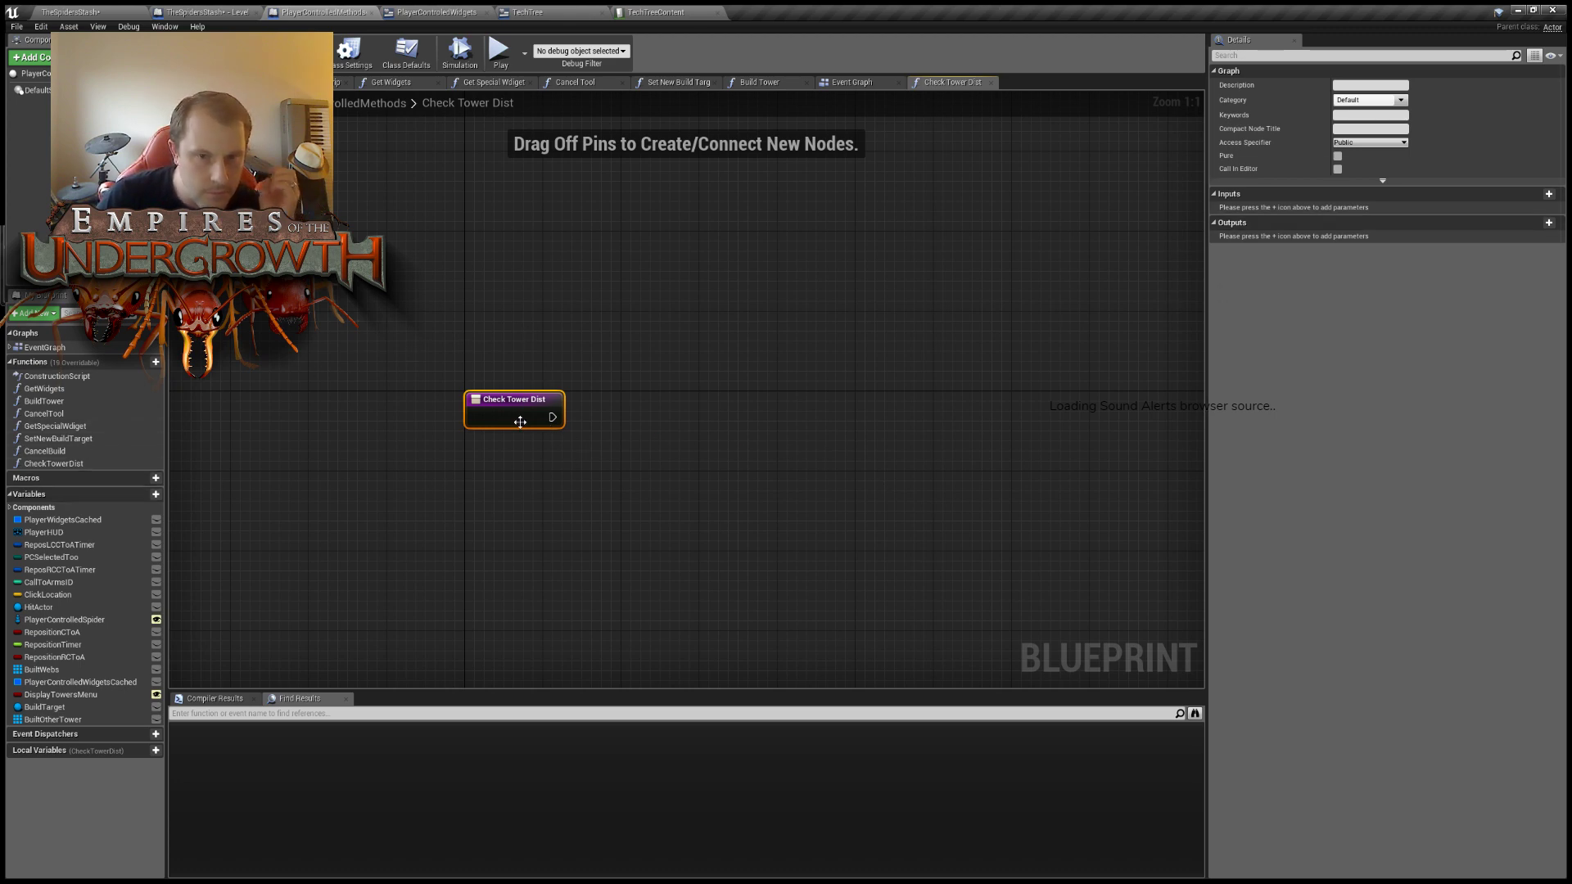
pyautogui.moveTo(519, 422); pyautogui.dragTo(529, 422)
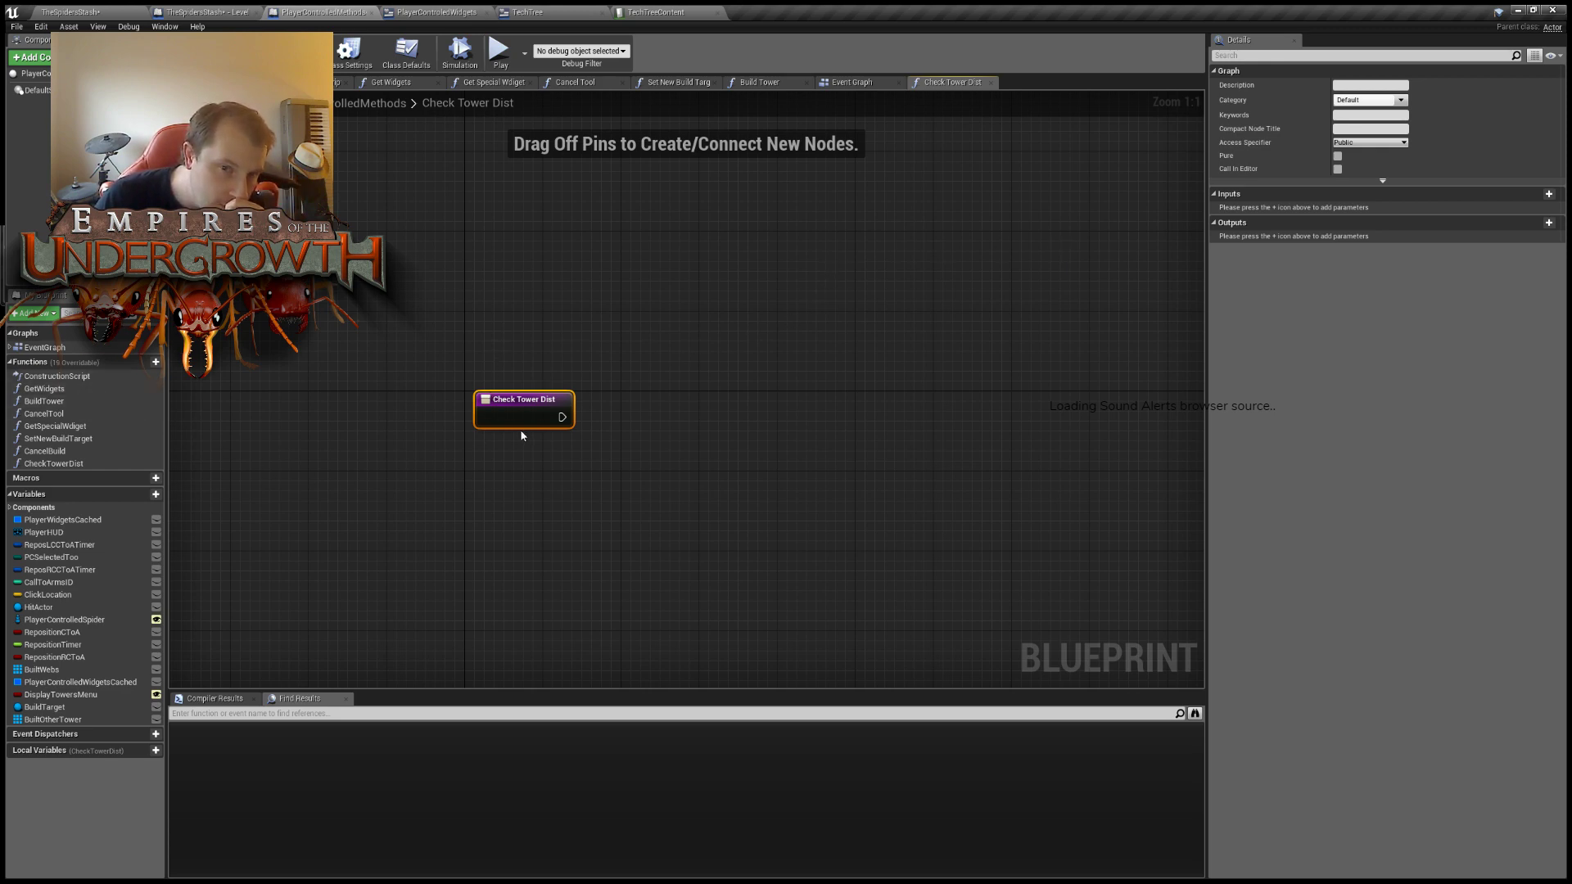
pyautogui.click(1547, 197)
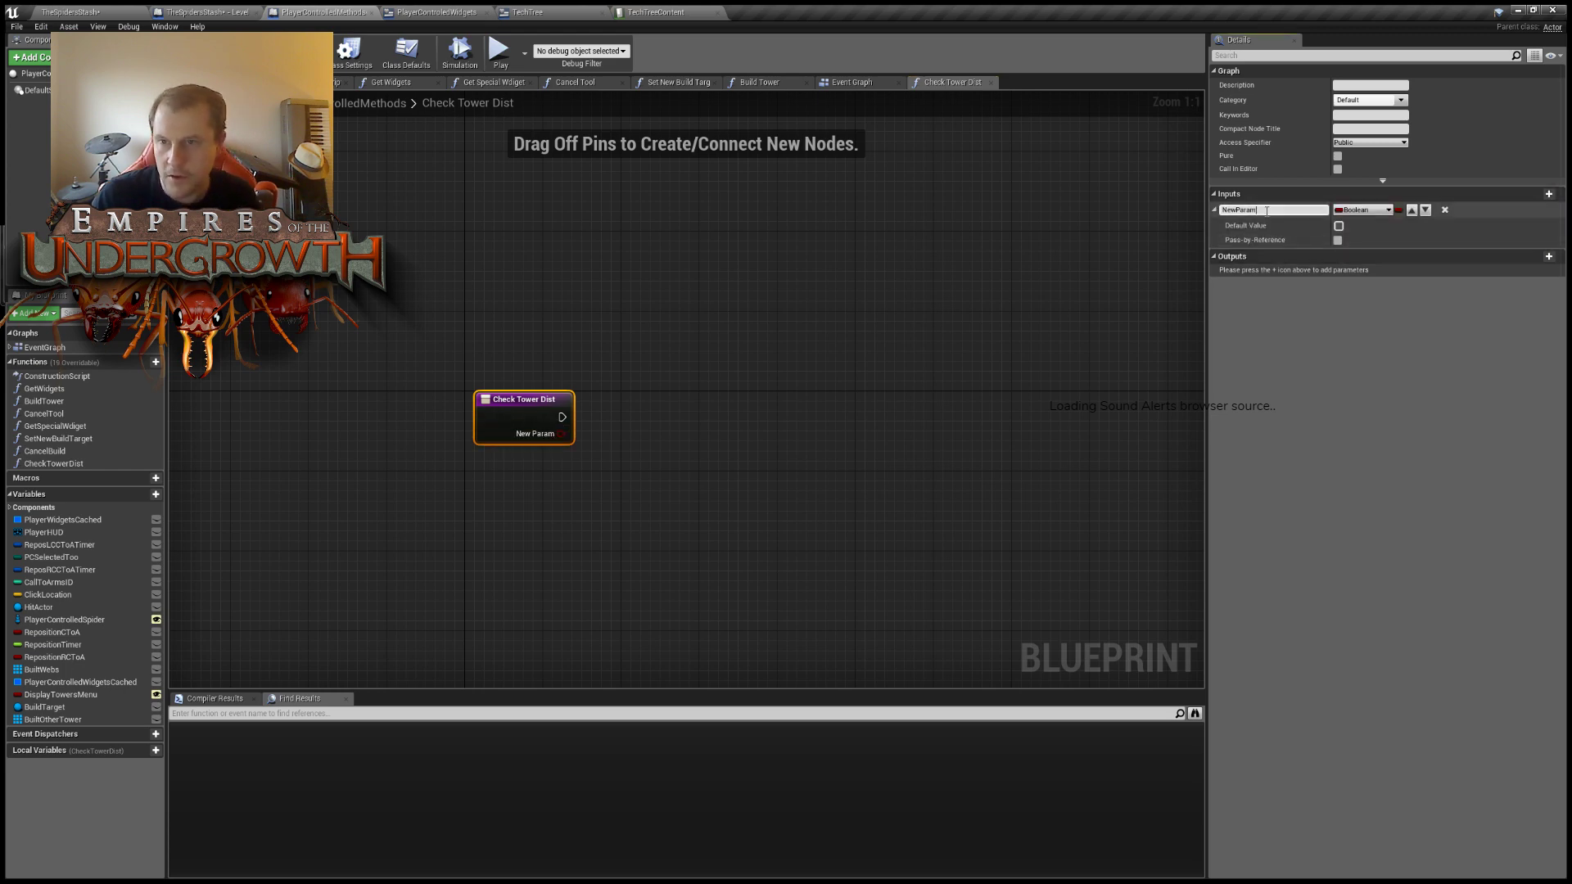
pyautogui.write('W')
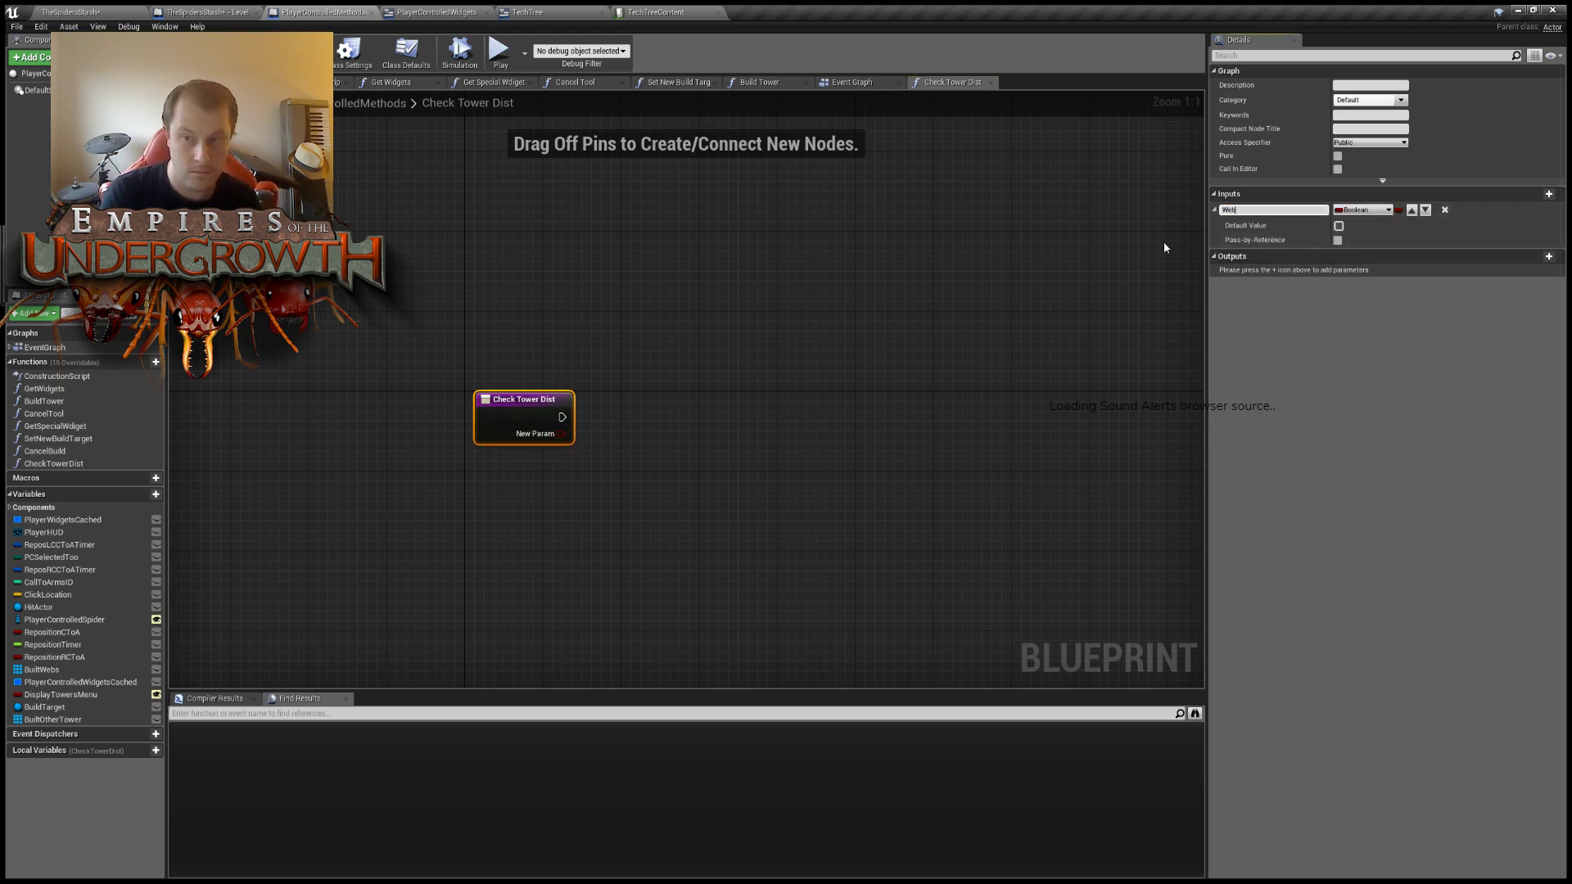
pyautogui.write('eb')
pyautogui.press('Return')
pyautogui.moveTo(773, 452); pyautogui.dragTo(668, 479, button='right')
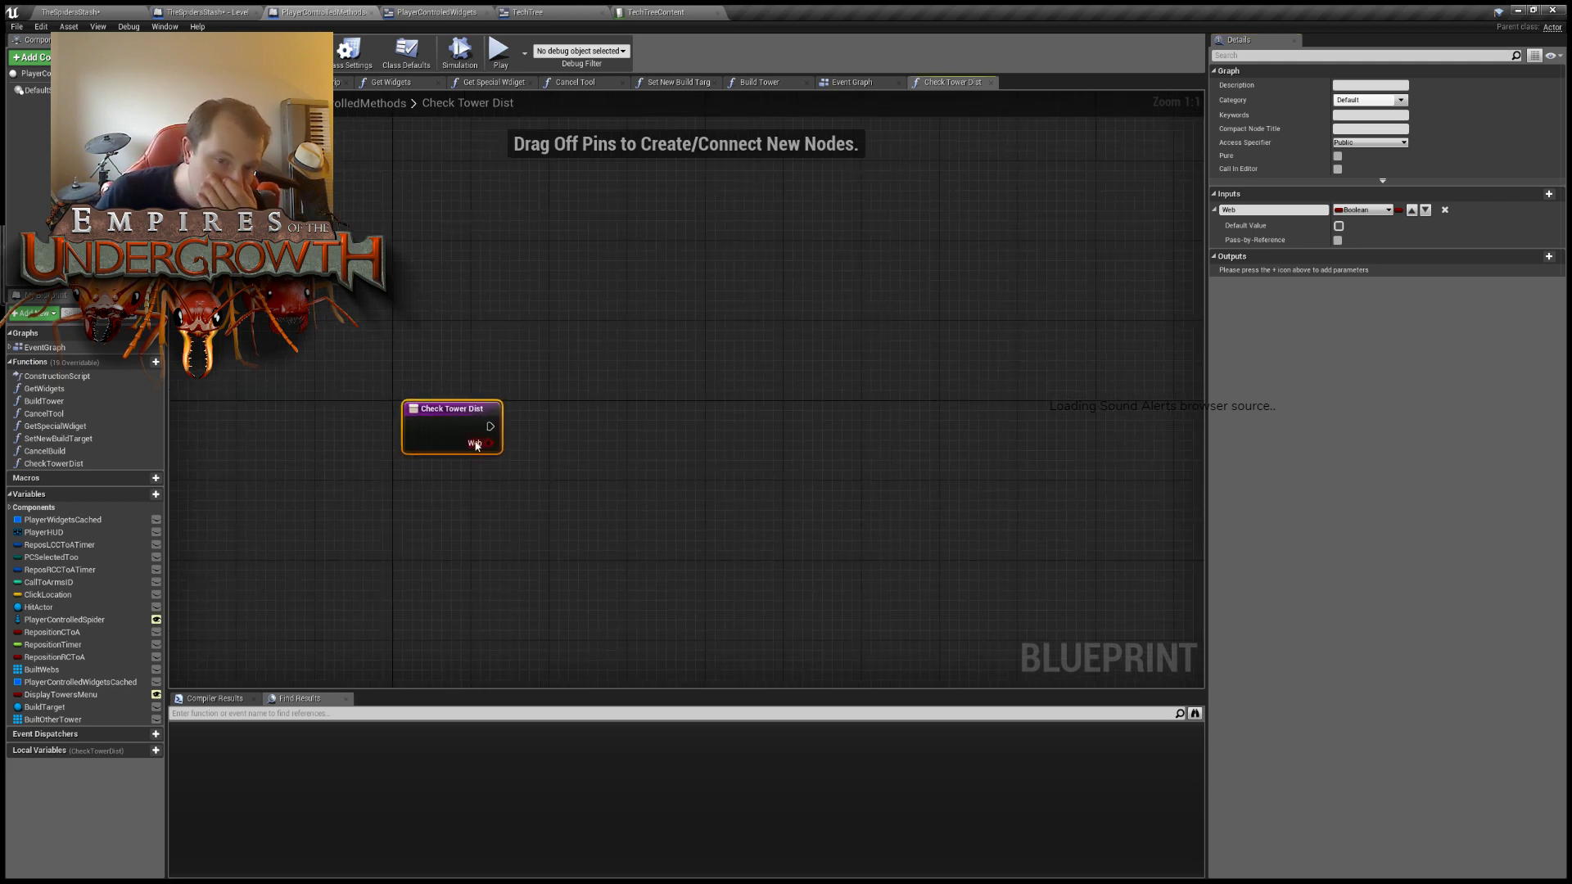
pyautogui.moveTo(489, 443); pyautogui.dragTo(582, 454)
pyautogui.click(587, 392)
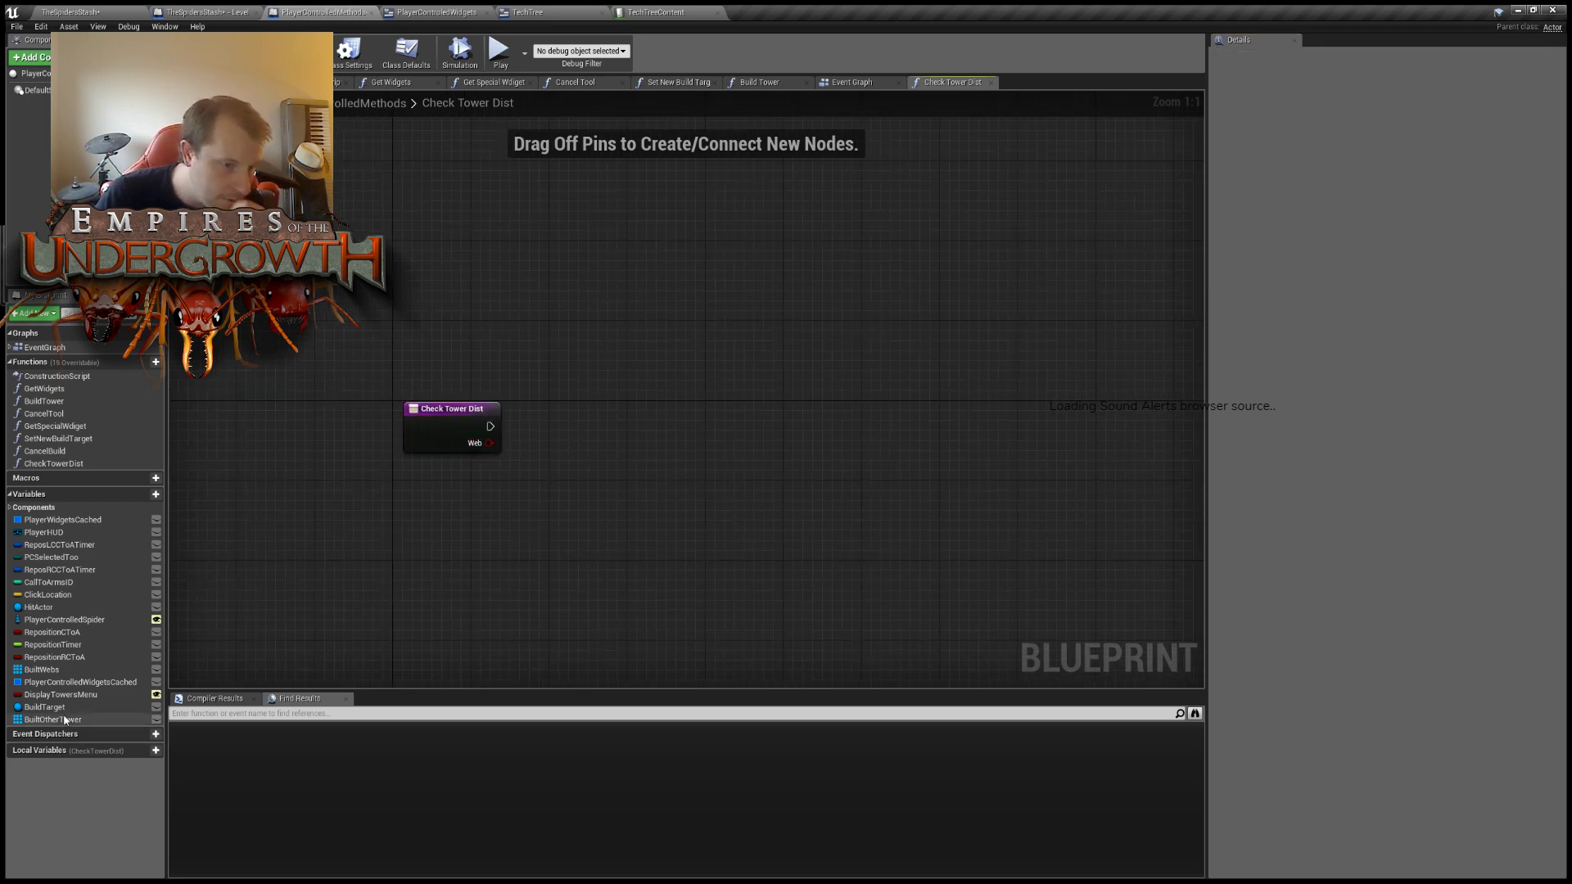
# Place a Built Webs getter in the function graph and promote its value to a new local variable named ChosenTowers.
pyautogui.click(77, 671)
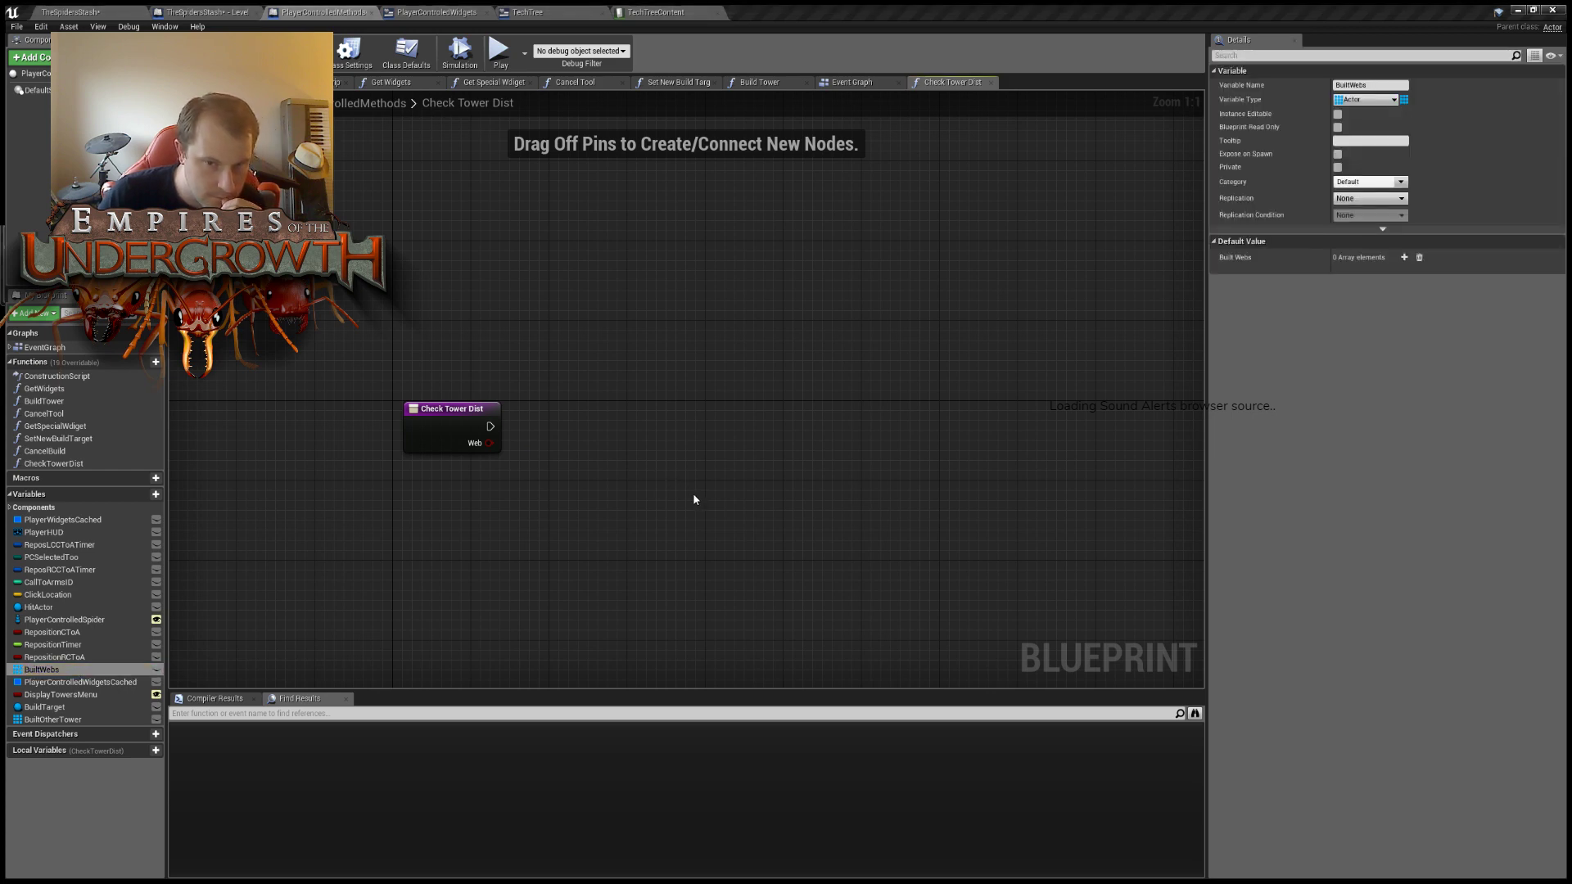
pyautogui.click(455, 487)
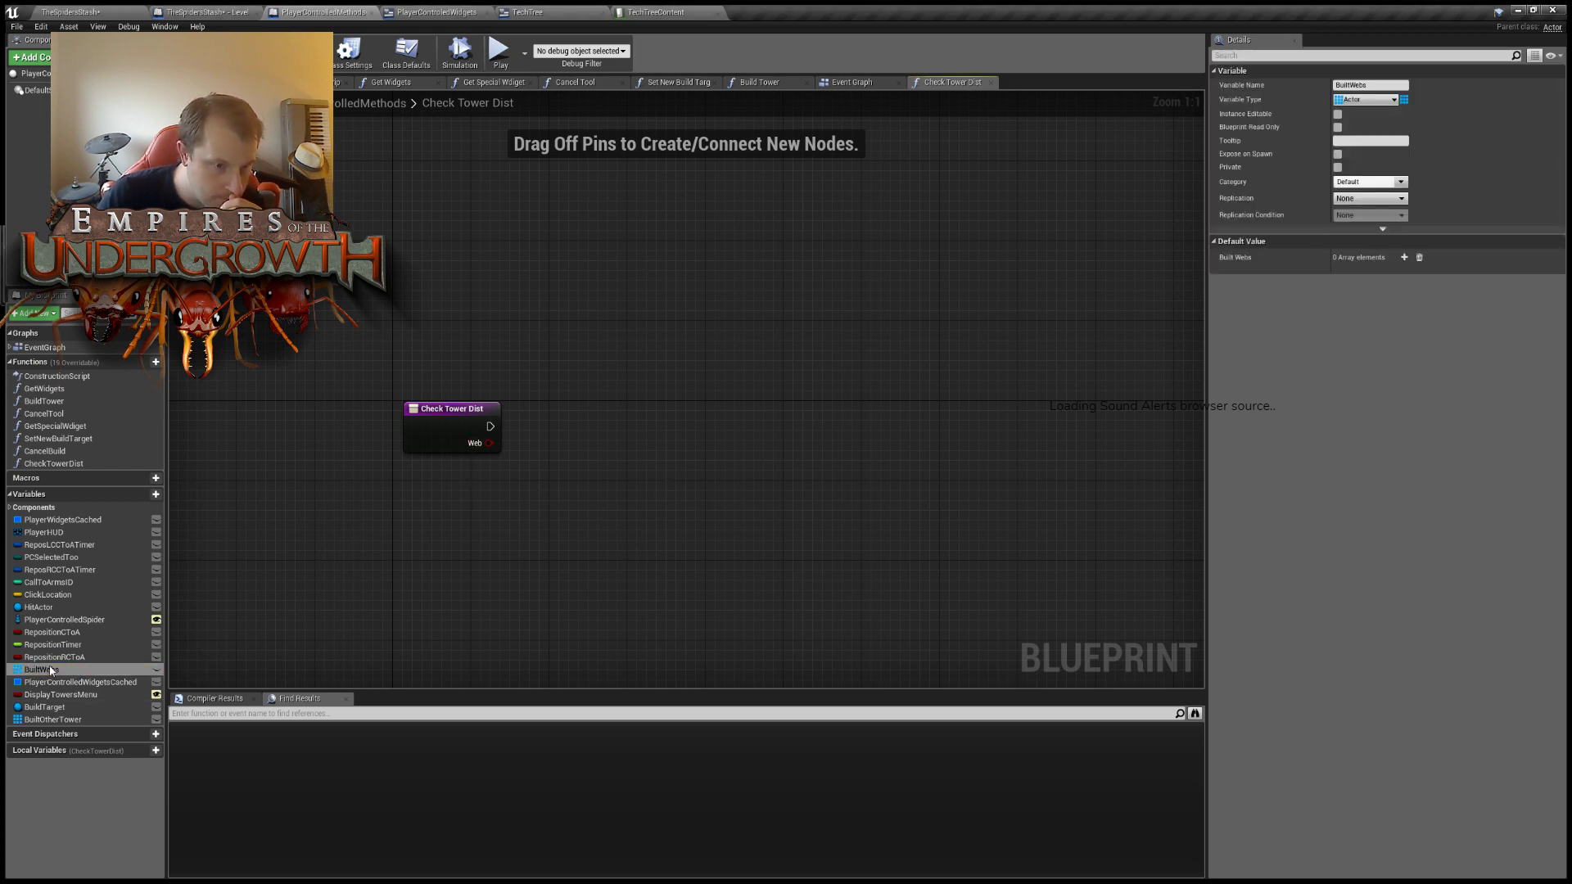
pyautogui.moveTo(45, 670); pyautogui.dragTo(735, 573)
pyautogui.click(737, 584)
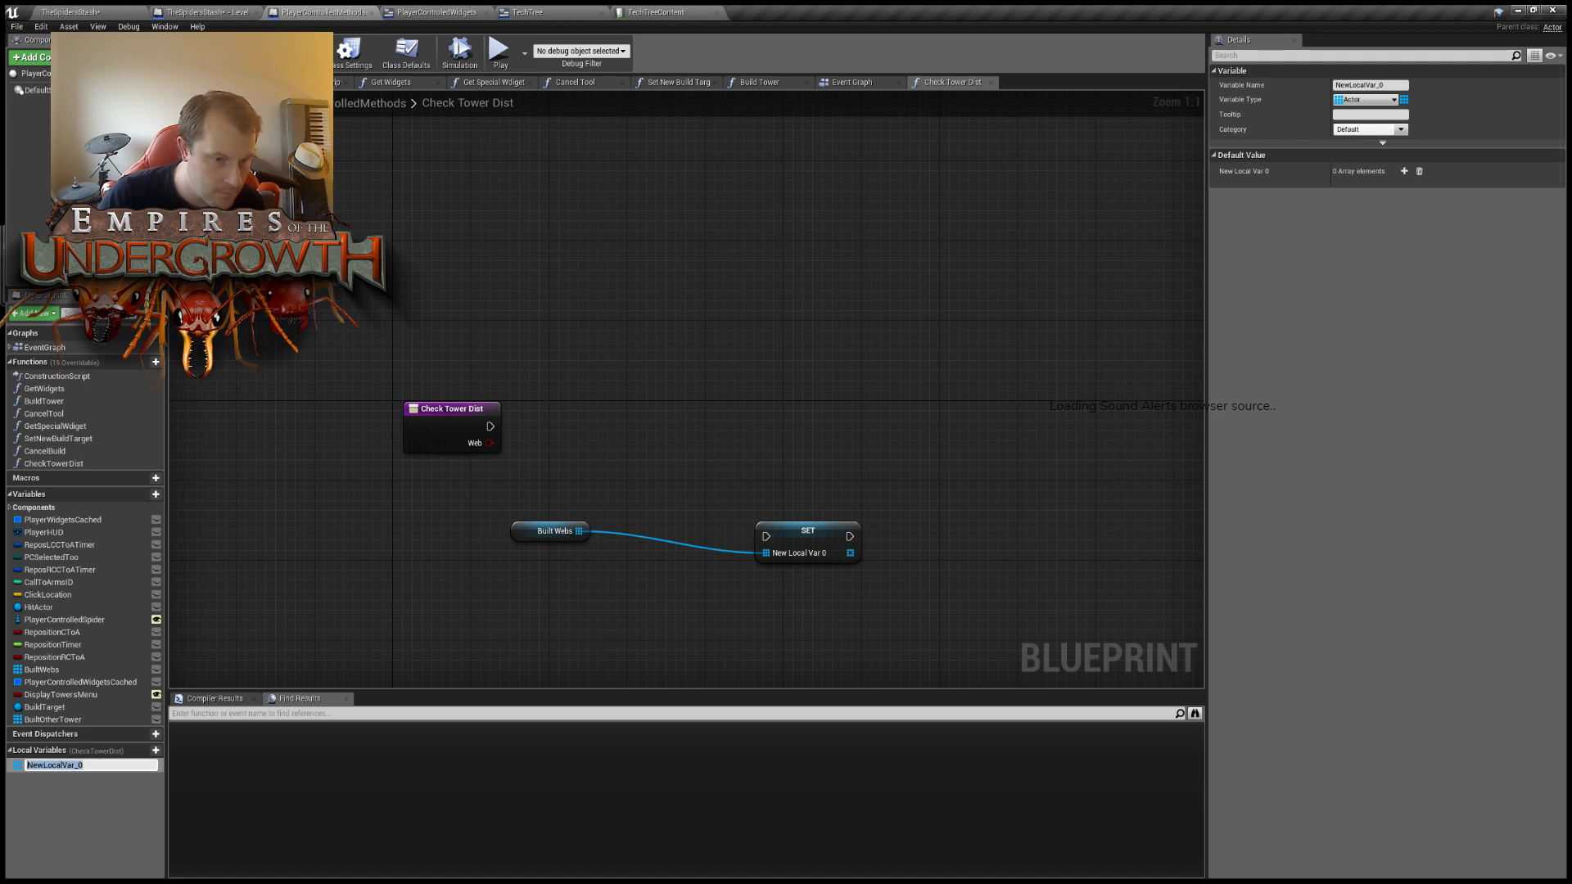
pyautogui.write('Lo')
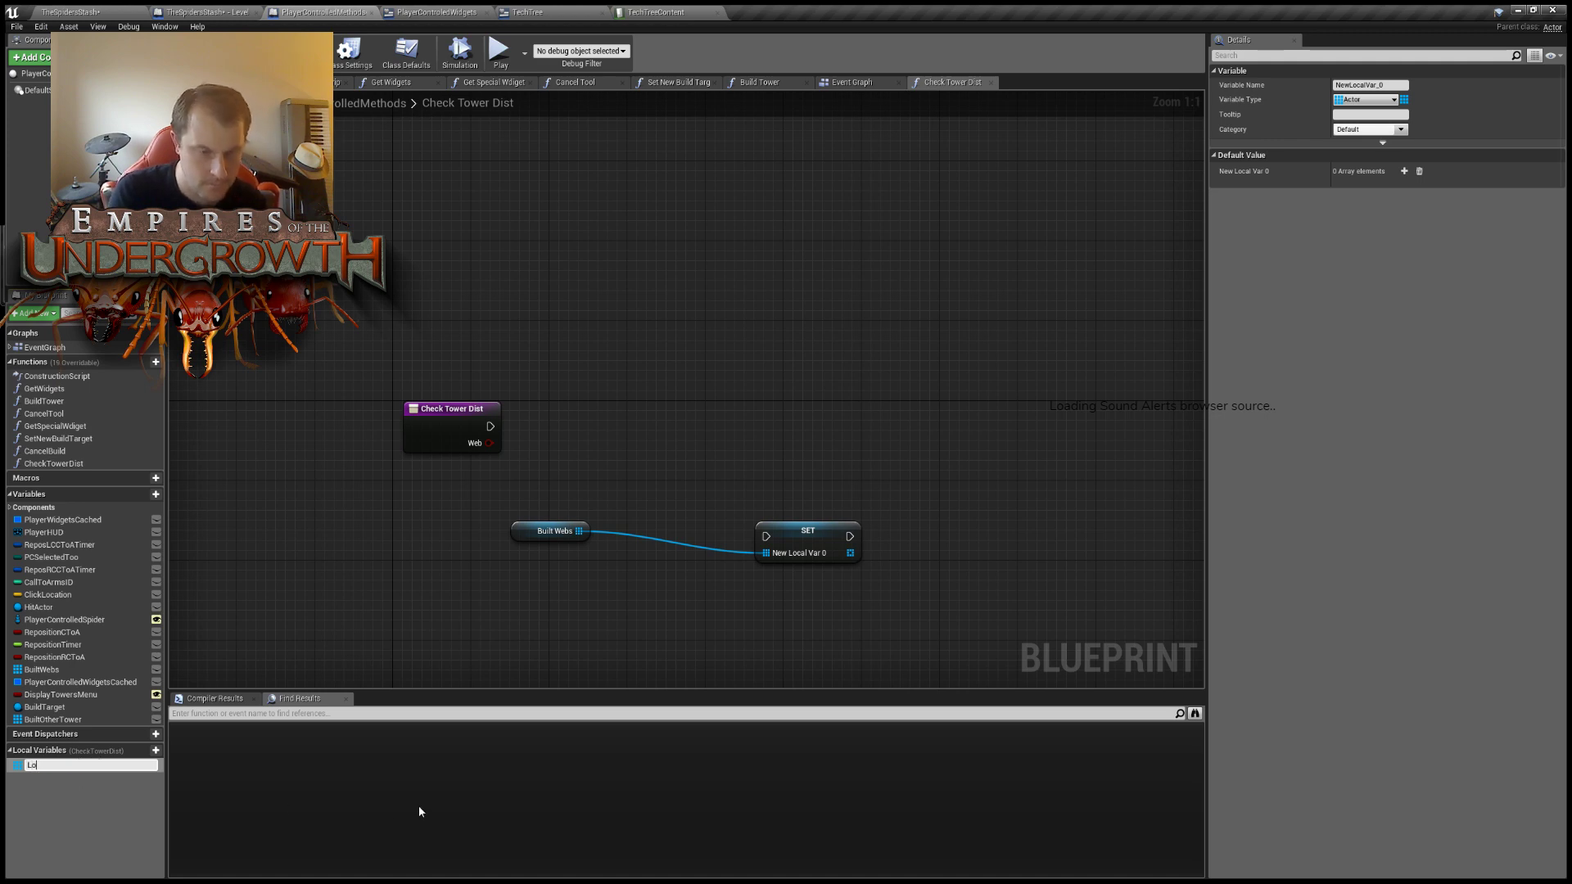
pyautogui.write('osenTowers')
pyautogui.press('Return')
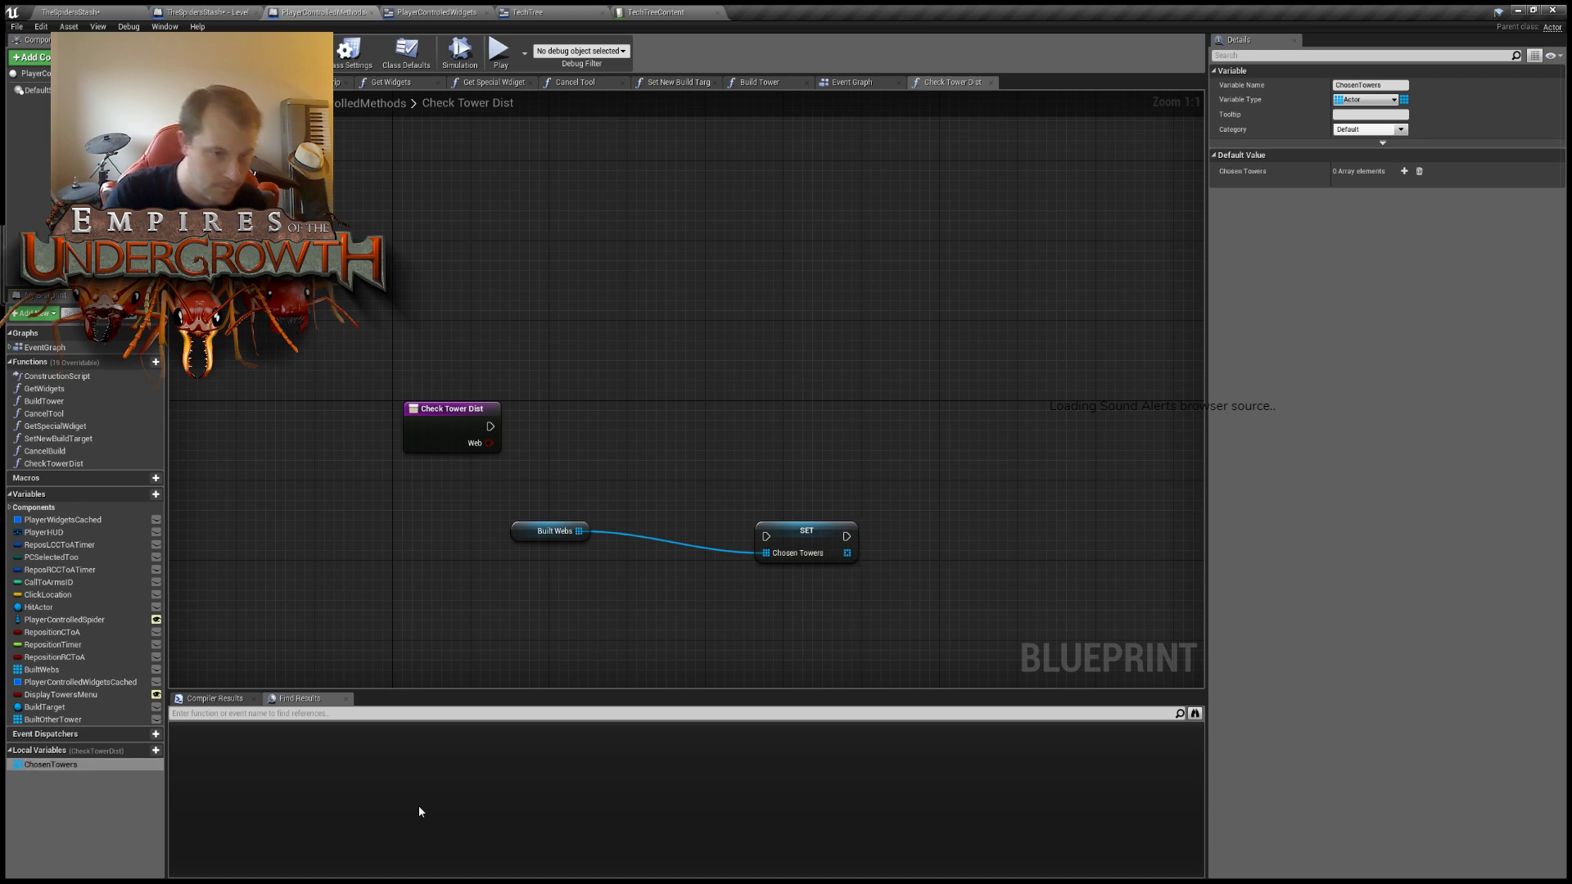
# Add a second input parameter named Distance to the Check Tower Dist function.
pyautogui.click(414, 447)
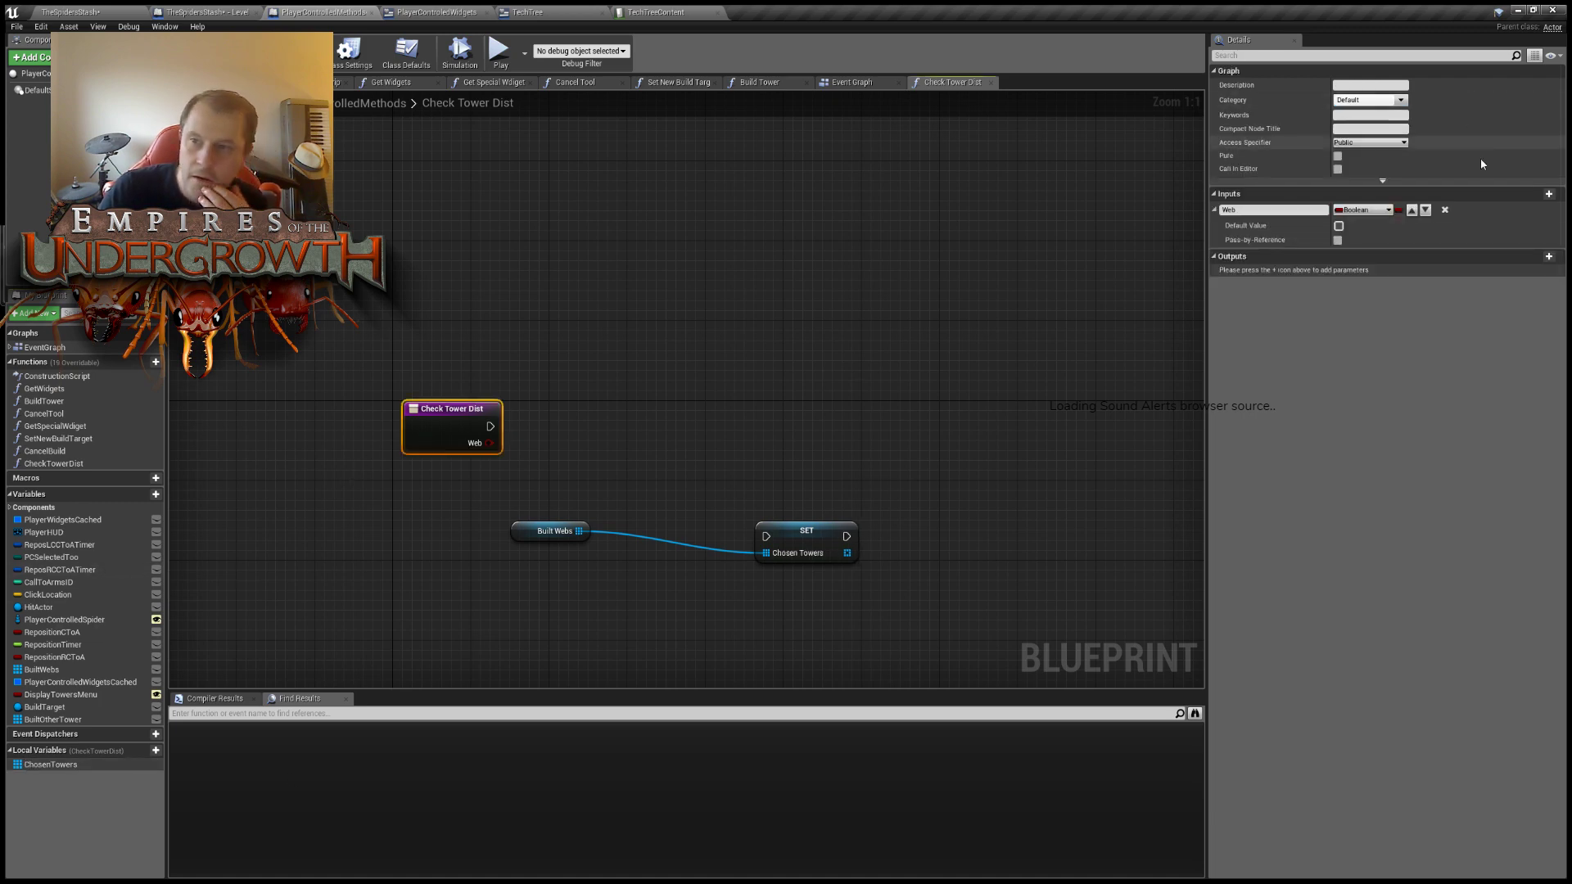
pyautogui.click(1548, 194)
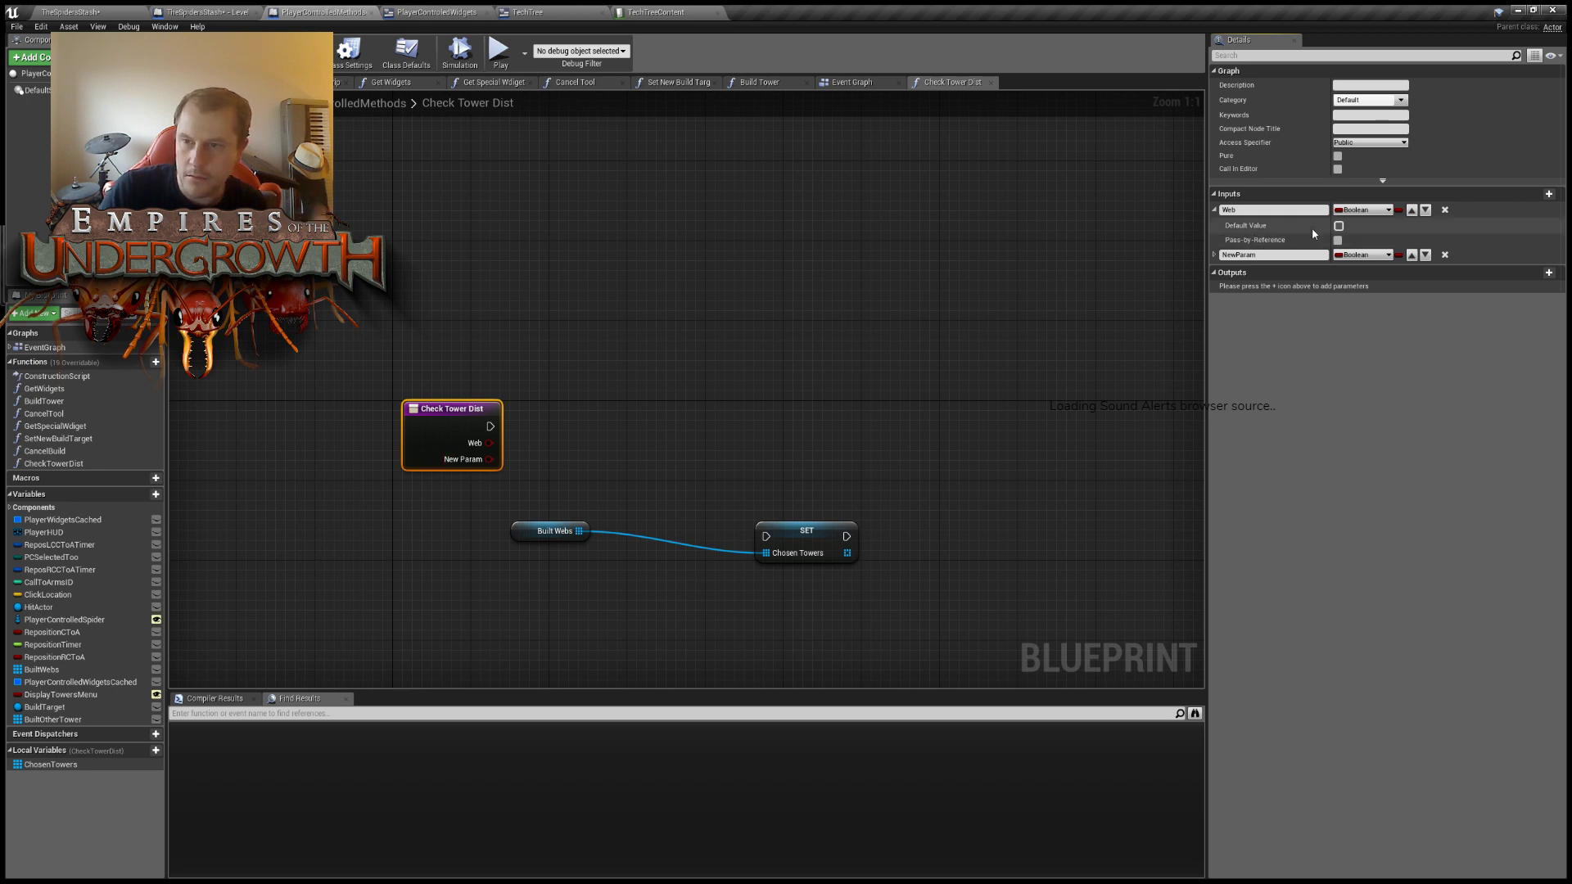
pyautogui.doubleClick(1276, 254)
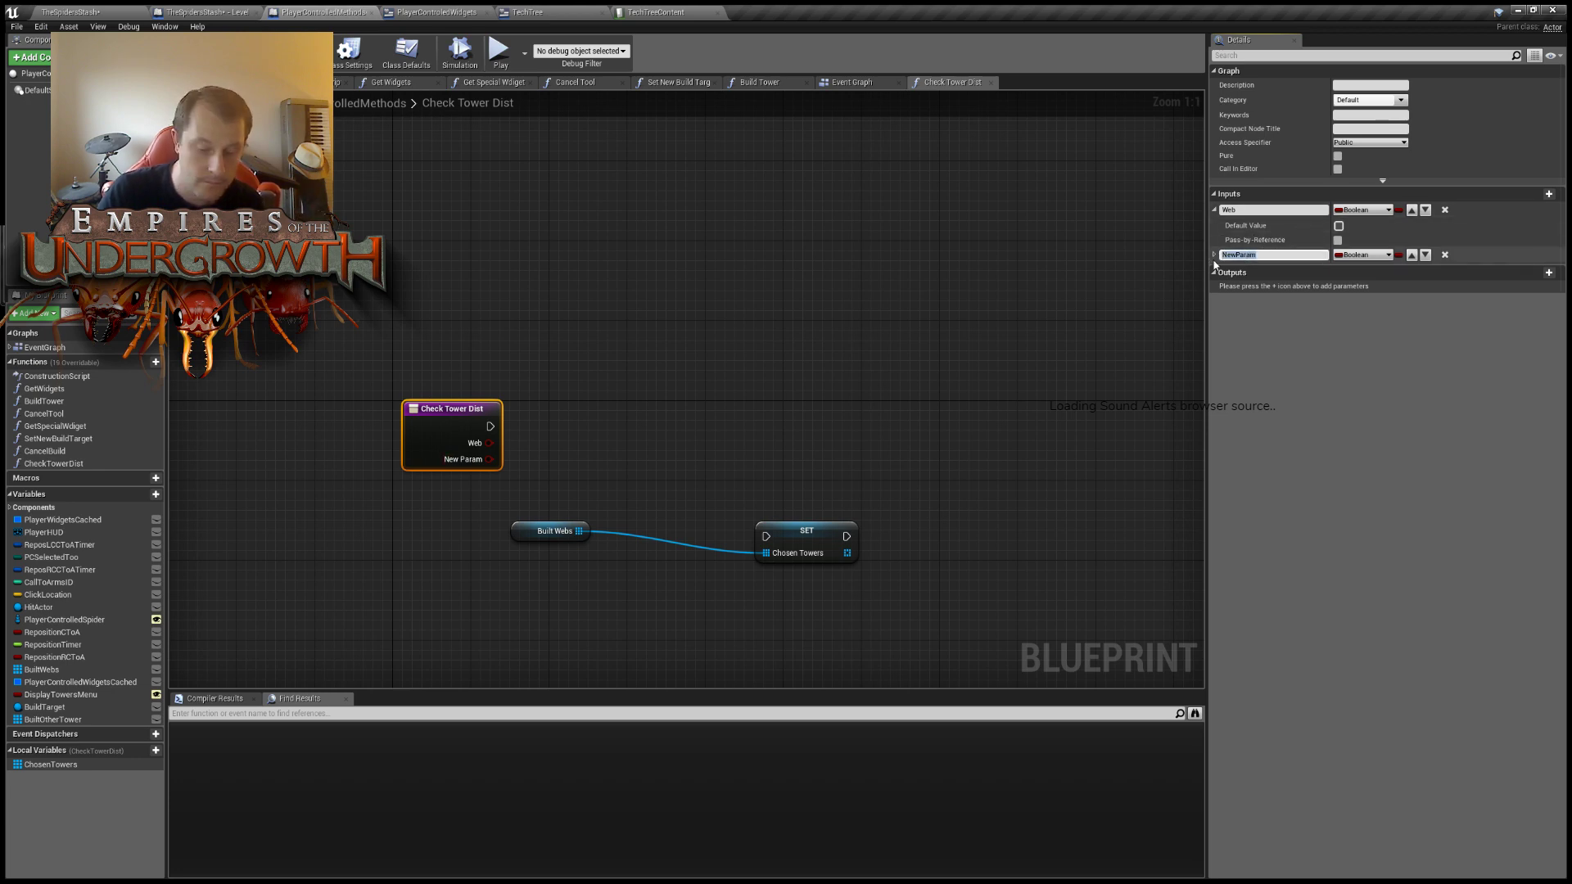
pyautogui.write('Distance')
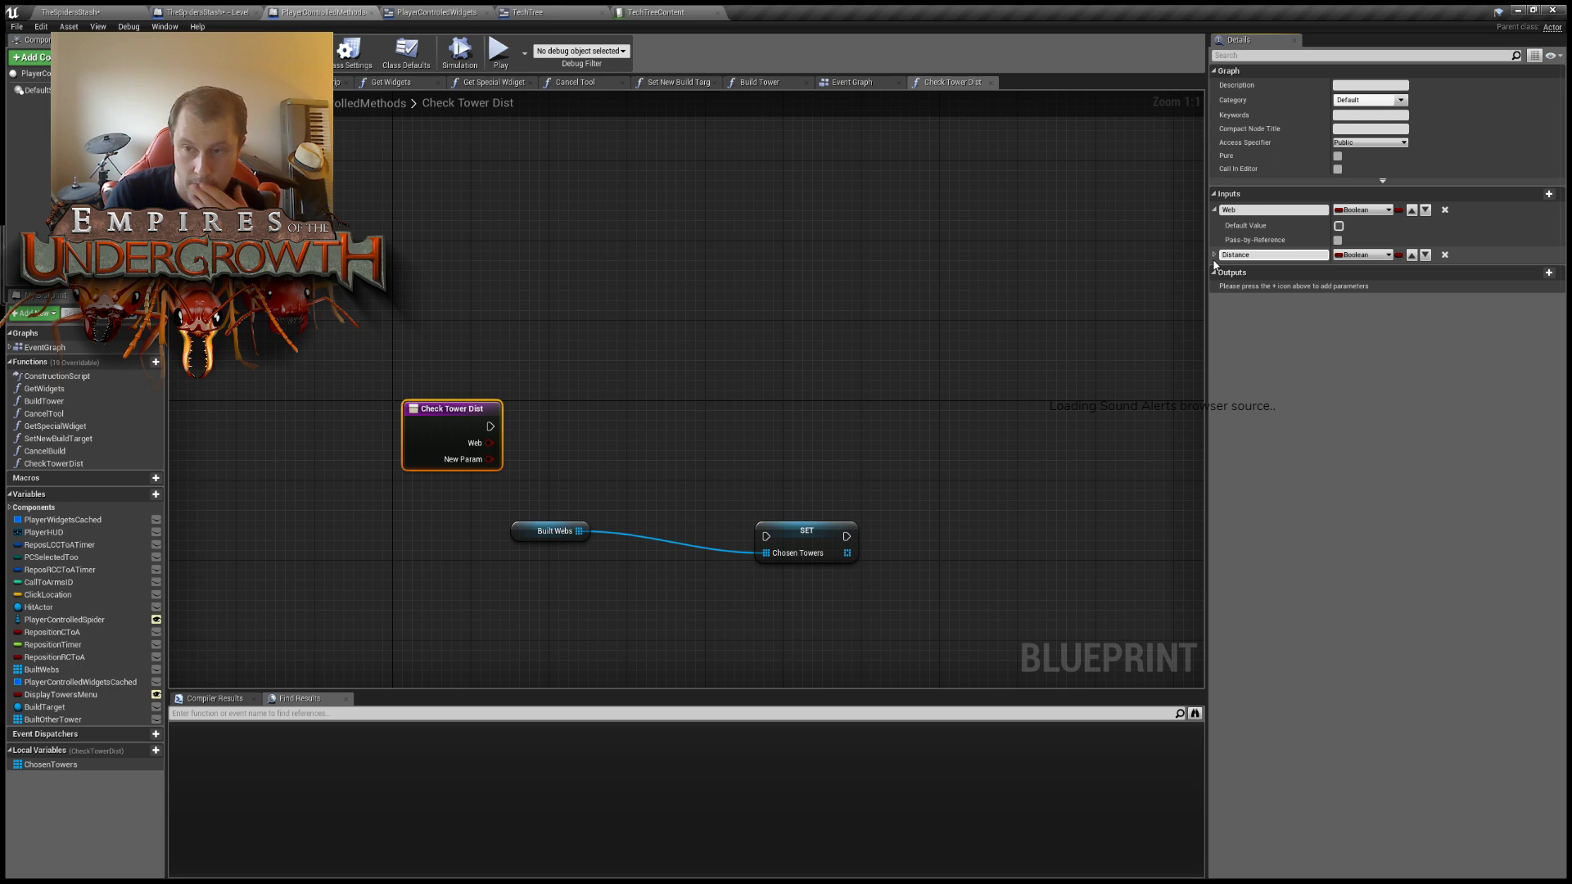
pyautogui.press('Return')
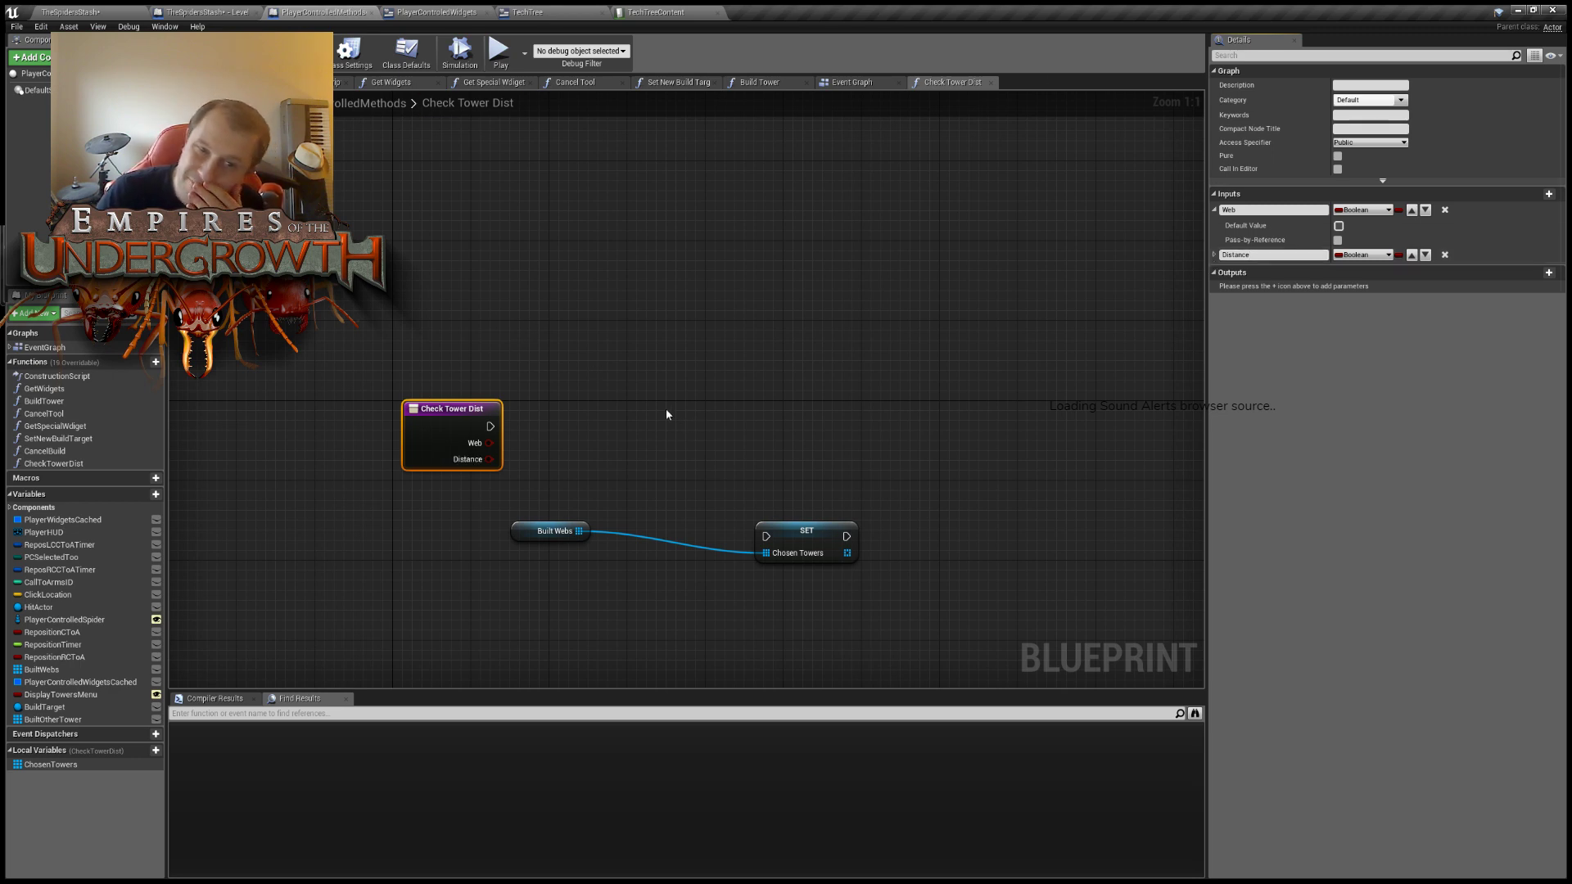
# Add a Branch conditioned on Web after the function entry and connect its True output to the Chosen Towers setter fed by Built Webs.
pyautogui.moveTo(624, 398); pyautogui.dragTo(631, 400, button='right')
pyautogui.moveTo(444, 414); pyautogui.dragTo(588, 408)
pyautogui.press('Return')
pyautogui.moveTo(503, 479); pyautogui.dragTo(864, 601)
pyautogui.moveTo(565, 533); pyautogui.dragTo(811, 353)
pyautogui.click(683, 351)
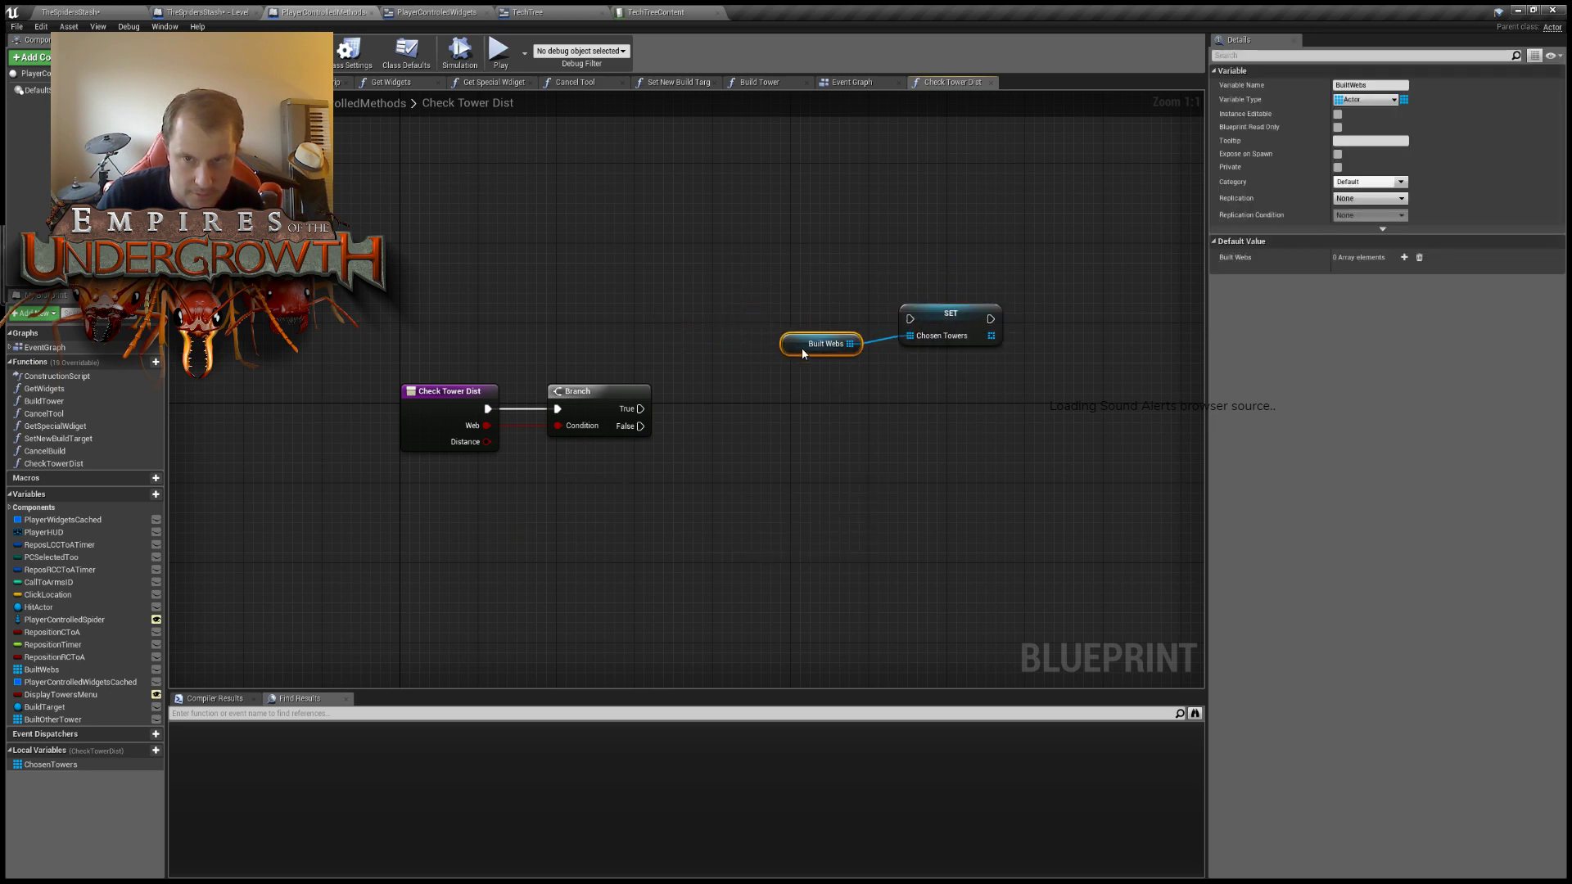
pyautogui.moveTo(641, 408); pyautogui.dragTo(910, 319)
pyautogui.click(807, 371)
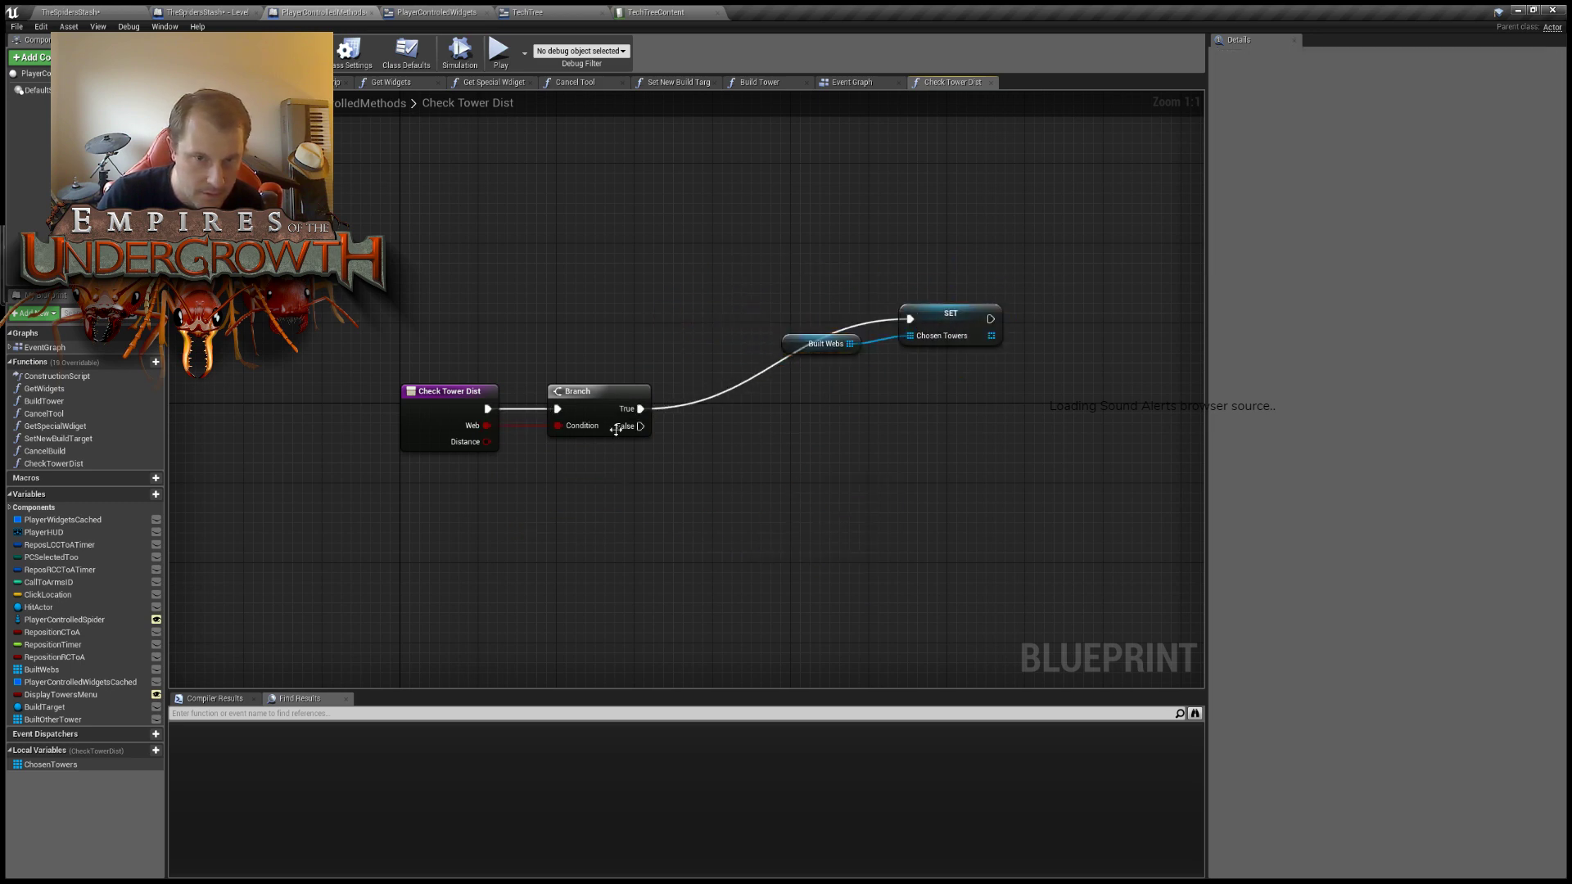
# On the Branch's False output, set Chosen Towers from the Built Other Tower array using a second setter.
pyautogui.click(65, 720)
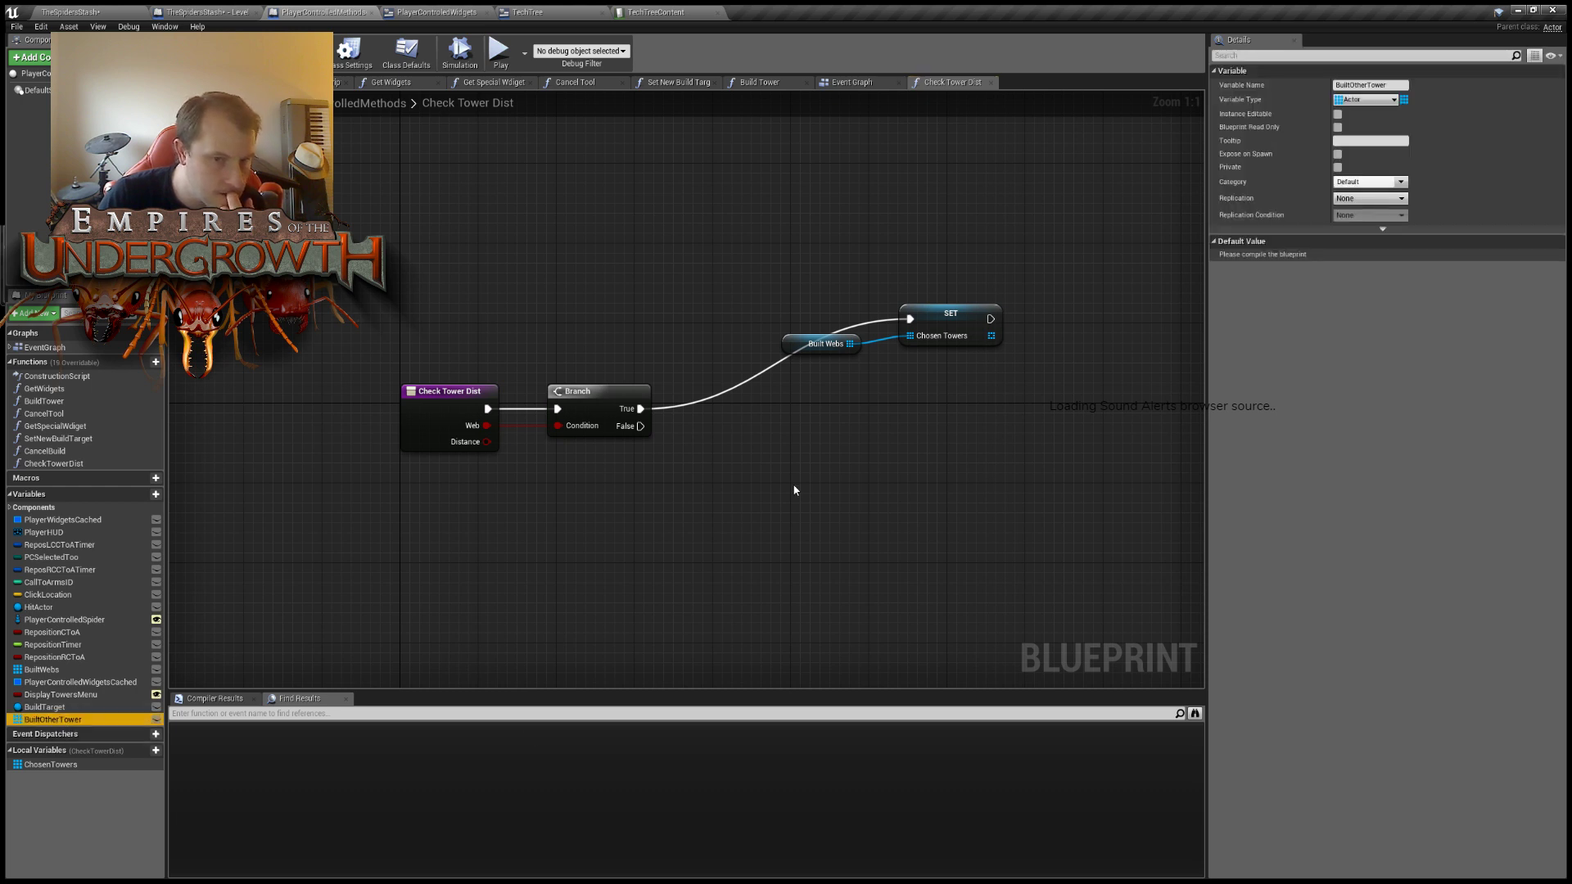
pyautogui.click(854, 470)
pyautogui.click(82, 764)
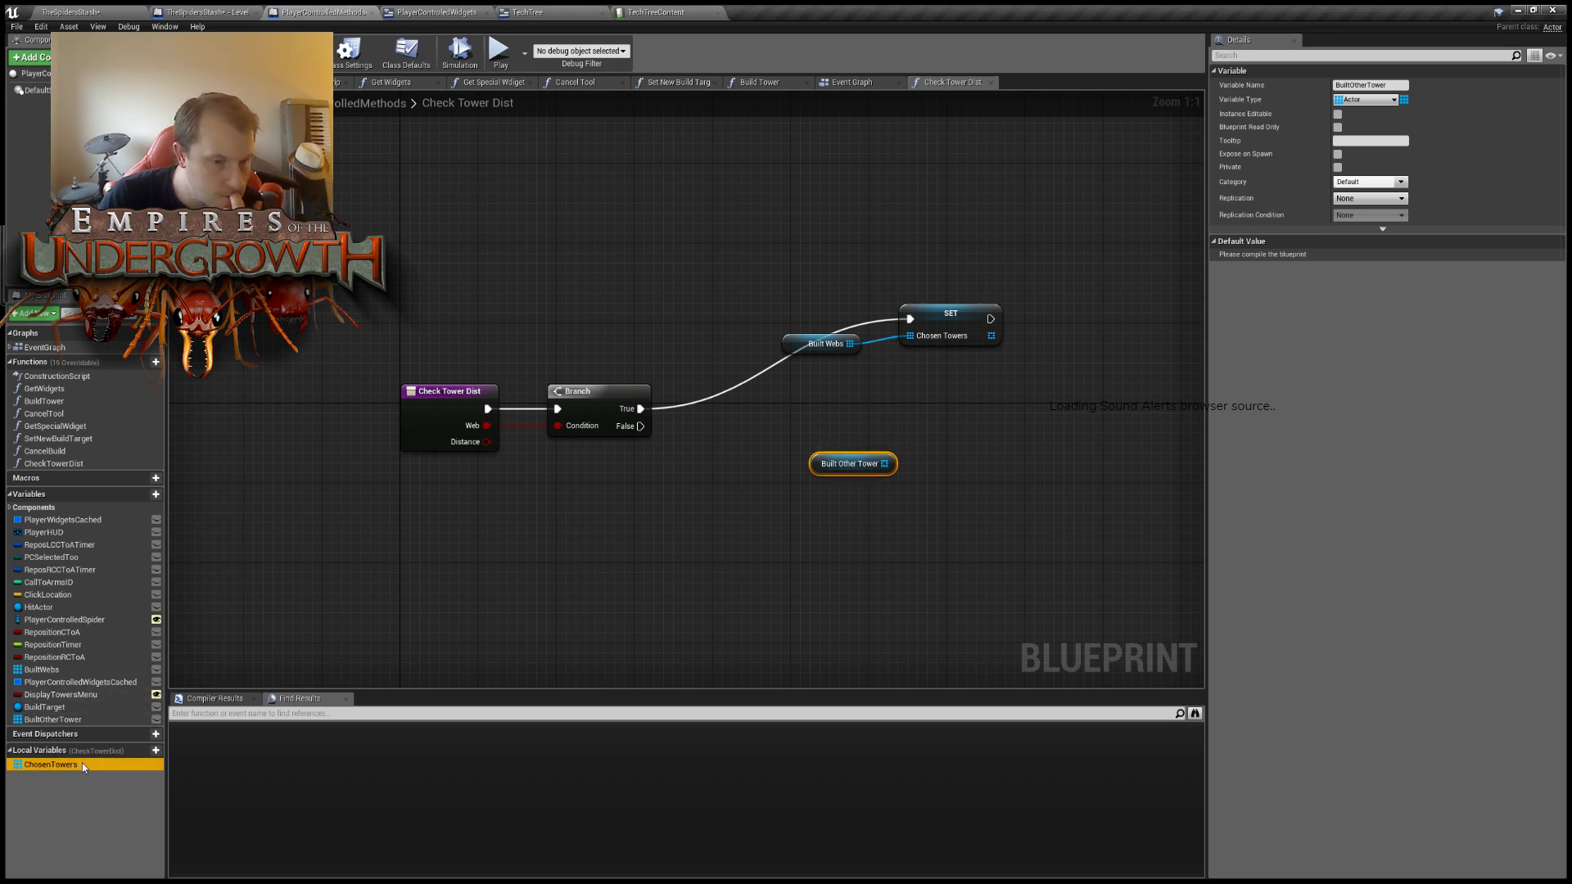
pyautogui.moveTo(82, 767); pyautogui.dragTo(951, 424)
pyautogui.click(970, 450)
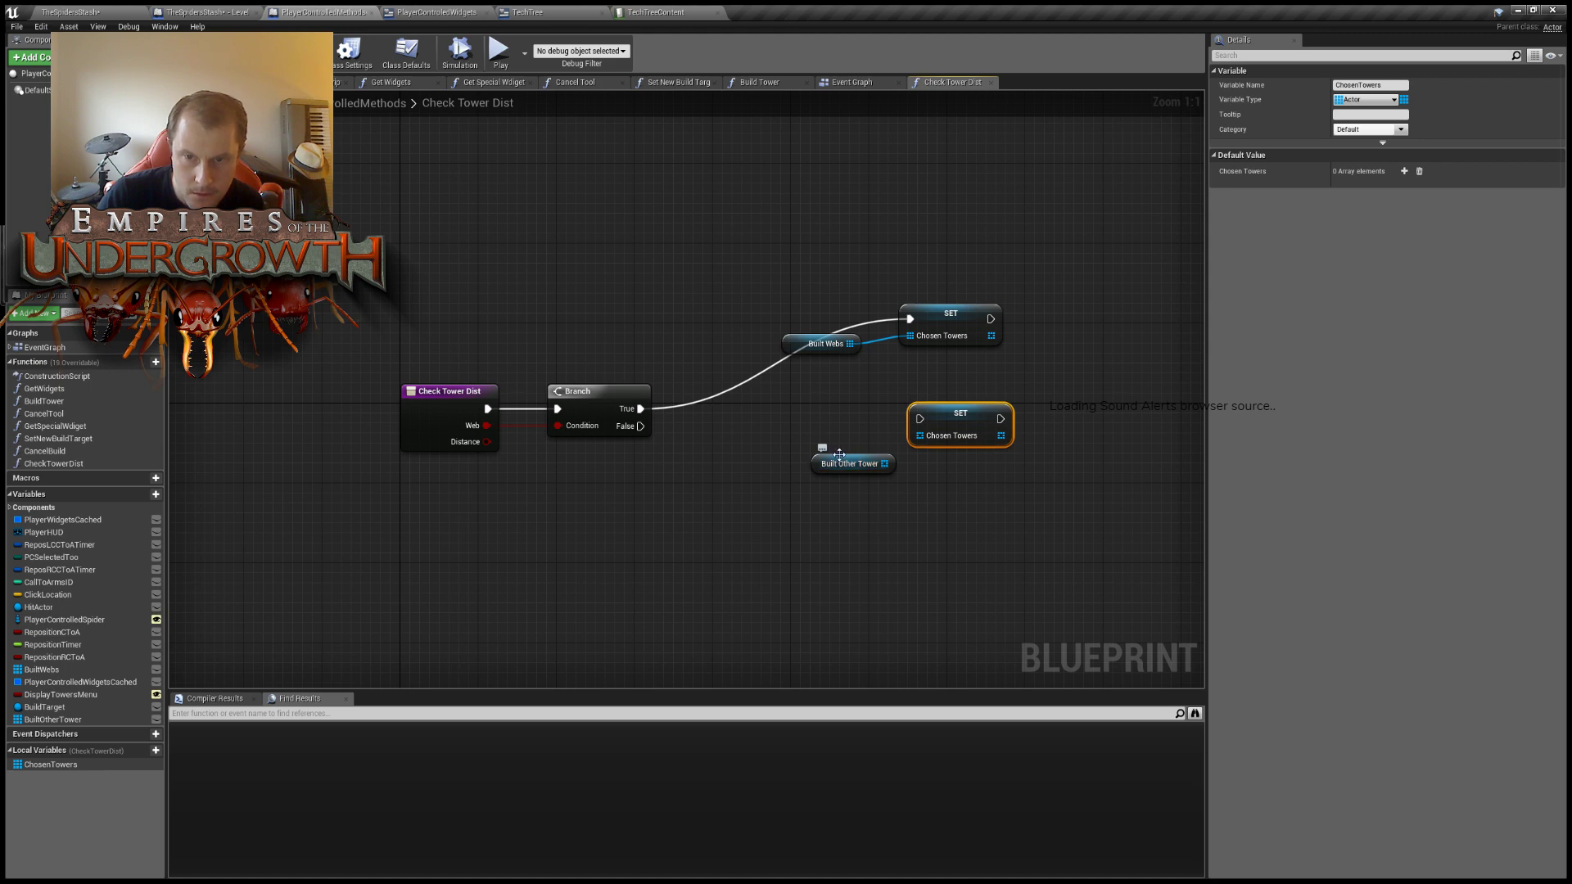
pyautogui.moveTo(839, 454); pyautogui.dragTo(800, 425)
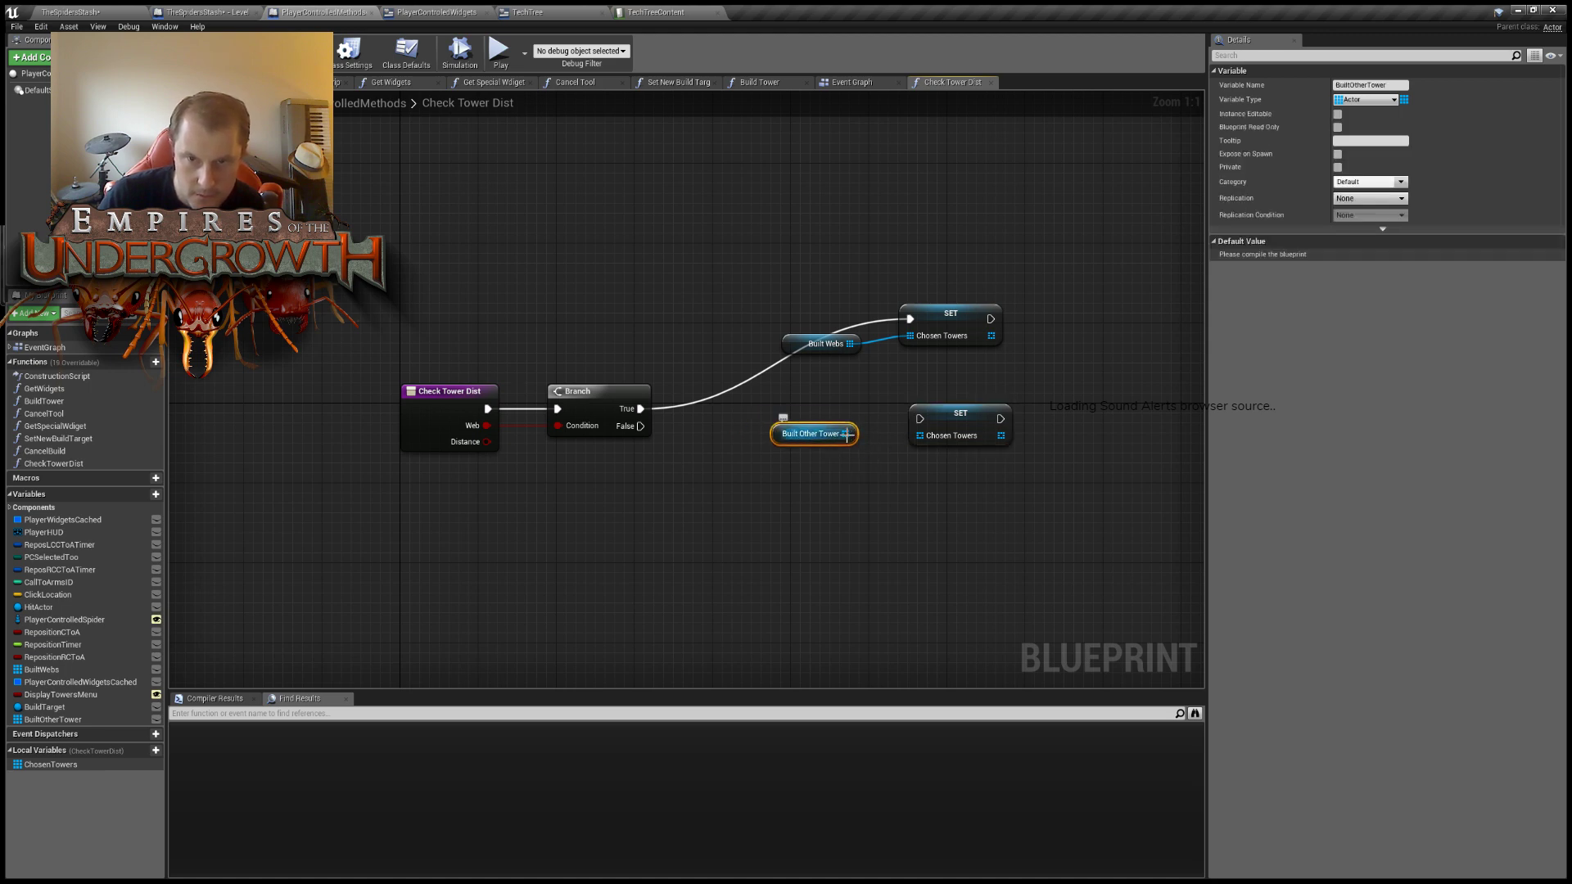
pyautogui.click(696, 439)
pyautogui.moveTo(640, 426); pyautogui.dragTo(918, 419)
# Move both Chosen Towers setters and their array getters together closer to the Branch node.
pyautogui.moveTo(749, 276); pyautogui.dragTo(1009, 476)
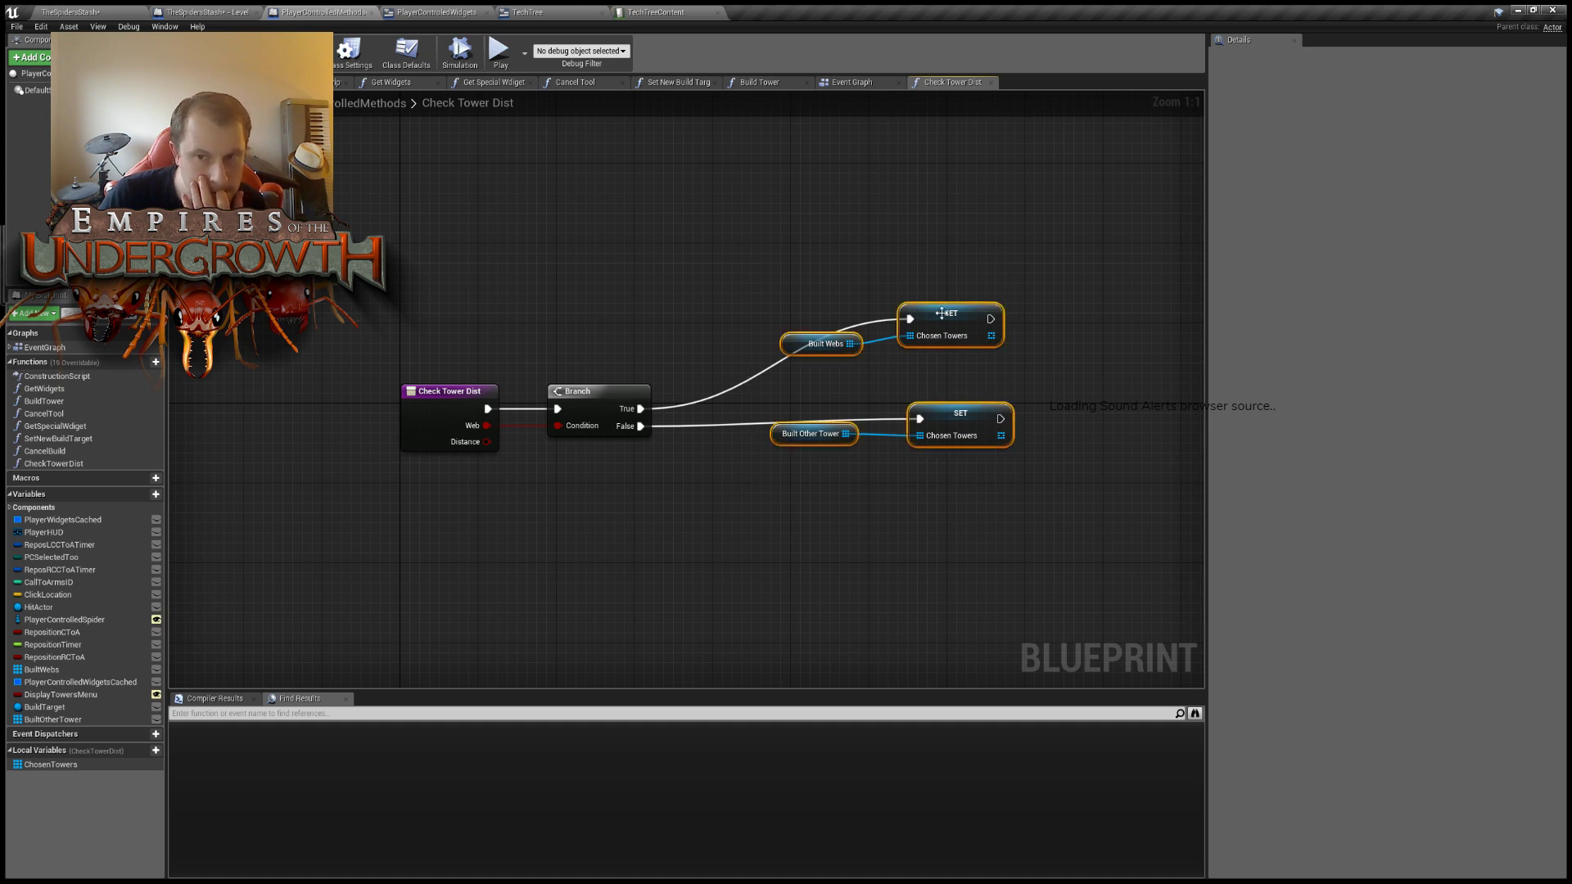
pyautogui.moveTo(825, 273); pyautogui.dragTo(980, 466)
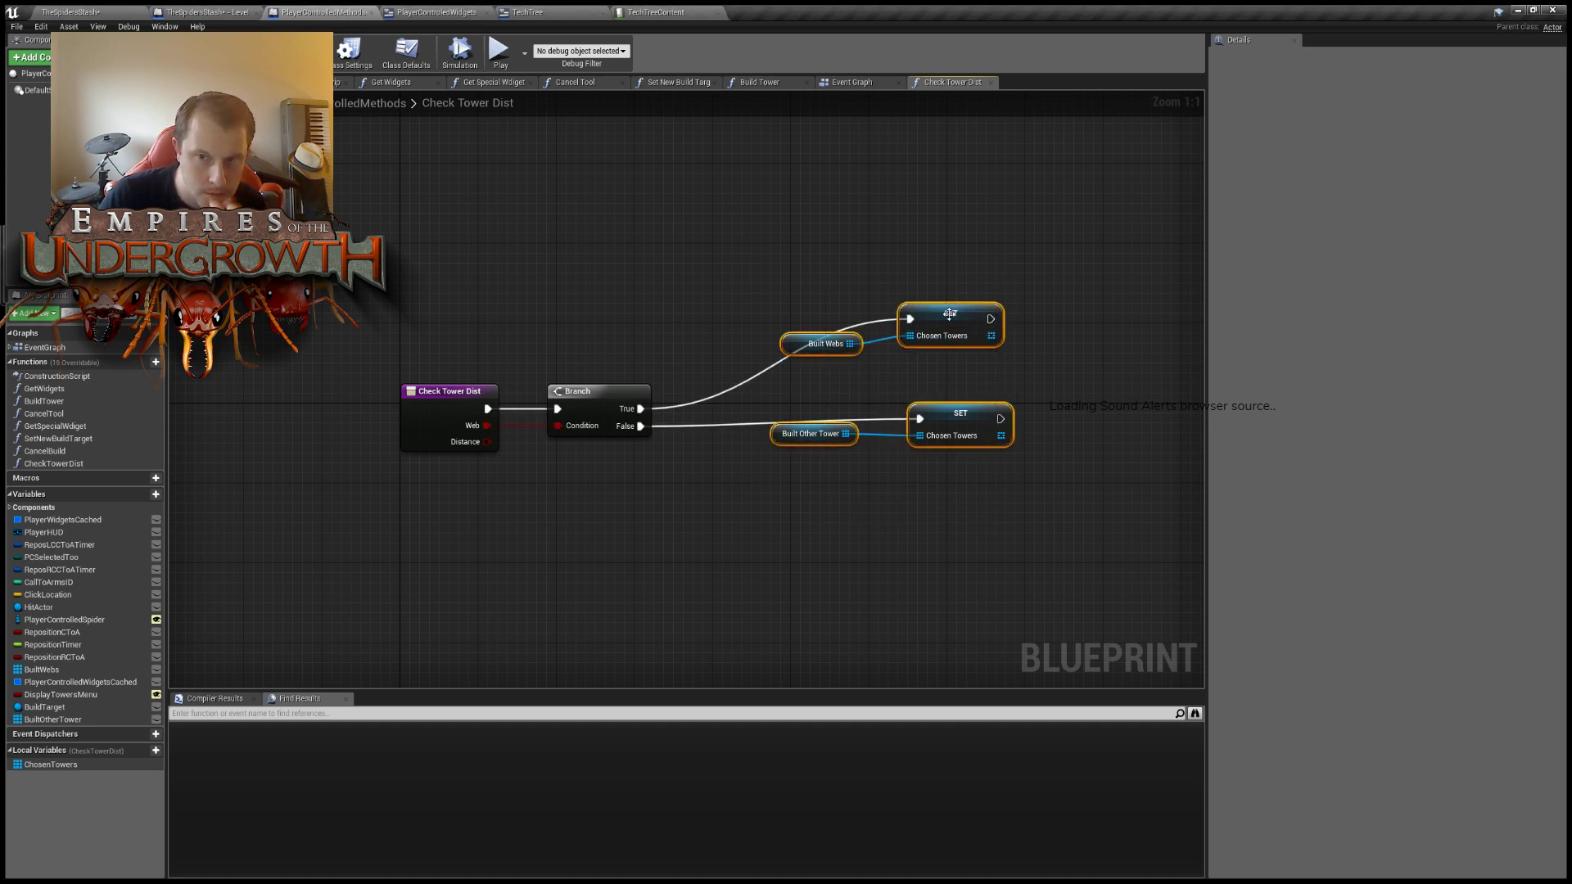
pyautogui.moveTo(949, 314); pyautogui.dragTo(880, 351)
pyautogui.click(841, 287)
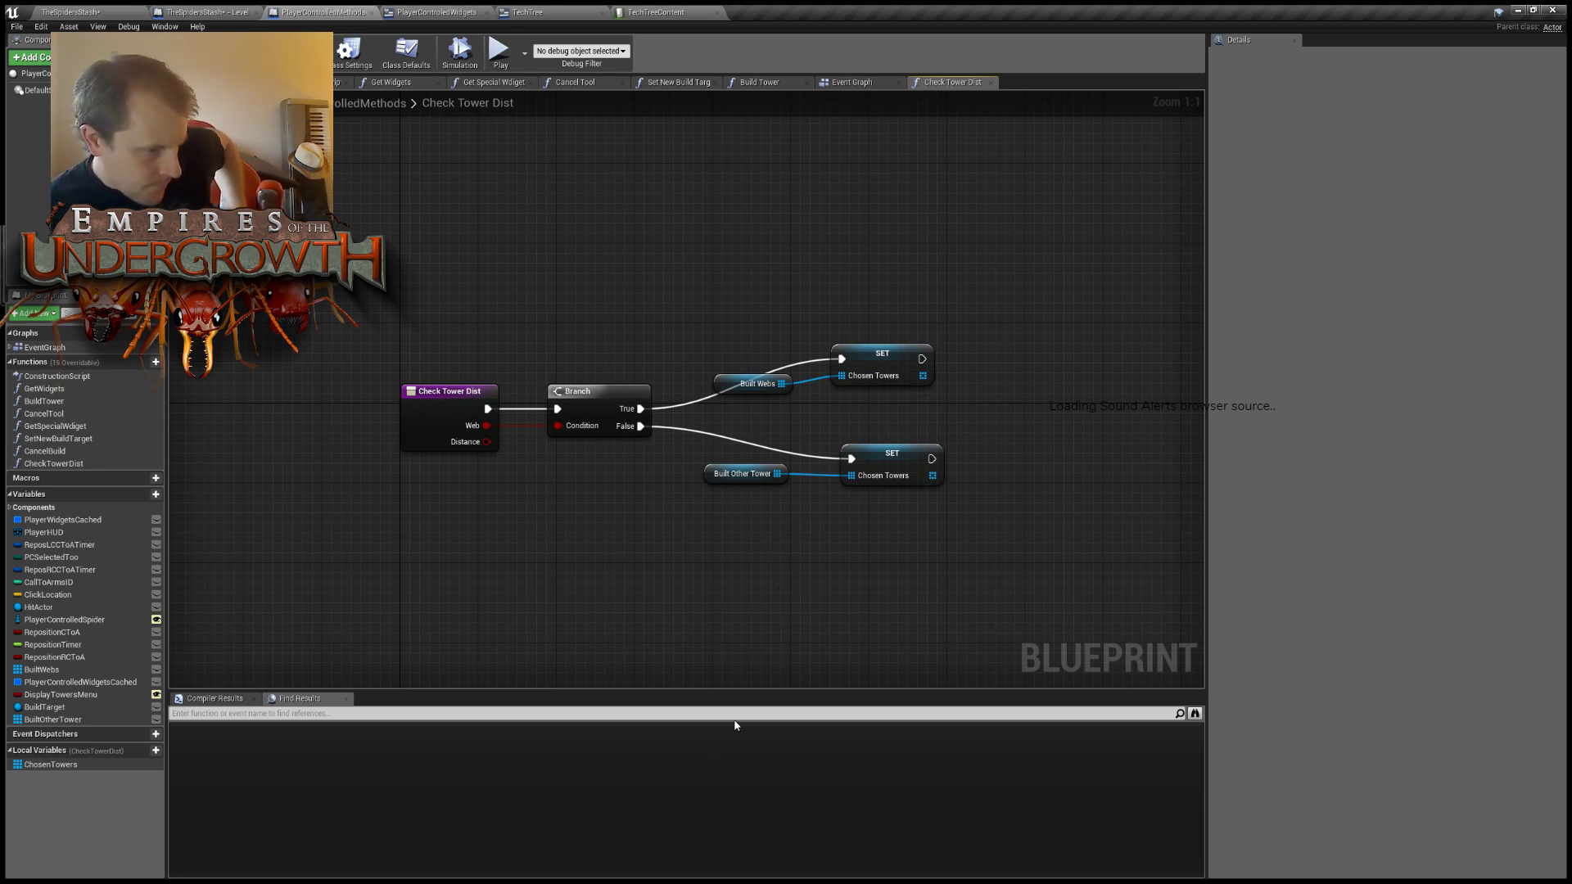
# Change the type of the function's Distance input to Float.
pyautogui.moveTo(1030, 566); pyautogui.dragTo(989, 566, button='right')
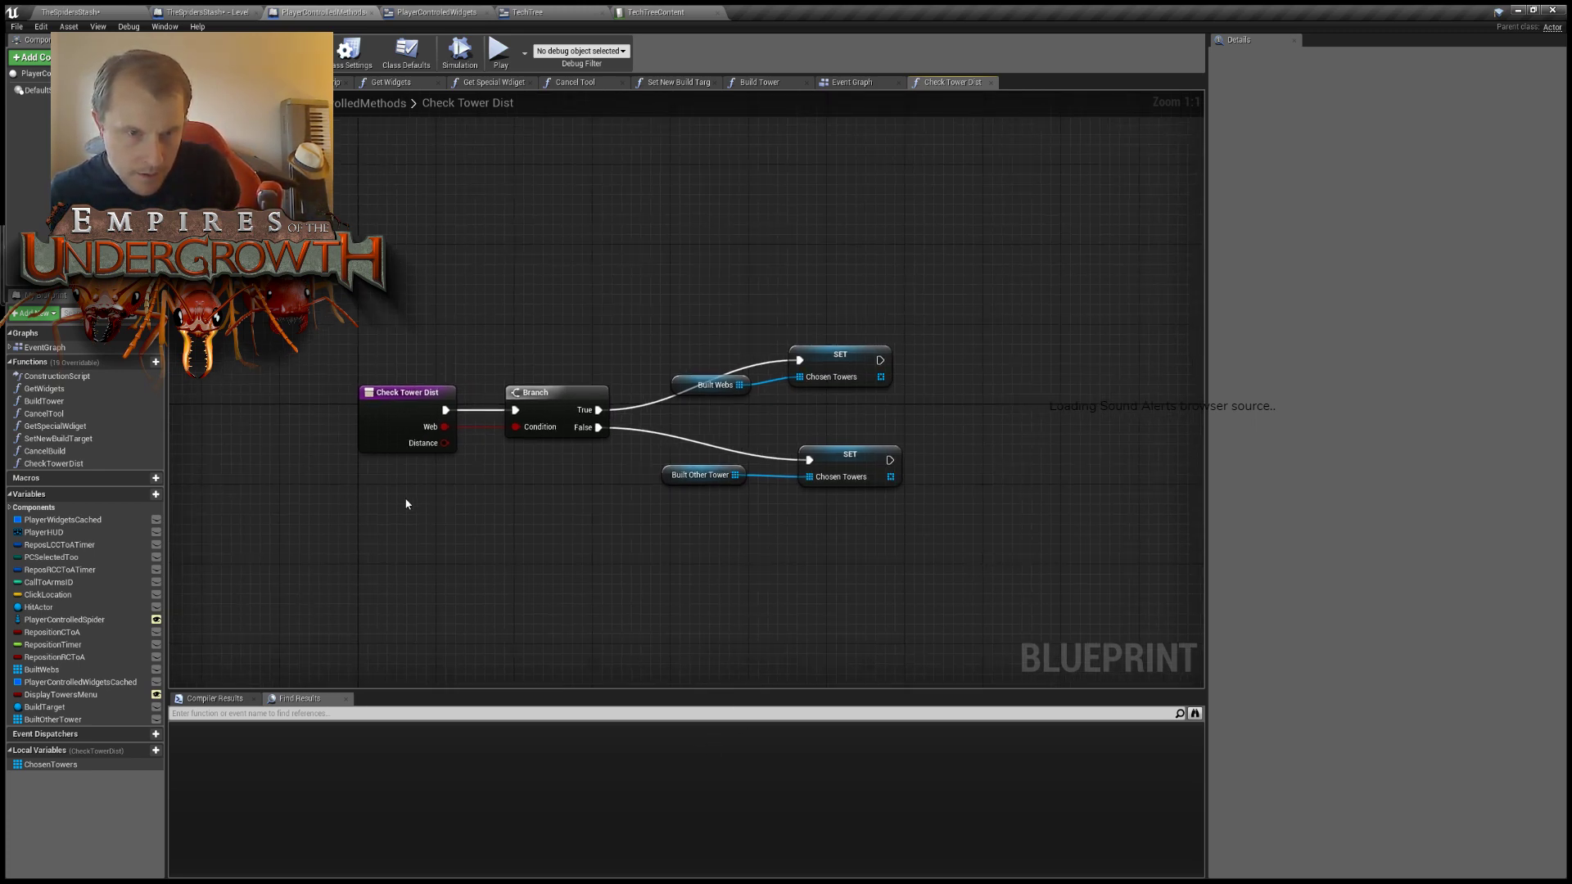
pyautogui.click(391, 445)
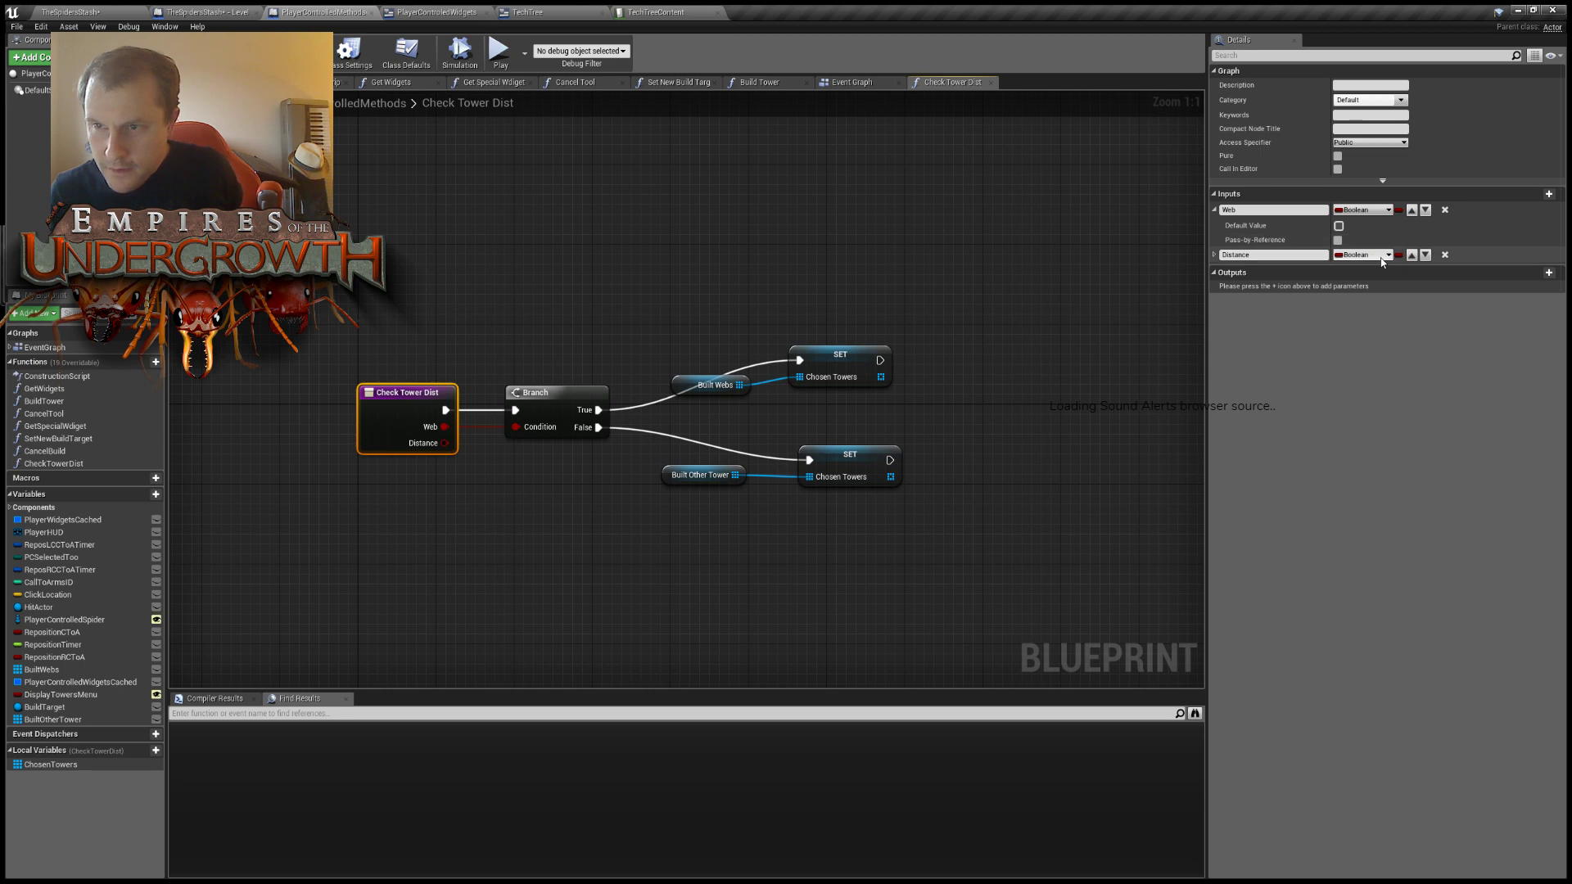
pyautogui.click(1264, 322)
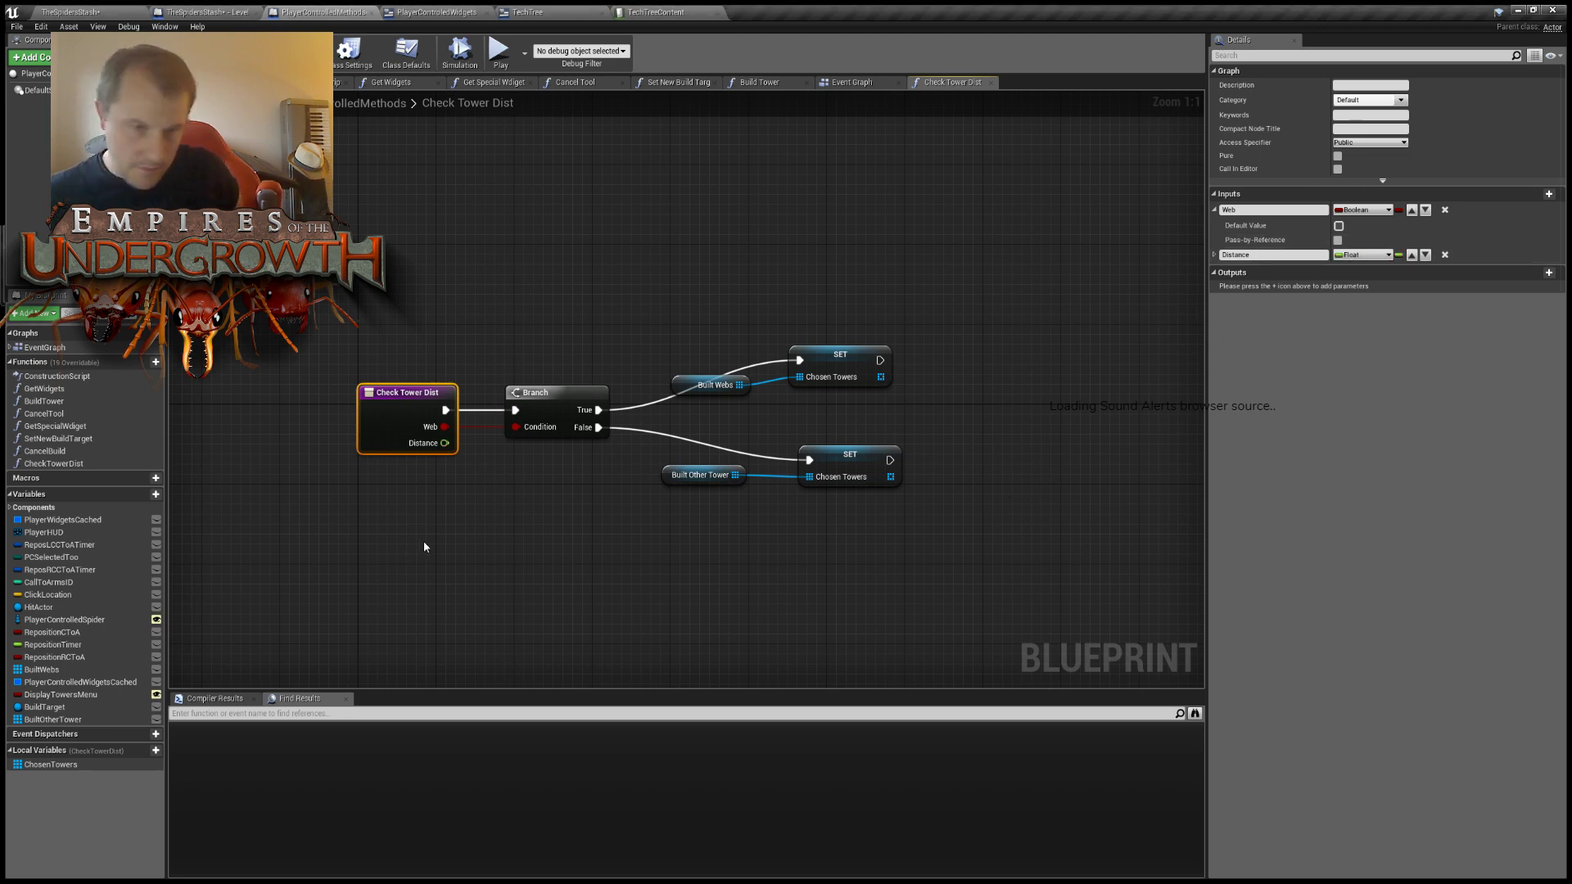
# In the Build Tower function, copy the distance-check nodes from the web loop through IsValid, GetActorLocation, Click Location and comparison to the Branch.
pyautogui.click(426, 514)
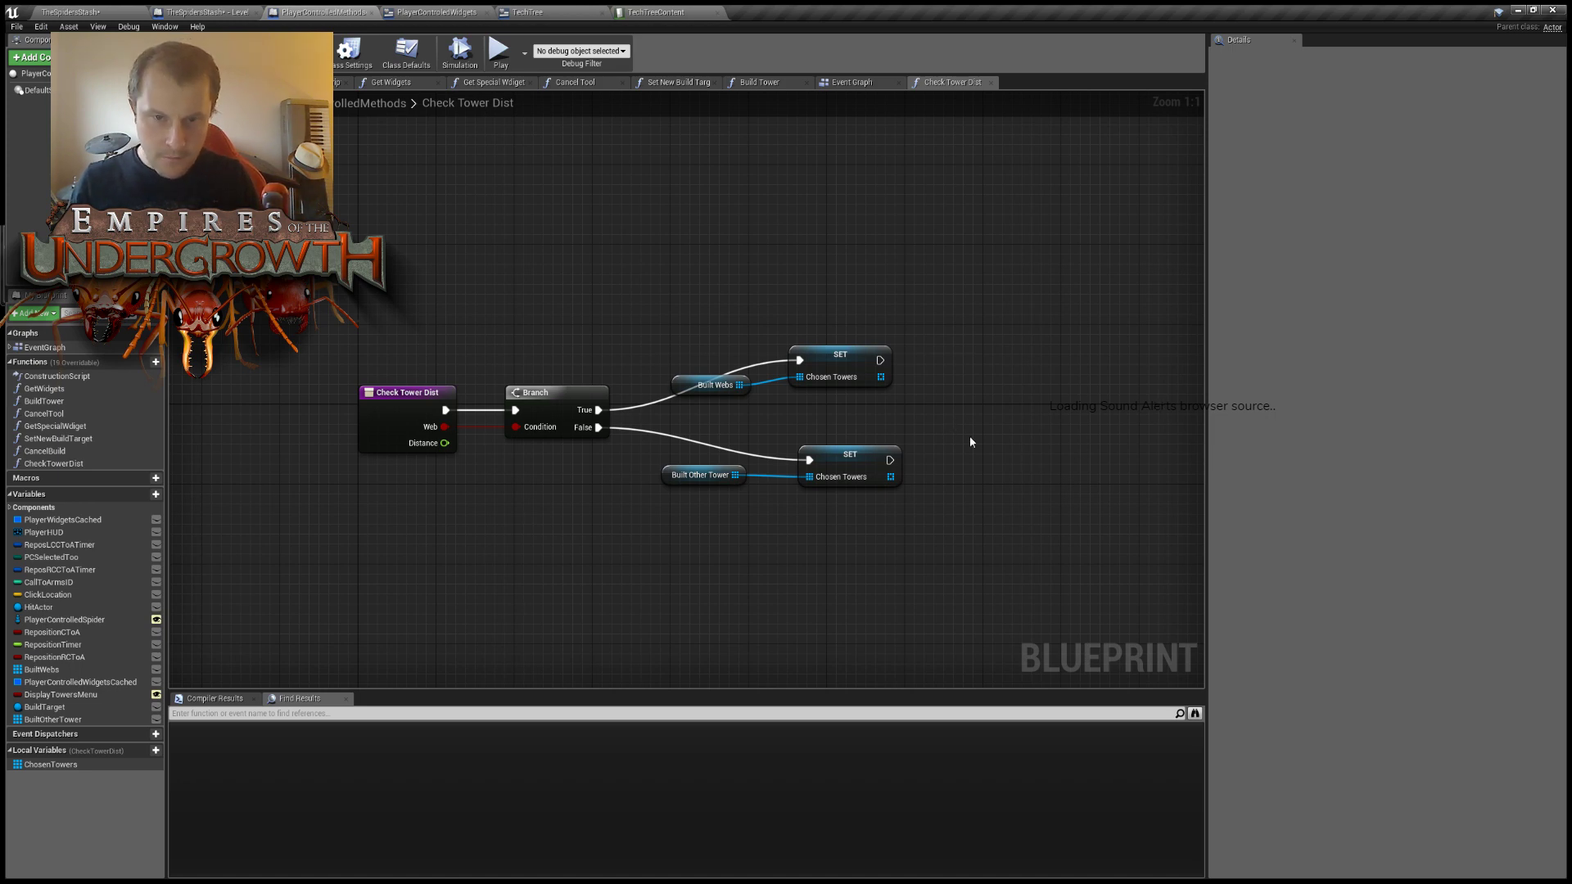
pyautogui.moveTo(985, 459); pyautogui.dragTo(968, 452, button='right')
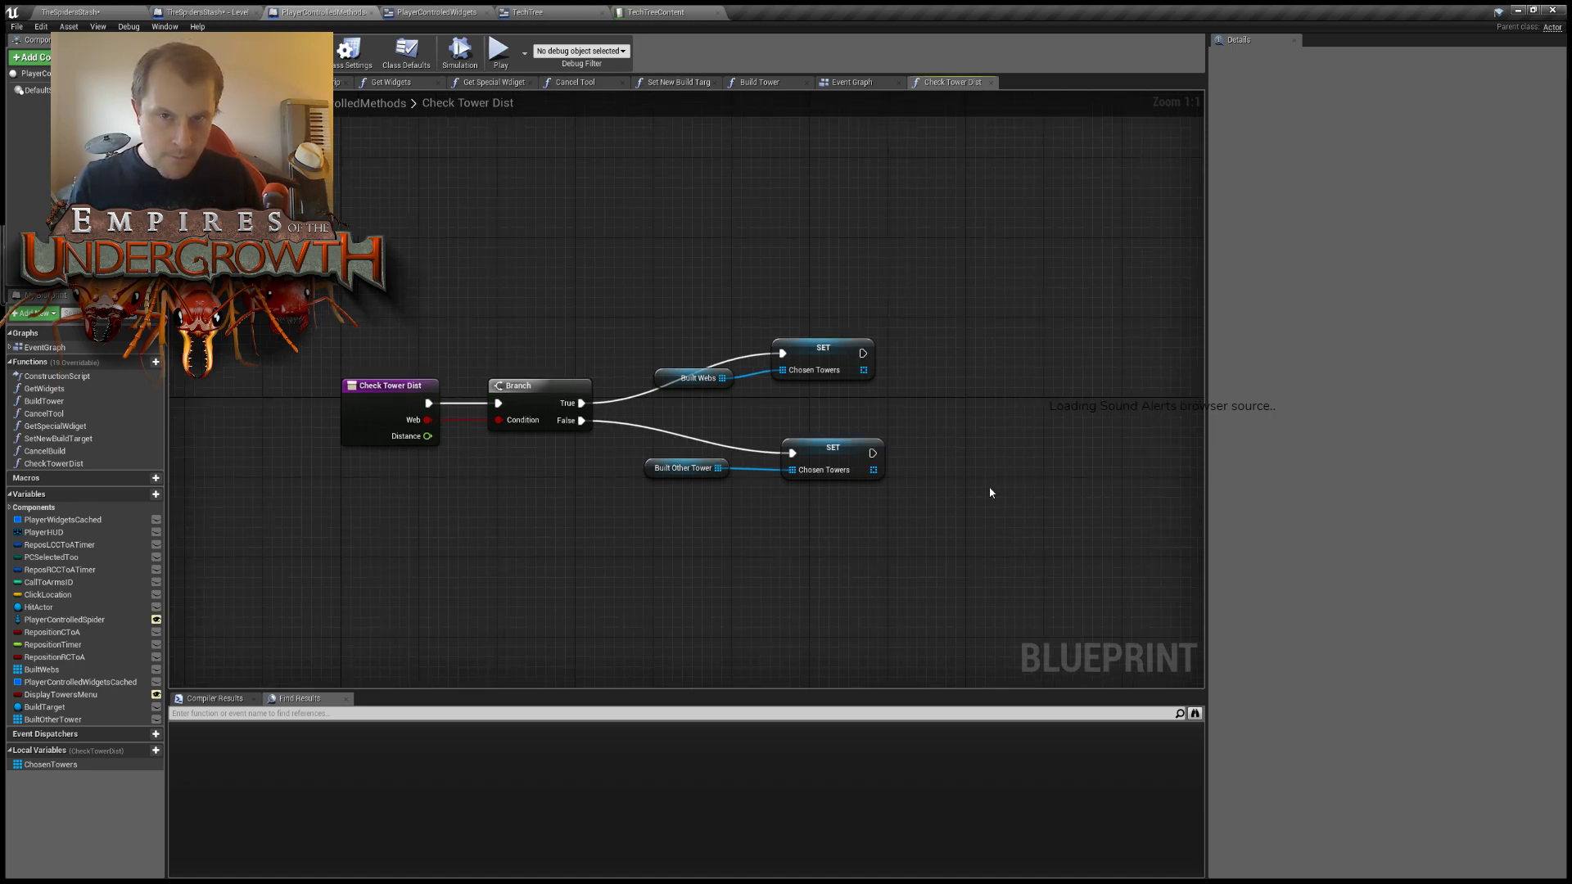
pyautogui.click(852, 83)
pyautogui.click(752, 83)
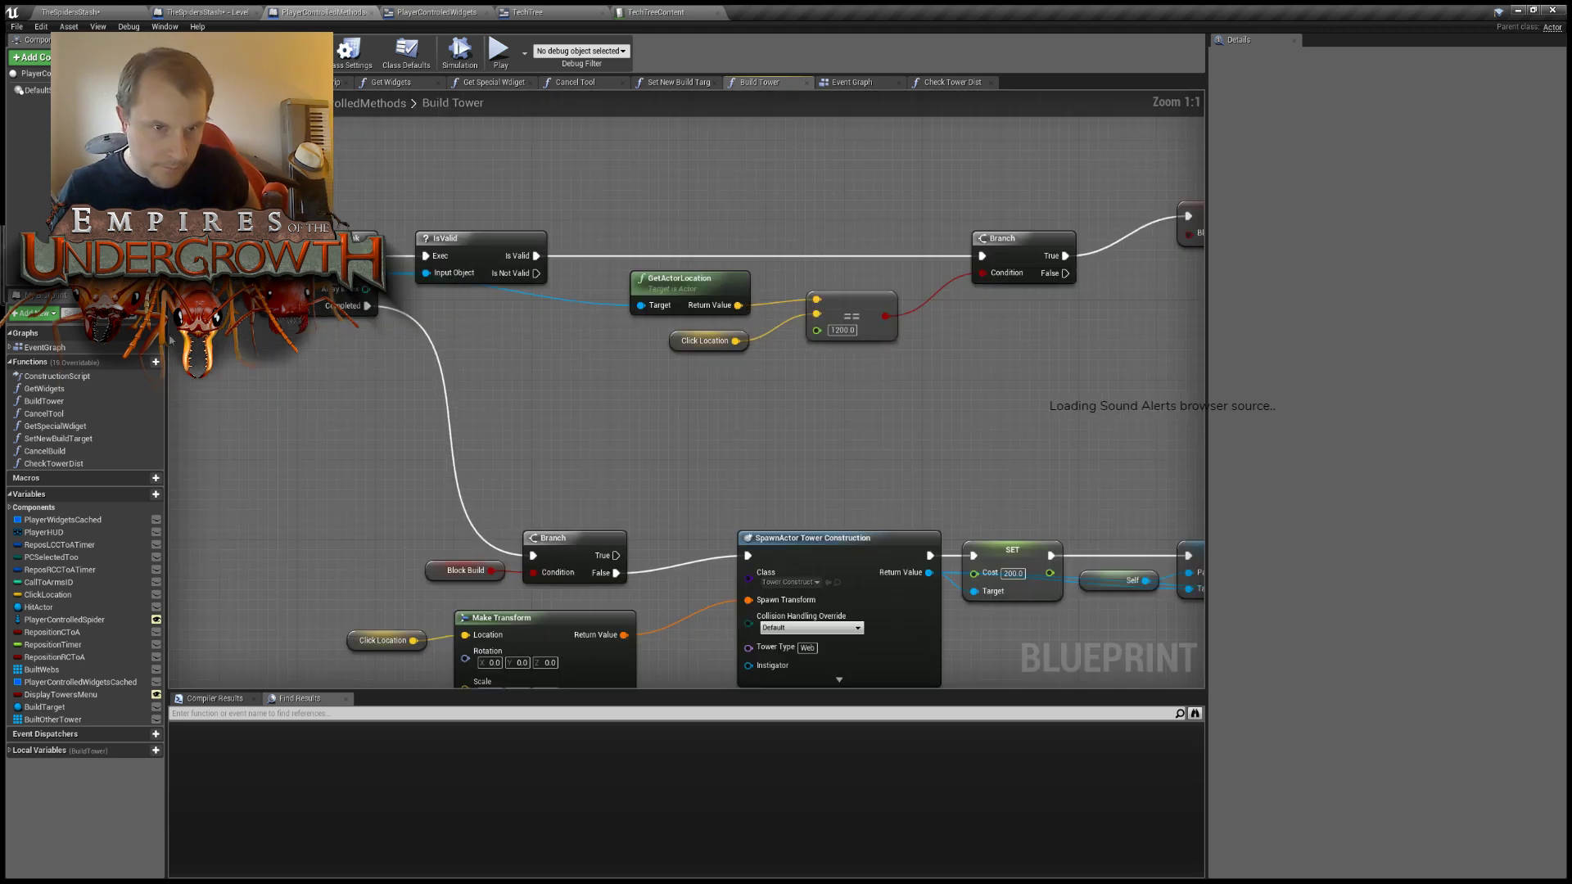
pyautogui.moveTo(348, 471); pyautogui.dragTo(517, 459, button='right')
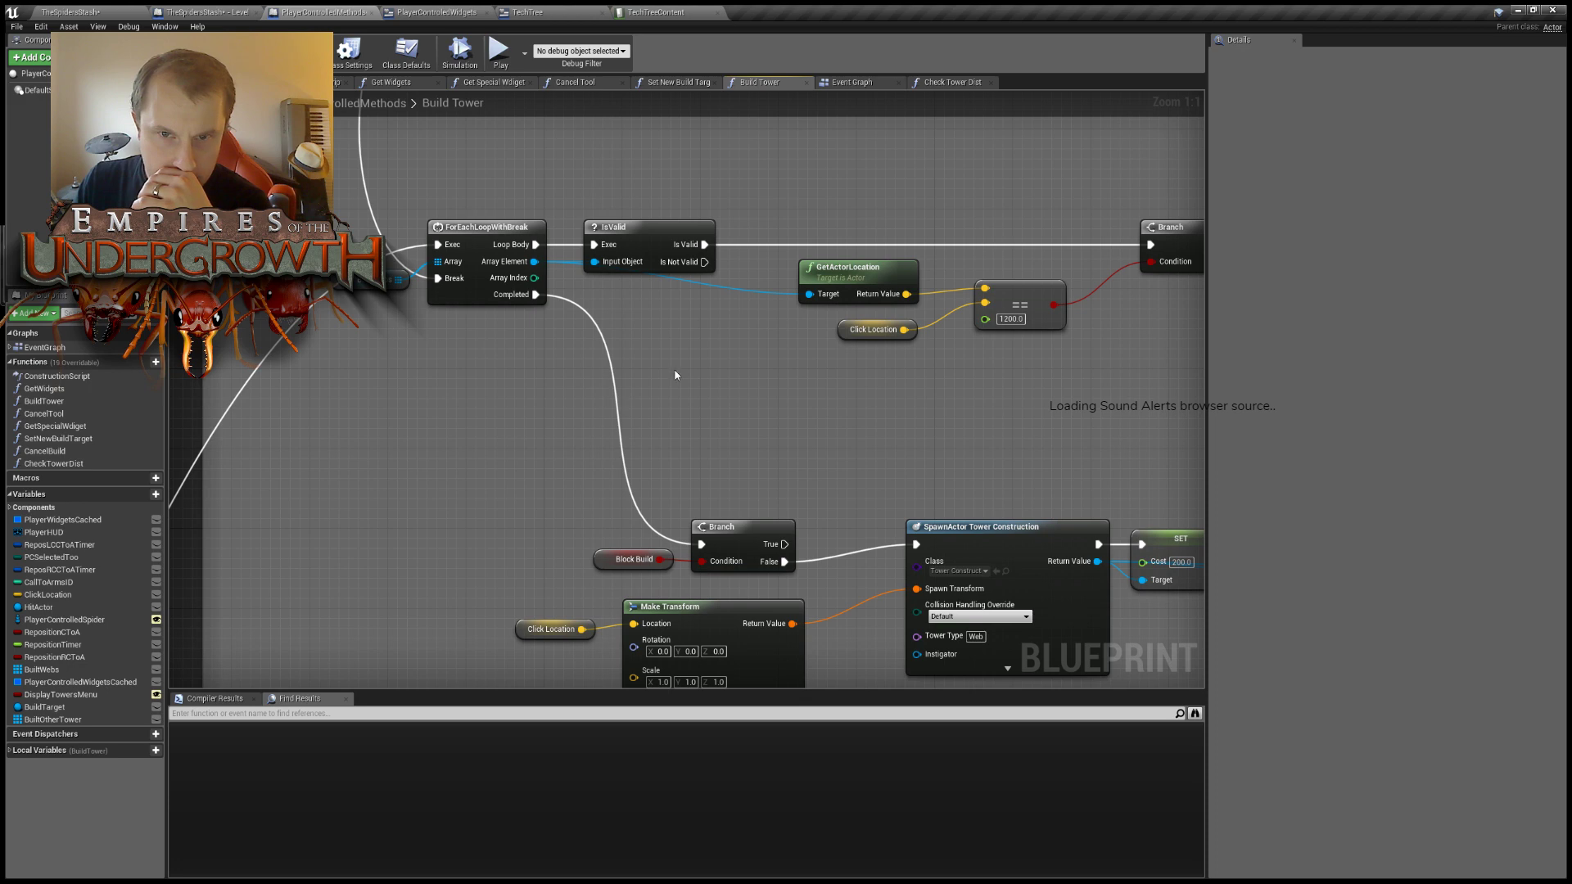
pyautogui.moveTo(740, 380); pyautogui.dragTo(653, 264, button='right')
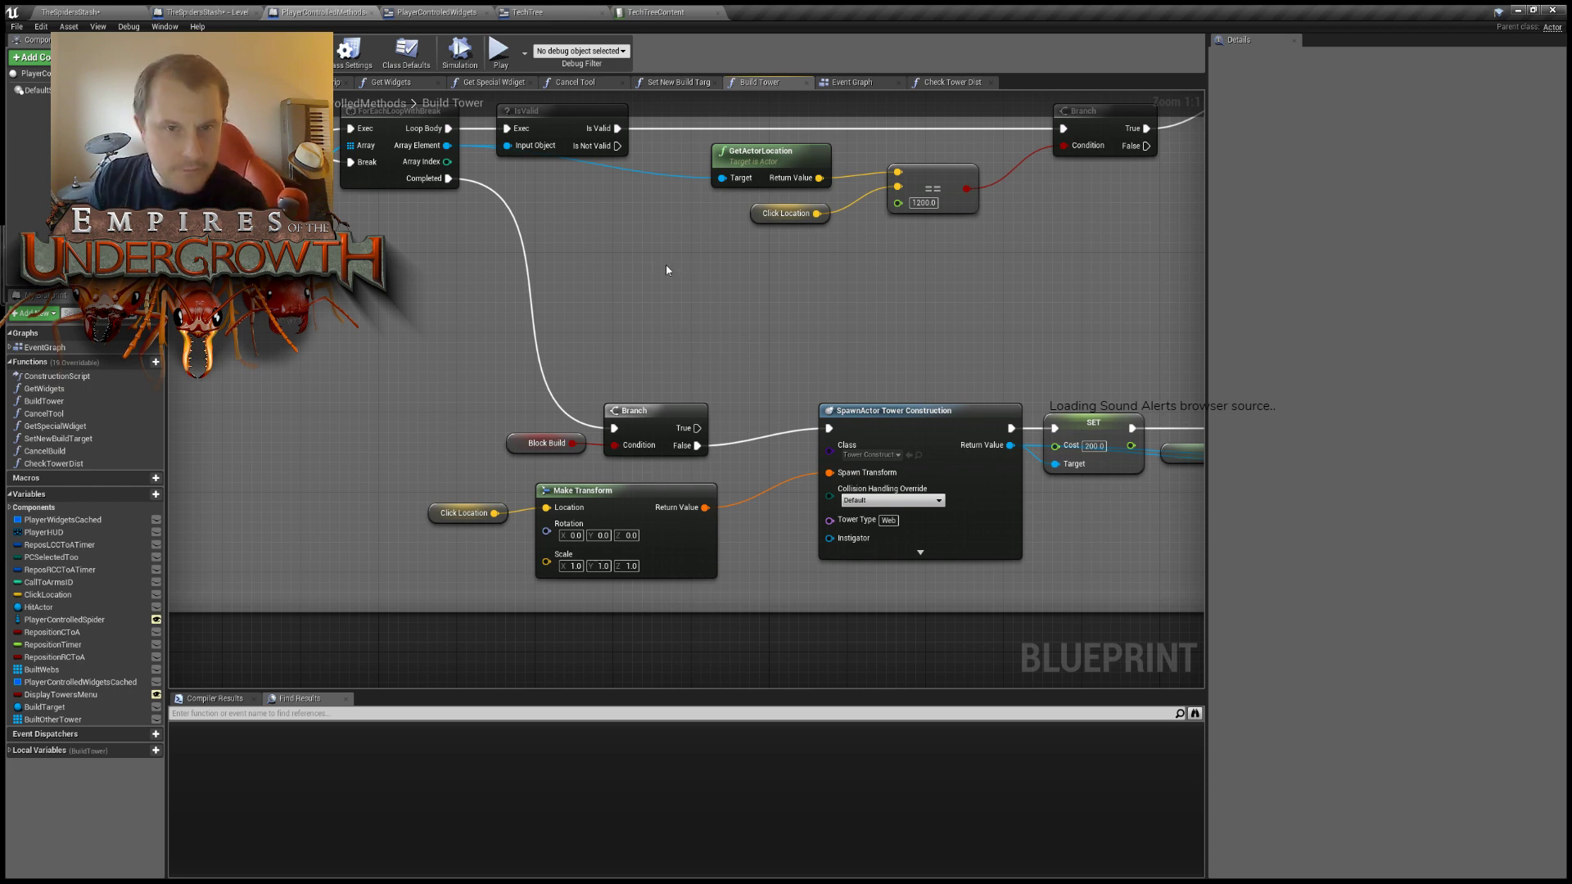
pyautogui.moveTo(666, 264); pyautogui.dragTo(655, 326, button='right')
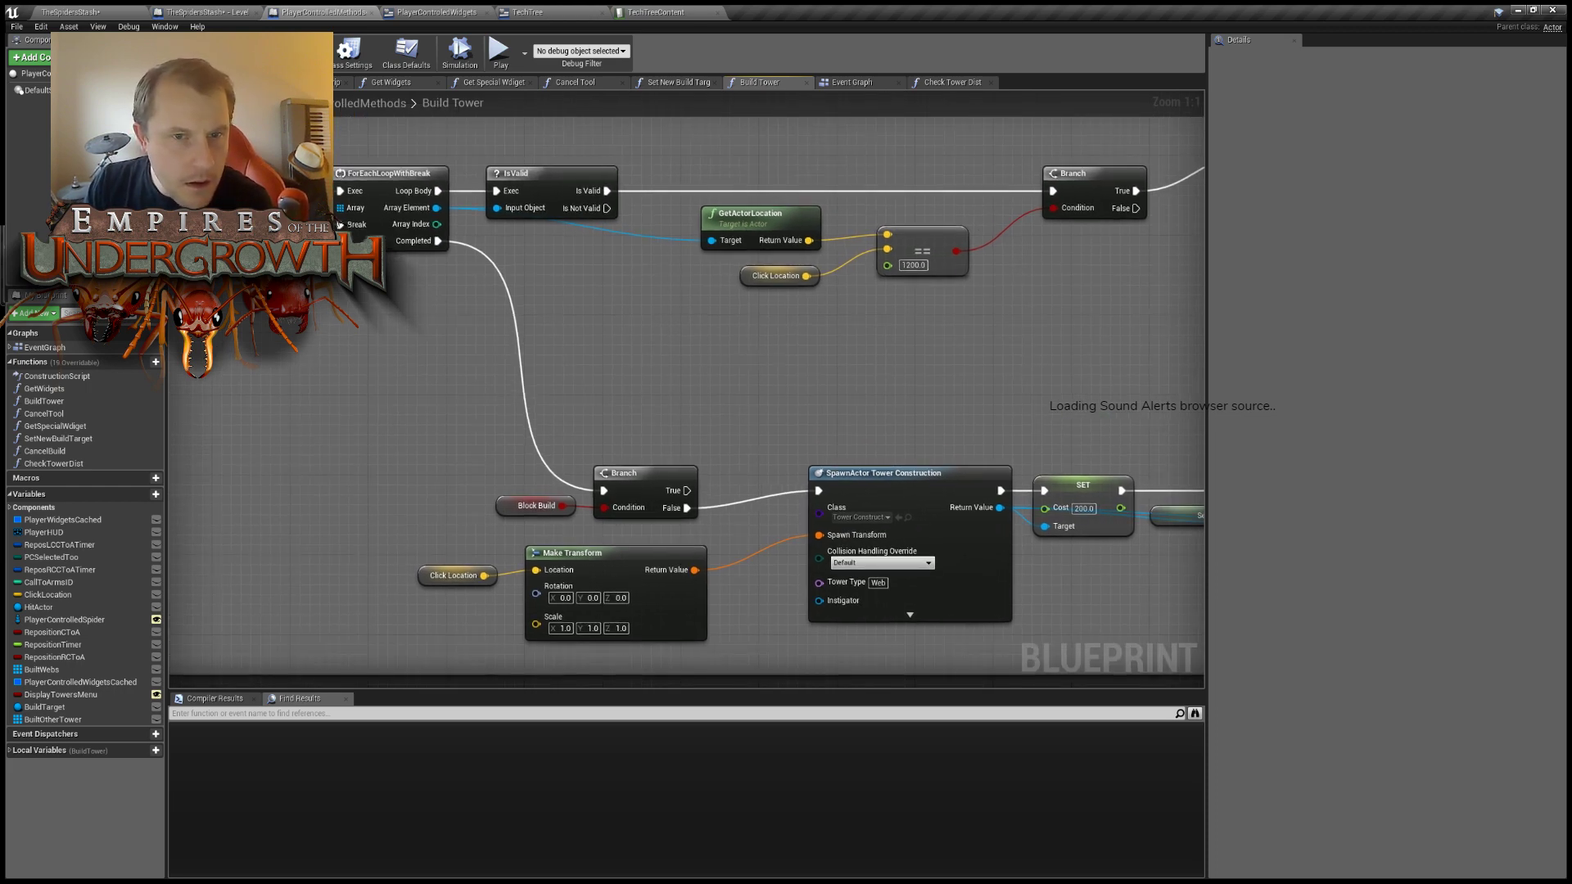
pyautogui.moveTo(655, 325); pyautogui.dragTo(724, 397, button='right')
pyautogui.moveTo(343, 211); pyautogui.dragTo(829, 347)
pyautogui.moveTo(828, 348); pyautogui.dragTo(914, 482, button='right')
pyautogui.moveTo(849, 278); pyautogui.dragTo(1072, 423, button='right')
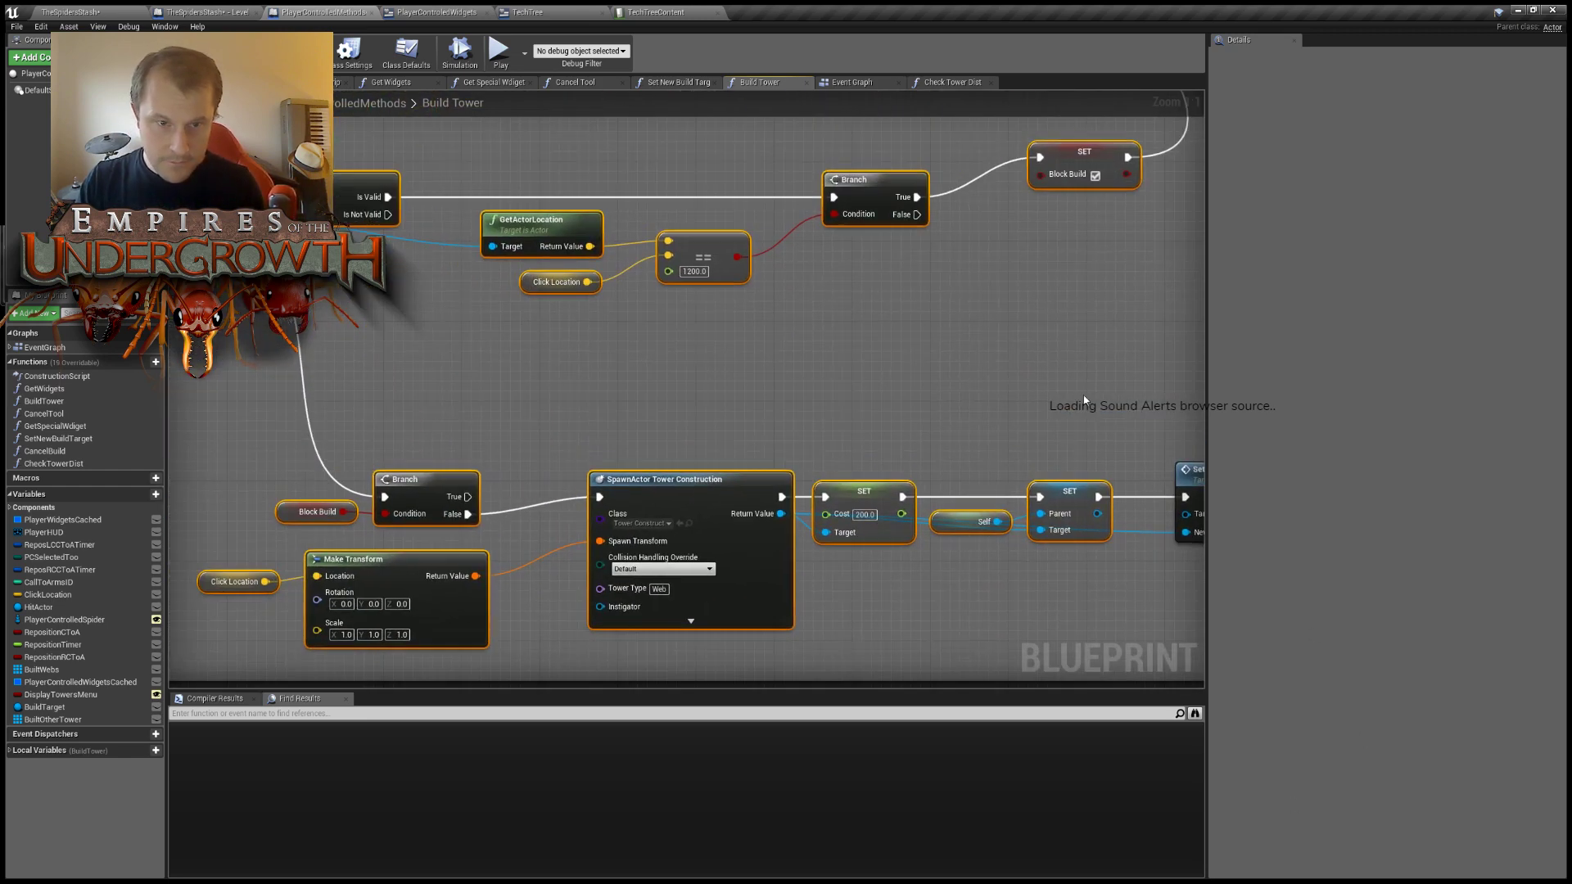
pyautogui.click(583, 372)
pyautogui.moveTo(583, 373); pyautogui.dragTo(799, 381, button='right')
pyautogui.moveTo(320, 305); pyautogui.dragTo(362, 424, button='right')
pyautogui.moveTo(348, 212); pyautogui.dragTo(853, 450)
pyautogui.moveTo(501, 216); pyautogui.dragTo(661, 272, button='right')
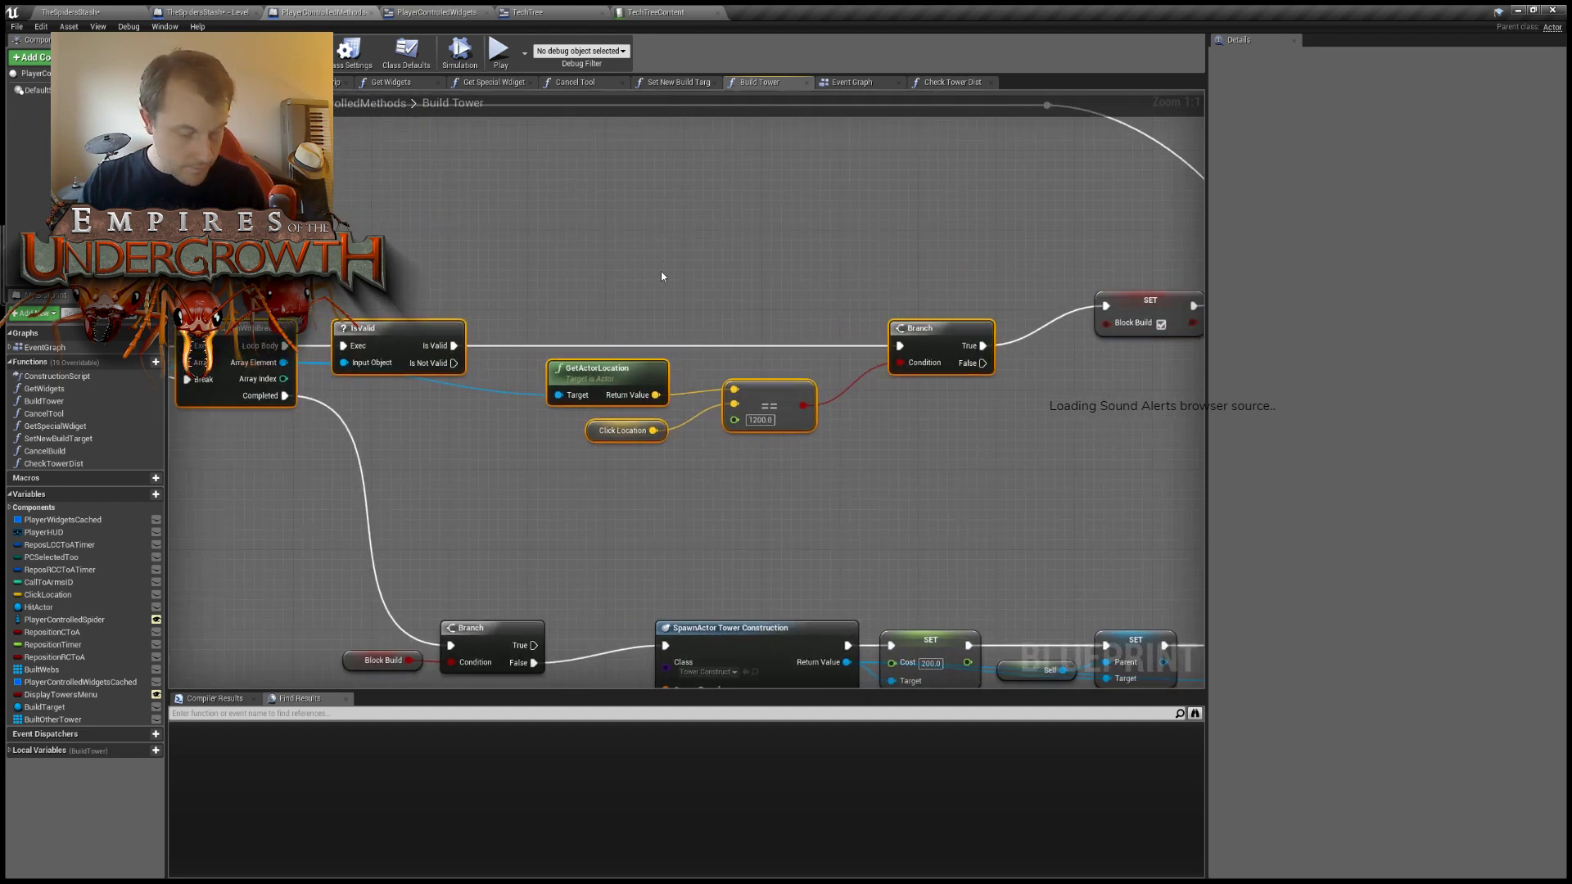
# Paste the copied distance-check nodes into the Check Tower Dist function, beyond the two Chosen Towers setters.
pyautogui.click(950, 82)
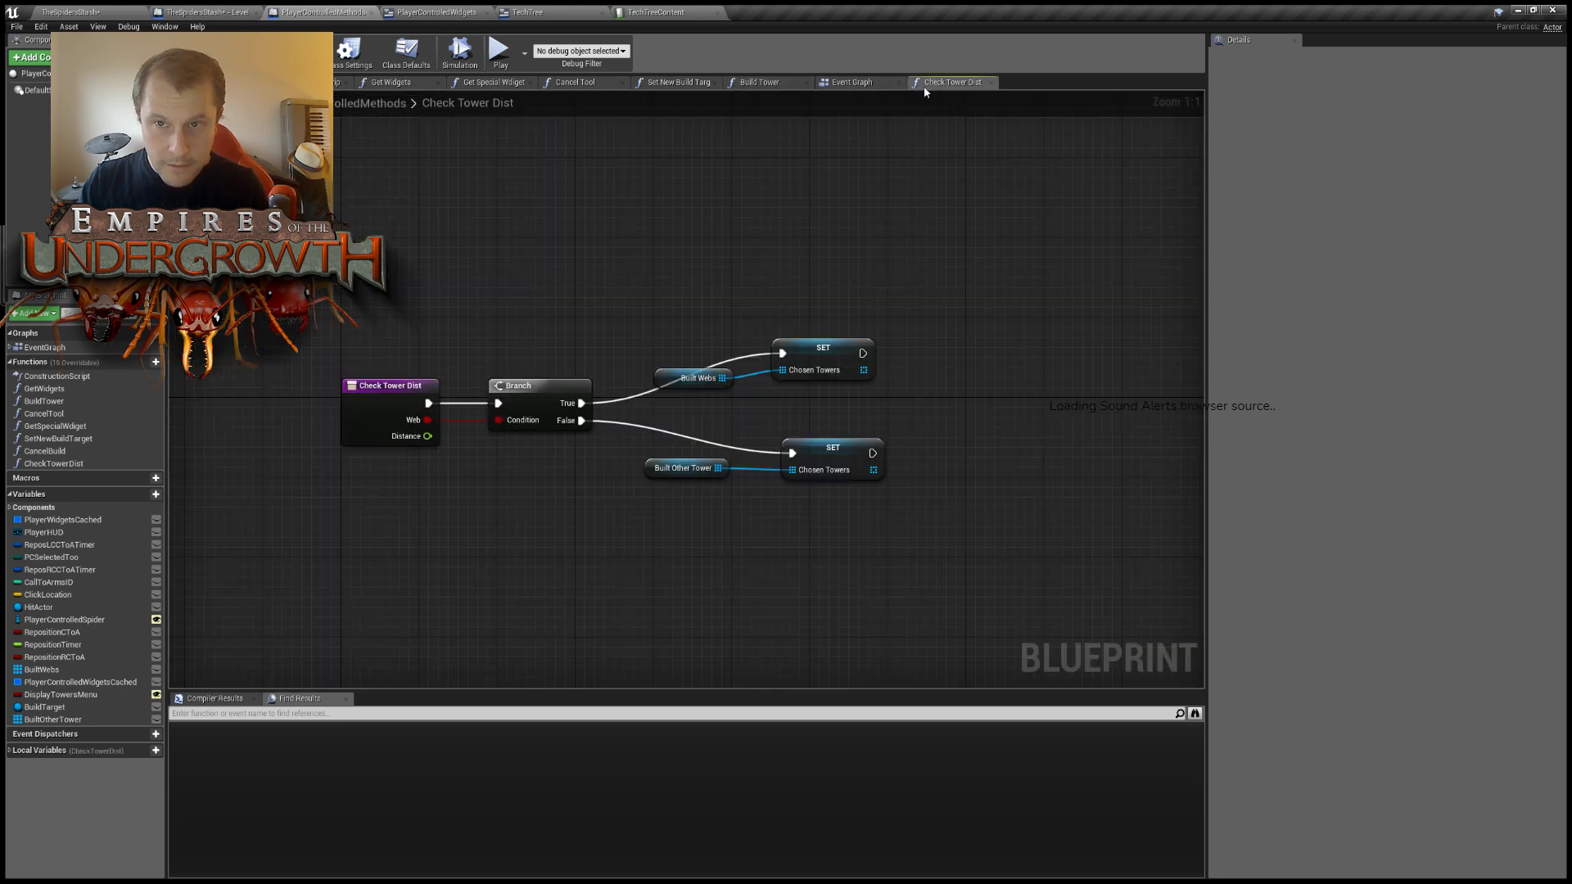
pyautogui.moveTo(760, 286); pyautogui.dragTo(558, 250, button='right')
pyautogui.scroll(-4, 558, 250)
pyautogui.moveTo(972, 372); pyautogui.dragTo(803, 375, button='right')
pyautogui.hotkey('ctrl', 'v')
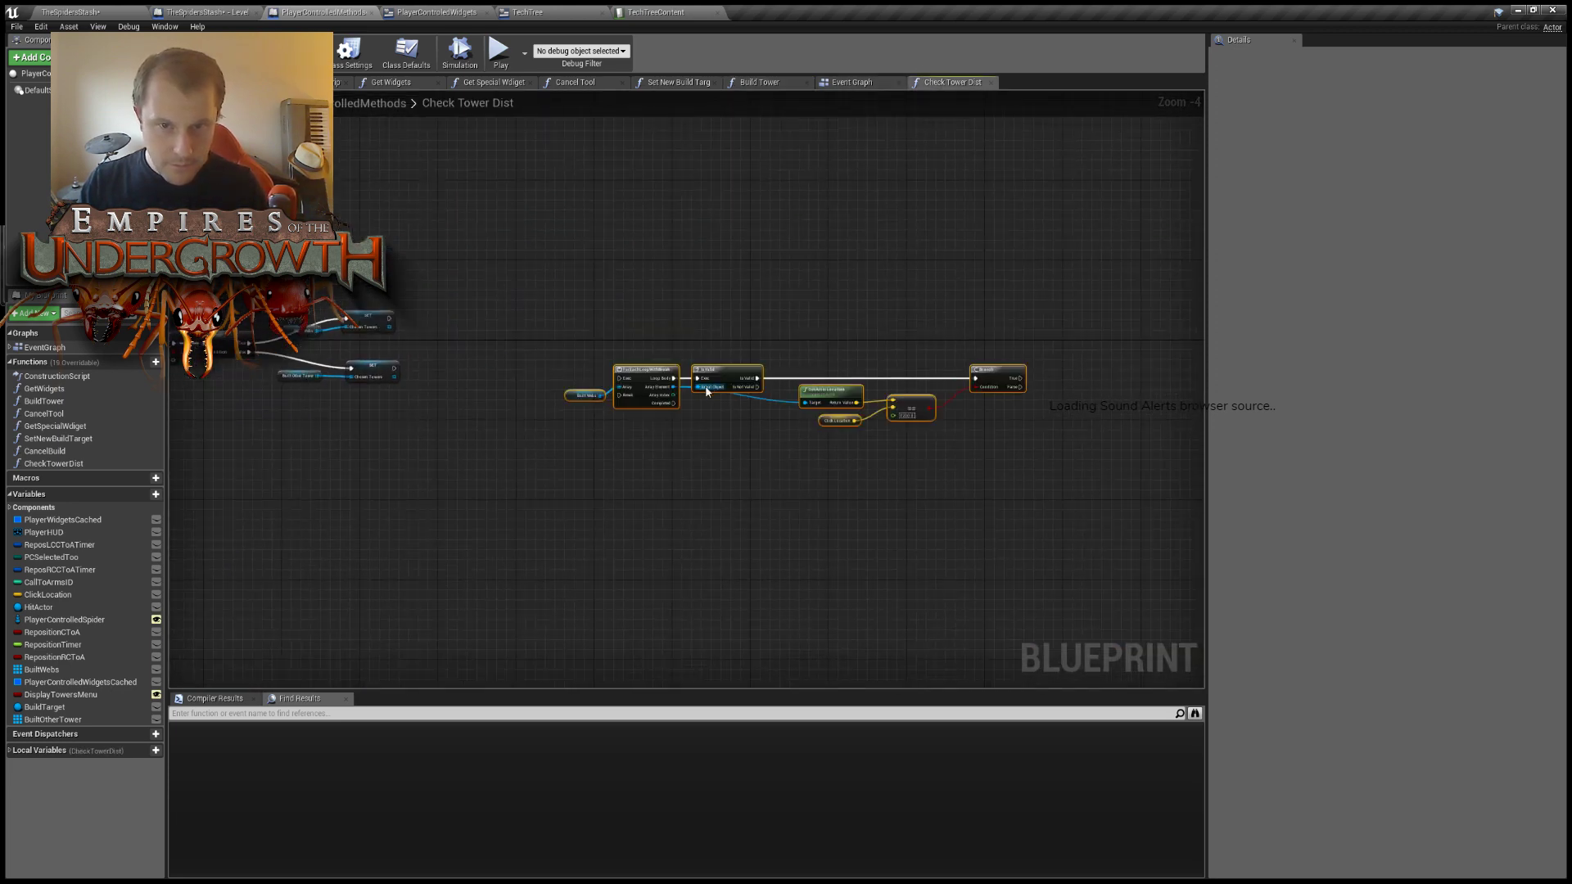
# Replace the pasted array getter with the local Chosen Towers variable and wire it into the ForEachLoopWithBreak Array input.
pyautogui.scroll(4, 724, 374)
pyautogui.moveTo(452, 334); pyautogui.dragTo(516, 414)
pyautogui.press('Delete')
pyautogui.click(57, 748)
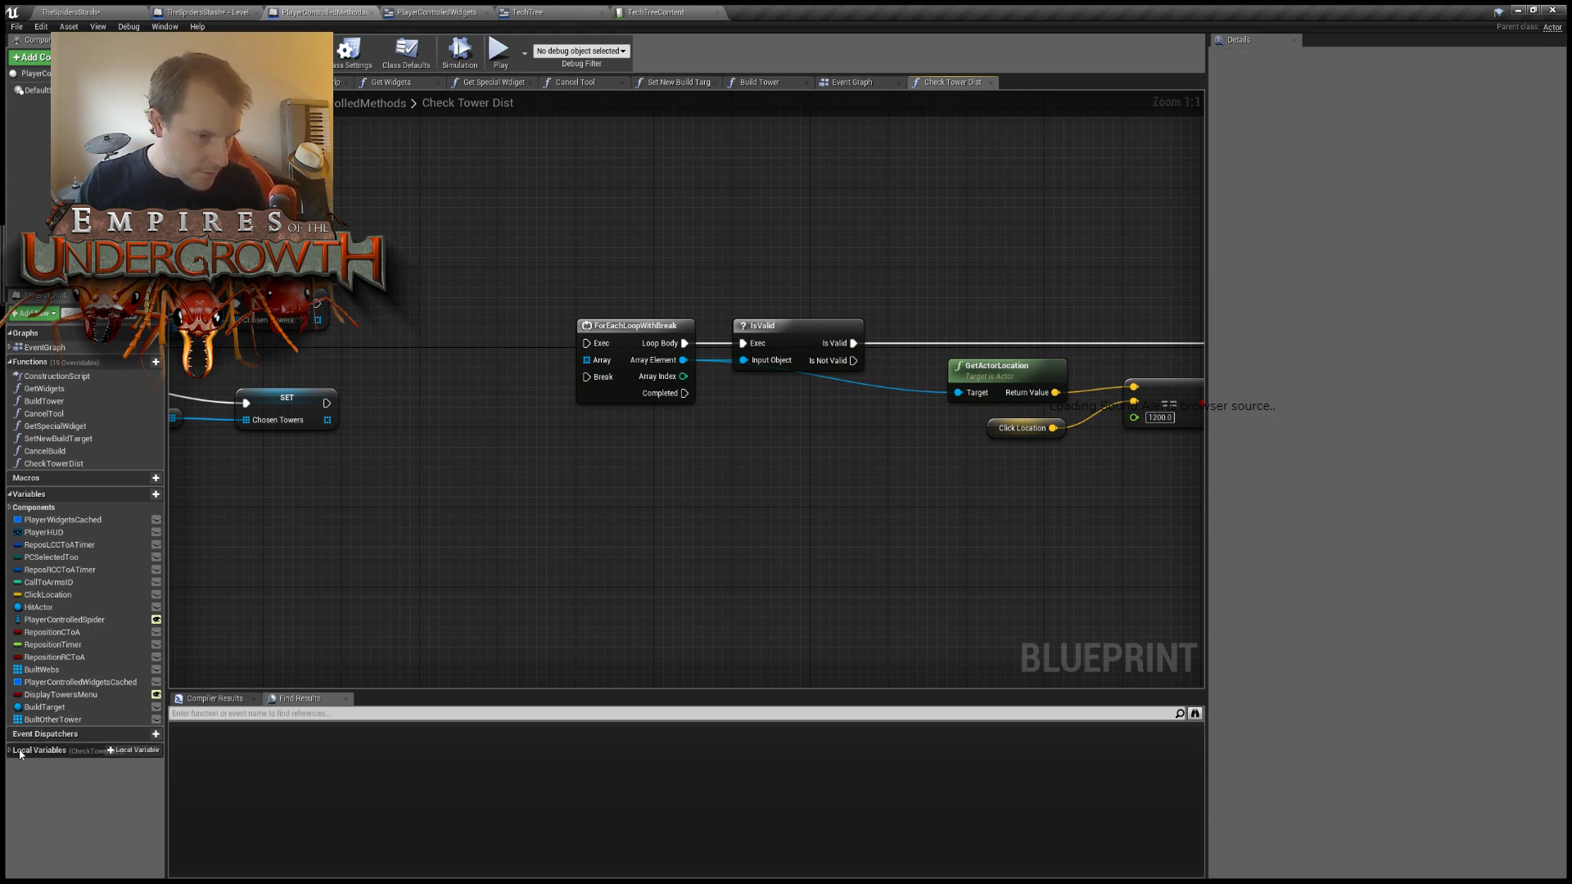
pyautogui.click(57, 765)
pyautogui.moveTo(508, 317); pyautogui.dragTo(600, 361)
pyautogui.click(459, 382)
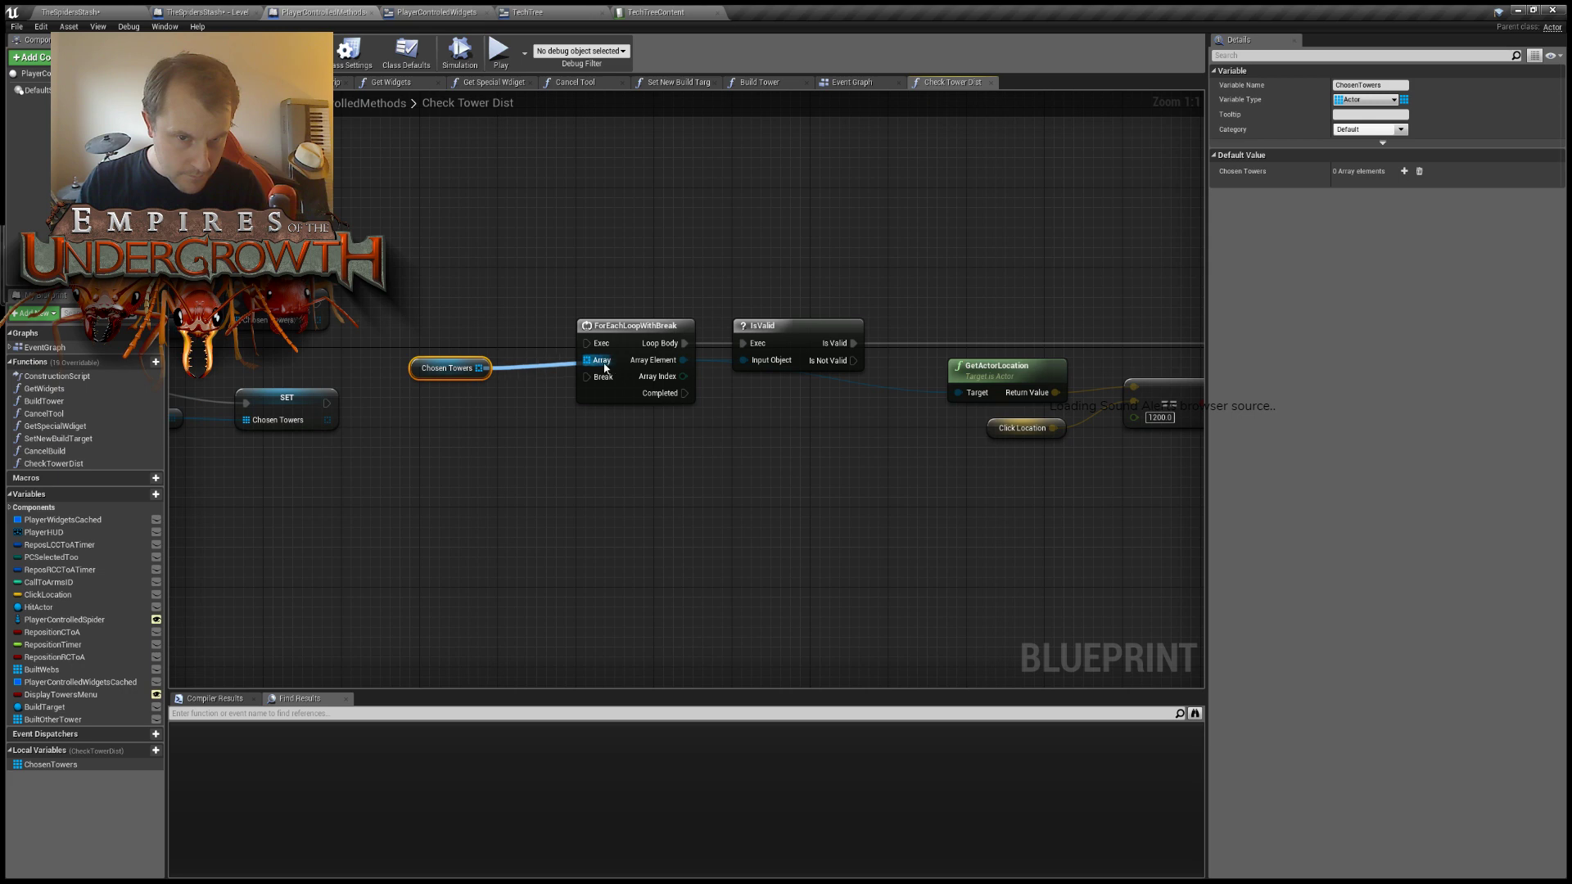
# Connect the execution outputs of both Chosen Towers setters to the Exec input of ForEachLoopWithBreak.
pyautogui.moveTo(316, 304); pyautogui.dragTo(586, 343)
pyautogui.moveTo(327, 402); pyautogui.dragTo(586, 343)
pyautogui.moveTo(684, 586); pyautogui.dragTo(782, 501, button='right')
pyautogui.moveTo(822, 379); pyautogui.dragTo(834, 401, button='right')
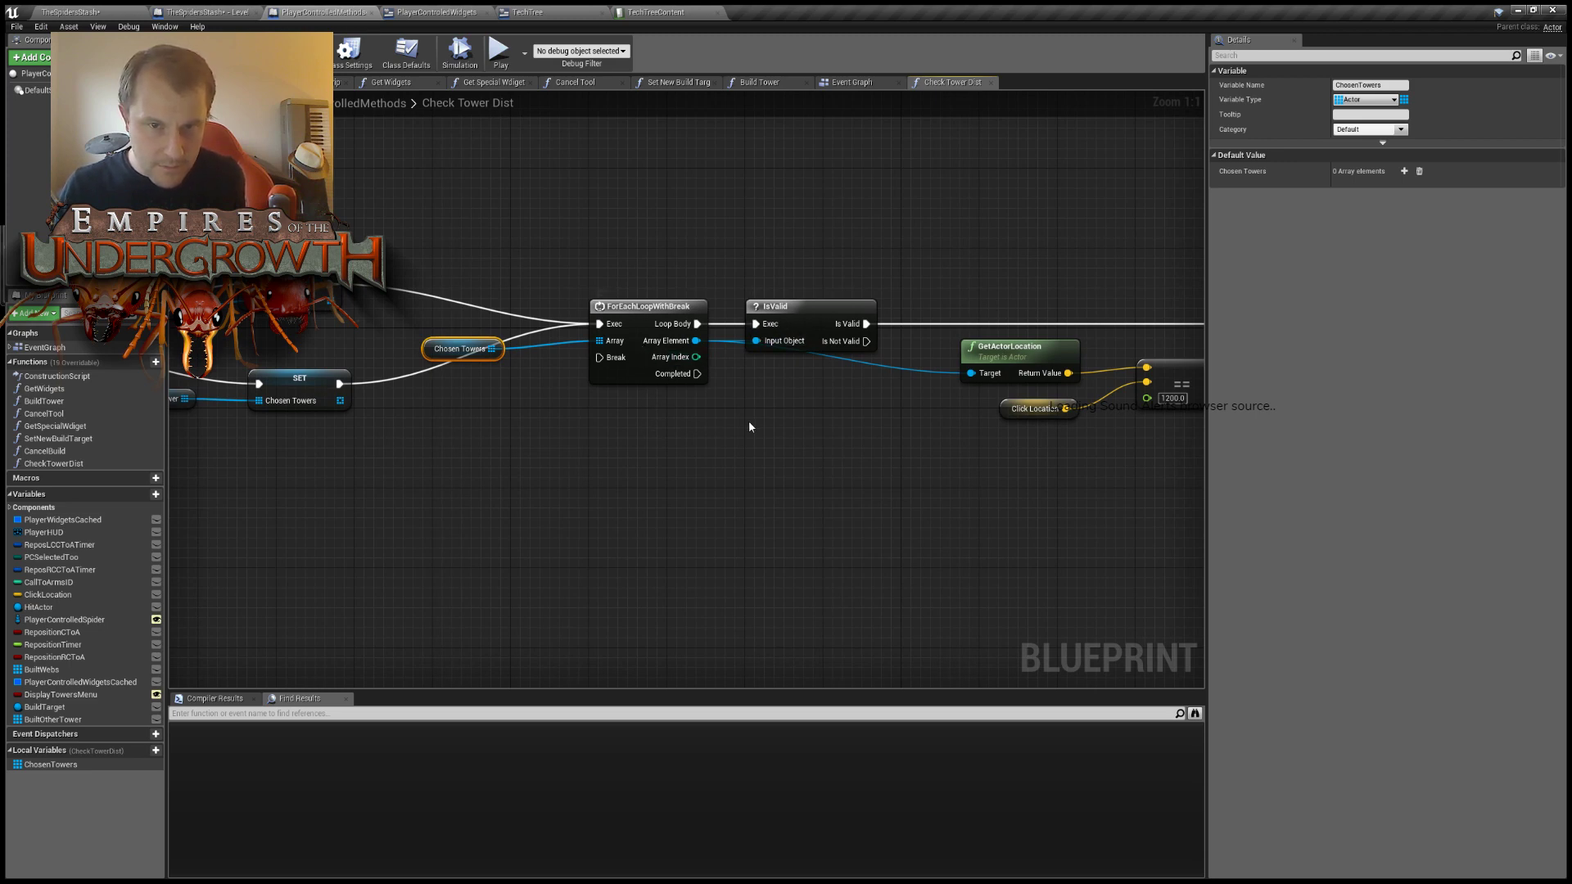
# Add a getter for the Distance input below Click Location and connect it to the equality node's tolerance input.
pyautogui.moveTo(901, 429); pyautogui.dragTo(562, 417, button='right')
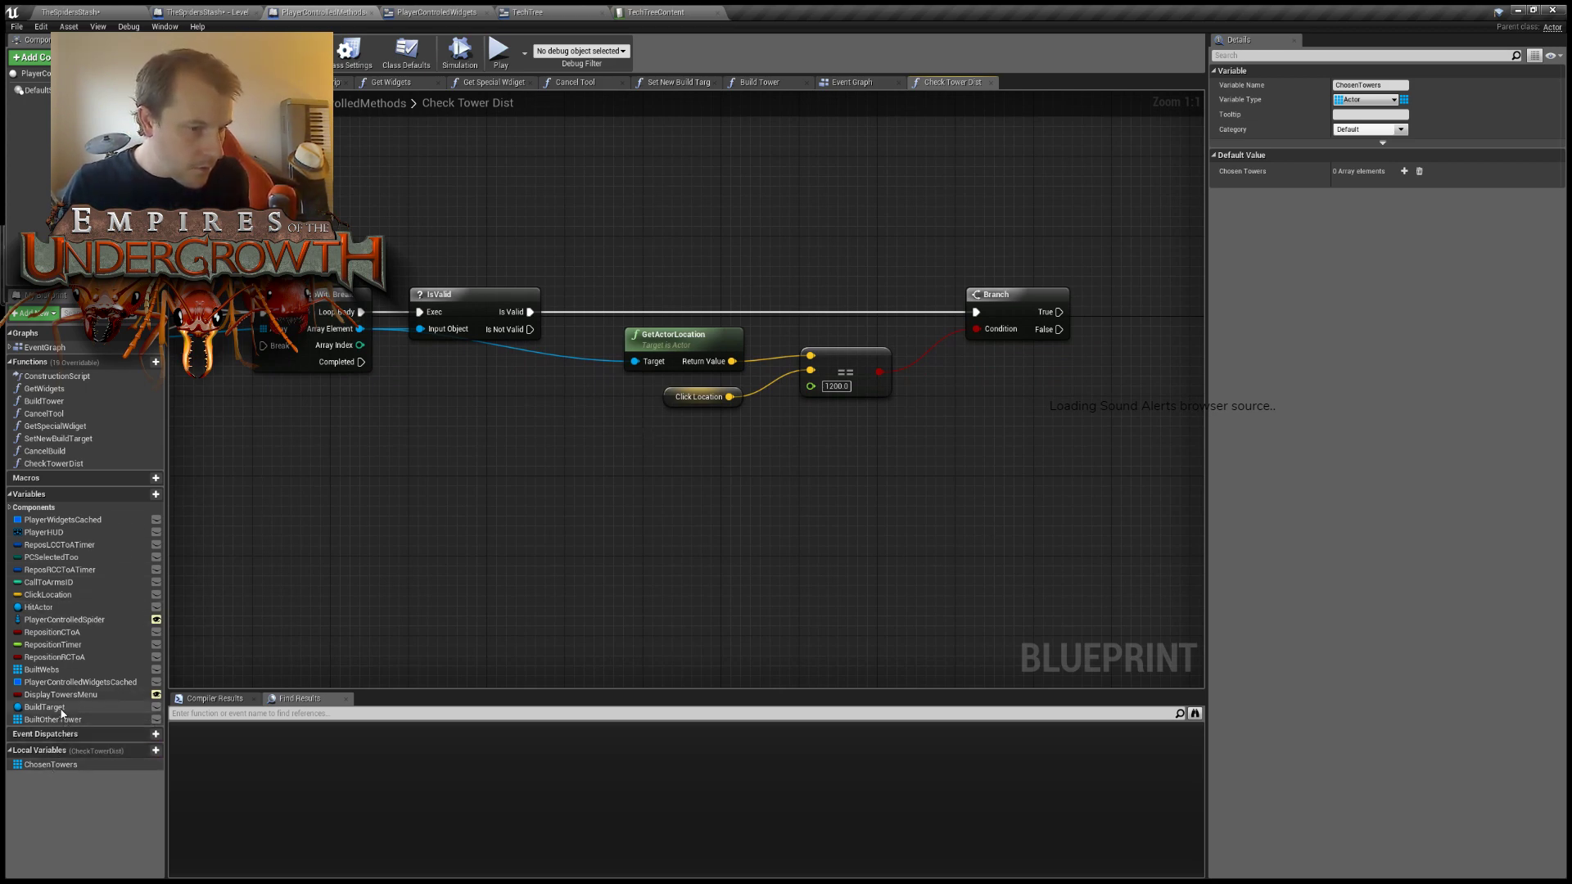
pyautogui.moveTo(530, 520); pyautogui.dragTo(1200, 492, button='right')
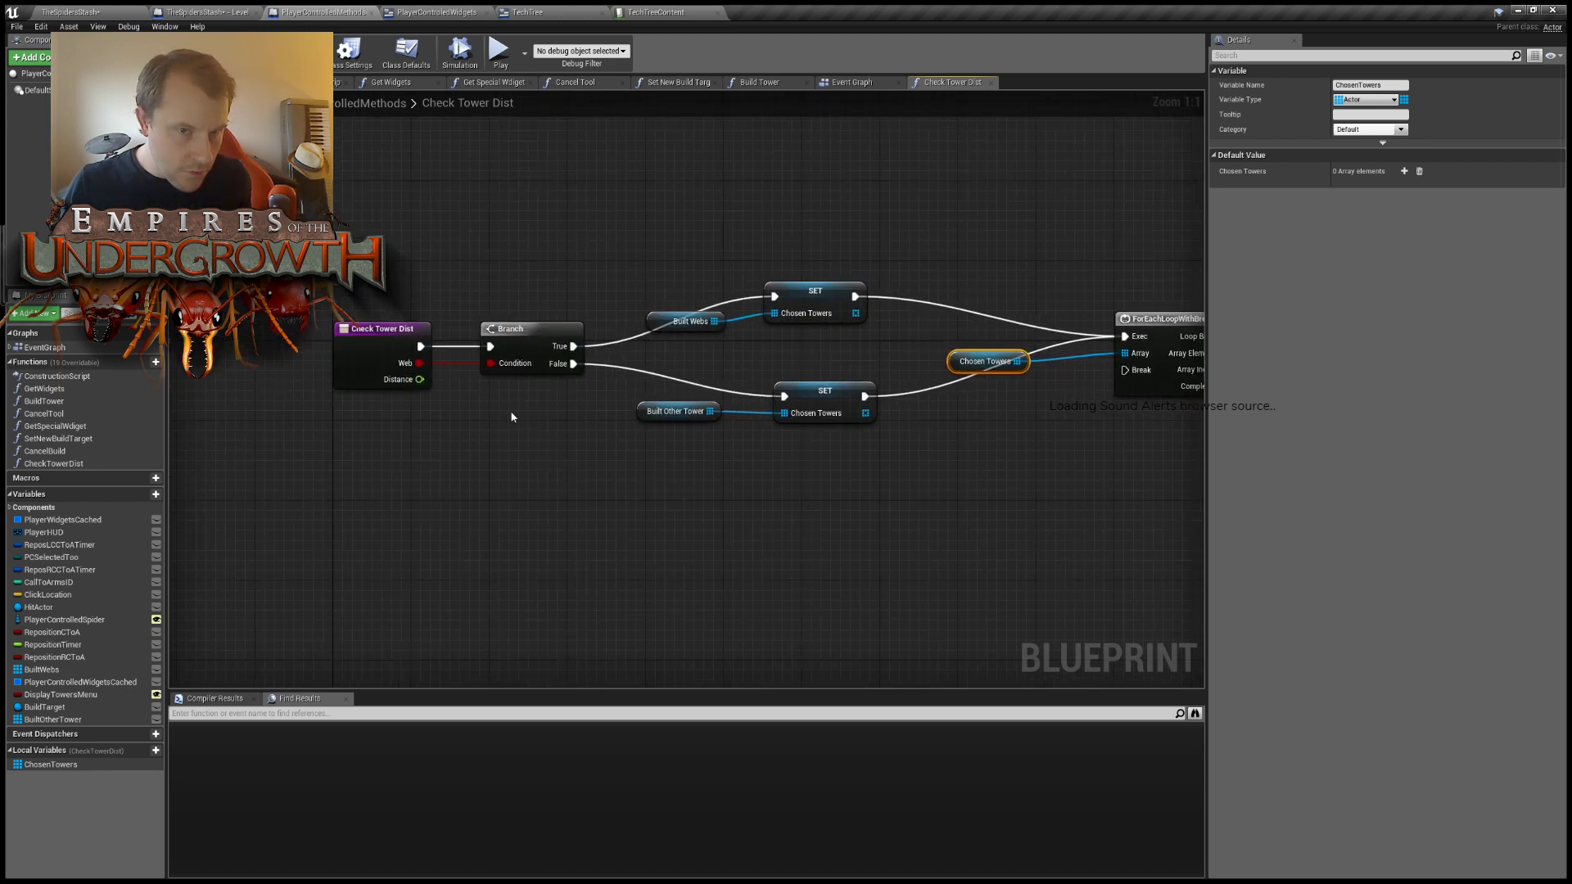
pyautogui.moveTo(513, 415); pyautogui.dragTo(168, 538, button='right')
pyautogui.moveTo(790, 506); pyautogui.dragTo(790, 505, button='right')
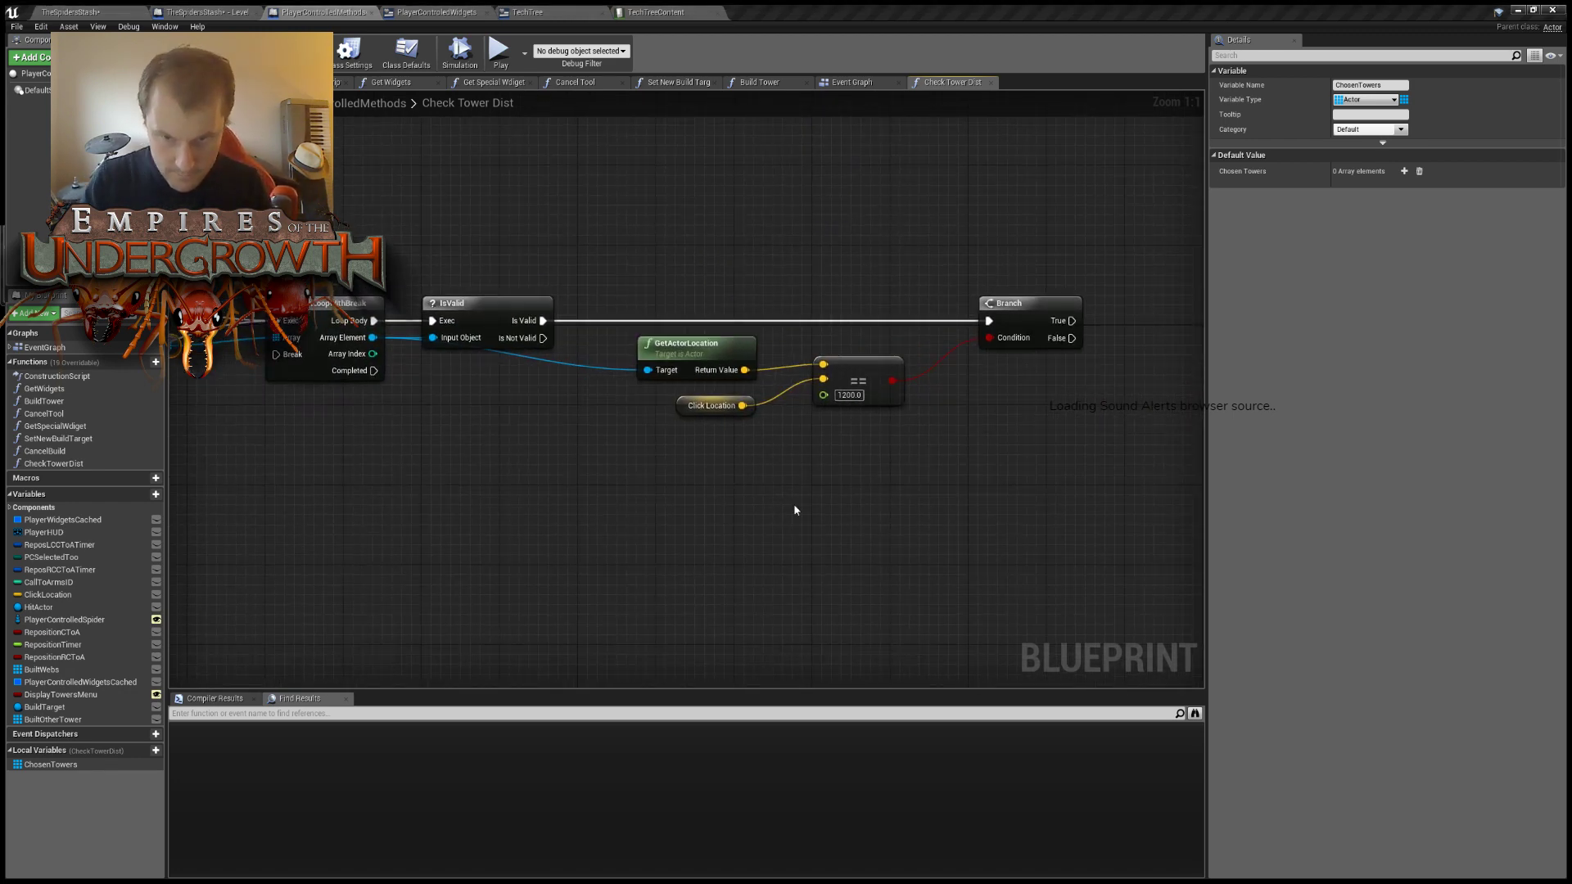
pyautogui.hotkey('ctrl', 'v')
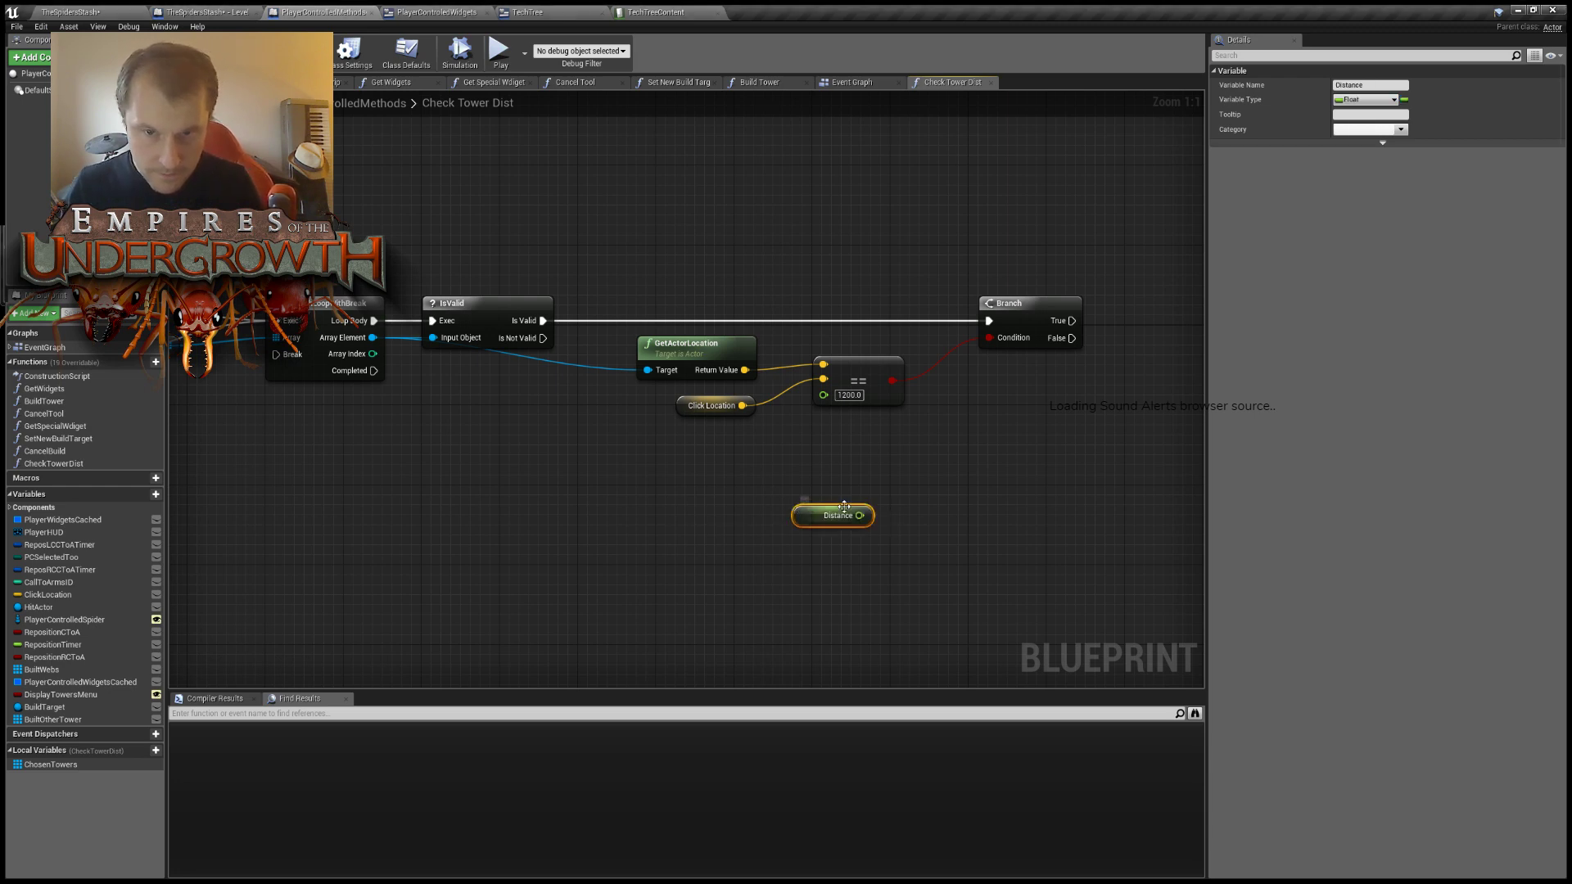
pyautogui.moveTo(844, 507); pyautogui.dragTo(823, 394)
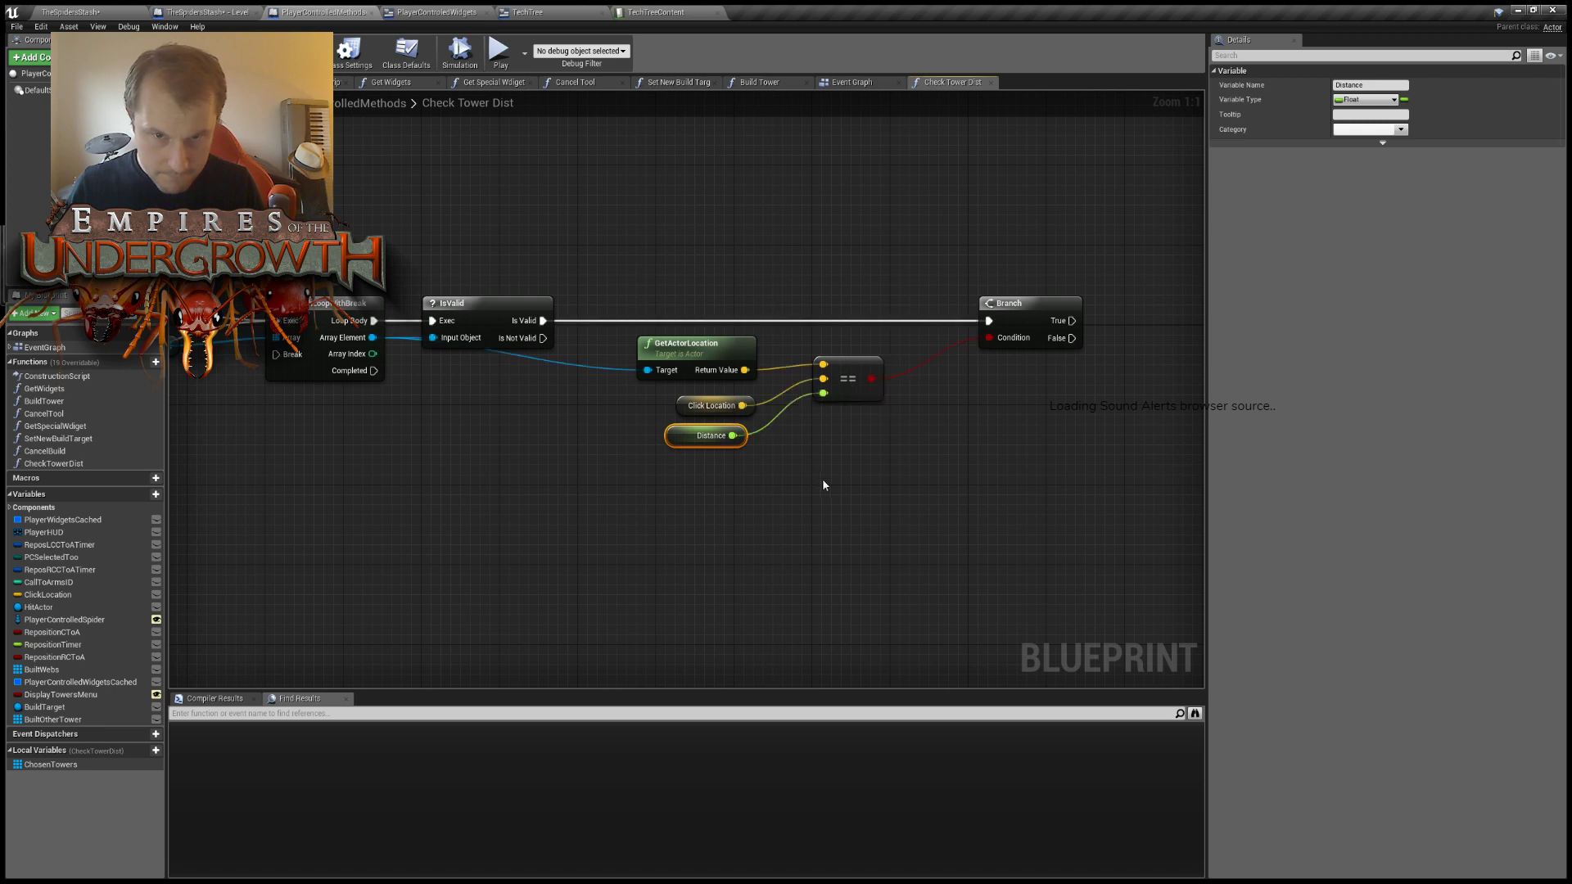
pyautogui.click(822, 483)
# Add a Return Node to the function and give it a Boolean output named CanBuild.
pyautogui.moveTo(666, 502); pyautogui.dragTo(768, 514, button='right')
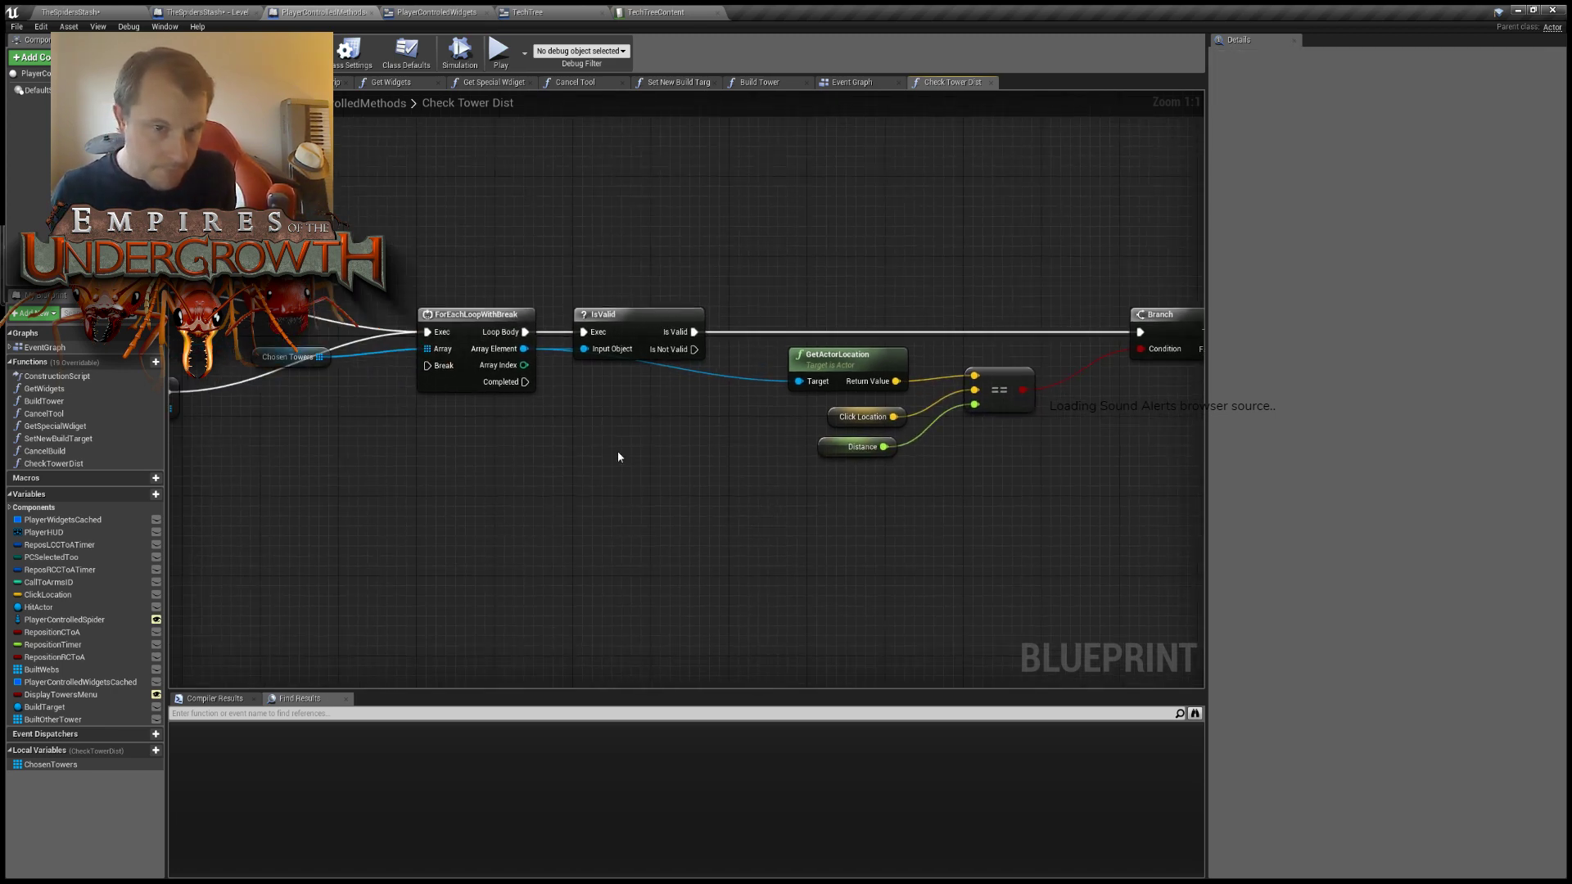
pyautogui.moveTo(984, 460); pyautogui.dragTo(829, 452, button='right')
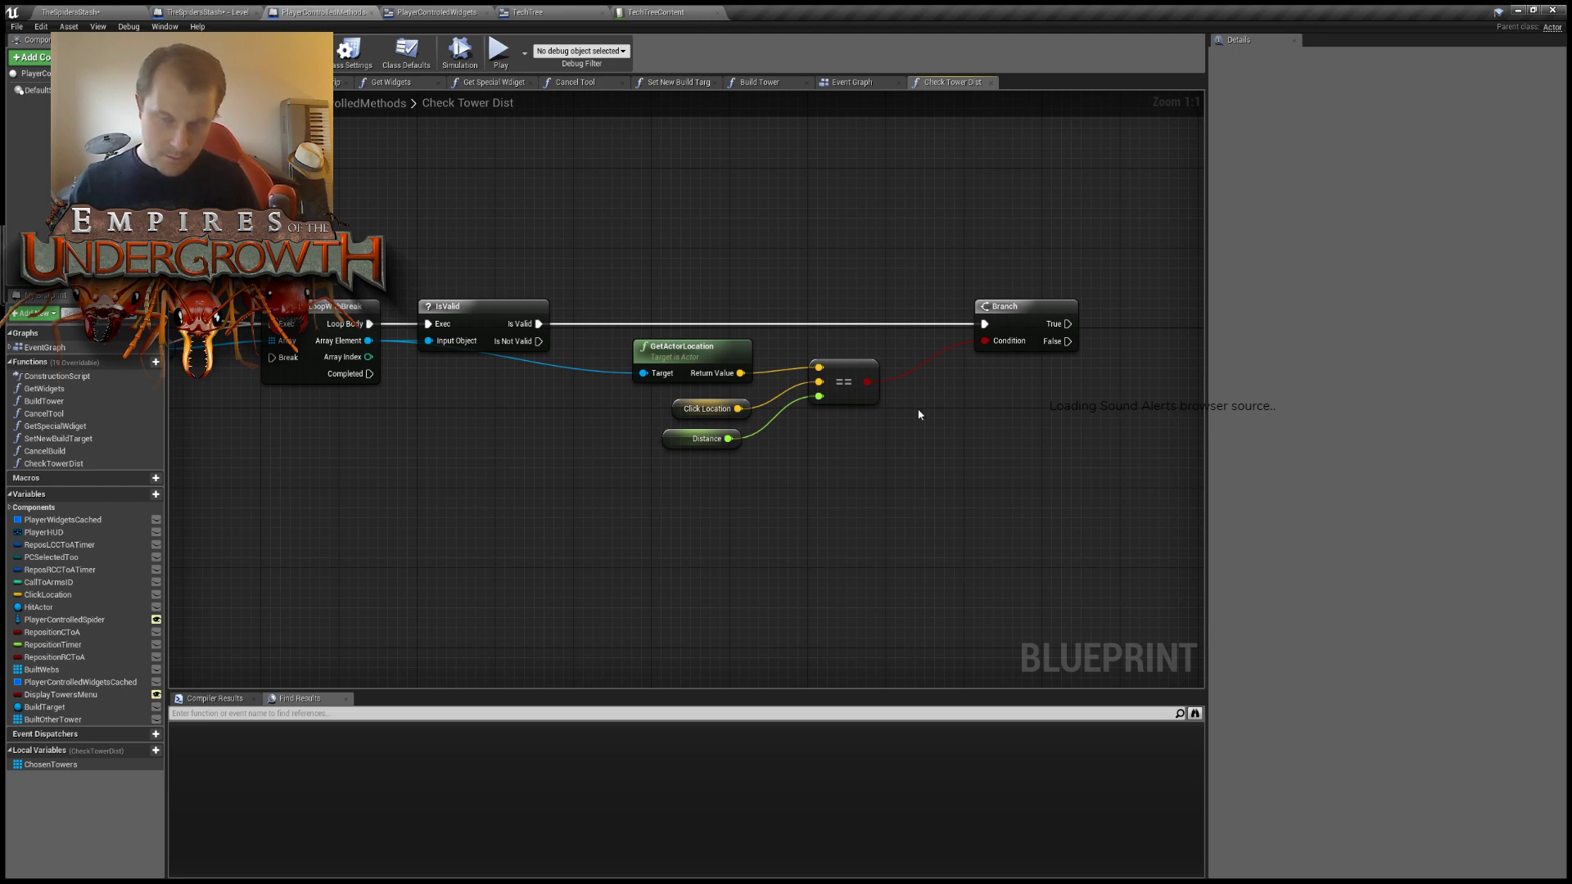
pyautogui.moveTo(1040, 350); pyautogui.dragTo(886, 346, button='right')
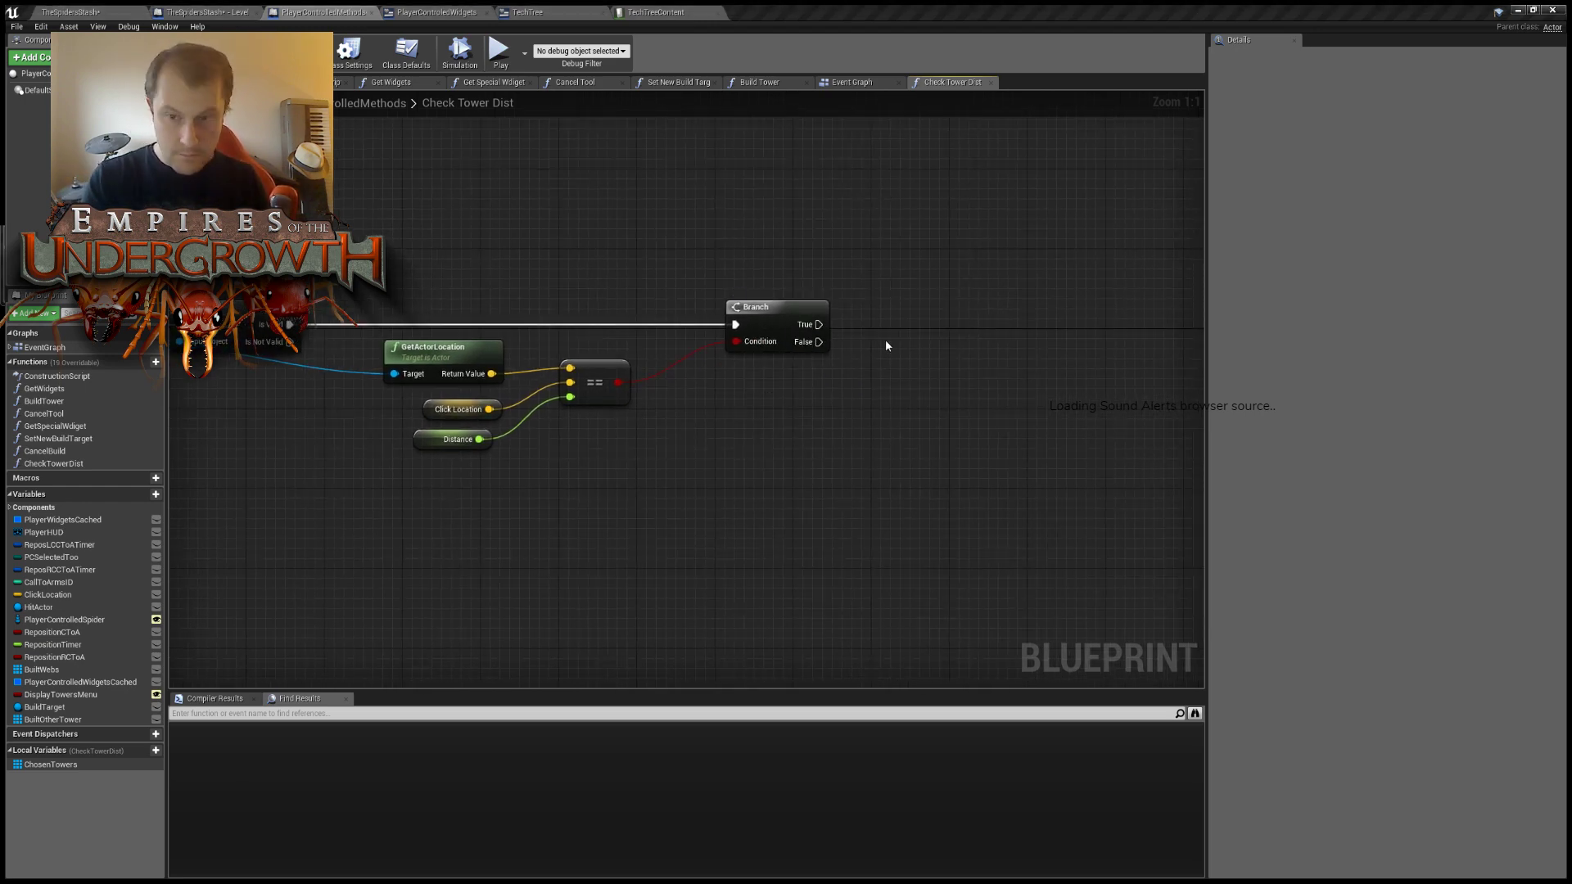
pyautogui.hotkey('ctrl', 'v')
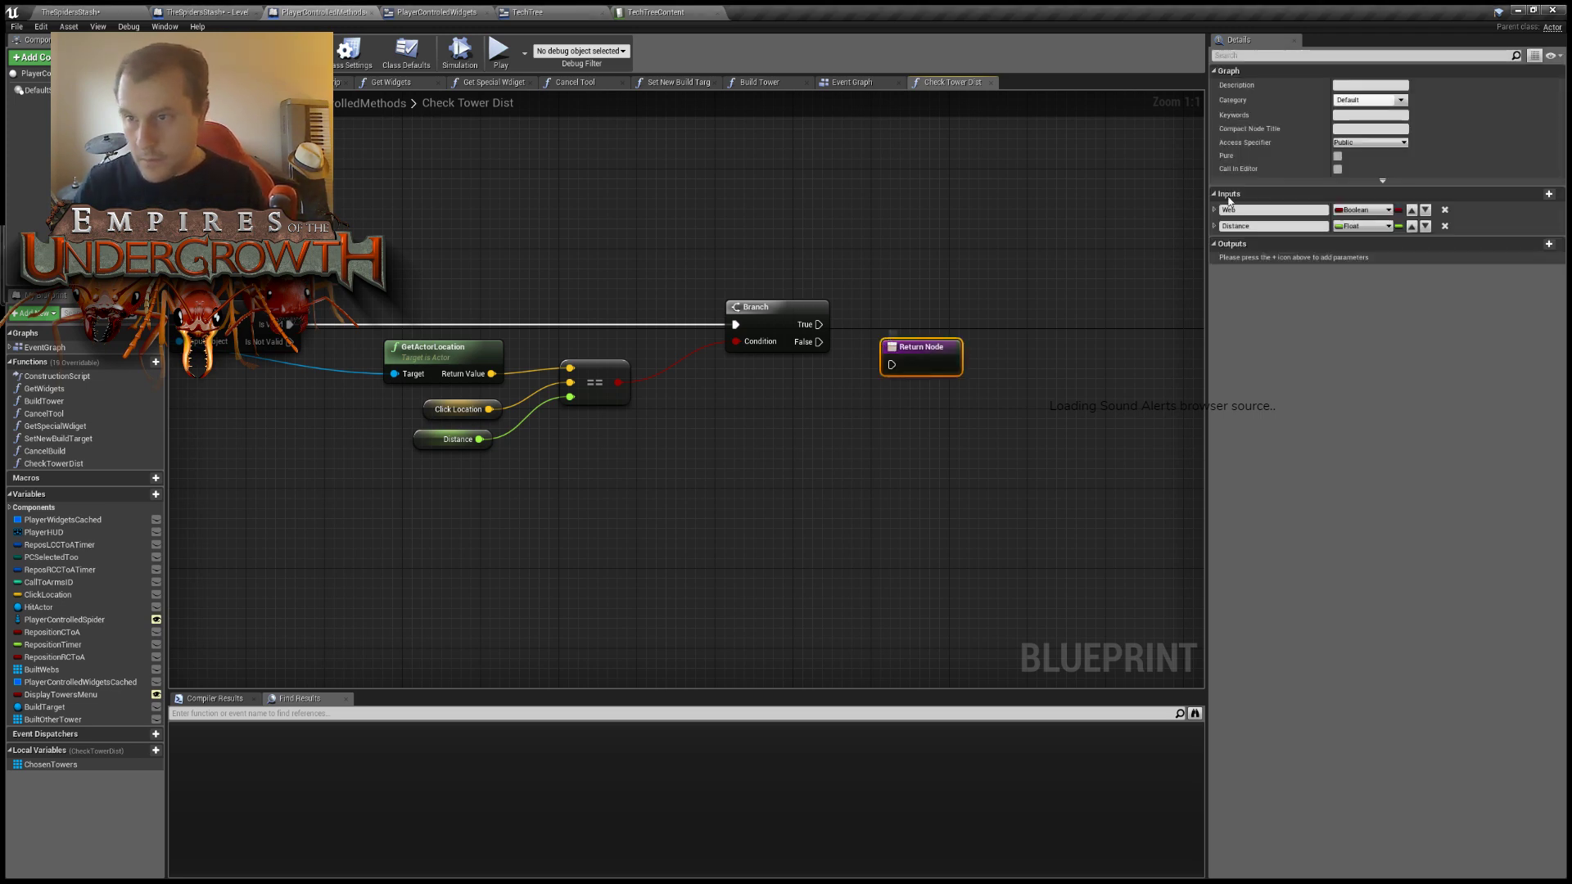
pyautogui.click(1548, 243)
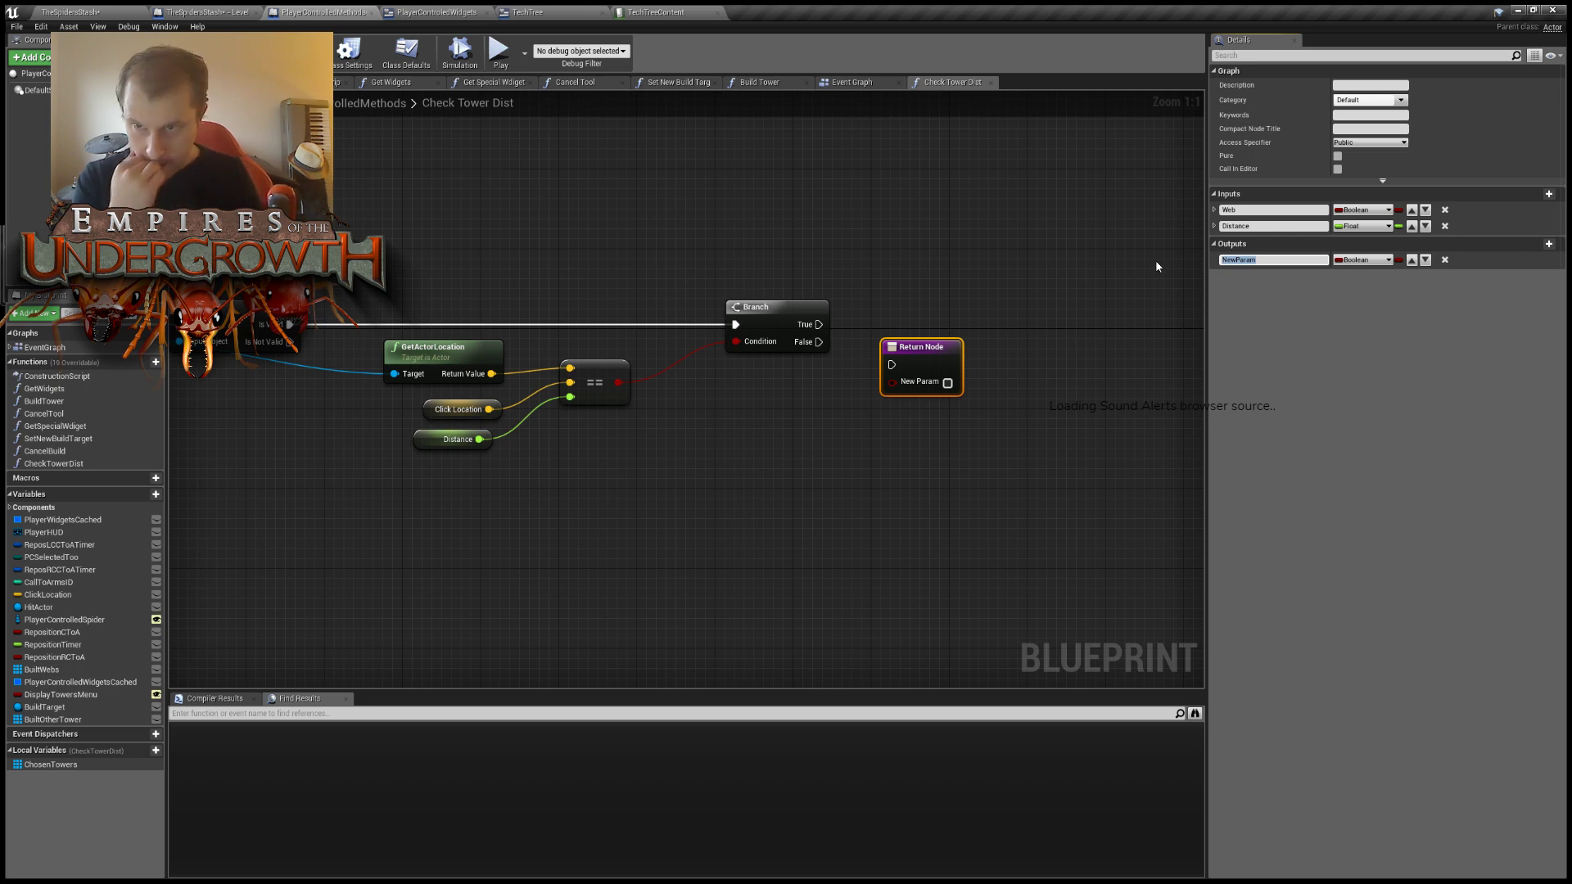
pyautogui.write('CanBu')
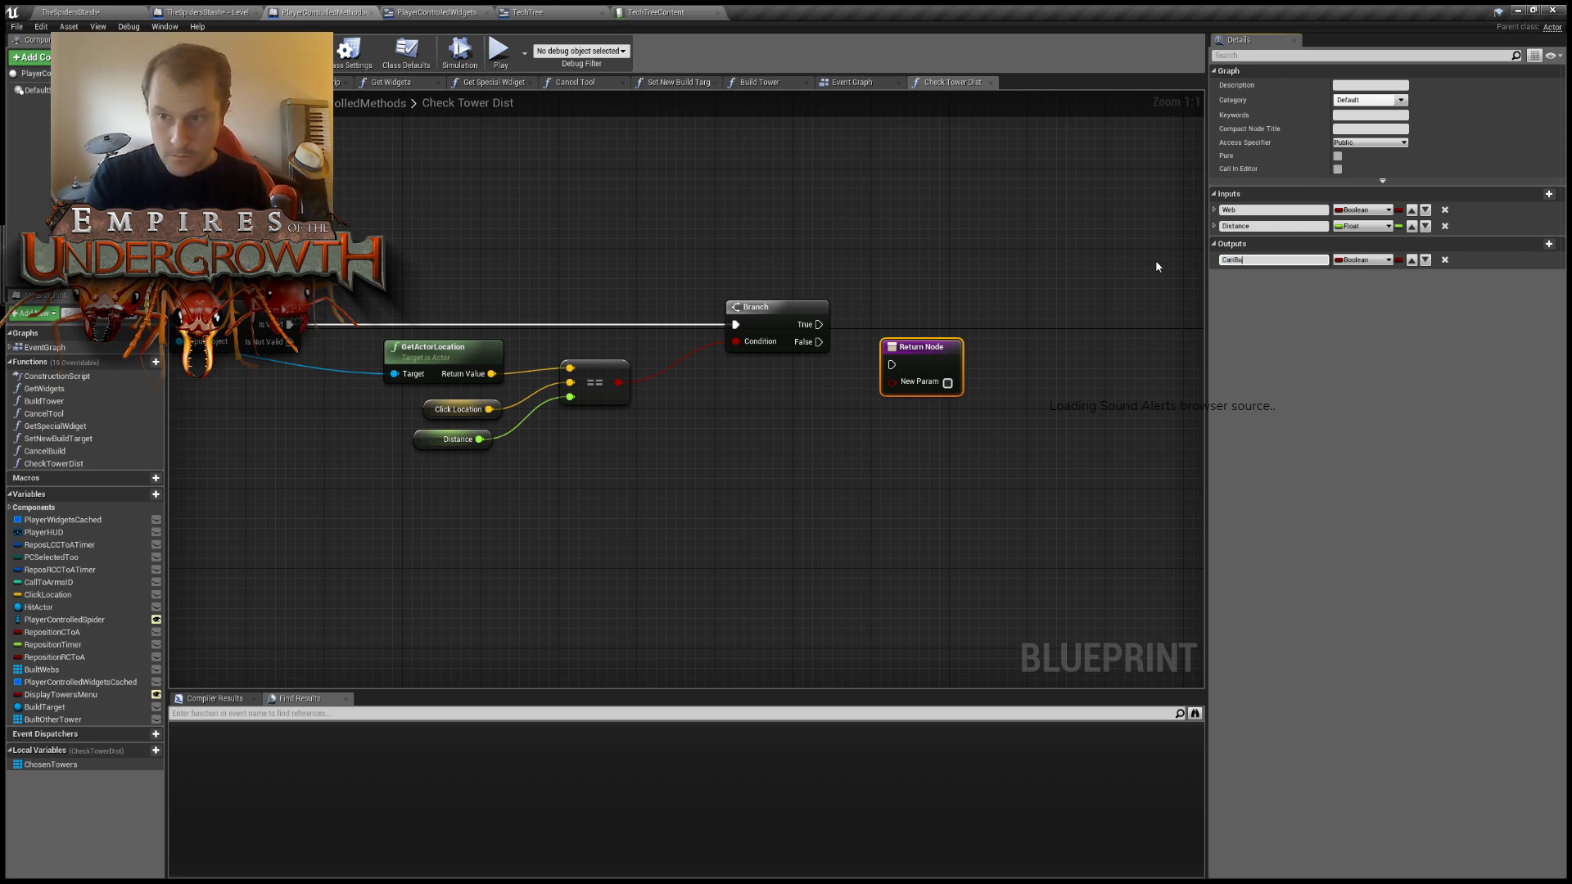
pyautogui.write('ild')
pyautogui.press('Return')
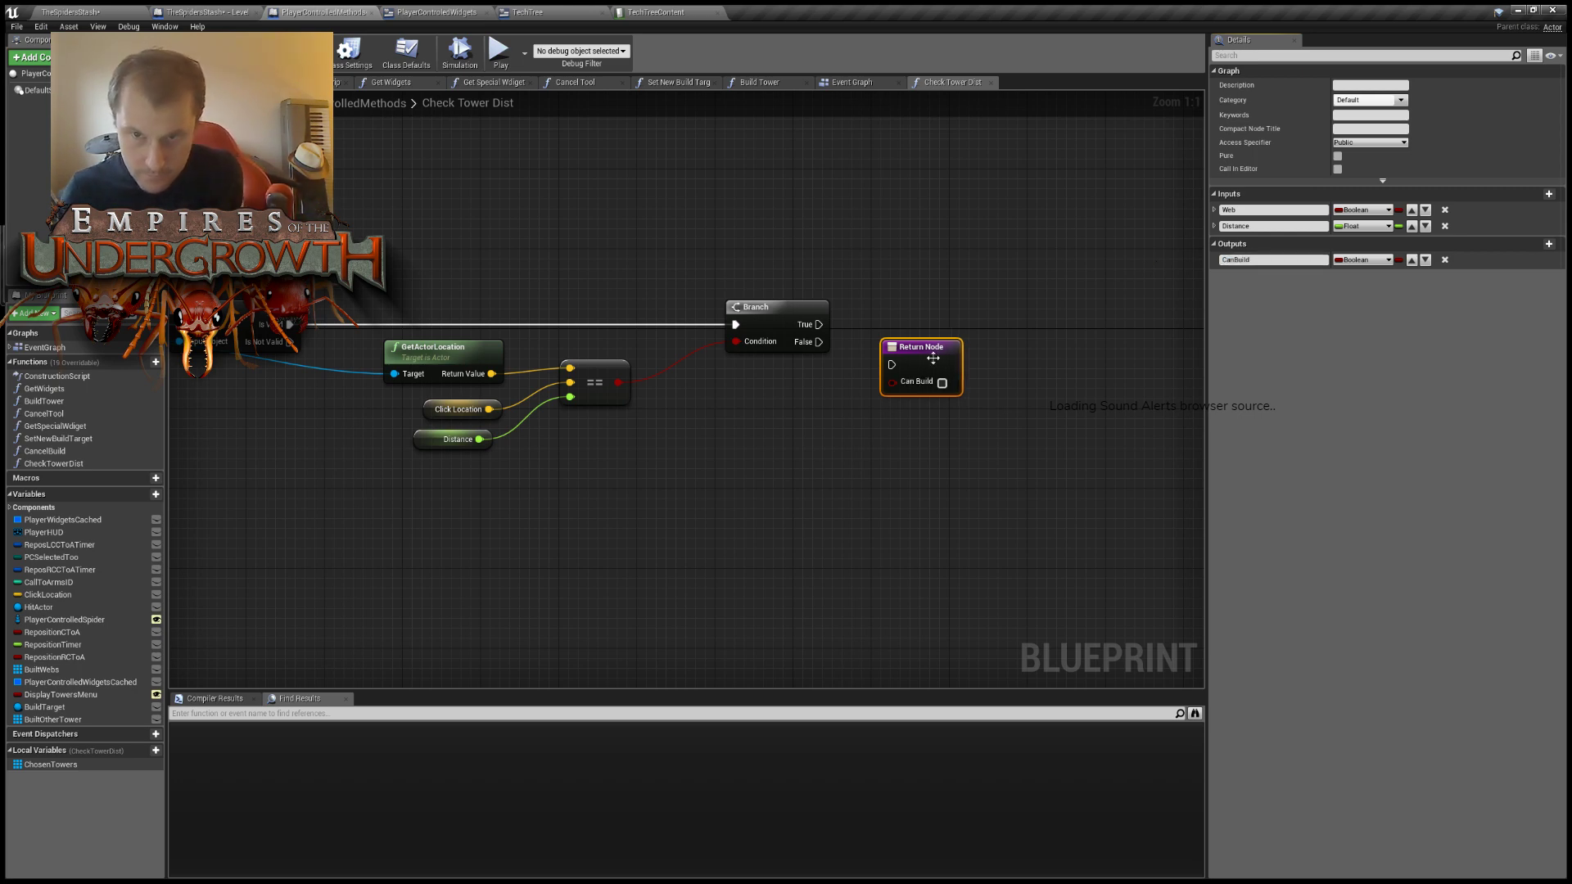
# Align the Return Node beside the distance-check Branch and connect the Branch's True output to it.
pyautogui.moveTo(925, 357); pyautogui.dragTo(954, 306)
pyautogui.moveTo(820, 323); pyautogui.dragTo(960, 316)
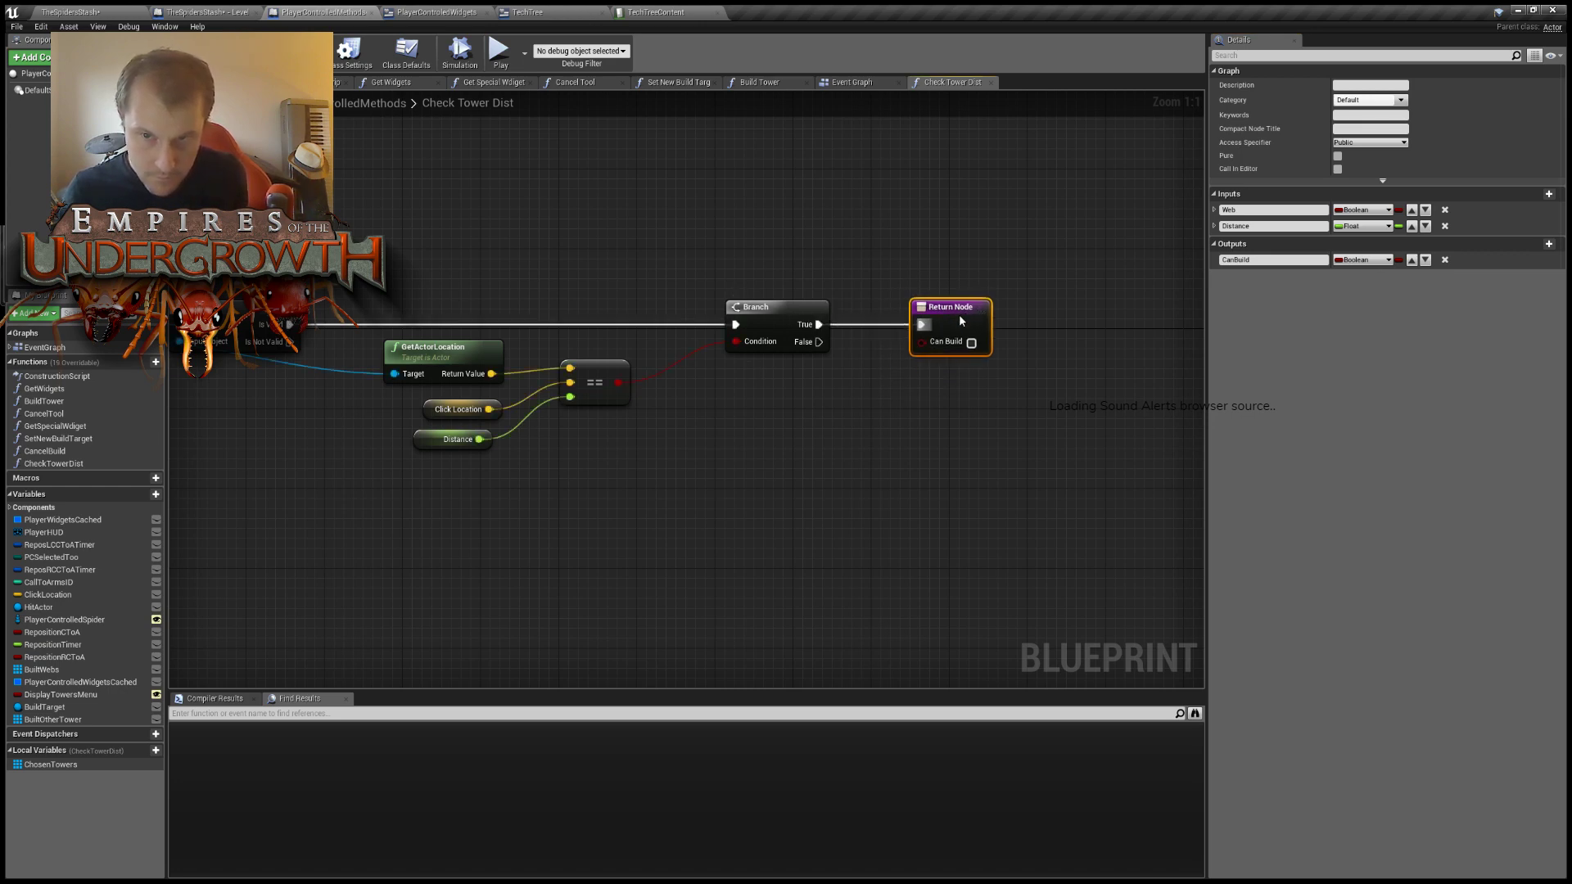
pyautogui.click(991, 252)
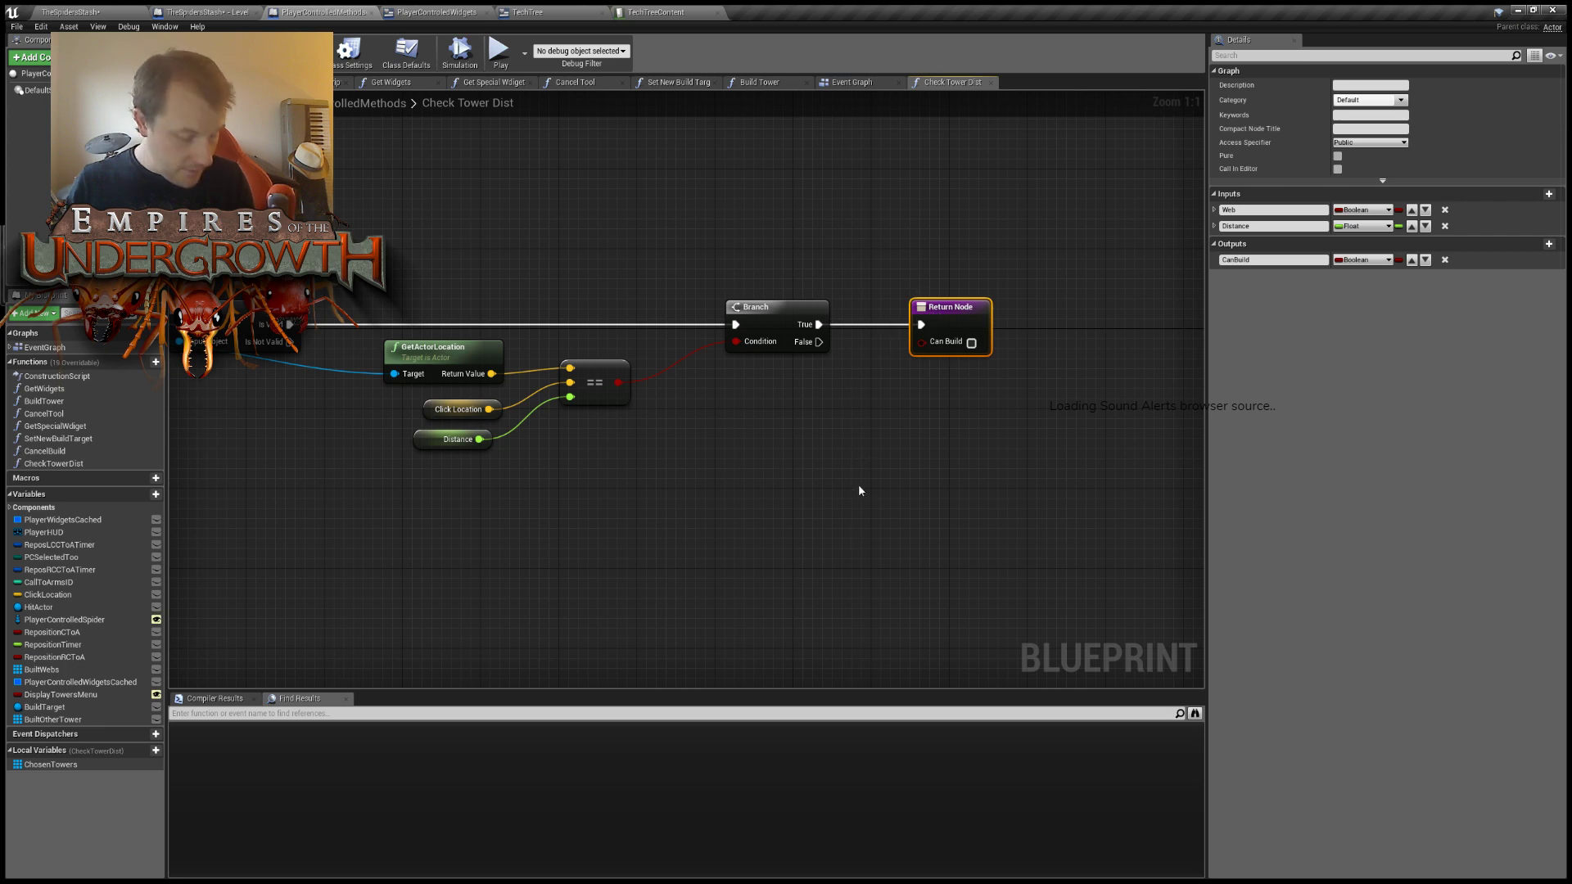
# Add a second Return Node below the loop, connect the loop's Completed output to it and enable Can Build.
pyautogui.moveTo(671, 486); pyautogui.dragTo(1201, 409, button='right')
pyautogui.hotkey('ctrl', 'v')
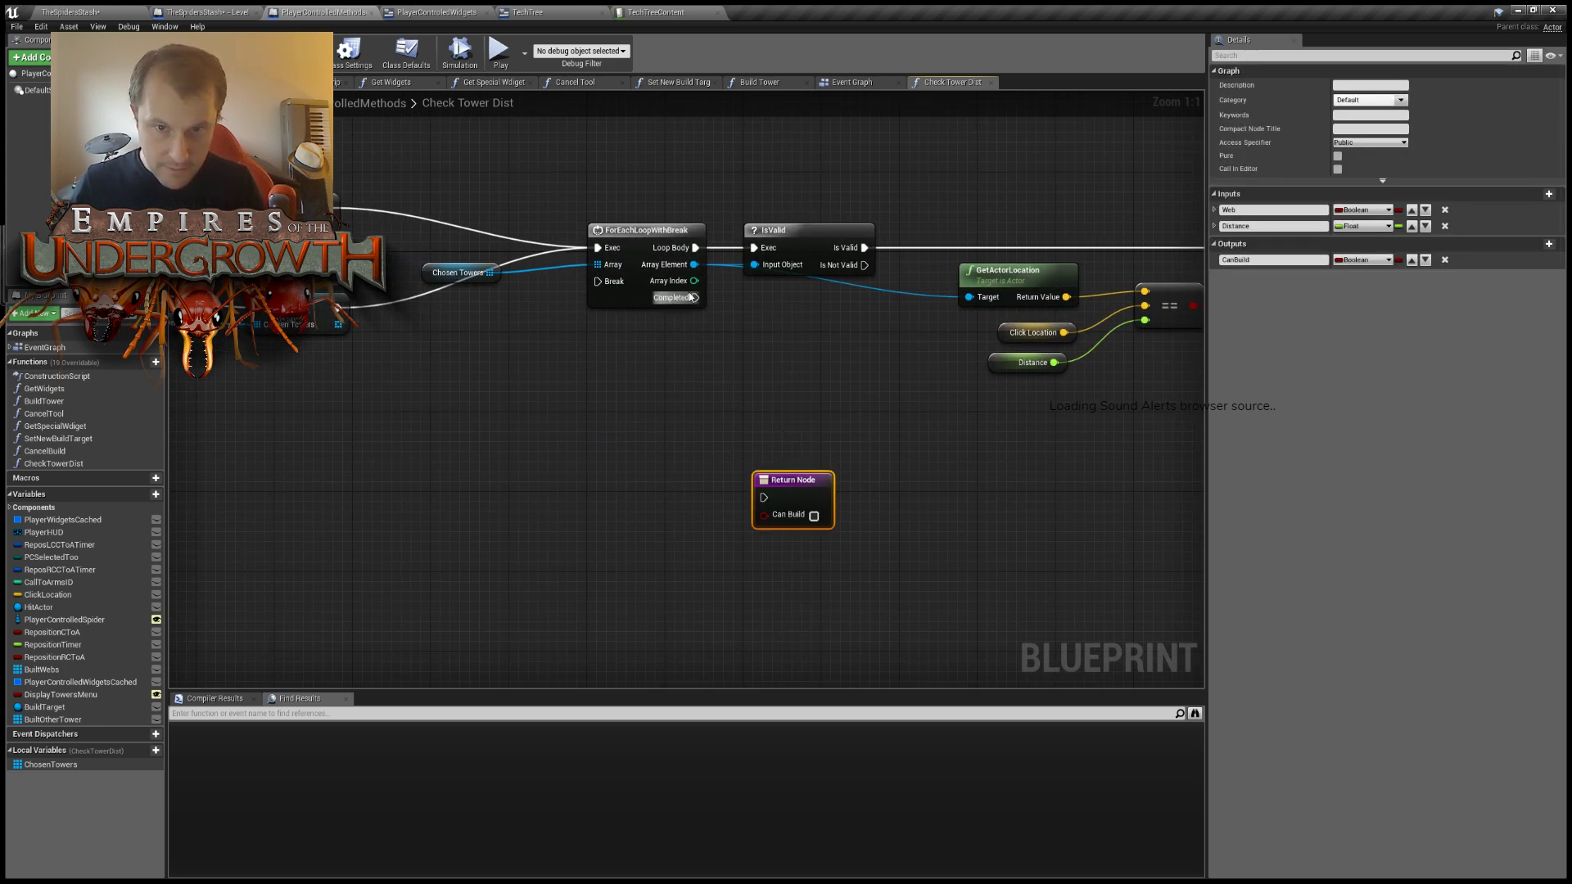
pyautogui.moveTo(695, 297); pyautogui.dragTo(768, 499)
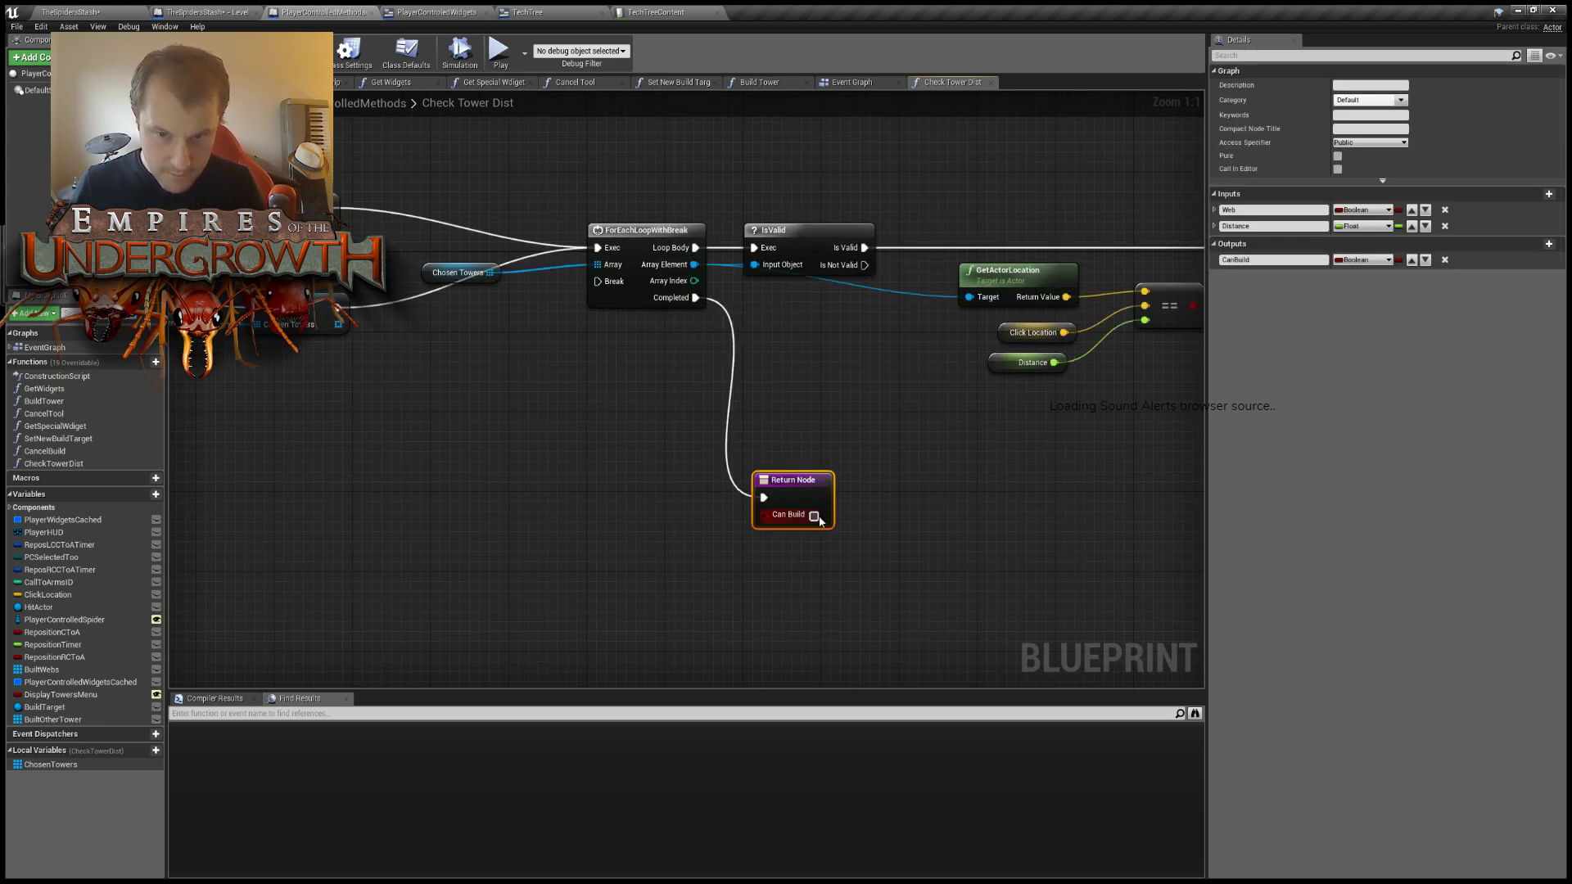
pyautogui.click(814, 516)
pyautogui.moveTo(800, 385); pyautogui.dragTo(1000, 449, button='right')
pyautogui.scroll(-3, 711, 450)
pyautogui.moveTo(781, 475); pyautogui.dragTo(377, 450, button='right')
pyautogui.moveTo(538, 554); pyautogui.dragTo(776, 536, button='right')
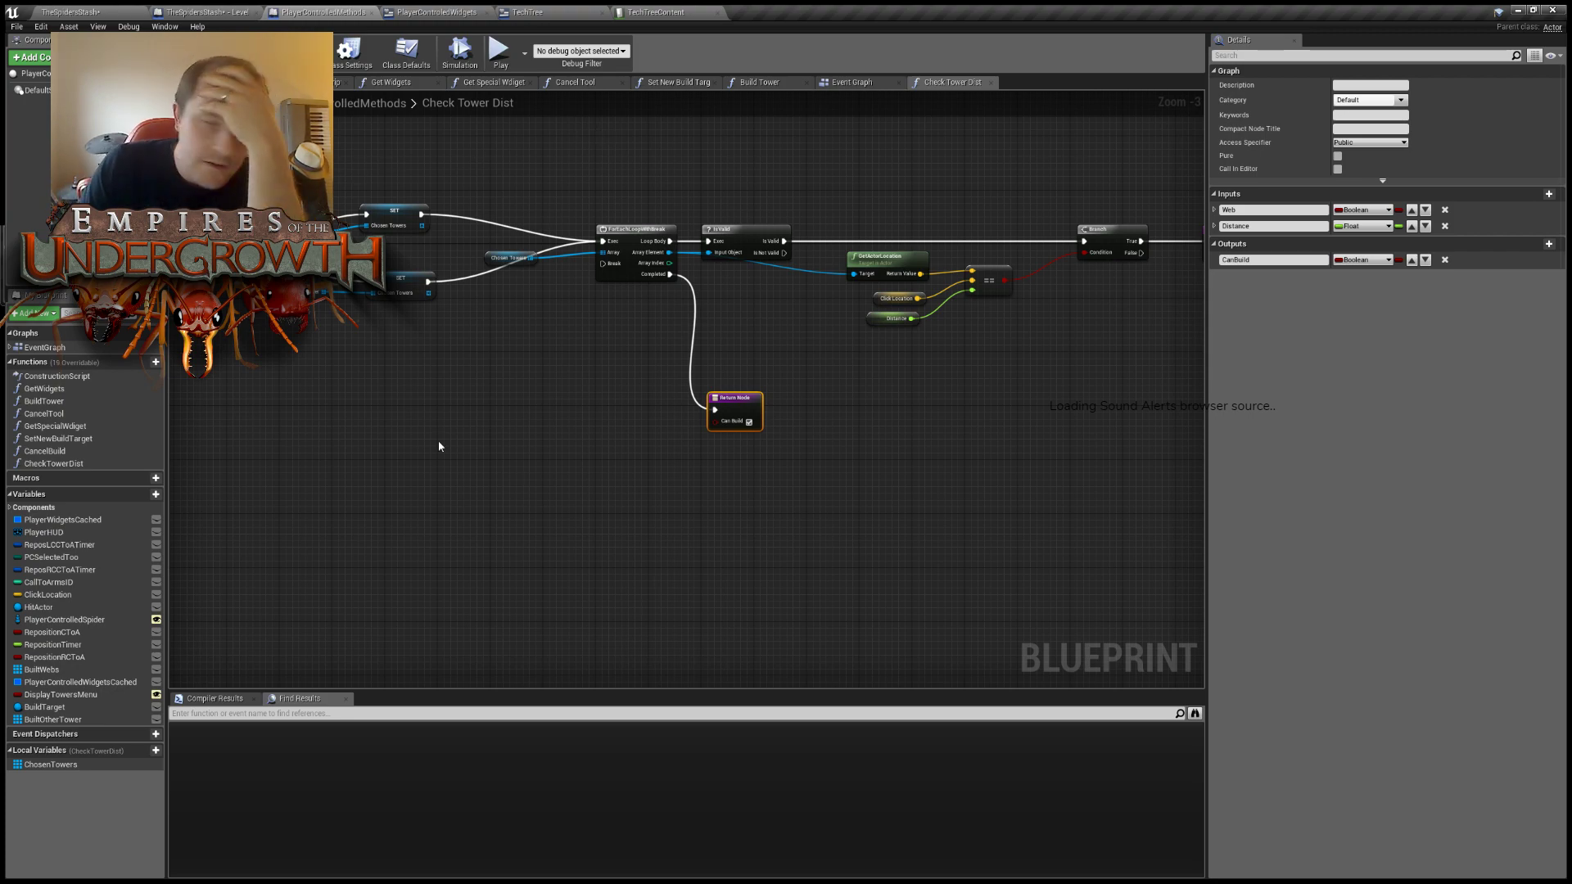
# Switch to the TheSpidersStash level and examine the tunnel layout around the Christmas tree and the branching passages beyond it.
pyautogui.click(160, 10)
pyautogui.click(82, 11)
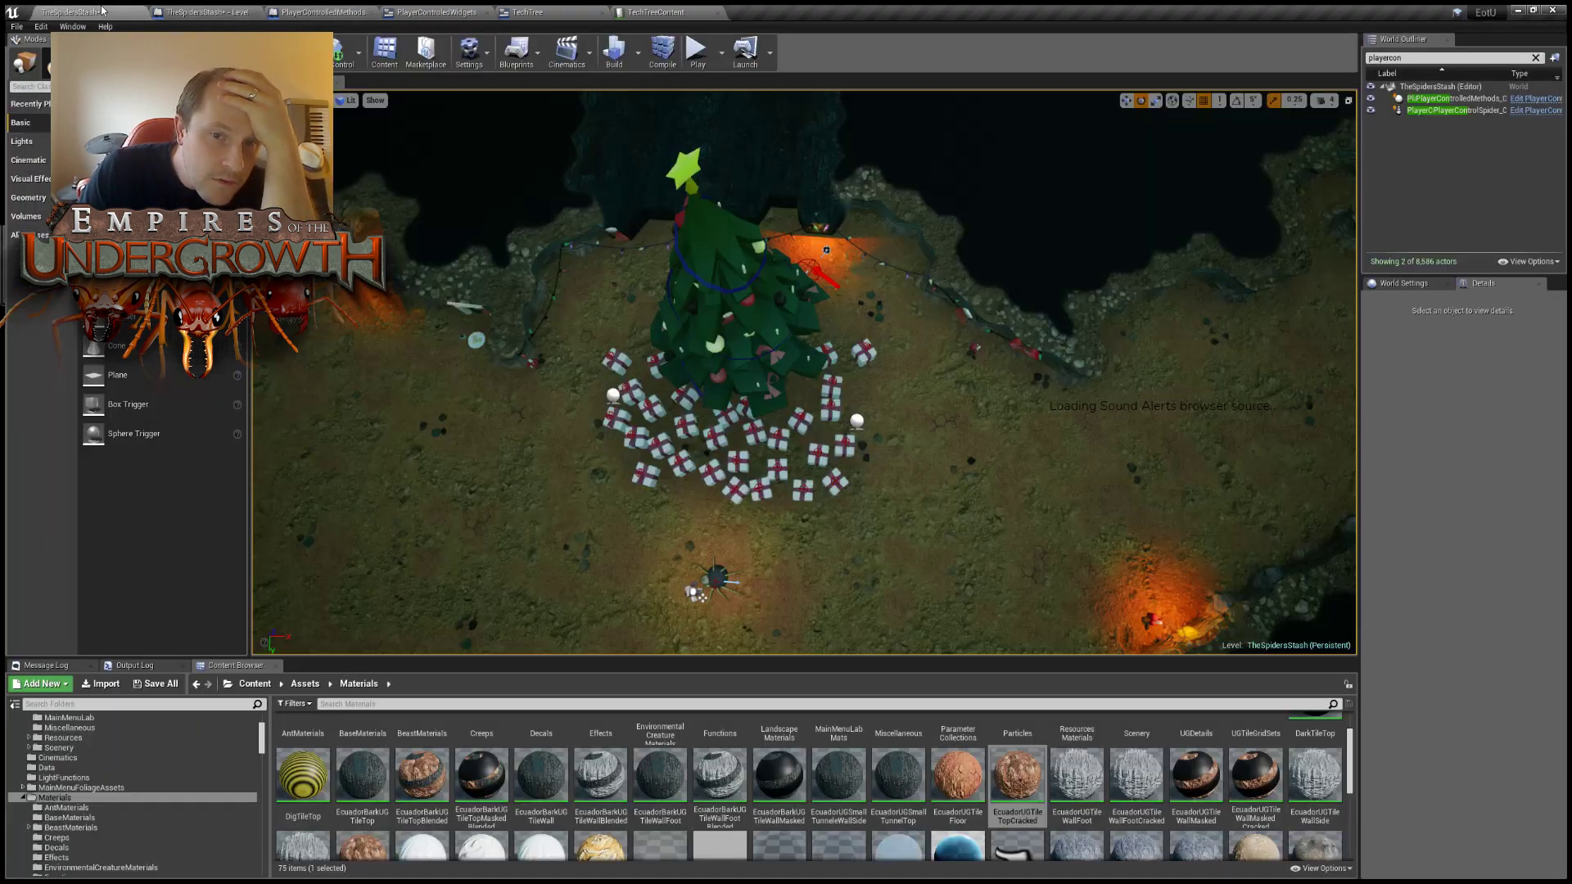
pyautogui.moveTo(955, 380); pyautogui.dragTo(1061, 554, button='right')
pyautogui.press('s')
pyautogui.press('a')
pyautogui.press('a')
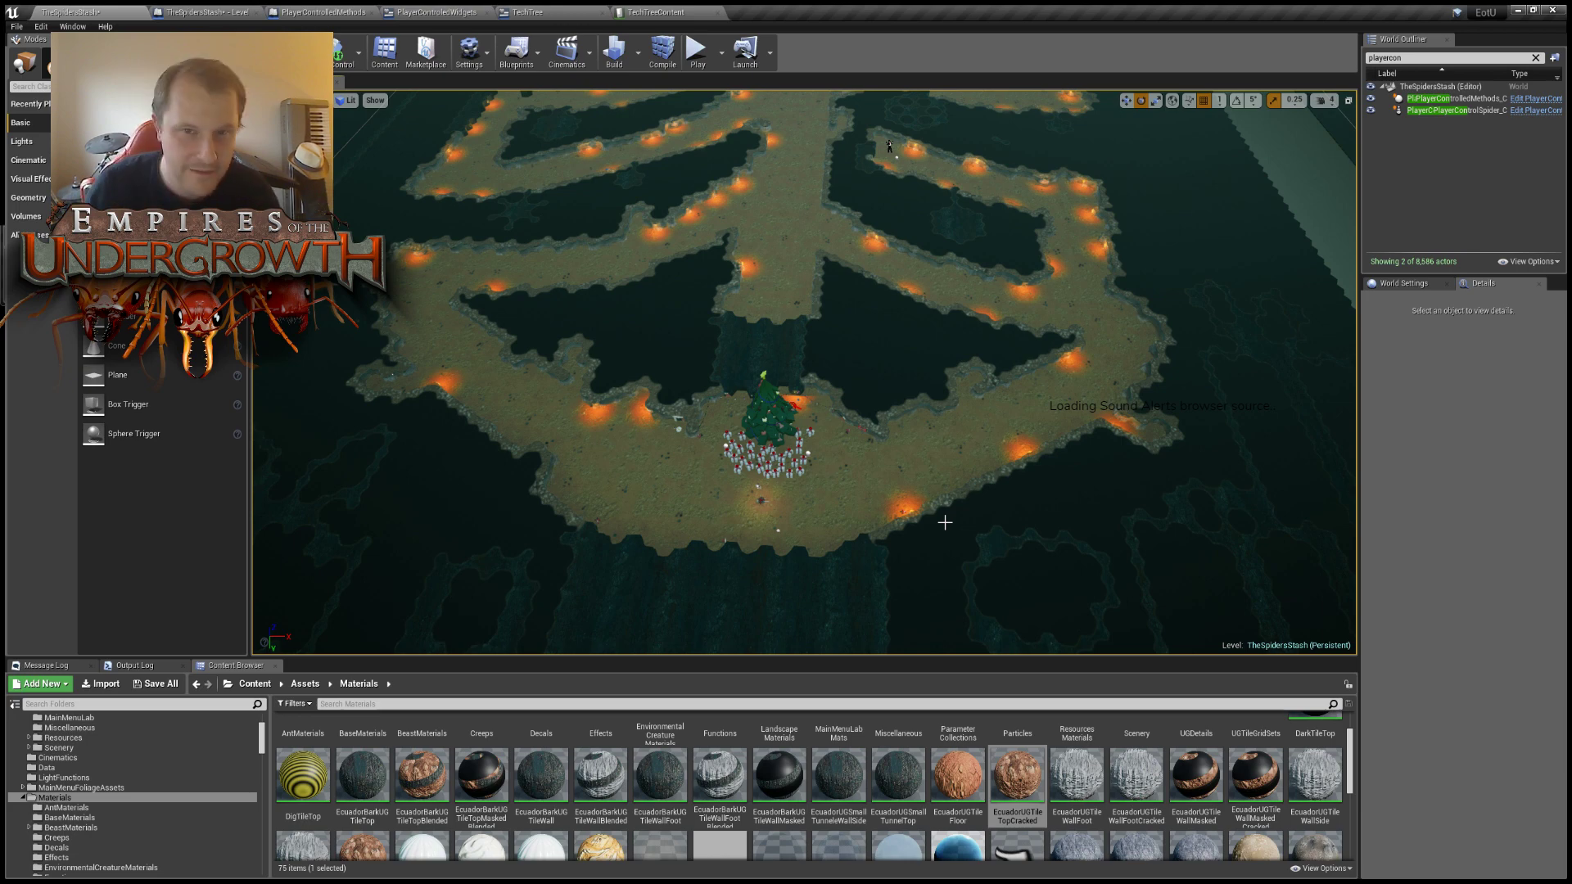
pyautogui.moveTo(905, 176)
pyautogui.mouseDown(button='right')
pyautogui.moveTo(942, 176)
pyautogui.moveTo(890, 161)
pyautogui.moveTo(891, 114)
pyautogui.moveTo(905, 203)
pyautogui.mouseUp(button='right')
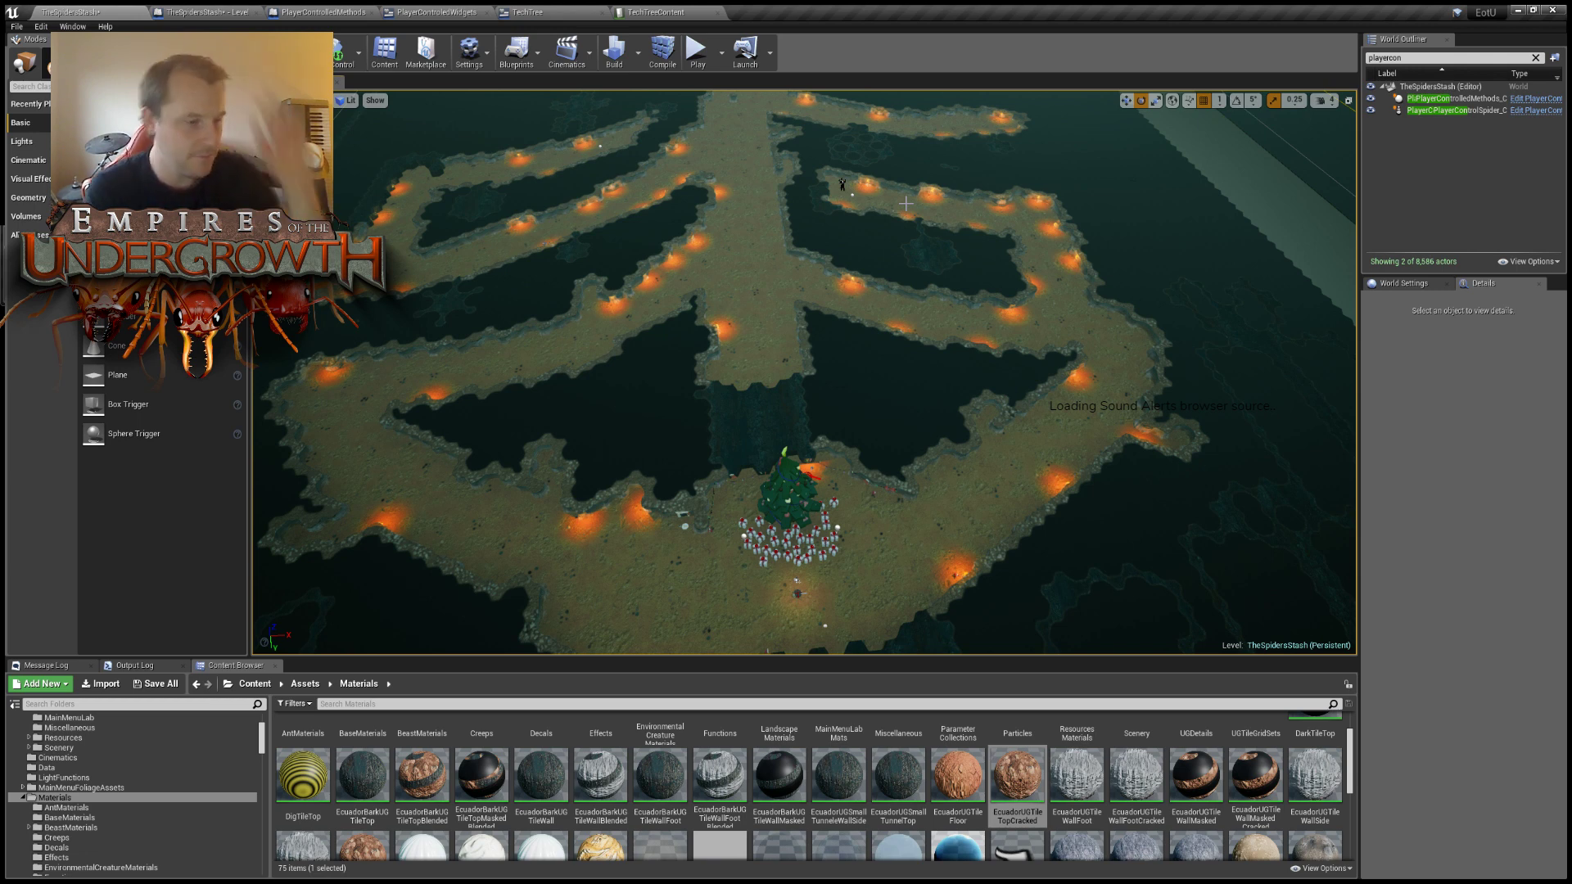
pyautogui.moveTo(915, 458); pyautogui.dragTo(950, 575, button='right')
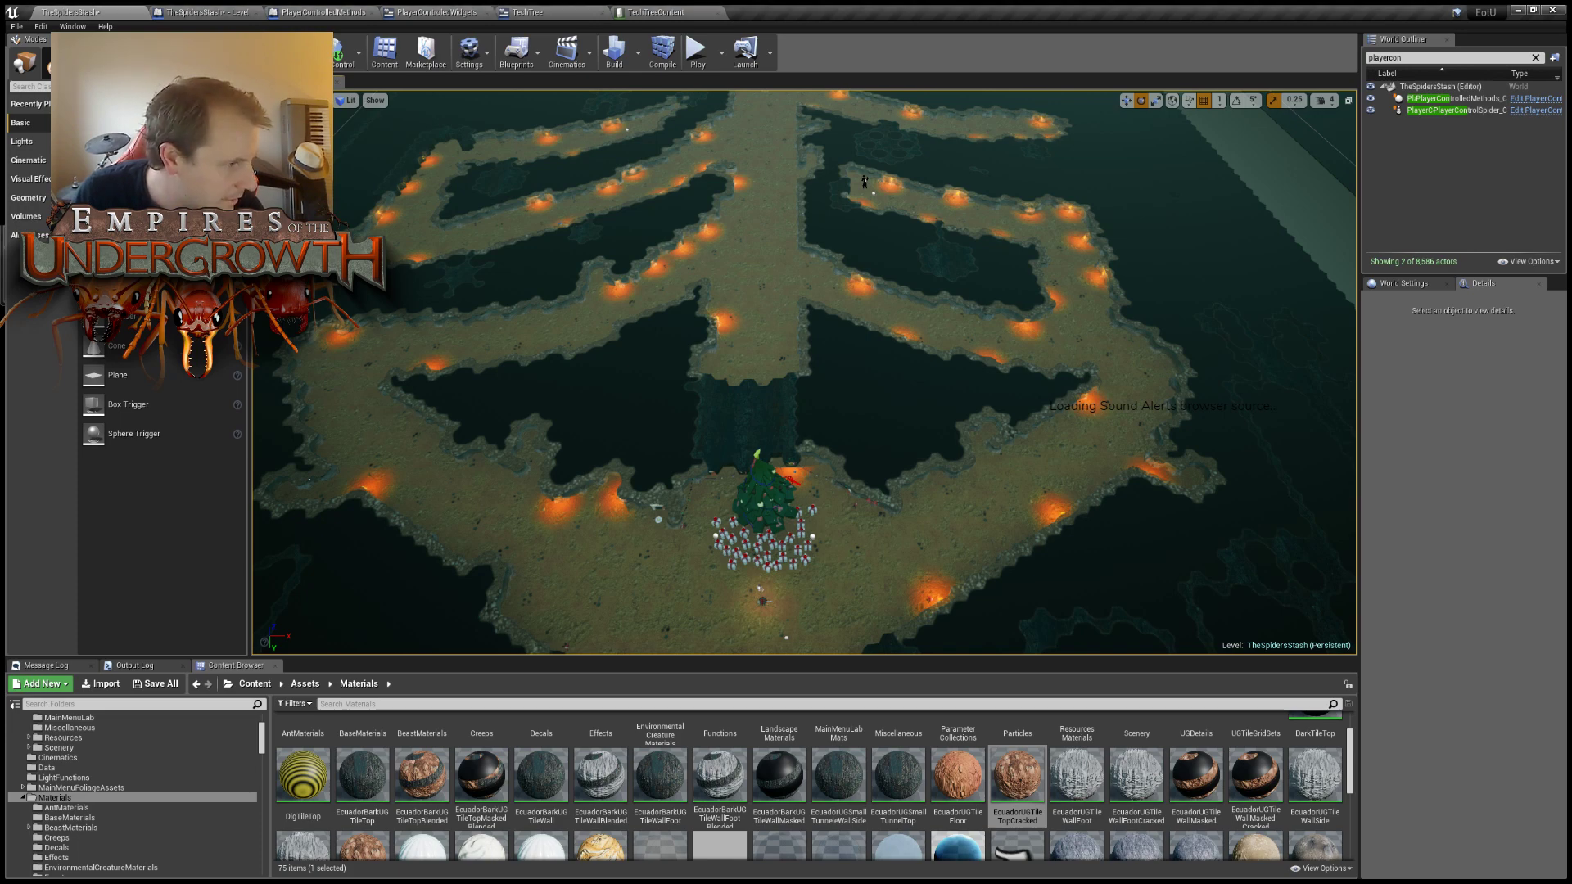
pyautogui.moveTo(798, 475); pyautogui.dragTo(884, 397, button='right')
pyautogui.press('w')
pyautogui.press('d')
pyautogui.press('a')
pyautogui.press('w')
pyautogui.press('d')
pyautogui.moveTo(622, 396); pyautogui.dragTo(578, 387, button='right')
pyautogui.press('w')
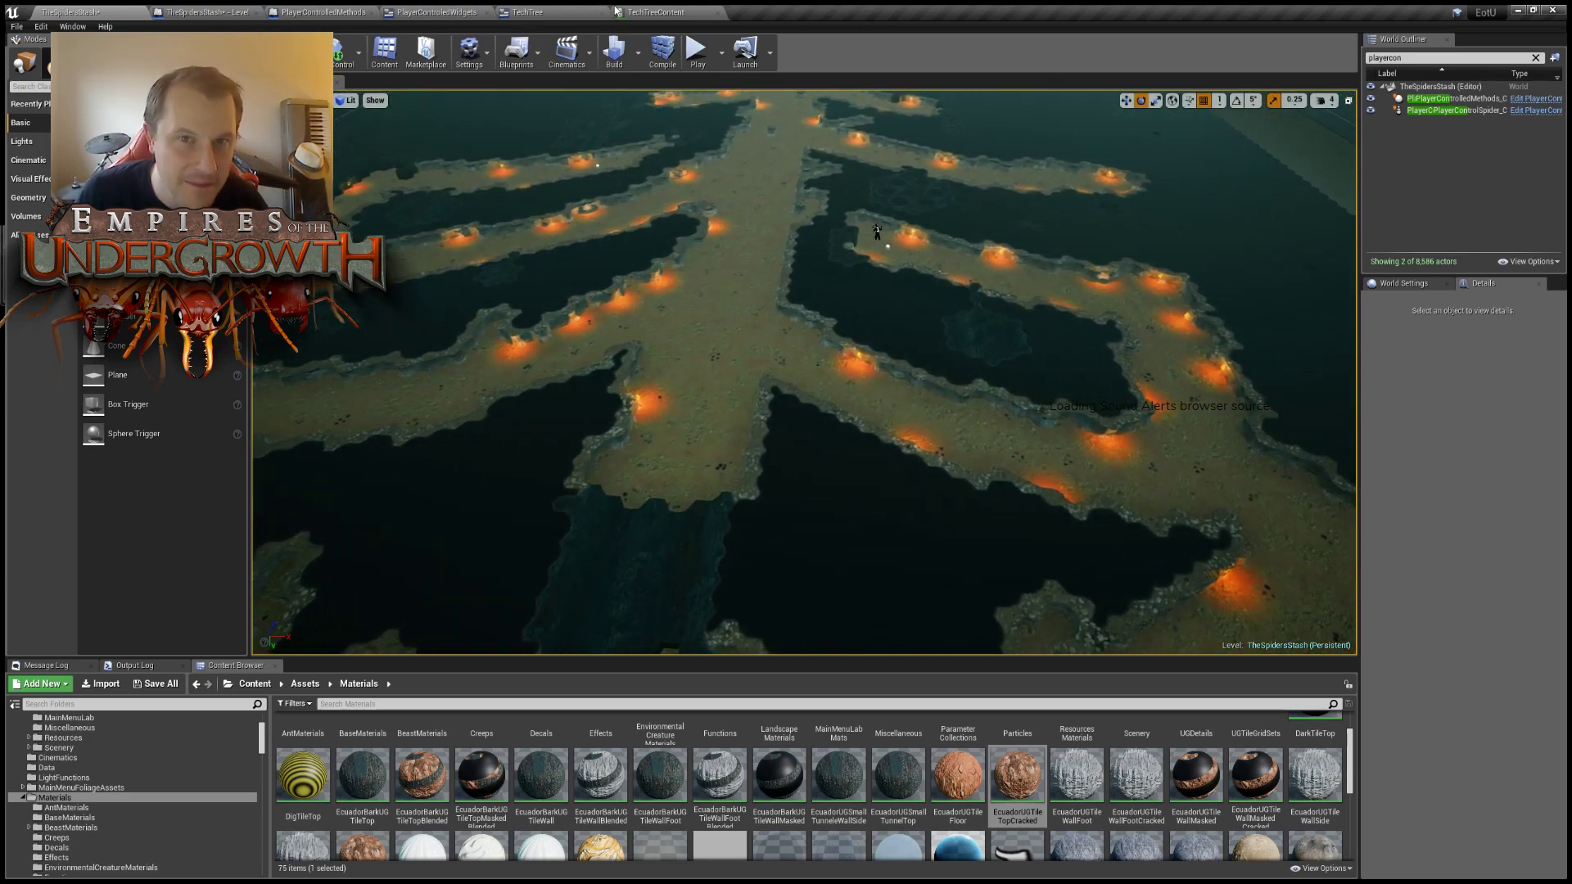
# Close the TechTree widget editor and the TechTreeContent data table editor.
pyautogui.click(524, 11)
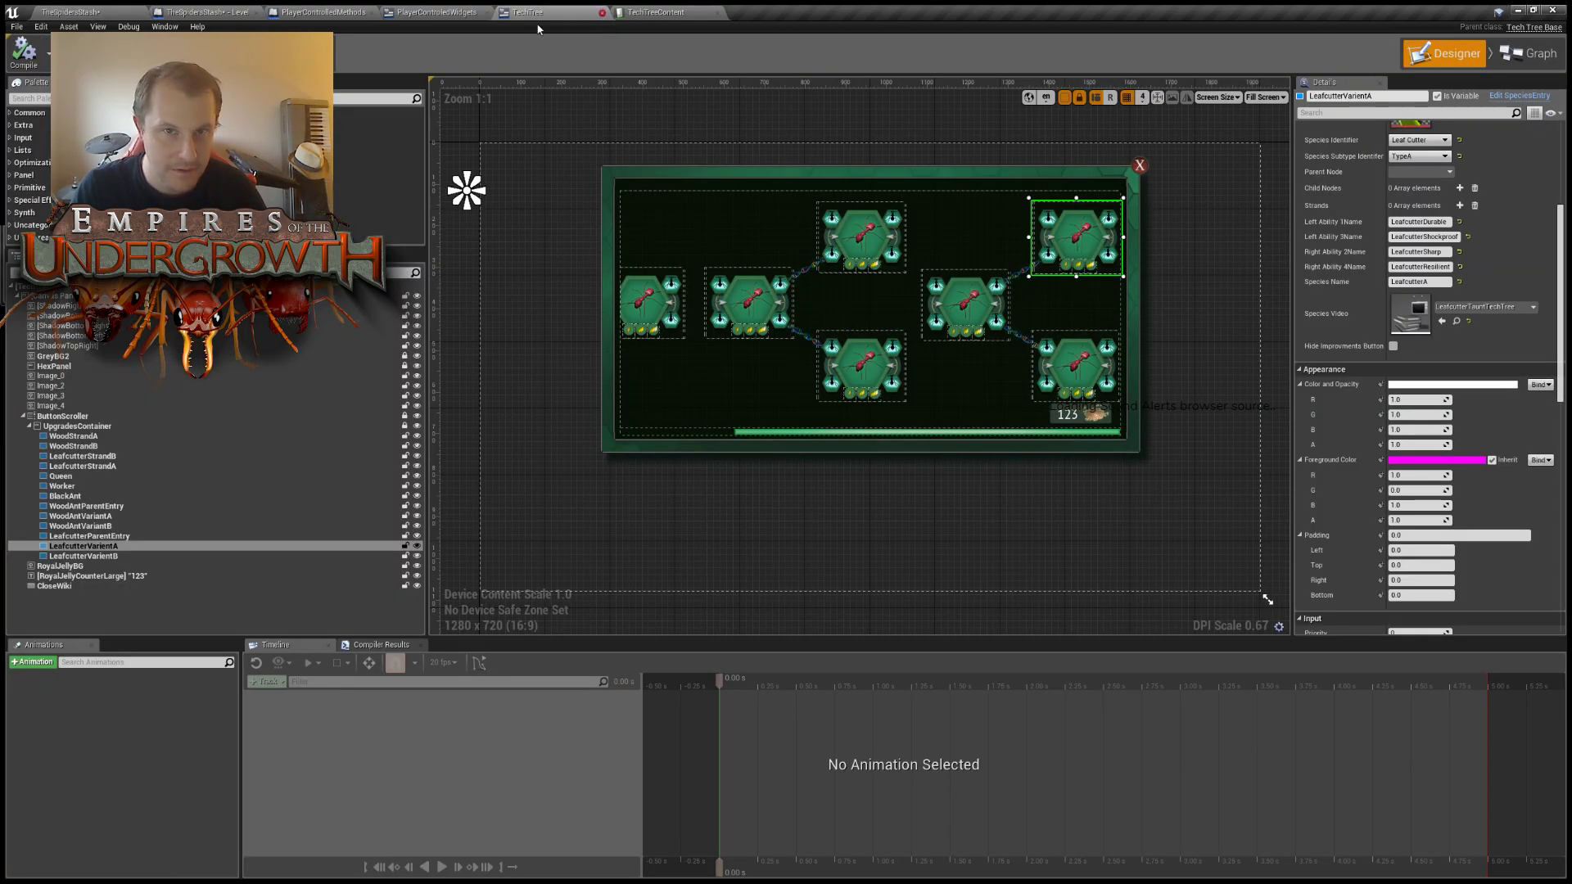
pyautogui.click(602, 12)
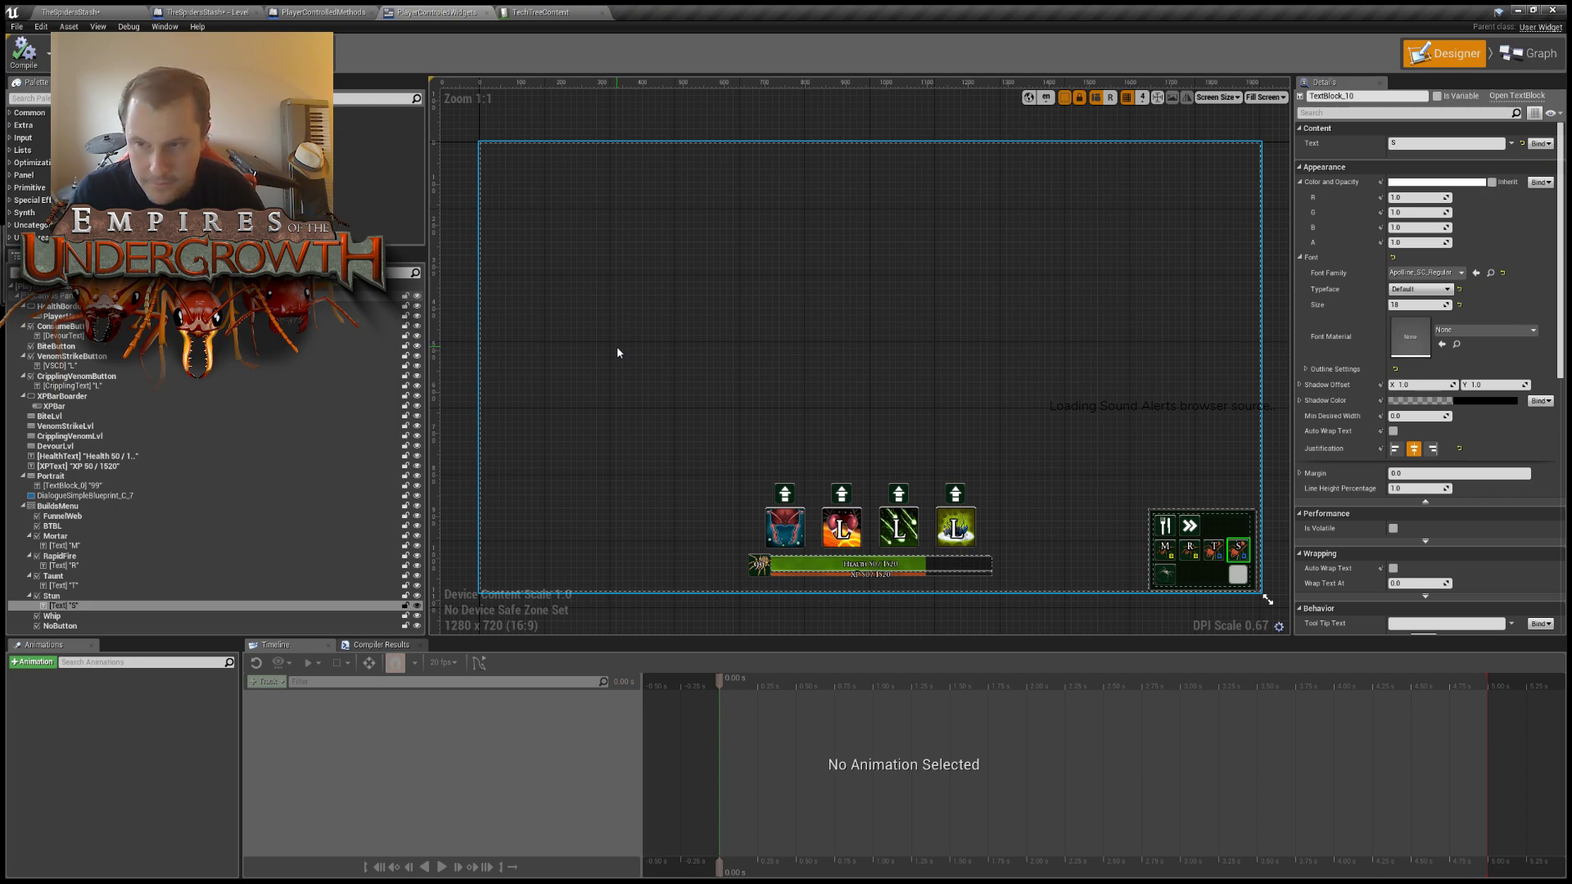
pyautogui.click(524, 12)
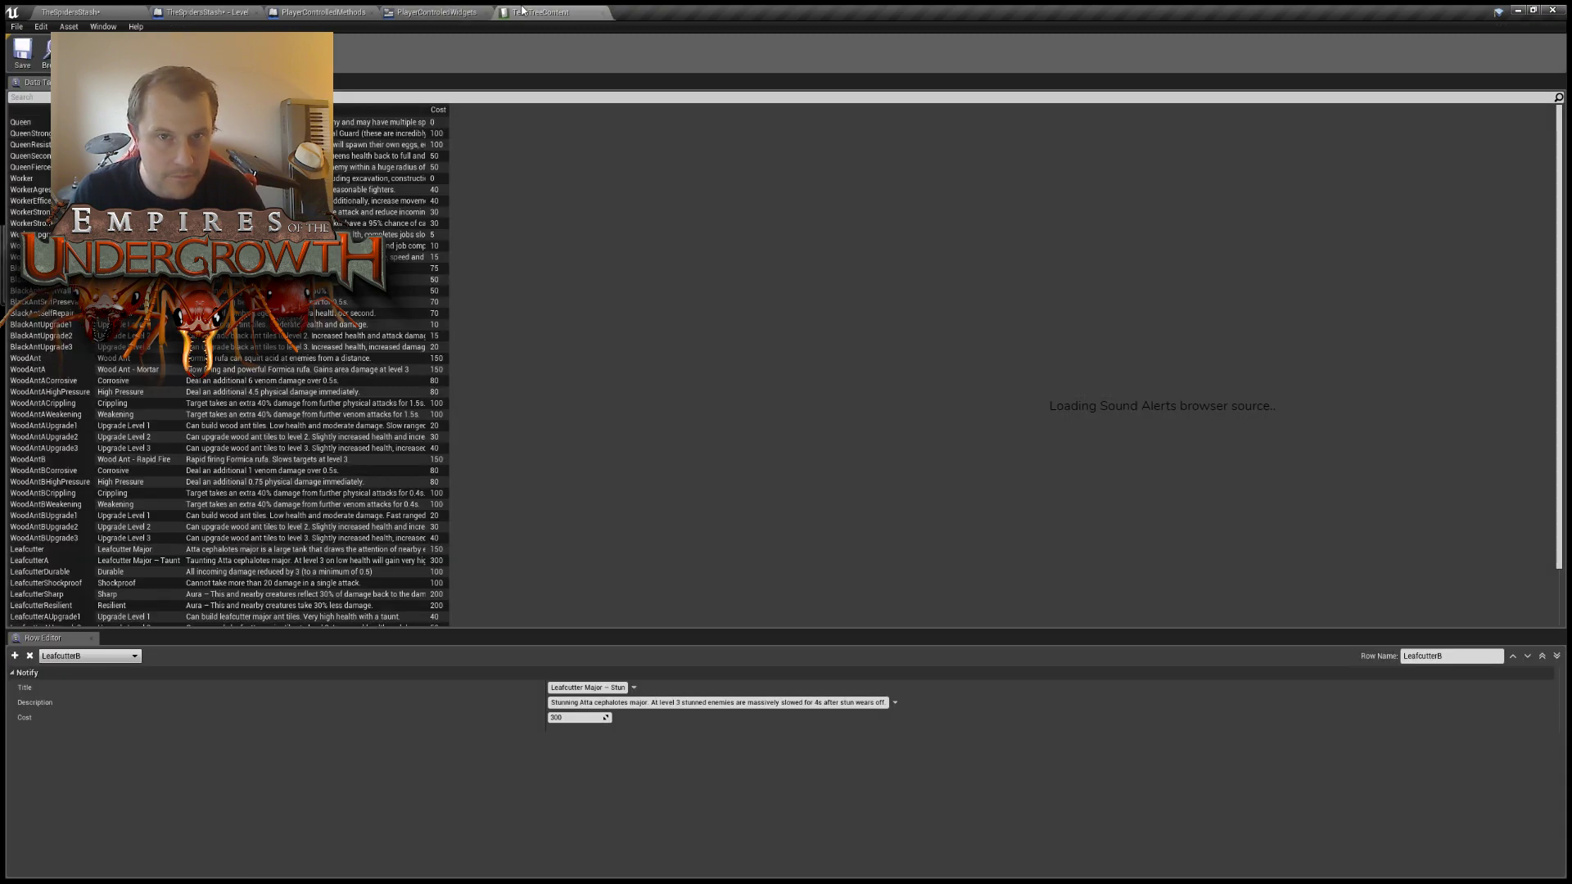
pyautogui.click(430, 12)
pyautogui.click(605, 13)
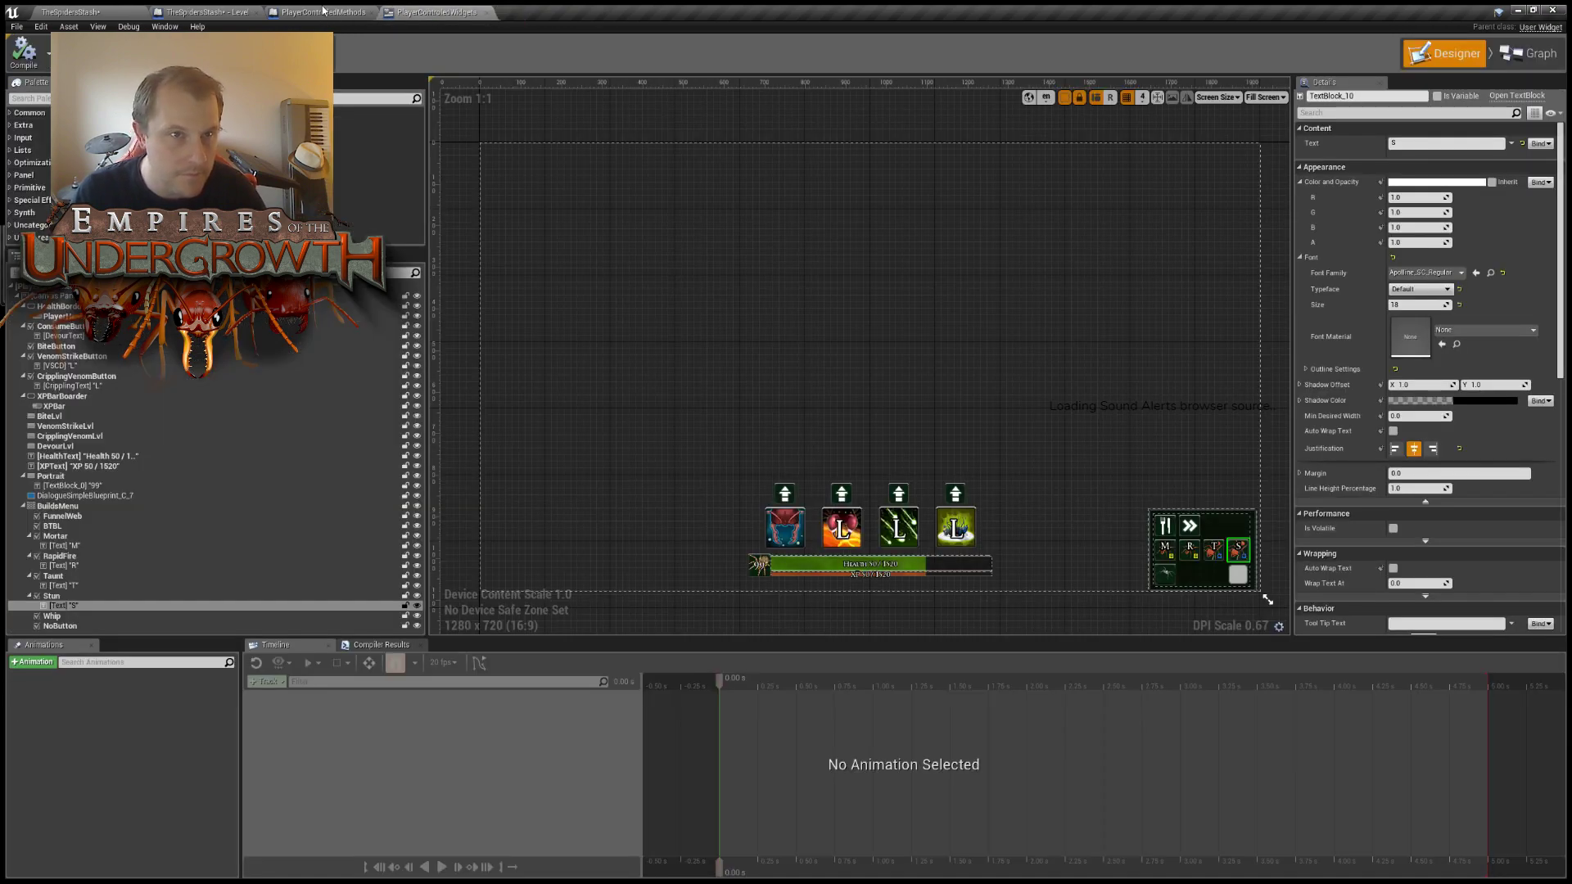
# Review the Check Tower Dist graph in PlayerControlledMethods, from the tower loop through to both Return Nodes.
pyautogui.click(218, 11)
pyautogui.click(324, 11)
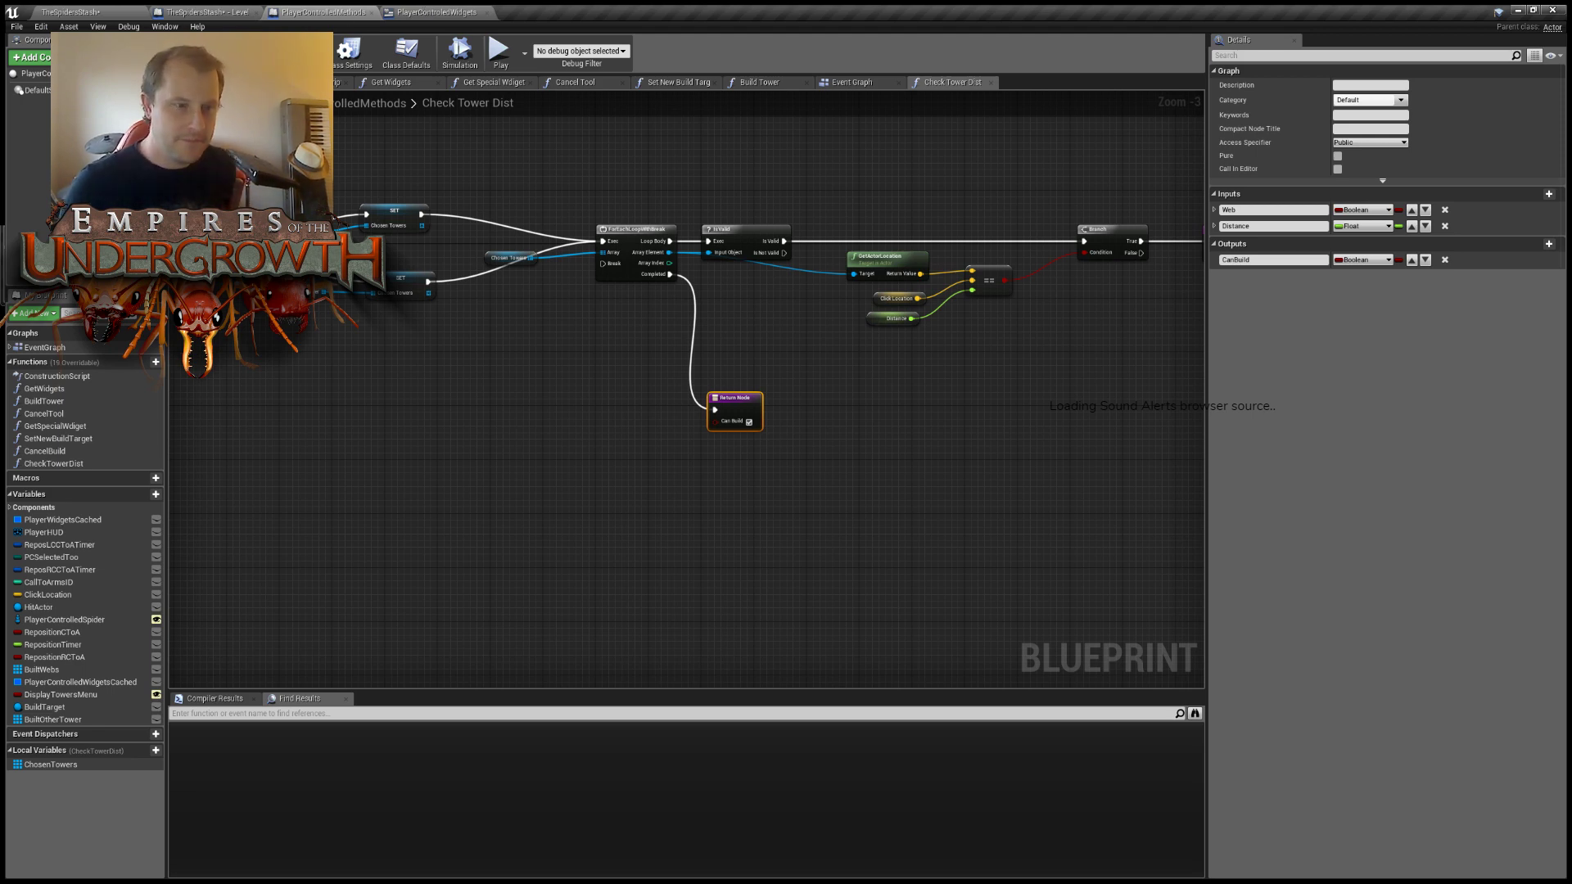
pyautogui.moveTo(527, 484); pyautogui.dragTo(364, 475, button='right')
pyautogui.moveTo(1014, 473); pyautogui.dragTo(906, 474, button='right')
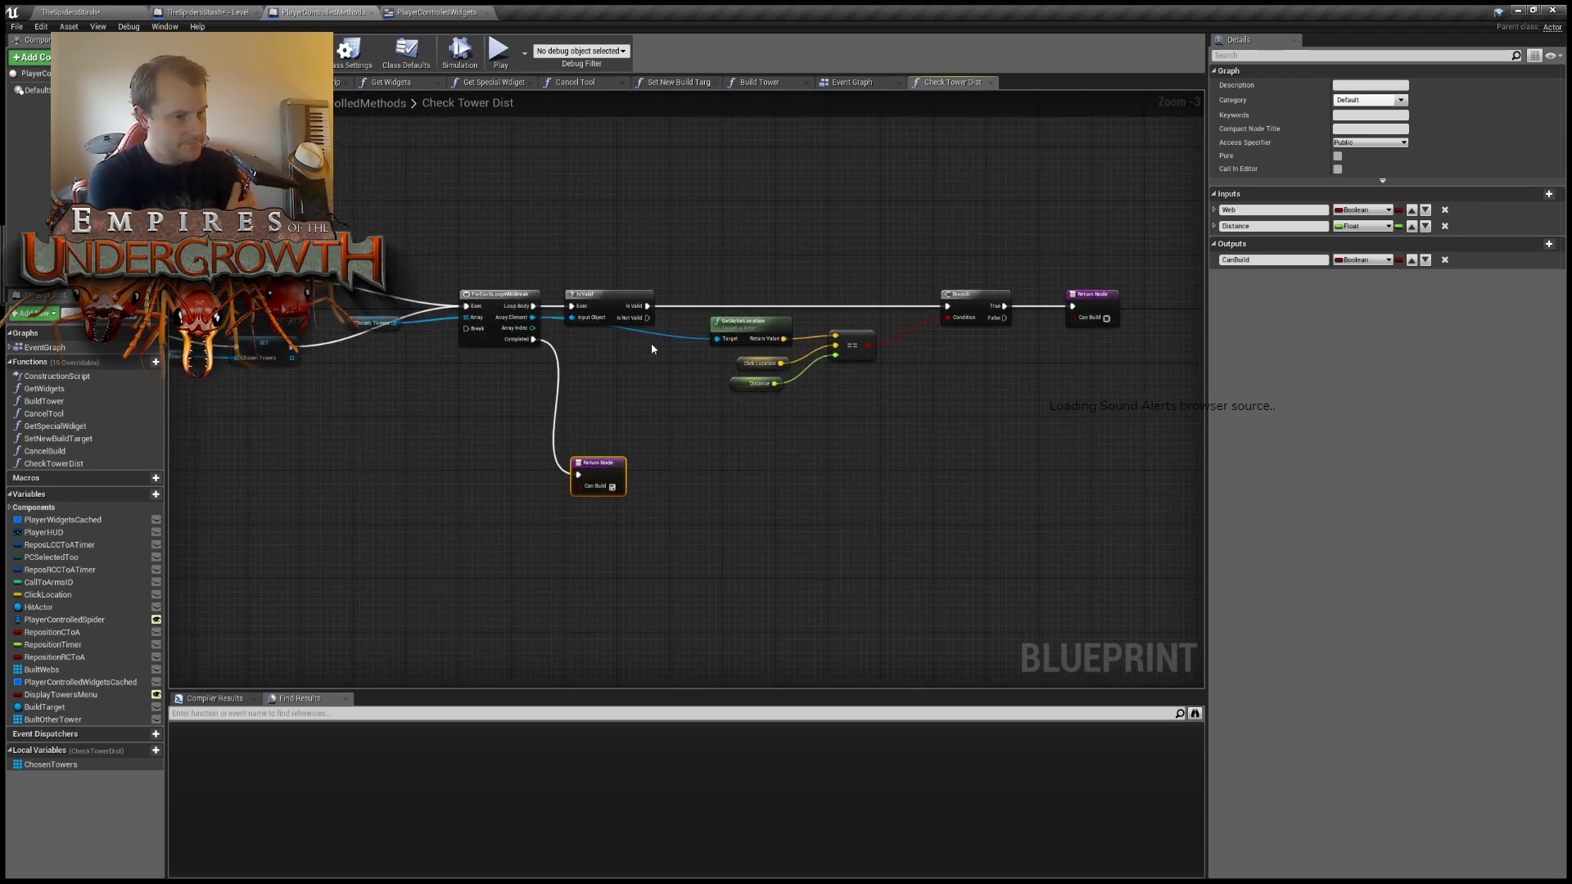
pyautogui.click(437, 12)
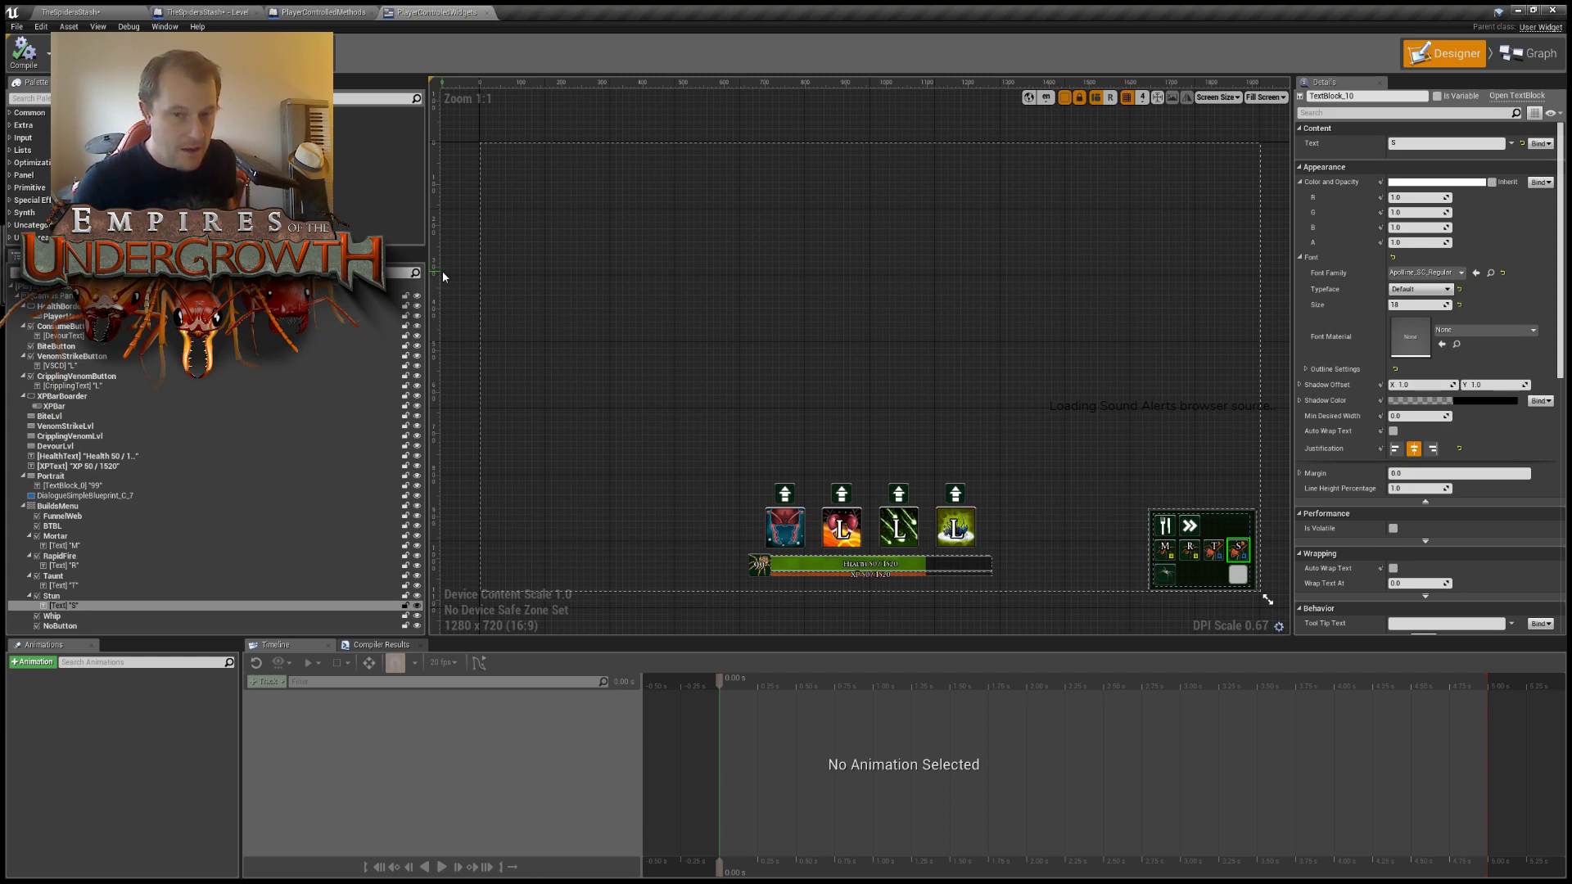
pyautogui.click(323, 11)
pyautogui.click(205, 12)
# Return to the TheSpidersStash level and inspect the branching tunnels and the passage leading down to the Christmas tree.
pyautogui.click(82, 10)
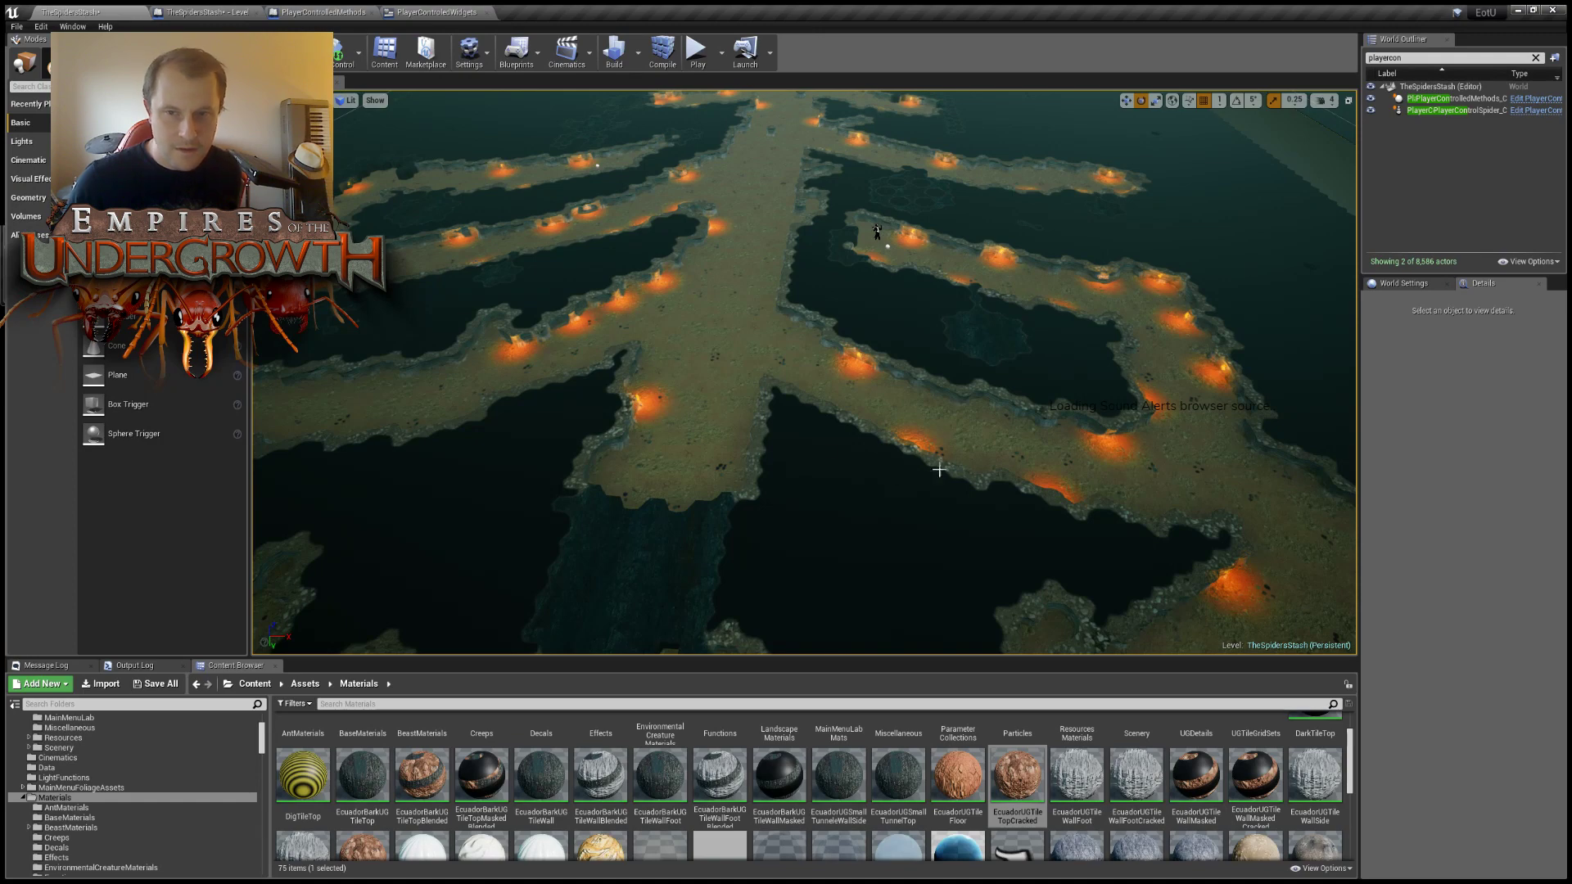
pyautogui.moveTo(950, 463); pyautogui.dragTo(995, 530, button='right')
pyautogui.press('s')
pyautogui.press('w')
pyautogui.press('w')
pyautogui.press('a')
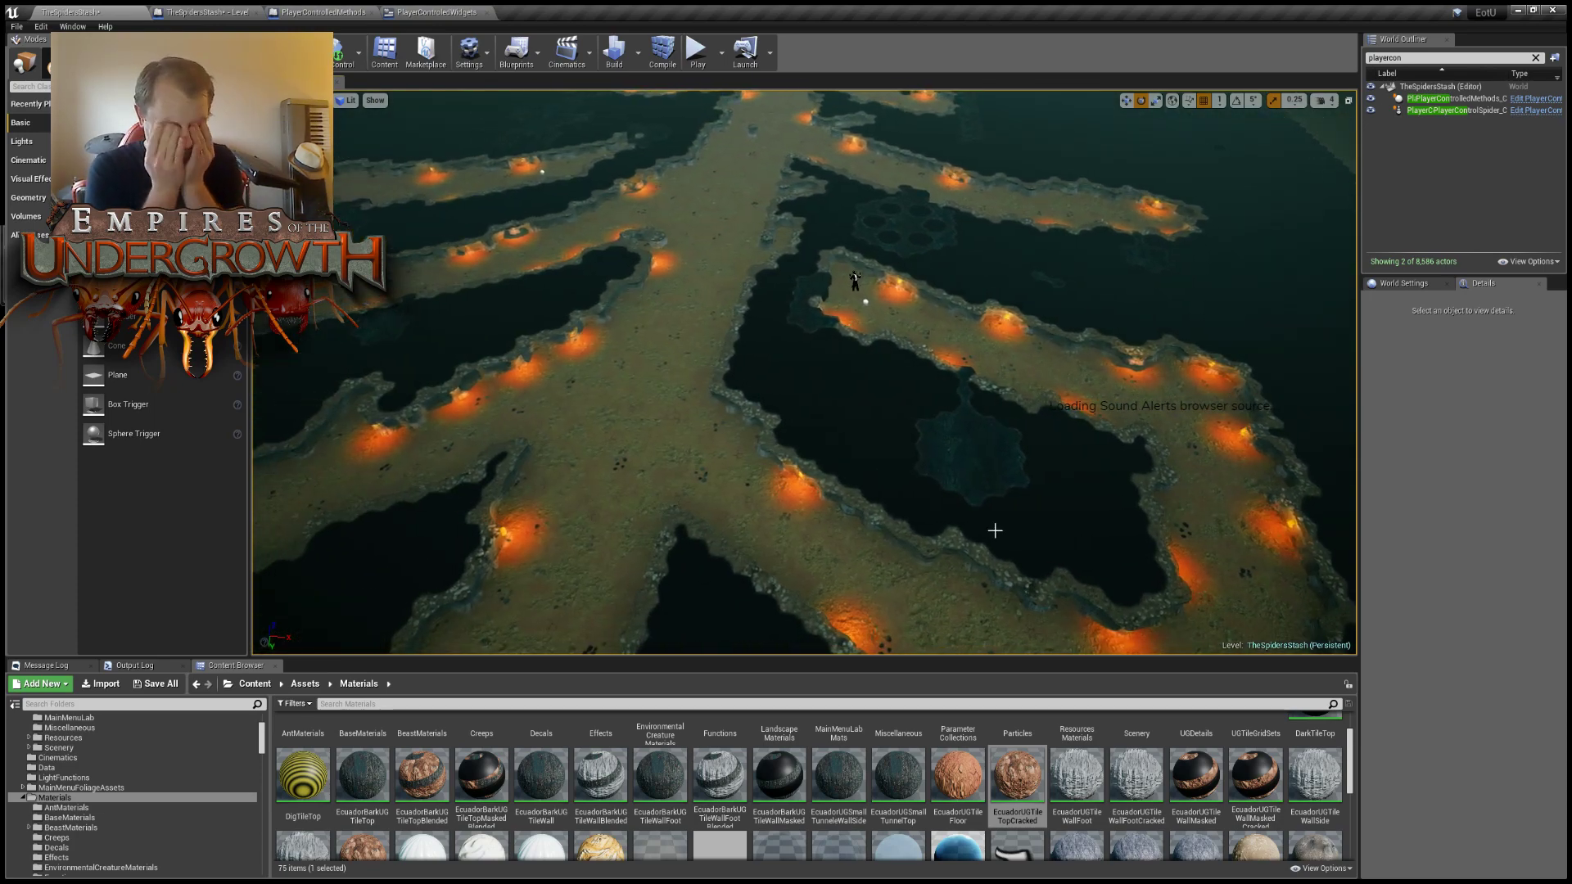
pyautogui.moveTo(823, 566)
pyautogui.mouseDown(button='right')
pyautogui.moveTo(790, 577)
pyautogui.moveTo(822, 565)
pyautogui.mouseUp(button='right')
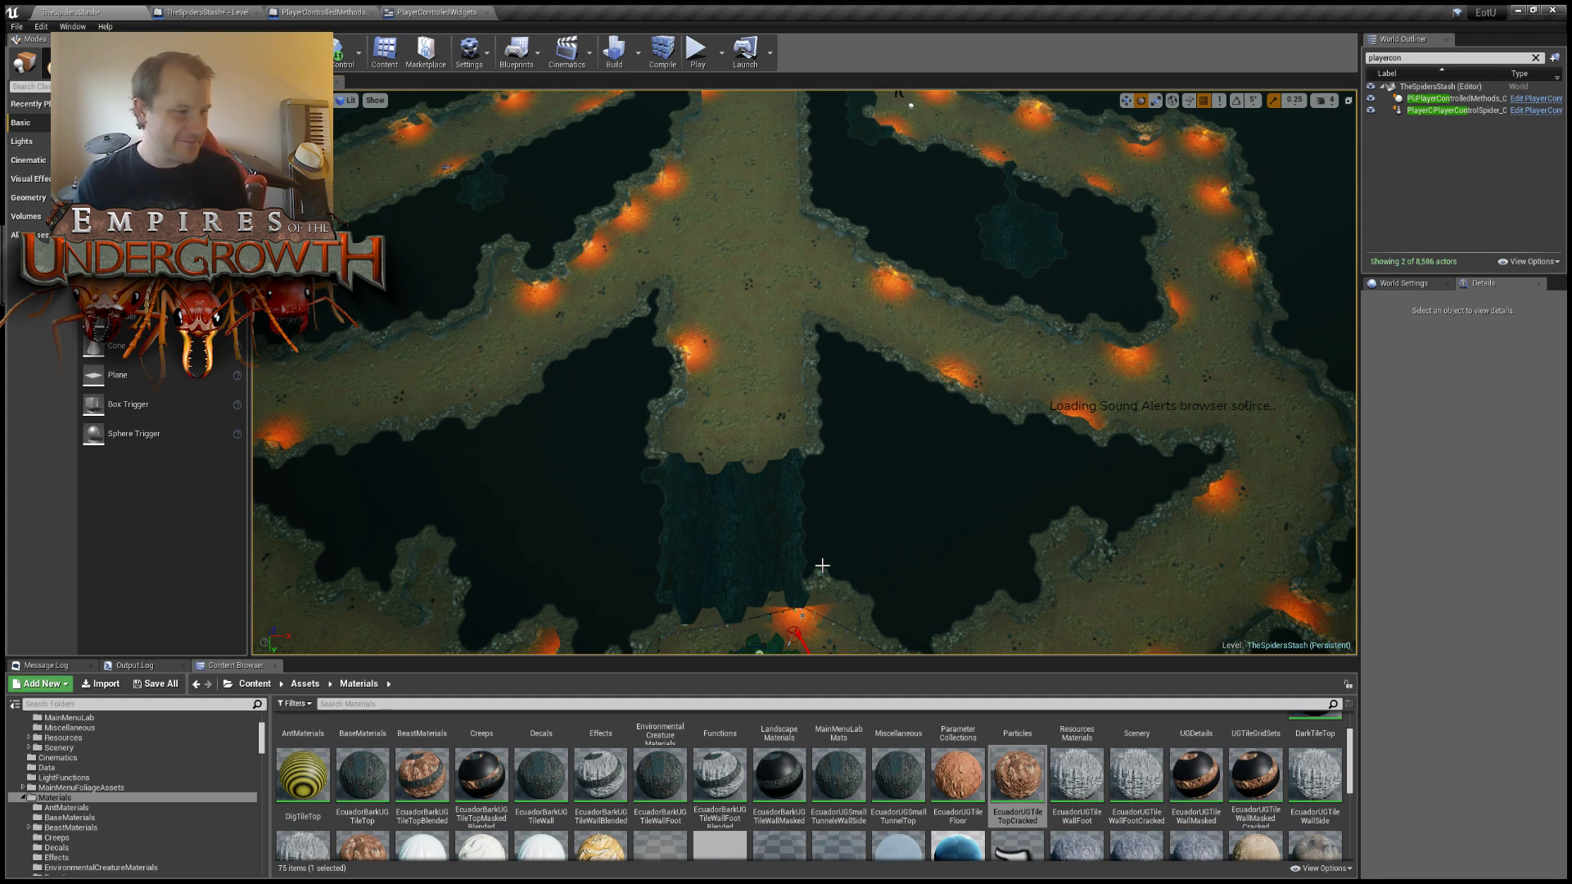
pyautogui.moveTo(965, 635); pyautogui.dragTo(872, 614, button='right')
pyautogui.moveTo(975, 575); pyautogui.dragTo(1056, 642, button='right')
pyautogui.press('a')
pyautogui.press('w')
pyautogui.press('s')
pyautogui.press('d')
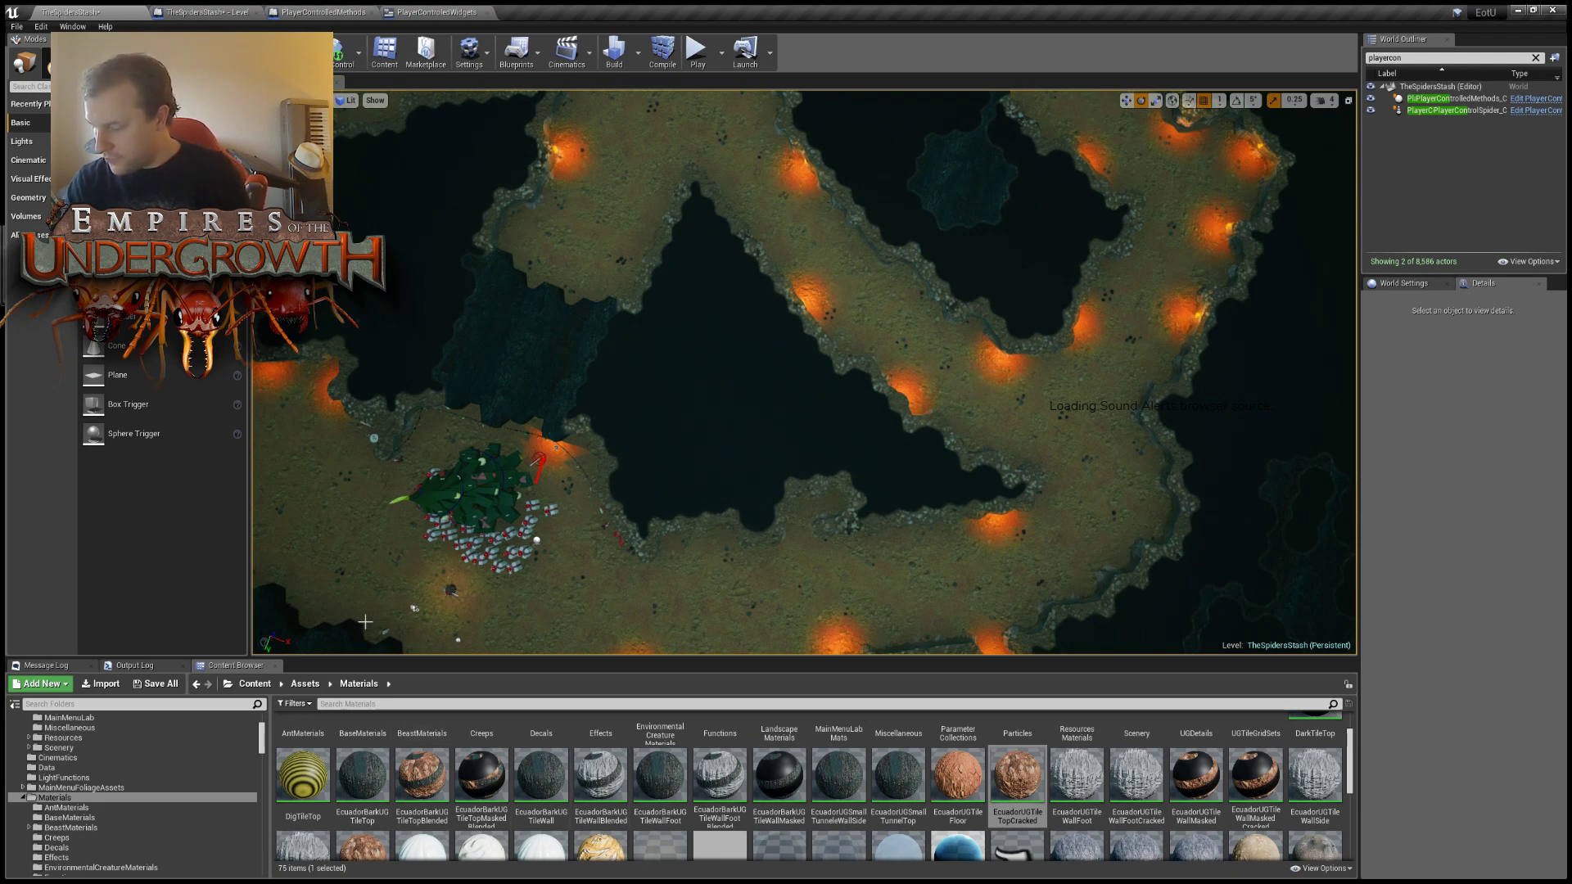
# Select the player spider beside the Christmas tree's presents and open its PlayerControlSpider blueprint for editing.
pyautogui.press('a')
pyautogui.moveTo(393, 565); pyautogui.dragTo(253, 532, button='right')
pyautogui.press('w')
pyautogui.press('w')
pyautogui.moveTo(562, 505); pyautogui.dragTo(819, 492, button='right')
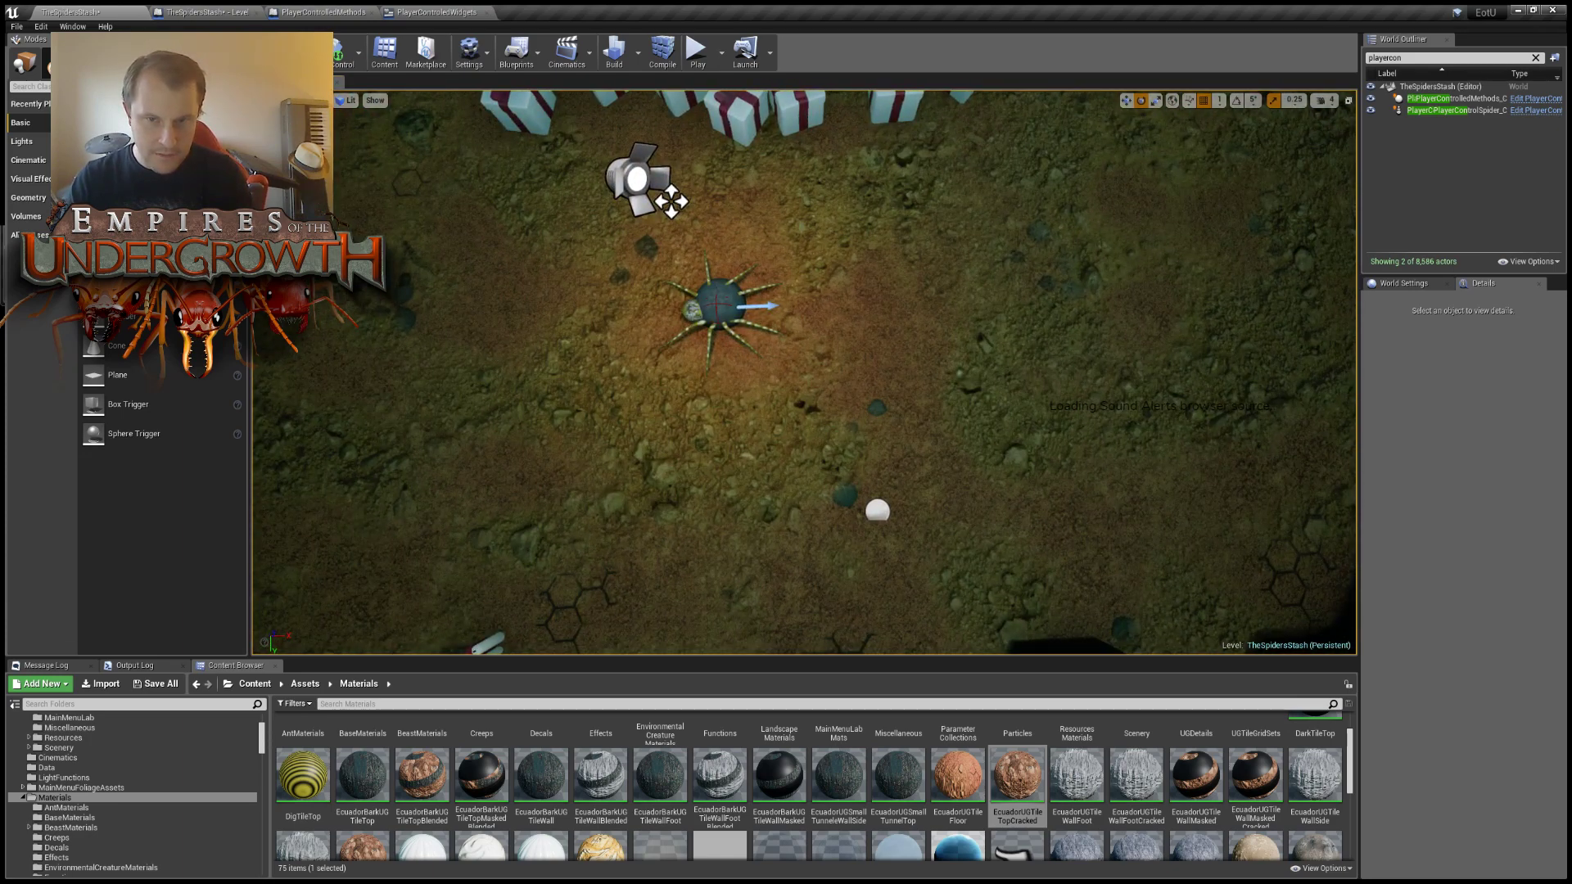
pyautogui.click(690, 309)
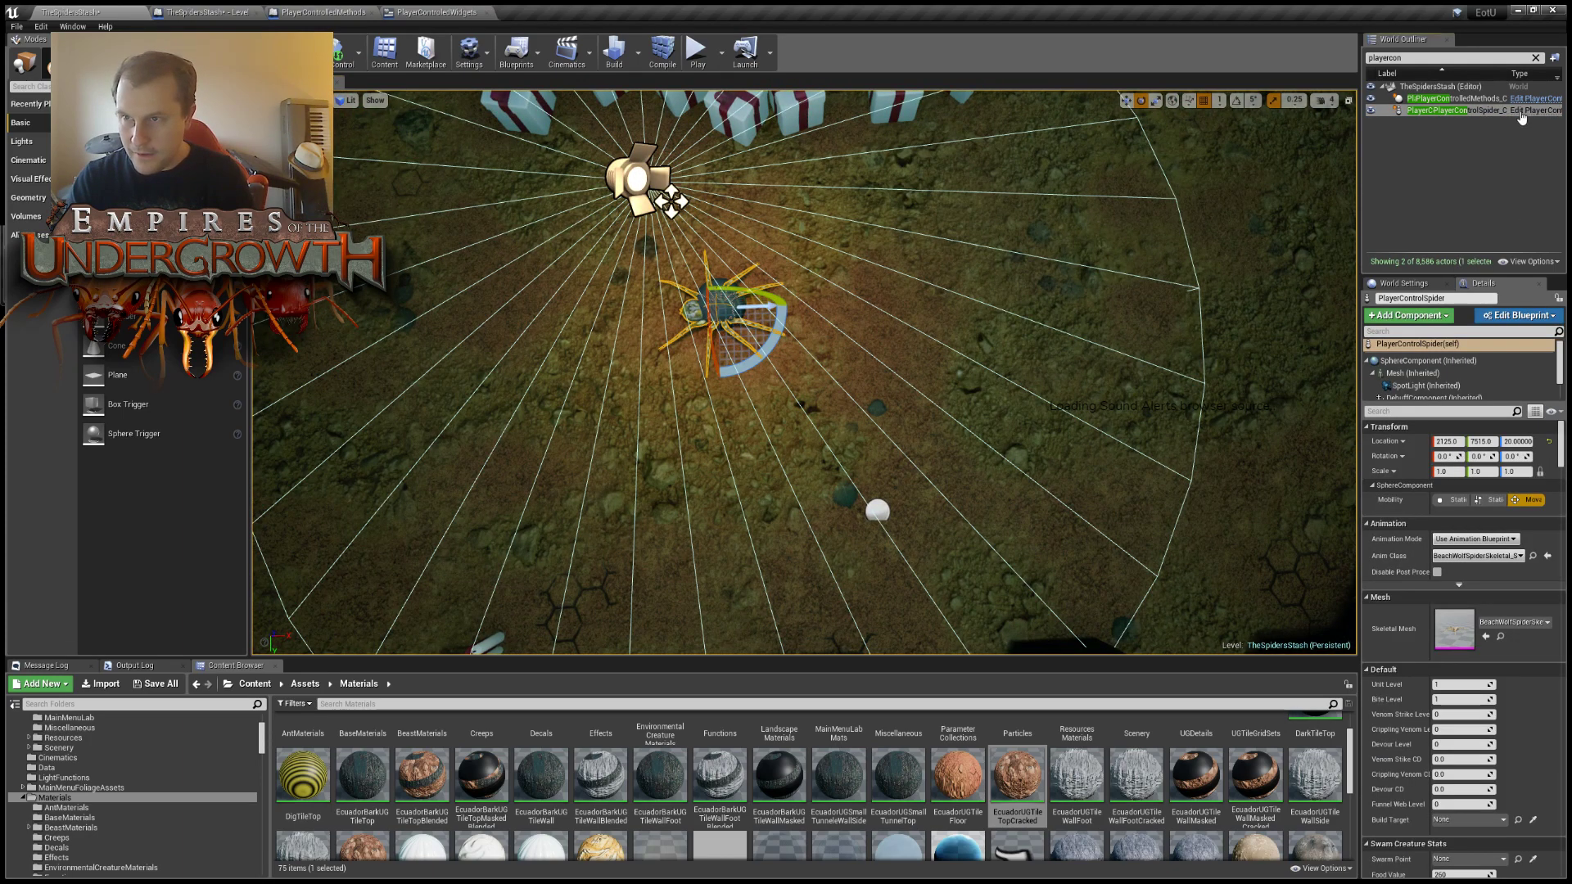
pyautogui.hotkey('ctrl', 'e')
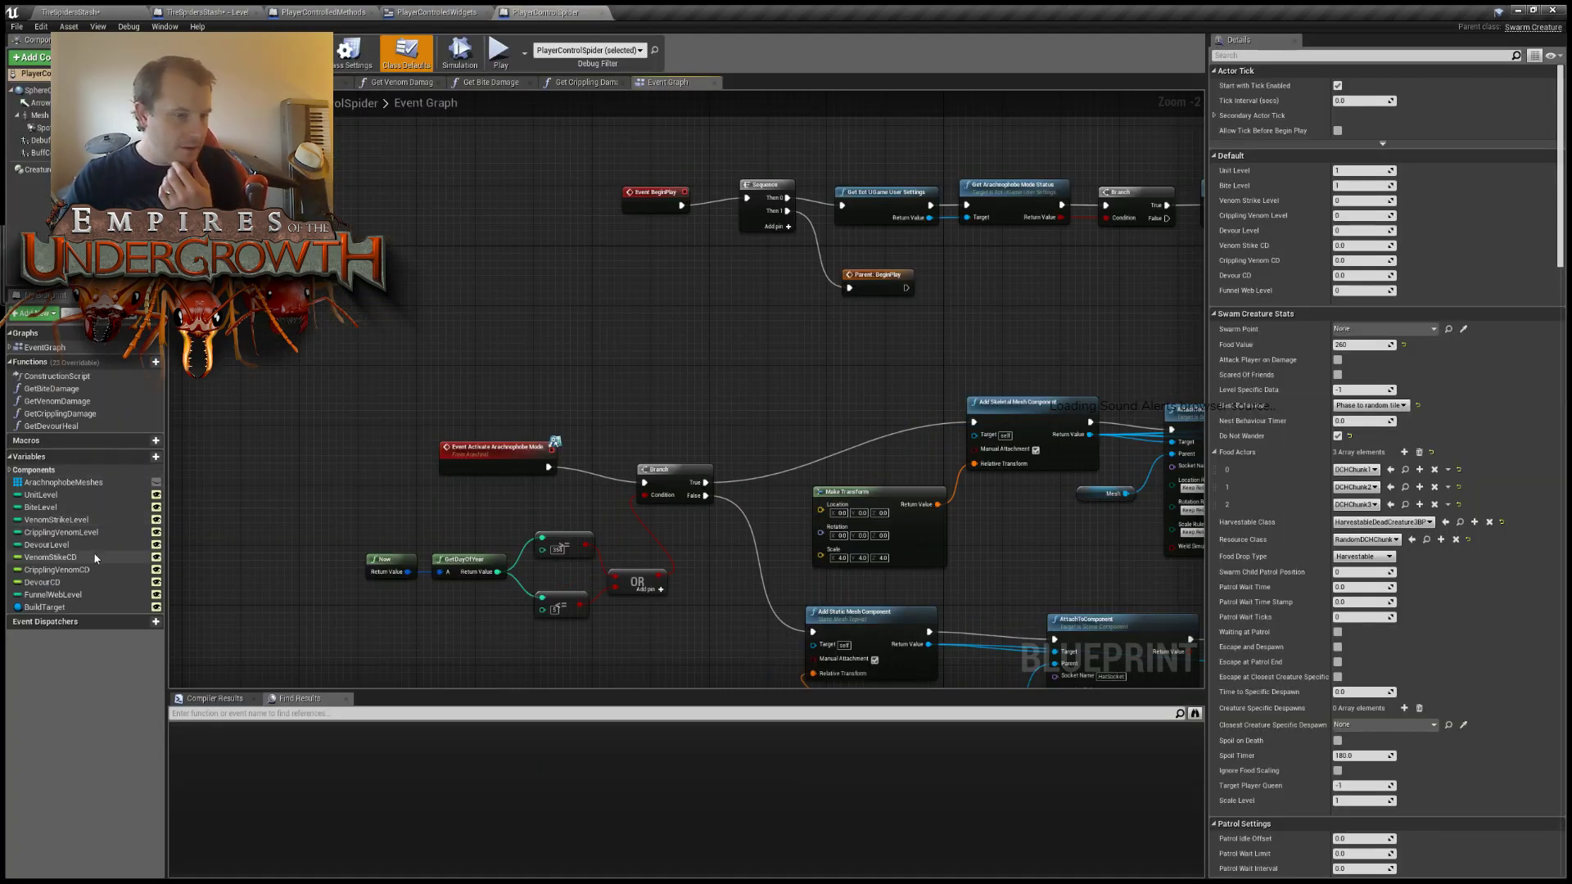
# Add a Boolean variable named ForceChristmas to the spider blueprint and make it instance editable.
pyautogui.click(140, 457)
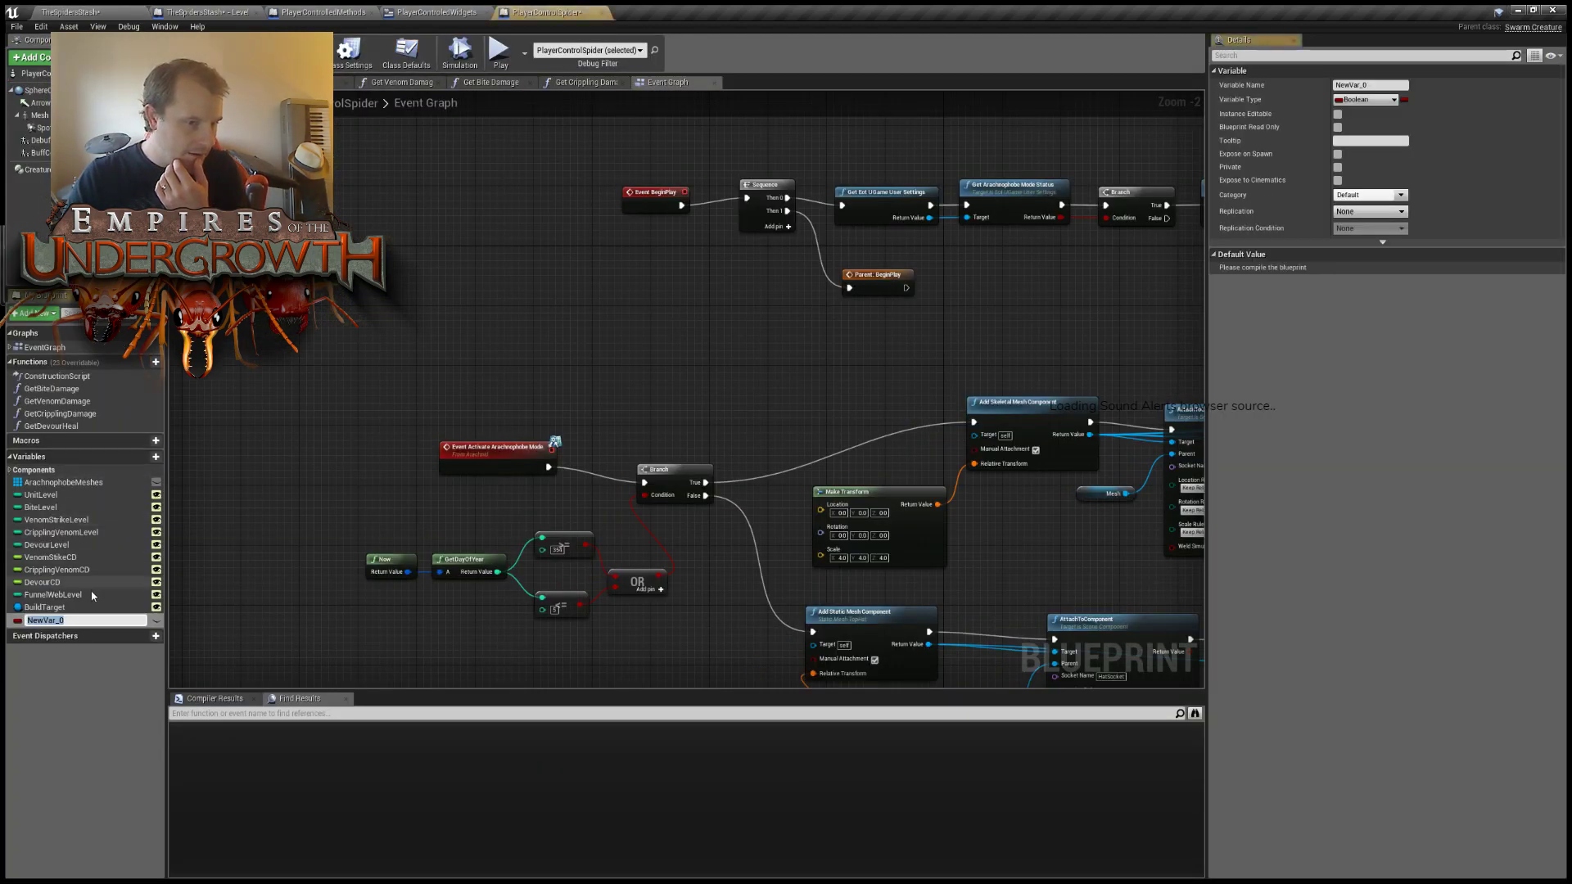
pyautogui.write('Christmas')
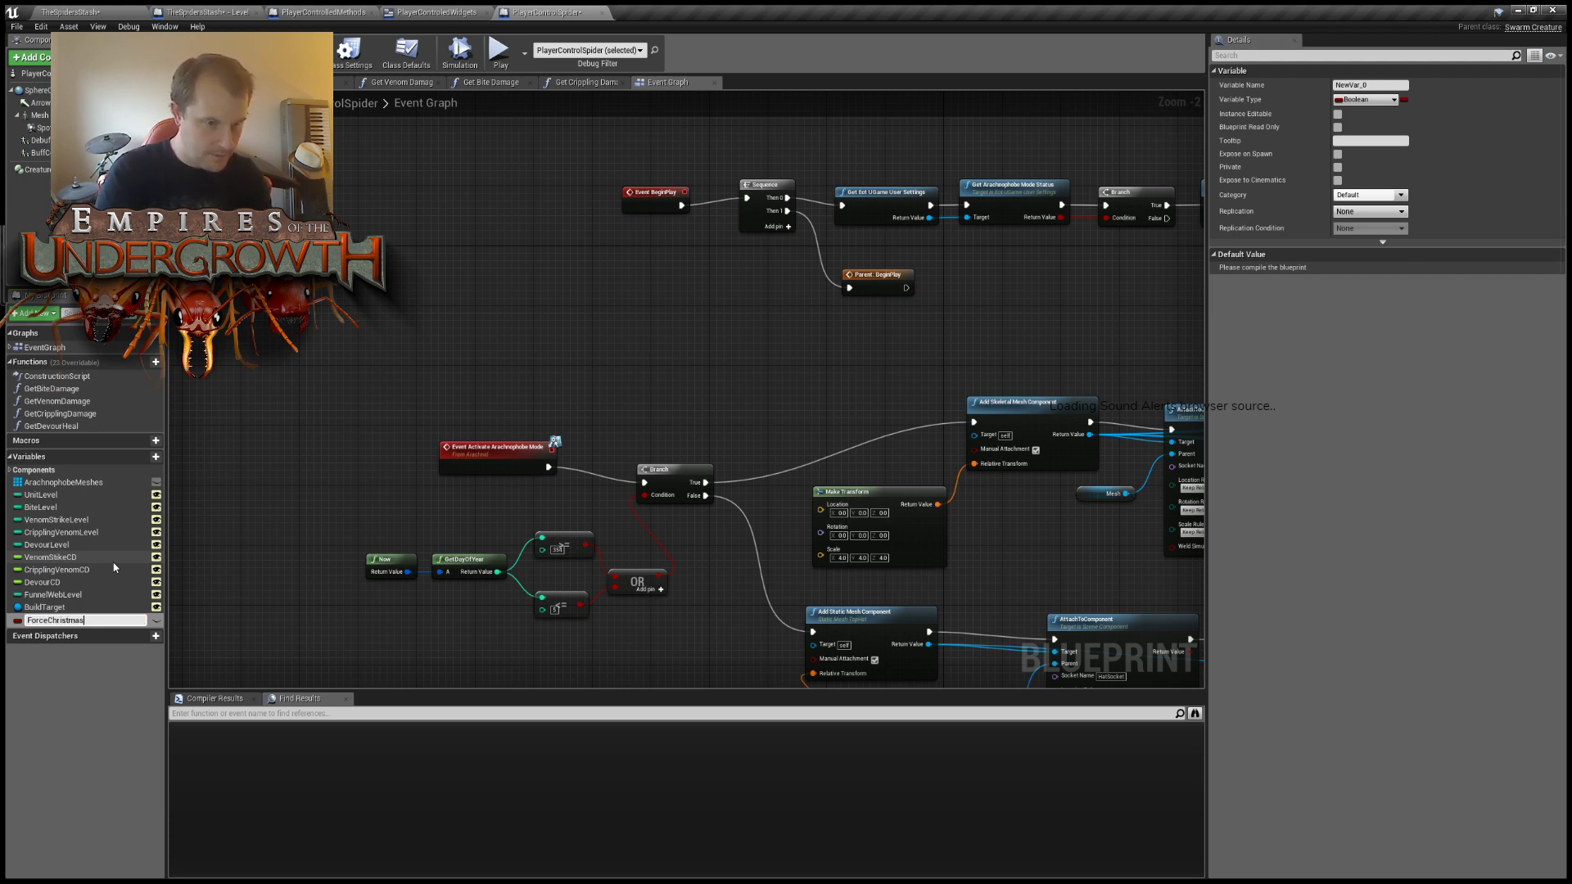
pyautogui.press('Return')
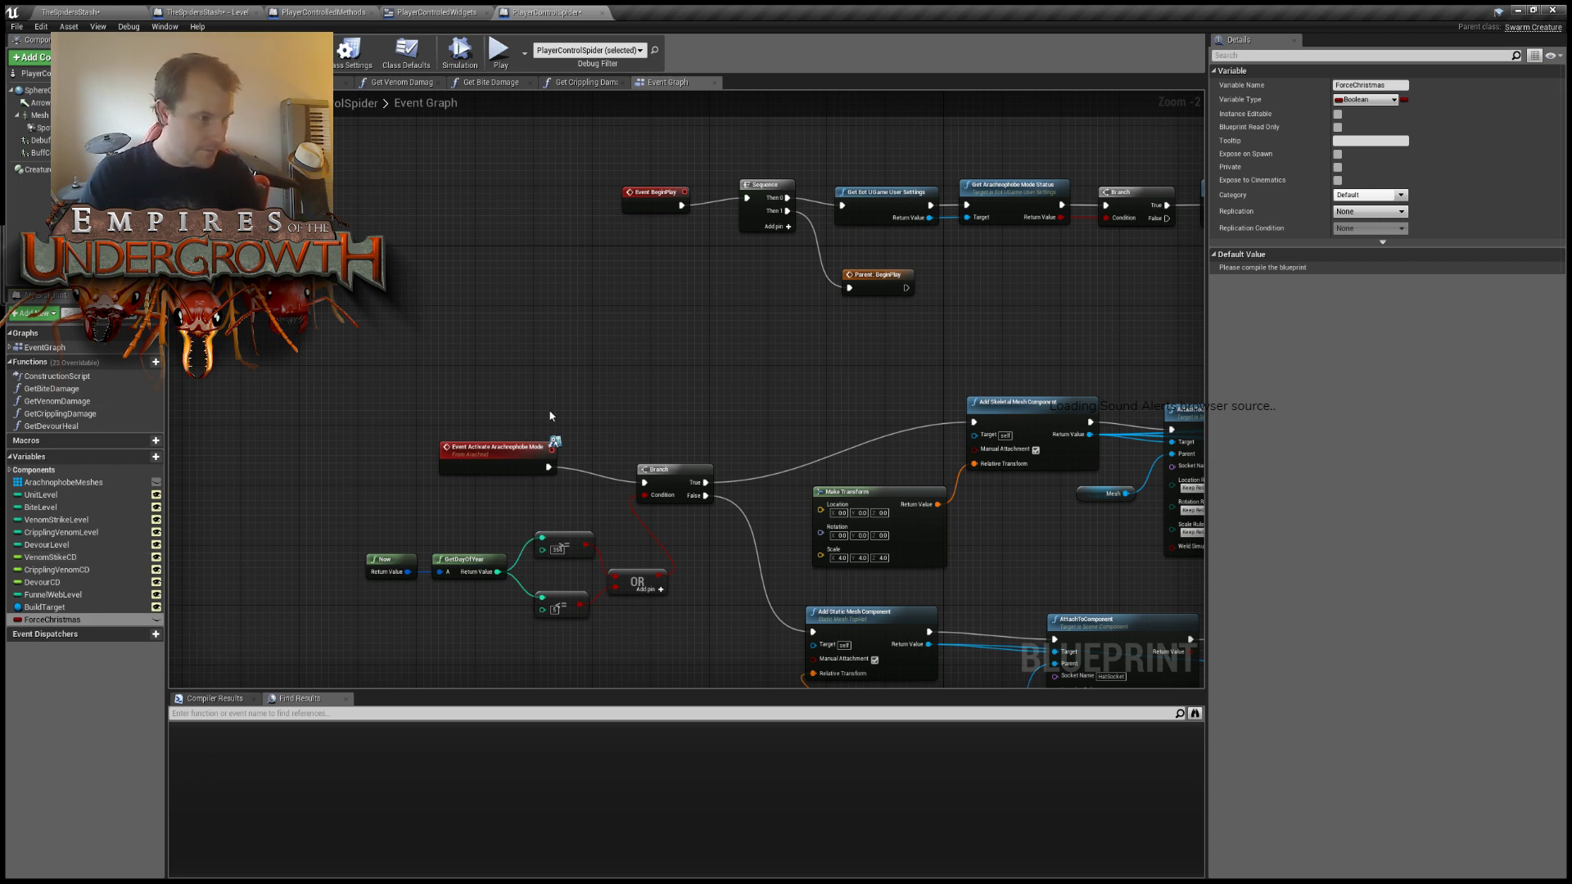
pyautogui.moveTo(389, 412); pyautogui.dragTo(467, 400, button='right')
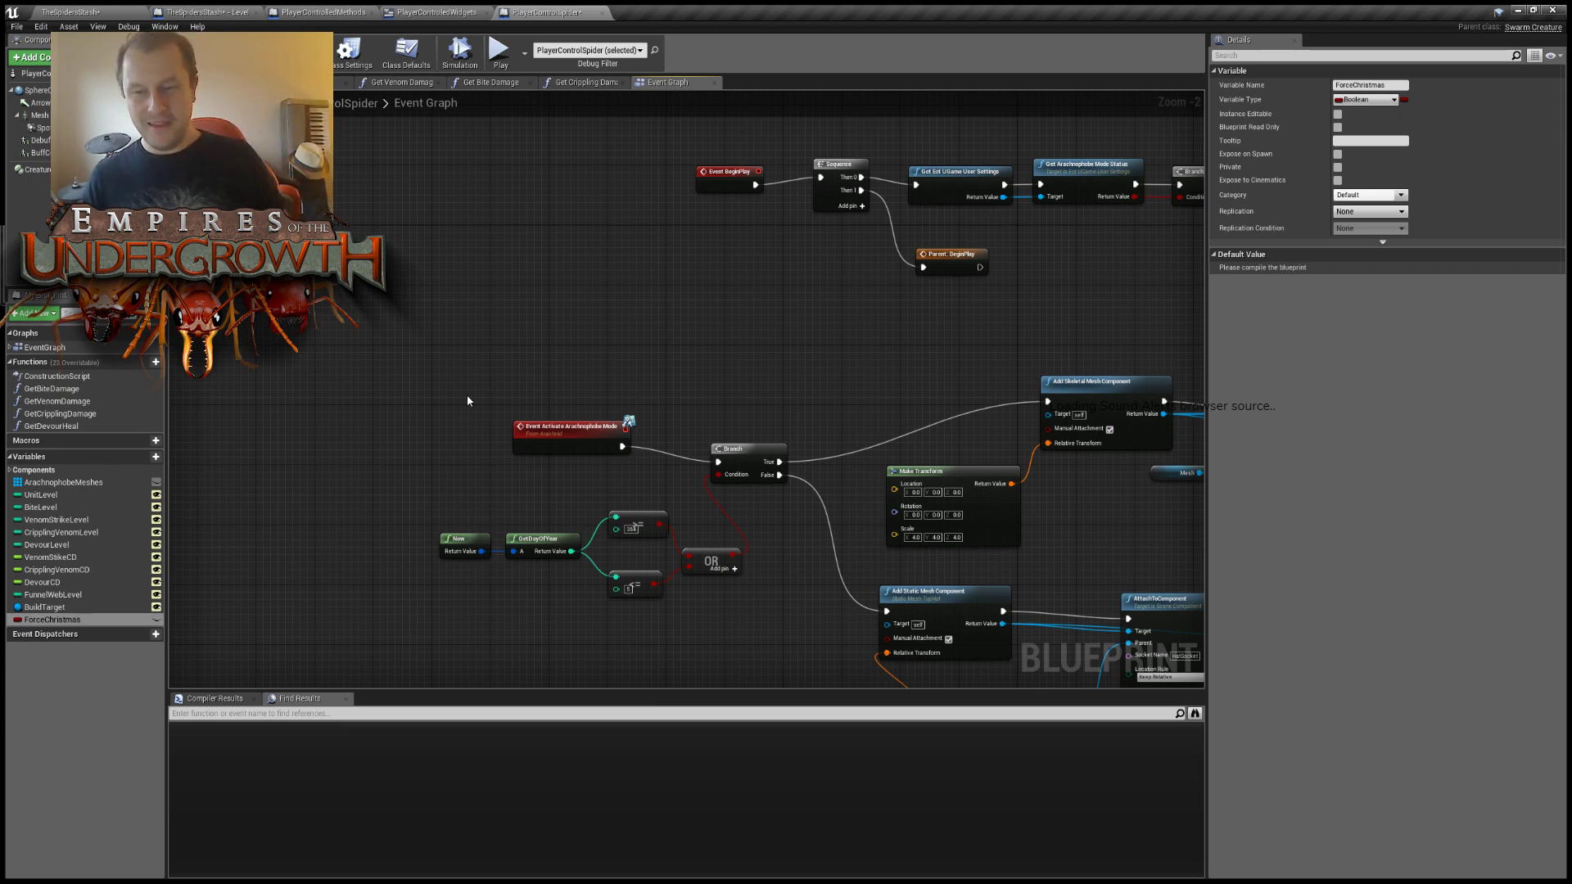
pyautogui.moveTo(825, 419); pyautogui.dragTo(841, 310, button='right')
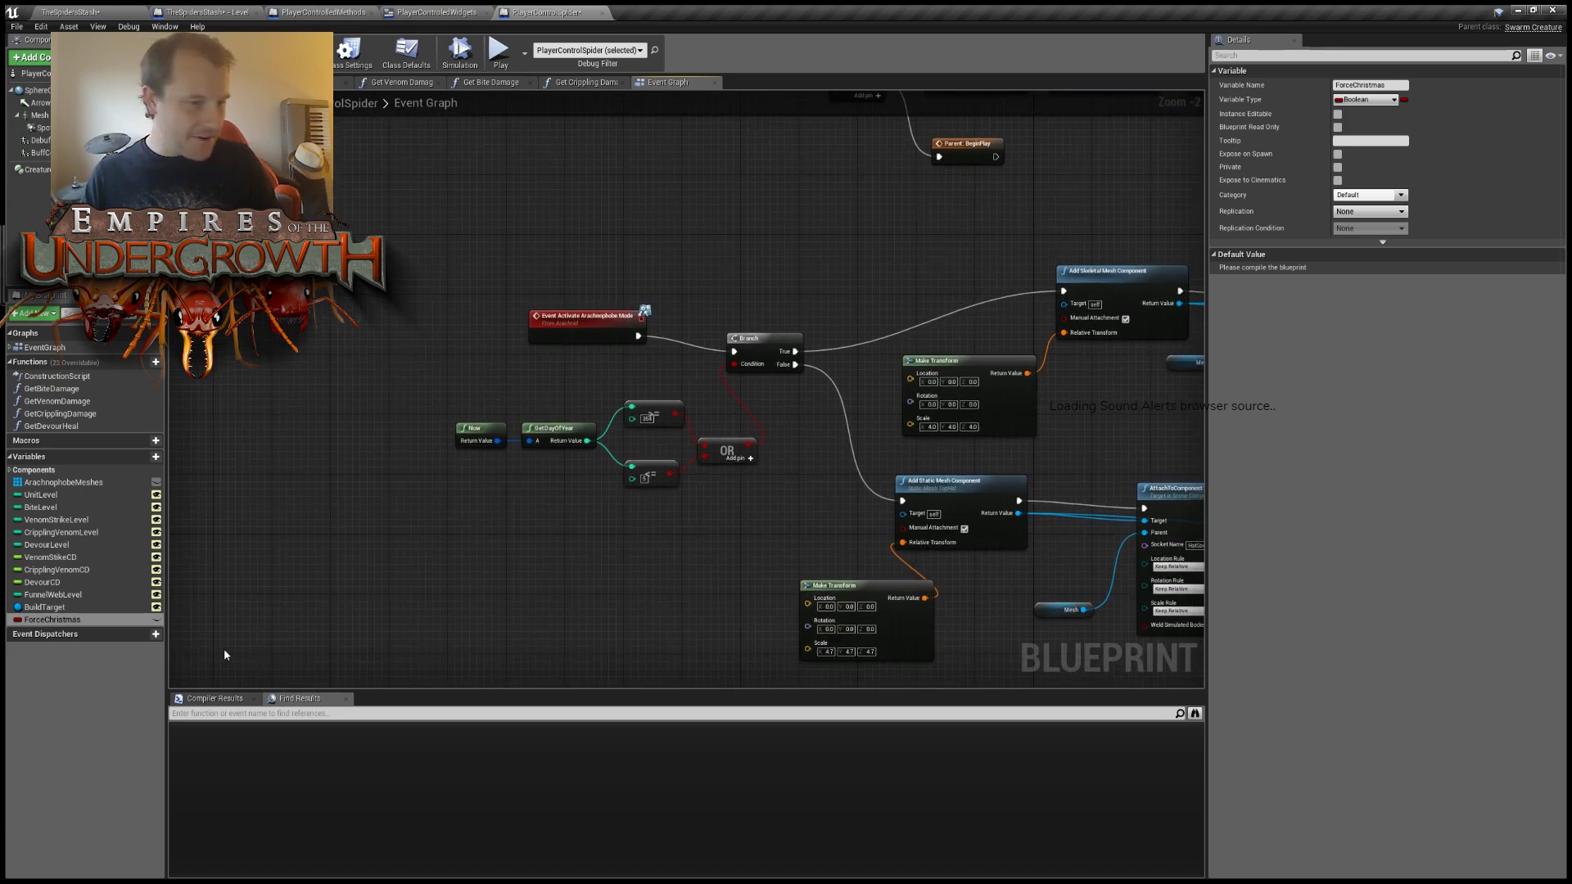
pyautogui.click(155, 620)
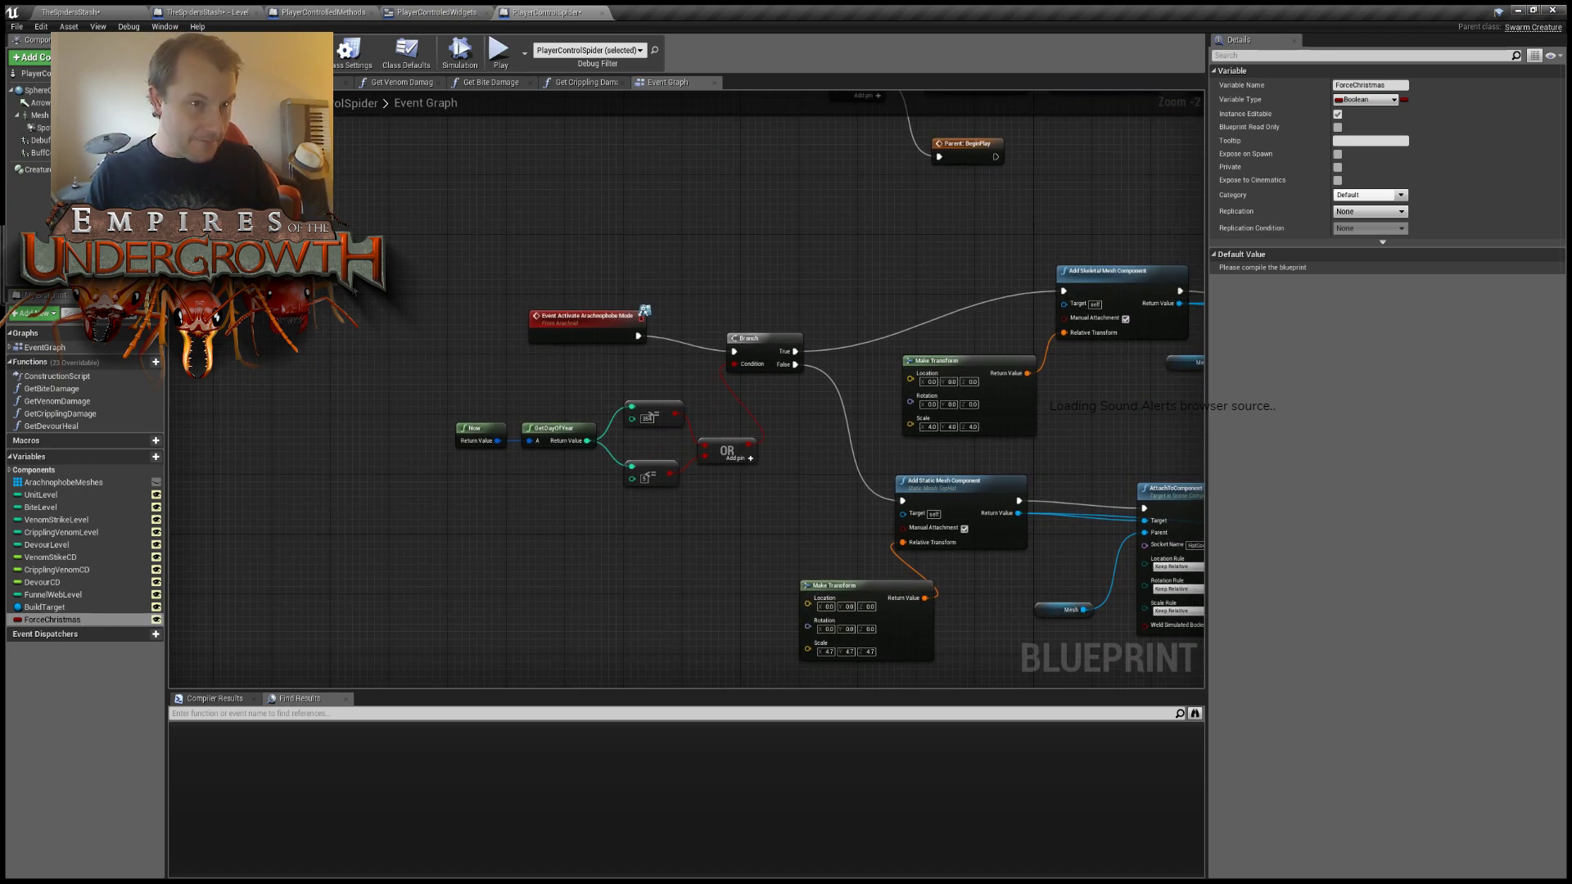
# Examine the spider's Event Graph around the tick cooldowns, BeginPlay and the Activate Arachnophobe Mode chain.
pyautogui.moveTo(827, 212); pyautogui.dragTo(881, 431, button='right')
pyautogui.scroll(-3, 512, 342)
pyautogui.scroll(4, 678, 464)
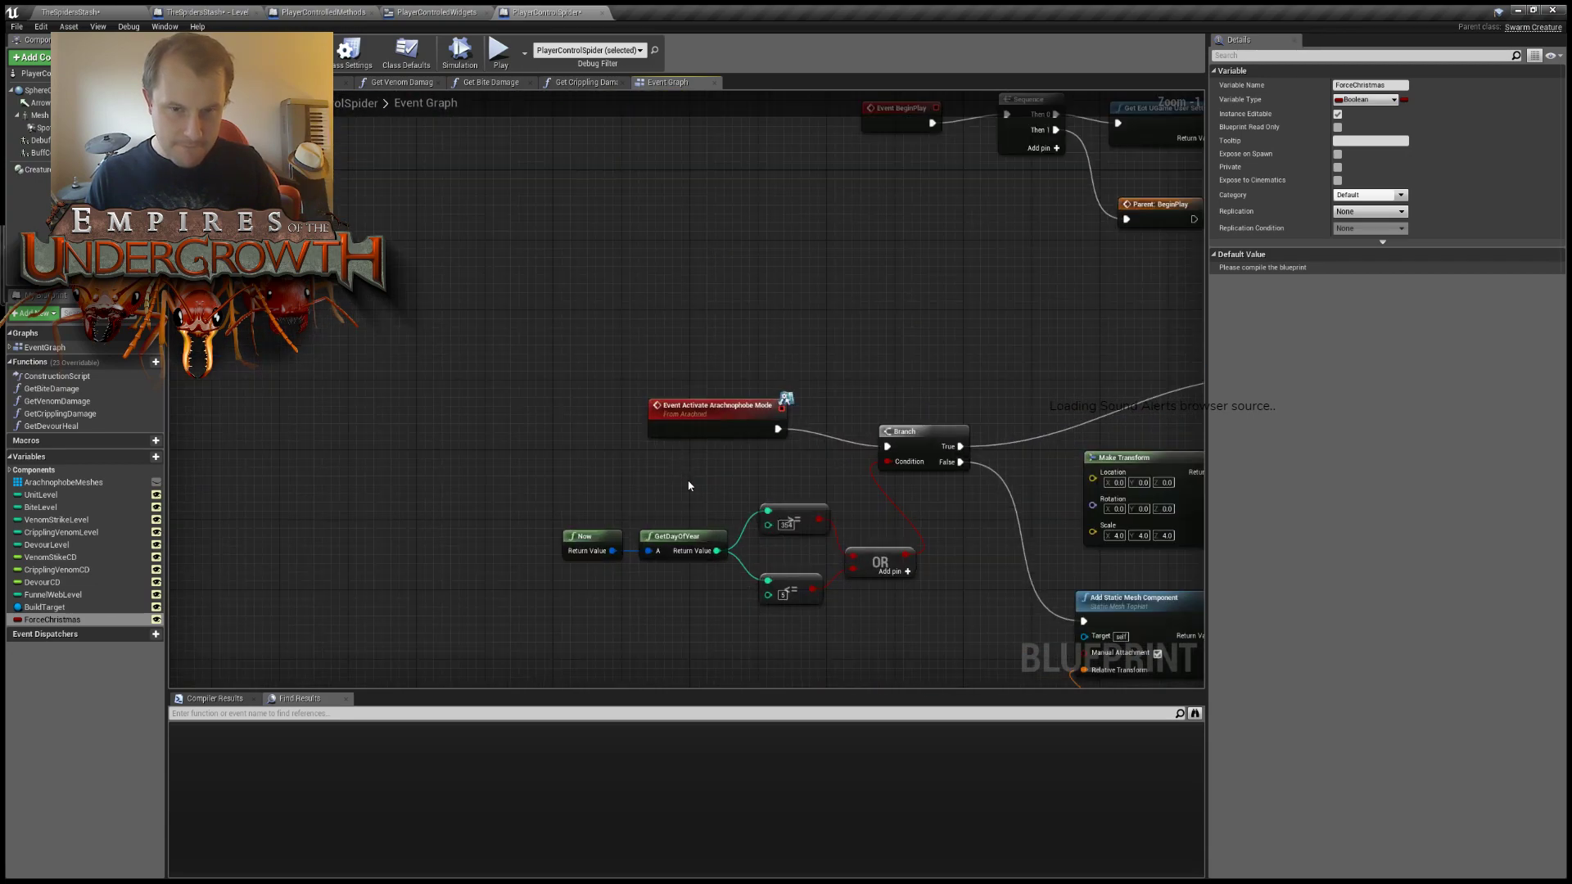
pyautogui.moveTo(642, 354); pyautogui.dragTo(546, 467, button='right')
pyautogui.scroll(-4, 546, 466)
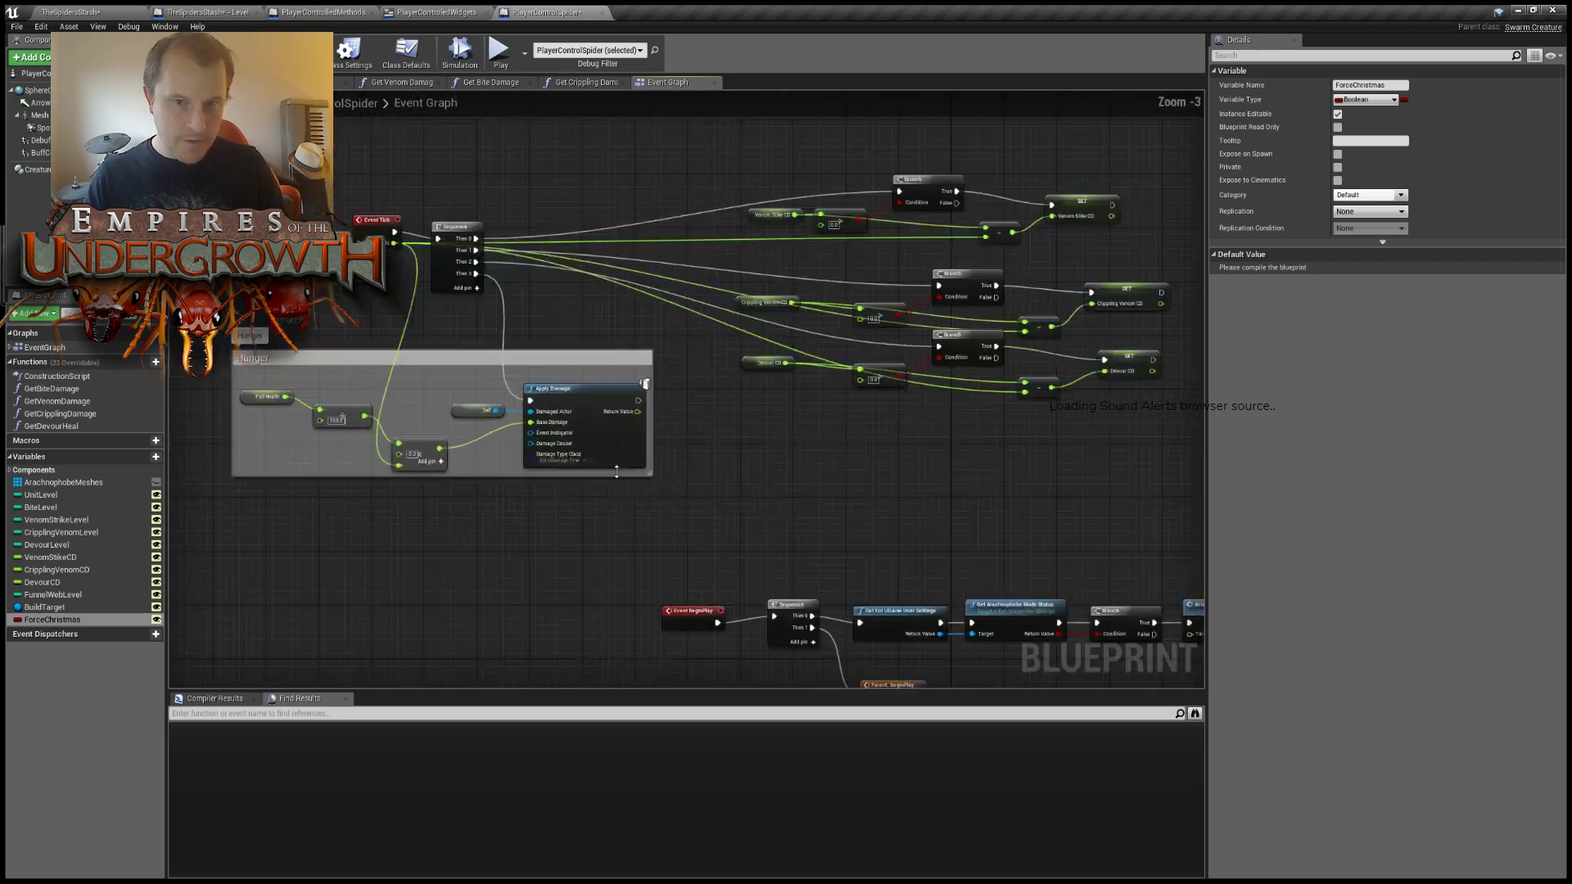
pyautogui.moveTo(822, 488); pyautogui.dragTo(782, 93, button='right')
pyautogui.scroll(3, 921, 295)
pyautogui.moveTo(620, 413); pyautogui.dragTo(848, 380, button='right')
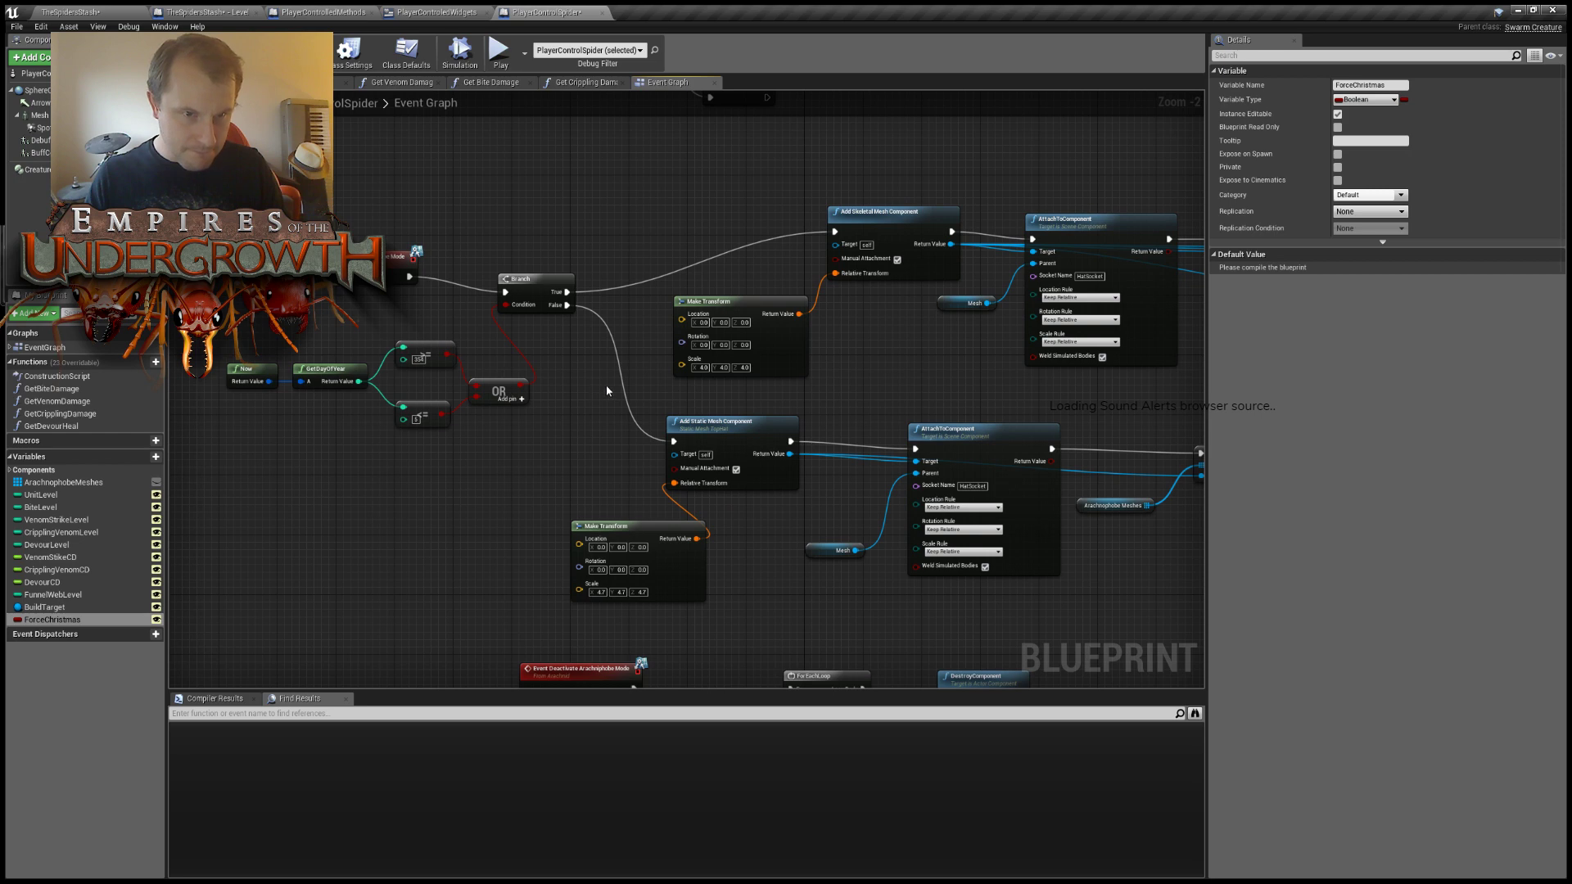
# Move Event Activate Arachnophobe Mode further from its Branch and place a Force Christmas getter beneath the event.
pyautogui.moveTo(467, 257); pyautogui.dragTo(555, 275, button='right')
pyautogui.click(405, 287)
pyautogui.moveTo(405, 288); pyautogui.dragTo(295, 273)
pyautogui.moveTo(295, 273); pyautogui.dragTo(375, 242, button='right')
pyautogui.click(52, 620)
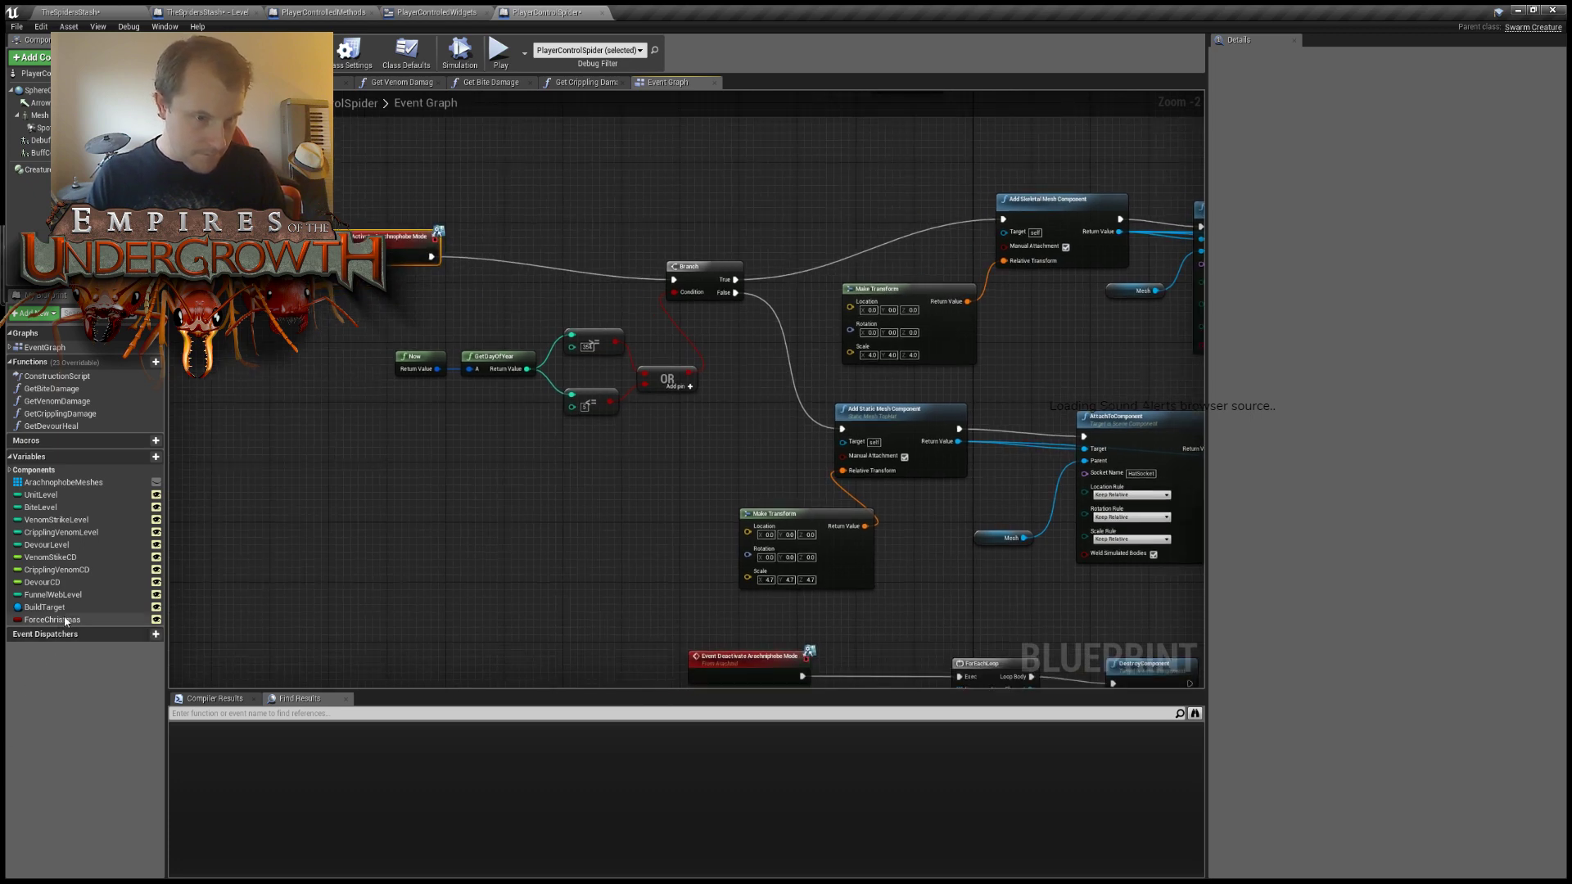
pyautogui.click(413, 309)
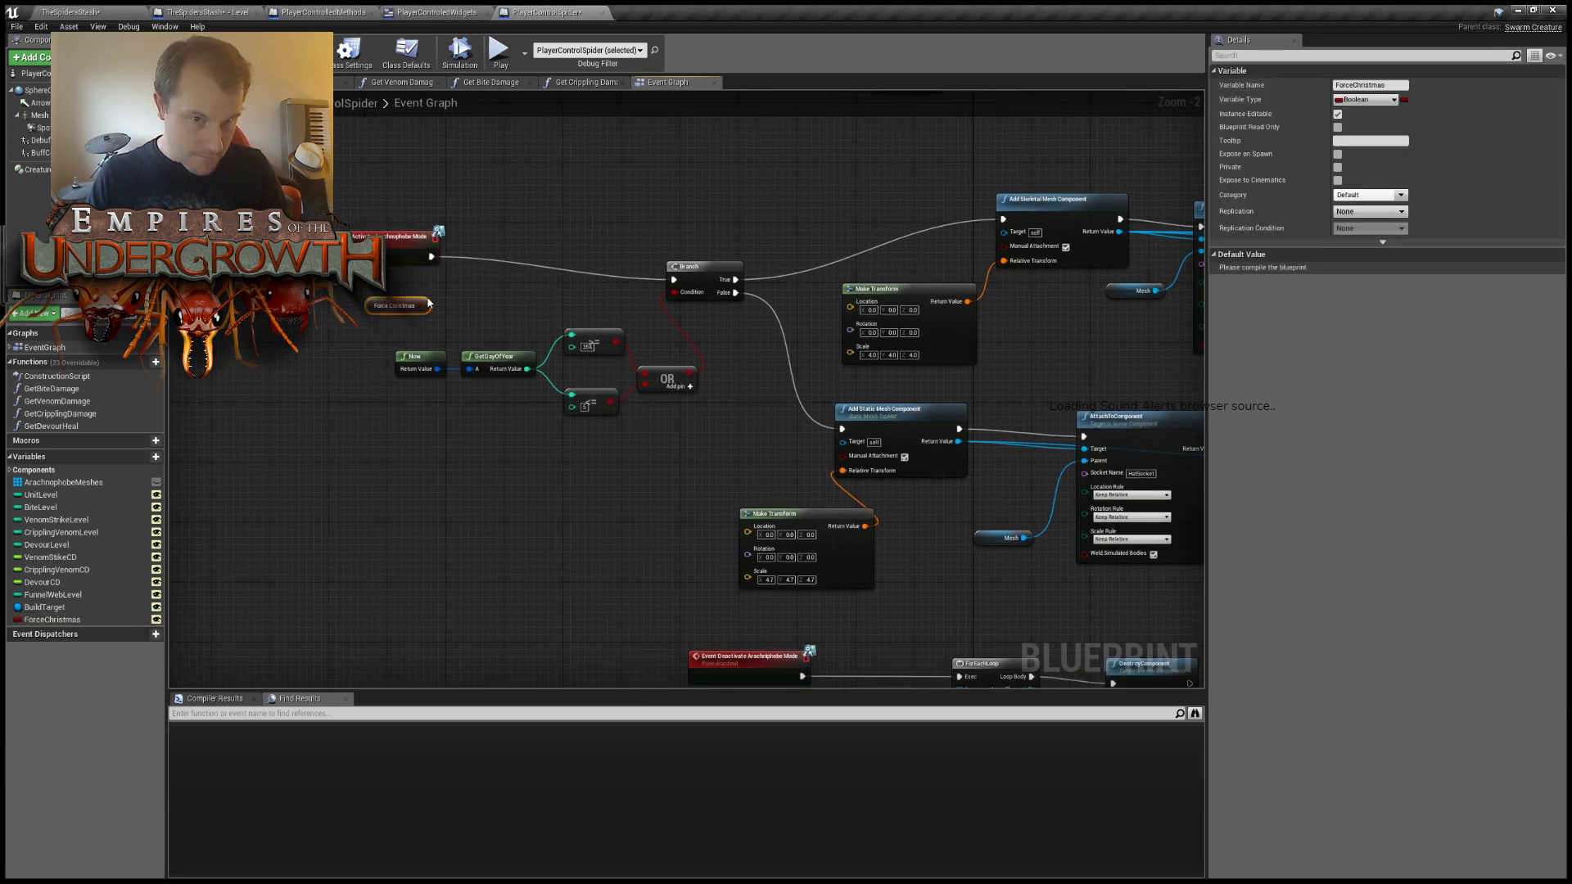
# Add a Branch using Force Christmas as its condition and position both nodes above the date-check Branch.
pyautogui.moveTo(424, 306); pyautogui.dragTo(634, 146)
pyautogui.moveTo(750, 176); pyautogui.dragTo(715, 396, button='right')
pyautogui.scroll(-3, 700, 381)
pyautogui.scroll(3, 681, 352)
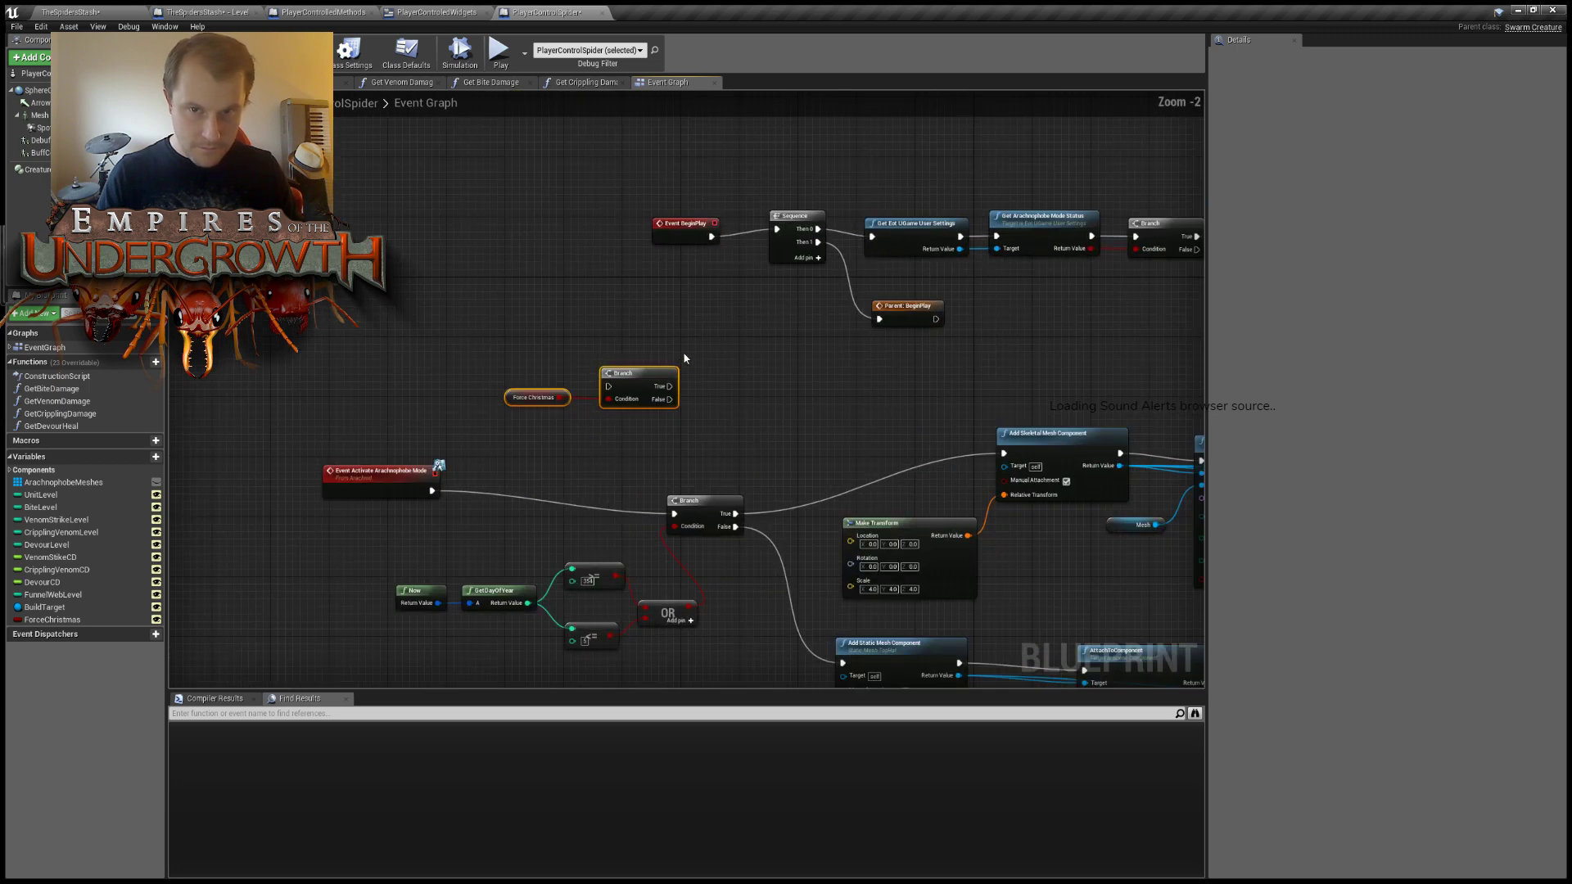
pyautogui.moveTo(697, 344); pyautogui.dragTo(698, 371, button='right')
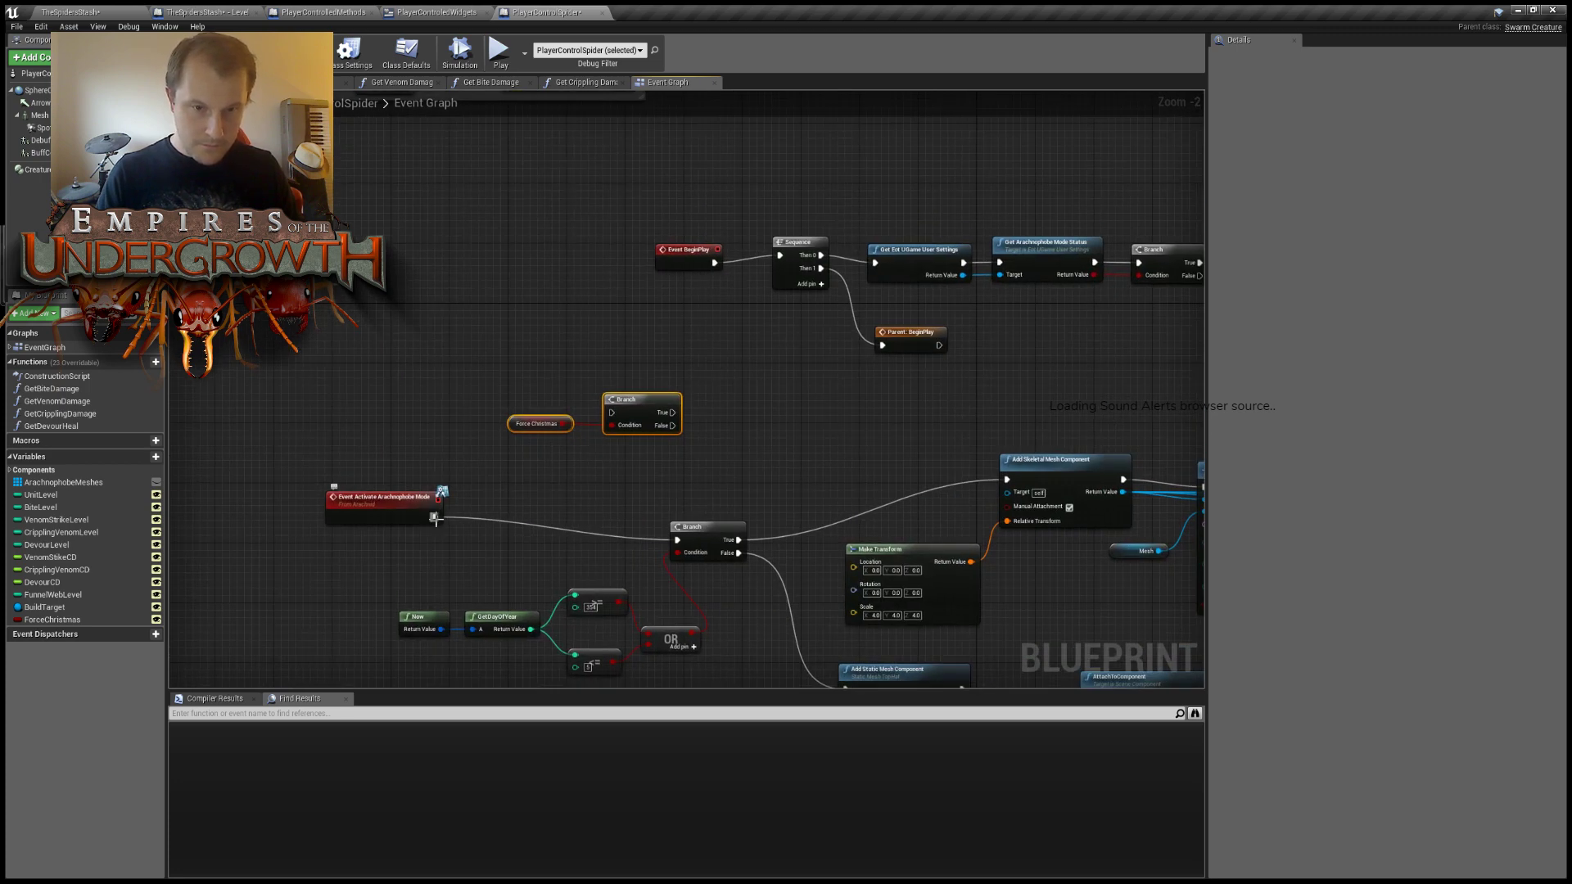
# Connect the output of Event Activate Arachnophobe Mode to the input of the new Force Christmas Branch.
pyautogui.moveTo(435, 519); pyautogui.dragTo(688, 438)
pyautogui.click(514, 491)
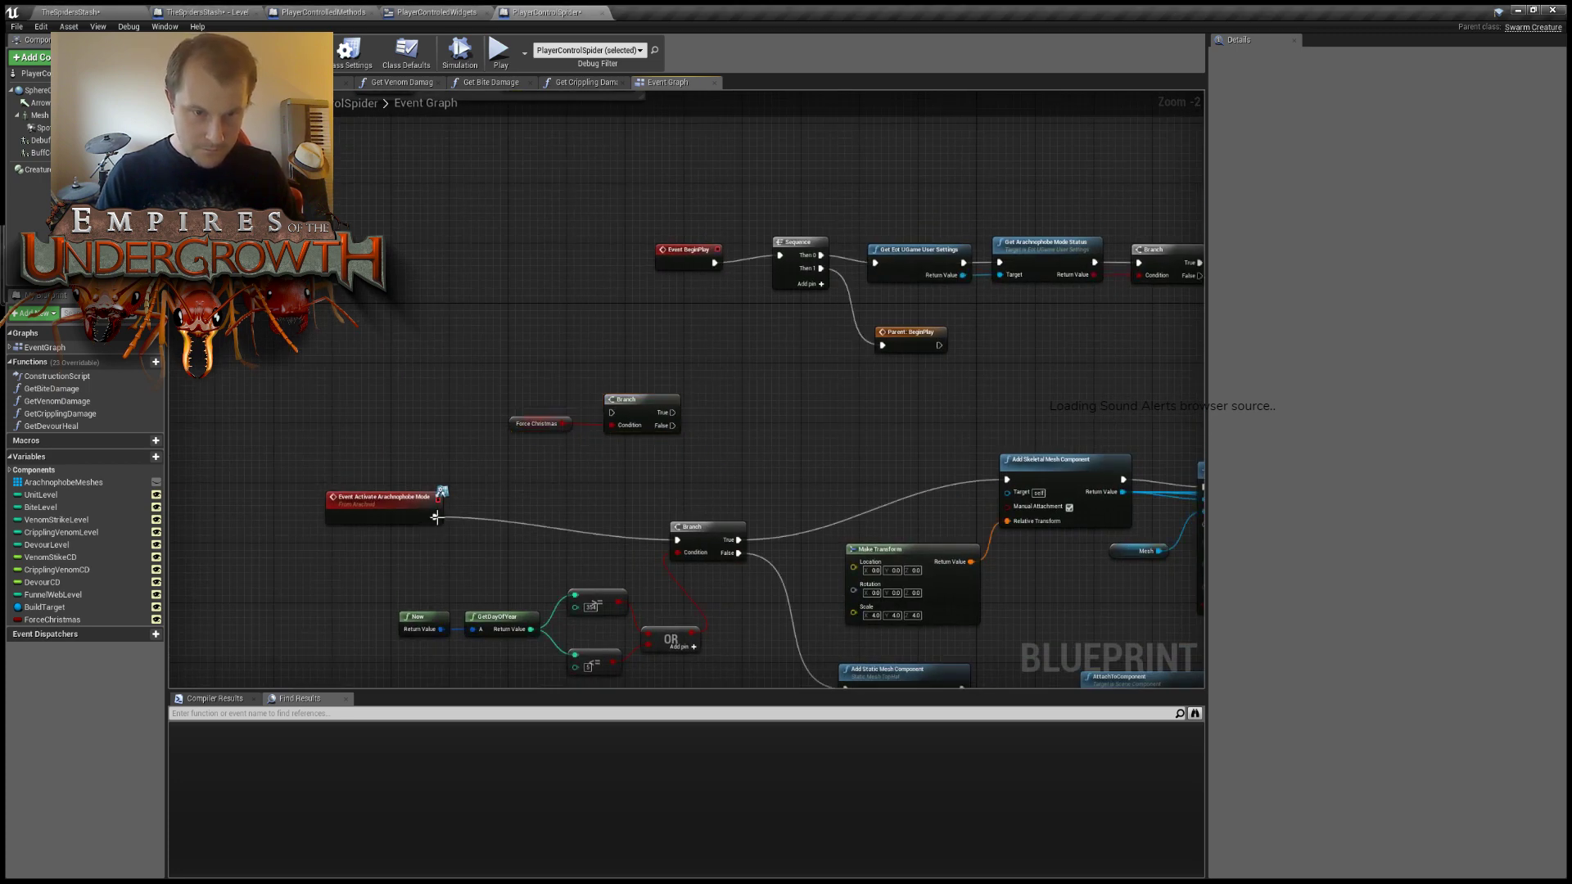
pyautogui.moveTo(435, 519); pyautogui.dragTo(612, 413)
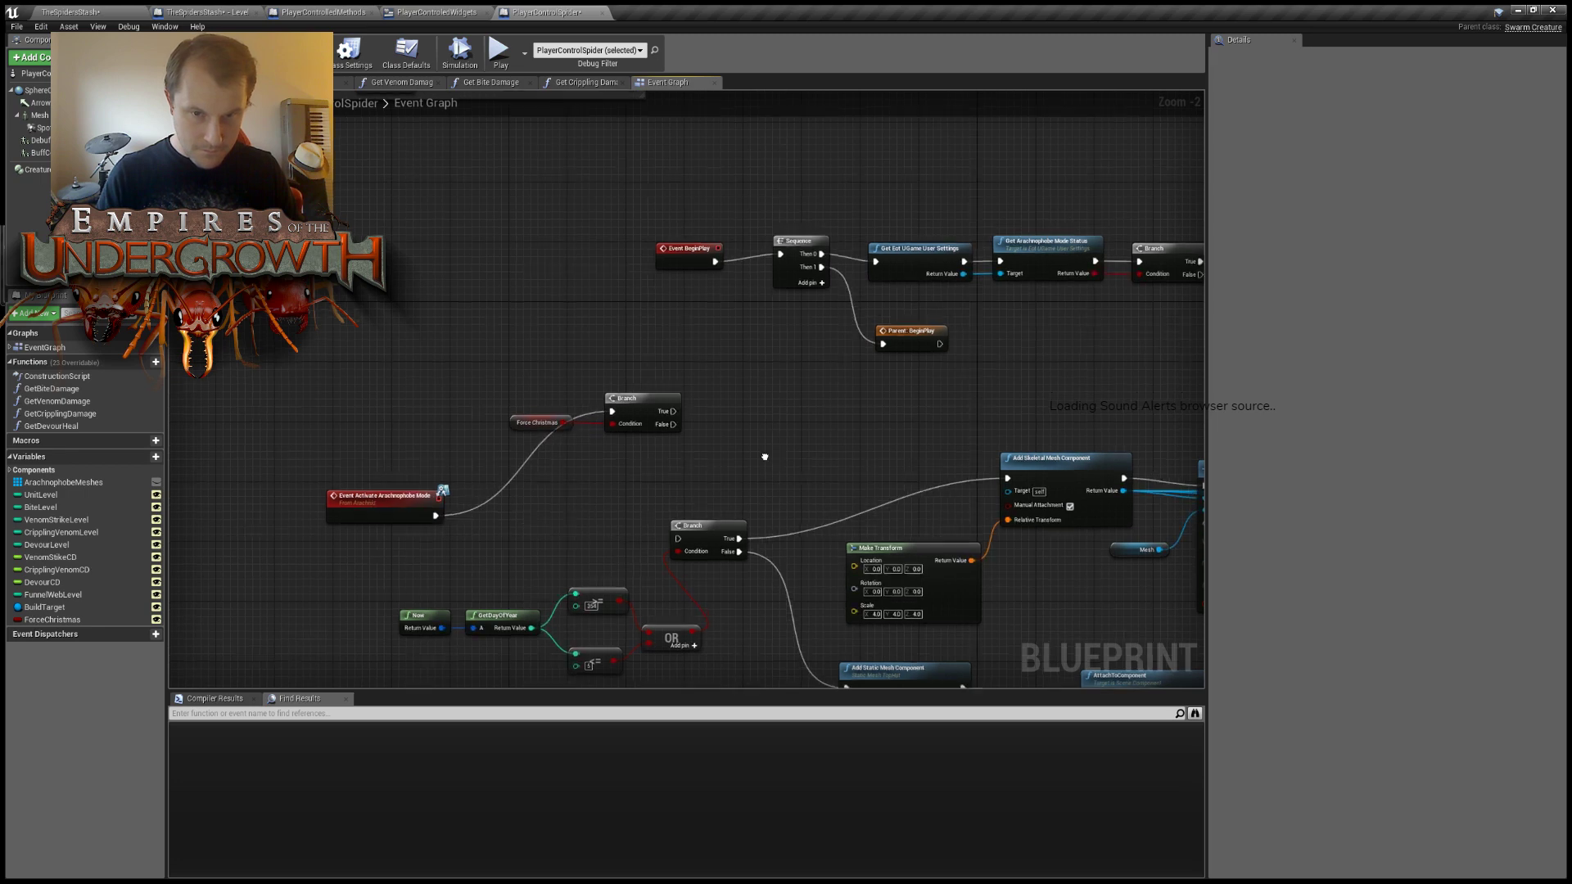
# Connect the Force Christmas Branch's True output to Add Skeletal Mesh Component and its False output to the date-check Branch.
pyautogui.moveTo(675, 406); pyautogui.dragTo(600, 340, button='right')
pyautogui.moveTo(597, 348); pyautogui.dragTo(704, 367)
pyautogui.moveTo(458, 403); pyautogui.dragTo(629, 348, button='right')
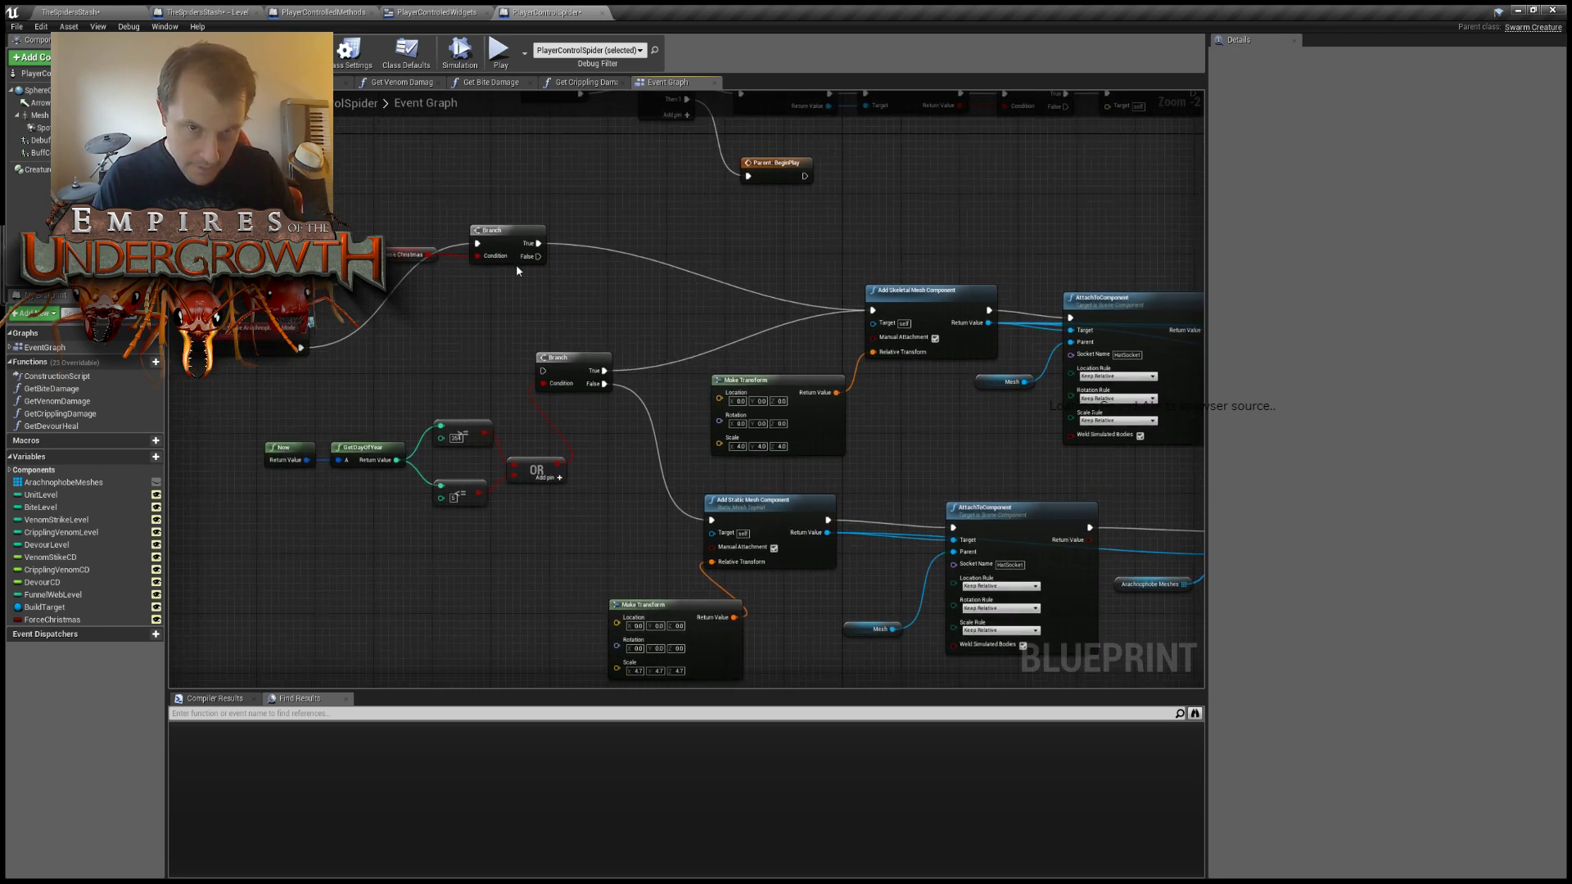
pyautogui.moveTo(533, 257); pyautogui.dragTo(544, 372)
pyautogui.moveTo(661, 230); pyautogui.dragTo(622, 416, button='right')
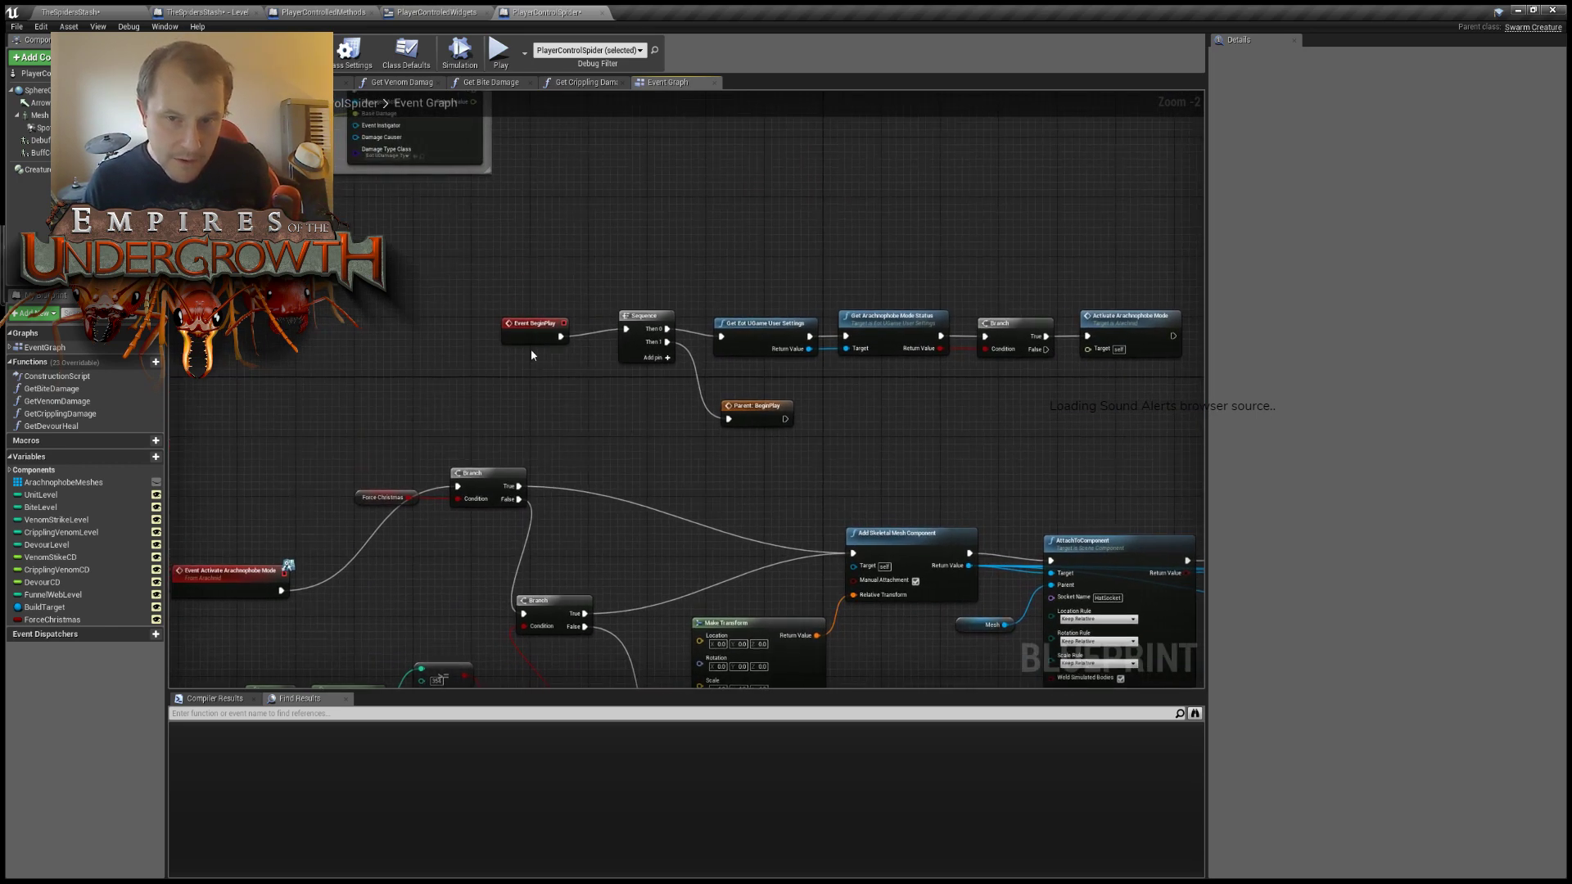
# Move the Event BeginPlay node further away from its Sequence node to open up space between them.
pyautogui.moveTo(519, 335); pyautogui.dragTo(313, 329)
pyautogui.moveTo(551, 390); pyautogui.dragTo(619, 362, button='right')
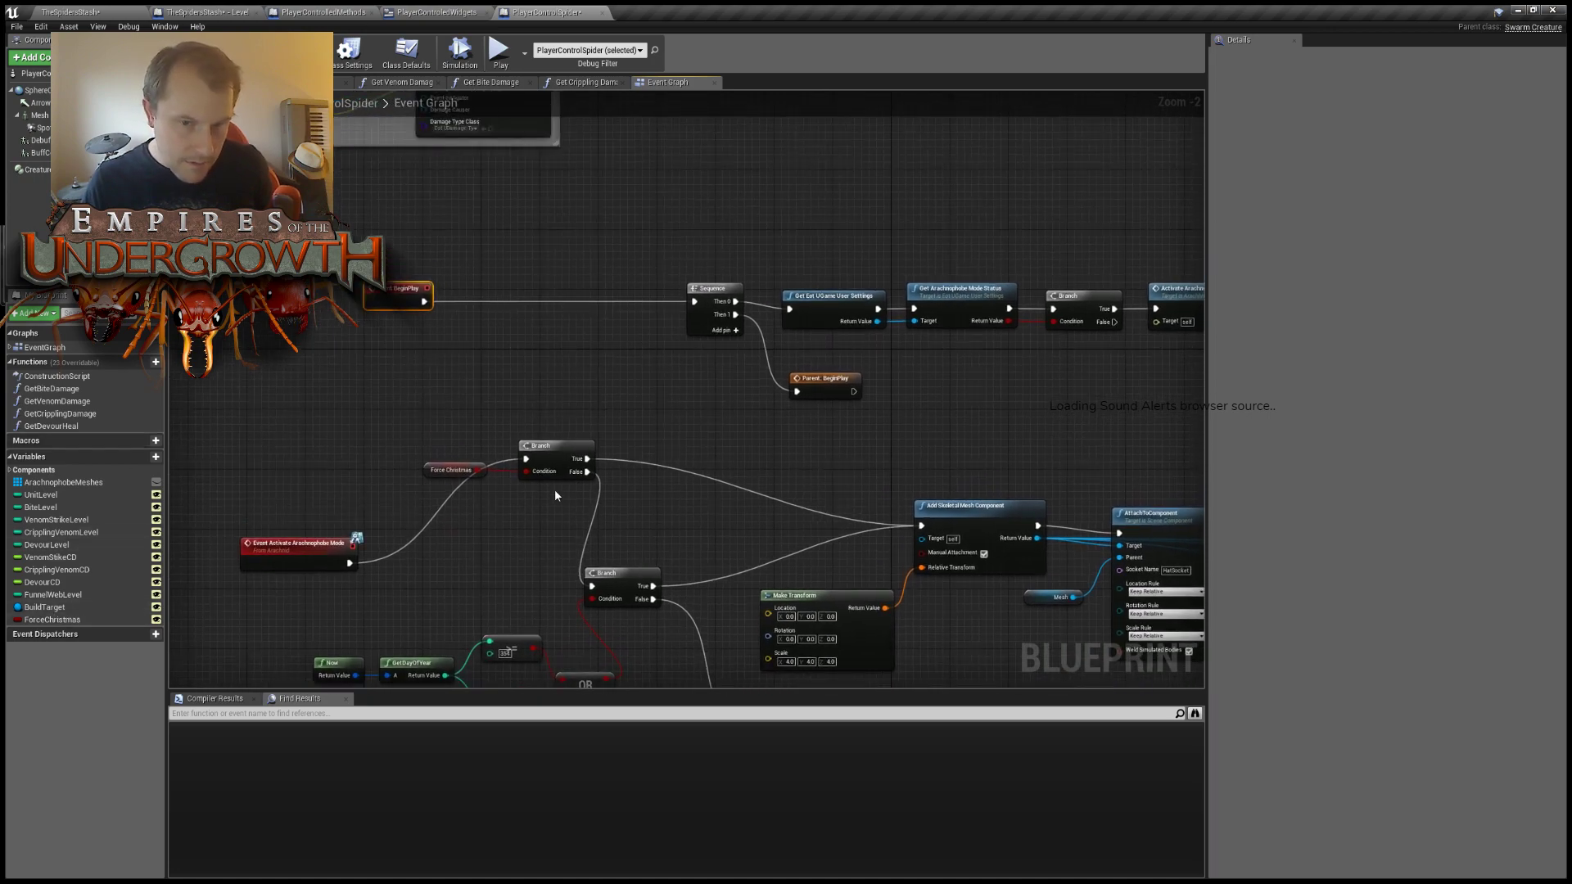
pyautogui.moveTo(555, 495); pyautogui.dragTo(589, 383, button='right')
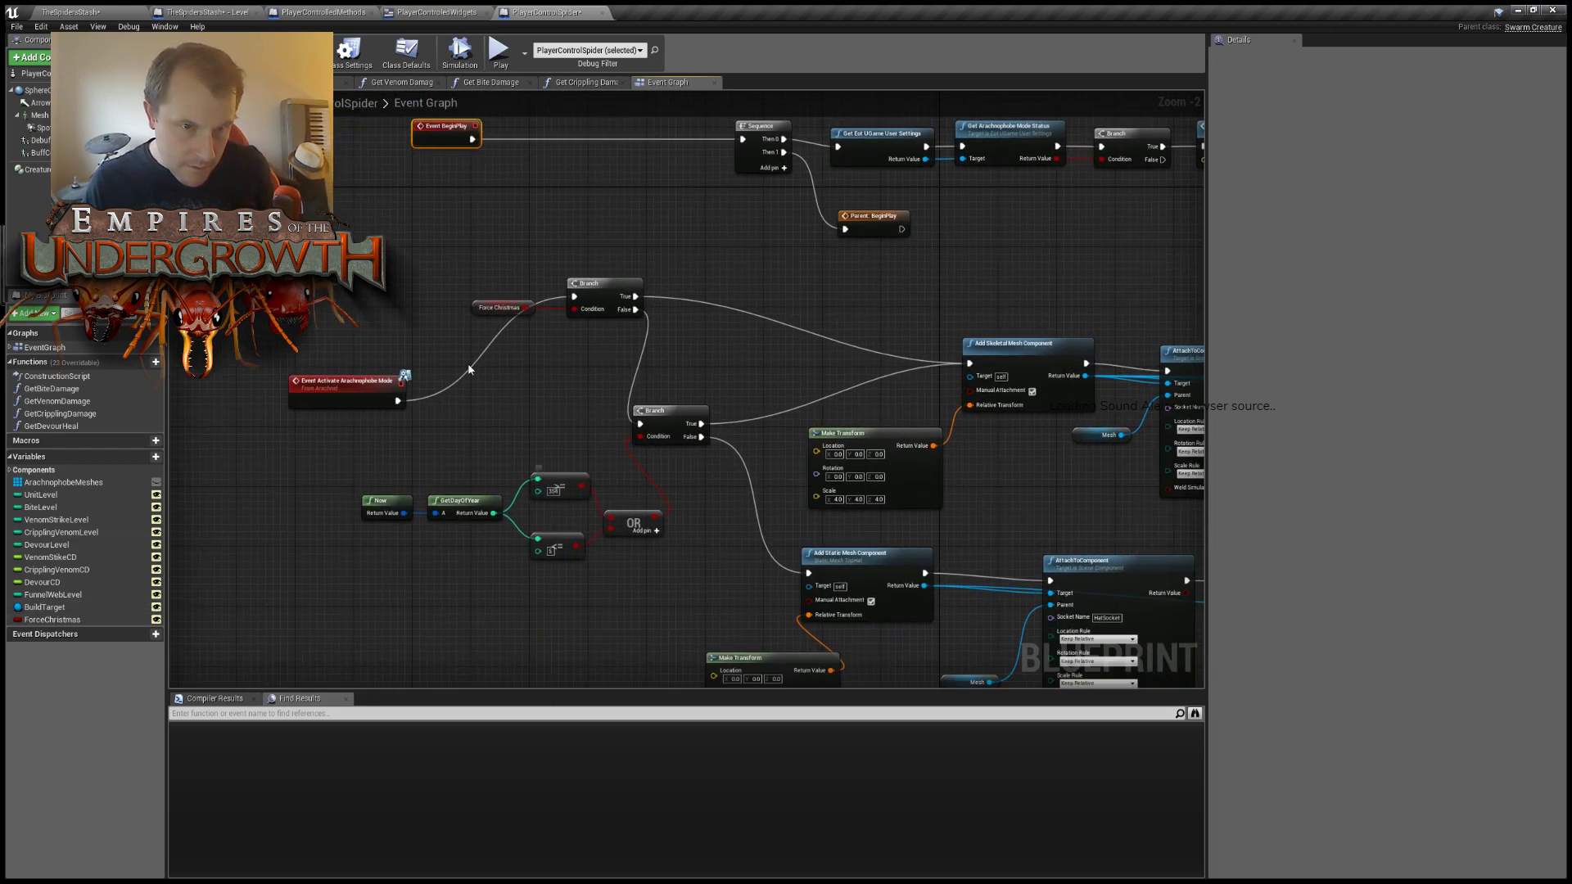
# Check the rewired arachnophobe-mode graph and the Event Deactivate Arachnophobe Mode chain that destroys the Arachnophobe Meshes.
pyautogui.moveTo(418, 213); pyautogui.dragTo(492, 490, button='right')
pyautogui.scroll(-3, 483, 467)
pyautogui.moveTo(553, 390); pyautogui.dragTo(568, 173, button='right')
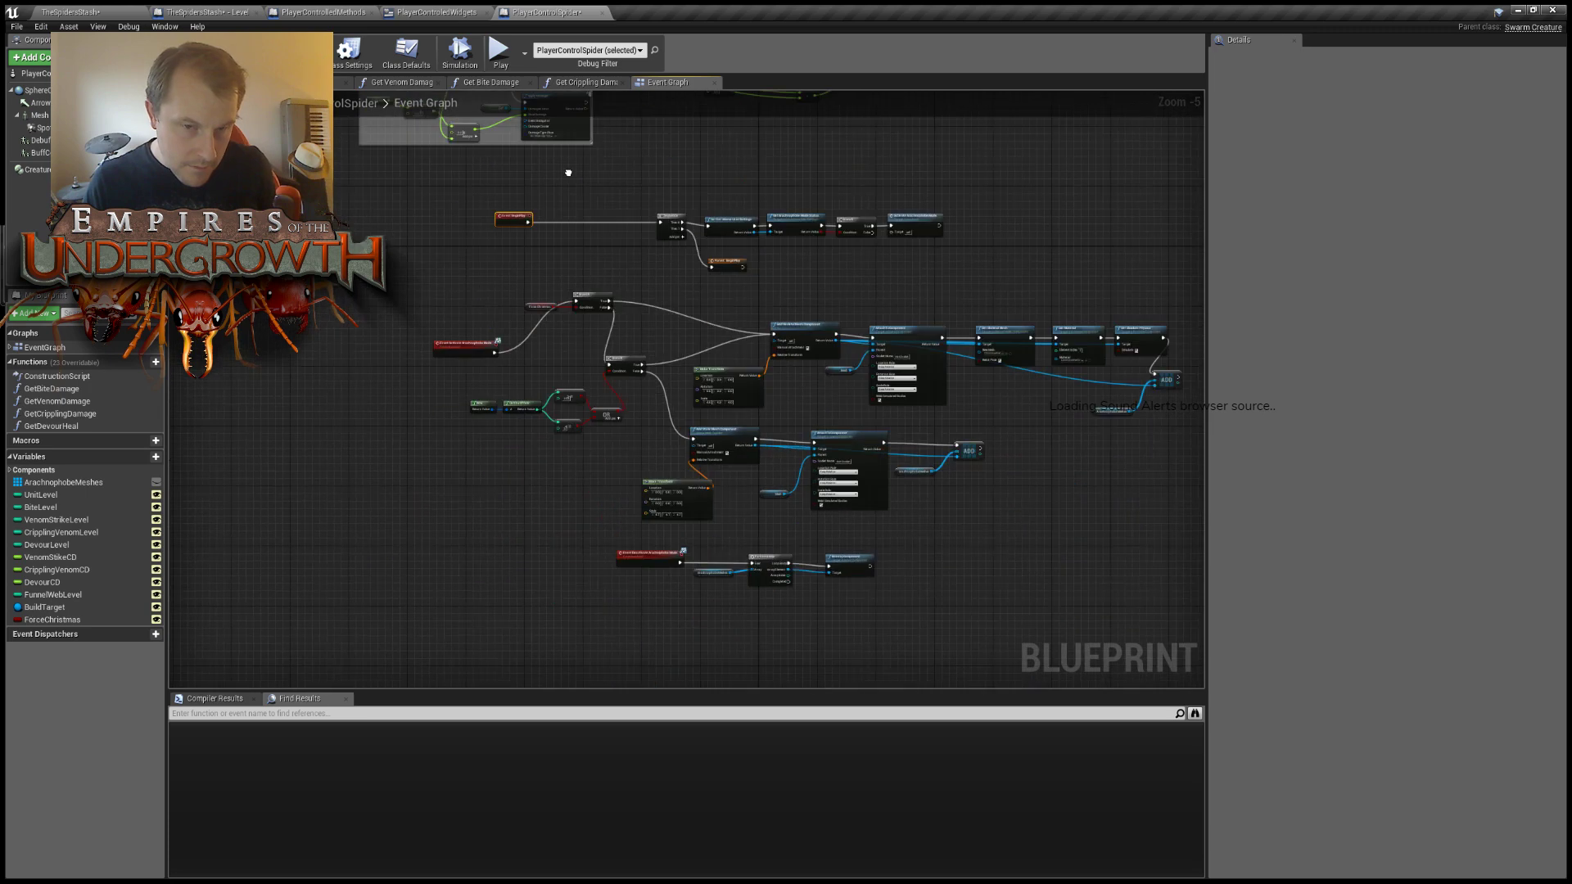
pyautogui.moveTo(709, 621); pyautogui.dragTo(709, 525, button='right')
pyautogui.scroll(5, 709, 525)
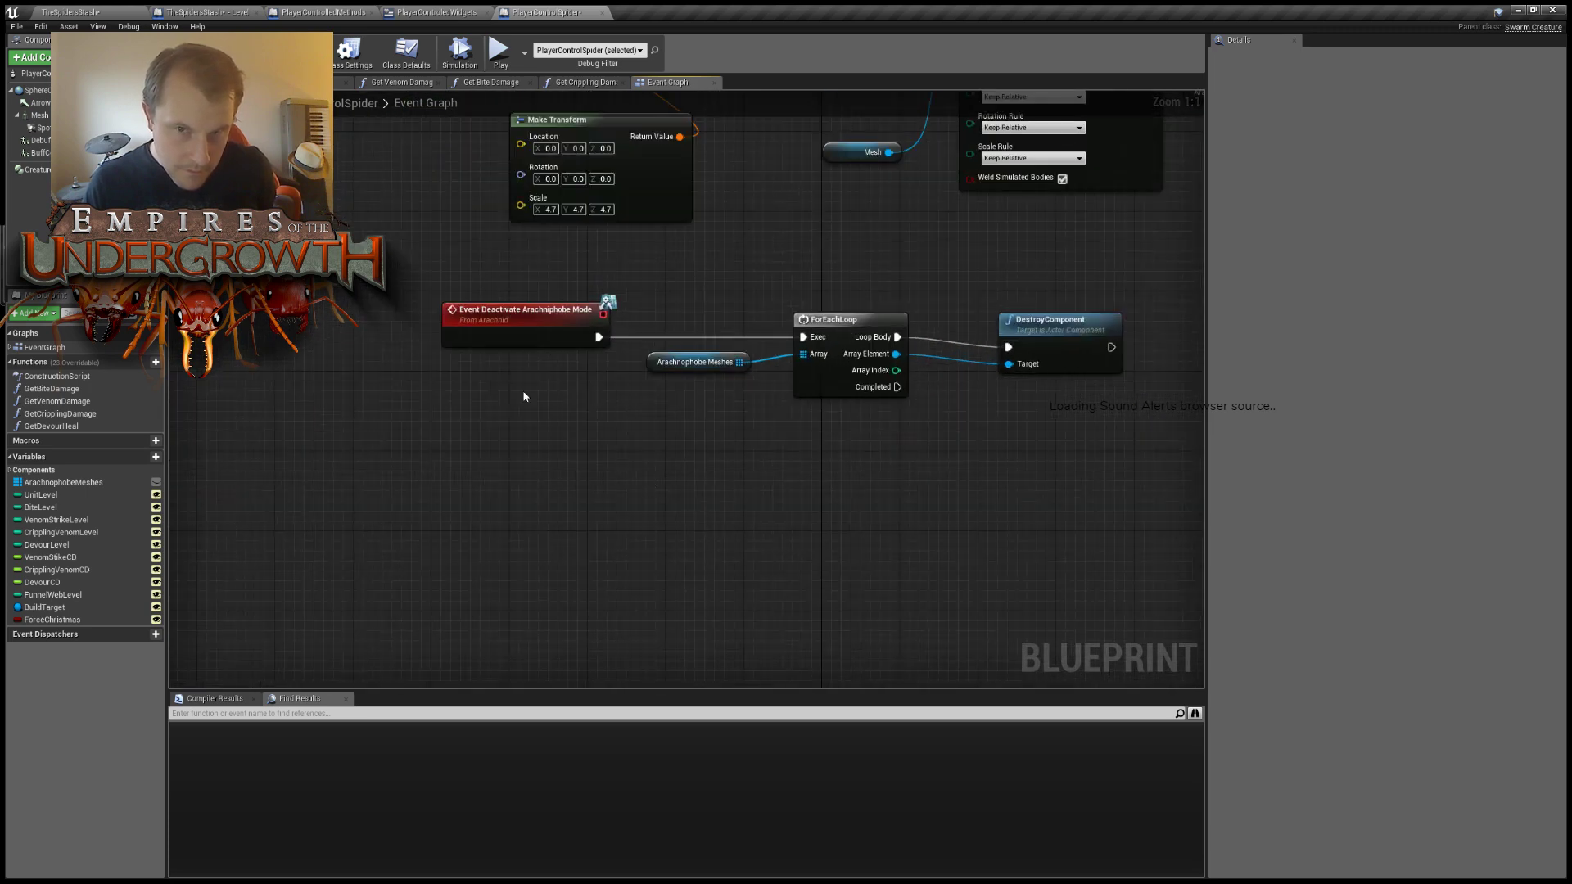
# Copy the Force Christmas variable and its Branch, and place them between Event Deactivate Arachnophobe Mode and its ForEachLoop, moving the event aside.
pyautogui.moveTo(363, 286); pyautogui.dragTo(1057, 519)
pyautogui.moveTo(853, 319); pyautogui.dragTo(657, 467)
pyautogui.moveTo(558, 360); pyautogui.dragTo(992, 617, button='right')
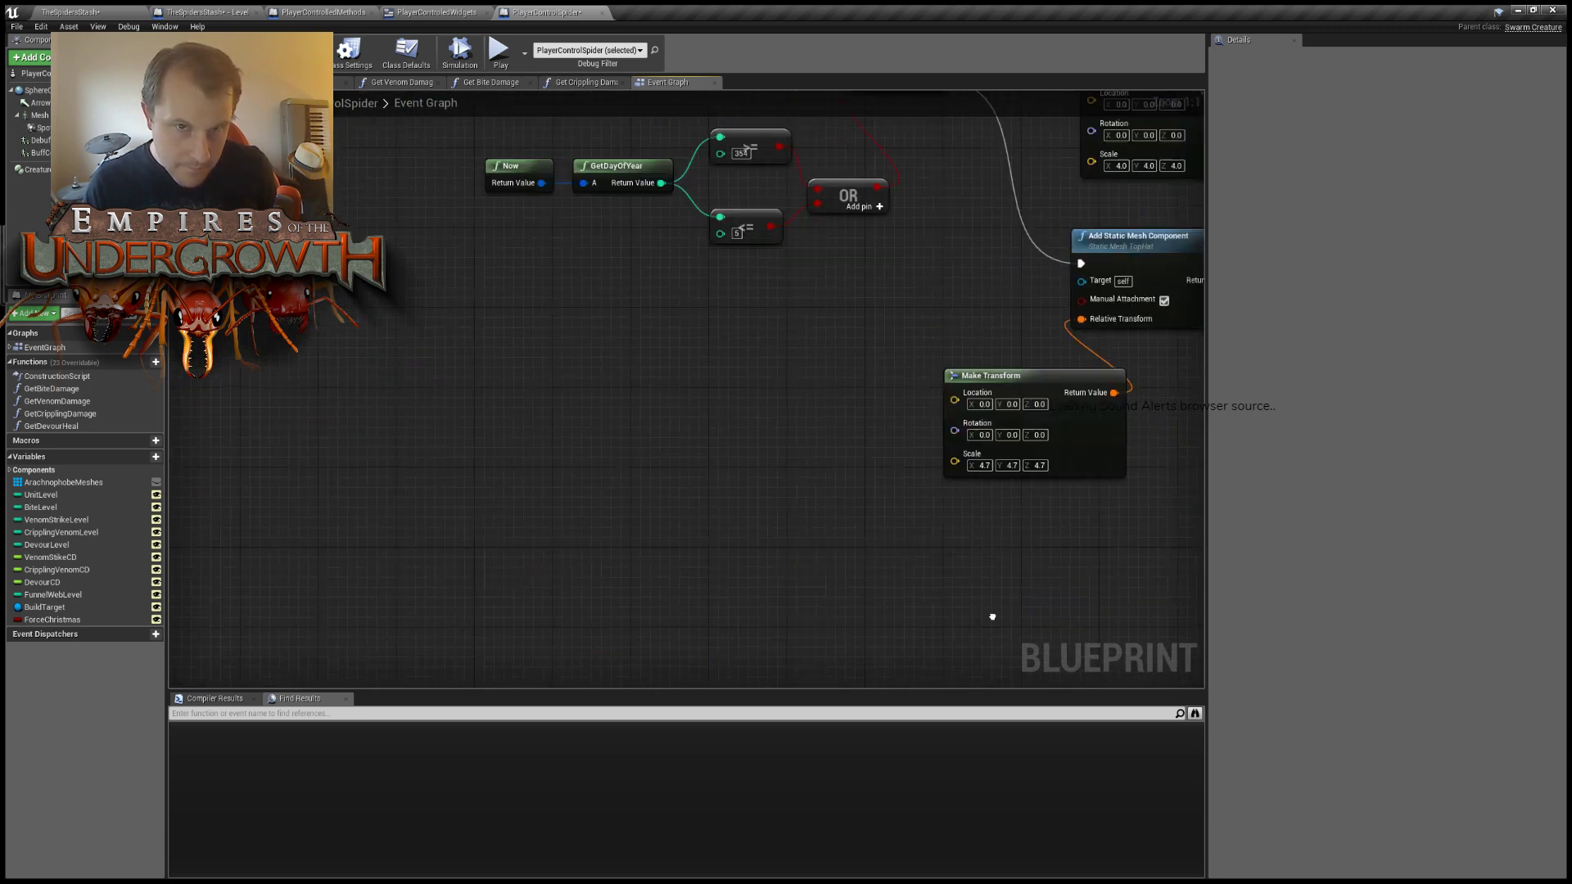
pyautogui.scroll(-5, 613, 333)
pyautogui.moveTo(619, 186); pyautogui.dragTo(691, 221)
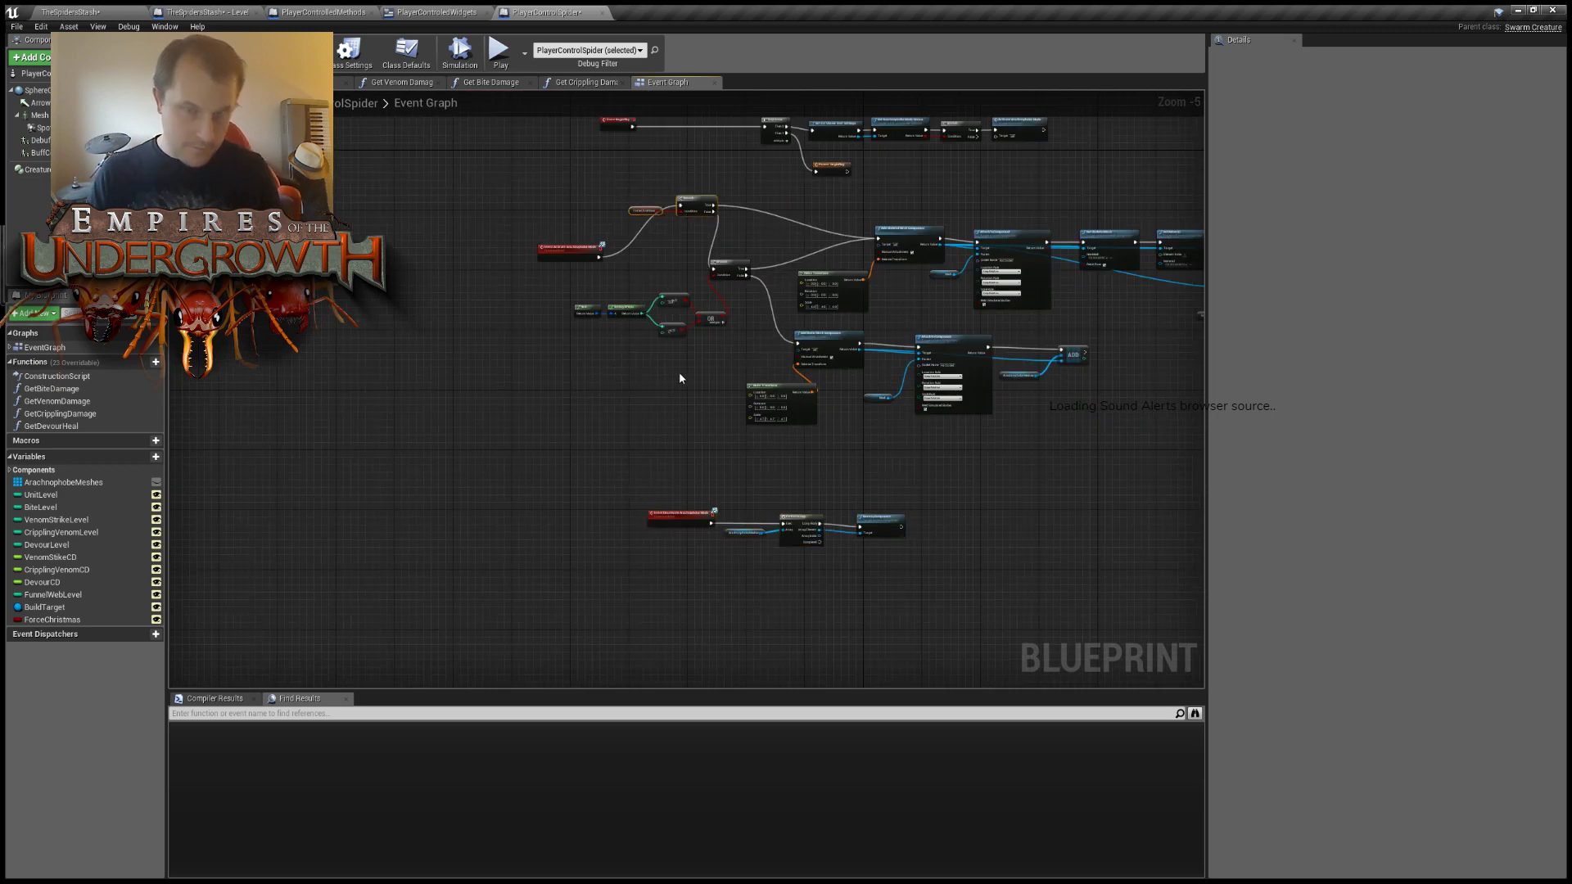
pyautogui.moveTo(675, 360); pyautogui.dragTo(653, 206, button='right')
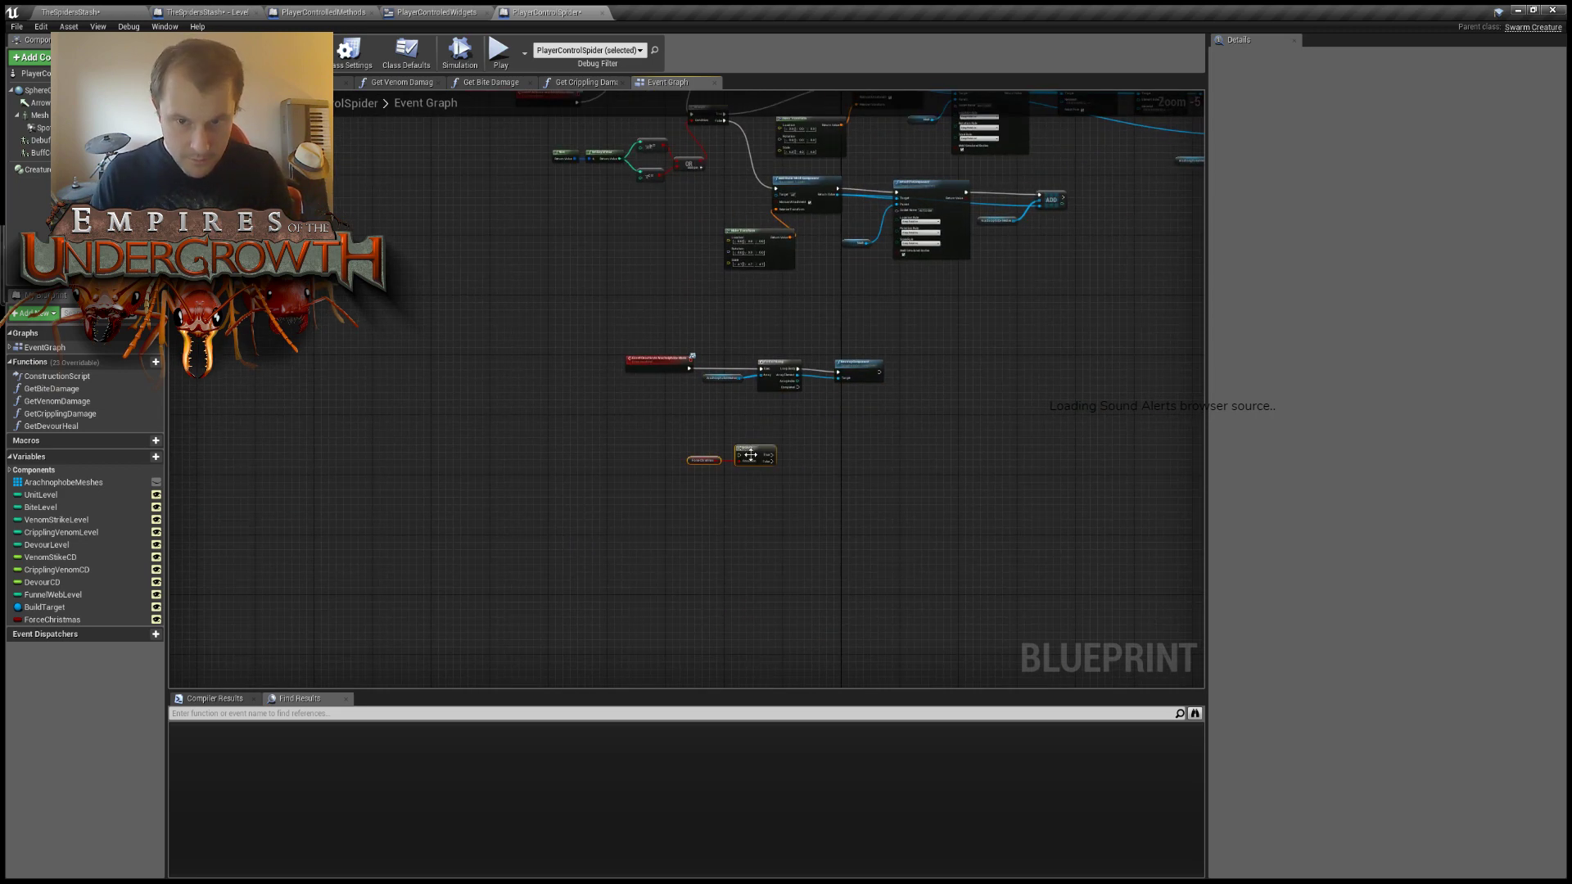
pyautogui.moveTo(750, 454)
pyautogui.mouseDown()
pyautogui.moveTo(733, 384)
pyautogui.moveTo(487, 345)
pyautogui.mouseUp()
pyautogui.moveTo(582, 375)
pyautogui.mouseDown()
pyautogui.moveTo(704, 405)
pyautogui.moveTo(680, 411)
pyautogui.moveTo(651, 356)
pyautogui.mouseUp()
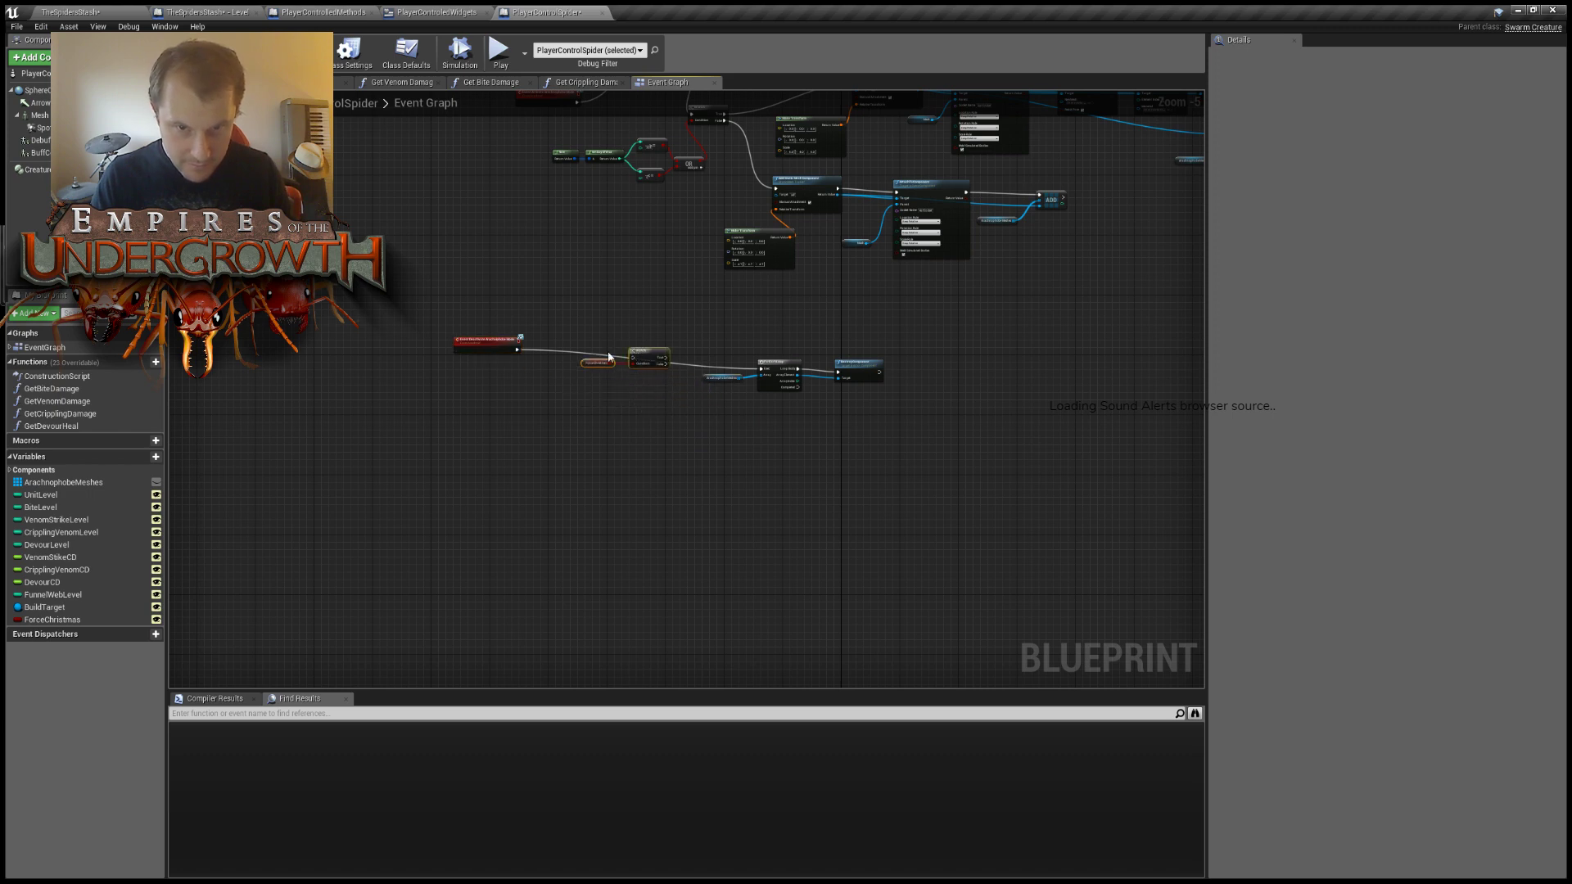
# Route Event Deactivate Arachnophobe Mode into the copied Force Christmas Branch and connect the Branch's False output to the ForEachLoop.
pyautogui.scroll(3, 591, 351)
pyautogui.moveTo(436, 348); pyautogui.dragTo(681, 363)
pyautogui.click(494, 339)
pyautogui.moveTo(436, 349); pyautogui.dragTo(682, 363)
pyautogui.moveTo(830, 350); pyautogui.dragTo(711, 347, button='right')
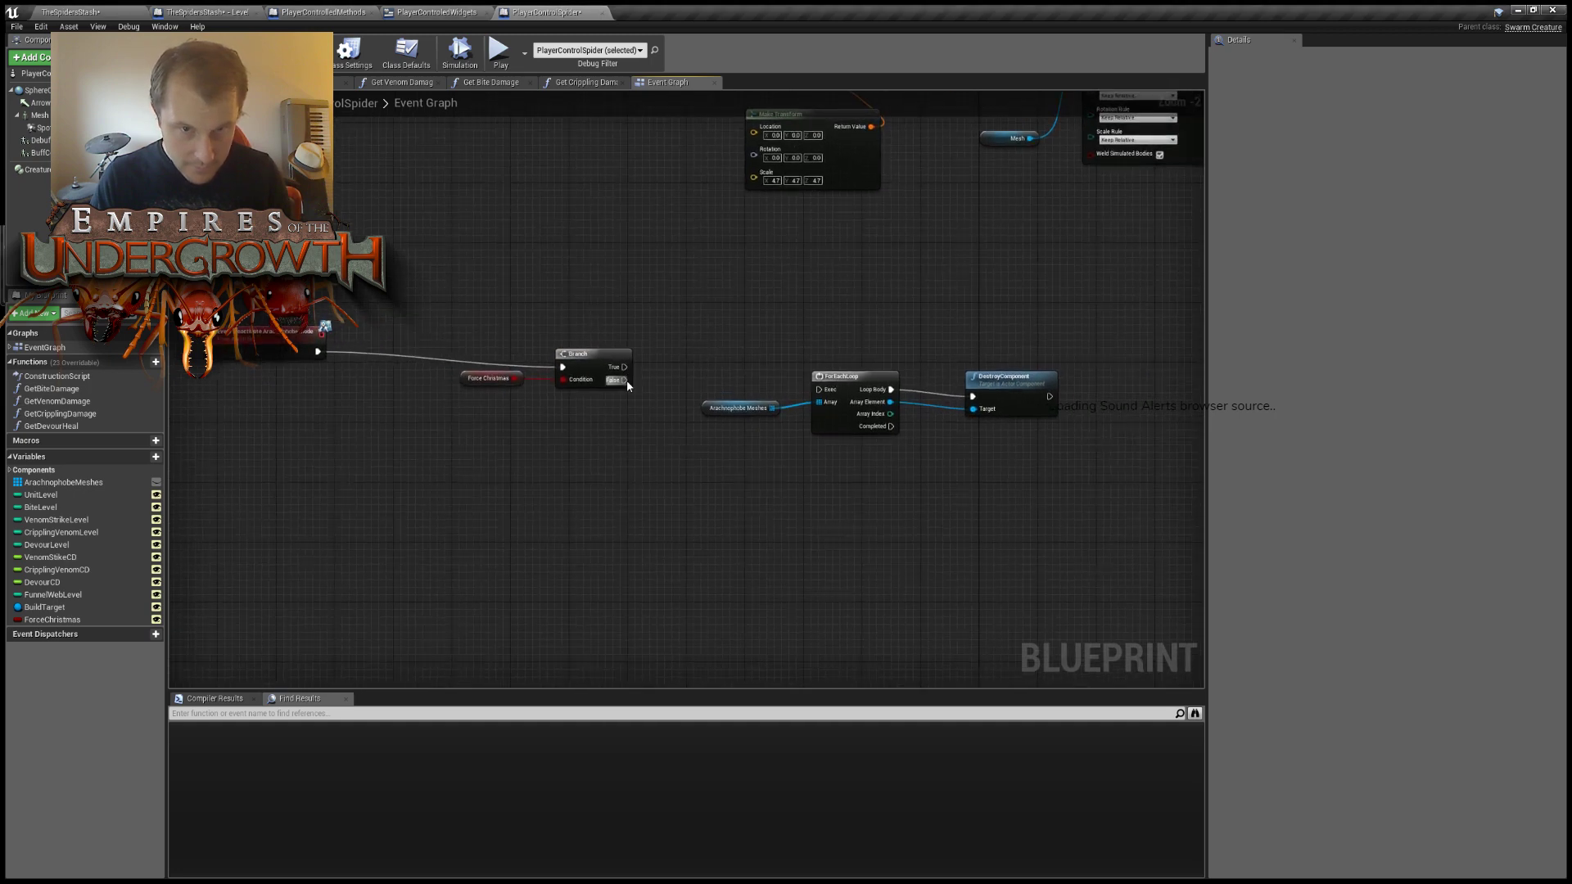
pyautogui.moveTo(627, 380); pyautogui.dragTo(819, 389)
pyautogui.moveTo(739, 332); pyautogui.dragTo(729, 348, button='right')
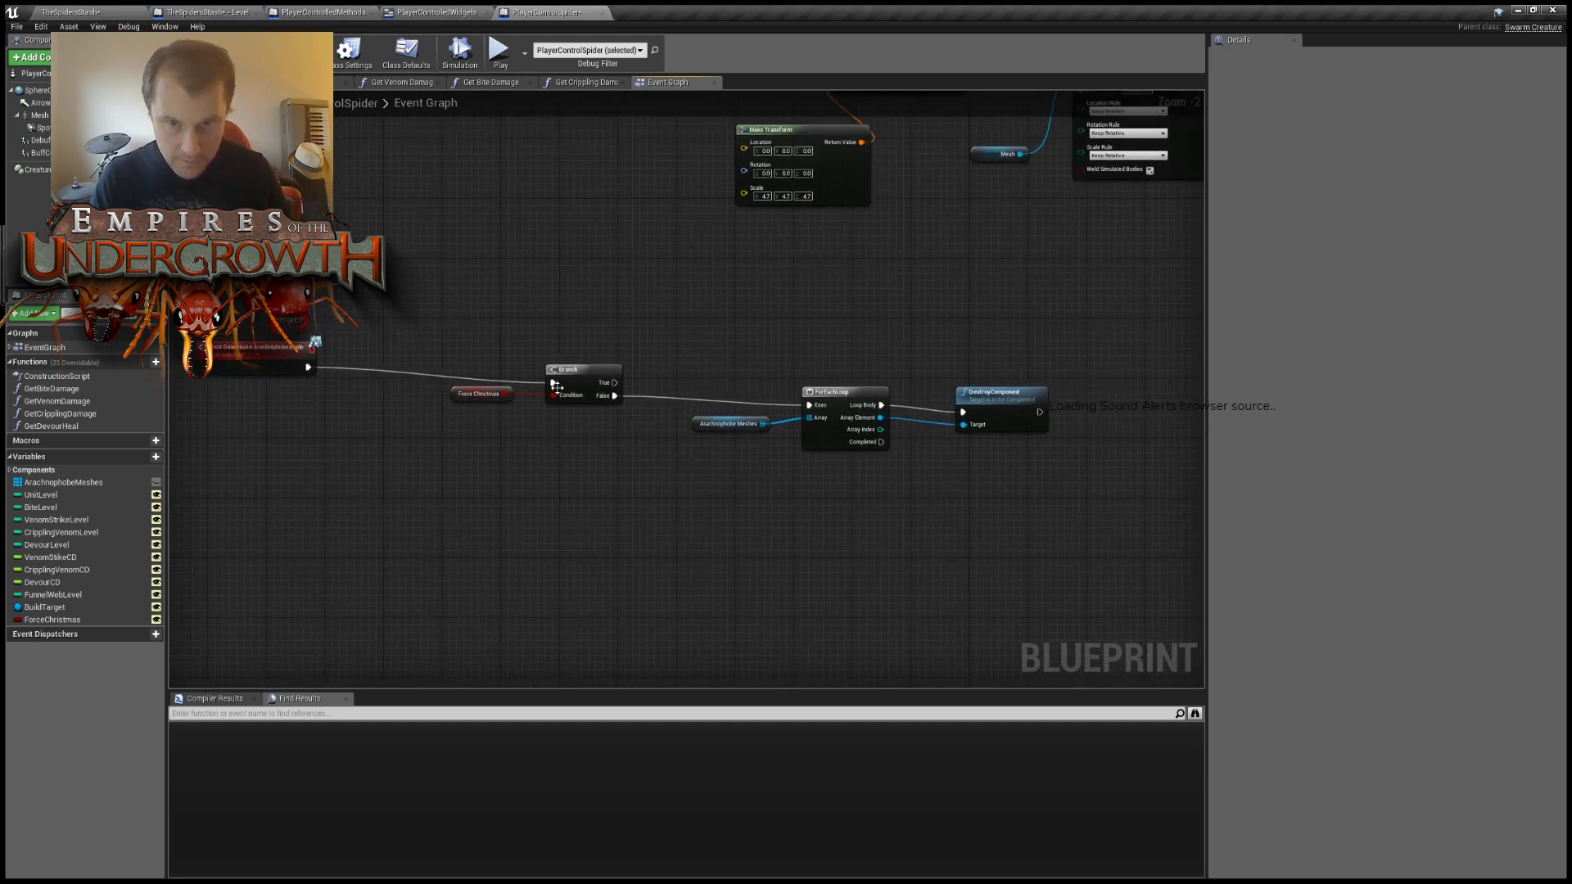
# Compile the spider blueprint, then play the level and walk the player spider around to check which mesh it uses.
pyautogui.scroll(-4, 803, 298)
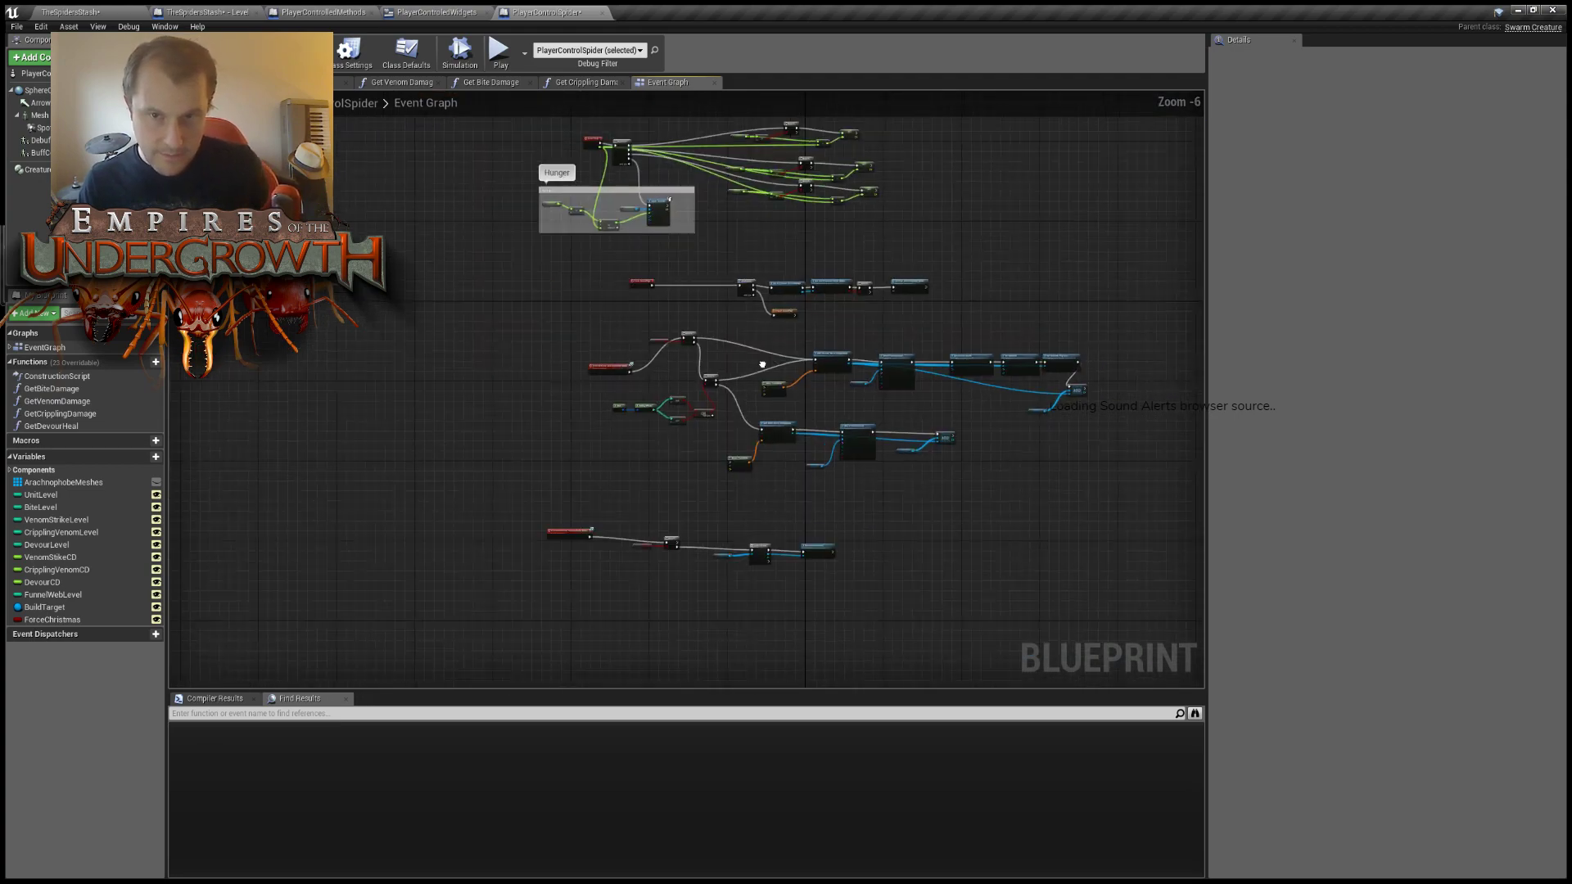
pyautogui.scroll(3, 701, 338)
pyautogui.moveTo(695, 326); pyautogui.dragTo(443, 239, button='right')
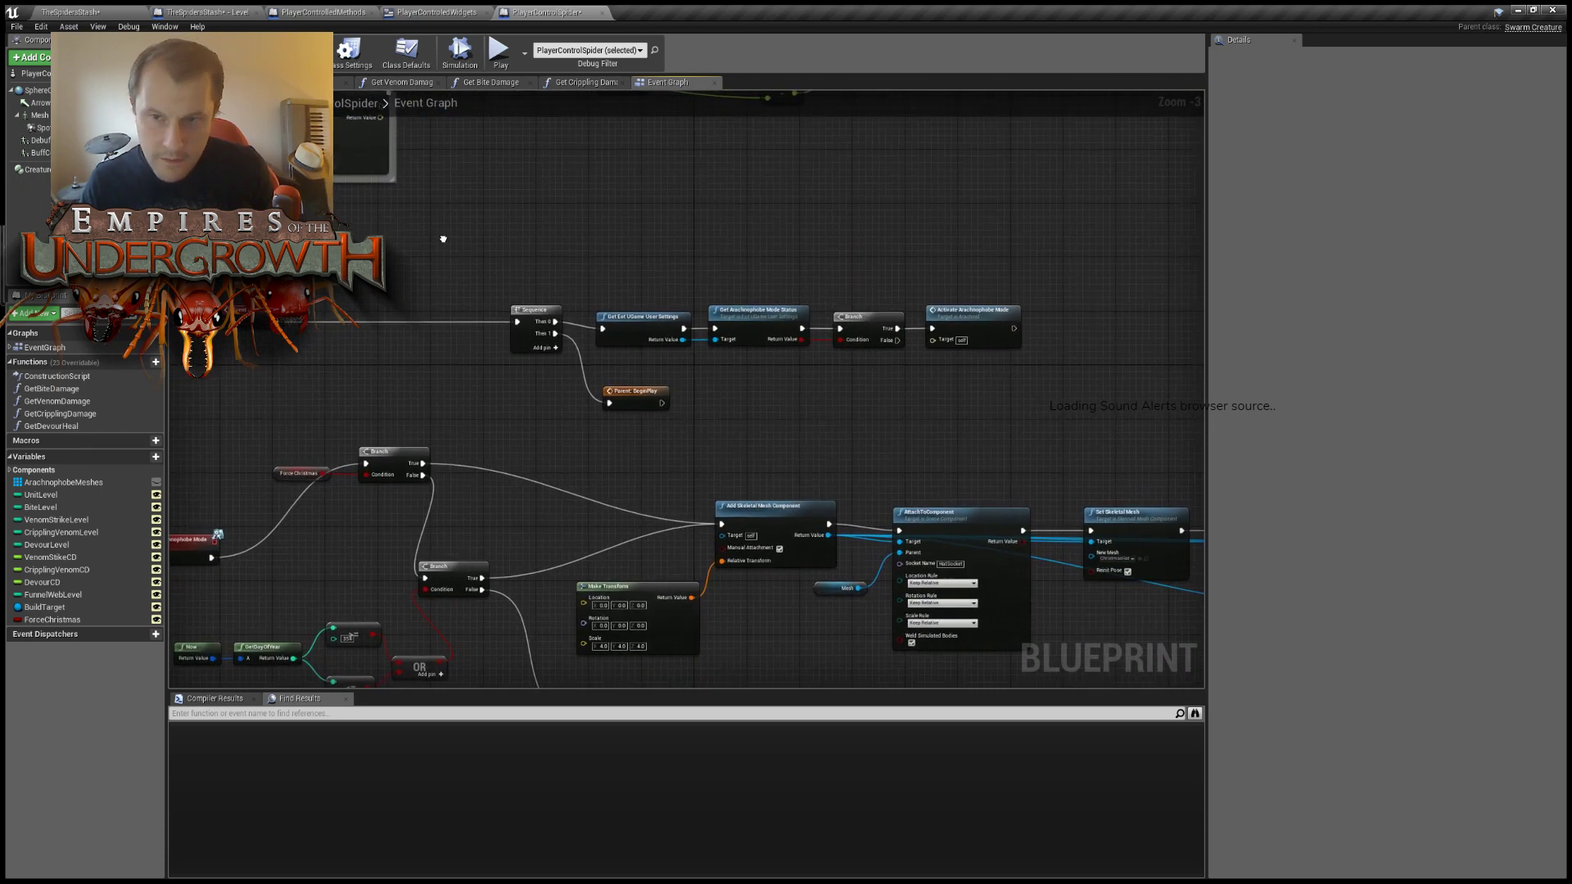
pyautogui.moveTo(726, 281); pyautogui.dragTo(786, 228, button='right')
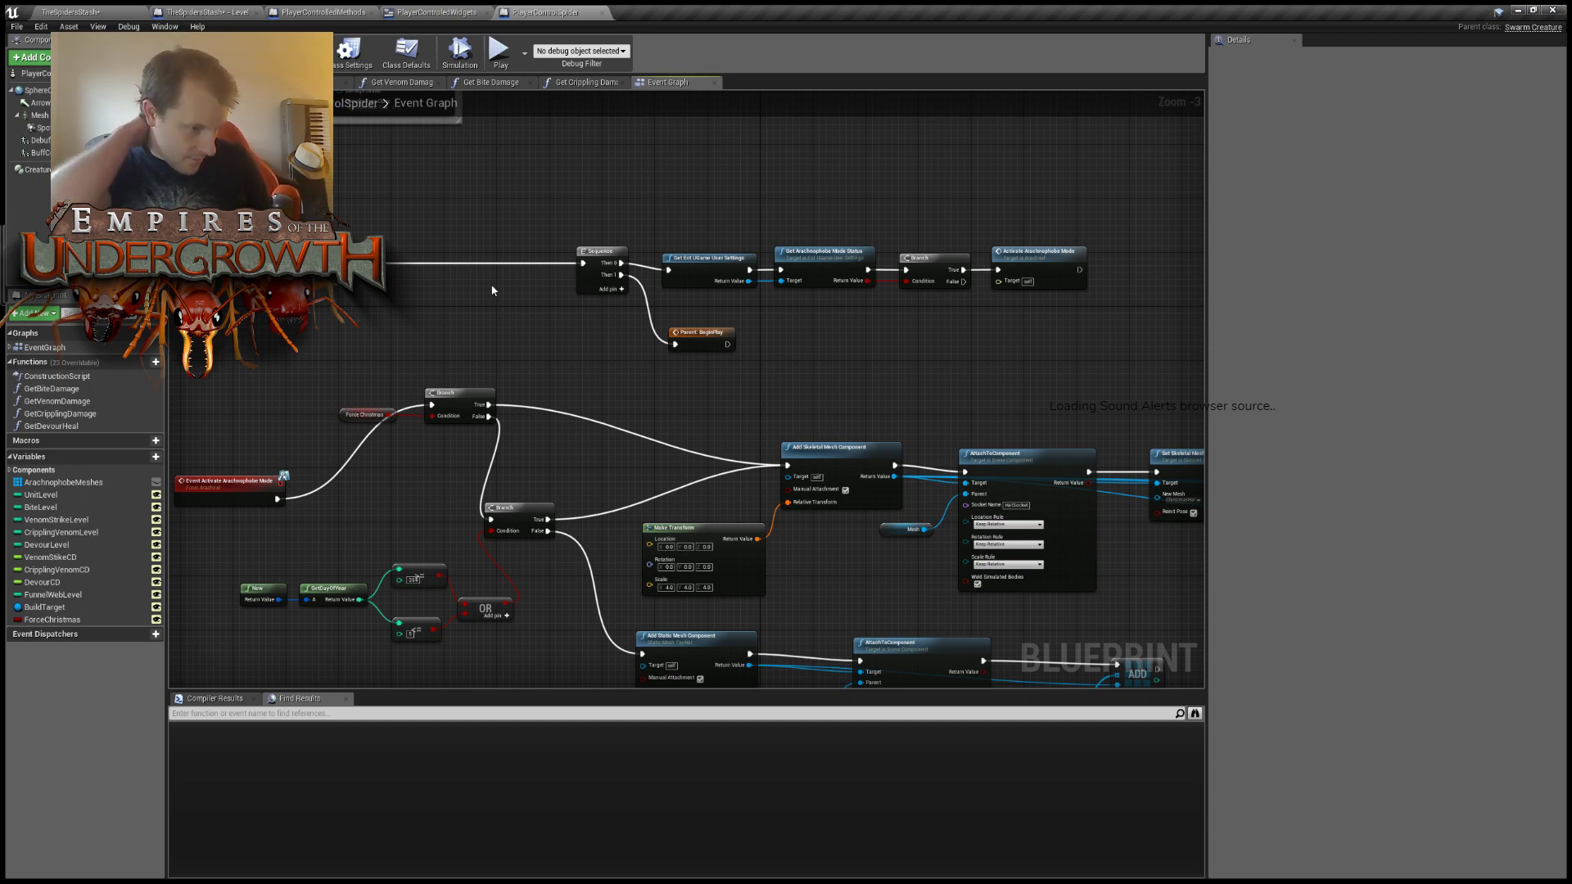
pyautogui.click(120, 14)
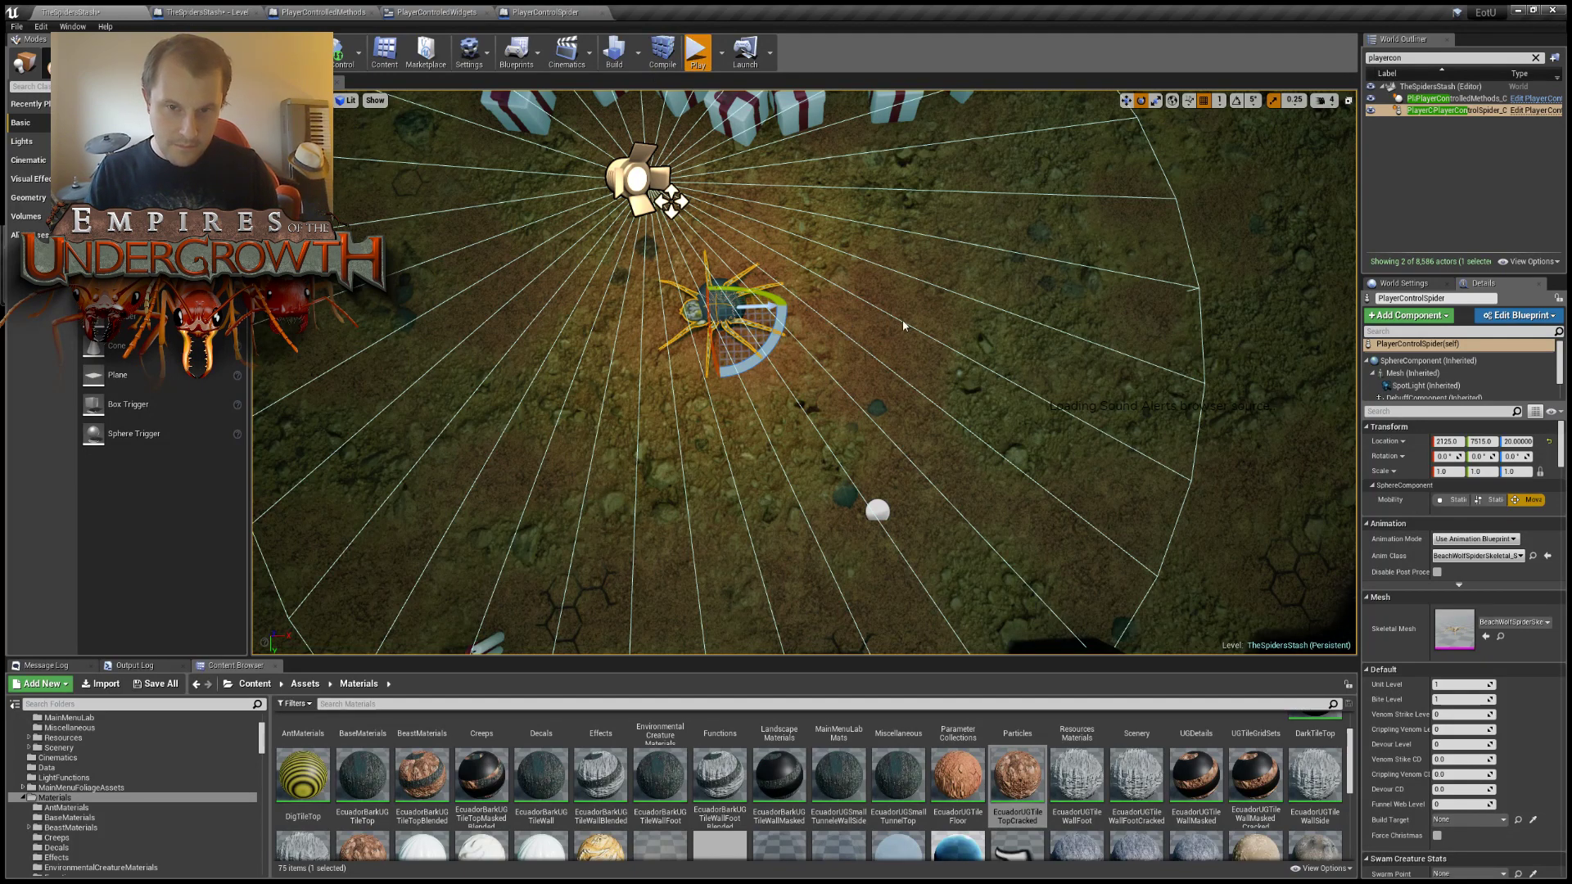
pyautogui.hotkey('alt', 'p')
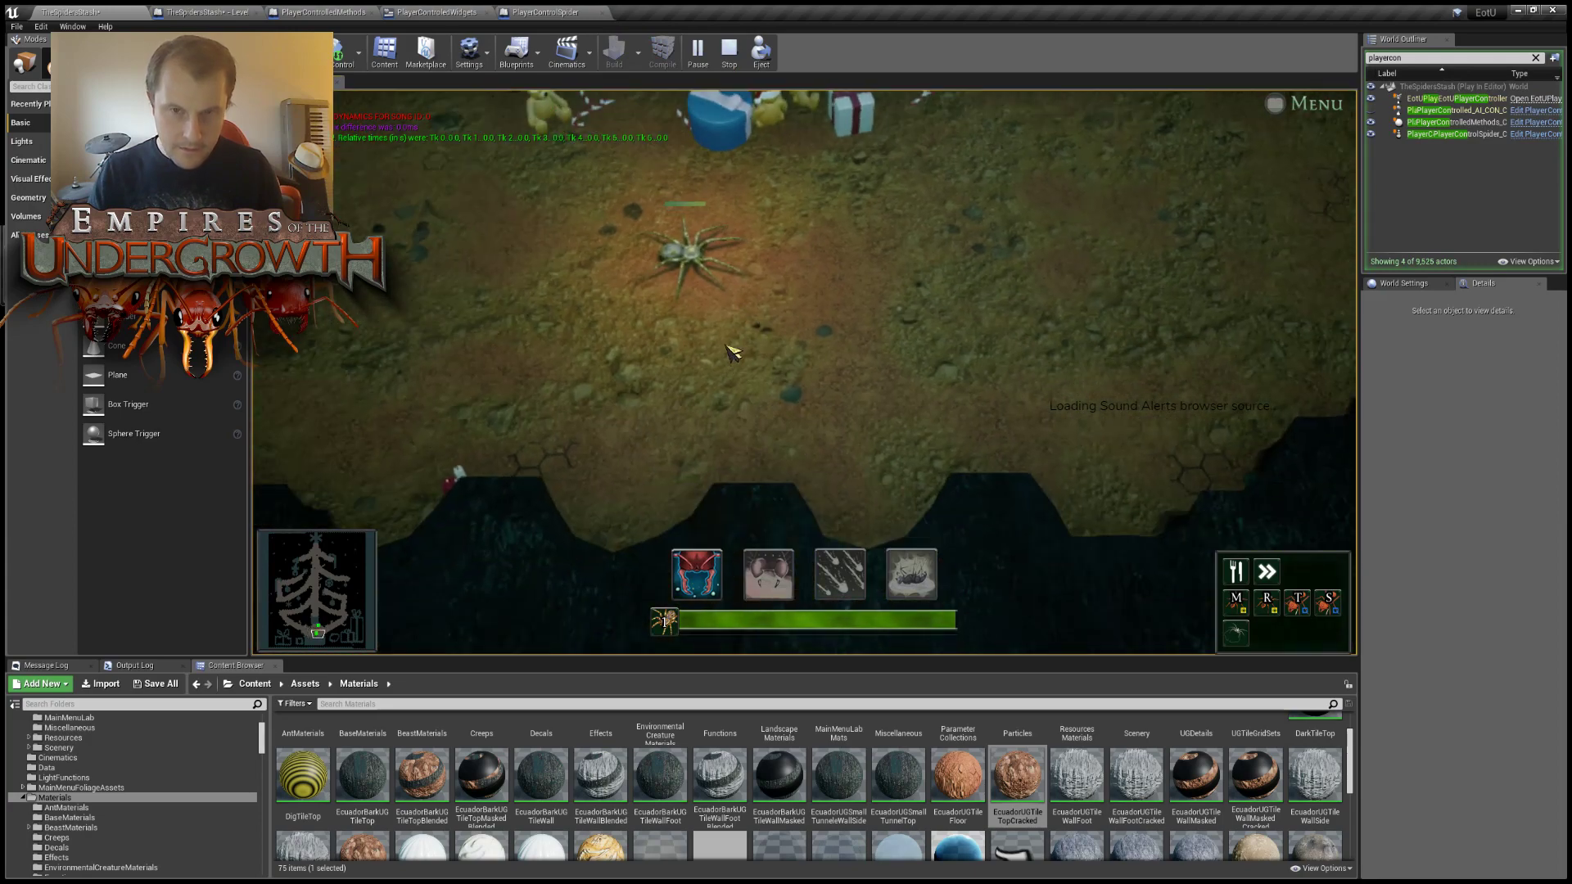
pyautogui.rightClick(814, 309)
pyautogui.rightClick(636, 385)
pyautogui.press('w')
pyautogui.rightClick(843, 334)
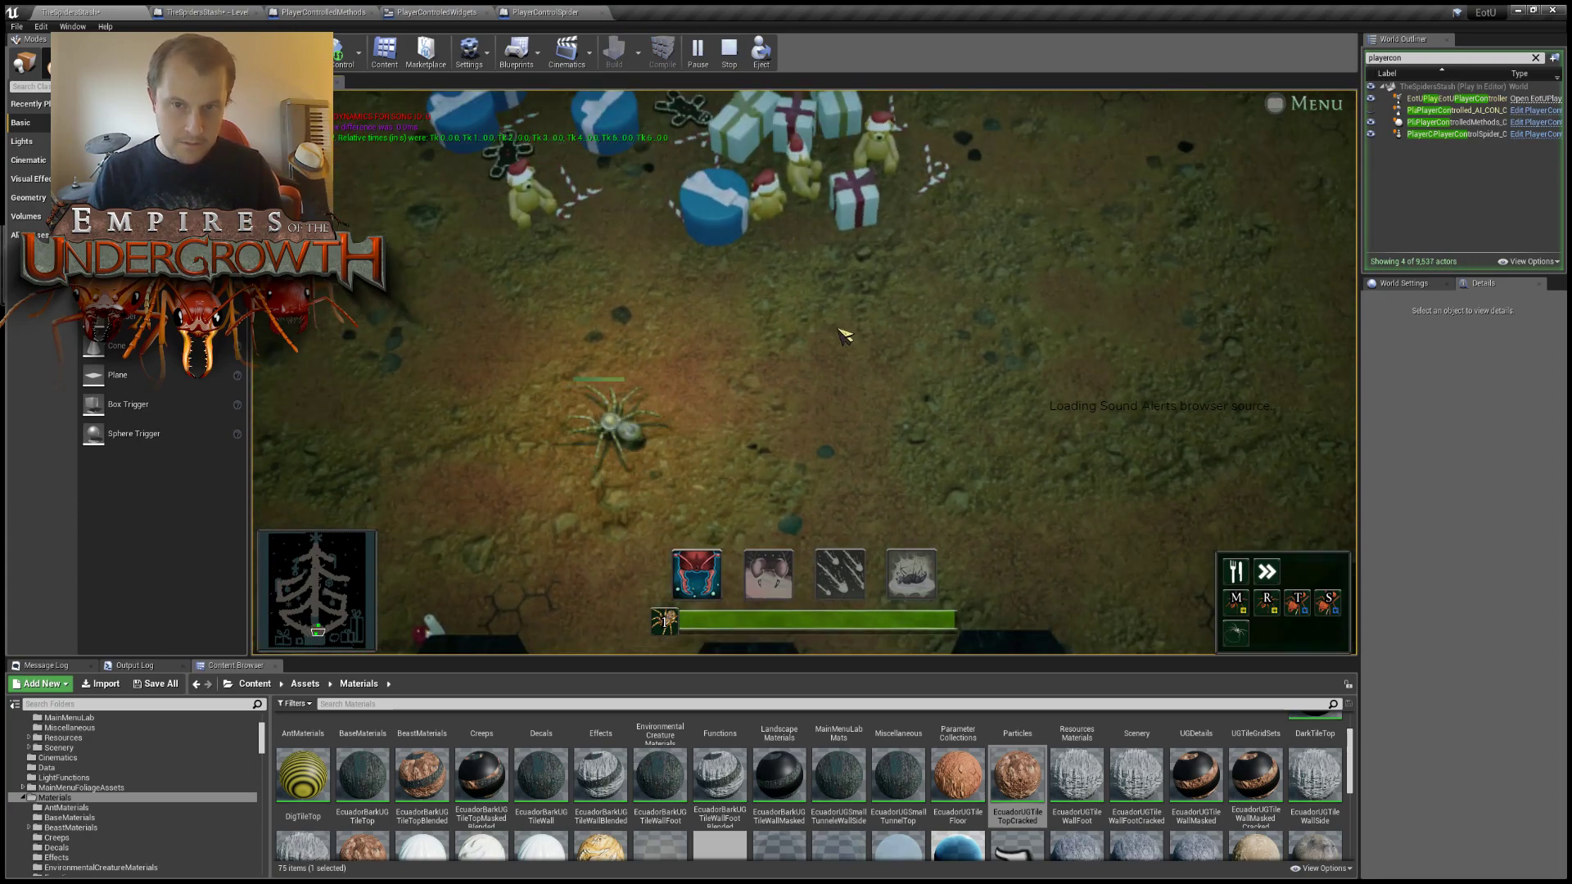
pyautogui.rightClick(642, 418)
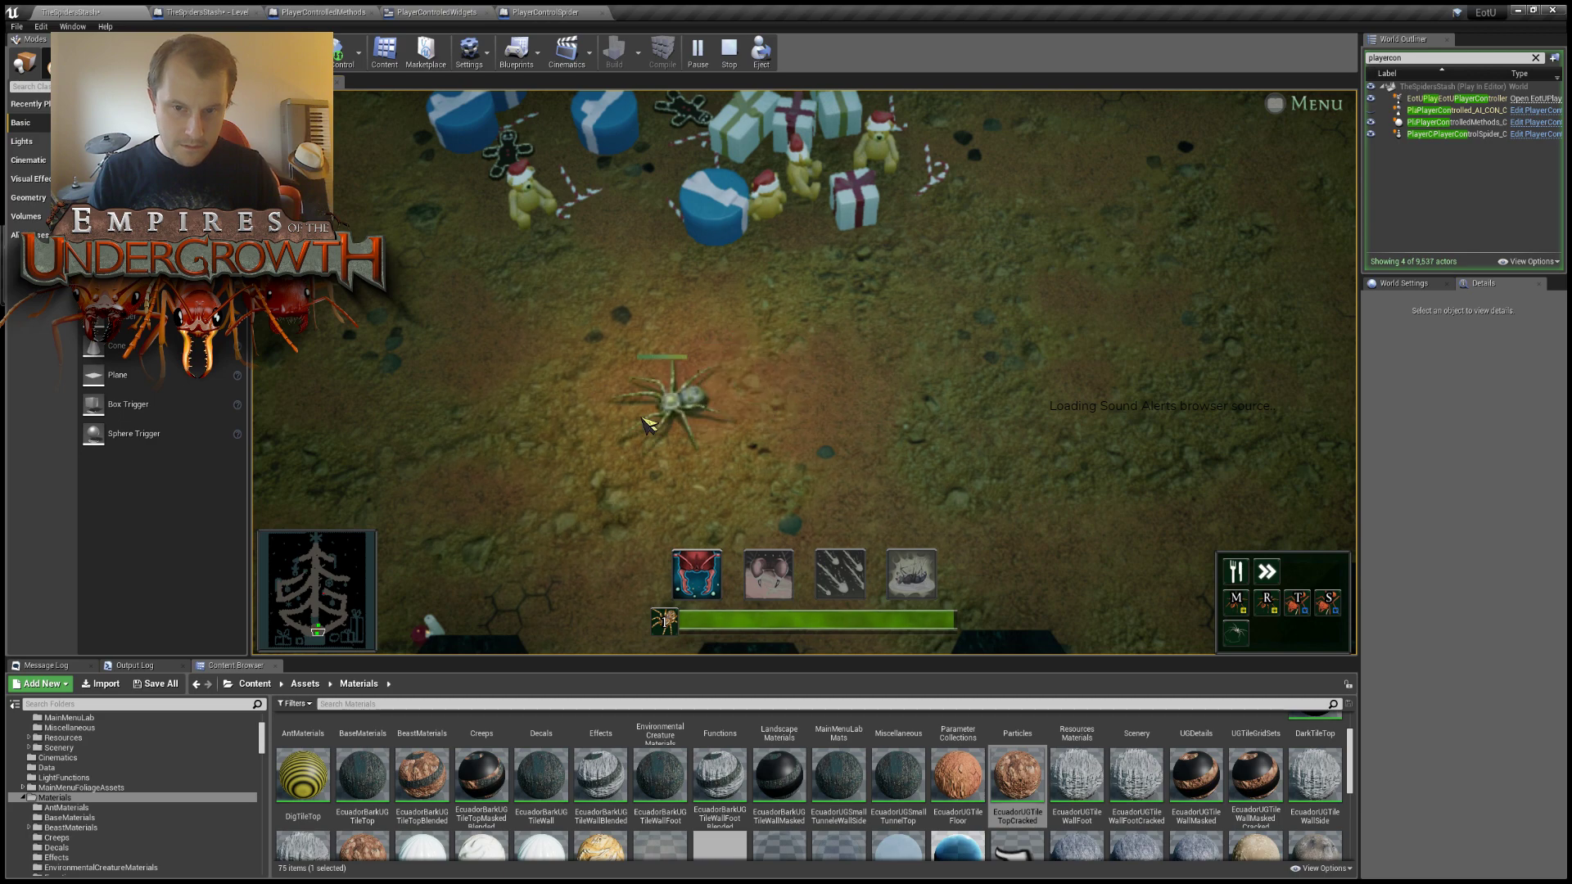
pyautogui.press('Escape')
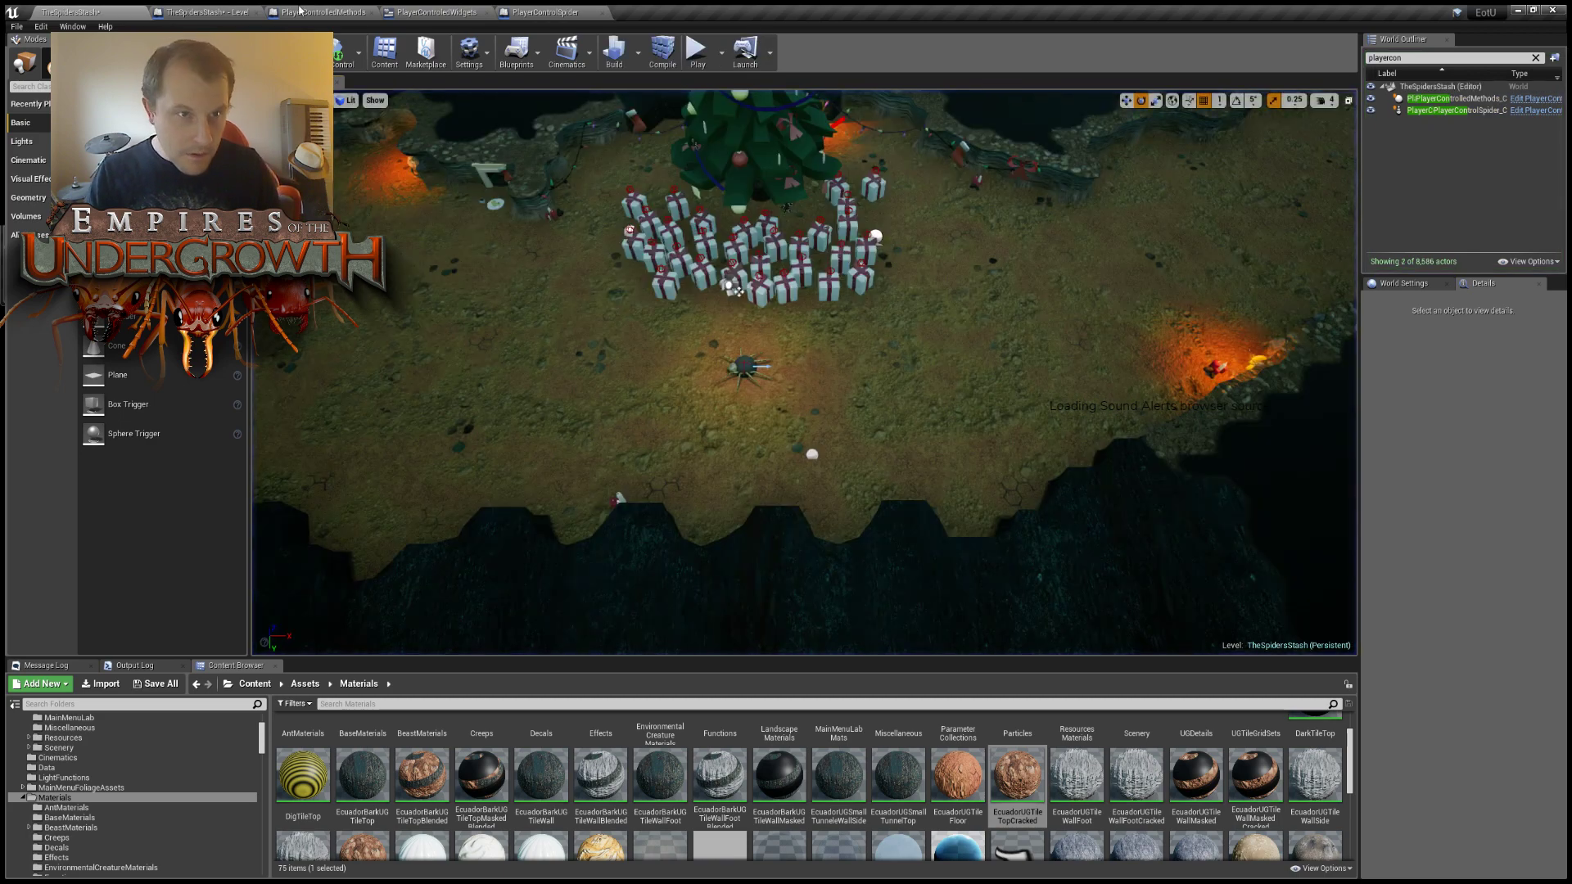
# Enable Force Christmas on the PlayerControlSpider placed in the level.
pyautogui.click(185, 10)
pyautogui.click(338, 10)
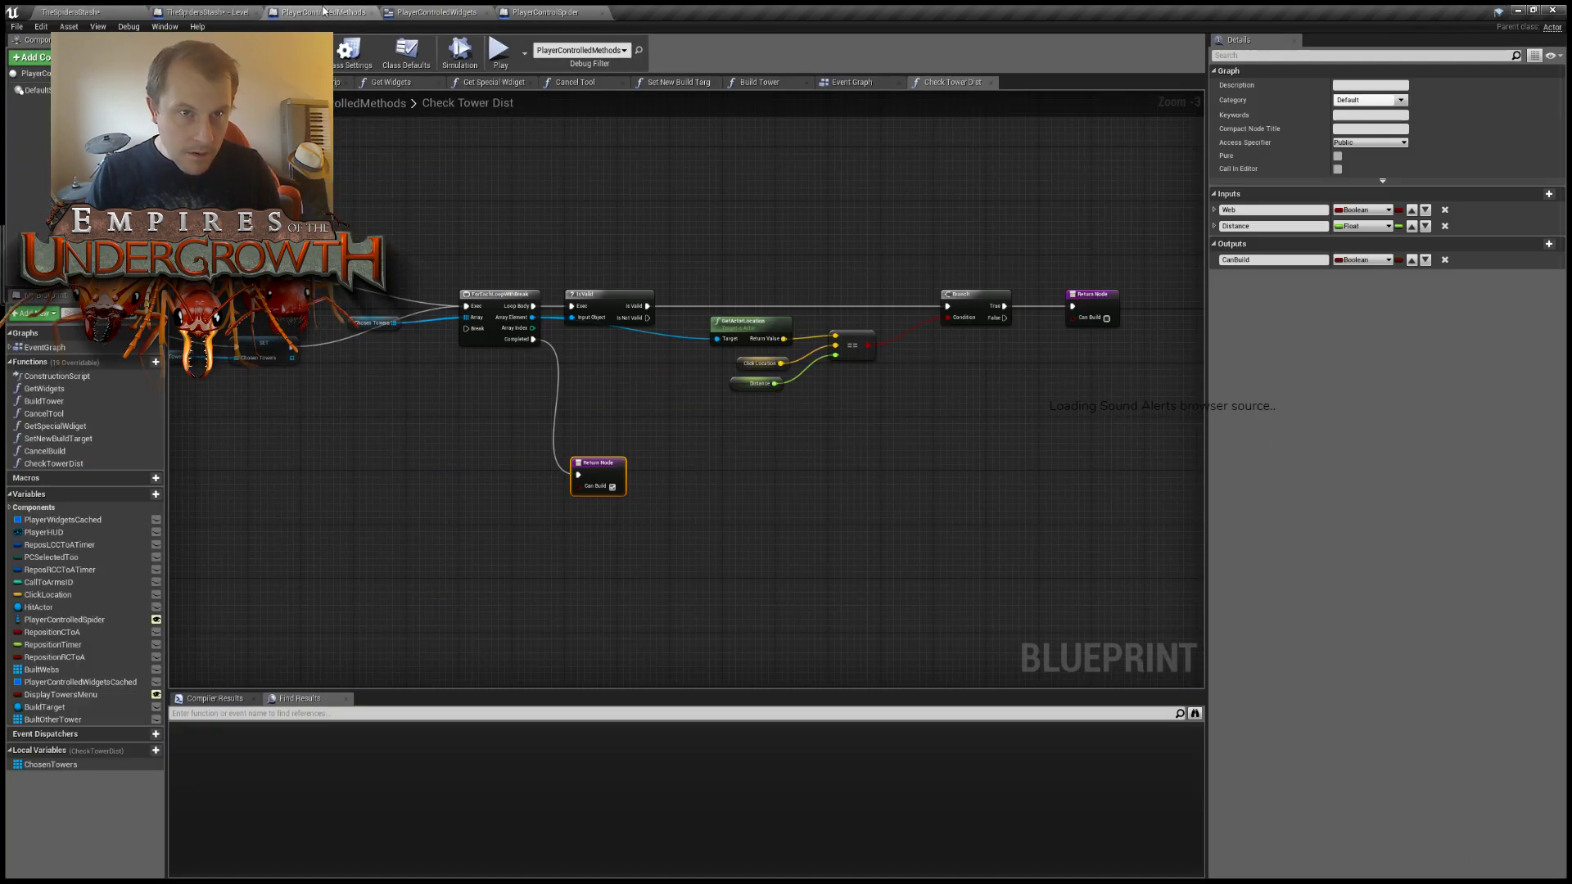
pyautogui.click(71, 11)
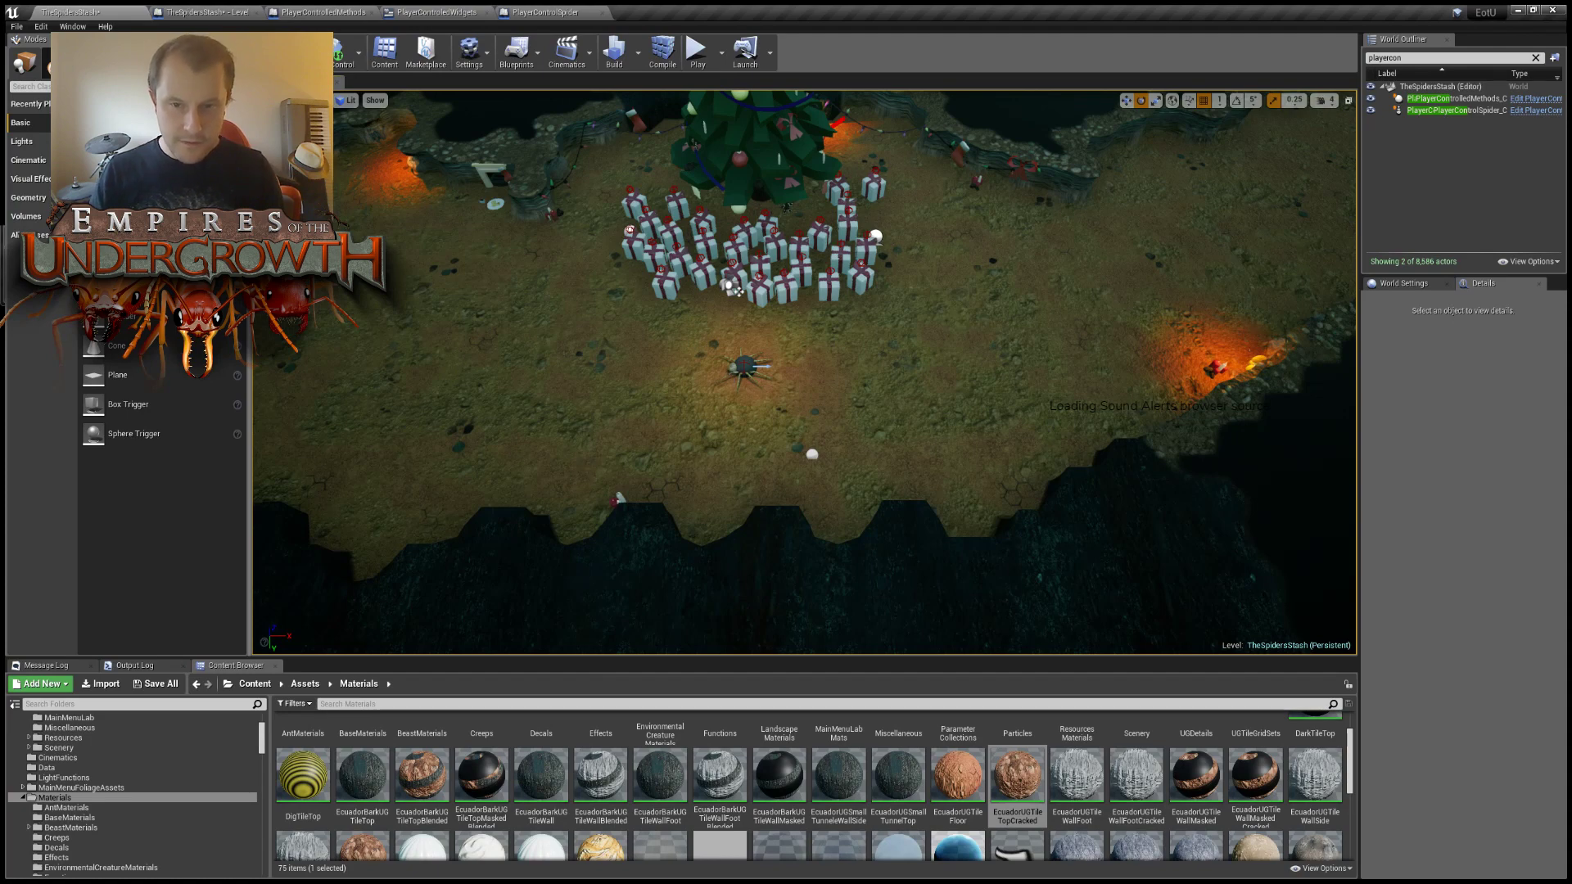
pyautogui.click(732, 370)
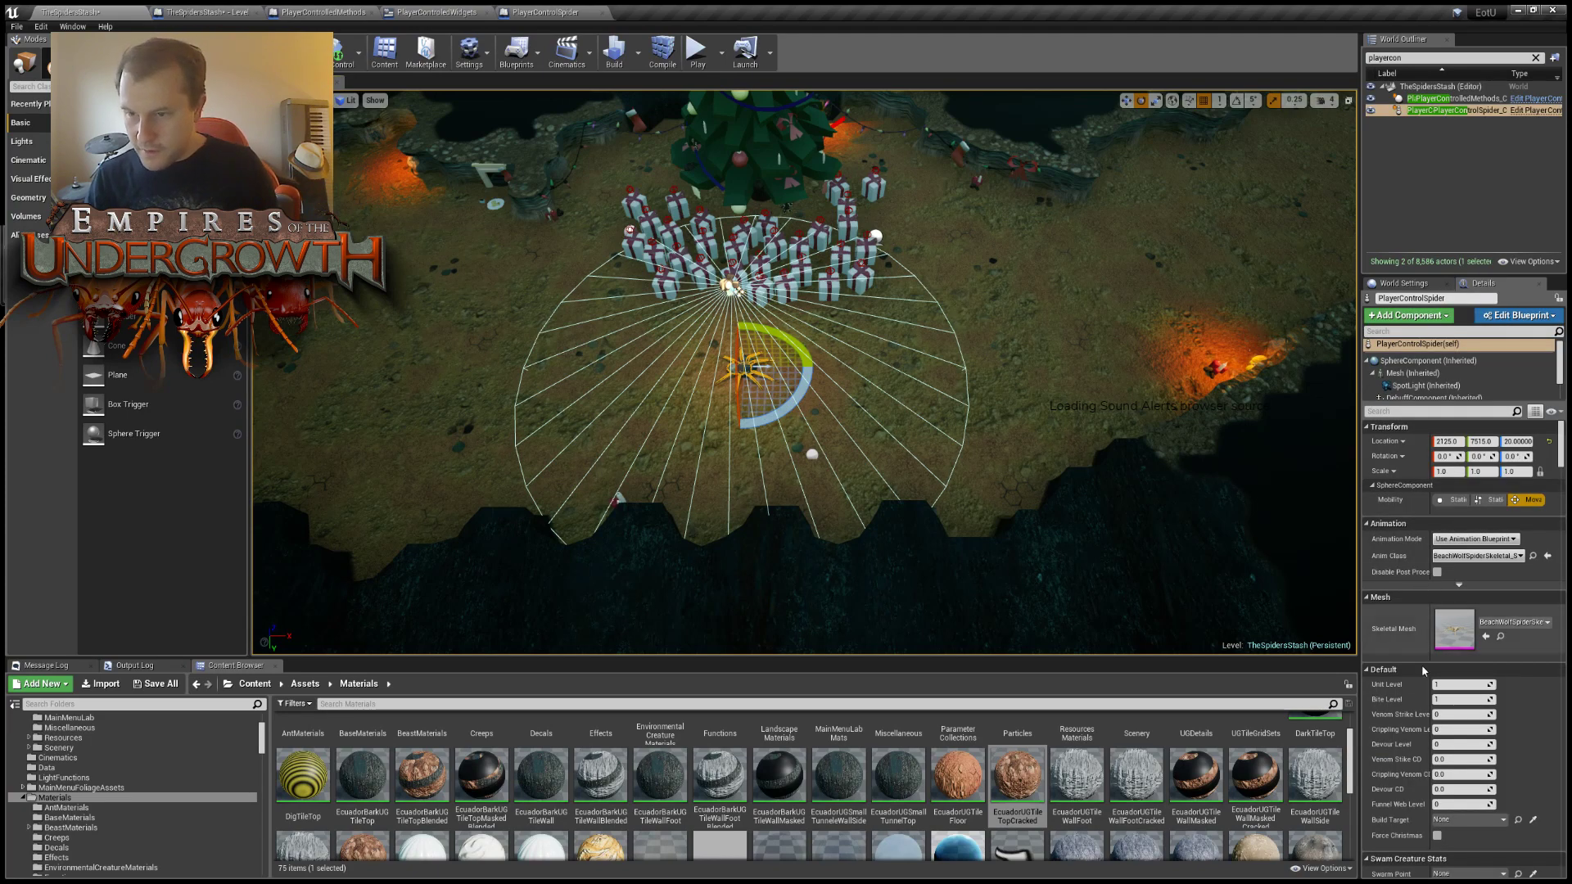
pyautogui.scroll(-3, 1433, 737)
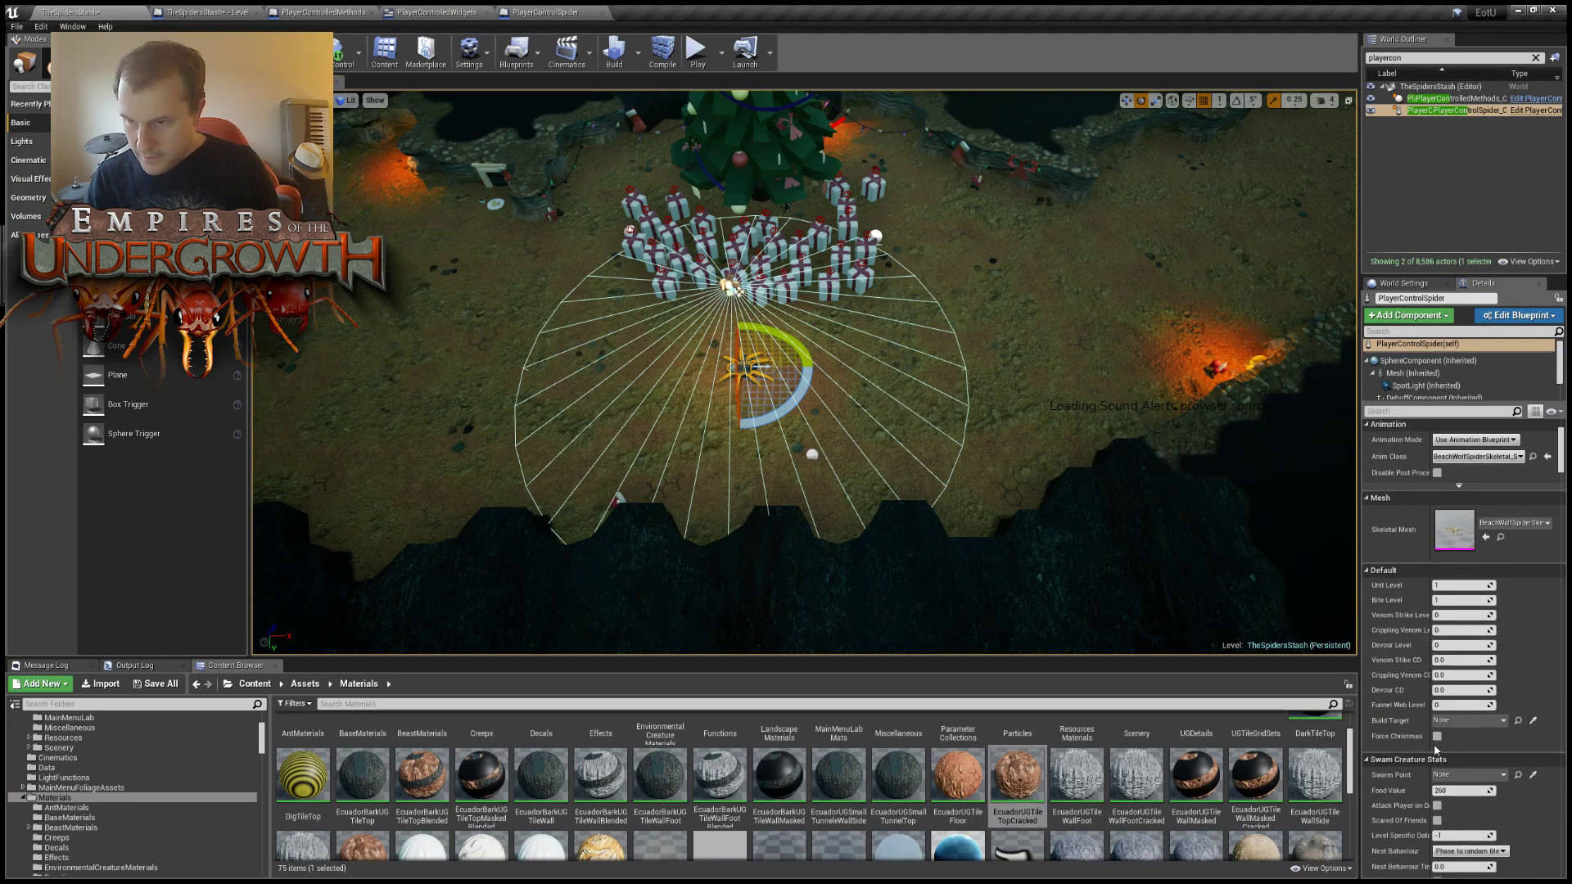
pyautogui.click(1437, 736)
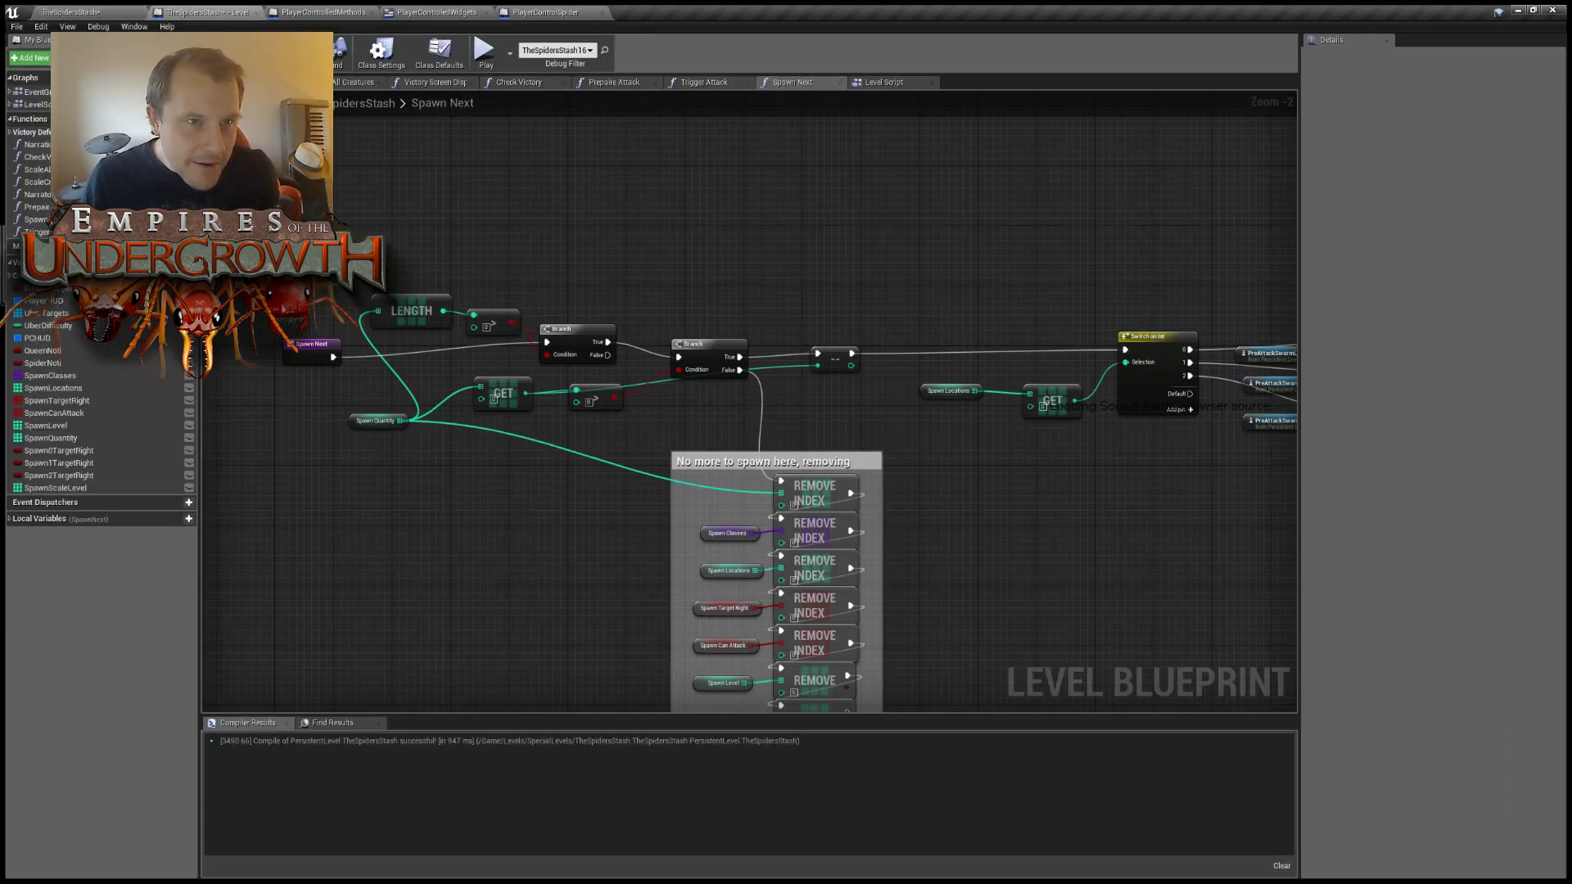
# Add a breakpoint to the Force Christmas Branch after Event Activate Arachnophobe Mode in the PlayerControlSpider event graph.
pyautogui.click(325, 12)
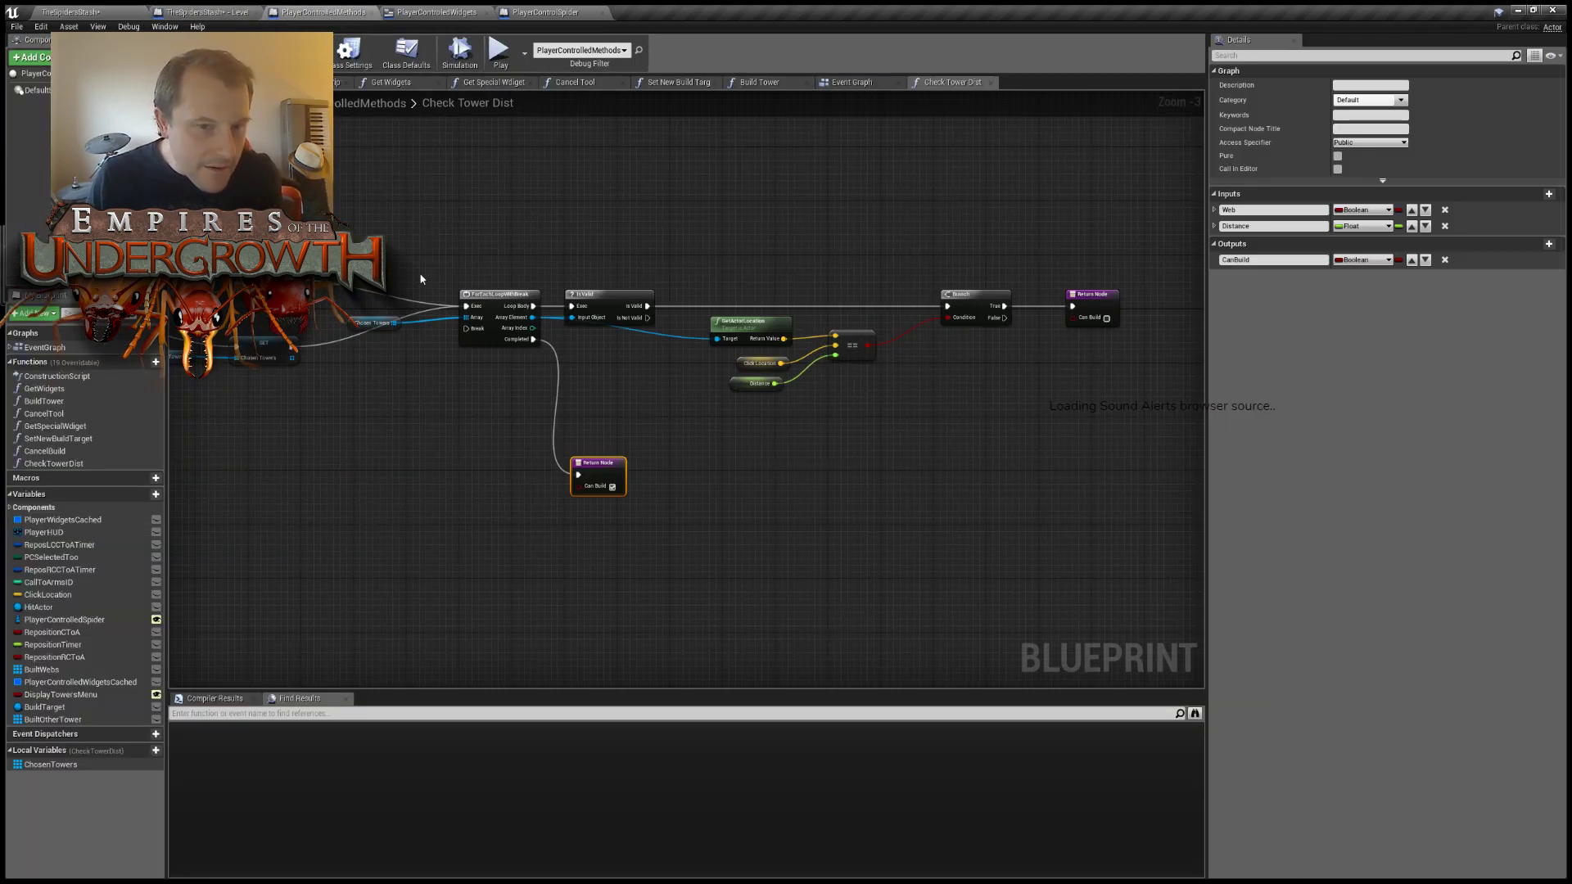
pyautogui.click(438, 12)
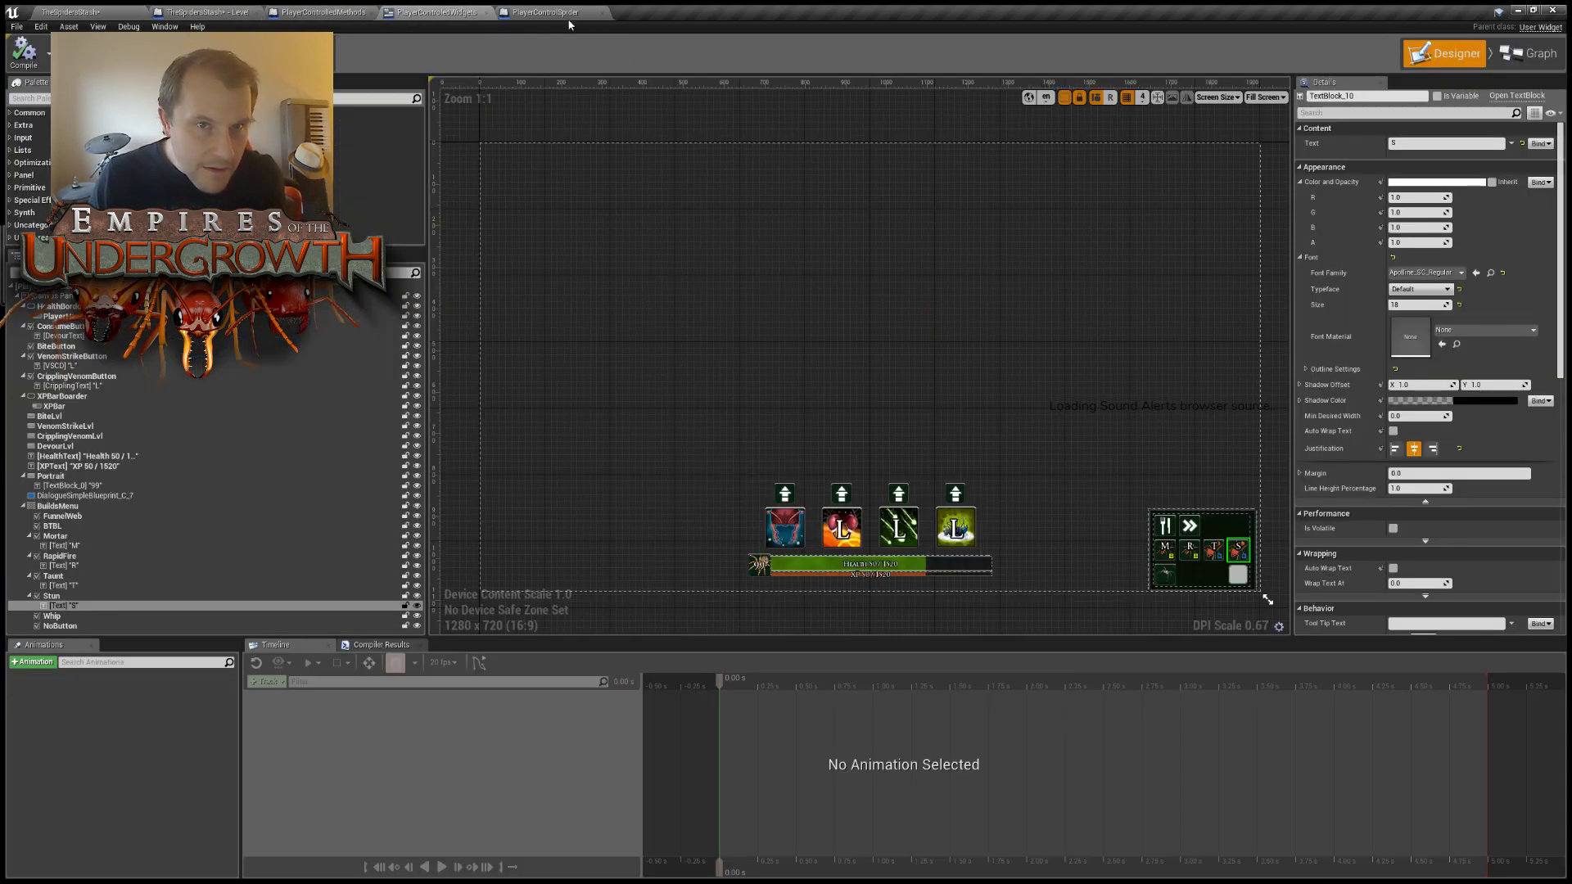
pyautogui.click(547, 12)
pyautogui.moveTo(496, 380); pyautogui.dragTo(634, 496, button='right')
pyautogui.moveTo(620, 580); pyautogui.dragTo(665, 456, button='right')
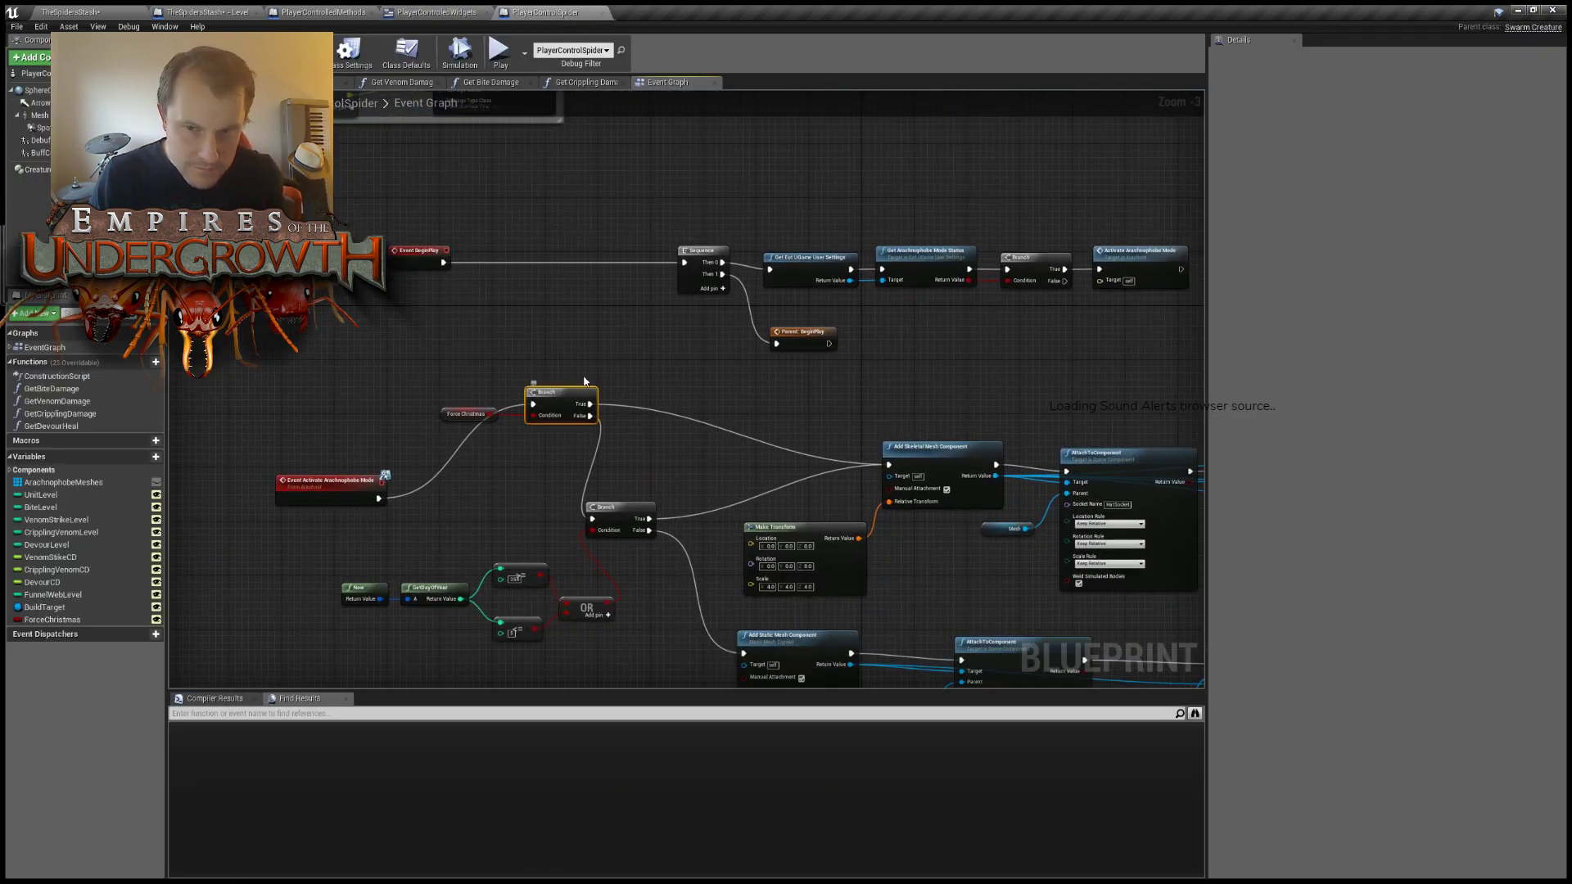
pyautogui.moveTo(561, 400); pyautogui.dragTo(156, 306, button='right')
pyautogui.moveTo(715, 310); pyautogui.dragTo(1038, 263, button='right')
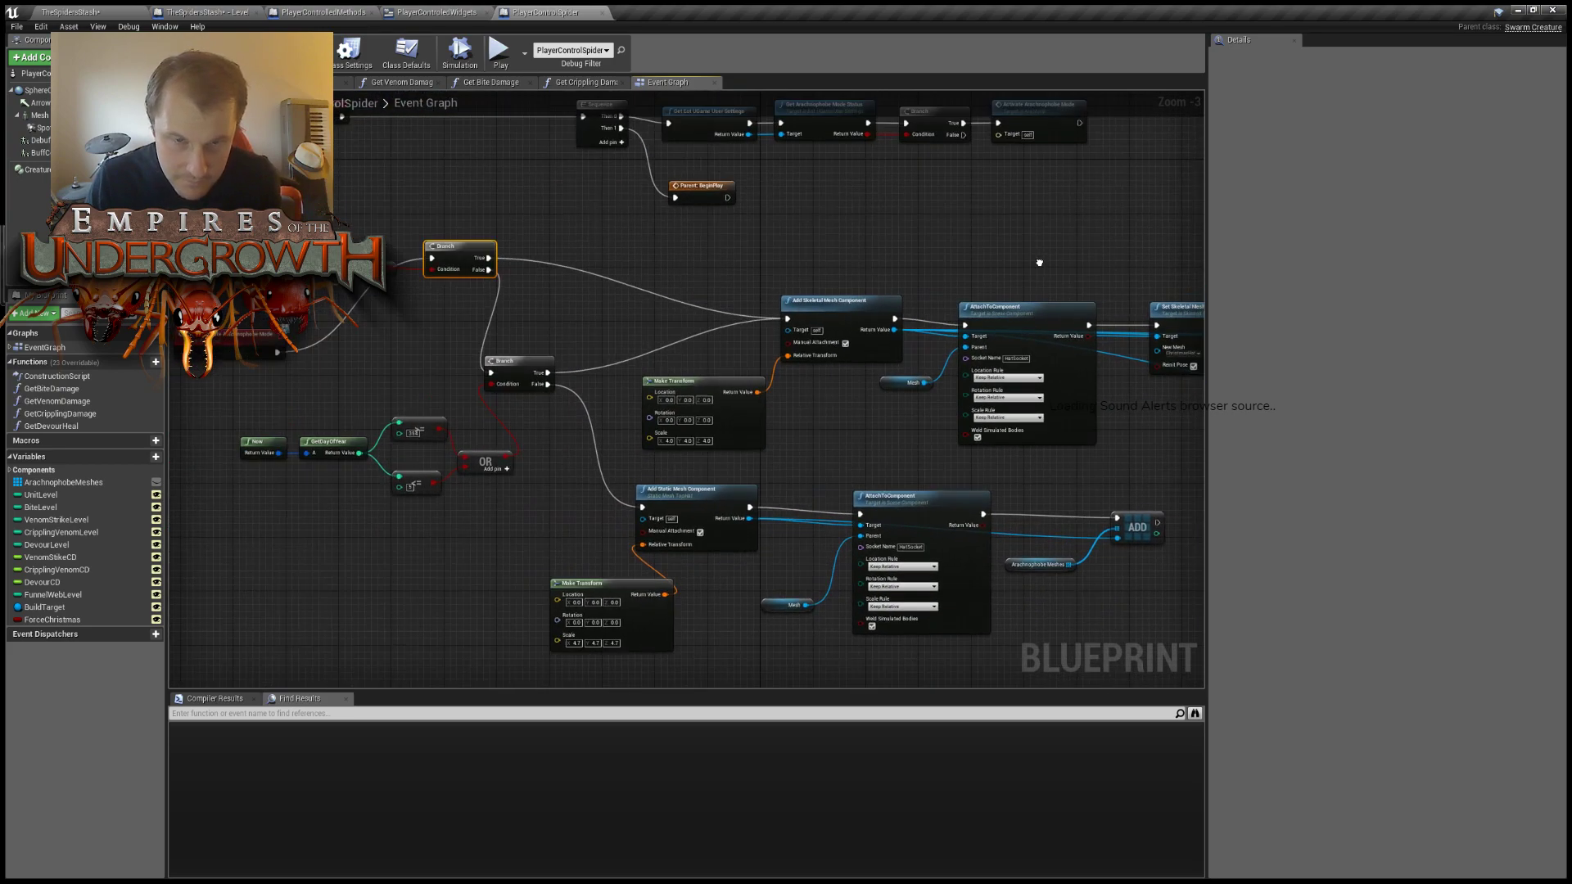
pyautogui.click(458, 257)
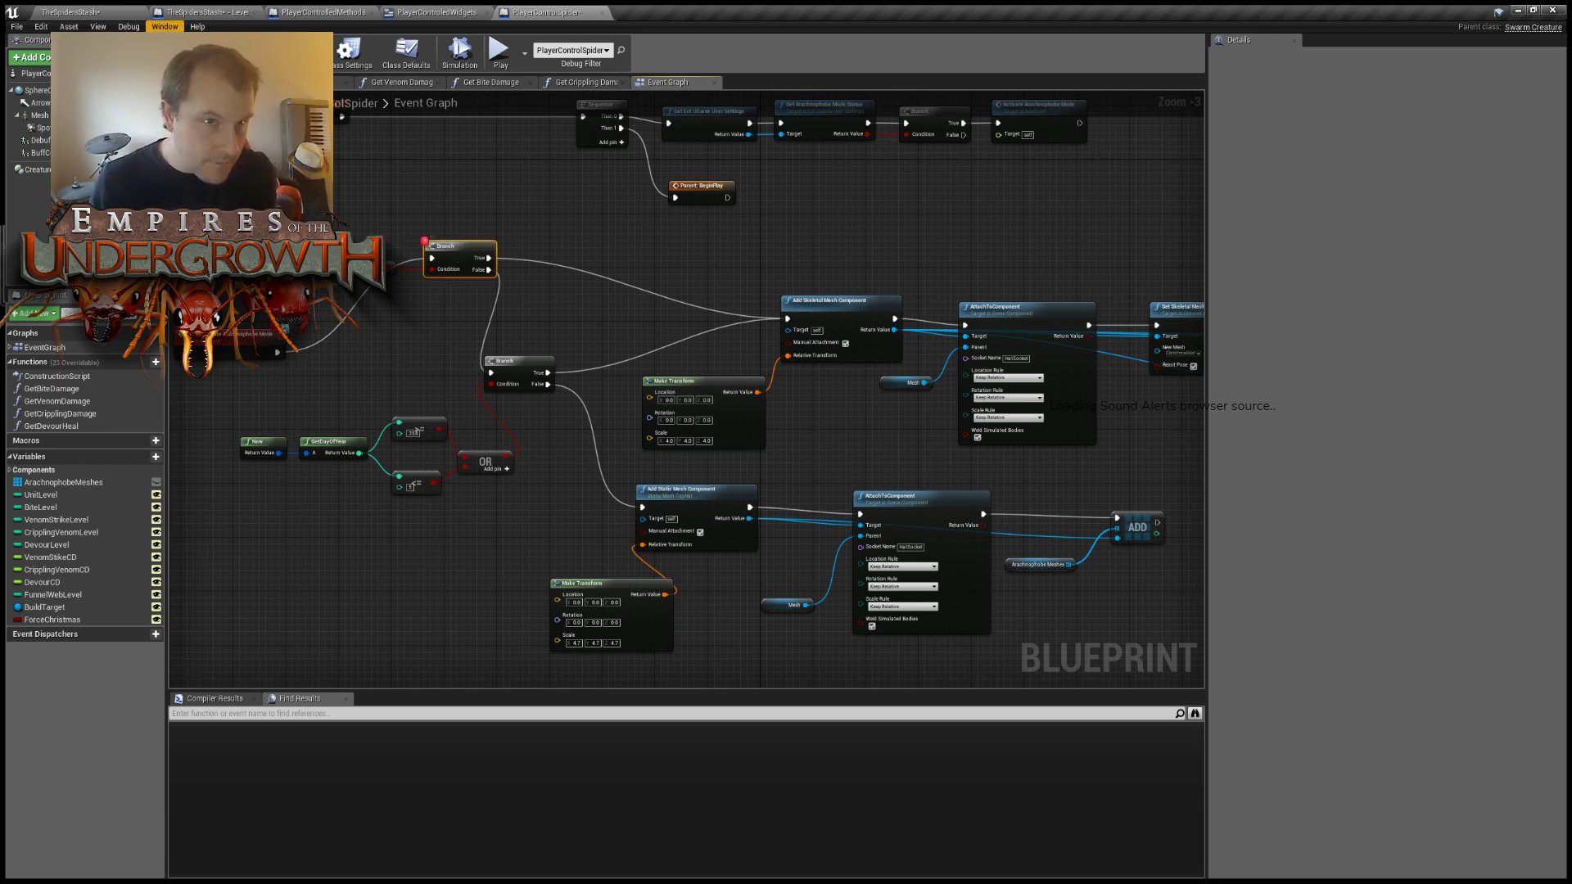
# Play the level to test the breakpoint, then examine the Event BeginPlay and Event Activate Arachnophobe Mode chains in PlayerControlSpider.
pyautogui.click(90, 12)
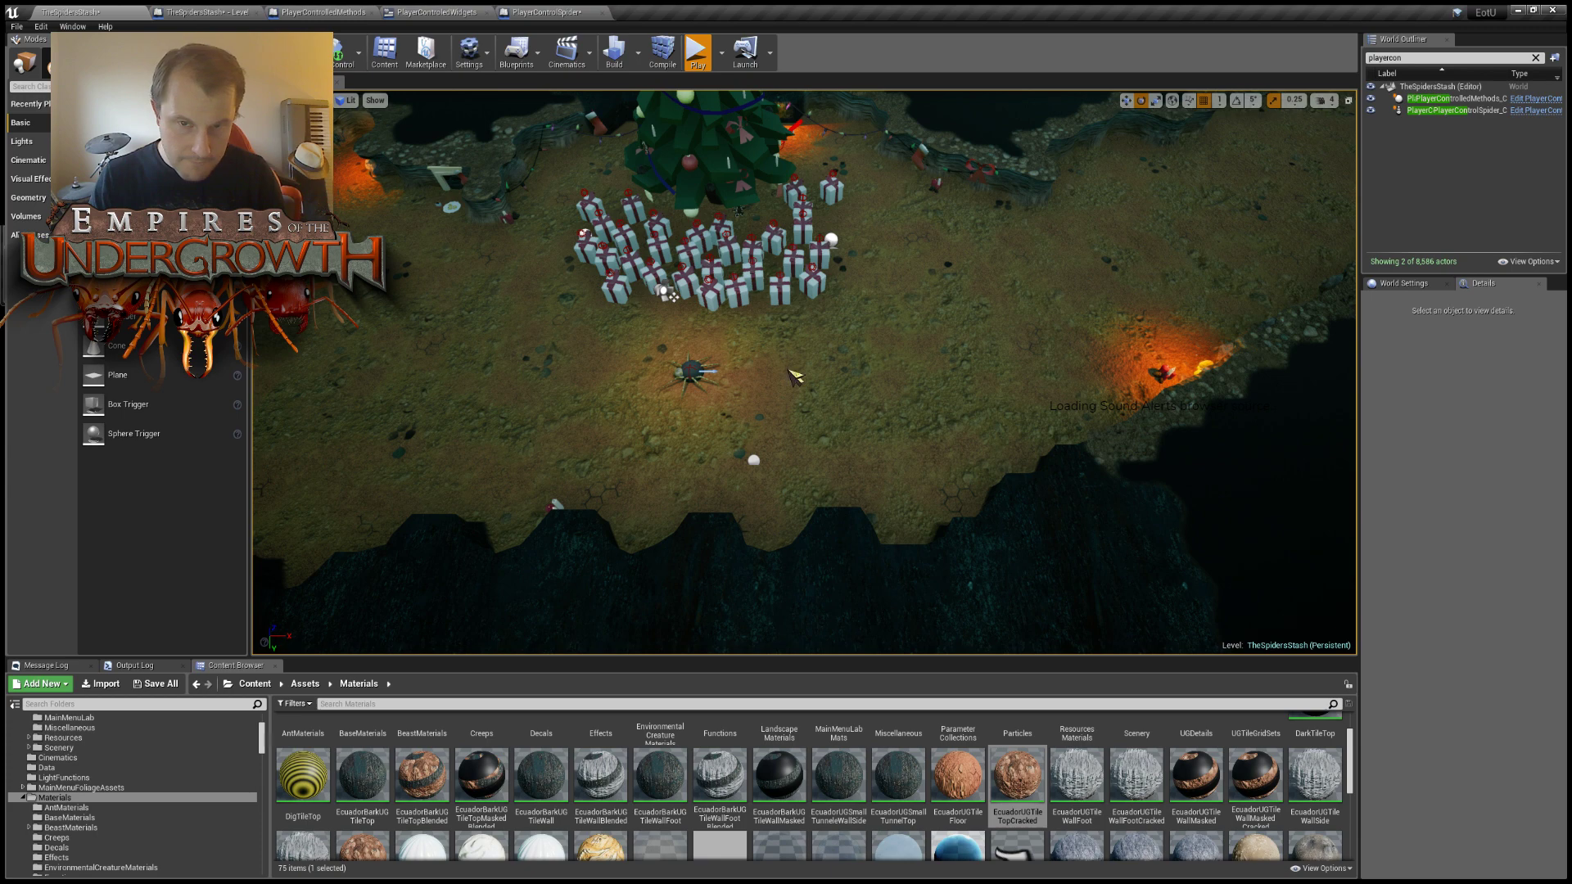
pyautogui.press('d')
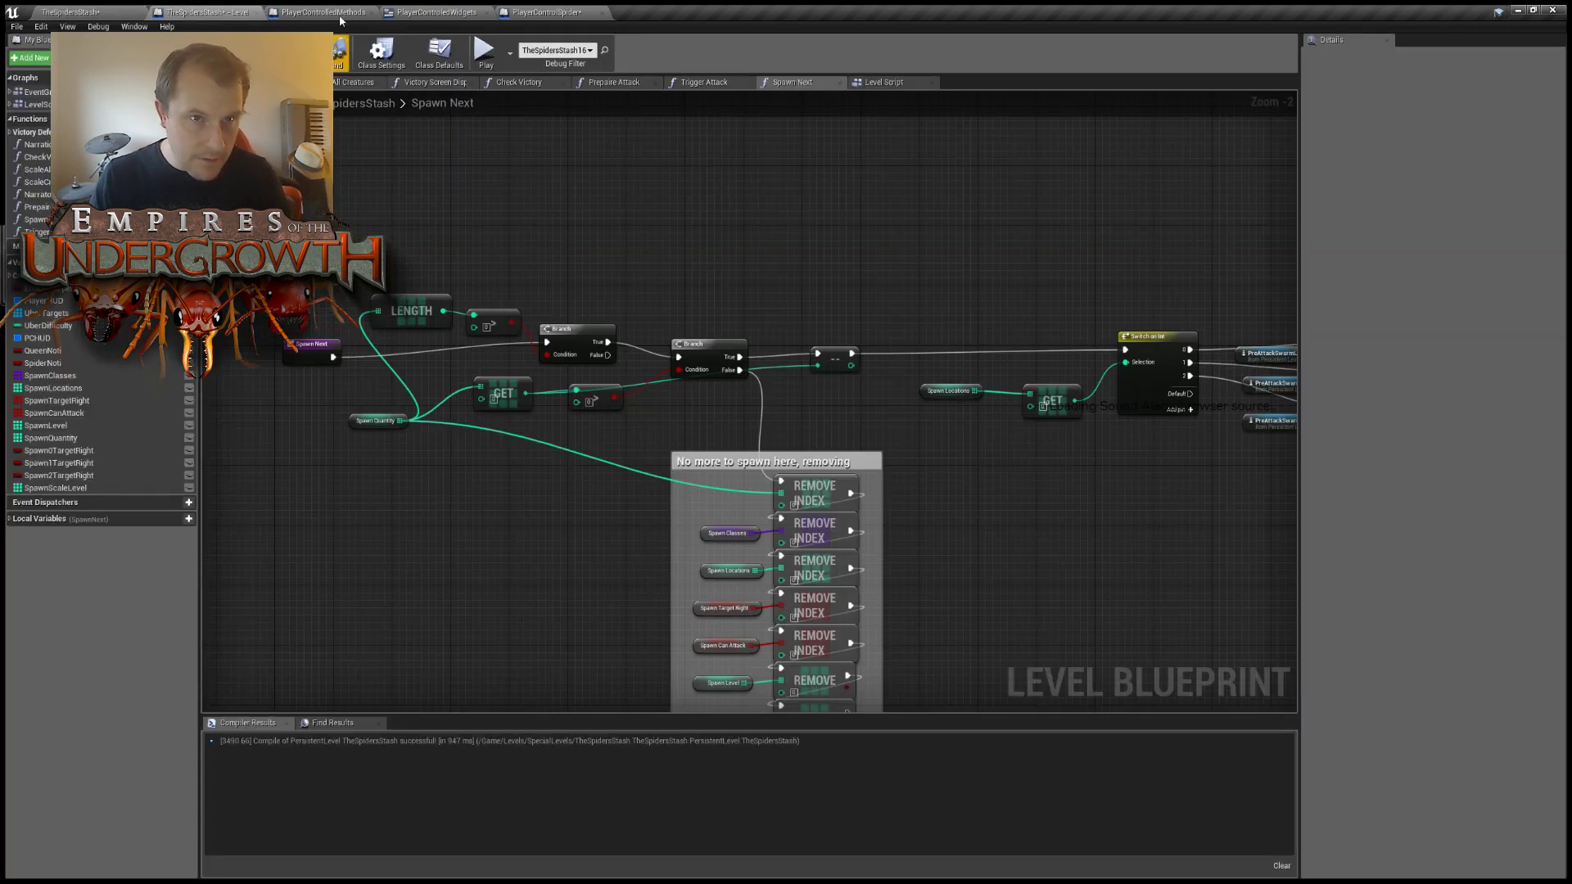
pyautogui.click(337, 13)
pyautogui.click(450, 11)
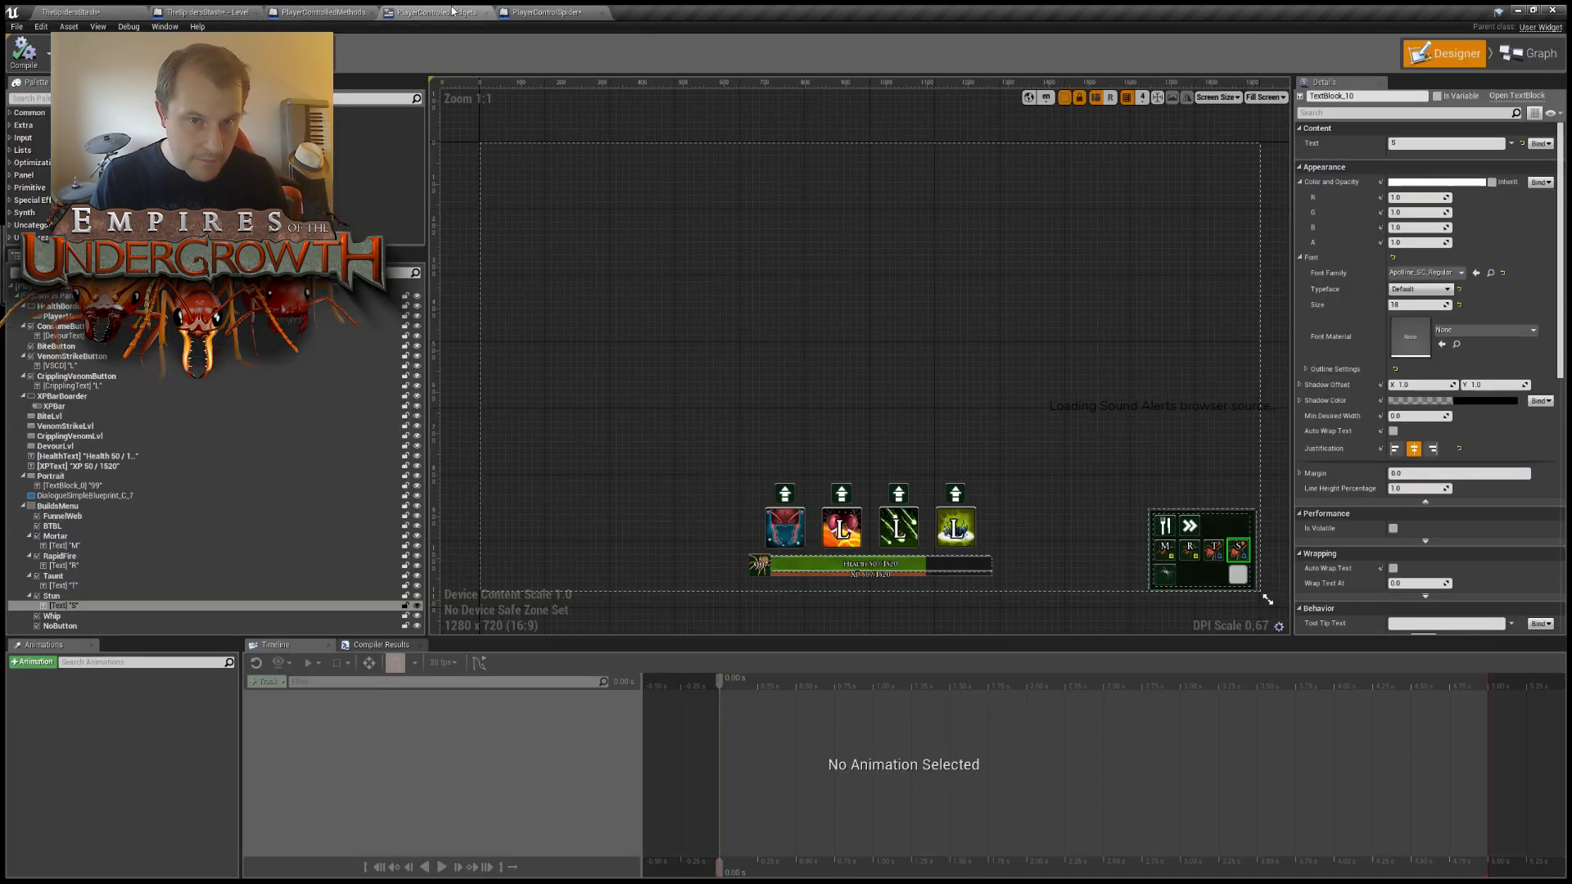
pyautogui.click(543, 12)
pyautogui.moveTo(555, 483); pyautogui.dragTo(669, 499, button='right')
pyautogui.moveTo(583, 410); pyautogui.dragTo(327, 466, button='right')
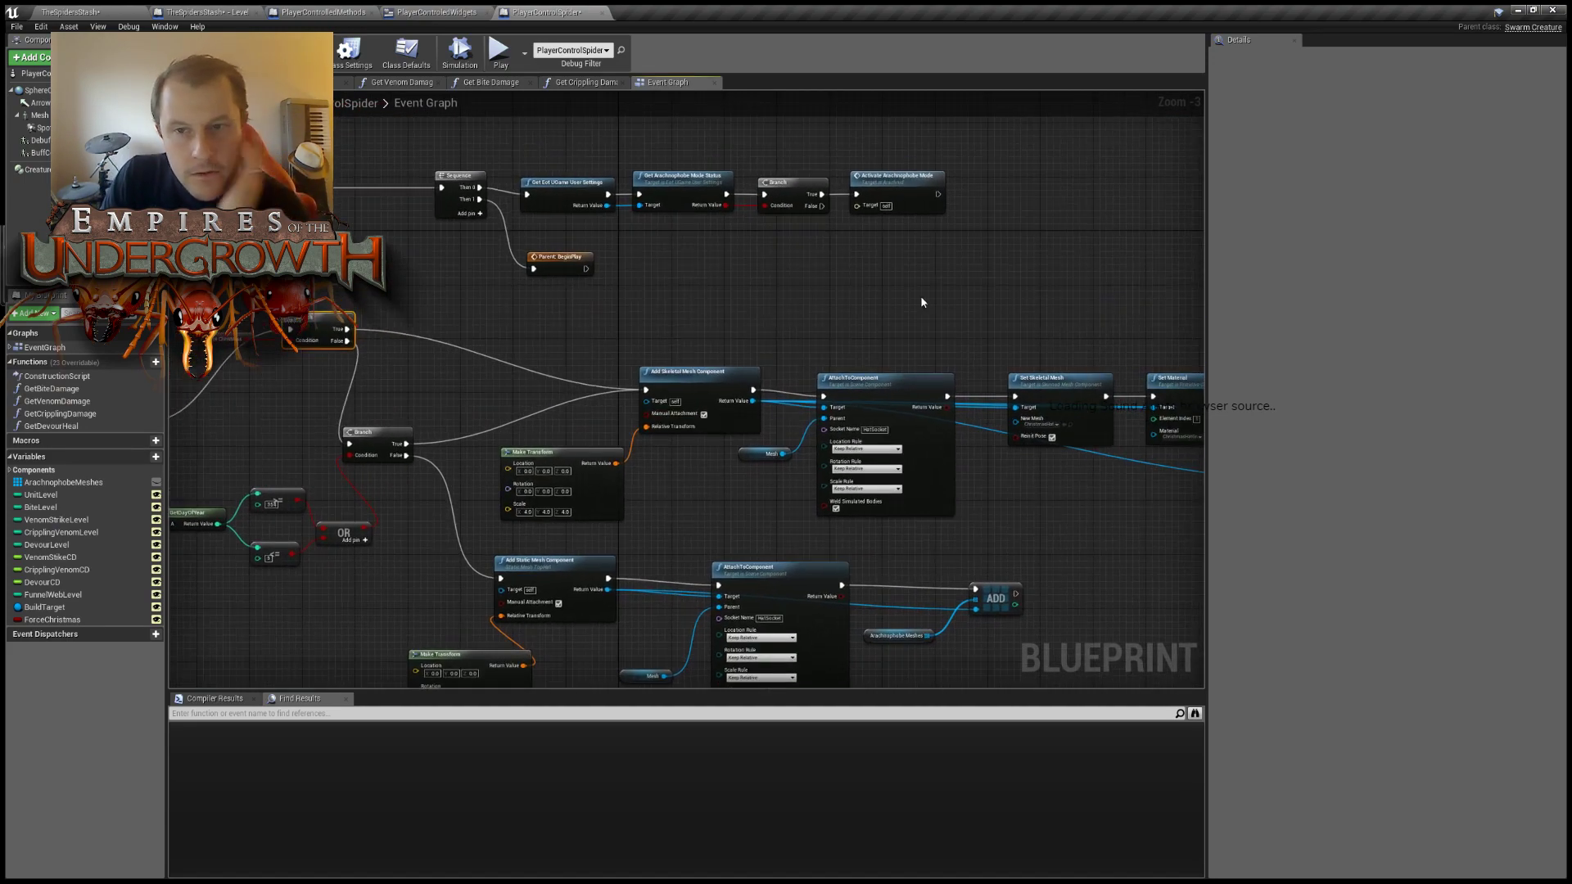
pyautogui.moveTo(902, 193); pyautogui.dragTo(862, 321, button='right')
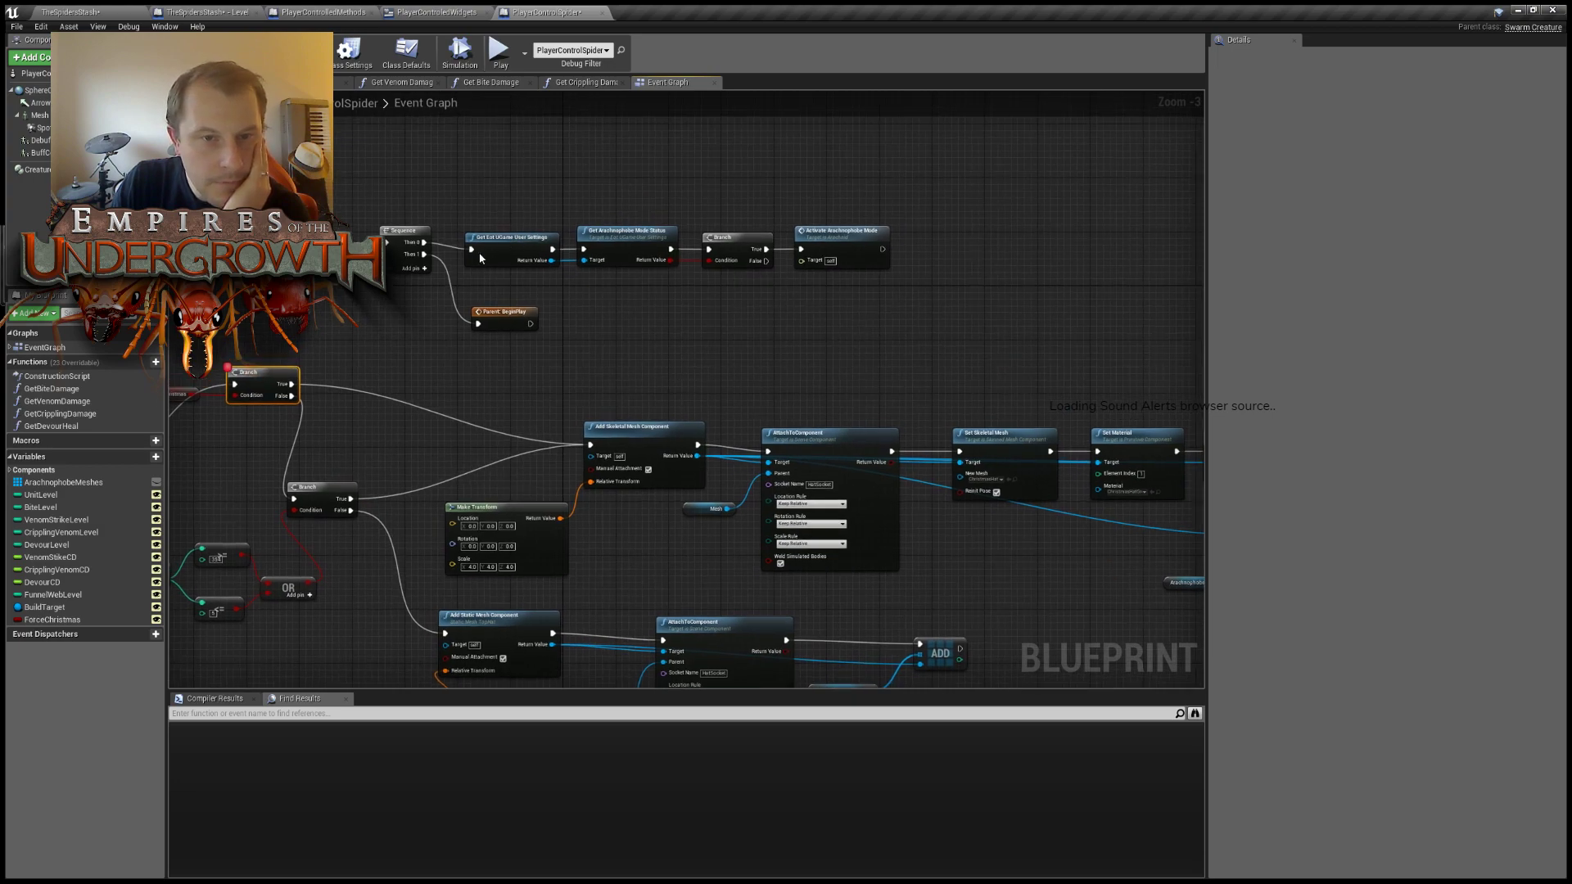
pyautogui.moveTo(498, 281); pyautogui.dragTo(782, 330, button='right')
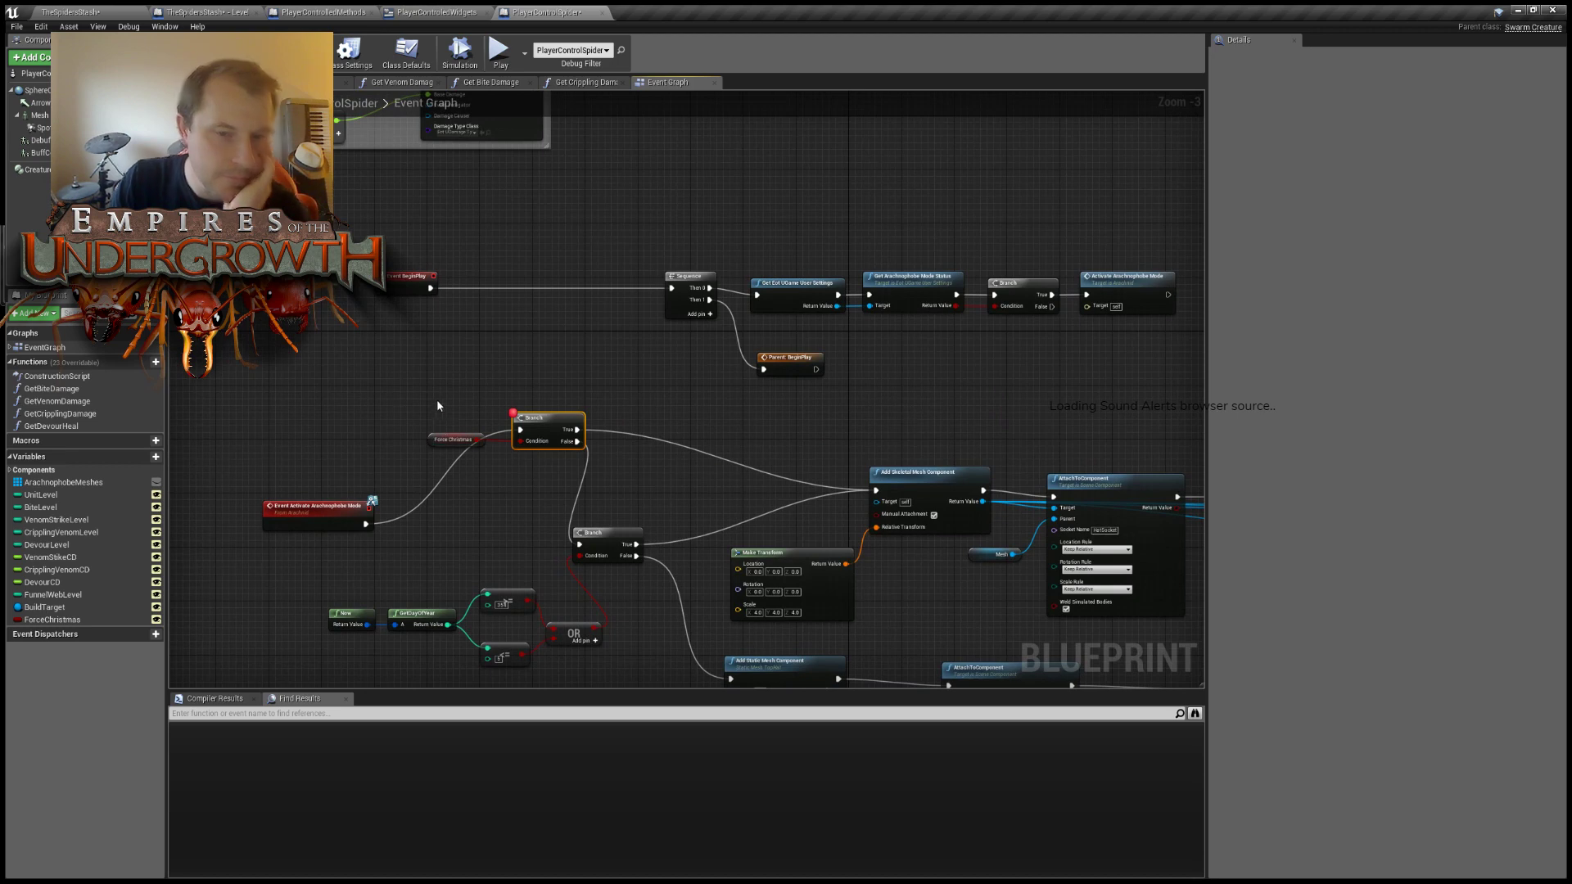
# Insert a copy of the Force Christmas Branch after Event BeginPlay, with its False output feeding the Sequence node.
pyautogui.moveTo(442, 399); pyautogui.dragTo(537, 428)
pyautogui.click(436, 276)
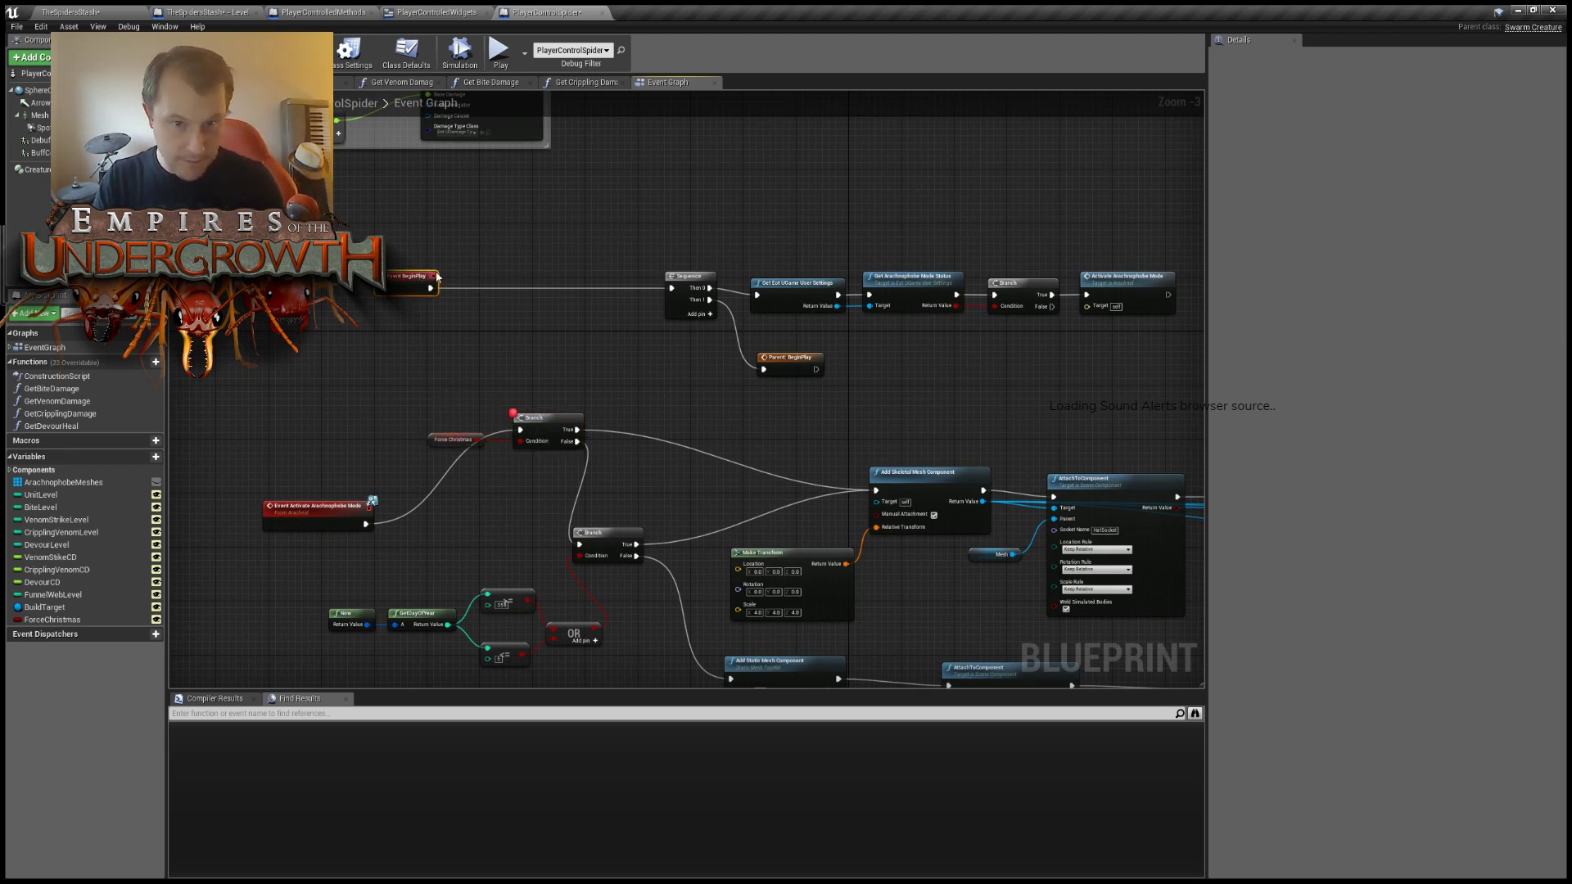
pyautogui.hotkey('ctrl', 'v')
pyautogui.keyDown('ctrl'); pyautogui.moveTo(430, 288); pyautogui.dragTo(672, 289); pyautogui.keyUp('ctrl')
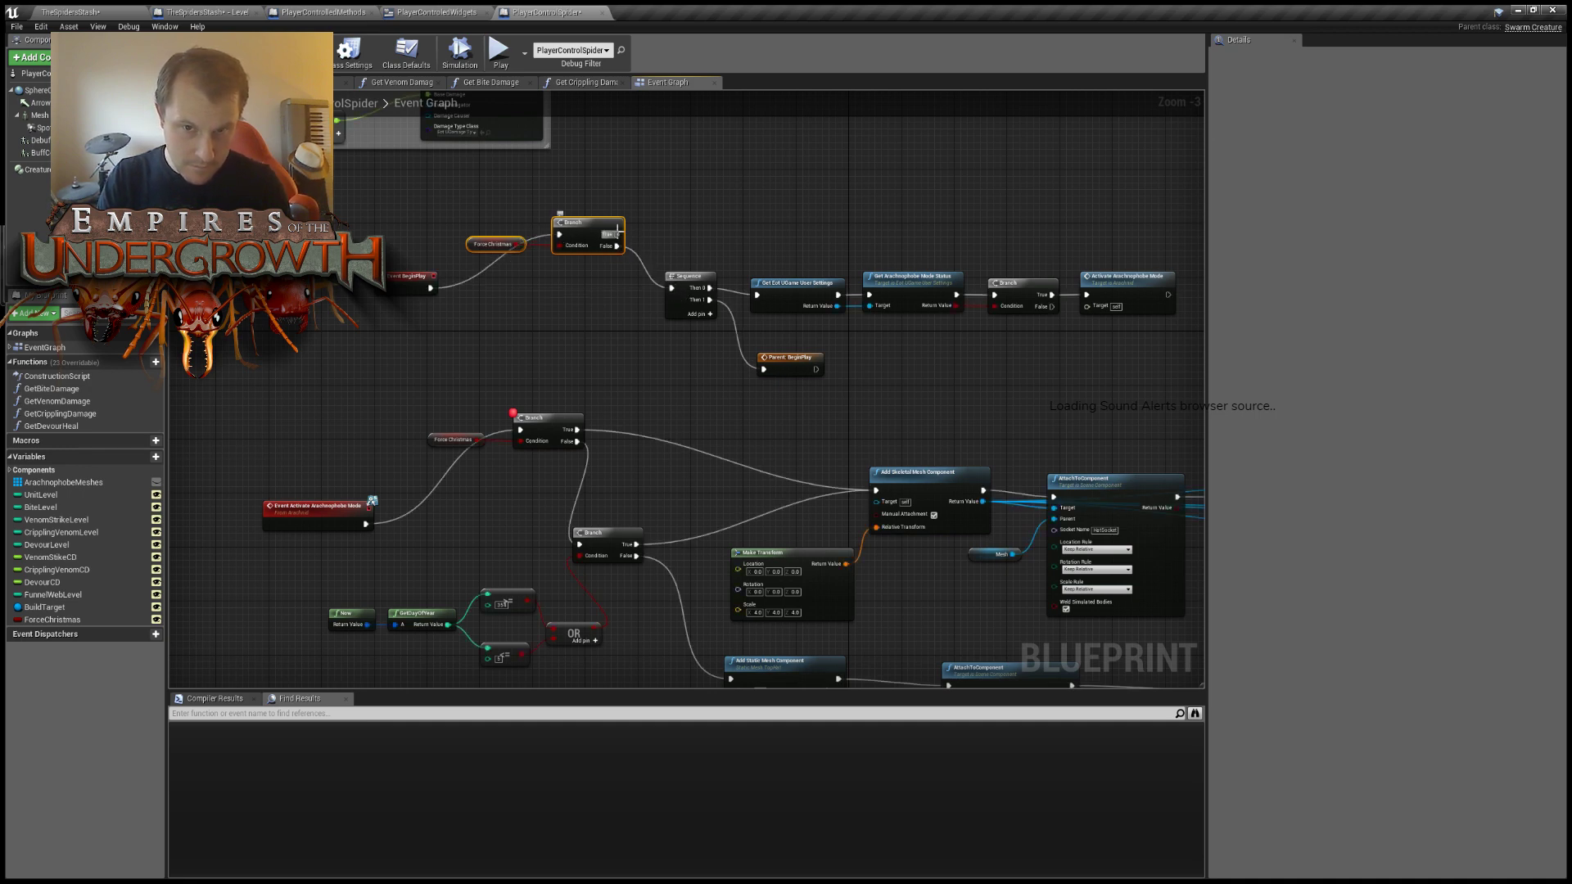
# Connect the BeginPlay Branch's True output to Activate Arachnophobe Mode and compile the blueprint.
pyautogui.moveTo(617, 234); pyautogui.dragTo(937, 296)
pyautogui.moveTo(613, 202); pyautogui.dragTo(818, 197, button='right')
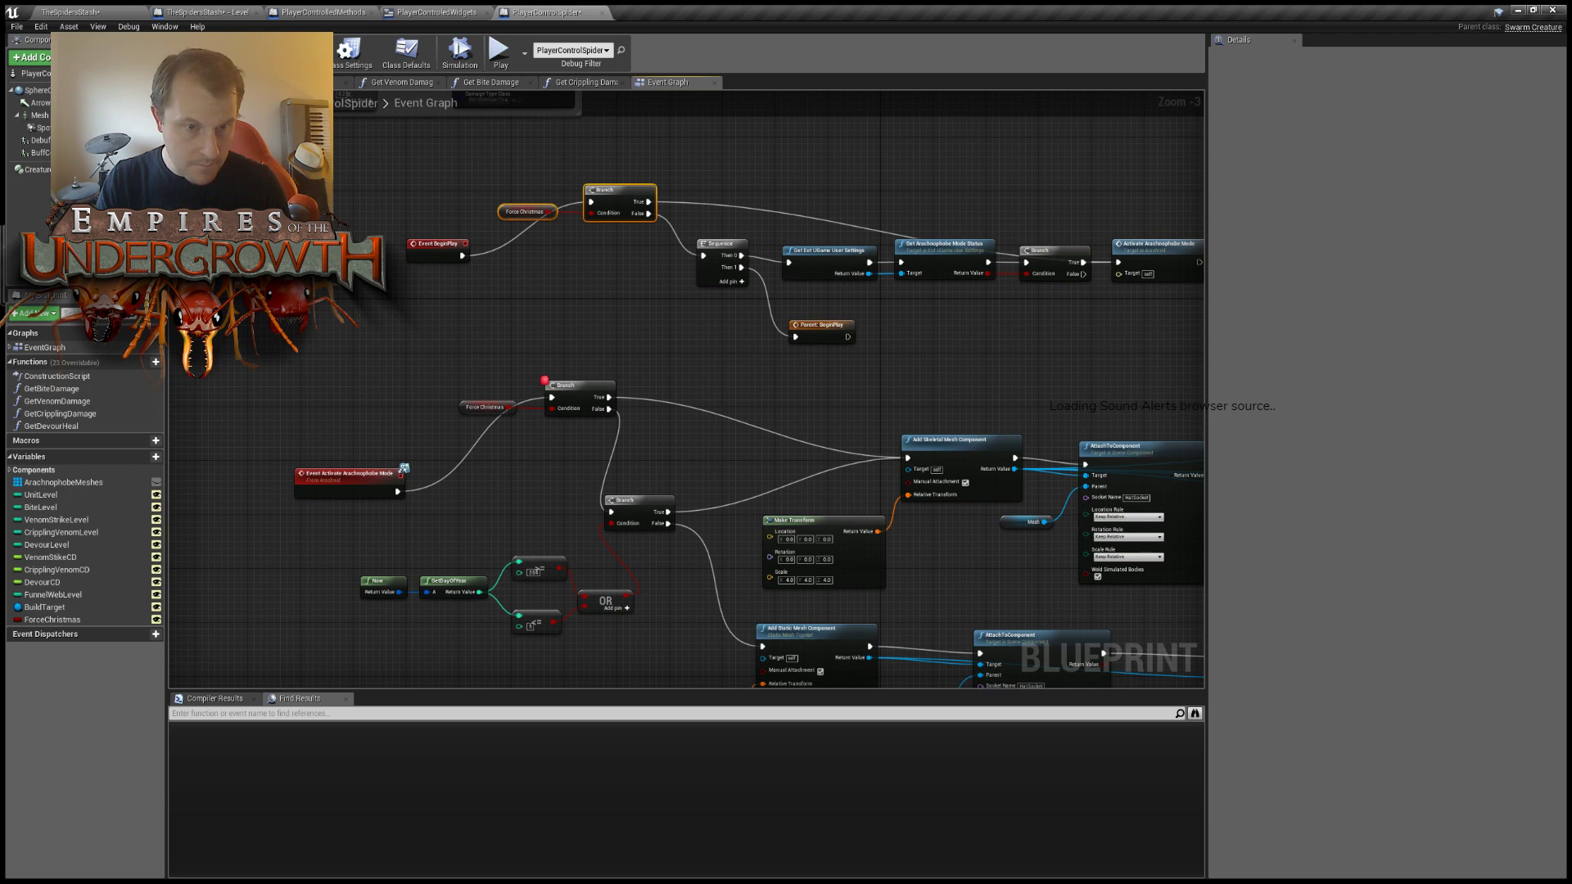
pyautogui.press('F7')
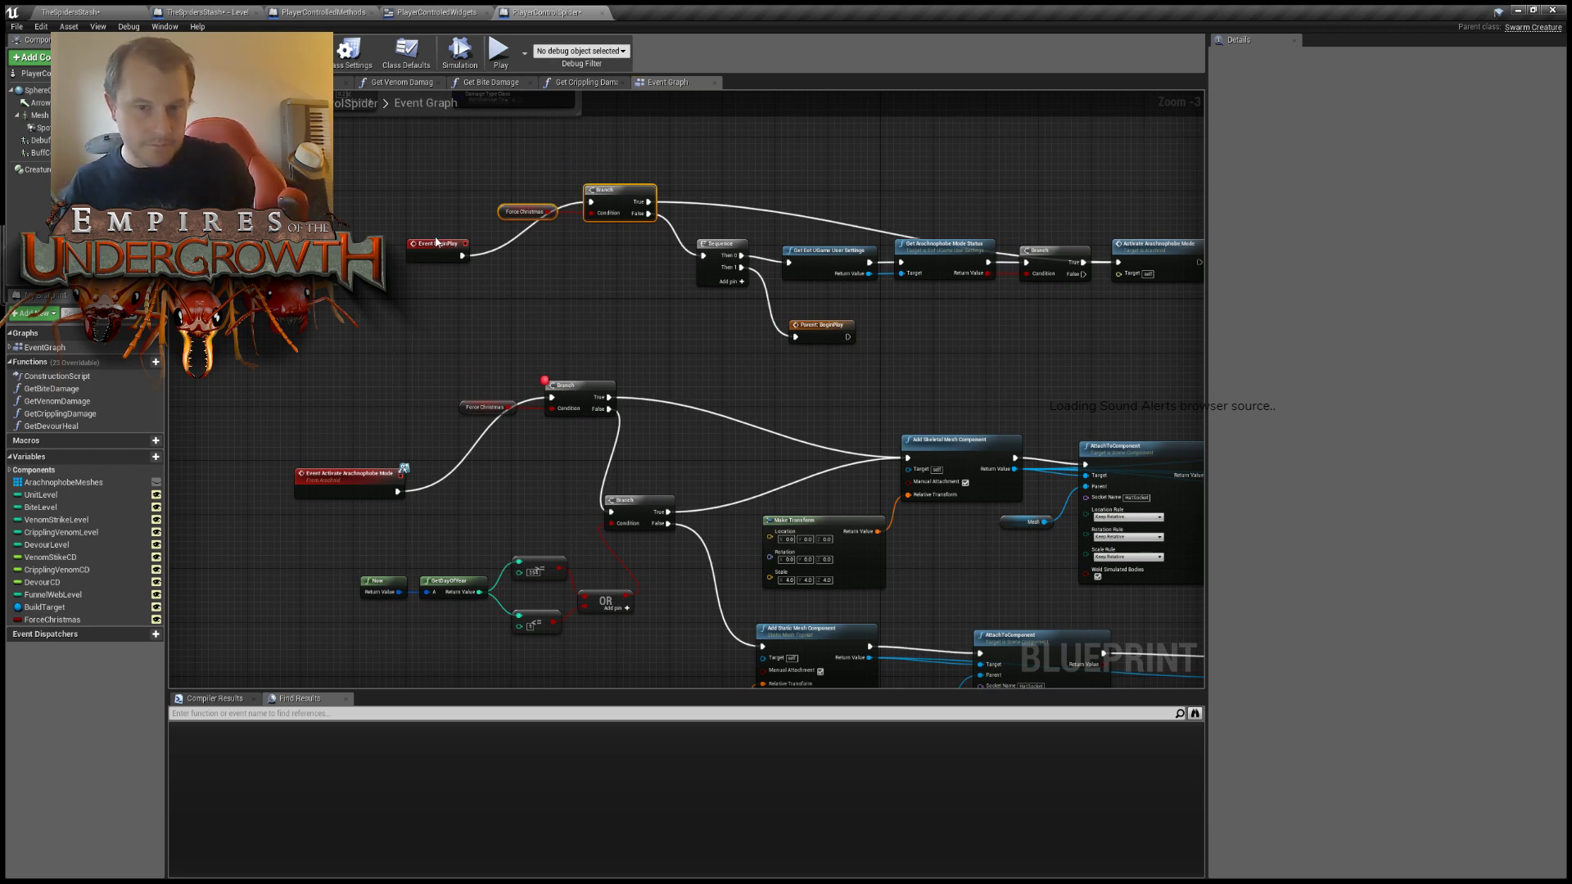
# Play TheSpidersStash level and resume execution past the breakpoint on the Force Christmas Branch.
pyautogui.click(91, 12)
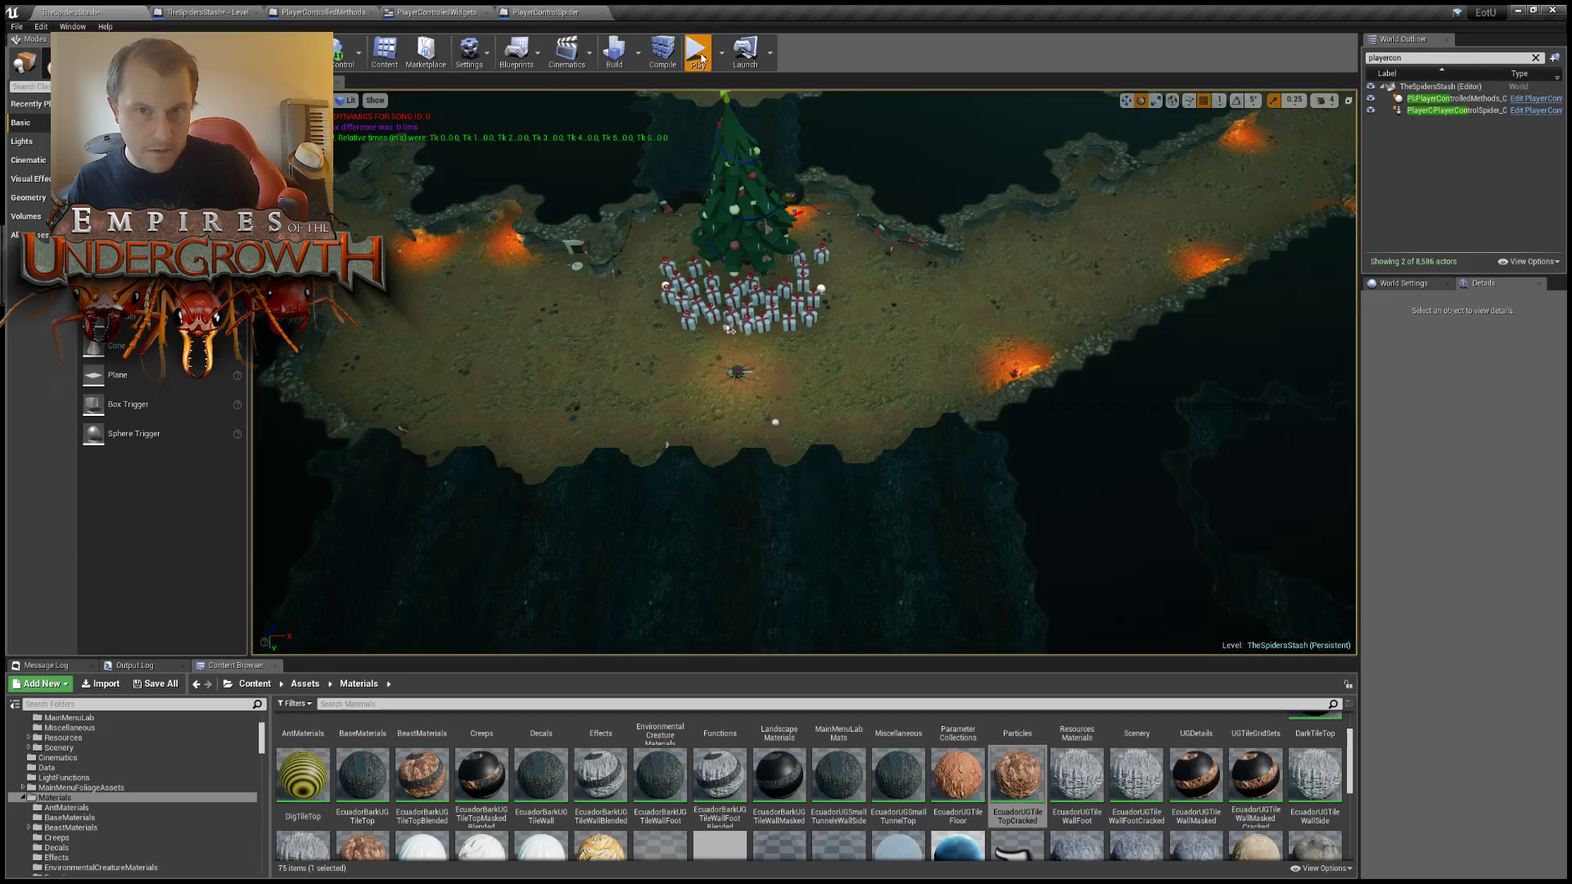
pyautogui.click(697, 53)
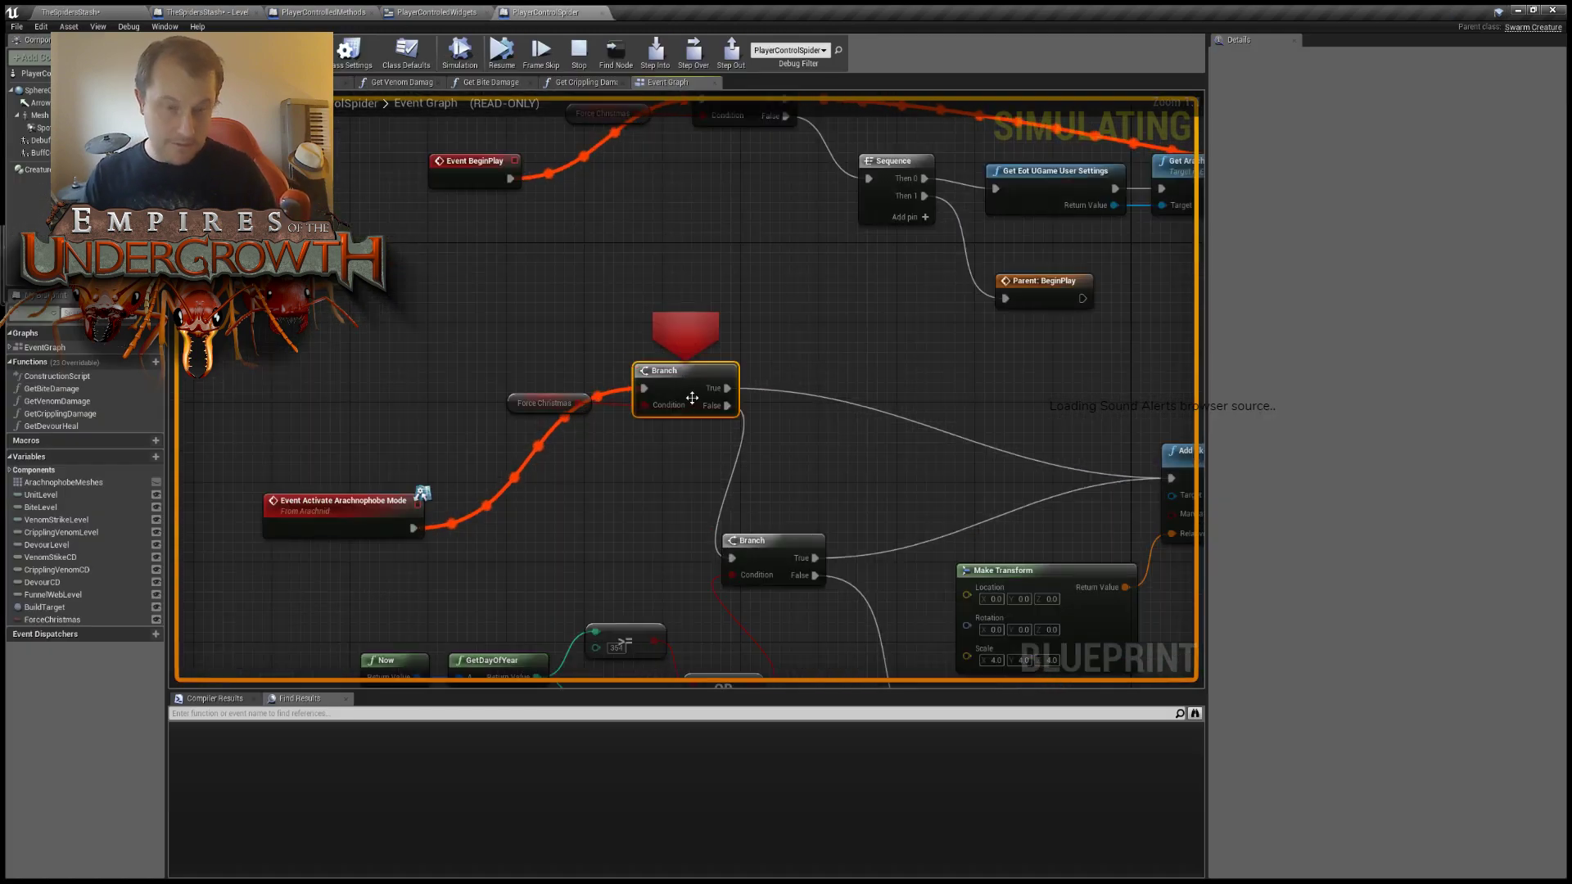
pyautogui.click(501, 51)
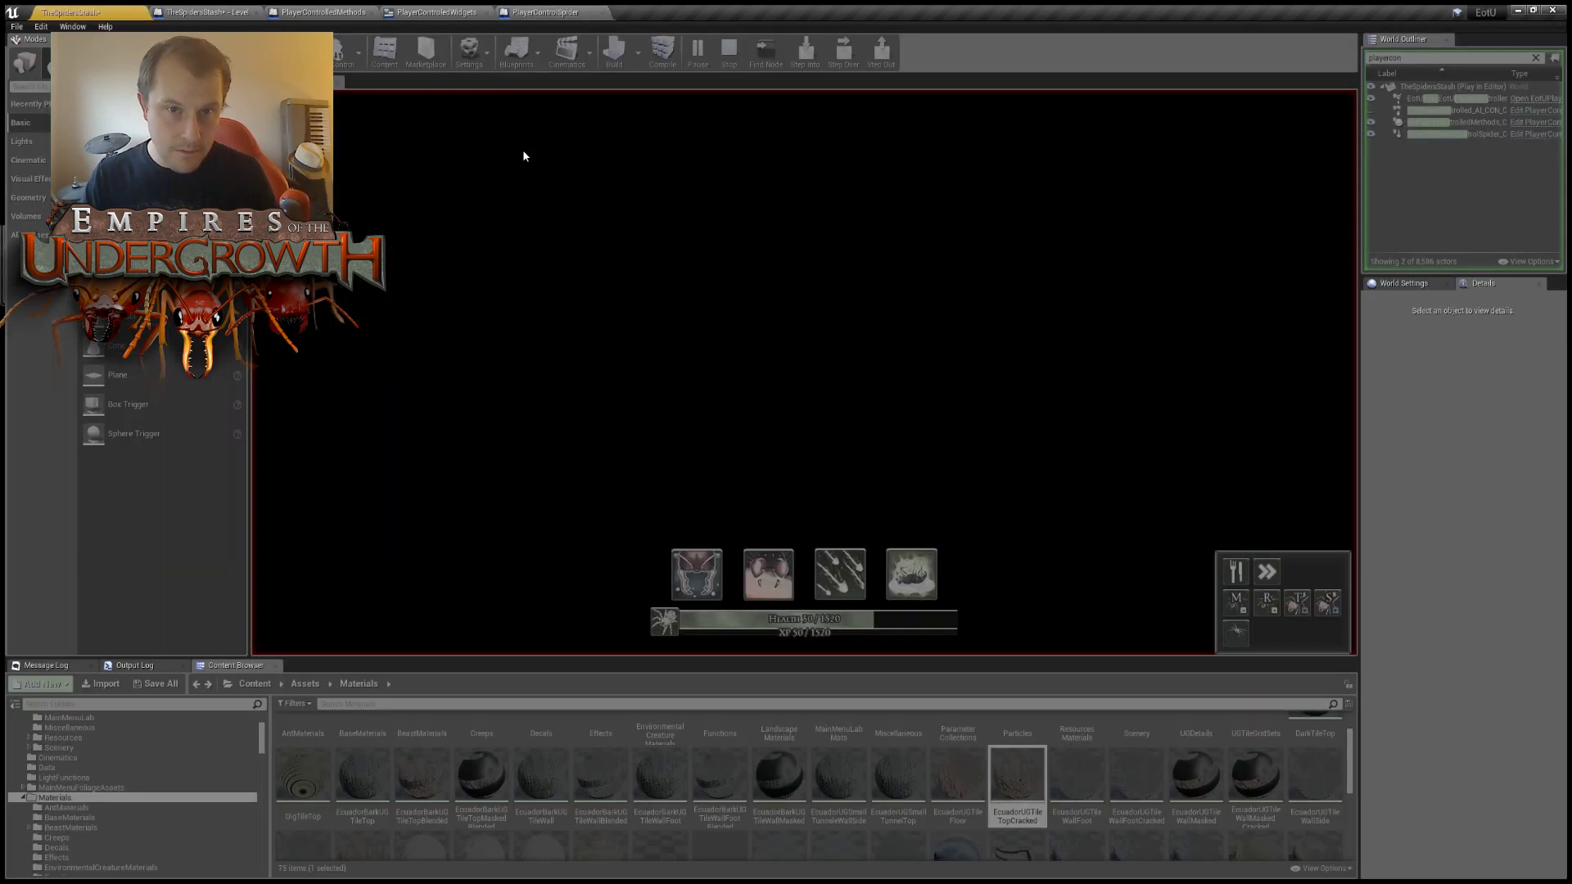
# Walk the player spider around the cave floor below the Christmas presents and examine its mesh up close.
pyautogui.press('d')
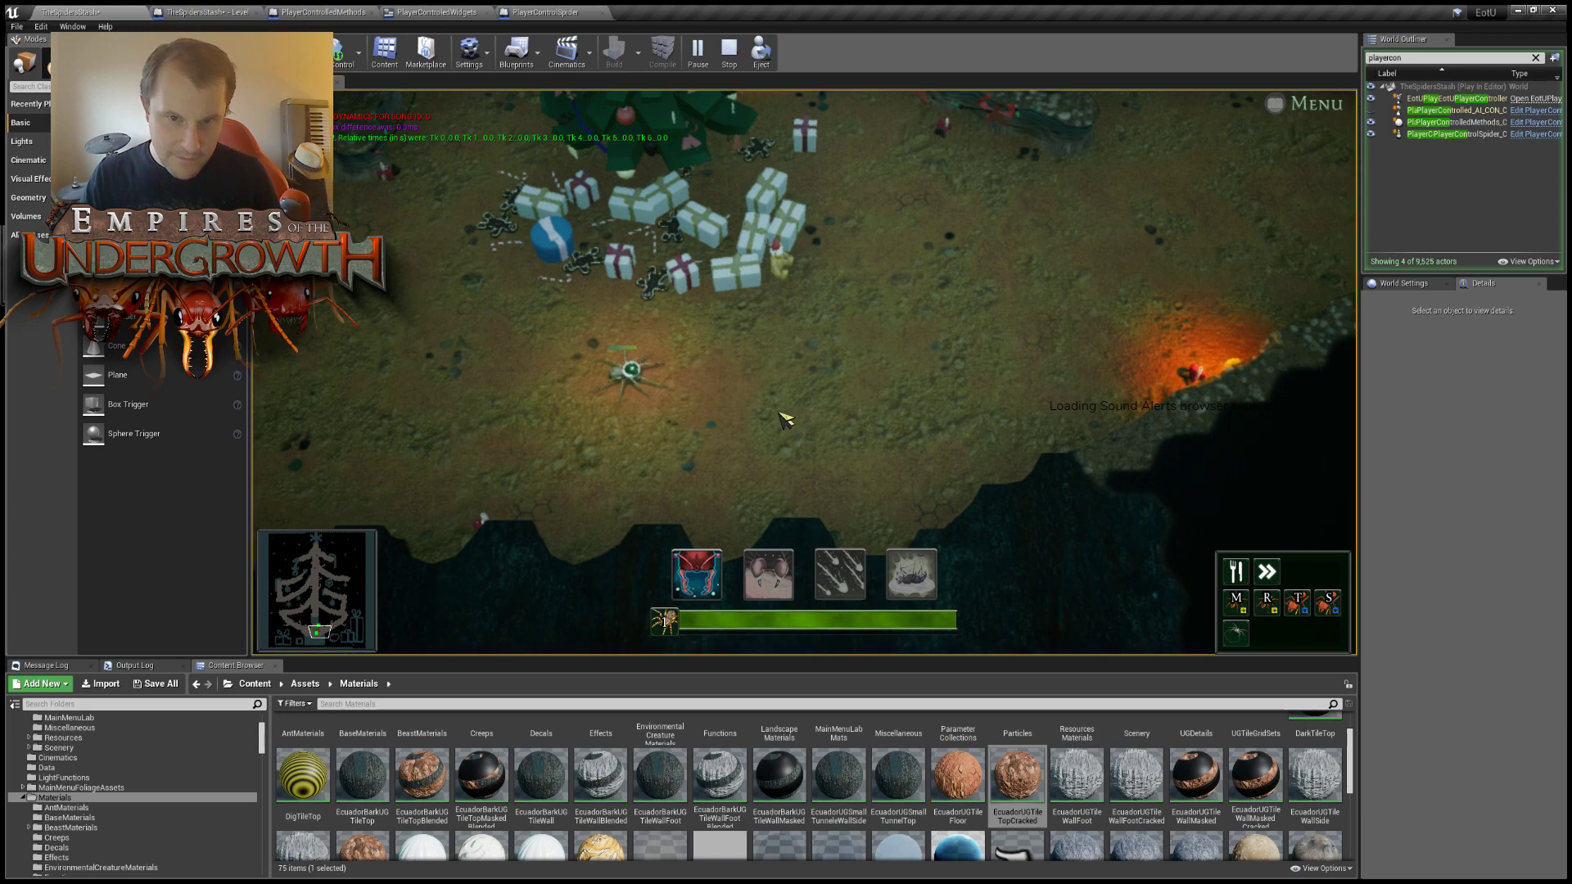
pyautogui.rightClick(821, 386)
pyautogui.rightClick(541, 425)
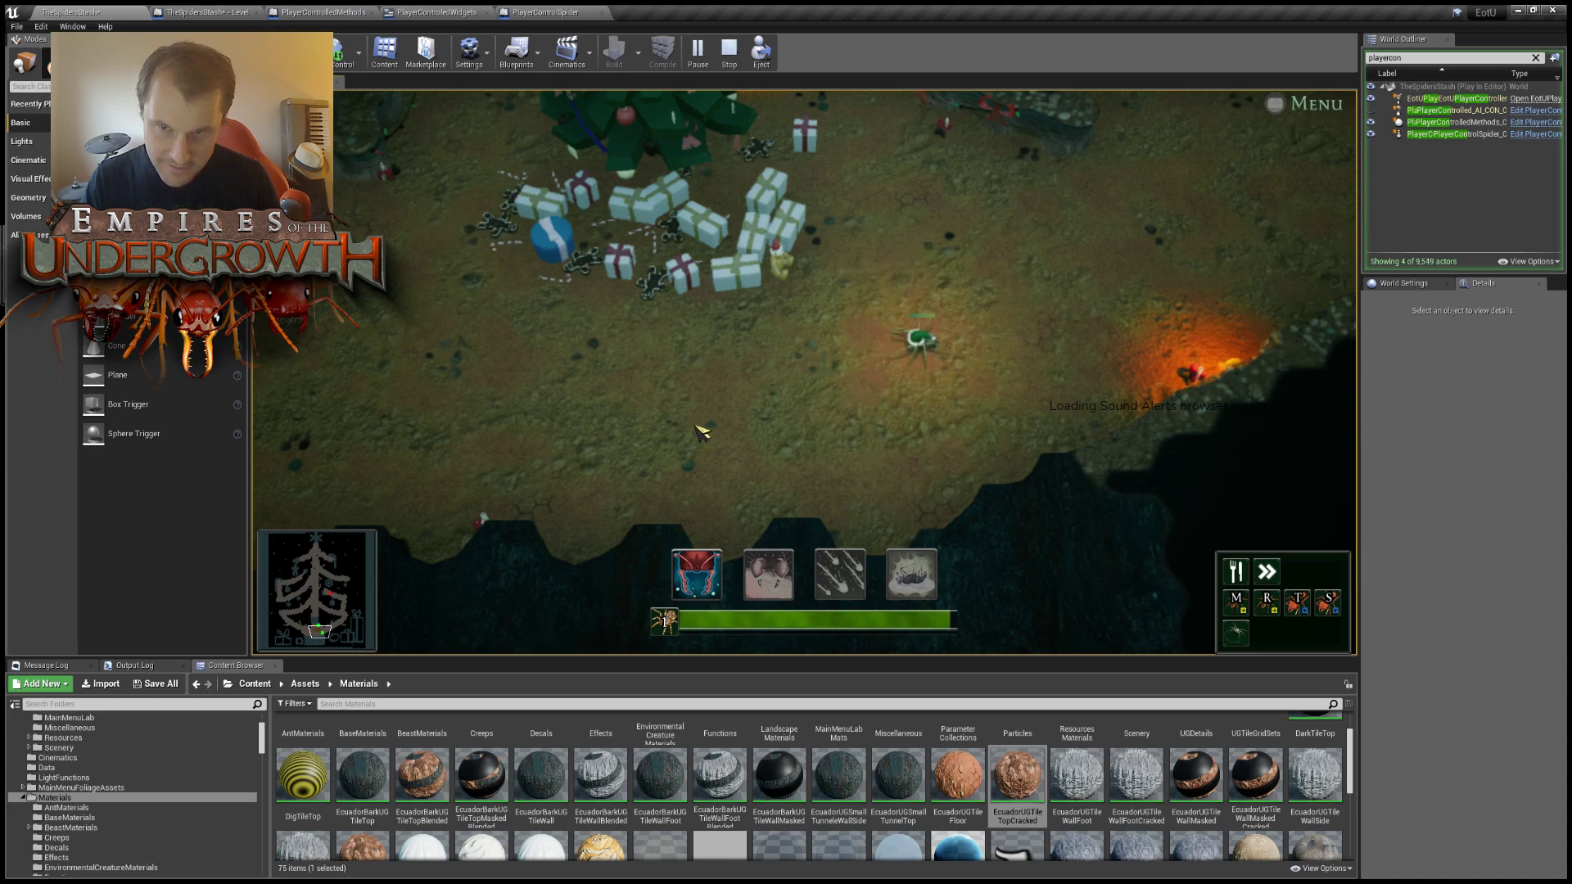
pyautogui.scroll(3, 881, 442)
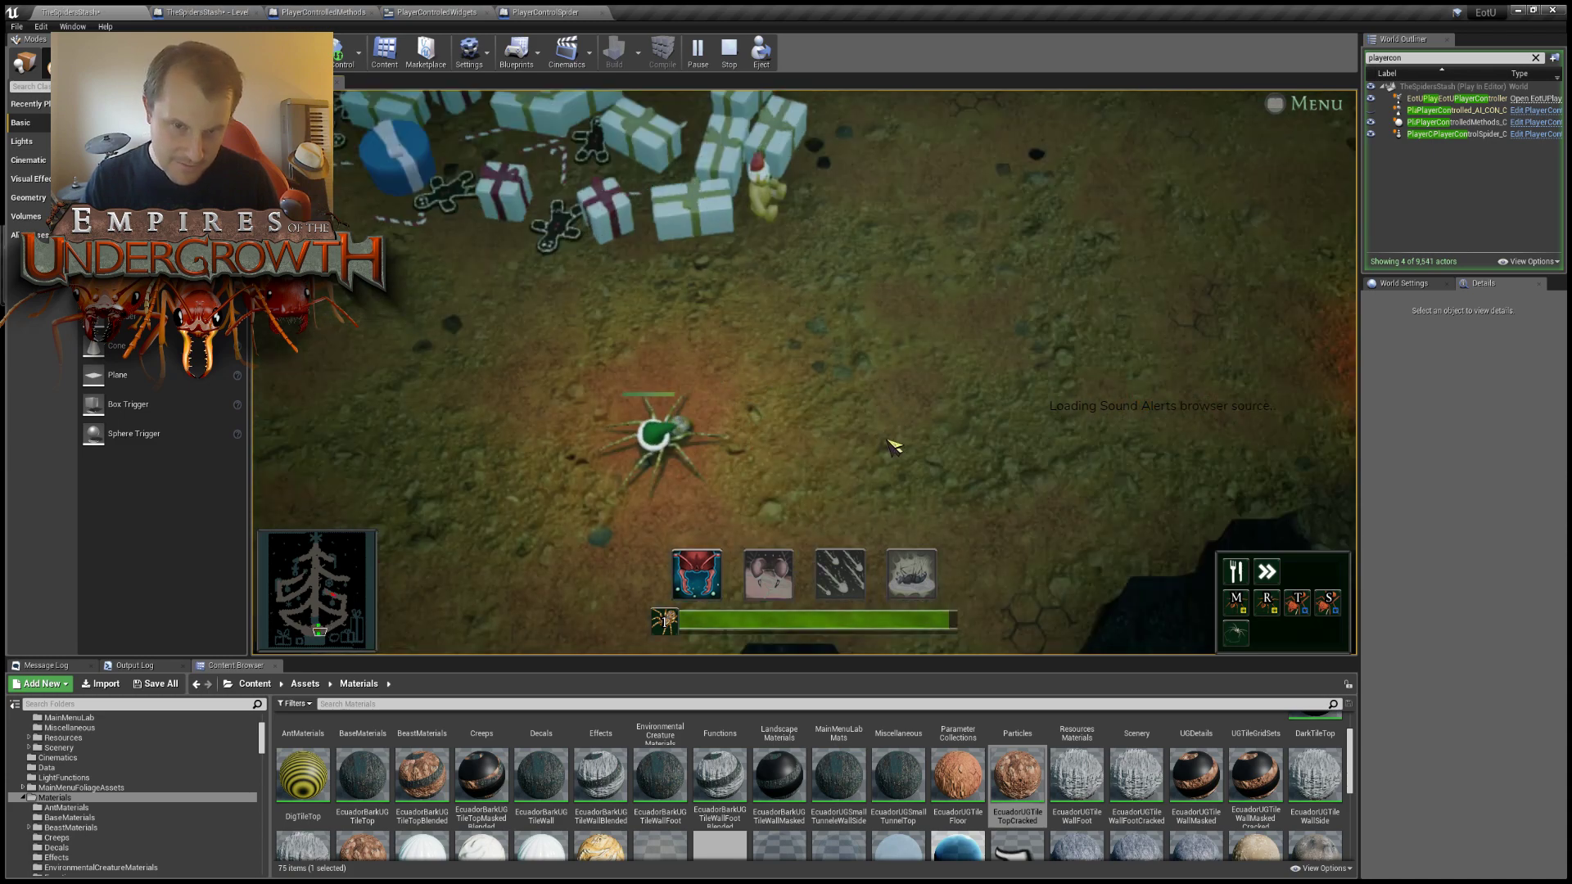
pyautogui.scroll(-3, 895, 446)
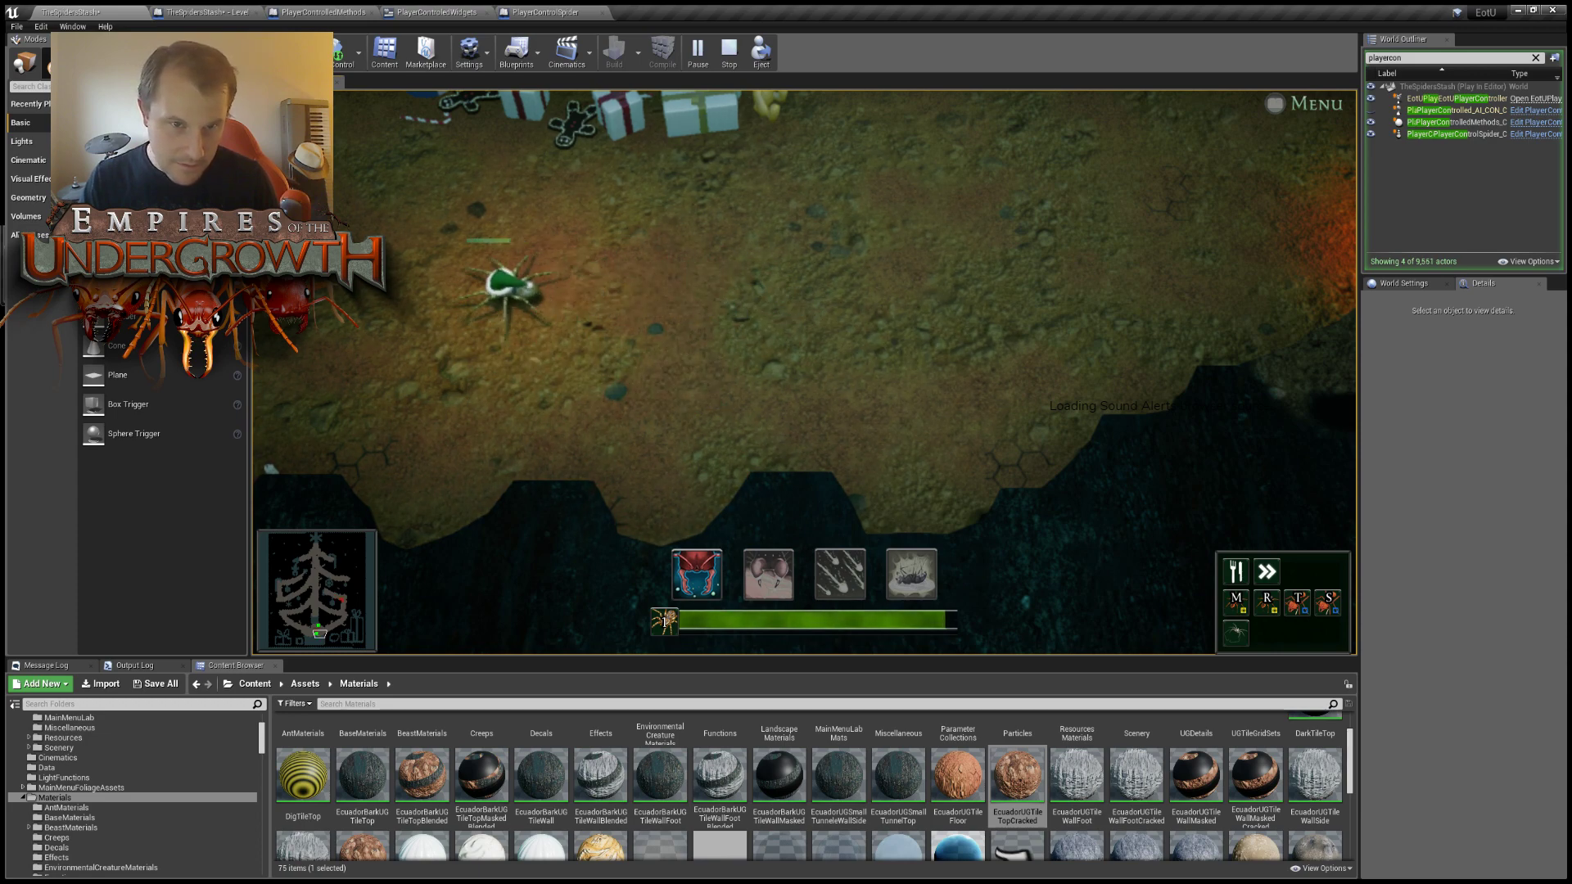
pyautogui.press('a')
pyautogui.press('w')
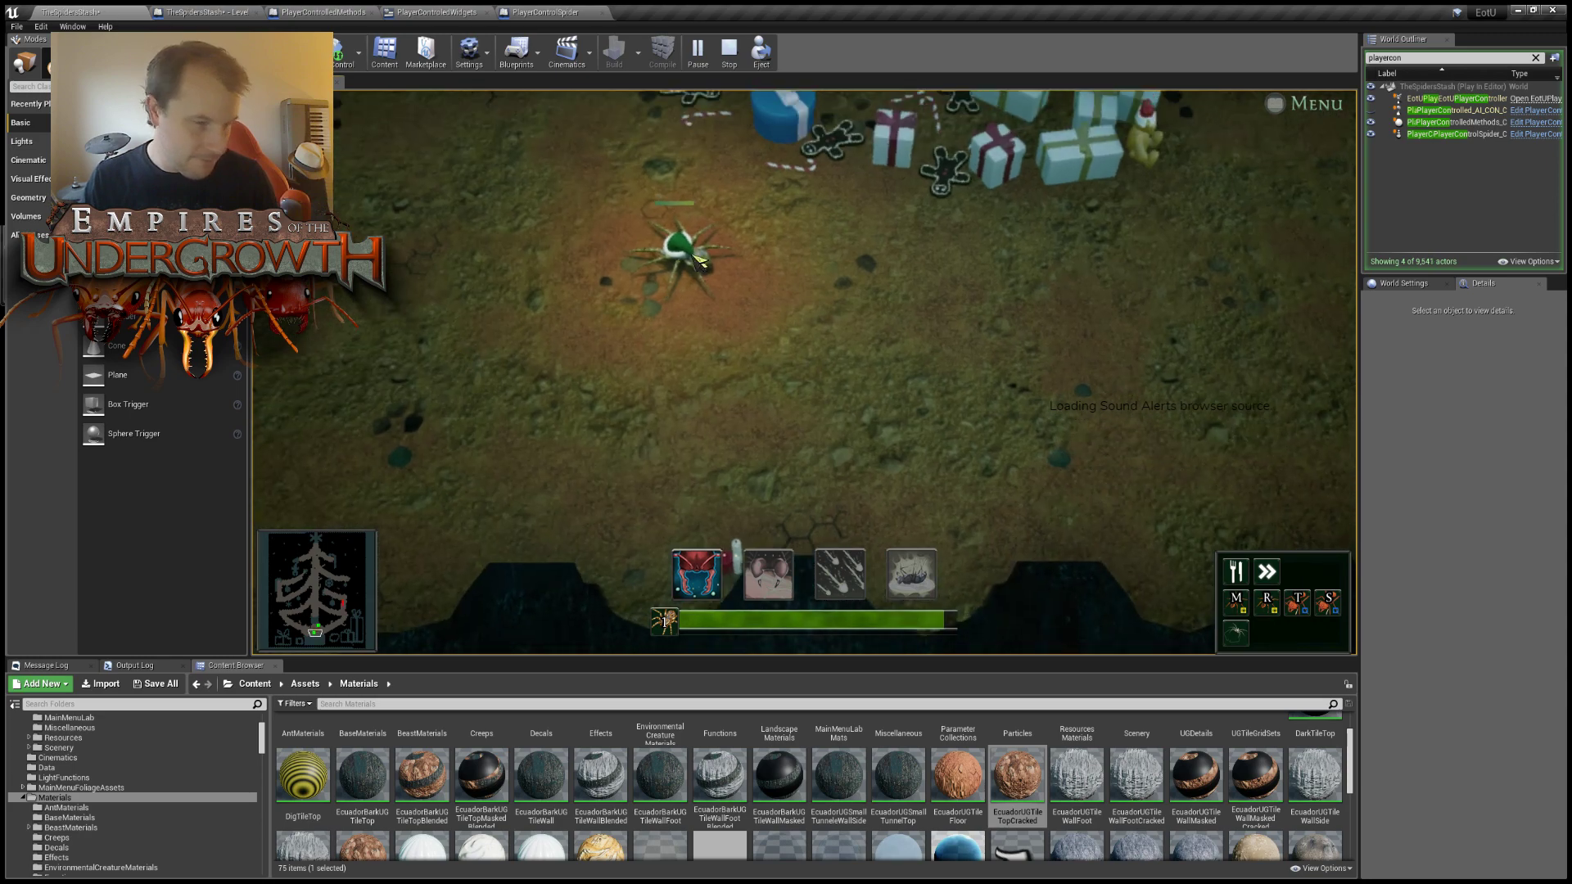
pyautogui.press('w')
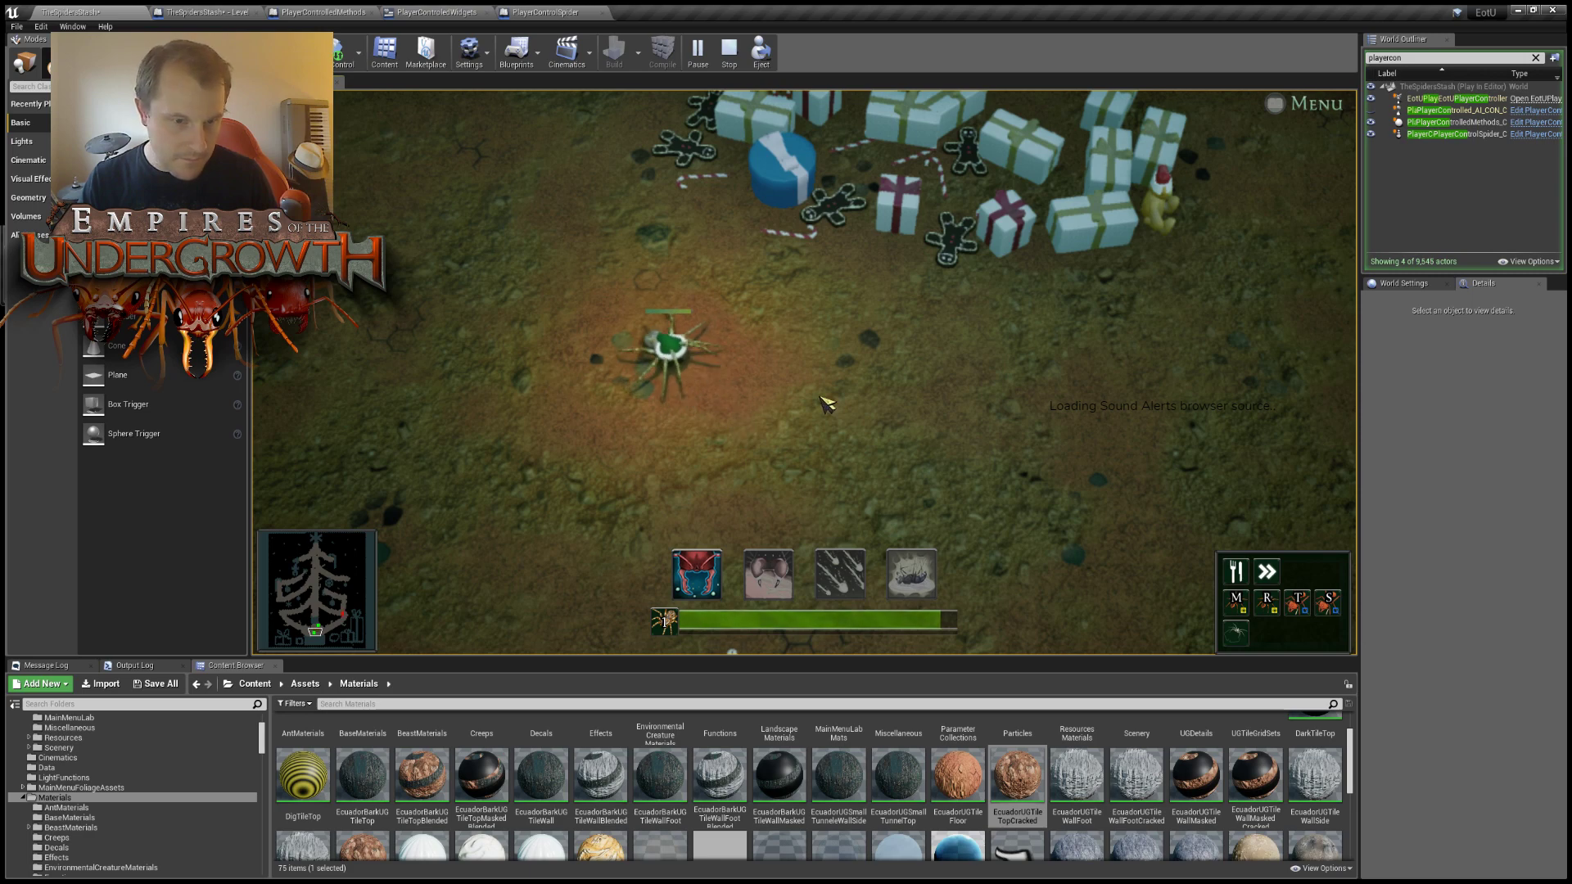
# Playtest the spider's movement from the presents to the passage right of the Christmas tree.
pyautogui.rightClick(964, 354)
pyautogui.press('d')
pyautogui.press('w')
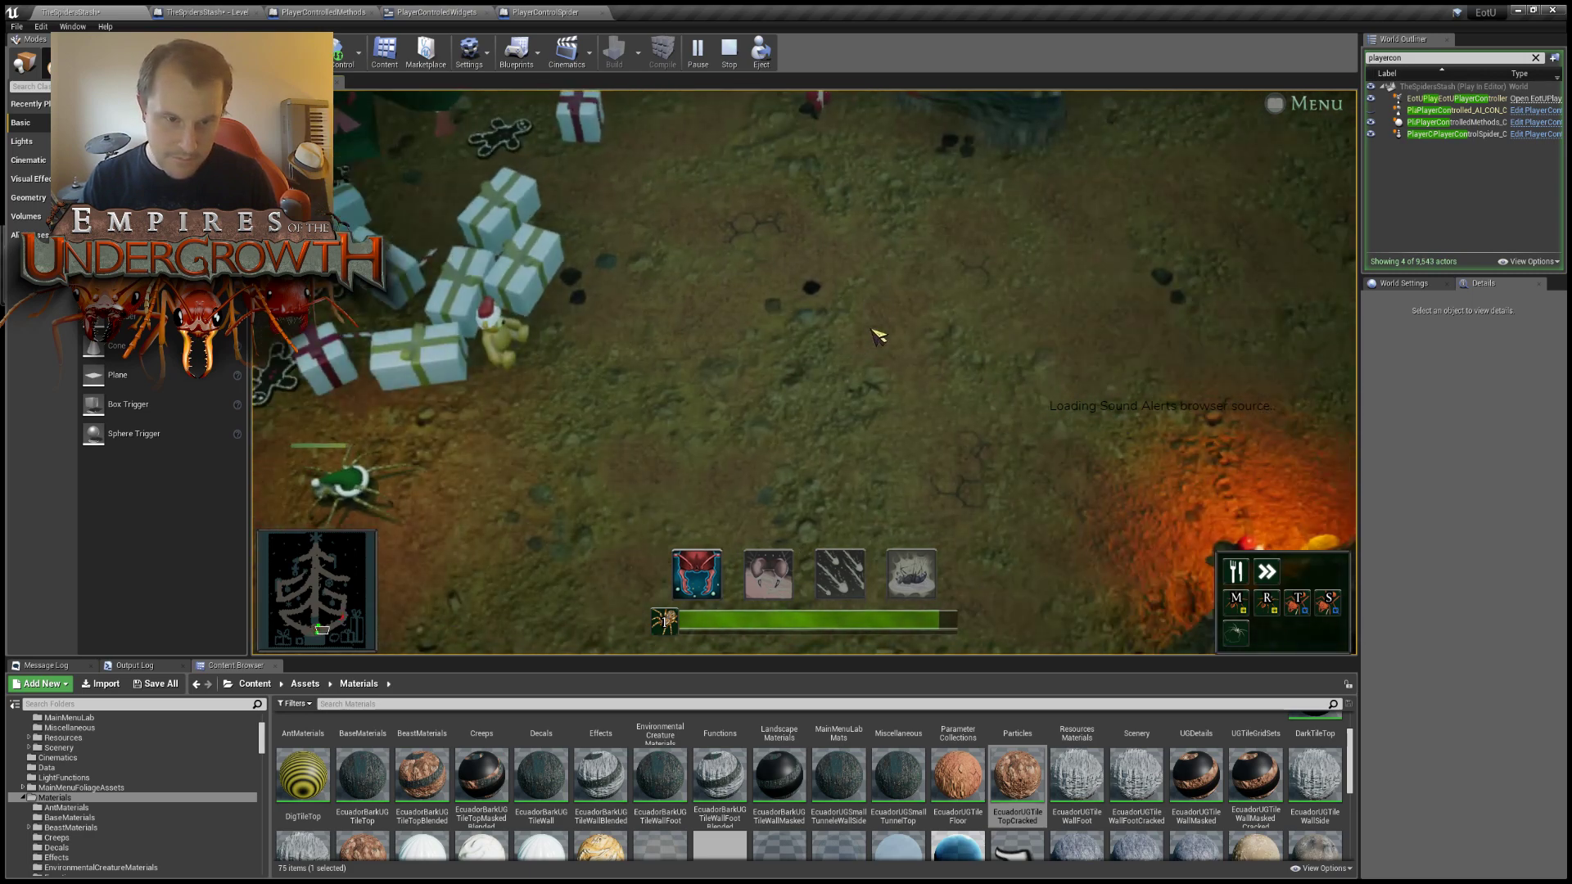
pyautogui.press('w')
pyautogui.press('d')
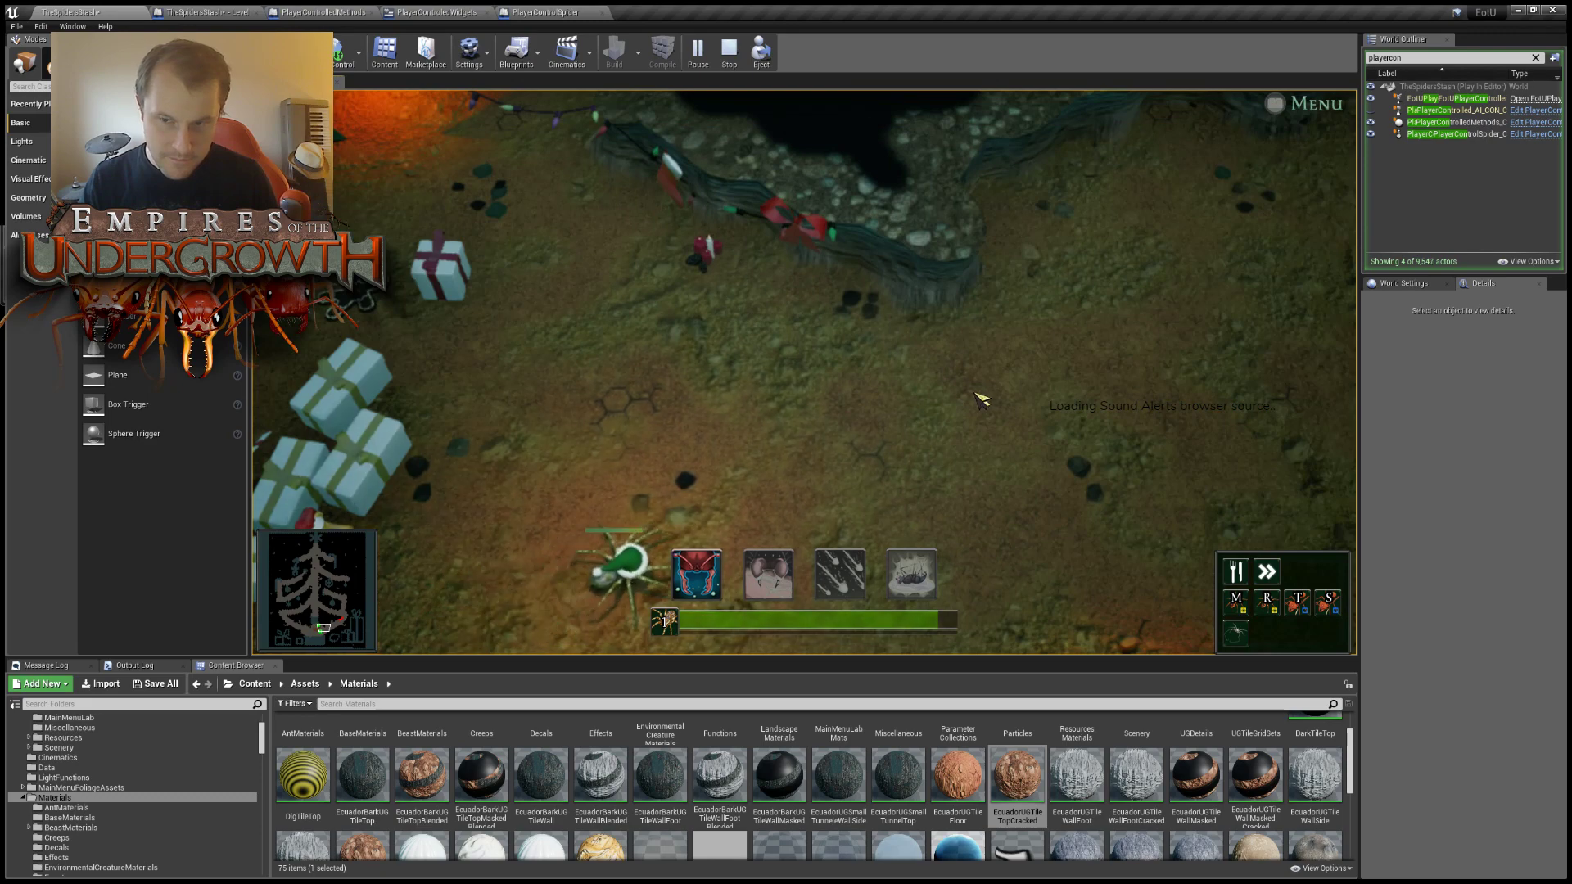
pyautogui.press('d')
pyautogui.press('w')
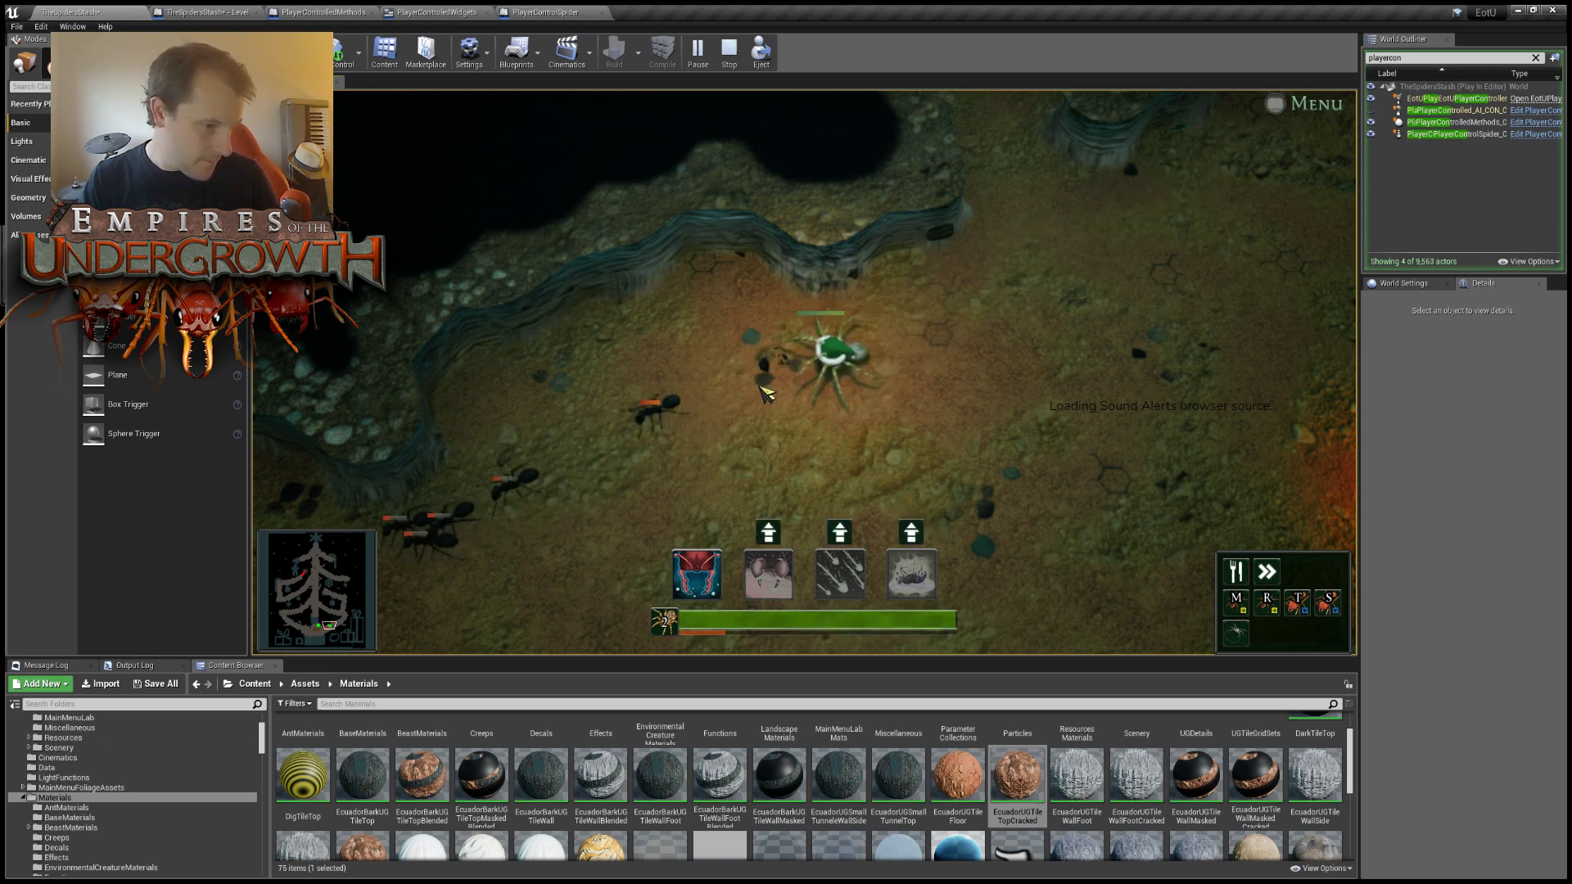
# Send the spider back to fight the ants raiding the presents and stop the play session.
pyautogui.press('a')
pyautogui.press('s')
pyautogui.rightClick(729, 446)
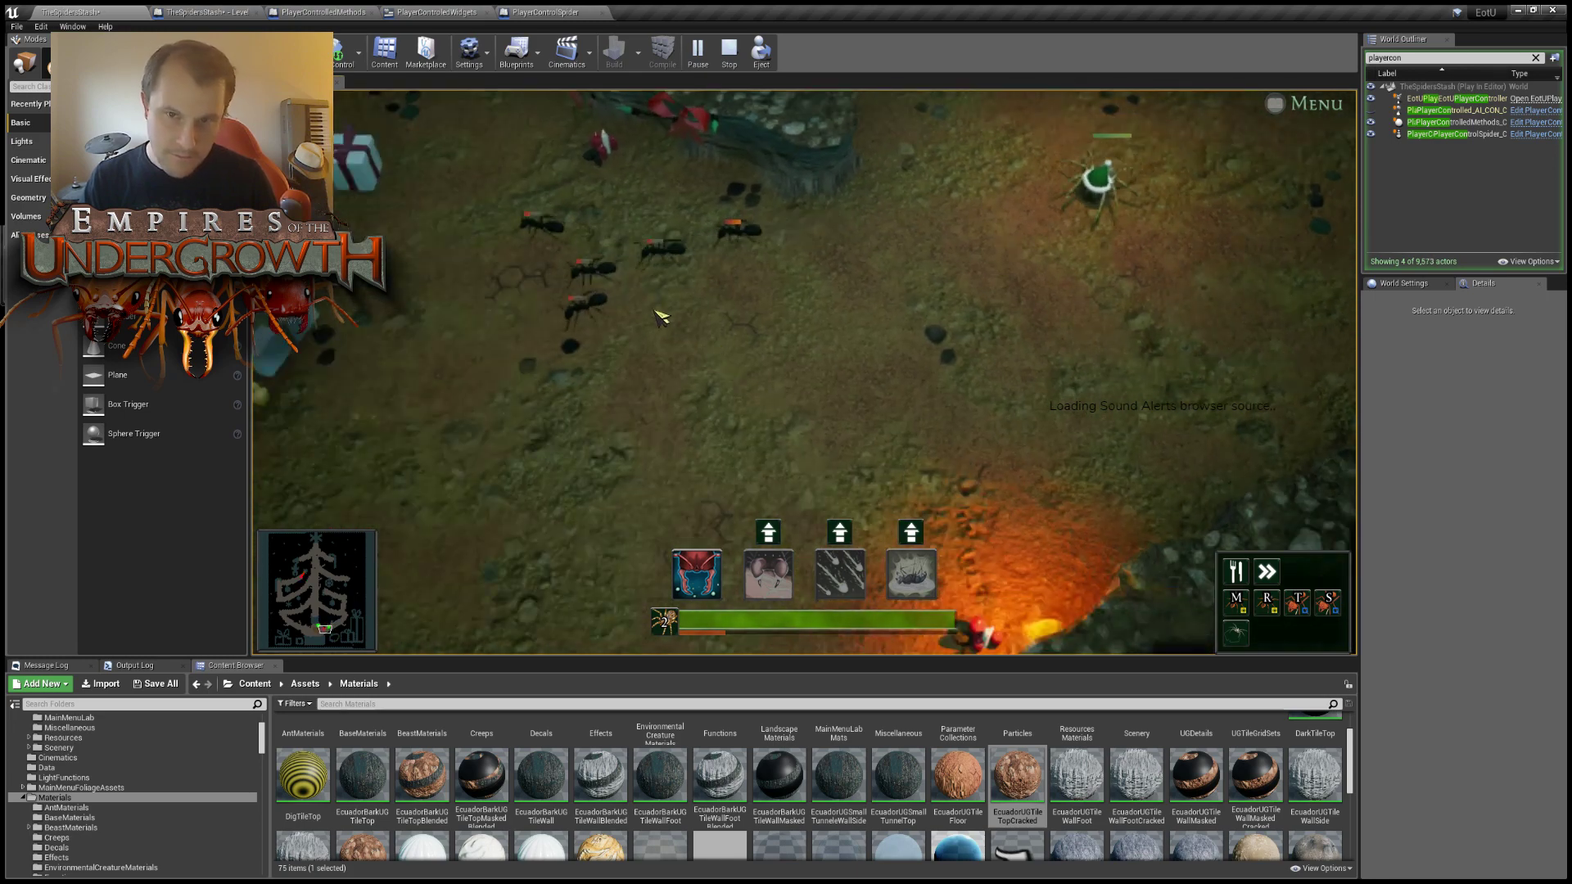
pyautogui.press('a')
pyautogui.press('w')
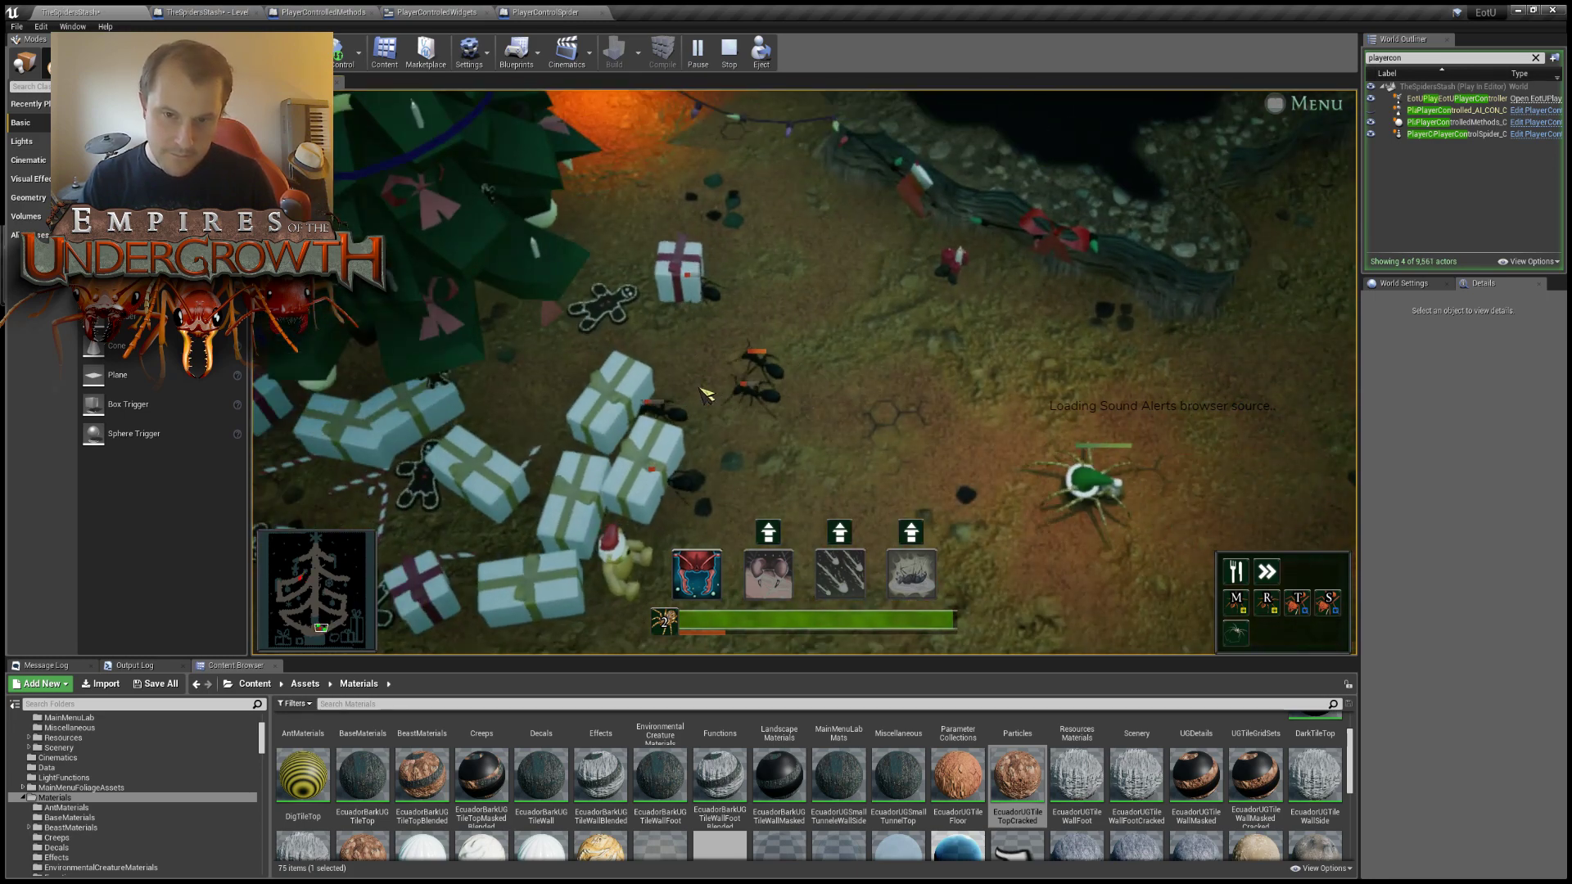
pyautogui.rightClick(741, 393)
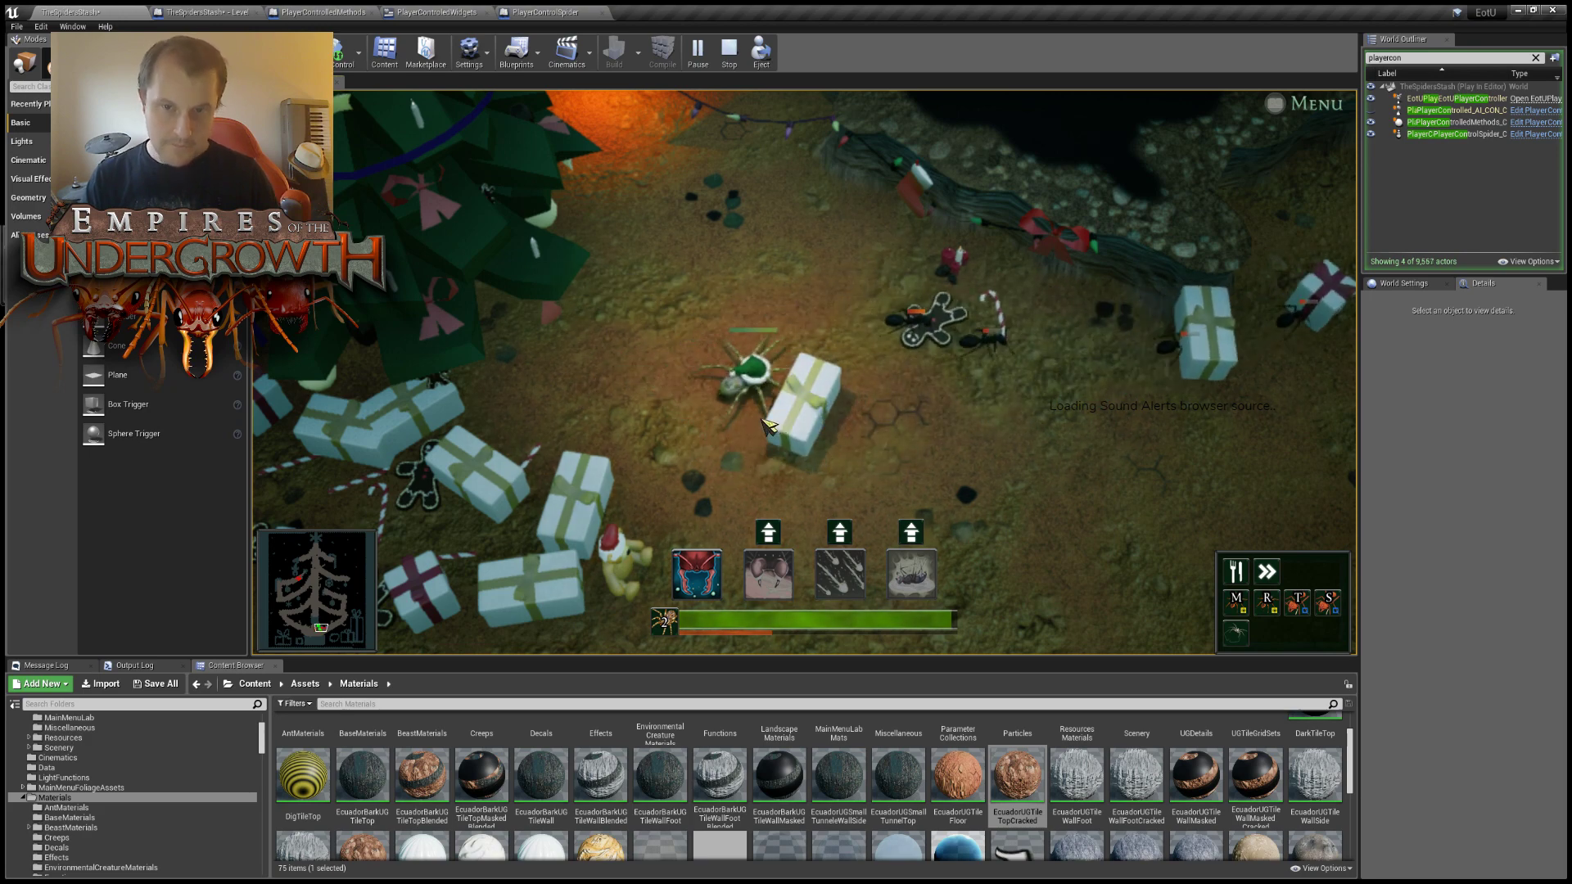
pyautogui.press('Escape')
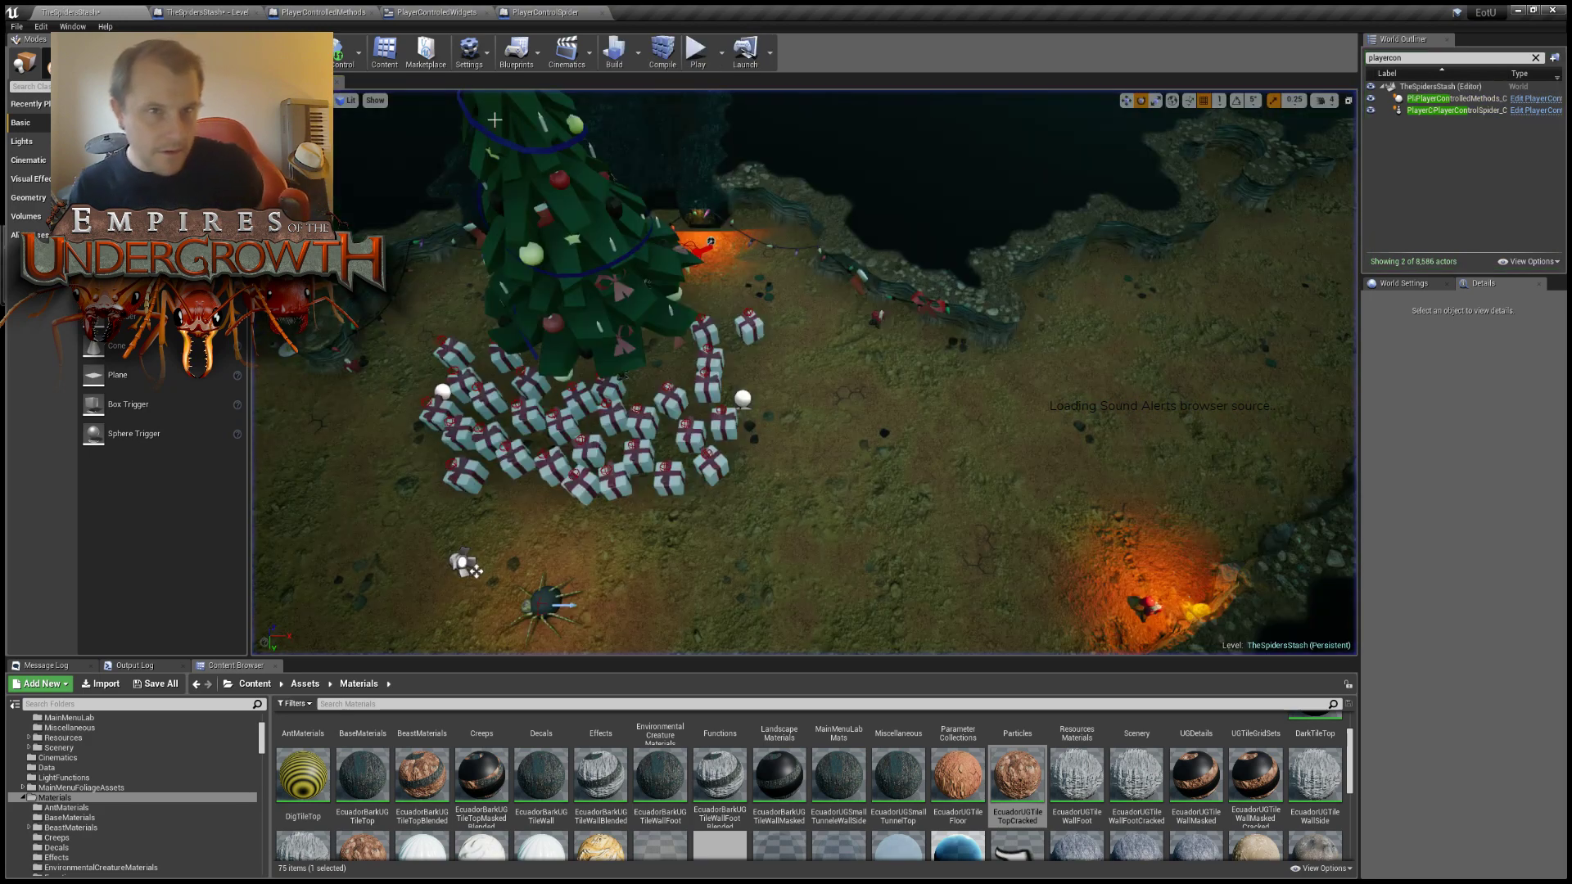
# Open the PlayerControlSpider event graph and move the Set Material node above Set Skeletal Mesh and Set Simulate Physics.
pyautogui.click(550, 12)
pyautogui.moveTo(932, 467); pyautogui.dragTo(155, 387, button='right')
pyautogui.moveTo(1004, 578); pyautogui.dragTo(684, 500, button='right')
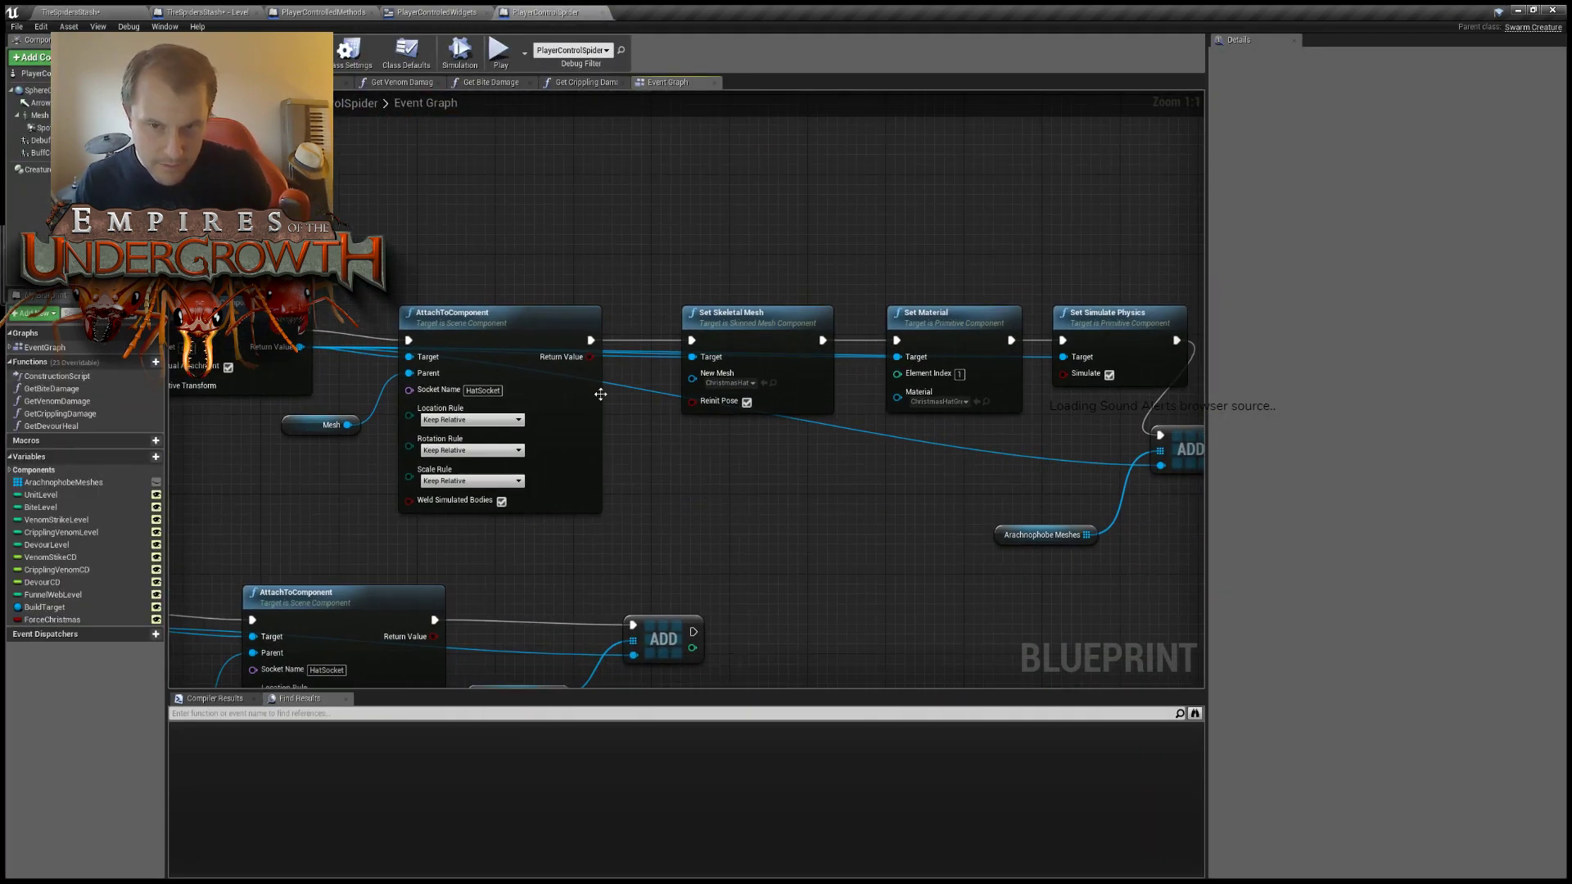
pyautogui.moveTo(962, 497); pyautogui.dragTo(845, 436, button='right')
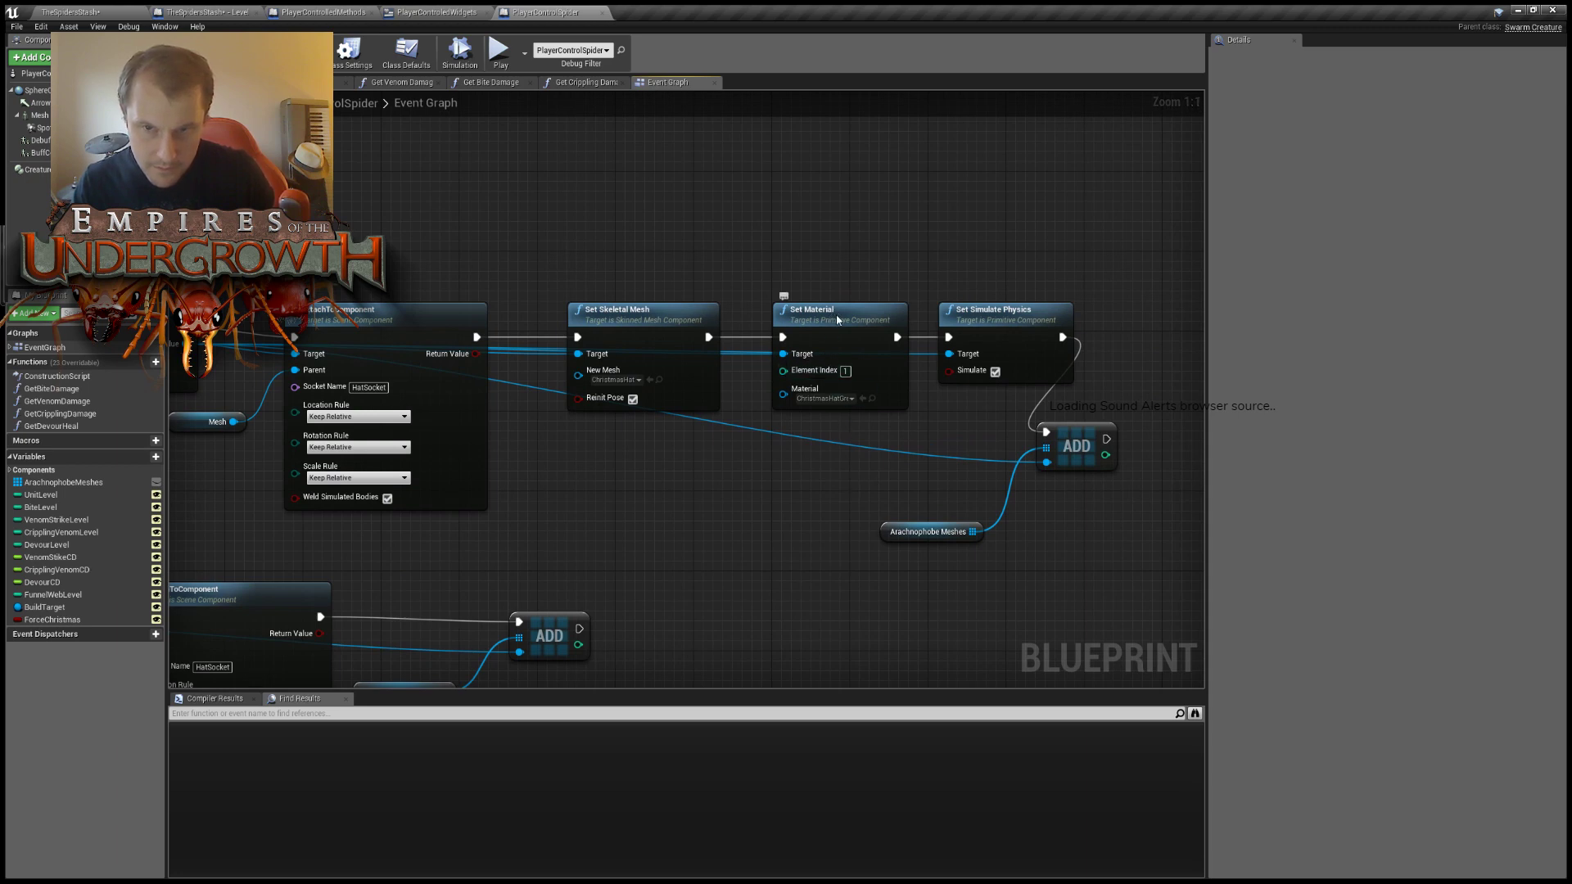
pyautogui.moveTo(837, 319); pyautogui.dragTo(837, 219)
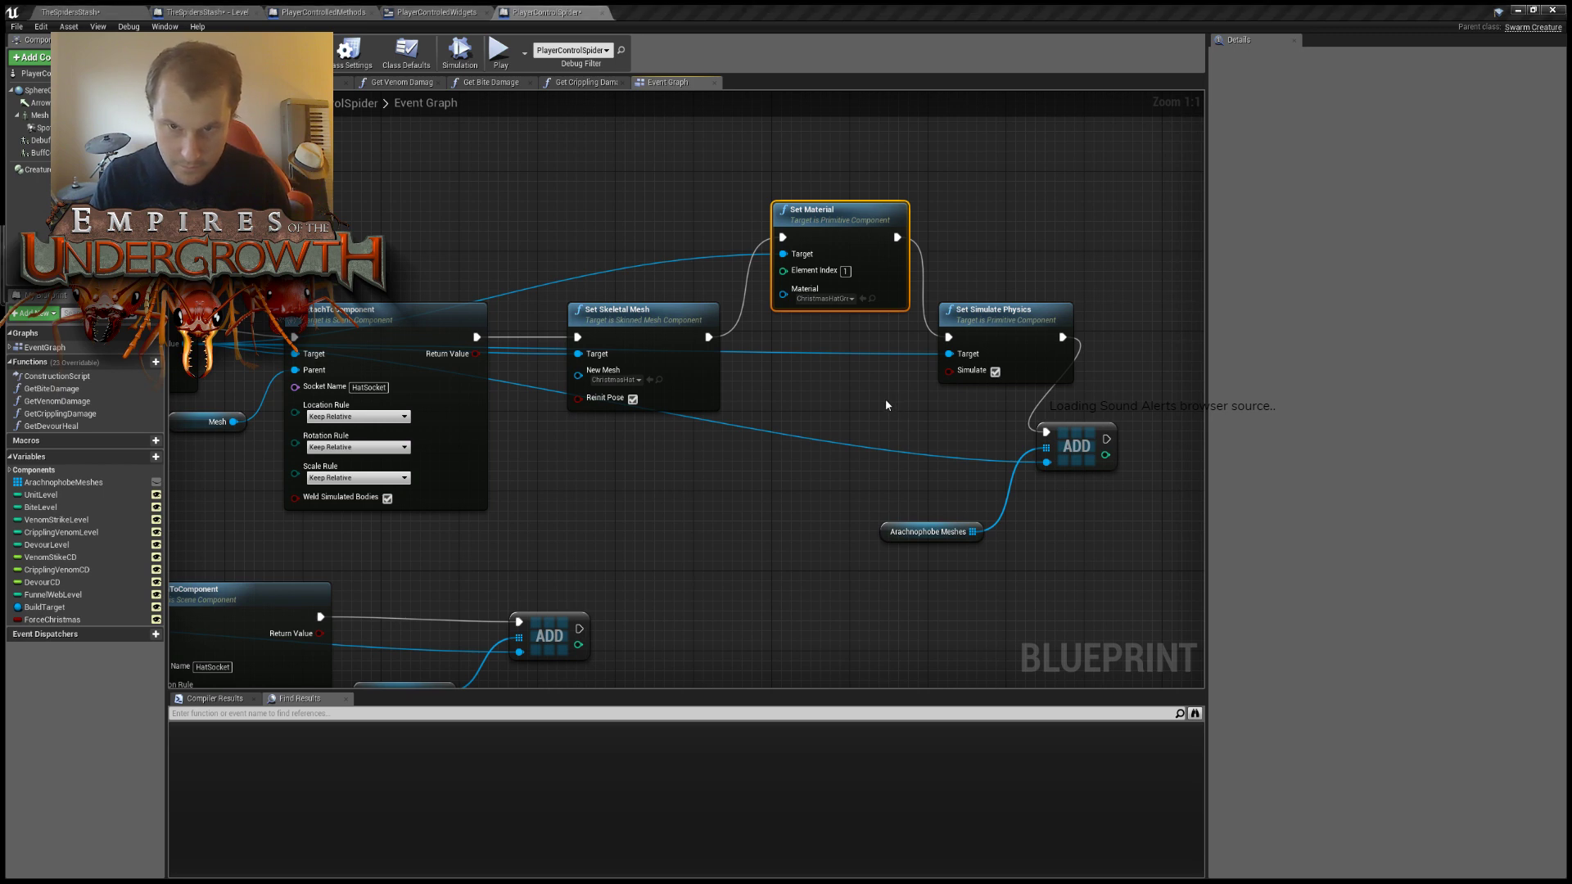
pyautogui.hotkey('ctrl', 'z')
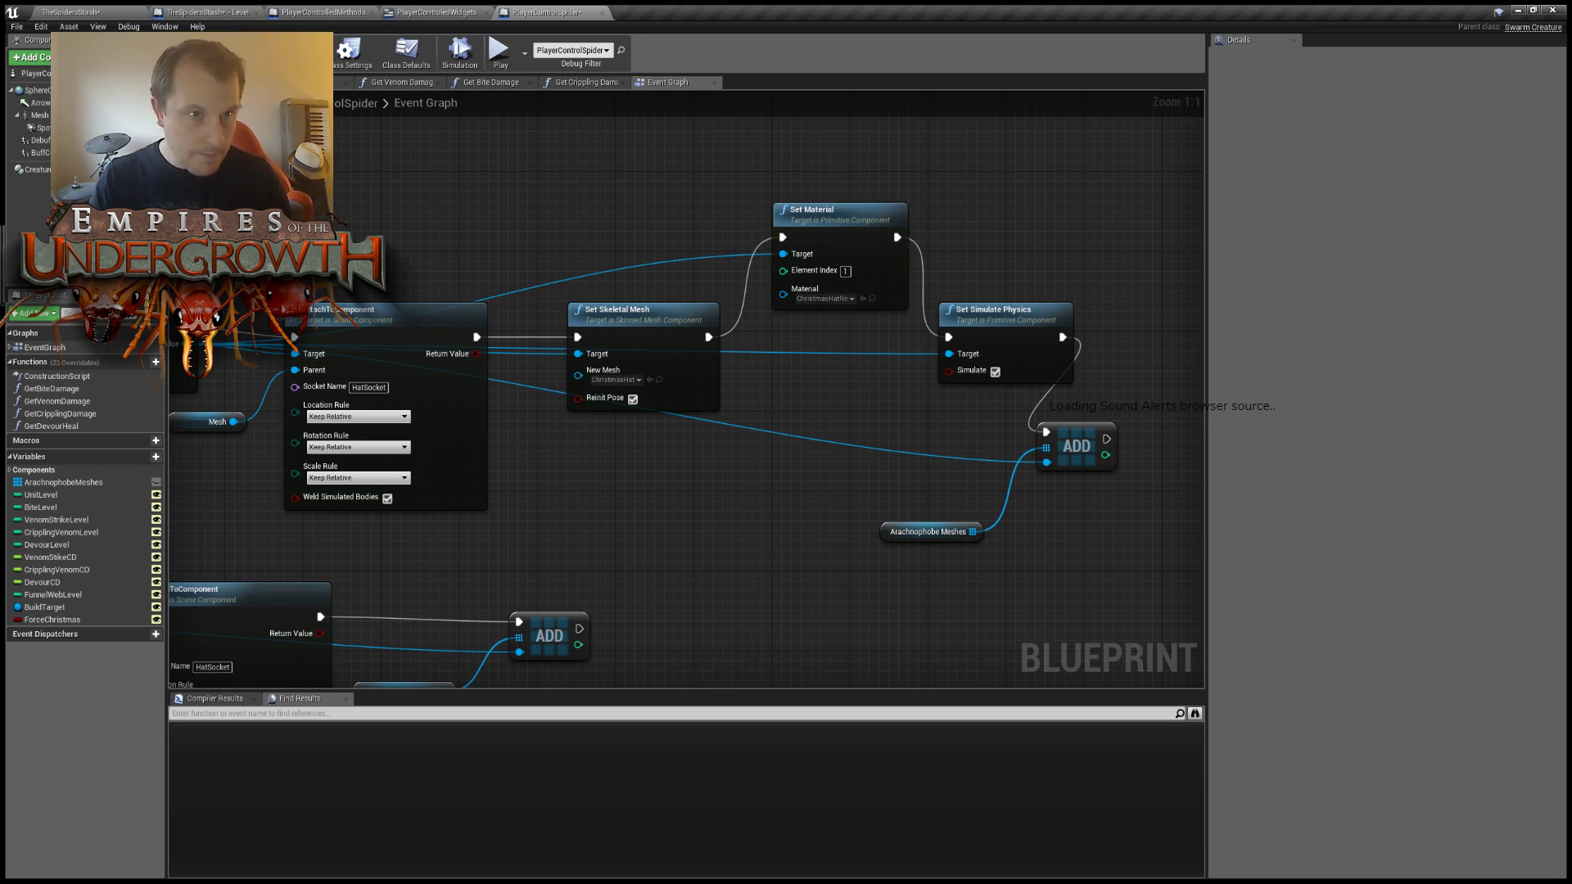
pyautogui.press('Escape')
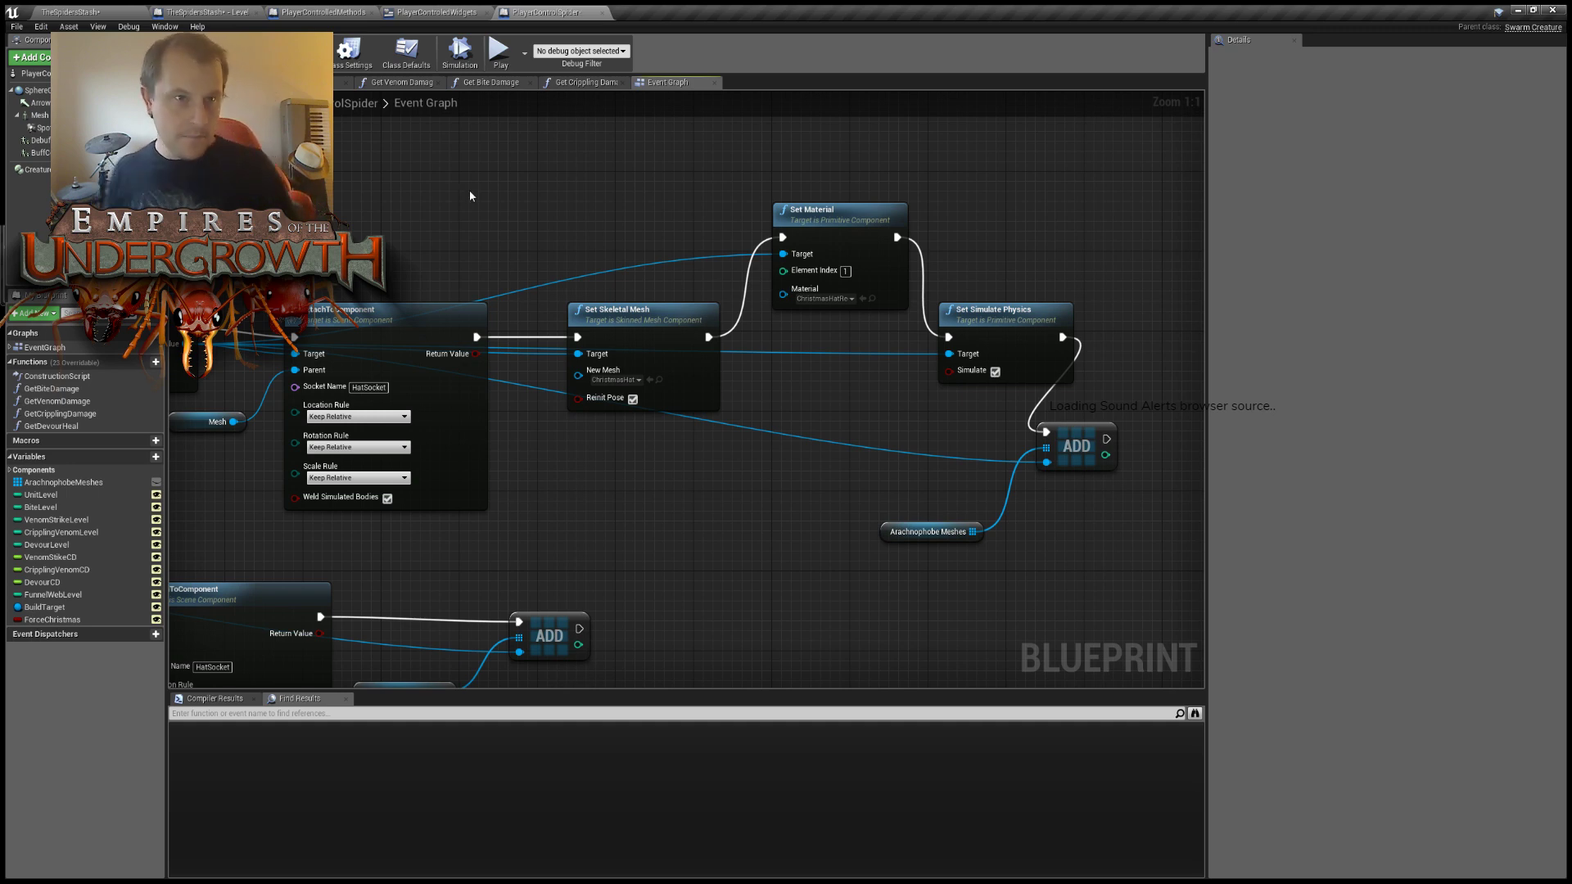
# Start a new play session of the spider's stash level and check the spider's hat while moving it near the presents.
pyautogui.click(60, 11)
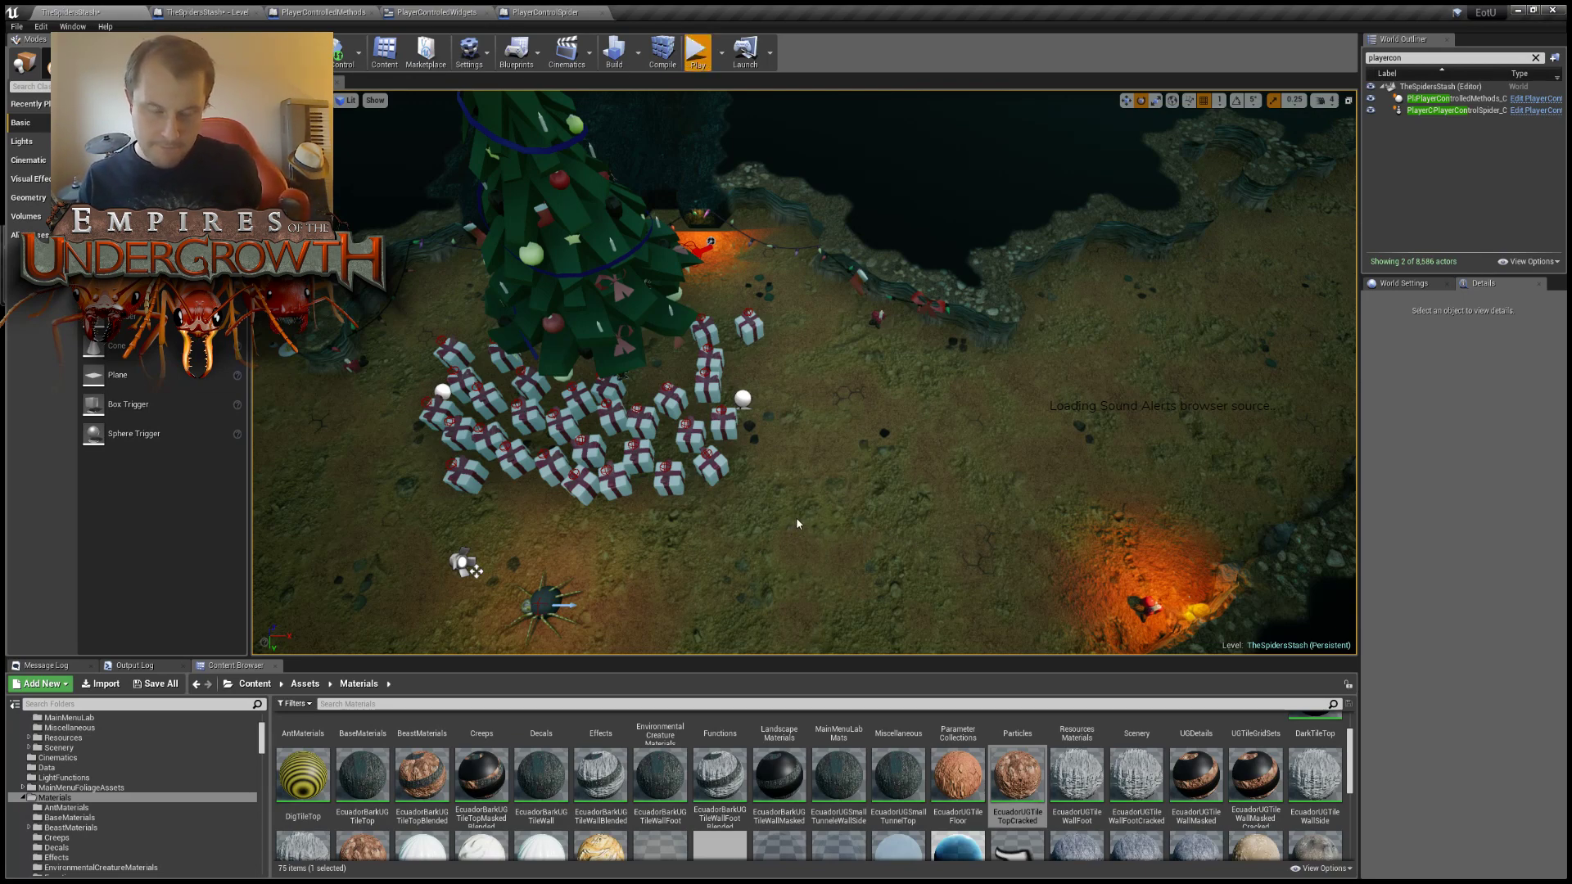
pyautogui.hotkey('alt', 'p')
pyautogui.click(948, 374)
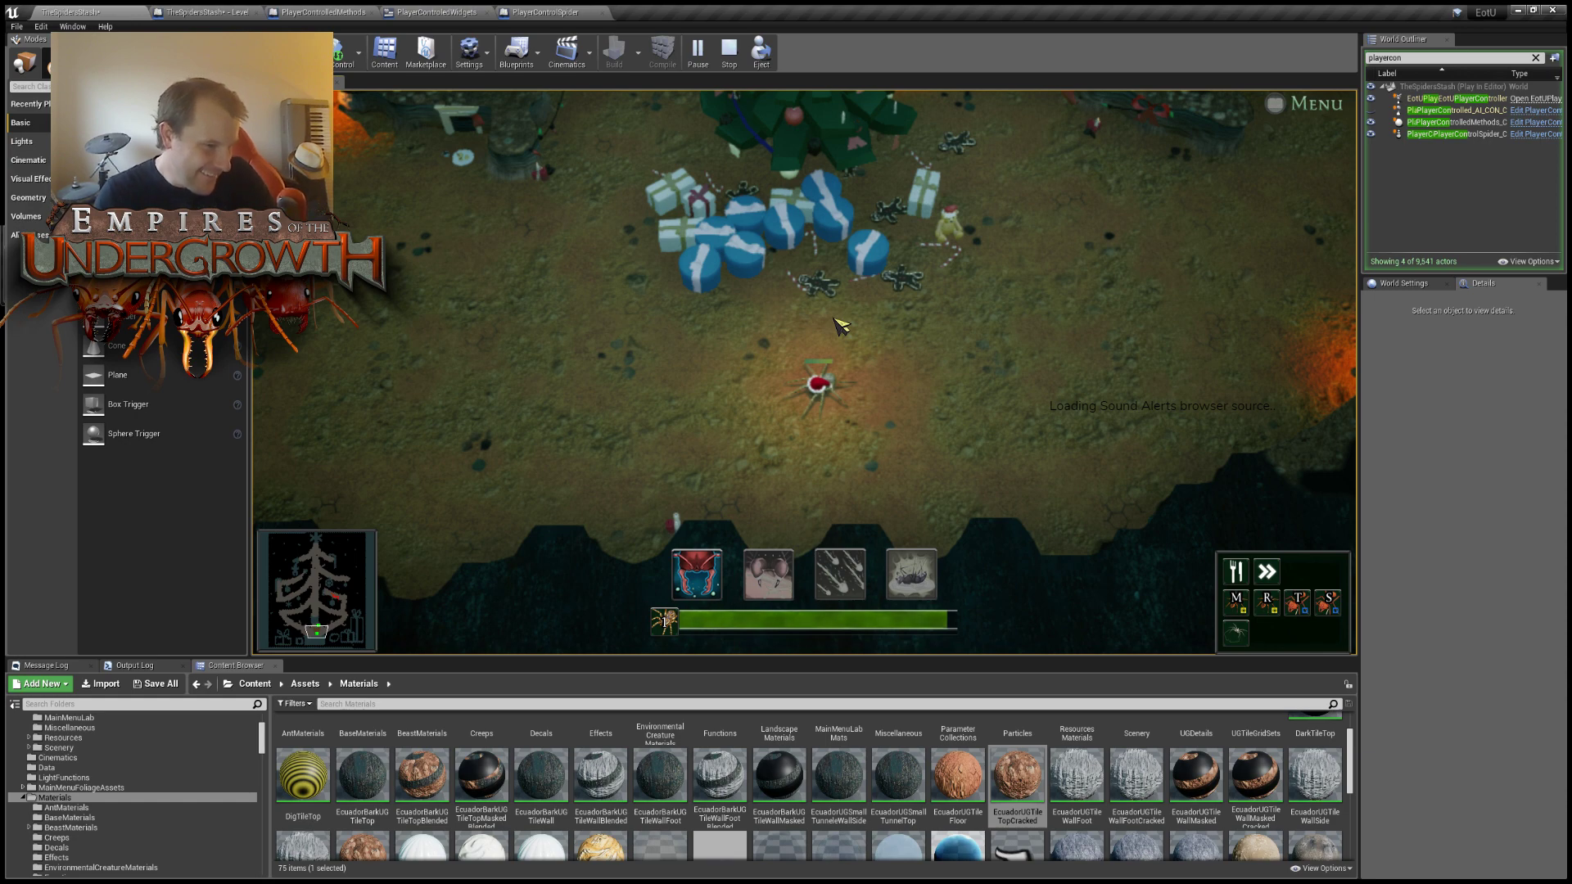
pyautogui.rightClick(908, 393)
pyautogui.rightClick(906, 314)
pyautogui.scroll(2, 966, 328)
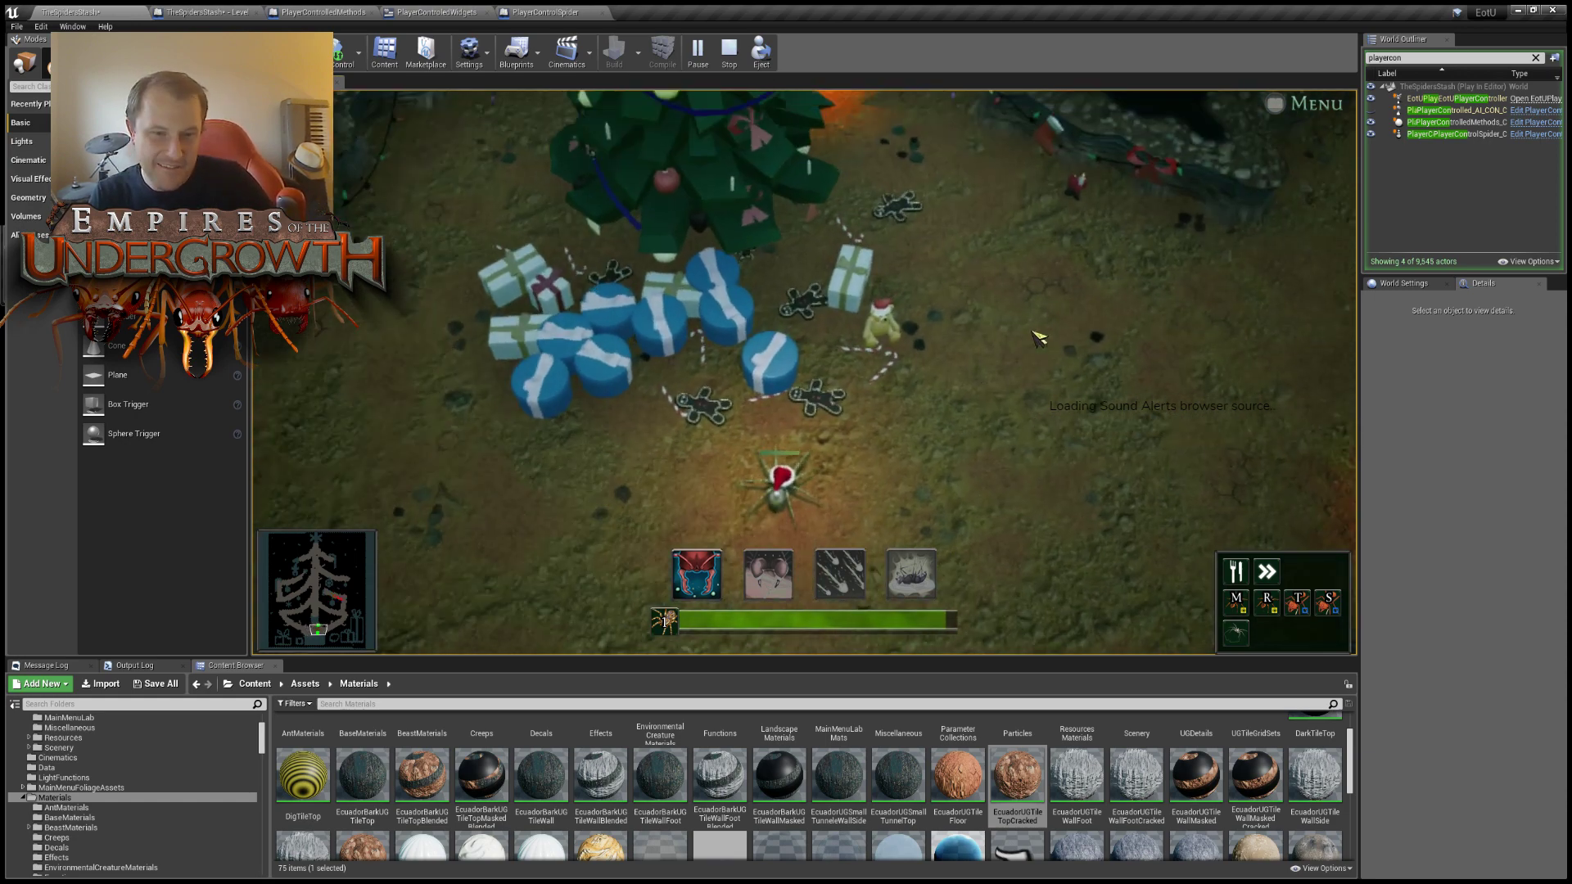
pyautogui.scroll(-2, 1048, 348)
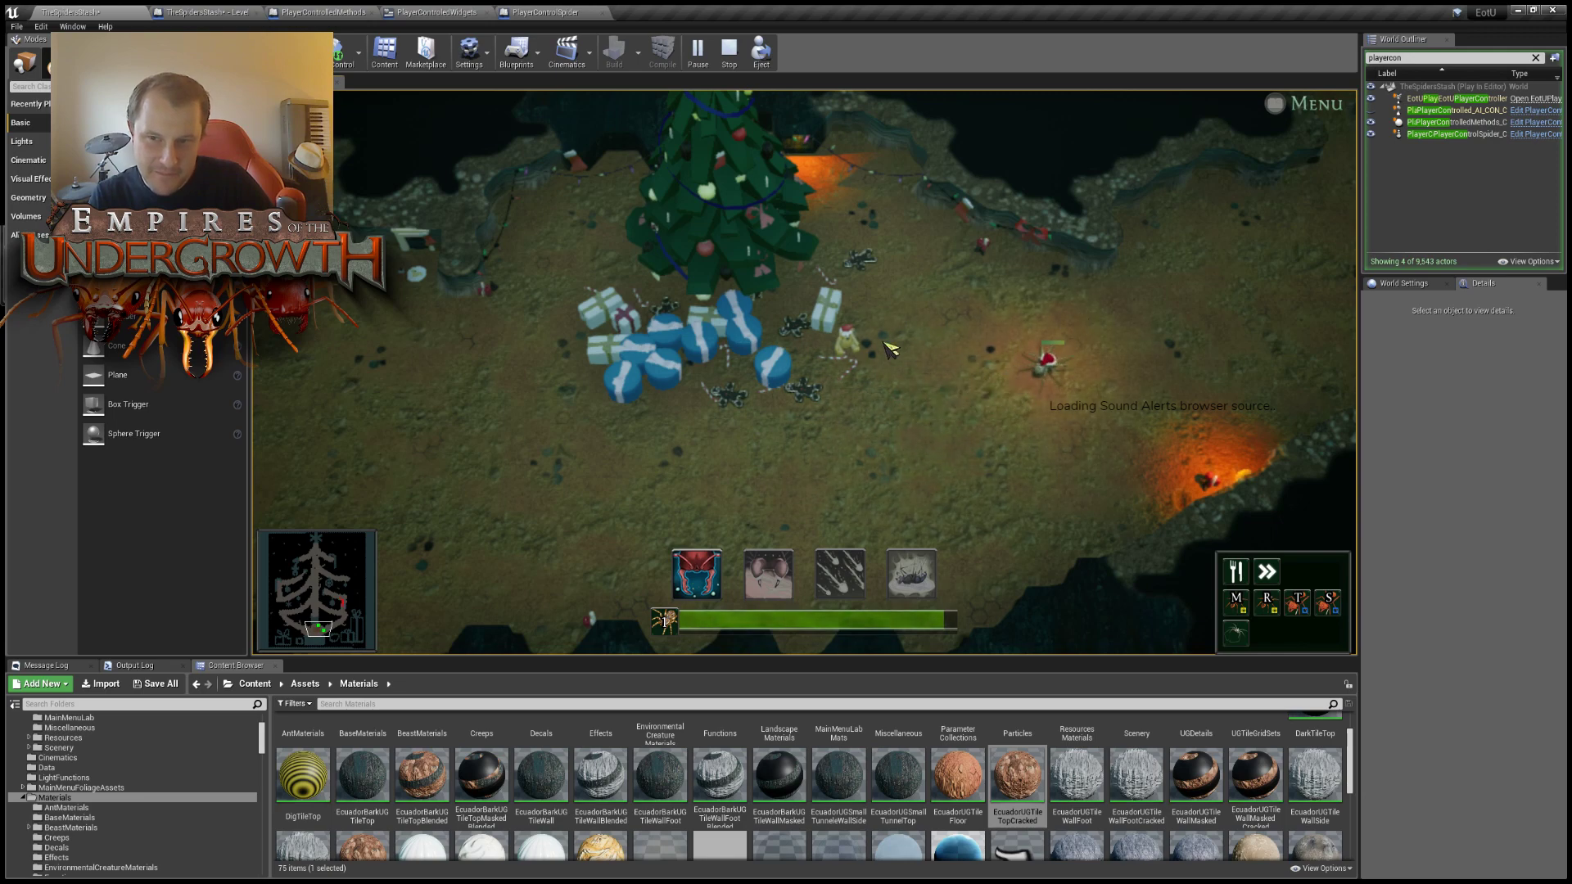
# Move the spider back below the presents and examine the fireplace and cookie plate left of the tree.
pyautogui.rightClick(754, 512)
pyautogui.press('a')
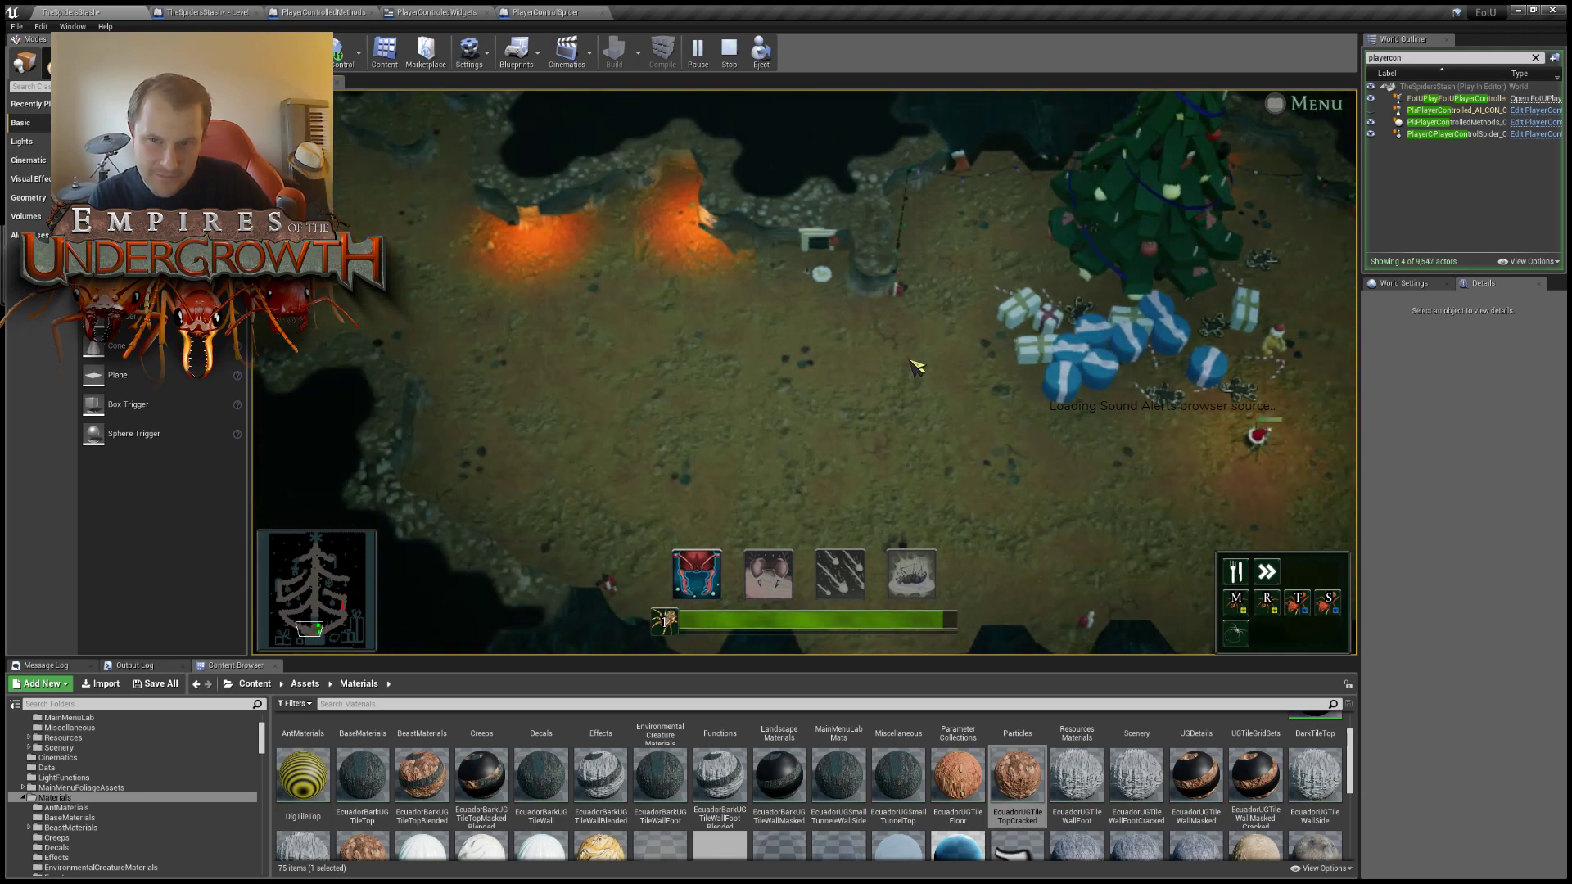
pyautogui.scroll(3, 870, 319)
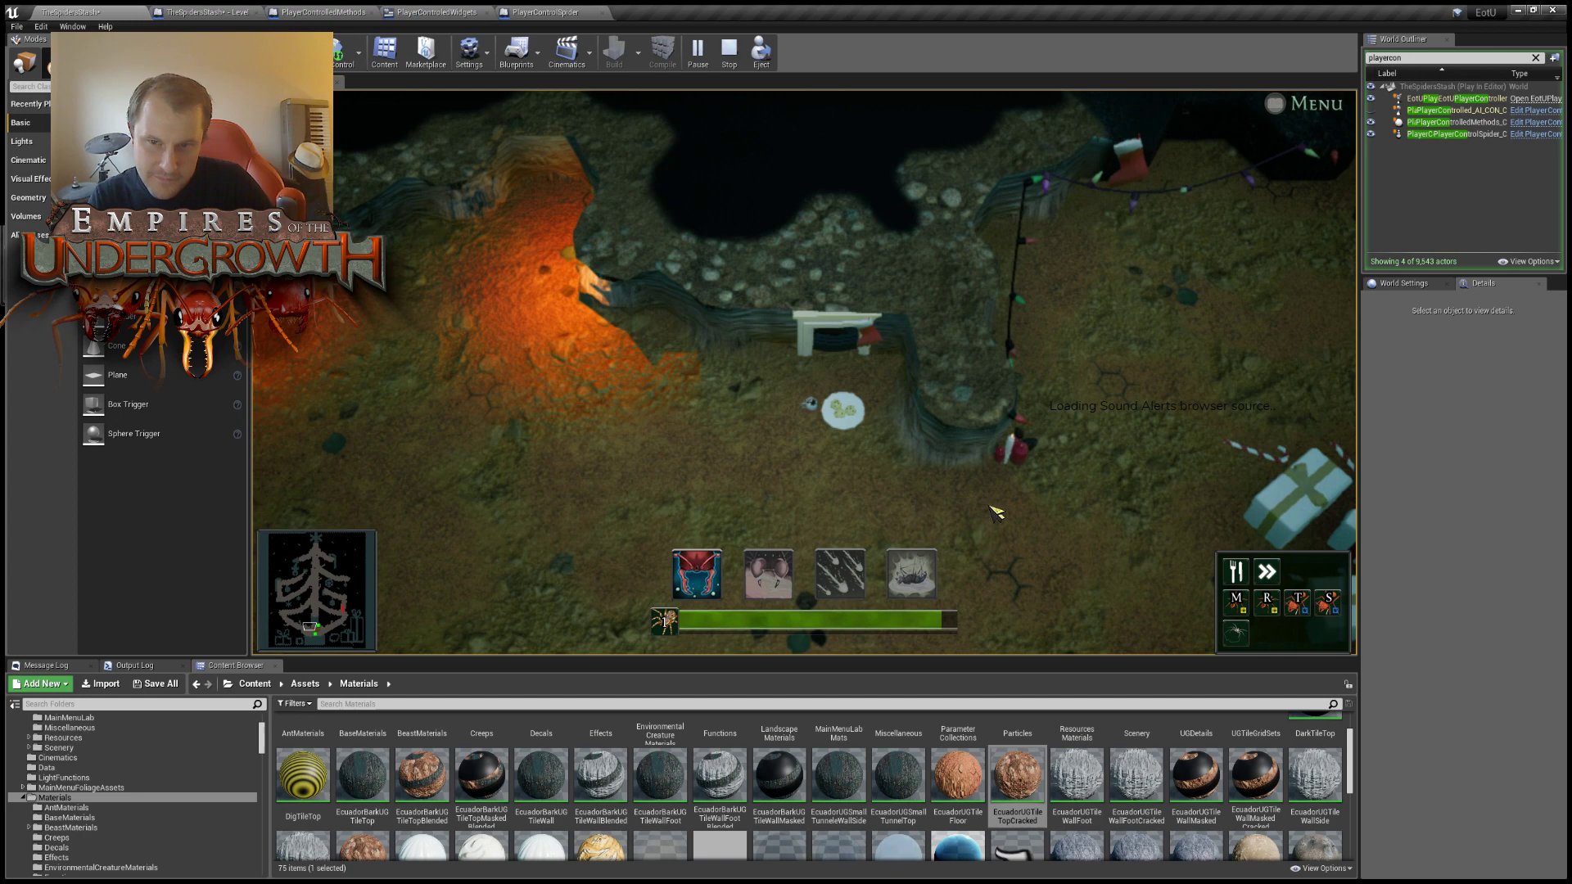
pyautogui.press('s')
pyautogui.press('d')
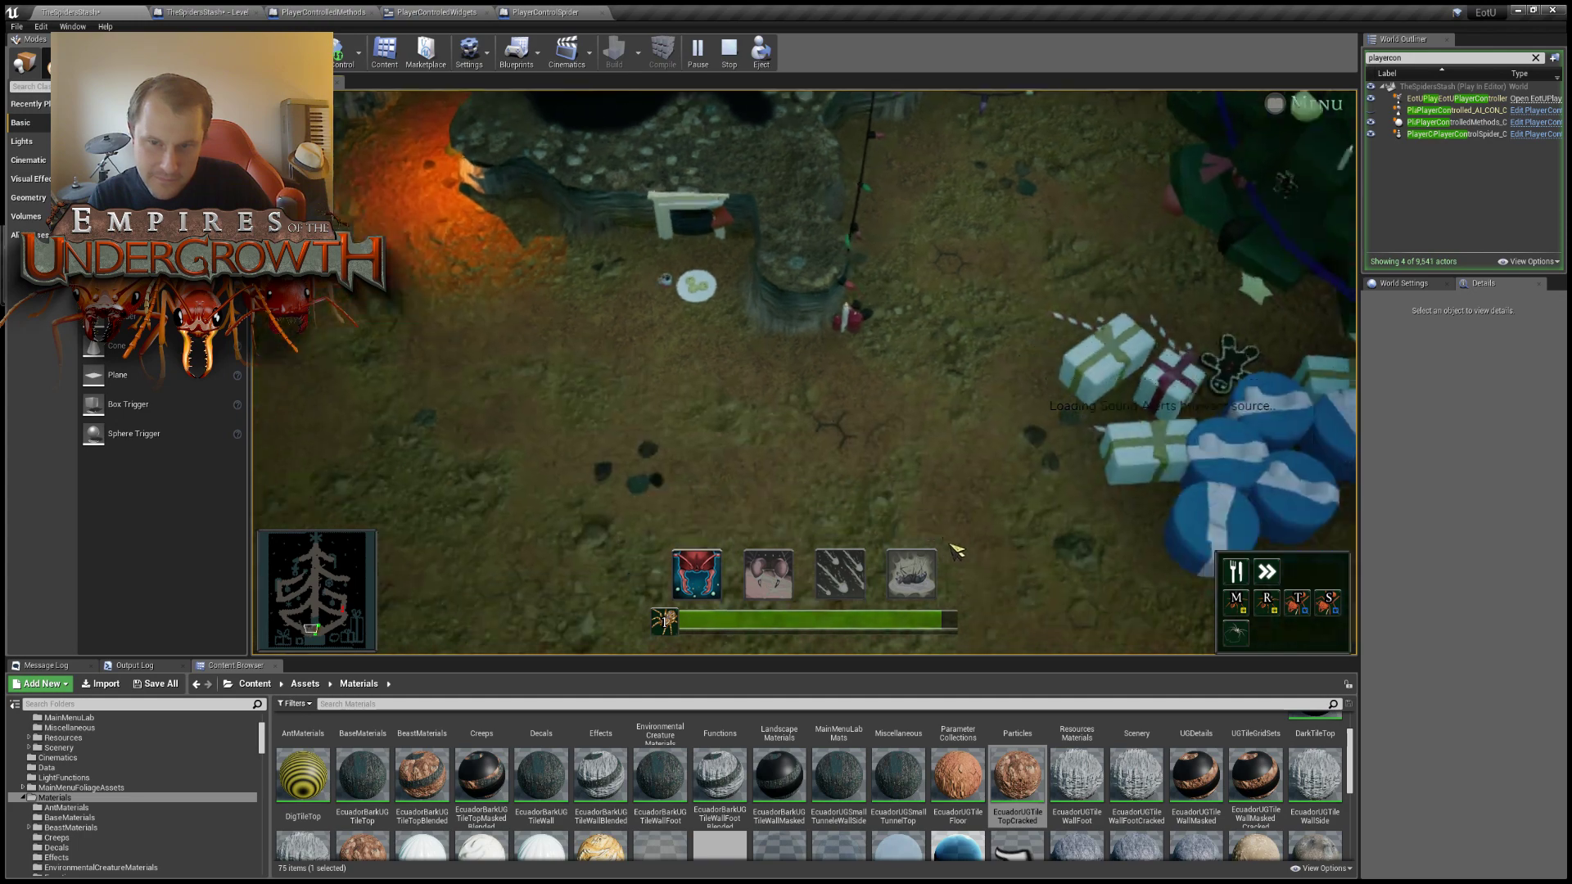
pyautogui.scroll(-5, 960, 499)
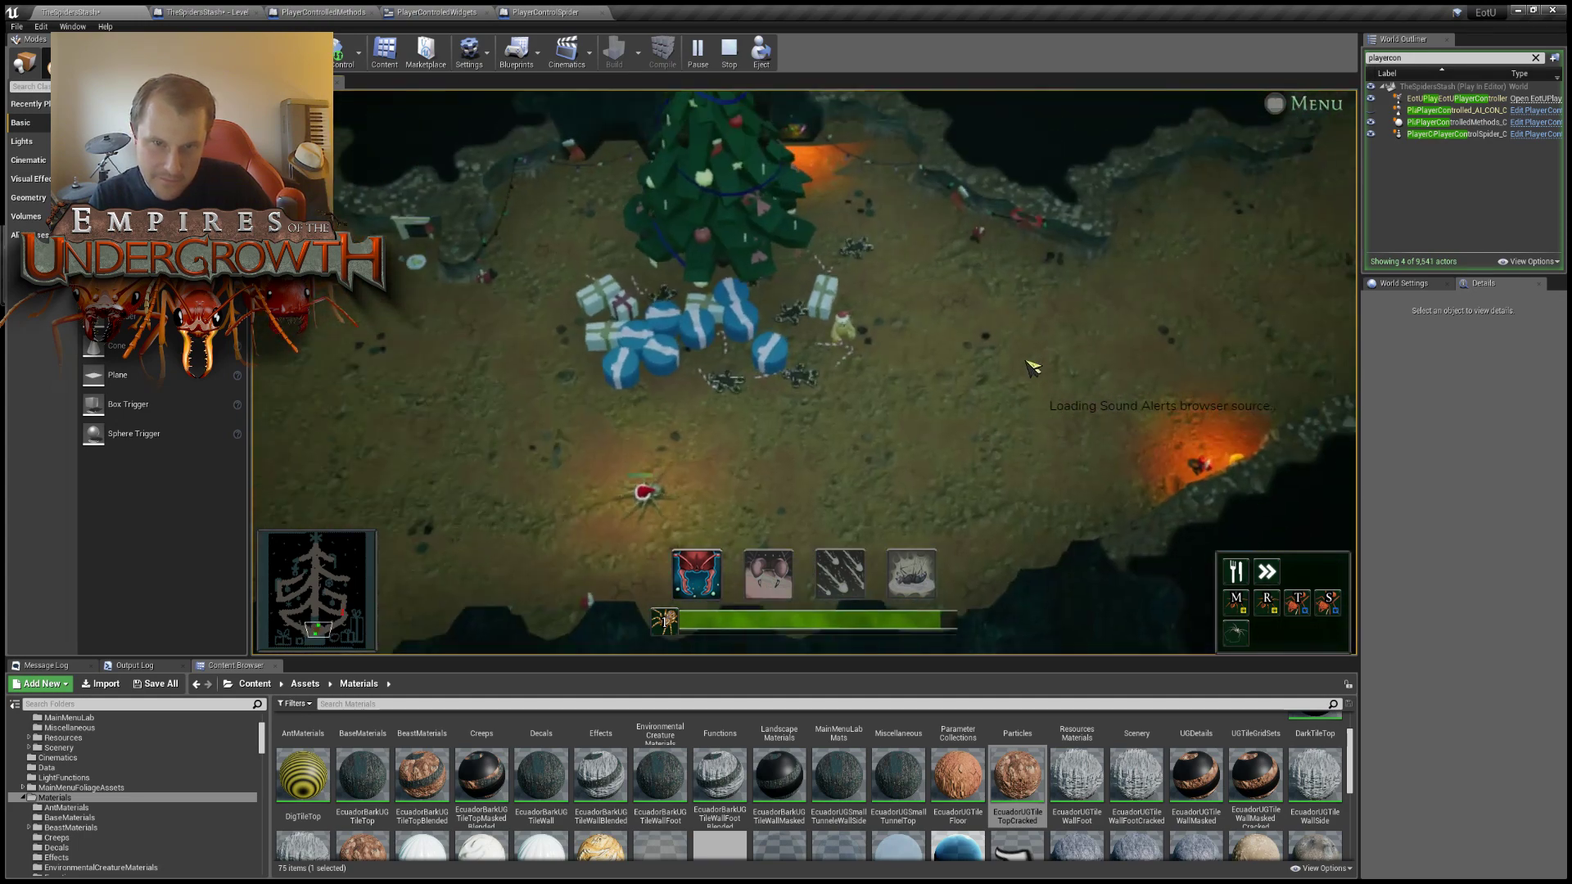
# Lead the spider to the passage right of the tree to meet the incoming ants.
pyautogui.rightClick(1013, 381)
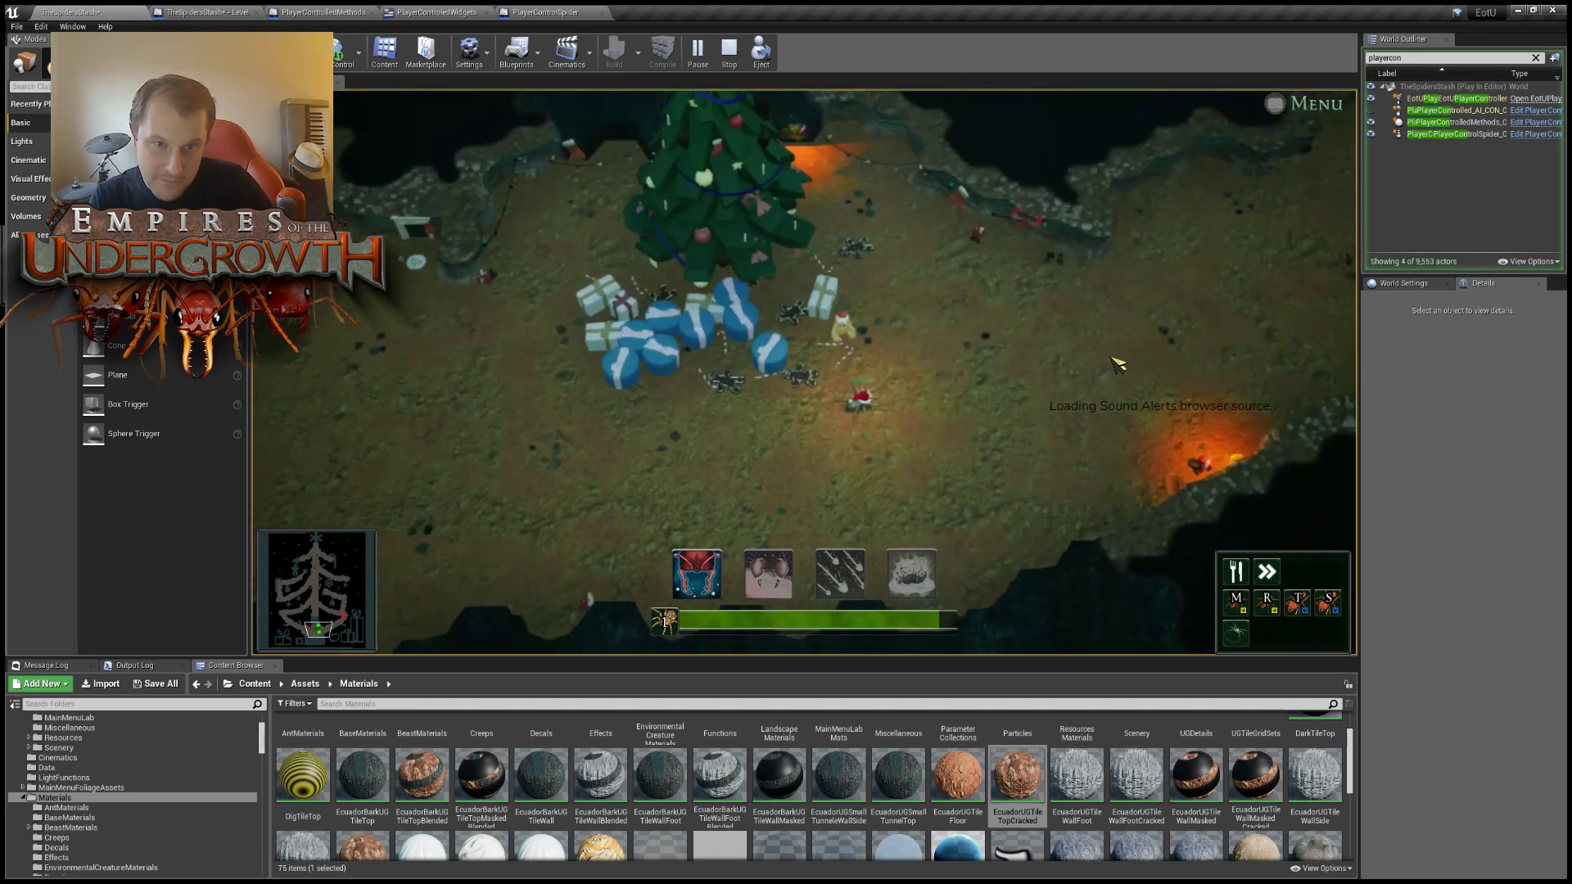
pyautogui.press('d')
pyautogui.press('w')
pyautogui.press('a')
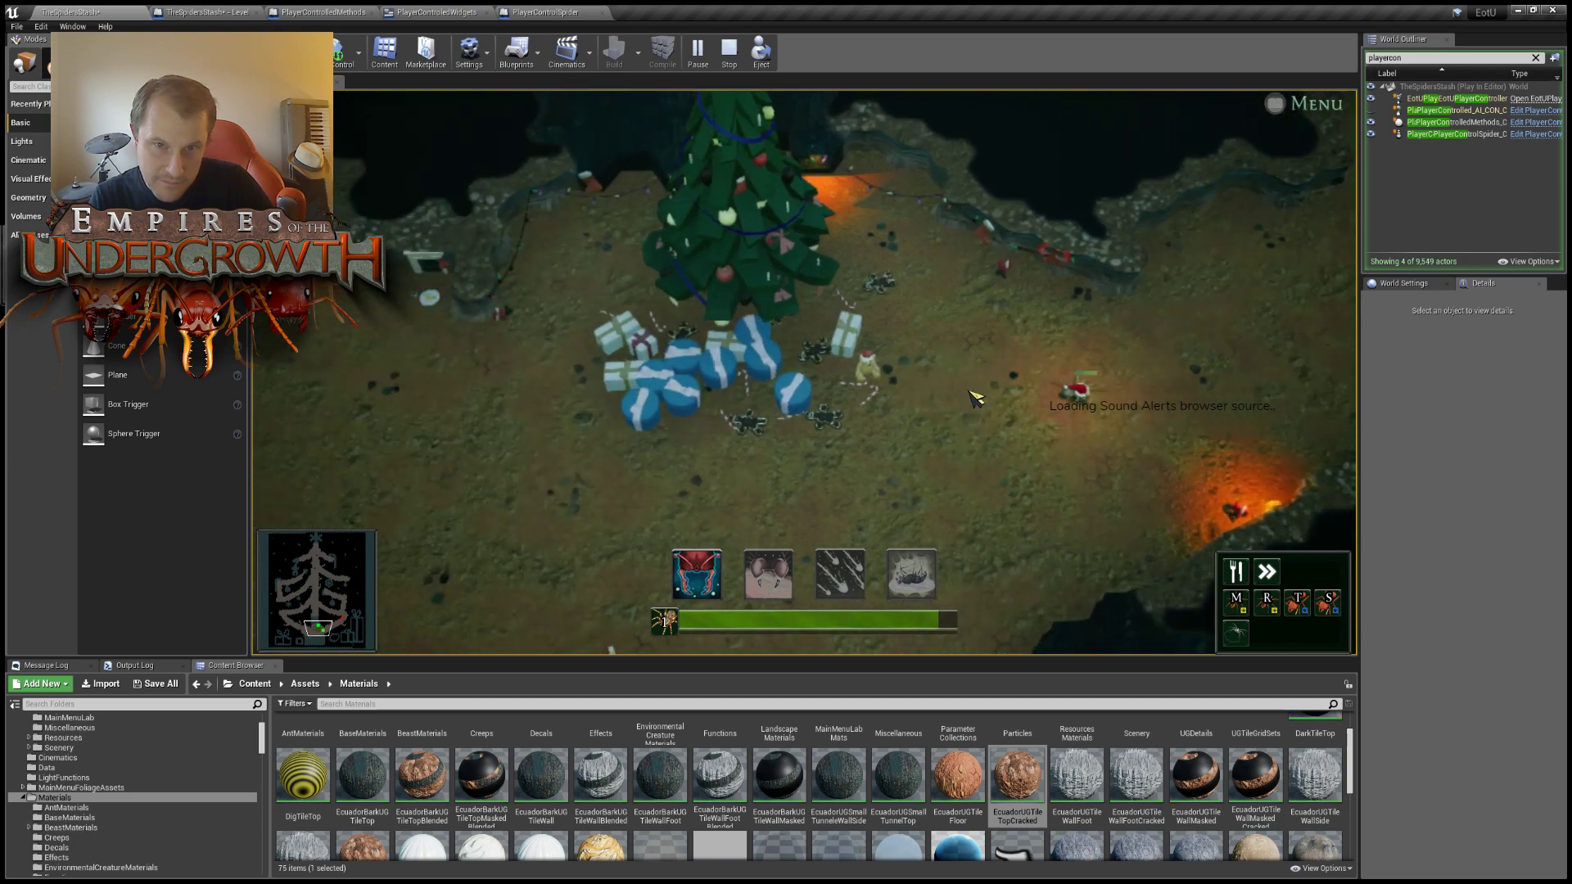
pyautogui.rightClick(986, 421)
pyautogui.press('d')
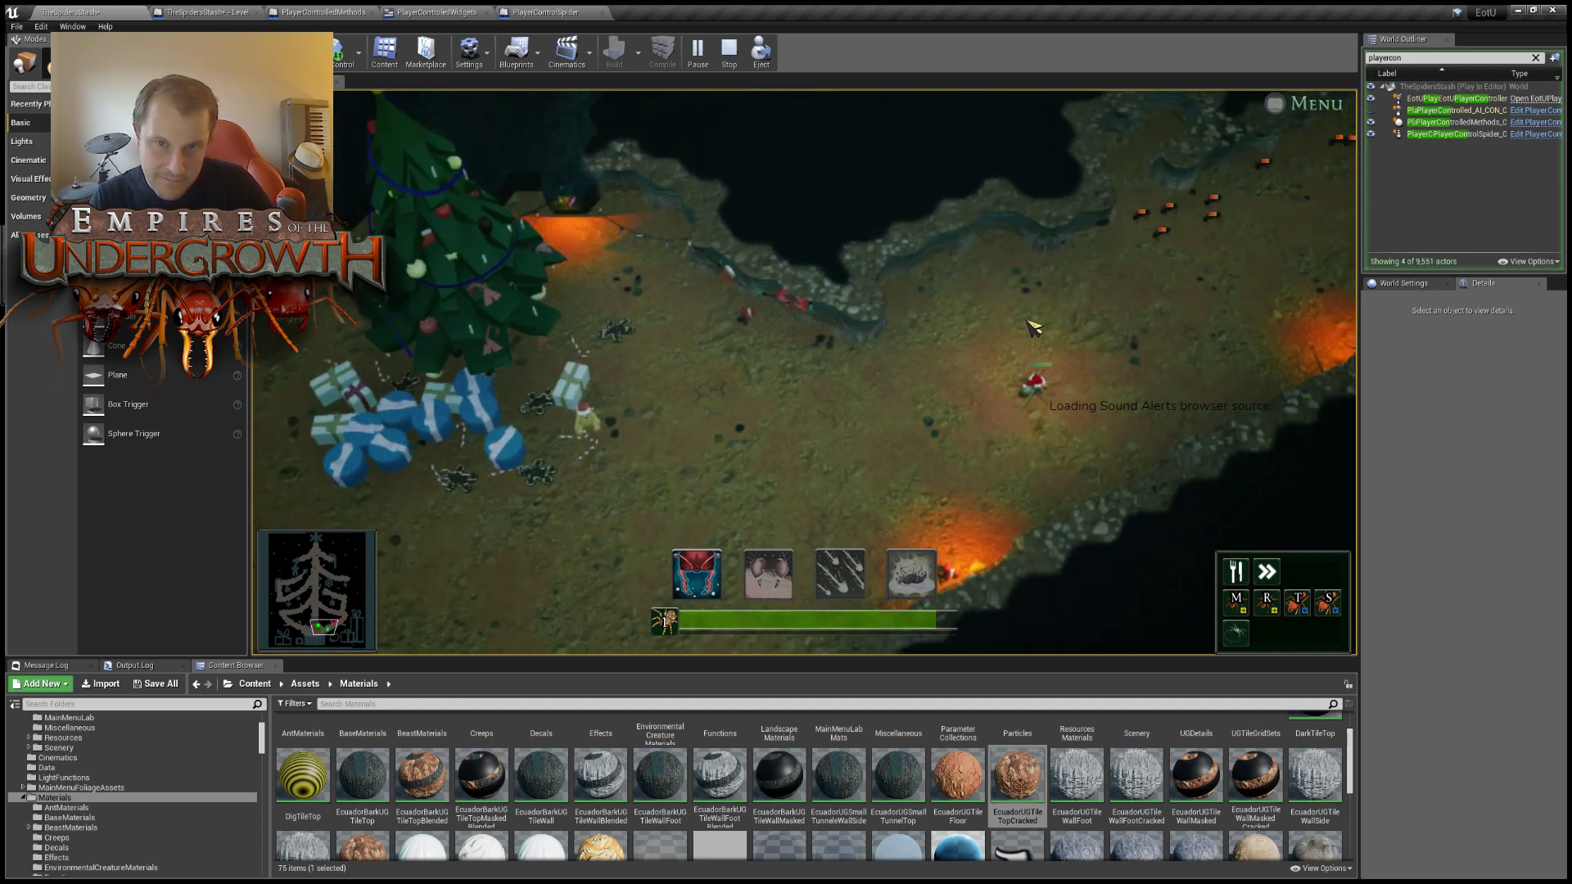
pyautogui.press('w')
pyautogui.rightClick(1059, 364)
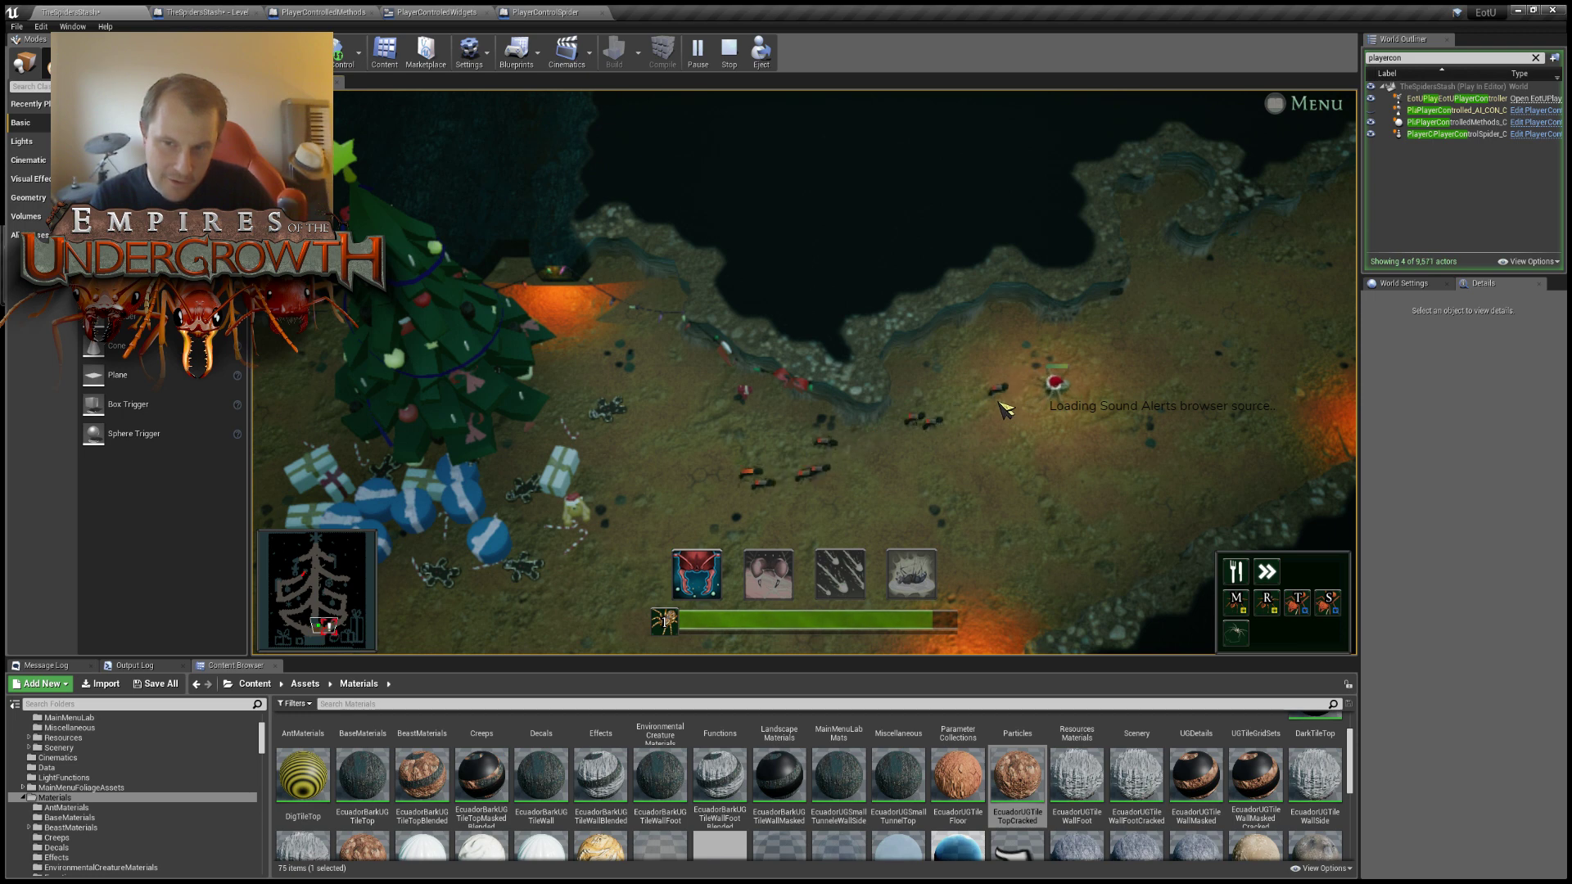
# Attack the raiding ants and go after those carrying presents away from the tree.
pyautogui.rightClick(795, 472)
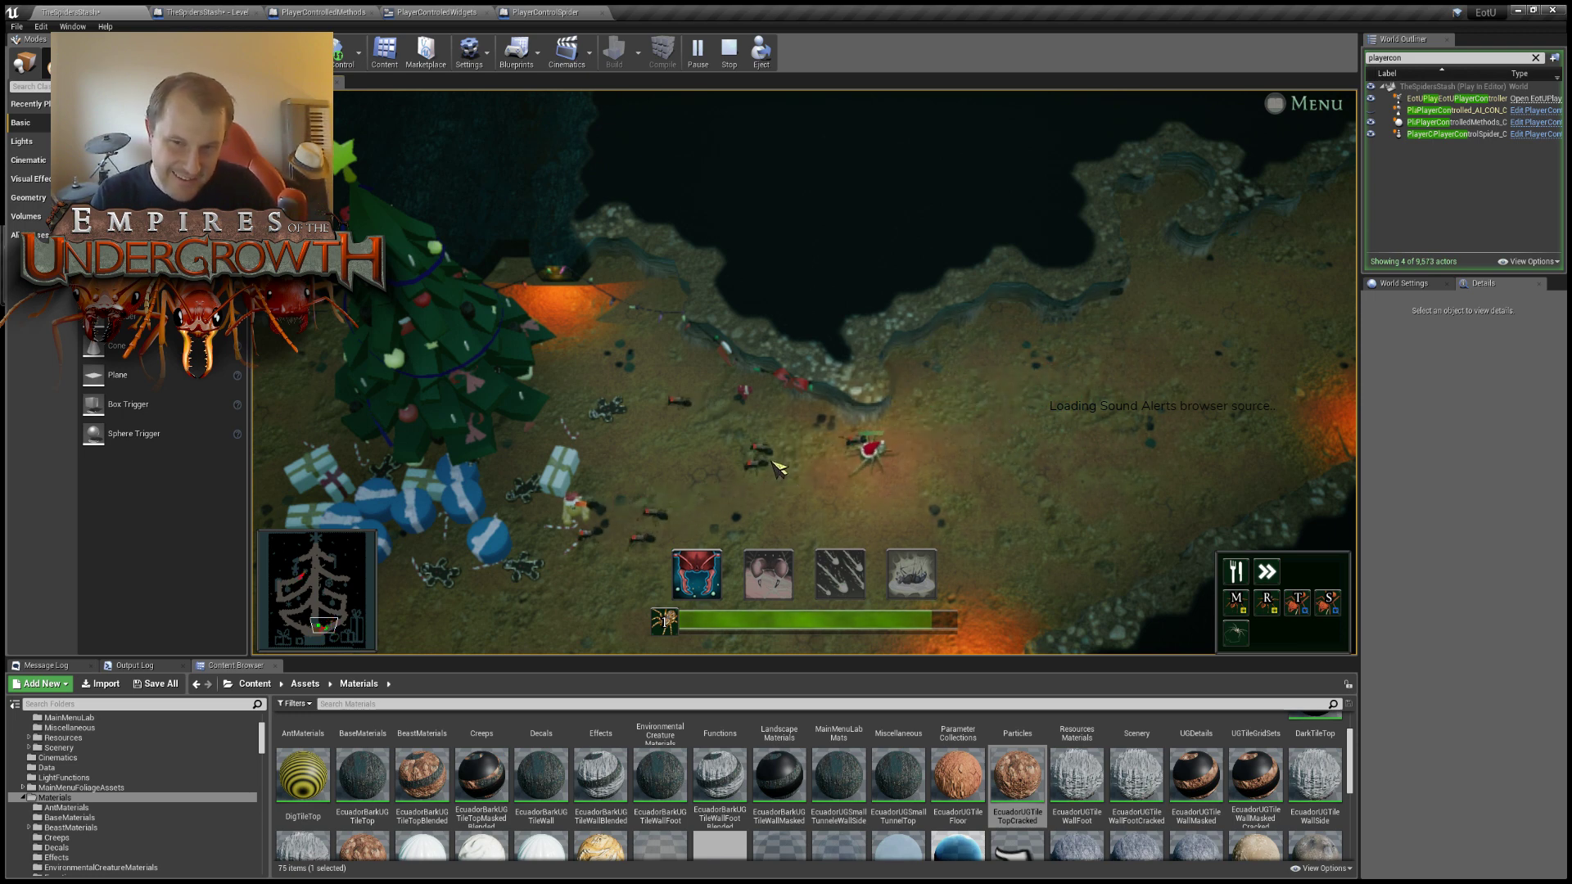
pyautogui.rightClick(711, 469)
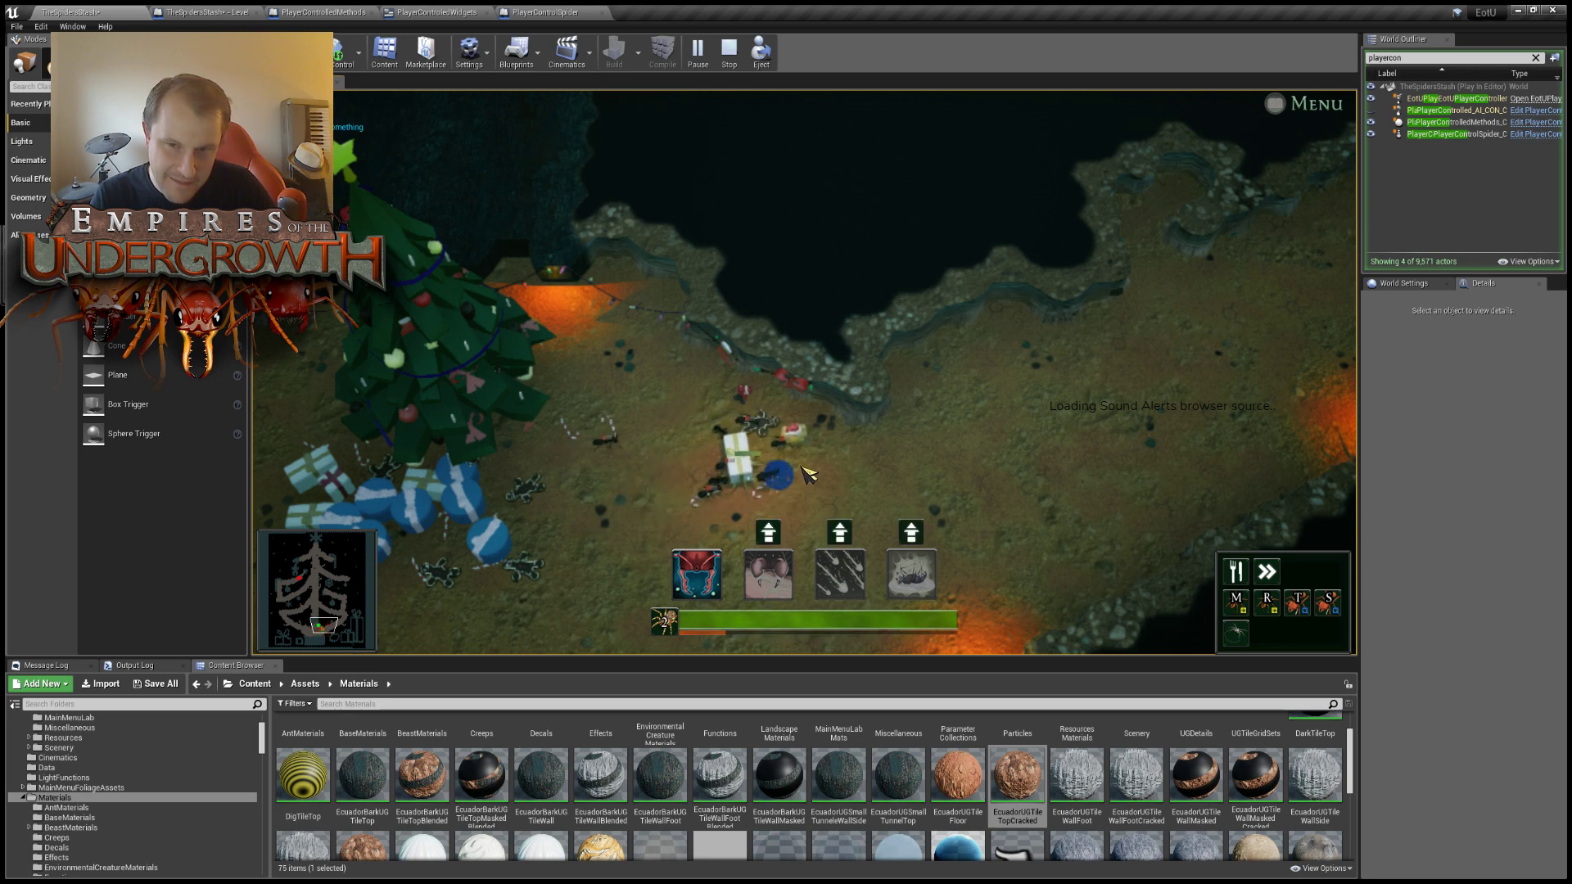
pyautogui.rightClick(865, 453)
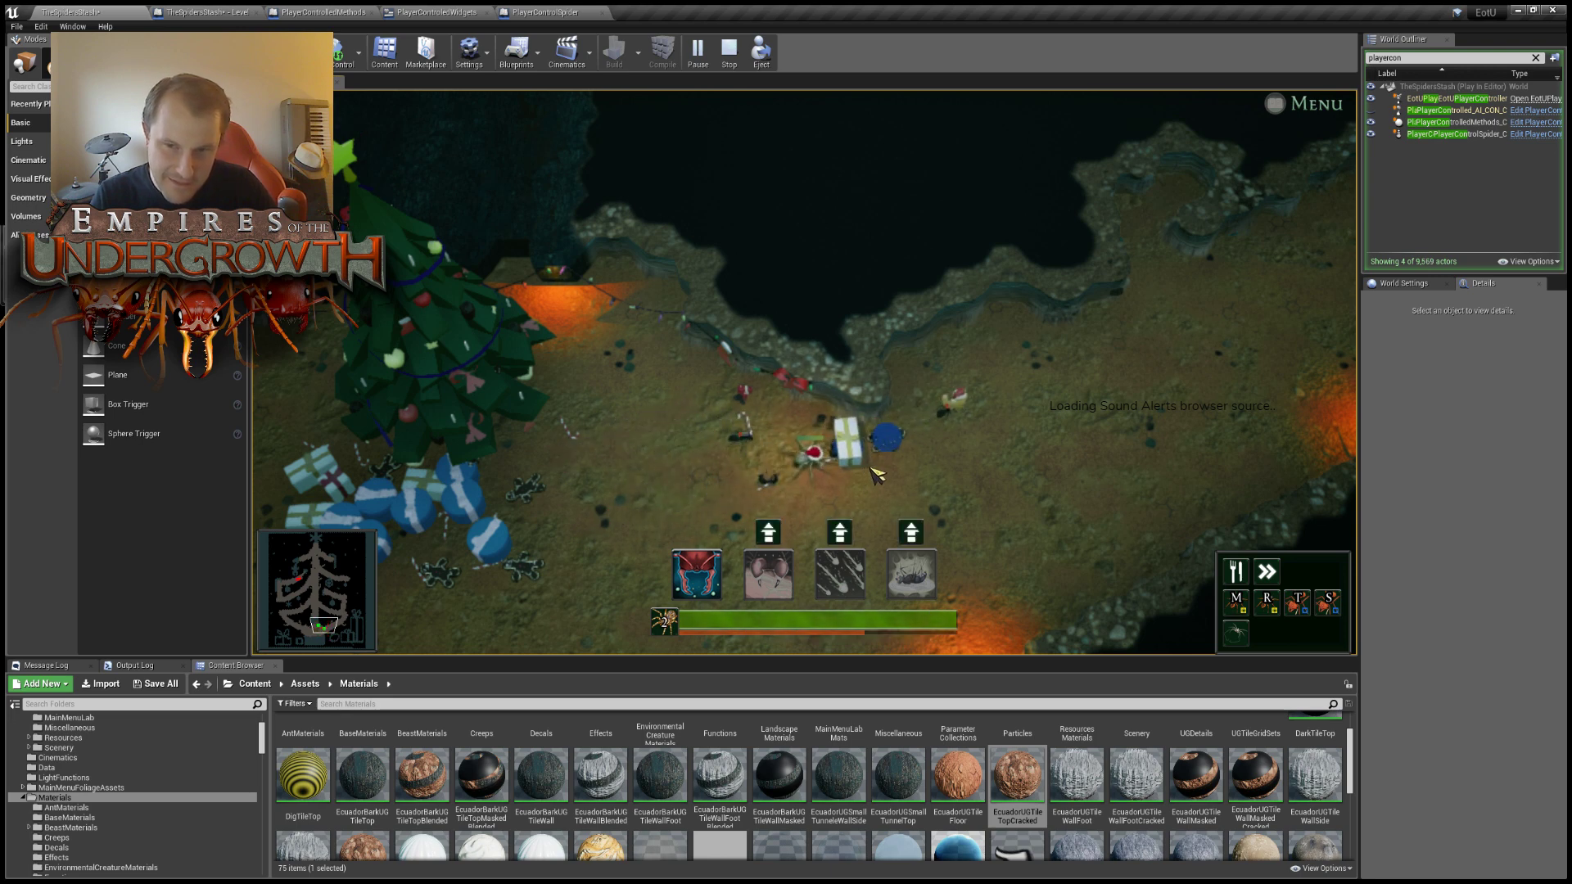
pyautogui.rightClick(984, 416)
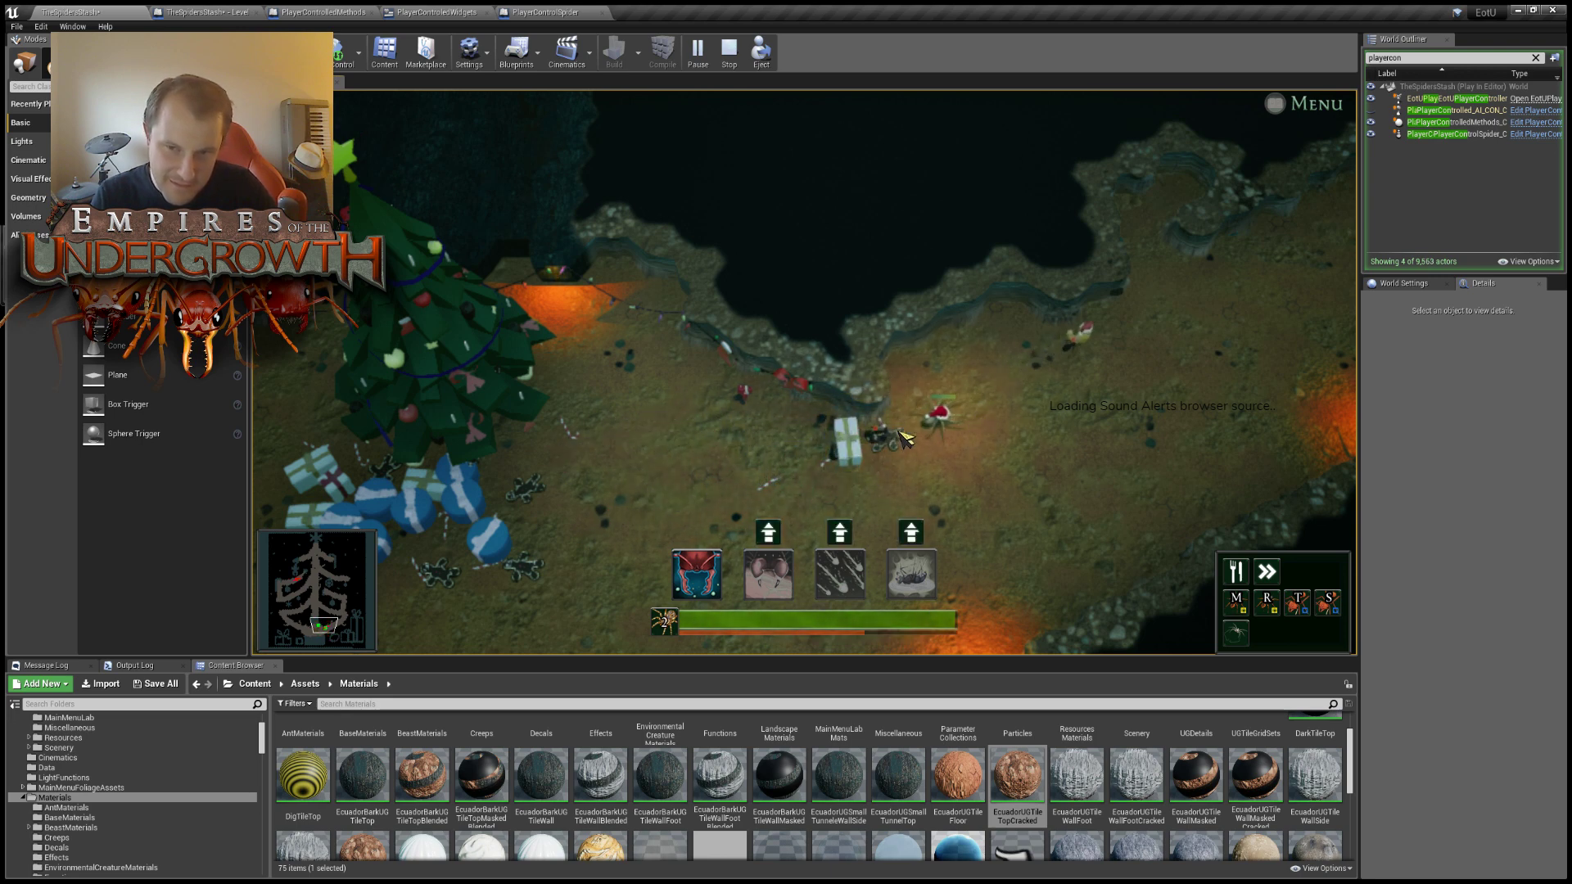
# Chase the ants carrying the candy cane and teddy bear along the passage to the upper right.
pyautogui.rightClick(1056, 393)
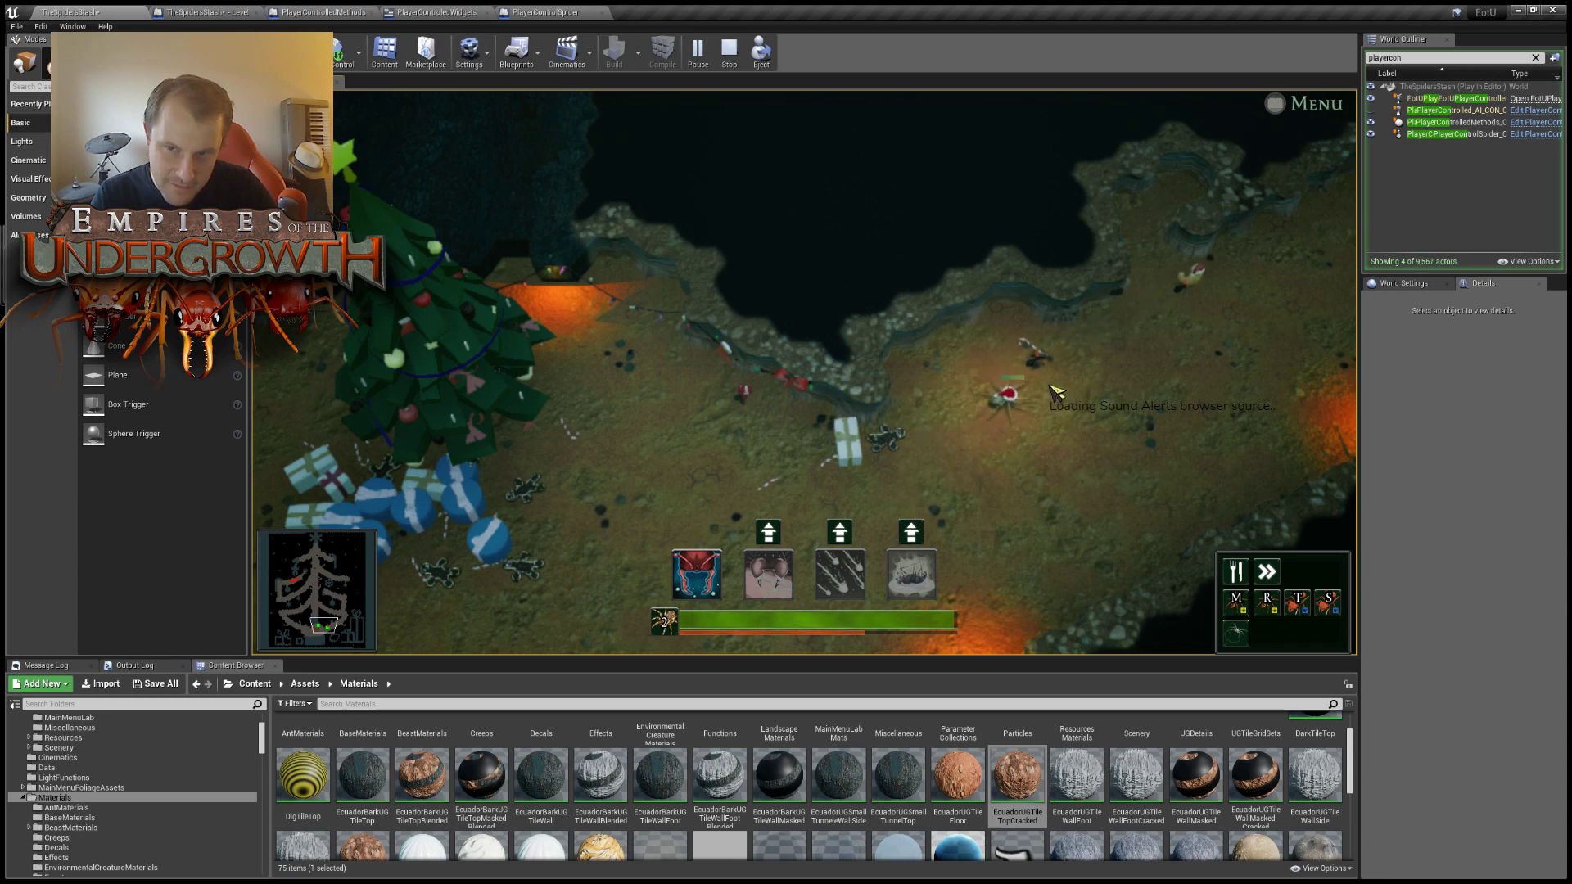
pyautogui.rightClick(1160, 328)
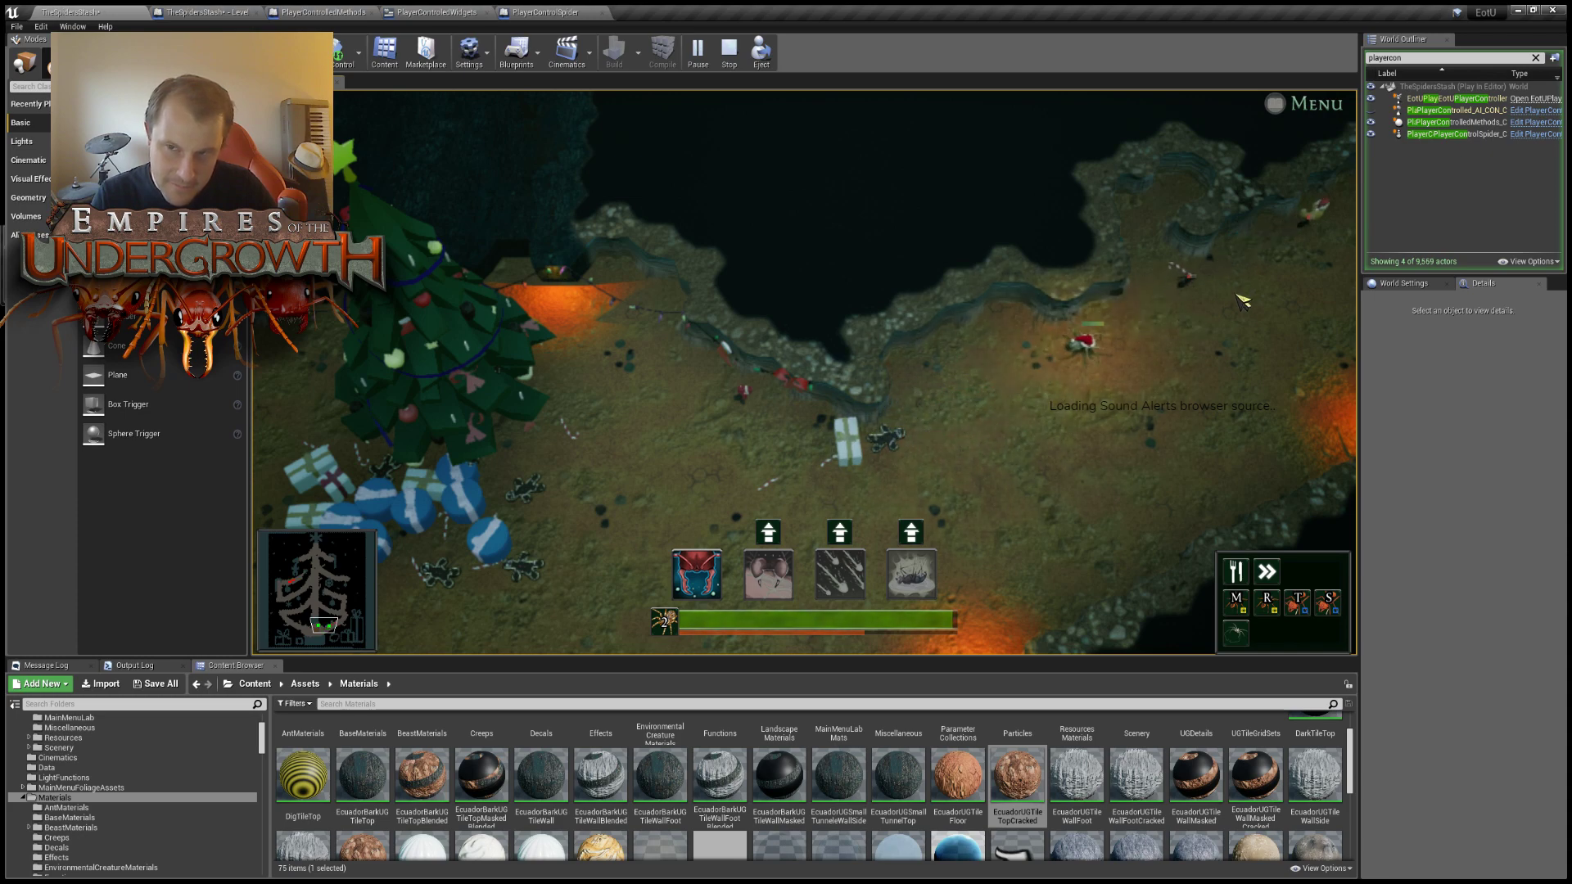
pyautogui.rightClick(1275, 277)
pyautogui.press('w')
pyautogui.press('d')
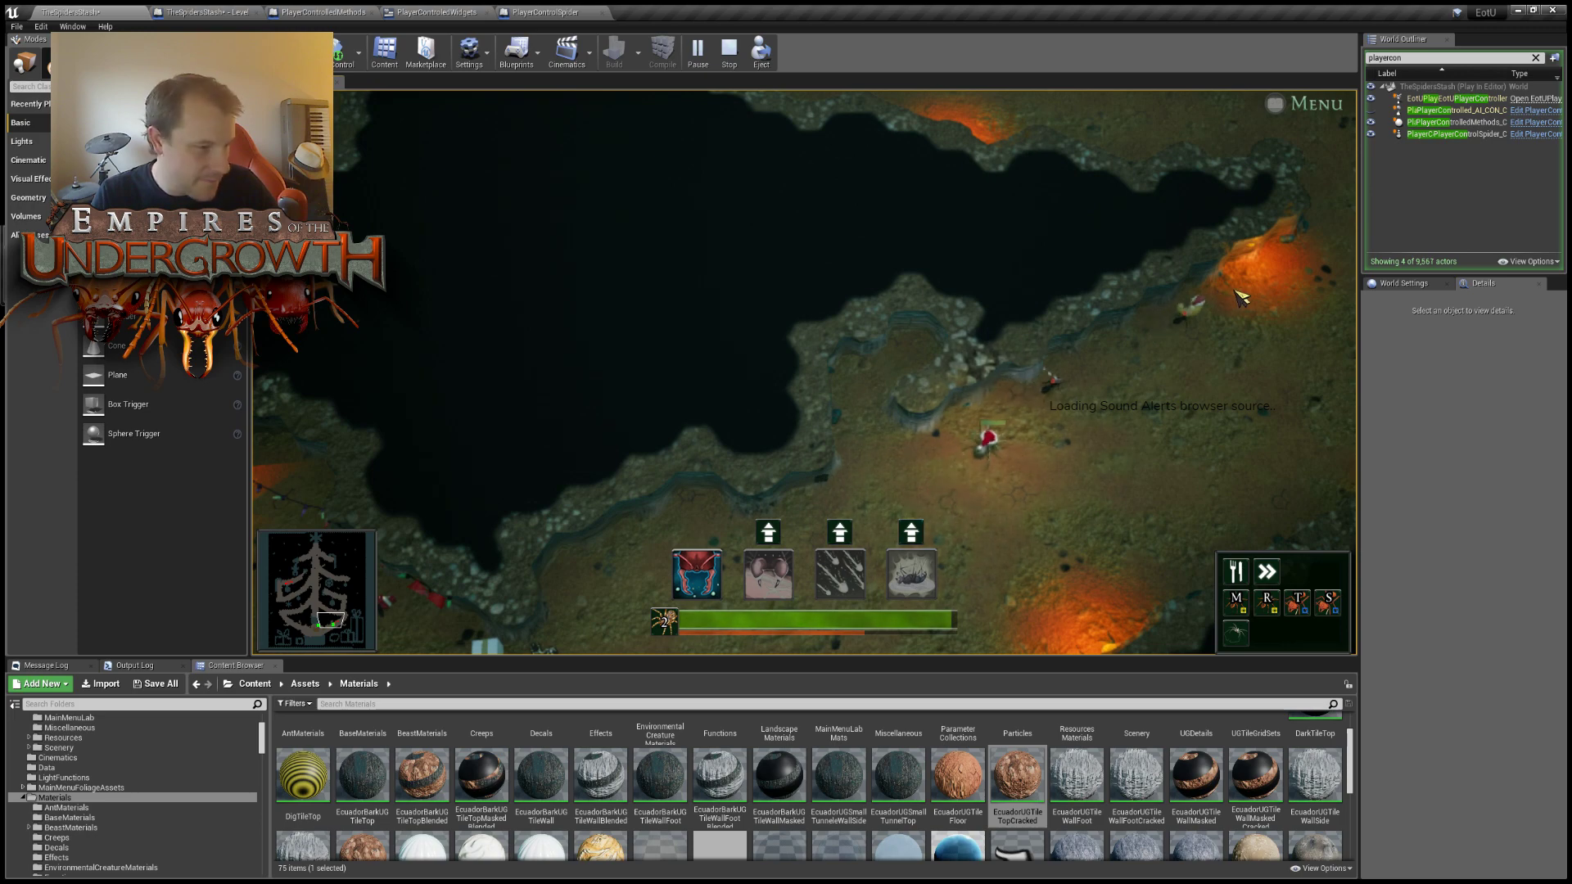
pyautogui.press('w')
pyautogui.press('d')
pyautogui.press('w')
pyautogui.press('d')
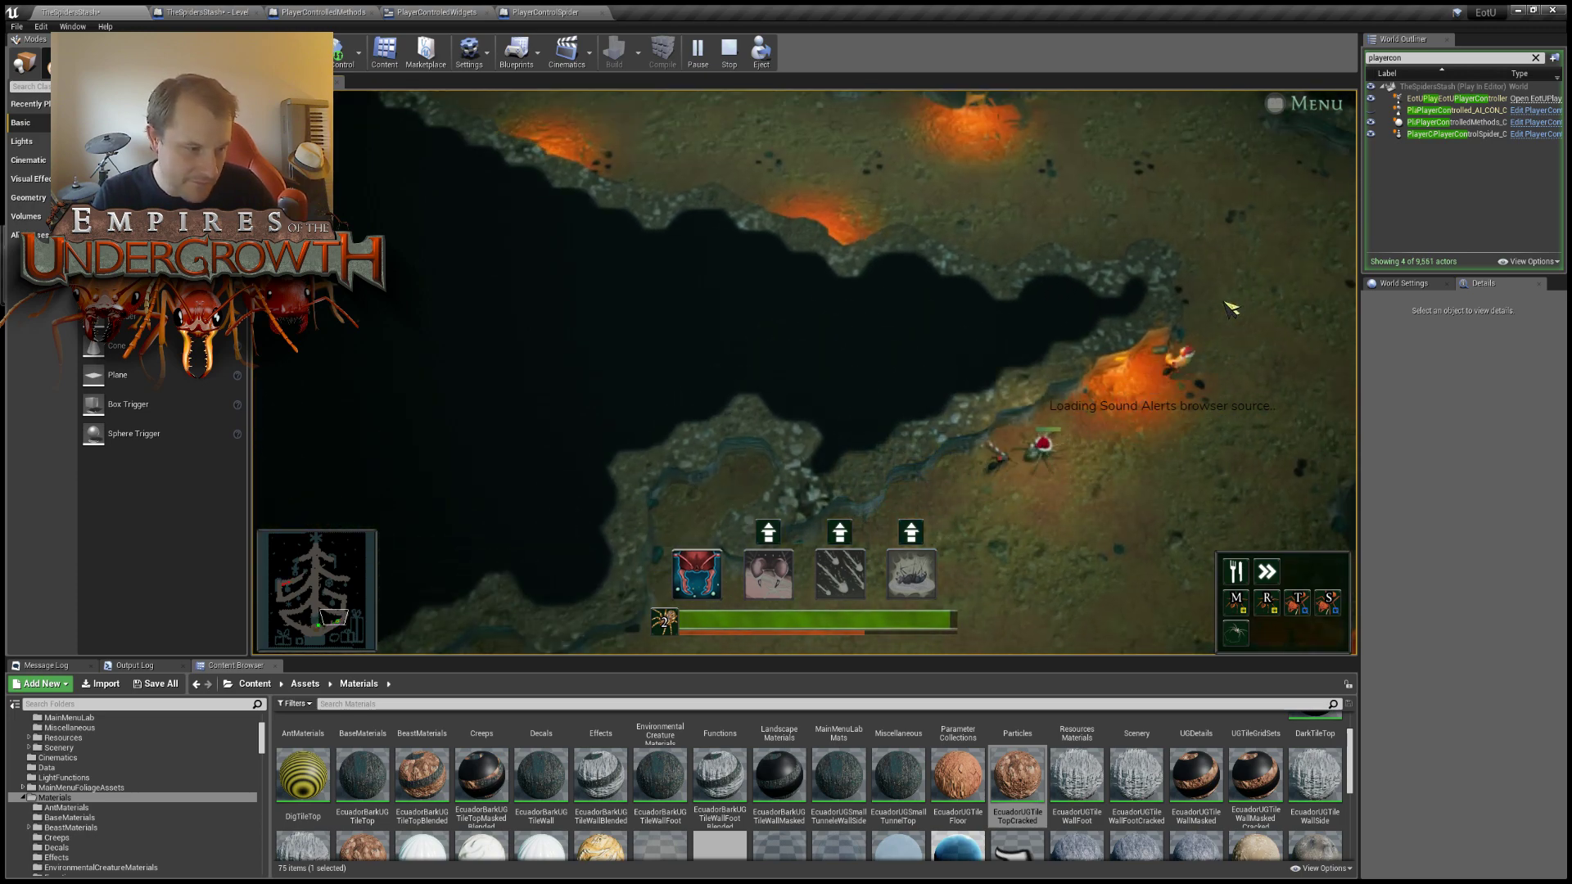
# Follow the teddy bear carrier with the spider around the bend and into the next tunnel.
pyautogui.press('w')
pyautogui.press('d')
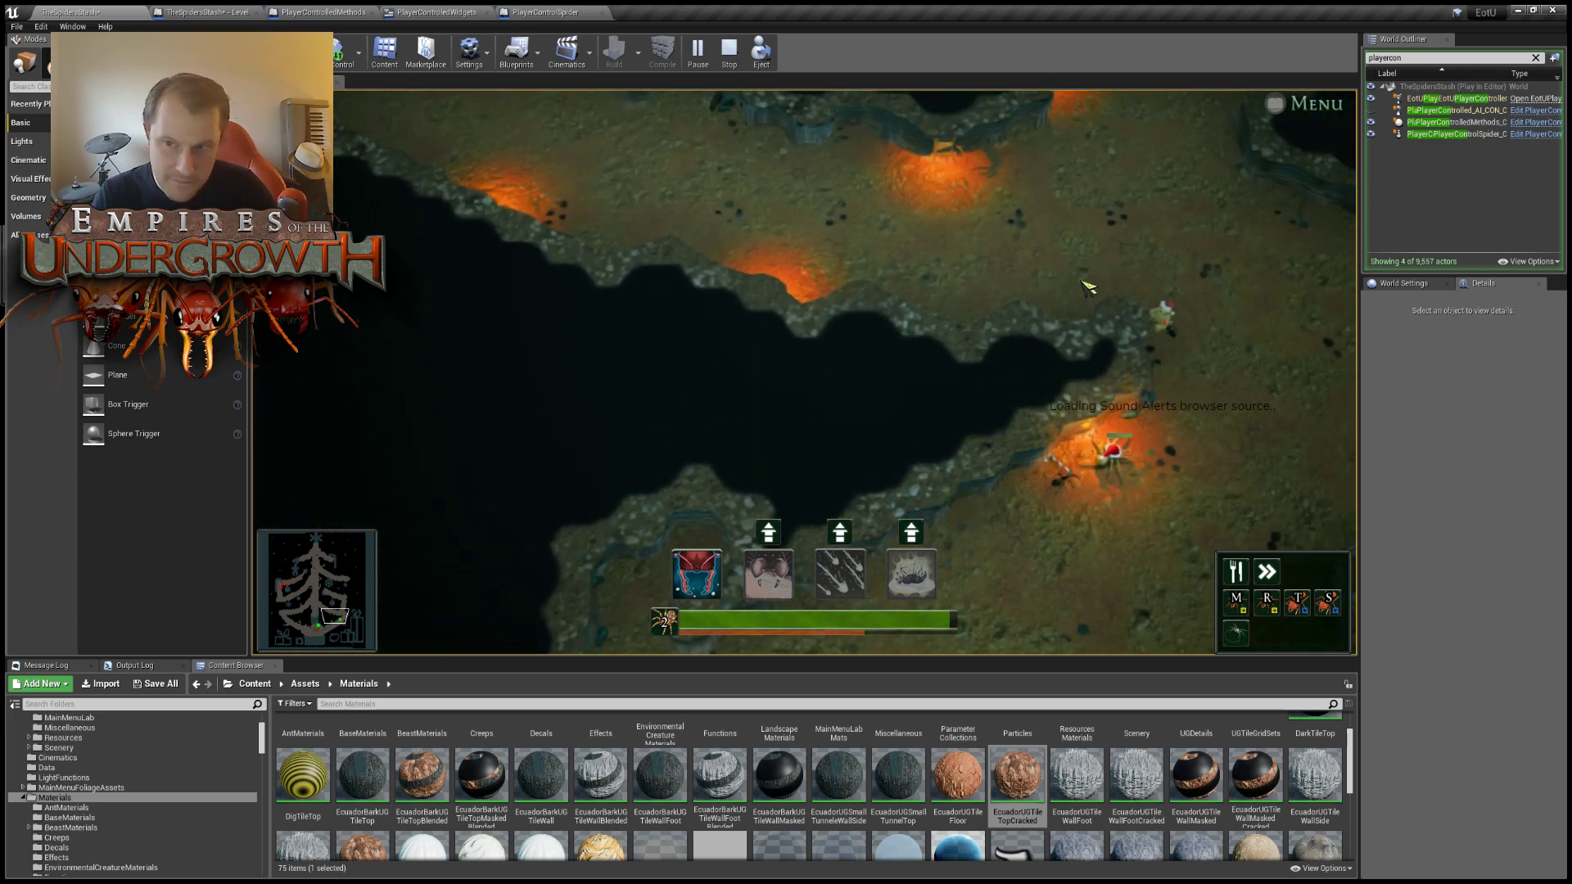
pyautogui.press('w')
pyautogui.press('a')
pyautogui.press('a')
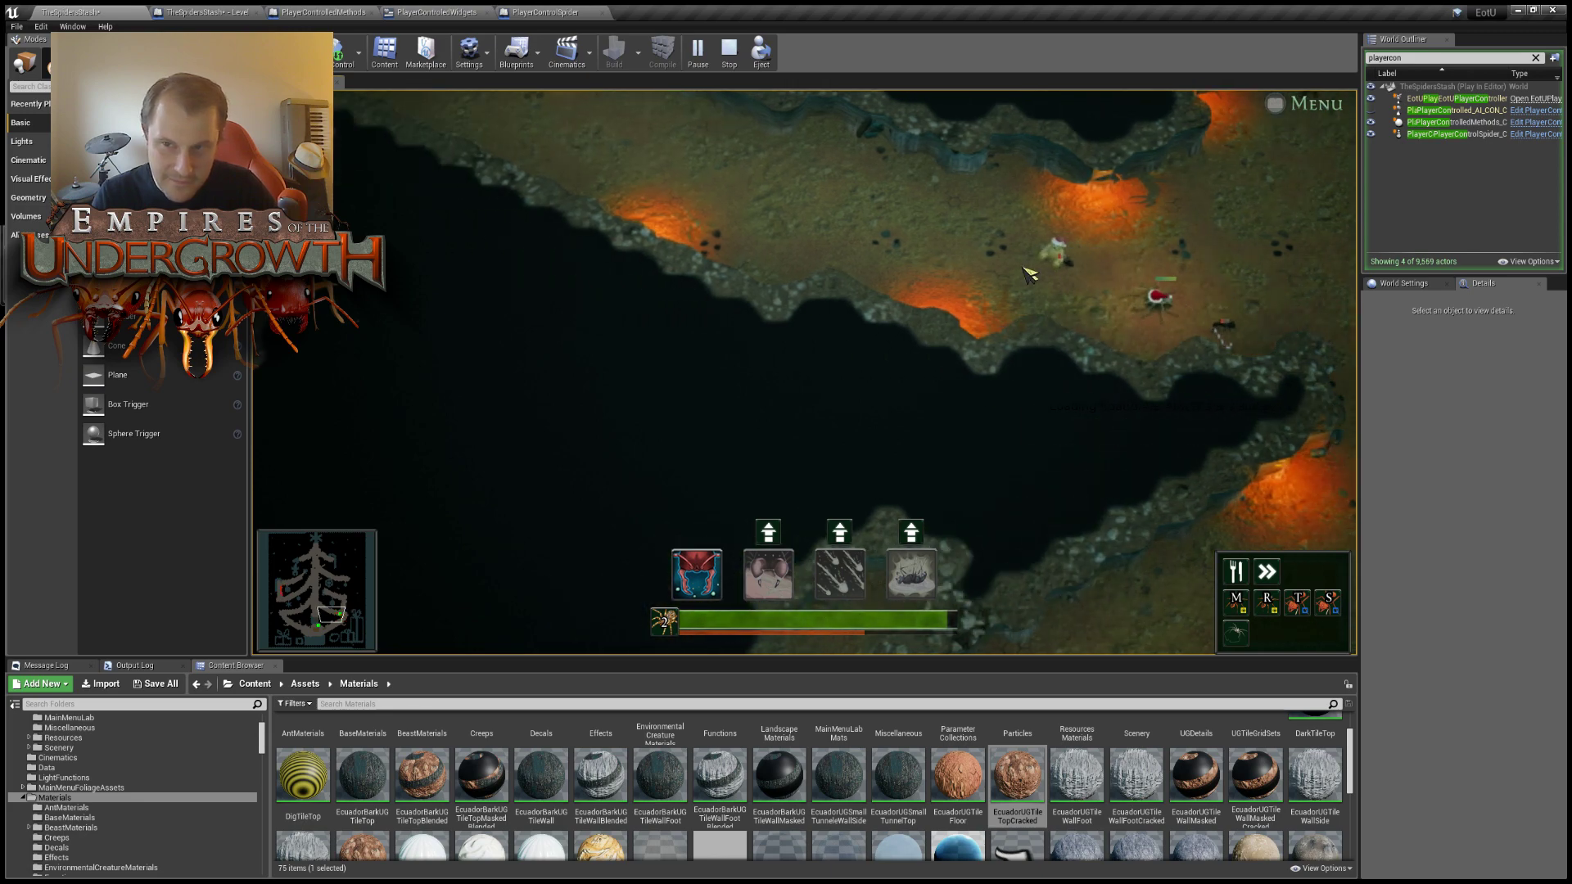
pyautogui.press('w')
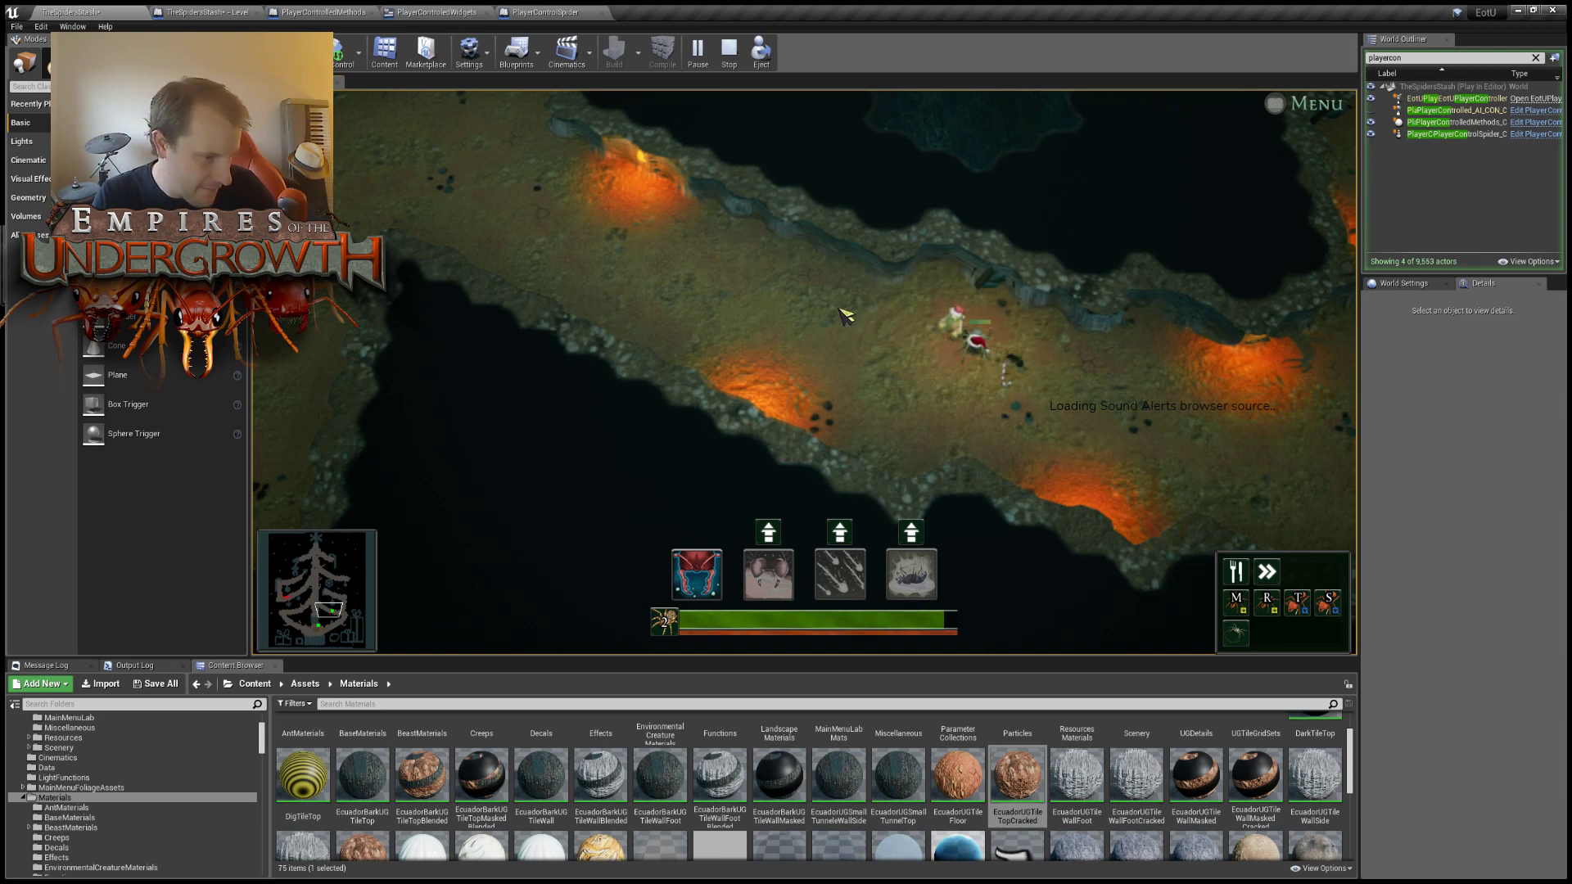
# Keep the spider beside the ant carrying the teddy bear as it moves along the lava-lit tunnel.
pyautogui.press('a')
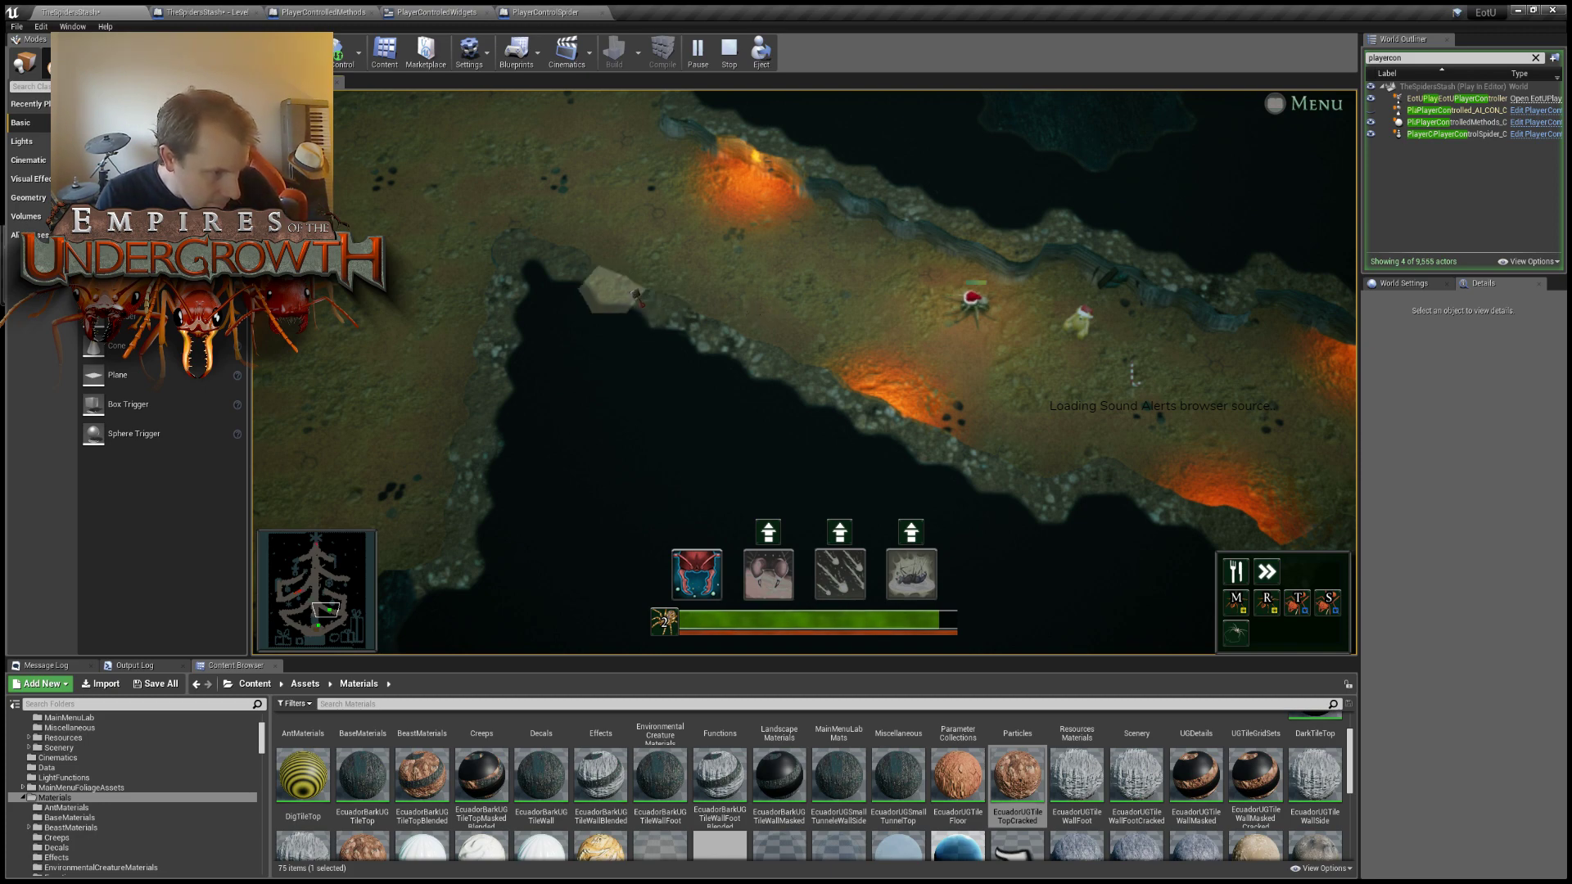
pyautogui.press('d')
pyautogui.press('a')
pyautogui.press('s')
pyautogui.press('d')
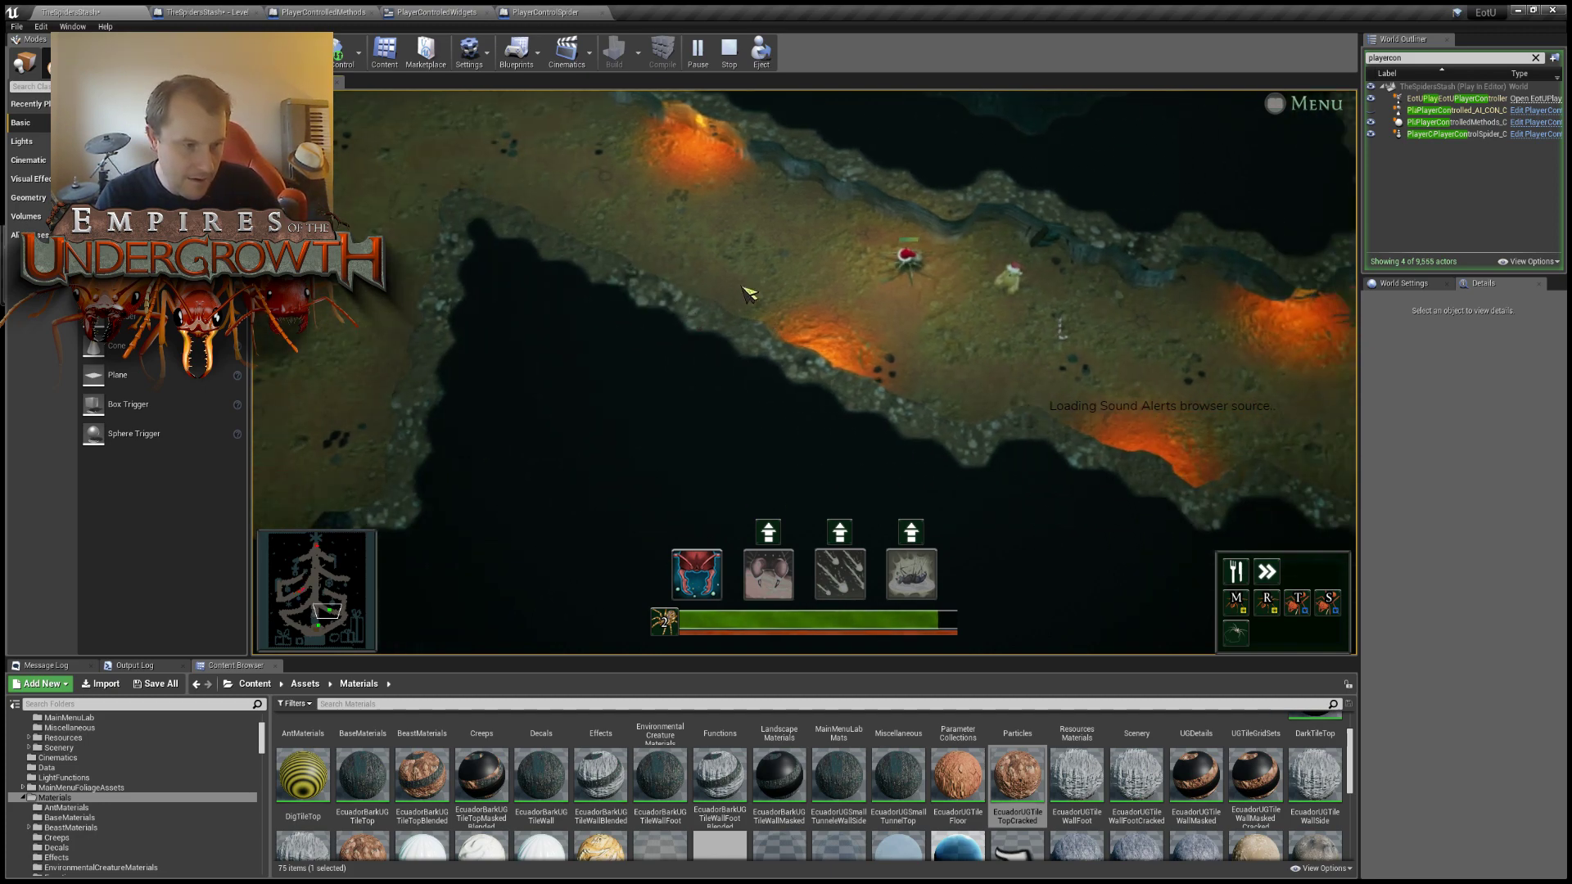
pyautogui.press('d')
pyautogui.press('w')
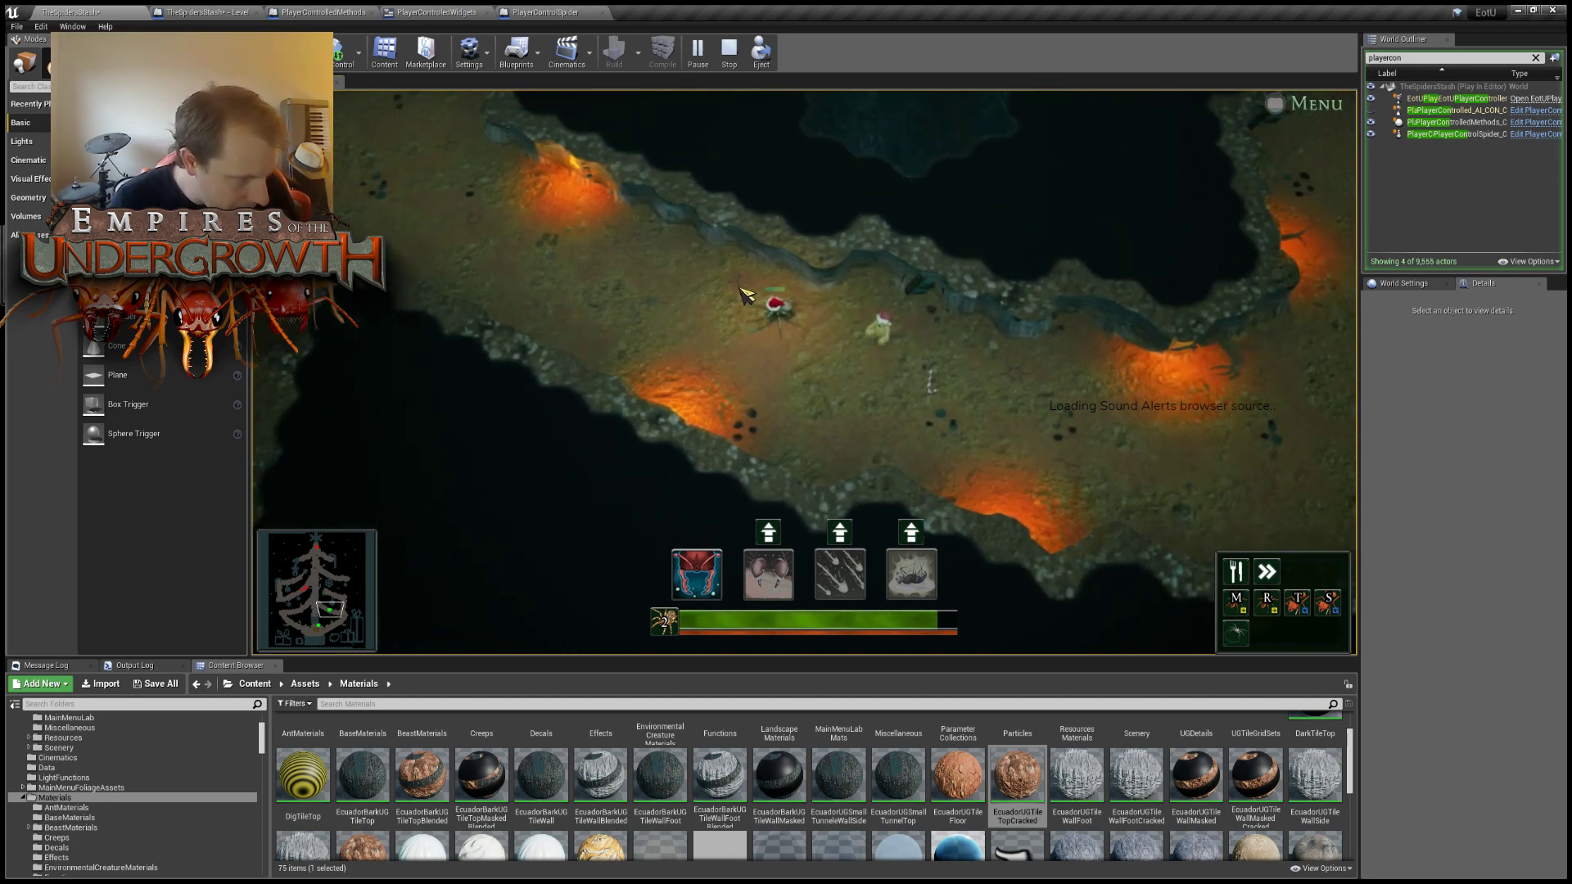
pyautogui.press('w')
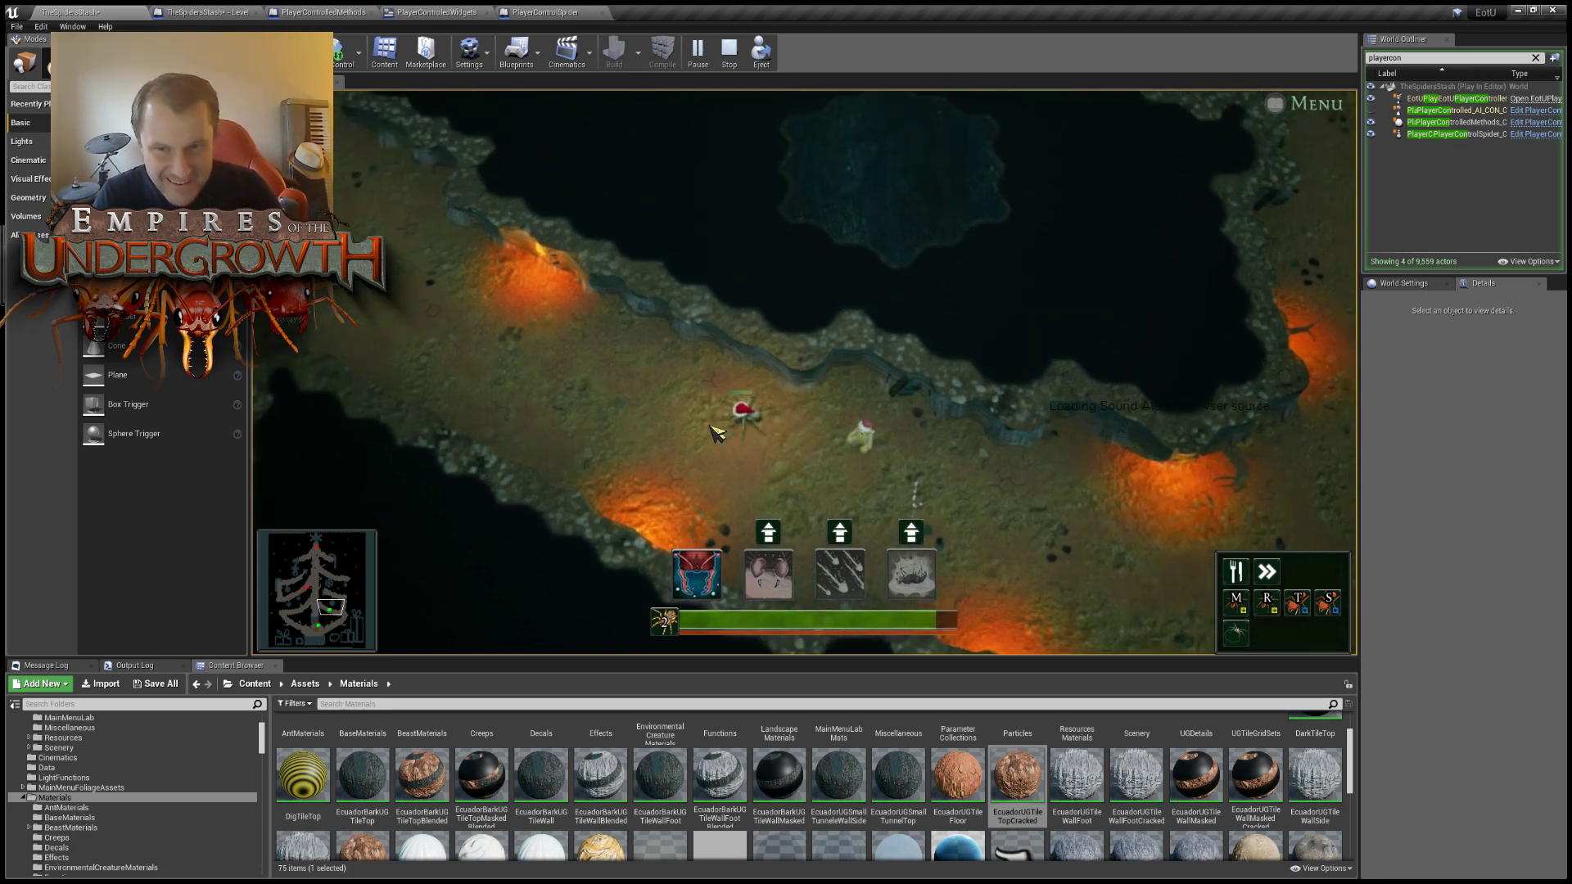
# Lead the spider ahead of the teddy bear carrier to the wide junction and on towards the approaching ants.
pyautogui.press('a')
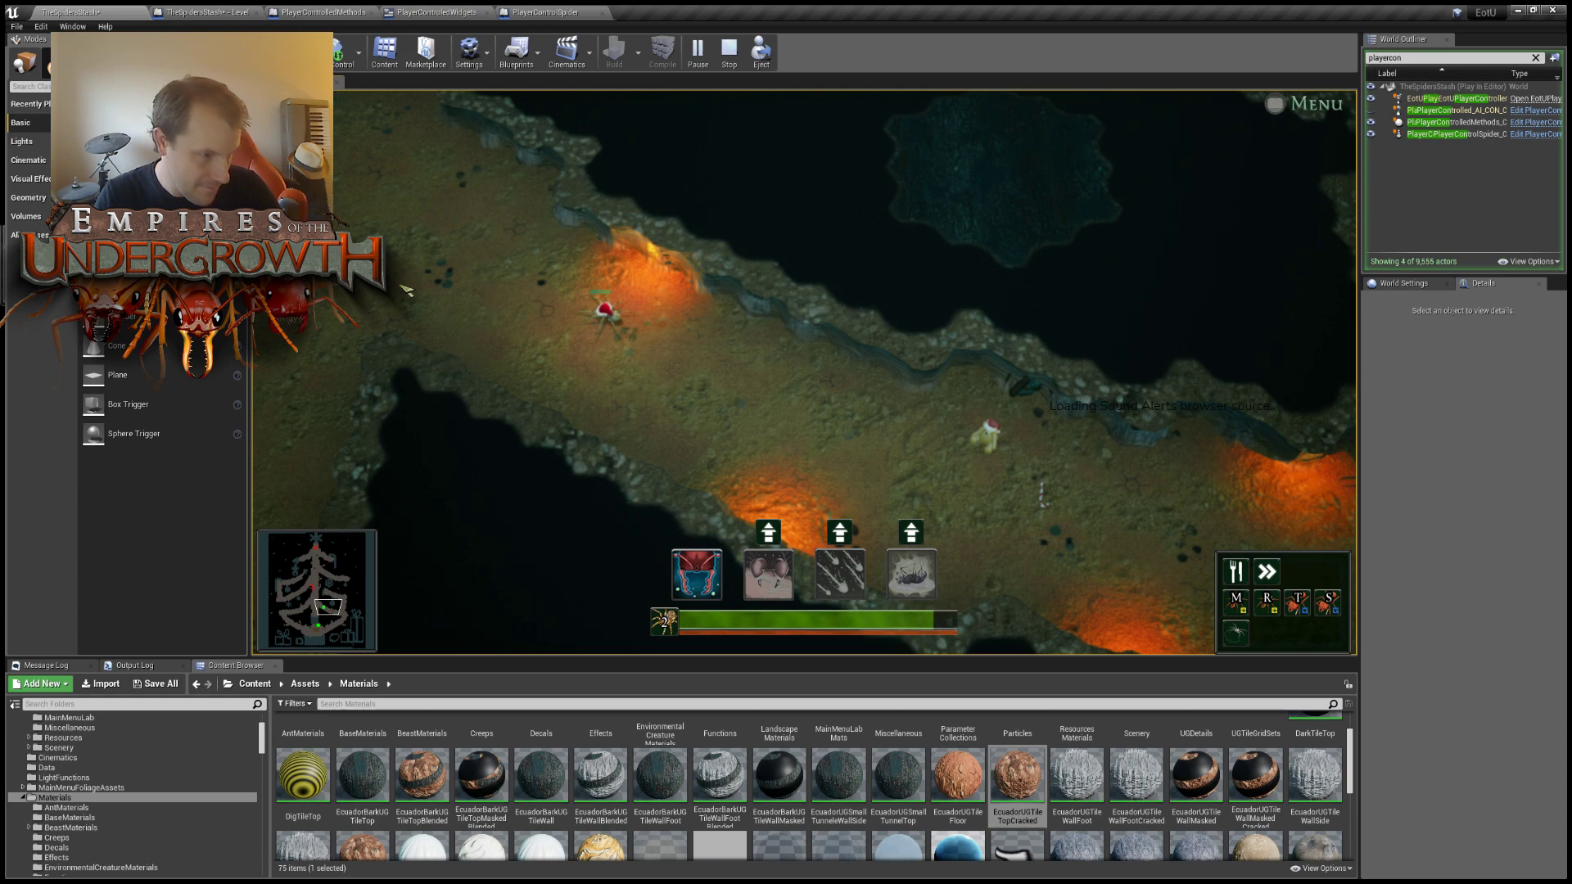
pyautogui.press('w')
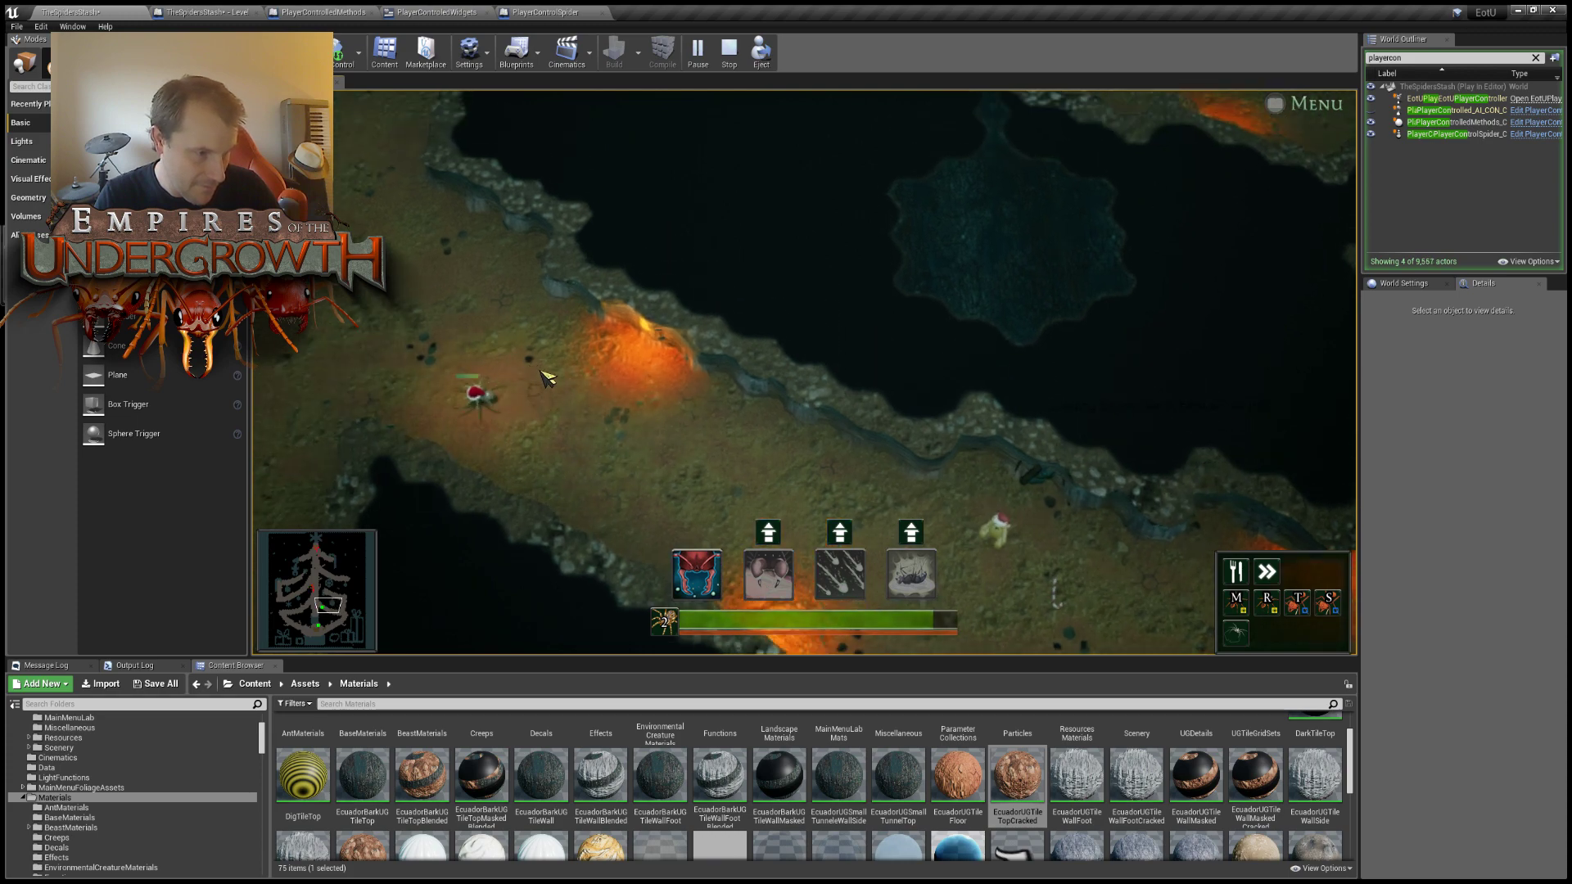
pyautogui.press('a')
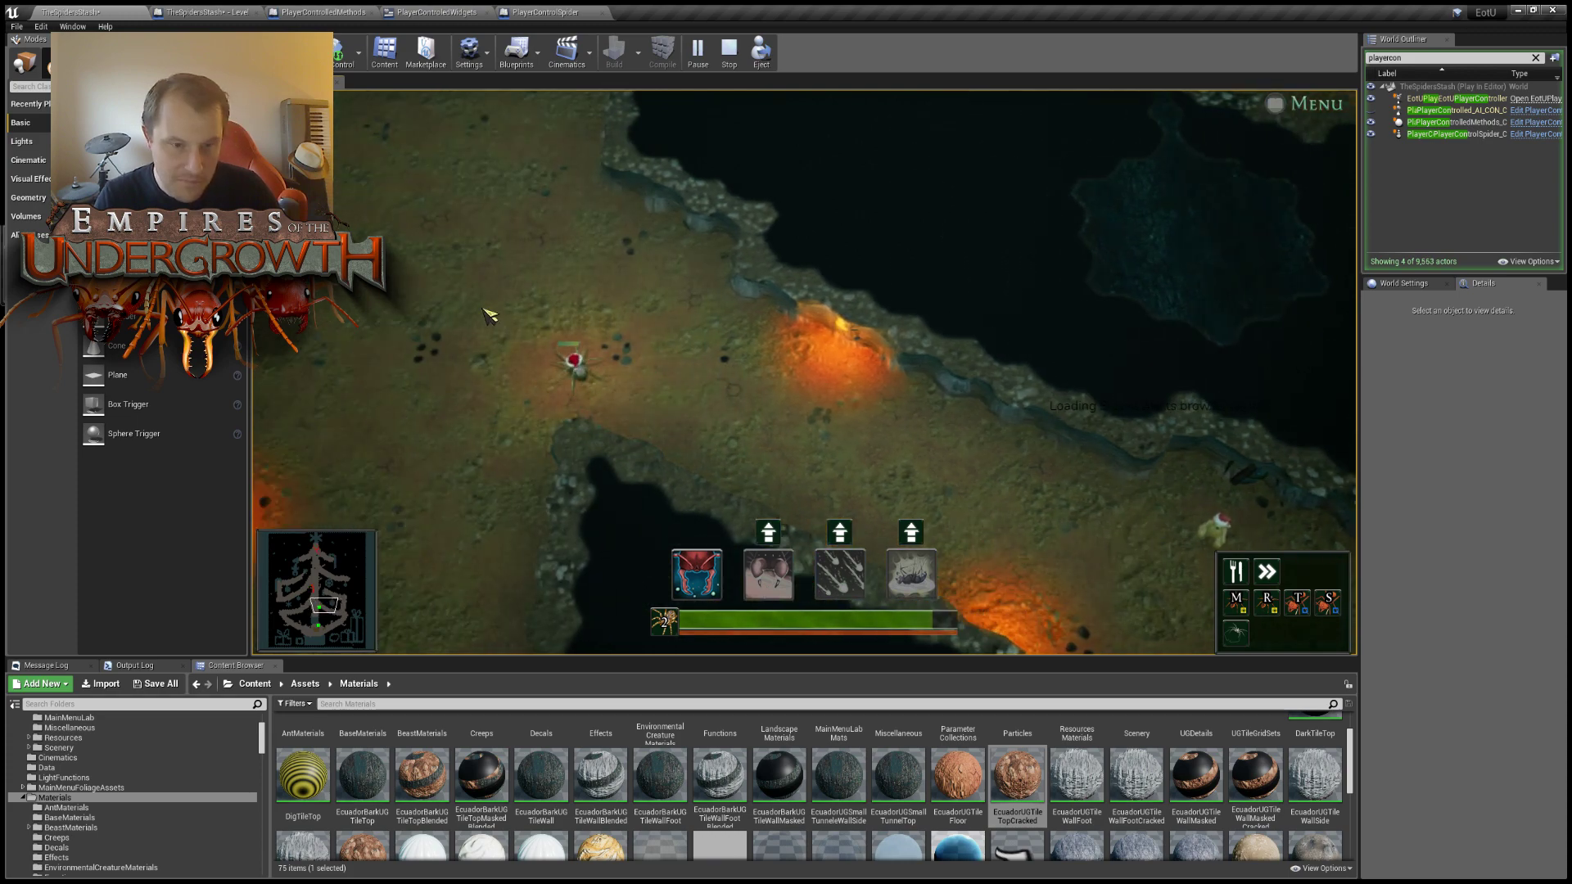
pyautogui.press('w')
pyautogui.press('a')
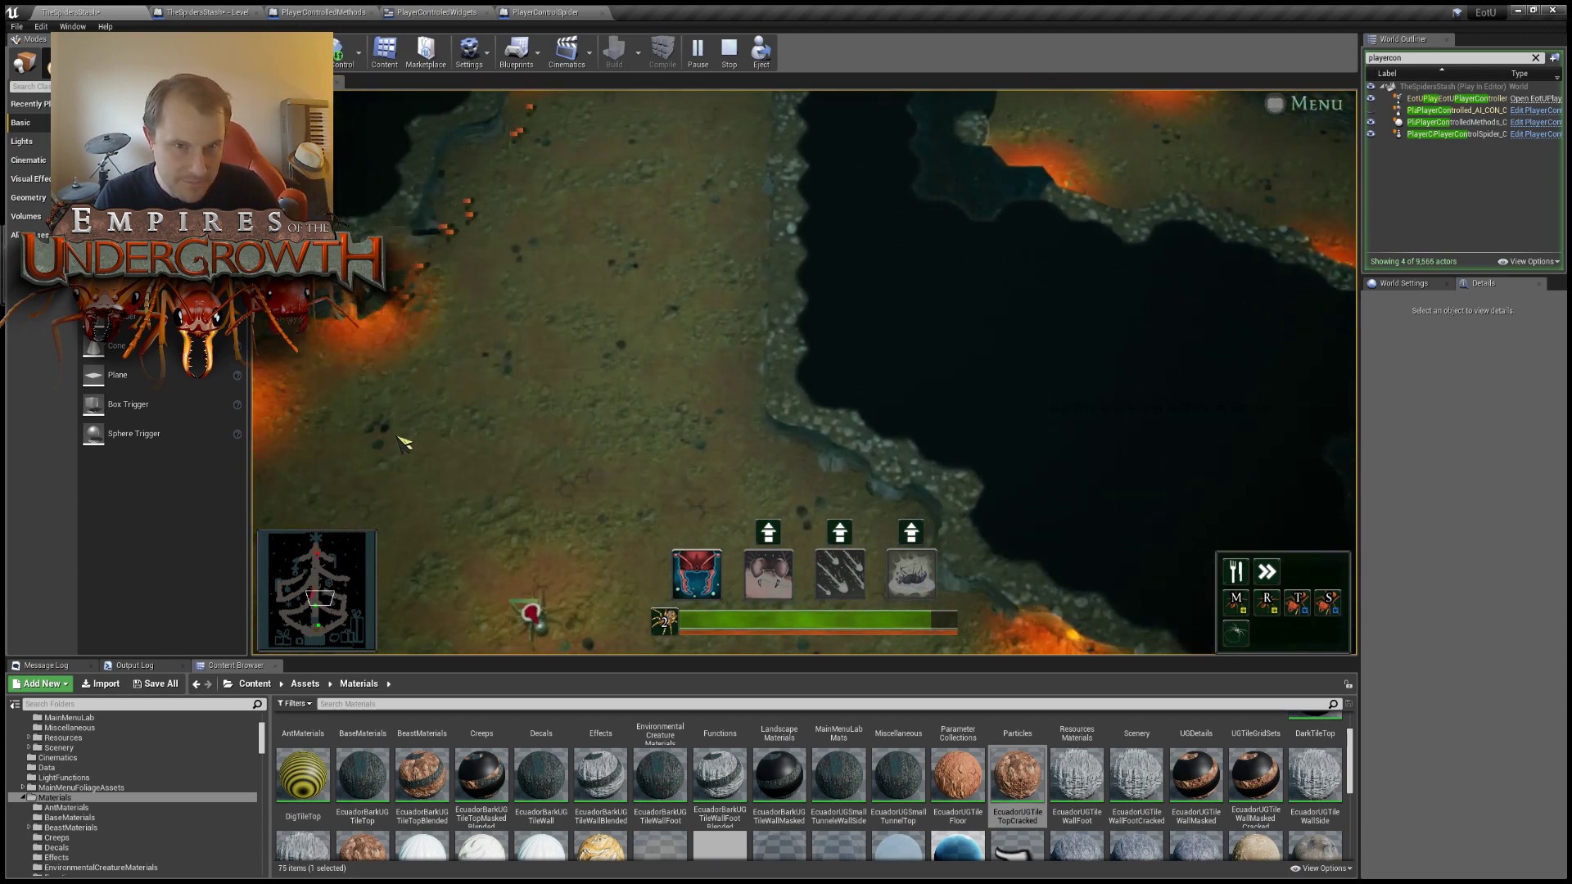
pyautogui.press('a')
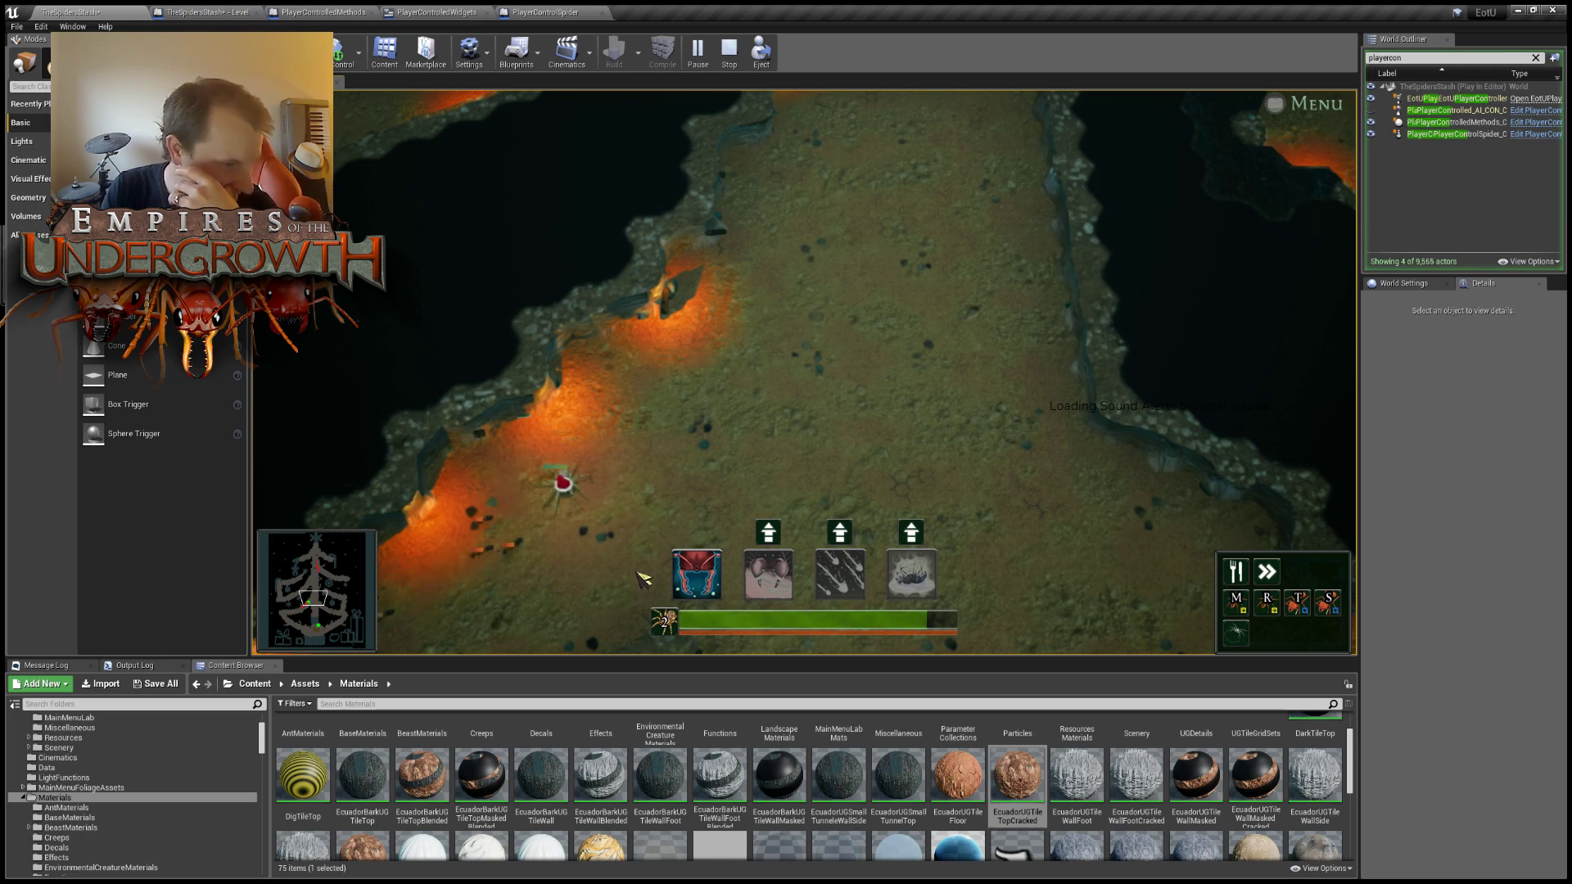
# Follow the marching ants with the spider into the left branch and around the rock corner.
pyautogui.moveTo(491, 585); pyautogui.dragTo(664, 365, button='middle')
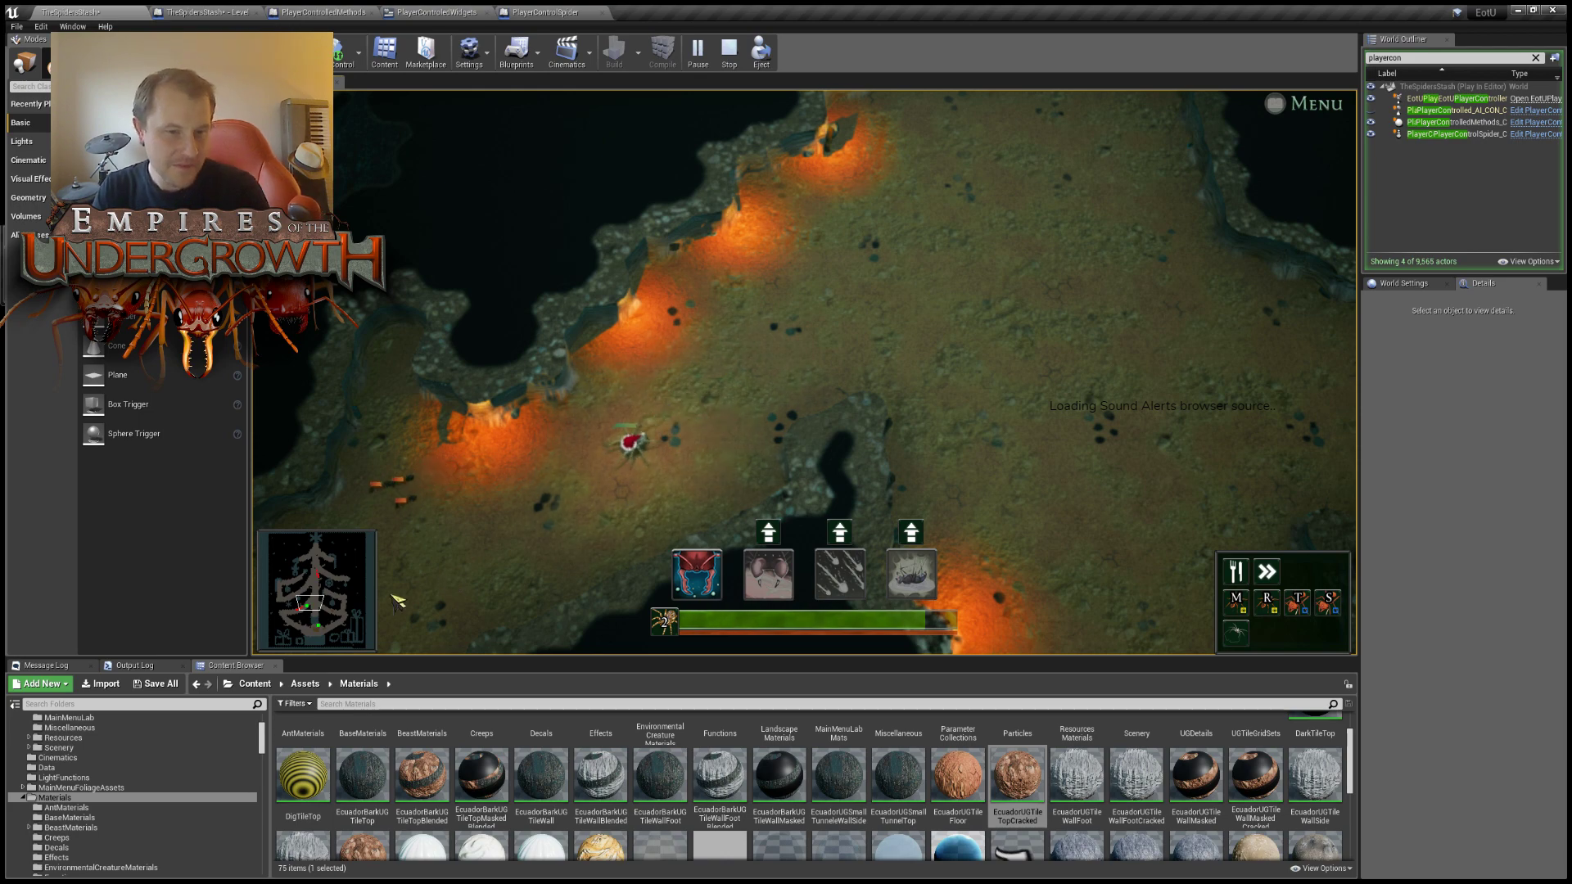
pyautogui.moveTo(397, 602); pyautogui.dragTo(588, 405, button='middle')
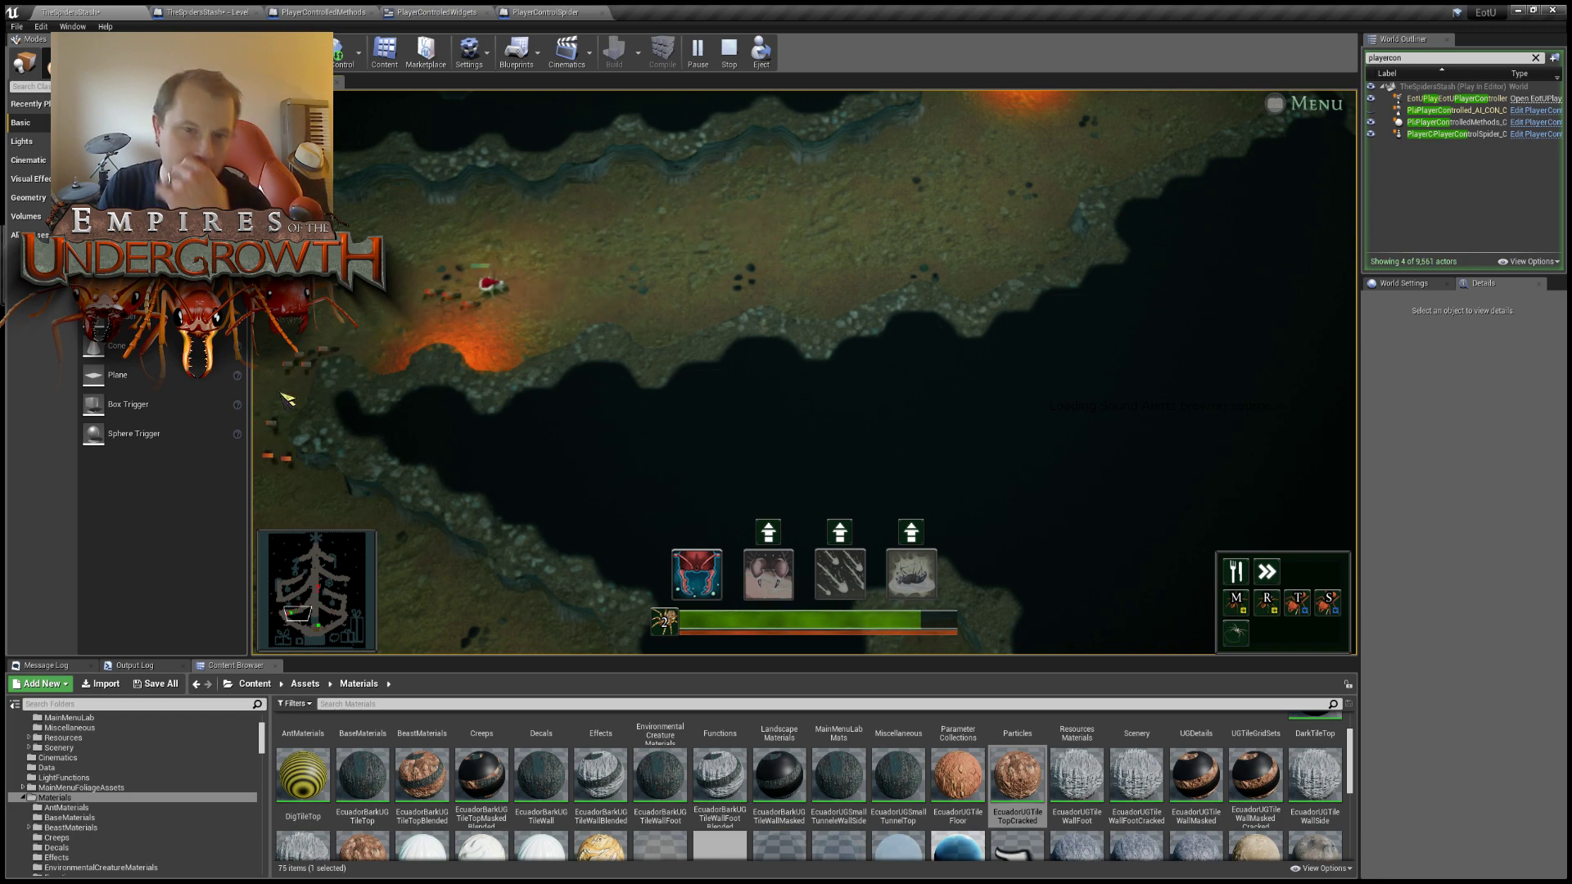
pyautogui.moveTo(405, 615); pyautogui.dragTo(692, 531, button='middle')
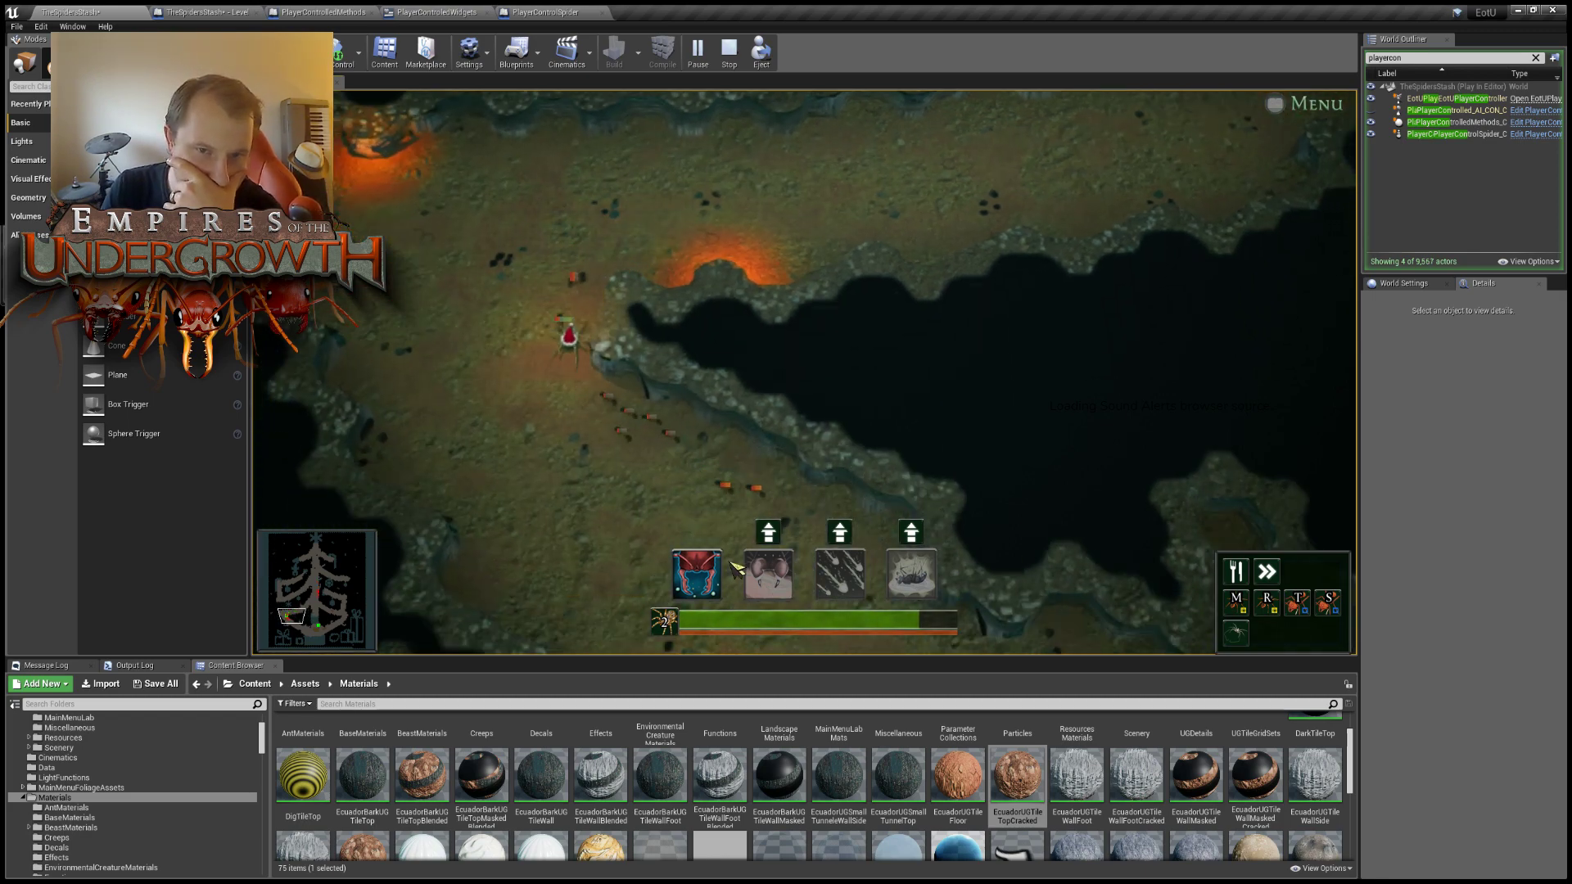
# Use the minimap to check the ants in the central tunnel and the presents at the foot of the tree.
pyautogui.click(325, 610)
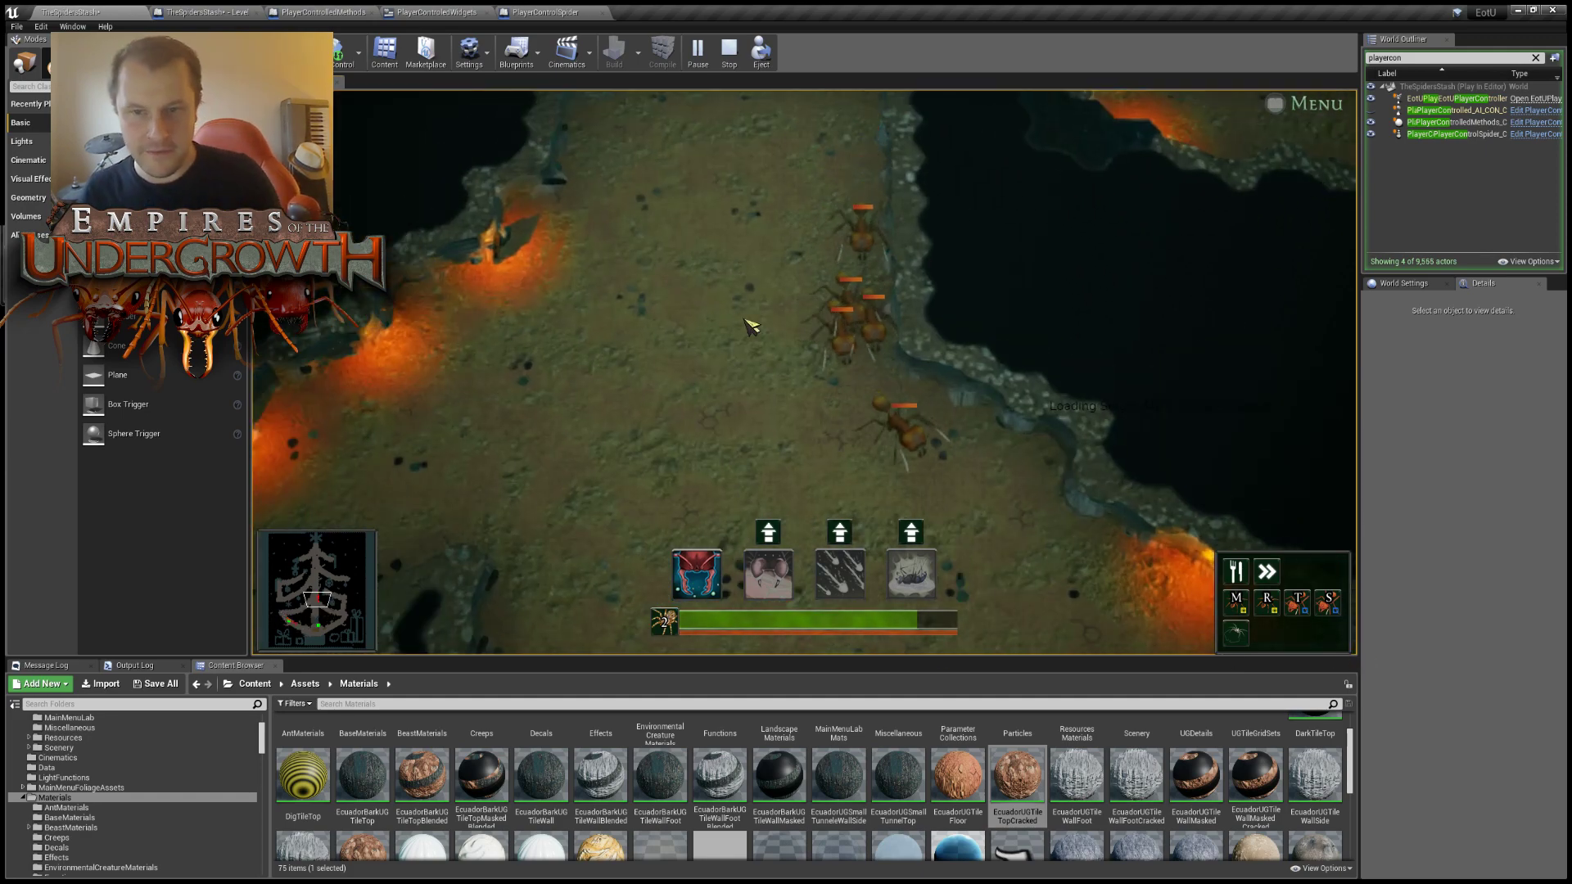
pyautogui.moveTo(316, 600)
pyautogui.mouseDown()
pyautogui.moveTo(300, 623)
pyautogui.moveTo(334, 632)
pyautogui.moveTo(322, 627)
pyautogui.mouseUp()
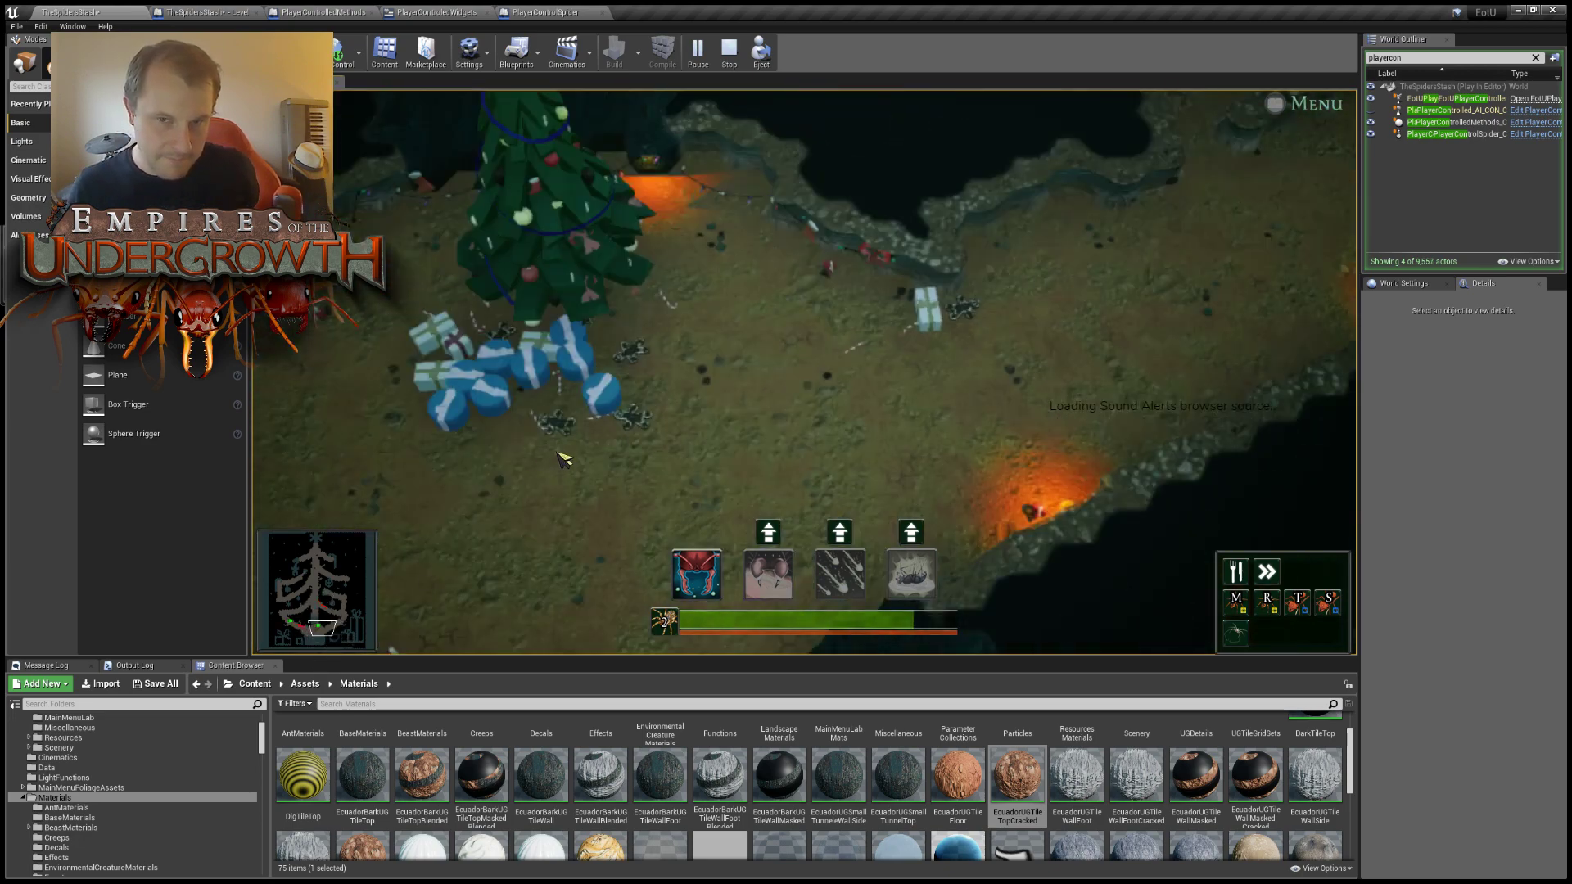
pyautogui.press('a')
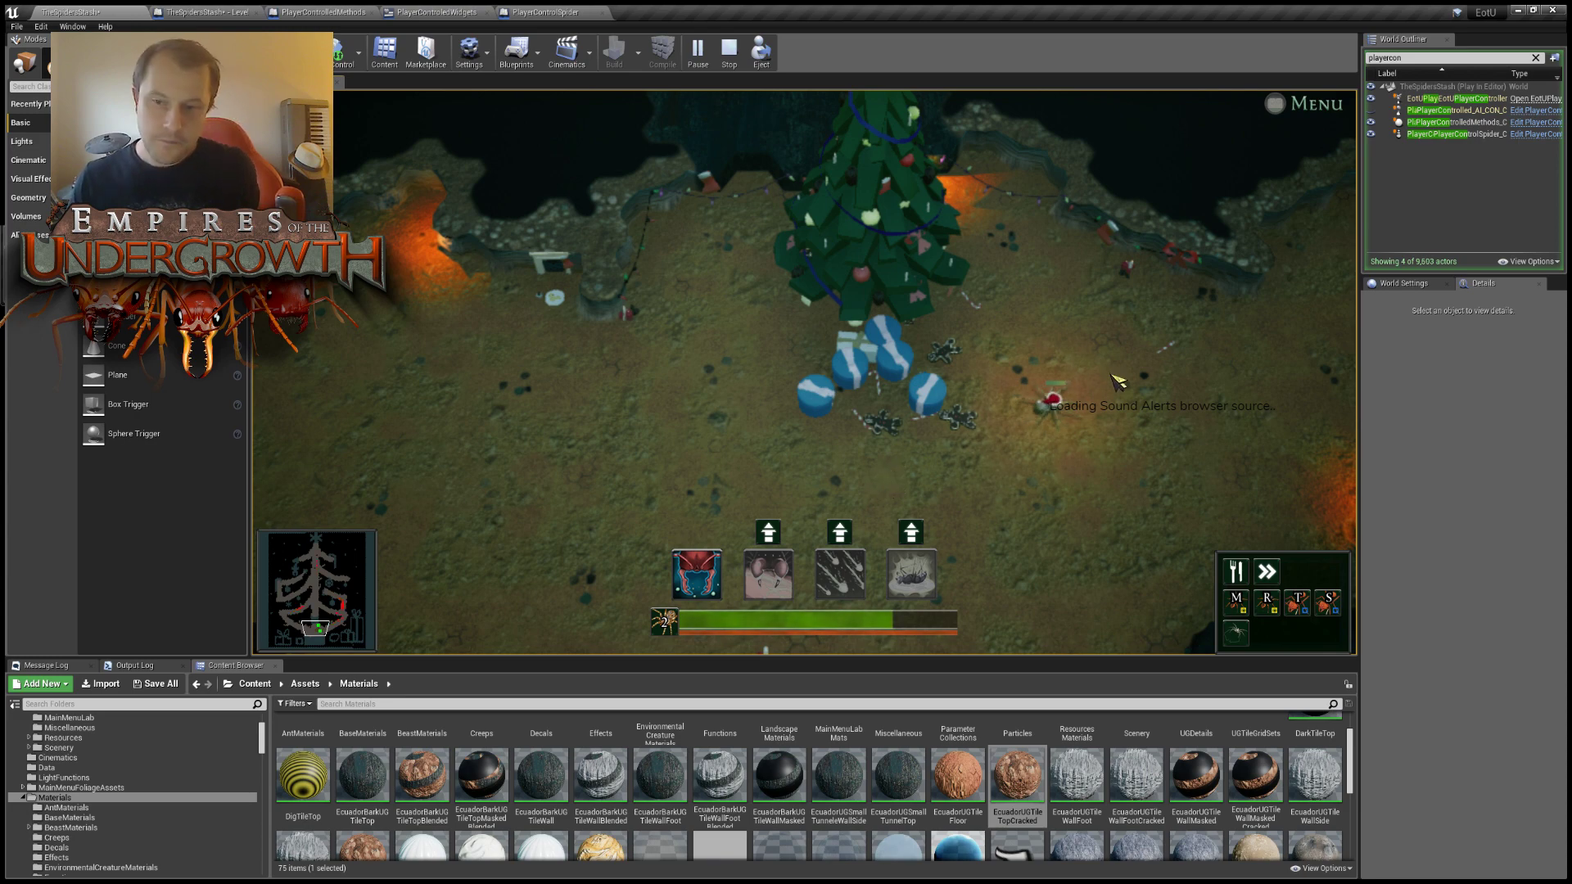
# Move the spider from the presents to the passage entrance on the right side of the tree.
pyautogui.press('d')
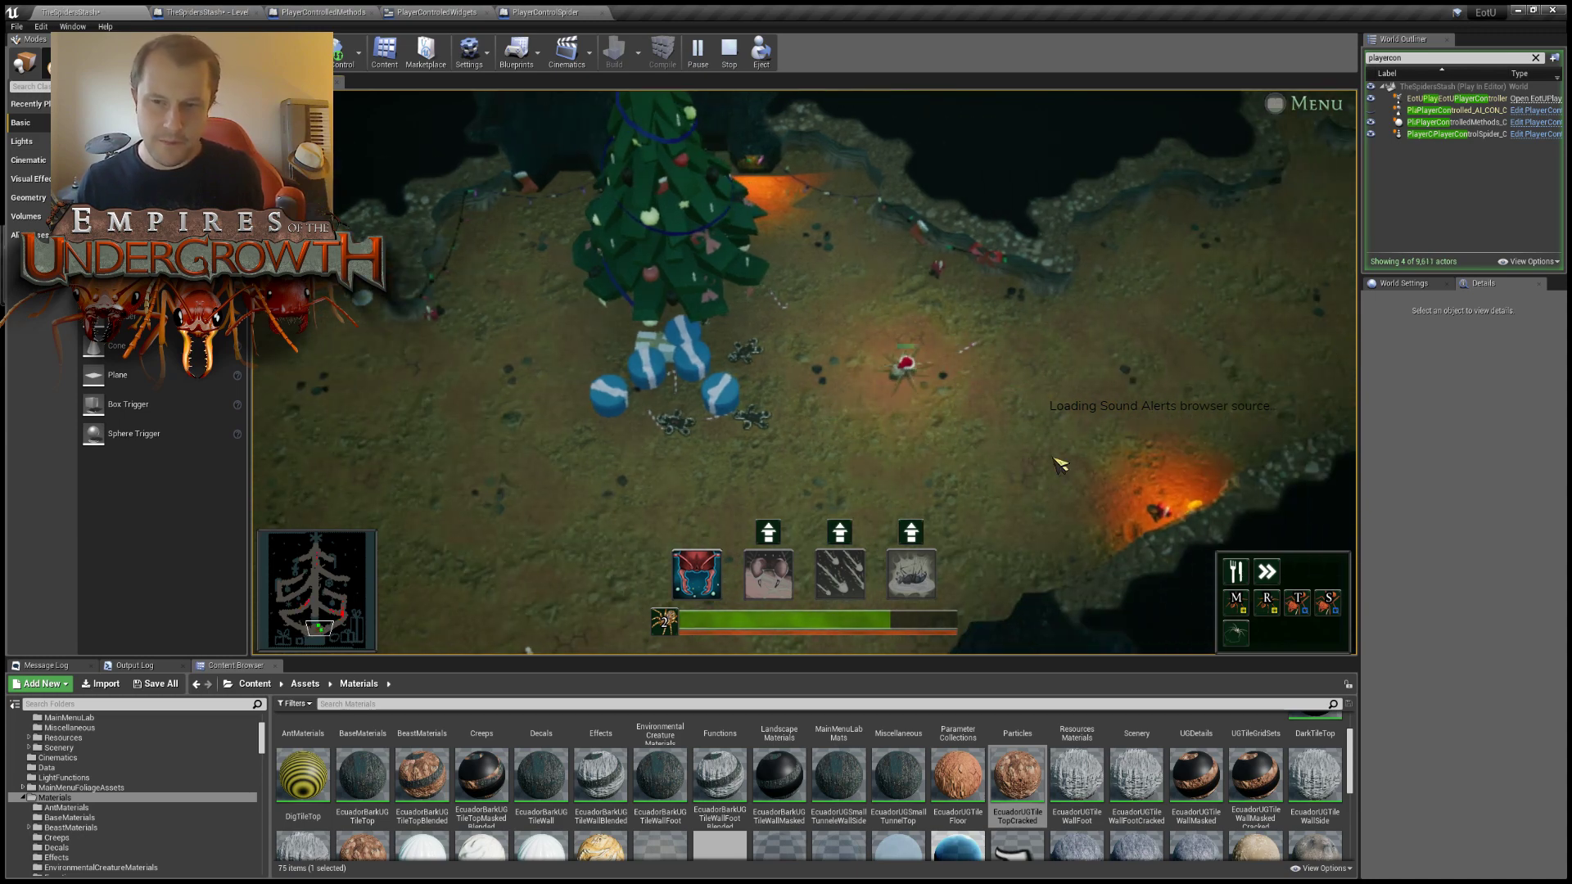
pyautogui.rightClick(1053, 459)
pyautogui.rightClick(888, 439)
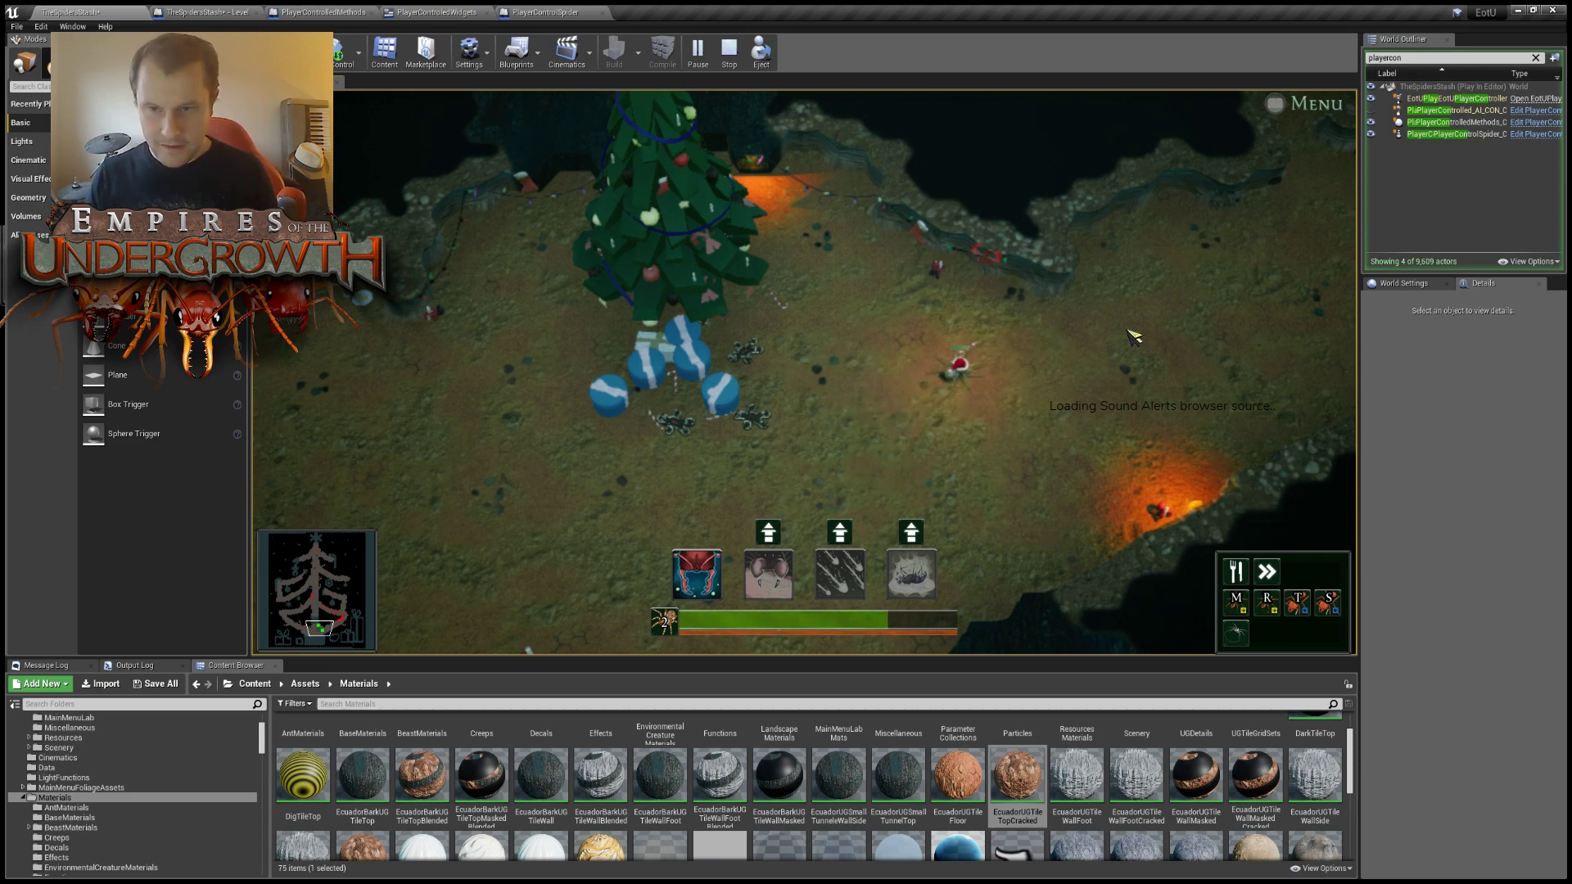
pyautogui.press('d')
pyautogui.press('w')
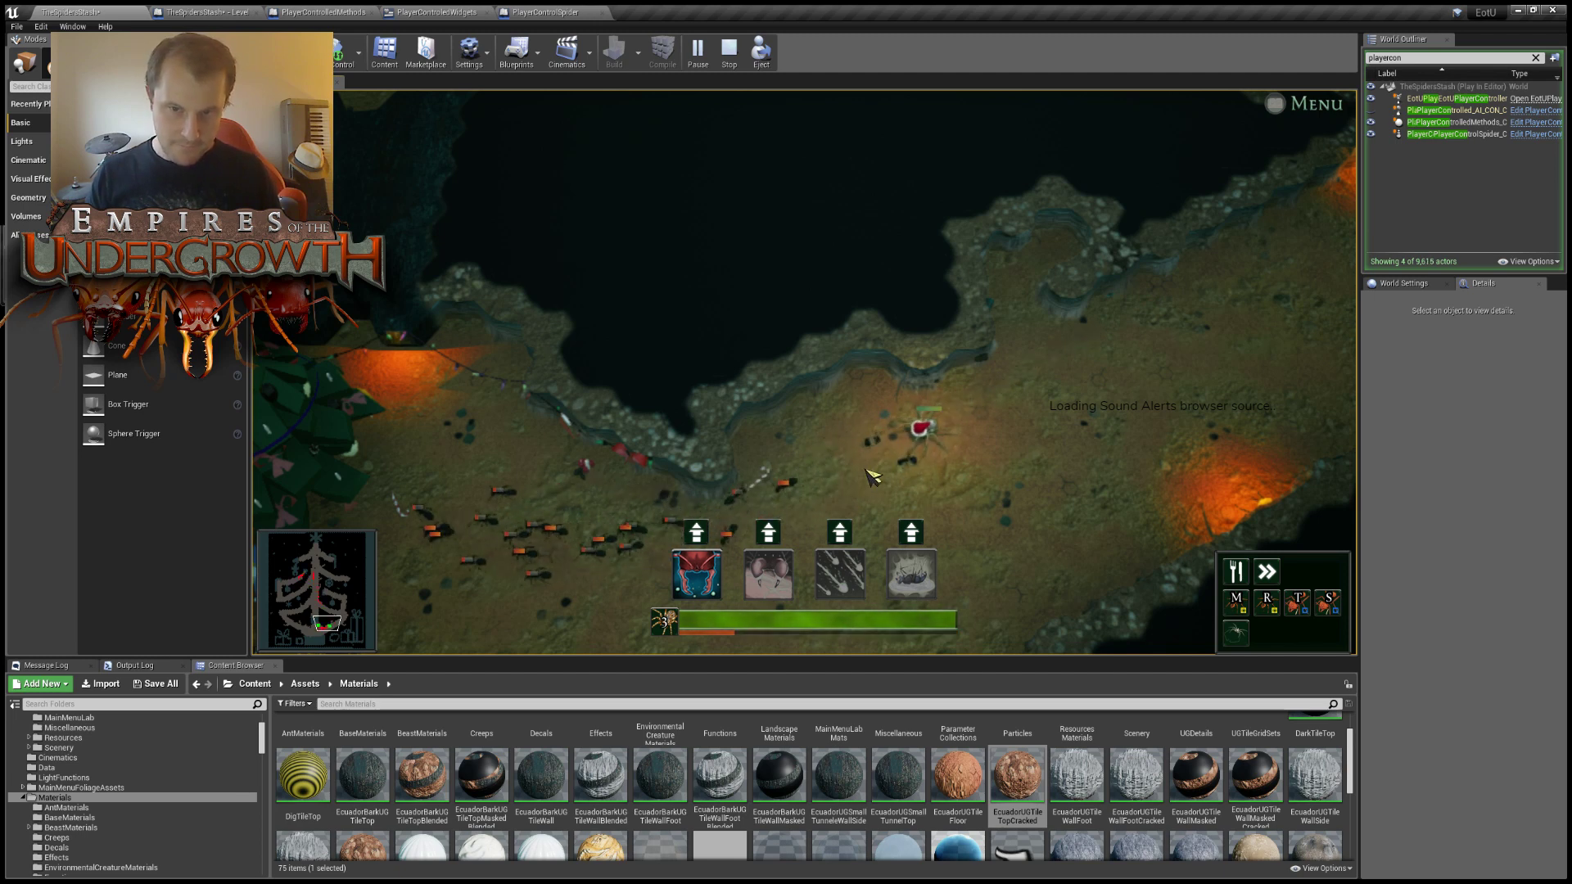
# Hold the spider at the rock corner right of the tree while watching the raiding ants carry off presents.
pyautogui.click(830, 478)
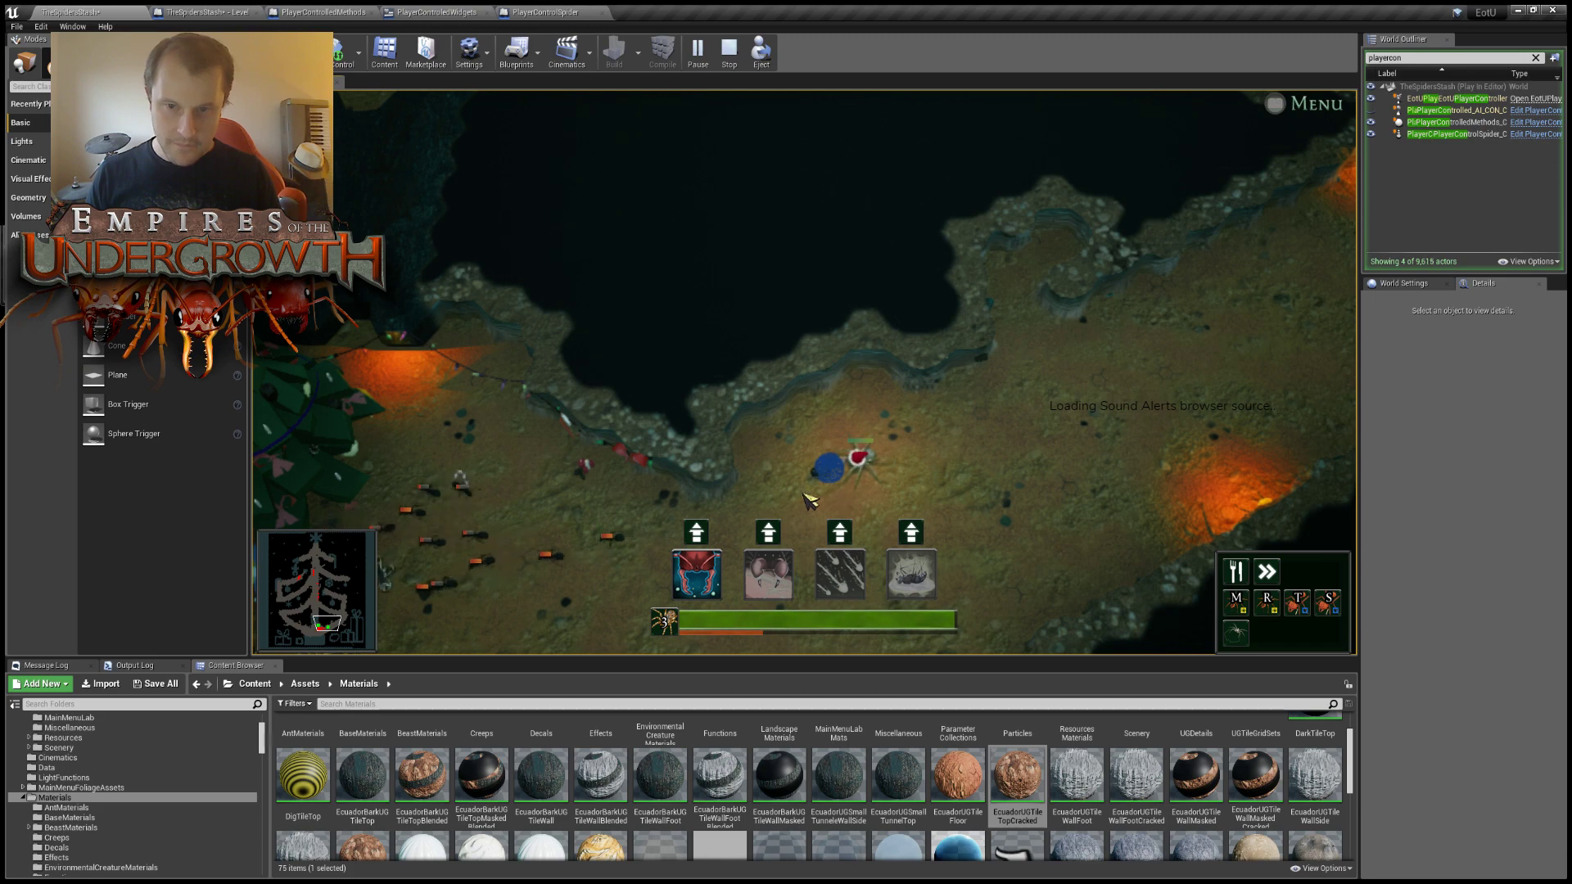
pyautogui.press('s')
pyautogui.press('a')
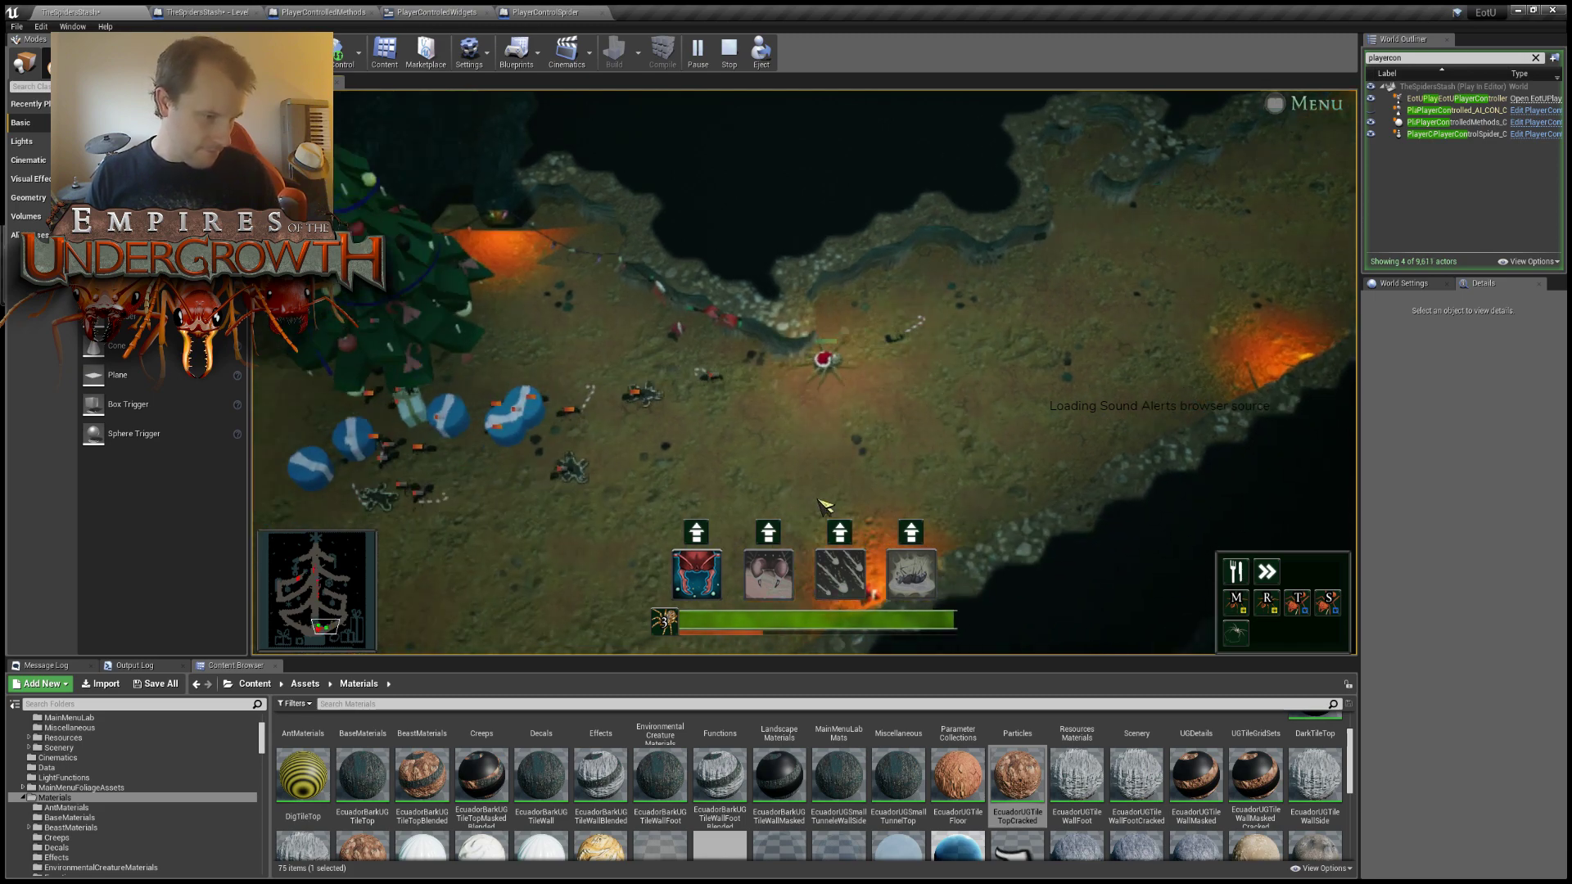
pyautogui.press('w')
pyautogui.press('d')
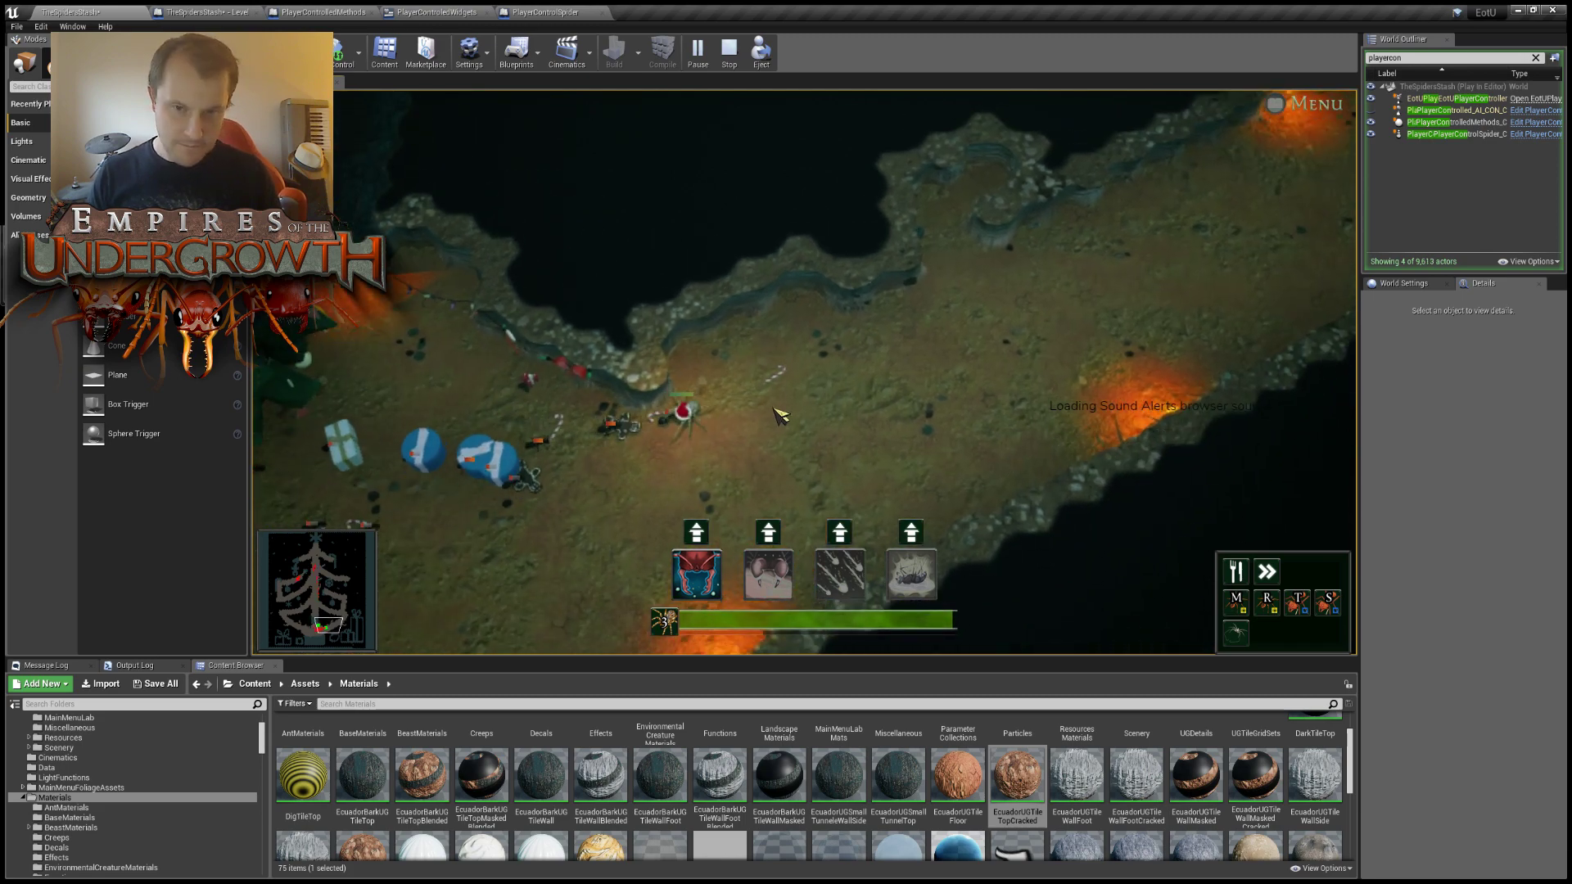
pyautogui.click(773, 408)
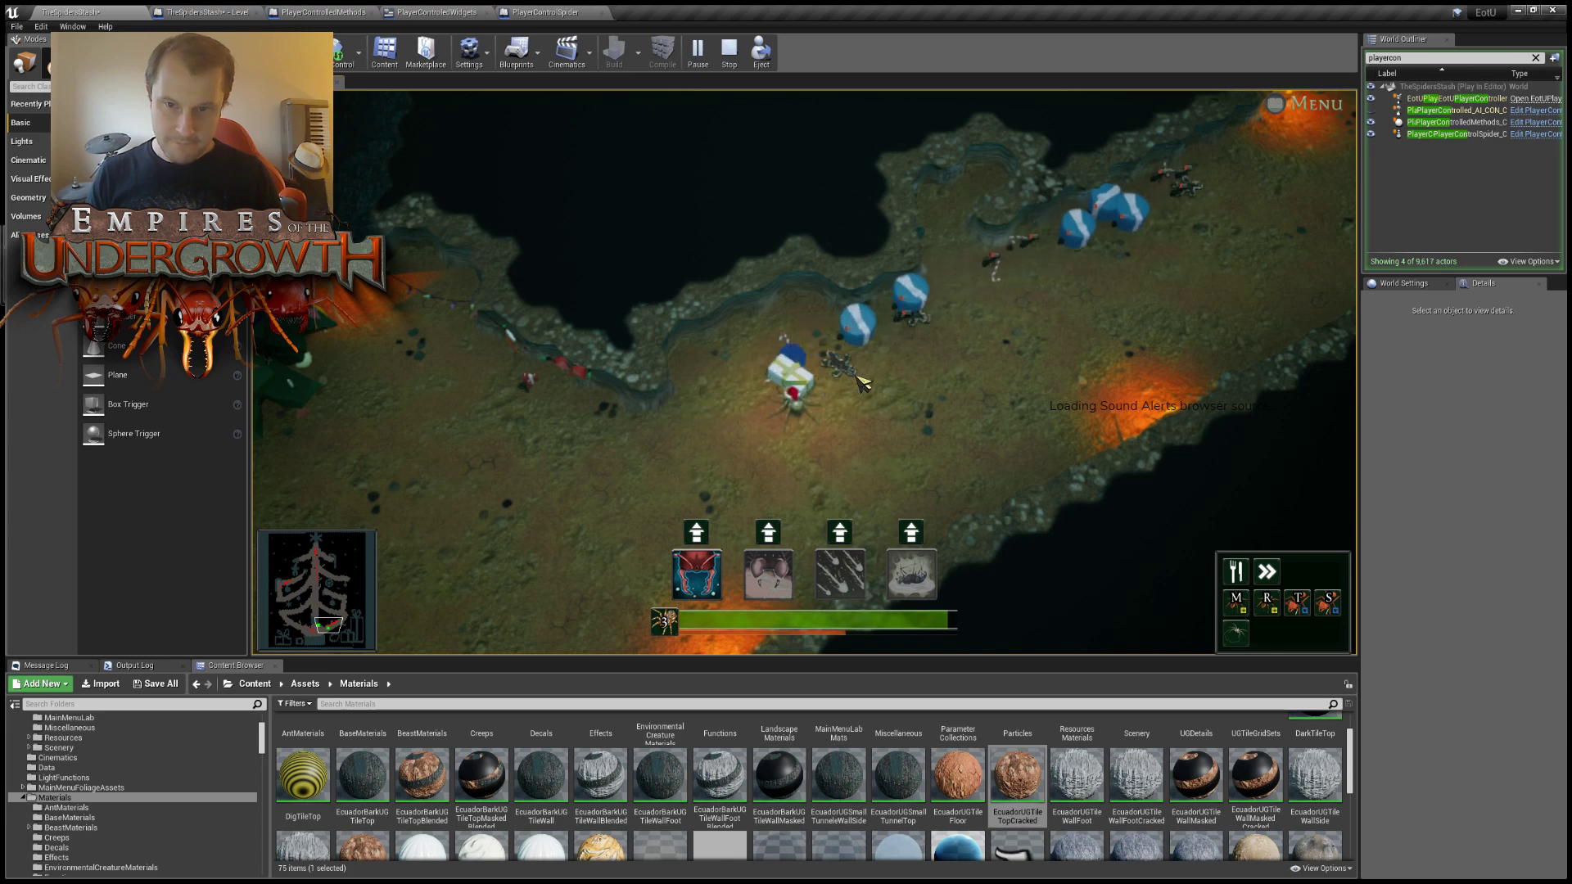
# Chase the ants carrying the blue presents up the right passage and around the bend.
pyautogui.press('d')
pyautogui.press('w')
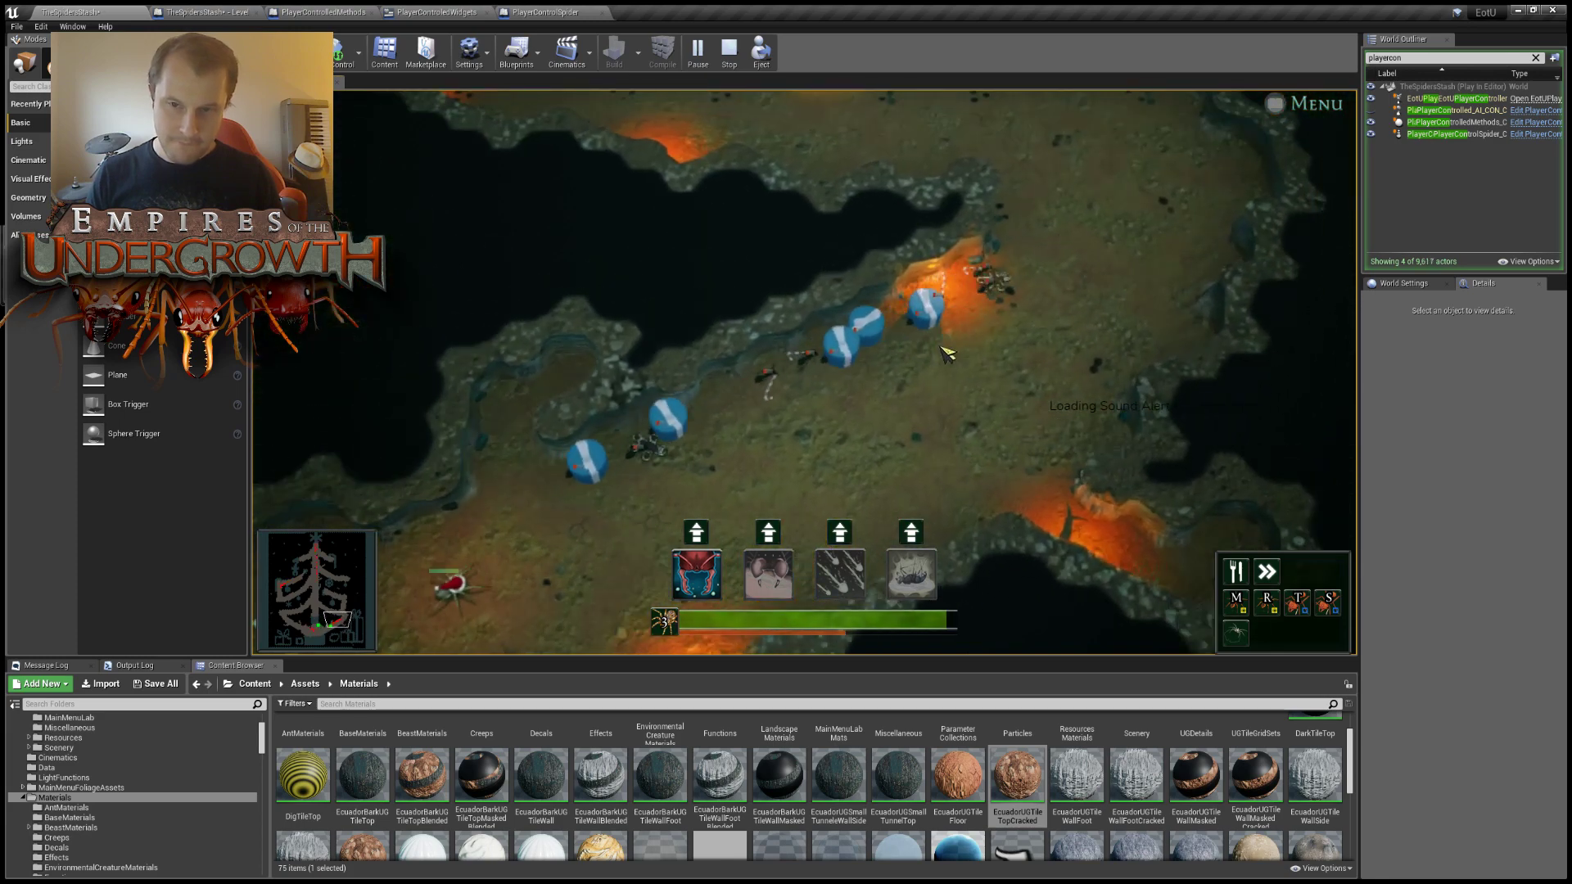
pyautogui.press('w')
pyautogui.press('d')
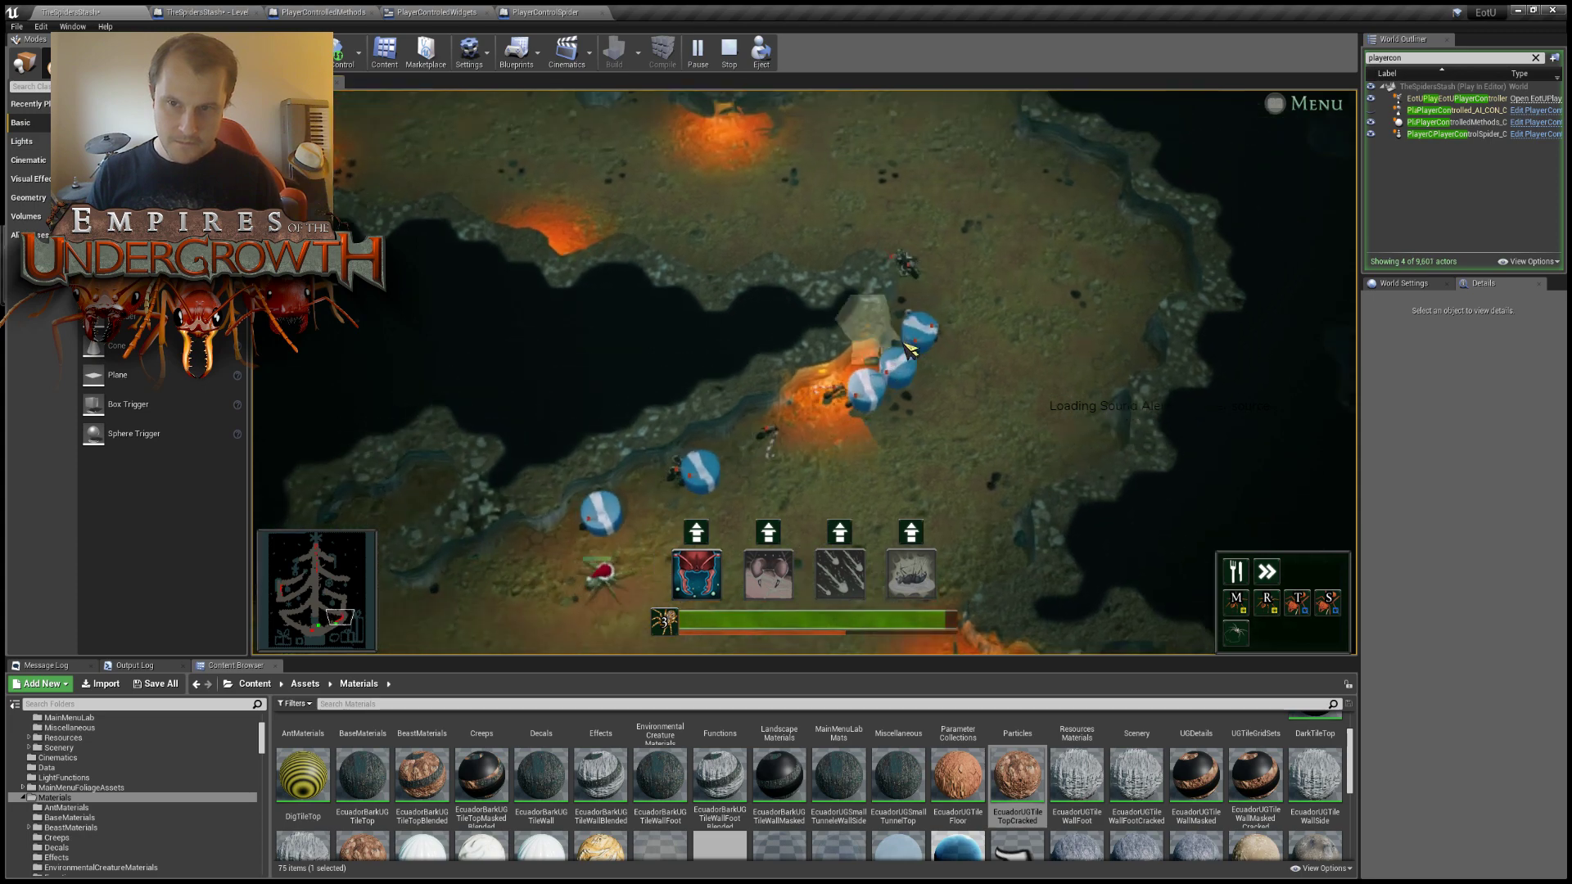
pyautogui.press('w')
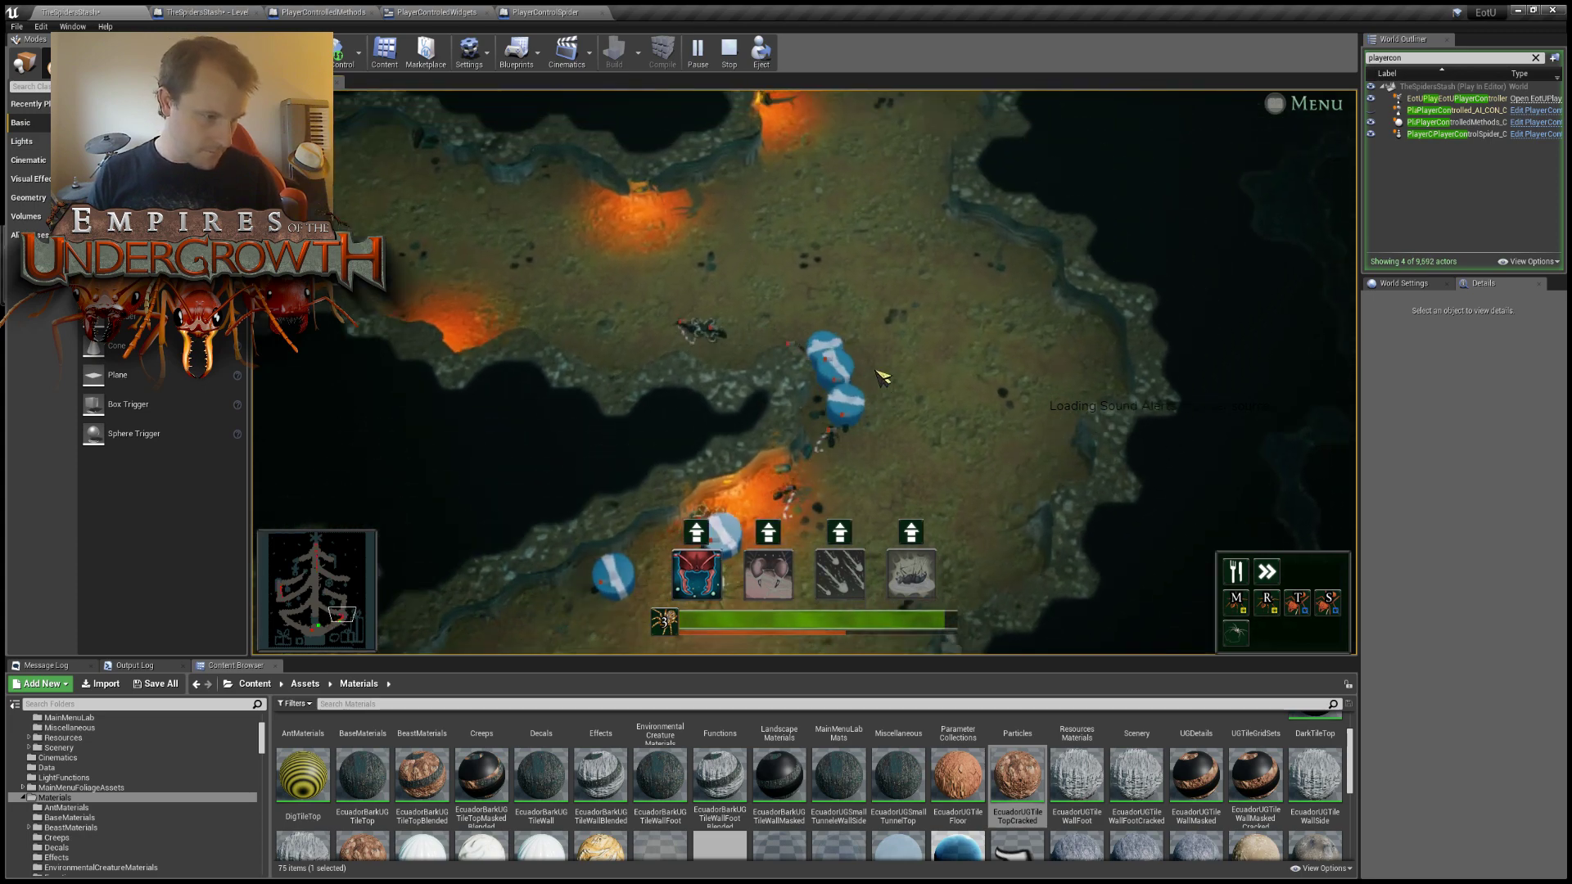
pyautogui.press('w')
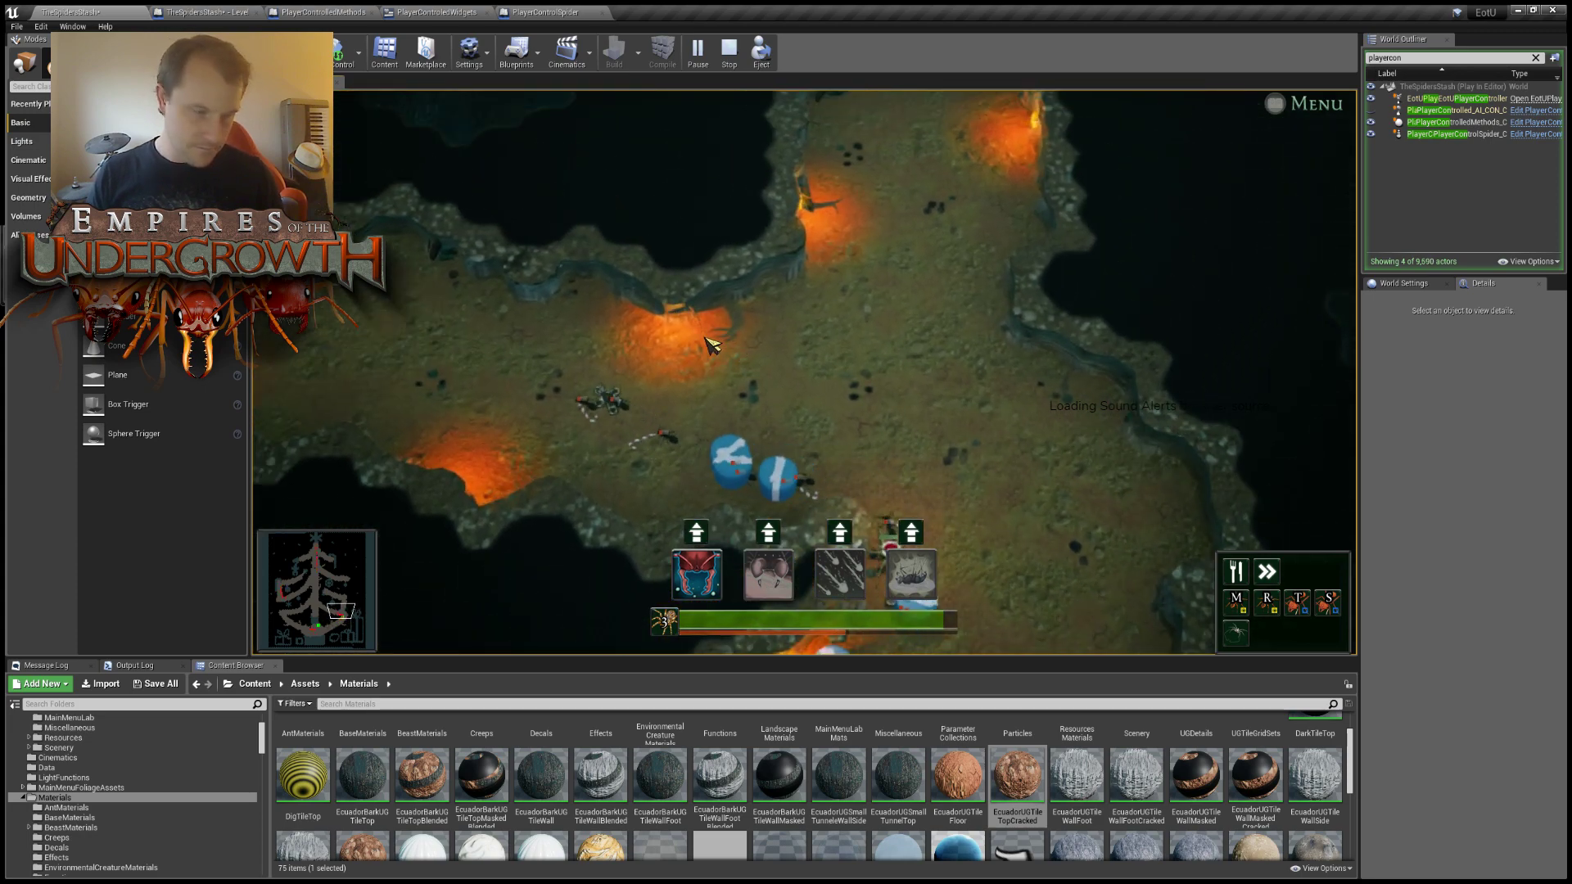
# Follow the present carriers with the spider along the next lava-lit tunnel.
pyautogui.press('a')
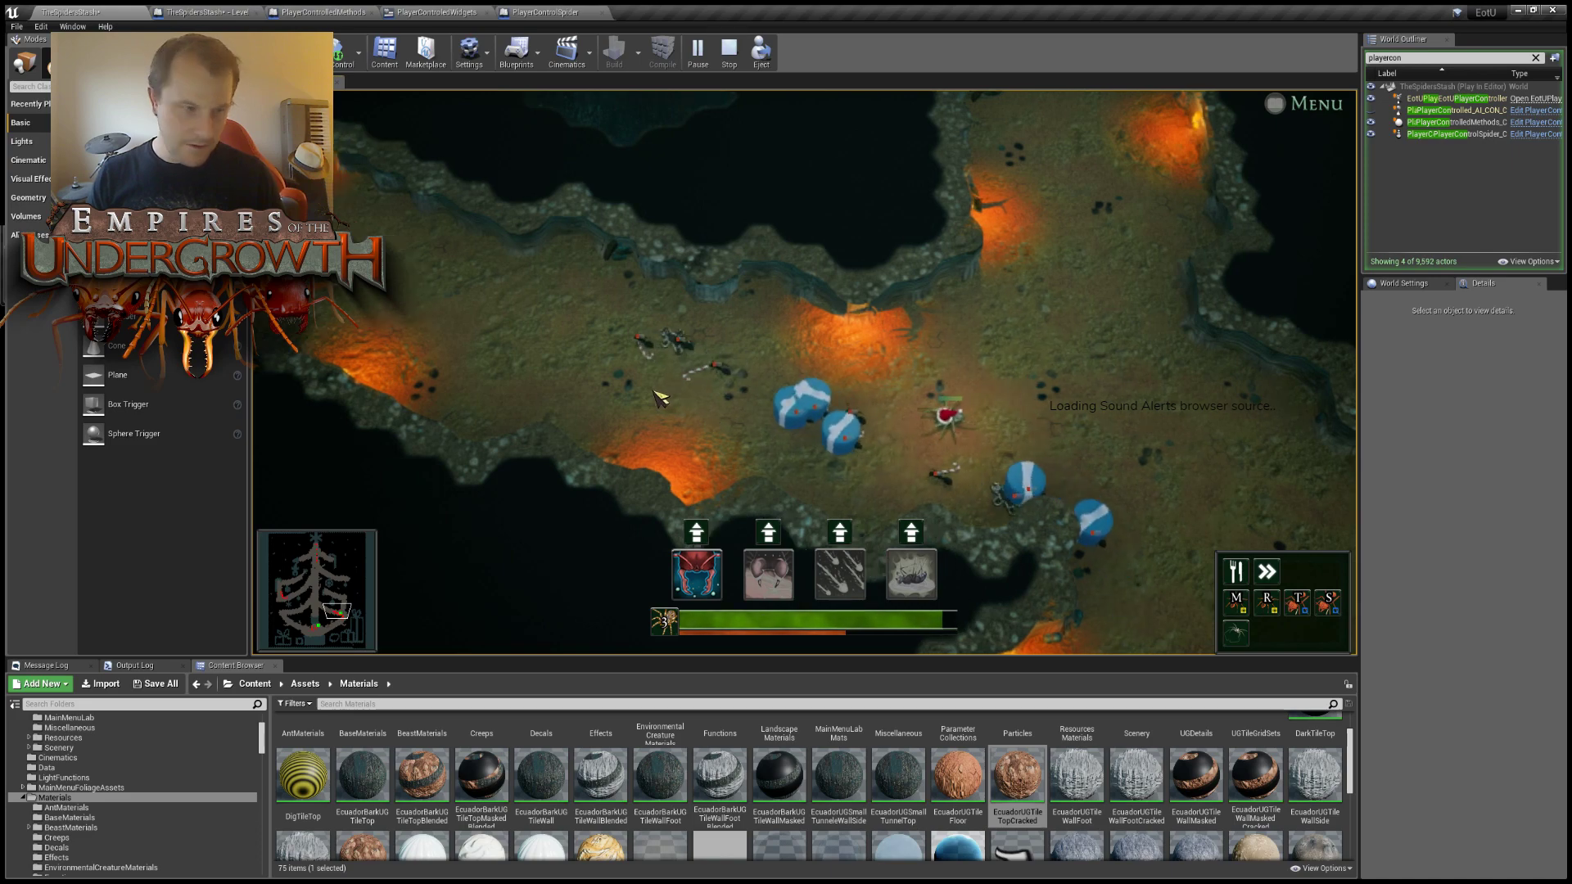
pyautogui.press('w')
pyautogui.press('a')
pyautogui.press('a')
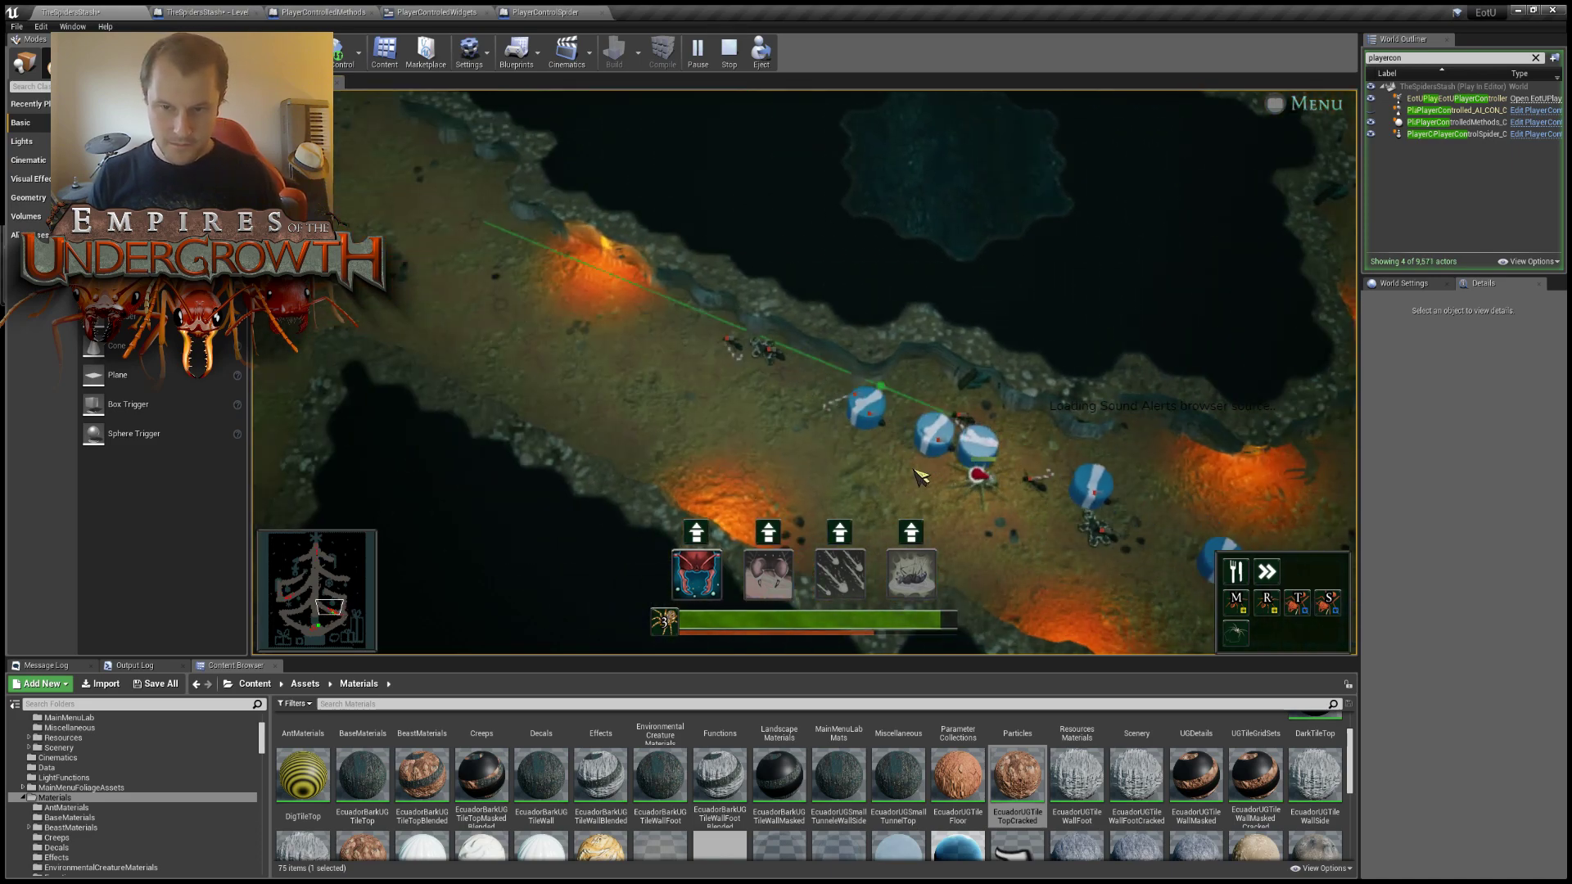
# End the play session and return to the presents under the Christmas tree in the level.
pyautogui.press('Escape')
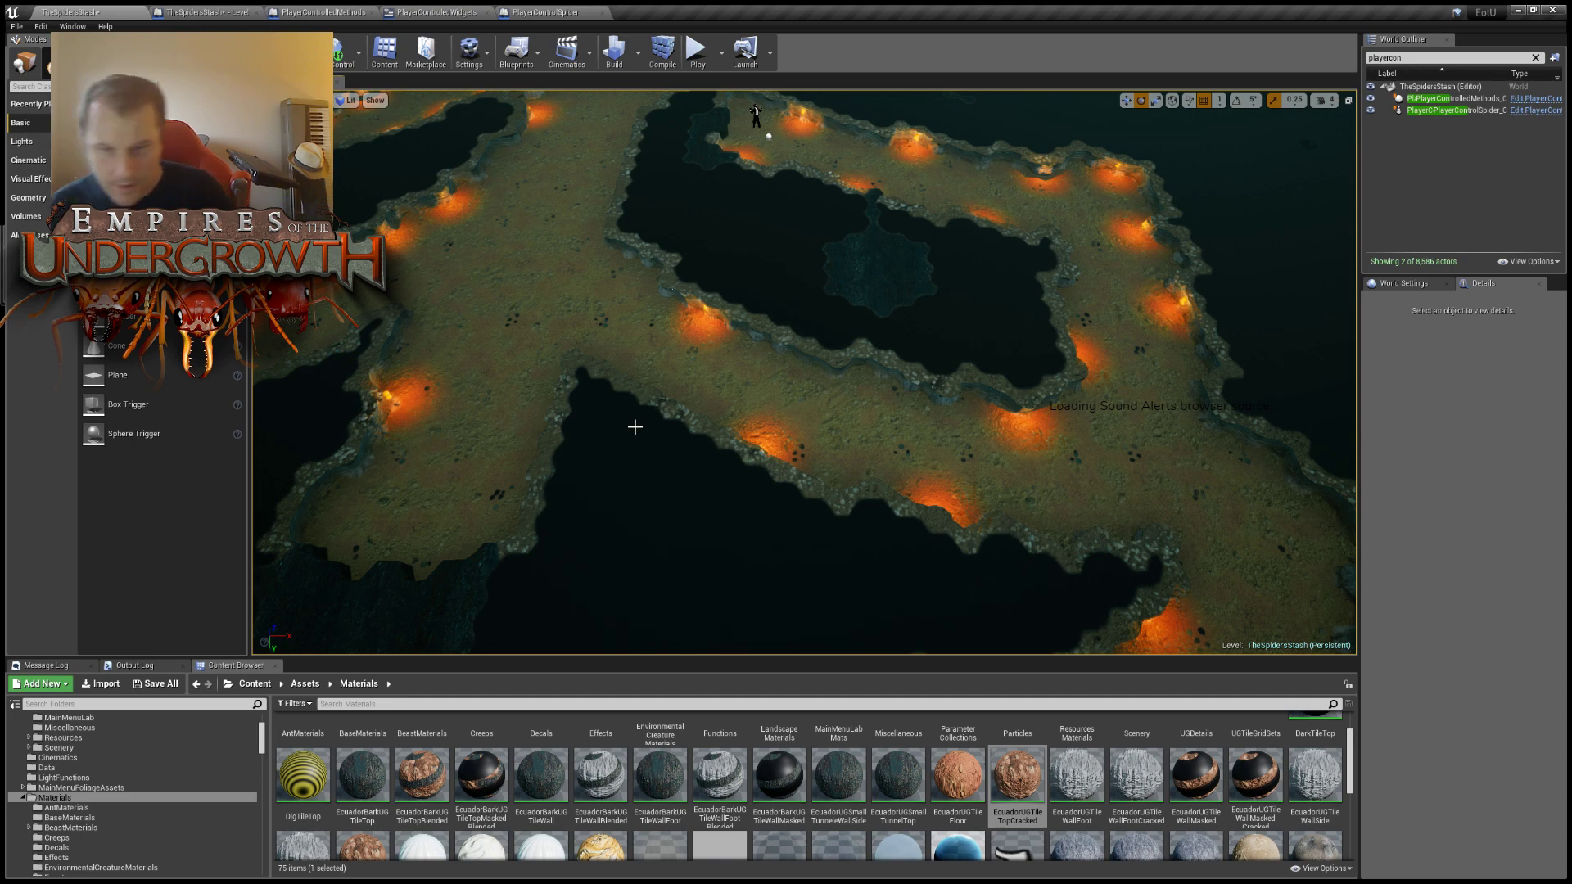
pyautogui.moveTo(757, 394)
pyautogui.mouseDown(button='right')
pyautogui.moveTo(631, 528)
pyautogui.moveTo(757, 394)
pyautogui.mouseUp(button='right')
pyautogui.press('w')
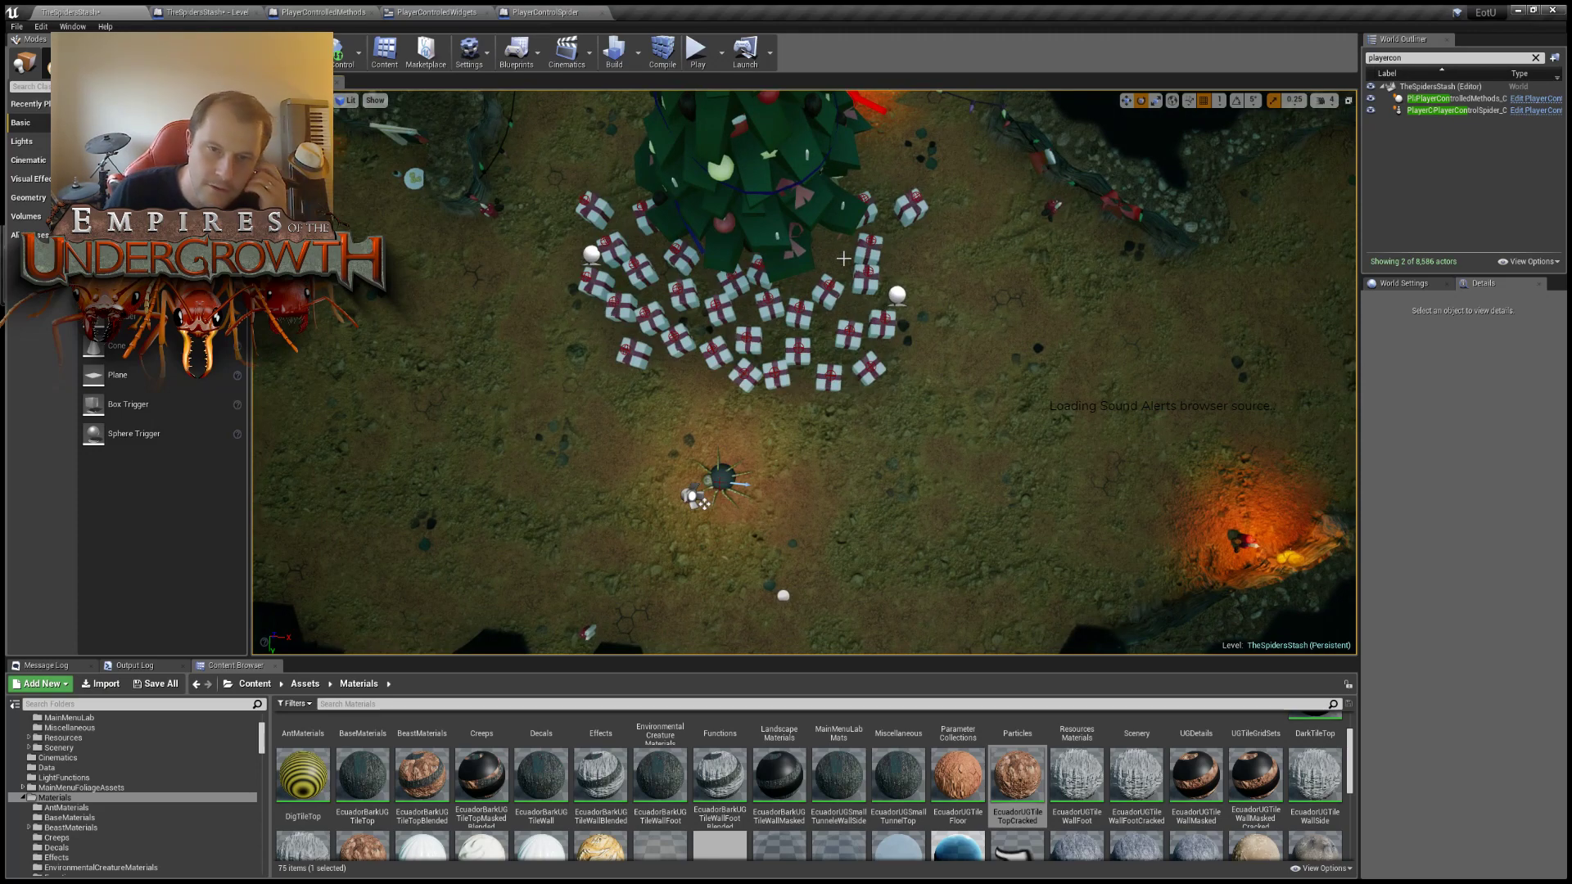
# Clear the outliner's search filter and open the RandomFestiveItem13 present's blueprint to examine its construction script.
pyautogui.click(644, 279)
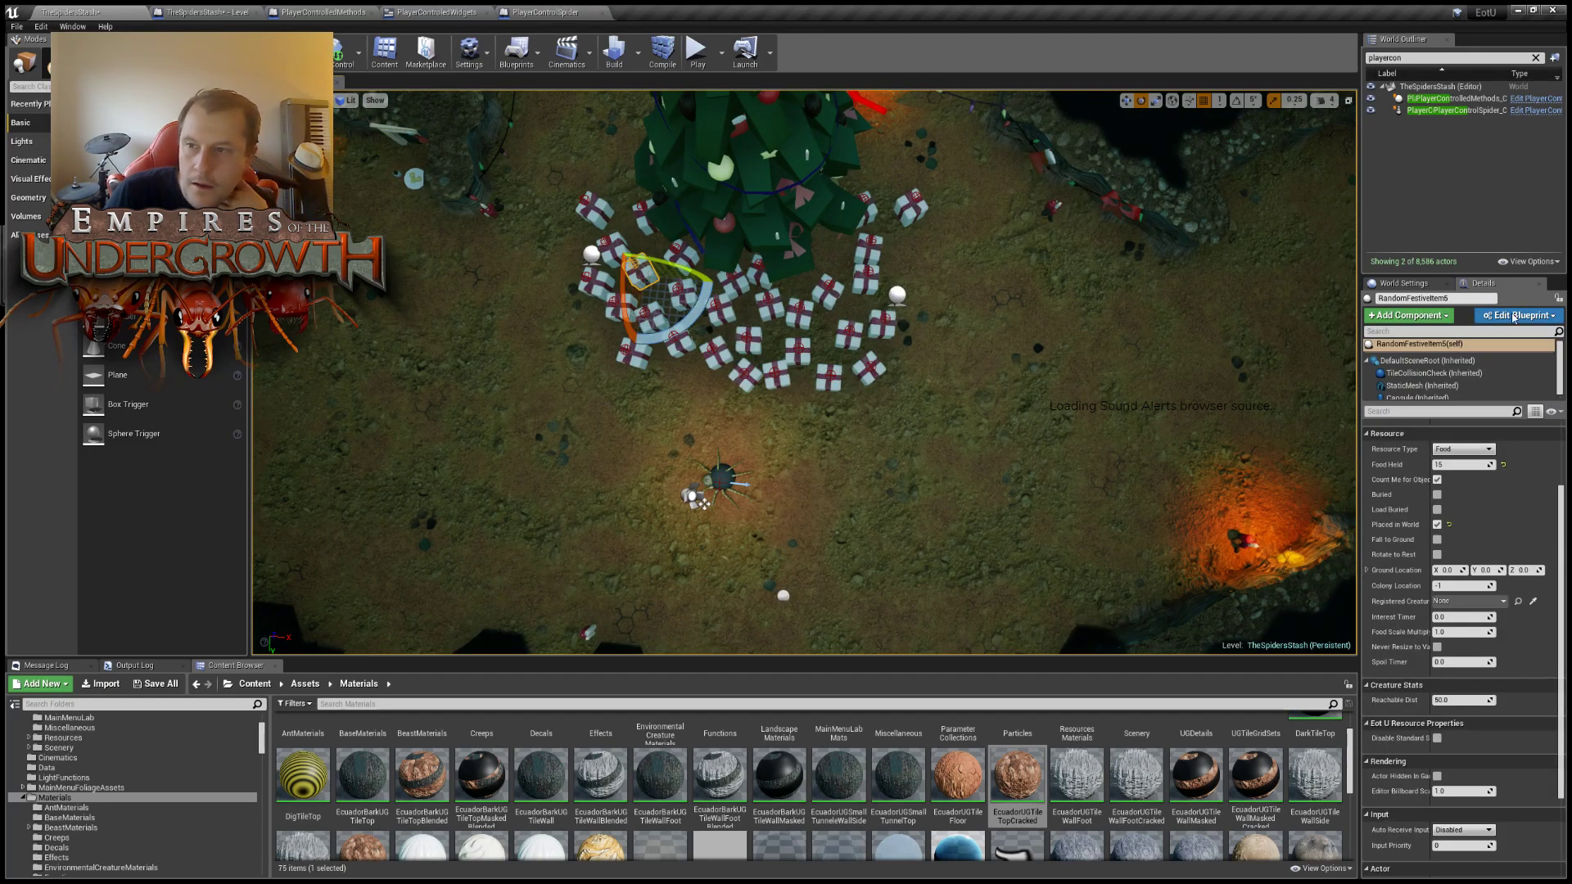
pyautogui.click(1536, 58)
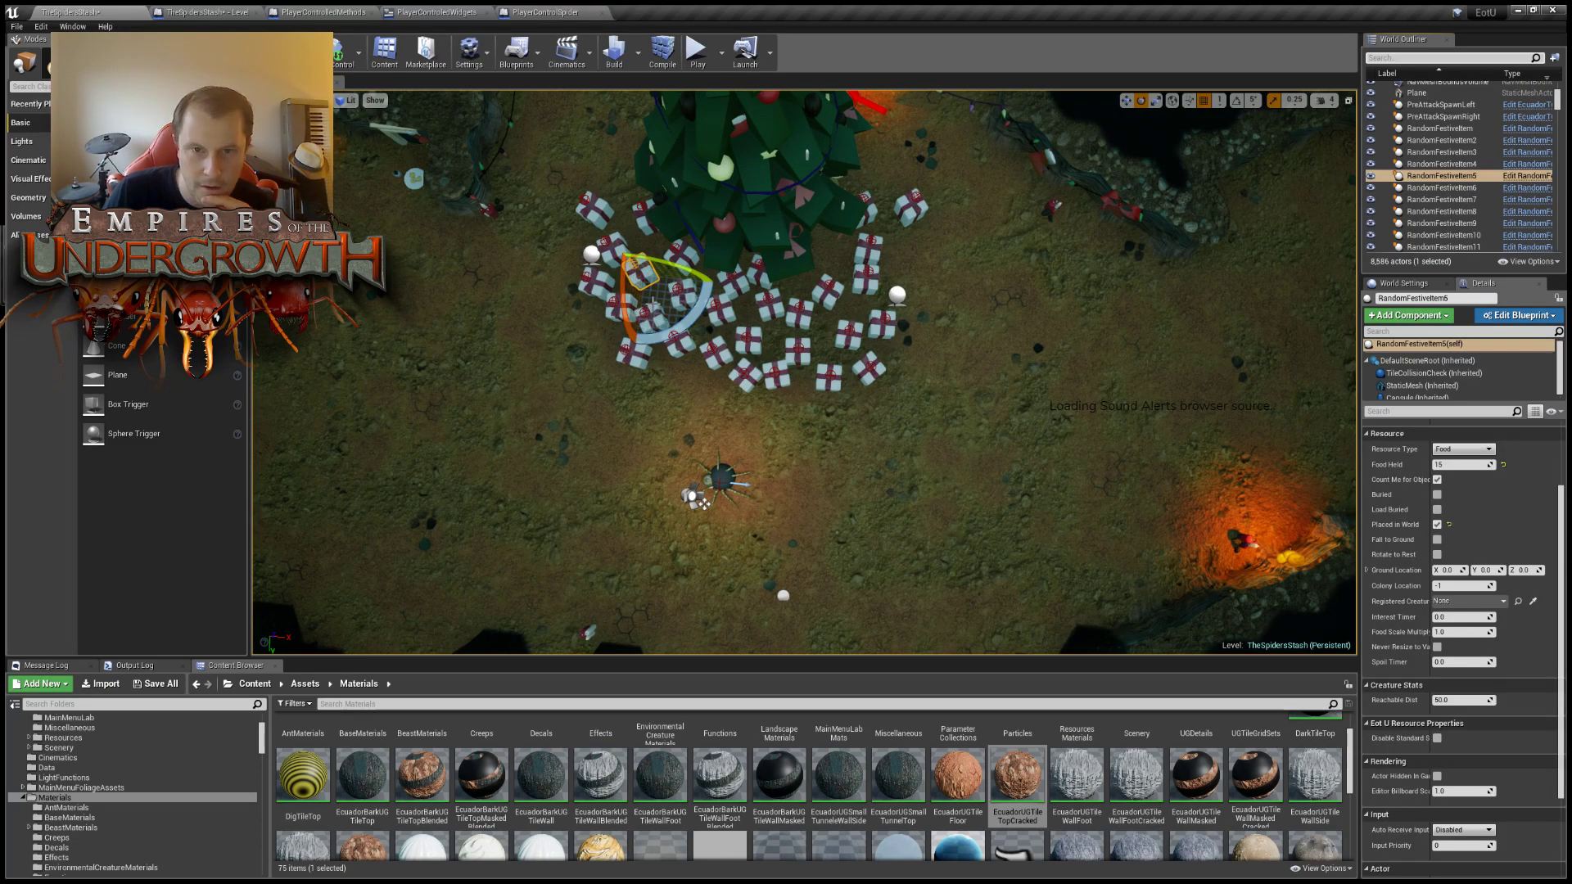
pyautogui.click(682, 297)
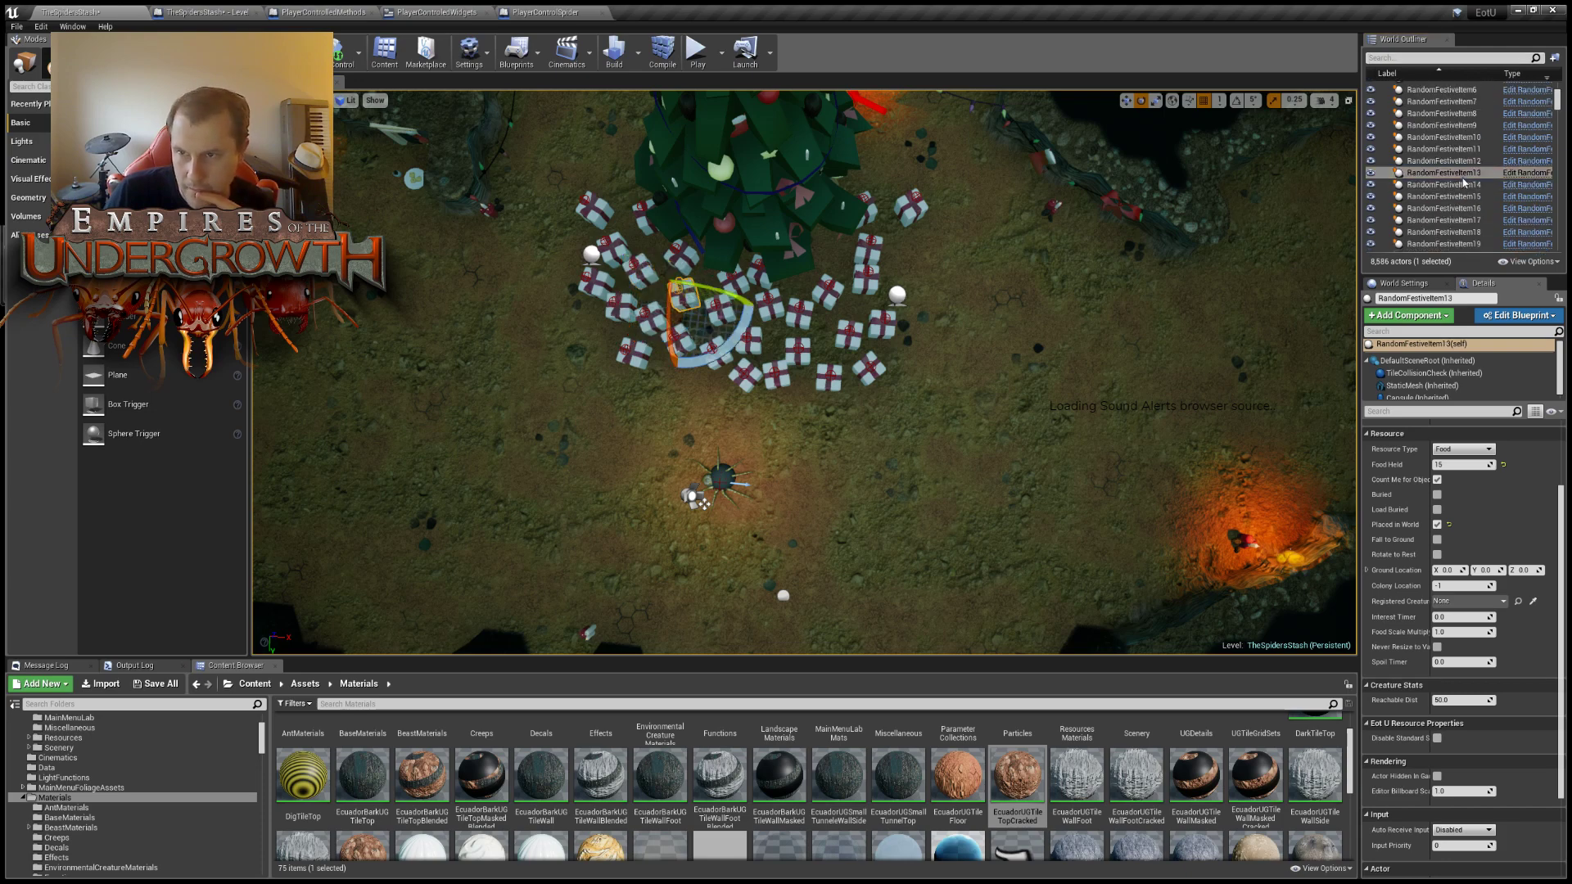
pyautogui.hotkey('ctrl', 'e')
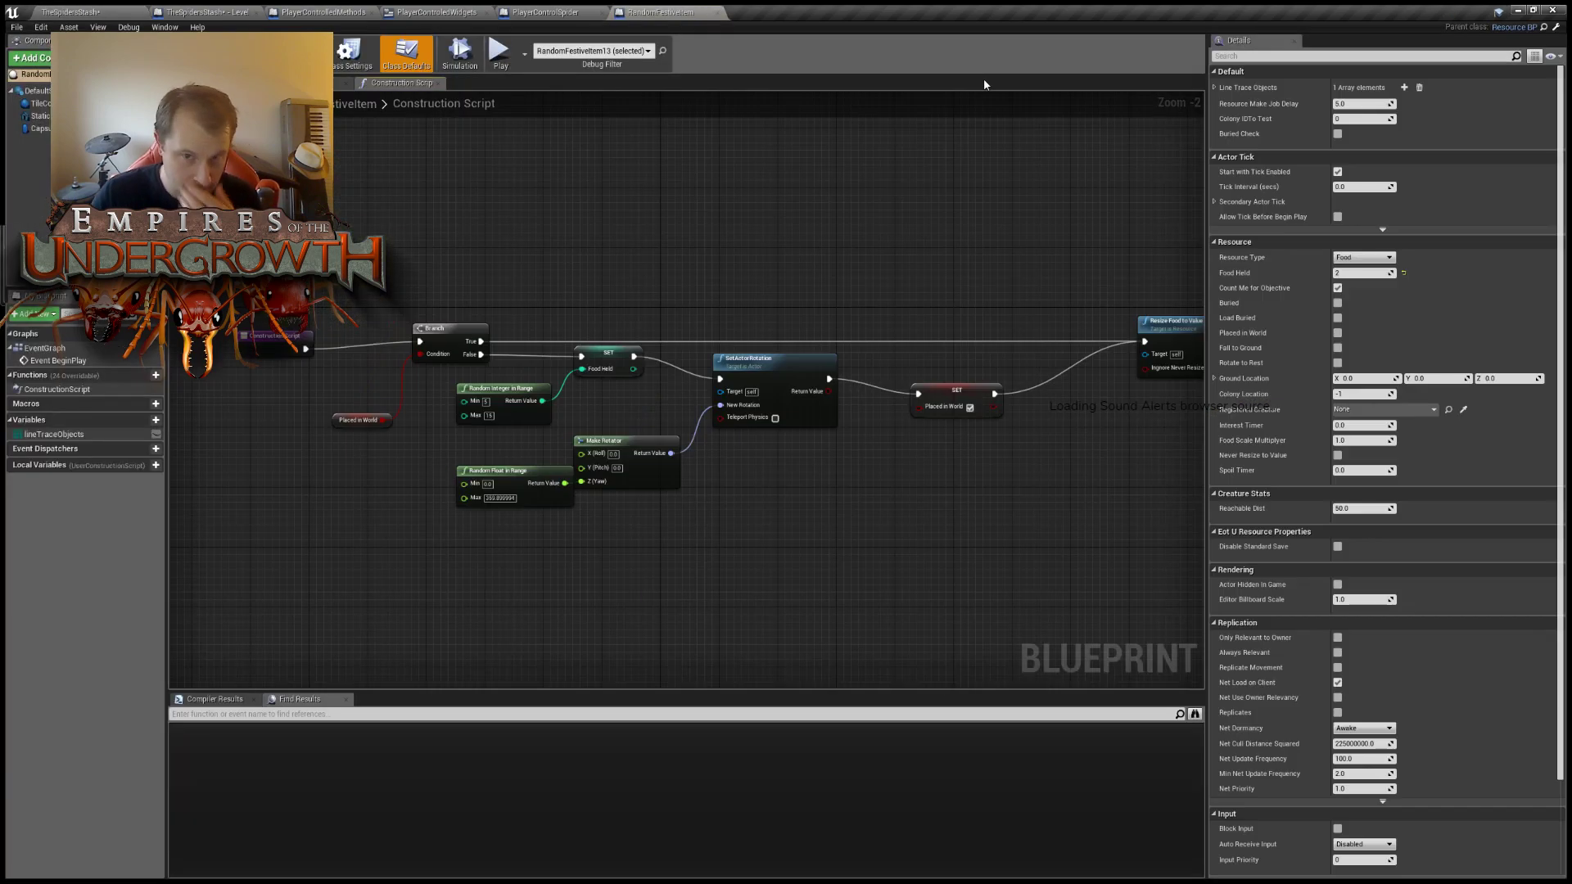
pyautogui.moveTo(602, 272); pyautogui.dragTo(622, 355, button='right')
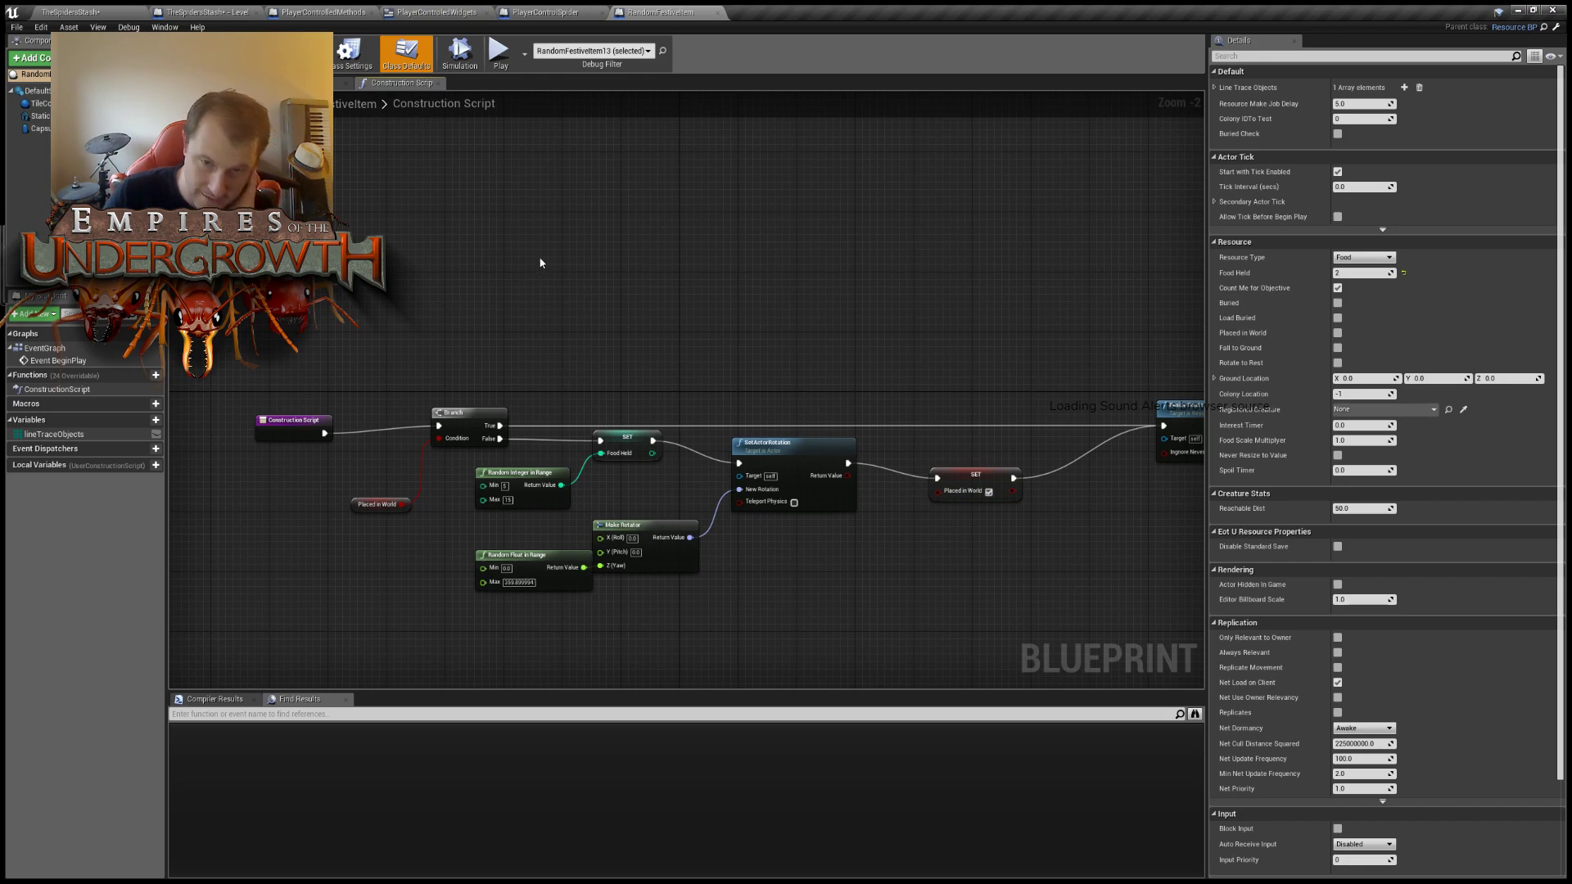
# Switch the festive item blueprint to its event graph and add an Event Tick node below the BeginPlay logic.
pyautogui.moveTo(554, 314); pyautogui.dragTo(688, 365, button='right')
pyautogui.click(319, 83)
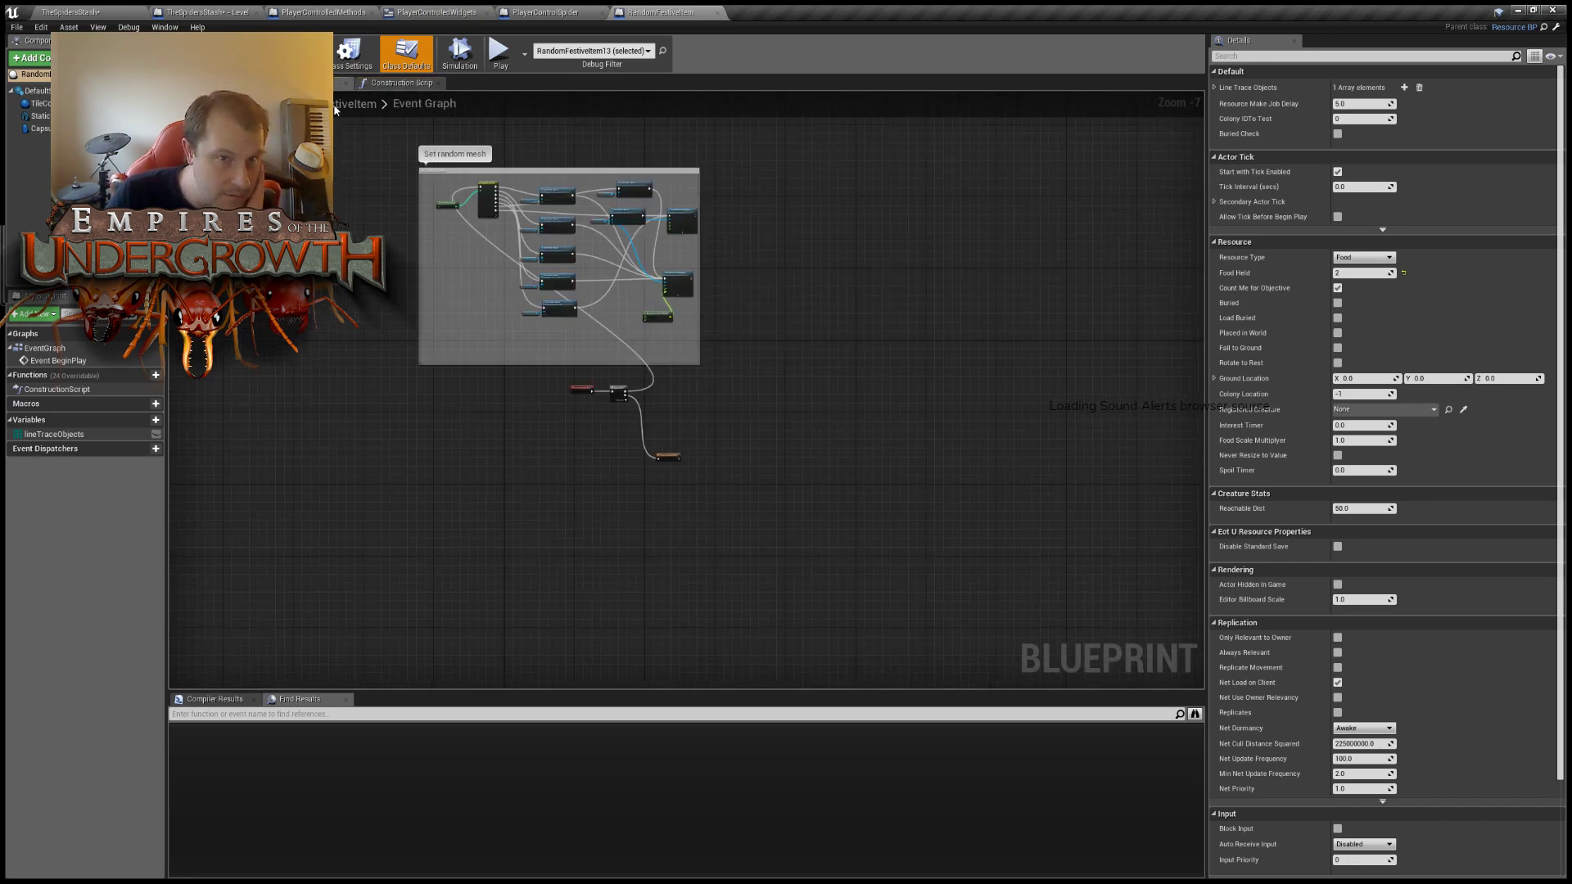
pyautogui.scroll(5, 543, 424)
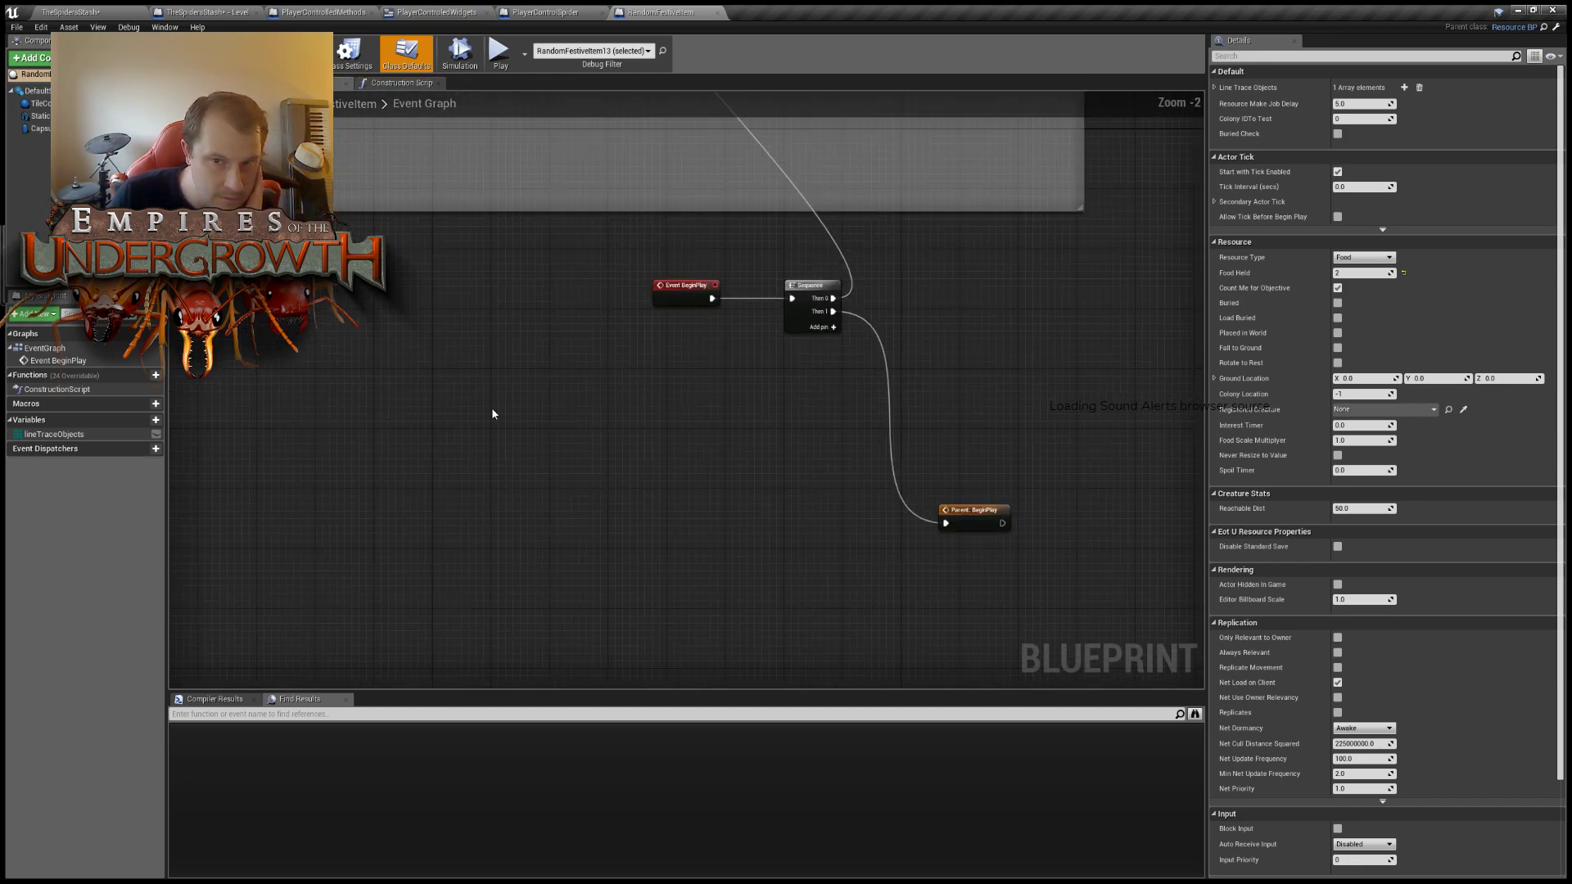
pyautogui.click(38, 364)
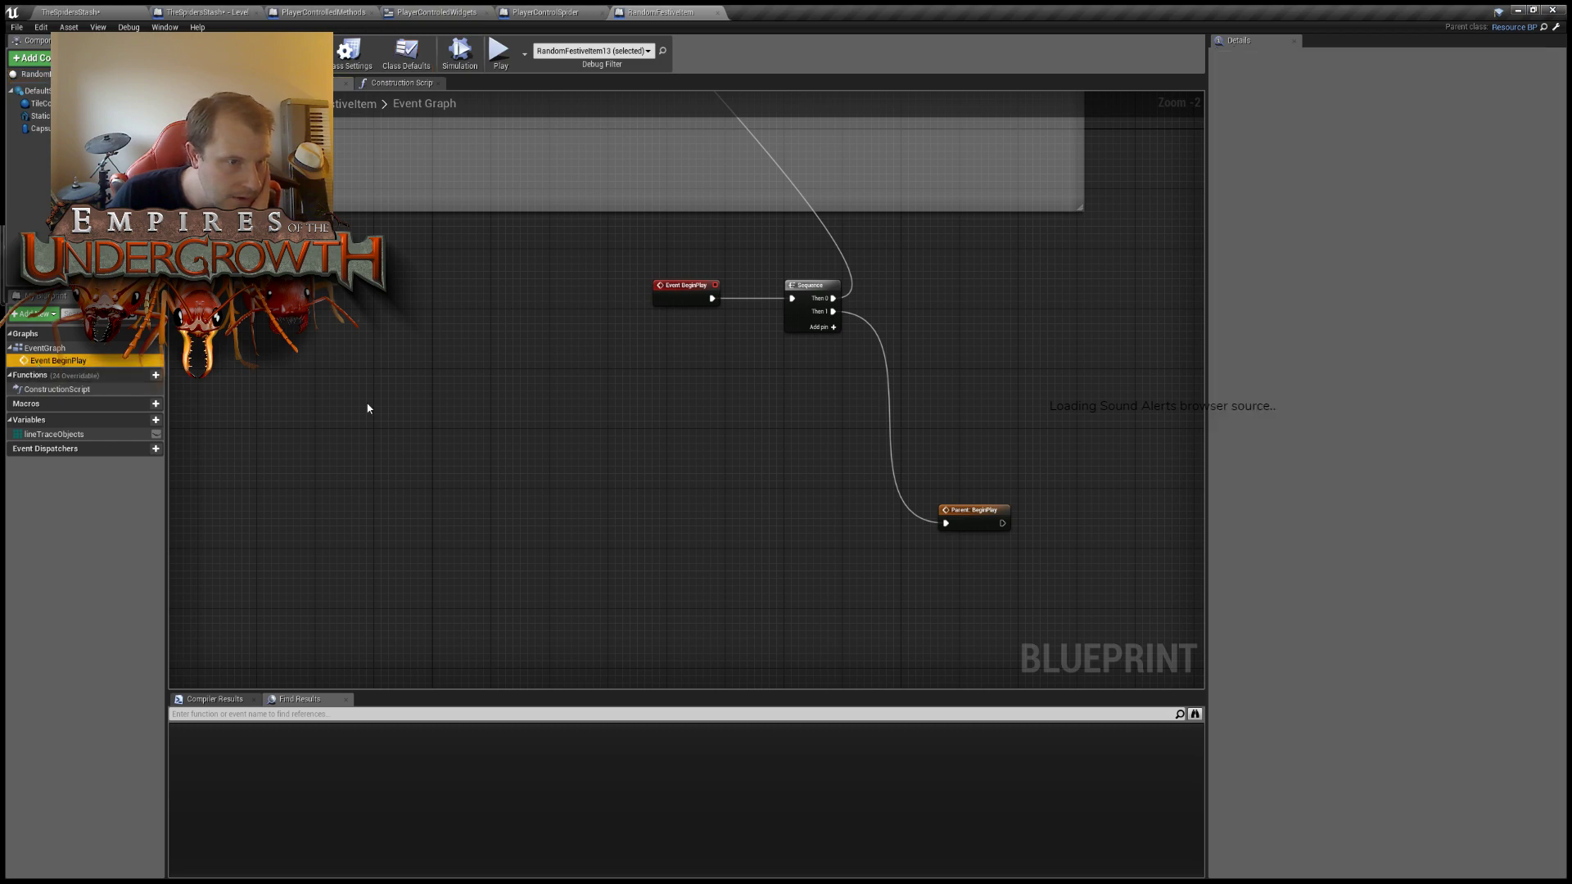
pyautogui.moveTo(449, 351); pyautogui.dragTo(501, 93, button='right')
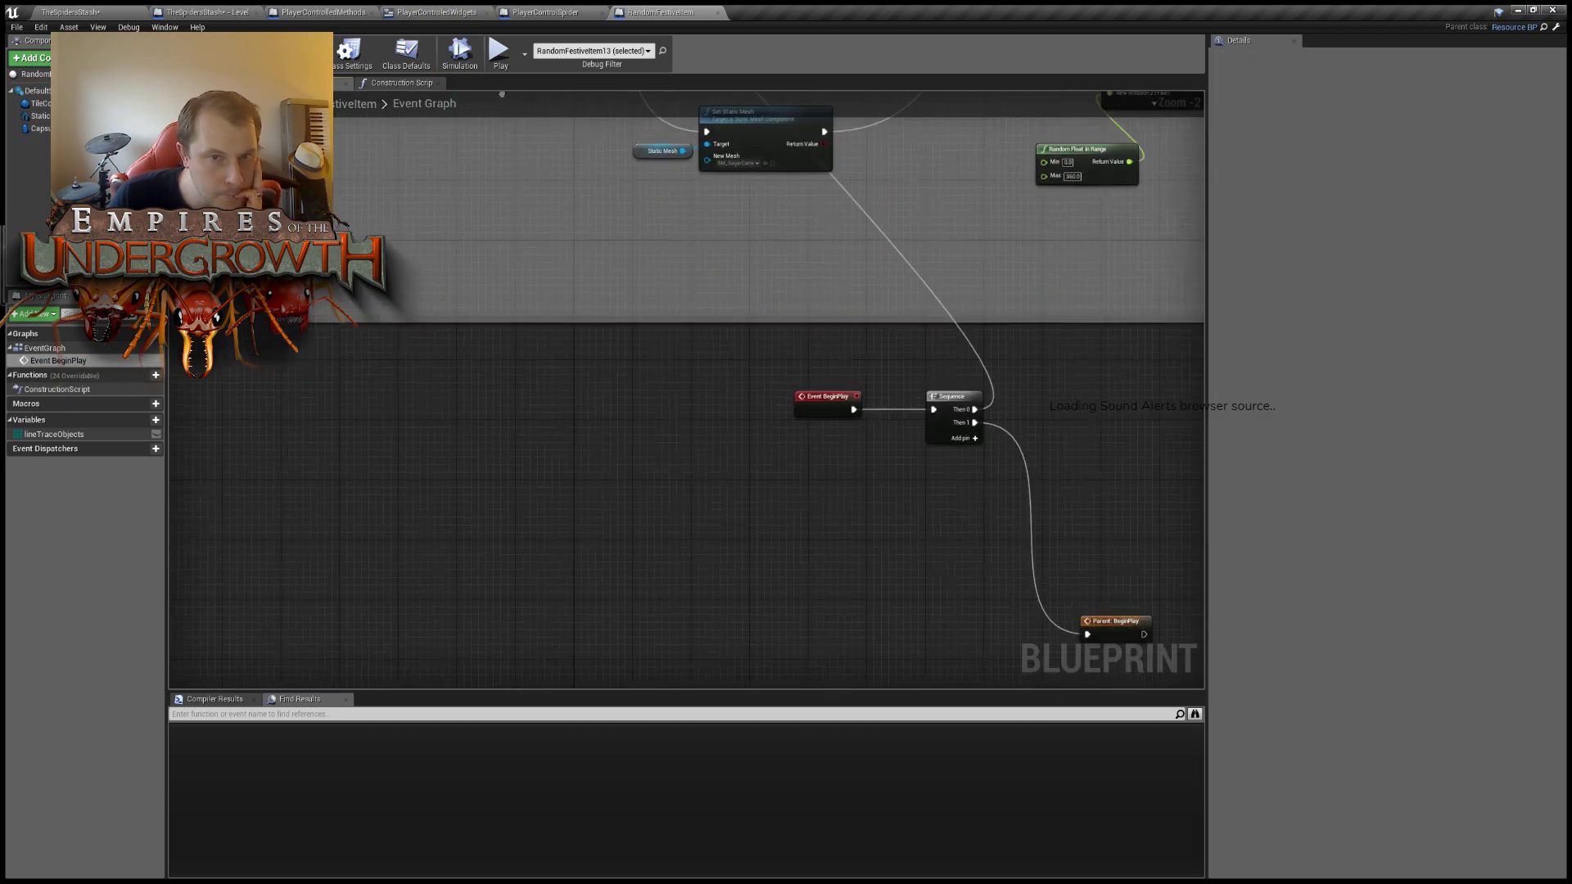
pyautogui.scroll(-3, 500, 377)
pyautogui.moveTo(552, 481); pyautogui.dragTo(604, 386, button='right')
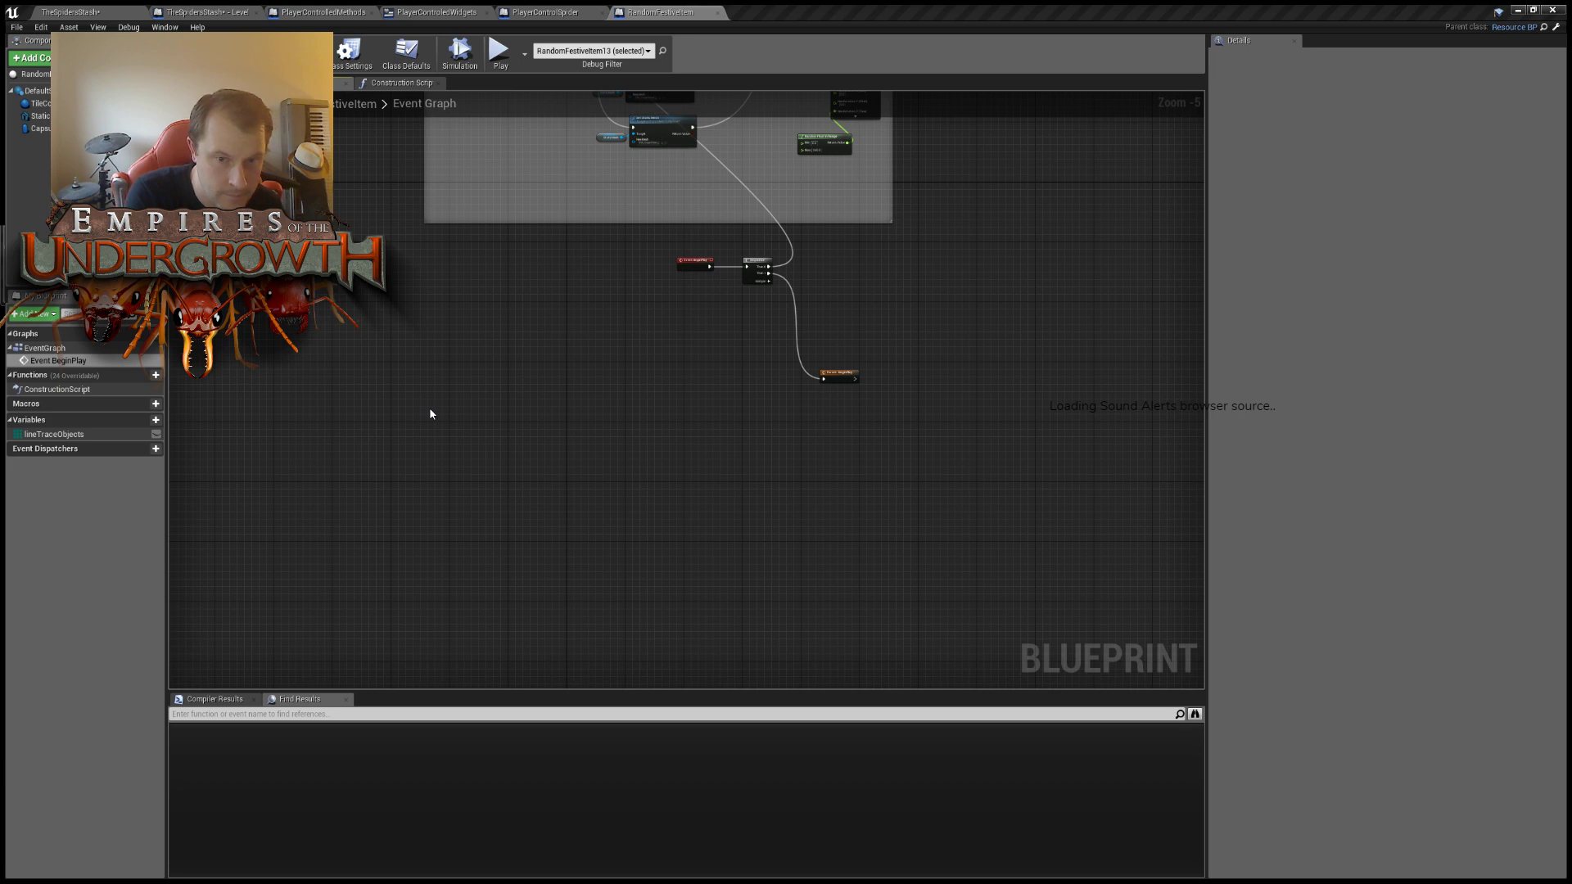
pyautogui.press('Return')
pyautogui.scroll(4, 636, 497)
pyautogui.moveTo(247, 316); pyautogui.dragTo(298, 426)
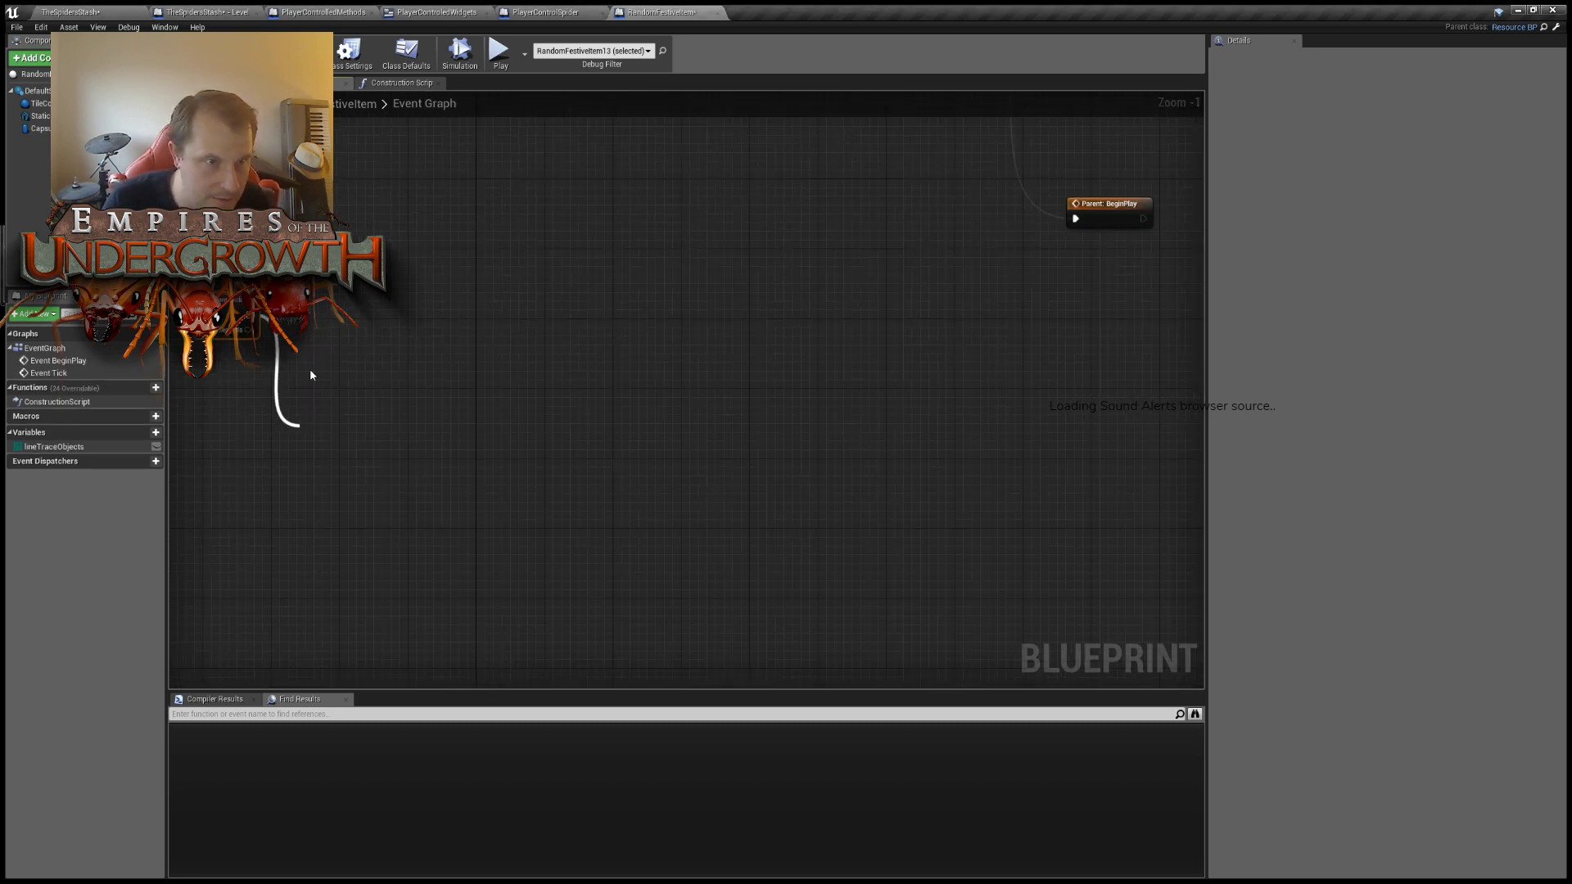
# Check the Actor Tick settings in the blueprint's defaults, including the Secondary Actor Tick options.
pyautogui.click(35, 74)
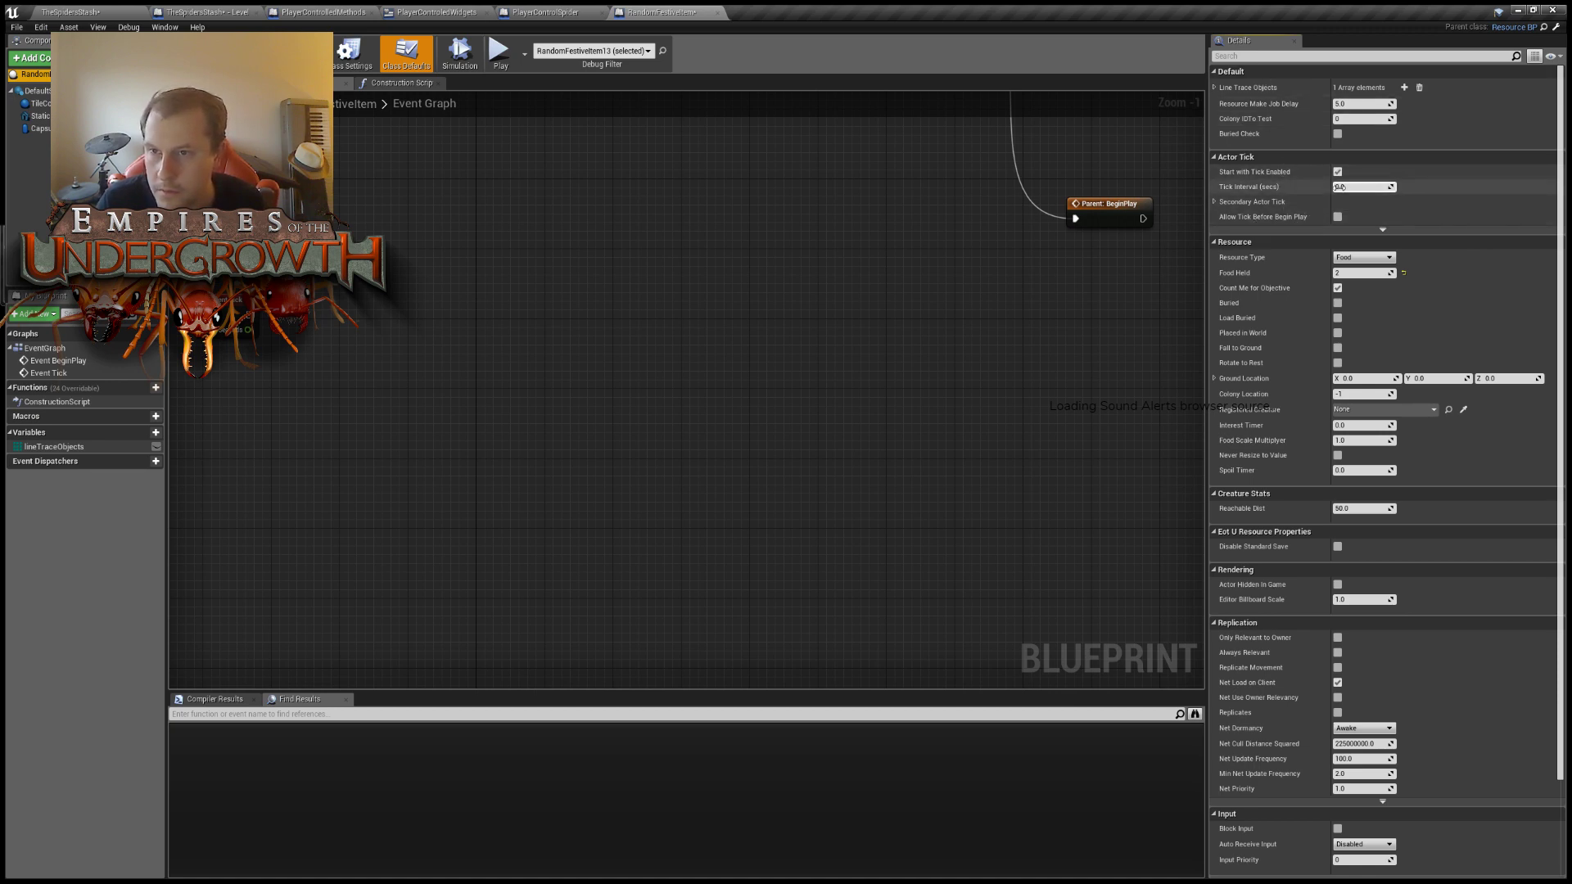
pyautogui.click(1215, 203)
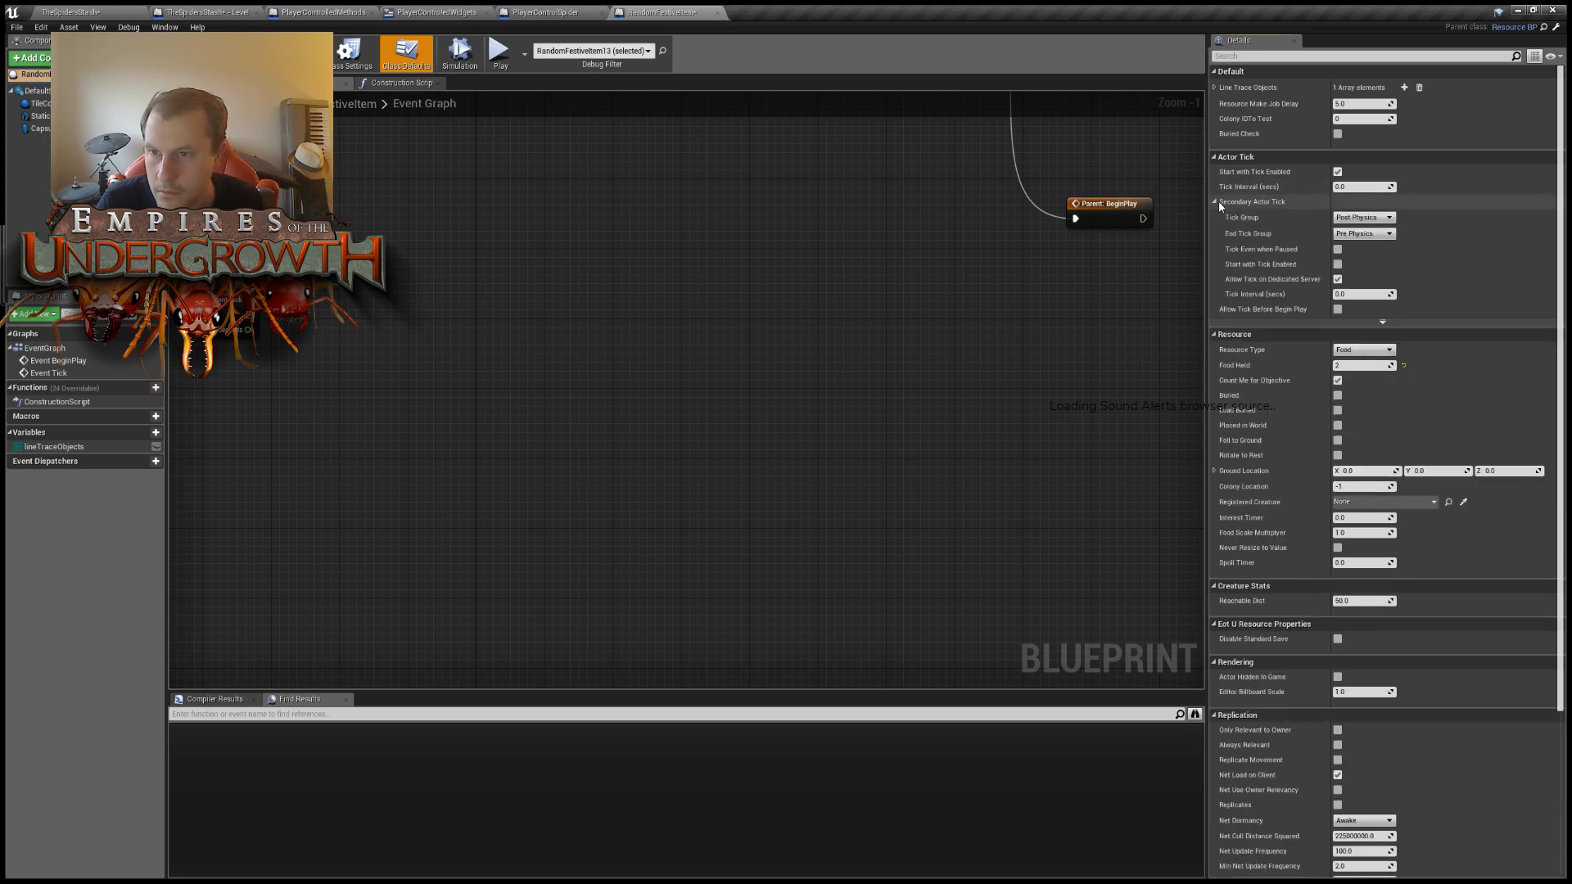
pyautogui.click(1217, 203)
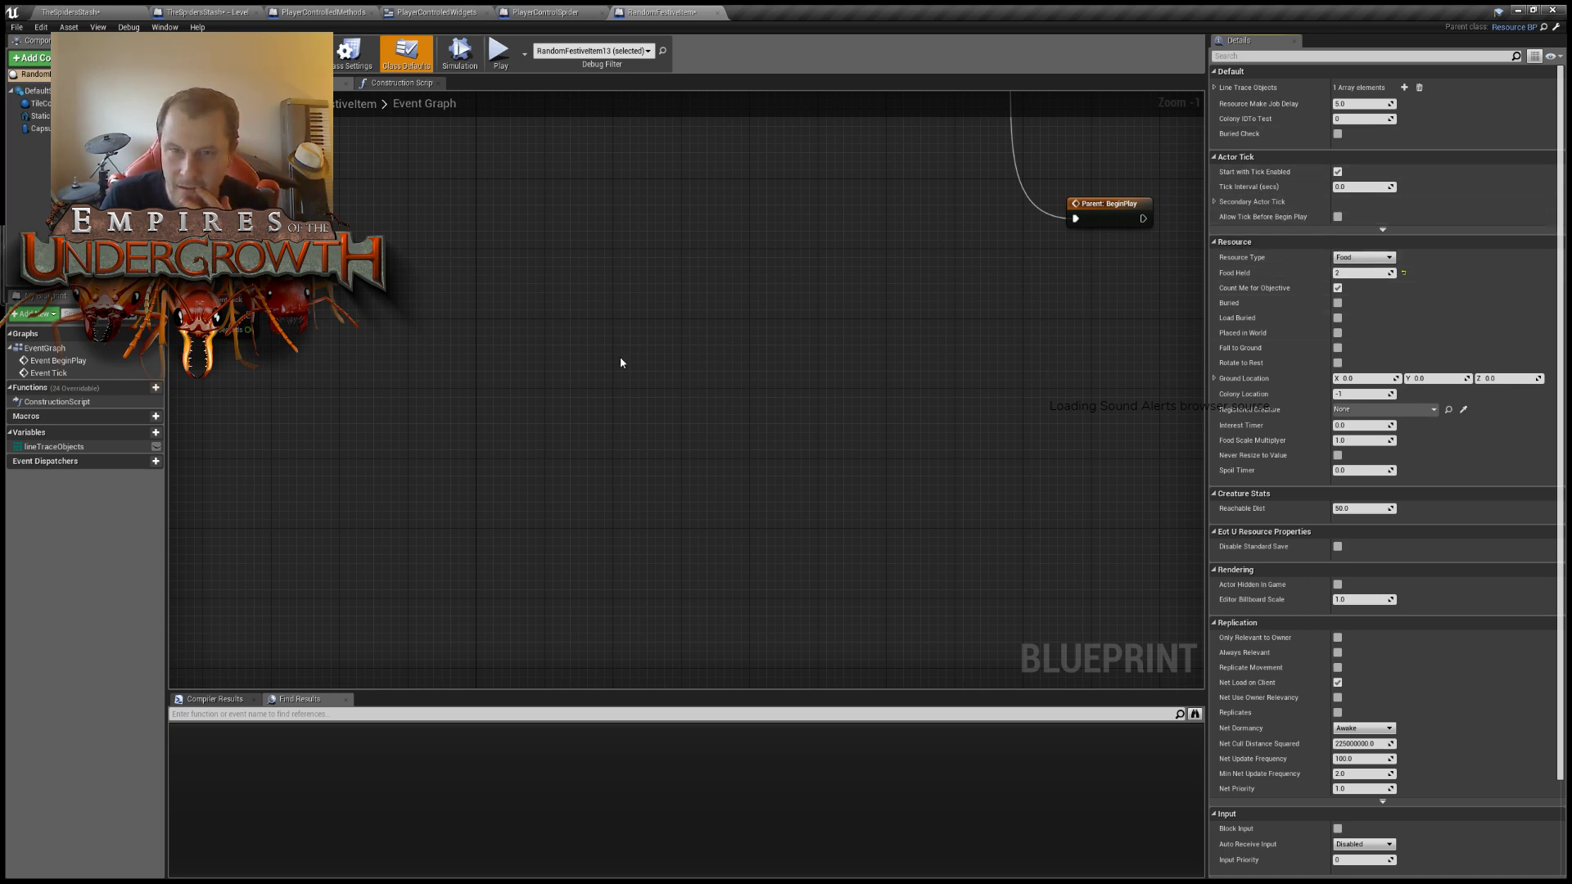
# Attach a Print String node with the text Hello to Event Tick and compile the blueprint.
pyautogui.scroll(-4, 853, 407)
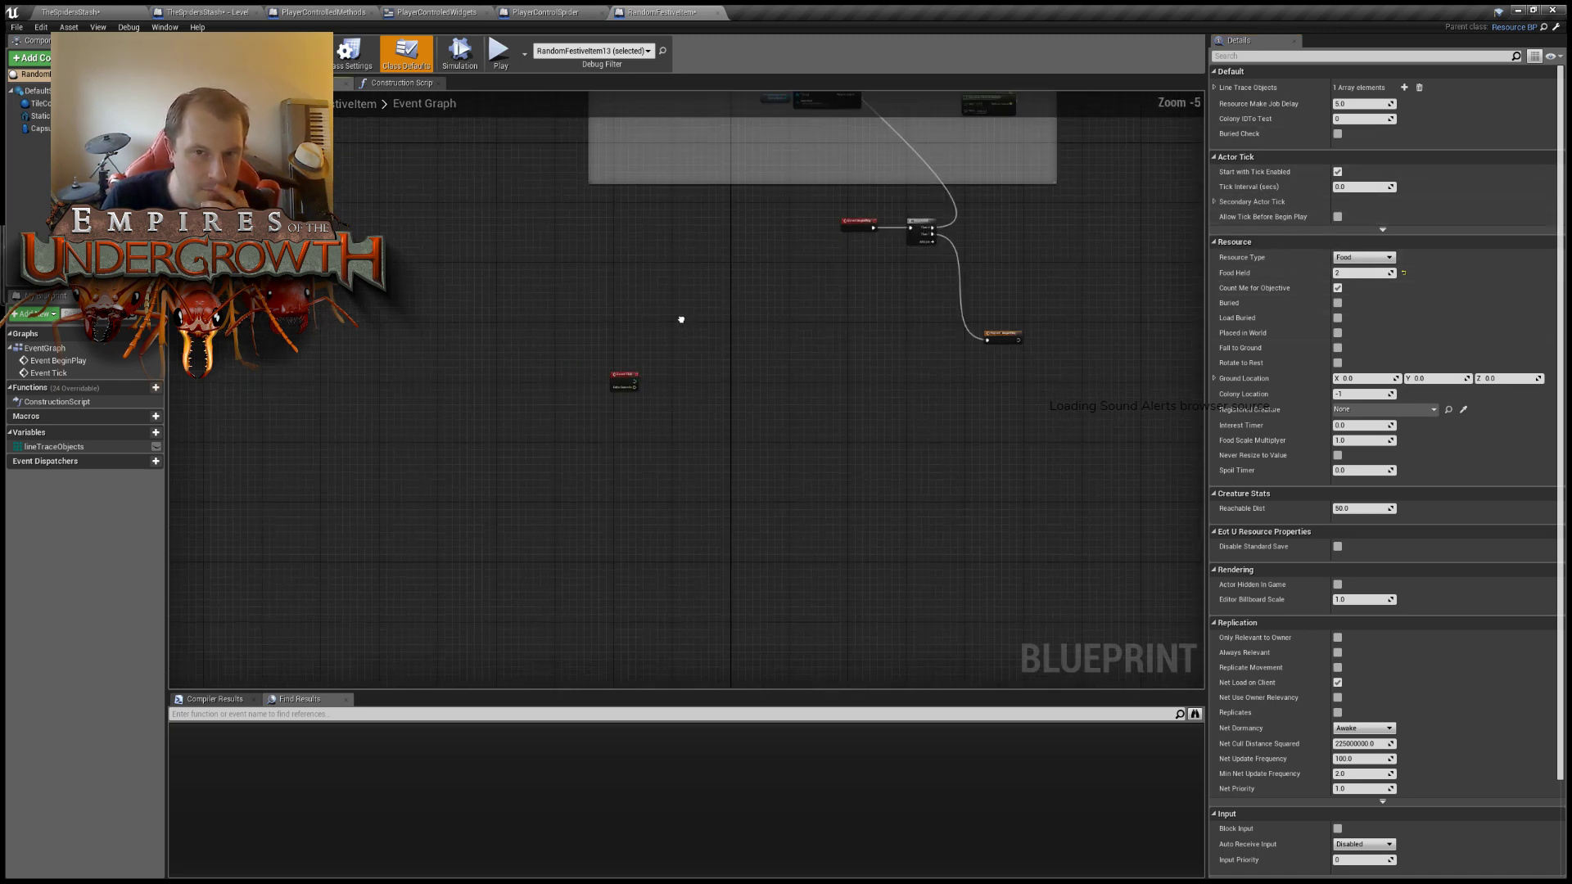
pyautogui.moveTo(681, 319); pyautogui.dragTo(639, 390, button='right')
pyautogui.moveTo(585, 450); pyautogui.dragTo(680, 589)
pyautogui.moveTo(741, 584); pyautogui.dragTo(730, 440, button='right')
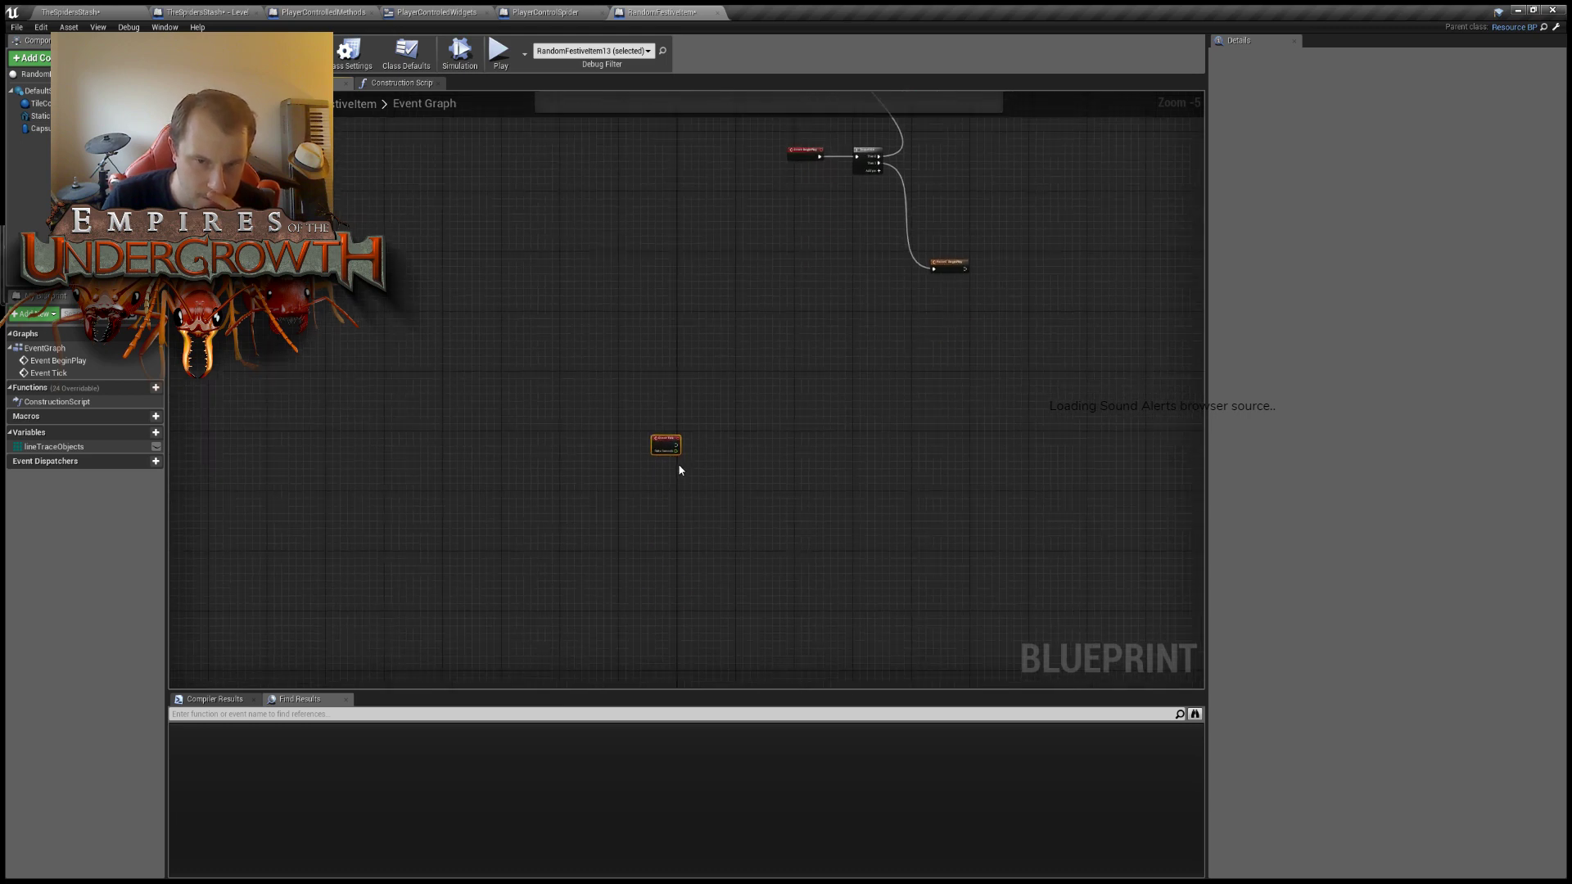
pyautogui.scroll(6, 679, 470)
pyautogui.moveTo(664, 419); pyautogui.dragTo(793, 429)
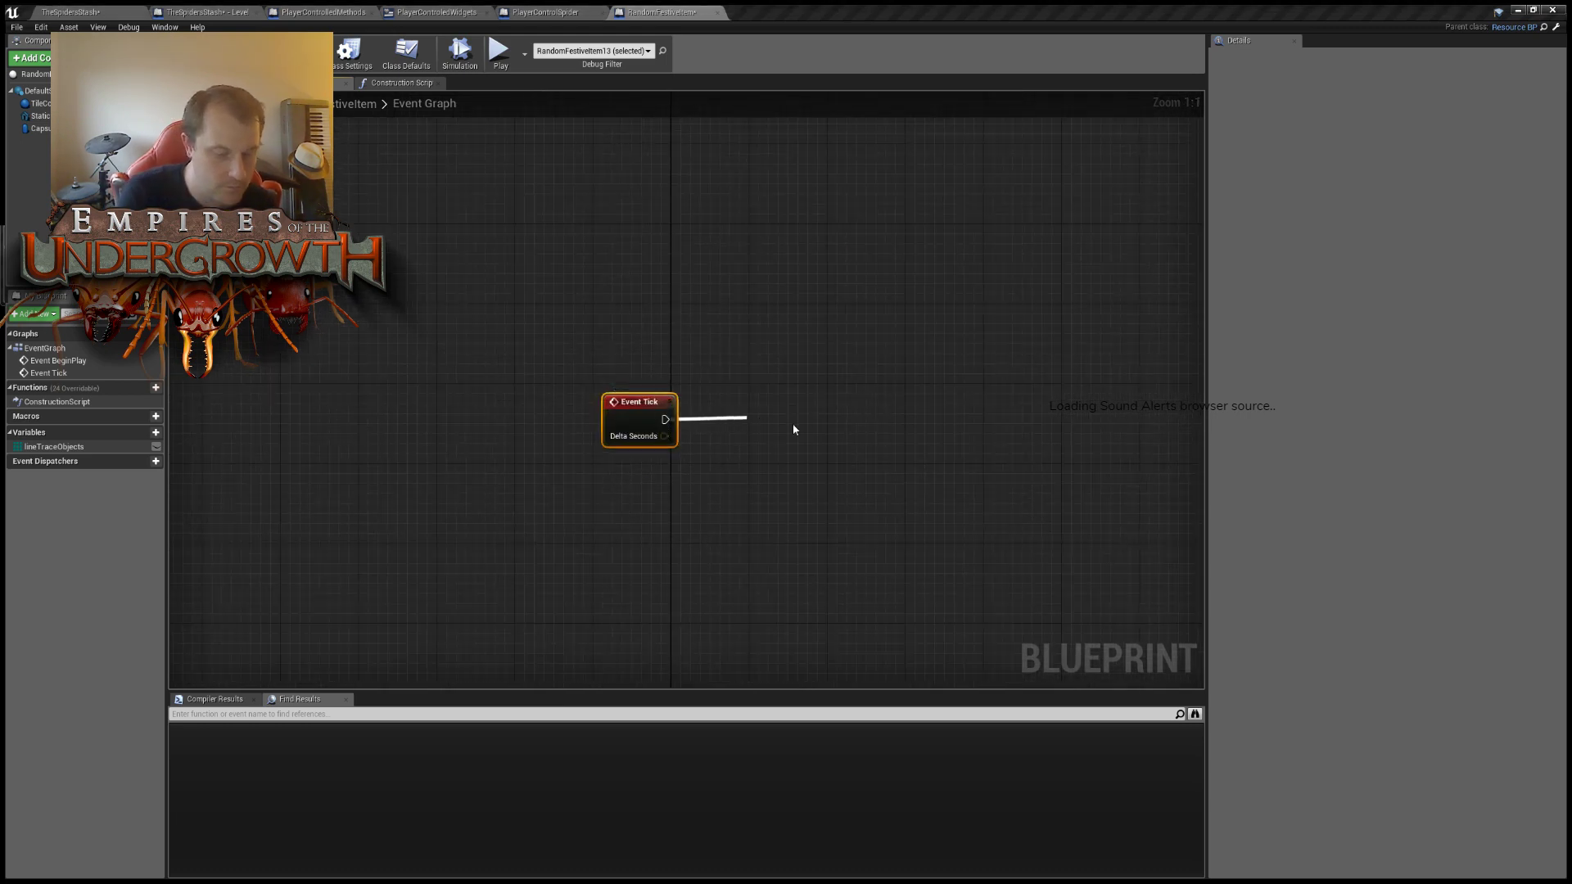
pyautogui.press('Return')
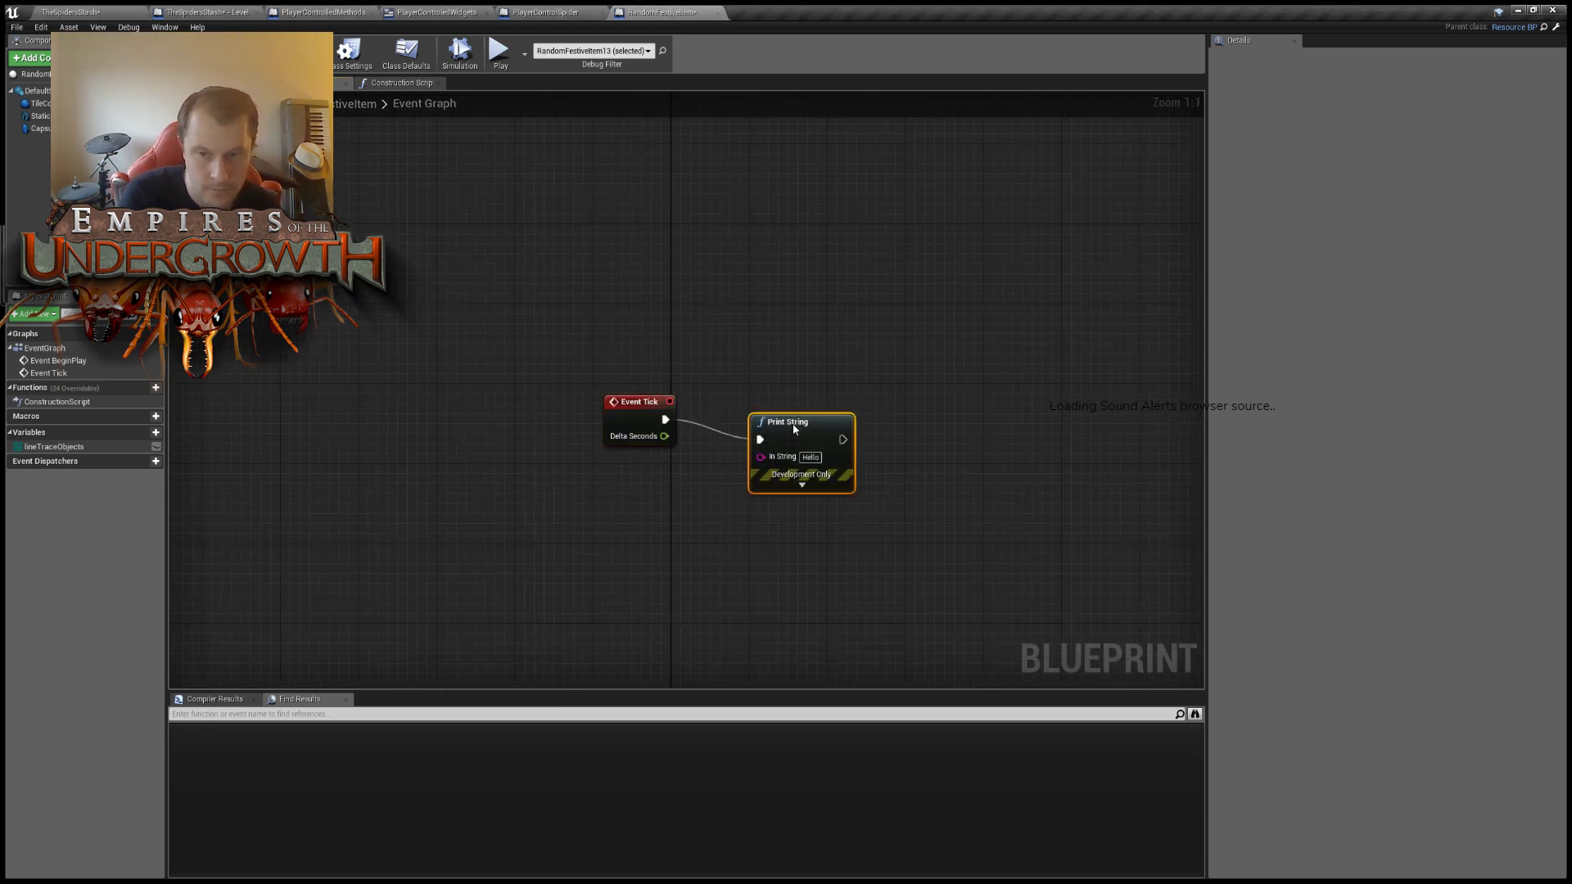
pyautogui.click(709, 453)
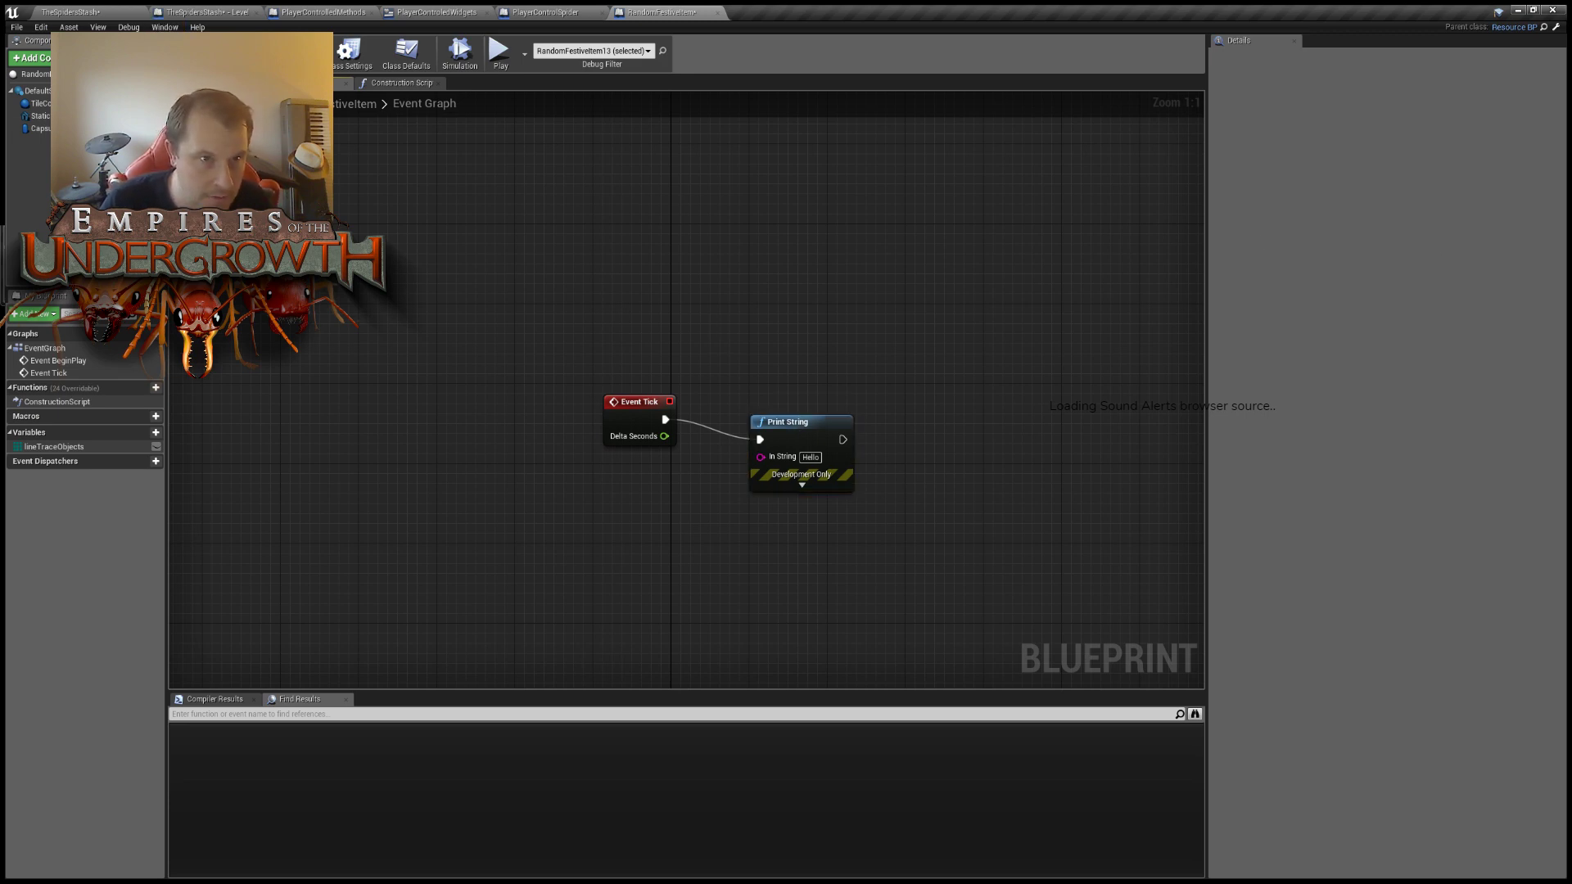
pyautogui.press('F7')
# Play the spider's stash level to test the tick output, walk the spider away from the presents, and end the session.
pyautogui.click(71, 12)
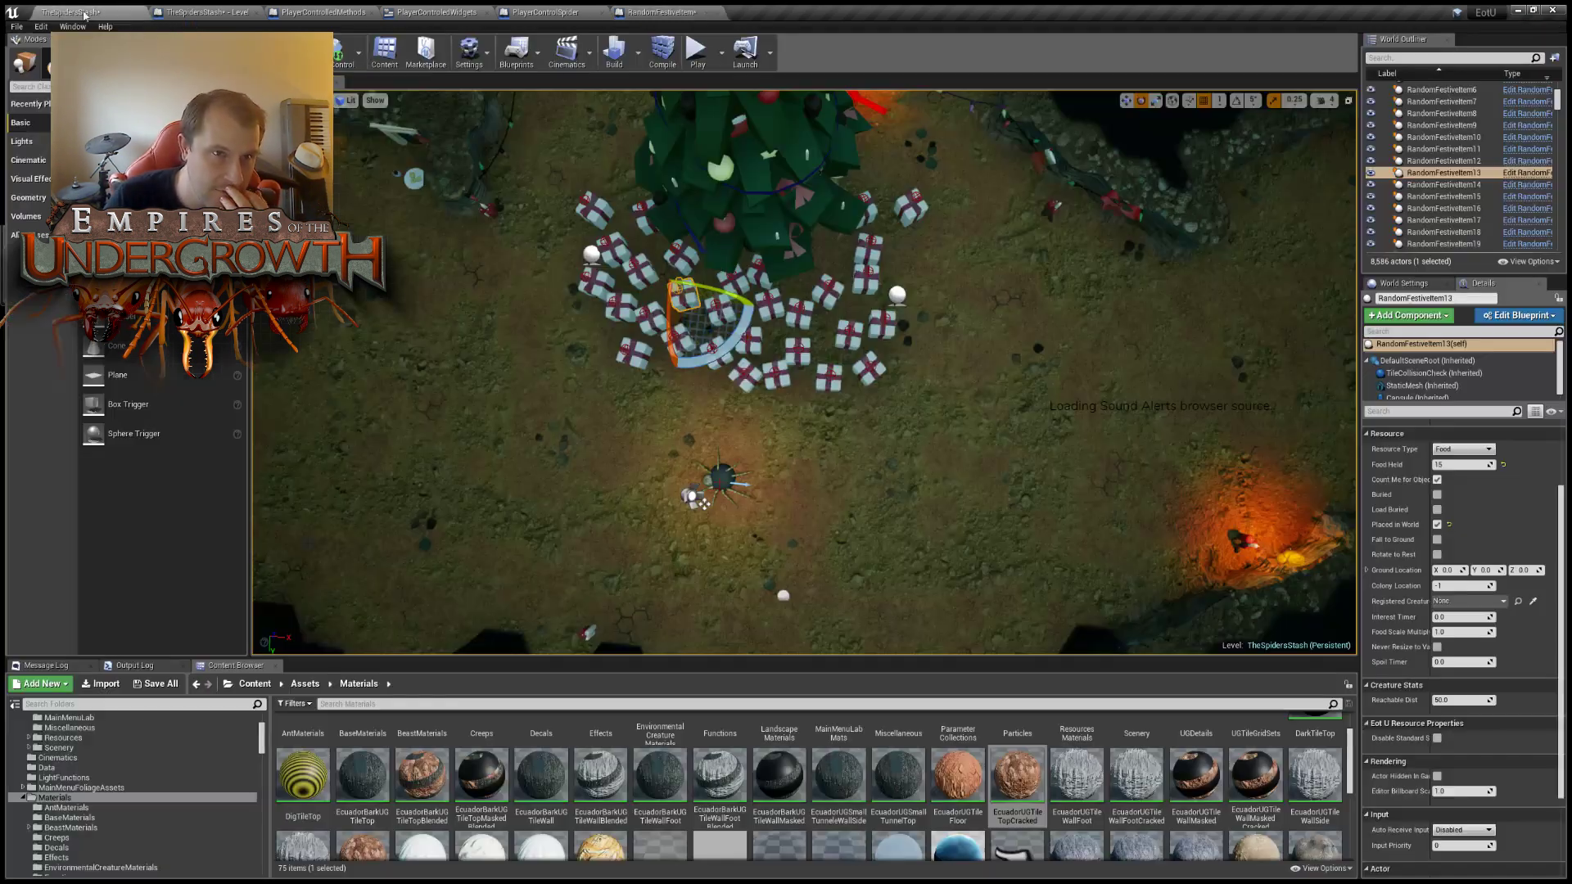
pyautogui.click(696, 51)
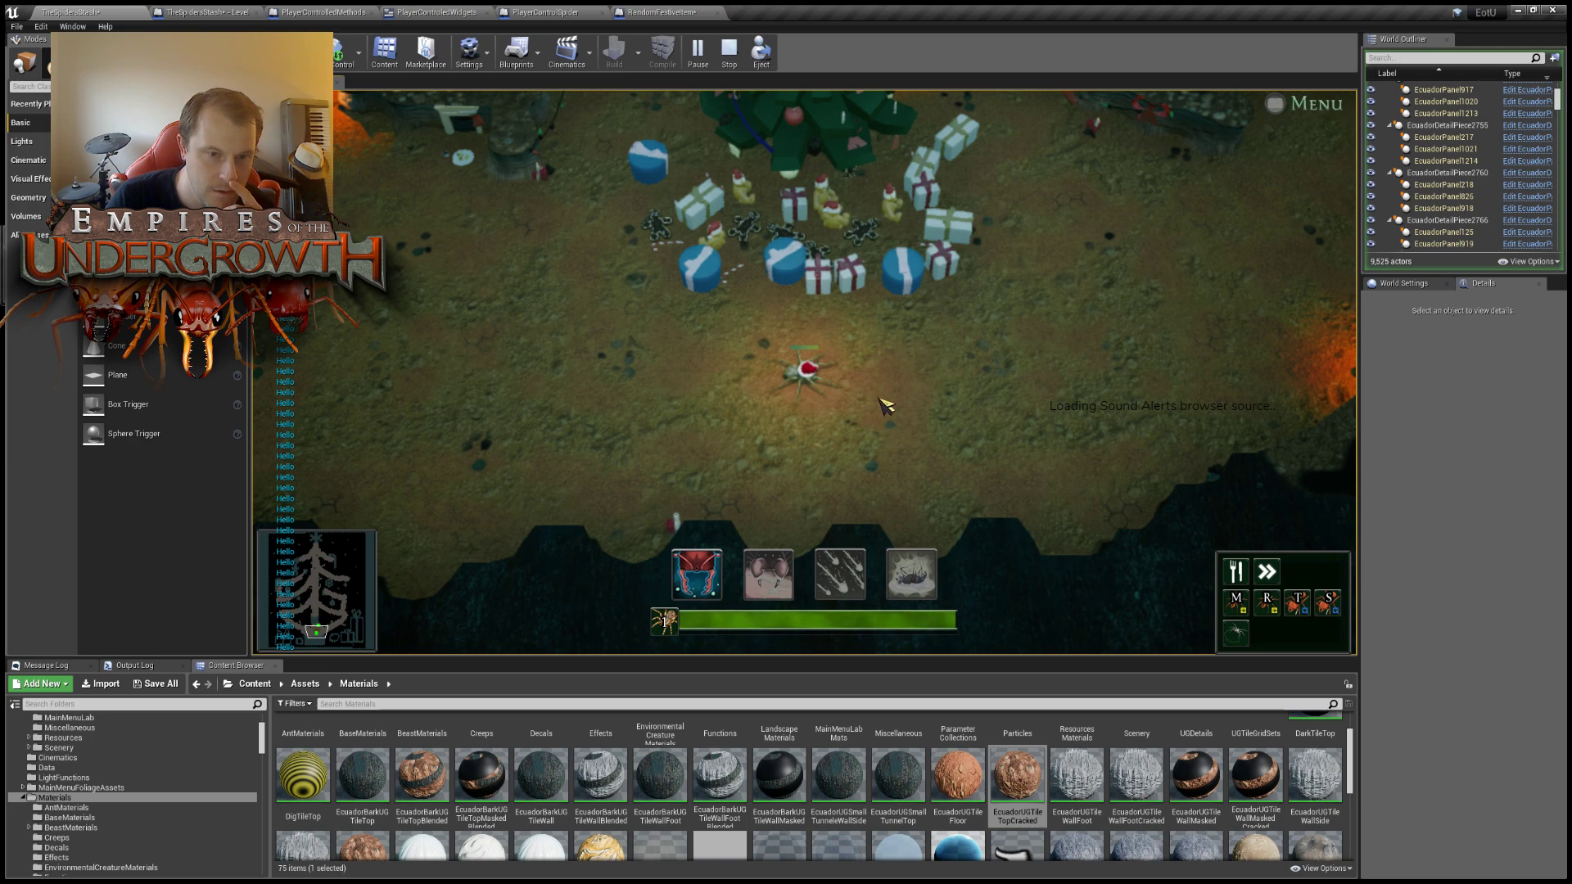
pyautogui.rightClick(986, 417)
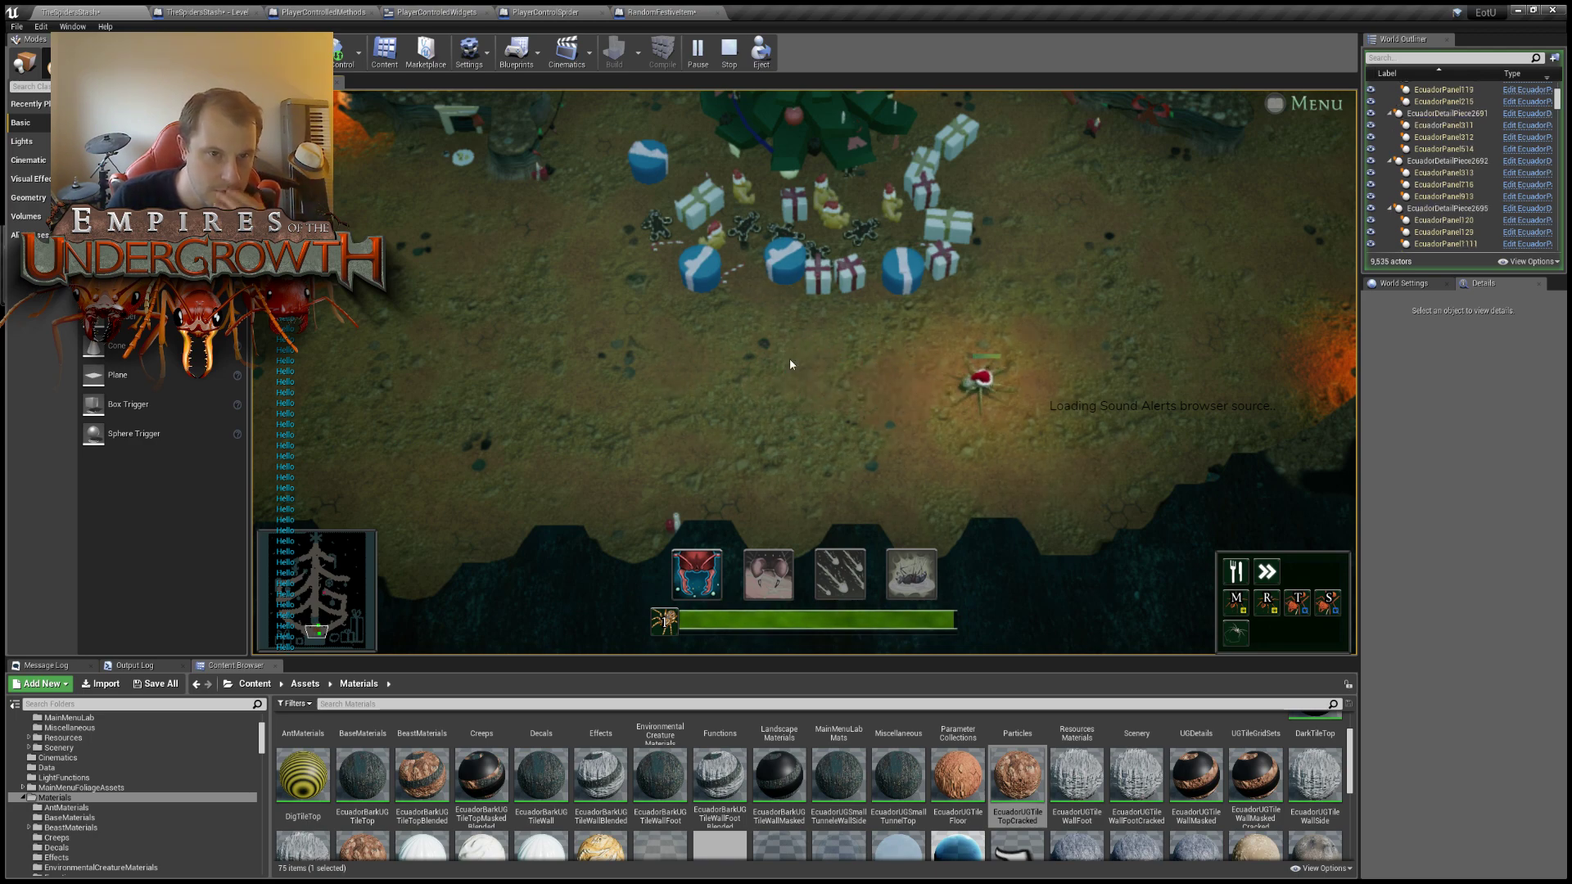
pyautogui.press('Escape')
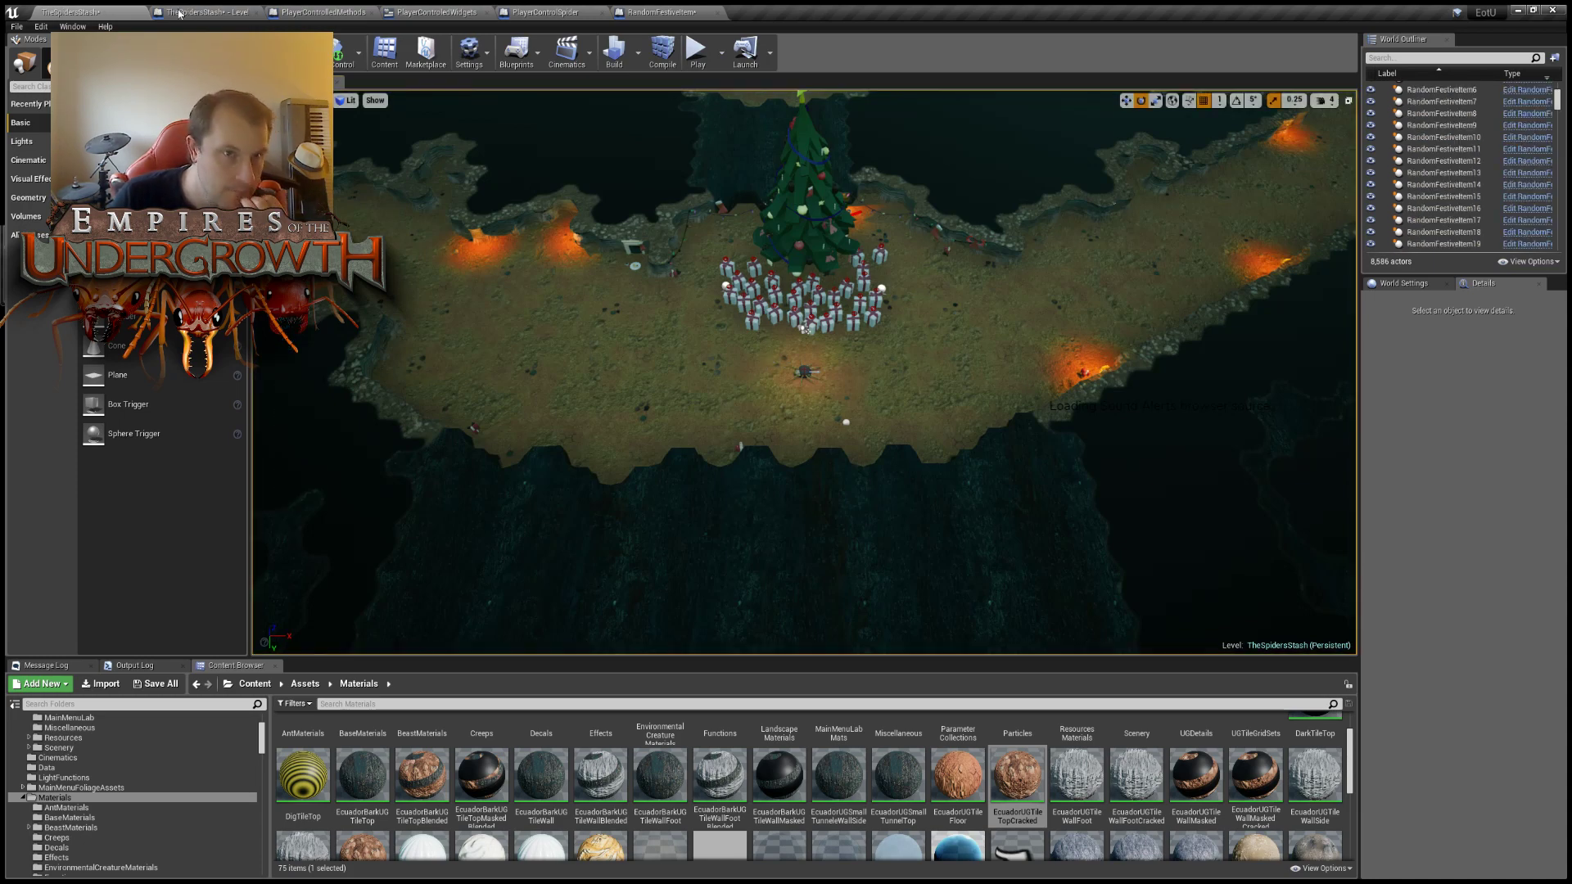
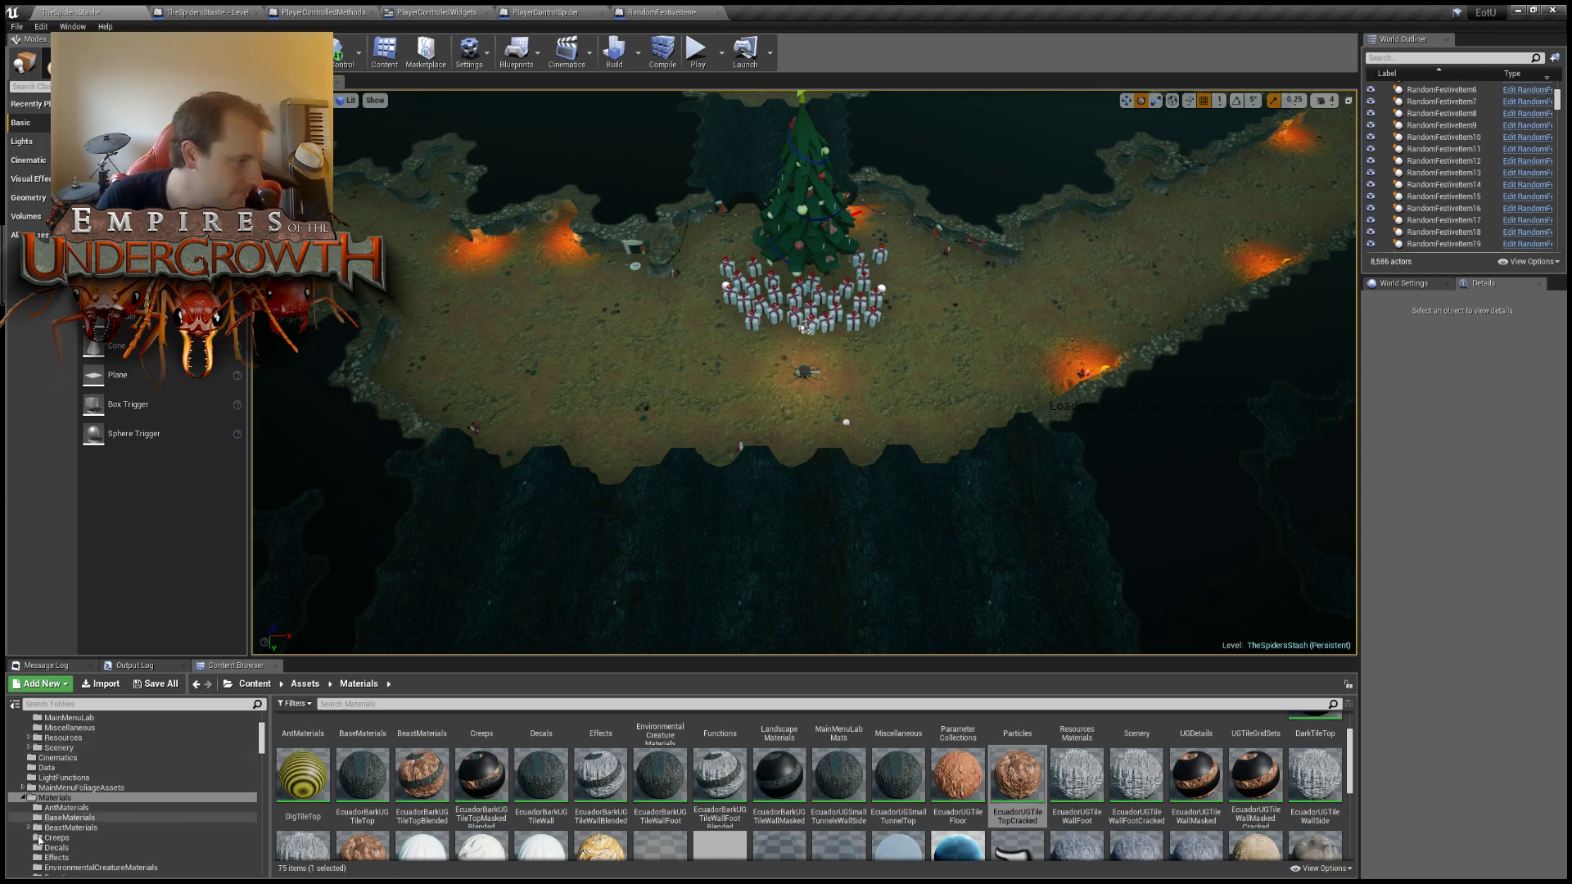
# Return to the festive item blueprint and delete the Print String node from Event Tick.
pyautogui.moveTo(743, 358); pyautogui.dragTo(743, 319, button='right')
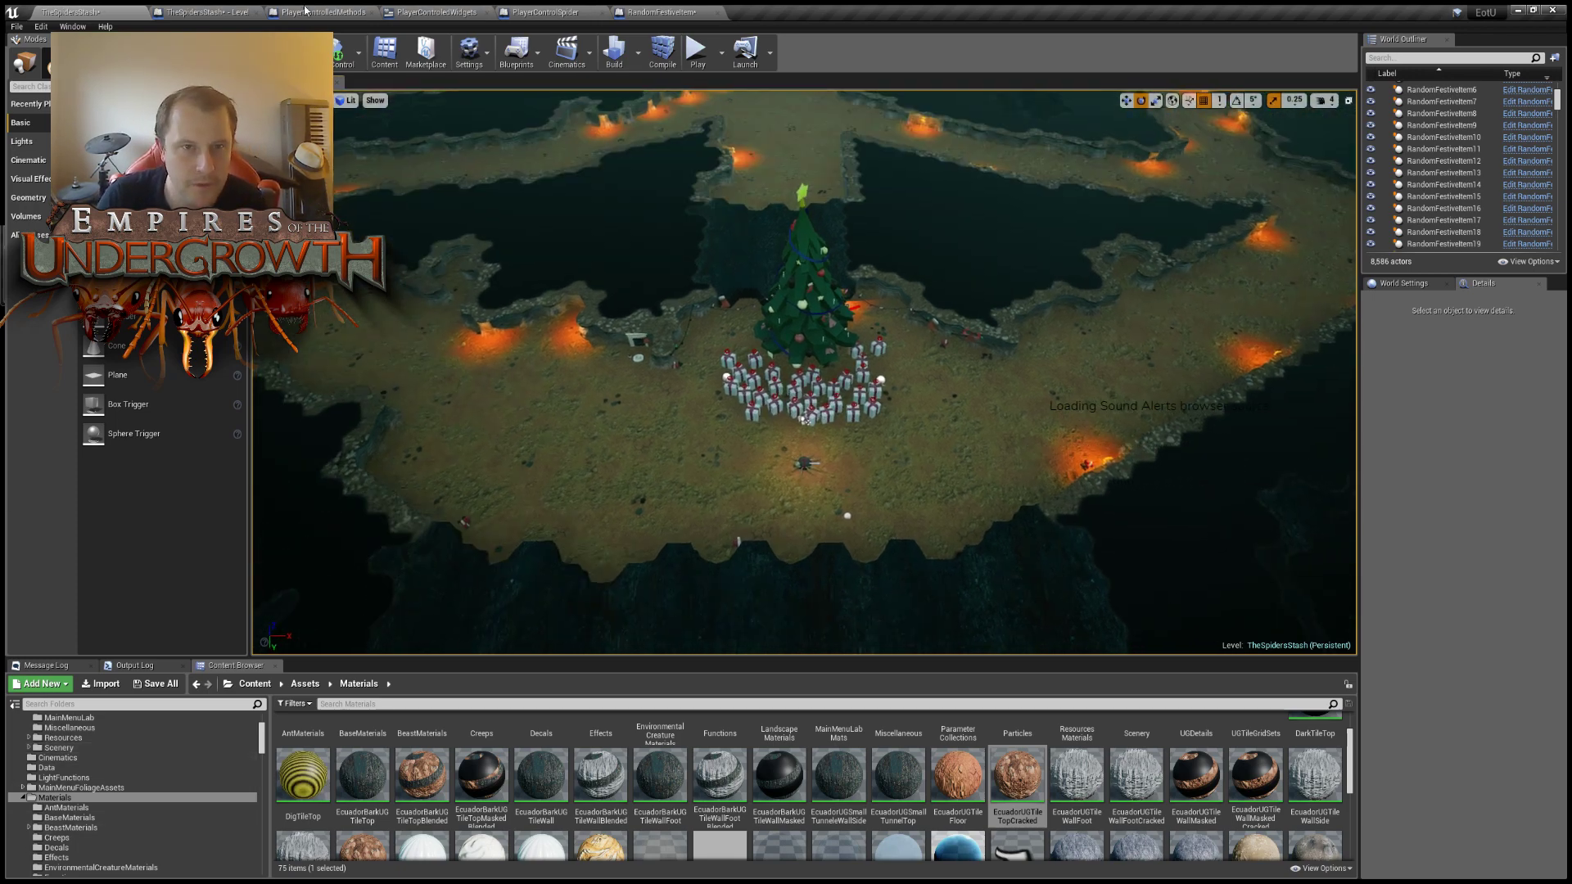
pyautogui.click(651, 13)
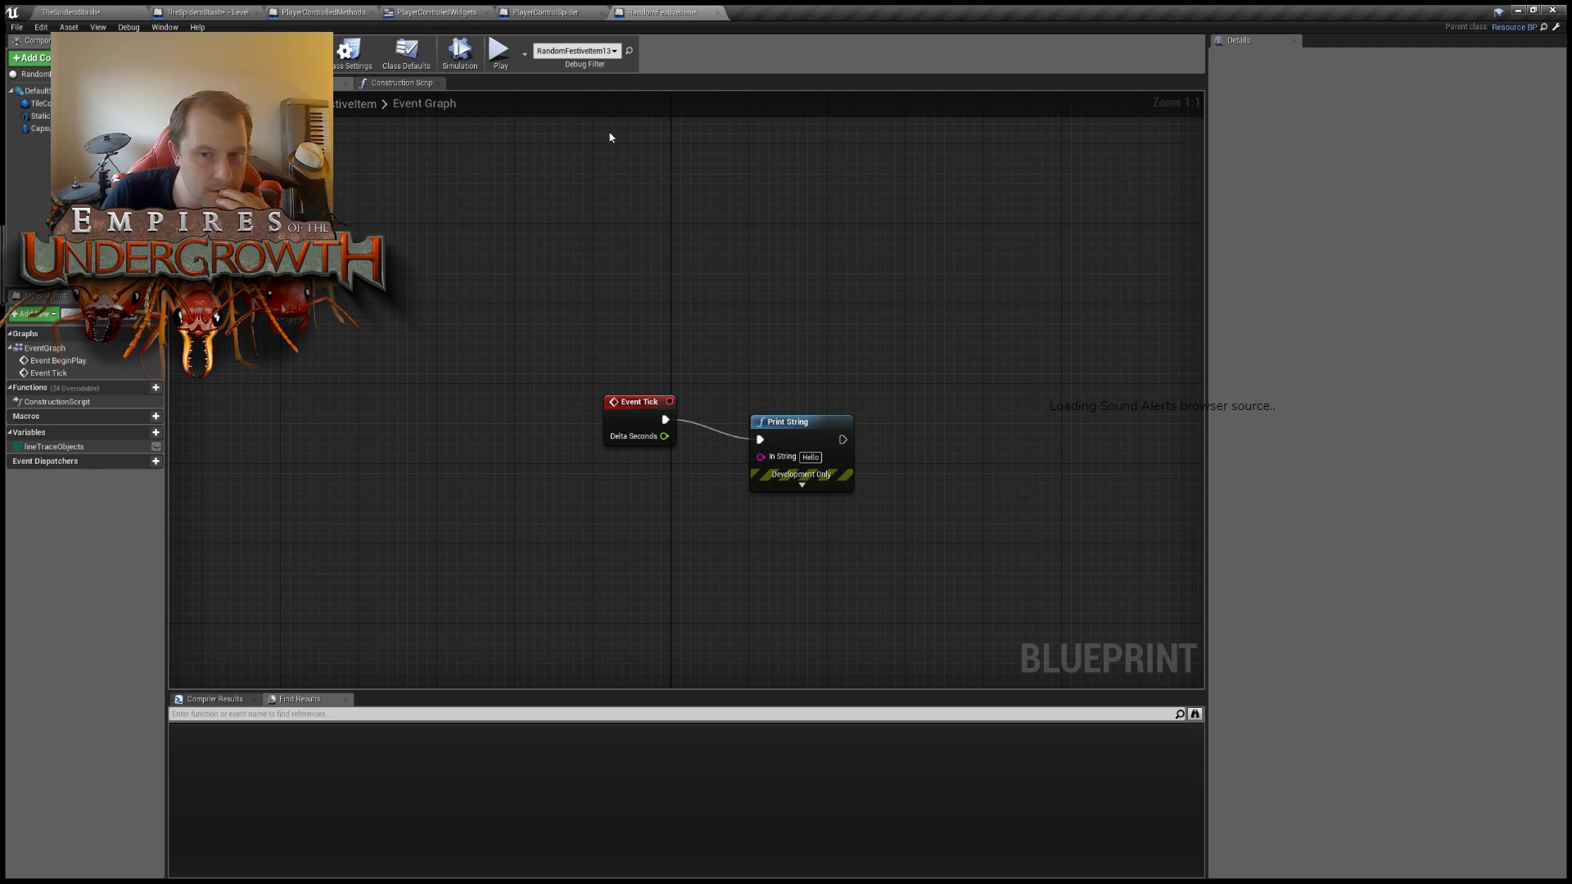
pyautogui.click(811, 438)
pyautogui.press('Delete')
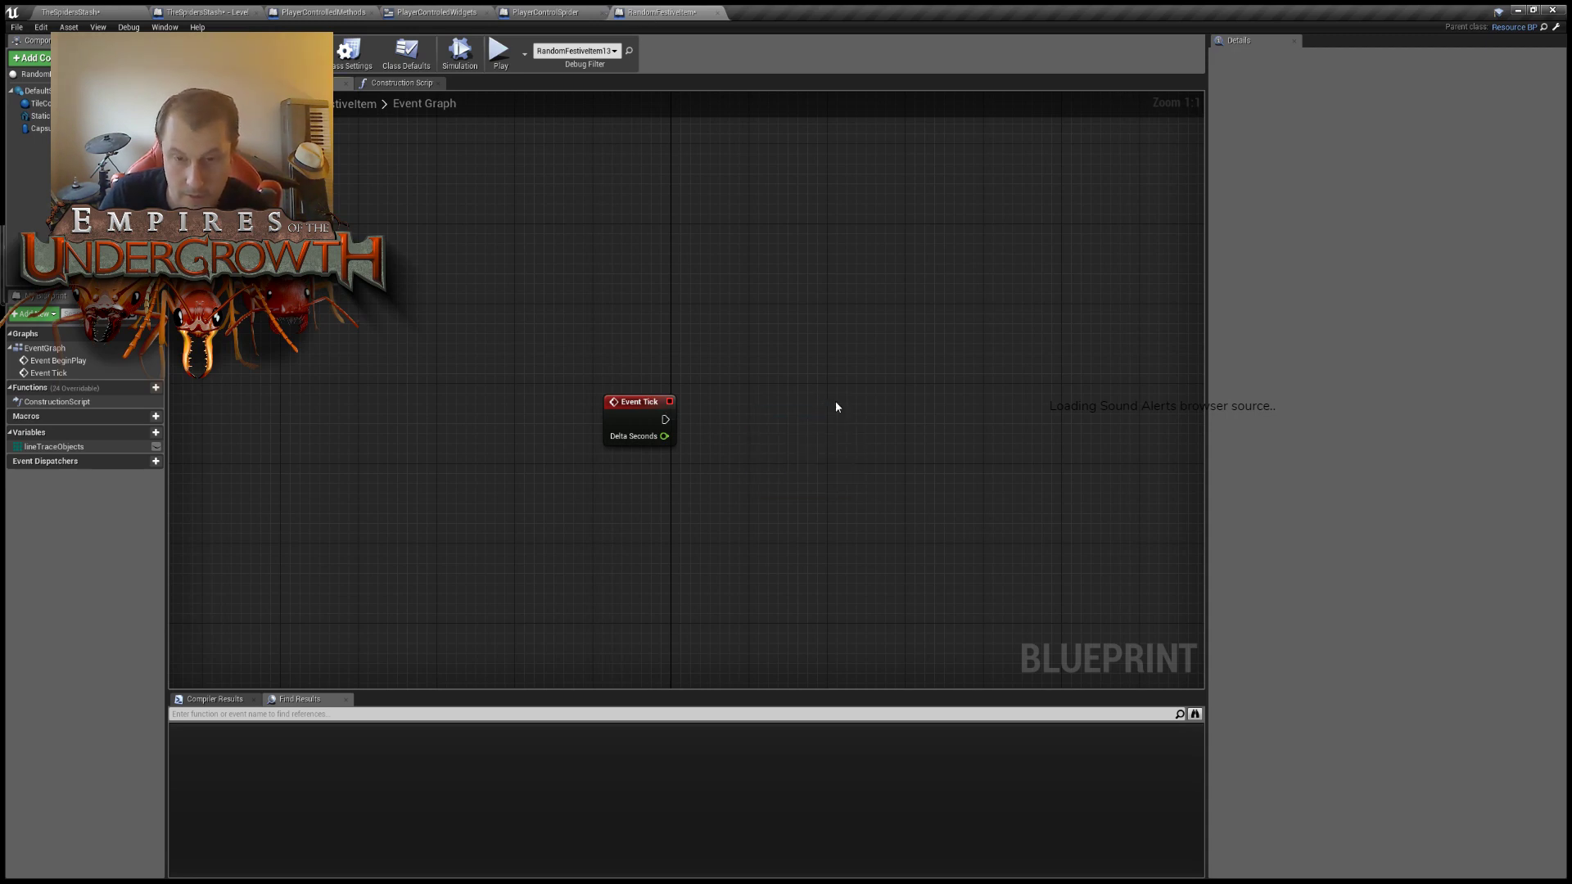
pyautogui.moveTo(655, 420); pyautogui.dragTo(807, 427)
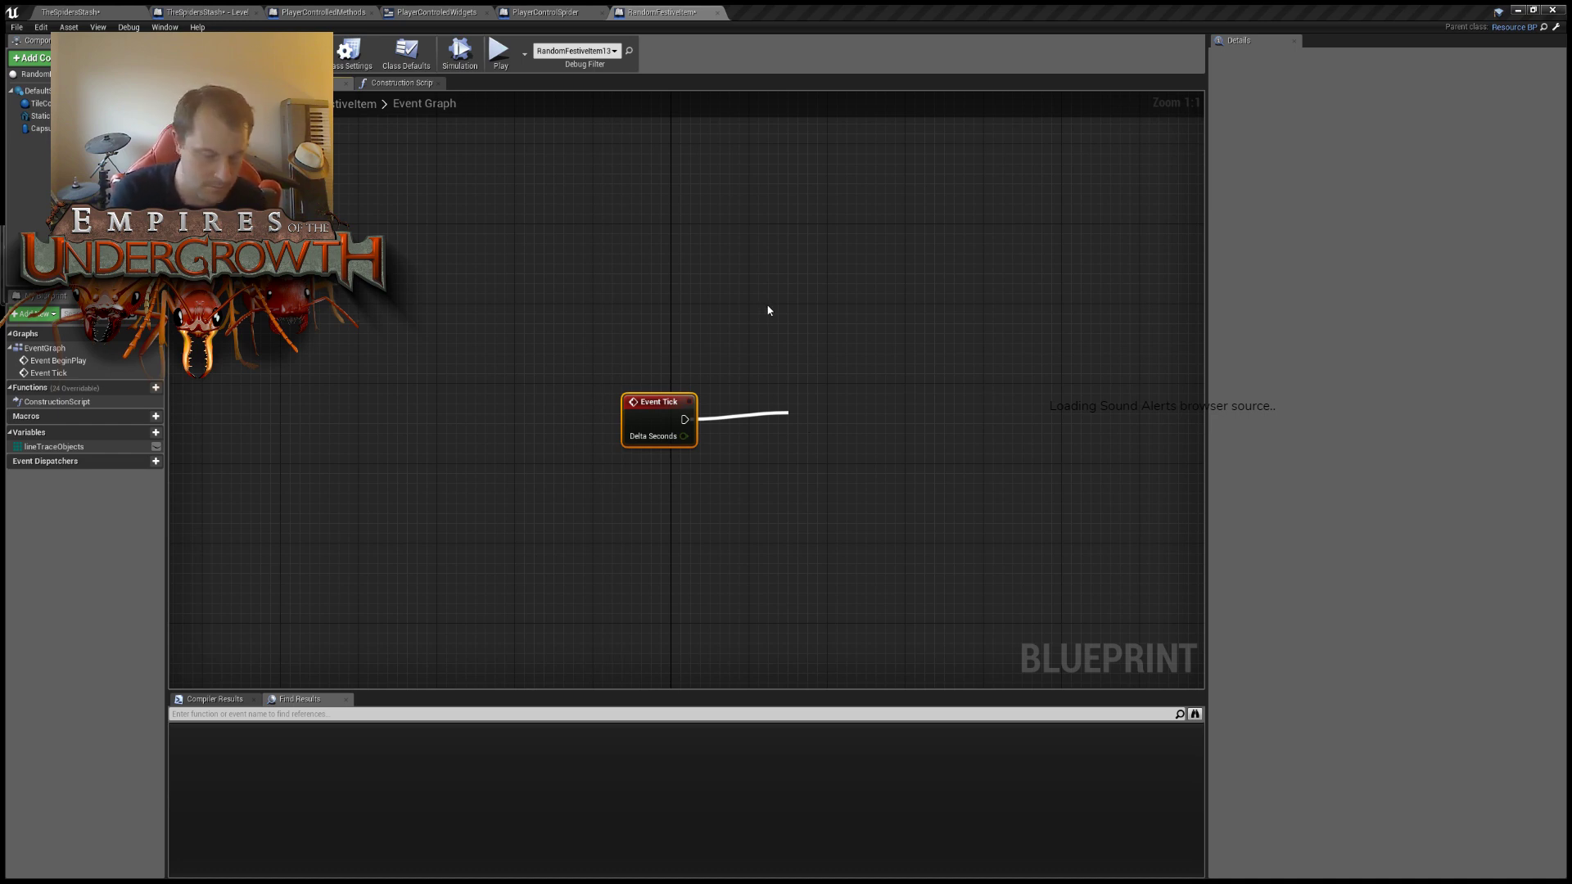
pyautogui.click(839, 358)
# Add a Get Owner node beside Event Tick, feed its return value into an equality comparison, and arrange the nodes.
pyautogui.rightClick(747, 426)
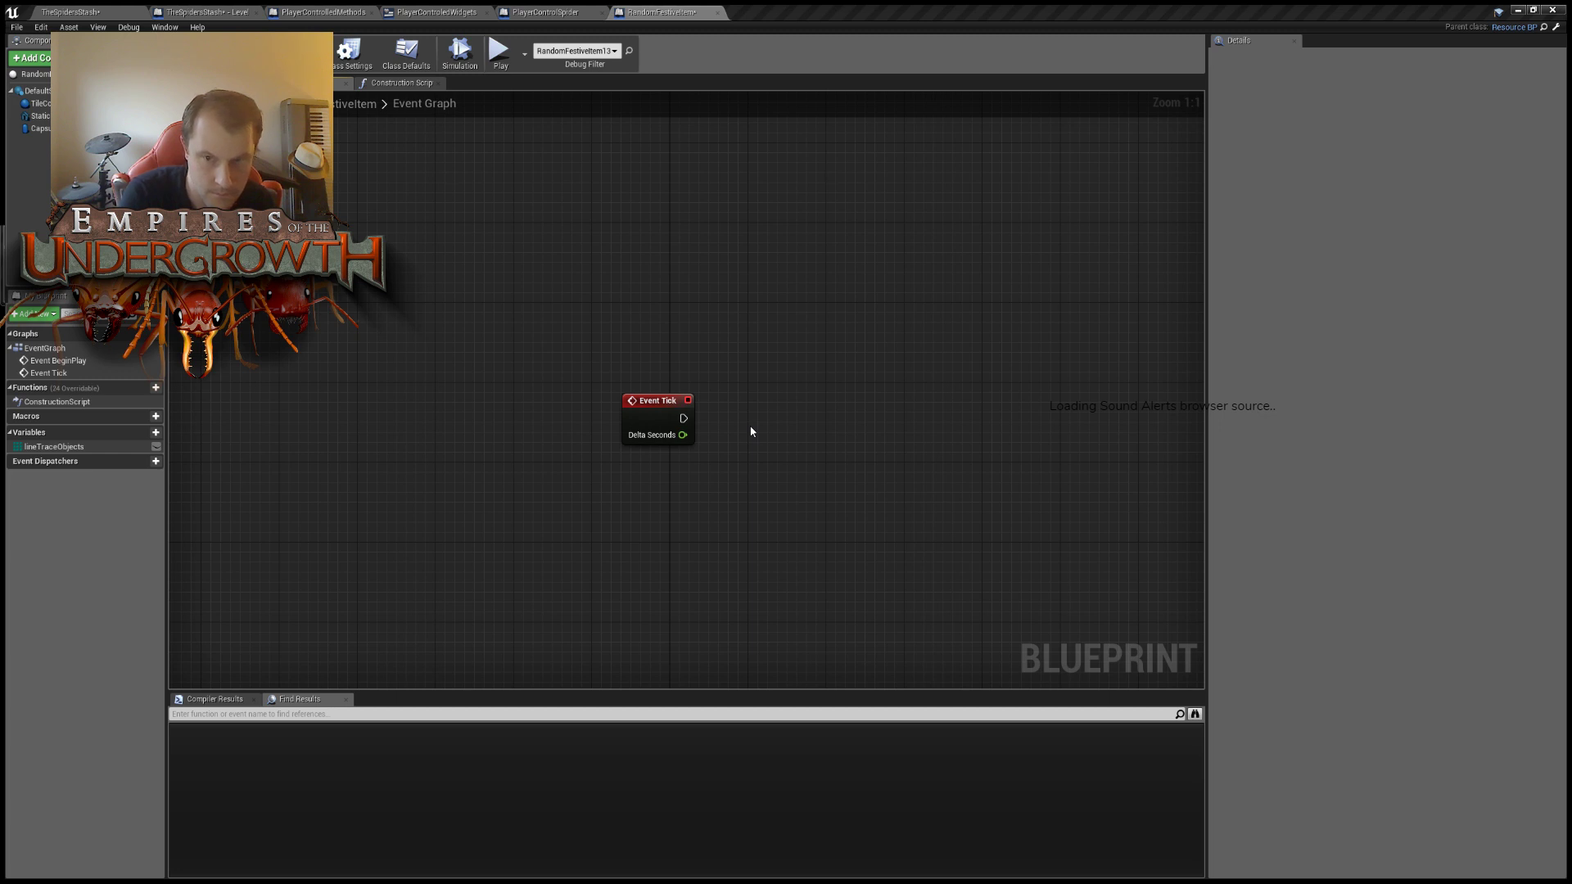
pyautogui.hotkey('ctrl', 'v')
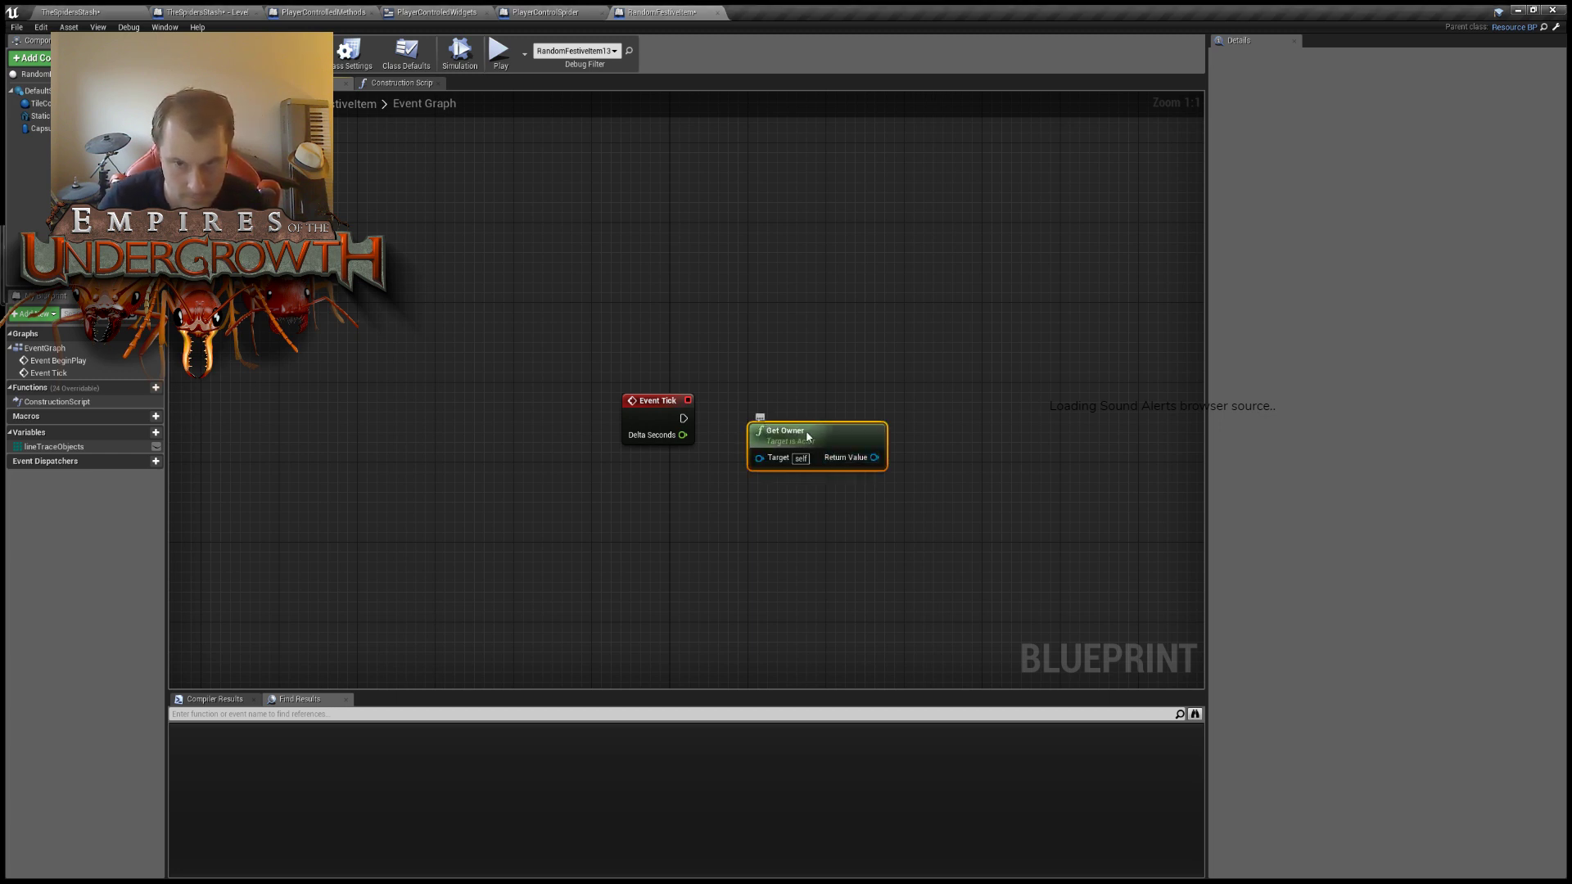
pyautogui.moveTo(799, 443); pyautogui.dragTo(870, 434)
pyautogui.moveTo(882, 388); pyautogui.dragTo(717, 390, button='right')
pyautogui.moveTo(696, 419); pyautogui.dragTo(876, 452)
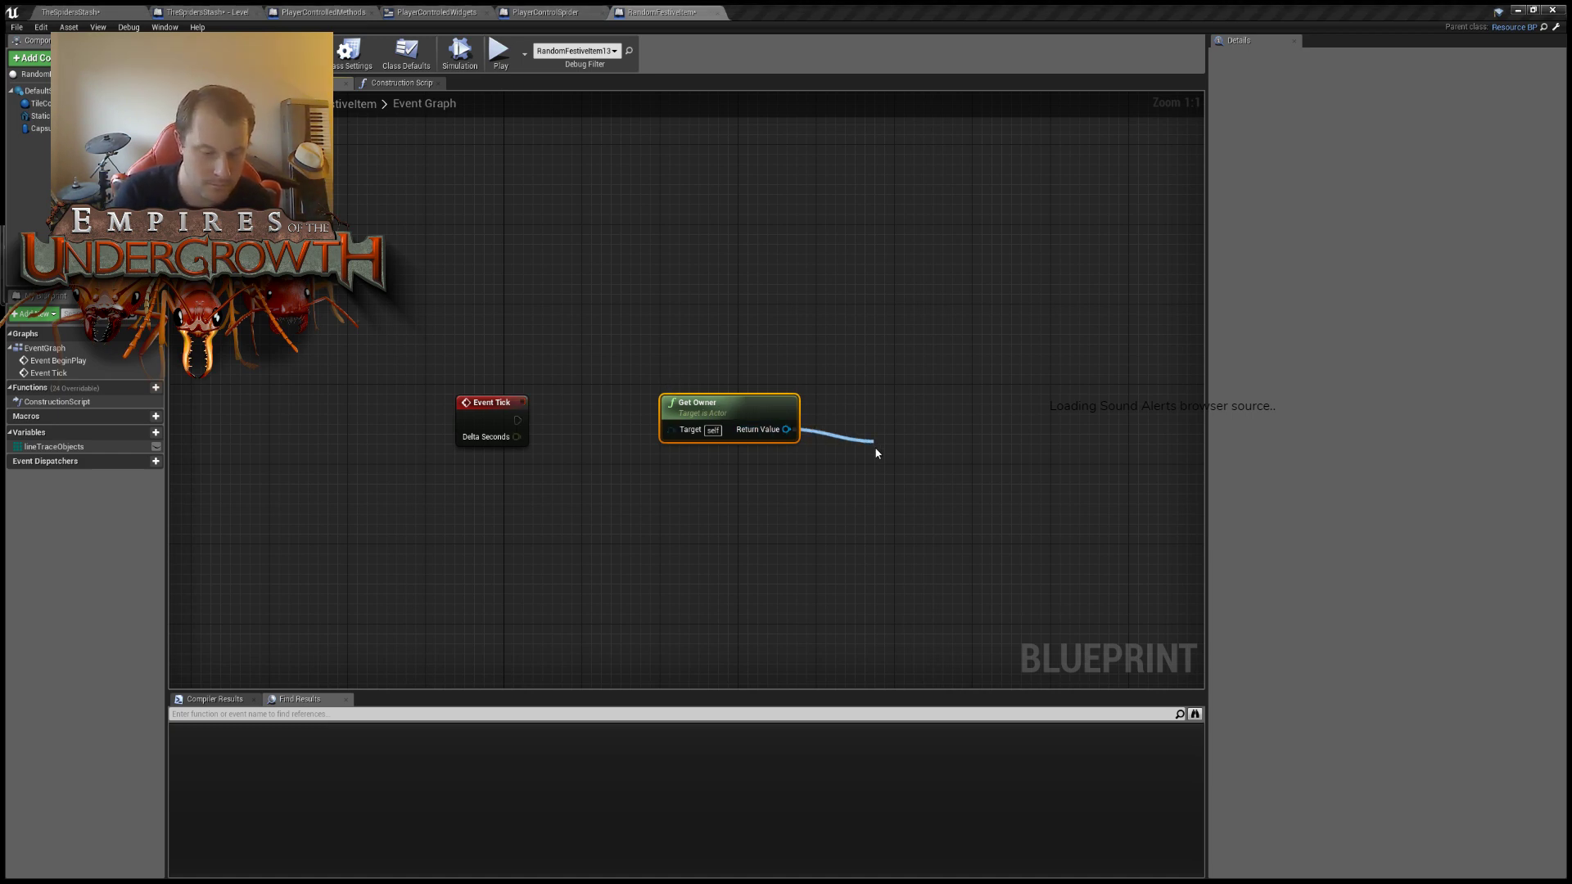
pyautogui.press('Return')
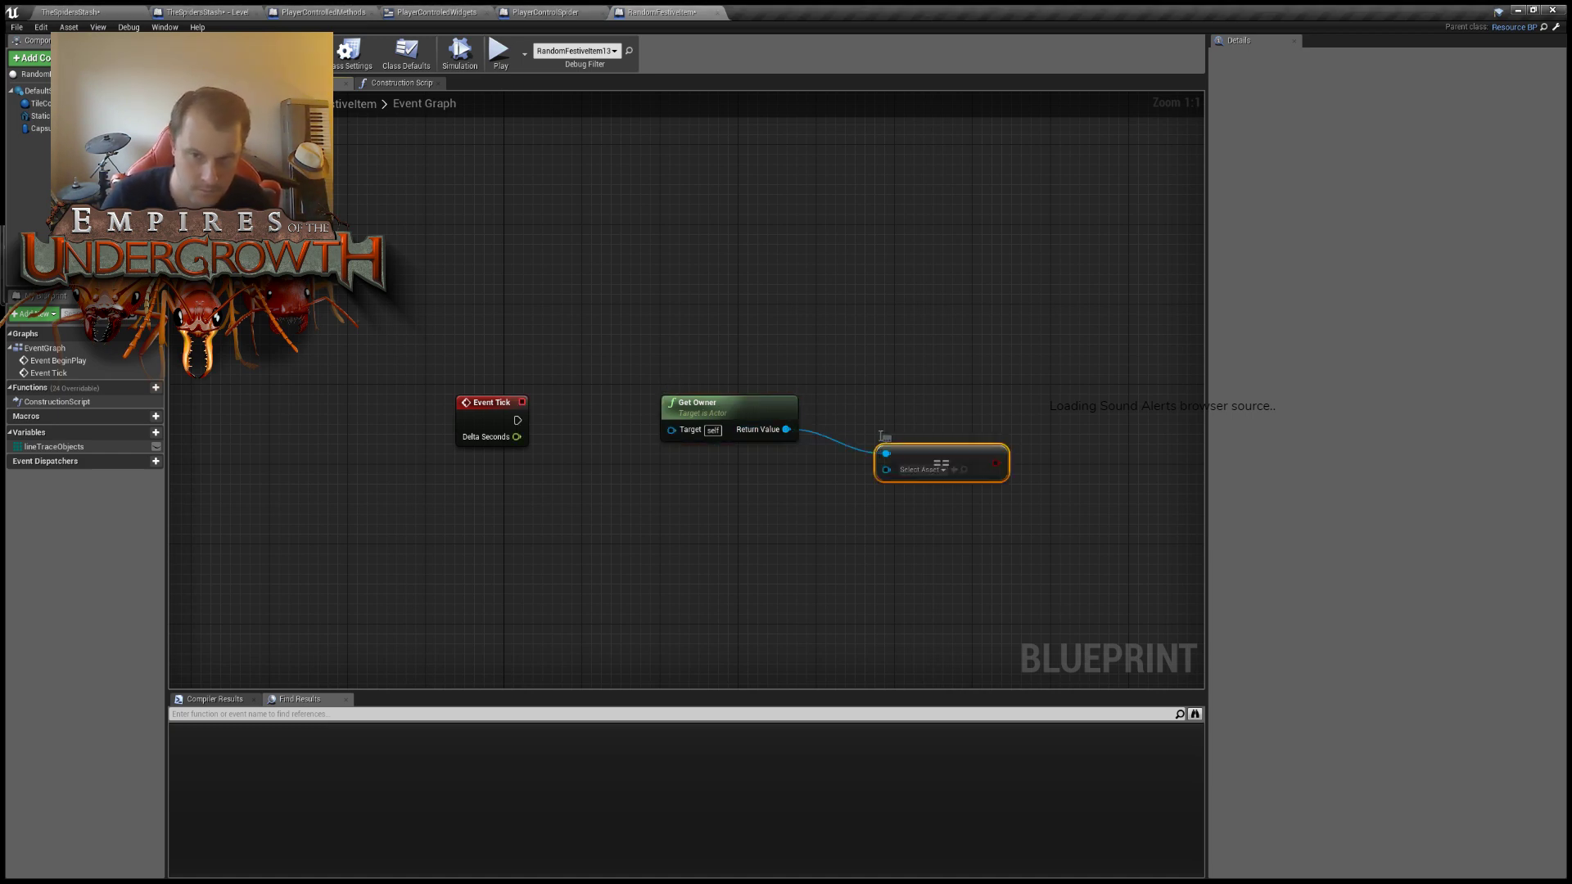
pyautogui.moveTo(910, 453); pyautogui.dragTo(862, 433)
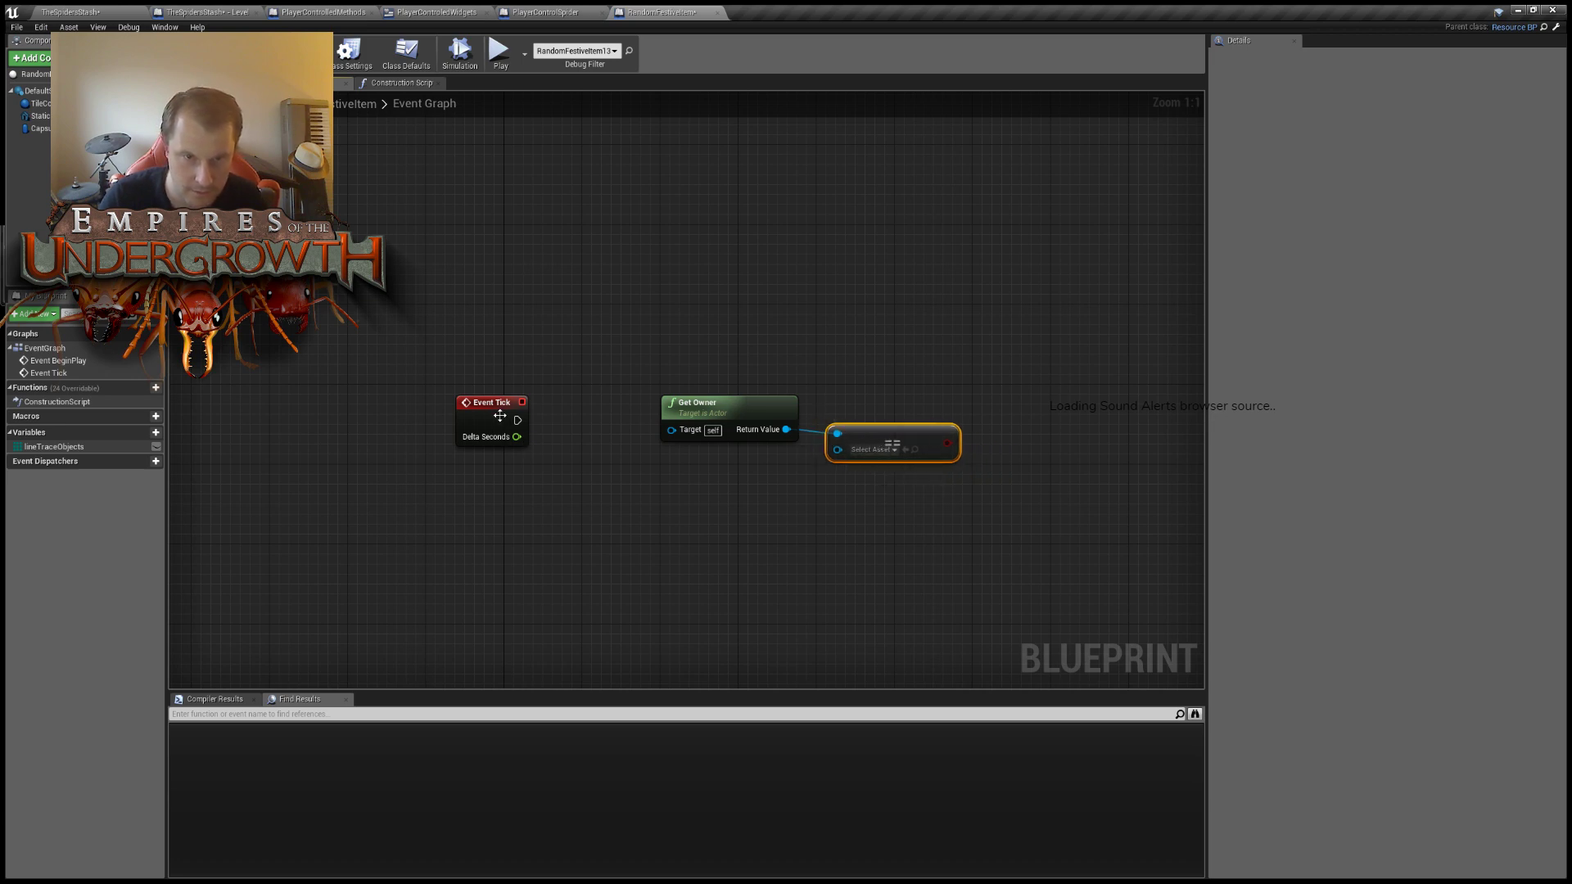
pyautogui.moveTo(491, 402); pyautogui.dragTo(501, 452)
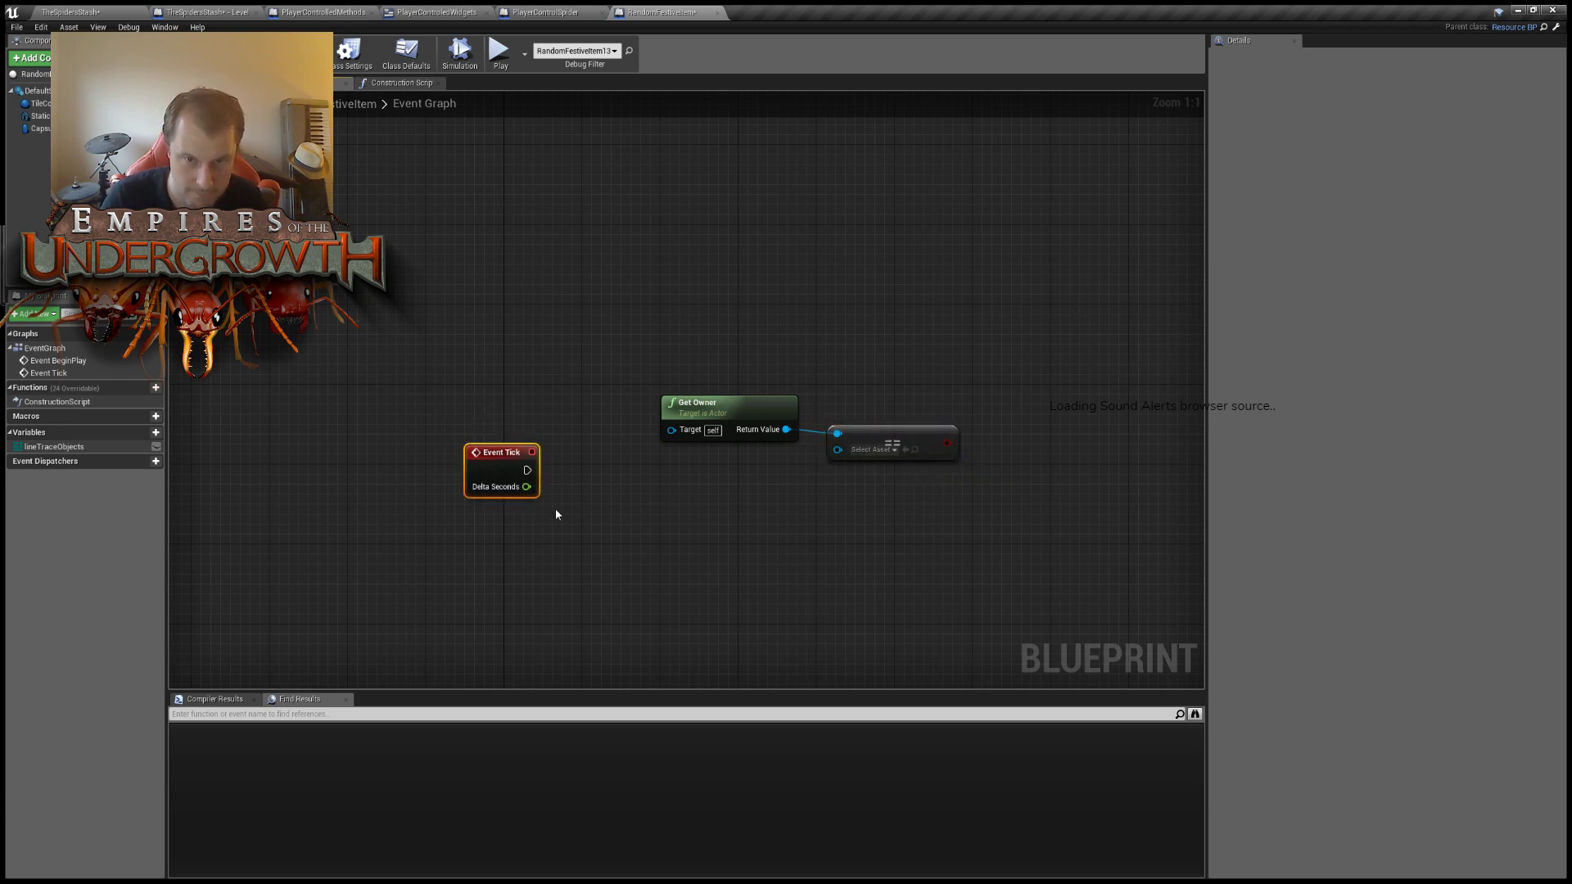
pyautogui.moveTo(797, 574); pyautogui.dragTo(664, 575, button='right')
# Create a new blueprint variable named FloorTime.
pyautogui.click(141, 433)
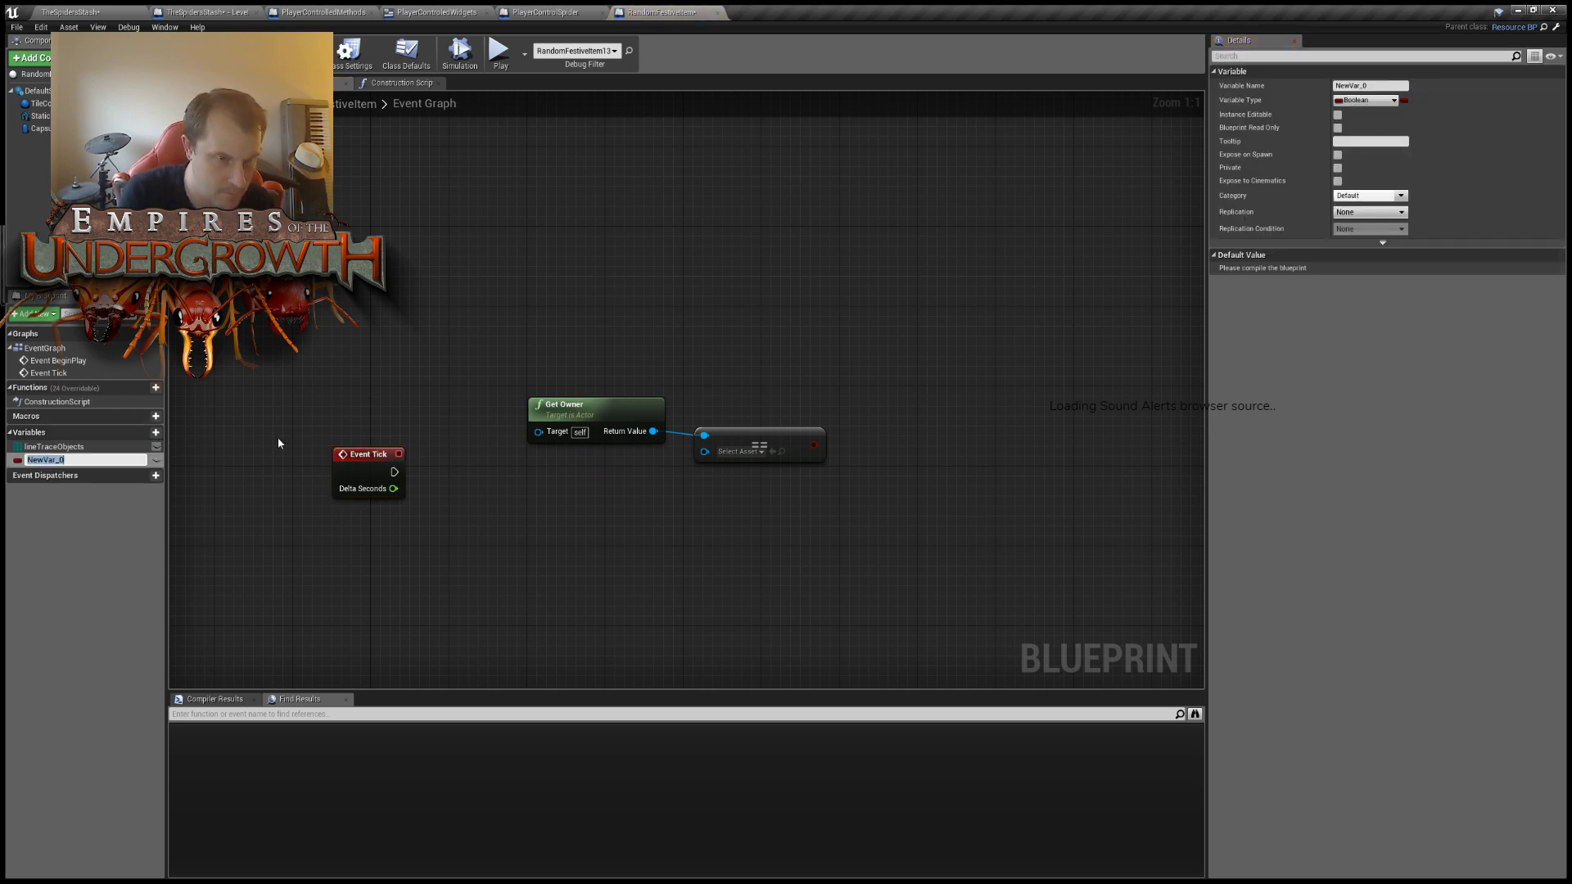
pyautogui.write('floatr')
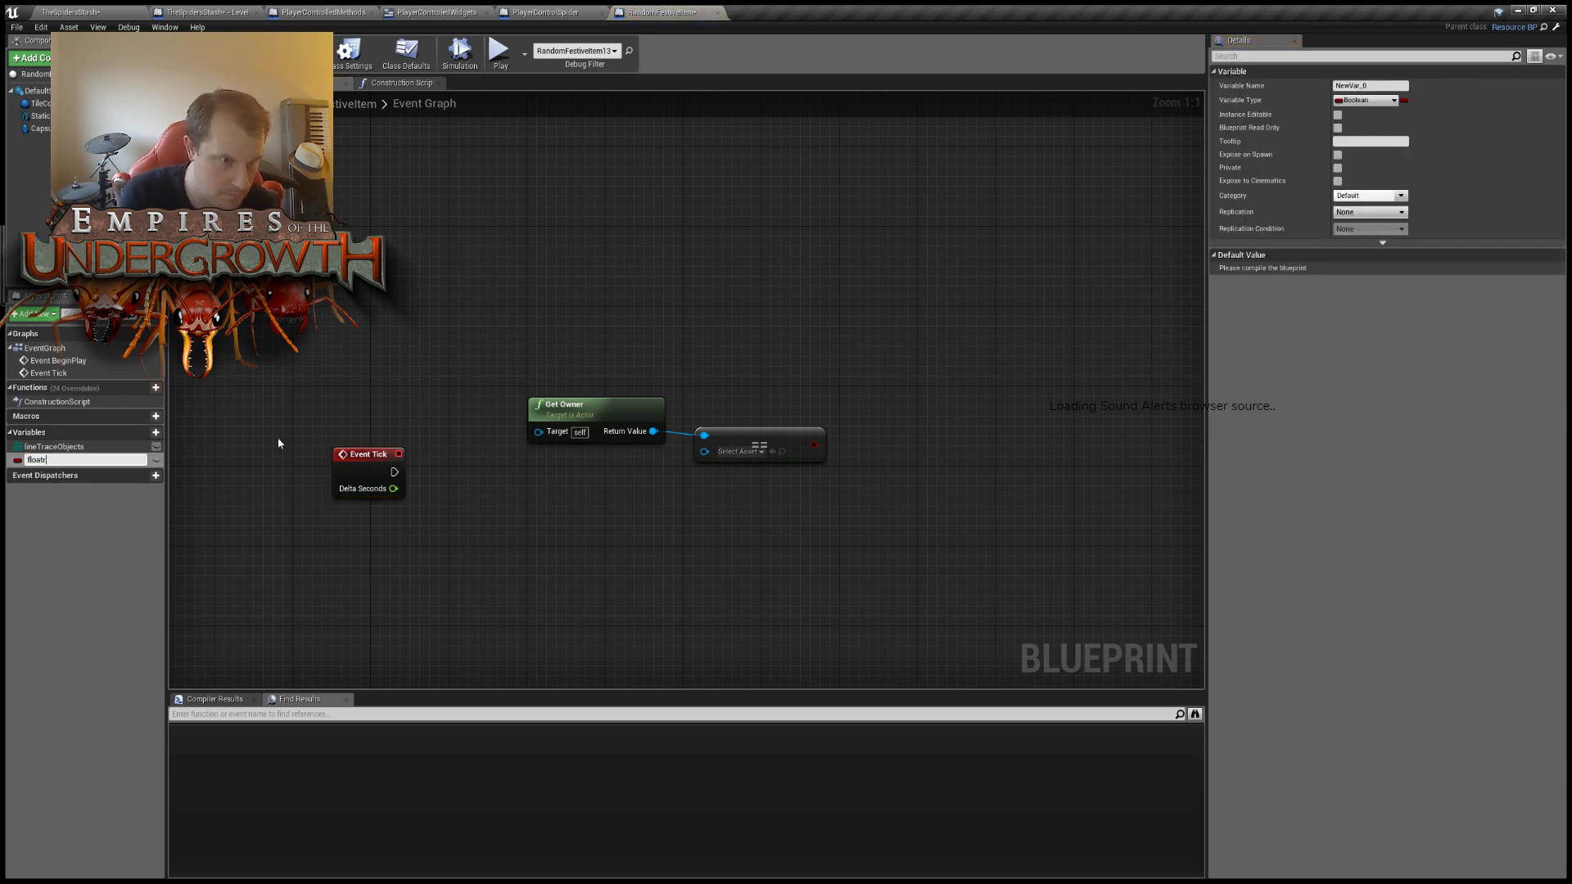
pyautogui.press('BackSpace')
pyautogui.press('BackSpace')
pyautogui.press('BackSpace')
pyautogui.press('BackSpace')
pyautogui.press('BackSpace')
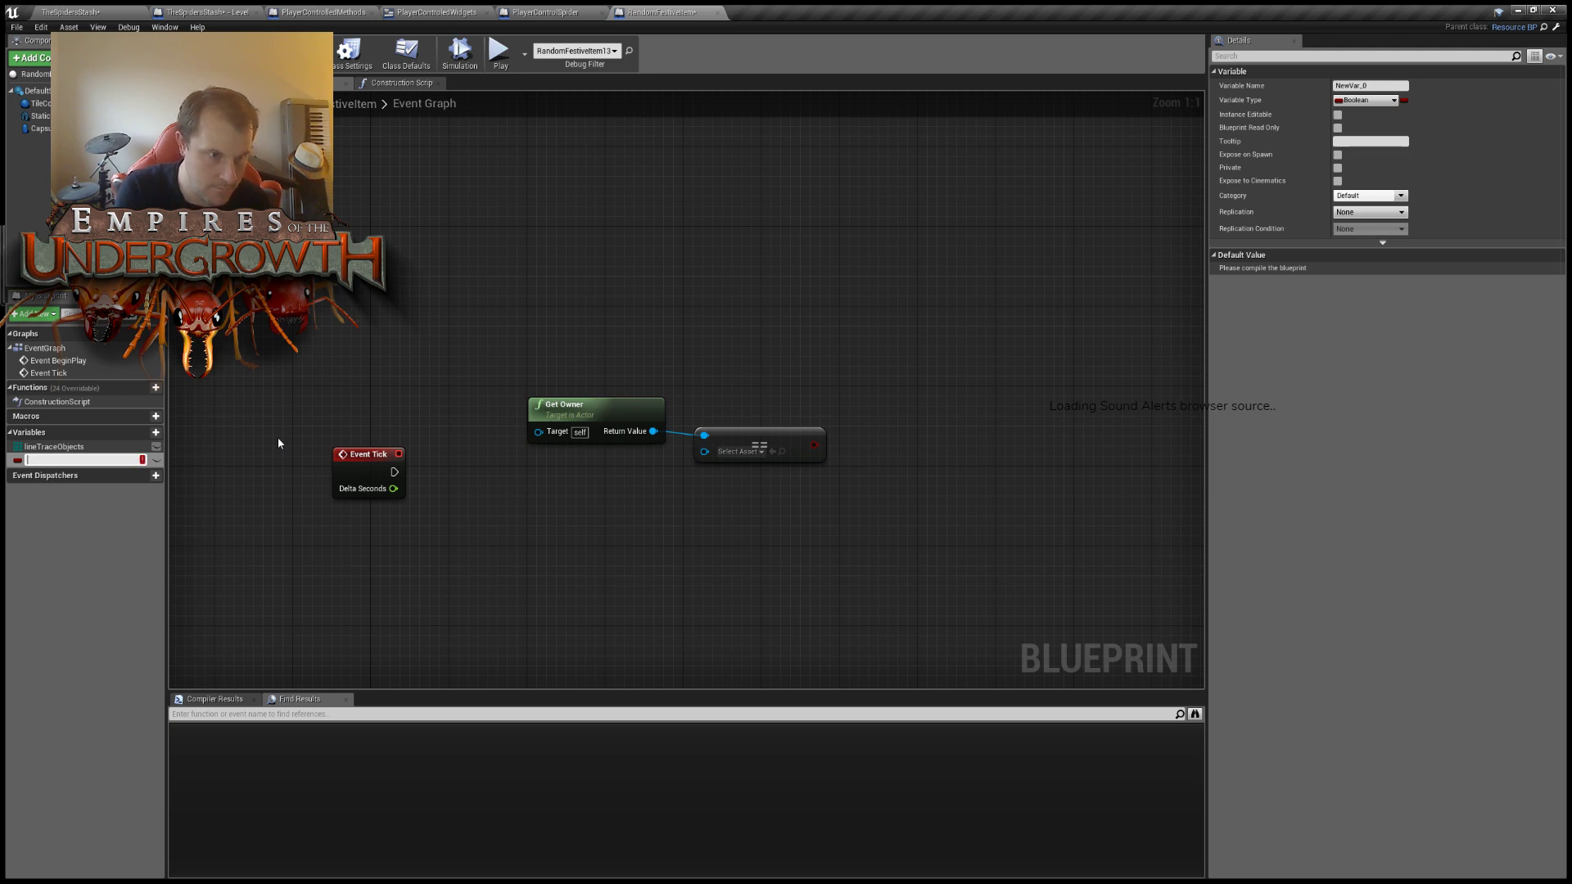
pyautogui.write('FloorTime')
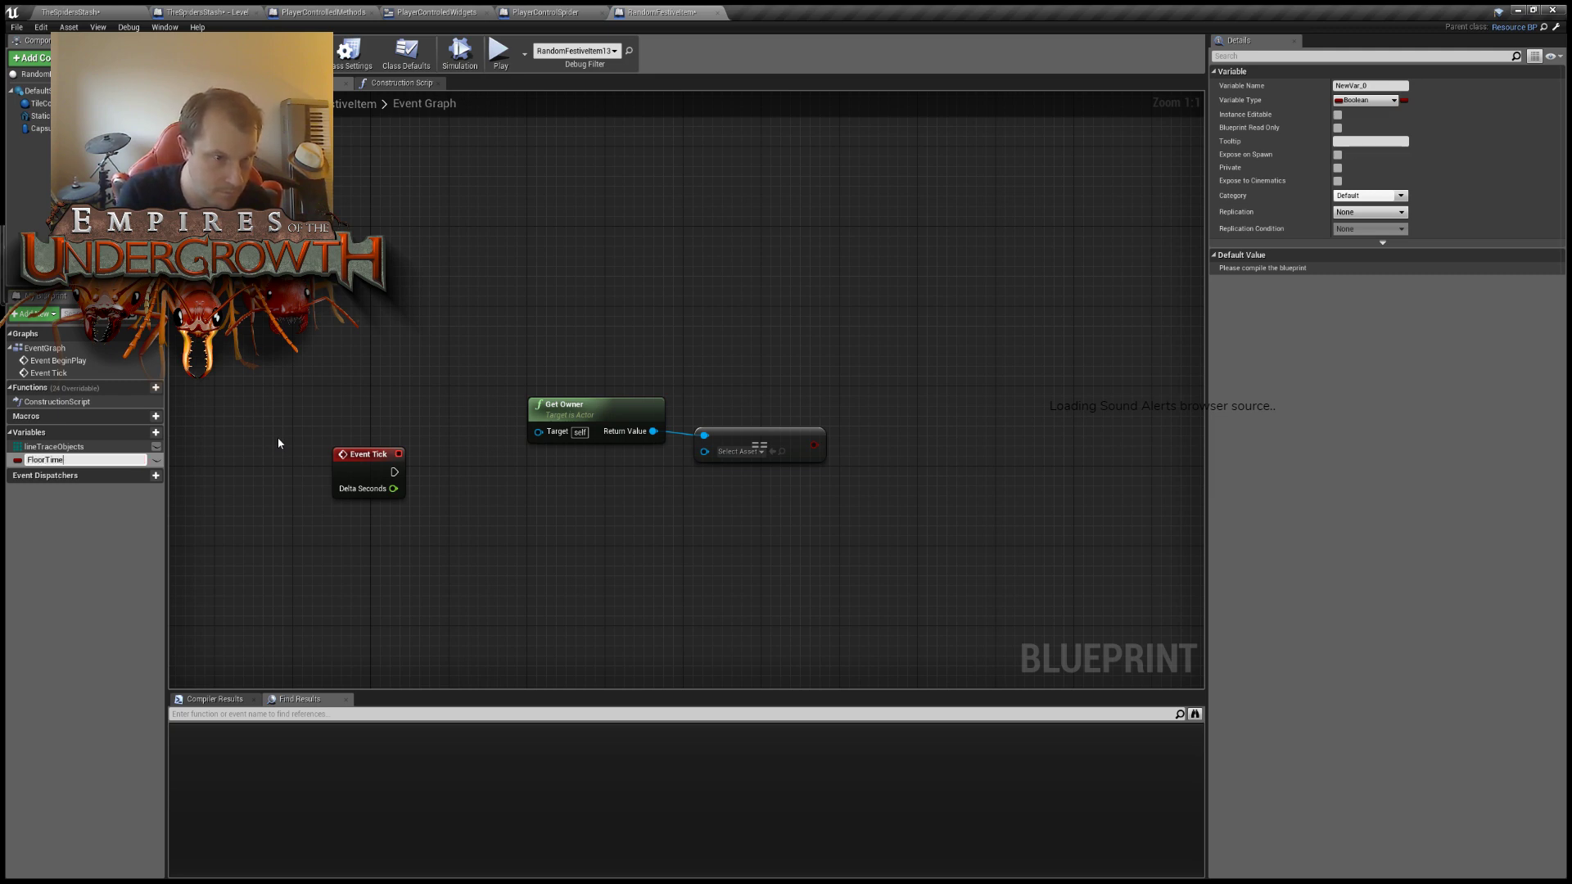
pyautogui.press('Return')
# Confirm the FloorTime variable's name and change its type to Float.
pyautogui.click(37, 575)
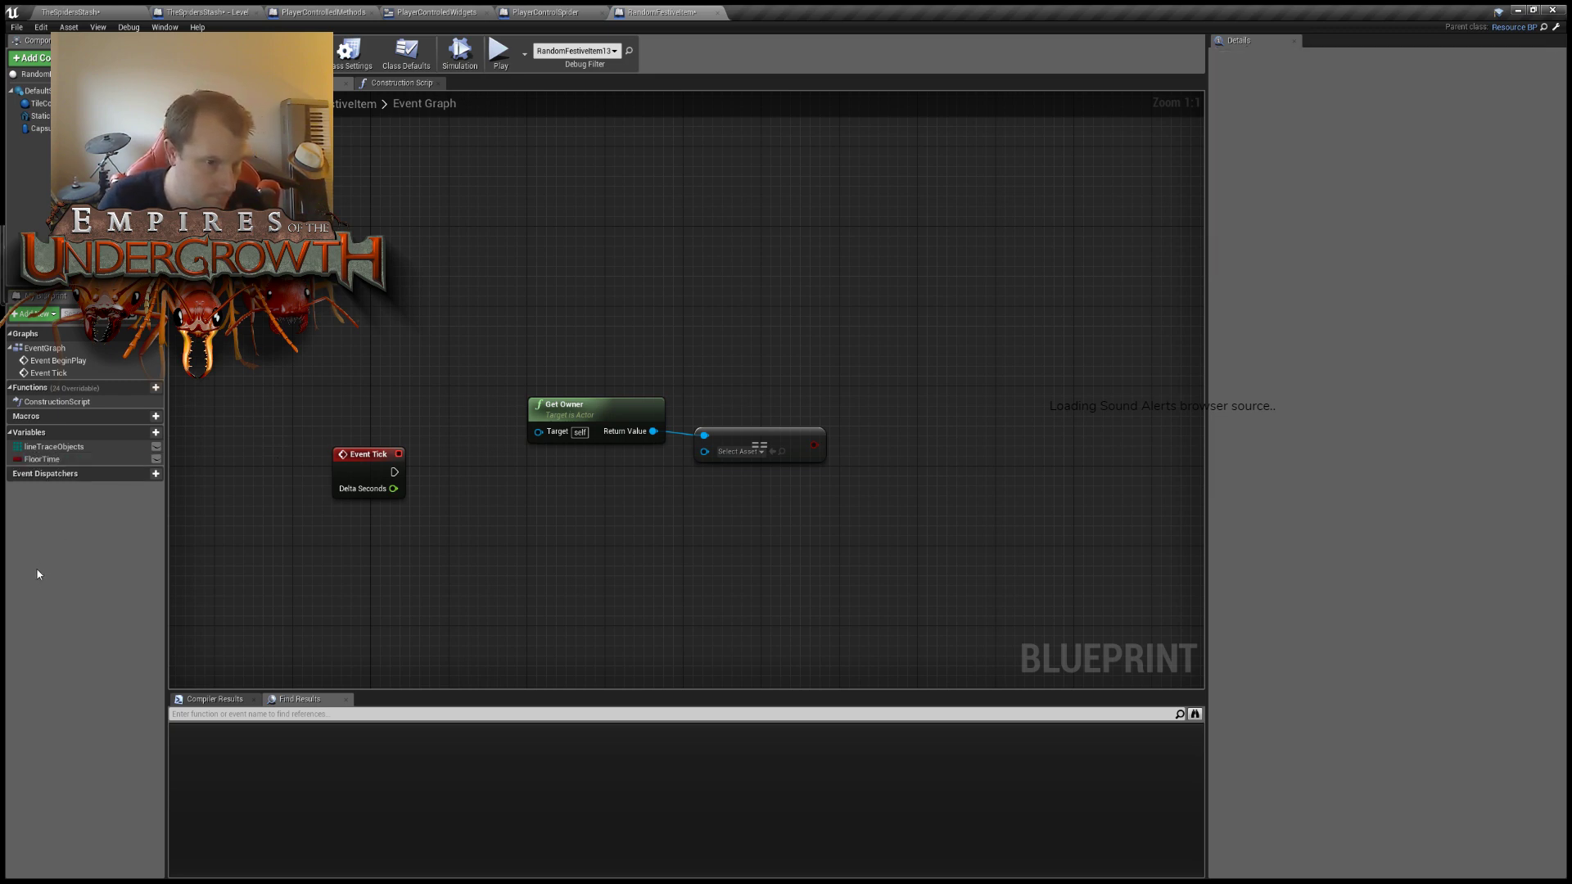
pyautogui.click(111, 460)
pyautogui.click(1365, 102)
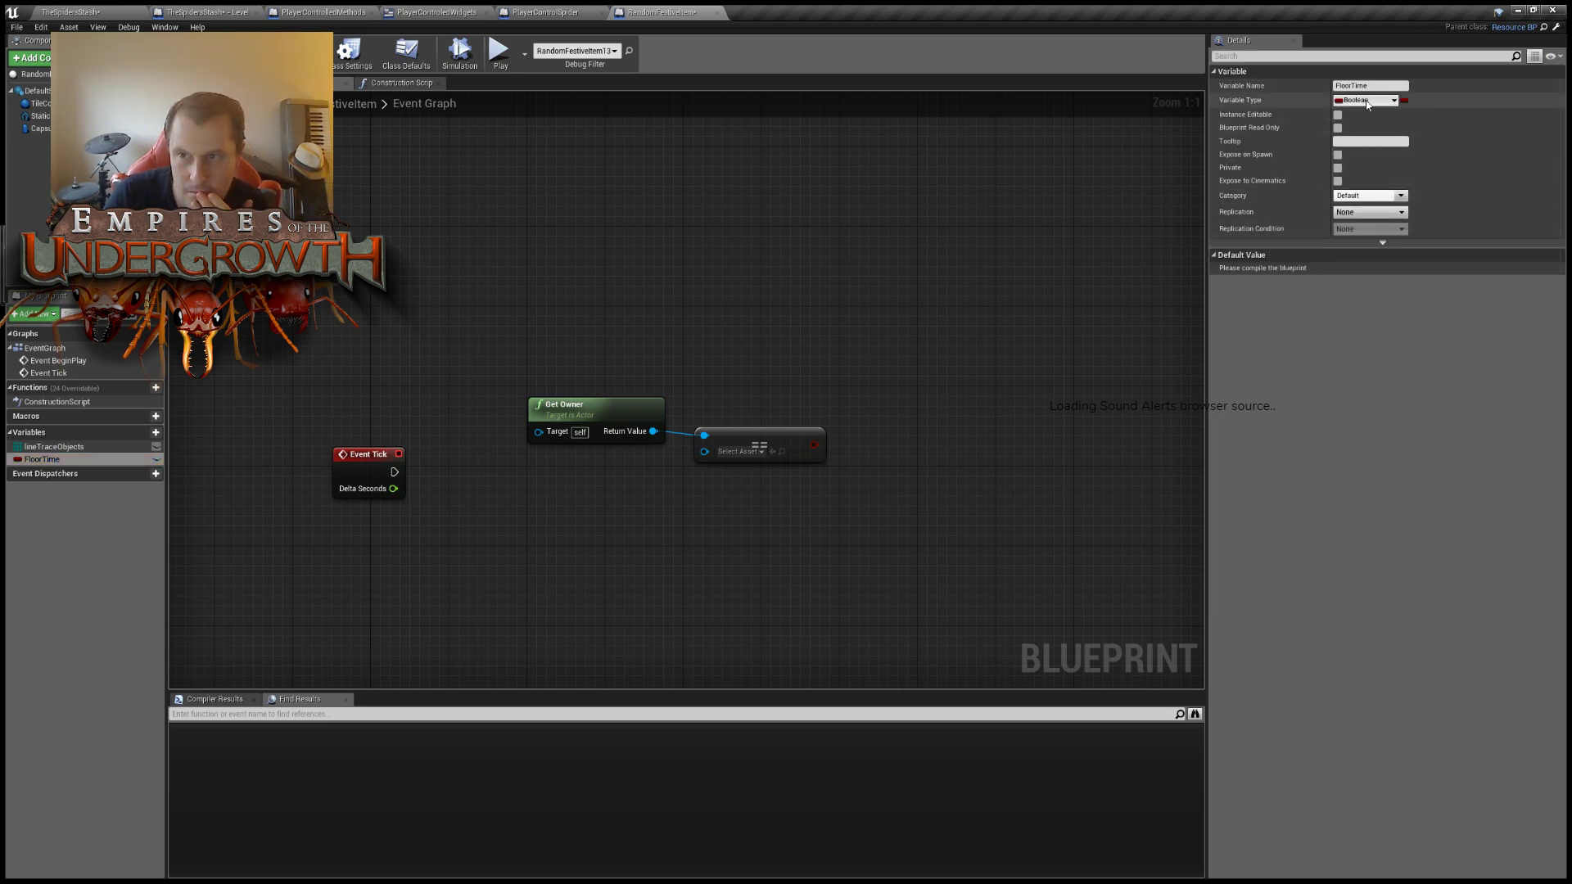
pyautogui.click(1261, 169)
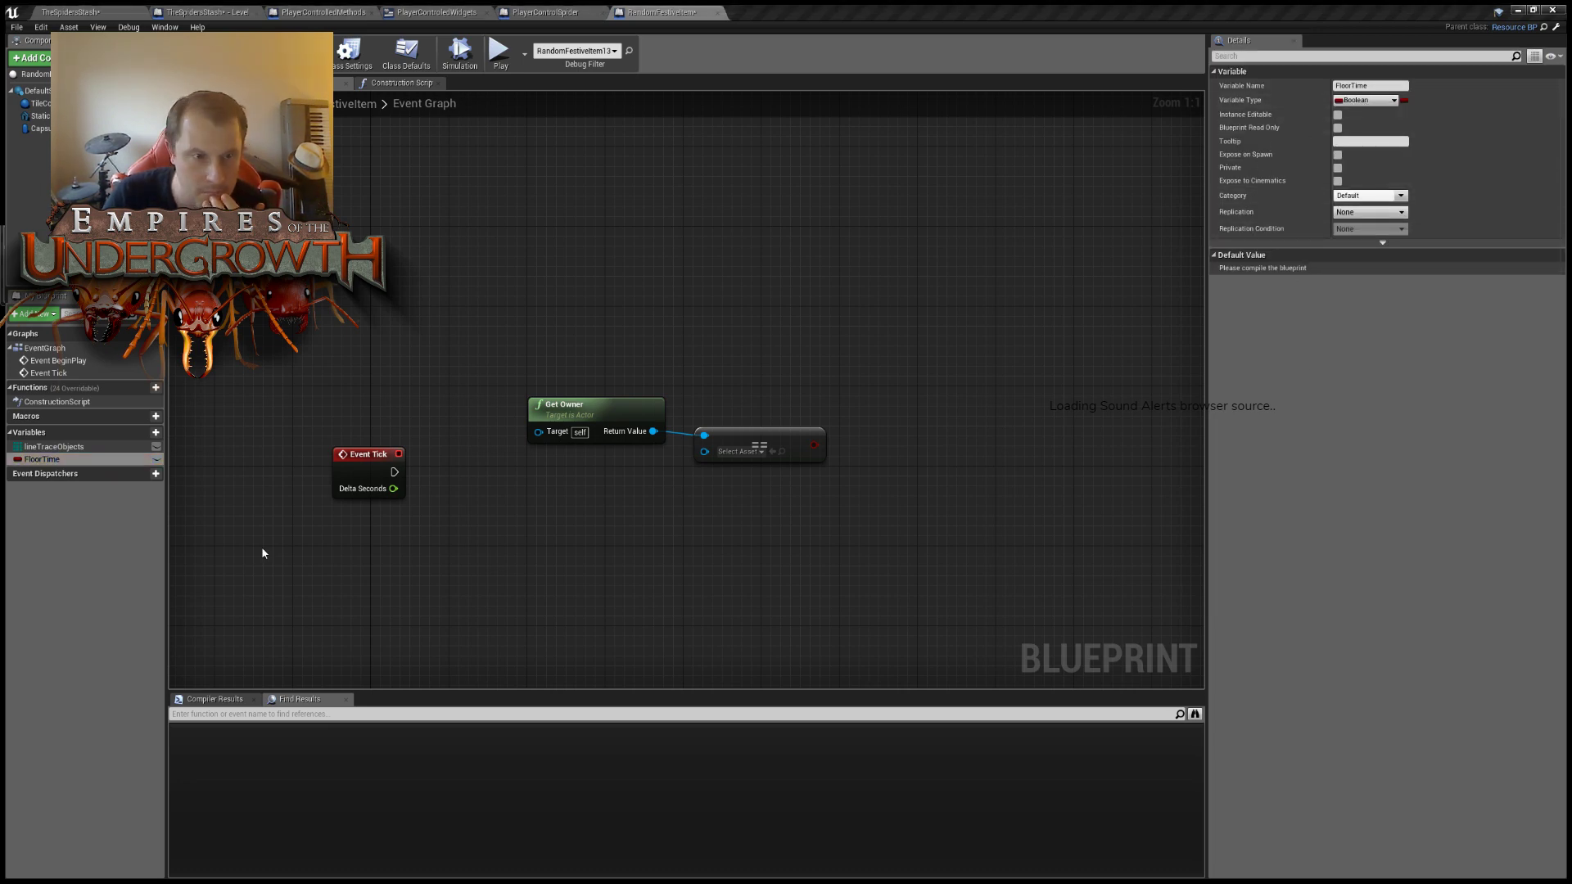
pyautogui.click(70, 529)
# Move the Get Owner and equality nodes further up, clear of Event Tick.
pyautogui.moveTo(706, 664); pyautogui.dragTo(732, 645, button='right')
pyautogui.moveTo(561, 353); pyautogui.dragTo(813, 449)
pyautogui.moveTo(659, 387); pyautogui.dragTo(661, 357)
pyautogui.click(331, 534)
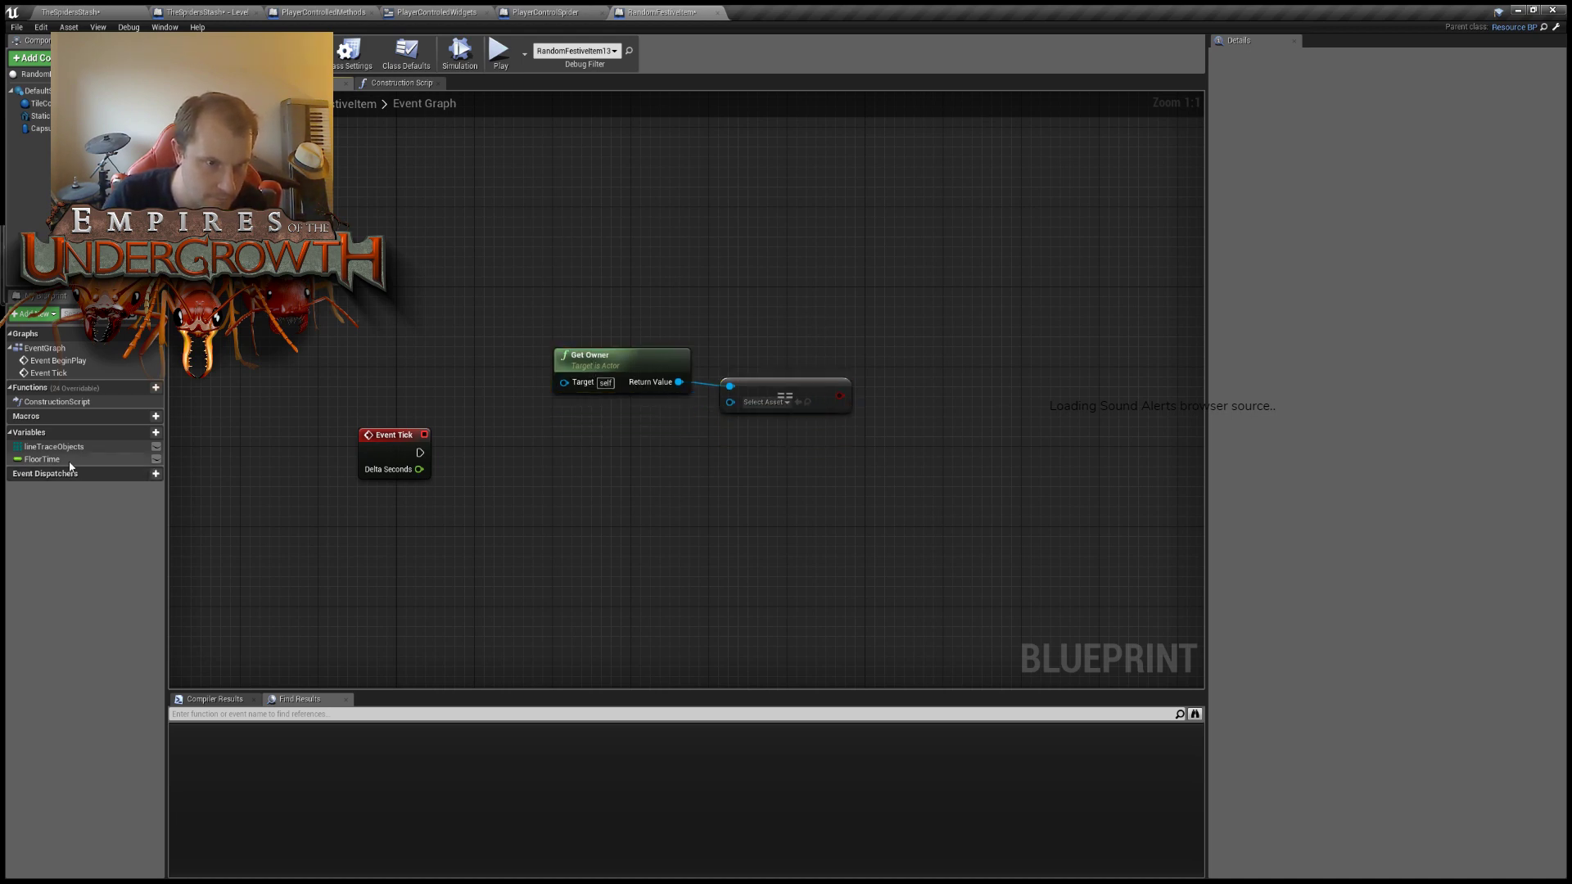
# Place a FloorTime getter in the event graph, below and well beyond the equality node.
pyautogui.click(41, 459)
pyautogui.click(867, 510)
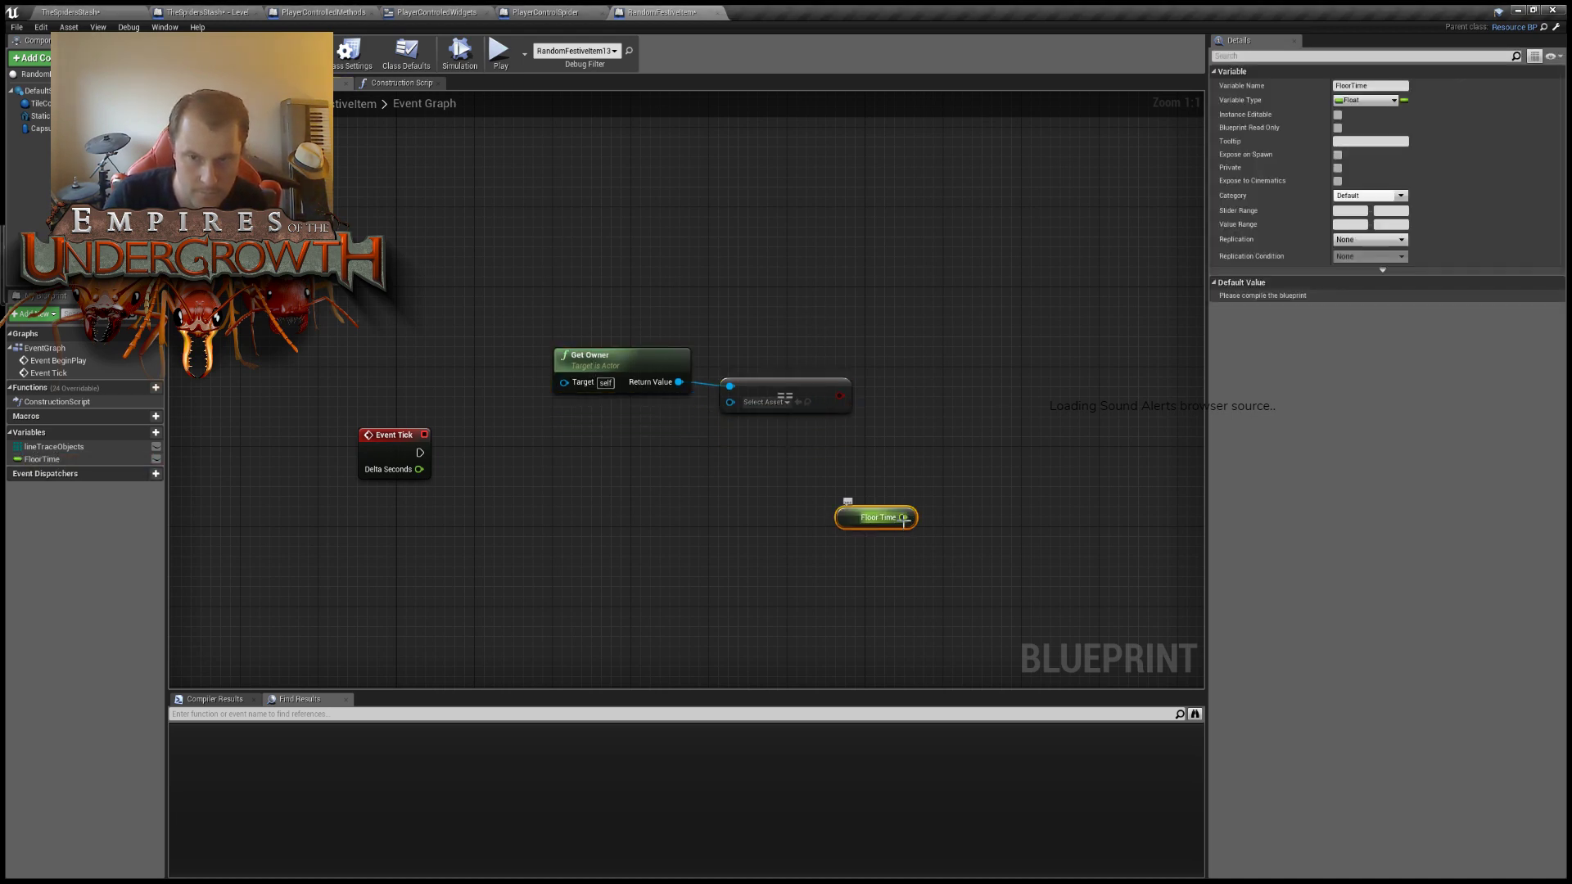
pyautogui.moveTo(903, 517); pyautogui.dragTo(1006, 576)
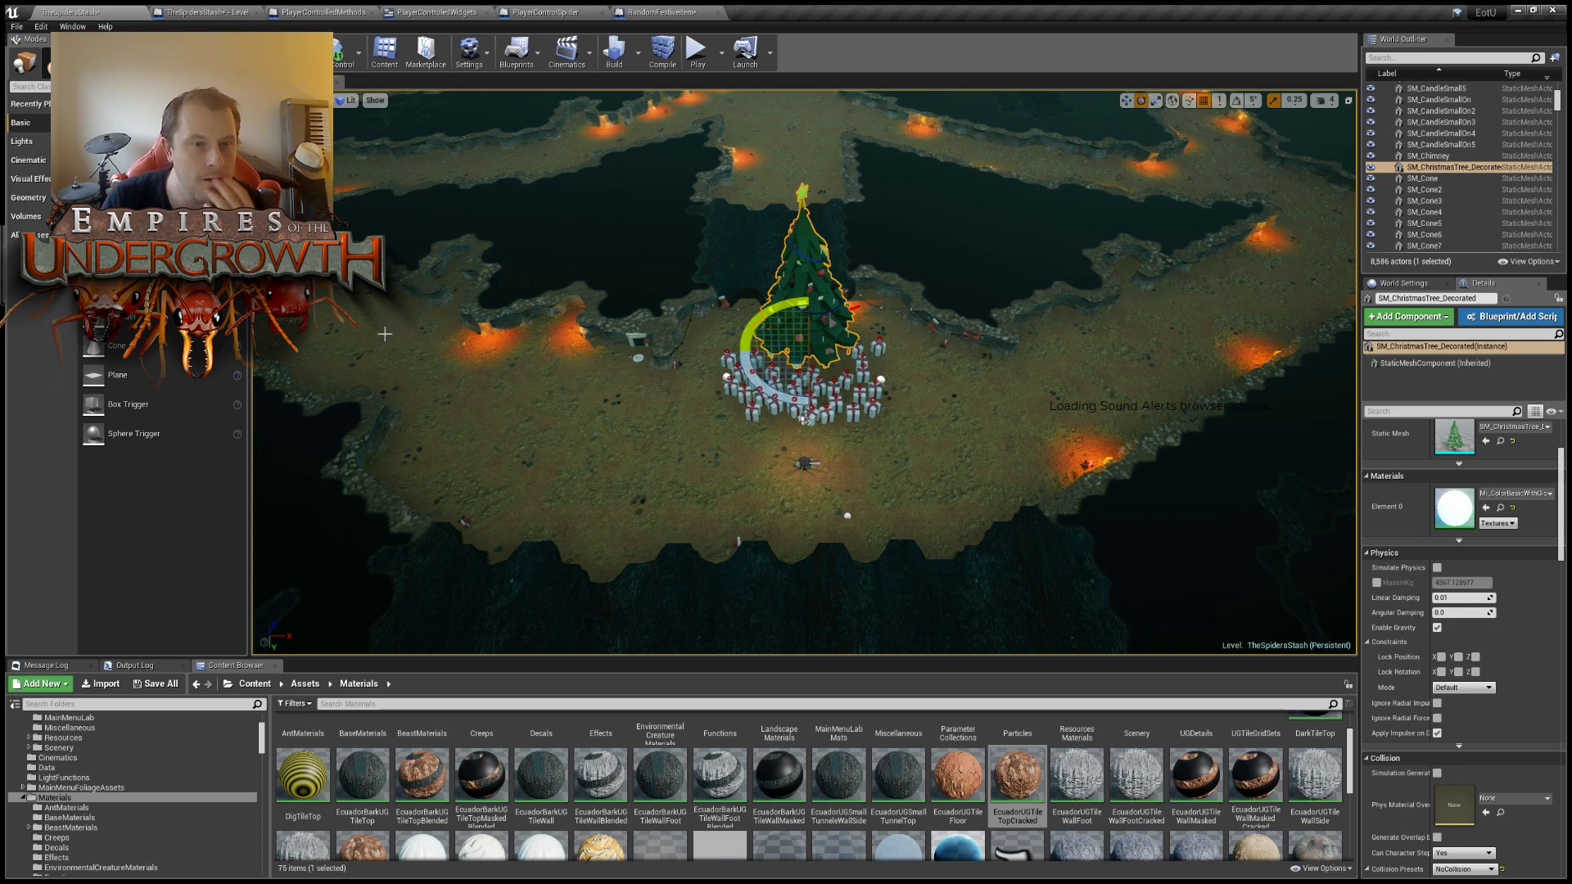
# In the festive item blueprint, create an instance-editable variable named ChristmasTree with the type Actor.
pyautogui.click(643, 13)
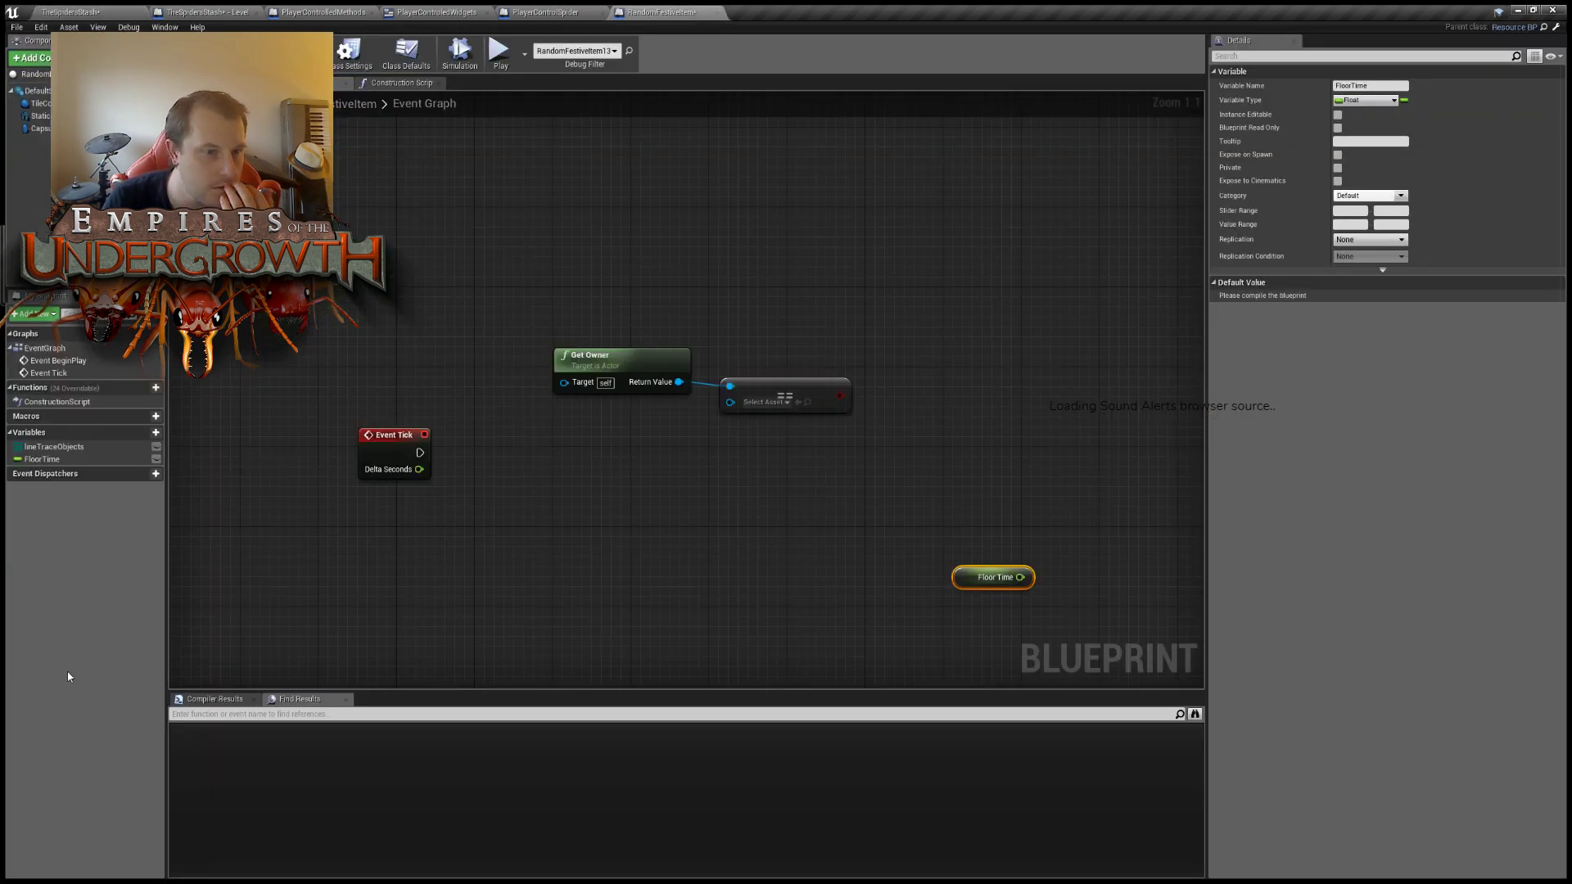
pyautogui.click(152, 432)
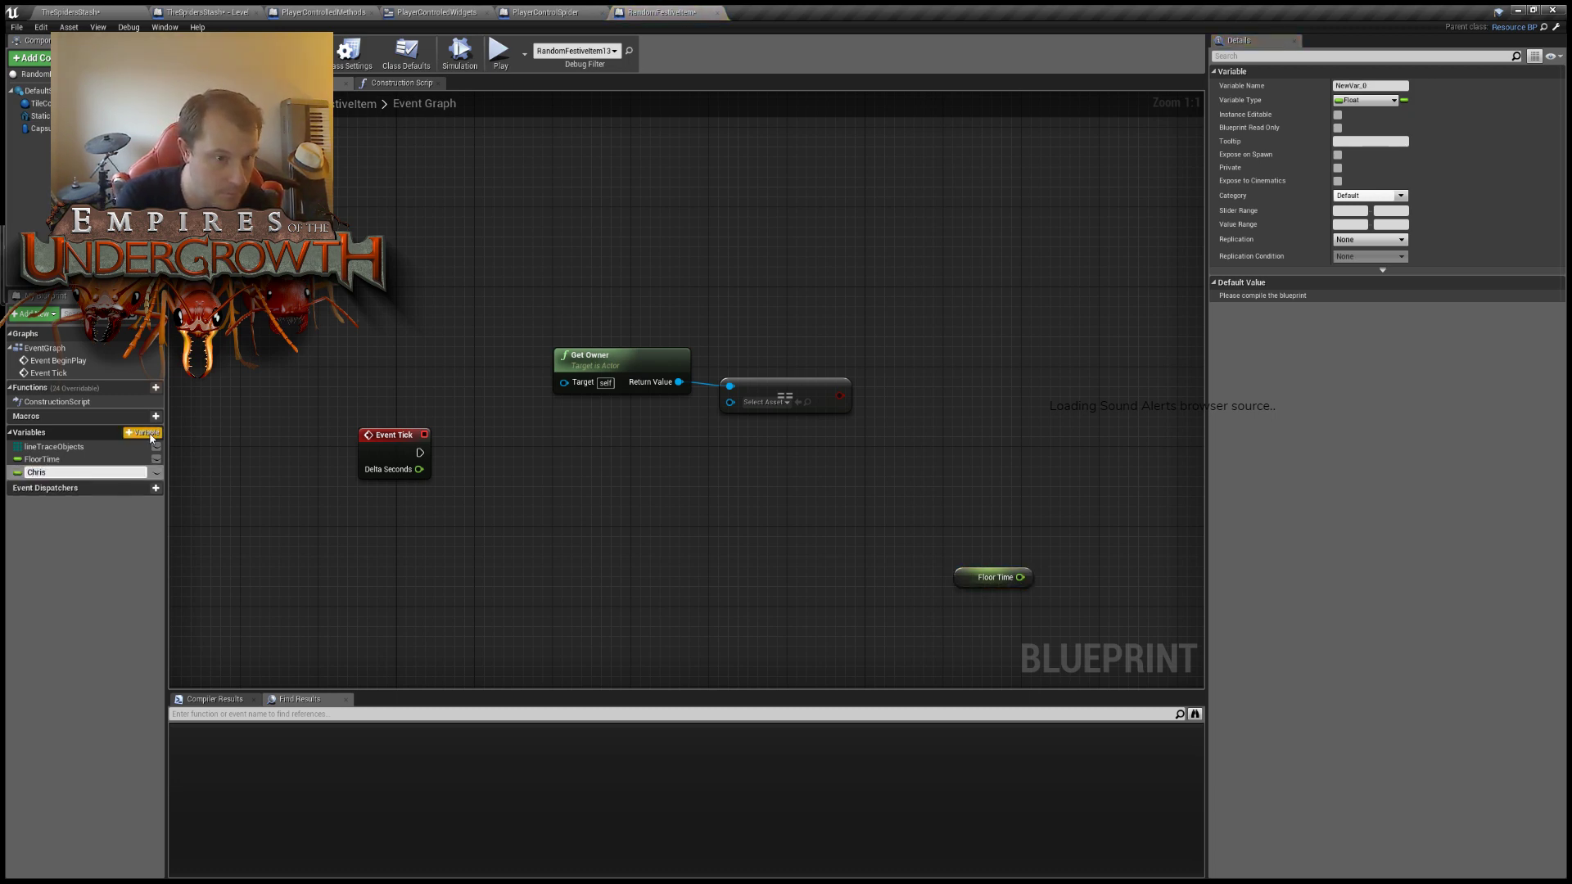
pyautogui.write('masTree')
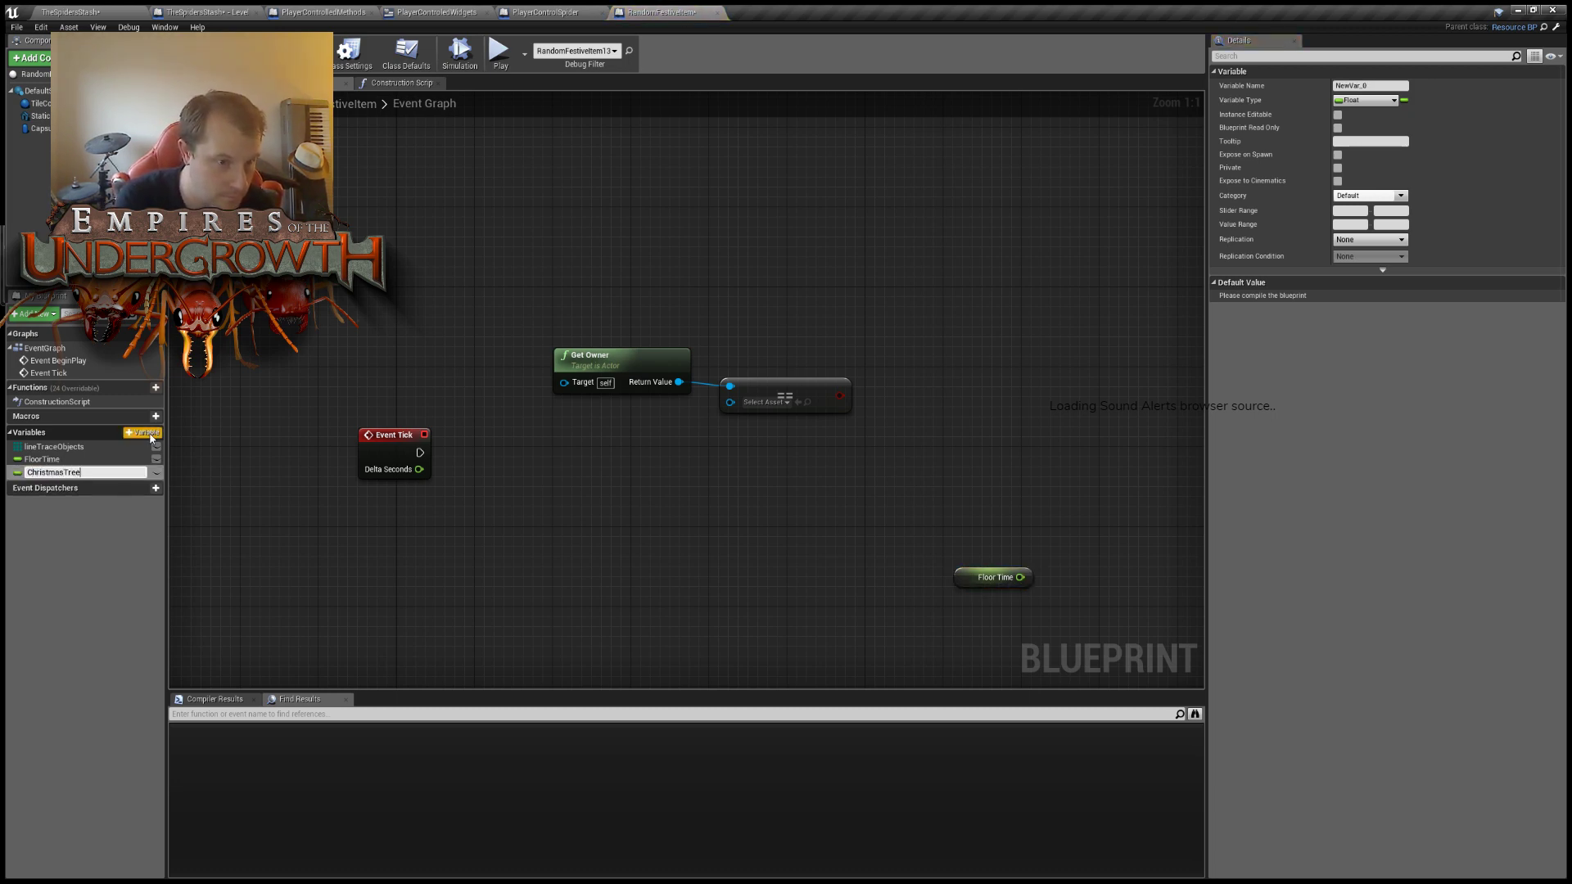
pyautogui.press('Return')
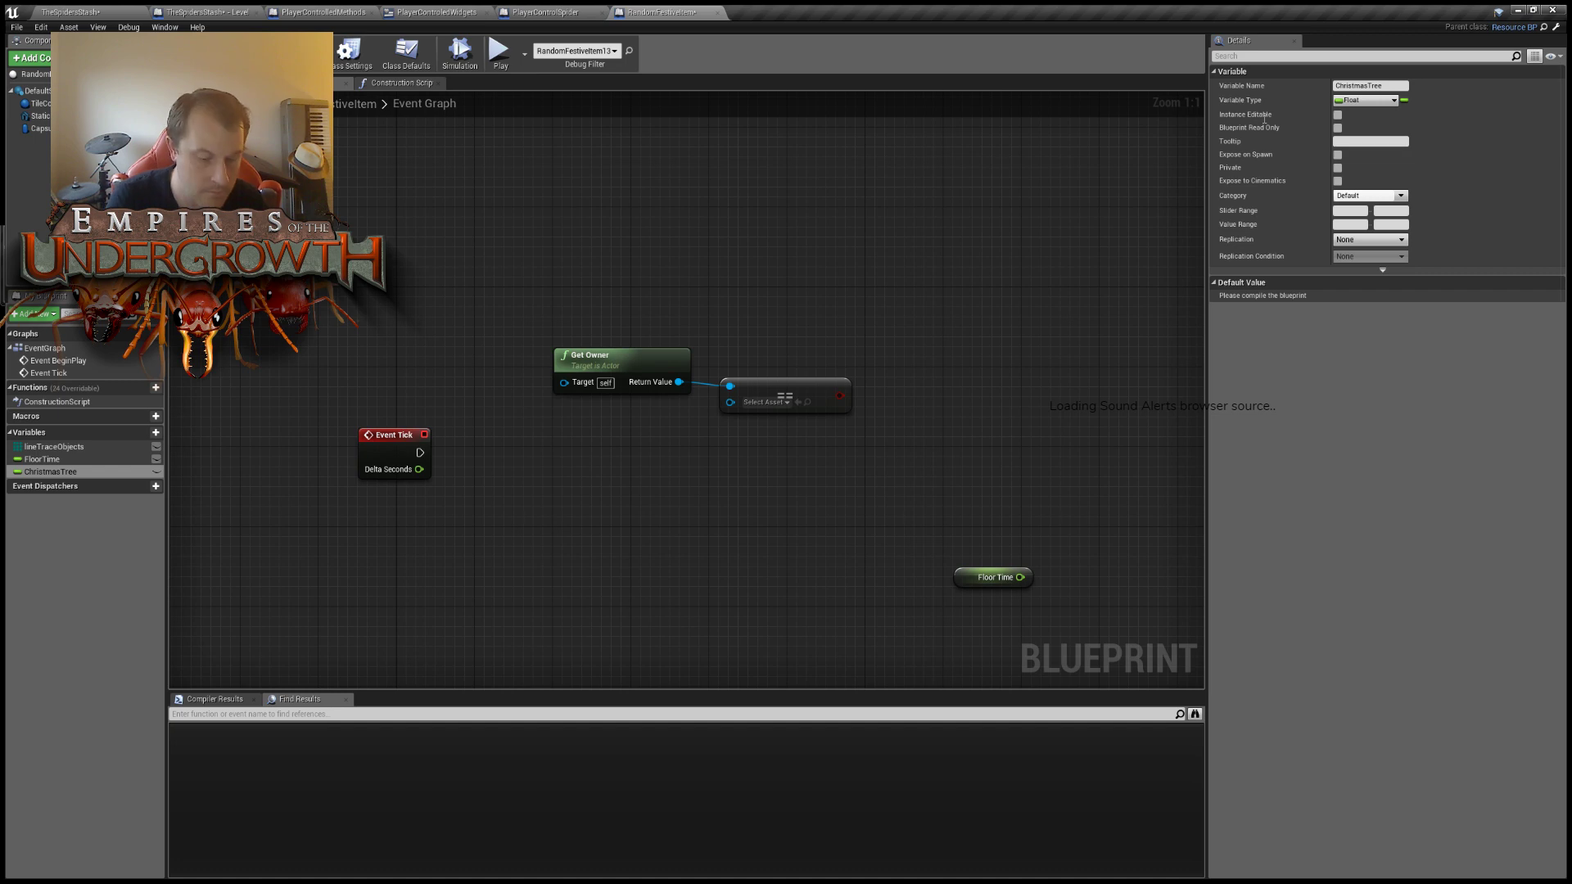
pyautogui.click(1331, 232)
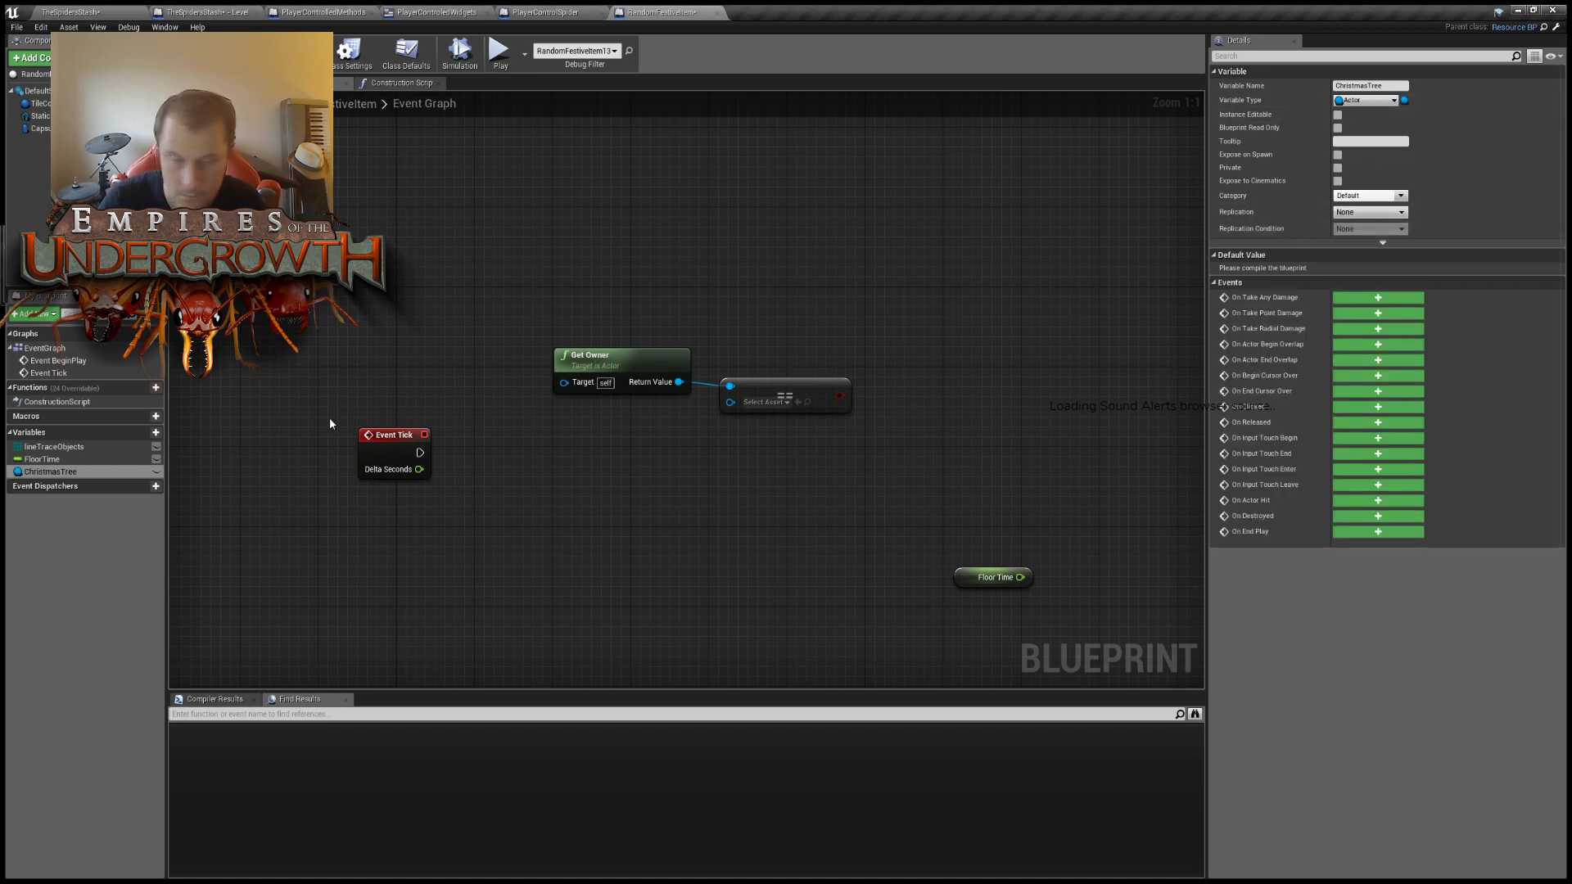
pyautogui.click(155, 472)
# Place a ChristmasTree getter, feed it into a Get Squared Distance To node, and connect a Self reference as Other Actor.
pyautogui.keyDown('ctrl'); pyautogui.moveTo(135, 479); pyautogui.dragTo(876, 532); pyautogui.keyUp('ctrl')
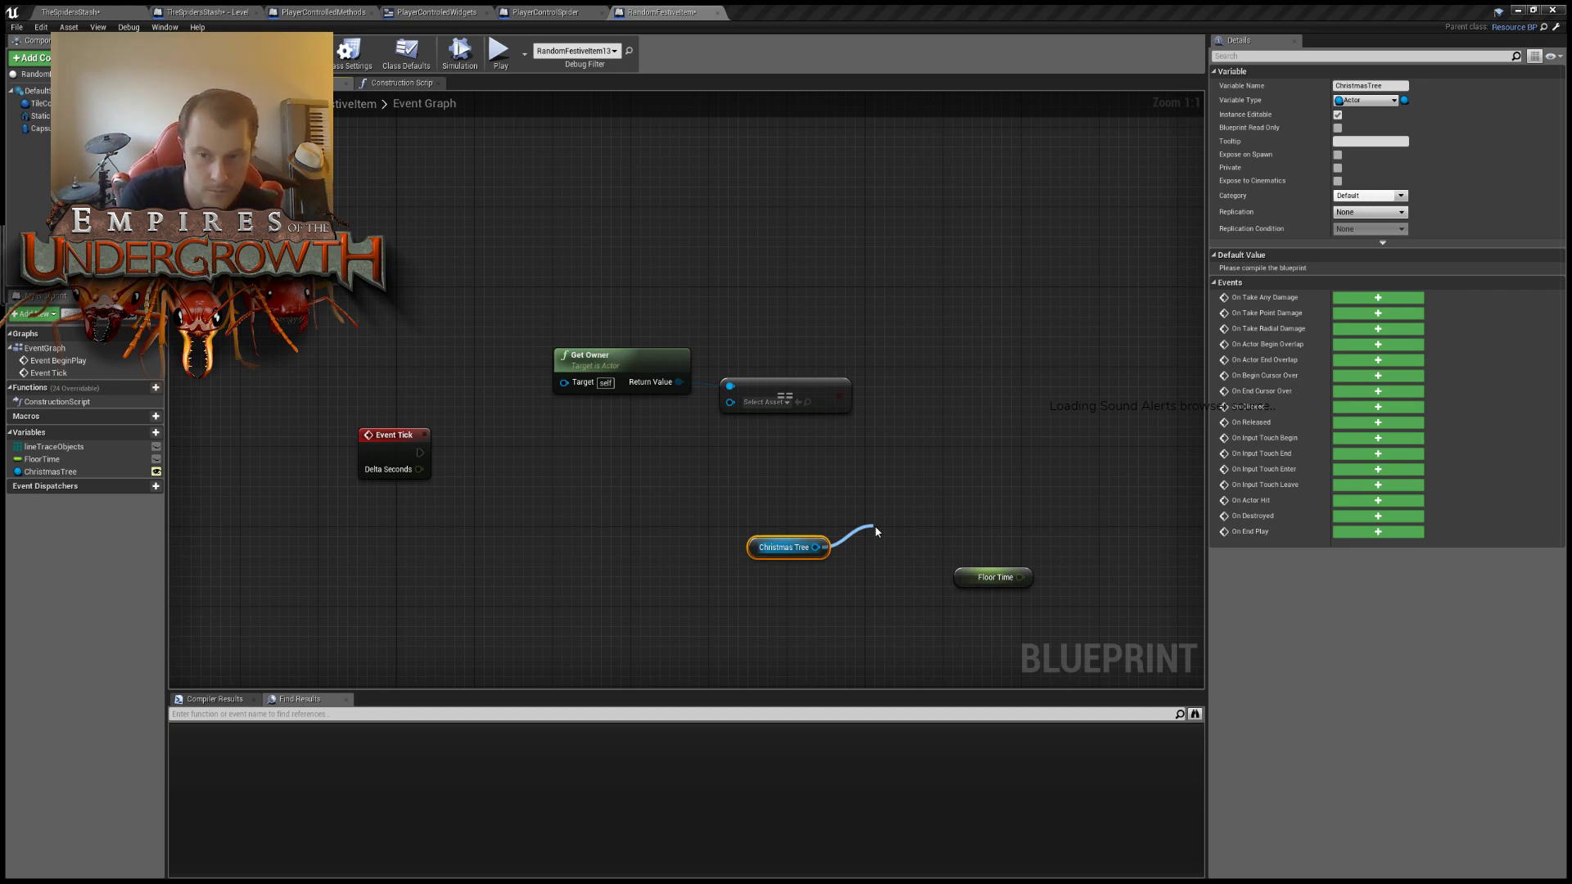
pyautogui.moveTo(876, 532); pyautogui.dragTo(876, 531)
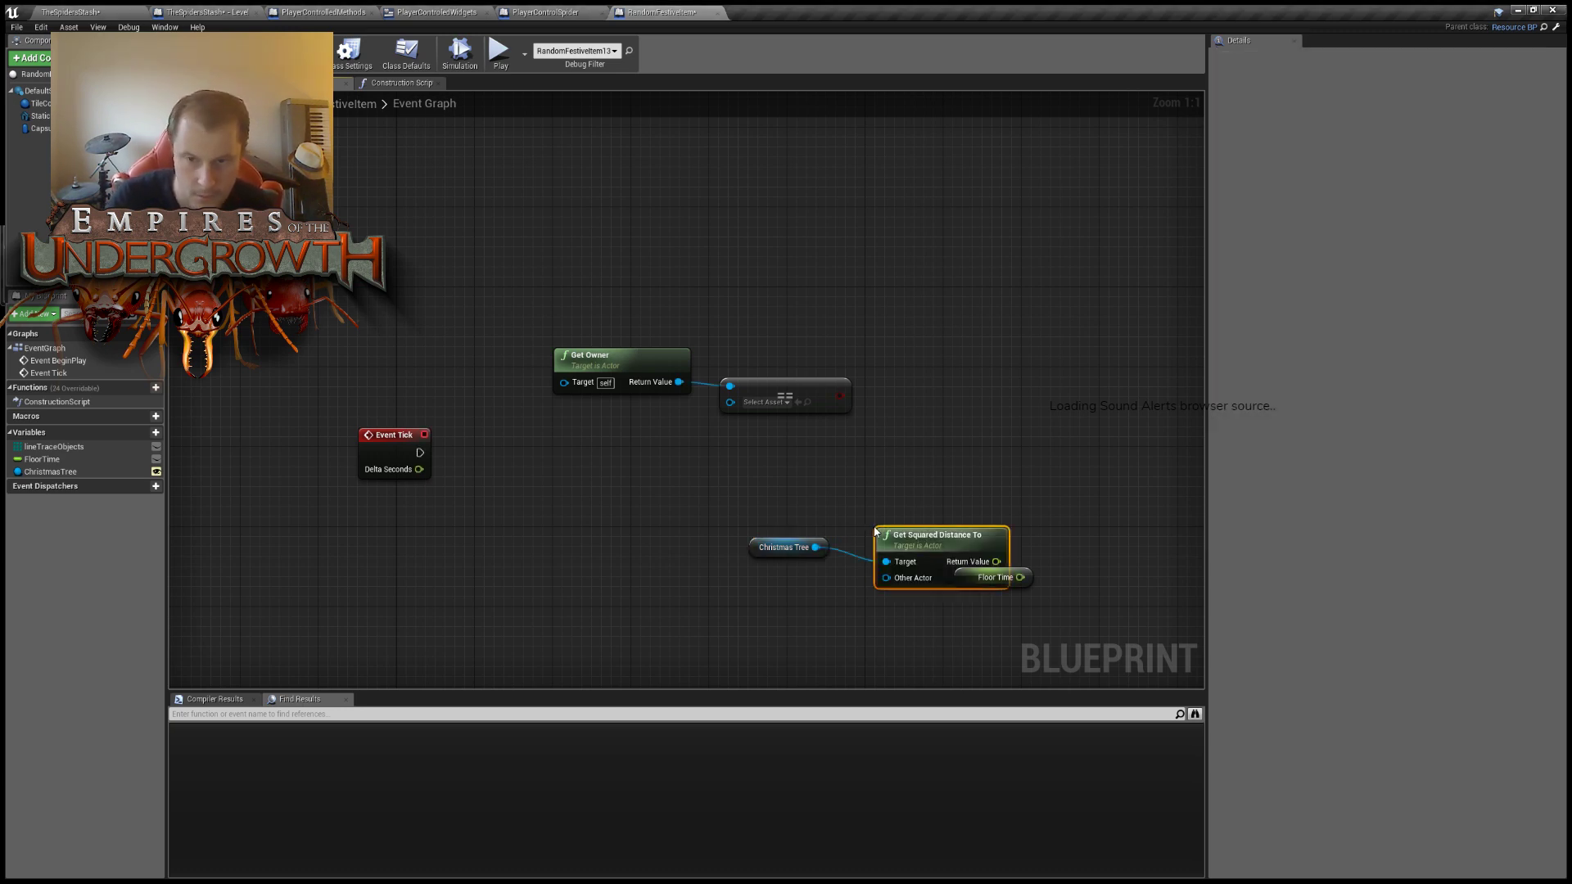
pyautogui.click(788, 640)
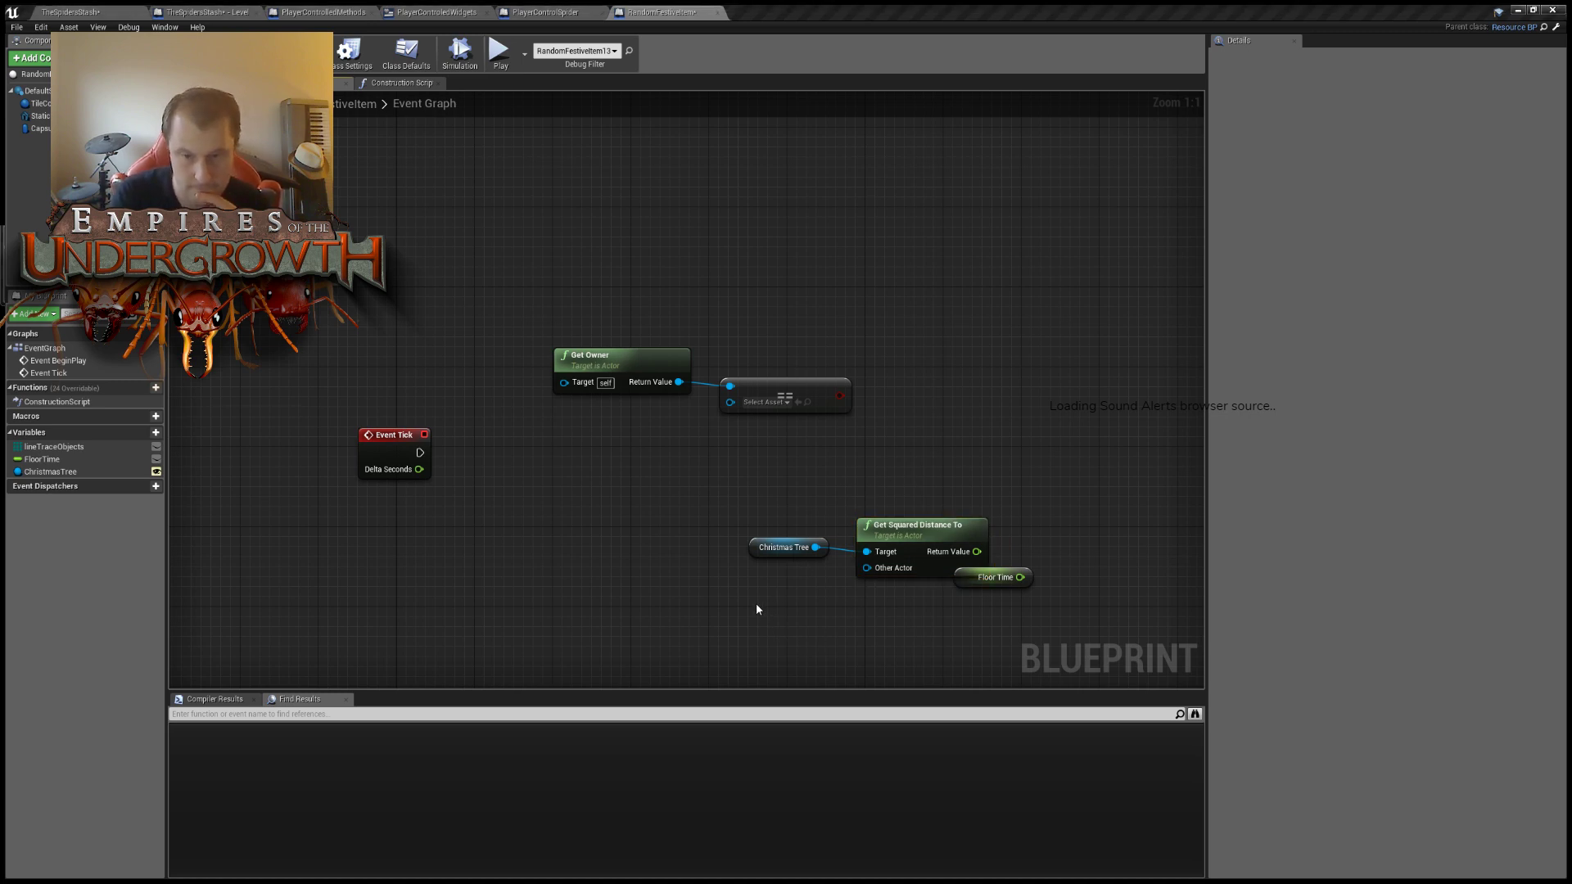
pyautogui.hotkey('ctrl', 'v')
pyautogui.moveTo(770, 616); pyautogui.dragTo(866, 568)
pyautogui.moveTo(1008, 484); pyautogui.dragTo(972, 464, button='right')
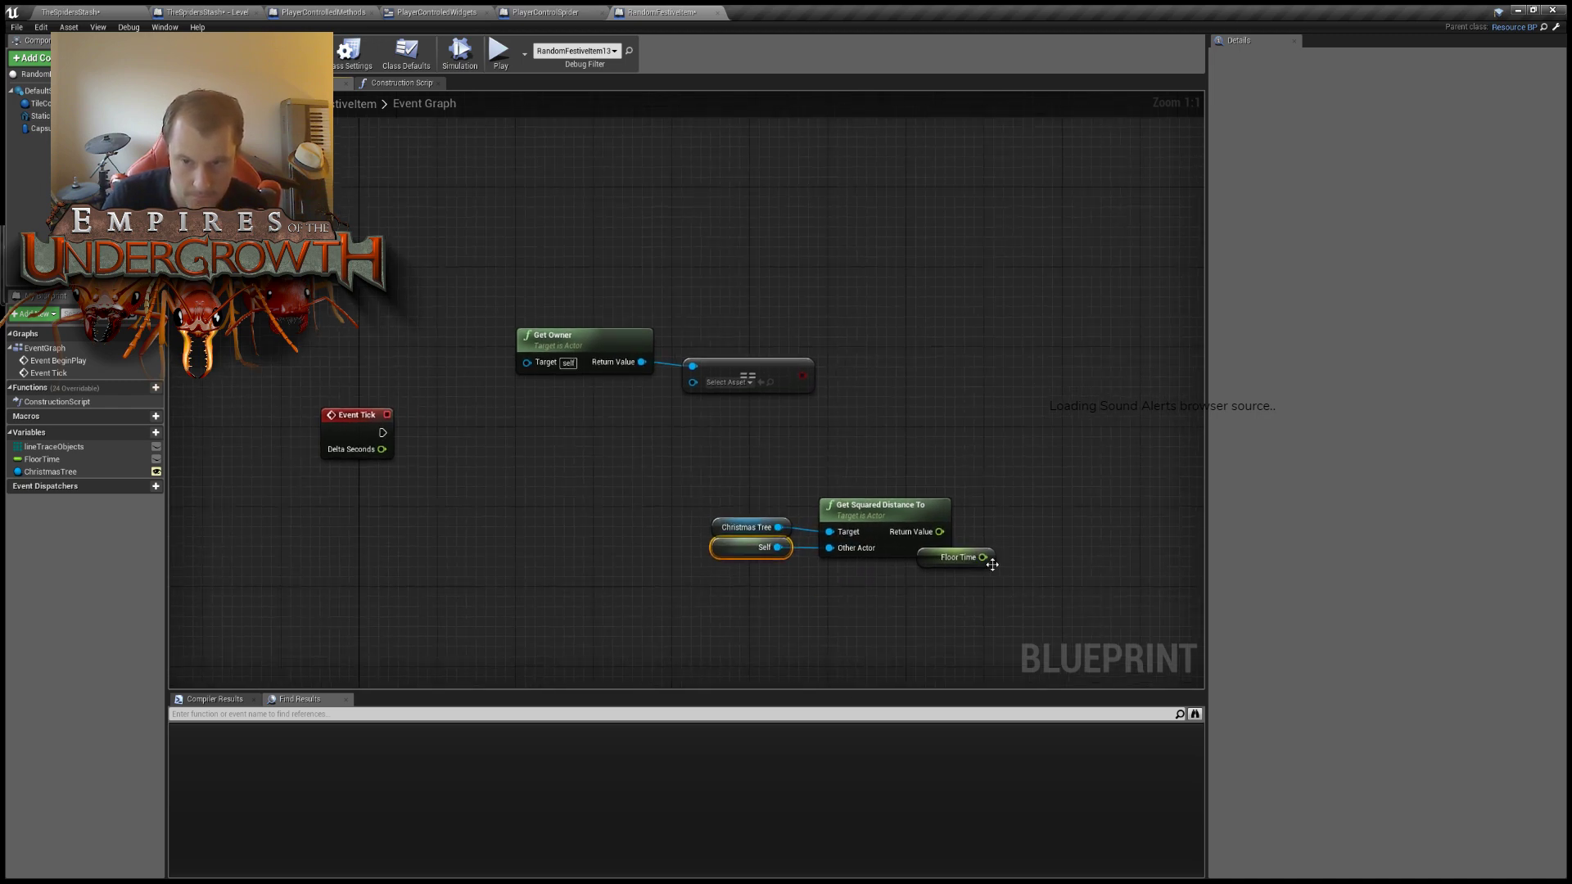
# Move the FloorTime getter below the distance nodes and feed the squared distance into a float less-than comparison.
pyautogui.moveTo(966, 555); pyautogui.dragTo(809, 606)
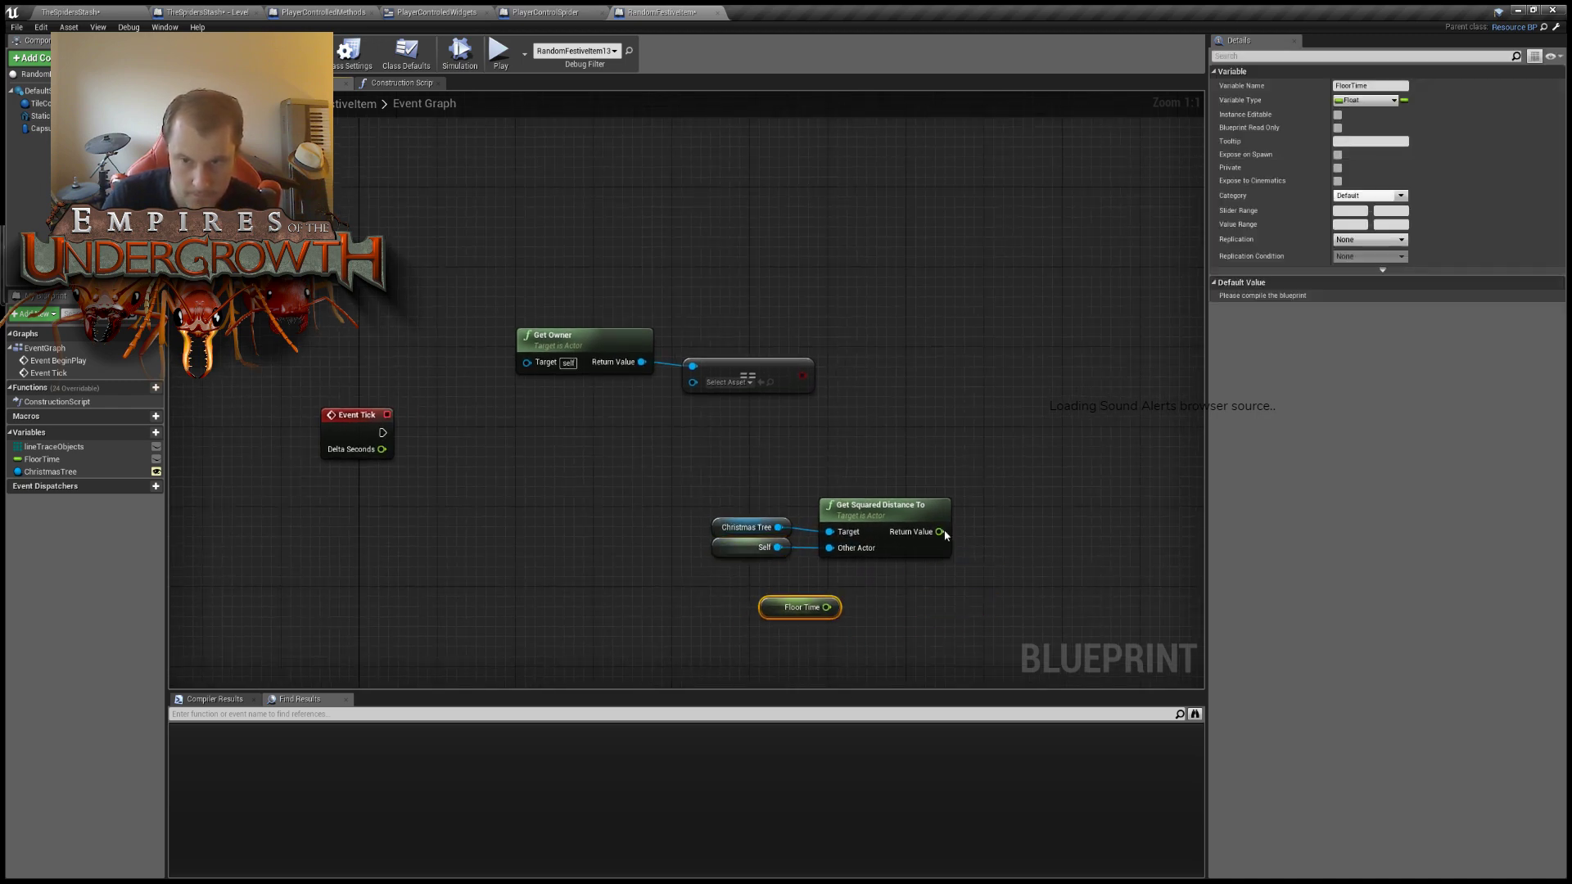
pyautogui.moveTo(939, 532); pyautogui.dragTo(1002, 550)
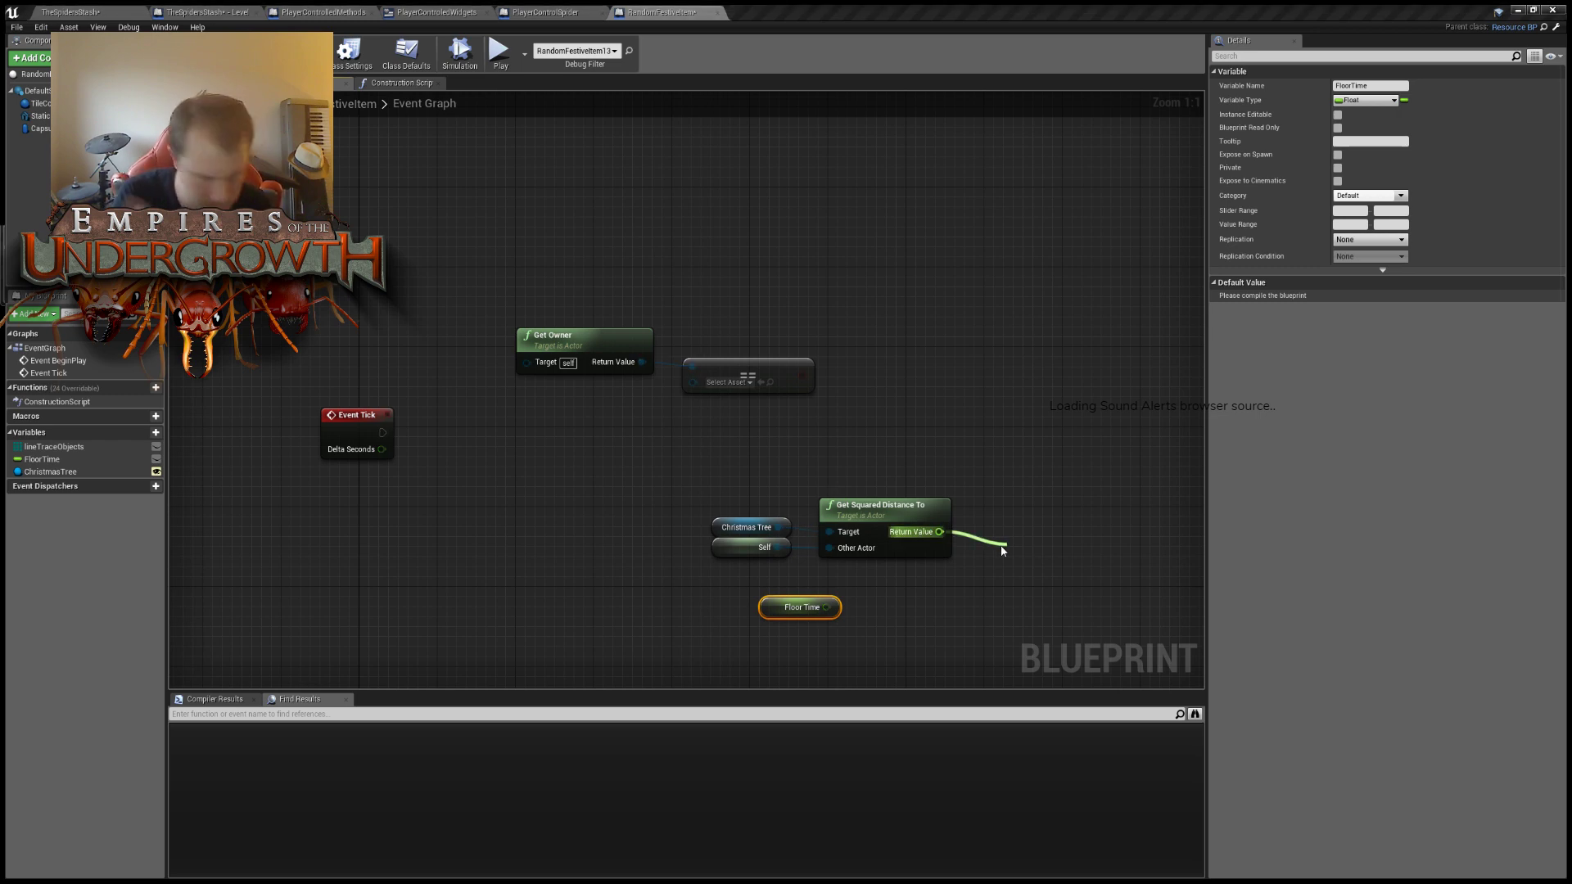
pyautogui.press('Return')
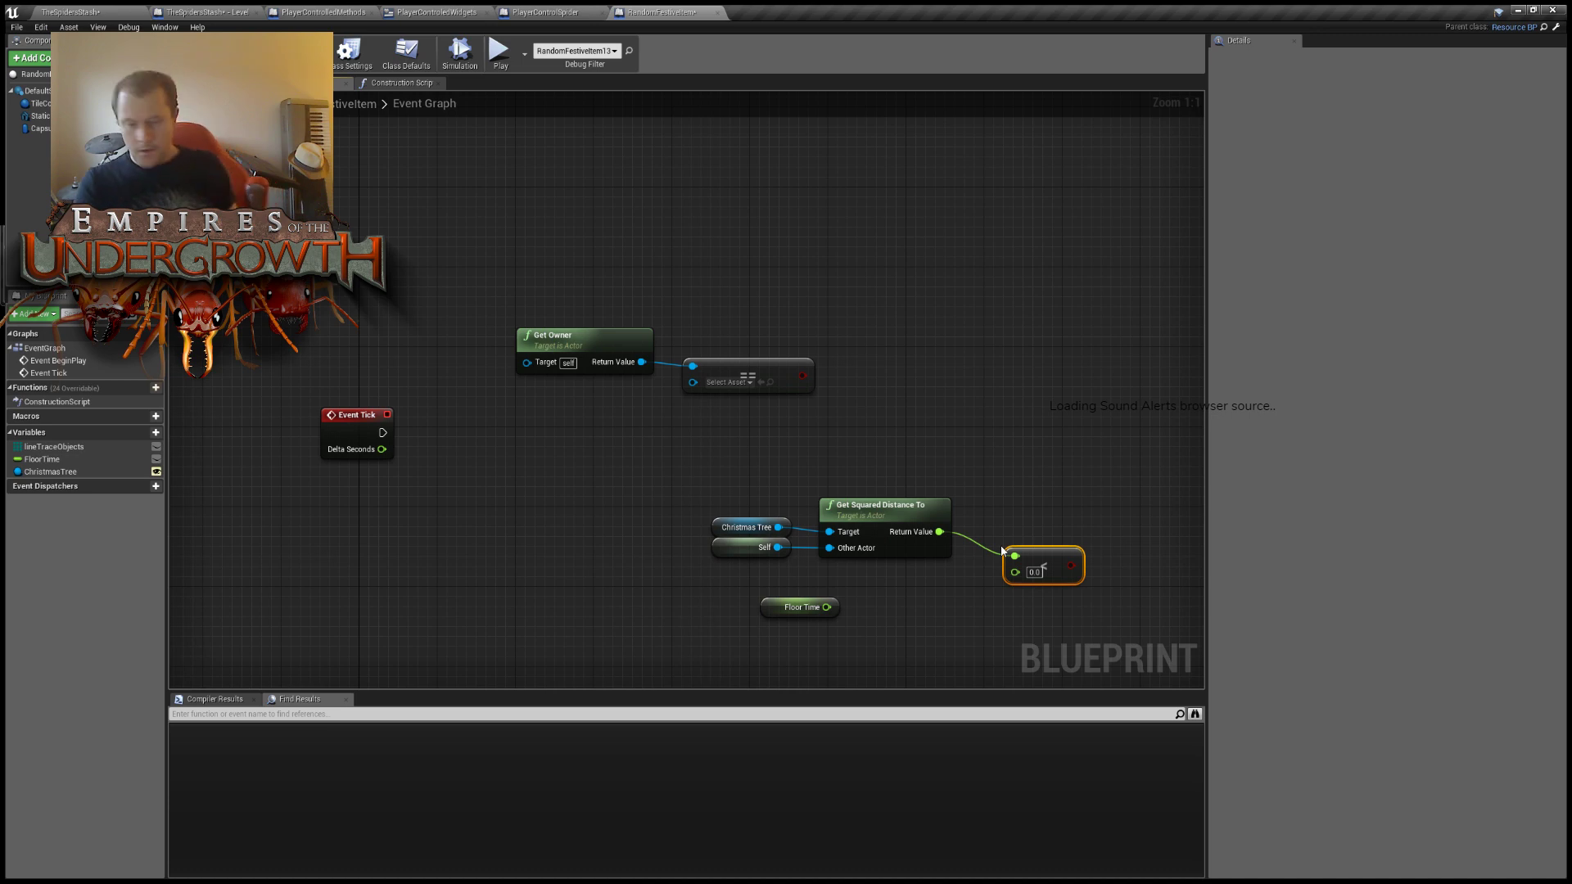
# Check the tree area in the level, then set the less-than comparison's threshold to 1440000 in the festive item blueprint.
pyautogui.click(90, 11)
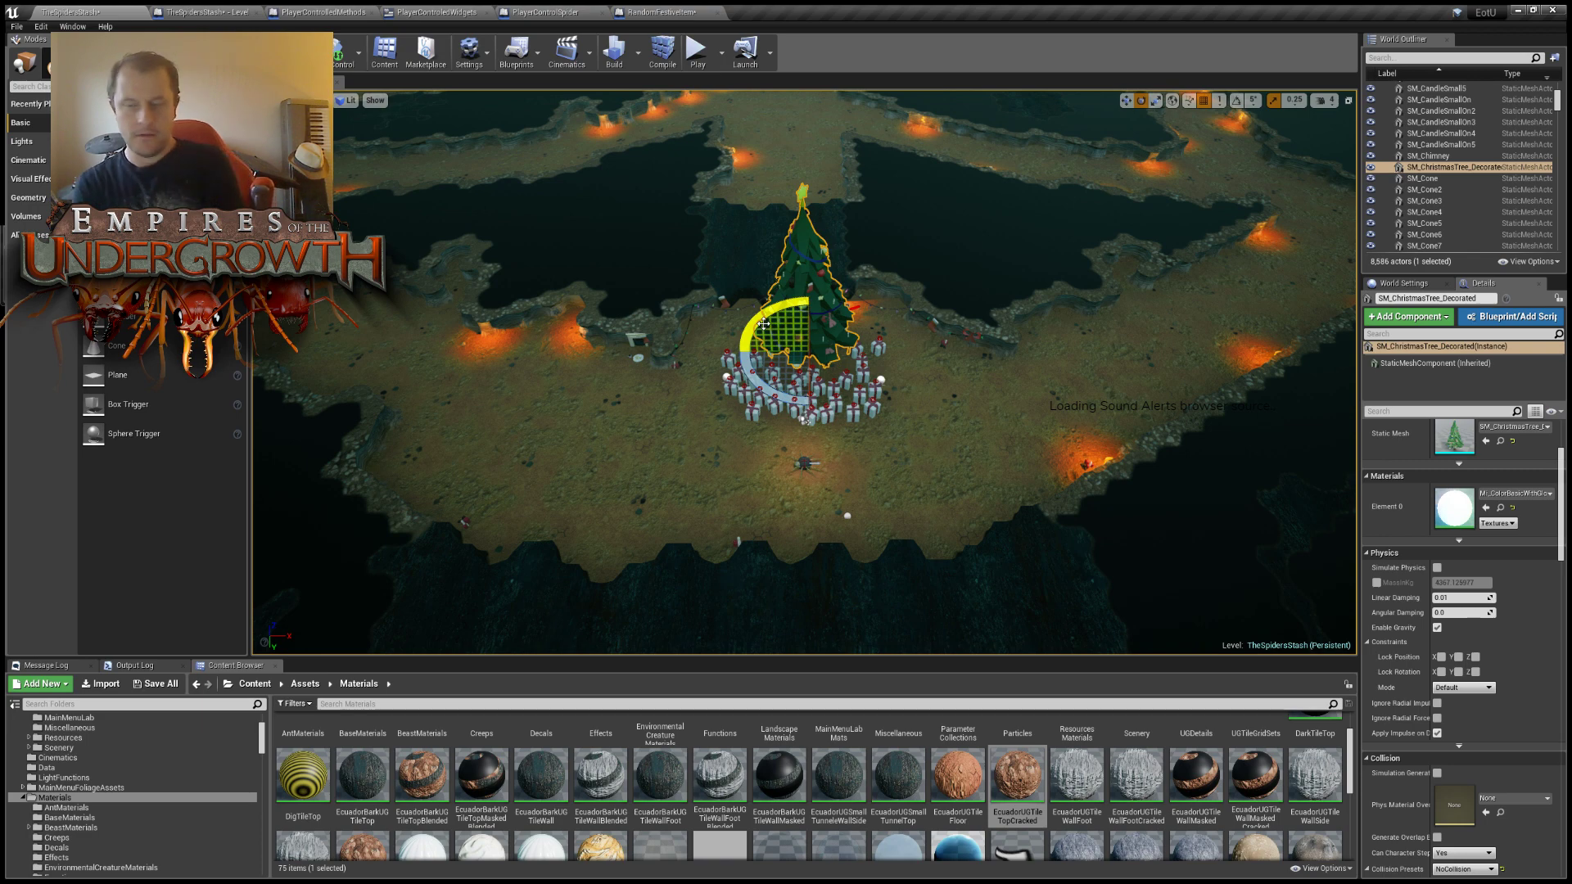
pyautogui.click(658, 12)
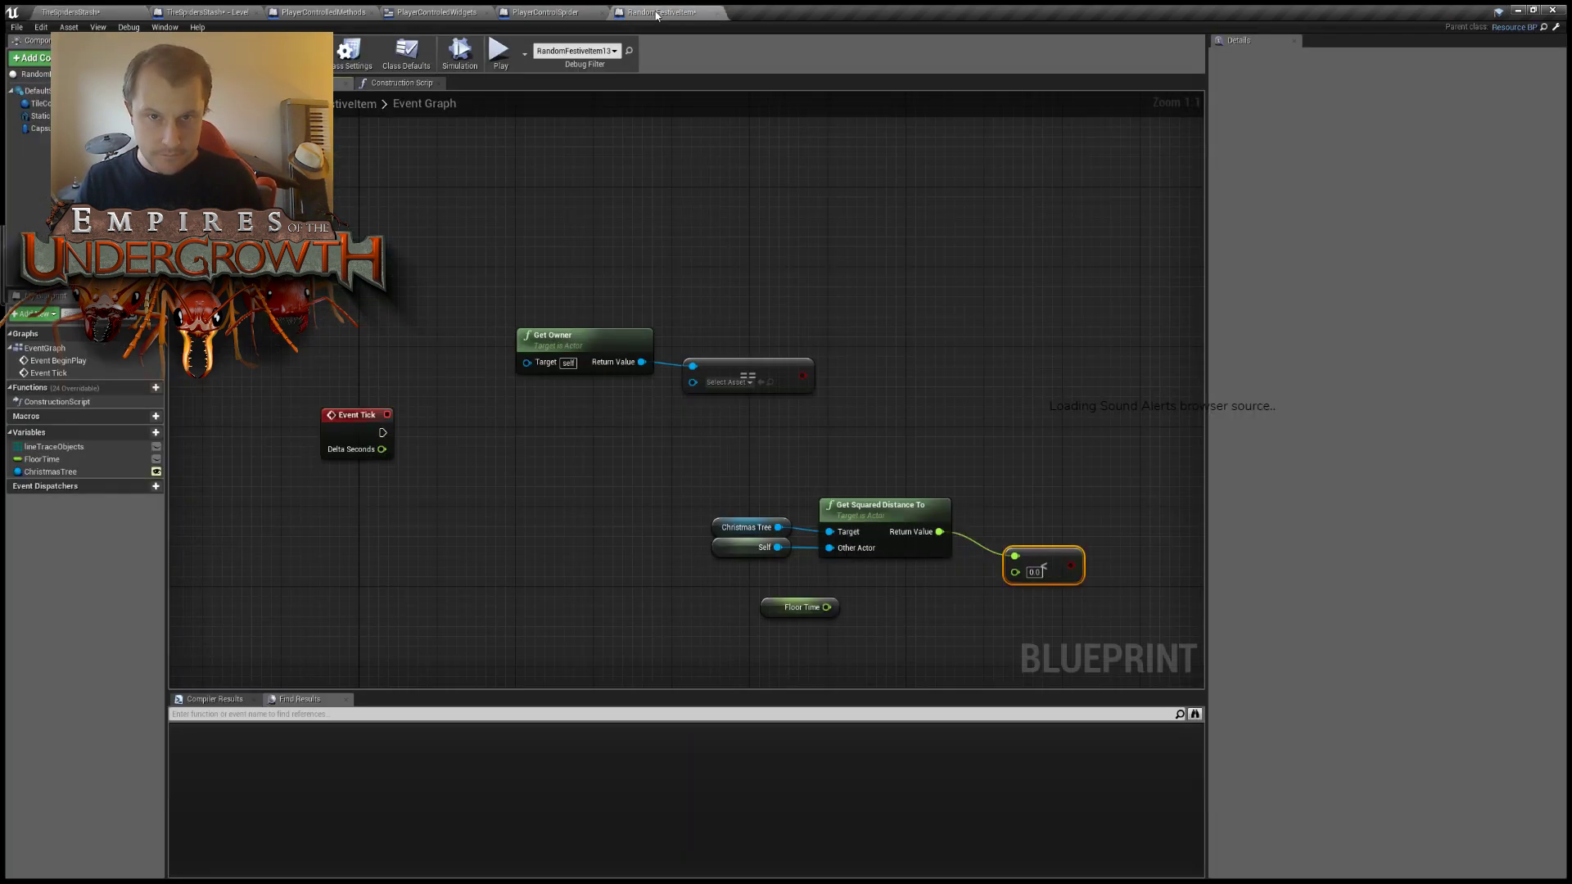
pyautogui.moveTo(1023, 497); pyautogui.dragTo(962, 463, button='right')
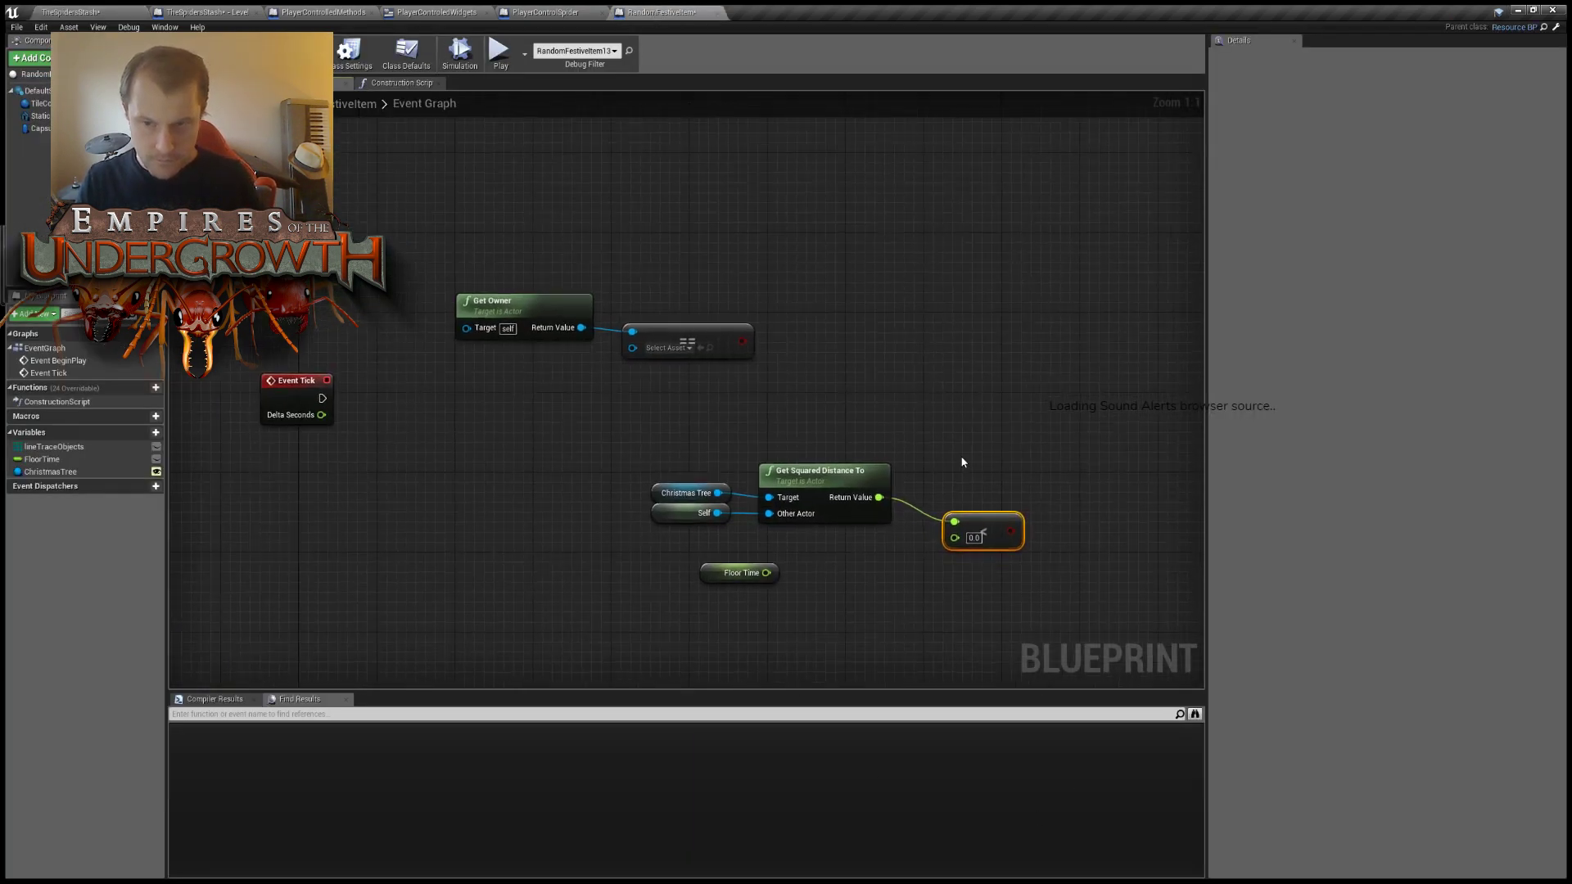
pyautogui.click(973, 539)
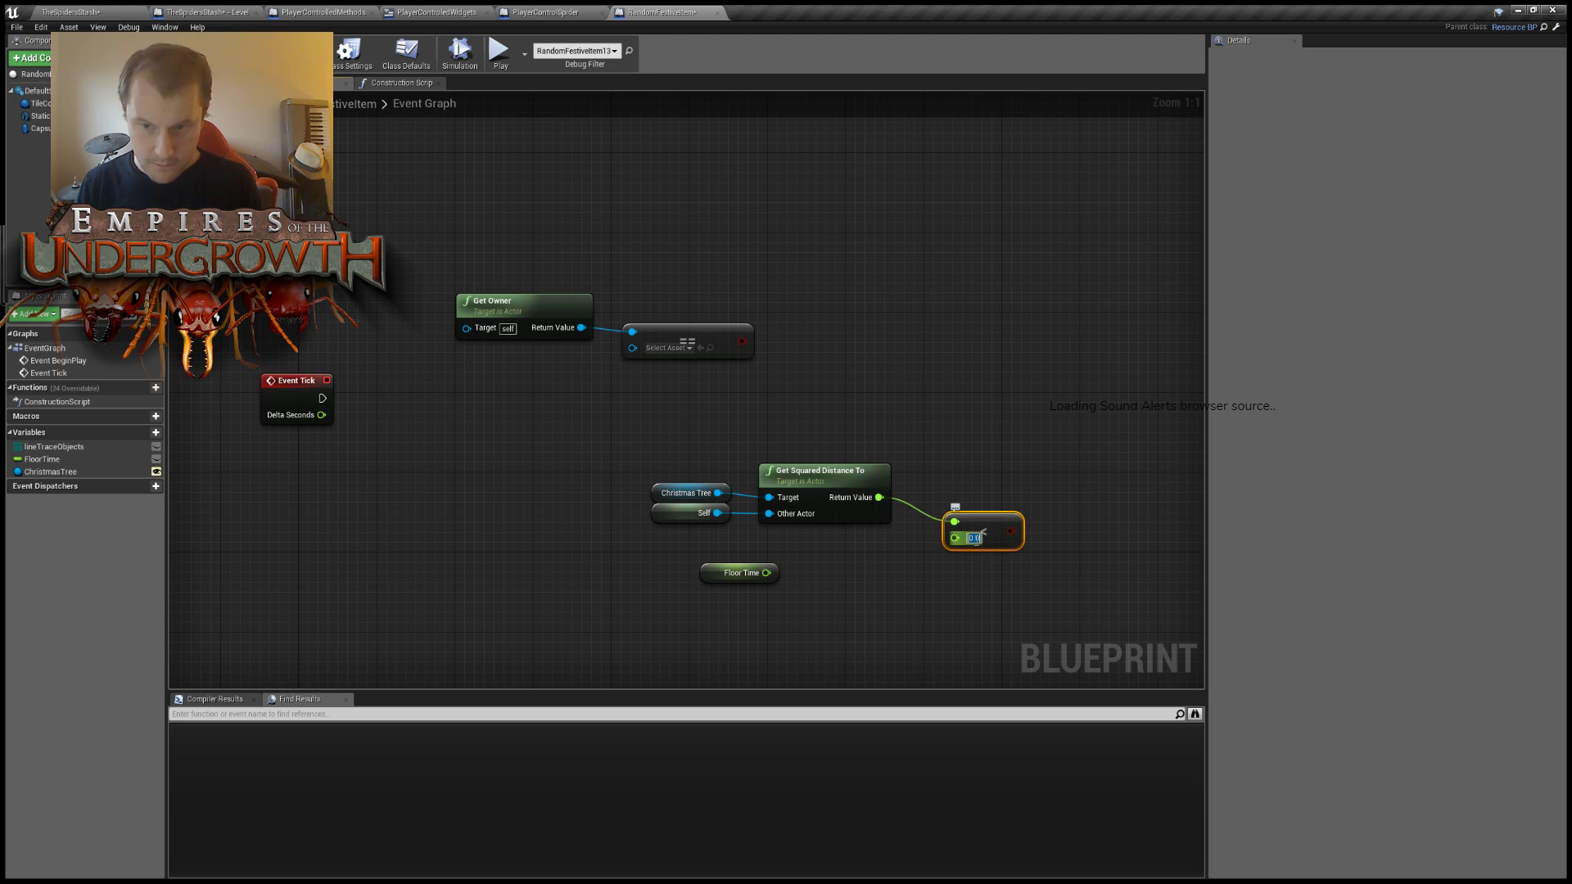
pyautogui.write('10')
pyautogui.write('16')
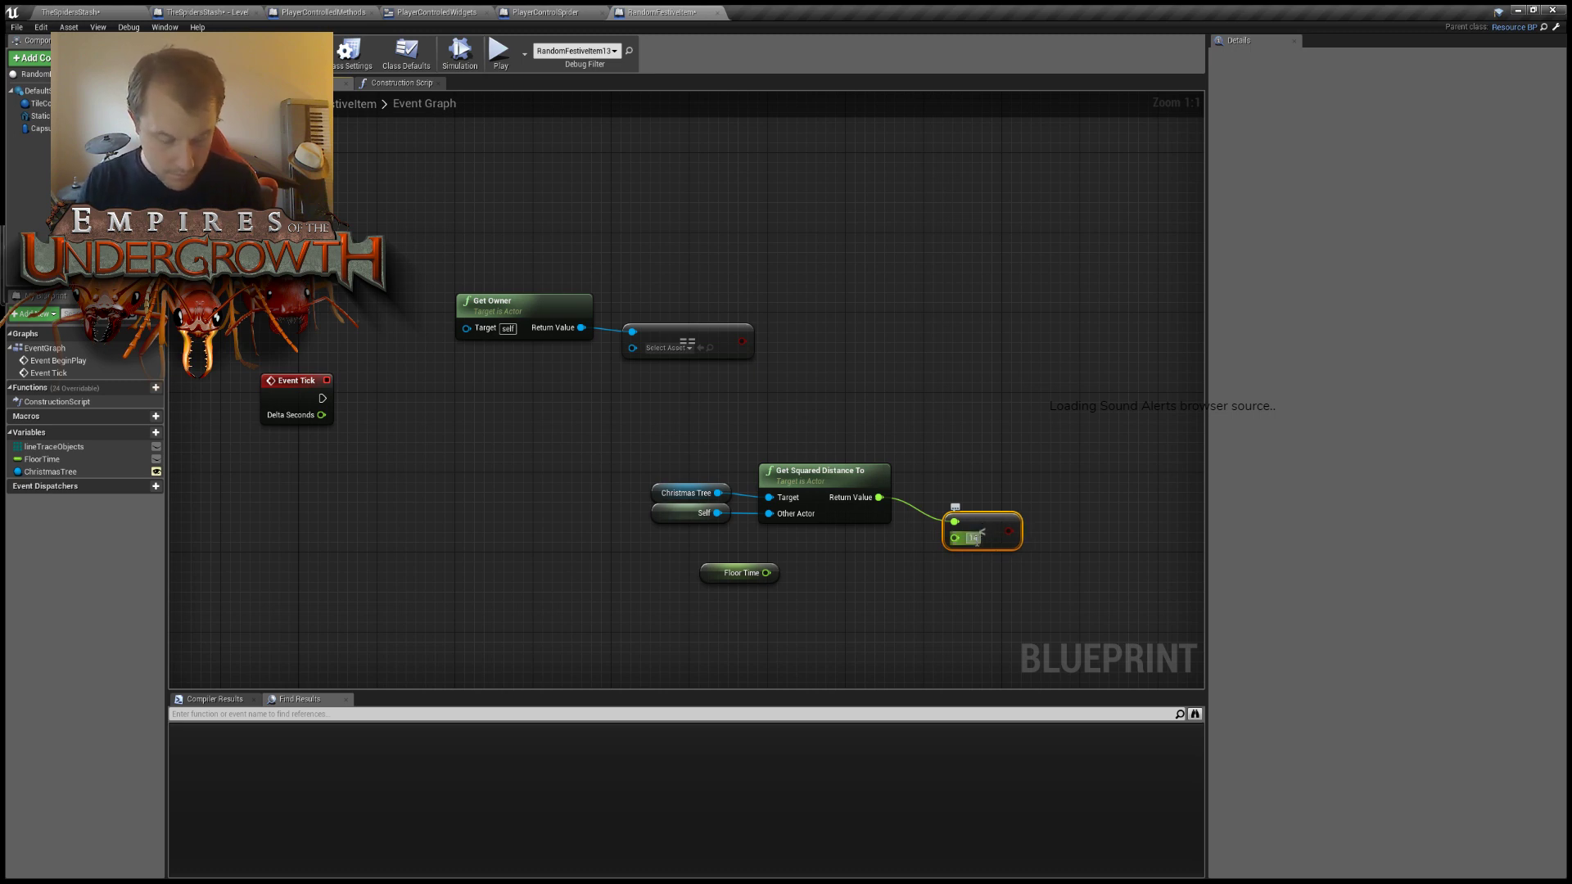
pyautogui.write('40000')
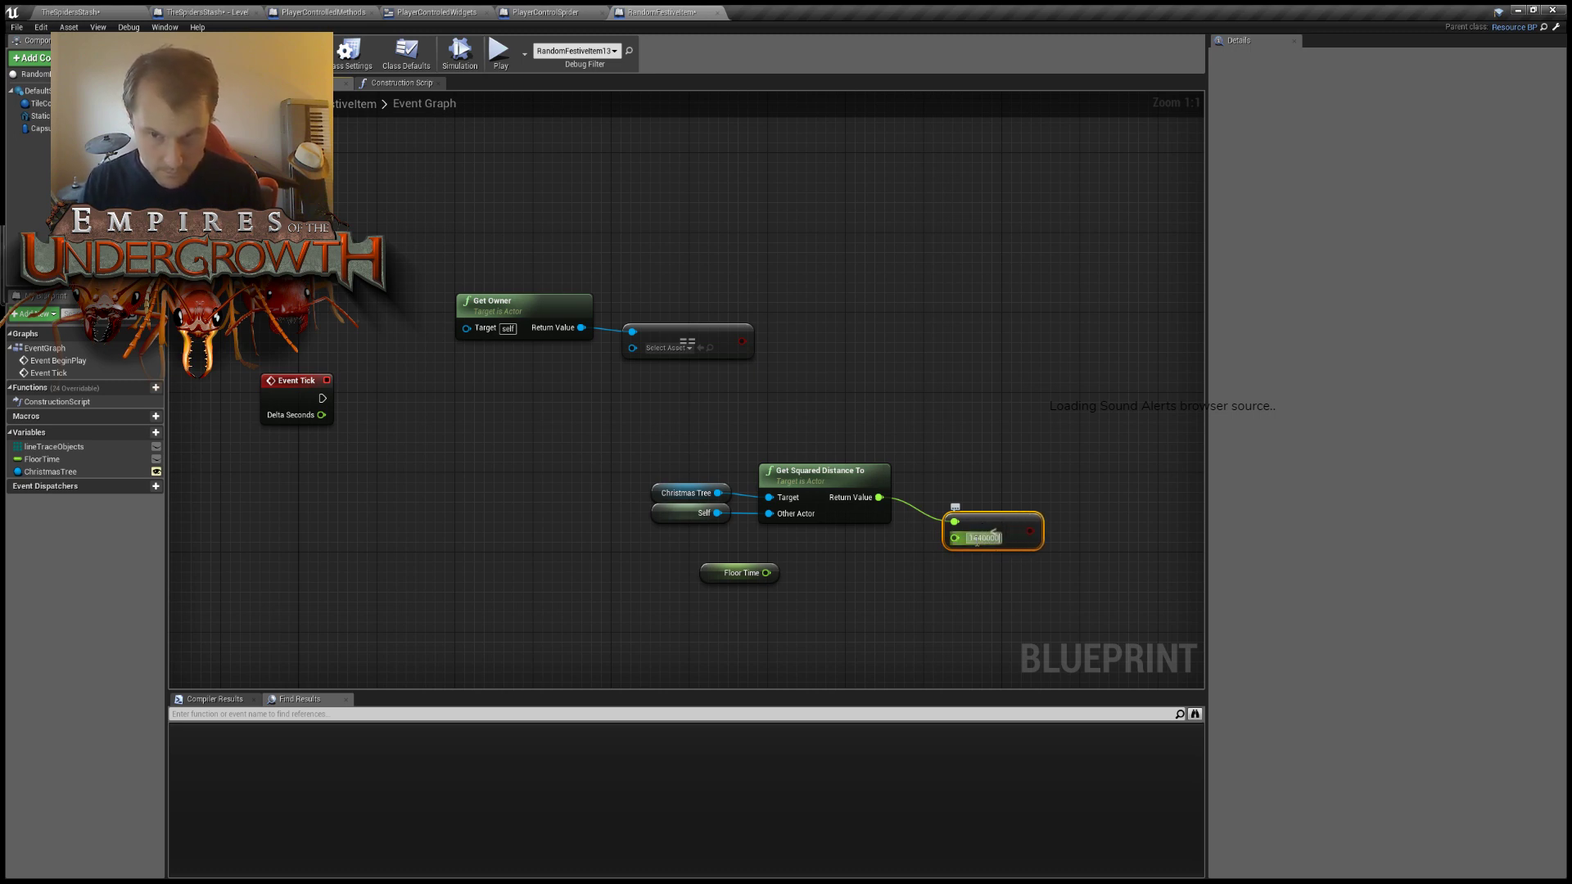
pyautogui.press('Return')
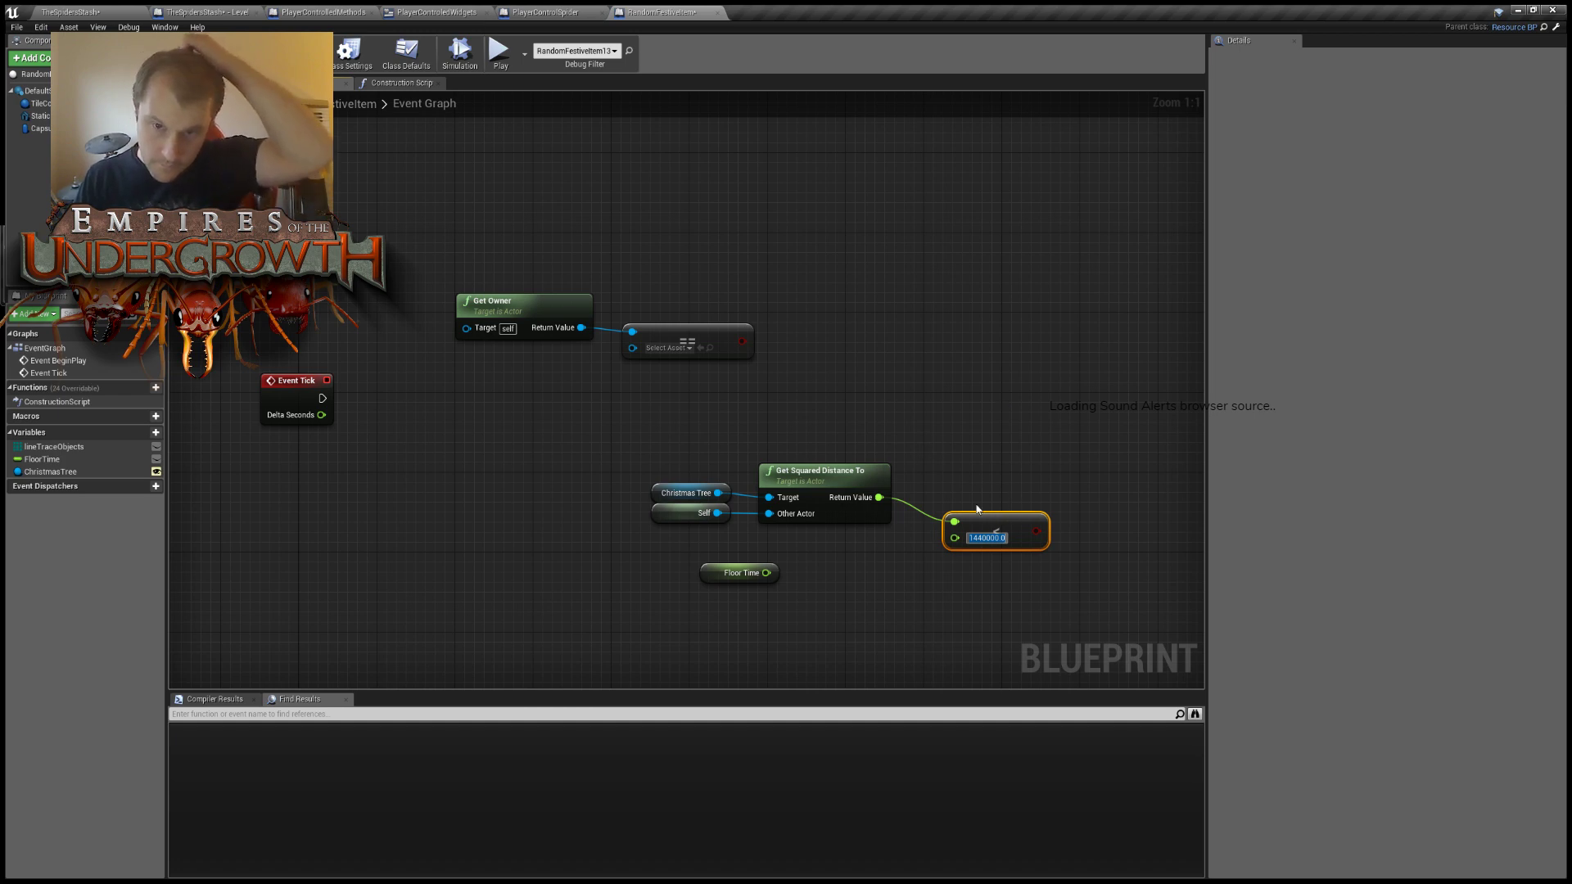
# Add a Branch conditioned on the owner equality result and place a second Branch node beyond it.
pyautogui.moveTo(743, 341); pyautogui.dragTo(799, 353)
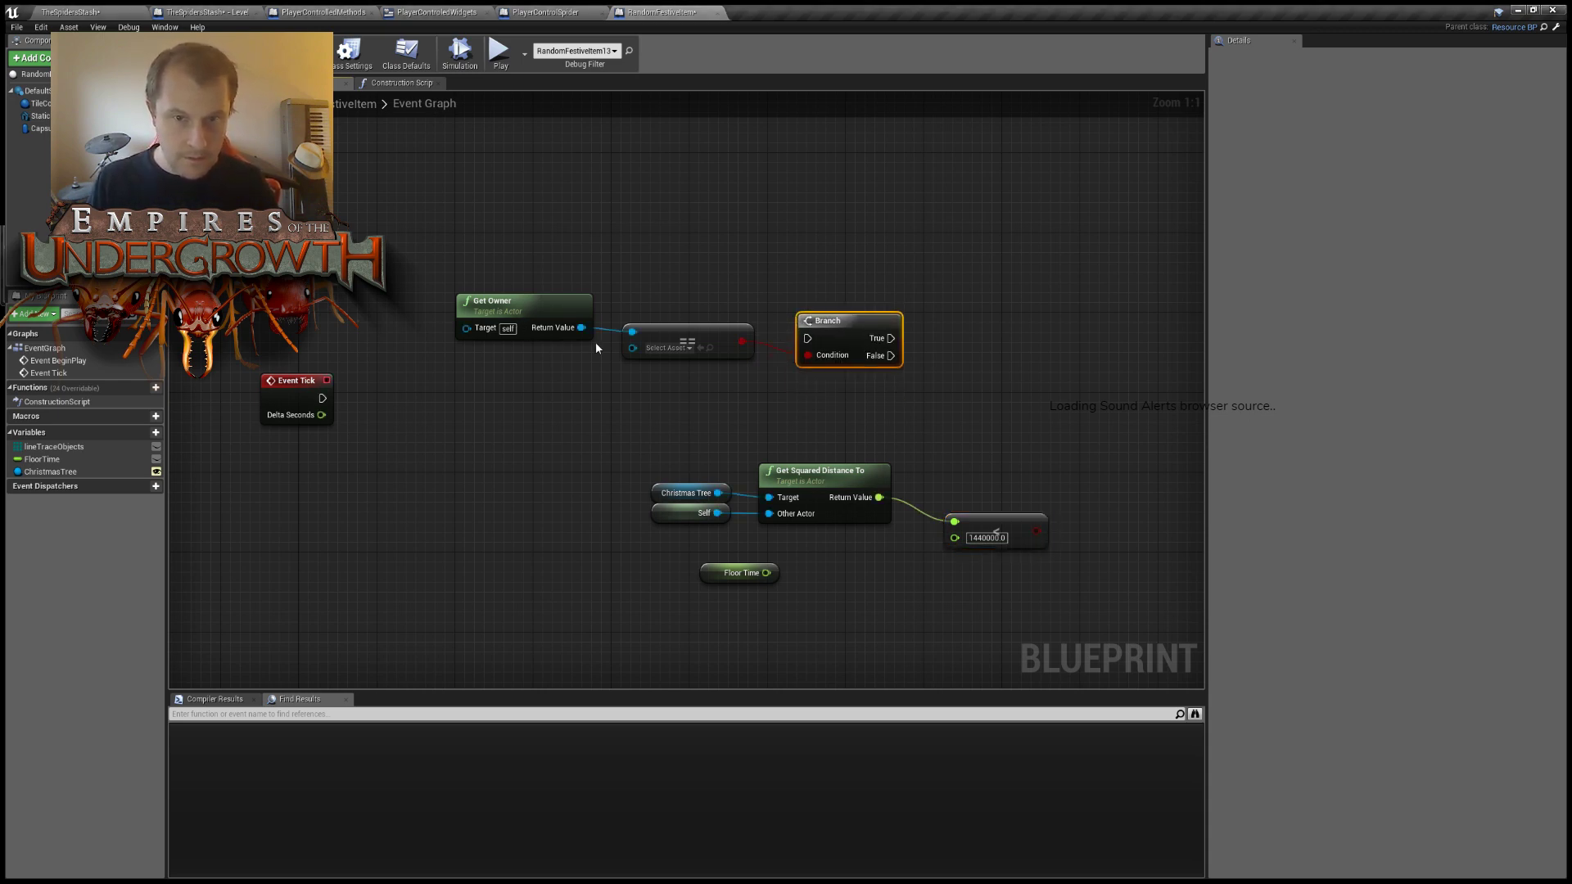
pyautogui.moveTo(986, 368); pyautogui.dragTo(931, 375, button='right')
pyautogui.rightClick(996, 378)
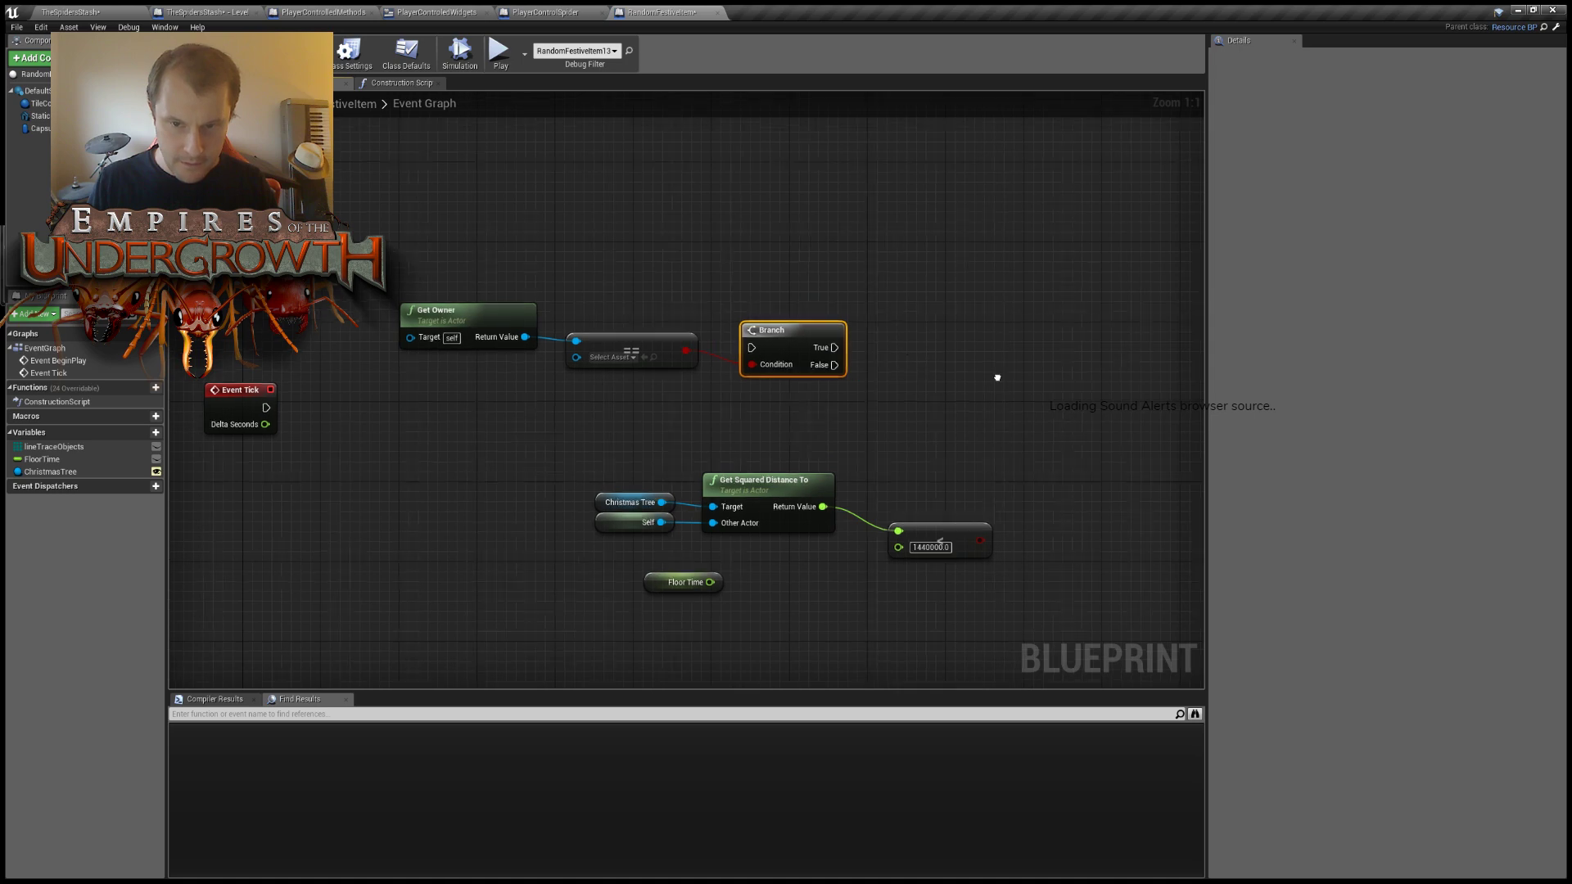
pyautogui.click(996, 383)
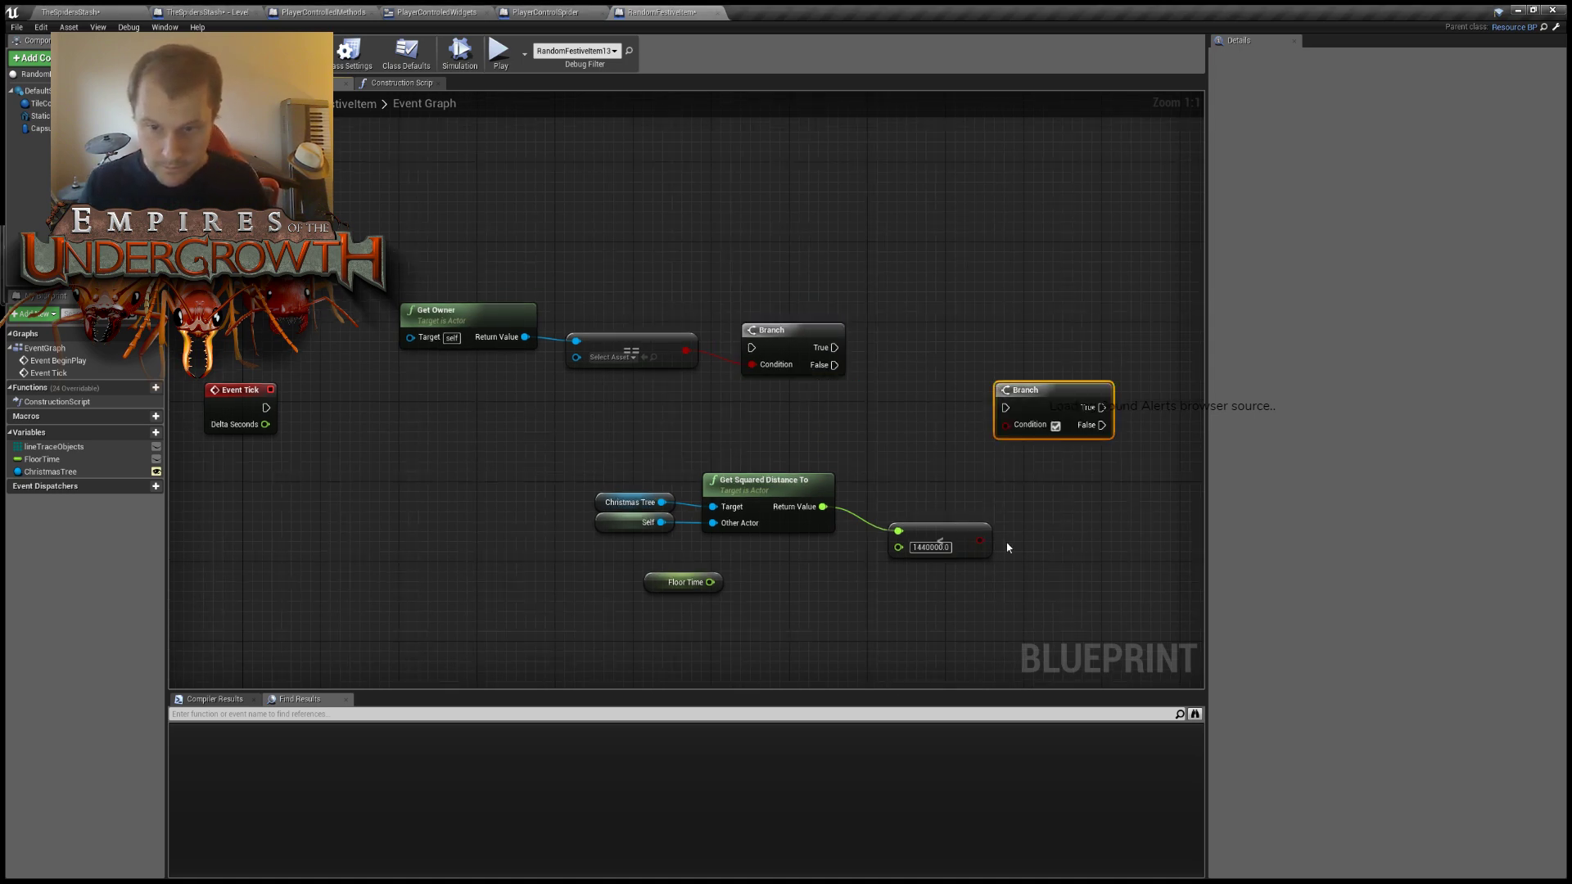
# Condition the second Branch on the less-than result and wire Event Tick through the first Branch's True output into it.
pyautogui.moveTo(595, 456); pyautogui.dragTo(997, 379)
pyautogui.click(886, 444)
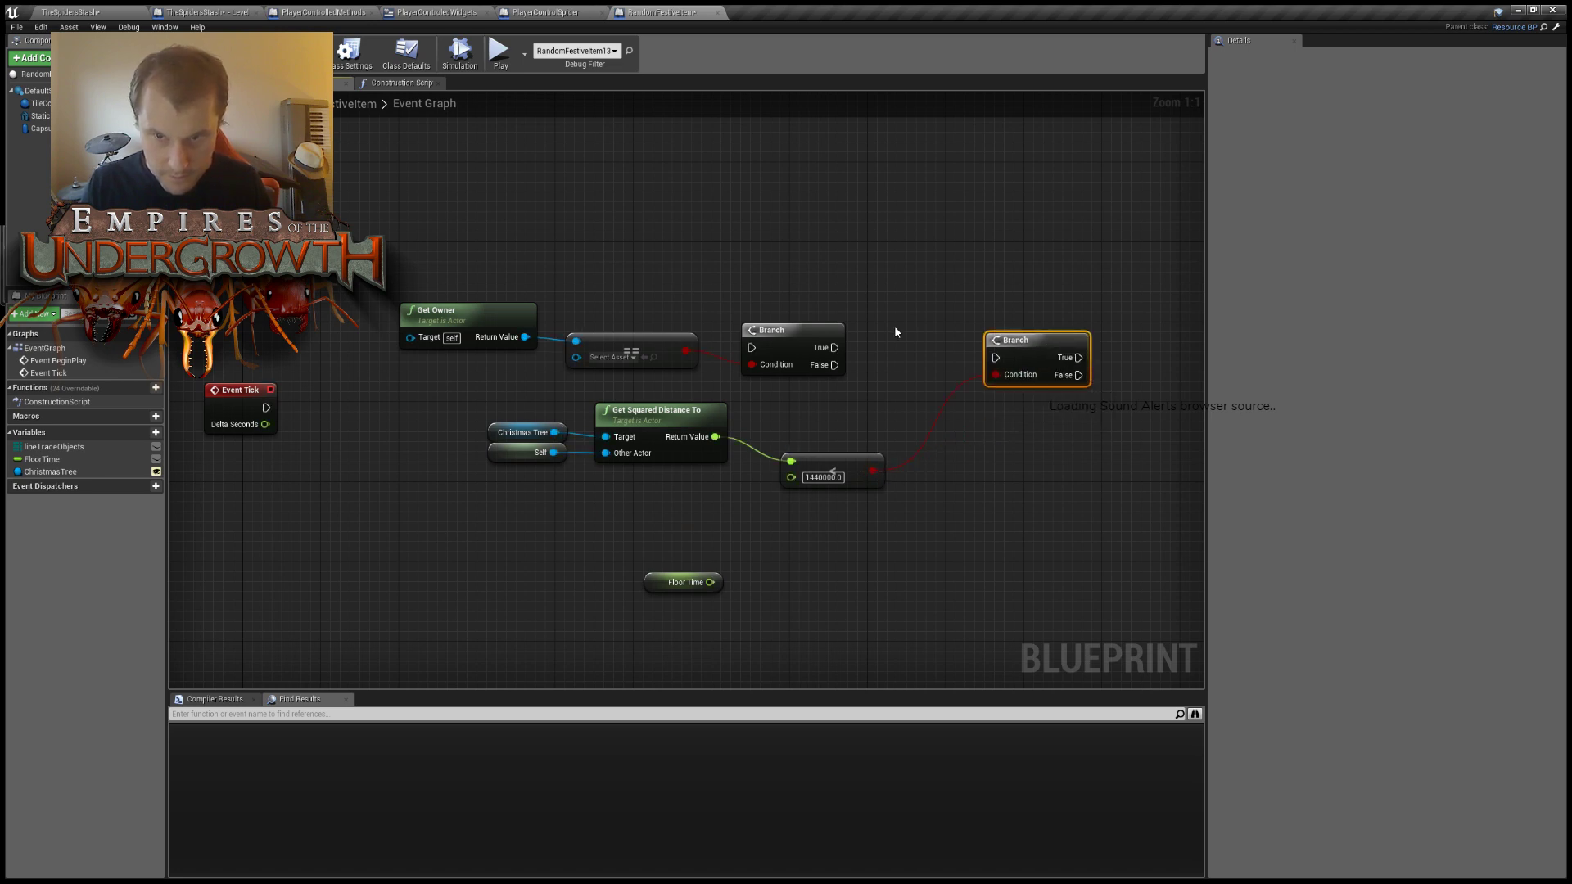
pyautogui.moveTo(834, 347); pyautogui.dragTo(989, 361)
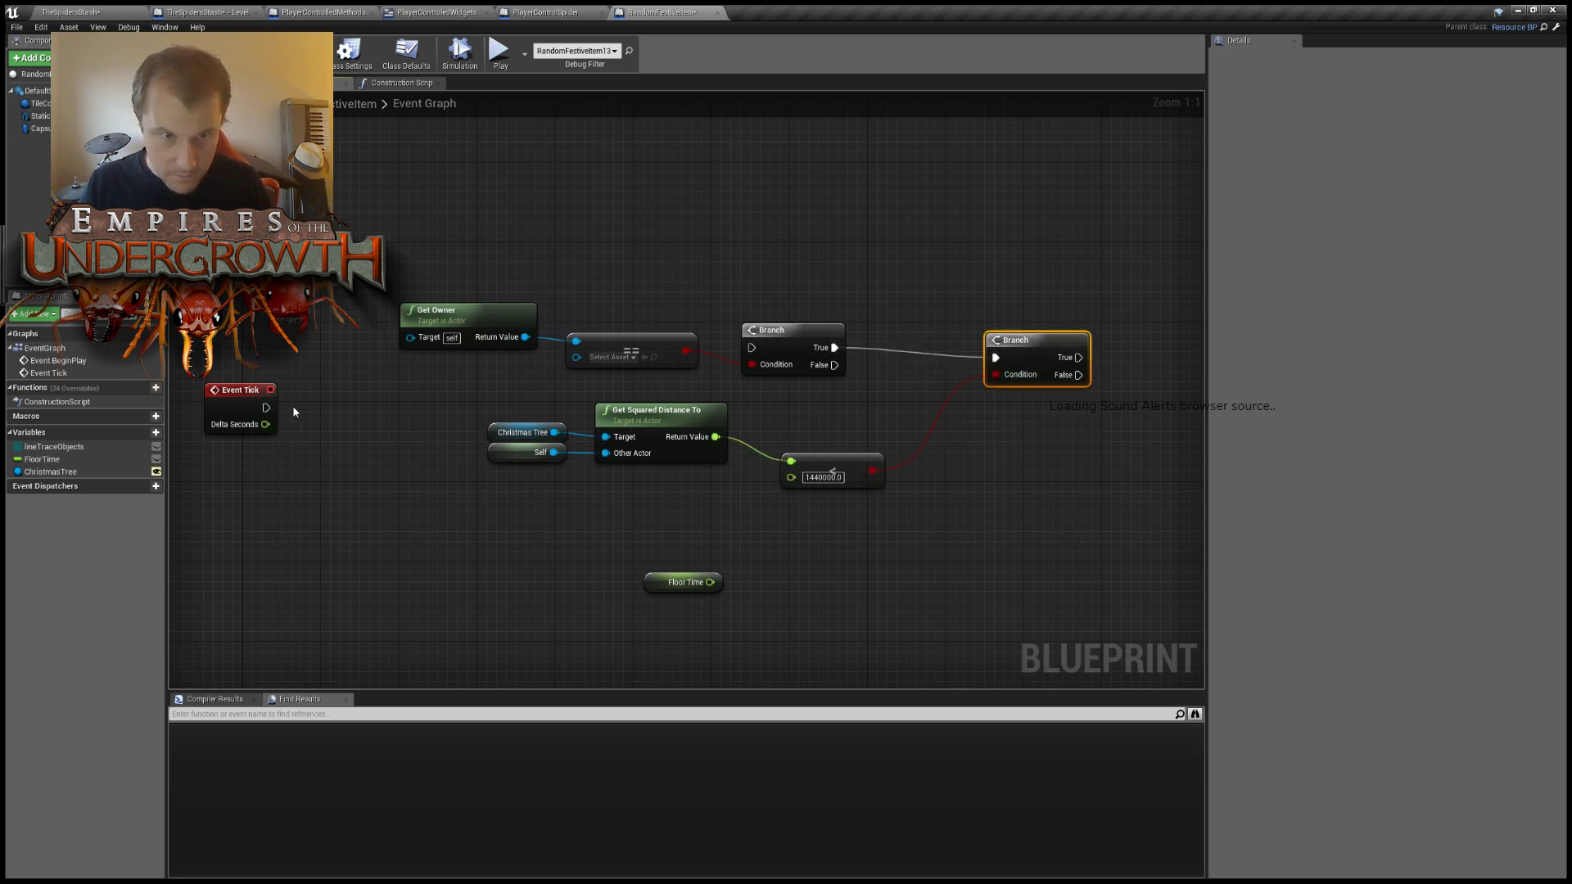
pyautogui.moveTo(265, 407); pyautogui.dragTo(750, 347)
# Move the FloorTime getter beyond the second Branch and add Event Tick's Delta Seconds to it with a float addition node.
pyautogui.moveTo(660, 588); pyautogui.dragTo(1031, 289)
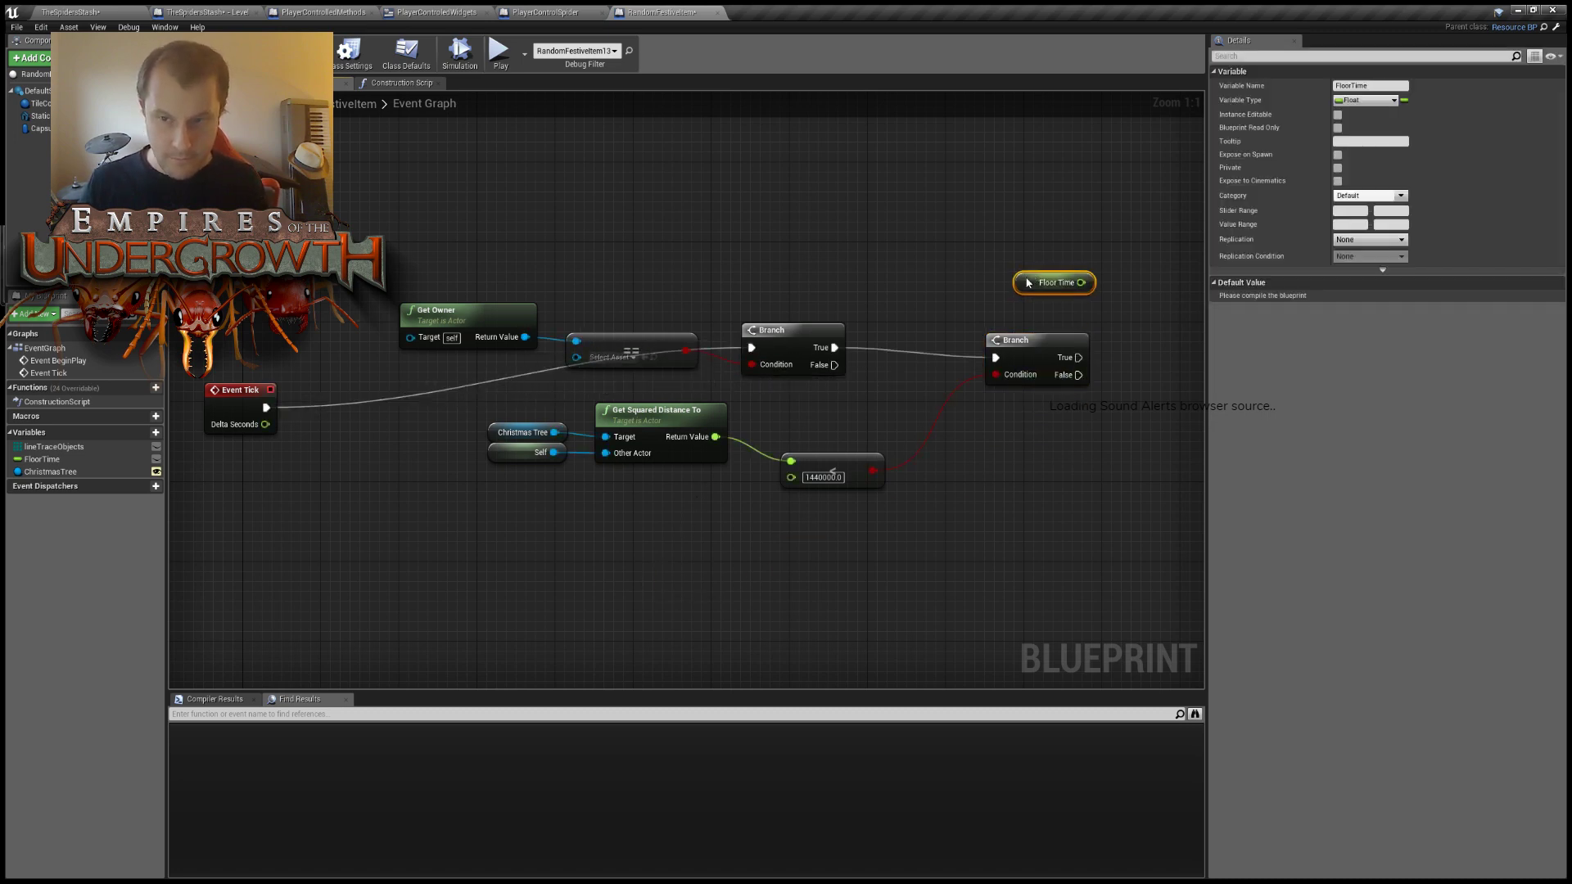
pyautogui.moveTo(1032, 289); pyautogui.dragTo(809, 284, button='right')
pyautogui.moveTo(808, 284); pyautogui.dragTo(993, 413)
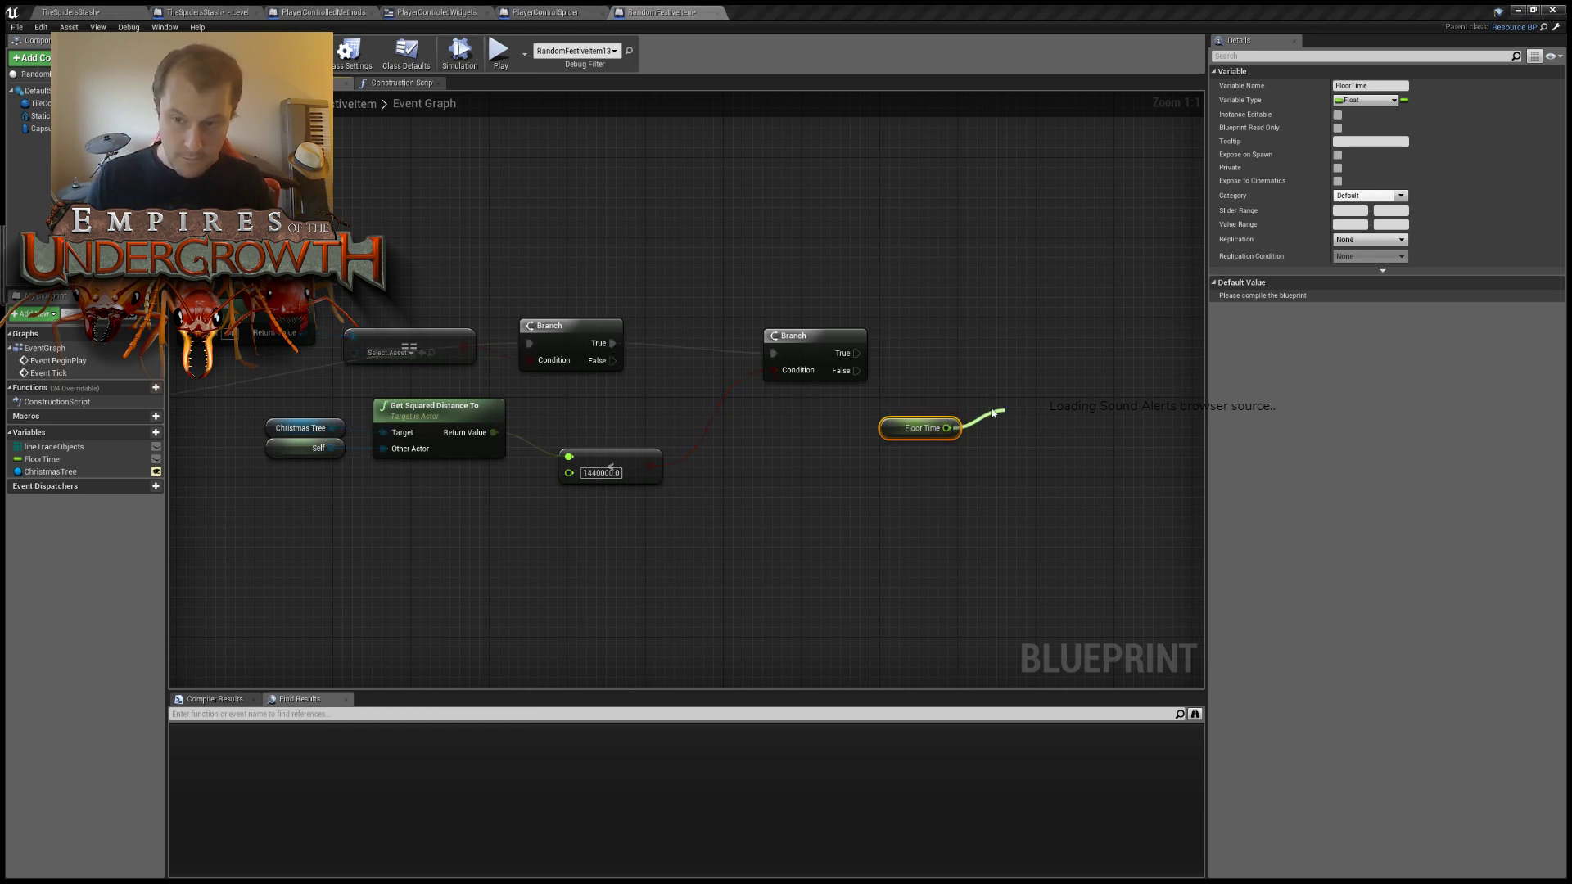
pyautogui.press('Return')
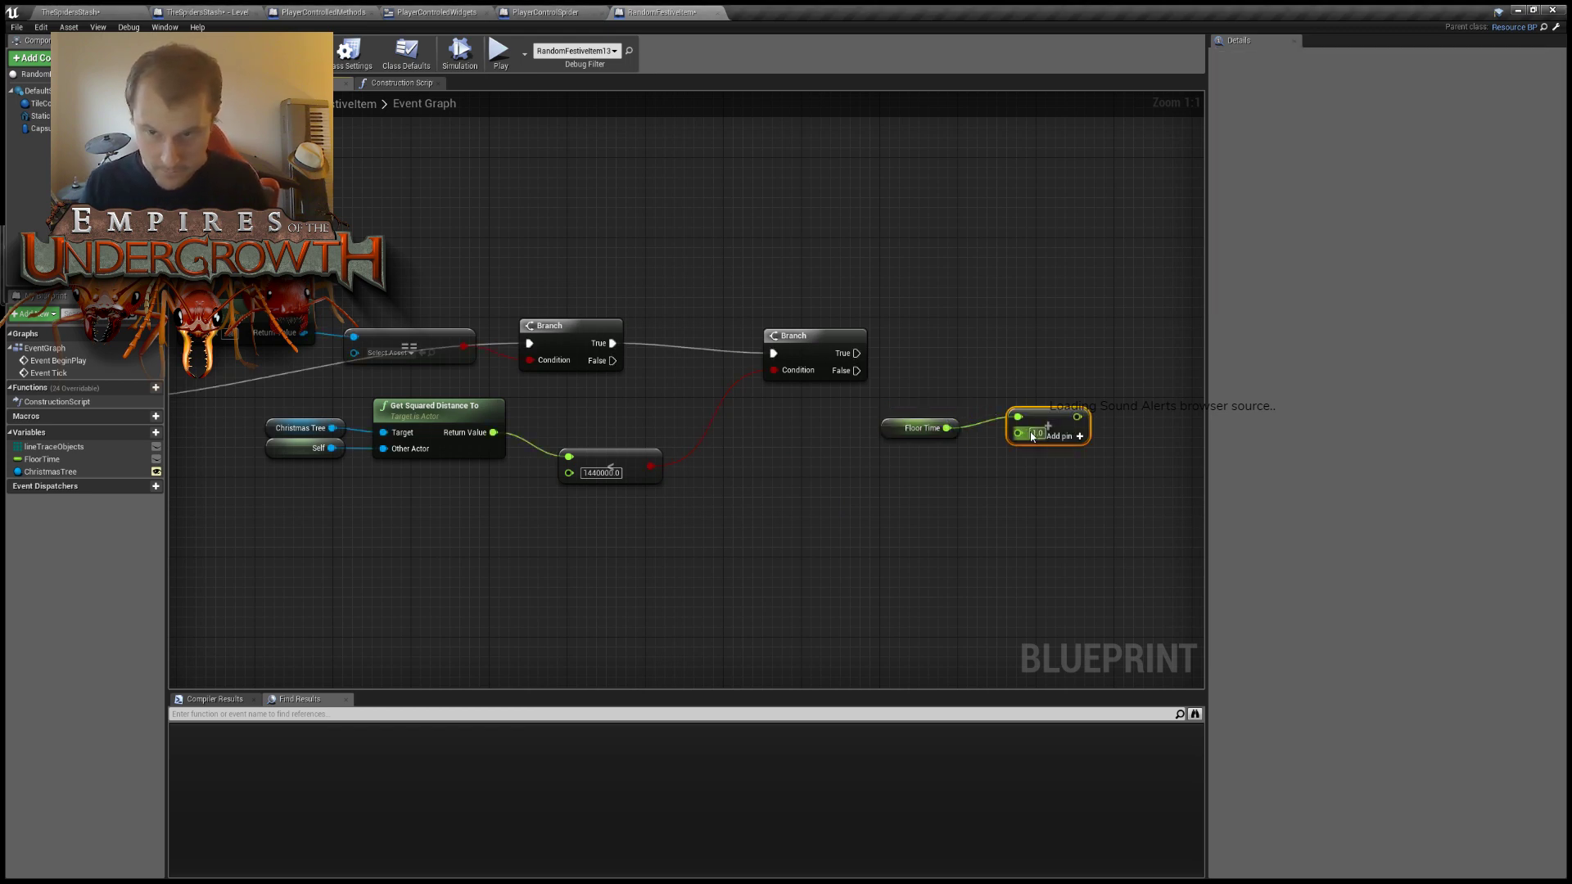
pyautogui.moveTo(1038, 419); pyautogui.dragTo(1028, 439)
pyautogui.moveTo(270, 515); pyautogui.dragTo(445, 506, button='right')
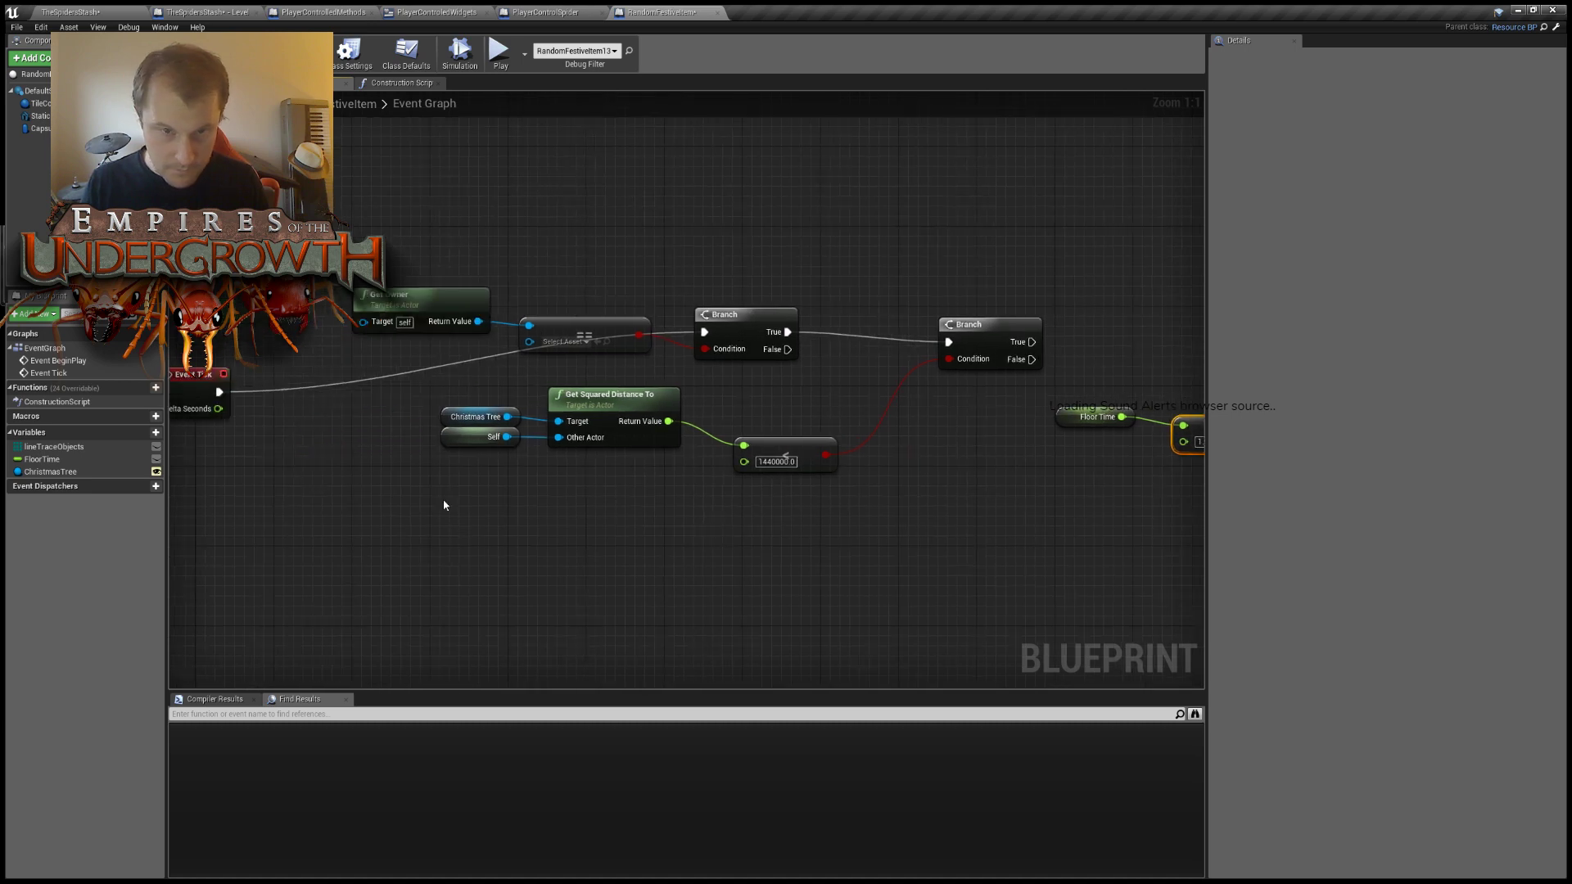
pyautogui.moveTo(215, 407); pyautogui.dragTo(1097, 418)
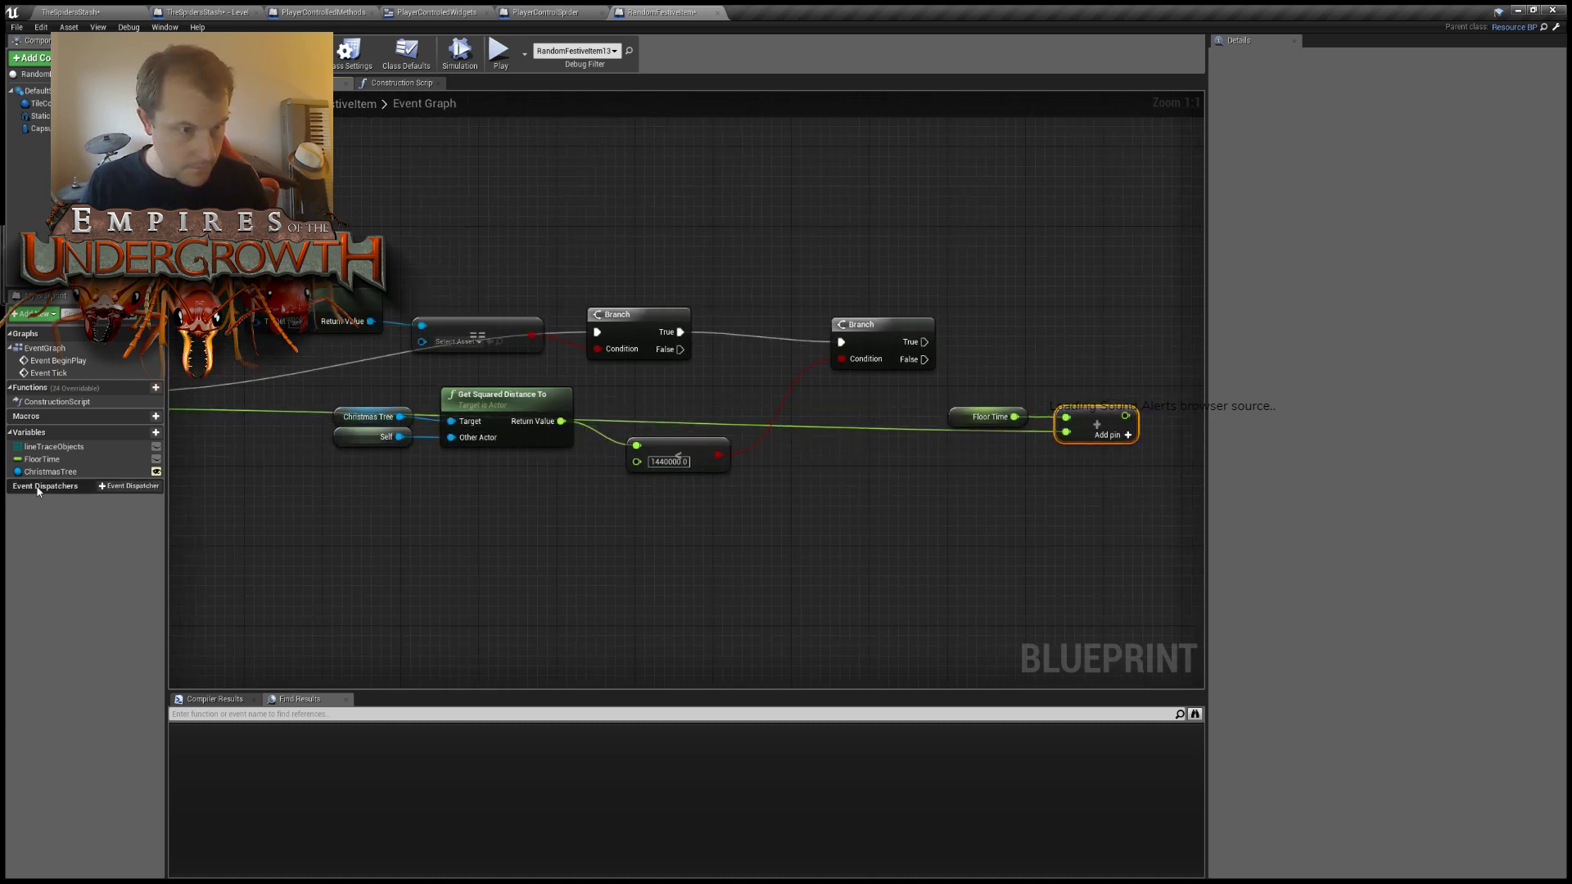
# Add a FloorTime setter fed by the addition result and run it from the second Branch's True output.
pyautogui.click(42, 459)
pyautogui.click(1129, 366)
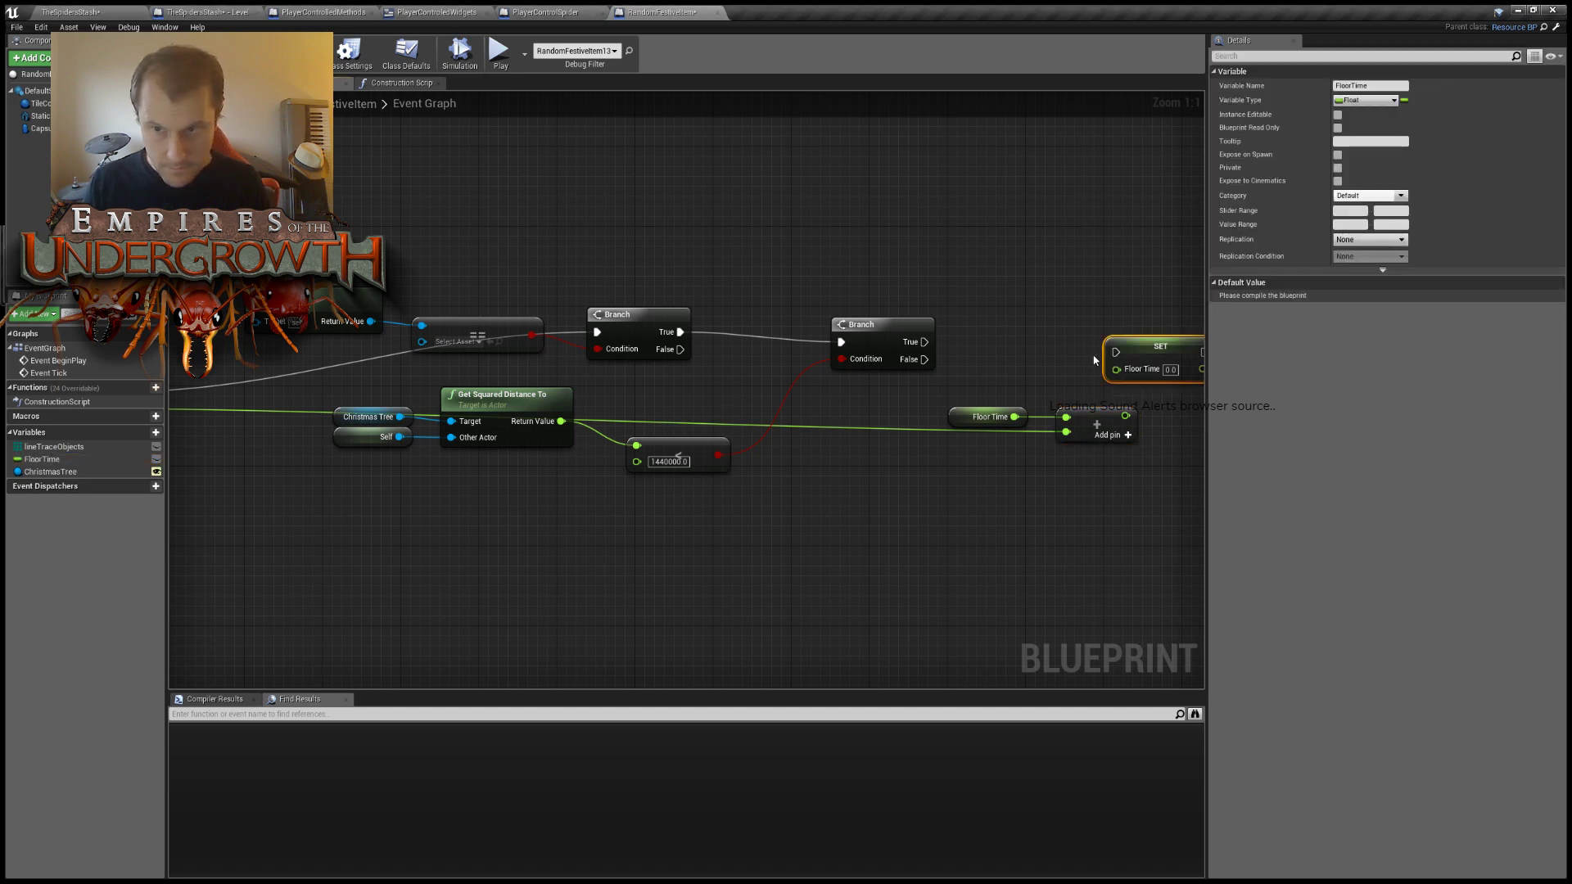
pyautogui.moveTo(1141, 363); pyautogui.dragTo(885, 361, button='right')
pyautogui.moveTo(898, 357); pyautogui.dragTo(980, 355)
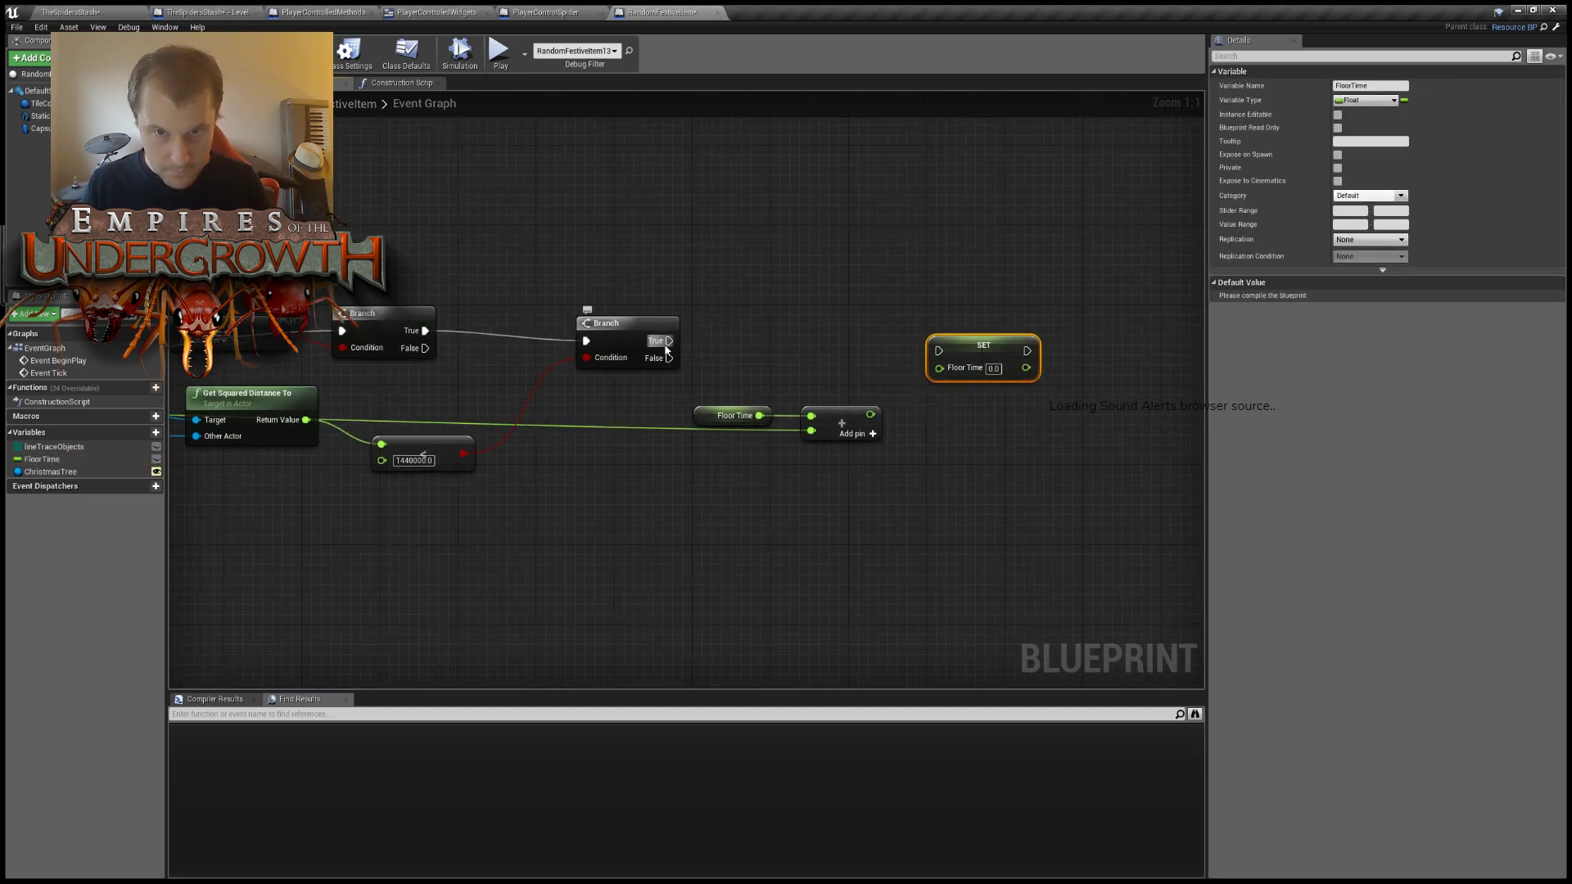
pyautogui.moveTo(669, 340); pyautogui.dragTo(939, 350)
pyautogui.moveTo(874, 416); pyautogui.dragTo(940, 367)
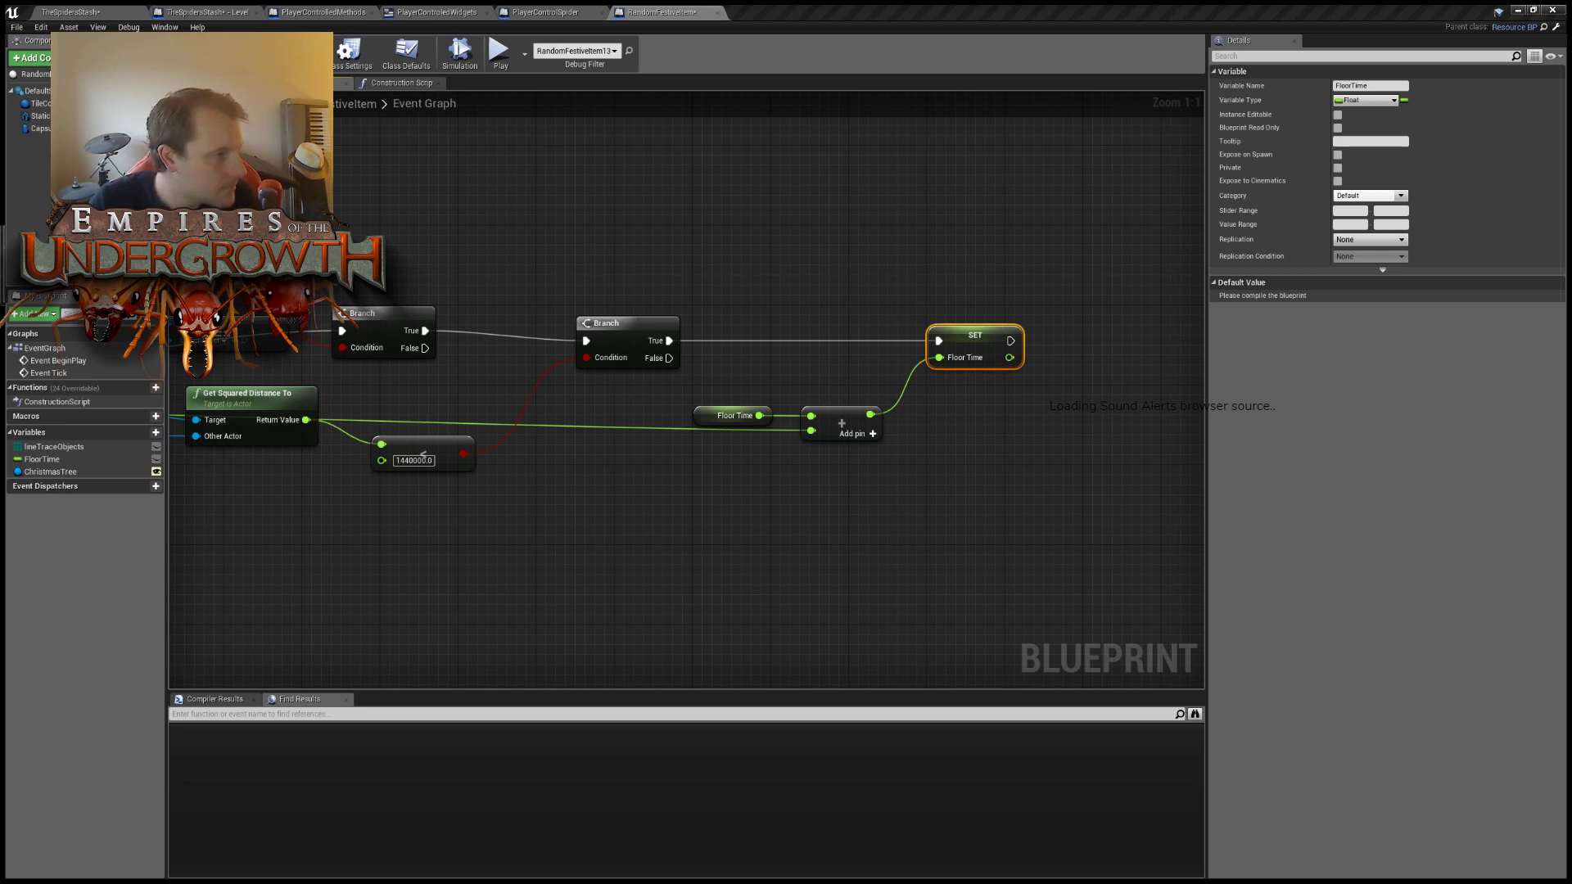
pyautogui.moveTo(728, 387); pyautogui.dragTo(695, 406, button='right')
pyautogui.moveTo(694, 406); pyautogui.dragTo(798, 414)
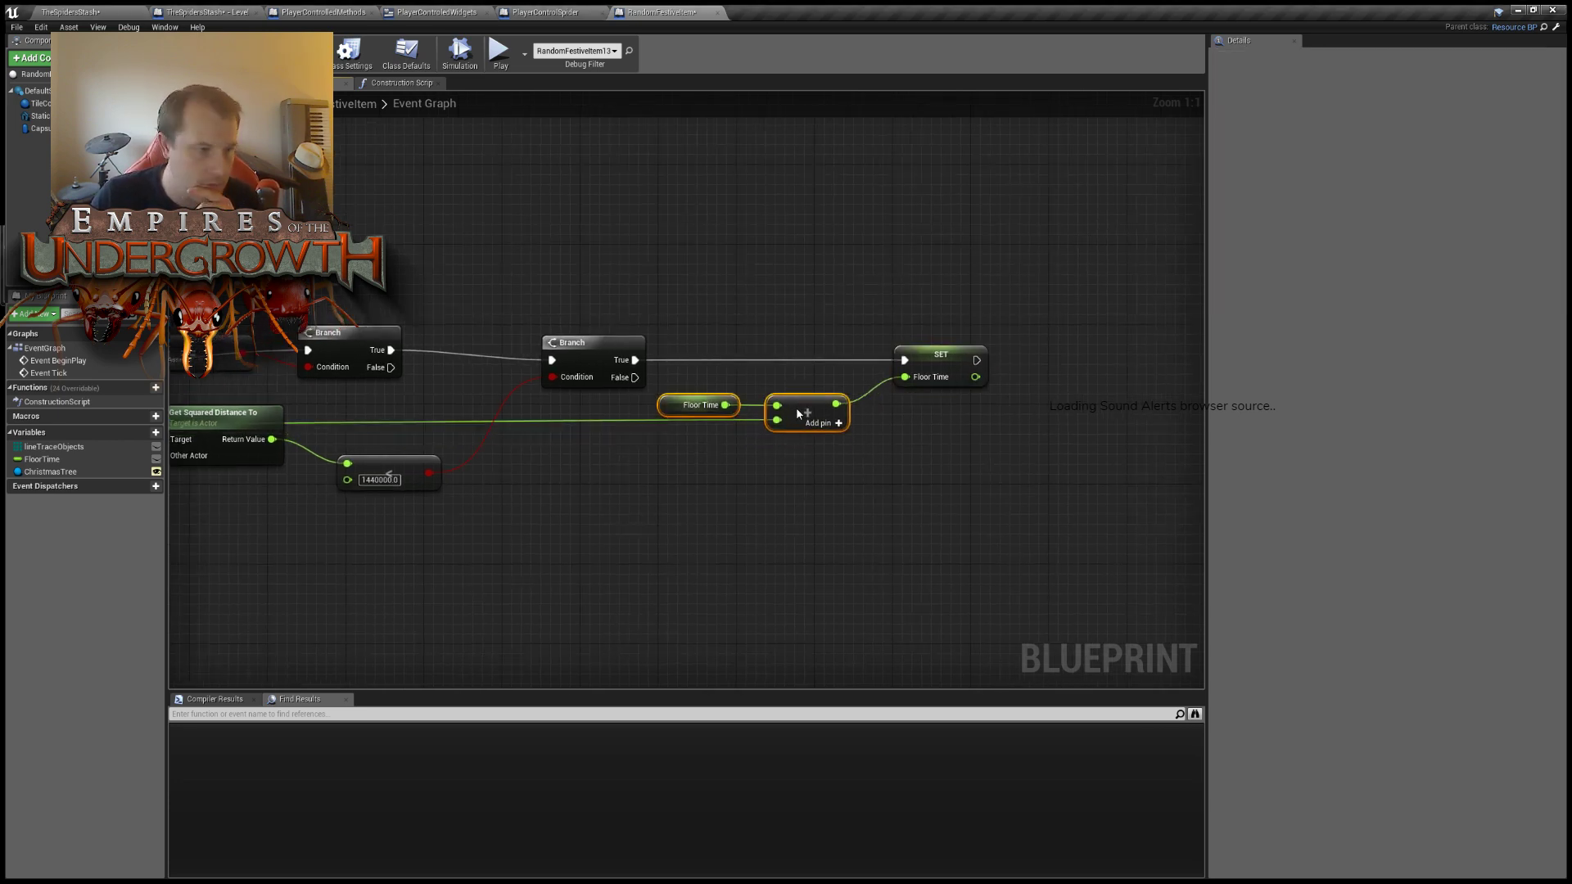
pyautogui.click(733, 382)
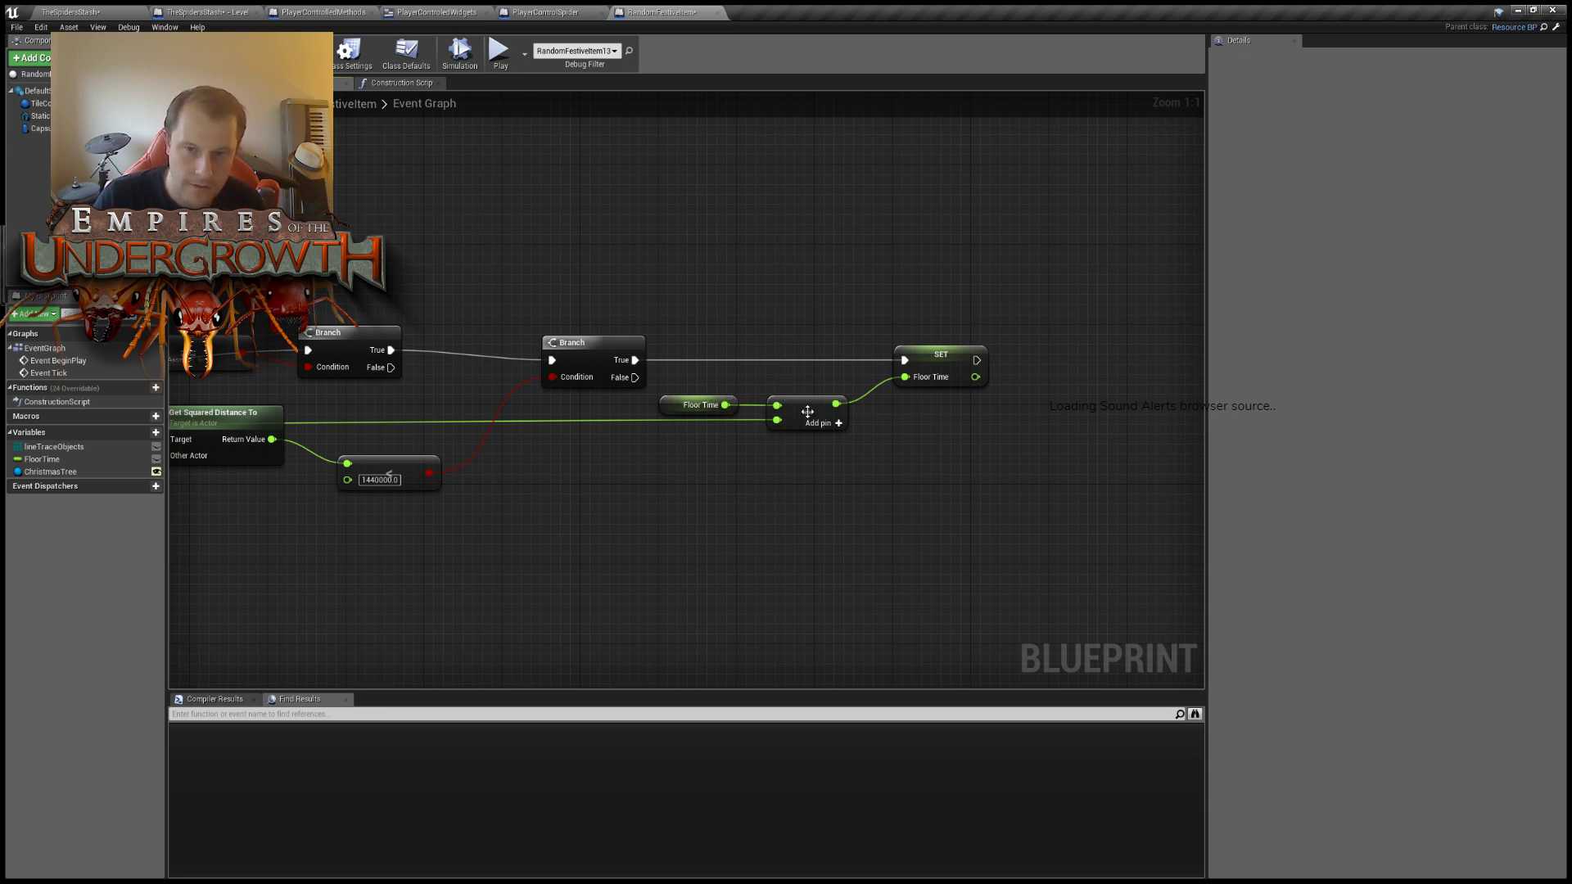
# Duplicate the FloorTime setter with value 0.0 above the Branches and run it from the first Branch's False output.
pyautogui.moveTo(588, 298); pyautogui.dragTo(775, 301, button='right')
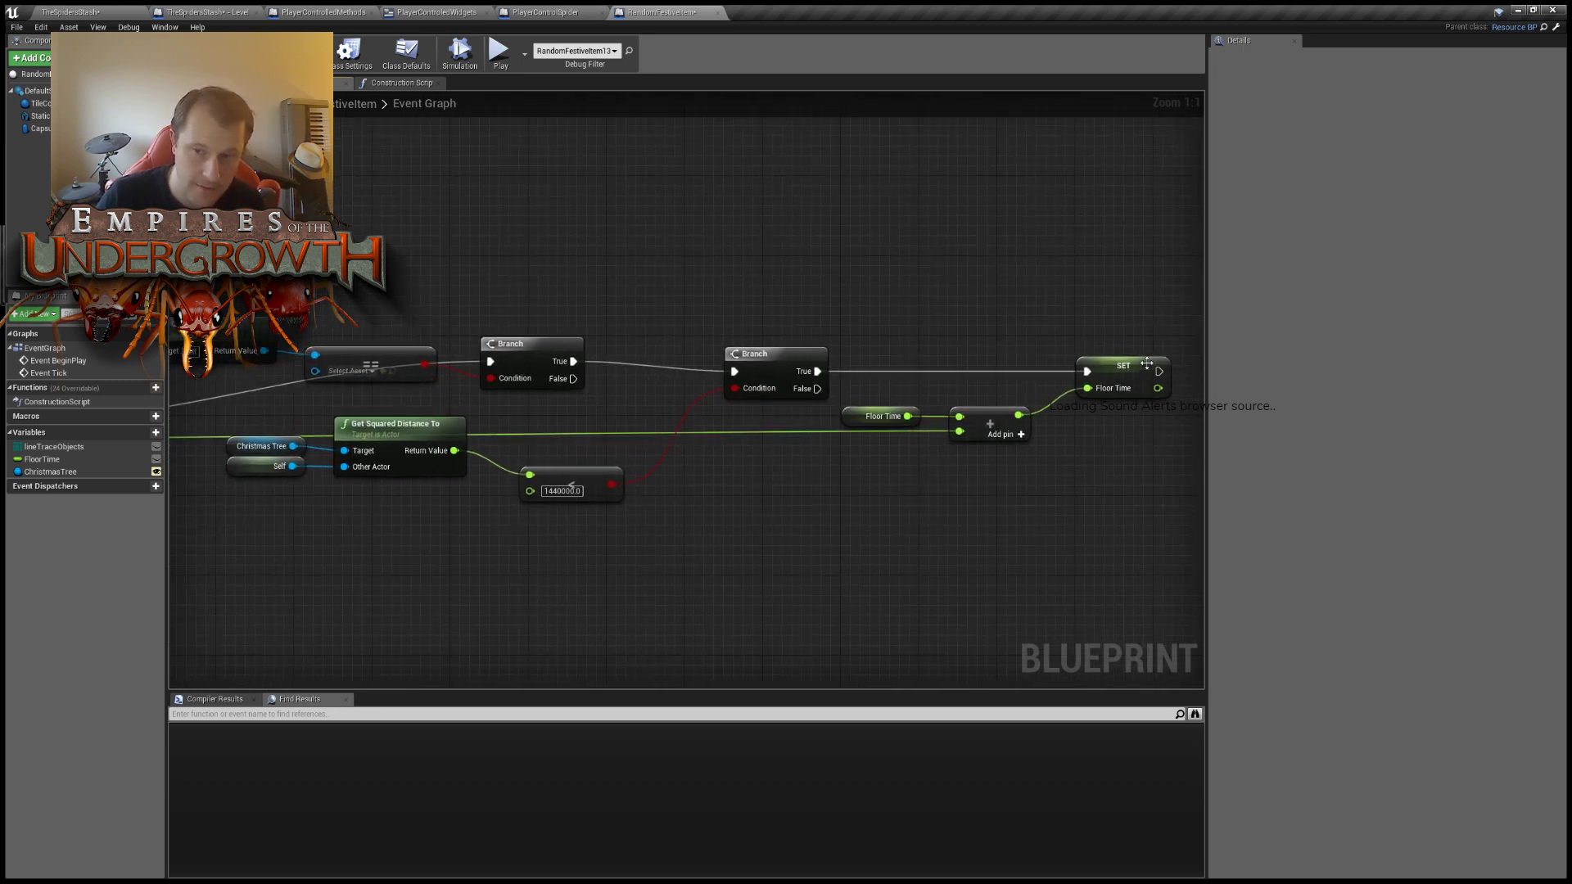
pyautogui.moveTo(783, 469); pyautogui.dragTo(776, 463, button='right')
pyautogui.click(1103, 349)
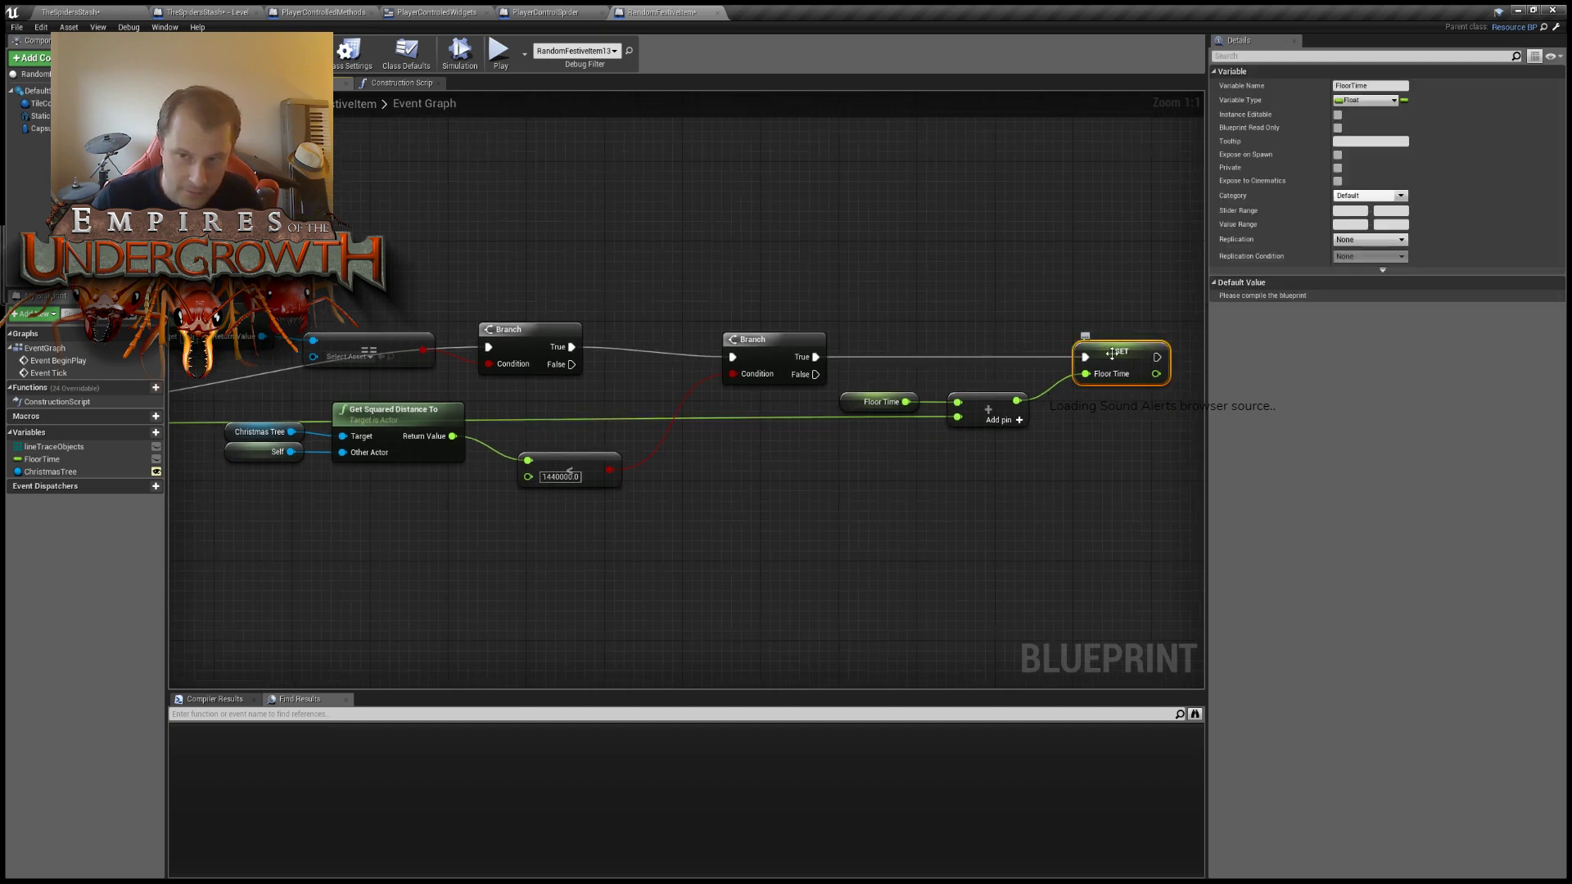
pyautogui.click(589, 558)
pyautogui.hotkey('ctrl', 'v')
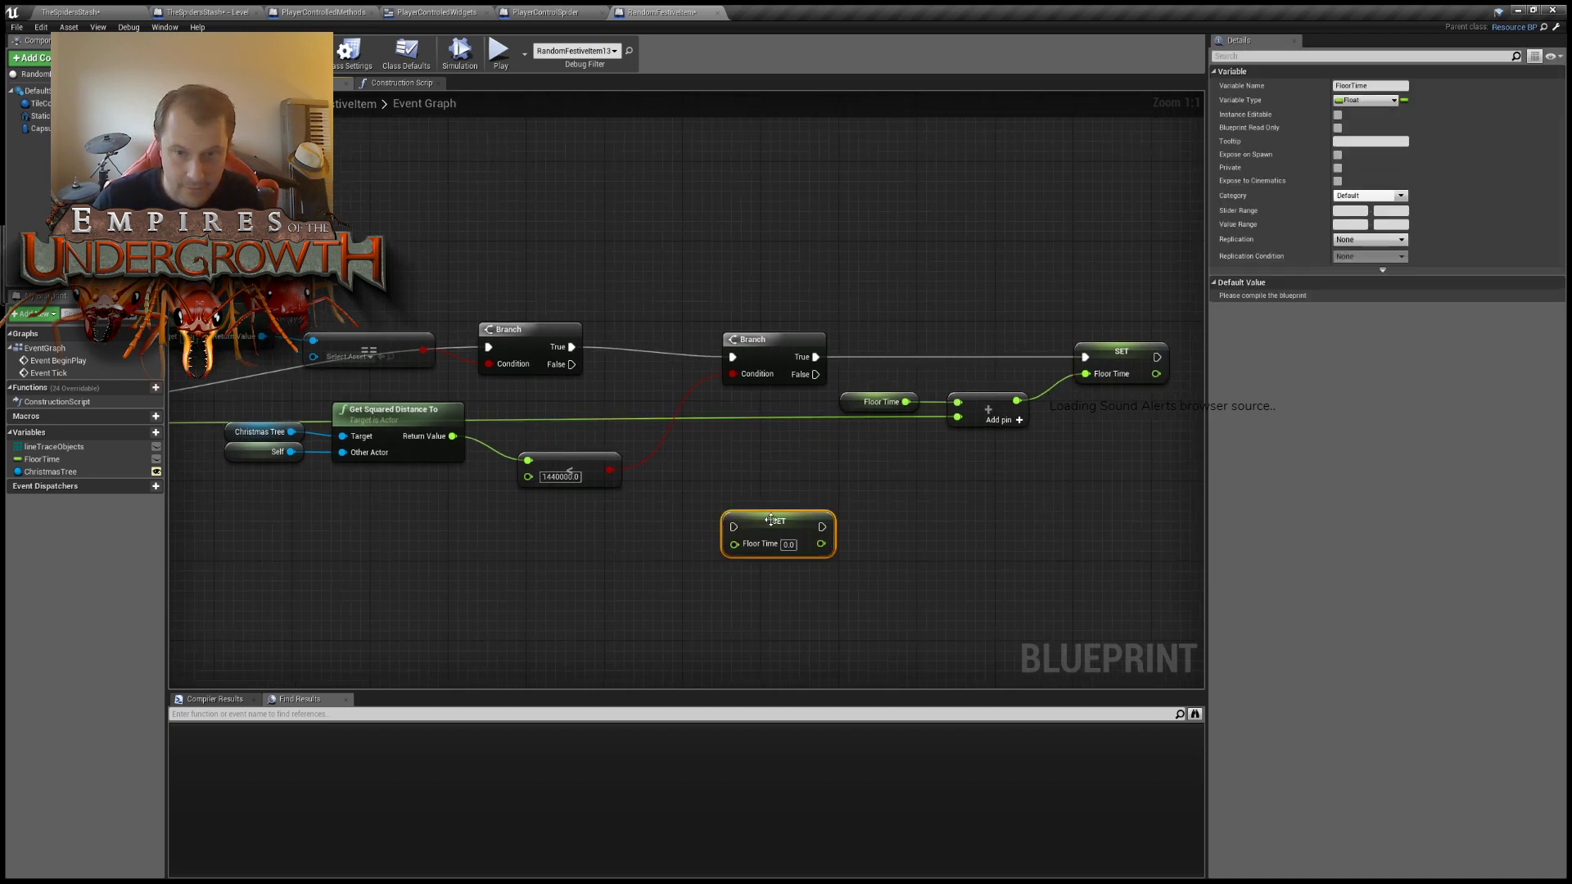
pyautogui.moveTo(768, 516); pyautogui.dragTo(629, 226)
pyautogui.moveTo(572, 364); pyautogui.dragTo(597, 238)
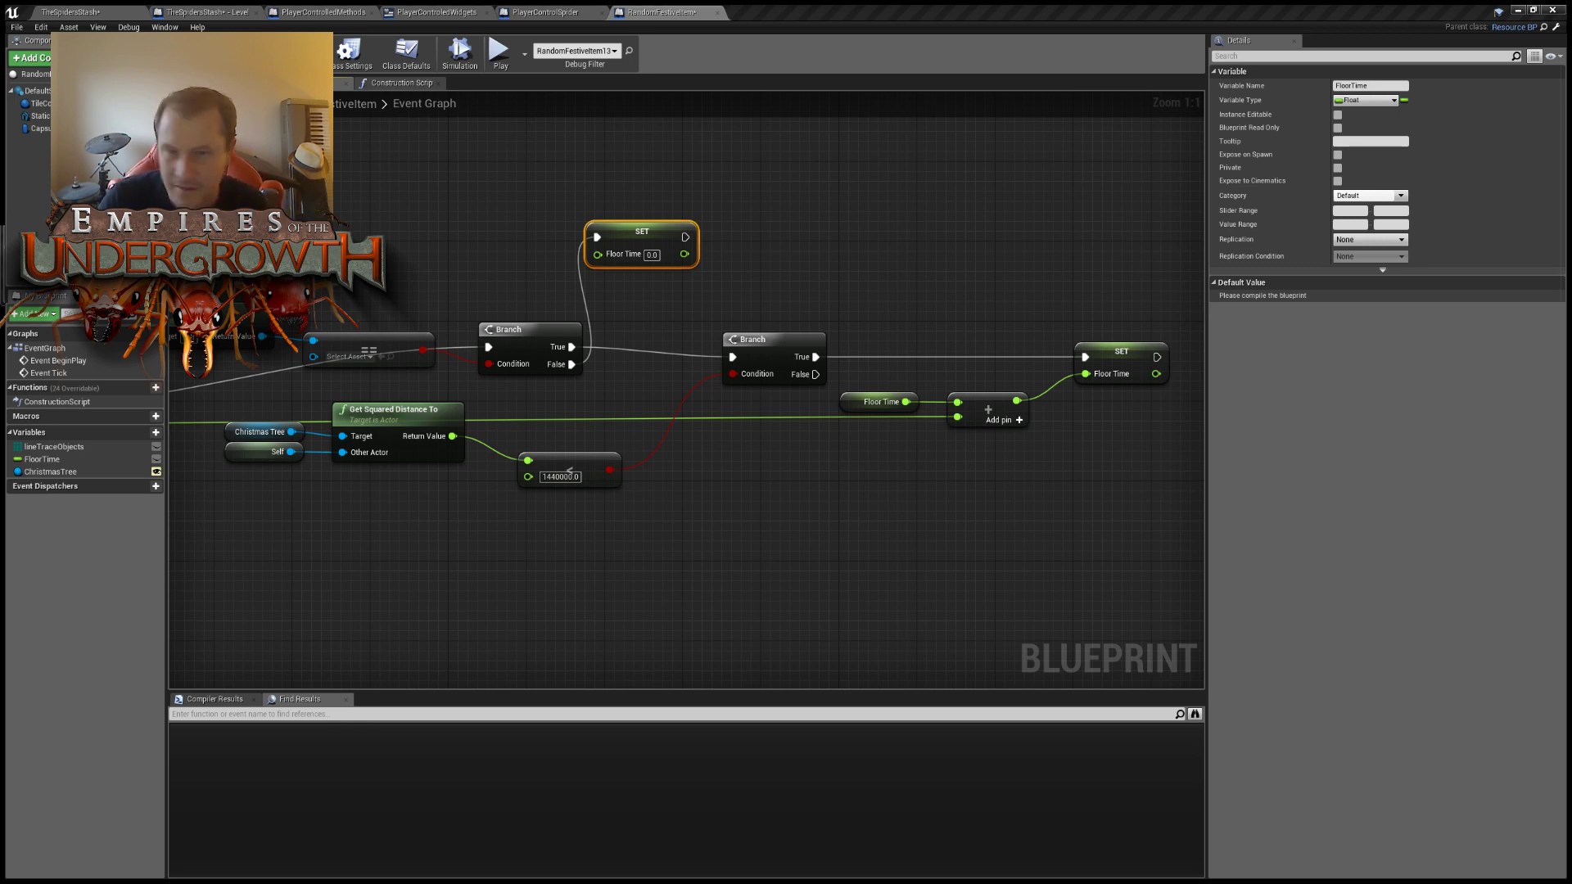
# Wire the second Branch's False output into the 0.0 FloorTime setter and move that setter above and beyond the second Branch.
pyautogui.click(765, 513)
pyautogui.moveTo(764, 513); pyautogui.dragTo(718, 521, button='right')
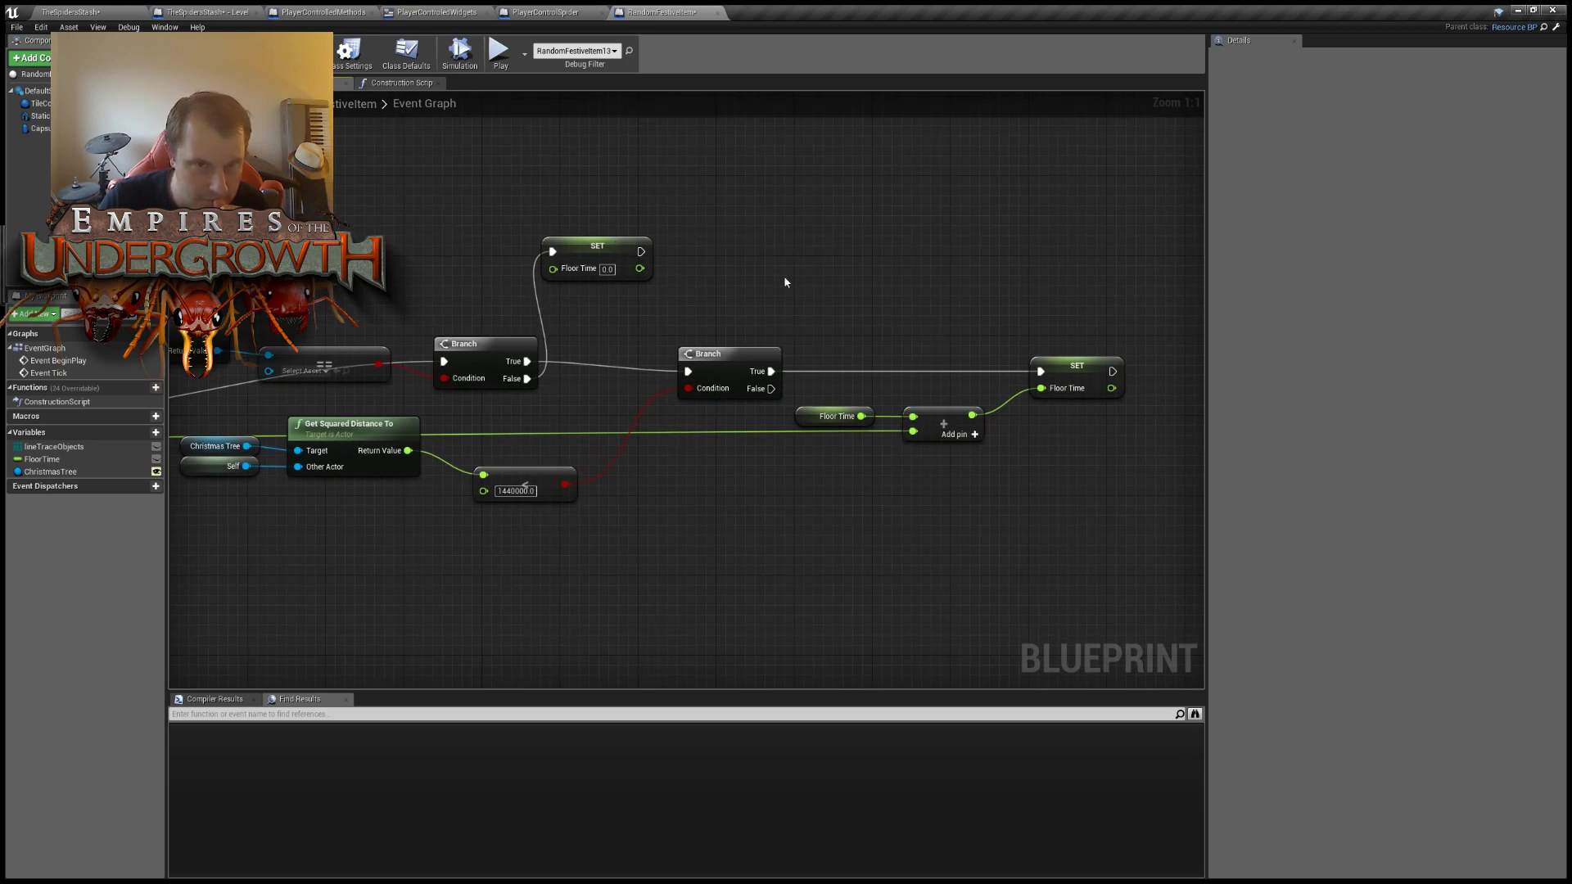
pyautogui.moveTo(687, 267)
pyautogui.mouseDown(button='right')
pyautogui.moveTo(620, 260)
pyautogui.moveTo(669, 255)
pyautogui.mouseUp(button='right')
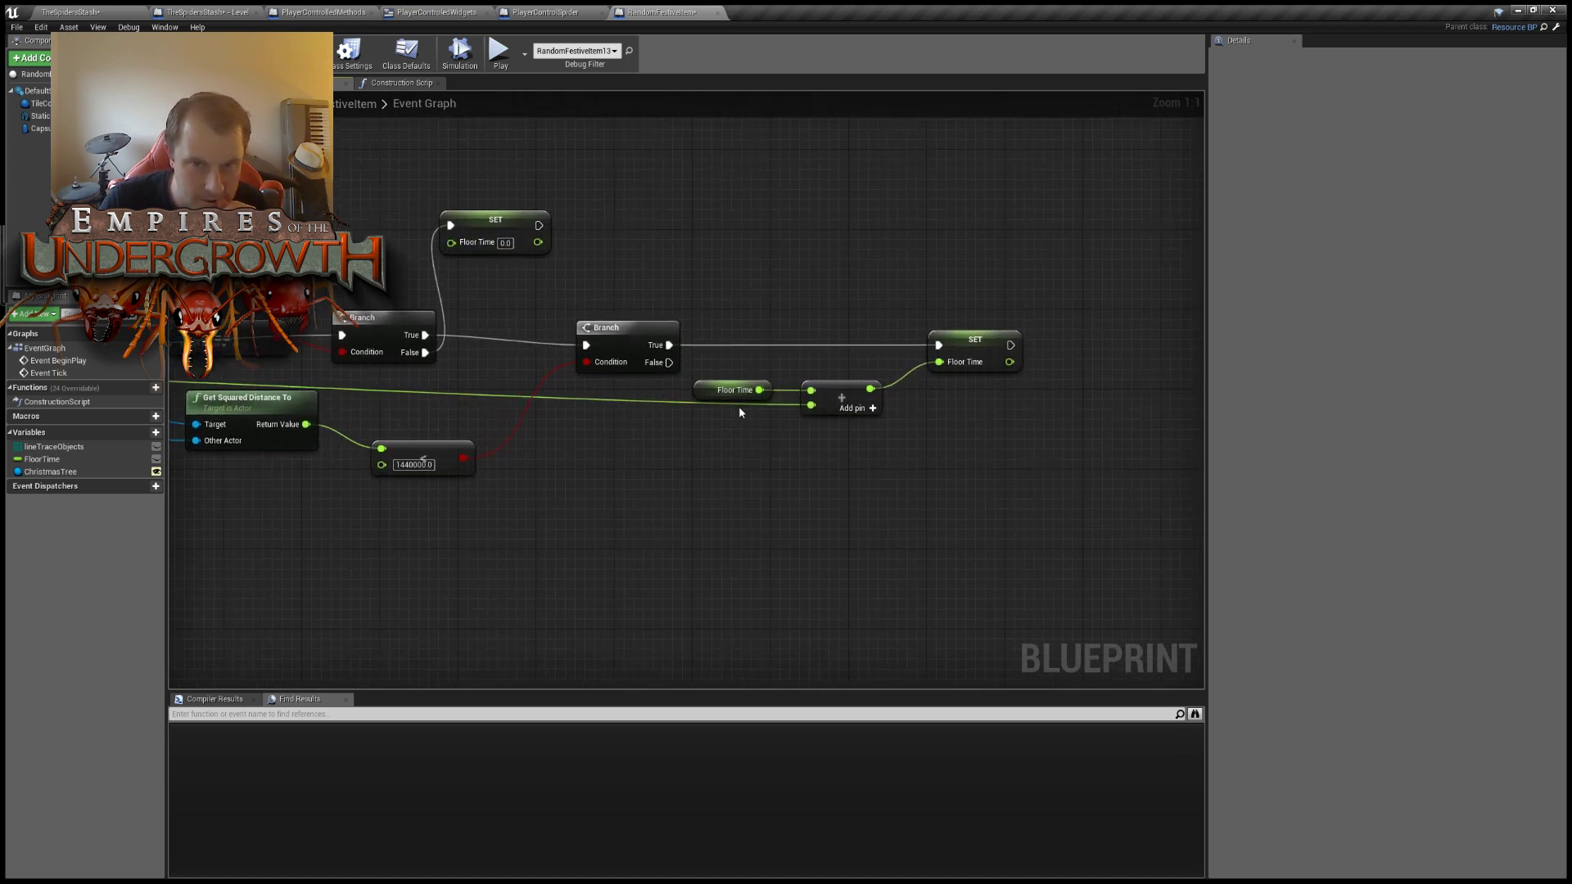
pyautogui.moveTo(810, 404); pyautogui.dragTo(959, 258, button='right')
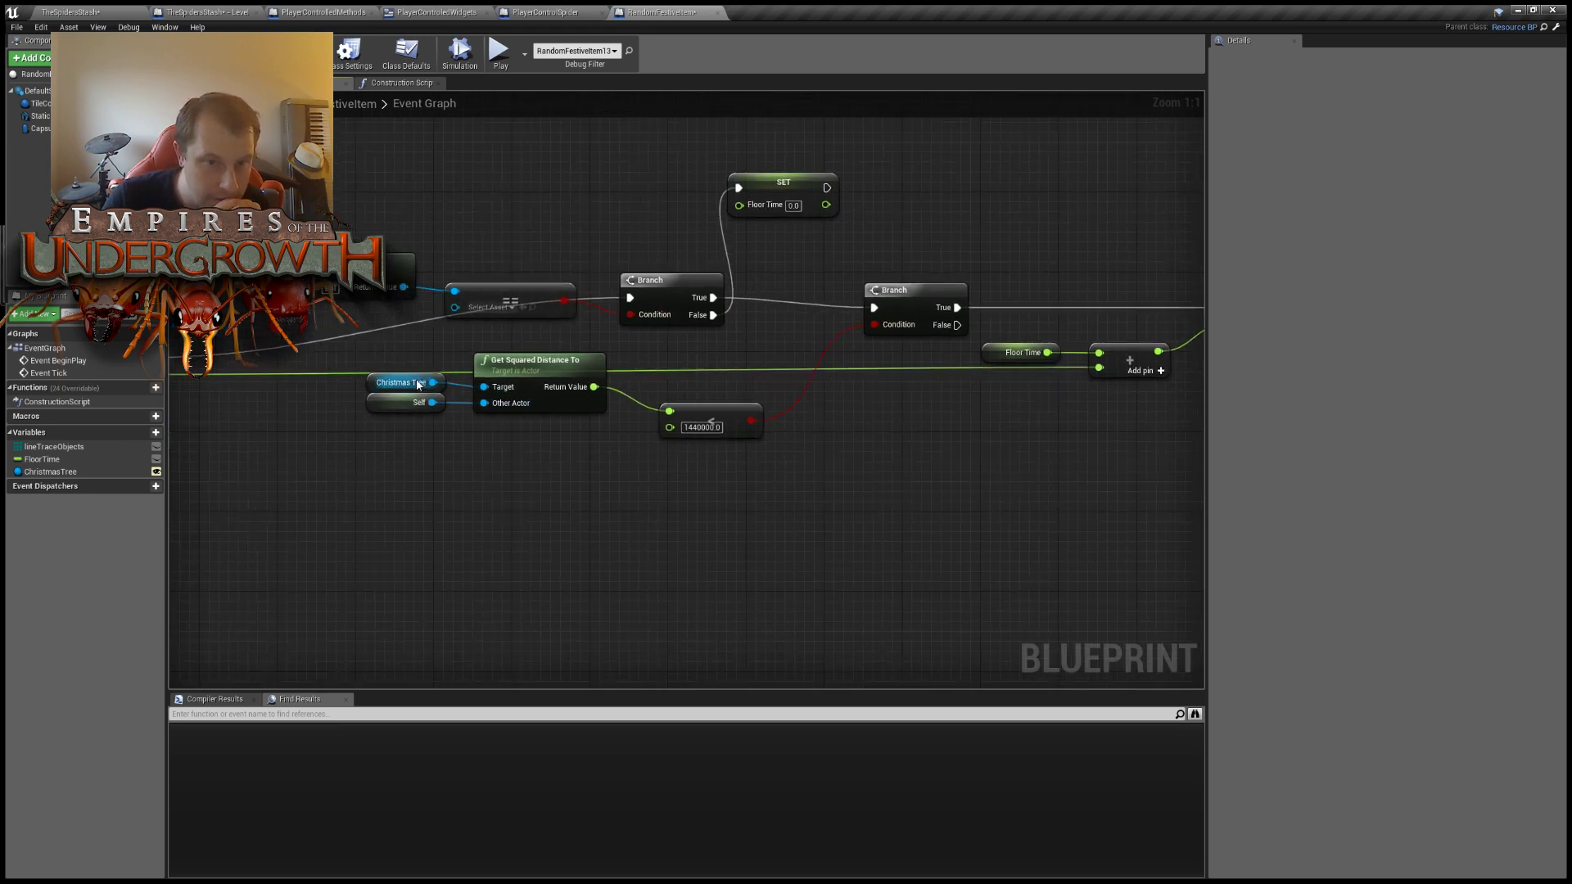
pyautogui.moveTo(851, 375); pyautogui.dragTo(785, 321, button='right')
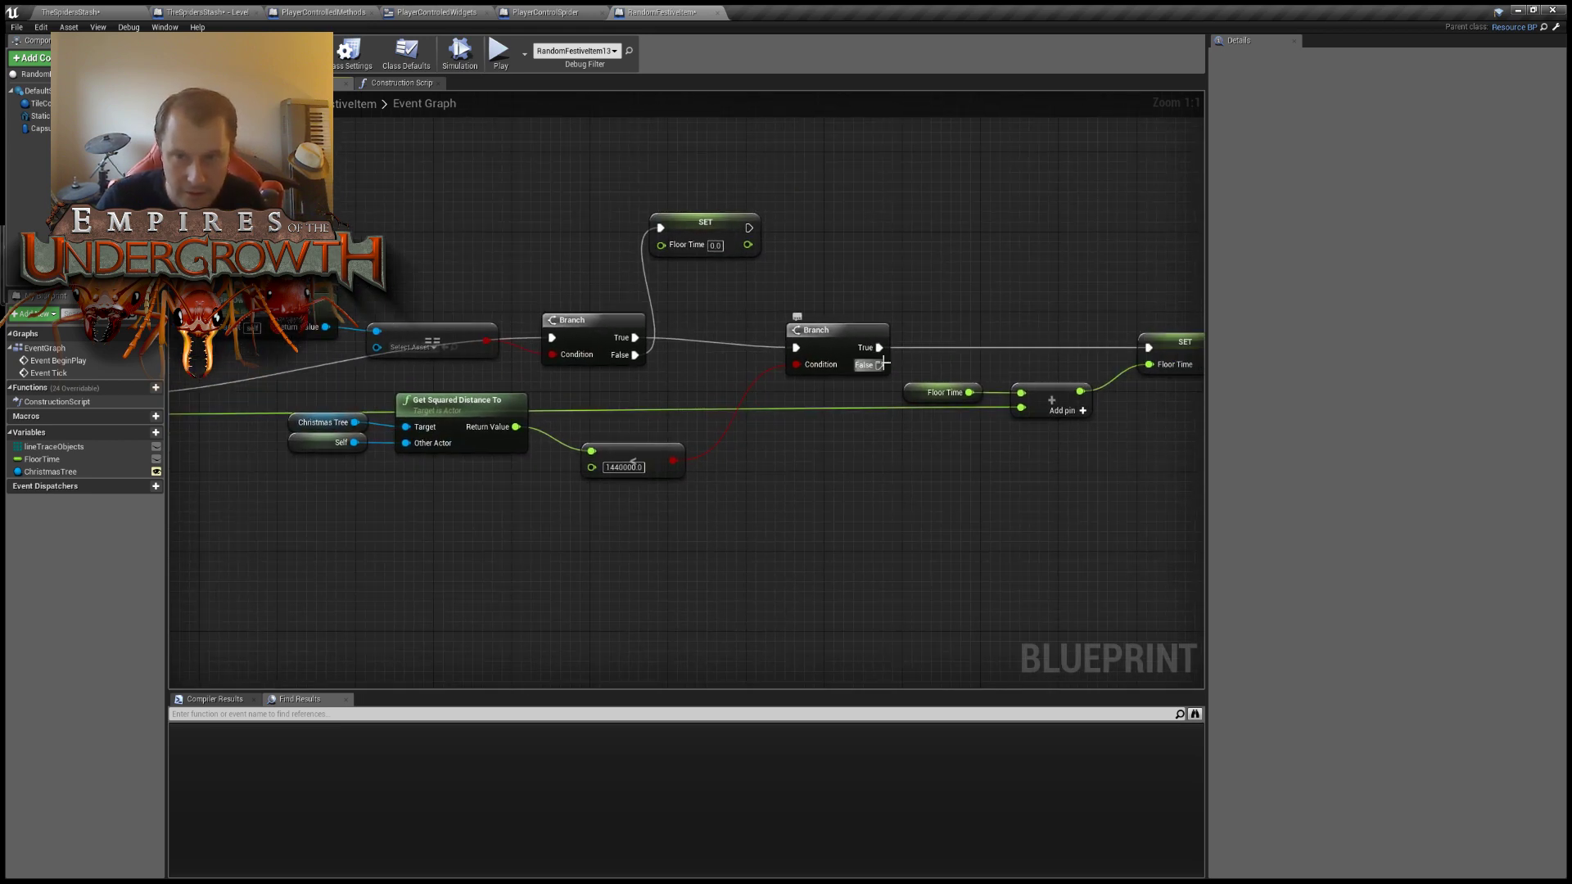
pyautogui.moveTo(879, 365); pyautogui.dragTo(997, 222)
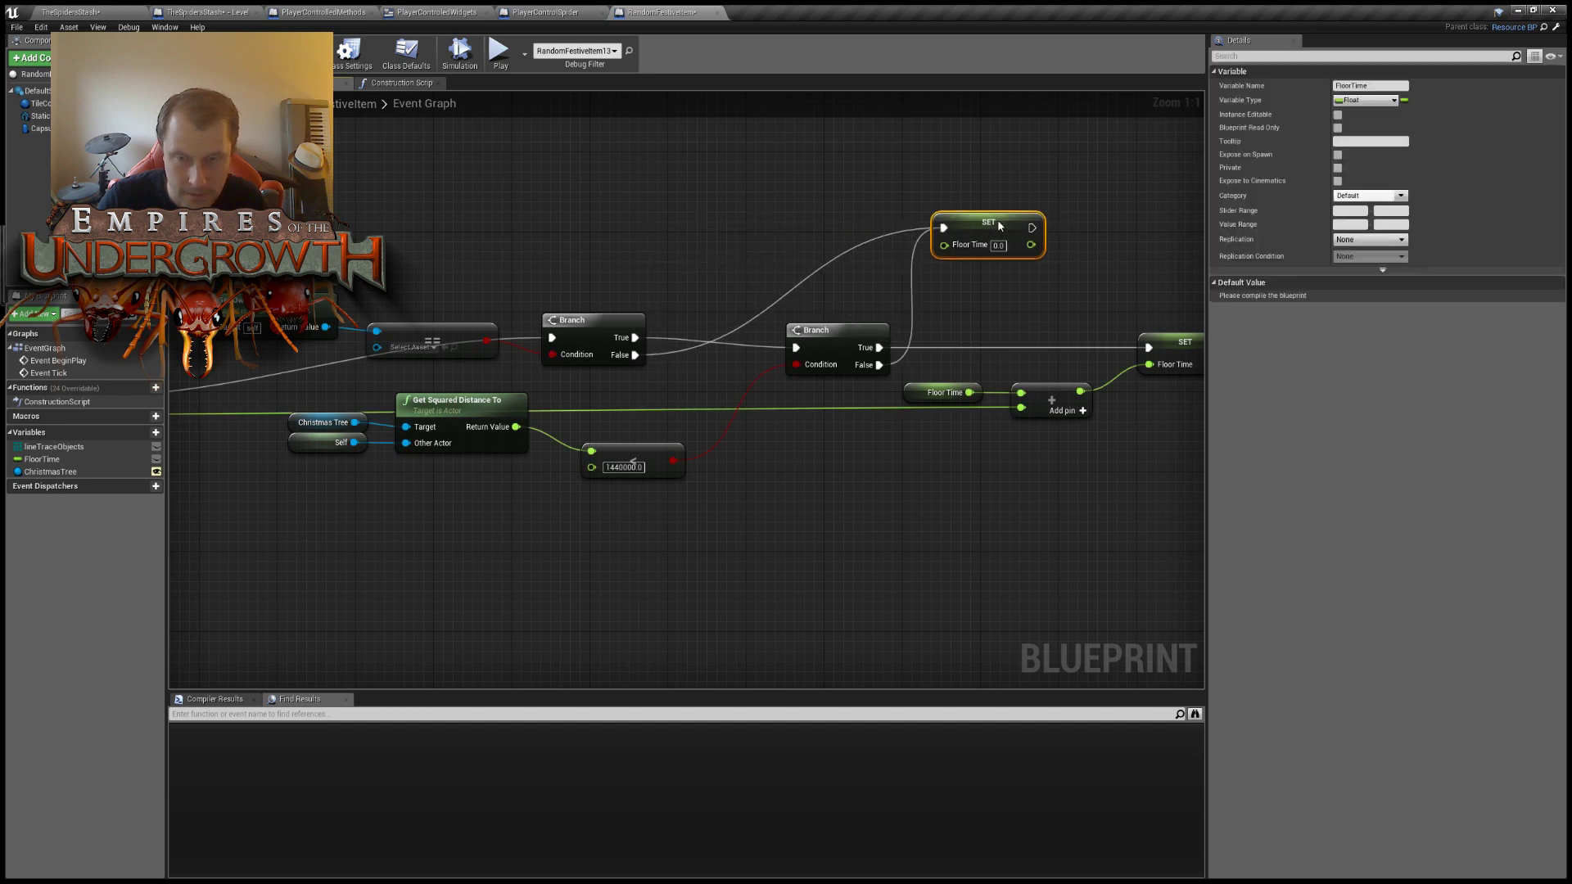
pyautogui.click(916, 178)
# Compare the accumulated FloorTime setter's output with a greater-than node using a threshold of 5.0.
pyautogui.moveTo(984, 334); pyautogui.dragTo(723, 346, button='right')
pyautogui.moveTo(960, 379); pyautogui.dragTo(1051, 393)
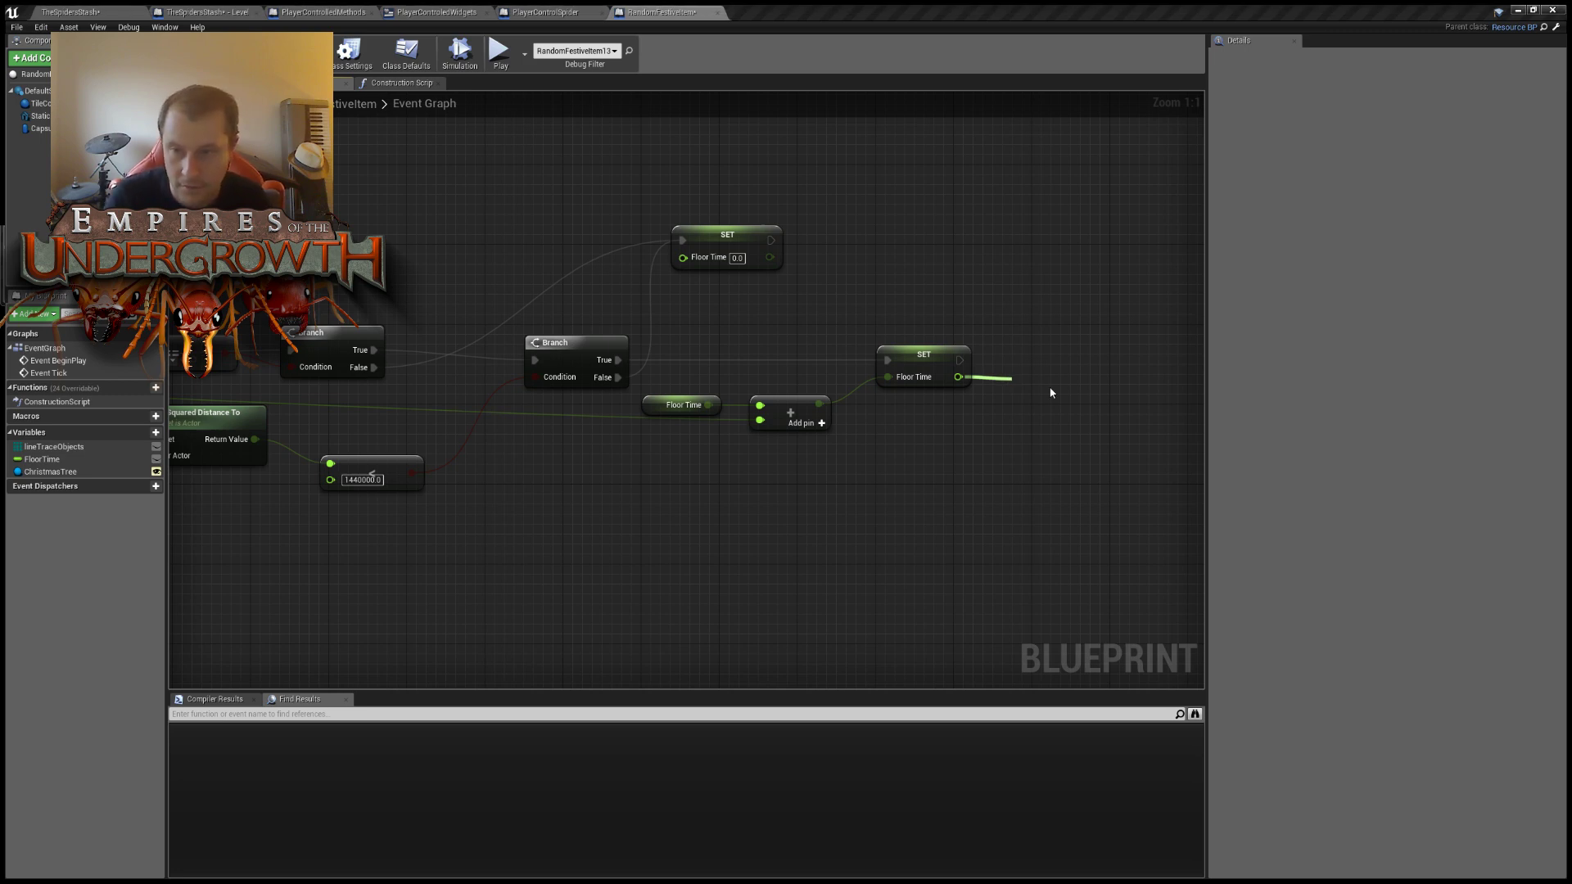
pyautogui.press('Return')
pyautogui.click(1052, 402)
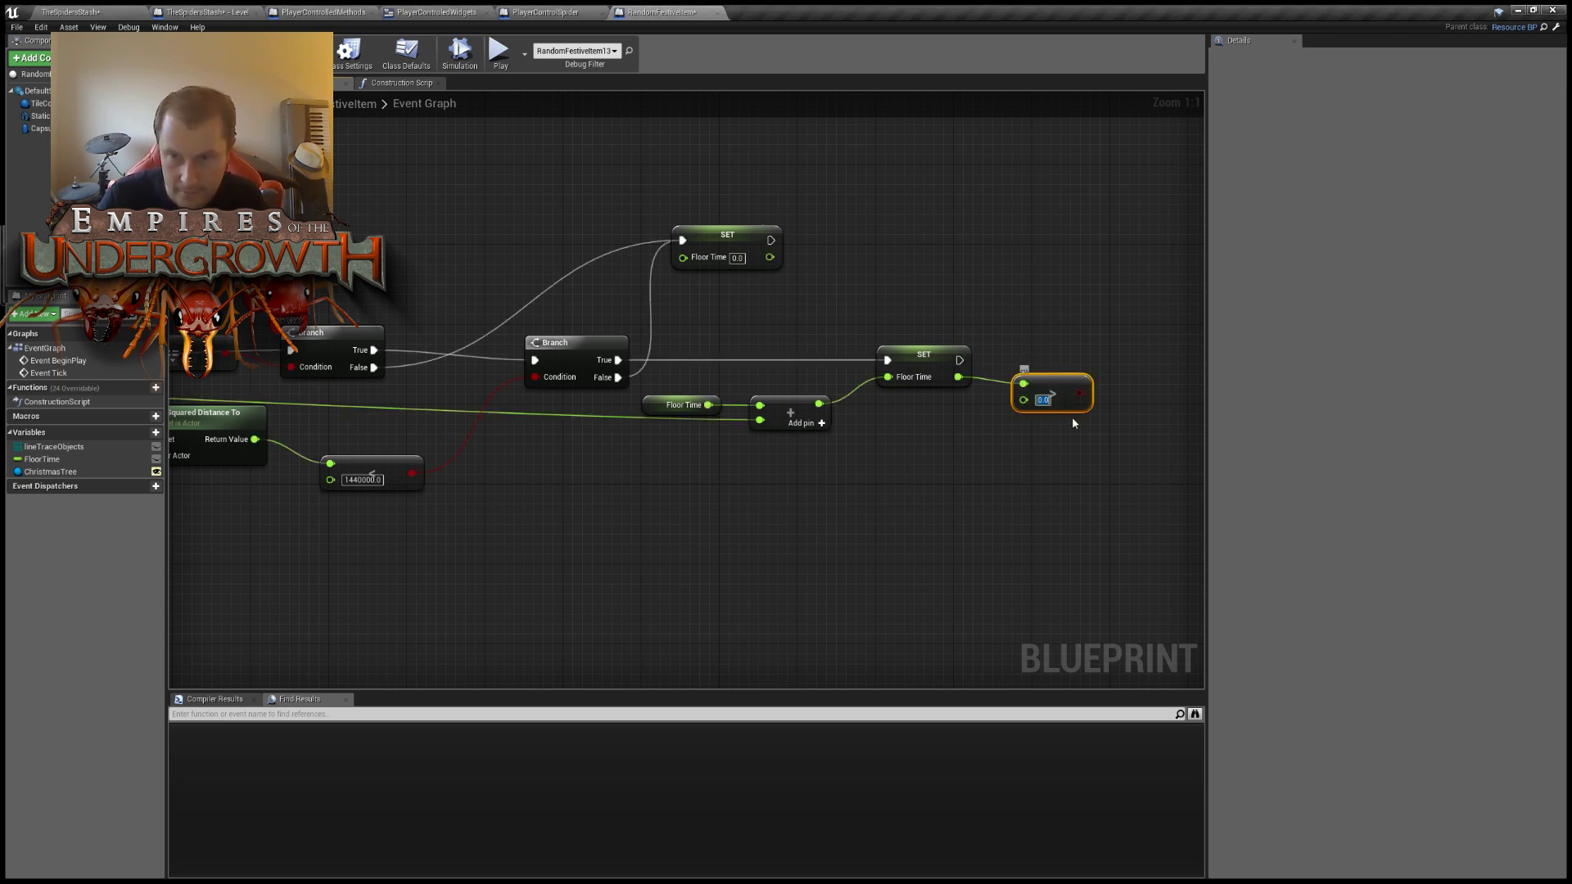
pyautogui.click(1082, 296)
pyautogui.moveTo(1111, 366); pyautogui.dragTo(980, 391, button='right')
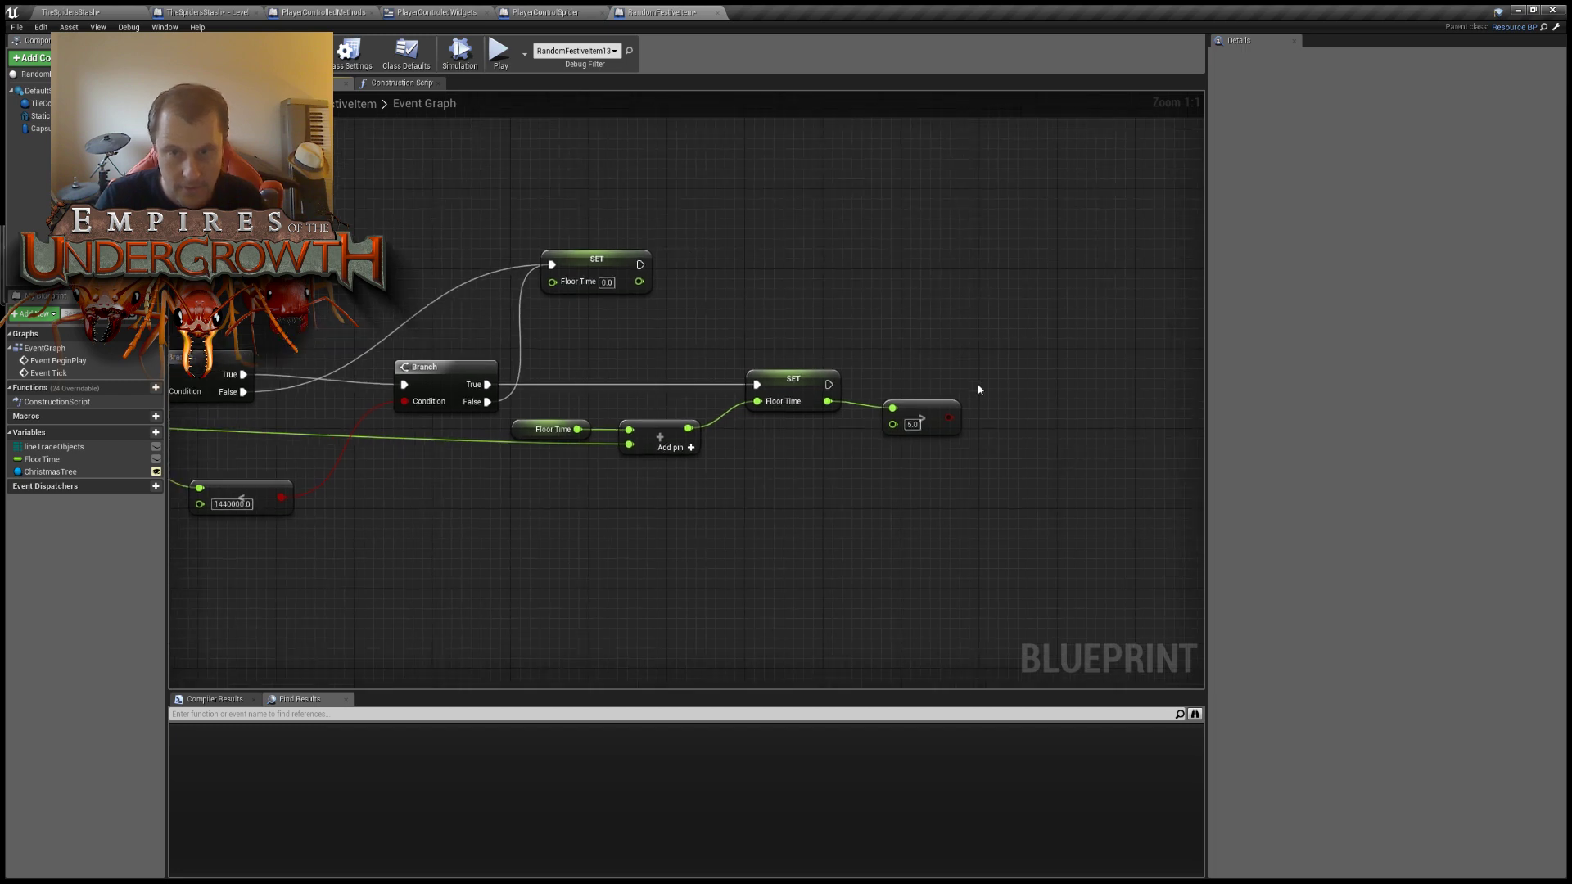
# Add a ChristmasTree getter and place it beyond the greater-than comparison.
pyautogui.moveTo(596, 575); pyautogui.dragTo(743, 580, button='right')
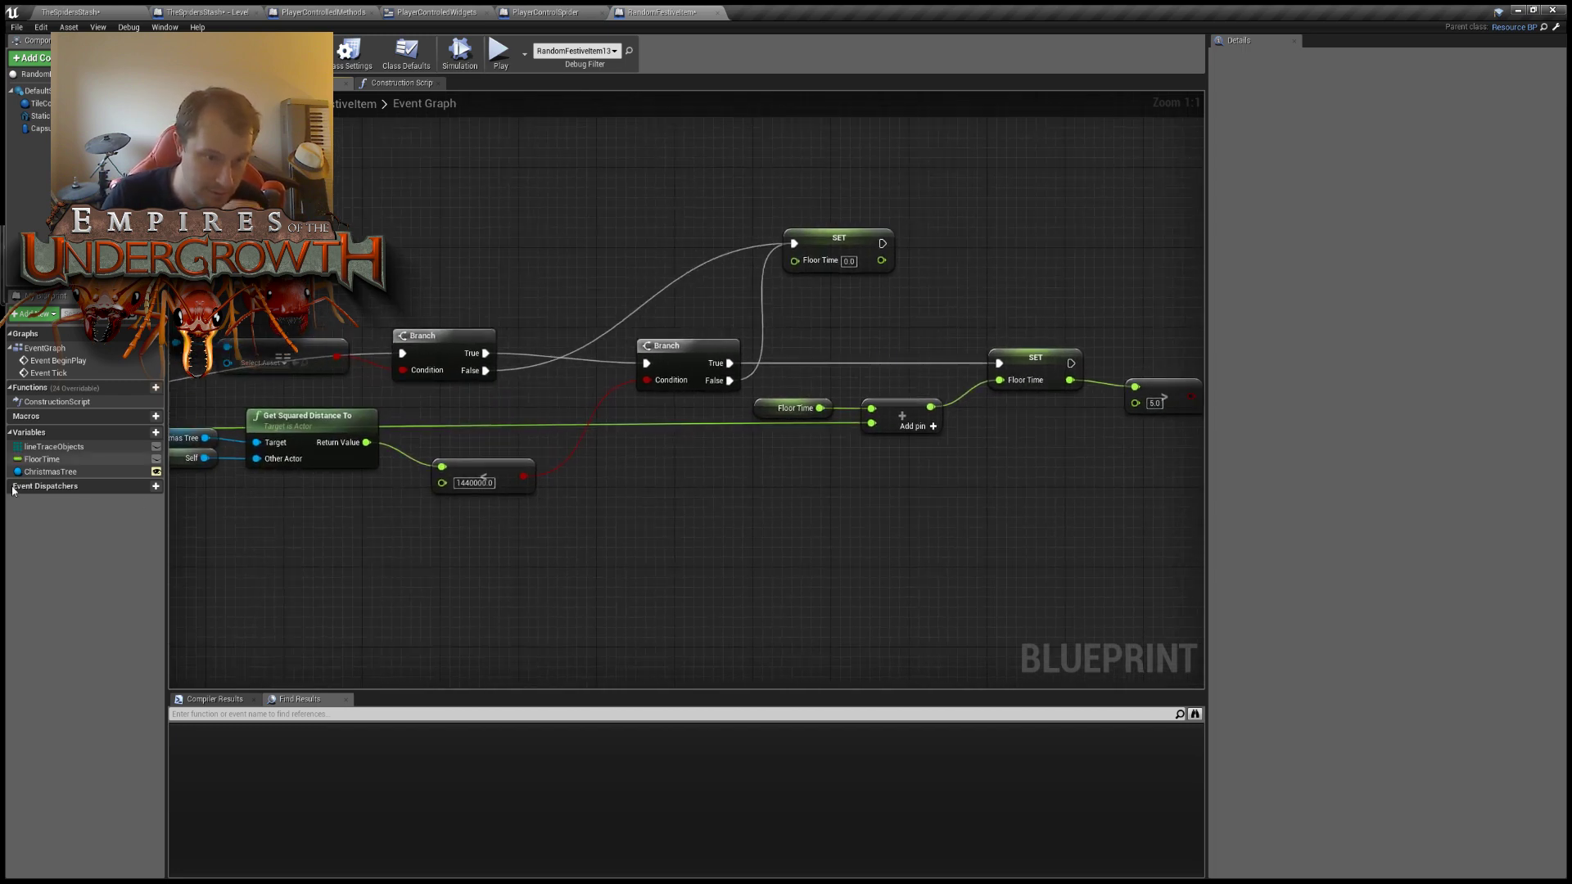
pyautogui.click(50, 472)
pyautogui.moveTo(1106, 522); pyautogui.dragTo(1106, 521)
pyautogui.click(1123, 529)
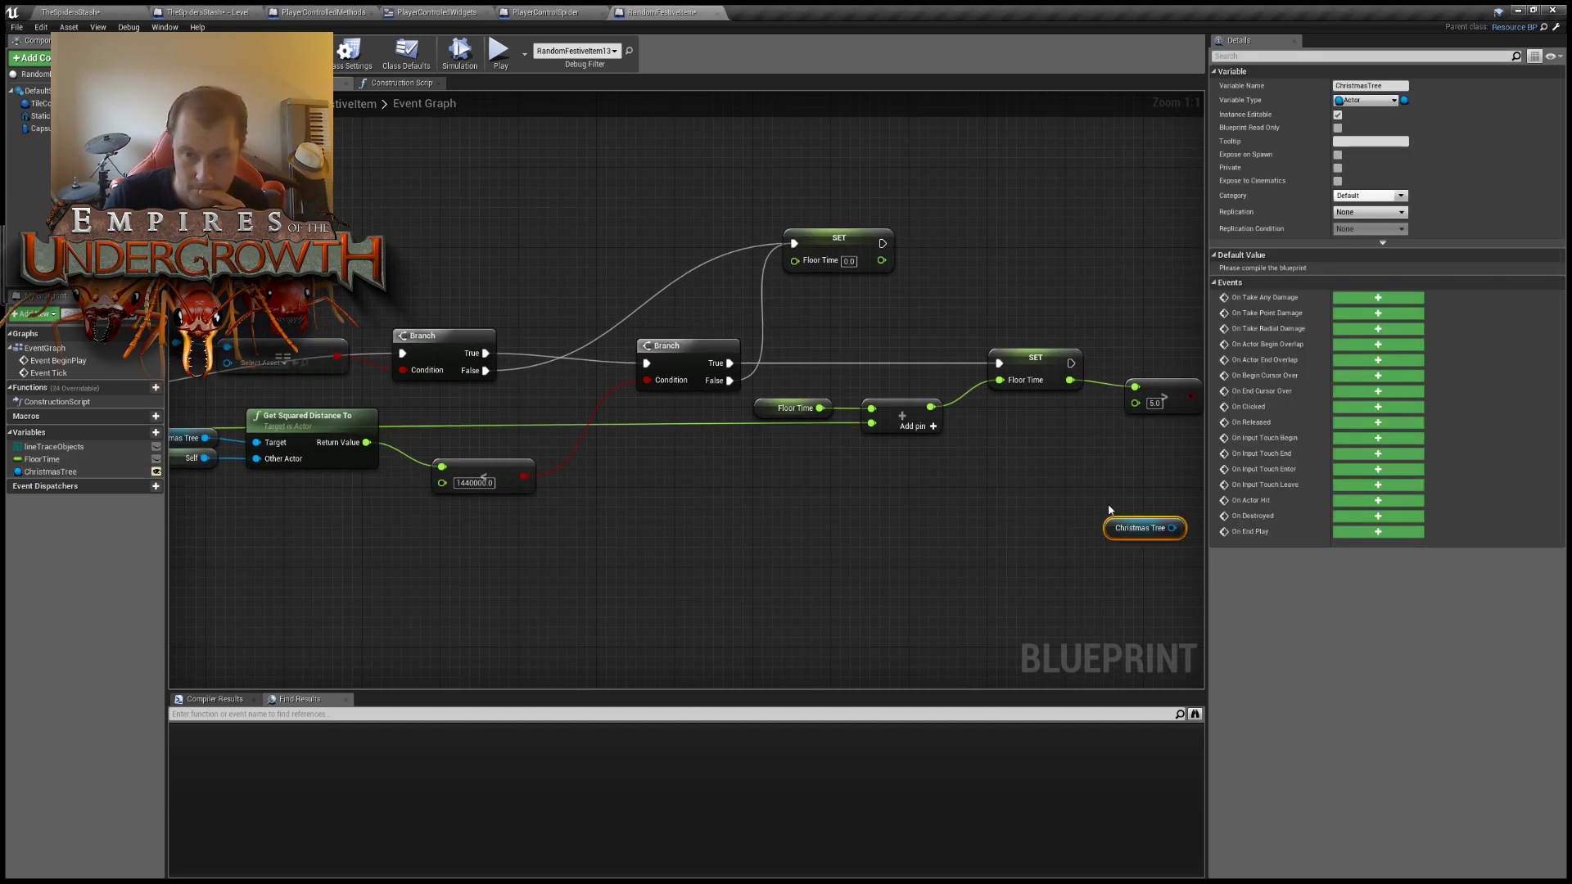
pyautogui.moveTo(1109, 510); pyautogui.dragTo(749, 529, button='right')
pyautogui.moveTo(815, 550); pyautogui.dragTo(970, 351)
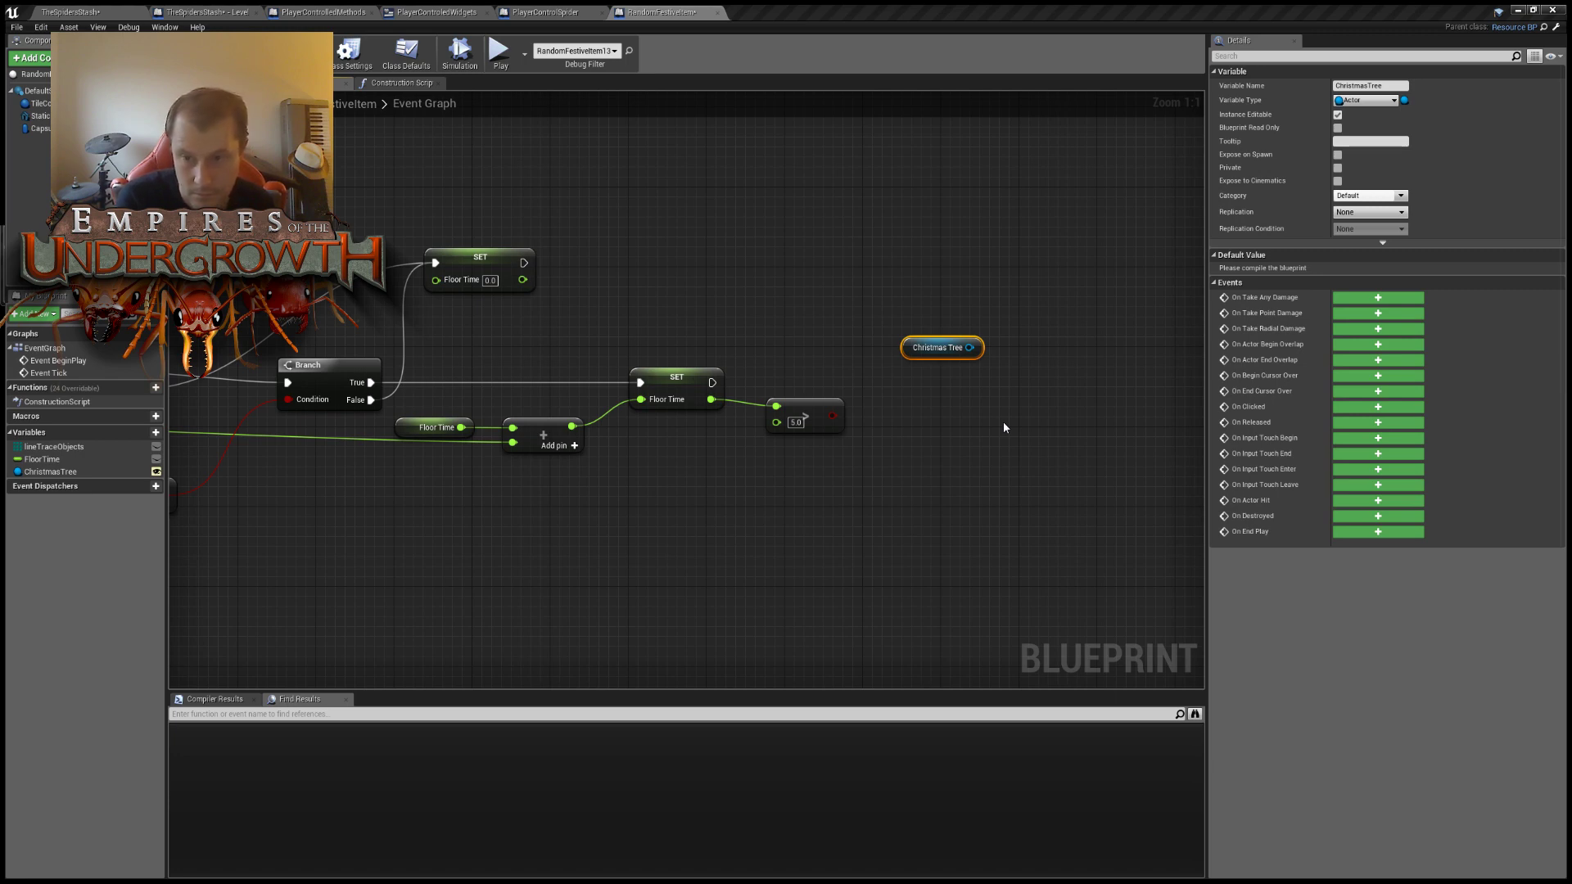
# Add an Eot URandom Point node and feed its Origin from a GetActorLocation of the Christmas tree, aligning the nodes.
pyautogui.hotkey('ctrl', 'v')
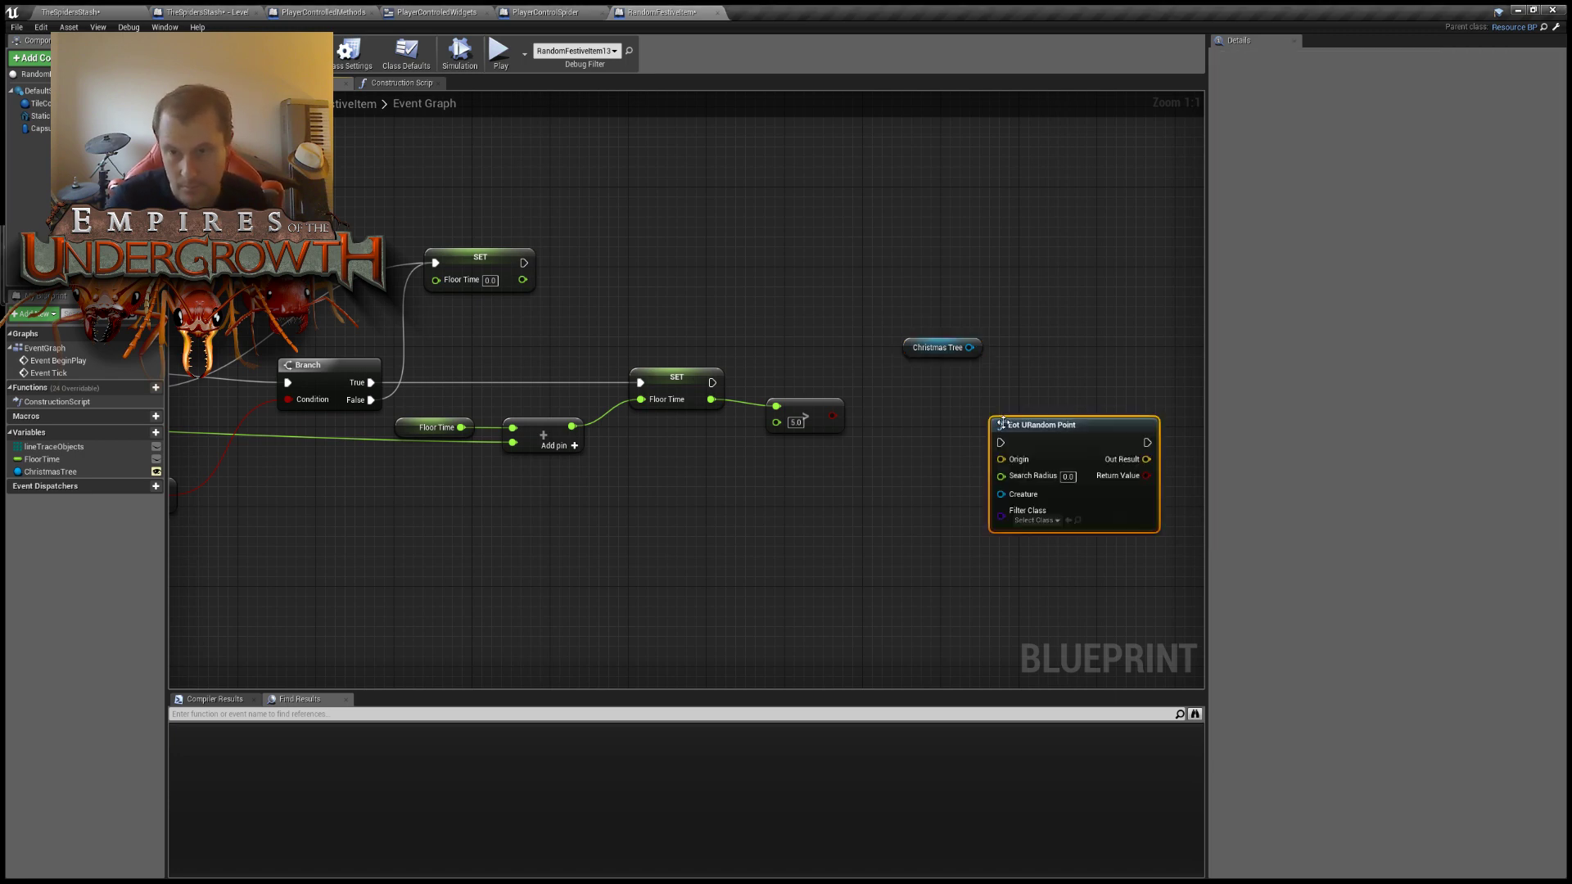
pyautogui.moveTo(969, 347); pyautogui.dragTo(1029, 372)
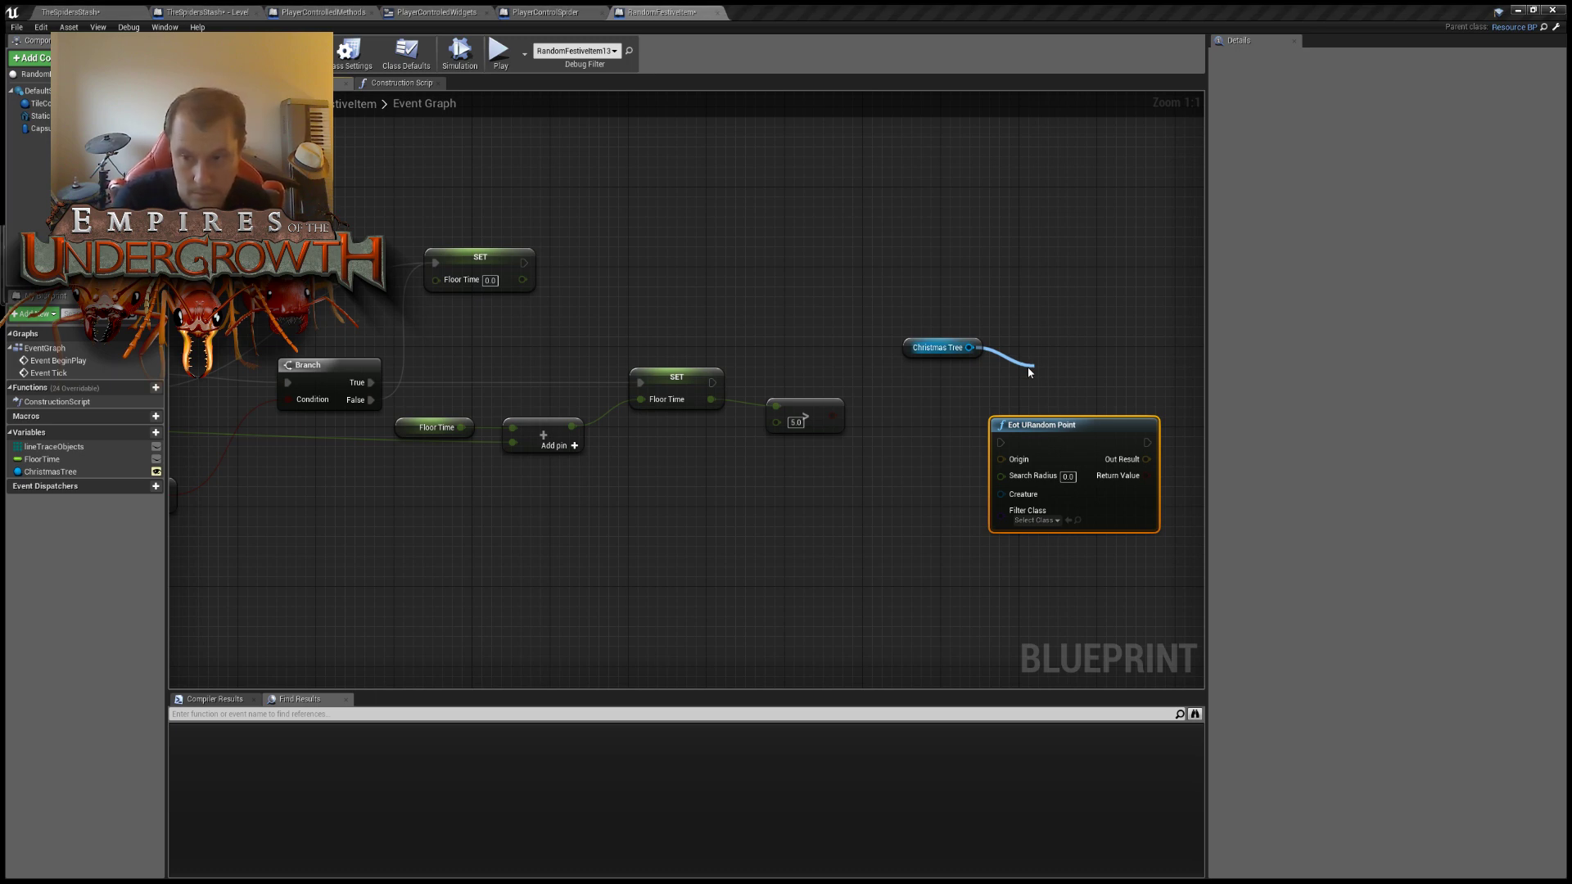
pyautogui.press('Return')
pyautogui.moveTo(1072, 372); pyautogui.dragTo(1032, 309)
pyautogui.moveTo(1058, 427); pyautogui.dragTo(1187, 428)
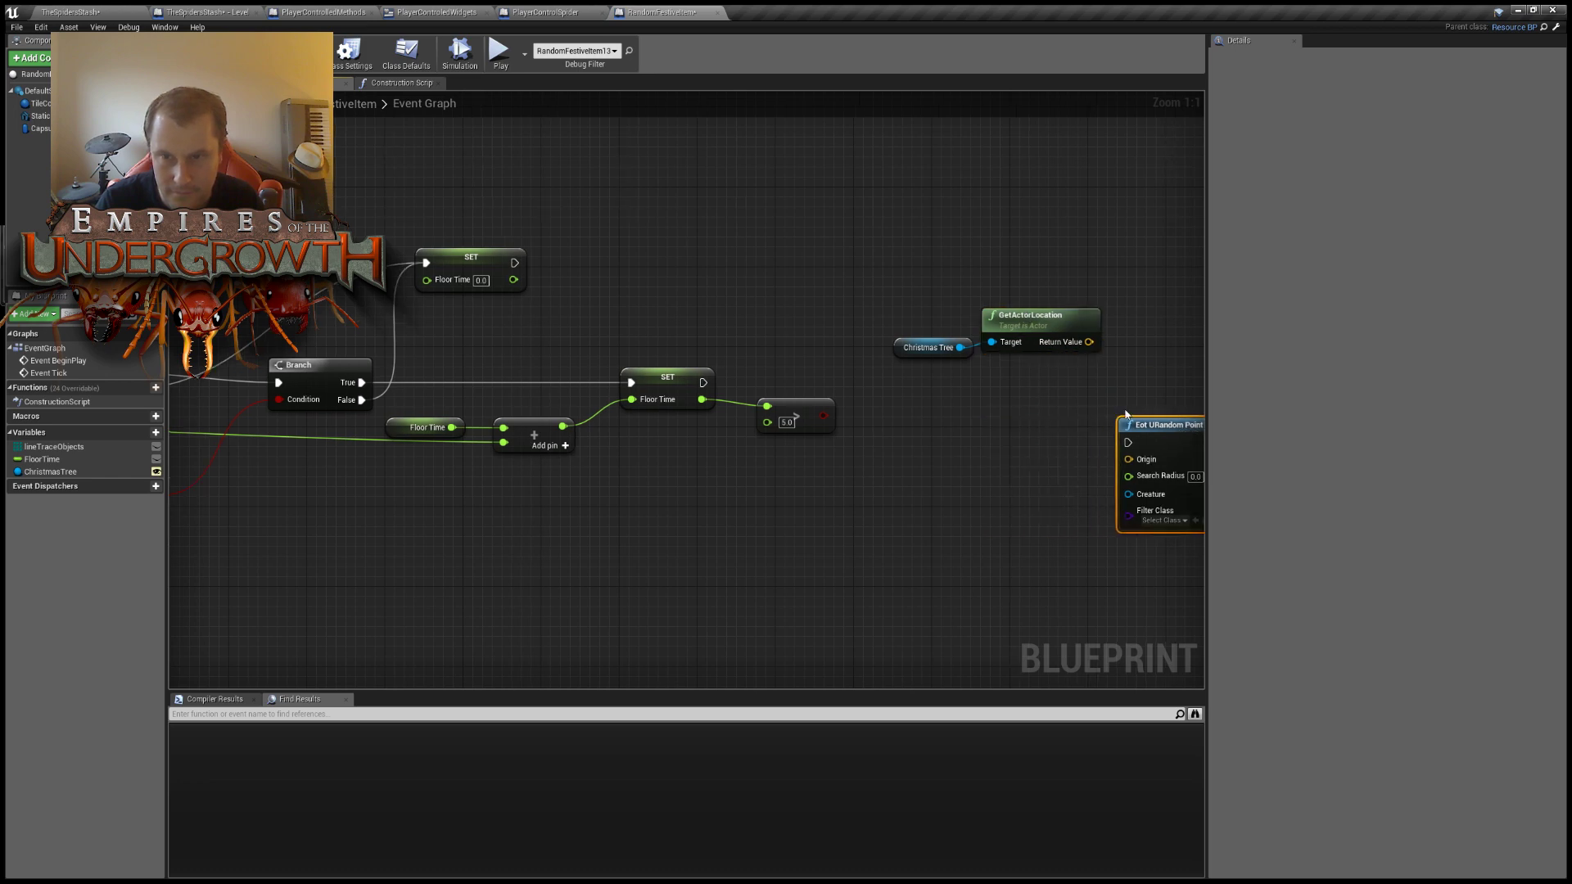
pyautogui.moveTo(1122, 364); pyautogui.dragTo(969, 363, button='right')
pyautogui.moveTo(937, 342); pyautogui.dragTo(975, 458)
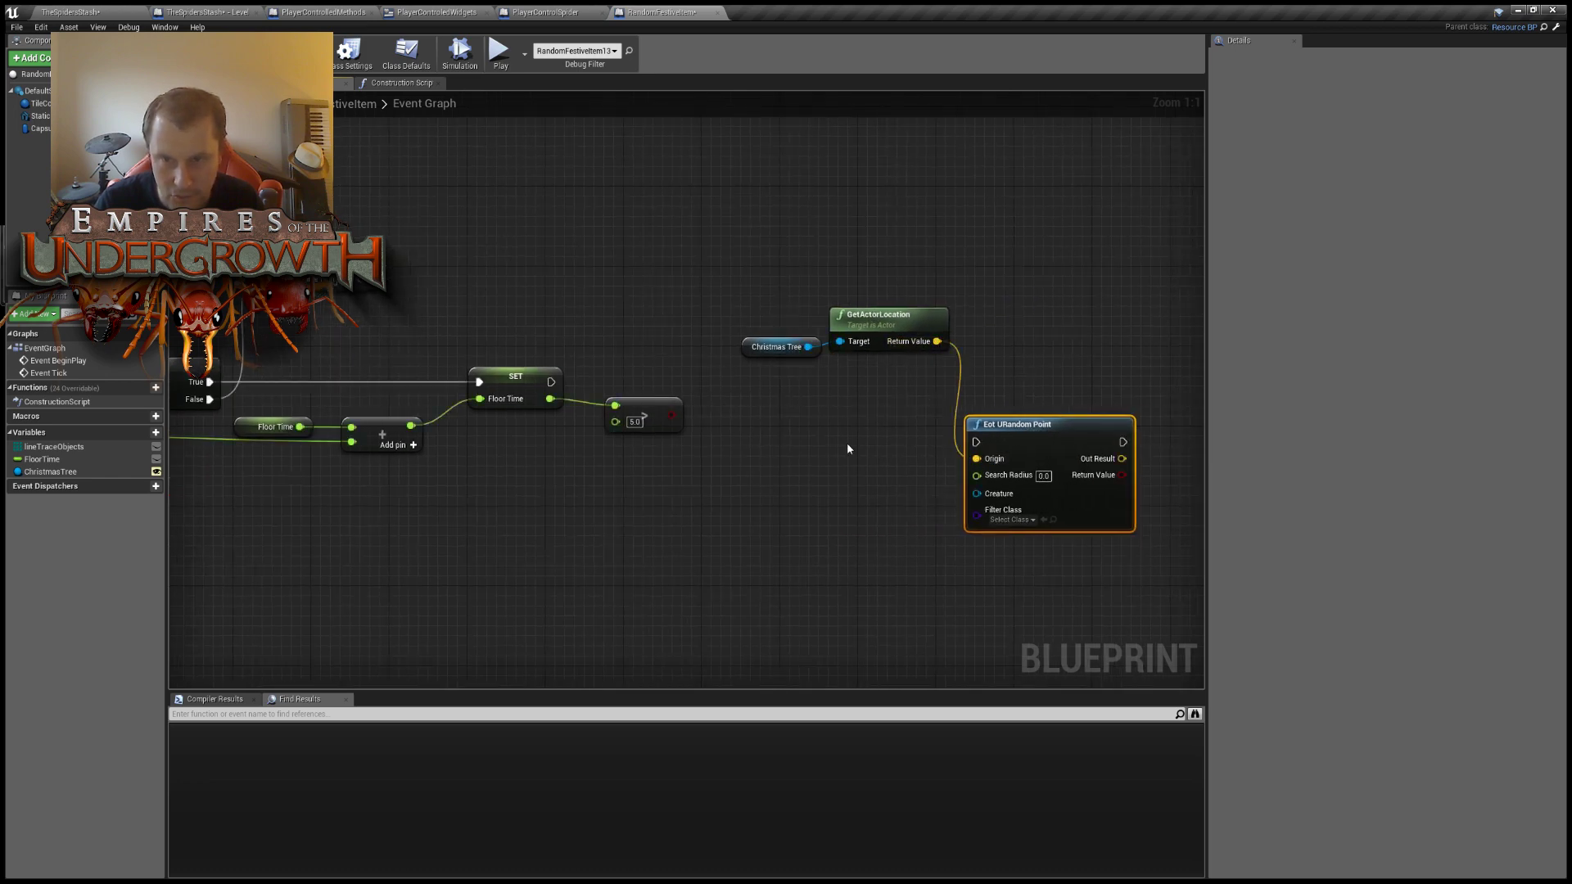
pyautogui.moveTo(787, 308); pyautogui.dragTo(864, 451)
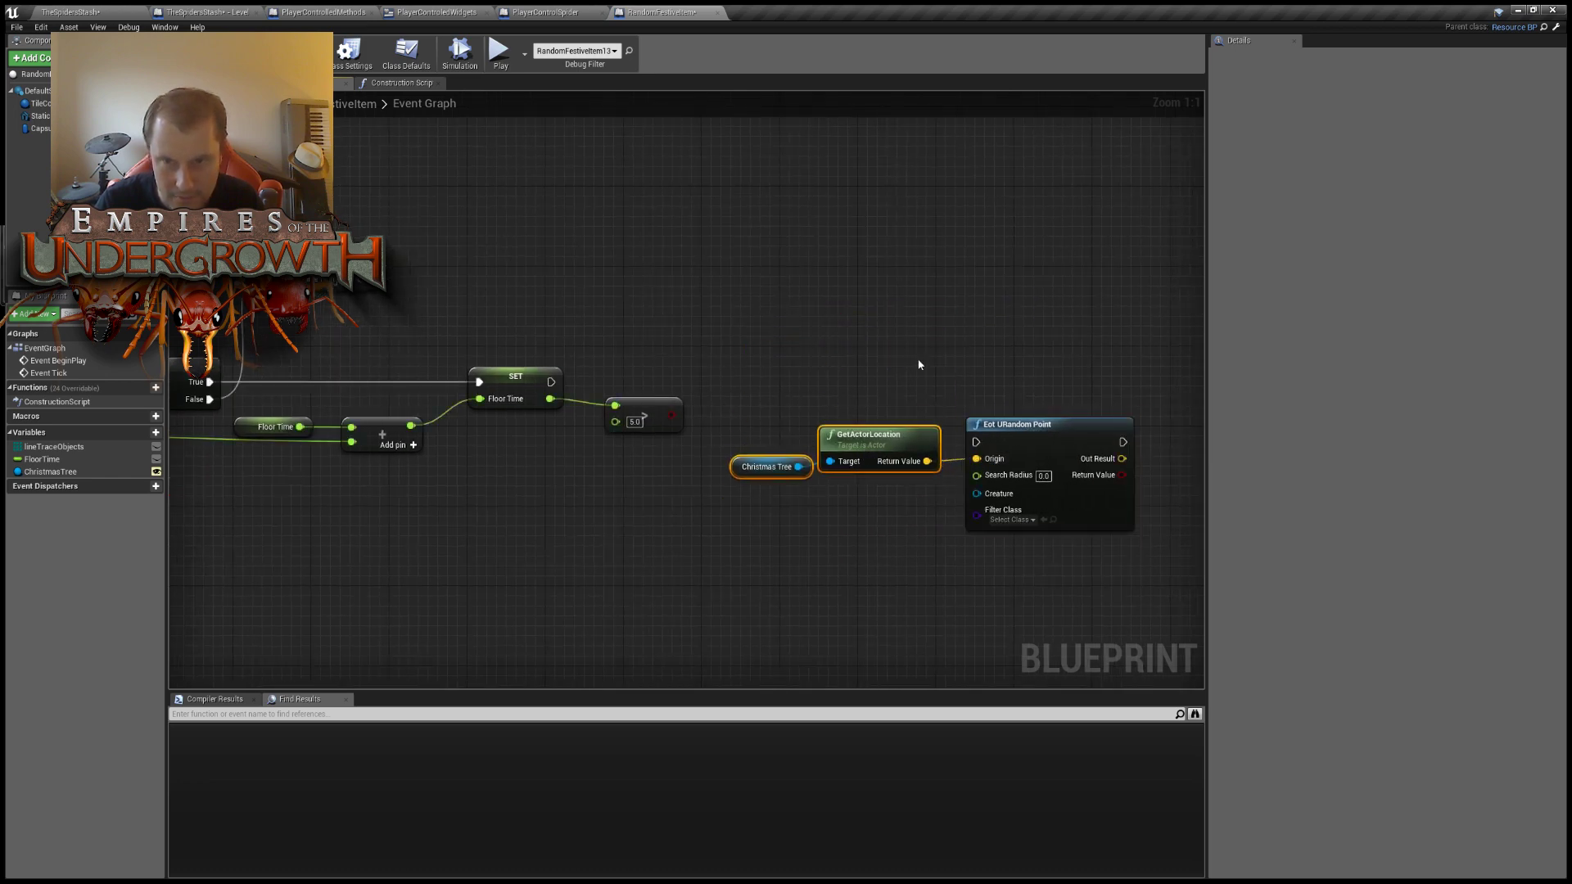
pyautogui.click(919, 363)
# Set the random point node's Search Radius to 1000.
pyautogui.click(1043, 476)
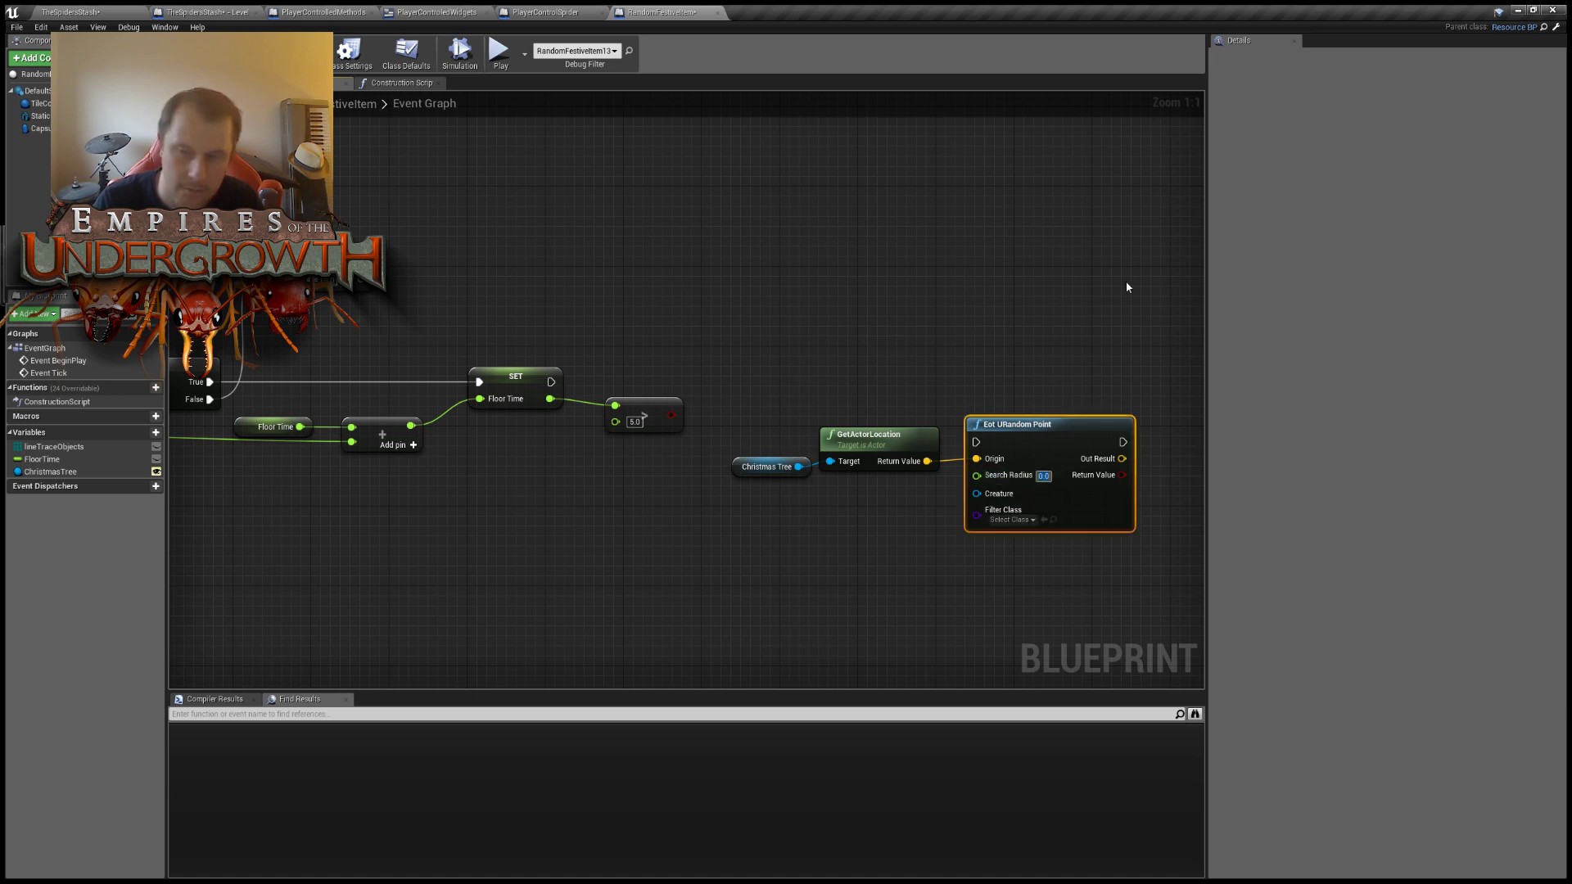
pyautogui.write('10000')
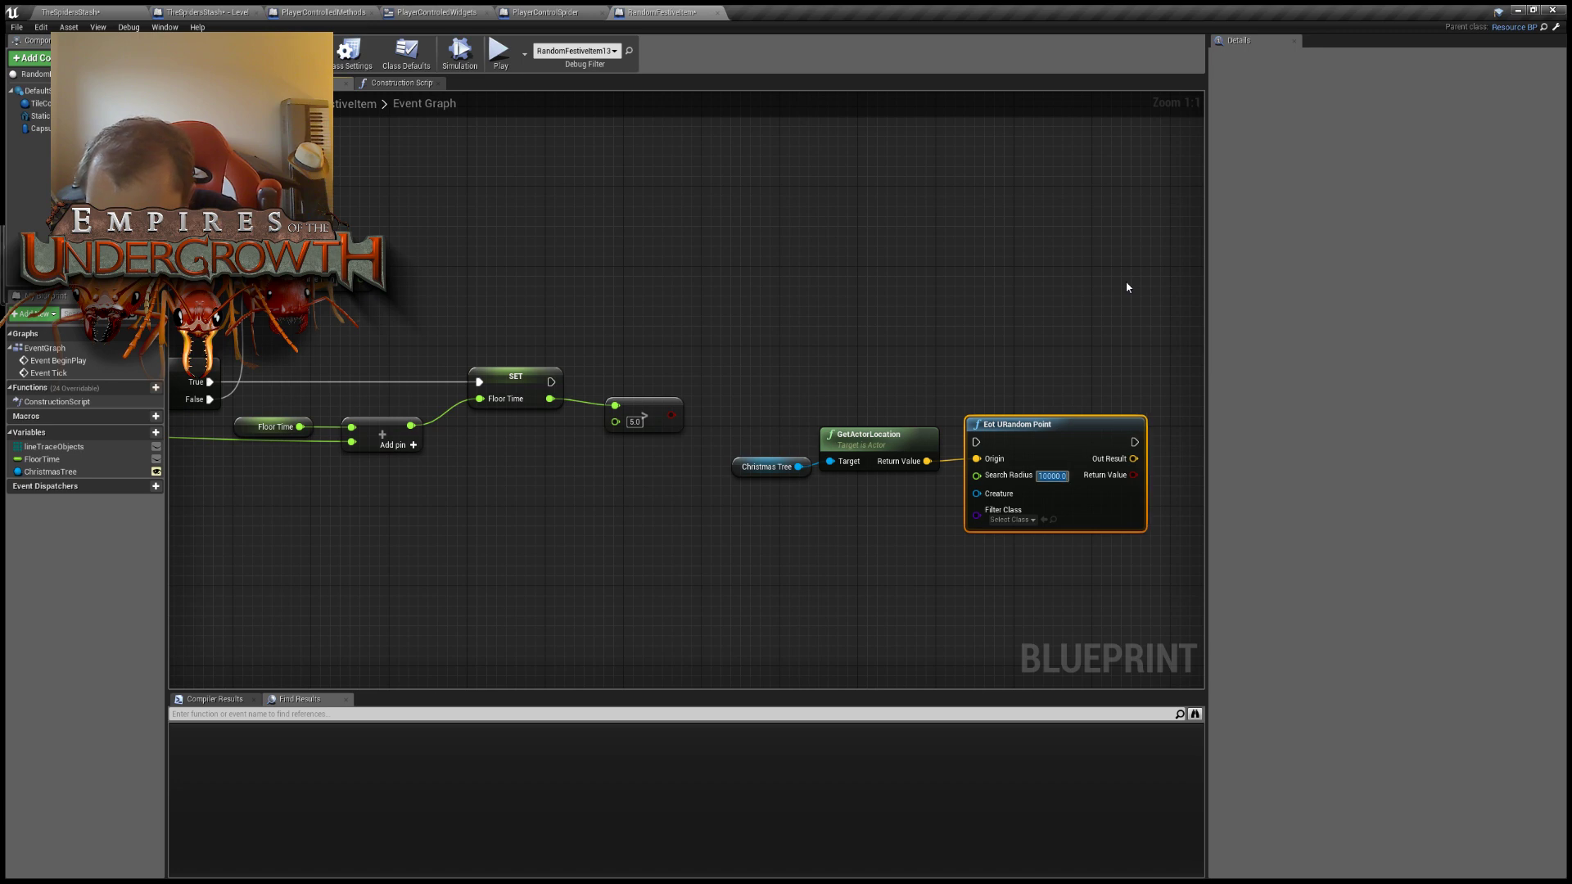
pyautogui.click(1050, 475)
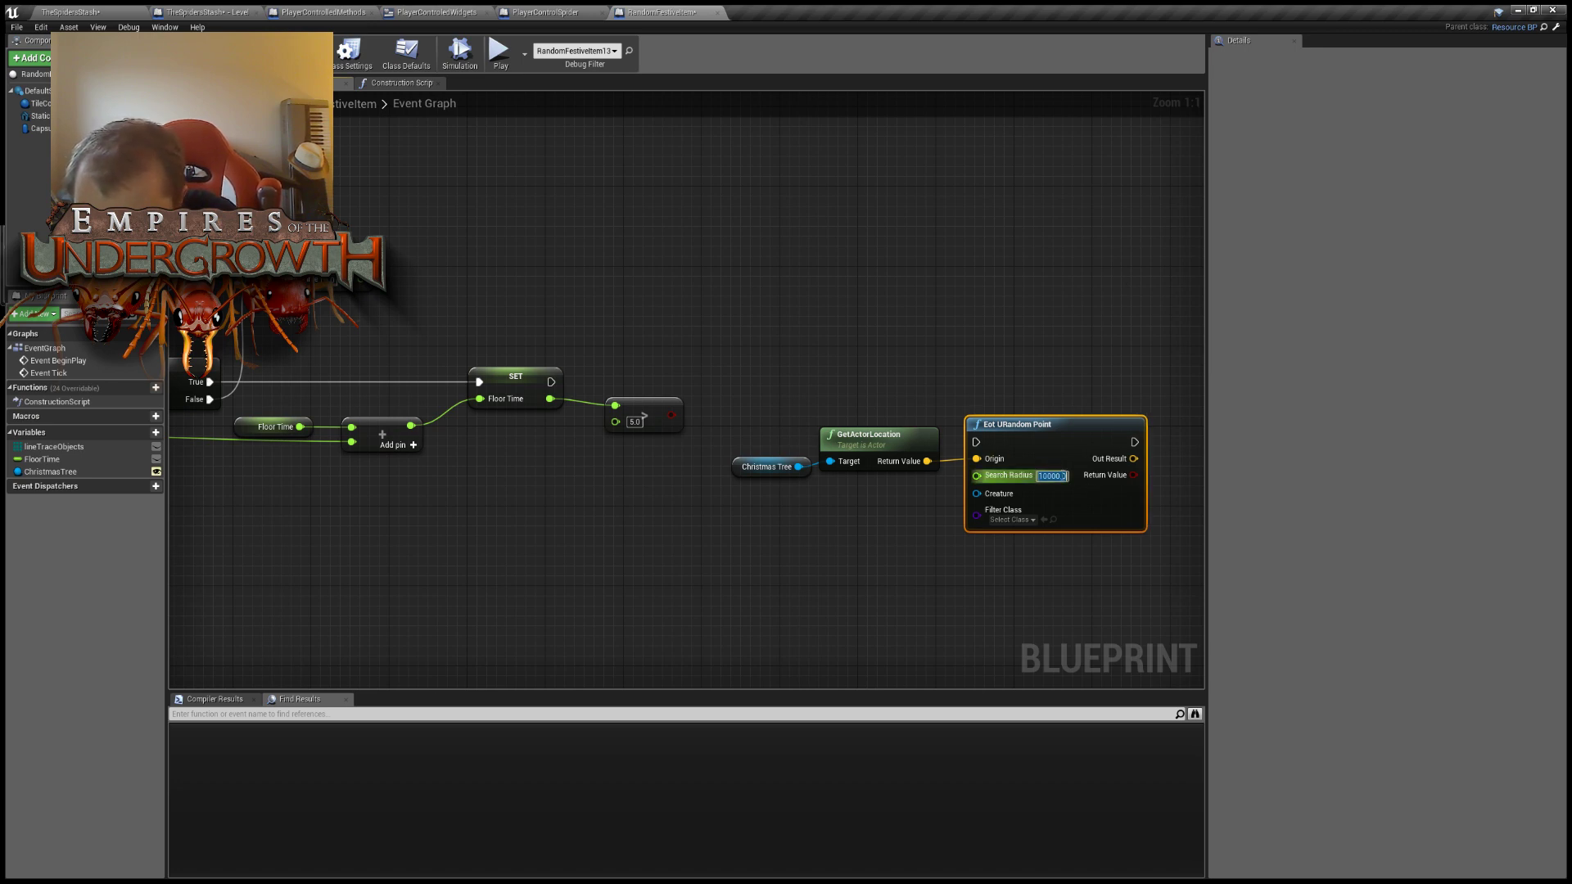
pyautogui.click(1062, 476)
pyautogui.press('BackSpace')
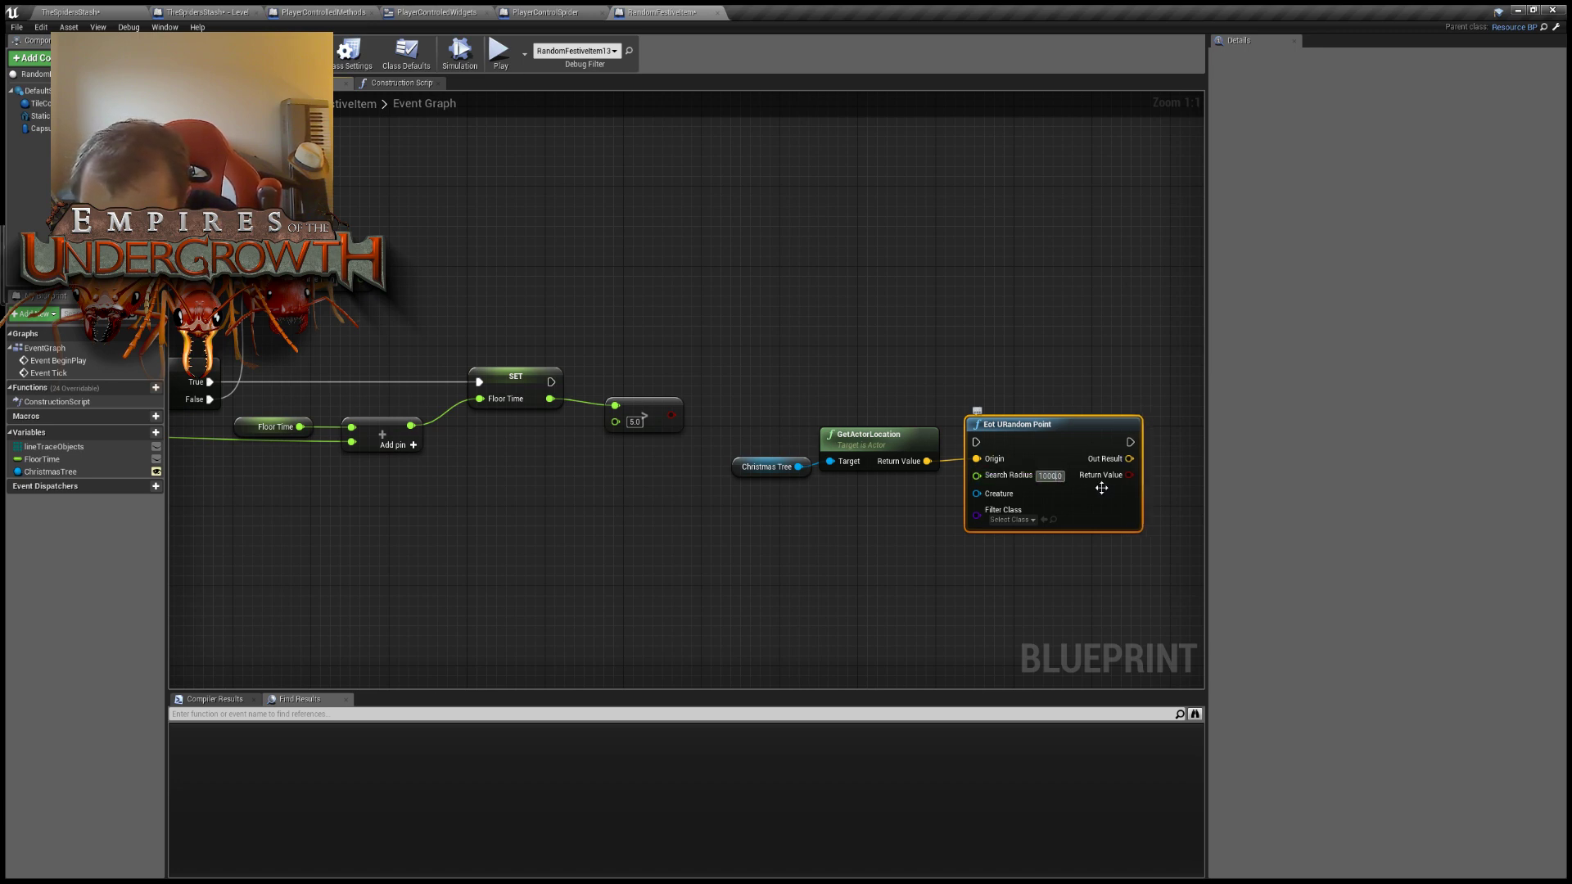
pyautogui.click(1040, 366)
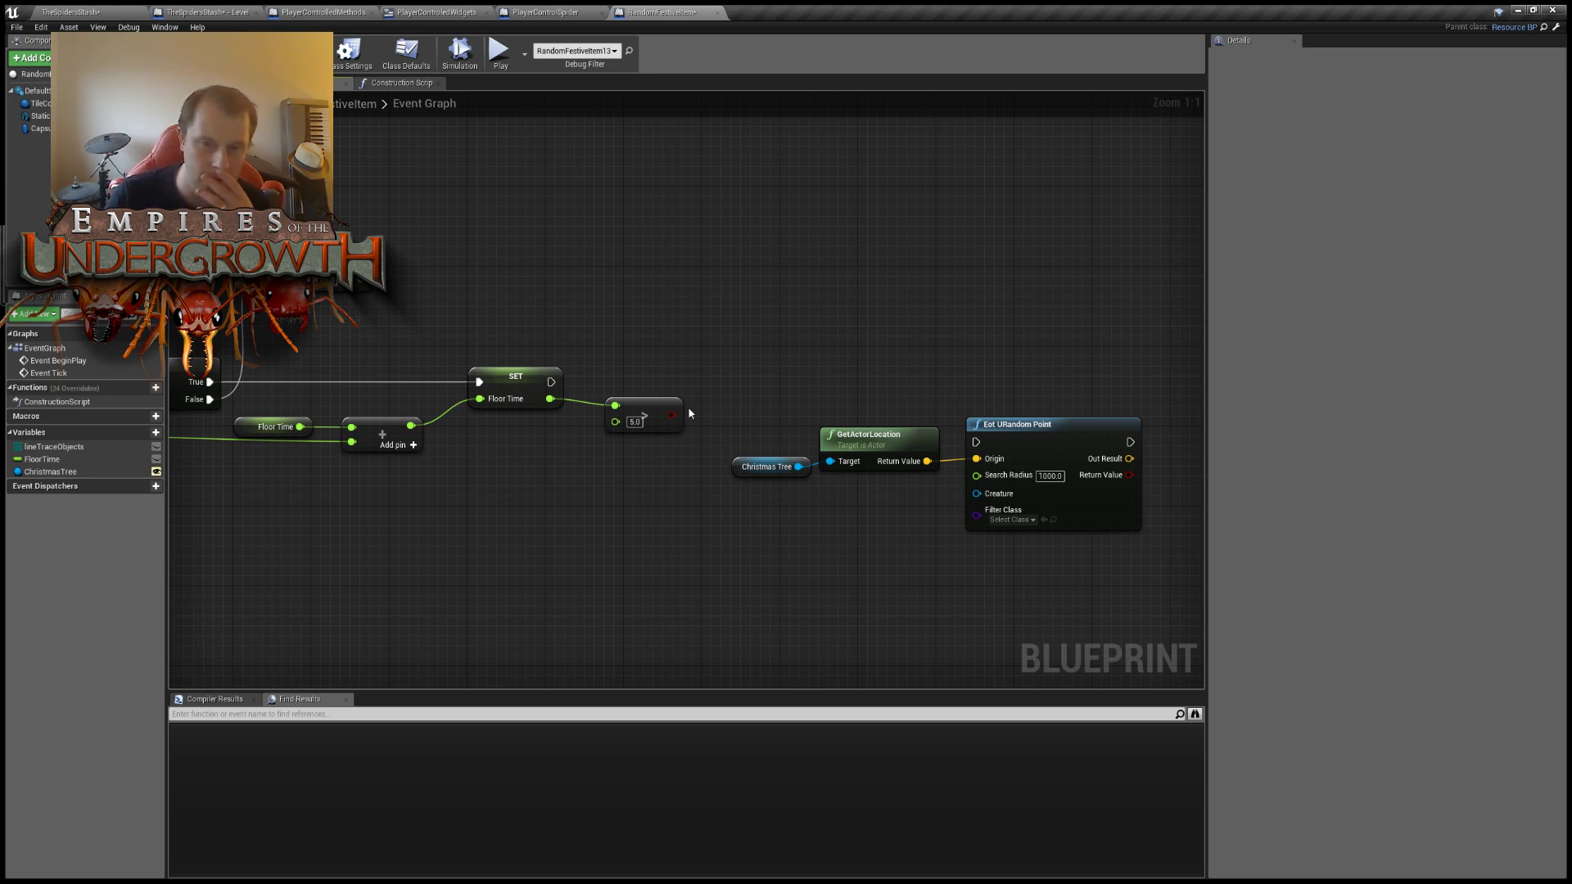
# Add a Branch on the greater-than result between the FloorTime setter and the random point node, wiring its True output onward.
pyautogui.moveTo(671, 413); pyautogui.dragTo(727, 364)
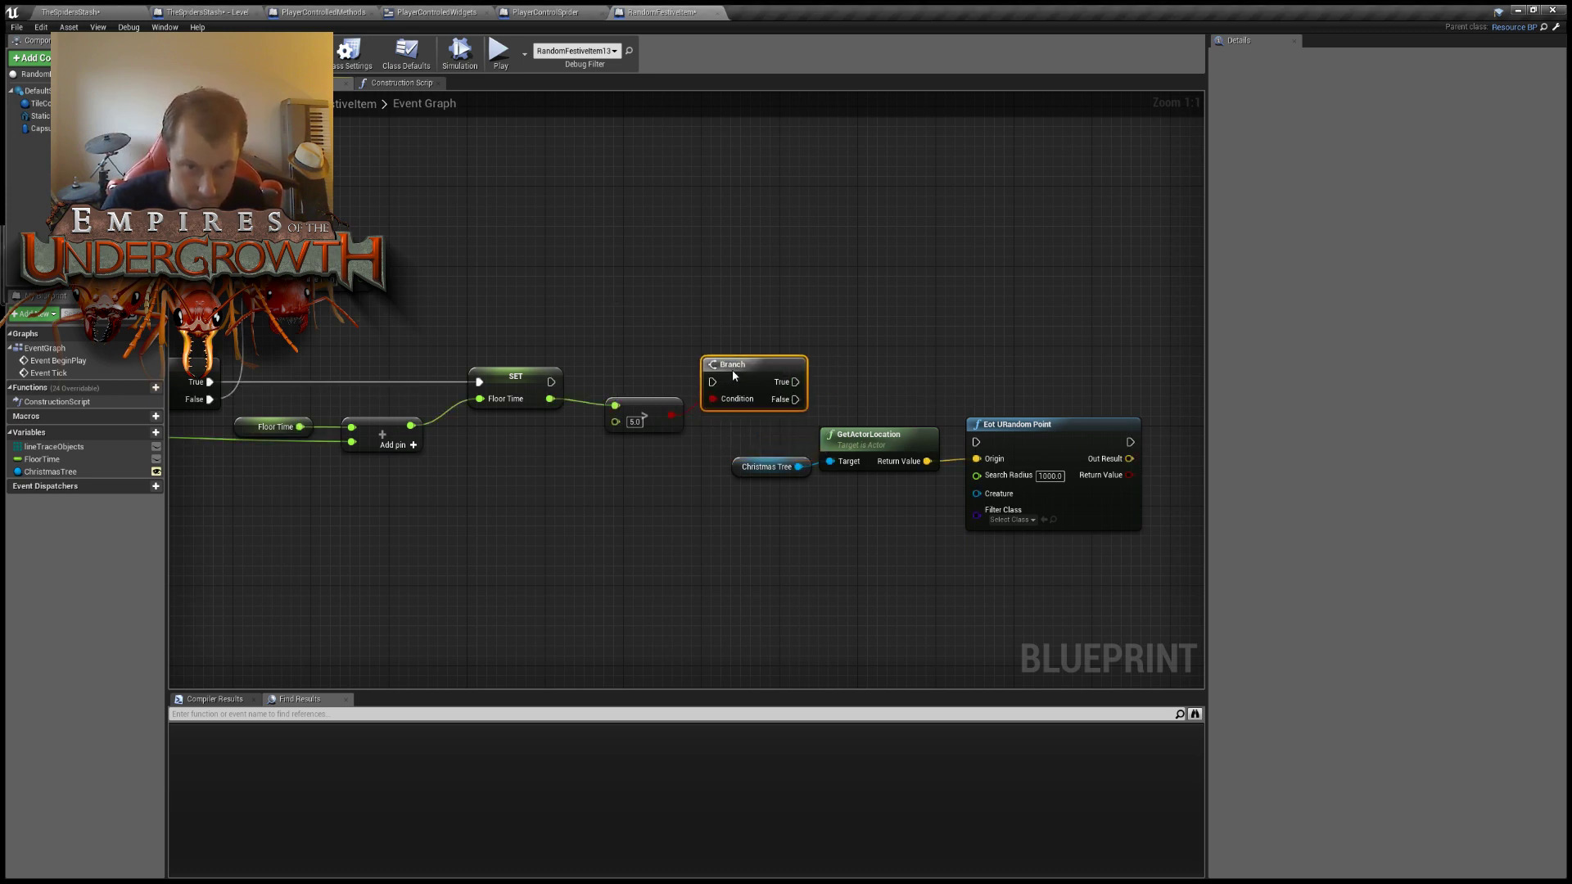
pyautogui.moveTo(551, 382); pyautogui.dragTo(712, 382)
pyautogui.moveTo(713, 382); pyautogui.dragTo(580, 376, button='right')
pyautogui.moveTo(664, 377); pyautogui.dragTo(844, 437)
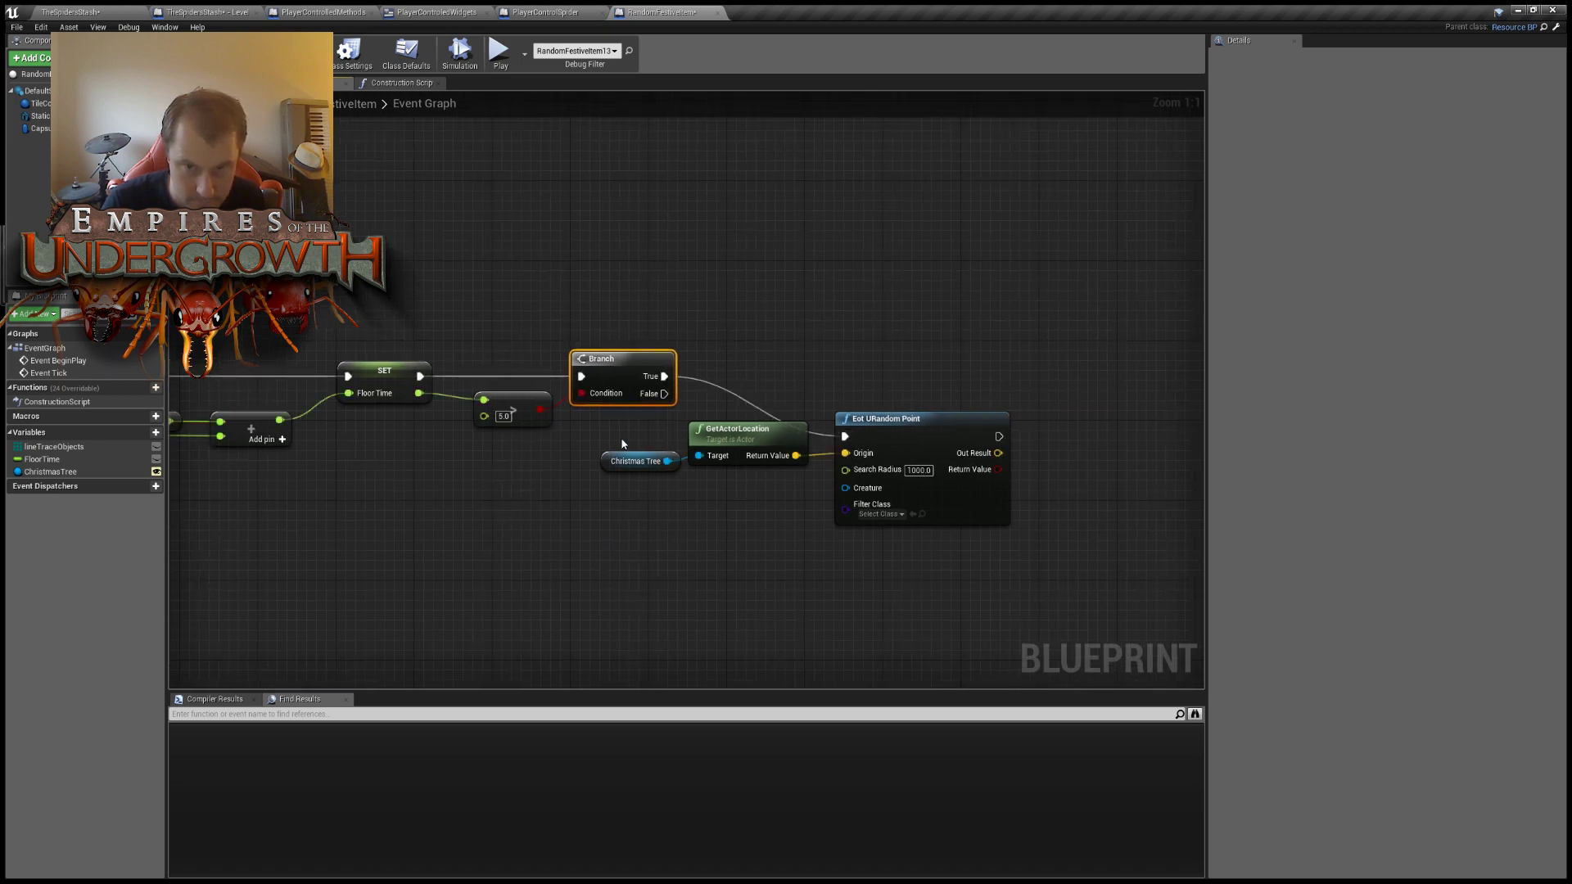
pyautogui.moveTo(591, 413); pyautogui.dragTo(969, 414)
pyautogui.click(917, 359)
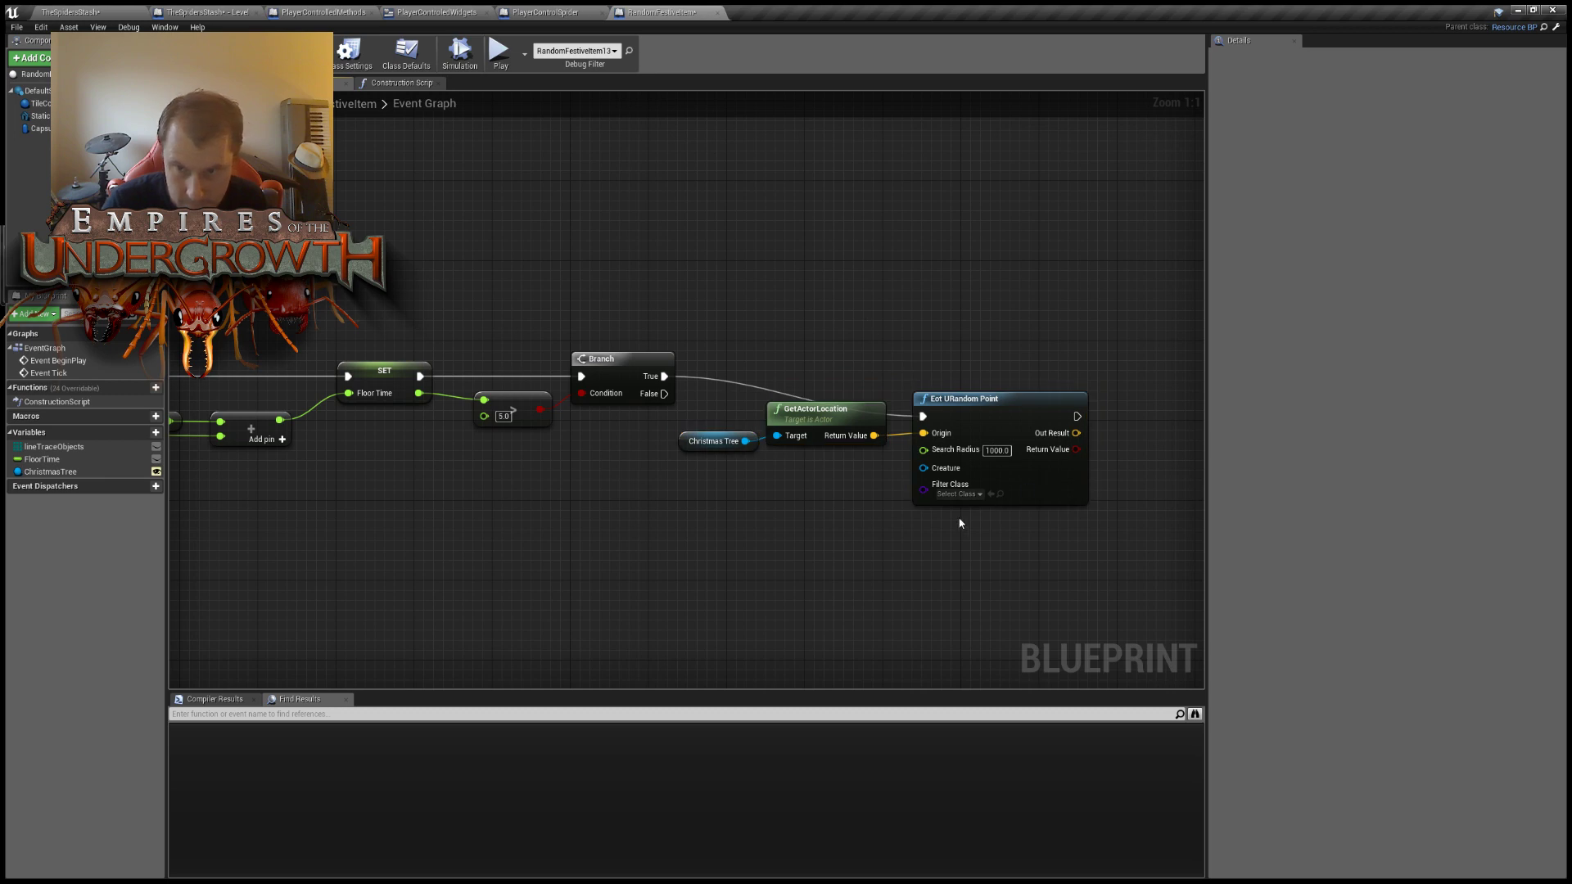
# Paste a SetActorLocation node after the random point node, wiring its execution and feeding Out Result into New Location.
pyautogui.moveTo(1116, 430); pyautogui.dragTo(887, 479, button='right')
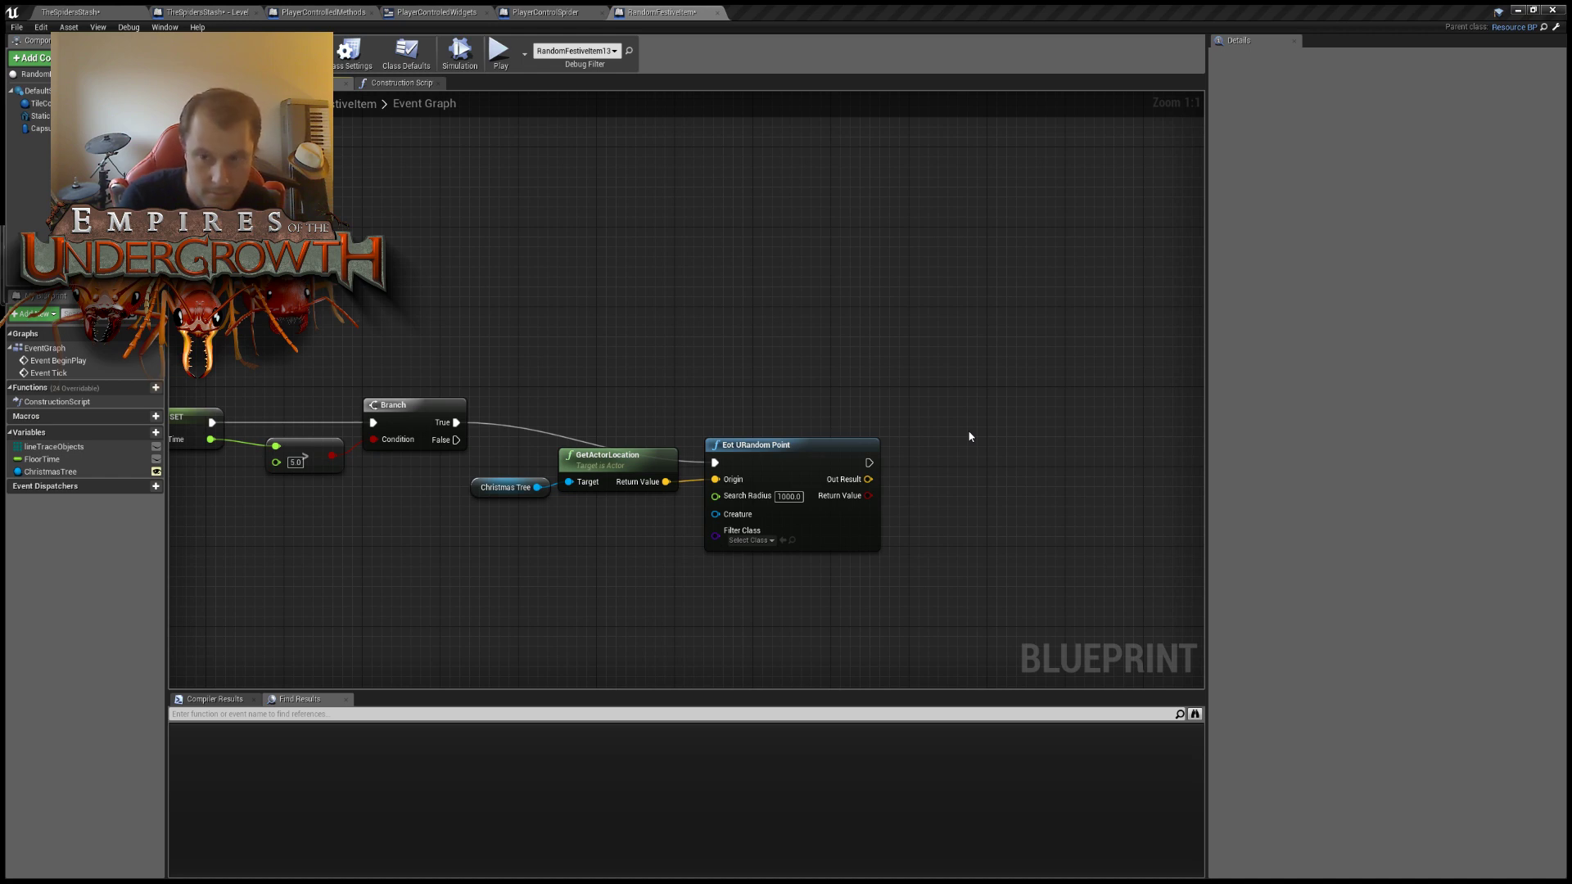
pyautogui.hotkey('ctrl', 'v')
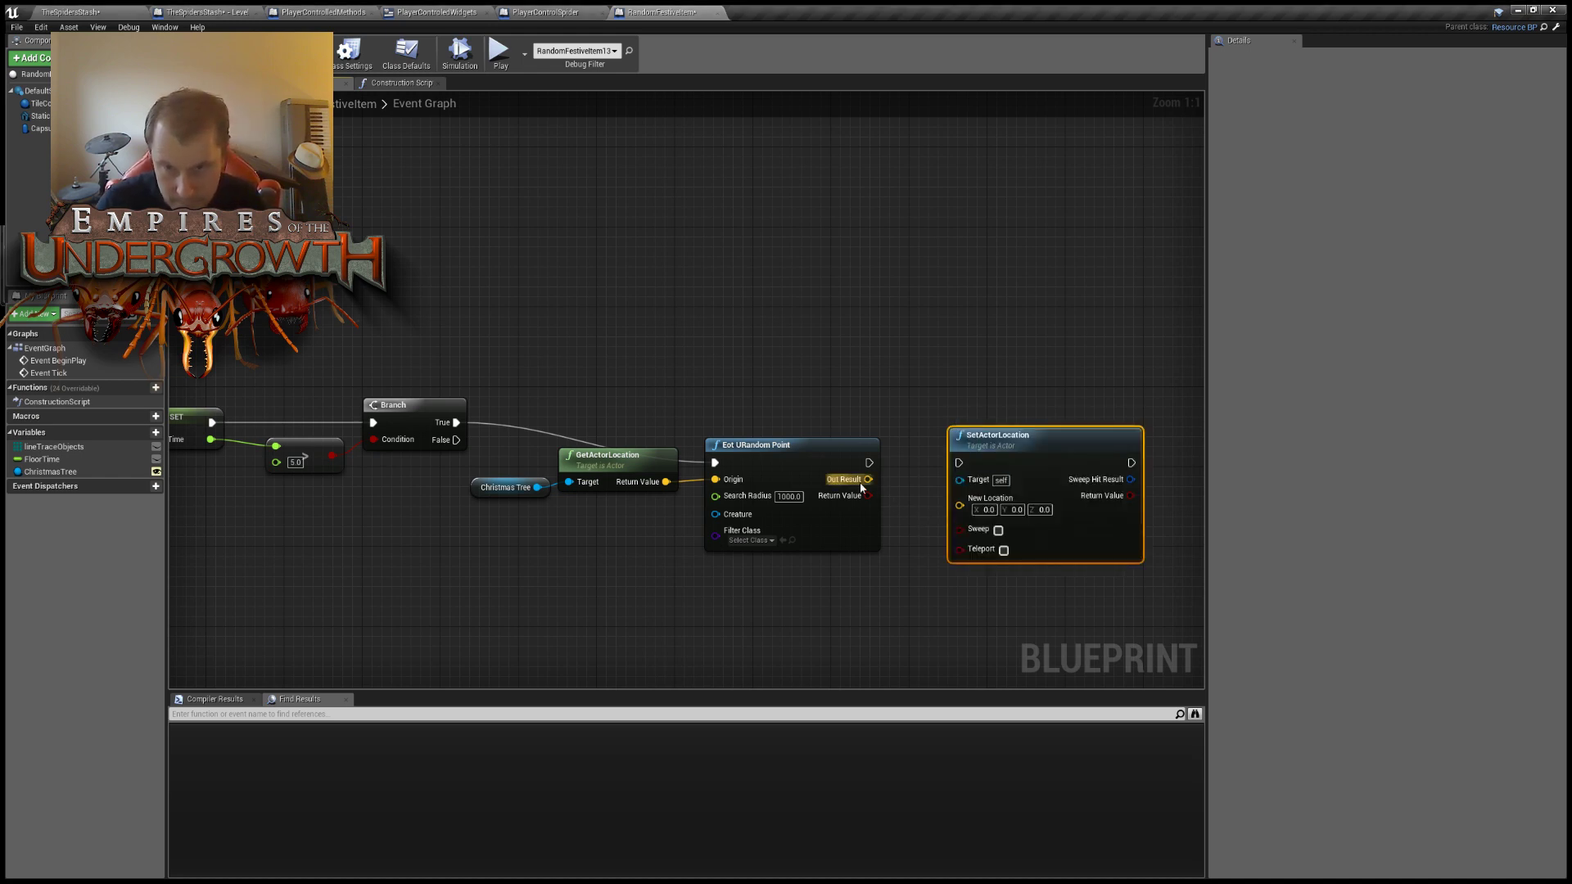
pyautogui.moveTo(868, 479); pyautogui.dragTo(959, 463)
pyautogui.click(868, 385)
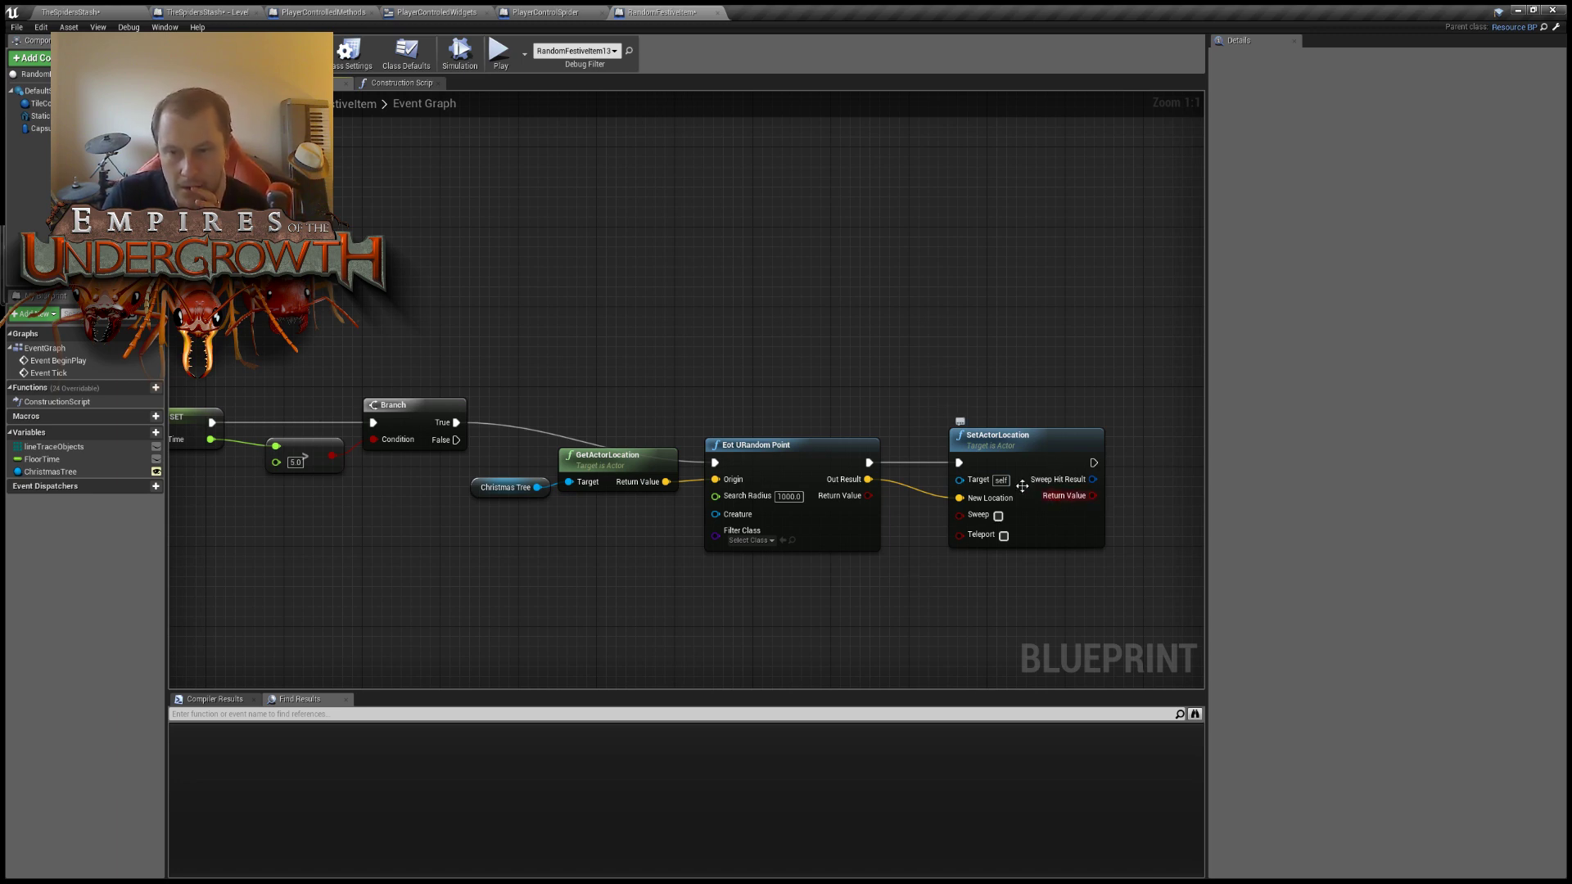
# Add a FloorTime setter with value 0.0 at the end of the chain and run it after SetActorLocation.
pyautogui.moveTo(818, 314); pyautogui.dragTo(1568, 283, button='right')
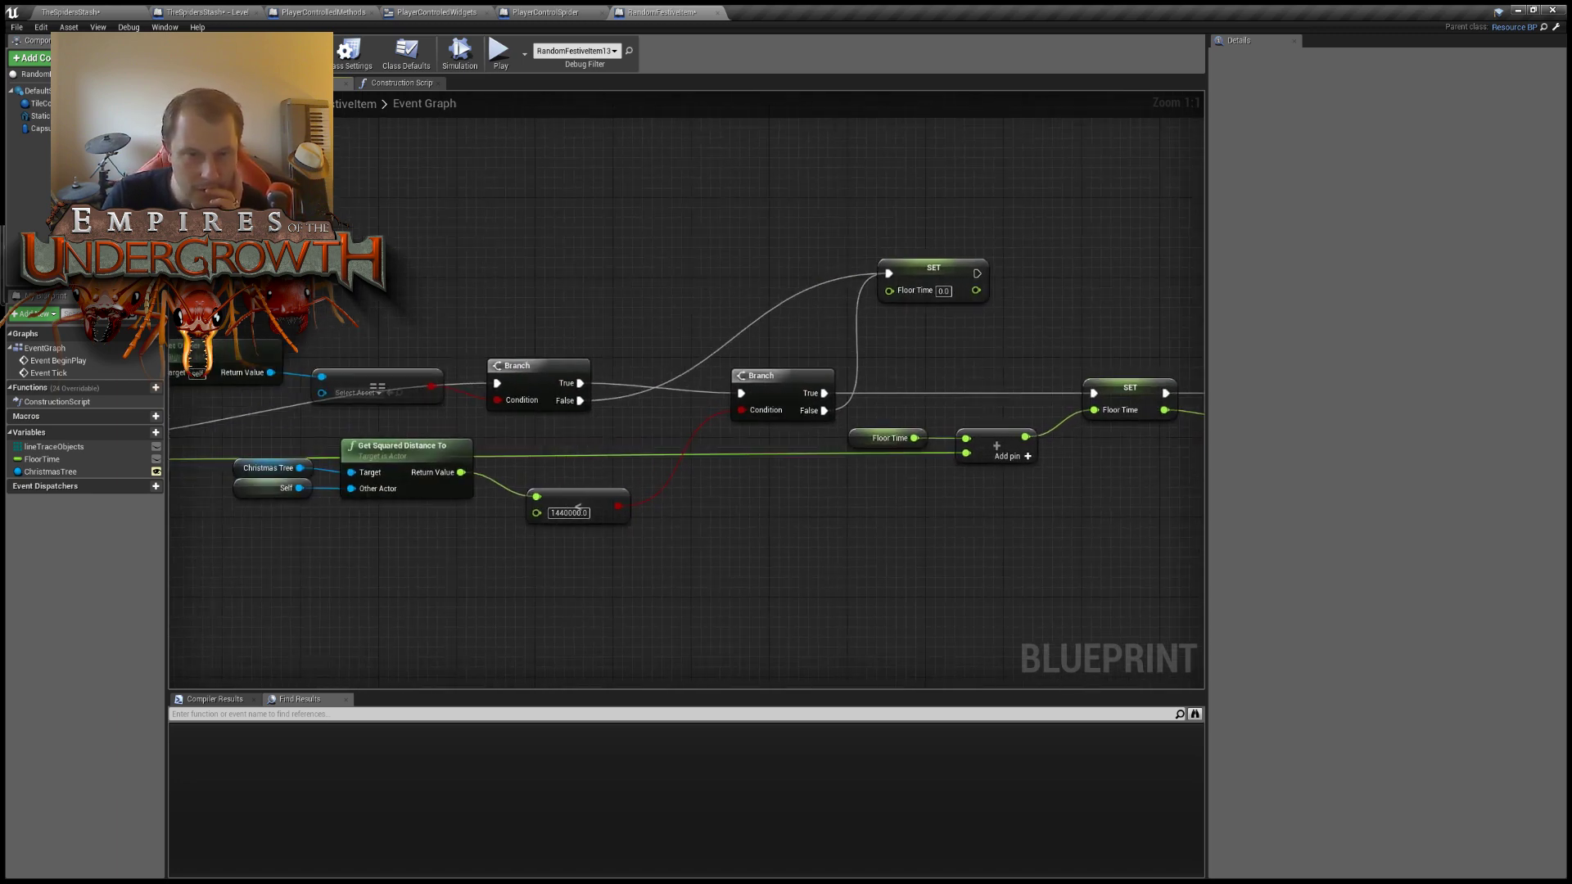
pyautogui.moveTo(686, 393)
pyautogui.mouseDown(button='right')
pyautogui.moveTo(1128, 386)
pyautogui.moveTo(701, 410)
pyautogui.mouseUp(button='right')
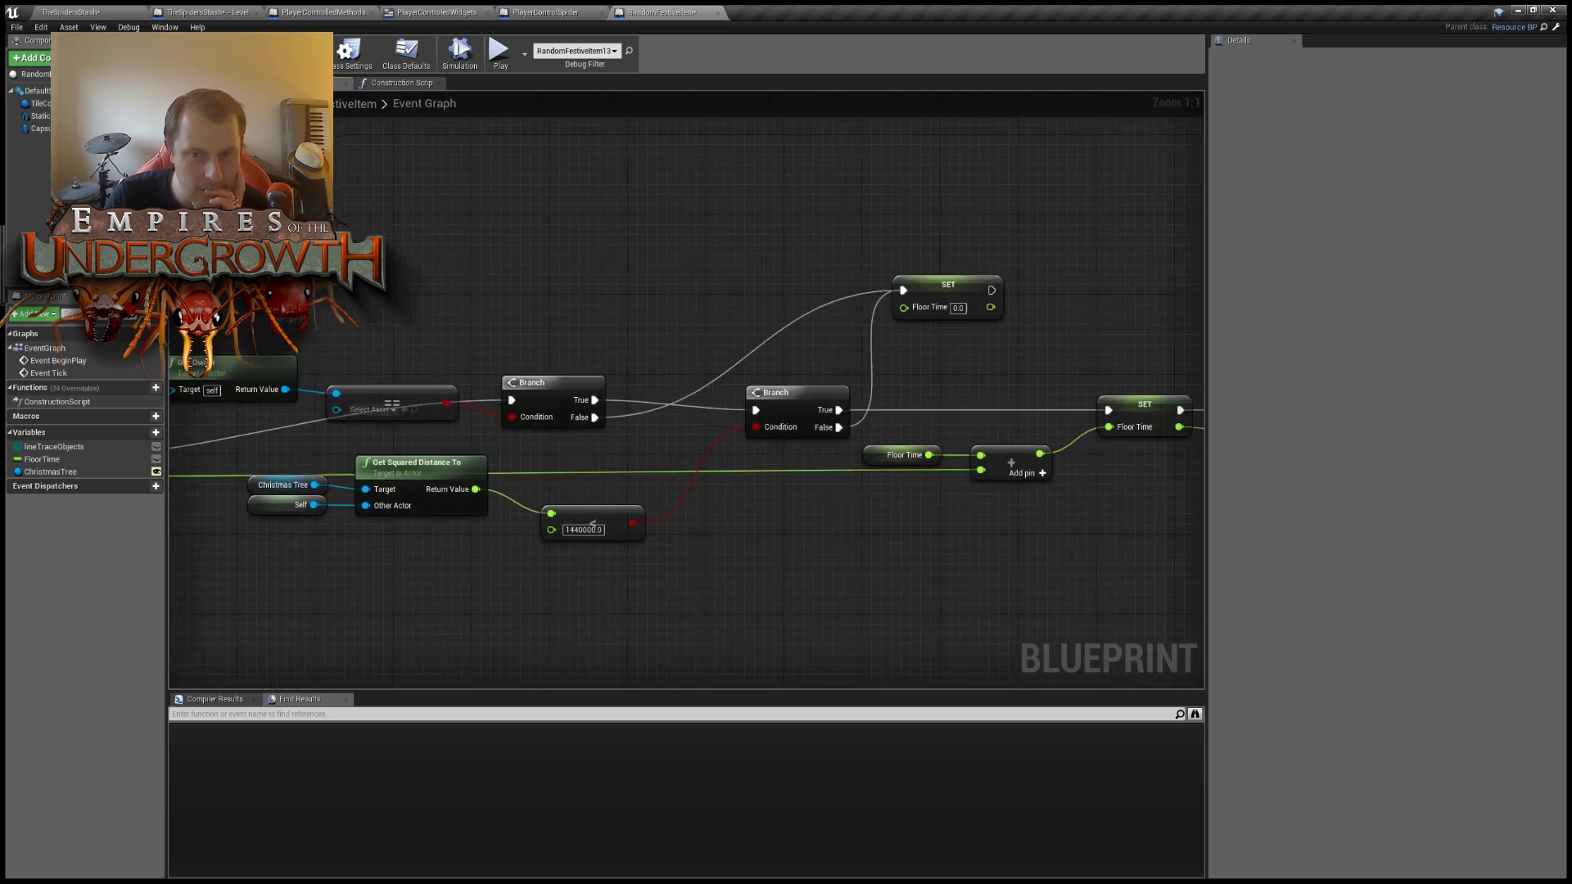
pyautogui.moveTo(338, 370); pyautogui.dragTo(699, 291, button='right')
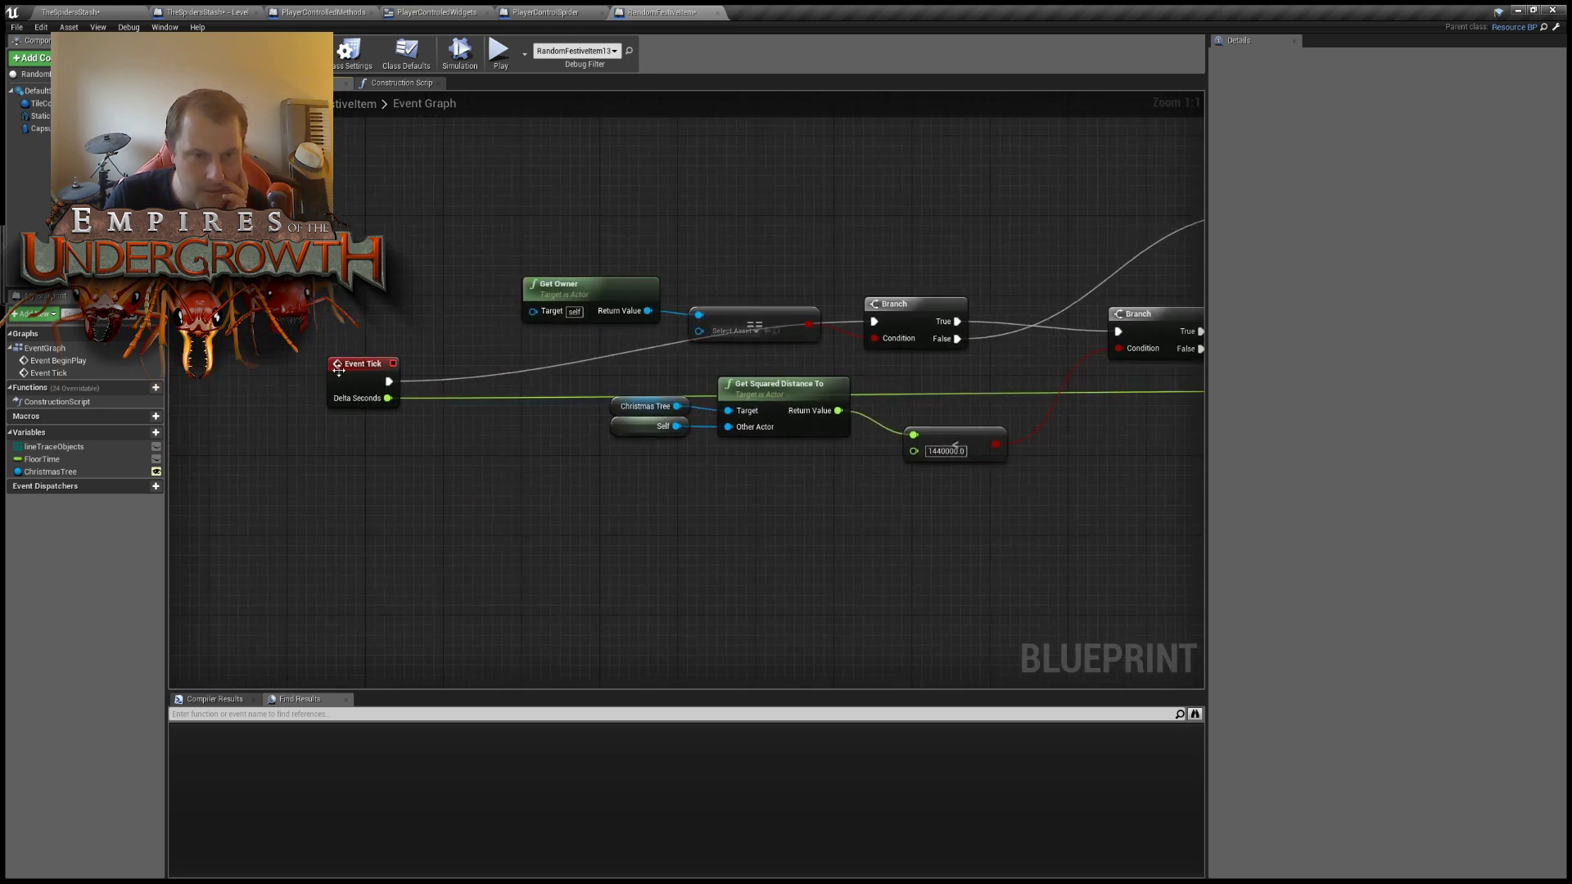
pyautogui.moveTo(350, 379); pyautogui.dragTo(337, 379)
pyautogui.moveTo(844, 586); pyautogui.dragTo(17, 557, button='right')
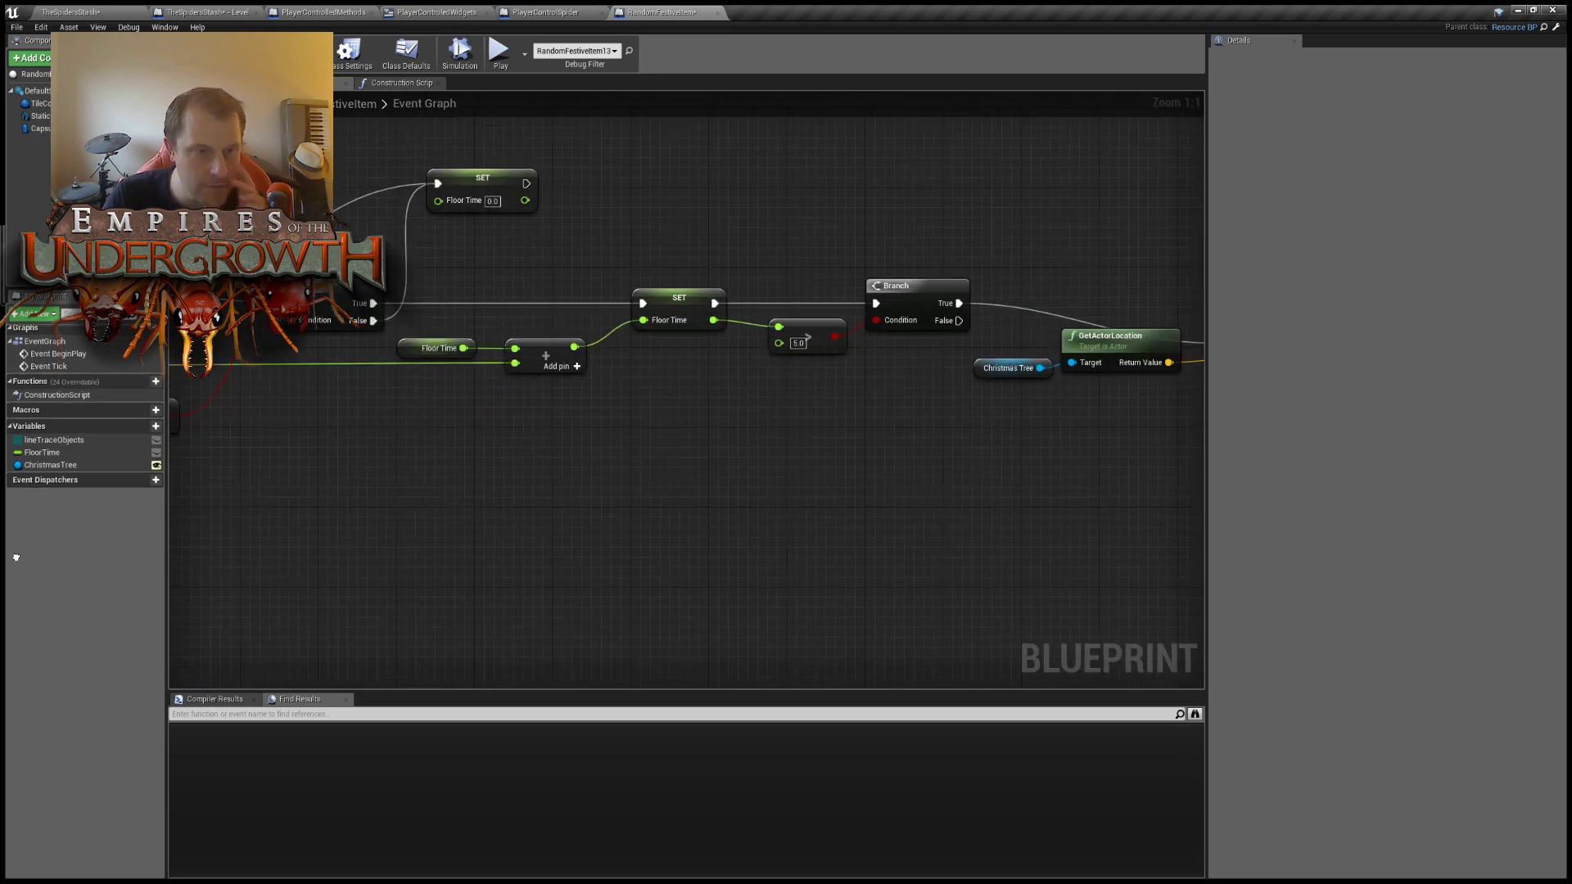
pyautogui.scroll(1, 15, 557)
pyautogui.click(64, 459)
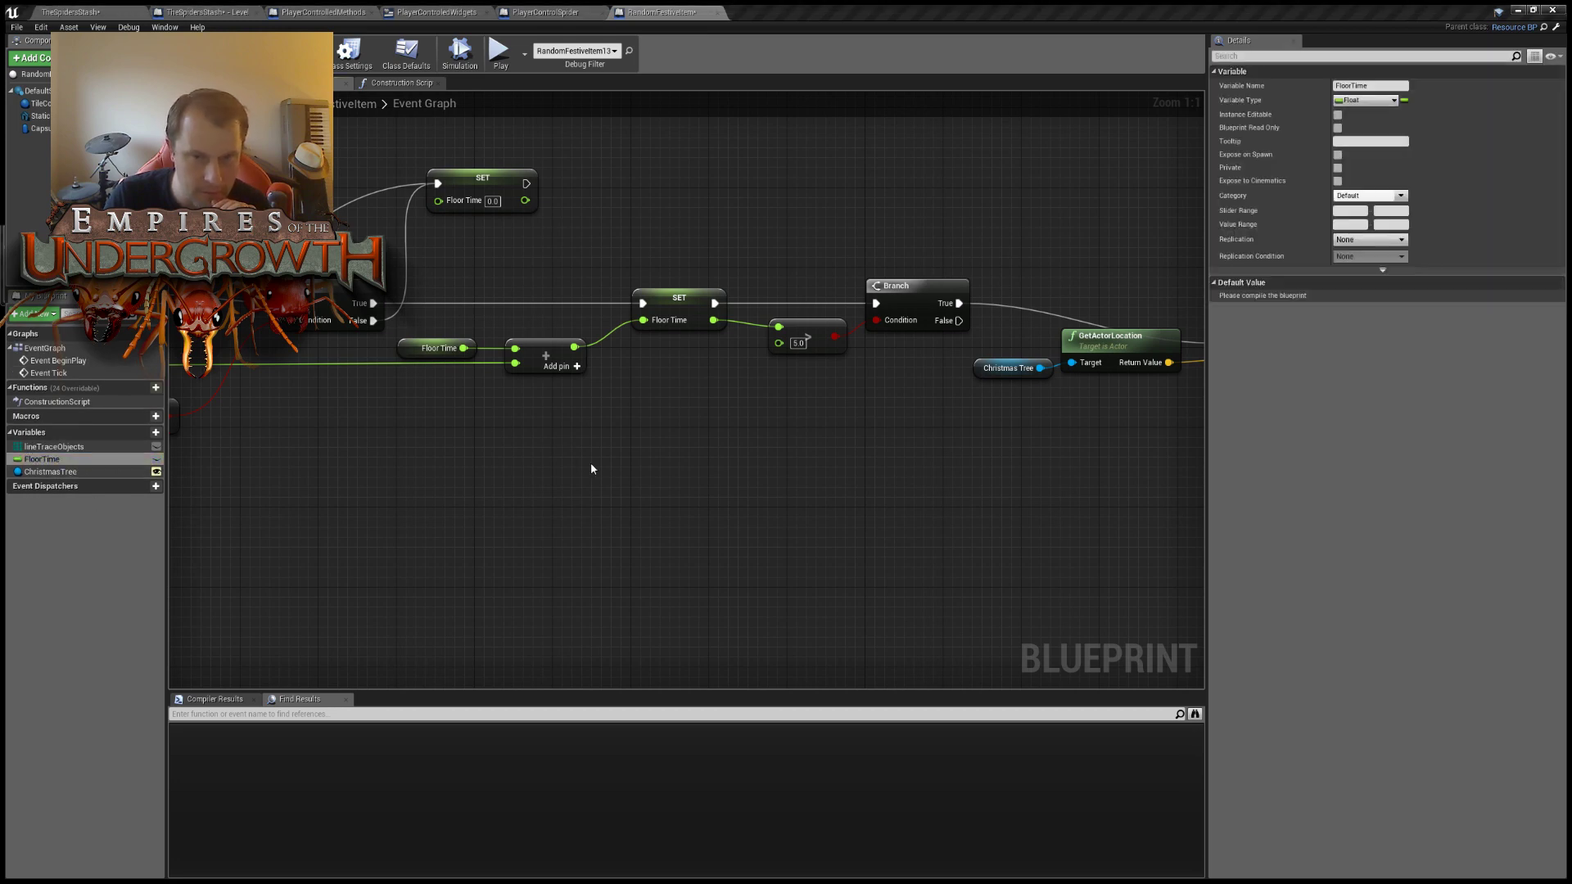
pyautogui.click(599, 485)
pyautogui.moveTo(647, 468); pyautogui.dragTo(1103, 458)
pyautogui.moveTo(922, 446); pyautogui.dragTo(502, 456, button='right')
pyautogui.moveTo(660, 459); pyautogui.dragTo(794, 354)
pyautogui.moveTo(698, 353); pyautogui.dragTo(750, 353)
# Compile and save the festive item blueprint.
pyautogui.moveTo(763, 550); pyautogui.dragTo(1196, 579, button='right')
pyautogui.scroll(-4, 630, 532)
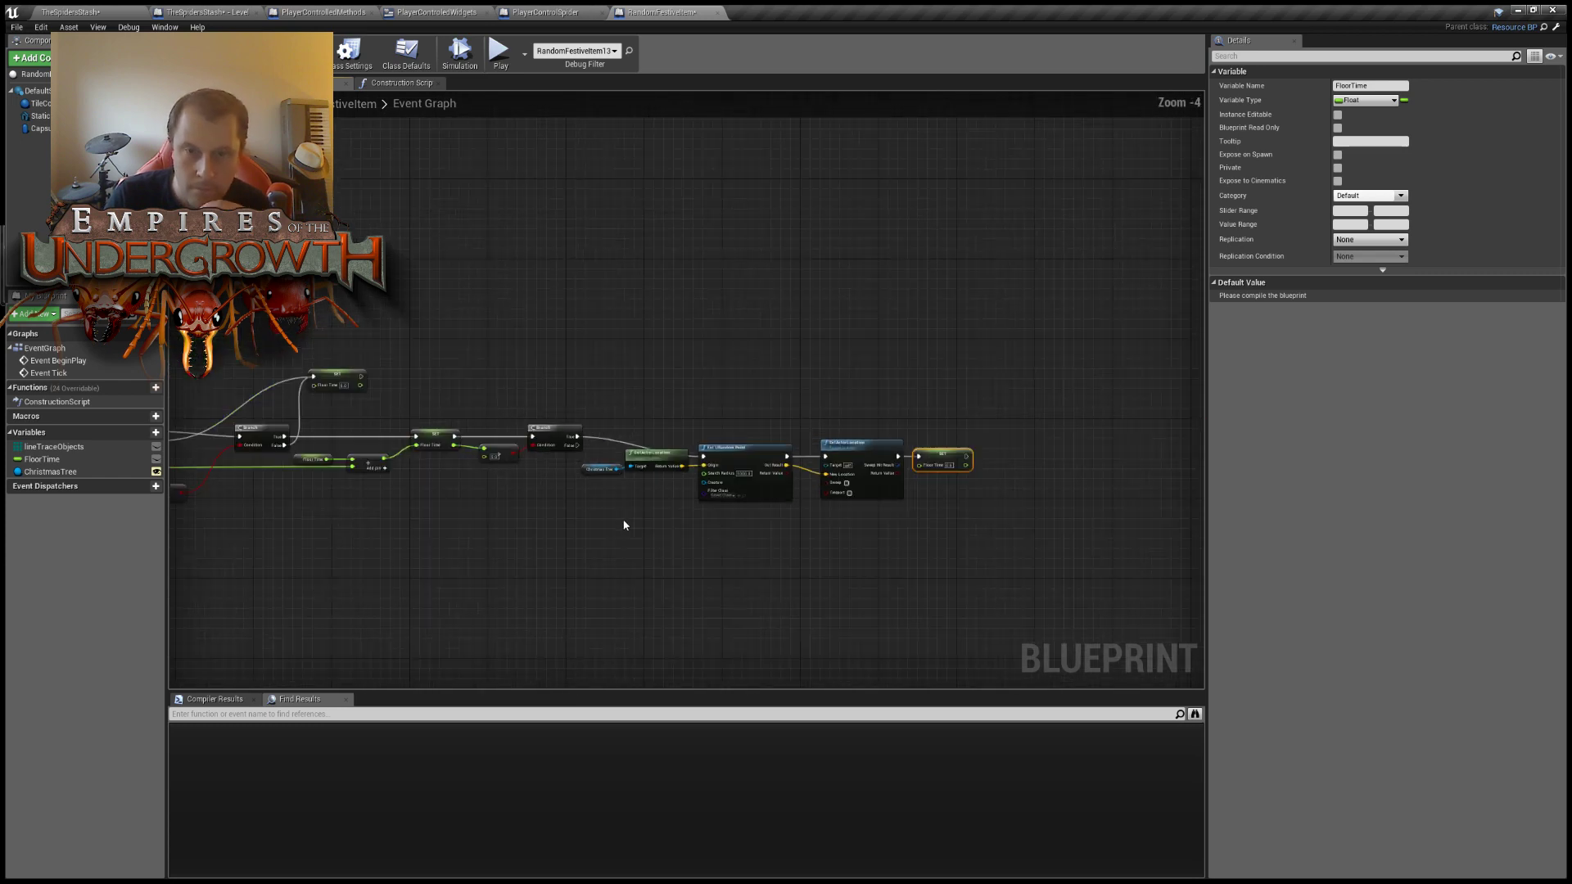
pyautogui.moveTo(550, 543); pyautogui.dragTo(1036, 524, button='right')
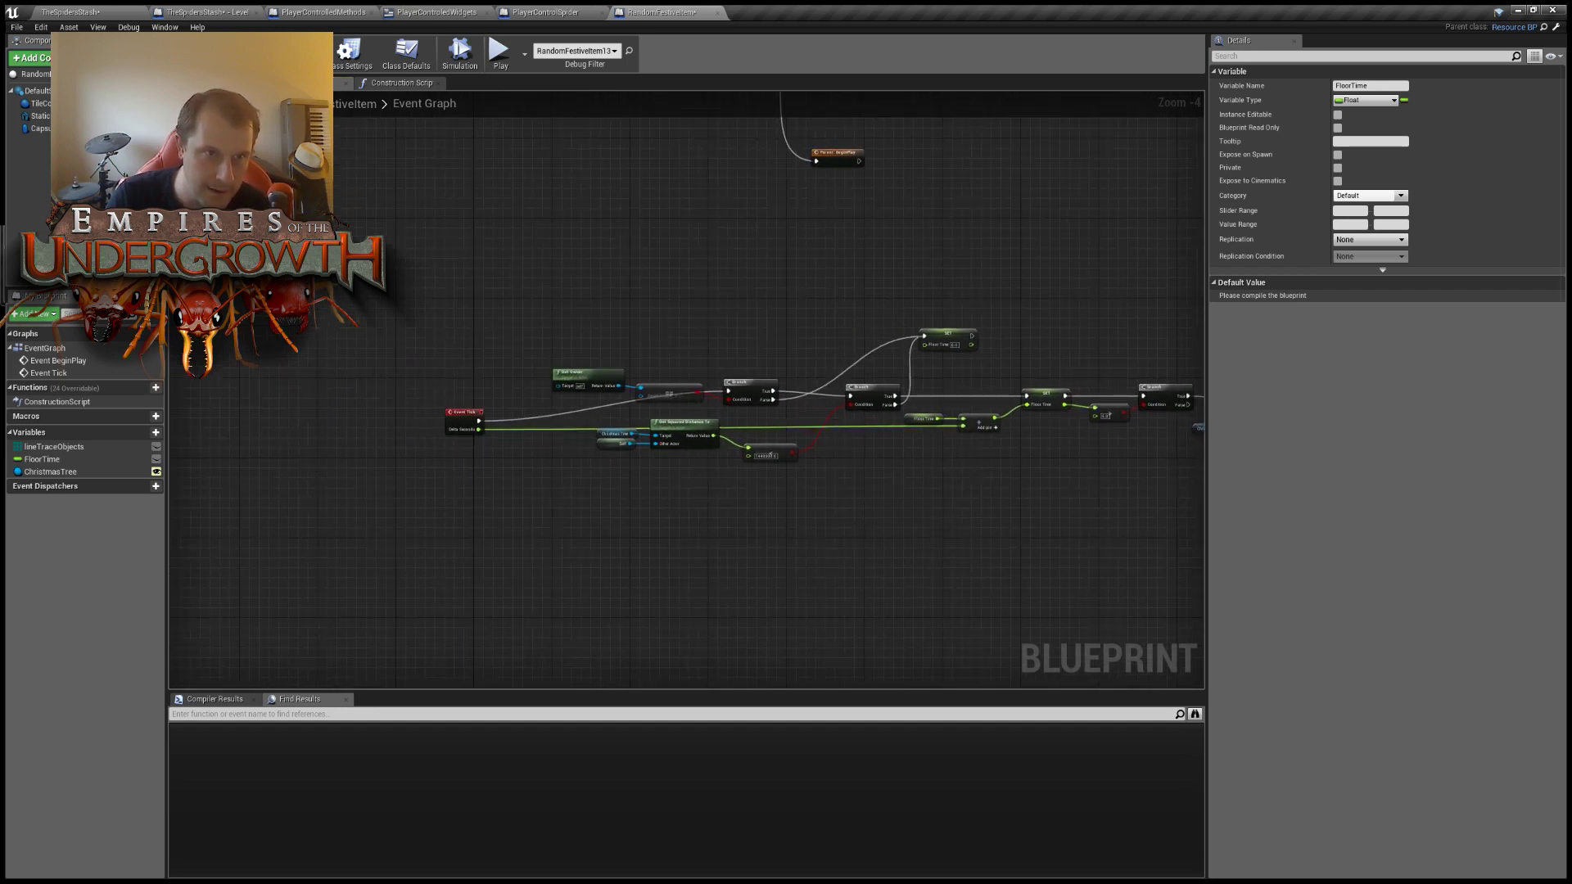
pyautogui.press('F7')
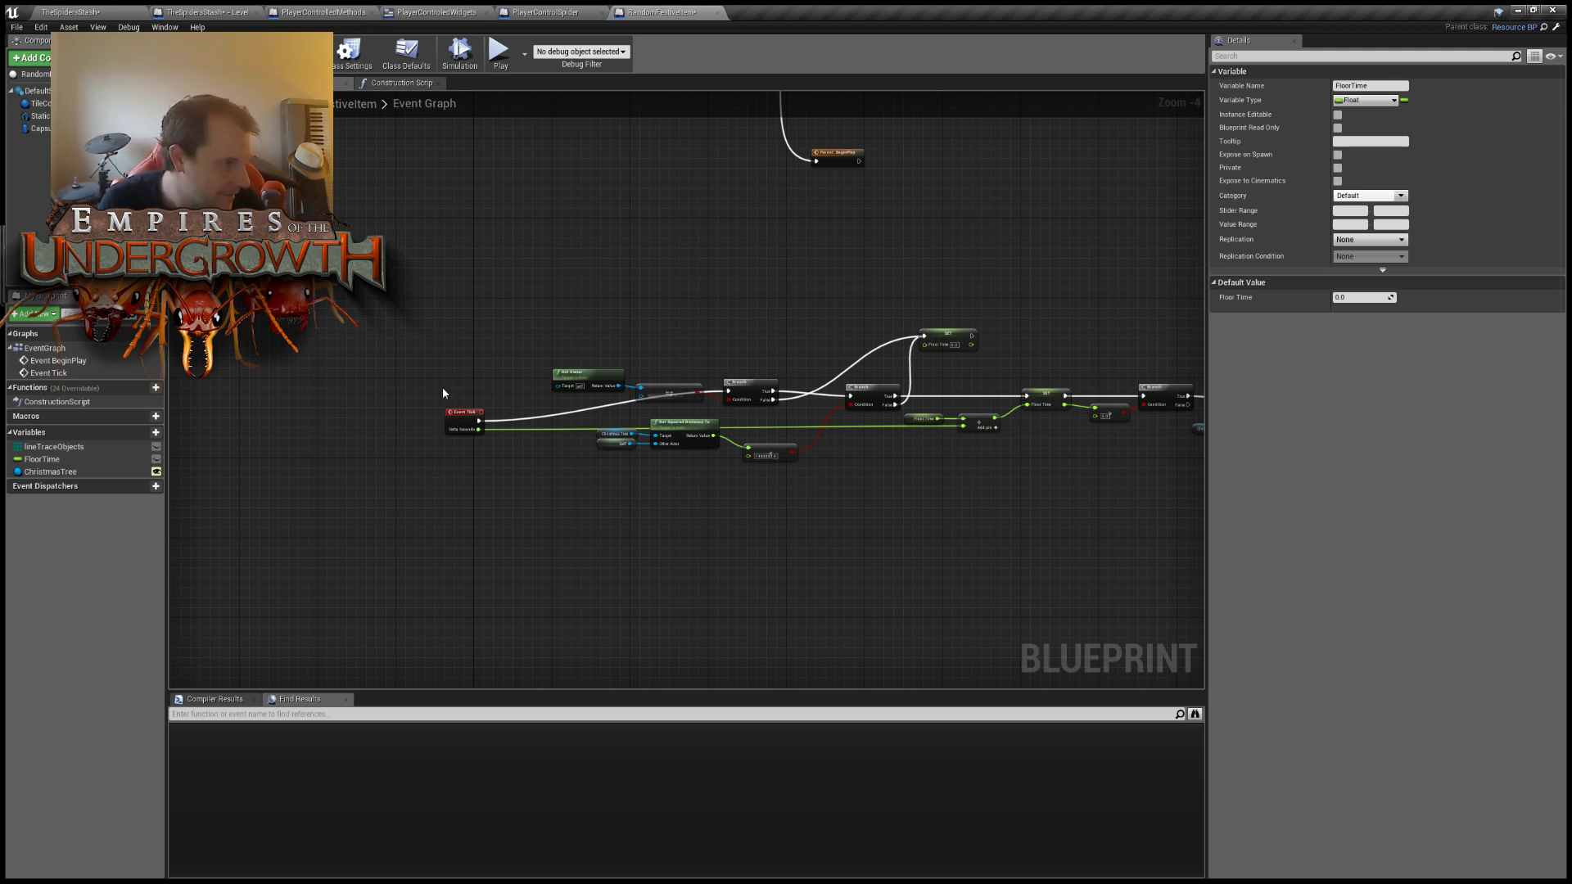
pyautogui.hotkey('ctrl', 's')
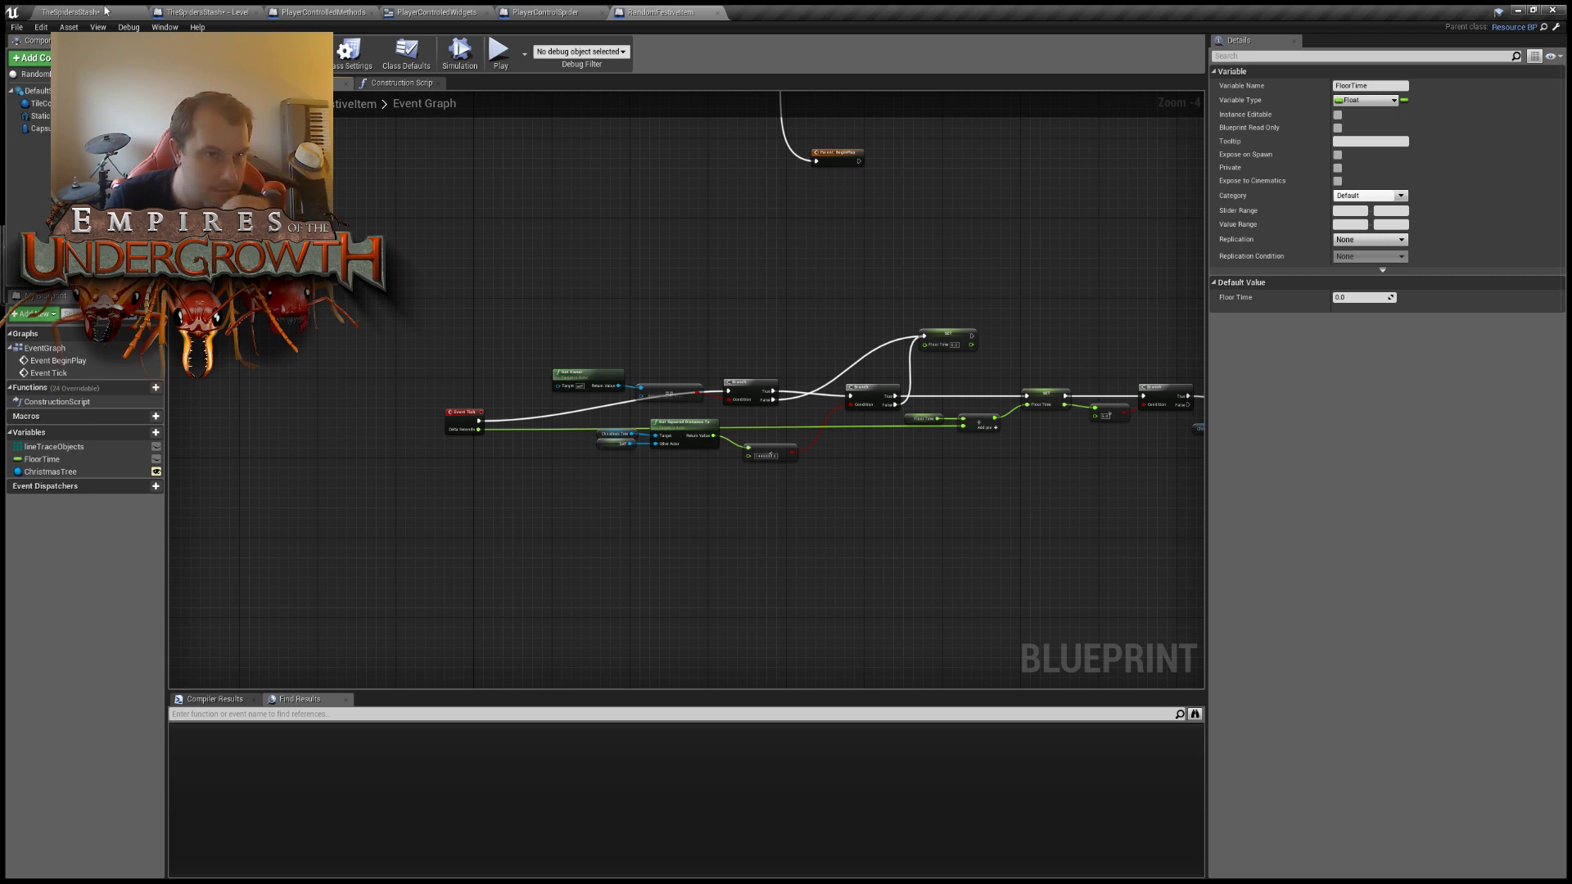
# Play-test the level by walking the spider around below the Christmas tree and watching how the presents behave.
pyautogui.click(105, 11)
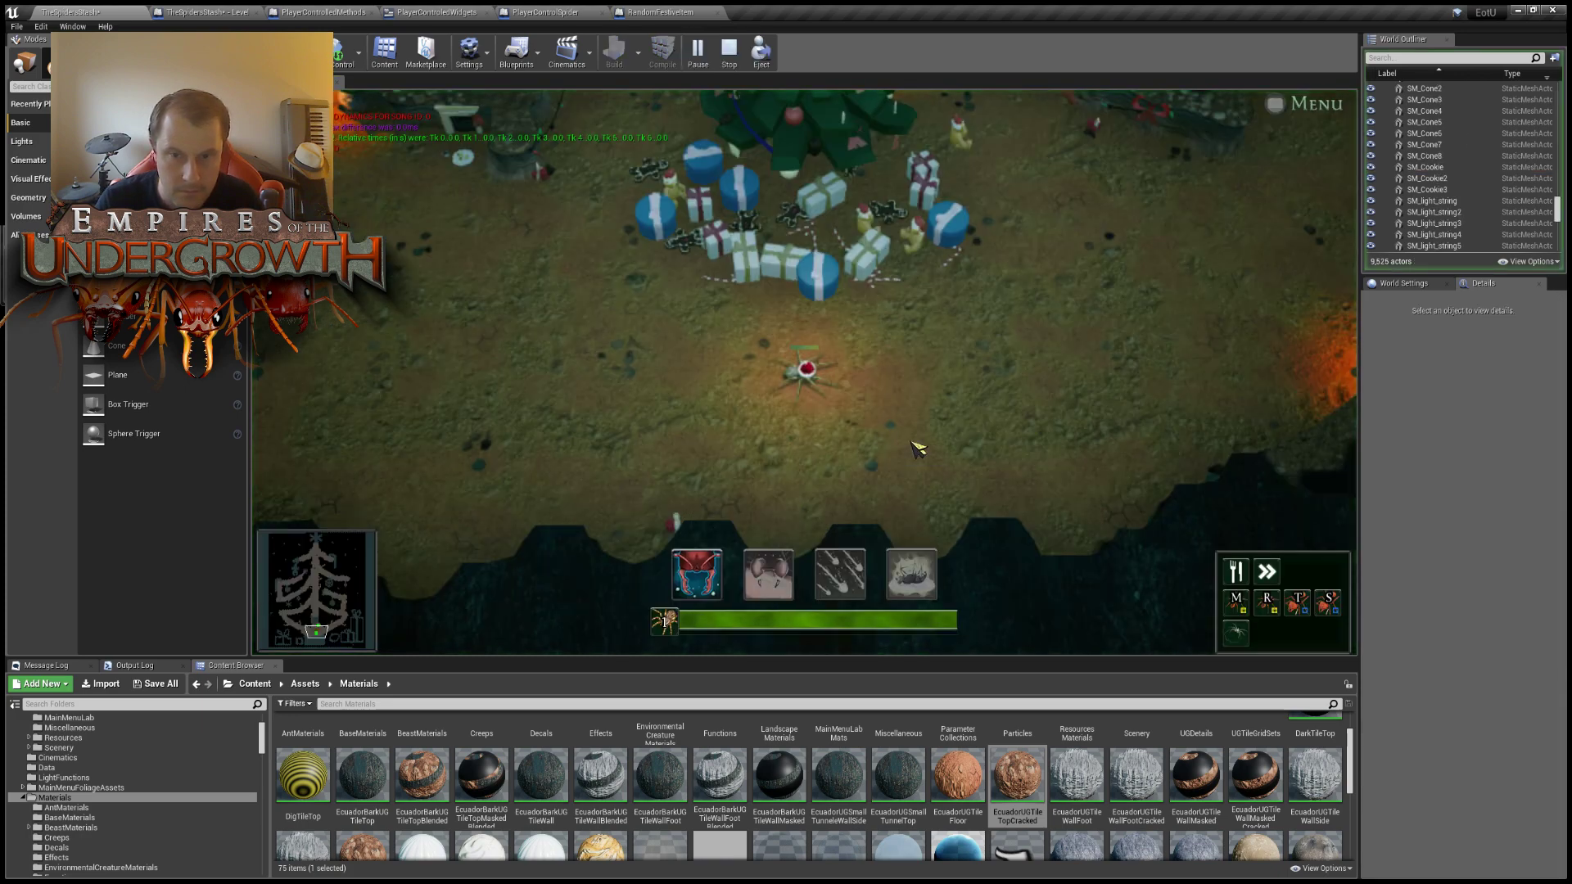
pyautogui.rightClick(835, 423)
pyautogui.press('s')
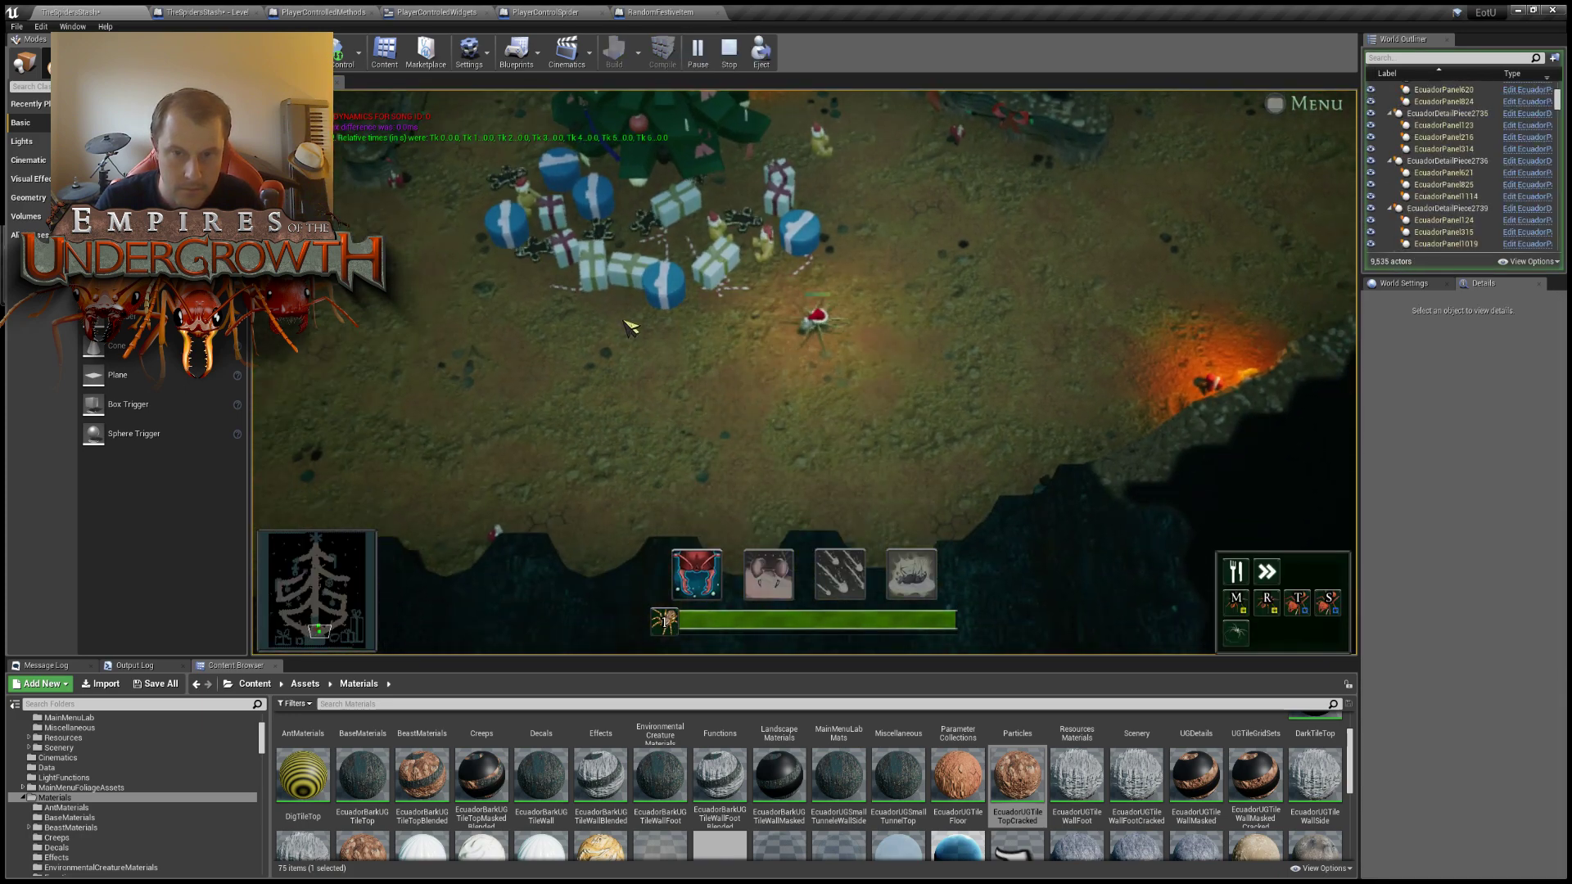
pyautogui.rightClick(628, 327)
pyautogui.rightClick(661, 389)
pyautogui.rightClick(806, 358)
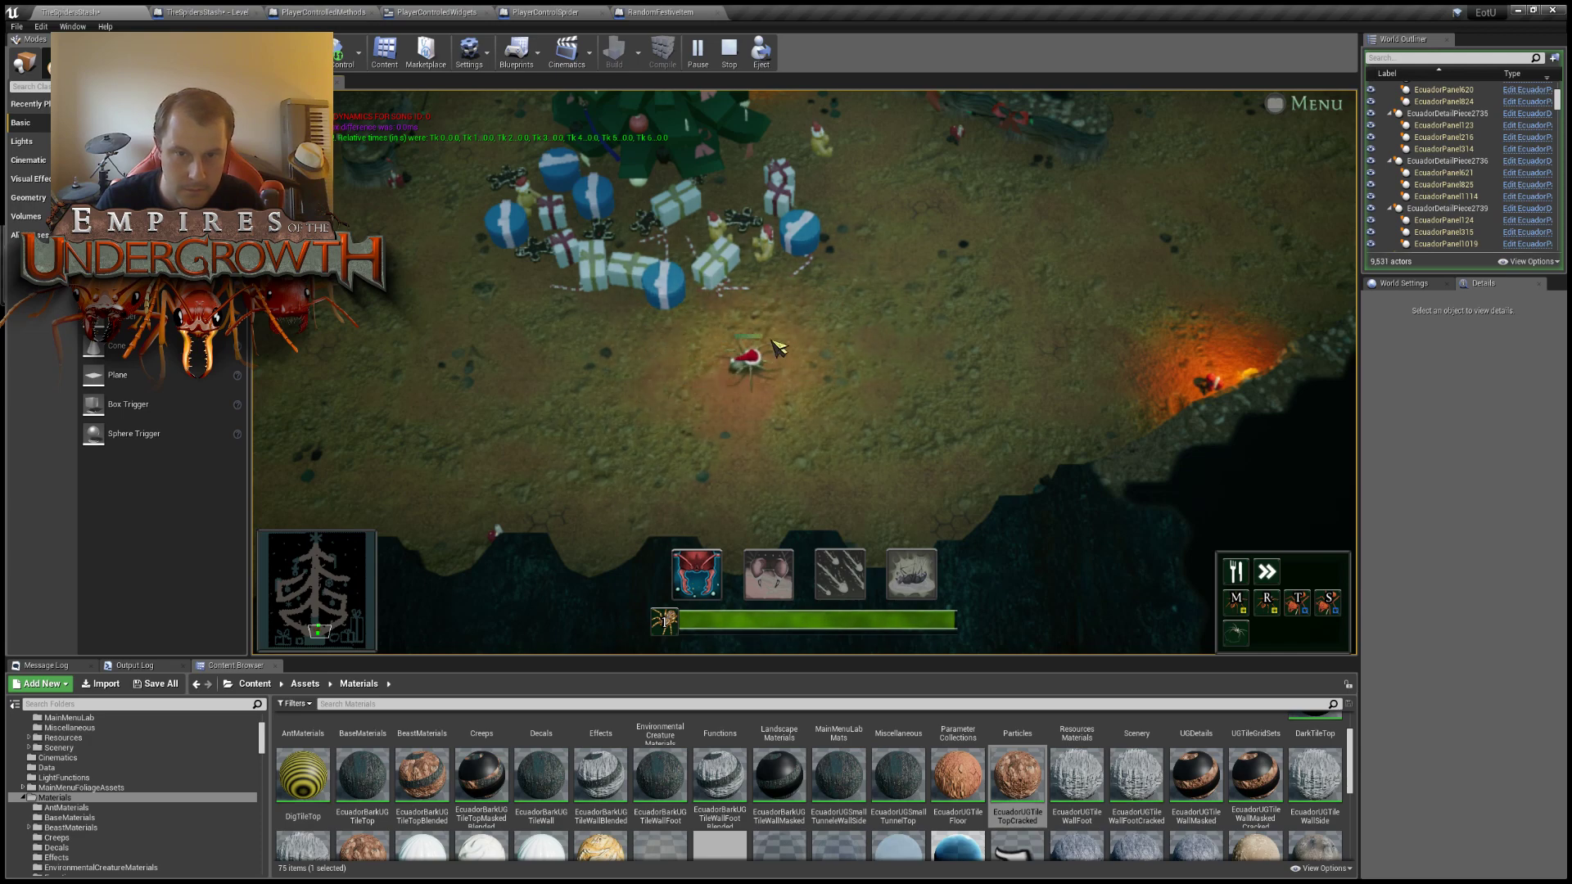
pyautogui.rightClick(750, 326)
pyautogui.press('w')
pyautogui.press('a')
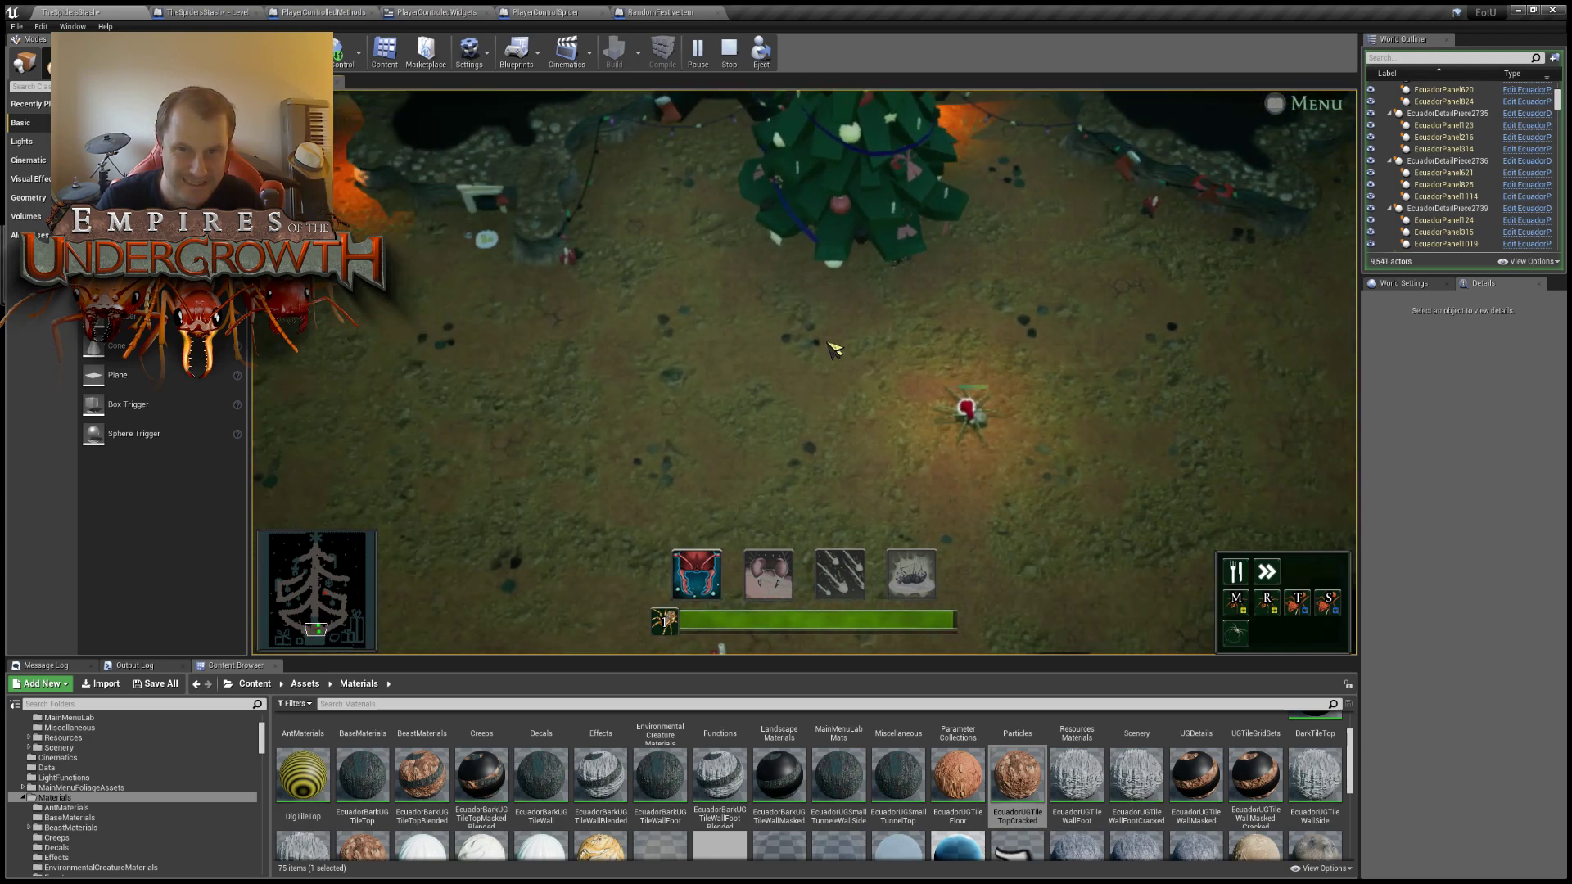
pyautogui.scroll(-1, 835, 350)
pyautogui.press('d')
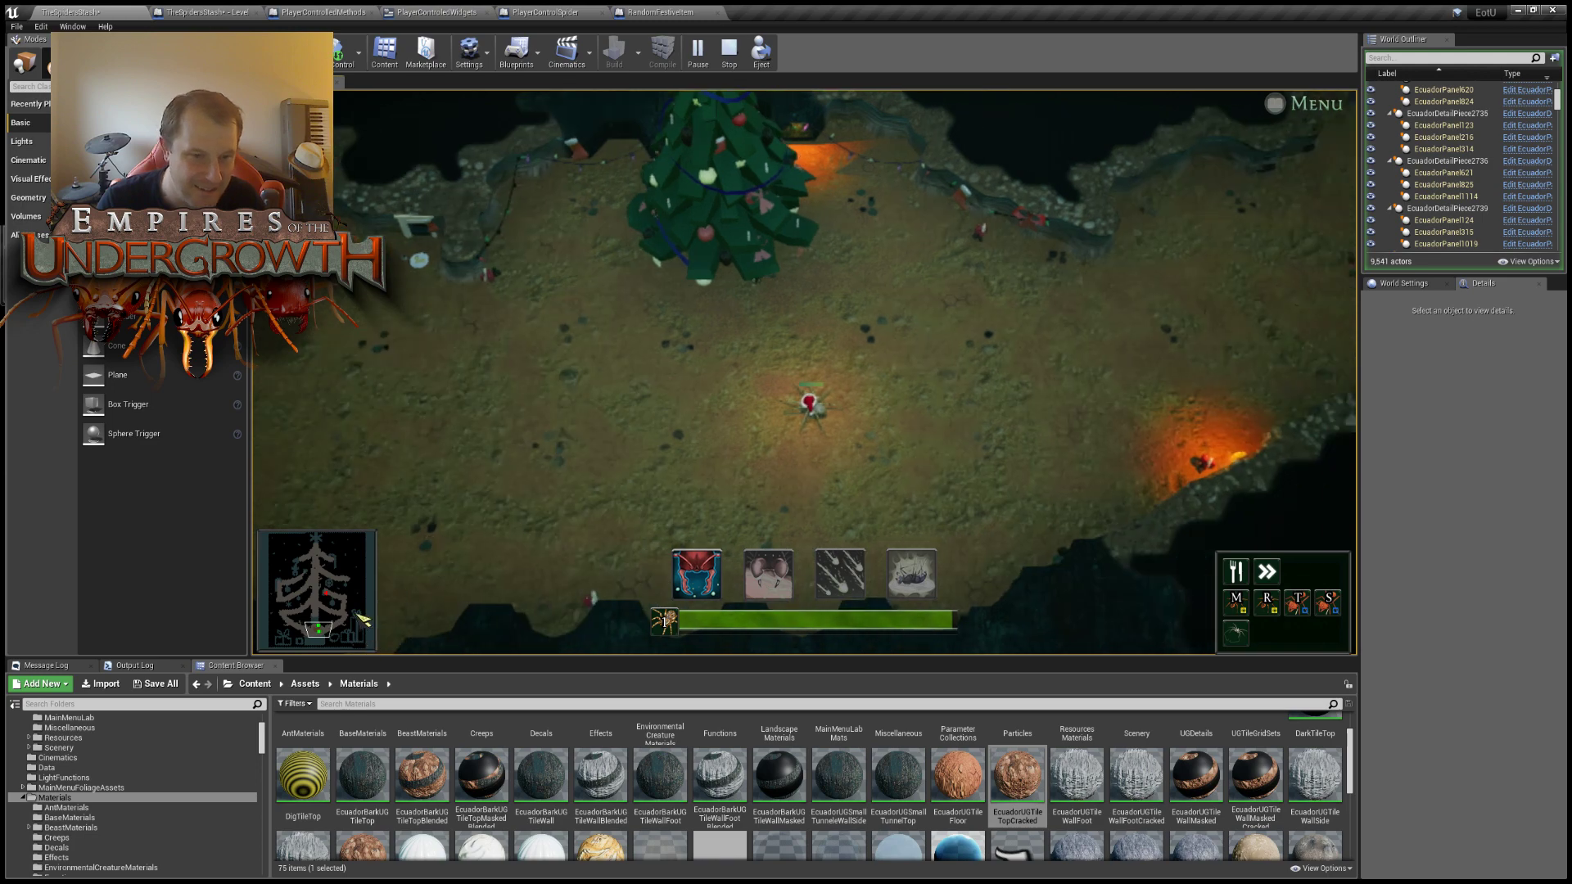
pyautogui.press('a')
pyautogui.press('s')
# Eject from the spider and filter the level's actors by "random".
pyautogui.press('F8')
pyautogui.click(1439, 58)
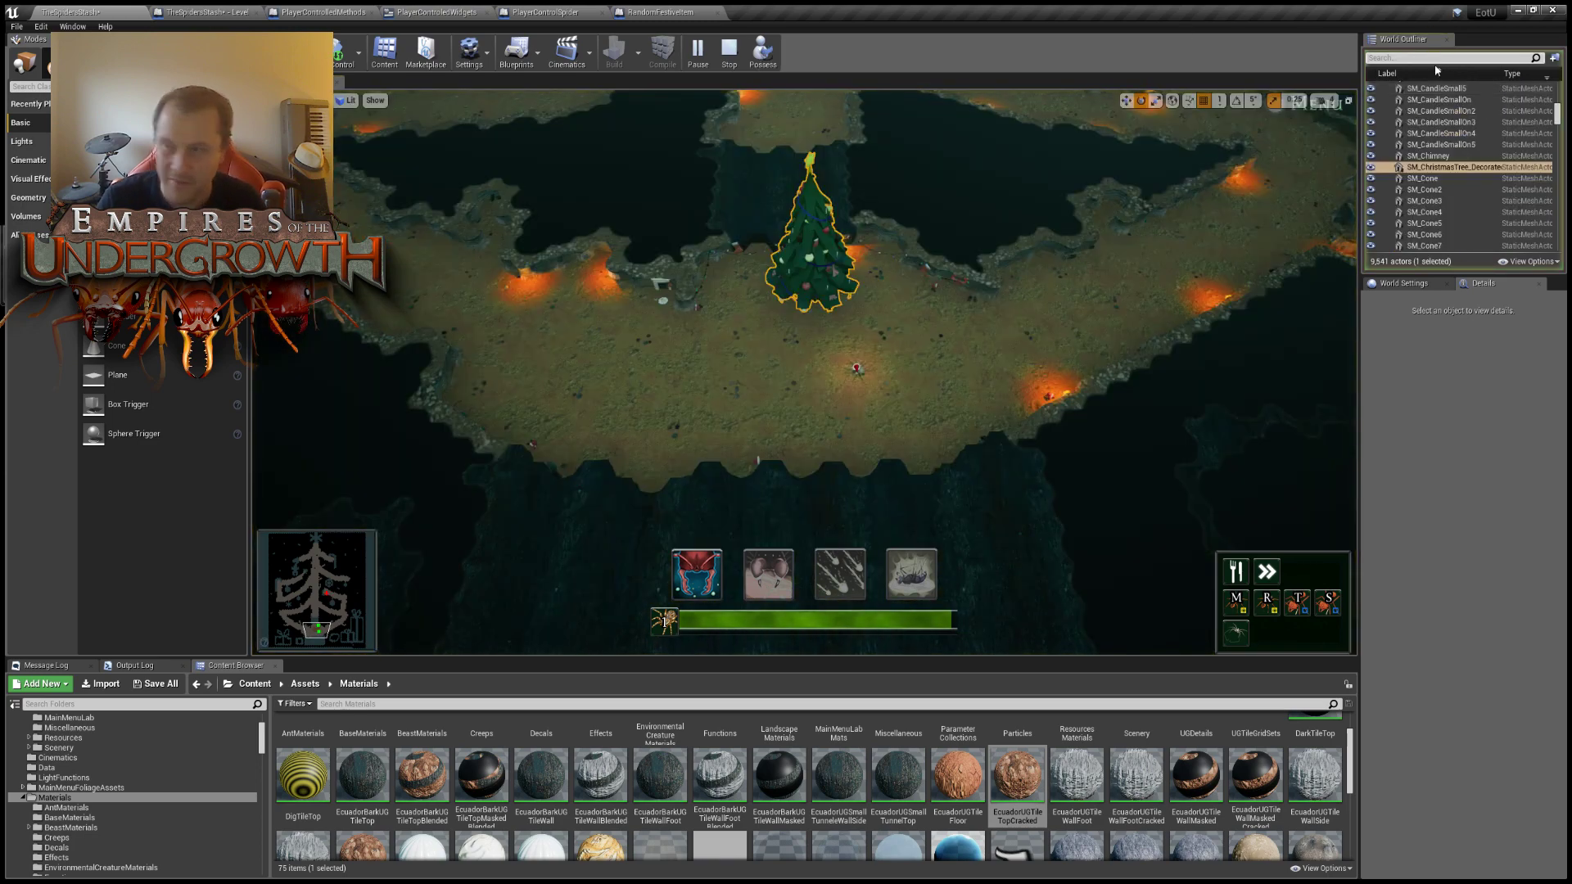
pyautogui.click(1407, 58)
pyautogui.write('present')
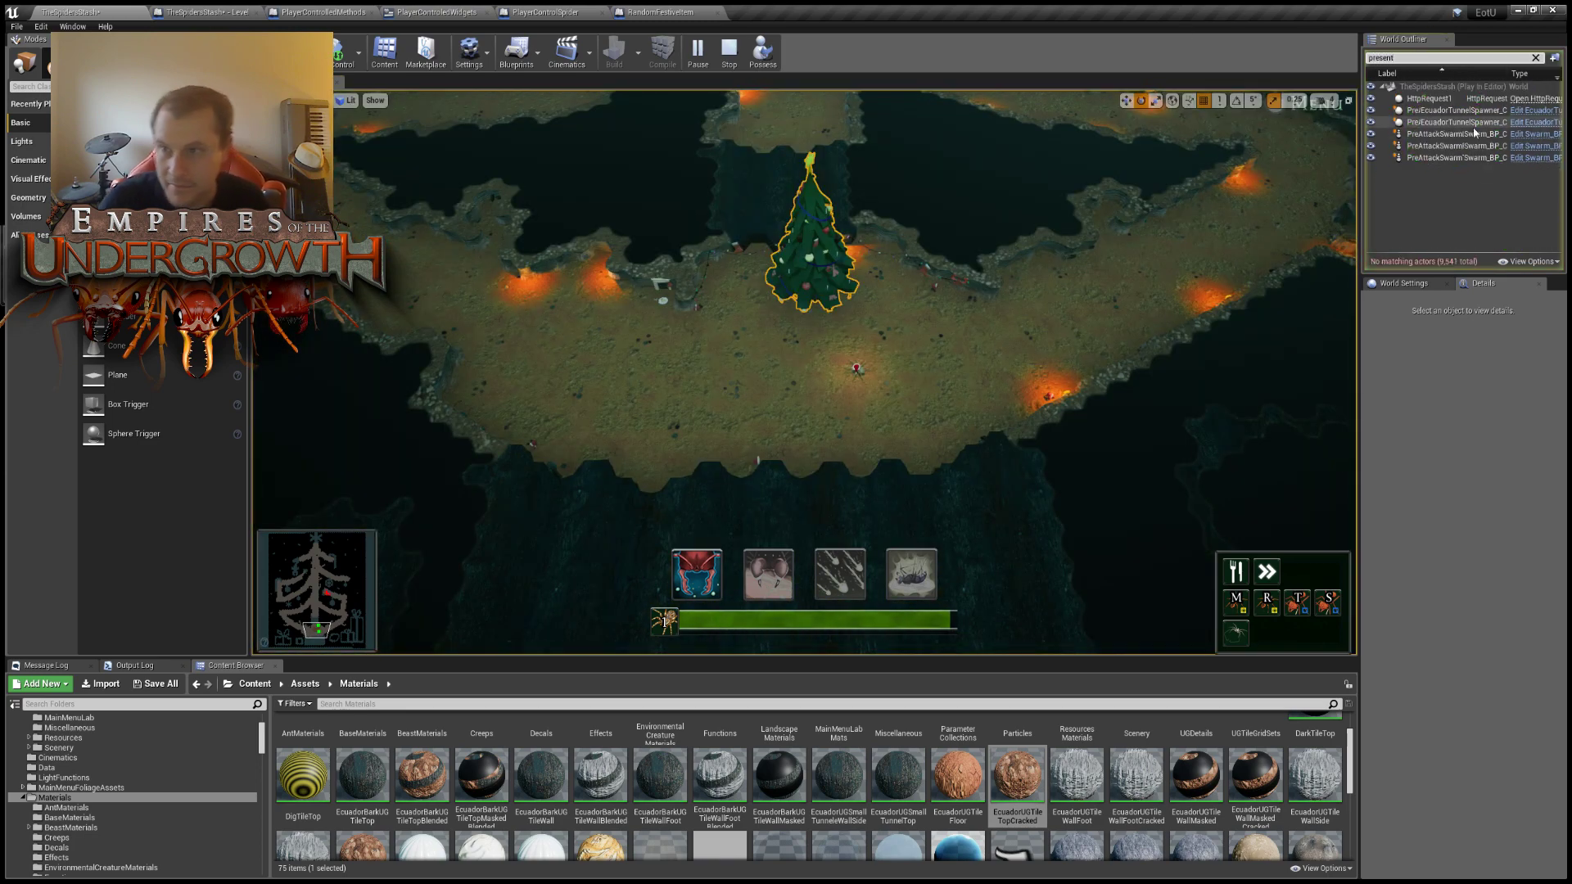
pyautogui.hotkey('ctrl', 'a')
pyautogui.write('r')
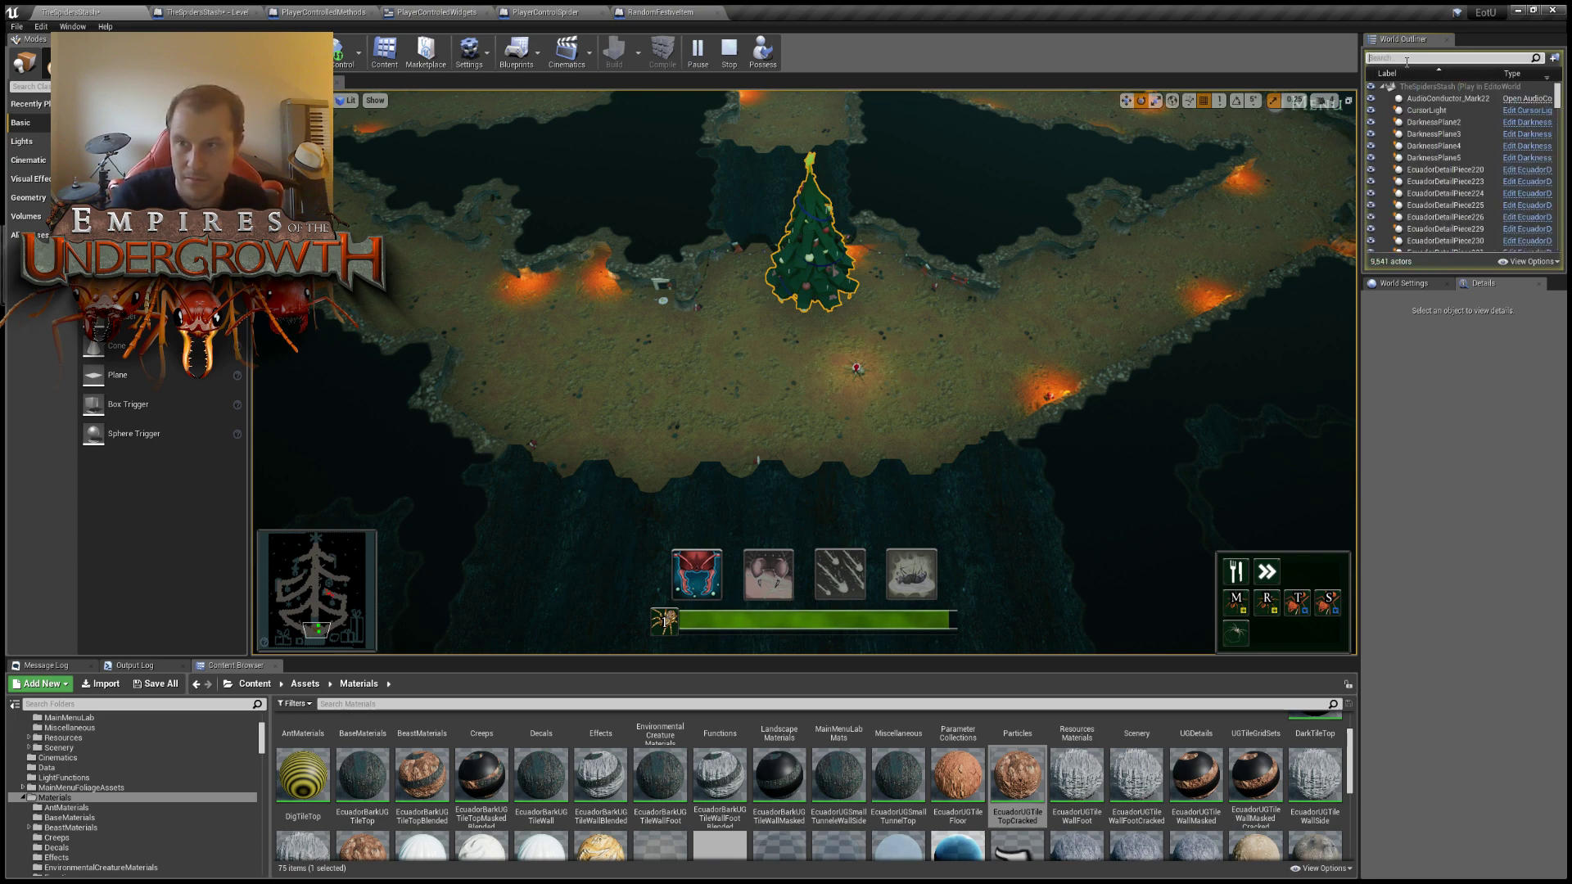
pyautogui.write('random')
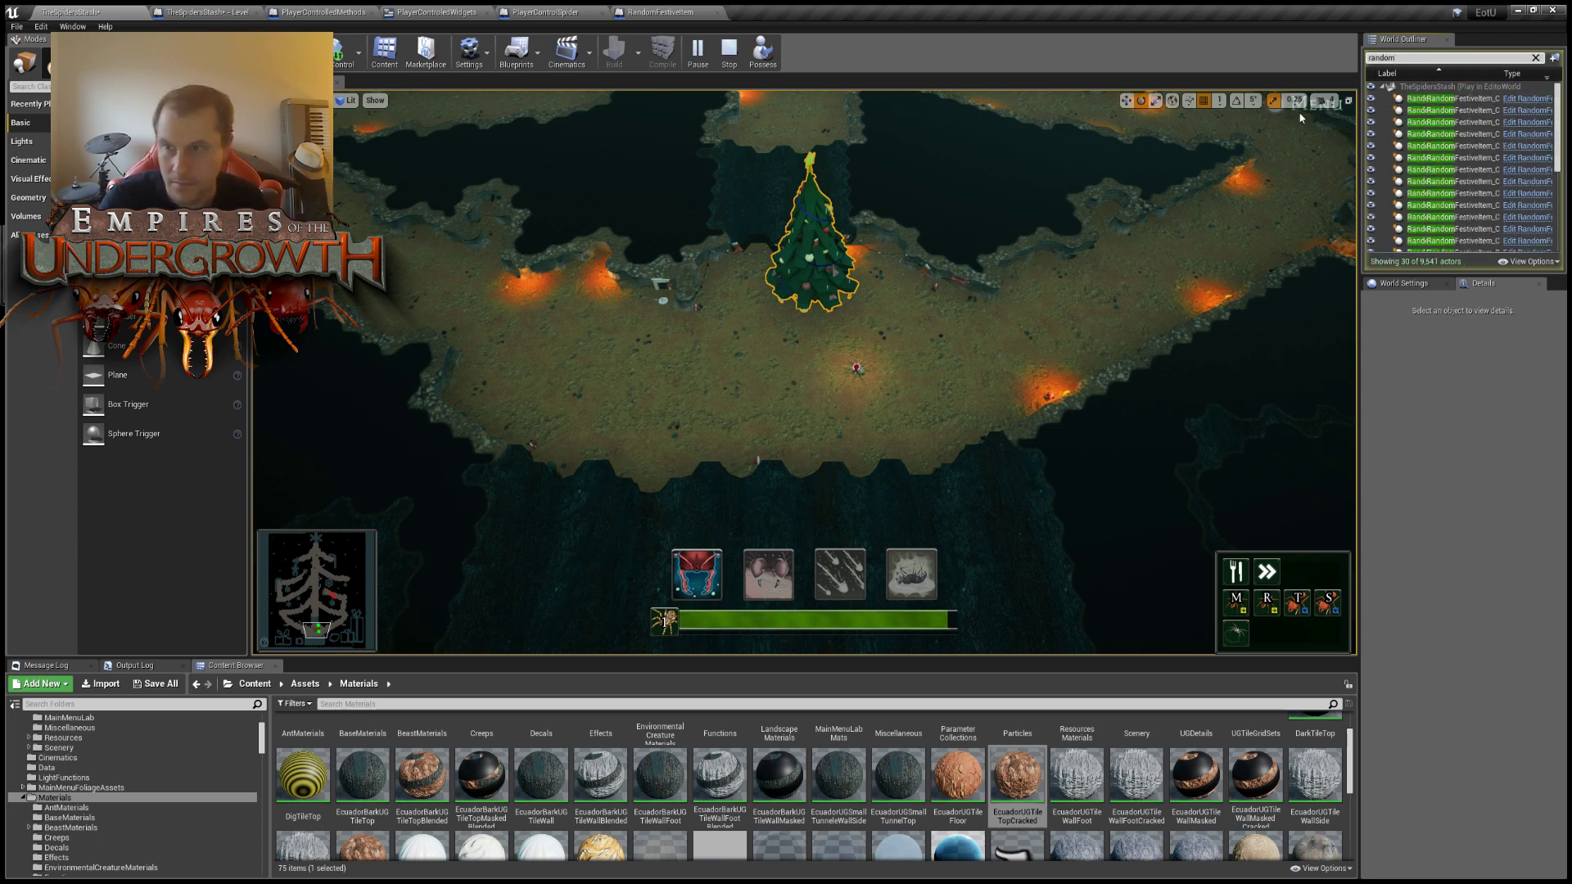
# Focus the view on one of the random festive items and survey where the presents are in the running level.
pyautogui.doubleClick(1428, 133)
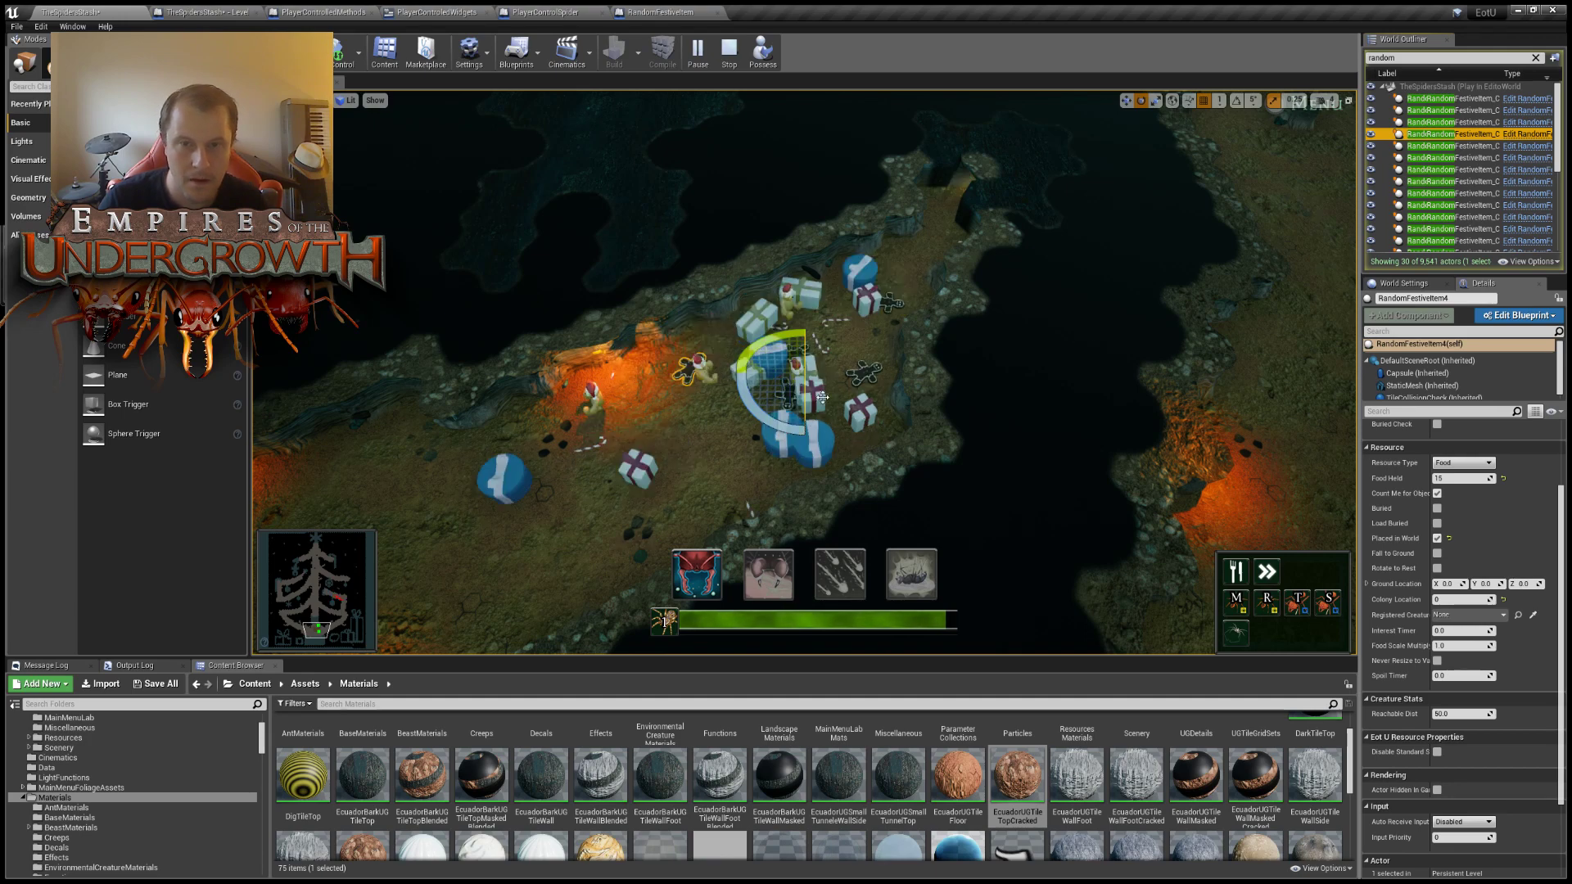
pyautogui.scroll(-5, 804, 372)
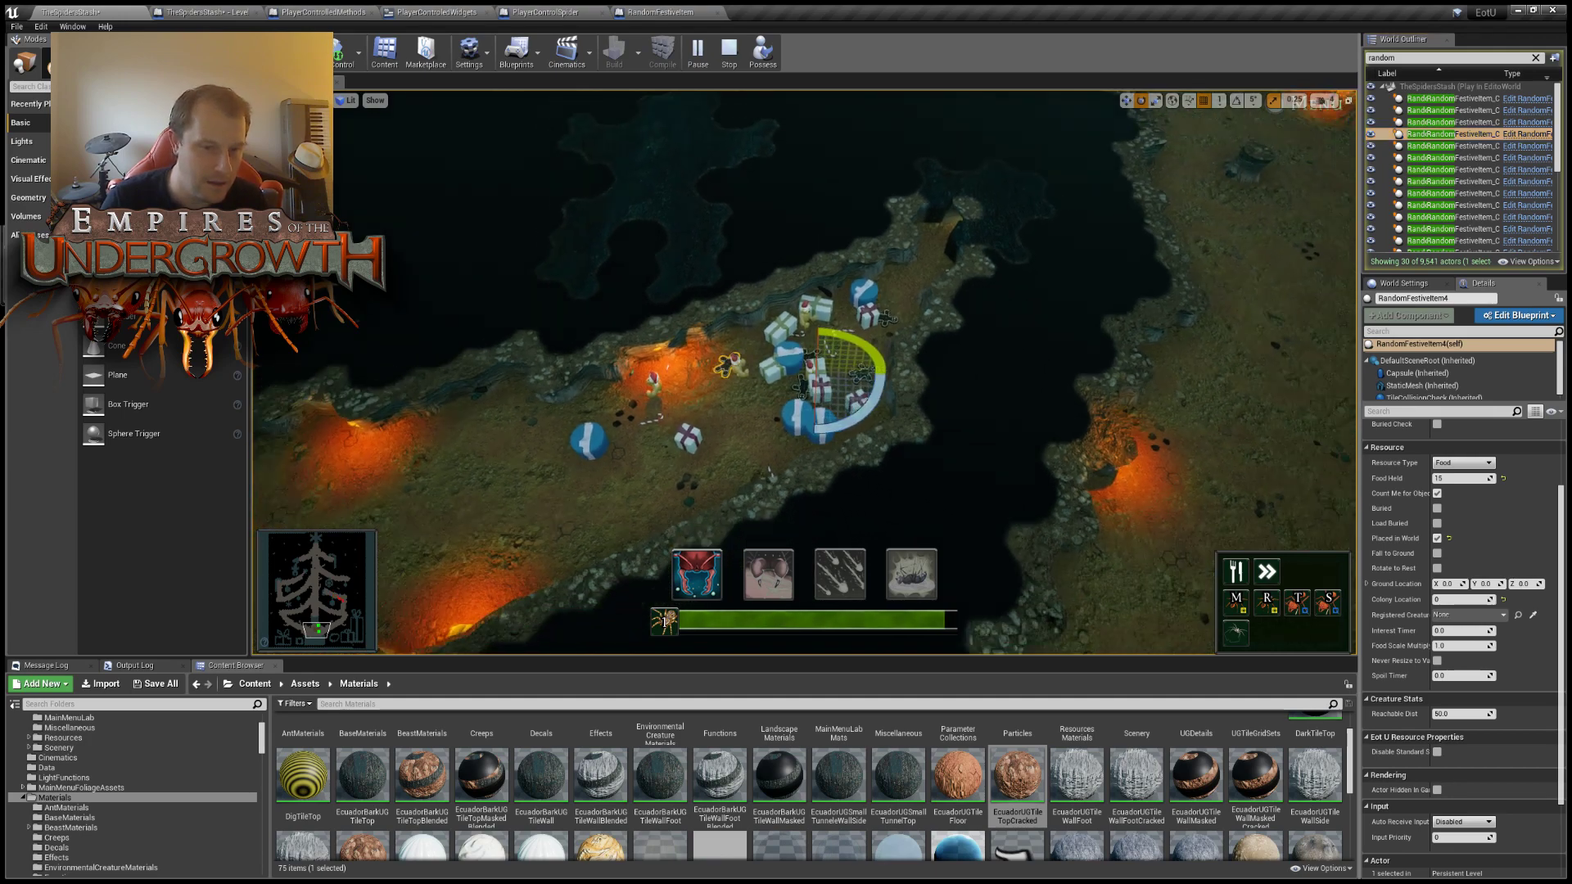
pyautogui.moveTo(852, 442); pyautogui.dragTo(852, 441, button='right')
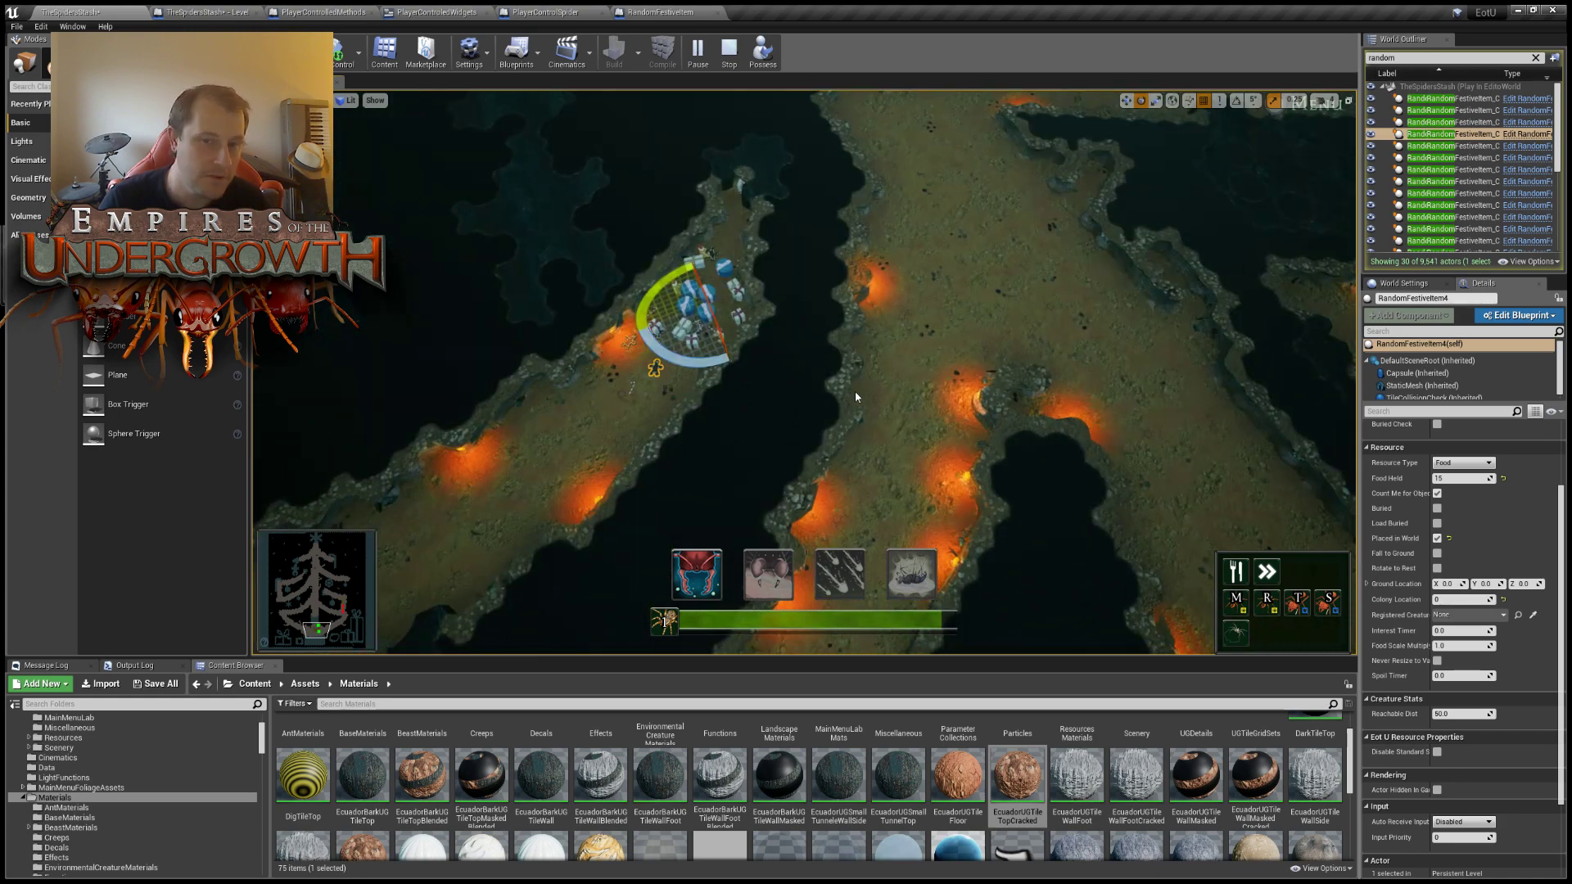
# Stop the play session and select all the RandomFestiveItem actors in the level.
pyautogui.press('Escape')
pyautogui.moveTo(1050, 532); pyautogui.dragTo(1051, 531, button='right')
pyautogui.click(1456, 98)
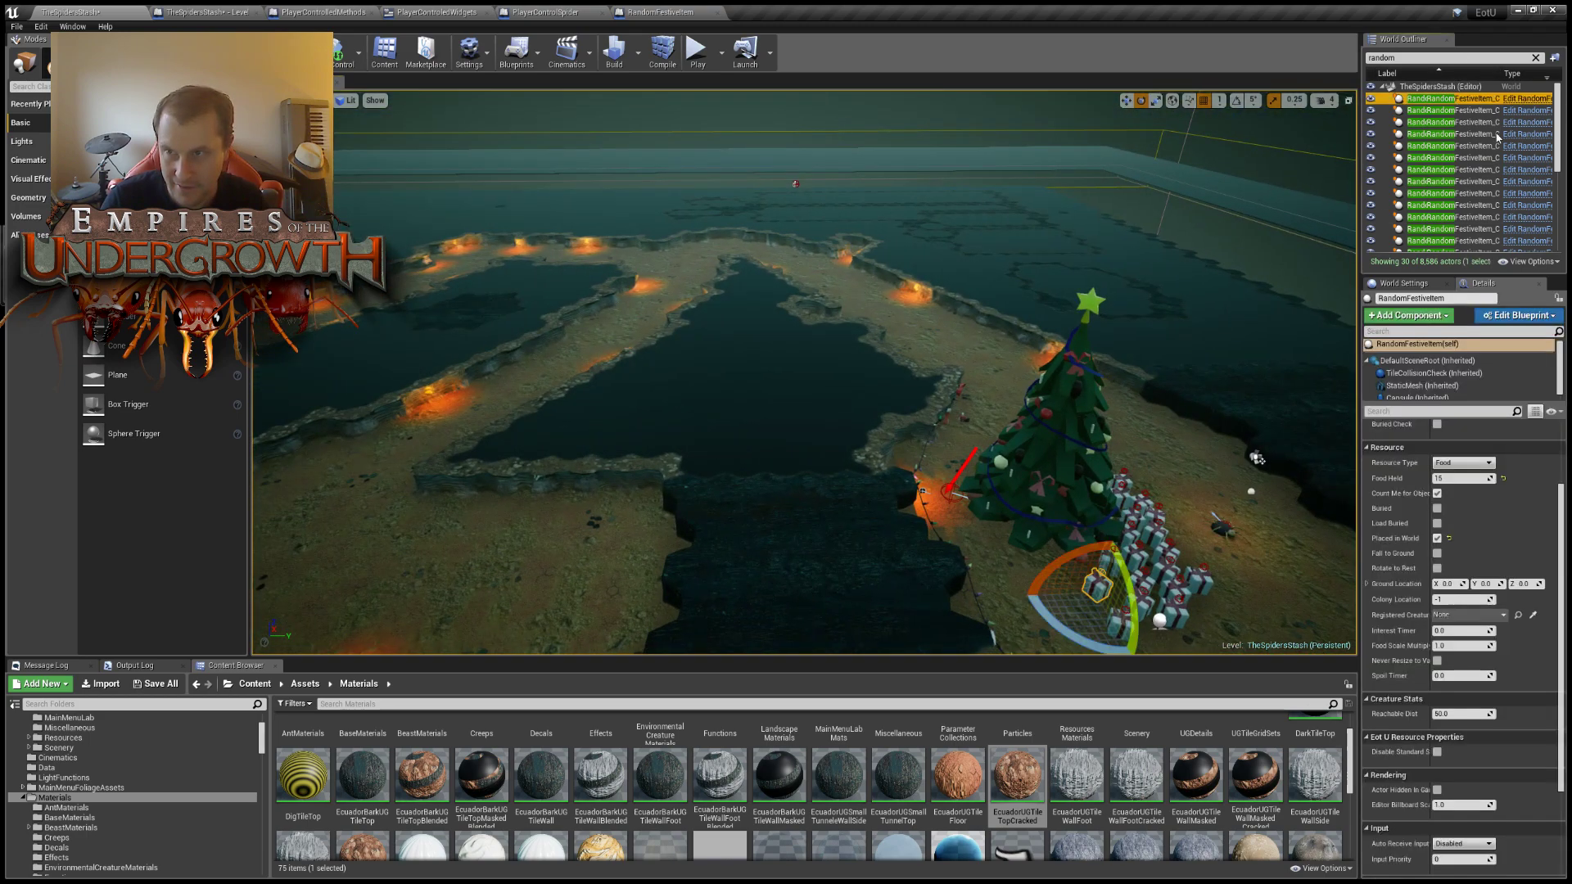
pyautogui.moveTo(1558, 155); pyautogui.dragTo(1566, 298)
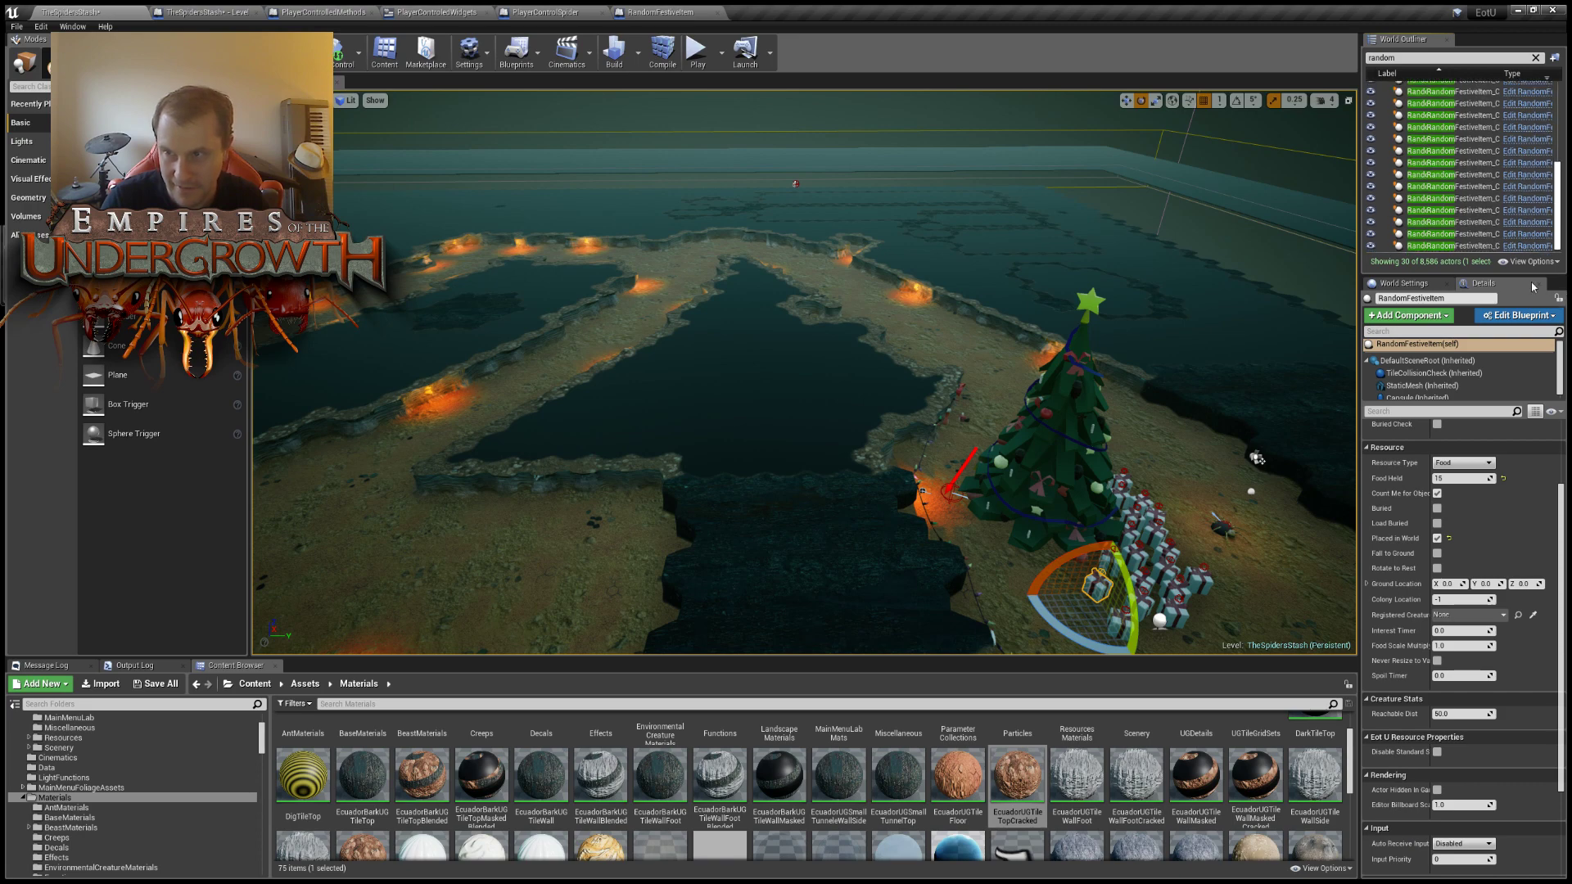
pyautogui.keyDown('shift'); pyautogui.click(1465, 247); pyautogui.keyUp('shift')
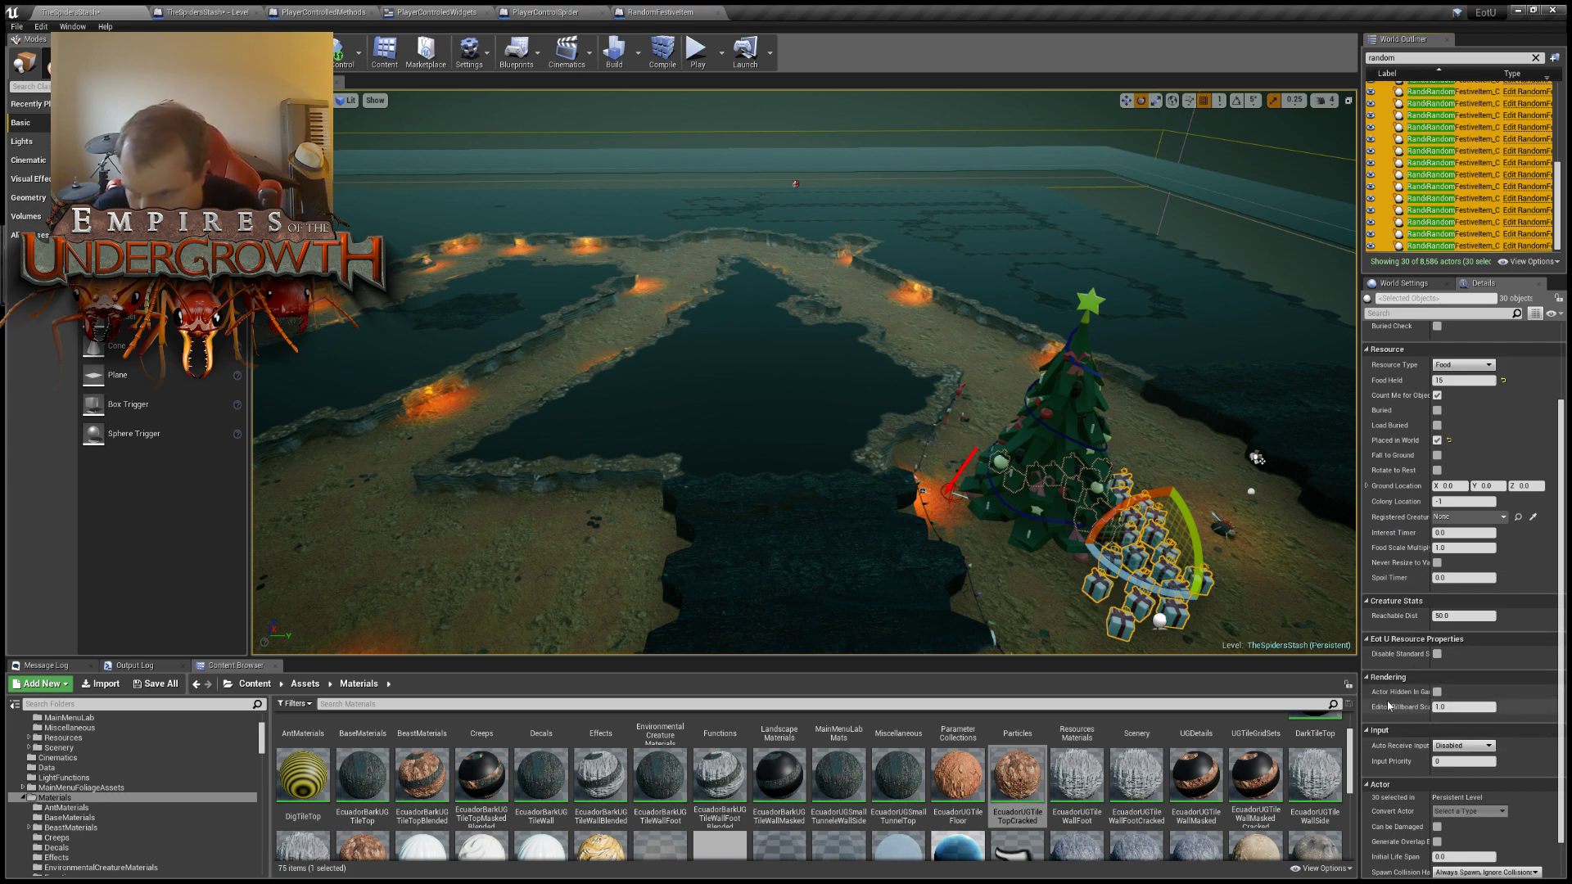
# Assign the decorated Christmas tree mesh actor as the Christmas Tree reference of all selected festive items.
pyautogui.scroll(-2, 1401, 741)
pyautogui.scroll(6, 1397, 414)
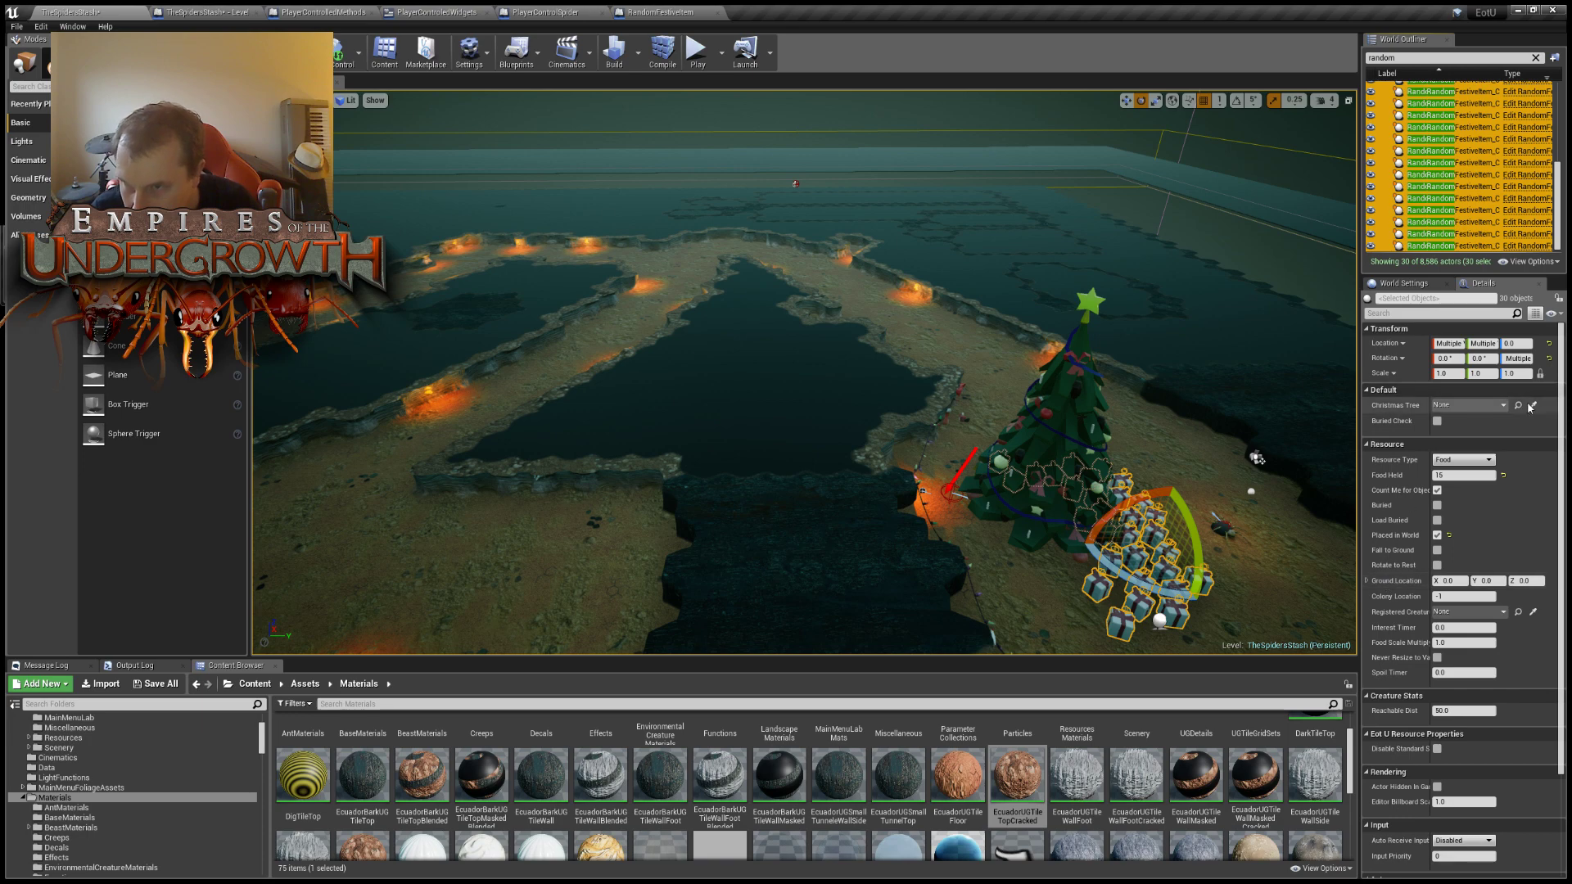
pyautogui.click(1531, 407)
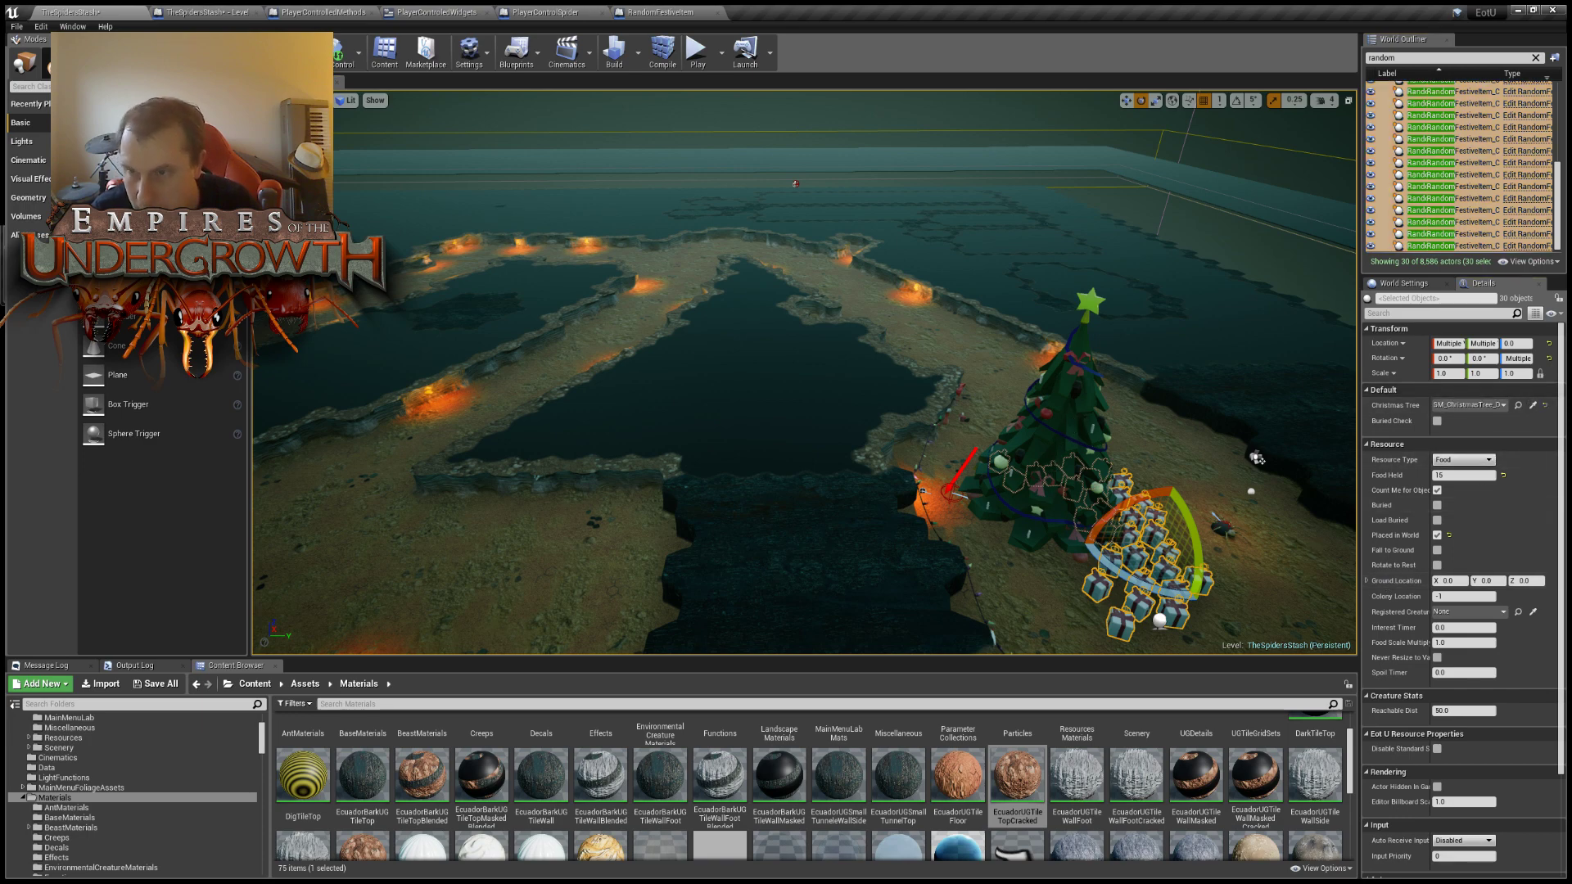
pyautogui.moveTo(804, 372); pyautogui.dragTo(827, 434, button='right')
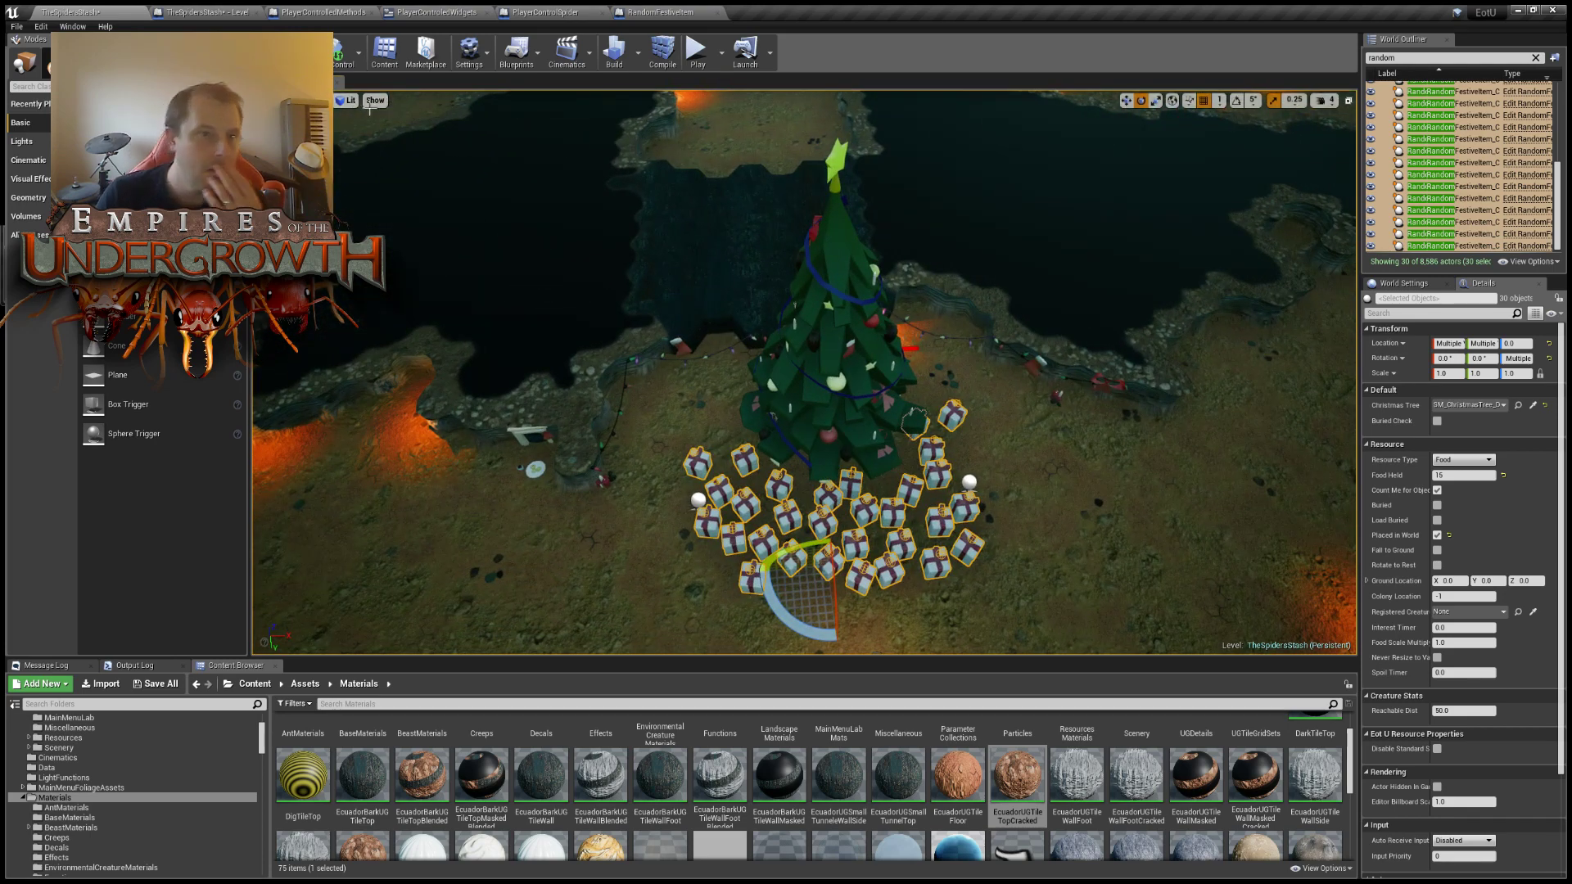
# Review the tick logic in the festive item blueprint and start a new play session of the level.
pyautogui.click(663, 11)
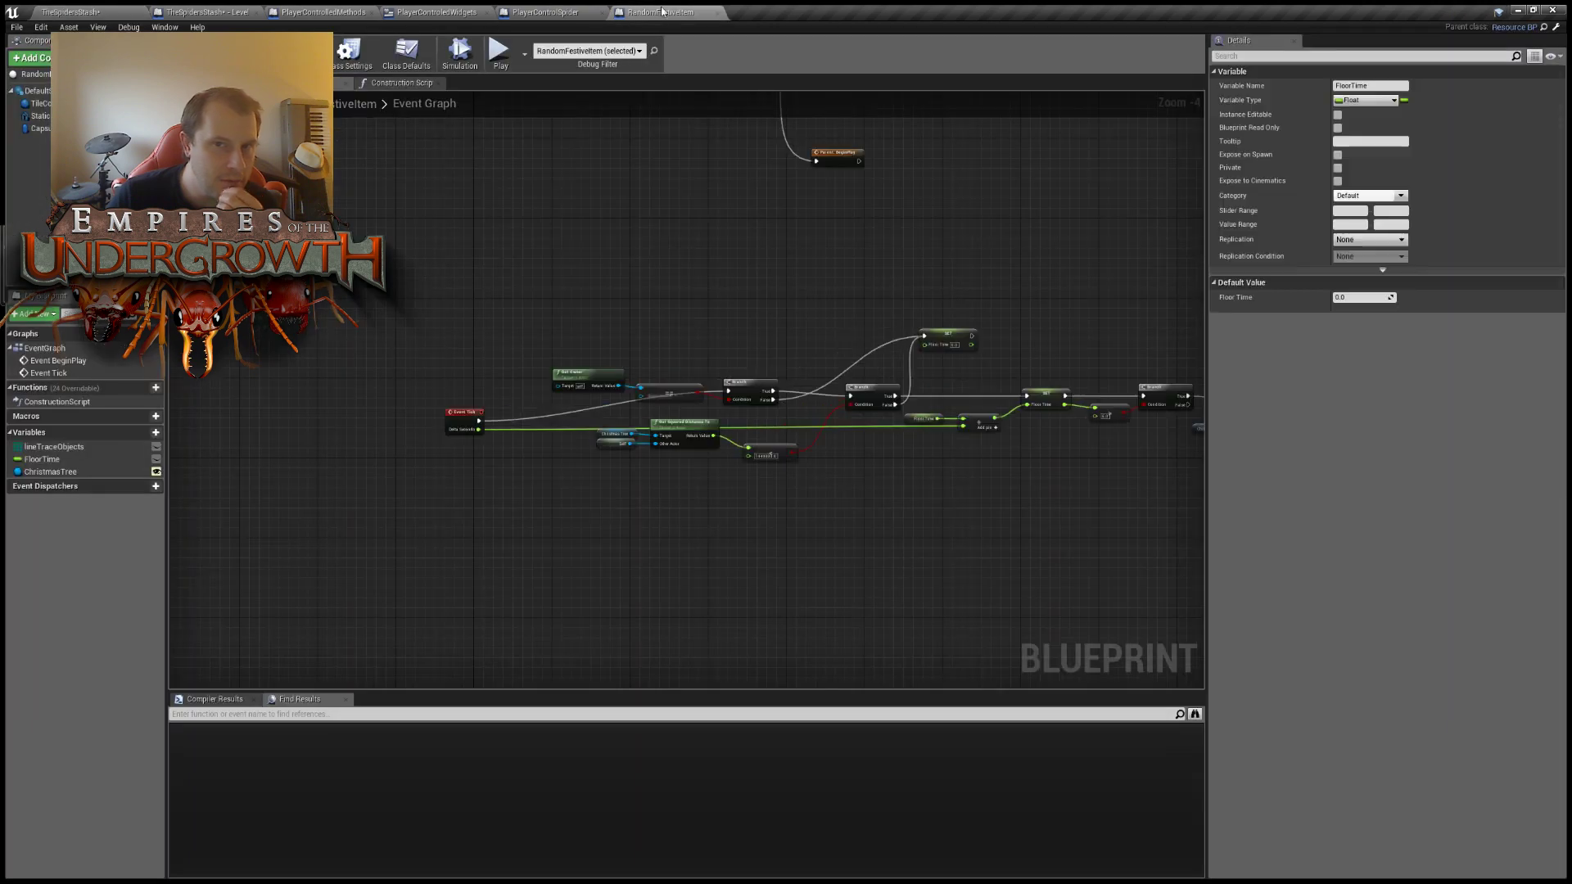
pyautogui.scroll(4, 490, 283)
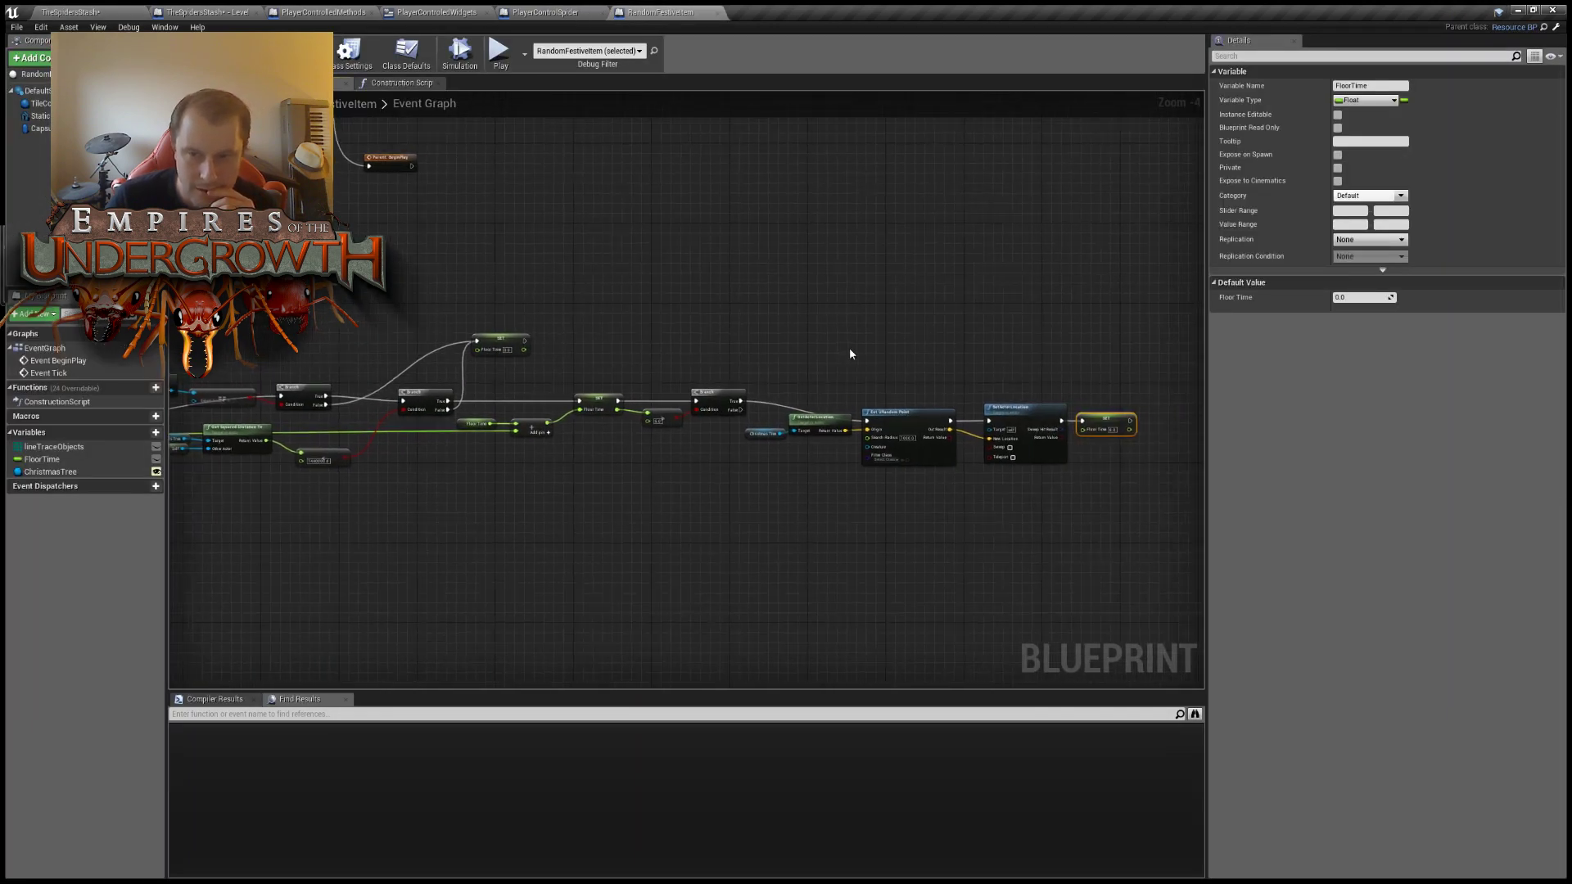
pyautogui.moveTo(894, 464); pyautogui.dragTo(1204, 524, button='right')
pyautogui.moveTo(537, 579); pyautogui.dragTo(376, 564, button='right')
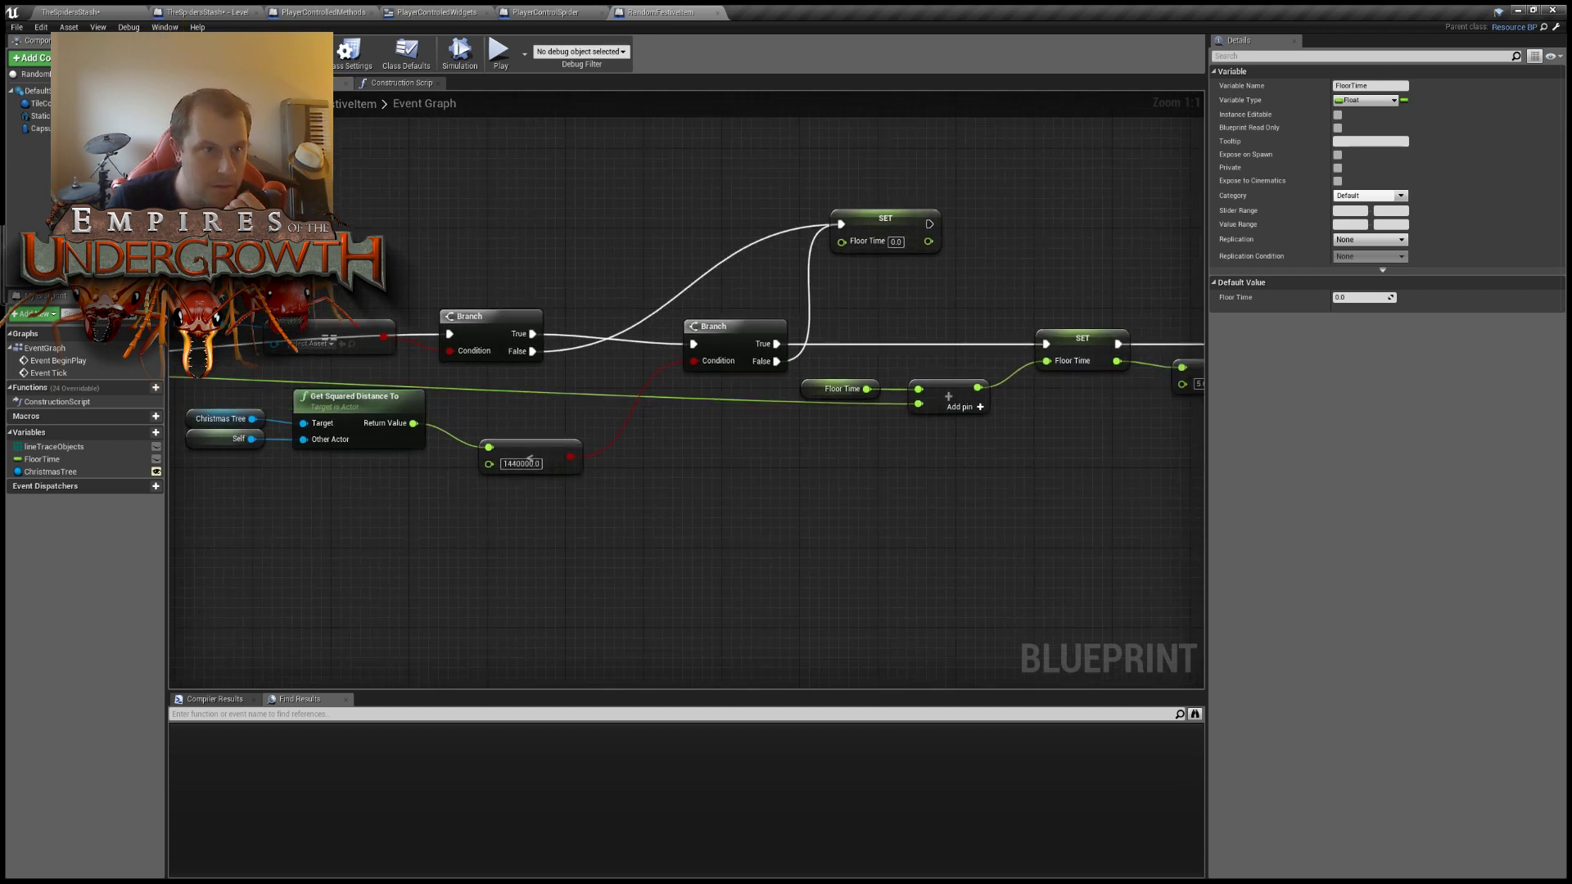
pyautogui.click(128, 10)
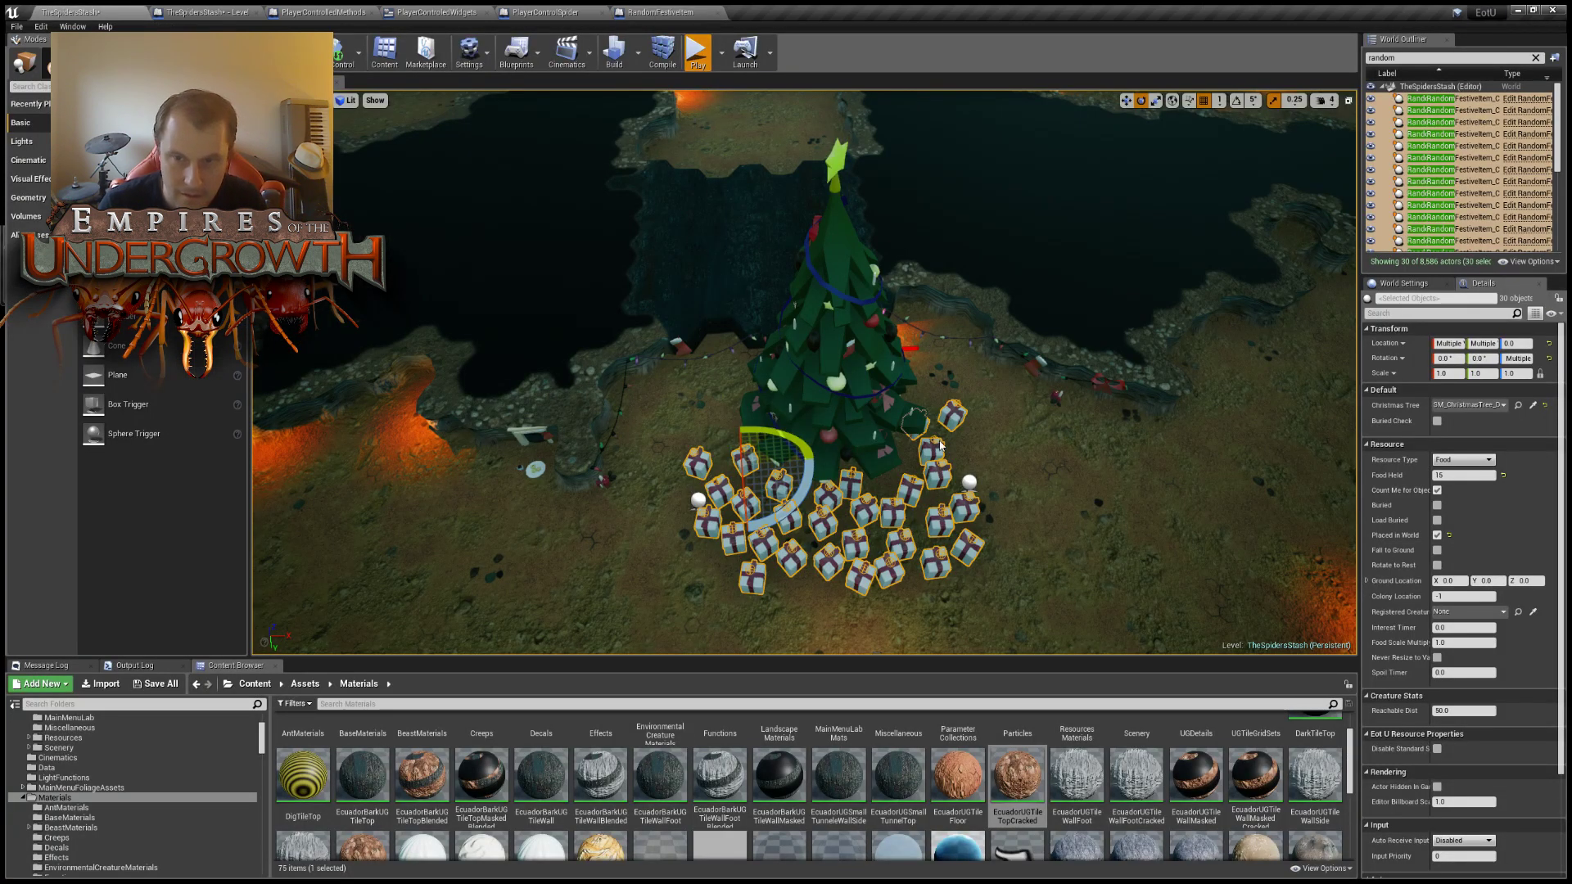
pyautogui.hotkey('alt', 'p')
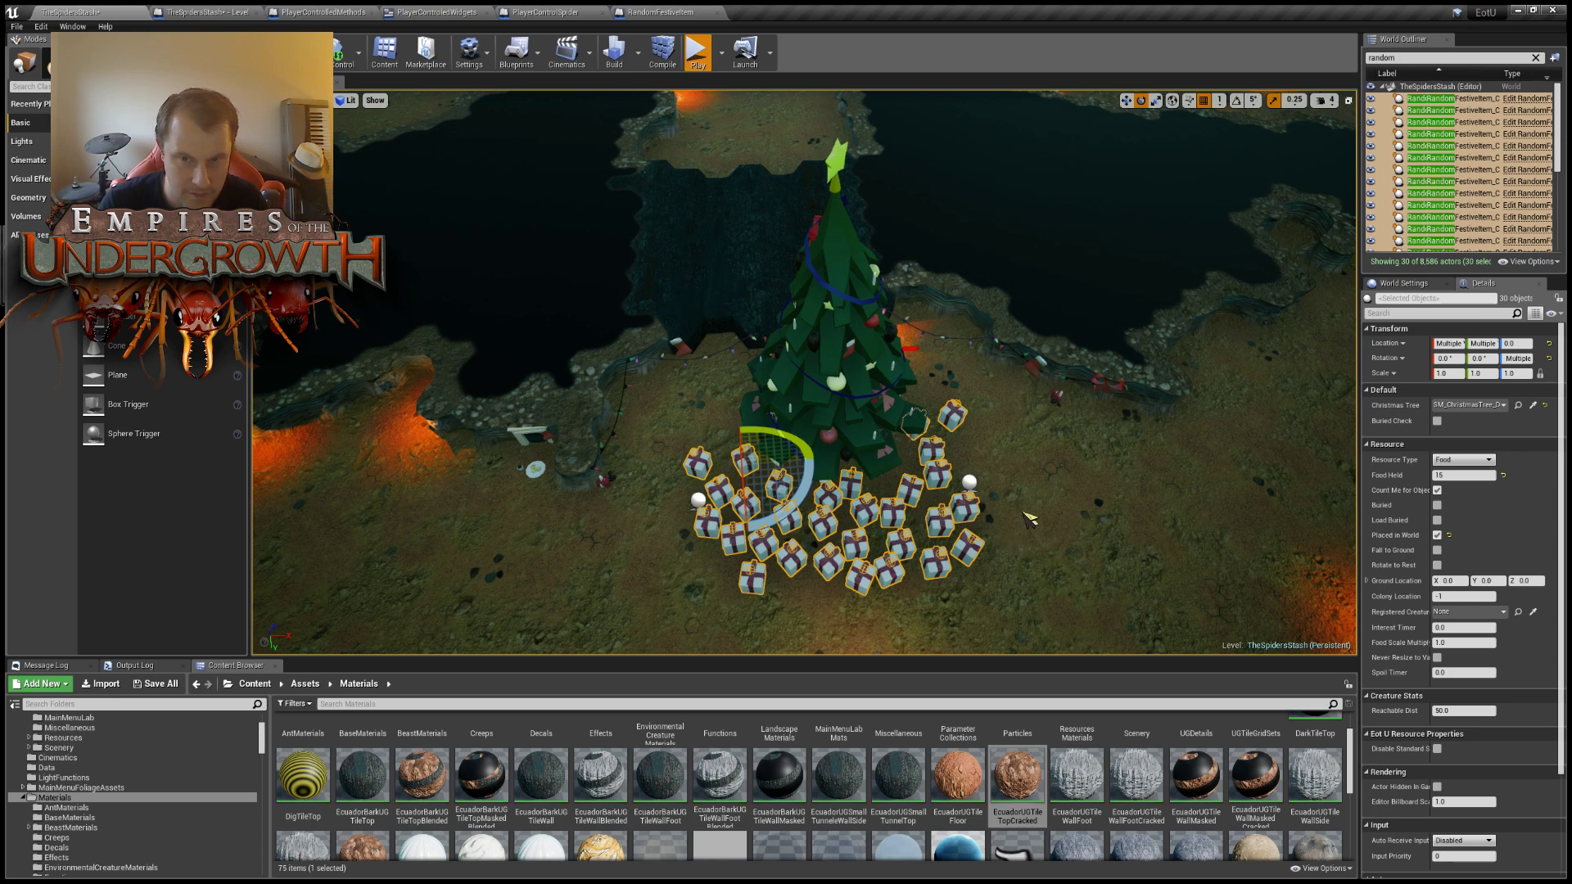
# Survey how the festive items spread around the Christmas tree in the running level and stop the play session.
pyautogui.press('w')
pyautogui.press('d')
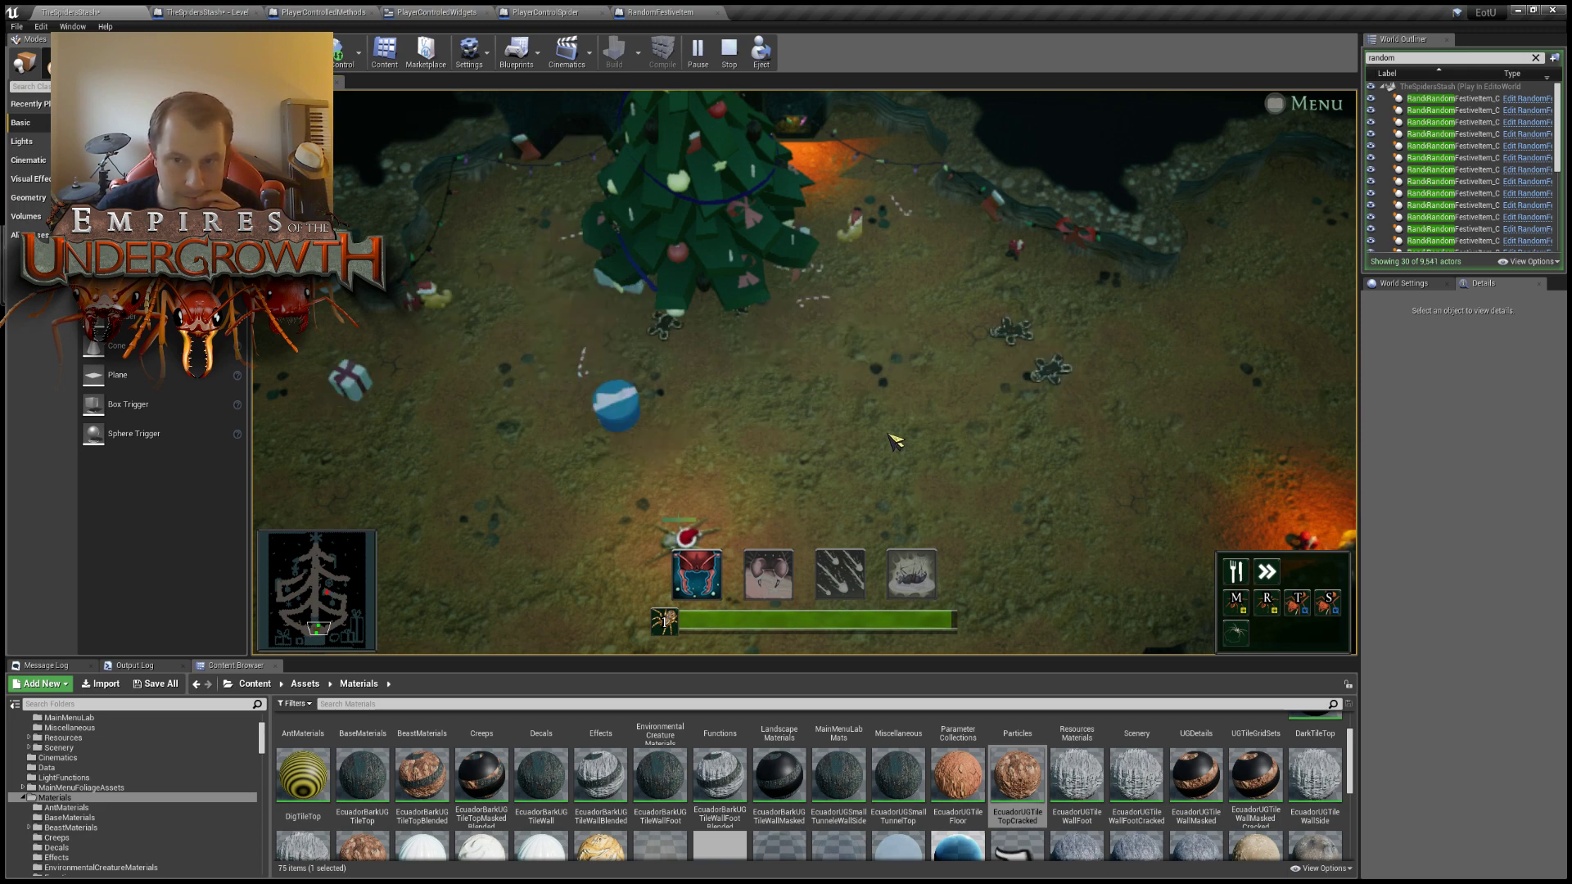
pyautogui.press('a')
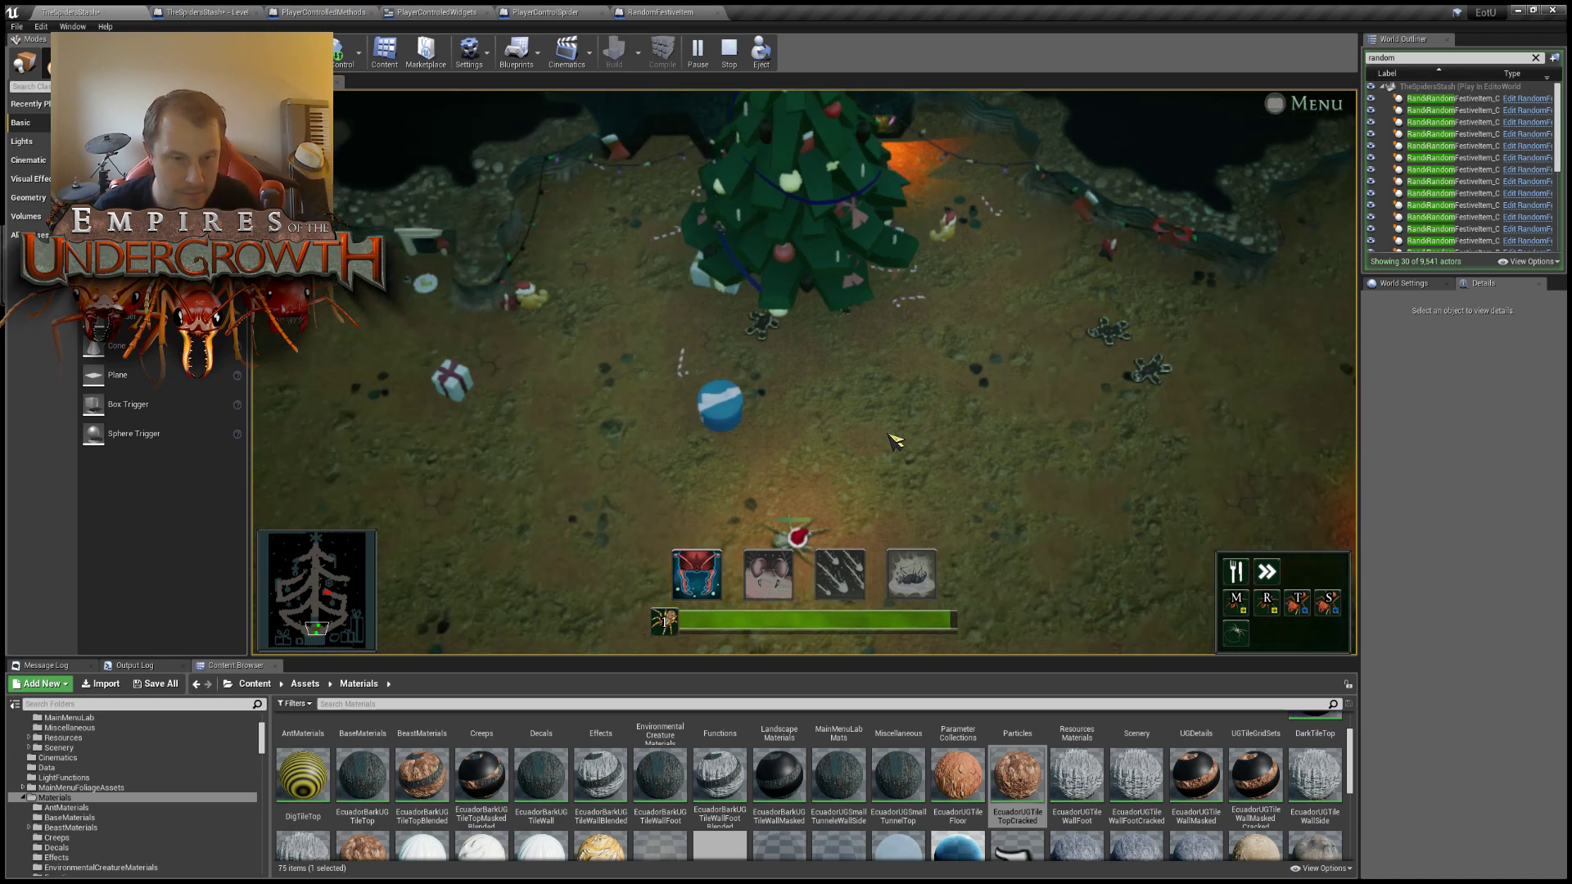
pyautogui.press('d')
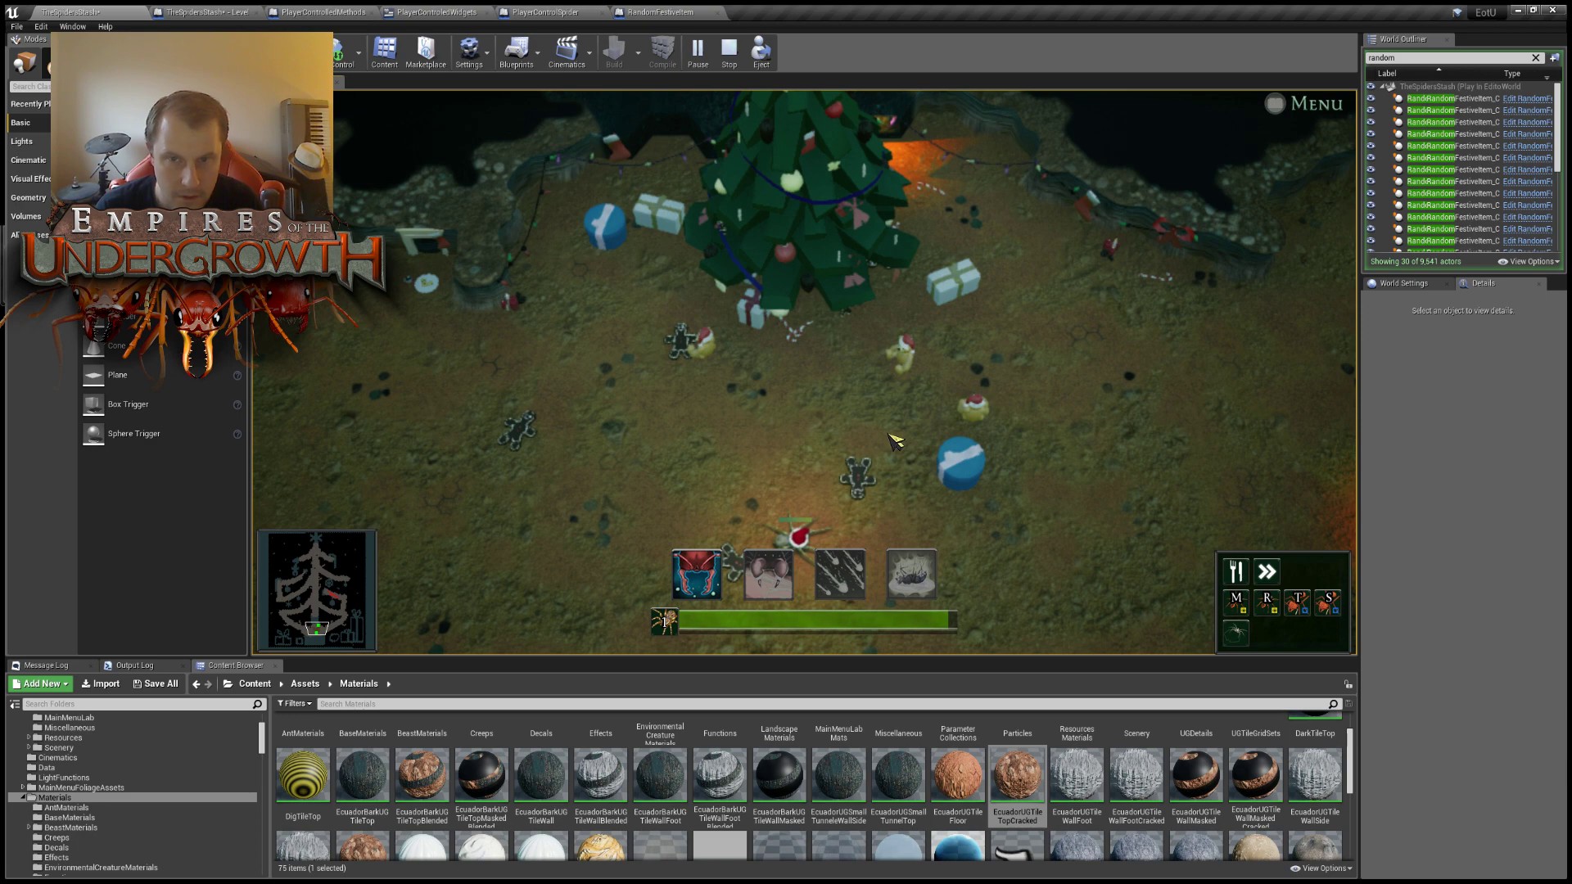
pyautogui.press('d')
pyautogui.press('s')
pyautogui.press('a')
pyautogui.press('w')
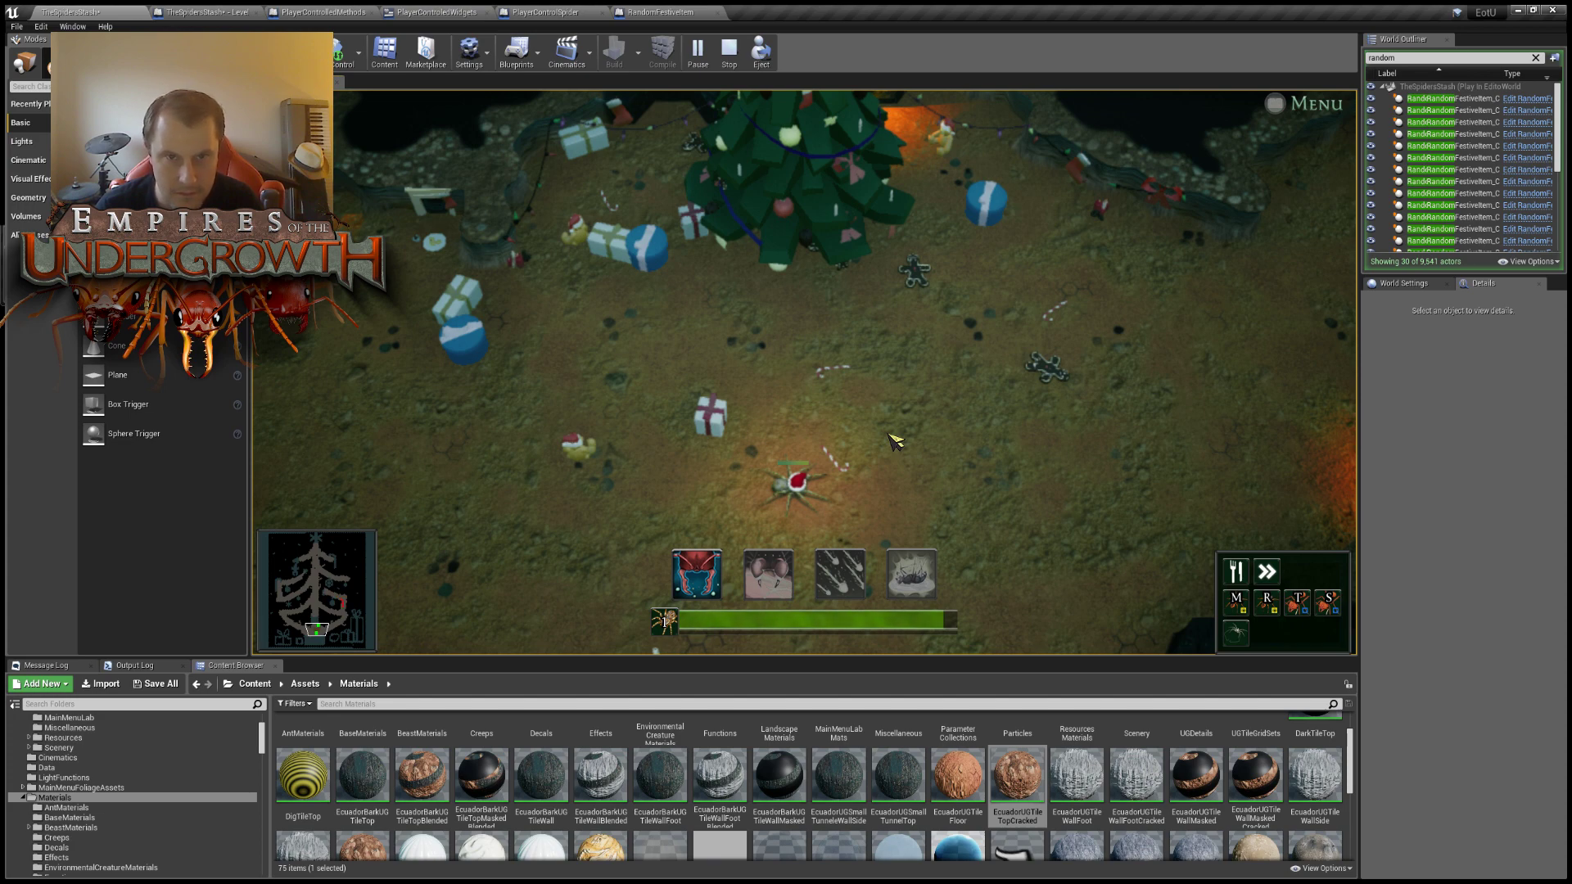
pyautogui.scroll(-5, 895, 440)
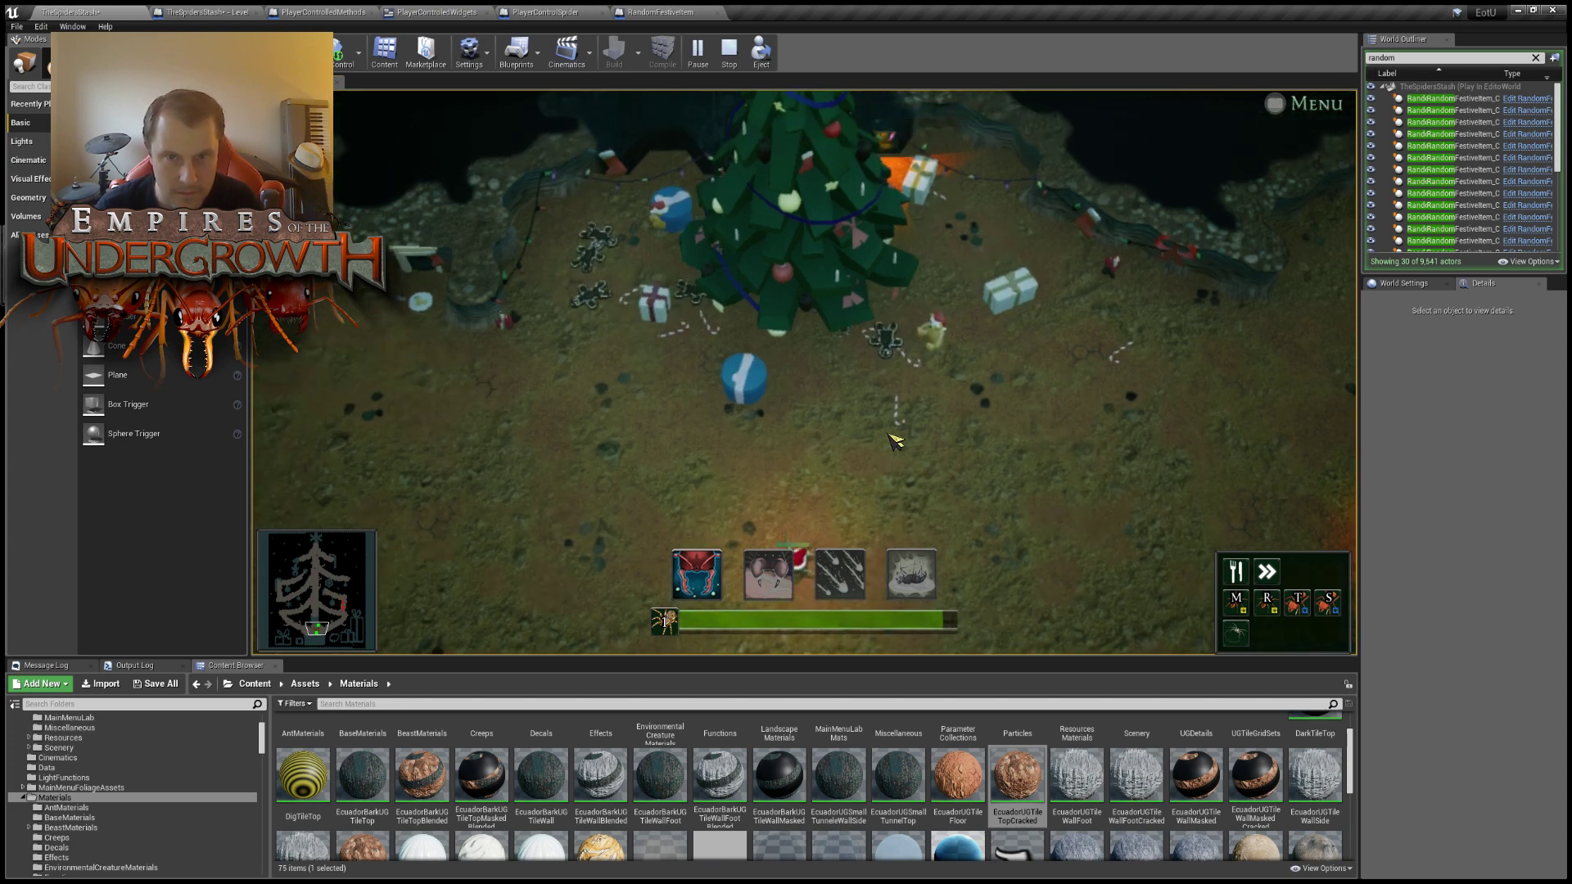
pyautogui.press('Escape')
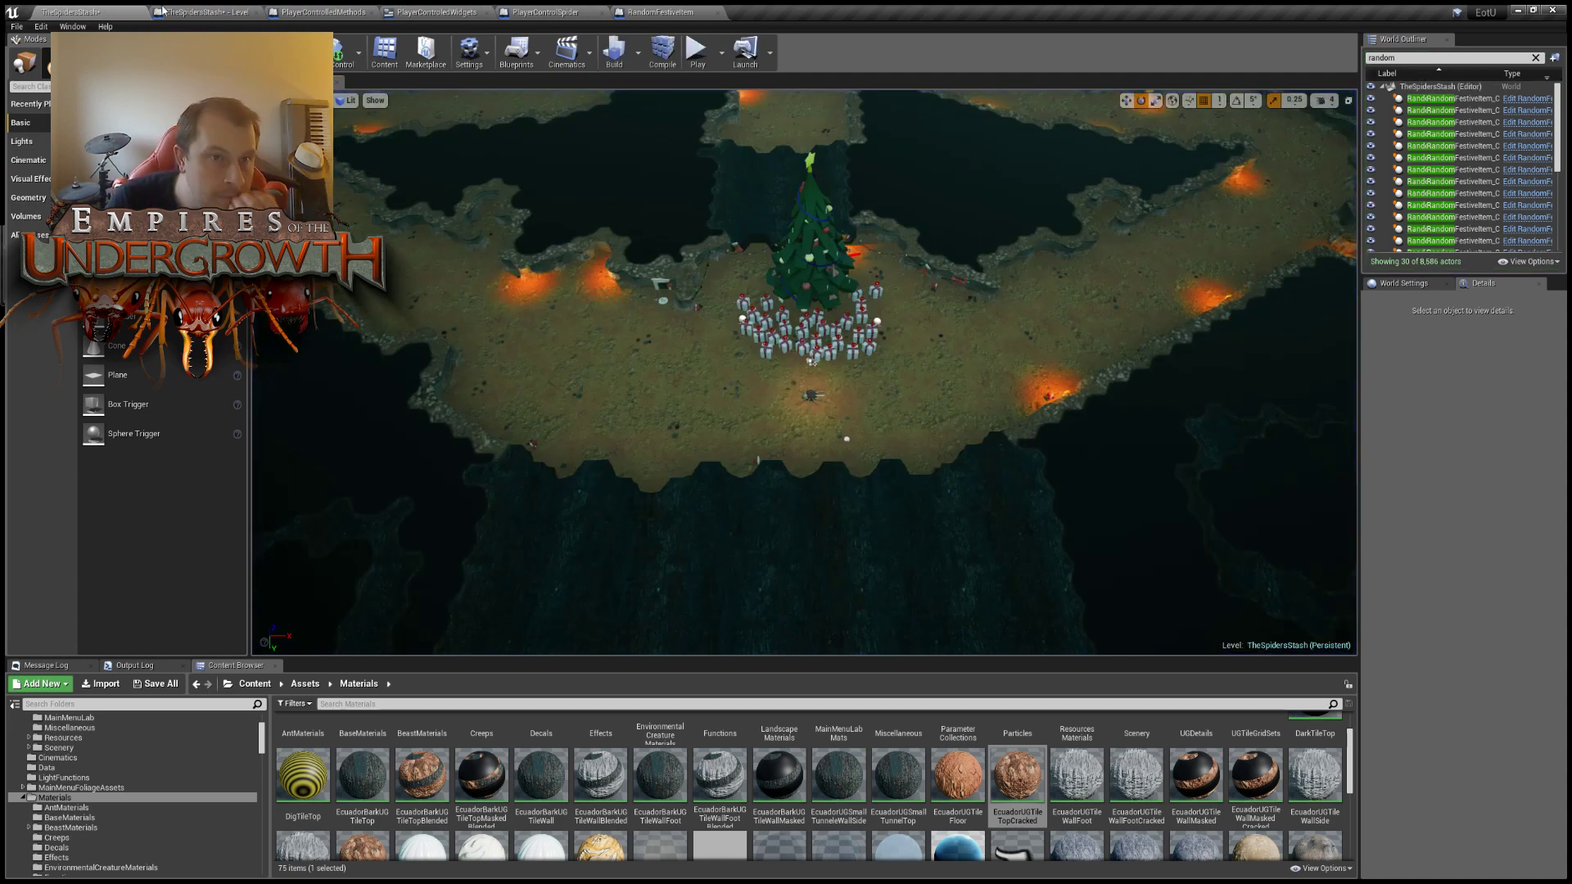
# In the festive item blueprint, rewire the distance Branch so True resets Floor Time to 0.0 and False feeds the Floor Time increment, and compile.
pyautogui.click(231, 13)
pyautogui.click(347, 9)
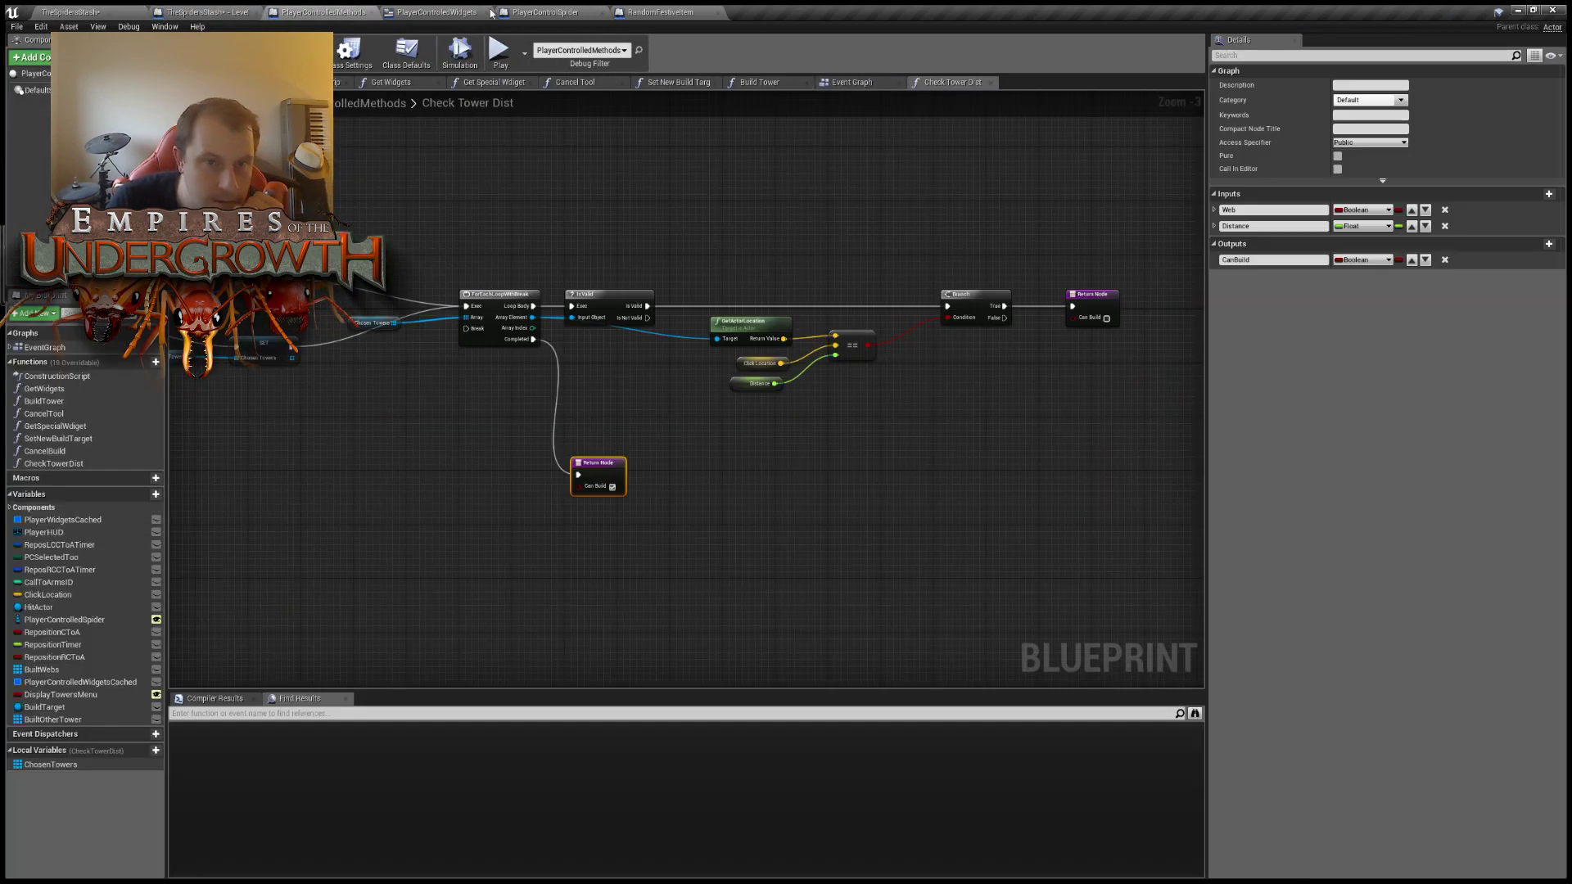
pyautogui.click(489, 13)
pyautogui.click(643, 9)
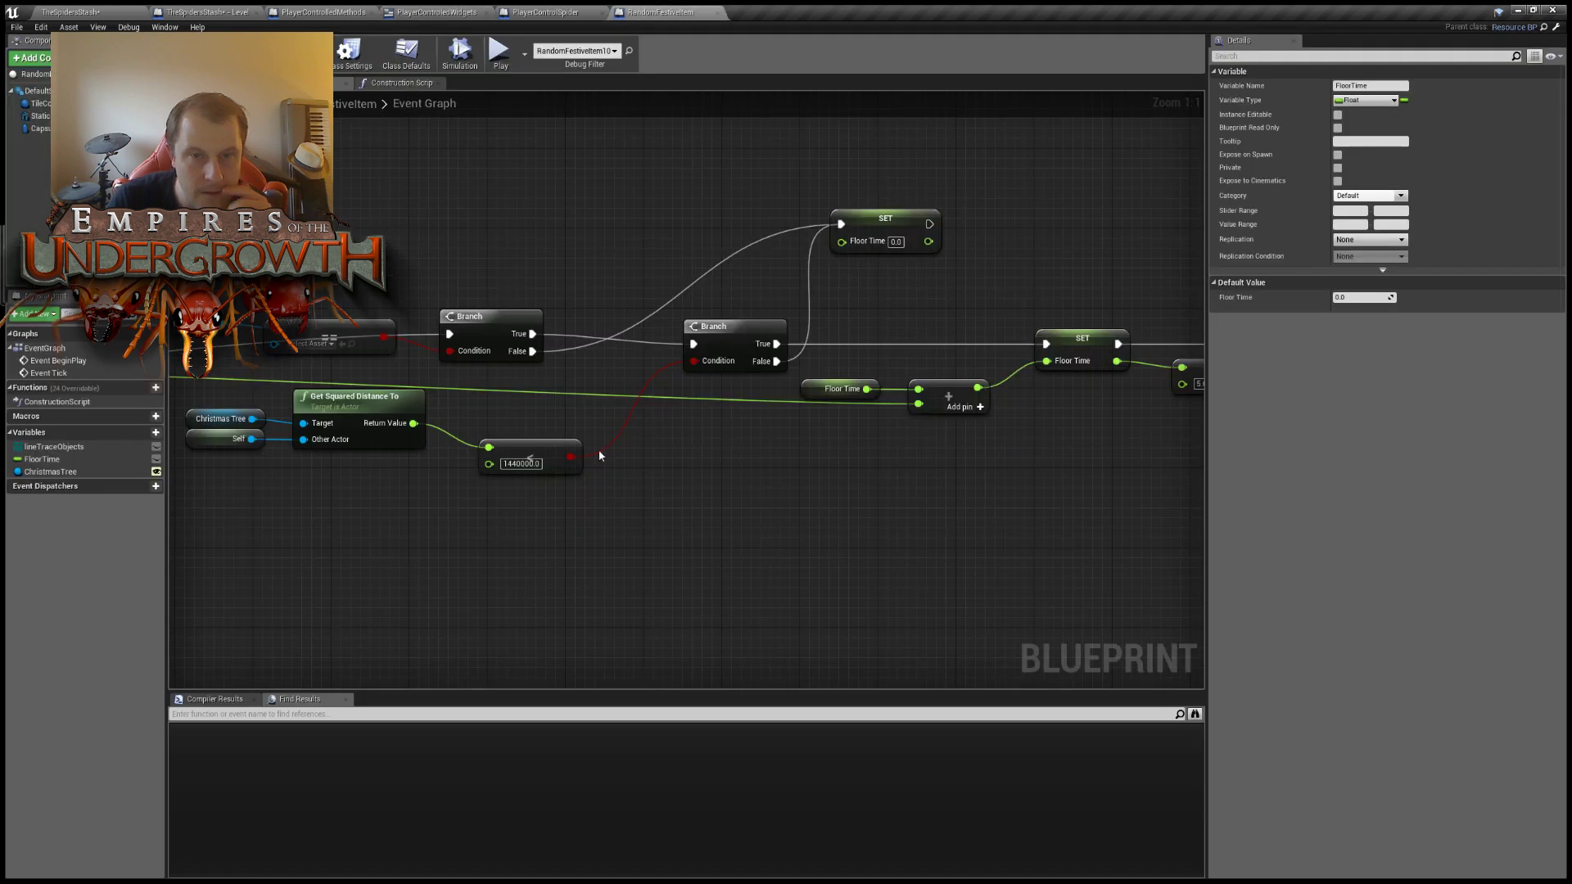
pyautogui.moveTo(691, 524); pyautogui.dragTo(539, 552, button='right')
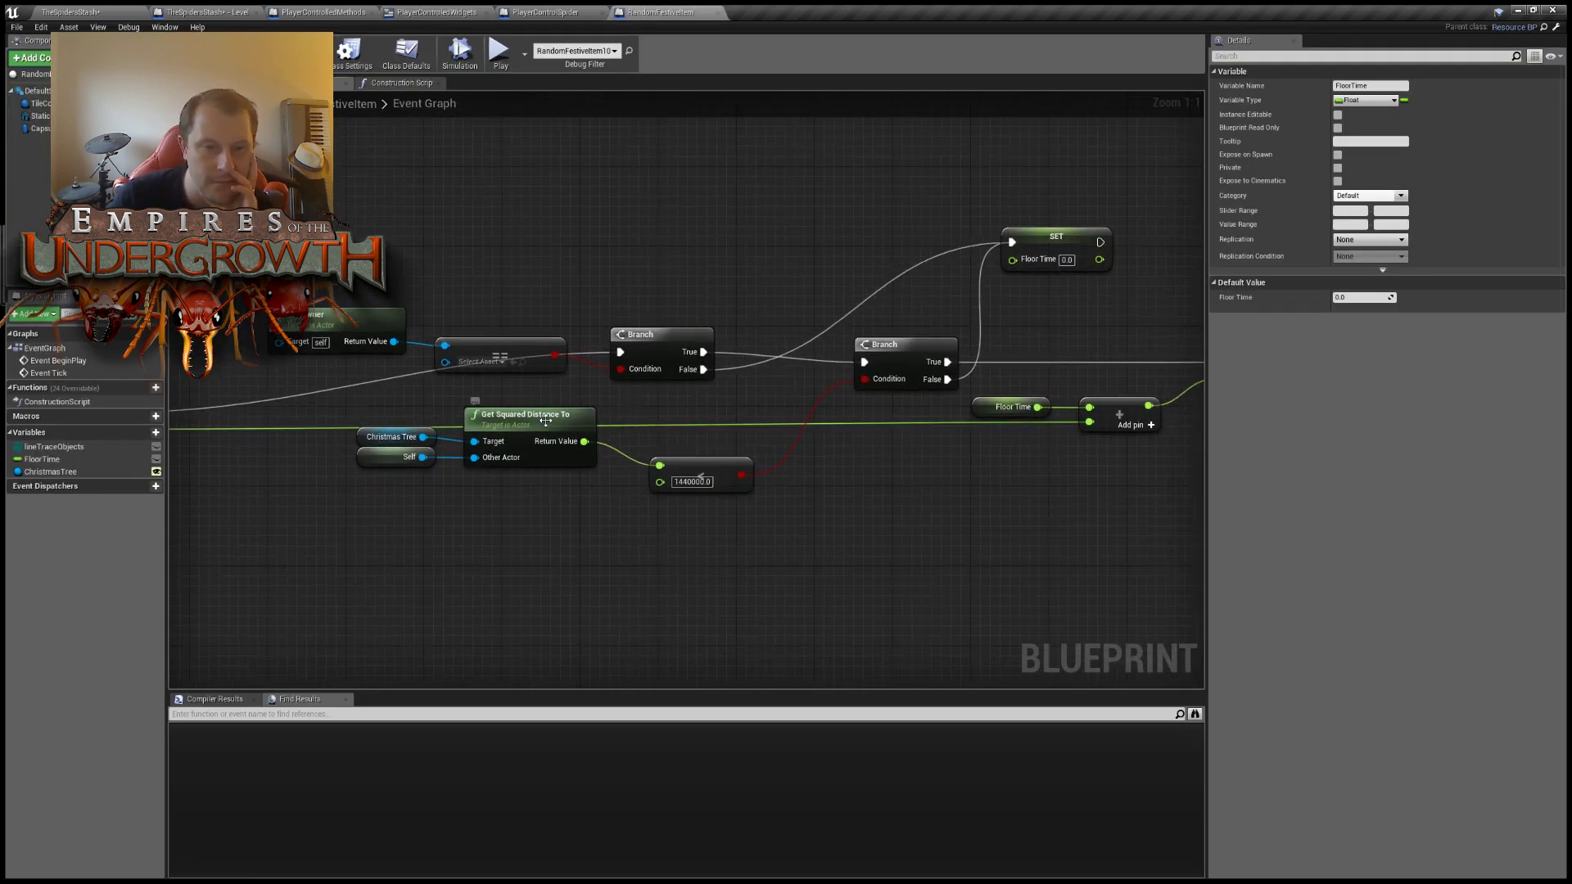
pyautogui.moveTo(841, 470); pyautogui.dragTo(792, 481, button='right')
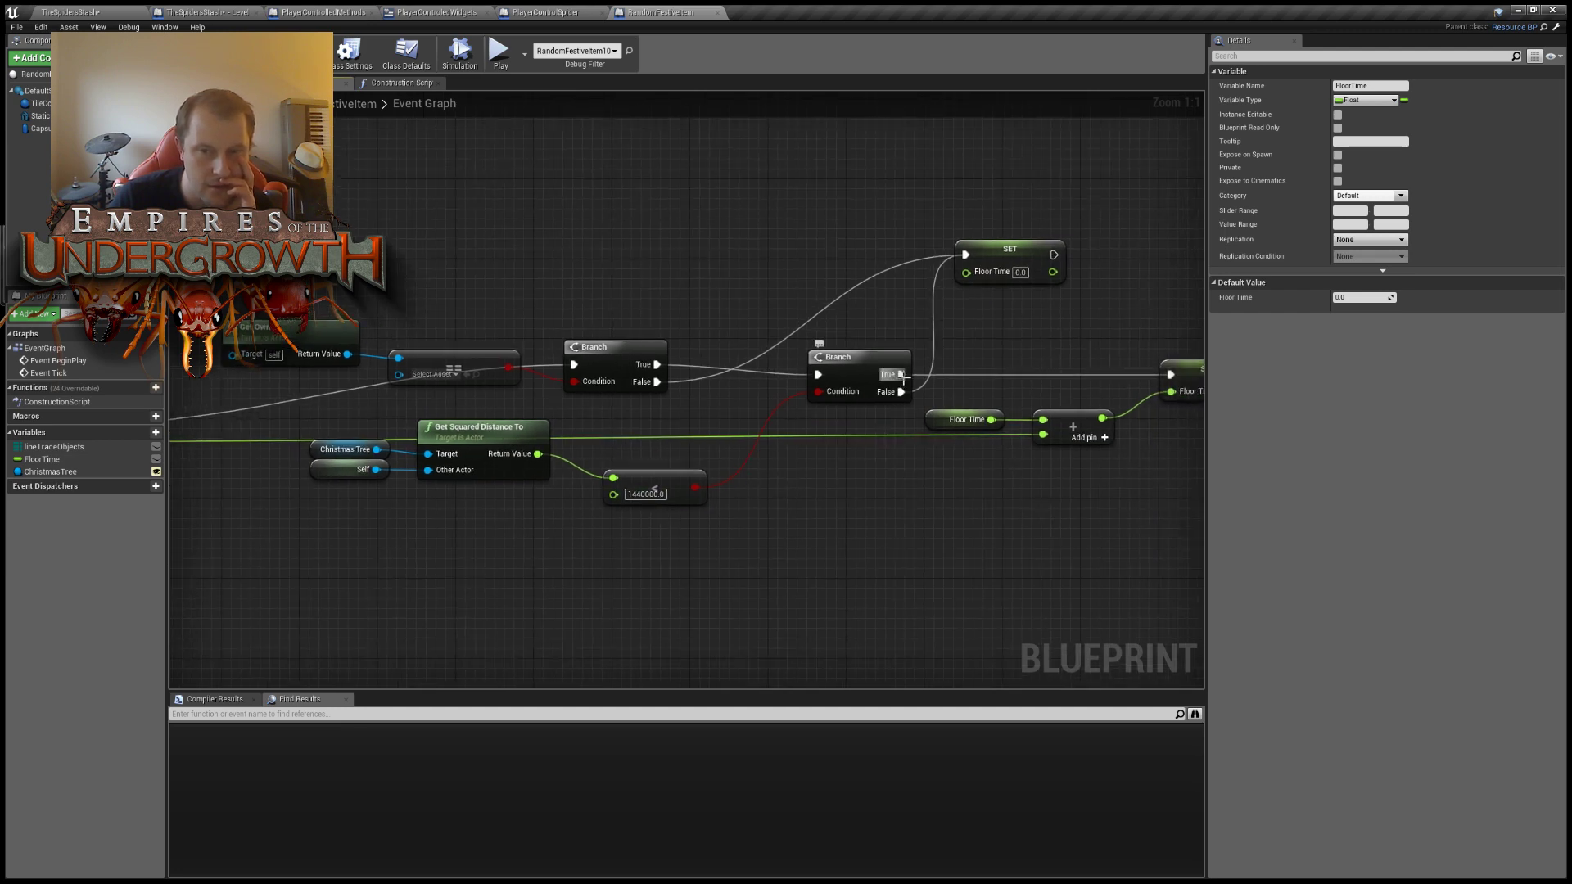
pyautogui.moveTo(1043, 373); pyautogui.dragTo(796, 360, button='right')
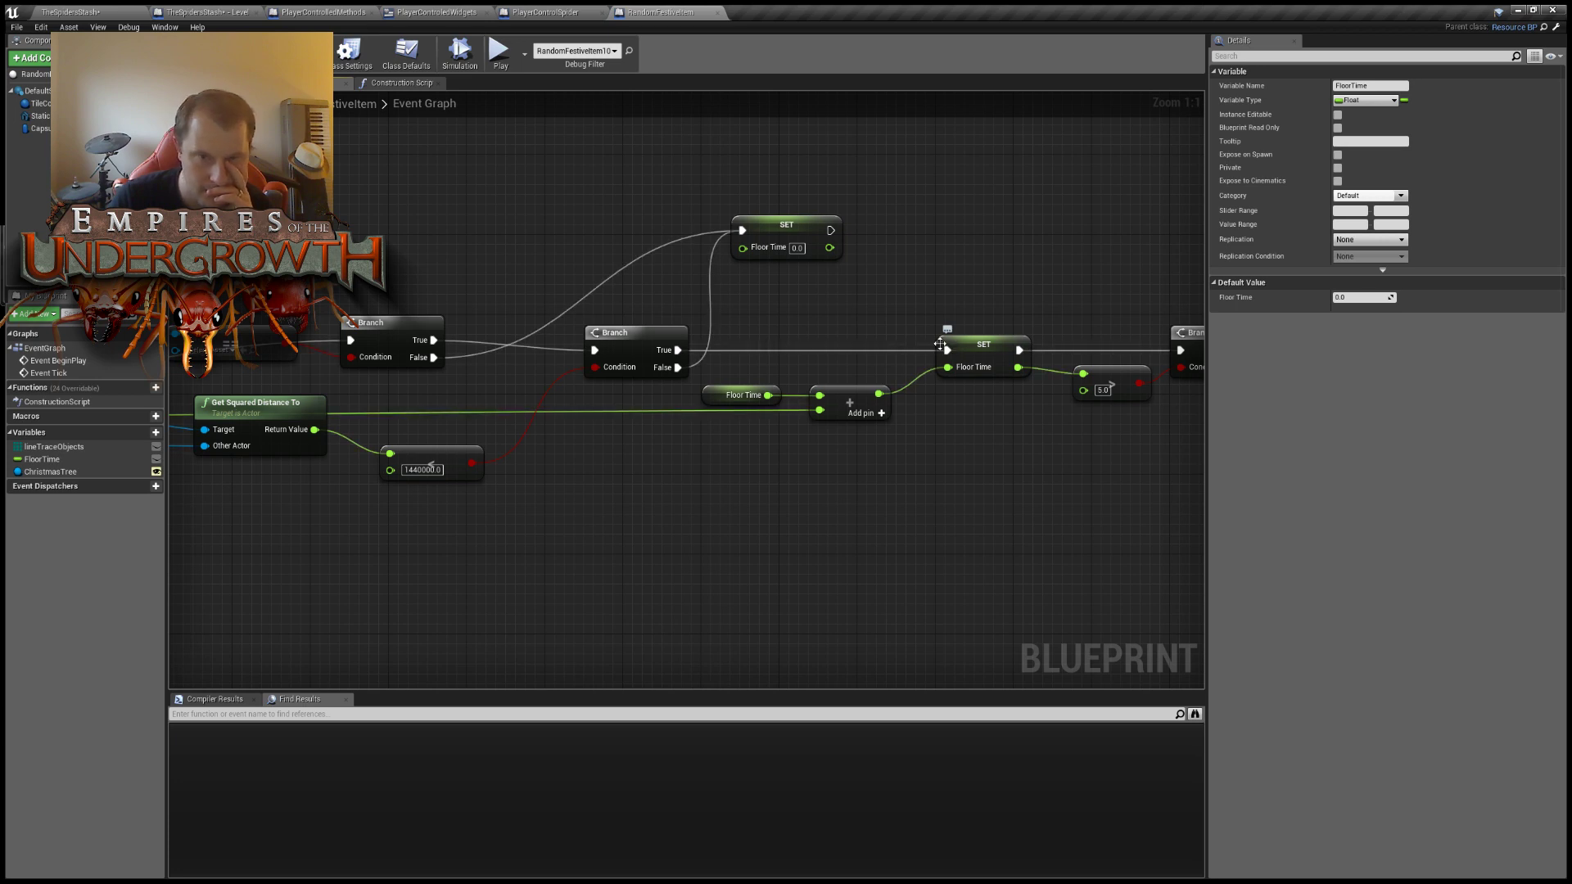
pyautogui.moveTo(472, 485); pyautogui.dragTo(734, 441, button='right')
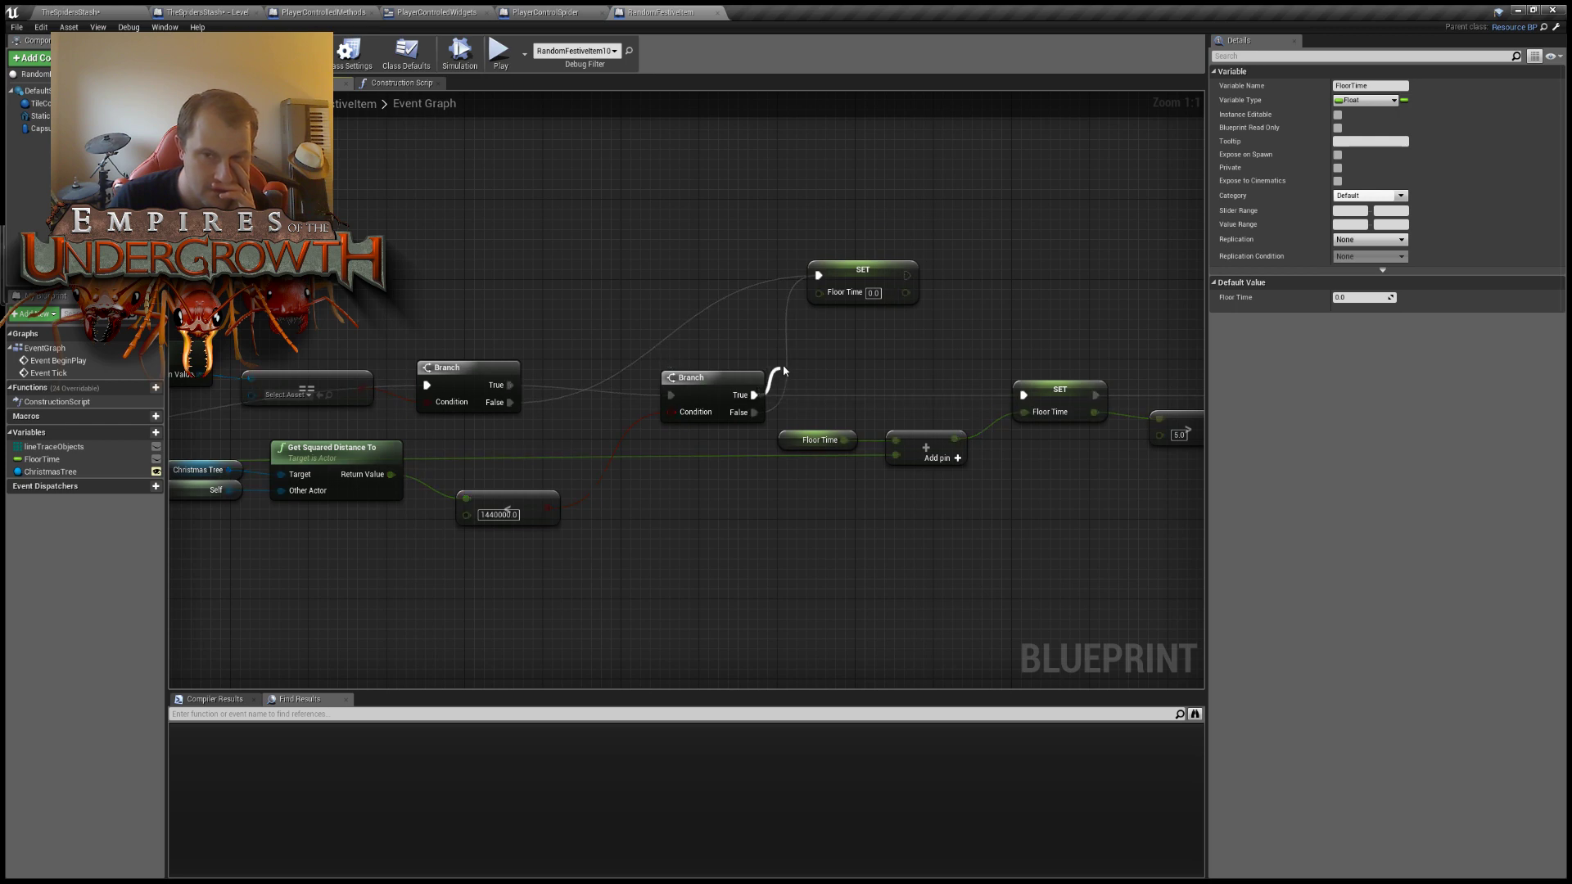
pyautogui.moveTo(820, 279); pyautogui.dragTo(819, 277)
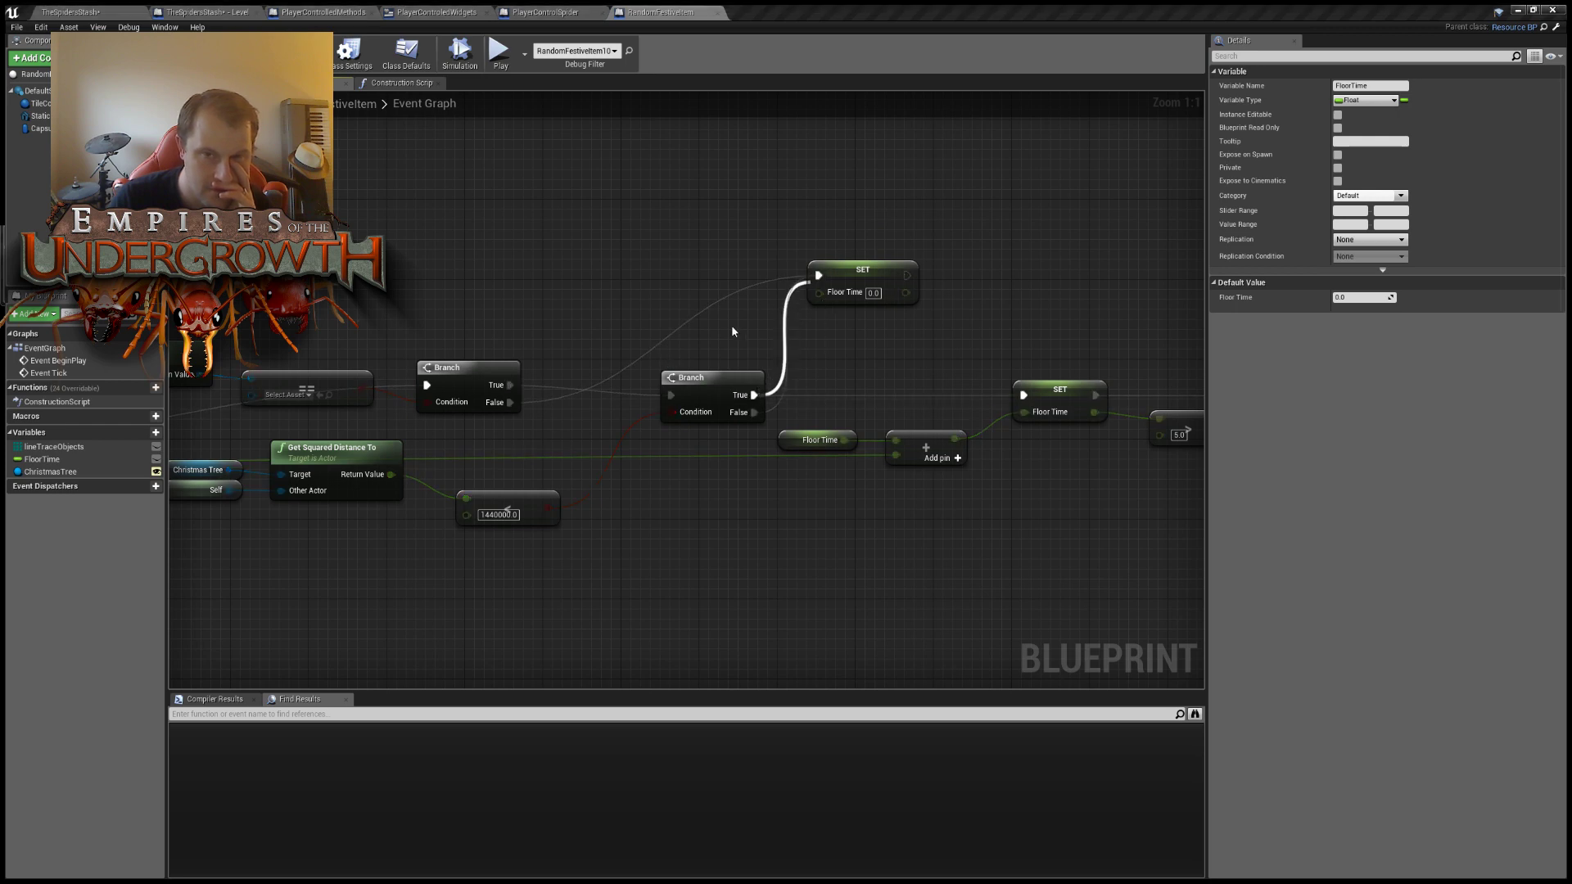
pyautogui.click(731, 326)
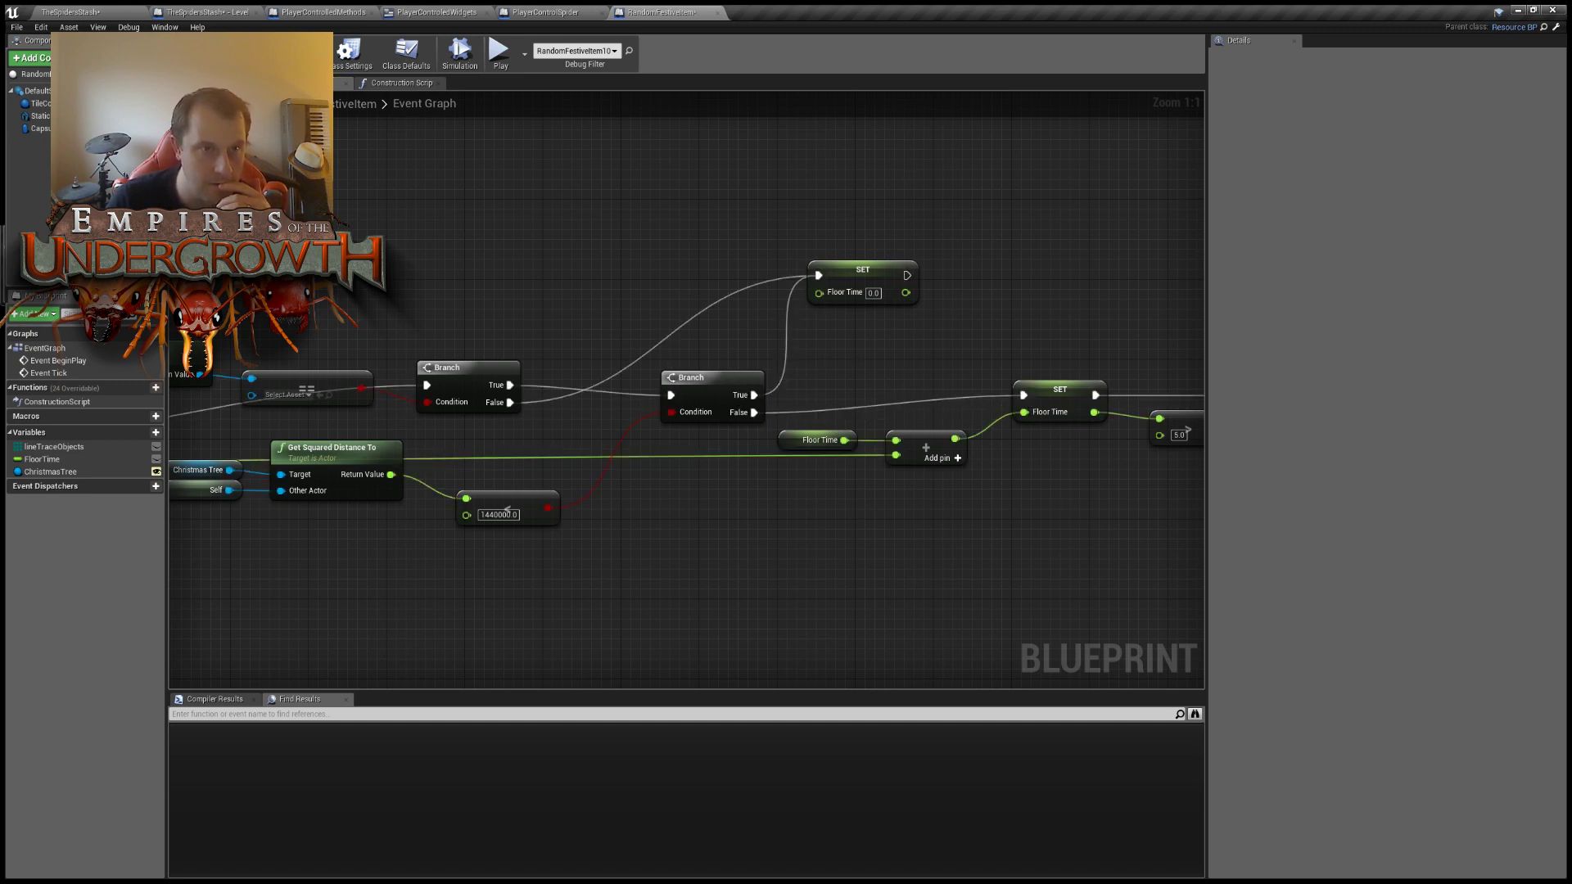
pyautogui.press('F7')
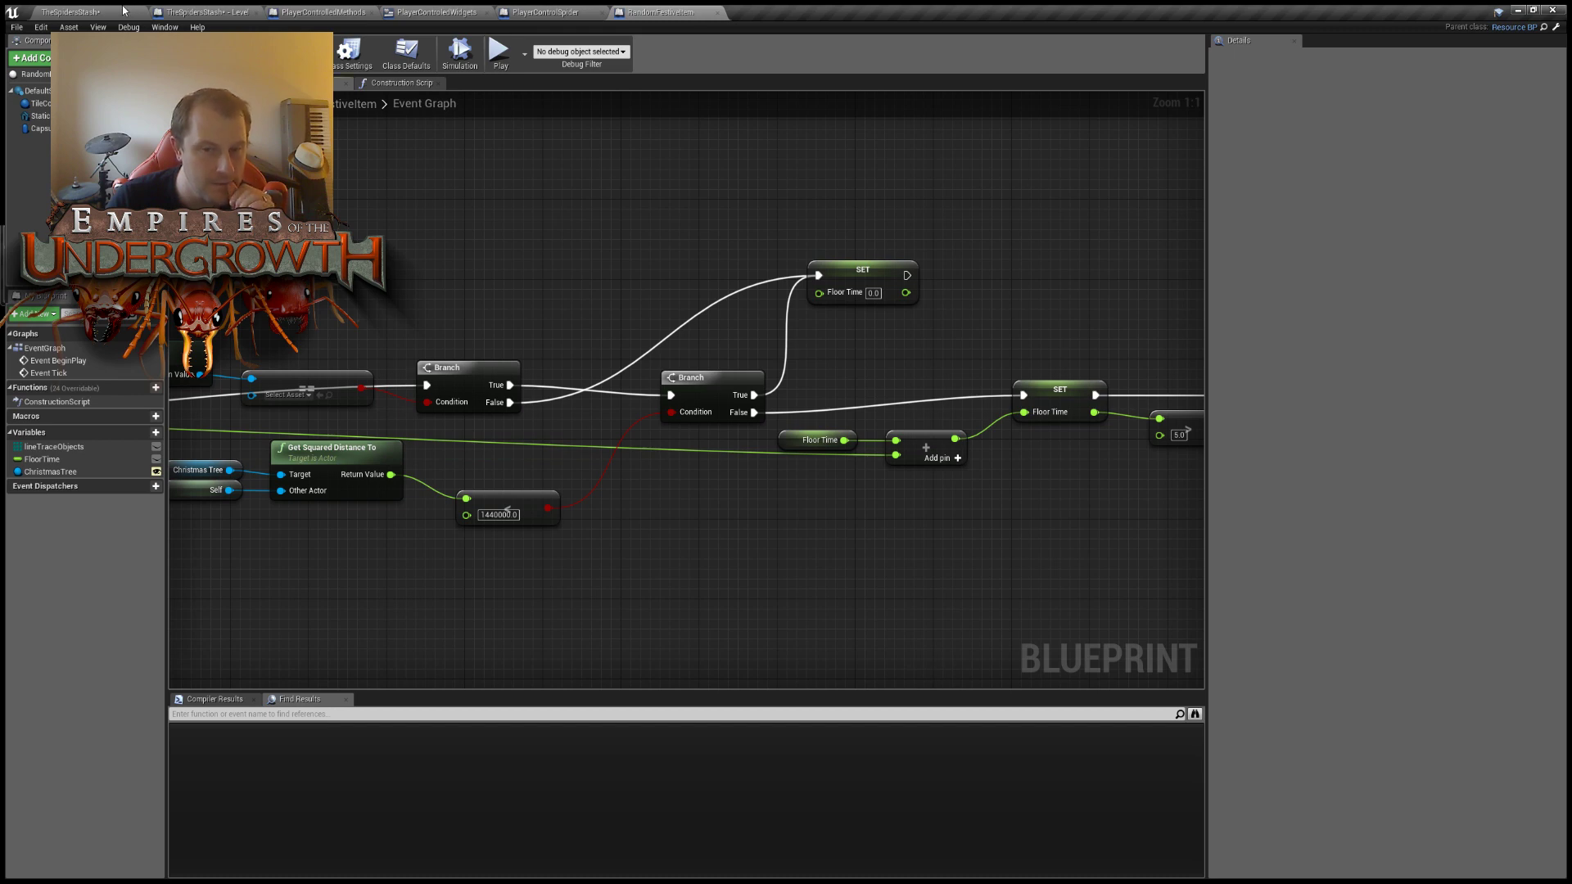
# Start a new play session of the level and send the spider away from the Christmas tree into the eastern passage.
pyautogui.click(123, 9)
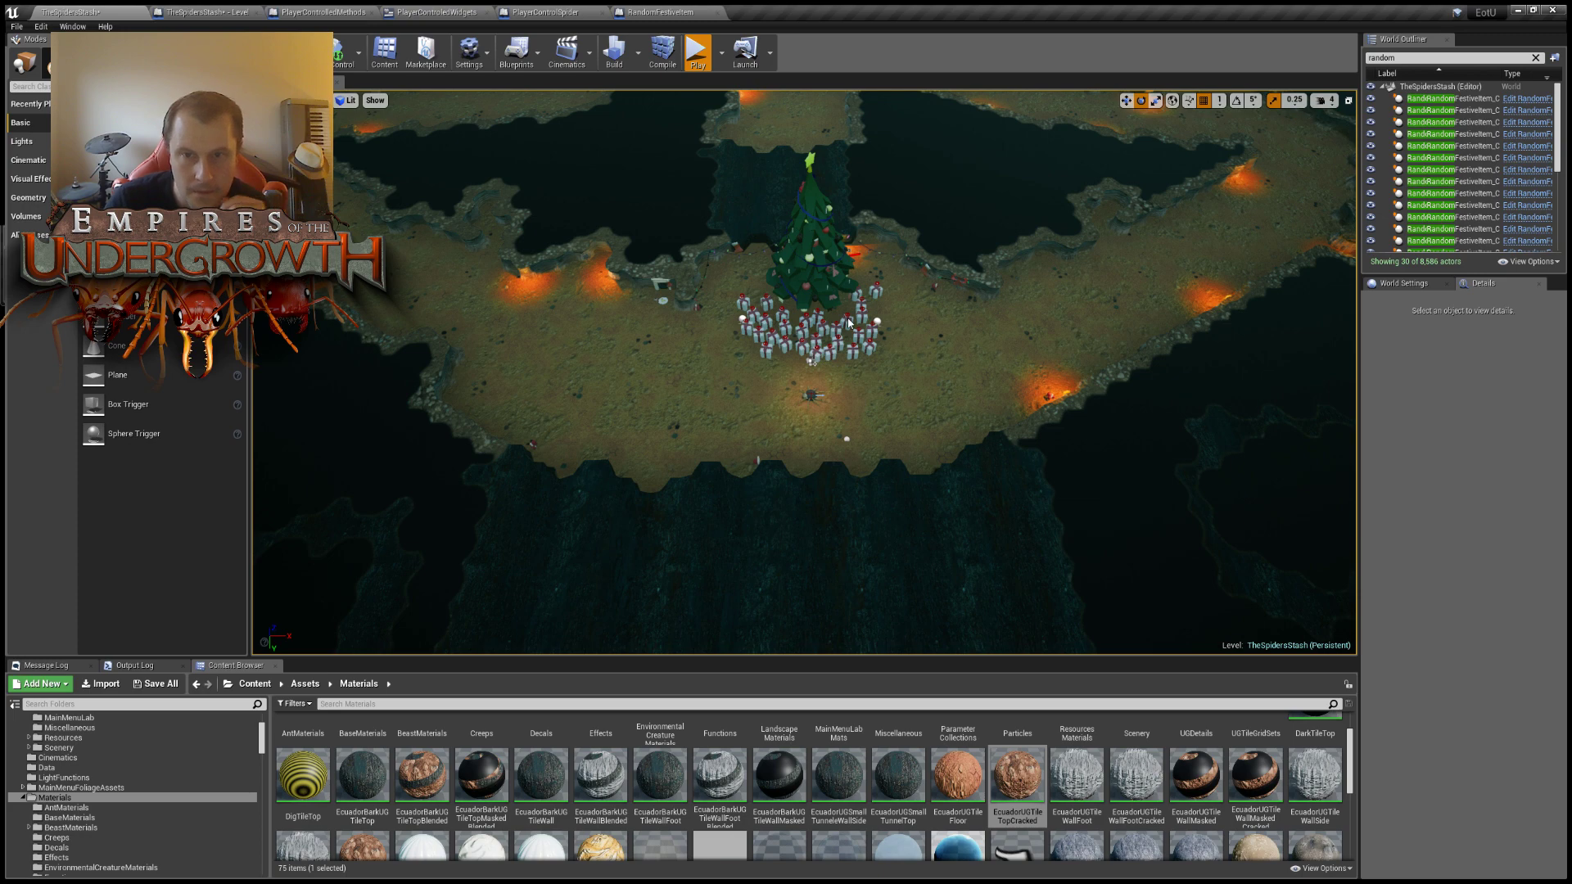
pyautogui.hotkey('alt', 'p')
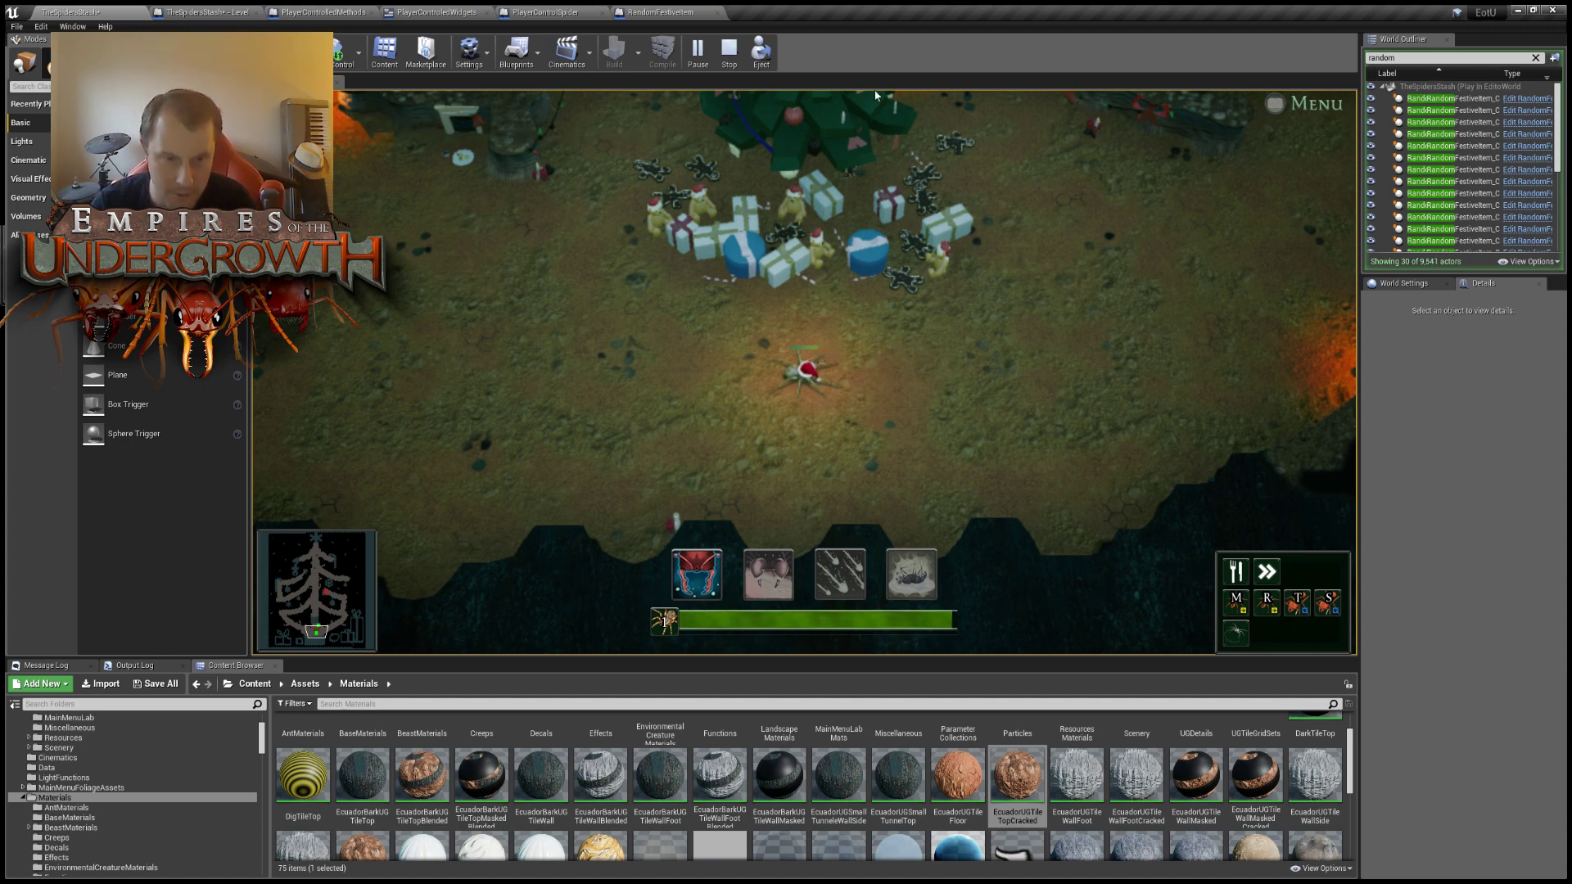
pyautogui.press('w')
pyautogui.press('d')
pyautogui.rightClick(1061, 417)
pyautogui.press('w')
pyautogui.press('d')
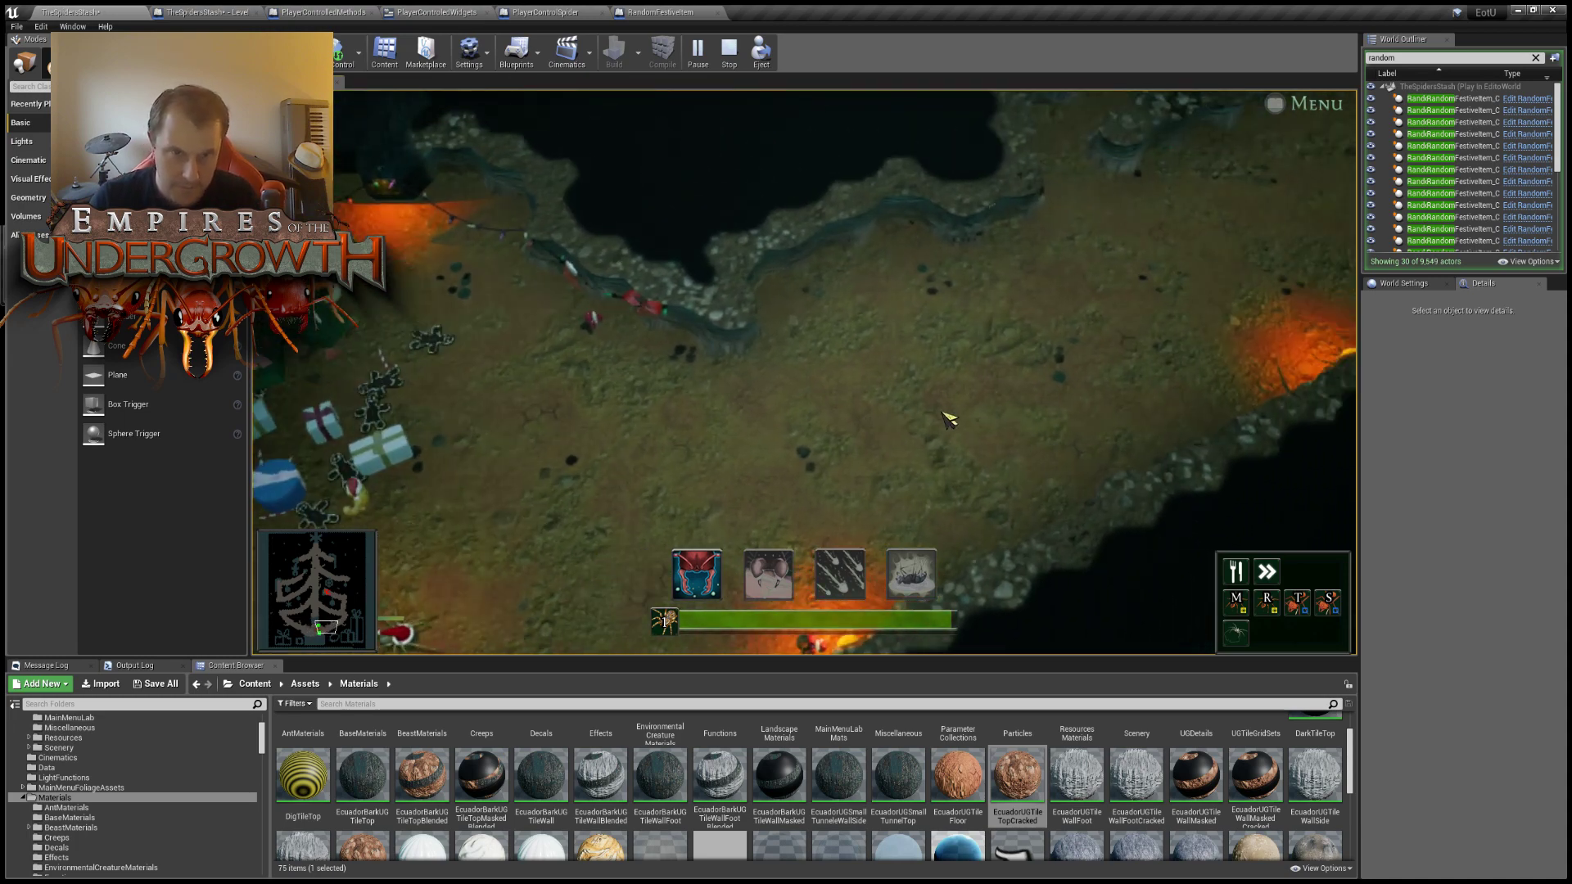
# Lead the spider along the eastern passage to the glowing rocks beside the fallen root.
pyautogui.press('d')
pyautogui.press('w')
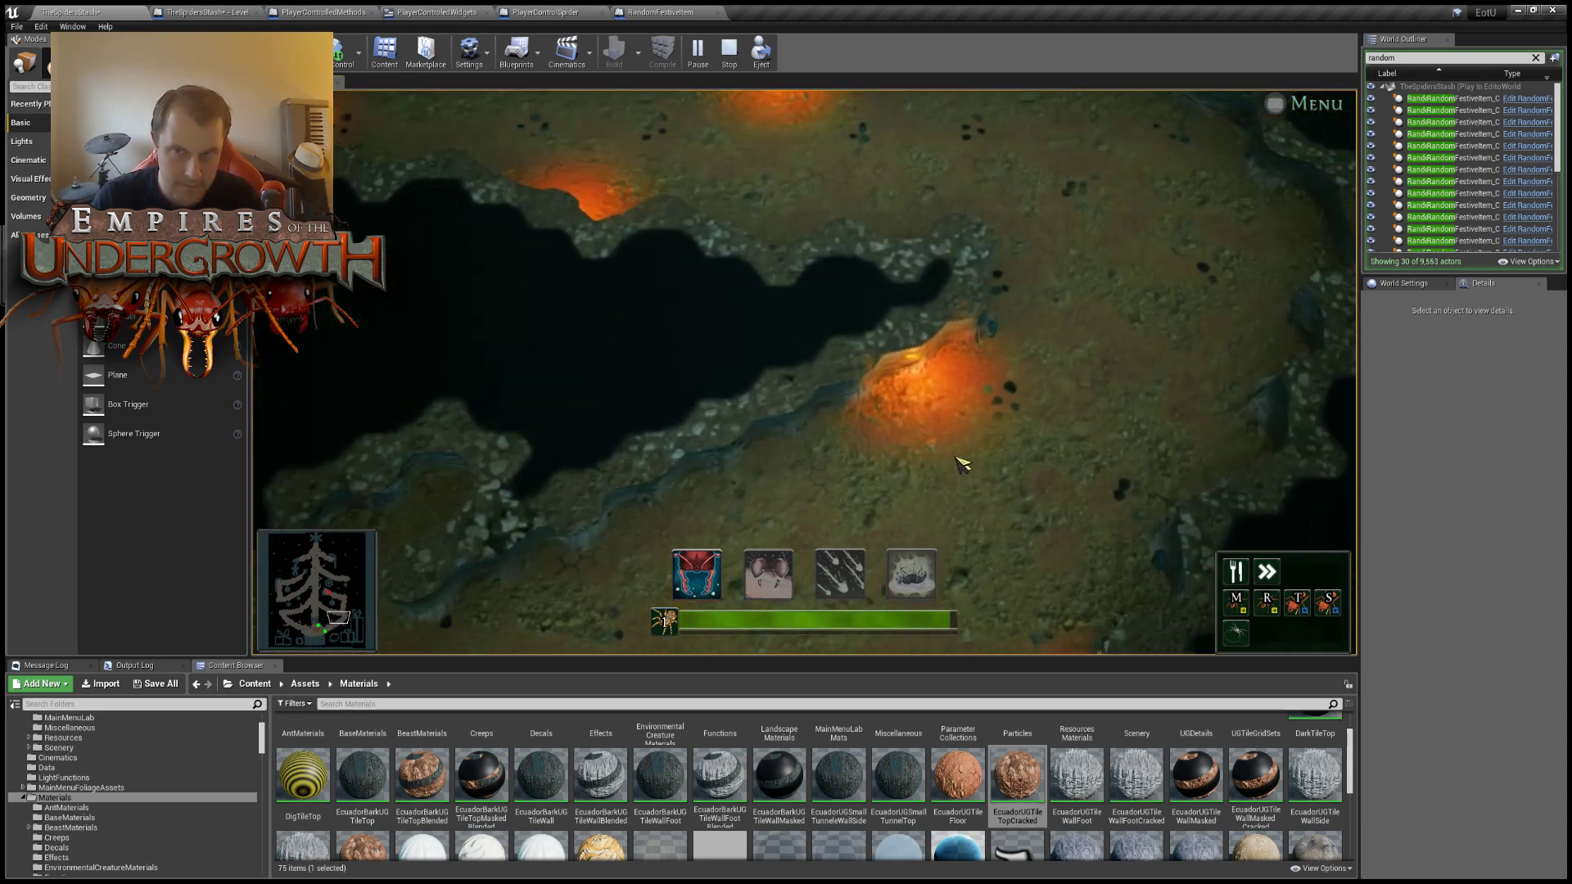
pyautogui.press('w')
pyautogui.press('d')
pyautogui.press('s')
pyautogui.press('a')
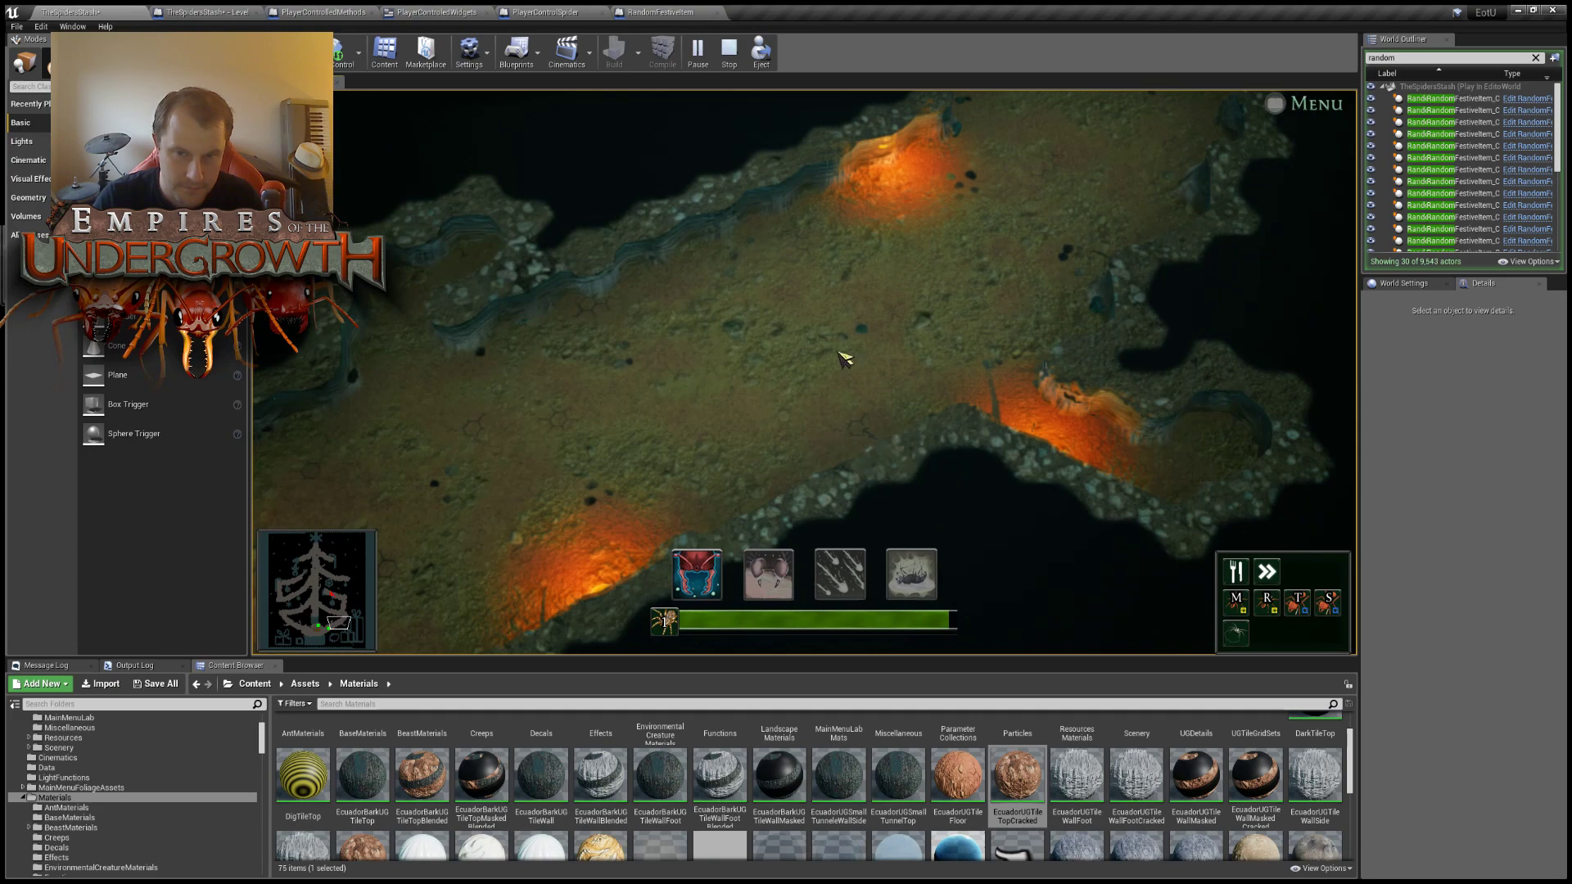
pyautogui.press('s')
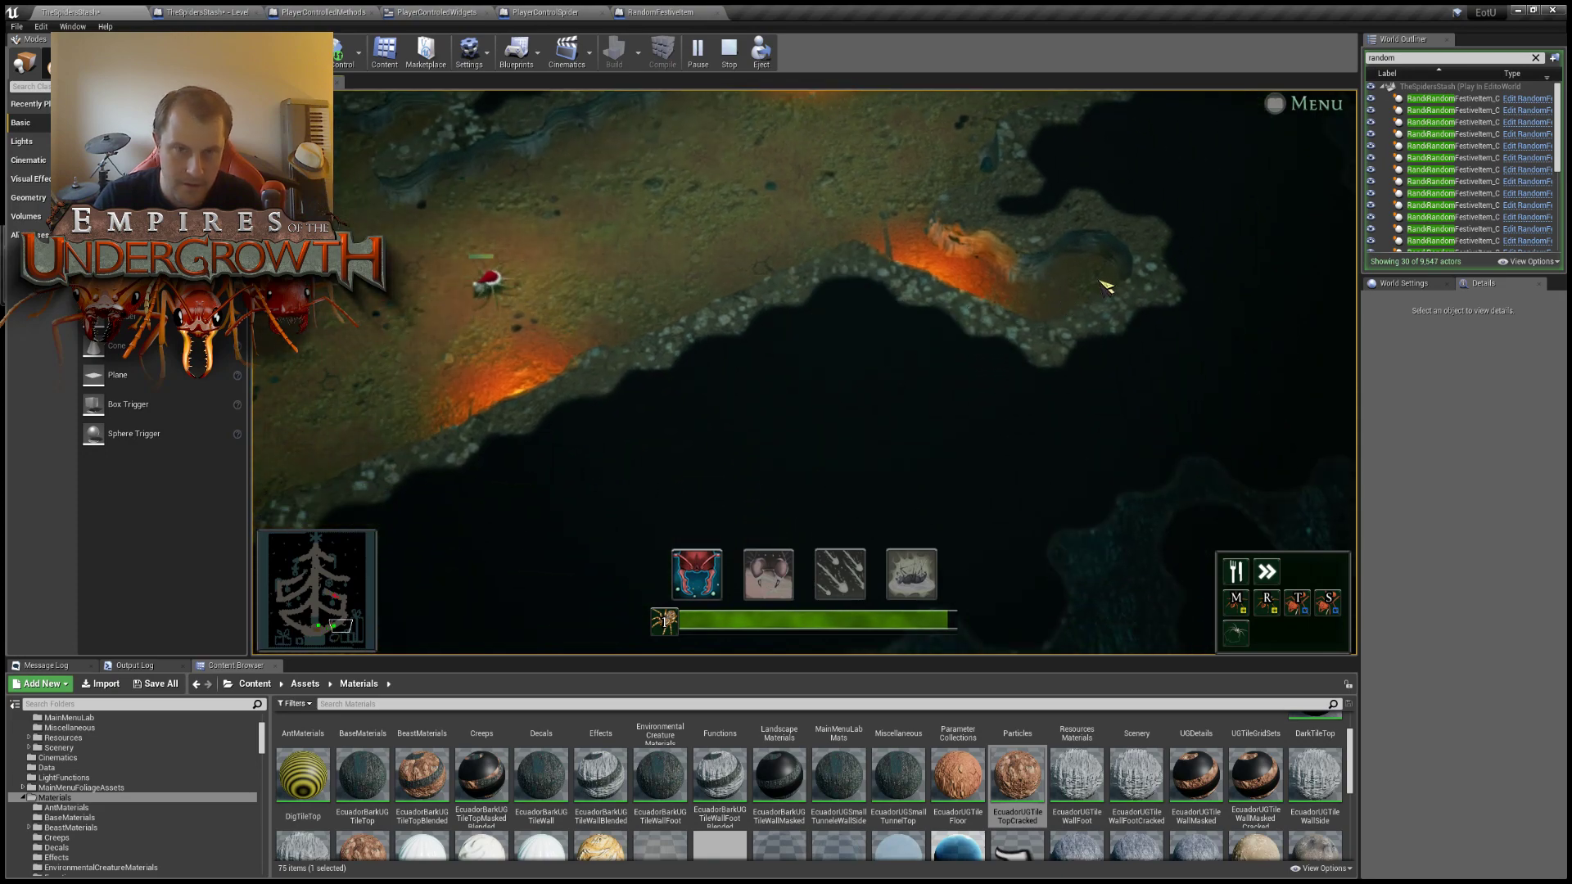
pyautogui.press('w')
pyautogui.press('d')
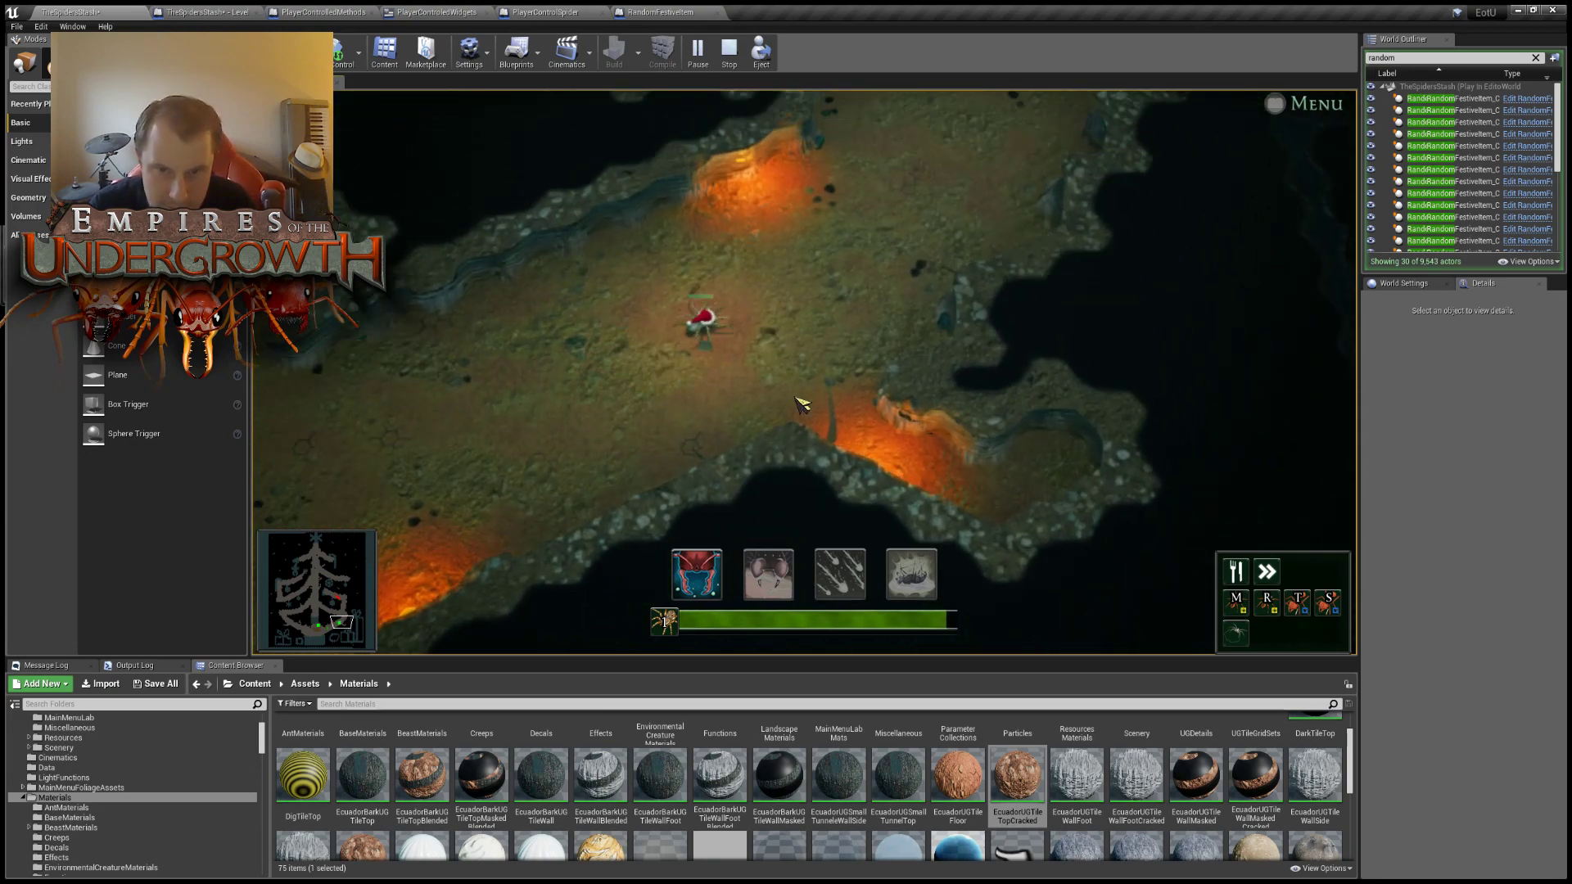
pyautogui.scroll(3, 870, 415)
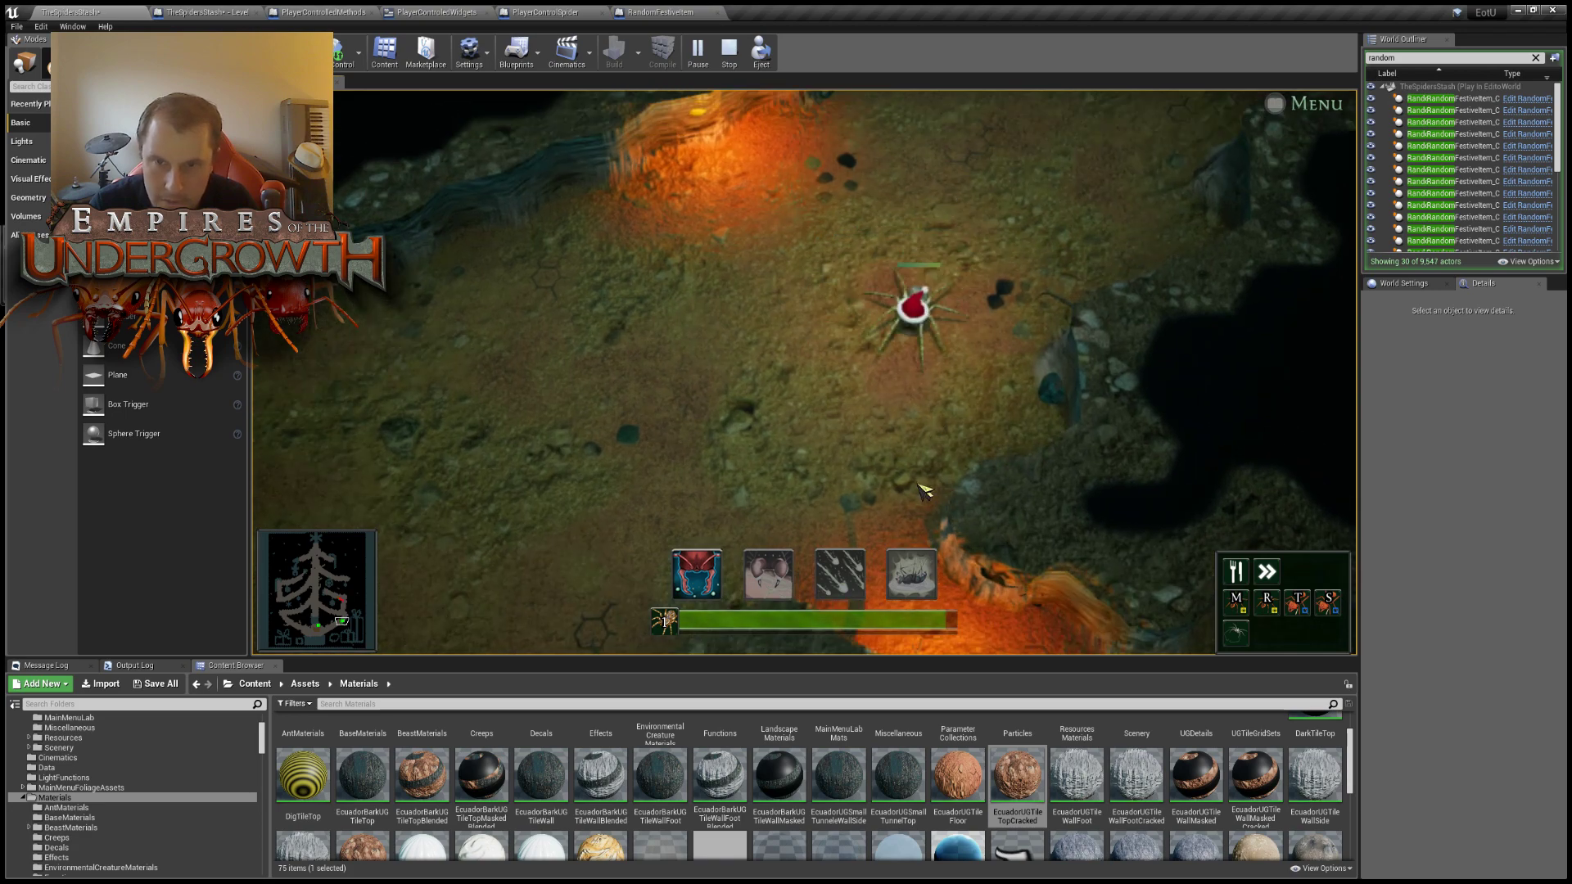
pyautogui.press('s')
pyautogui.rightClick(910, 419)
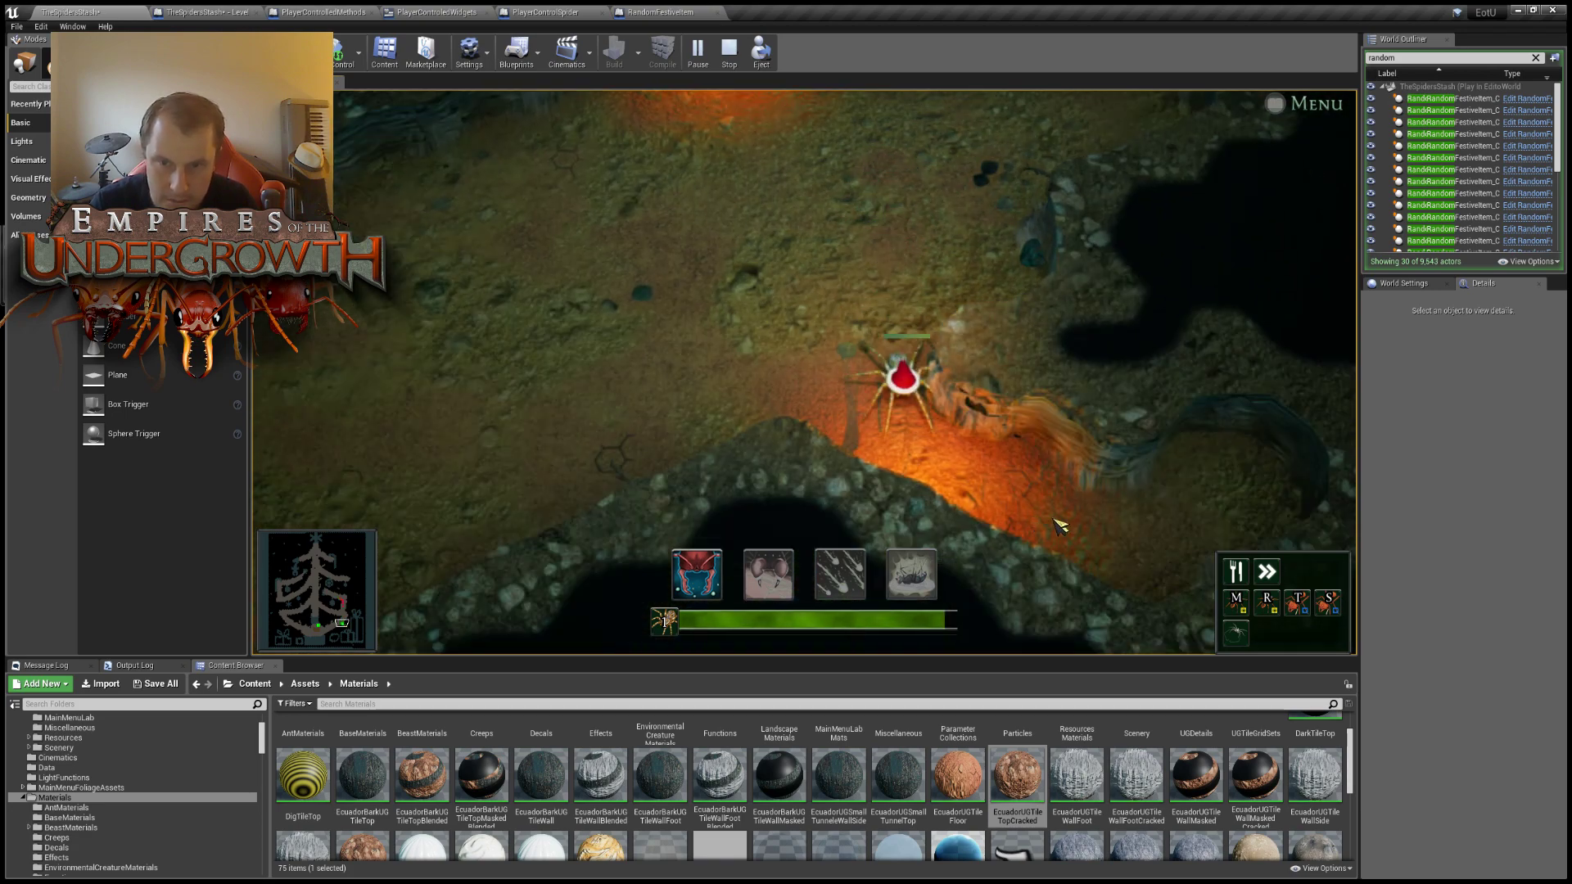
# Walk the spider back and forth around the glowing rocks while waiting for the ants to arrive.
pyautogui.rightClick(1058, 526)
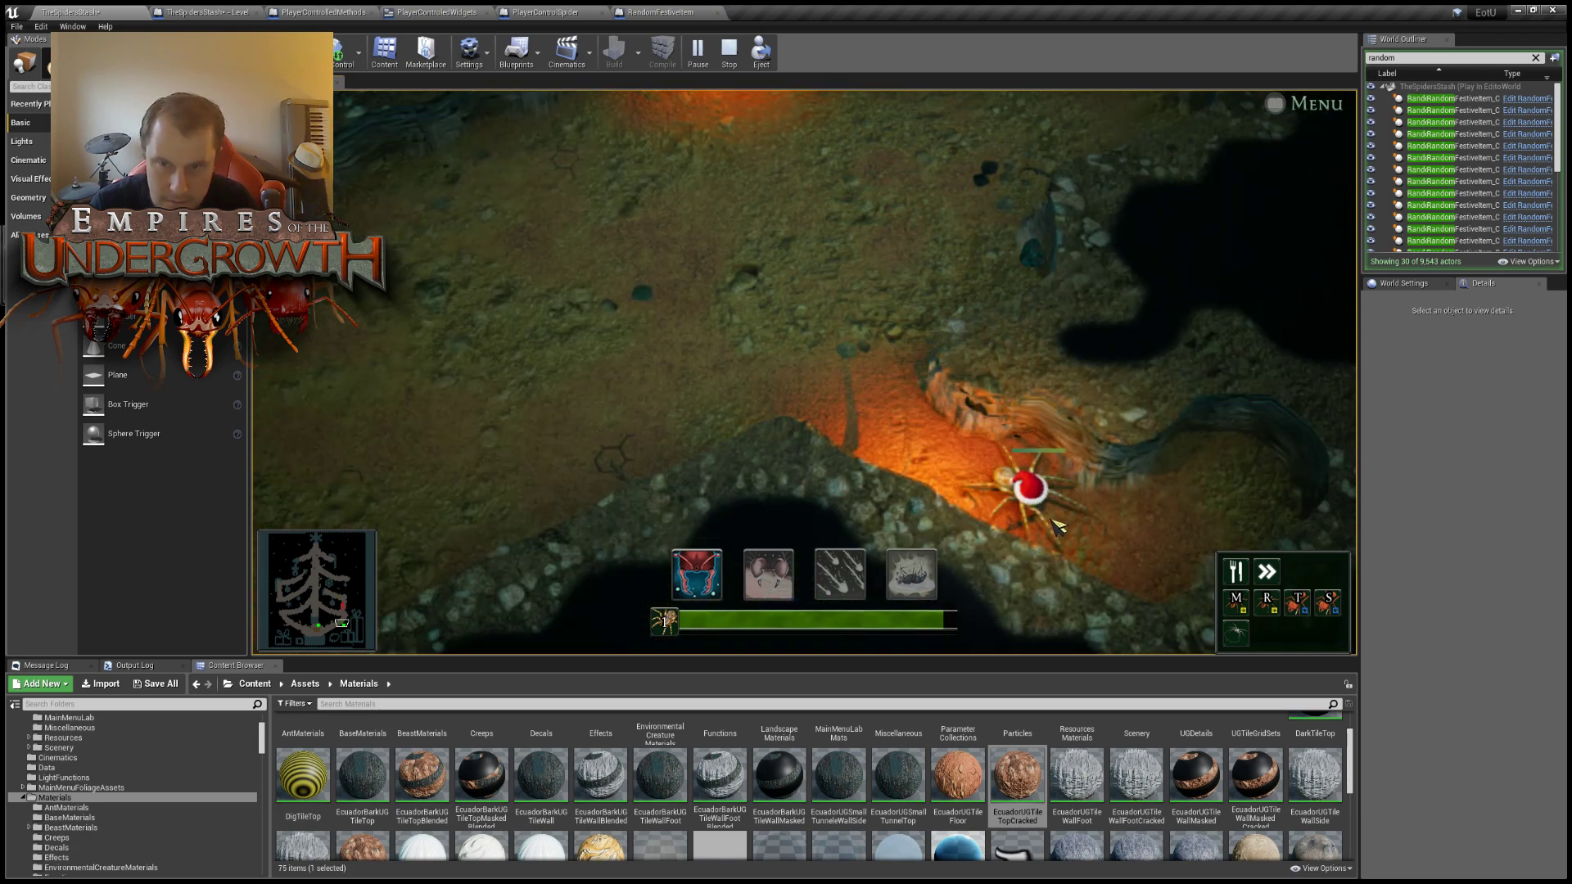
pyautogui.rightClick(907, 412)
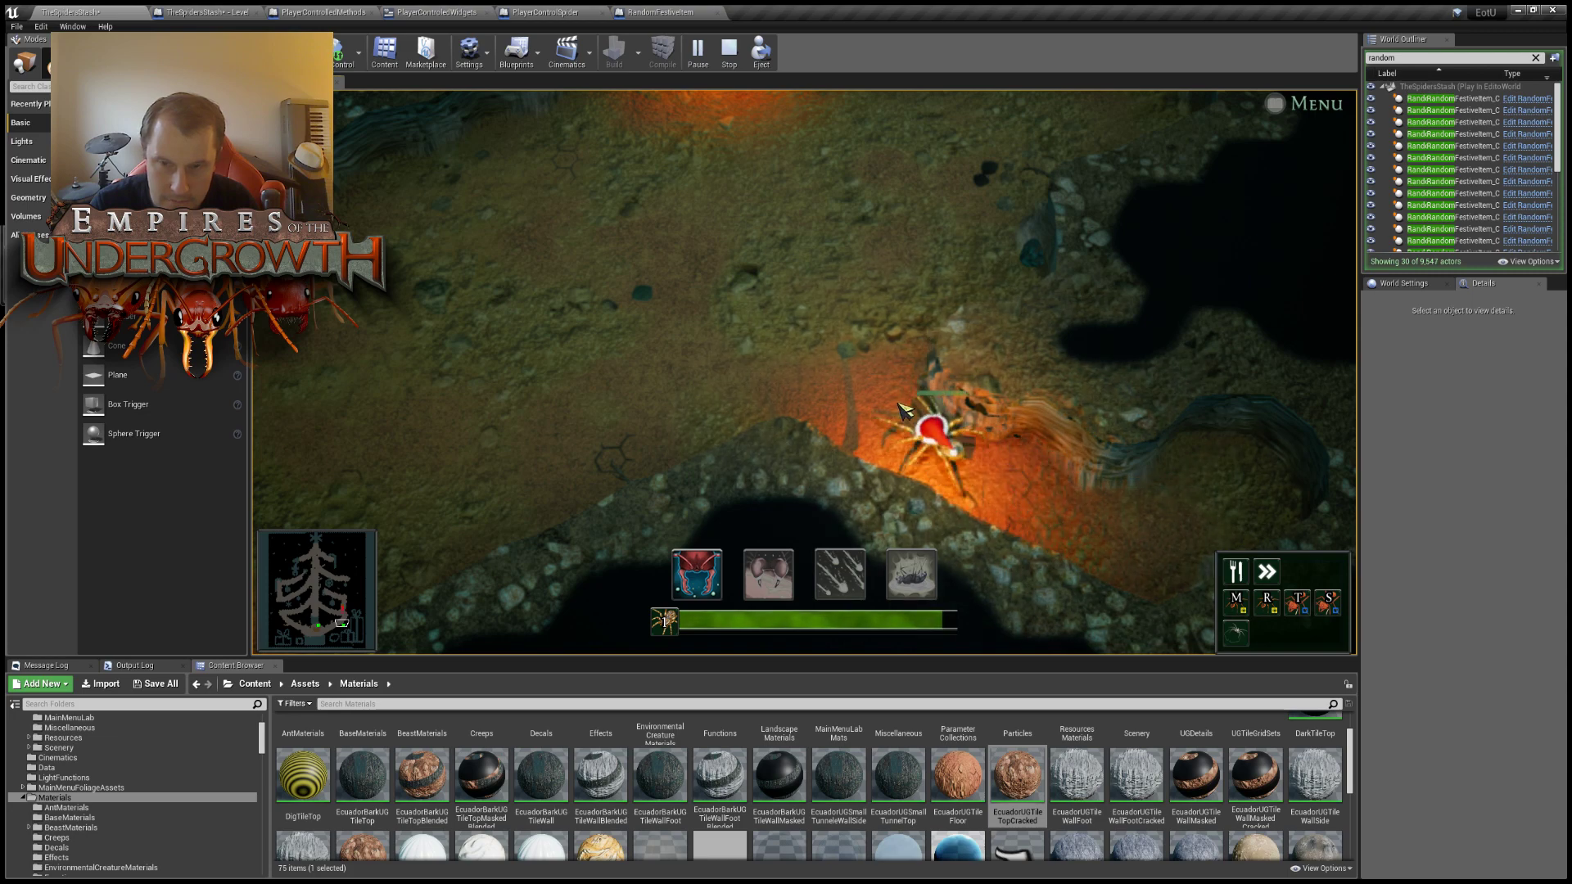
pyautogui.rightClick(940, 293)
pyautogui.rightClick(744, 375)
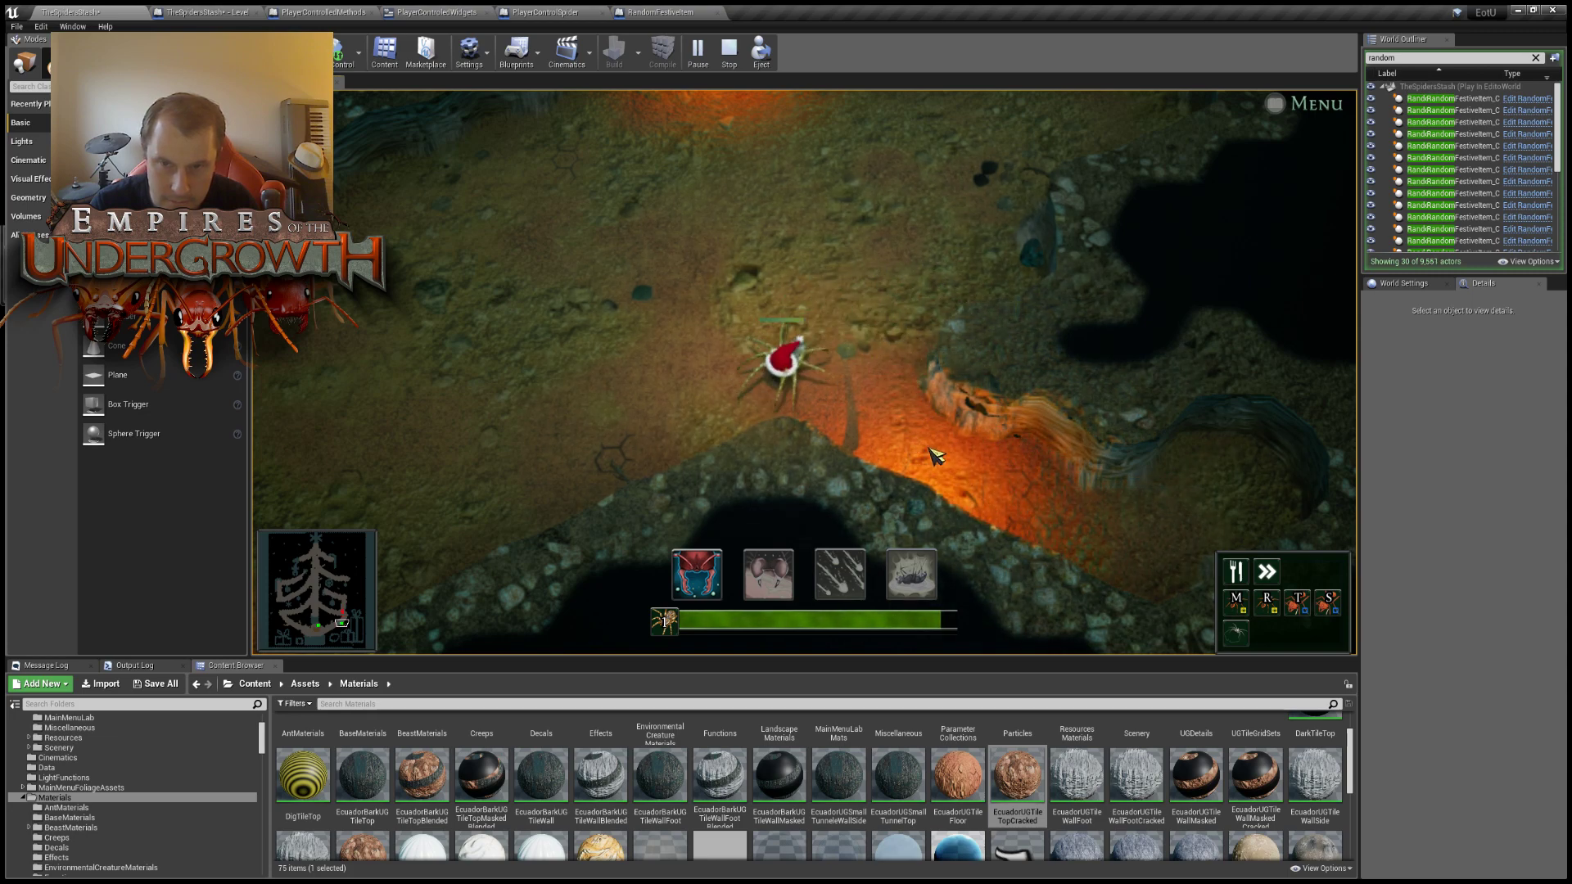
pyautogui.rightClick(1105, 526)
pyautogui.rightClick(1200, 470)
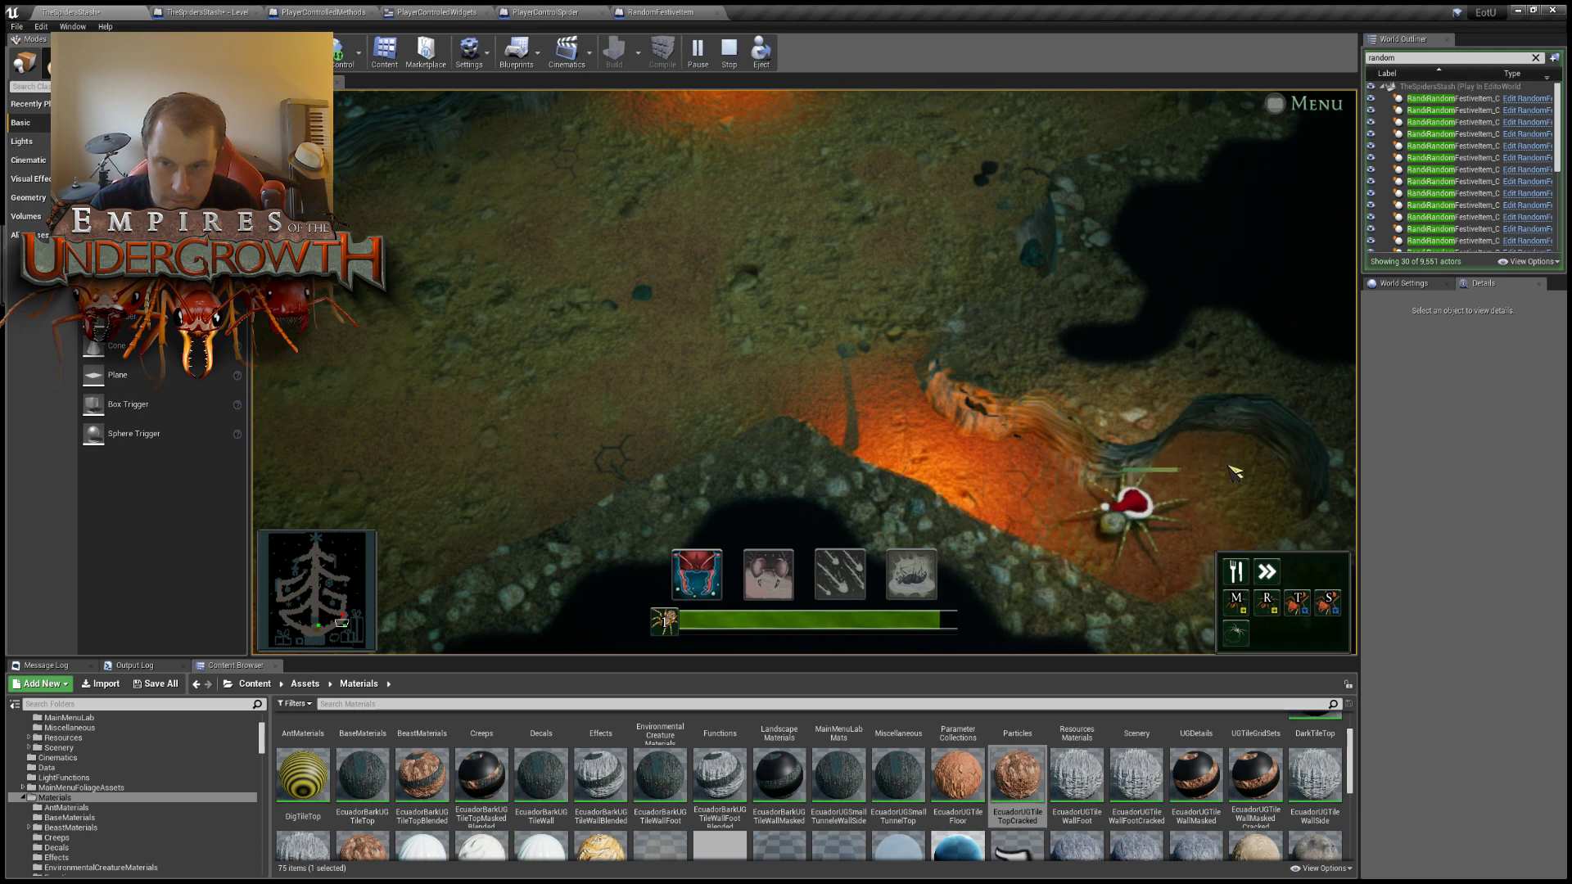
pyautogui.rightClick(993, 514)
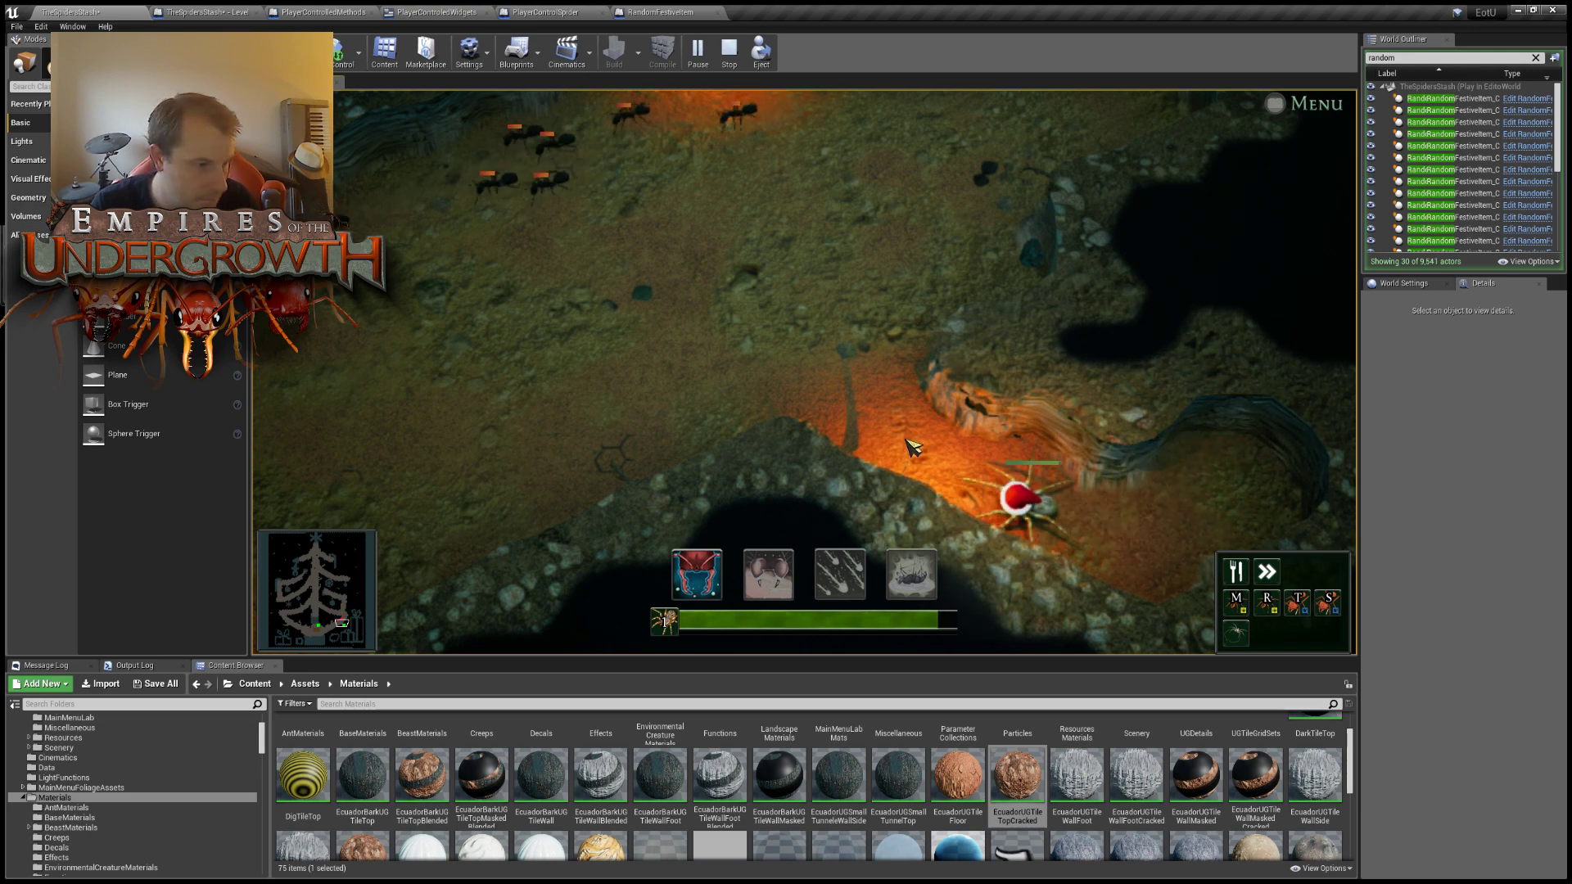
# Follow the ants from the glowing rocks through the eastern passage back to the Christmas tree, checking what they do with the items.
pyautogui.press('w')
pyautogui.press('a')
pyautogui.press('s')
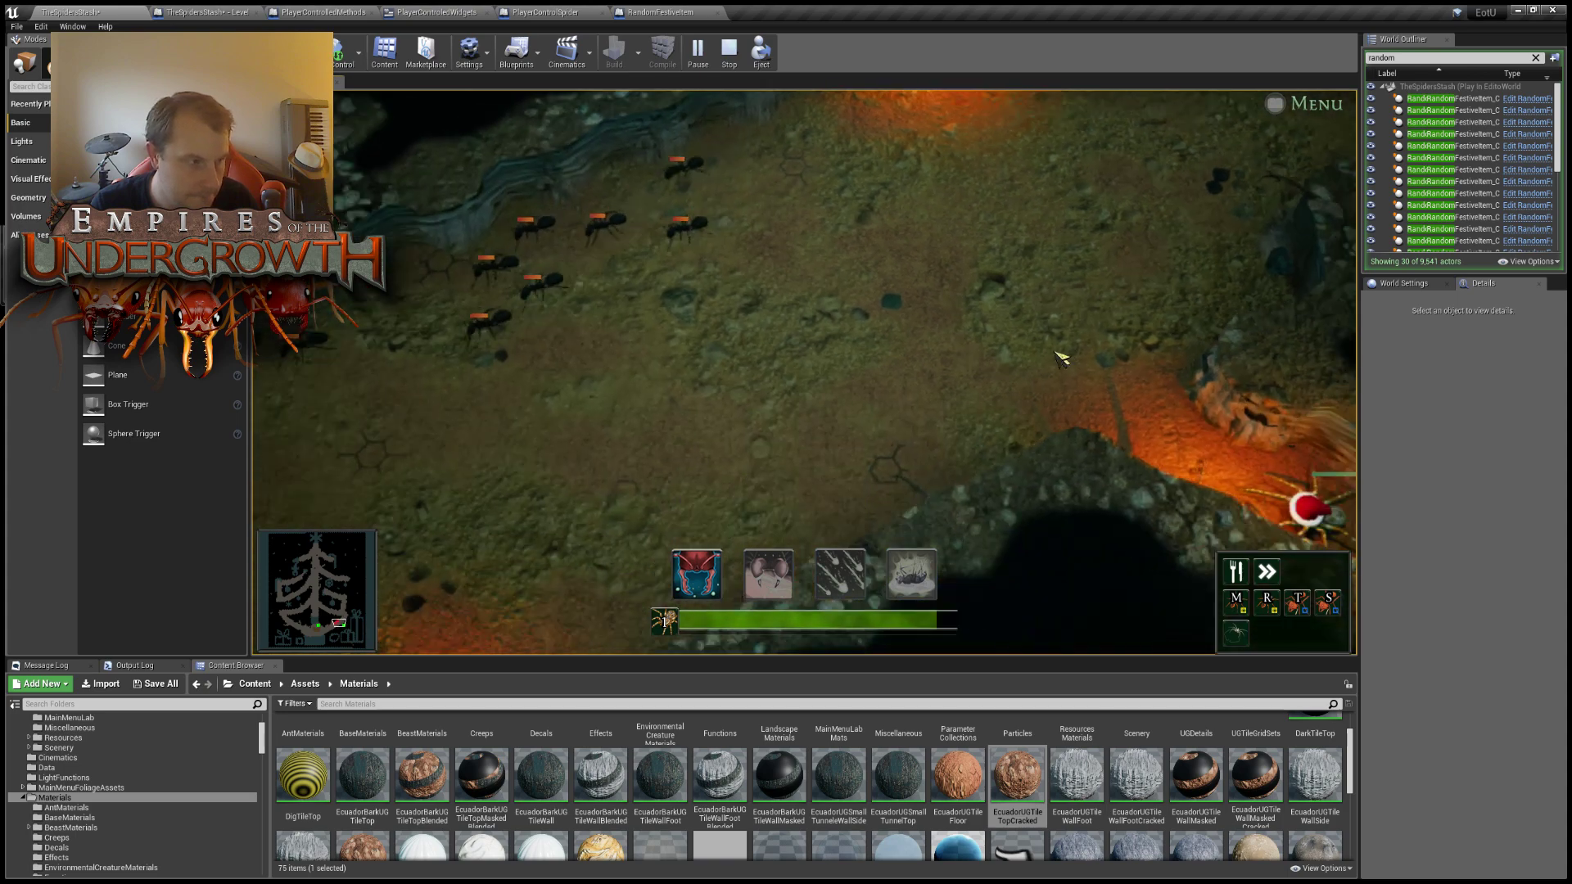
pyautogui.press('a')
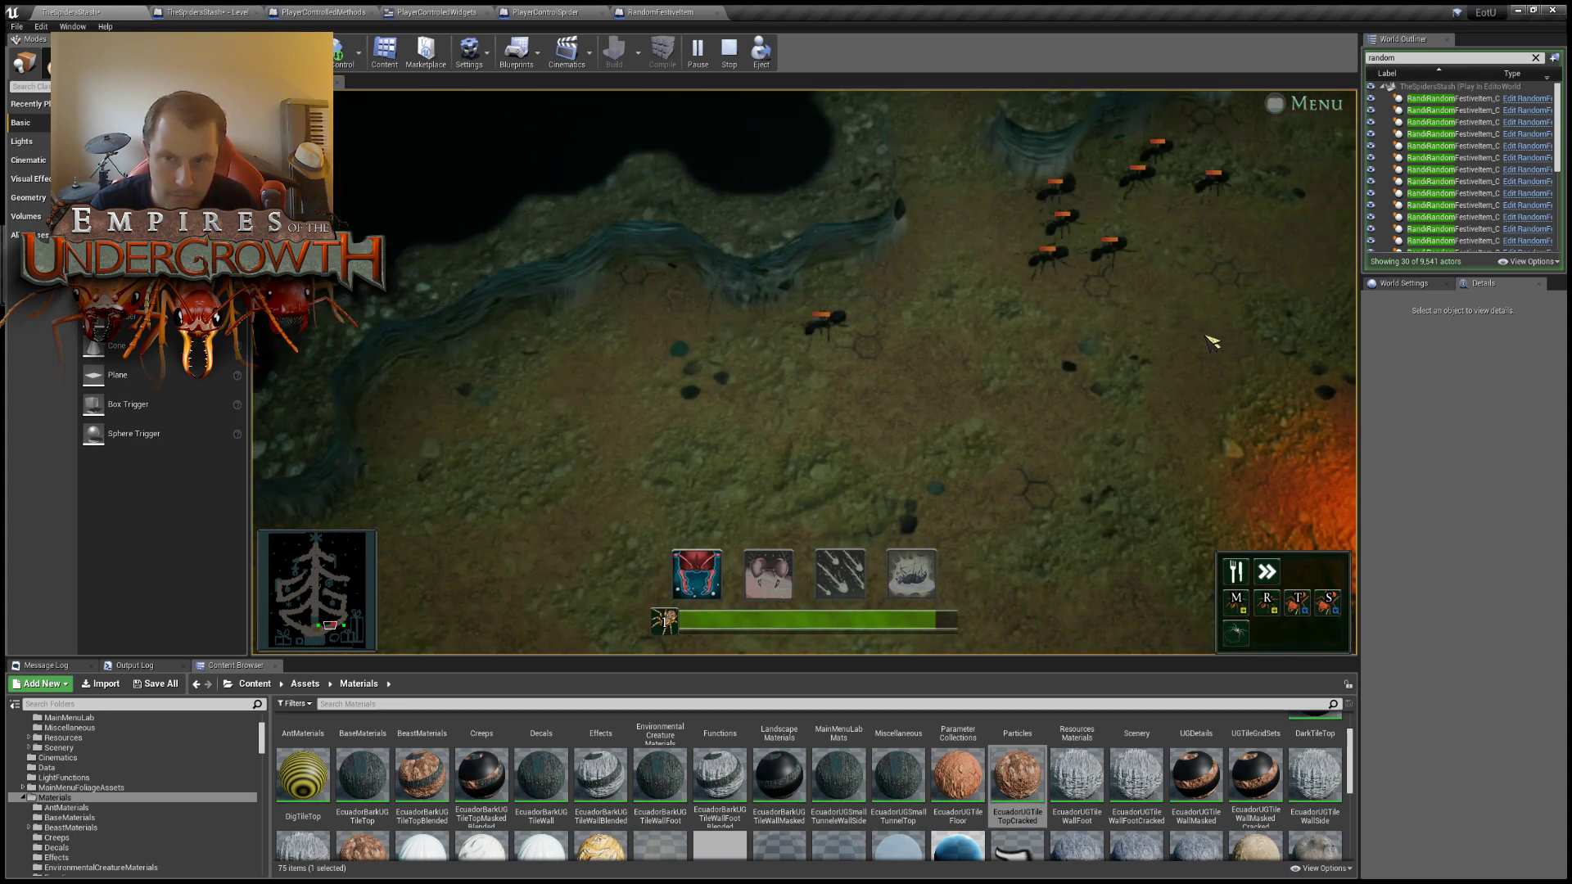
pyautogui.press('d')
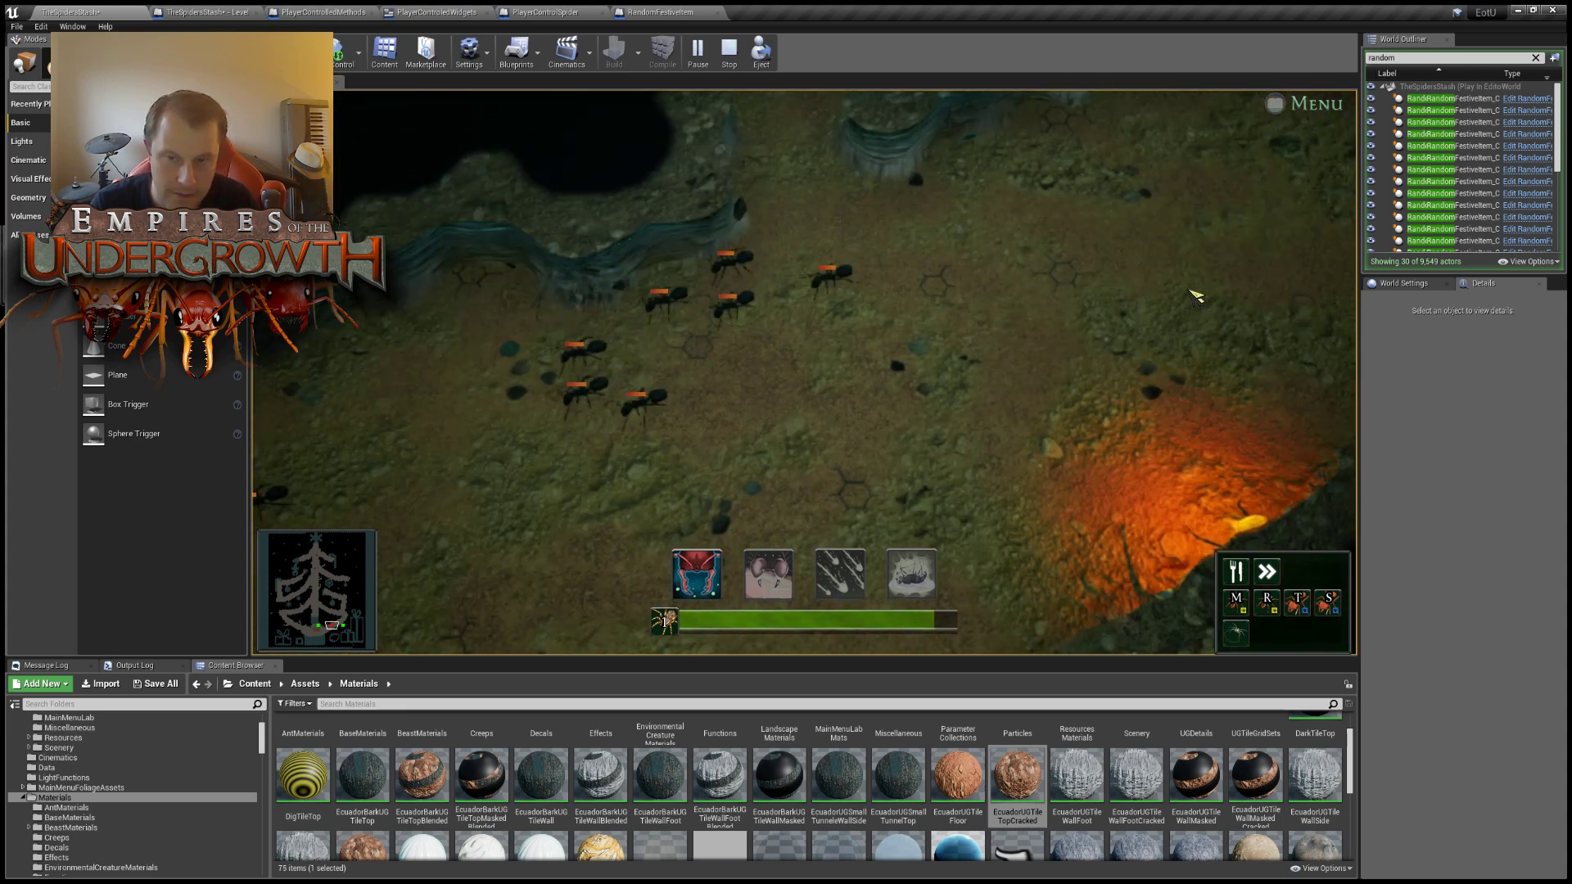
pyautogui.press('s')
pyautogui.scroll(-3, 1074, 232)
pyautogui.press('a')
pyautogui.press('w')
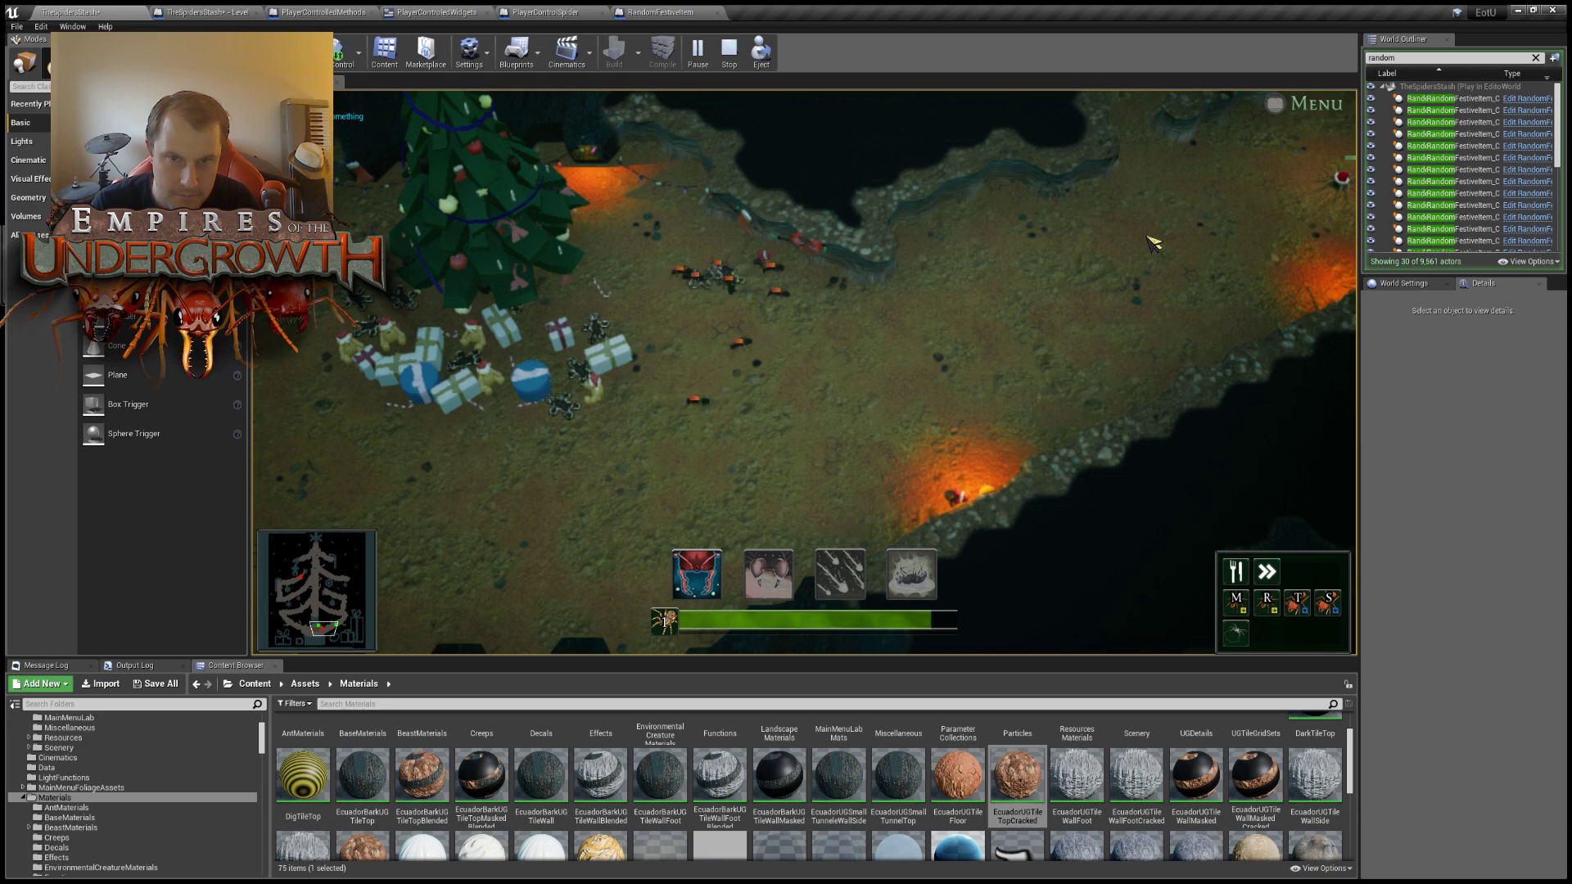
# Move the spider around the eastern passage while tracking the ants that carry items away from the Christmas tree.
pyautogui.moveTo(1147, 237); pyautogui.dragTo(960, 318, button='middle')
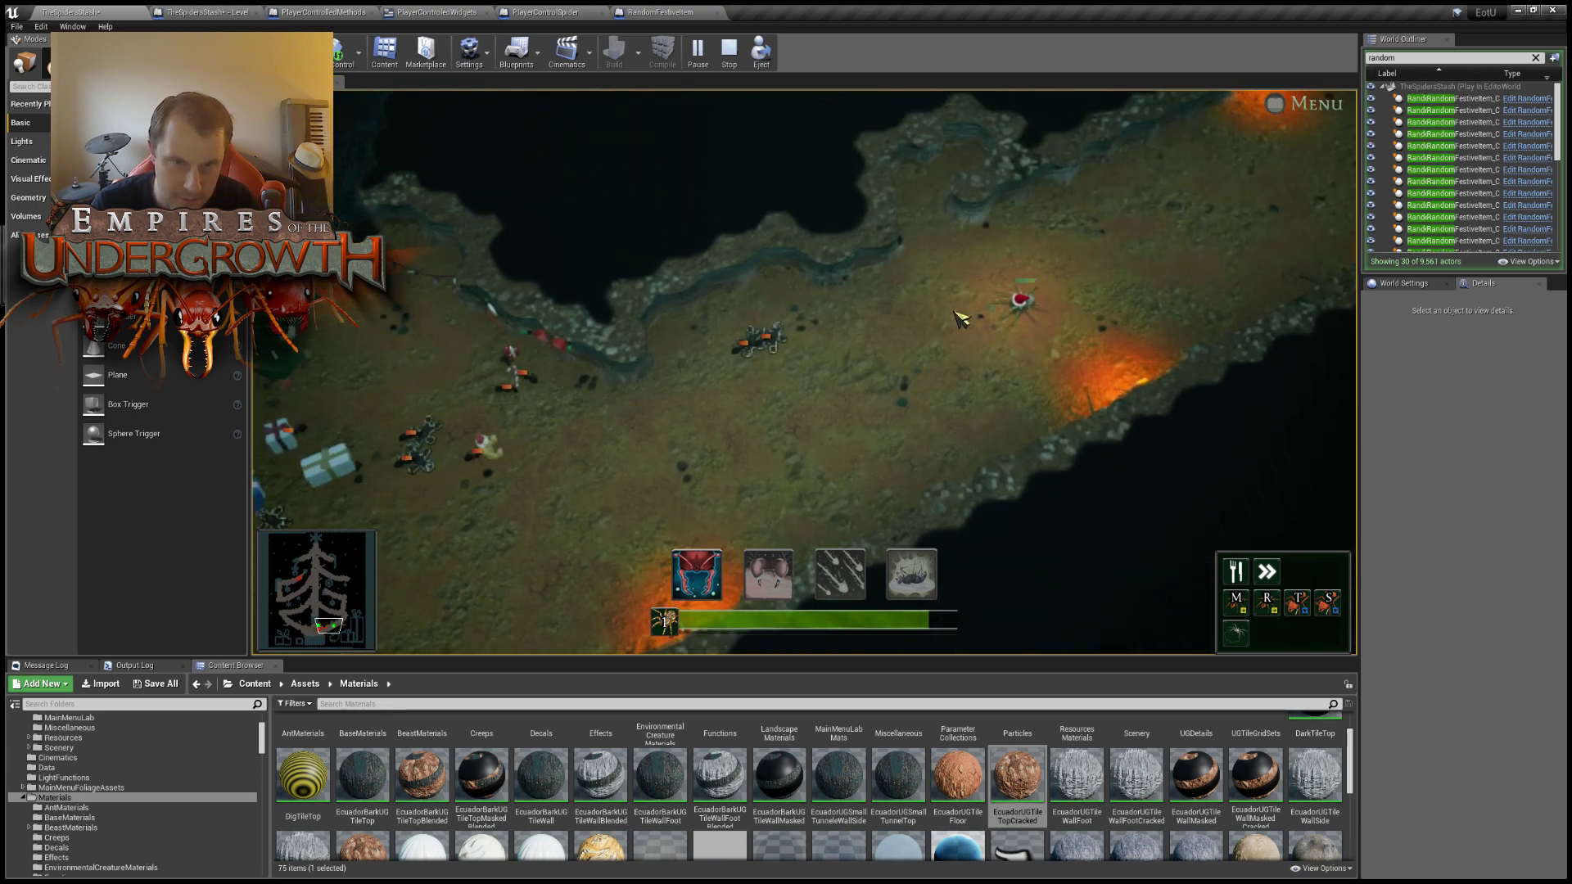
pyautogui.rightClick(938, 278)
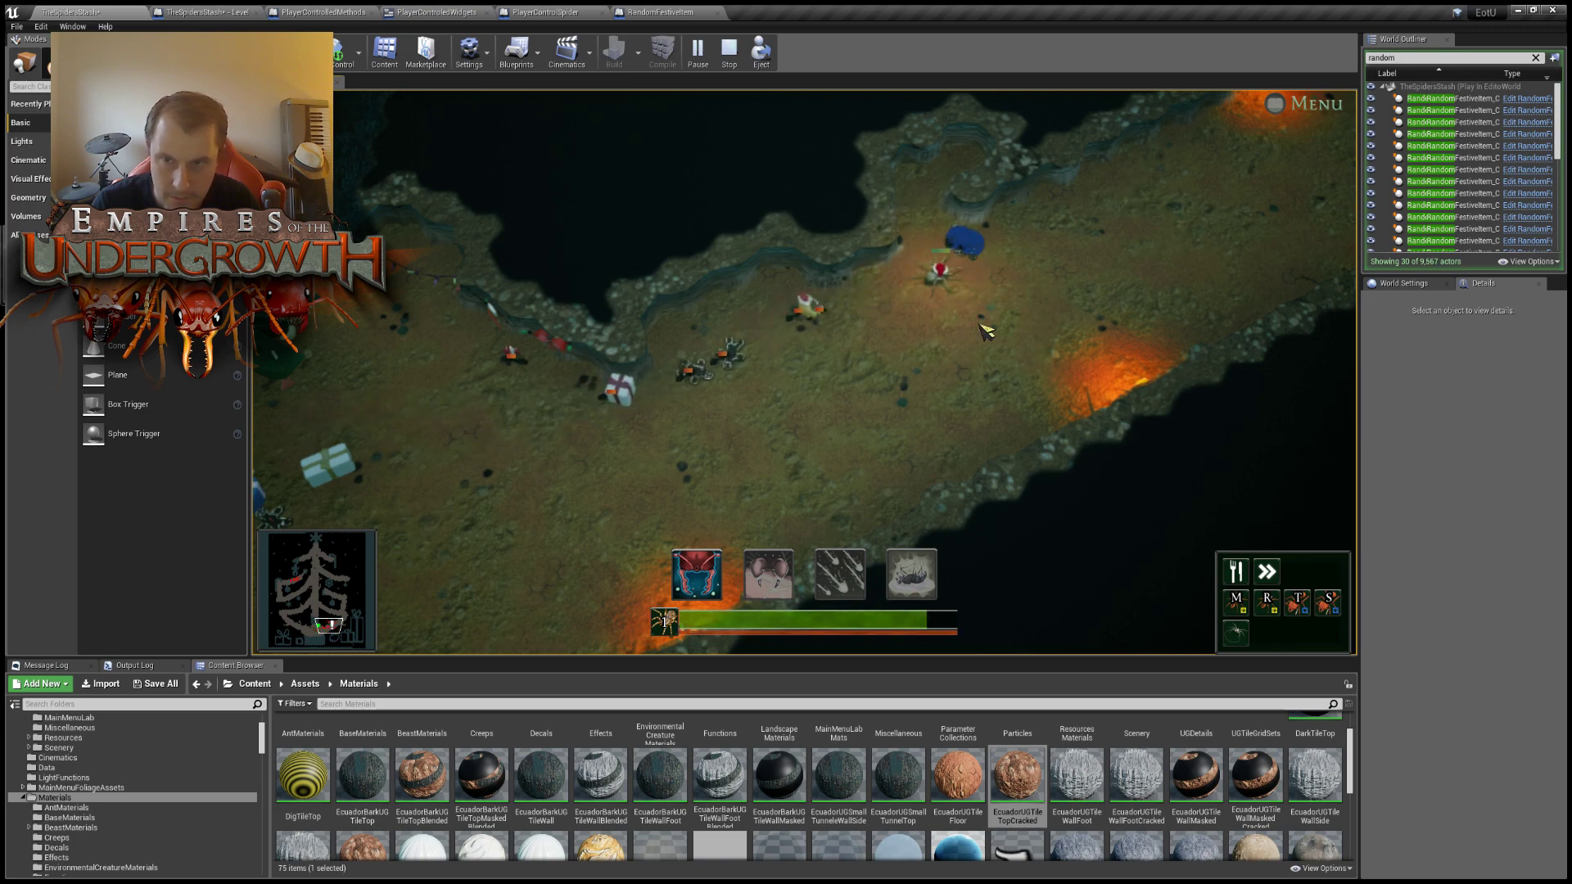
pyautogui.rightClick(993, 352)
pyautogui.press('d')
pyautogui.press('s')
pyautogui.press('w')
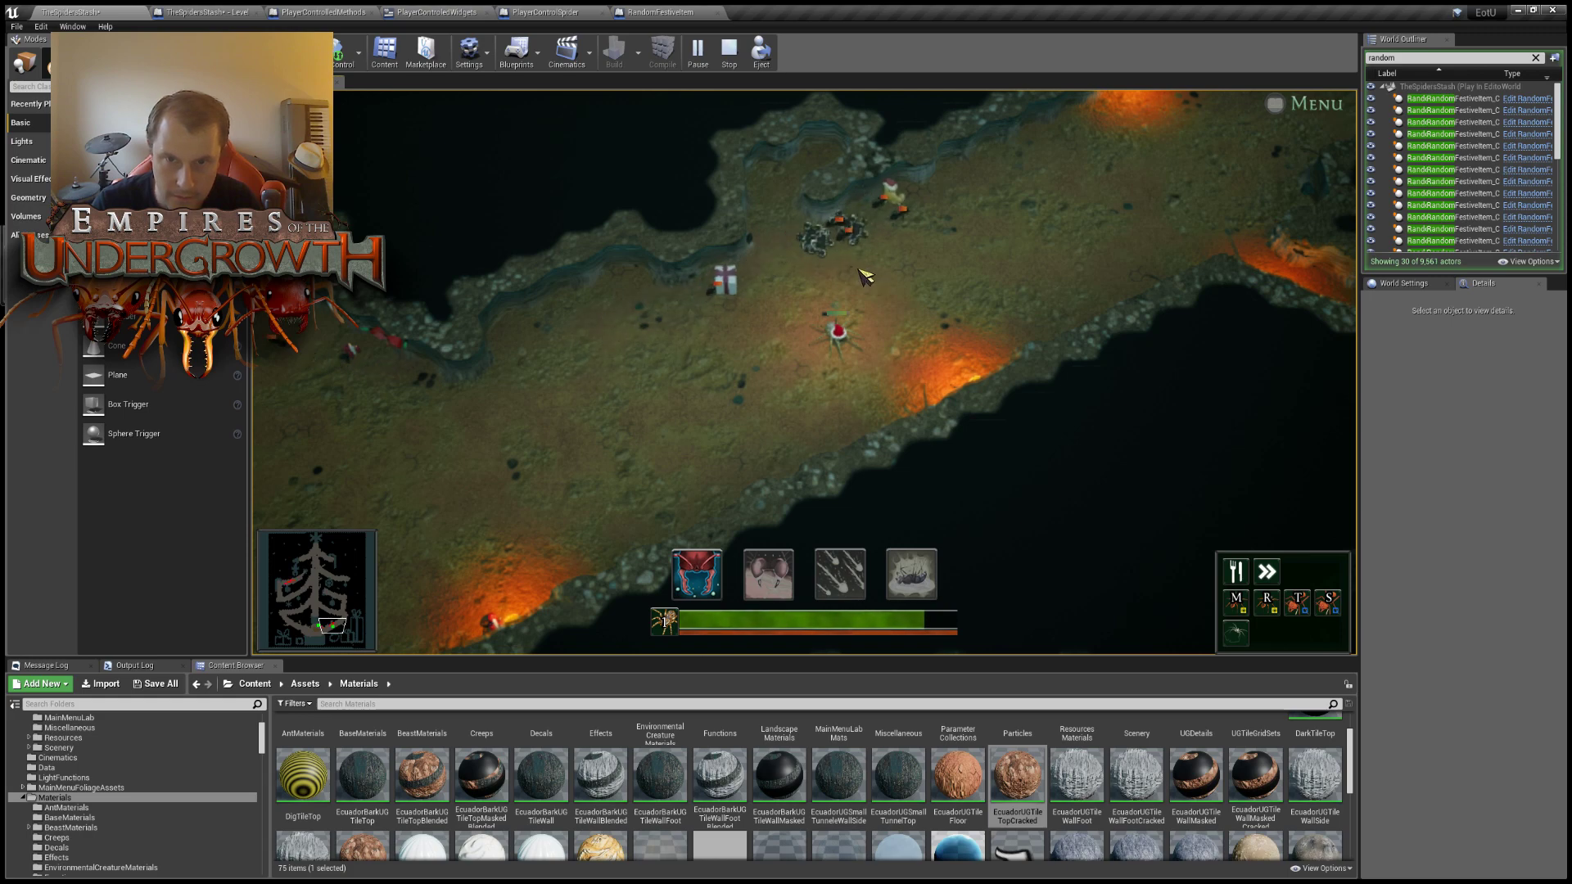
# Check the items left at the Christmas tree, and reposition the spider in the eastern passage while following the item carriers northeast.
pyautogui.press('a')
pyautogui.press('s')
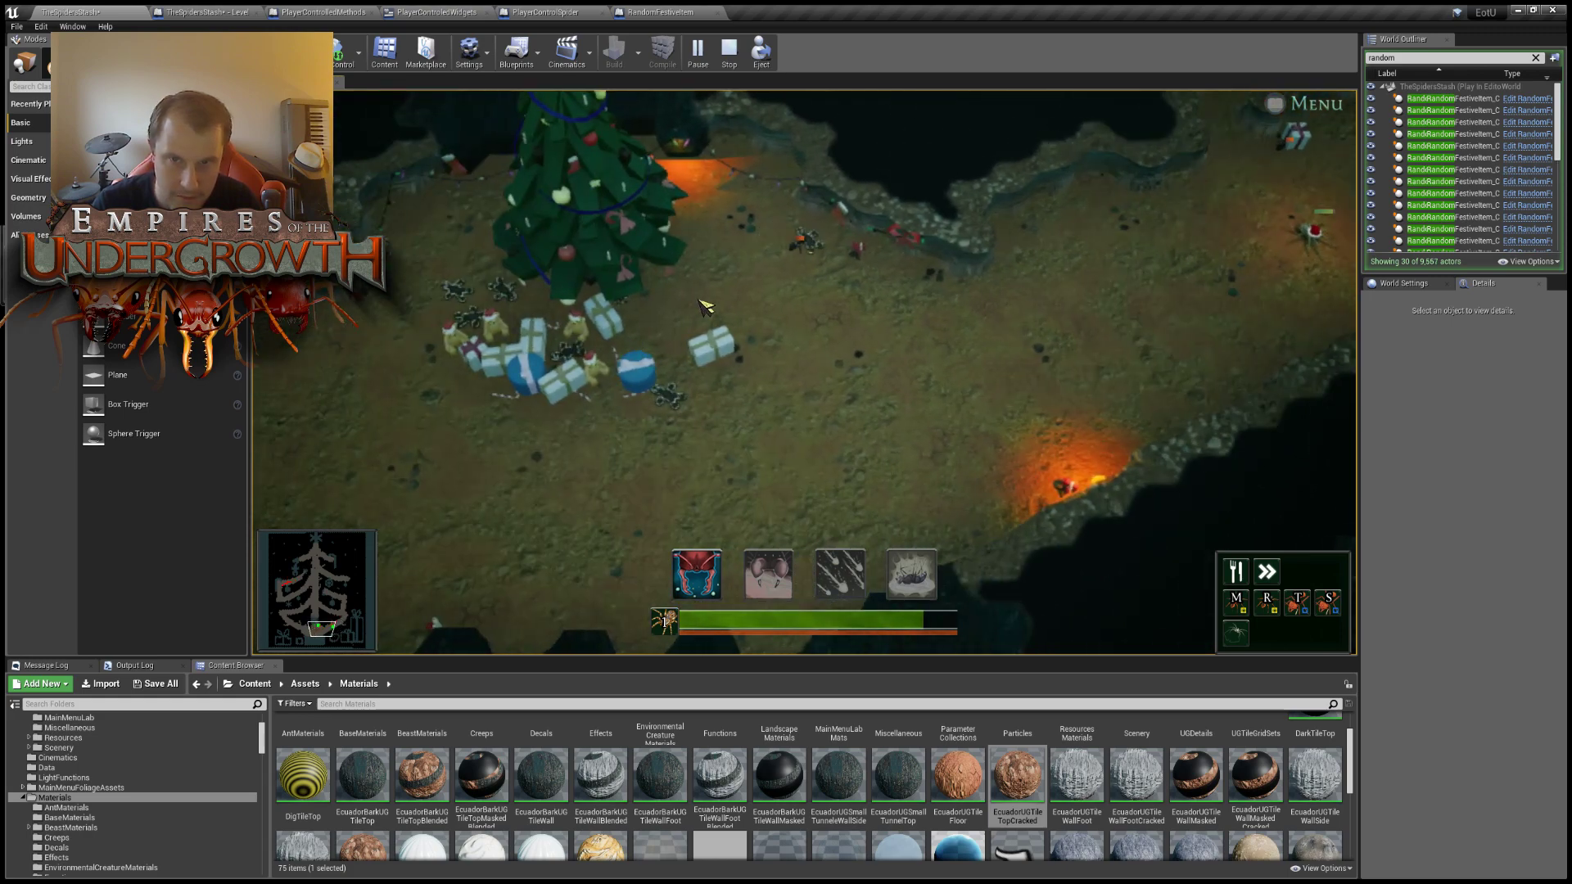
pyautogui.moveTo(702, 306); pyautogui.dragTo(725, 326, button='middle')
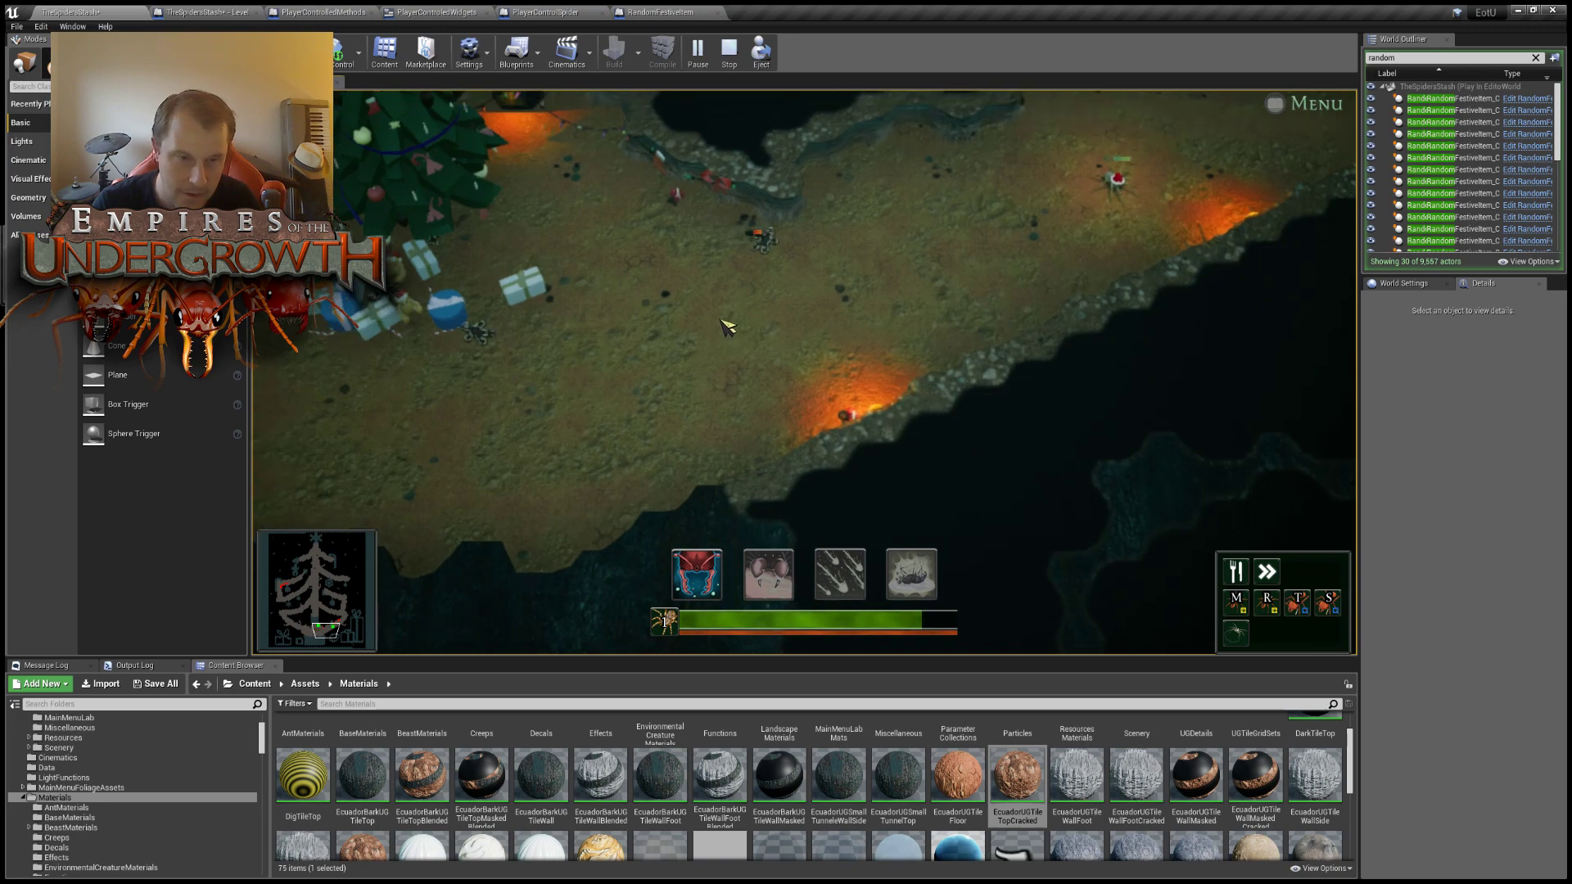
pyautogui.press('w')
pyautogui.press('d')
pyautogui.rightClick(940, 353)
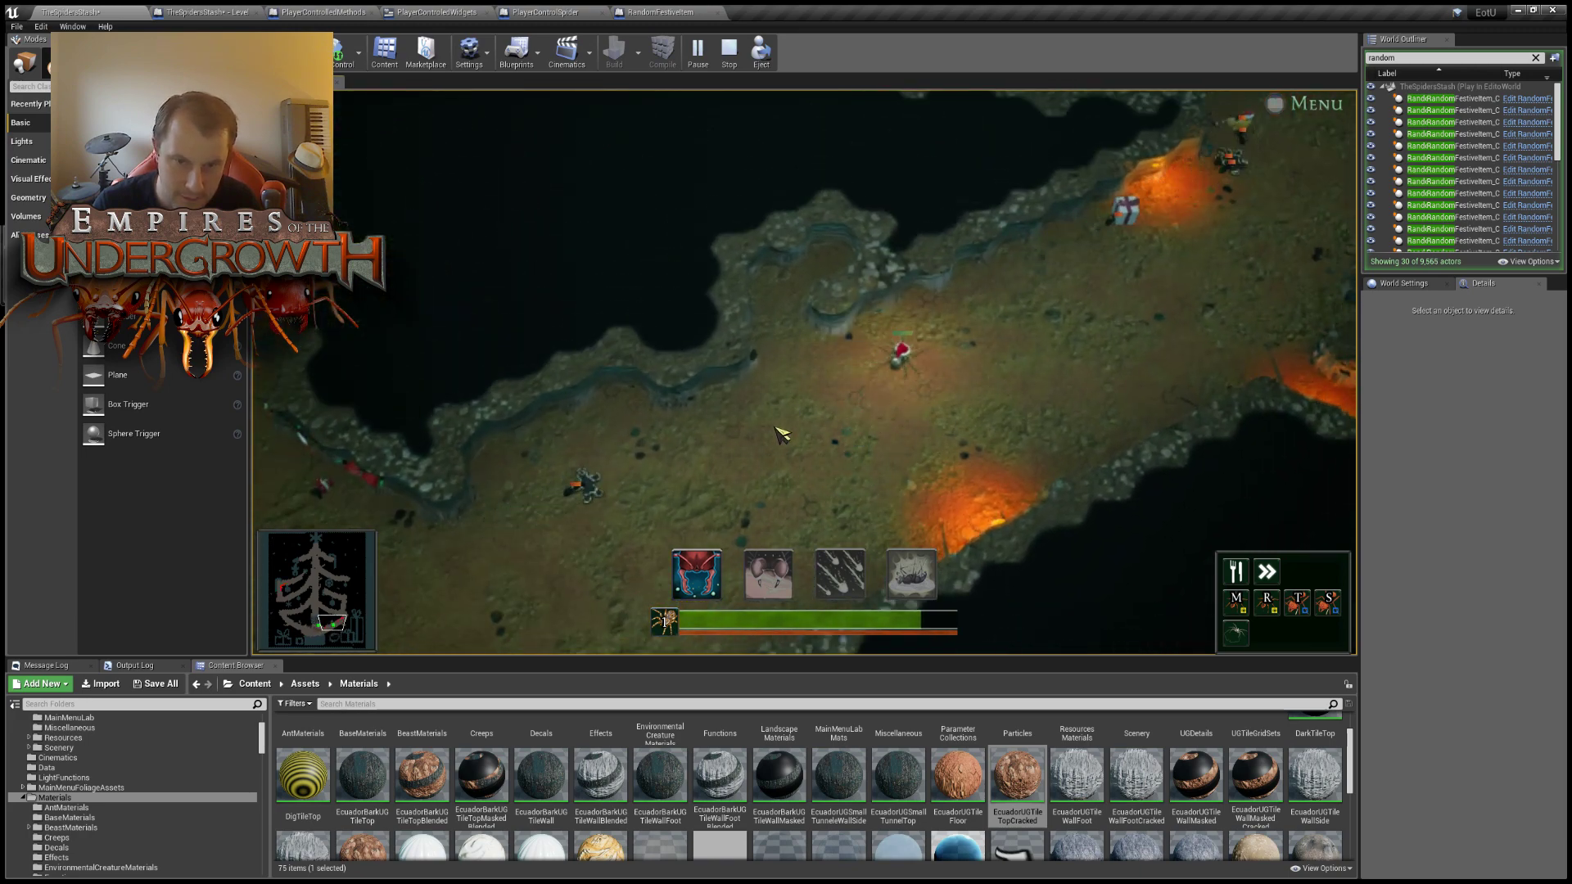
pyautogui.rightClick(821, 398)
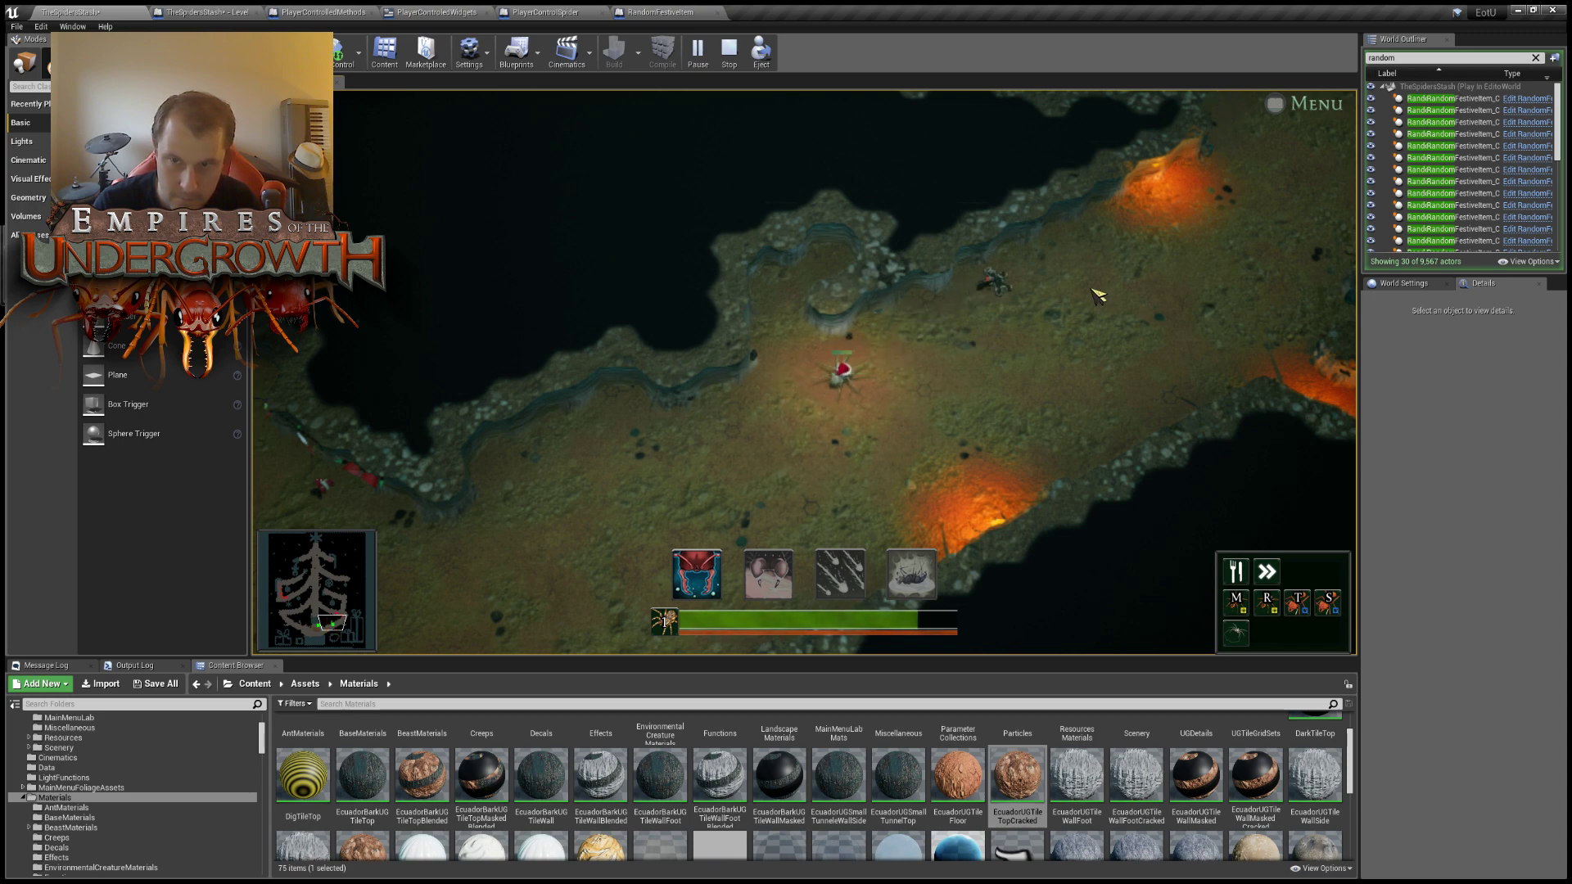
pyautogui.press('d')
pyautogui.press('w')
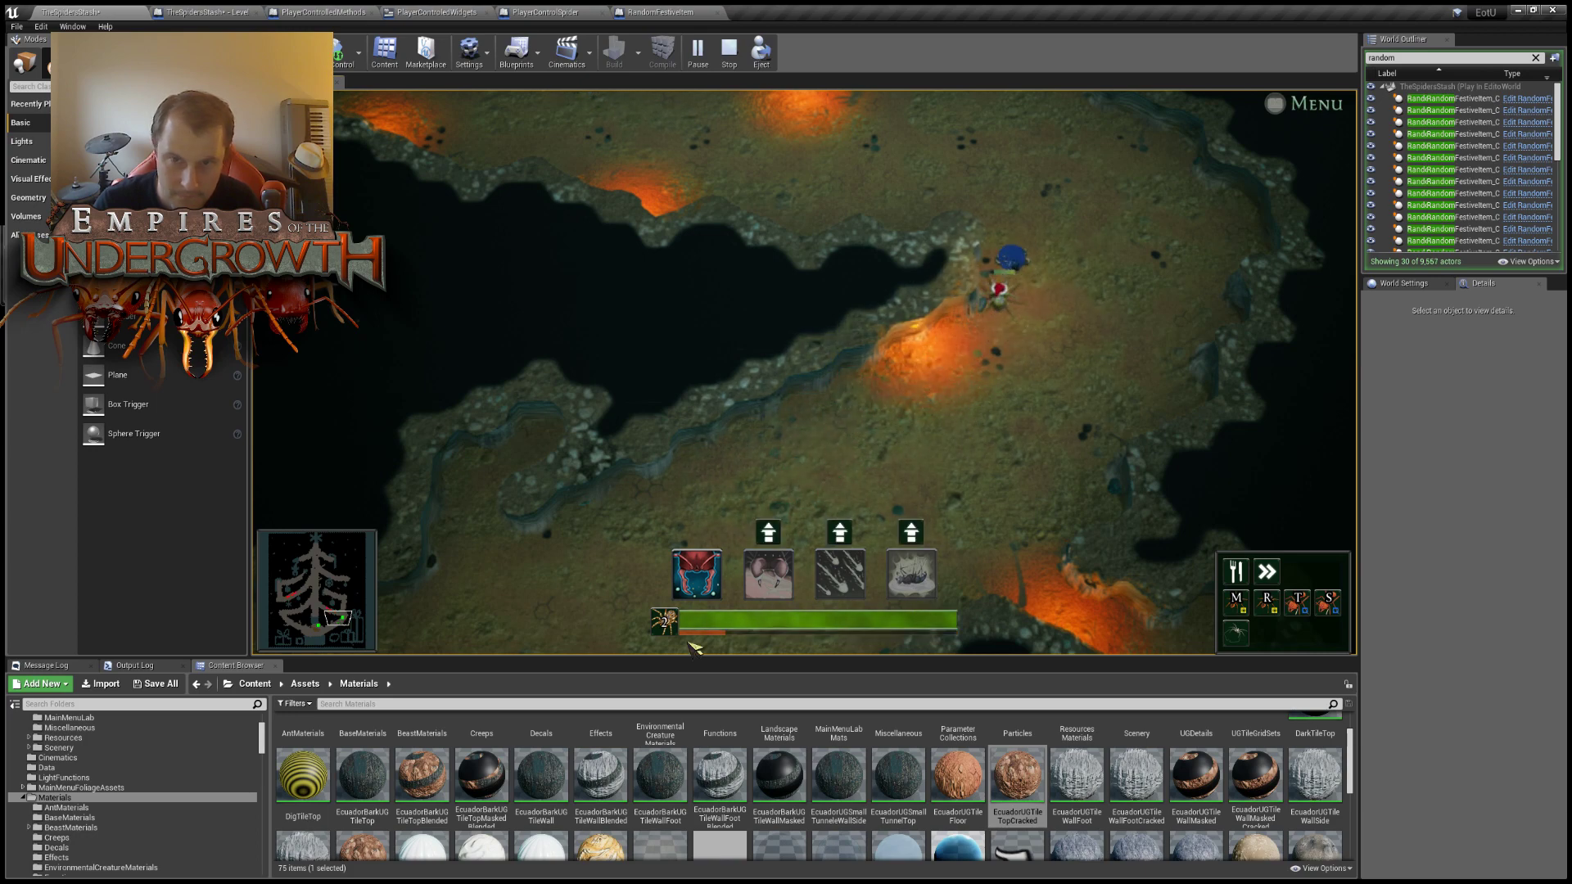
# Jump back to the Christmas tree on the minimap to inspect the items around it, and end the play session.
pyautogui.click(326, 627)
pyautogui.press('s')
pyautogui.press('d')
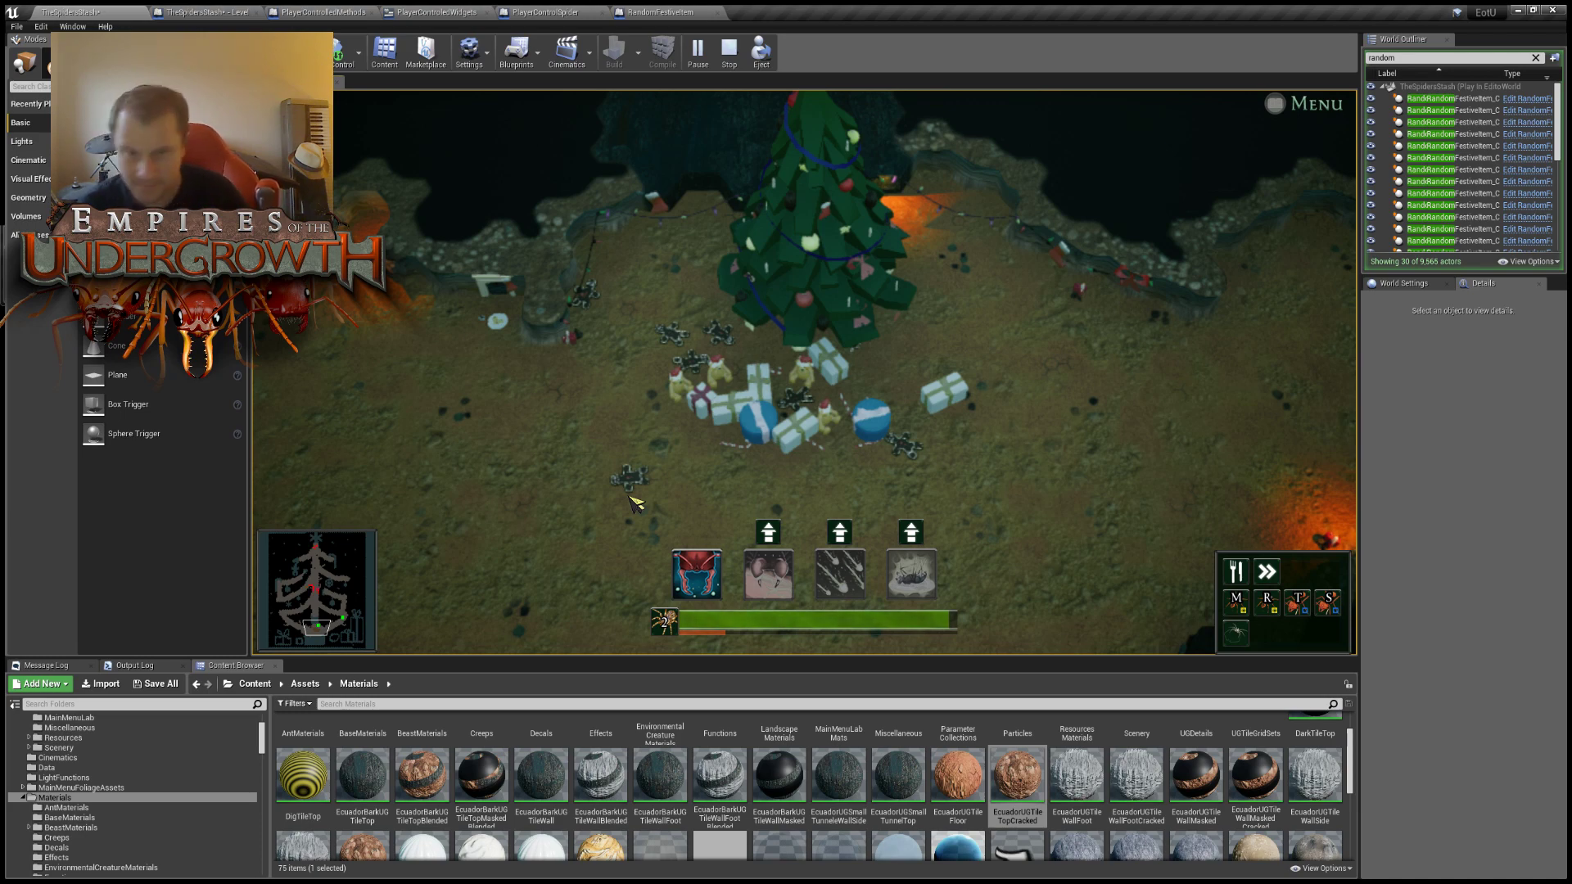
pyautogui.press('Escape')
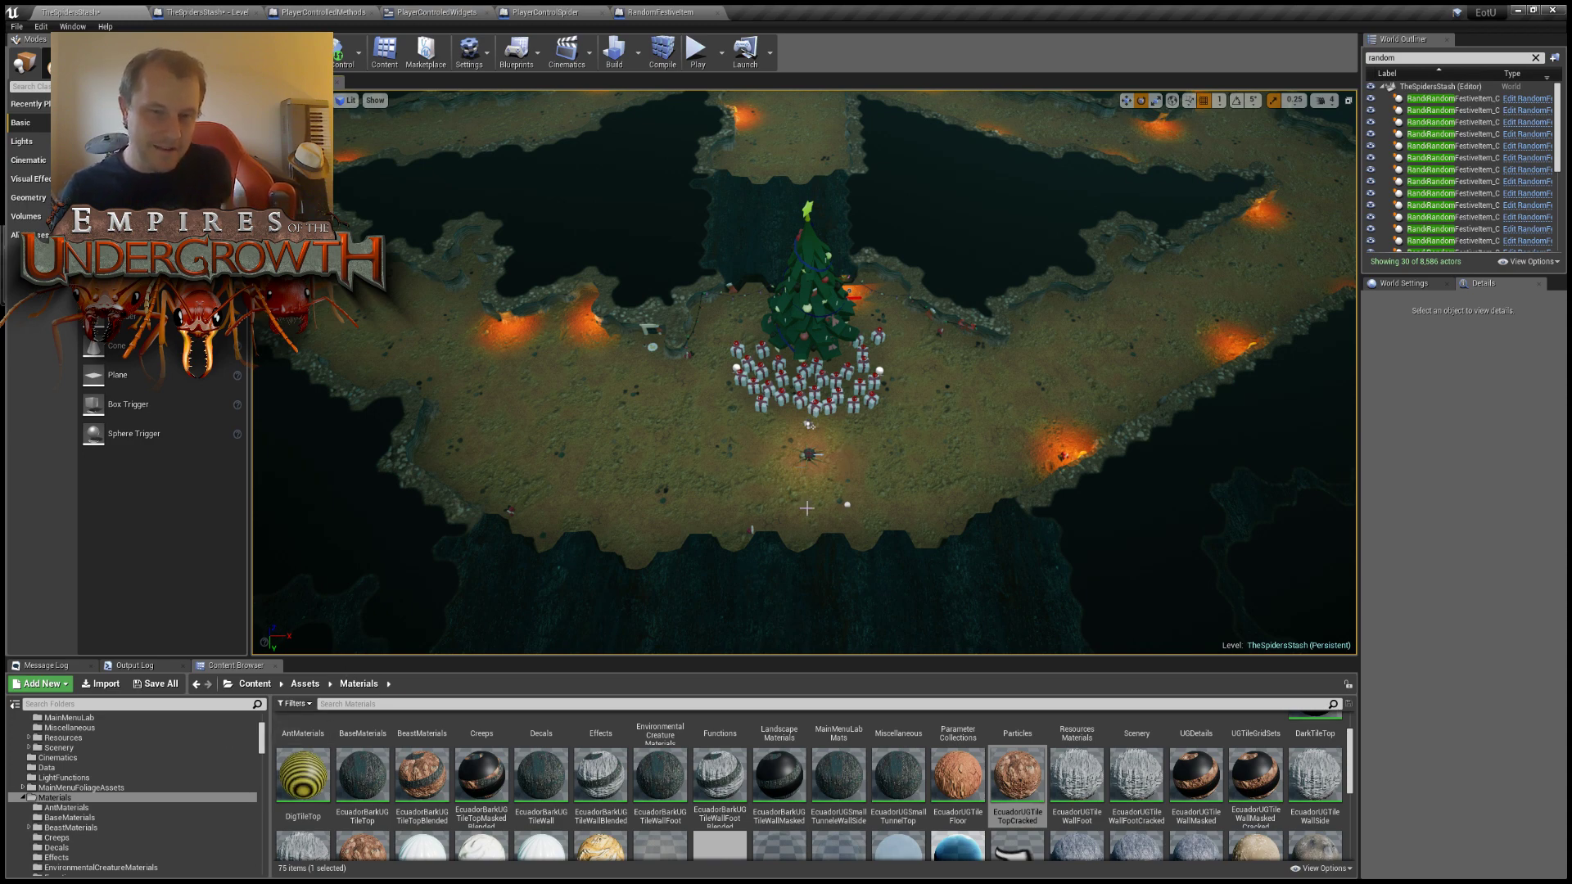
# Examine the level layout from above, covering the gifts around the Christmas tree and the tree-shaped network of tunnels.
pyautogui.moveTo(806, 508); pyautogui.dragTo(795, 368, button='right')
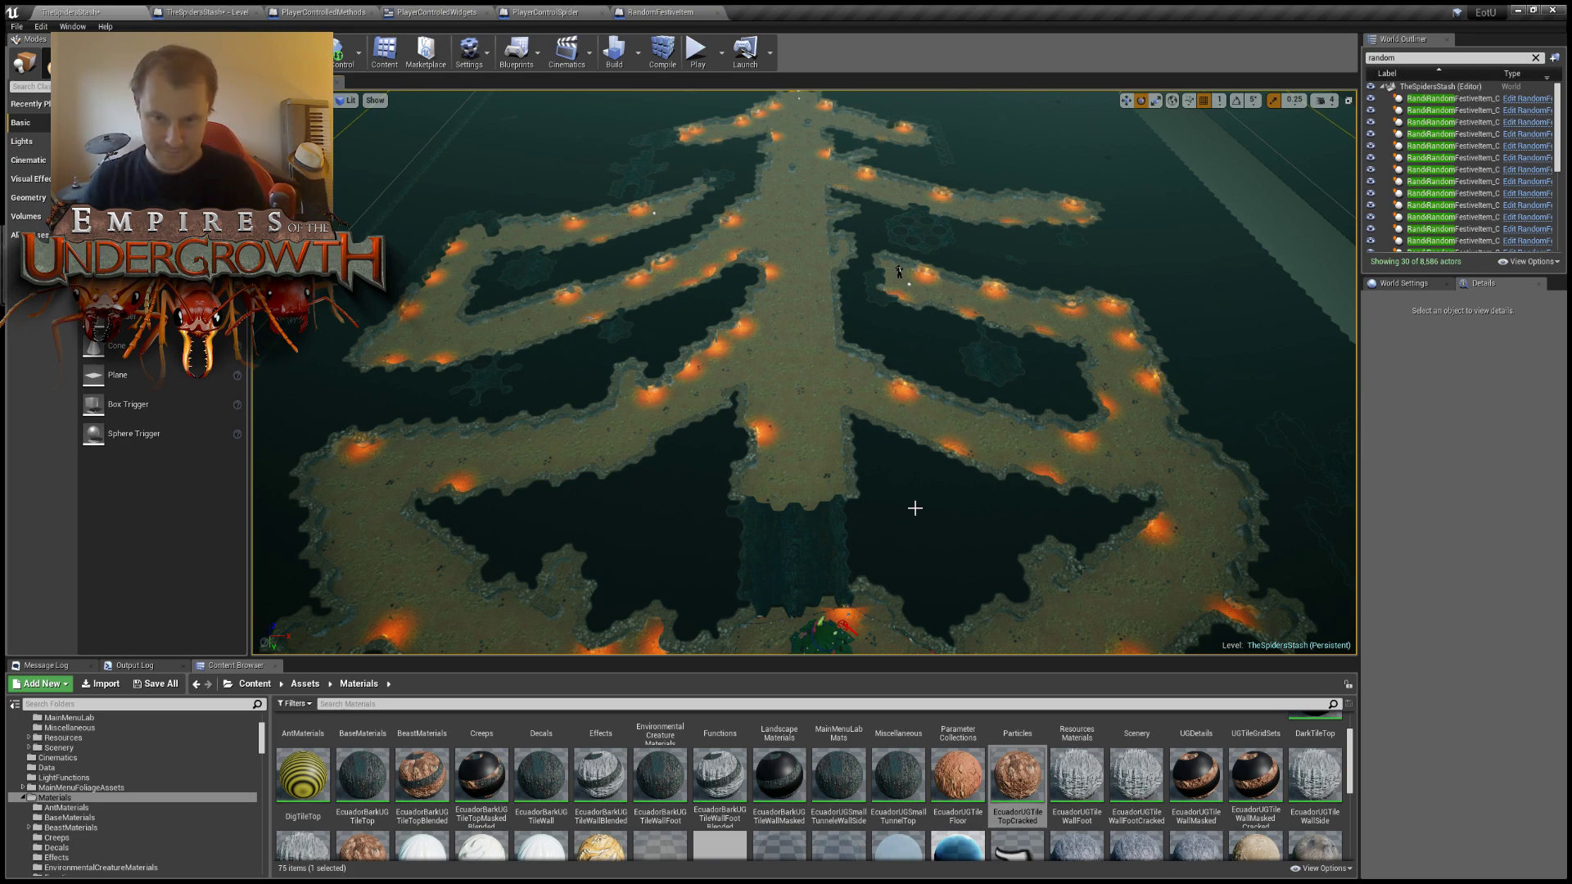
pyautogui.moveTo(906, 474)
pyautogui.mouseDown(button='right')
pyautogui.moveTo(906, 606)
pyautogui.moveTo(888, 471)
pyautogui.mouseUp(button='right')
pyautogui.press('w')
pyautogui.press('w')
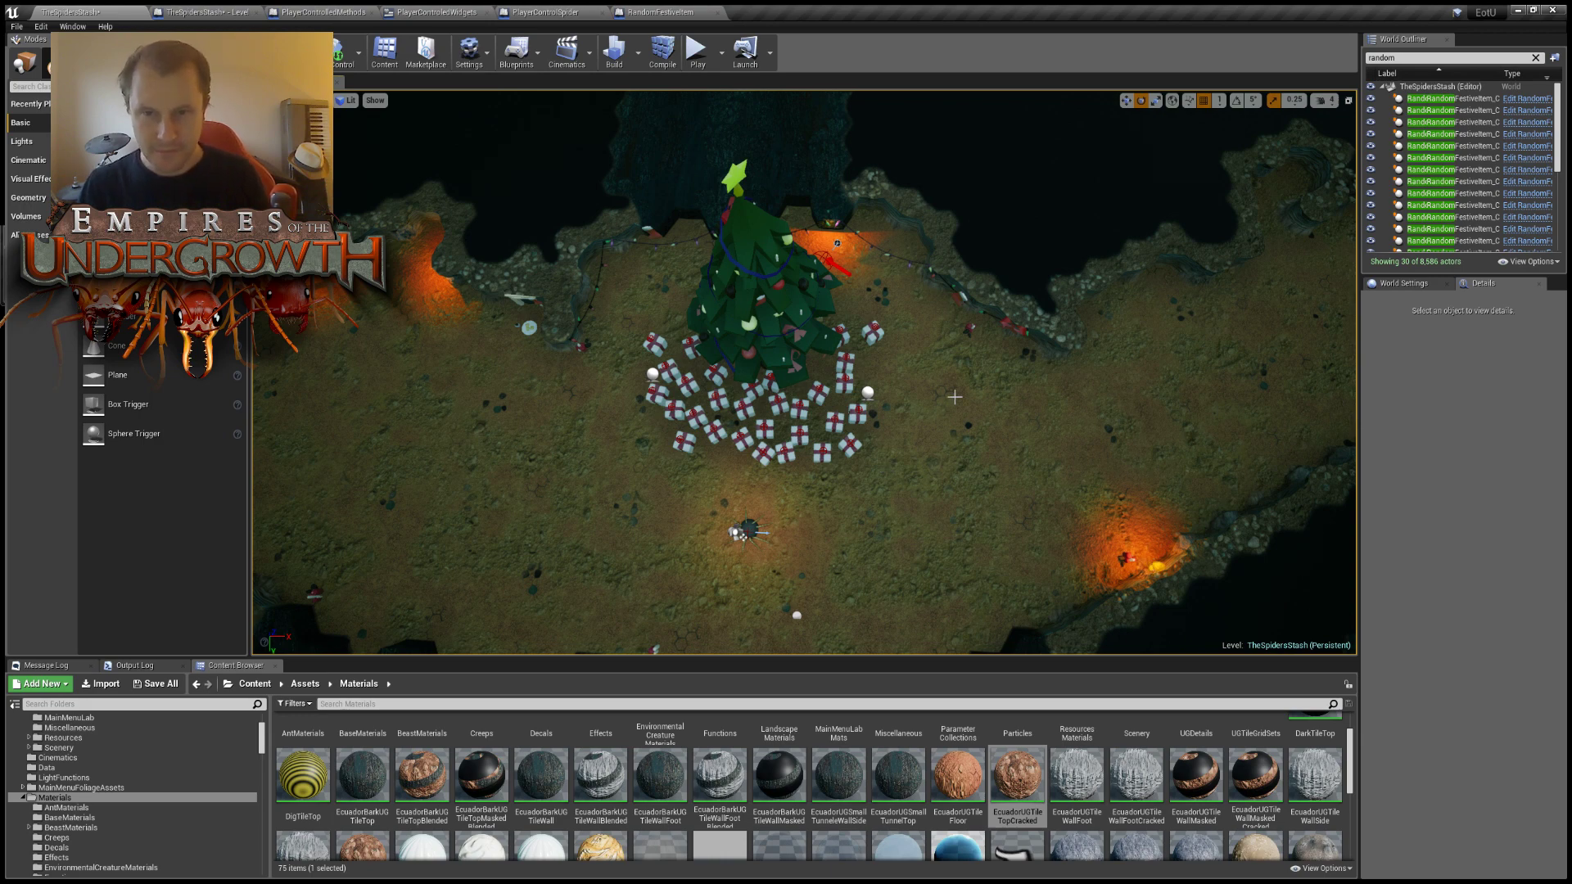
pyautogui.press('d')
pyautogui.moveTo(955, 397)
pyautogui.mouseDown(button='right')
pyautogui.moveTo(960, 434)
pyautogui.moveTo(956, 400)
pyautogui.mouseUp(button='right')
pyautogui.press('s')
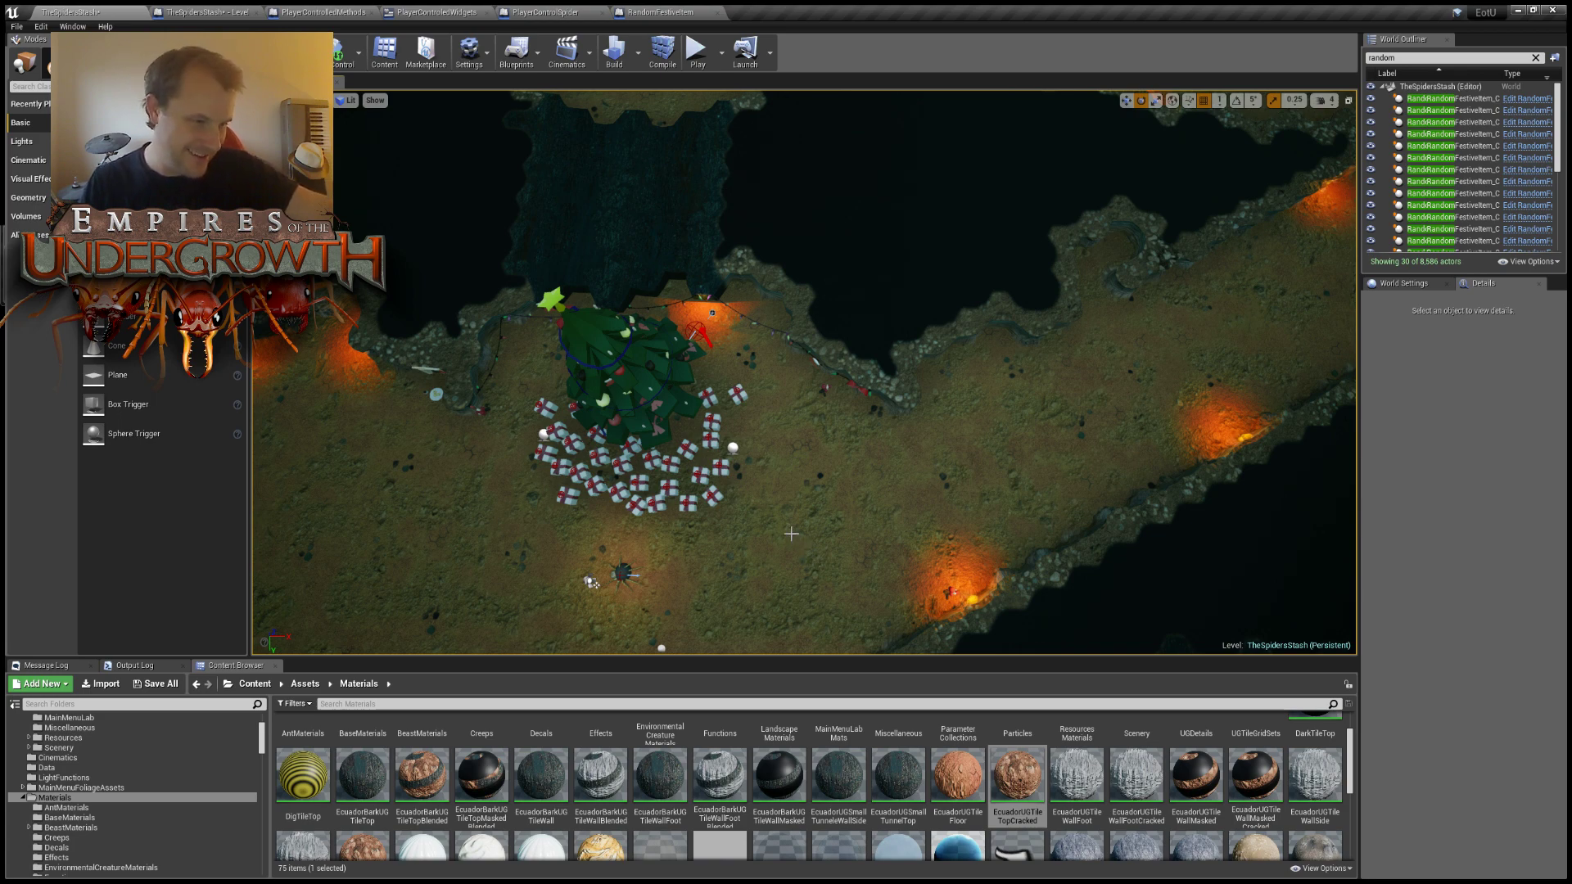
pyautogui.moveTo(820, 467); pyautogui.dragTo(712, 442, button='right')
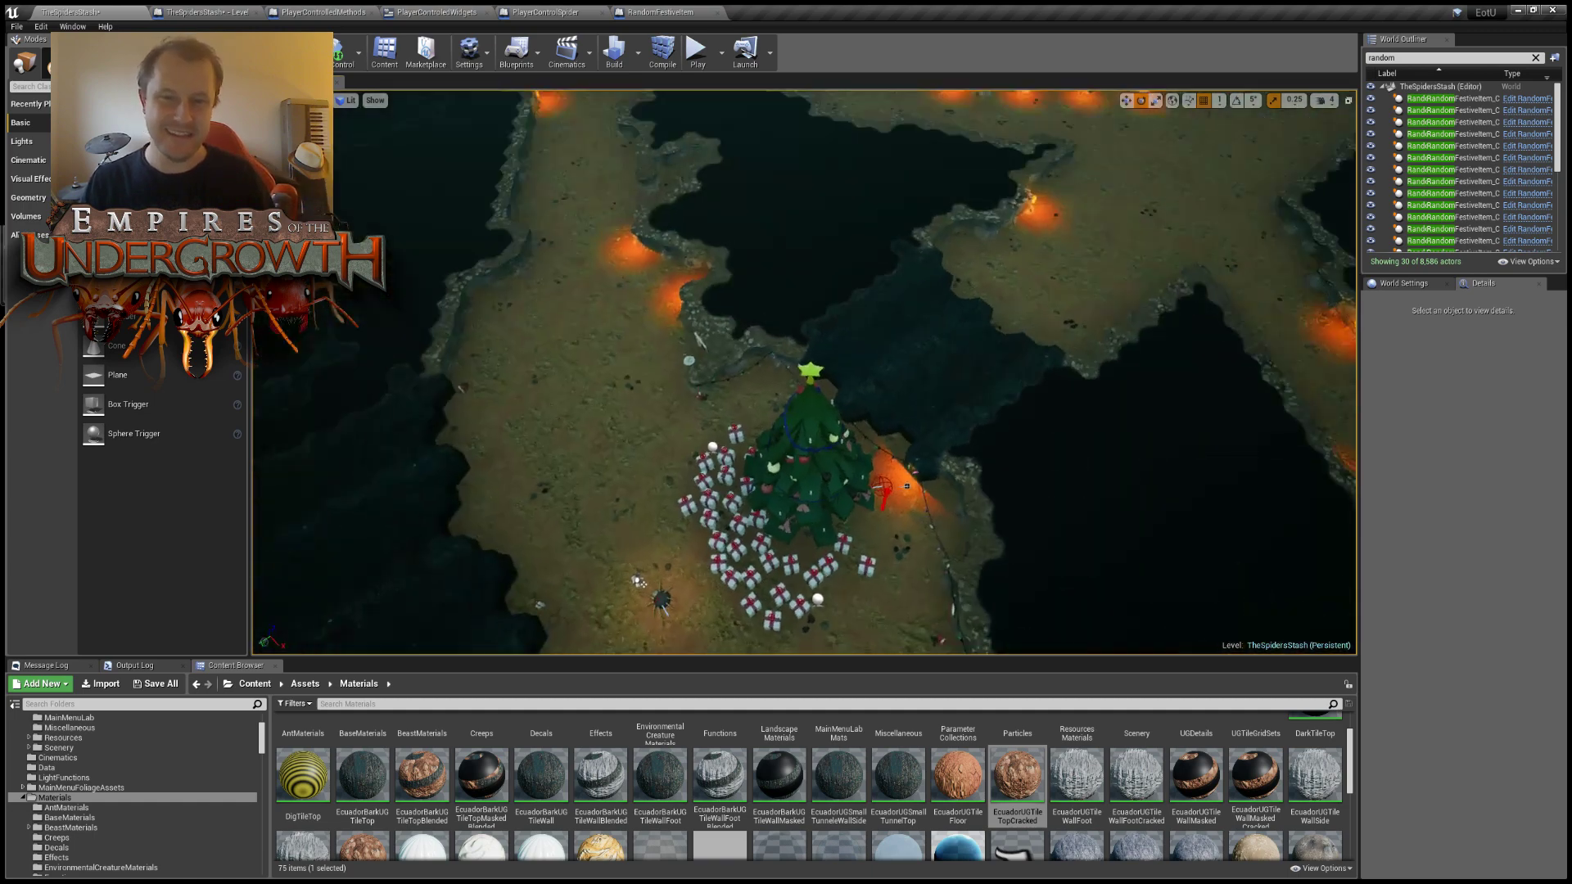
pyautogui.press('s')
pyautogui.moveTo(908, 486); pyautogui.dragTo(1315, 428, button='right')
pyautogui.press('s')
pyautogui.press('a')
pyautogui.press('a')
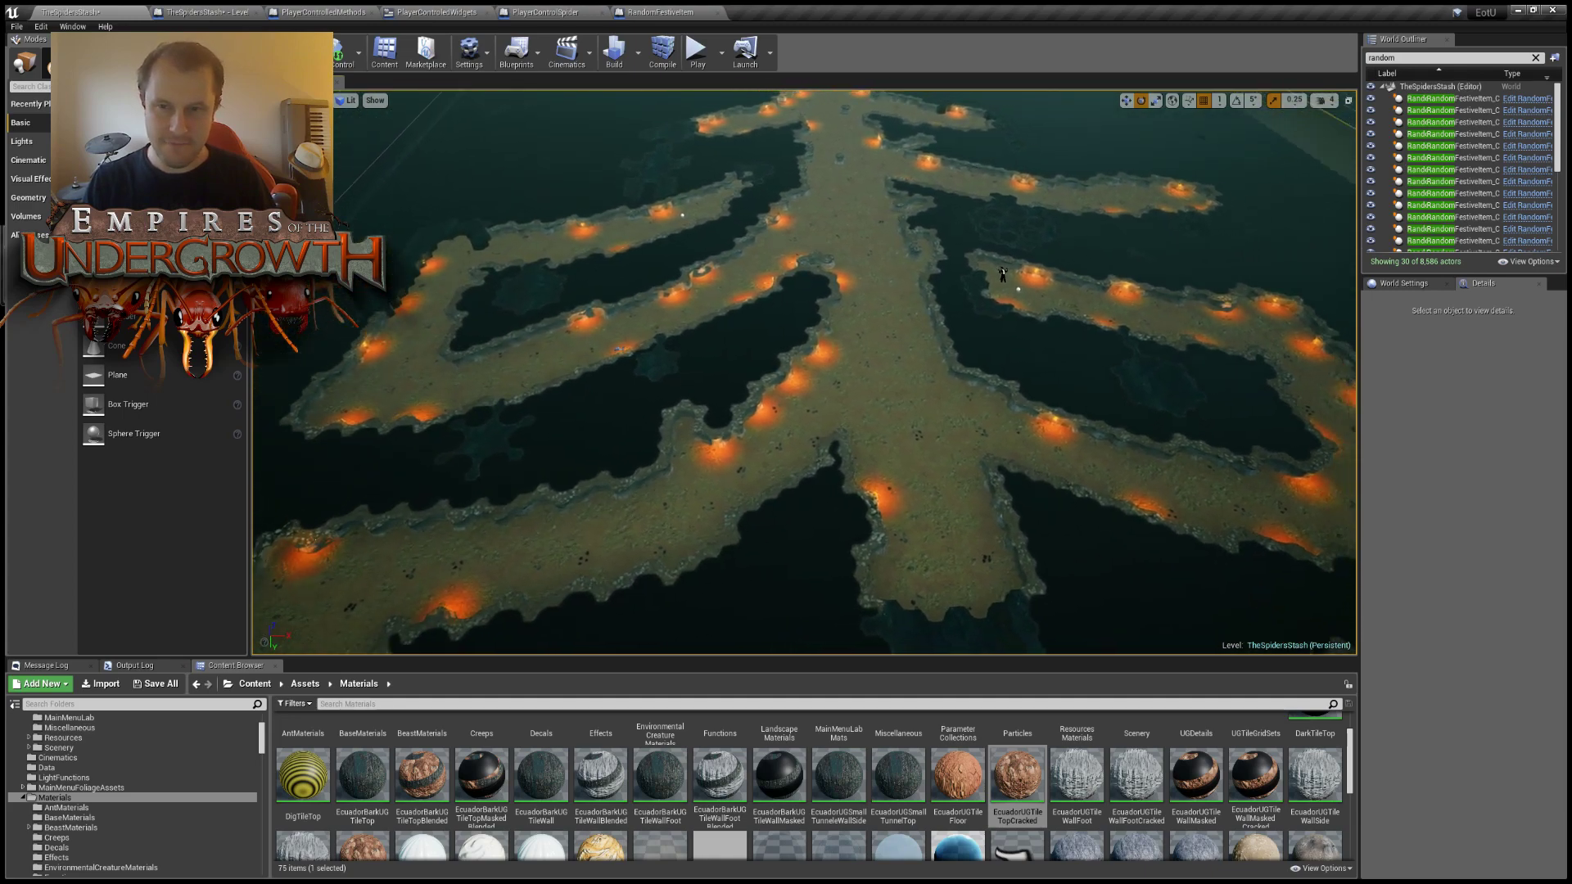
pyautogui.moveTo(784, 415); pyautogui.dragTo(784, 468, button='right')
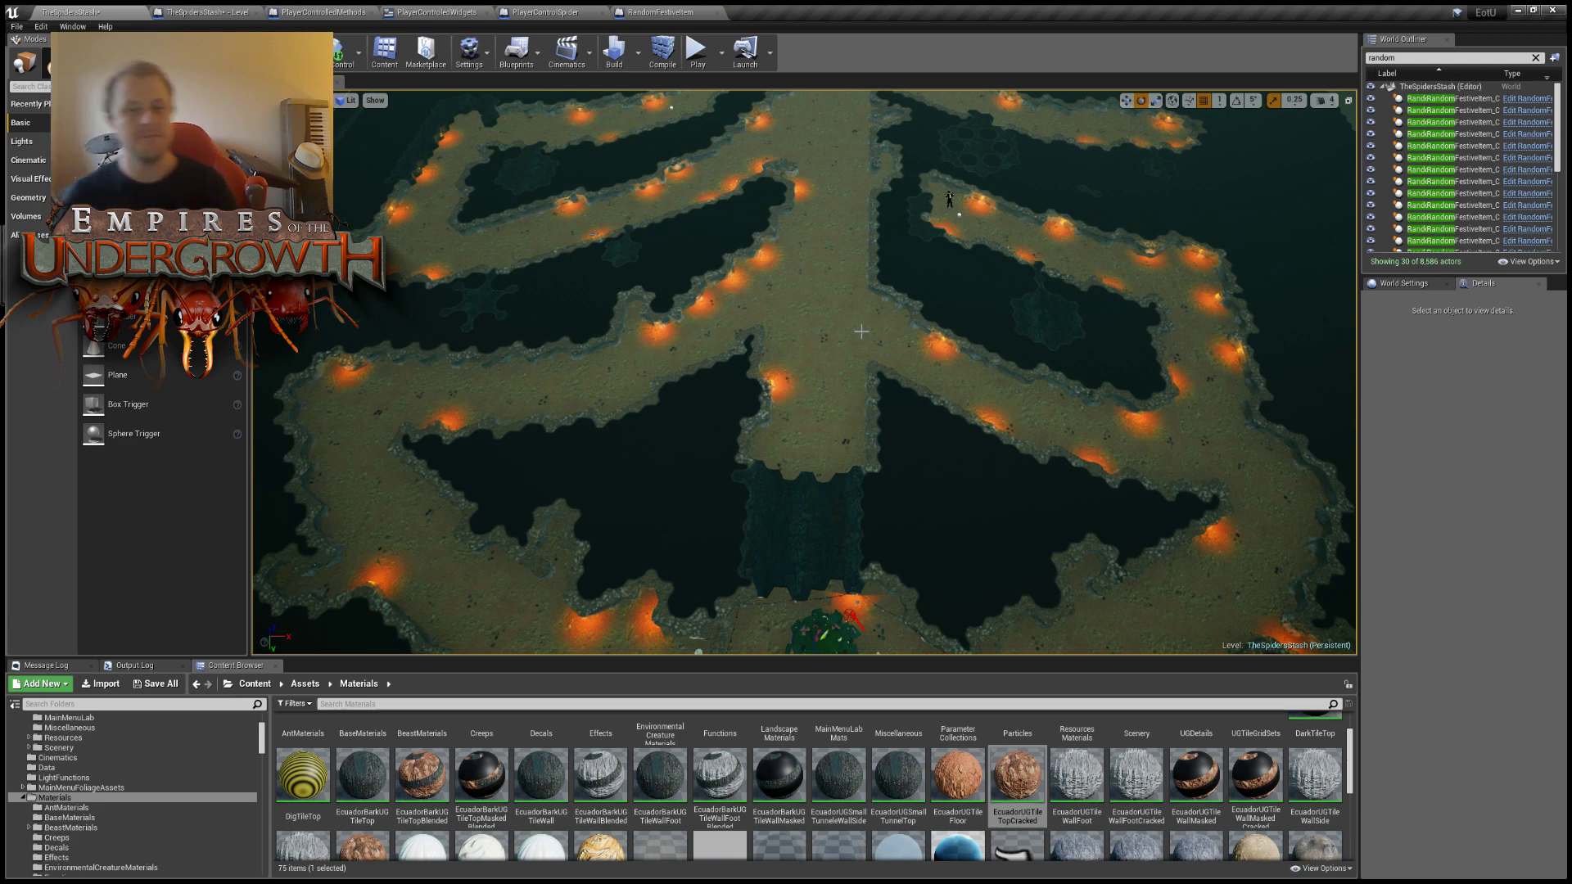
pyautogui.moveTo(1004, 361); pyautogui.dragTo(1012, 494, button='right')
pyautogui.press('w')
pyautogui.moveTo(872, 370); pyautogui.dragTo(872, 383, button='right')
pyautogui.press('s')
pyautogui.moveTo(1070, 366); pyautogui.dragTo(900, 289, button='right')
pyautogui.press('s')
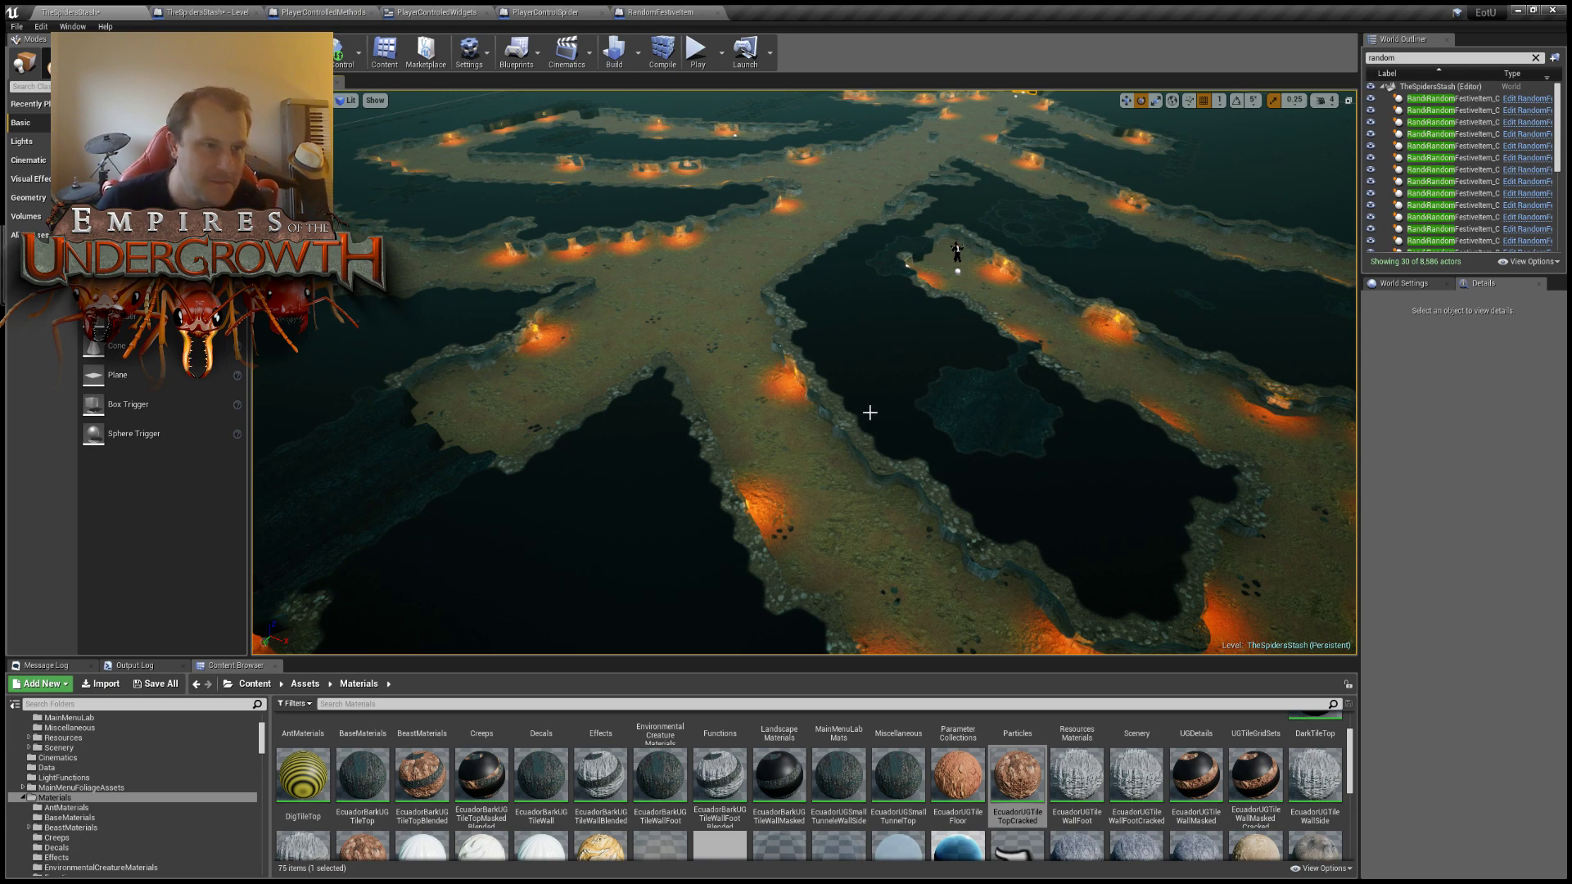
pyautogui.press('s')
pyautogui.moveTo(870, 413)
pyautogui.mouseDown(button='right')
pyautogui.moveTo(966, 422)
pyautogui.moveTo(986, 451)
pyautogui.moveTo(974, 492)
pyautogui.moveTo(866, 402)
pyautogui.mouseUp(button='right')
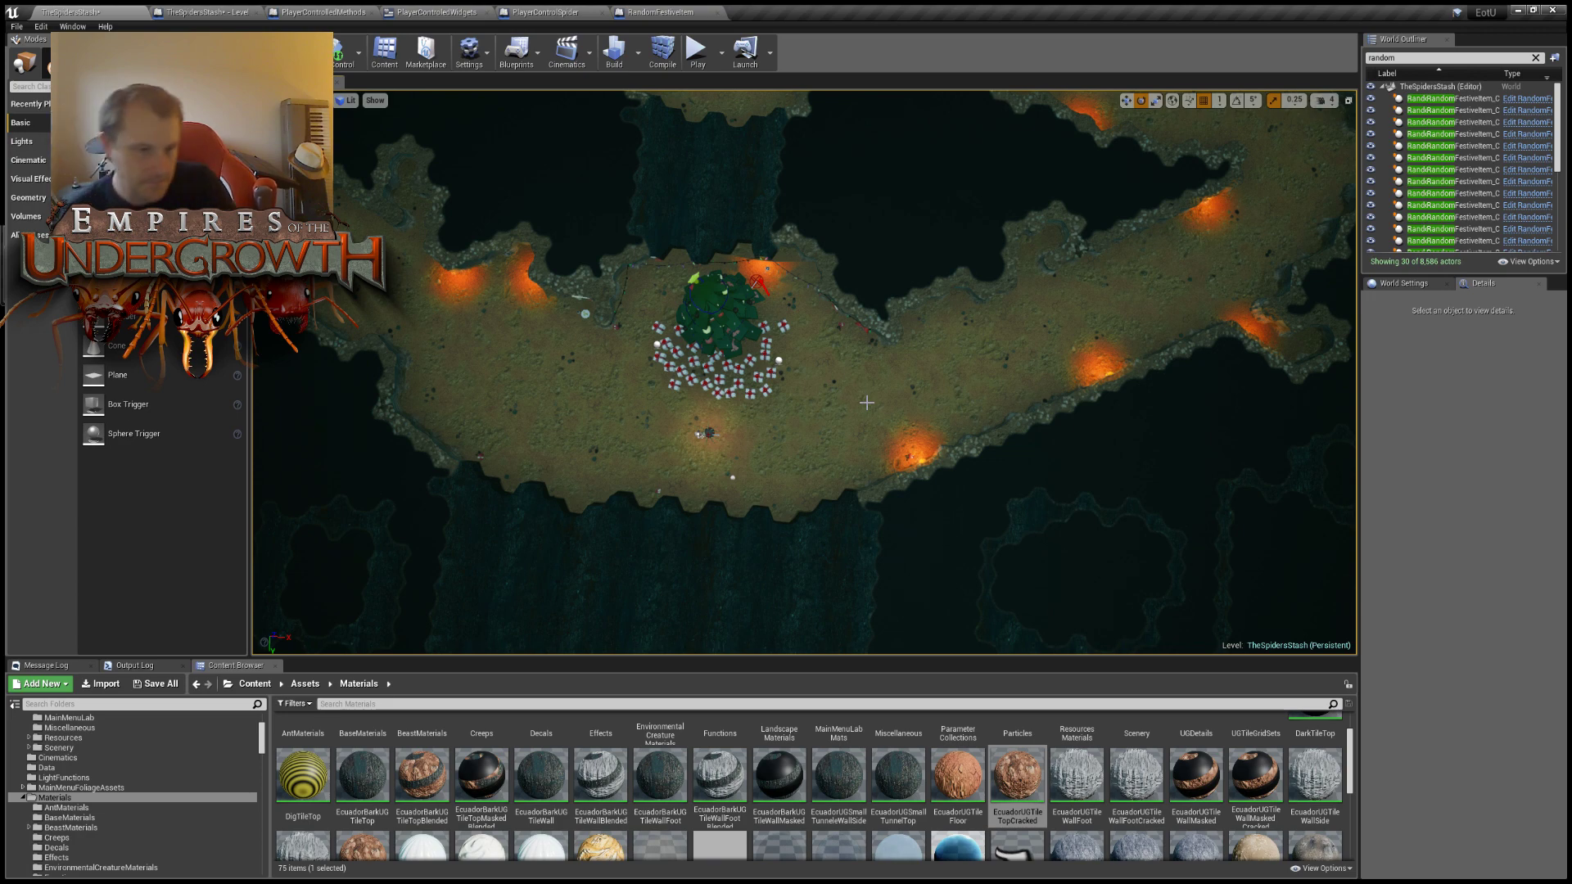
# Browse the project content to the Particles folder inside Assets.
pyautogui.scroll(1, 138, 797)
pyautogui.scroll(5, 138, 797)
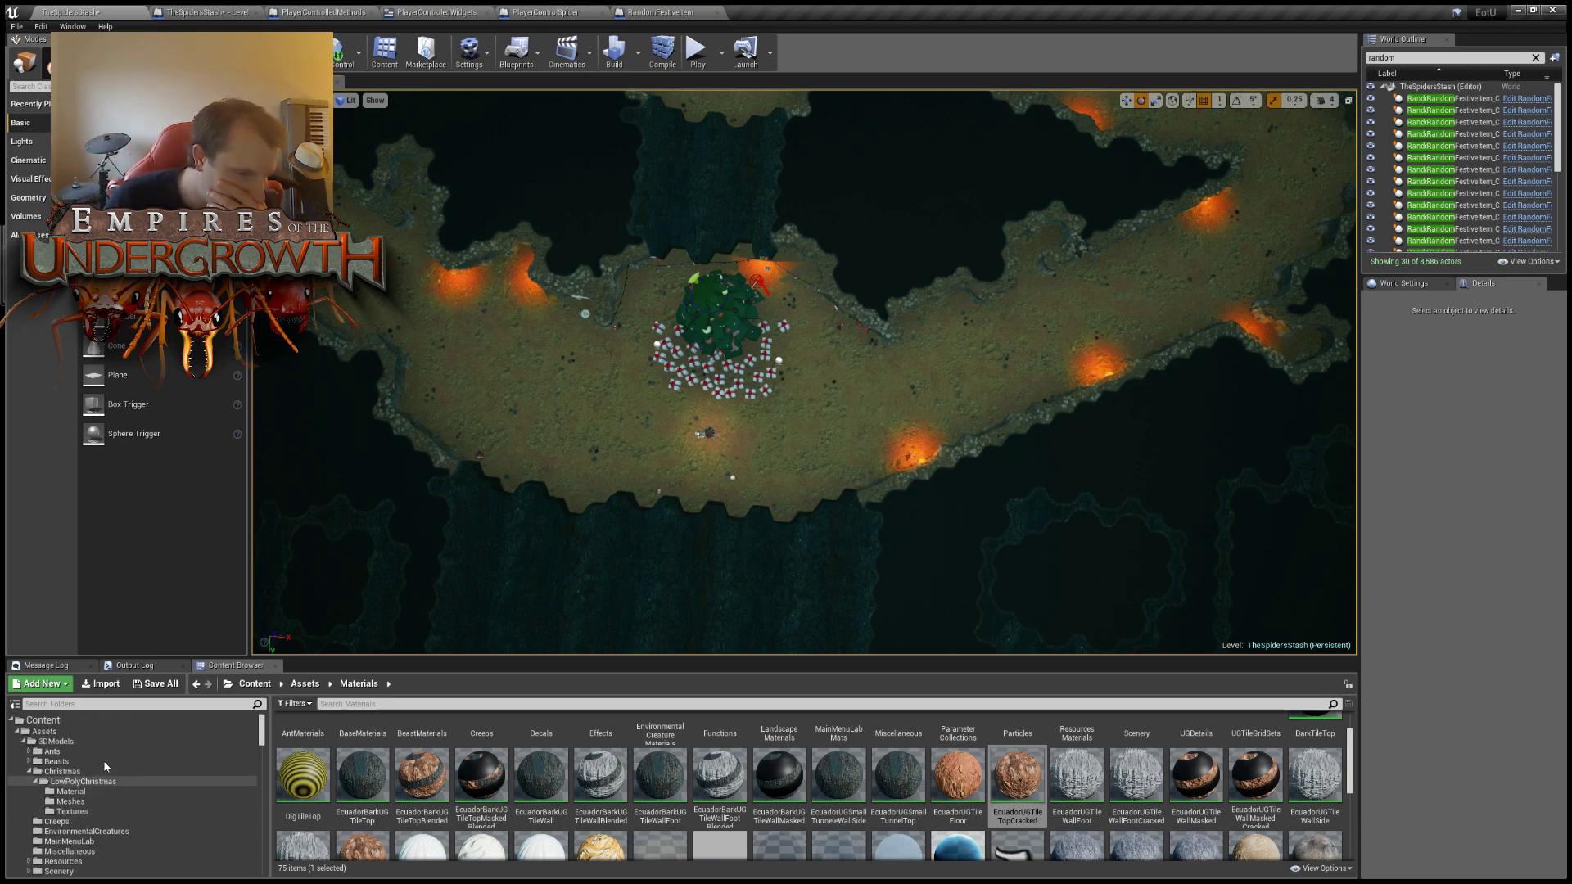
pyautogui.click(45, 731)
pyautogui.click(478, 810)
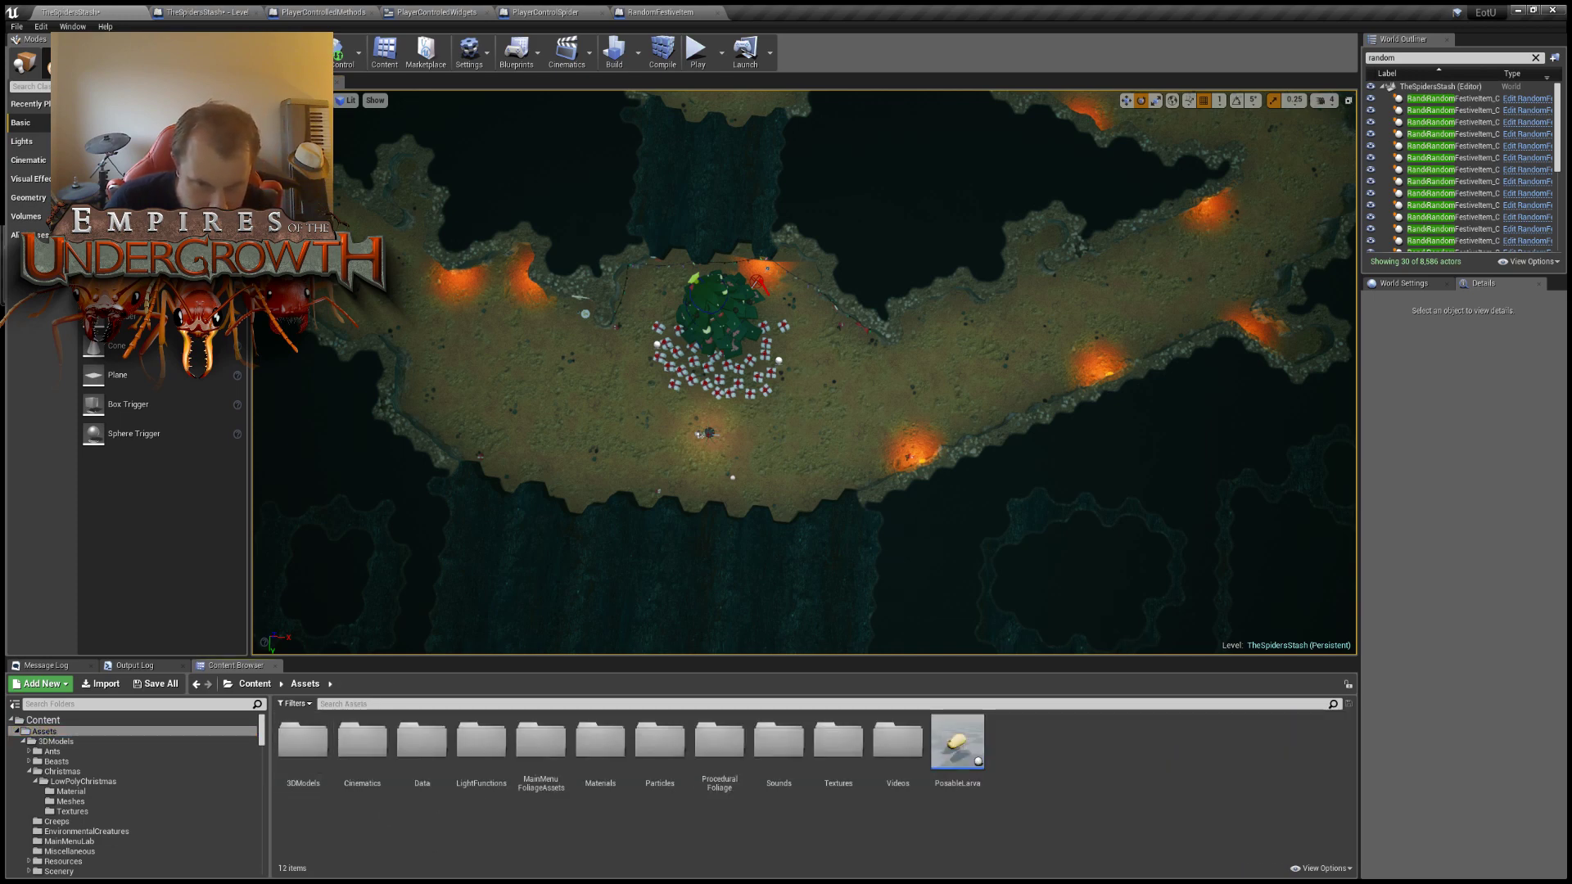
pyautogui.doubleClick(660, 741)
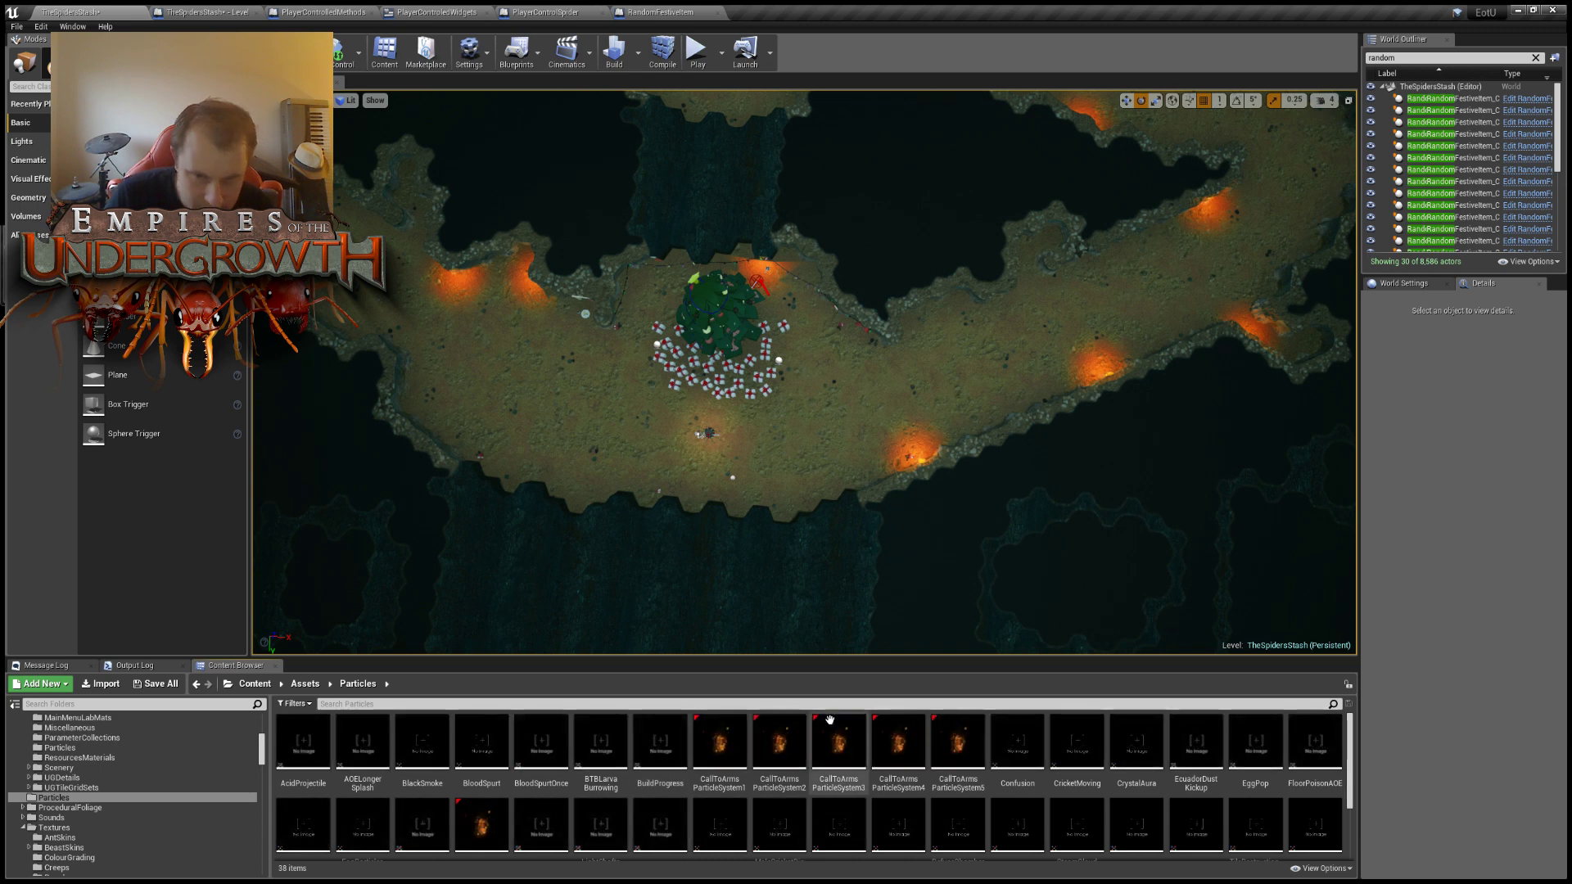
# Select the LevelUp particle system, open it to preview its effect, and close its editor.
pyautogui.scroll(-2, 941, 819)
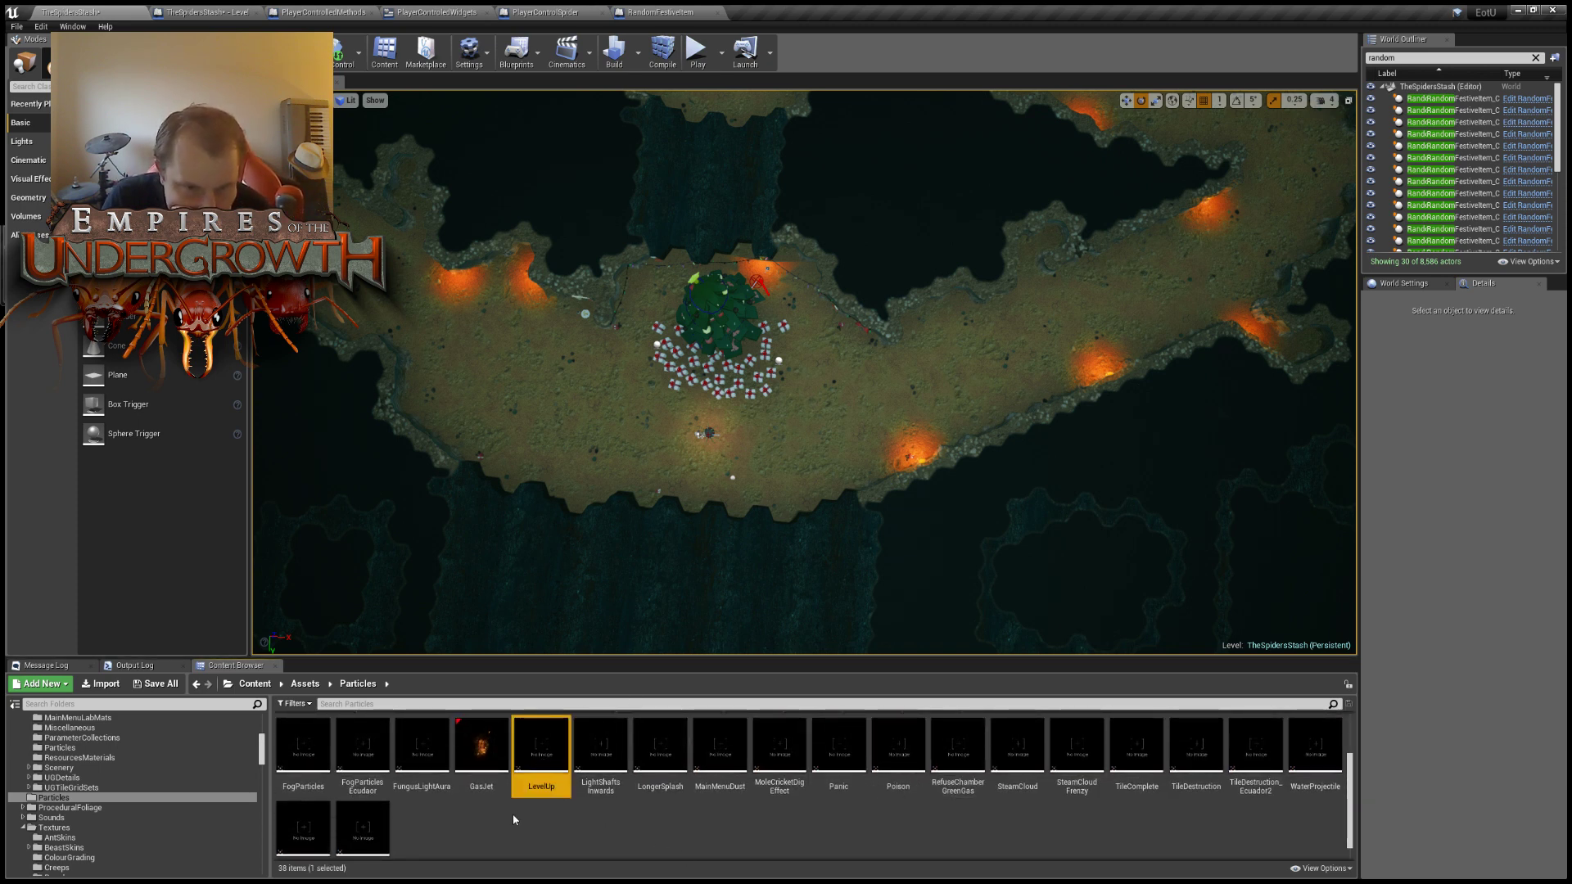
pyautogui.scroll(-1, 568, 848)
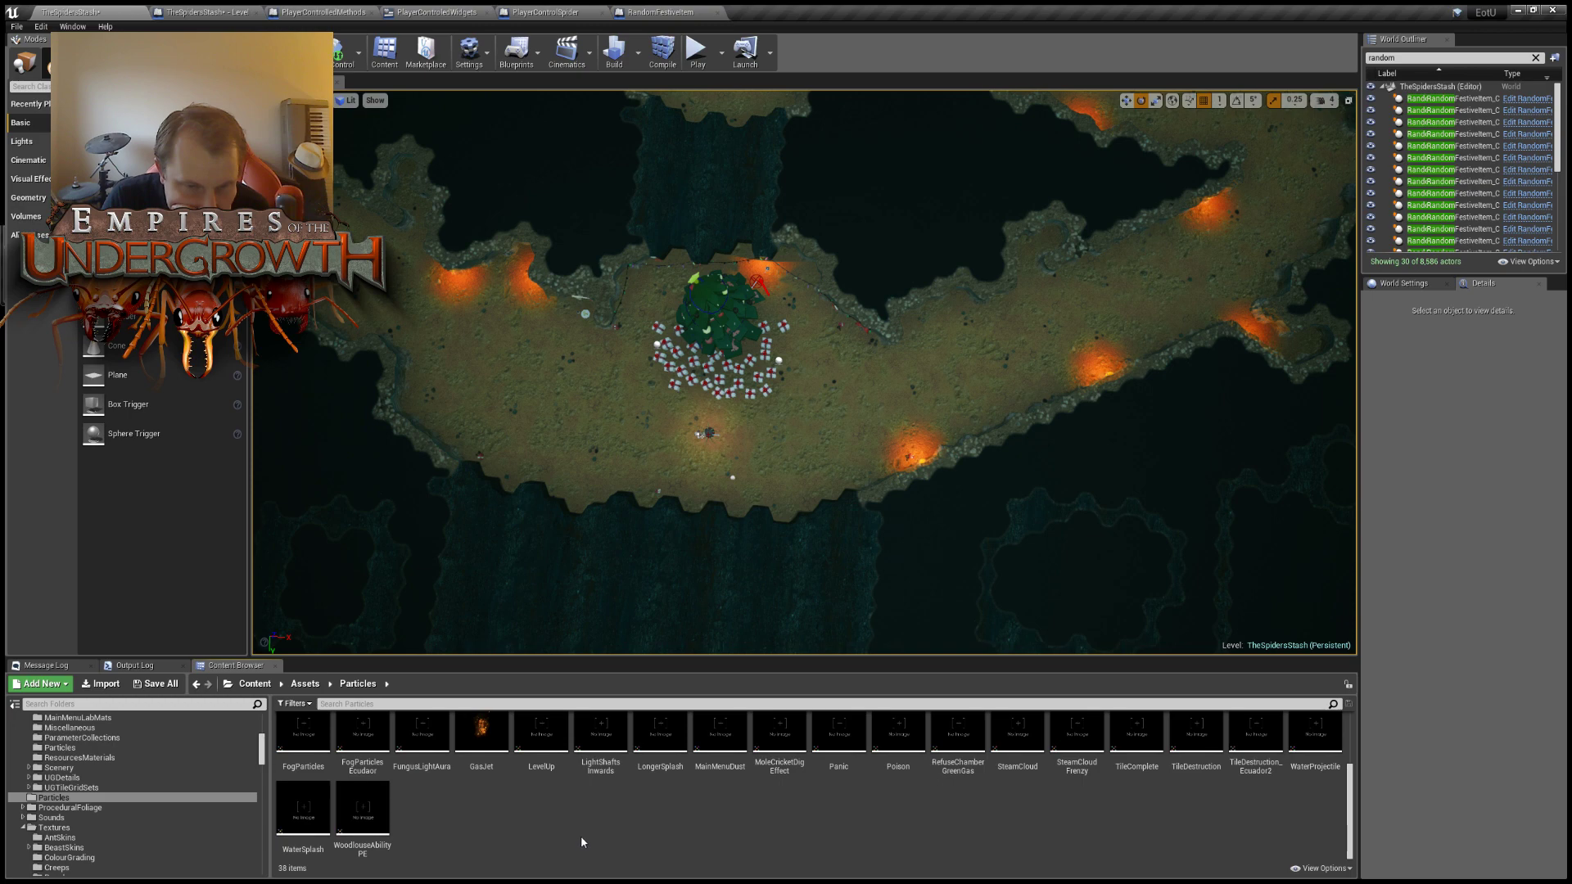
pyautogui.click(529, 755)
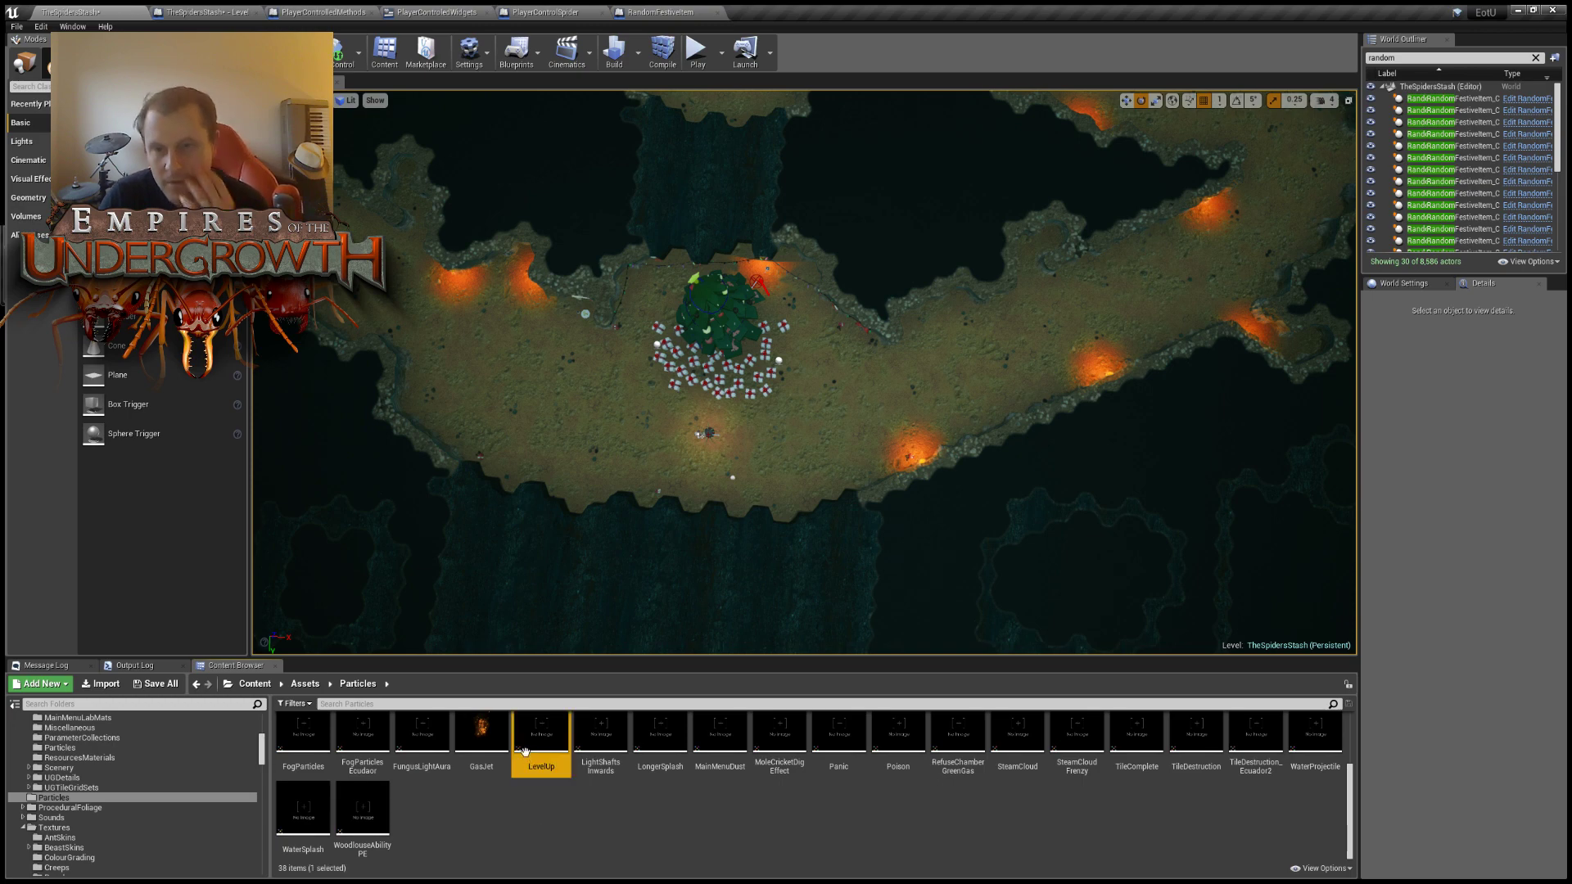
pyautogui.doubleClick(525, 752)
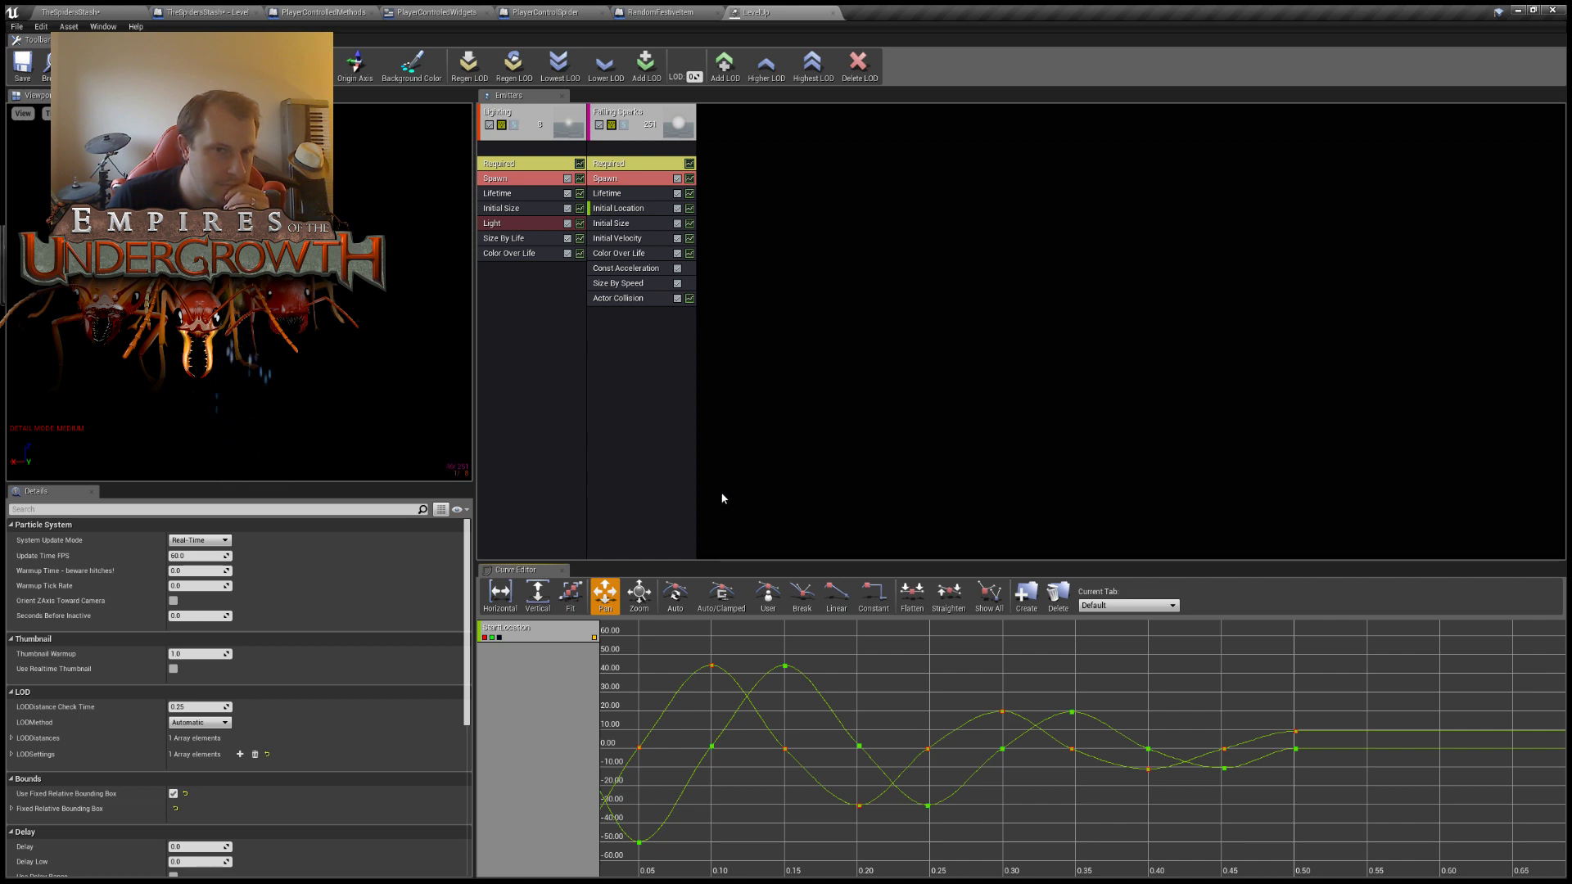
pyautogui.click(833, 13)
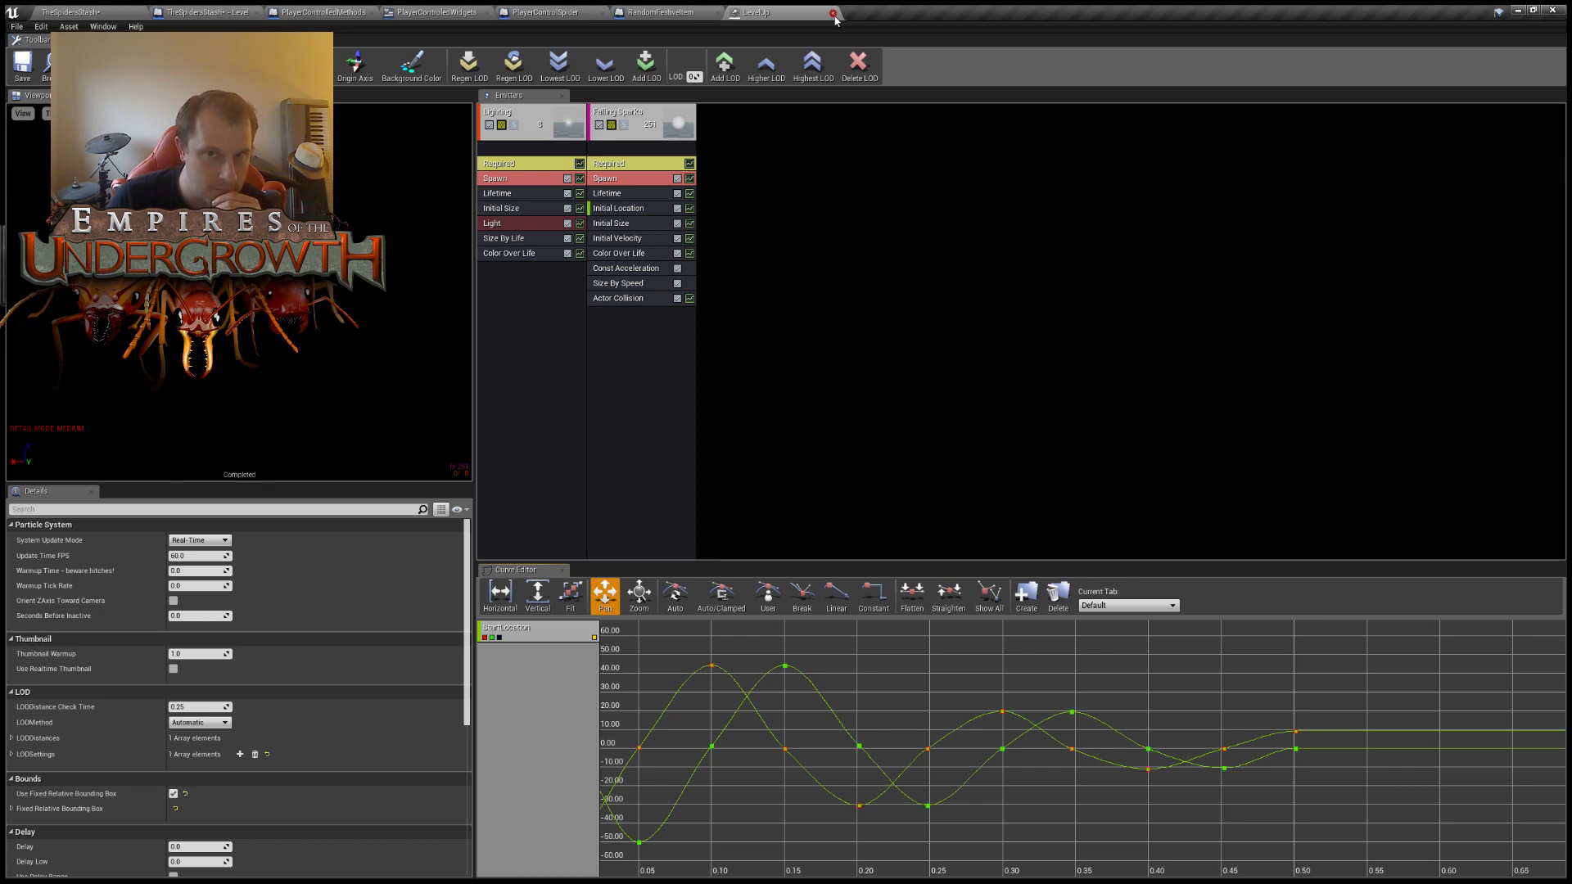
# Paste a Spawn Emitter at Location node above SetActorLocation in the festive item's event graph and set its emitter template to LevelUp.
pyautogui.scroll(-4, 856, 611)
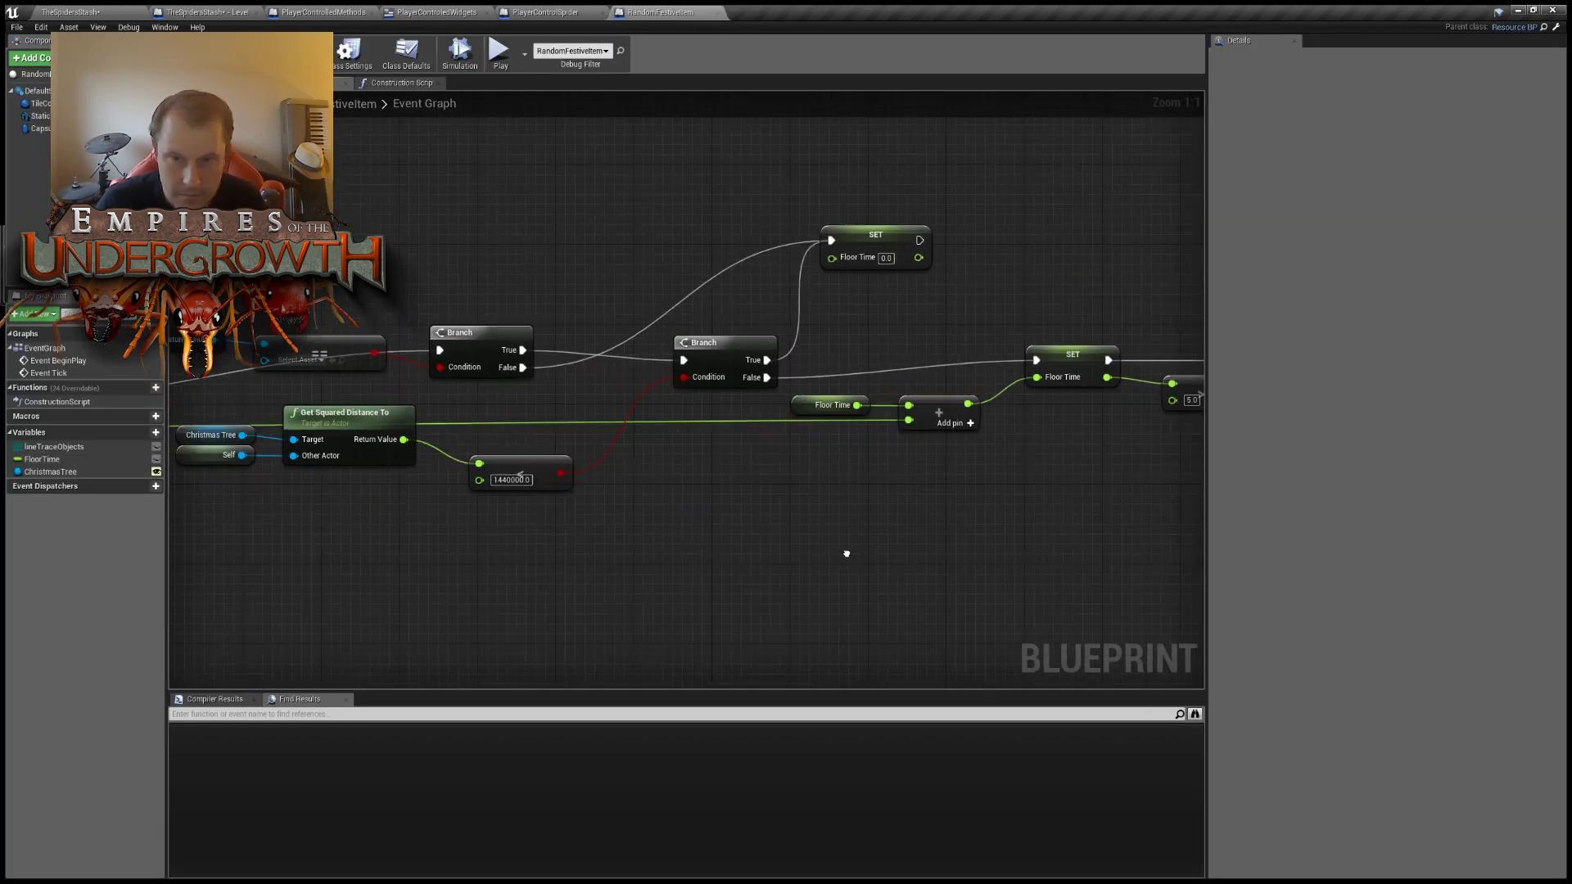
pyautogui.moveTo(982, 579); pyautogui.dragTo(764, 477, button='right')
pyautogui.scroll(4, 853, 520)
pyautogui.moveTo(864, 264); pyautogui.dragTo(753, 319, button='right')
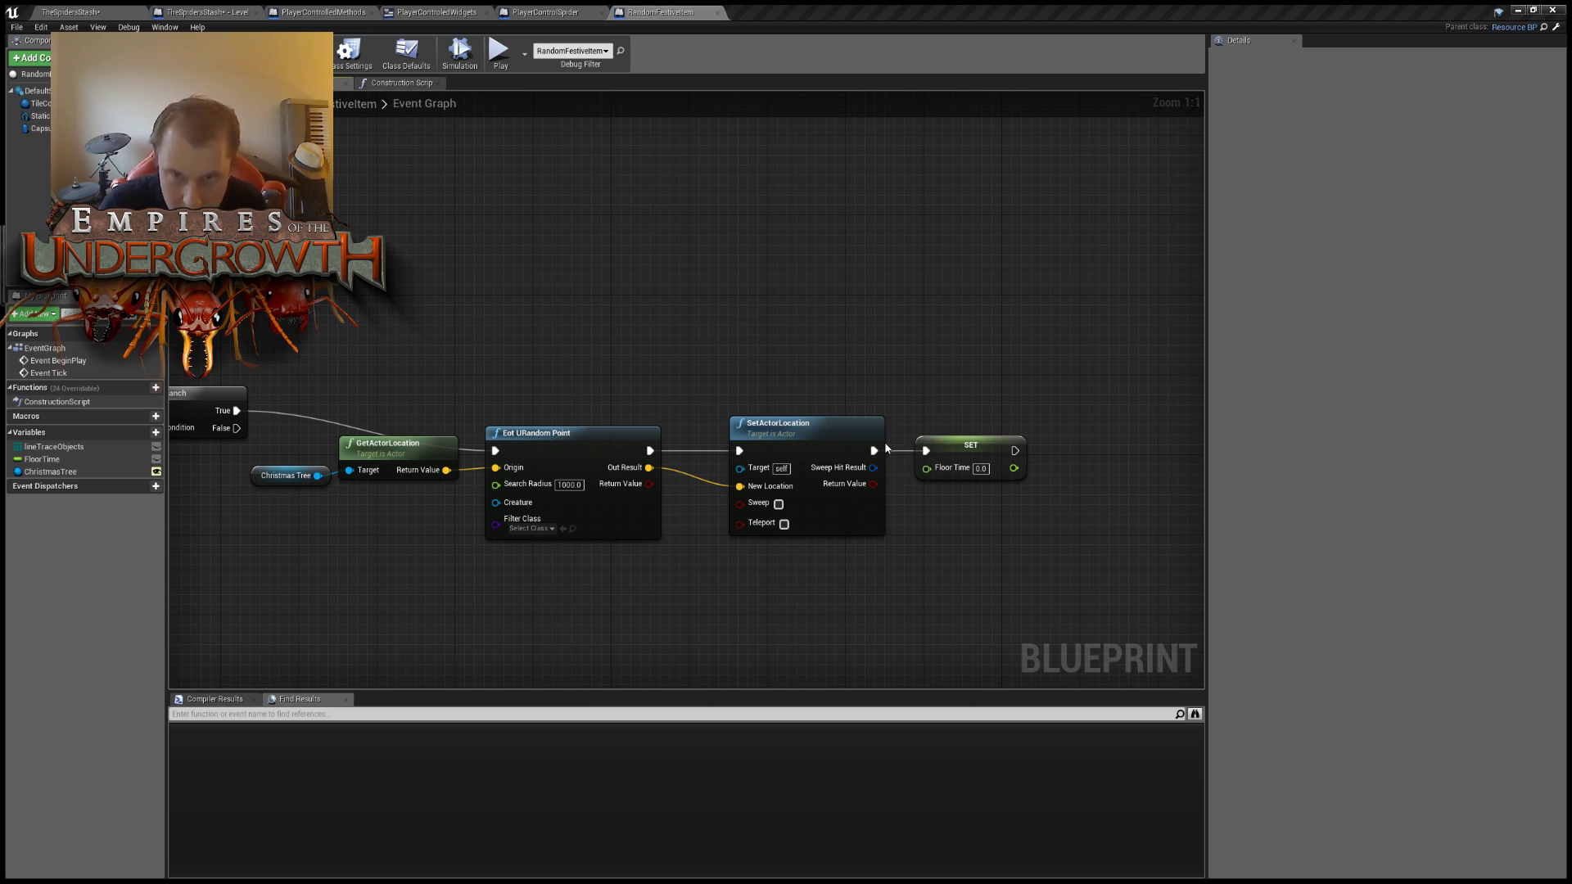
pyautogui.hotkey('ctrl', 'v')
pyautogui.moveTo(855, 336); pyautogui.dragTo(835, 169)
pyautogui.moveTo(721, 253); pyautogui.dragTo(704, 327, button='right')
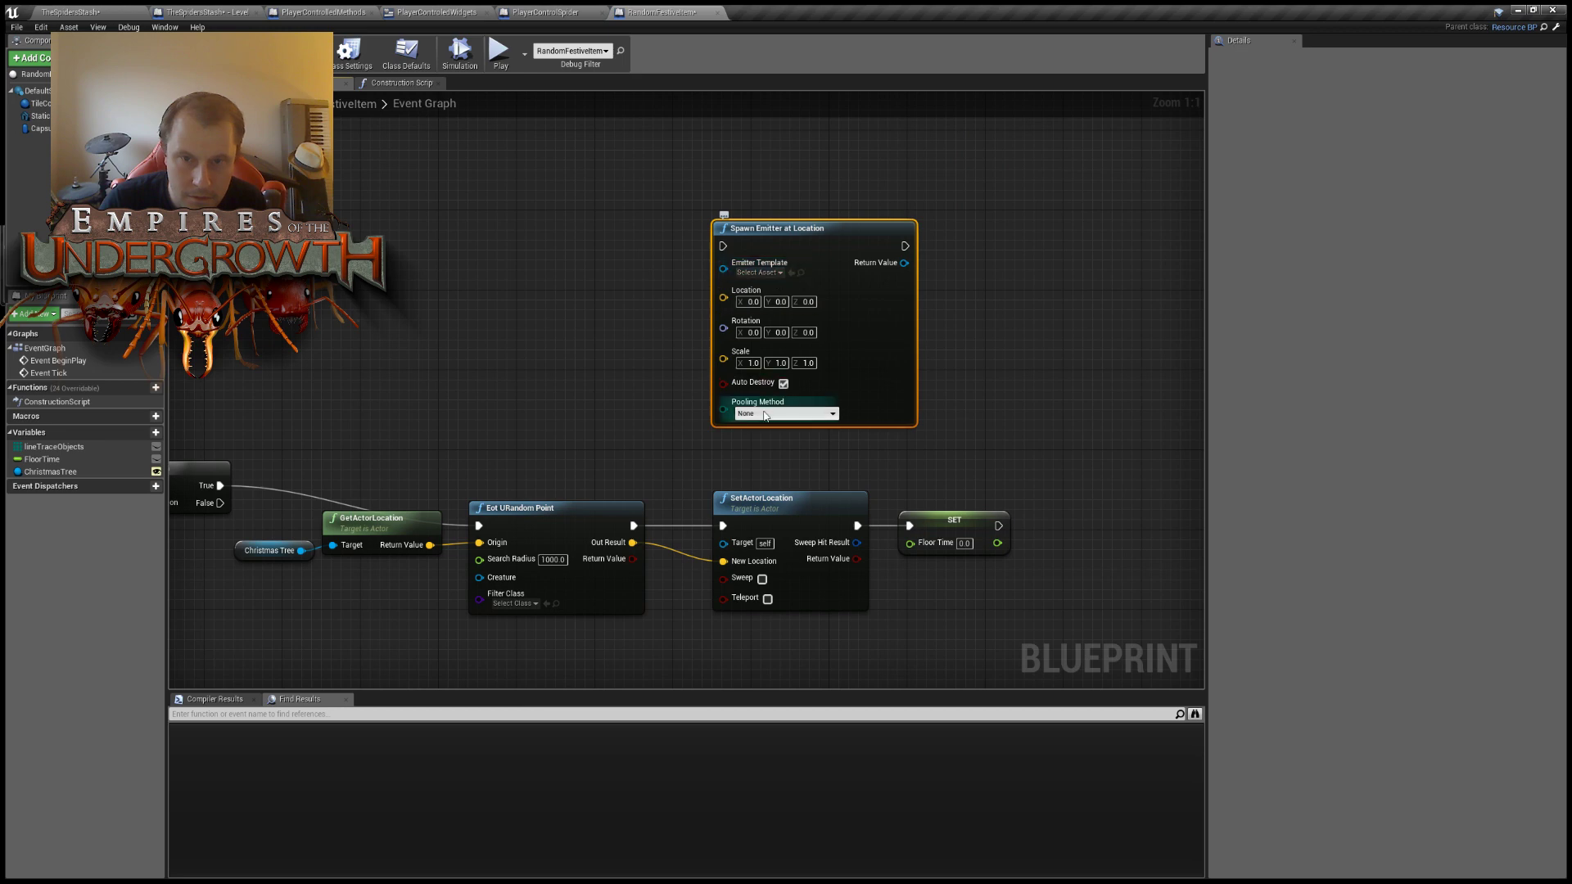
pyautogui.click(791, 272)
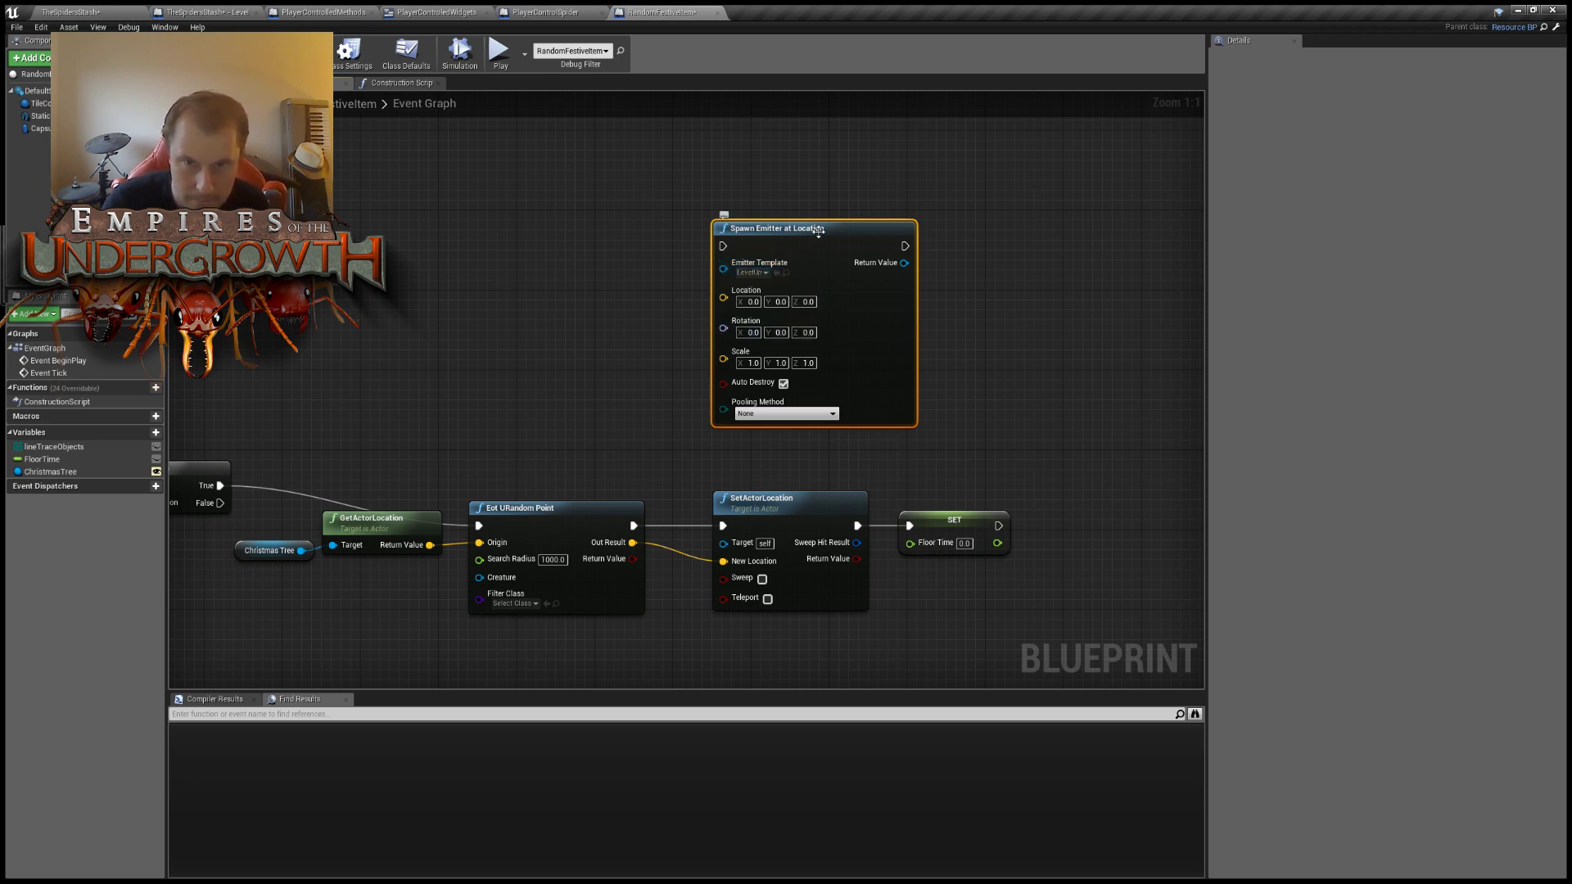
pyautogui.click(547, 439)
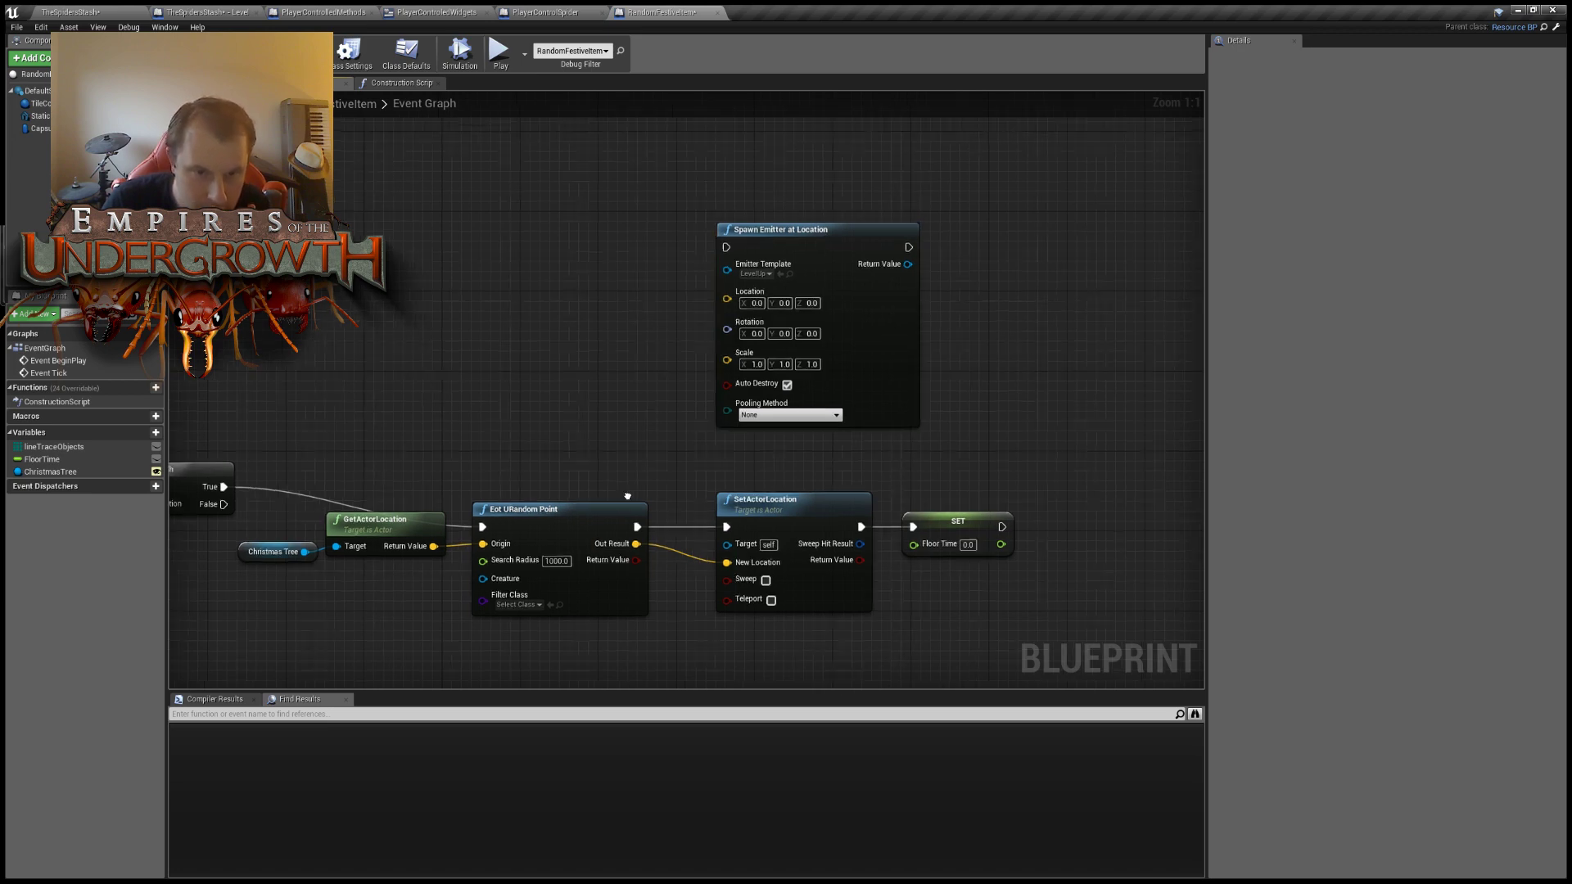
# Duplicate the Spawn Emitter at Location node beside the original and feed the random point's Out Result into the copy's Location.
pyautogui.moveTo(697, 495); pyautogui.dragTo(726, 518, button='right')
pyautogui.moveTo(773, 278); pyautogui.dragTo(773, 258)
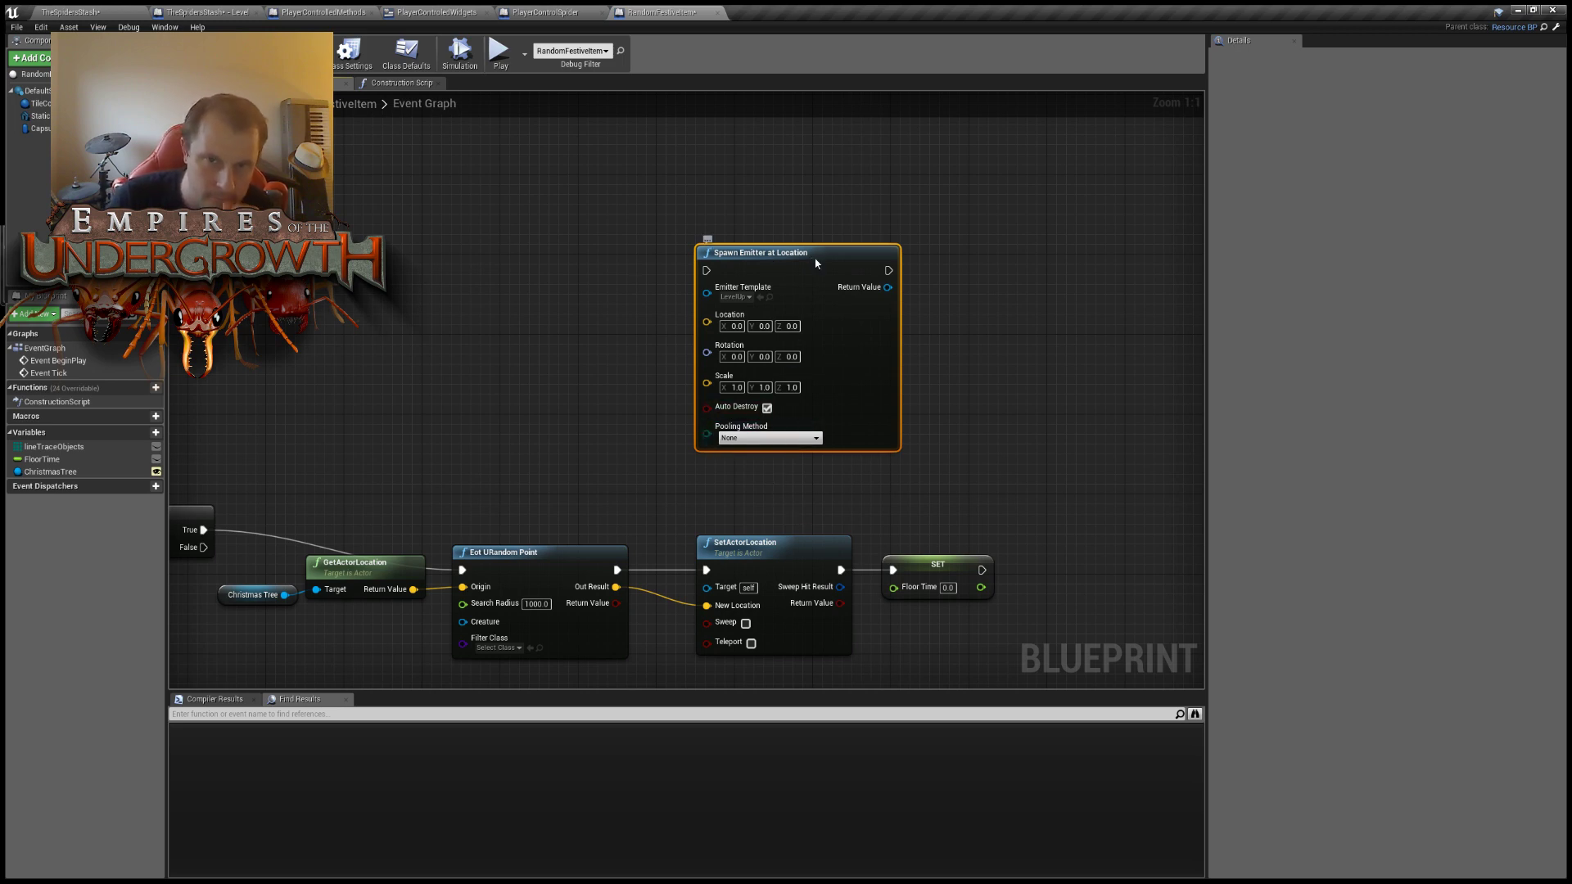
pyautogui.hotkey('ctrl', 'v')
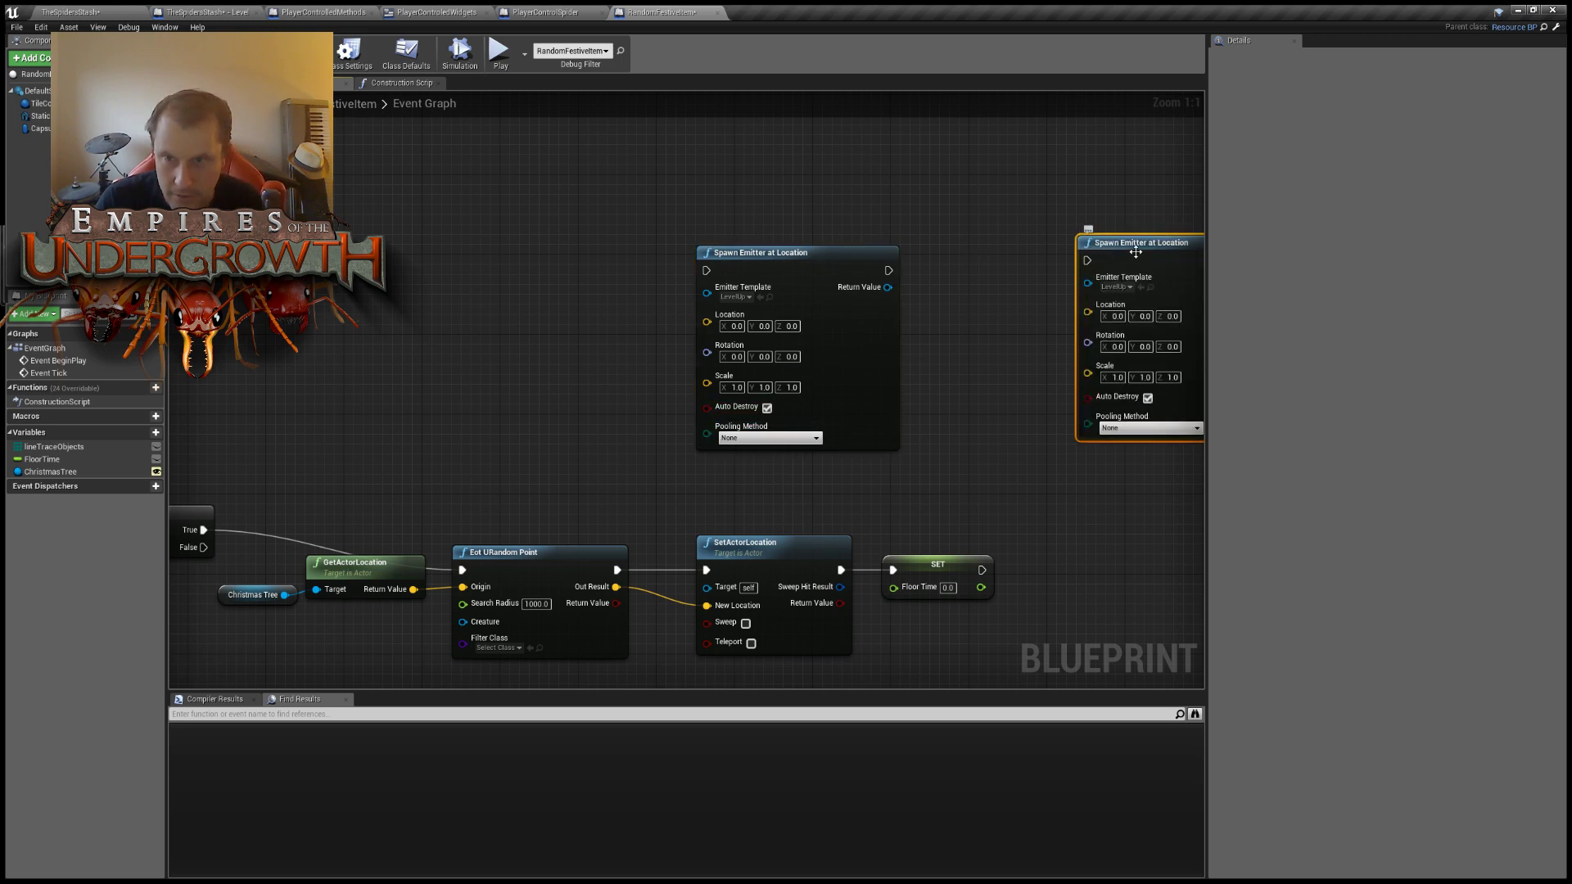
pyautogui.moveTo(1140, 253); pyautogui.dragTo(1080, 263)
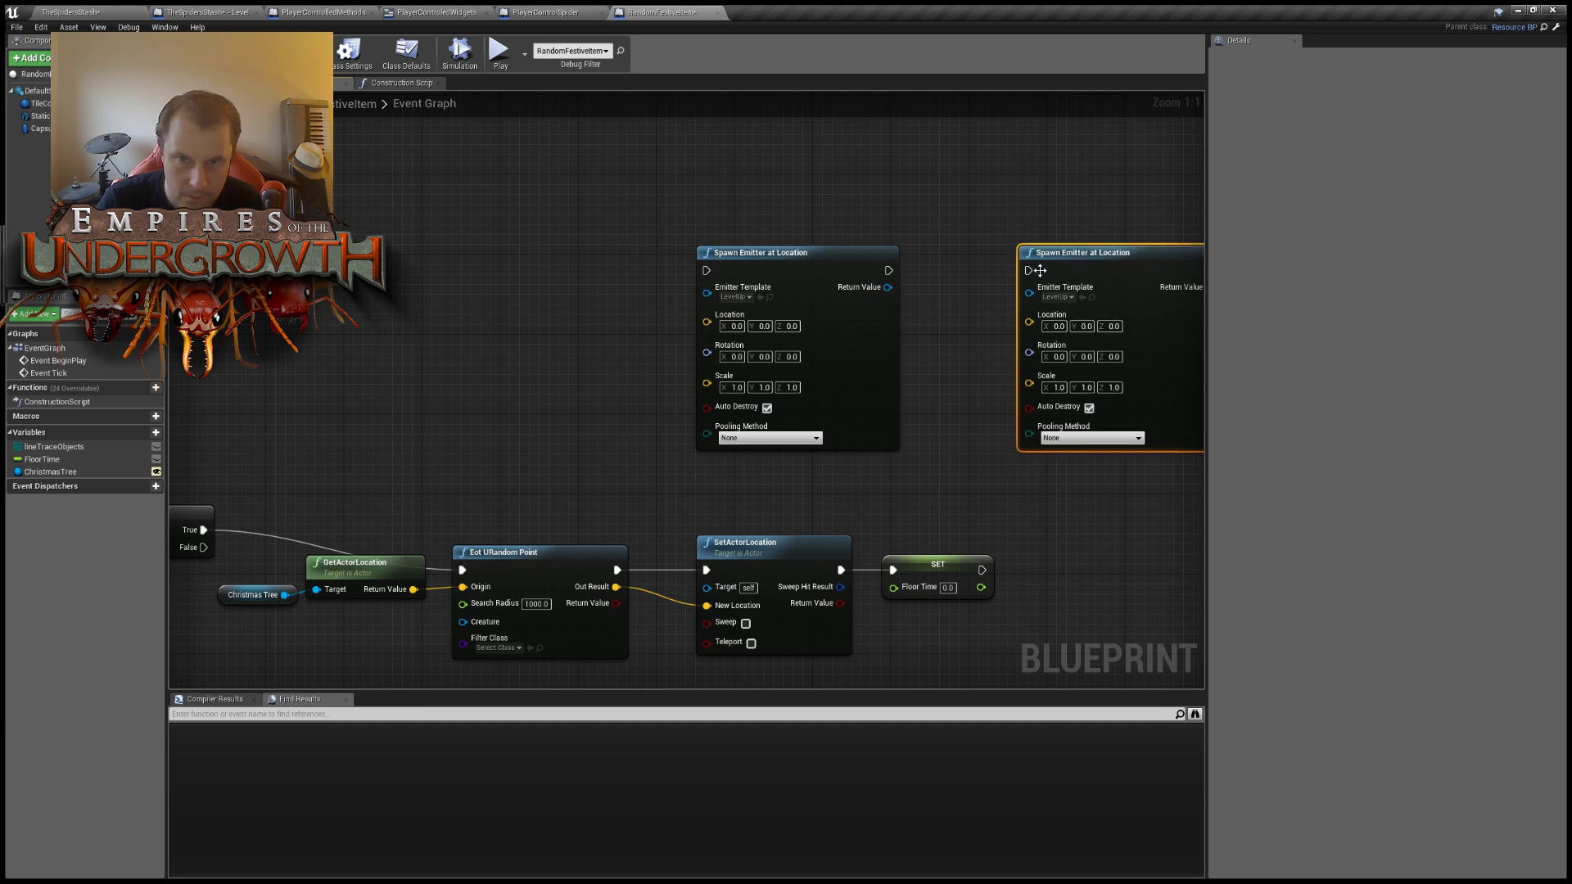
pyautogui.moveTo(622, 530); pyautogui.dragTo(641, 530, button='right')
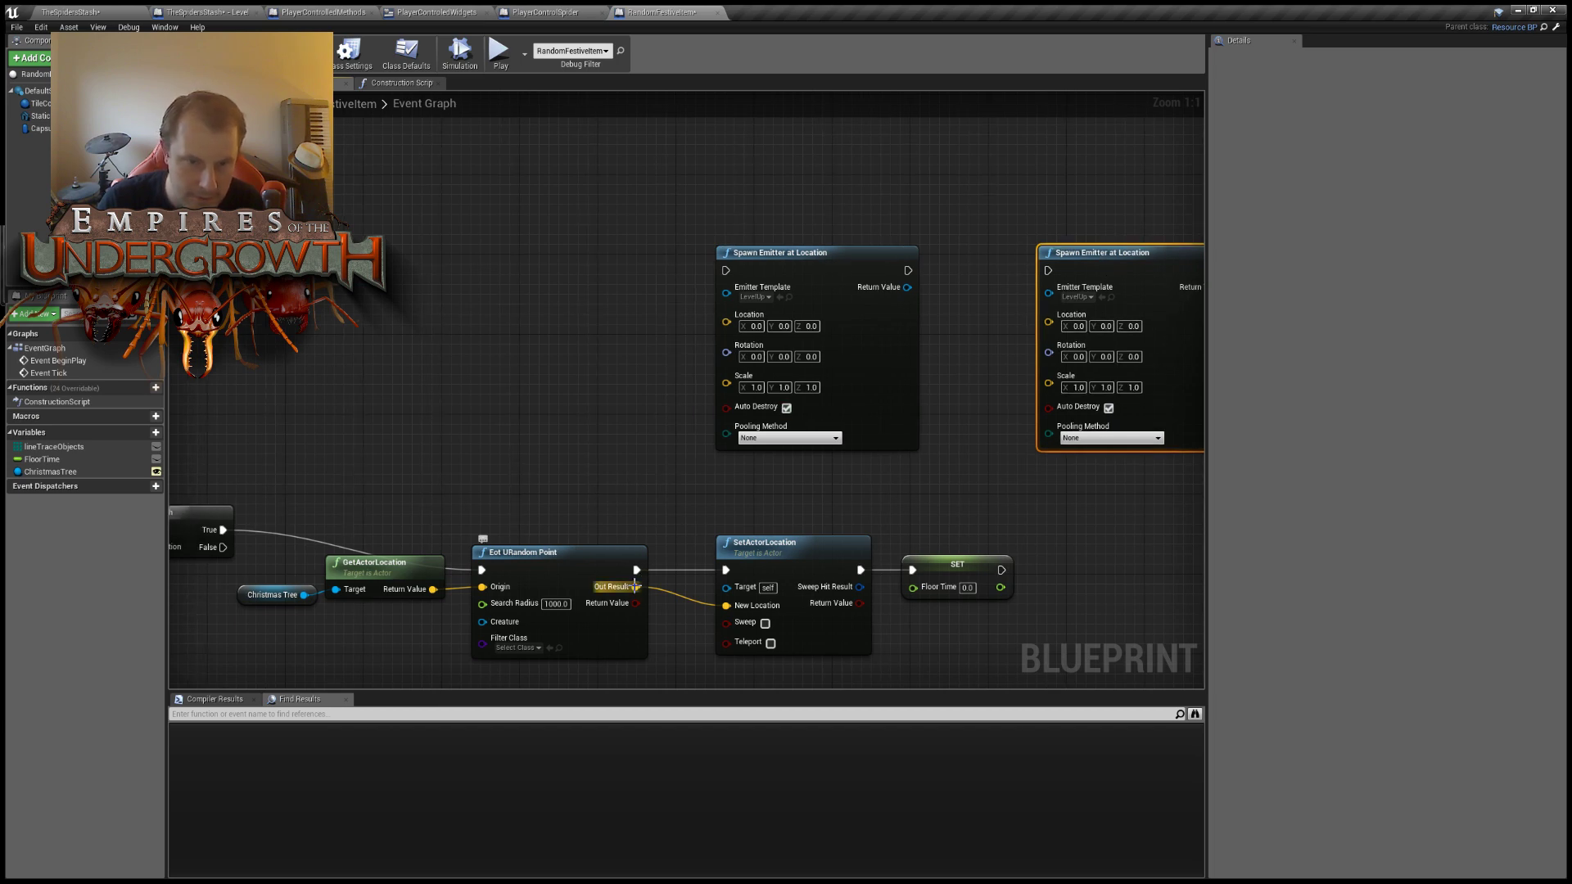
pyautogui.moveTo(635, 586); pyautogui.dragTo(1049, 314)
pyautogui.moveTo(867, 489)
pyautogui.mouseDown(button='right')
pyautogui.moveTo(832, 502)
pyautogui.moveTo(852, 483)
pyautogui.mouseUp(button='right')
# Set the Scale of both Spawn Emitter at Location nodes to 2.0 in X, Y and Z.
pyautogui.click(1065, 367)
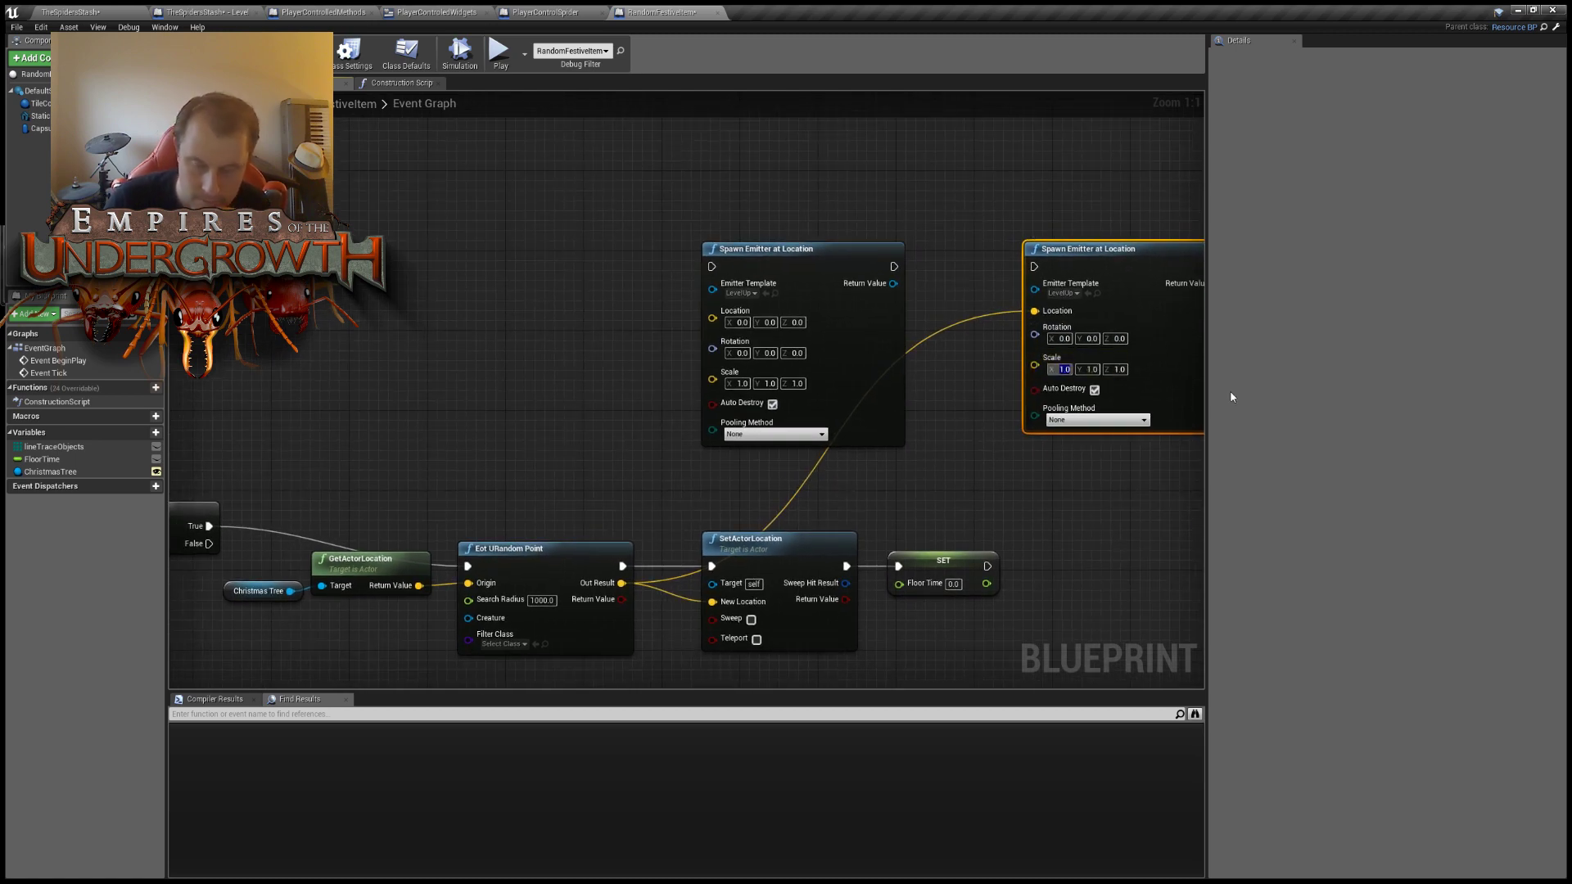
pyautogui.write('2')
pyautogui.press('Return')
pyautogui.press('Tab')
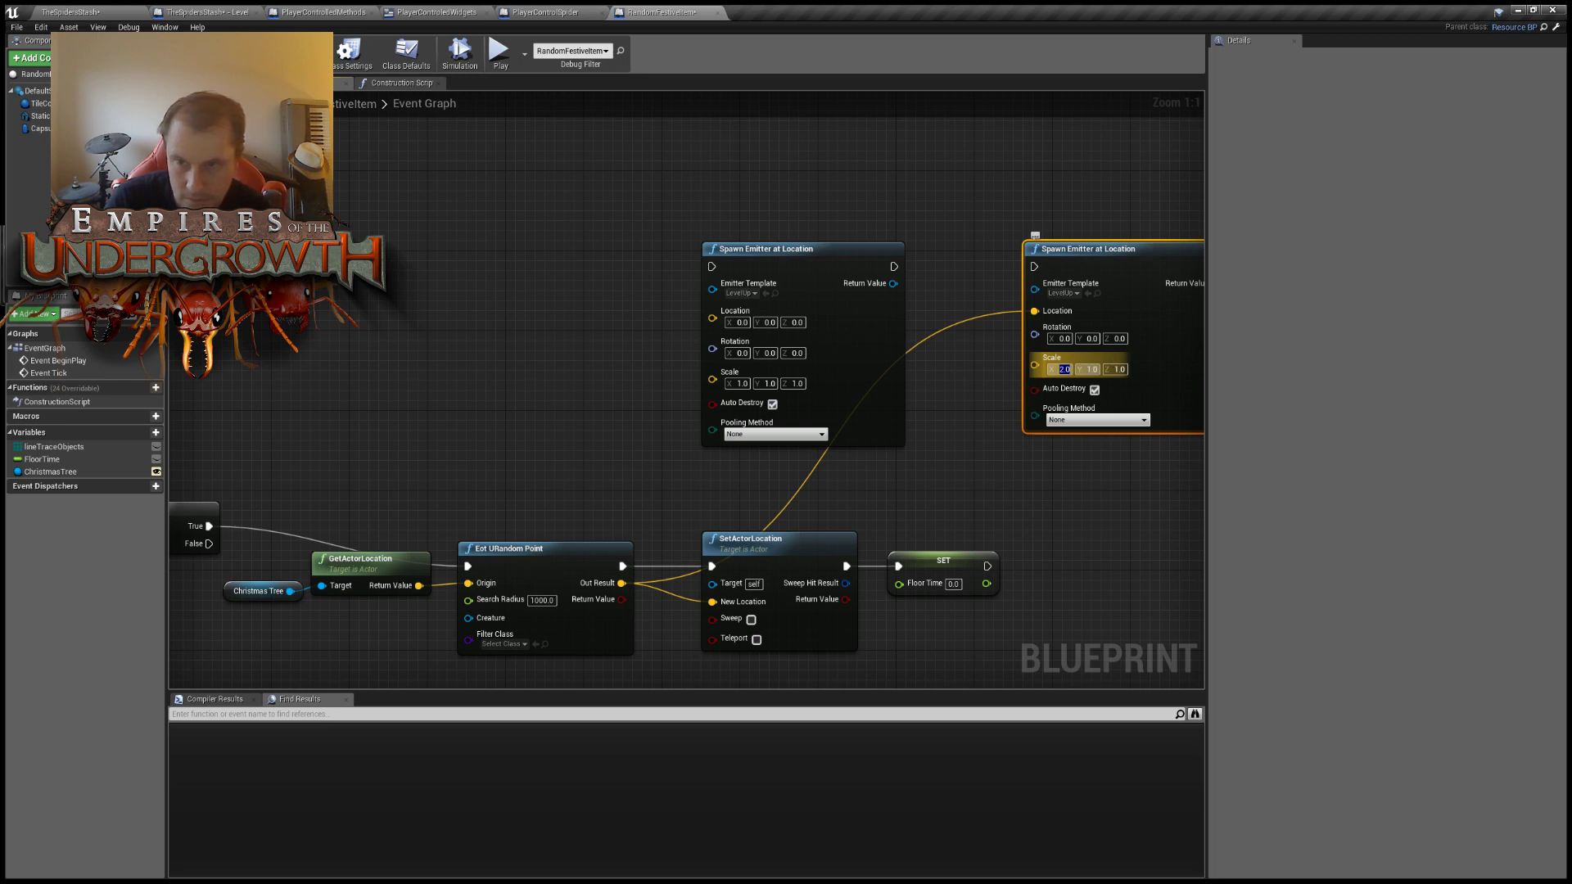
pyautogui.write('2')
pyautogui.click(1115, 369)
pyautogui.write('2')
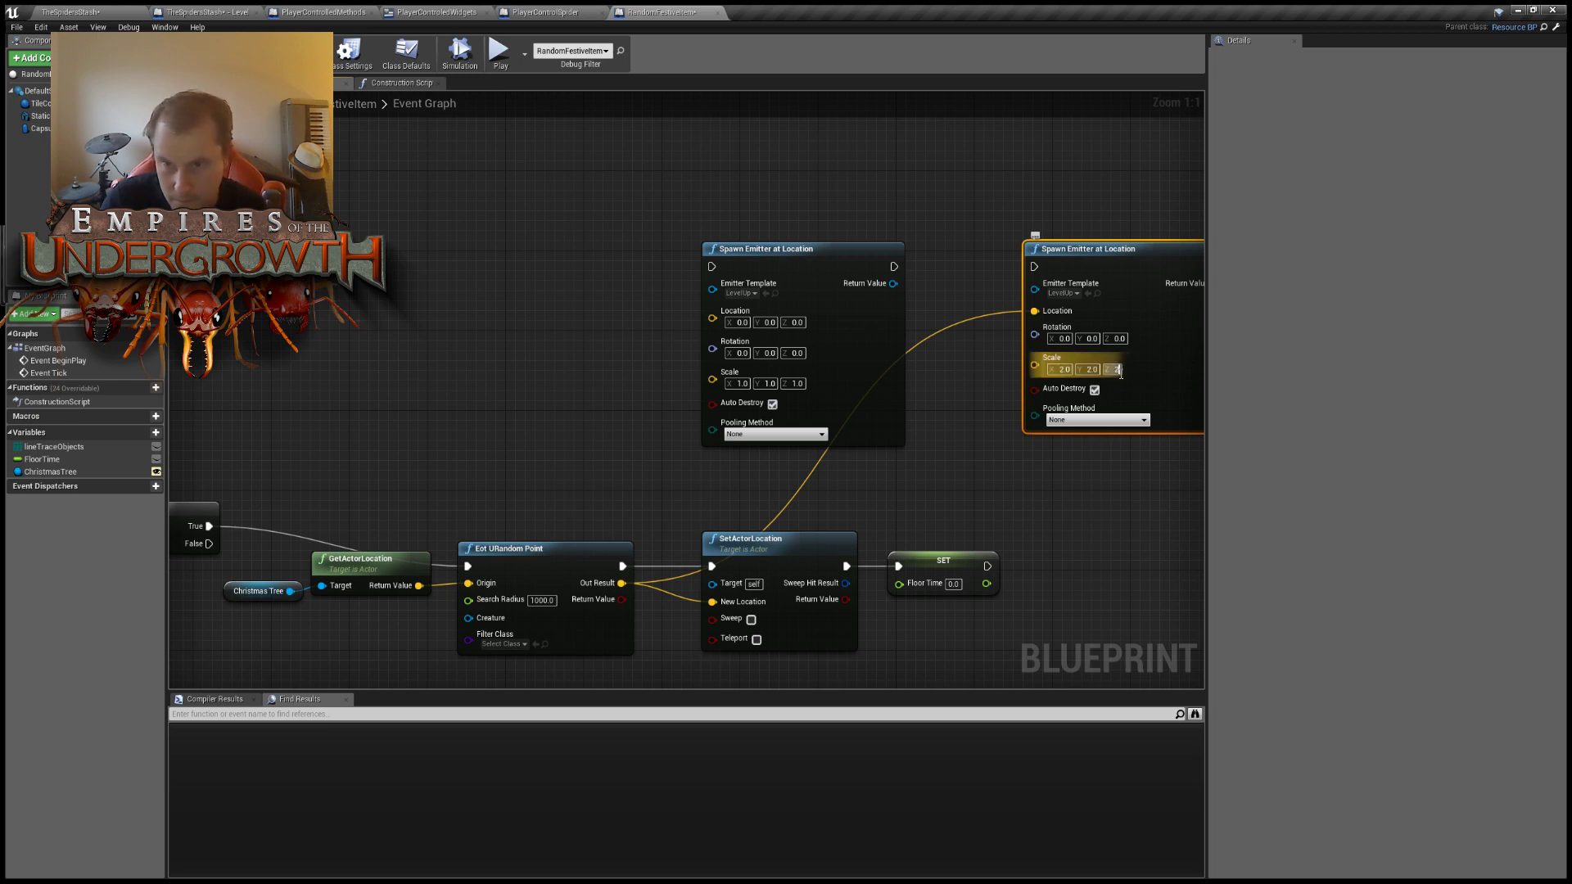
pyautogui.click(742, 383)
pyautogui.write('2')
pyautogui.press('Tab')
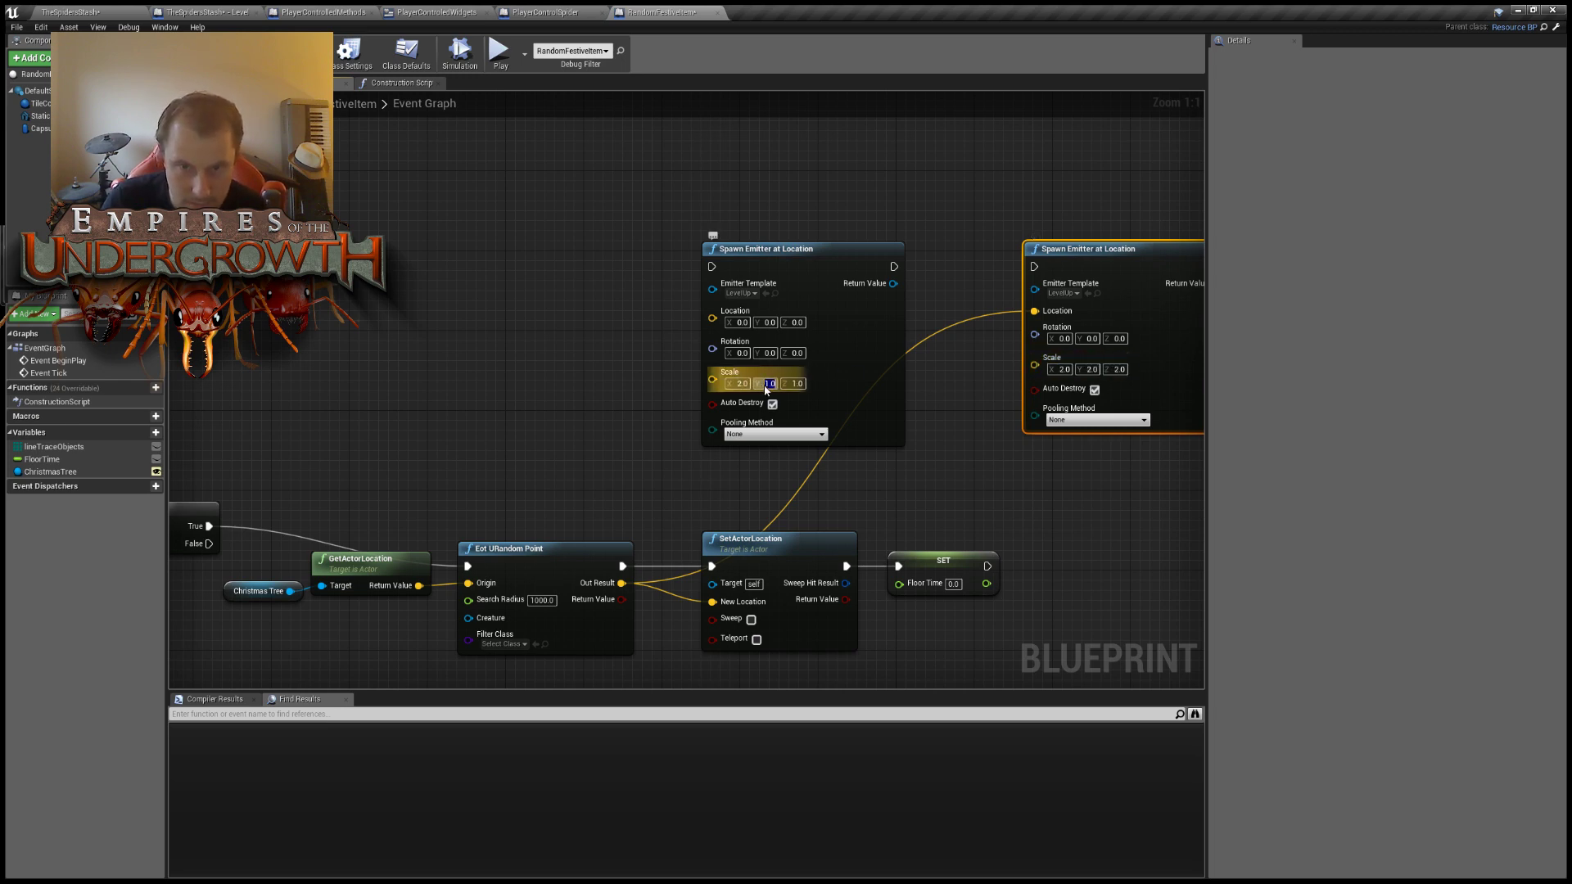
pyautogui.write('2')
pyautogui.press('Tab')
pyautogui.write('2')
pyautogui.click(583, 373)
# Paste a GetActorLocation node targeting self and connect its Return Value to the first spawn emitter's Location.
pyautogui.moveTo(546, 448); pyautogui.dragTo(691, 393, button='right')
pyautogui.moveTo(517, 433); pyautogui.dragTo(1161, 444, button='right')
pyautogui.moveTo(737, 421); pyautogui.dragTo(1514, 422, button='right')
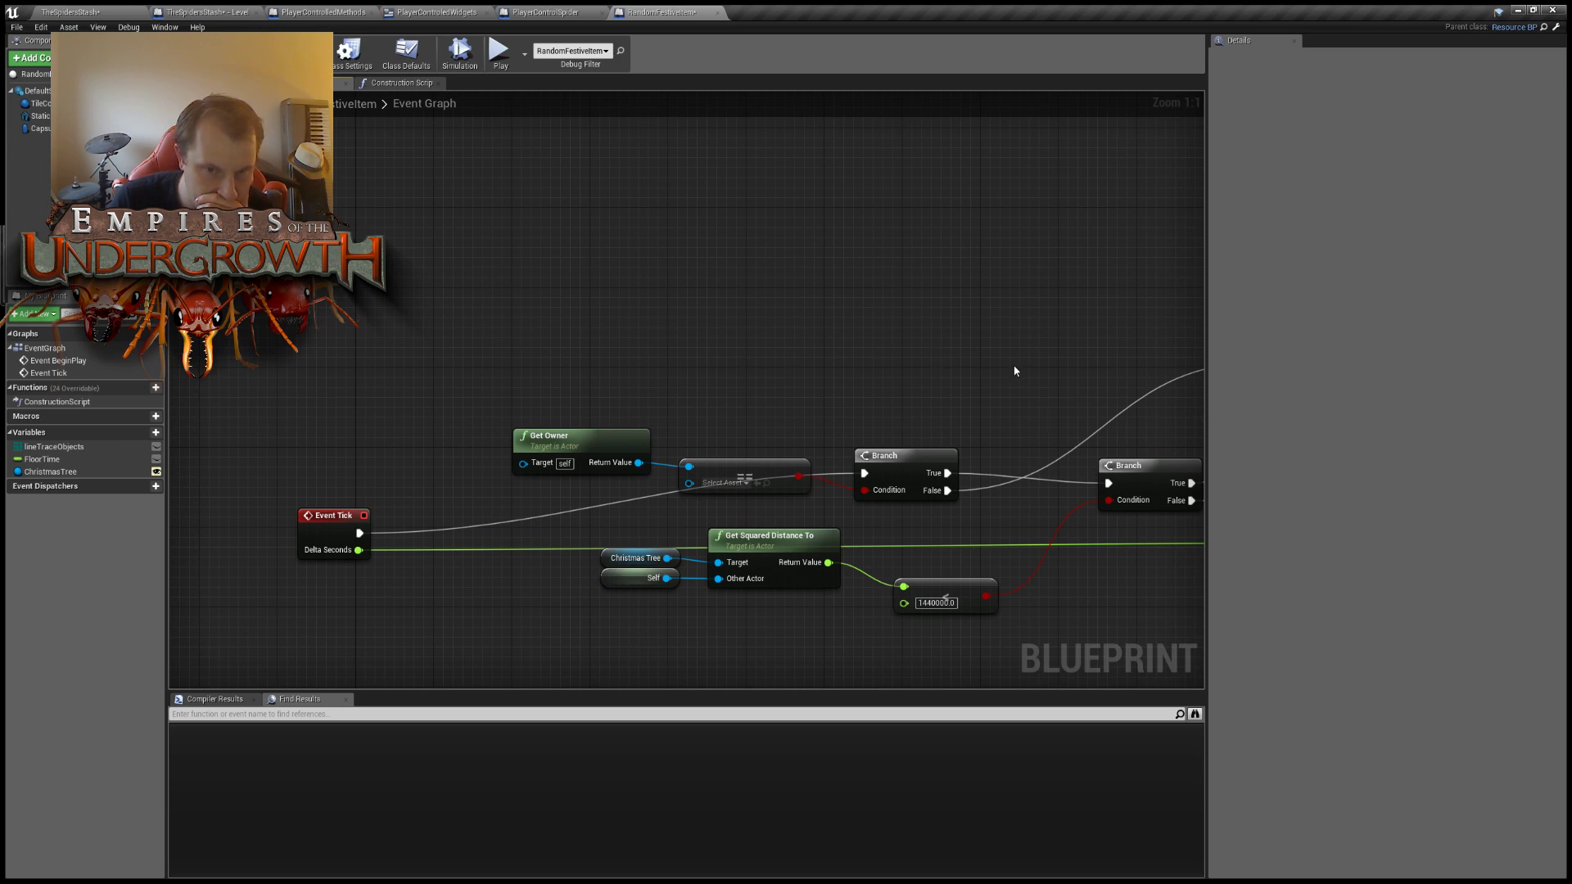
pyautogui.moveTo(1014, 371); pyautogui.dragTo(737, 323, button='right')
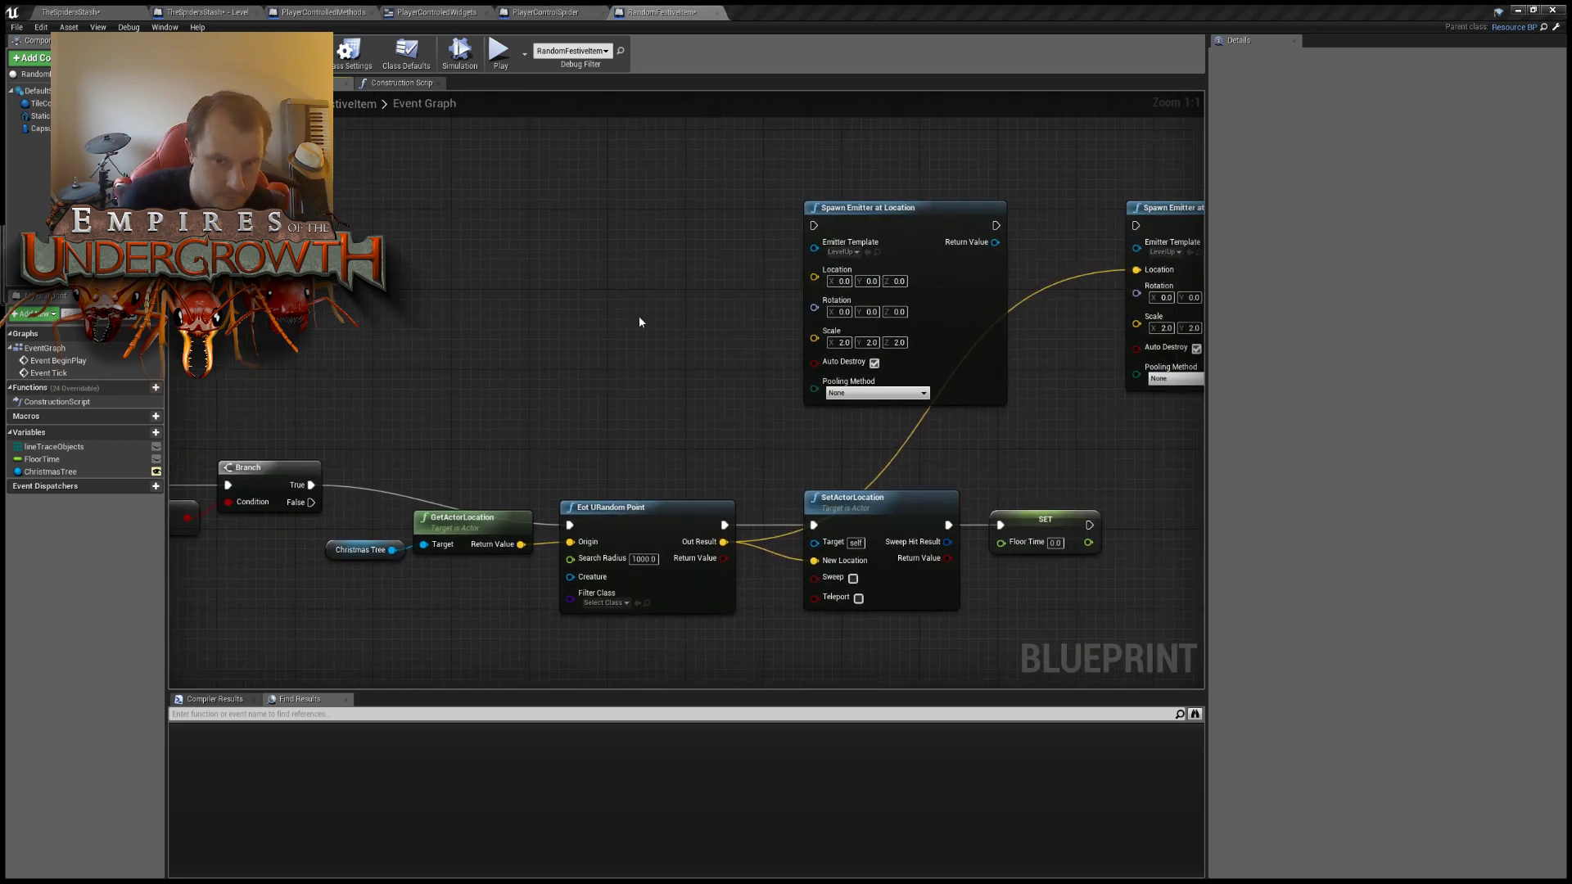
pyautogui.hotkey('ctrl', 'v')
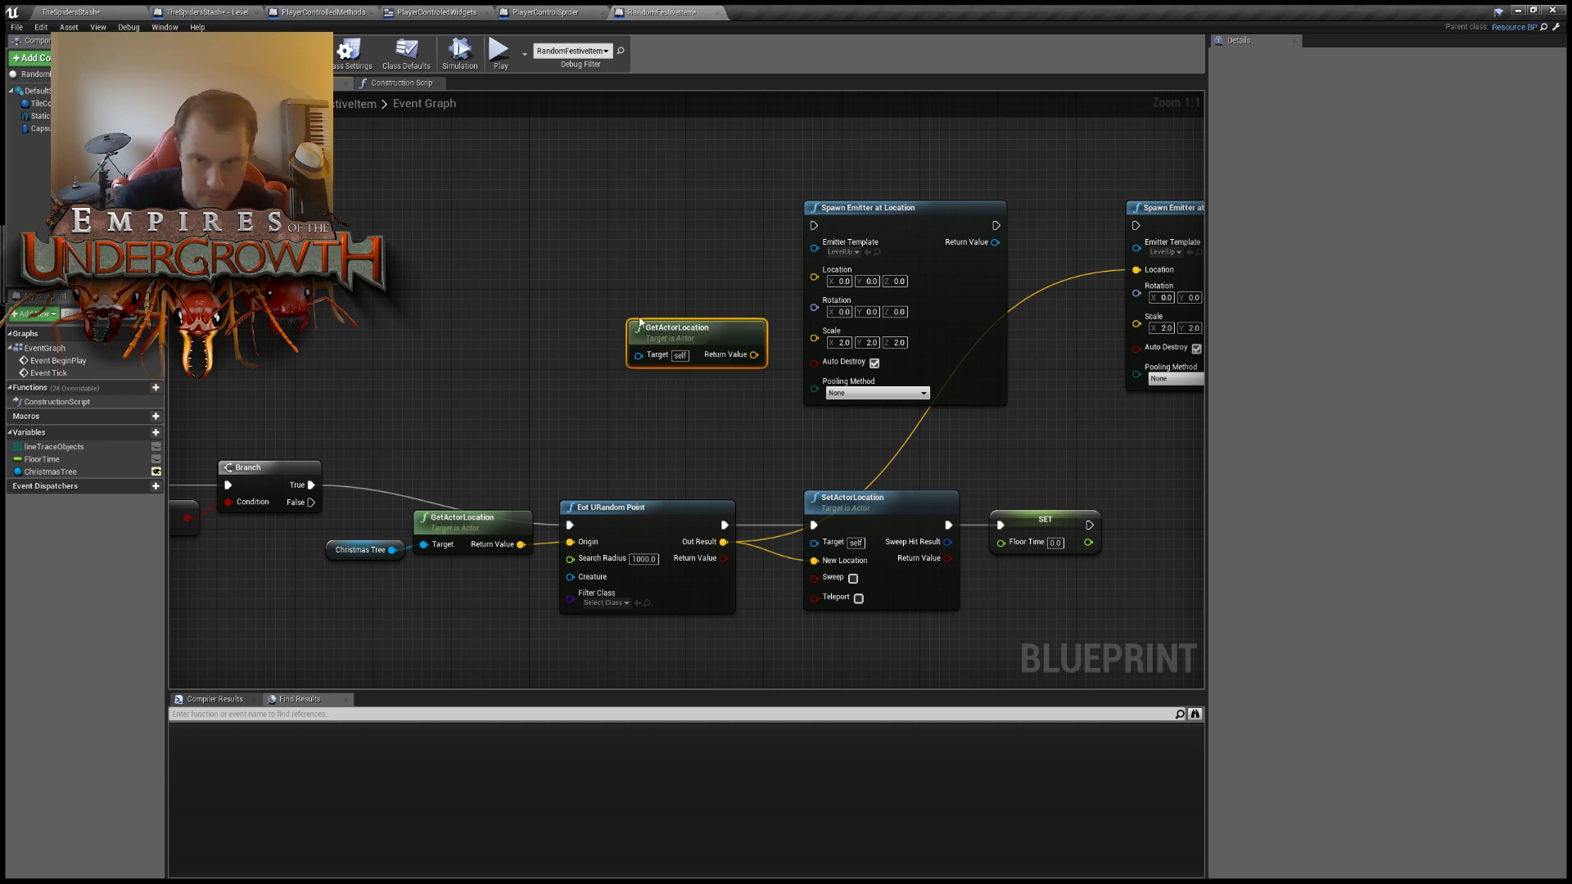
pyautogui.moveTo(738, 528); pyautogui.dragTo(706, 530, button='right')
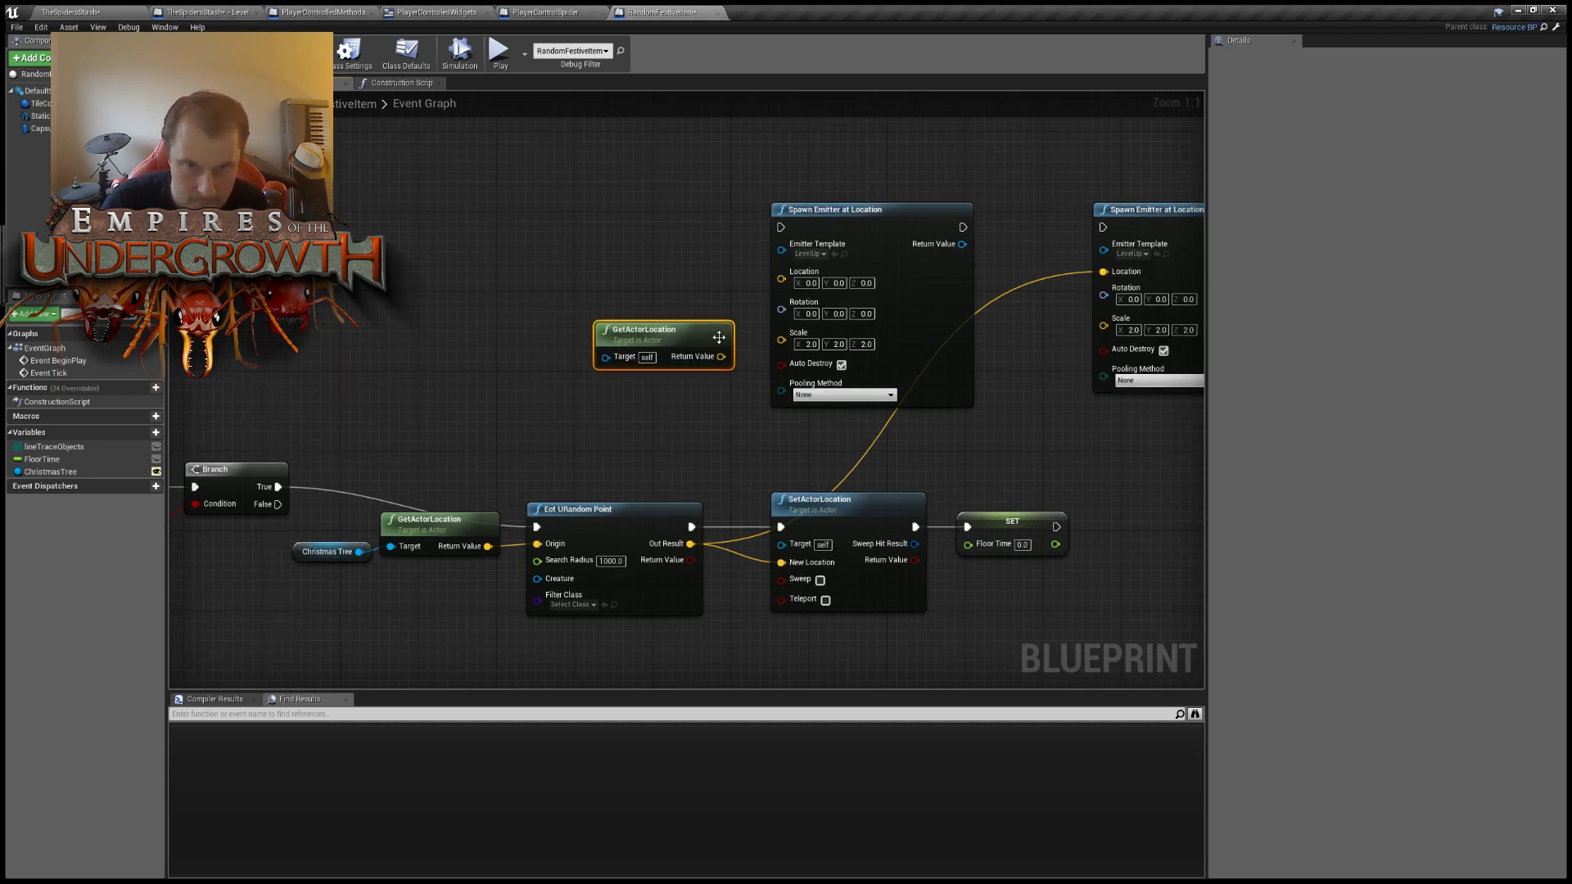
pyautogui.moveTo(721, 356); pyautogui.dragTo(781, 280)
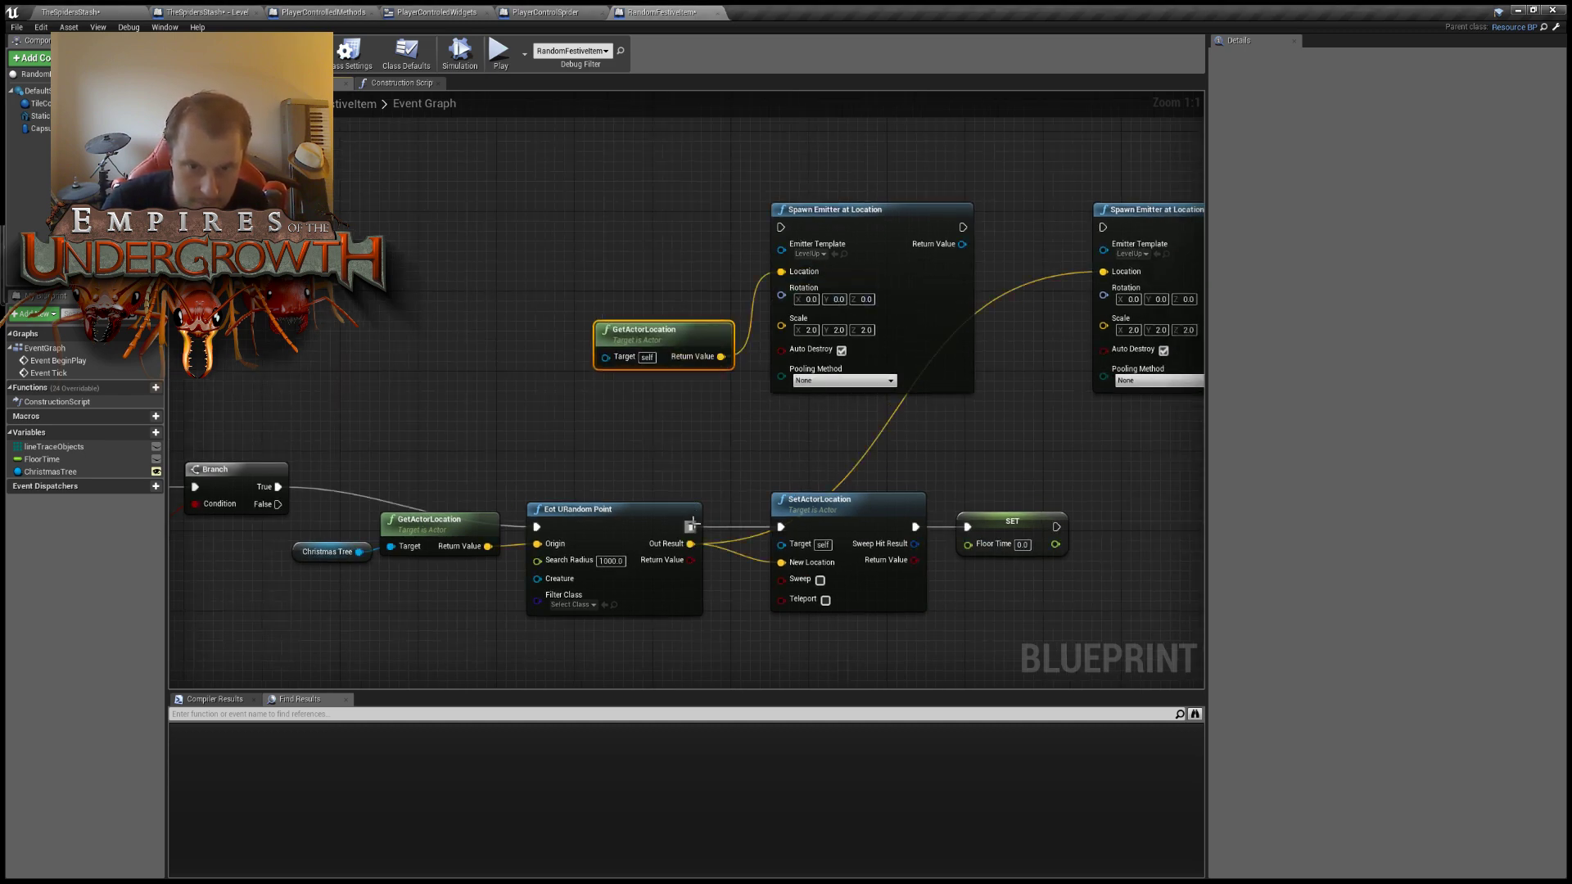
# Rewire execution from the random point node through both spawn emitters in sequence and into SetActorLocation.
pyautogui.moveTo(692, 527); pyautogui.dragTo(780, 227)
pyautogui.moveTo(1040, 276); pyautogui.dragTo(865, 290, button='right')
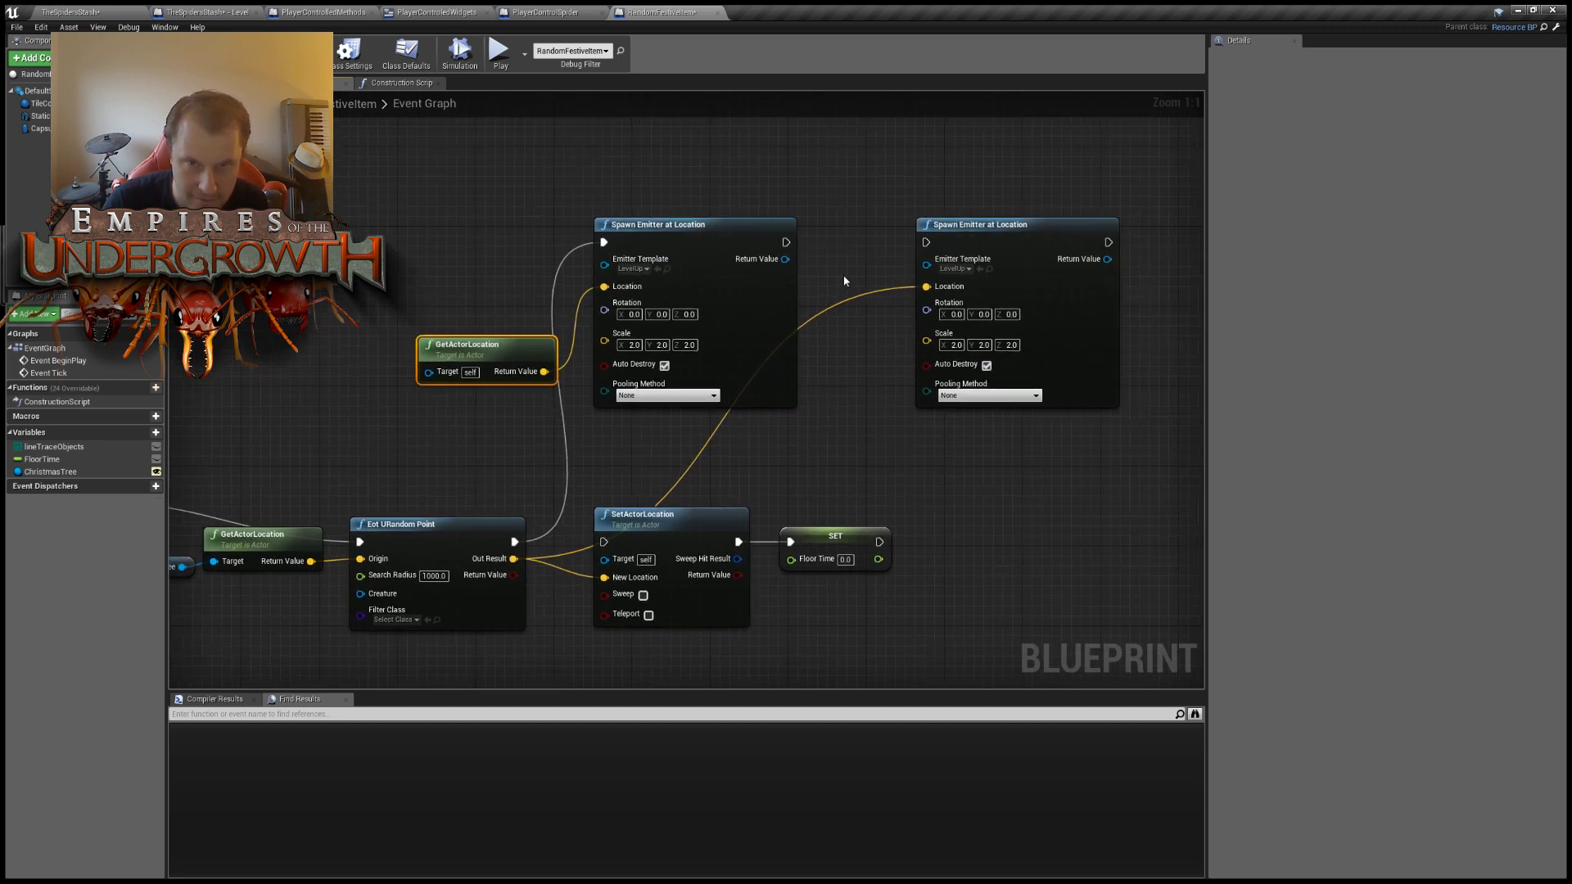
pyautogui.moveTo(786, 242); pyautogui.dragTo(928, 243)
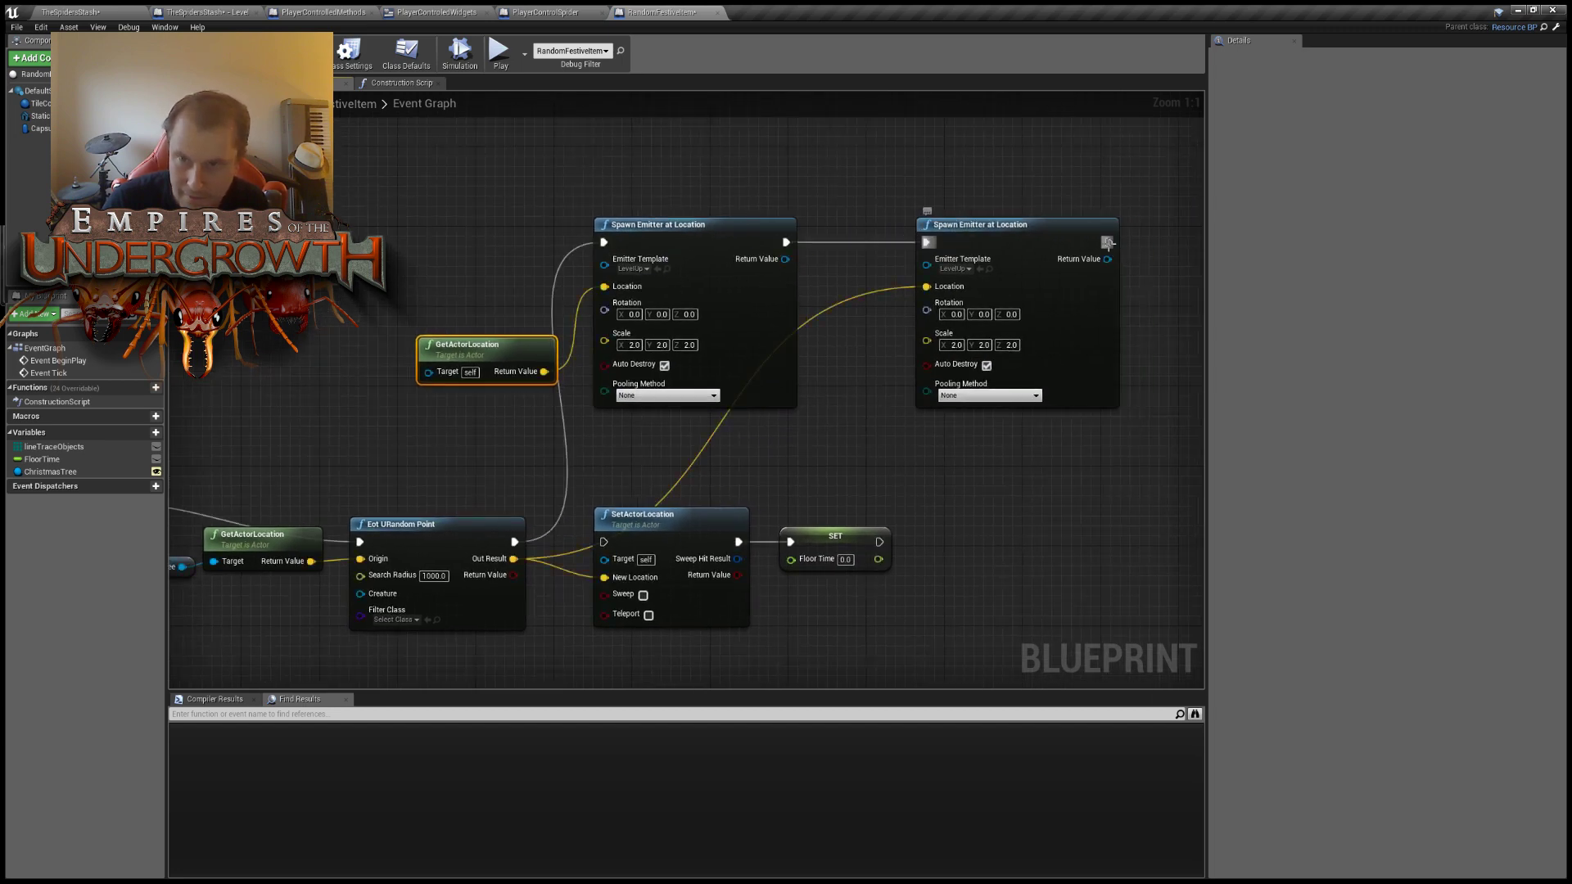
pyautogui.moveTo(1108, 242); pyautogui.dragTo(604, 541)
# Move the SetActorLocation and Floor Time SET nodes past the second spawn emitter, and save the blueprint with the play session ended.
pyautogui.moveTo(591, 473); pyautogui.dragTo(899, 544)
pyautogui.moveTo(714, 402); pyautogui.dragTo(1175, 389)
pyautogui.moveTo(852, 390); pyautogui.dragTo(860, 502, button='right')
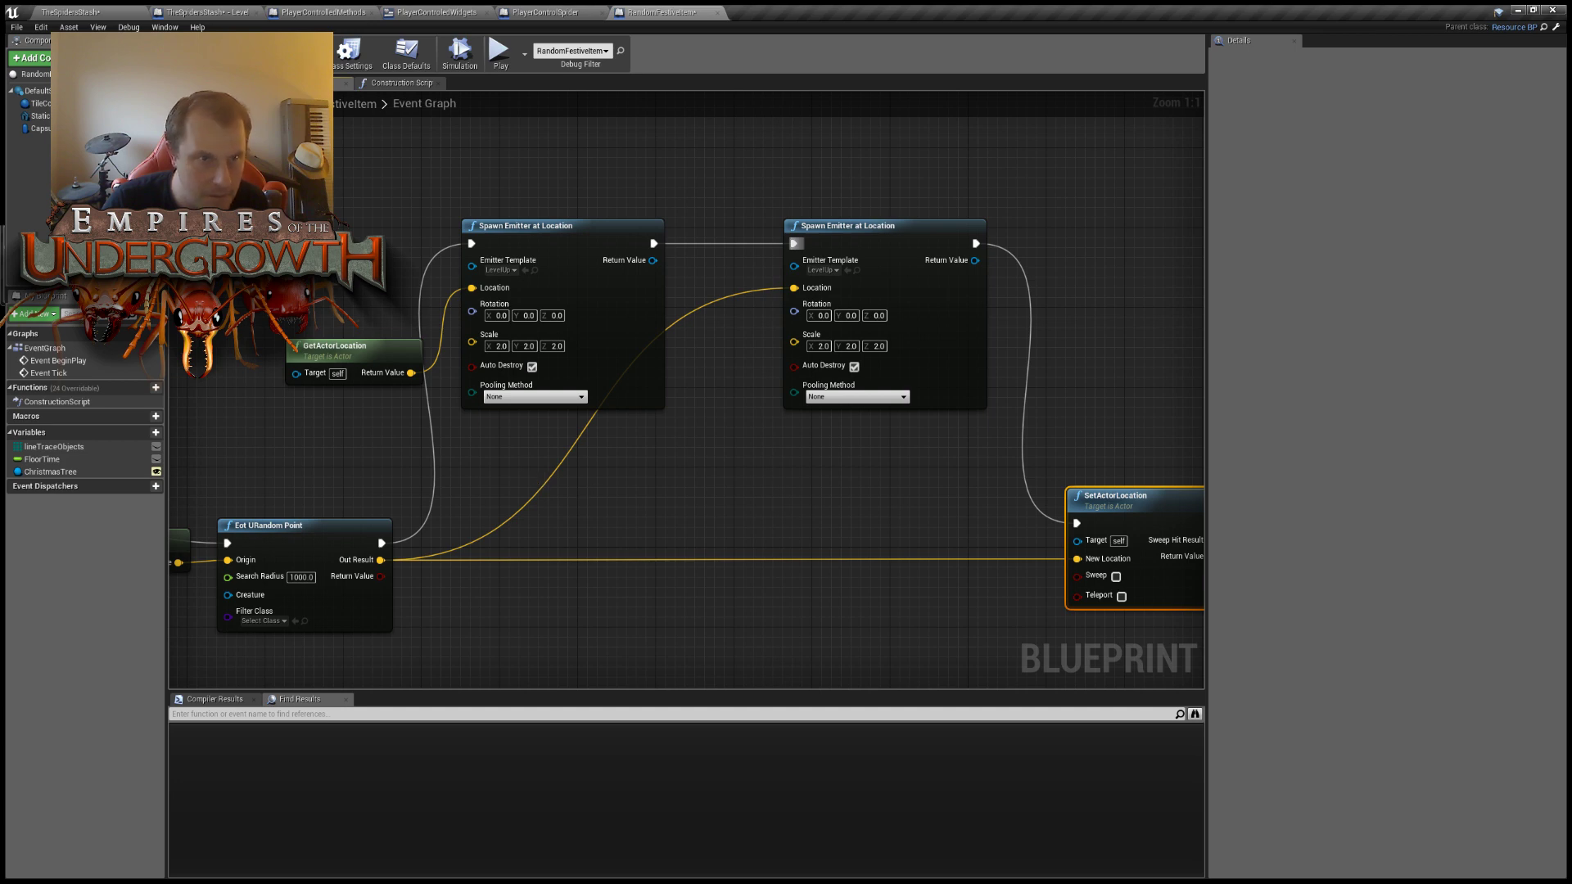
pyautogui.press('Escape')
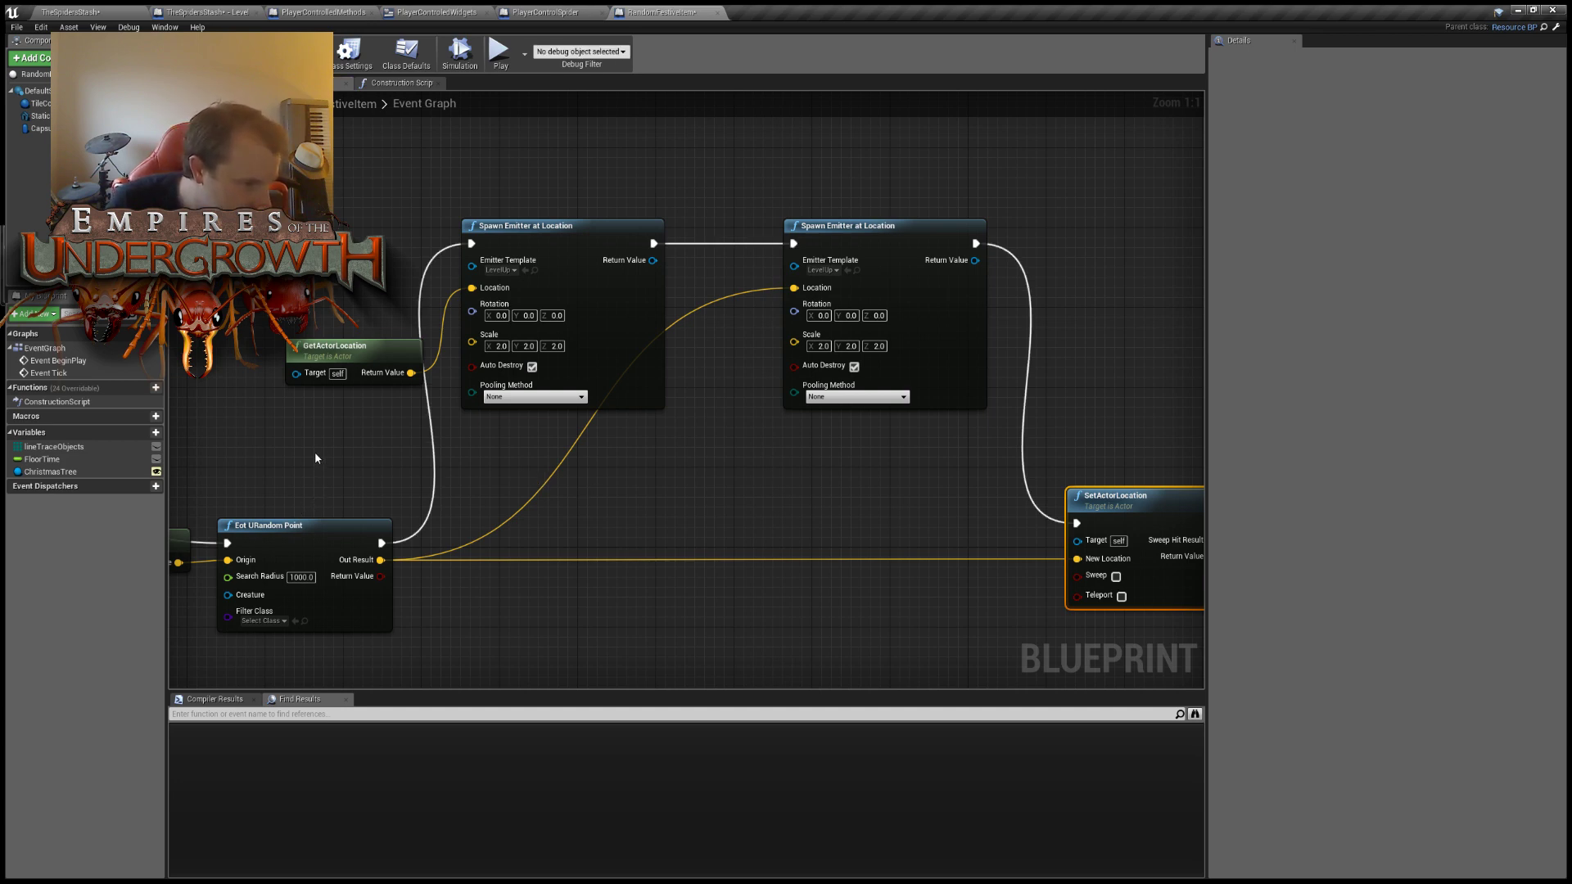
pyautogui.hotkey('ctrl', 's')
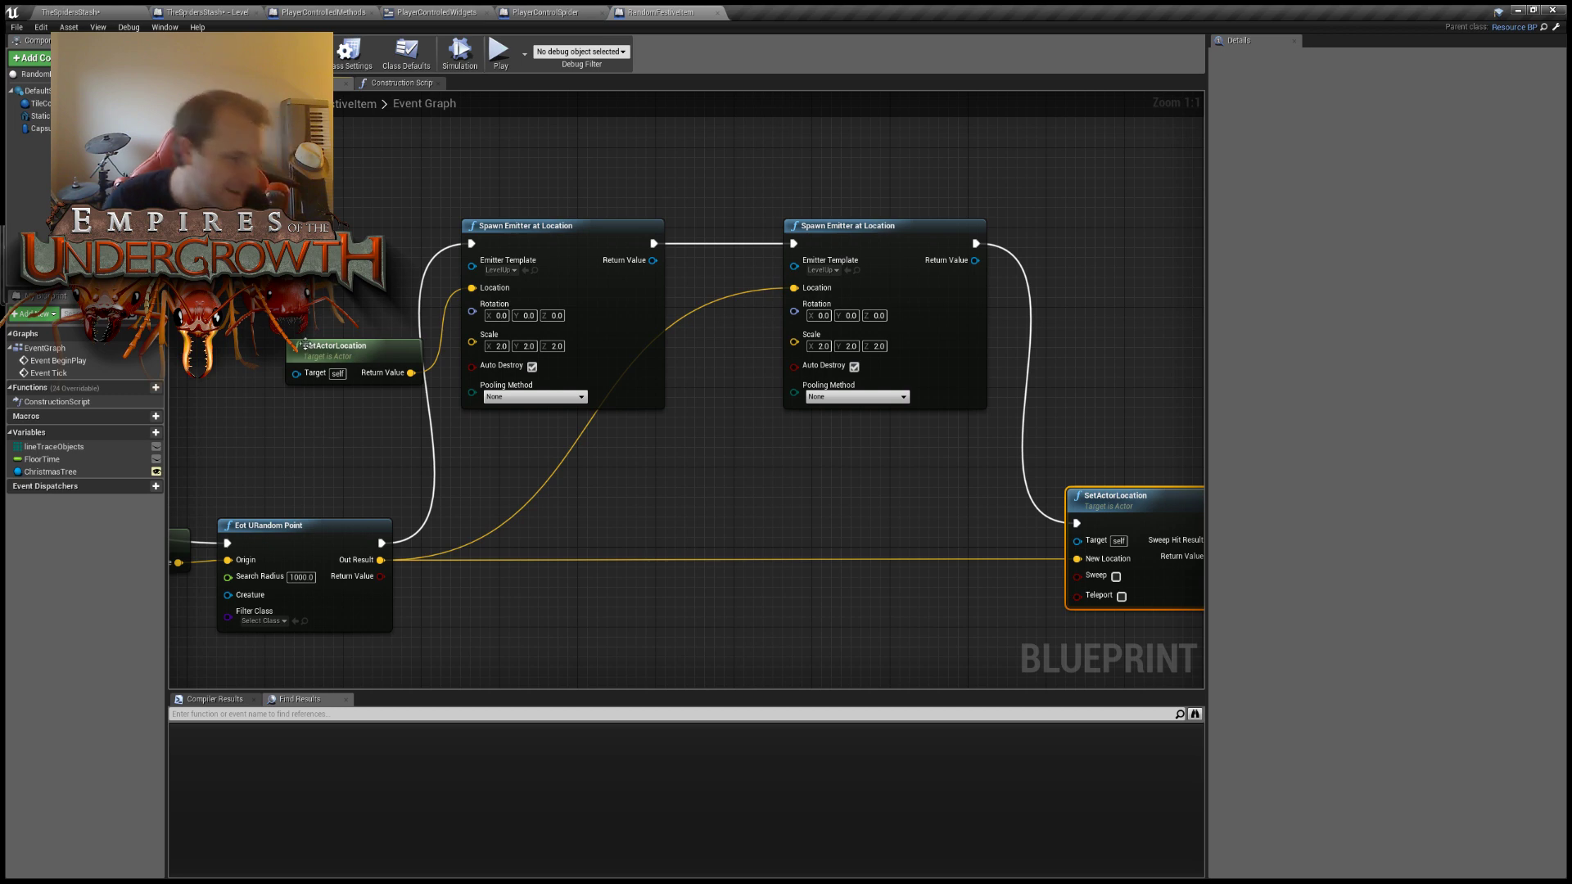
# Play-test the level and walk the spider away from the gifts around the Christmas tree.
pyautogui.click(100, 12)
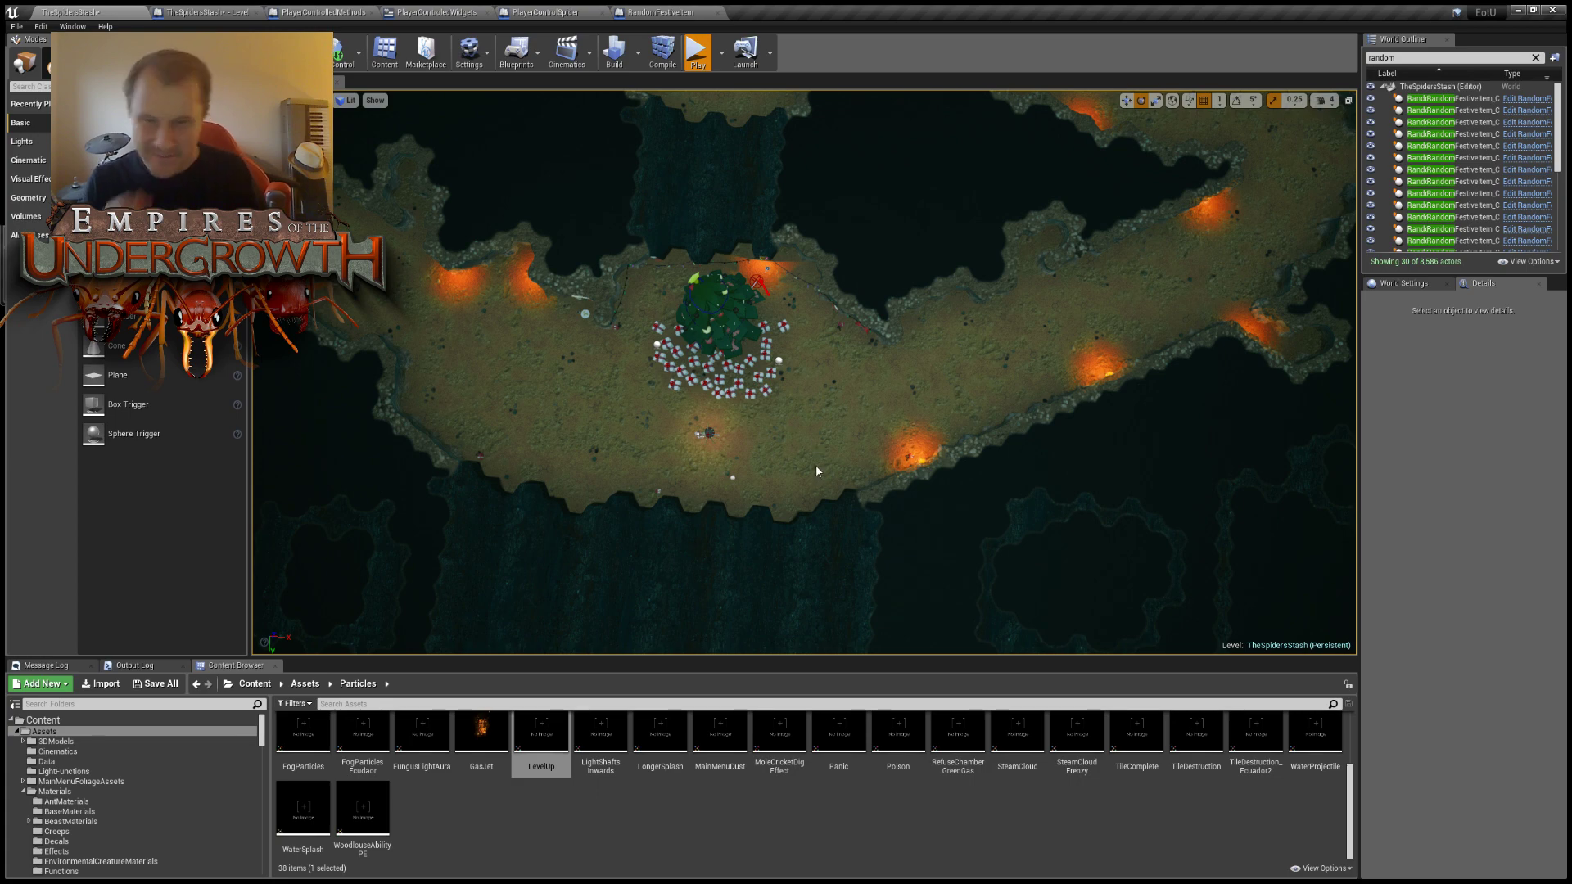
pyautogui.scroll(-2, 1160, 510)
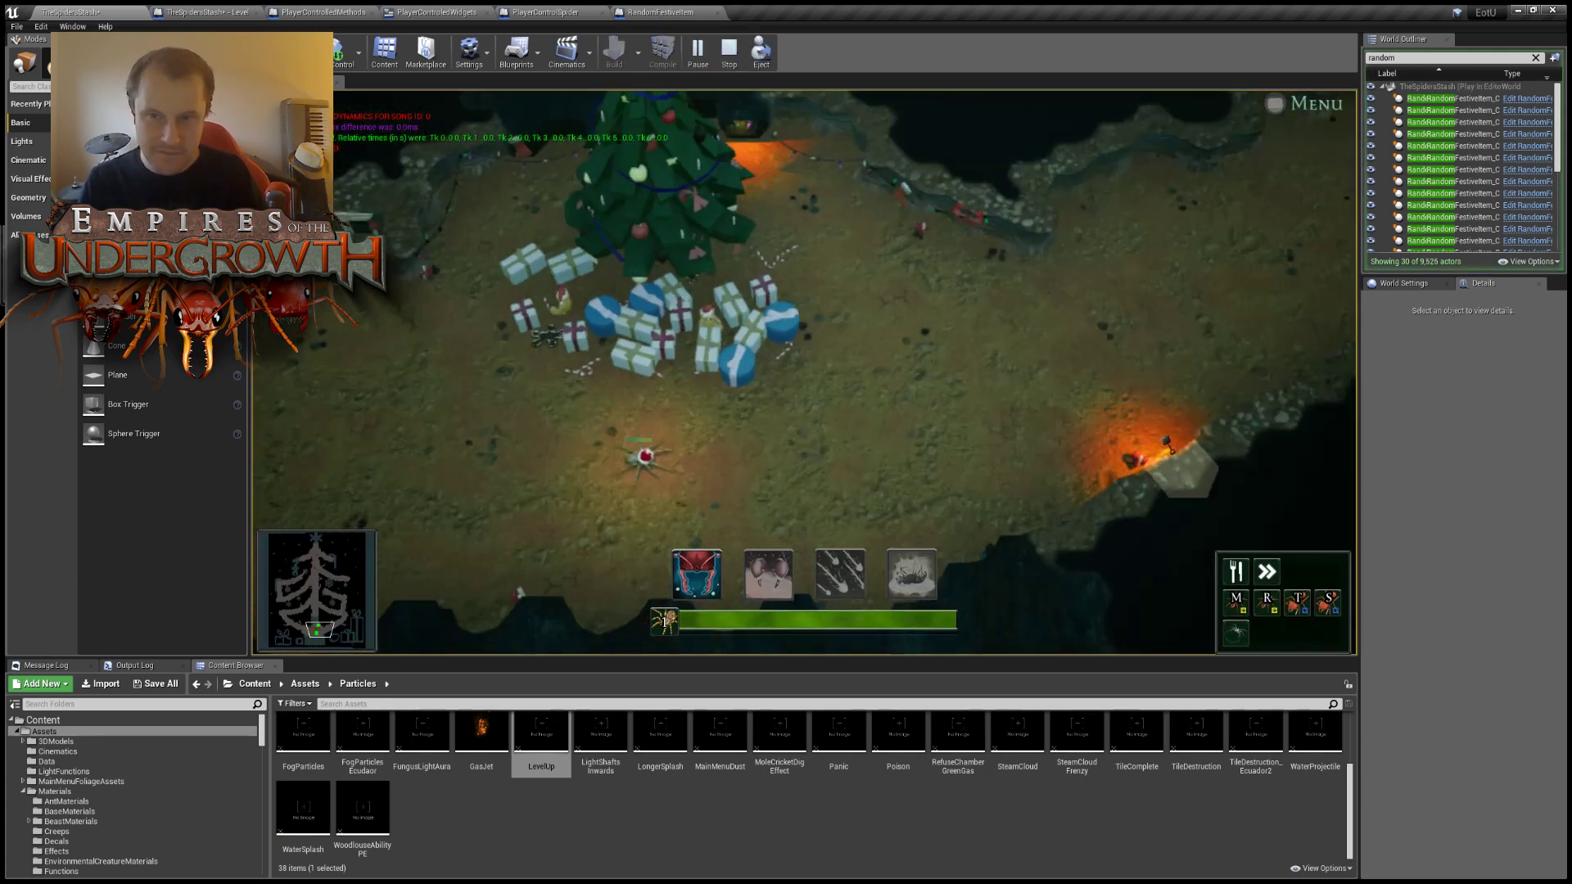
pyautogui.press('d')
pyautogui.rightClick(831, 389)
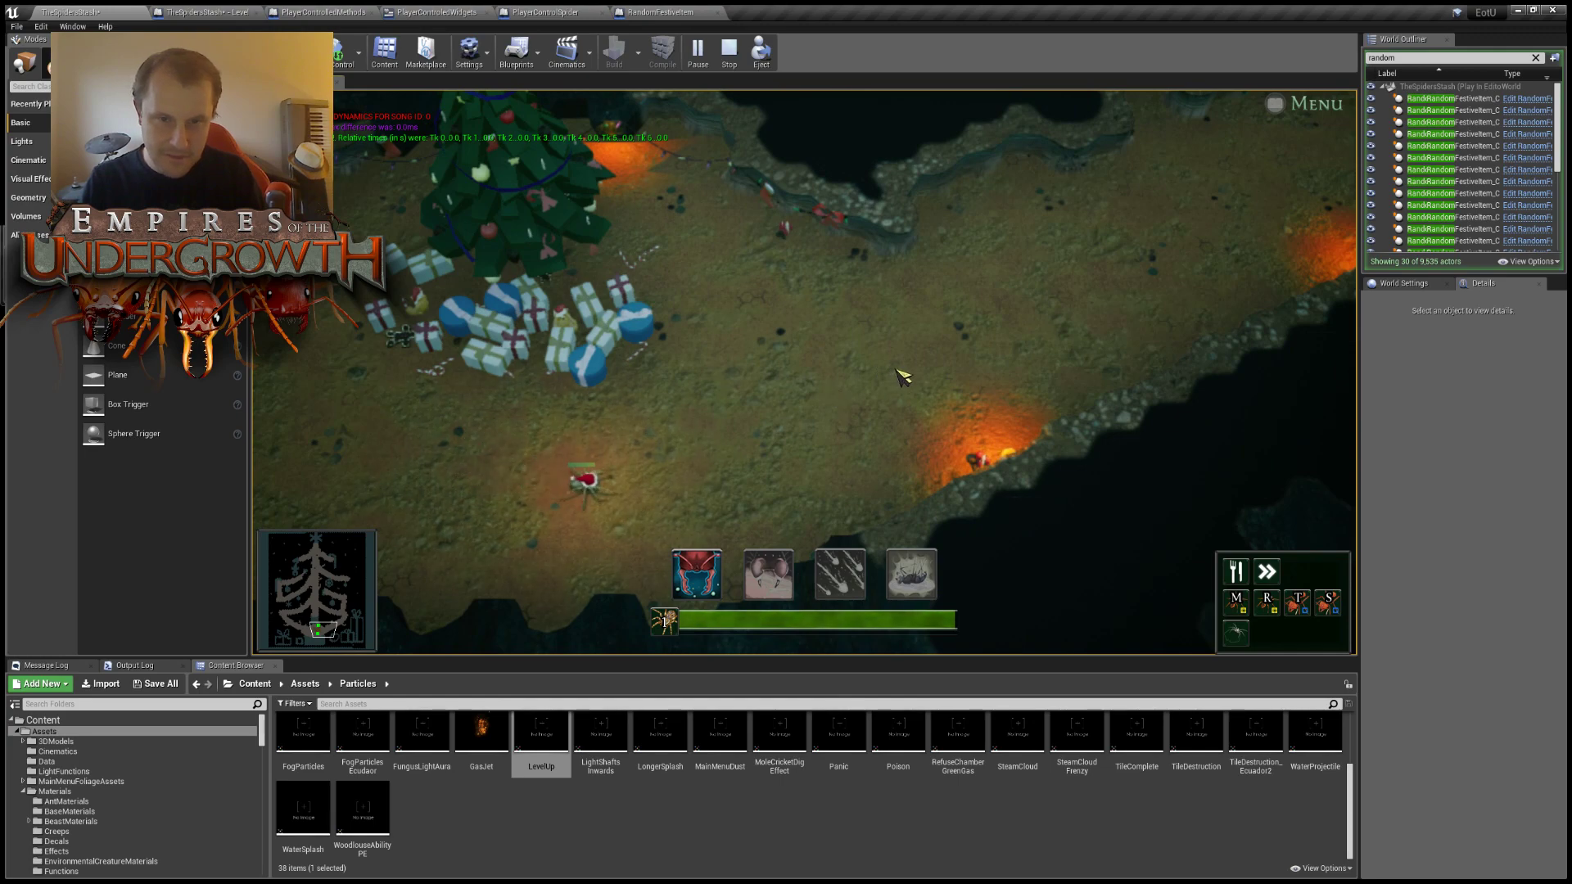
pyautogui.press('w')
pyautogui.press('d')
pyautogui.press('s')
pyautogui.press('a')
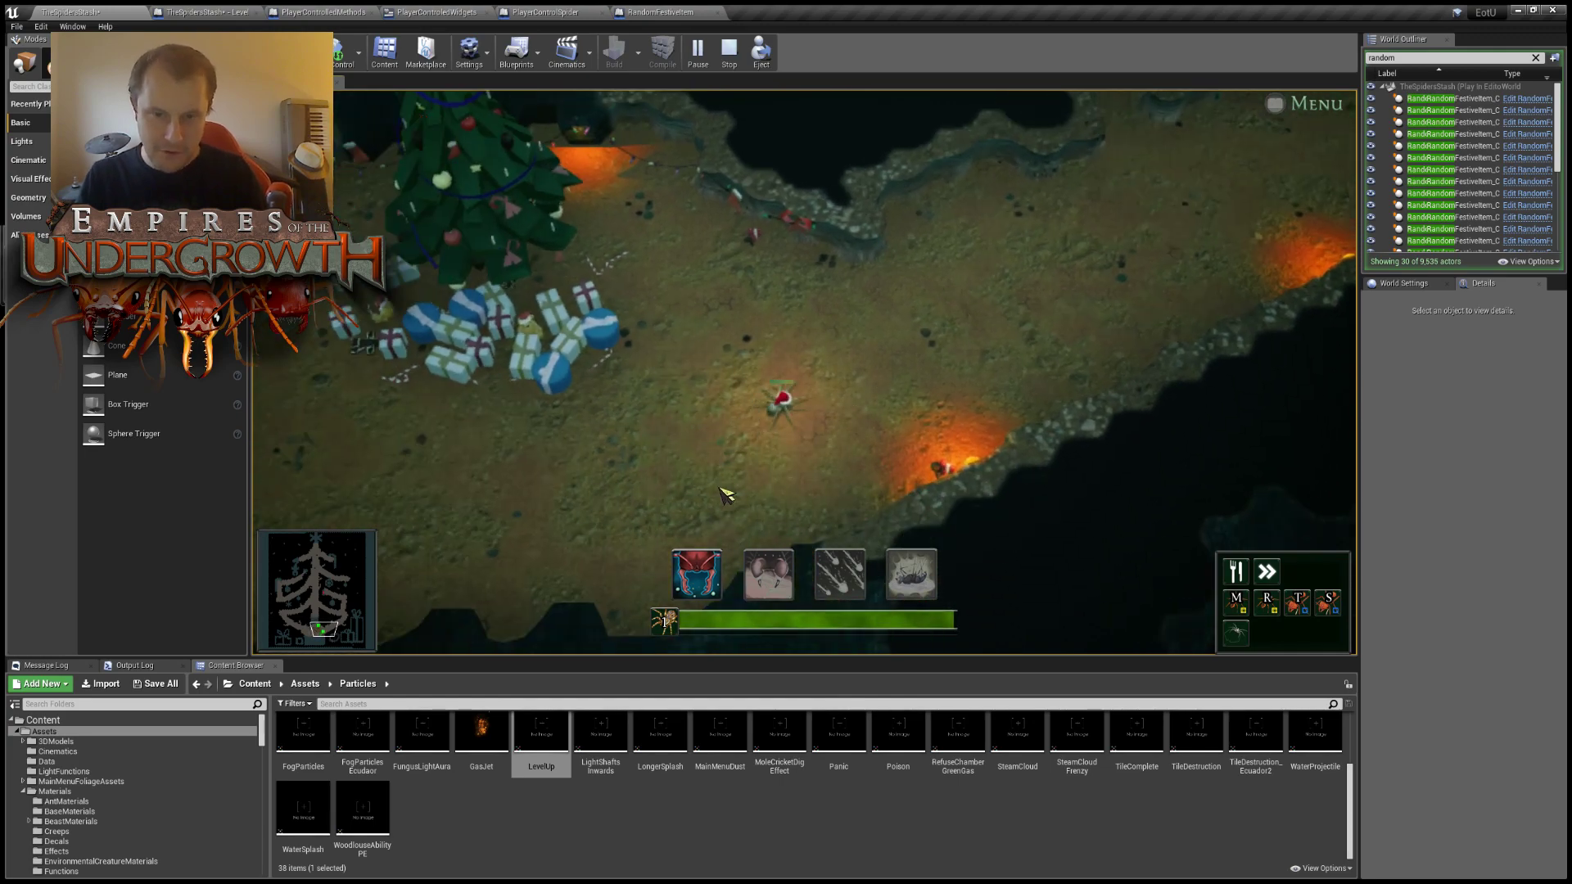
# Eject from the player, move a festive bauble away from the tree to test its relocation effect, and end the play session.
pyautogui.press('F8')
pyautogui.click(709, 351)
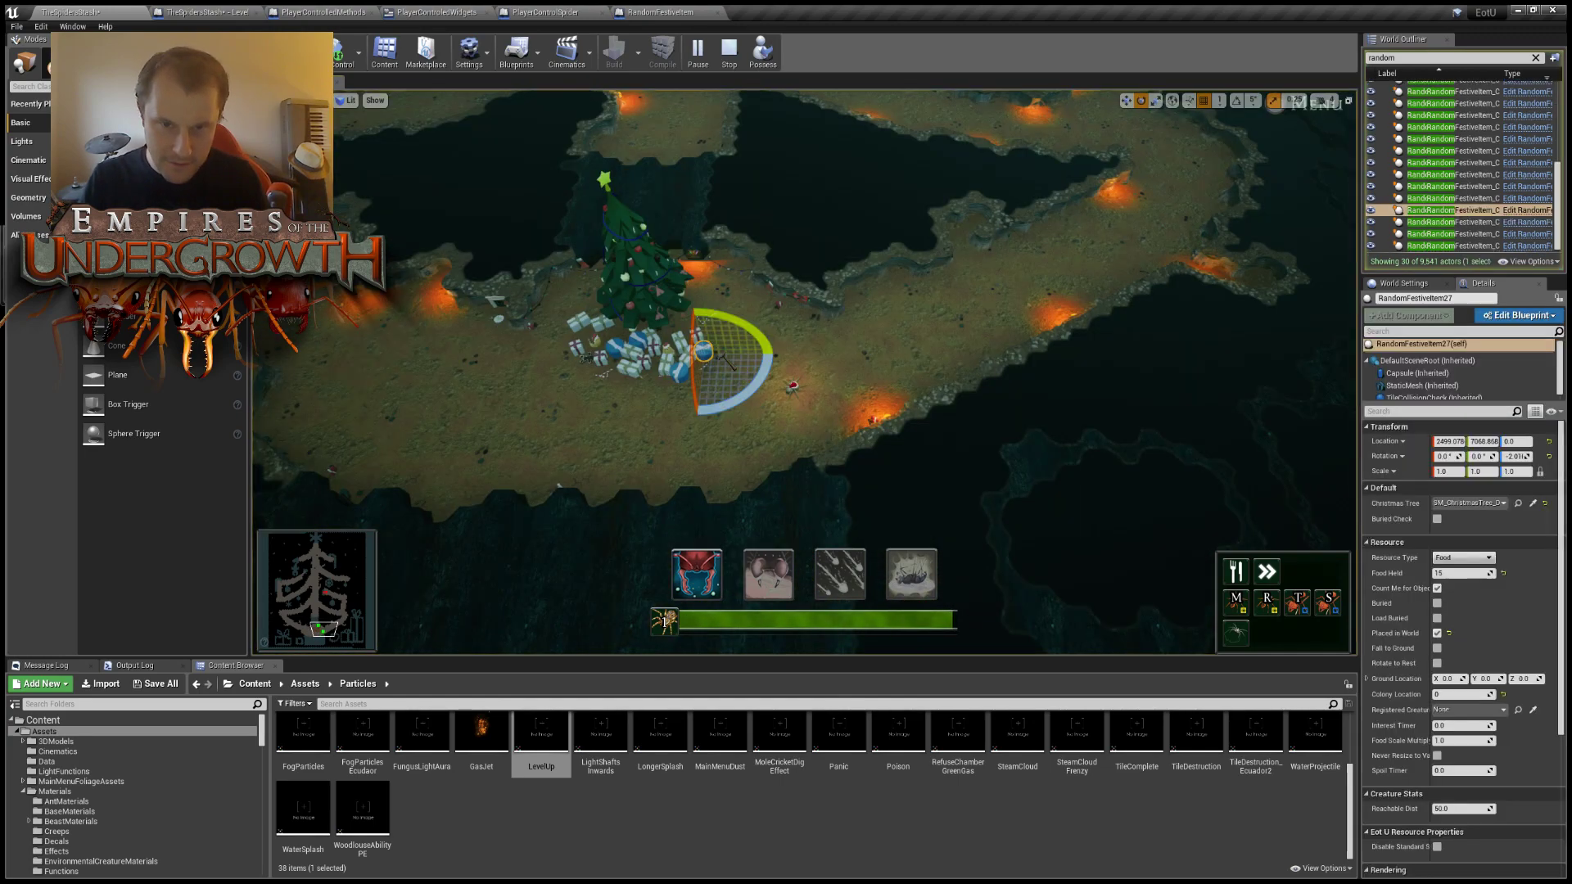
pyautogui.press('w')
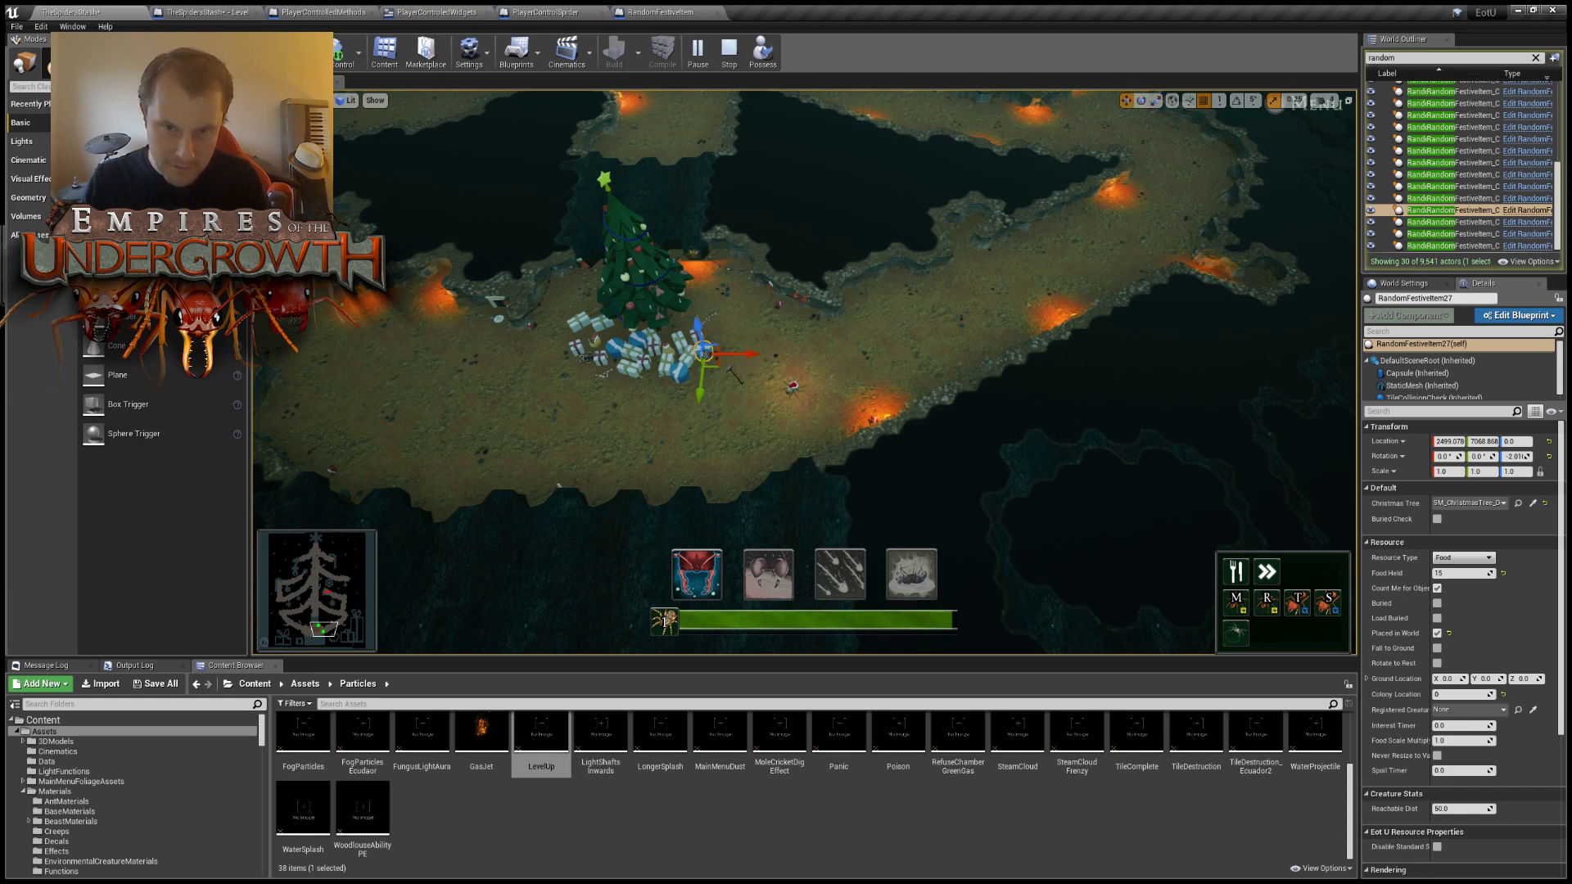
pyautogui.moveTo(706, 354); pyautogui.dragTo(1038, 281)
pyautogui.moveTo(1040, 282); pyautogui.dragTo(1044, 246, button='right')
pyautogui.click(953, 375)
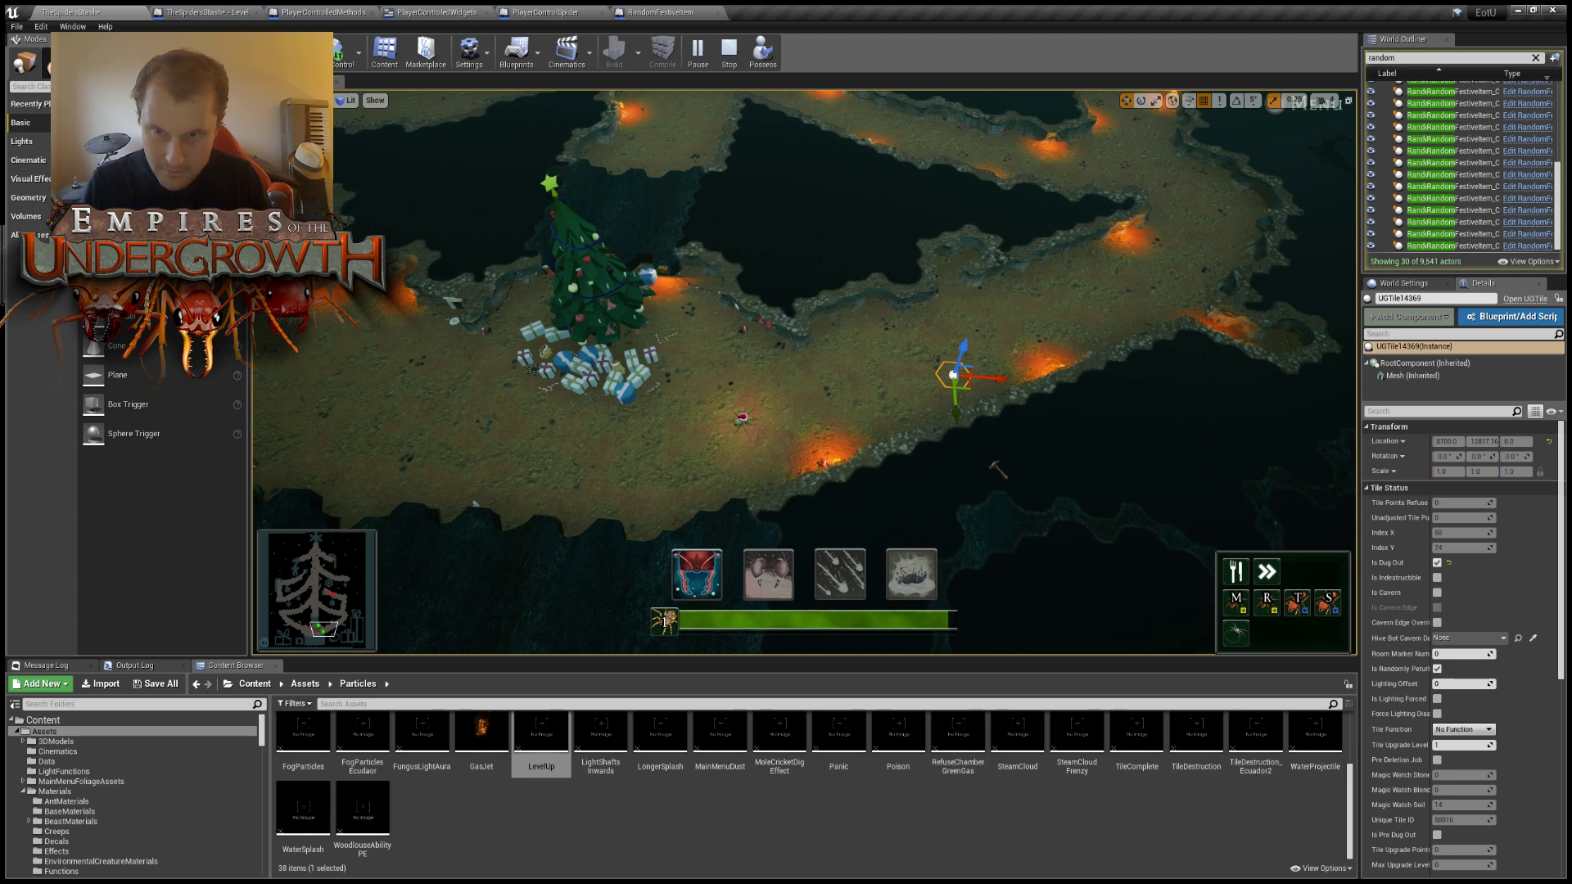
pyautogui.scroll(3, 843, 429)
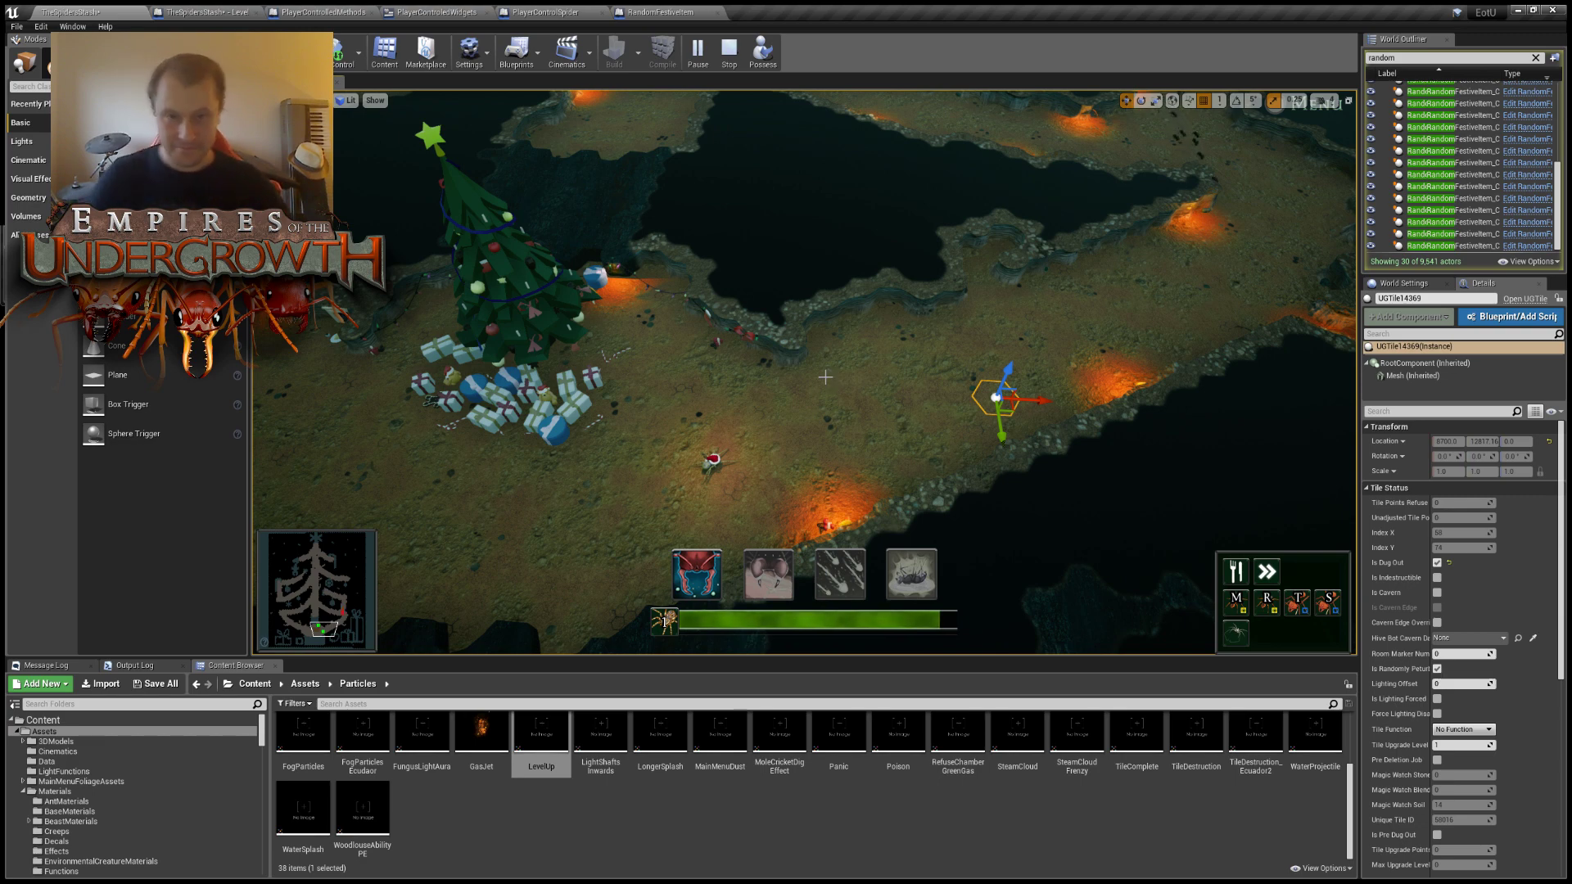
pyautogui.press('Escape')
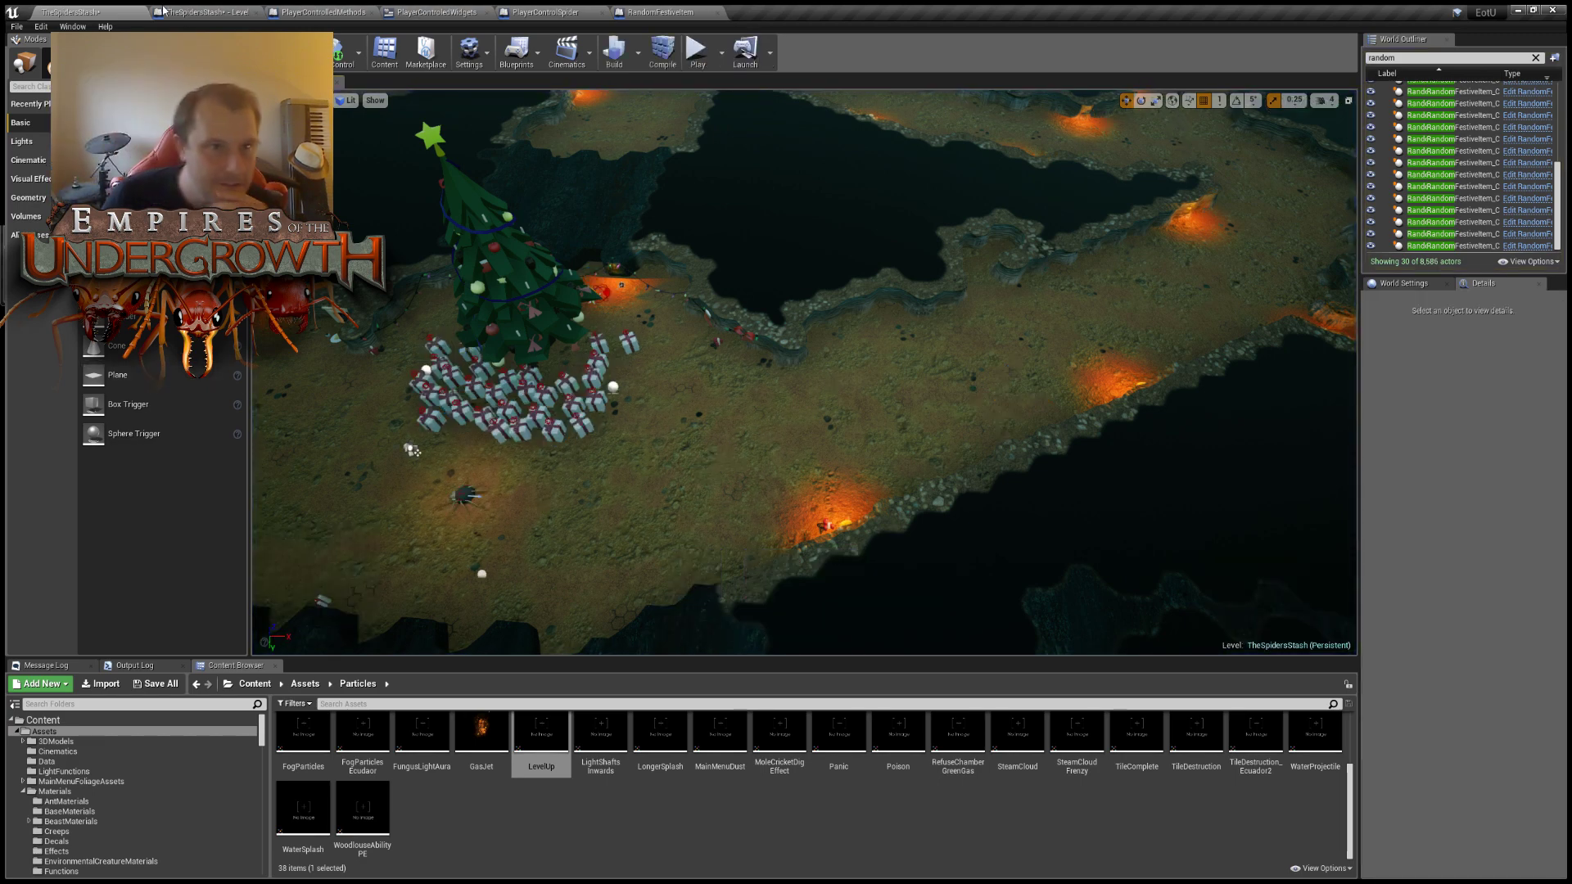
pyautogui.click(163, 10)
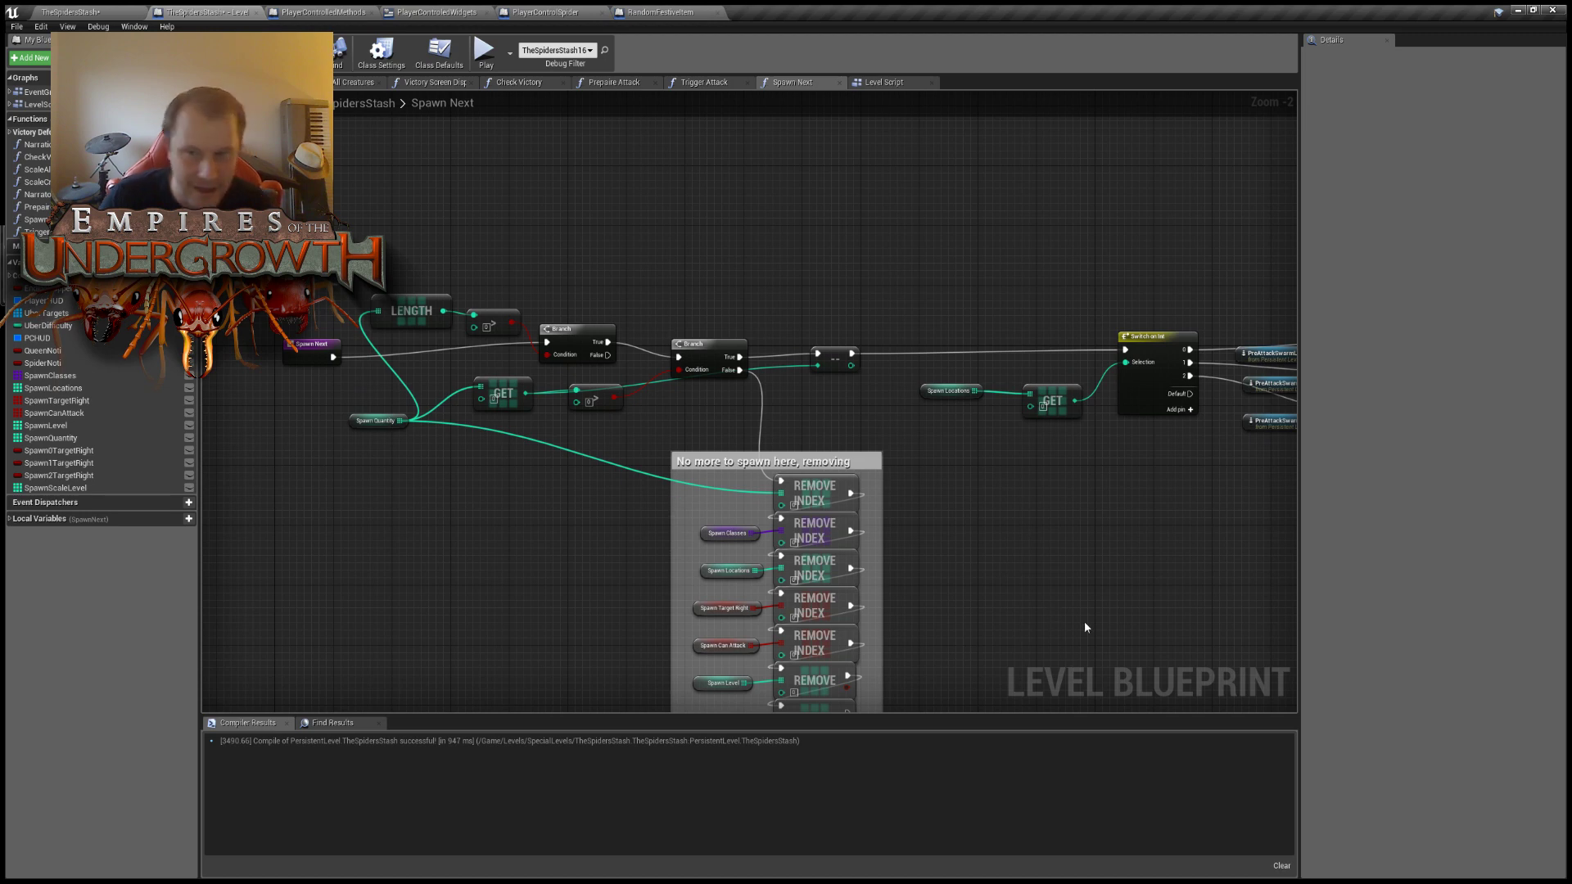
pyautogui.scroll(-9, 1084, 628)
pyautogui.moveTo(1053, 579); pyautogui.dragTo(847, 451, button='right')
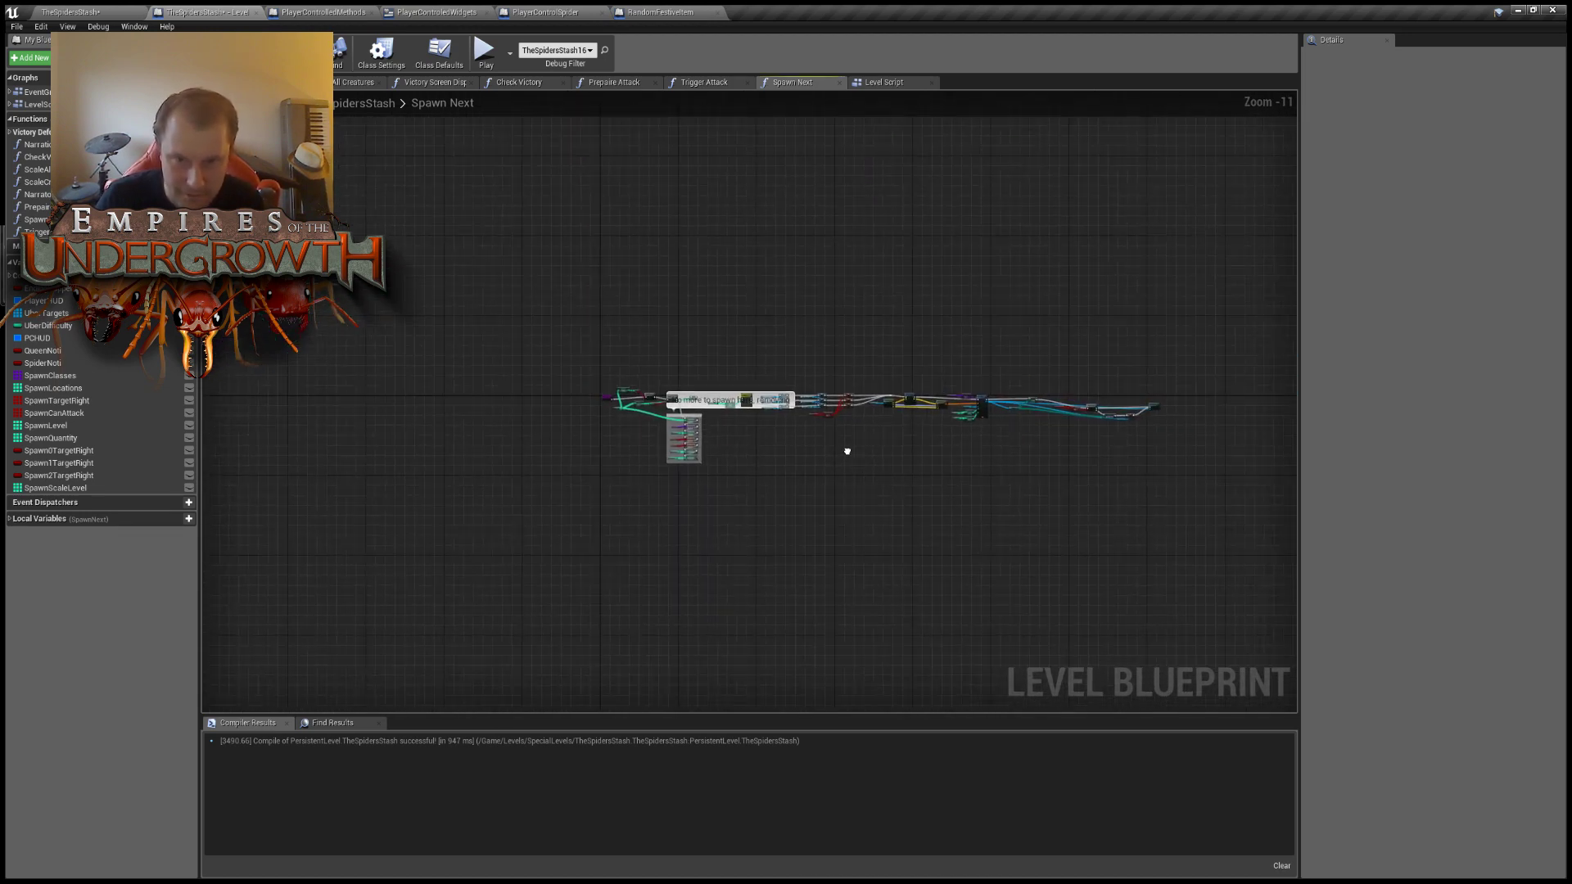
# Insert a Set Timer by Event node between the second spawn emitter and SetActorLocation in the festive item's graph, aligned with the emitters.
pyautogui.click(660, 12)
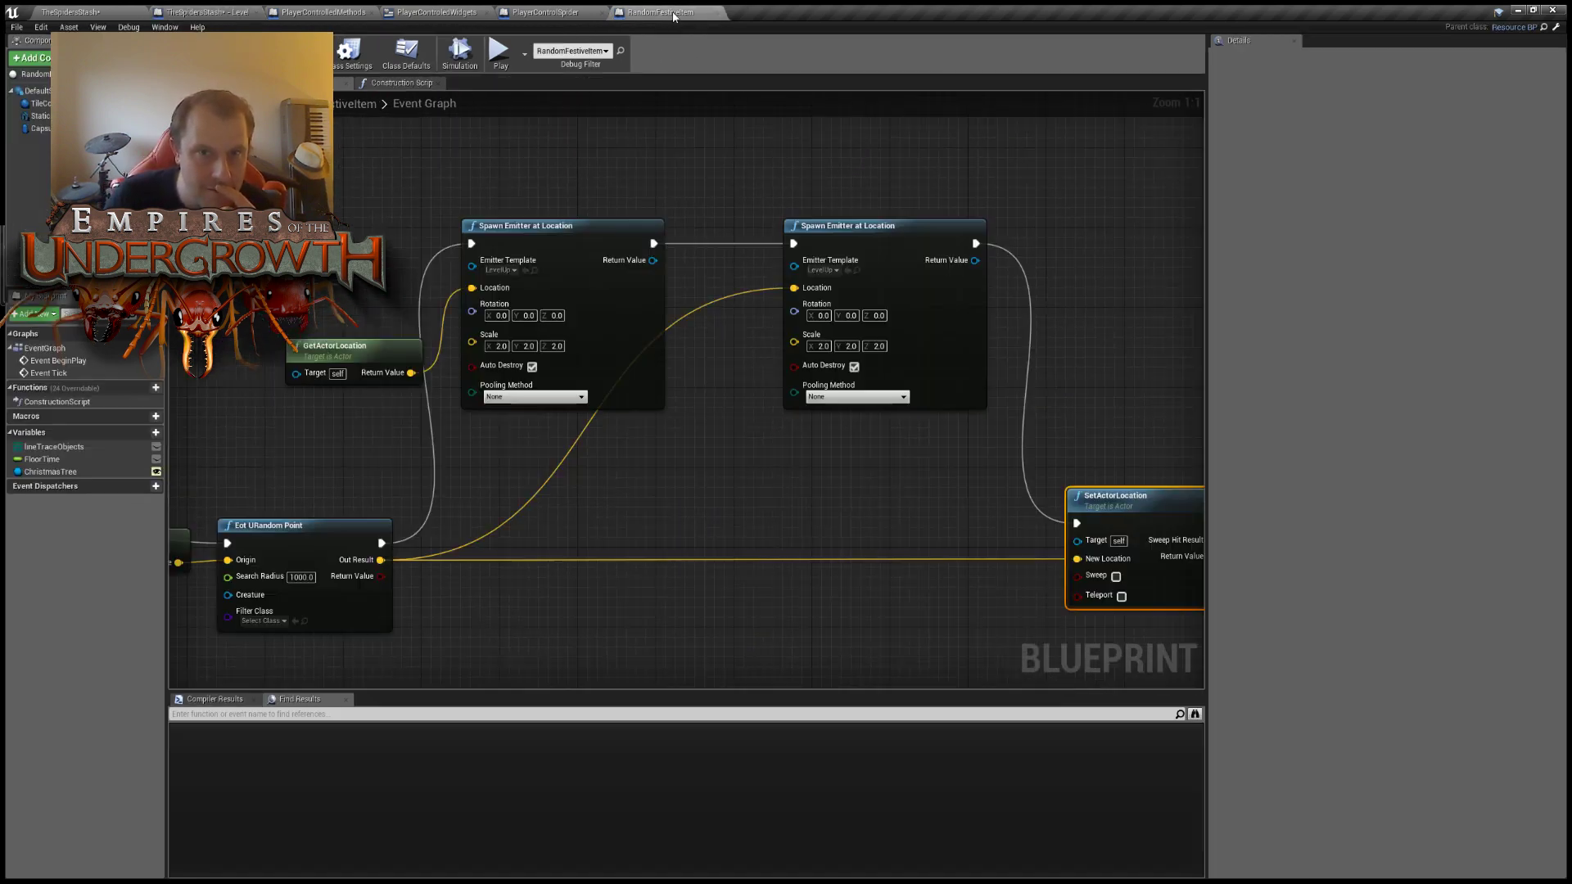
pyautogui.scroll(-5, 714, 494)
pyautogui.scroll(6, 676, 495)
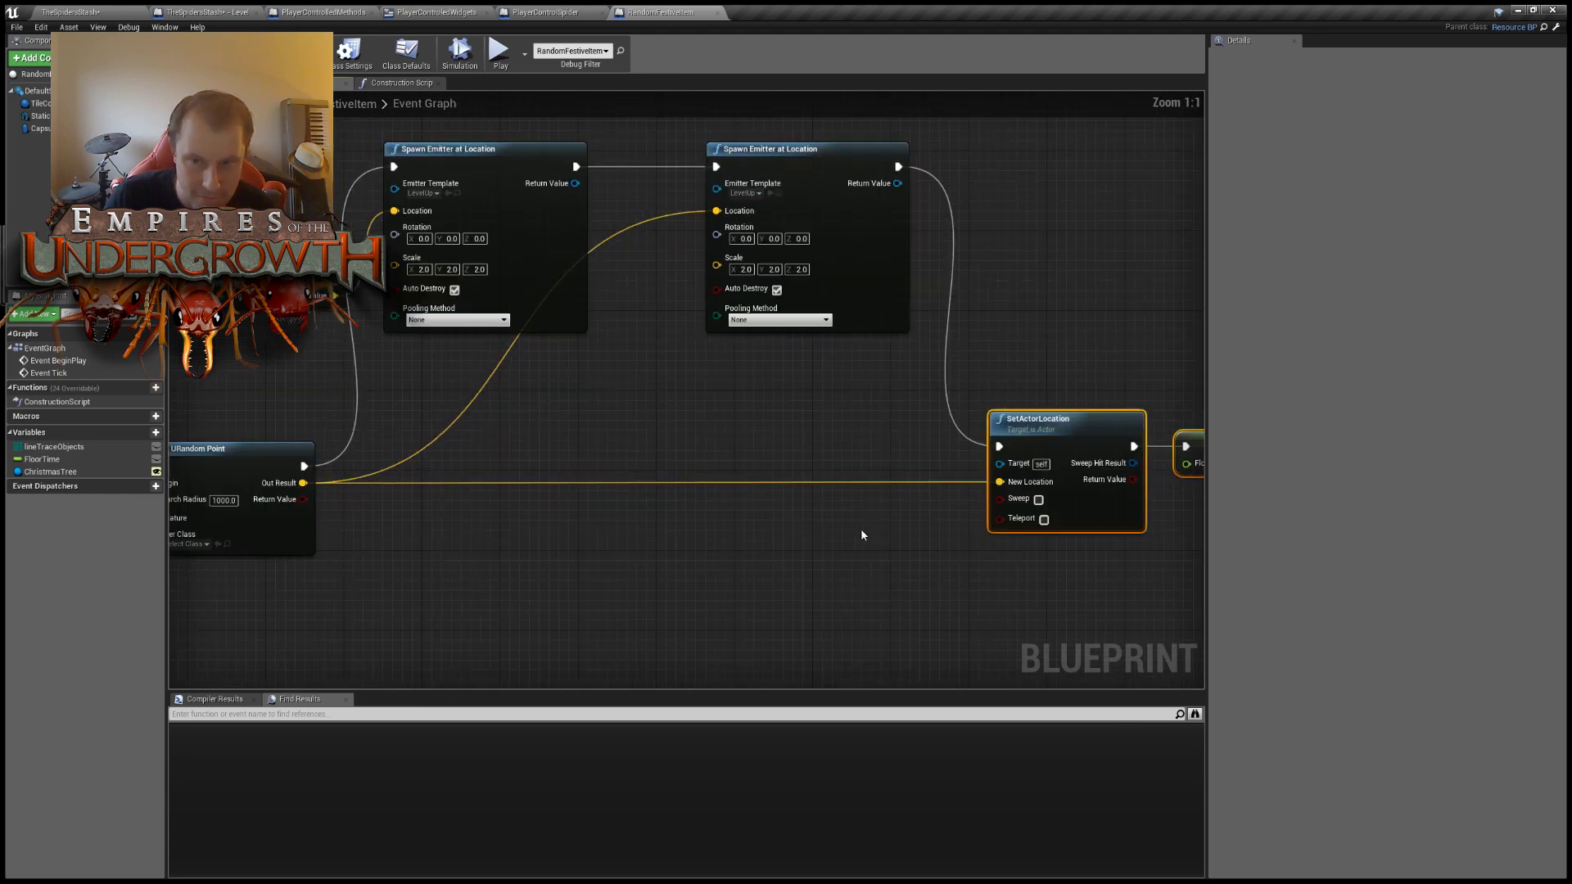
pyautogui.moveTo(892, 448); pyautogui.dragTo(829, 490, button='right')
pyautogui.scroll(-1, 814, 459)
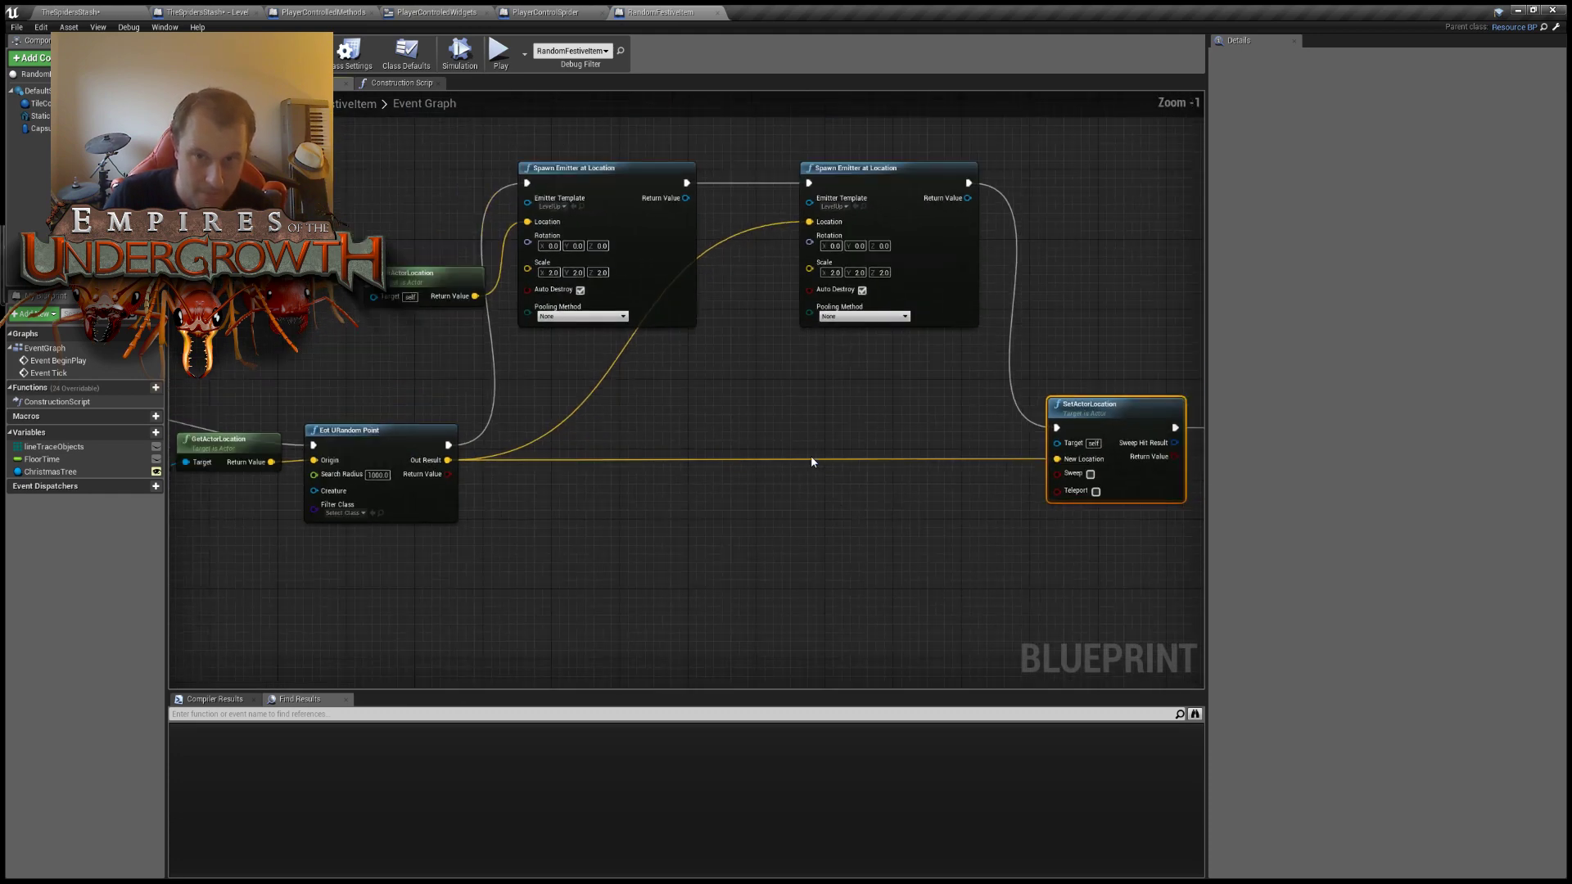
pyautogui.moveTo(958, 337); pyautogui.dragTo(908, 379, button='right')
pyautogui.moveTo(1011, 259); pyautogui.dragTo(913, 295, button='right')
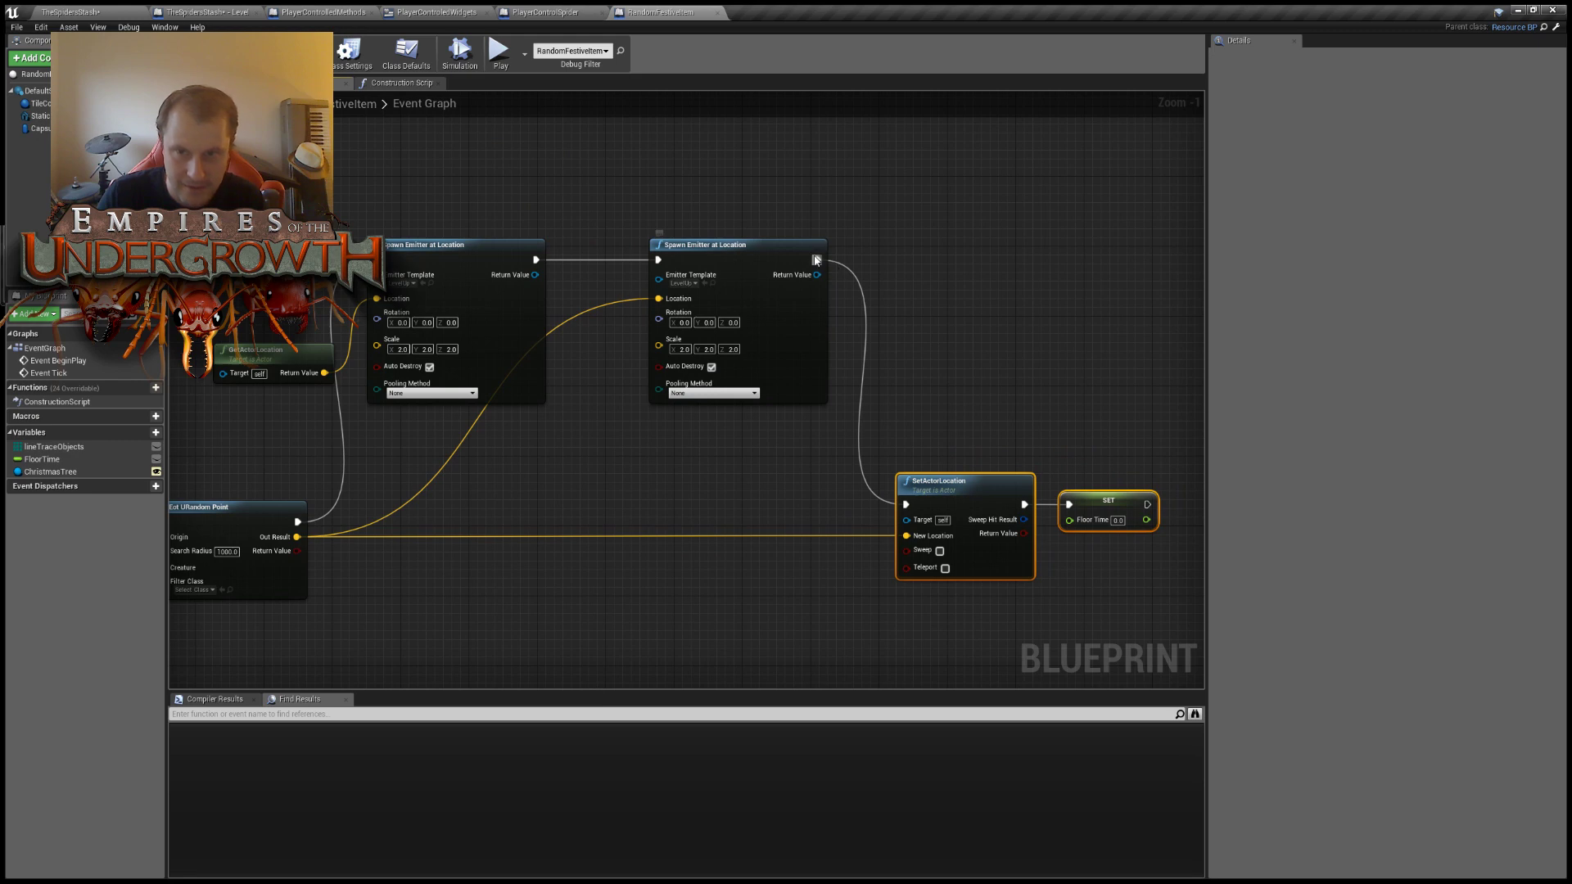
pyautogui.moveTo(816, 261); pyautogui.dragTo(933, 264)
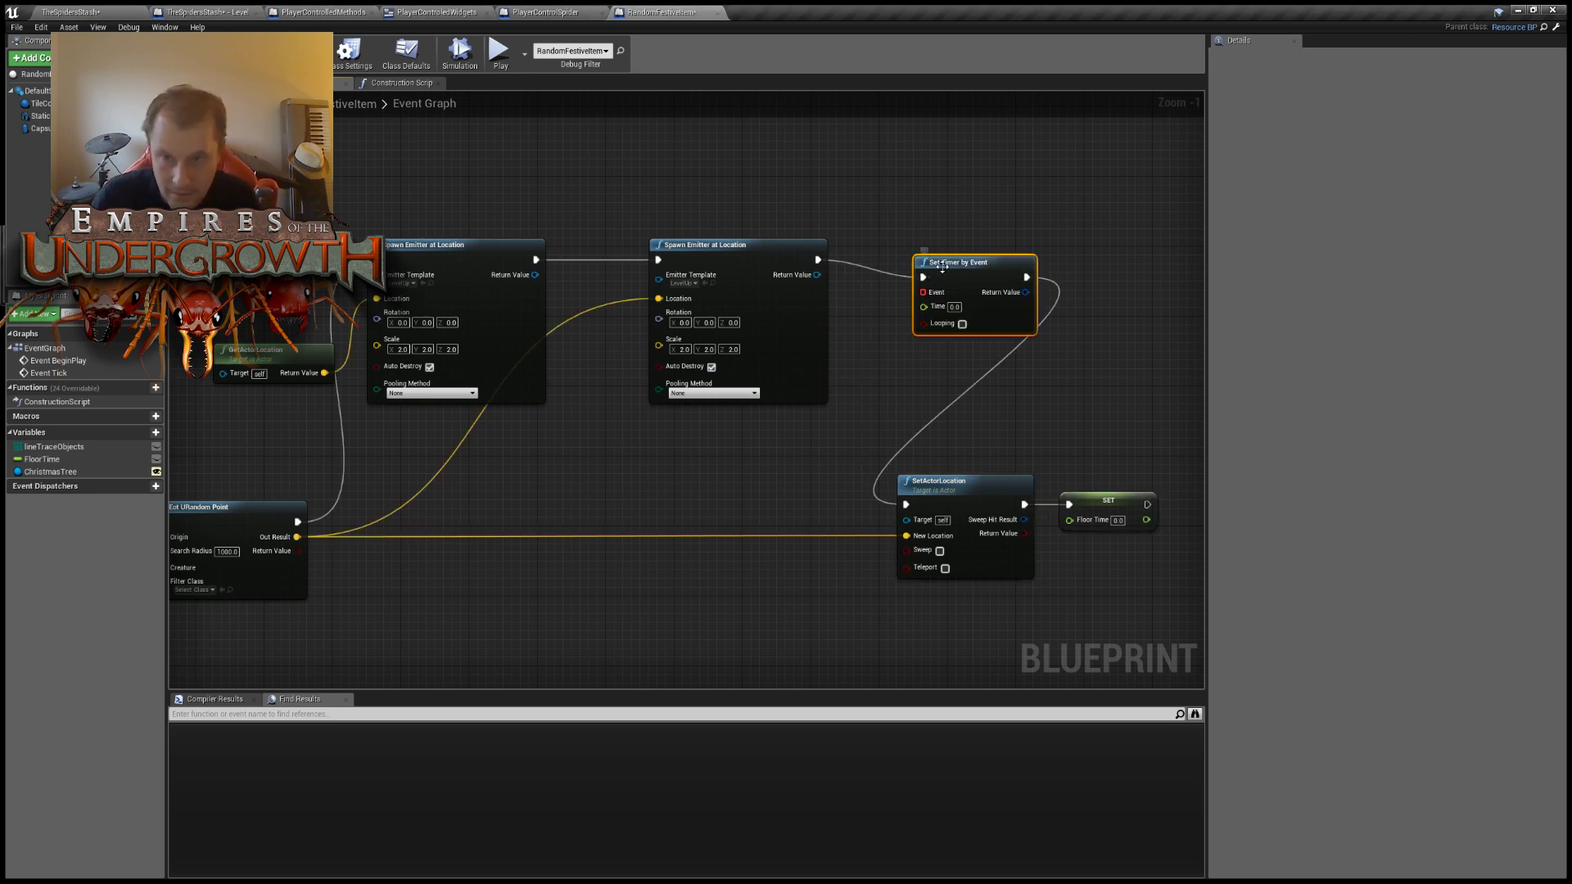
pyautogui.moveTo(963, 285); pyautogui.dragTo(985, 251)
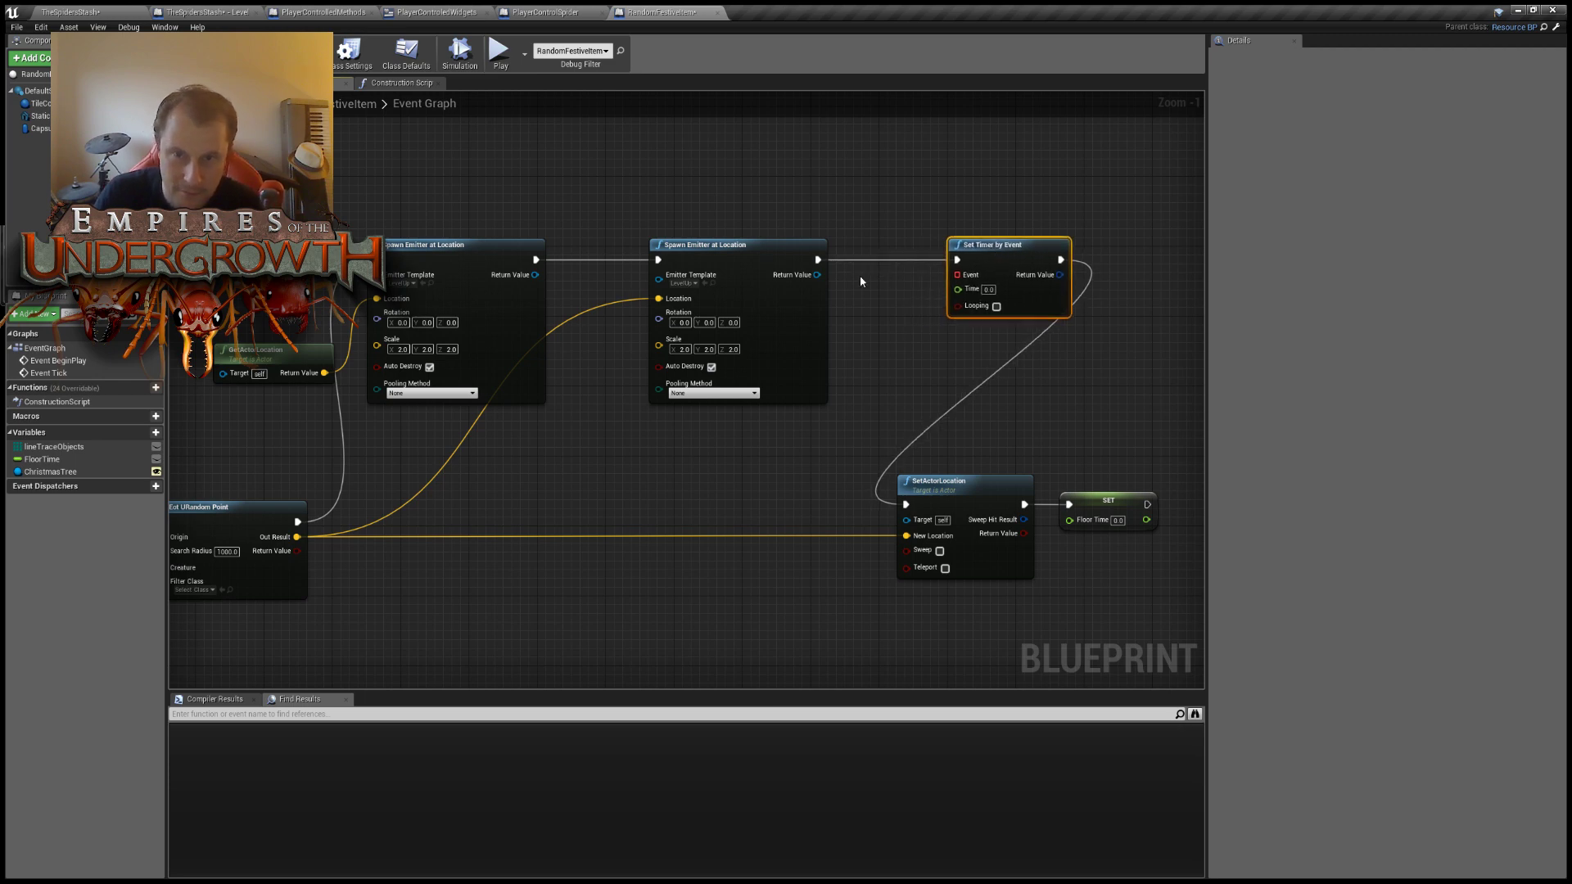
# Replace the Set Timer by Event node with a 0.5-second Delay fed by the second spawn emitter, aligned beside it.
pyautogui.press('Delete')
pyautogui.moveTo(818, 260); pyautogui.dragTo(881, 292)
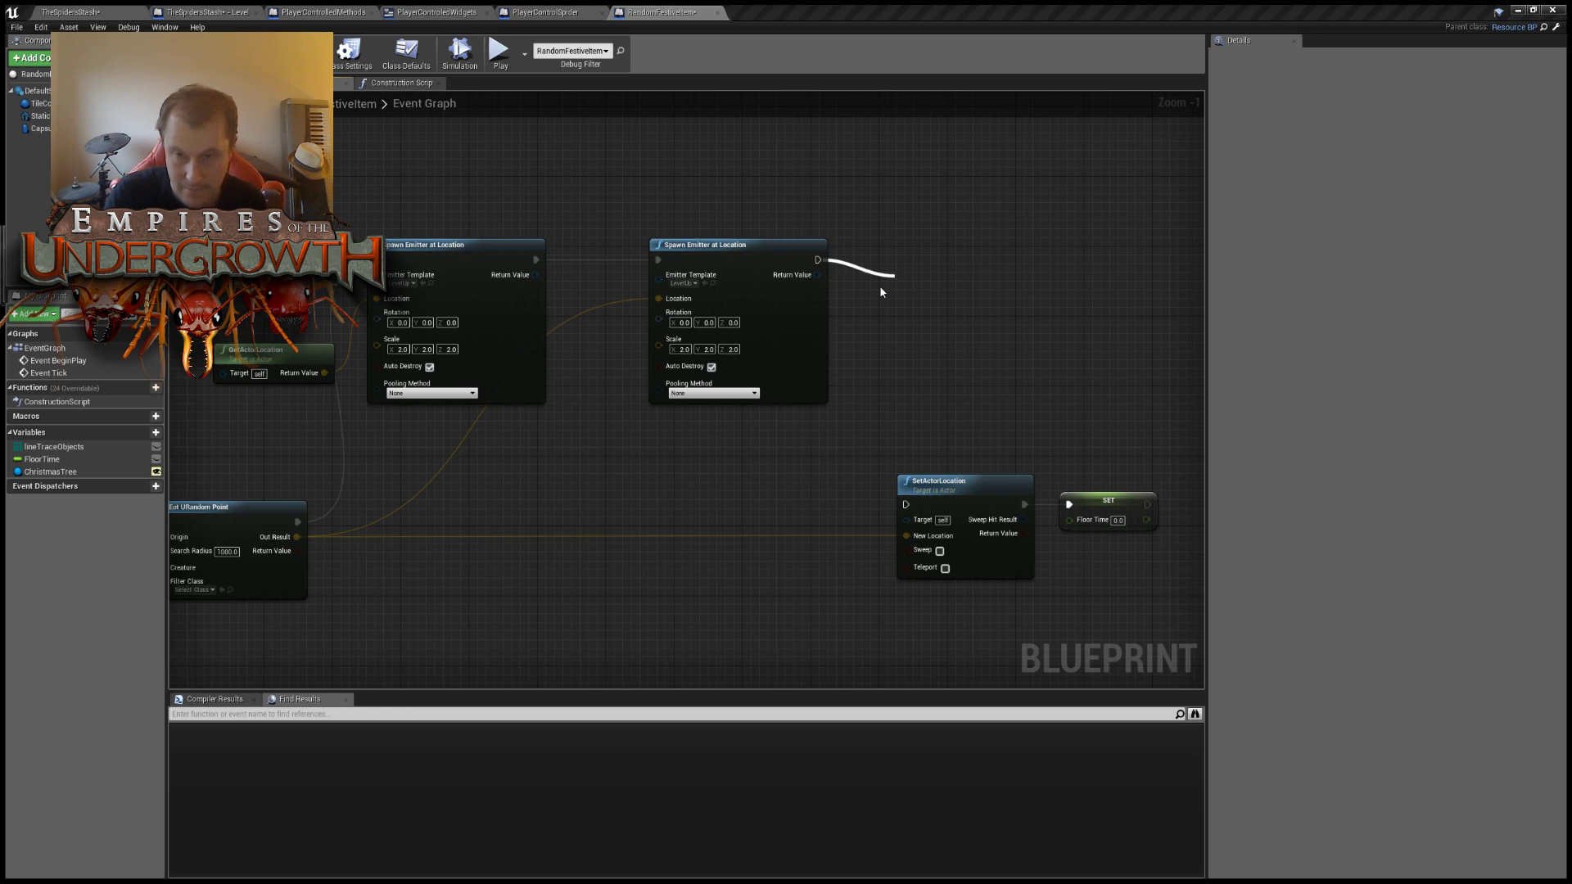
pyautogui.moveTo(881, 292); pyautogui.dragTo(881, 292)
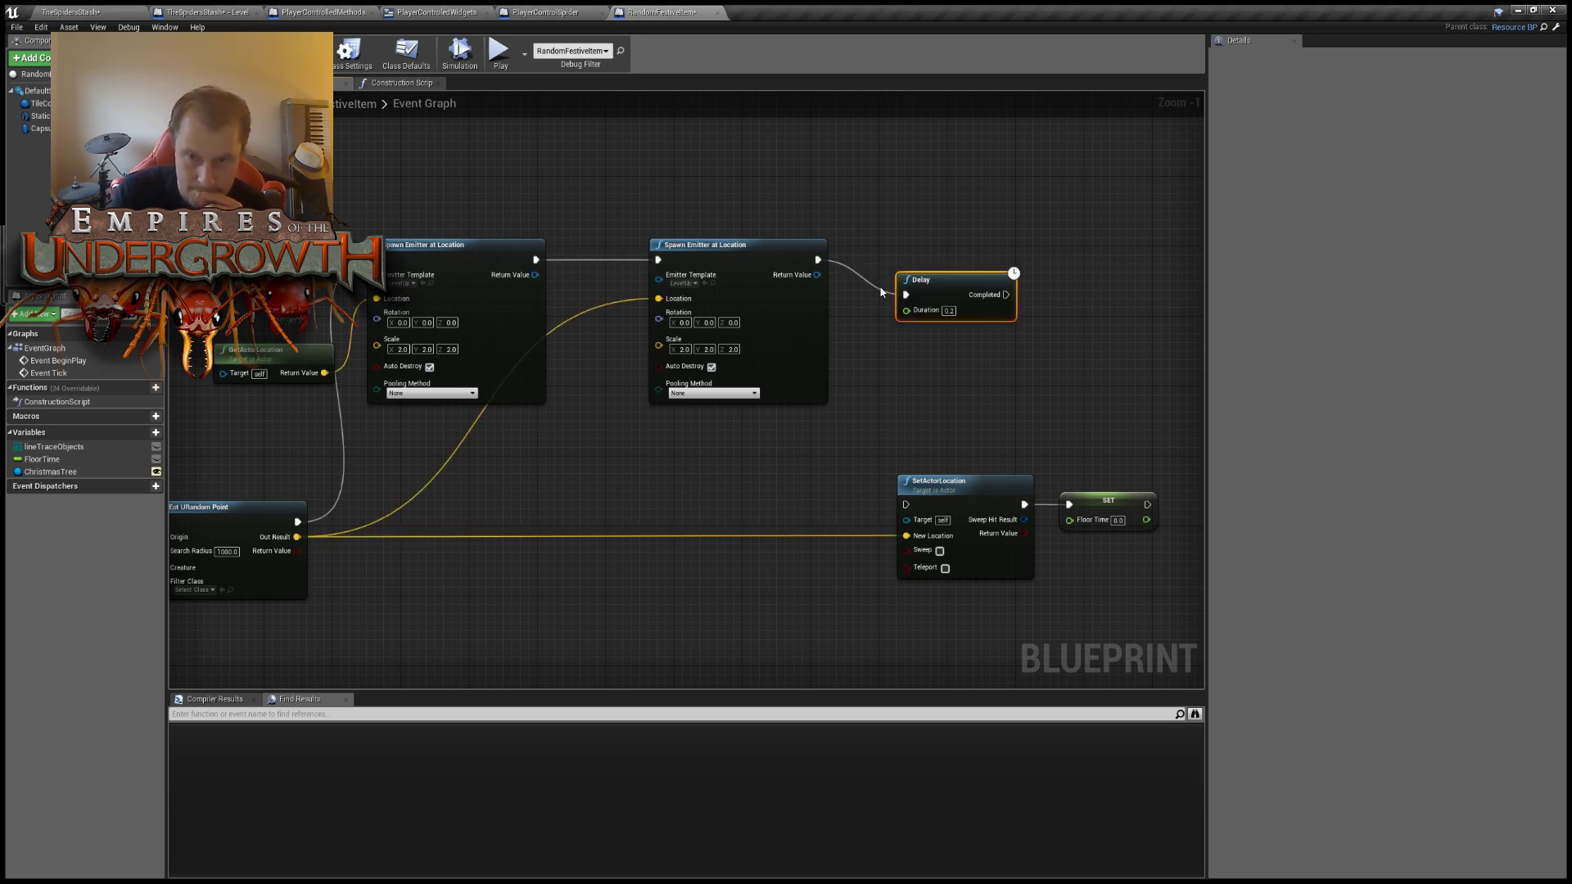
pyautogui.click(948, 310)
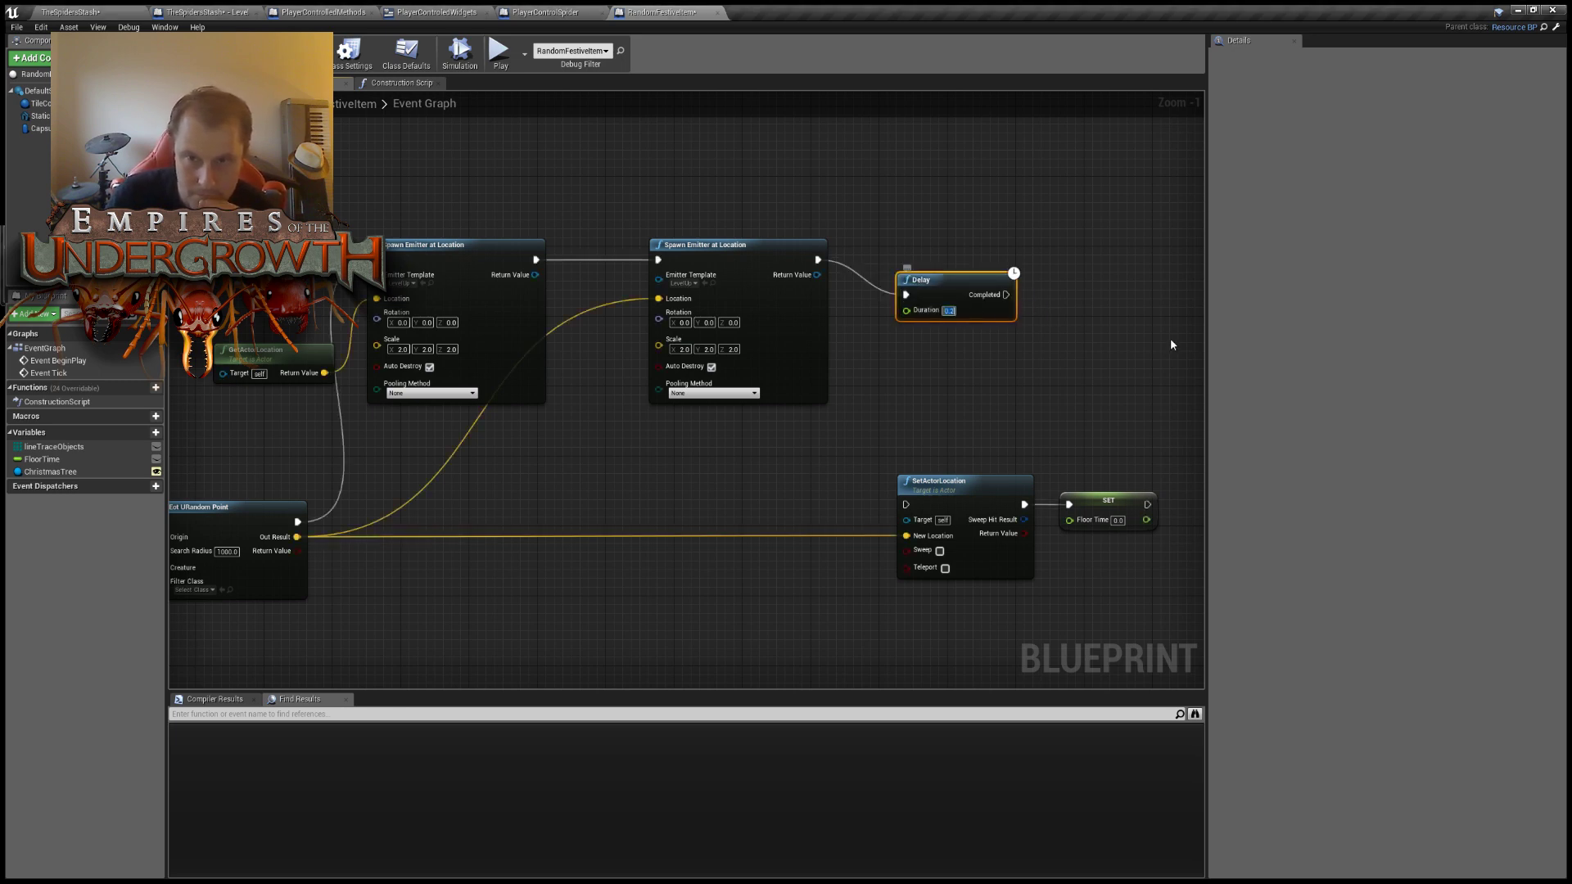
pyautogui.write('0.5')
pyautogui.press('Return')
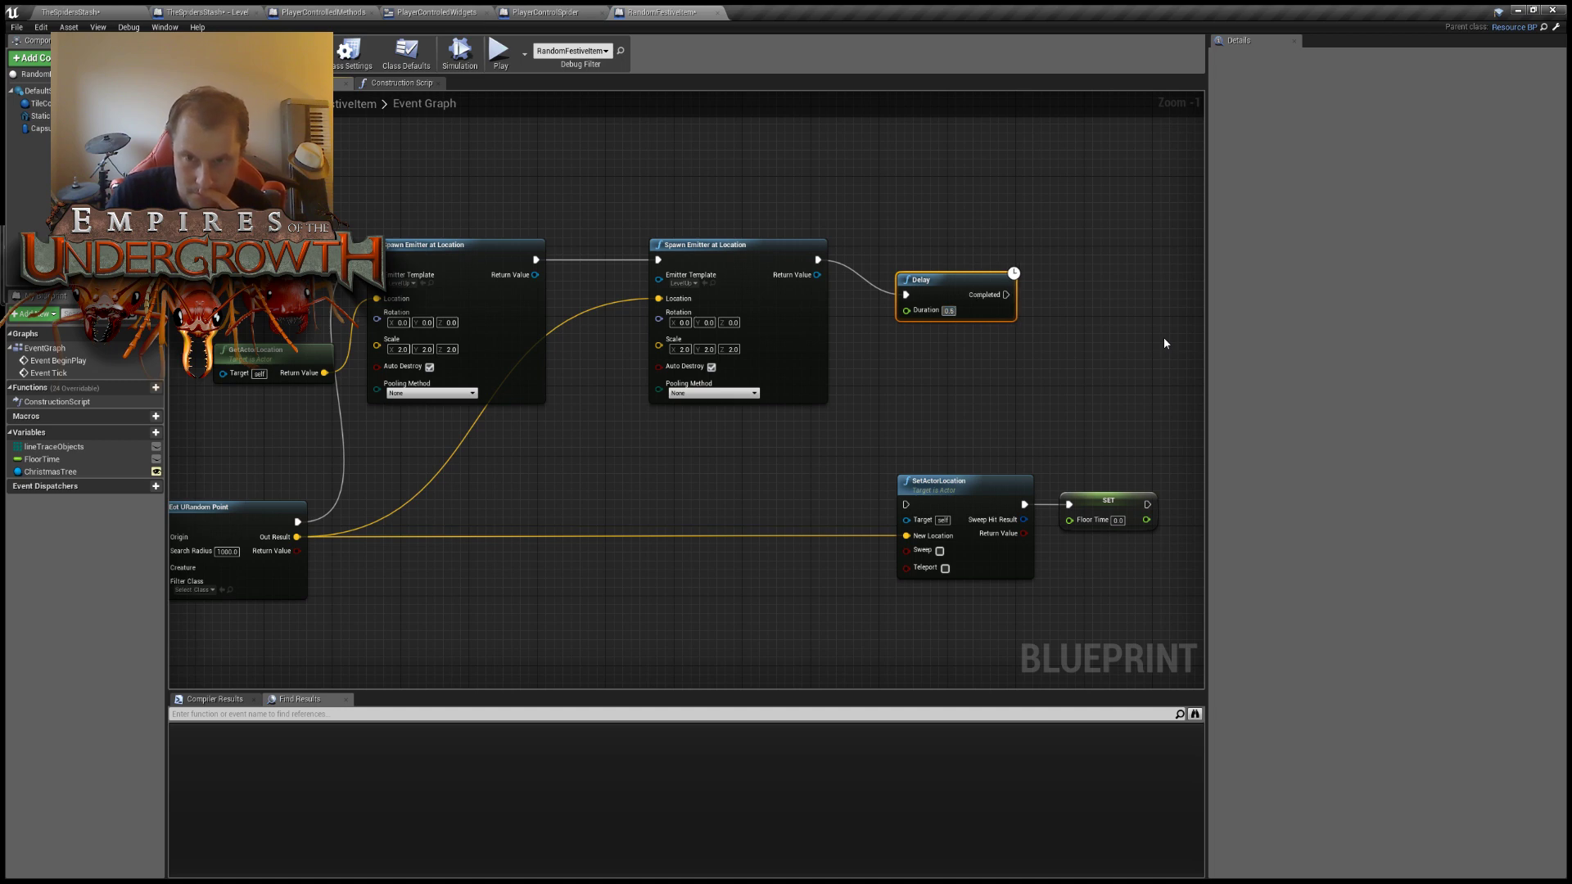
pyautogui.moveTo(951, 303); pyautogui.dragTo(1112, 491)
# Rewire the Floor Time SET node between the second spawn emitter and the Delay, connect Delay's Completed output to SetActorLocation, and compile.
pyautogui.click(1022, 511)
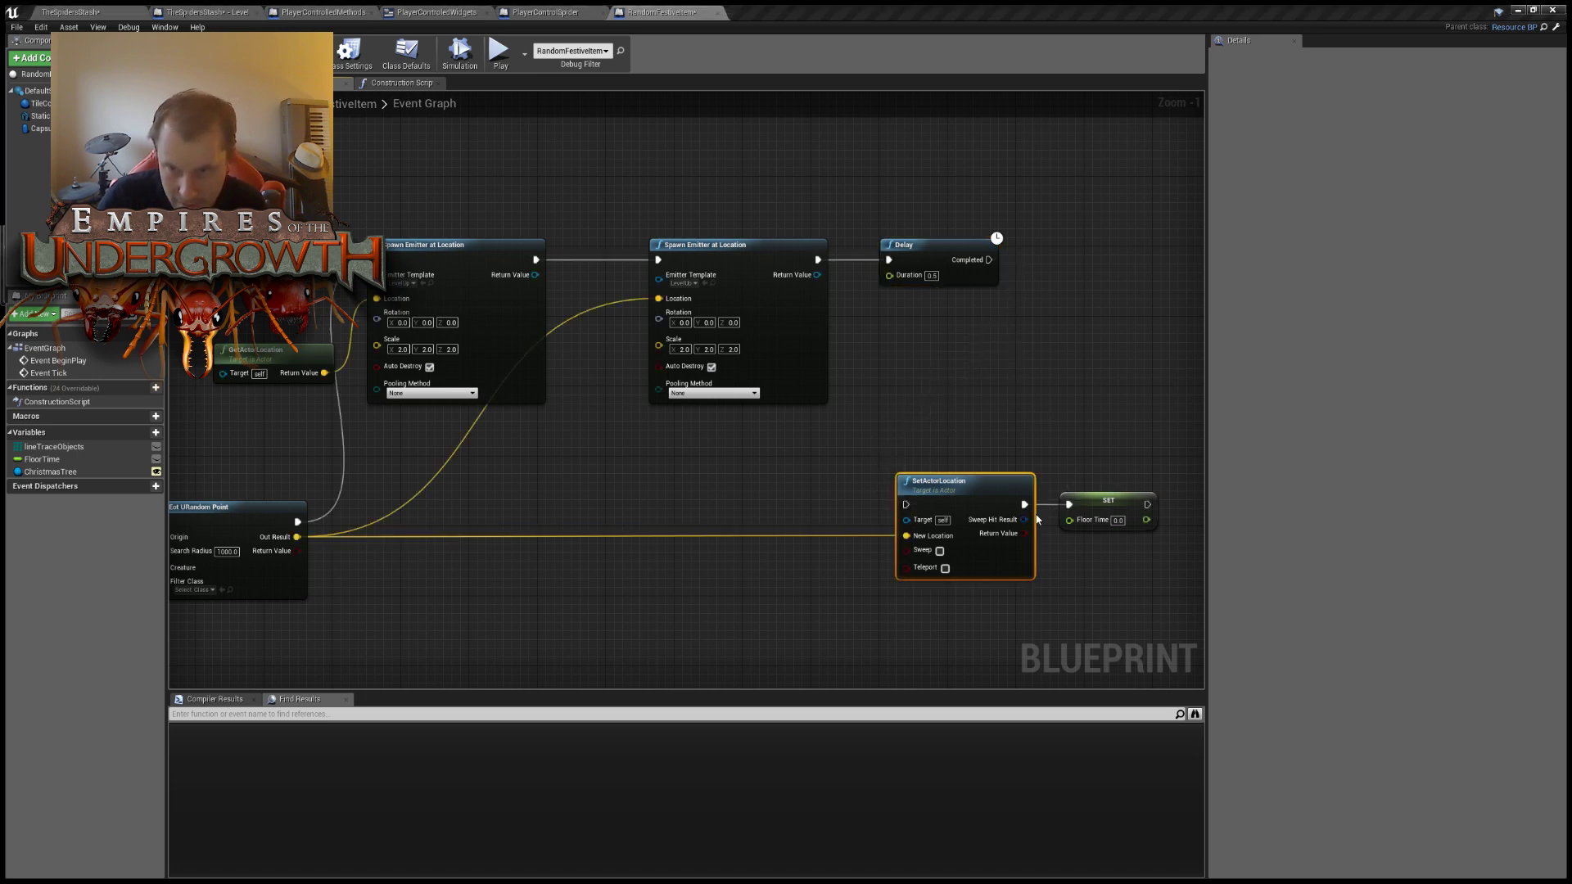
pyautogui.keyDown('alt'); pyautogui.click(1069, 504); pyautogui.keyUp('alt')
pyautogui.moveTo(909, 369); pyautogui.dragTo(825, 162)
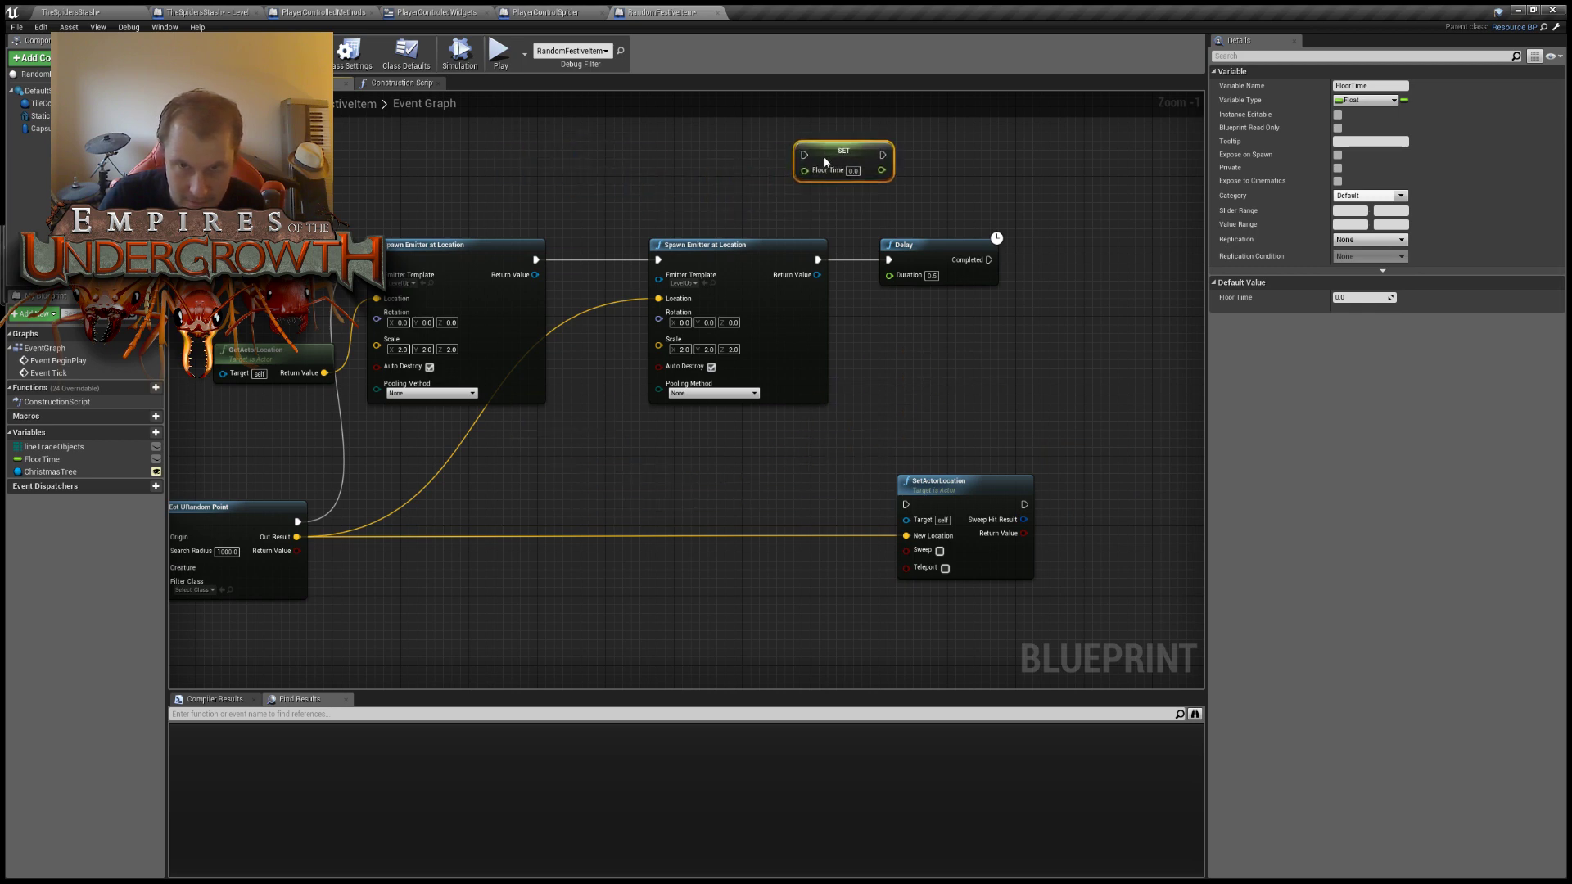
pyautogui.moveTo(817, 259); pyautogui.dragTo(891, 260)
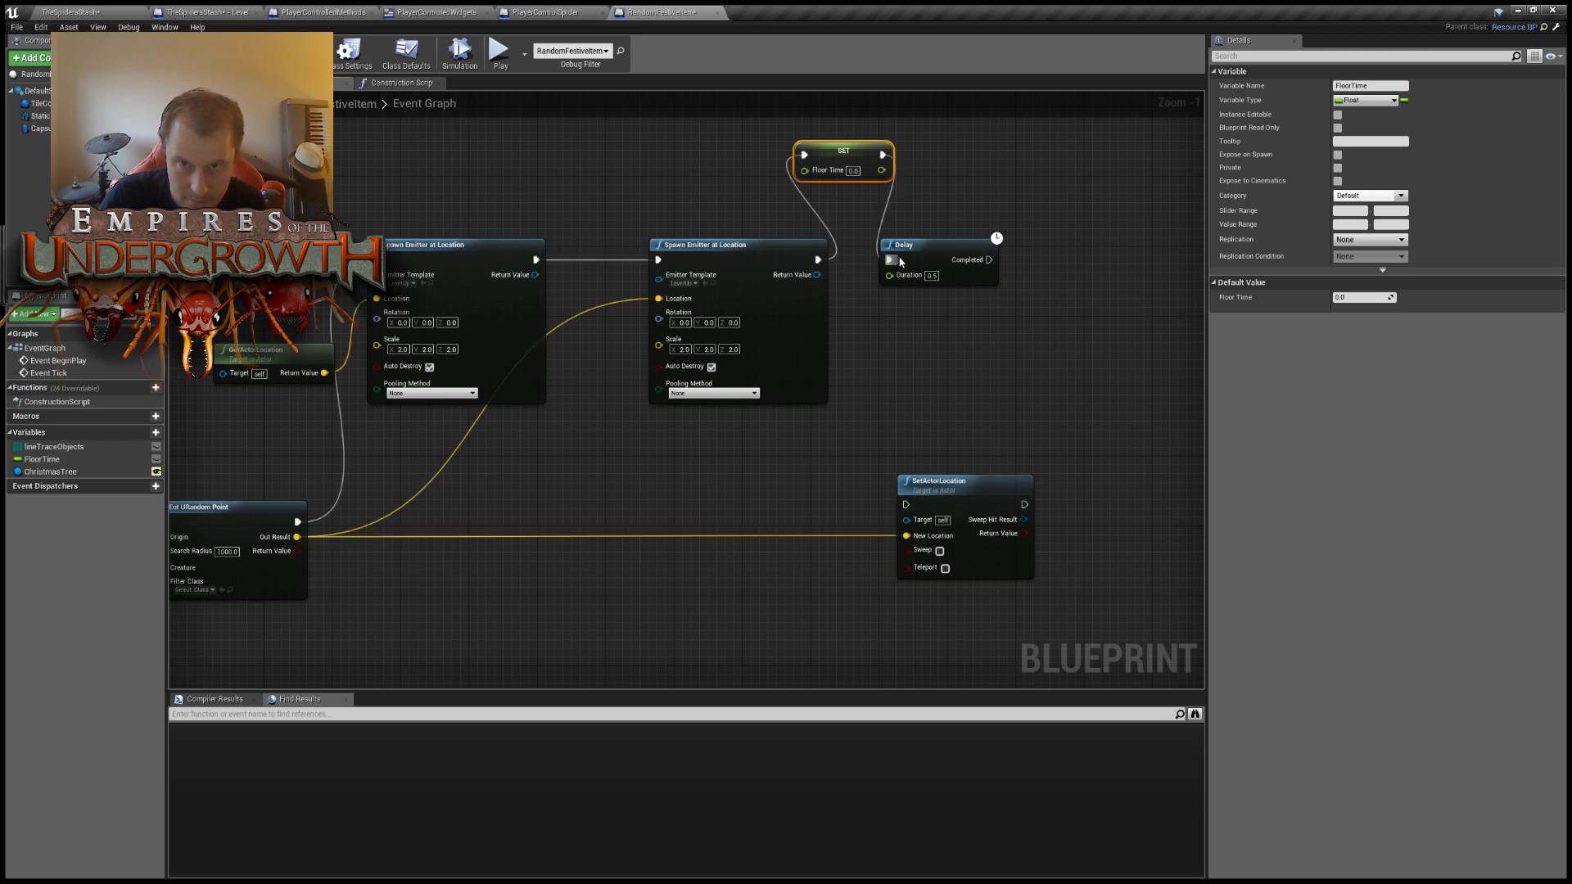
pyautogui.moveTo(988, 262); pyautogui.dragTo(906, 505)
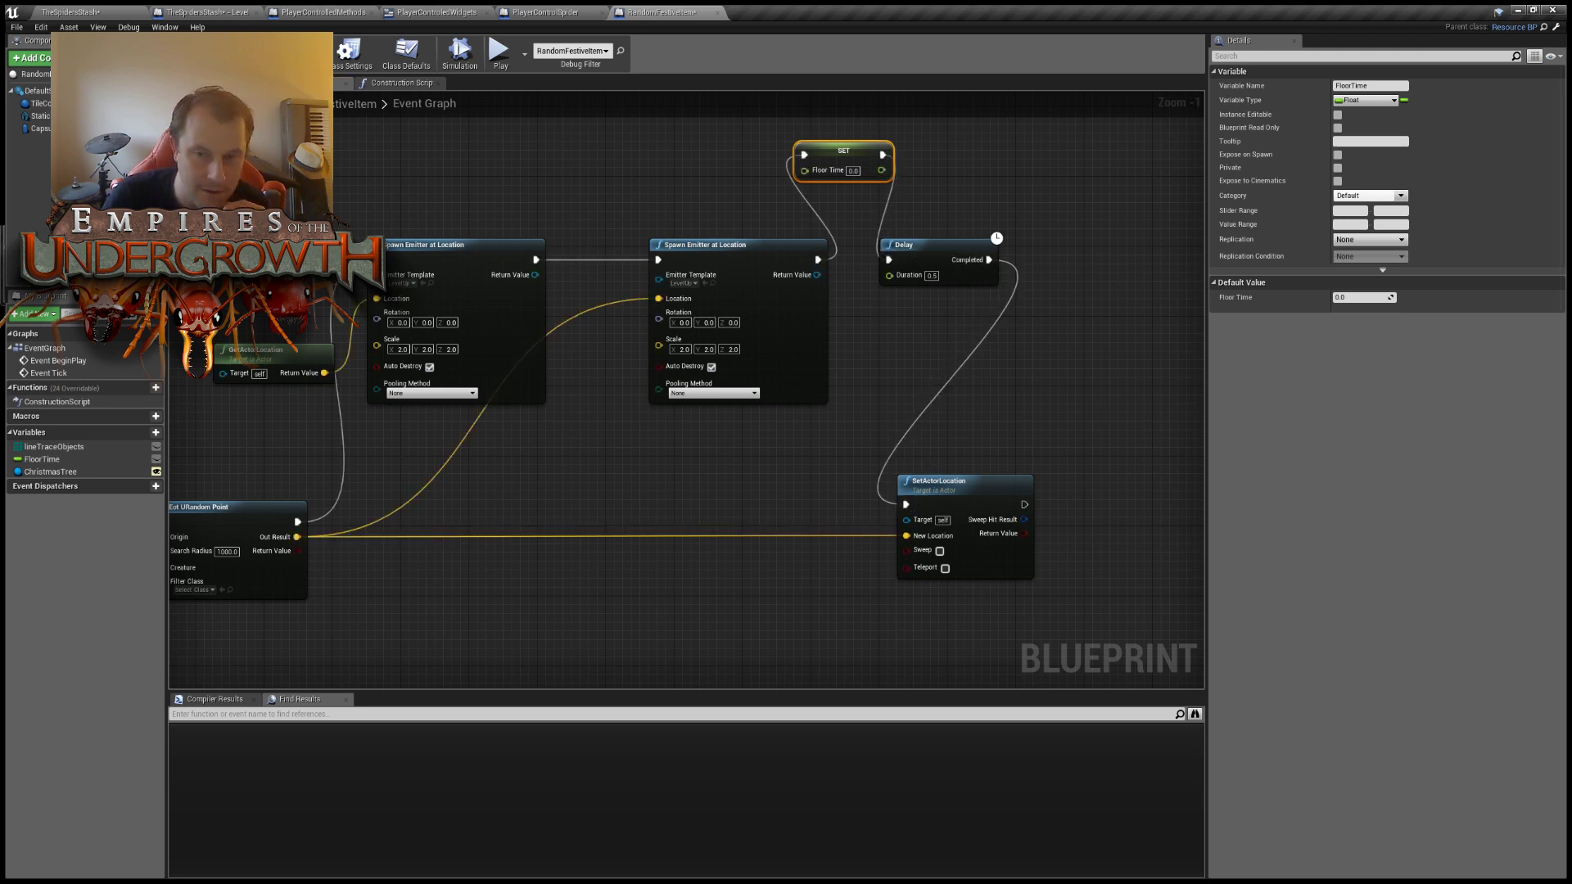
pyautogui.press('F7')
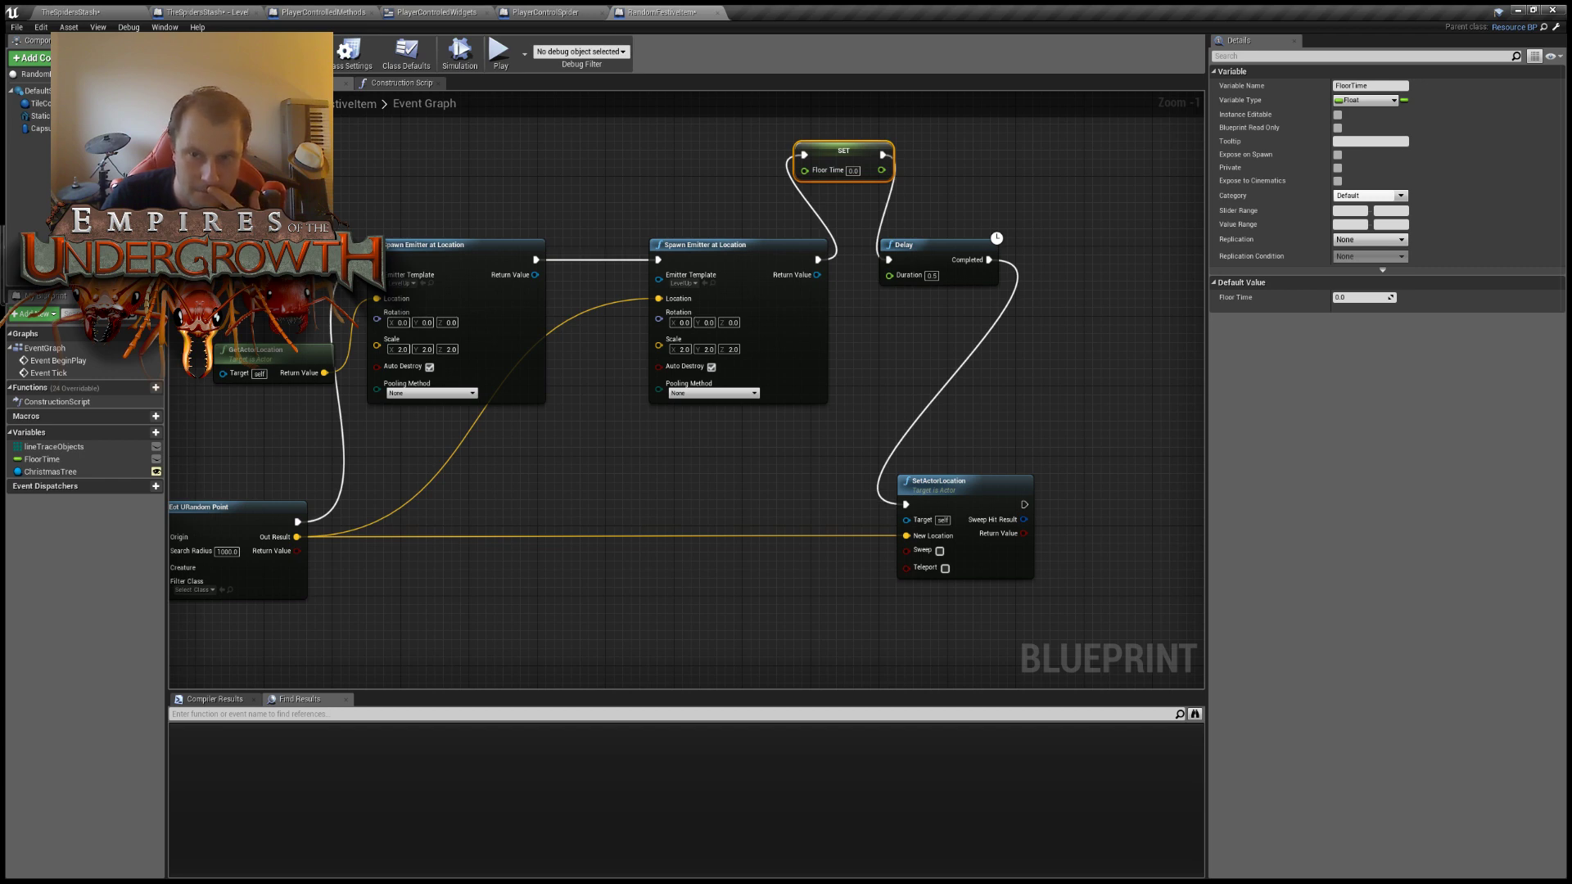
# Start a play session in the level, eject from the player, and move a gift from the Christmas tree to the glowing vent at the cavern edge.
pyautogui.click(96, 10)
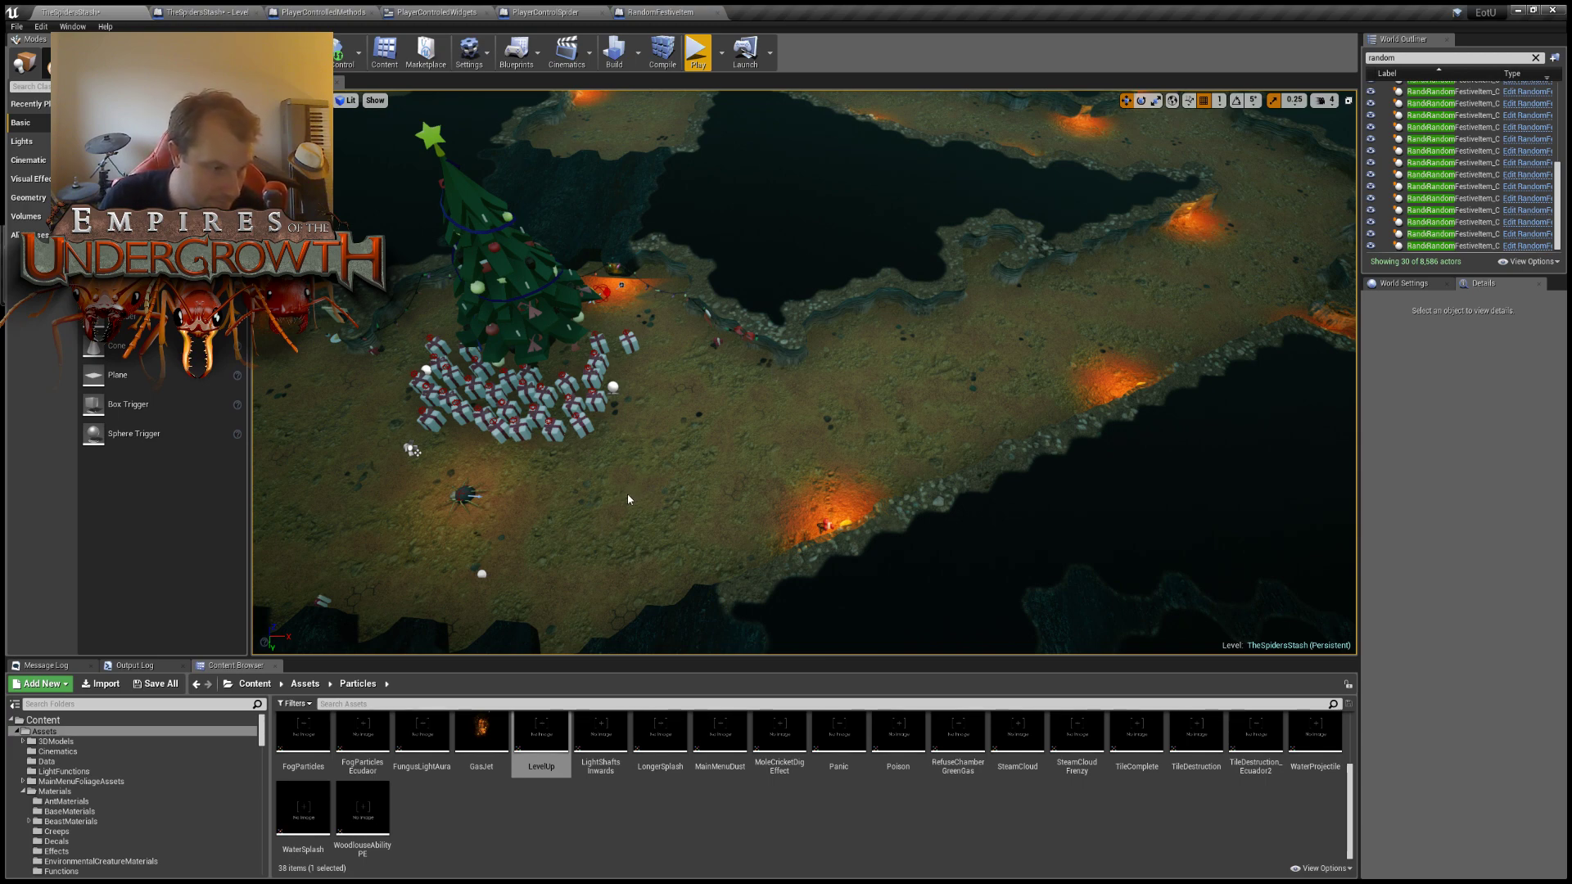
pyautogui.hotkey('alt', 'p')
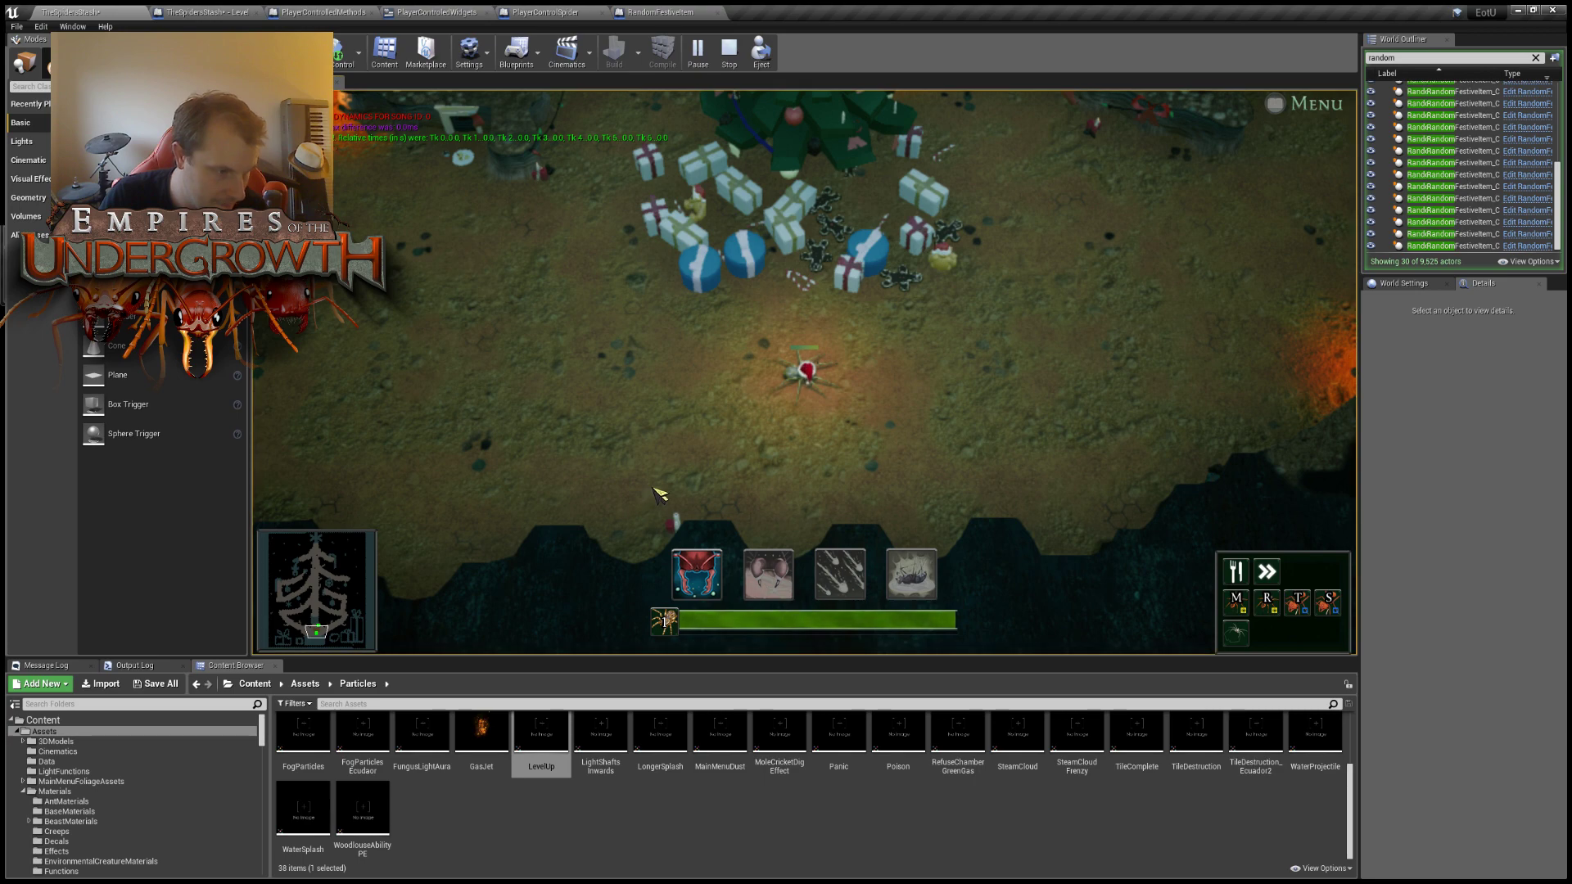
pyautogui.press('F8')
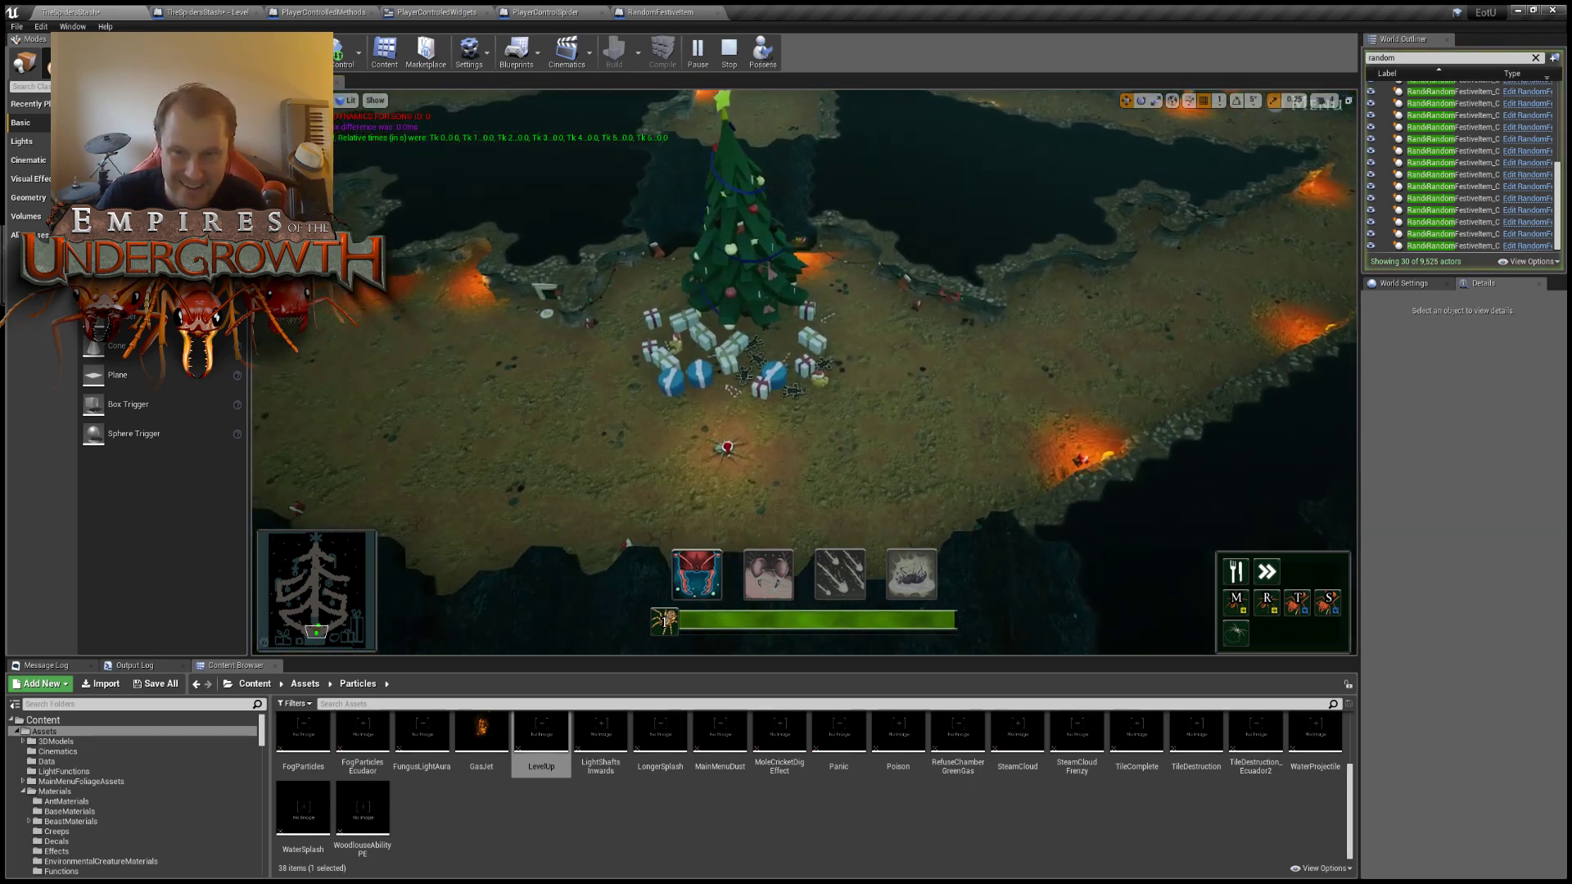
pyautogui.press('w')
pyautogui.moveTo(804, 373); pyautogui.dragTo(793, 393, button='right')
pyautogui.click(804, 276)
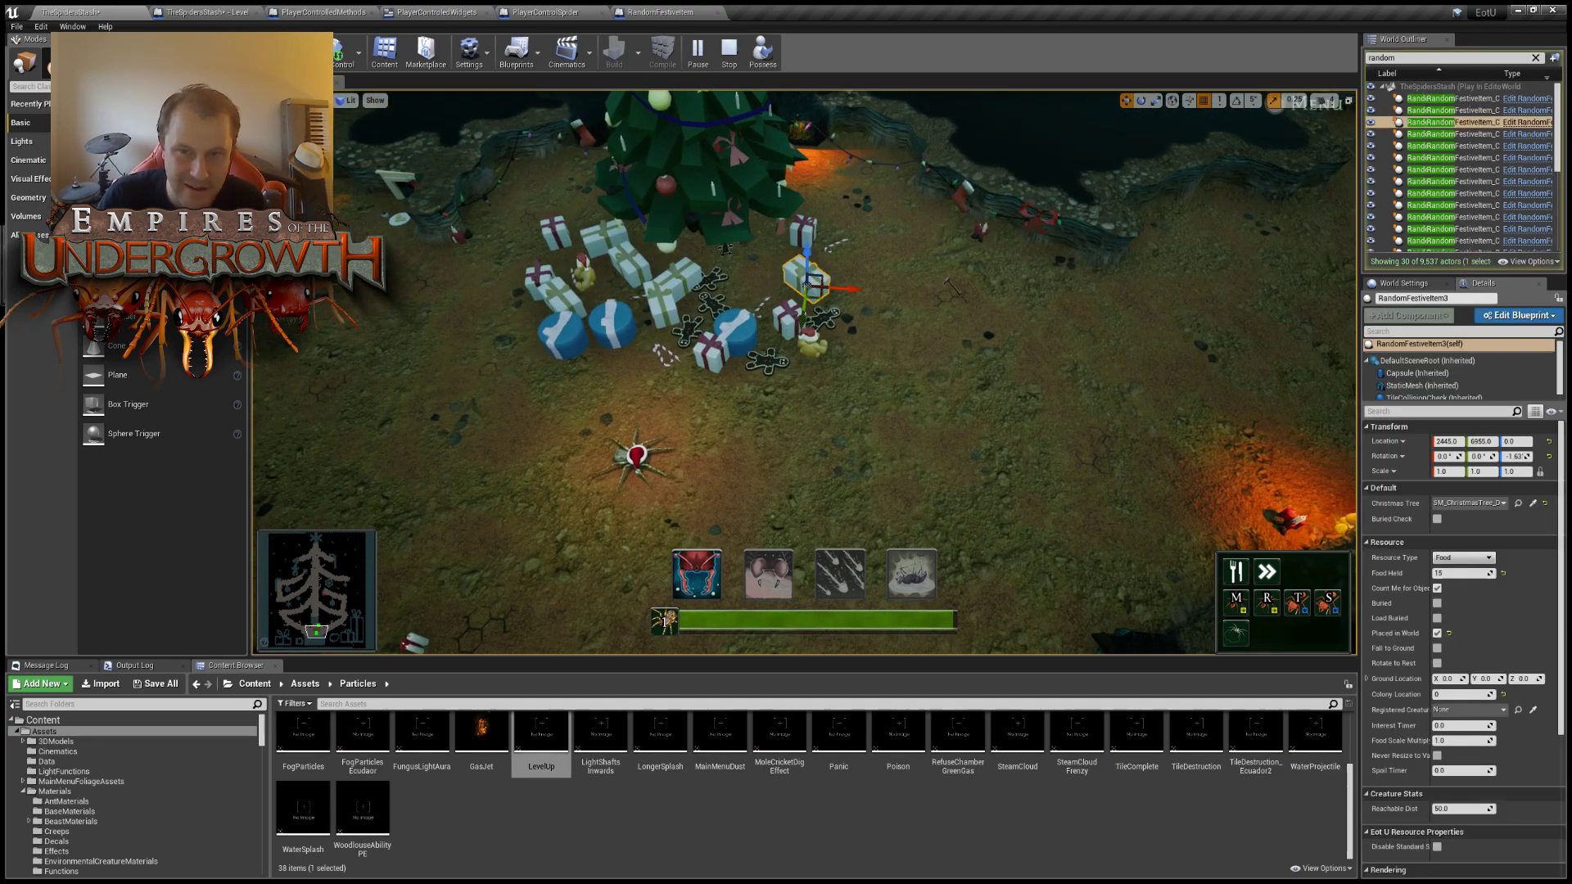
pyautogui.press('s')
pyautogui.moveTo(804, 276); pyautogui.dragTo(819, 293, button='right')
pyautogui.moveTo(655, 296); pyautogui.dragTo(673, 299, button='right')
pyautogui.moveTo(626, 288); pyautogui.dragTo(1091, 217)
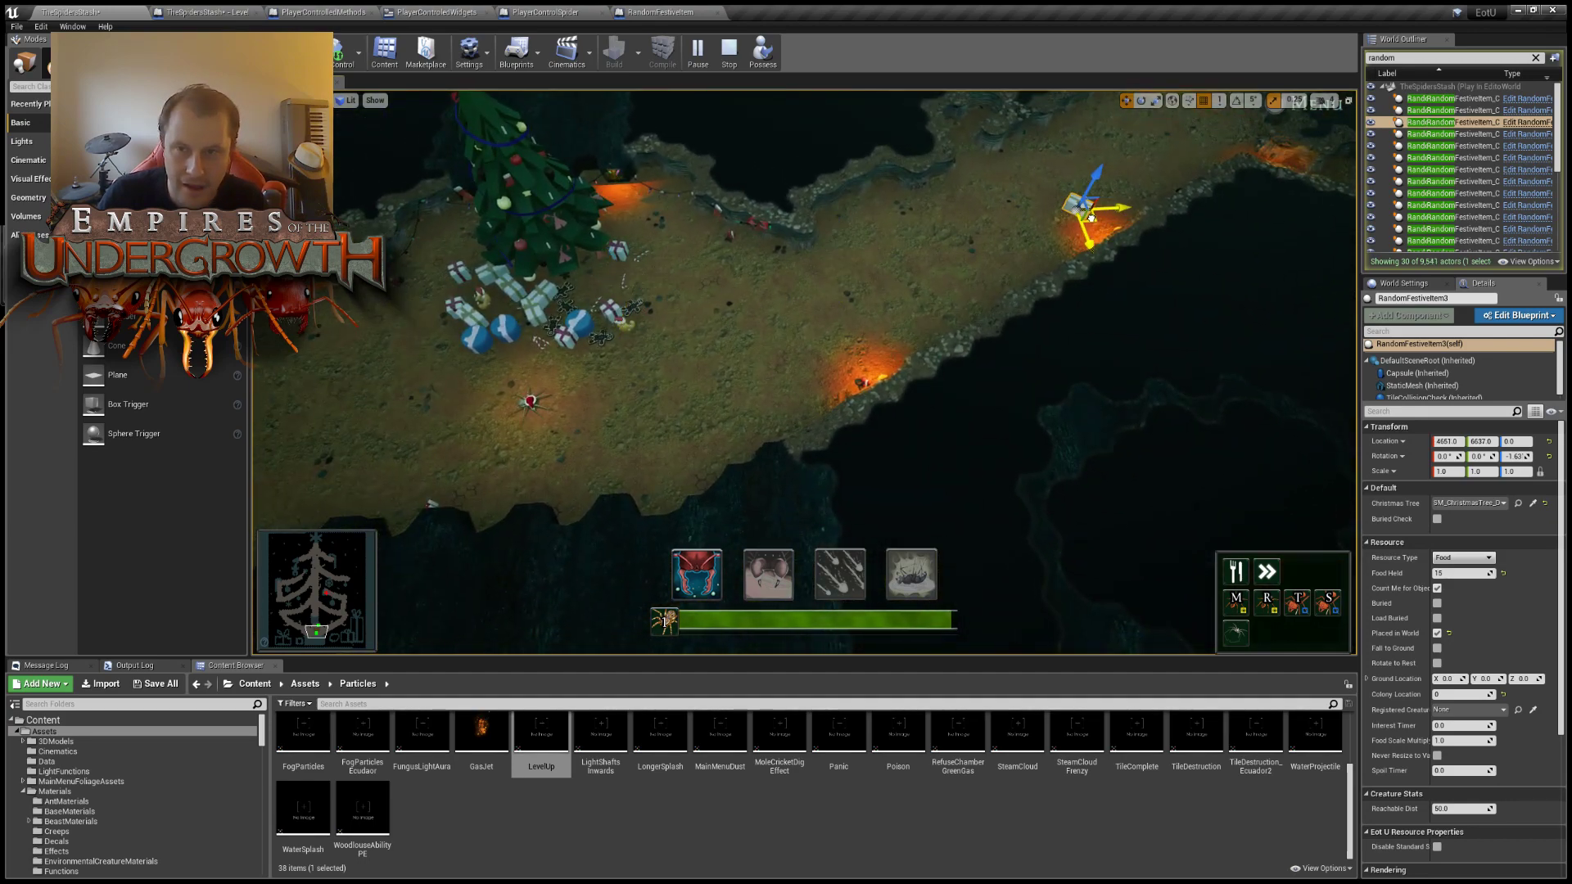
pyautogui.press('f')
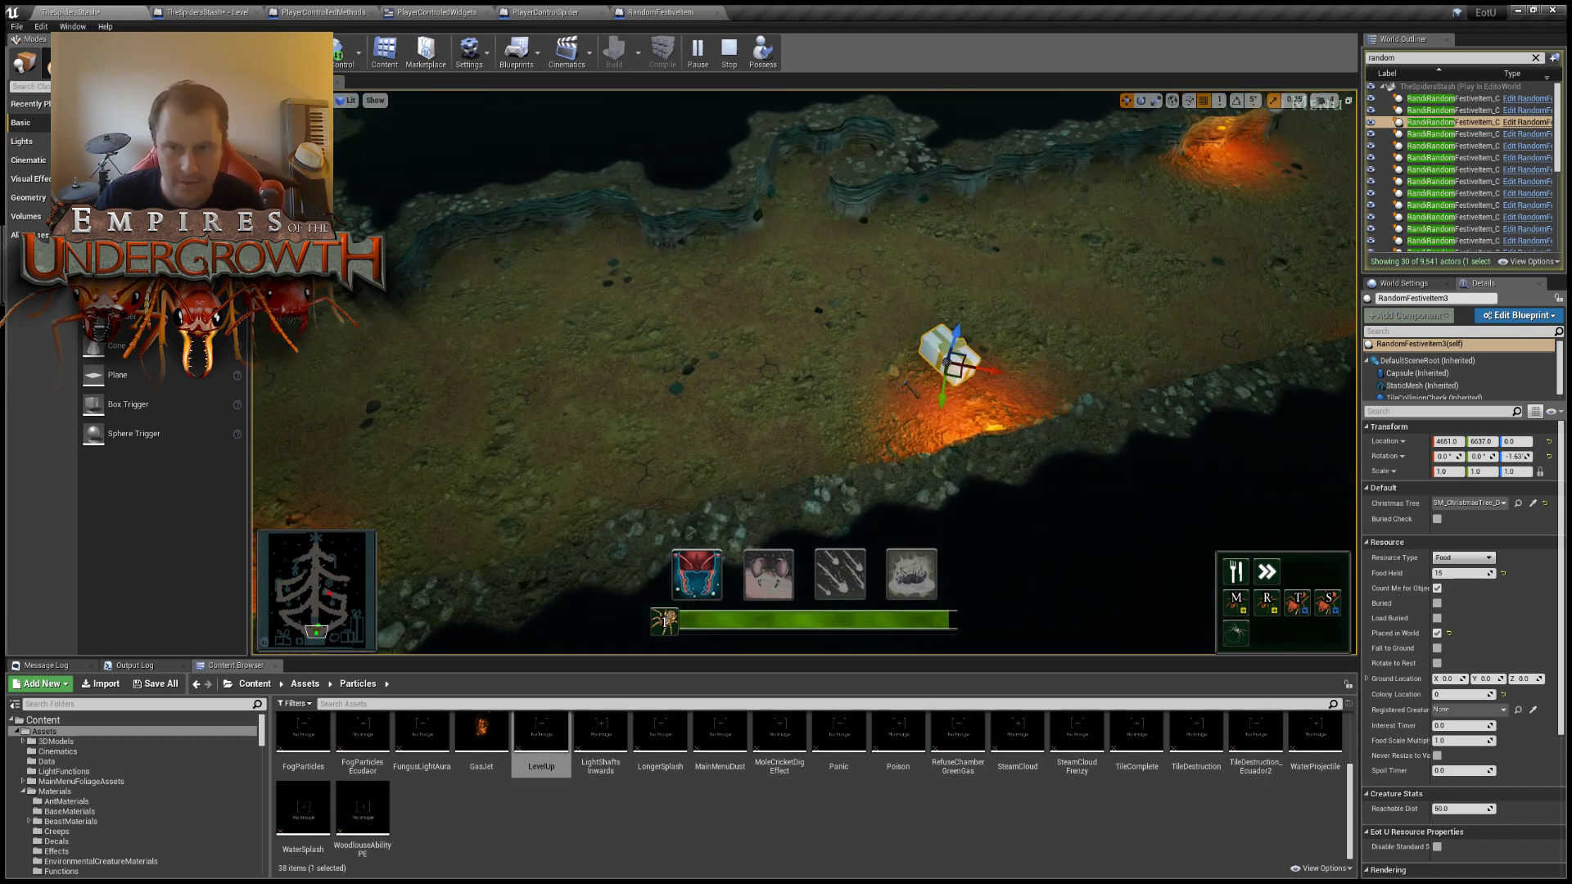
# Move another festive item away from the tree across the cavern floor and watch the particle effect and relocation.
pyautogui.click(843, 442)
pyautogui.moveTo(843, 442); pyautogui.dragTo(1217, 453, button='middle')
pyautogui.moveTo(843, 442); pyautogui.dragTo(631, 366, button='right')
pyautogui.click(631, 407)
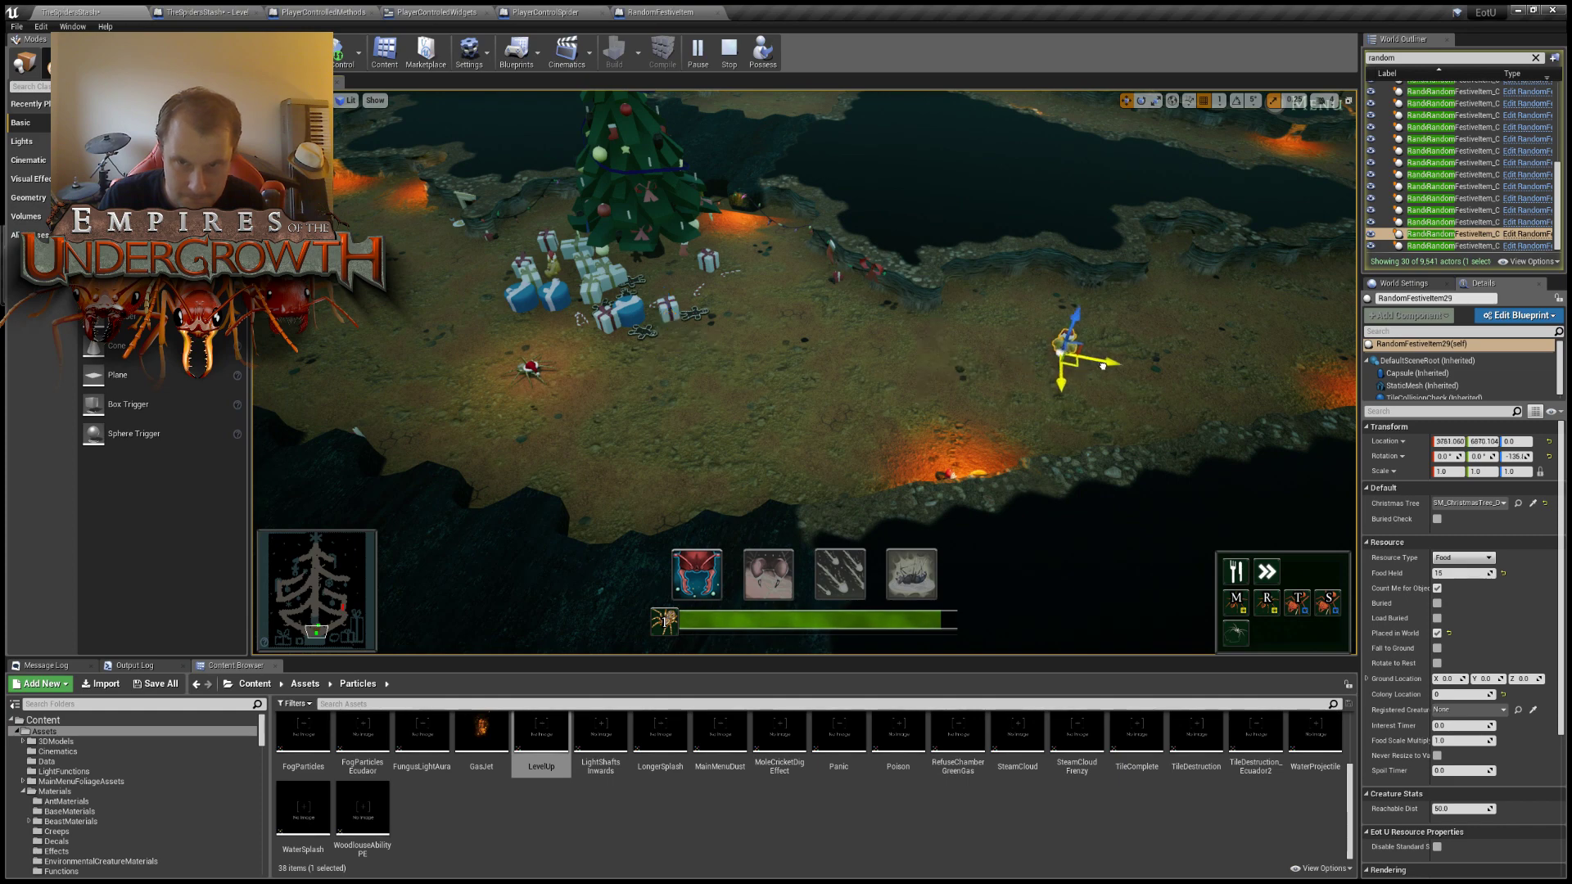
pyautogui.moveTo(631, 366); pyautogui.dragTo(754, 366, button='right')
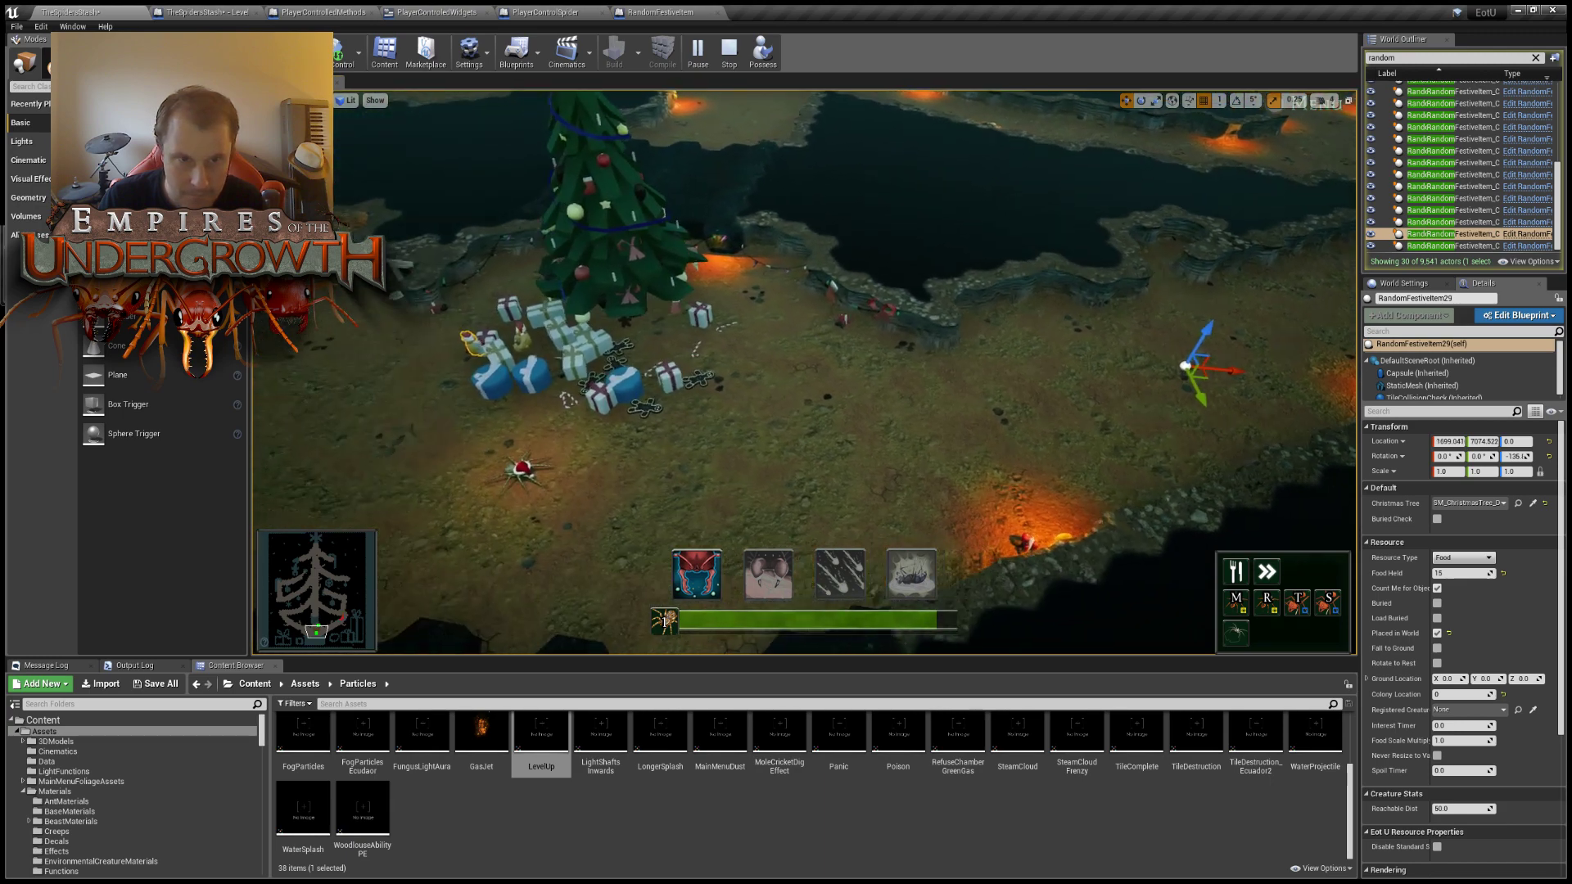
# Select three gifts beneath the tree and move them together far across the cavern to test a group relocation.
pyautogui.click(688, 384)
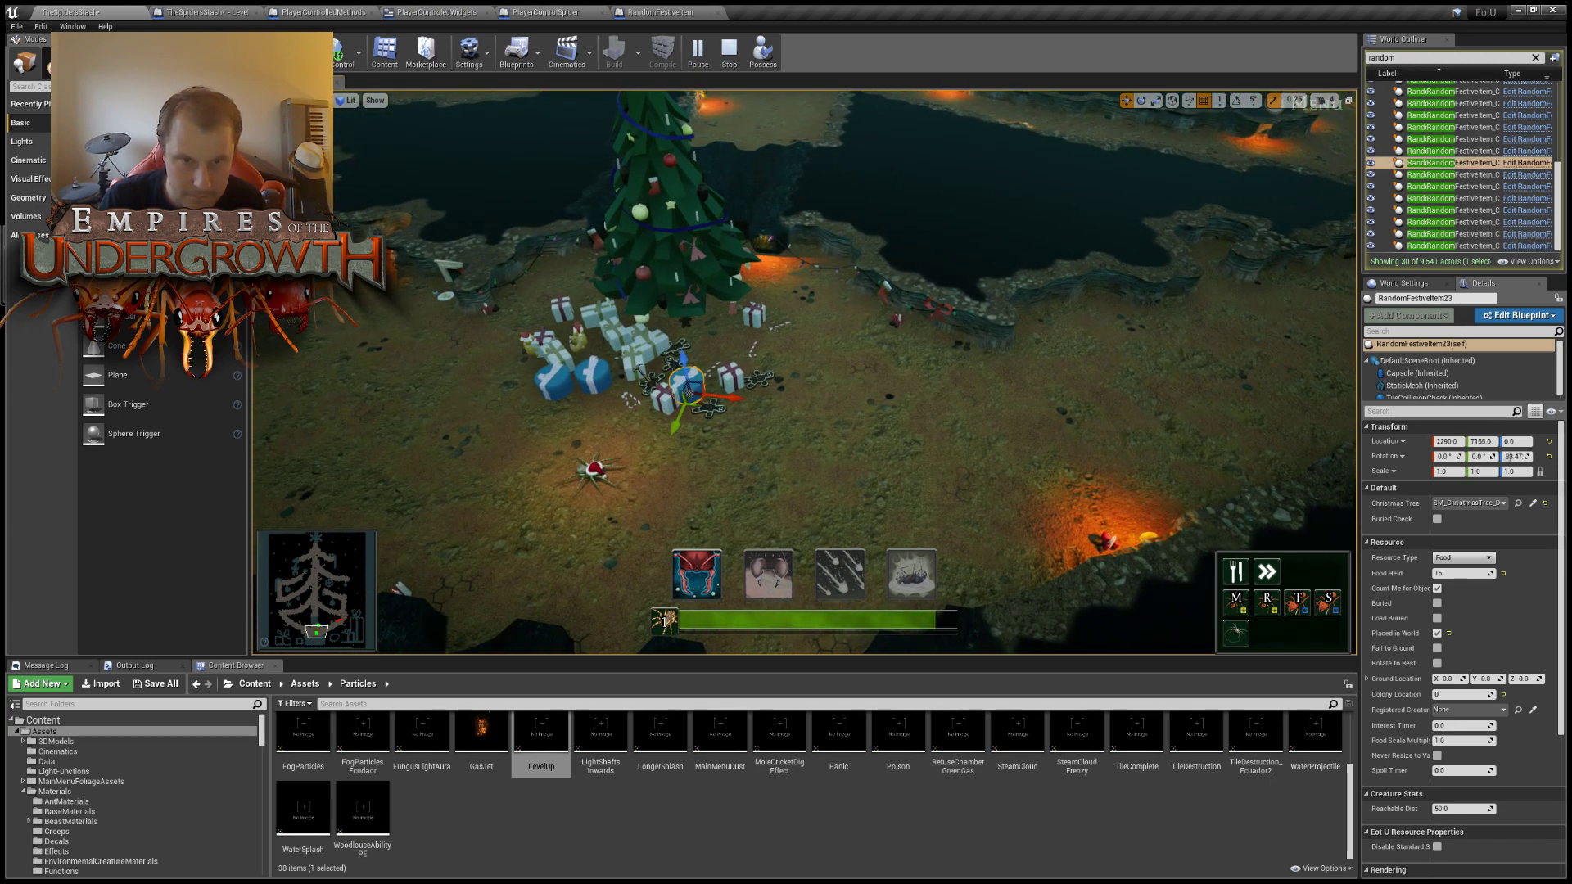
pyautogui.keyDown('ctrl'); pyautogui.click(636, 362); pyautogui.keyUp('ctrl')
pyautogui.keyDown('ctrl'); pyautogui.click(653, 352); pyautogui.keyUp('ctrl')
pyautogui.moveTo(664, 366); pyautogui.dragTo(1310, 362)
pyautogui.press('d')
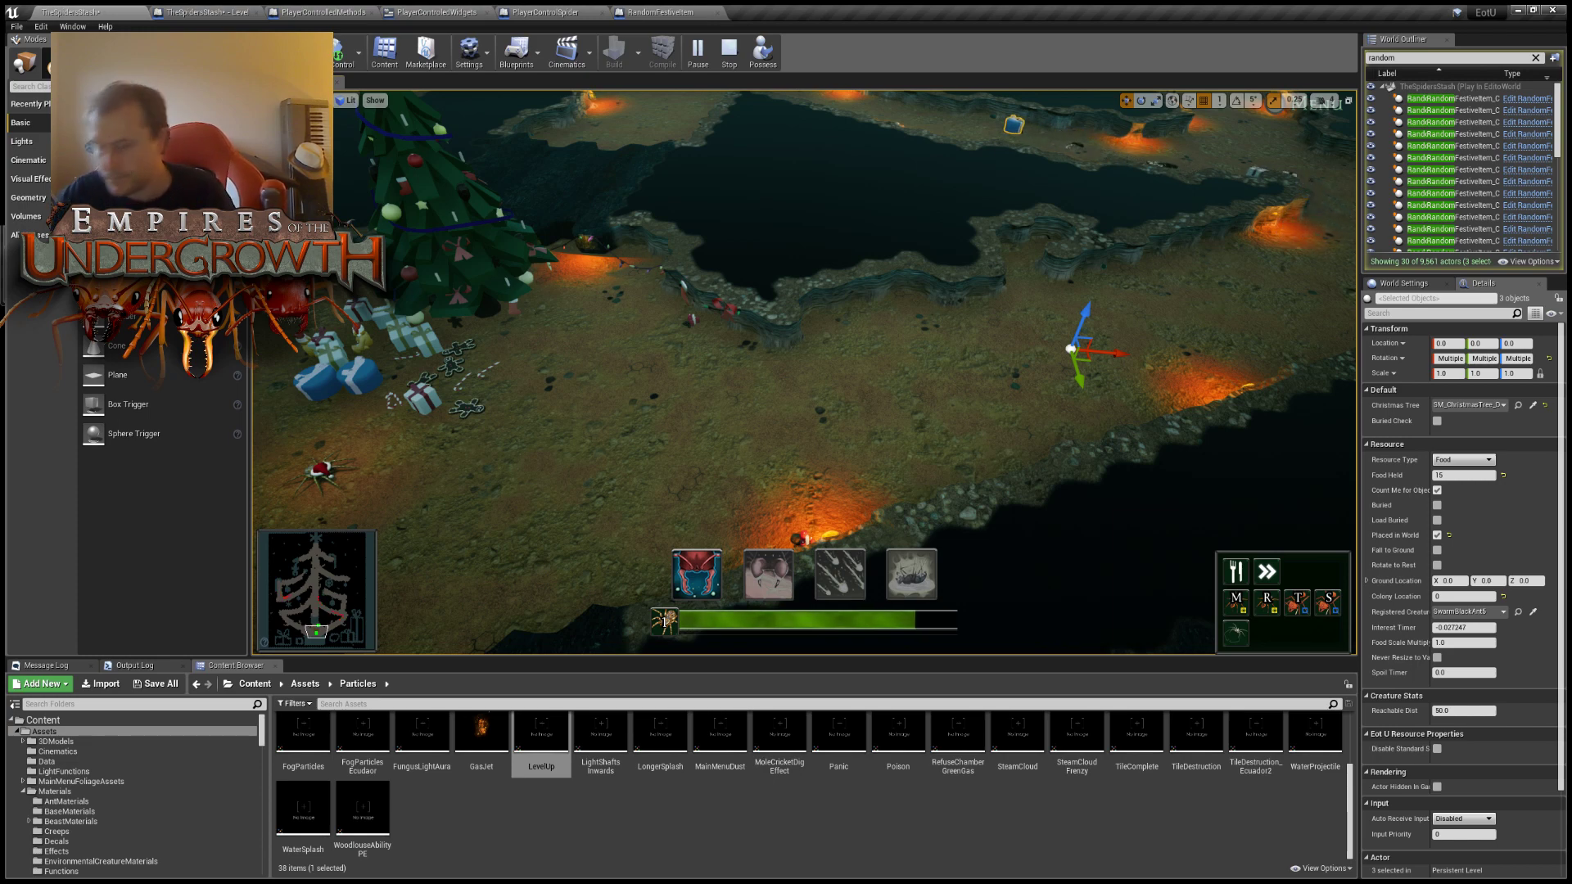
pyautogui.moveTo(627, 470)
pyautogui.mouseDown(button='right')
pyautogui.moveTo(671, 470)
pyautogui.moveTo(627, 470)
pyautogui.mouseUp(button='right')
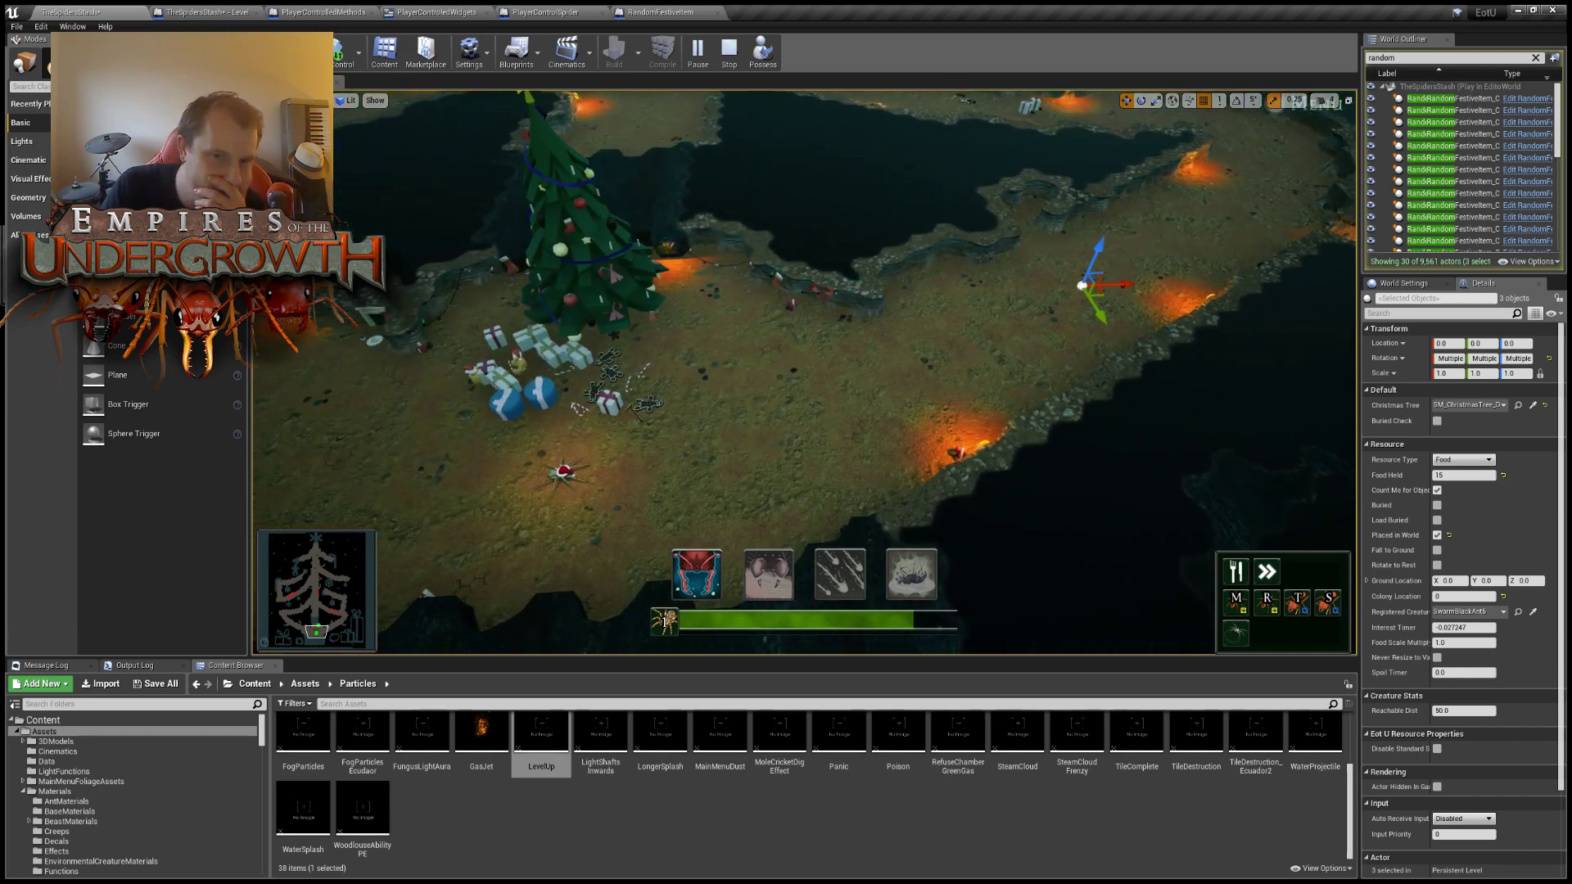
# Move the single gift nearest the spider out toward the glowing vent and observe its delayed return to the tree.
pyautogui.click(608, 402)
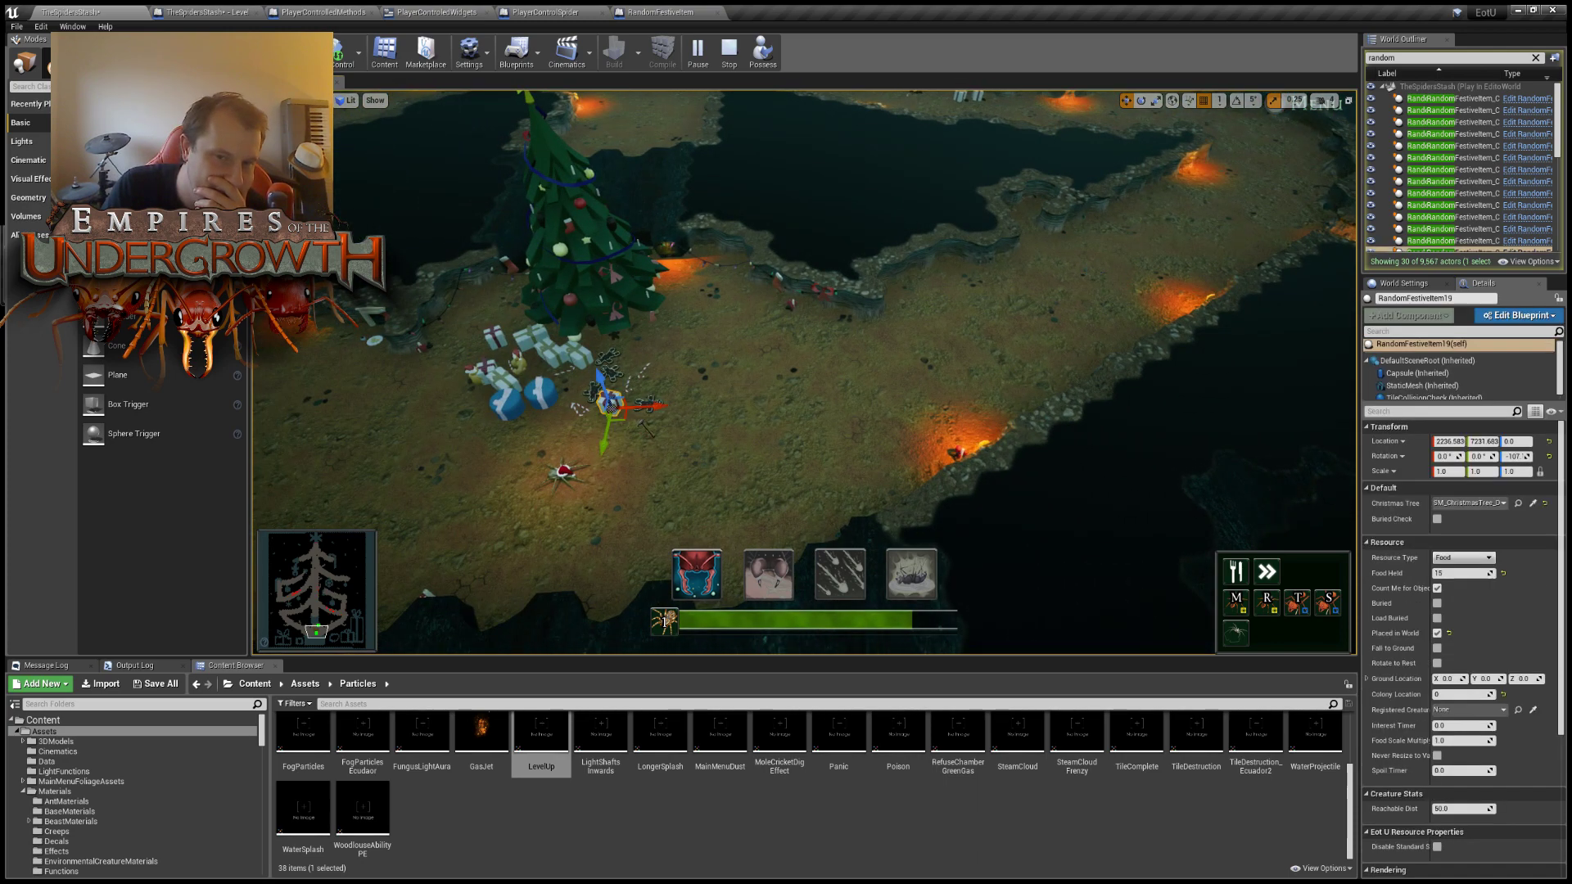
pyautogui.moveTo(632, 425); pyautogui.dragTo(1114, 286)
pyautogui.moveTo(1150, 292); pyautogui.dragTo(1179, 258, button='right')
pyautogui.press('w')
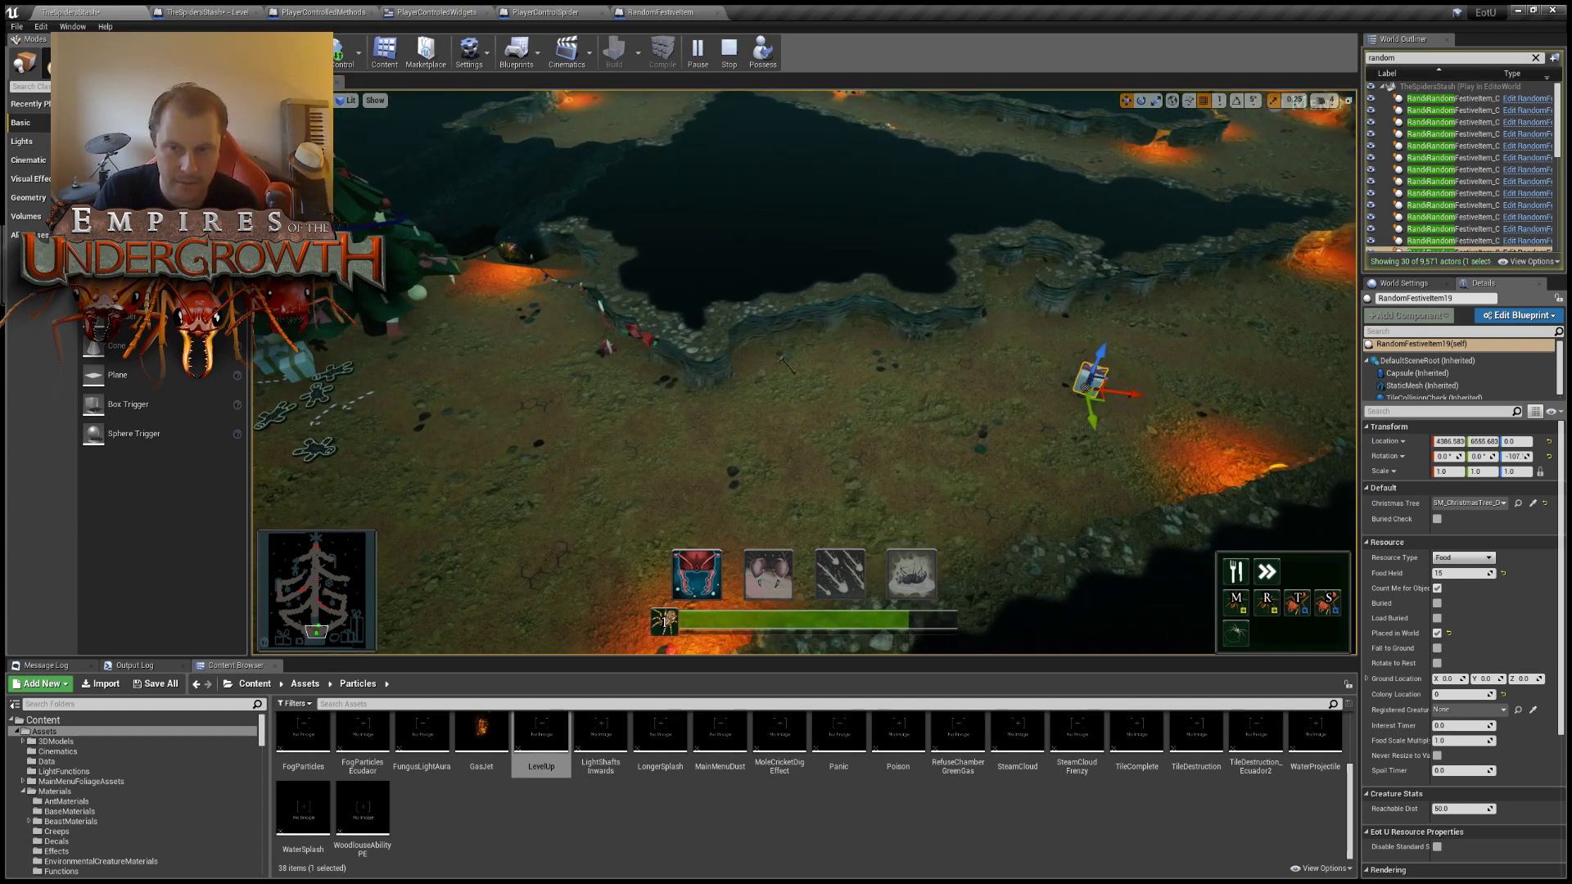
pyautogui.moveTo(780, 358); pyautogui.dragTo(592, 445, button='right')
pyautogui.press('a')
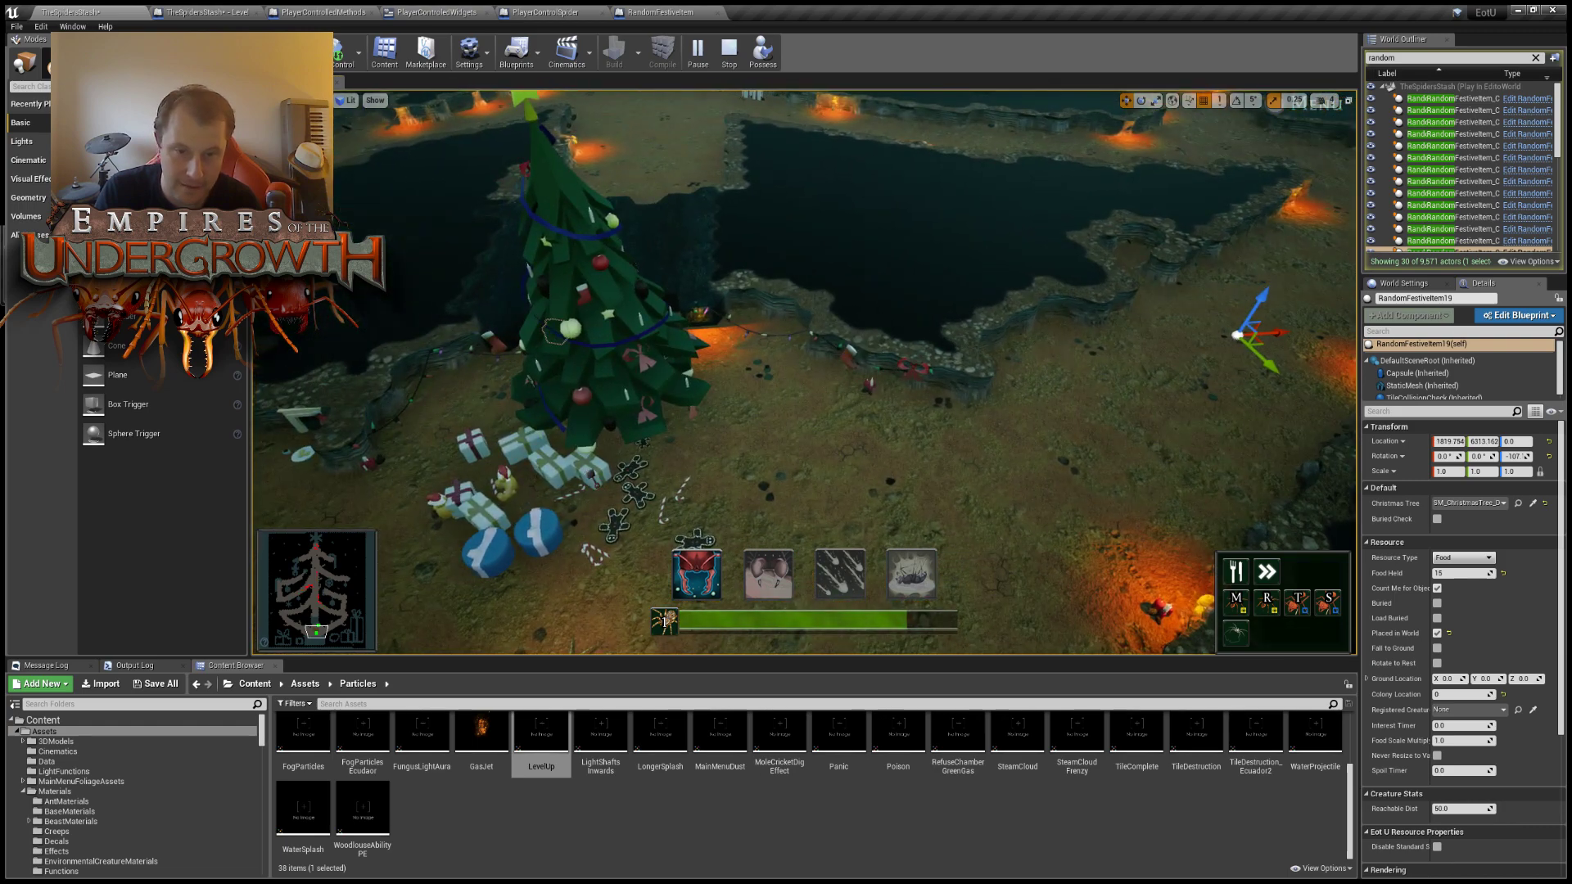
# Select three adjacent white gifts under the tree, move them to the far side of the cavern, and watch them relocate.
pyautogui.click(591, 475)
pyautogui.keyDown('ctrl'); pyautogui.click(555, 472); pyautogui.keyUp('ctrl')
pyautogui.keyDown('ctrl'); pyautogui.click(529, 446); pyautogui.keyUp('ctrl')
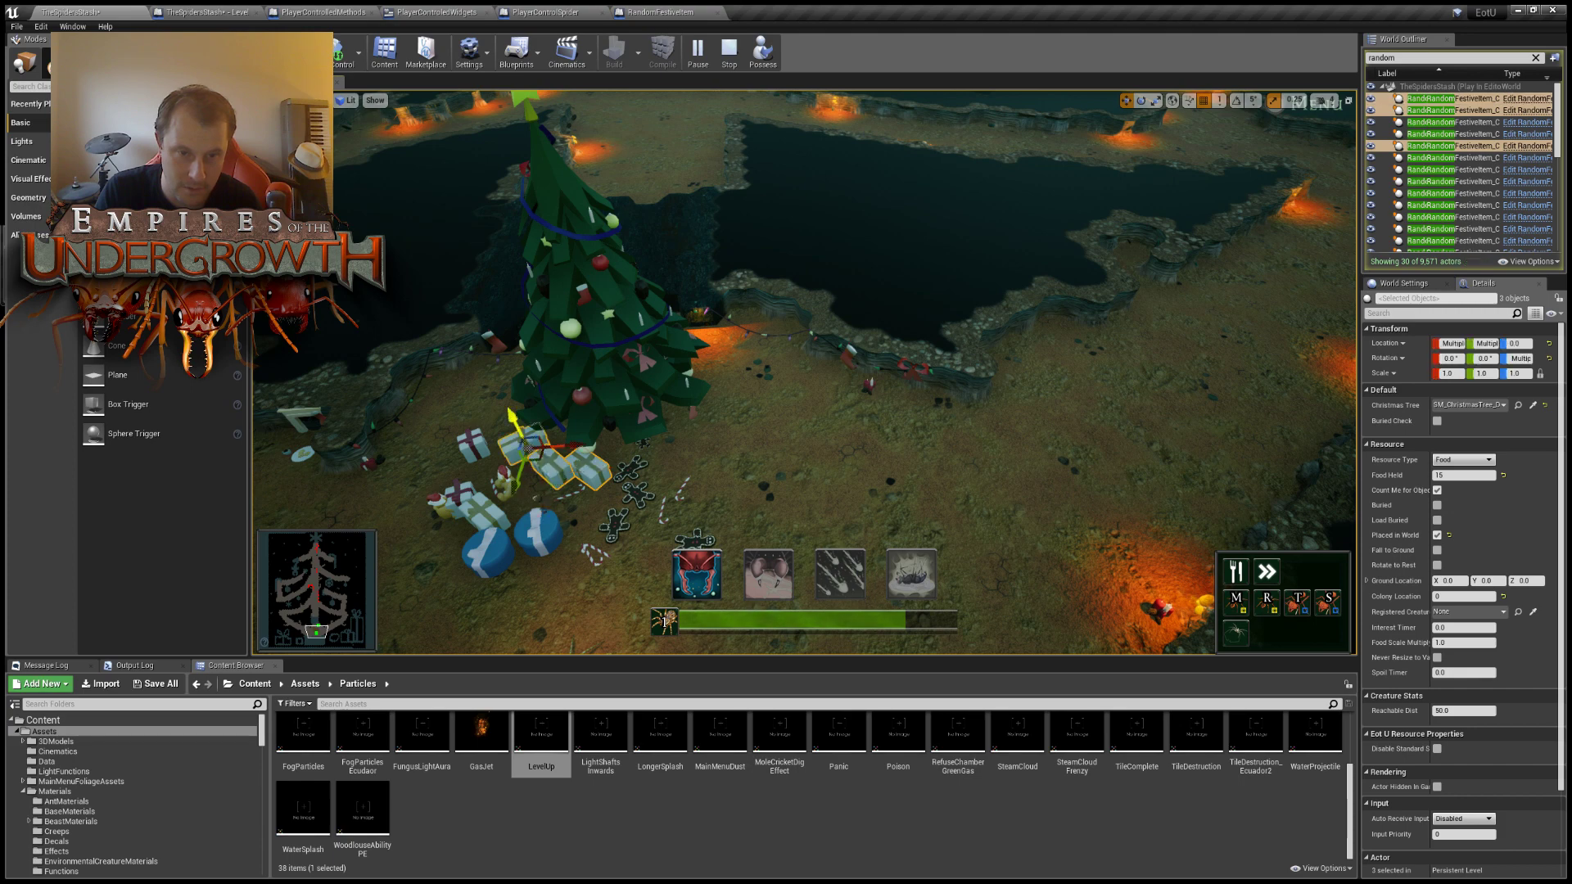
pyautogui.keyDown('ctrl'); pyautogui.click(544, 516); pyautogui.keyUp('ctrl')
pyautogui.click(553, 466)
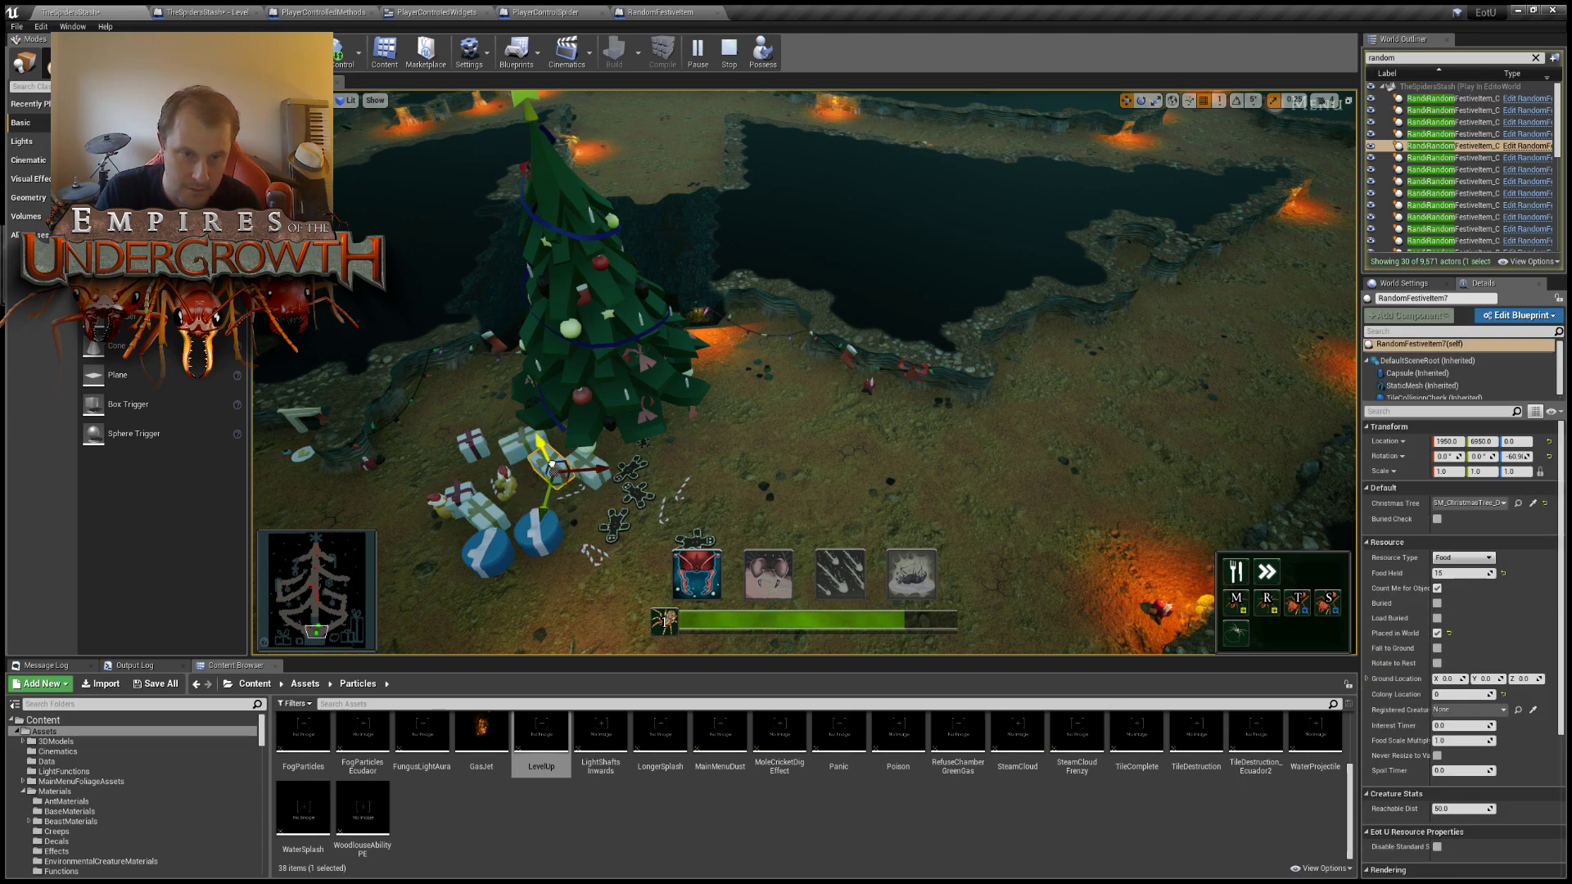
pyautogui.keyDown('ctrl'); pyautogui.click(531, 450); pyautogui.keyUp('ctrl')
pyautogui.keyDown('ctrl'); pyautogui.click(588, 473); pyautogui.keyUp('ctrl')
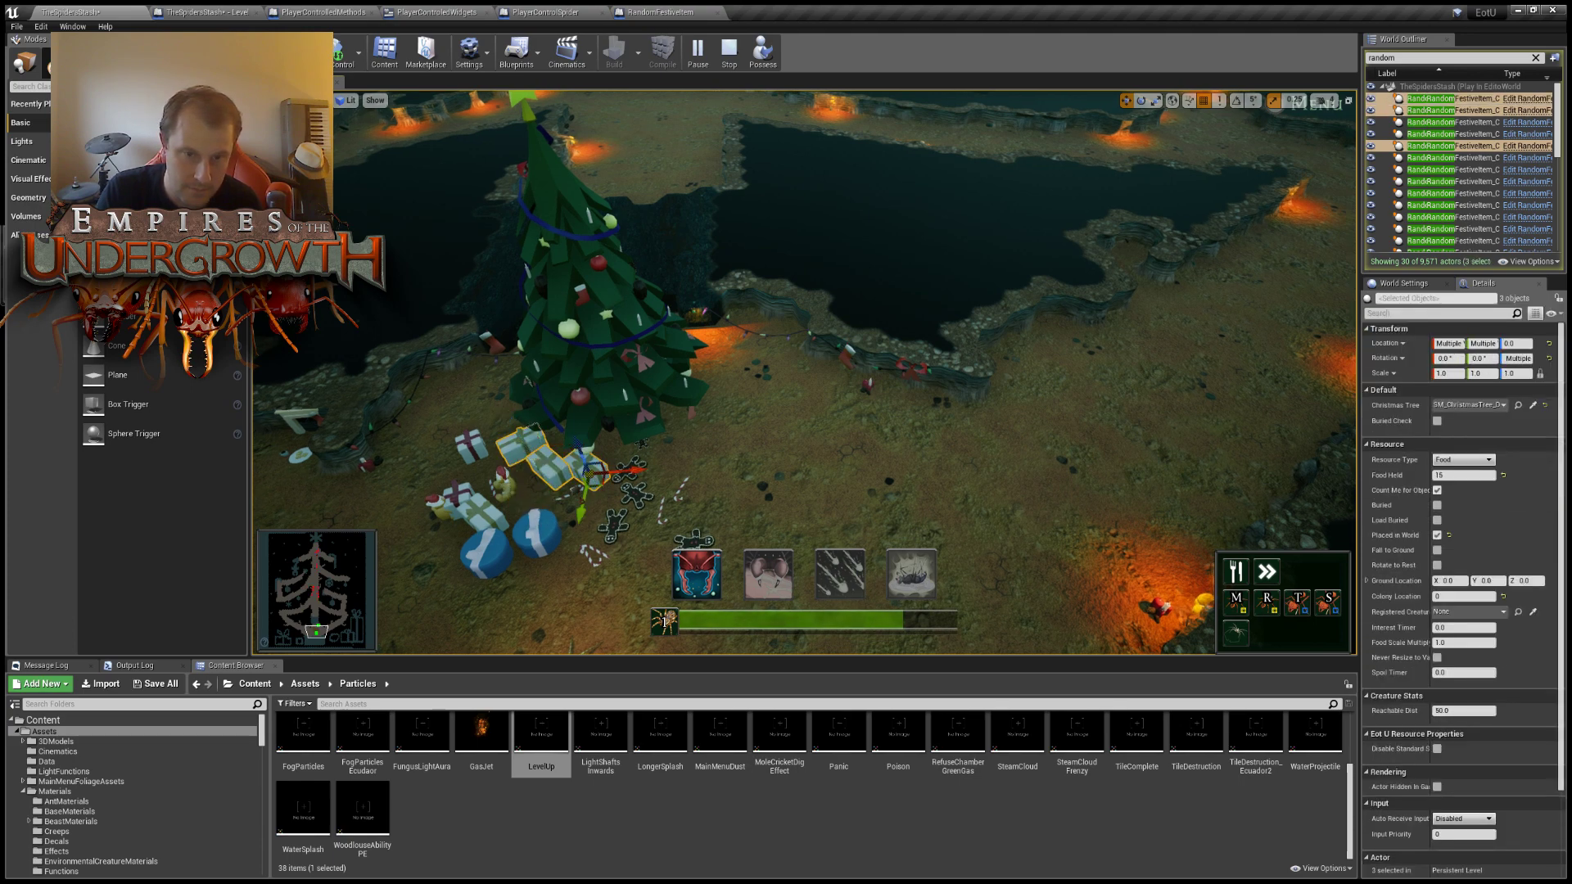
pyautogui.moveTo(598, 483); pyautogui.dragTo(1328, 375)
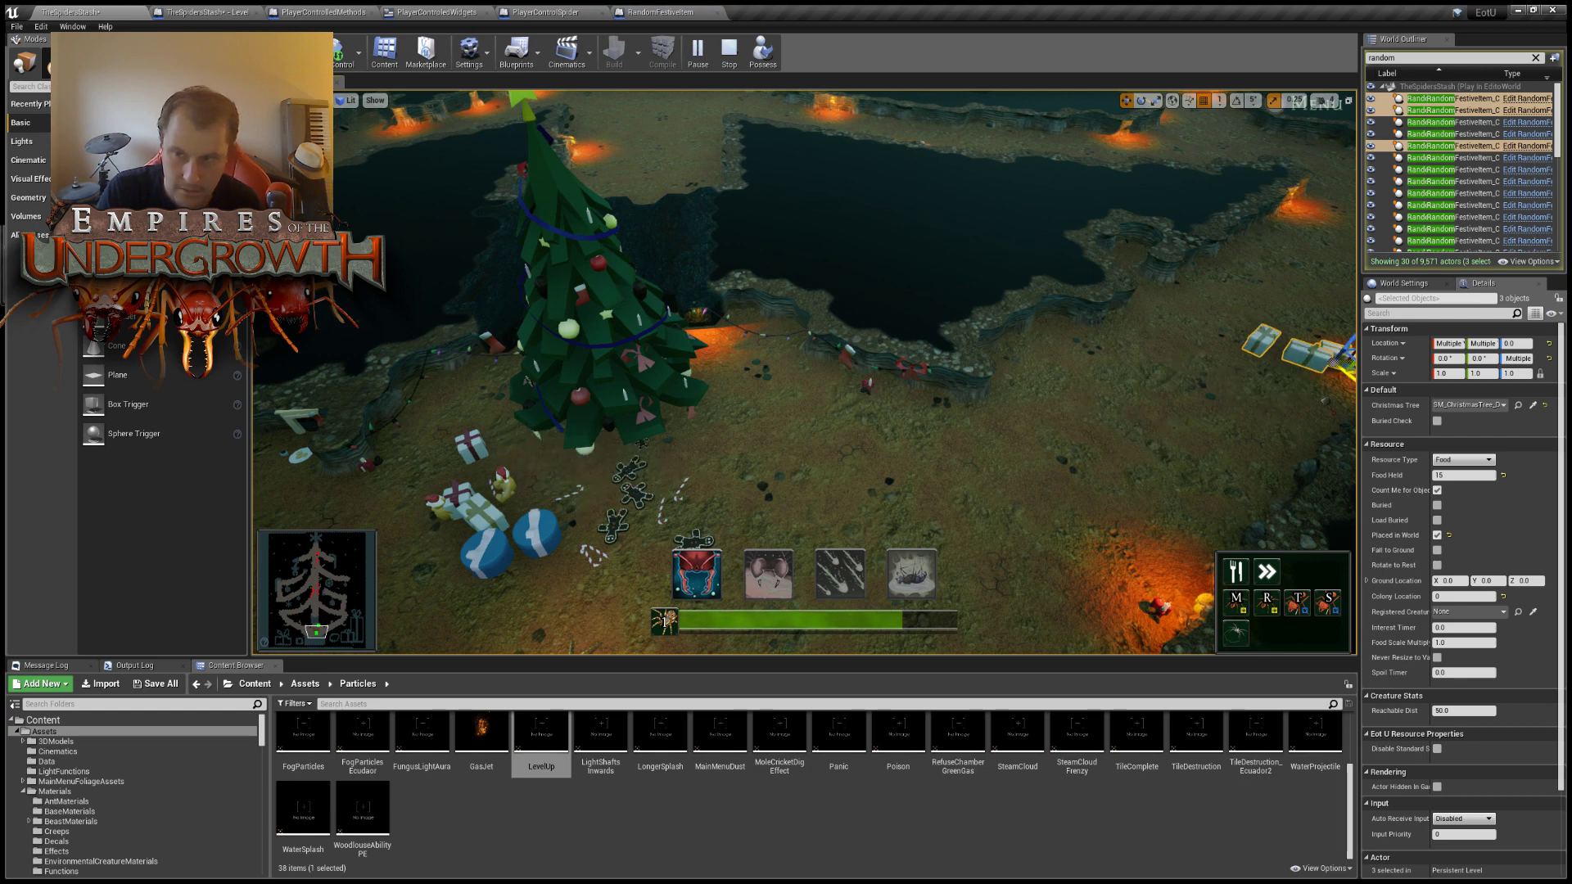
pyautogui.moveTo(1328, 375)
pyautogui.mouseDown(button='right')
pyautogui.moveTo(1097, 374)
pyautogui.moveTo(1343, 385)
pyautogui.mouseUp(button='right')
pyautogui.moveTo(1195, 491); pyautogui.dragTo(1228, 516, button='right')
pyautogui.press('s')
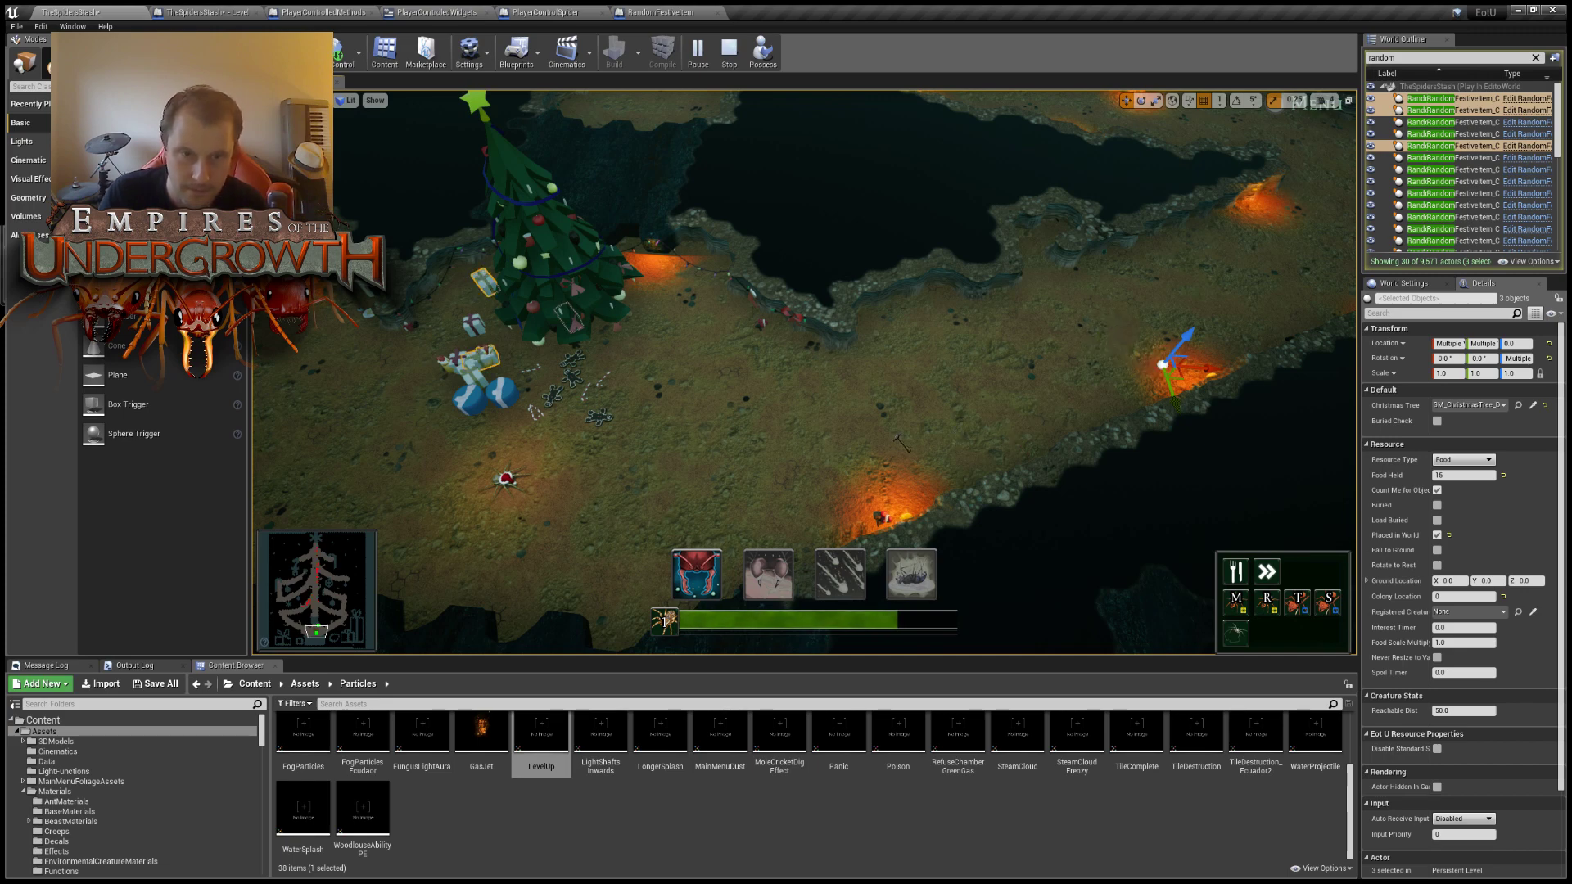
pyautogui.press('a')
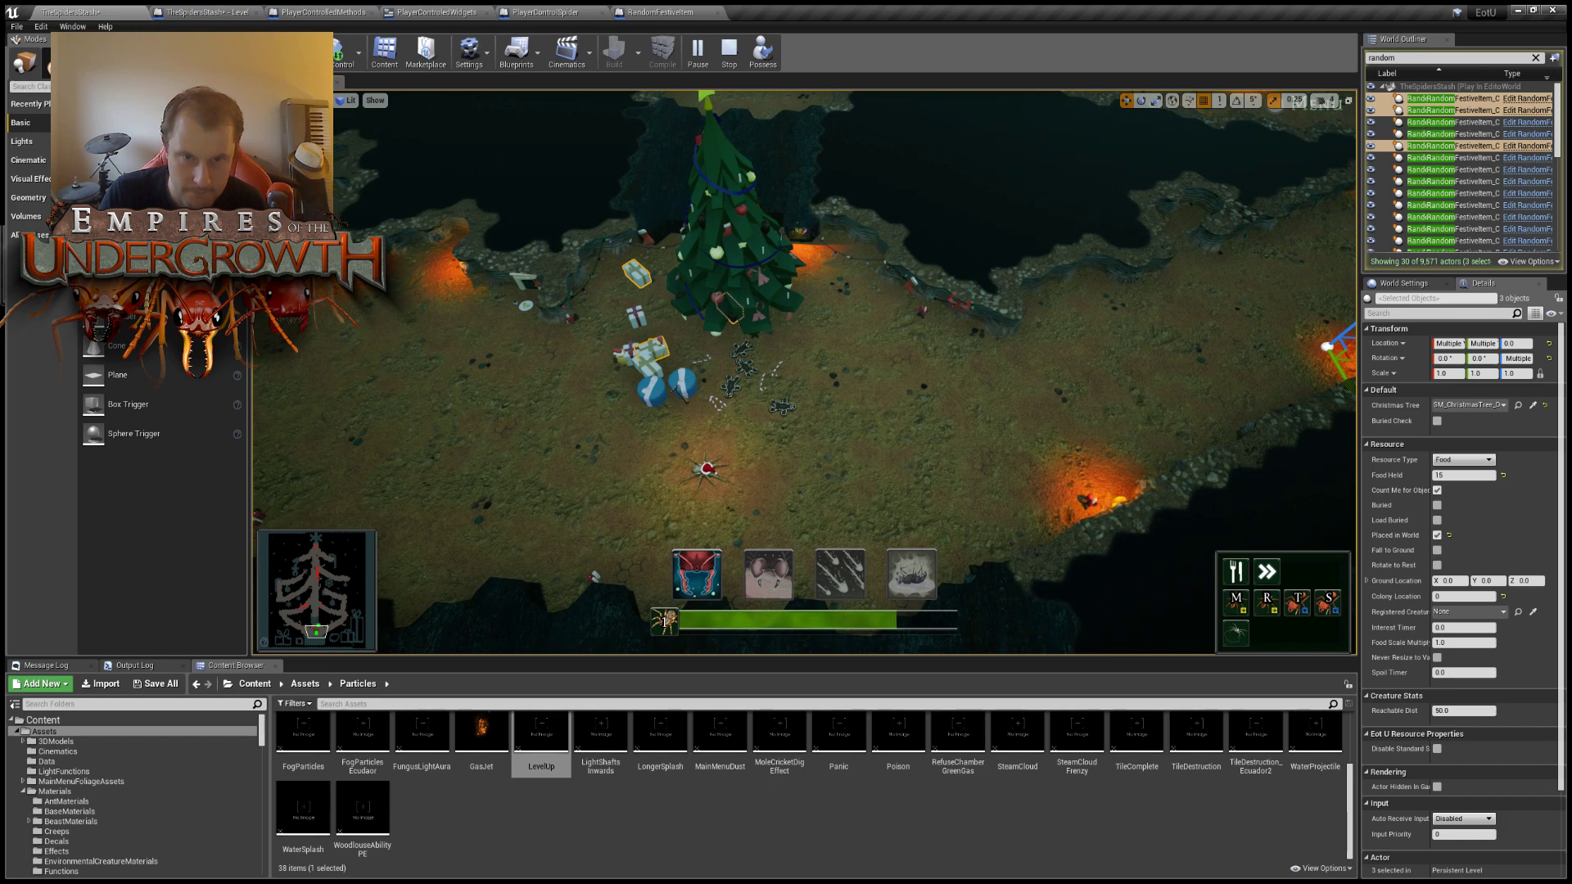
# Move the round blue presents with a gift away from the tree and inspect where they reappear around it.
pyautogui.keyDown('ctrl'); pyautogui.click(642, 347); pyautogui.keyUp('ctrl')
pyautogui.moveTo(651, 371); pyautogui.dragTo(1264, 288)
pyautogui.click(898, 439)
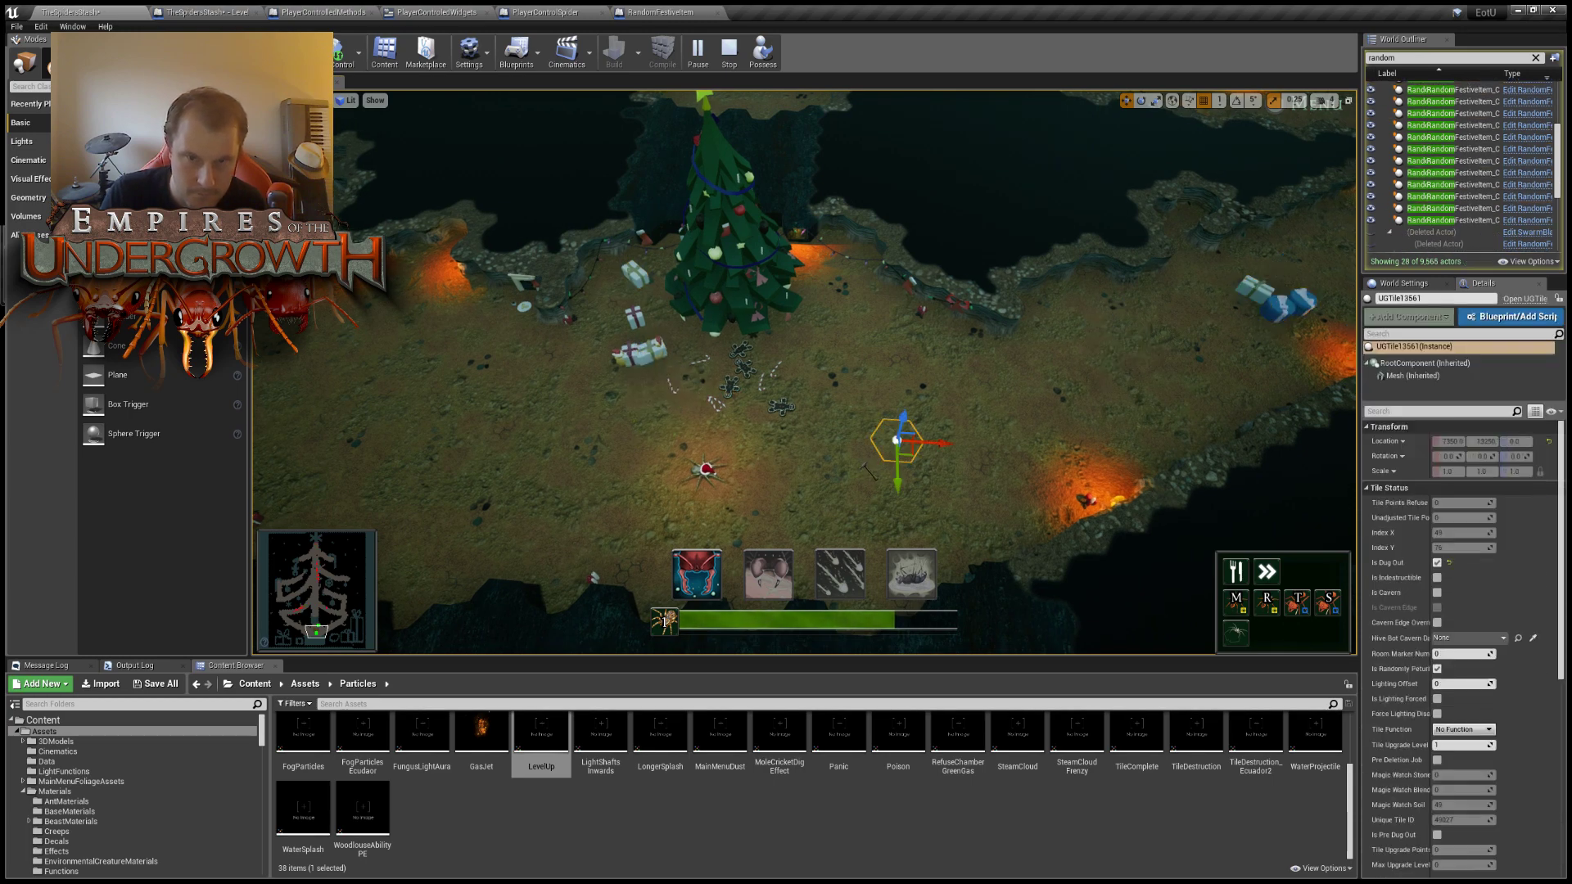
pyautogui.press('w')
pyautogui.press('a')
pyautogui.moveTo(898, 439); pyautogui.dragTo(983, 475, button='right')
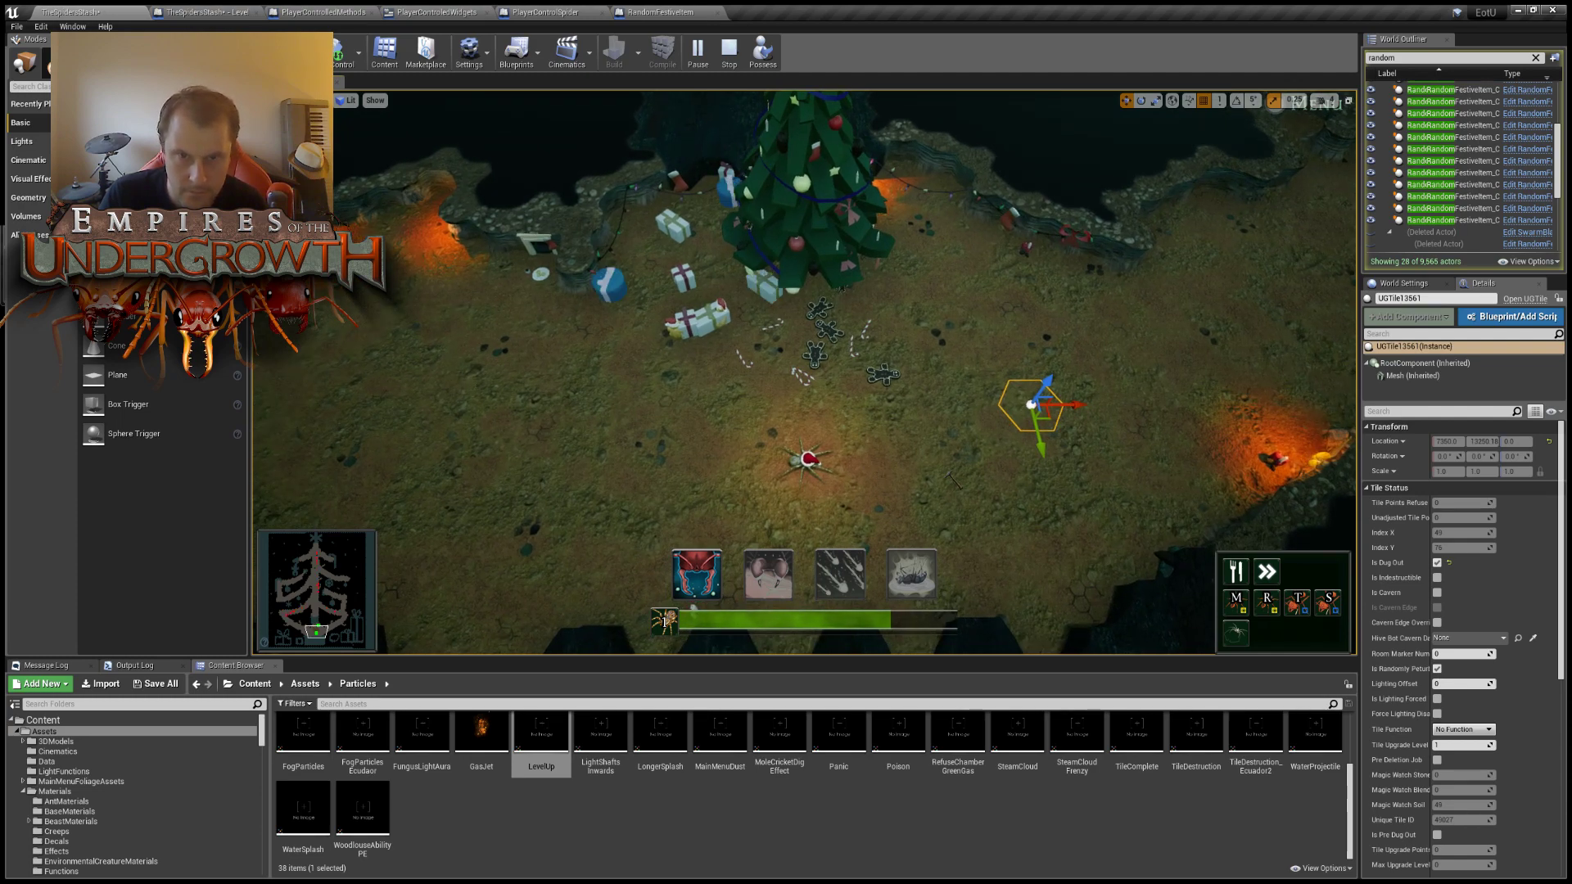
pyautogui.press('a')
pyautogui.press('w')
pyautogui.press('d')
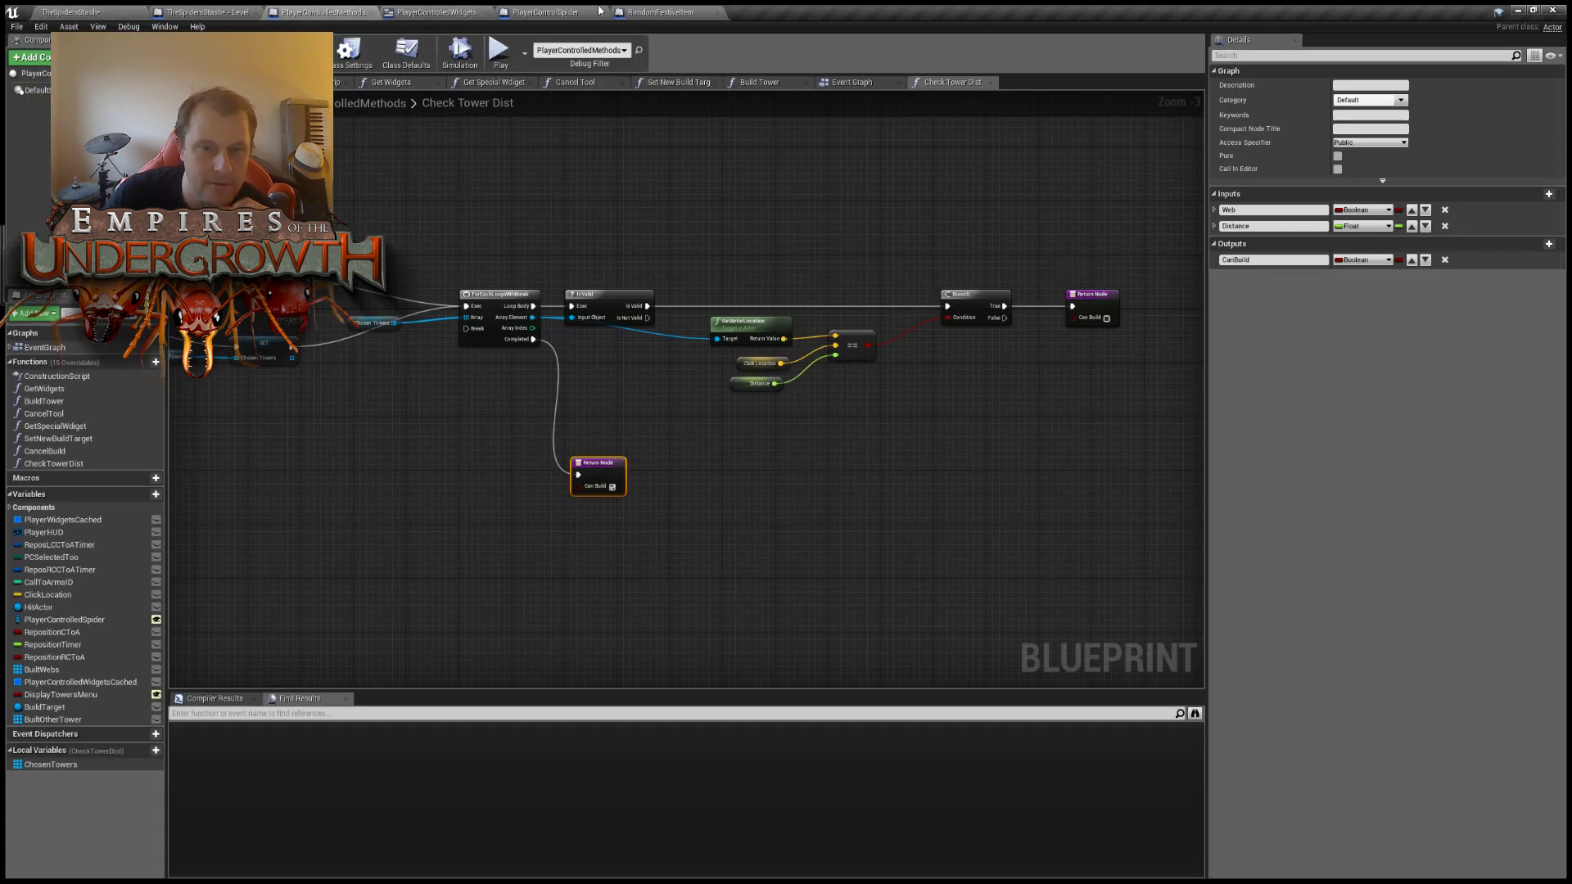
# Return to the festive item's event graph and arrange the Floor Time SET, Delay and SetActorLocation nodes in sequence after the second emitter.
pyautogui.click(554, 12)
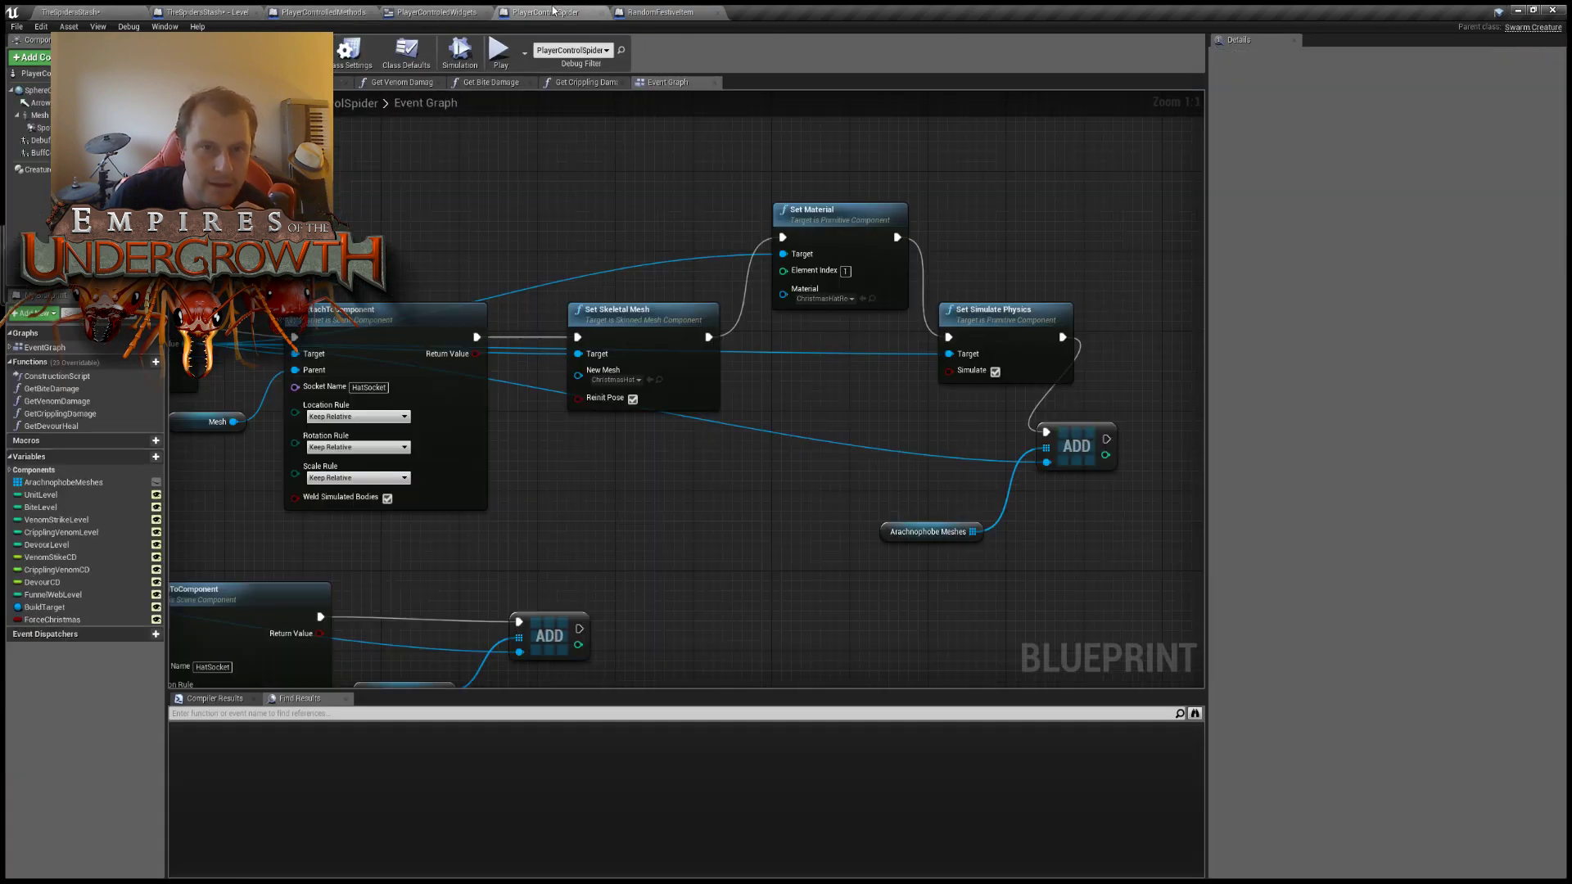
pyautogui.click(659, 11)
pyautogui.moveTo(670, 120); pyautogui.dragTo(920, 239)
pyautogui.click(867, 359)
pyautogui.moveTo(791, 508); pyautogui.dragTo(1165, 507)
pyautogui.moveTo(549, 536); pyautogui.dragTo(857, 475, button='right')
pyautogui.moveTo(700, 442); pyautogui.dragTo(576, 465, button='right')
pyautogui.moveTo(1032, 439); pyautogui.dragTo(788, 439, button='right')
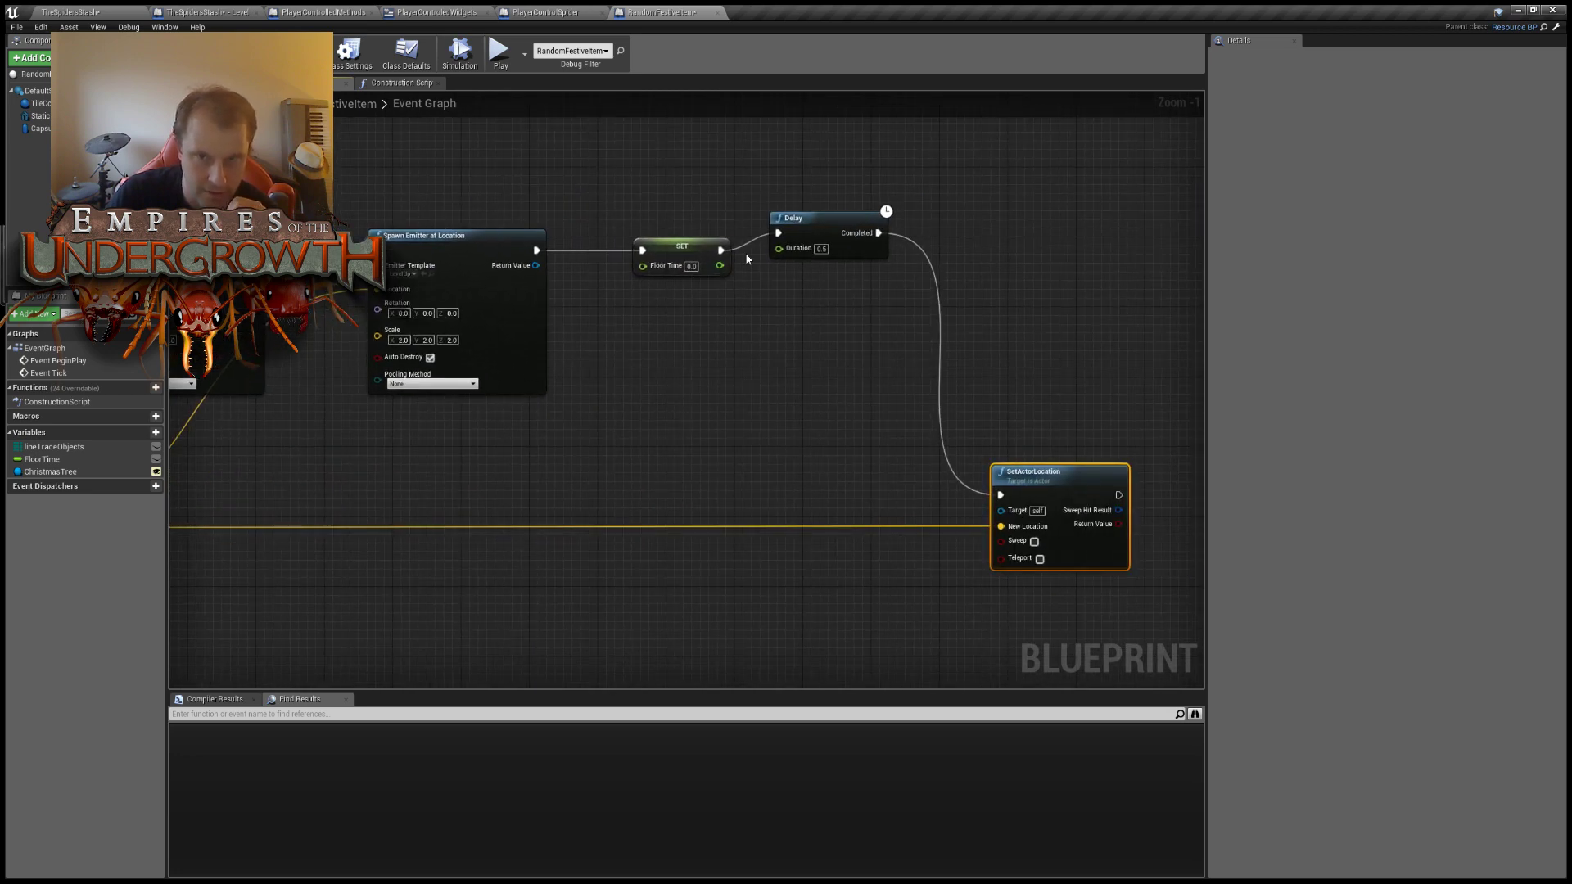
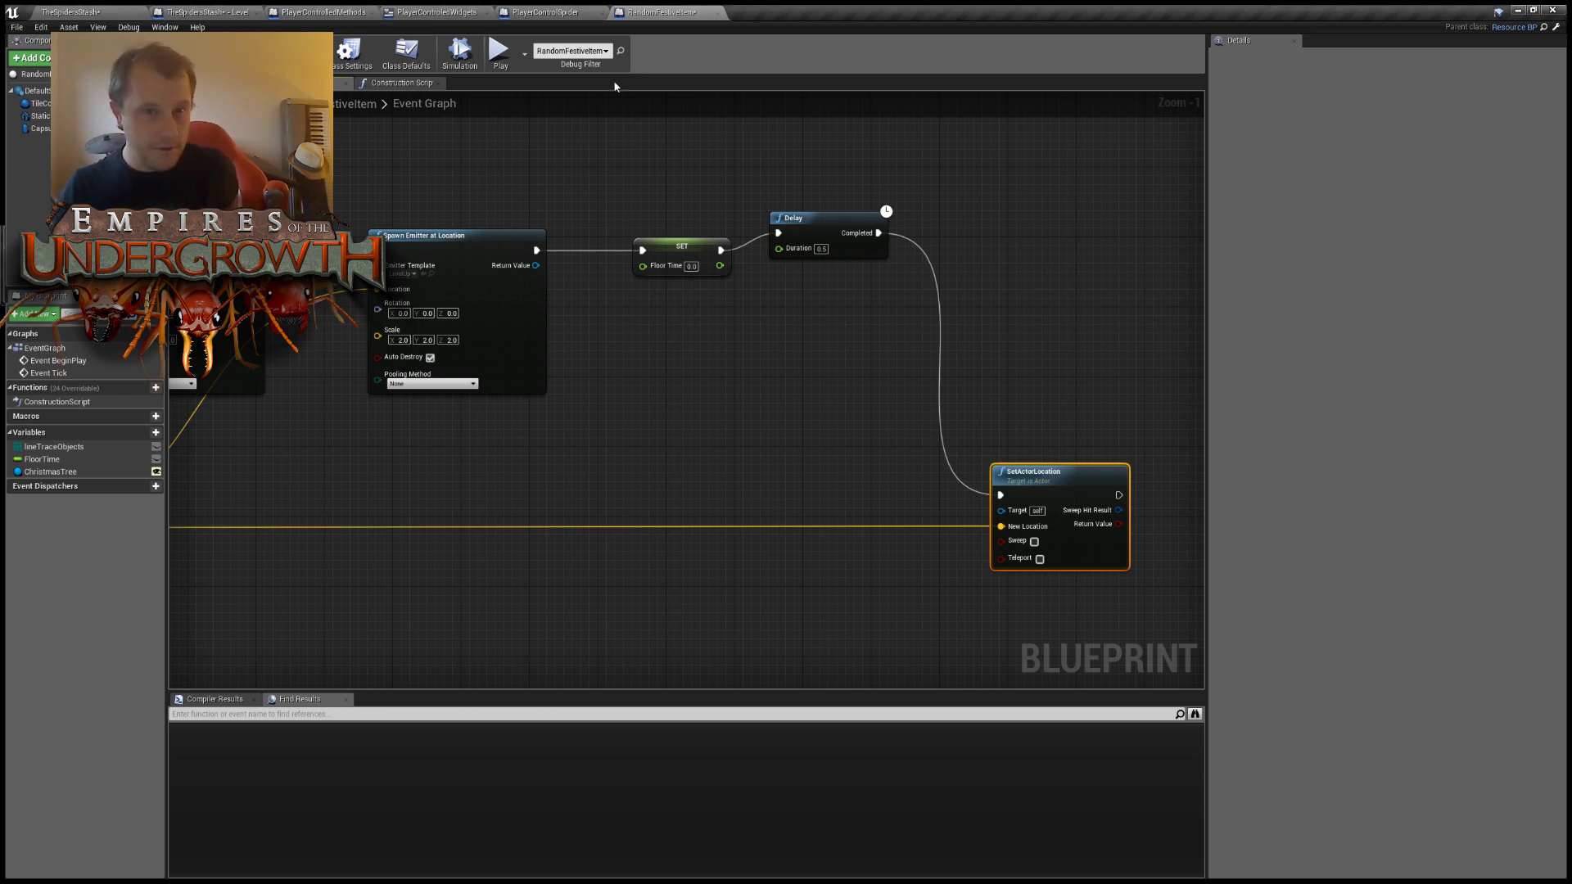
# Look through the PlayerControlSpider, widgets and PlayerControlledMethods blueprints for reusable nodes, and return to the festive item's event graph.
pyautogui.click(525, 12)
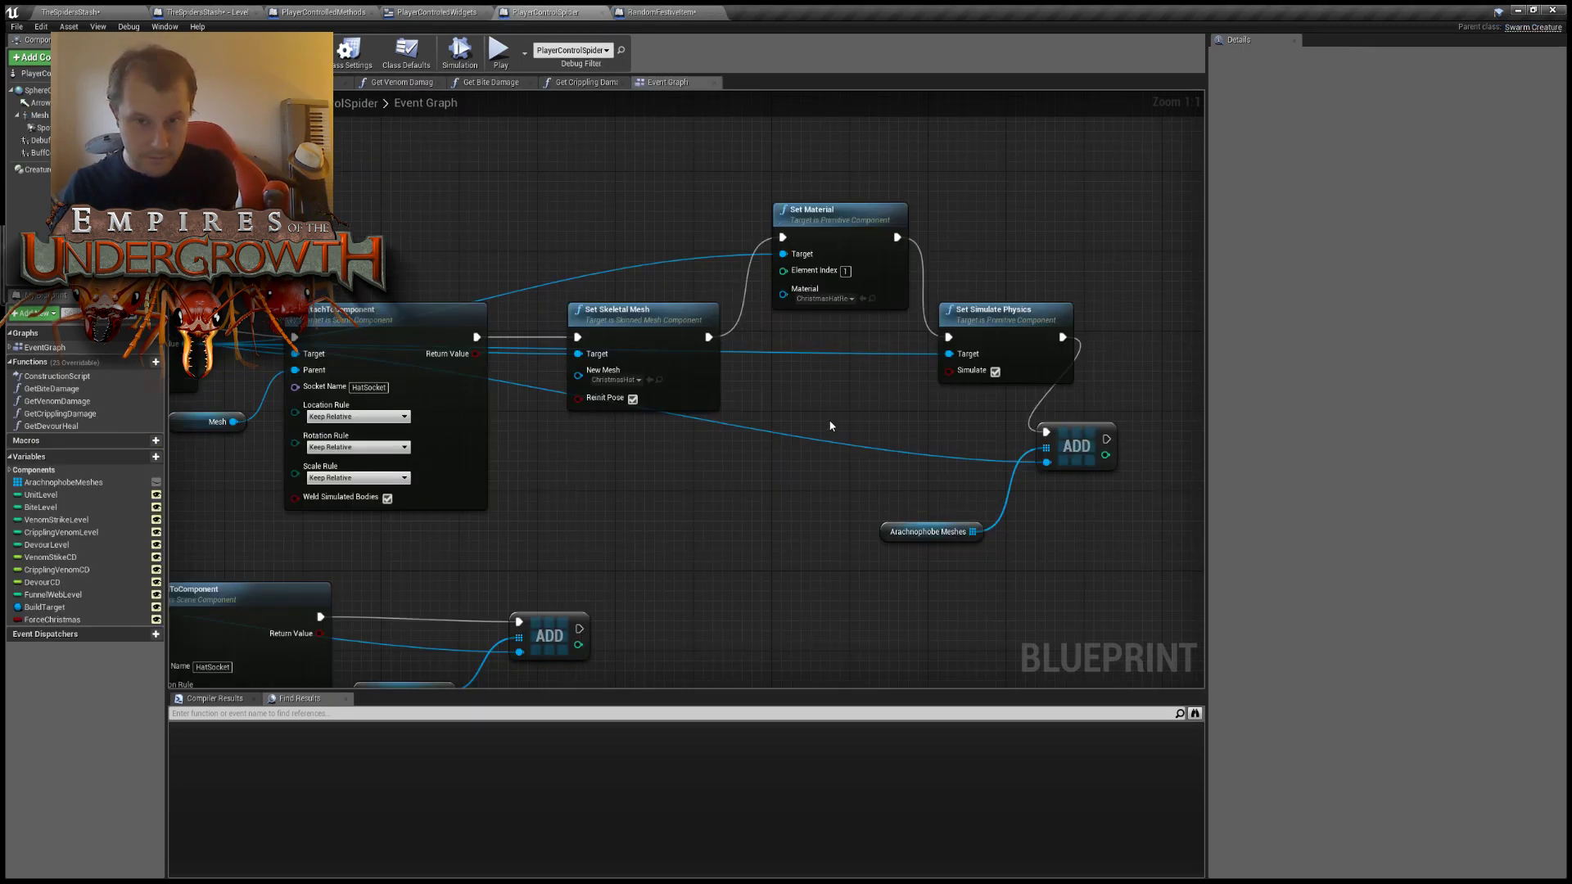
pyautogui.moveTo(830, 426); pyautogui.dragTo(678, 397, button='right')
pyautogui.click(465, 11)
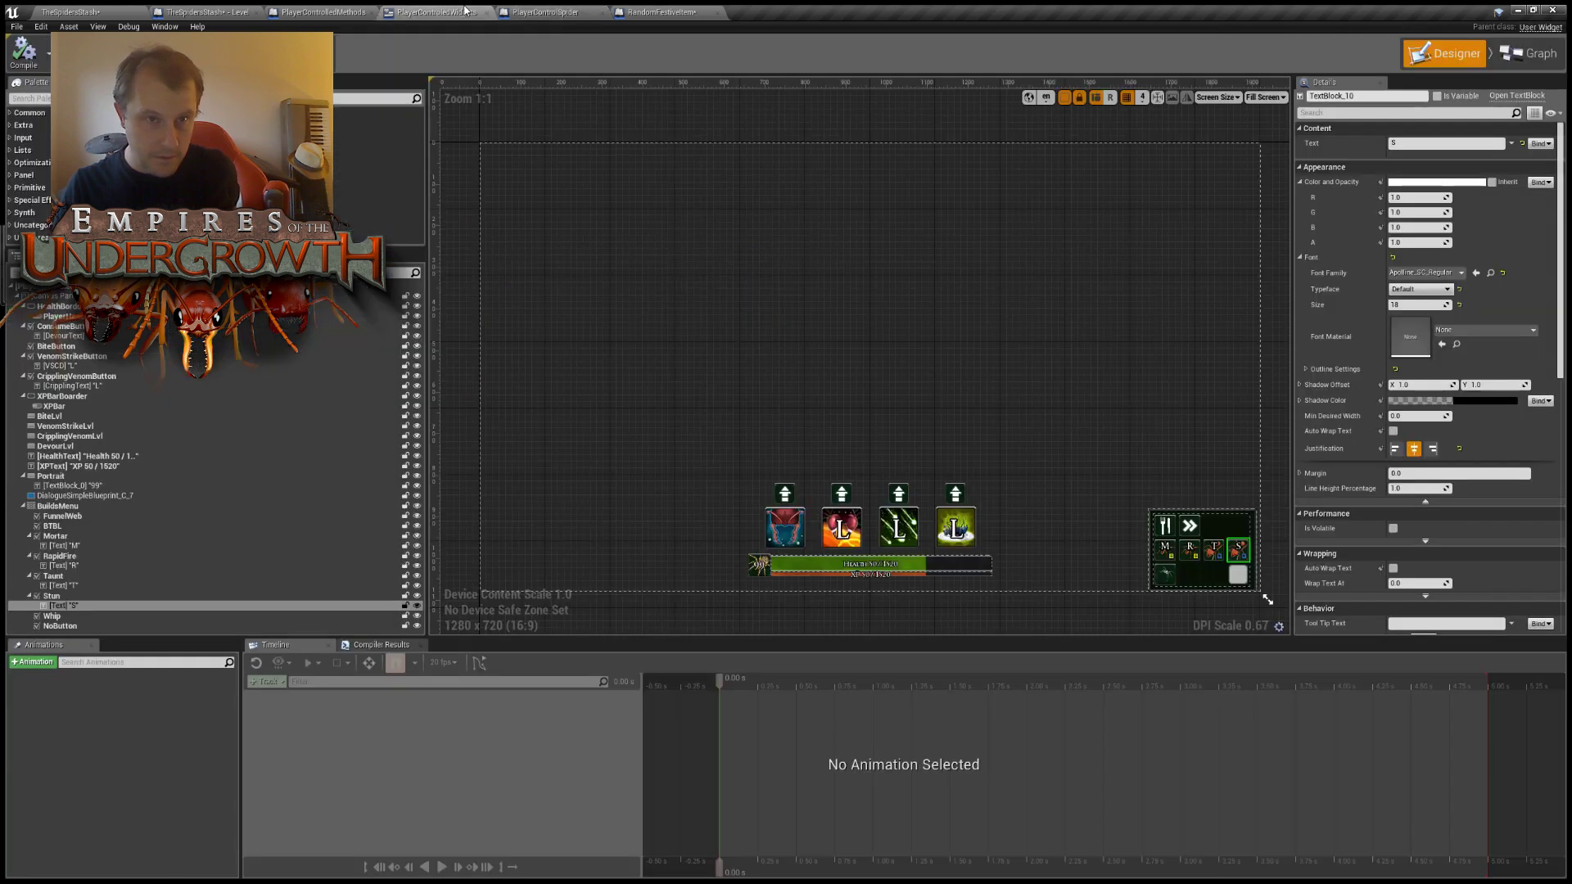
pyautogui.click(332, 11)
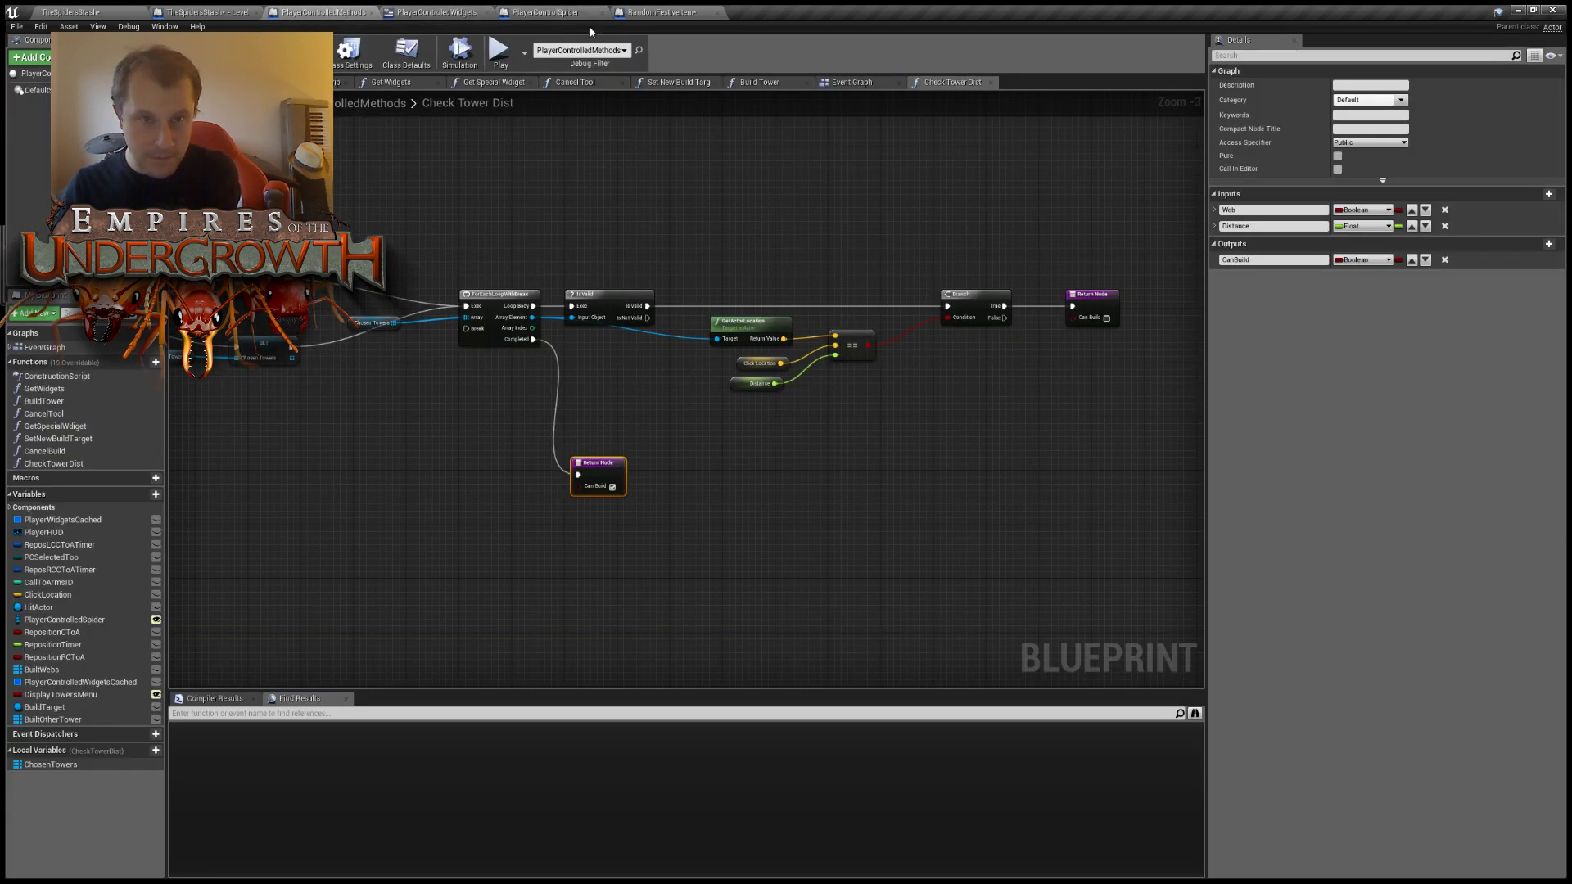
pyautogui.click(415, 11)
pyautogui.click(583, 12)
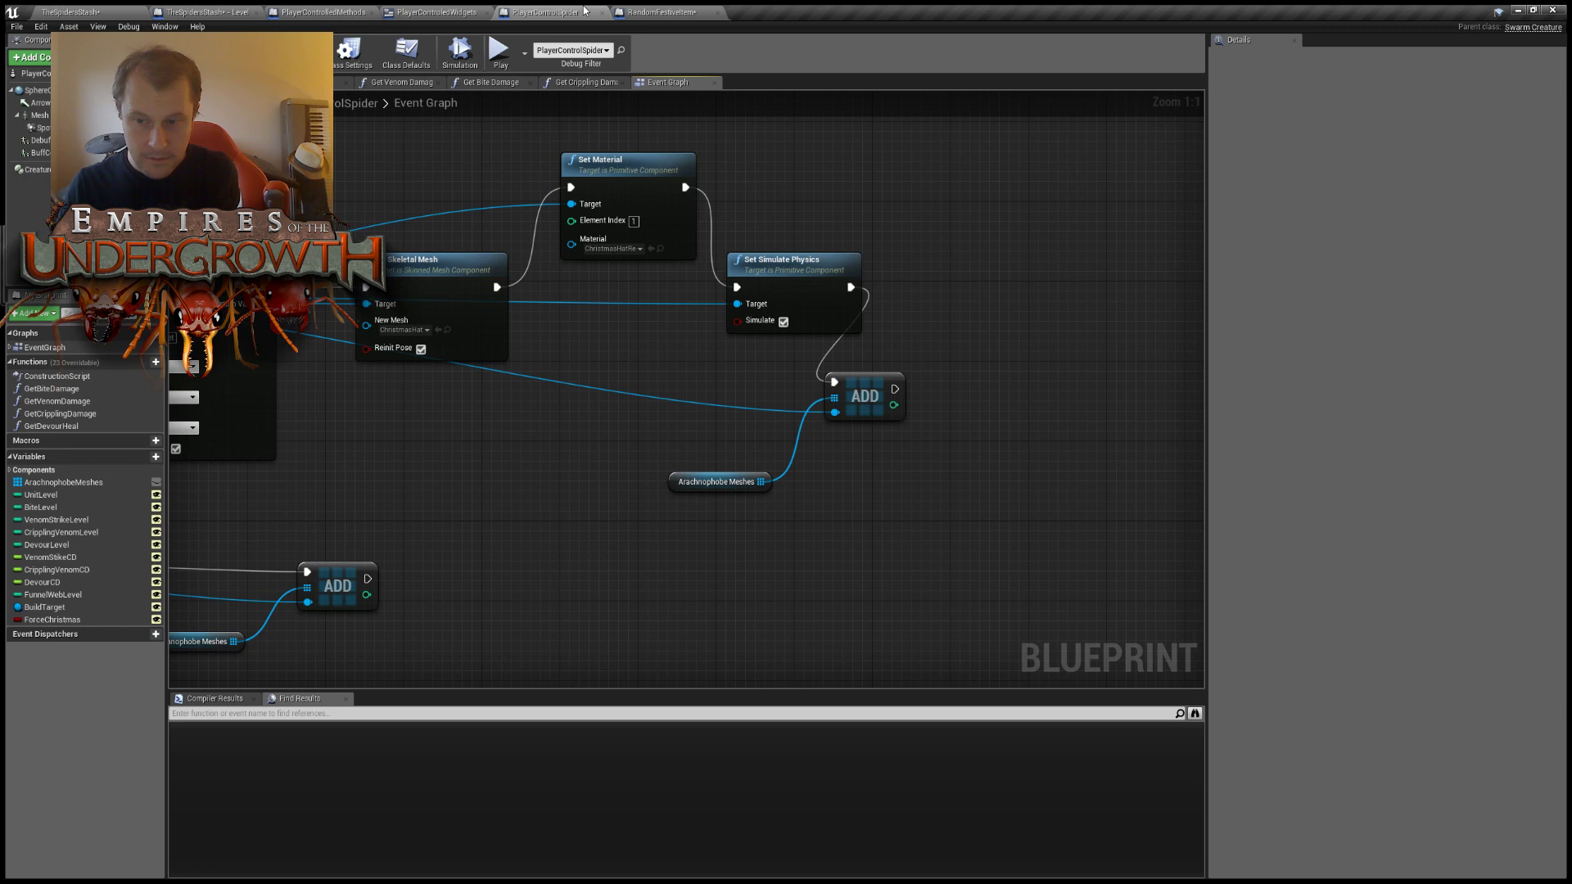
pyautogui.click(644, 10)
pyautogui.moveTo(807, 463); pyautogui.dragTo(624, 374, button='right')
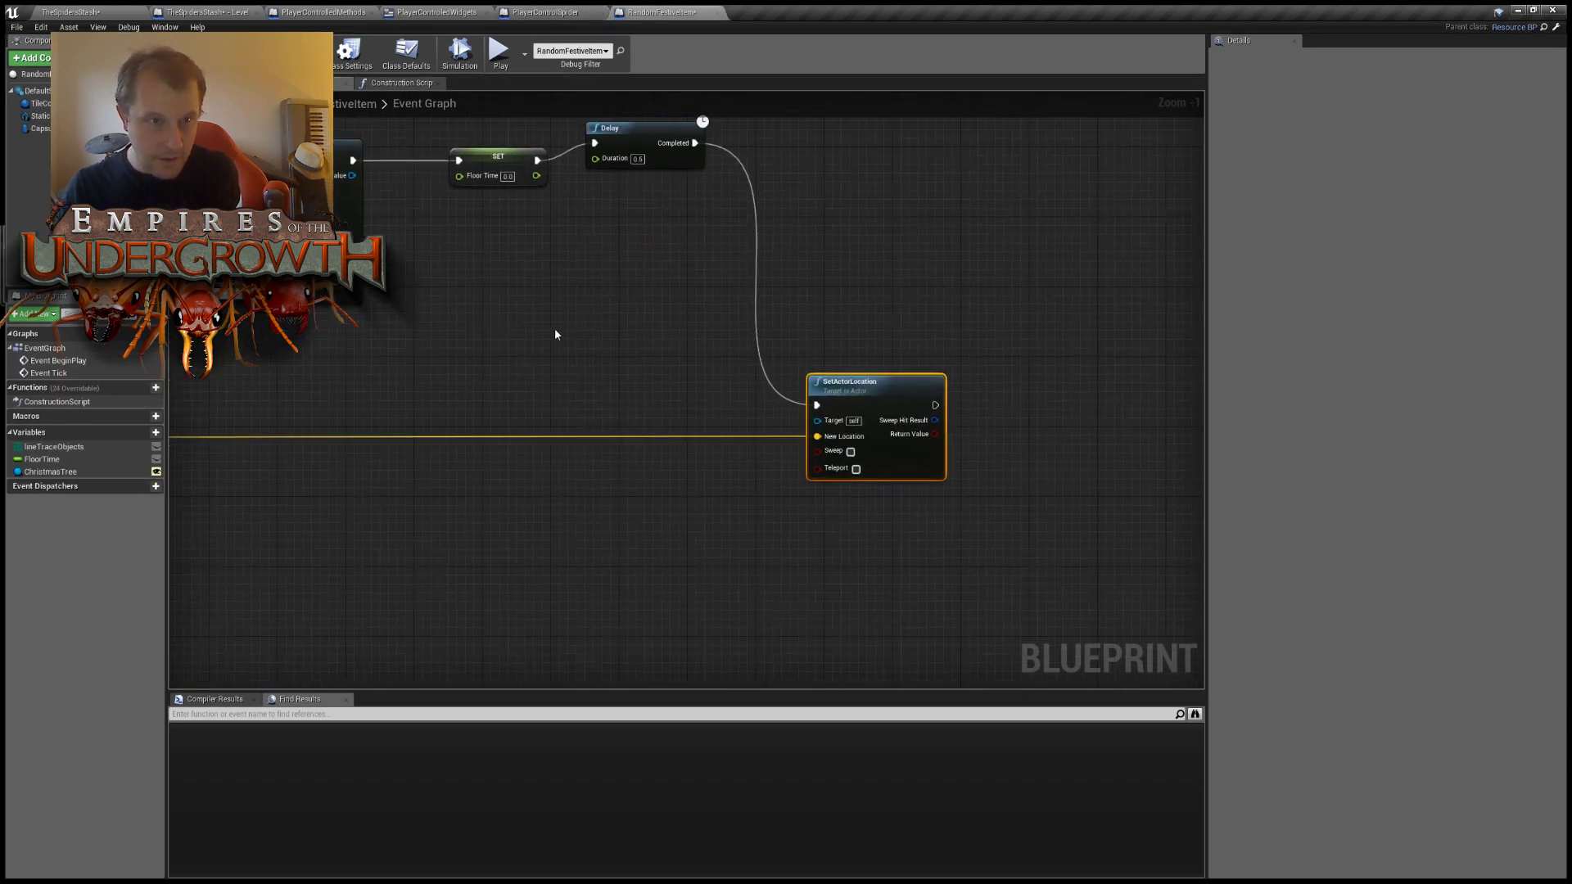
pyautogui.click(414, 11)
pyautogui.click(533, 11)
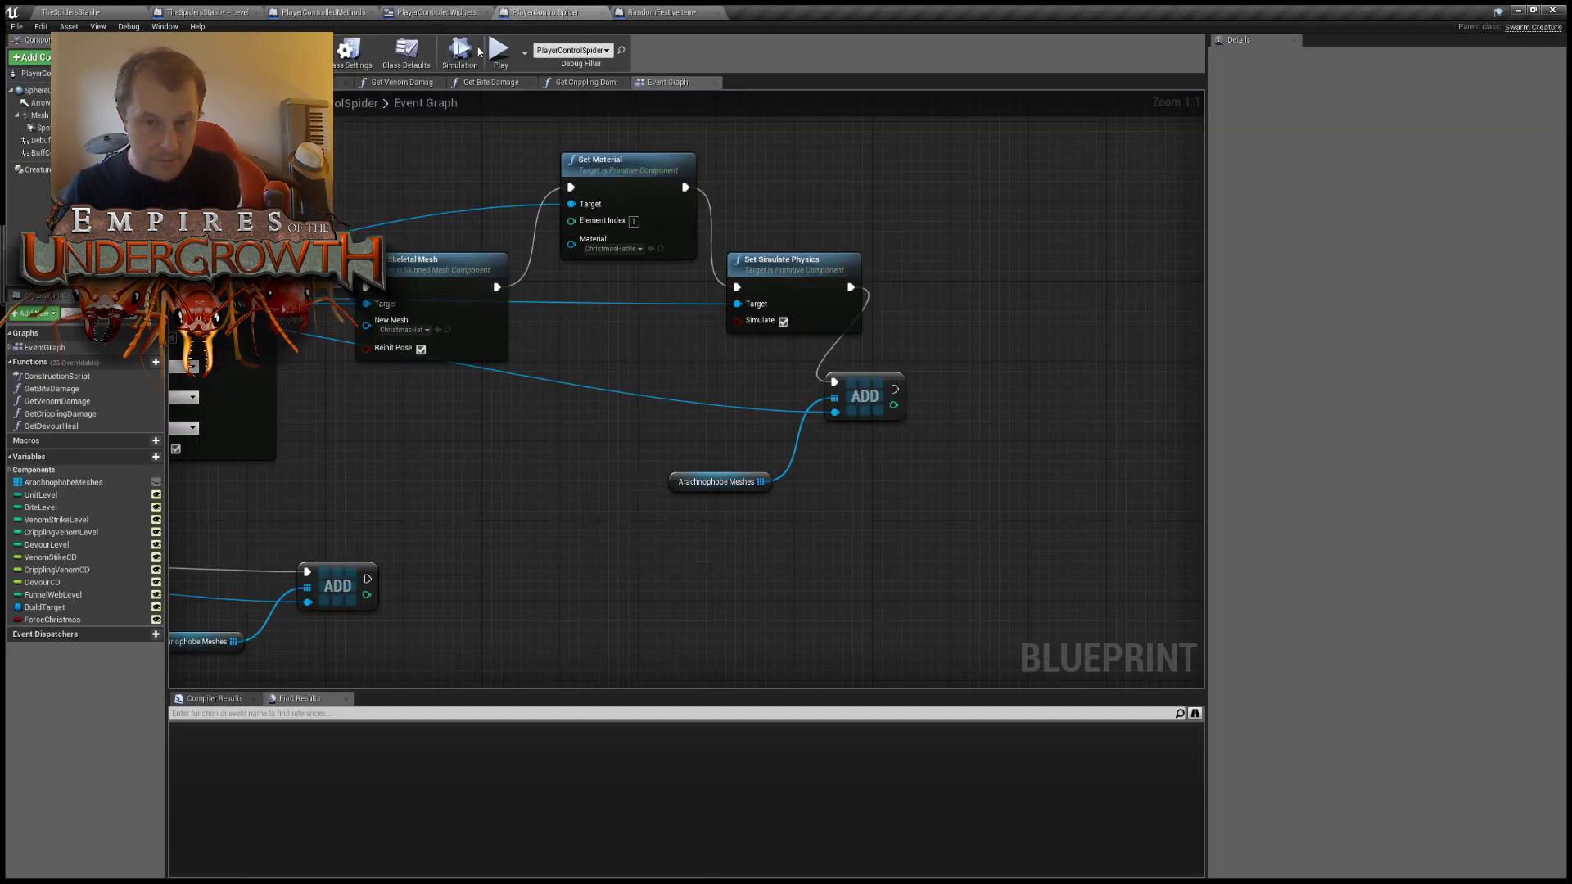
pyautogui.click(648, 11)
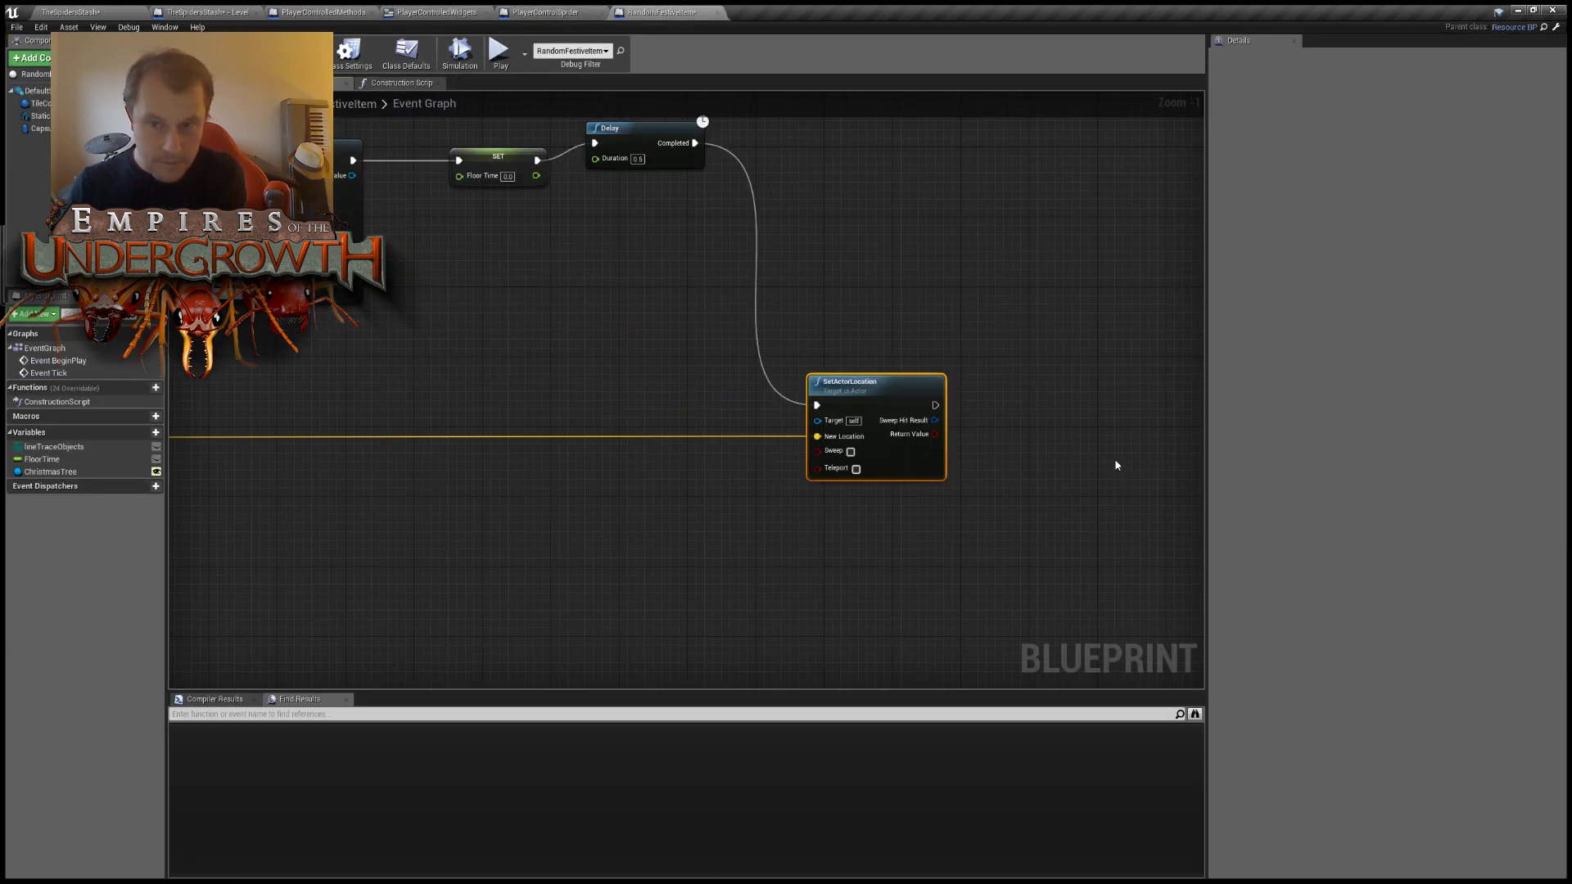
# Make room before the Delay and insert a Set Owner node after the Floor Time SET, with Christmas Tree as the new owner.
pyautogui.moveTo(1115, 459); pyautogui.dragTo(931, 425, button='right')
pyautogui.moveTo(931, 426); pyautogui.dragTo(949, 436)
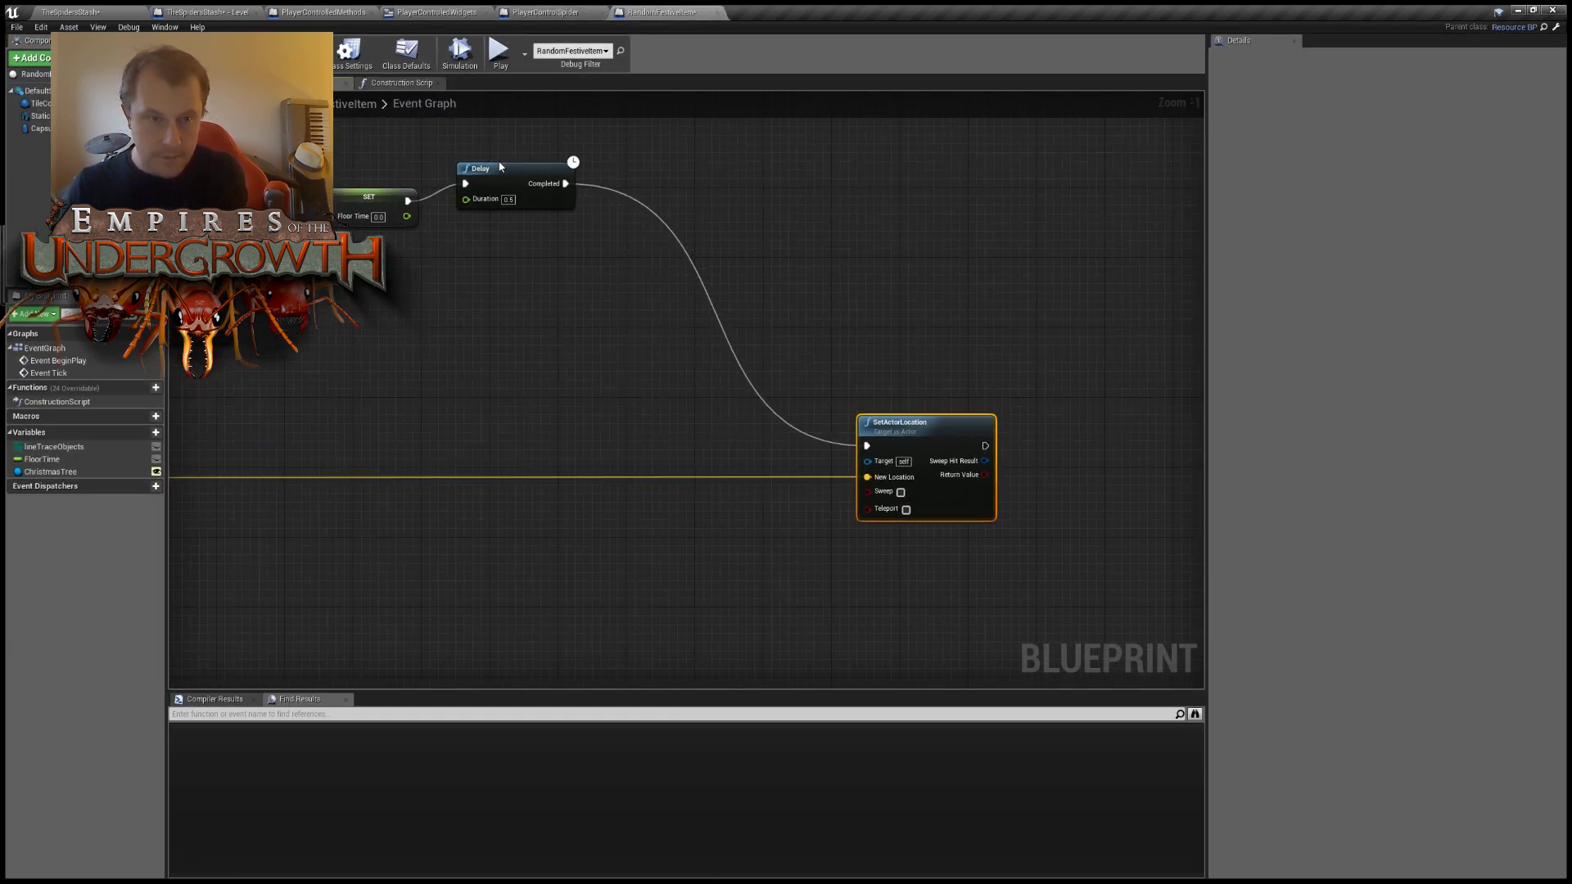
pyautogui.moveTo(500, 177); pyautogui.dragTo(661, 195)
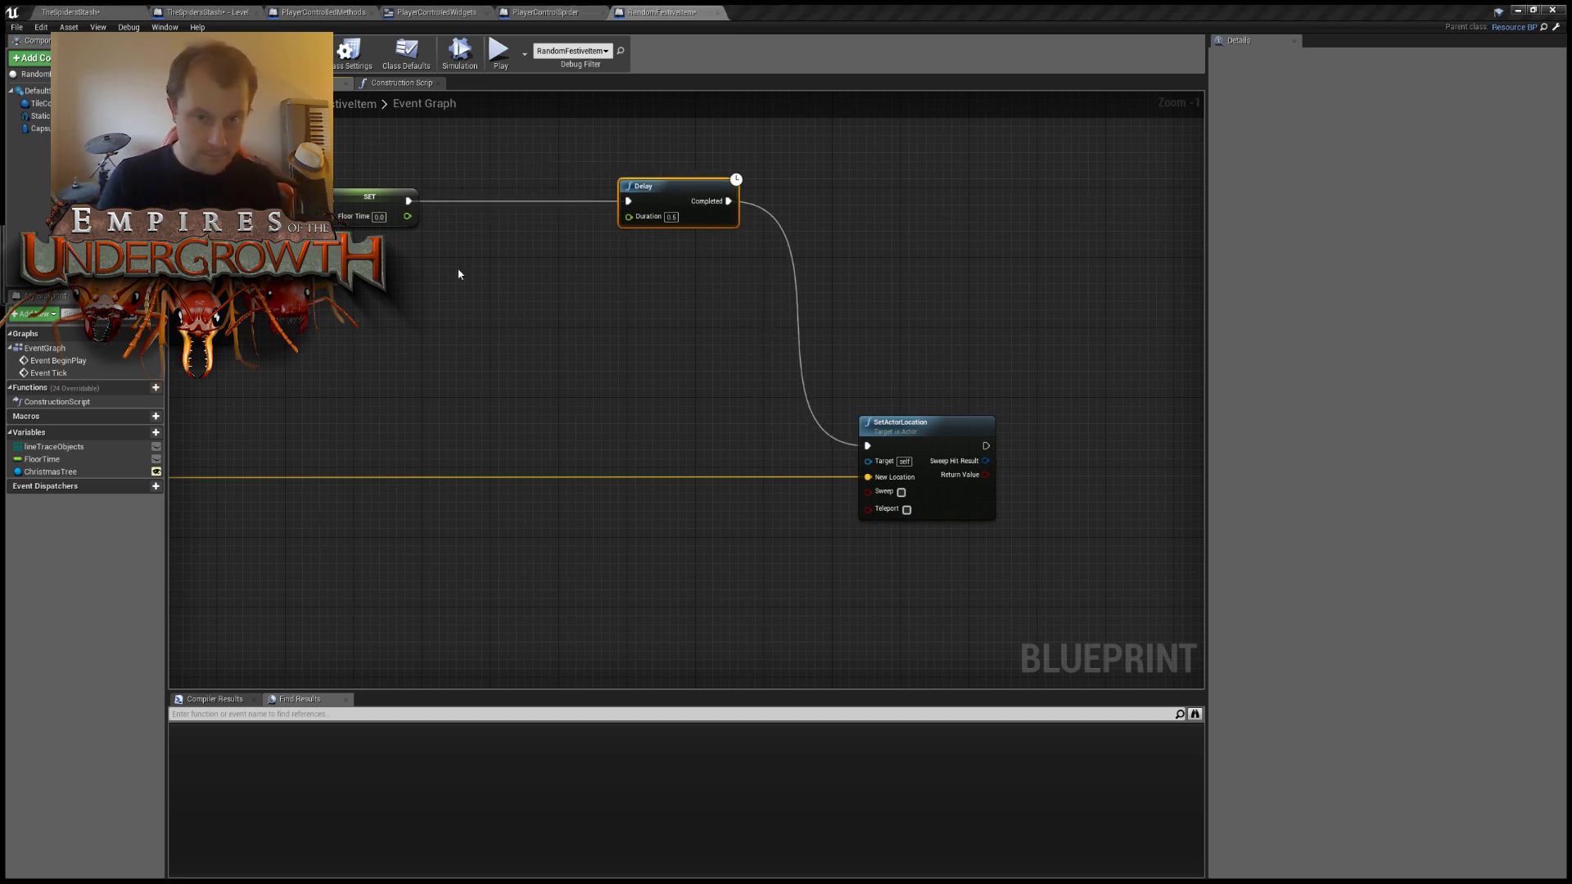
pyautogui.hotkey('ctrl', 'v')
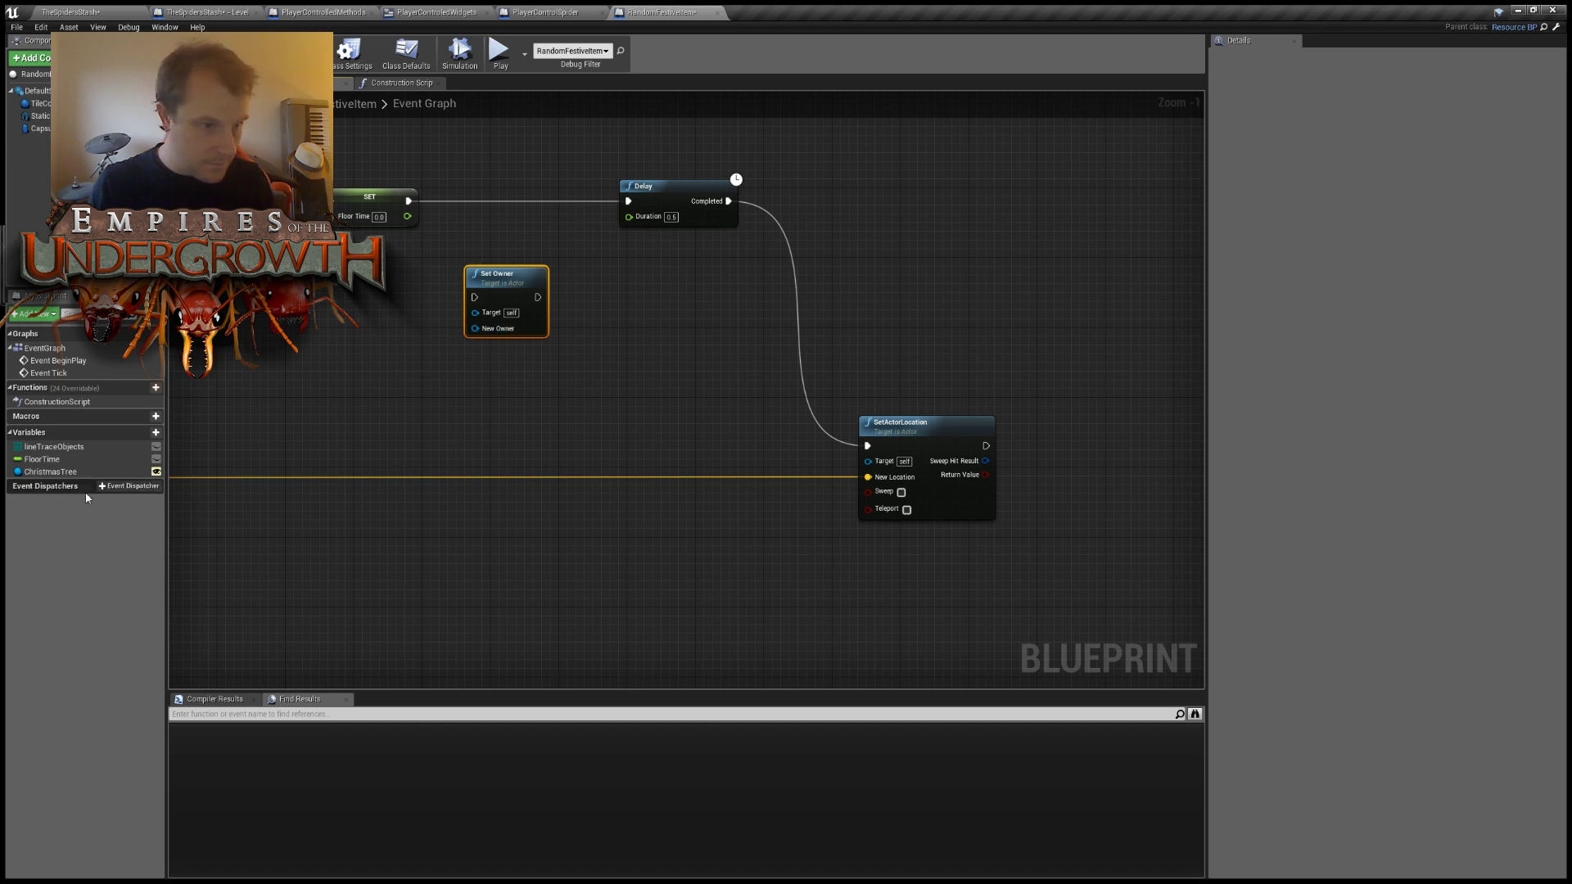
pyautogui.keyDown('ctrl'); pyautogui.moveTo(49, 472); pyautogui.dragTo(474, 329); pyautogui.keyUp('ctrl')
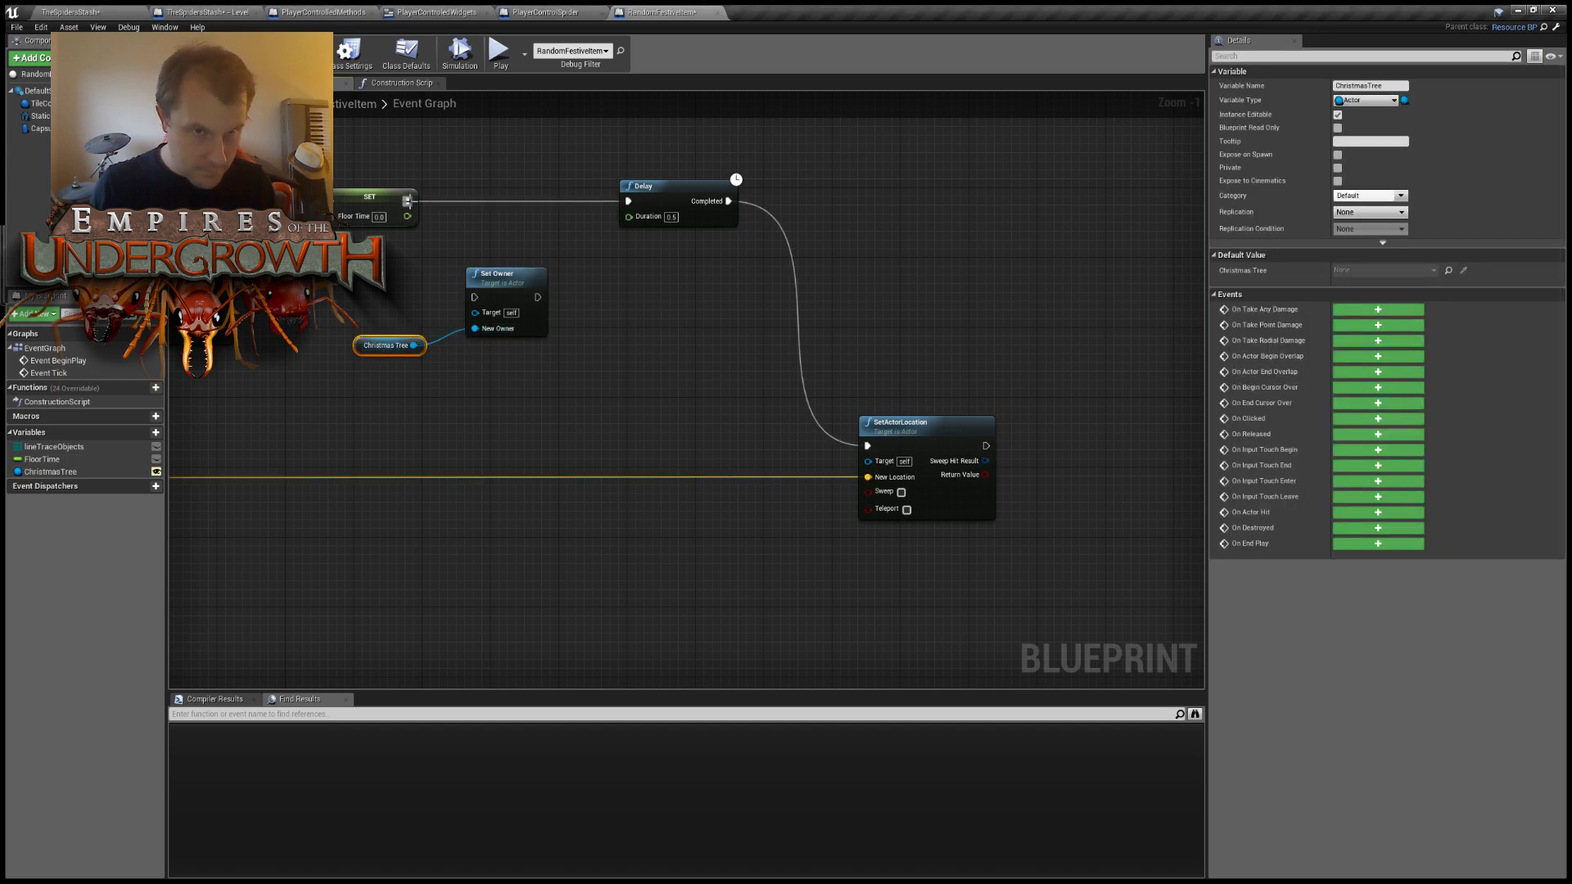
pyautogui.keyDown('ctrl'); pyautogui.moveTo(406, 200); pyautogui.dragTo(629, 202); pyautogui.keyUp('ctrl')
# Insert a copy of the Set Owner node between Delay and SetActorLocation, leaving its New Owner input unconnected.
pyautogui.moveTo(364, 287); pyautogui.dragTo(524, 378)
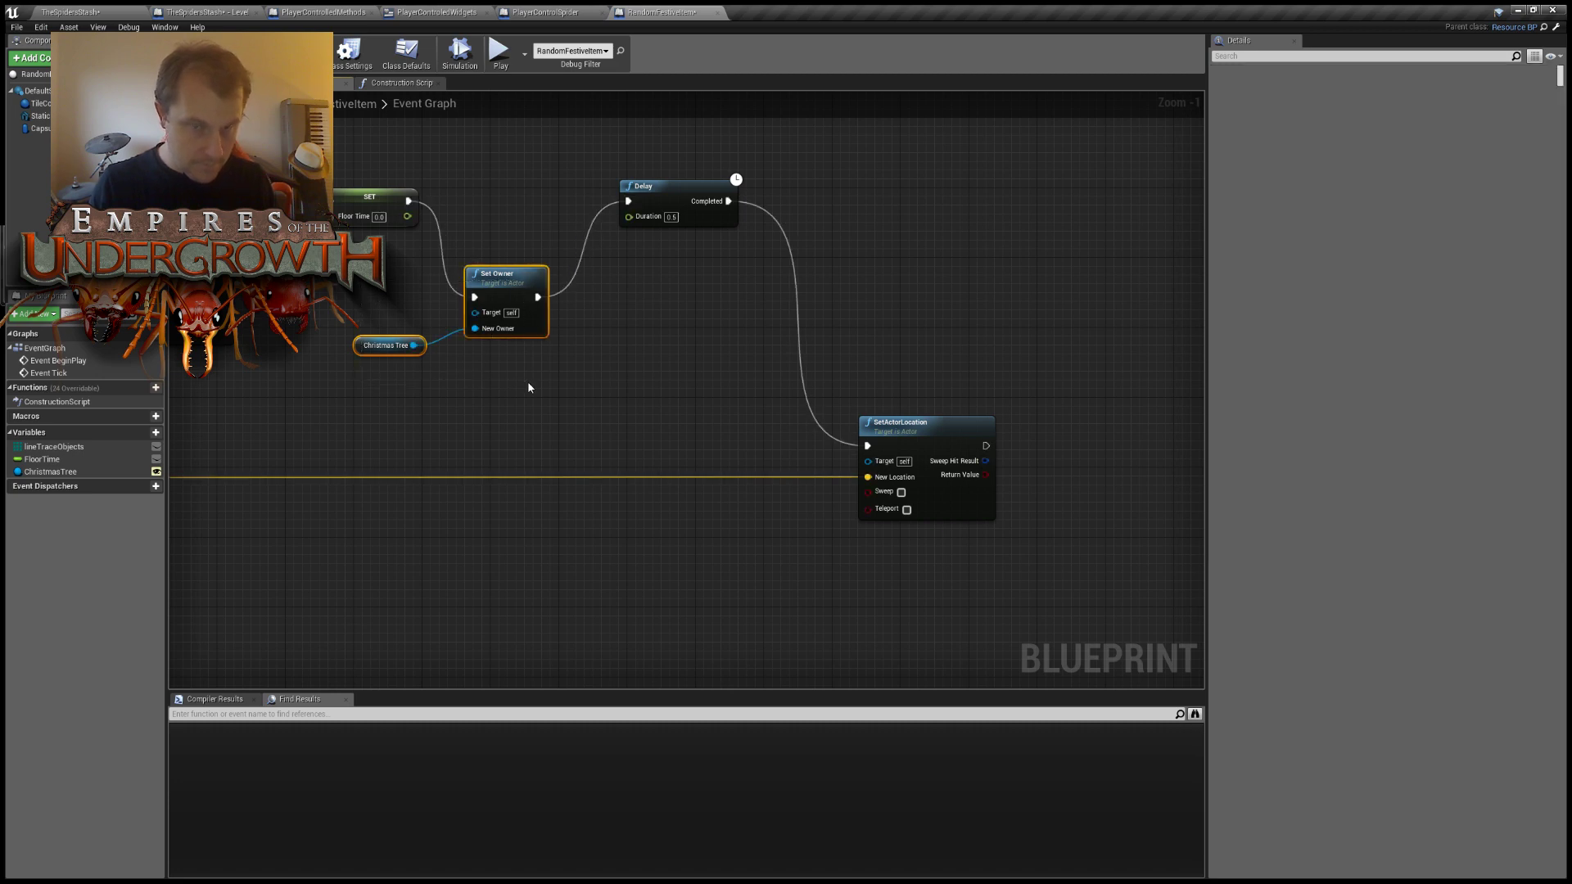
pyautogui.click(872, 273)
pyautogui.hotkey('ctrl', 'v')
pyautogui.moveTo(988, 245); pyautogui.dragTo(908, 229)
pyautogui.click(733, 206)
pyautogui.moveTo(729, 202); pyautogui.dragTo(867, 445)
pyautogui.click(770, 302)
pyautogui.press('Delete')
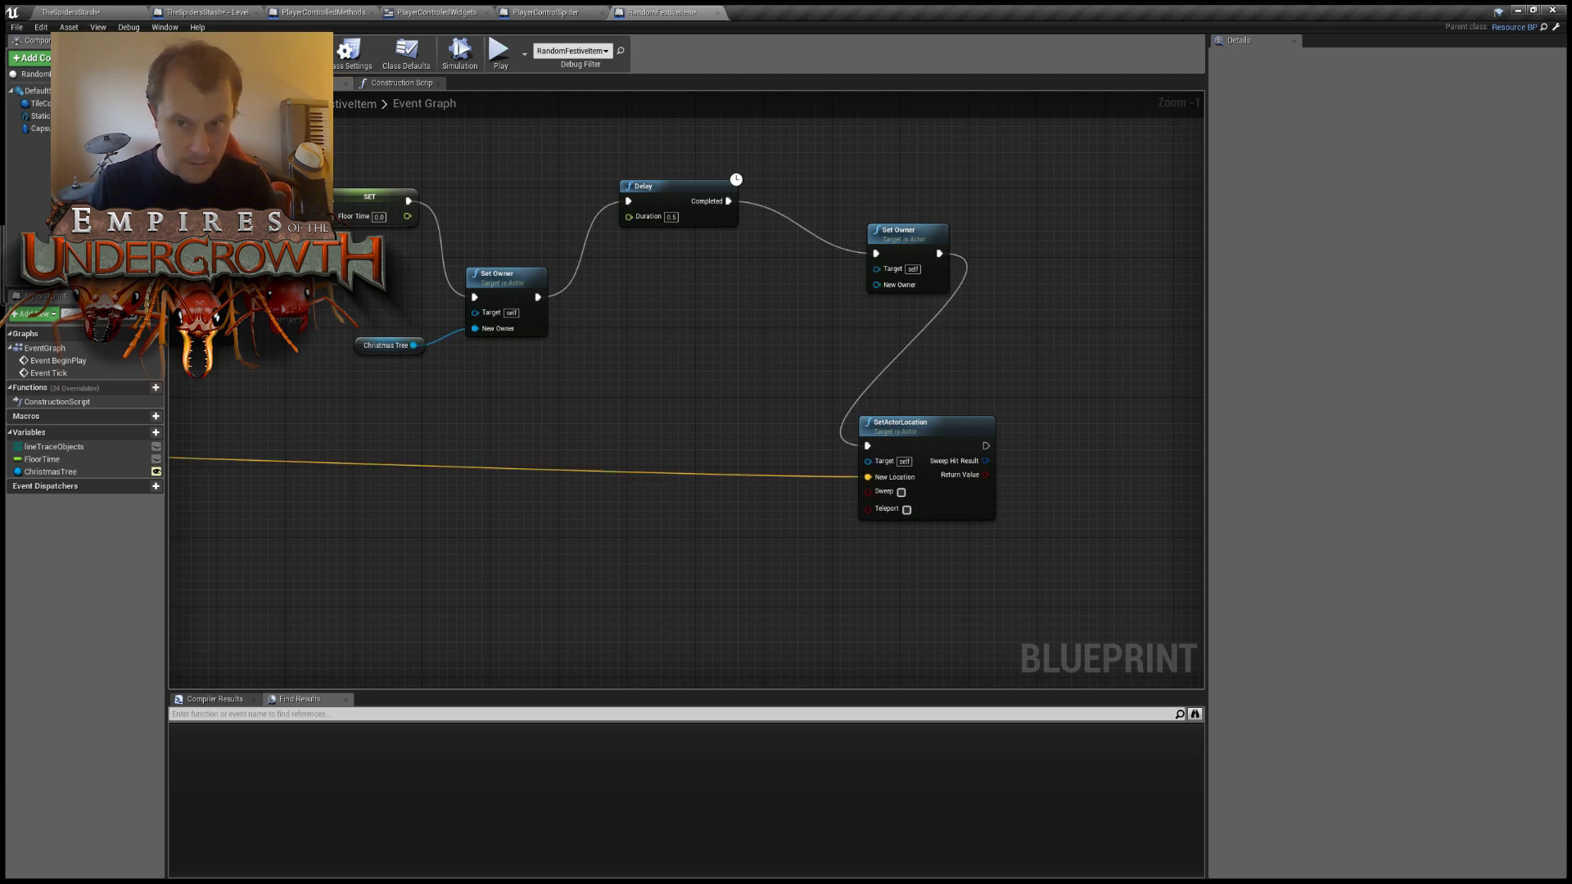
# Compile the festive item blueprint and start a play test in the level with the camera detached from the spider.
pyautogui.press('F7')
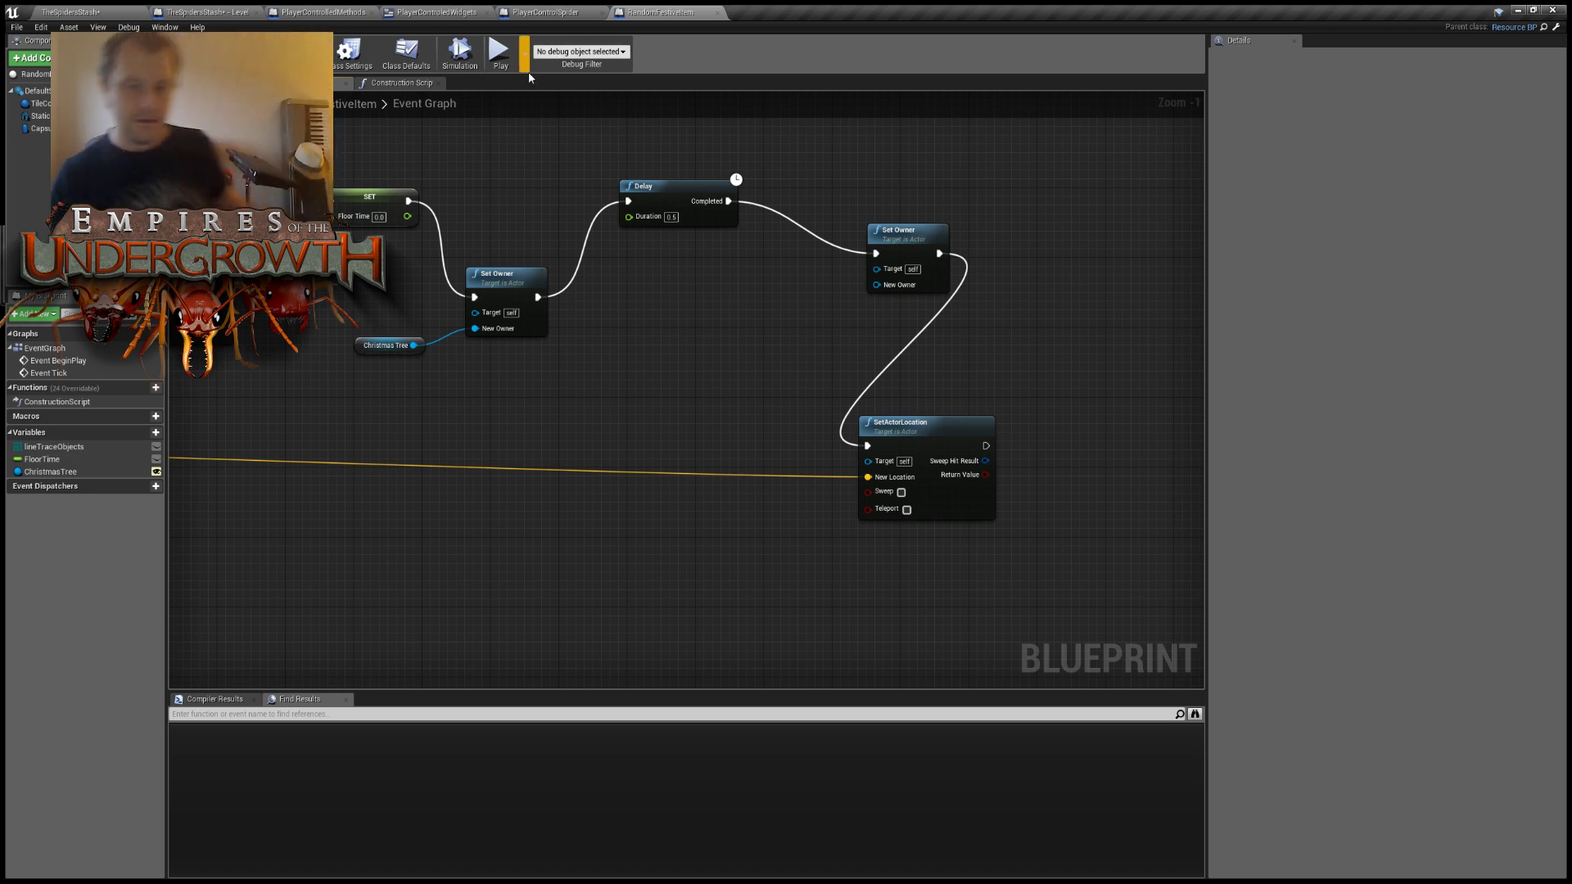
pyautogui.click(65, 10)
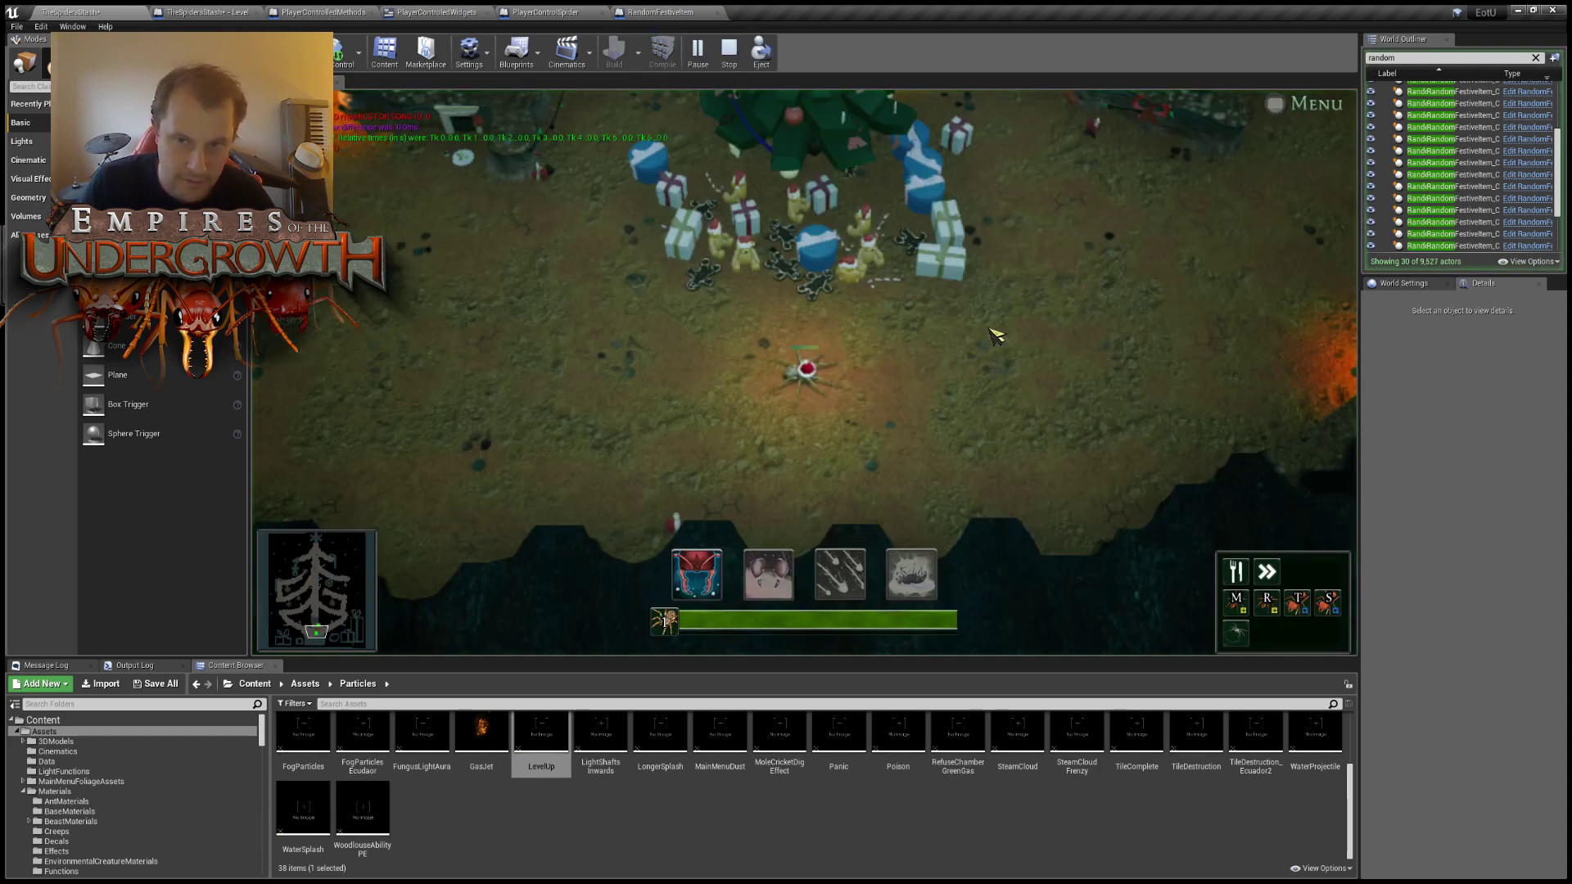
pyautogui.press('F8')
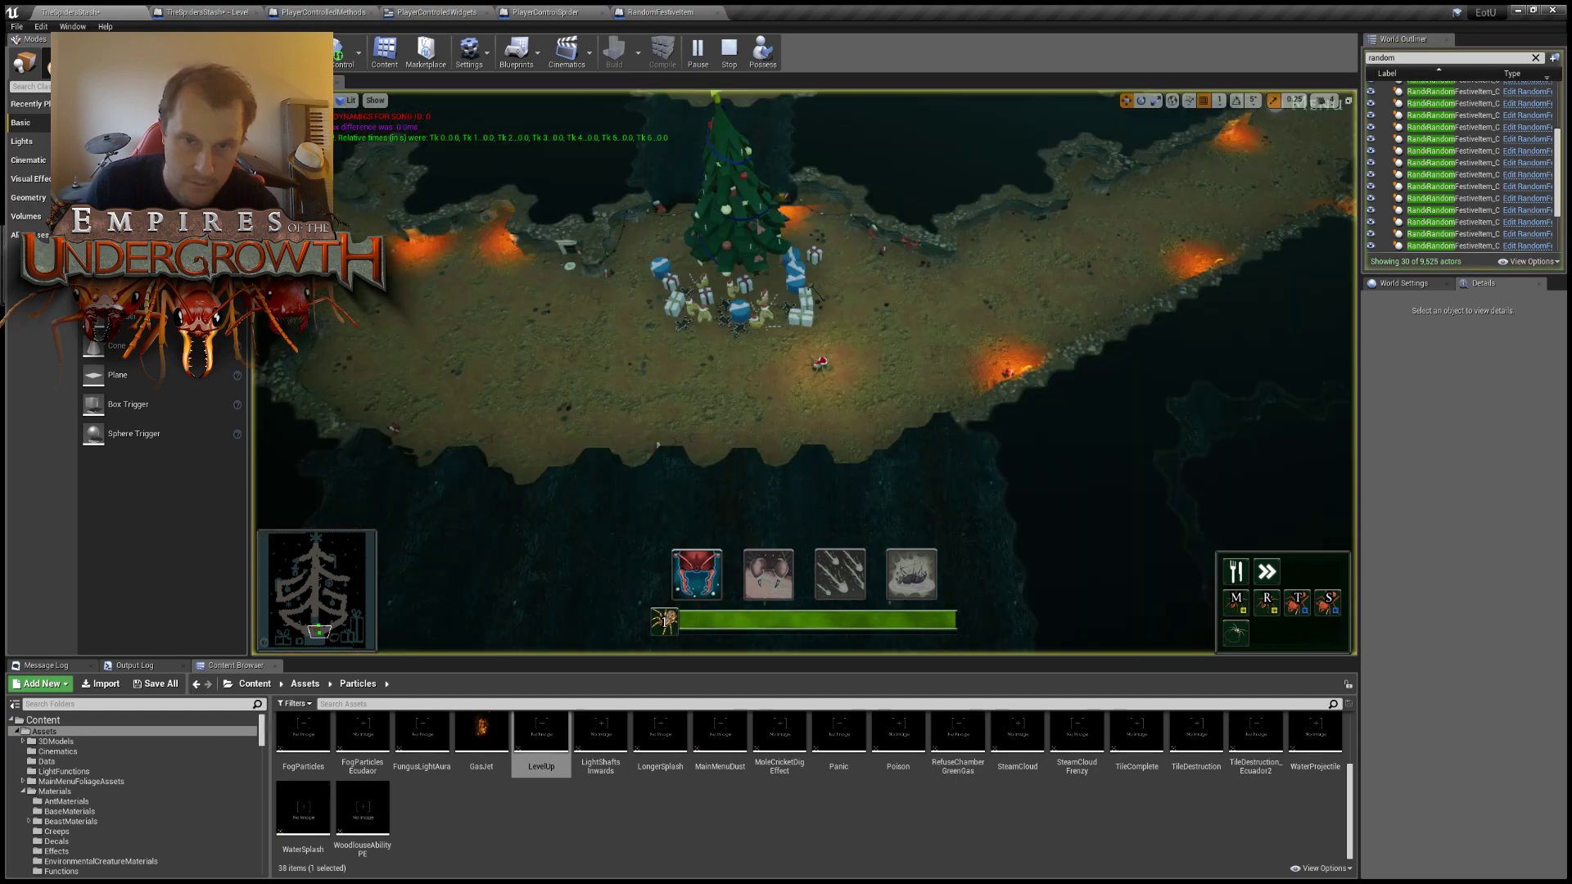
# Select five festive items lying under the Christmas tree and move them together across the cave into the far passage.
pyautogui.press('w')
pyautogui.moveTo(740, 369); pyautogui.dragTo(818, 317, button='right')
pyautogui.click(740, 373)
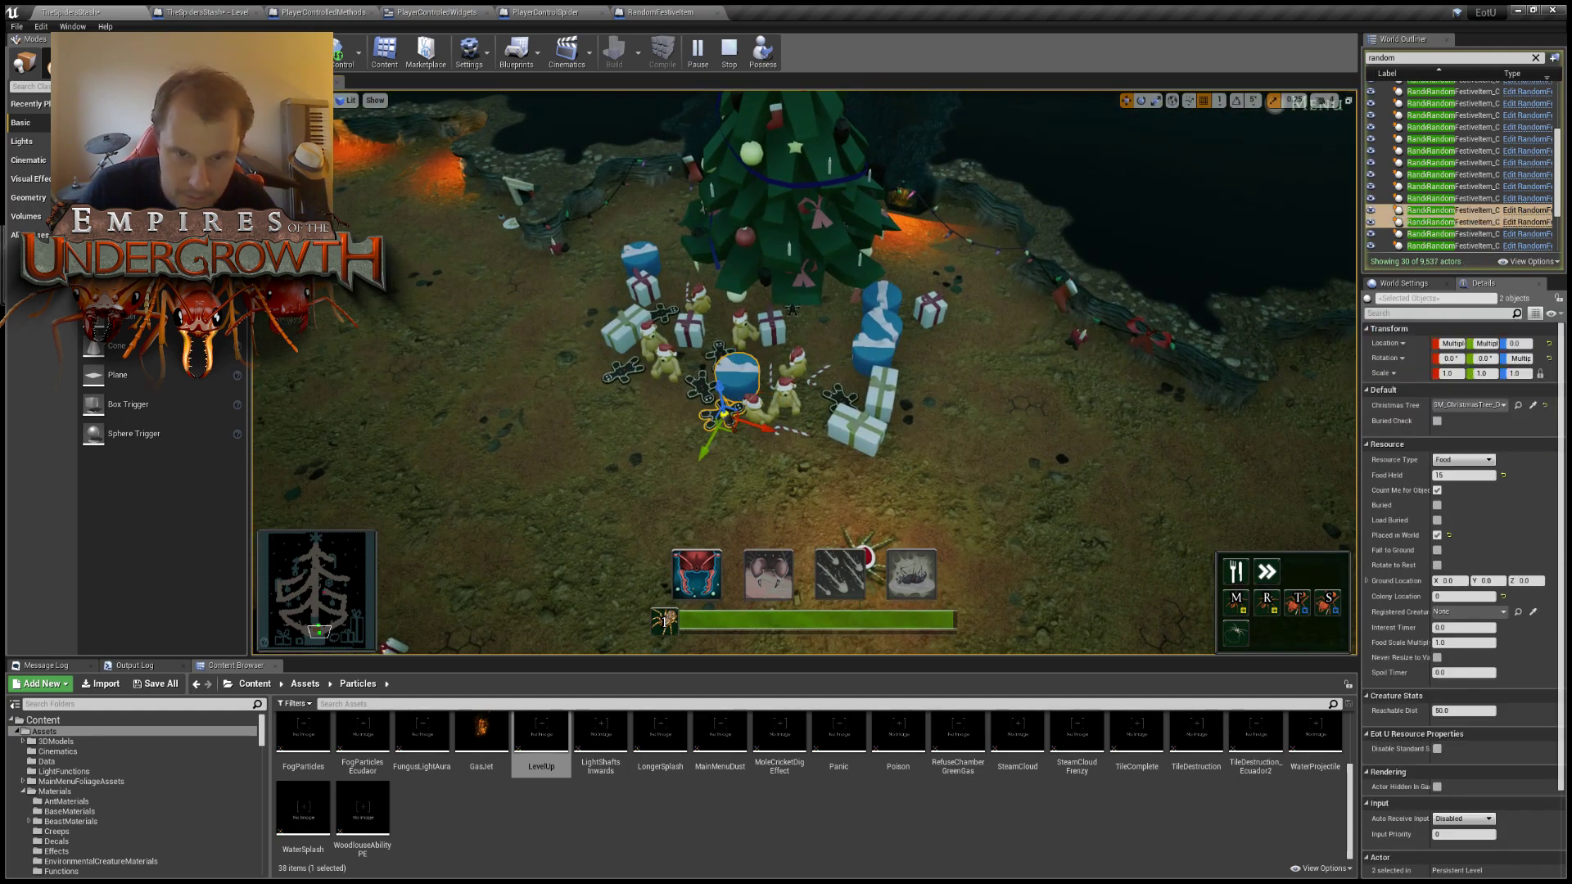
pyautogui.keyDown('ctrl'); pyautogui.click(701, 385); pyautogui.keyUp('ctrl')
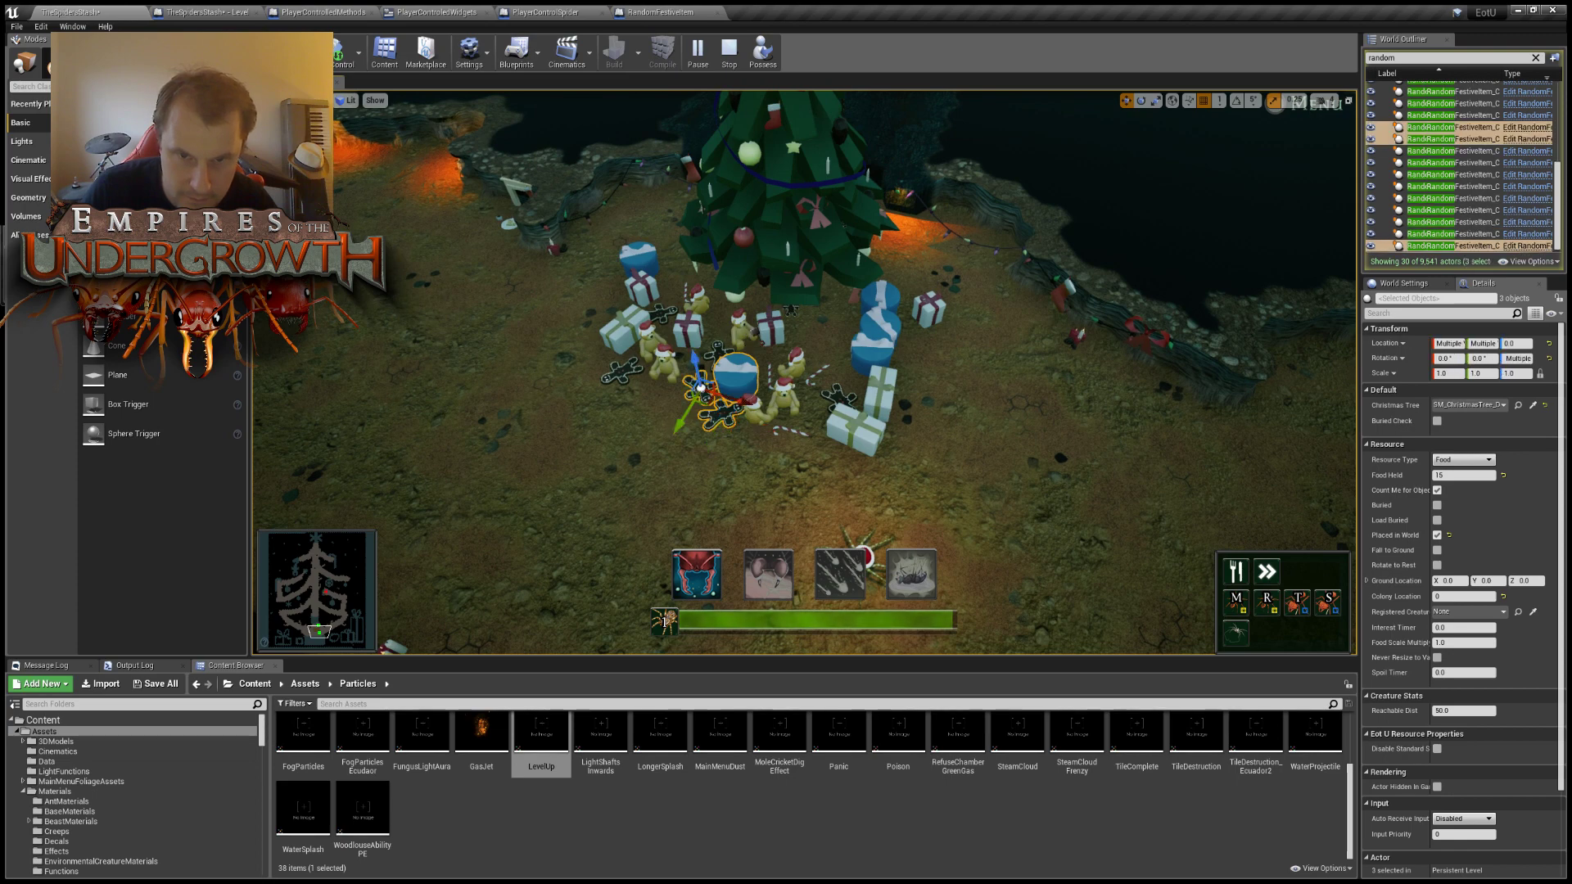
pyautogui.keyDown('ctrl'); pyautogui.click(745, 329); pyautogui.keyUp('ctrl')
pyautogui.keyDown('ctrl'); pyautogui.click(771, 332); pyautogui.keyUp('ctrl')
pyautogui.press('s')
pyautogui.moveTo(770, 333); pyautogui.dragTo(876, 352, button='right')
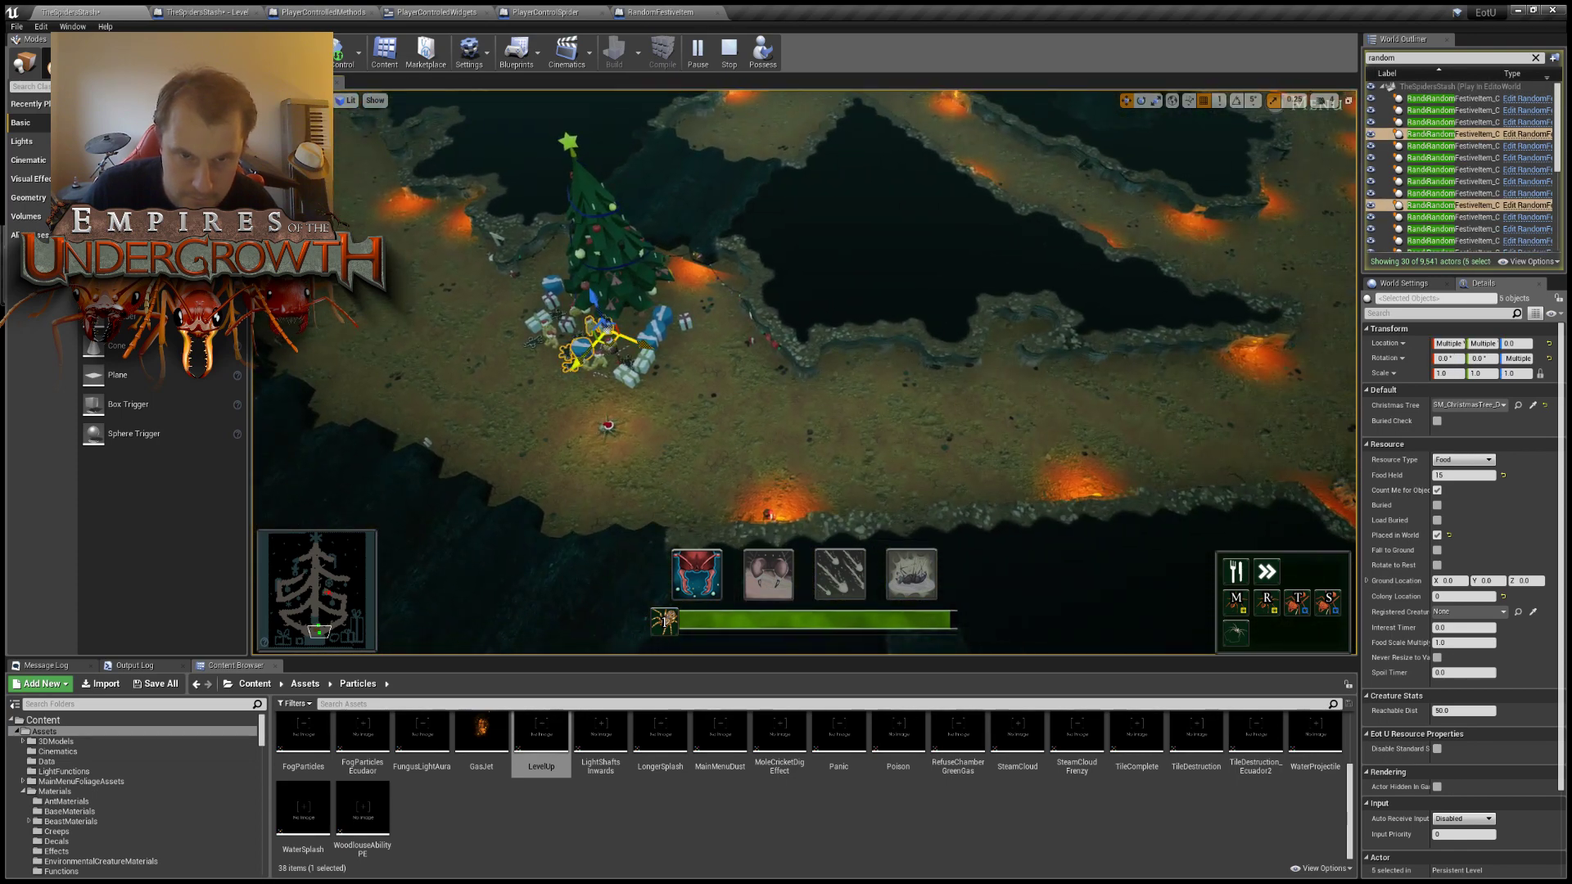
pyautogui.moveTo(610, 344); pyautogui.dragTo(1318, 261)
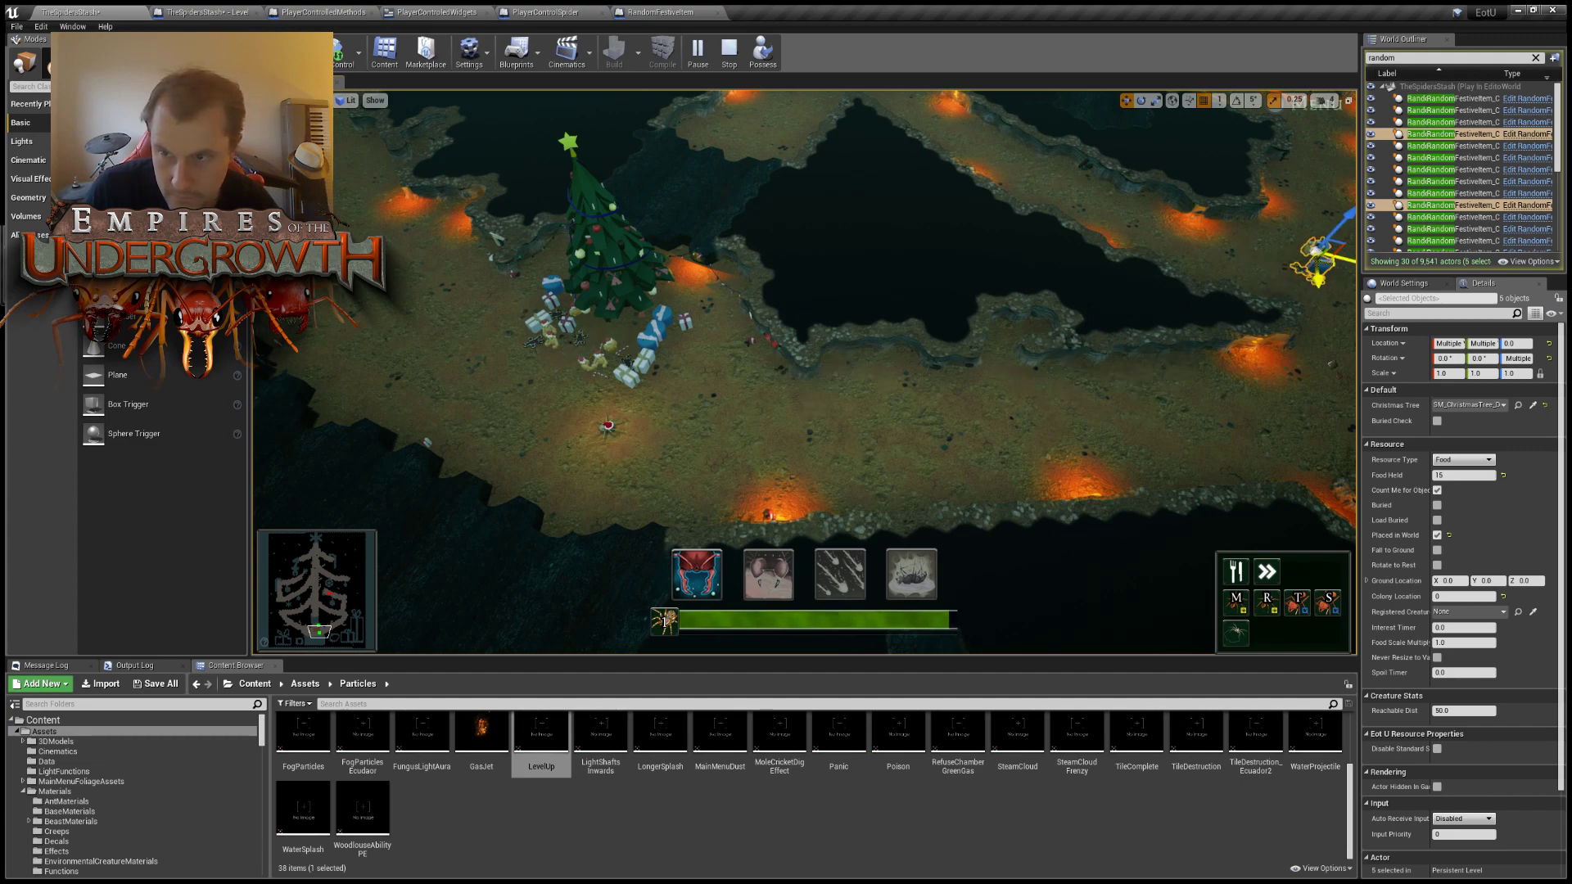
# Try to move the selected festive items further along the far passage, and undo that move.
pyautogui.moveTo(1318, 260); pyautogui.dragTo(1278, 211, button='right')
pyautogui.press('d')
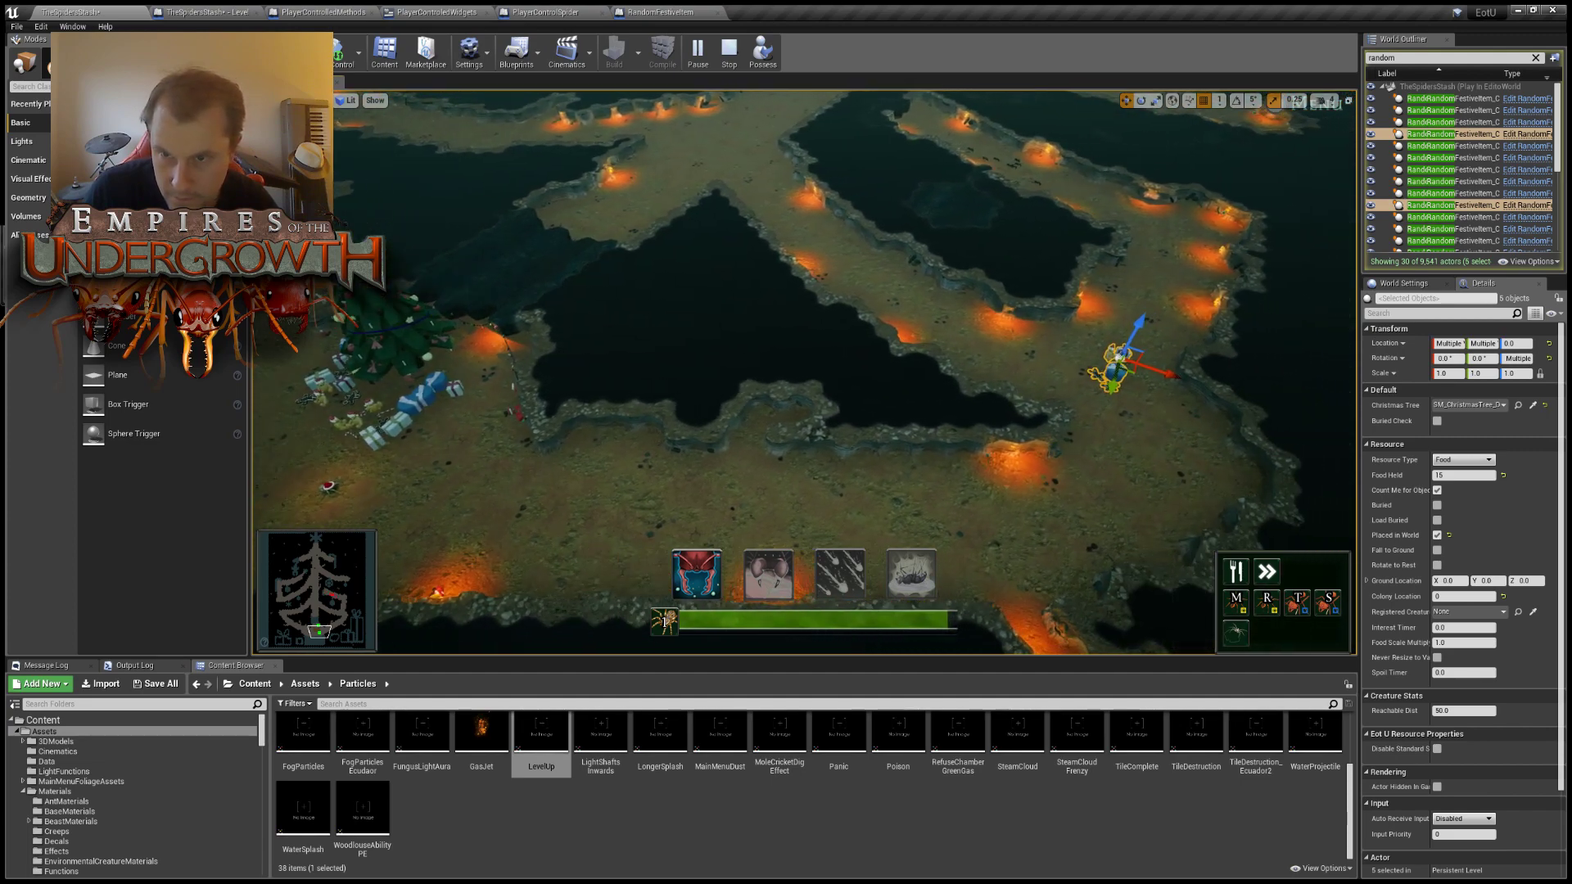
pyautogui.moveTo(1131, 378); pyautogui.dragTo(1212, 239)
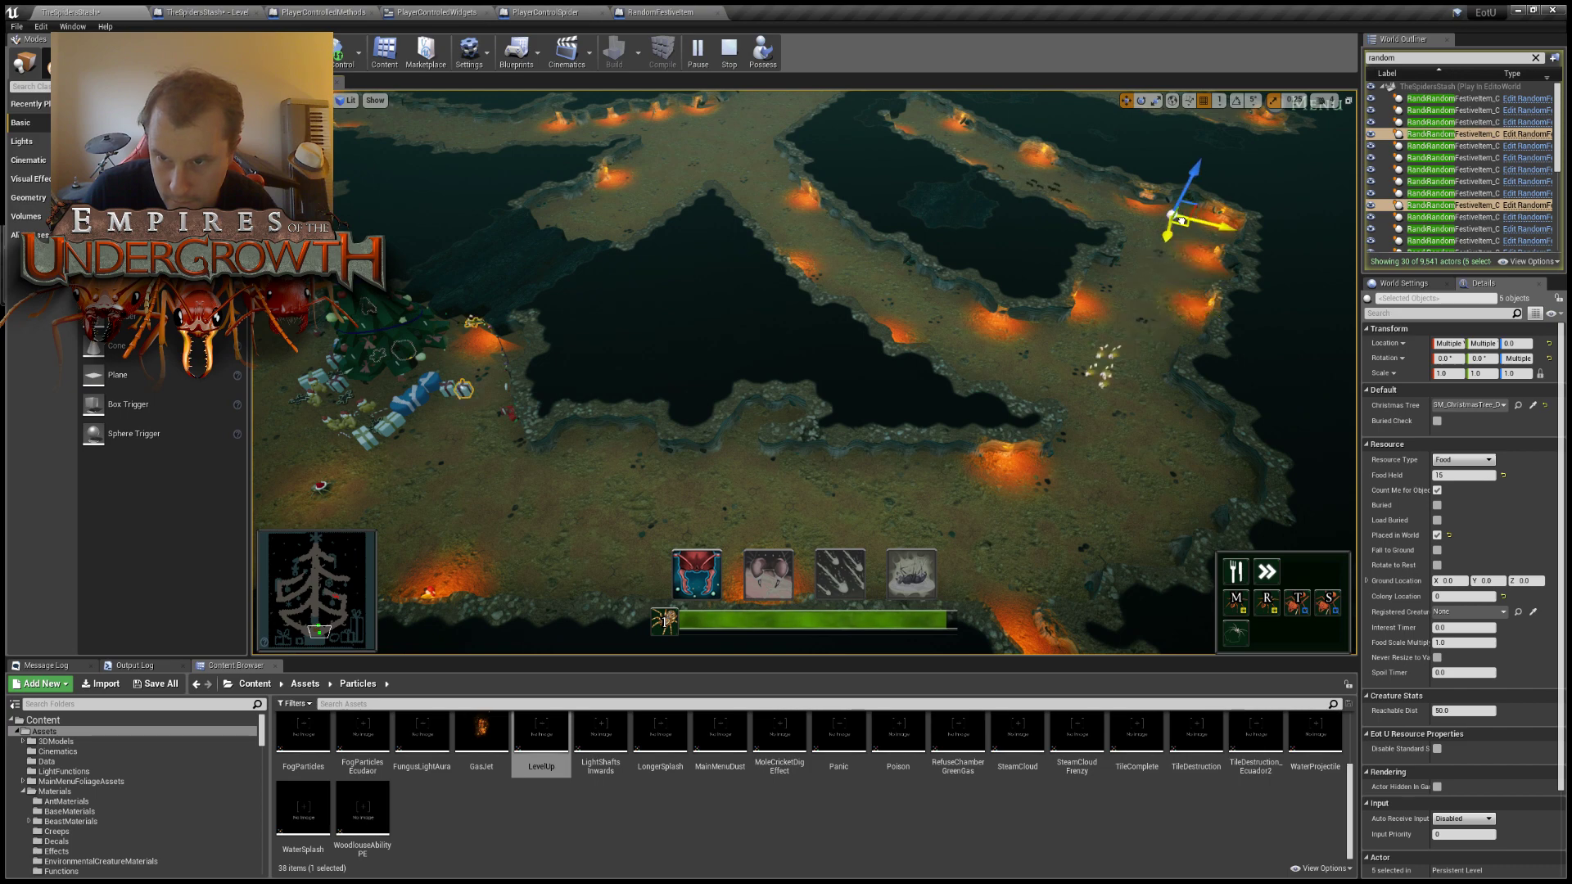
pyautogui.hotkey('ctrl', 'z')
# Move the selected festive items across the cave once more.
pyautogui.press('a')
pyautogui.moveTo(803, 372); pyautogui.dragTo(860, 386, button='right')
pyautogui.moveTo(518, 408); pyautogui.dragTo(1237, 397)
# Move the blue gift beside the red stocking at the cave wall out onto the open ground.
pyautogui.press('w')
pyautogui.moveTo(1237, 396); pyautogui.dragTo(1048, 456, button='right')
pyautogui.press('d')
pyautogui.press('a')
pyautogui.press('s')
pyautogui.press('a')
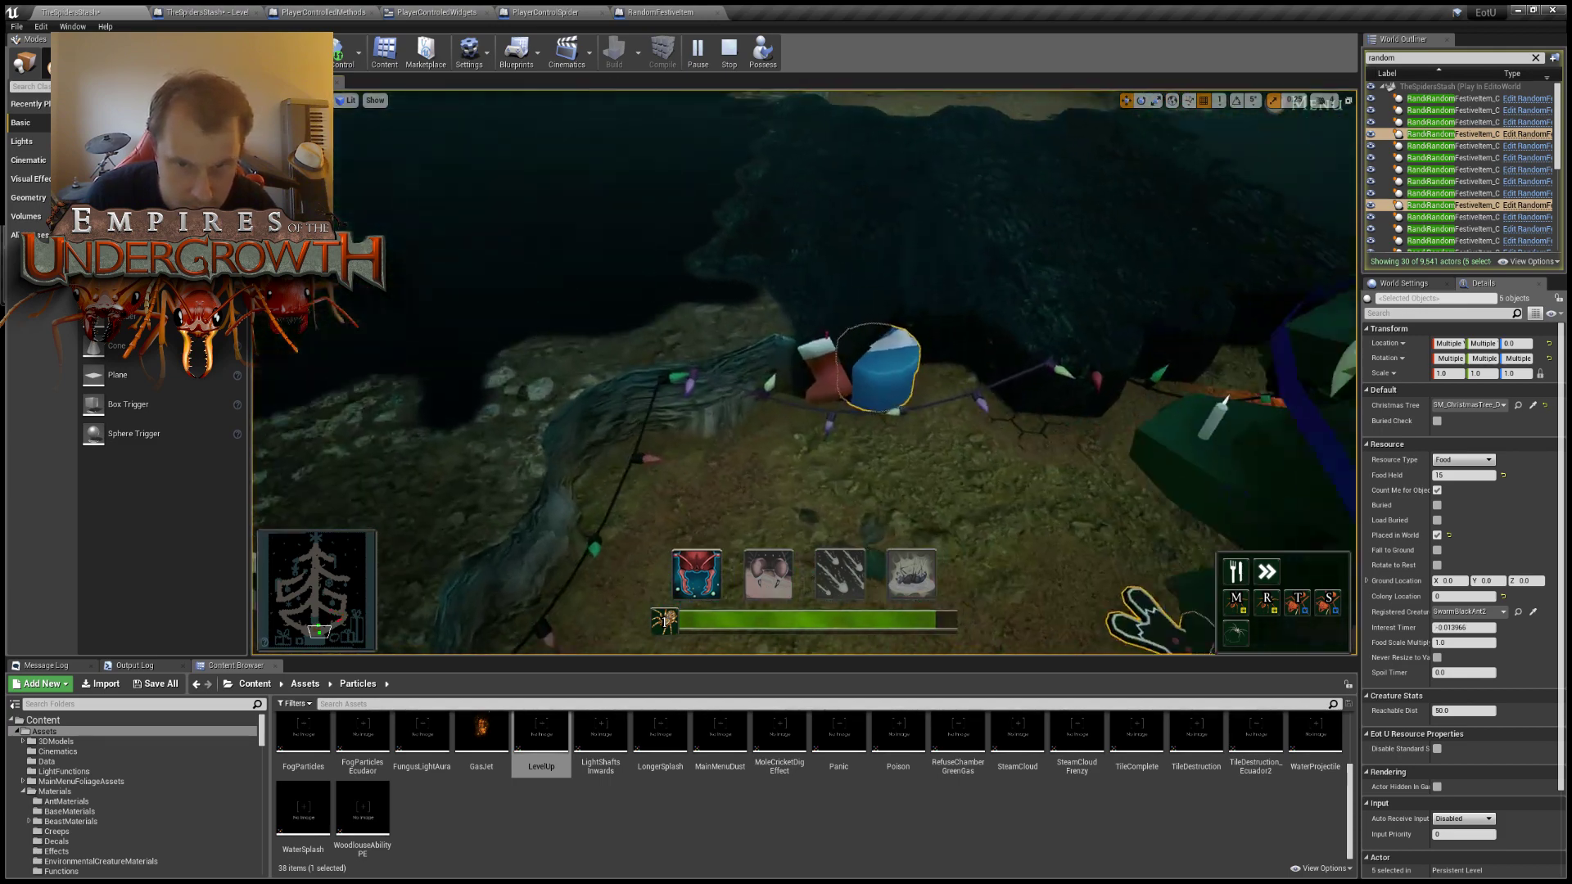
pyautogui.click(936, 386)
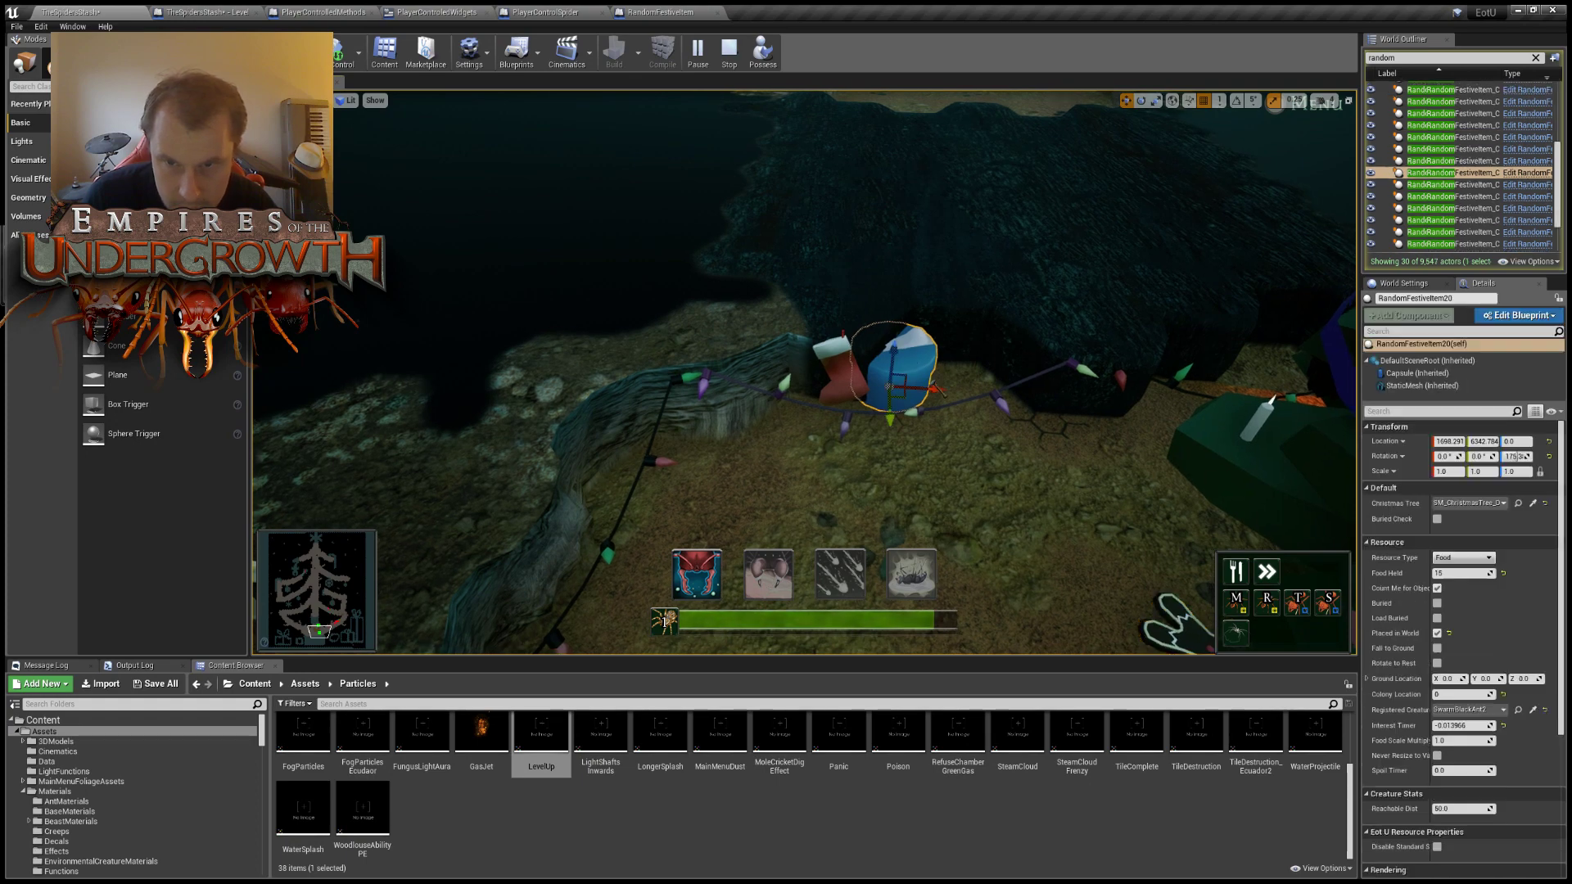
pyautogui.moveTo(903, 399); pyautogui.dragTo(982, 501)
pyautogui.moveTo(982, 501); pyautogui.dragTo(1089, 557, button='right')
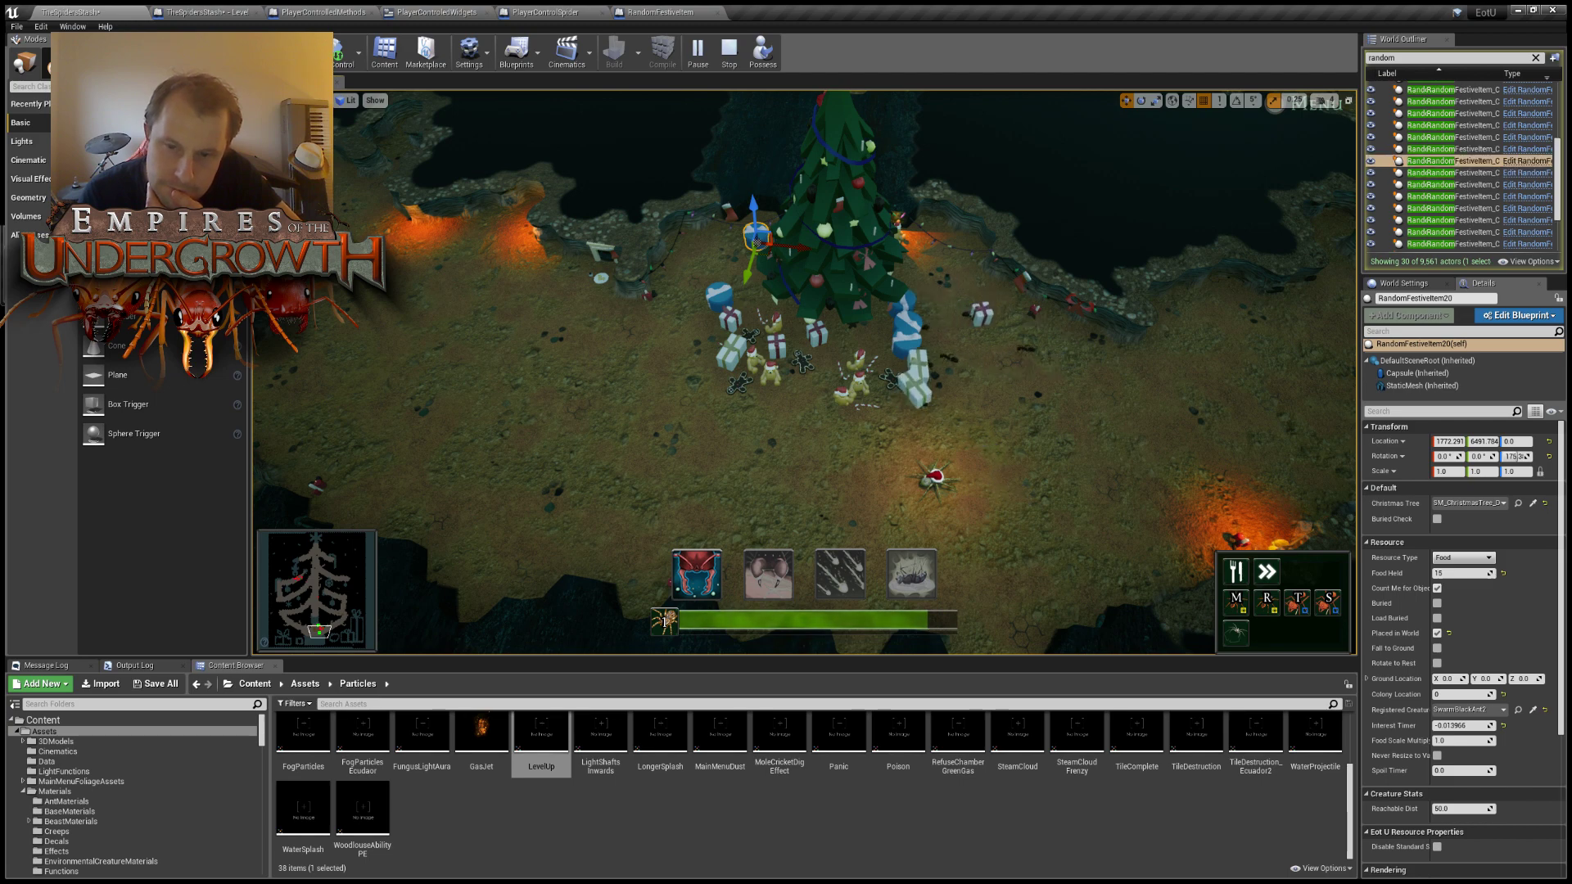
# Take back control of the player spider and follow the ants carrying the presents away from the tree.
pyautogui.press('F8')
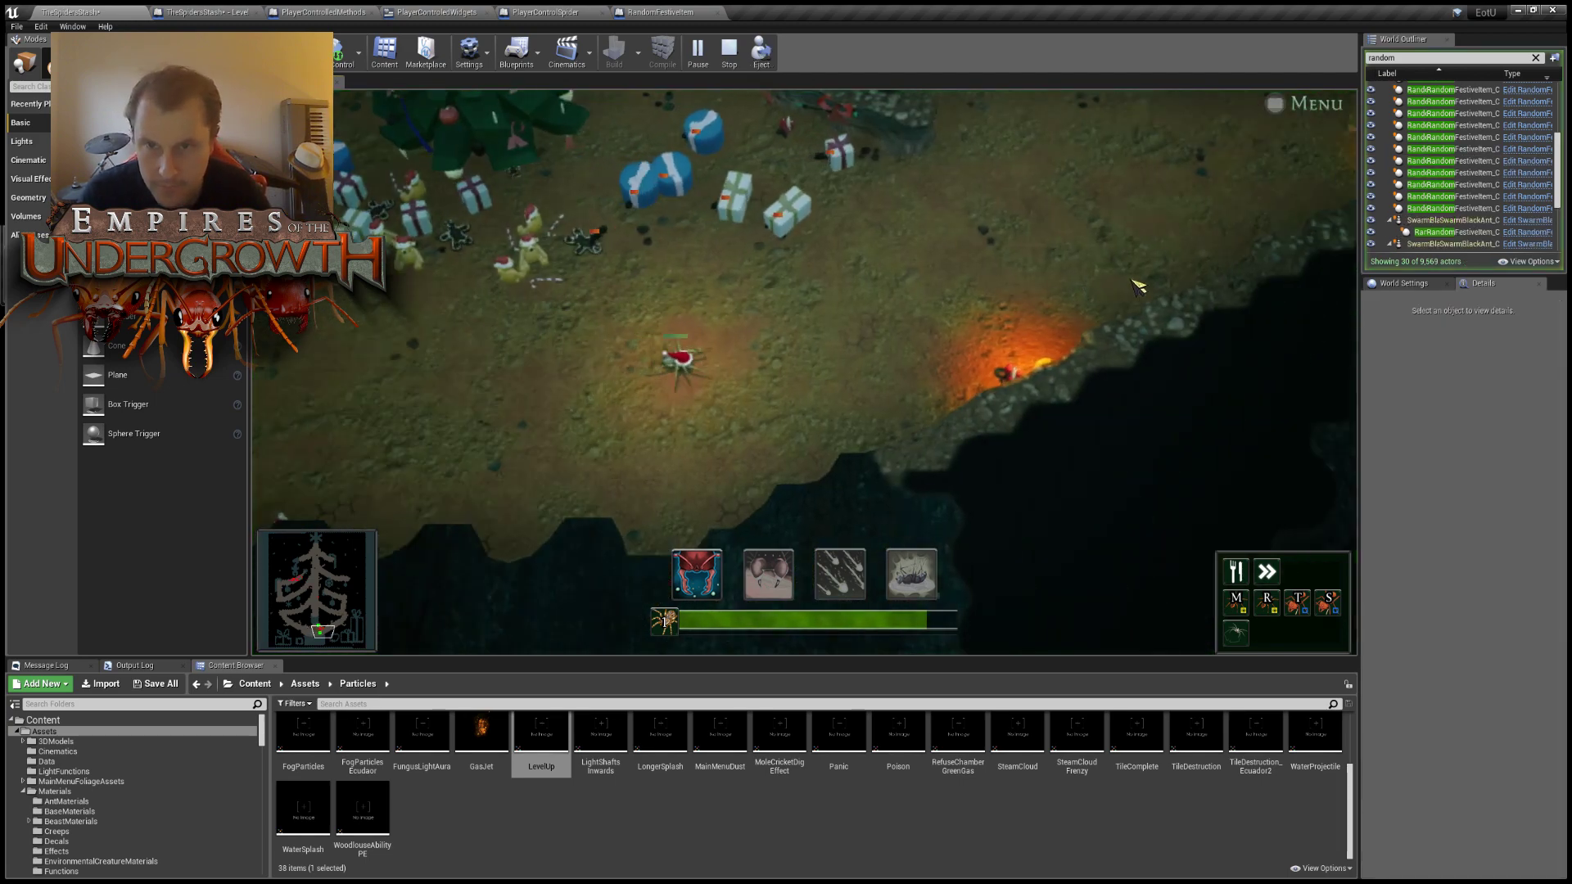
pyautogui.press('w')
pyautogui.press('d')
pyautogui.press('w')
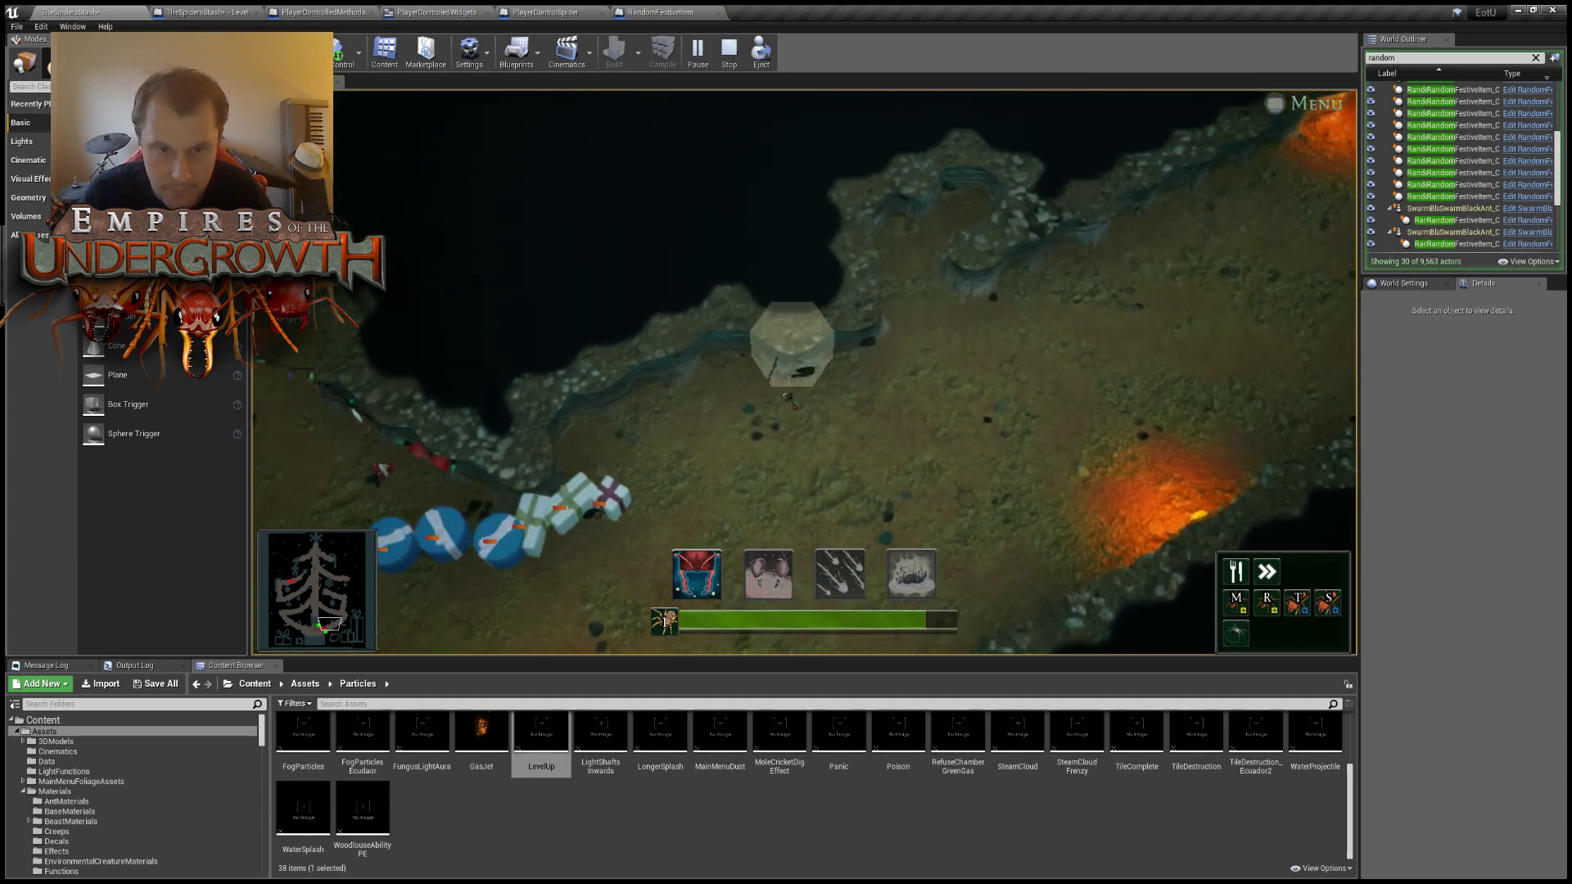
pyautogui.press('w')
pyautogui.press('s')
pyautogui.press('d')
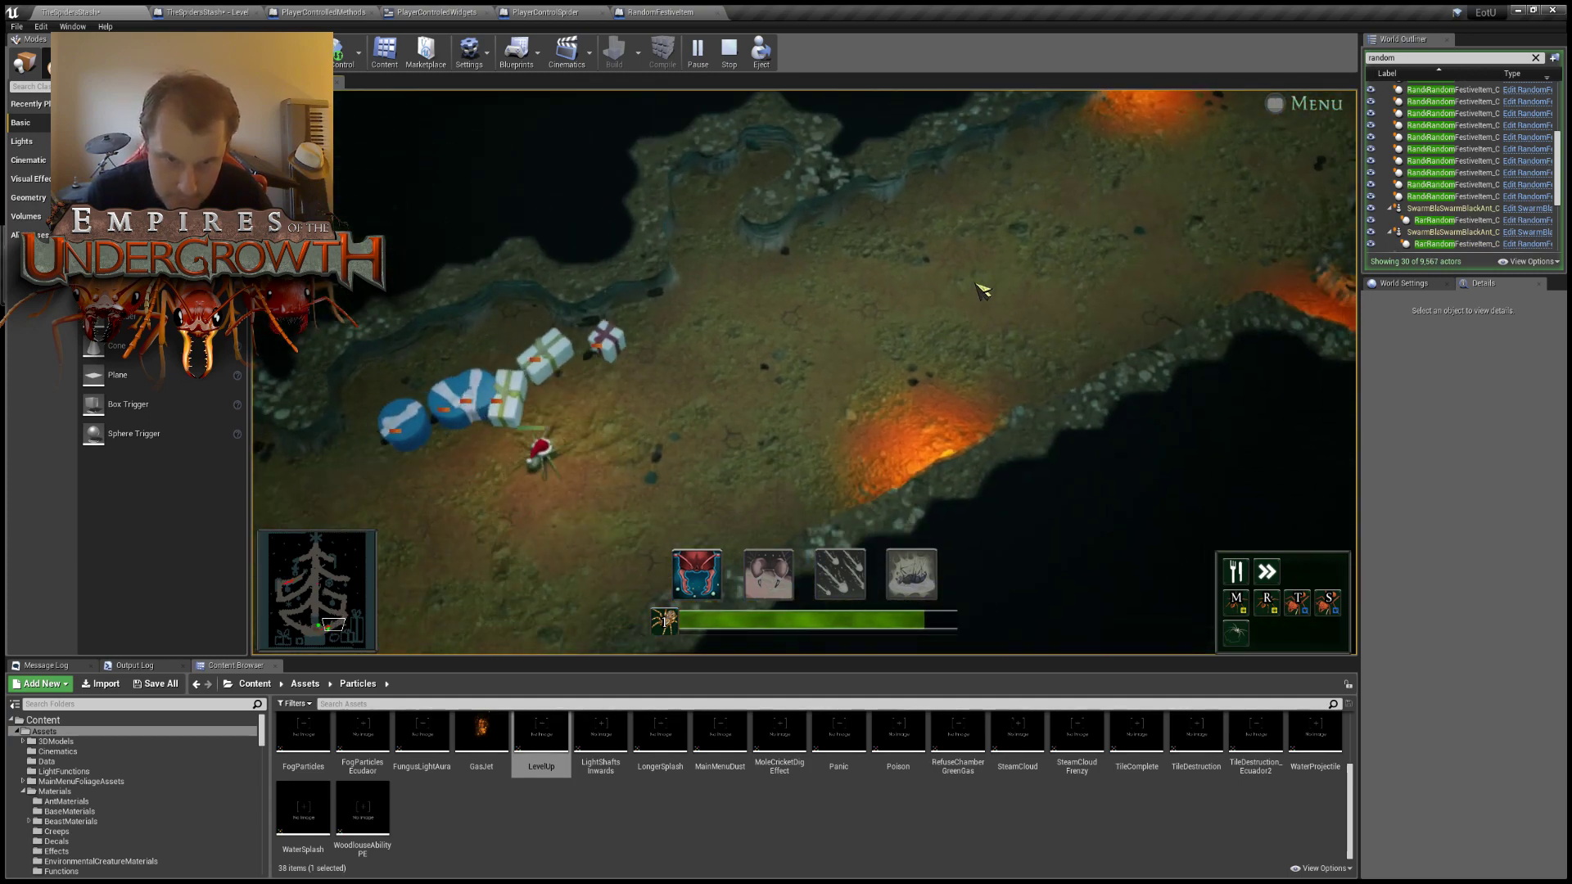
pyautogui.press('w')
pyautogui.press('w')
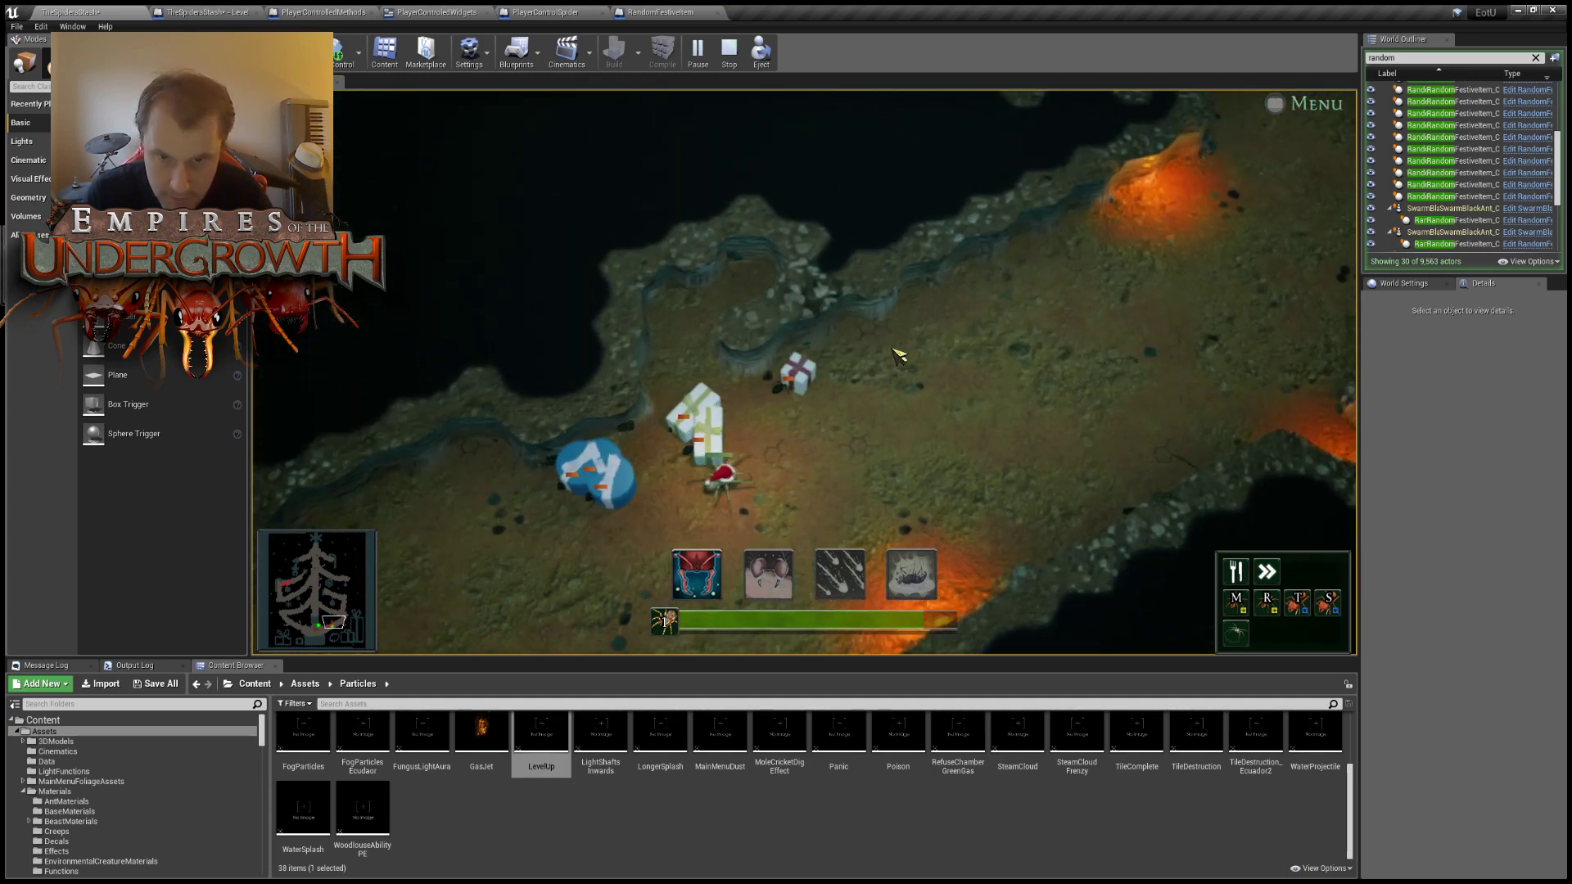
pyautogui.moveTo(892, 350); pyautogui.dragTo(815, 438, button='middle')
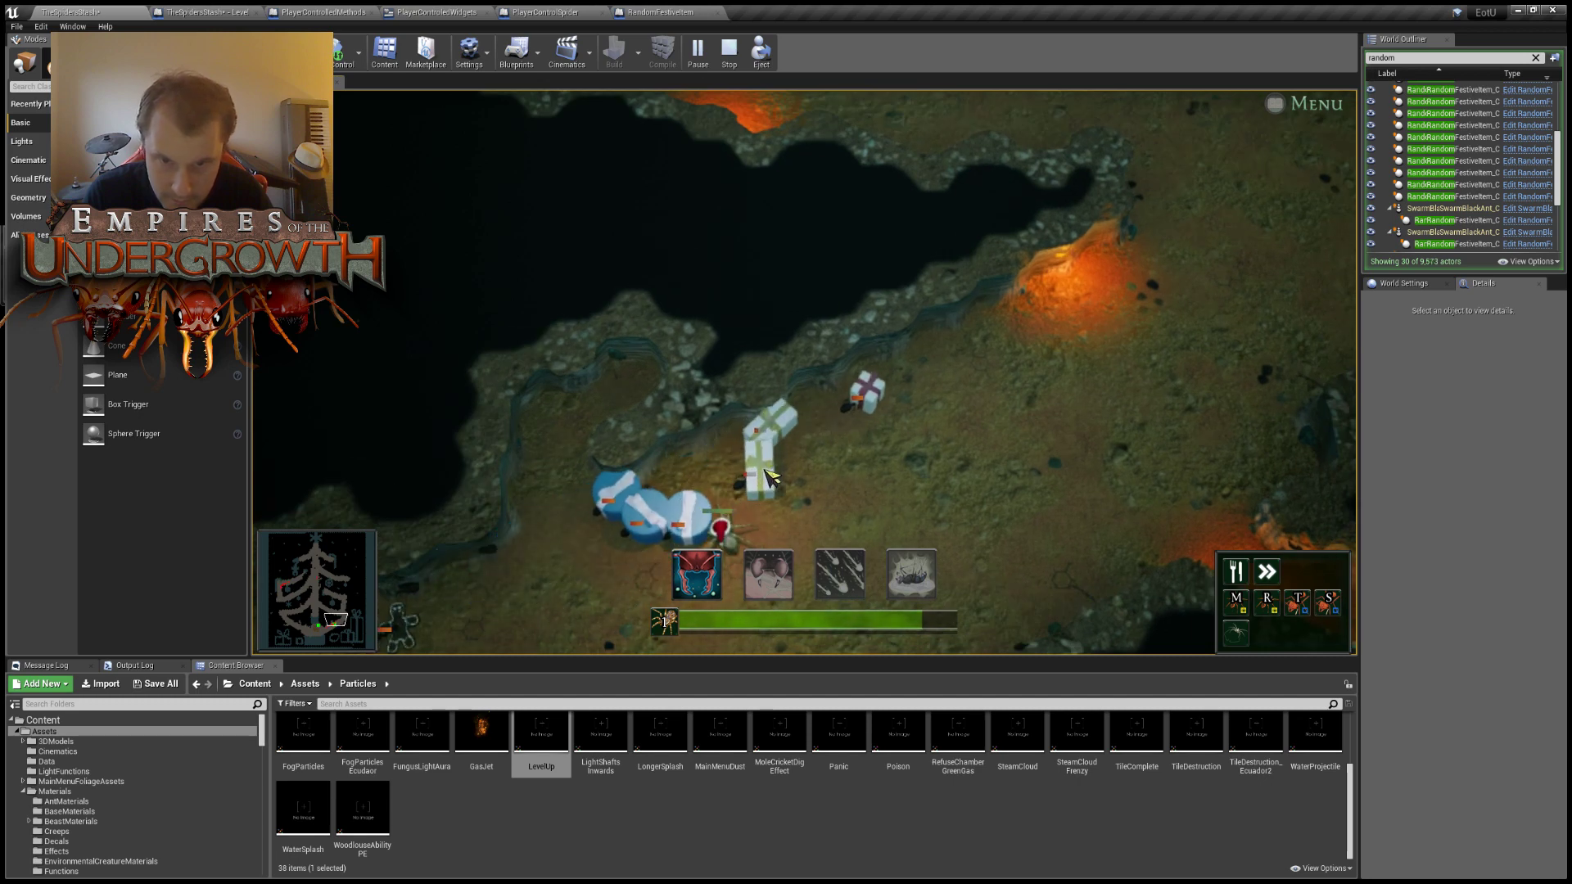
# Walk the spider alongside the moving presents, past the fire and around the end of the rock wall.
pyautogui.rightClick(968, 477)
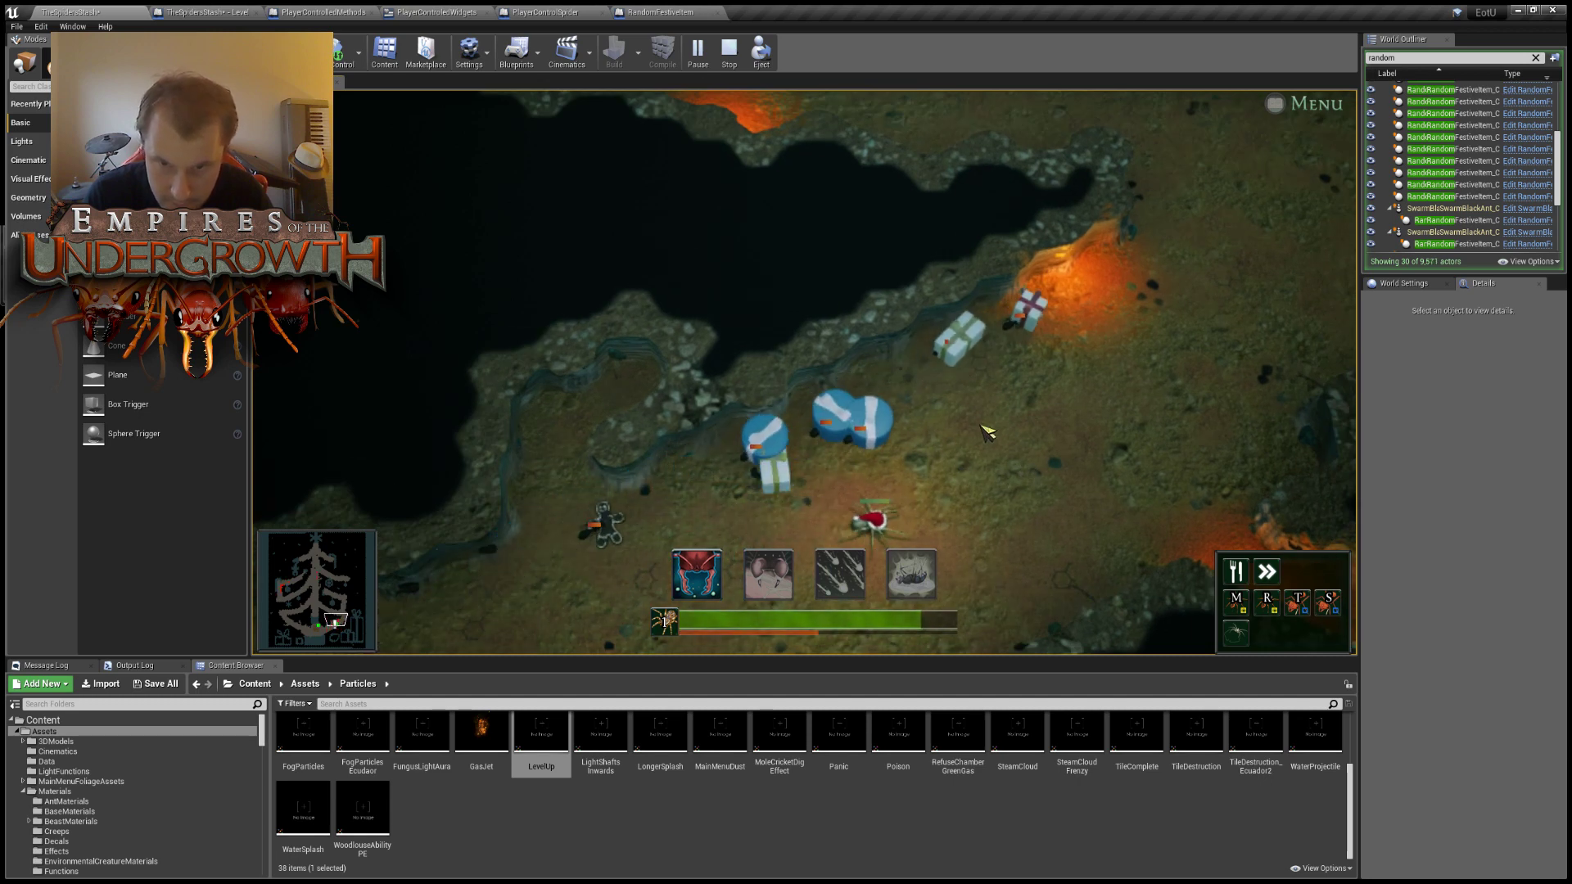
pyautogui.rightClick(949, 442)
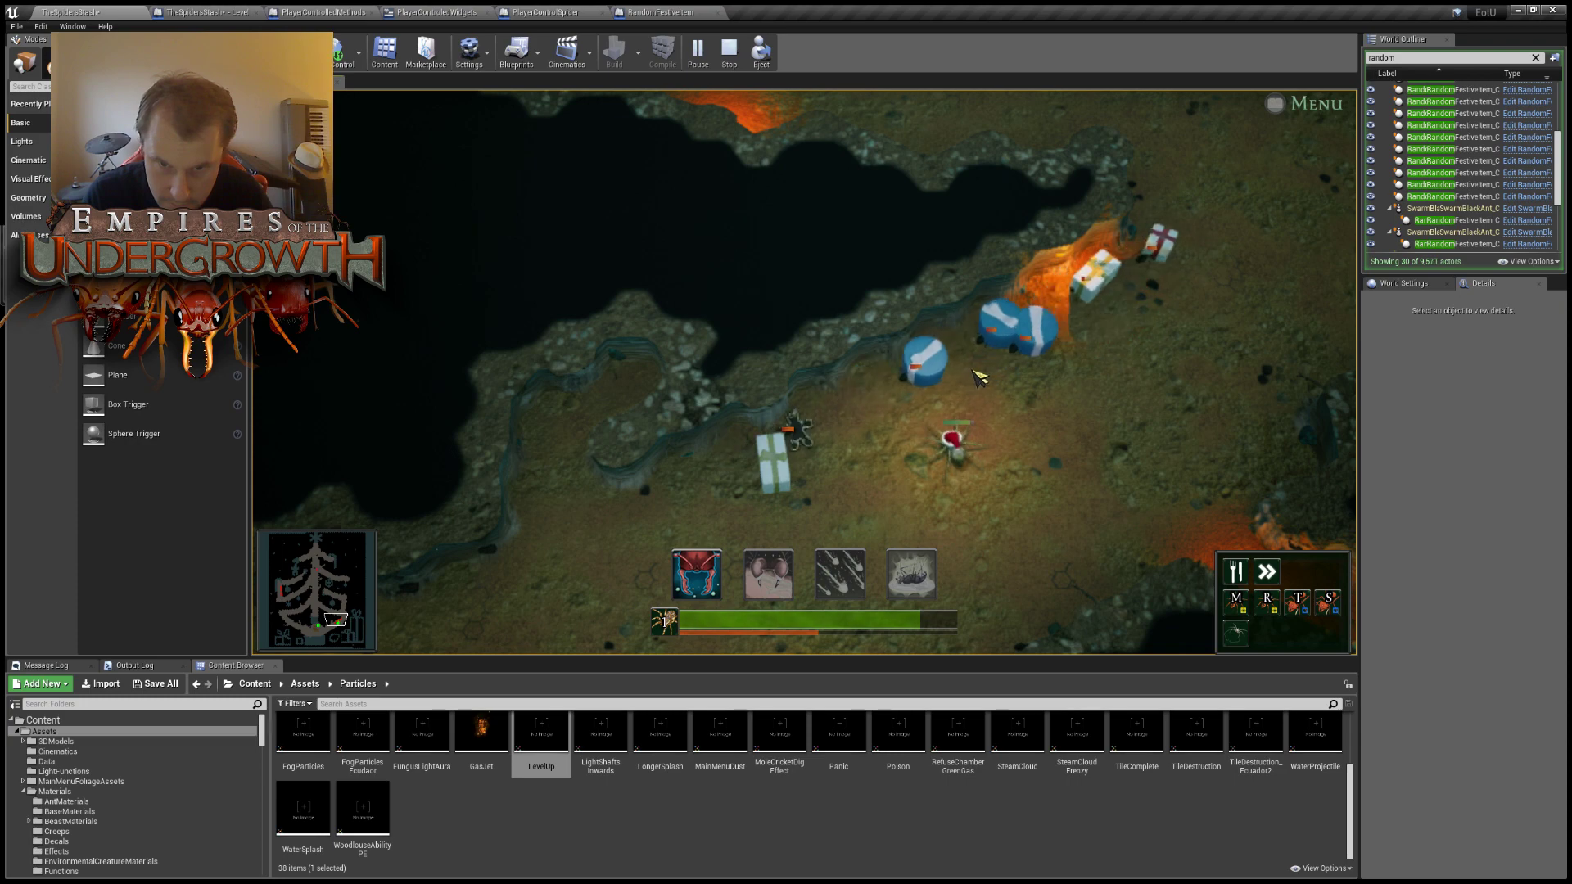
pyautogui.rightClick(973, 373)
pyautogui.rightClick(1015, 369)
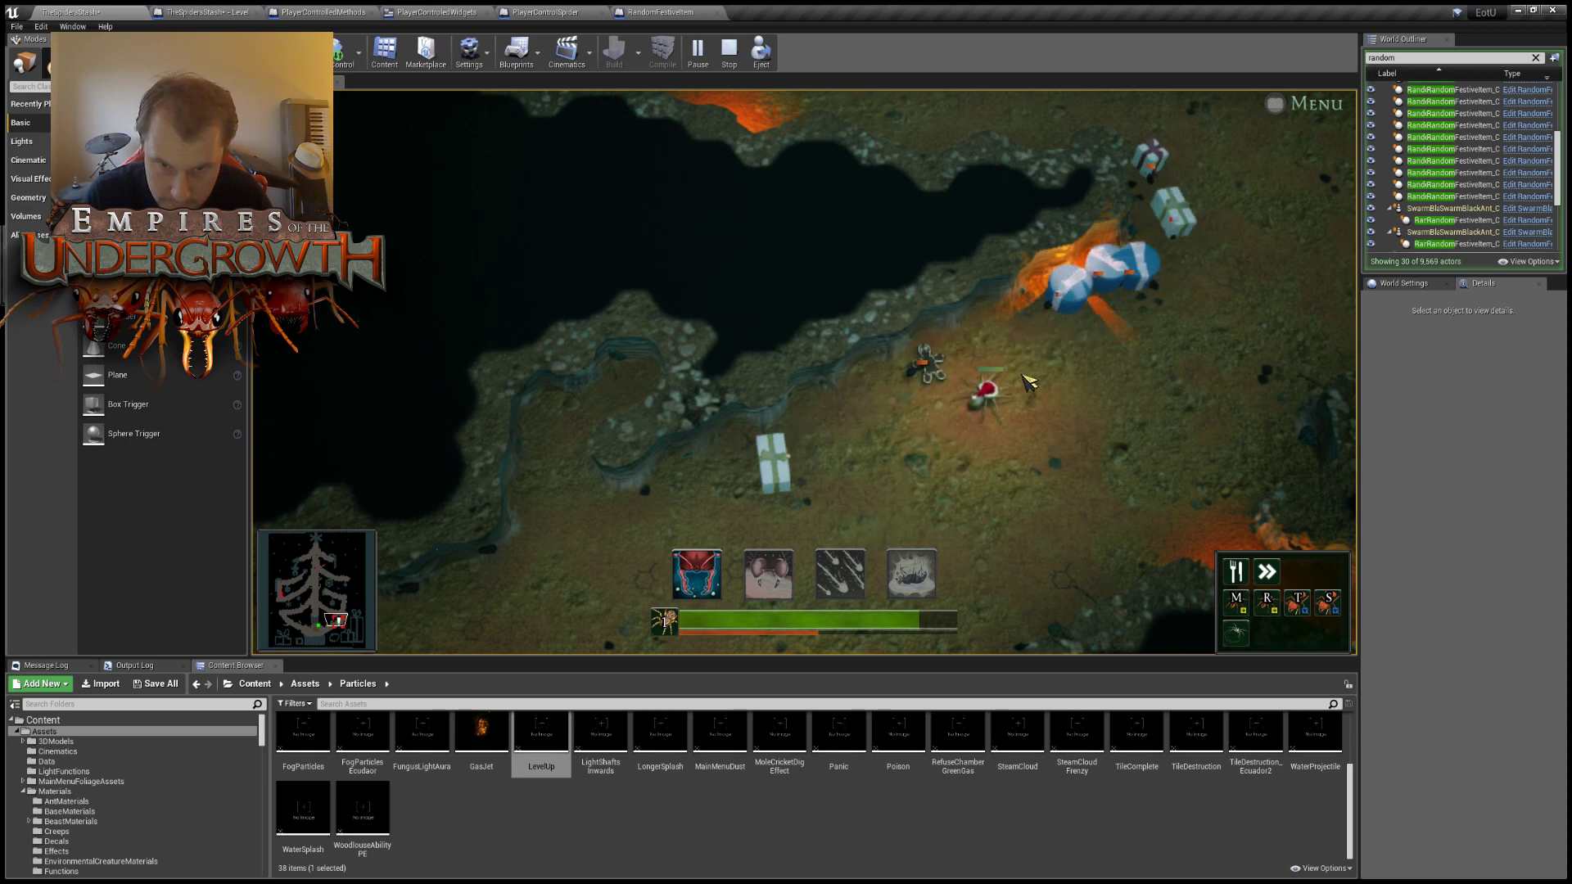
pyautogui.rightClick(1109, 342)
pyautogui.press('w')
pyautogui.press('d')
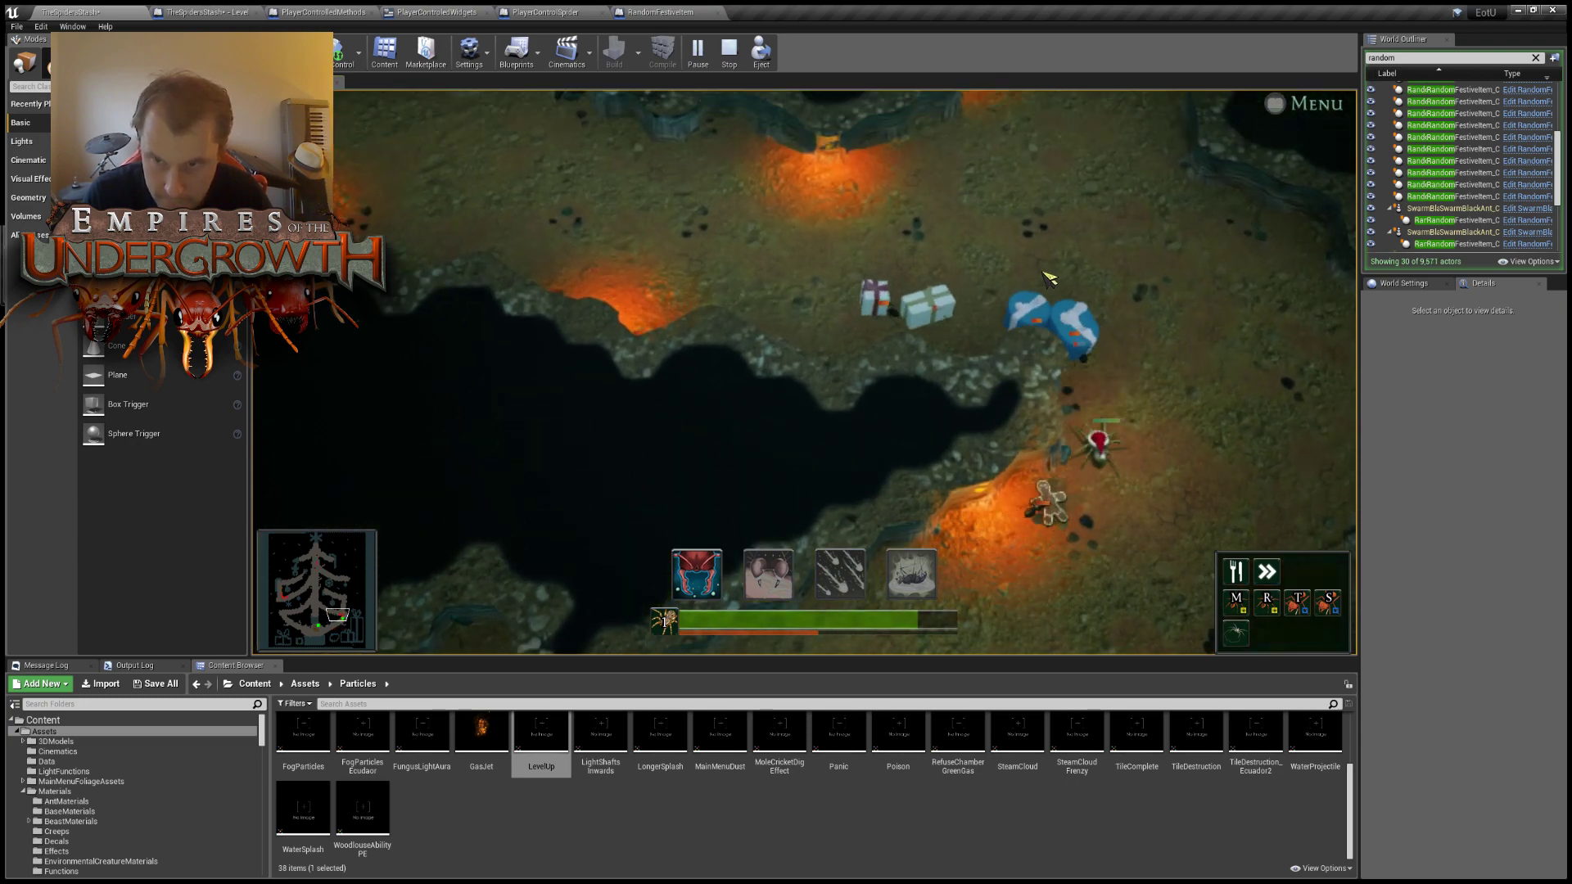
# Steer the spider after the line of blue and white presents along the next passage.
pyautogui.rightClick(916, 291)
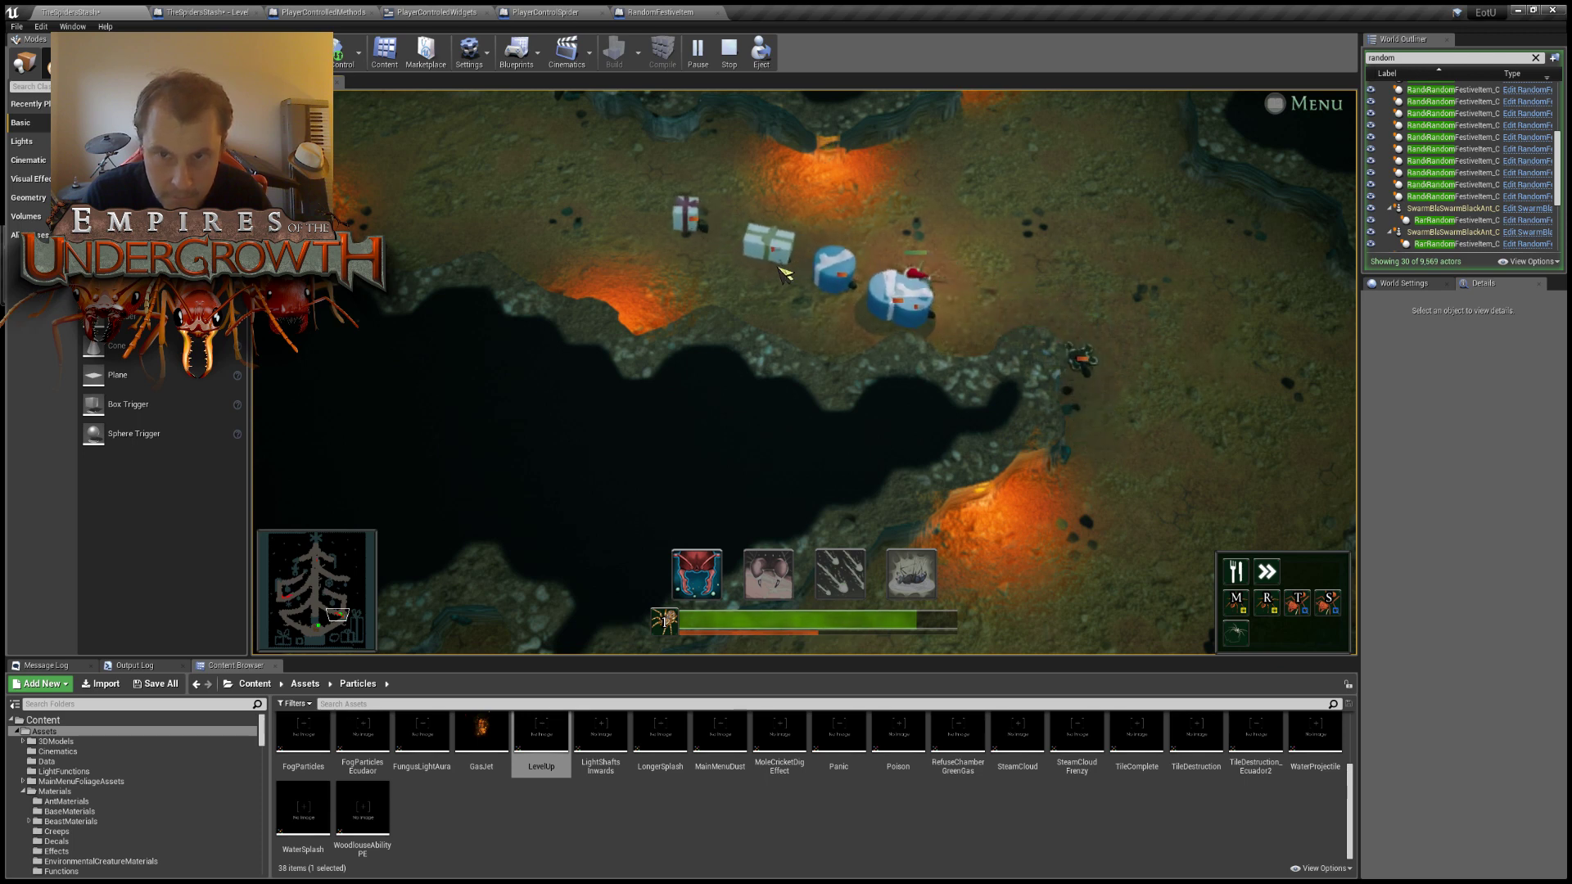
pyautogui.rightClick(779, 261)
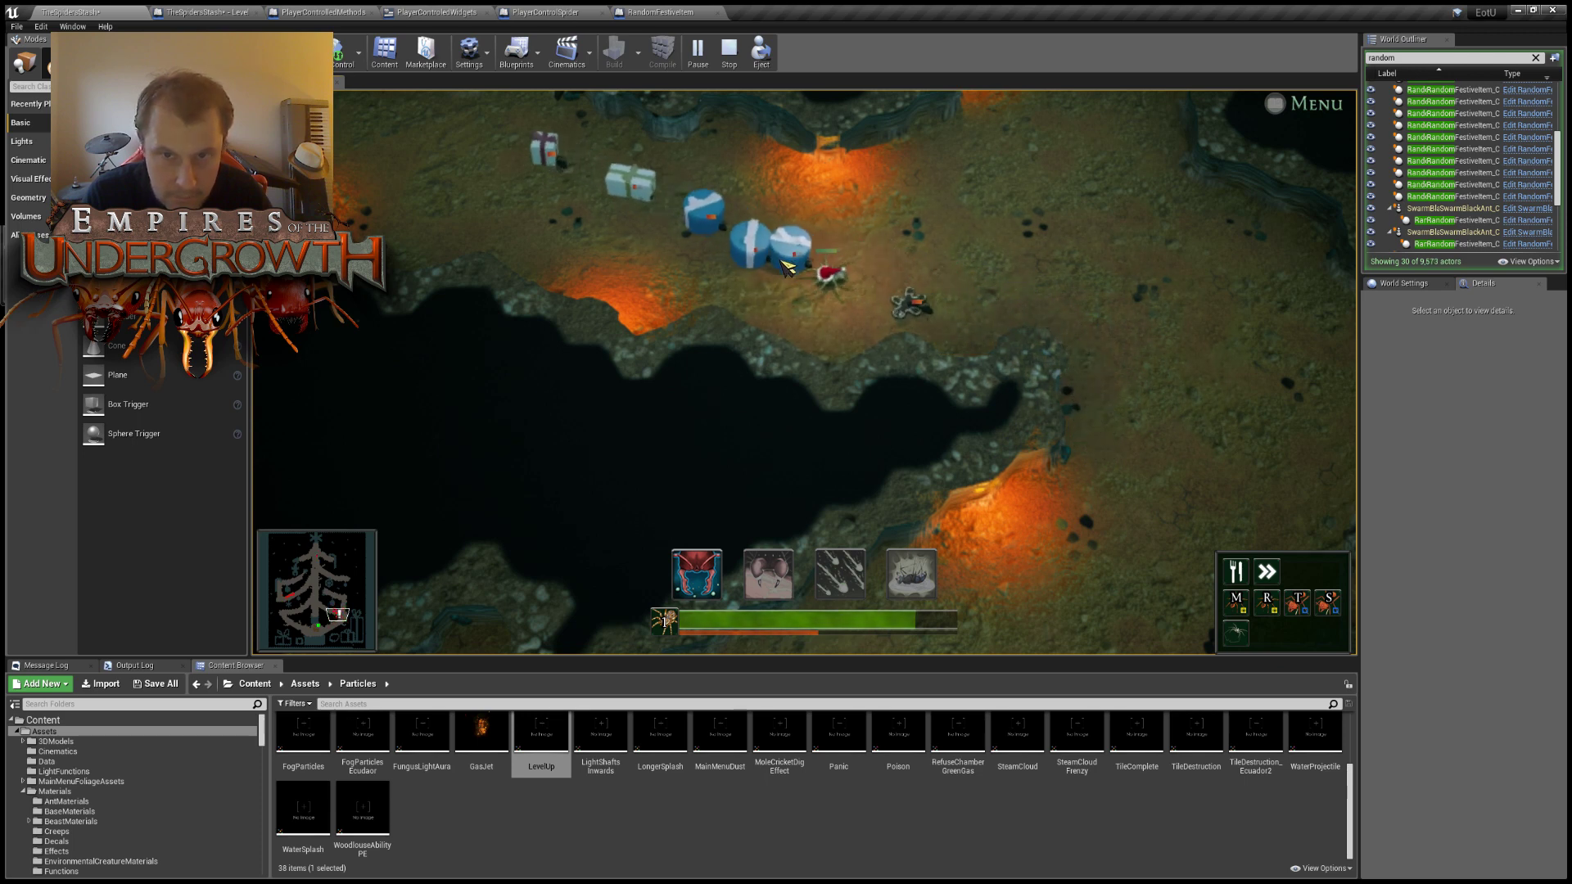
pyautogui.rightClick(690, 286)
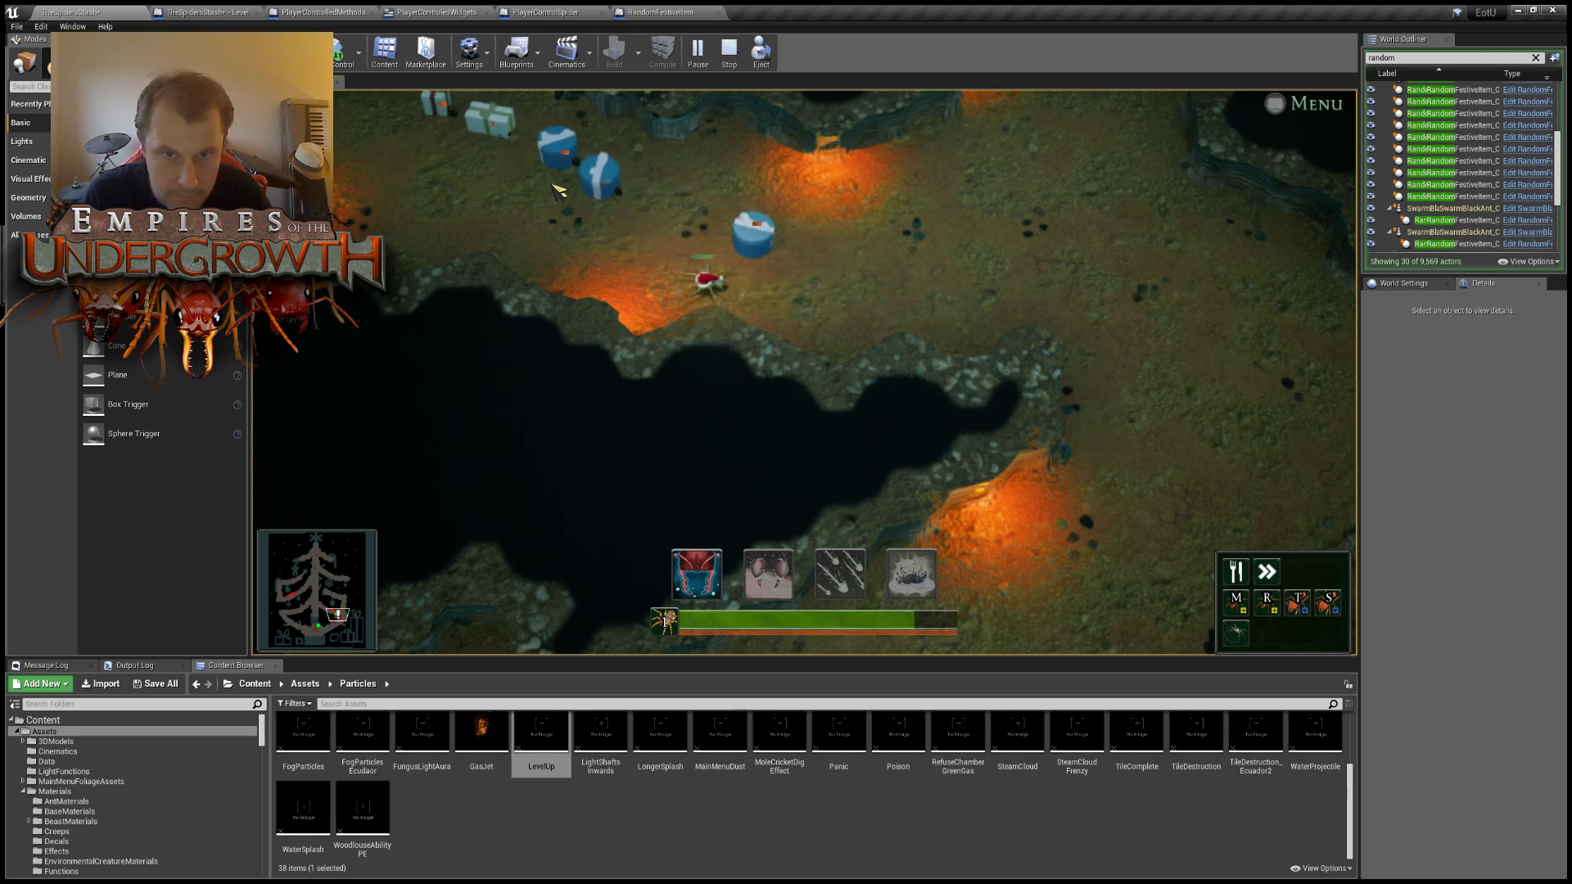
pyautogui.press('w')
pyautogui.rightClick(421, 287)
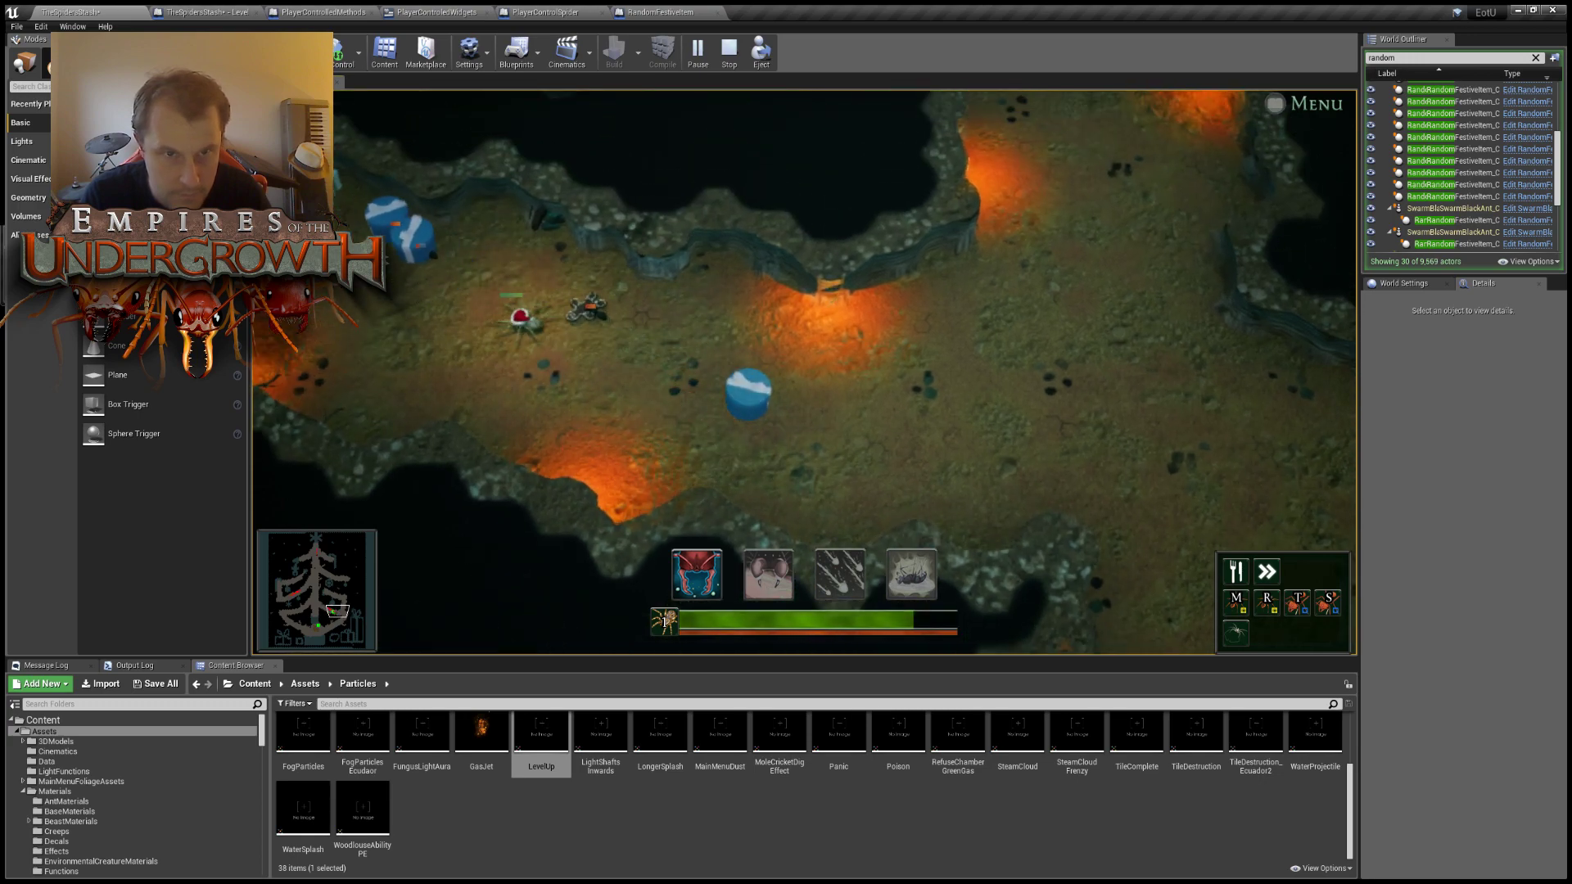
pyautogui.rightClick(357, 233)
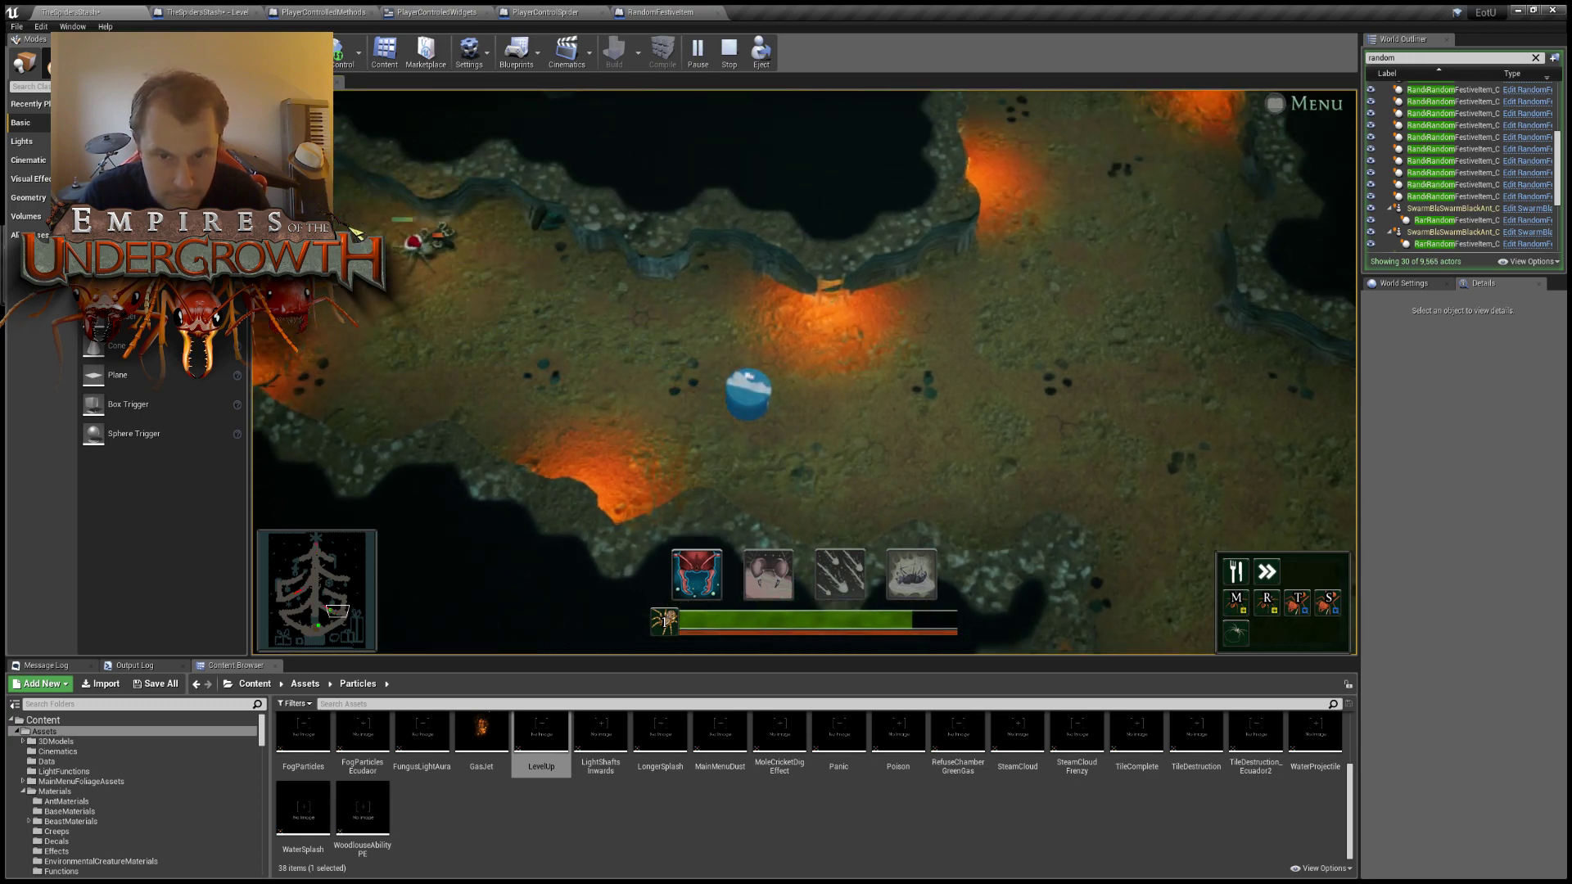
# Keep the spider behind the remaining blue presents and the gingerbread item as they follow the cave wall.
pyautogui.press('a')
pyautogui.rightClick(461, 203)
pyautogui.press('w')
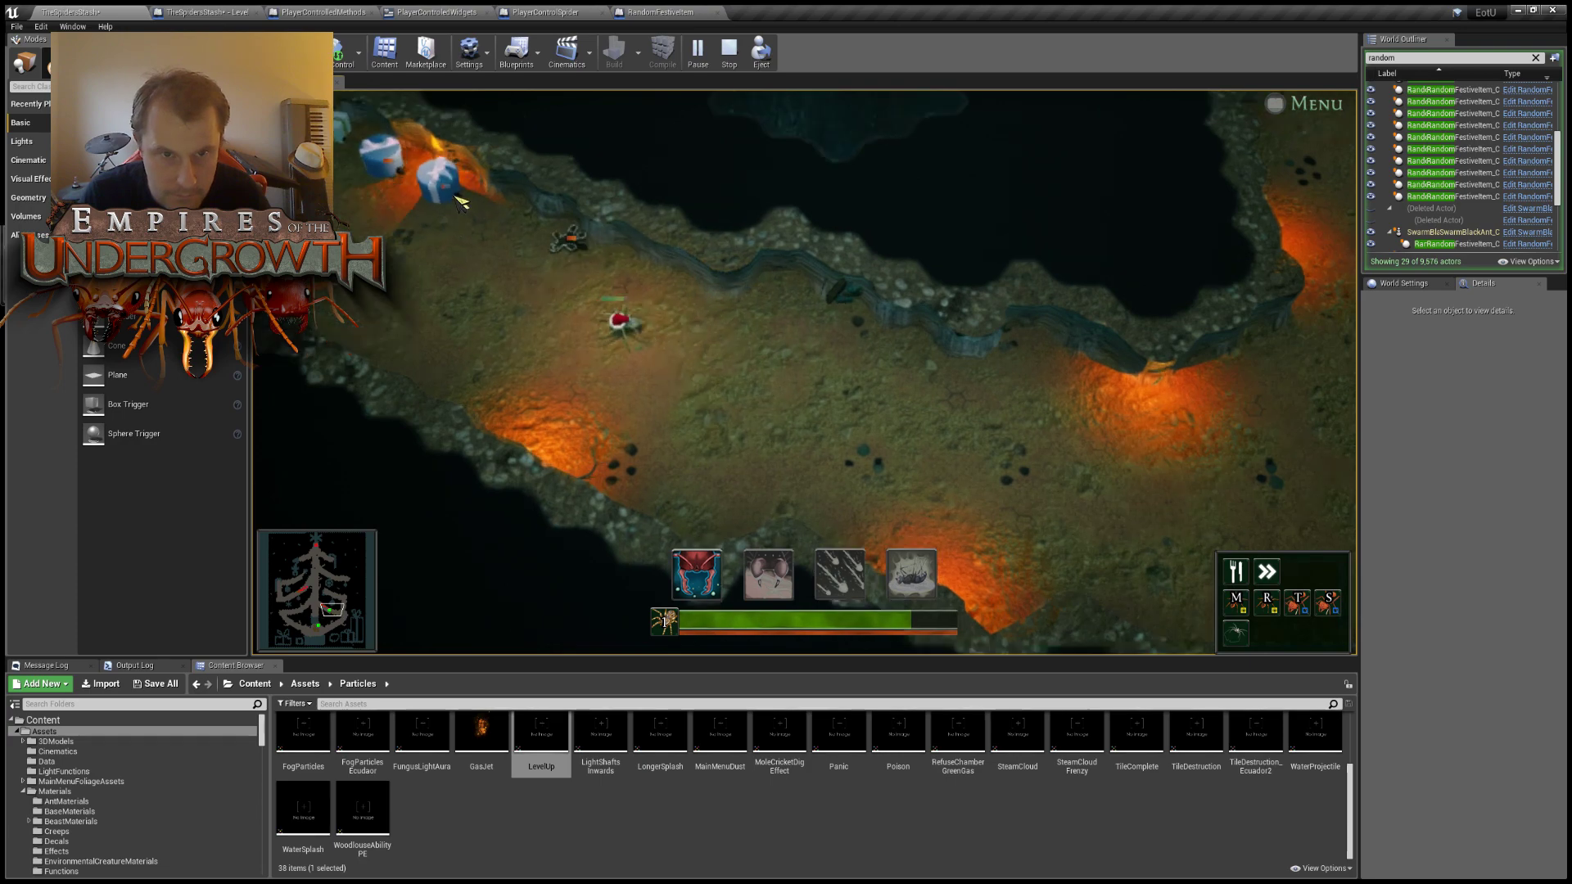
pyautogui.press('w')
pyautogui.rightClick(400, 376)
pyautogui.press('w')
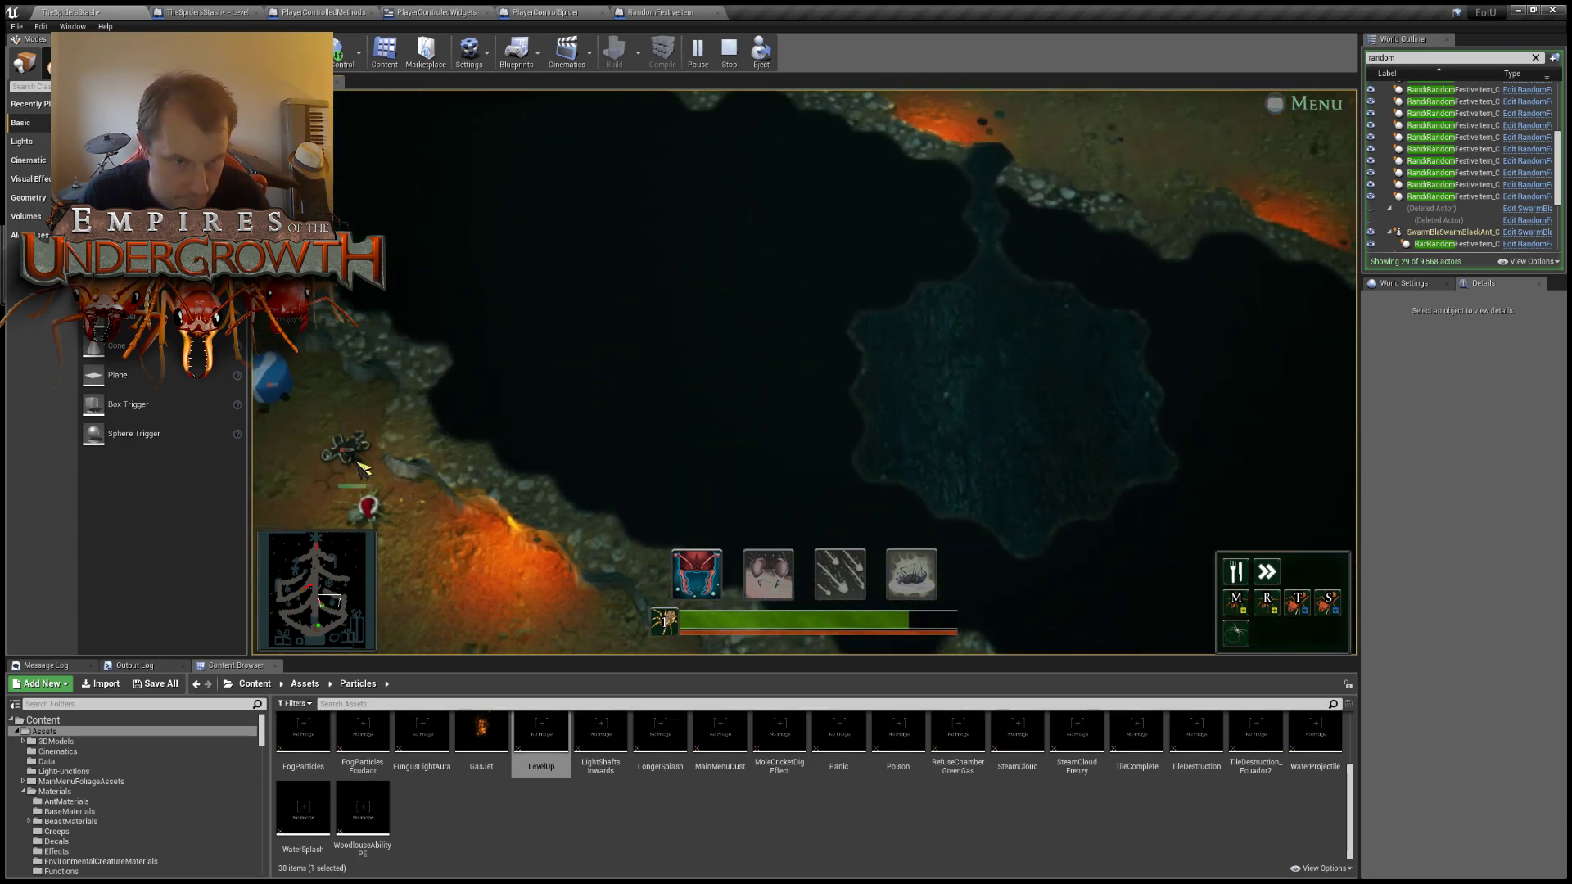
# Follow the ants carrying the presents up the wide central passage and check their route.
pyautogui.press('w')
pyautogui.press('a')
pyautogui.press('w')
pyautogui.press('a')
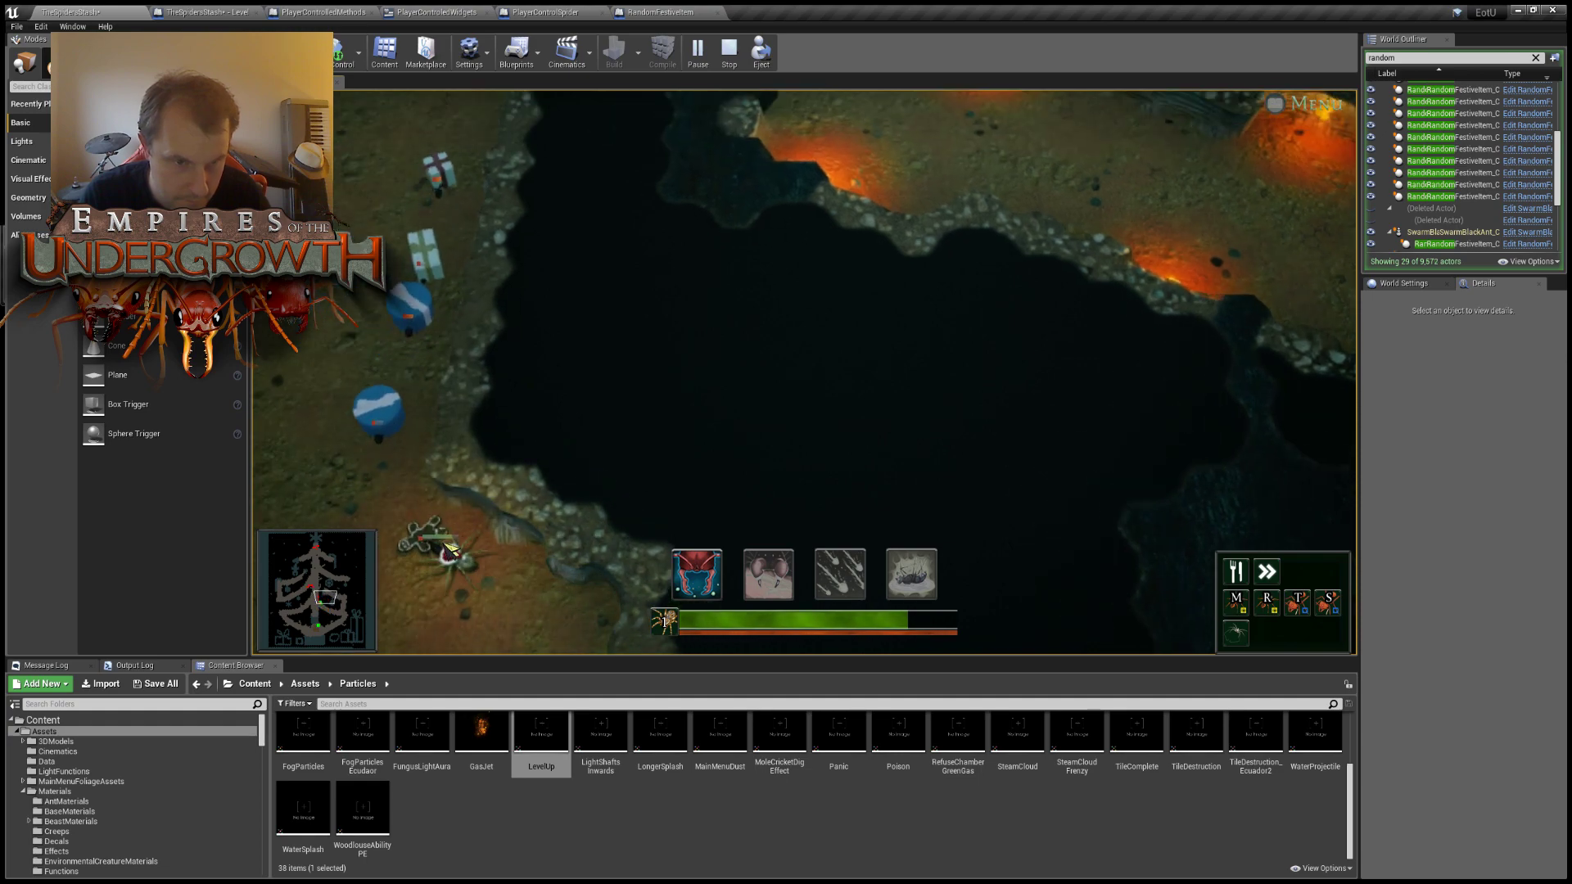
pyautogui.press('w')
pyautogui.press('a')
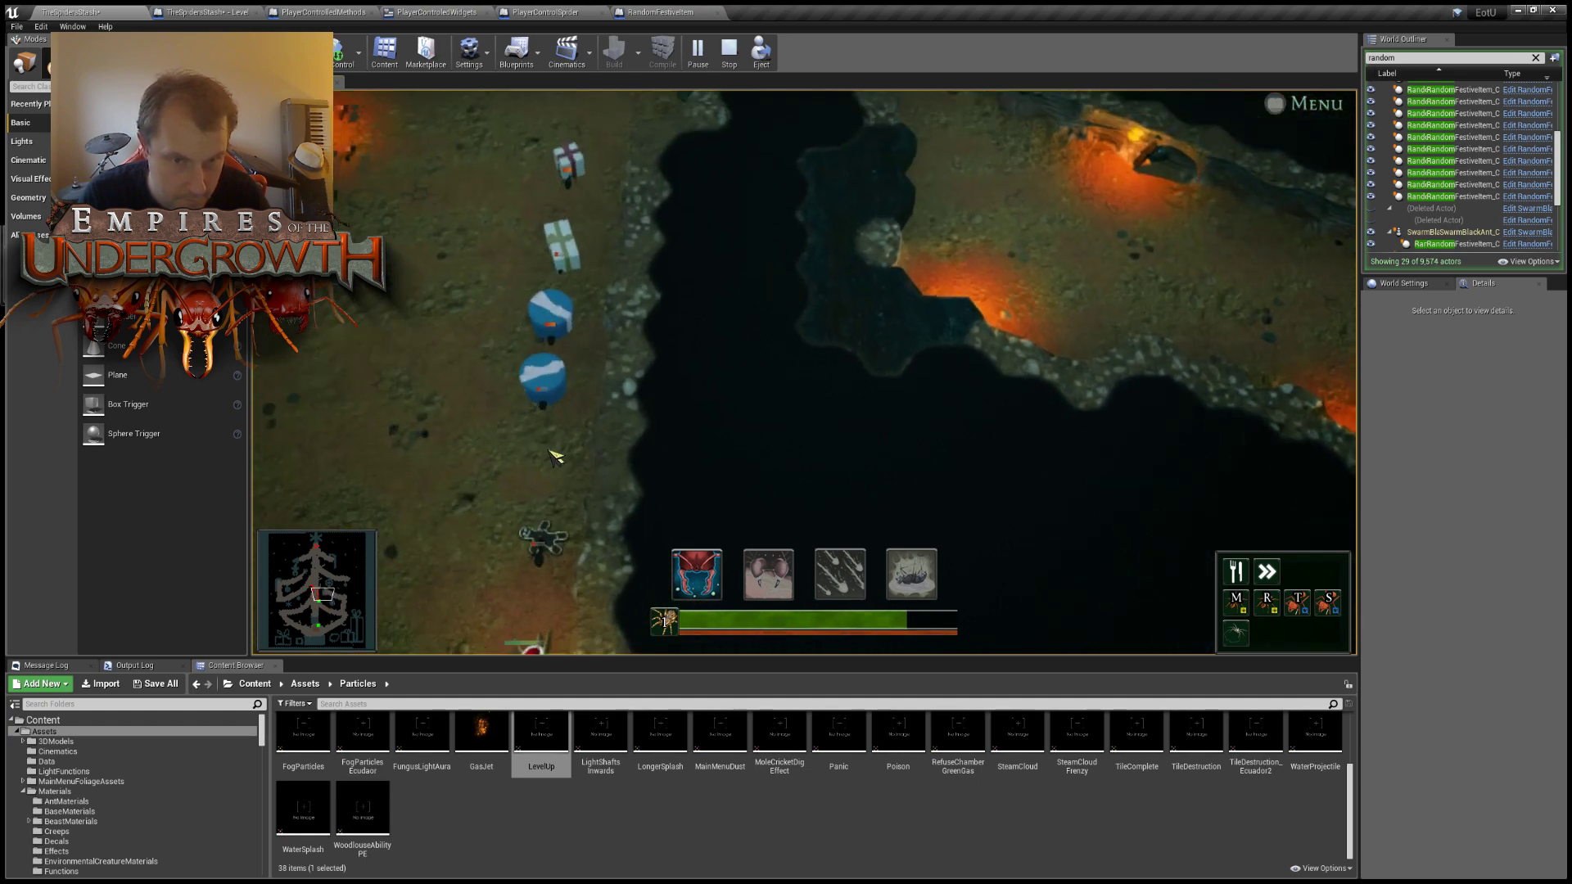
pyautogui.press('w')
pyautogui.press('a')
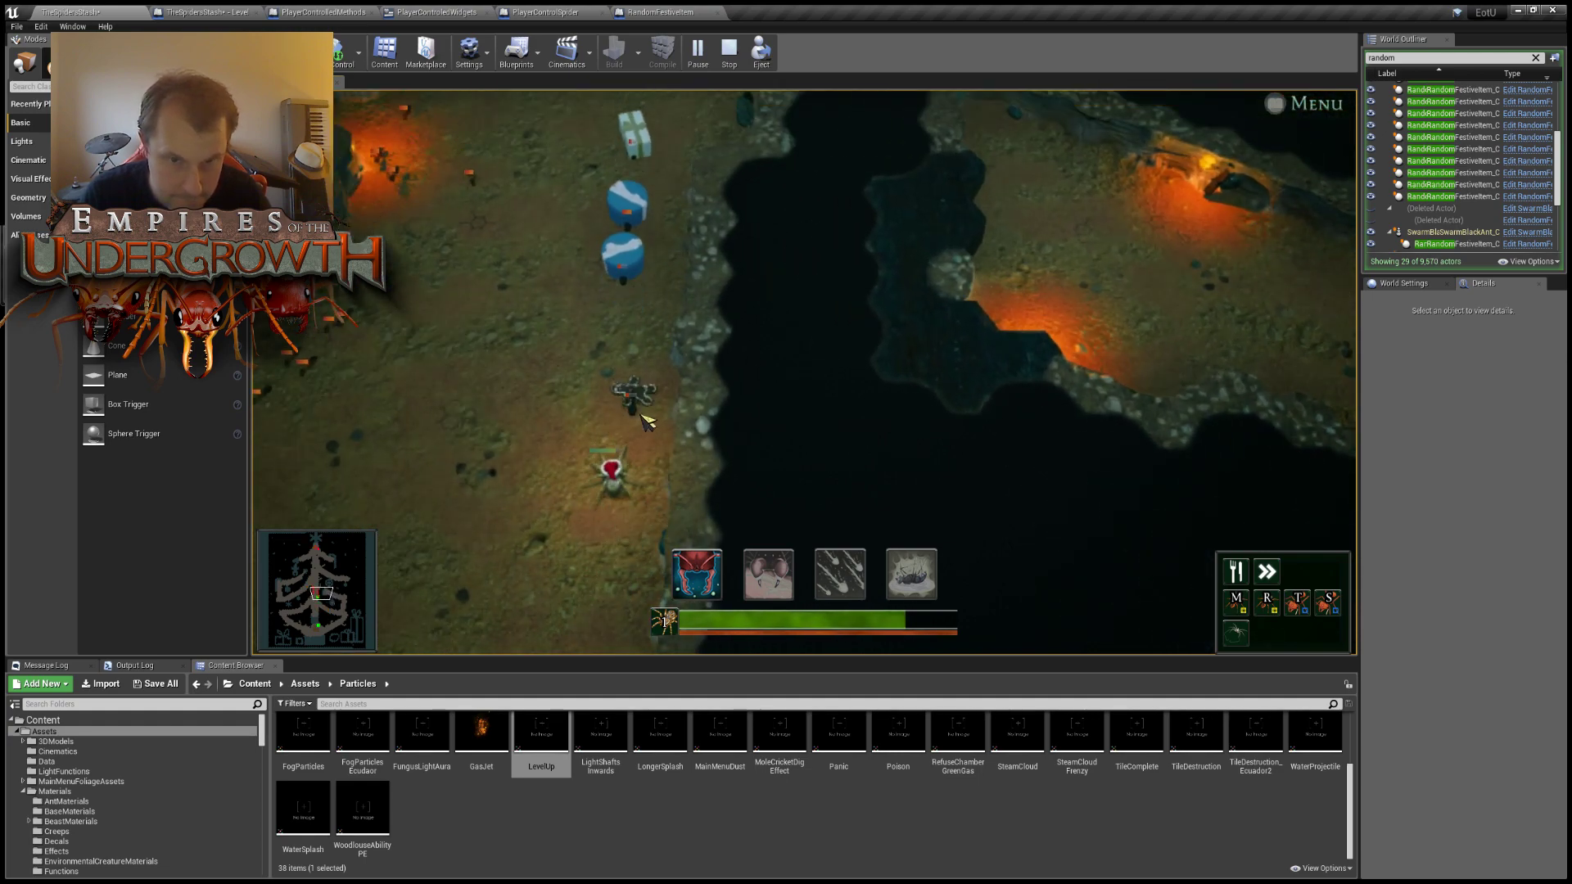
# Walk the spider back down the wide passage away from the presents and end the play session.
pyautogui.rightClick(512, 548)
pyautogui.press('s')
pyautogui.press('a')
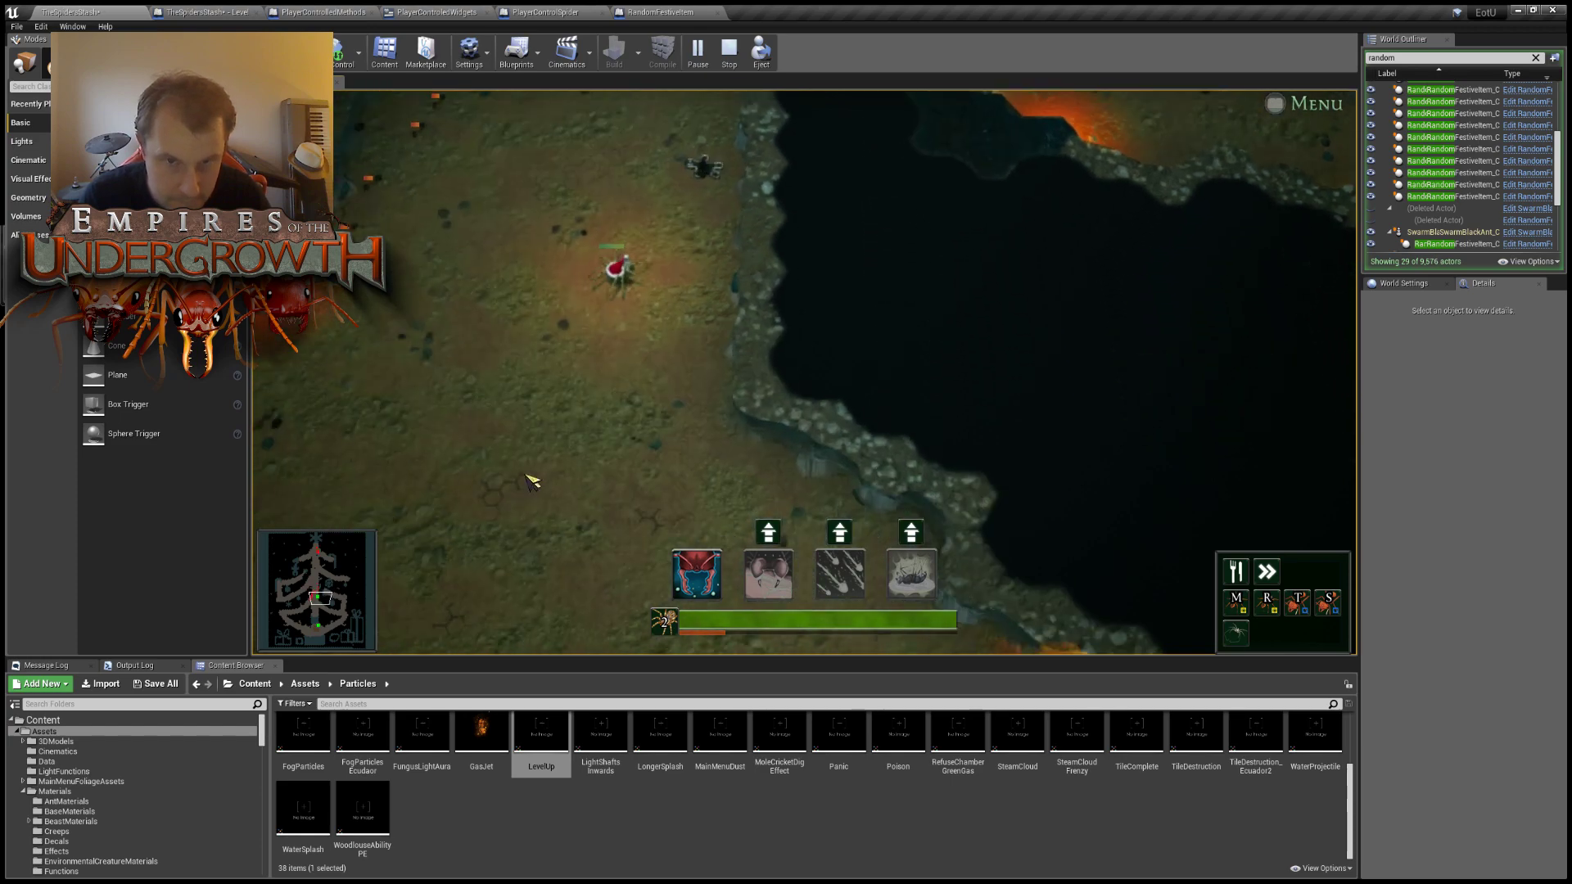
pyautogui.press('a')
pyautogui.press('w')
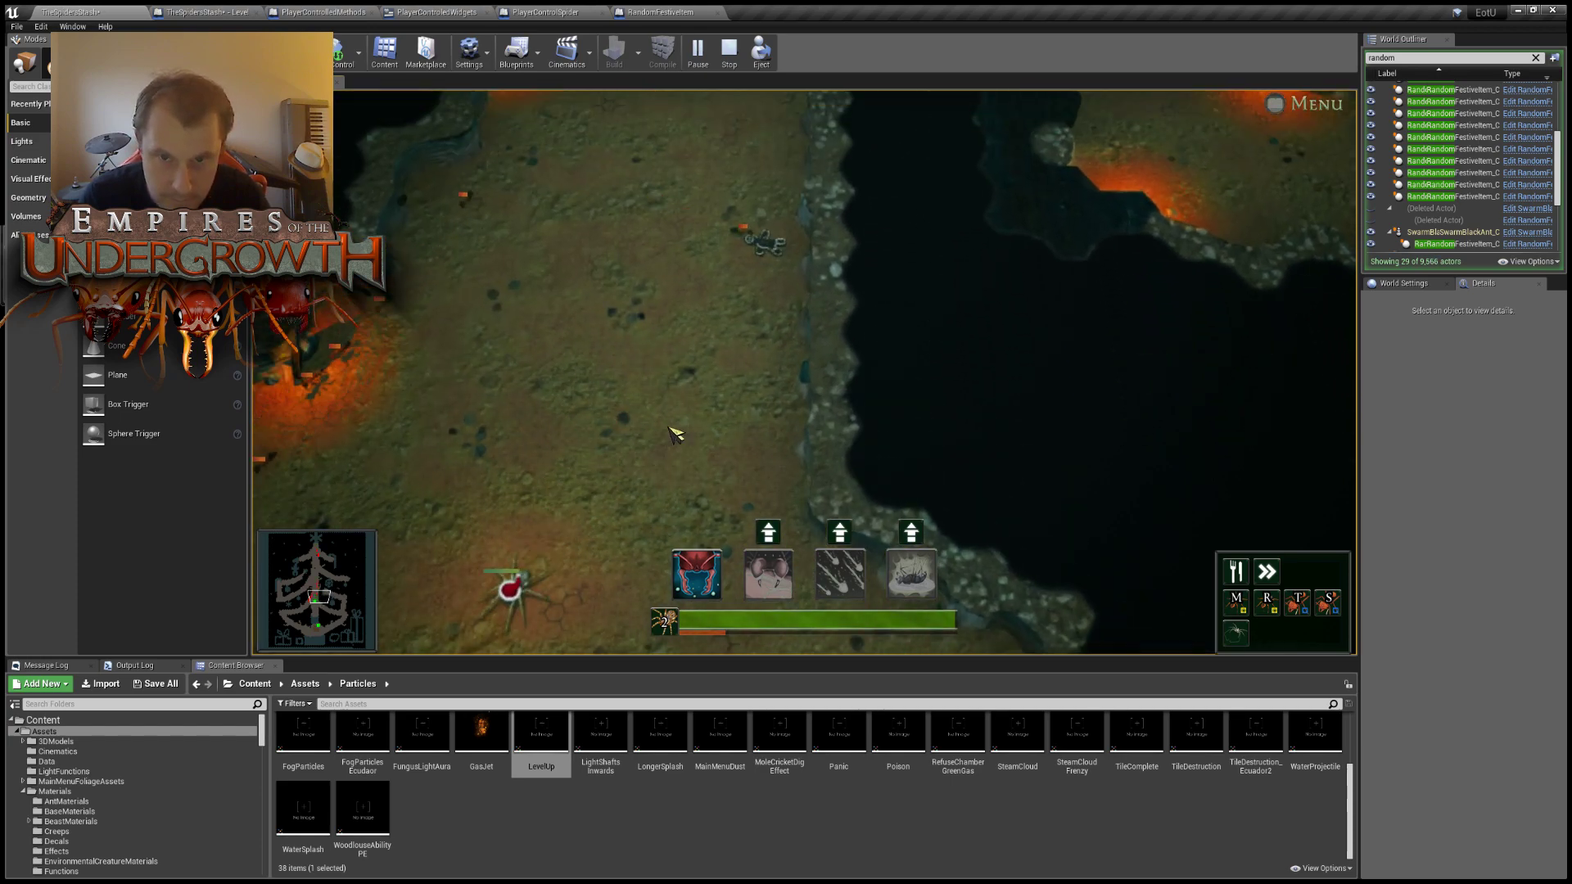
pyautogui.press('a')
pyautogui.press('s')
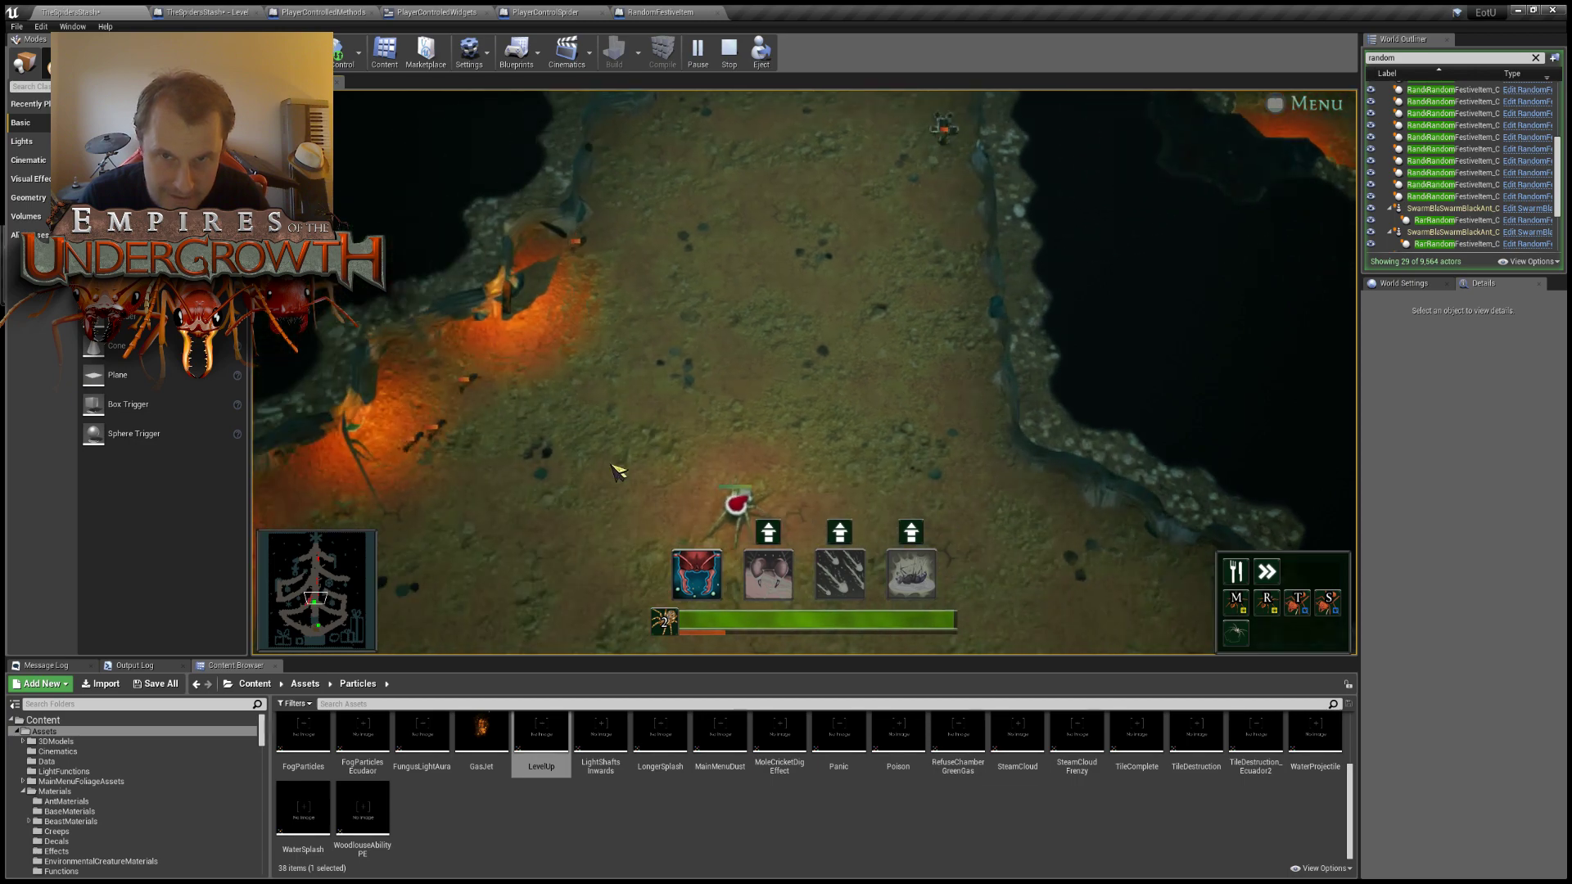
pyautogui.press('a')
pyautogui.press('s')
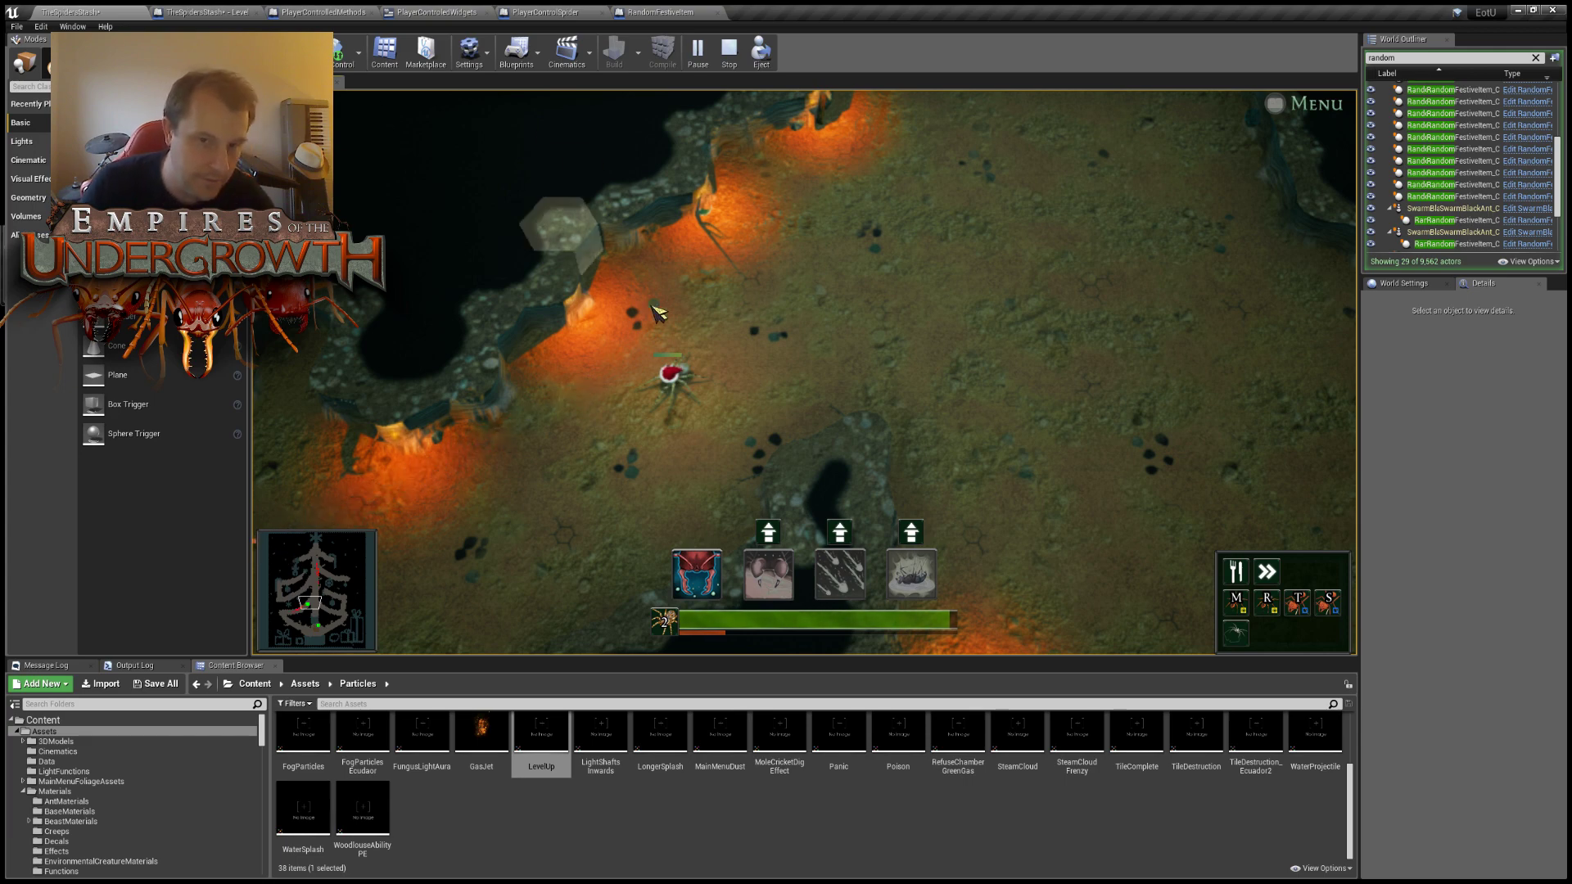
pyautogui.press('Escape')
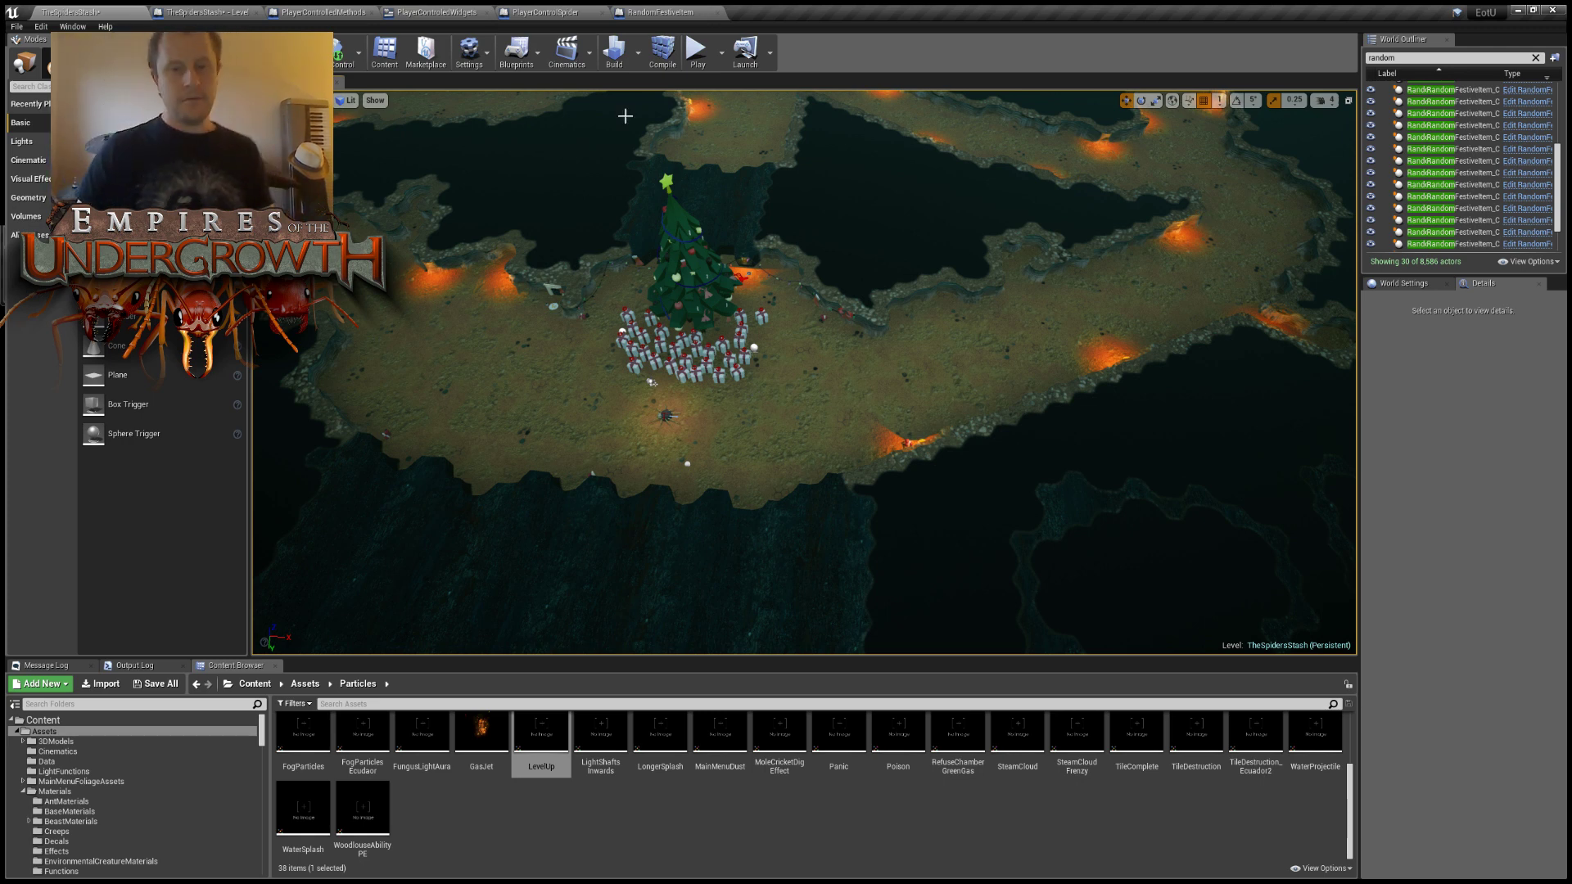
# Examine the presents arranged around the Christmas tree in the level and select the decorated tree.
pyautogui.moveTo(885, 438); pyautogui.dragTo(801, 442, button='right')
pyautogui.press('w')
pyautogui.scroll(3, 876, 442)
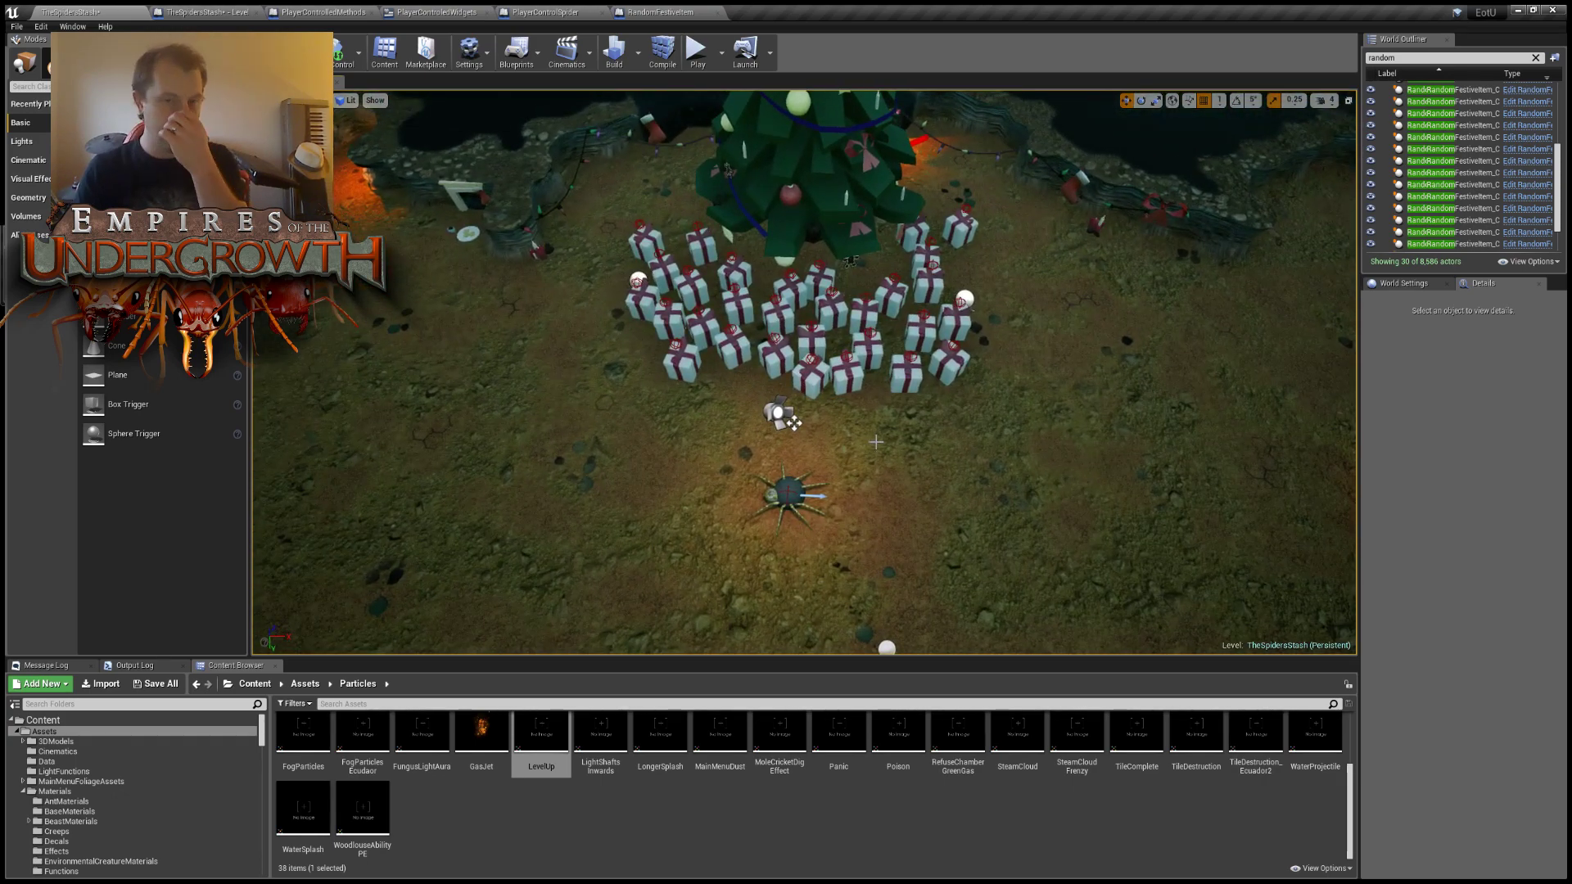
pyautogui.moveTo(921, 437); pyautogui.dragTo(983, 449, button='right')
pyautogui.press('w')
pyautogui.press('w')
pyautogui.moveTo(967, 529)
pyautogui.mouseDown(button='right')
pyautogui.moveTo(953, 529)
pyautogui.moveTo(968, 529)
pyautogui.mouseUp(button='right')
pyautogui.press('s')
pyautogui.click(744, 239)
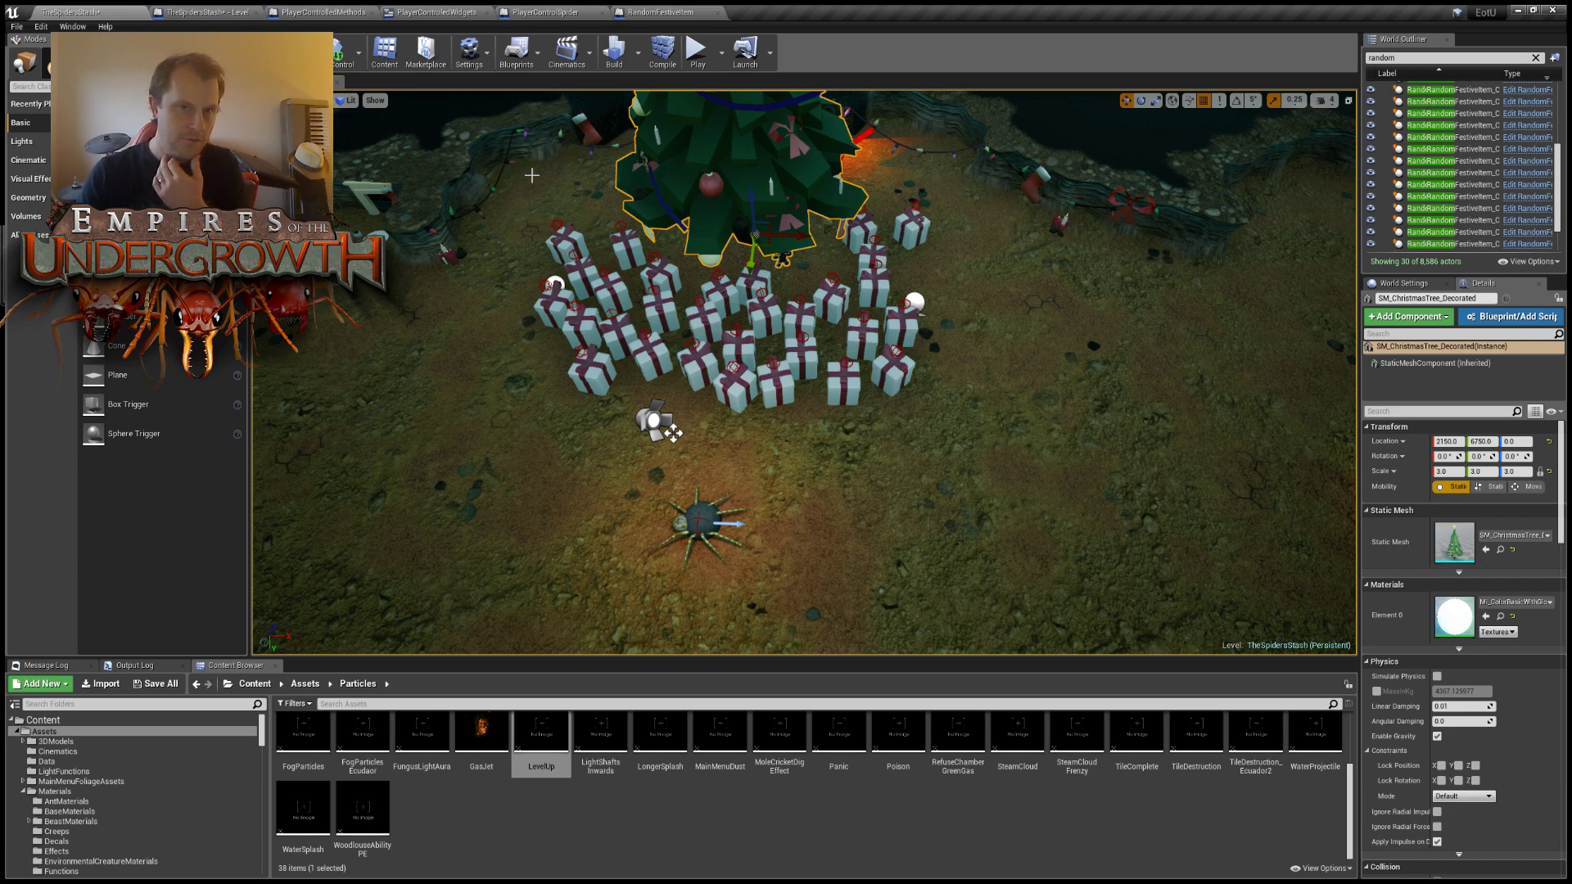
# In the RandomFestiveItem event graph, move the Christmas Tree location nodes below the Branch and disconnect them from the random point's Origin.
pyautogui.click(233, 10)
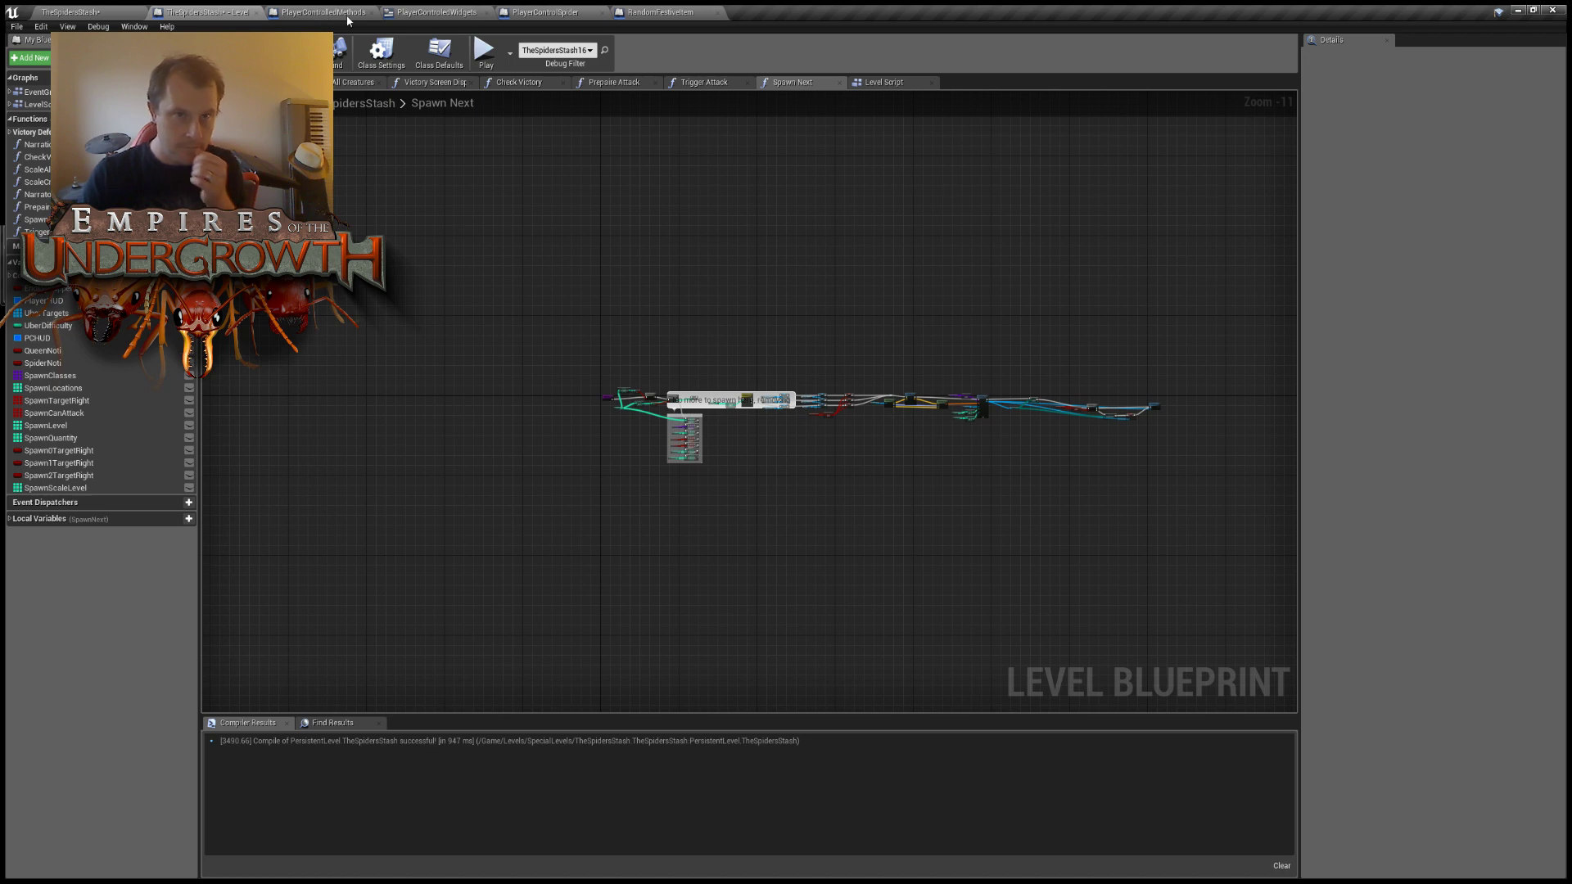
pyautogui.click(647, 10)
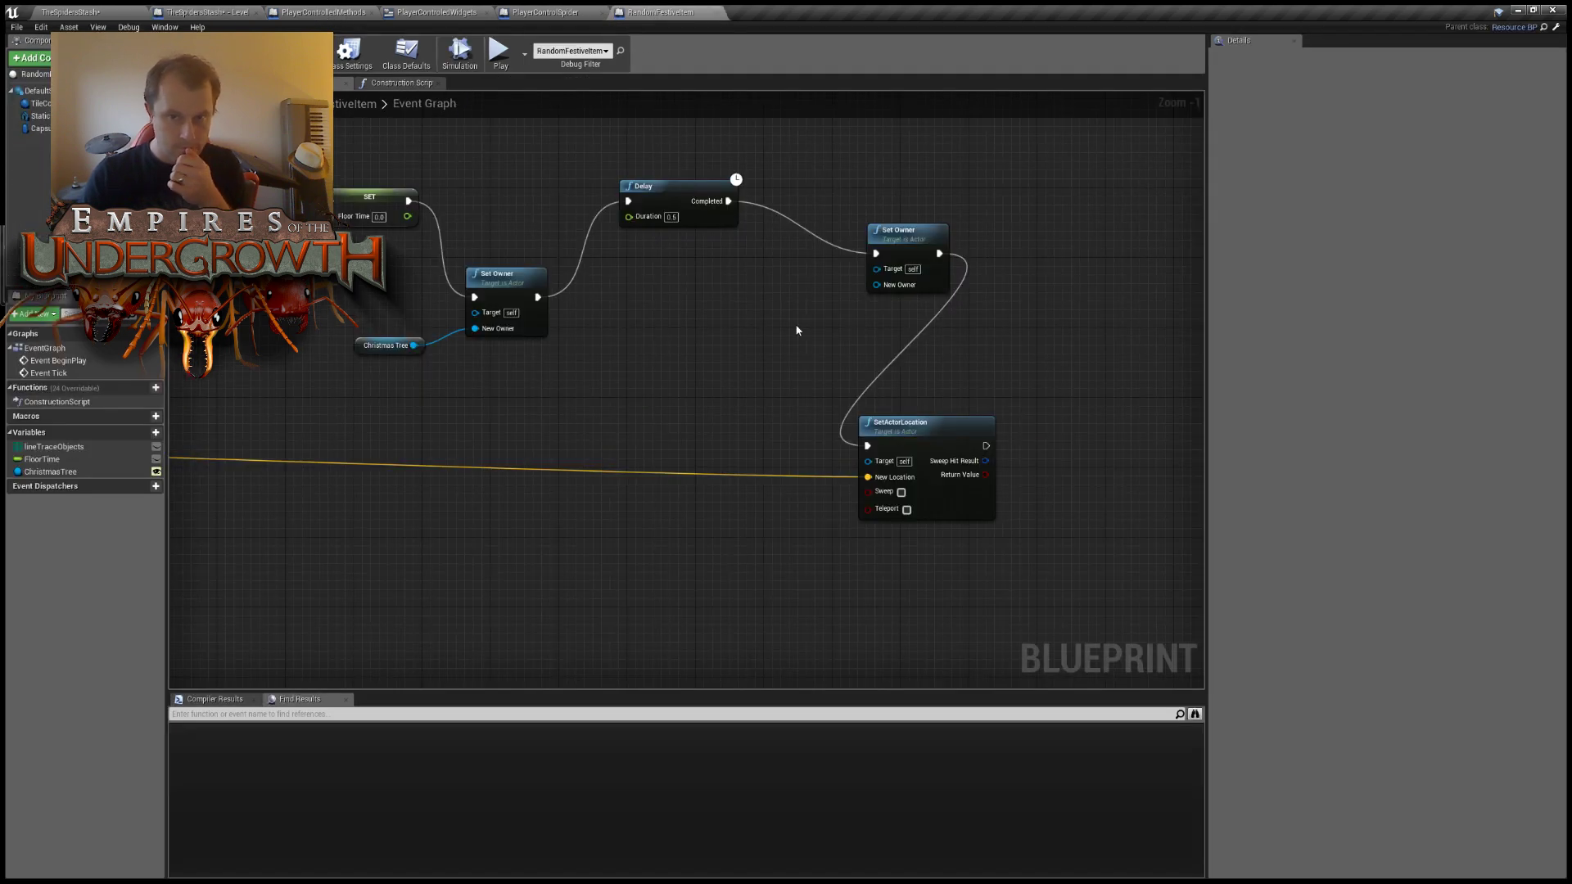
pyautogui.moveTo(798, 330); pyautogui.dragTo(1404, 334, button='right')
pyautogui.moveTo(583, 452); pyautogui.dragTo(847, 463, button='right')
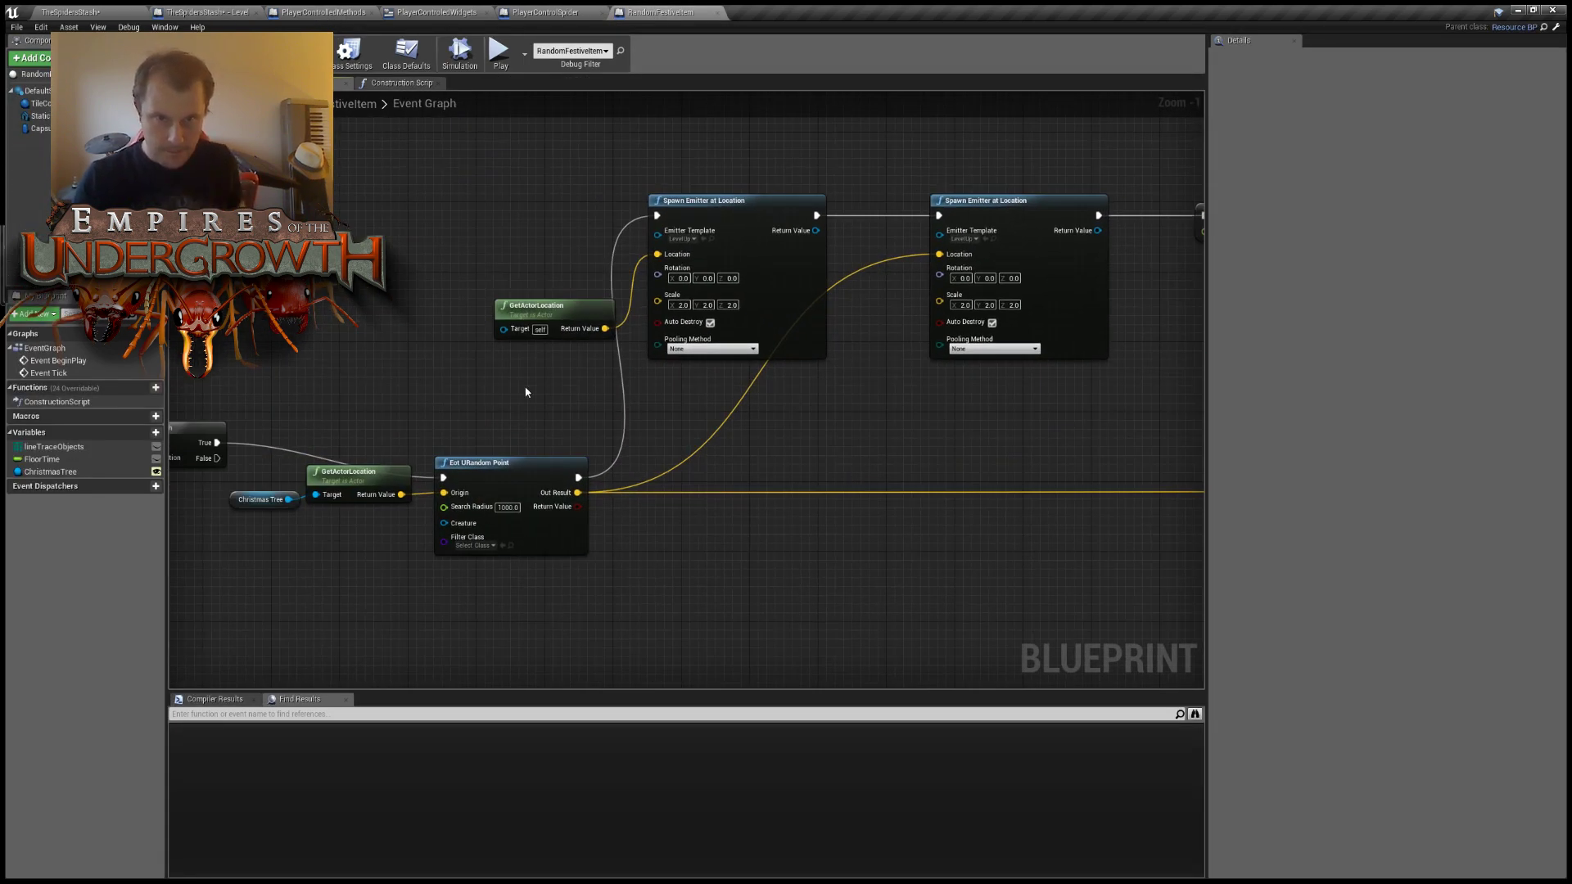
pyautogui.moveTo(560, 394); pyautogui.dragTo(733, 335, button='right')
pyautogui.moveTo(513, 381); pyautogui.dragTo(384, 424, button='right')
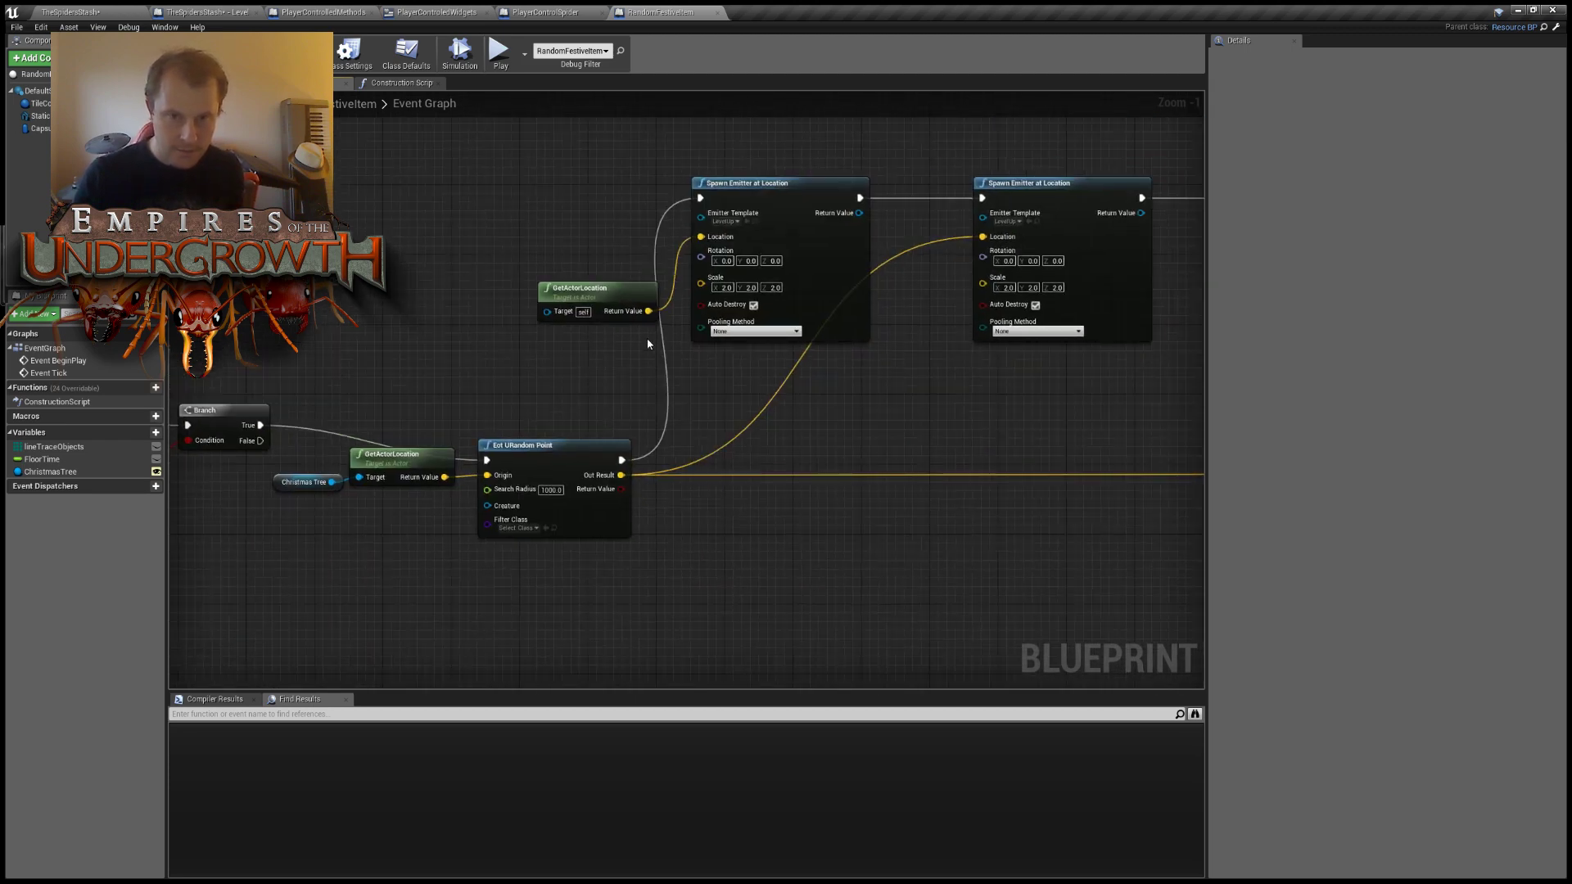
pyautogui.moveTo(704, 414); pyautogui.dragTo(866, 322, button='right')
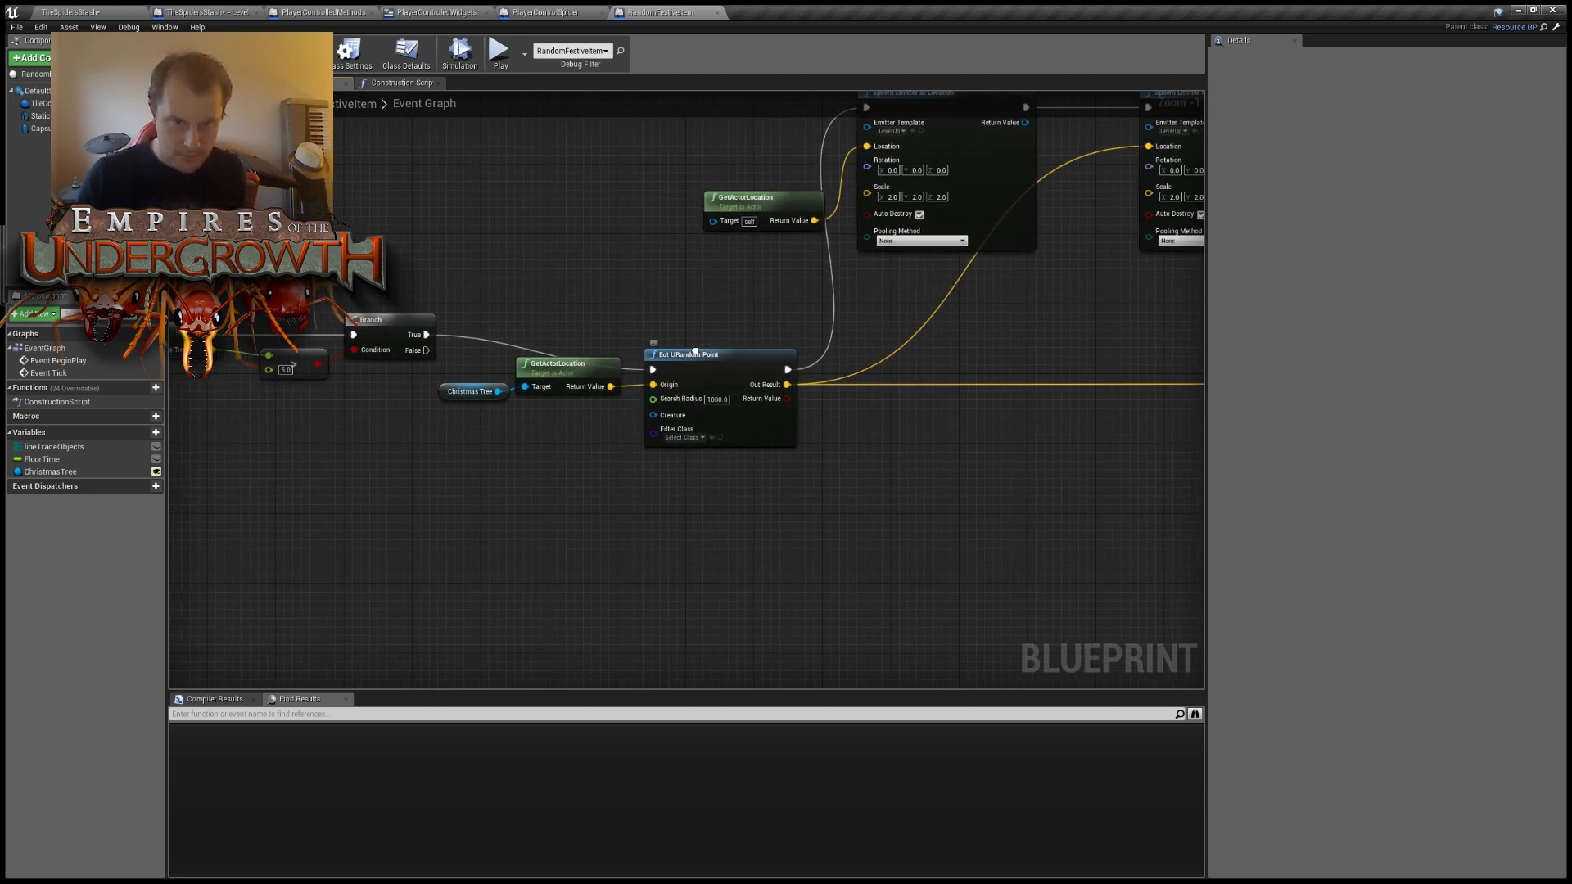
pyautogui.moveTo(590, 383); pyautogui.dragTo(710, 366, button='right')
pyautogui.moveTo(608, 331); pyautogui.dragTo(518, 408)
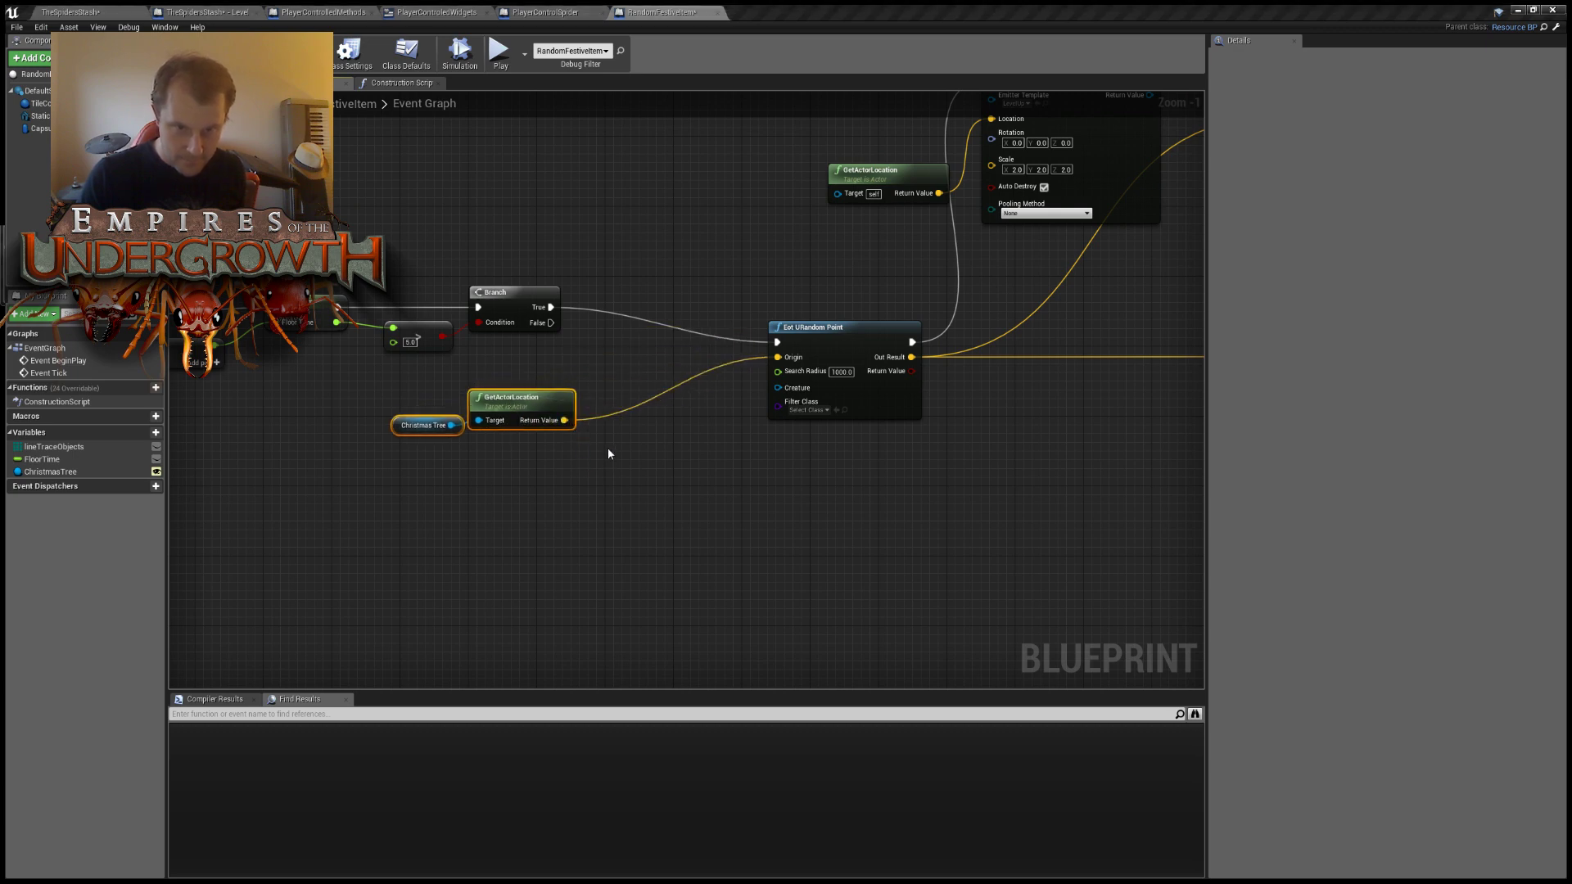
pyautogui.keyDown('alt'); pyautogui.click(564, 420); pyautogui.keyUp('alt')
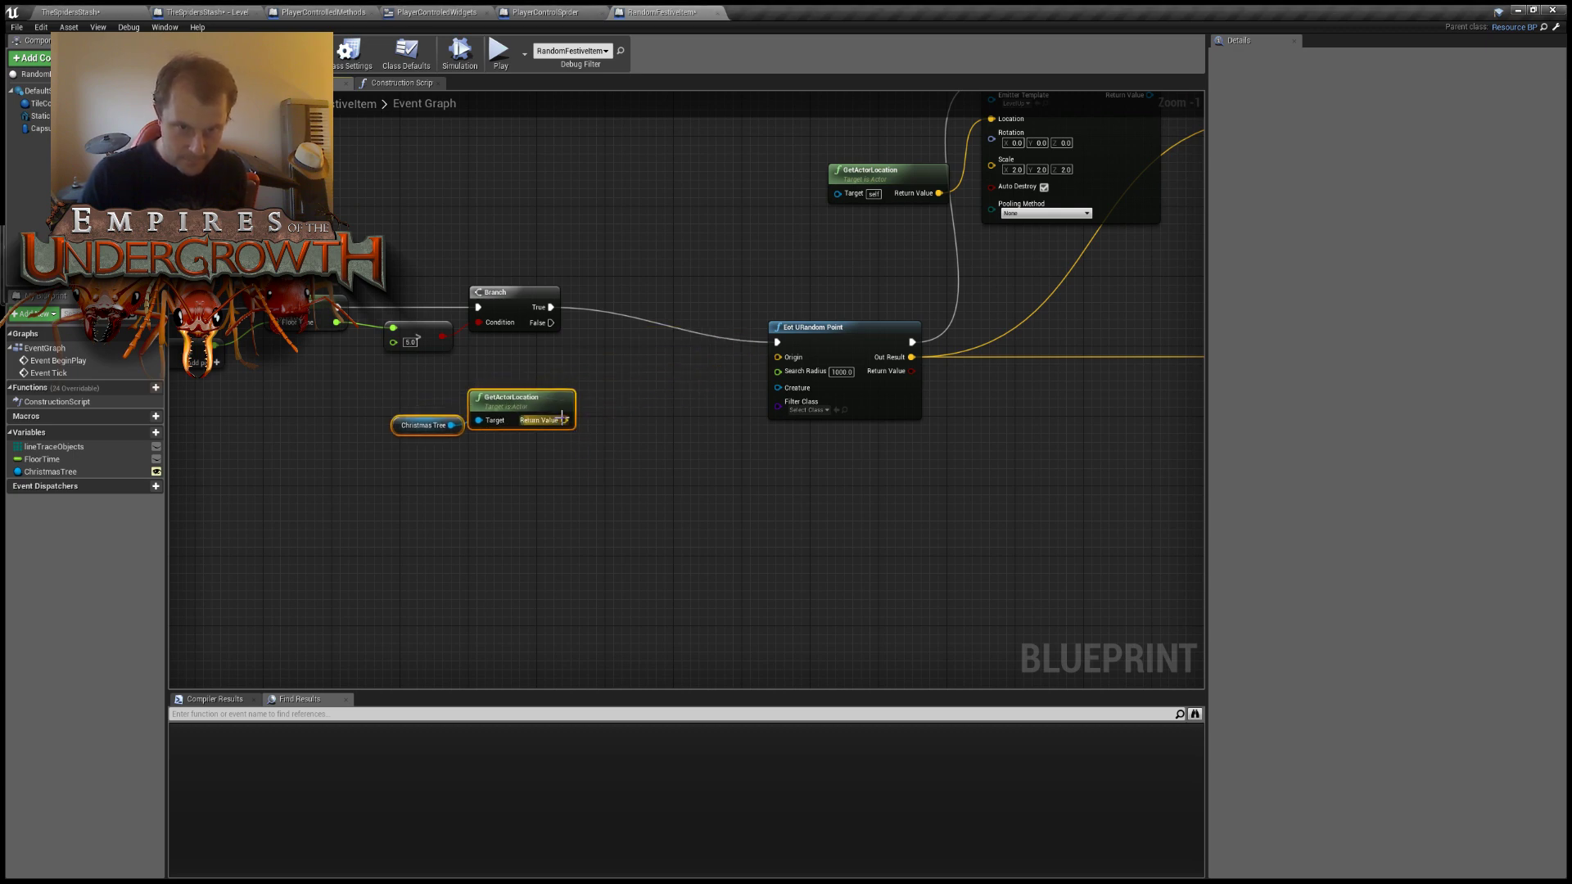
# Feed the random point's Origin from a Make Vector node and split the tree's actor location into X, Y and Z values.
pyautogui.click(604, 453)
pyautogui.moveTo(777, 358); pyautogui.dragTo(655, 401)
pyautogui.press('Return')
pyautogui.click(592, 387)
pyautogui.moveTo(540, 543); pyautogui.dragTo(566, 568, button='right')
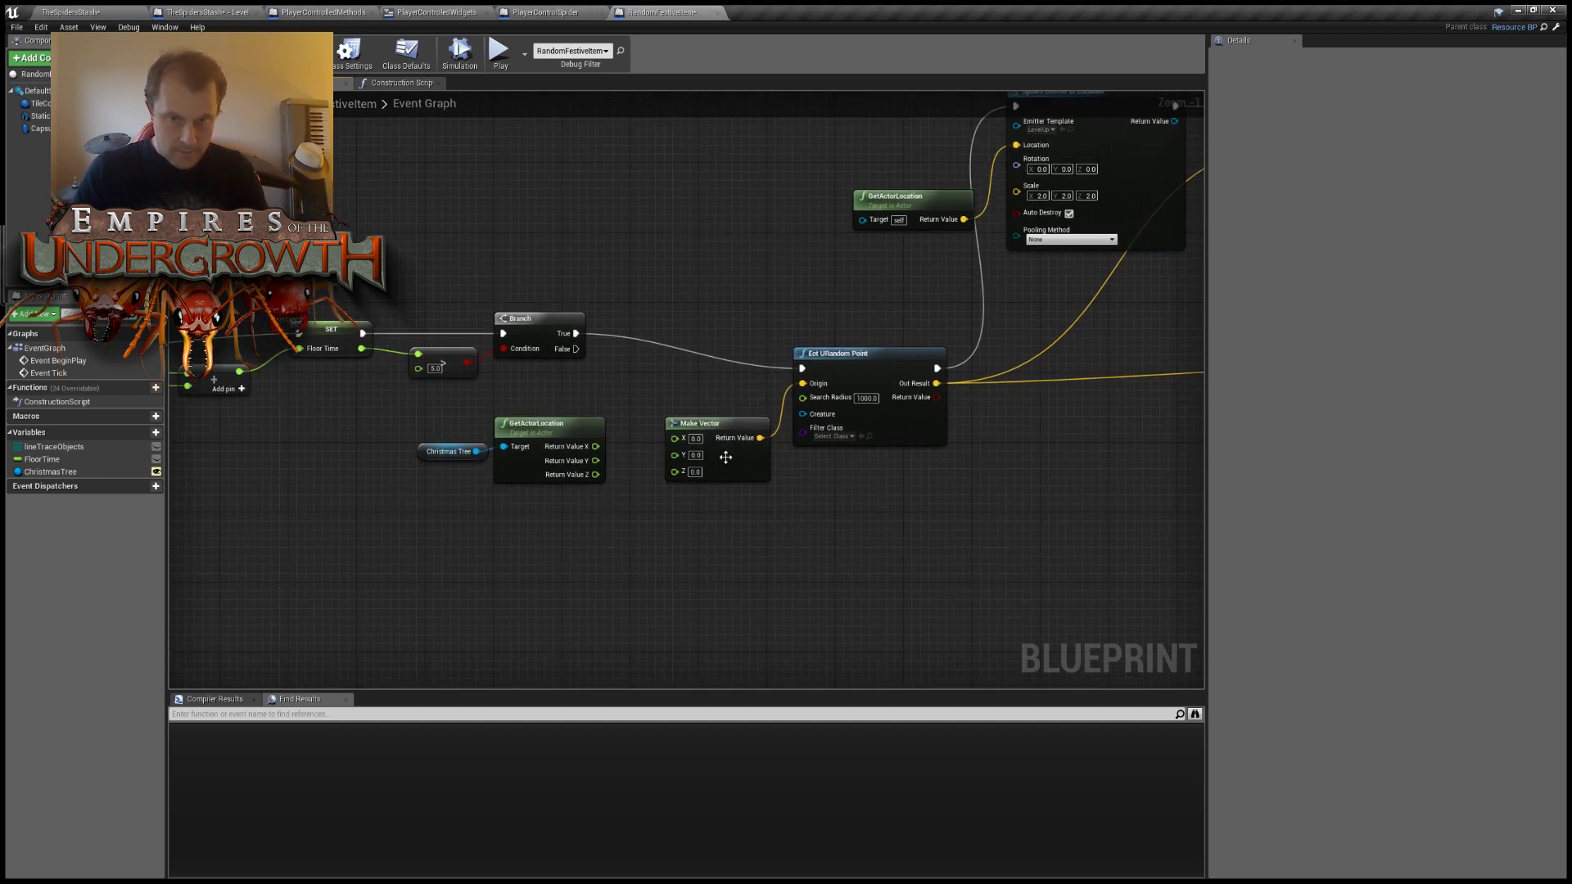
pyautogui.moveTo(565, 496); pyautogui.dragTo(484, 442)
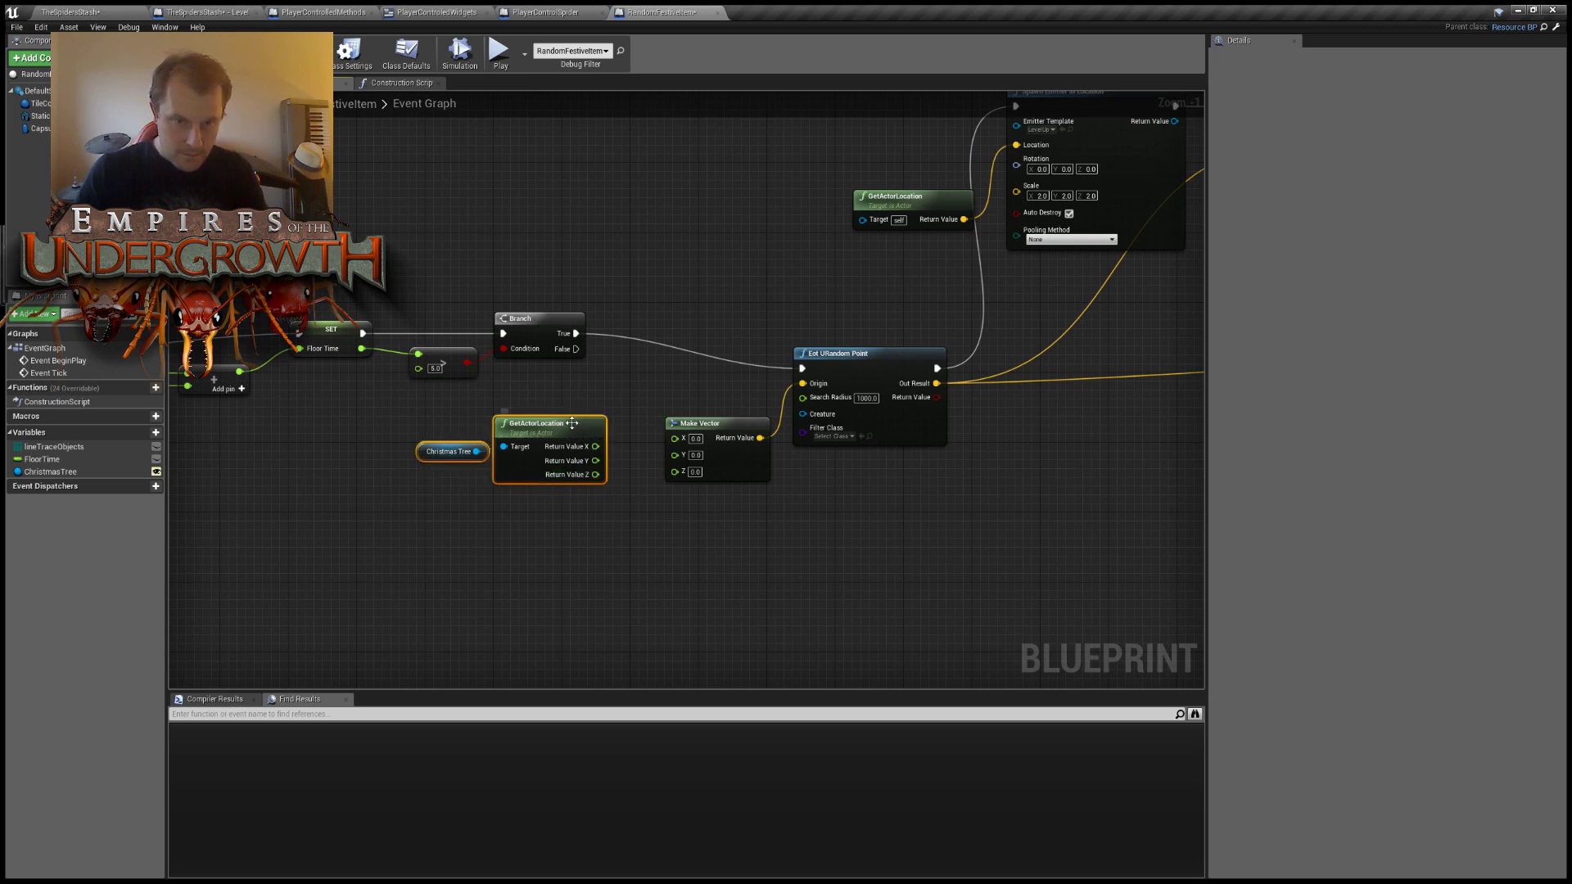
pyautogui.moveTo(571, 423); pyautogui.dragTo(495, 443)
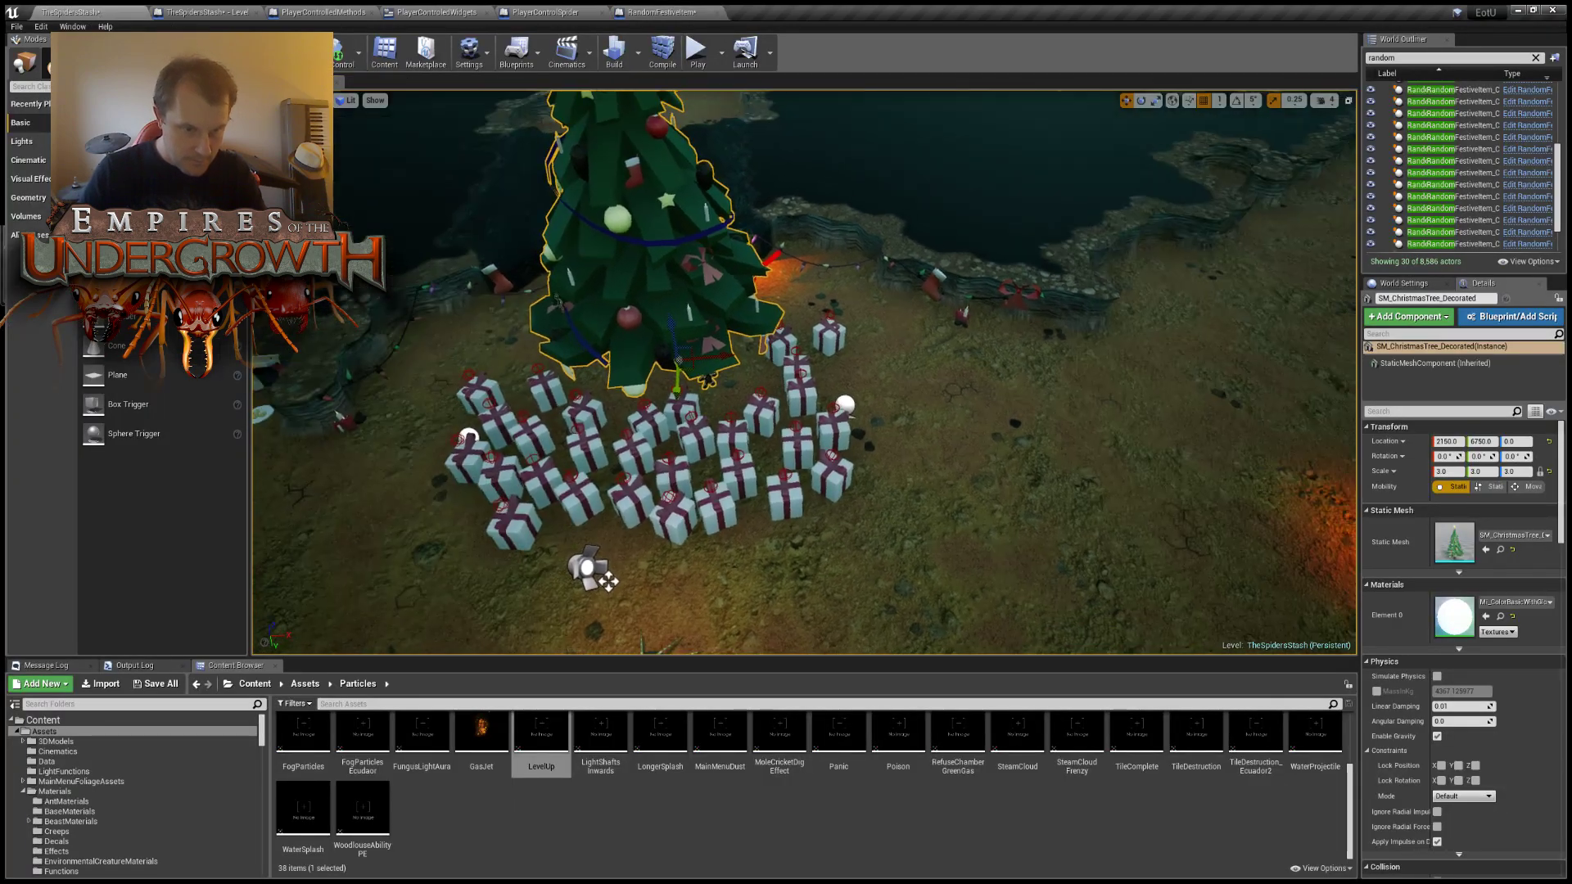
# Check the layout of the presents around the Christmas tree in the level and return to the RandomFestiveItem graph.
pyautogui.moveTo(804, 373); pyautogui.dragTo(725, 532, button='right')
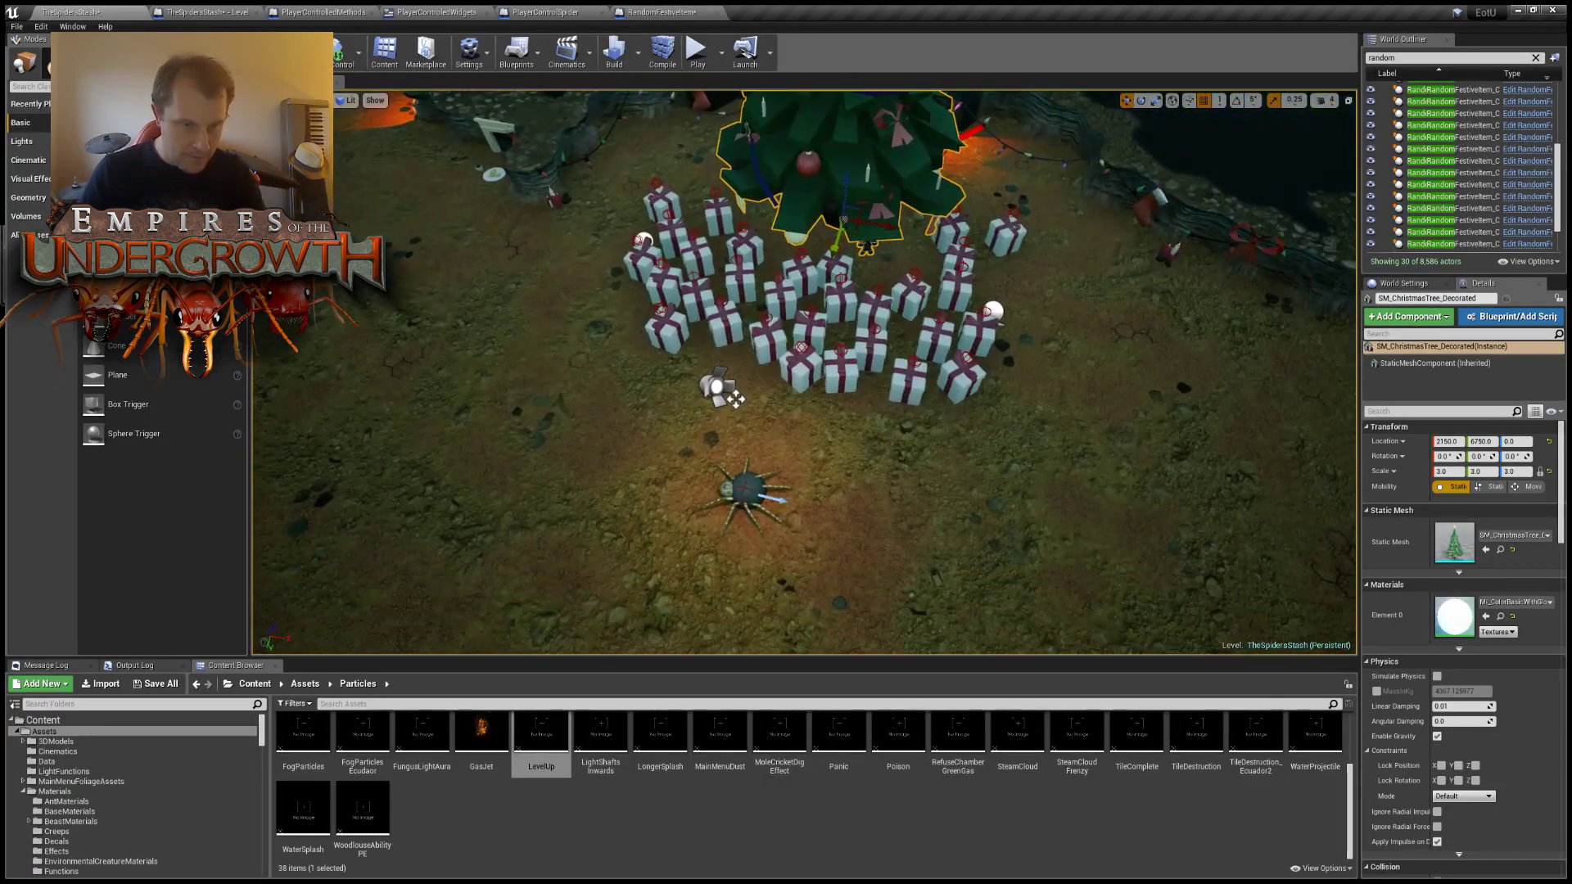
pyautogui.click(207, 12)
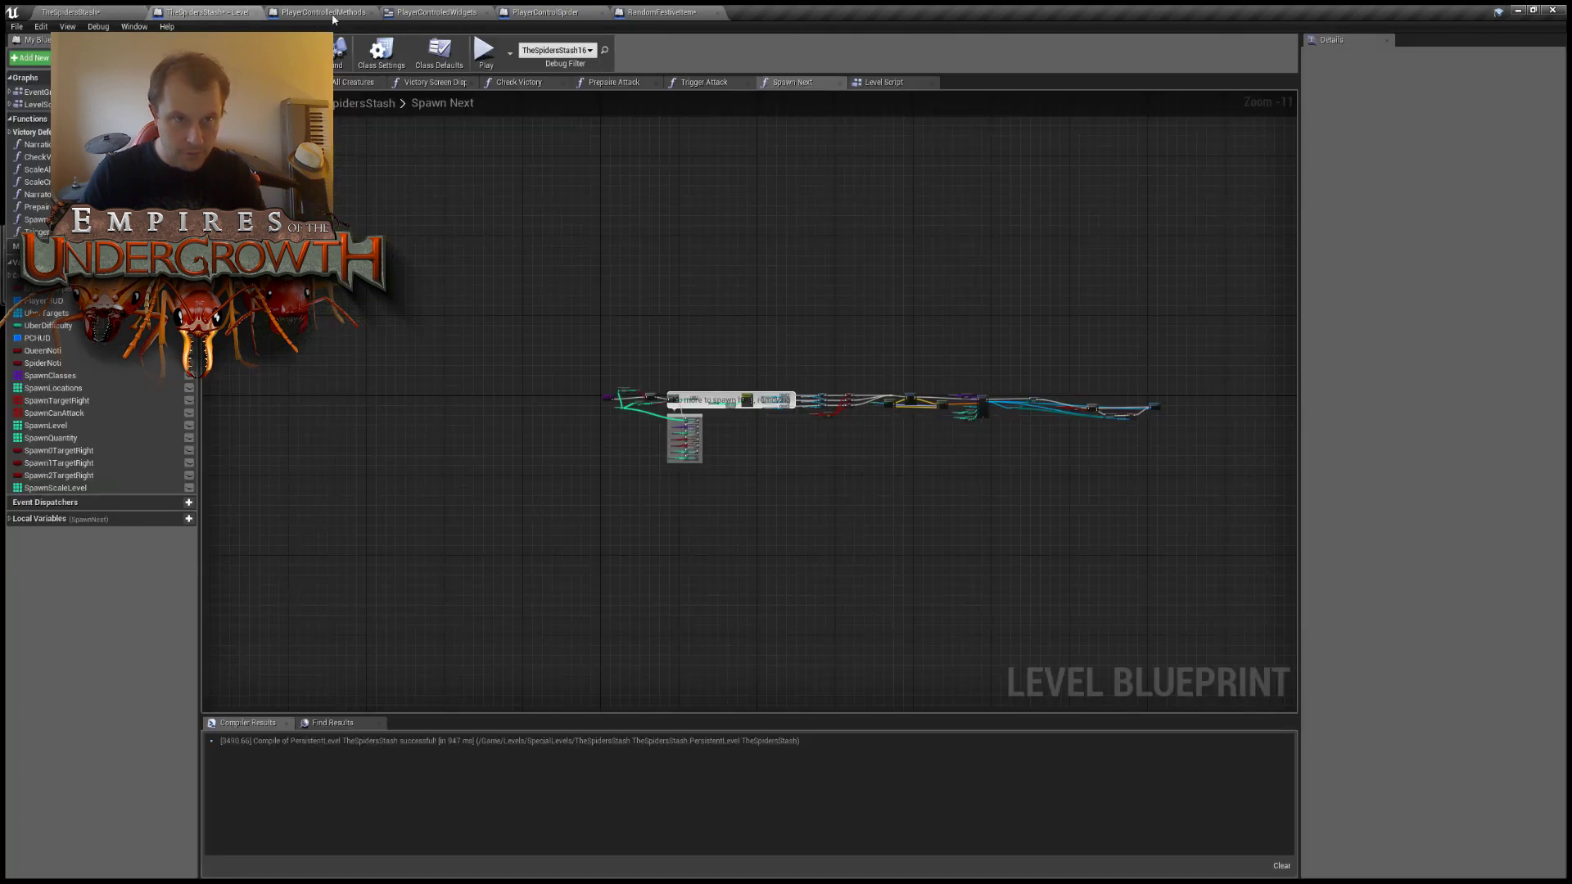
pyautogui.click(326, 12)
pyautogui.click(451, 11)
pyautogui.click(297, 14)
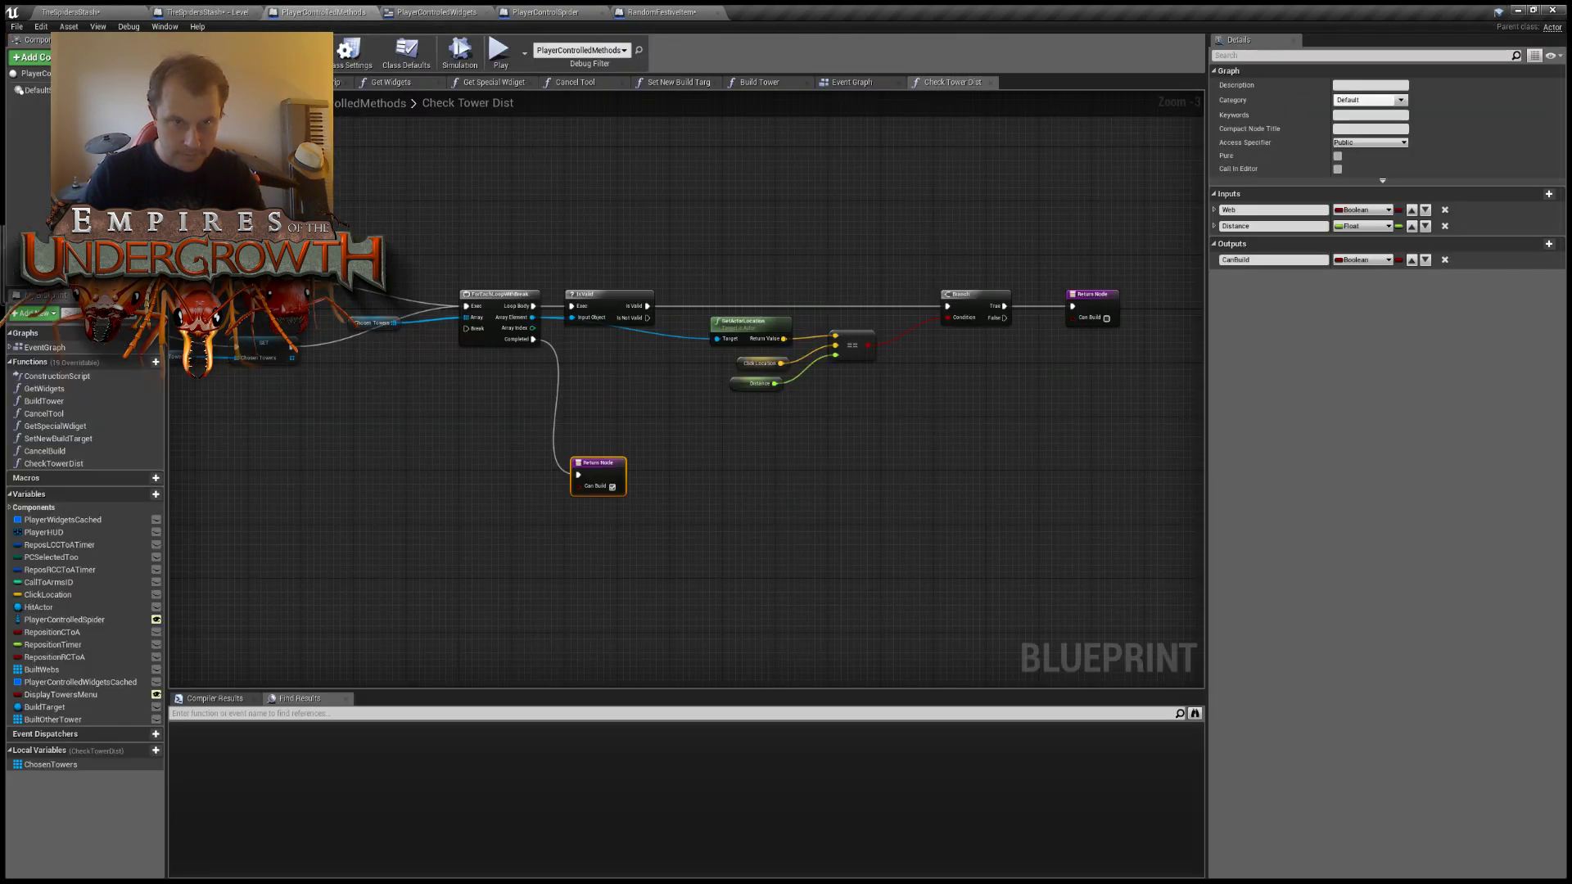
pyautogui.click(214, 11)
pyautogui.click(442, 12)
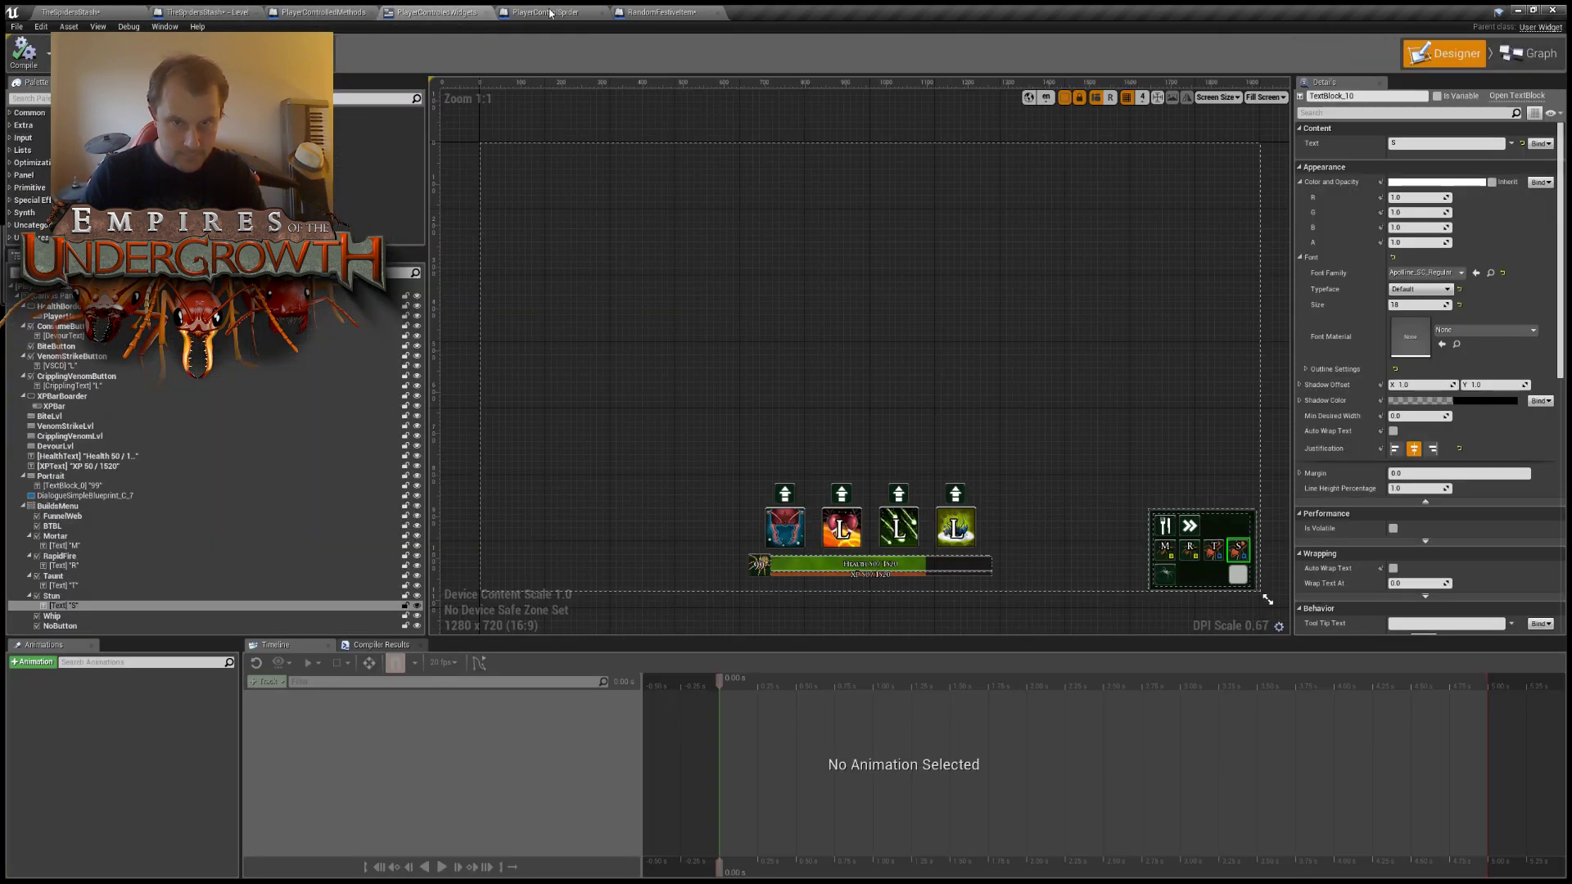
pyautogui.click(548, 12)
pyautogui.click(662, 13)
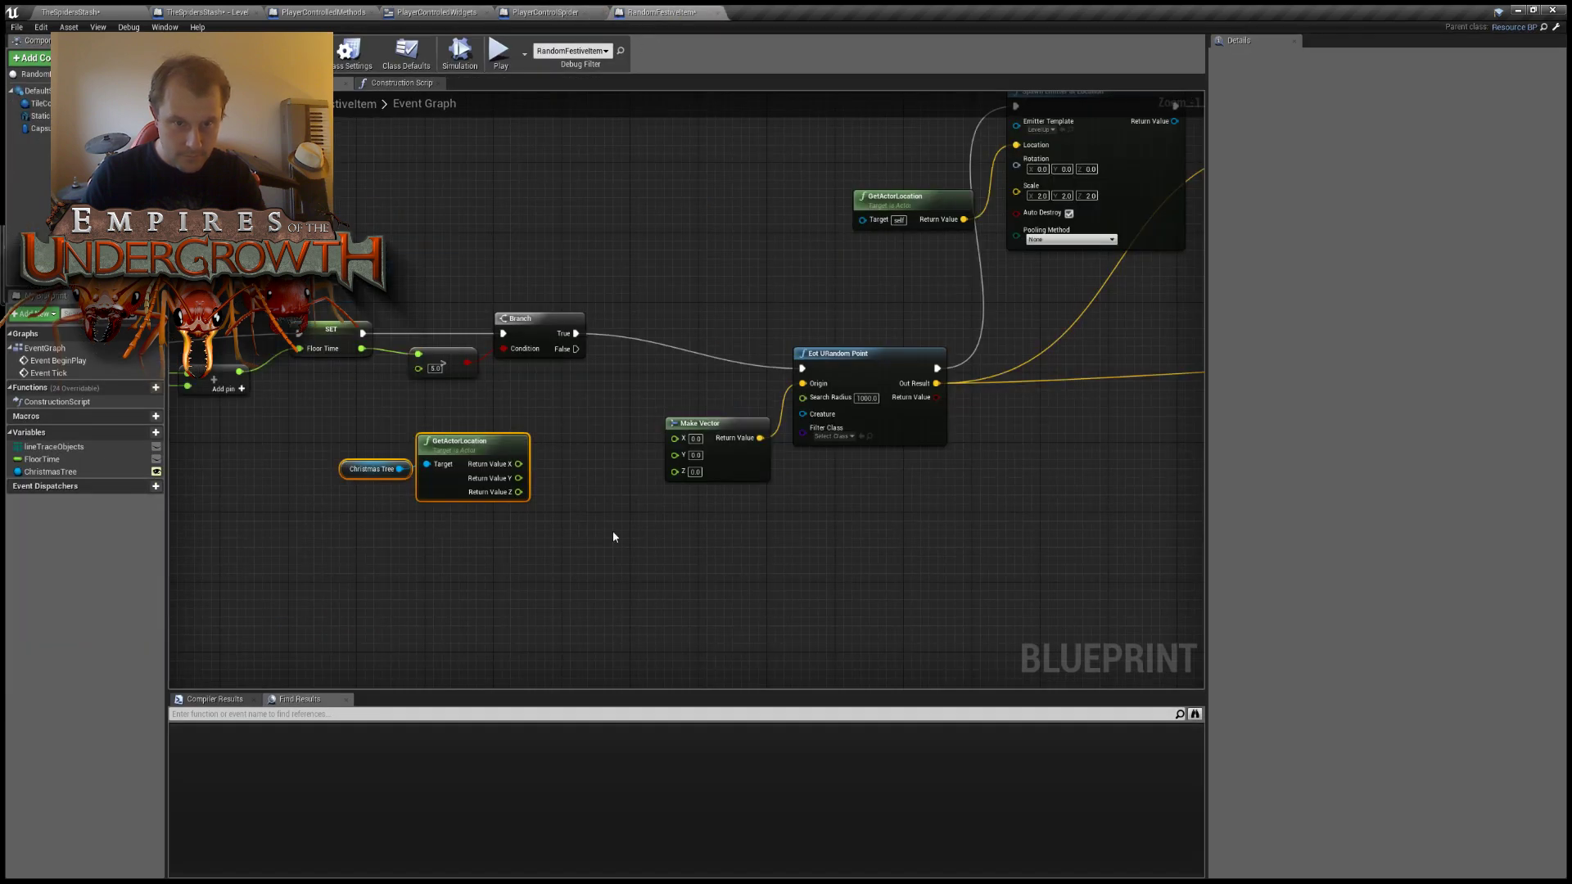
# Add a float addition node from the tree location's Z value and set its second operand to 400.
pyautogui.moveTo(519, 491); pyautogui.dragTo(542, 506)
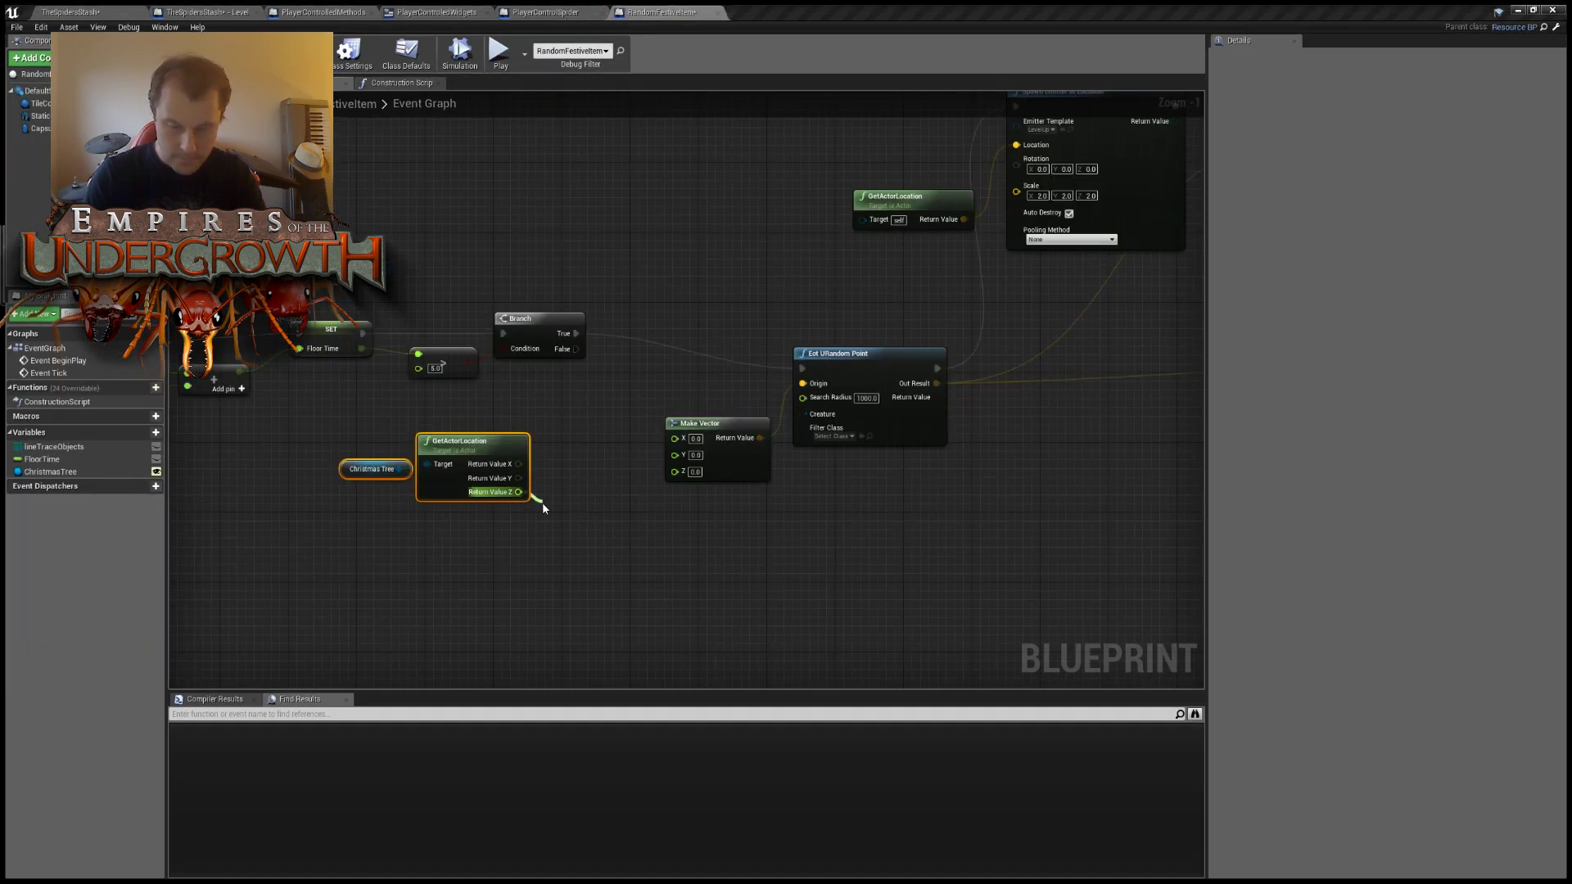
pyautogui.press('Return')
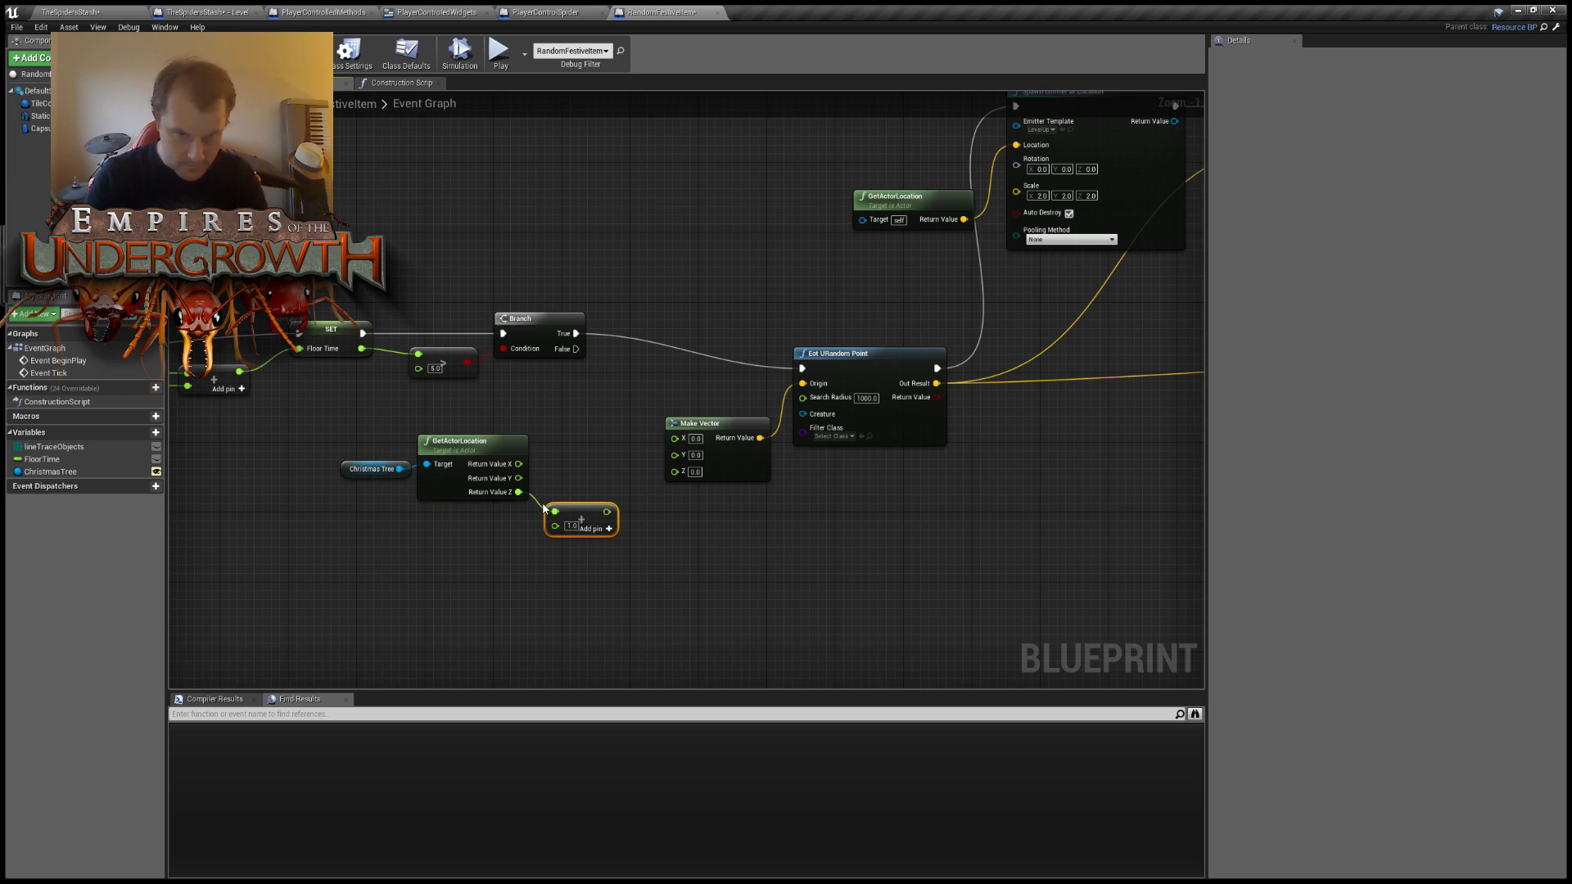
pyautogui.click(571, 526)
pyautogui.write('400')
pyautogui.press('Return')
pyautogui.click(611, 423)
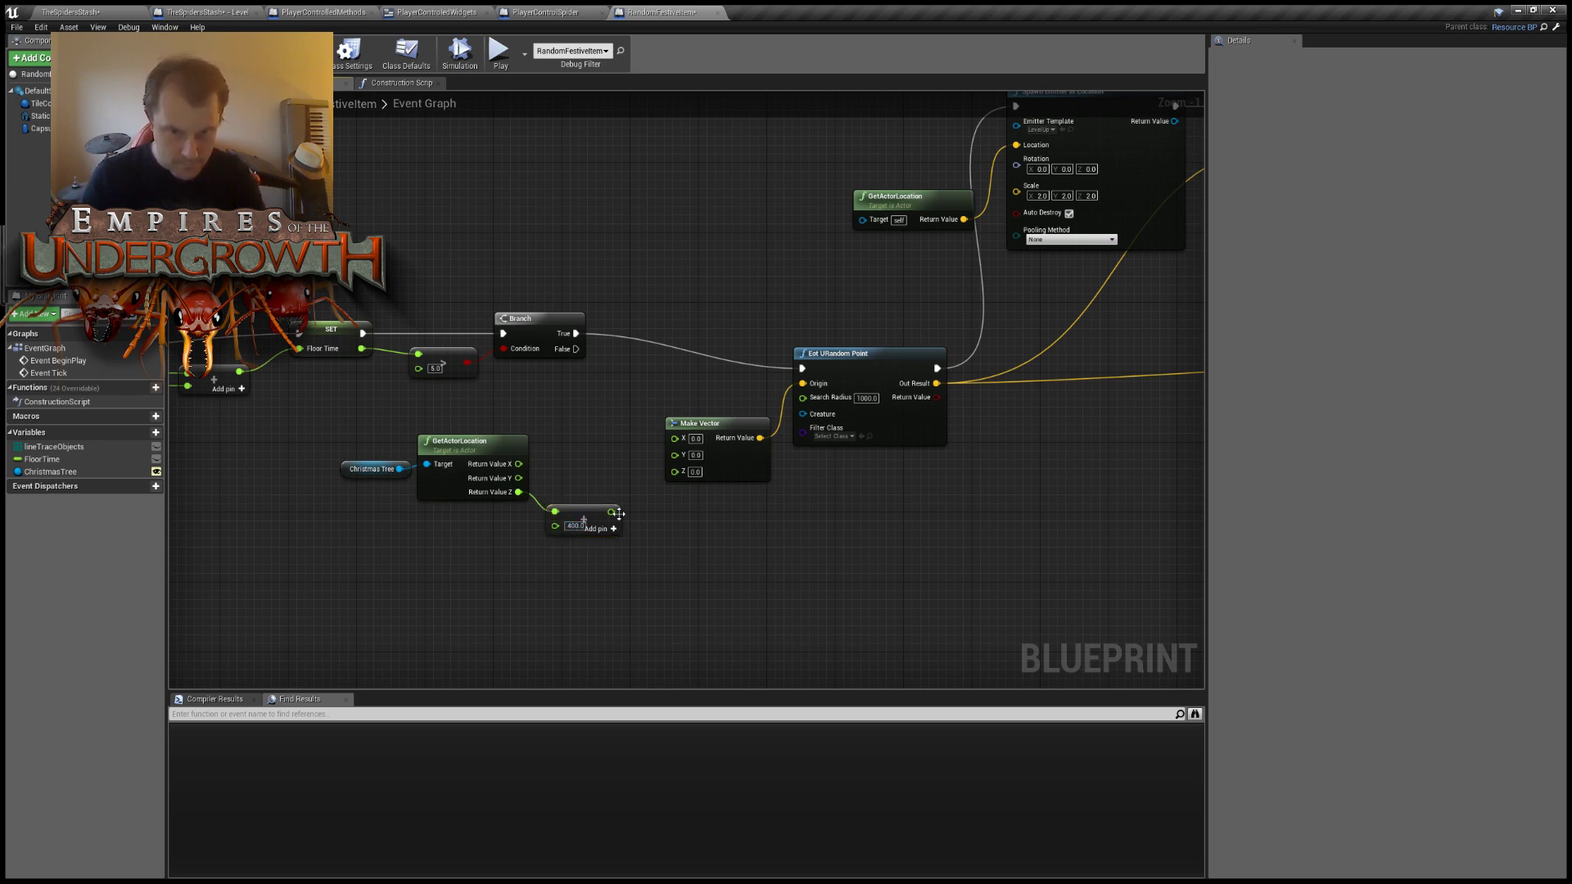
# Rewire the addition to the location's Y, and connect X, the Y sum and Z to the matching Make Vector inputs.
pyautogui.moveTo(612, 512); pyautogui.dragTo(608, 520)
pyautogui.moveTo(662, 455)
pyautogui.mouseDown()
pyautogui.moveTo(557, 444)
pyautogui.moveTo(524, 468)
pyautogui.moveTo(555, 512)
pyautogui.moveTo(692, 478)
pyautogui.moveTo(674, 472)
pyautogui.mouseUp()
pyautogui.moveTo(518, 464); pyautogui.dragTo(683, 442)
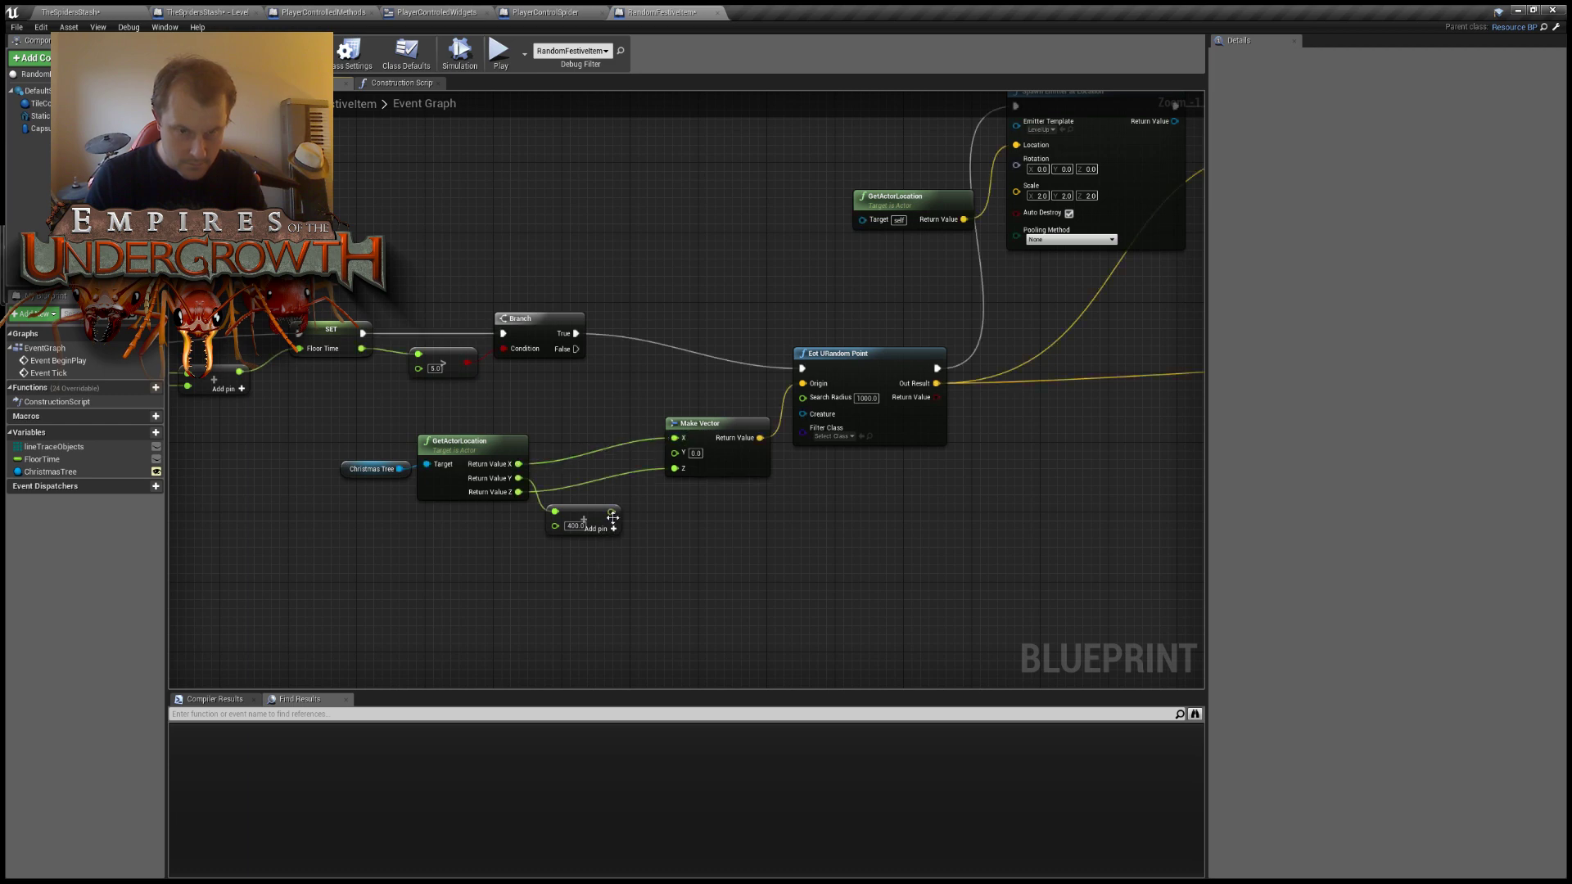
pyautogui.moveTo(611, 511); pyautogui.dragTo(679, 454)
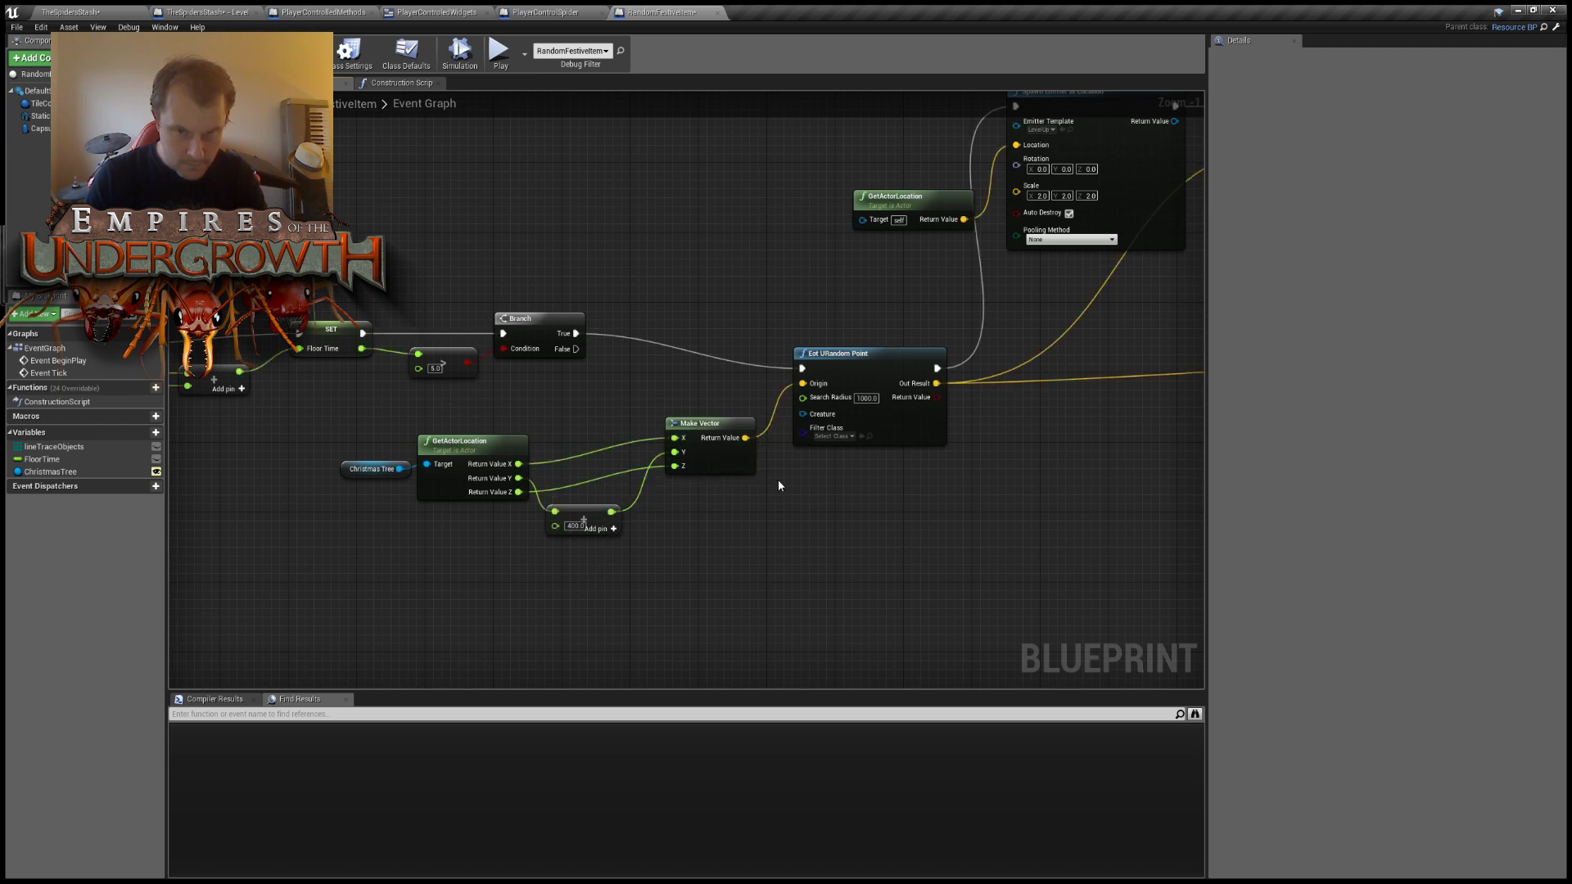
# Set the random point's Search Radius to 600 and save the blueprint.
pyautogui.click(865, 397)
pyautogui.write('600')
pyautogui.press('Return')
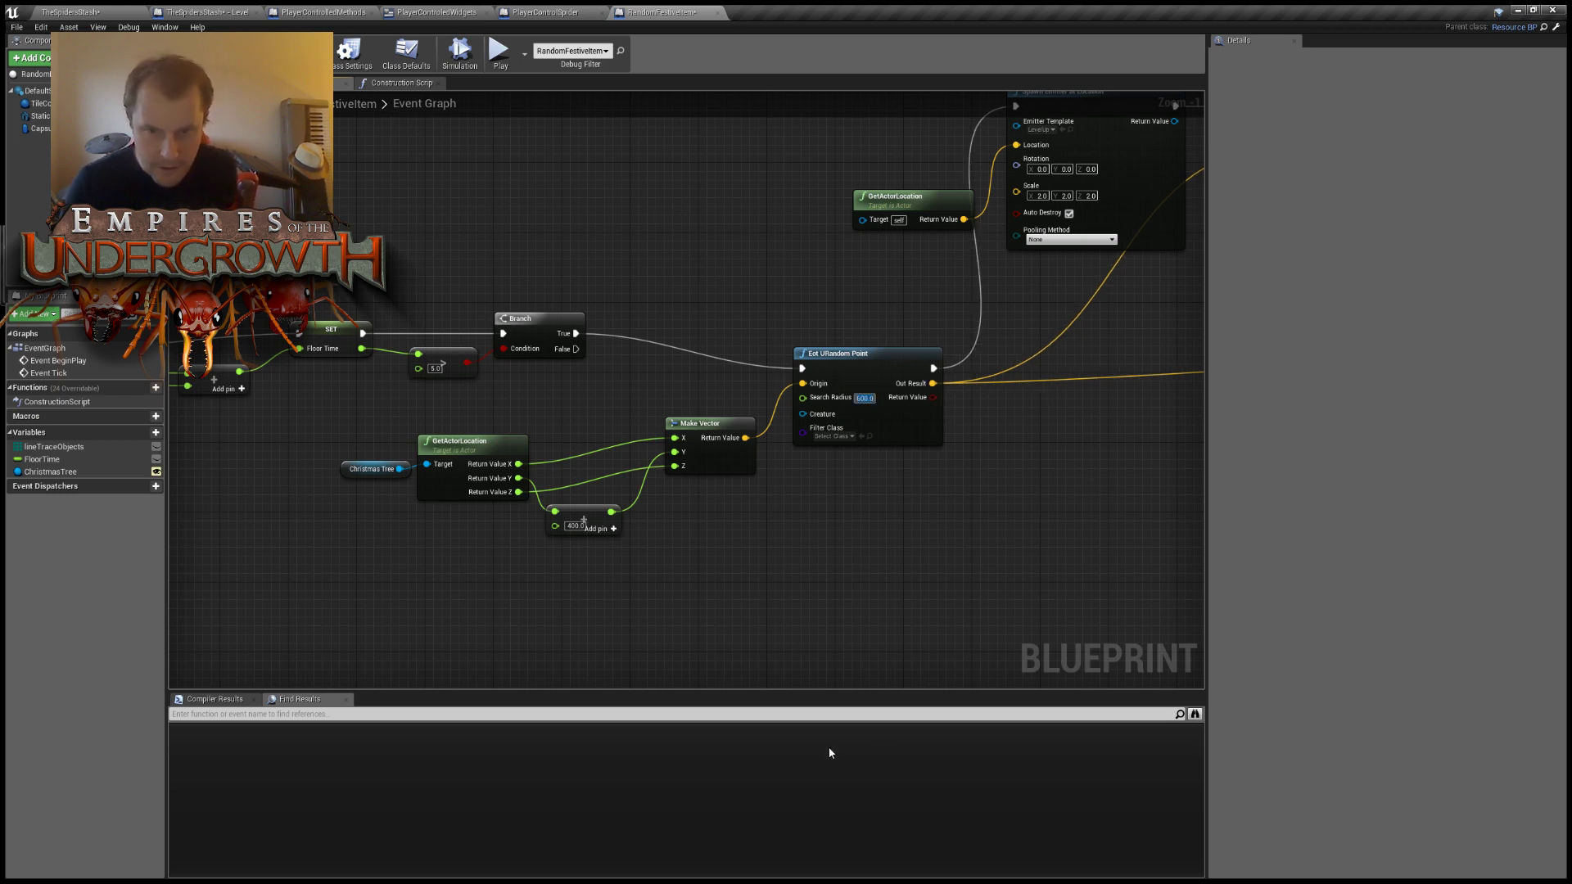
pyautogui.moveTo(1042, 593); pyautogui.dragTo(1082, 552, button='right')
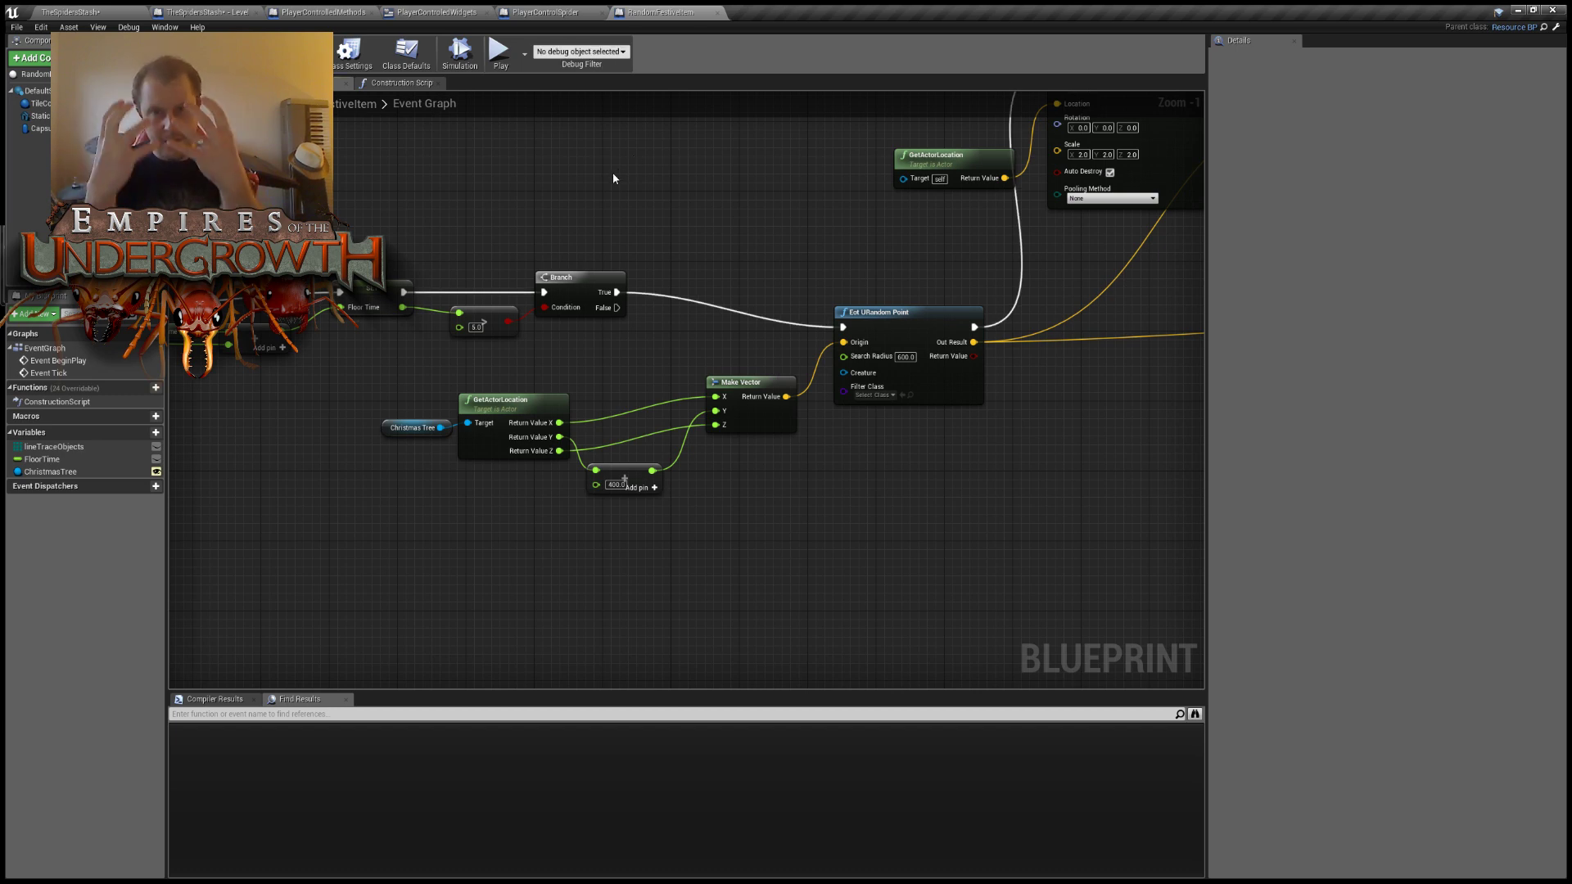
pyautogui.hotkey('ctrl', 's')
# Start a play session of the spider level and eject from the player to control the scene freely.
pyautogui.click(167, 11)
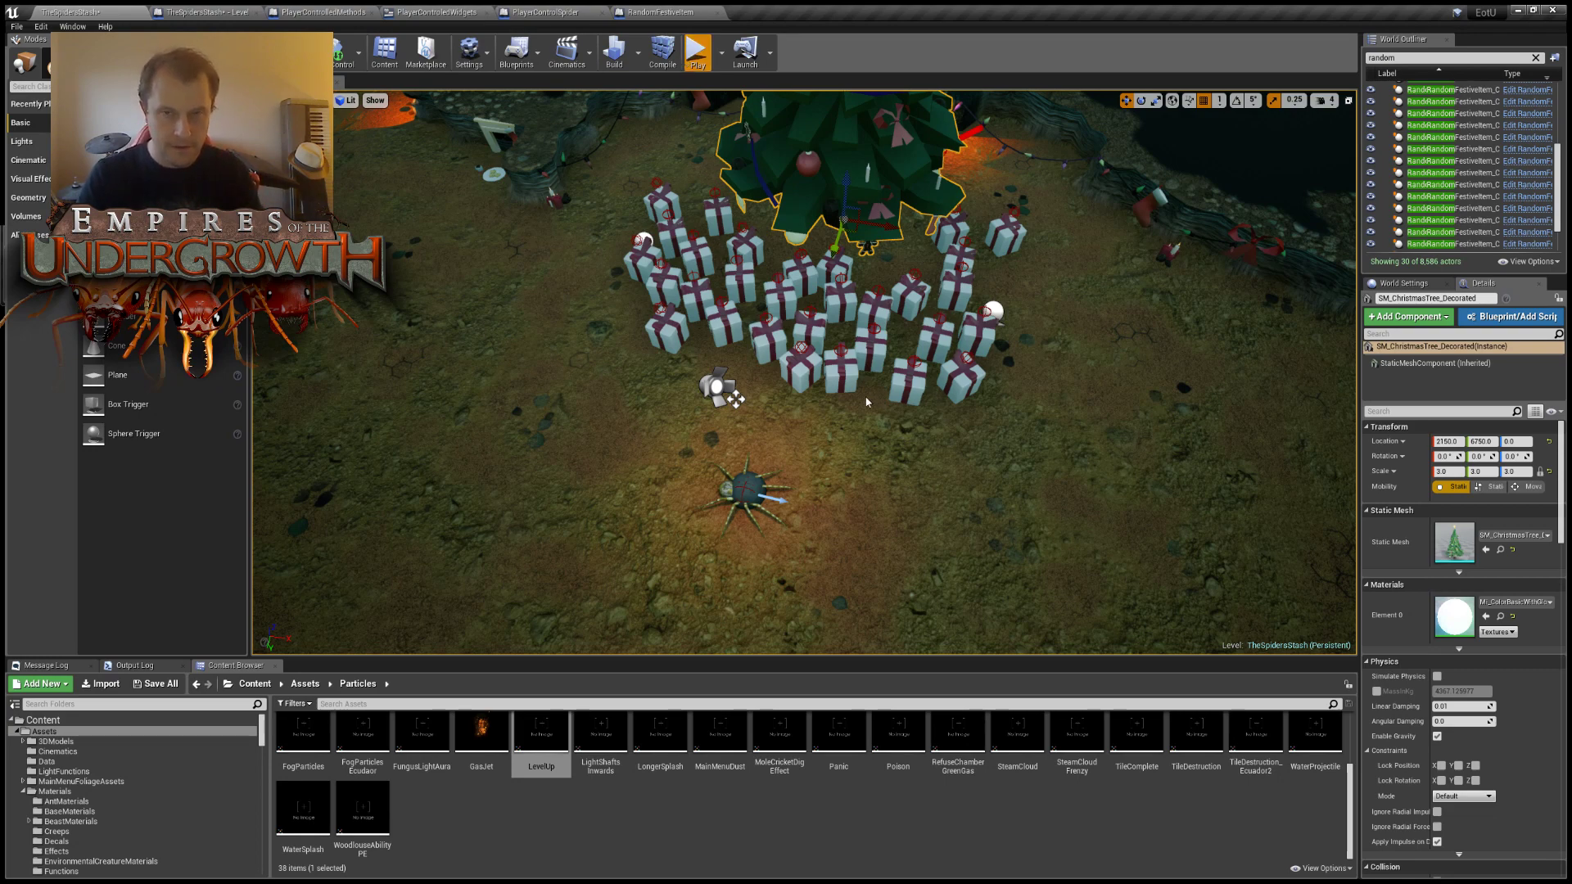
pyautogui.hotkey('alt', 'p')
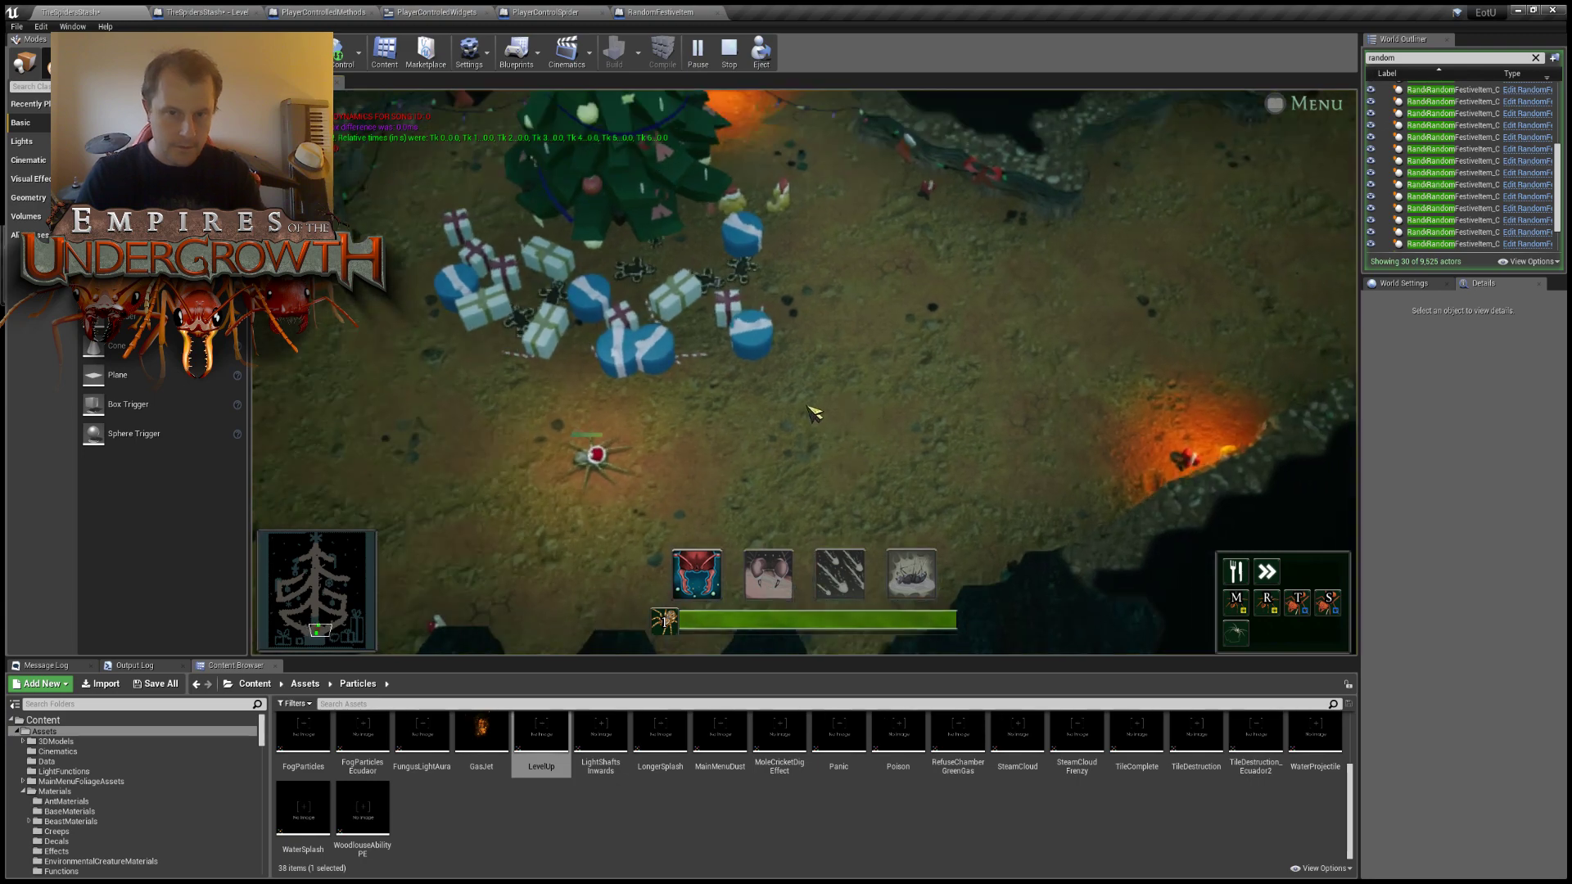
pyautogui.press('F8')
# Select nine festive items and move them from the tree to the fire pit in the side passage to test their repositioning.
pyautogui.click(1449, 126)
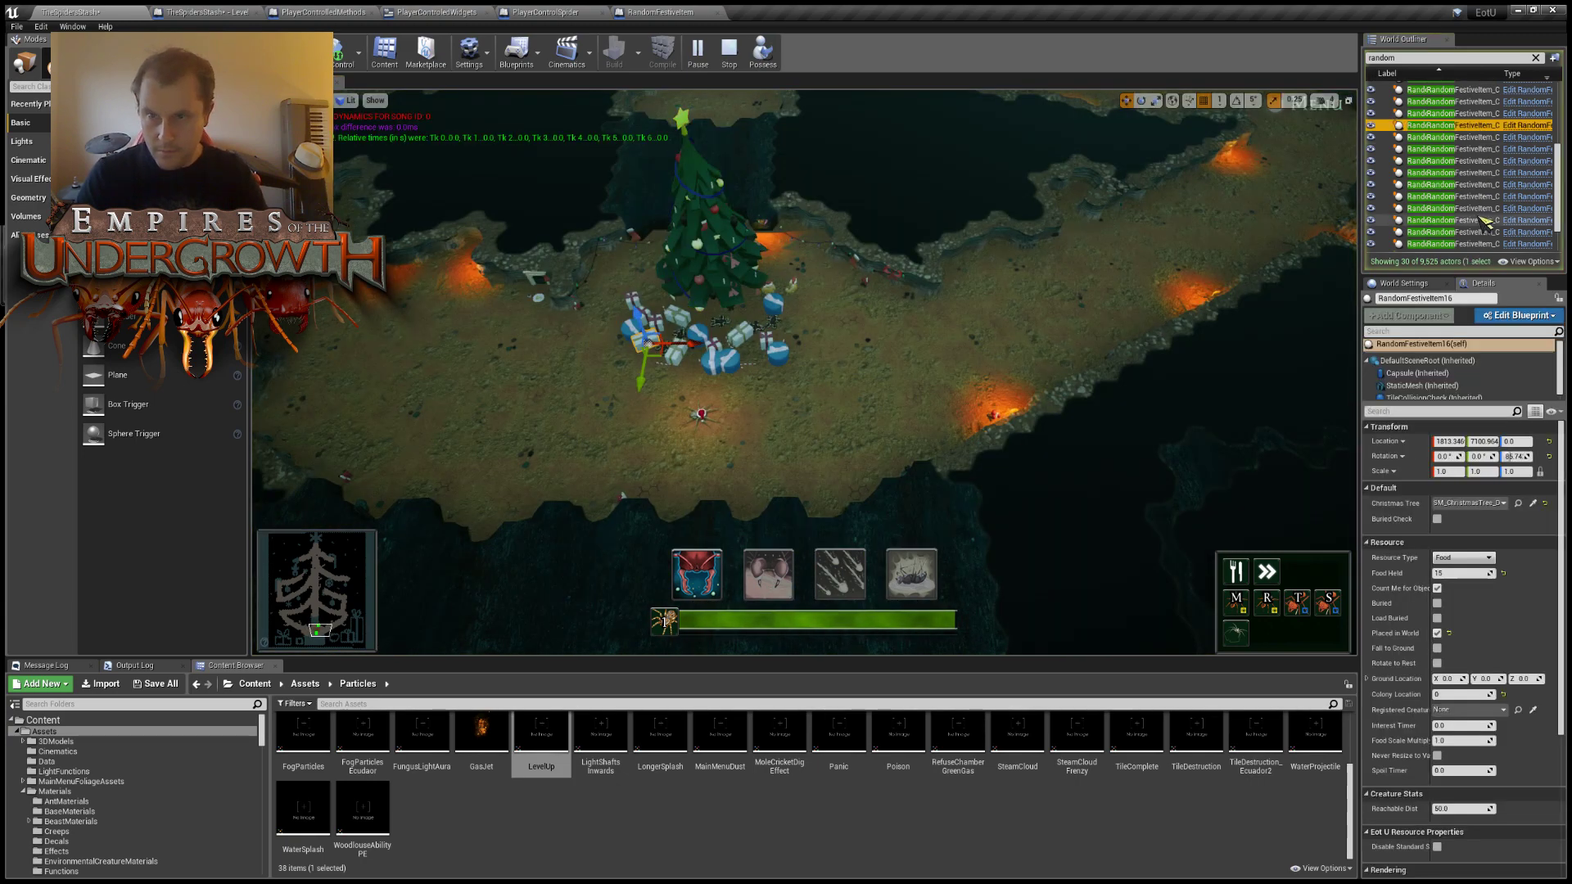
pyautogui.keyDown('shift'); pyautogui.click(1449, 220); pyautogui.keyUp('shift')
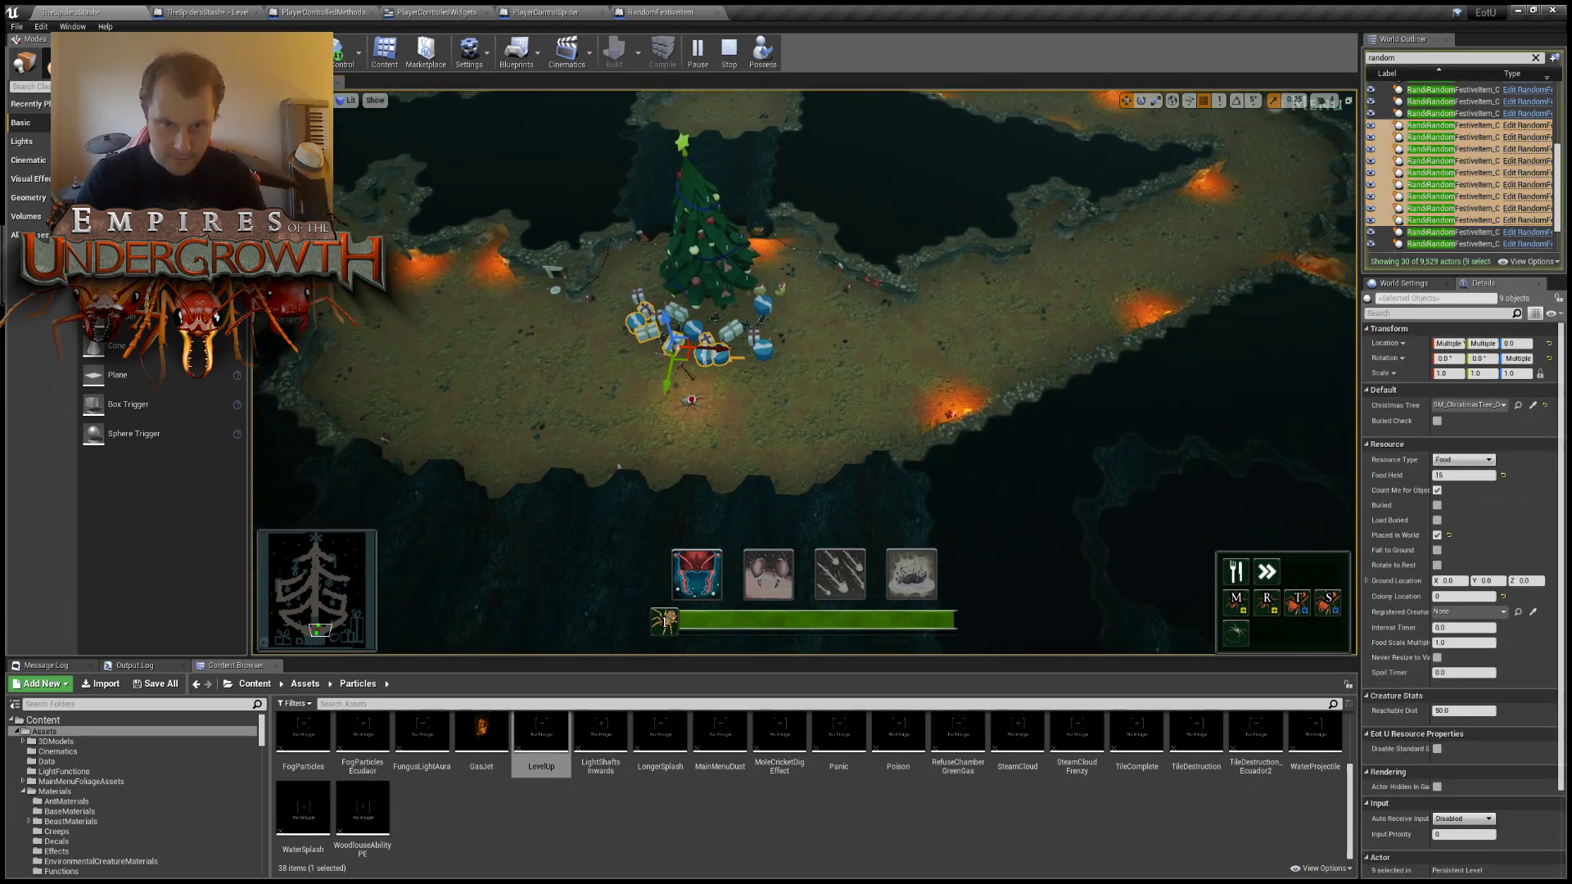
pyautogui.moveTo(690, 364); pyautogui.dragTo(1124, 299)
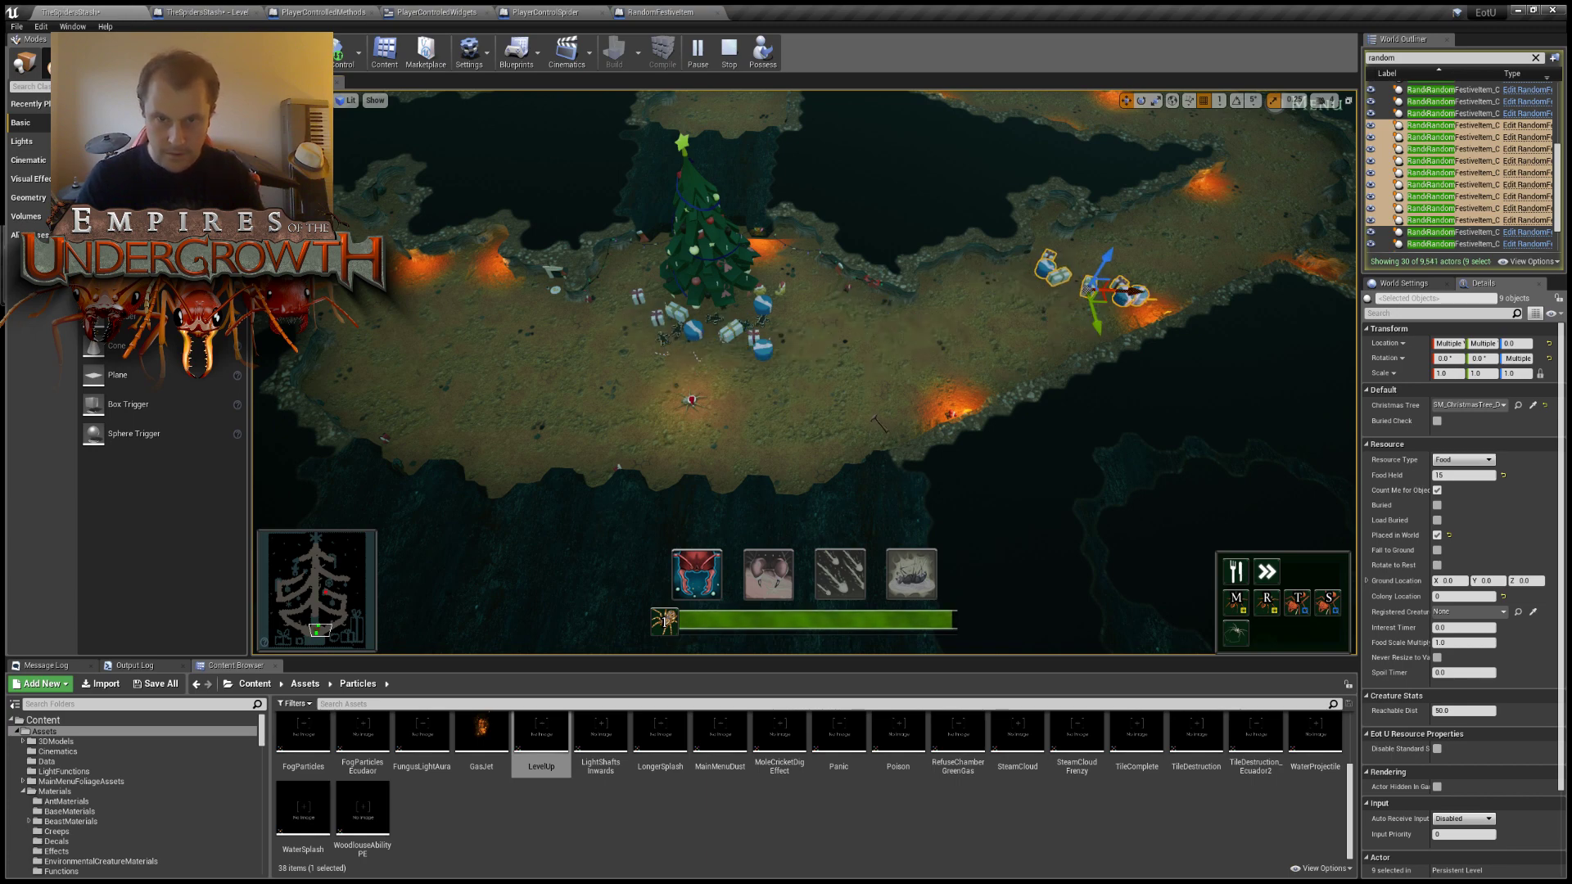
pyautogui.scroll(4, 868, 422)
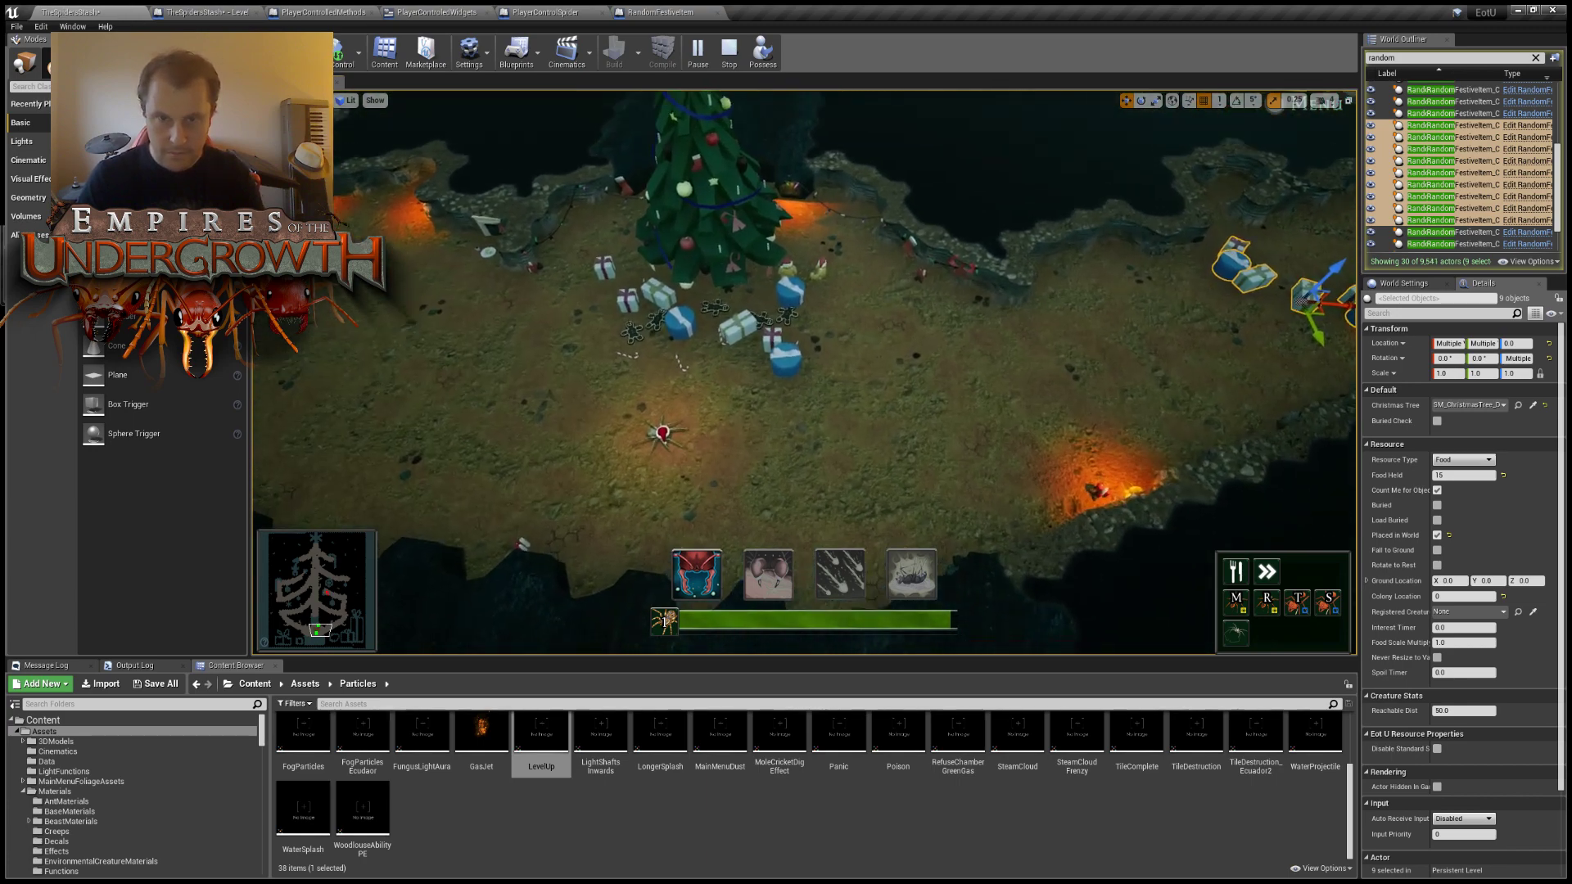
pyautogui.hotkey('ctrl', 'z')
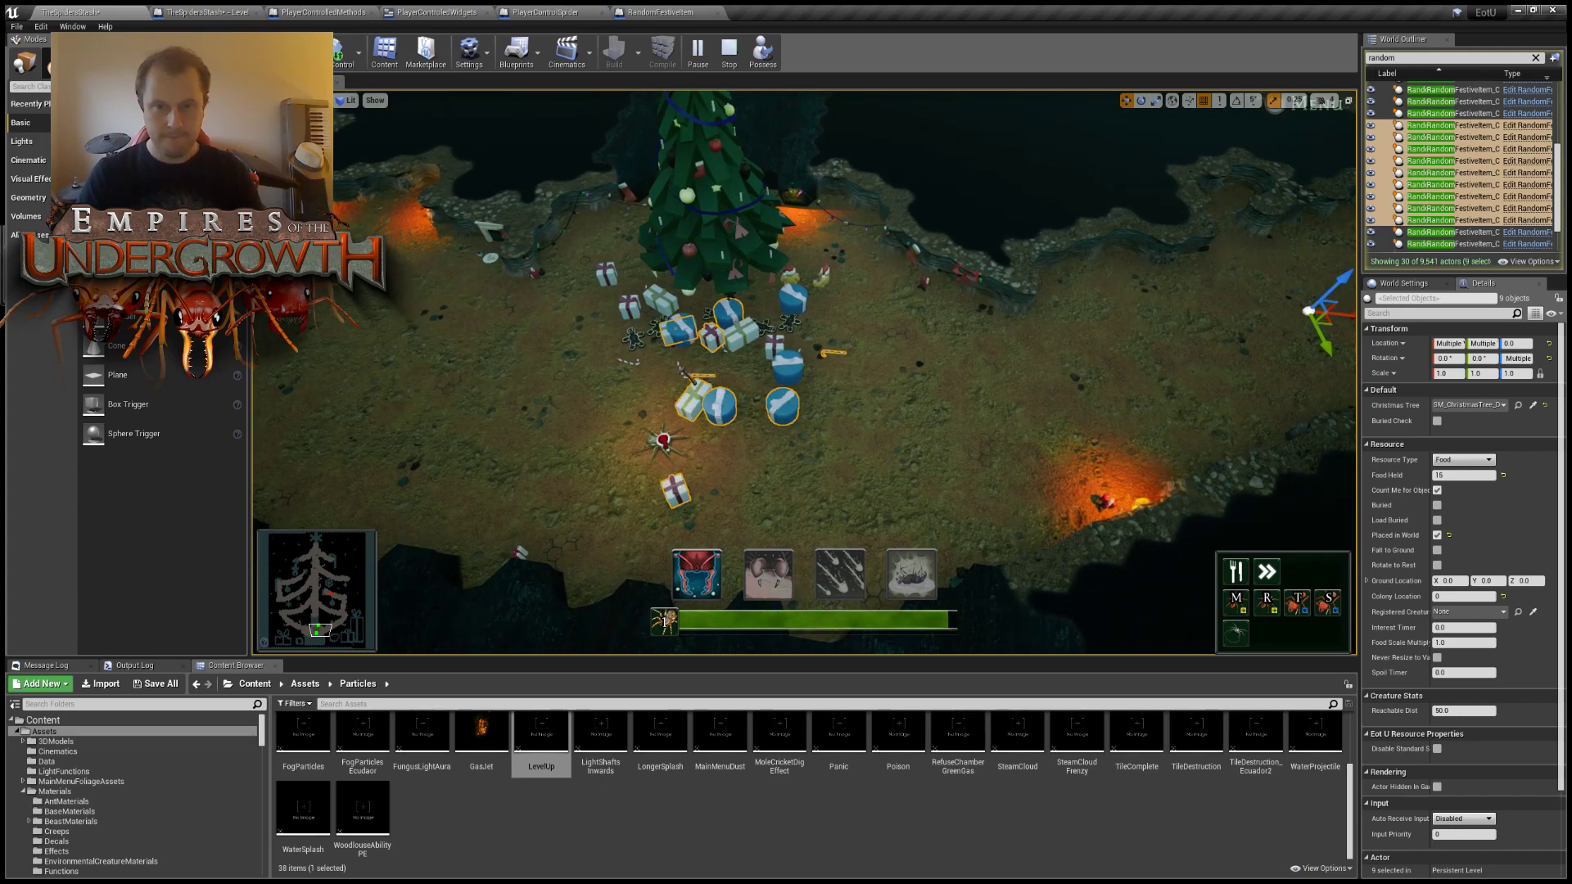
# Select six presents in front of the Christmas tree and move them across the cave floor for another repositioning test.
pyautogui.click(712, 342)
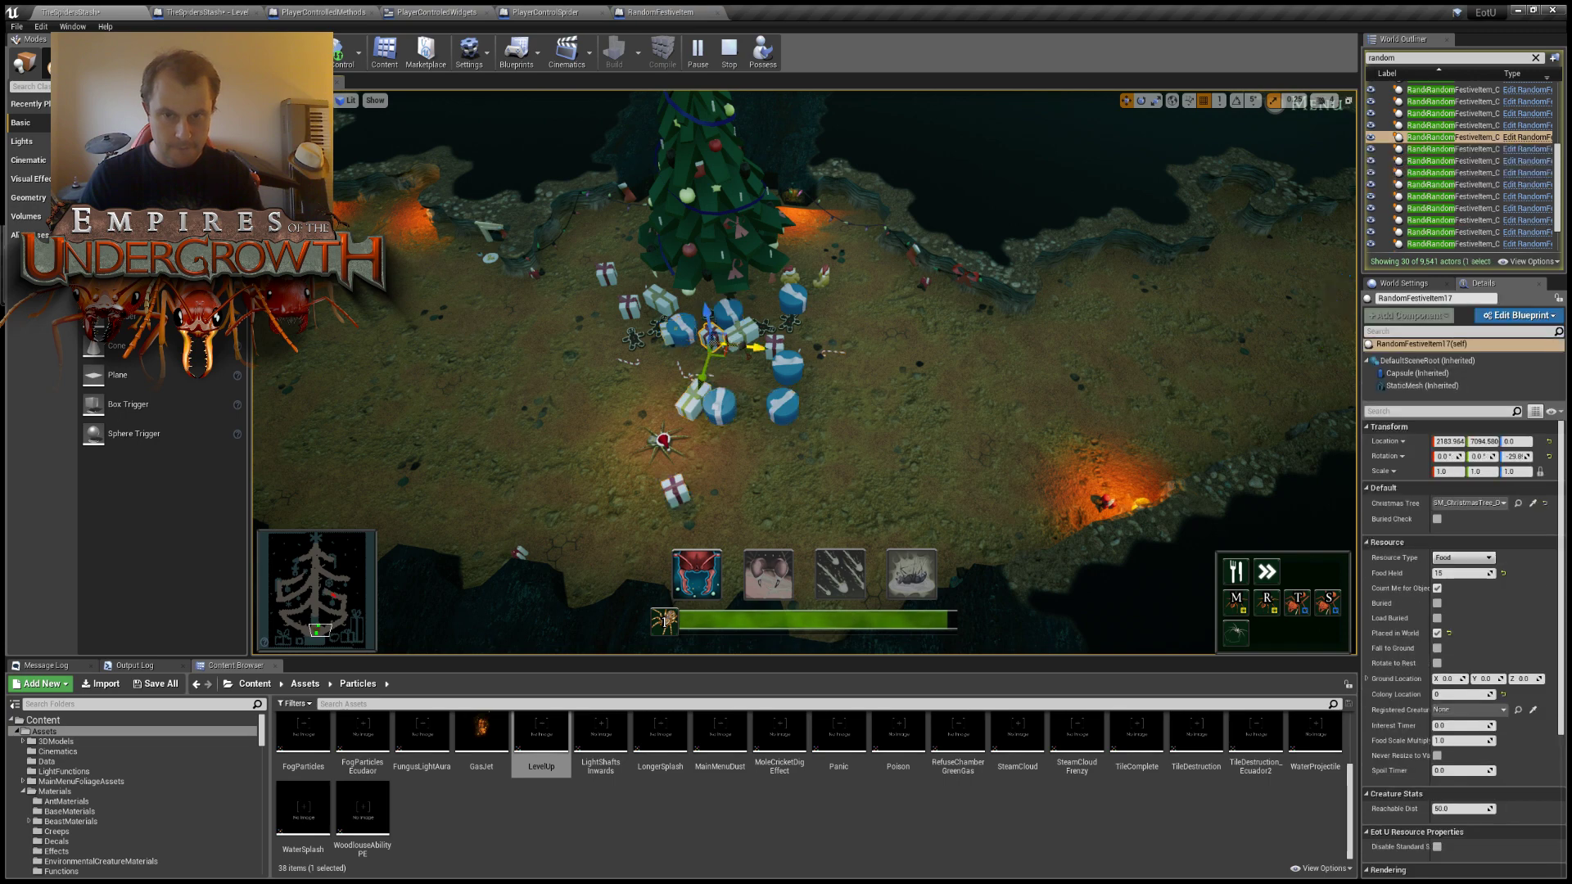
pyautogui.keyDown('ctrl'); pyautogui.click(741, 339); pyautogui.keyUp('ctrl')
pyautogui.keyDown('ctrl'); pyautogui.click(727, 313); pyautogui.keyUp('ctrl')
pyautogui.keyDown('ctrl'); pyautogui.click(680, 329); pyautogui.keyUp('ctrl')
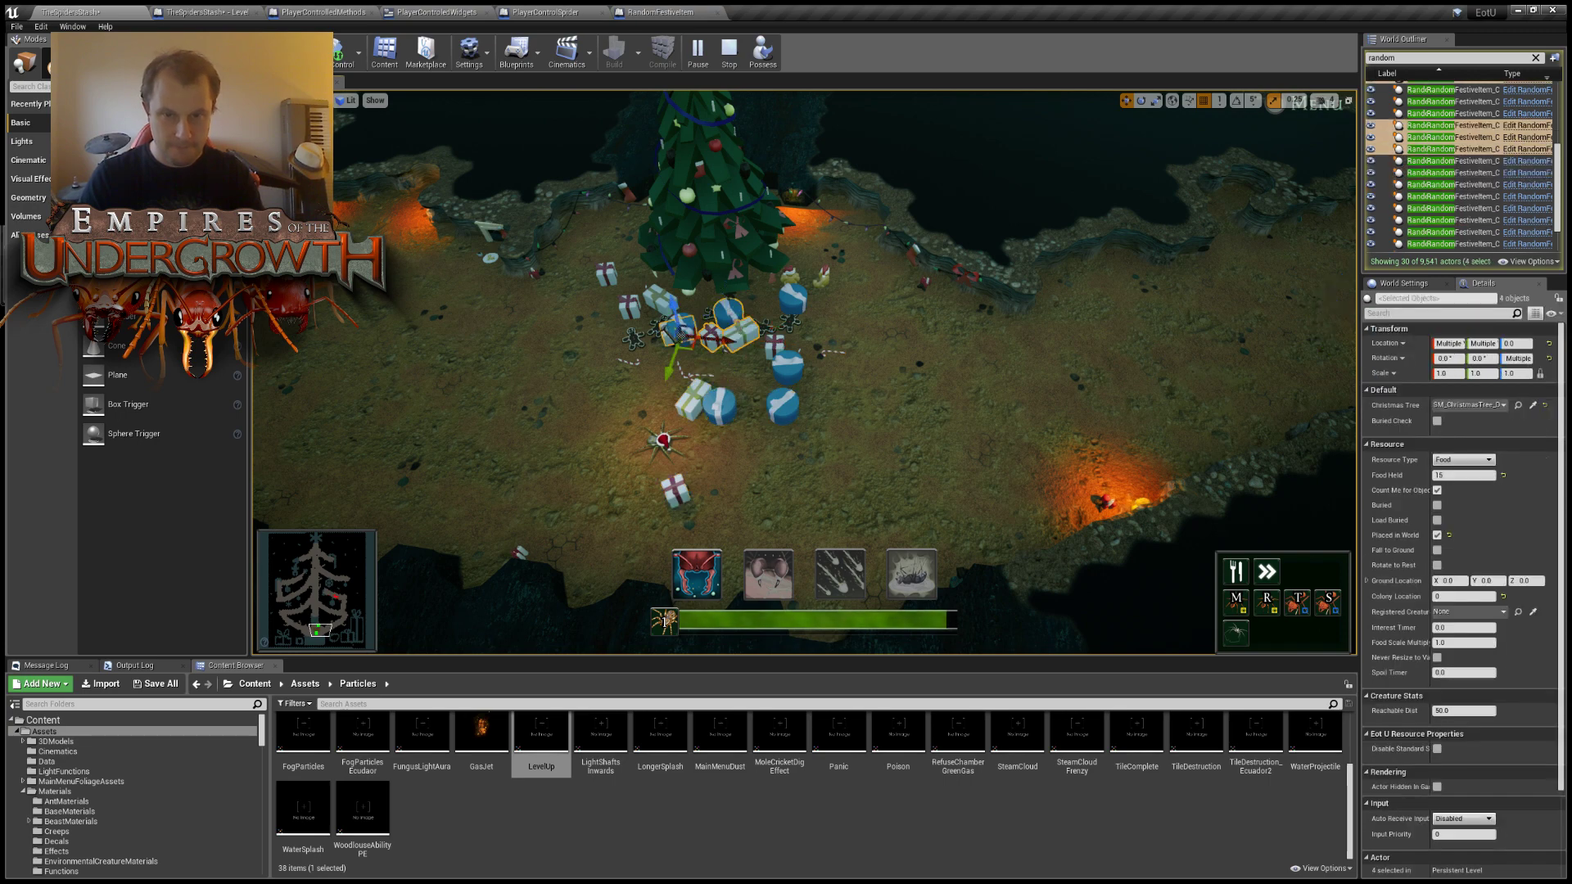
pyautogui.keyDown('ctrl'); pyautogui.click(660, 302); pyautogui.keyUp('ctrl')
pyautogui.keyDown('ctrl'); pyautogui.click(660, 329); pyautogui.keyUp('ctrl')
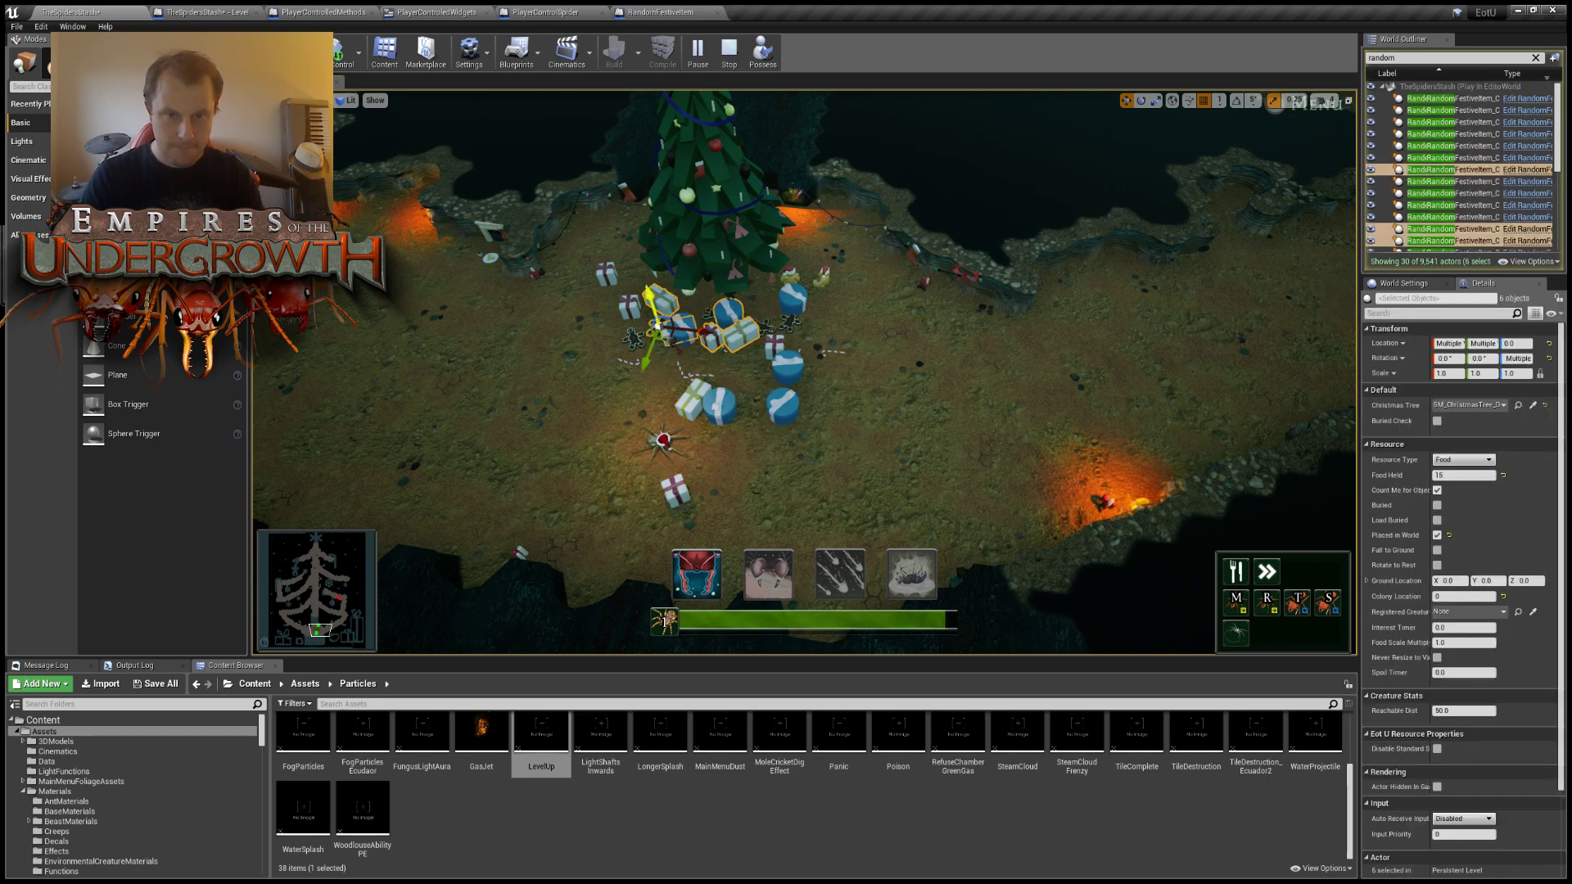
pyautogui.moveTo(659, 327); pyautogui.dragTo(1145, 351)
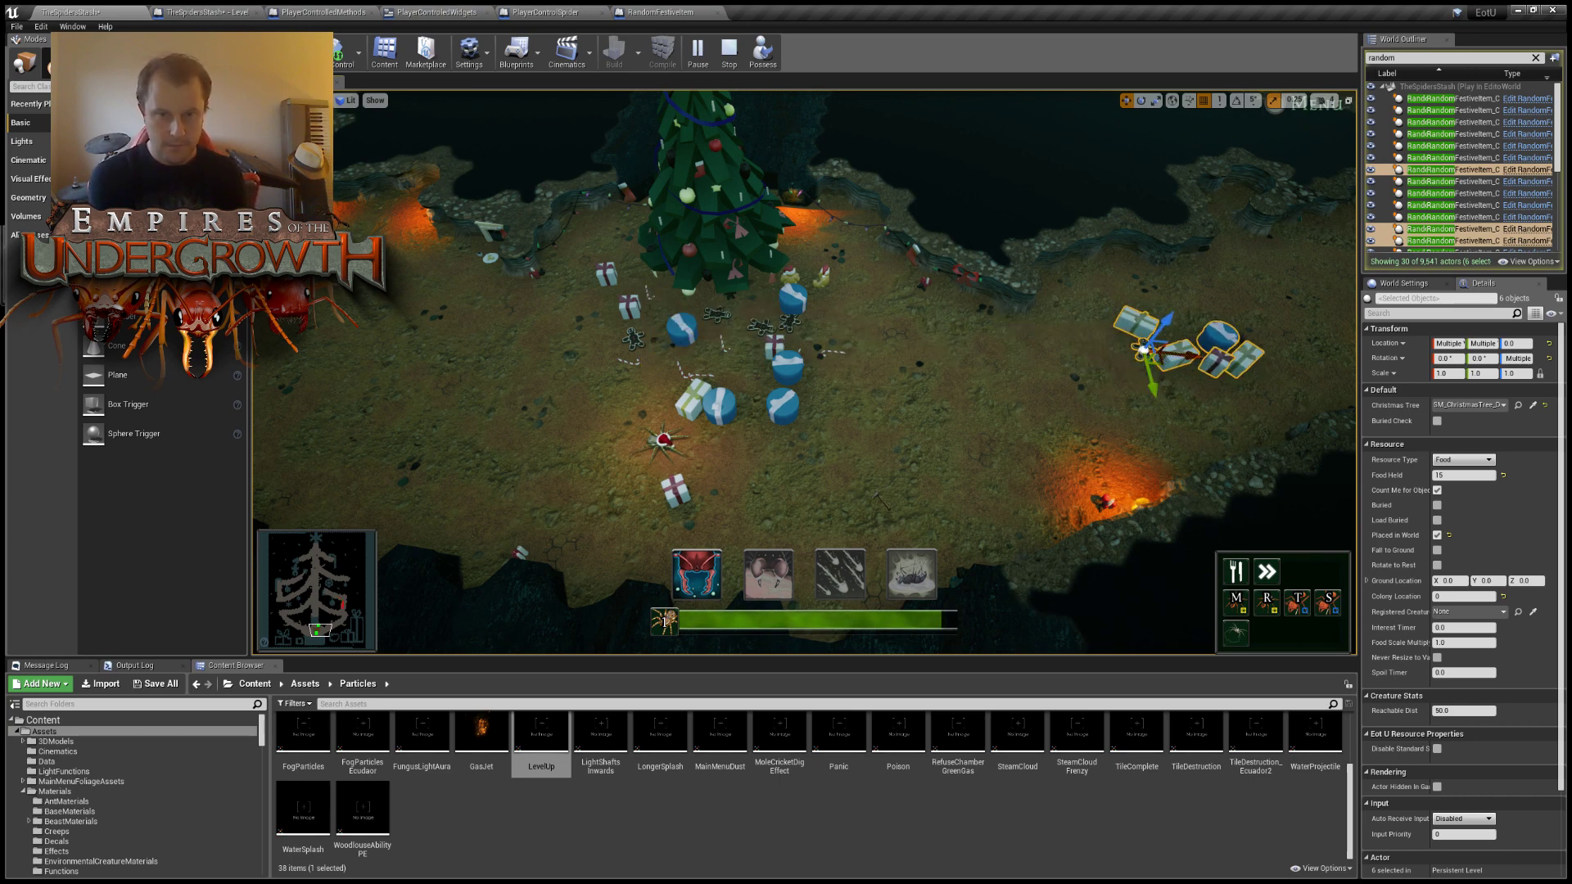
# End the play session and open the level blueprint.
pyautogui.hotkey('ctrl', 'z')
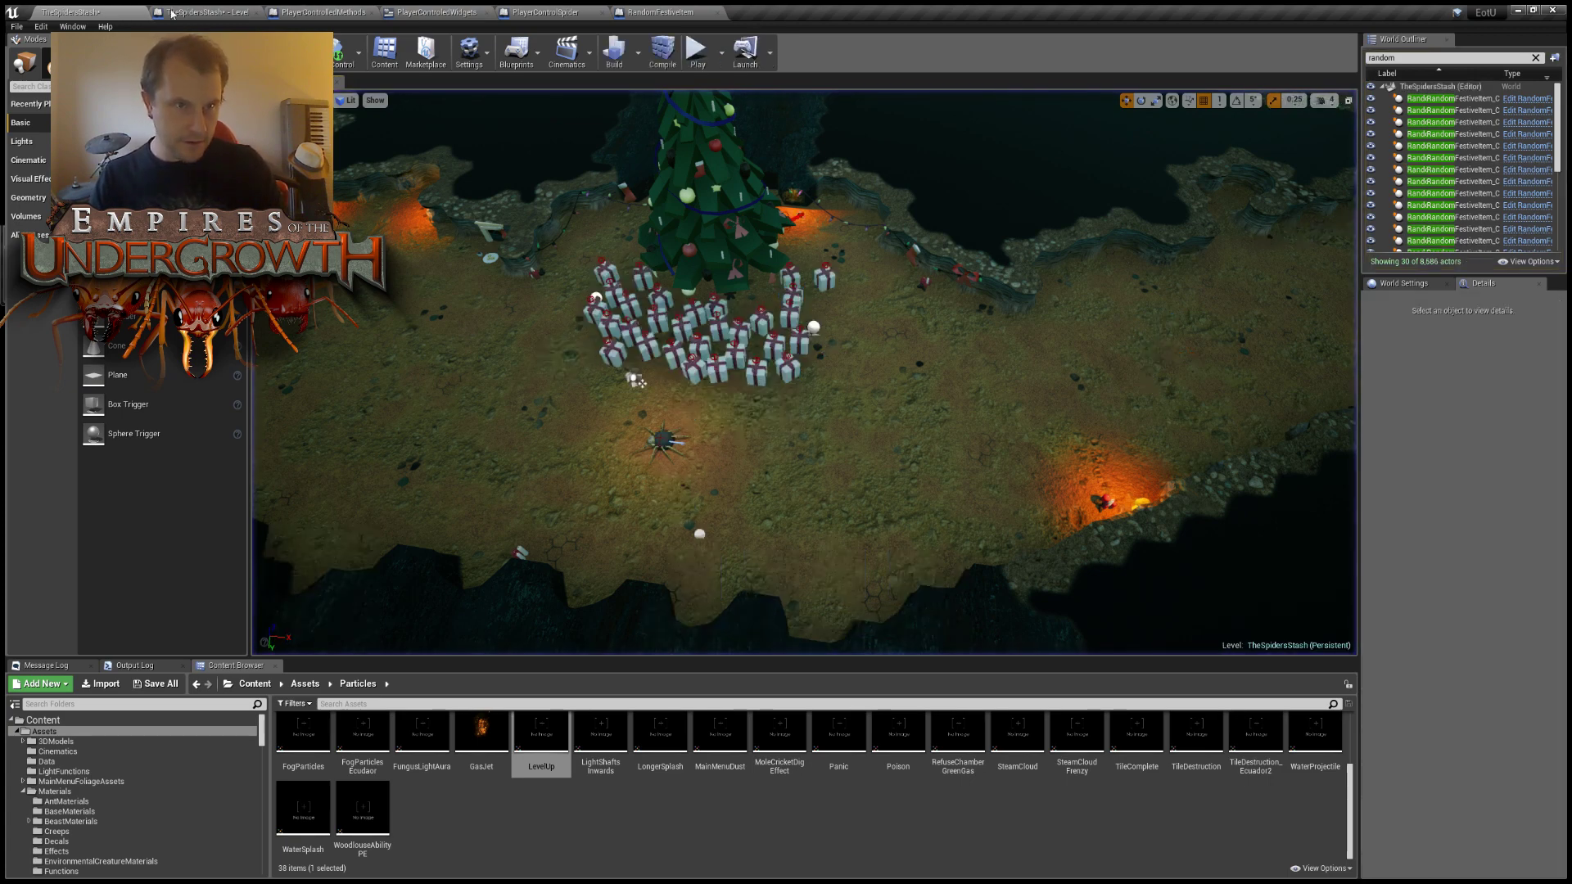
pyautogui.click(207, 13)
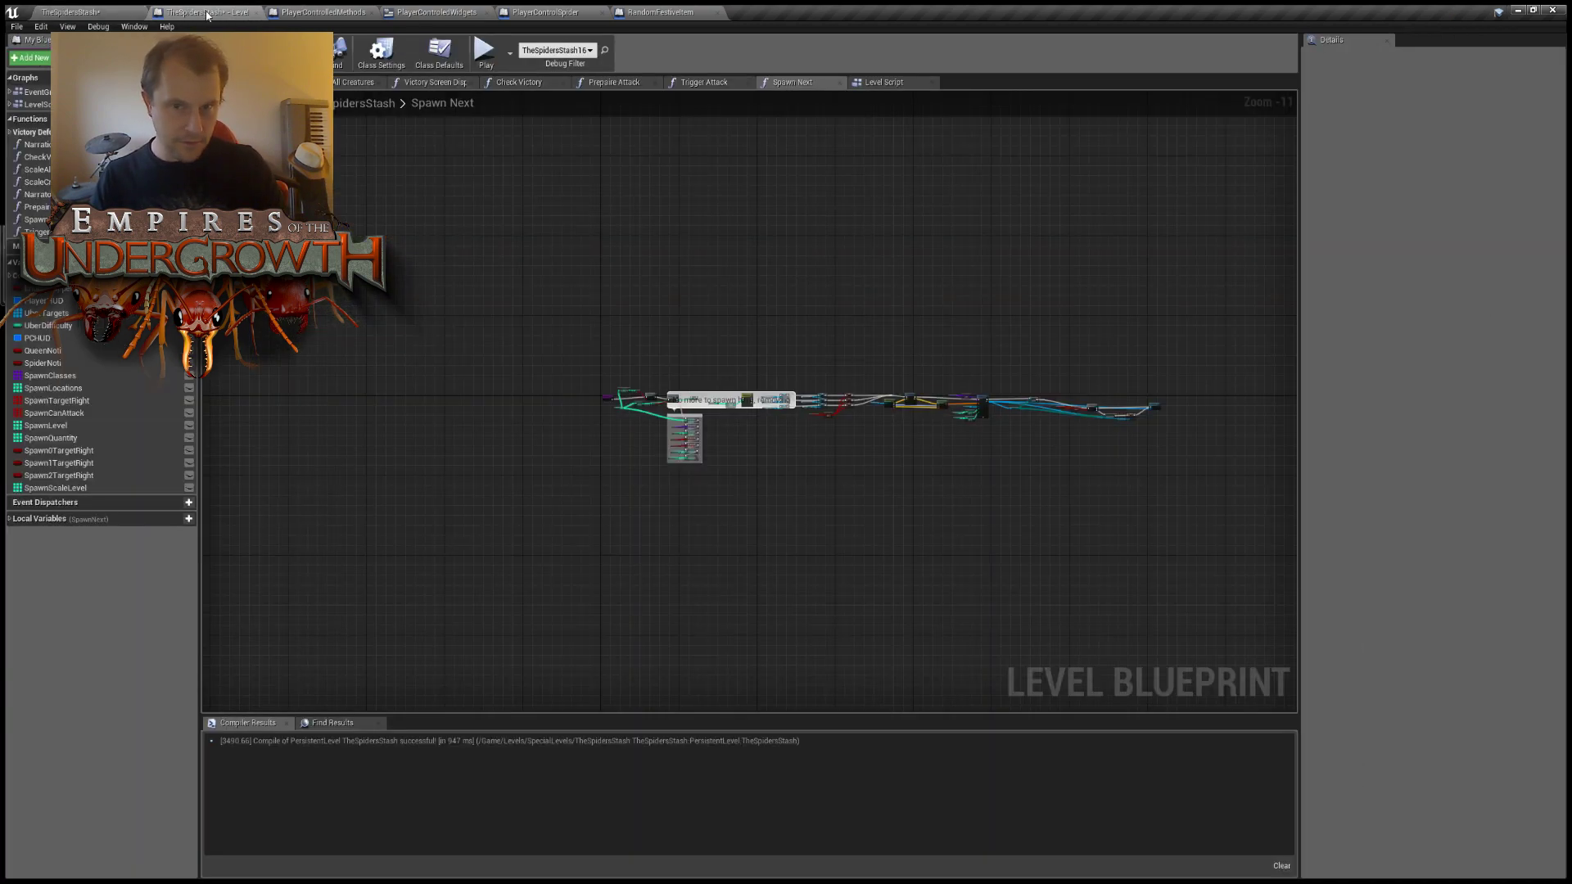
# In the RandomFestiveItem event graph, set the tree's Y offset to 300 and the random point Search Radius to 500.
pyautogui.click(661, 12)
pyautogui.scroll(1, 631, 527)
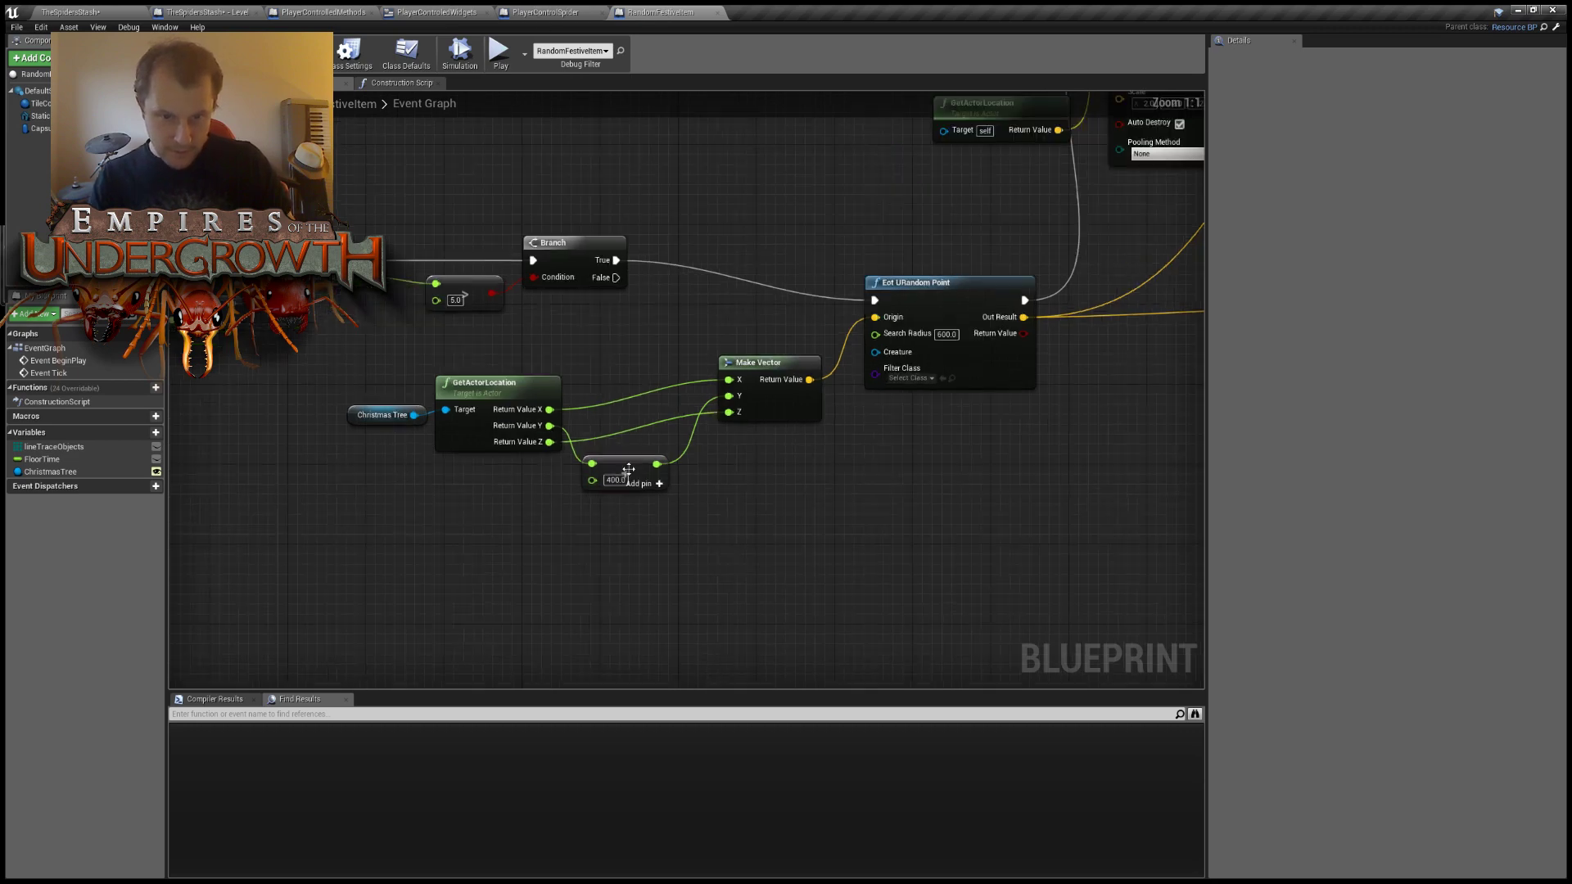
pyautogui.click(614, 480)
pyautogui.write('300')
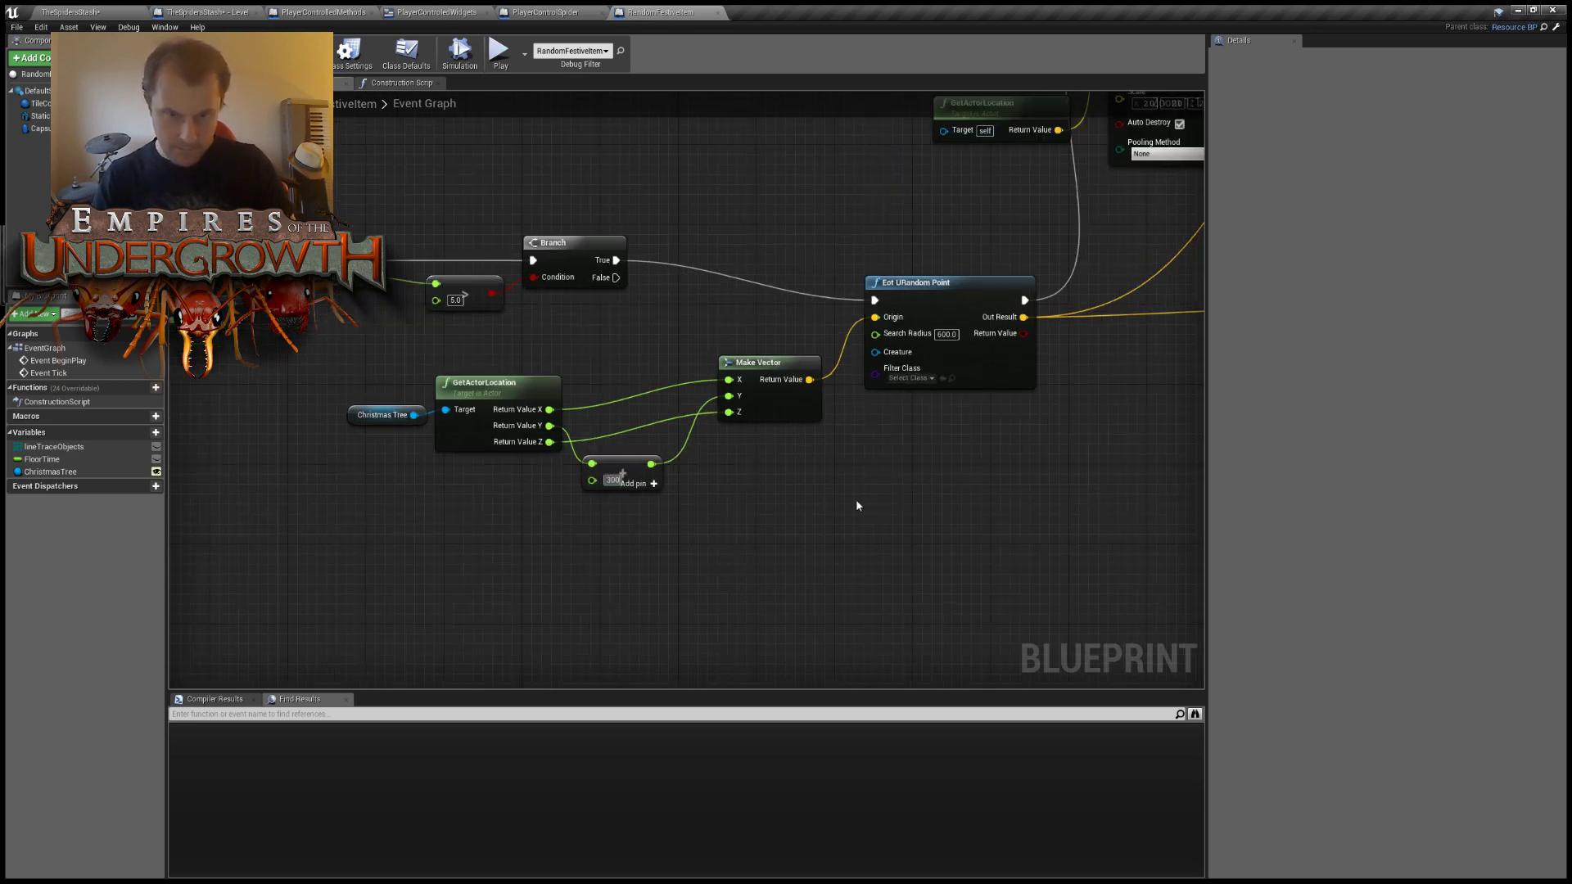
pyautogui.click(946, 334)
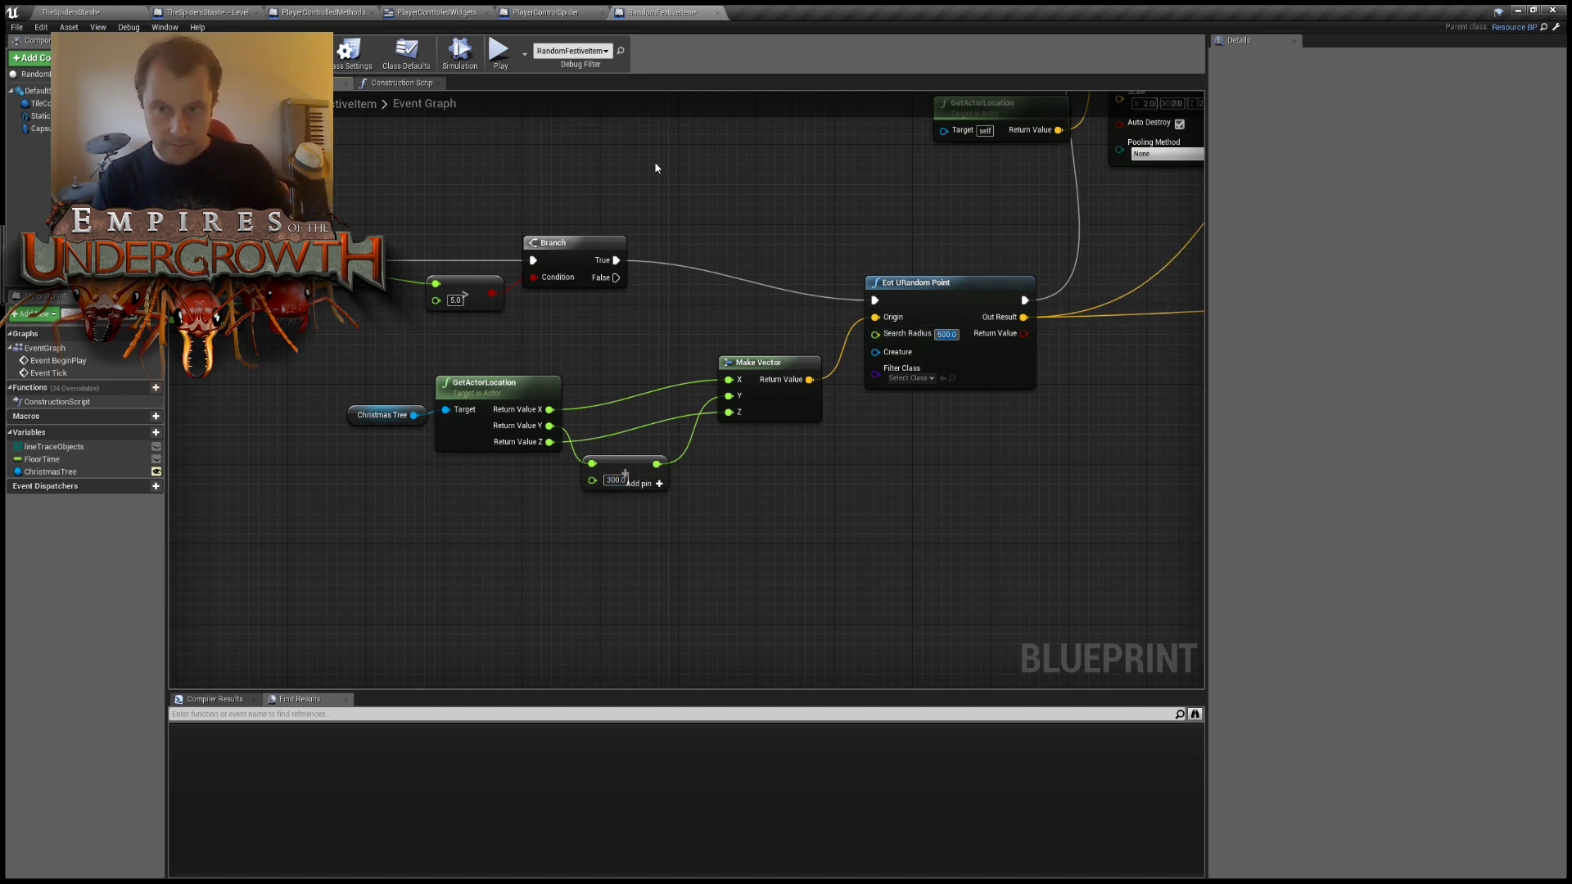
pyautogui.write('500')
pyautogui.moveTo(870, 229); pyautogui.dragTo(960, 418, button='right')
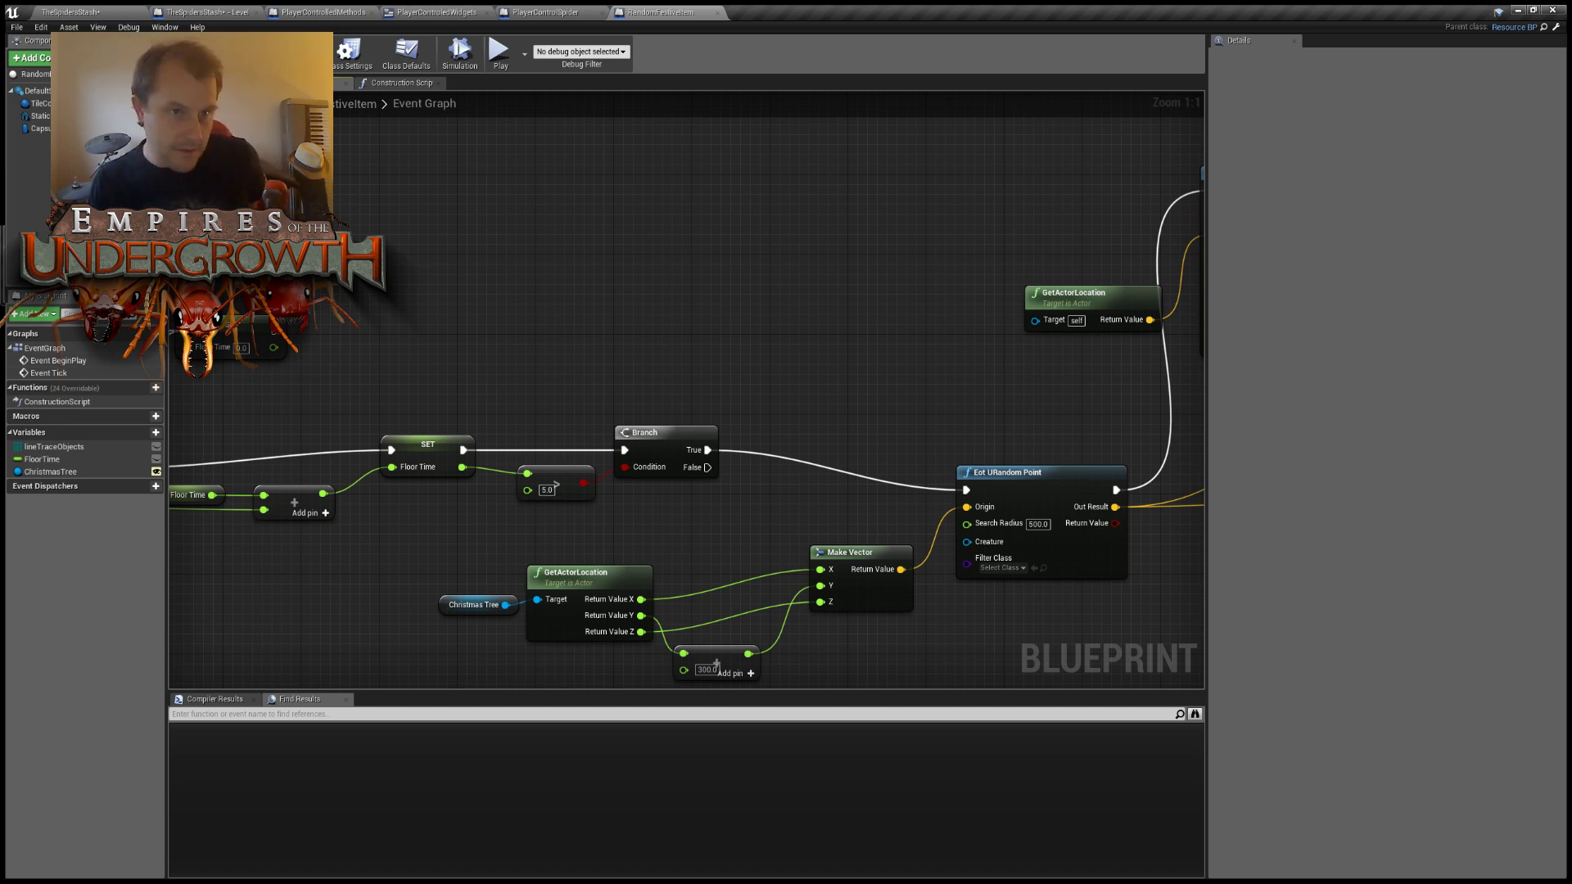
# Examine the Spawn Next function in the level blueprint and open the Check Victory function.
pyautogui.click(108, 11)
pyautogui.click(170, 10)
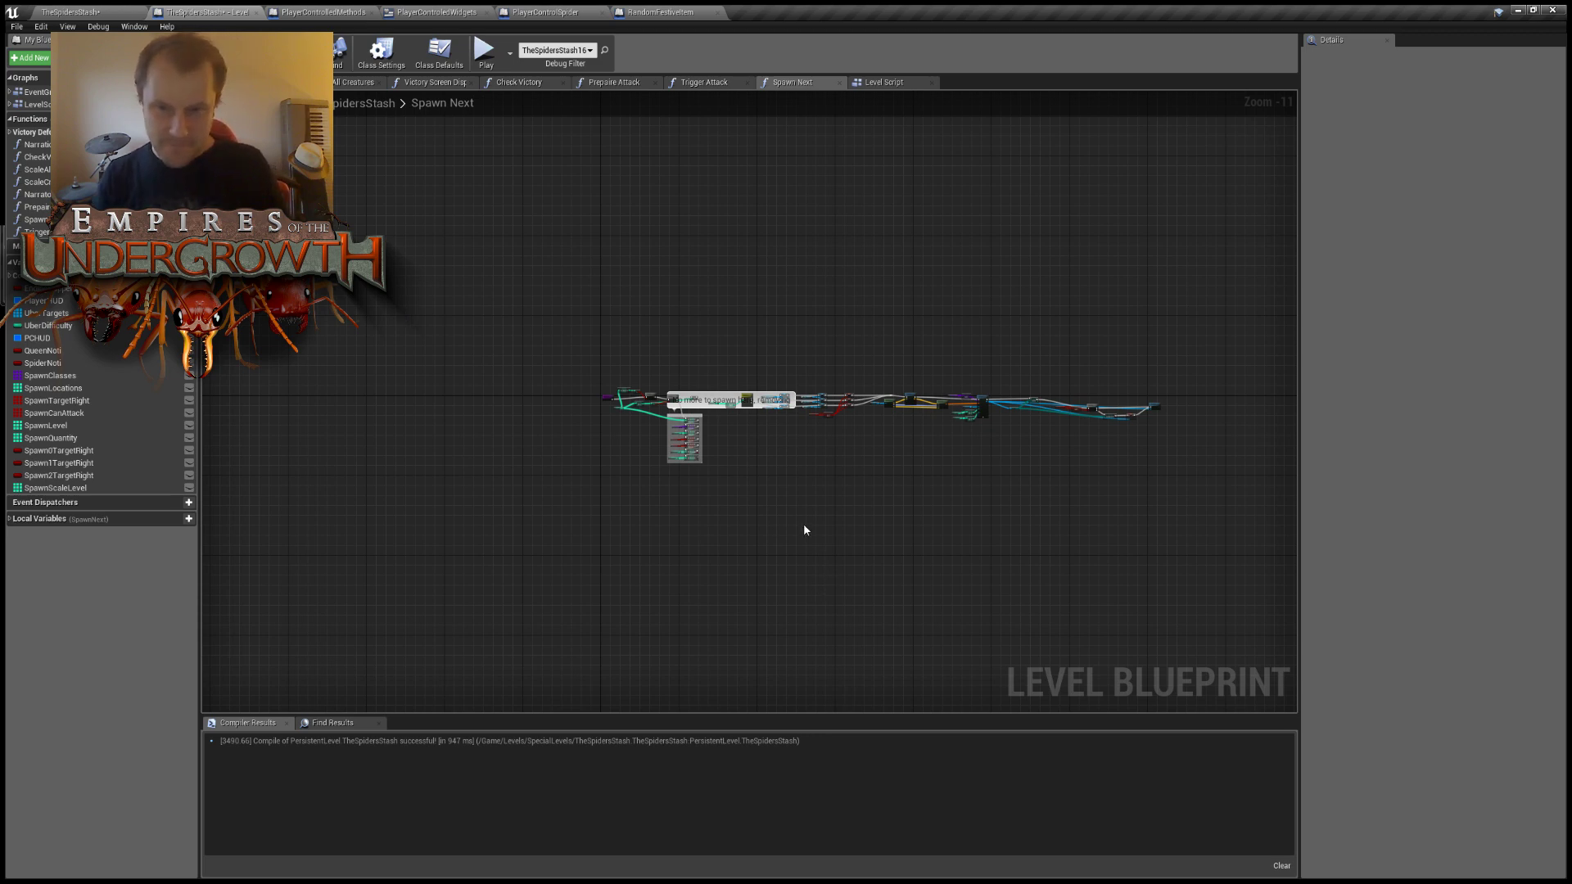
pyautogui.scroll(9, 688, 443)
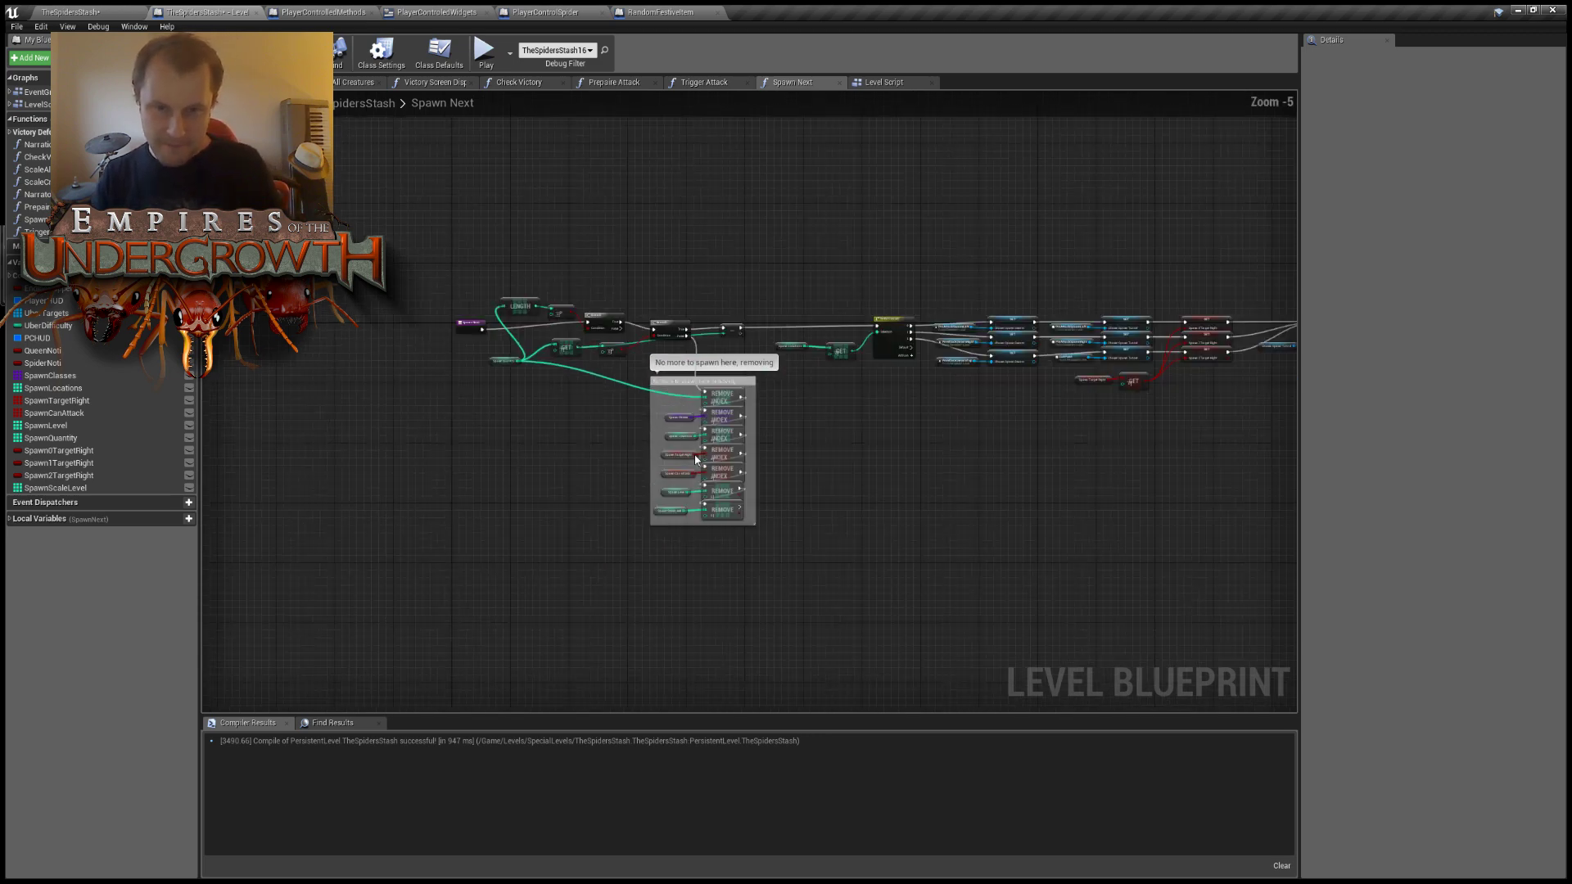
pyautogui.click(646, 12)
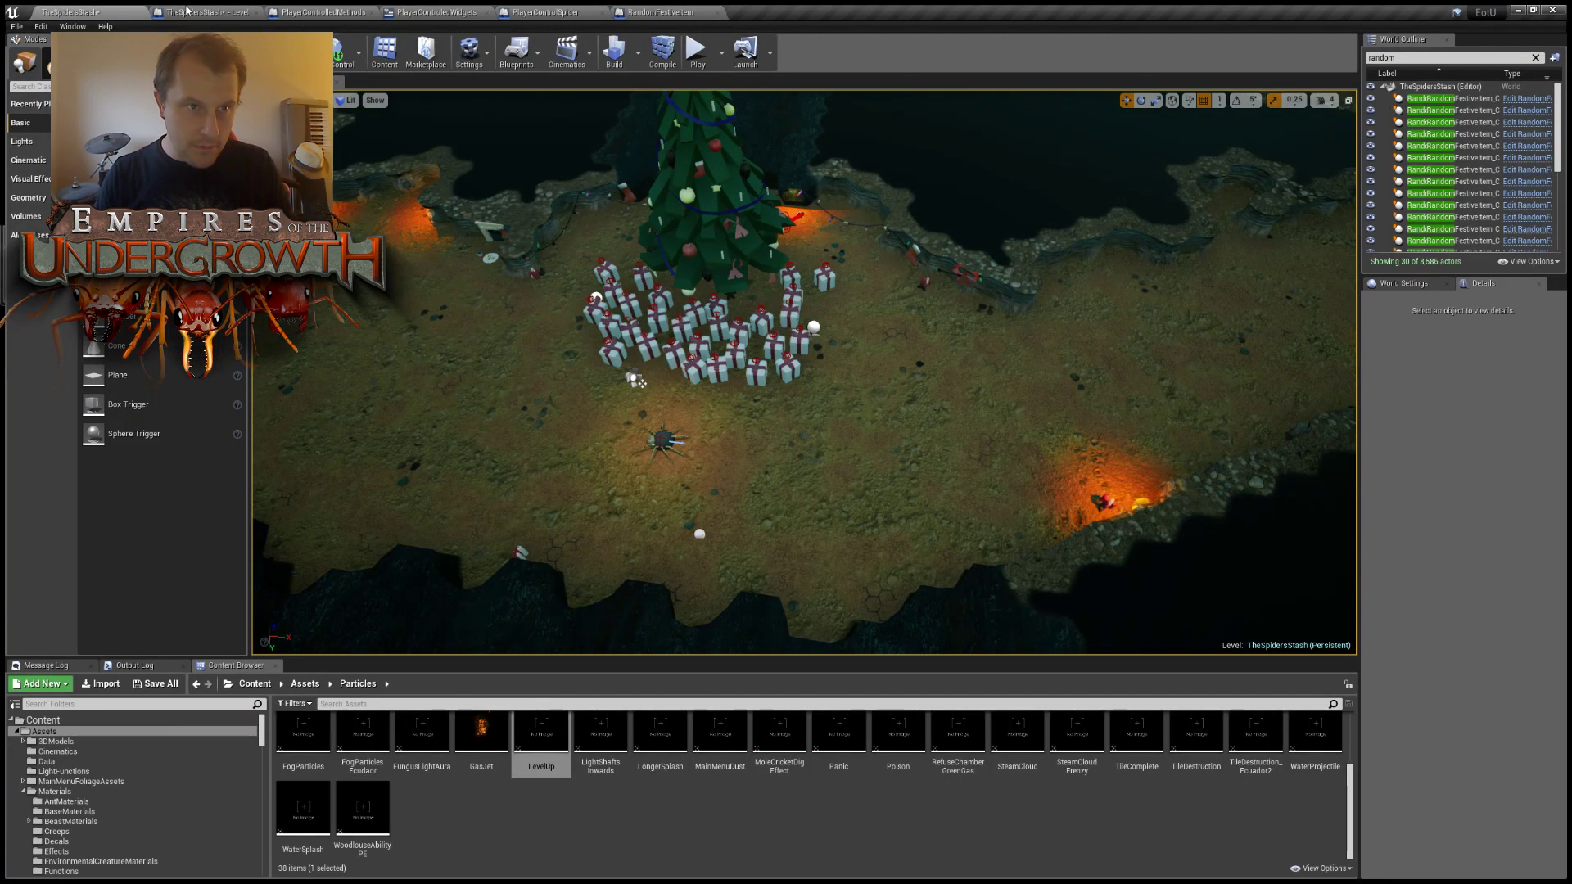
pyautogui.click(187, 9)
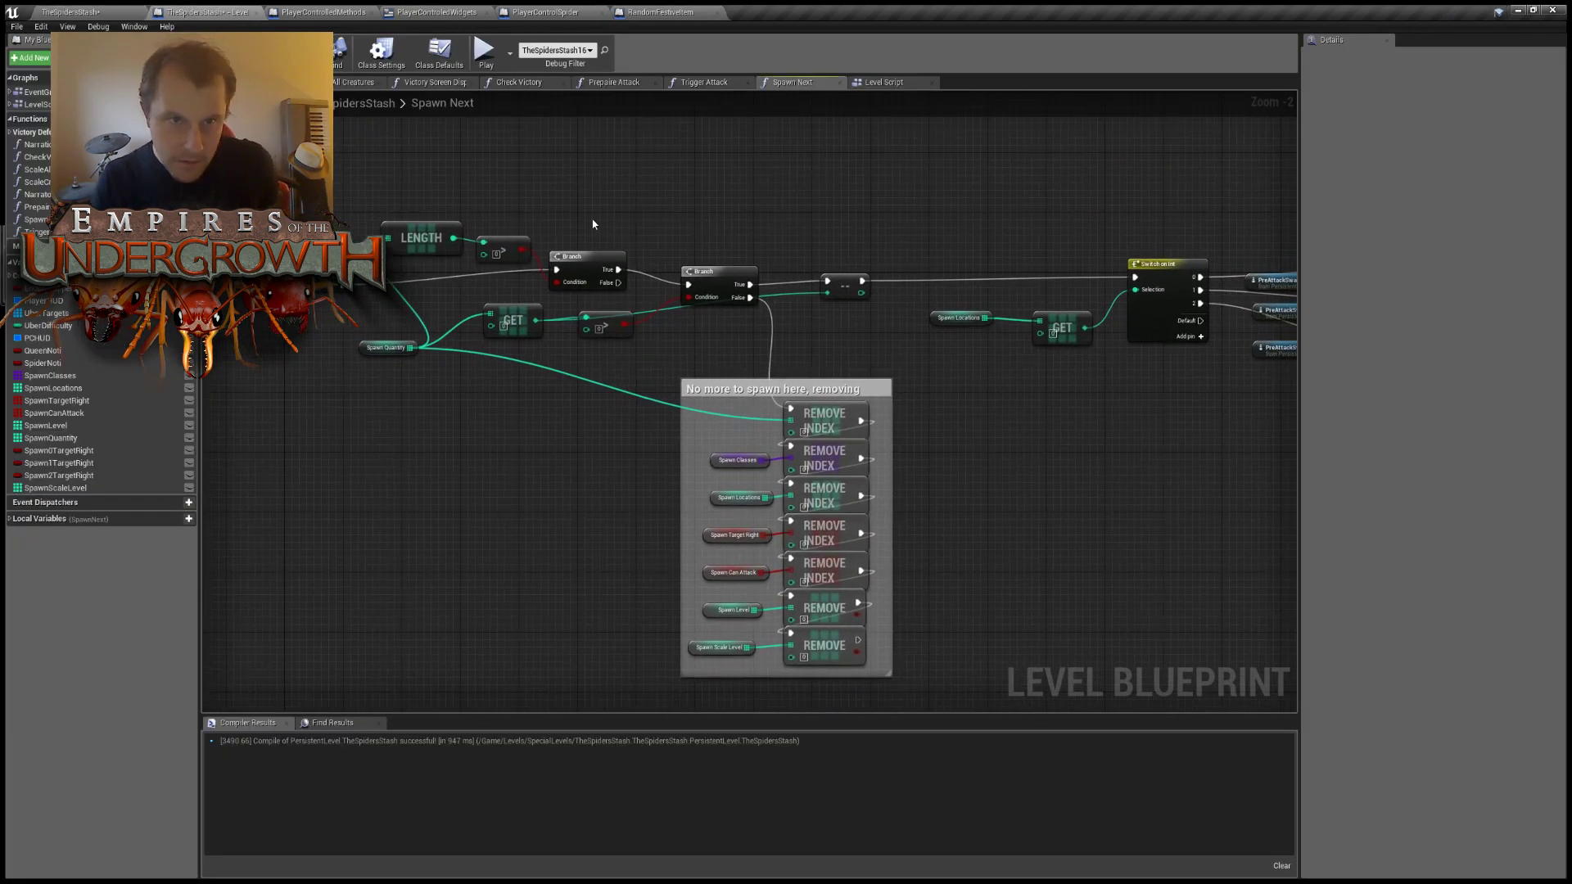
pyautogui.click(513, 84)
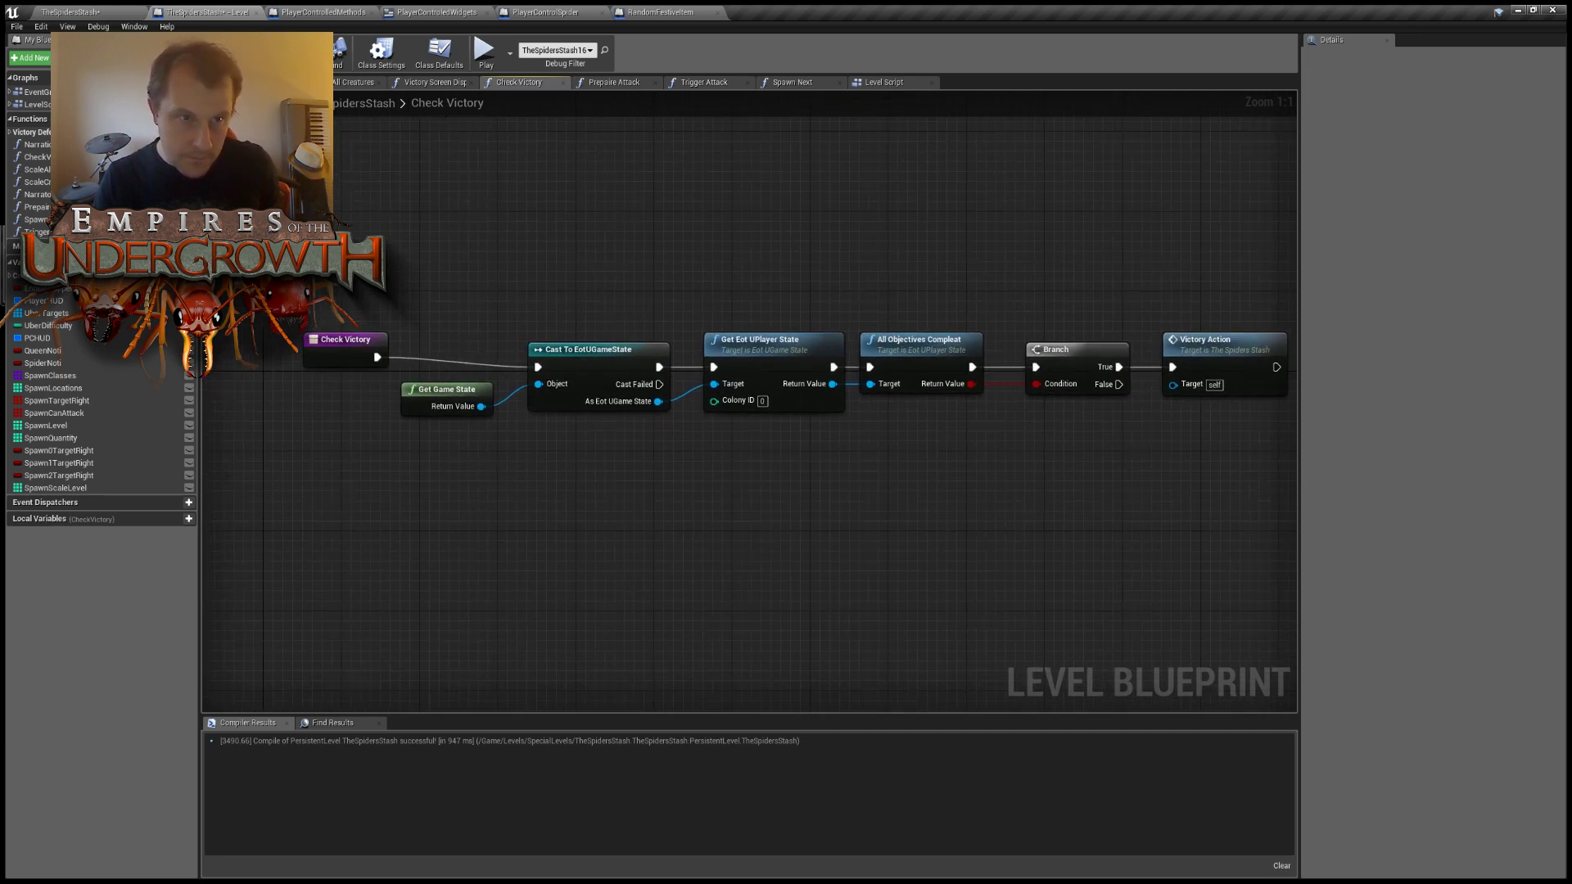
# Select all the RandomFestiveItem actors in the spider level.
pyautogui.click(90, 12)
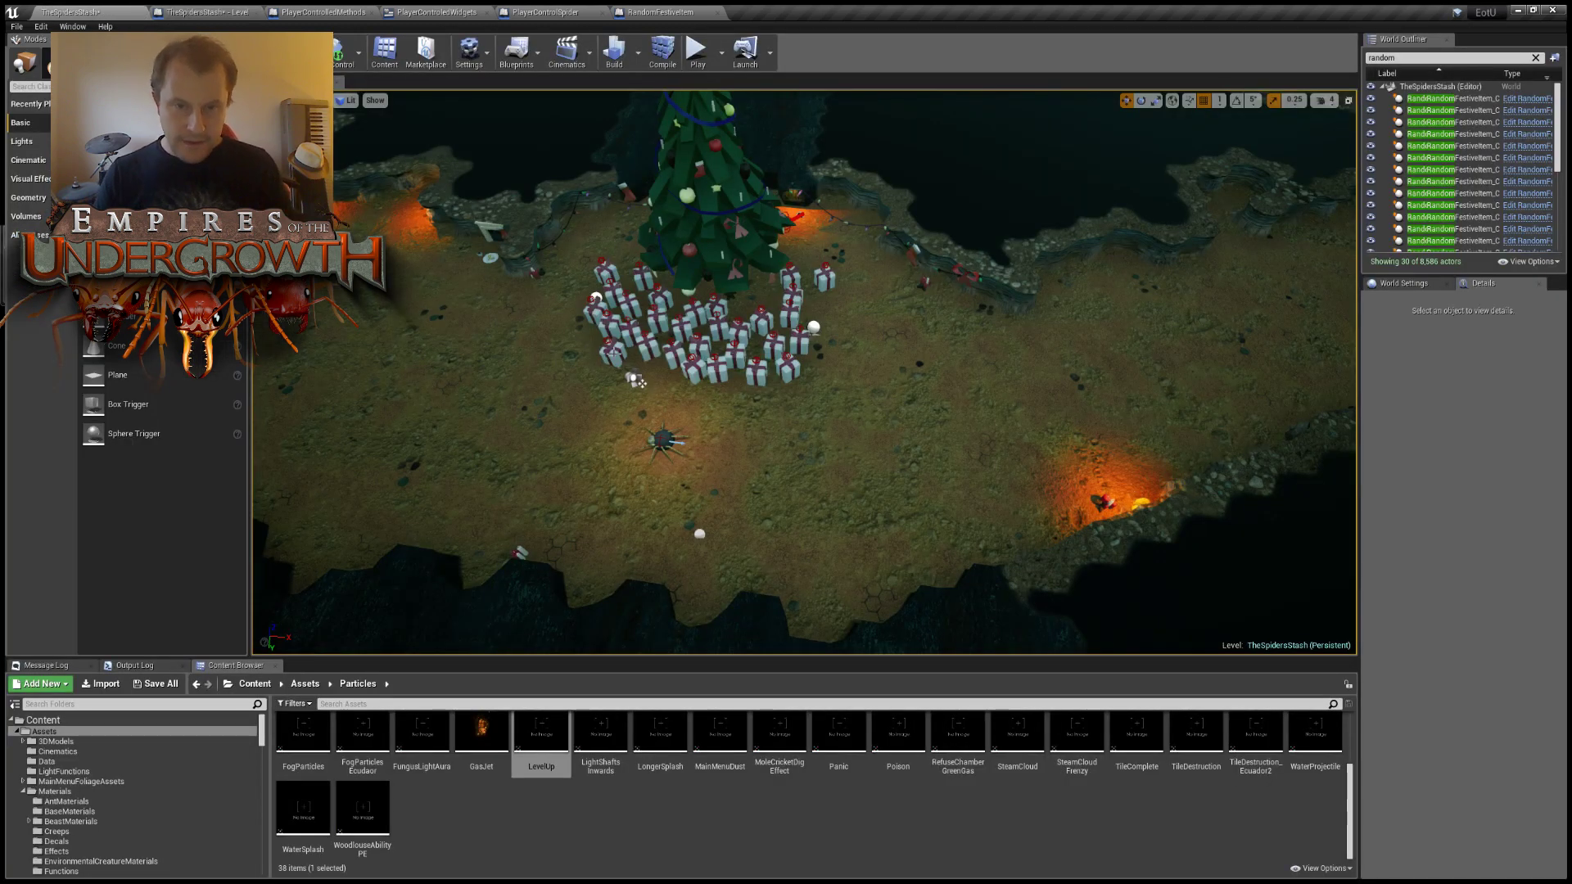
pyautogui.click(637, 382)
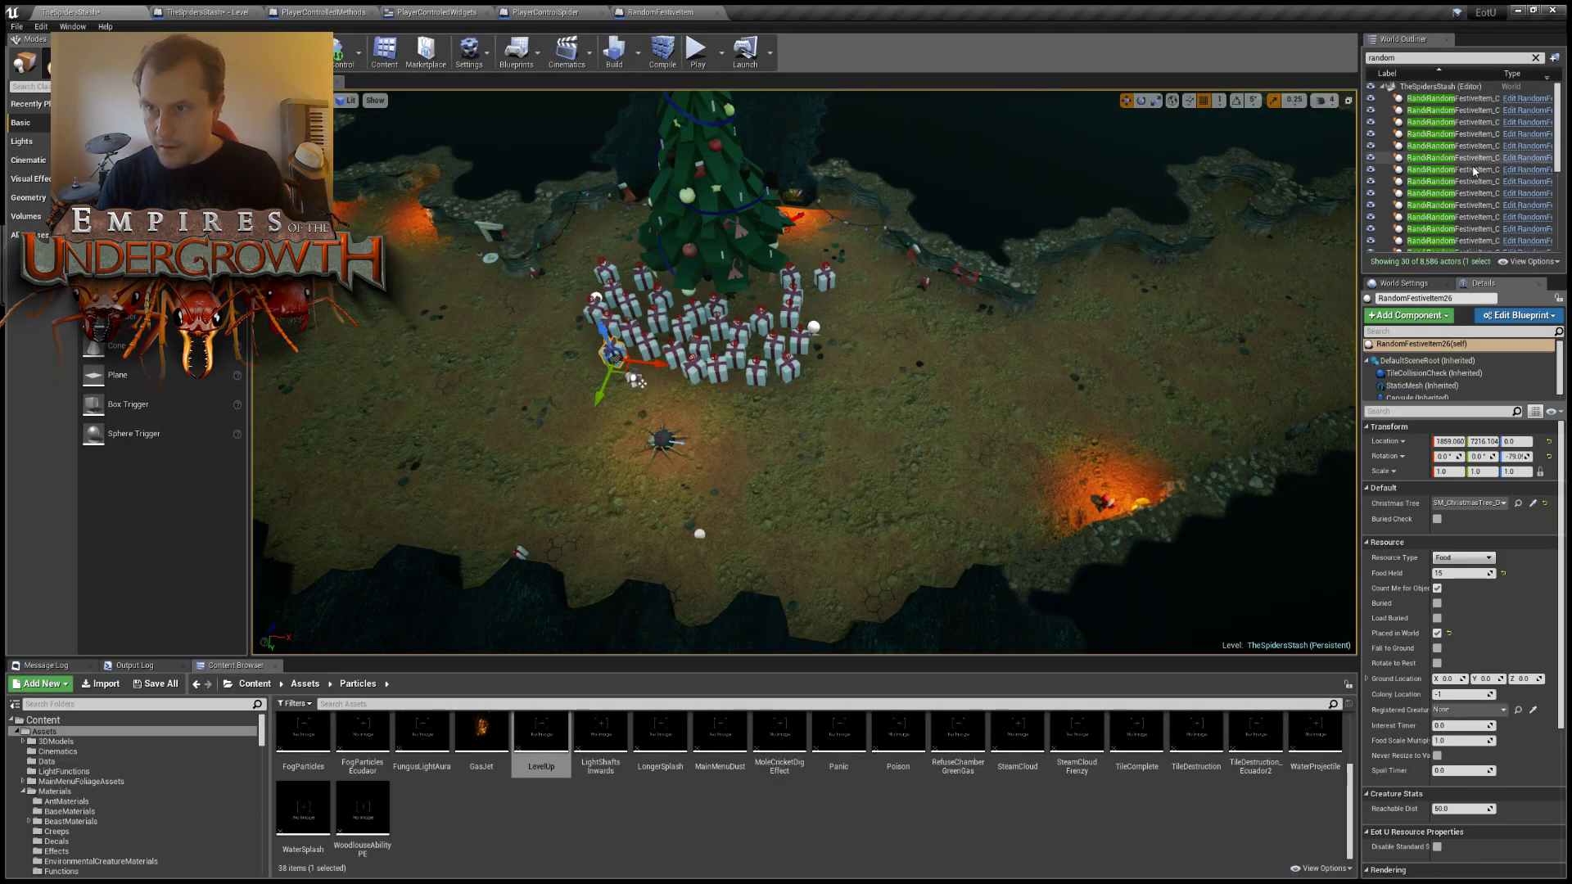
pyautogui.click(1431, 99)
pyautogui.scroll(-5, 1438, 161)
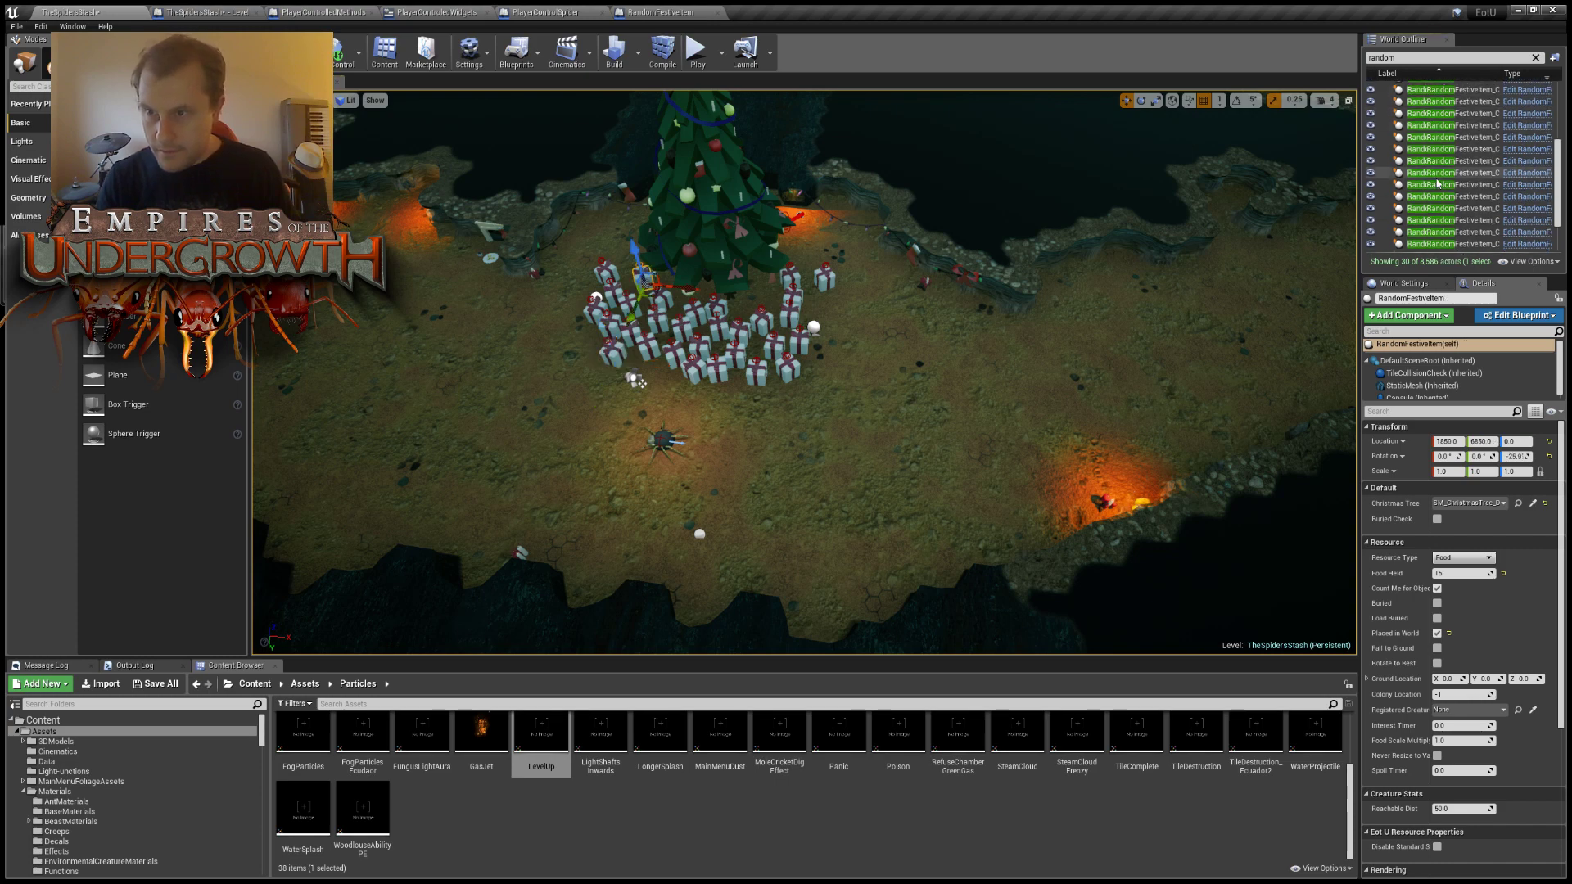
pyautogui.keyDown('shift'); pyautogui.click(1462, 245); pyautogui.keyUp('shift')
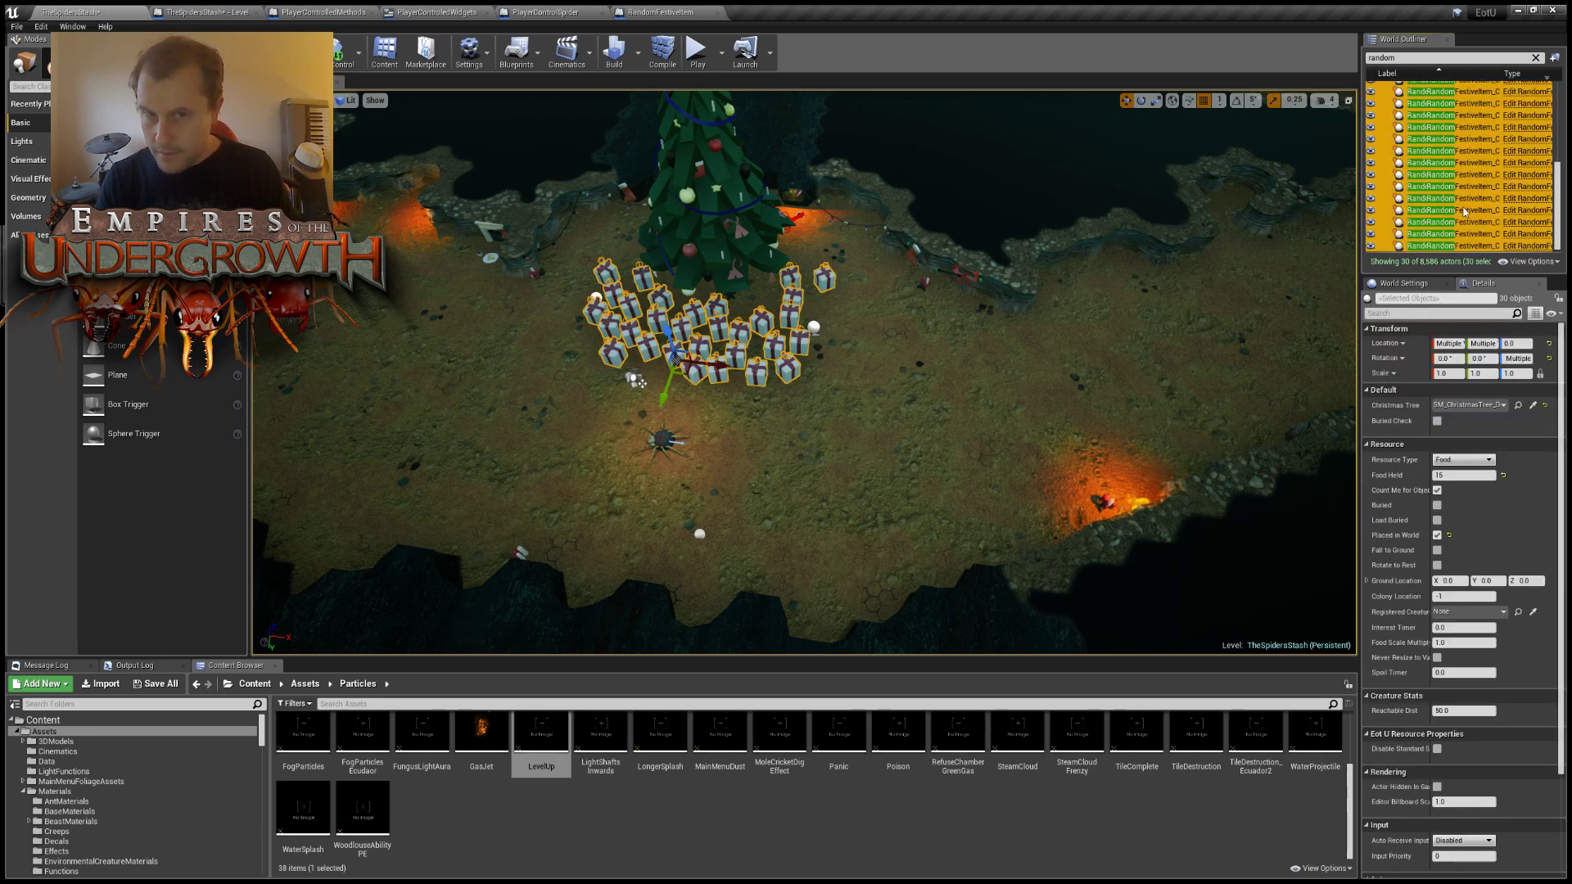
pyautogui.scroll(3, 1461, 196)
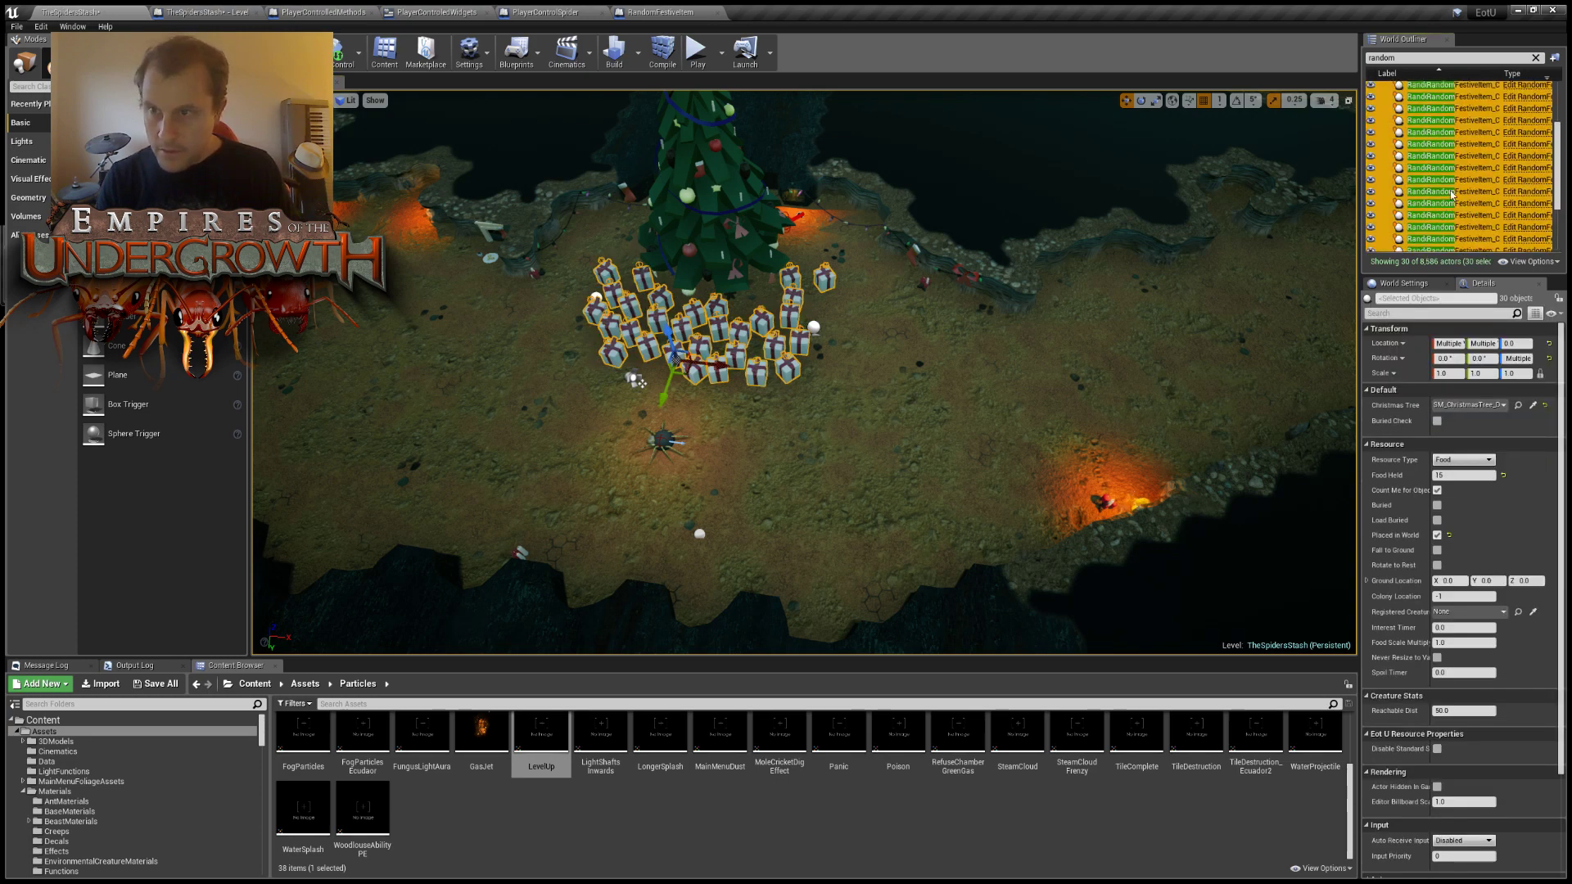
# Create references to all selected festive items in the level blueprint's Check Victory graph.
pyautogui.click(193, 13)
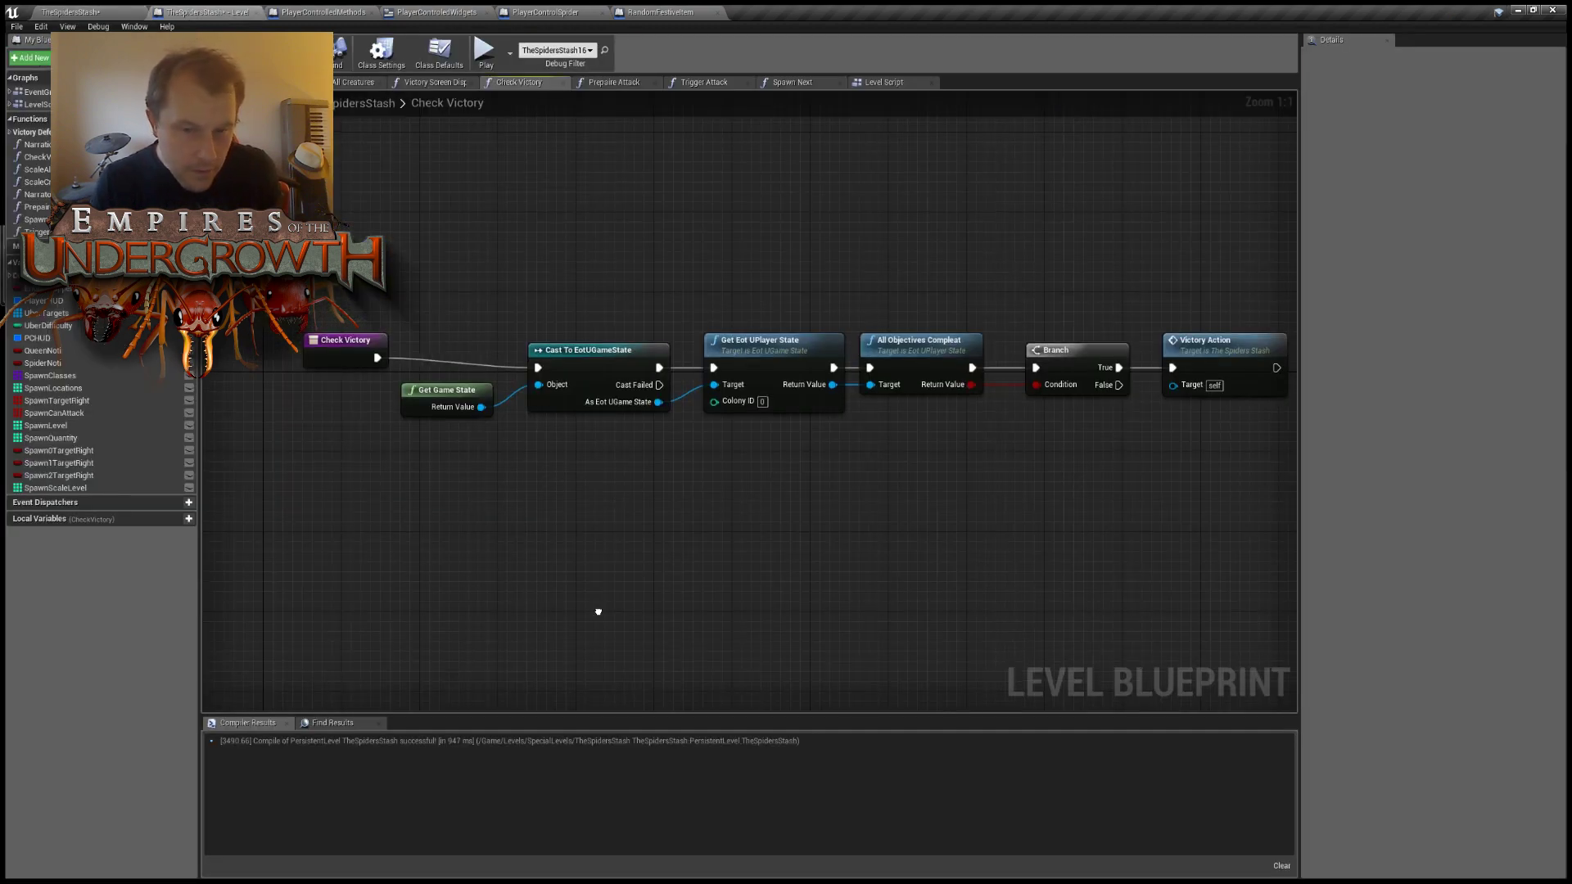
pyautogui.click(693, 660)
pyautogui.moveTo(845, 648); pyautogui.dragTo(846, 368, button='right')
pyautogui.scroll(-4, 818, 401)
pyautogui.moveTo(856, 547); pyautogui.dragTo(836, 361, button='right')
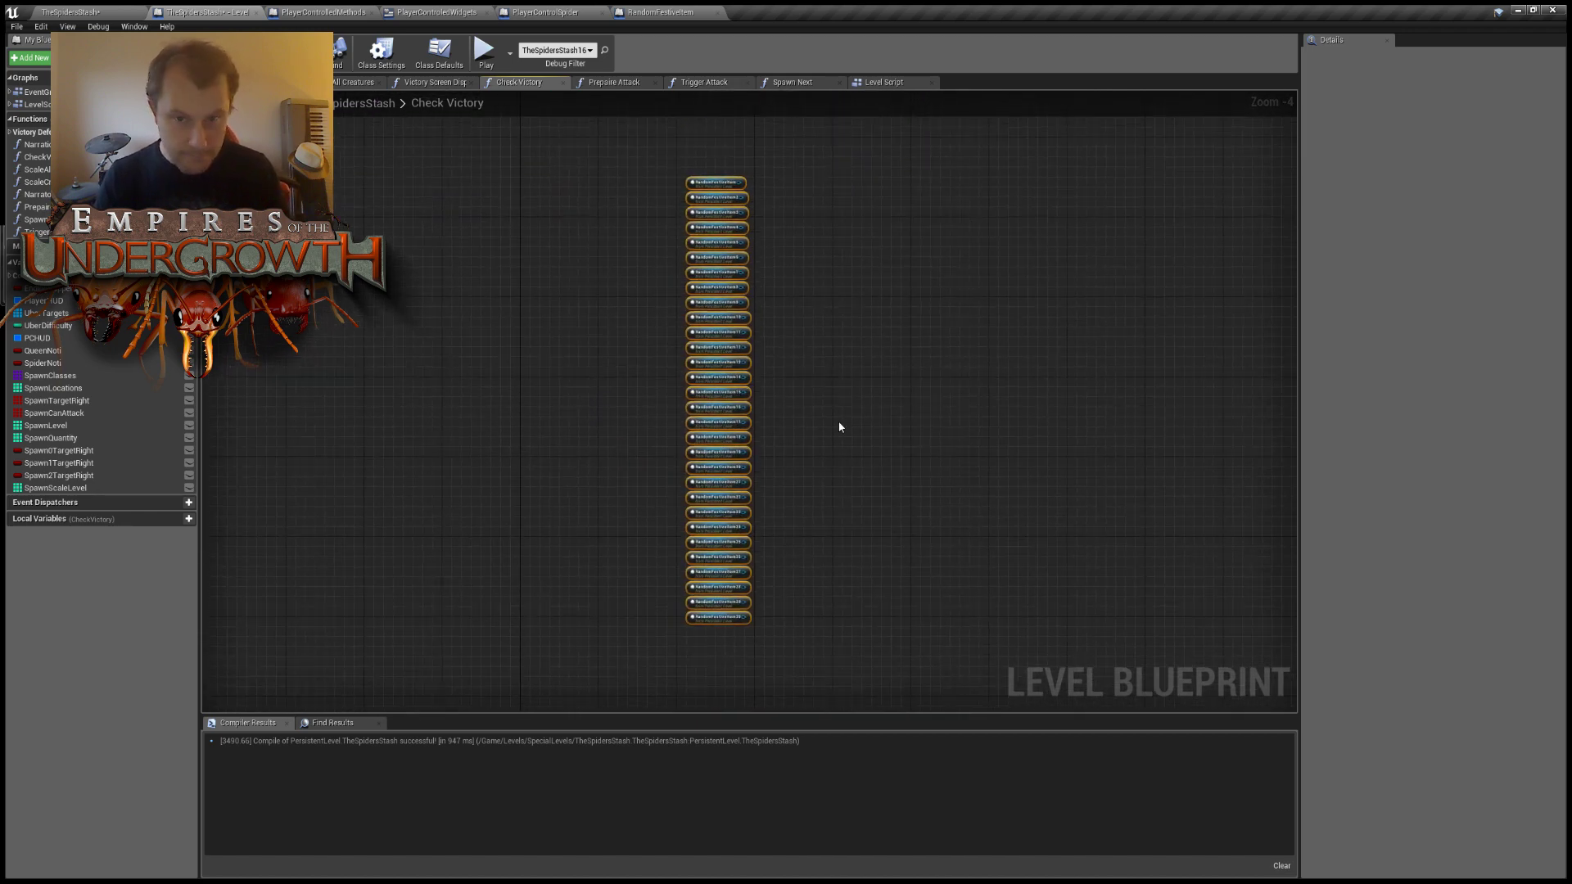
# Move the festive item references from Check Victory to an empty area of the Level Script graph.
pyautogui.press('Delete')
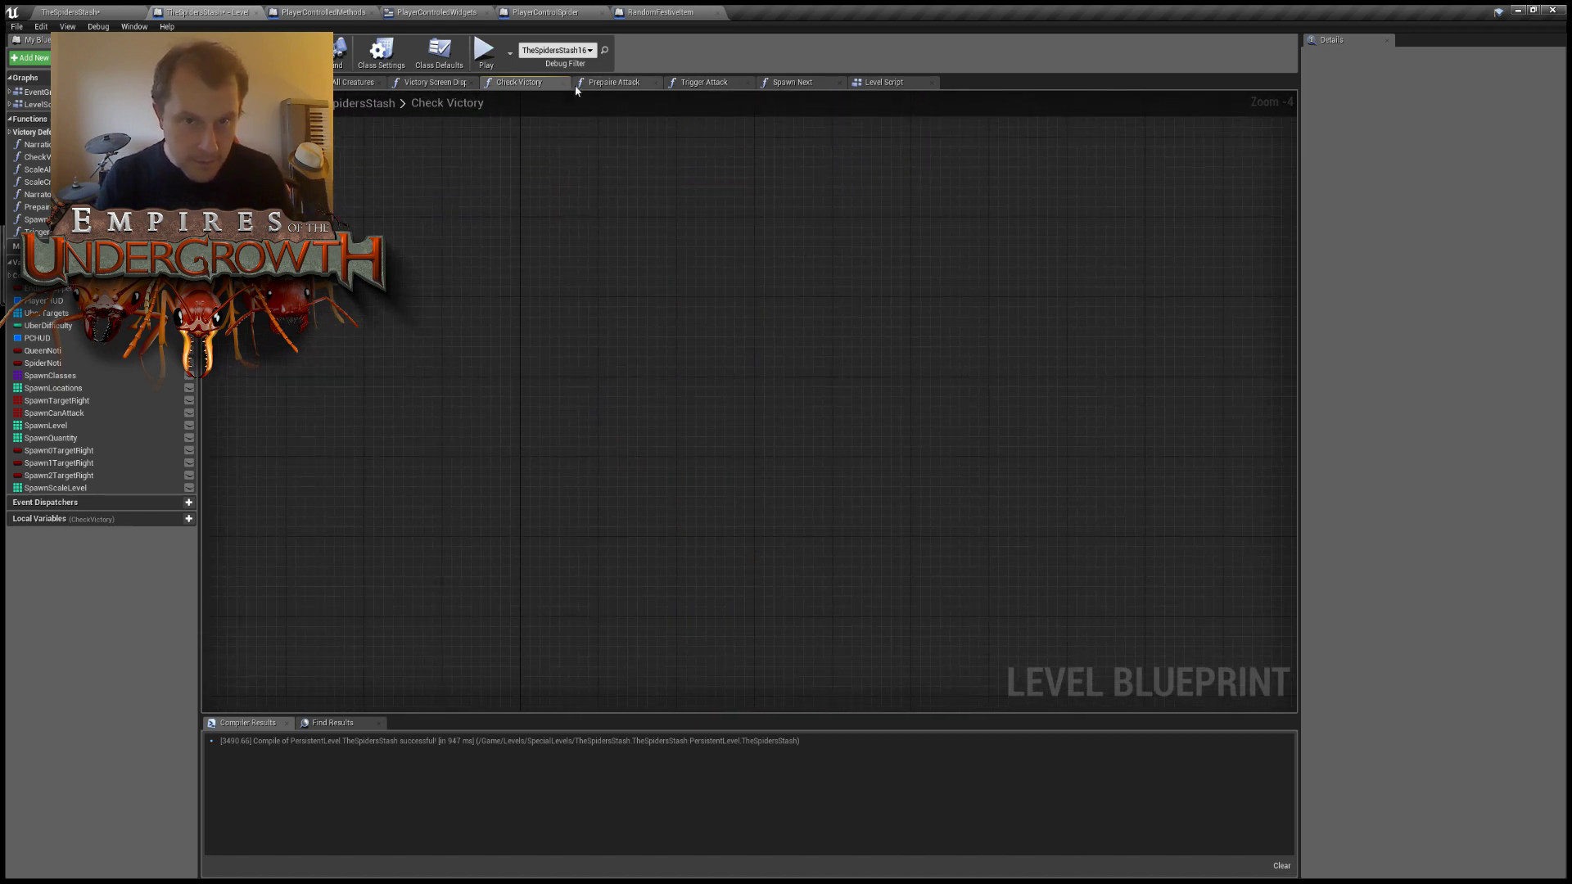
pyautogui.click(870, 85)
pyautogui.moveTo(842, 193); pyautogui.dragTo(779, 372, button='right')
pyautogui.scroll(-7, 710, 332)
pyautogui.moveTo(824, 268); pyautogui.dragTo(179, 640, button='right')
pyautogui.moveTo(789, 459); pyautogui.dragTo(623, 492, button='right')
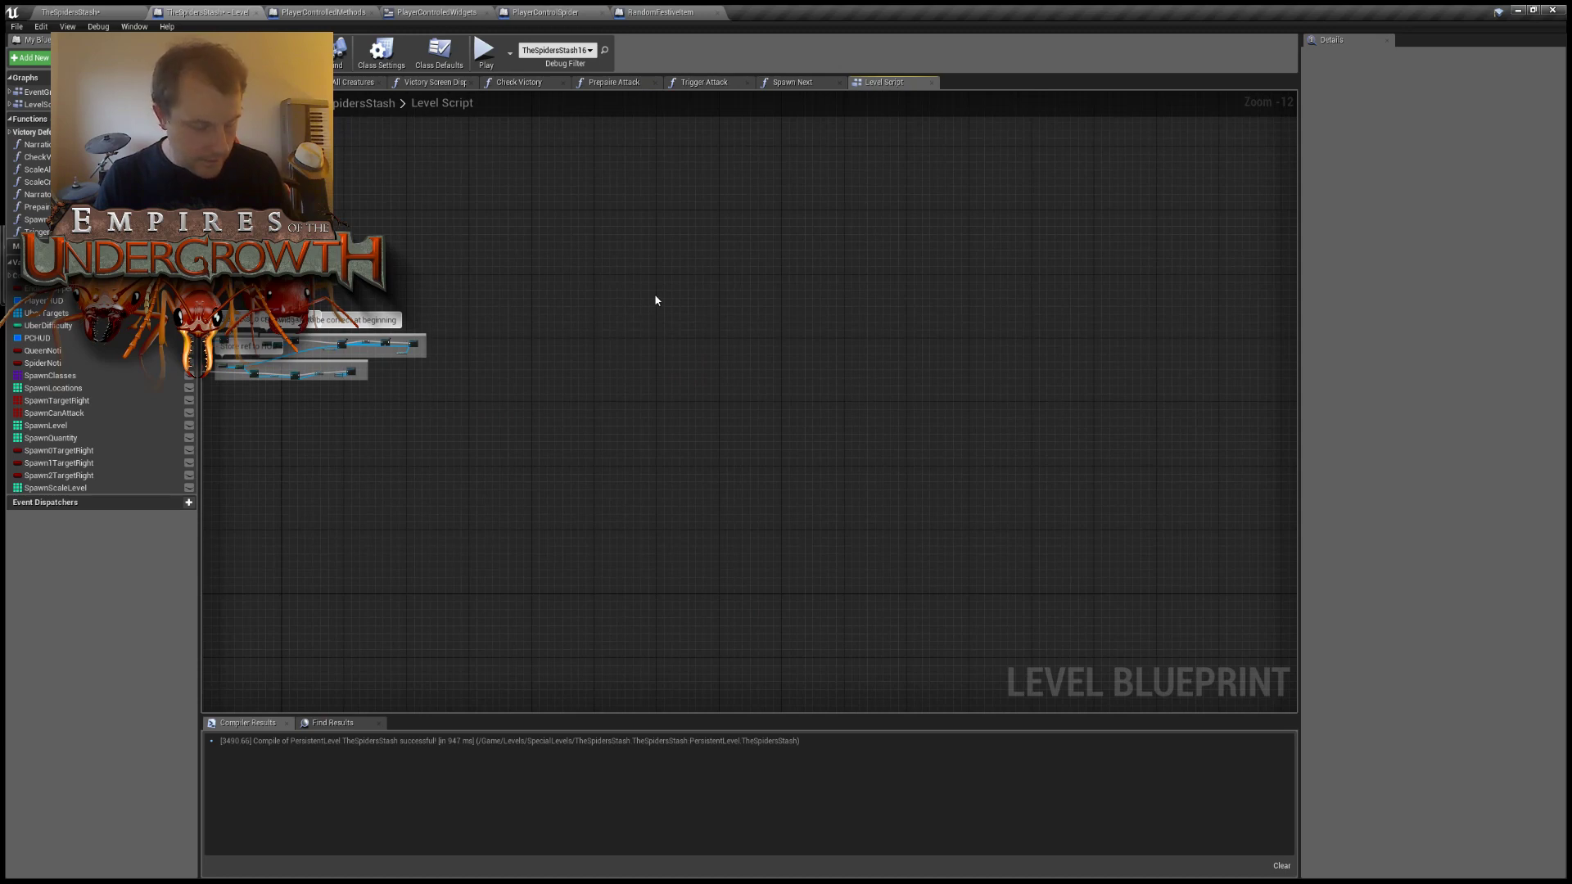
pyautogui.hotkey('ctrl', 'v')
pyautogui.scroll(11, 659, 278)
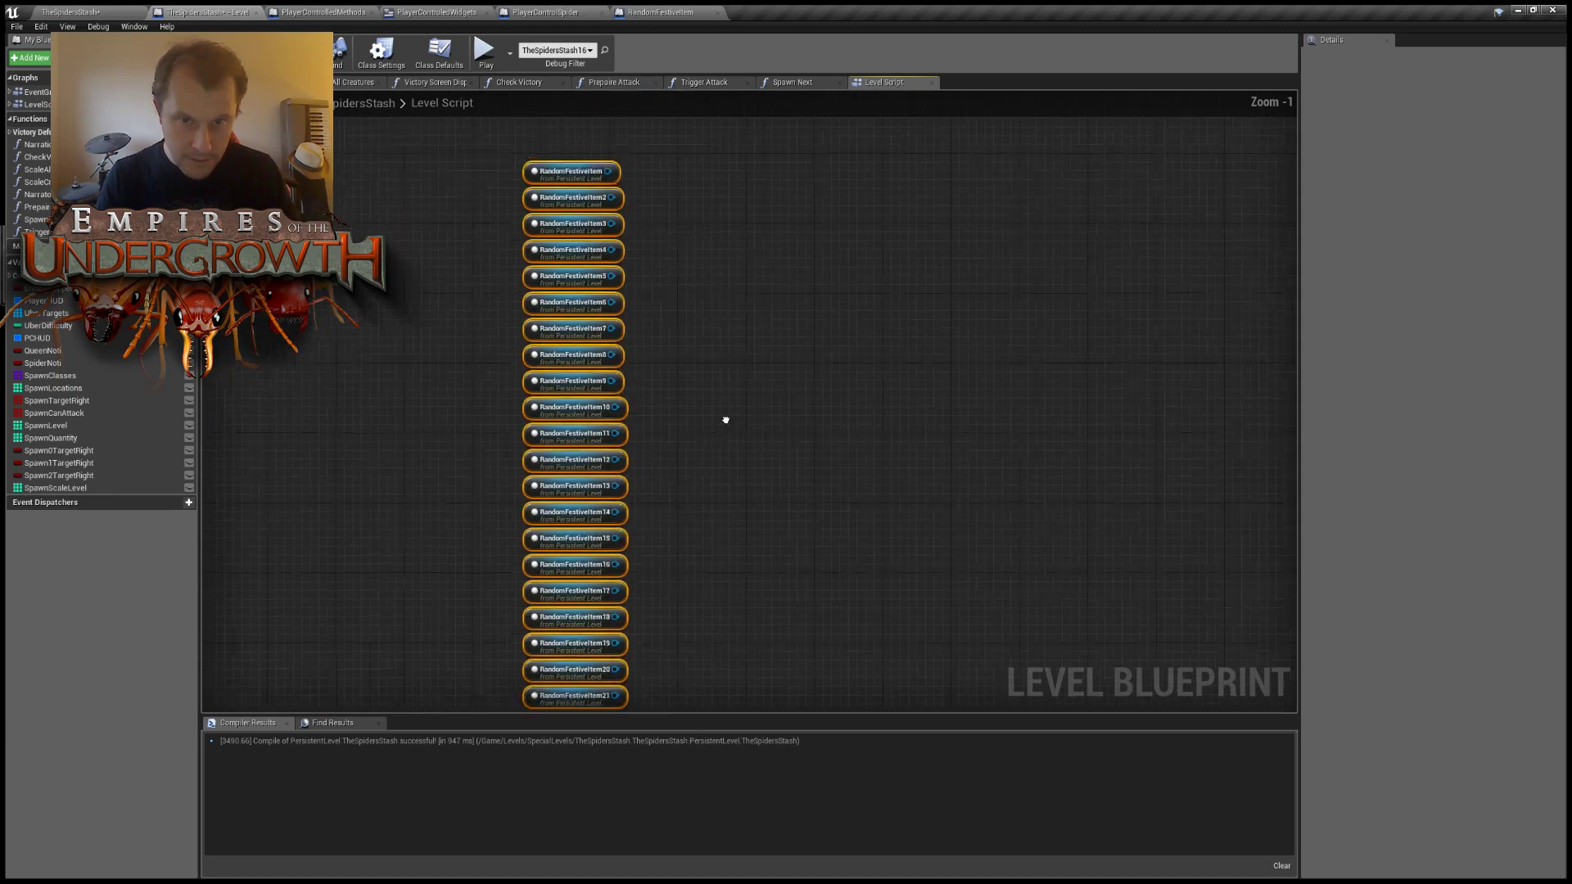
pyautogui.moveTo(726, 420); pyautogui.dragTo(699, 452, button='right')
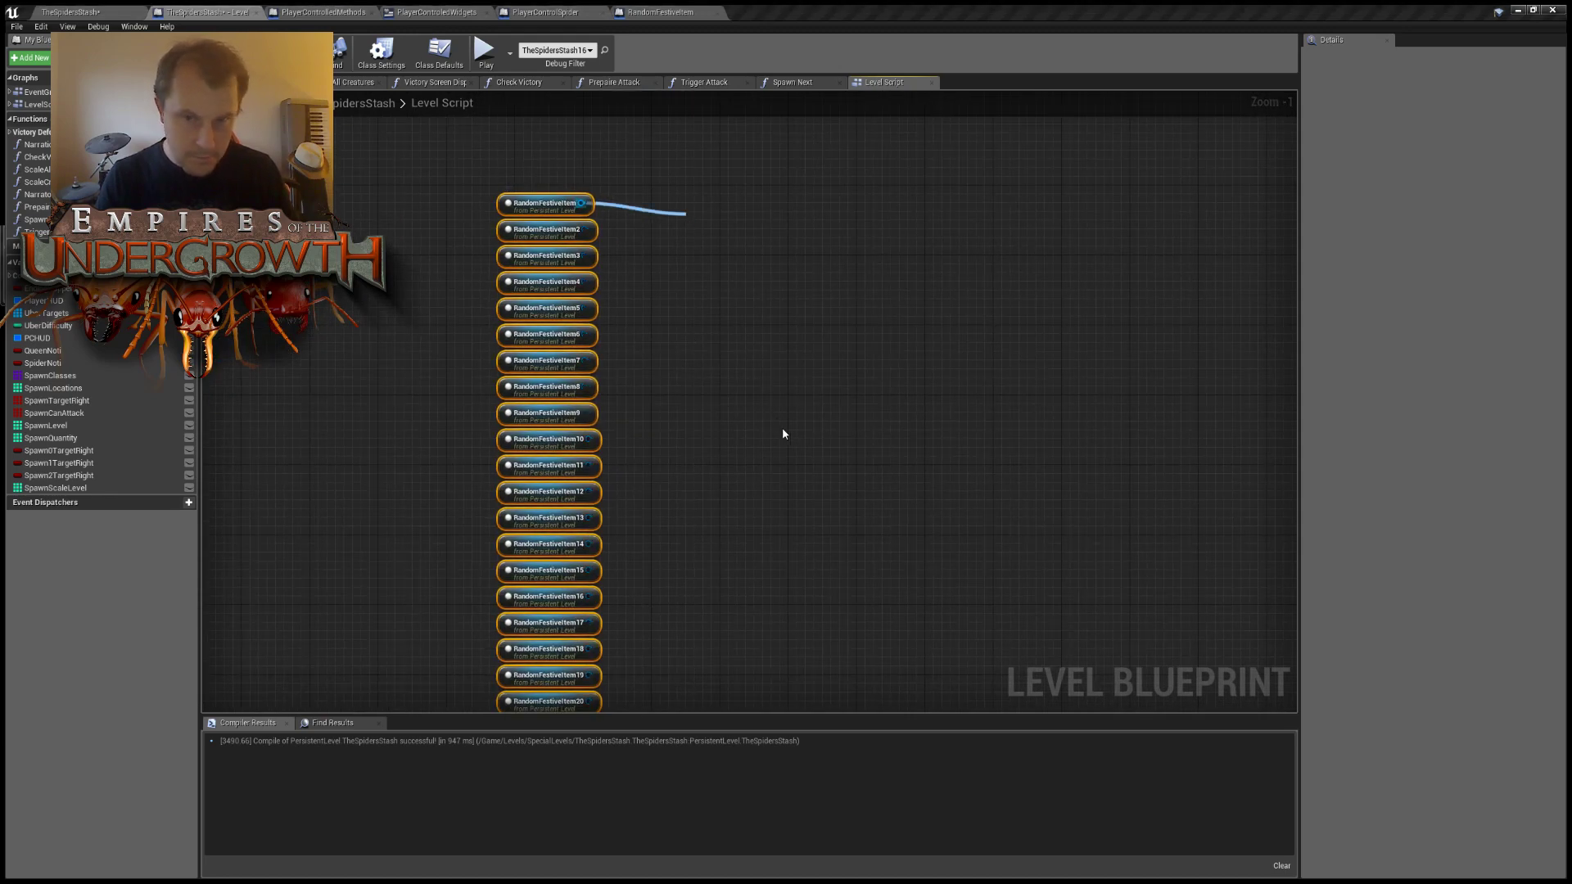
# Promote the first RandomFestiveItem reference to a new variable and delete the resulting Set node.
pyautogui.click(640, 163)
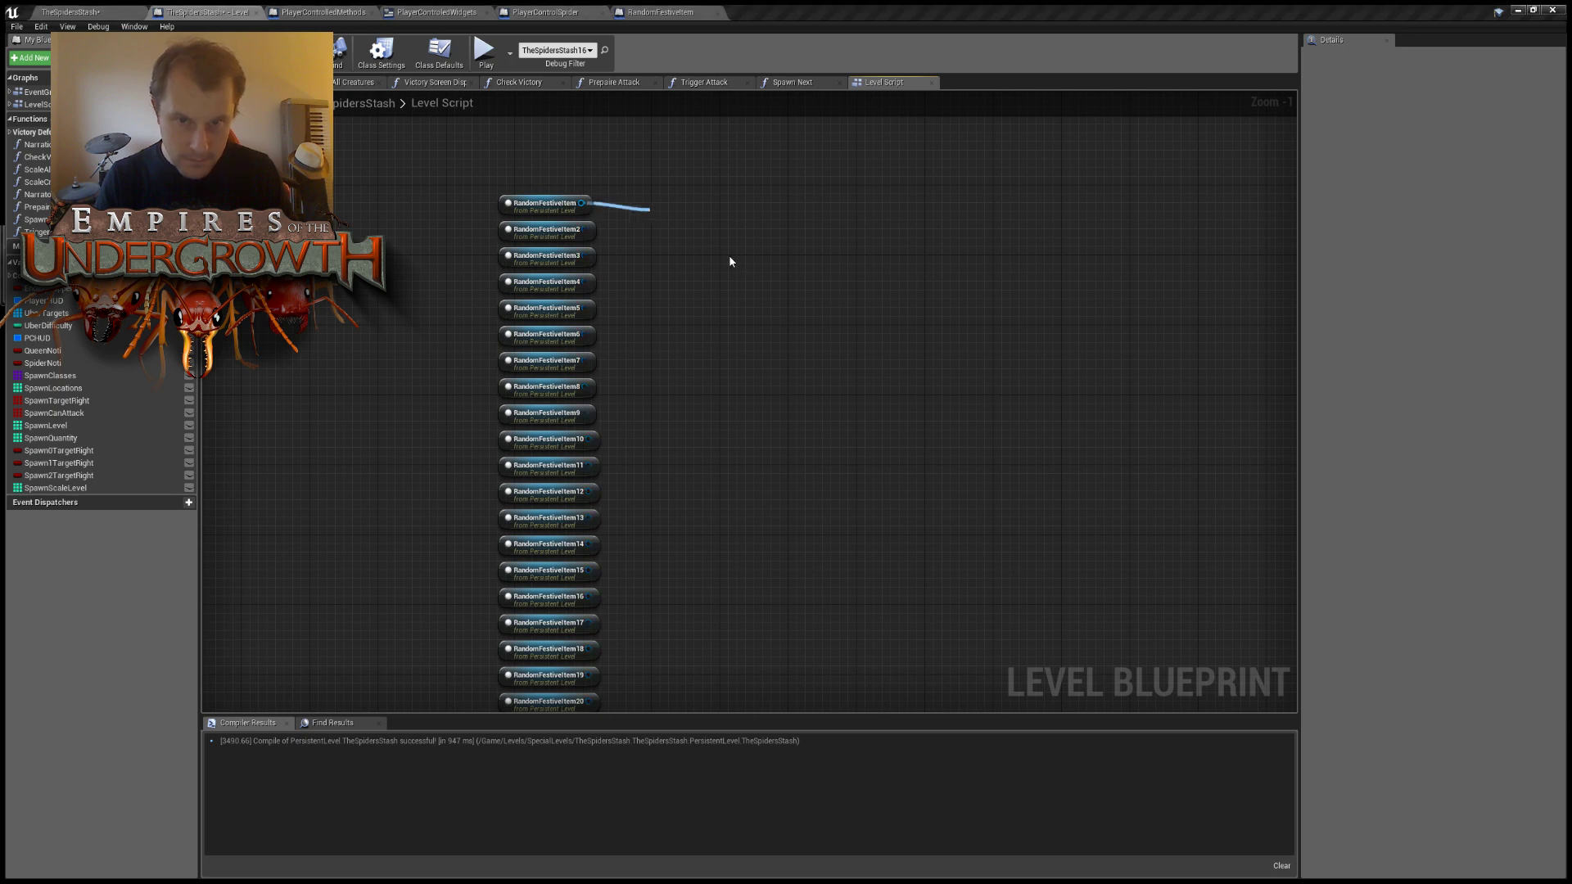
pyautogui.click(684, 274)
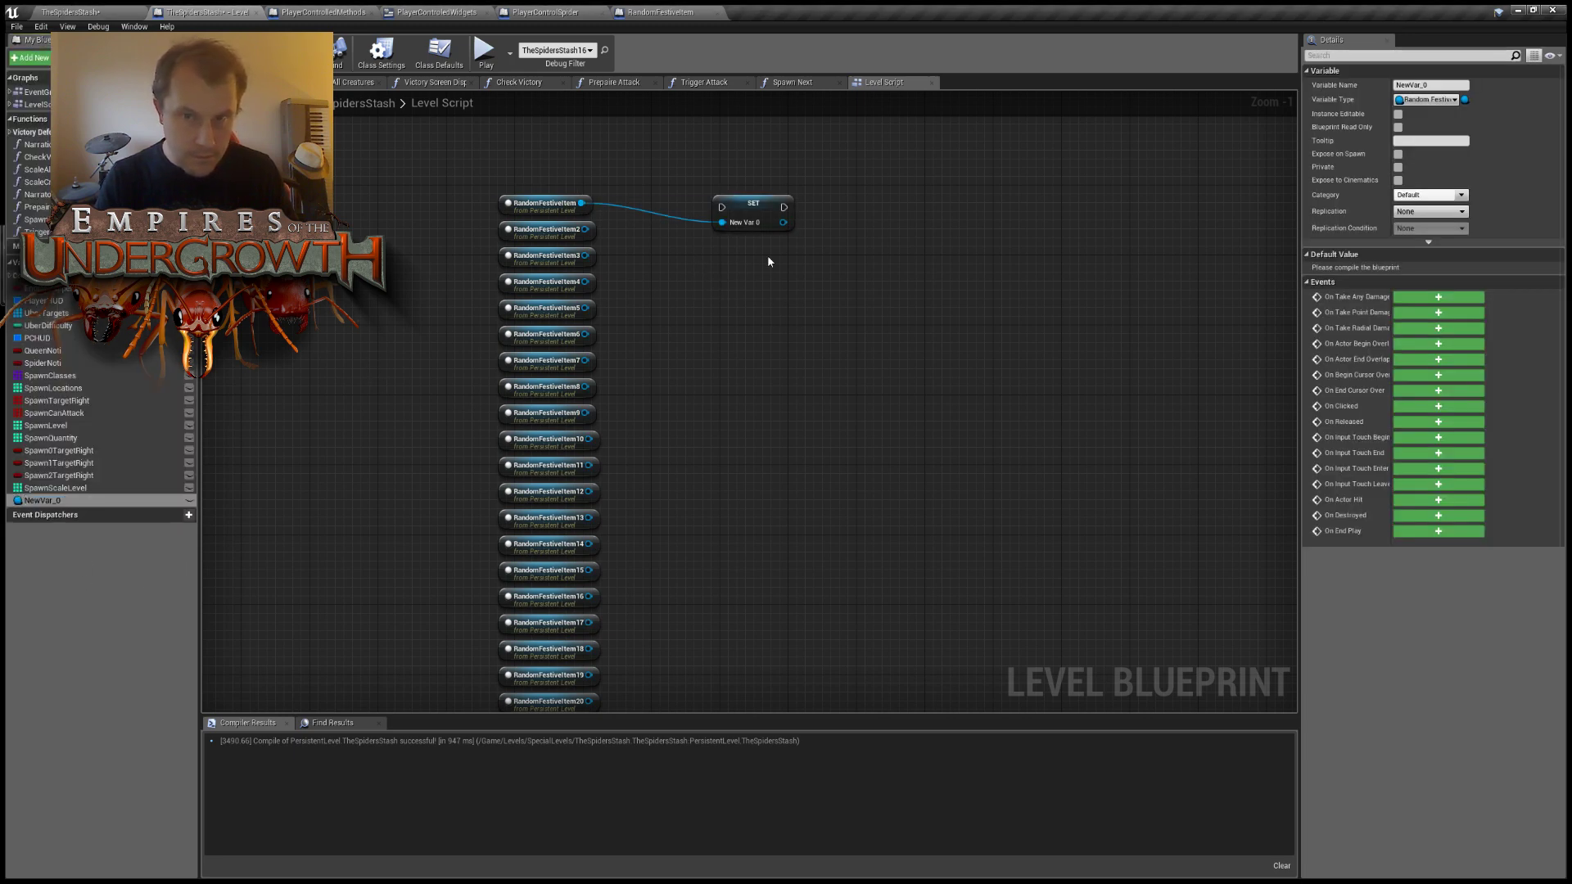
pyautogui.click(753, 210)
# Turn the new festive item variable into an array and rename it Presents.
pyautogui.click(95, 498)
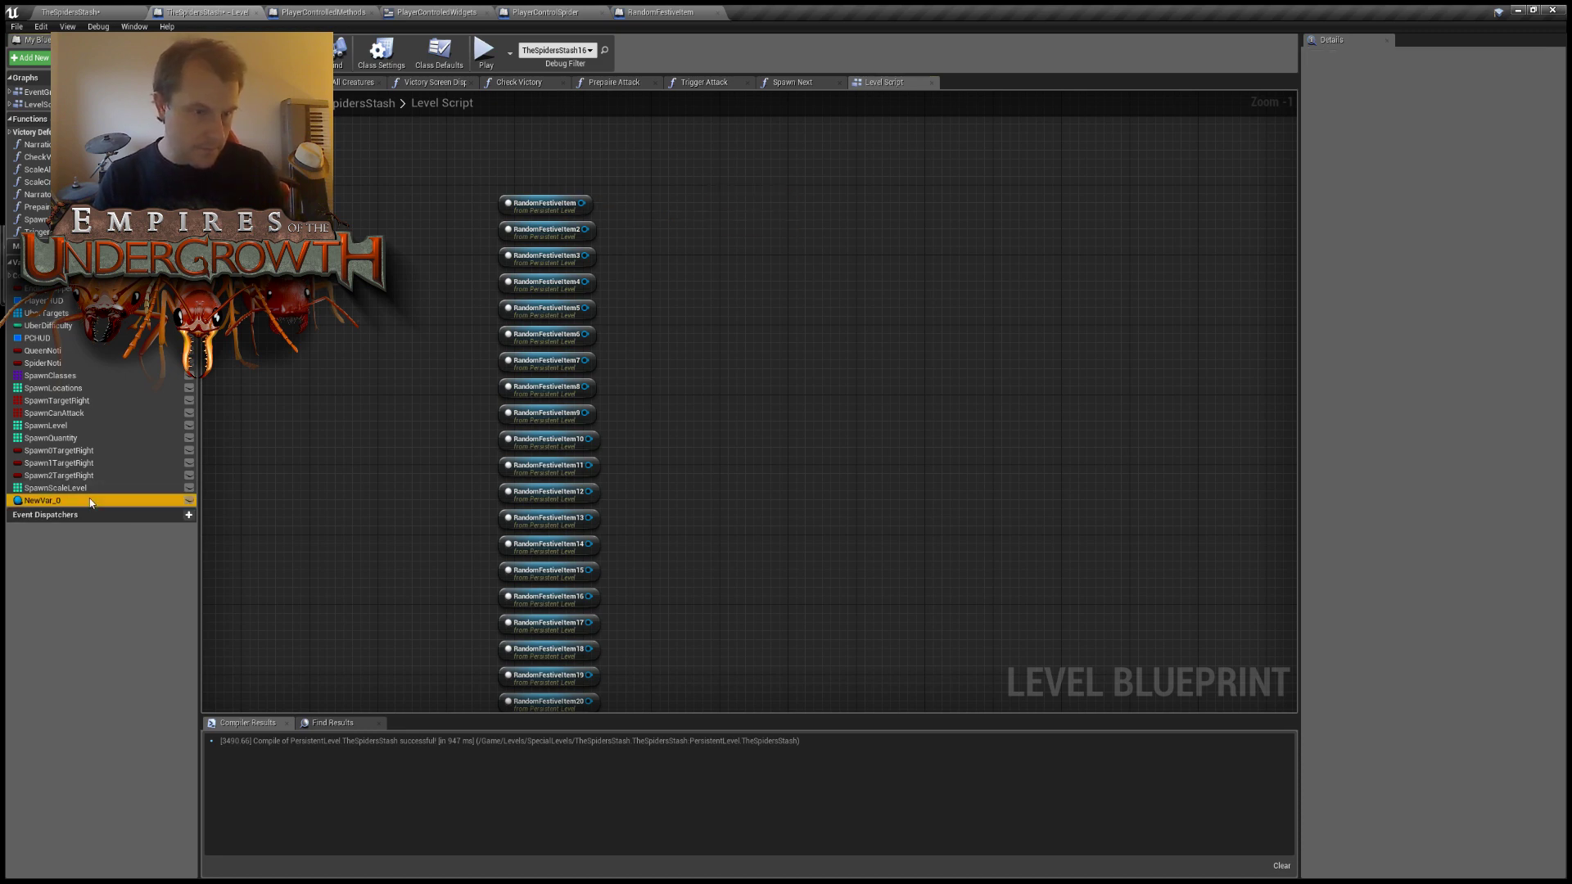
pyautogui.click(1466, 100)
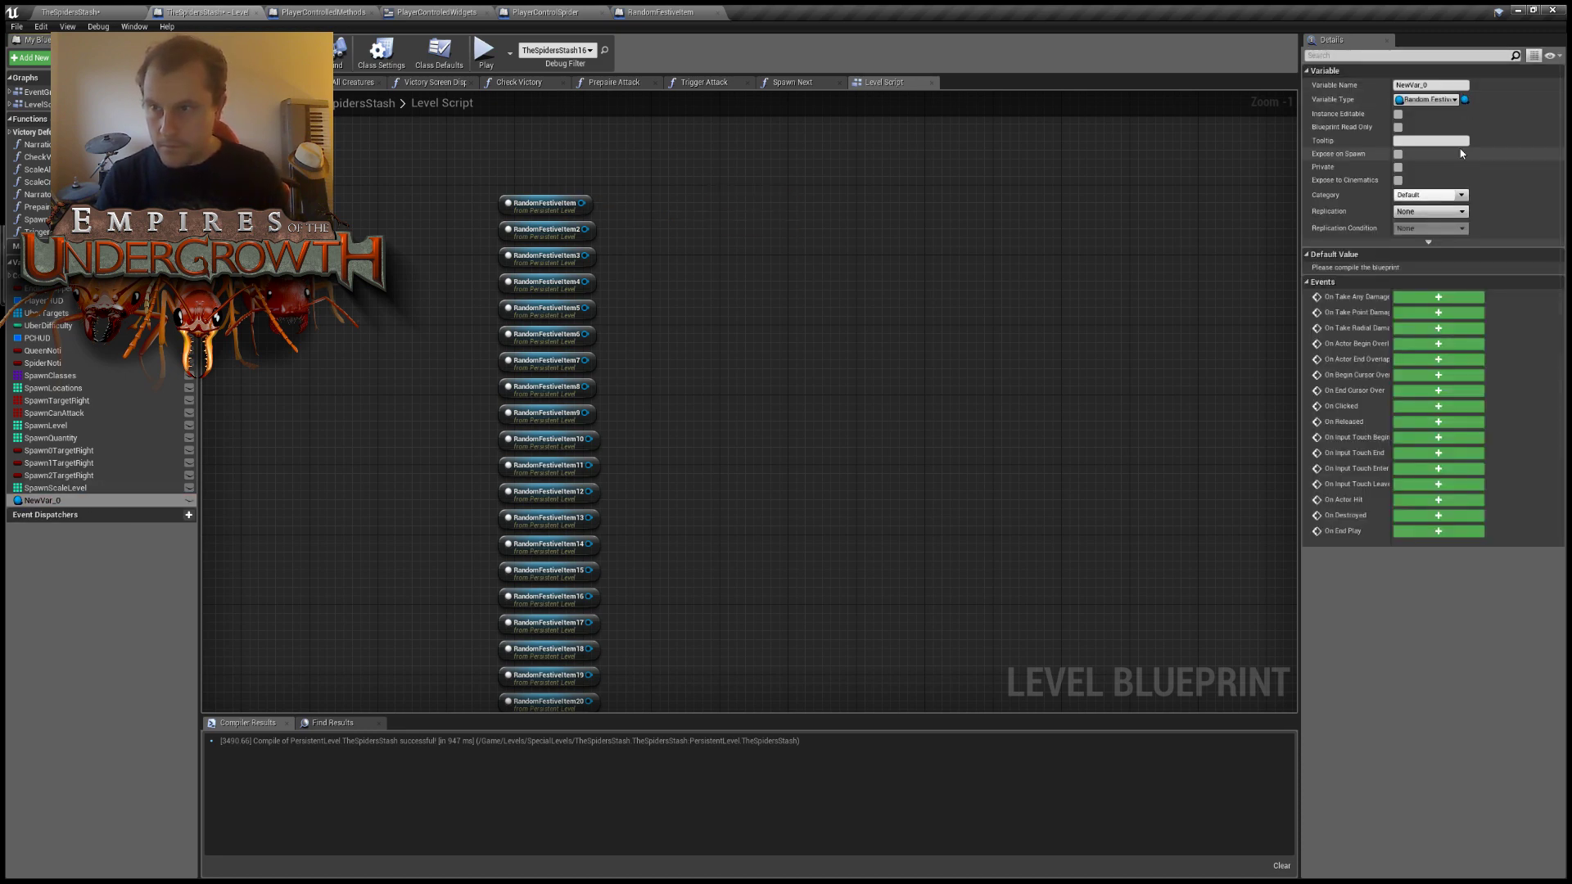
pyautogui.click(1466, 131)
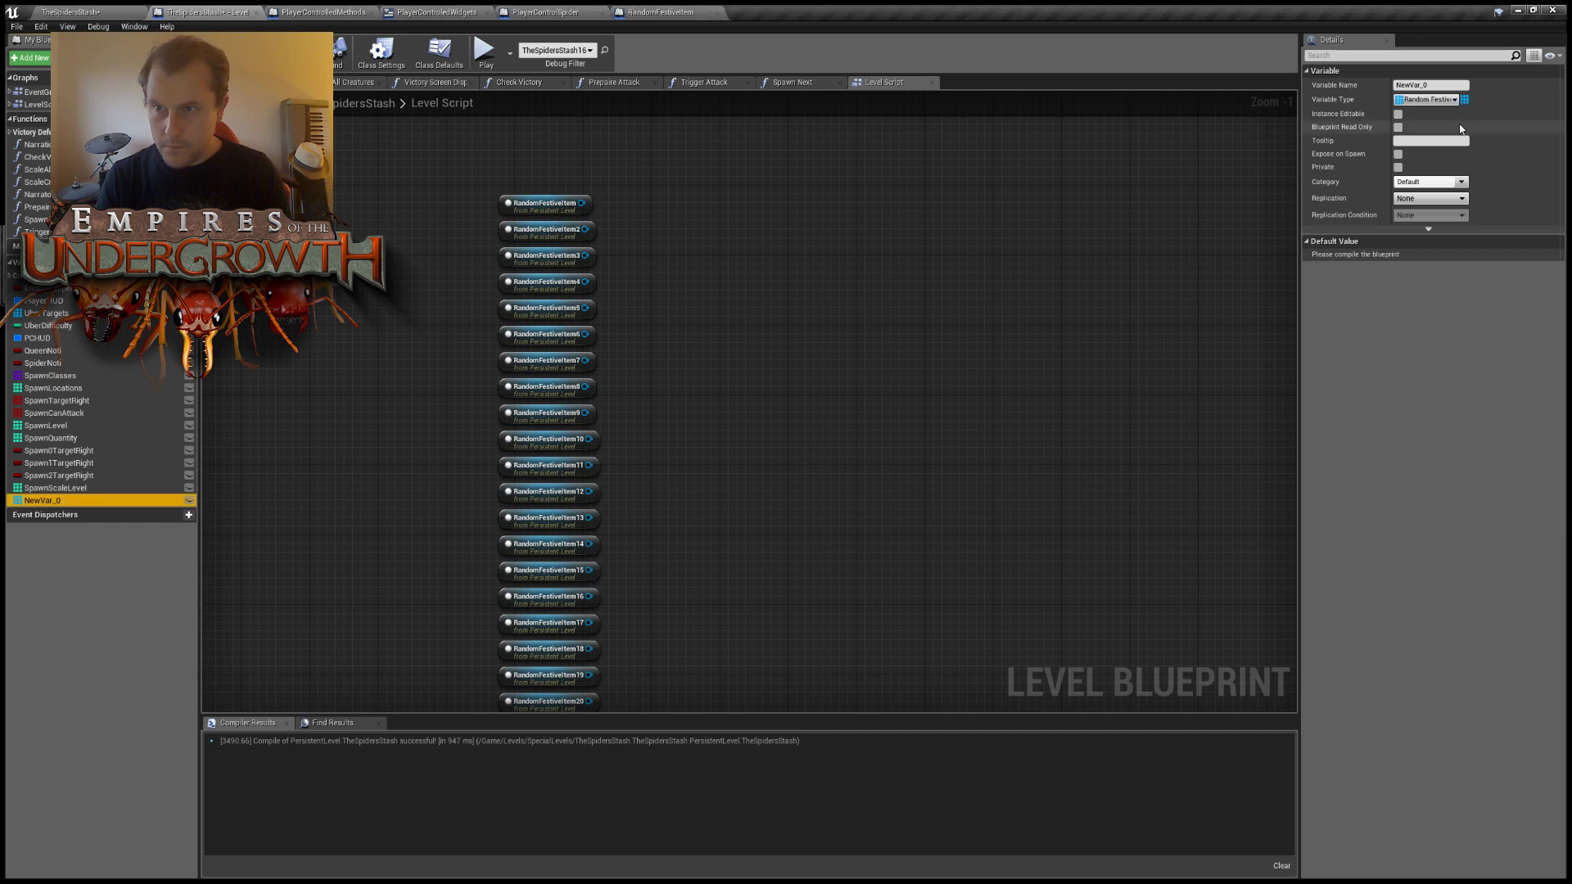
pyautogui.doubleClick(72, 504)
pyautogui.write('Presents')
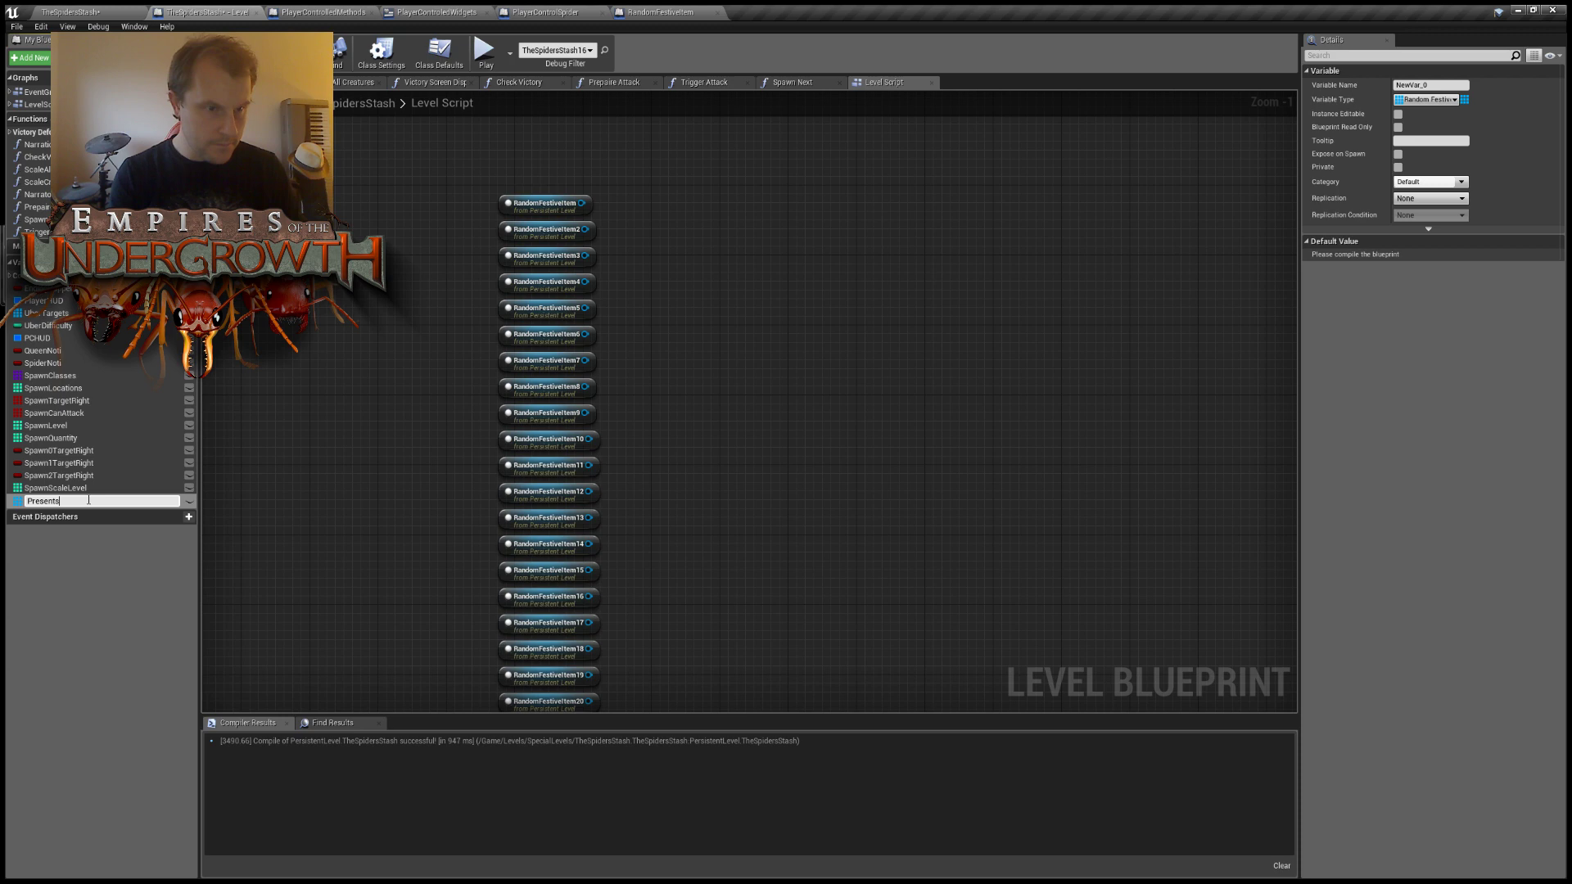
pyautogui.press('Return')
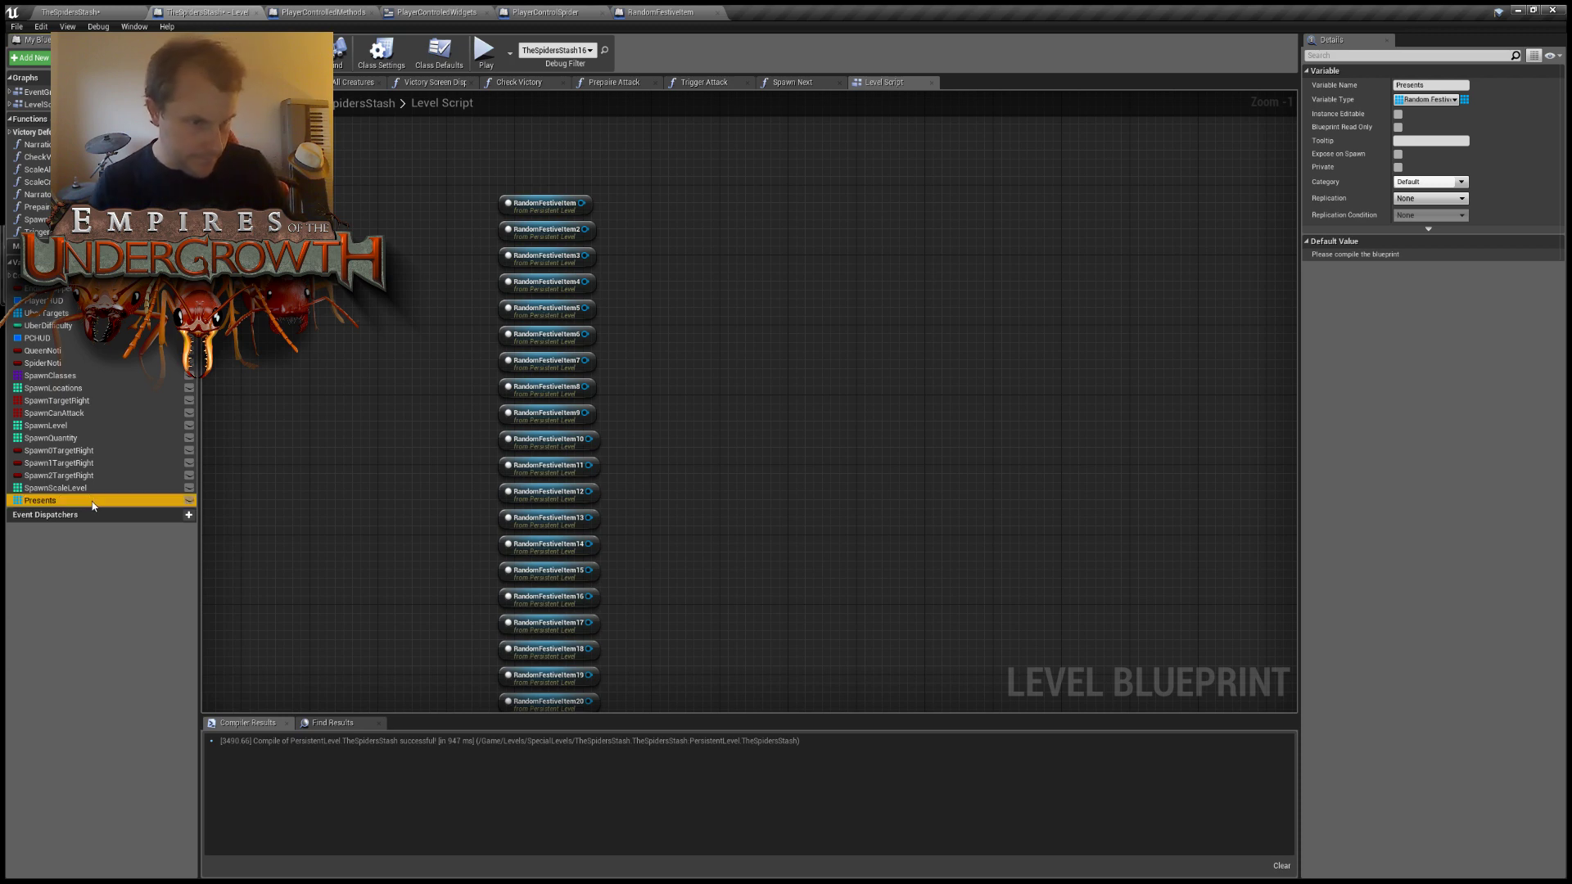
# Place a Presents getter with an array Add node and connect RandomFestiveItem as the added element.
pyautogui.moveTo(40, 501); pyautogui.dragTo(773, 215)
pyautogui.click(693, 303)
pyautogui.scroll(1, 739, 202)
pyautogui.press('Return')
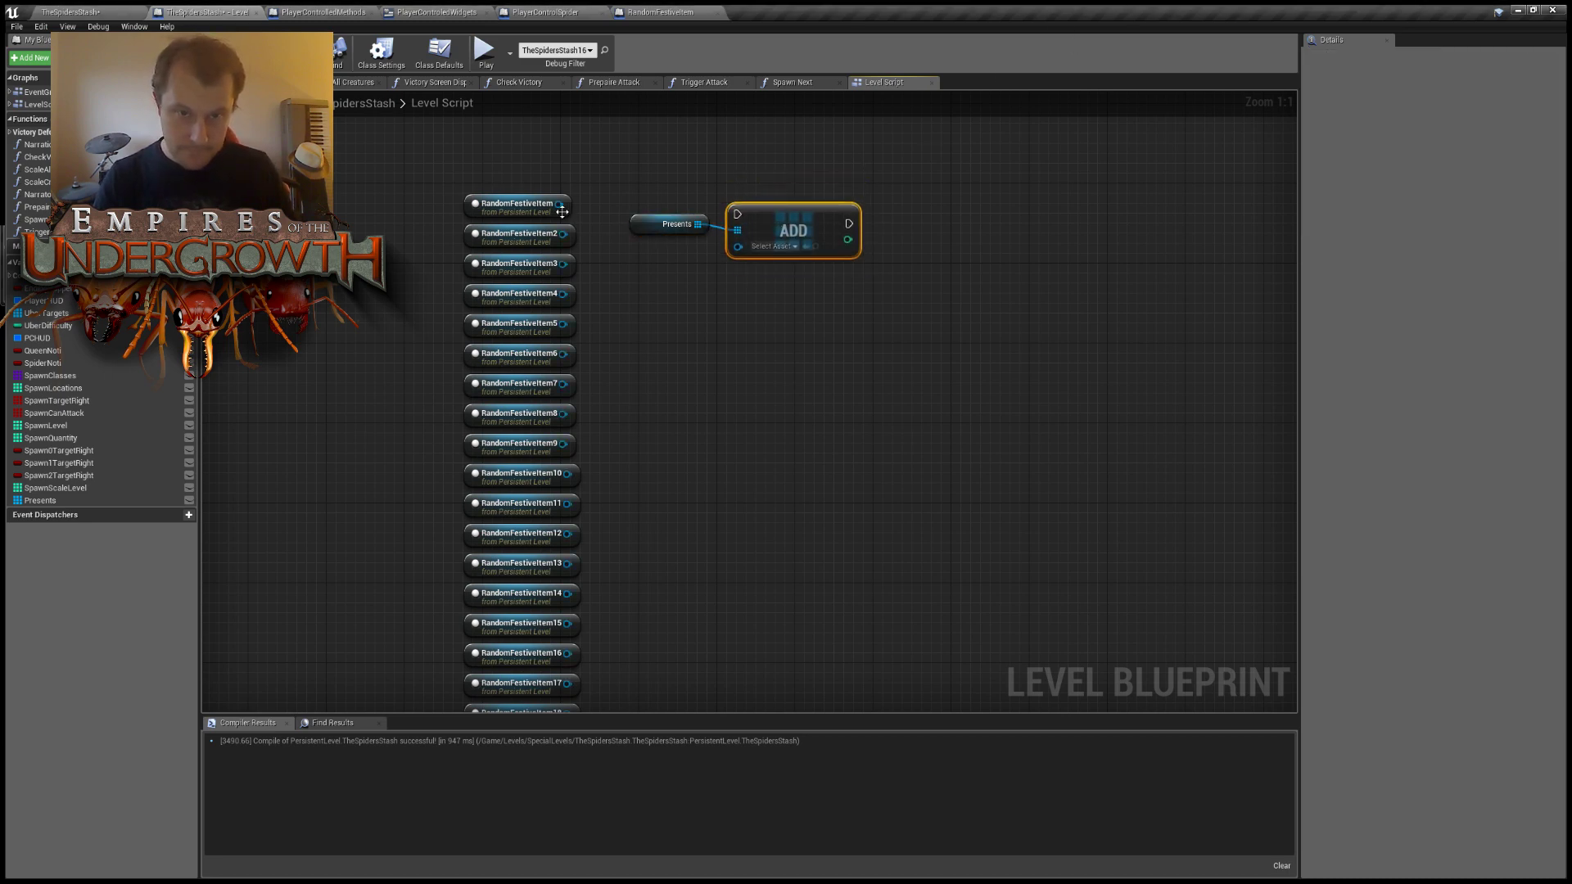
pyautogui.moveTo(562, 212); pyautogui.dragTo(738, 244)
pyautogui.moveTo(560, 203); pyautogui.dragTo(742, 244)
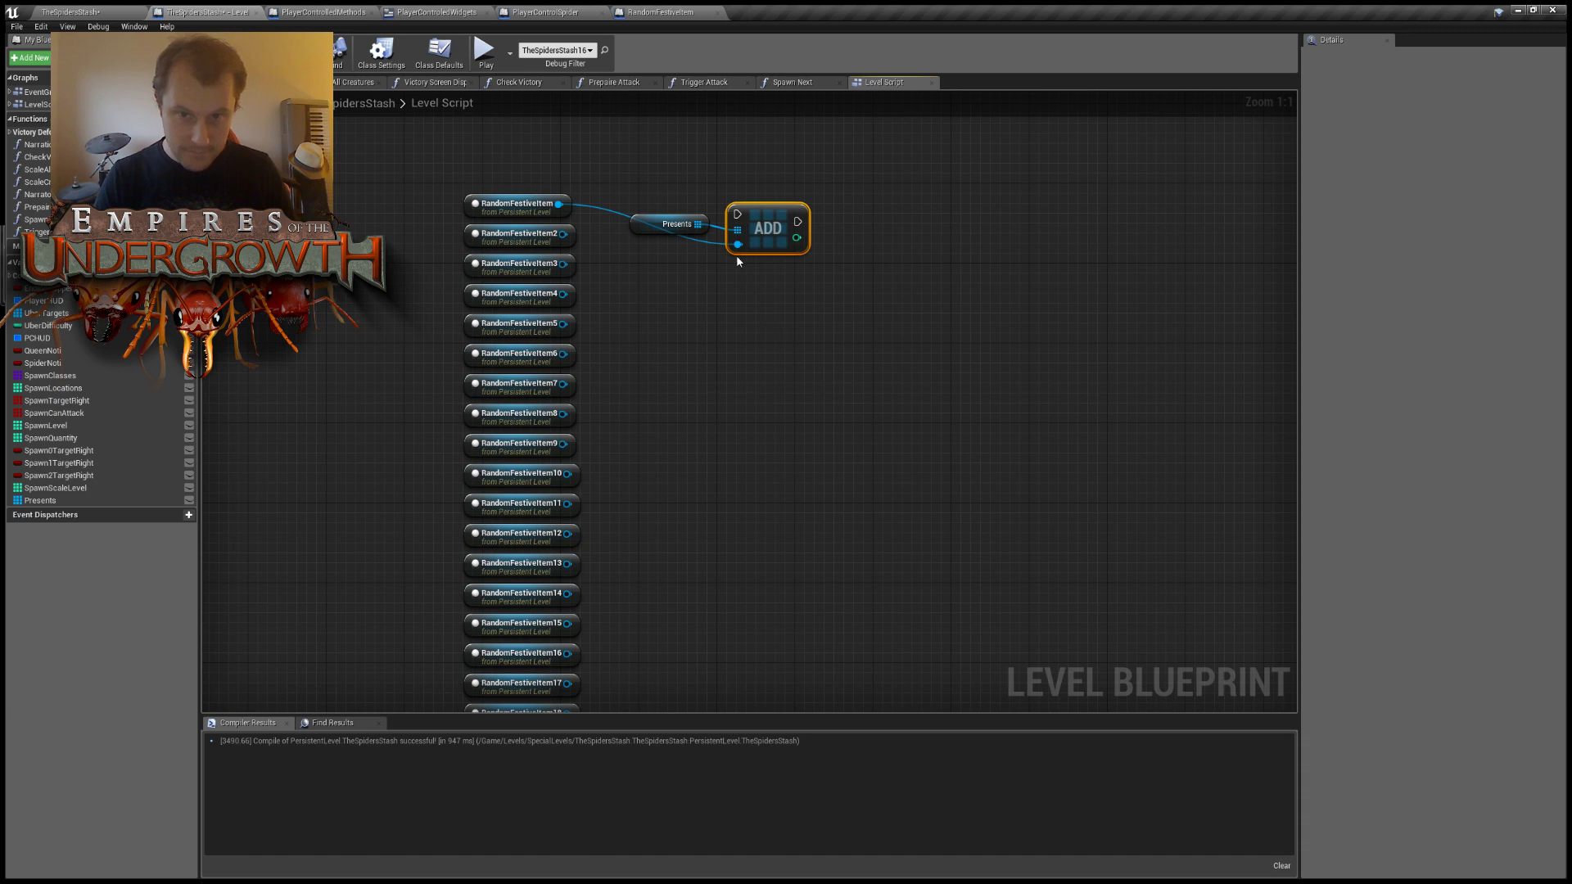
# Create a second Add node from Presents below the first and connect RandomFestiveItem2 to it.
pyautogui.moveTo(698, 223); pyautogui.dragTo(782, 267)
pyautogui.press('Return')
pyautogui.click(647, 443)
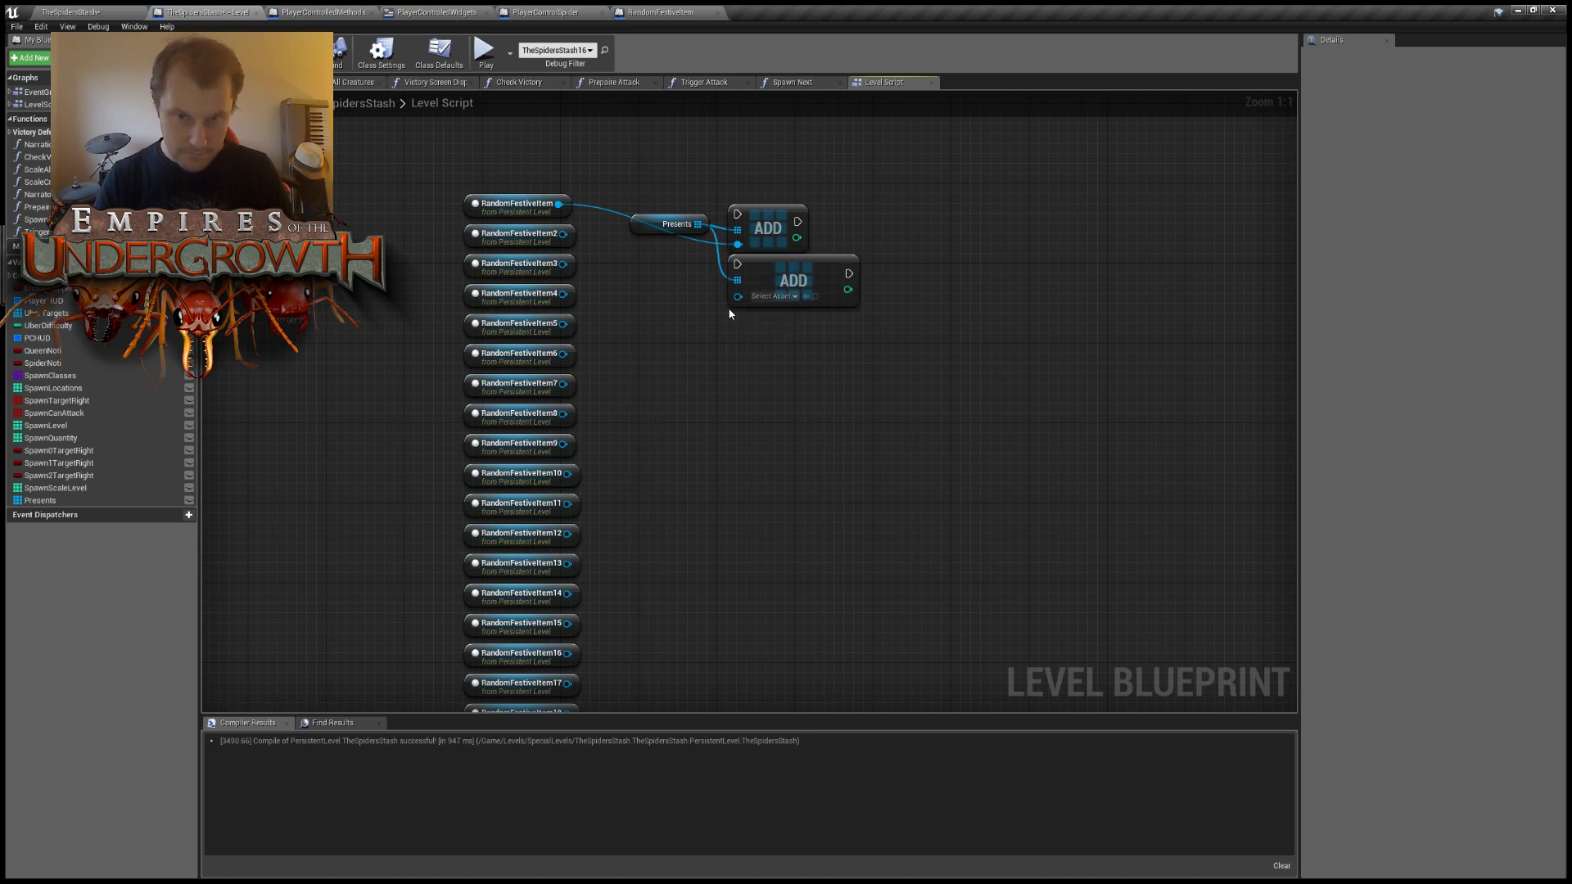
pyautogui.moveTo(563, 237); pyautogui.dragTo(739, 296)
pyautogui.click(760, 272)
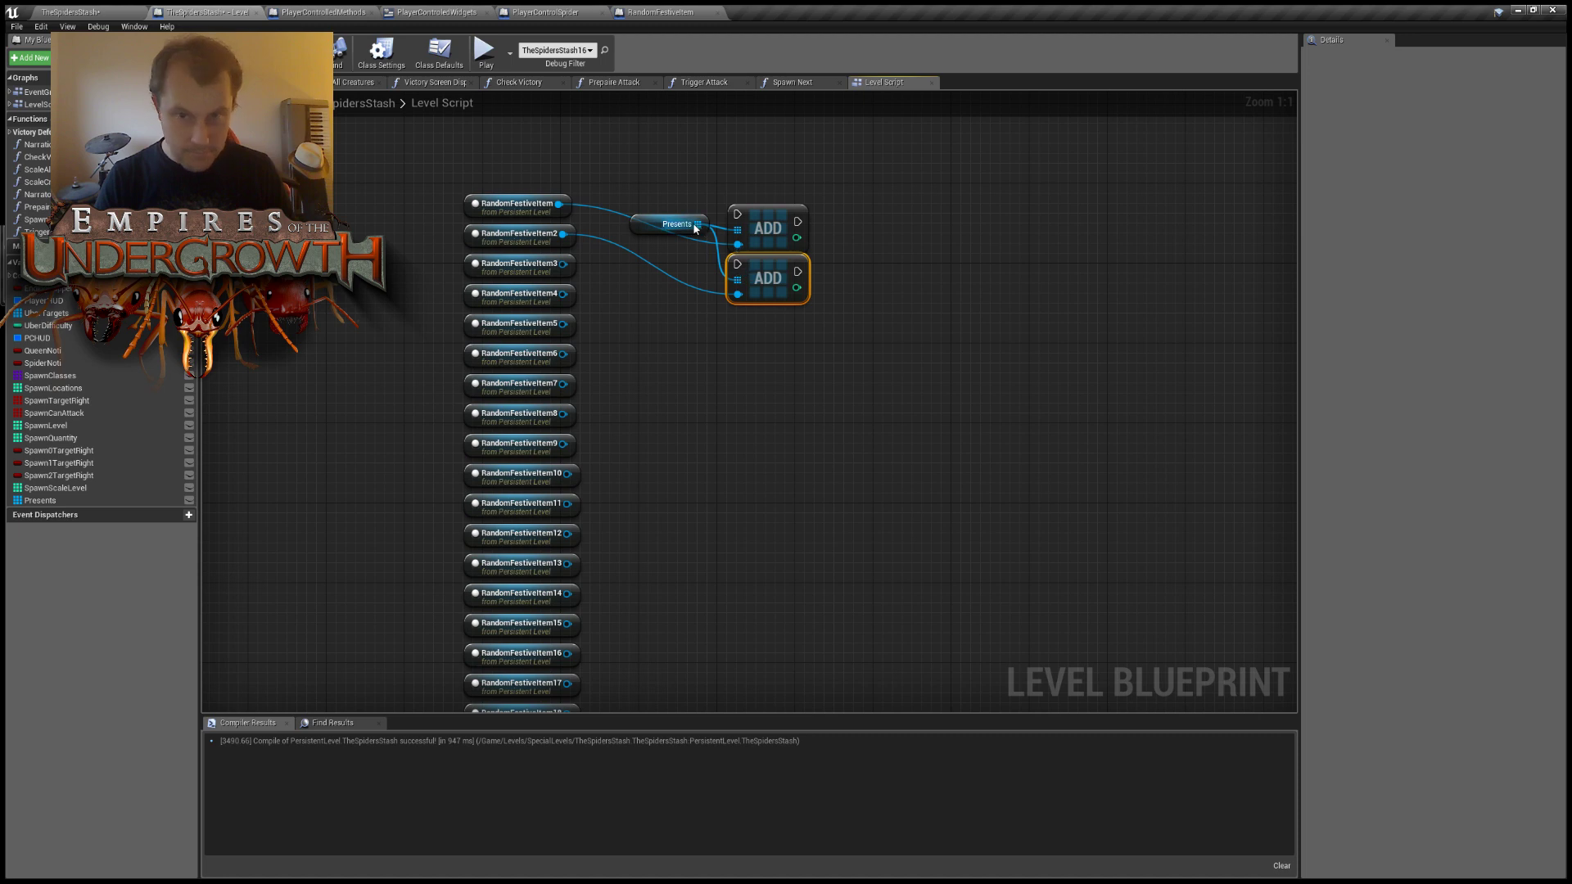
# Create a third Add node from Presents and connect RandomFestiveItem3 to it.
pyautogui.moveTo(697, 223); pyautogui.dragTo(760, 311)
pyautogui.click(777, 477)
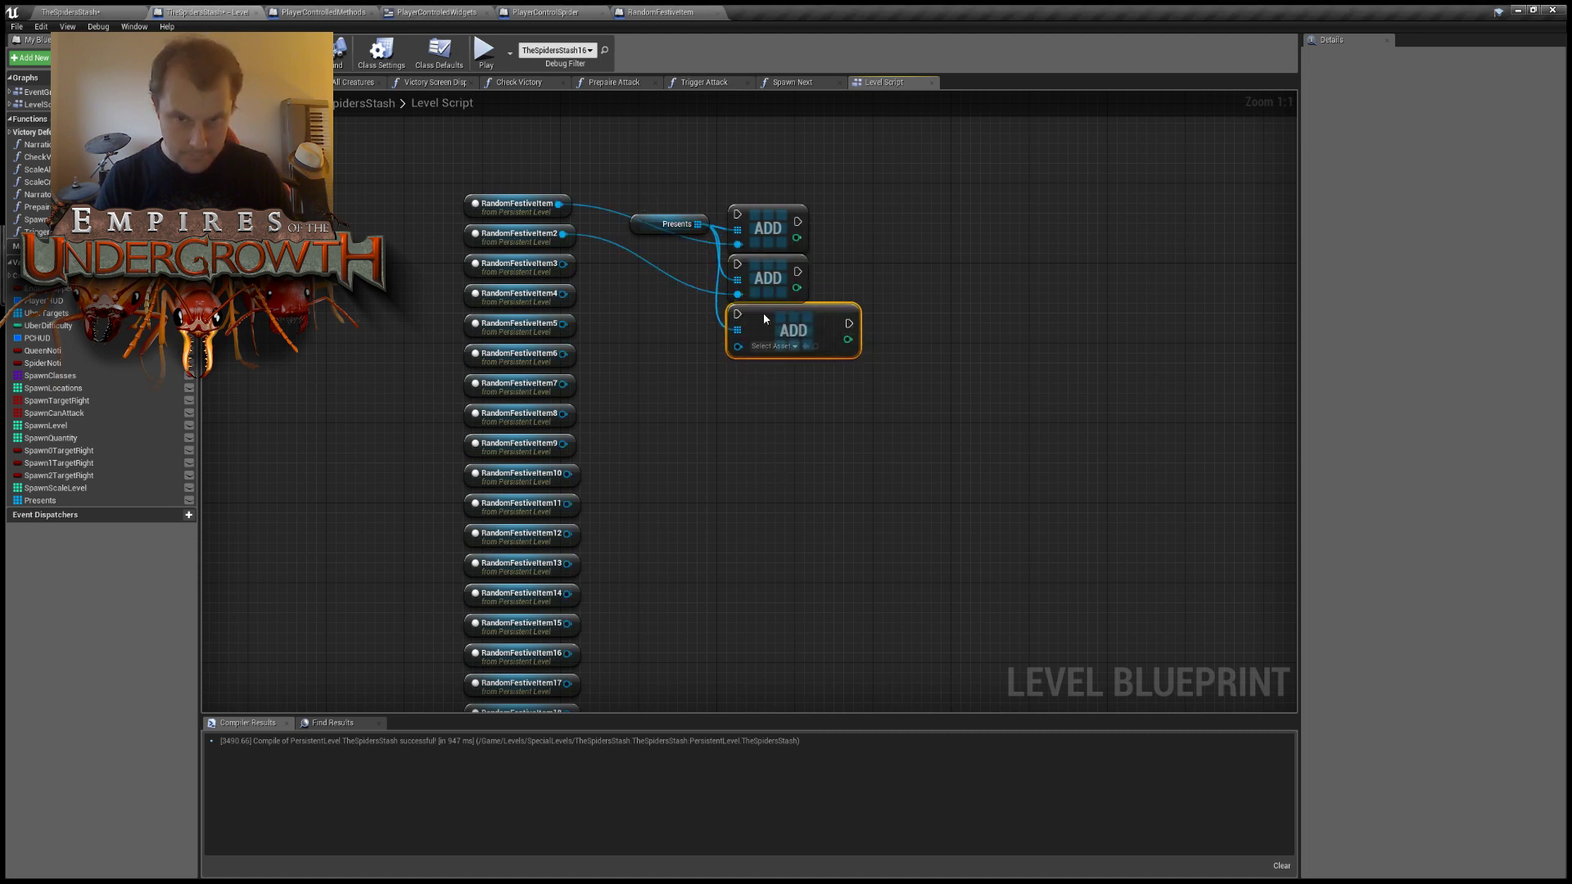
pyautogui.moveTo(563, 264); pyautogui.dragTo(738, 345)
pyautogui.click(760, 376)
# Create a fourth Add node from Presents and connect RandomFestiveItem4 to it.
pyautogui.moveTo(696, 231); pyautogui.dragTo(765, 355)
pyautogui.press('Return')
pyautogui.click(665, 356)
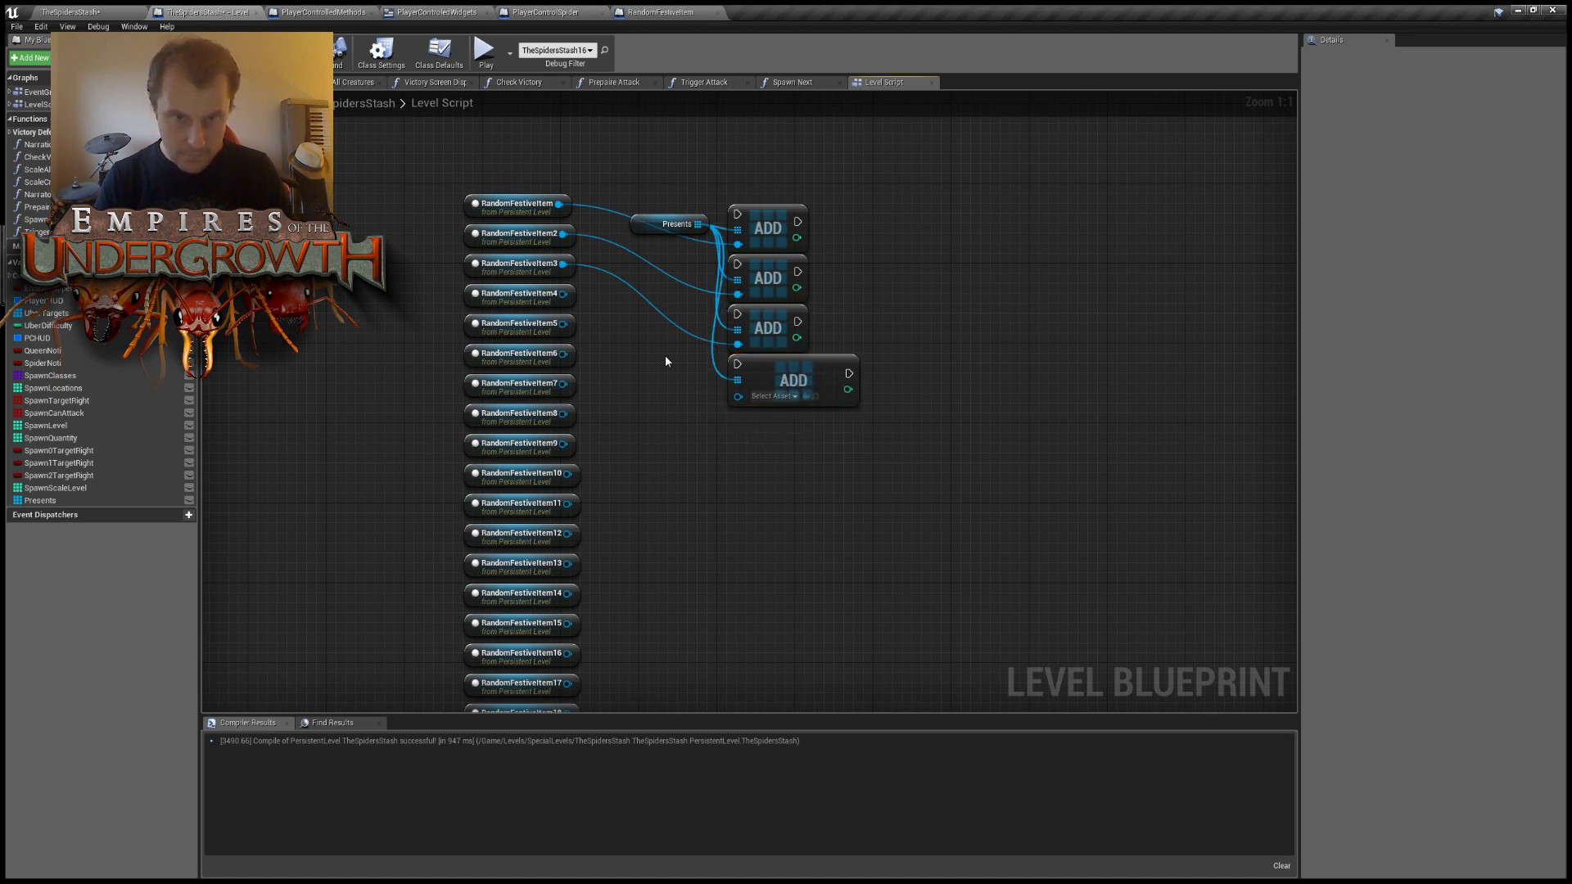
pyautogui.moveTo(560, 294); pyautogui.dragTo(740, 397)
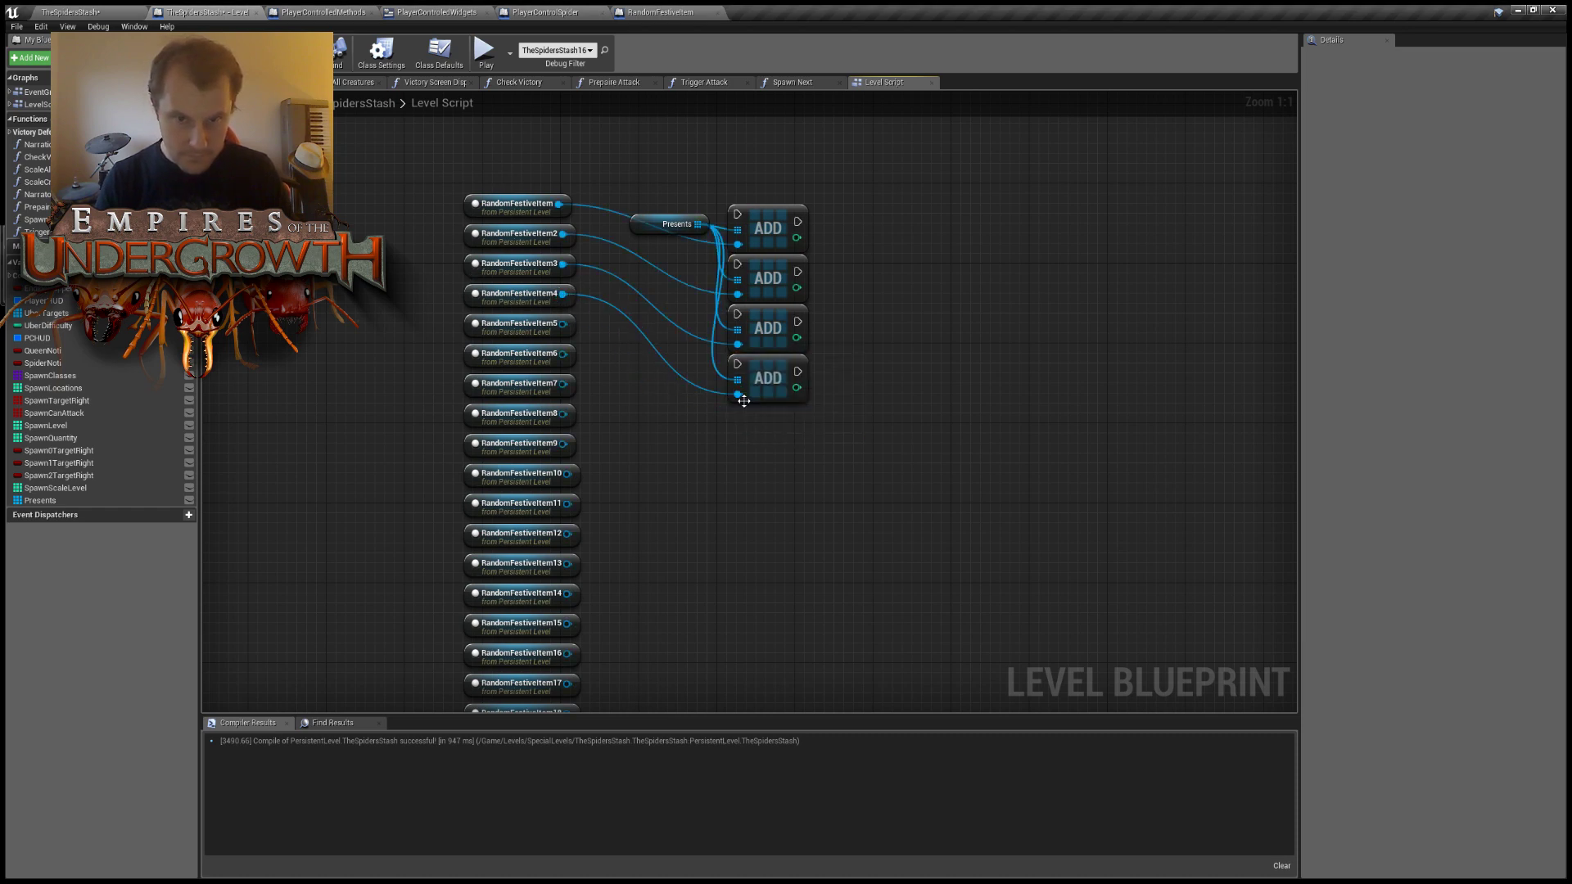
pyautogui.click(763, 395)
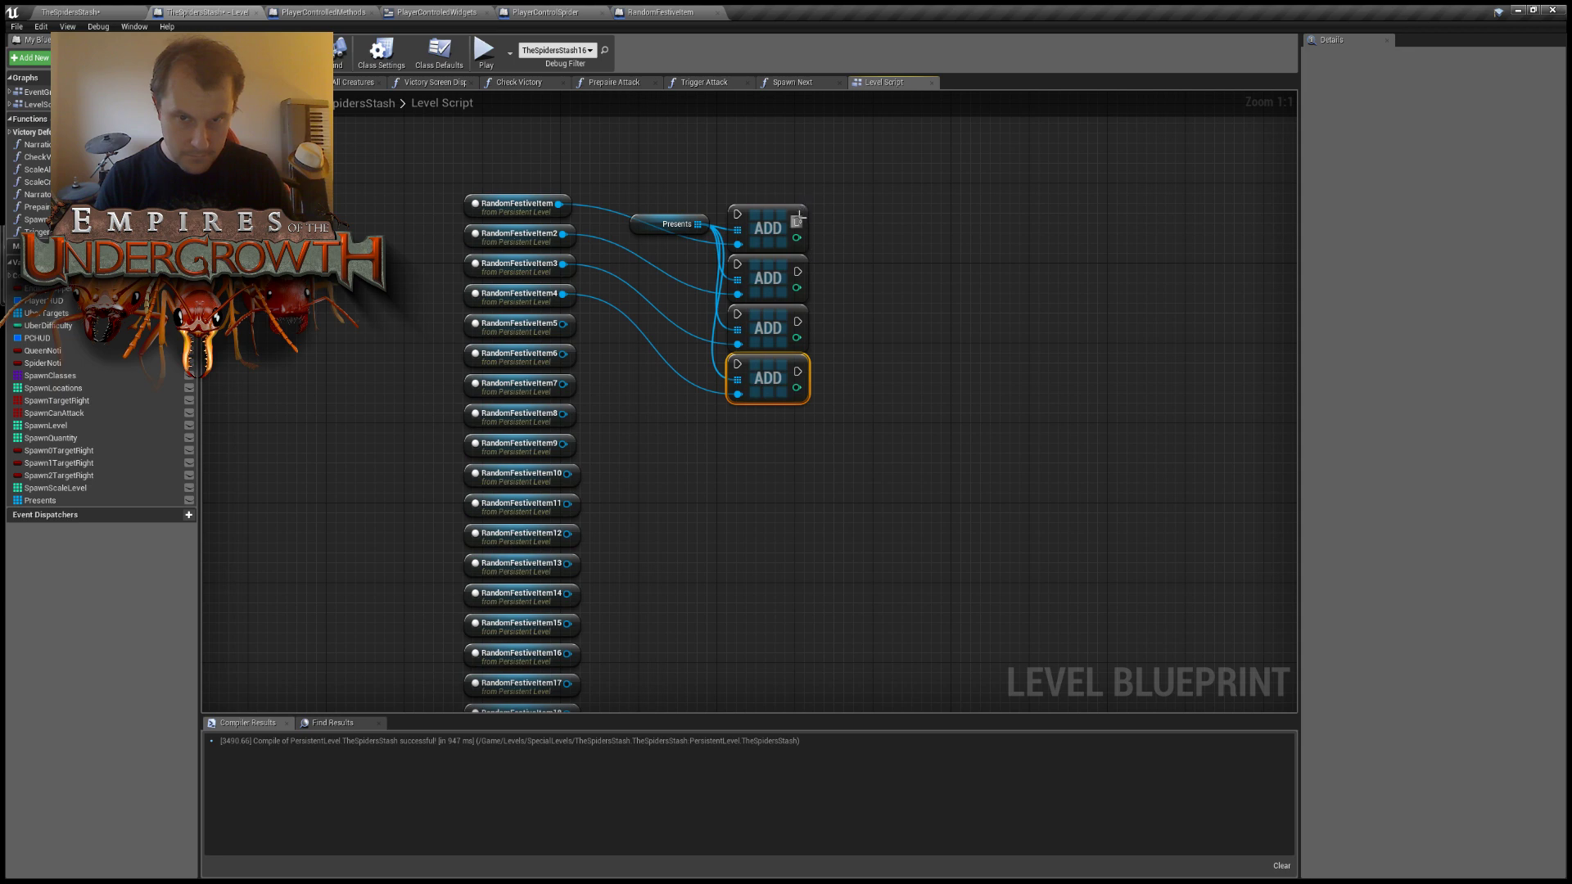
# Chain the execution pins of the four Add nodes in order and create a fifth Add node from Presents below them.
pyautogui.moveTo(799, 220); pyautogui.dragTo(737, 364)
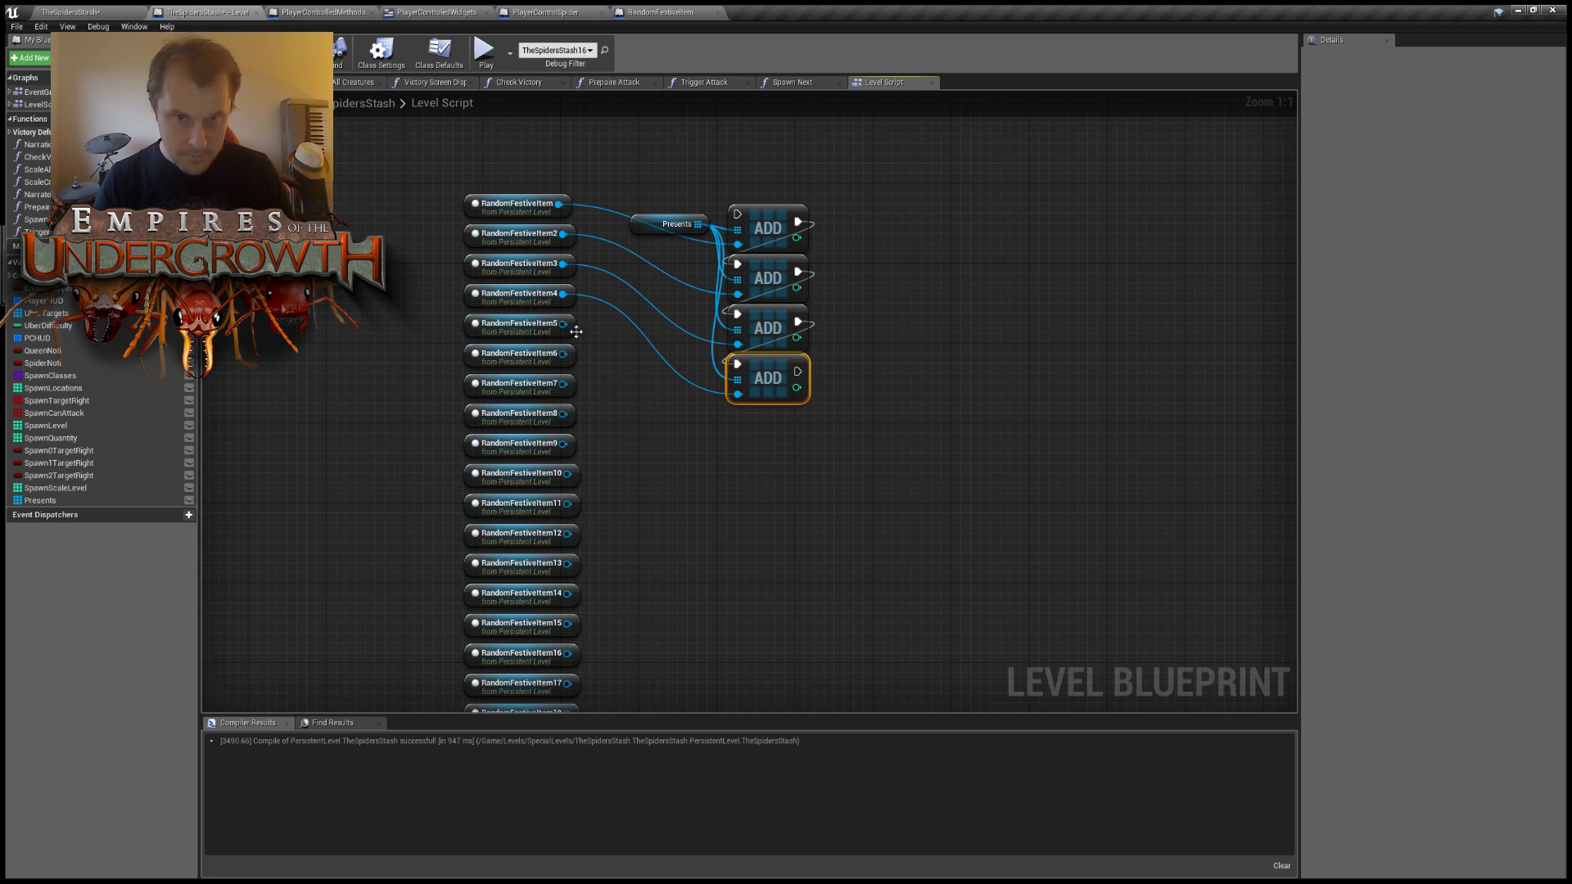
pyautogui.moveTo(563, 324); pyautogui.dragTo(709, 455)
pyautogui.click(696, 411)
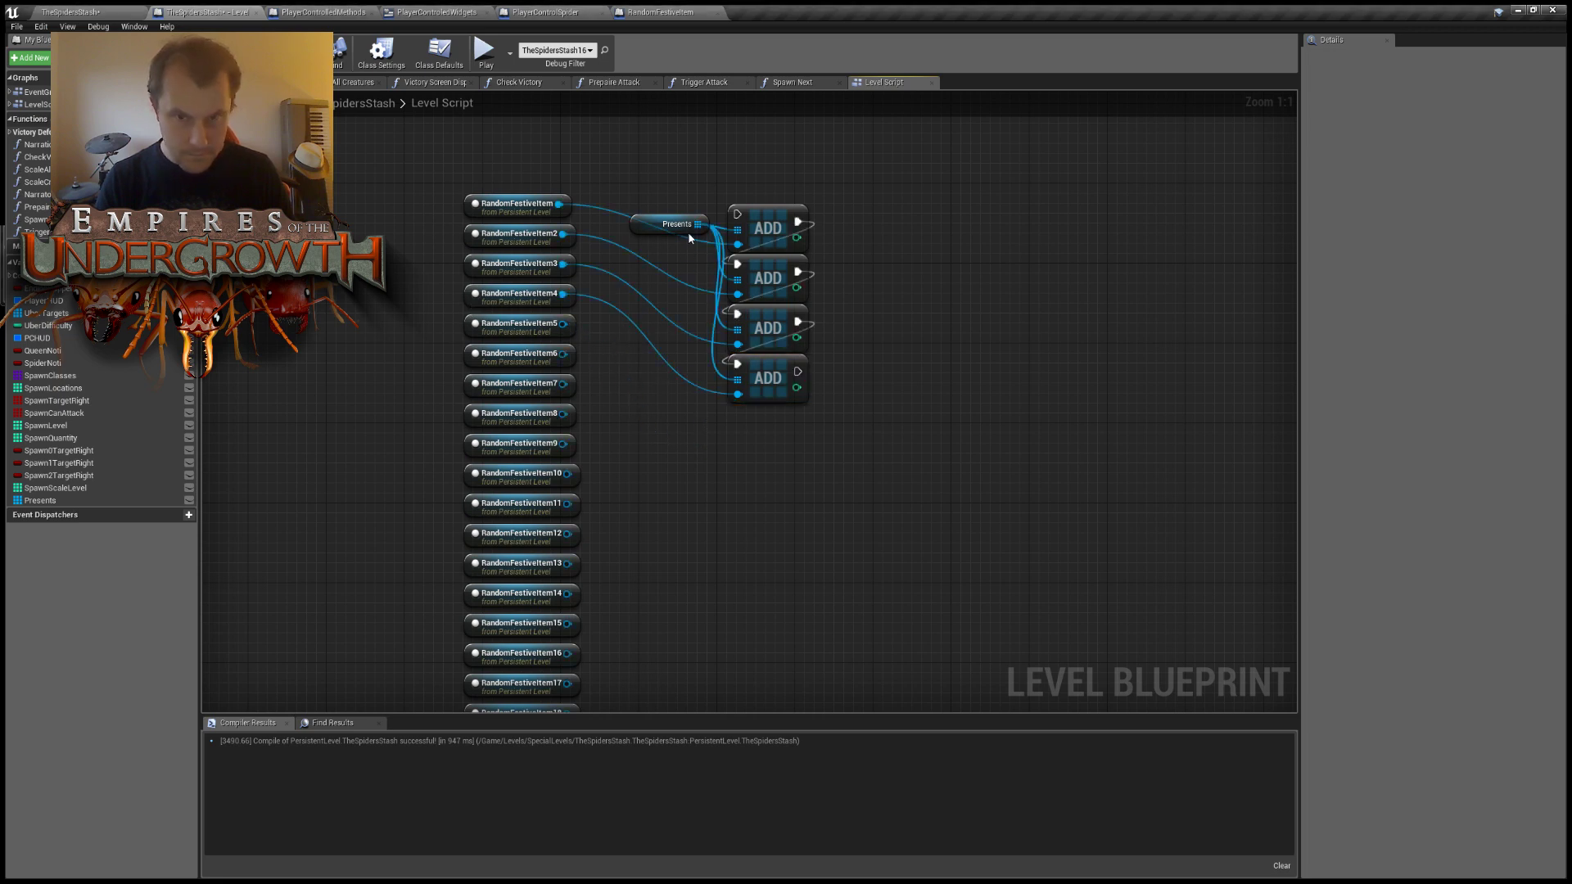
pyautogui.moveTo(698, 224); pyautogui.dragTo(763, 427)
pyautogui.press('Return')
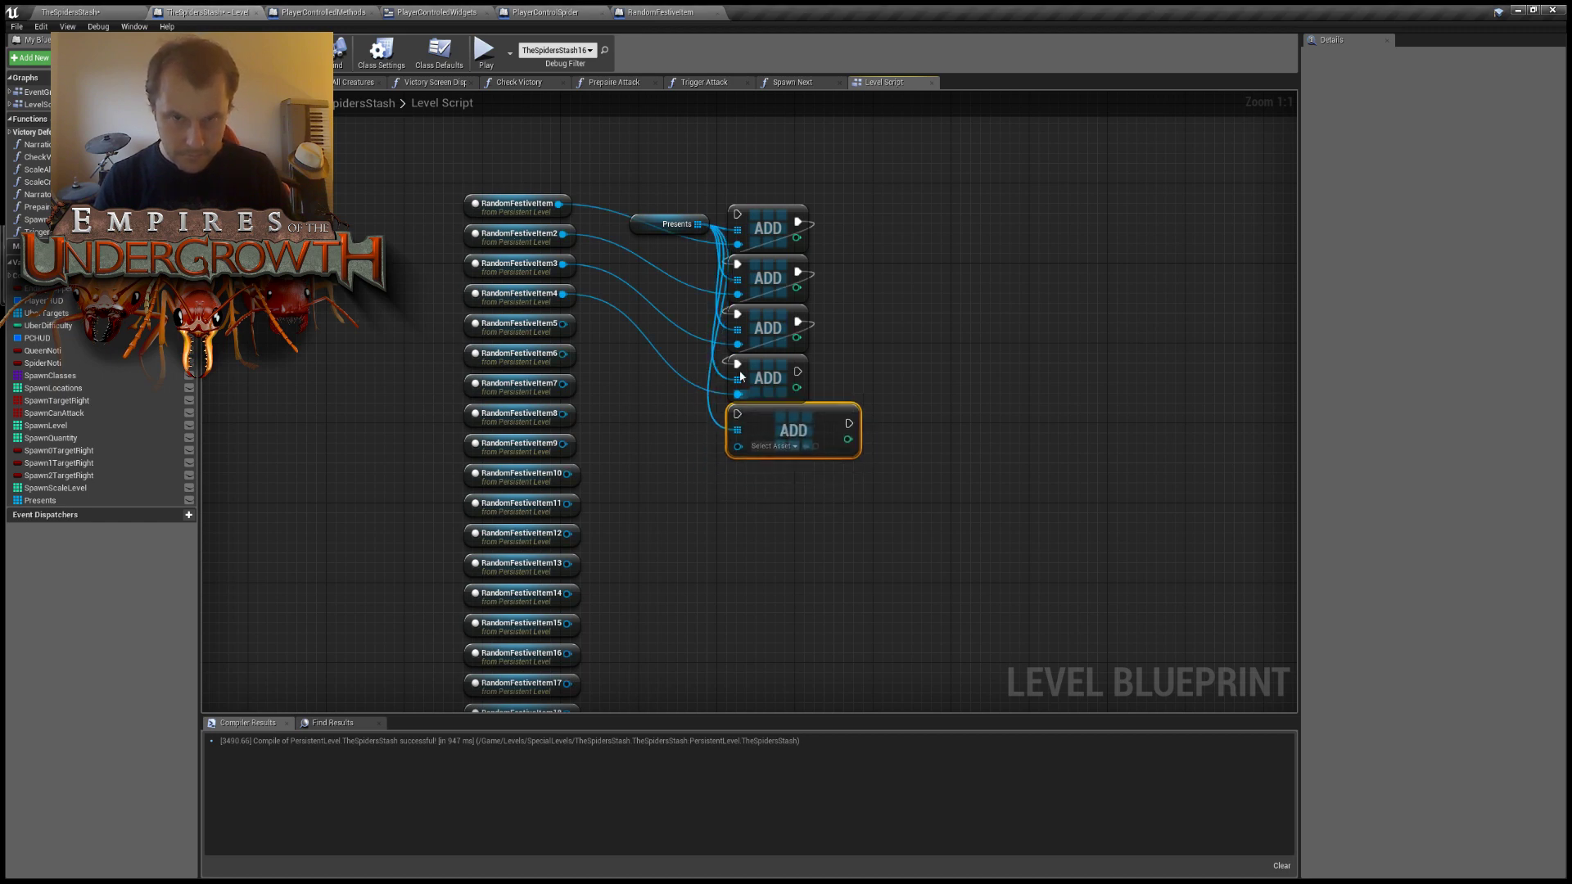
# Create a sixth Add node from Presents and chain execution from the fourth Add node through the fifth and sixth.
pyautogui.moveTo(697, 228); pyautogui.dragTo(786, 471)
pyautogui.click(872, 454)
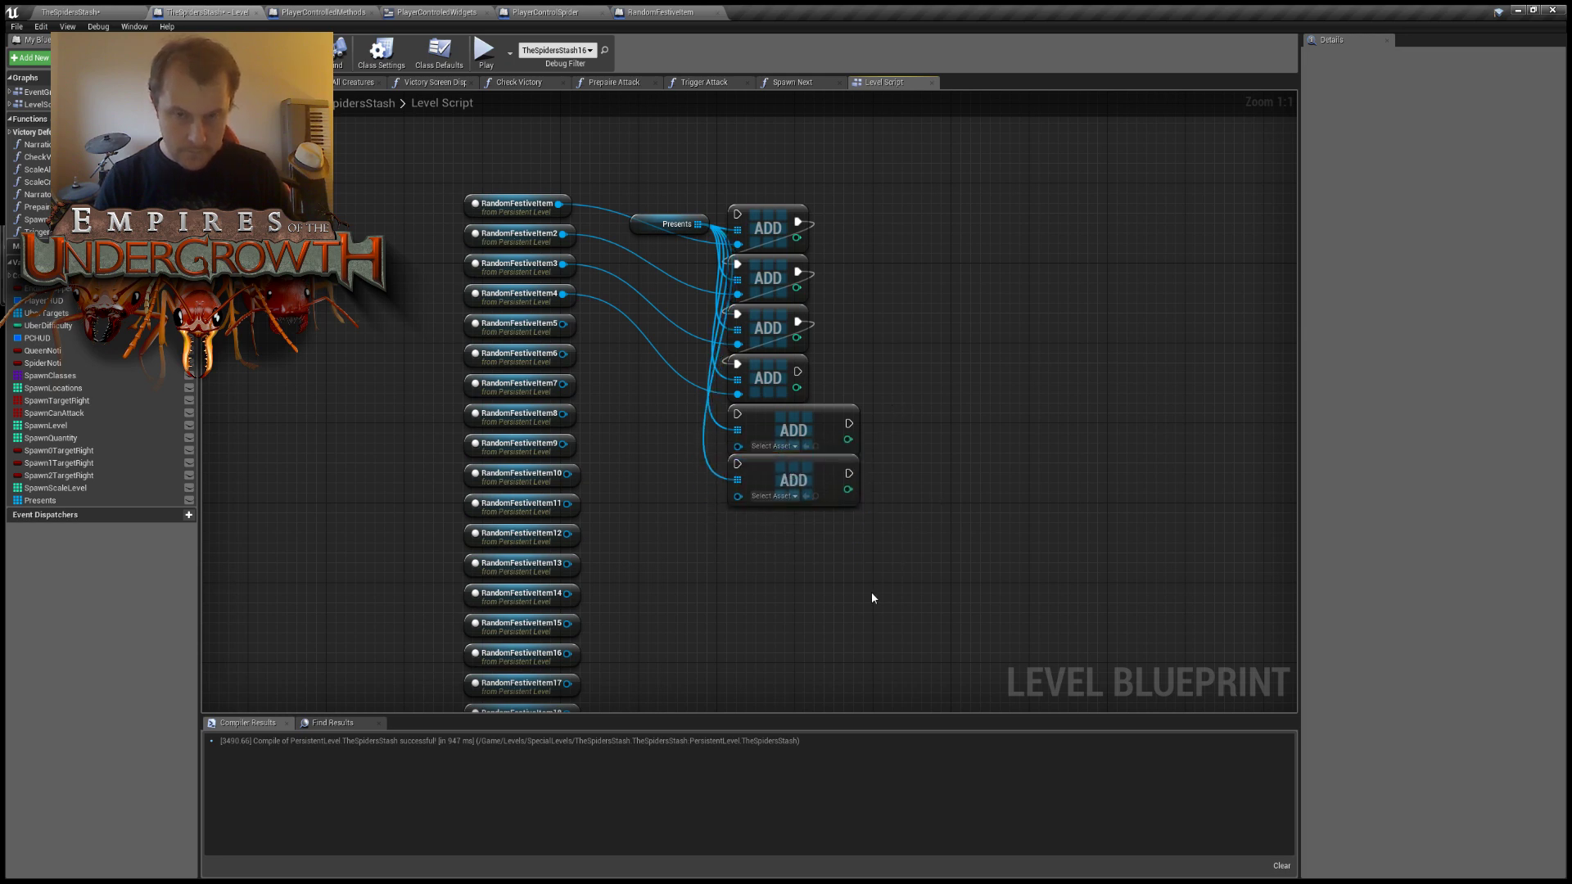
pyautogui.moveTo(952, 576); pyautogui.dragTo(793, 196)
pyautogui.click(662, 280)
pyautogui.moveTo(701, 230); pyautogui.dragTo(631, 449)
pyautogui.click(628, 323)
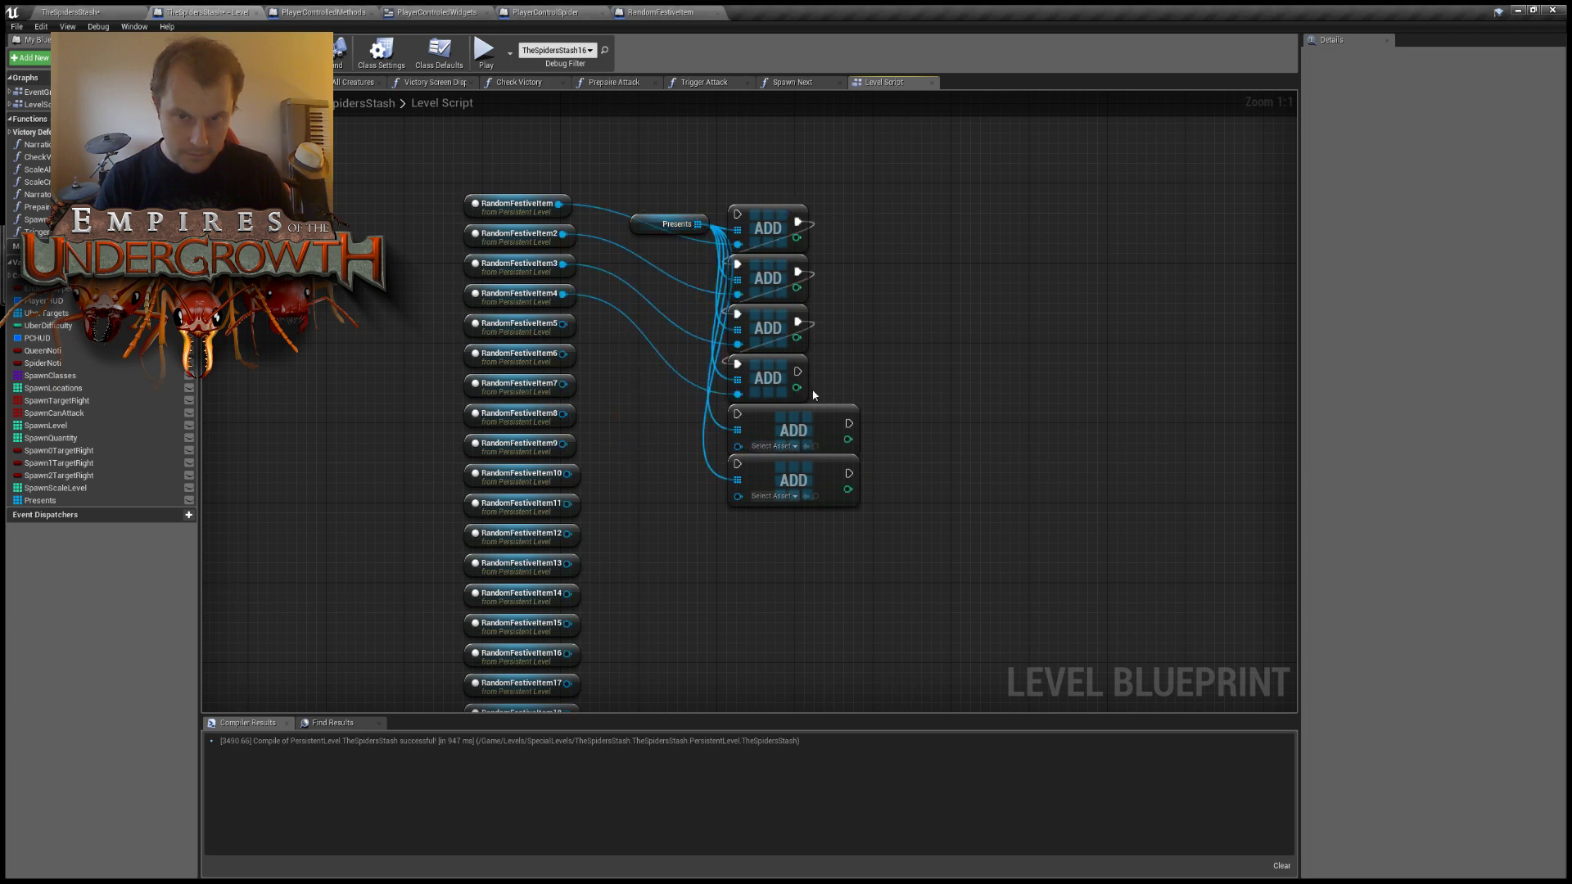
pyautogui.moveTo(803, 372); pyautogui.dragTo(738, 463)
# Copy the Presents getter with its six Add nodes and stack three pasted copies directly below the original group.
pyautogui.moveTo(656, 165); pyautogui.dragTo(837, 509)
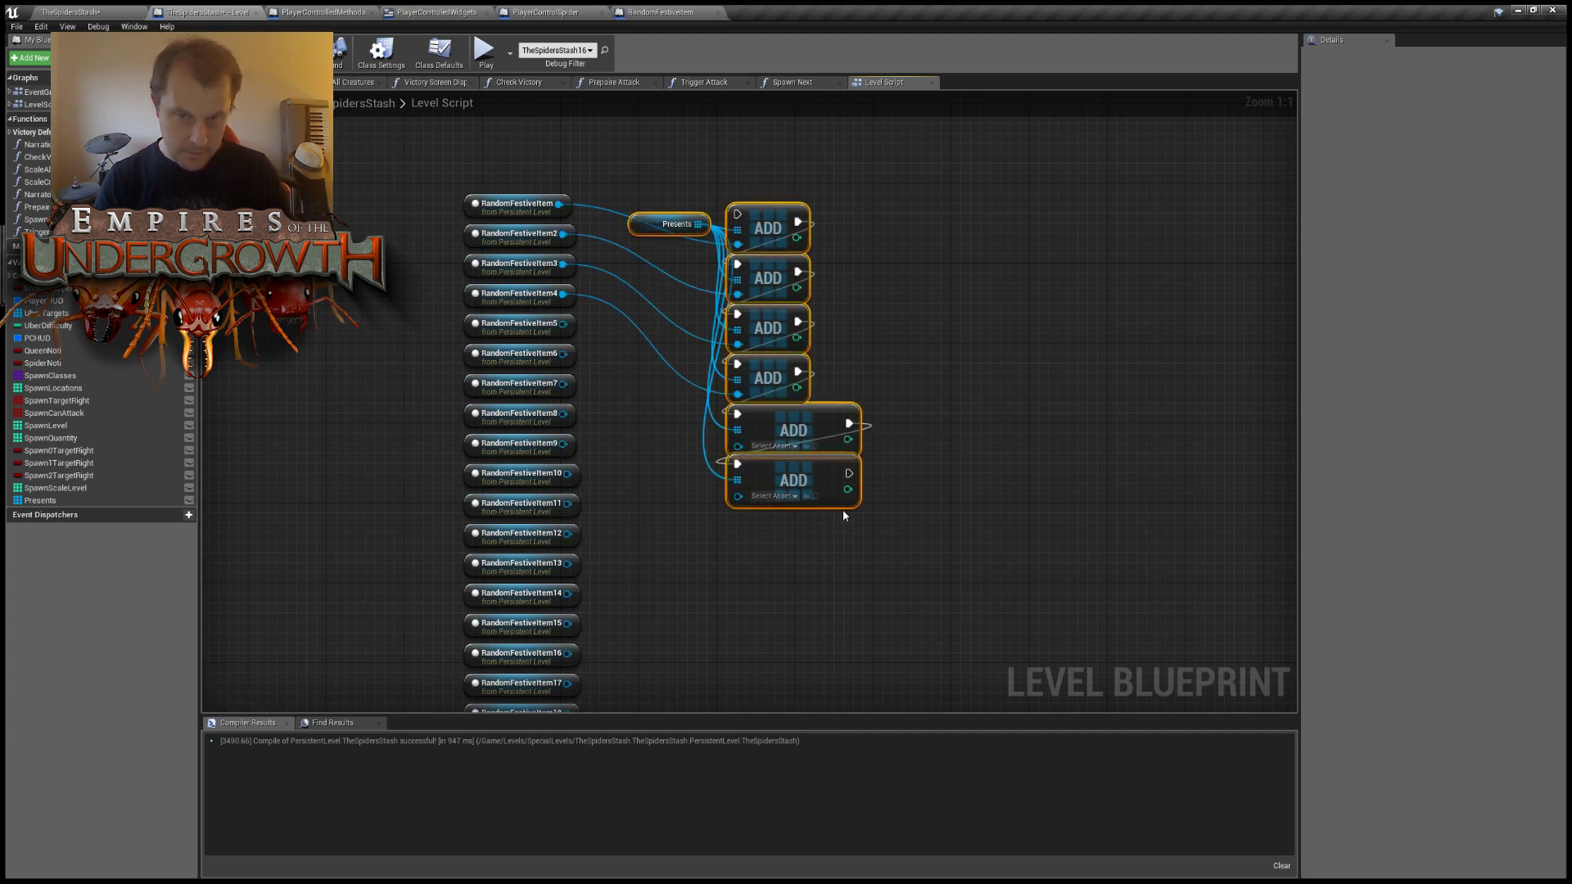
pyautogui.hotkey('ctrl', 'c')
pyautogui.click(917, 606)
pyautogui.hotkey('ctrl', 'v')
pyautogui.moveTo(1005, 524); pyautogui.dragTo(809, 519)
pyautogui.moveTo(923, 521); pyautogui.dragTo(885, 223, button='right')
pyautogui.hotkey('ctrl', 'v')
pyautogui.moveTo(969, 360); pyautogui.dragTo(741, 531)
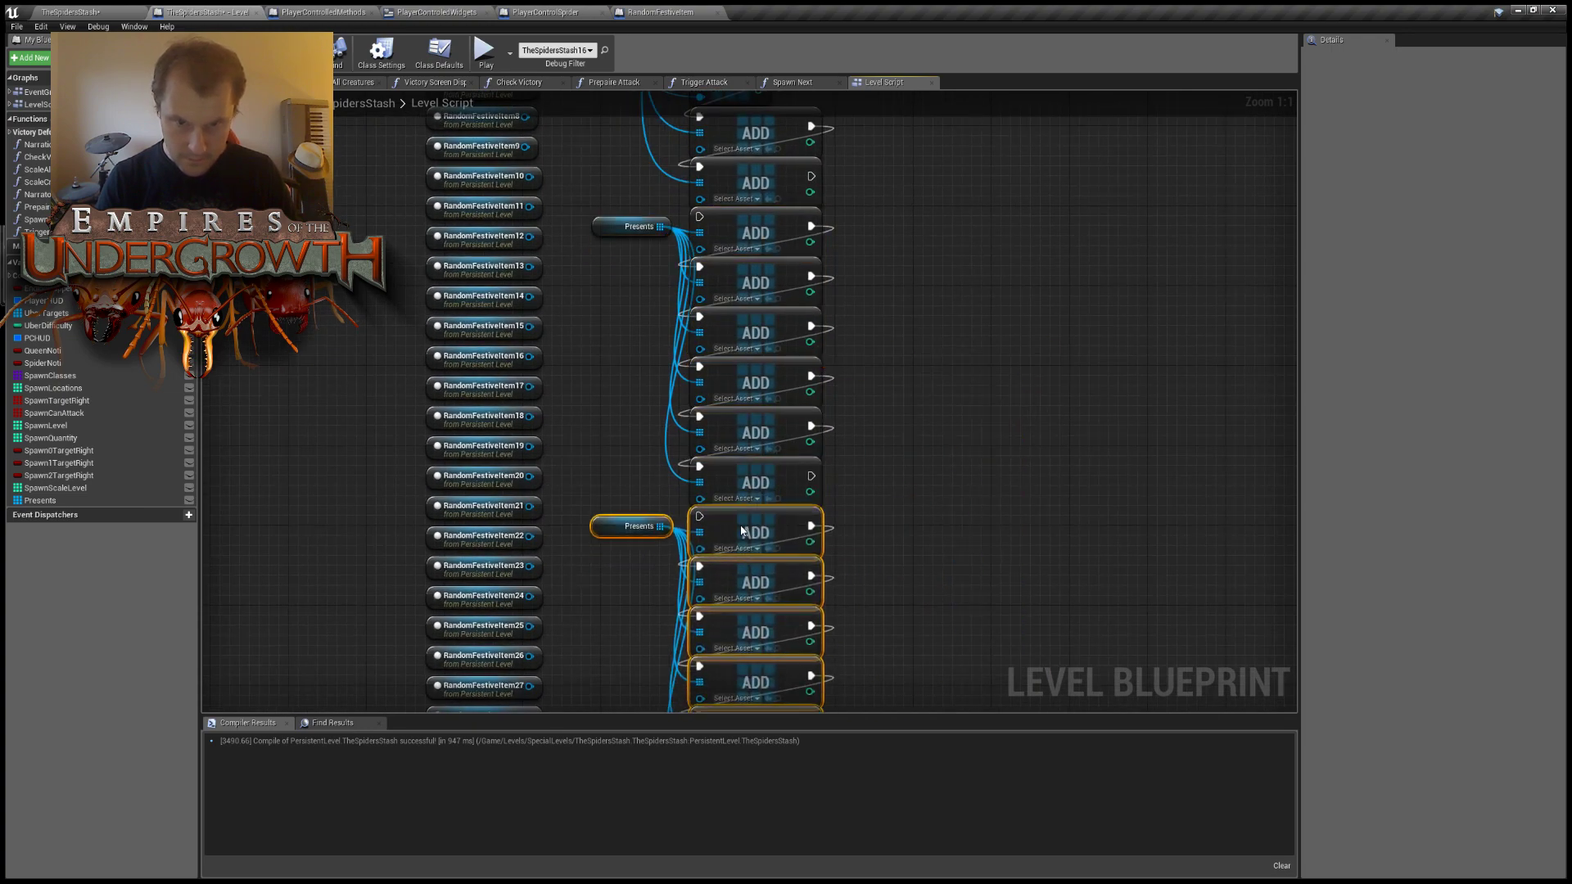
pyautogui.moveTo(962, 622); pyautogui.dragTo(948, 253, button='right')
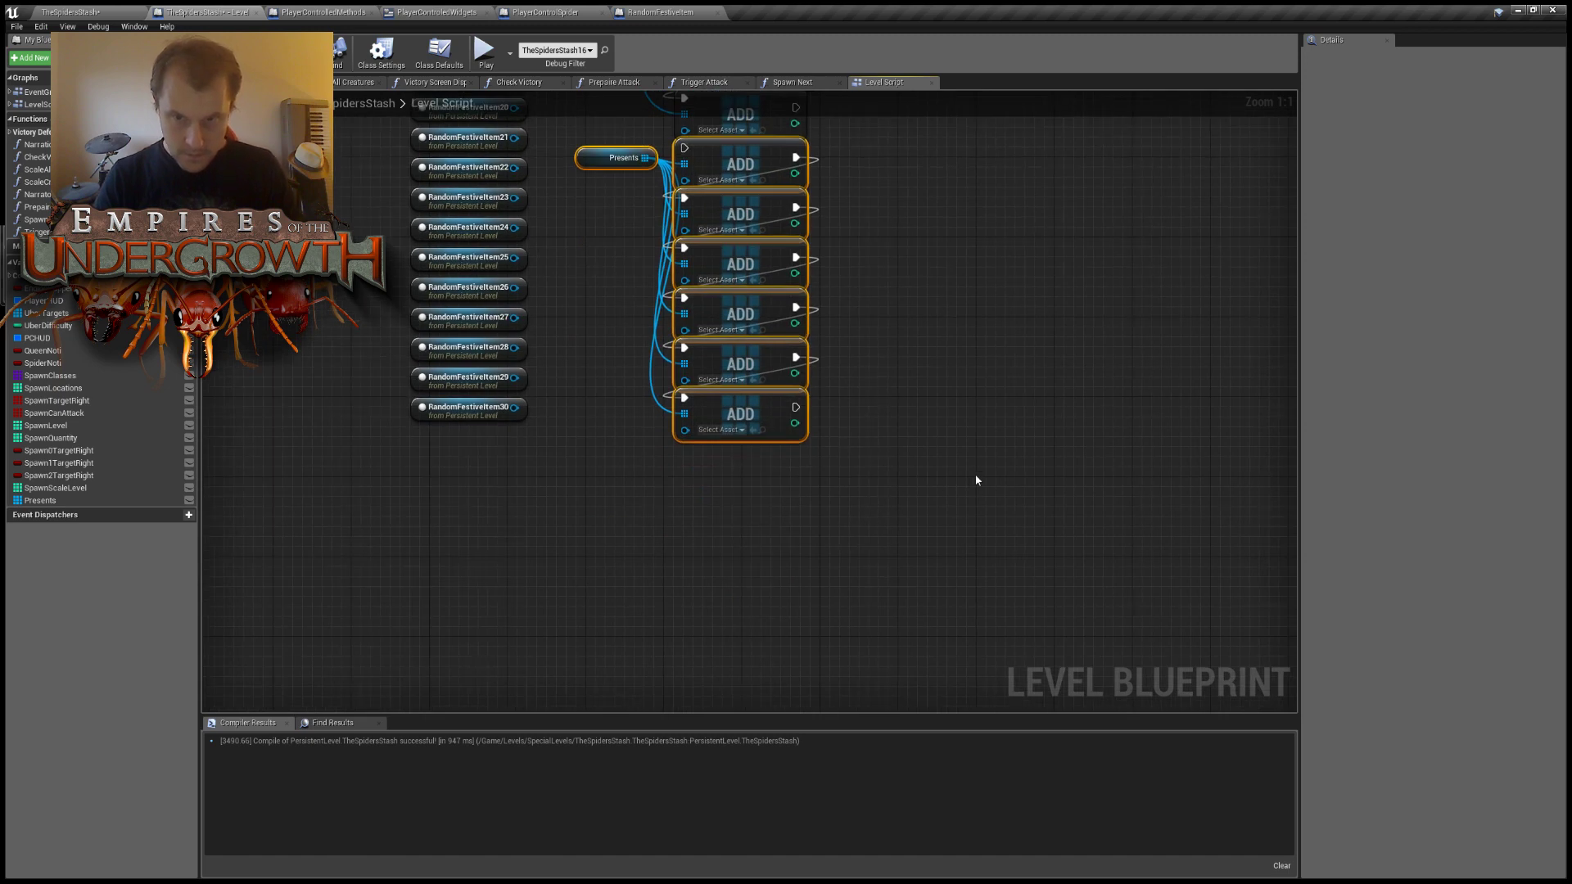
pyautogui.hotkey('ctrl', 'v')
pyautogui.moveTo(966, 424); pyautogui.dragTo(760, 455)
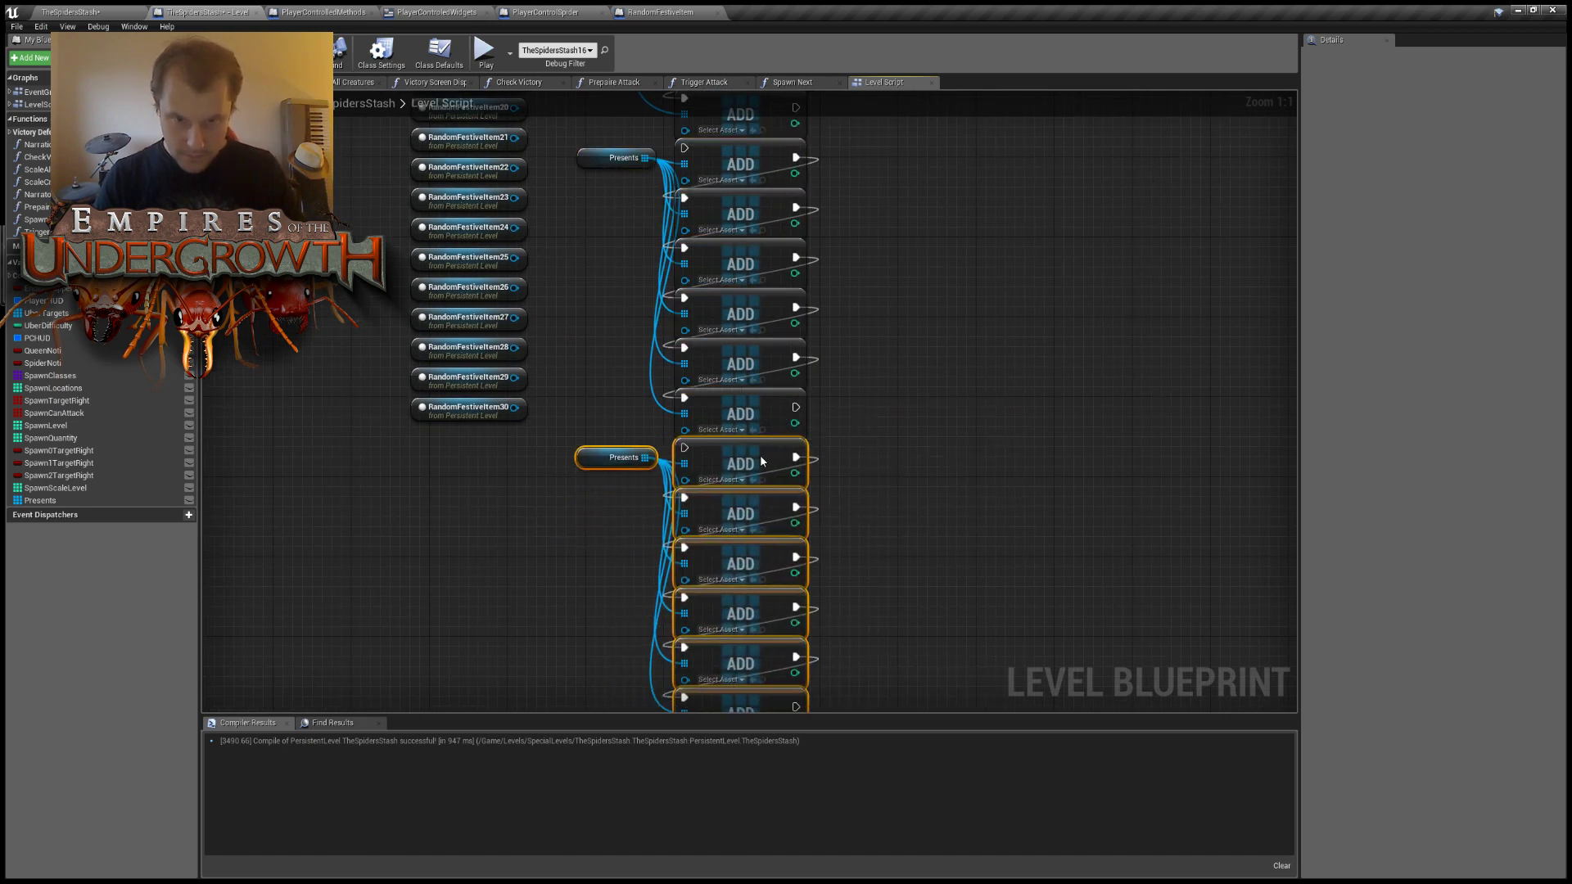
# Connect RandomFestiveItem5 through RandomFestiveItem8 to the next four Add nodes and chain execution from the first Add group into the second.
pyautogui.moveTo(895, 456); pyautogui.dragTo(893, 696, button='right')
pyautogui.scroll(-3, 852, 378)
pyautogui.moveTo(841, 277); pyautogui.dragTo(843, 401, button='right')
pyautogui.scroll(3, 798, 381)
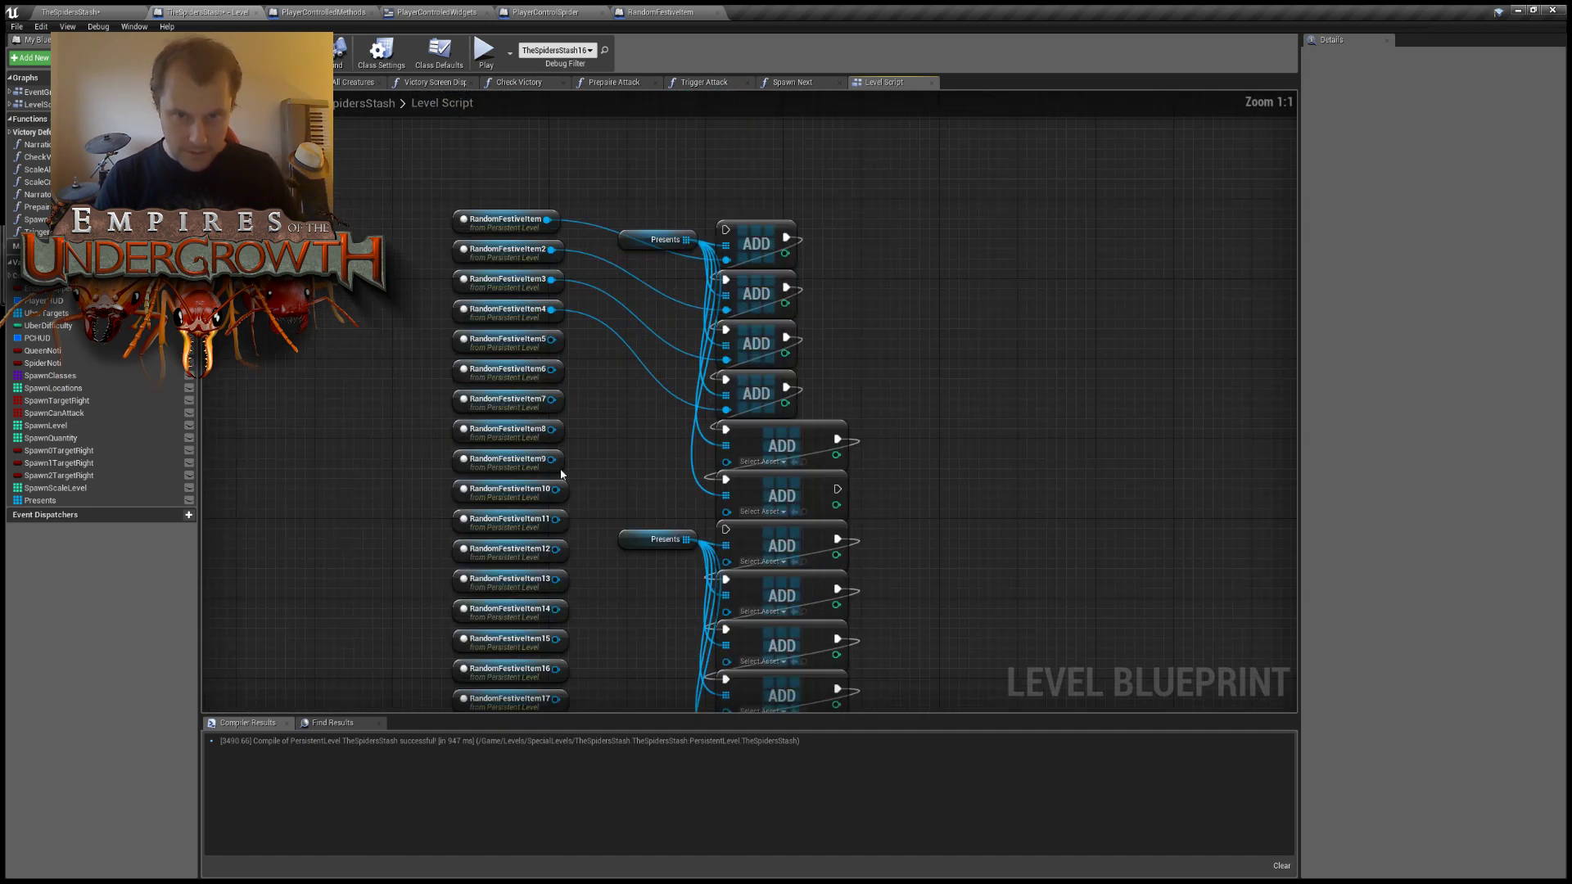
pyautogui.moveTo(551, 339); pyautogui.dragTo(726, 462)
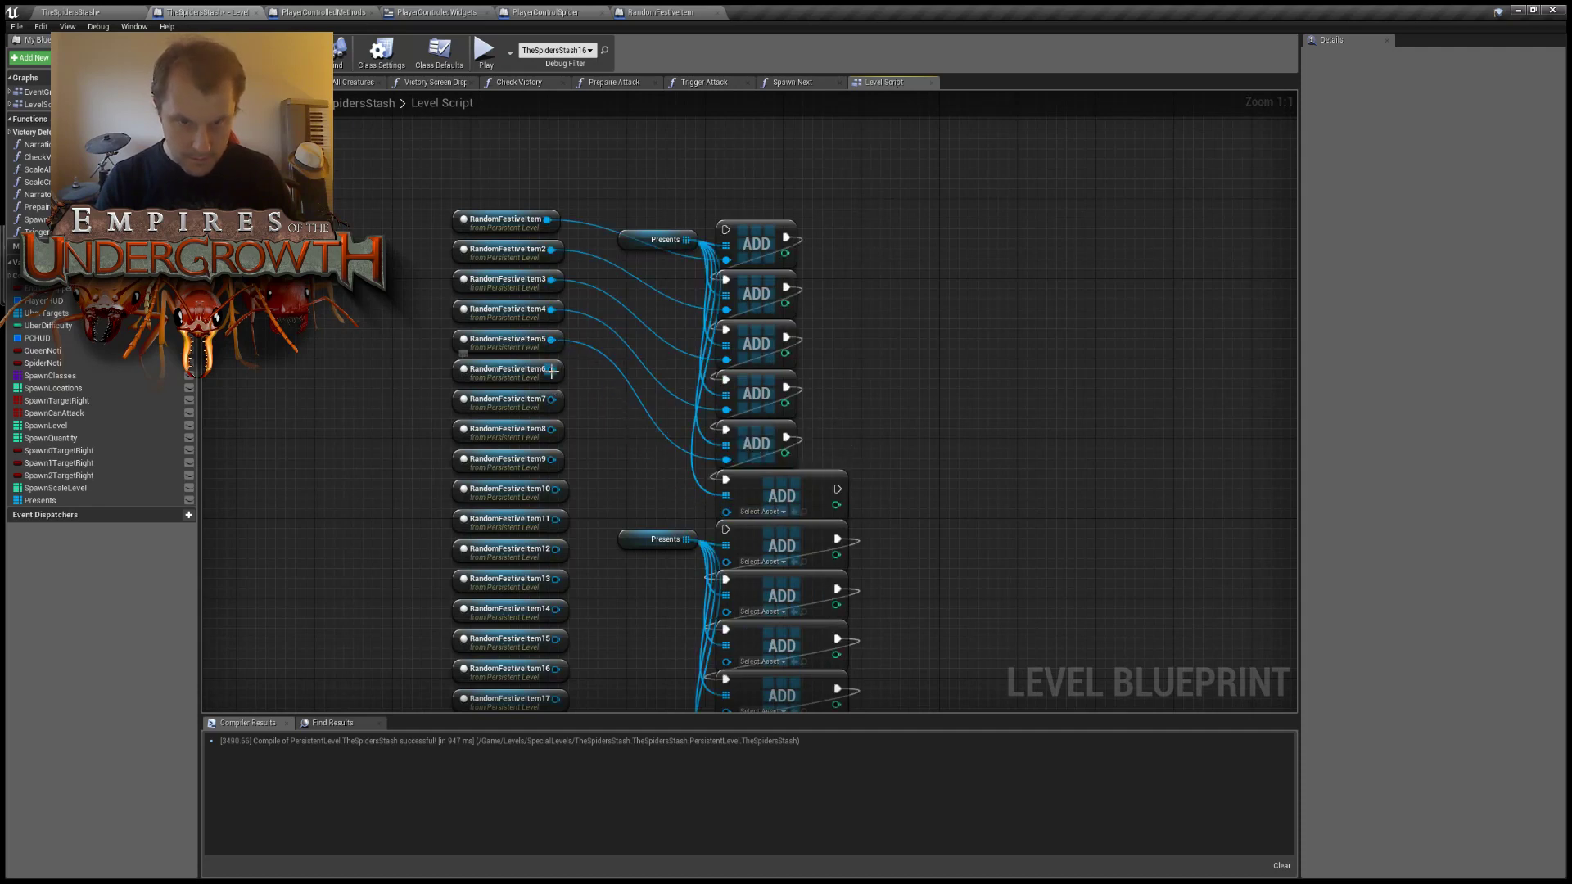
pyautogui.moveTo(551, 370); pyautogui.dragTo(727, 510)
pyautogui.moveTo(551, 400); pyautogui.dragTo(726, 560)
pyautogui.moveTo(552, 434); pyautogui.dragTo(726, 612)
pyautogui.moveTo(669, 612); pyautogui.dragTo(668, 487, button='right')
pyautogui.moveTo(786, 362); pyautogui.dragTo(725, 407)
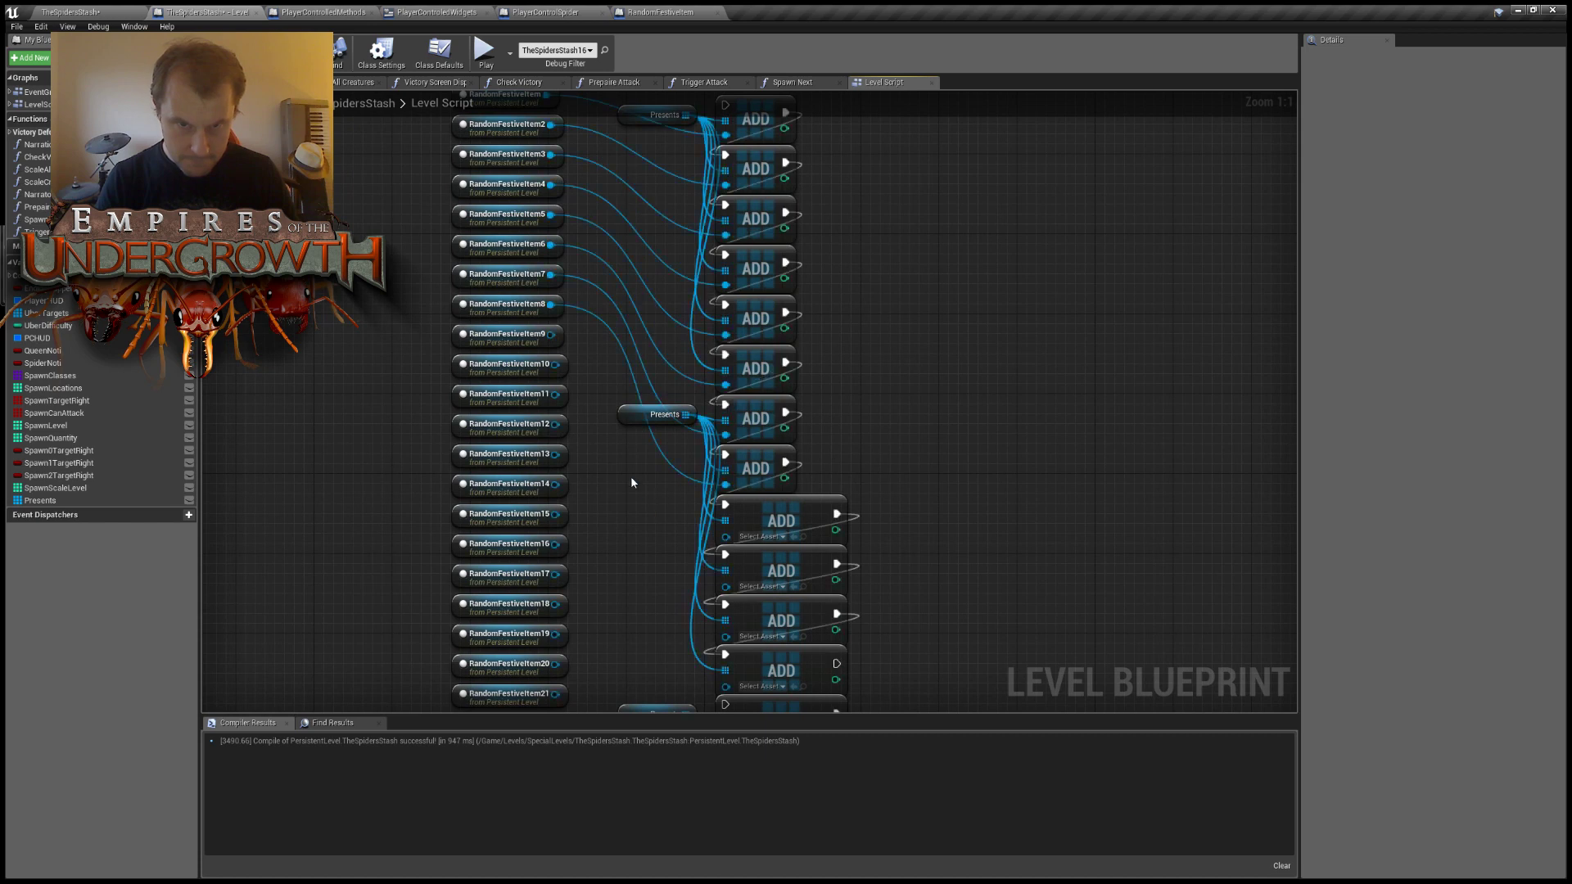
# Connect RandomFestiveItem9 through RandomFestiveItem13 to the next five Add nodes in order.
pyautogui.moveTo(551, 335); pyautogui.dragTo(726, 537)
pyautogui.moveTo(555, 373); pyautogui.dragTo(724, 584)
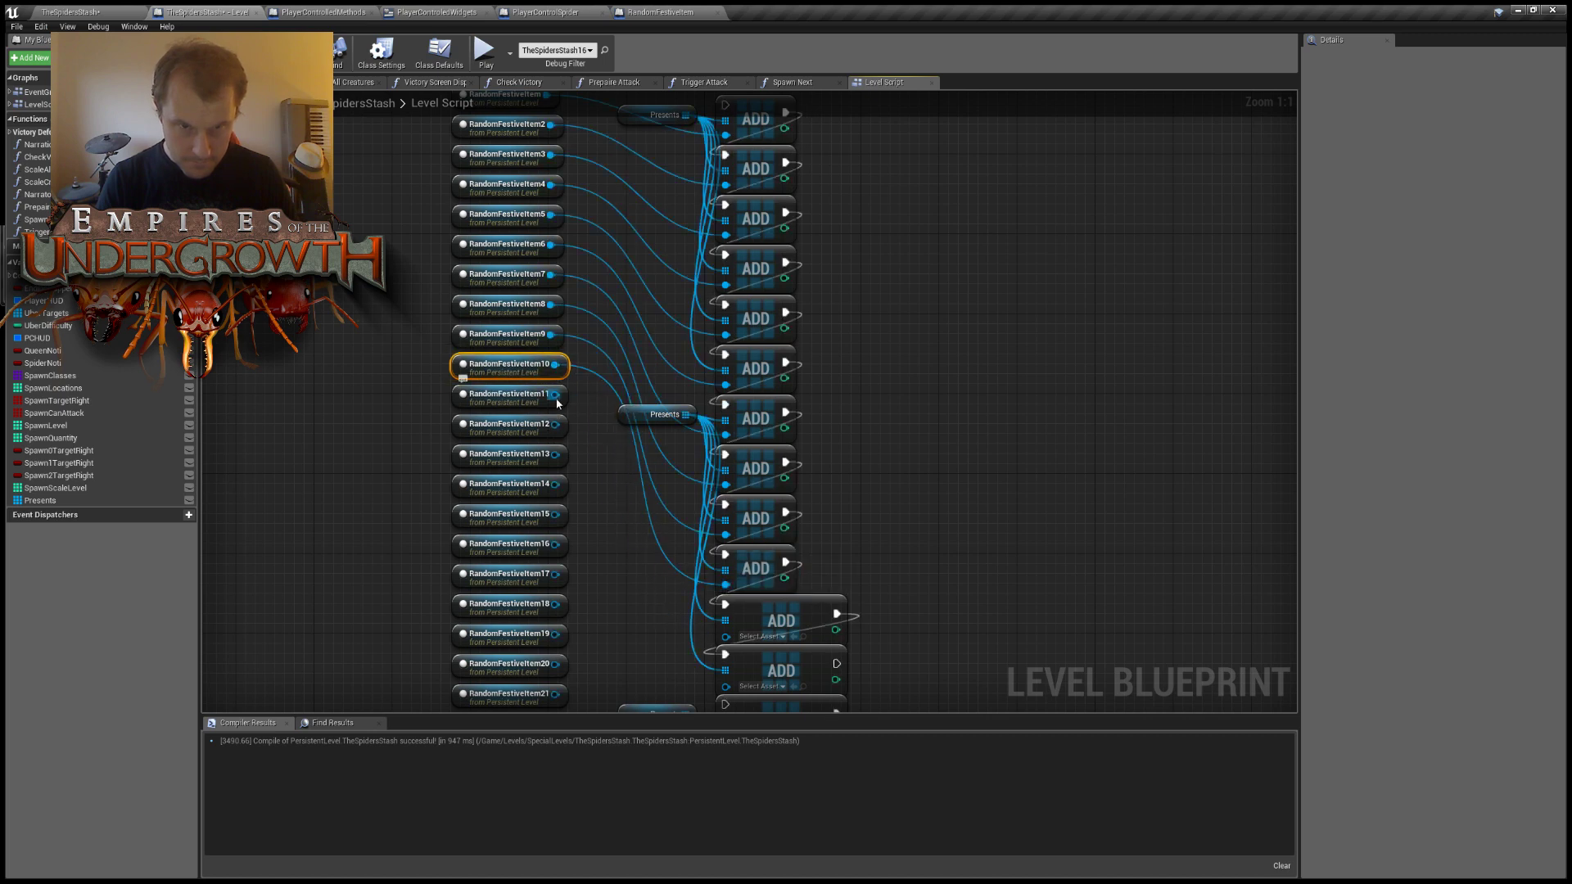
pyautogui.moveTo(555, 394); pyautogui.dragTo(723, 636)
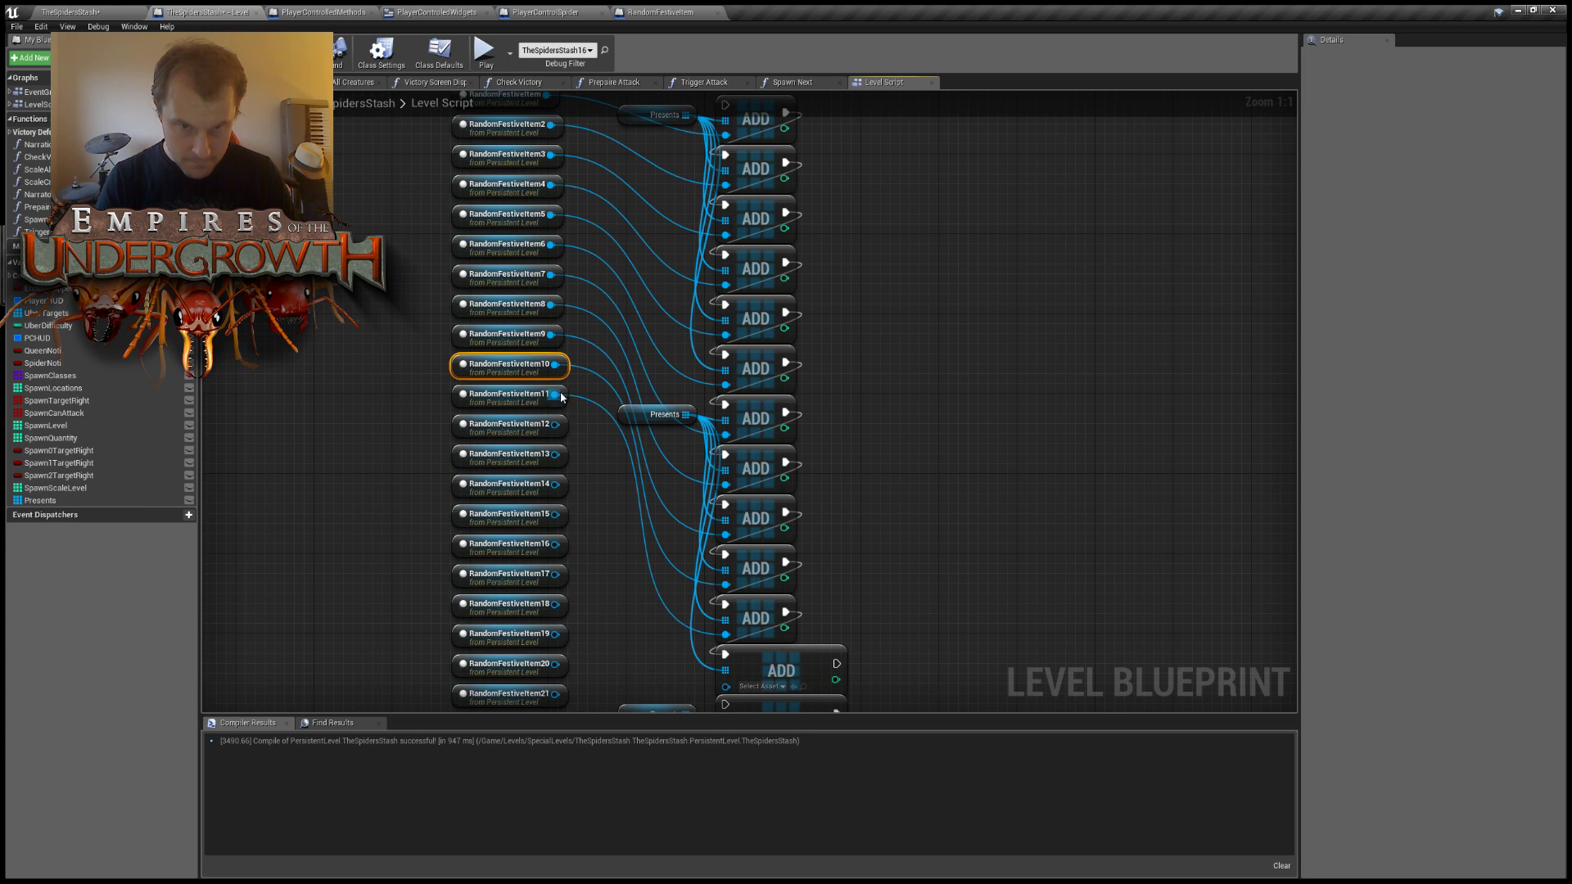
pyautogui.moveTo(555, 423); pyautogui.dragTo(725, 657)
pyautogui.moveTo(649, 589); pyautogui.dragTo(644, 510, button='right')
pyautogui.moveTo(551, 351); pyautogui.dragTo(719, 630)
# Connect RandomFestiveItem14, RandomFestiveItem15 and RandomFestiveItem16 to the next three Add nodes in the third group.
pyautogui.moveTo(646, 525); pyautogui.dragTo(651, 421, button='right')
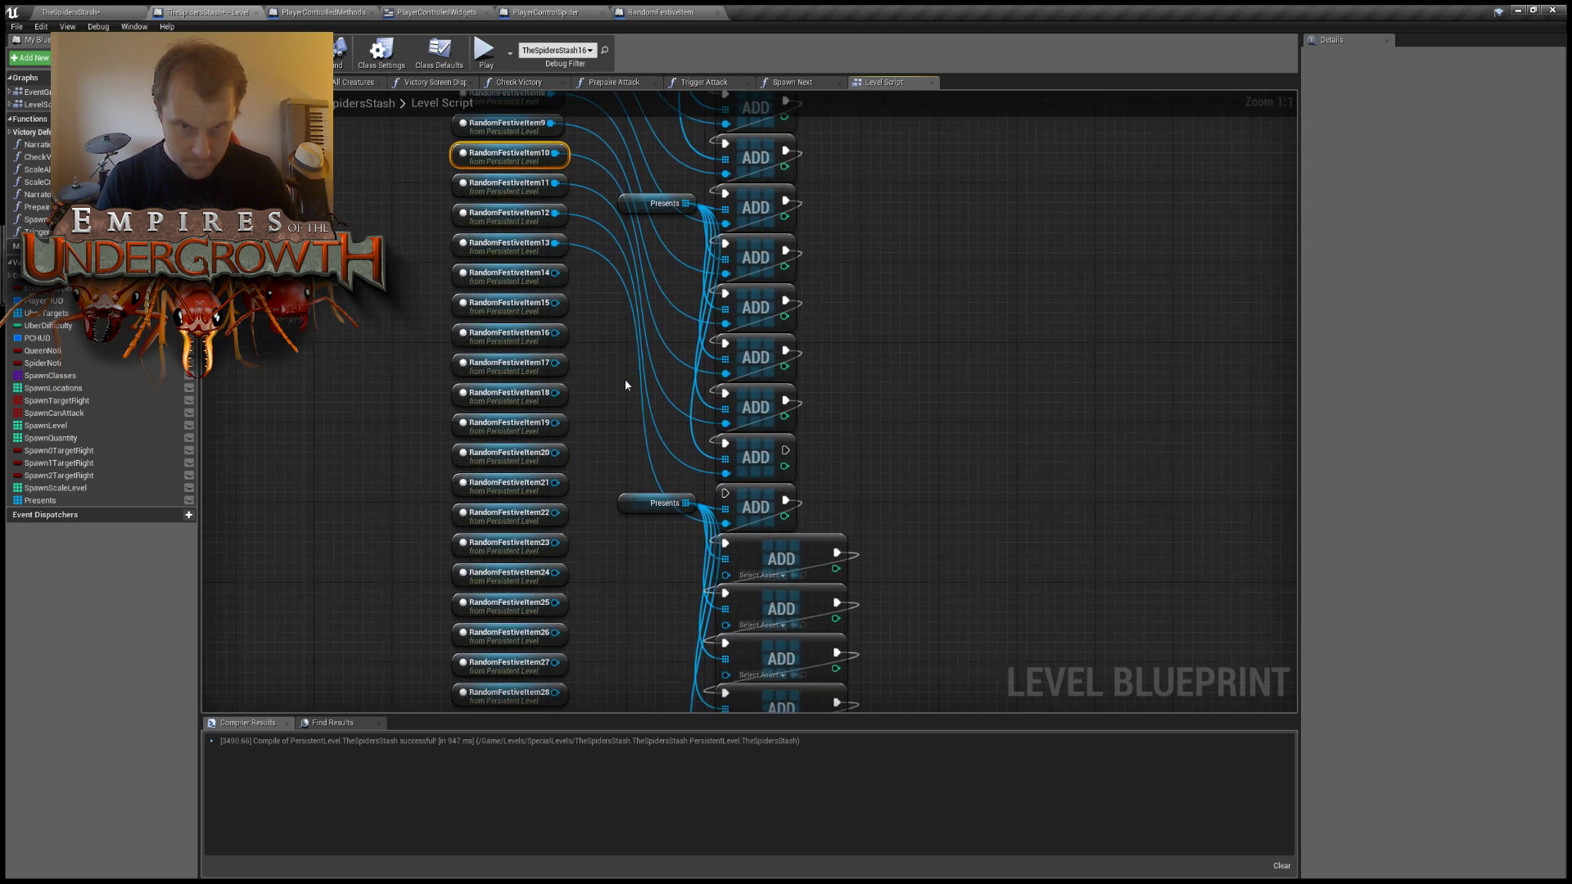
pyautogui.moveTo(555, 273); pyautogui.dragTo(726, 575)
pyautogui.moveTo(554, 303); pyautogui.dragTo(725, 624)
pyautogui.moveTo(557, 332); pyautogui.dragTo(725, 673)
# Connect RandomFestiveItem17 through RandomFestiveItem20 to the last two Add nodes of the third group and the first two of the fourth.
pyautogui.moveTo(627, 639); pyautogui.dragTo(611, 414, button='right')
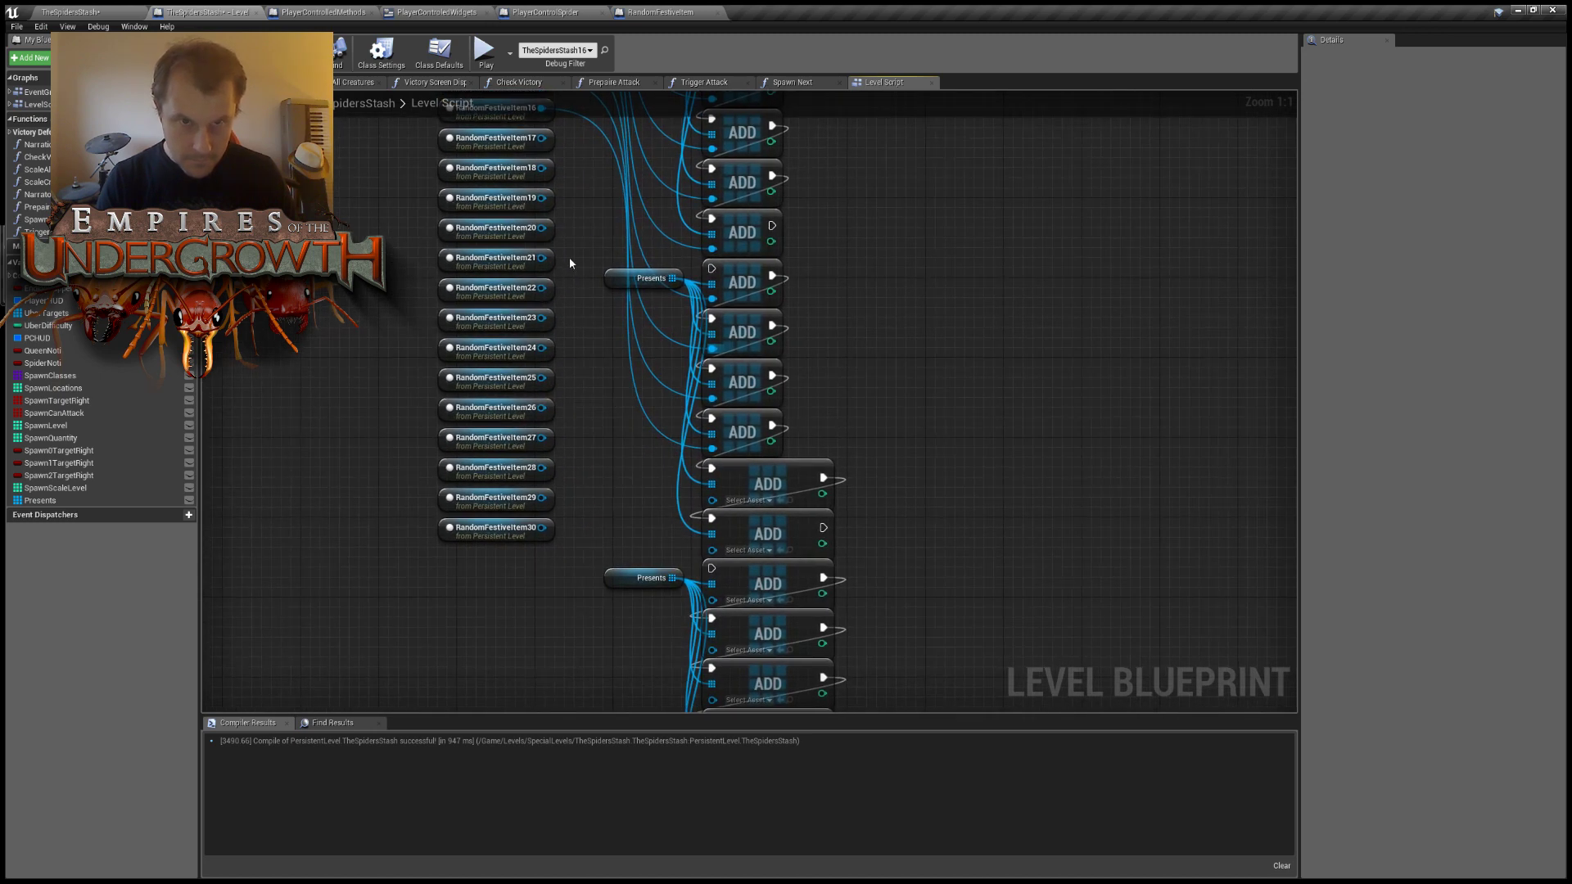
pyautogui.moveTo(568, 257); pyautogui.dragTo(568, 272, button='right')
pyautogui.moveTo(539, 153); pyautogui.dragTo(709, 514)
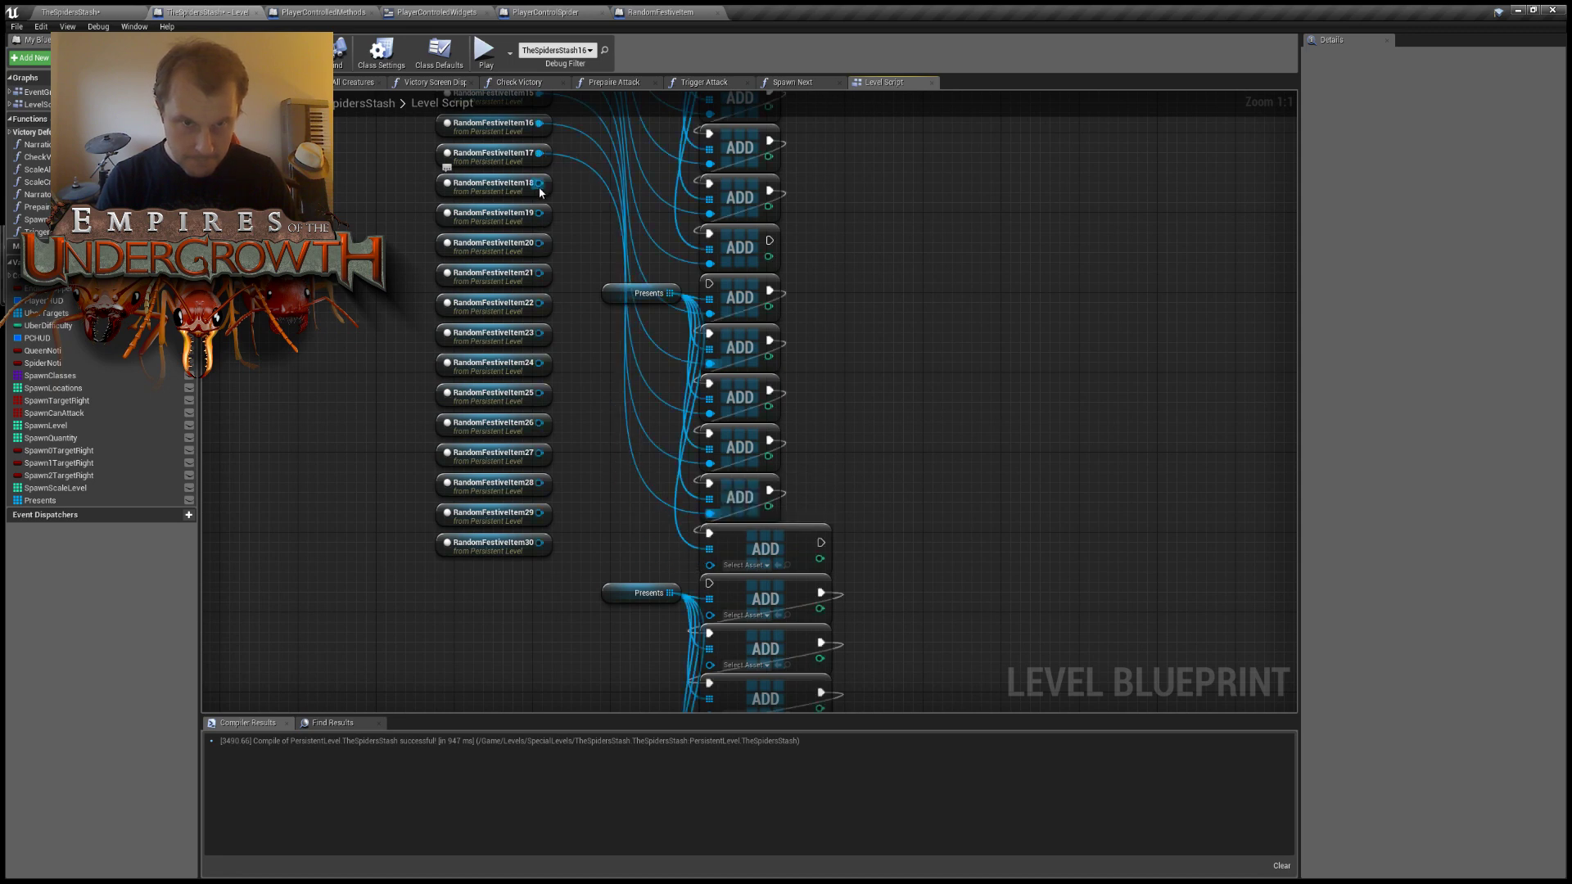
pyautogui.moveTo(540, 182); pyautogui.dragTo(709, 564)
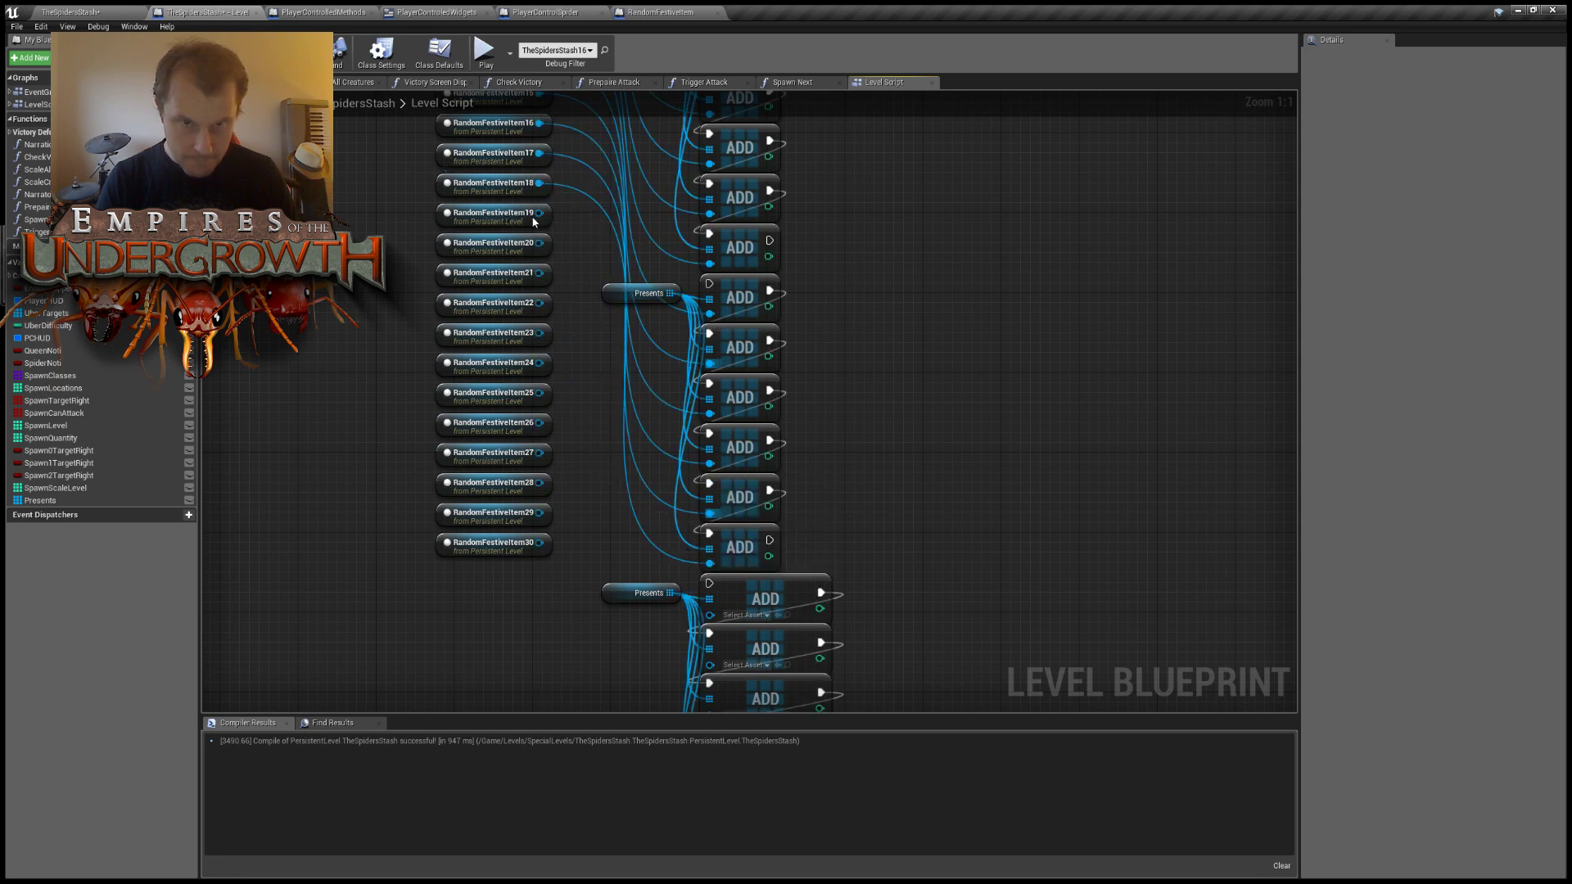
pyautogui.moveTo(540, 212); pyautogui.dragTo(709, 615)
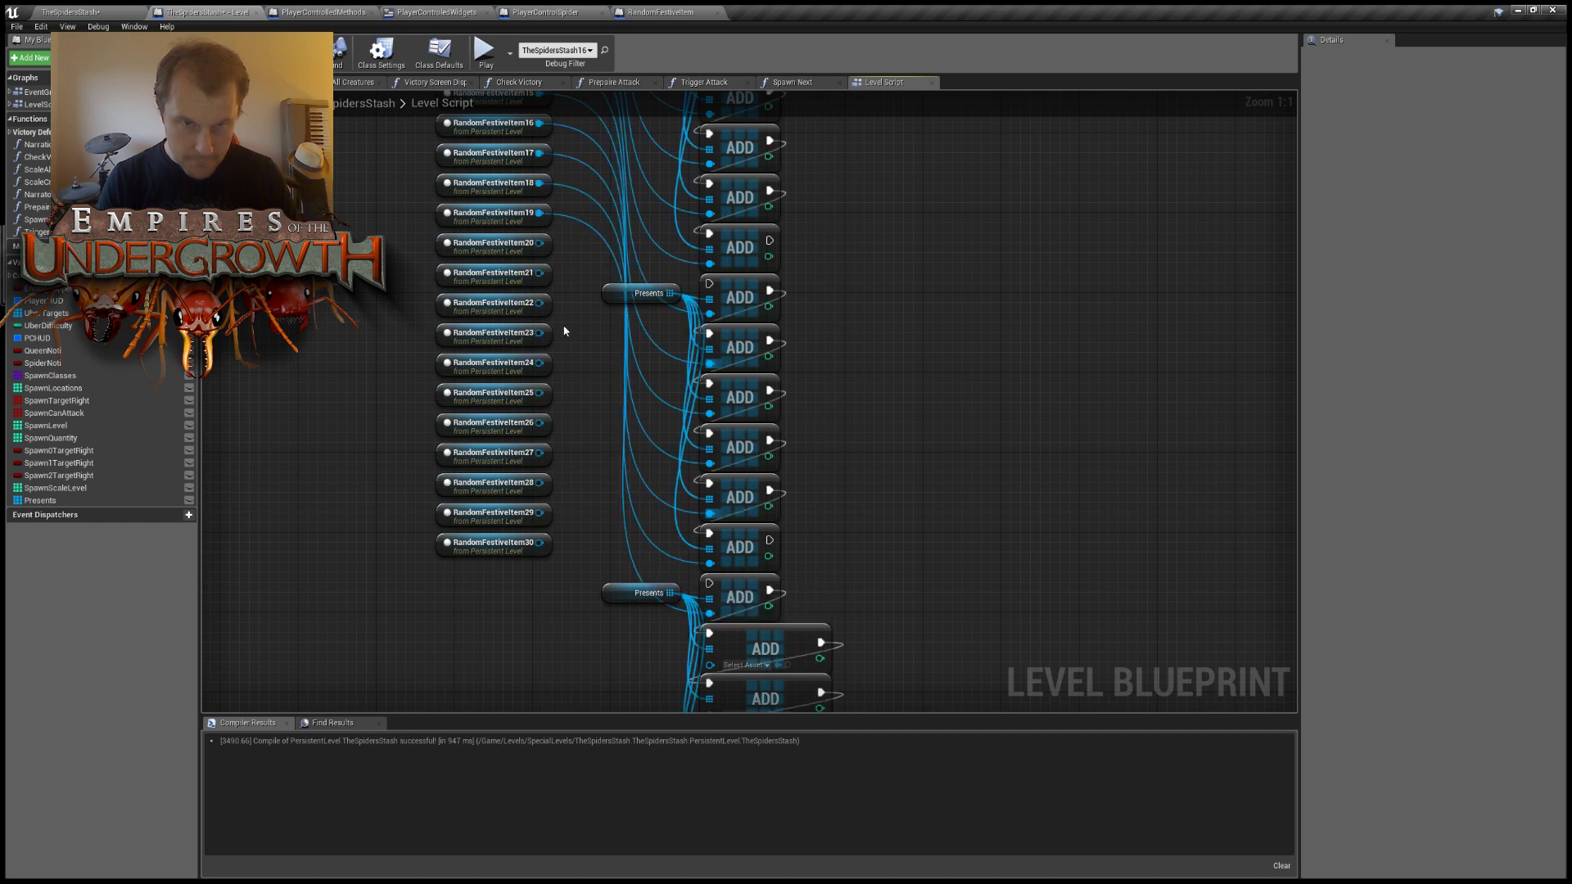
pyautogui.moveTo(543, 244); pyautogui.dragTo(710, 665)
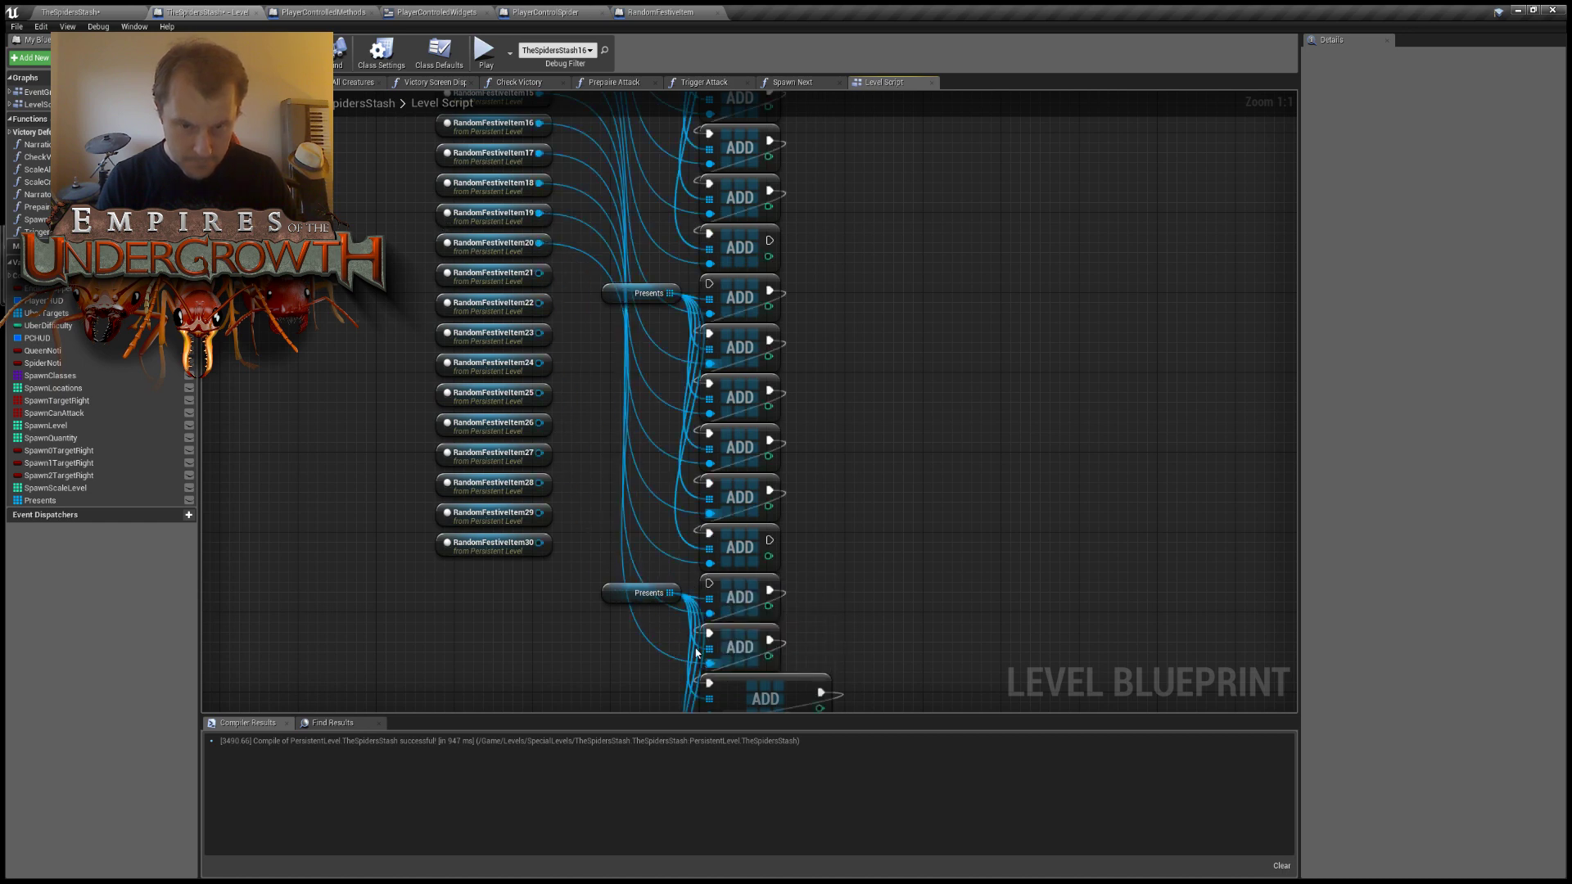
# Connect RandomFestiveItem21 through RandomFestiveItem24 to the remaining four Add nodes of the fourth group.
pyautogui.moveTo(621, 447); pyautogui.dragTo(621, 382, button='right')
pyautogui.moveTo(534, 207); pyautogui.dragTo(705, 648)
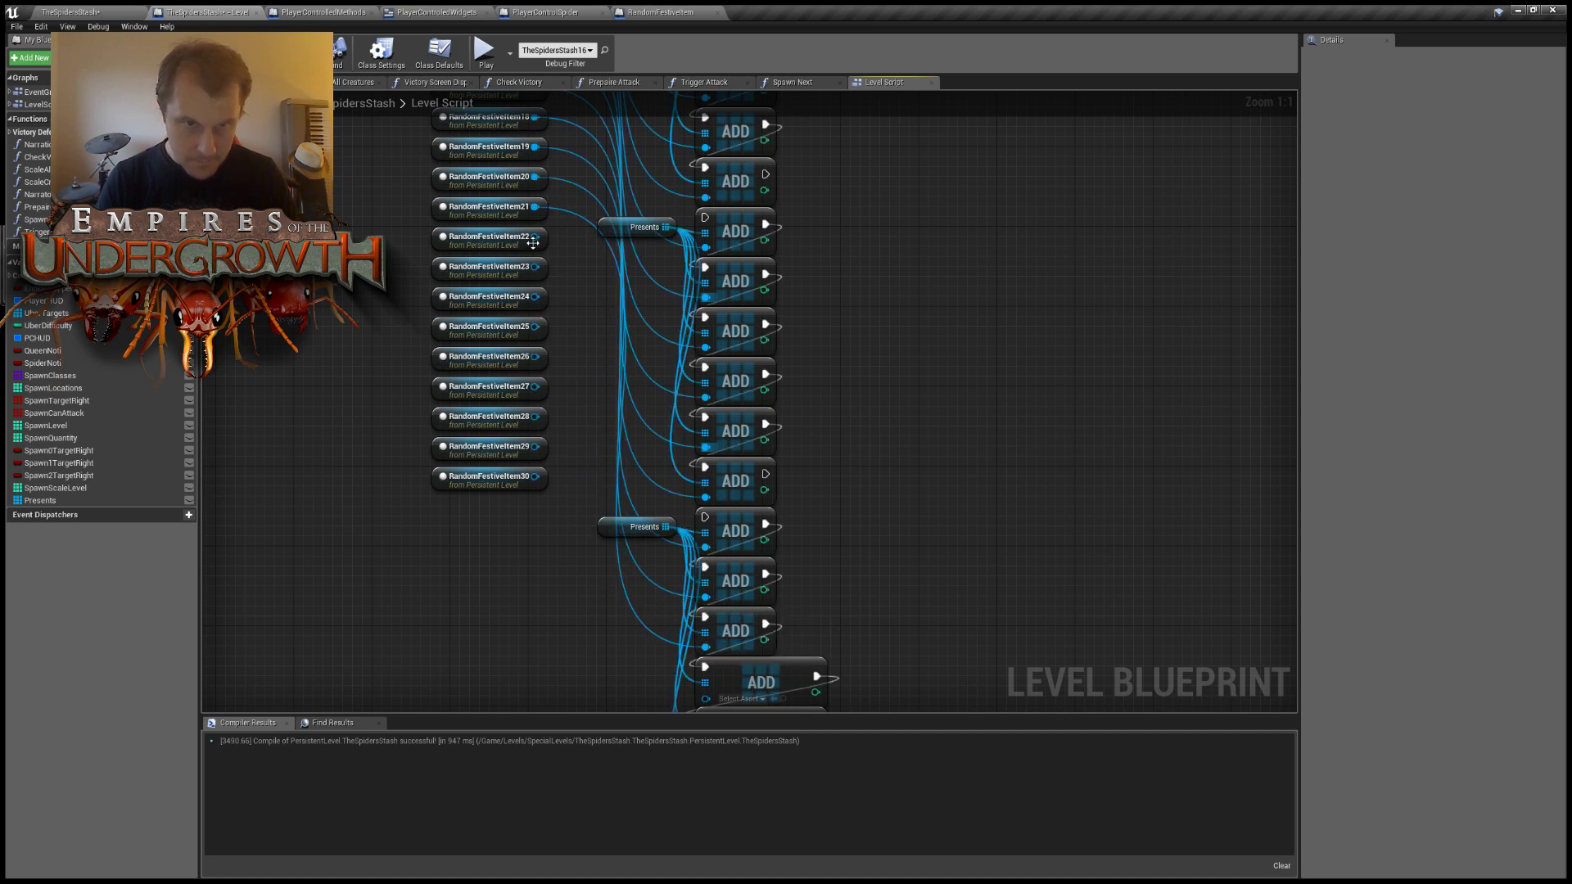
pyautogui.moveTo(533, 243); pyautogui.dragTo(709, 647)
pyautogui.moveTo(547, 277); pyautogui.dragTo(706, 690)
pyautogui.moveTo(531, 247); pyautogui.dragTo(710, 617)
# Chain execution from the third Add group into the fourth and from the second group into the third.
pyautogui.moveTo(1004, 568); pyautogui.dragTo(985, 689, button='right')
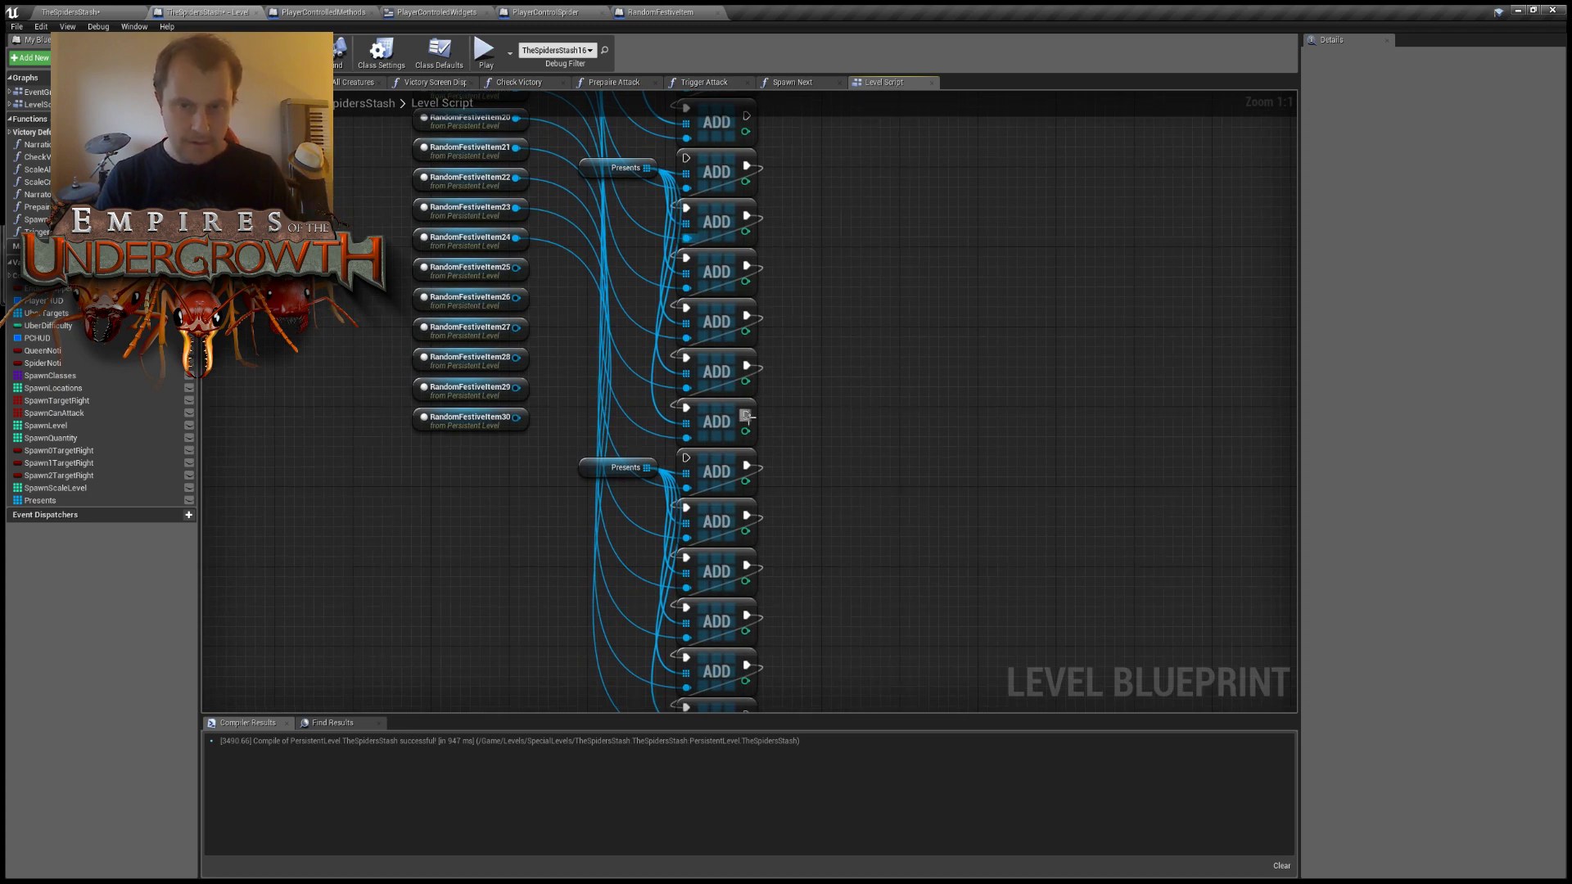
pyautogui.moveTo(747, 415); pyautogui.dragTo(686, 457)
pyautogui.moveTo(830, 377); pyautogui.dragTo(836, 497, button='right')
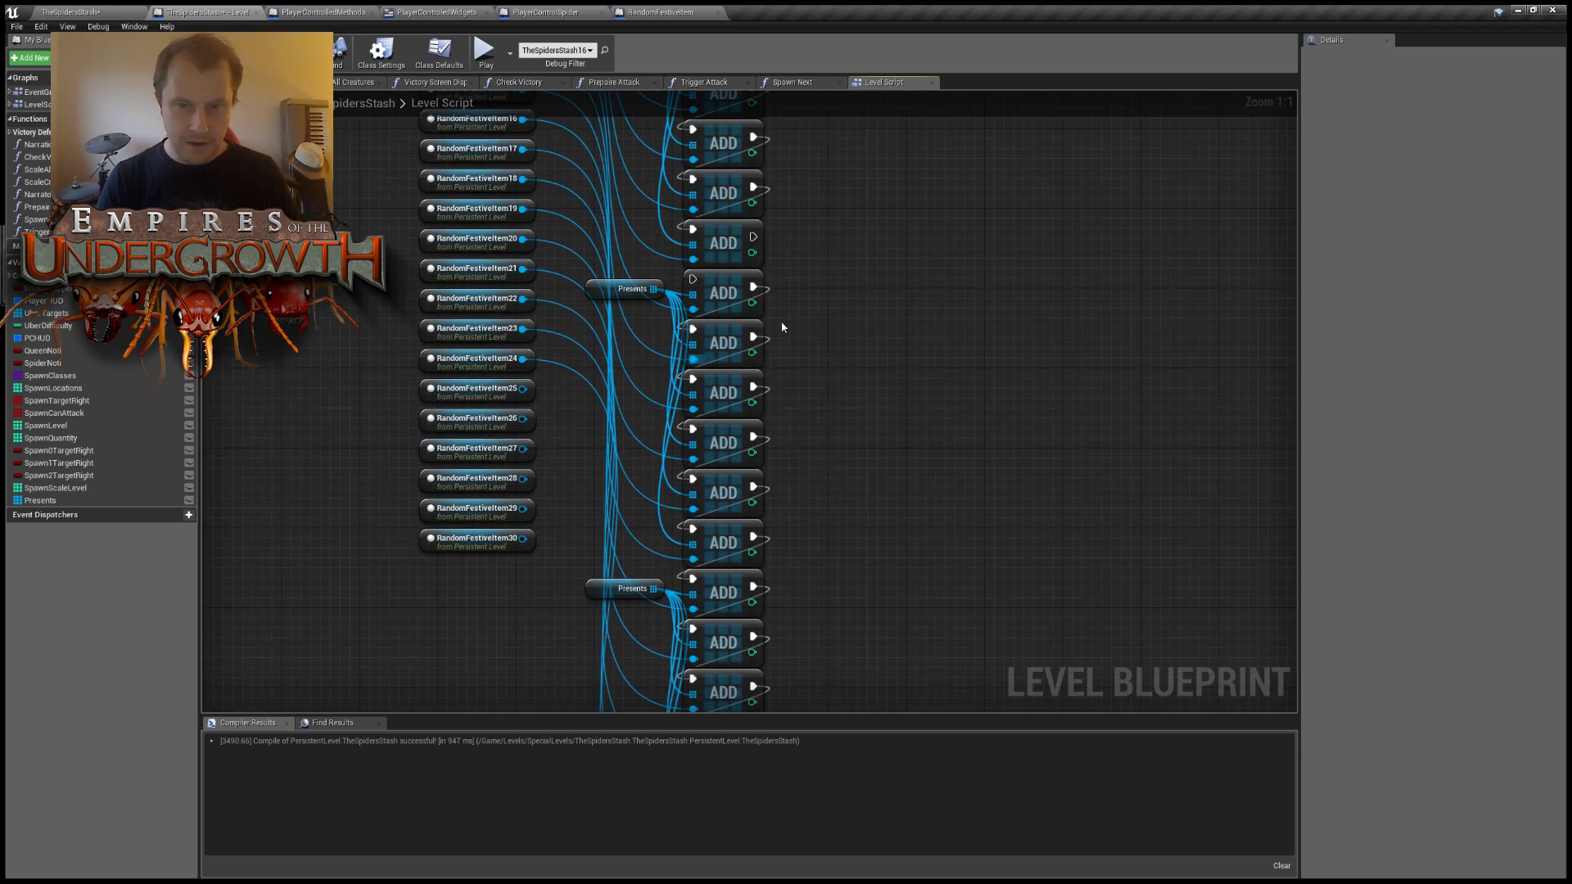
pyautogui.moveTo(781, 325); pyautogui.dragTo(772, 416, button='right')
pyautogui.moveTo(749, 334); pyautogui.dragTo(686, 375)
pyautogui.moveTo(687, 375); pyautogui.dragTo(770, 611, button='right')
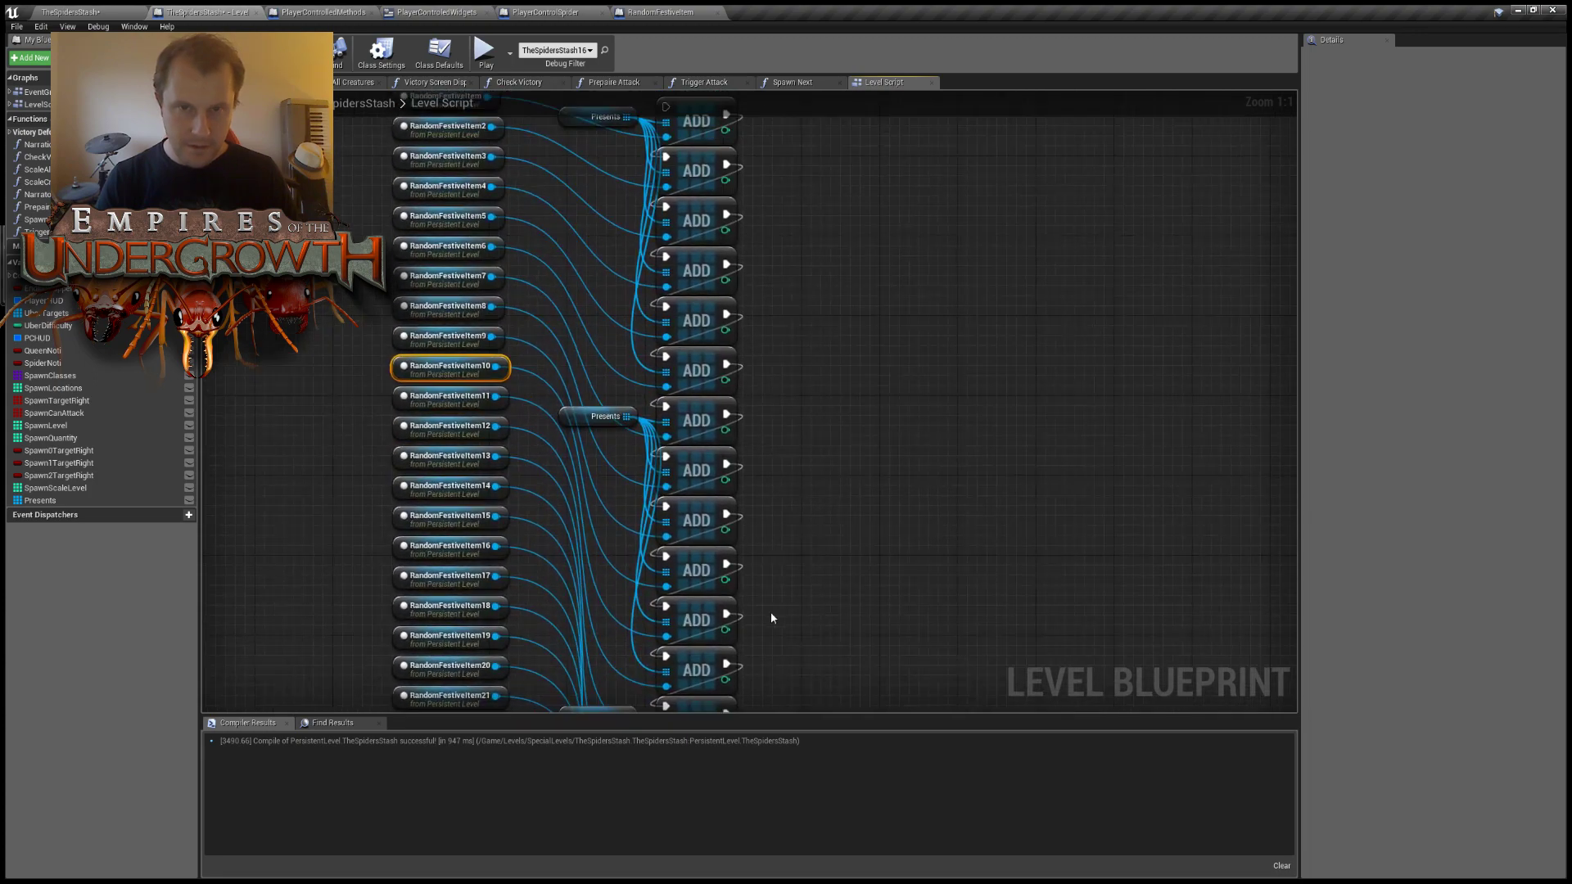
# Copy the fourth Presents getter with its six Add nodes and place the pasted group directly below it.
pyautogui.scroll(-7, 775, 553)
pyautogui.moveTo(839, 533); pyautogui.dragTo(826, 359, button='right')
pyautogui.scroll(4, 814, 513)
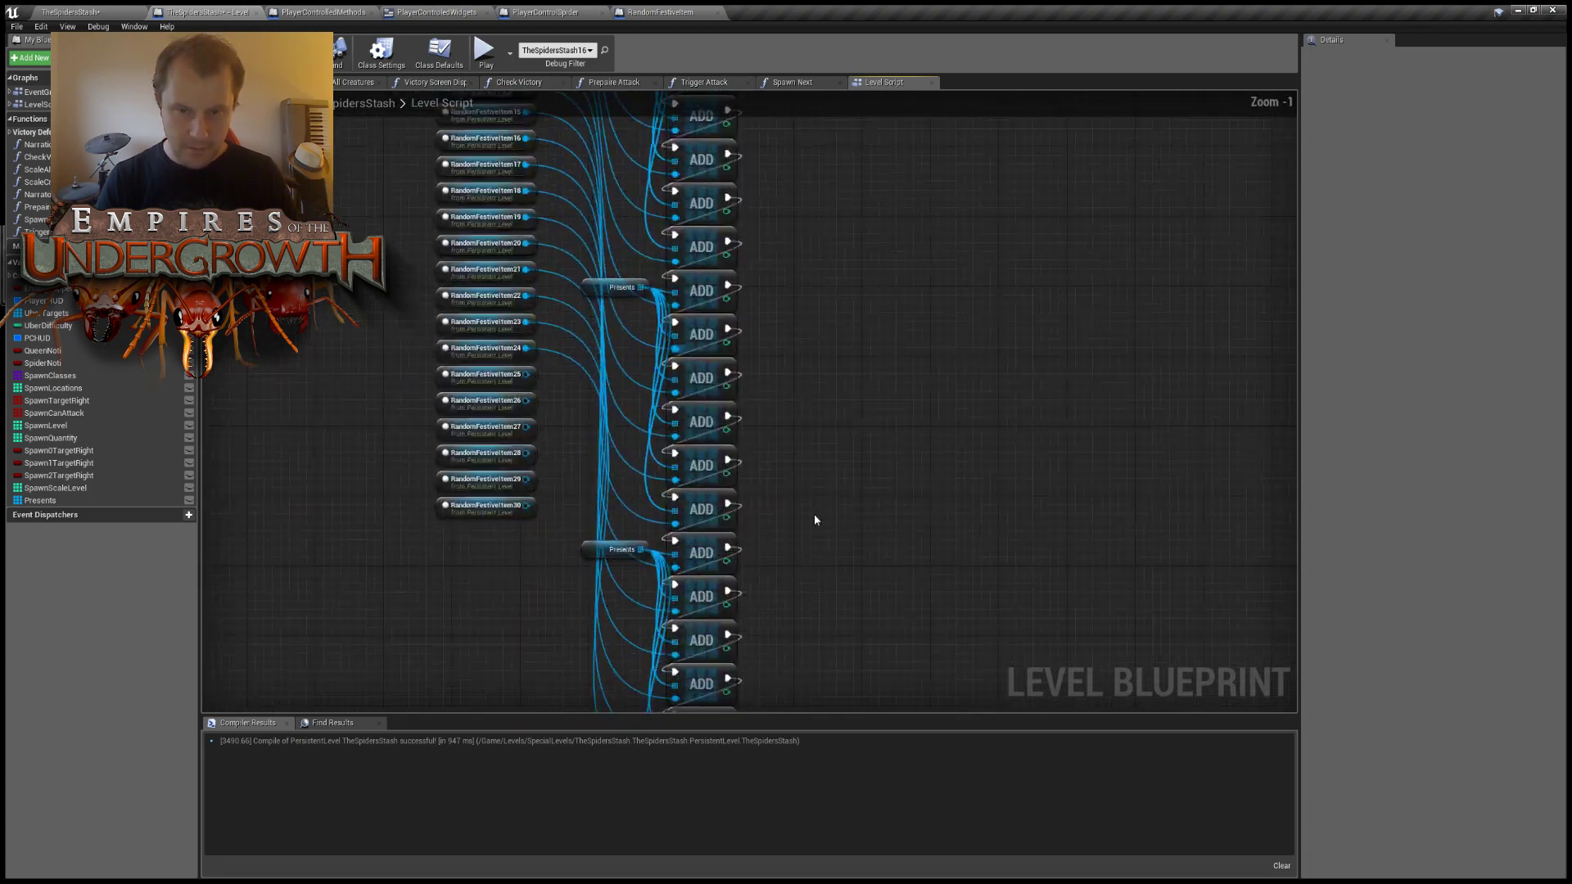
pyautogui.scroll(-3, 856, 601)
pyautogui.scroll(1, 783, 622)
pyautogui.moveTo(768, 578); pyautogui.dragTo(704, 466)
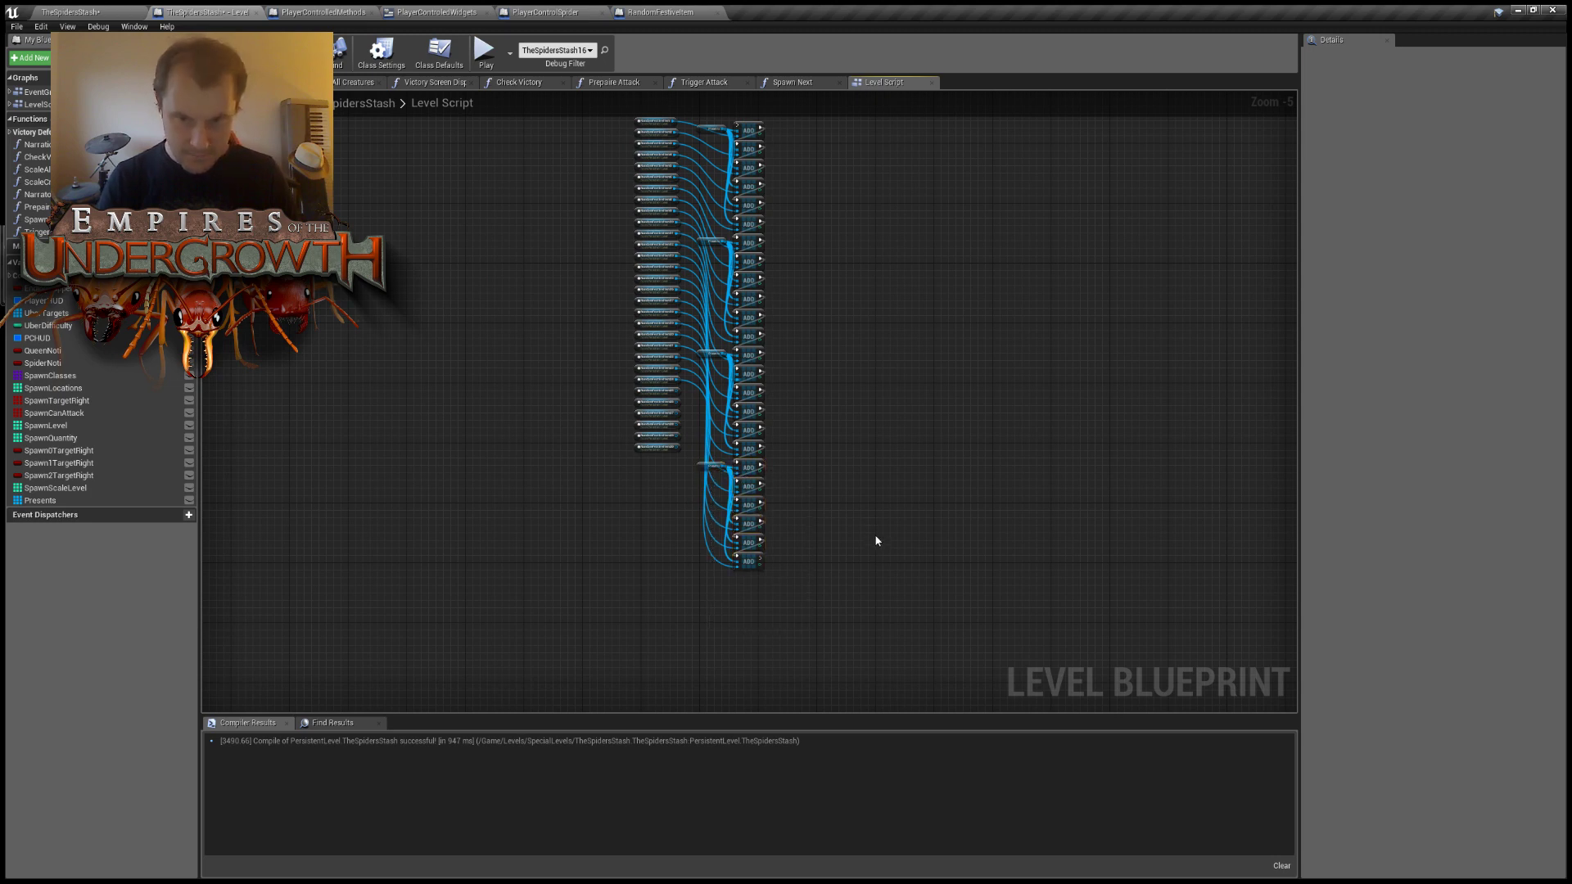
pyautogui.hotkey('ctrl', 'c')
pyautogui.hotkey('ctrl', 'v')
pyautogui.moveTo(895, 504); pyautogui.dragTo(758, 583)
# Connect RandomFestiveItem25 through RandomFestiveItem30 to the six new Add nodes and chain execution from the fourth Add group into the fifth.
pyautogui.scroll(3, 753, 516)
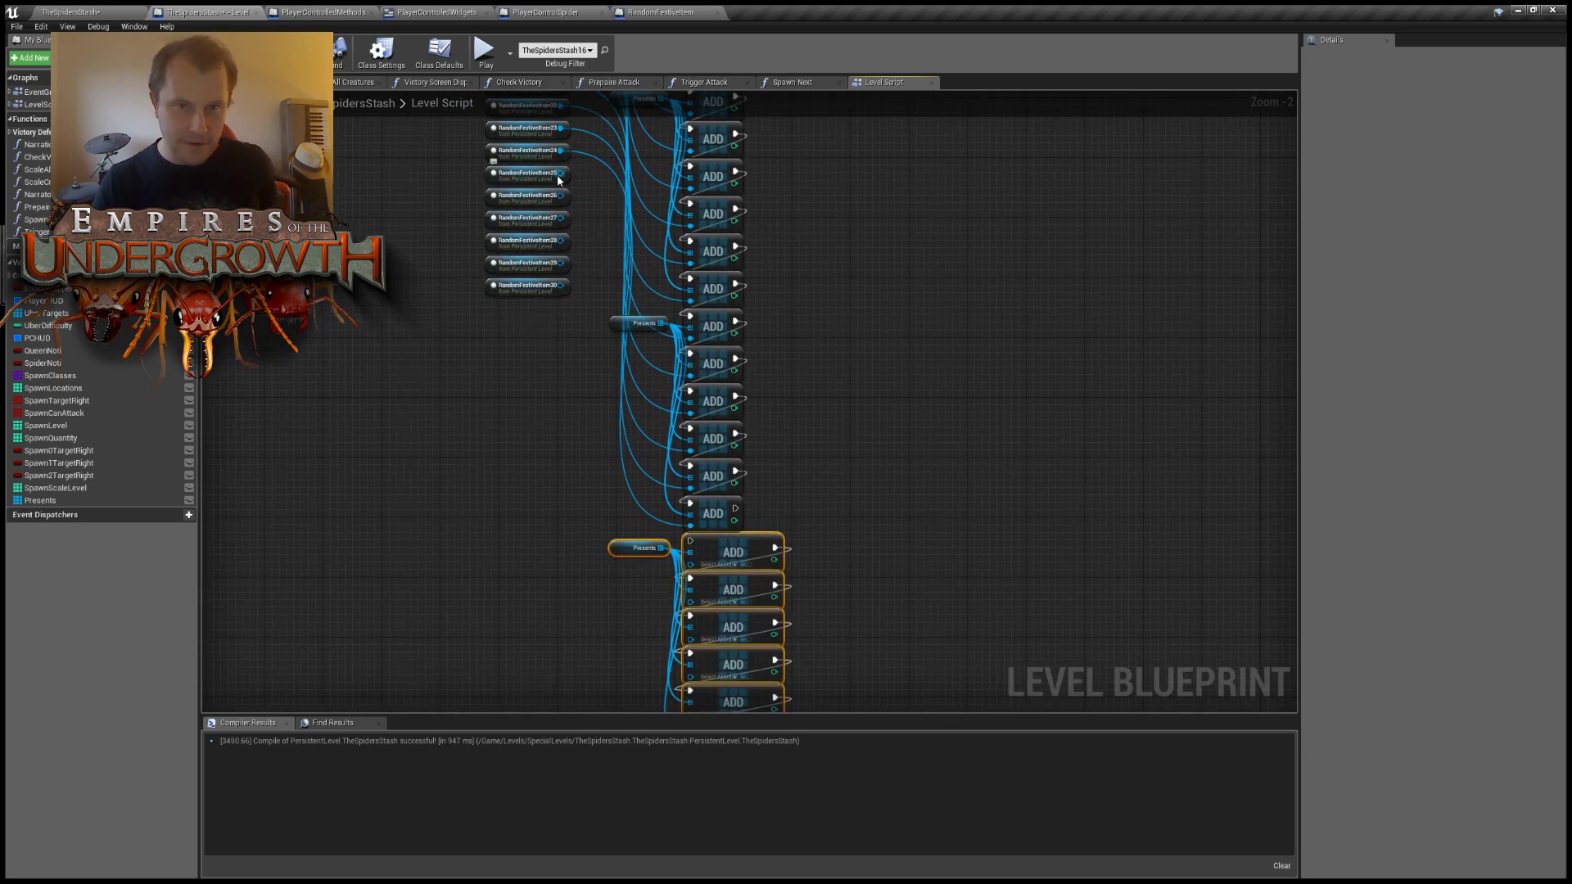
pyautogui.moveTo(561, 173); pyautogui.dragTo(692, 567)
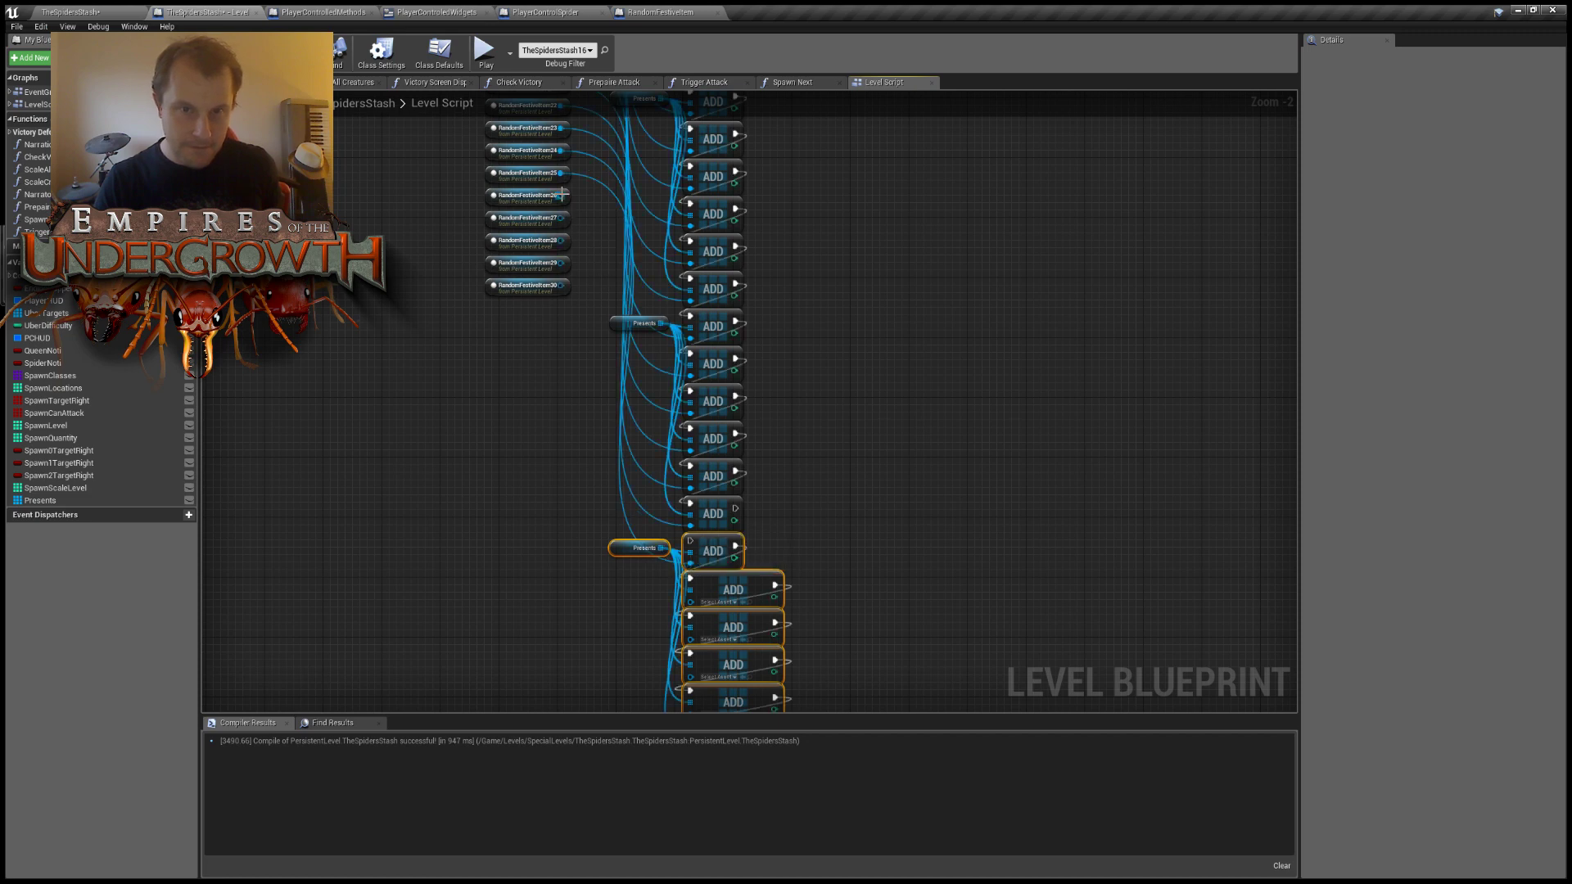
pyautogui.moveTo(562, 195); pyautogui.dragTo(690, 603)
pyautogui.moveTo(562, 218); pyautogui.dragTo(690, 602)
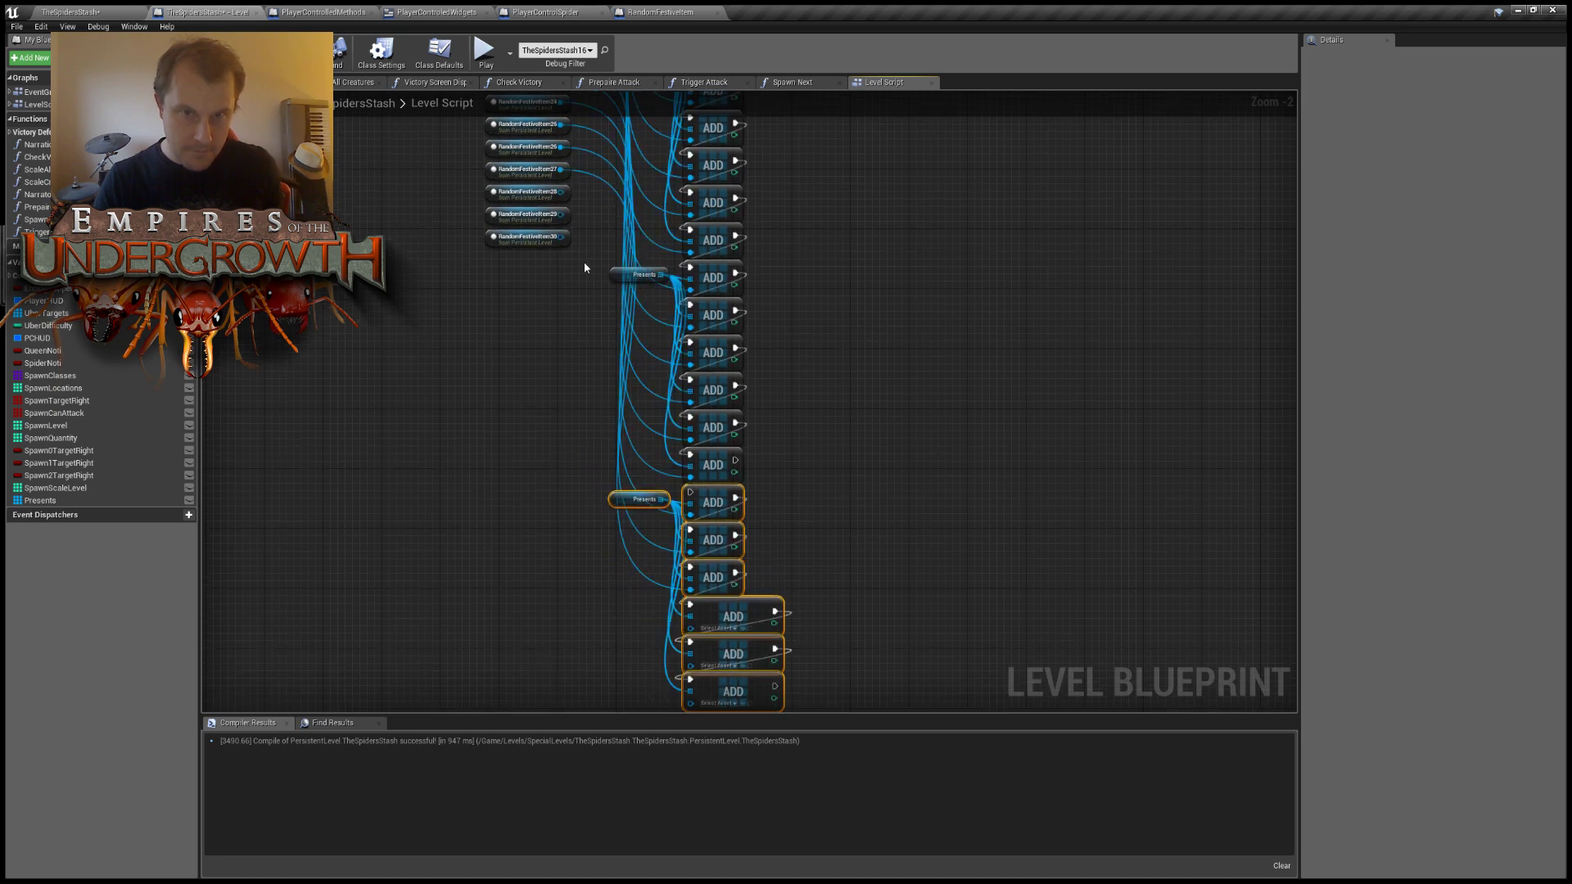
pyautogui.moveTo(560, 193); pyautogui.dragTo(690, 627)
pyautogui.moveTo(561, 214); pyautogui.dragTo(691, 477)
pyautogui.moveTo(618, 317); pyautogui.dragTo(618, 506, button='right')
pyautogui.moveTo(562, 237); pyautogui.dragTo(690, 623)
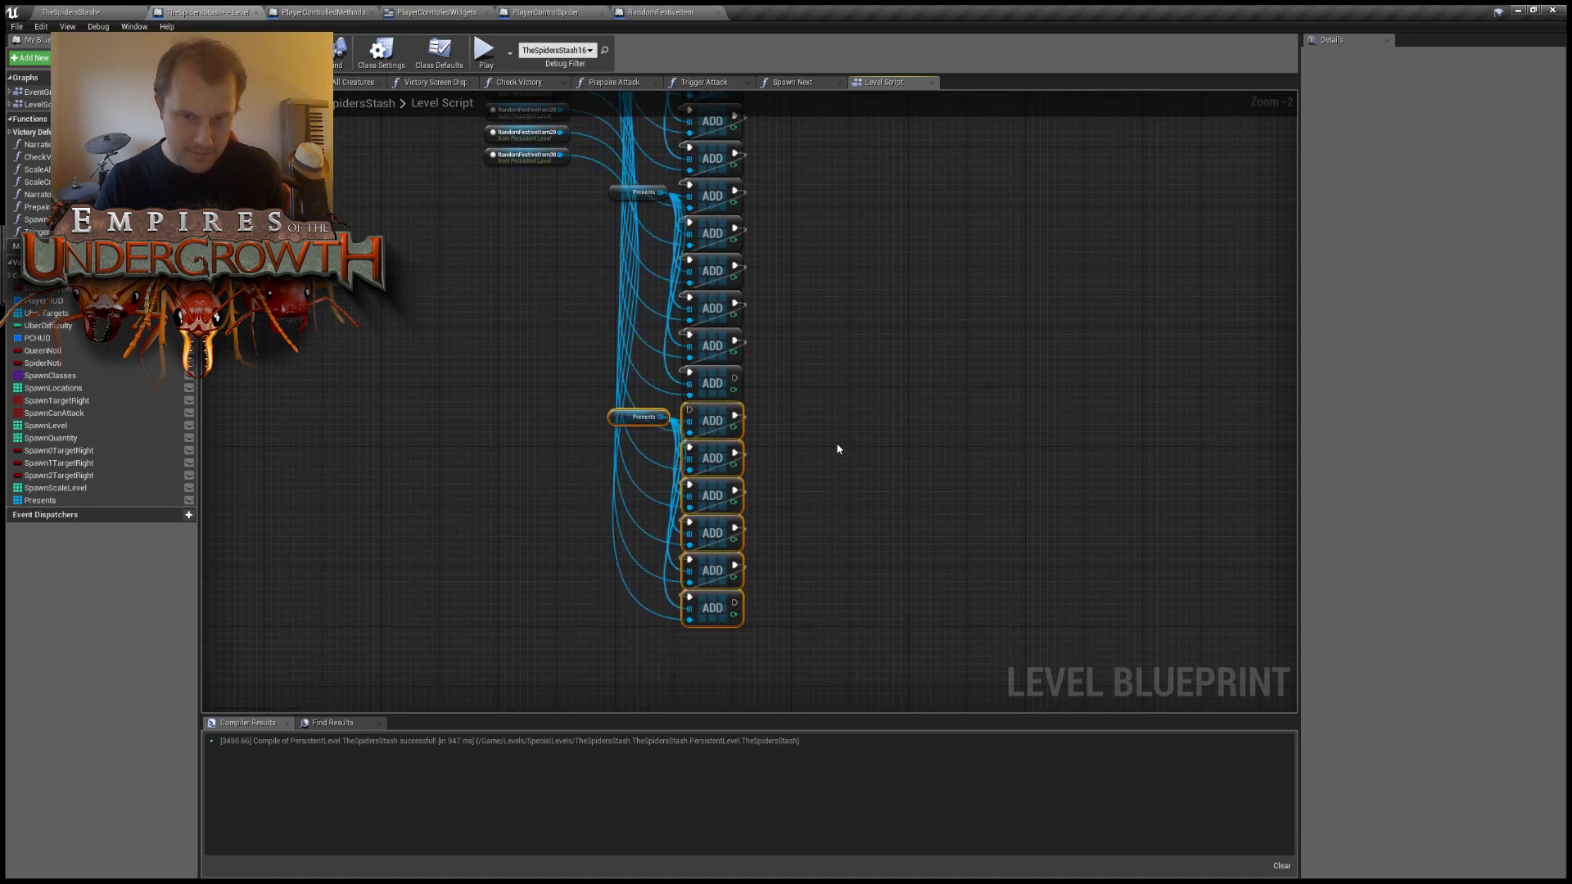
pyautogui.moveTo(735, 375); pyautogui.dragTo(689, 409)
pyautogui.moveTo(788, 304); pyautogui.dragTo(717, 308, button='right')
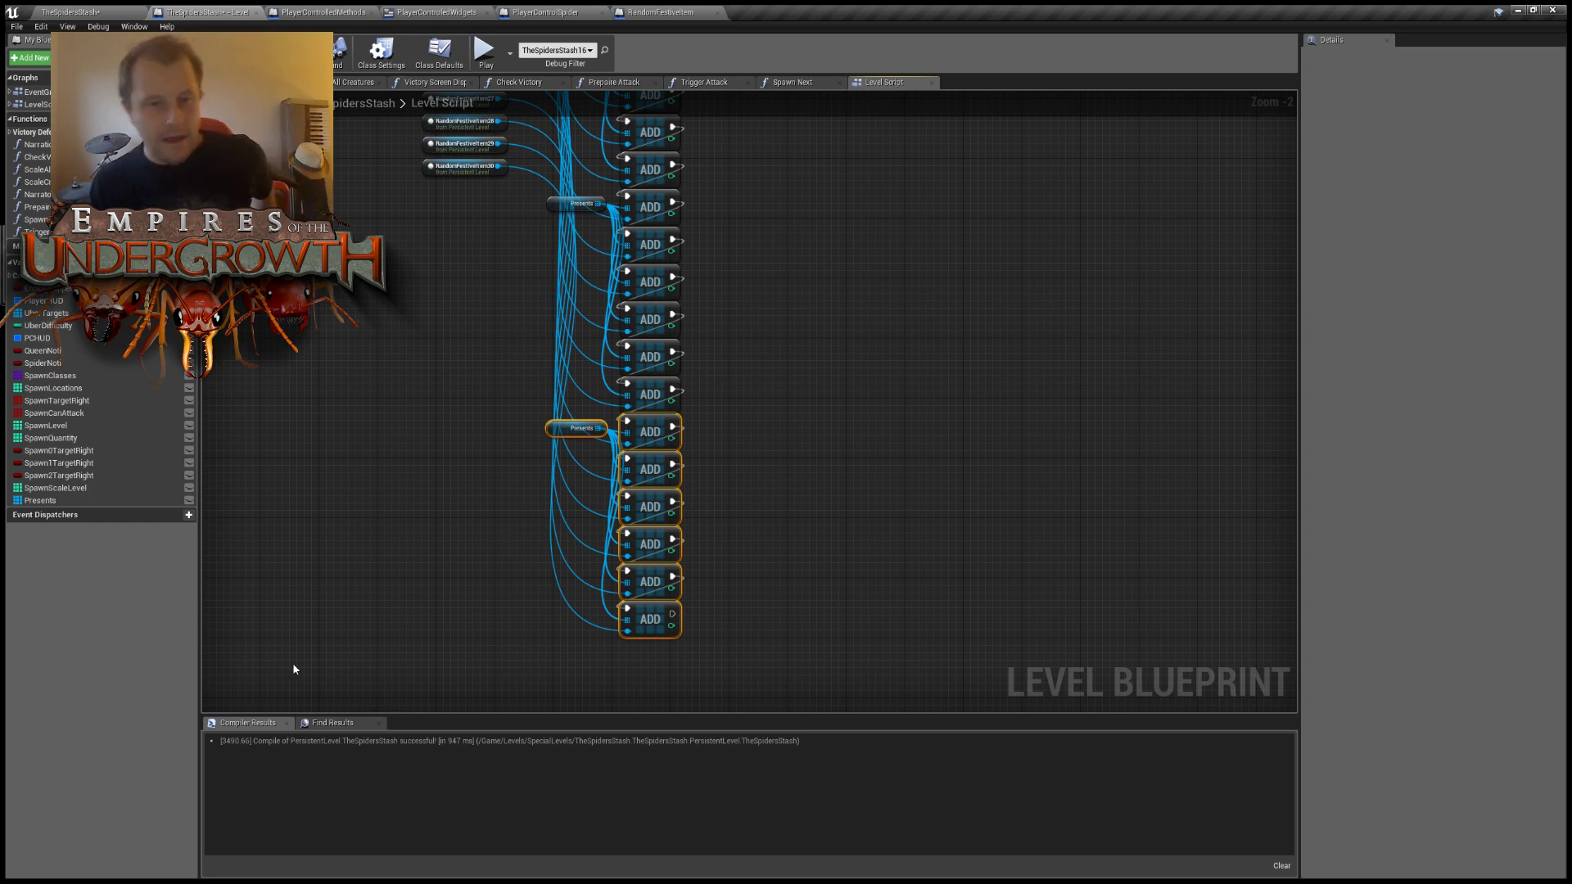
# Move the whole block of Presents getters and Add nodes up so it is vertically centred beside the festive item references.
pyautogui.click(495, 357)
pyautogui.scroll(-4, 848, 403)
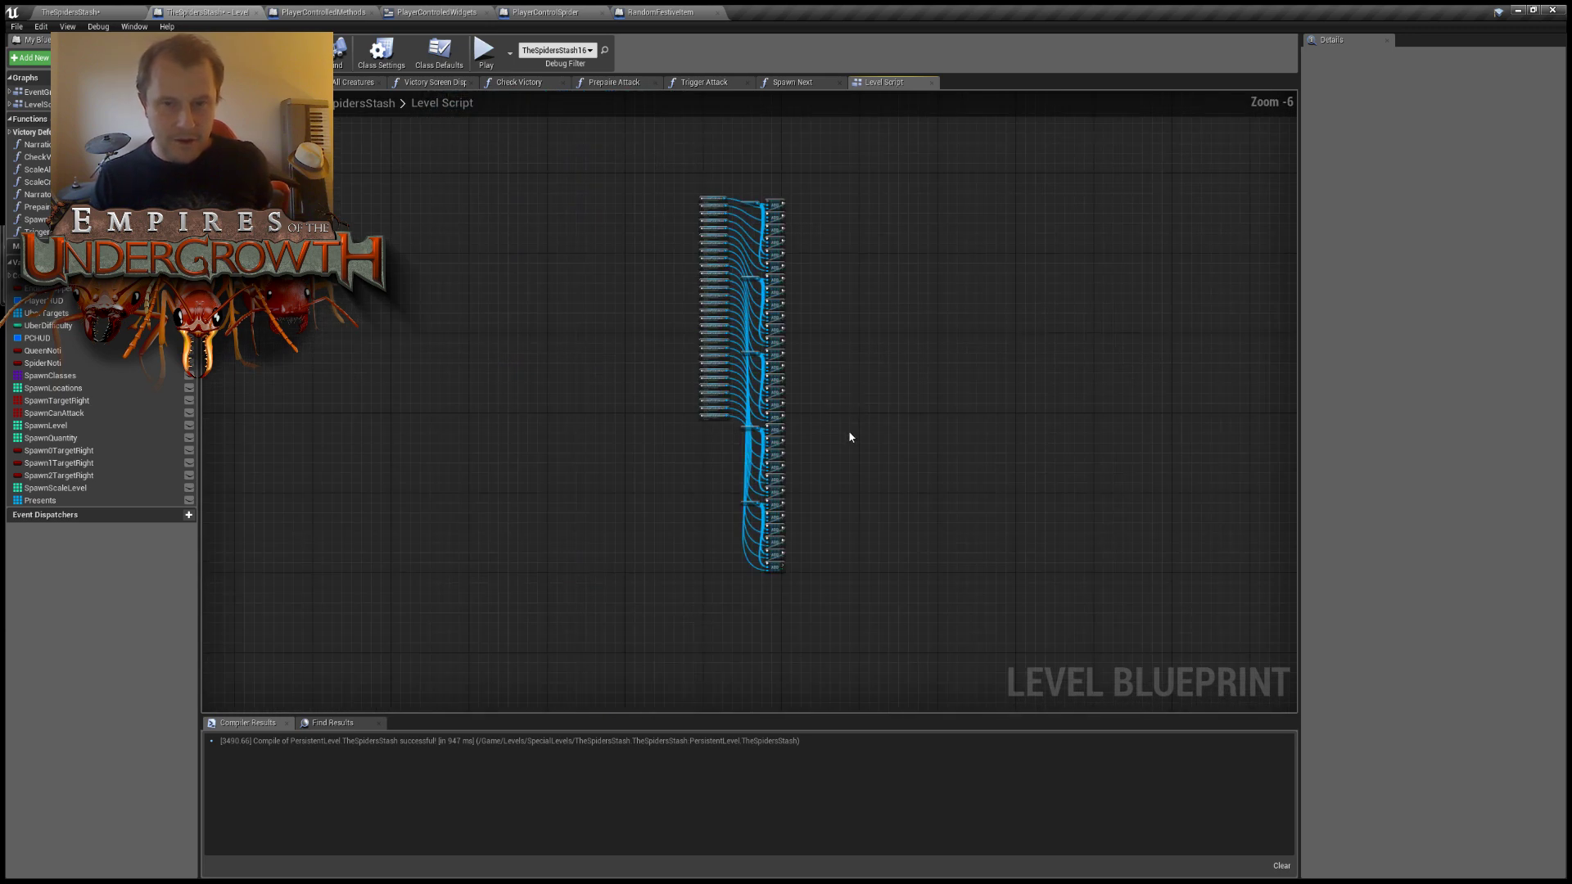
pyautogui.moveTo(848, 432); pyautogui.dragTo(795, 514, button='right')
pyautogui.moveTo(695, 246); pyautogui.dragTo(791, 667)
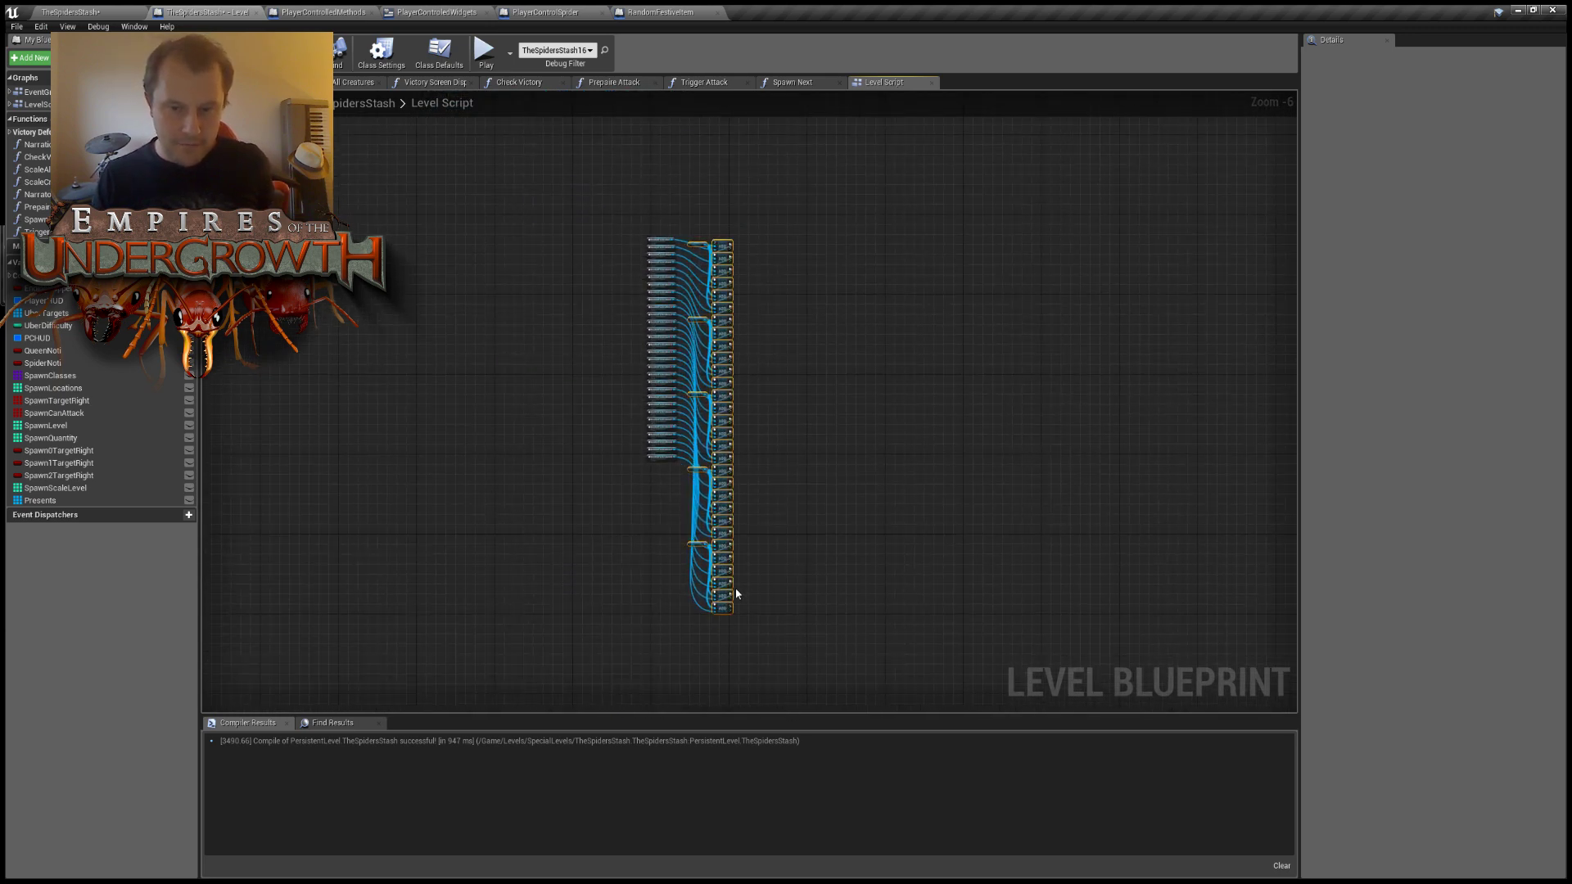
pyautogui.moveTo(726, 603); pyautogui.dragTo(742, 548)
pyautogui.click(936, 377)
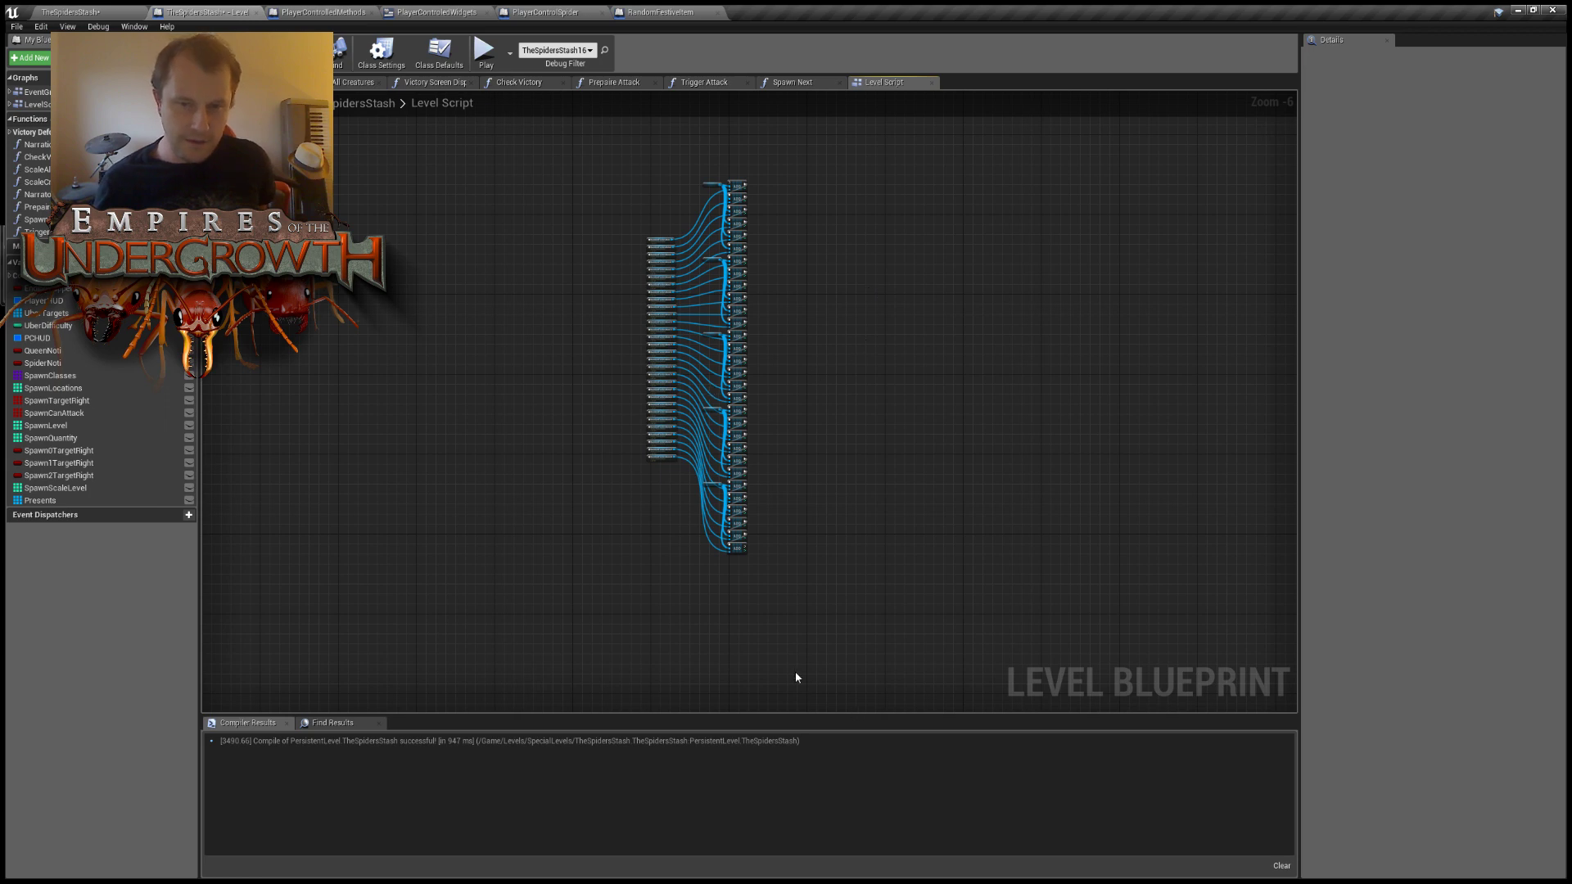
# Shift all five Presents groups with their Add nodes slightly up and closer to the column of festive item references.
pyautogui.moveTo(801, 648); pyautogui.dragTo(701, 164)
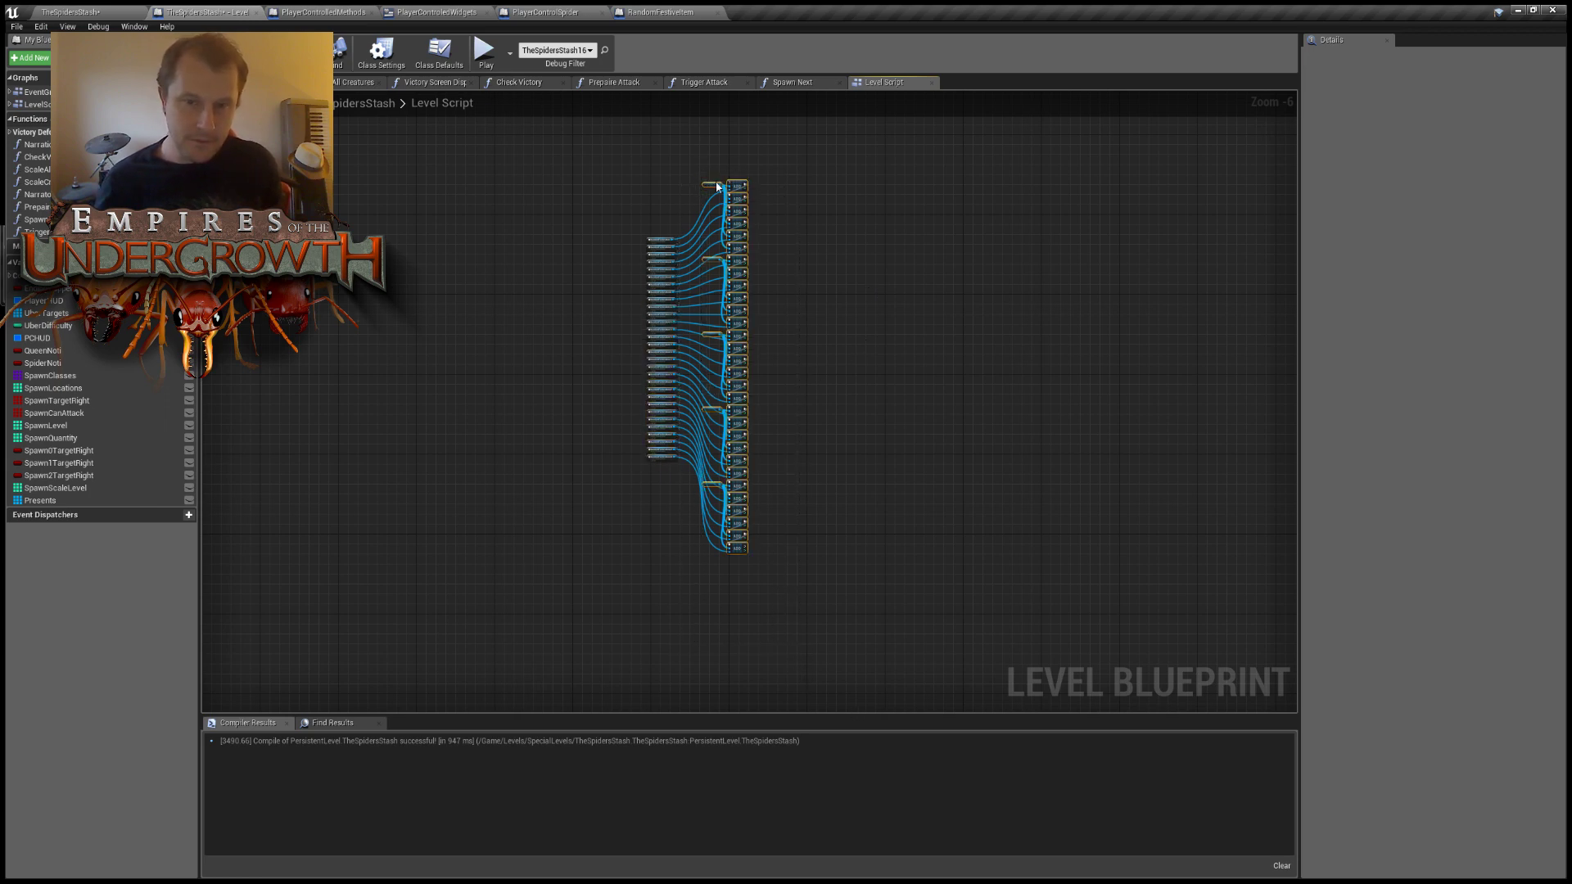
pyautogui.click(715, 182)
pyautogui.moveTo(700, 175); pyautogui.dragTo(742, 528)
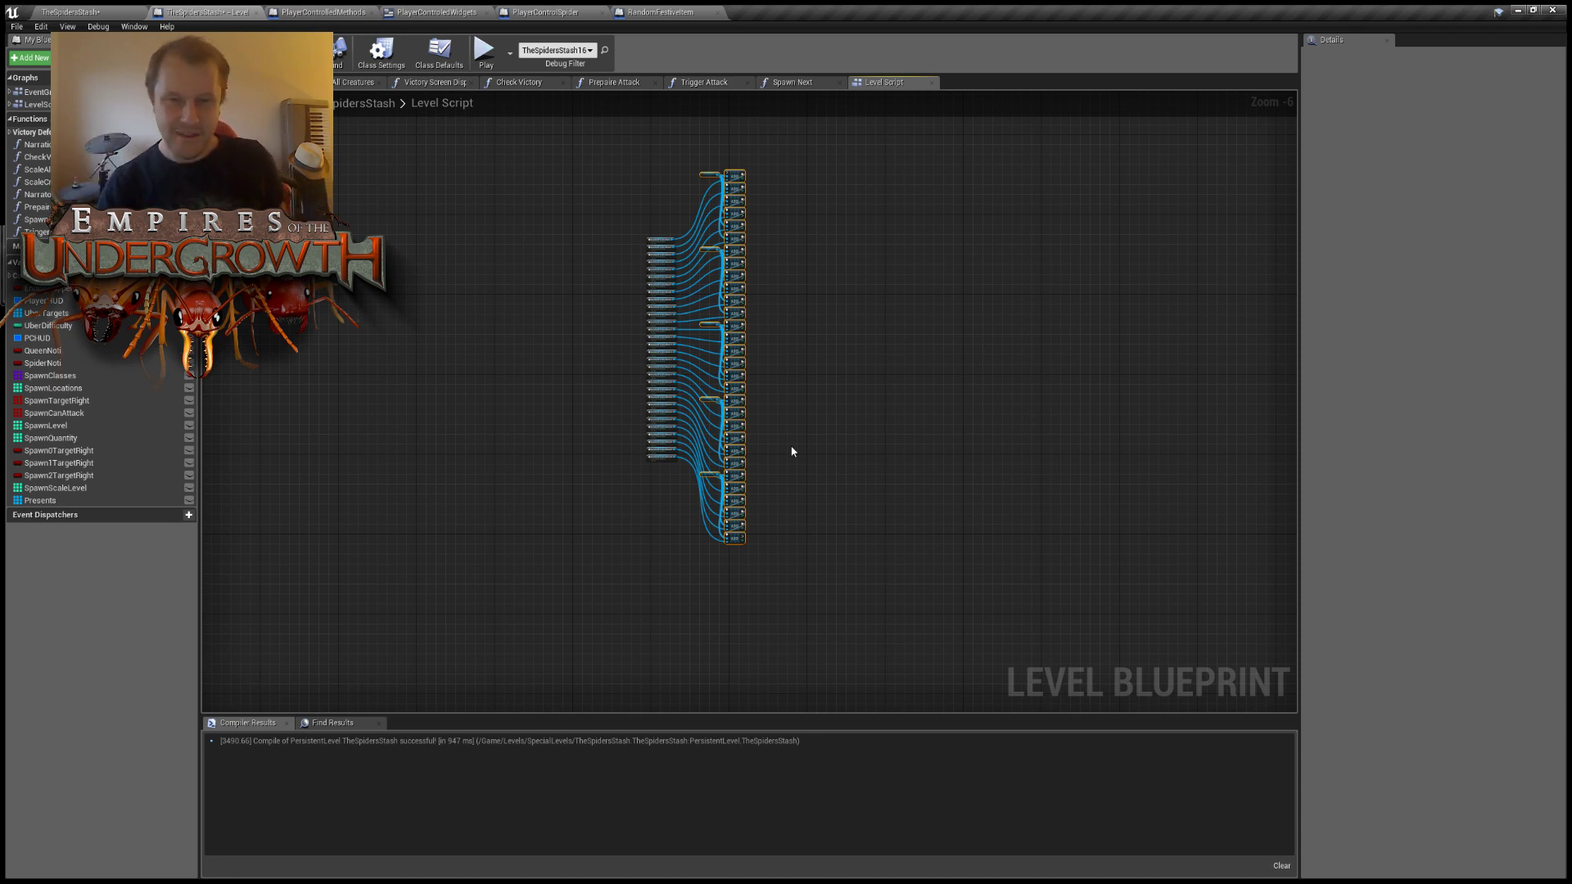
pyautogui.moveTo(768, 572); pyautogui.dragTo(709, 170)
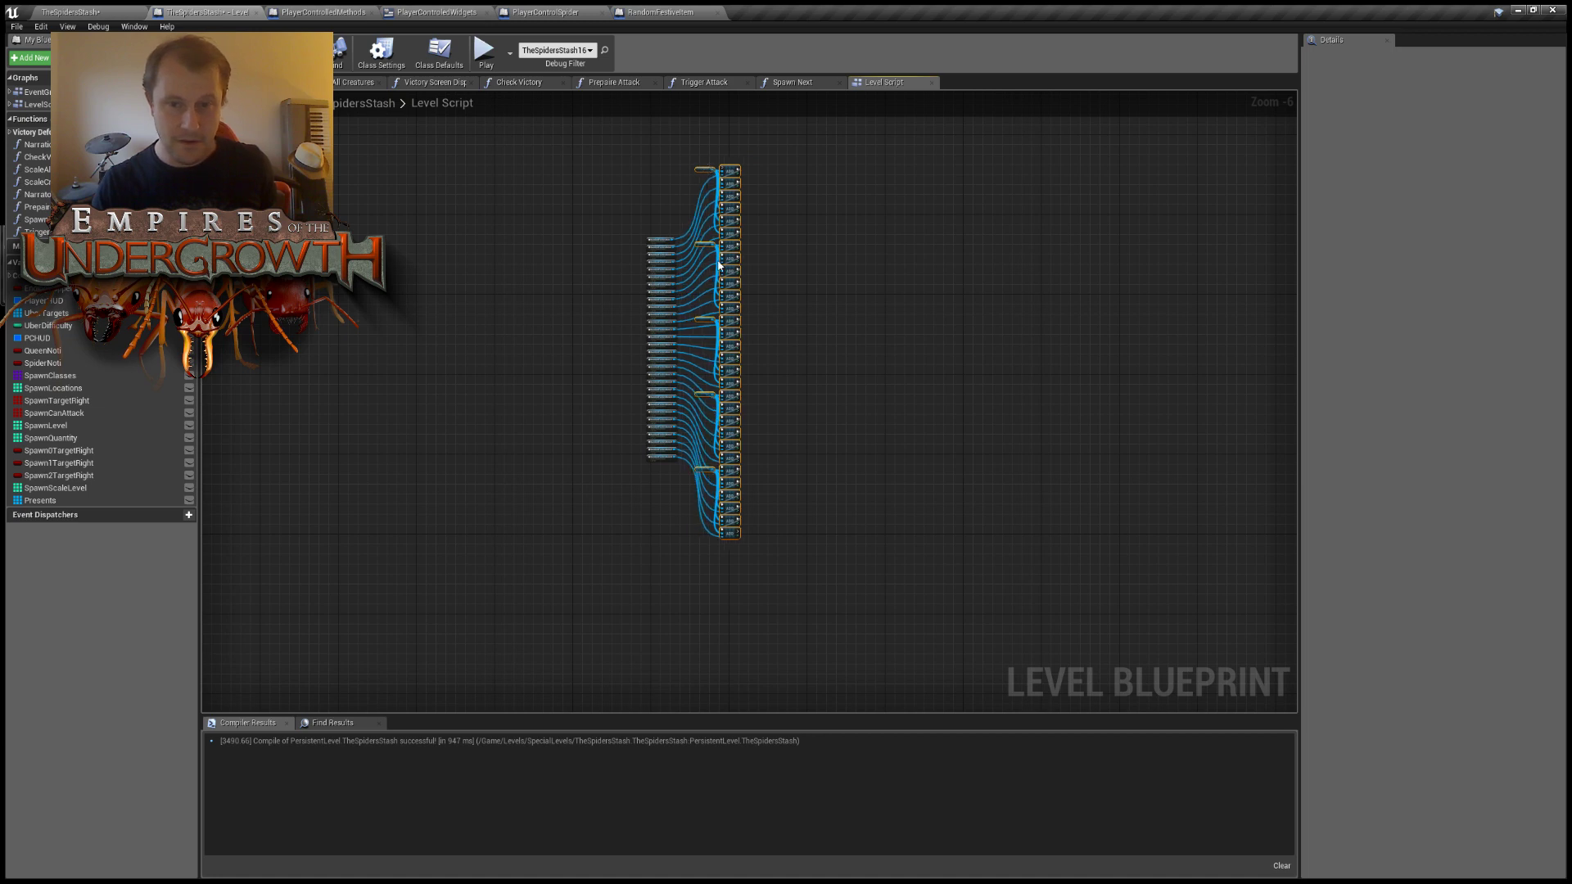
pyautogui.scroll(4, 731, 293)
pyautogui.scroll(-4, 734, 296)
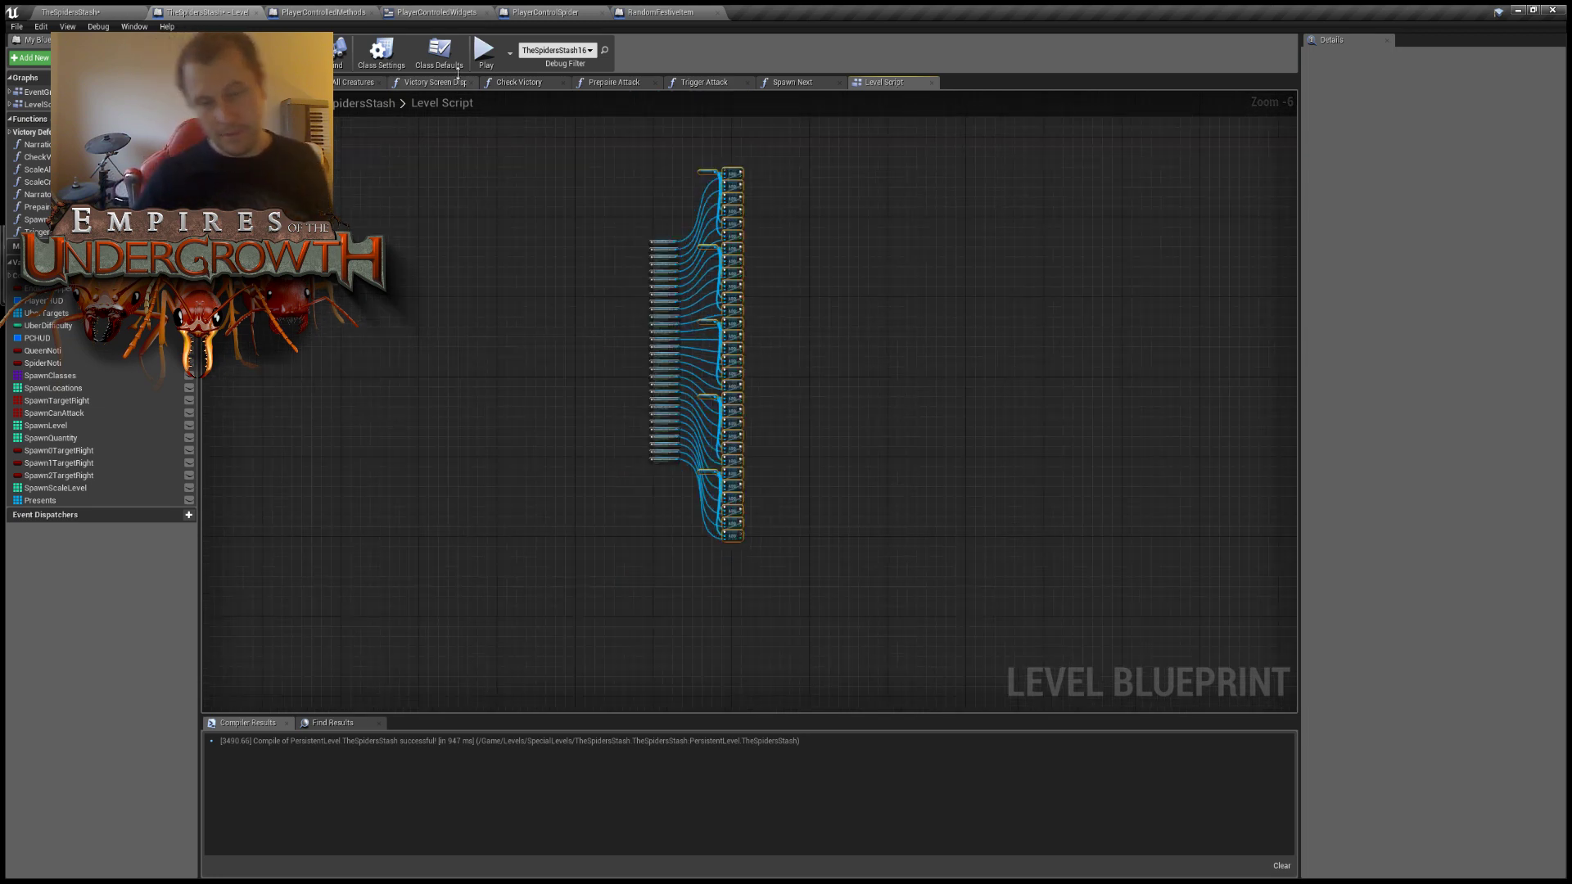
pyautogui.scroll(7, 779, 489)
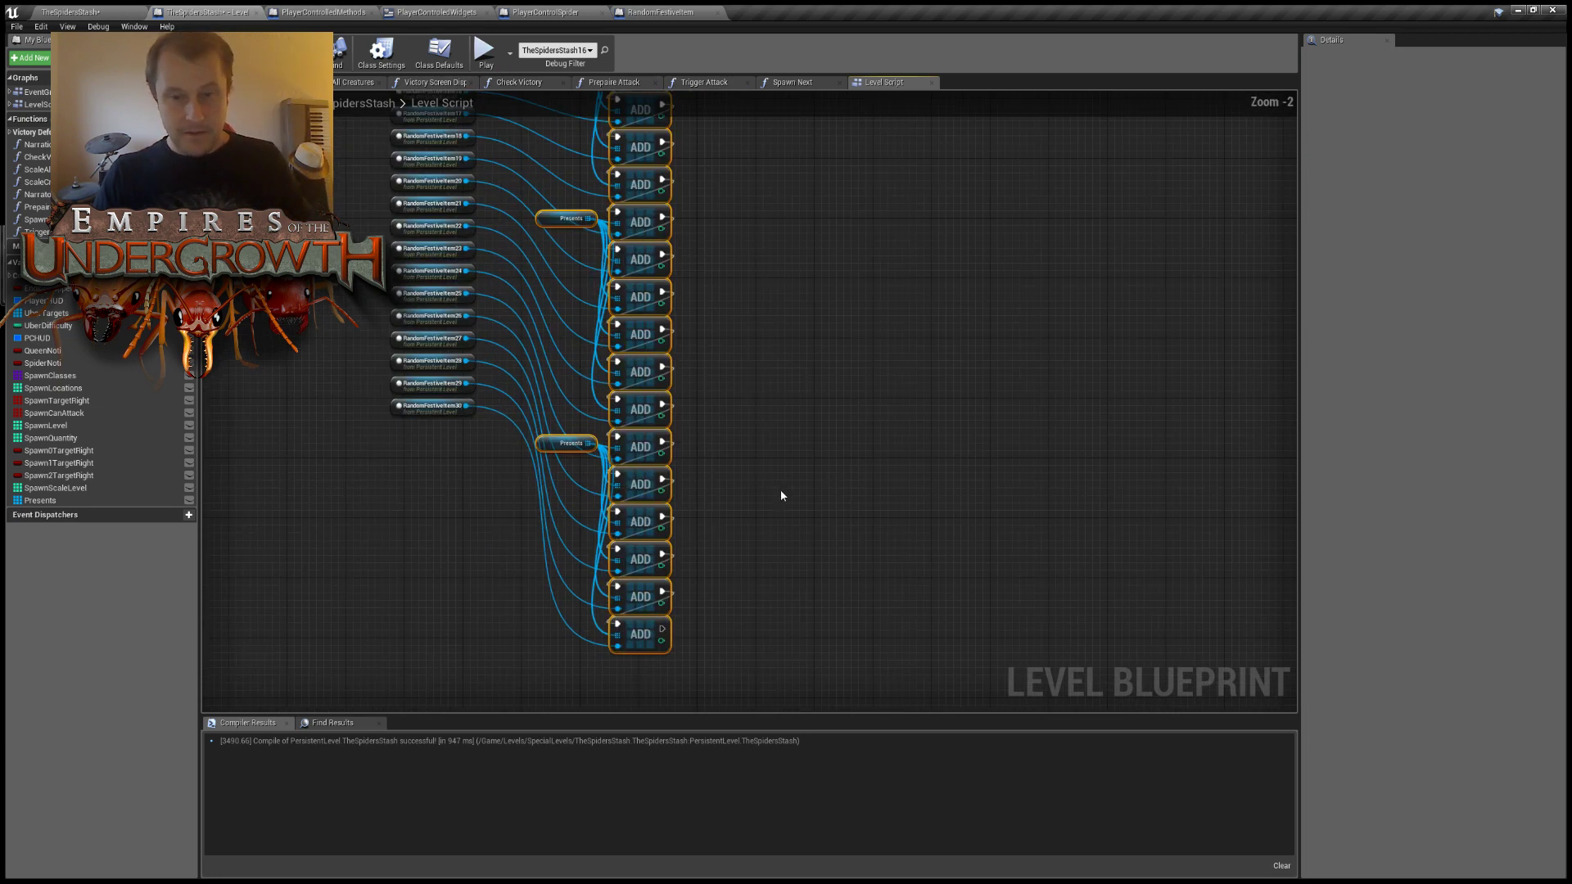
pyautogui.moveTo(479, 427); pyautogui.dragTo(488, 355)
pyautogui.scroll(-5, 733, 394)
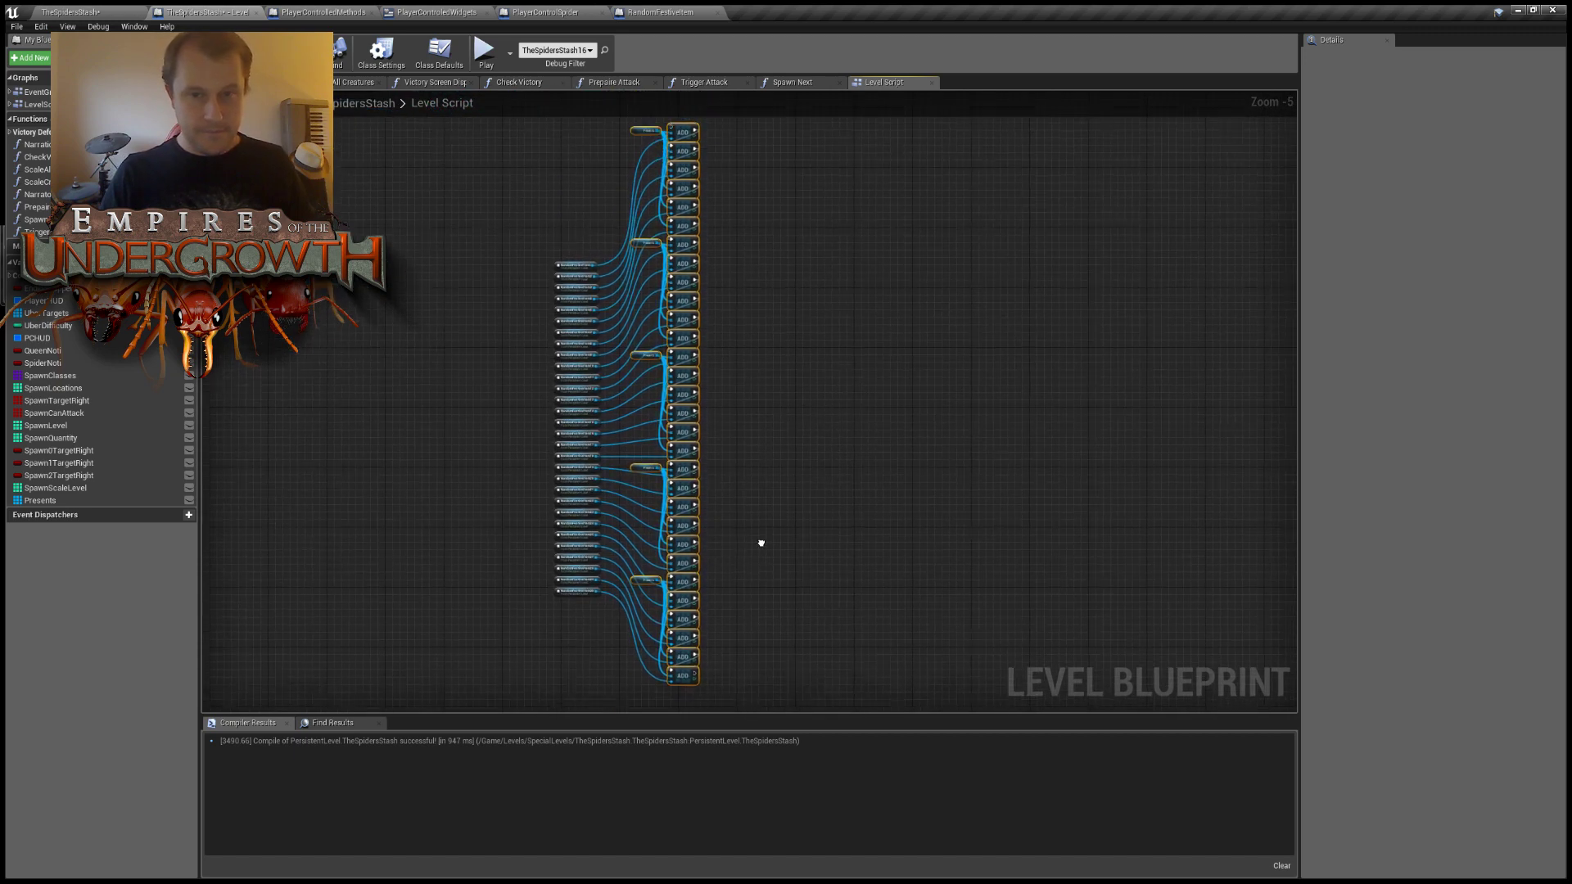
pyautogui.moveTo(635, 266); pyautogui.dragTo(653, 301)
pyautogui.click(745, 321)
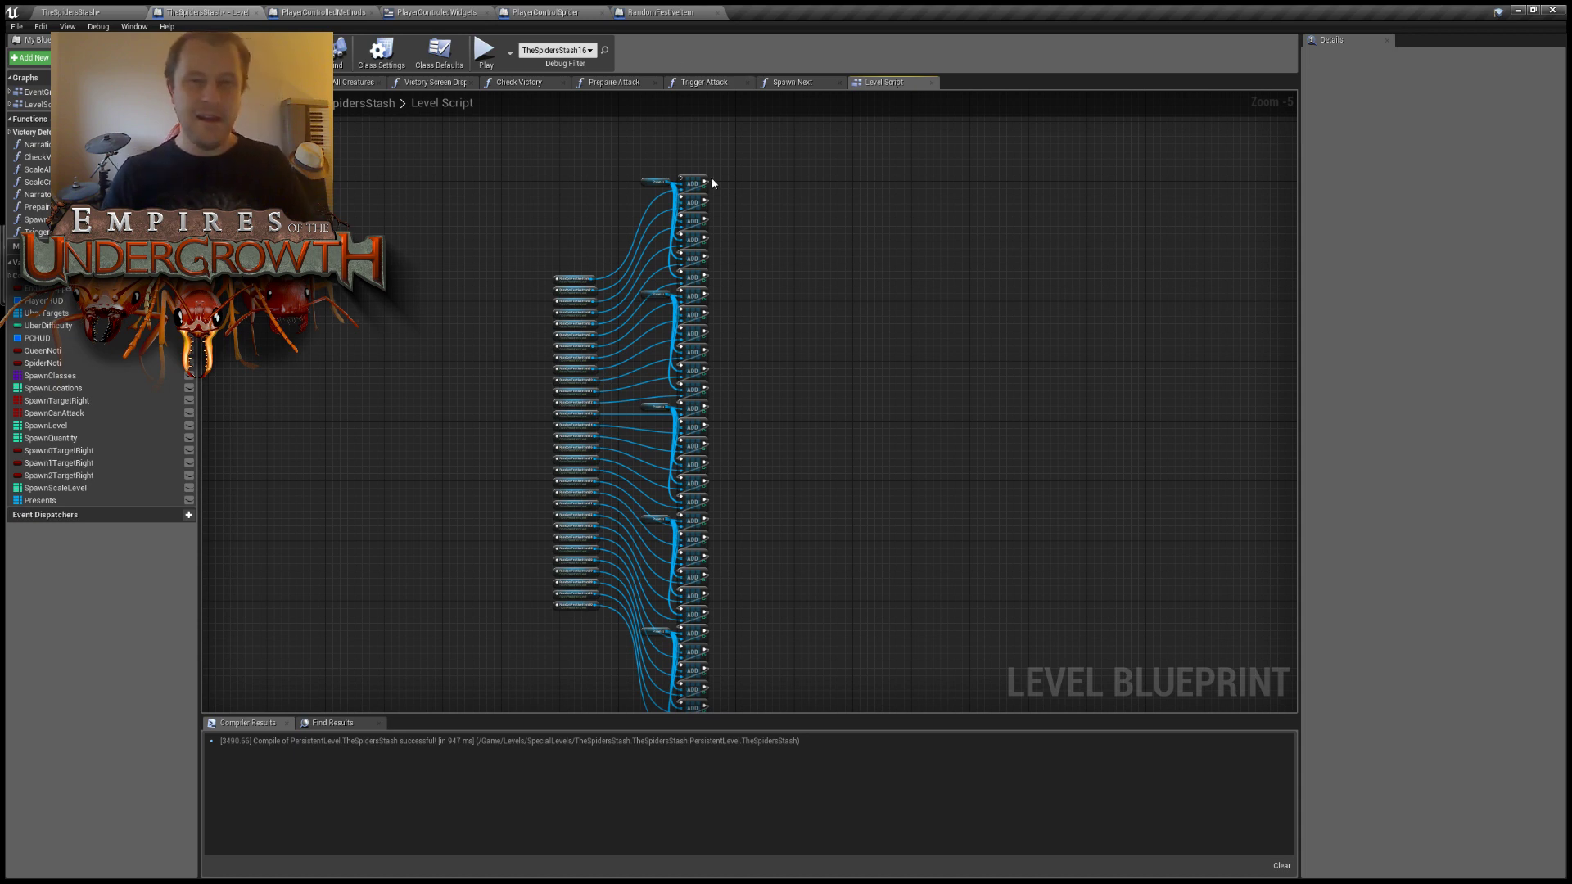
# Move each of the five Presents getters down so it sits vertically centred beside its own six Add nodes.
pyautogui.moveTo(652, 184); pyautogui.dragTo(640, 227)
pyautogui.moveTo(644, 296); pyautogui.dragTo(631, 335)
pyautogui.moveTo(845, 462); pyautogui.dragTo(838, 413, button='right')
pyautogui.moveTo(637, 373); pyautogui.dragTo(636, 408)
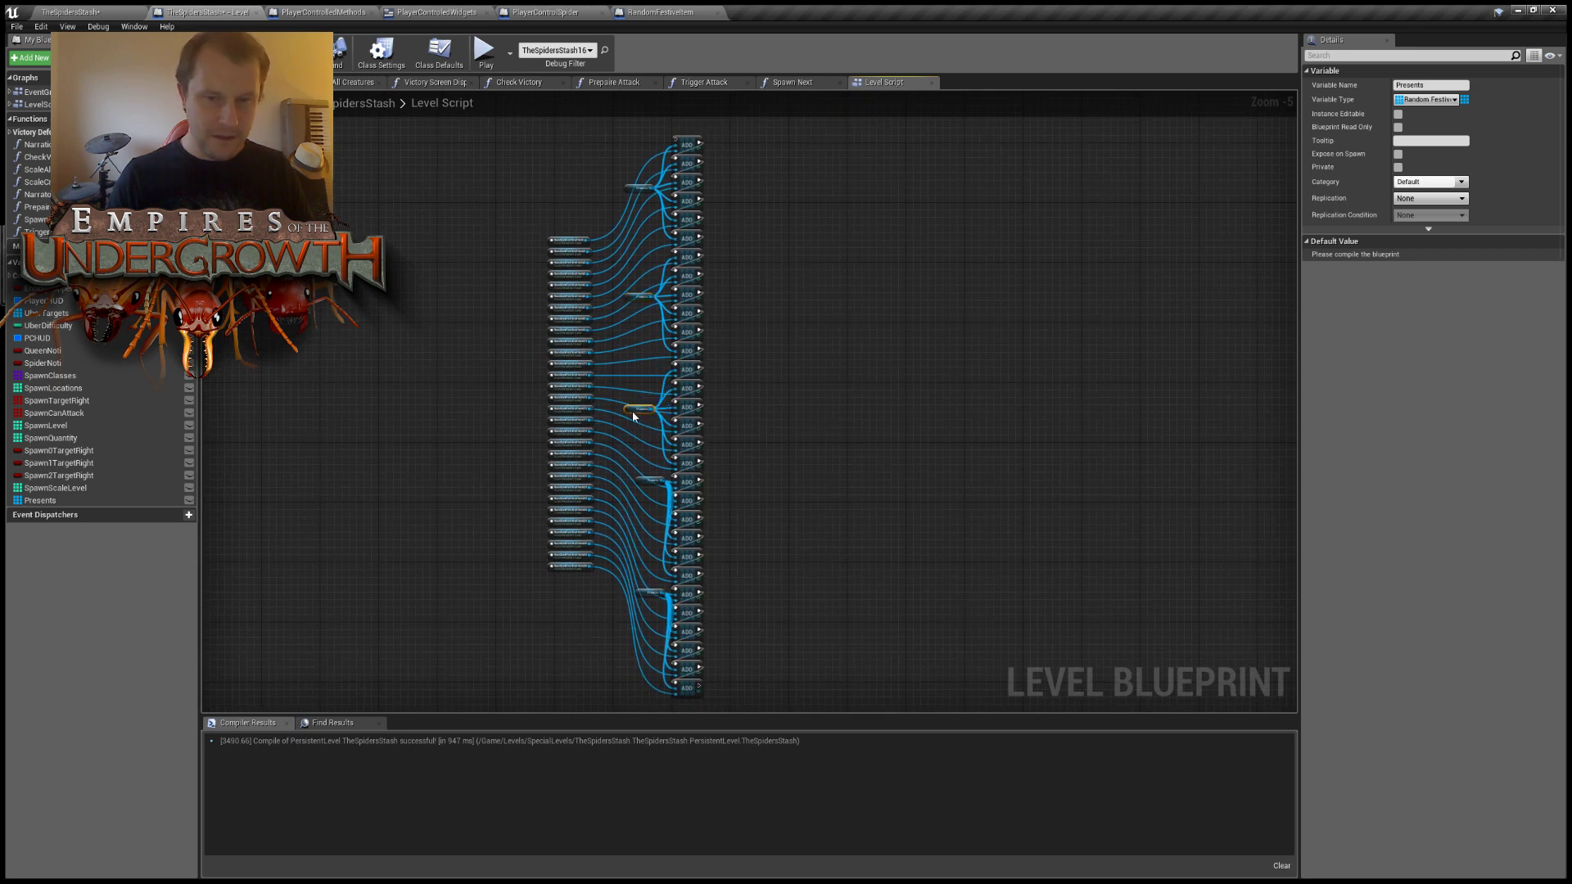
pyautogui.moveTo(632, 417); pyautogui.dragTo(650, 332, button='right')
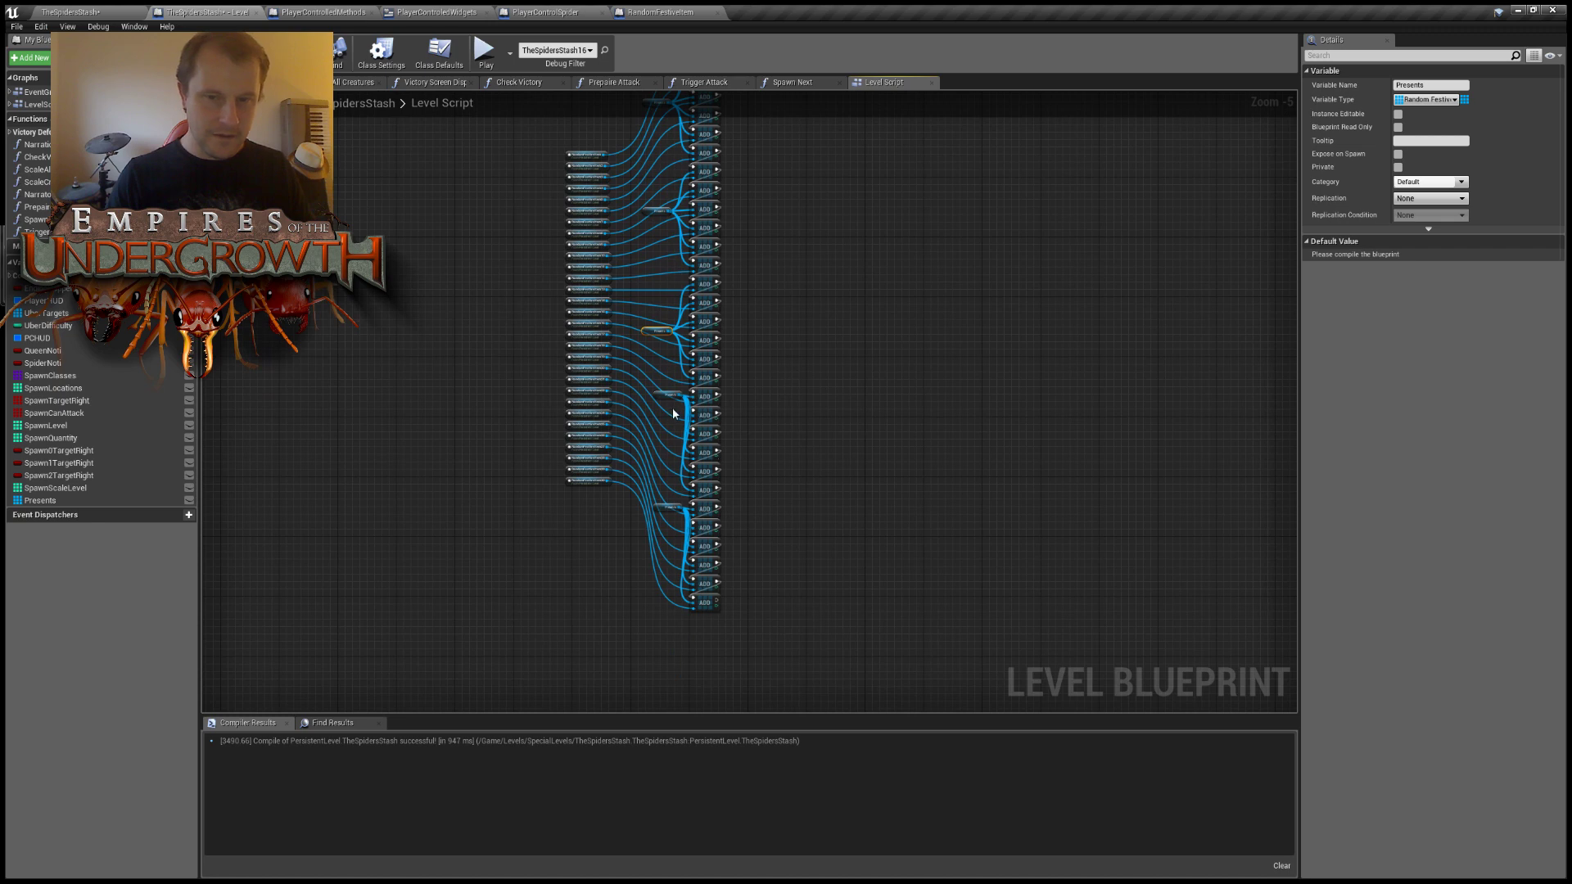
pyautogui.moveTo(664, 397); pyautogui.dragTo(652, 450)
pyautogui.moveTo(665, 510); pyautogui.dragTo(648, 557)
pyautogui.moveTo(784, 415); pyautogui.dragTo(770, 524, button='right')
pyautogui.scroll(-7, 747, 453)
pyautogui.scroll(5, 684, 352)
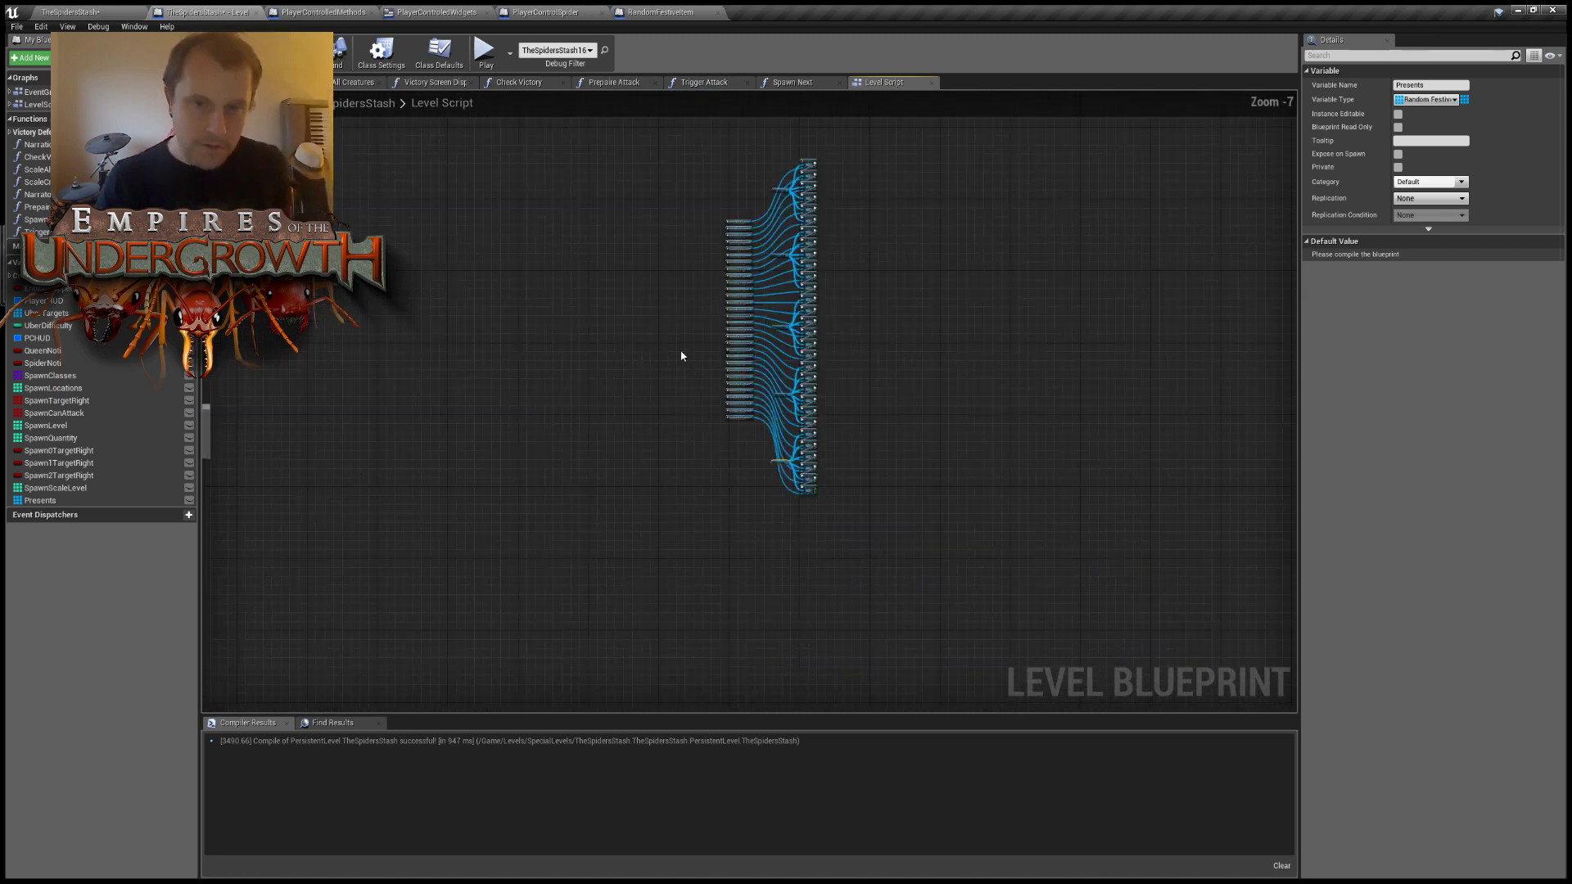
# Try to align the first festive item references level with the Add nodes they feed.
pyautogui.scroll(4, 651, 249)
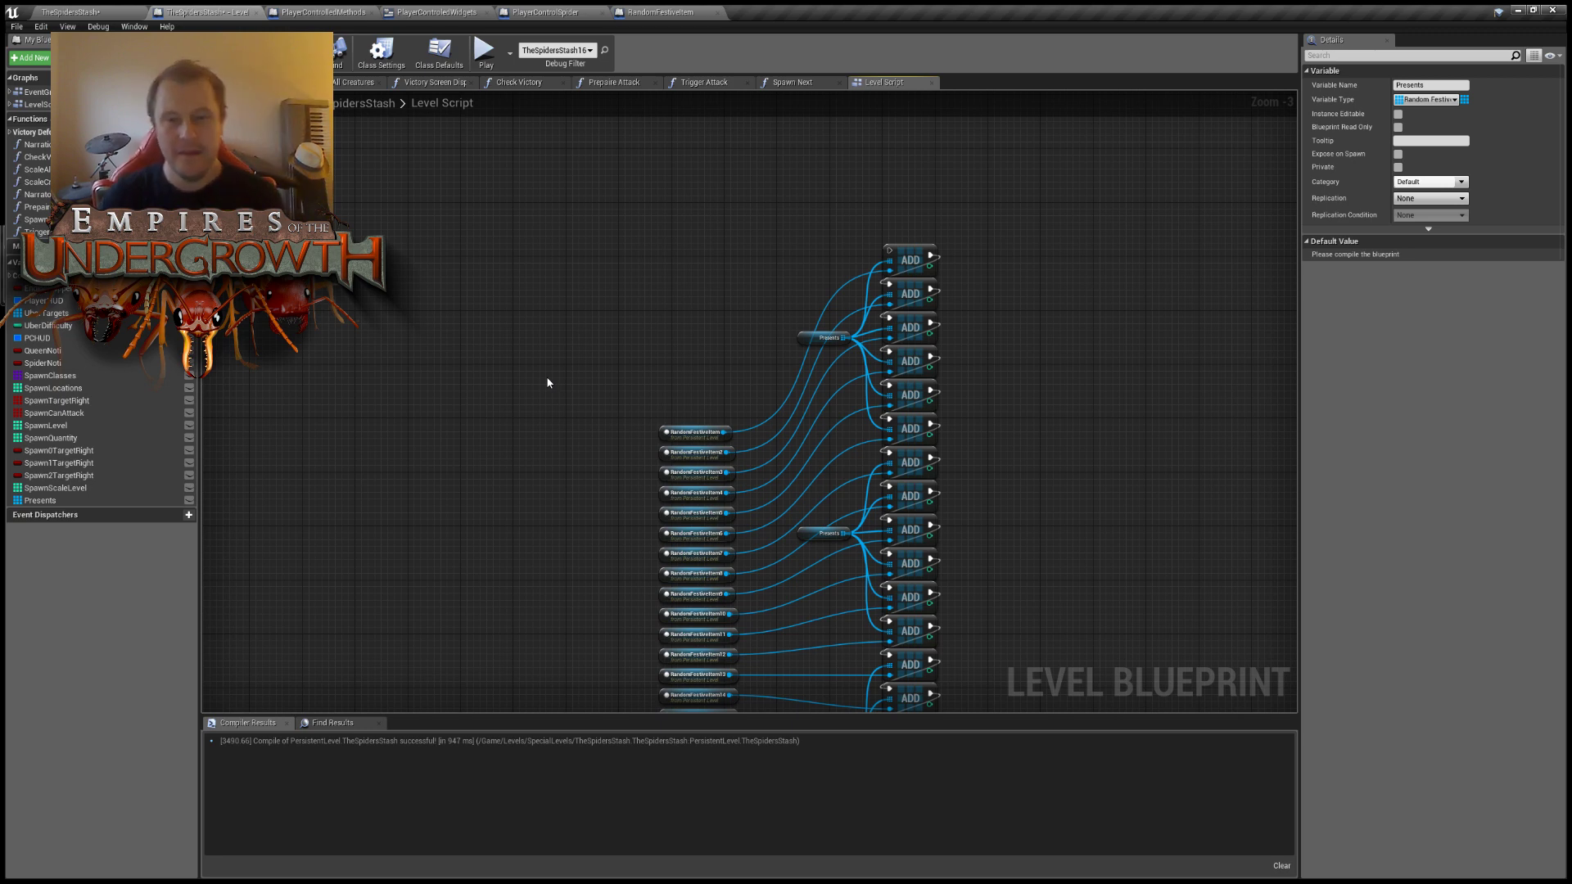
pyautogui.click(567, 327)
pyautogui.moveTo(679, 437); pyautogui.dragTo(694, 270)
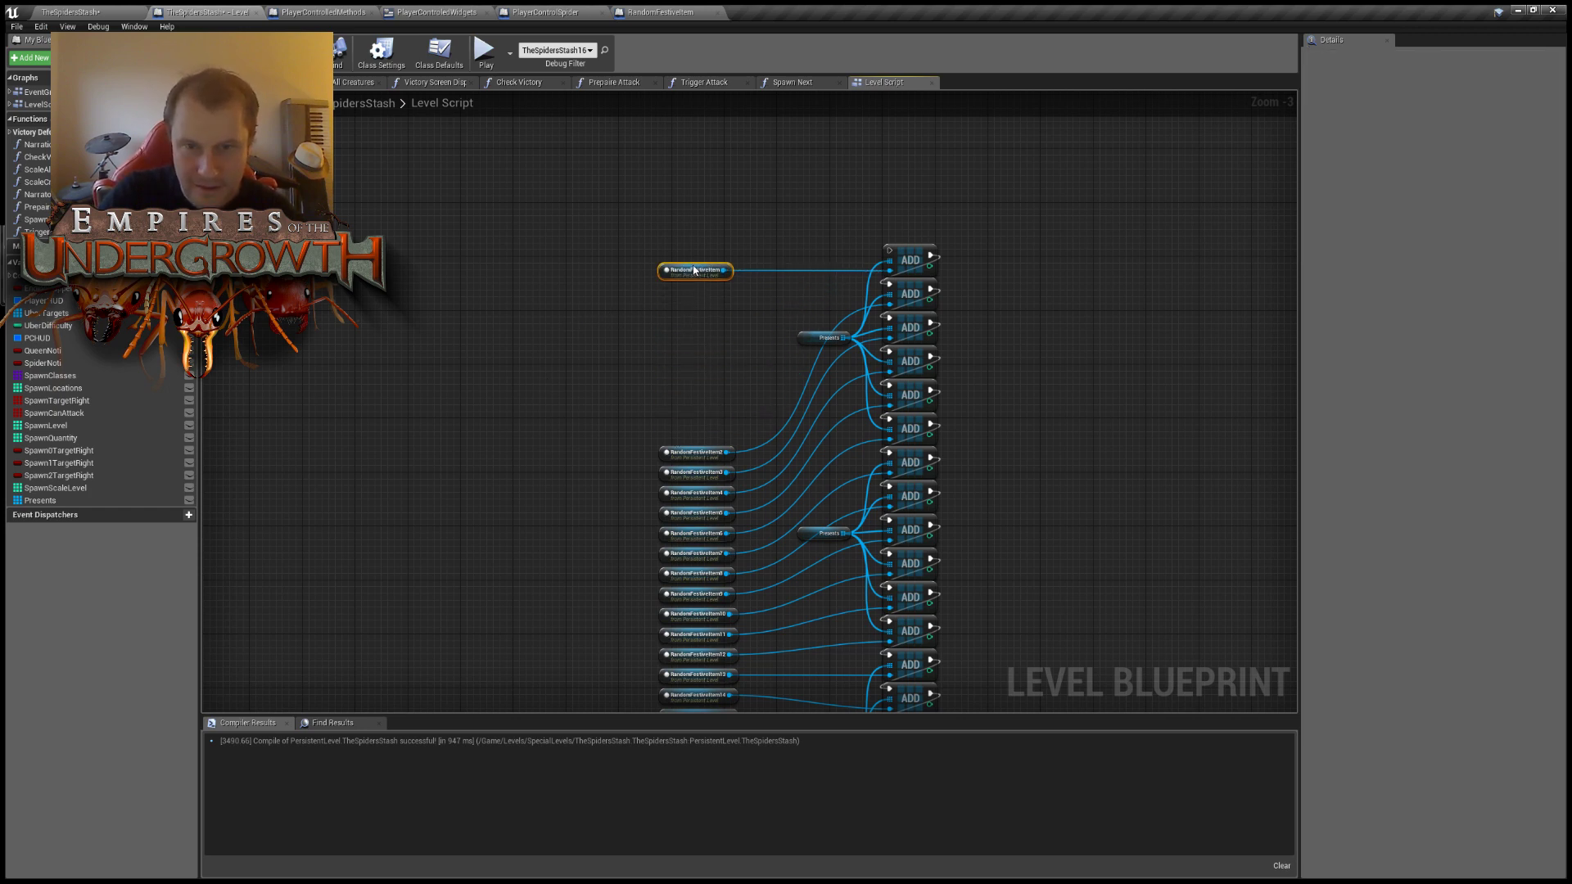
pyautogui.moveTo(693, 457)
pyautogui.mouseDown()
pyautogui.moveTo(692, 312)
pyautogui.moveTo(686, 448)
pyautogui.moveTo(684, 432)
pyautogui.mouseUp()
pyautogui.click(692, 410)
pyautogui.click(738, 233)
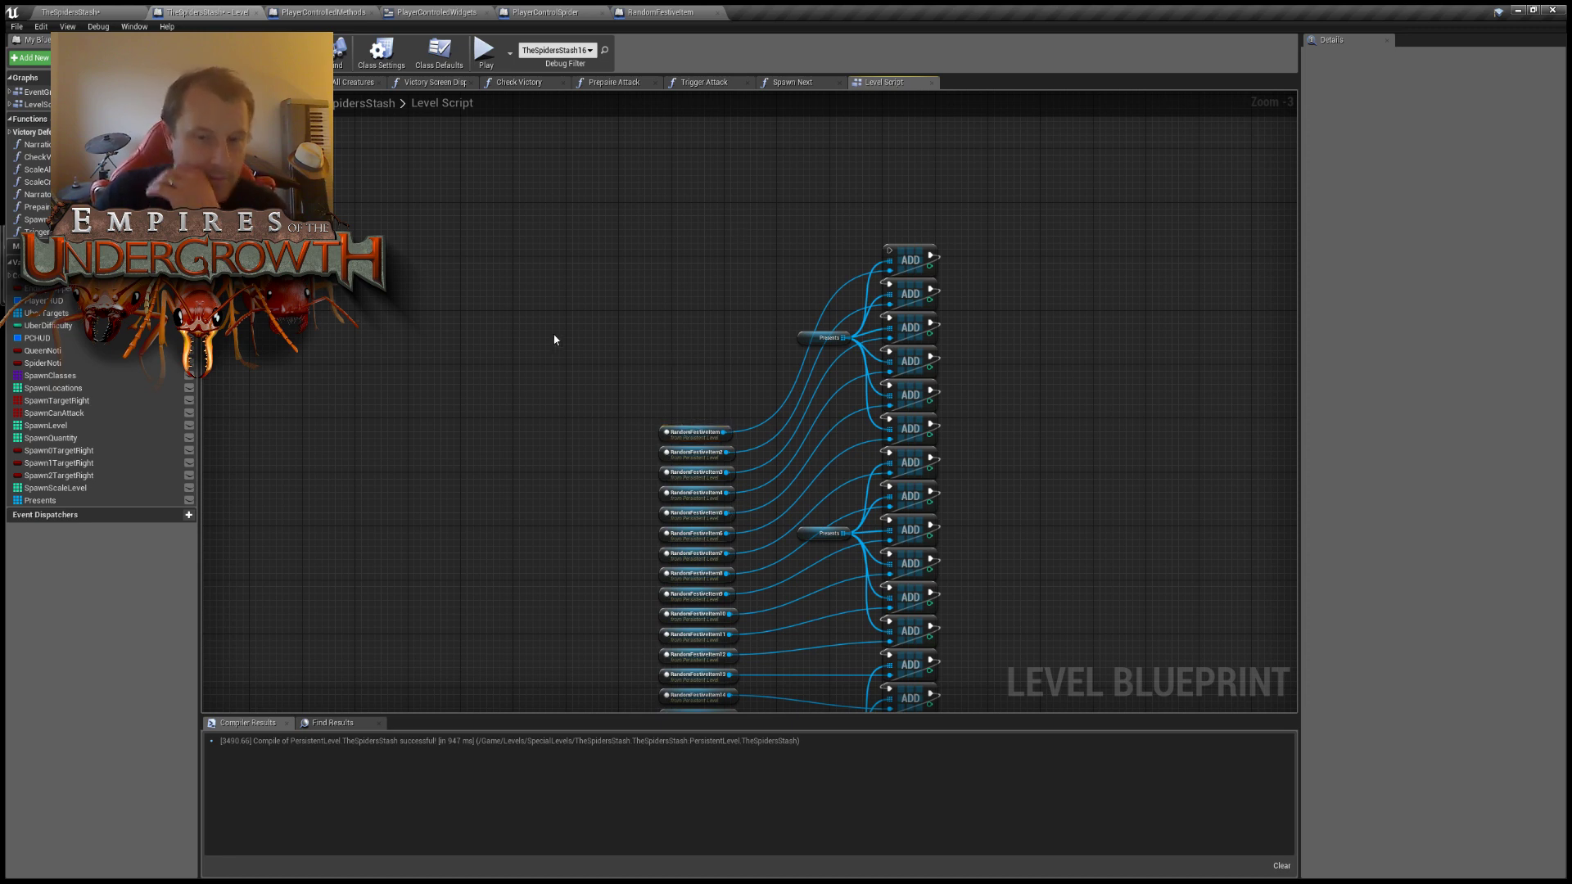
# Move the whole column of thirty festive item references up towards the first Add nodes and compile the level blueprint.
pyautogui.scroll(-5, 578, 387)
pyautogui.moveTo(501, 417); pyautogui.dragTo(604, 579)
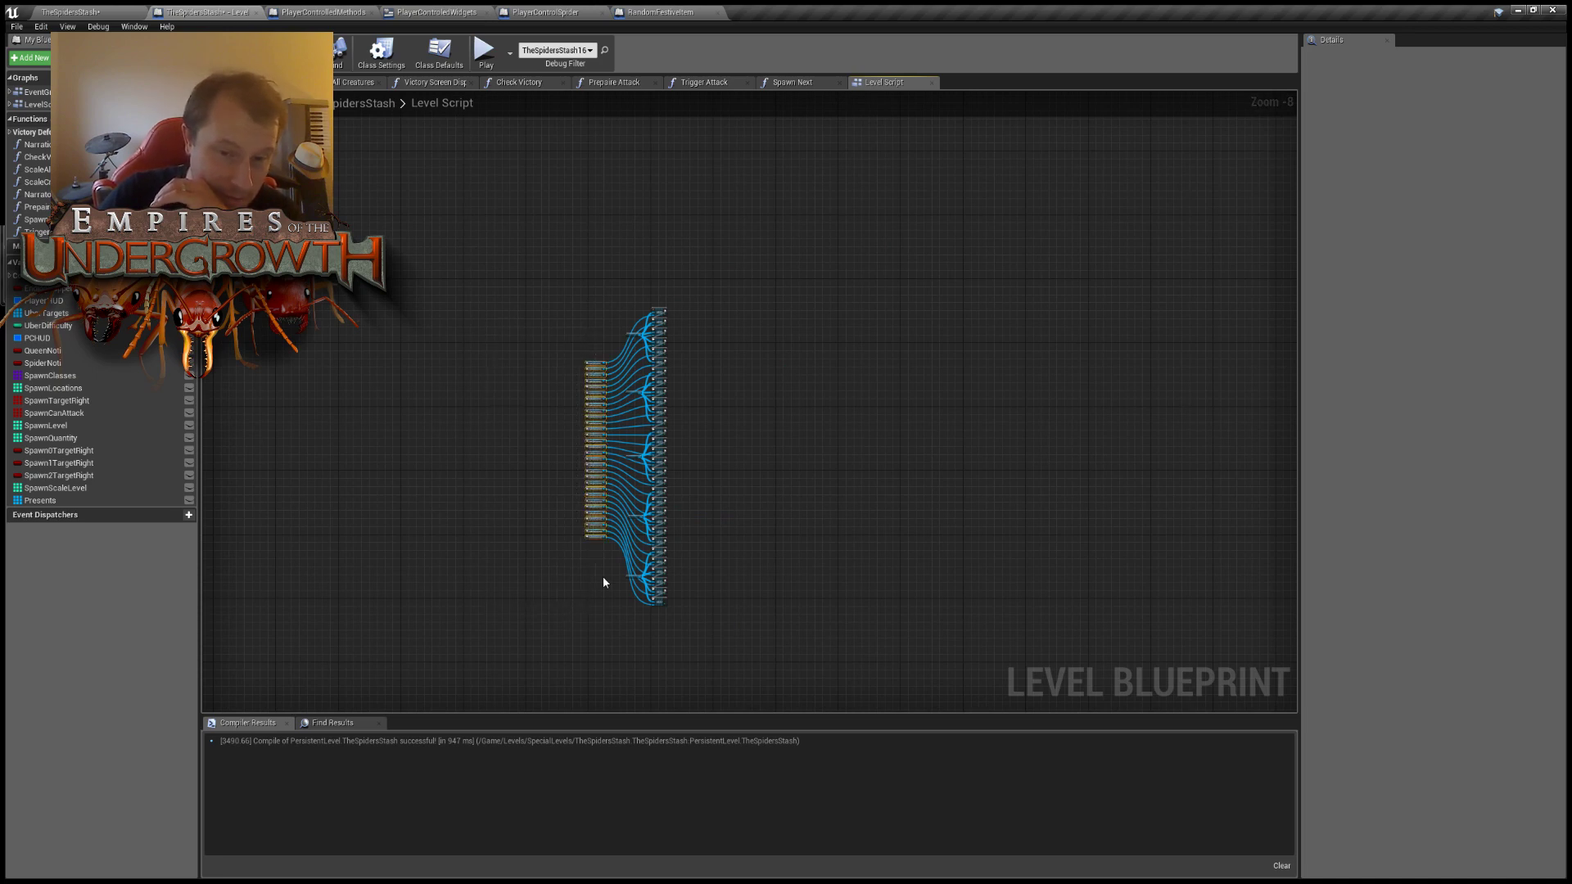
pyautogui.moveTo(600, 485); pyautogui.dragTo(592, 446)
pyautogui.scroll(-2, 683, 491)
pyautogui.scroll(3, 655, 492)
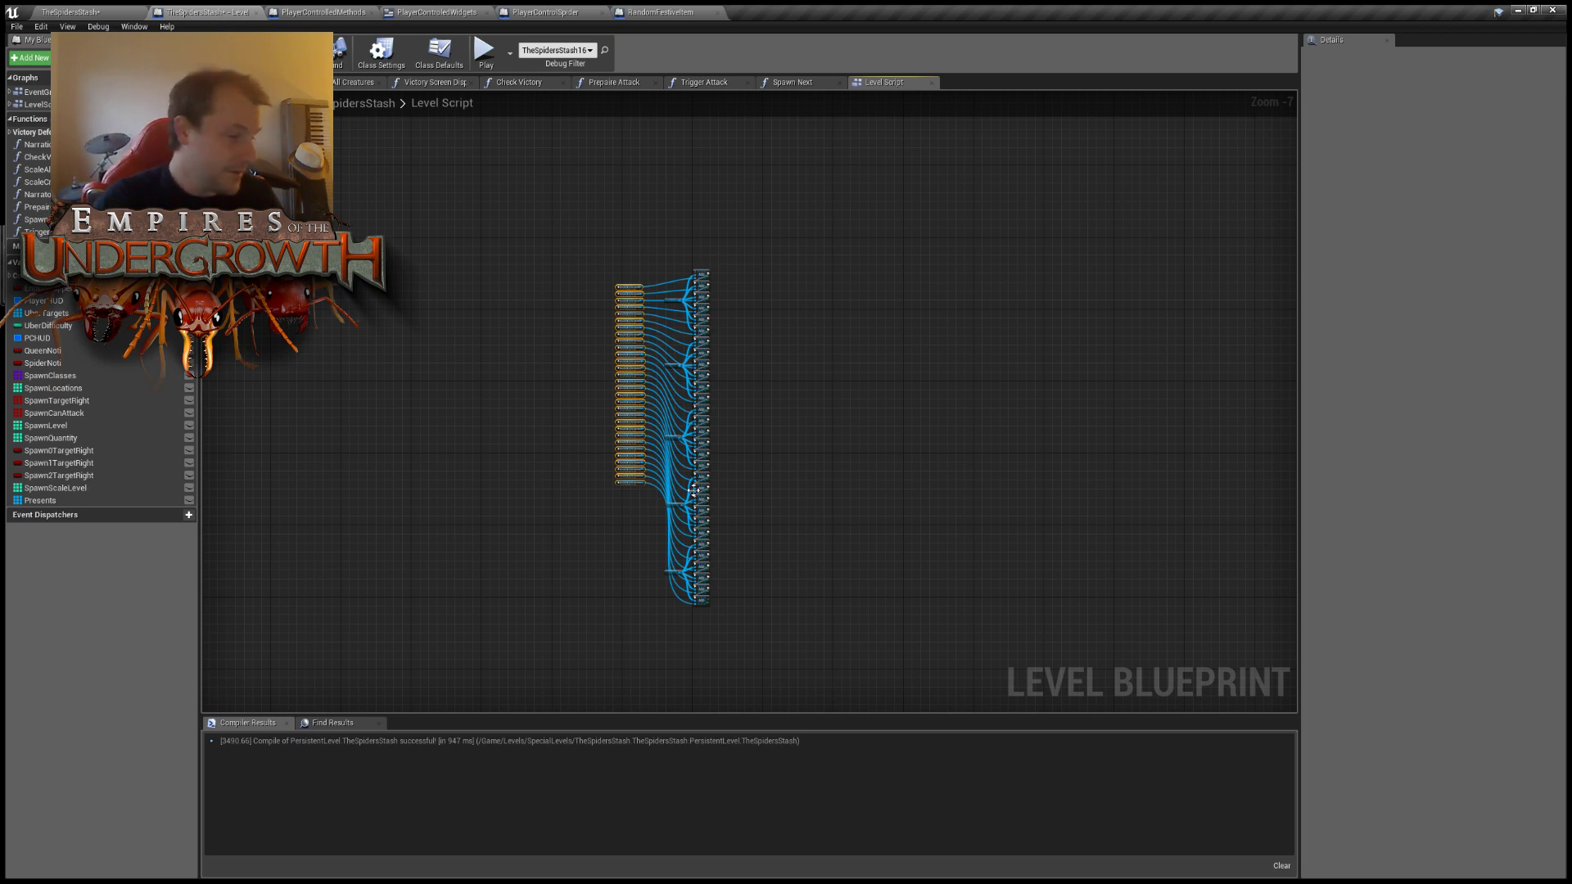
pyautogui.scroll(6, 579, 317)
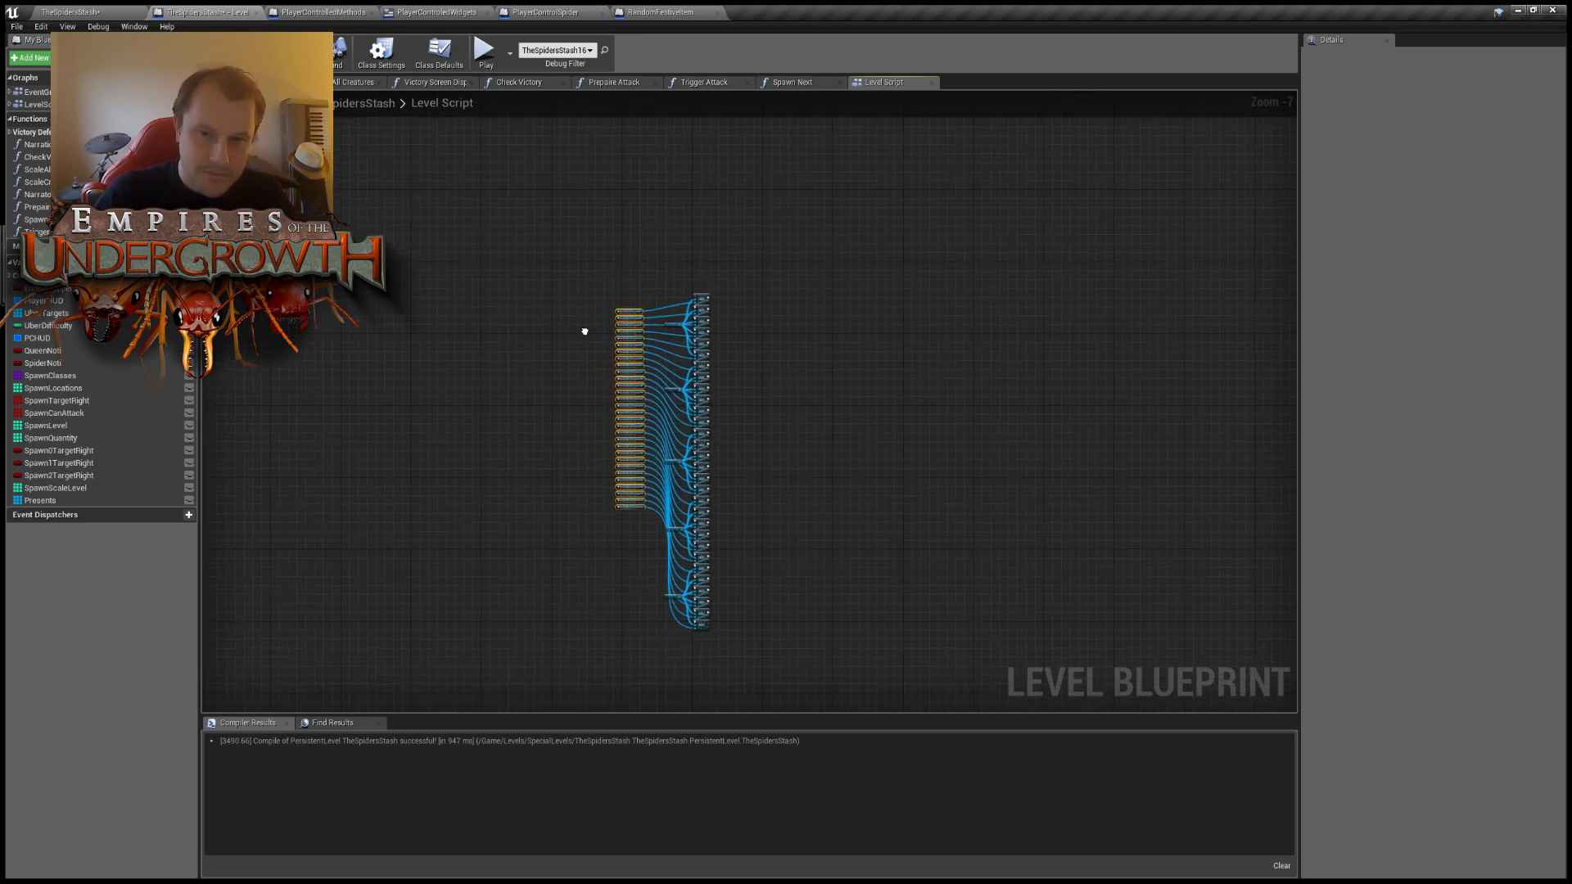
pyautogui.moveTo(630, 310); pyautogui.dragTo(685, 299, button='right')
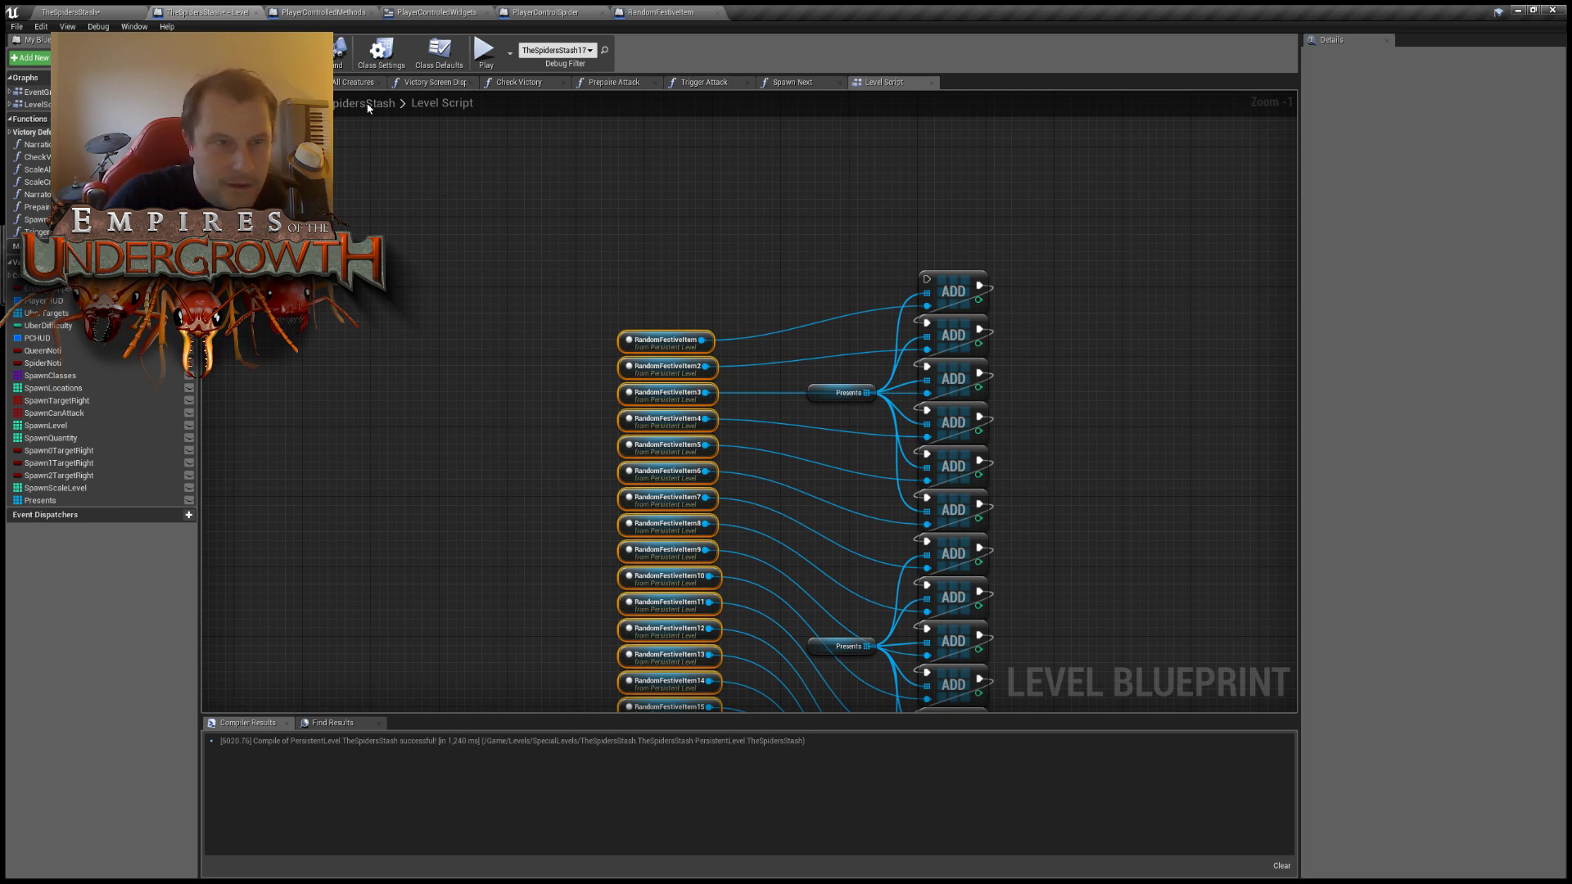
# Add a new function named CheckDefeat to the level blueprint.
pyautogui.moveTo(670, 470); pyautogui.dragTo(548, 433, button='right')
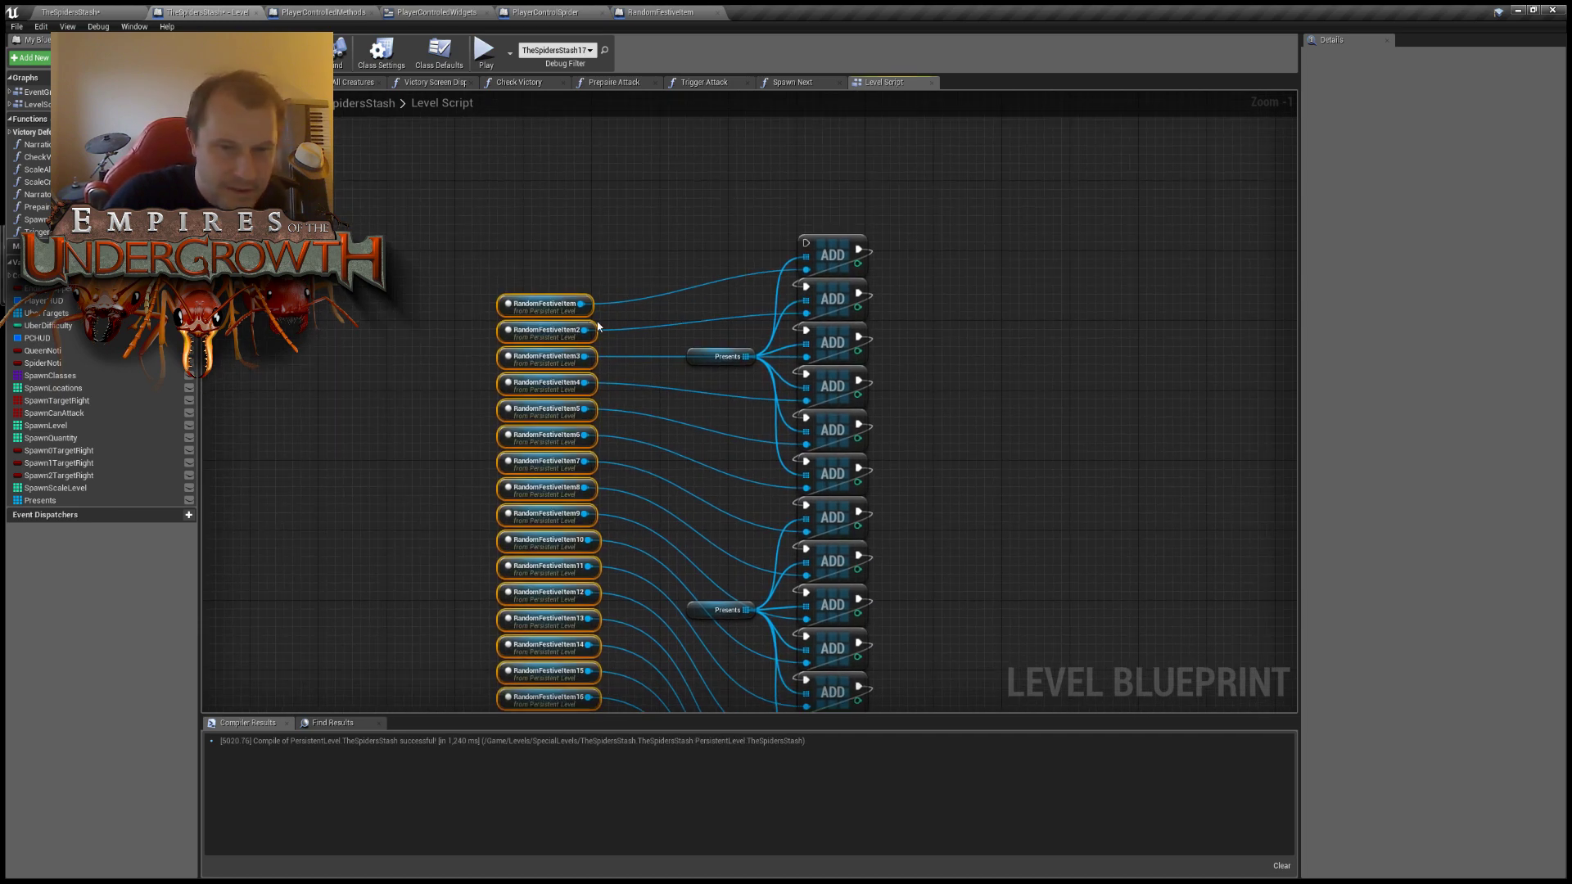
pyautogui.scroll(-4, 560, 359)
pyautogui.moveTo(414, 410); pyautogui.dragTo(515, 385, button='right')
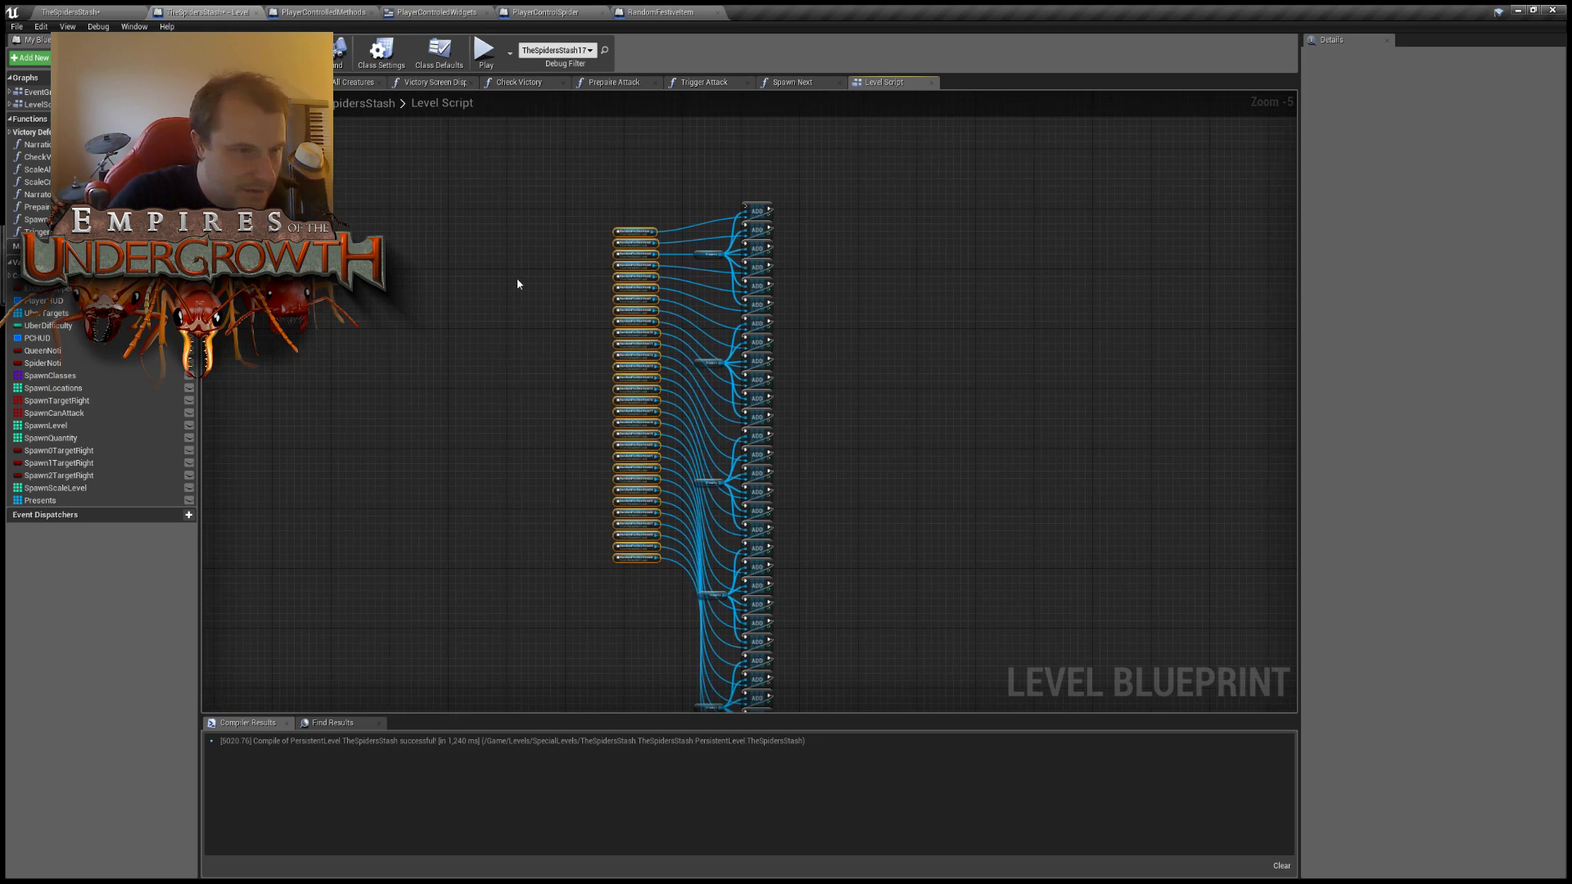
pyautogui.moveTo(490, 230); pyautogui.dragTo(644, 218, button='right')
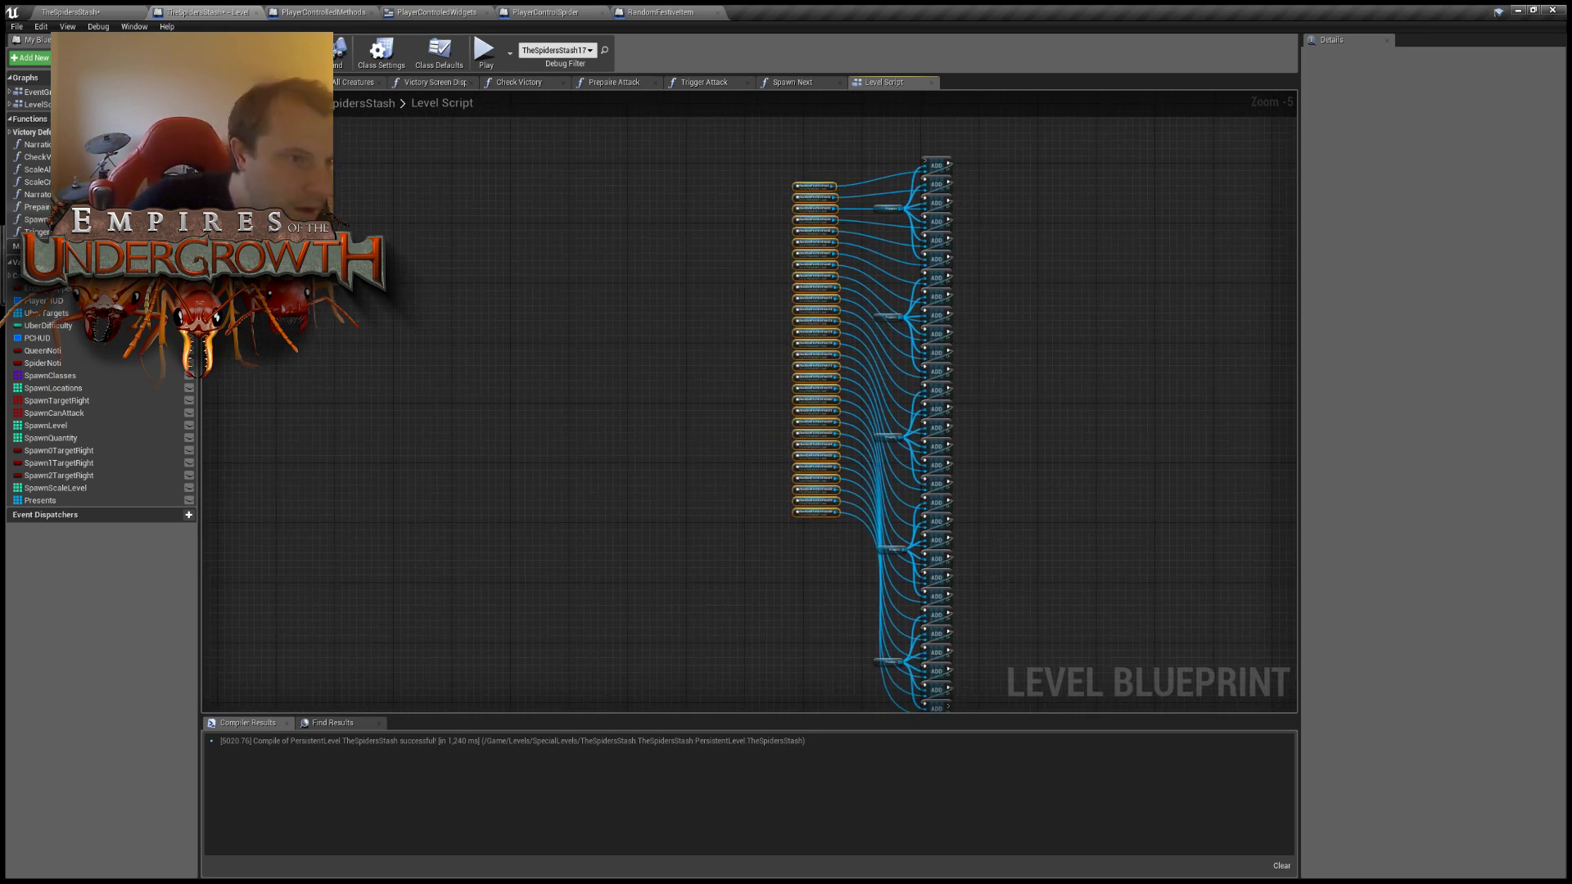
pyautogui.click(188, 119)
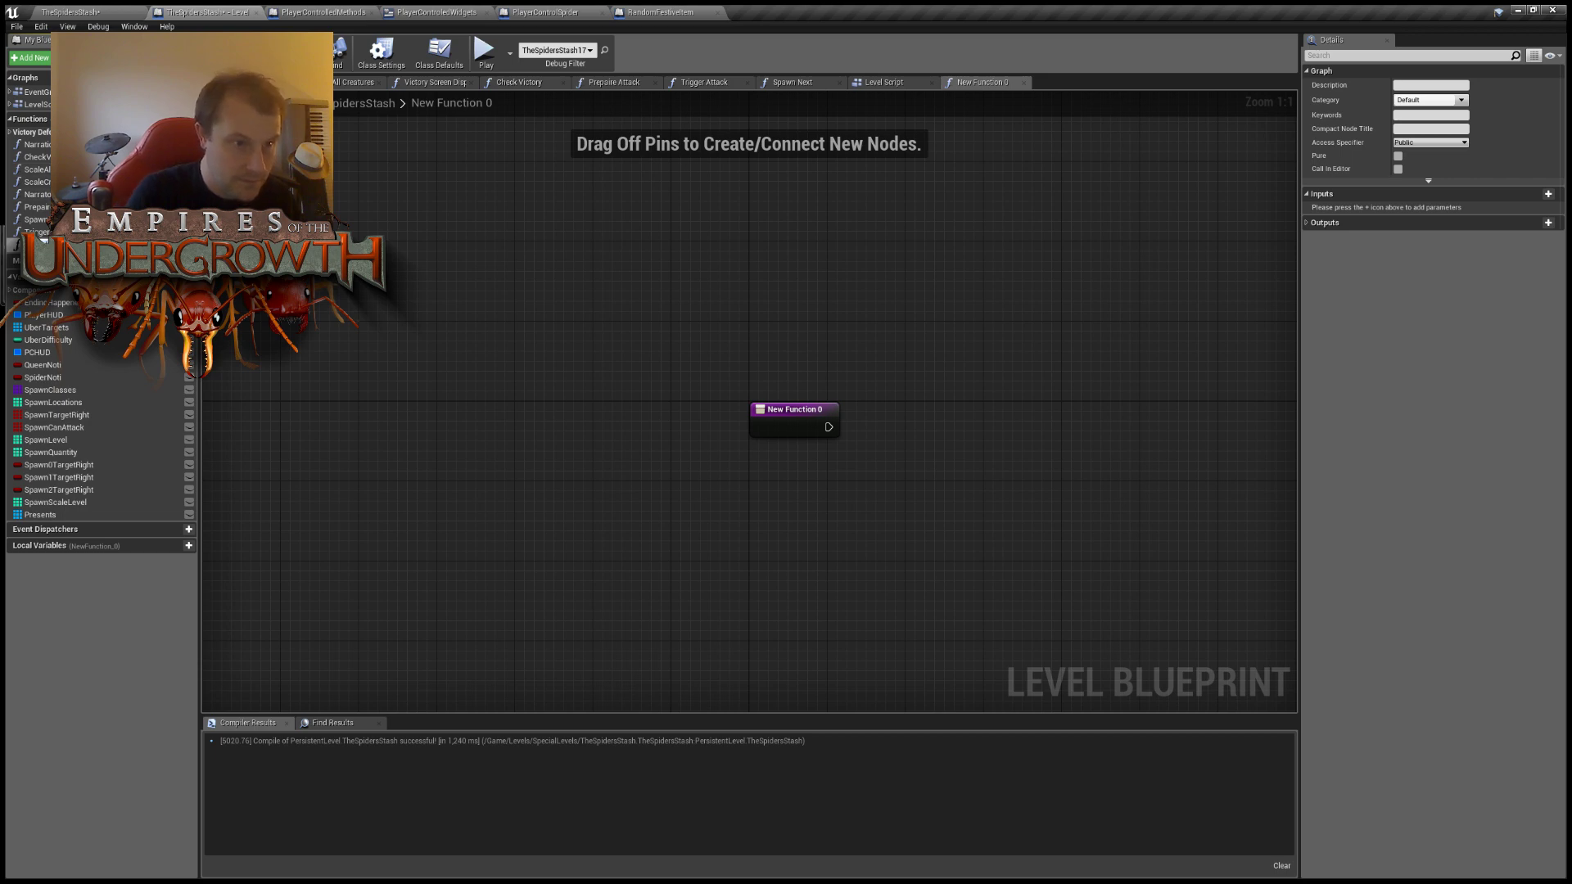
pyautogui.press('Return')
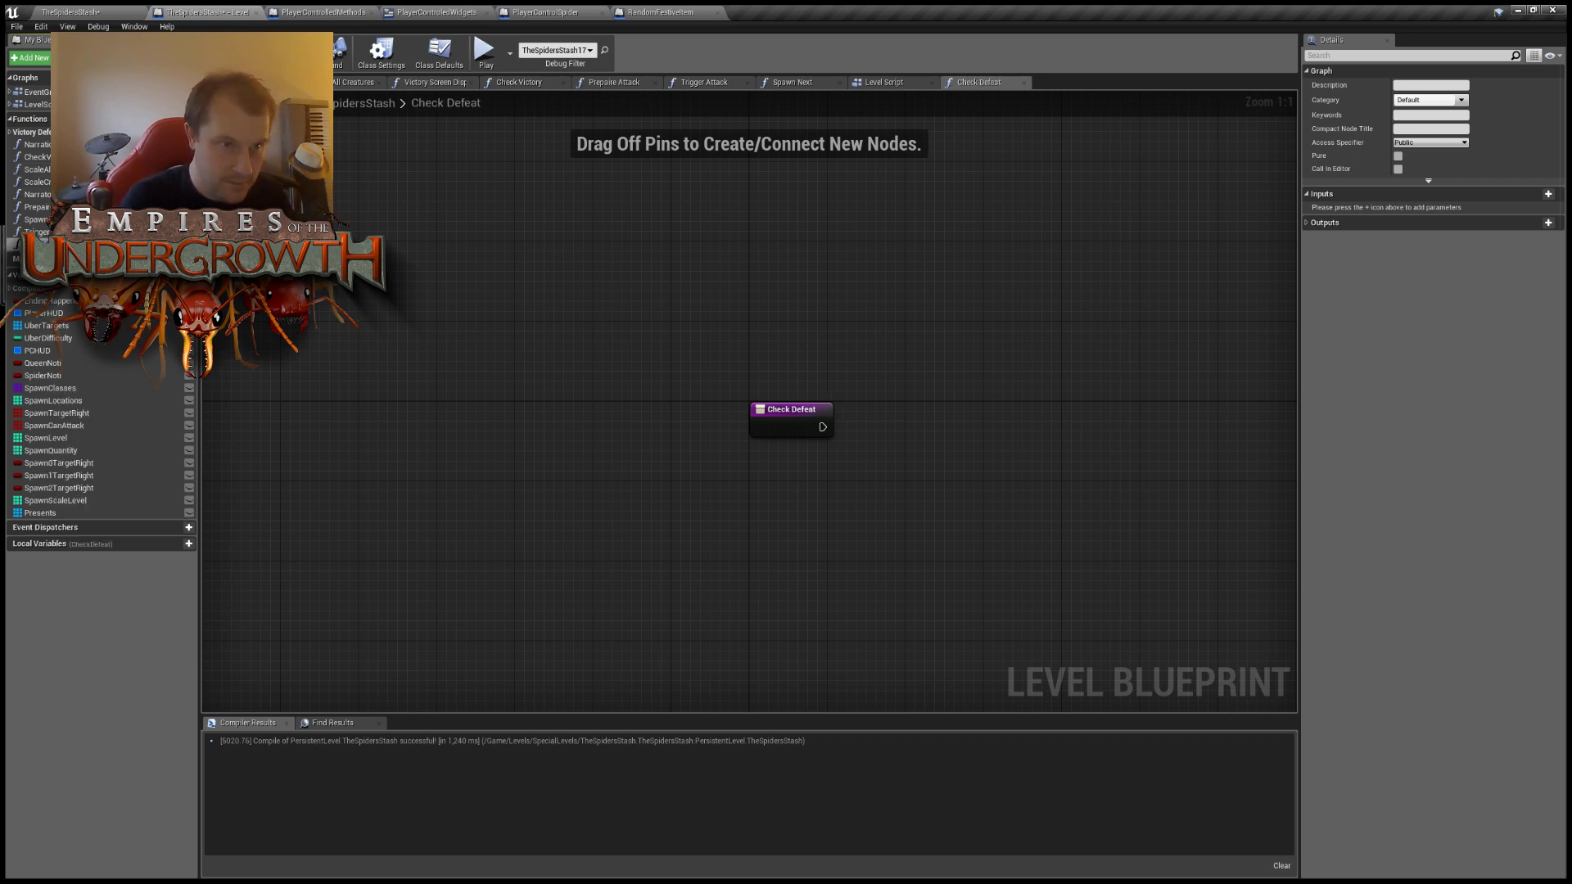
# Place a Presents getter in the CheckDefeat function, add a Remove node fed by it and chain the function entry into Remove.
pyautogui.moveTo(592, 351); pyautogui.dragTo(411, 337, button='right')
pyautogui.keyDown('ctrl'); pyautogui.moveTo(172, 514); pyautogui.dragTo(803, 427); pyautogui.keyUp('ctrl')
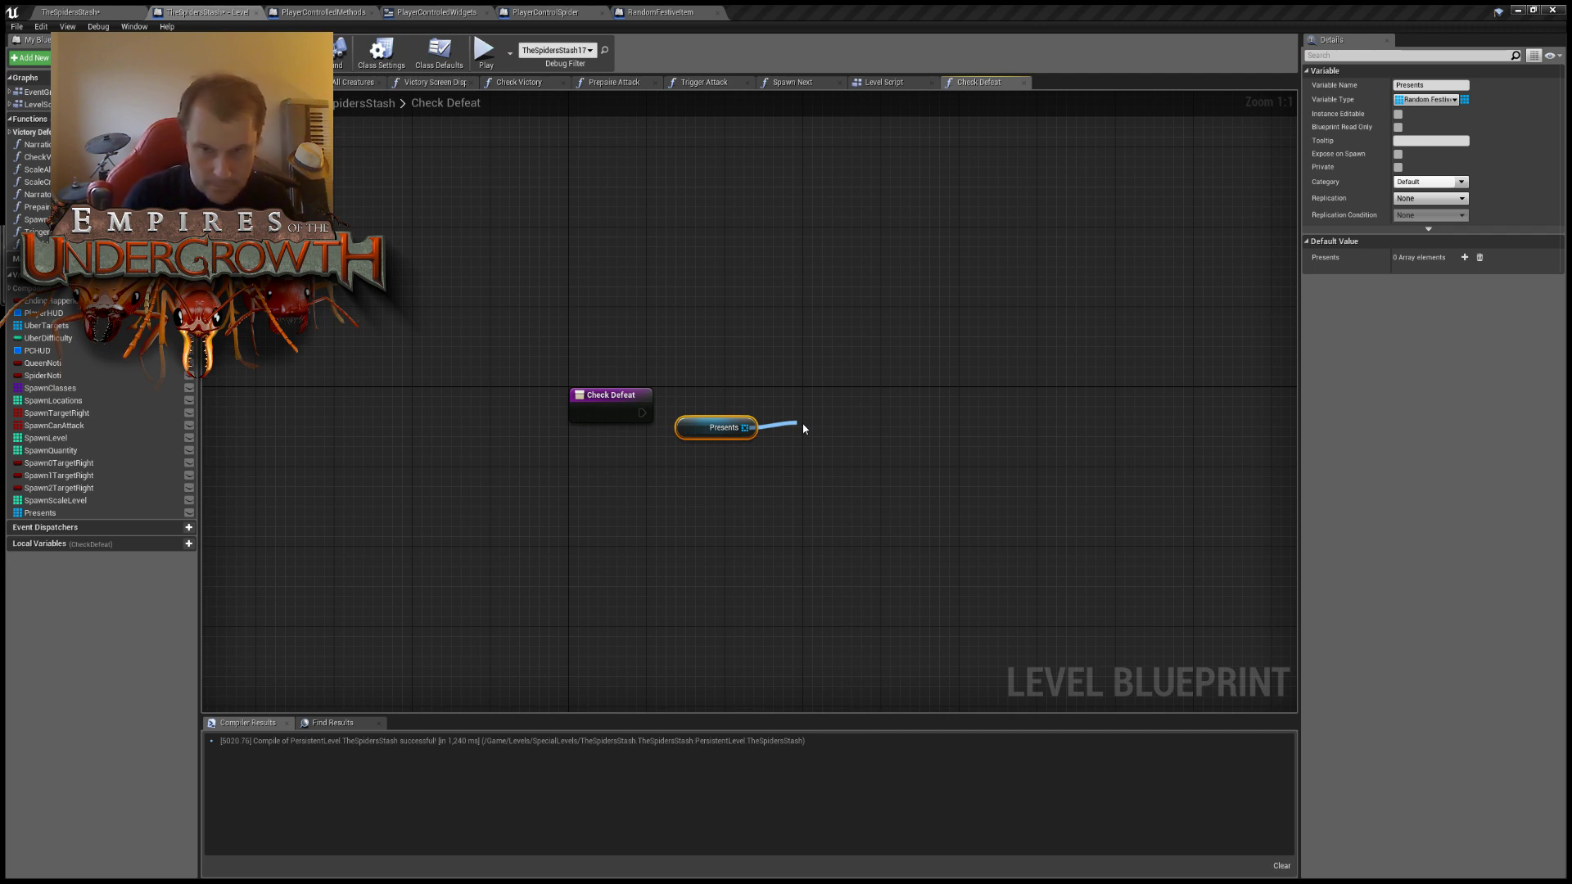
pyautogui.moveTo(804, 428); pyautogui.dragTo(804, 398)
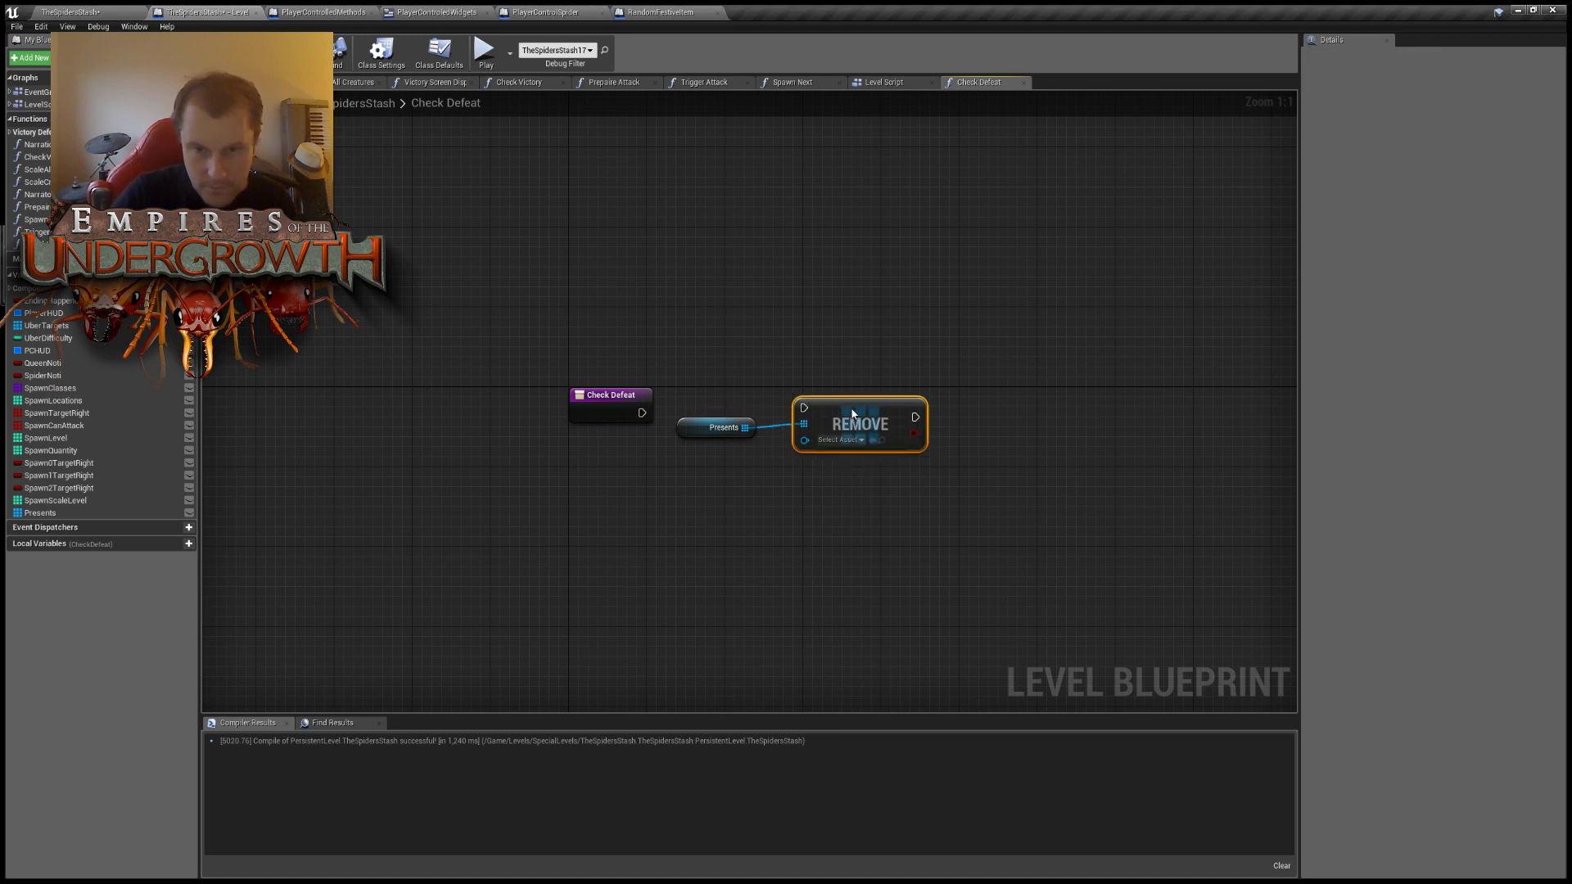
pyautogui.moveTo(641, 413); pyautogui.dragTo(771, 490)
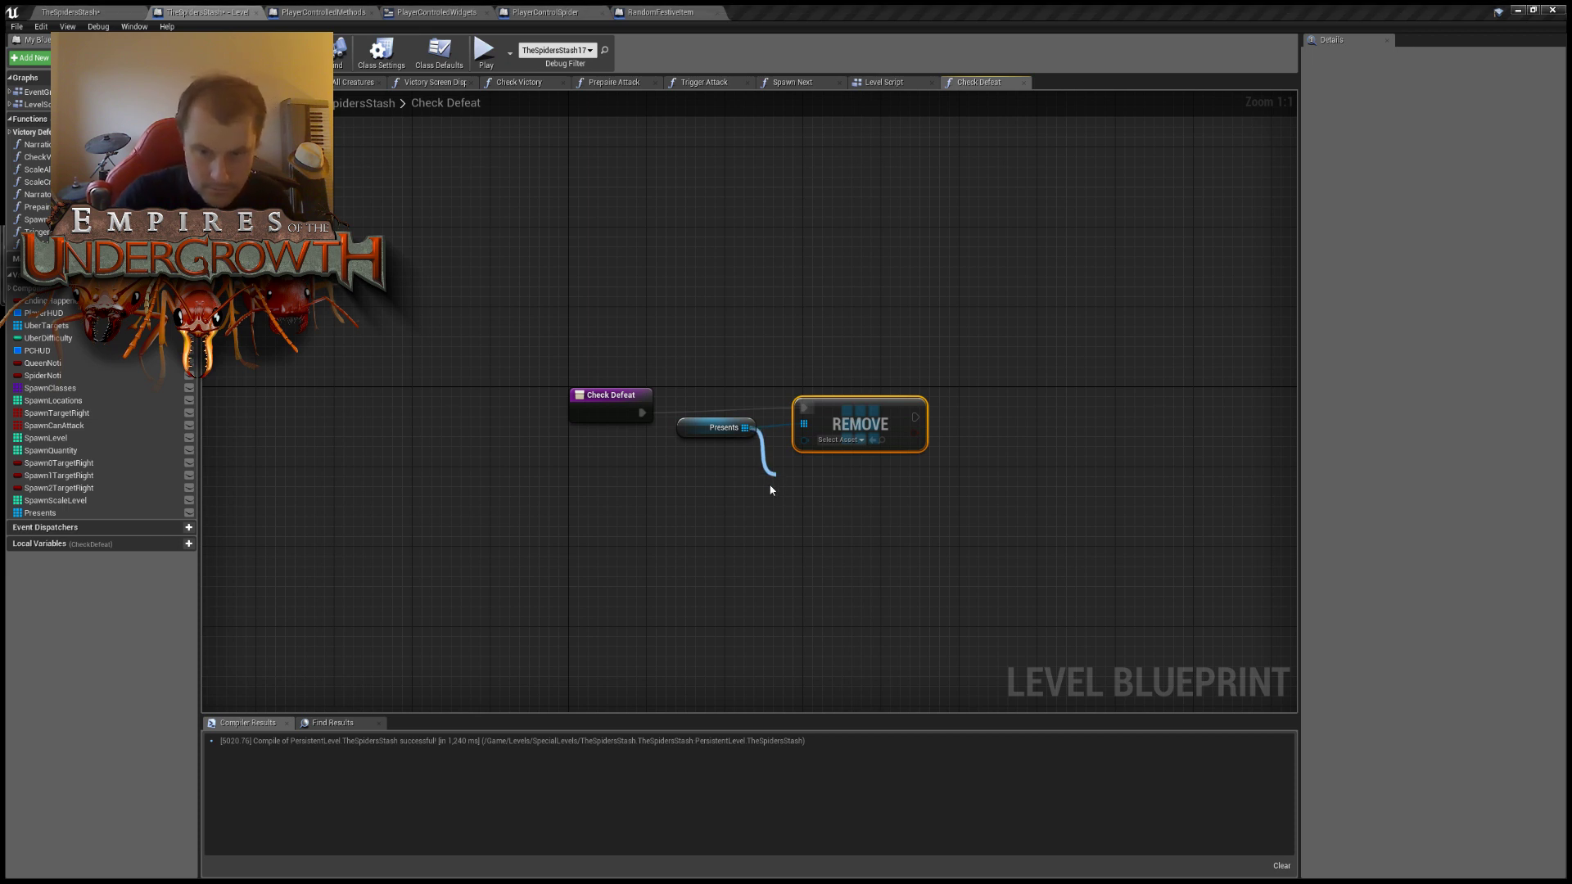
# Try a Remove Items node connected to the Presents array.
pyautogui.click(881, 585)
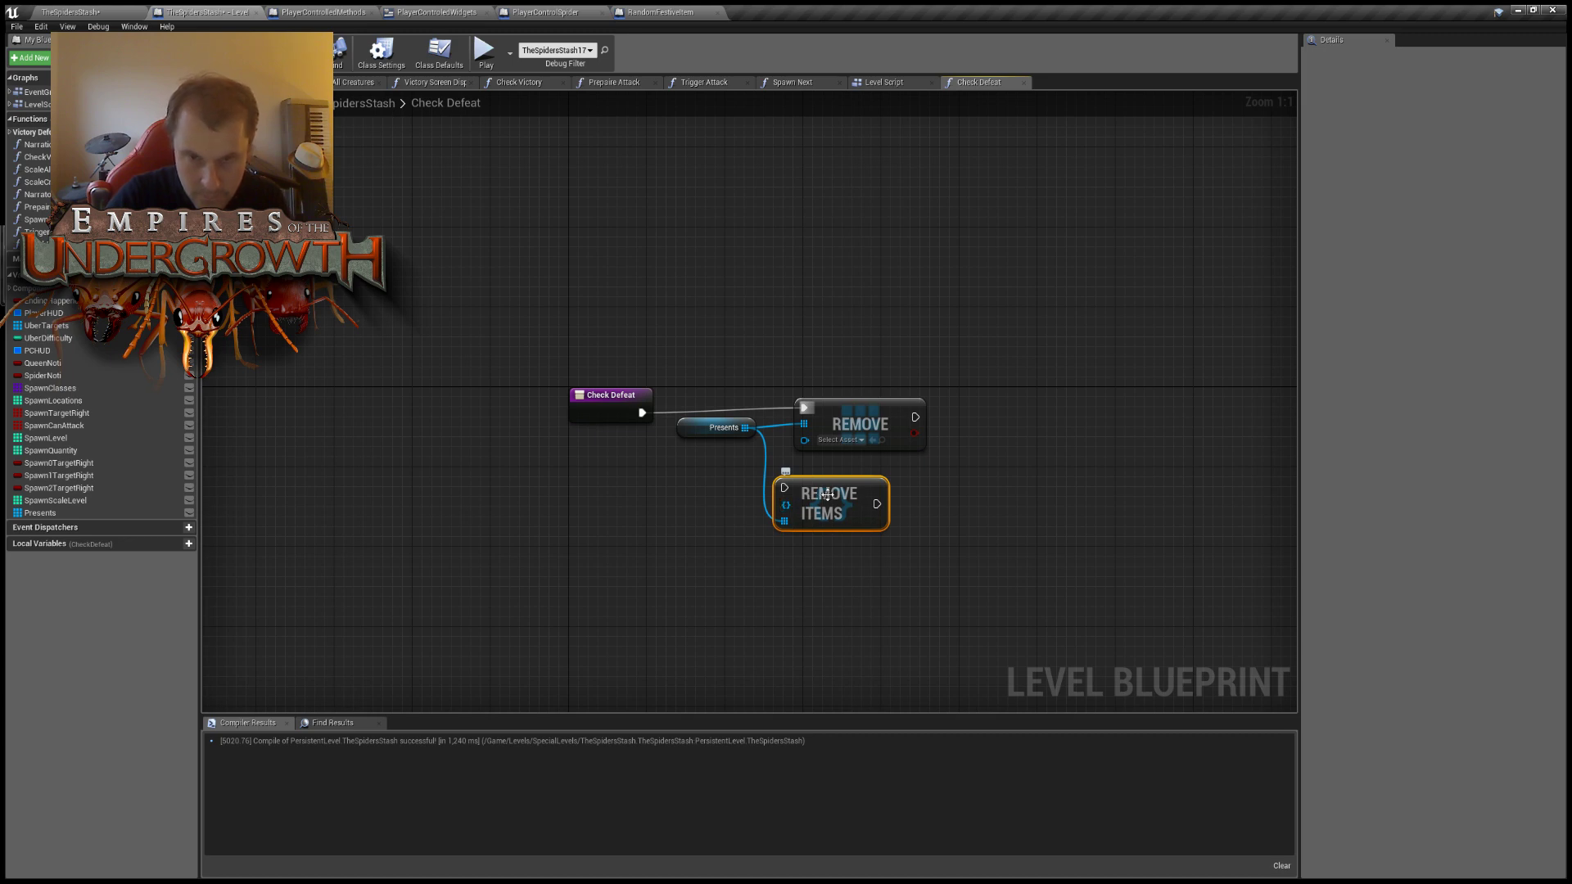
pyautogui.press('Delete')
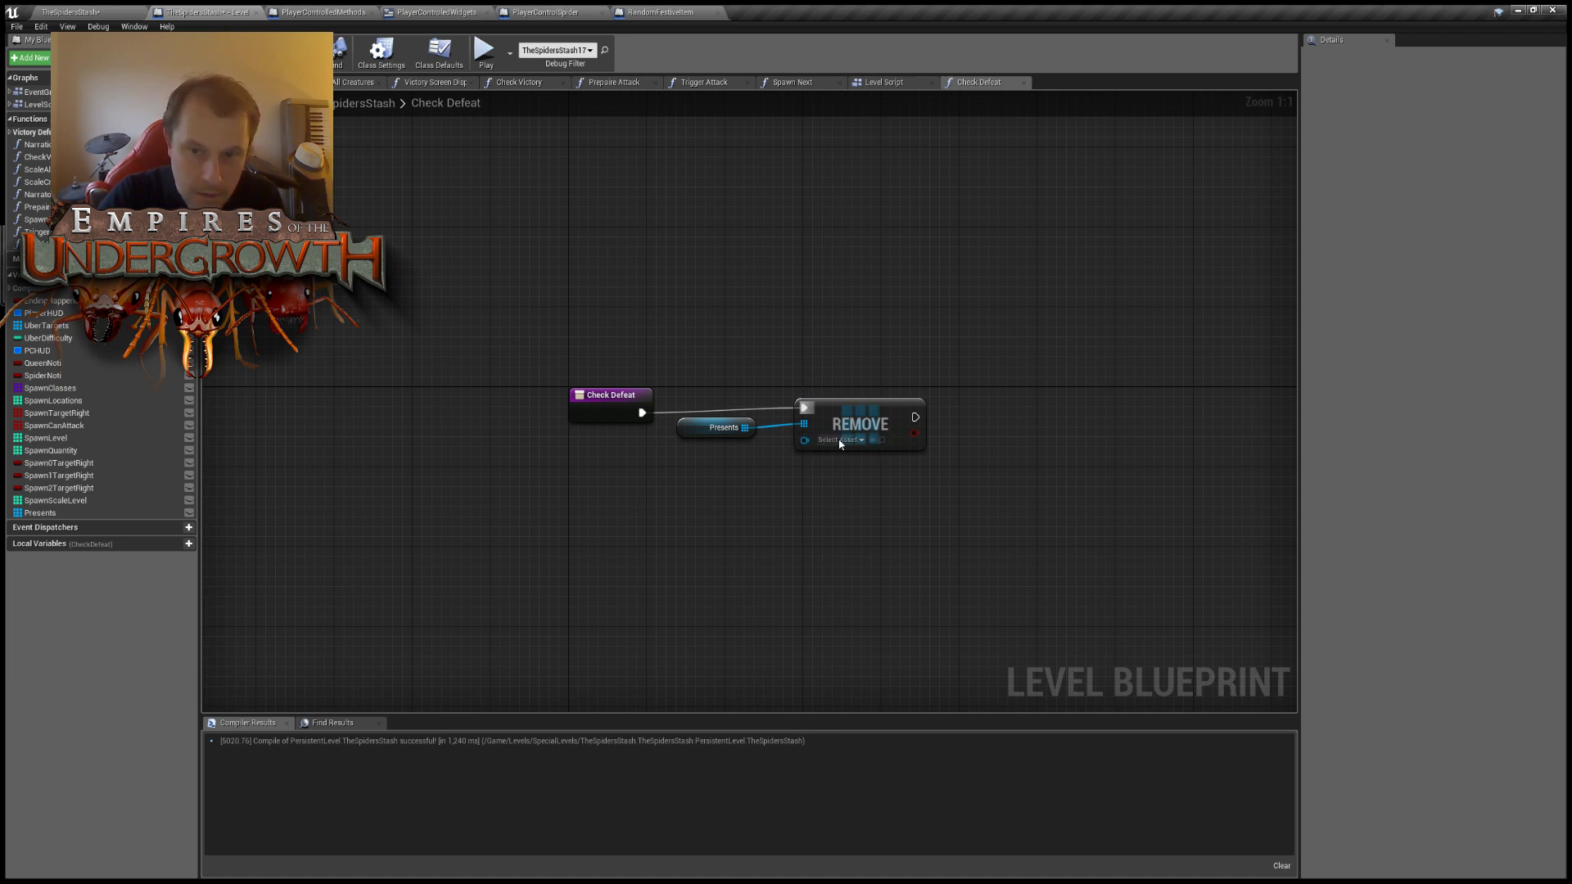
# Compile the level blueprint and move the Presents getter and Remove node slightly down and away from the function entry.
pyautogui.press('F7')
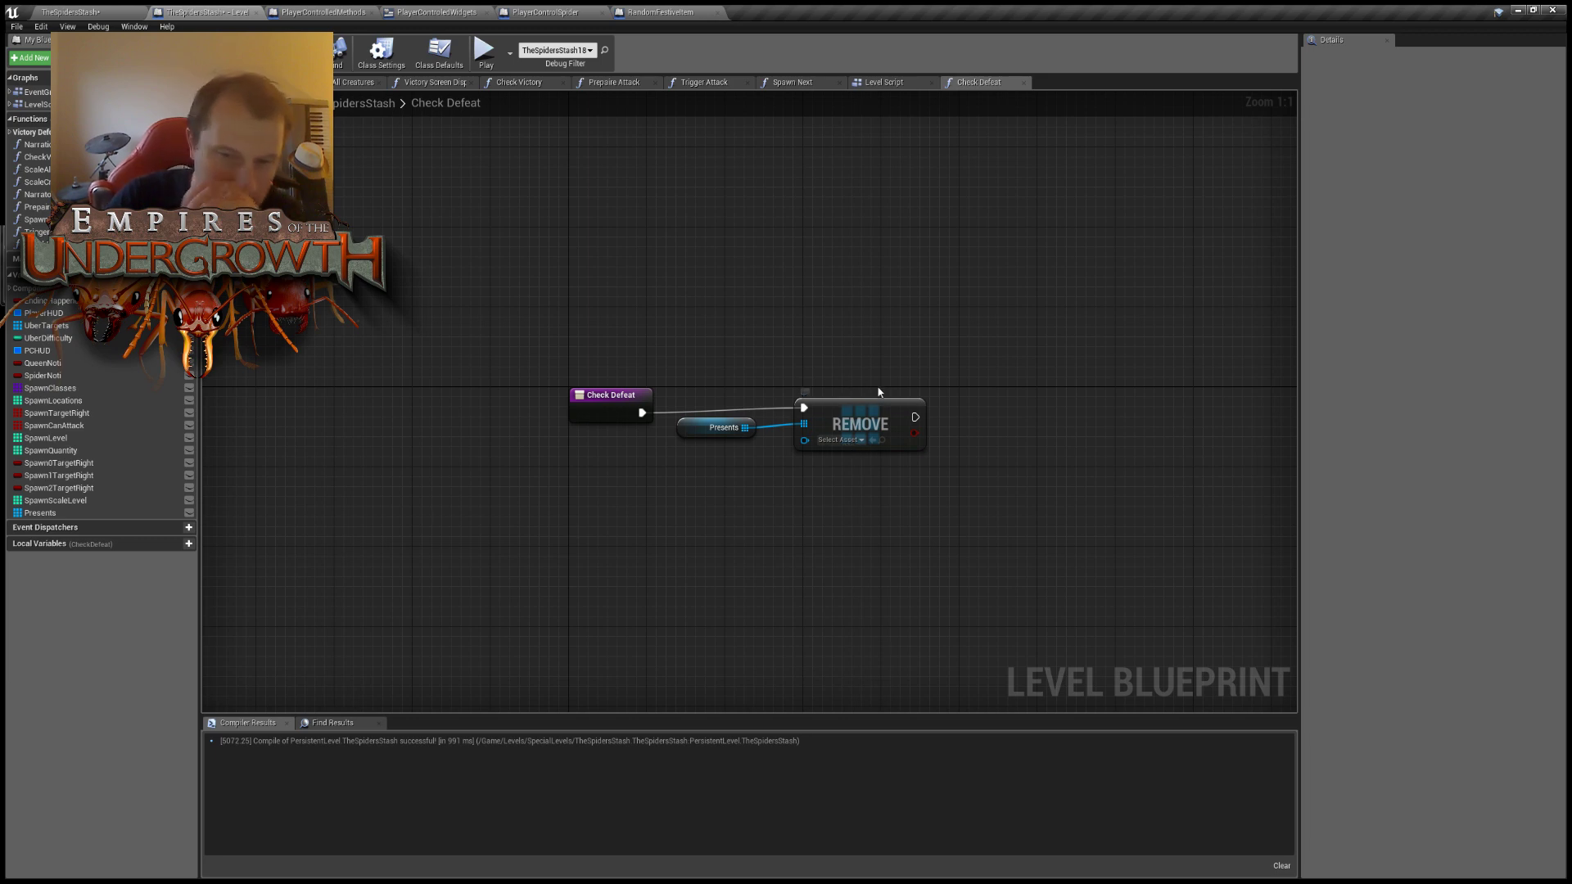
pyautogui.moveTo(814, 399); pyautogui.dragTo(794, 407, button='right')
pyautogui.moveTo(696, 393); pyautogui.dragTo(824, 473)
pyautogui.moveTo(821, 414); pyautogui.dragTo(806, 442)
pyautogui.click(737, 401)
pyautogui.moveTo(912, 422); pyautogui.dragTo(820, 413, button='right')
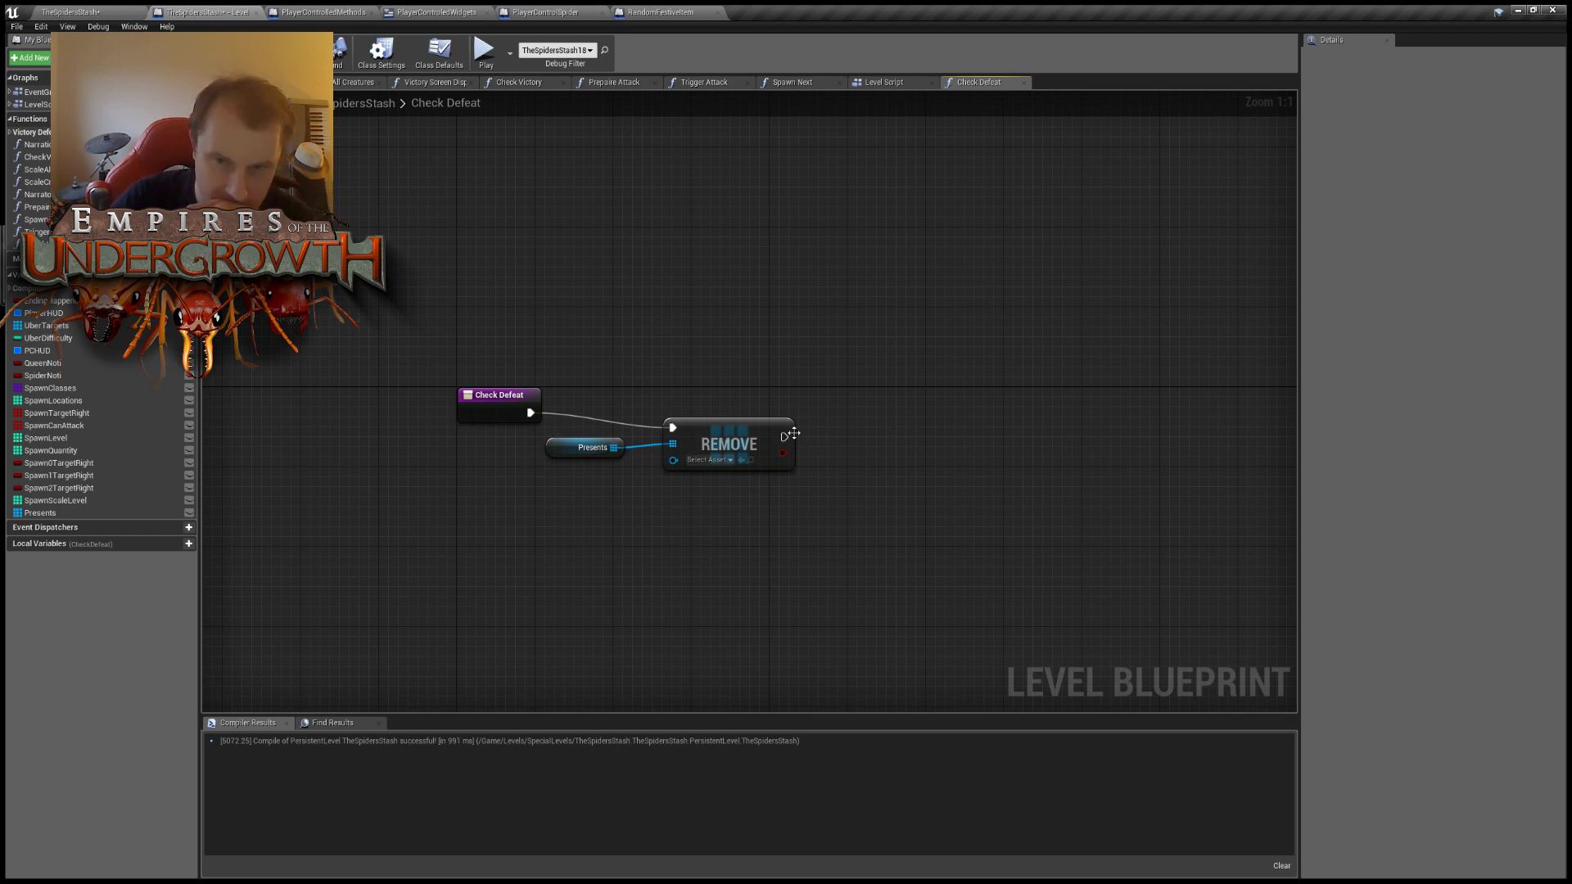
# Add a ForEachLoop over the Presents array beyond the Remove node and chain execution from Remove into it.
pyautogui.moveTo(613, 447); pyautogui.dragTo(864, 425)
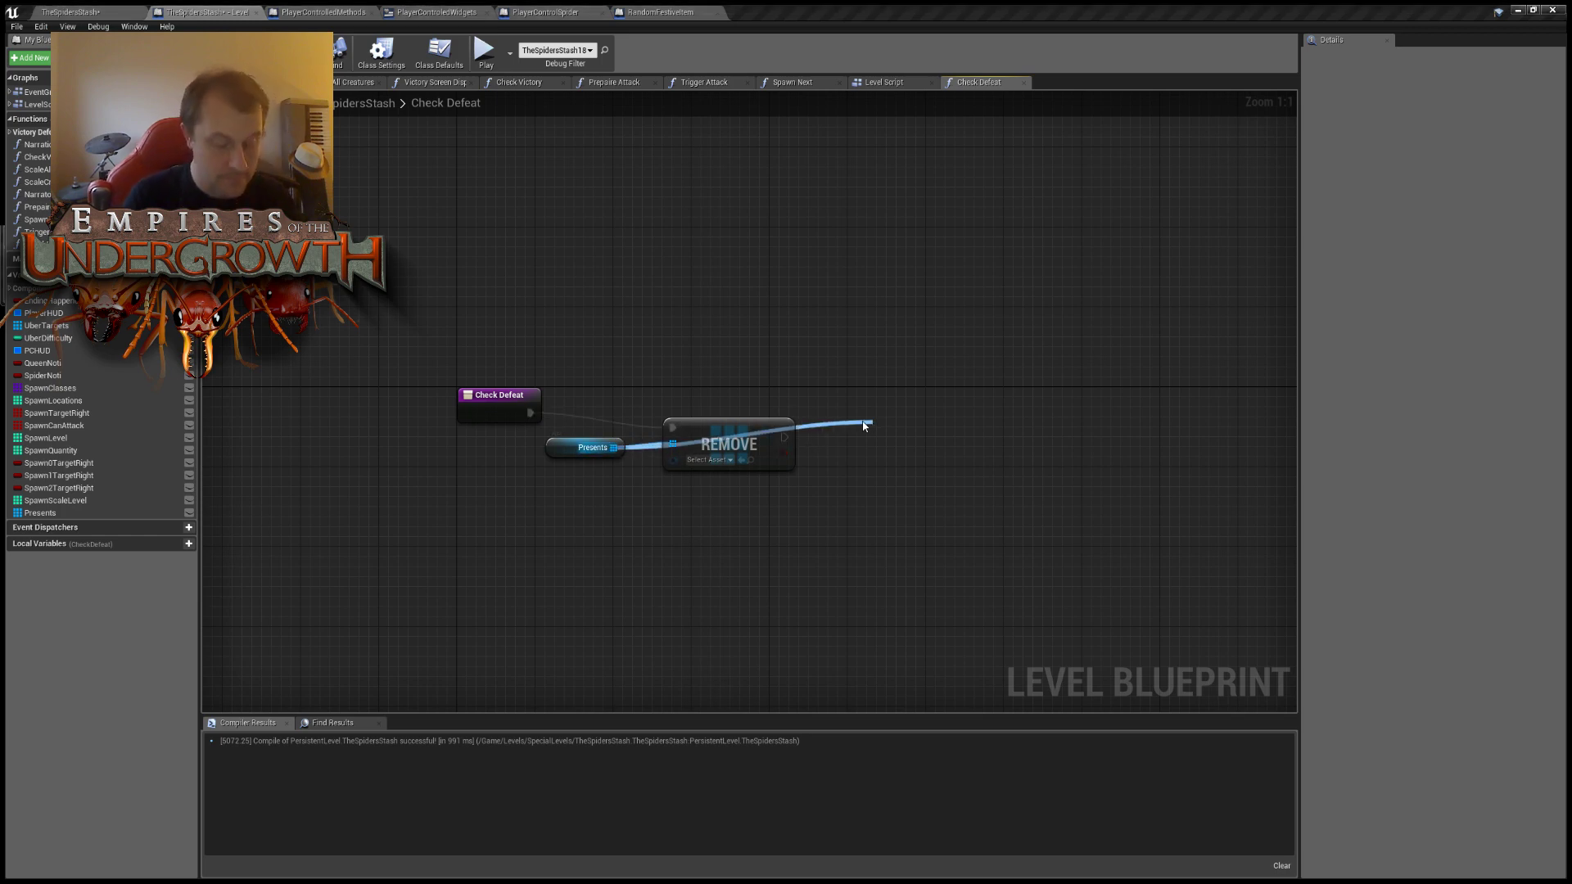
pyautogui.press('Return')
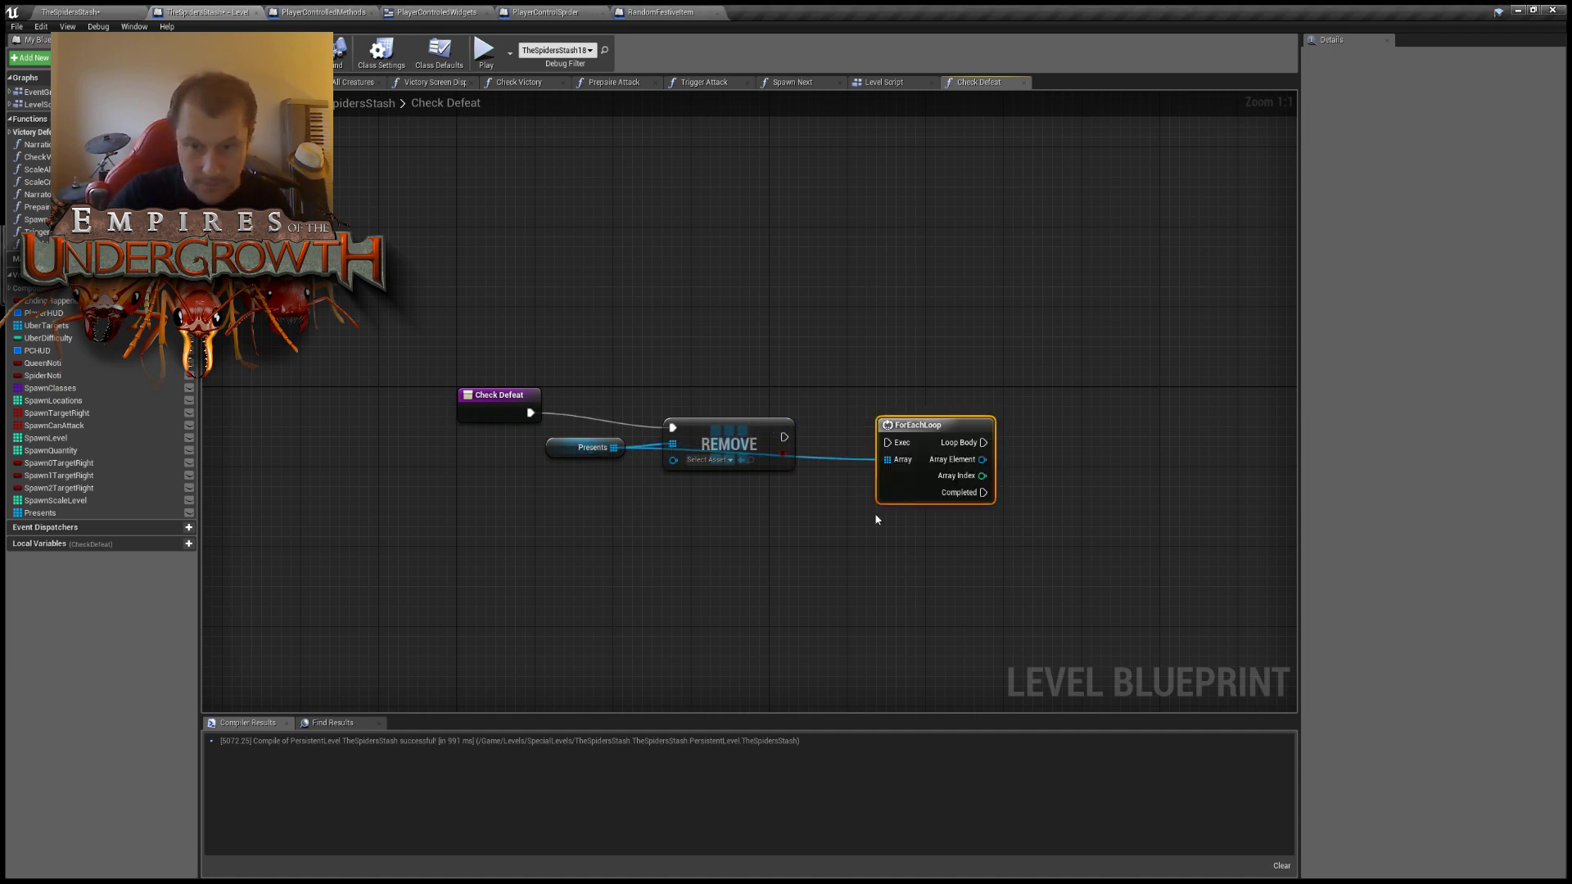
pyautogui.moveTo(948, 425); pyautogui.dragTo(939, 385)
pyautogui.moveTo(785, 437); pyautogui.dragTo(879, 402)
# Add an IsValid check on the loop's Array Element, place it beside the ForEachLoop and chain Loop Body into it.
pyautogui.moveTo(930, 410); pyautogui.dragTo(754, 452, button='right')
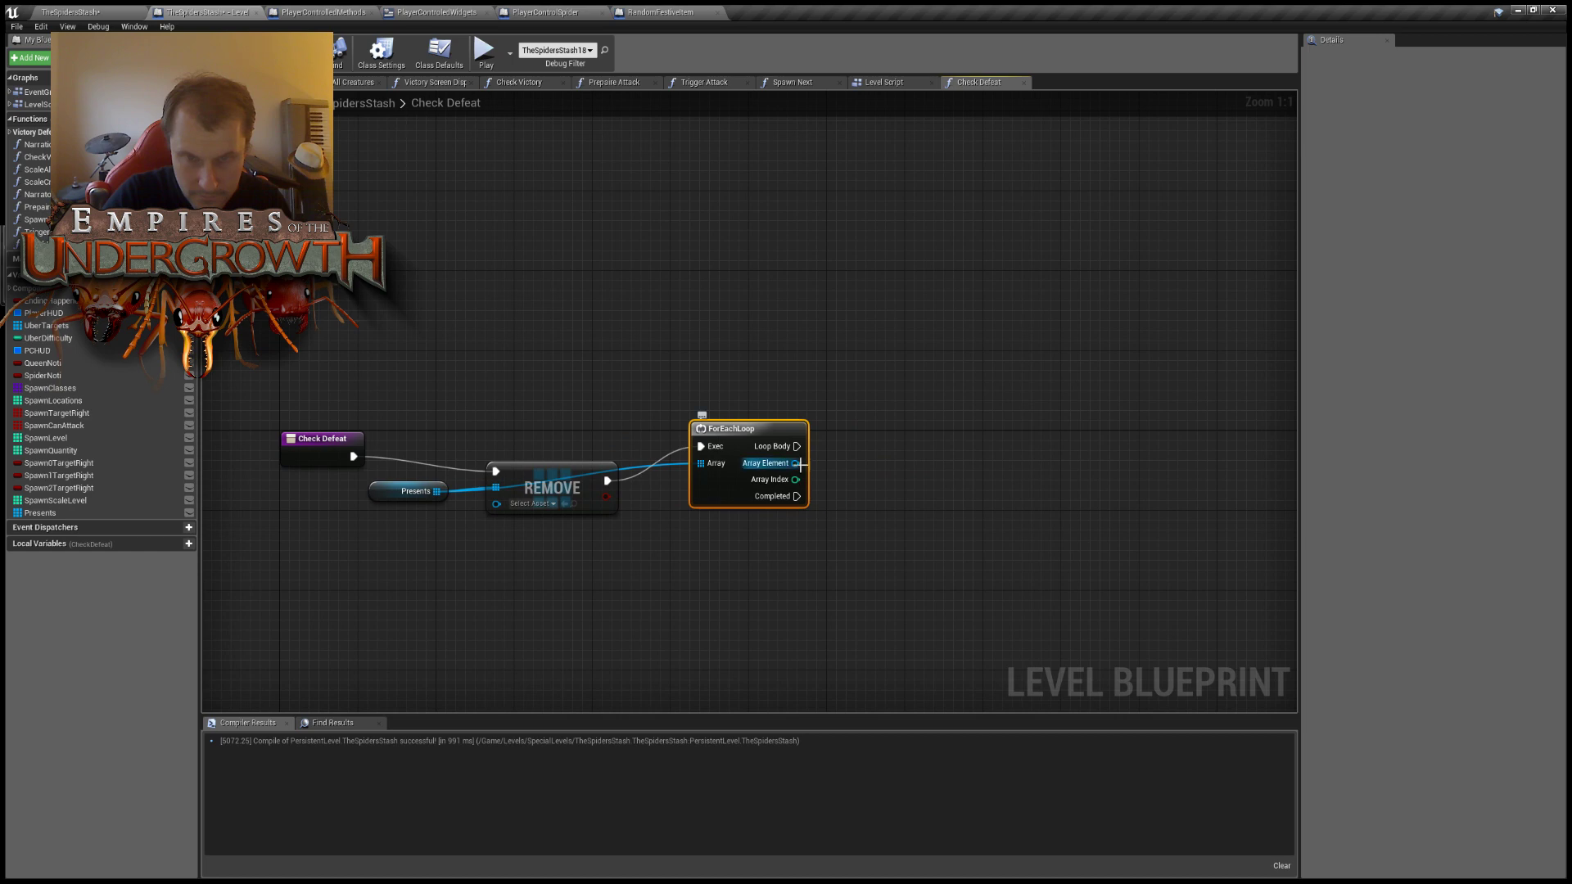
pyautogui.moveTo(796, 463); pyautogui.dragTo(921, 495)
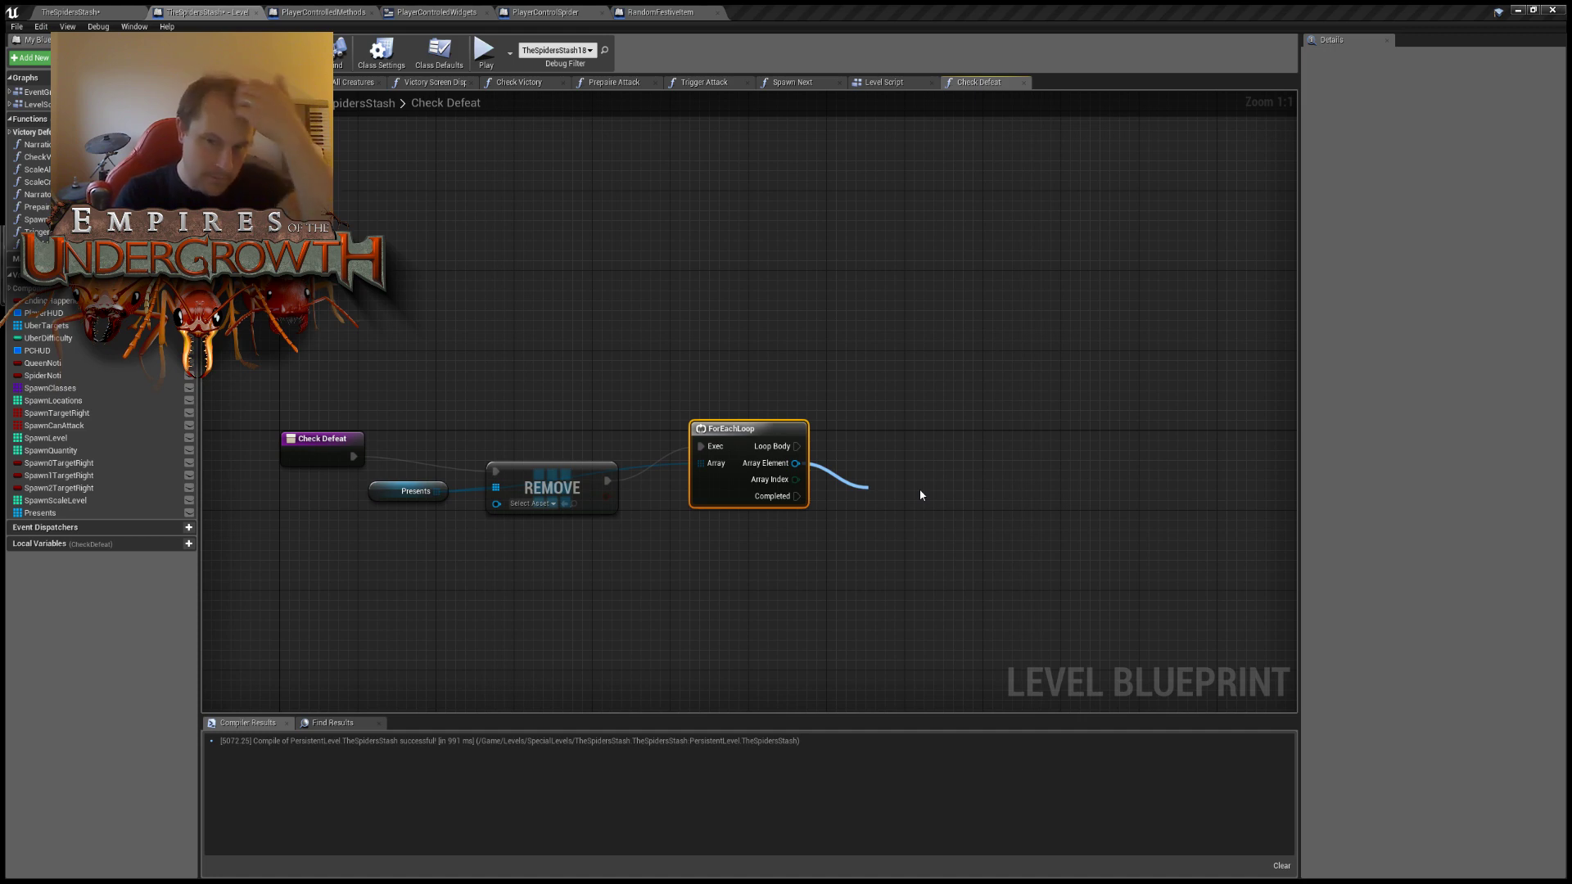
pyautogui.press('Return')
pyautogui.moveTo(930, 496); pyautogui.dragTo(901, 426)
pyautogui.moveTo(797, 447); pyautogui.dragTo(849, 449)
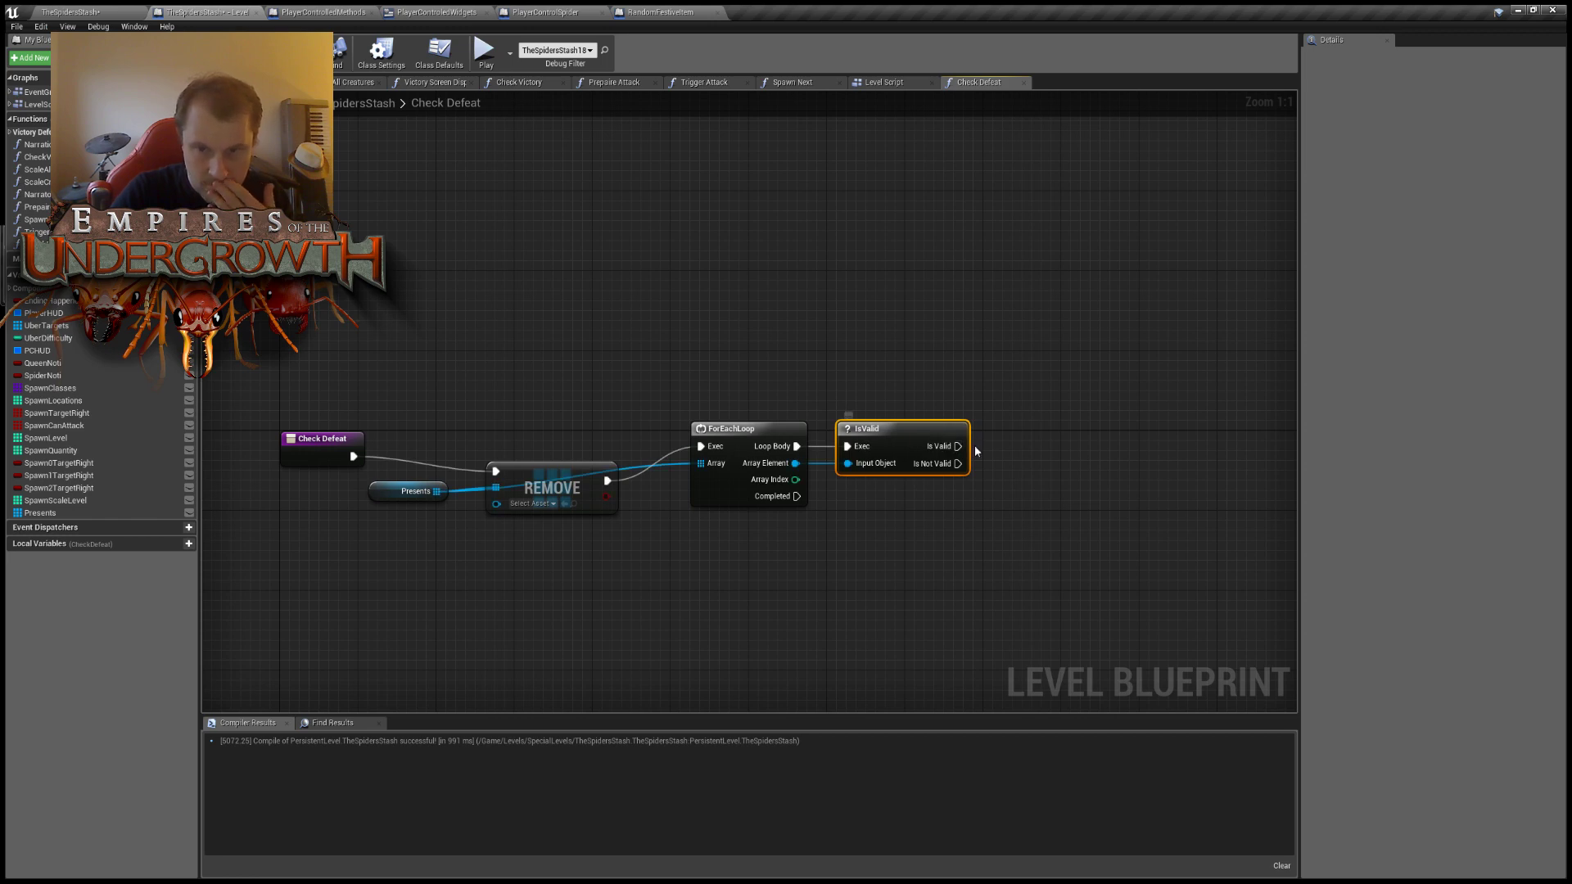
pyautogui.click(1036, 423)
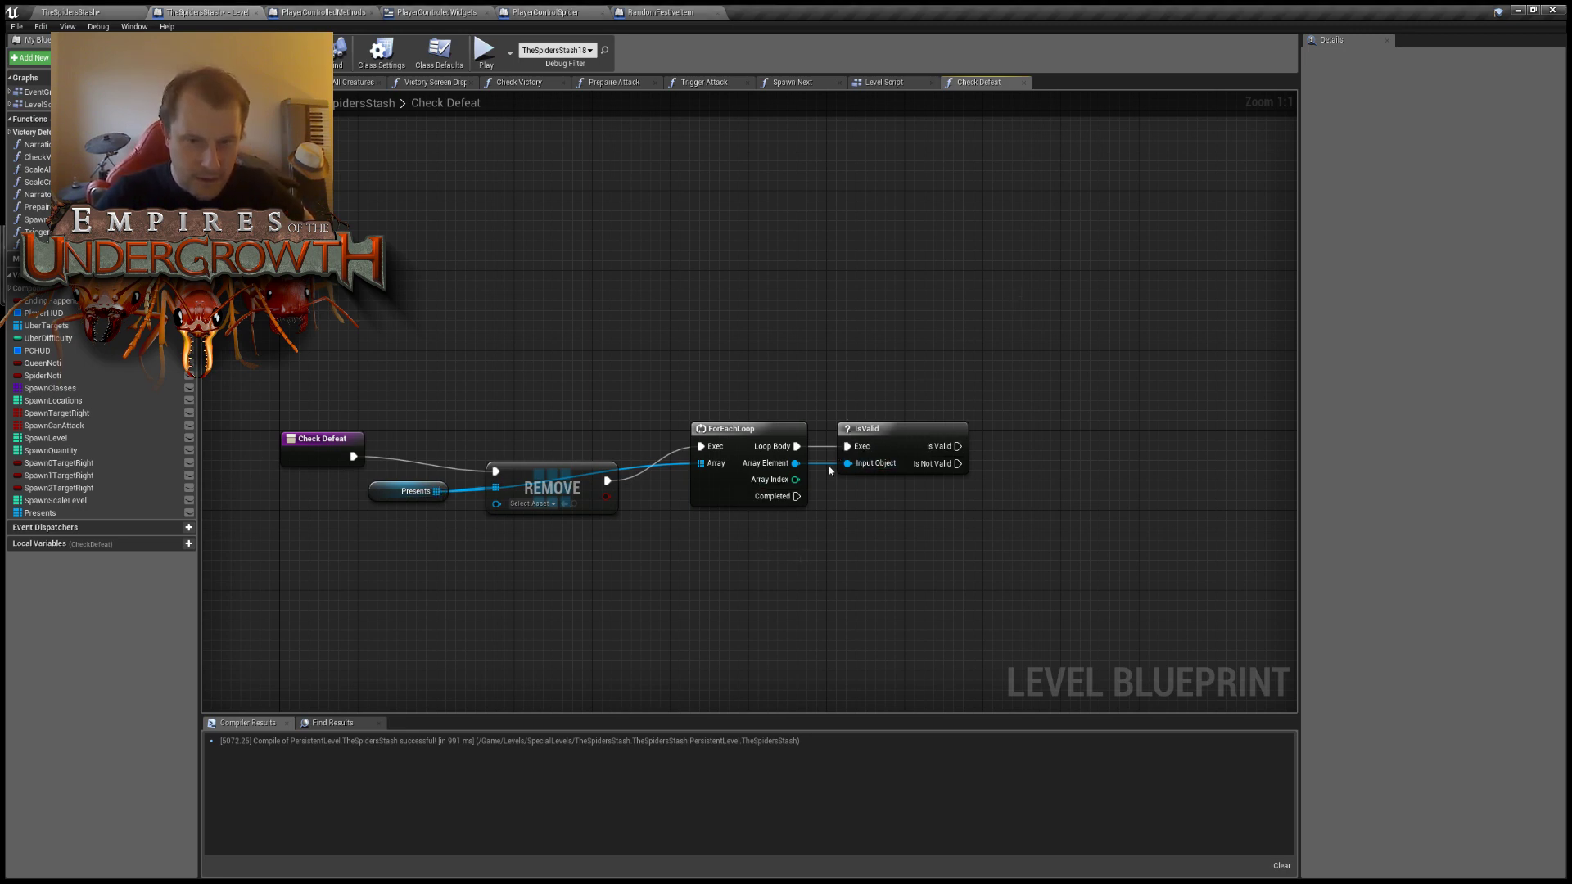
pyautogui.moveTo(958, 446); pyautogui.dragTo(1025, 464)
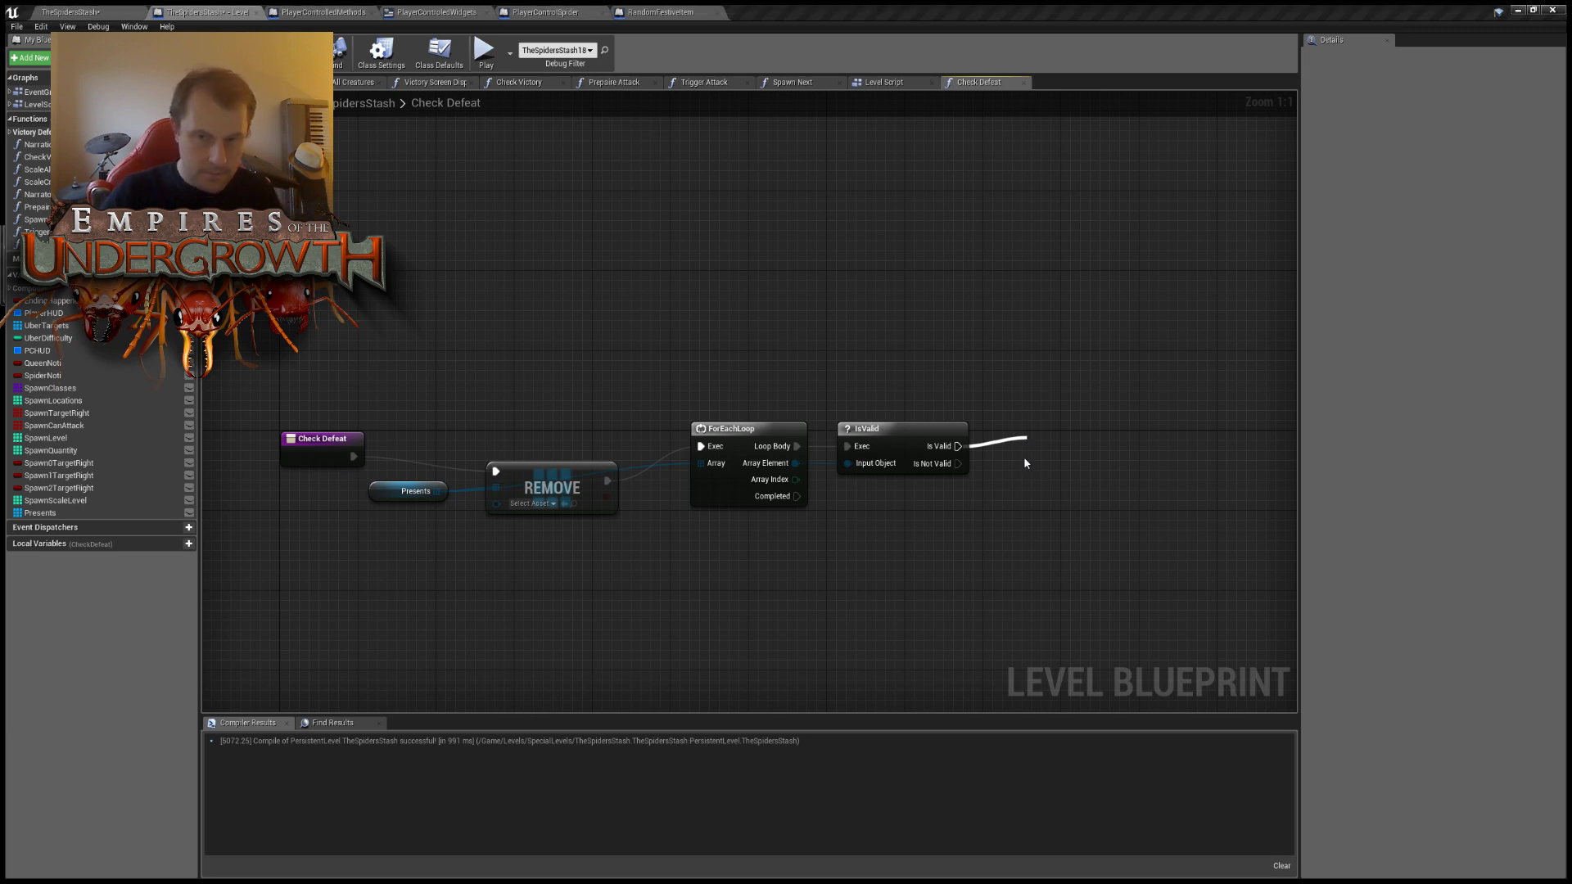
pyautogui.click(1093, 409)
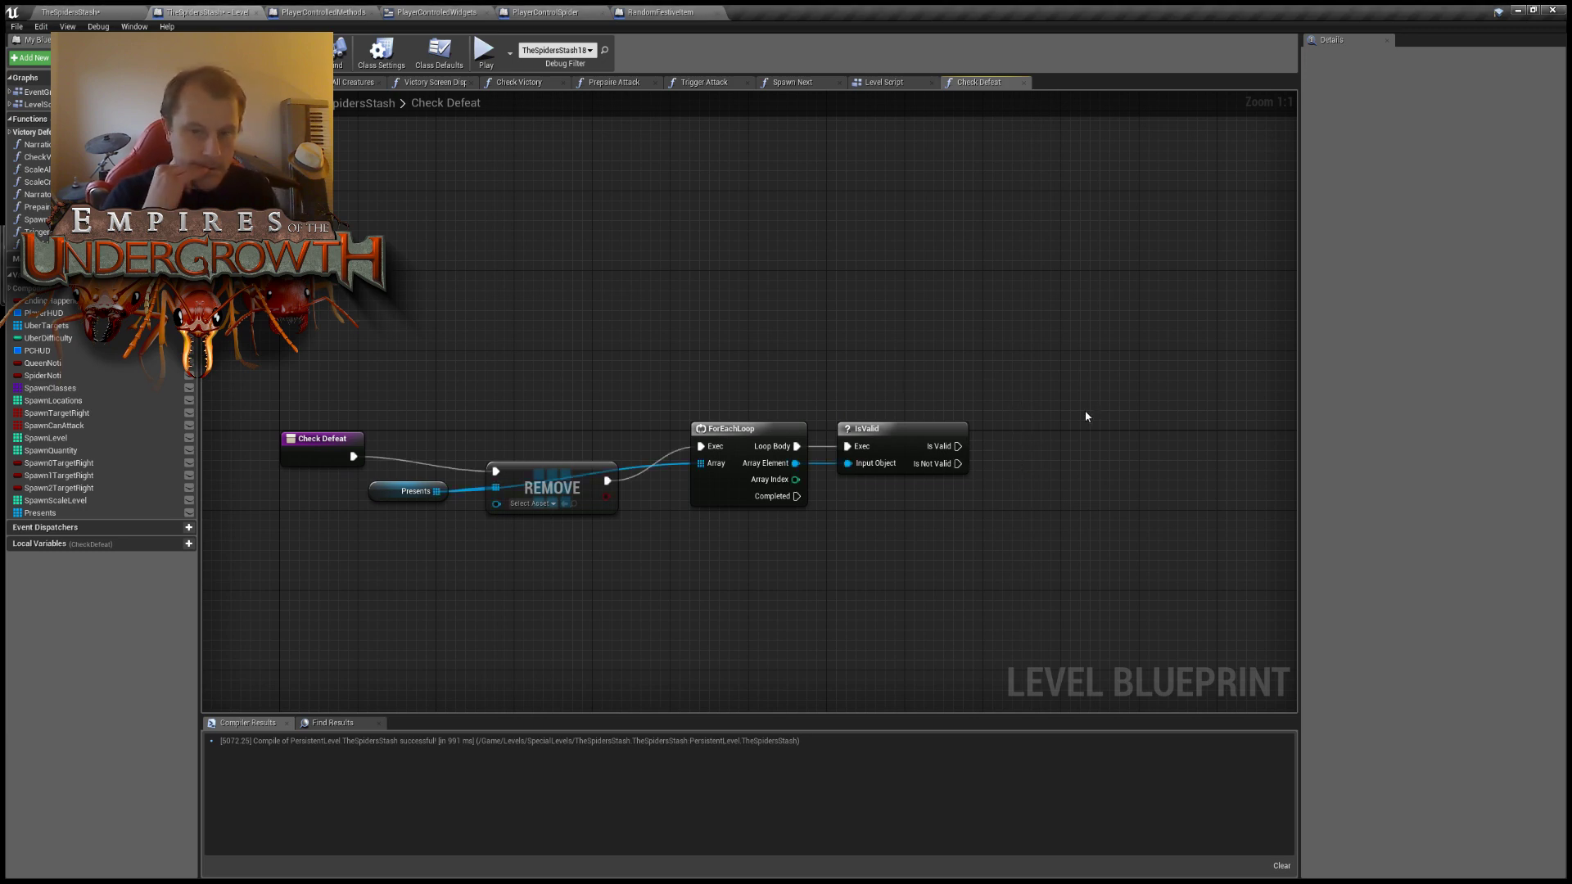
pyautogui.moveTo(728, 551); pyautogui.dragTo(737, 507, button='right')
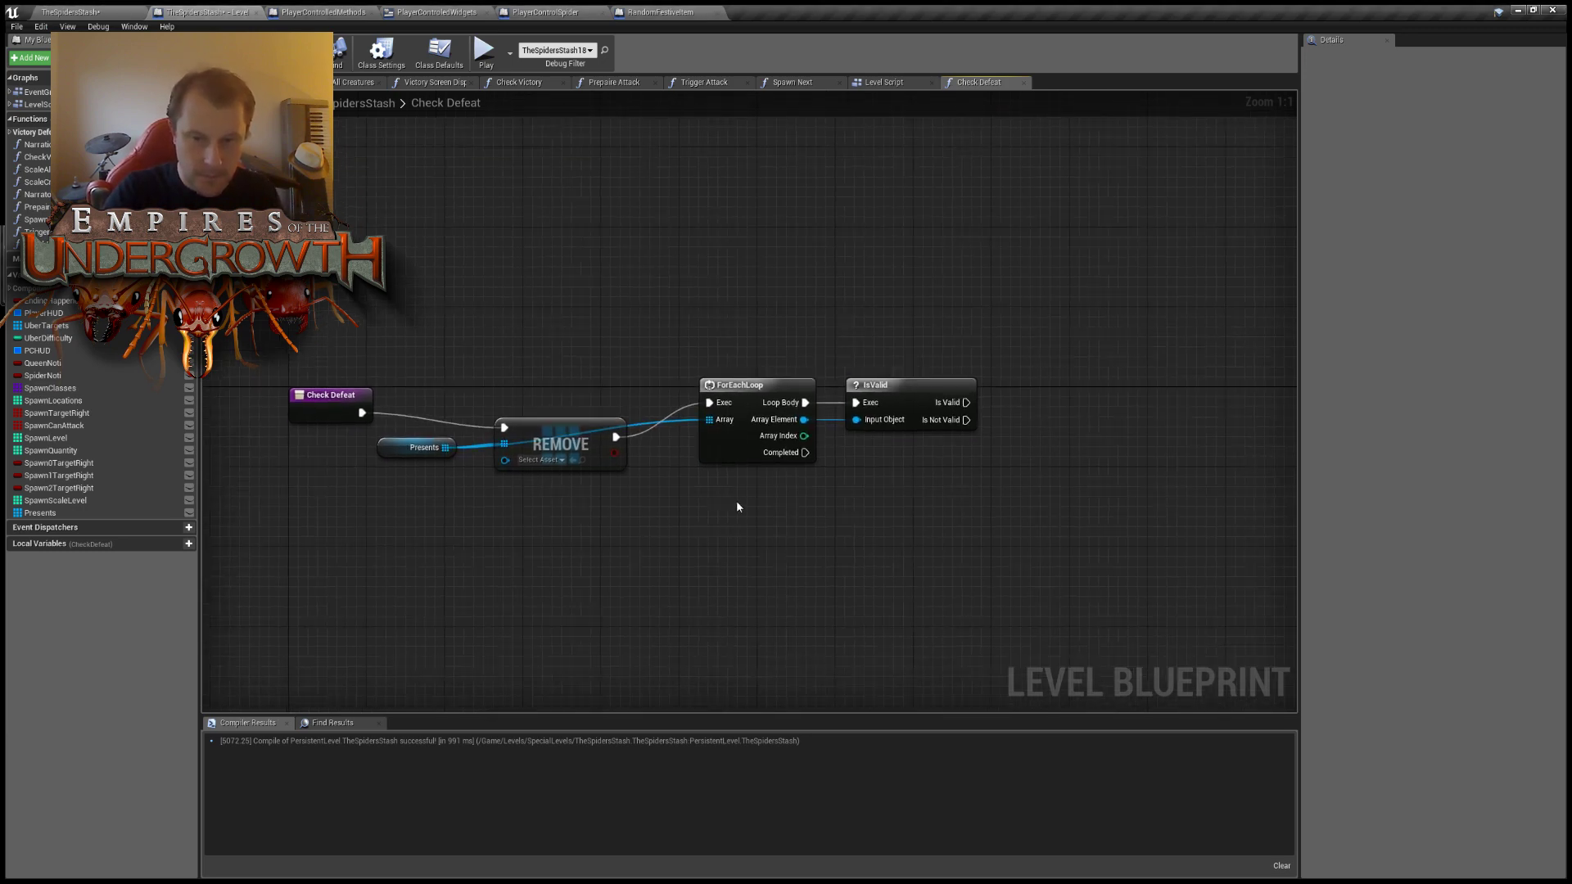
pyautogui.moveTo(804, 452); pyautogui.dragTo(840, 534)
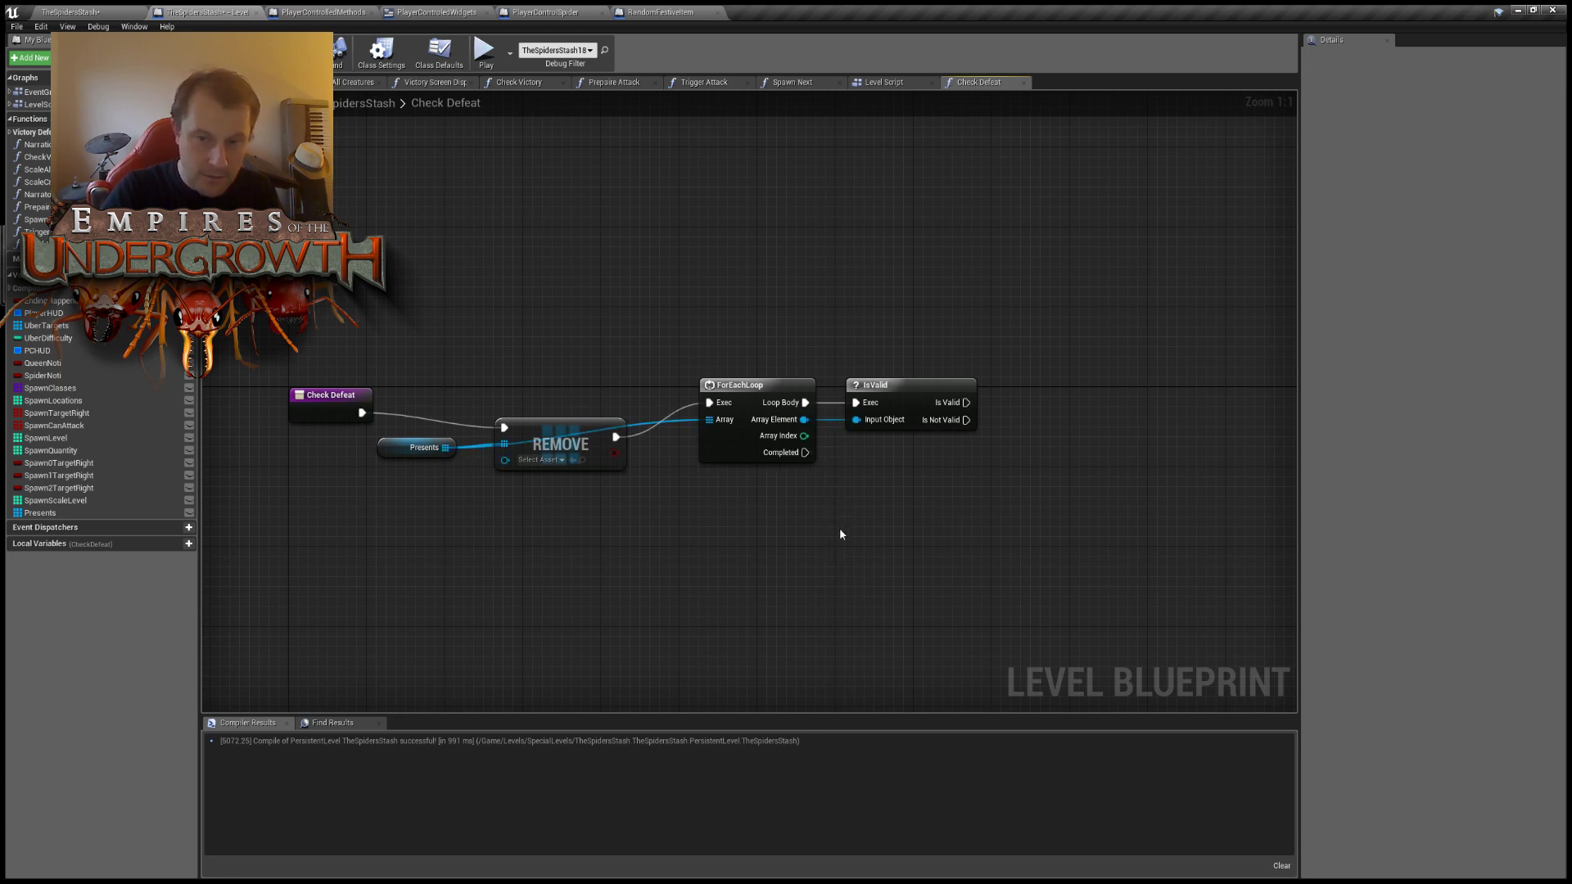
pyautogui.moveTo(804, 453); pyautogui.dragTo(867, 583)
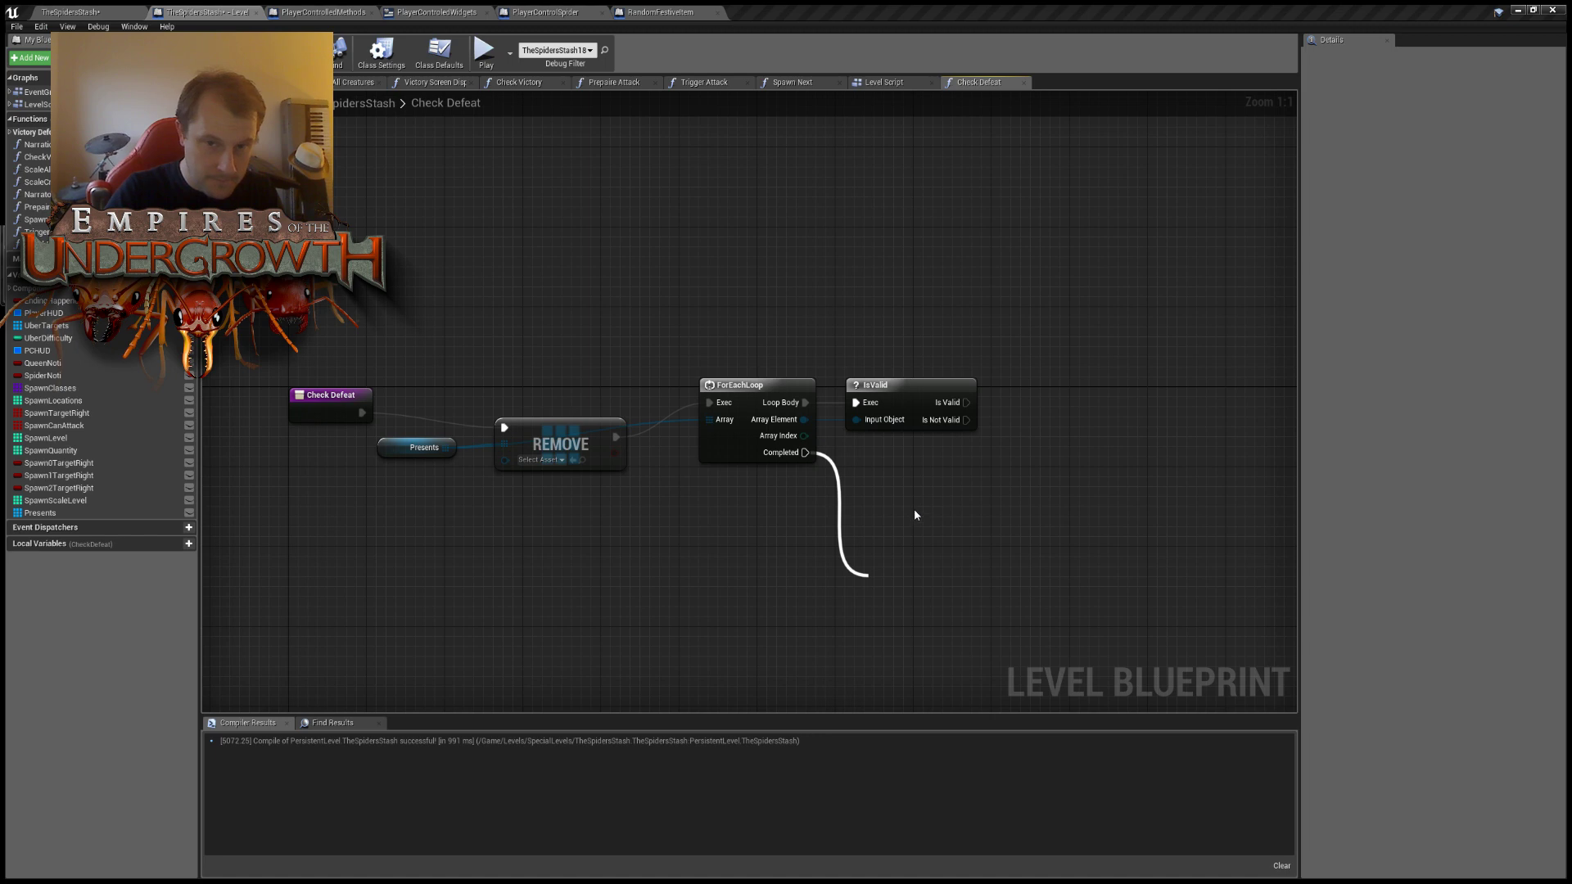
# Add a Return Node from IsValid's Is Valid output and place it farther along, level with the IsValid node.
pyautogui.moveTo(966, 402); pyautogui.dragTo(1035, 399)
pyautogui.press('Return')
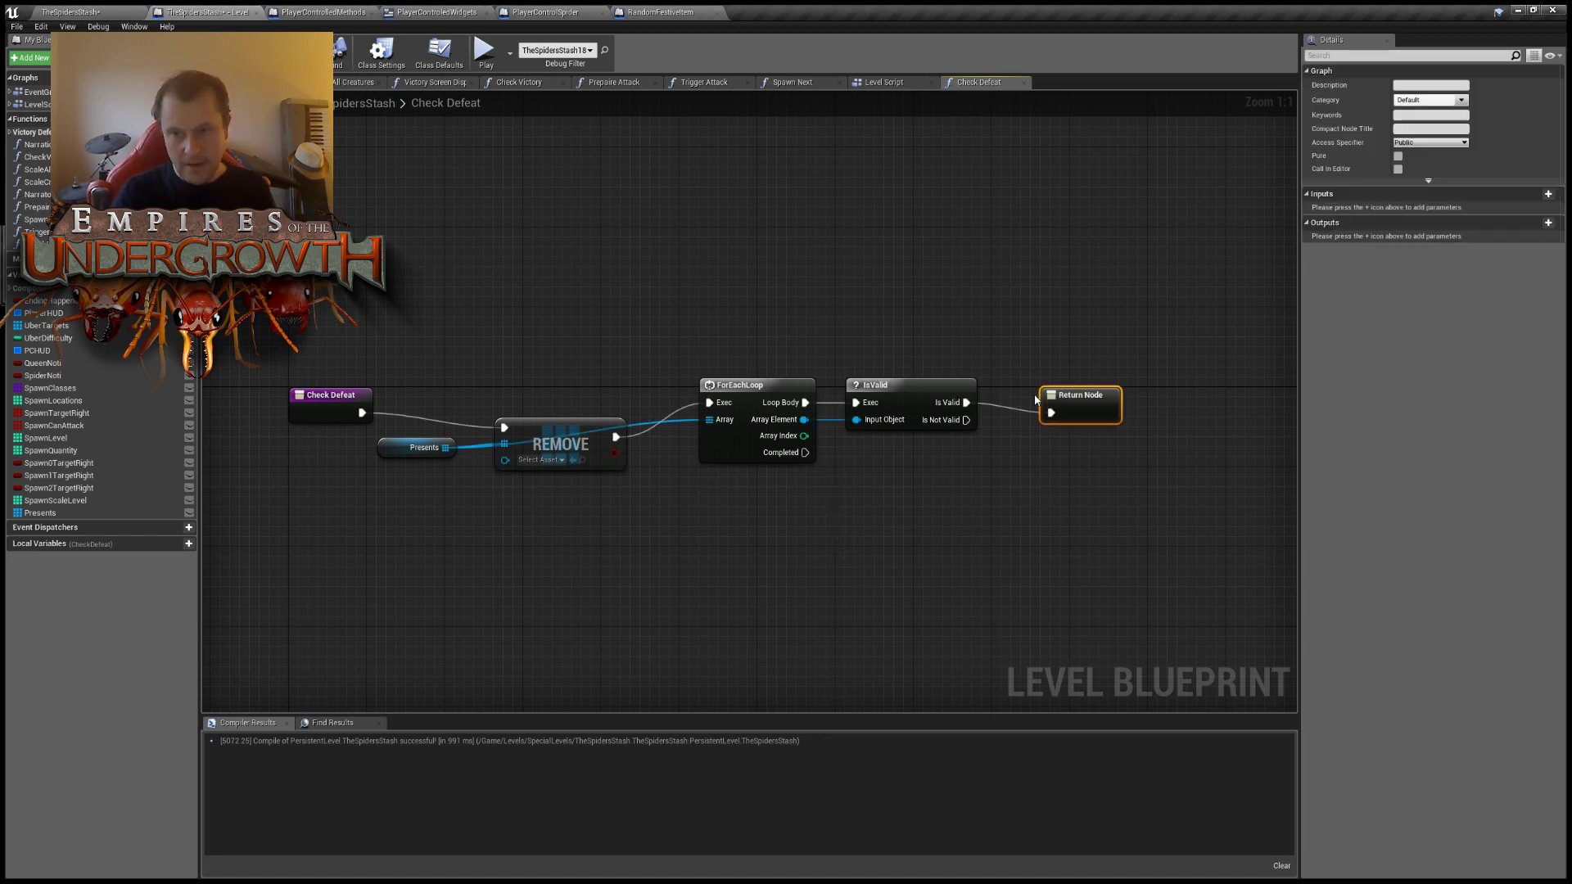
pyautogui.moveTo(1079, 412); pyautogui.dragTo(1177, 402)
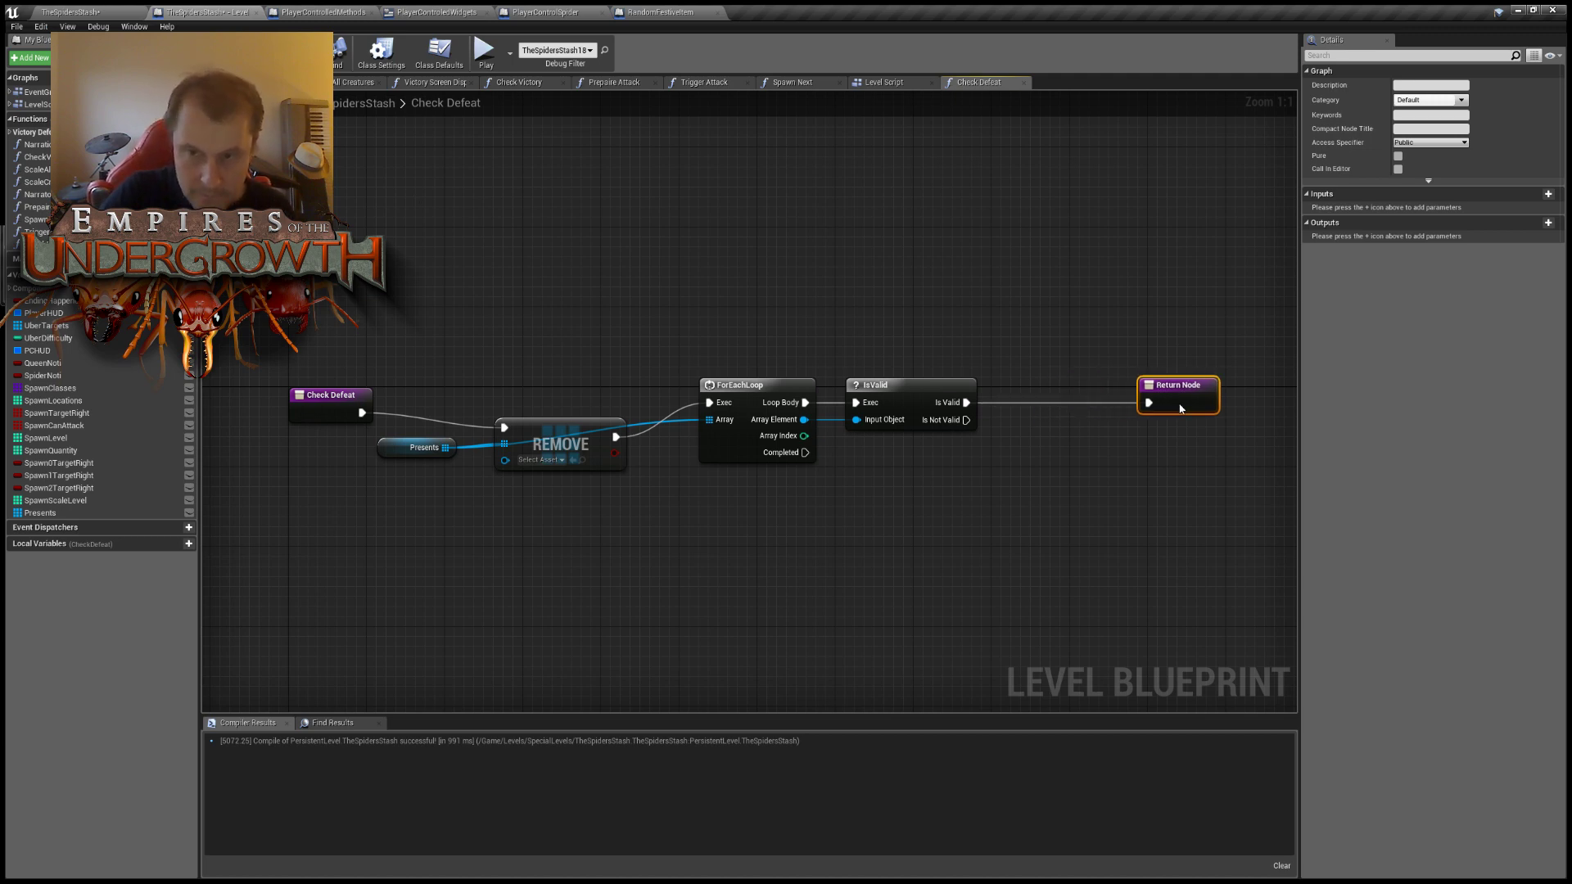
# Add a local variable to the CheckDefeat function and make it a single Boolean instead of an array.
pyautogui.click(168, 544)
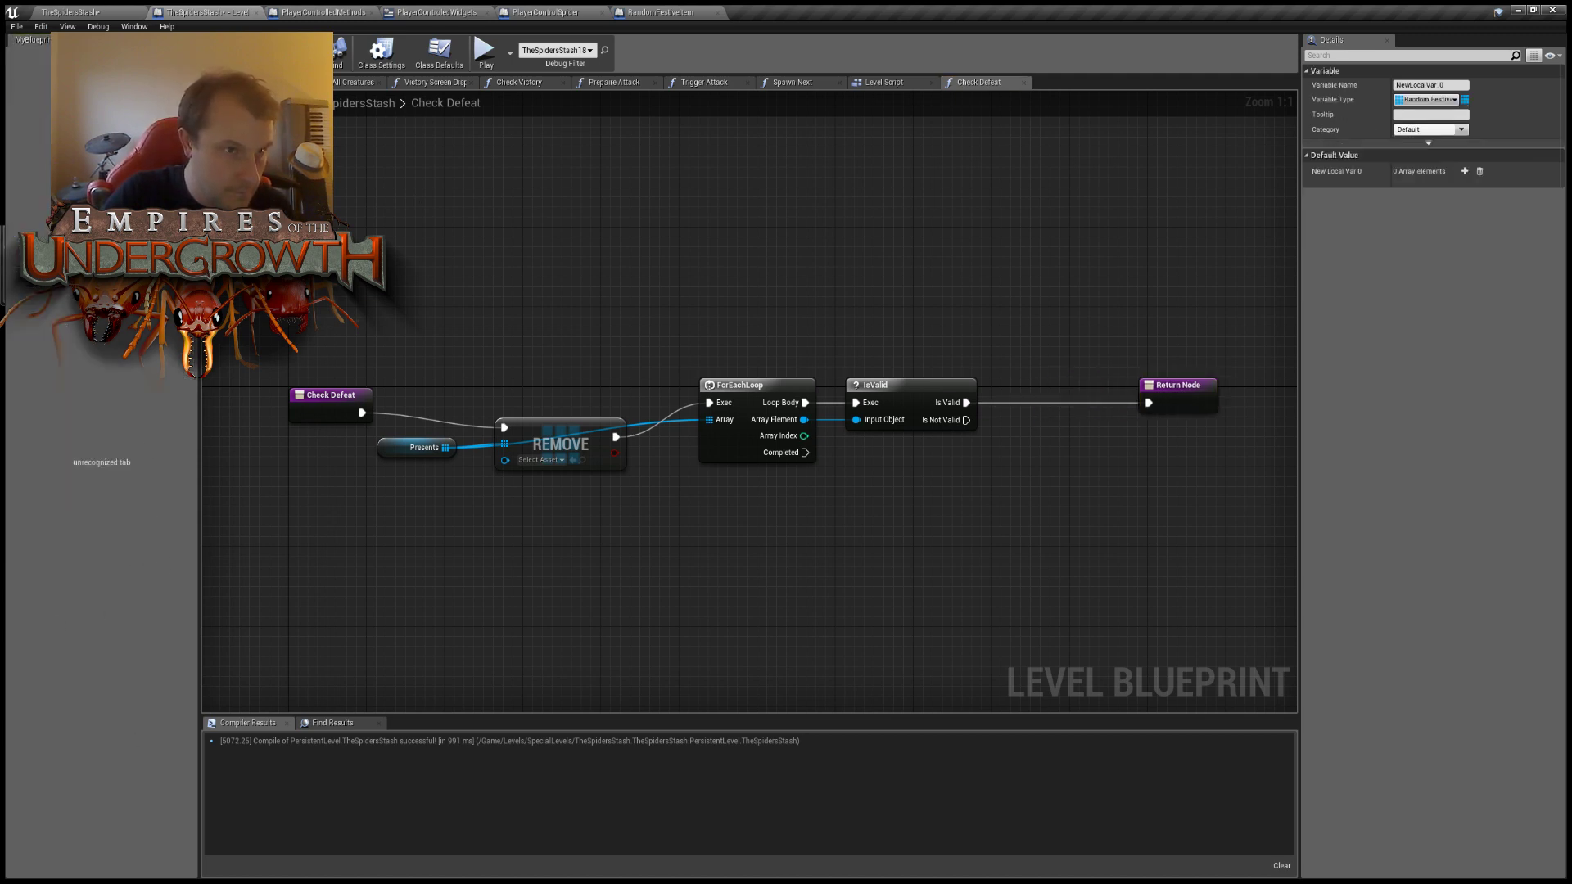
pyautogui.click(97, 667)
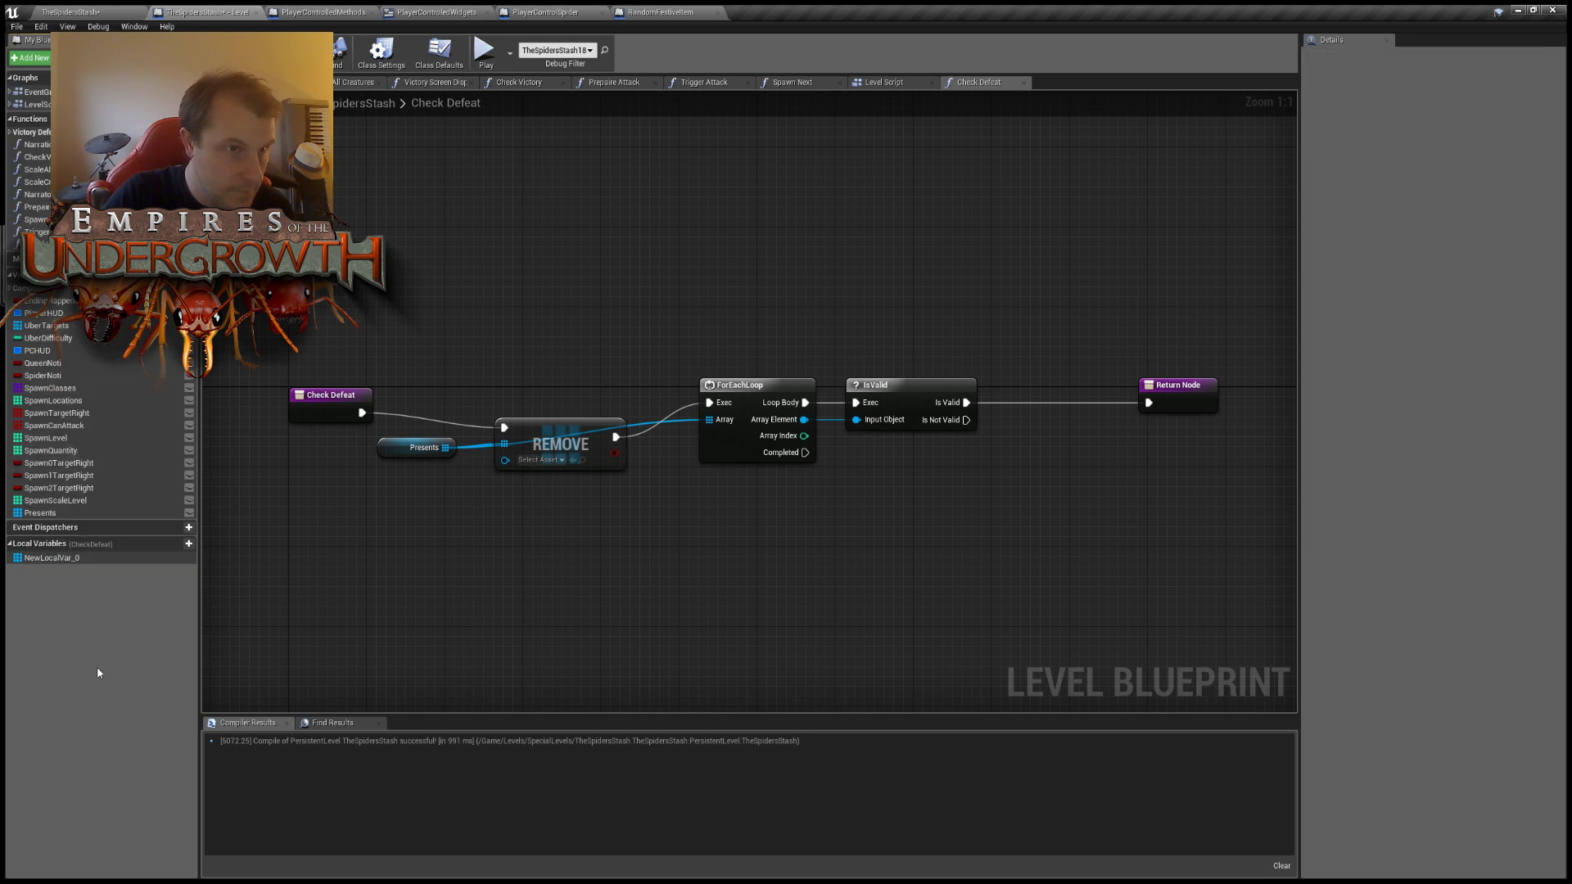
pyautogui.click(50, 558)
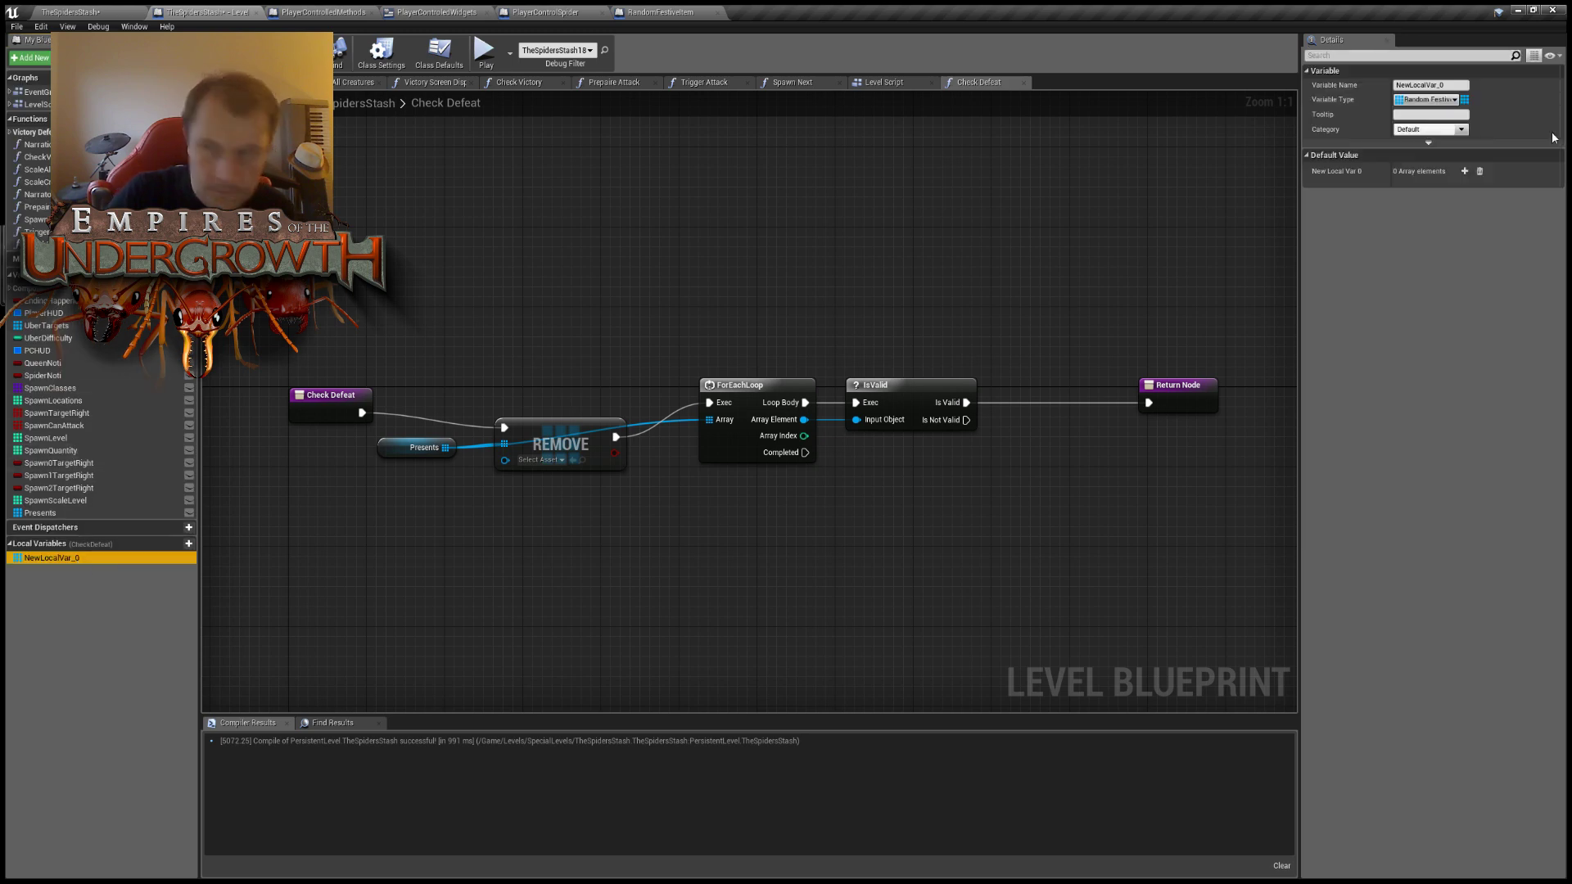
pyautogui.click(1350, 133)
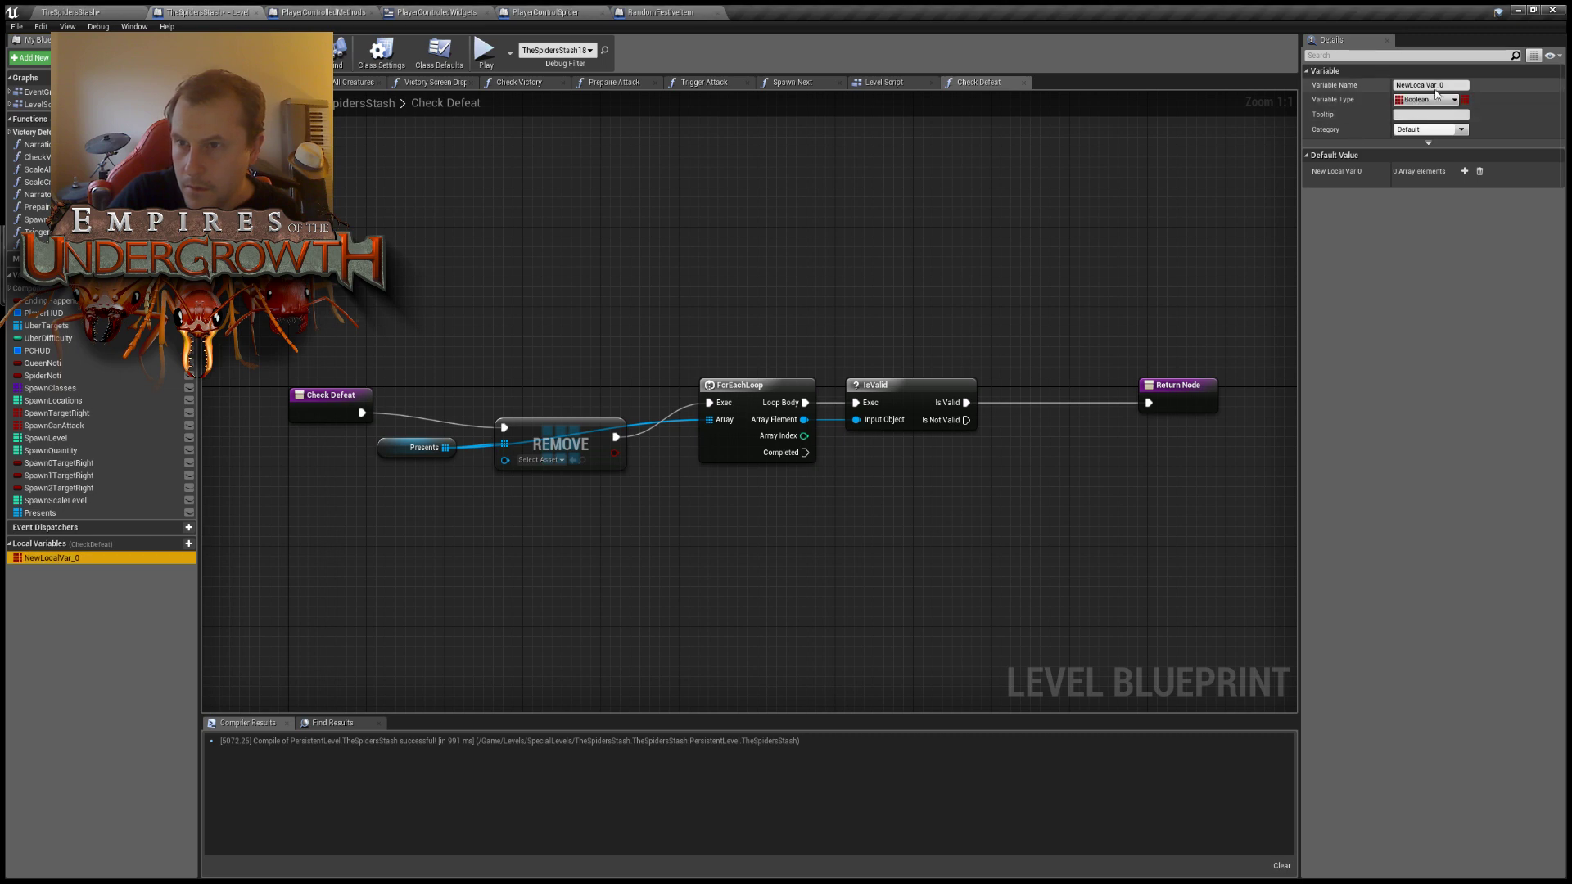
pyautogui.click(1464, 99)
pyautogui.click(1464, 99)
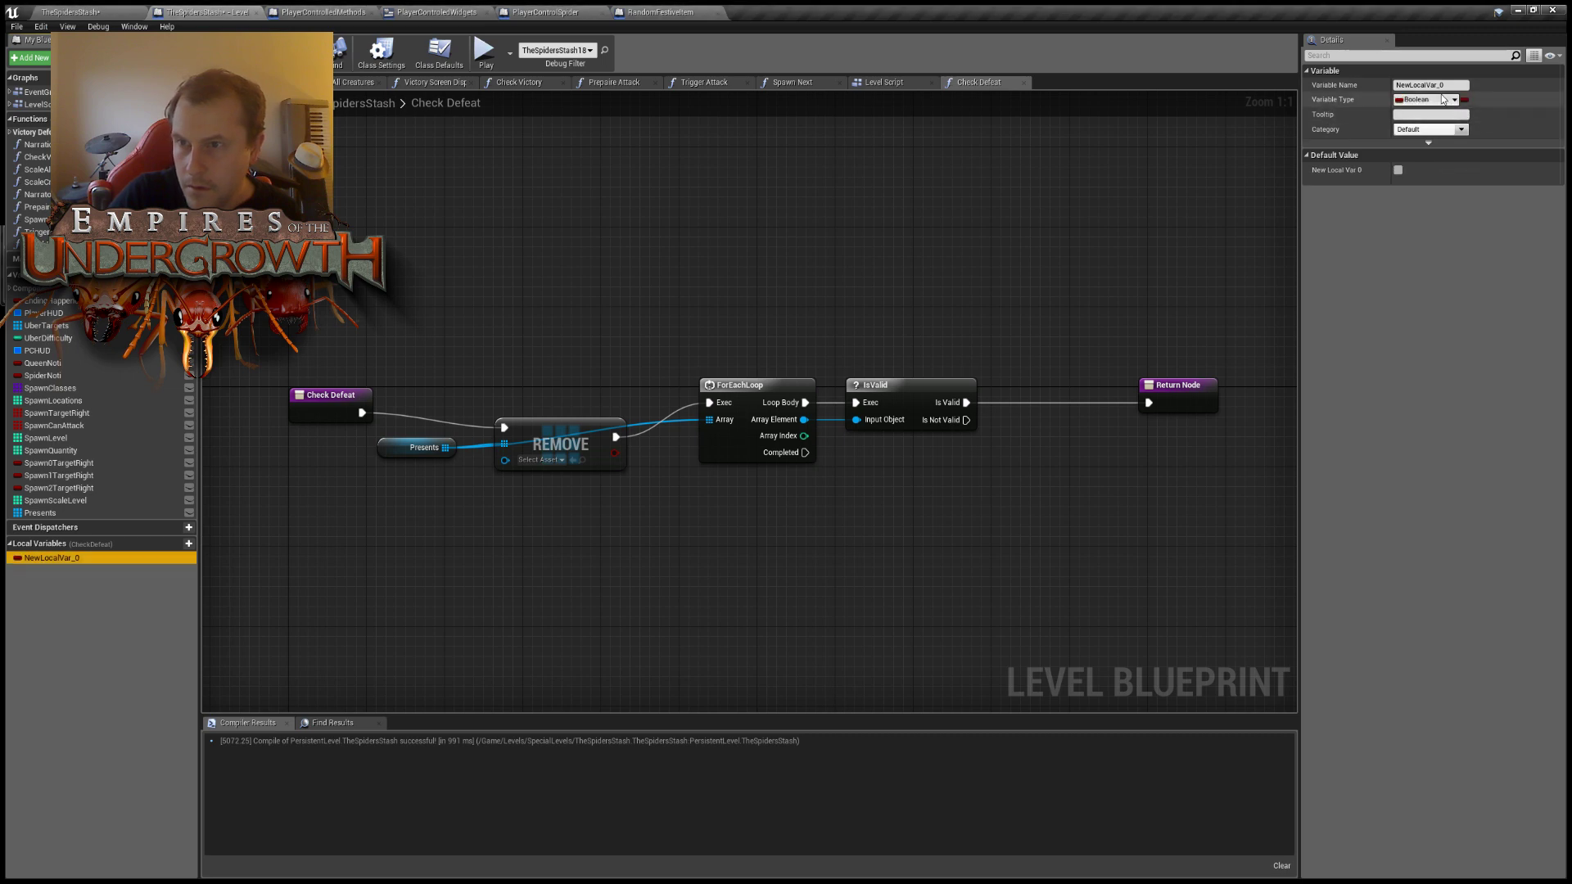
# Name the new local Boolean variable Defeat.
pyautogui.write('Va')
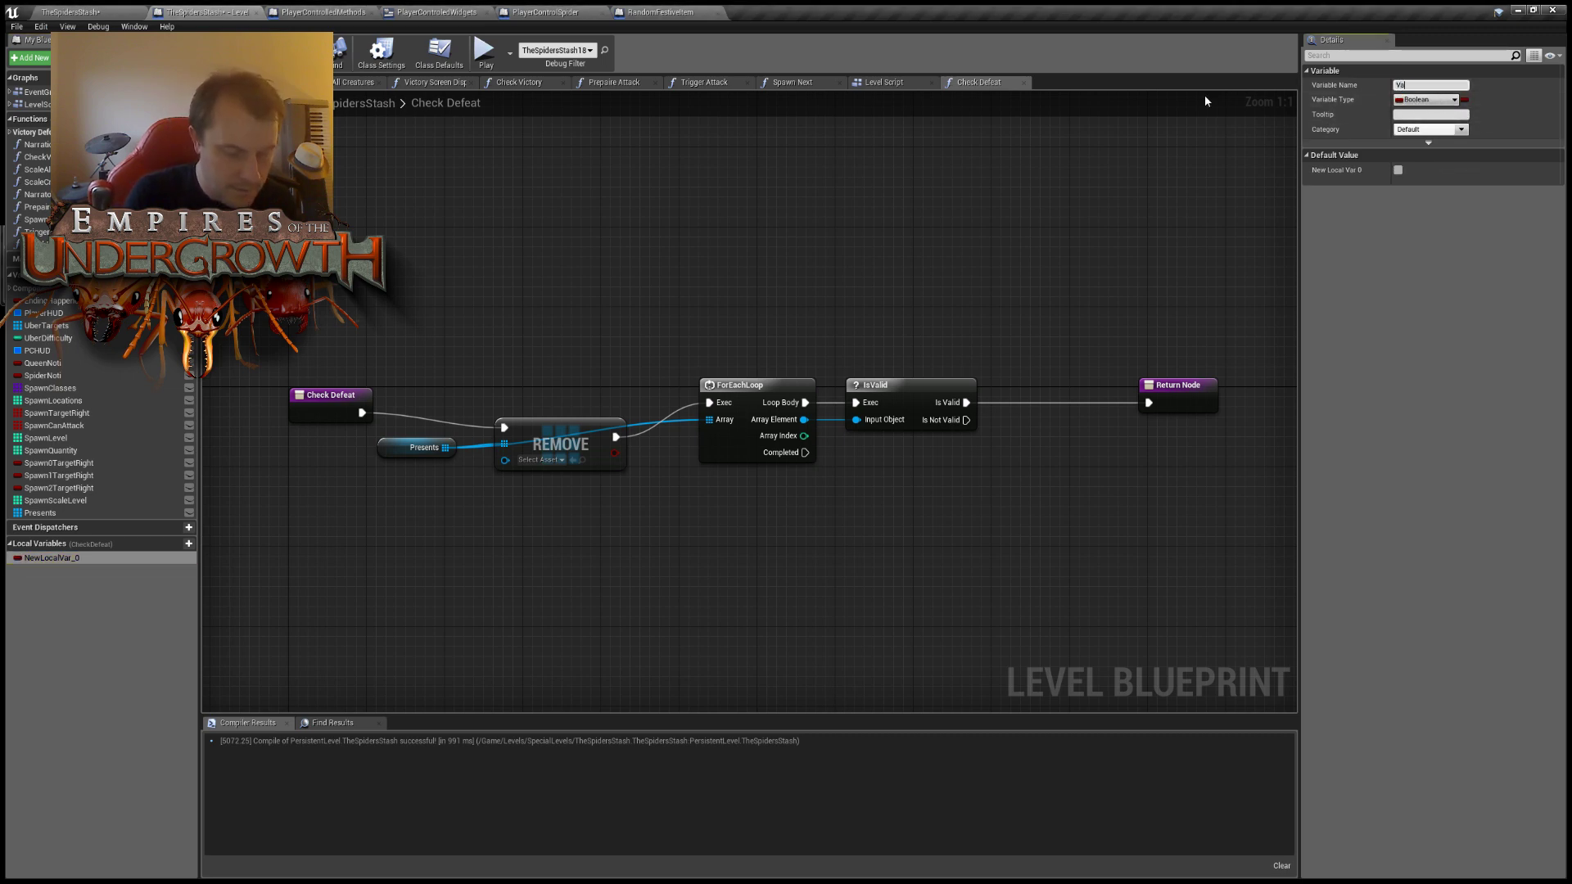
pyautogui.press('BackSpace')
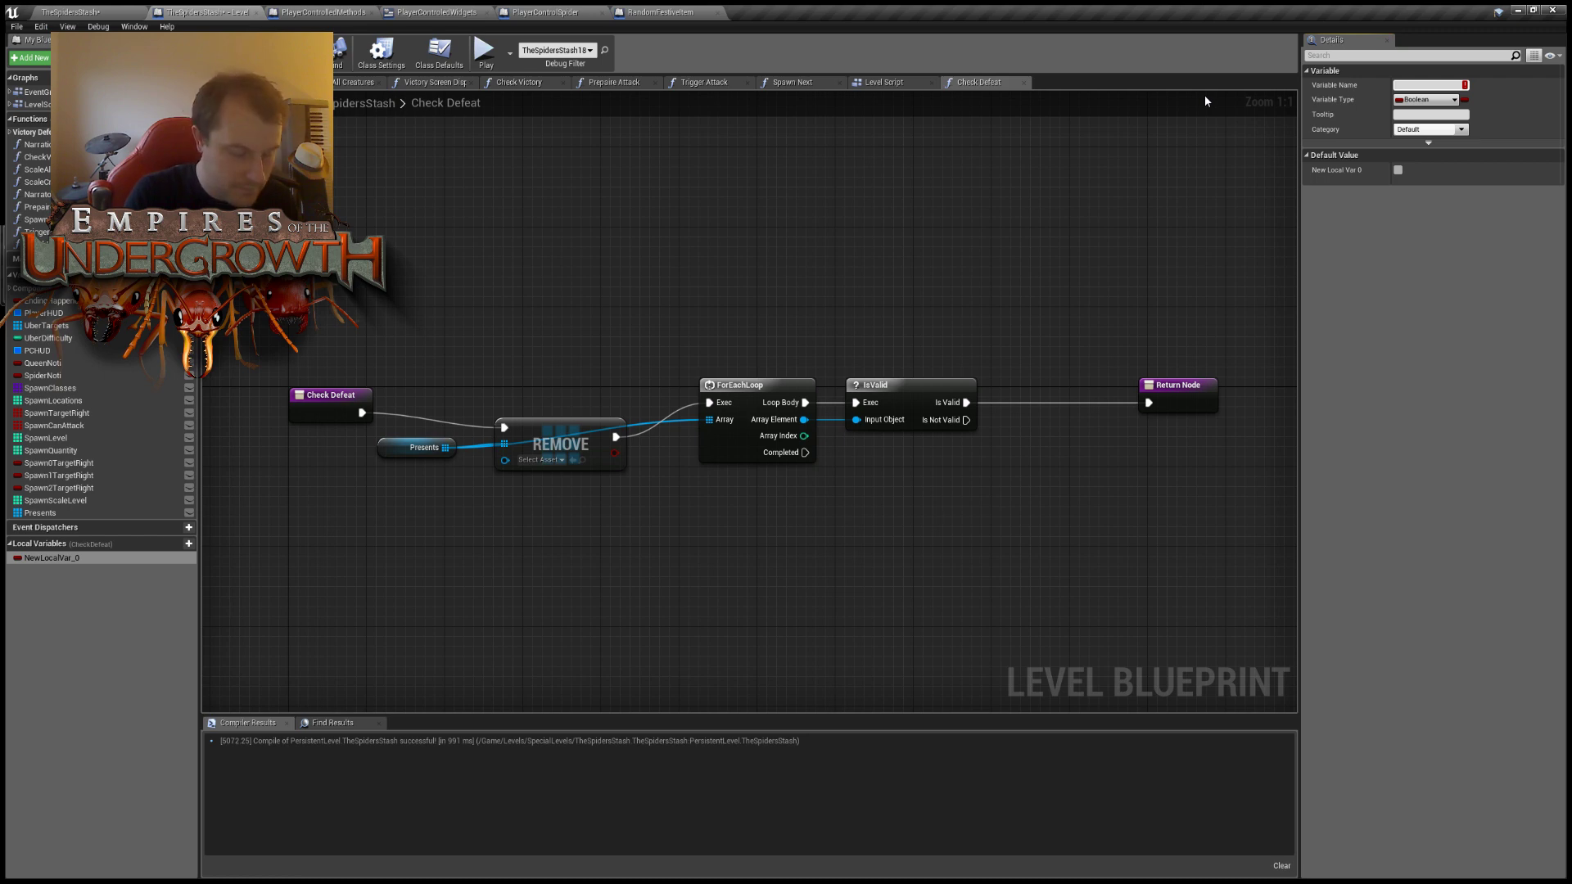
pyautogui.write('Defeat')
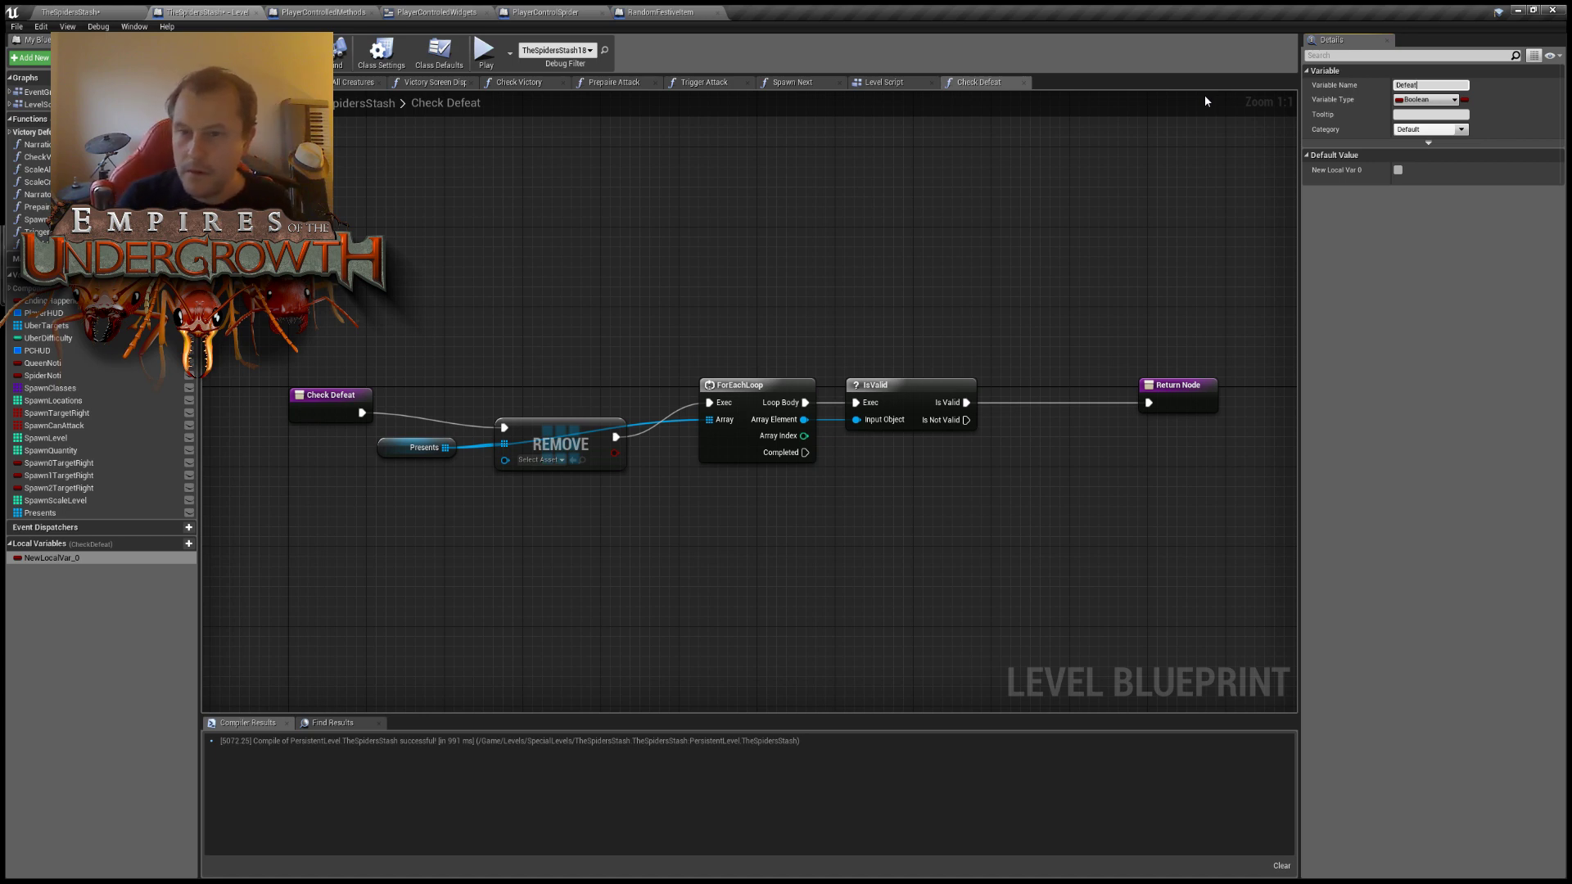
pyautogui.press('Return')
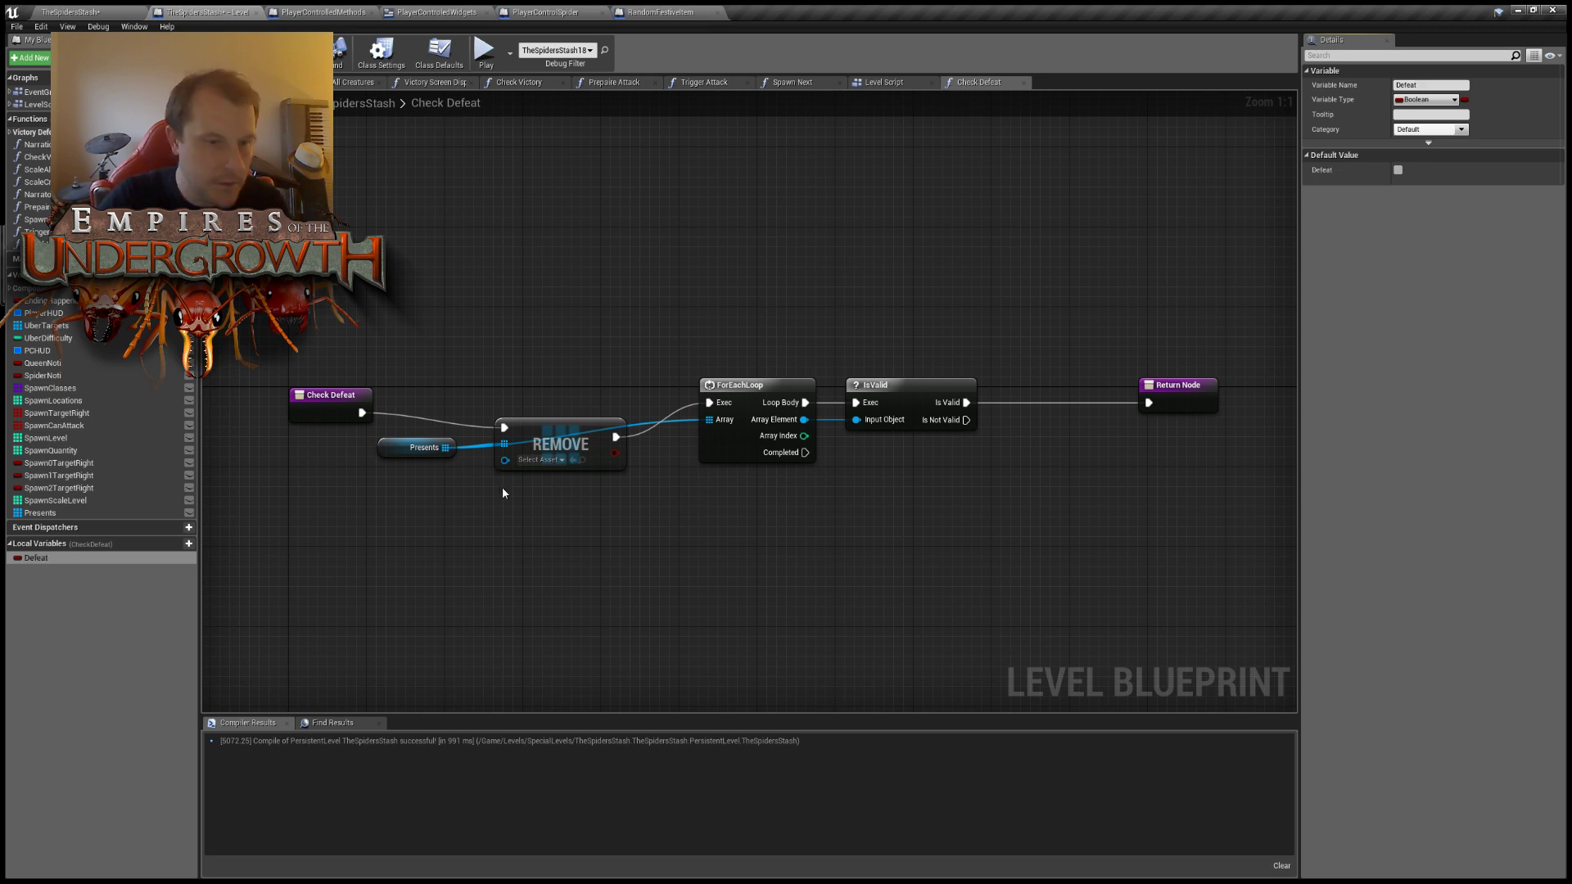
# Insert a Set Defeat node between the Check Defeat entry and Remove, with Defeat set to true.
pyautogui.keyDown('alt'); pyautogui.moveTo(36, 558); pyautogui.dragTo(451, 384); pyautogui.keyUp('alt')
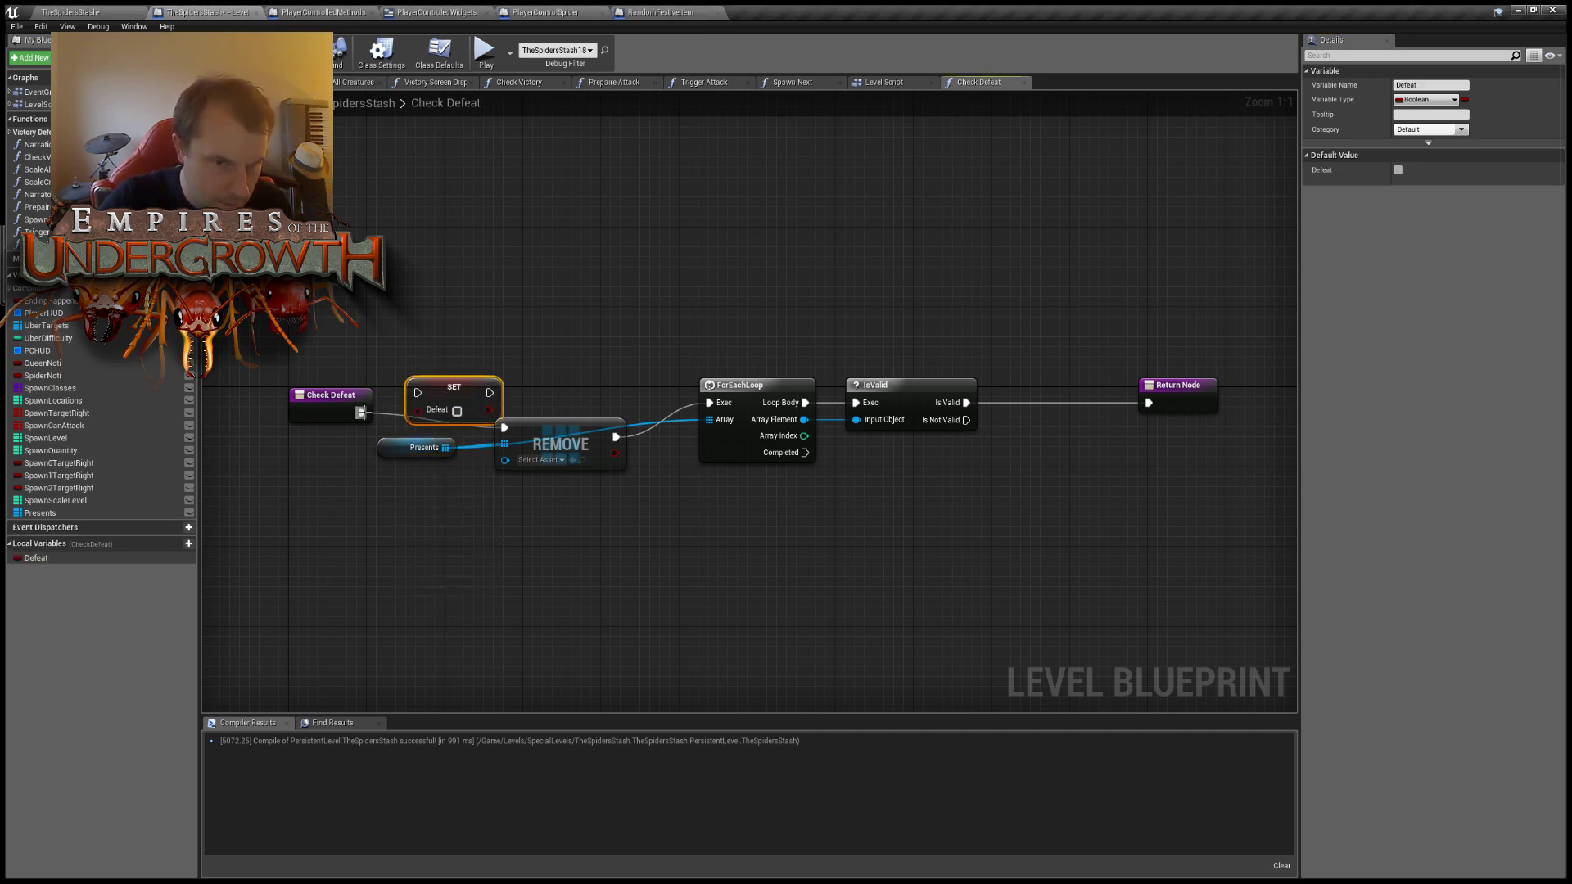
pyautogui.moveTo(362, 413); pyautogui.dragTo(345, 366)
pyautogui.moveTo(527, 349); pyautogui.dragTo(476, 356, button='right')
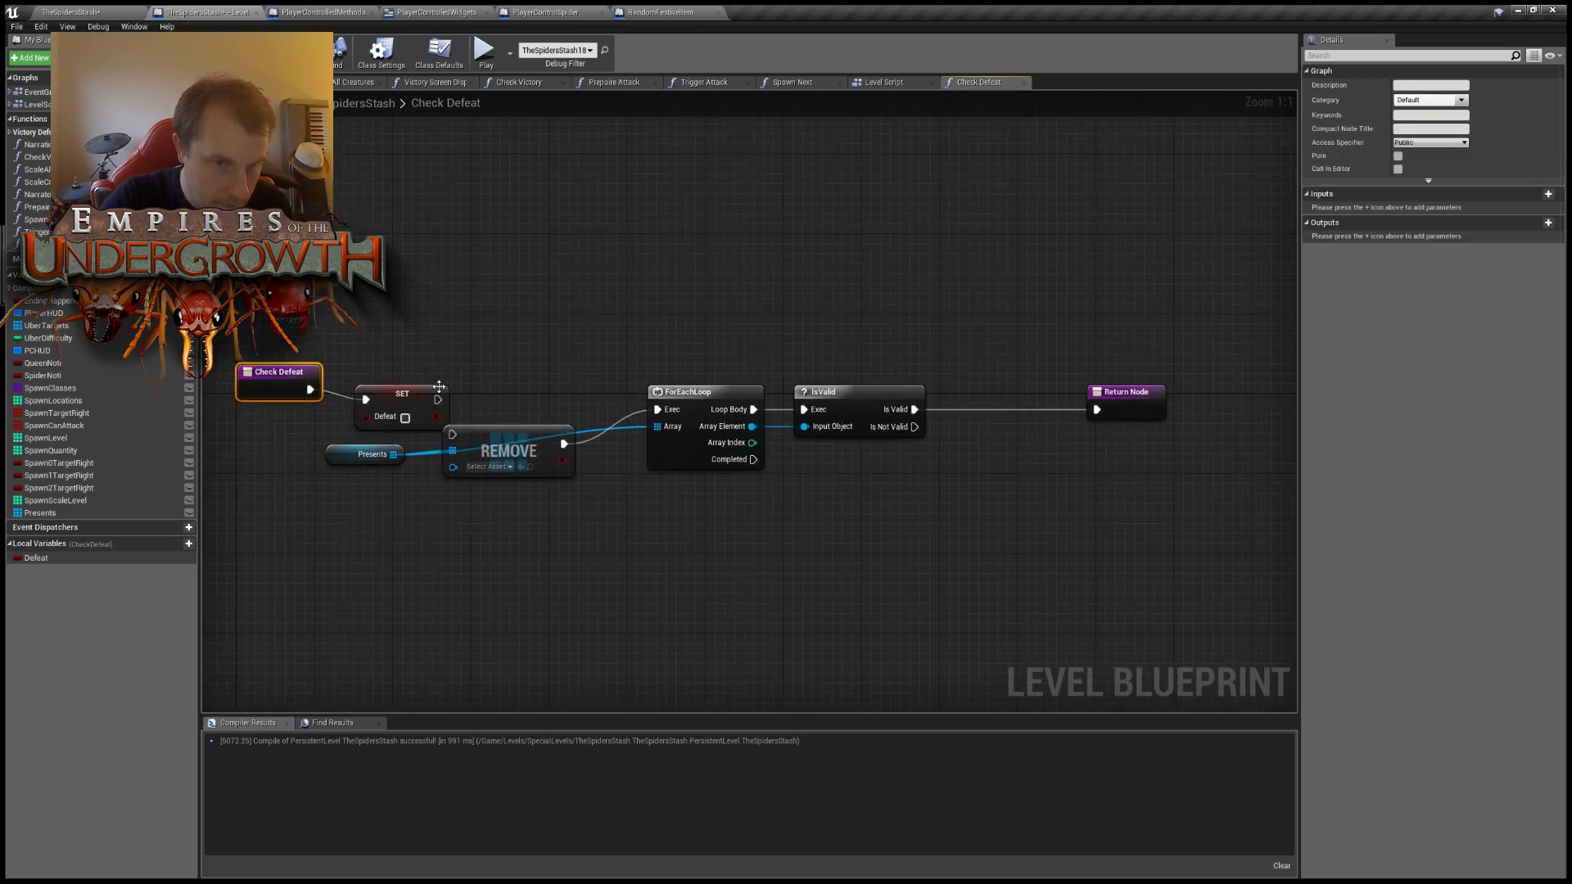
pyautogui.moveTo(399, 389); pyautogui.dragTo(398, 378)
pyautogui.click(406, 407)
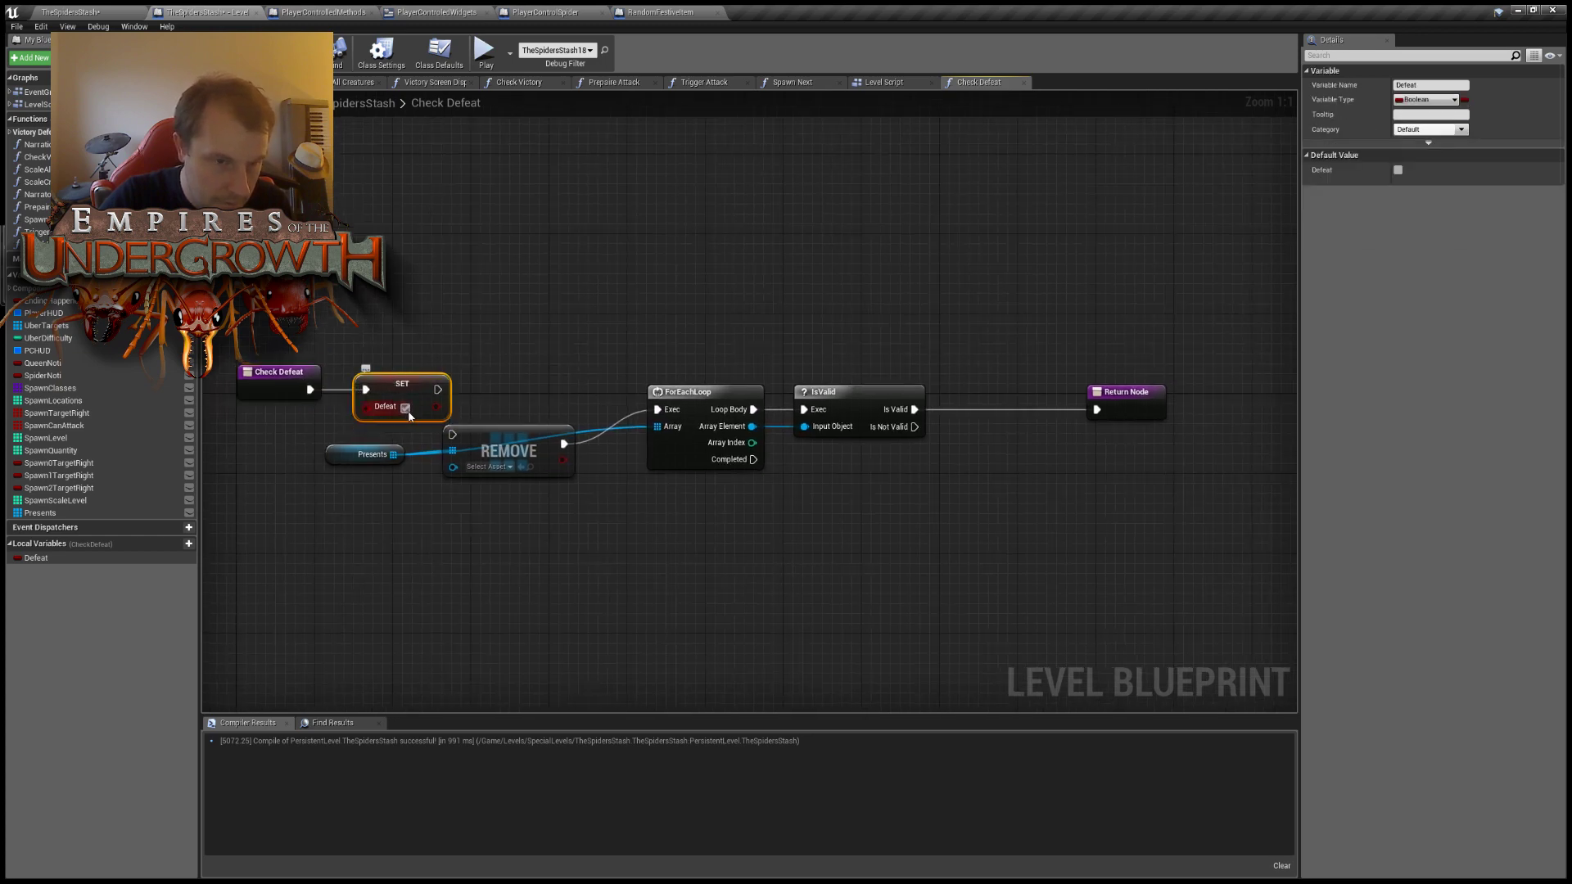
pyautogui.moveTo(438, 389); pyautogui.dragTo(451, 435)
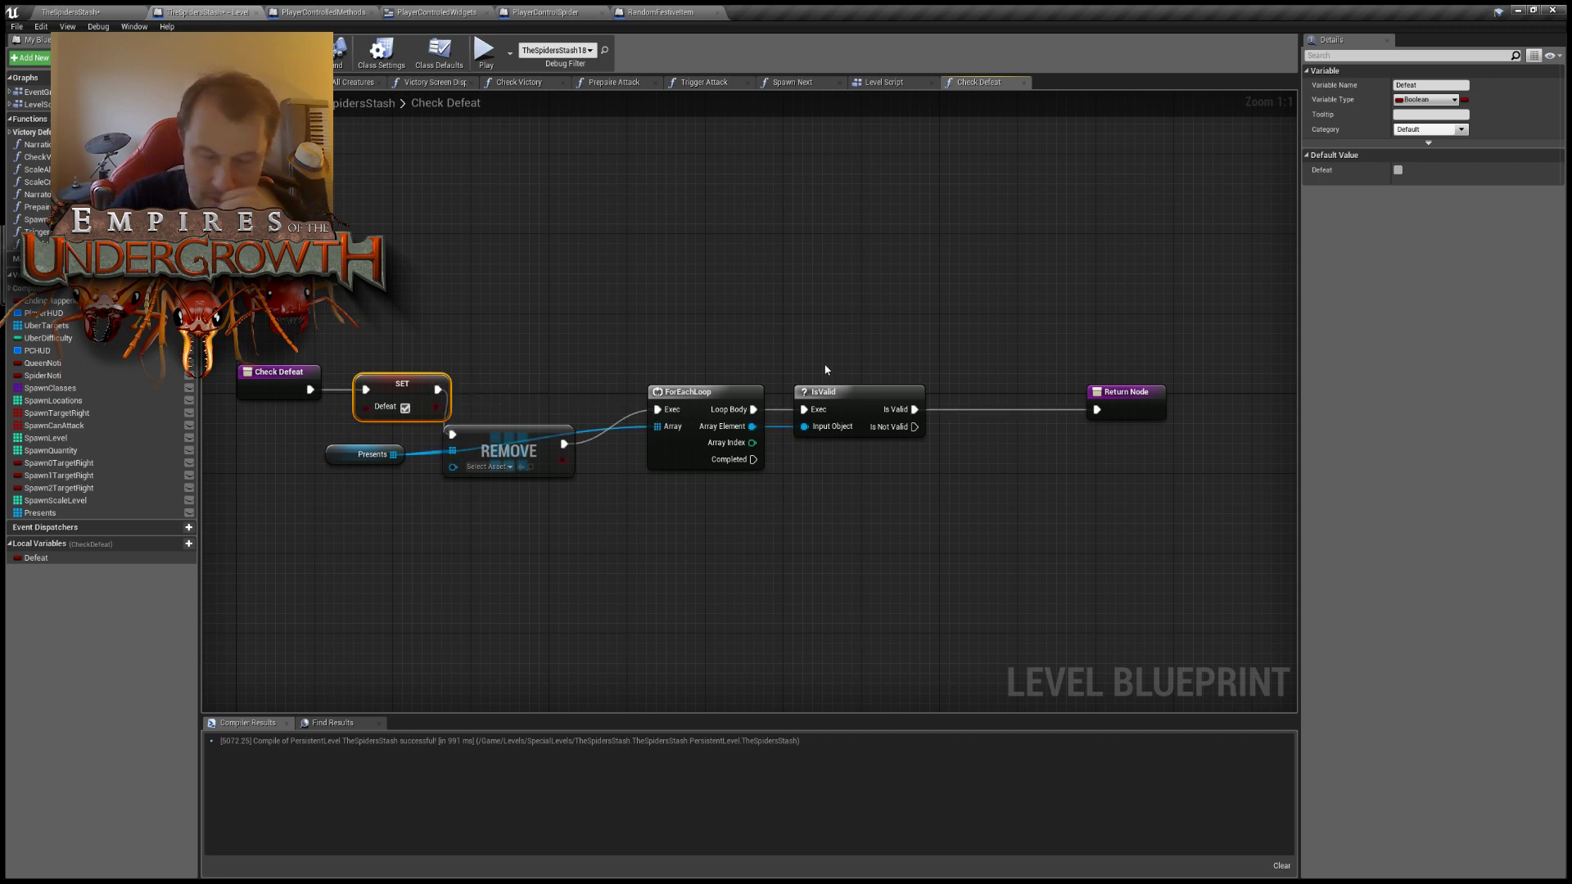
# Move the Return Node farther away and insert a Set Defeat node, left at false, between Is Valid and the Return Node.
pyautogui.moveTo(1125, 420); pyautogui.dragTo(1015, 416, button='right')
pyautogui.moveTo(1017, 407); pyautogui.dragTo(1153, 407)
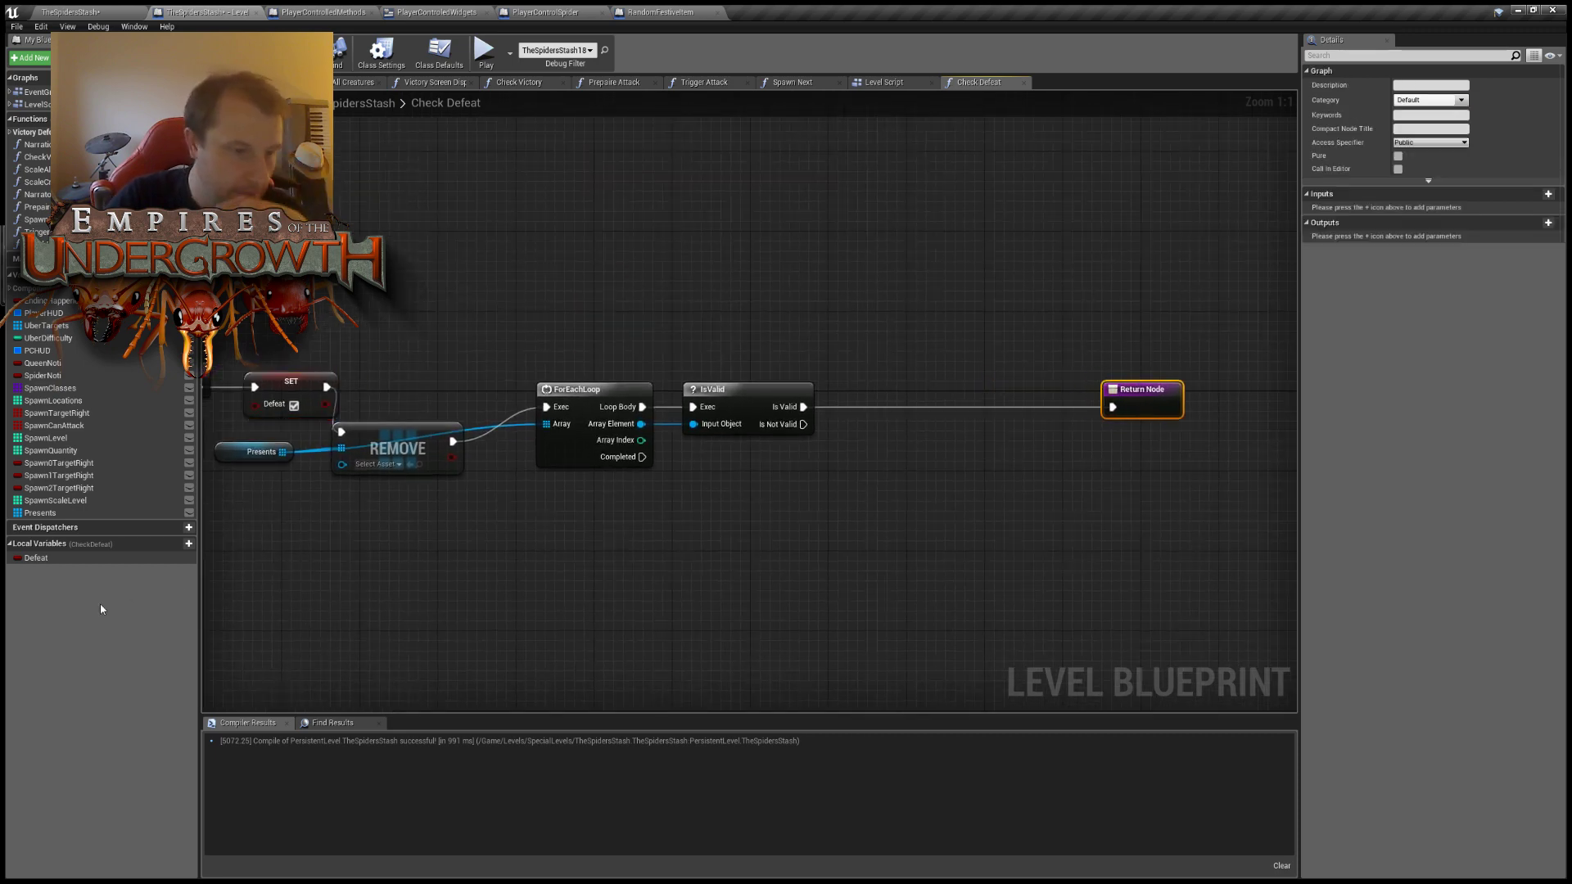
pyautogui.keyDown('alt'); pyautogui.moveTo(49, 558); pyautogui.dragTo(923, 402); pyautogui.keyUp('alt')
pyautogui.moveTo(803, 407); pyautogui.dragTo(1112, 407)
pyautogui.click(420, 567)
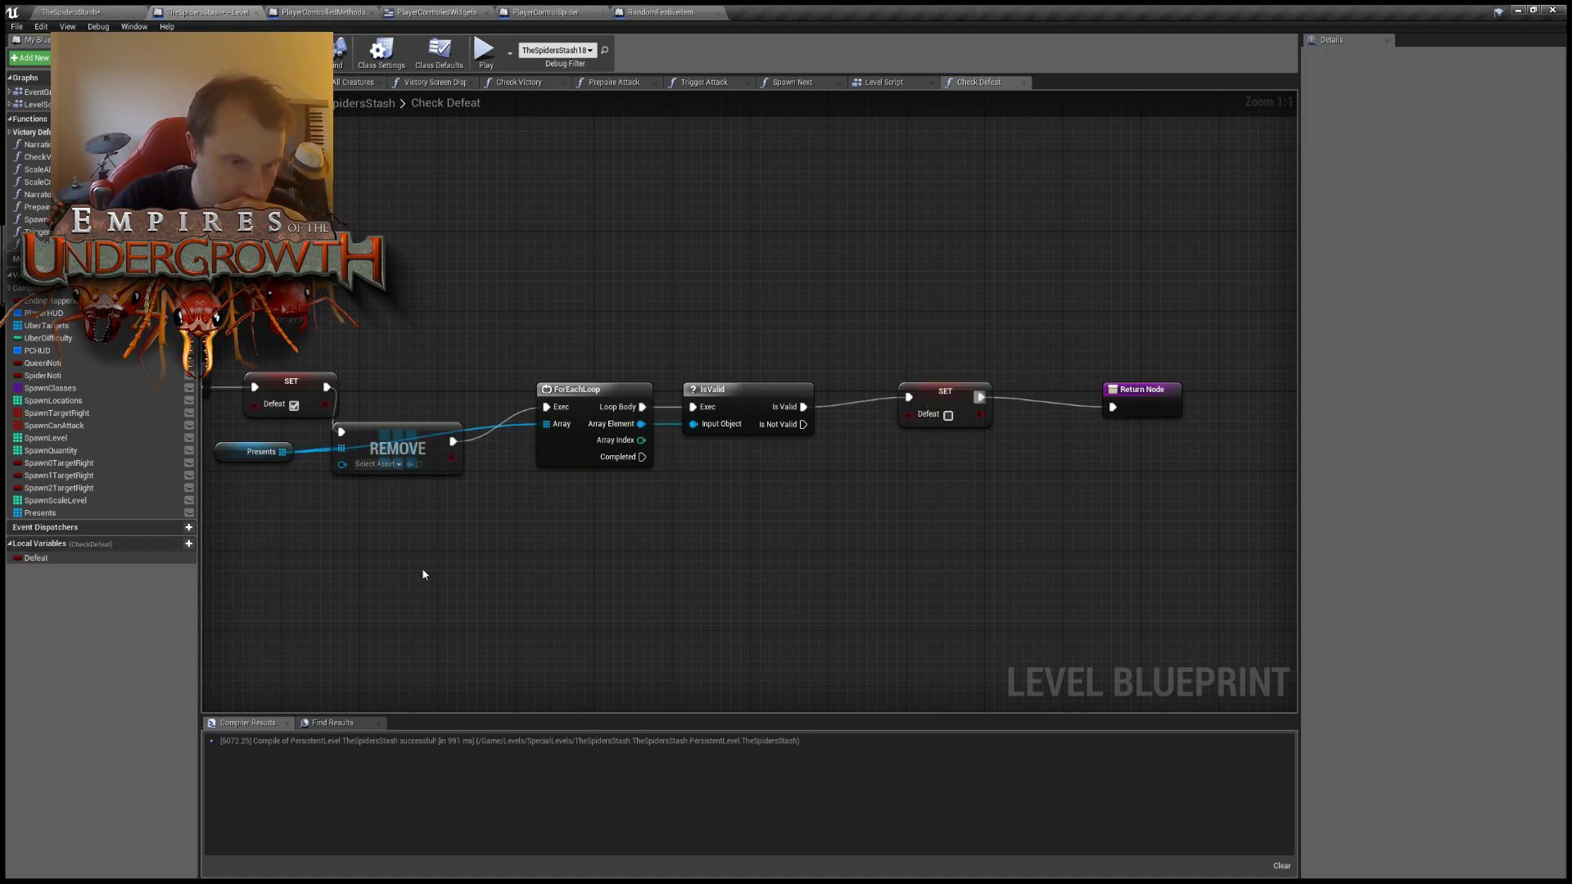
# Add a Branch conditioned on a Defeat getter below the loop and chain the ForEachLoop's Completed output into it.
pyautogui.click(164, 558)
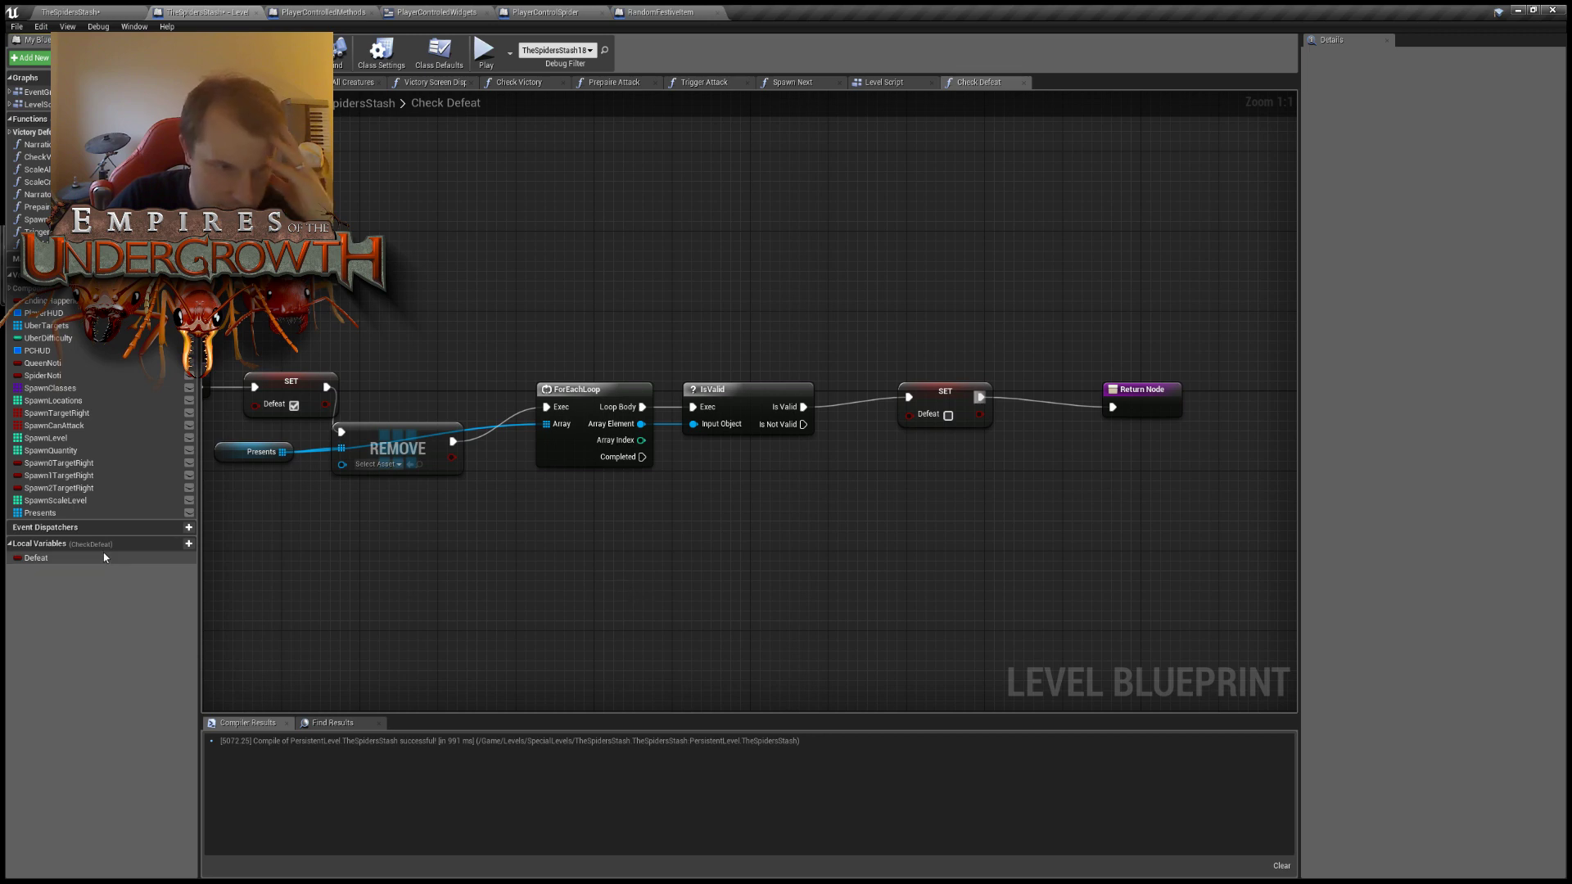
pyautogui.rightClick(571, 562)
pyautogui.keyDown('ctrl'); pyautogui.moveTo(164, 557); pyautogui.dragTo(685, 586); pyautogui.keyUp('ctrl')
pyautogui.press('Return')
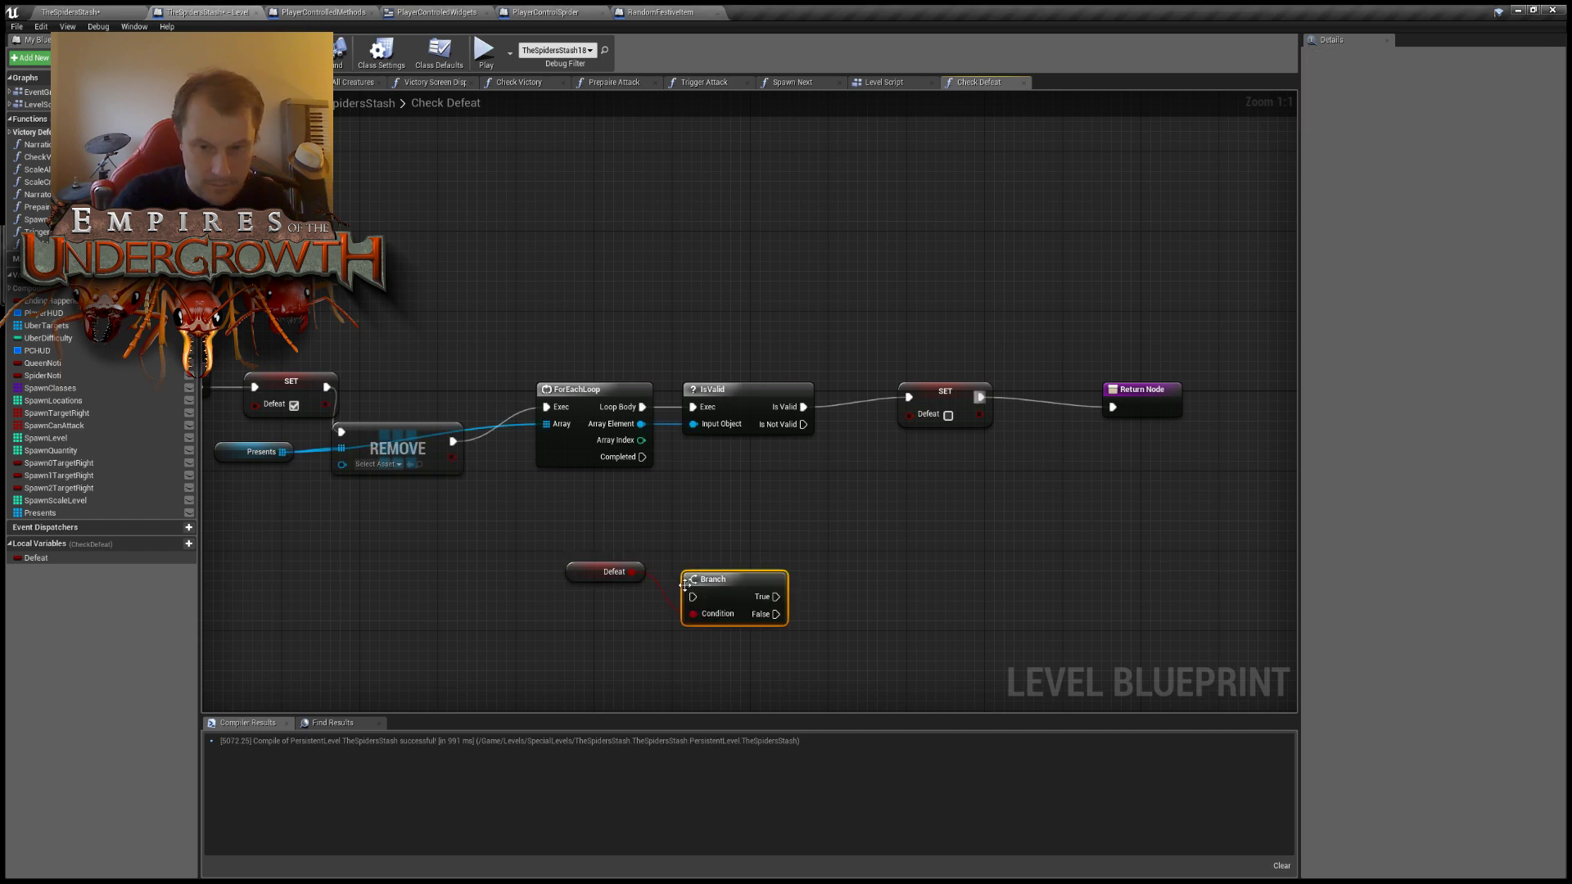
pyautogui.moveTo(575, 573); pyautogui.dragTo(608, 611)
pyautogui.keyDown('shift'); pyautogui.click(710, 619); pyautogui.keyUp('shift')
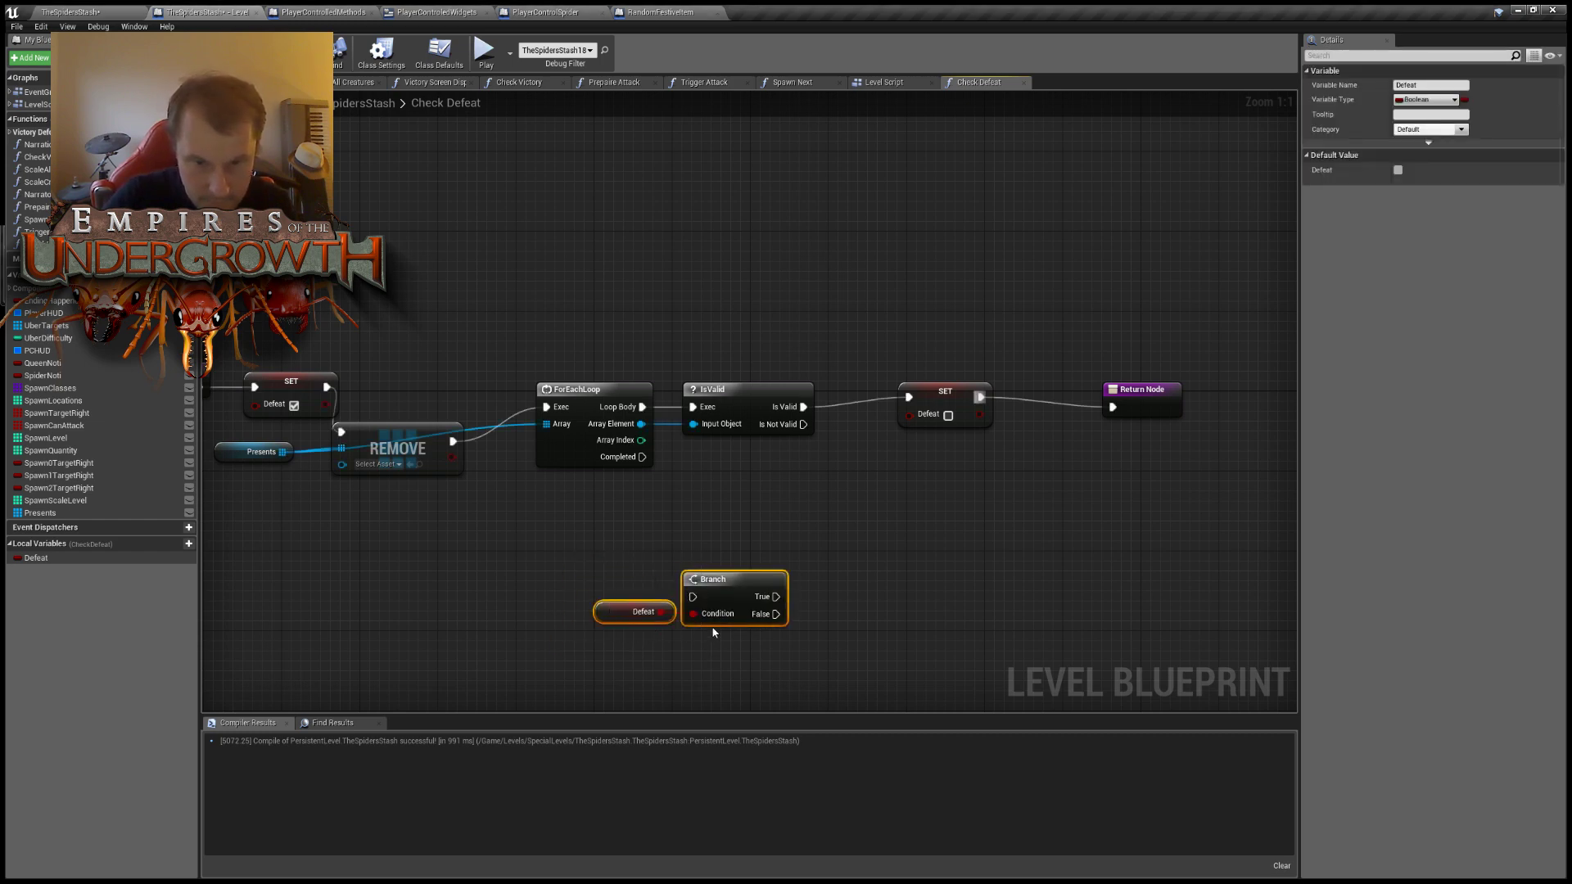
pyautogui.moveTo(717, 574); pyautogui.dragTo(782, 592)
pyautogui.moveTo(642, 457); pyautogui.dragTo(761, 617)
# Call Defeat Action from the Branch's True output and save the level.
pyautogui.moveTo(886, 558); pyautogui.dragTo(787, 554, button='right')
pyautogui.moveTo(747, 613); pyautogui.dragTo(815, 618)
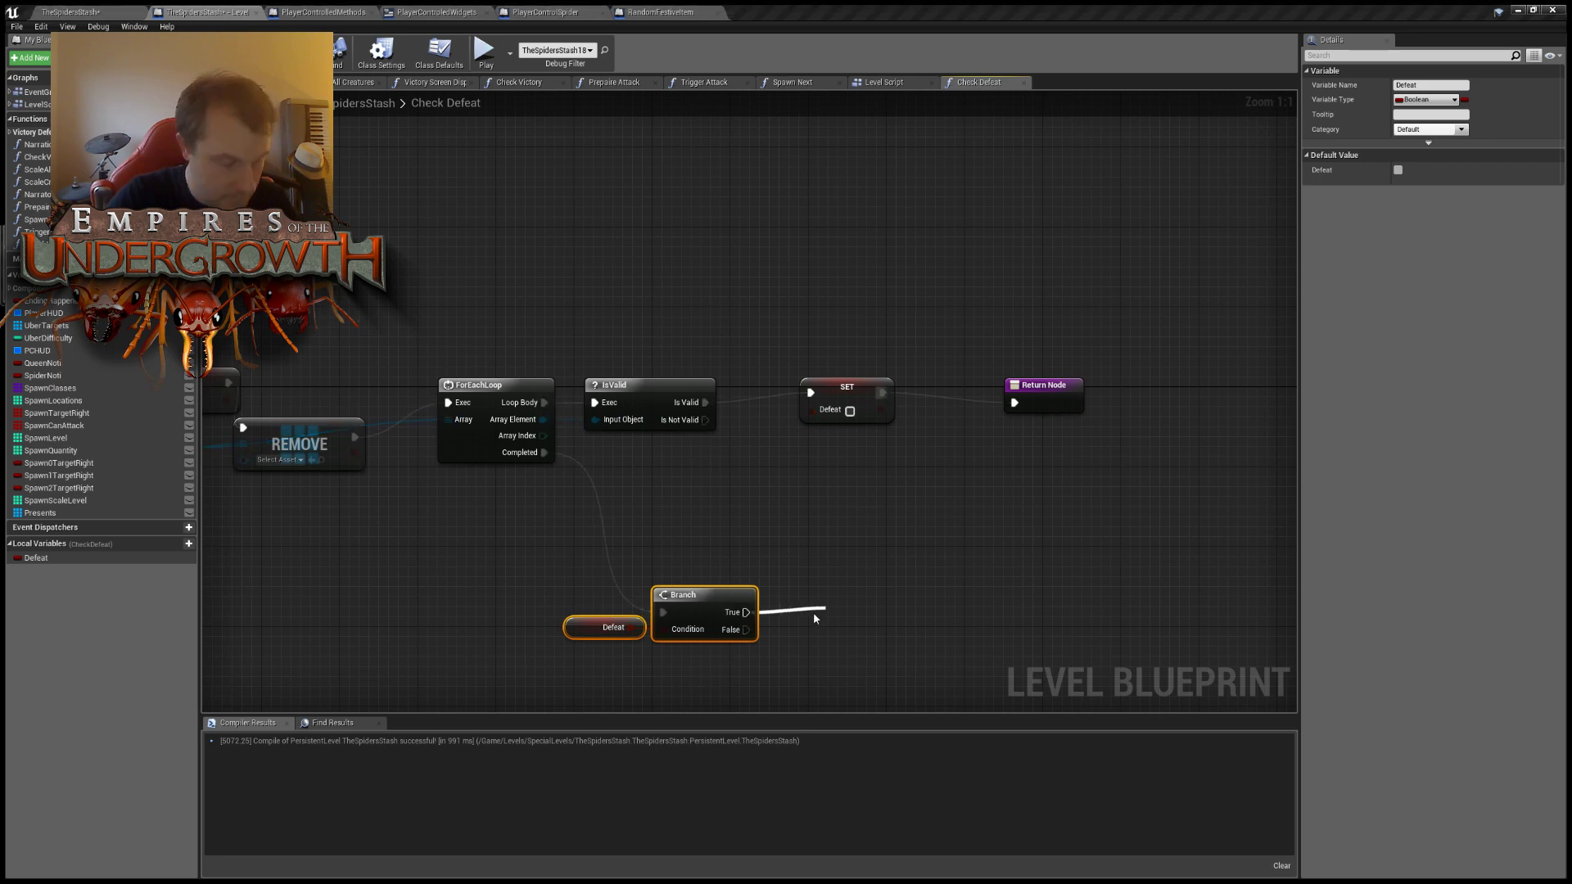
pyautogui.moveTo(814, 618); pyautogui.dragTo(829, 617)
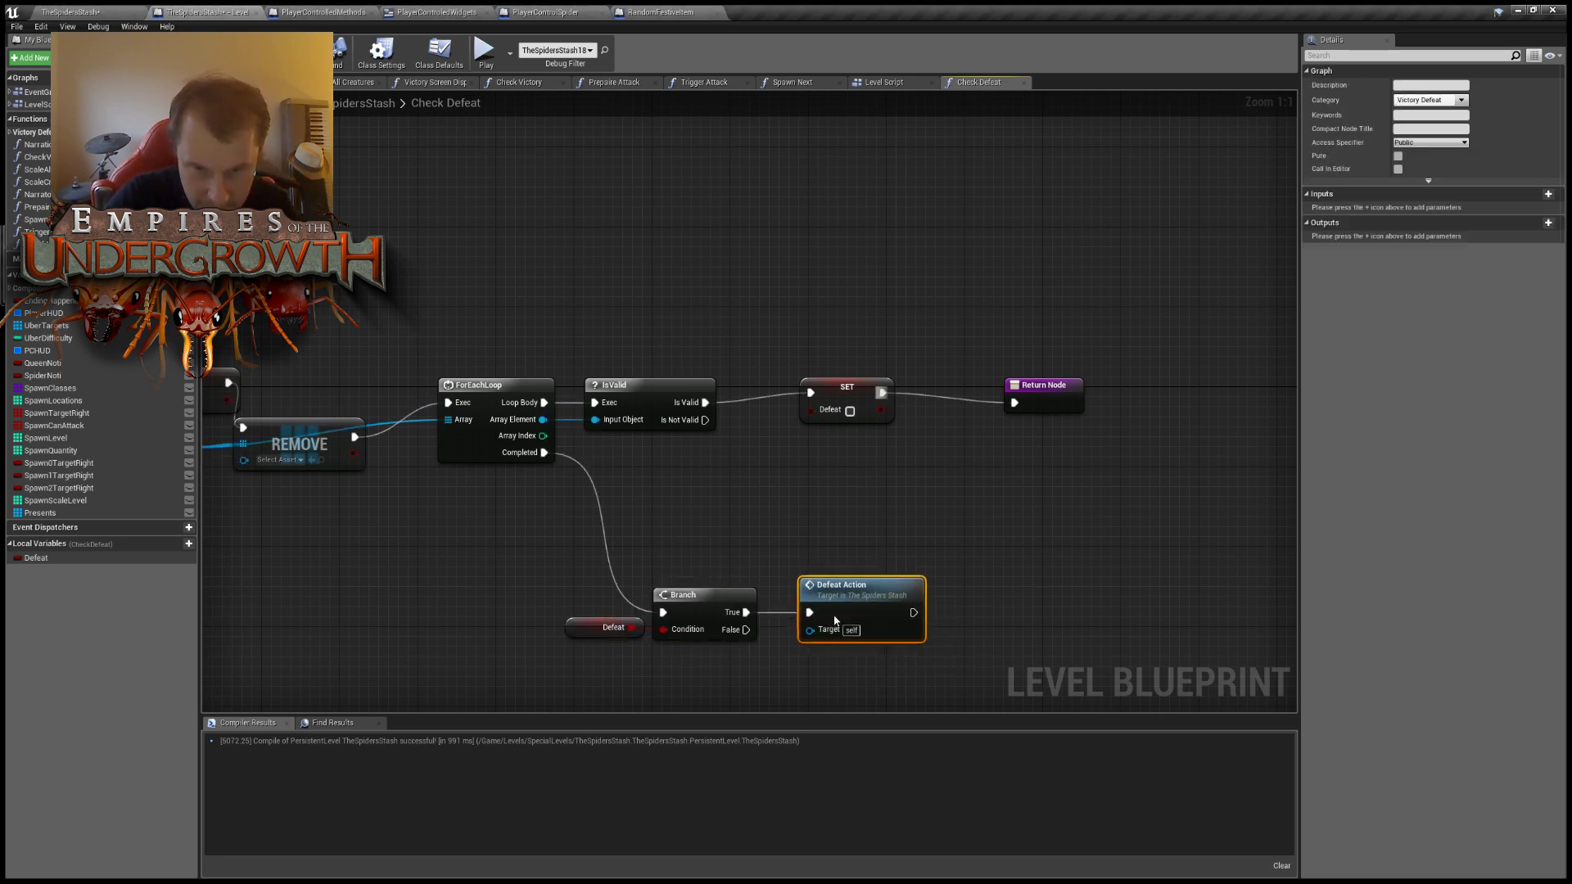
pyautogui.click(800, 551)
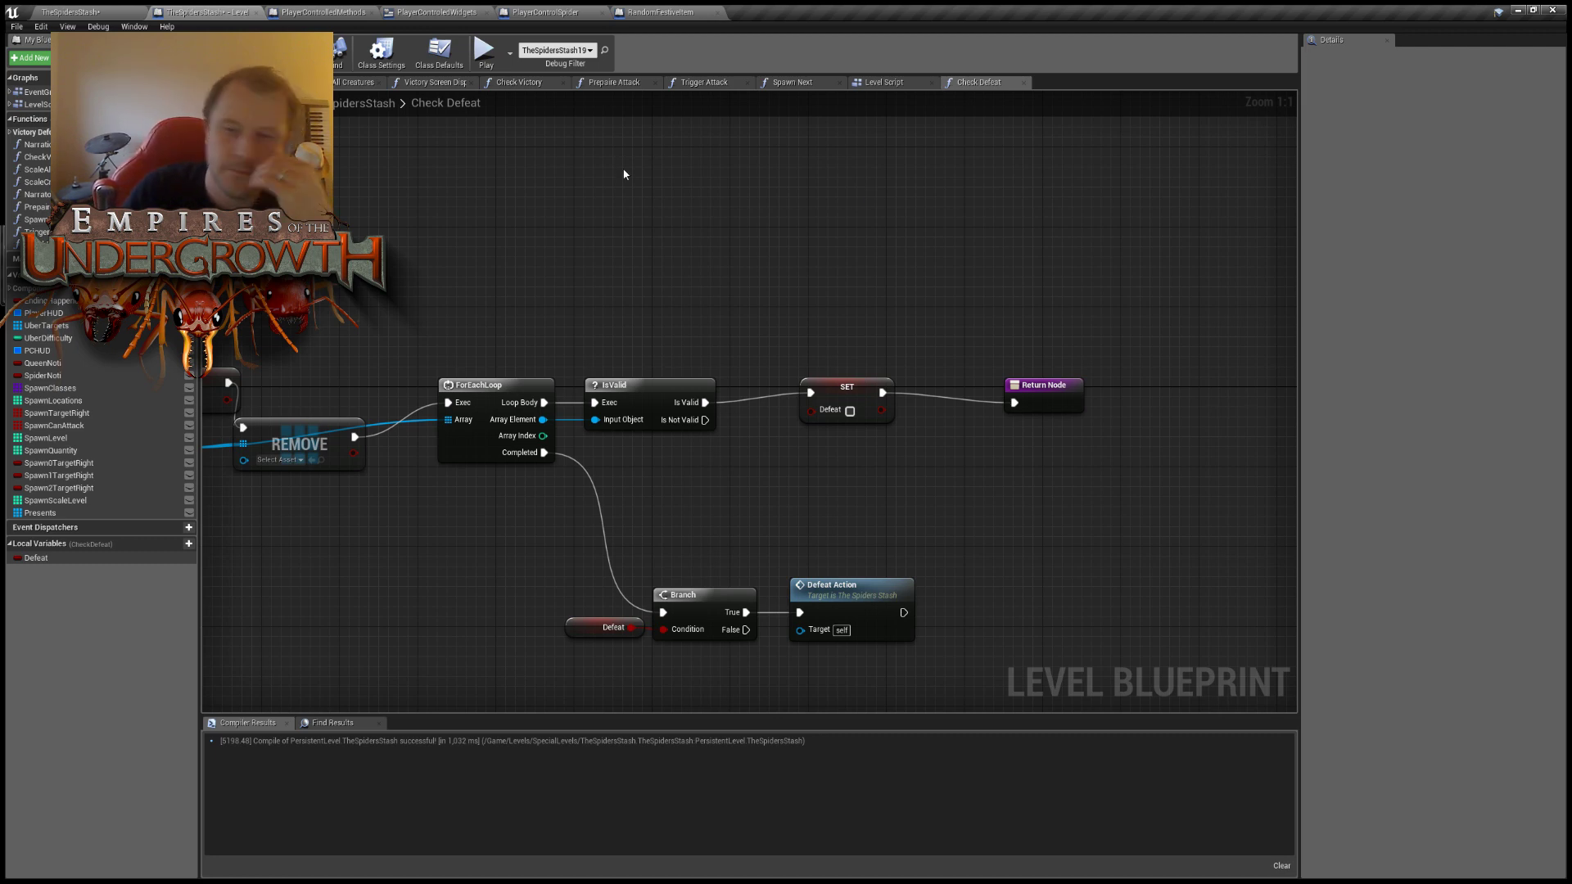
pyautogui.hotkey('ctrl', 's')
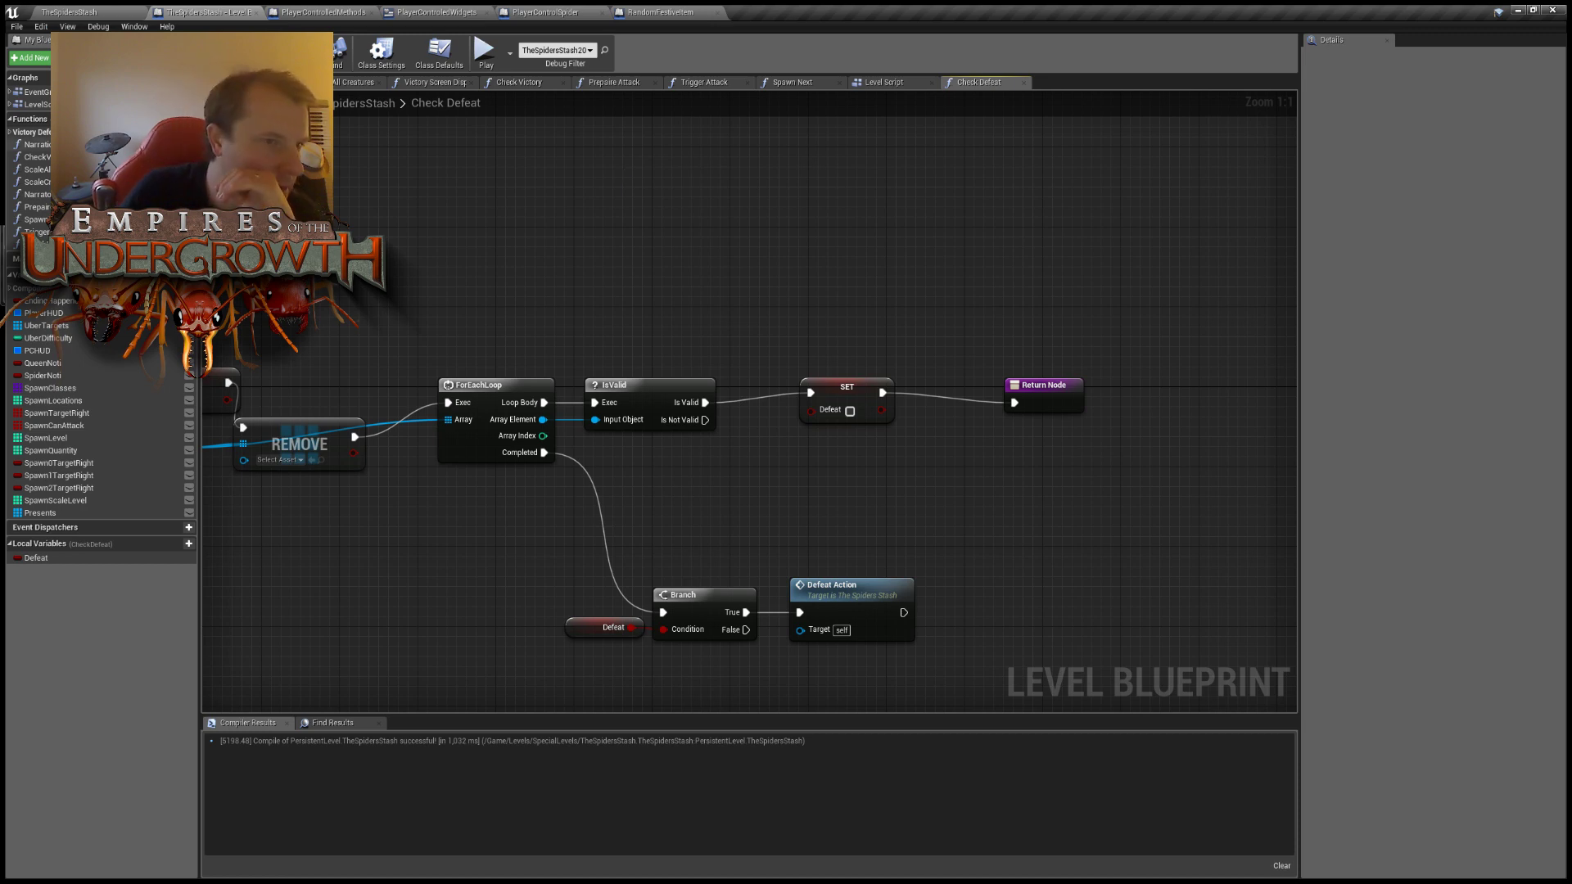
# Open the CheckVictory function and examine its node chain from the entry to Victory Action.
pyautogui.click(35, 157)
pyautogui.doubleClick(34, 156)
pyautogui.moveTo(851, 393); pyautogui.dragTo(690, 595, button='right')
pyautogui.scroll(-6, 737, 483)
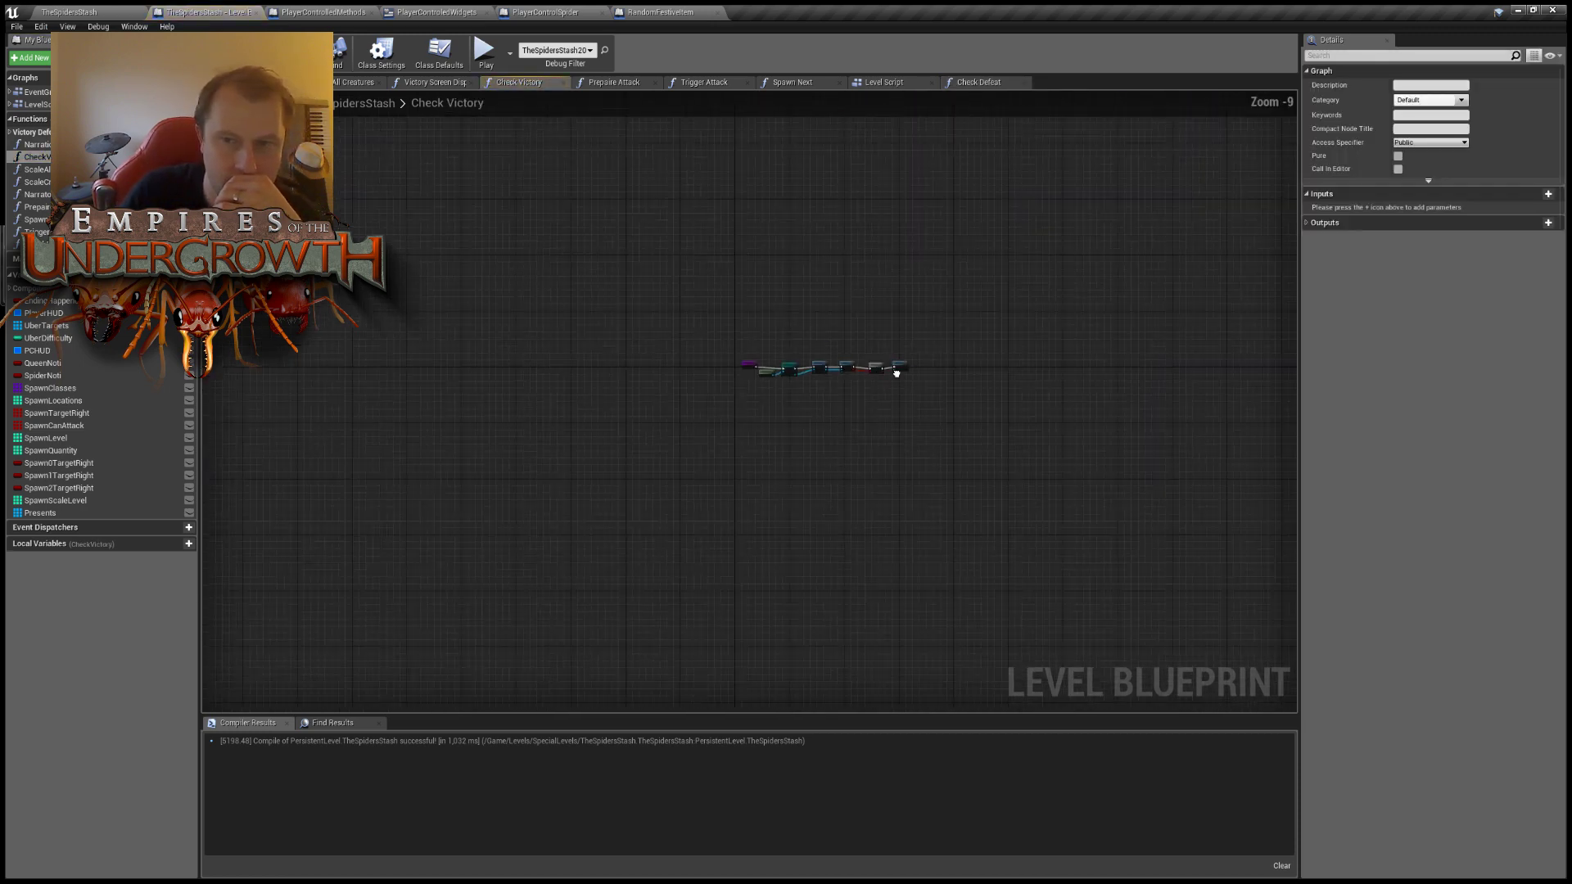
pyautogui.moveTo(895, 372); pyautogui.dragTo(817, 426, button='right')
pyautogui.scroll(7, 778, 401)
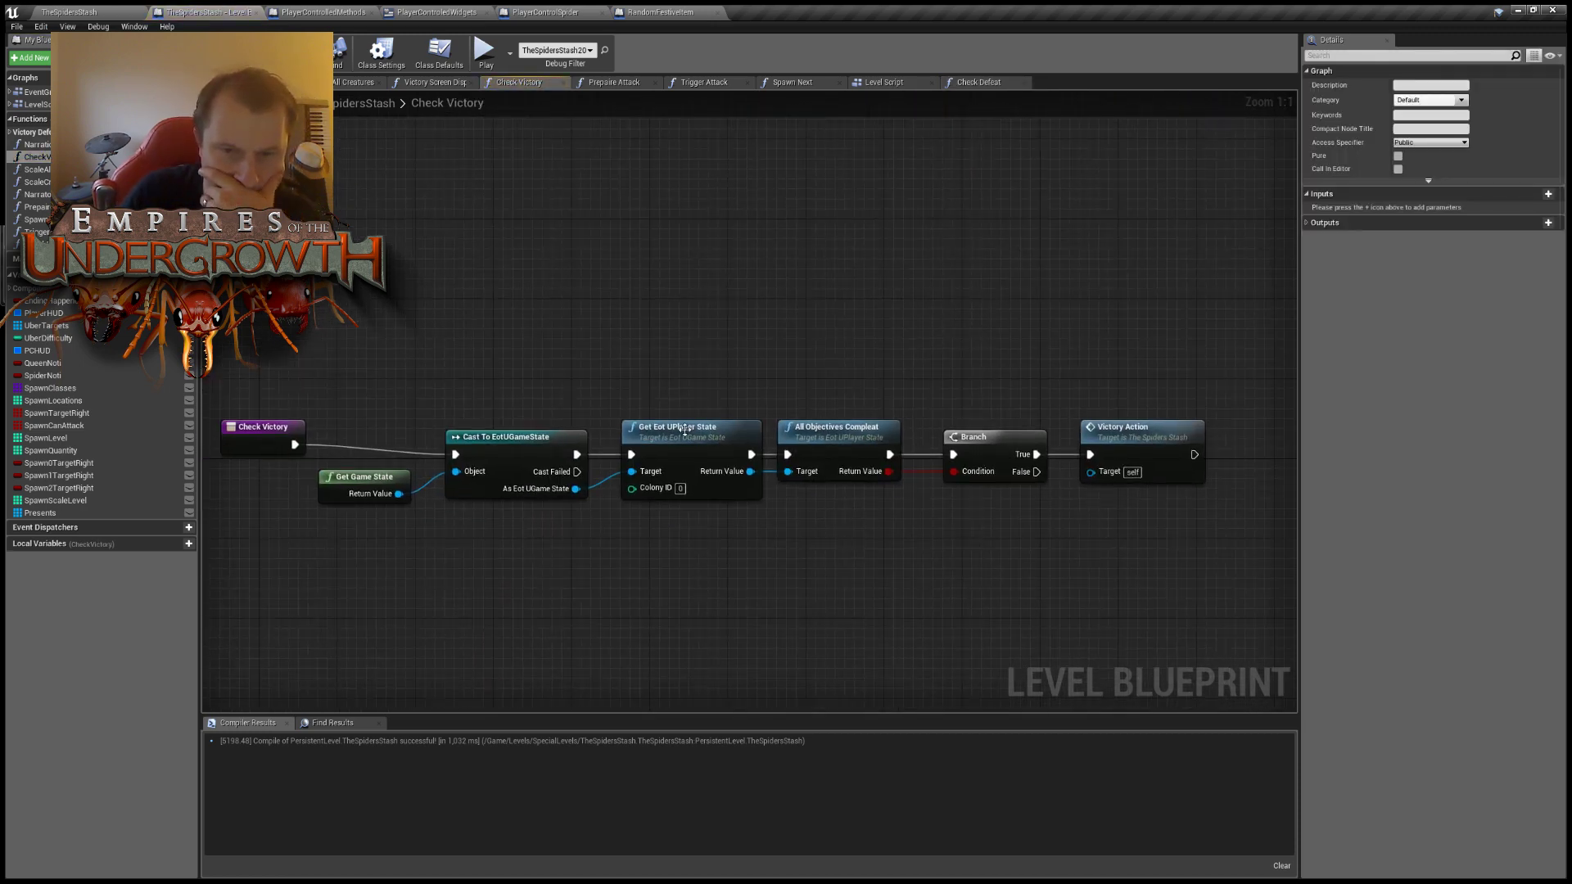
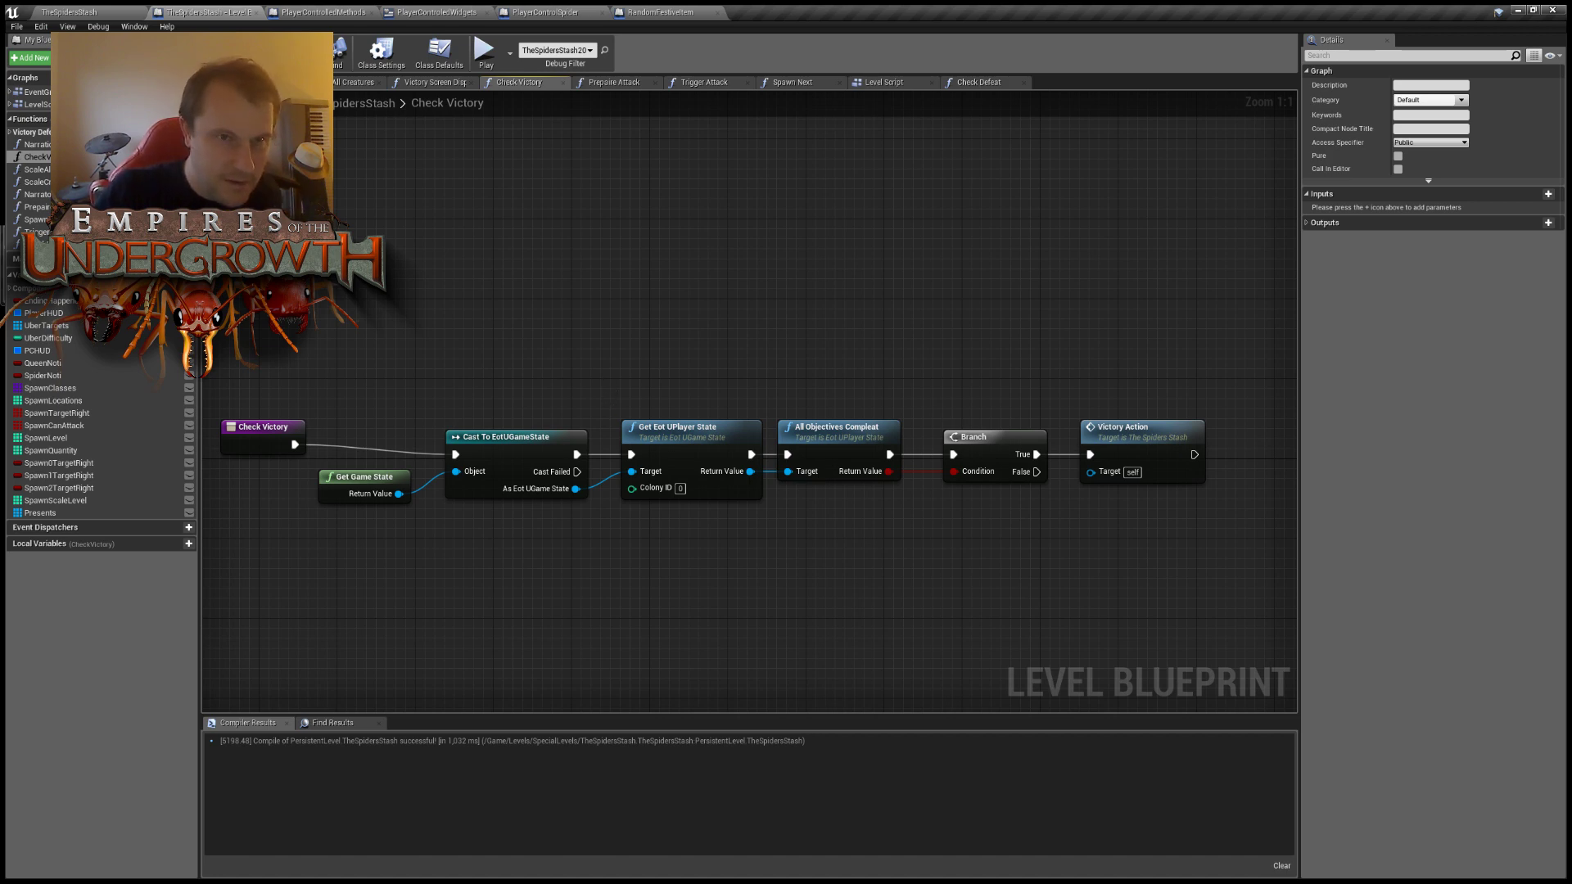
# Browse the project content to Blueprints > AI > Creatures and open the Carrying_ST behavior tree.
pyautogui.click(59, 11)
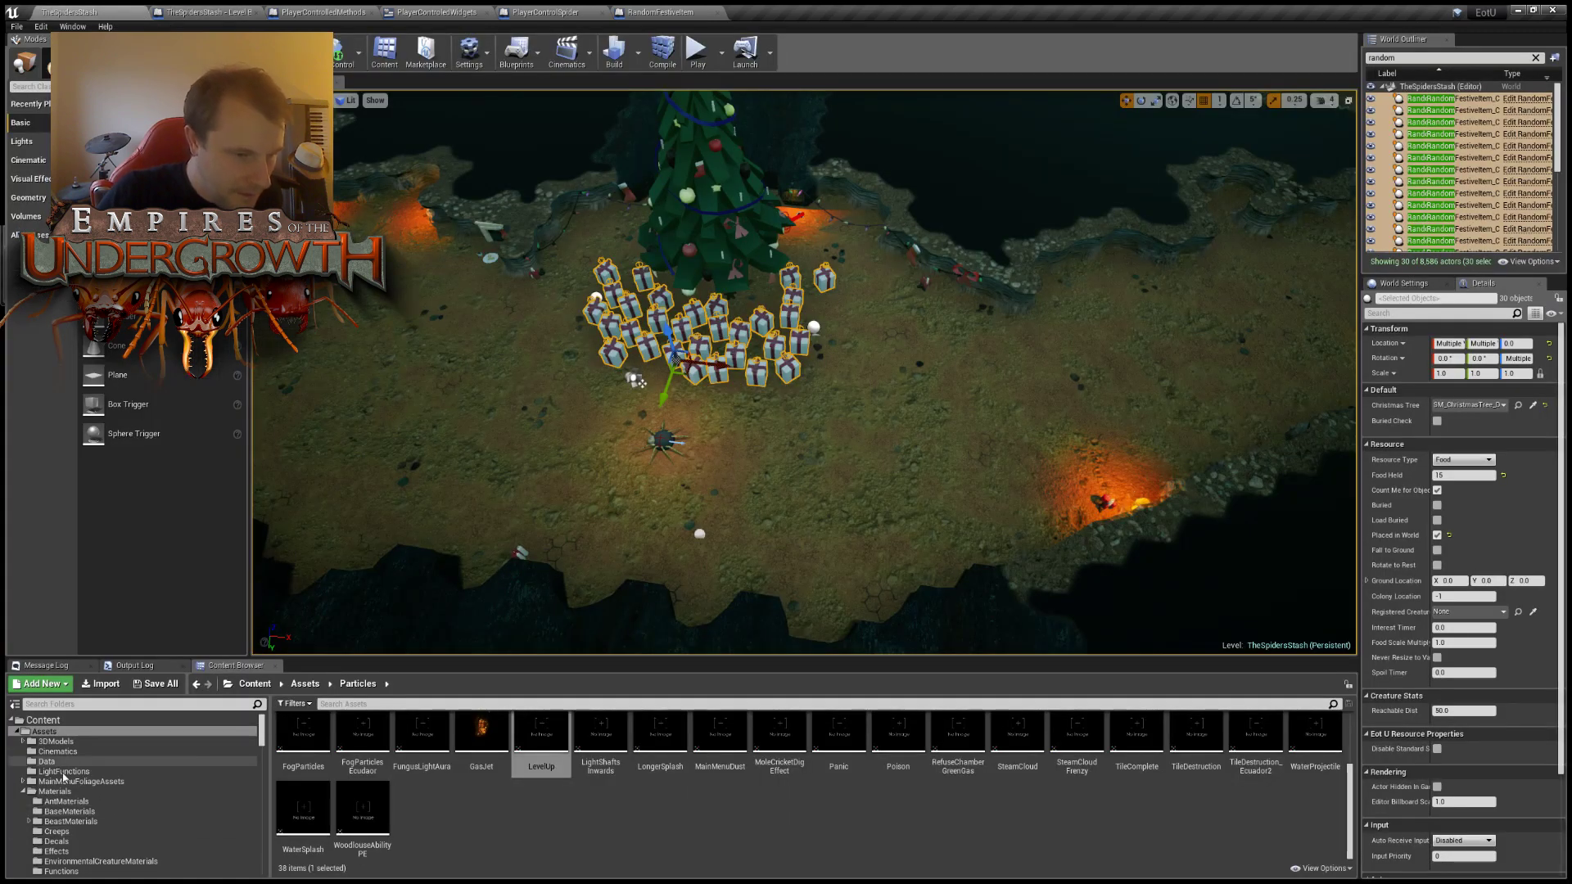
pyautogui.click(37, 733)
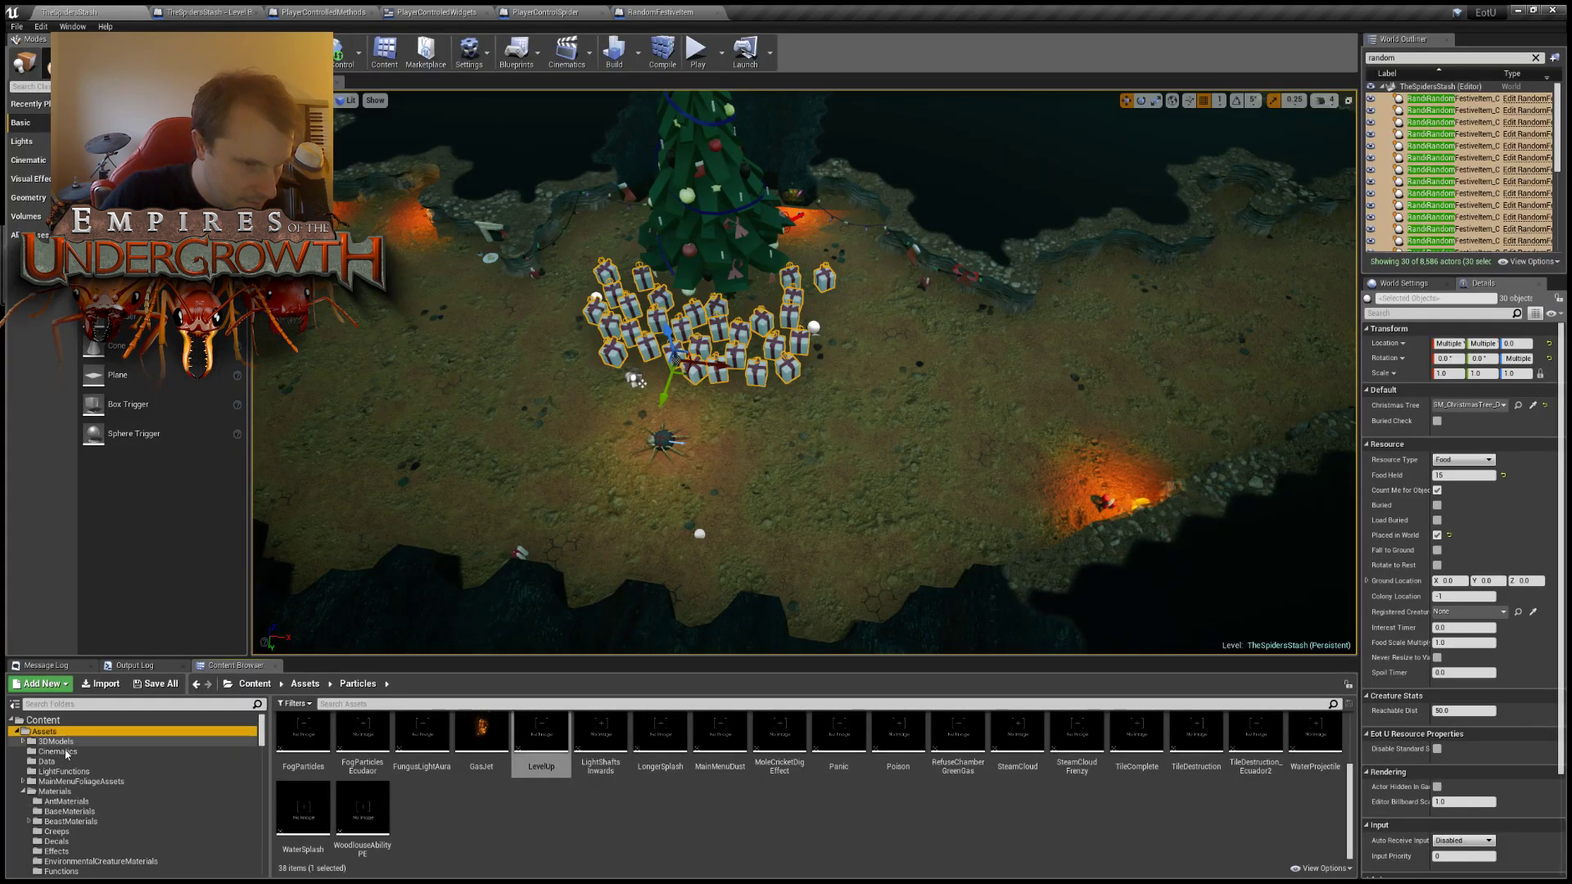
pyautogui.click(17, 732)
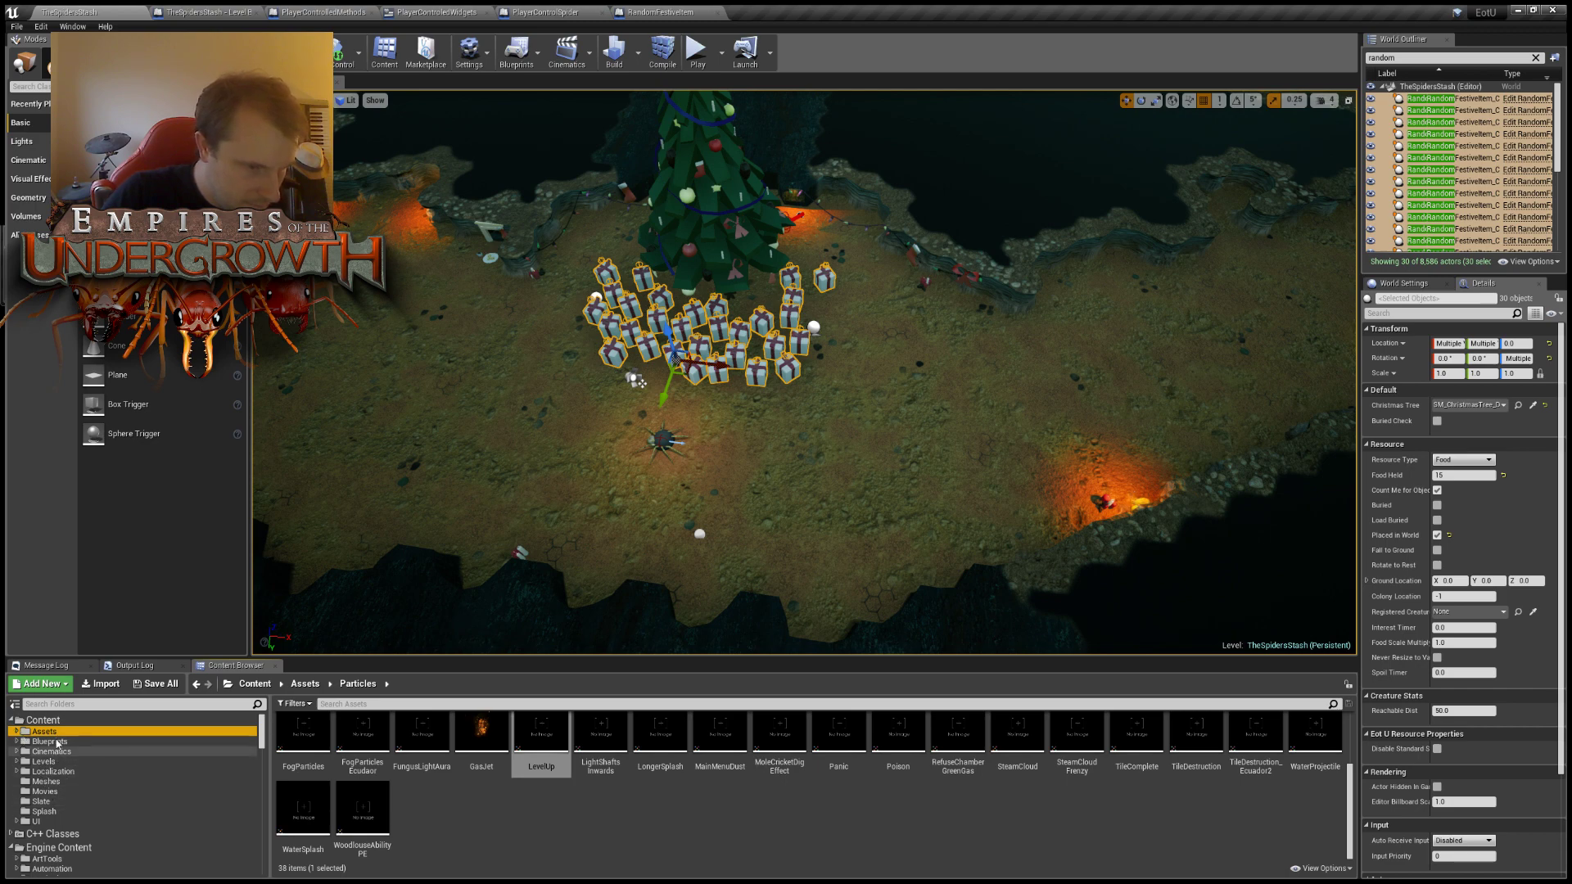
pyautogui.click(50, 742)
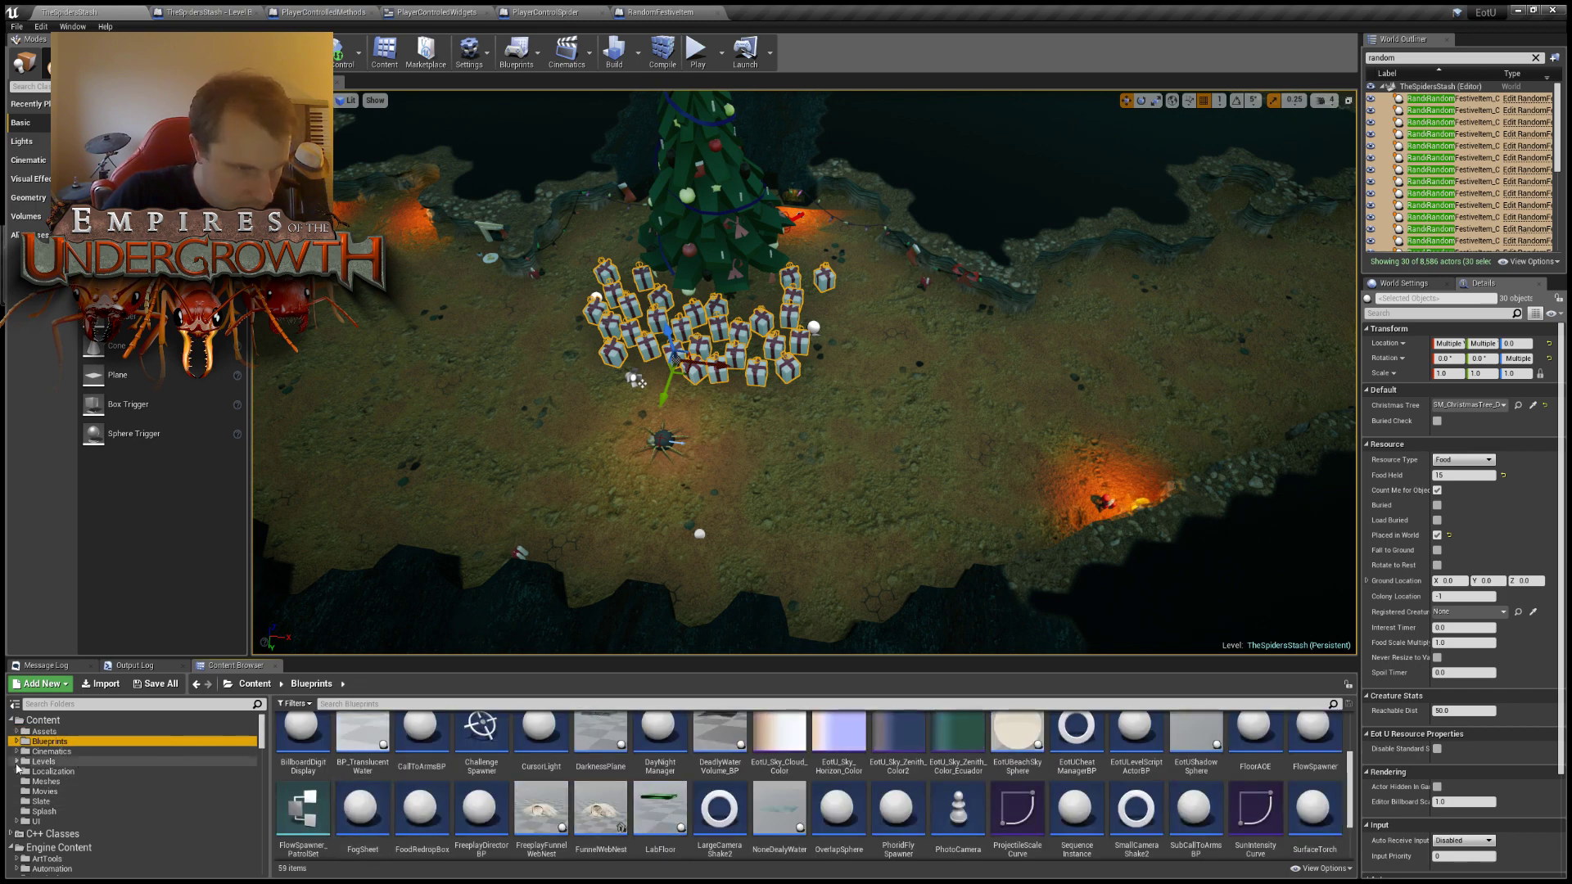
pyautogui.scroll(5, 377, 807)
pyautogui.doubleClick(303, 741)
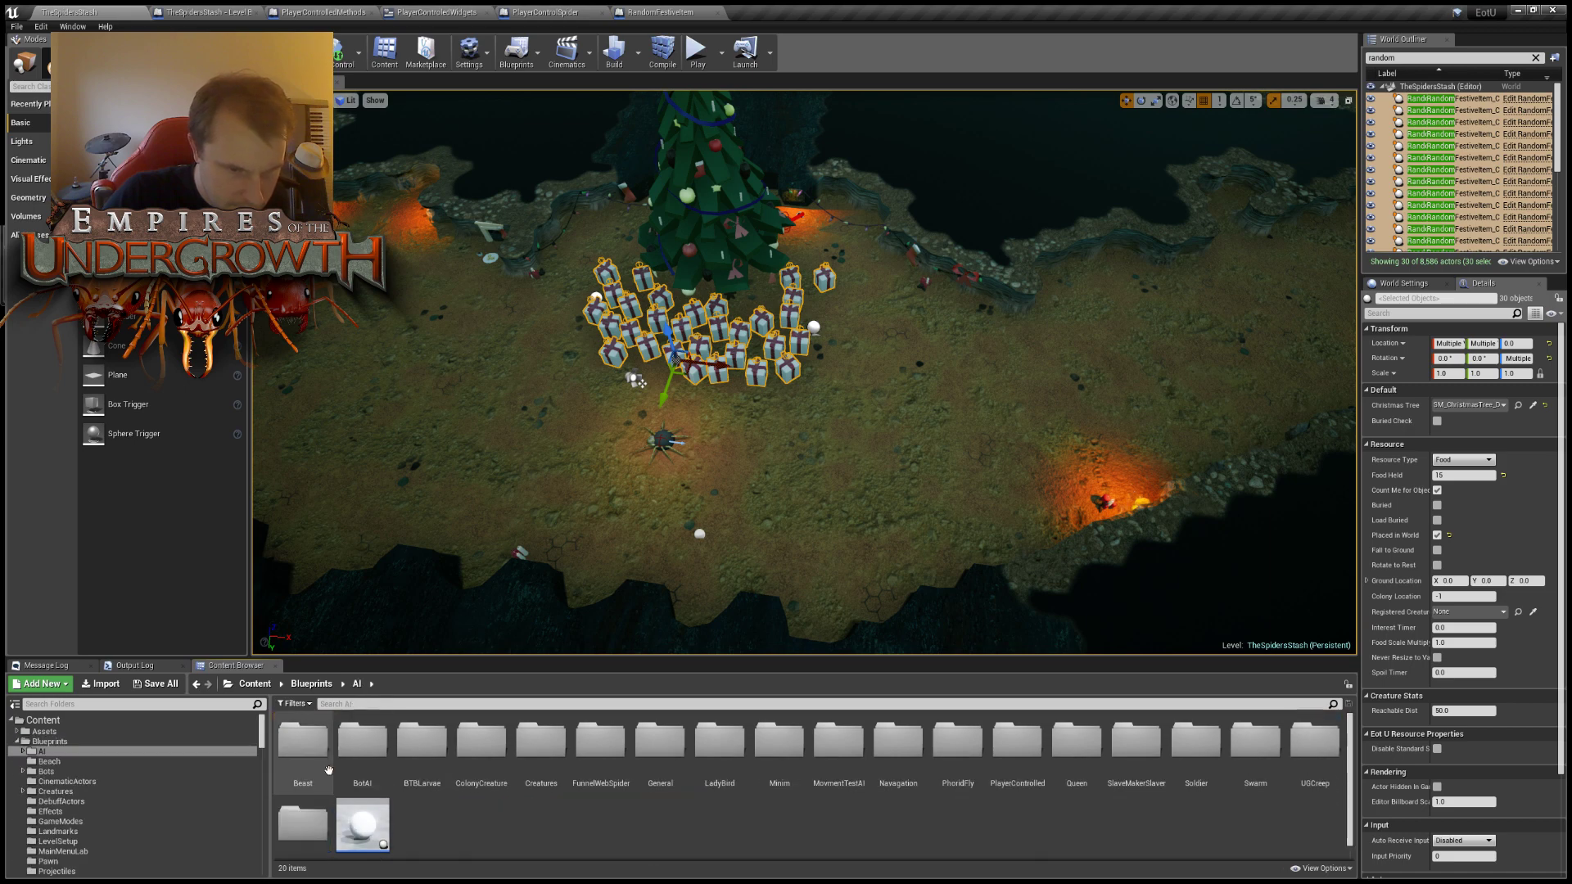
pyautogui.doubleClick(542, 741)
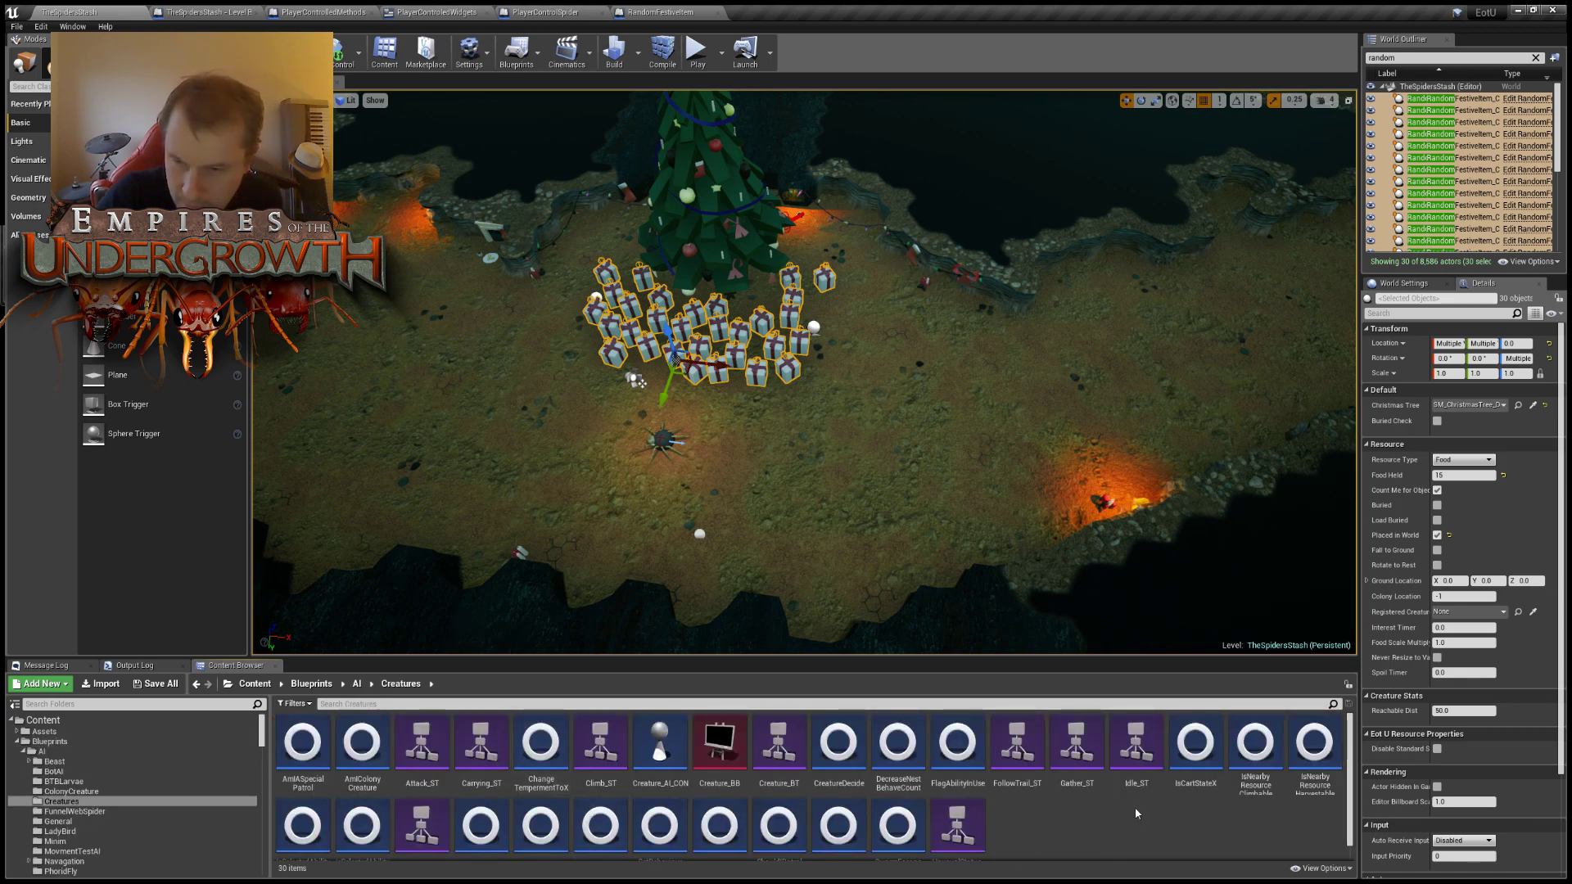
pyautogui.scroll(-1, 1069, 814)
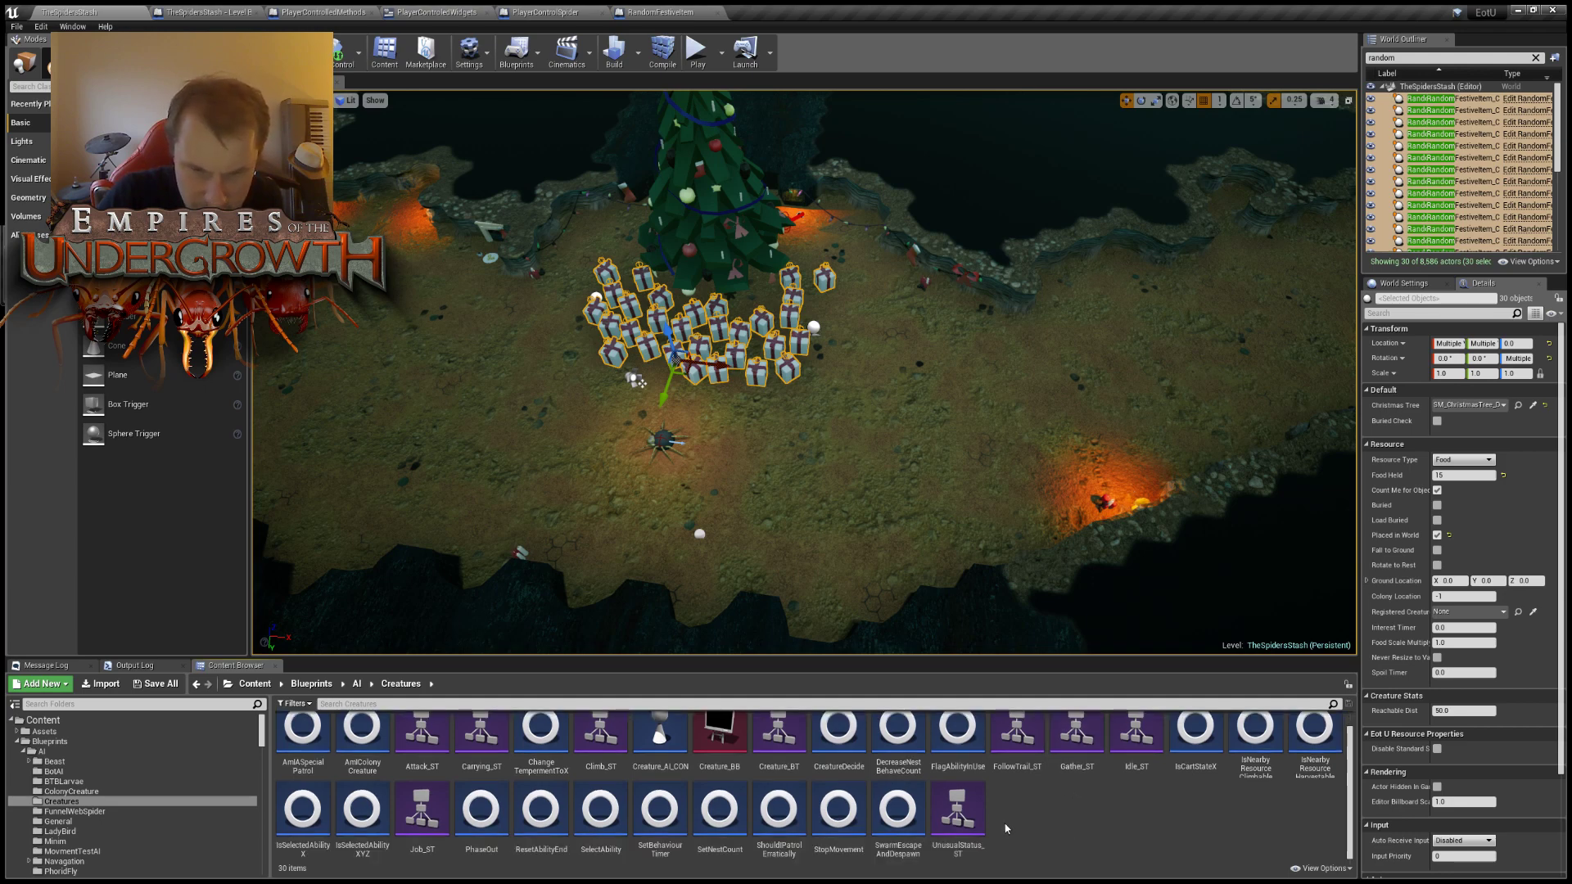
pyautogui.doubleClick(481, 733)
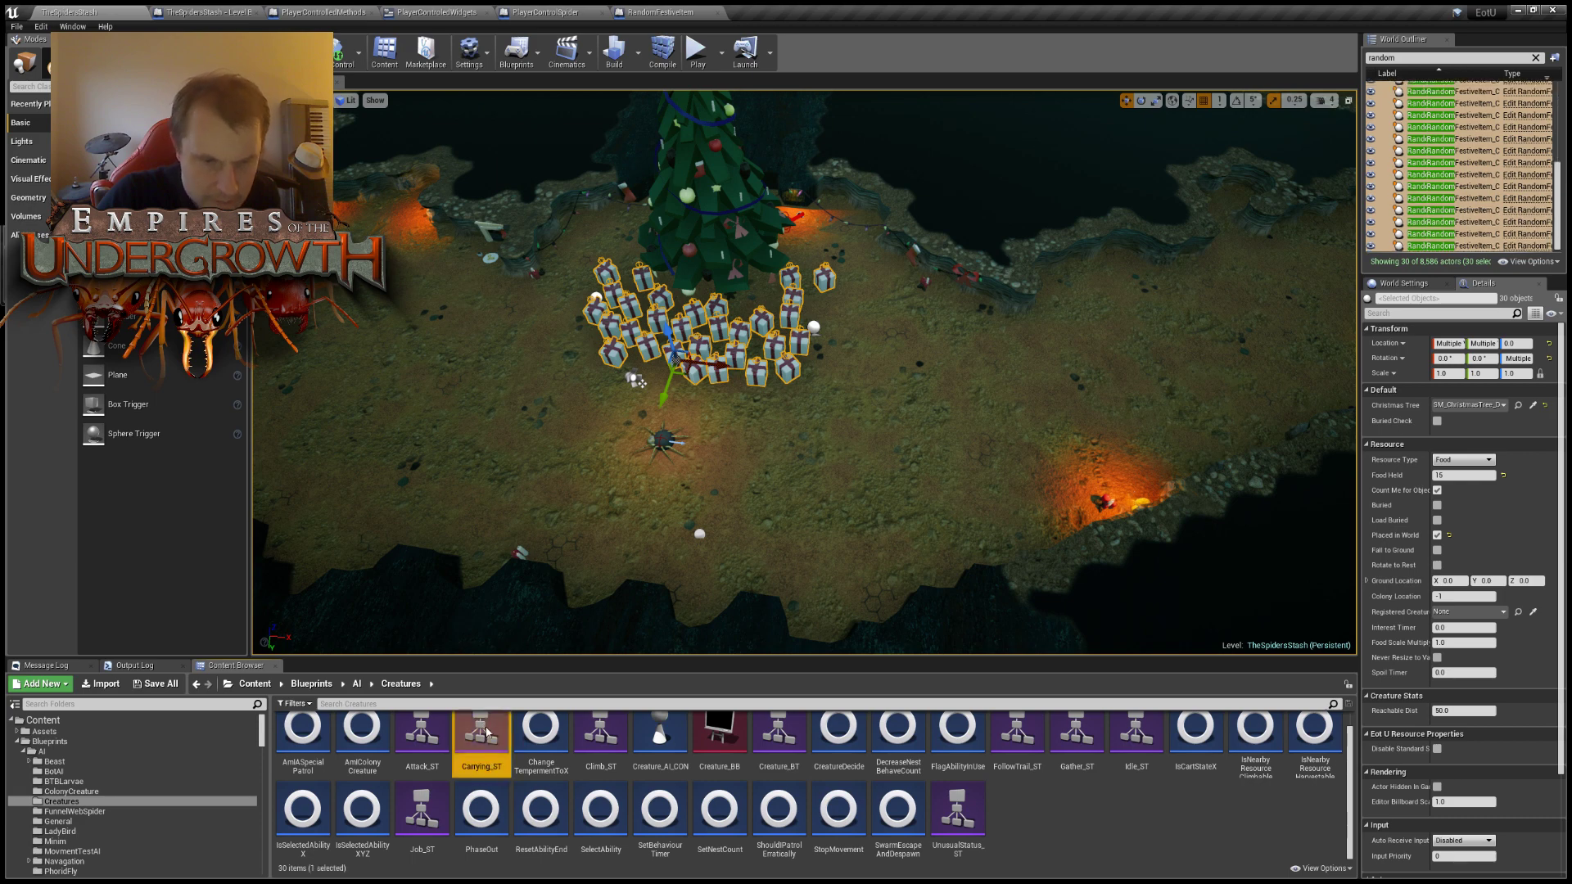
# Examine the AmIColonyCreature sequence and open its SwarmEscapeAndDespawn task to view the Single Creature Escape logic.
pyautogui.scroll(5, 591, 421)
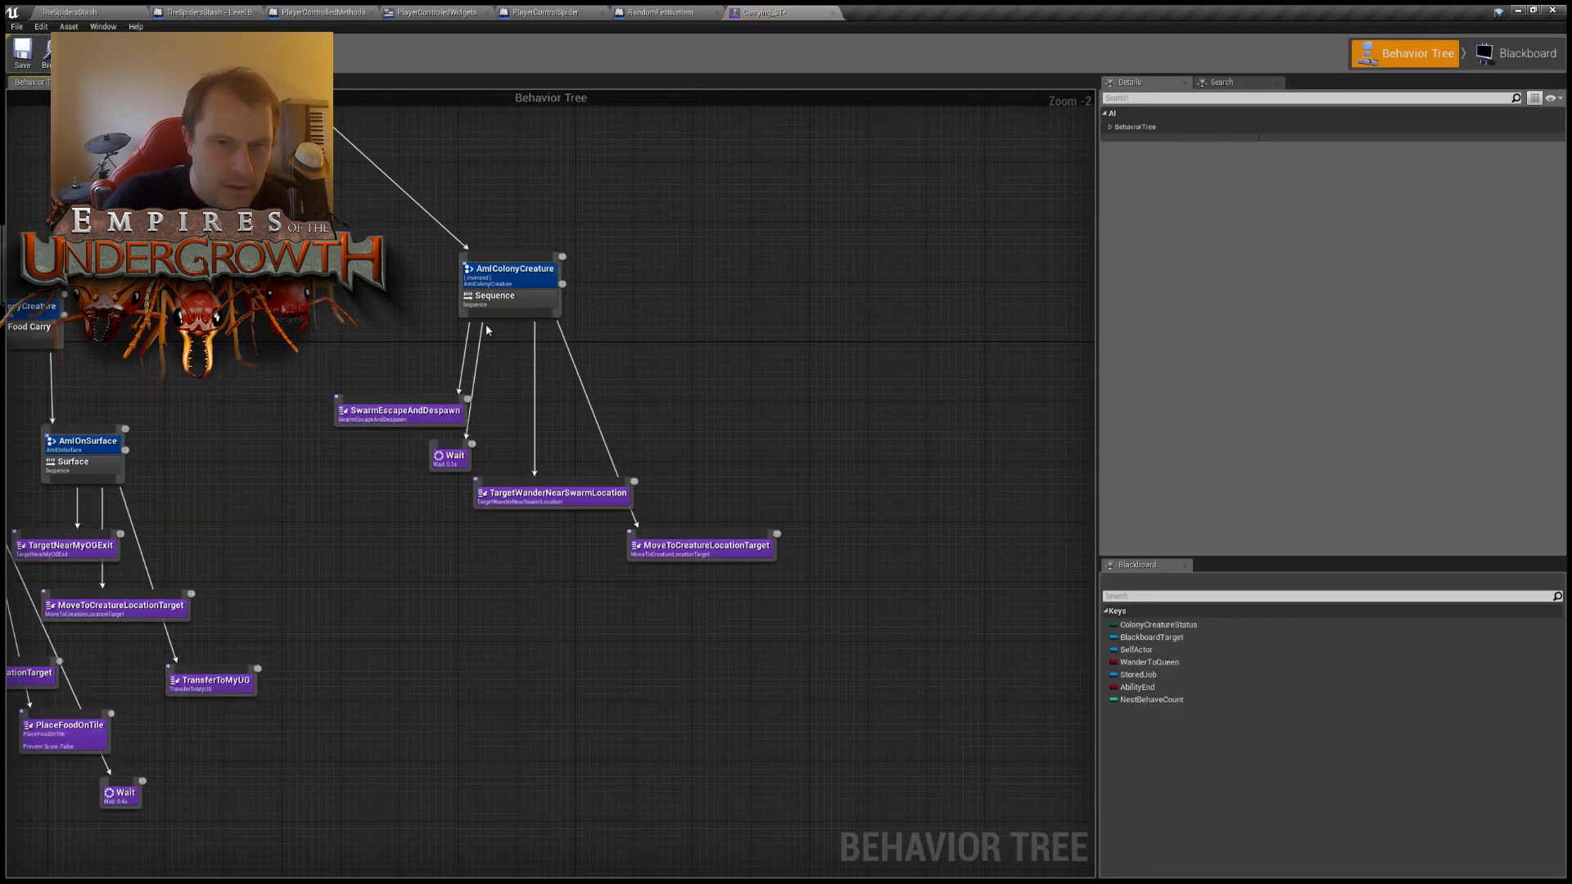
pyautogui.moveTo(545, 327); pyautogui.dragTo(617, 343, button='right')
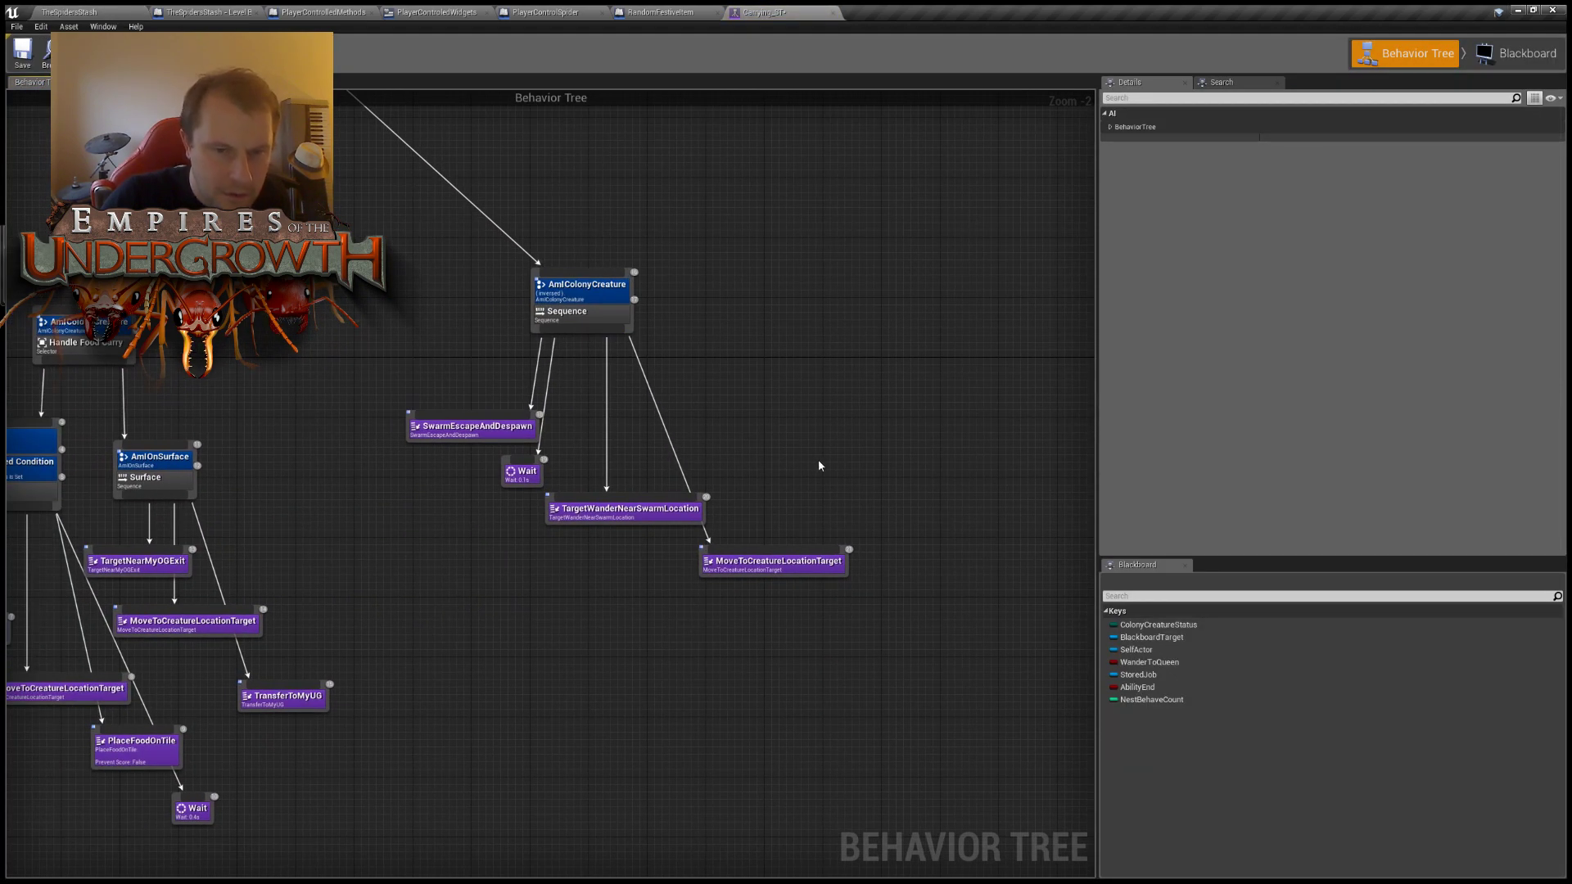
pyautogui.scroll(2, 606, 433)
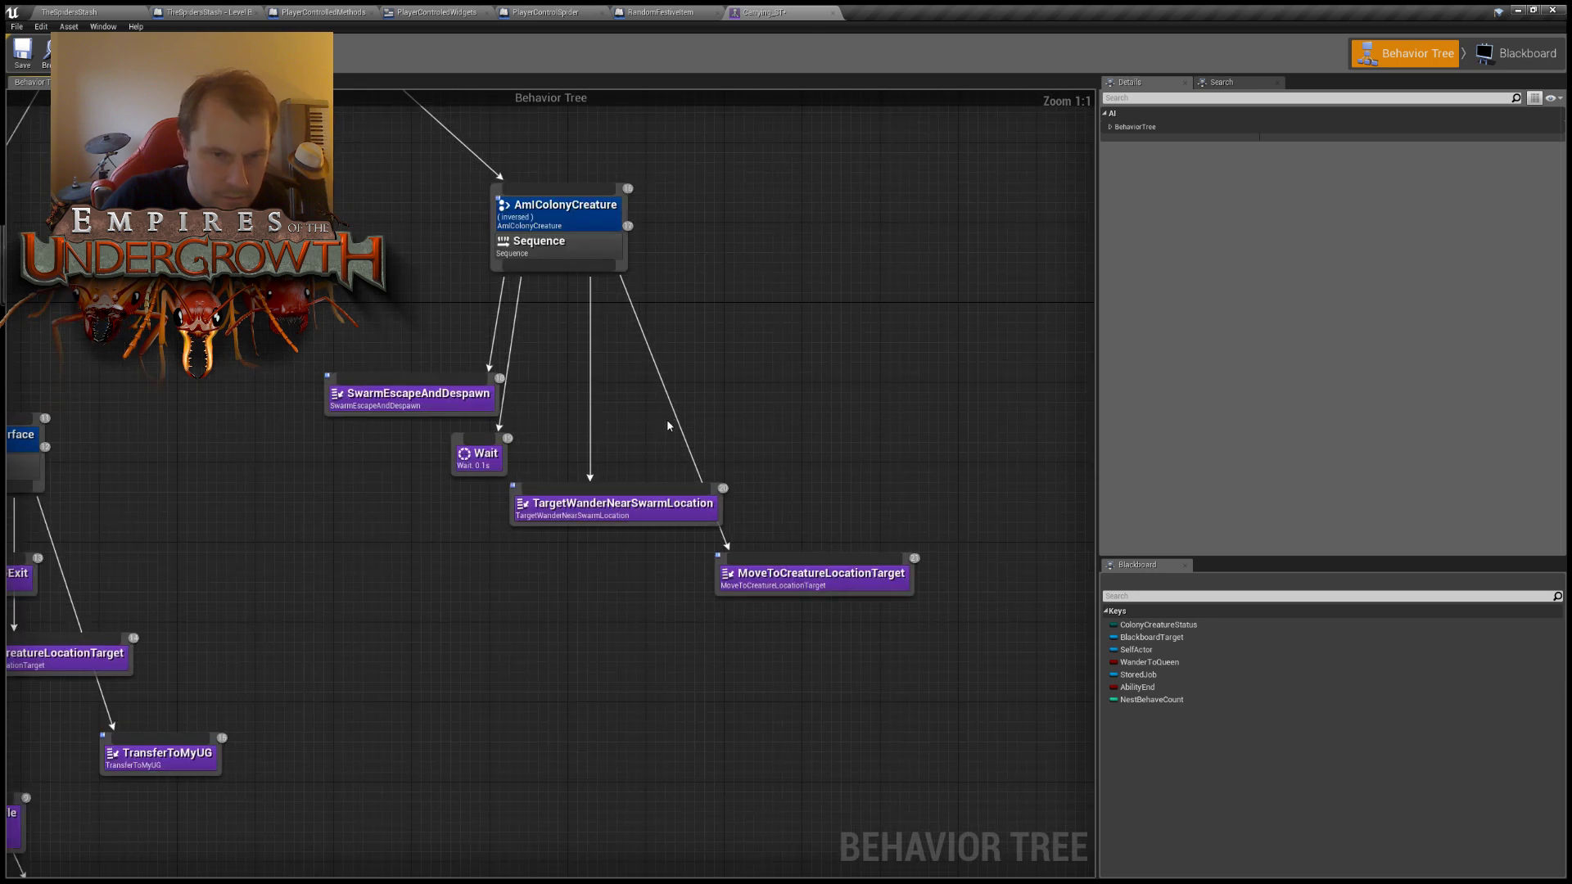
pyautogui.moveTo(673, 428); pyautogui.dragTo(702, 406, button='right')
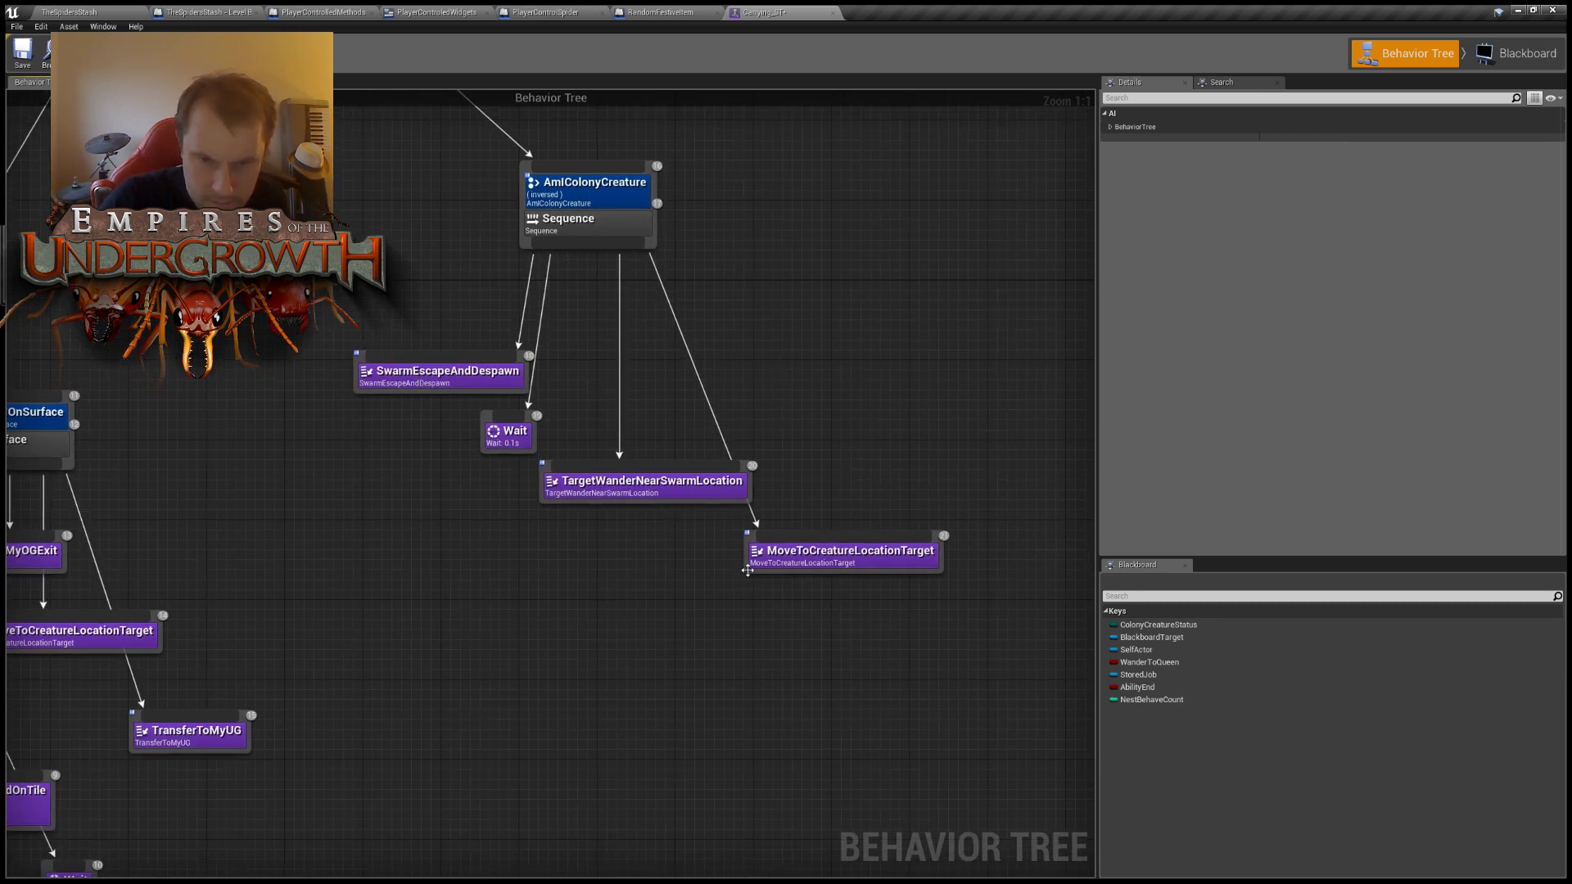
pyautogui.moveTo(441, 440); pyautogui.dragTo(476, 478, button='right')
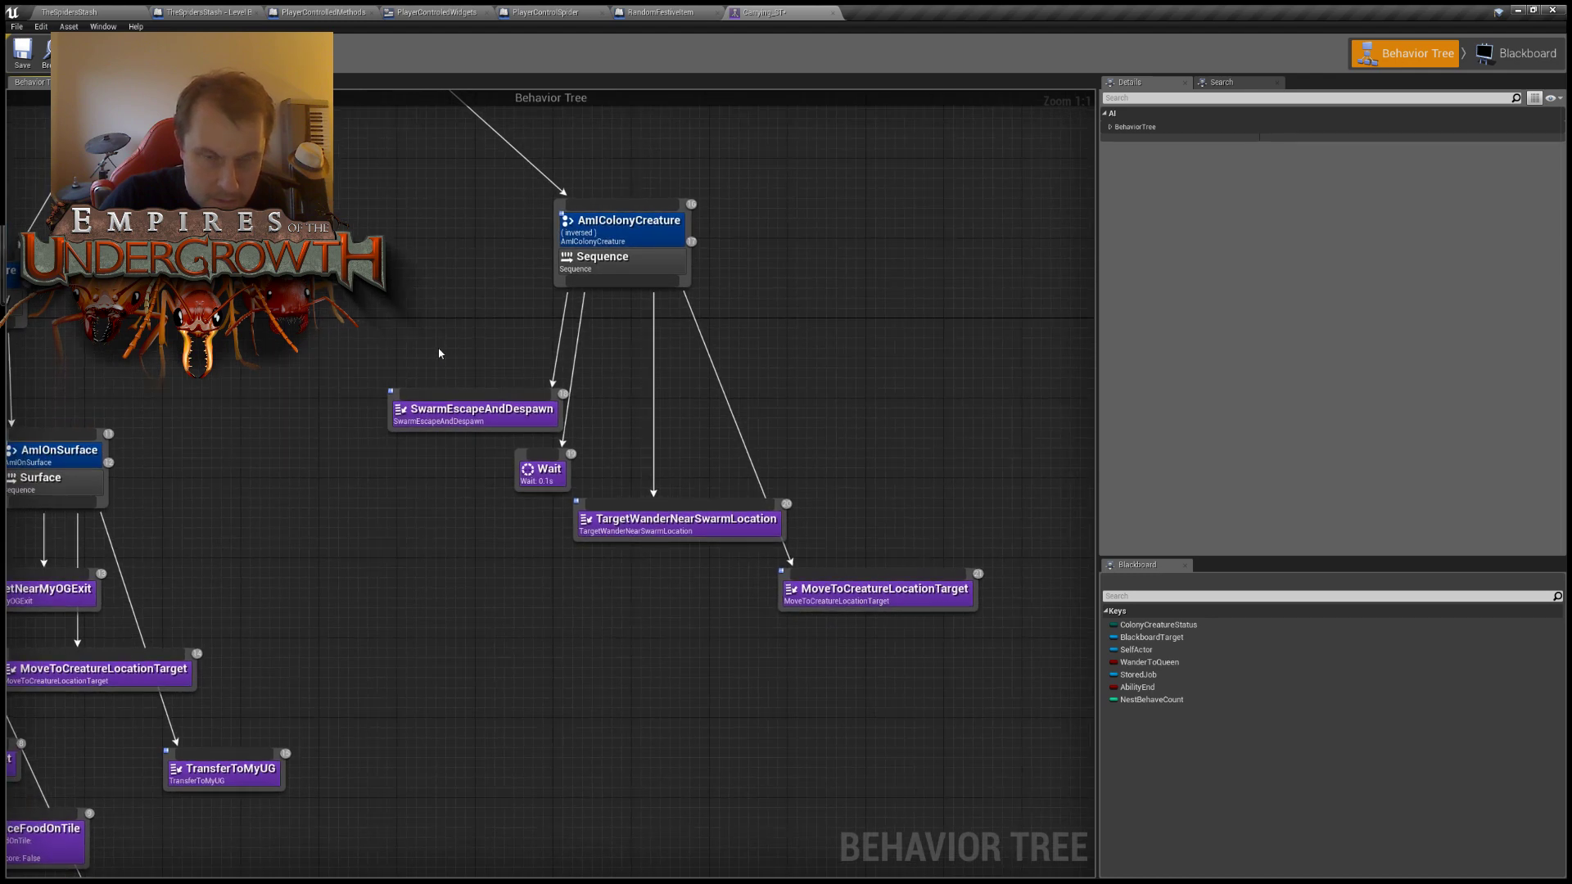
pyautogui.click(489, 414)
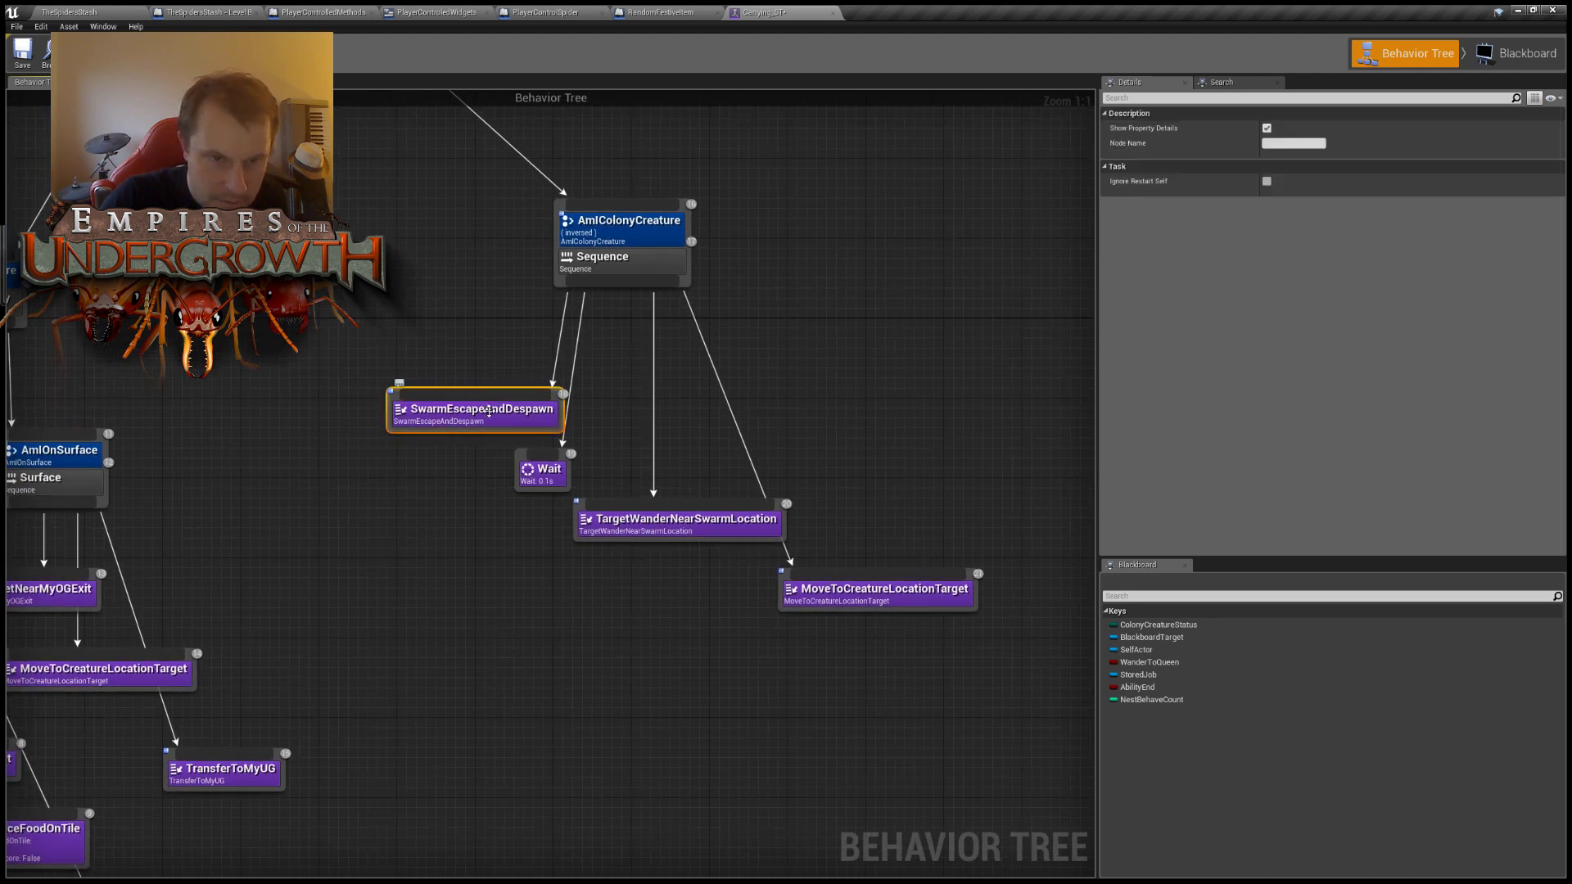
pyautogui.doubleClick(489, 416)
pyautogui.moveTo(533, 417); pyautogui.dragTo(711, 446, button='right')
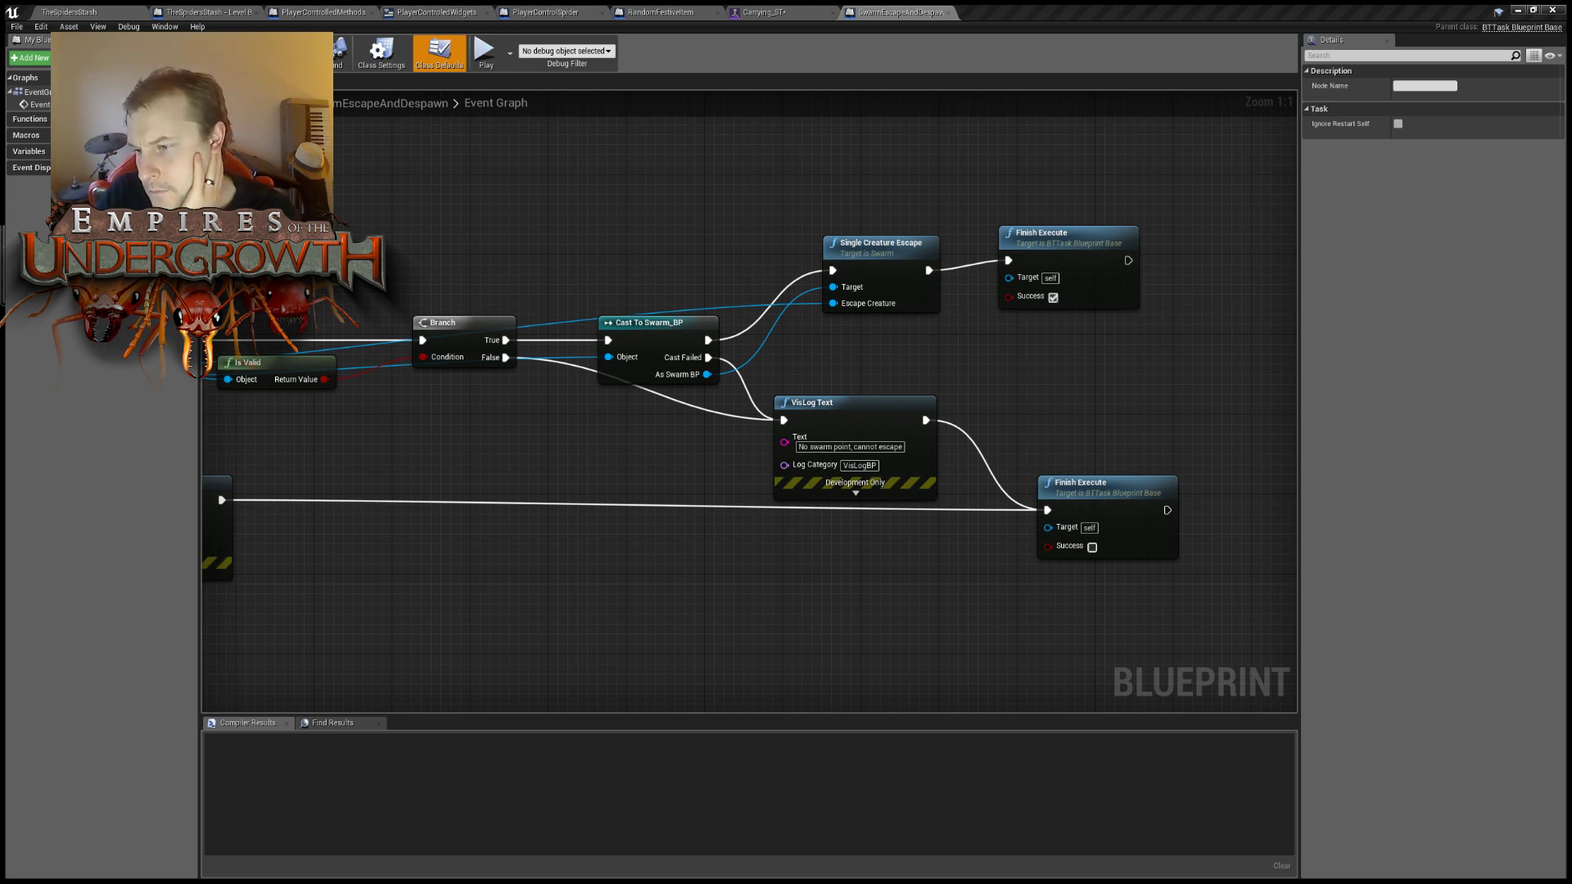
# Switch to Visual Studio and open Swarm.cpp from the EotU solution.
pyautogui.hotkey('alt', 'Tab')
pyautogui.click(400, 76)
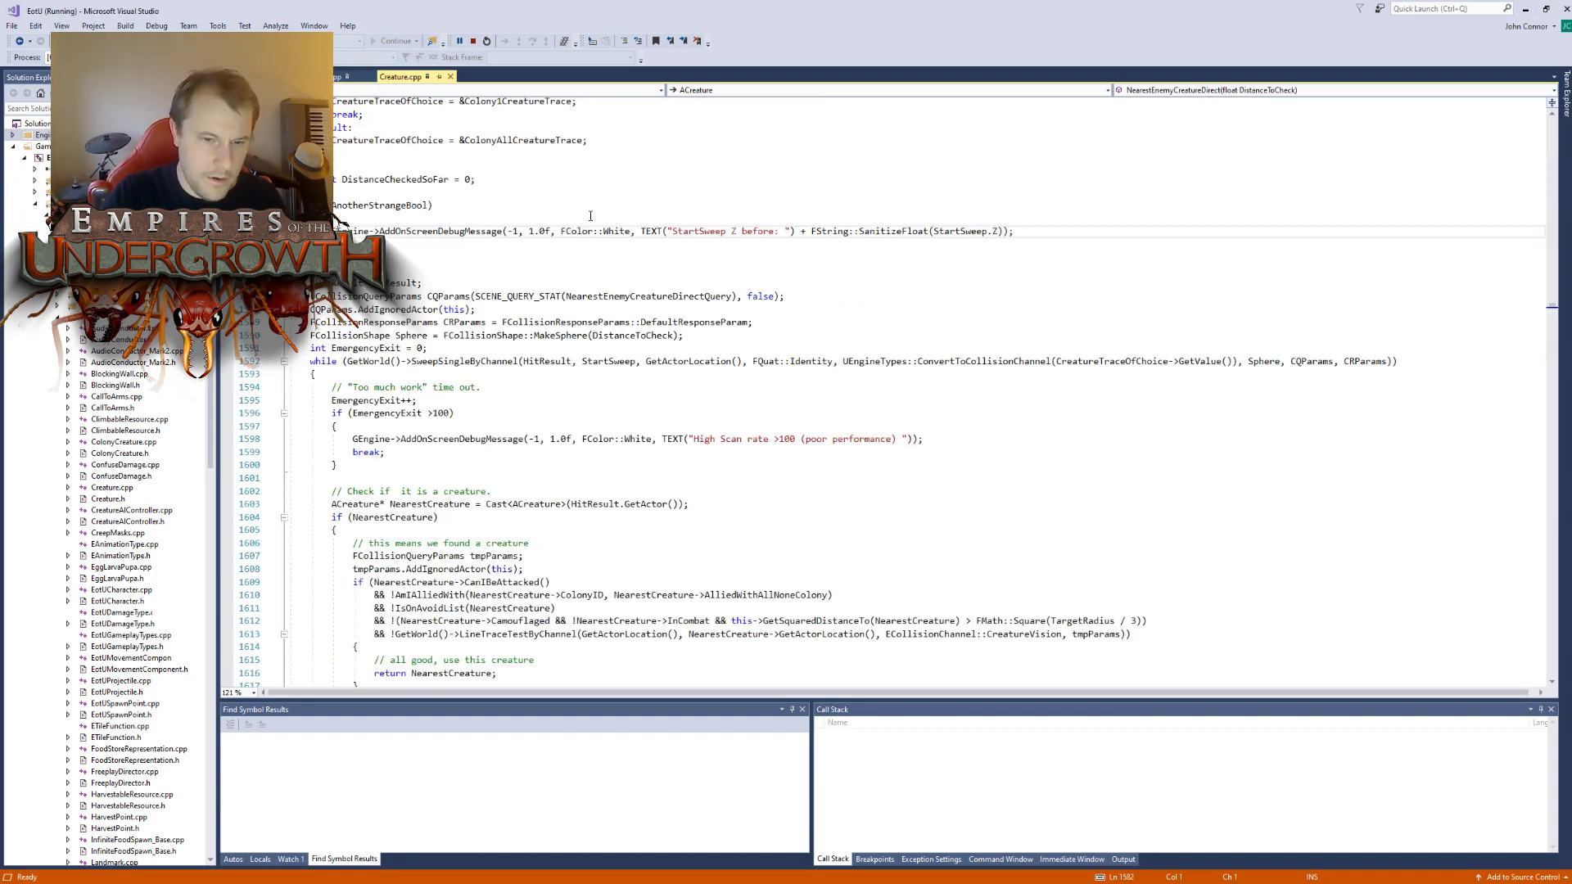
pyautogui.scroll(-4, 136, 484)
pyautogui.scroll(-4, 135, 485)
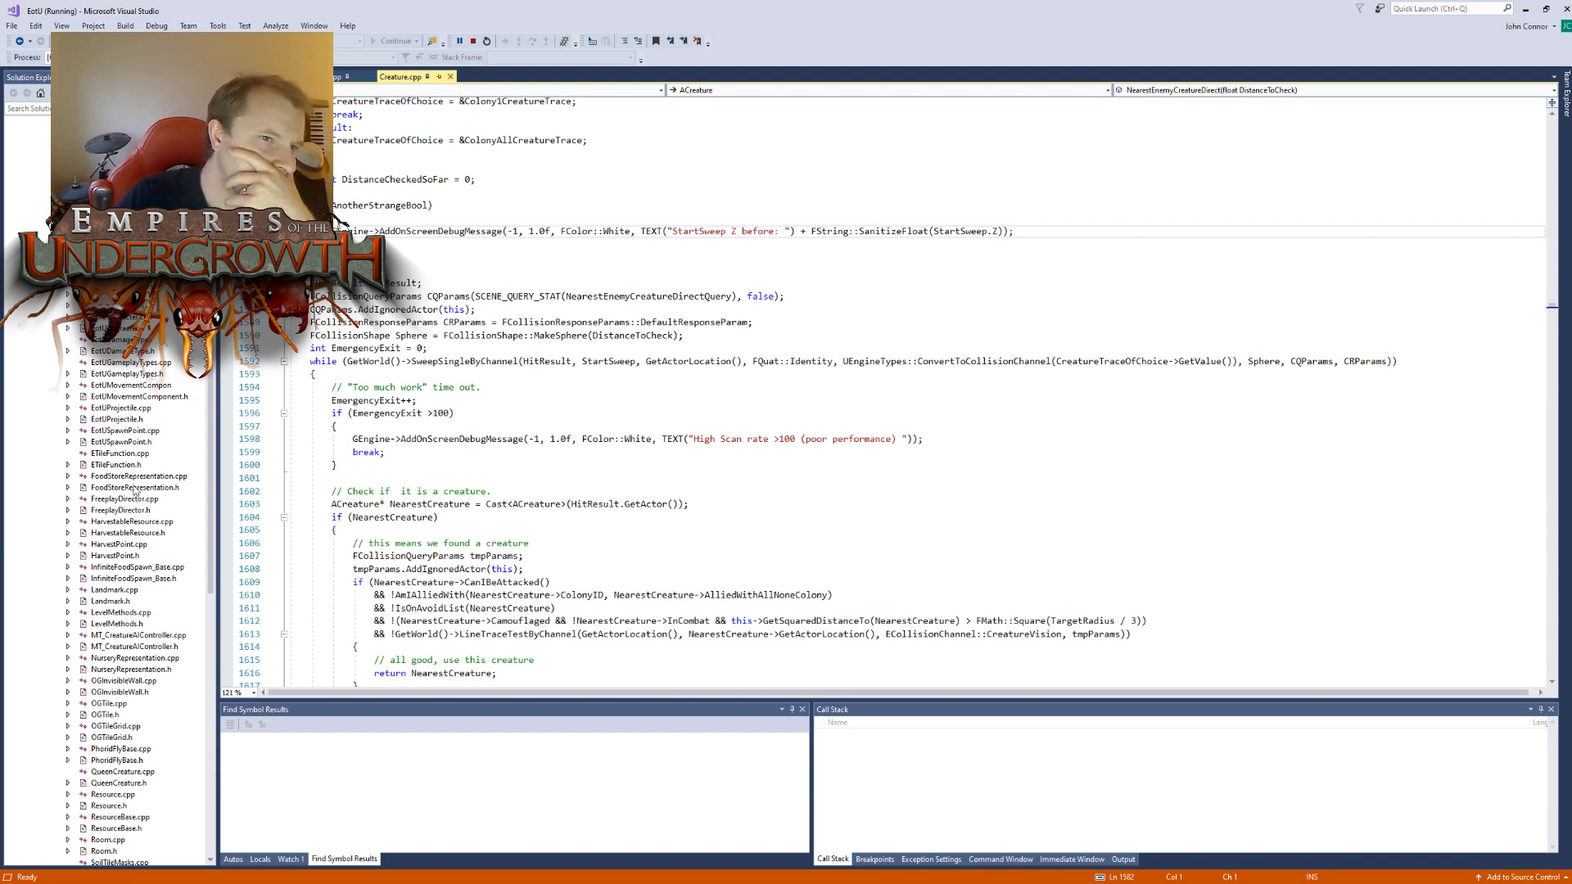
pyautogui.scroll(4, 139, 531)
pyautogui.scroll(-10, 138, 528)
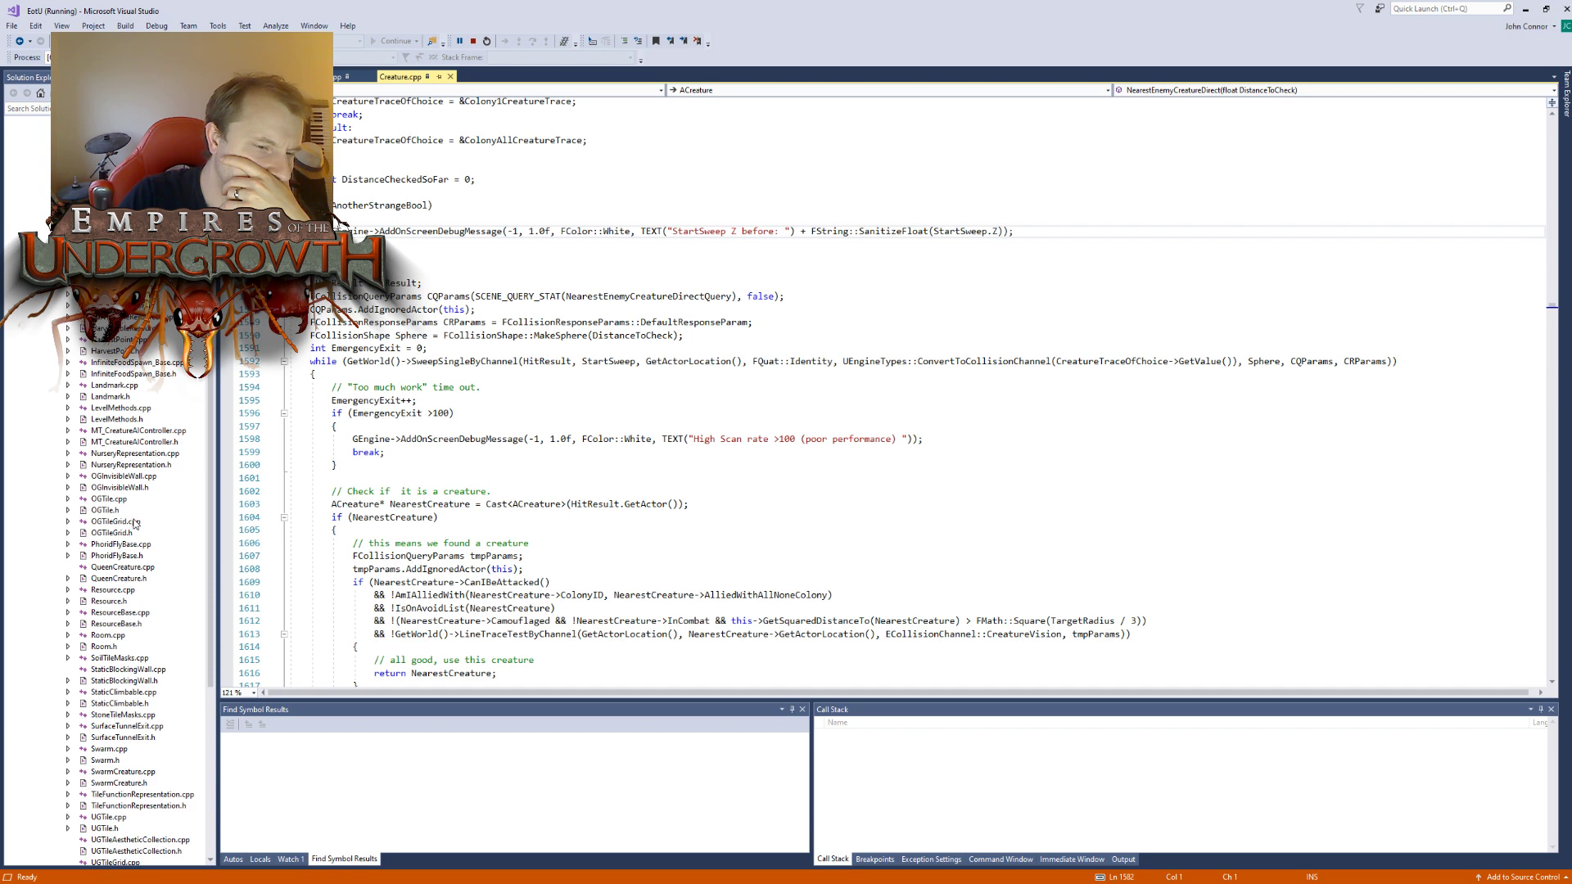
pyautogui.scroll(-2, 135, 522)
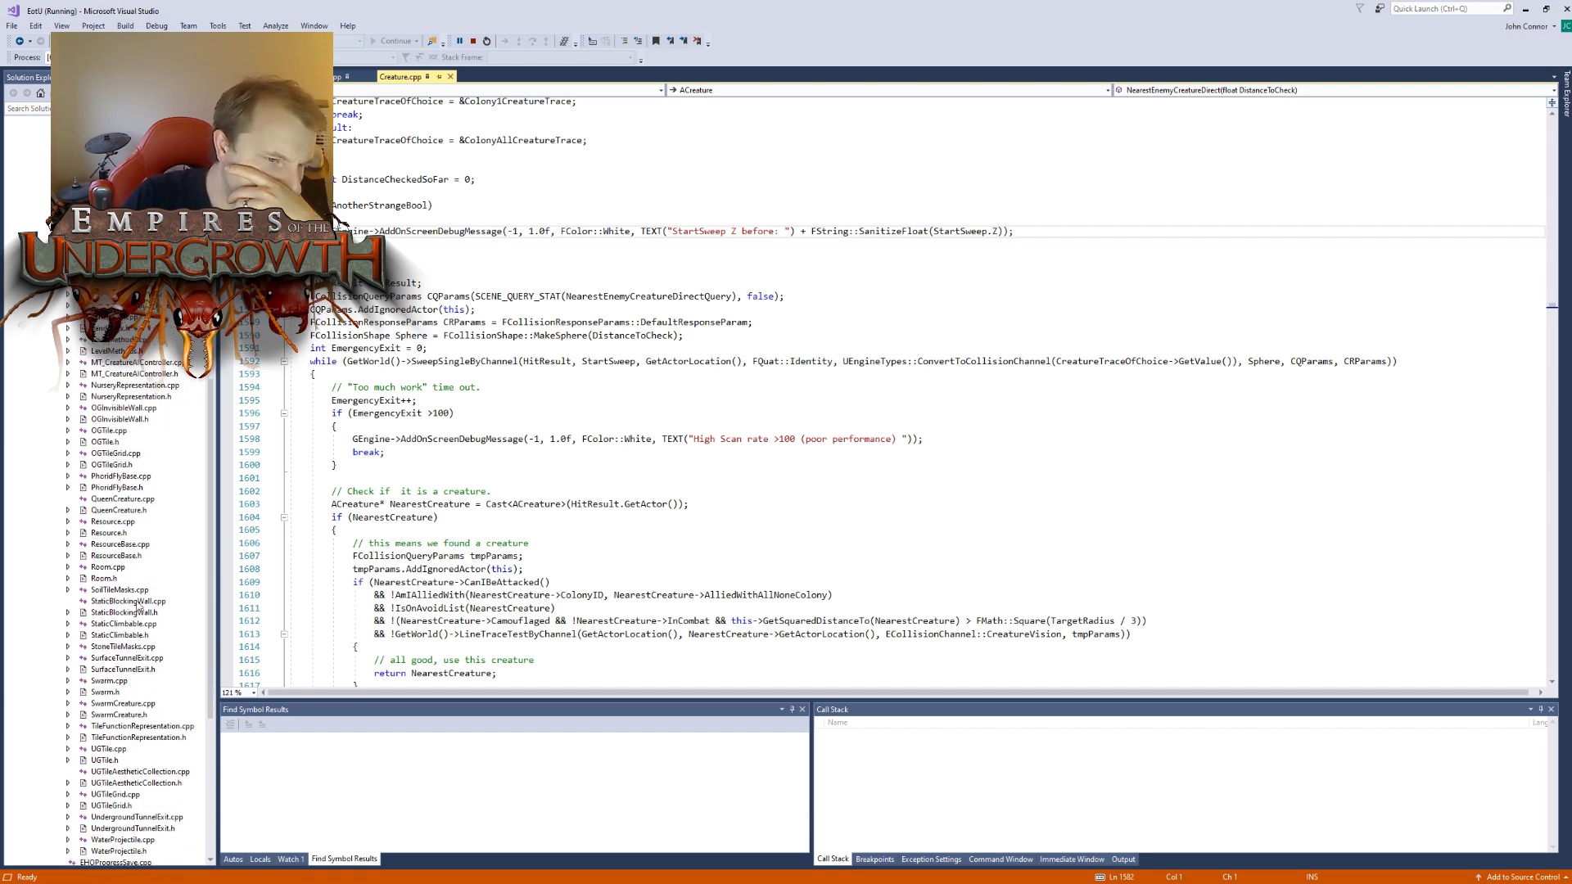
pyautogui.doubleClick(110, 682)
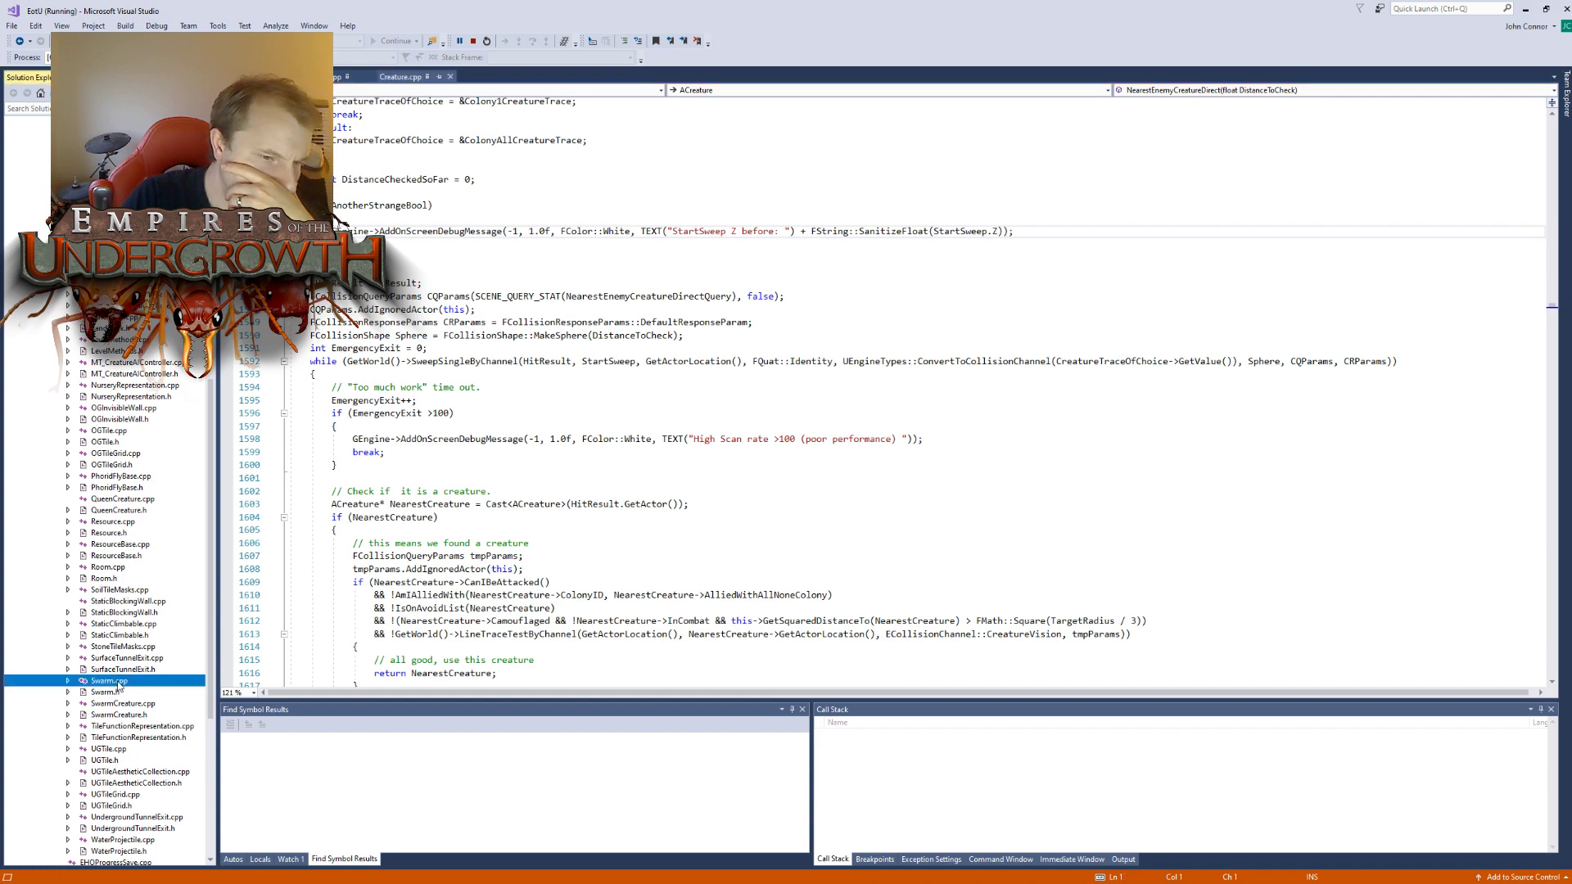
# Read through Swarm.cpp to the Tick code that handles the despawn timer and removes escaping swarm creatures.
pyautogui.click(604, 493)
pyautogui.scroll(-17, 691, 422)
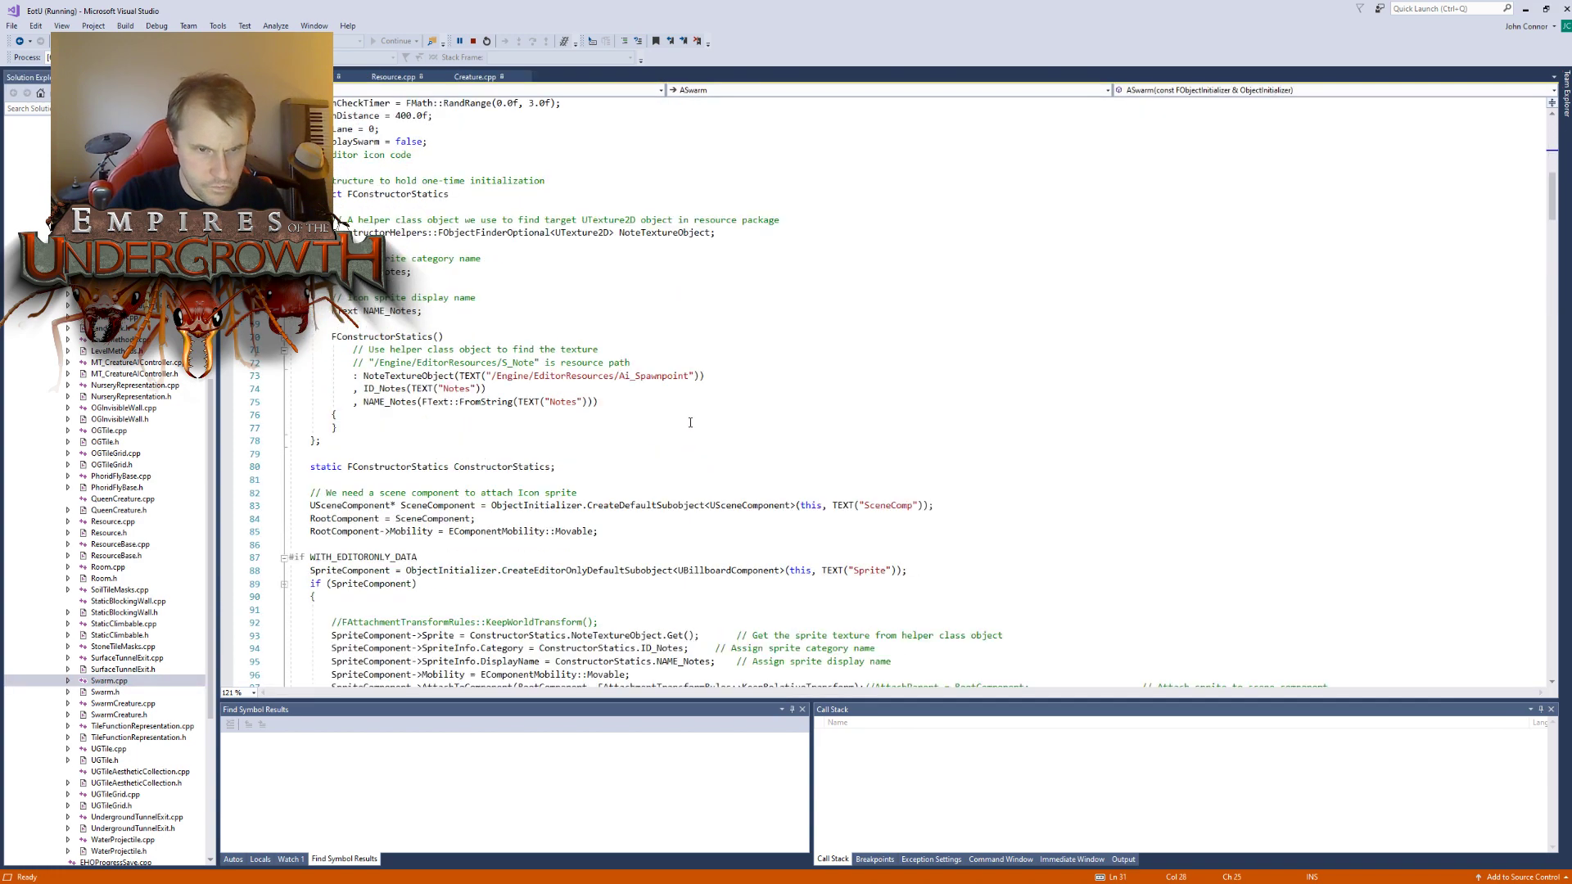
pyautogui.scroll(-12, 686, 418)
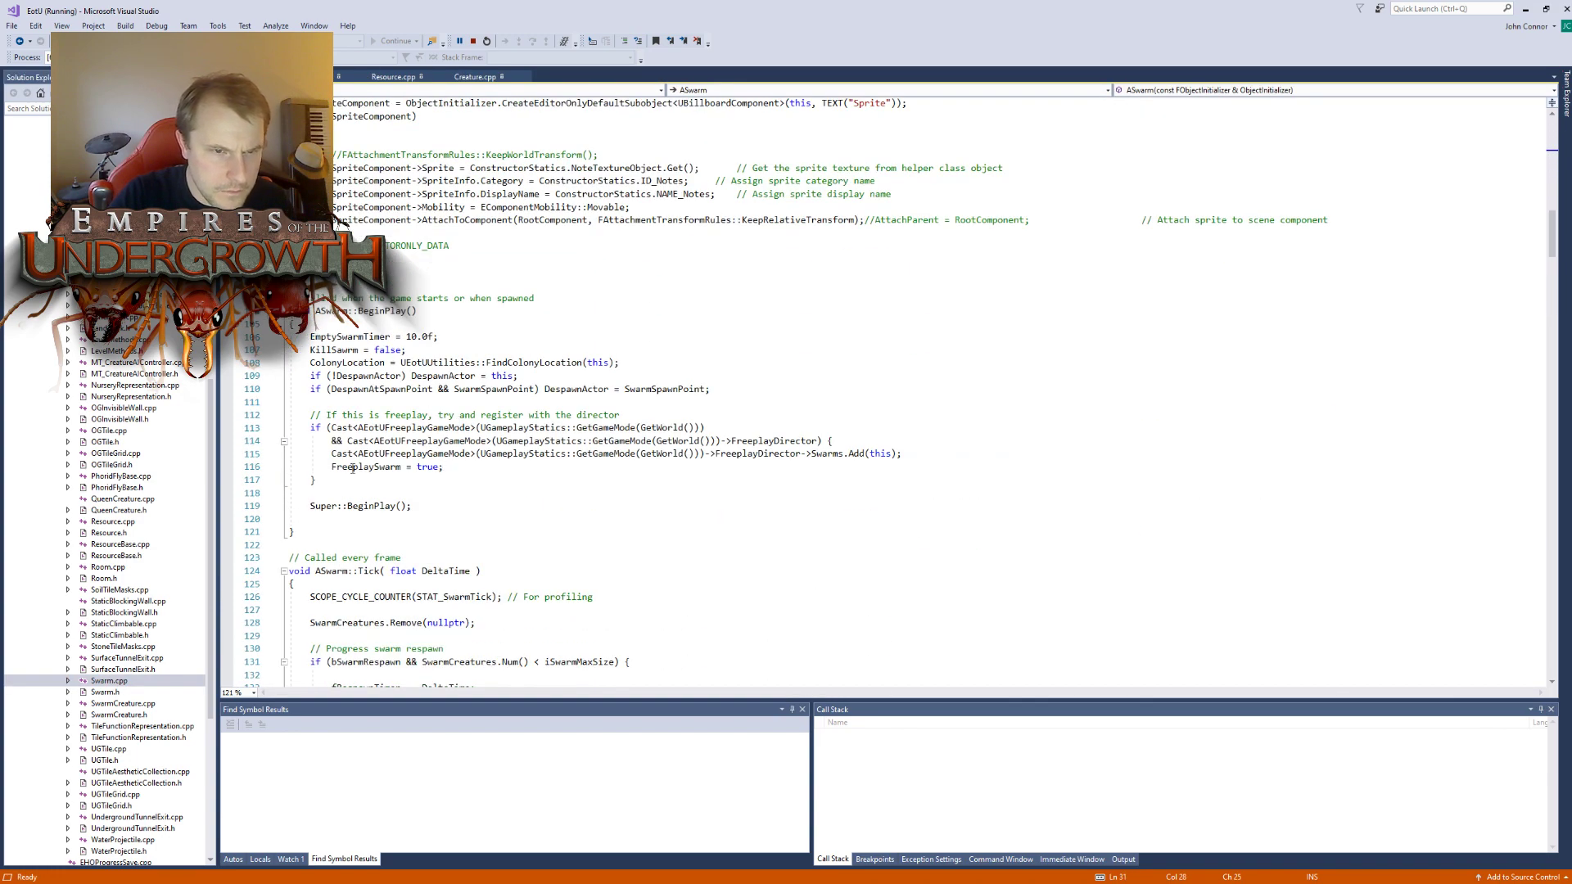
pyautogui.scroll(-16, 408, 437)
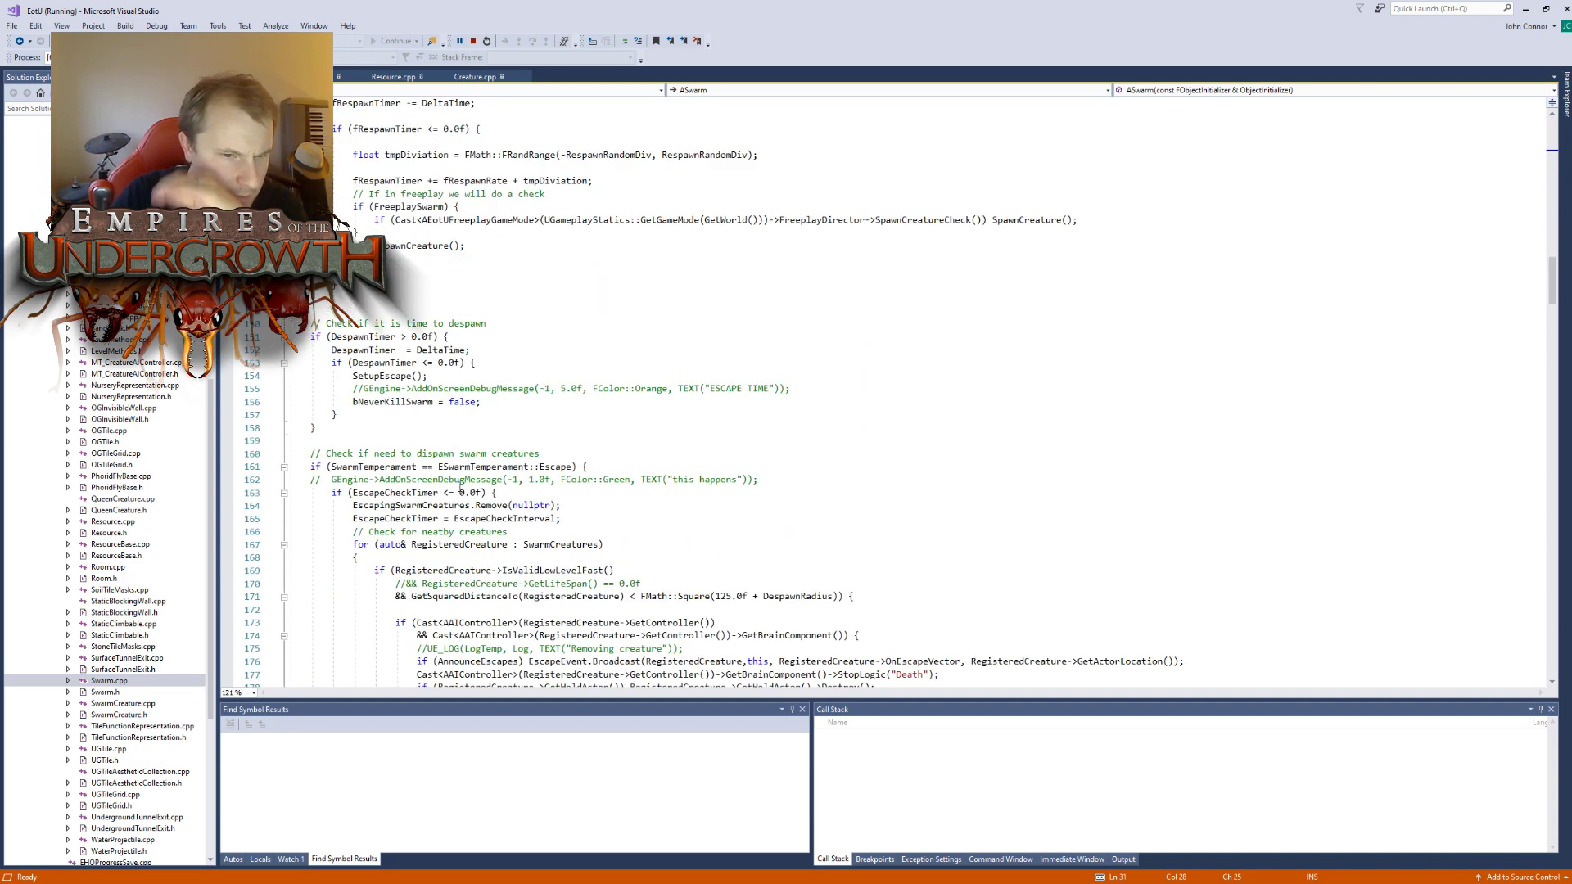
pyautogui.scroll(-1, 562, 340)
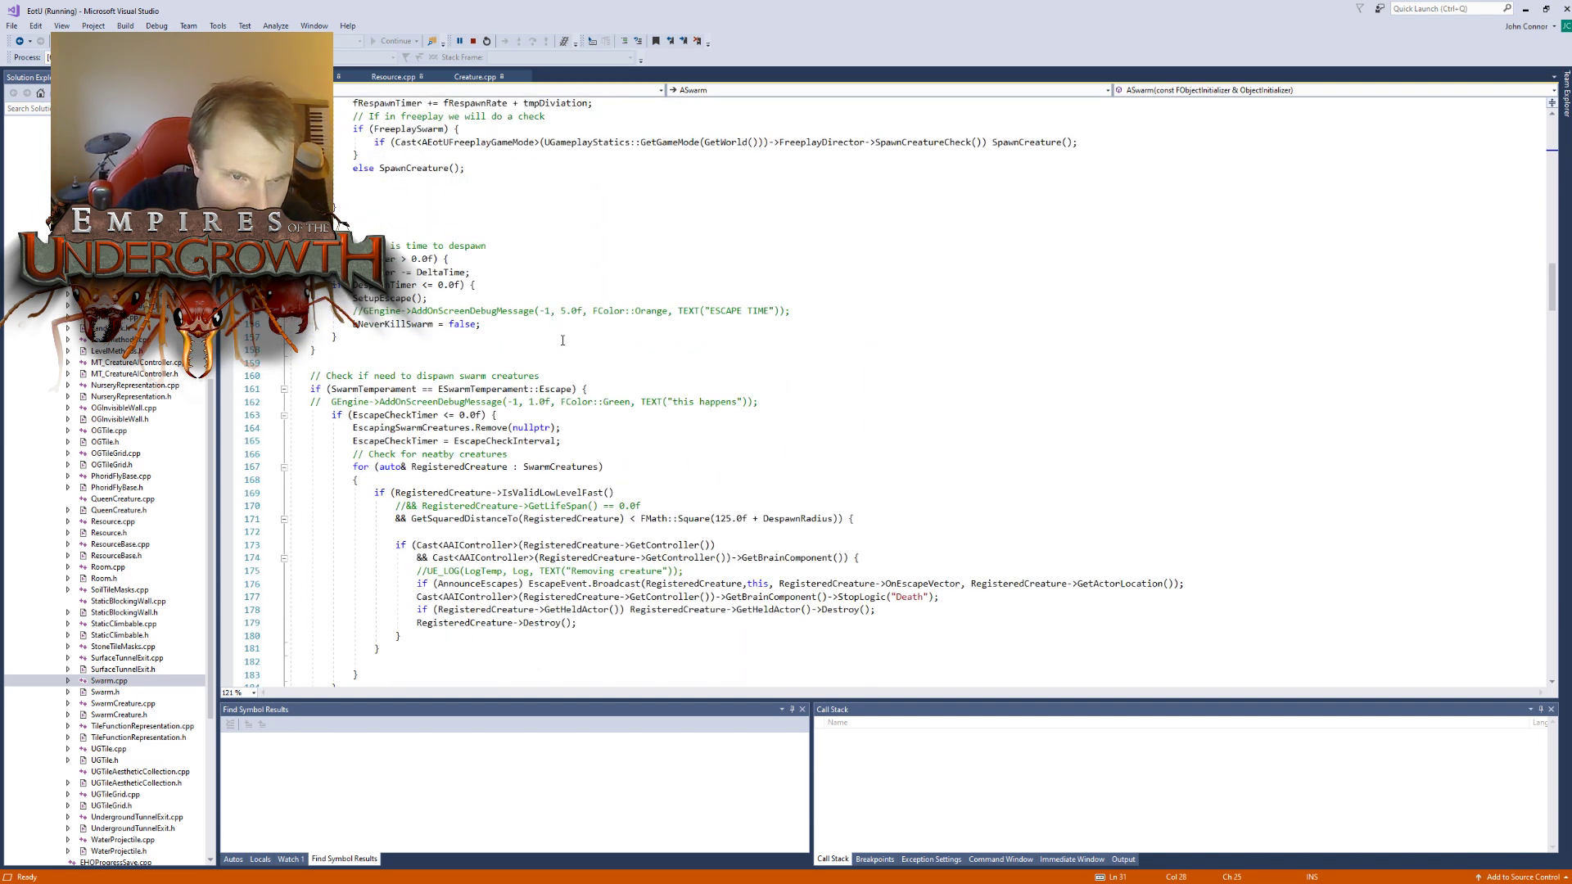
pyautogui.scroll(-1, 508, 315)
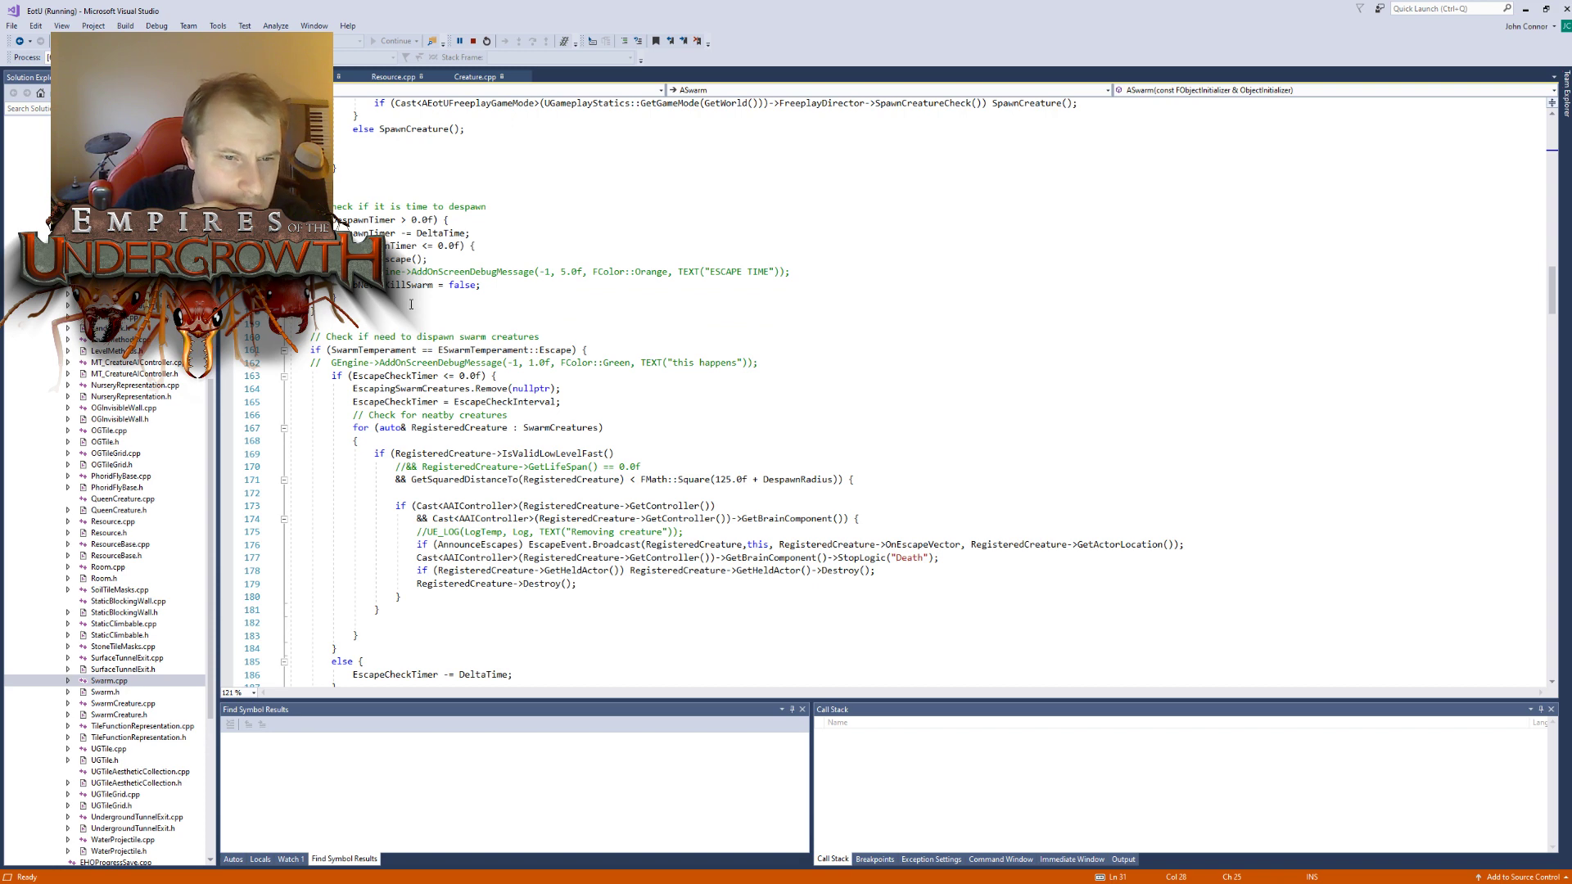
pyautogui.scroll(-3, 467, 329)
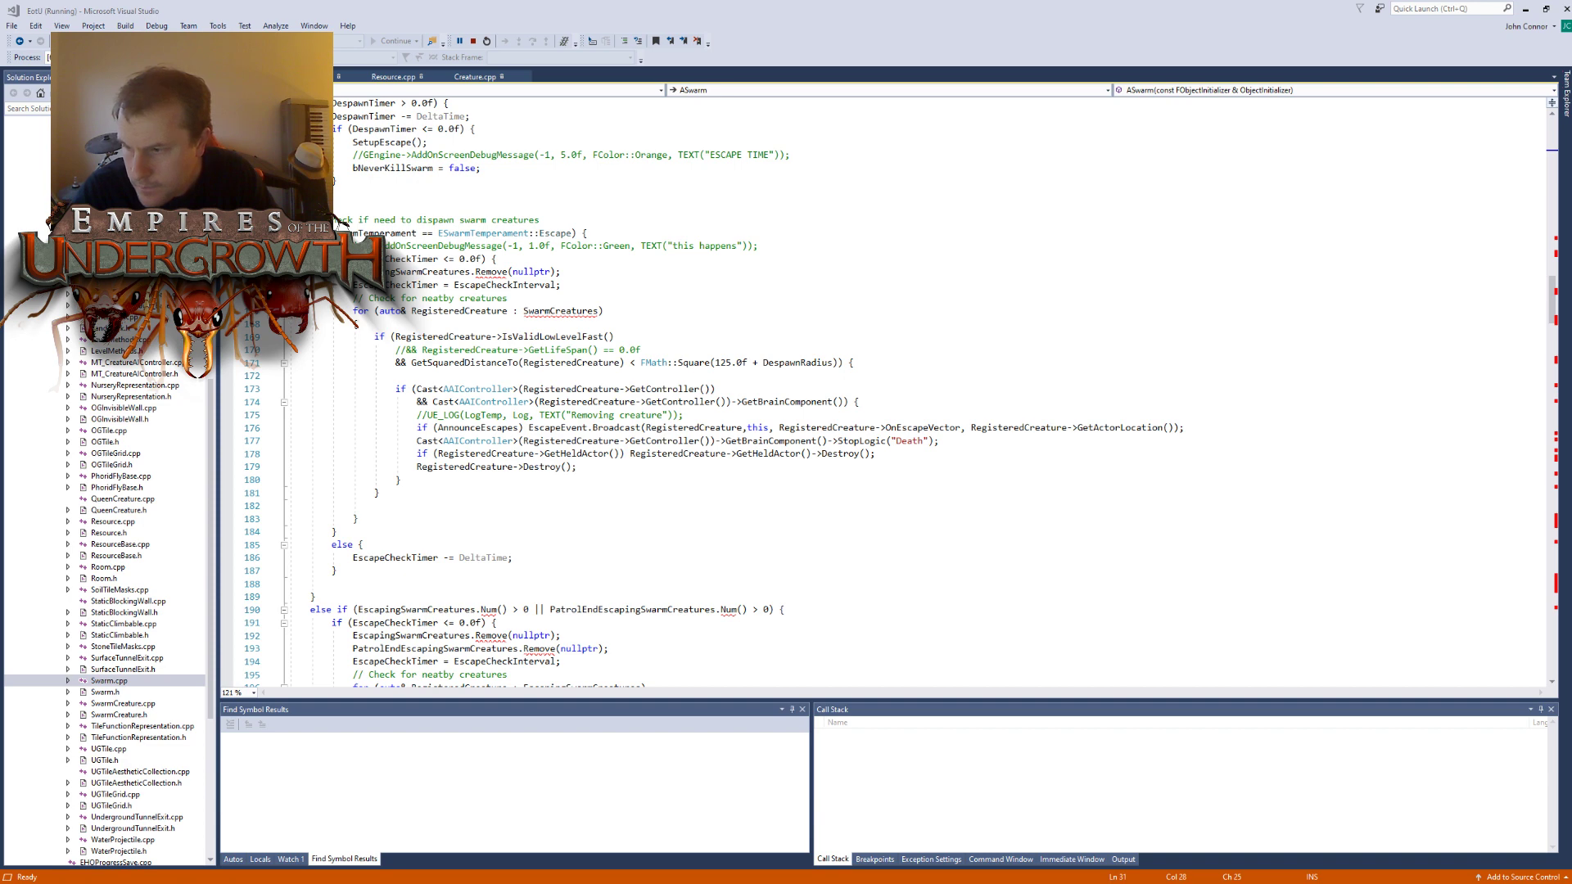
# Switch back to Unreal Editor and review the Check Victory and Level Script graphs of the level blueprint.
pyautogui.hotkey('alt', 'Tab')
pyautogui.scroll(-6, 646, 195)
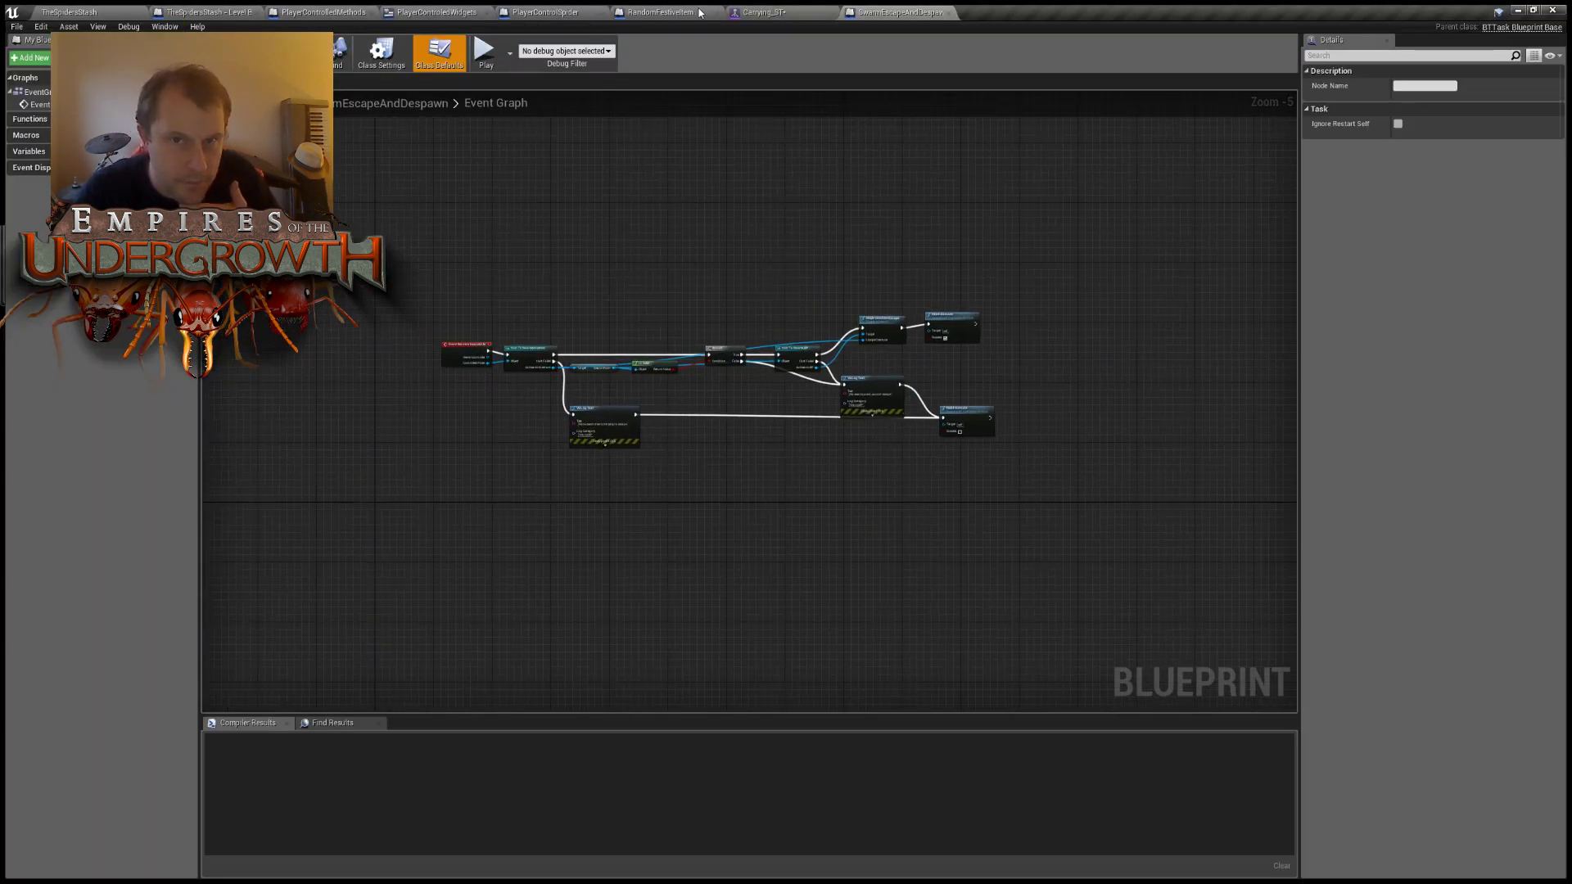
pyautogui.click(209, 12)
pyautogui.moveTo(569, 259); pyautogui.dragTo(750, 294, button='right')
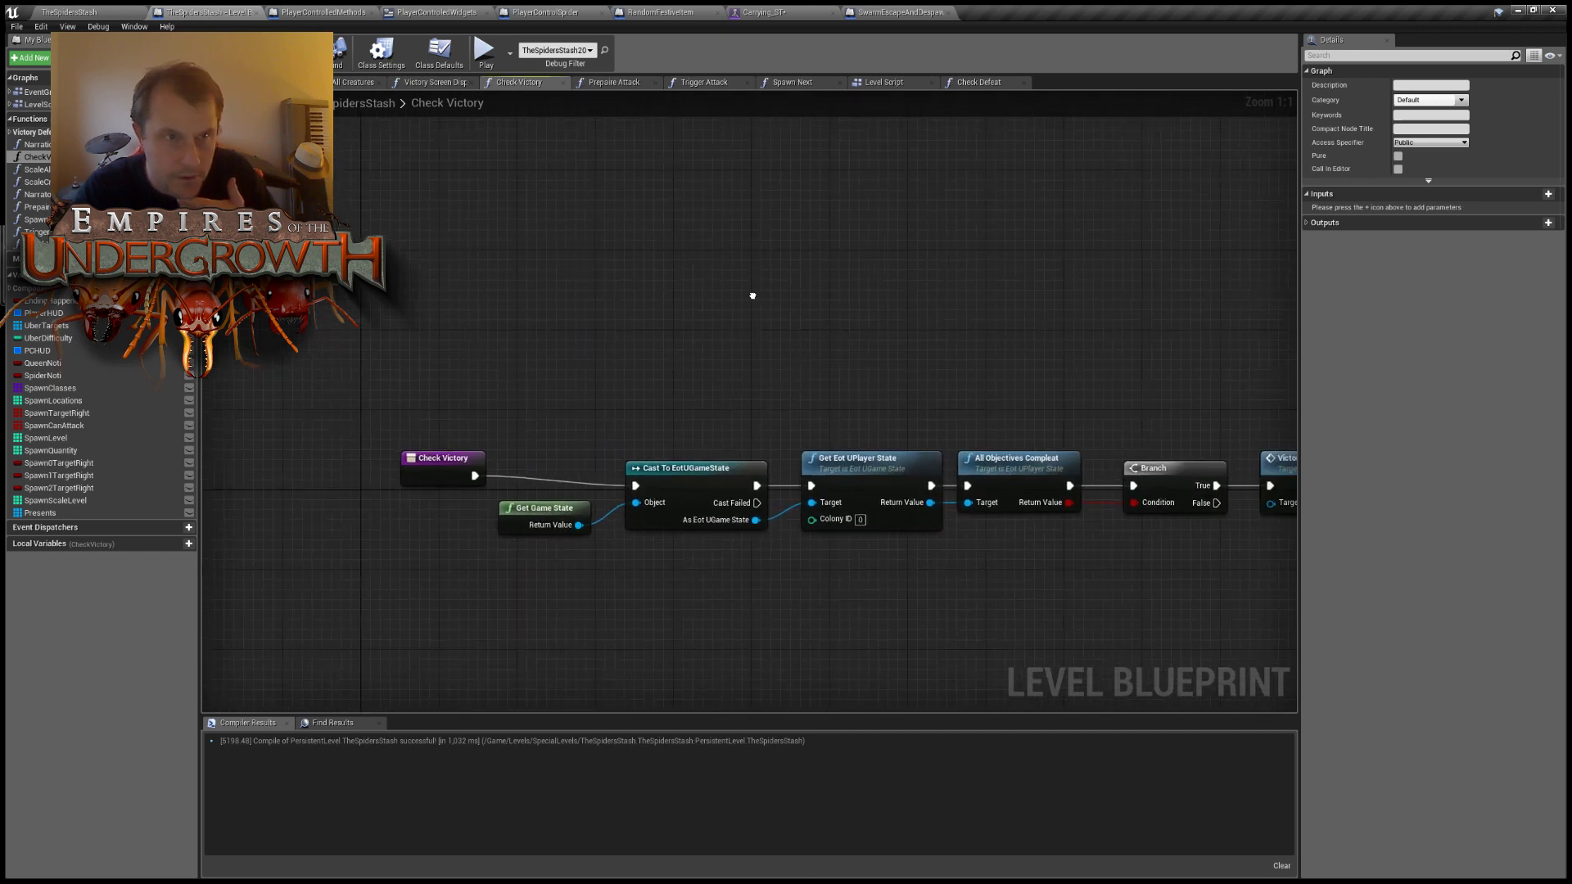
pyautogui.moveTo(497, 304); pyautogui.dragTo(384, 249, button='right')
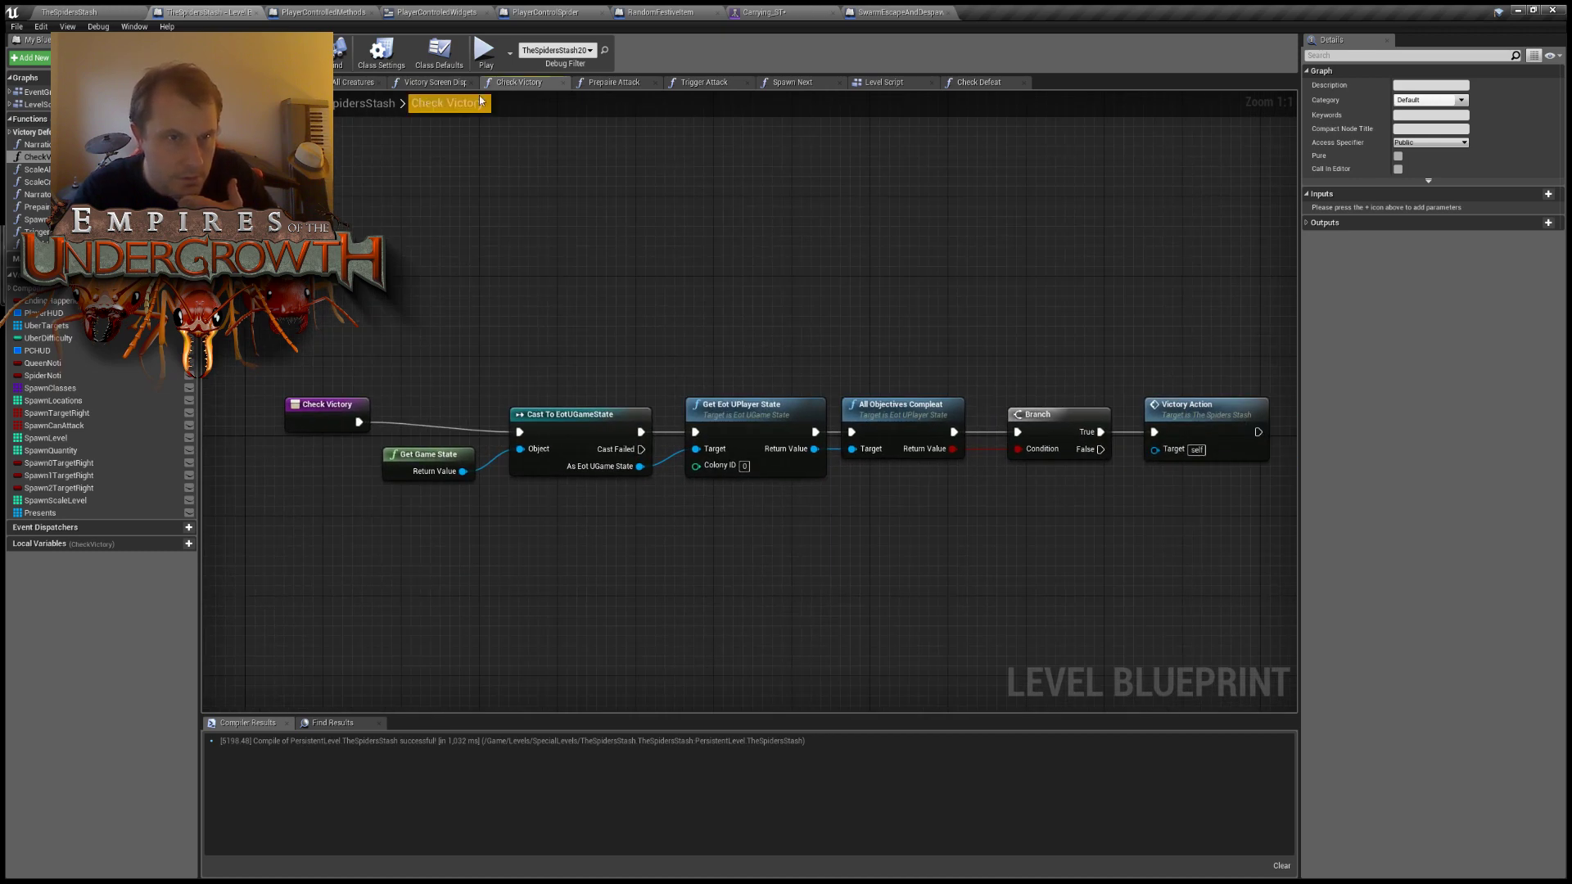
pyautogui.click(884, 82)
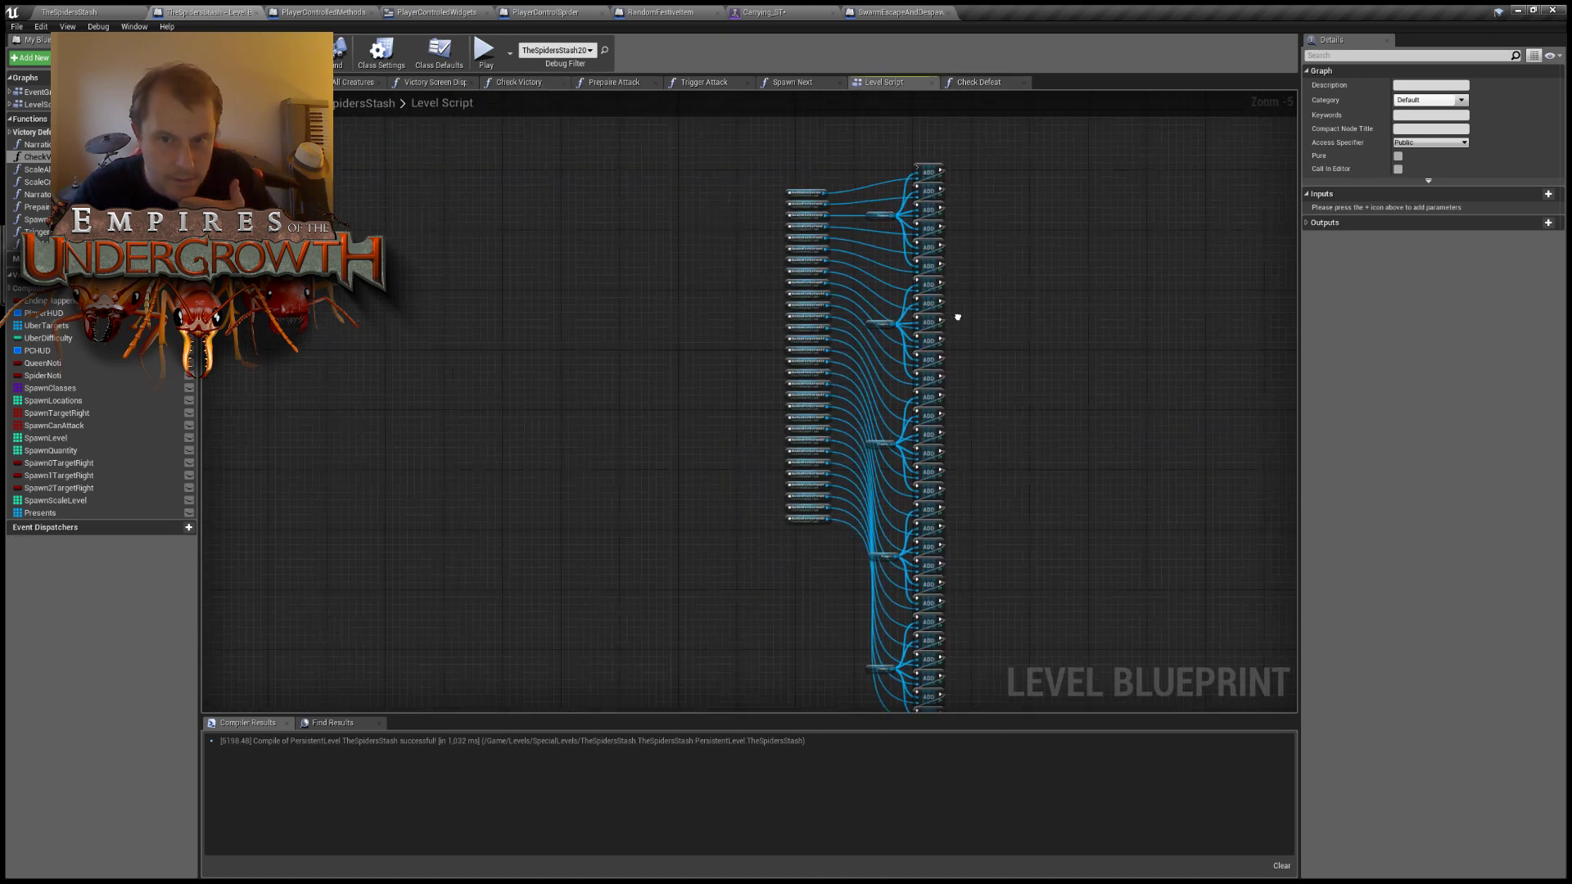
pyautogui.moveTo(955, 316); pyautogui.dragTo(886, 350, button='right')
# Select the PreAttackSwarmTop swarm in the level viewport and inspect its Swarm Stats and Swarm Respawn settings.
pyautogui.click(88, 11)
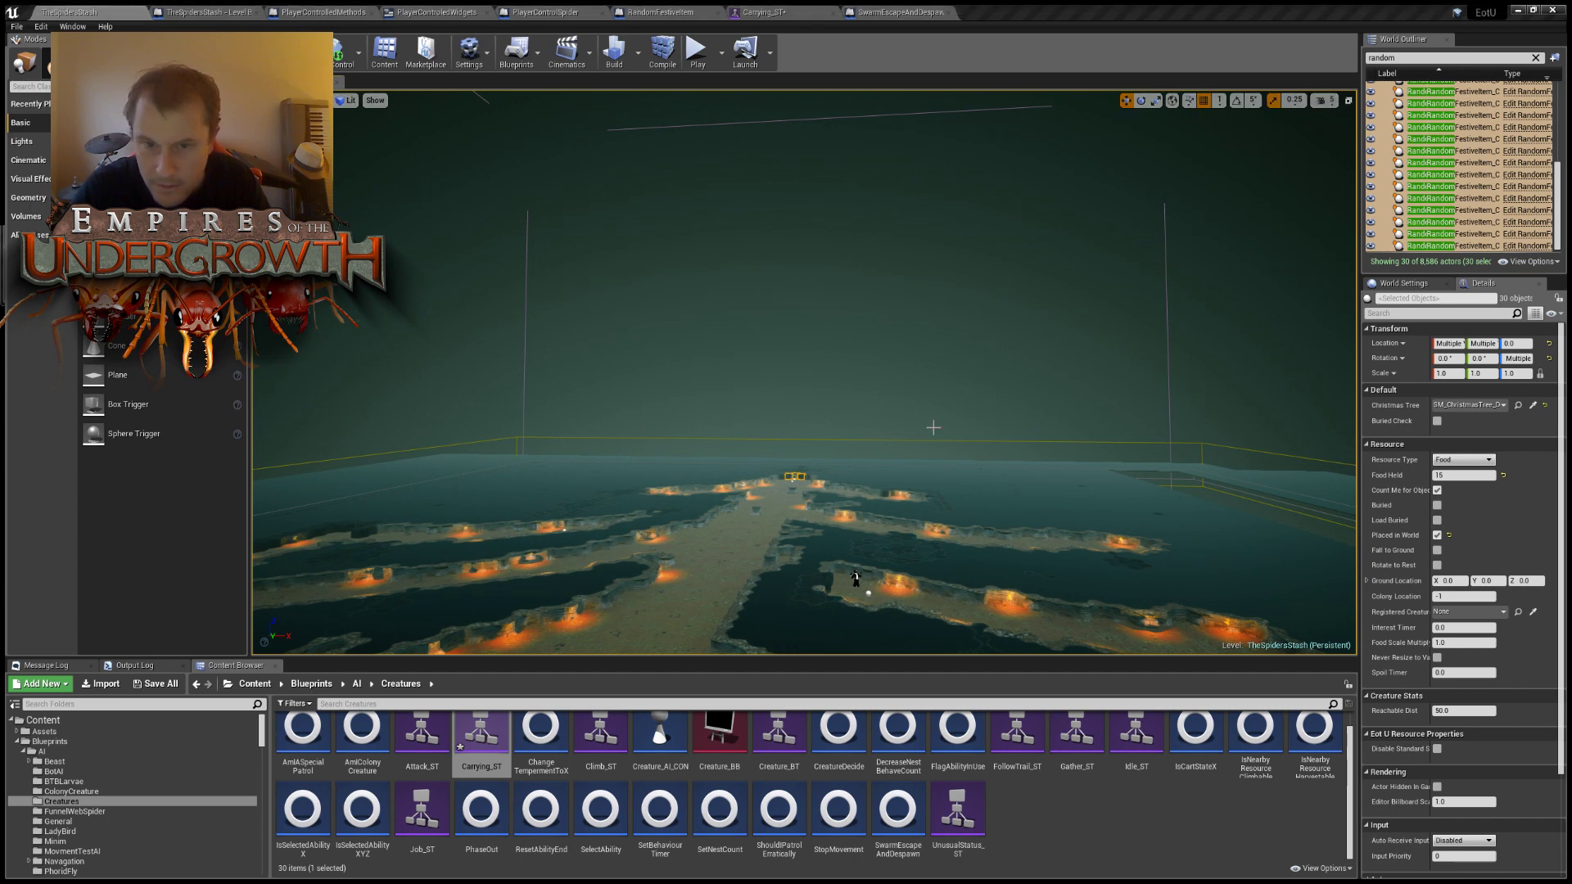
pyautogui.moveTo(934, 427); pyautogui.dragTo(740, 480, button='right')
pyautogui.press('w')
pyautogui.press('w')
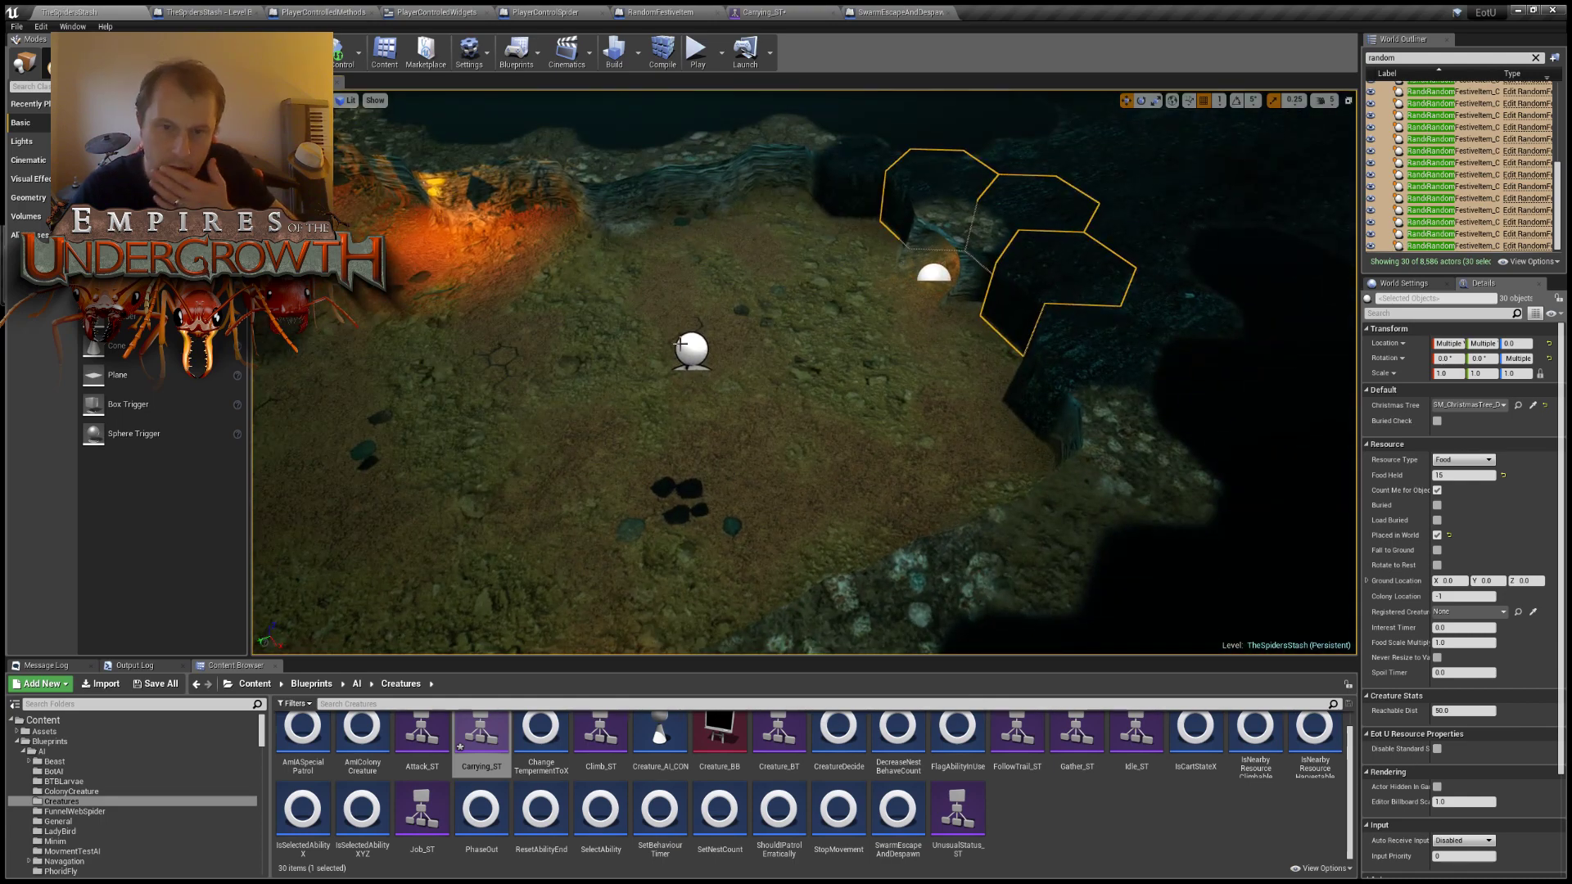
pyautogui.click(692, 353)
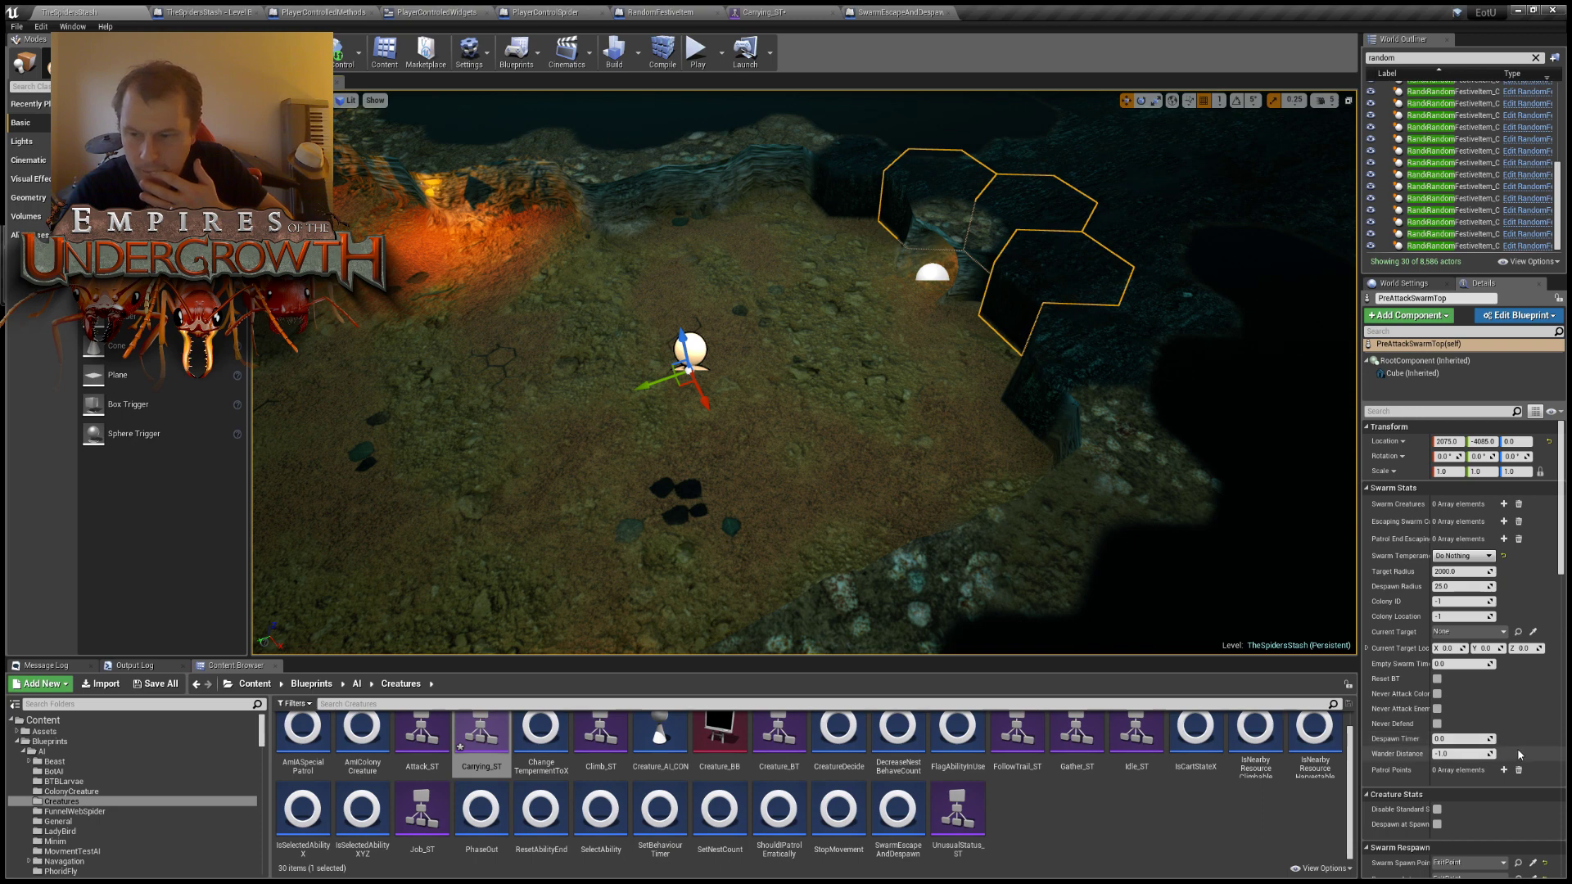
pyautogui.scroll(-2, 1492, 742)
pyautogui.scroll(-1, 1445, 747)
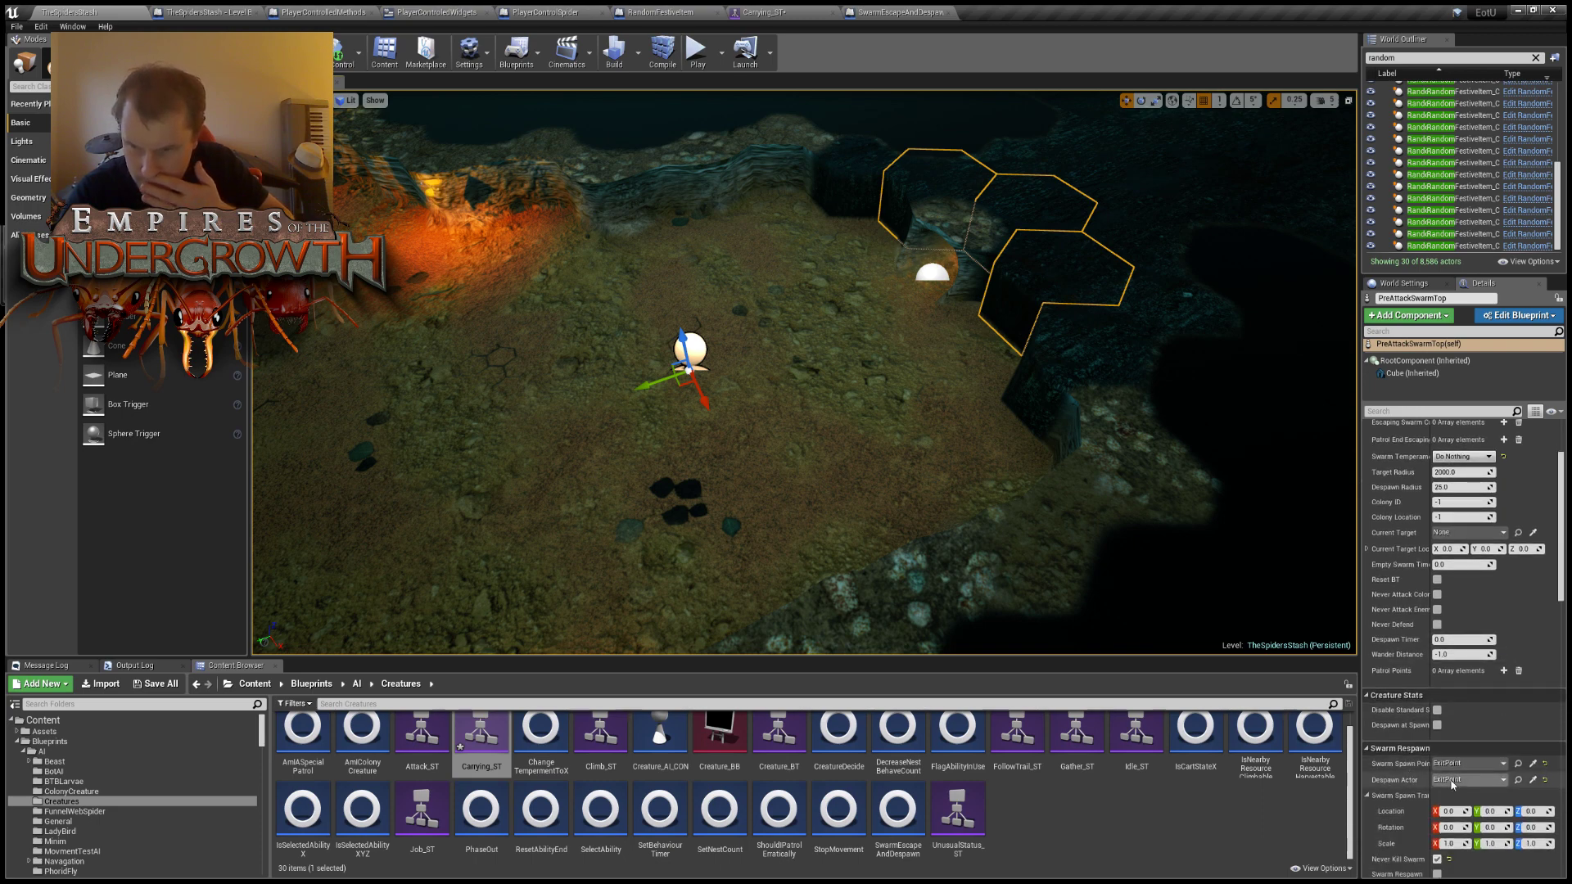
pyautogui.scroll(-4, 1392, 810)
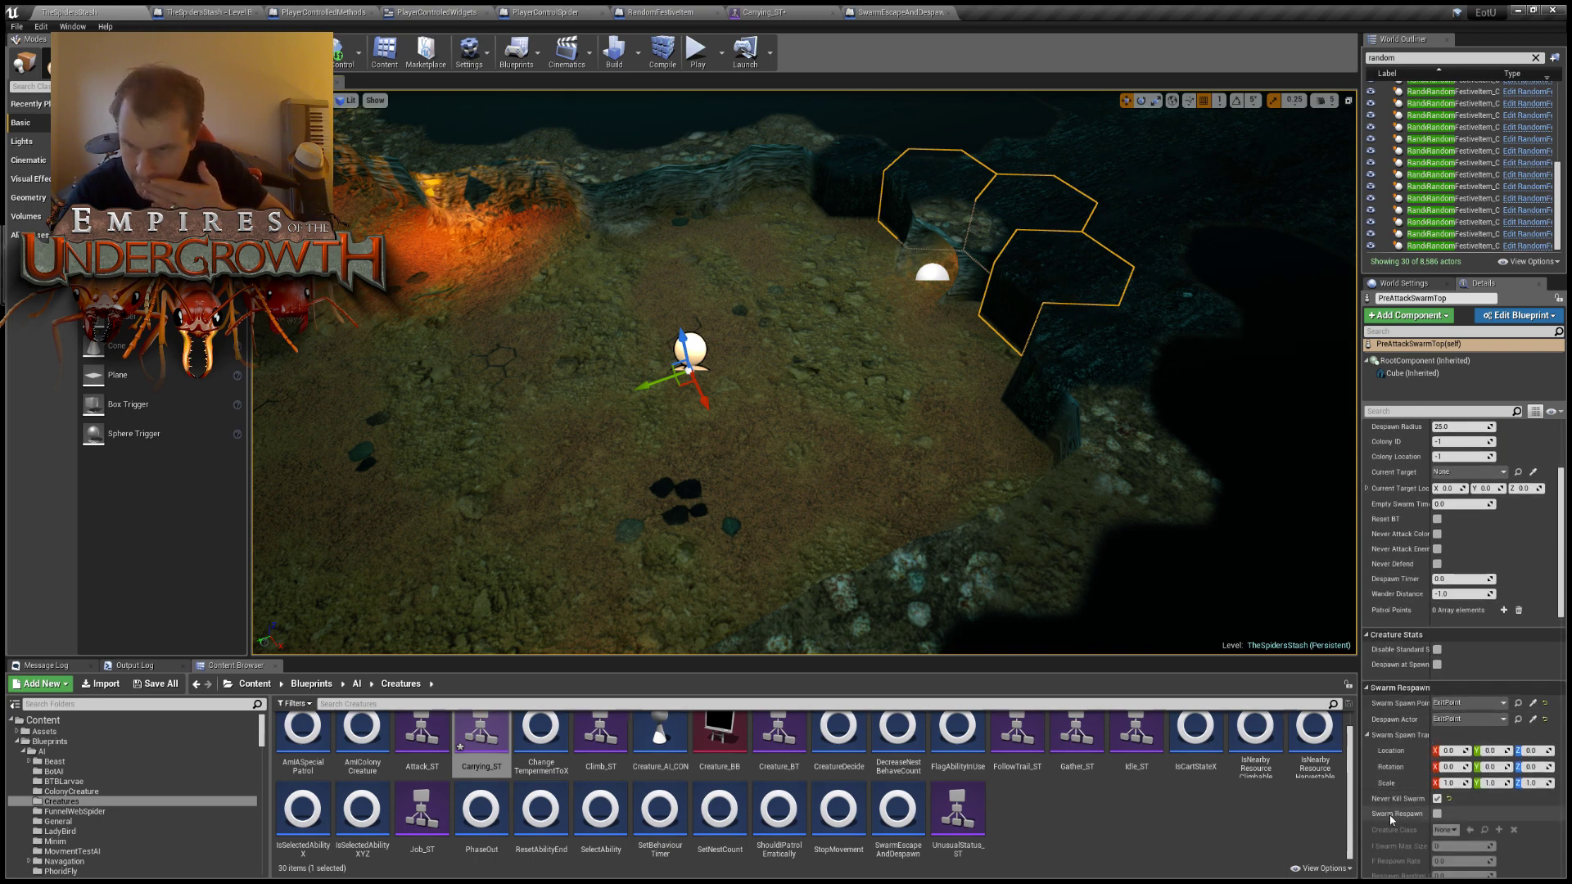
# Add a reference to the PreAttackSwarmTop swarm in empty space above the ADD nodes of the Level Script graph.
pyautogui.scroll(-3, 1406, 821)
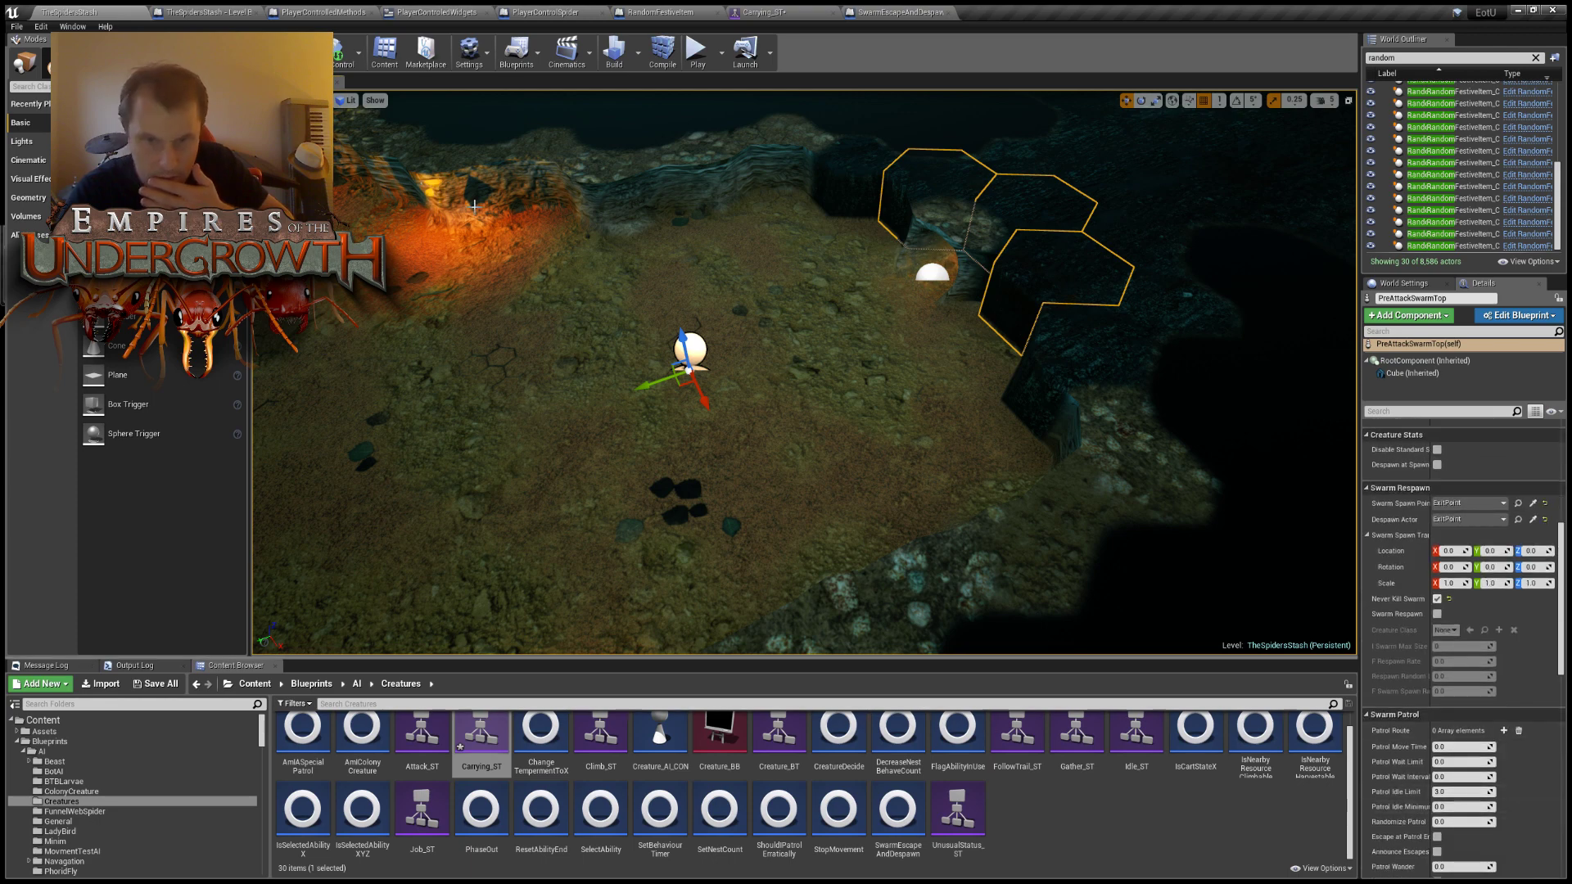
pyautogui.click(212, 11)
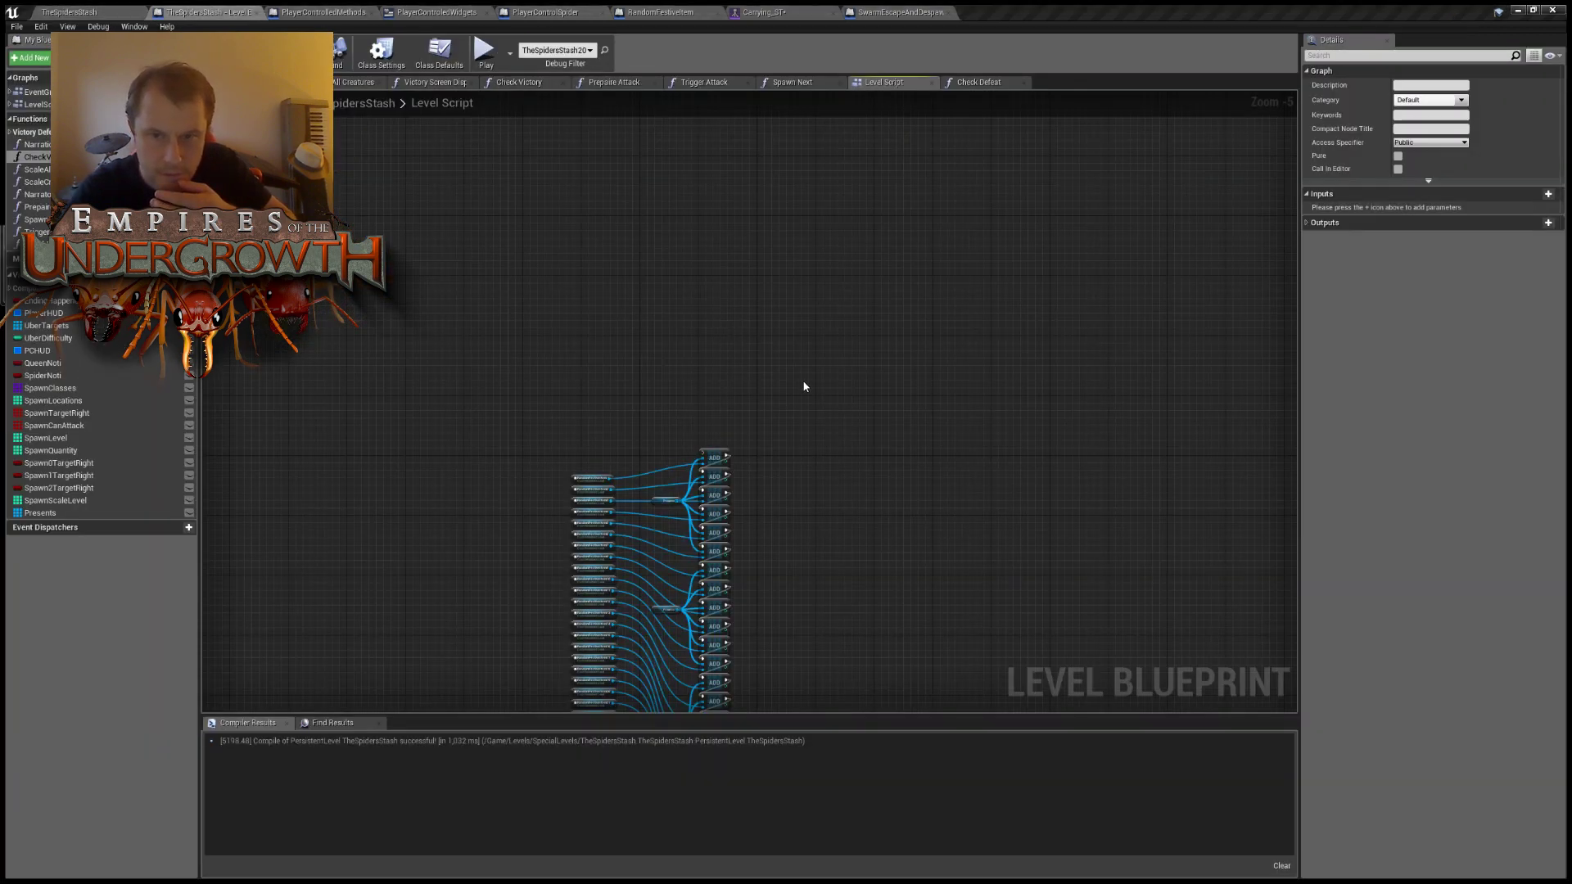
pyautogui.rightClick(728, 320)
pyautogui.click(783, 352)
pyautogui.scroll(3, 769, 325)
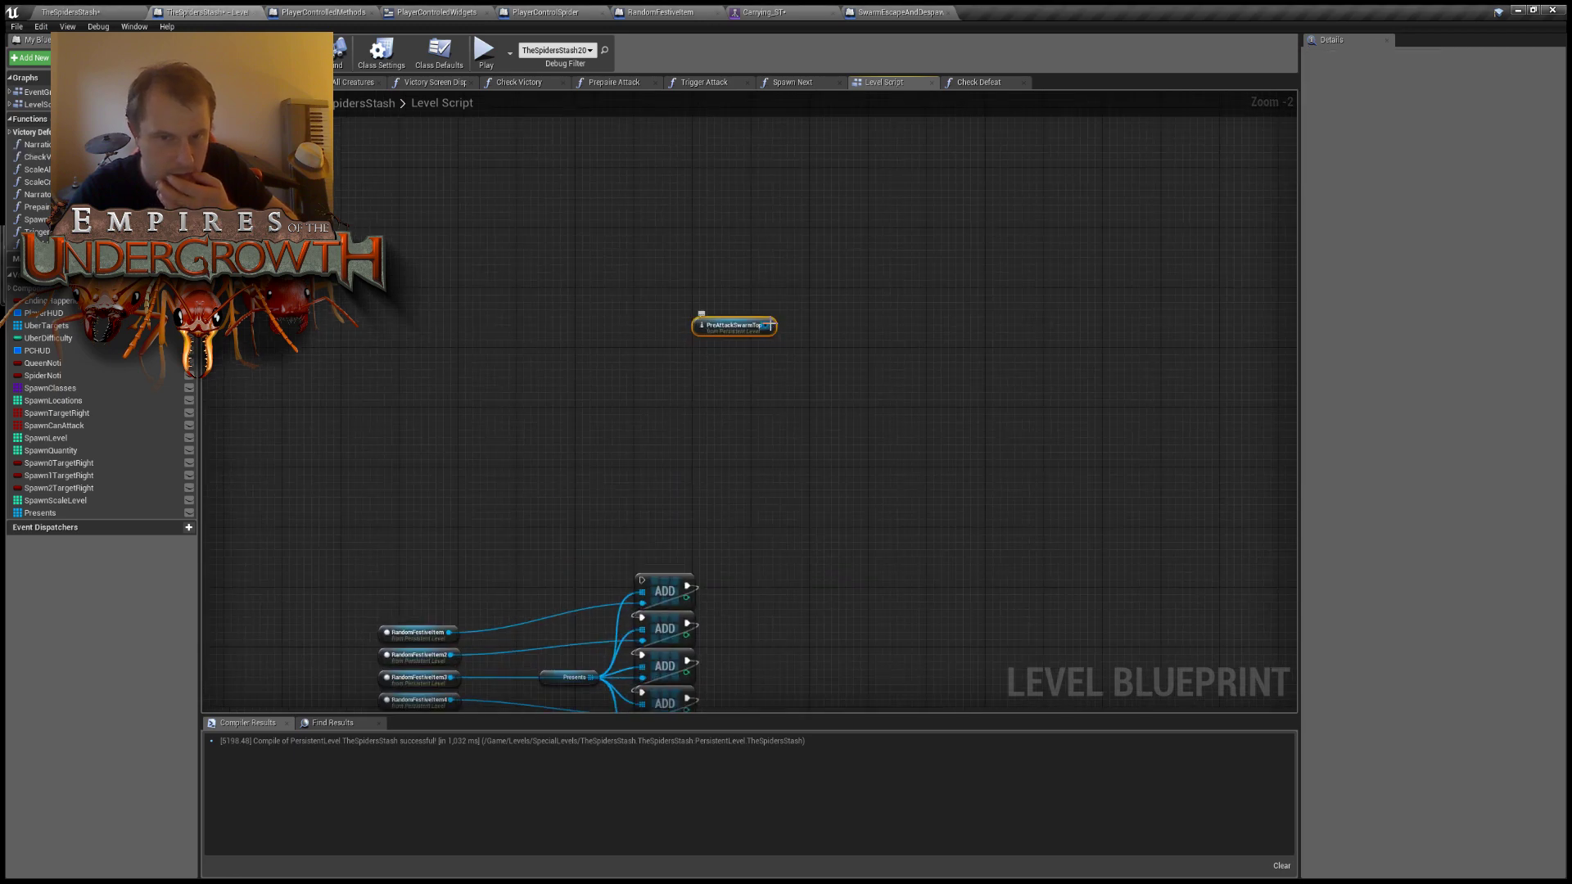
# Add a Bind Event to EscapeEvent node for PreAttackSwarmTop and attach a new custom event to its Event input.
pyautogui.moveTo(770, 325); pyautogui.dragTo(784, 331)
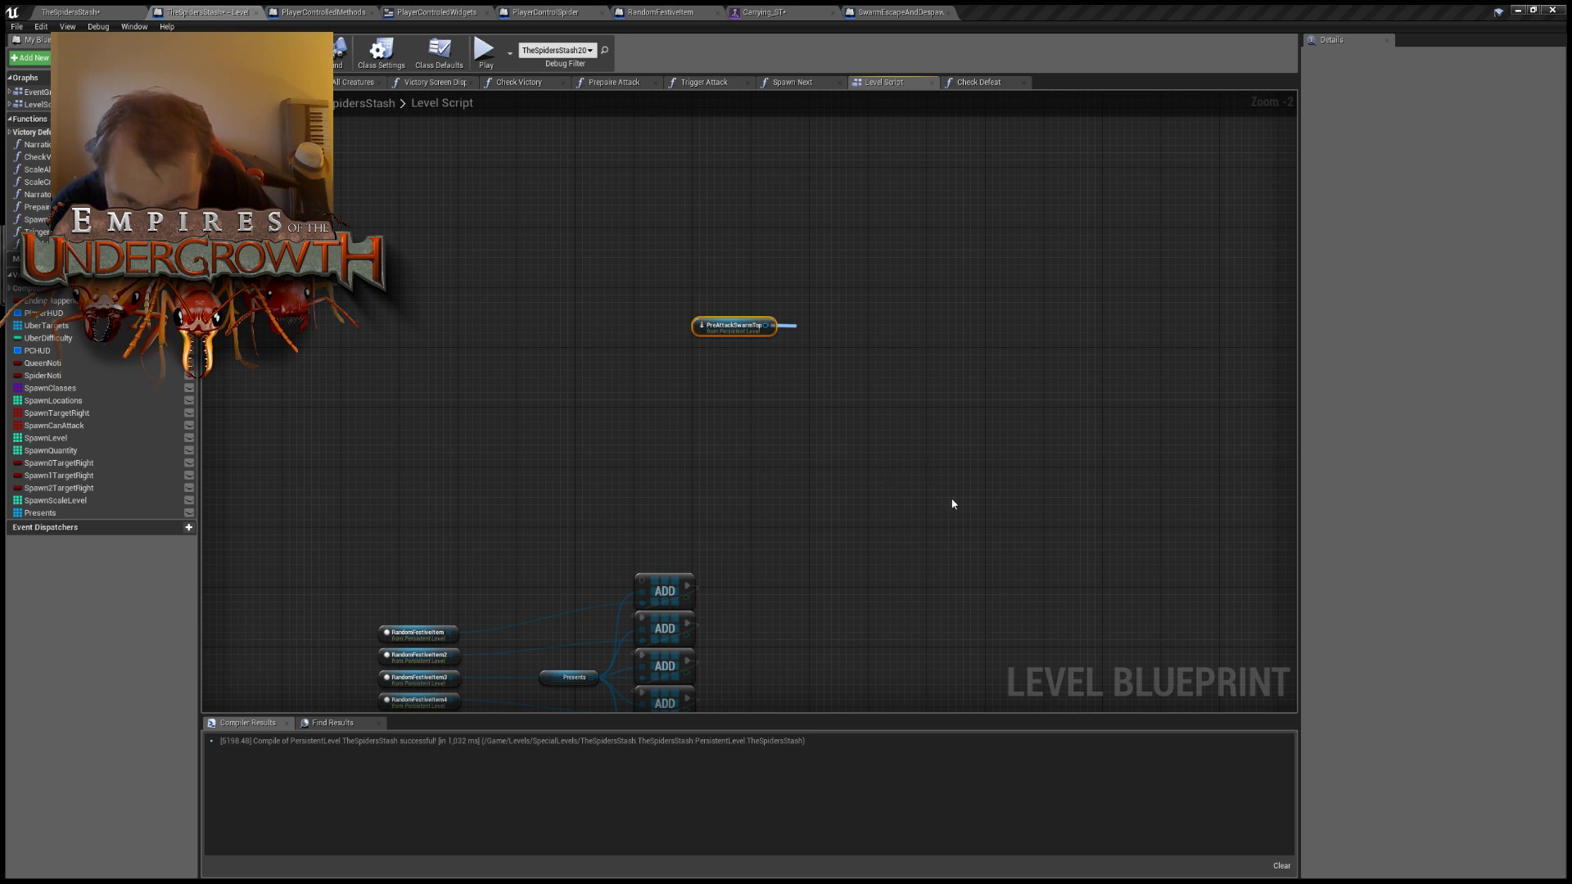
pyautogui.click(878, 394)
pyautogui.moveTo(826, 325); pyautogui.dragTo(776, 370)
pyautogui.press('Return')
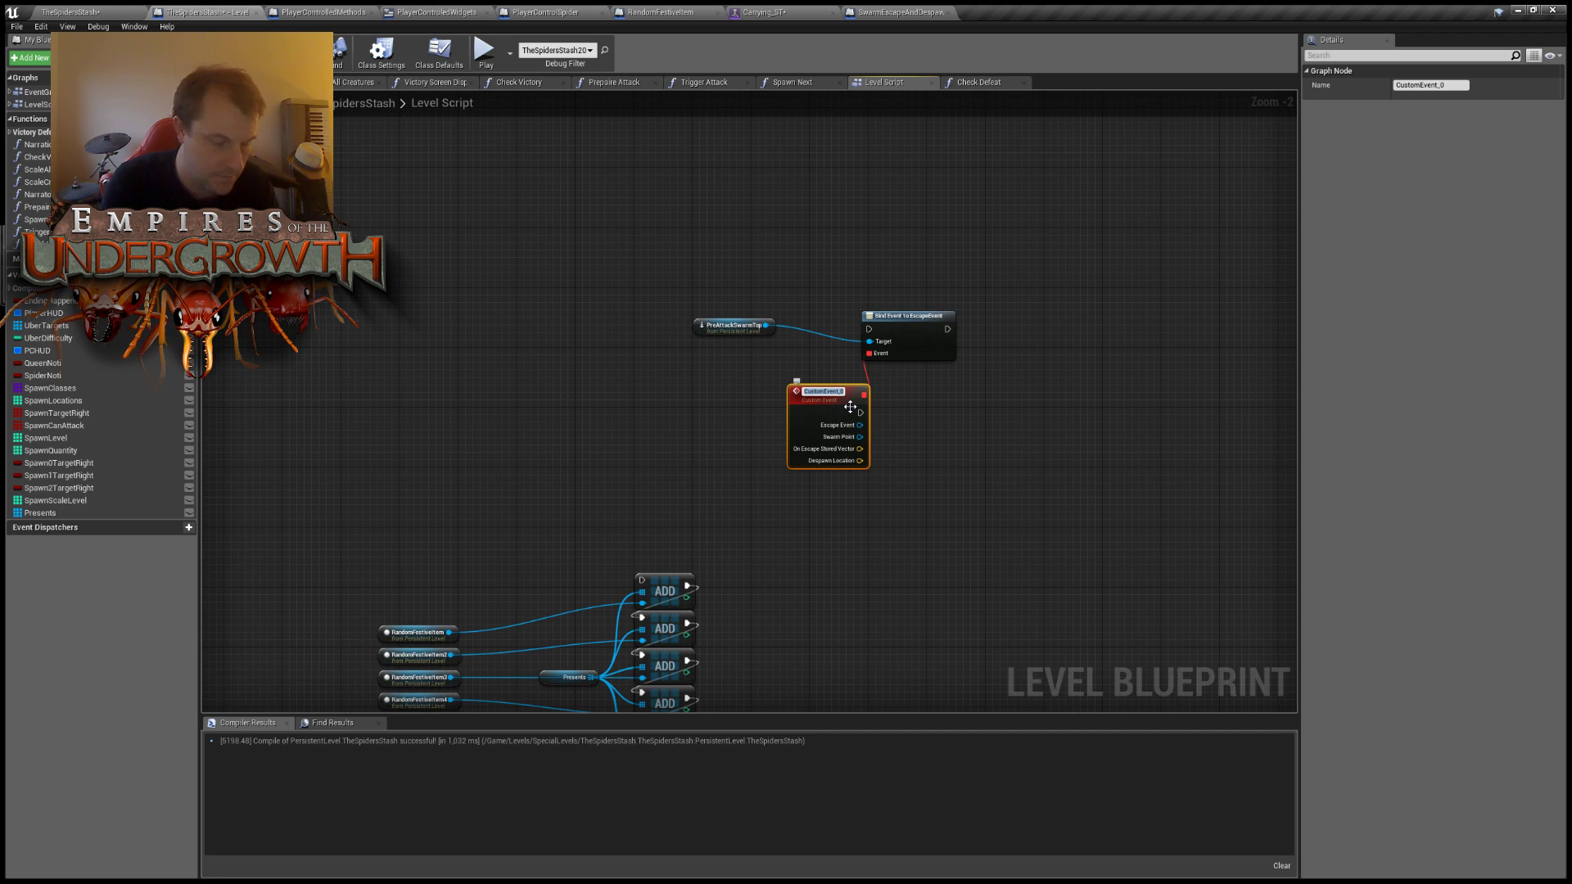
pyautogui.write('CheckDefe')
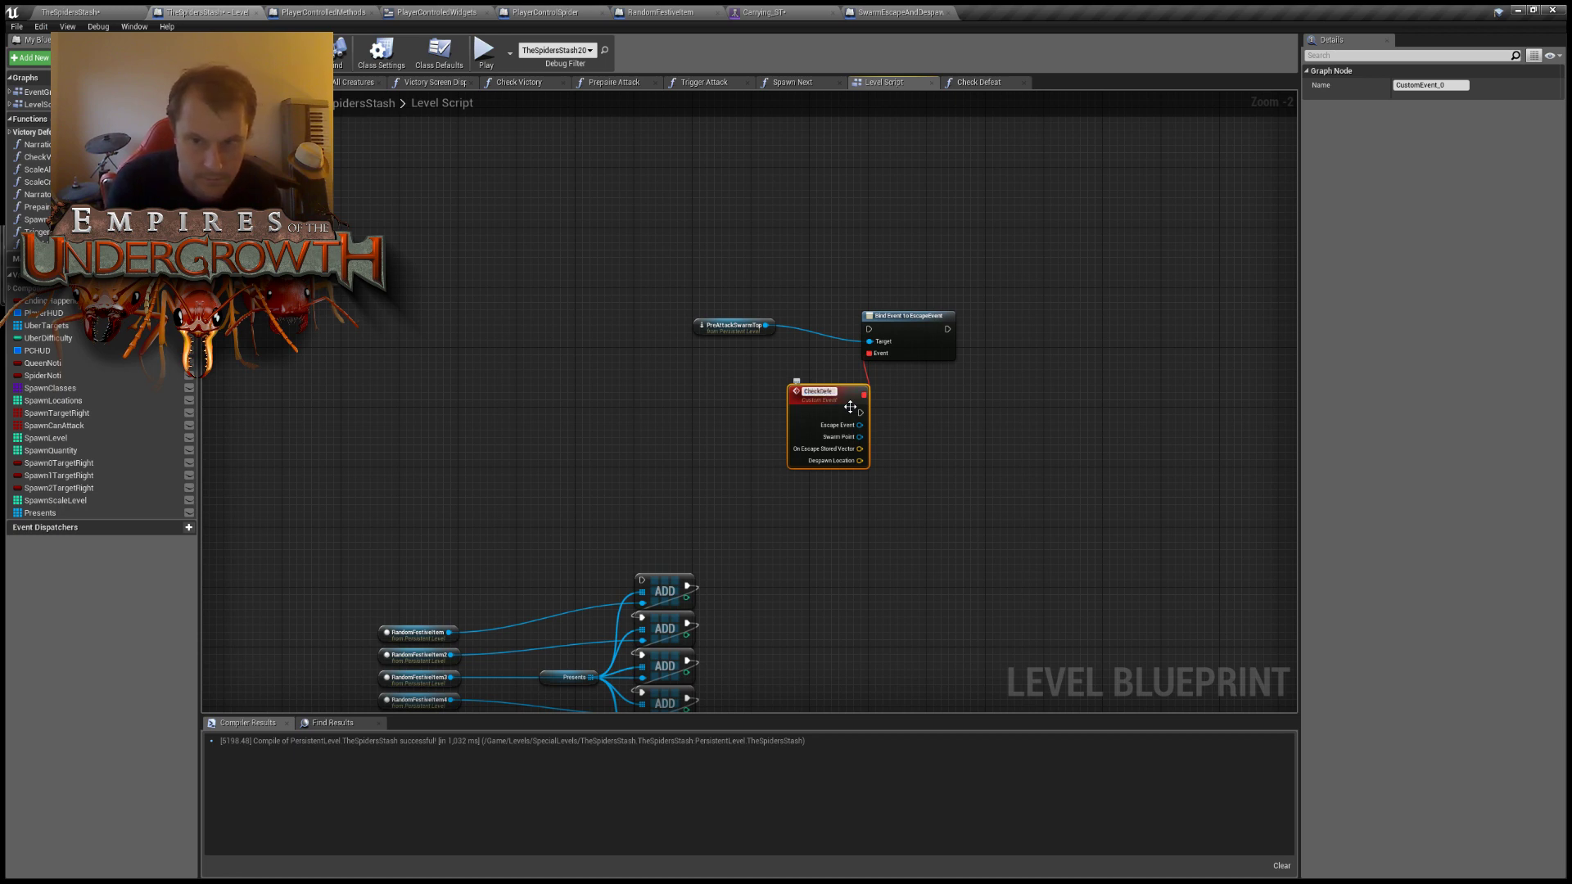
pyautogui.write('at')
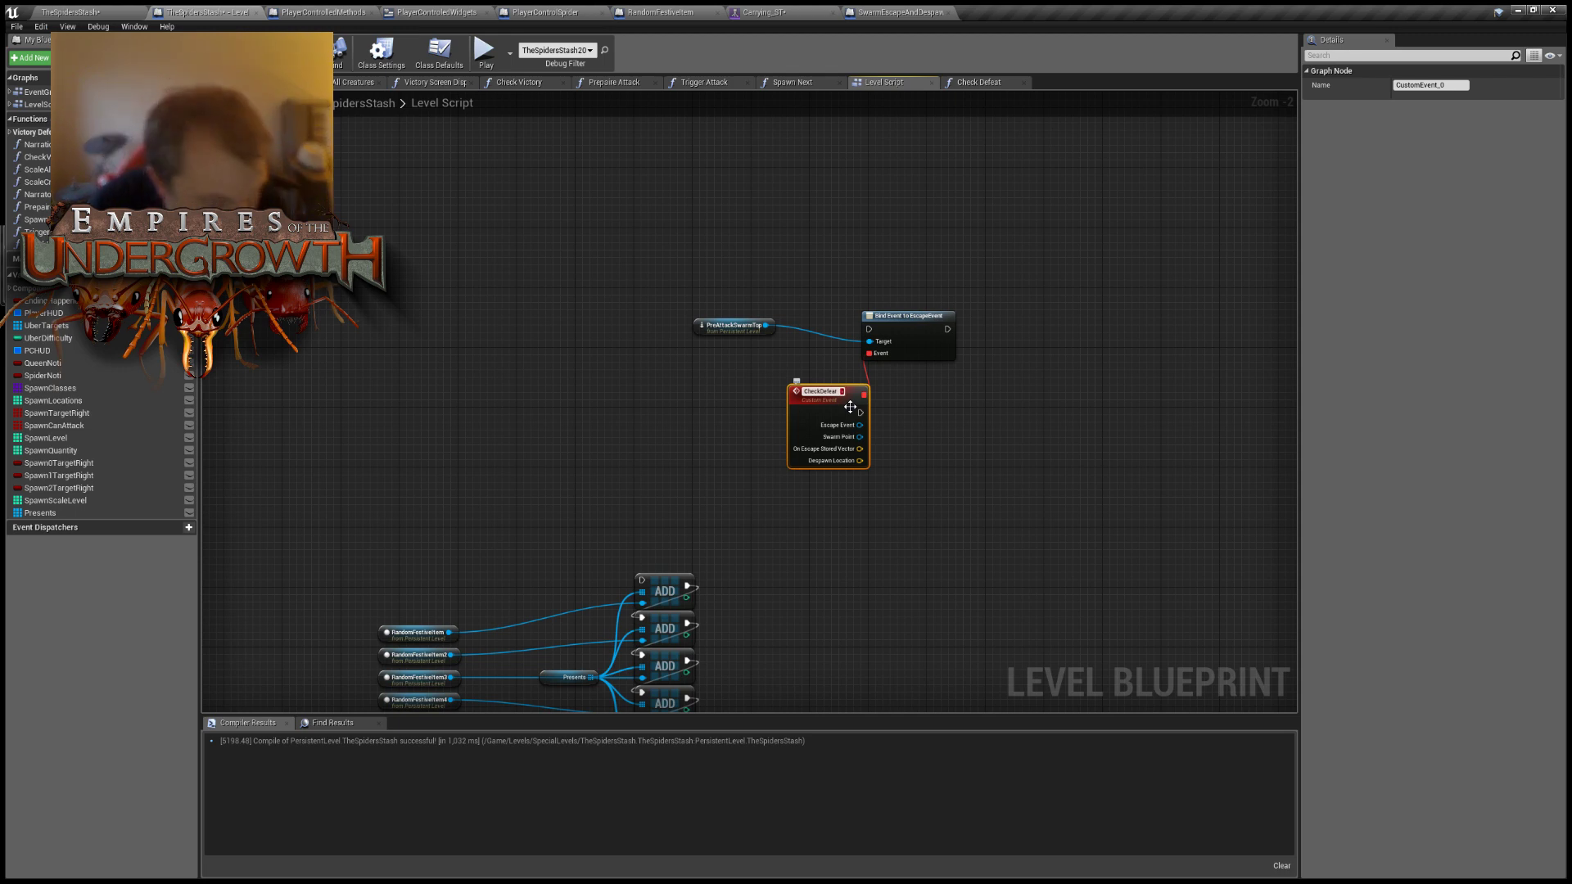
pyautogui.press('Escape')
# Name the custom event bound to EscapeEvent DefeatTest and place it below the PreAttackSwarmTop reference.
pyautogui.scroll(2, 788, 371)
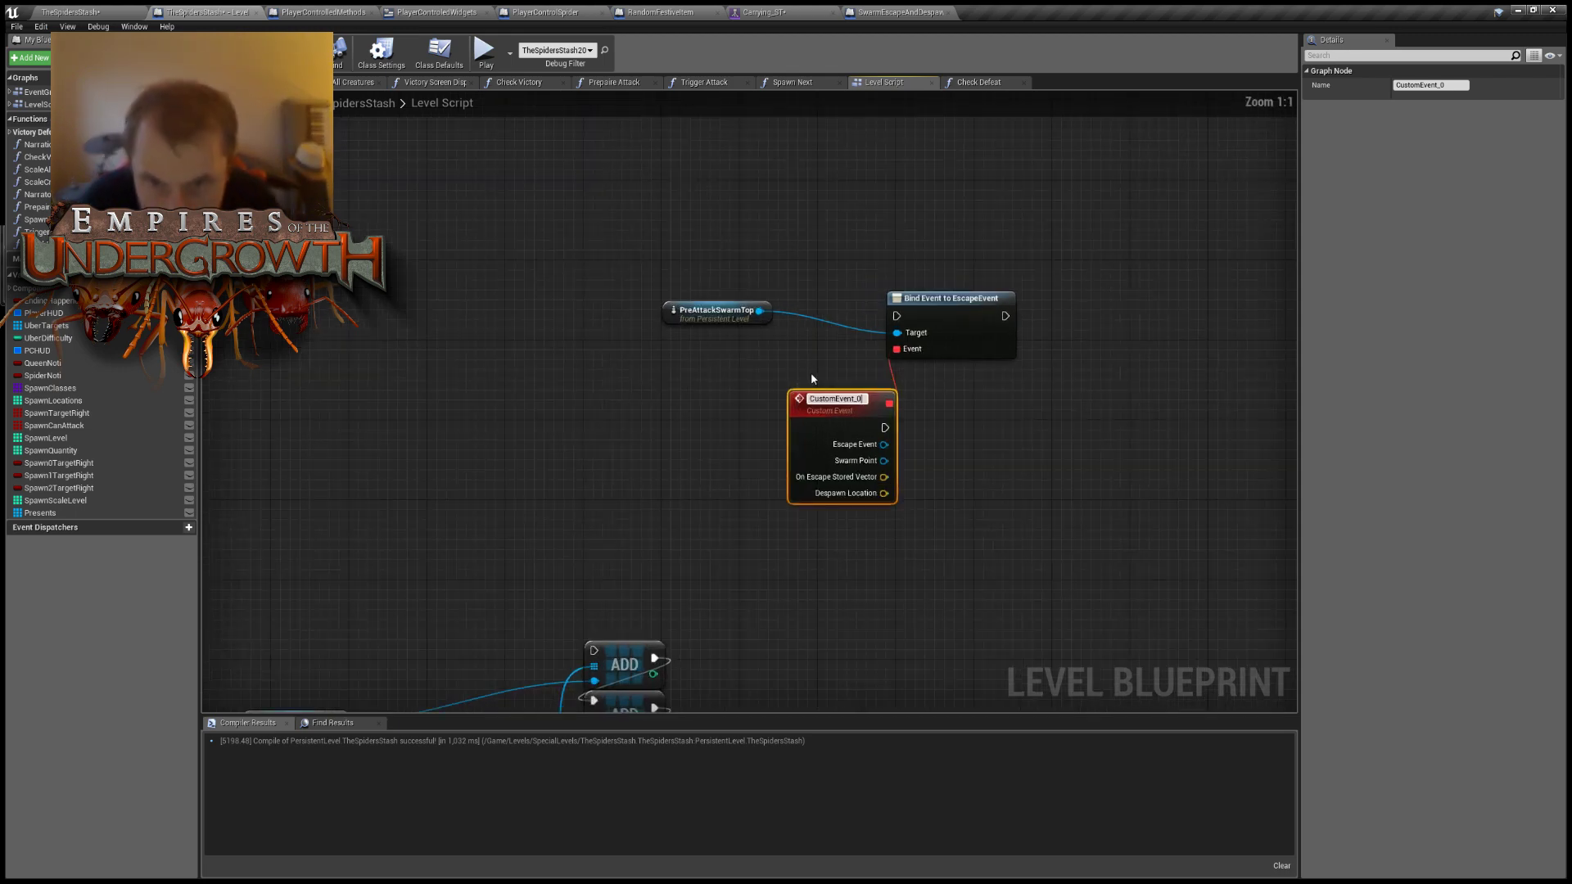
pyautogui.doubleClick(863, 399)
pyautogui.write('Defe')
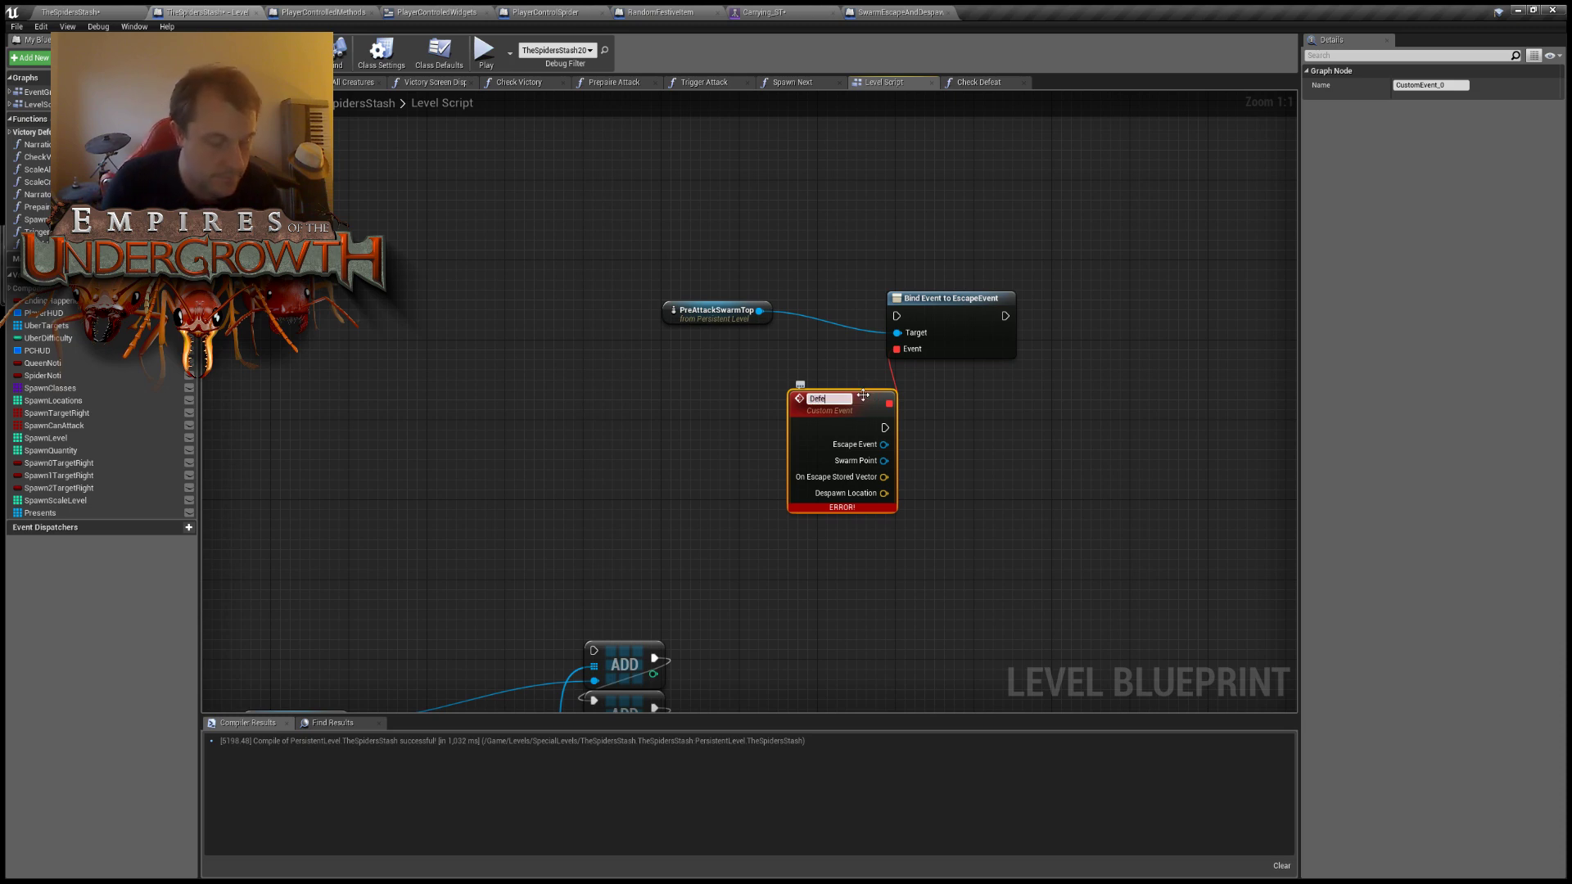
pyautogui.write('atTest')
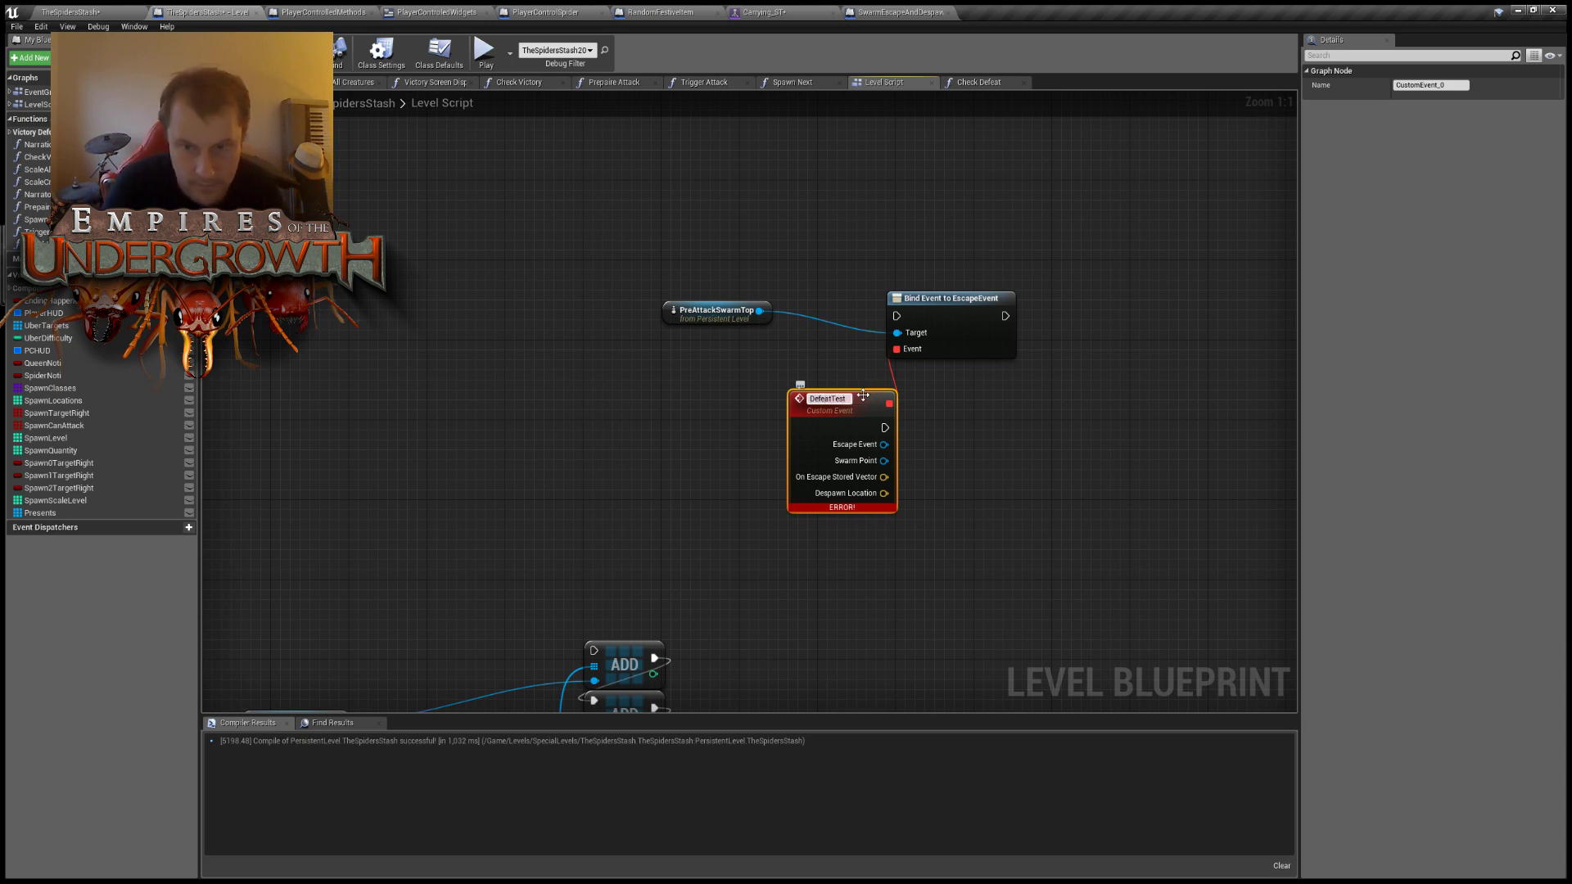
pyautogui.press('Return')
pyautogui.moveTo(837, 418); pyautogui.dragTo(720, 438)
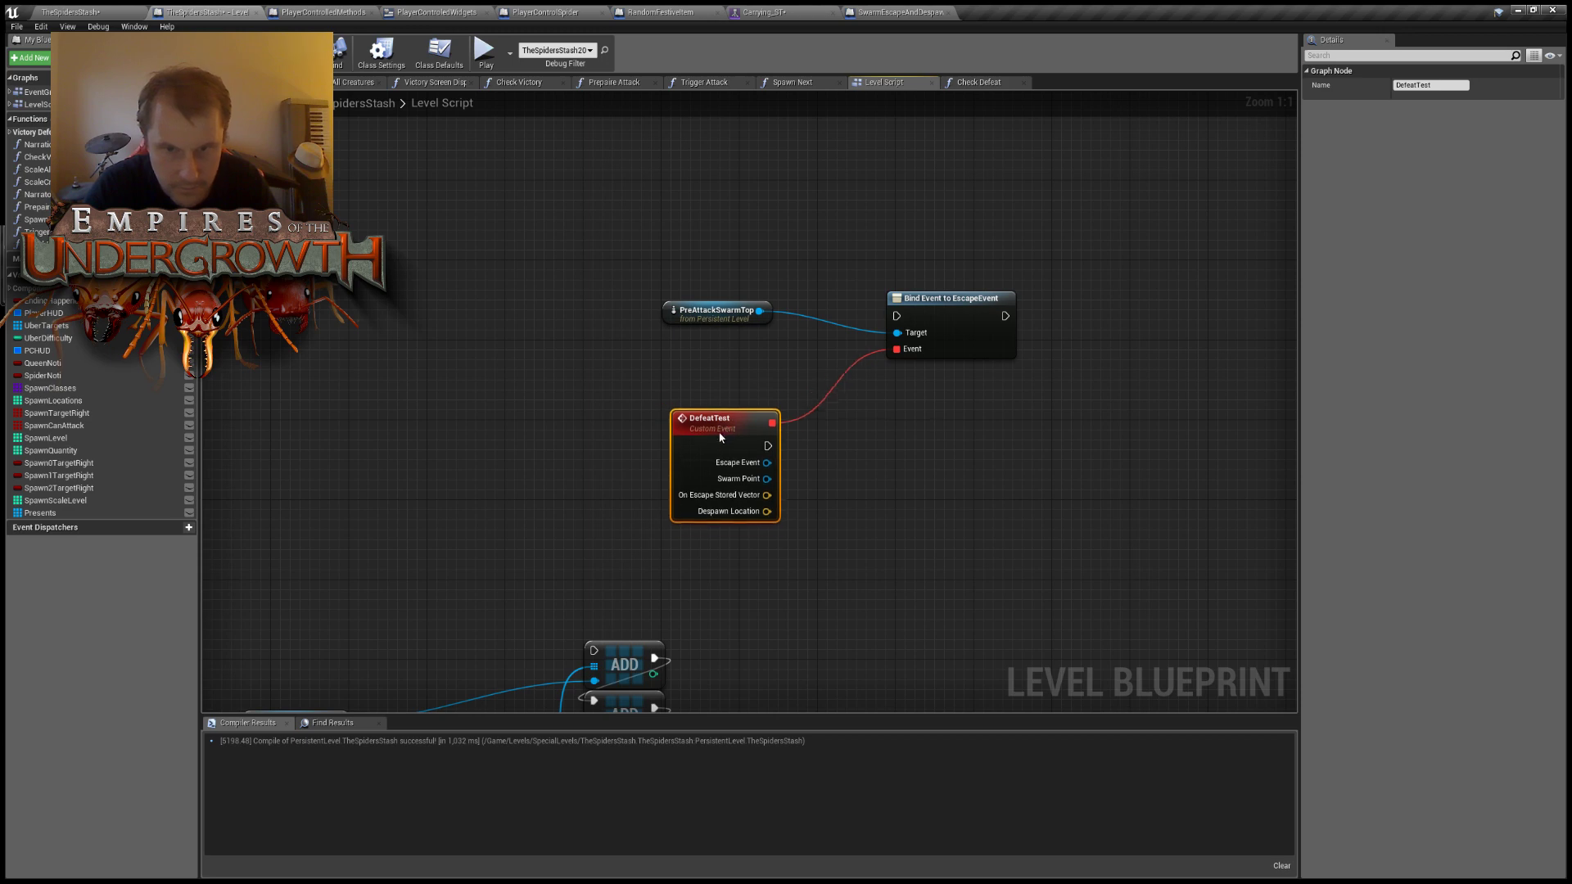
# Add a Get Held Actor node targeting DefeatTest's Escape Event creature and line it up with the event.
pyautogui.moveTo(905, 544); pyautogui.dragTo(859, 459, button='right')
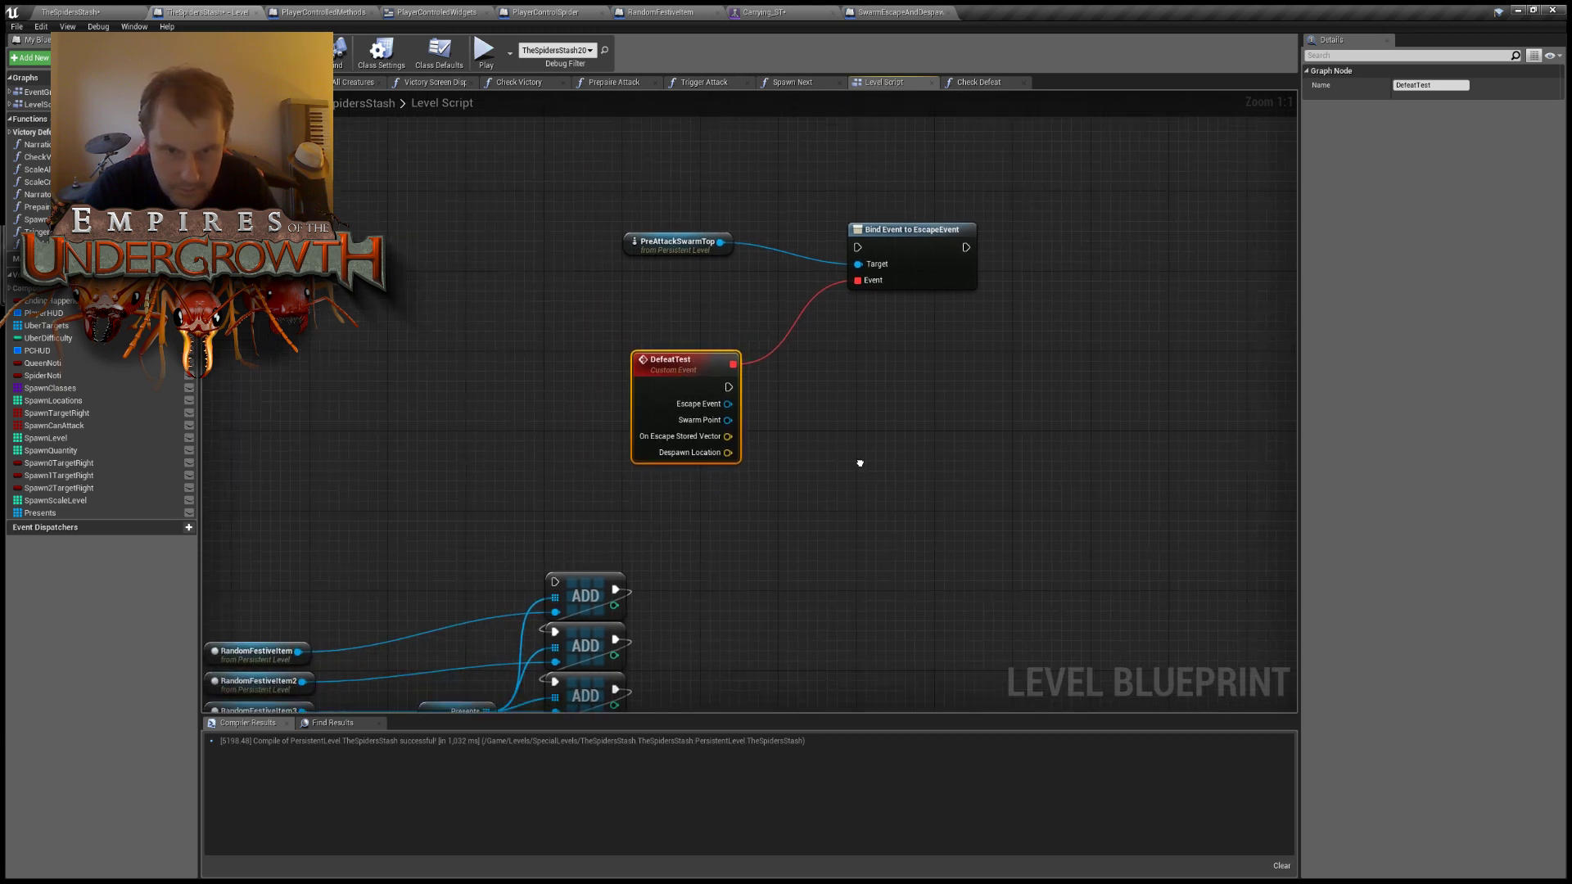
pyautogui.click(837, 407)
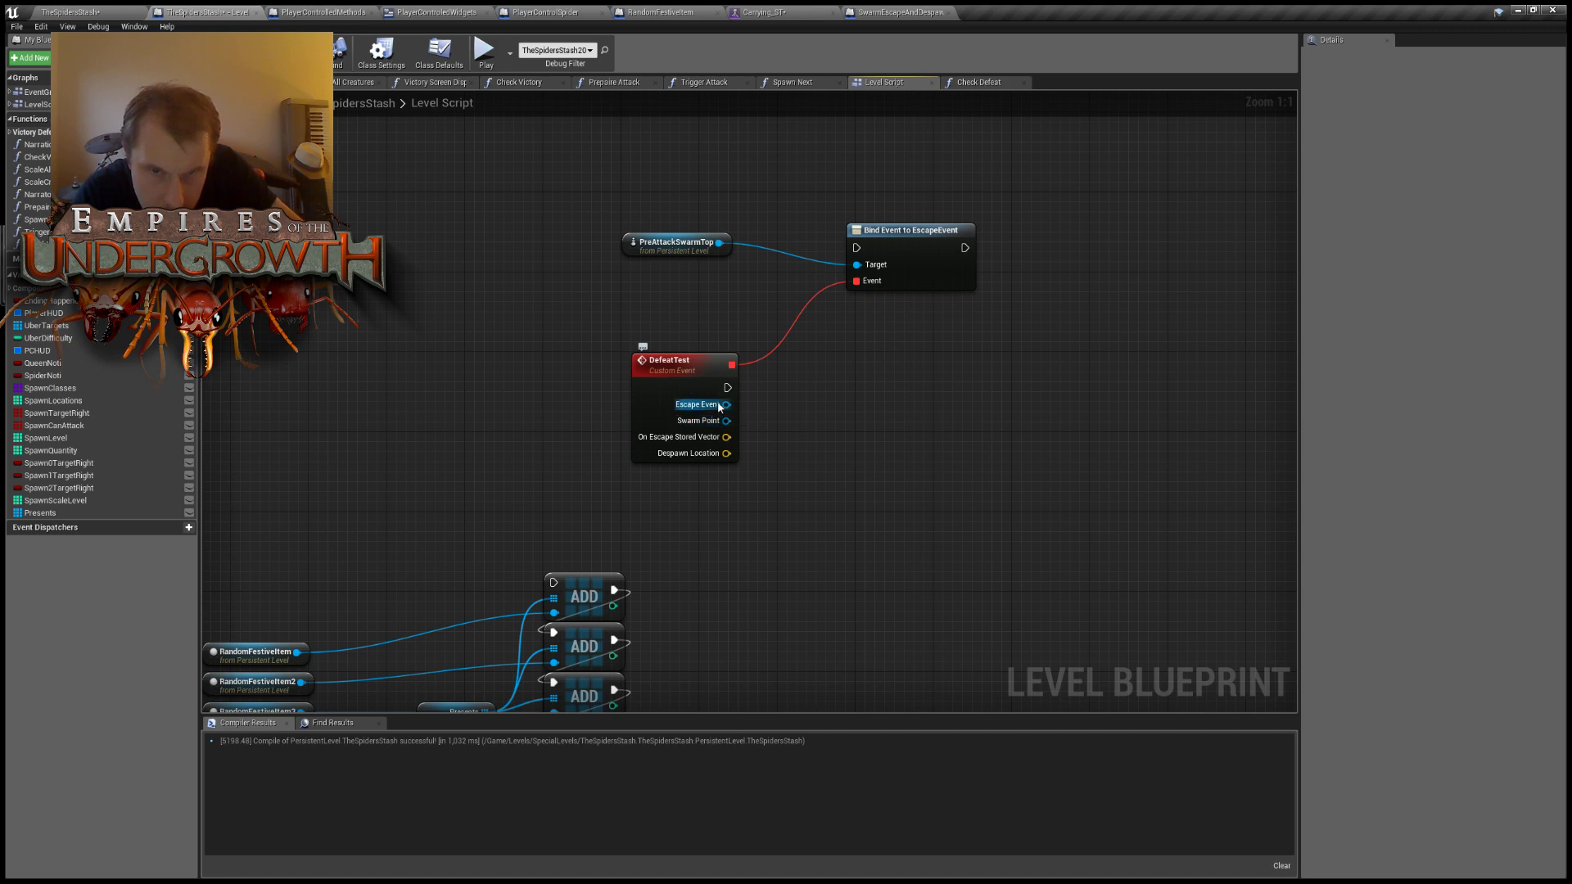
pyautogui.moveTo(720, 407); pyautogui.dragTo(804, 419)
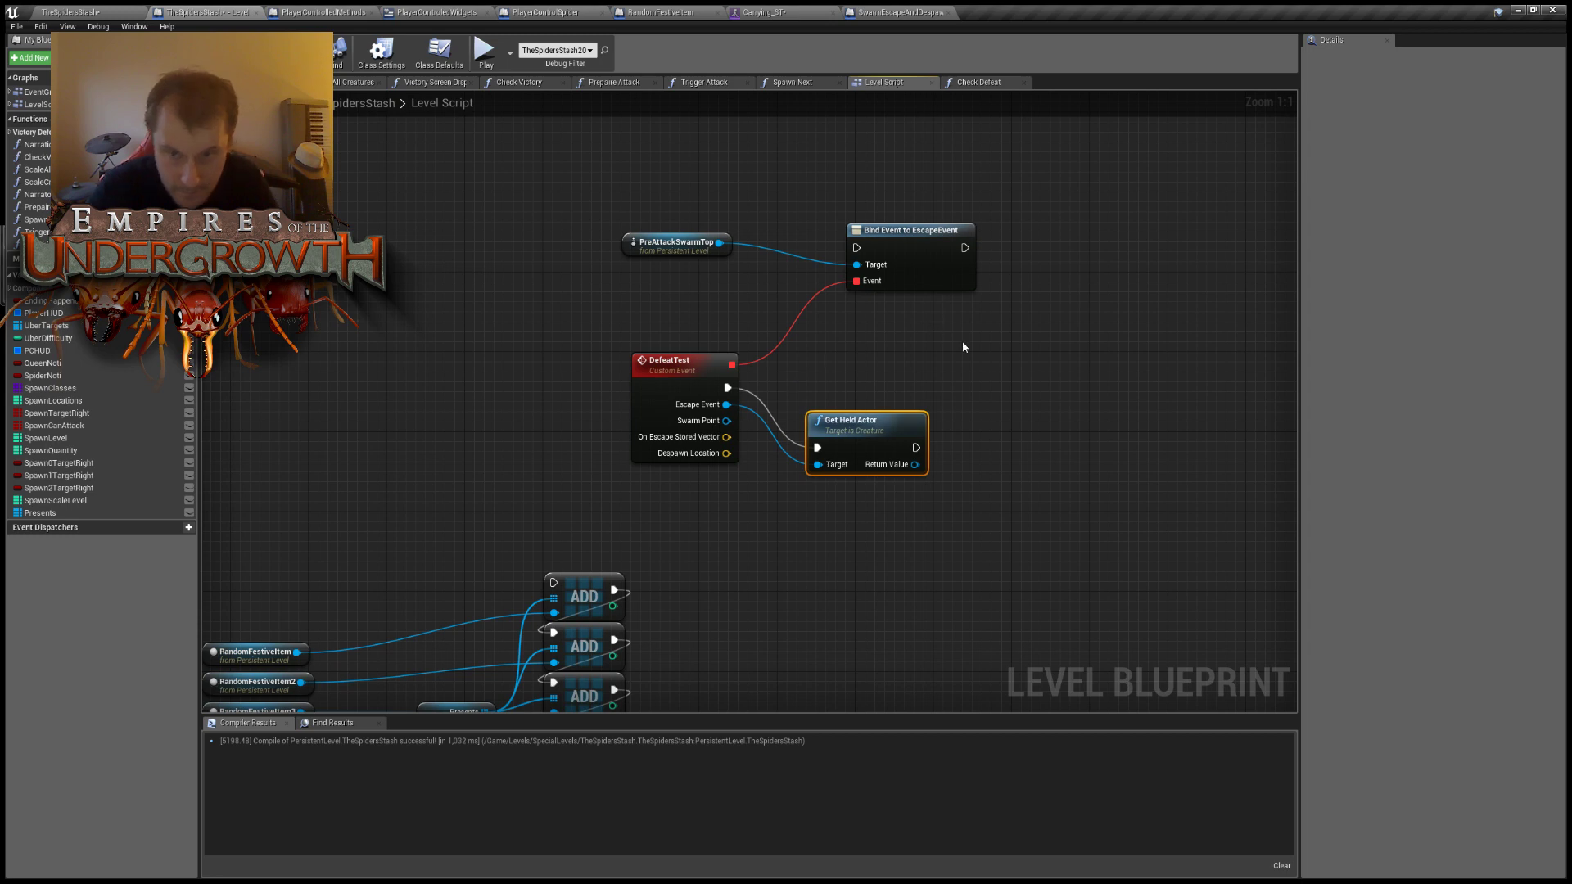
pyautogui.moveTo(876, 442); pyautogui.dragTo(994, 407)
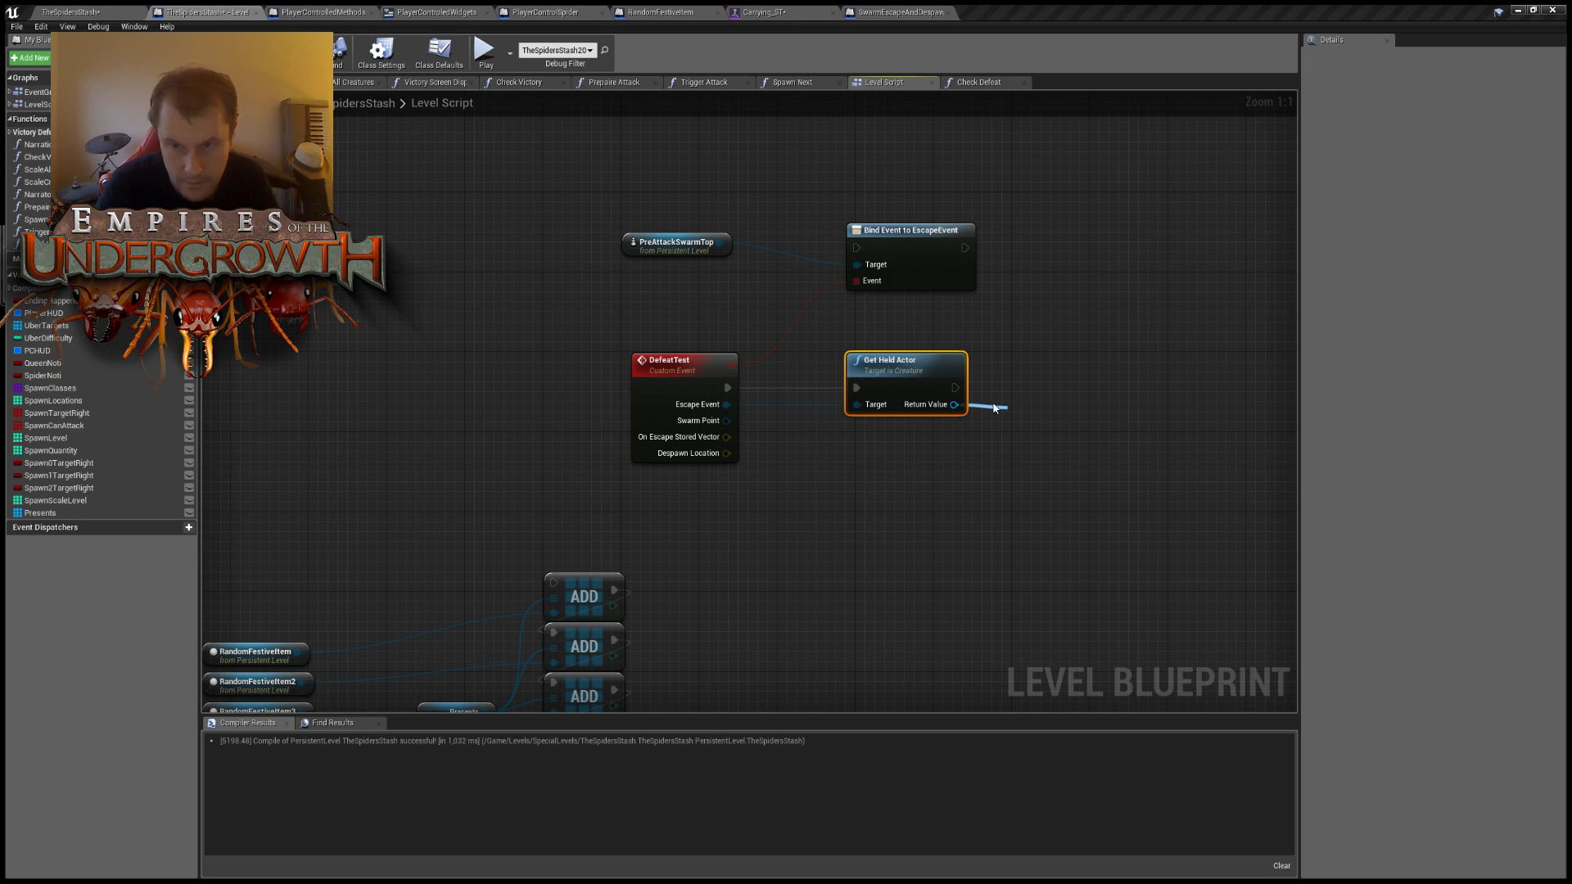
# Check the actor returned by Get Held Actor with an IsValid node connected in the execution flow.
pyautogui.press('Return')
pyautogui.moveTo(1081, 431); pyautogui.dragTo(1072, 380)
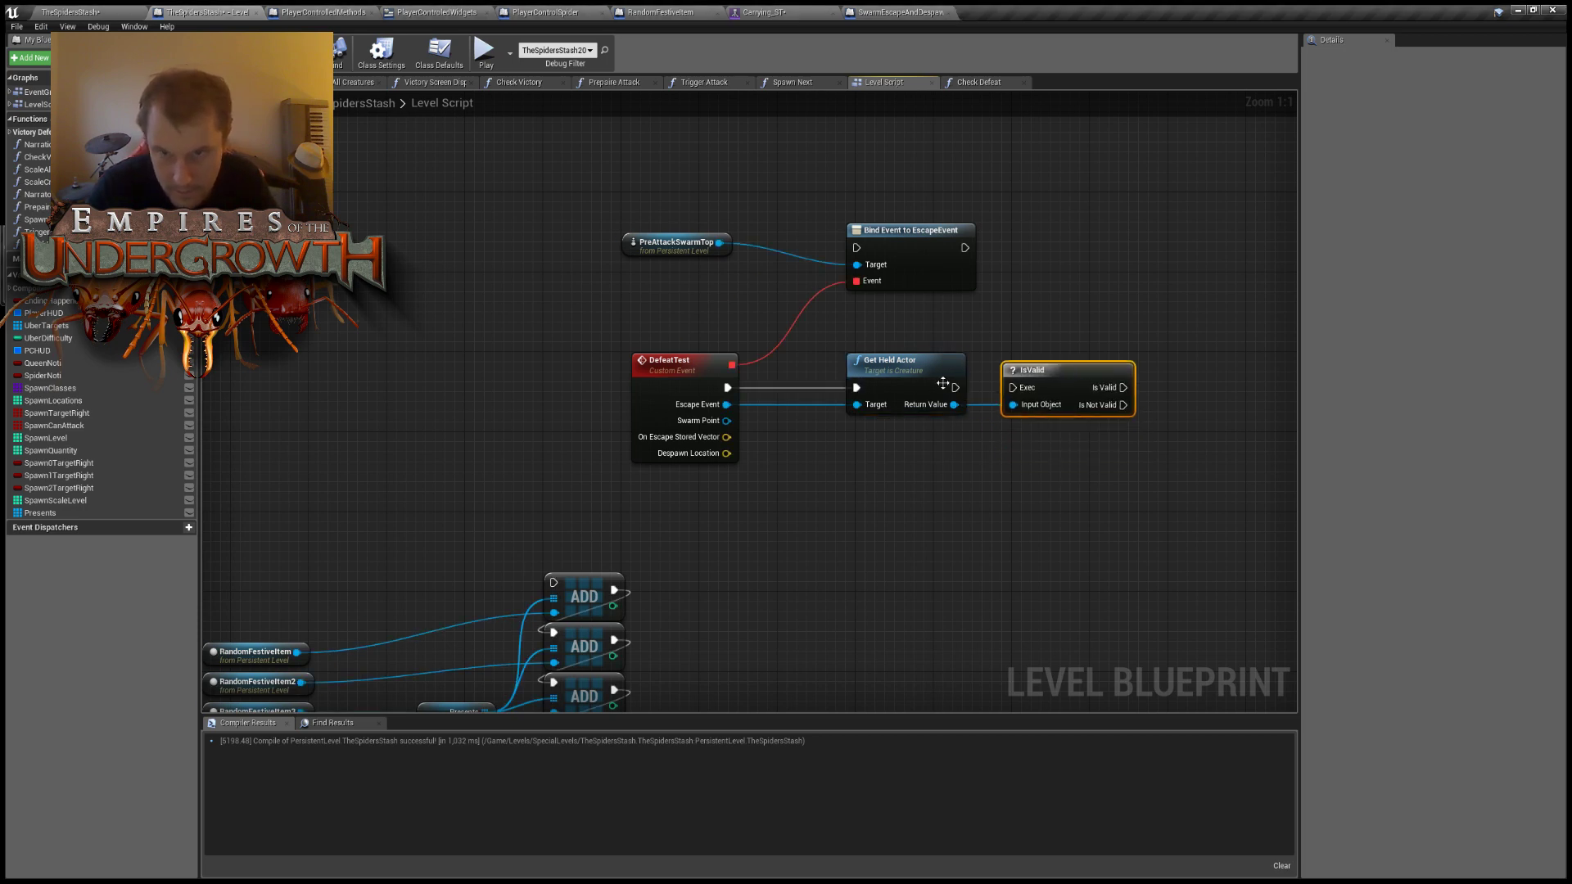
pyautogui.moveTo(953, 401); pyautogui.dragTo(693, 407, button='right')
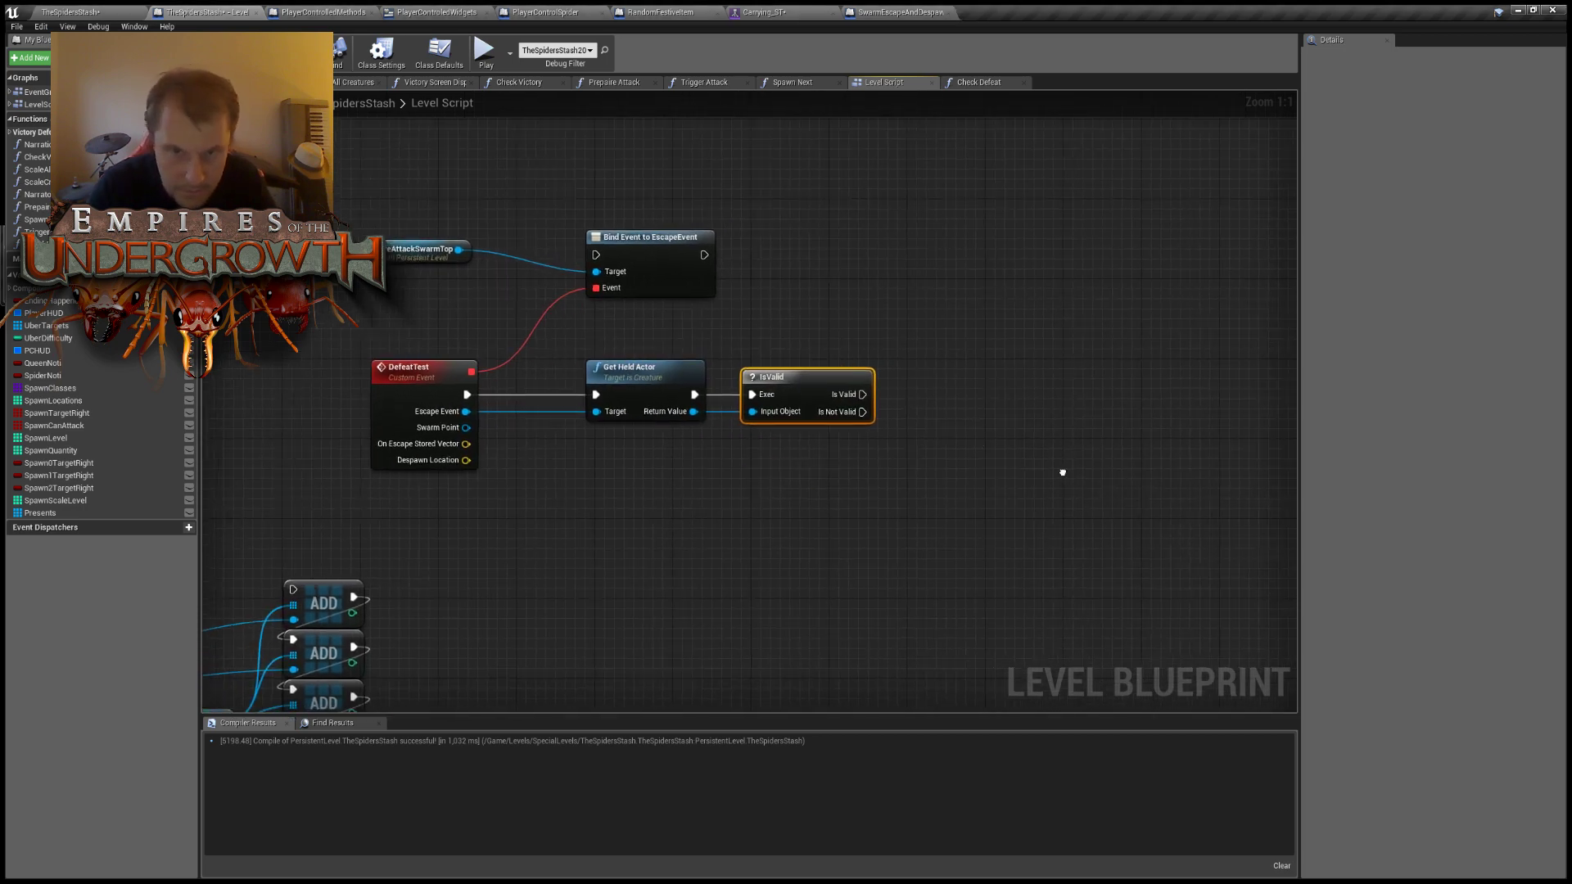
pyautogui.moveTo(1061, 472); pyautogui.dragTo(1016, 470, button='right')
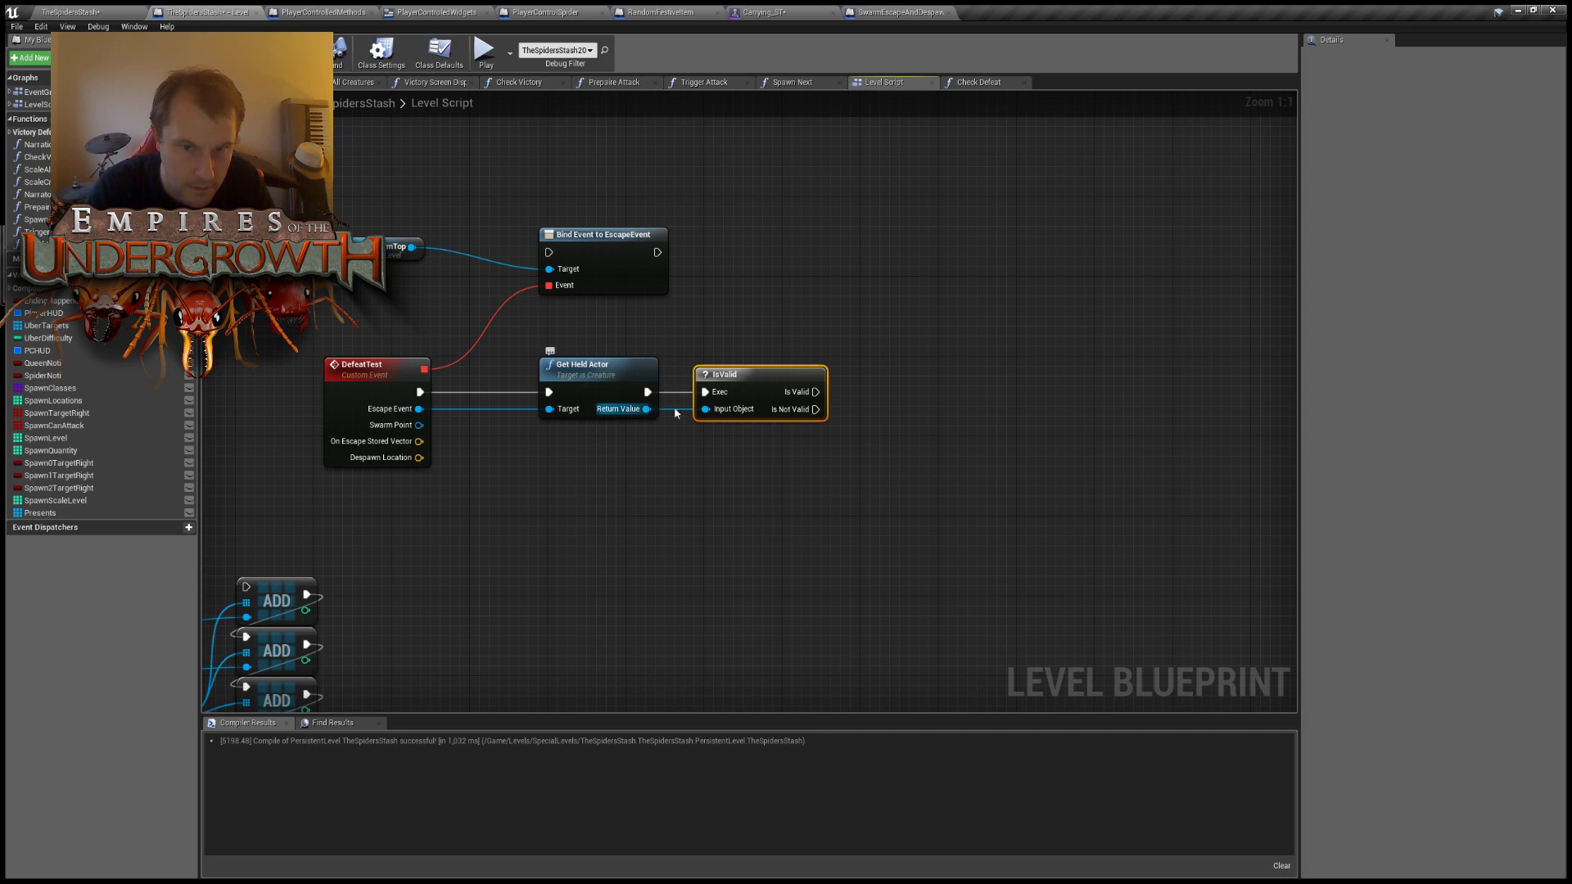
# Cast the held actor to RandomFestiveItem and run the cast from the Is Valid output.
pyautogui.moveTo(647, 409); pyautogui.dragTo(887, 421)
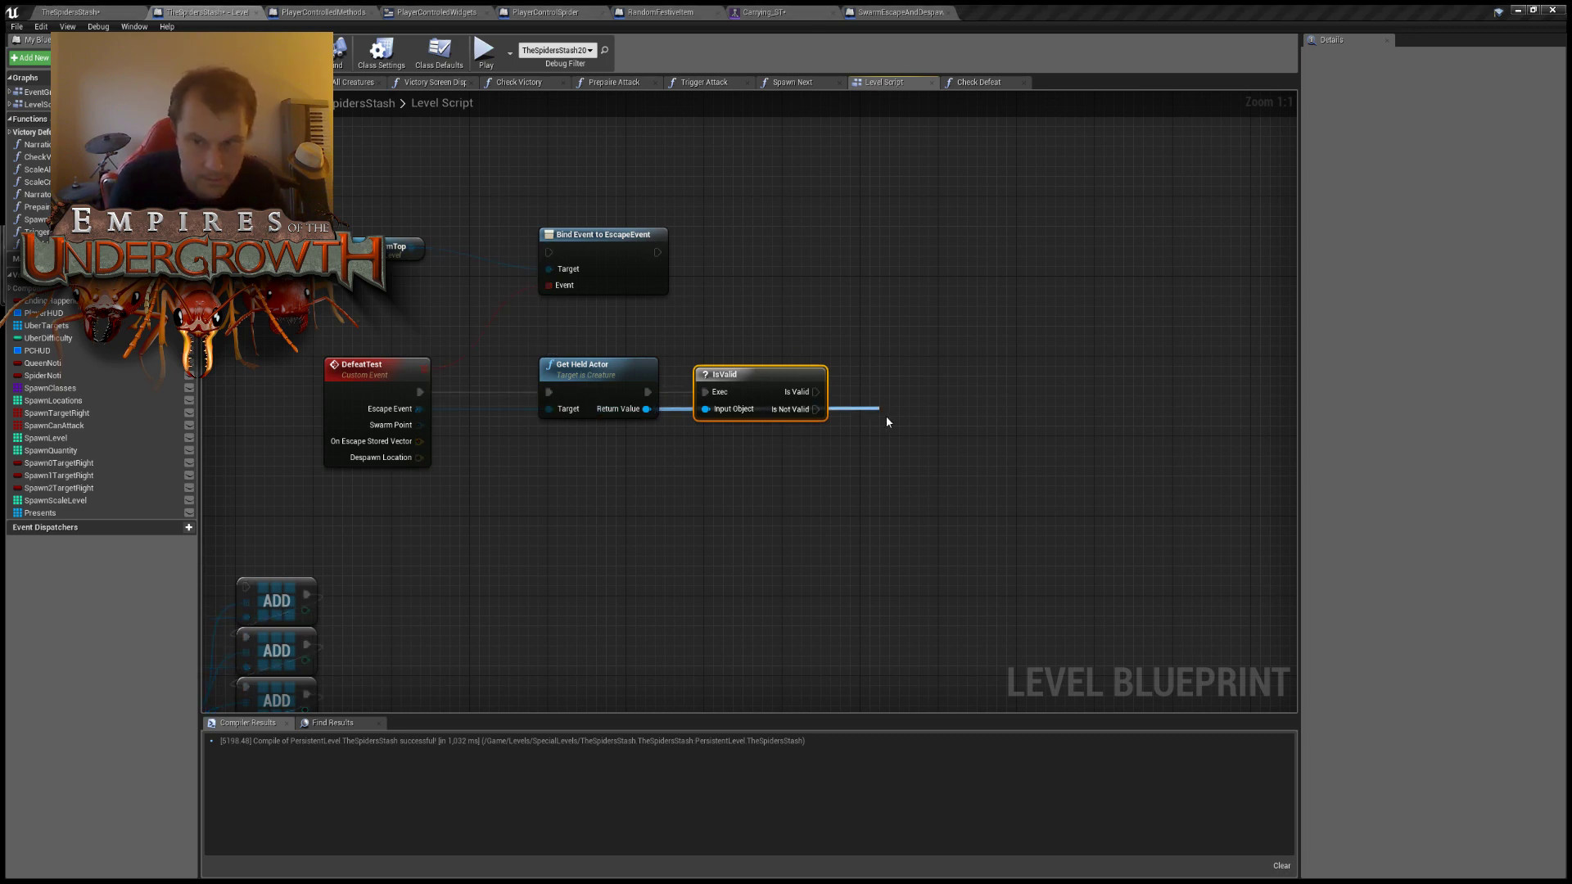
pyautogui.moveTo(887, 421); pyautogui.dragTo(887, 421)
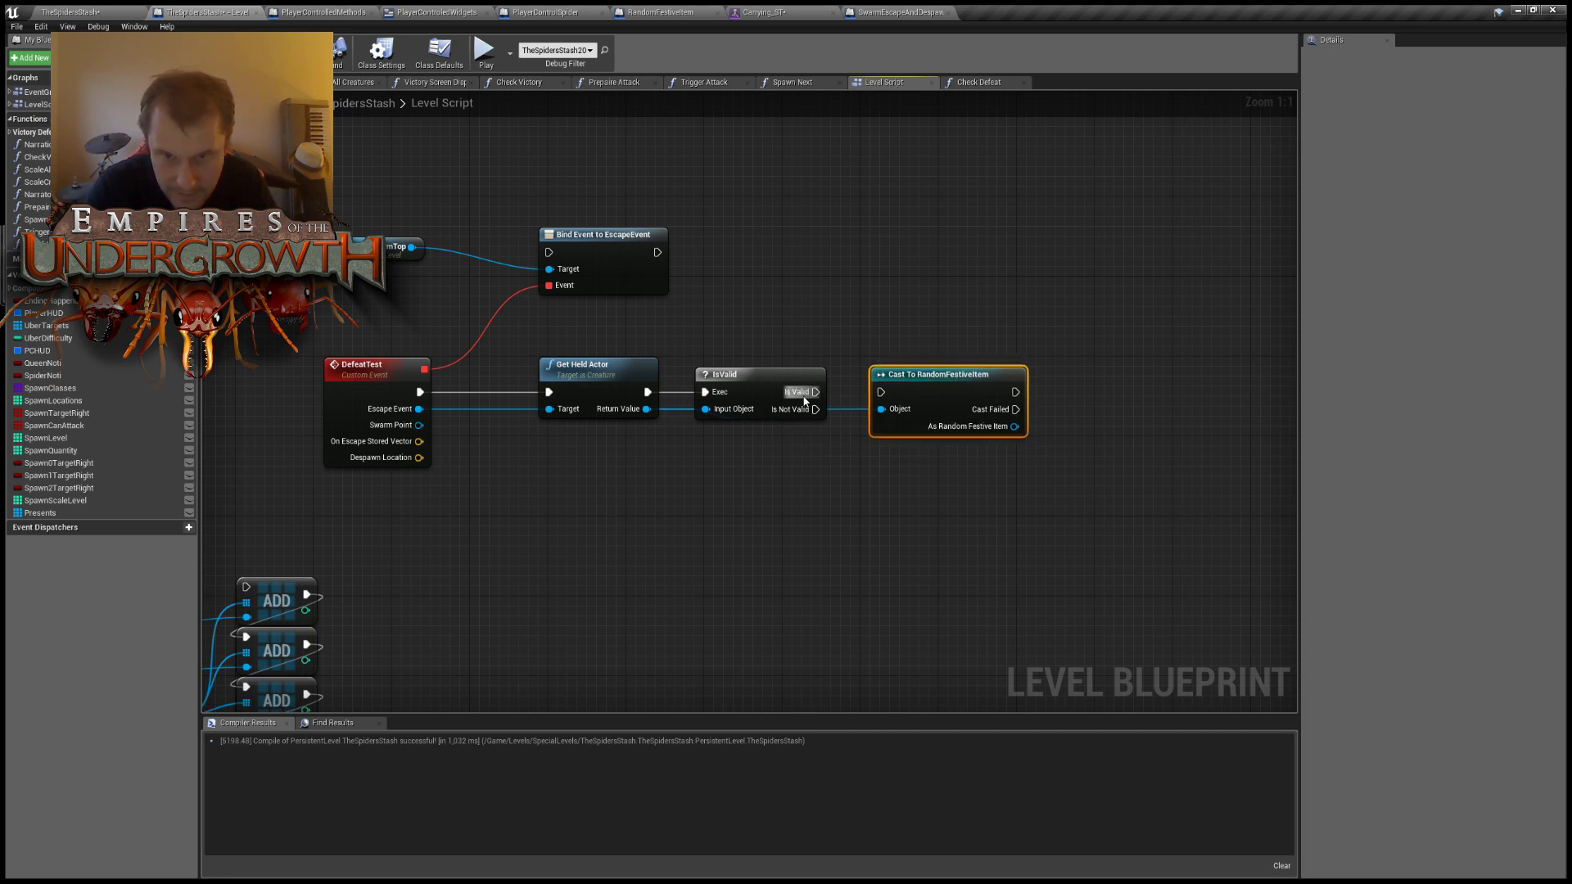
pyautogui.moveTo(805, 400); pyautogui.dragTo(881, 393)
pyautogui.moveTo(1014, 432); pyautogui.dragTo(883, 439, button='right')
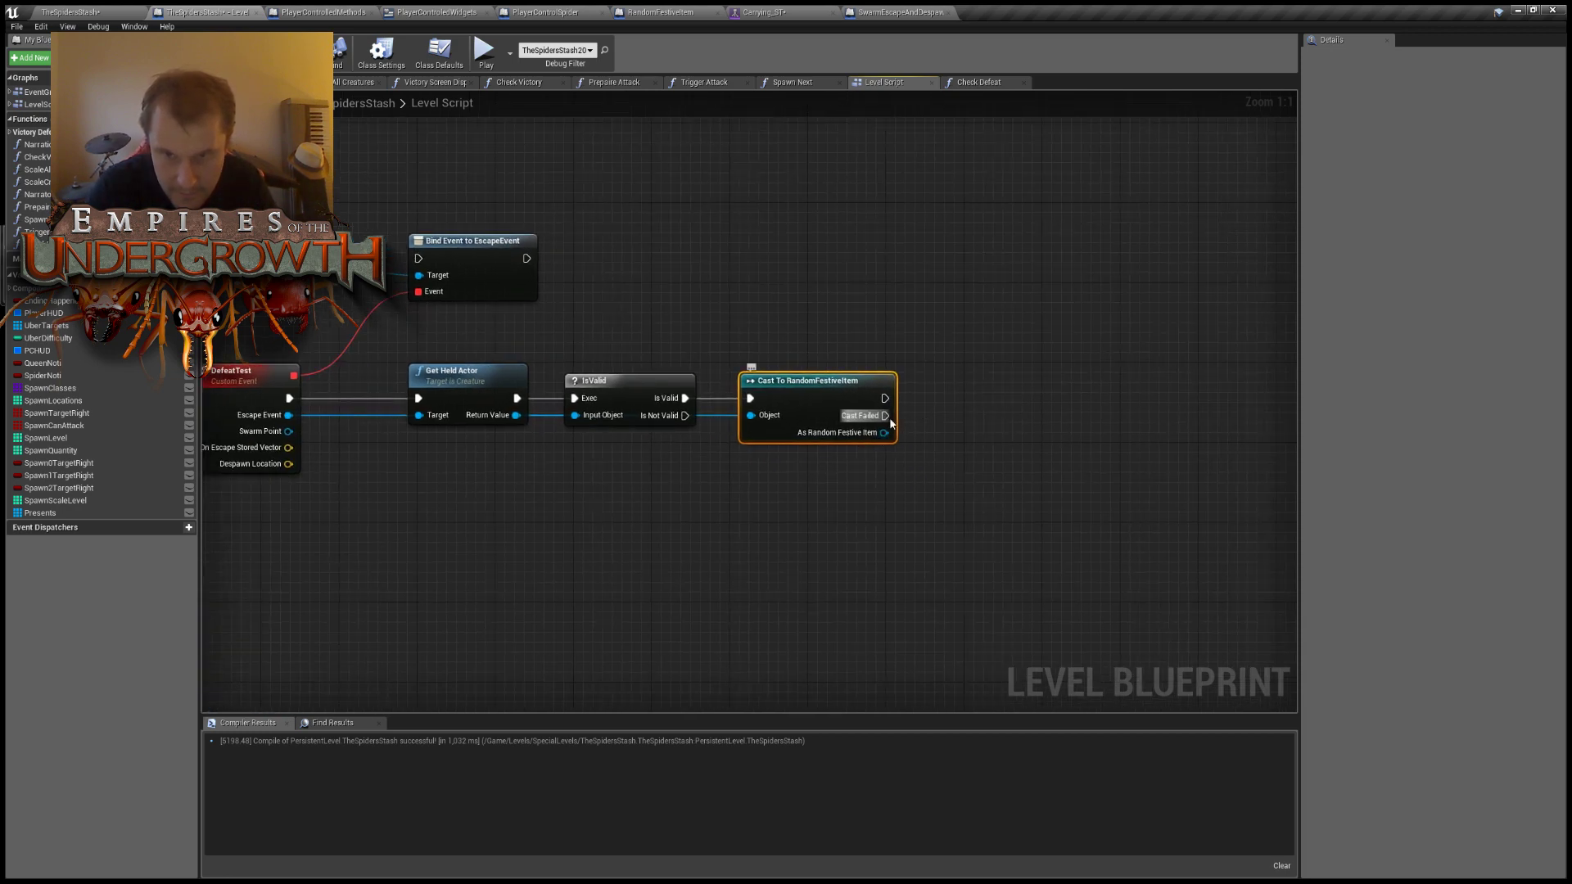
pyautogui.moveTo(964, 508); pyautogui.dragTo(1160, 453, button='right')
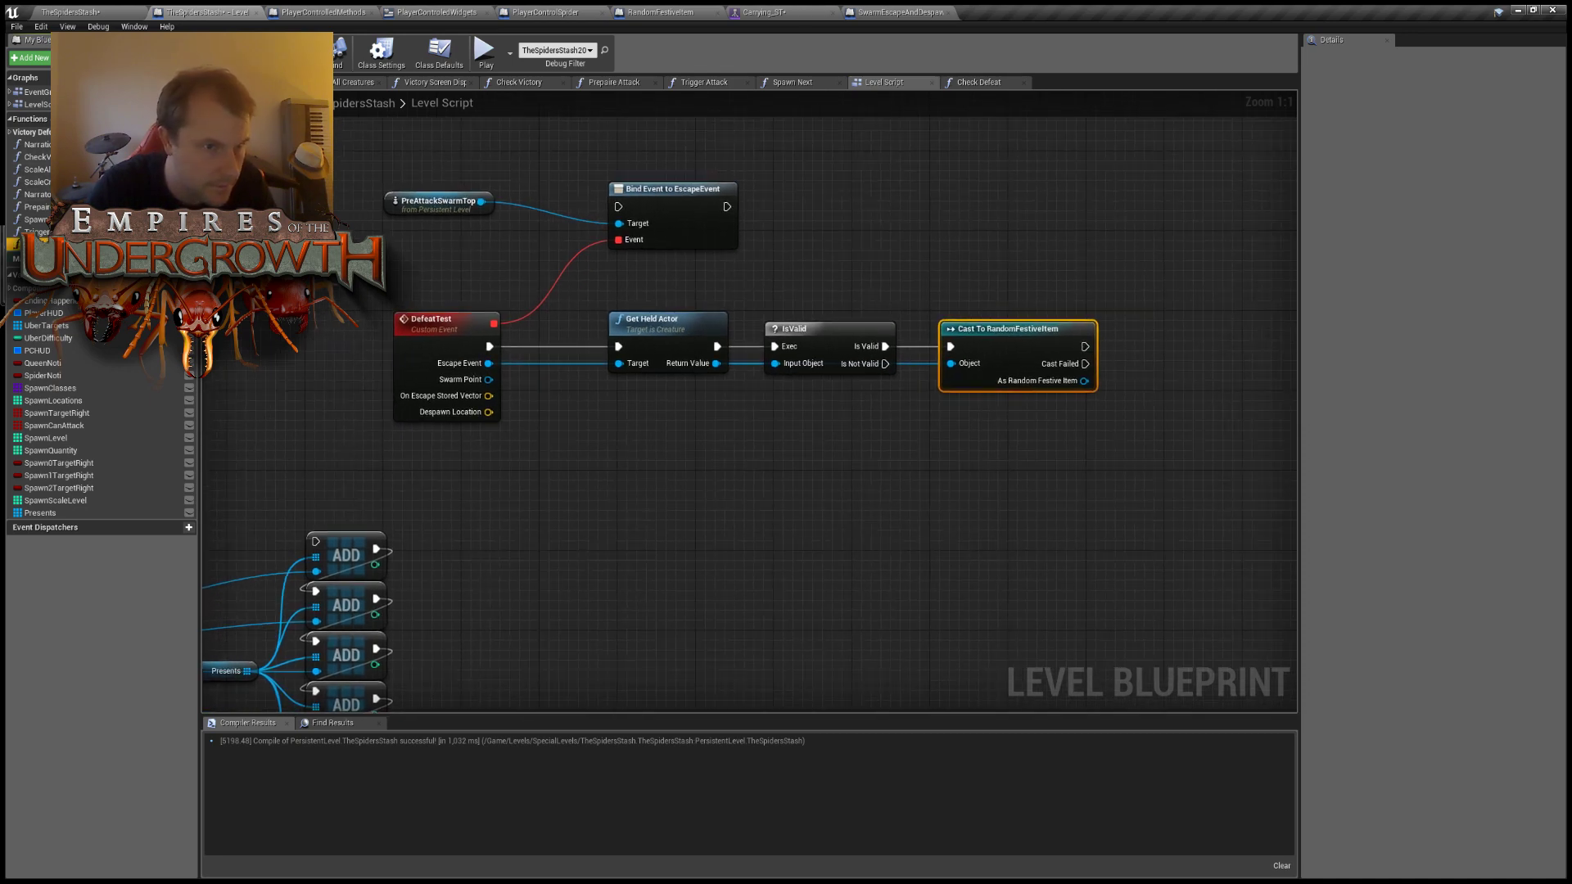
# Add a Check Defeat call after the successful RandomFestiveItem cast, with a Print String node between them.
pyautogui.moveTo(37, 244); pyautogui.dragTo(1204, 323)
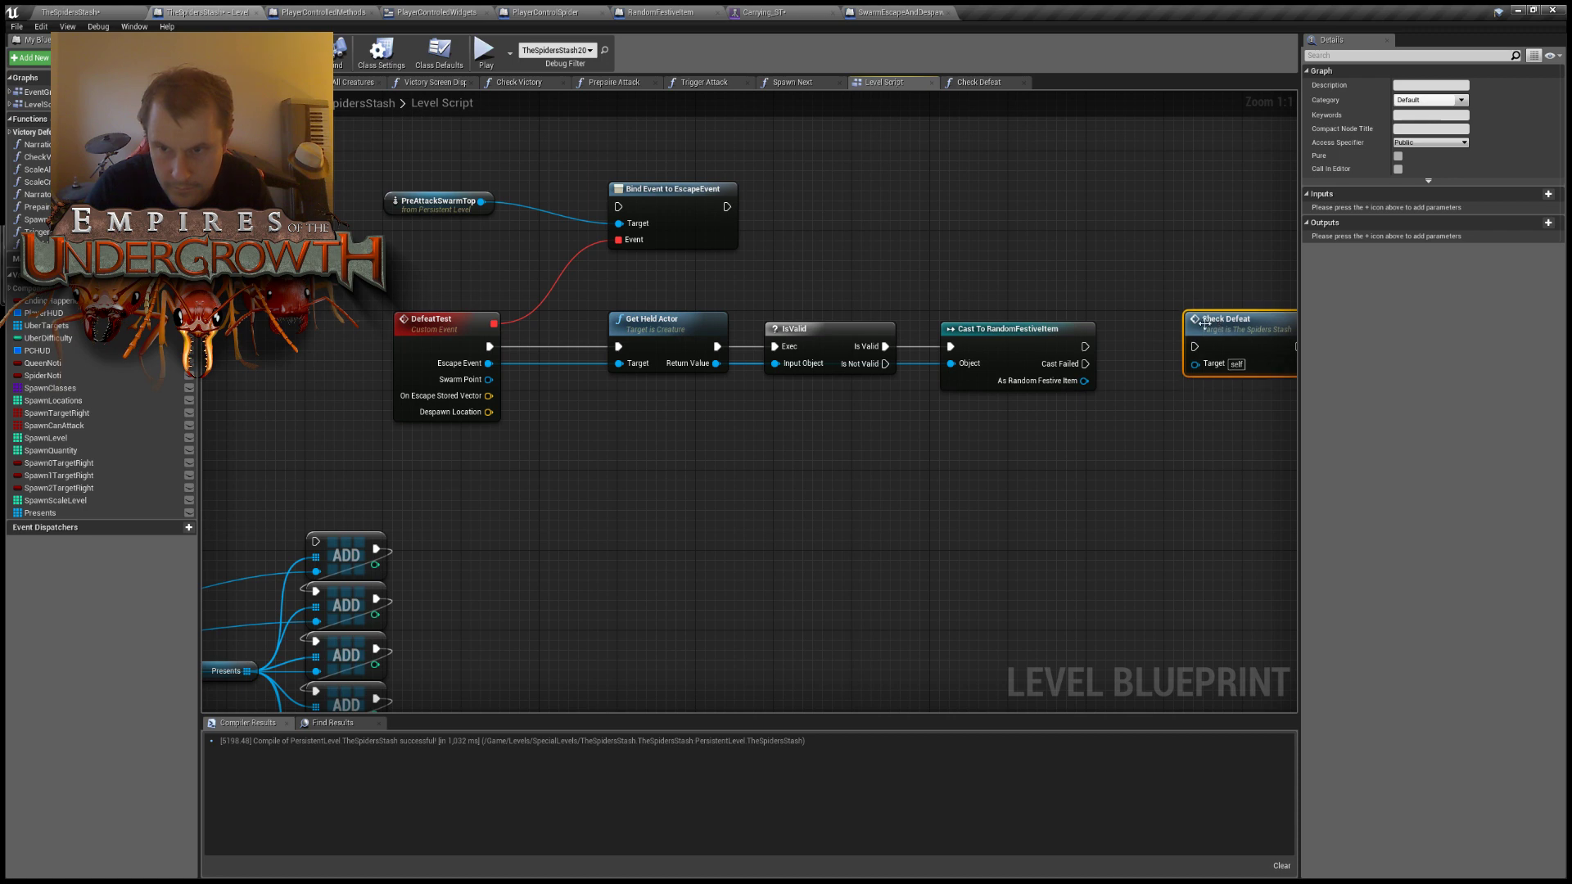
pyautogui.moveTo(1229, 328); pyautogui.dragTo(935, 333, button='right')
pyautogui.moveTo(968, 329); pyautogui.dragTo(1173, 310)
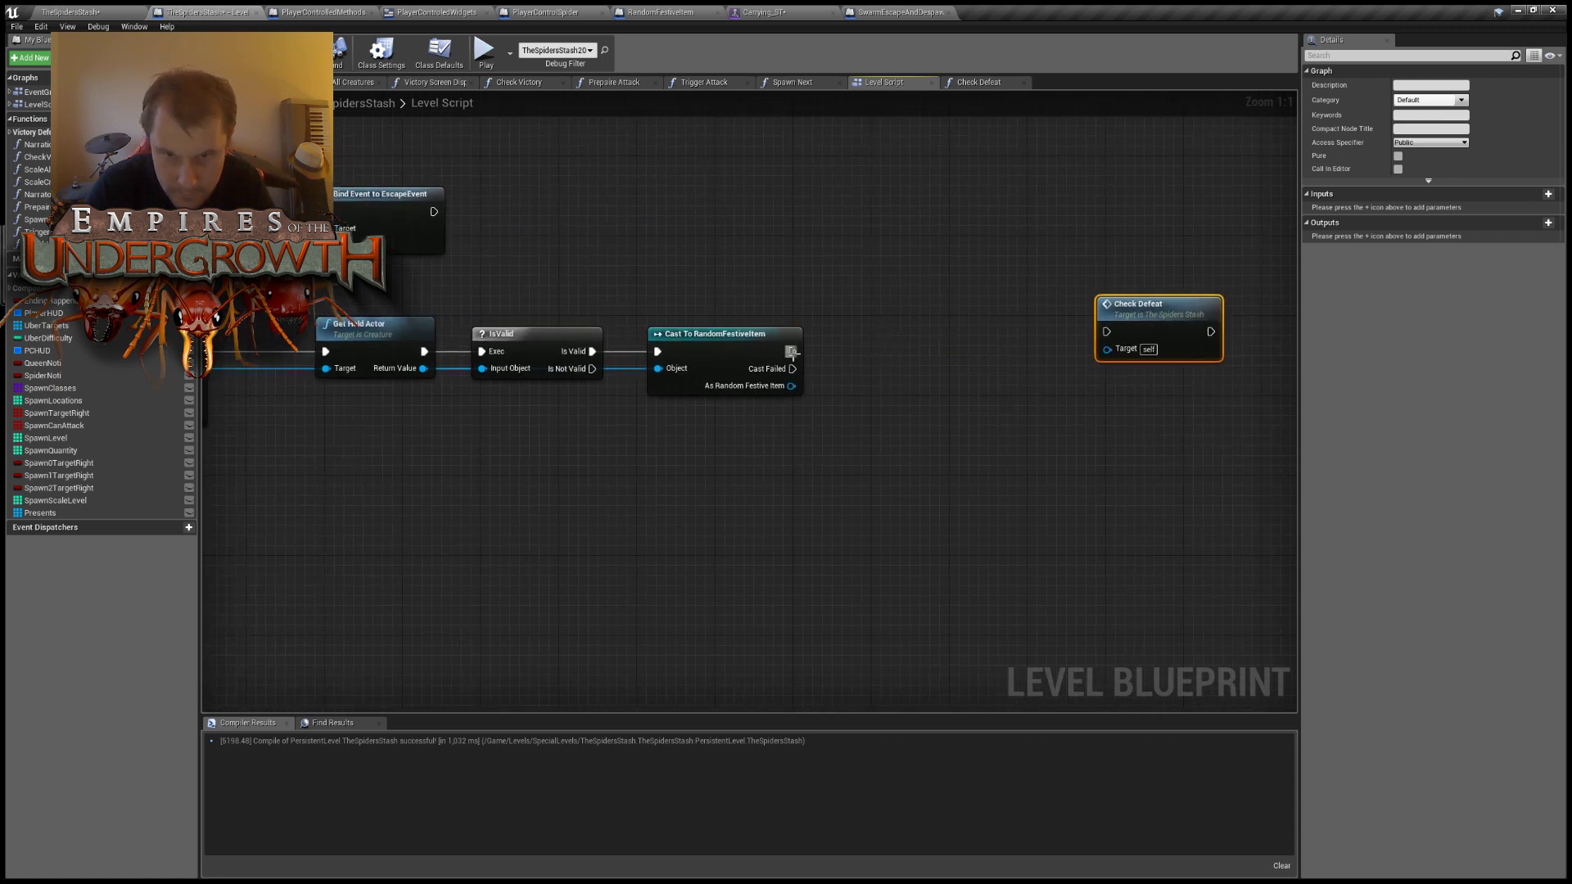
pyautogui.moveTo(791, 353); pyautogui.dragTo(1079, 334)
pyautogui.press('Return')
pyautogui.click(808, 372)
# Move the EscapeEvent binding and the whole DefeatTest node chain beside the end of the Presents ADD chain.
pyautogui.moveTo(808, 372); pyautogui.dragTo(1278, 118, button='right')
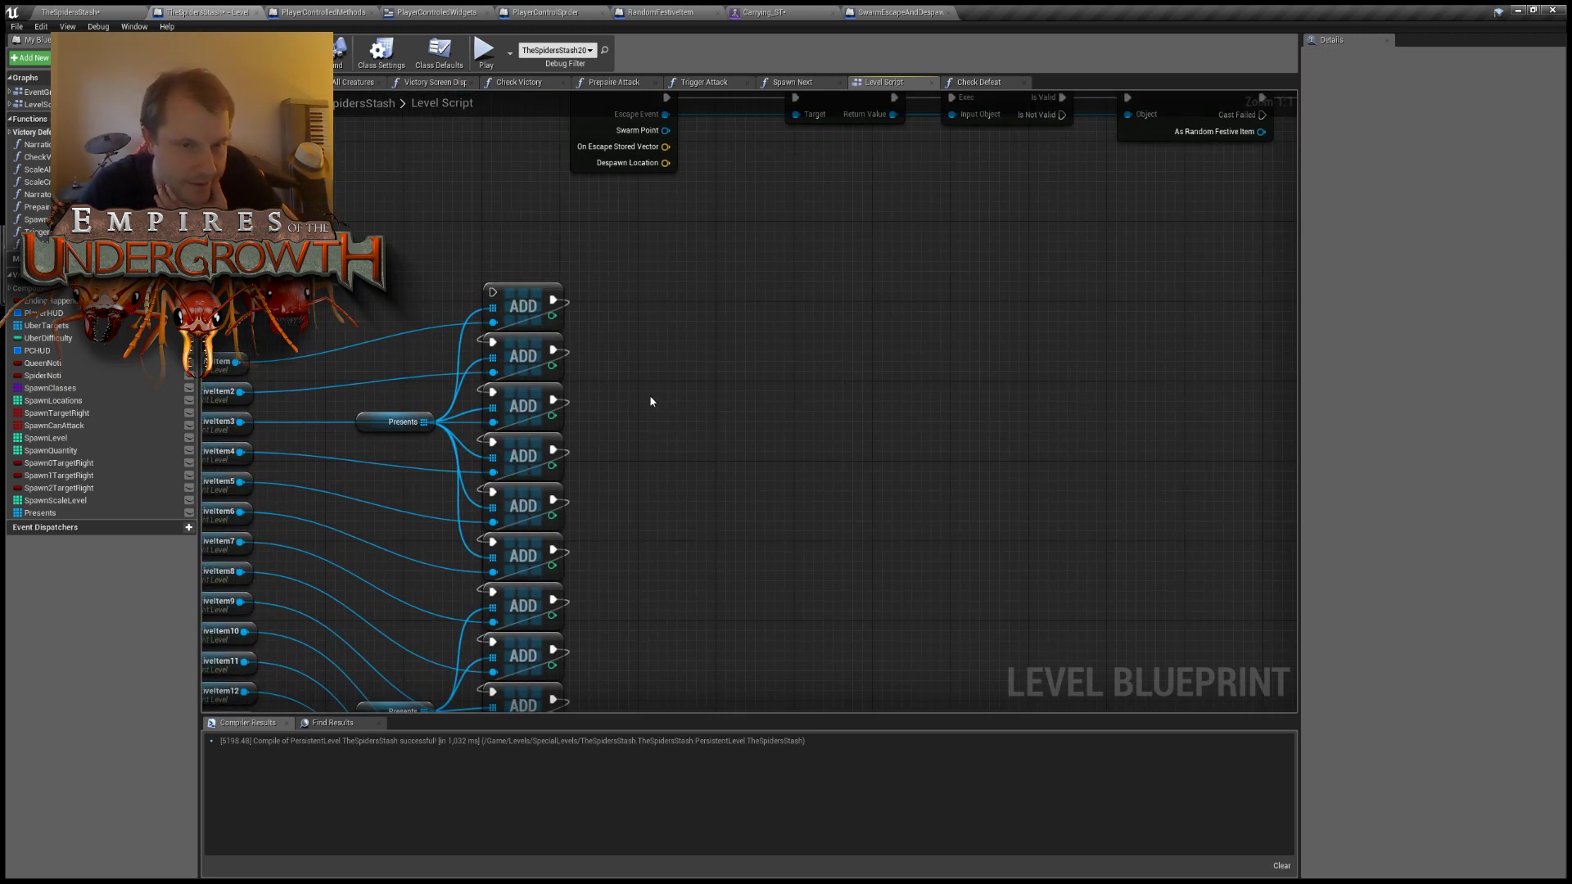
pyautogui.moveTo(416, 401); pyautogui.dragTo(920, 414, button='right')
pyautogui.scroll(-10, 917, 414)
pyautogui.moveTo(955, 538); pyautogui.dragTo(884, 452, button='right')
pyautogui.scroll(5, 794, 296)
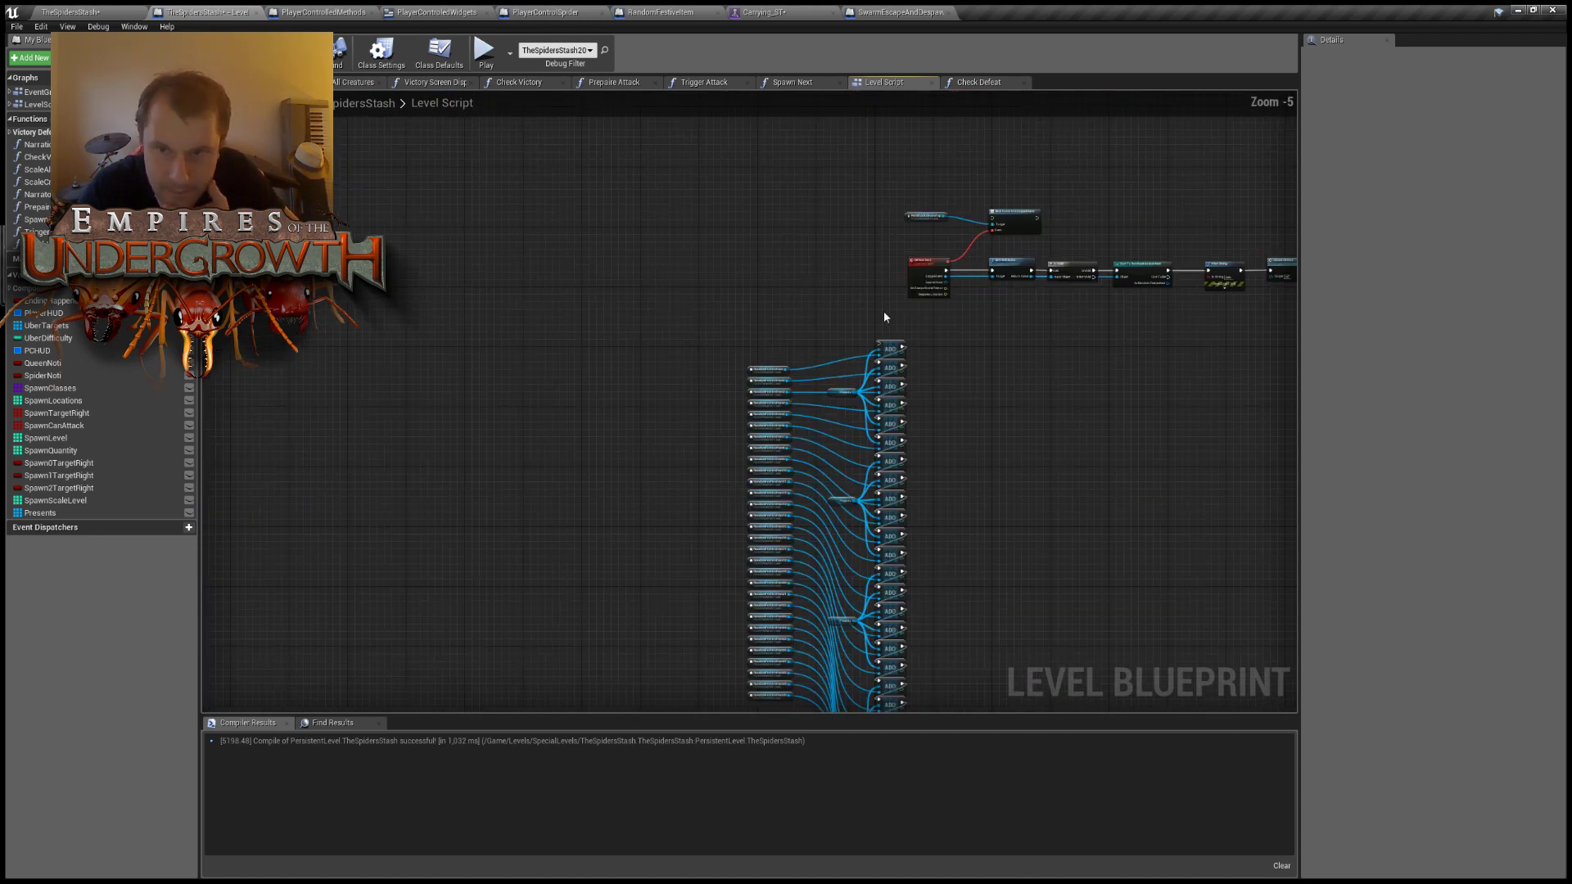
pyautogui.moveTo(884, 317); pyautogui.dragTo(756, 221, button='right')
pyautogui.moveTo(730, 183); pyautogui.dragTo(1184, 293)
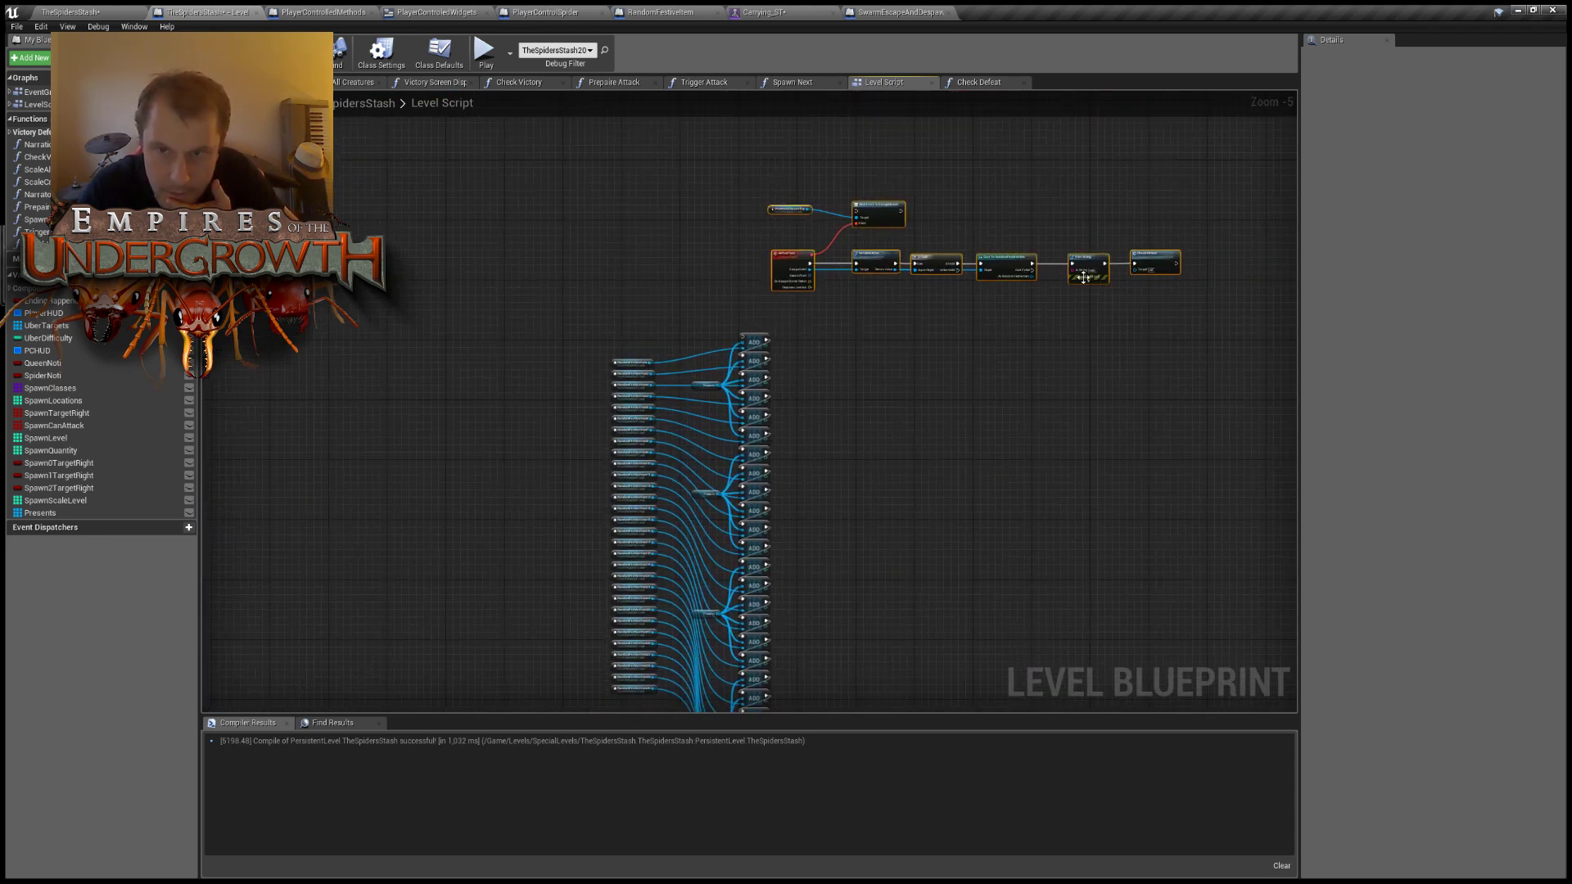
pyautogui.moveTo(809, 256); pyautogui.dragTo(901, 565)
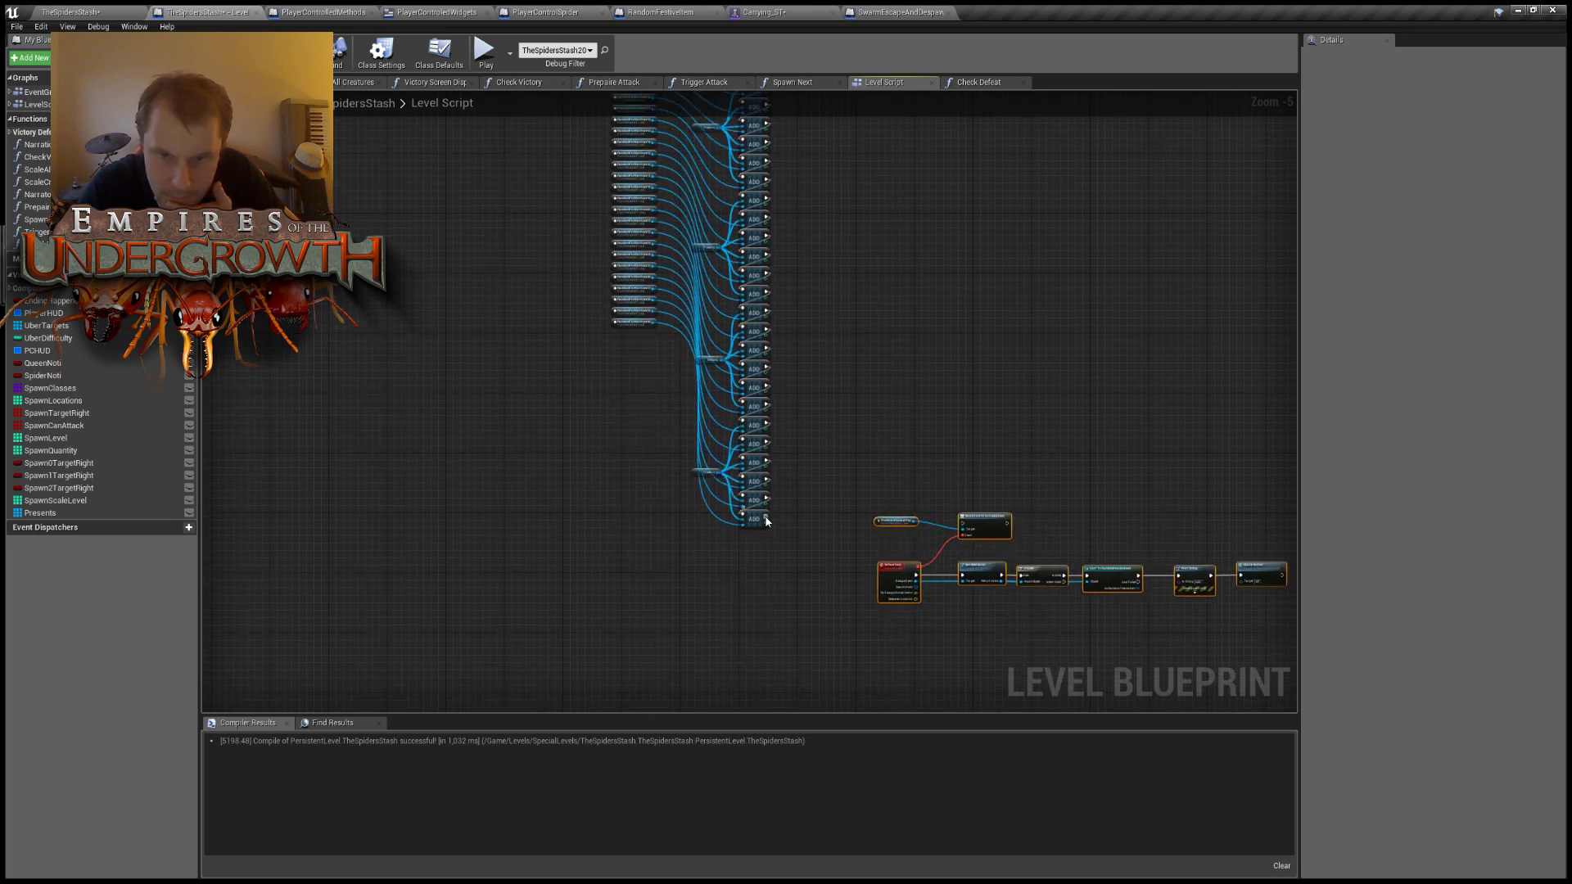
# Connect the last ADD node's execution output to the Bind Event to EscapeEvent node.
pyautogui.moveTo(766, 520); pyautogui.dragTo(882, 530)
pyautogui.click(881, 529)
pyautogui.scroll(5, 889, 365)
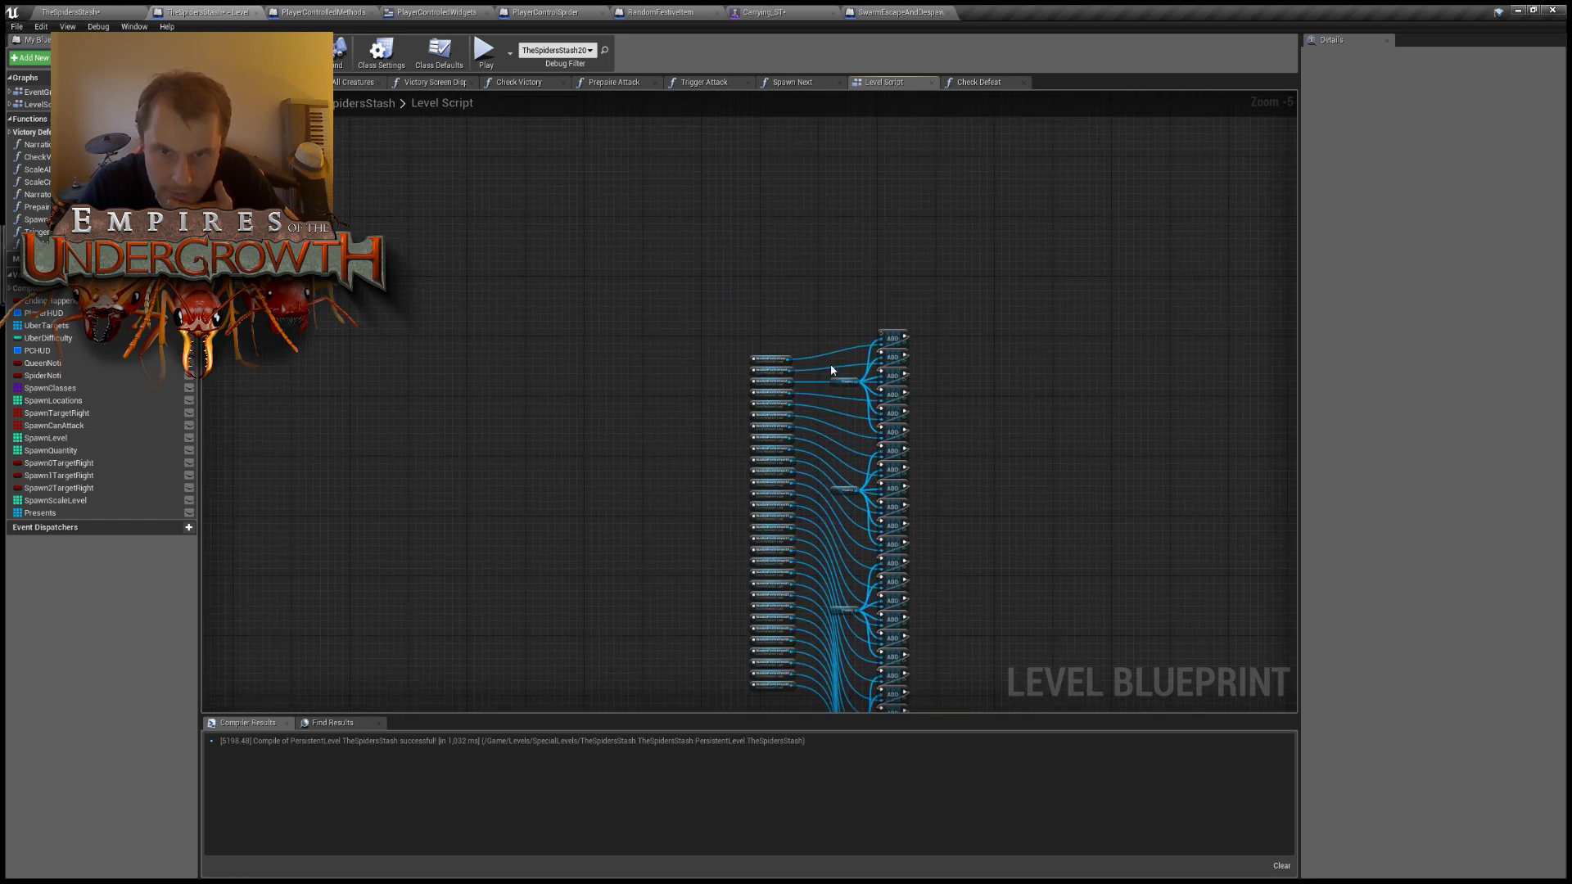
pyautogui.moveTo(976, 297); pyautogui.dragTo(584, 219)
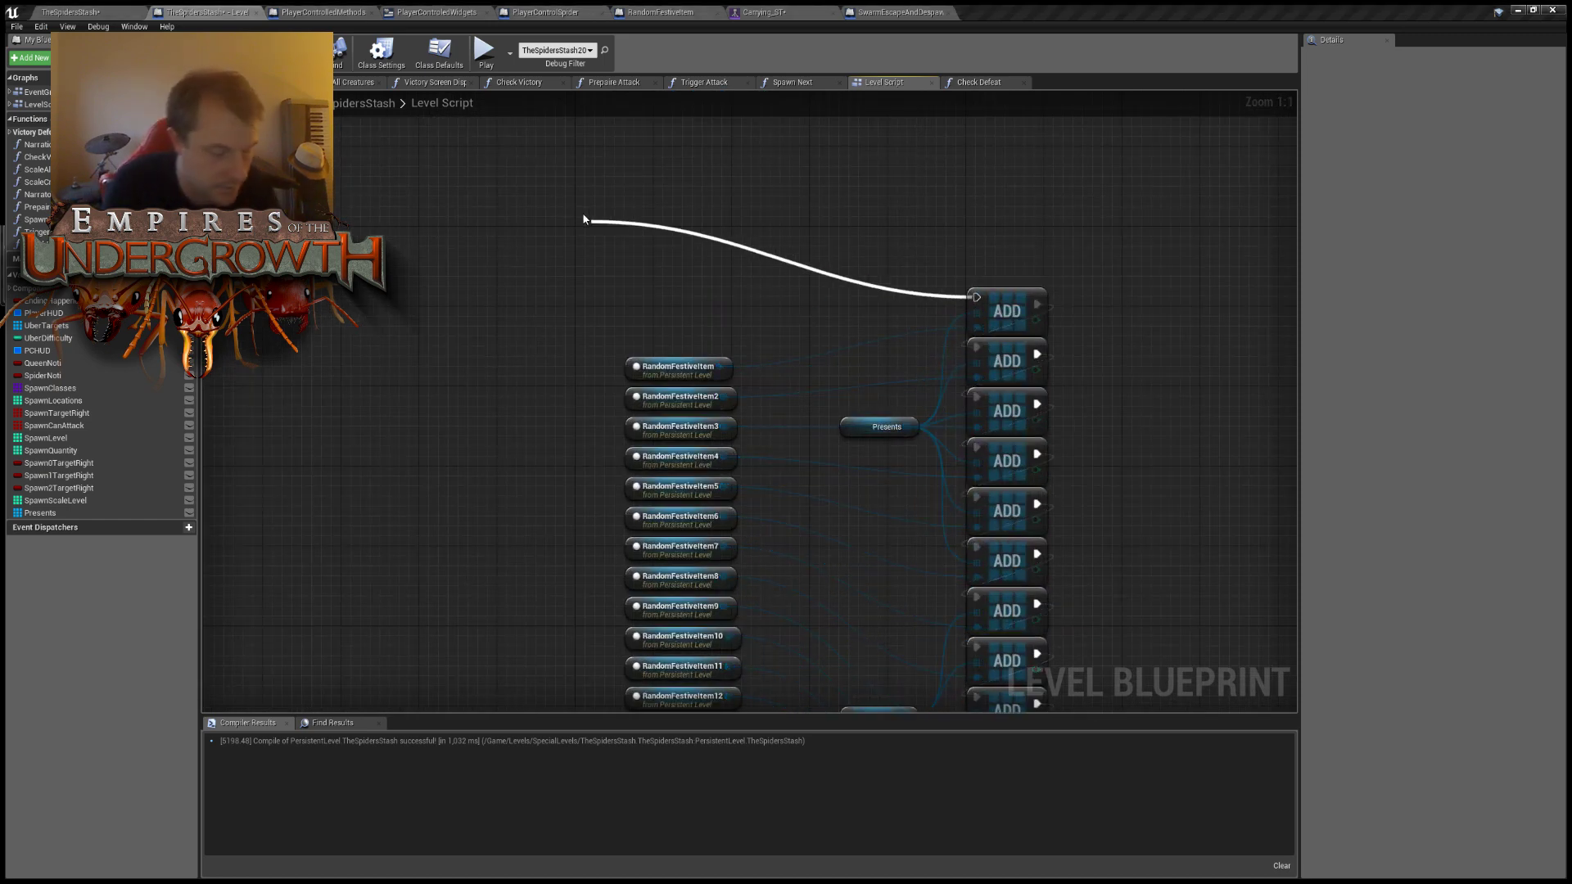
pyautogui.press('Return')
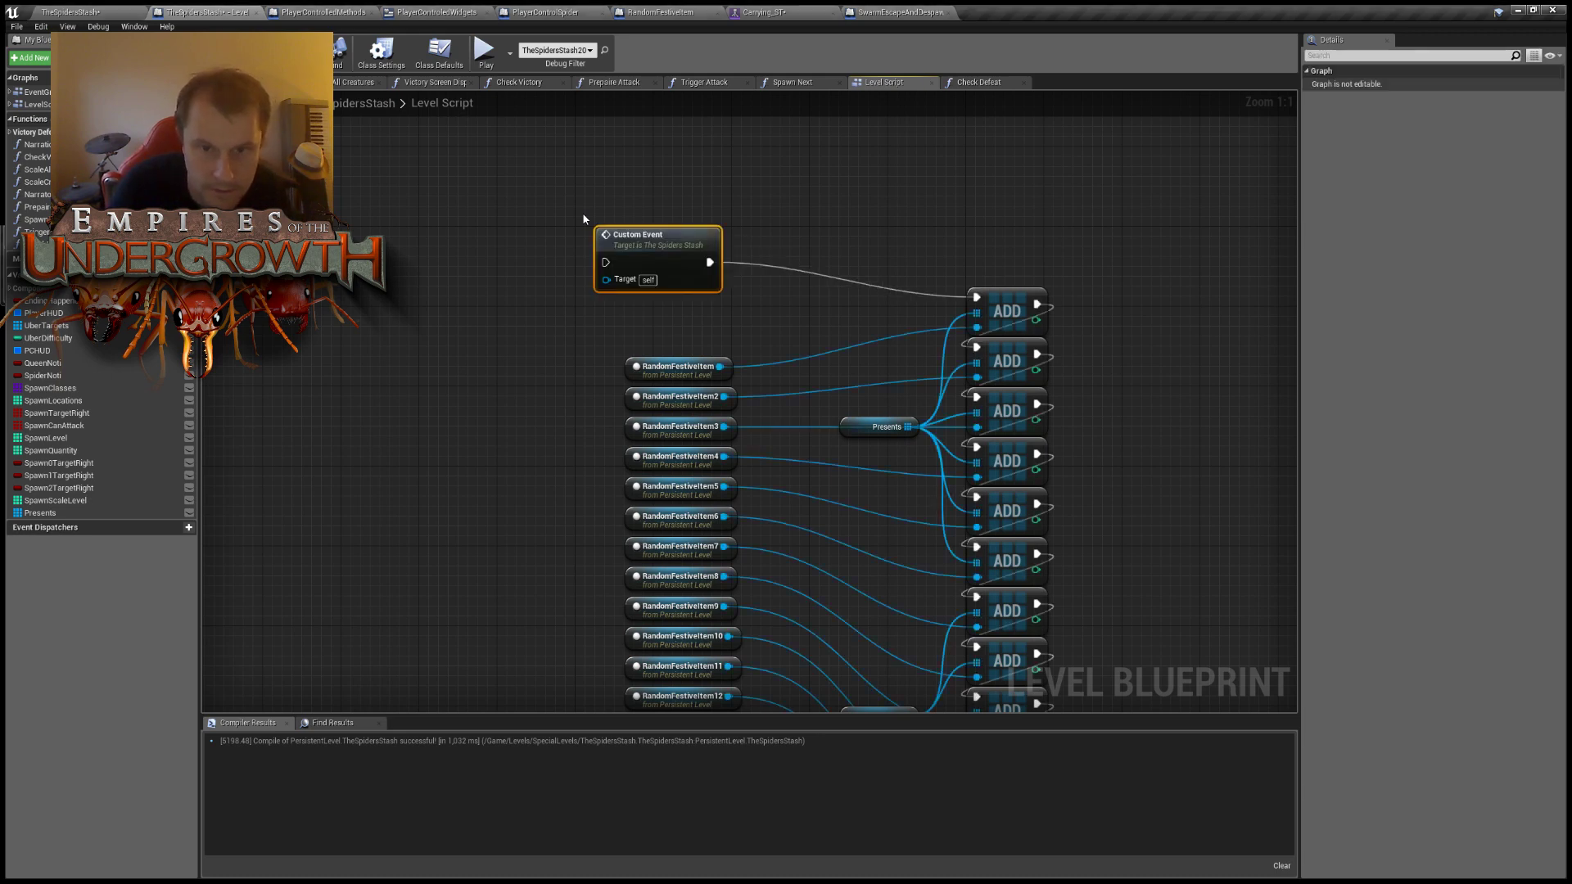
pyautogui.press('Delete')
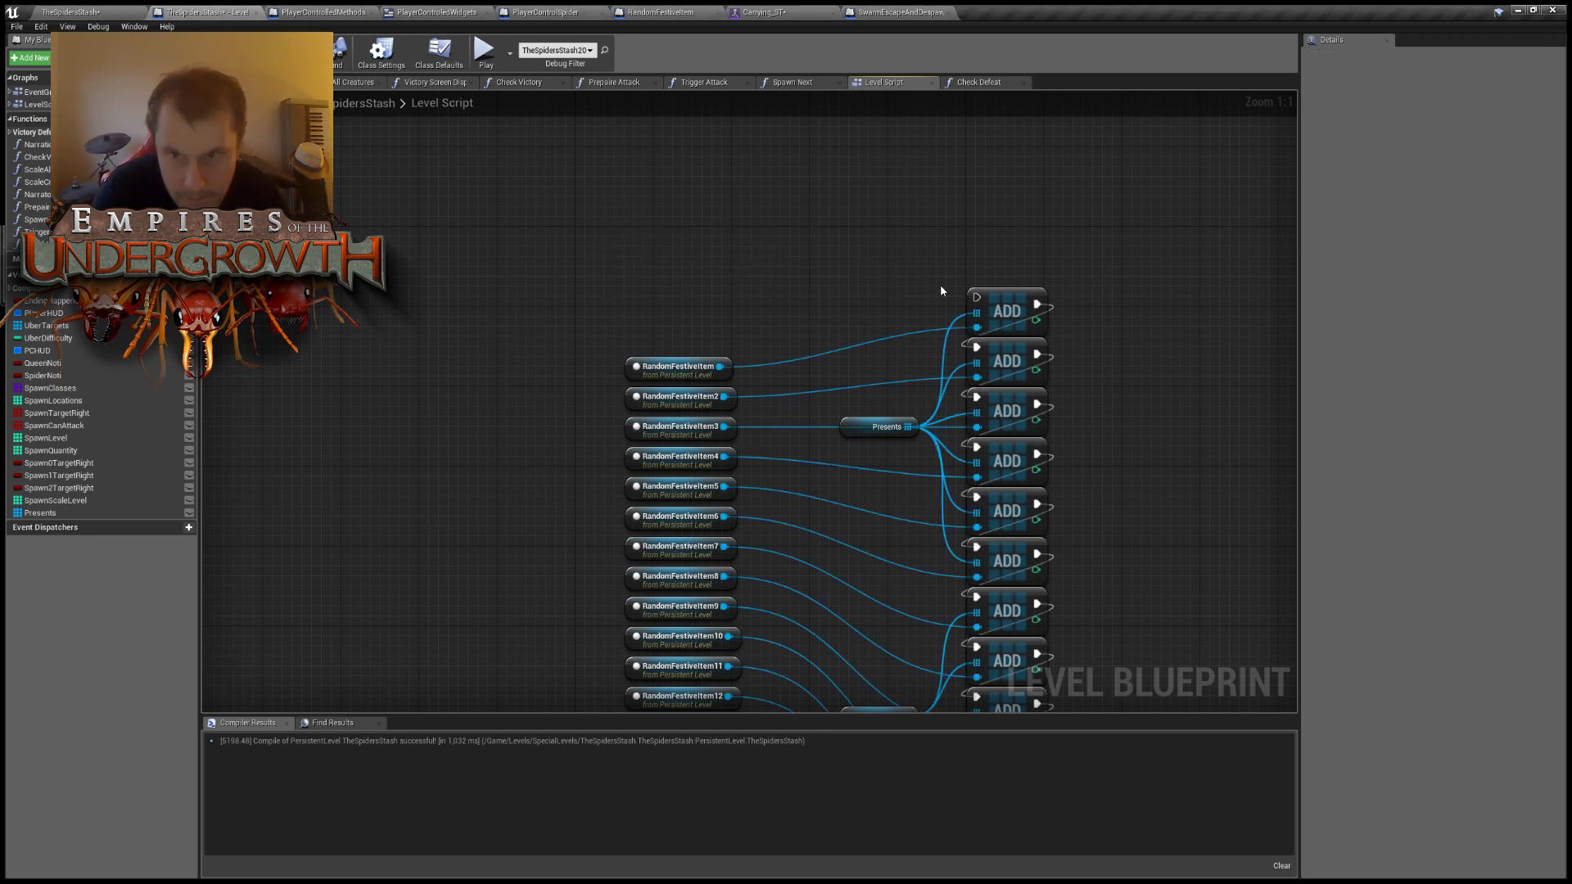
# Add a custom event named SetupDefeat that runs the first ADD node of the Presents chain.
pyautogui.moveTo(974, 297); pyautogui.dragTo(690, 258)
pyautogui.press('Return')
pyautogui.write('SetupDefeat')
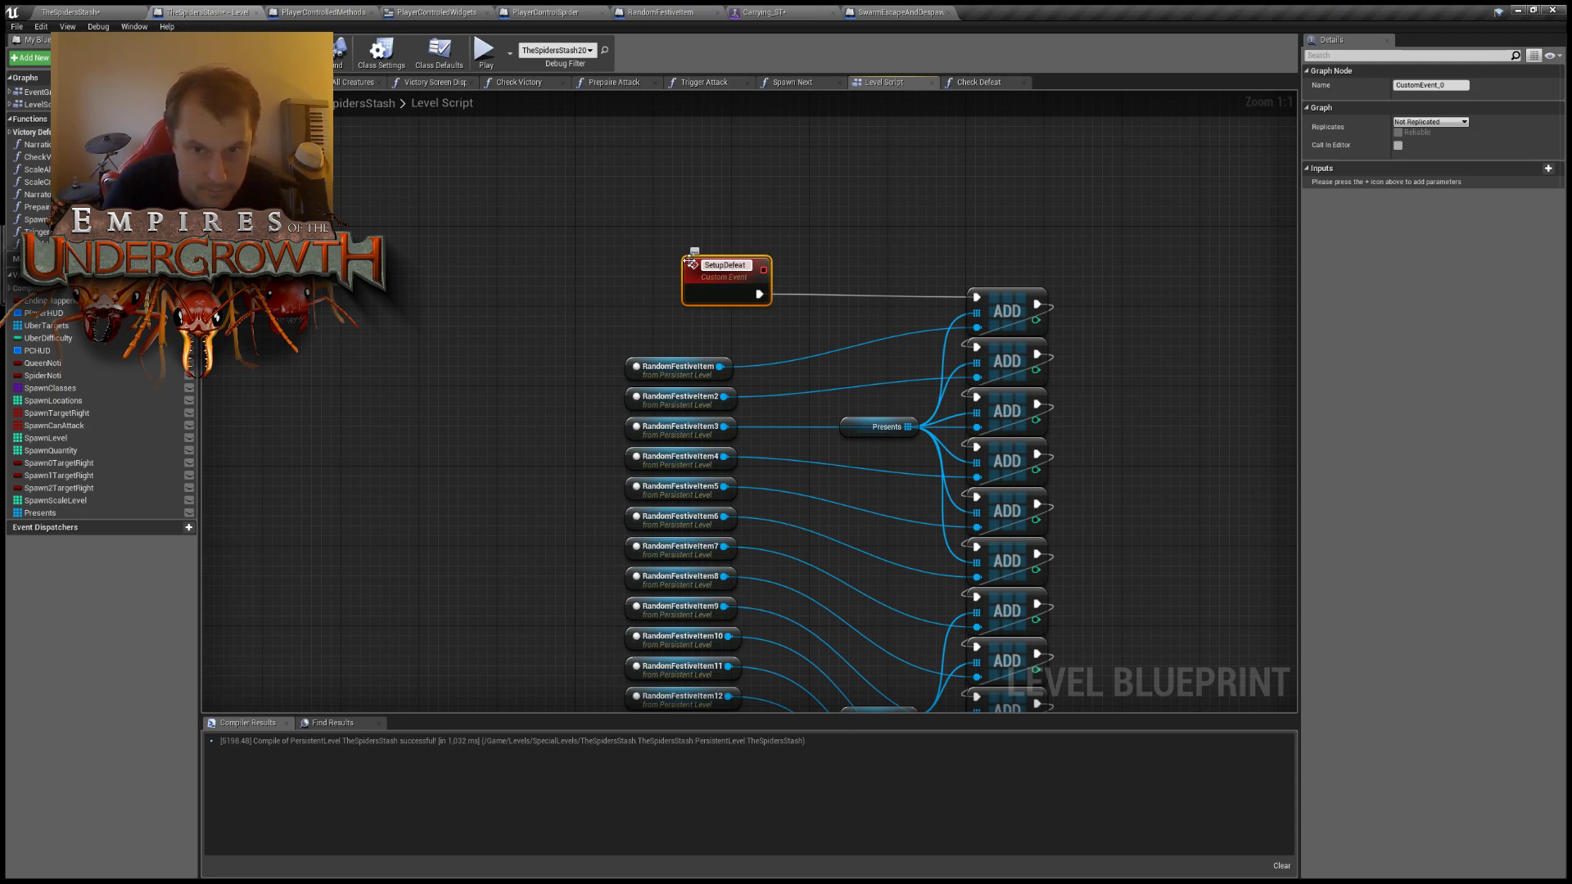
pyautogui.press('Return')
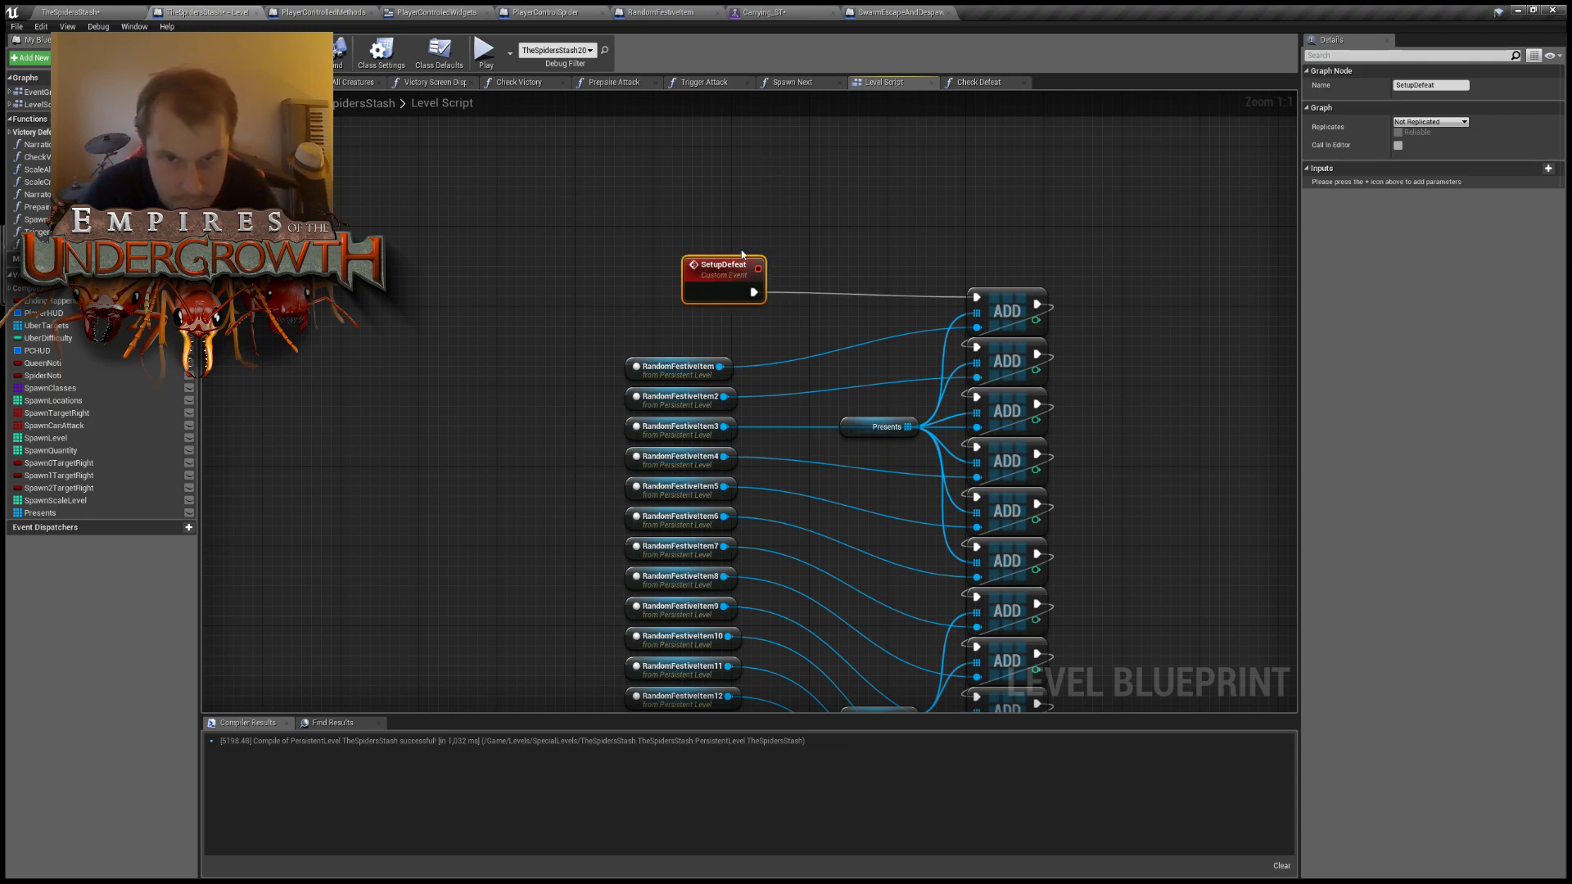
pyautogui.moveTo(731, 275); pyautogui.dragTo(665, 283)
# Insert a SetupDefeat call between the Cast To EotUGameState and Set Initial UI State nodes in the begin-play chain.
pyautogui.moveTo(452, 350); pyautogui.dragTo(693, 303, button='right')
pyautogui.scroll(-8, 565, 298)
pyautogui.moveTo(452, 569); pyautogui.dragTo(1238, 379, button='right')
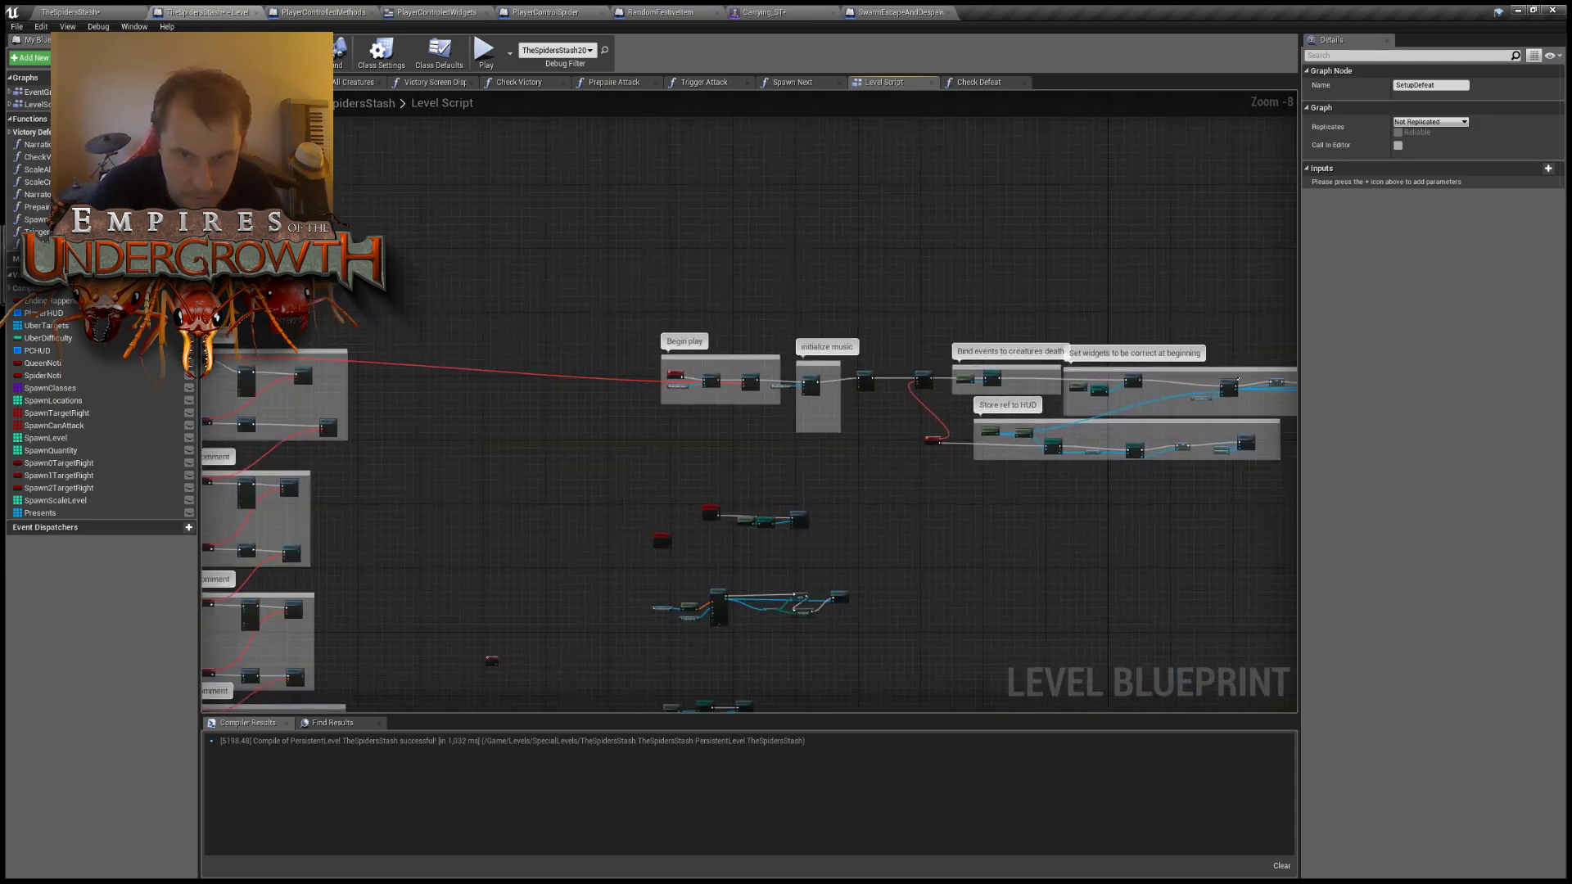
pyautogui.scroll(6, 722, 399)
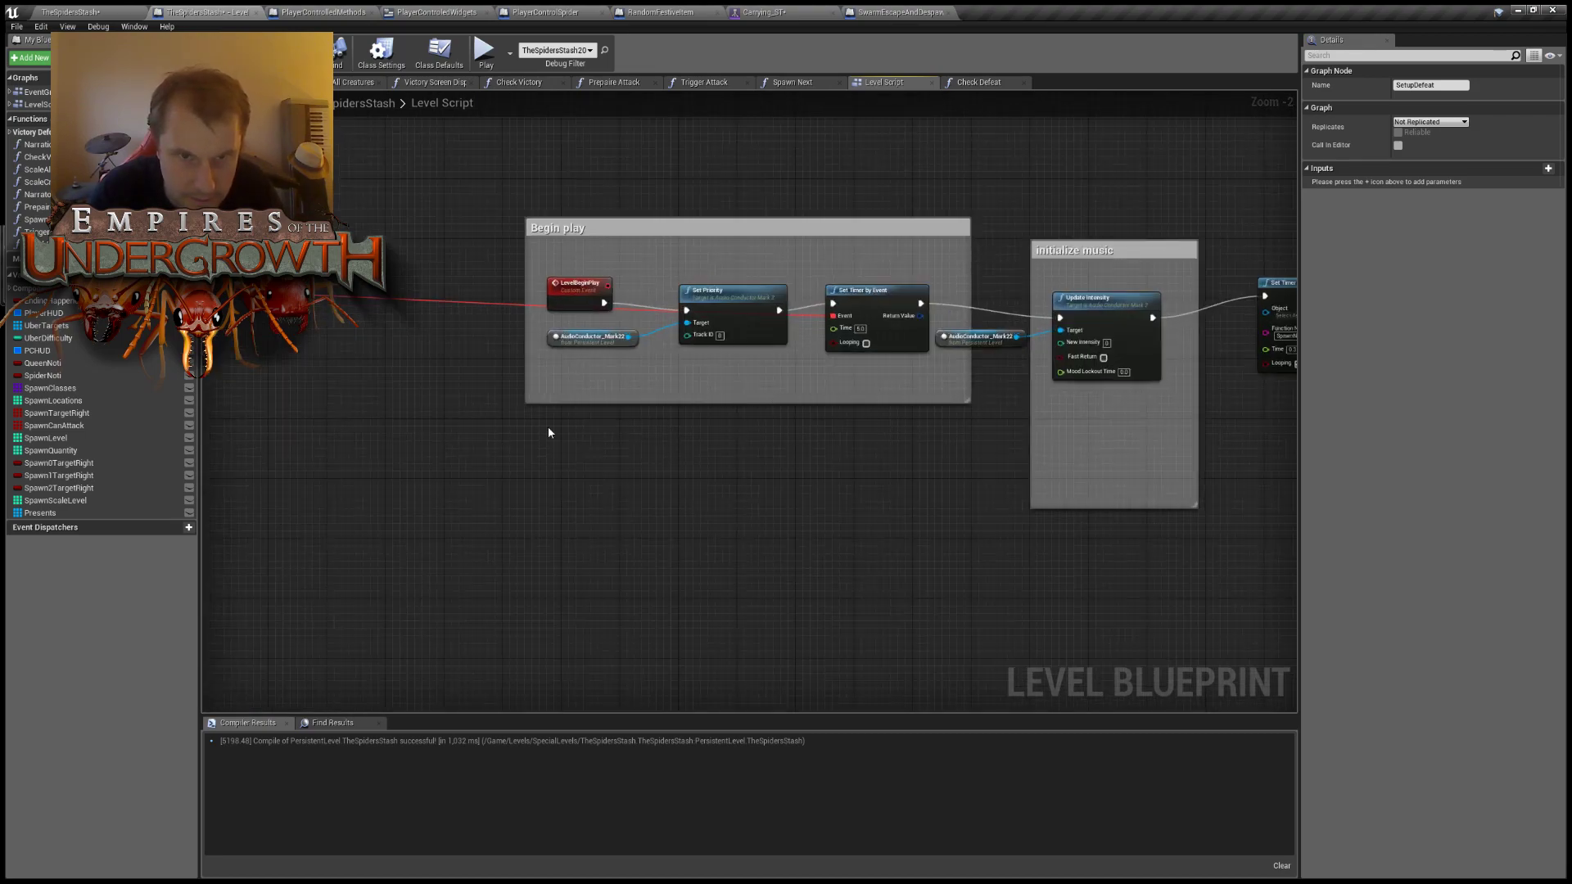
pyautogui.moveTo(548, 432); pyautogui.dragTo(1571, 454, button='right')
pyautogui.moveTo(1070, 531); pyautogui.dragTo(278, 474, button='right')
pyautogui.scroll(-4, 598, 491)
pyautogui.moveTo(784, 516); pyautogui.dragTo(395, 479, button='right')
pyautogui.scroll(3, 342, 416)
pyautogui.scroll(1, 343, 416)
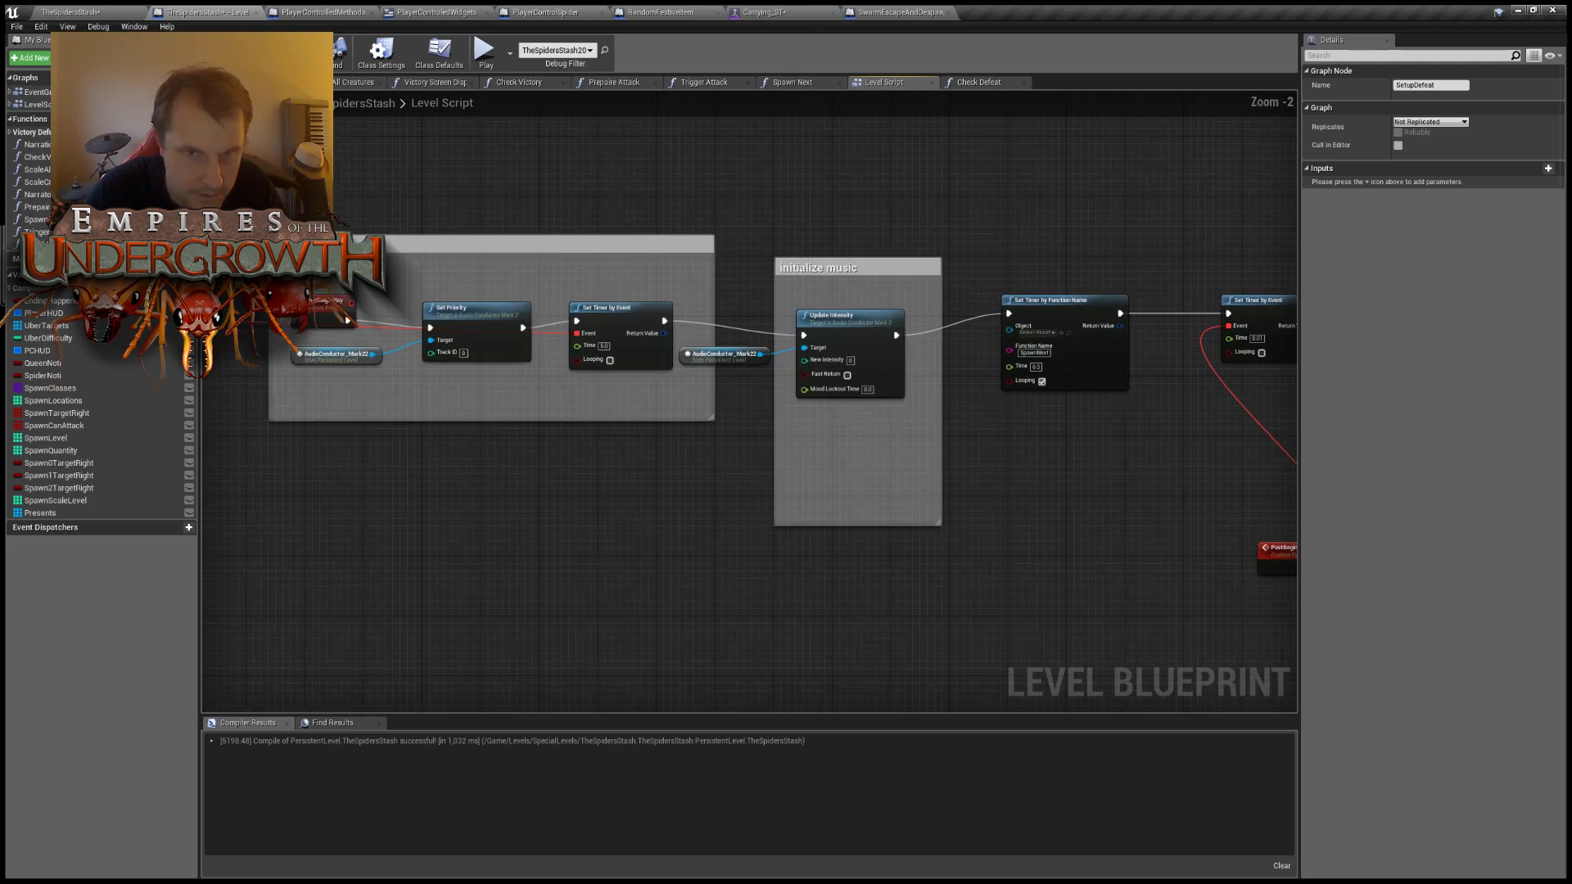
pyautogui.moveTo(731, 443); pyautogui.dragTo(537, 452, button='right')
pyautogui.moveTo(927, 426); pyautogui.dragTo(824, 443, button='right')
pyautogui.moveTo(998, 403); pyautogui.dragTo(619, 331, button='right')
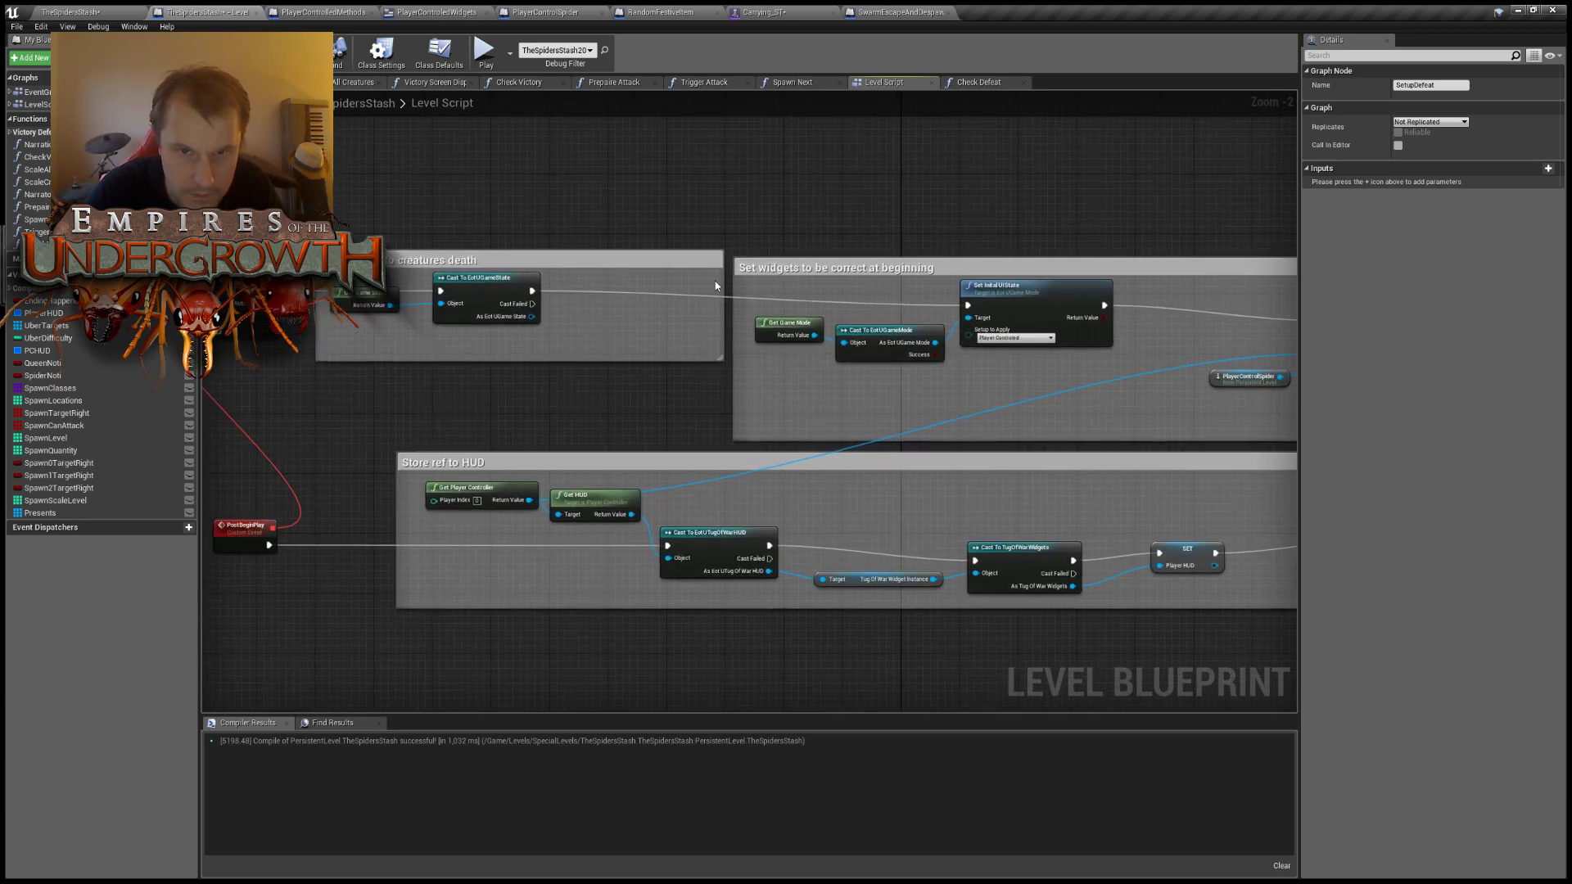
pyautogui.moveTo(724, 280); pyautogui.dragTo(679, 299)
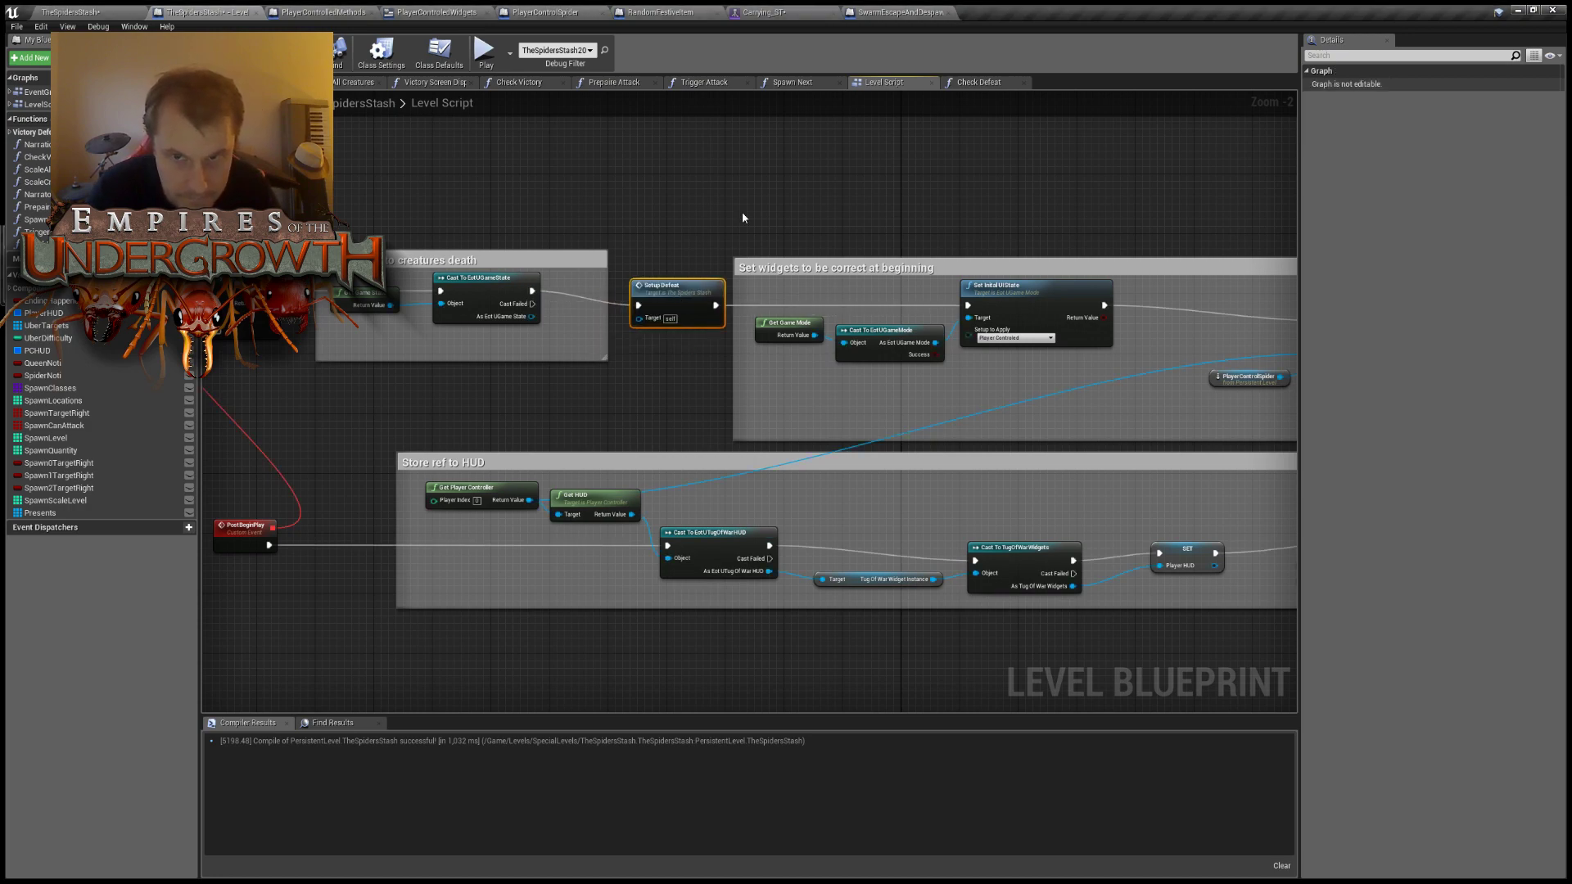
pyautogui.scroll(-3, 537, 186)
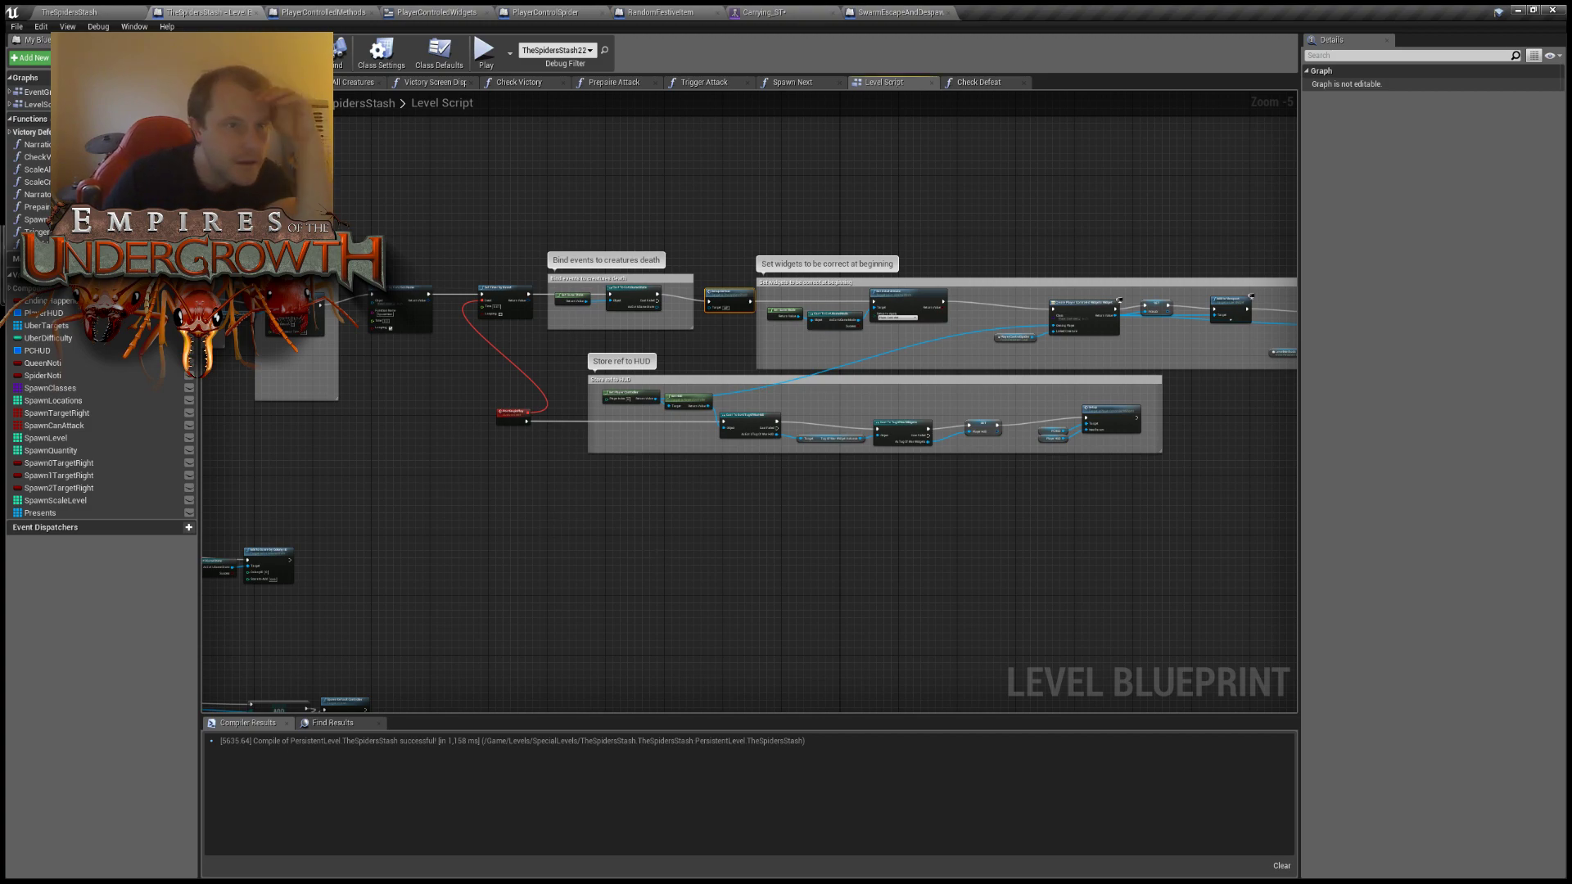
# Start a play test of the TheSpidersStash level and send the spider to open ground below the presents.
pyautogui.click(114, 9)
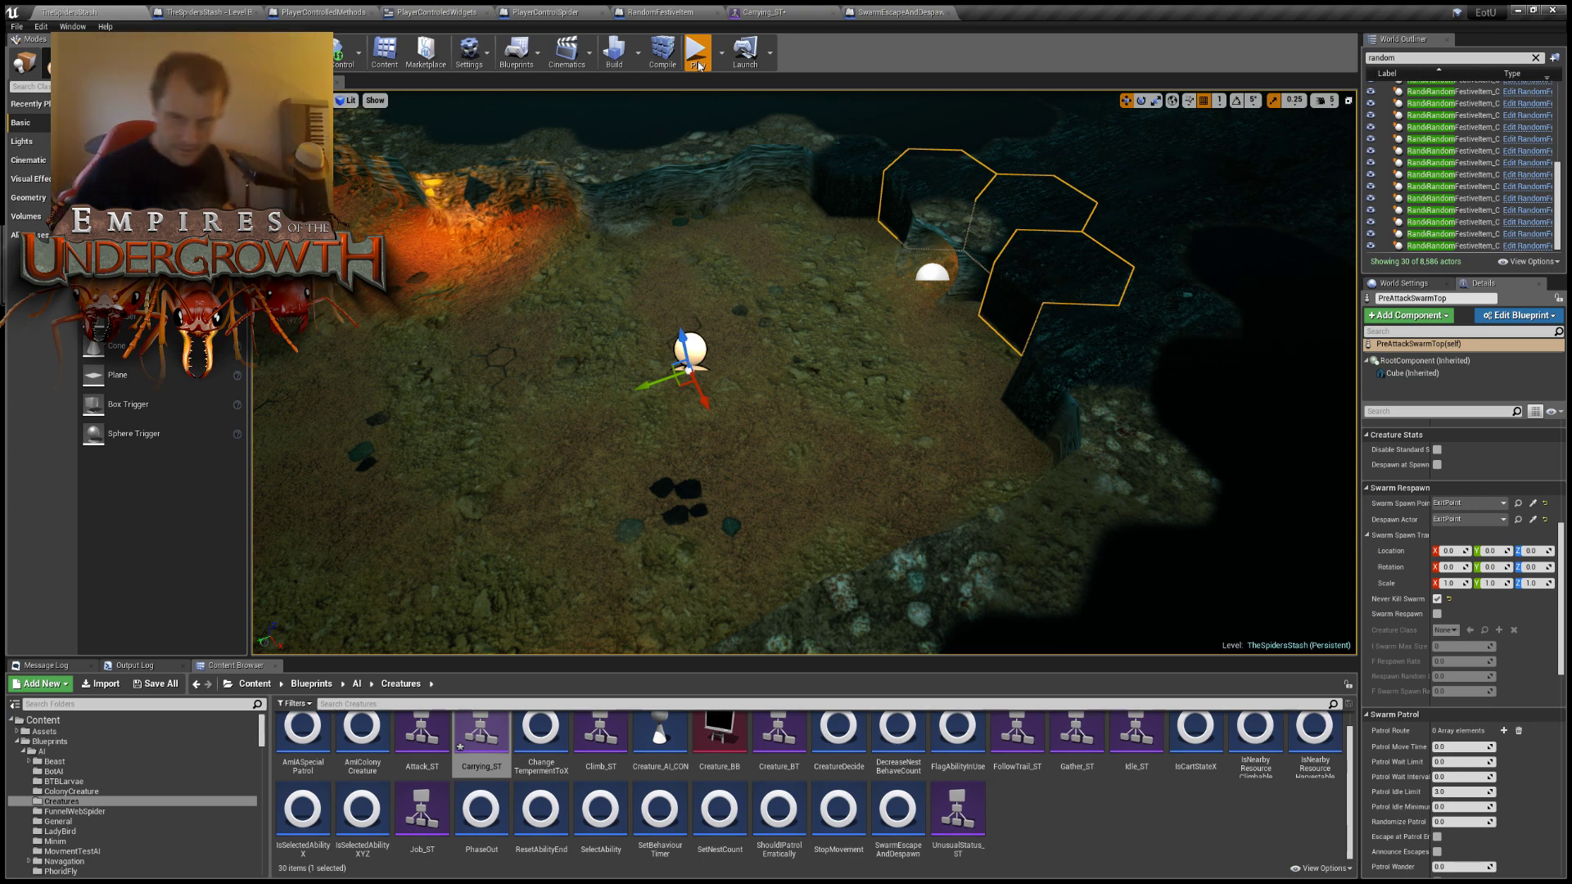
pyautogui.click(697, 56)
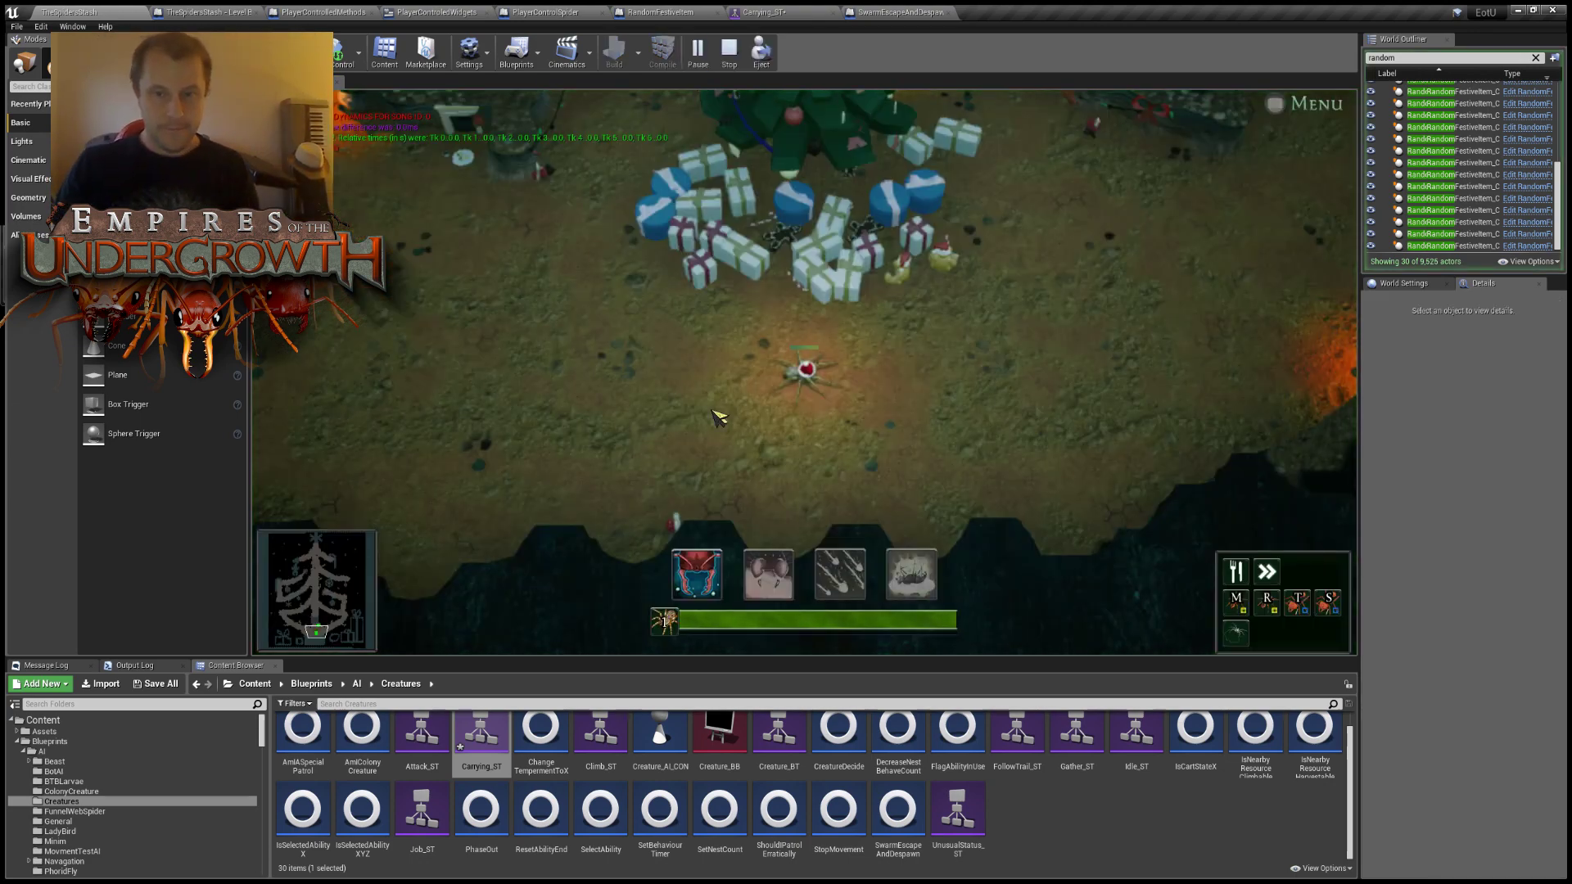
pyautogui.rightClick(547, 419)
pyautogui.press('d')
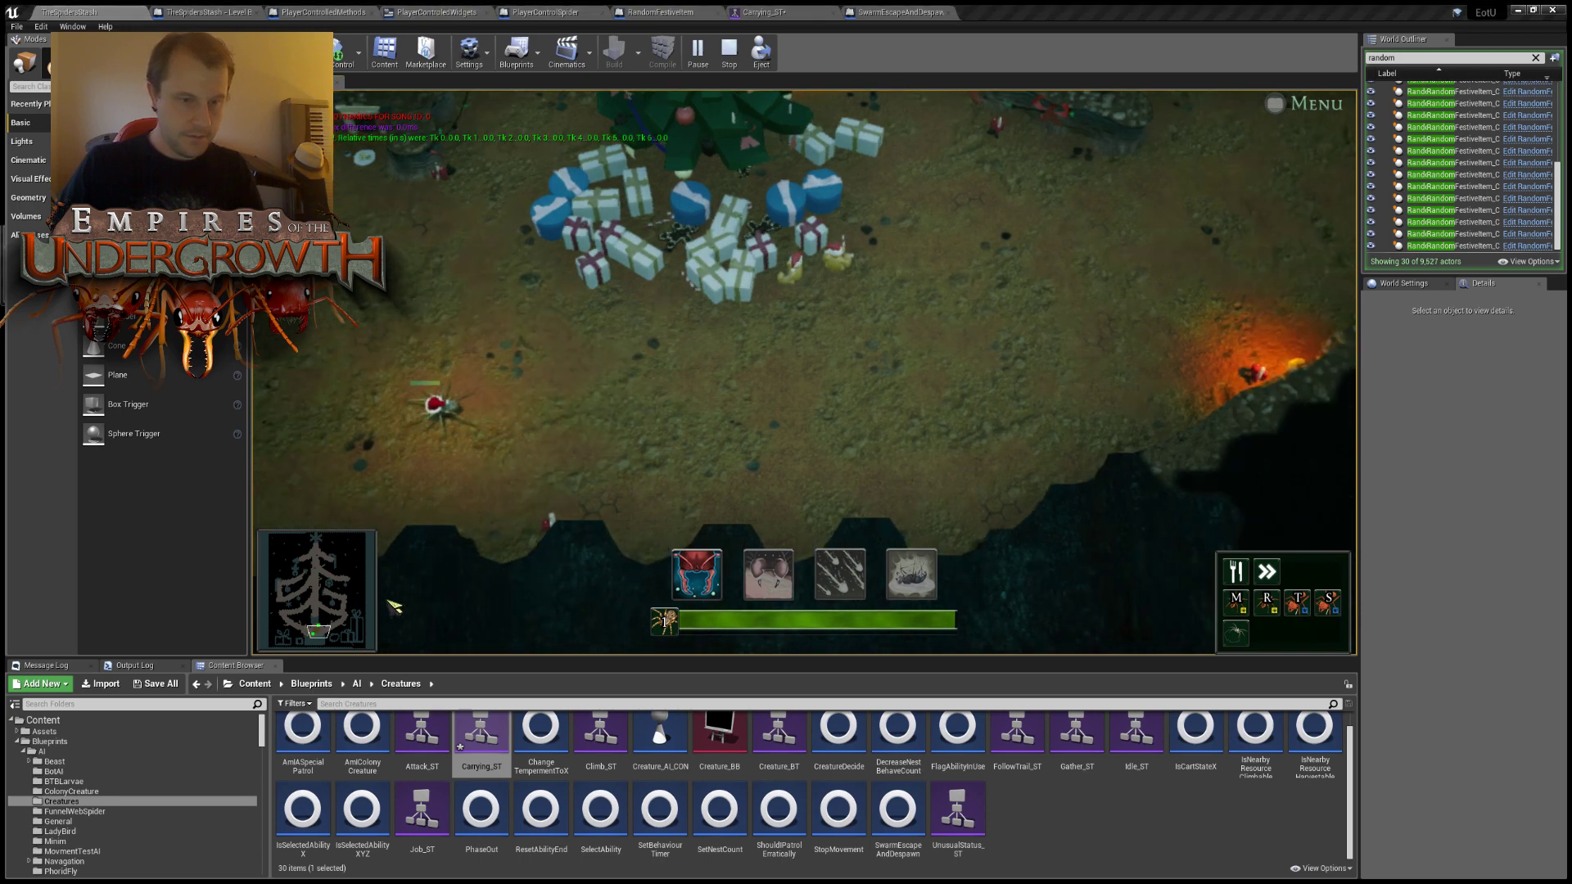
# Check the swarm ants' progress in the tunnels and the pile of presents around the tree.
pyautogui.moveTo(351, 632); pyautogui.dragTo(329, 592)
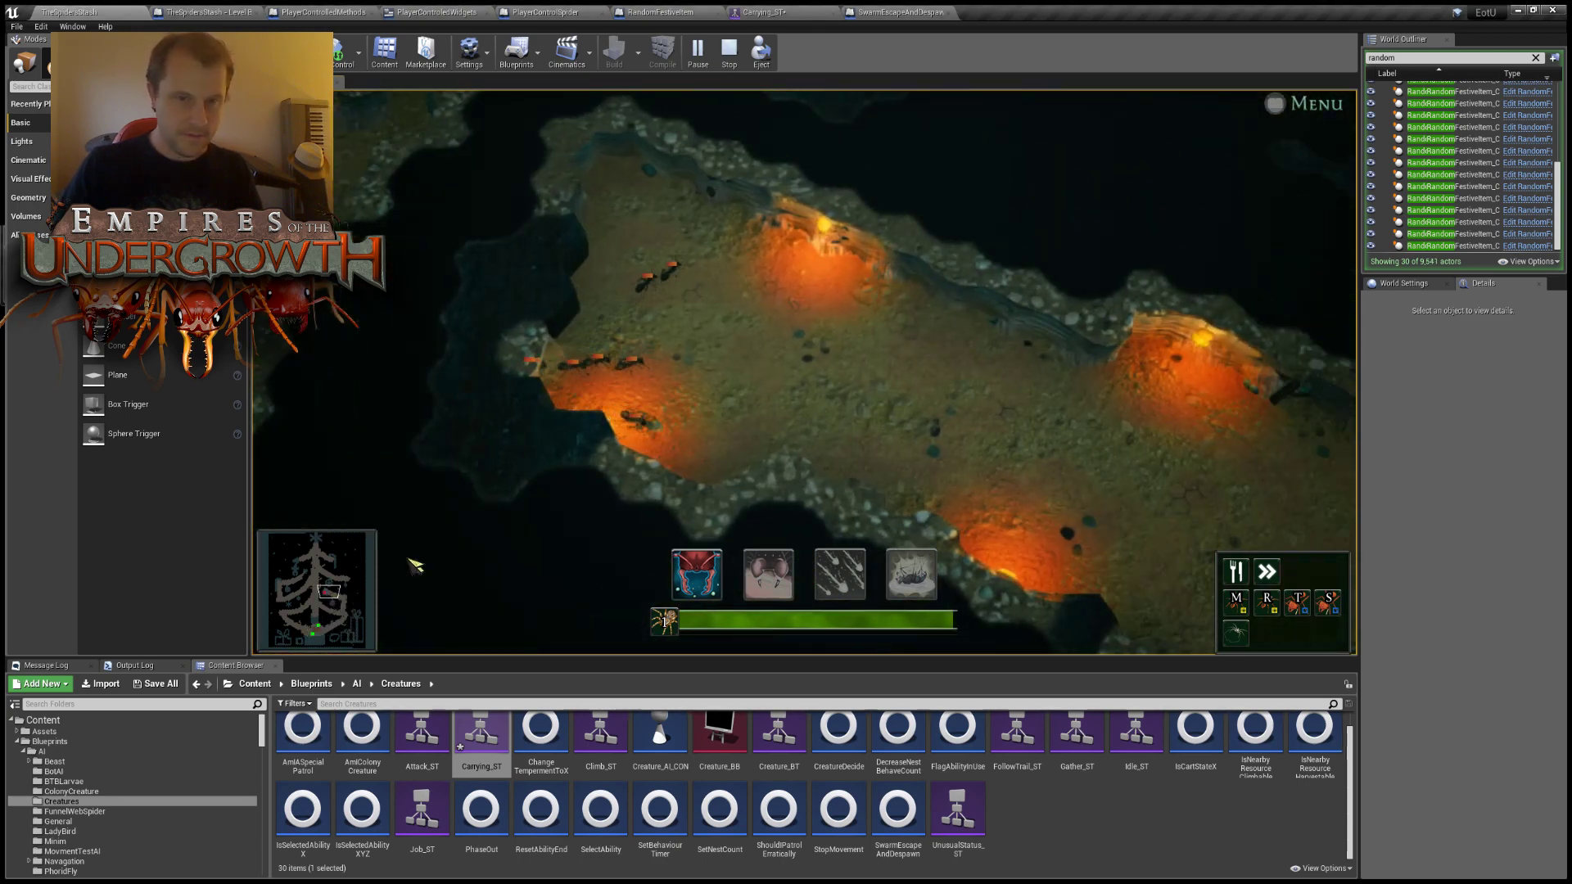
pyautogui.click(319, 630)
pyautogui.click(313, 633)
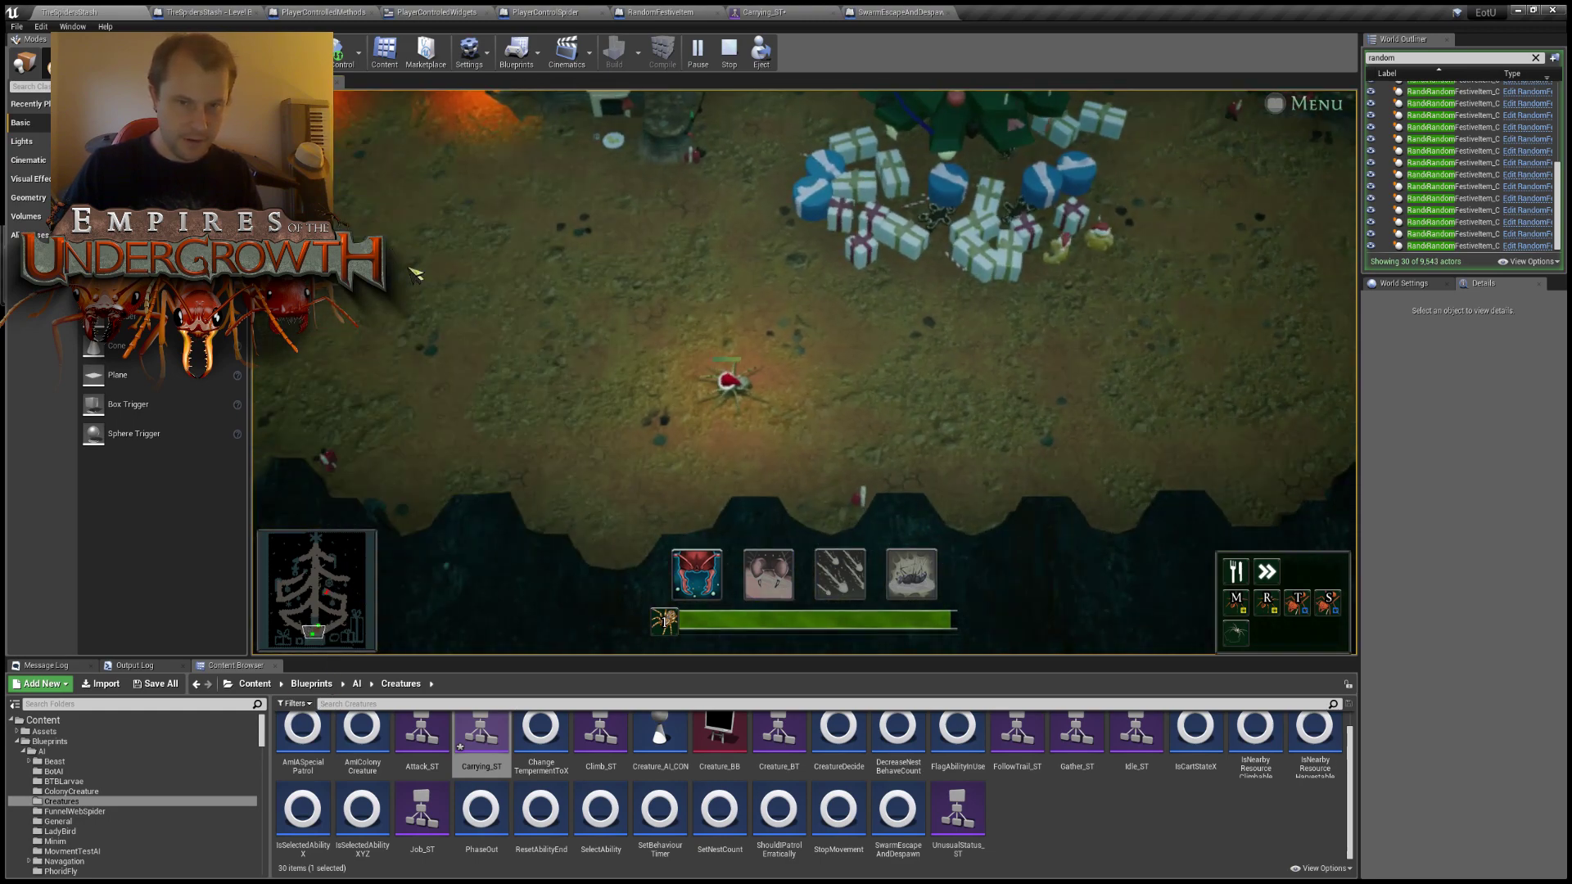
pyautogui.click(336, 595)
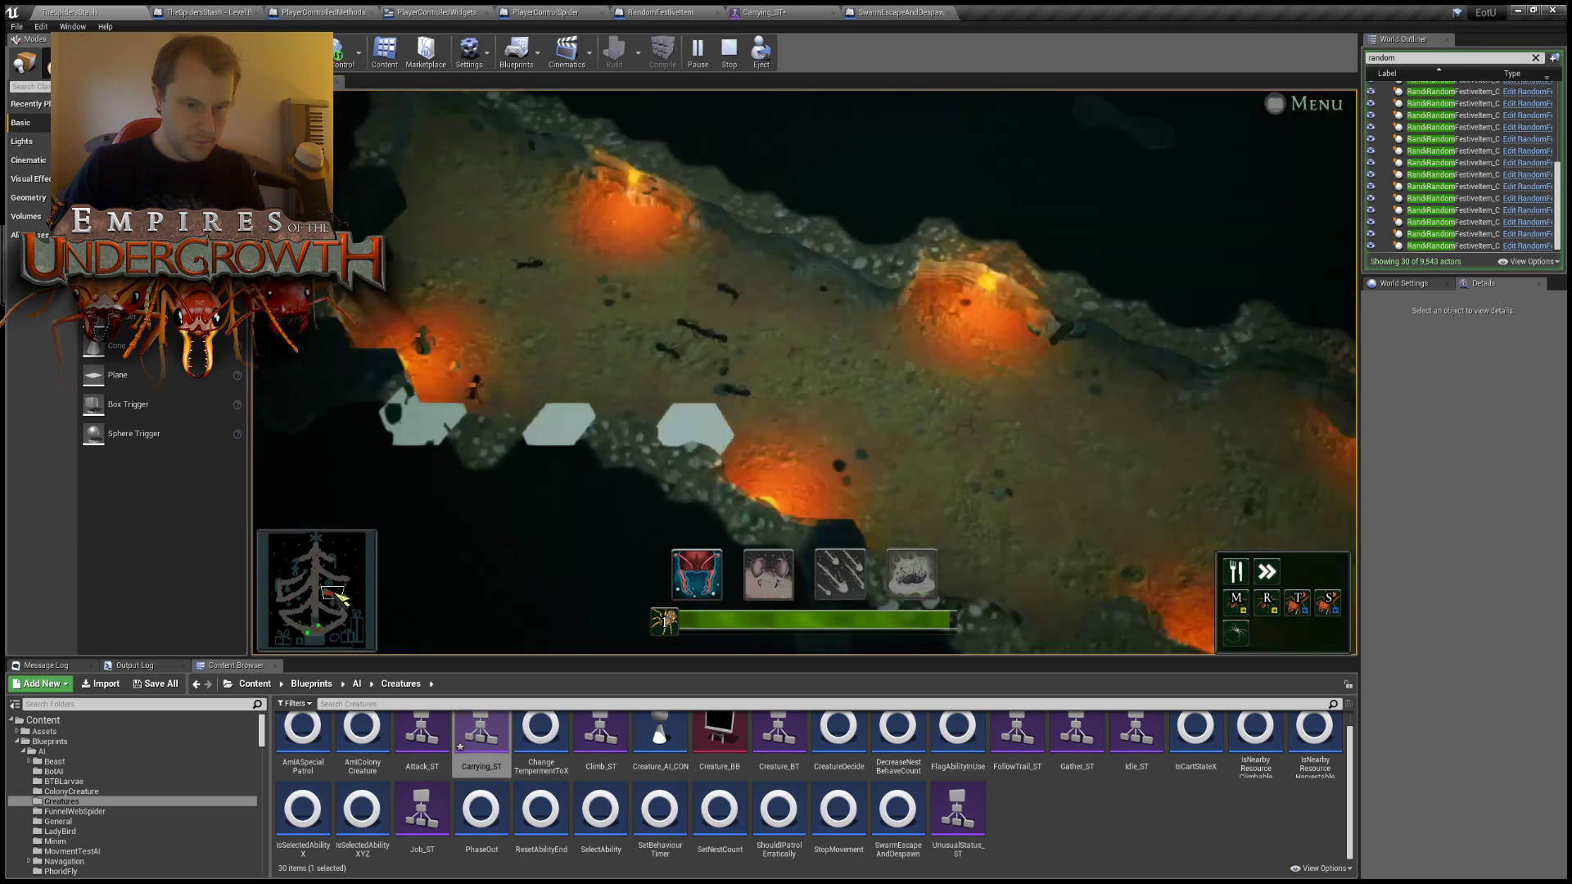
# Examine the upper end of the tree-shaped map and the passages leading down from it.
pyautogui.moveTo(335, 593); pyautogui.dragTo(366, 532)
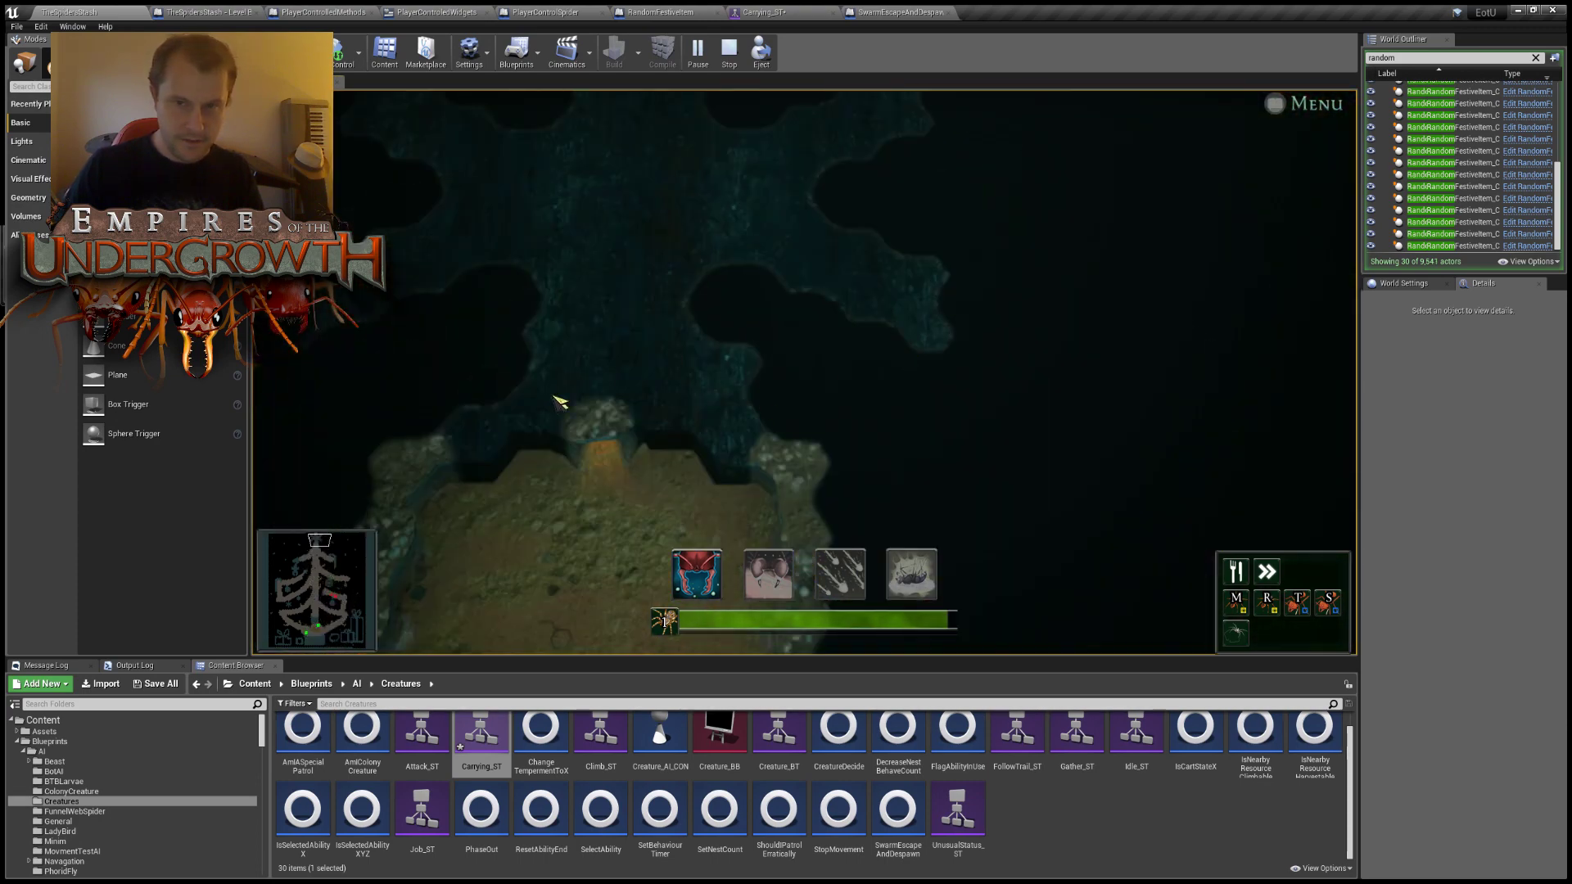
pyautogui.press('s')
pyautogui.press('a')
pyautogui.press('w')
pyautogui.press('d')
pyautogui.press('d')
pyautogui.press('s')
pyautogui.press('s')
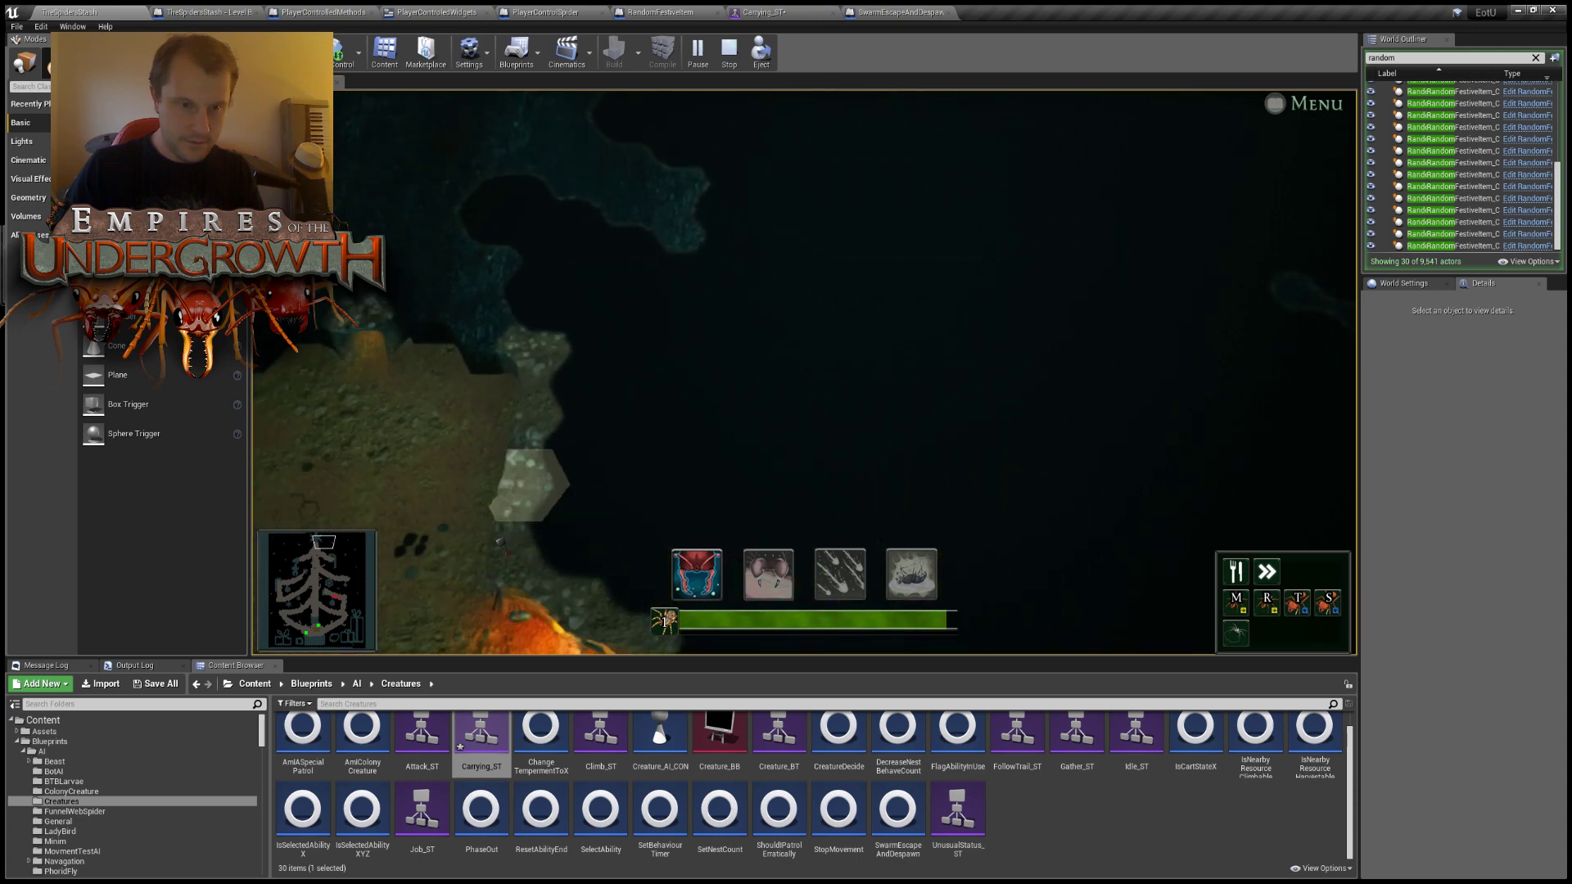
pyautogui.press('a')
pyautogui.press('a')
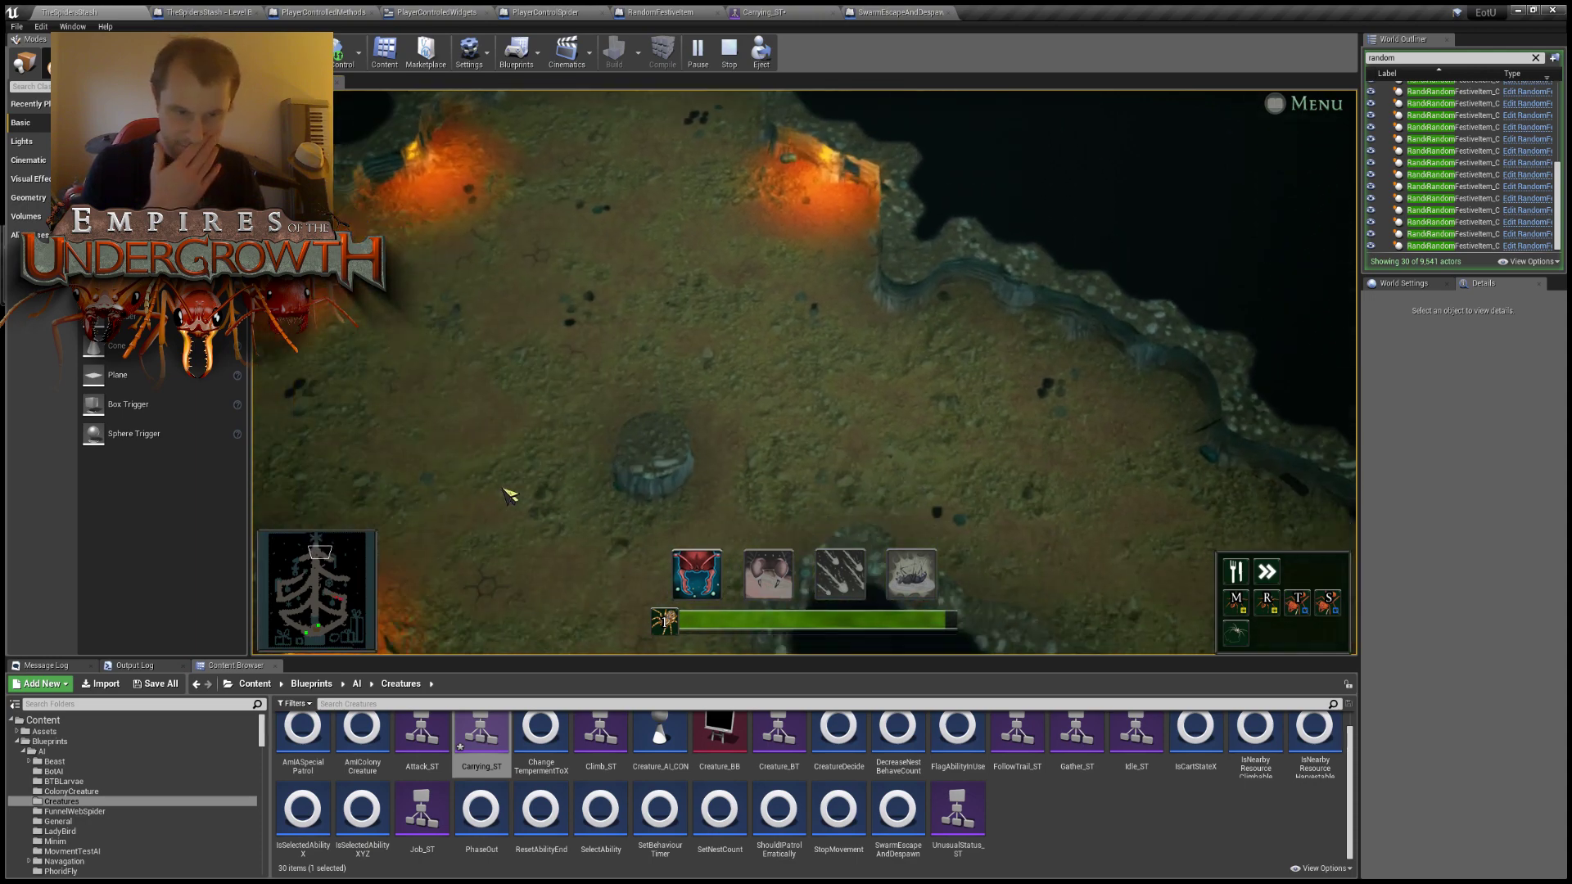
pyautogui.press('s')
pyautogui.press('s')
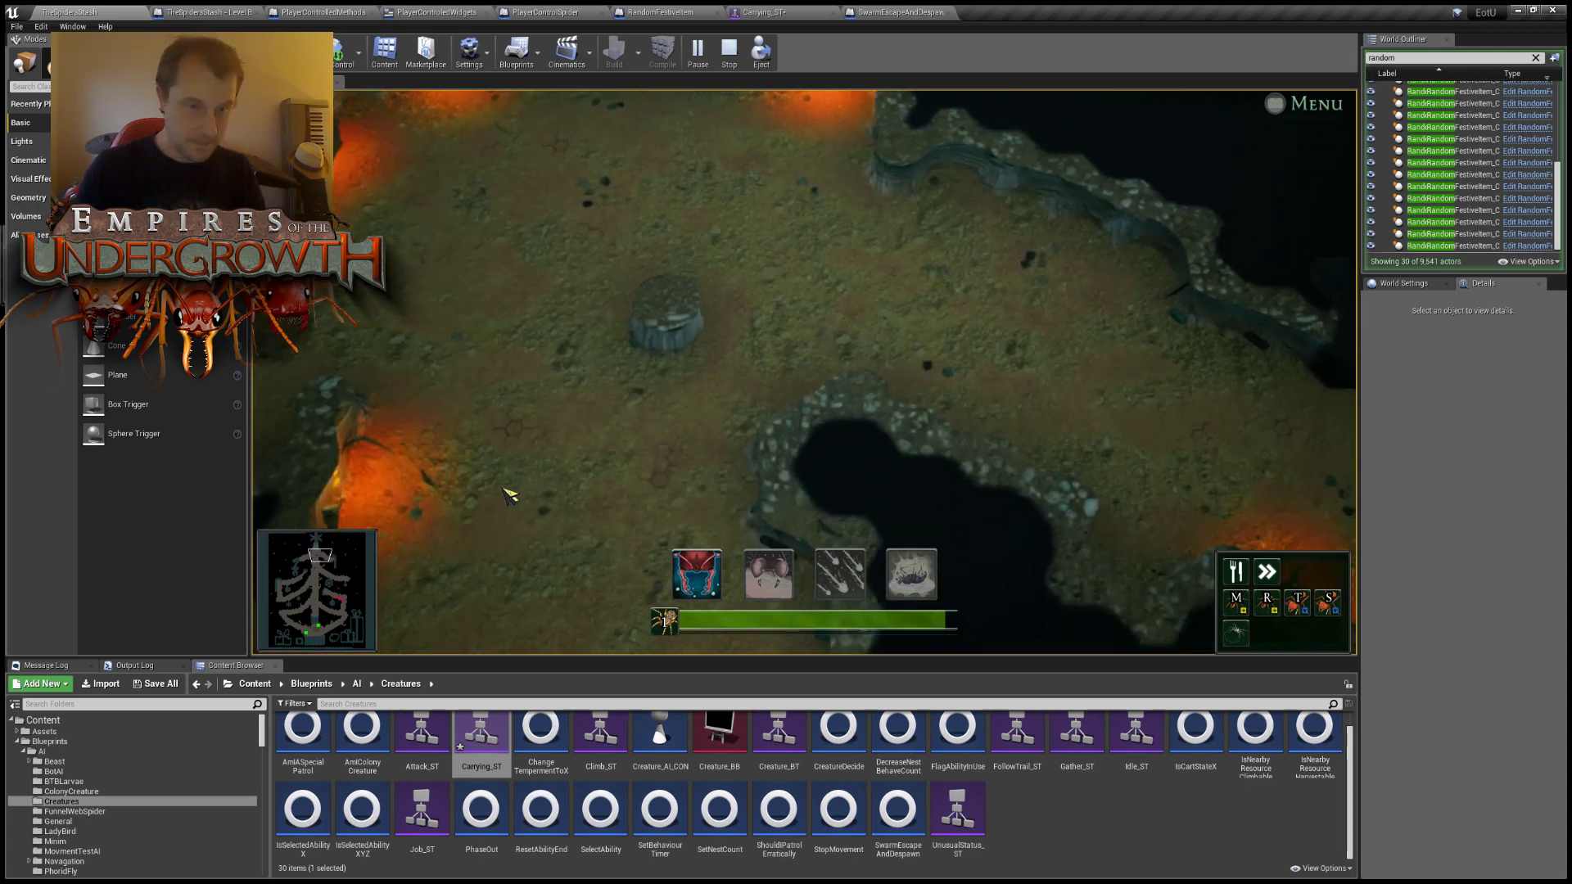
pyautogui.press('a')
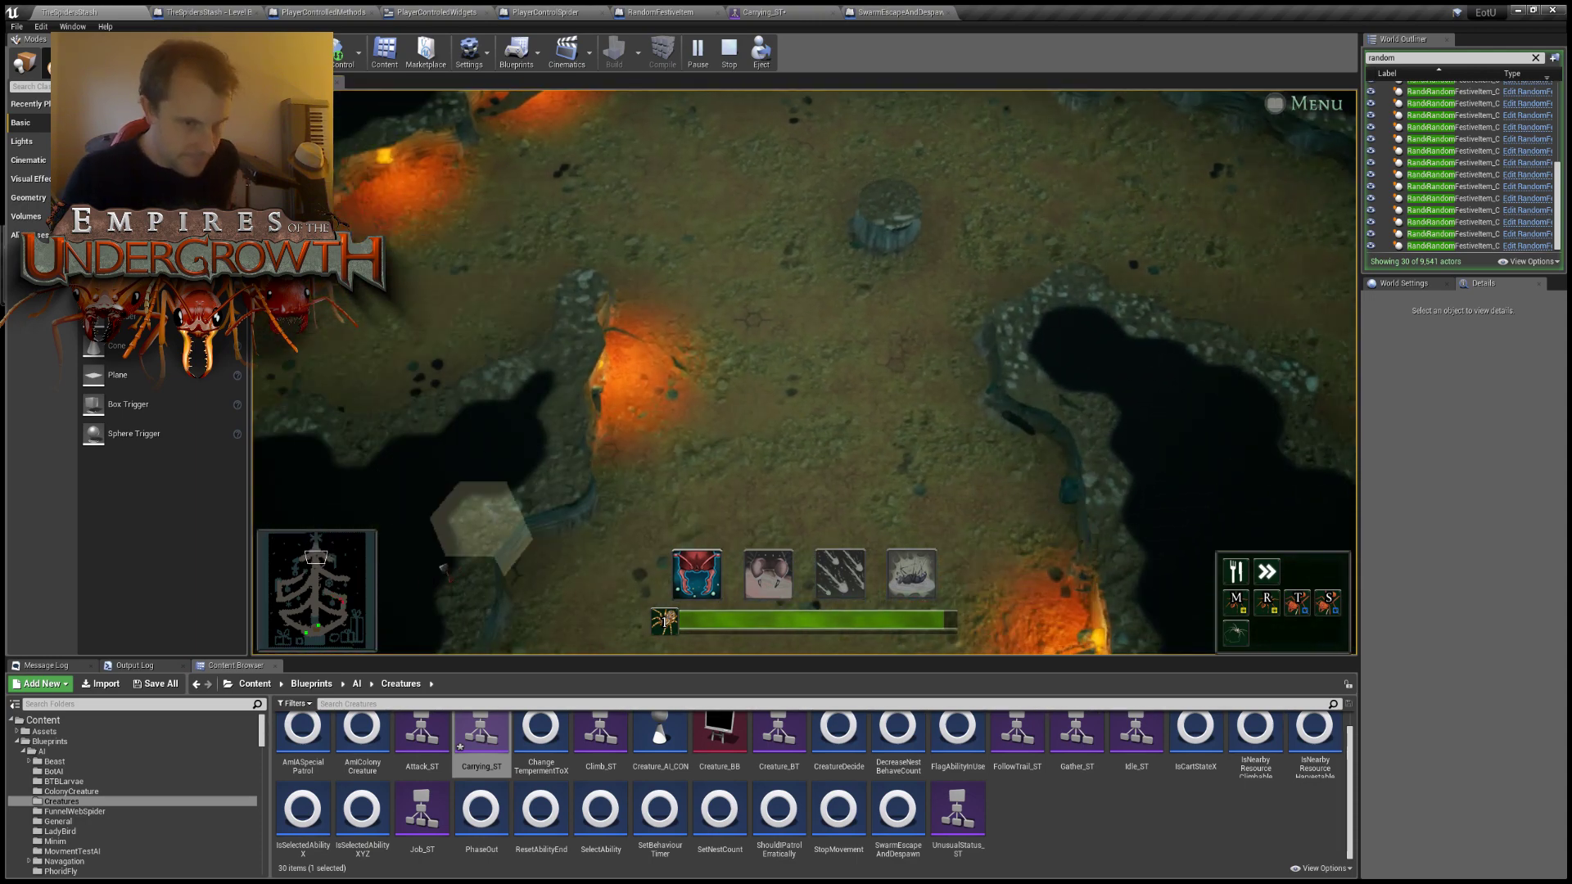
pyautogui.press('s')
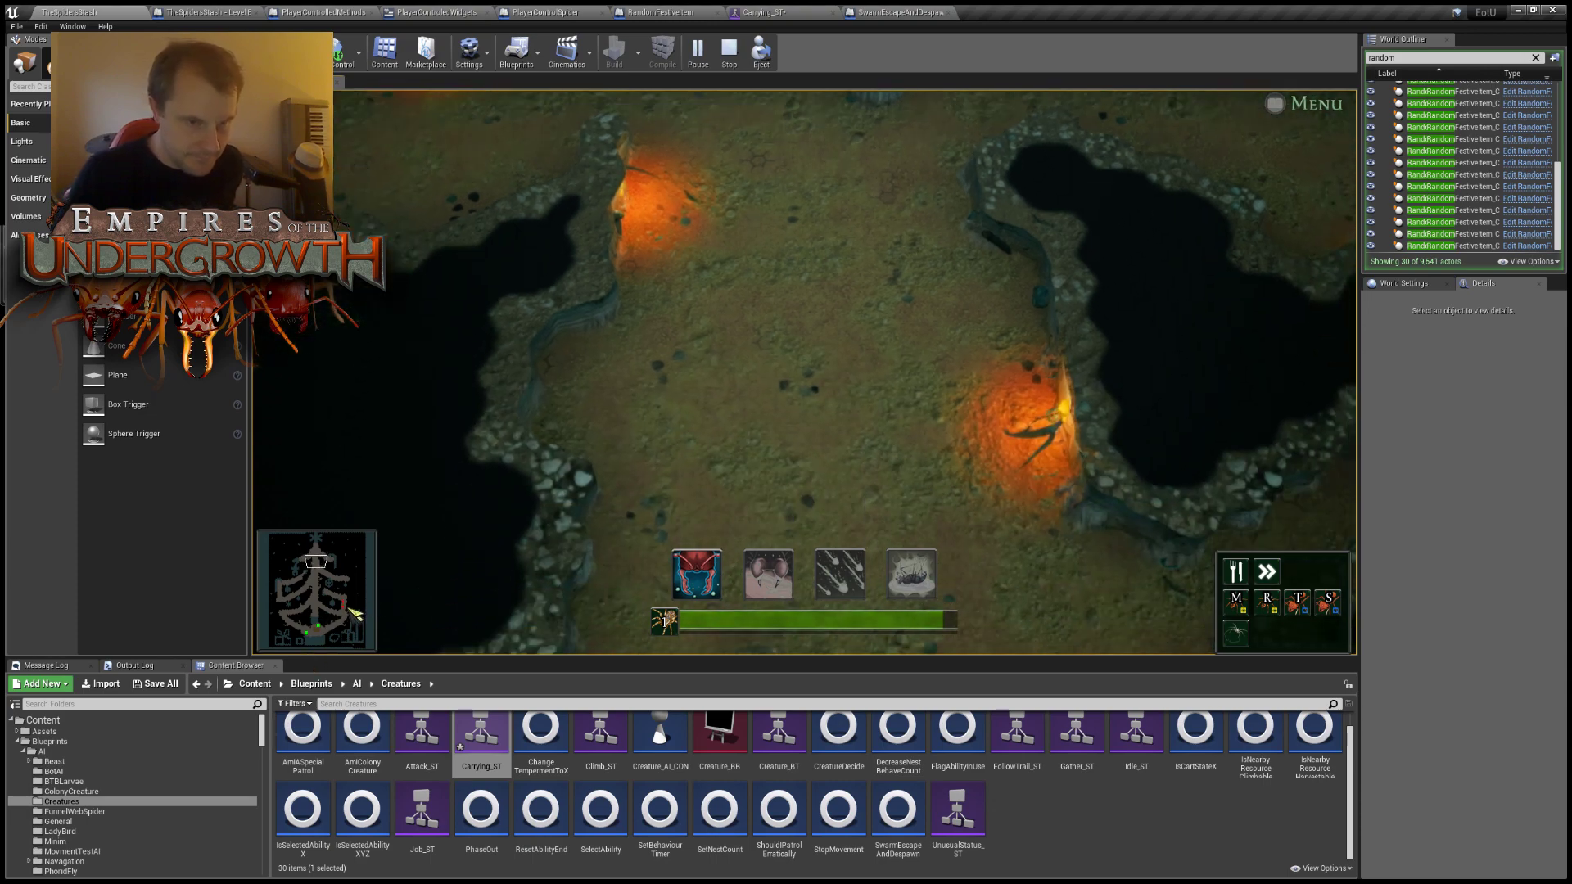
# Track the swarm ants along the lower tunnel as far as the presents area.
pyautogui.moveTo(347, 615)
pyautogui.mouseDown()
pyautogui.moveTo(322, 619)
pyautogui.moveTo(352, 622)
pyautogui.mouseUp()
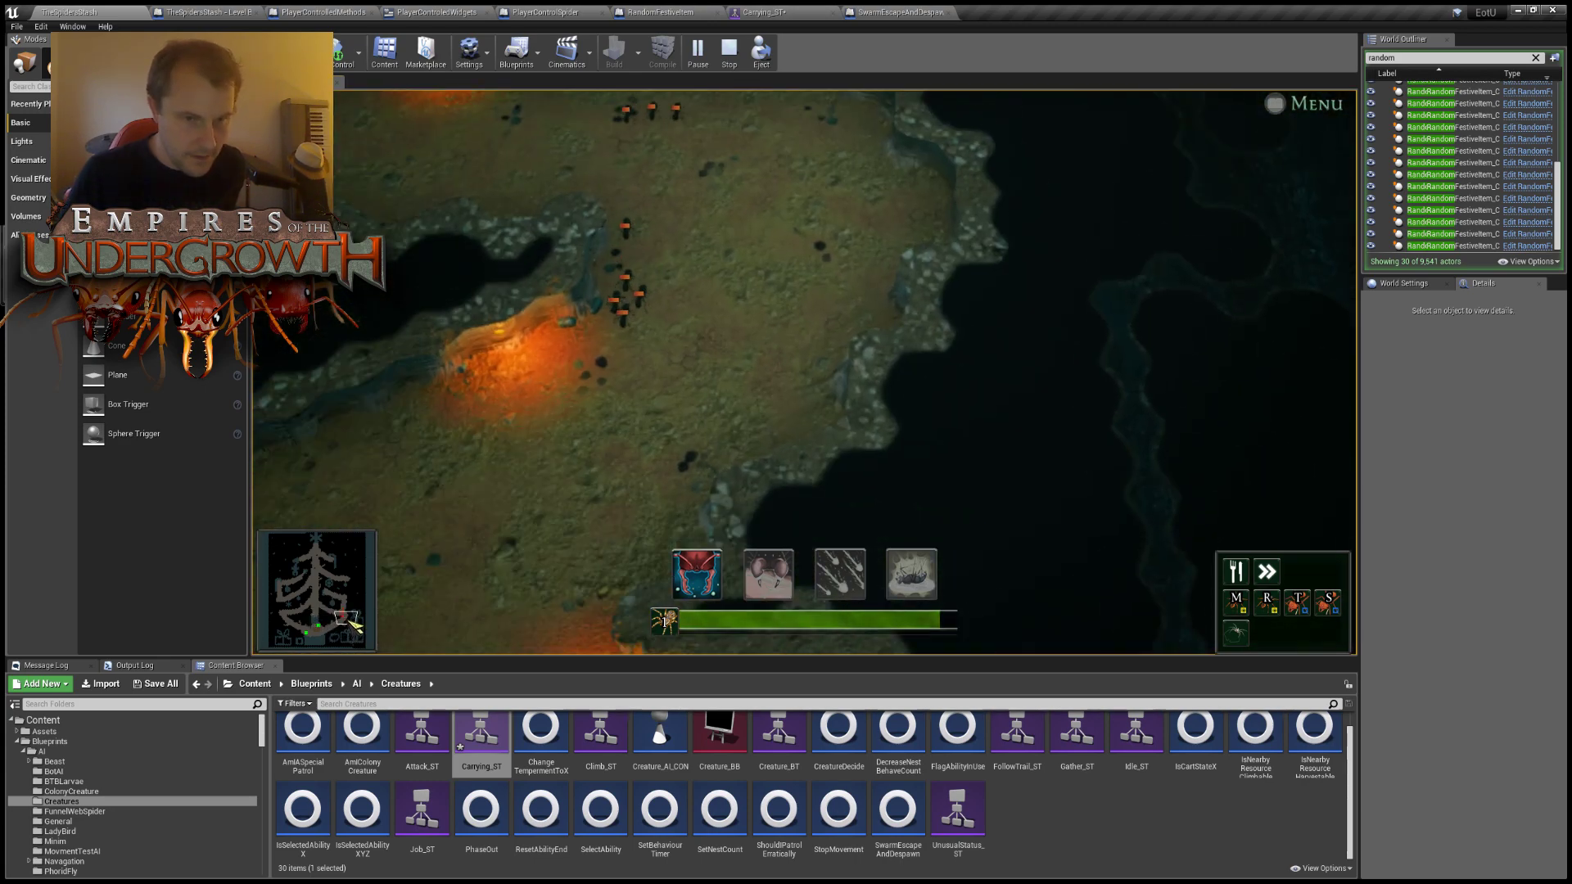
pyautogui.click(343, 626)
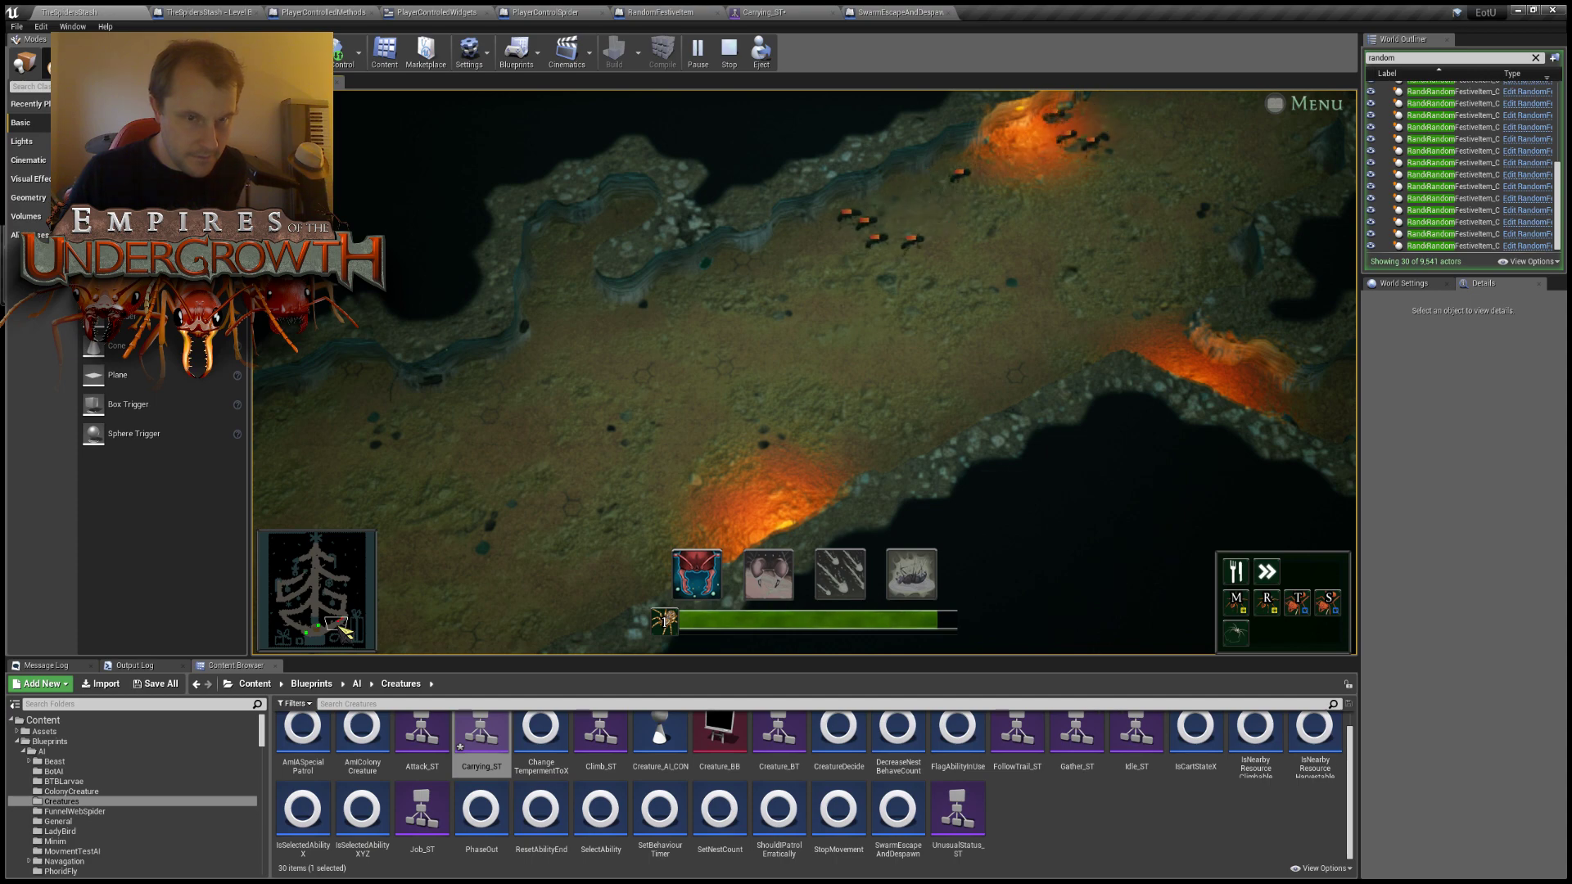
pyautogui.click(321, 643)
pyautogui.click(316, 636)
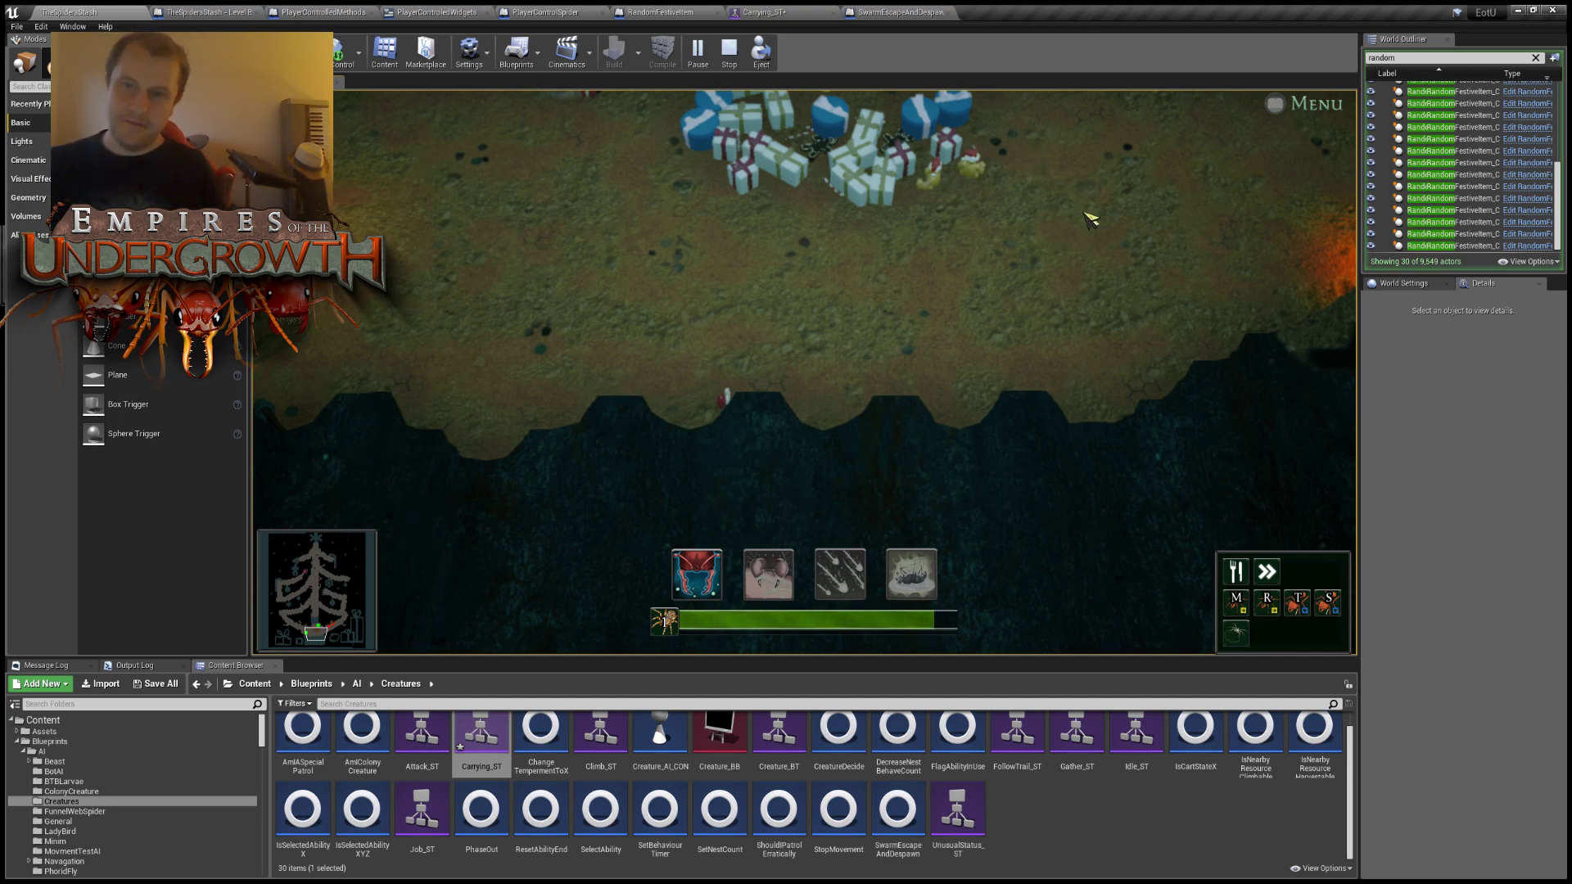
# Watch the swarm ants collect presents at the tree while keeping the spider away from them.
pyautogui.press('d')
pyautogui.press('w')
pyautogui.press('a')
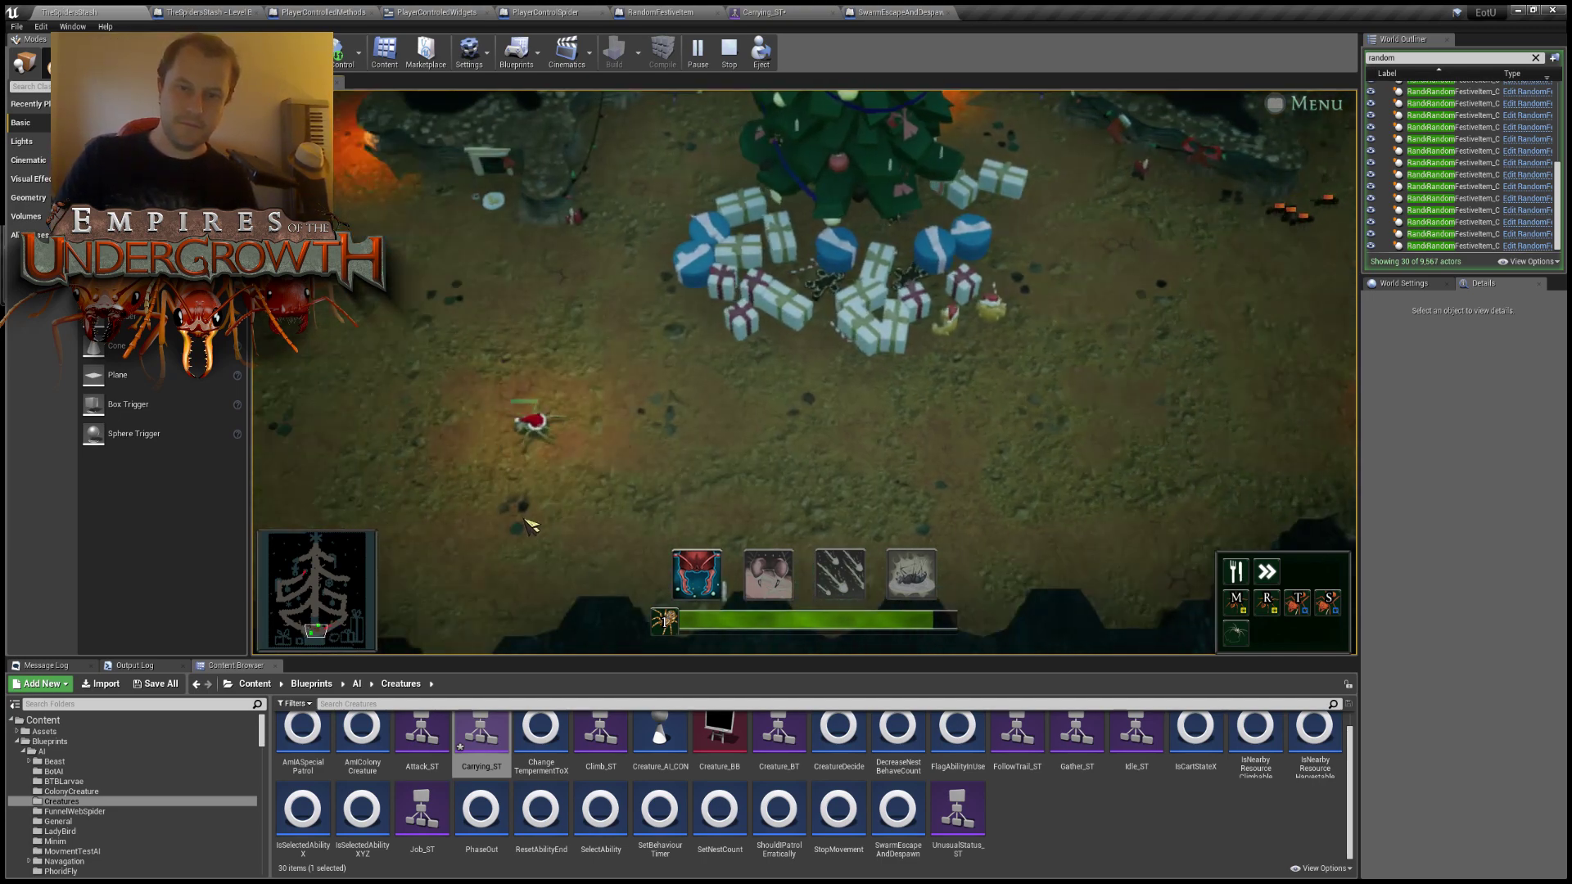
pyautogui.press('s')
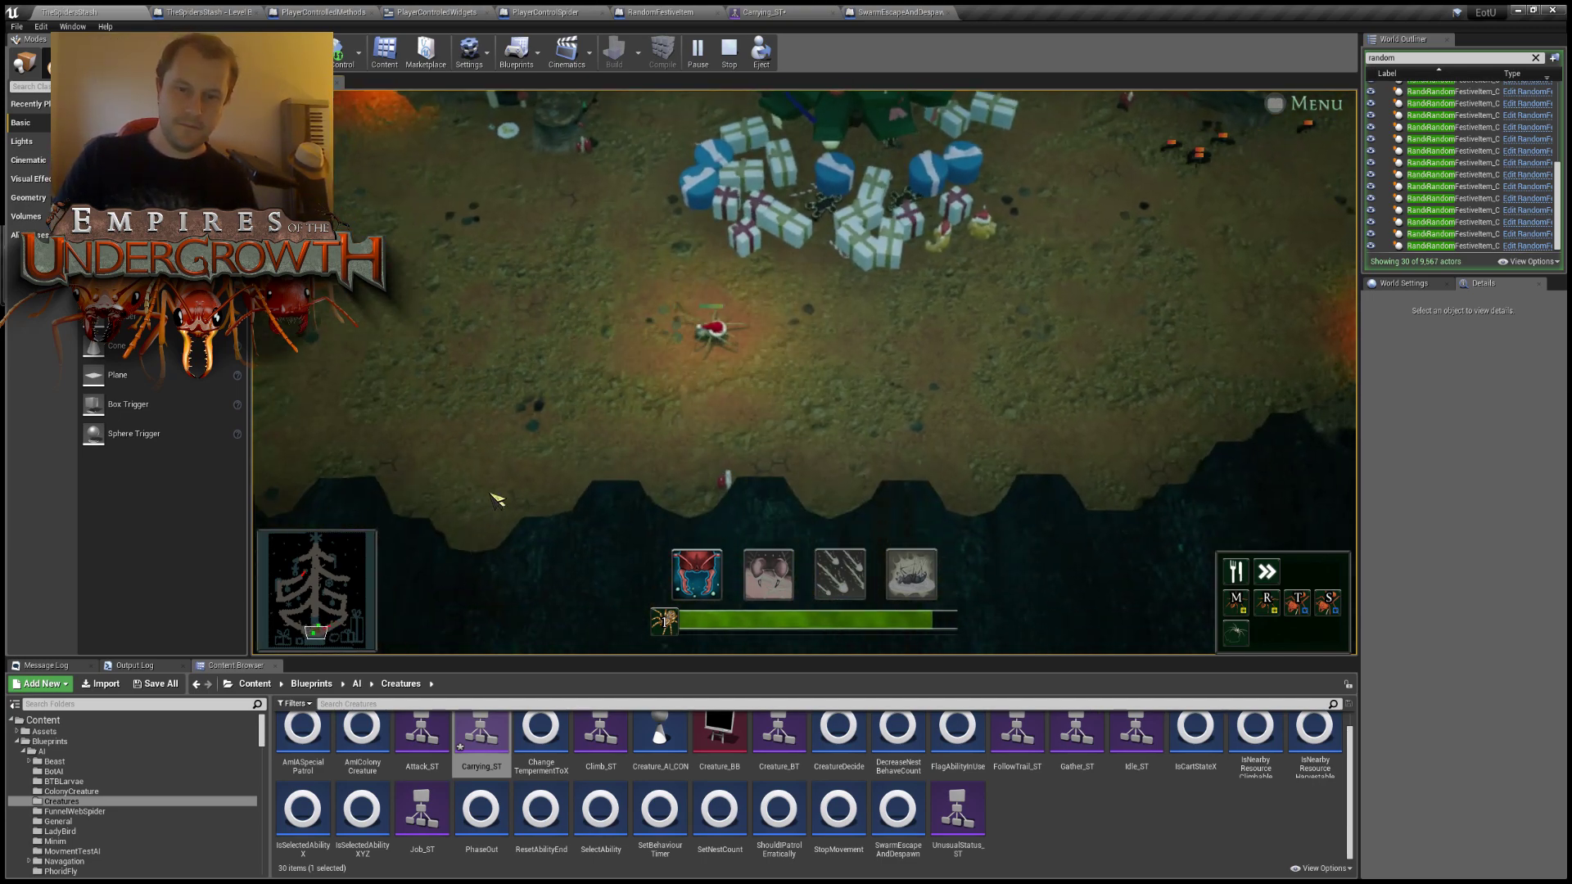
pyautogui.press('d')
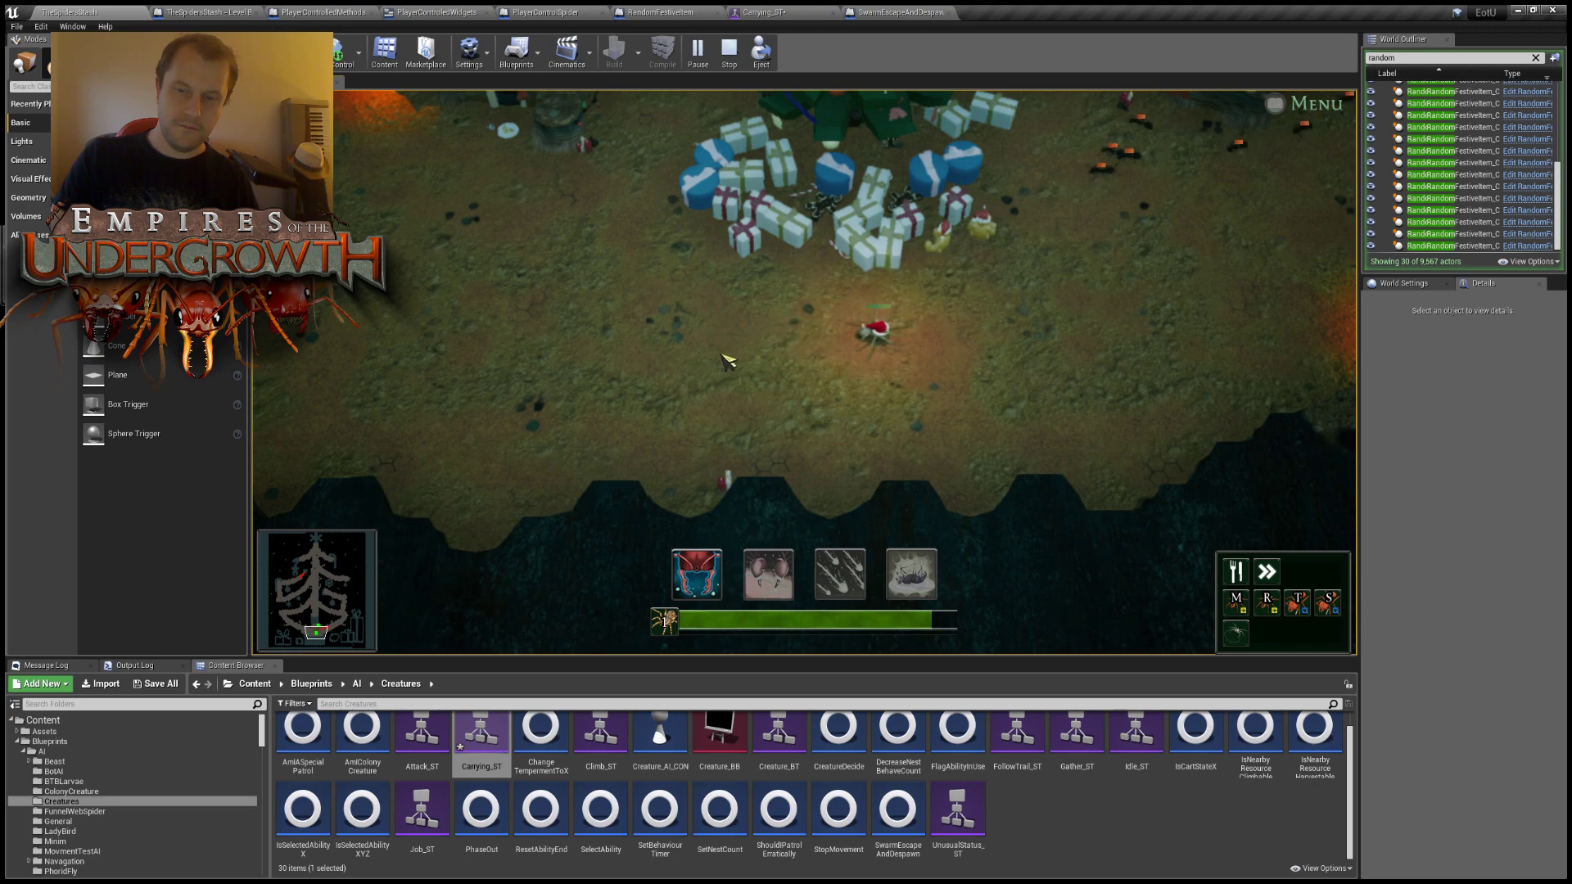
pyautogui.press('w')
pyautogui.press('d')
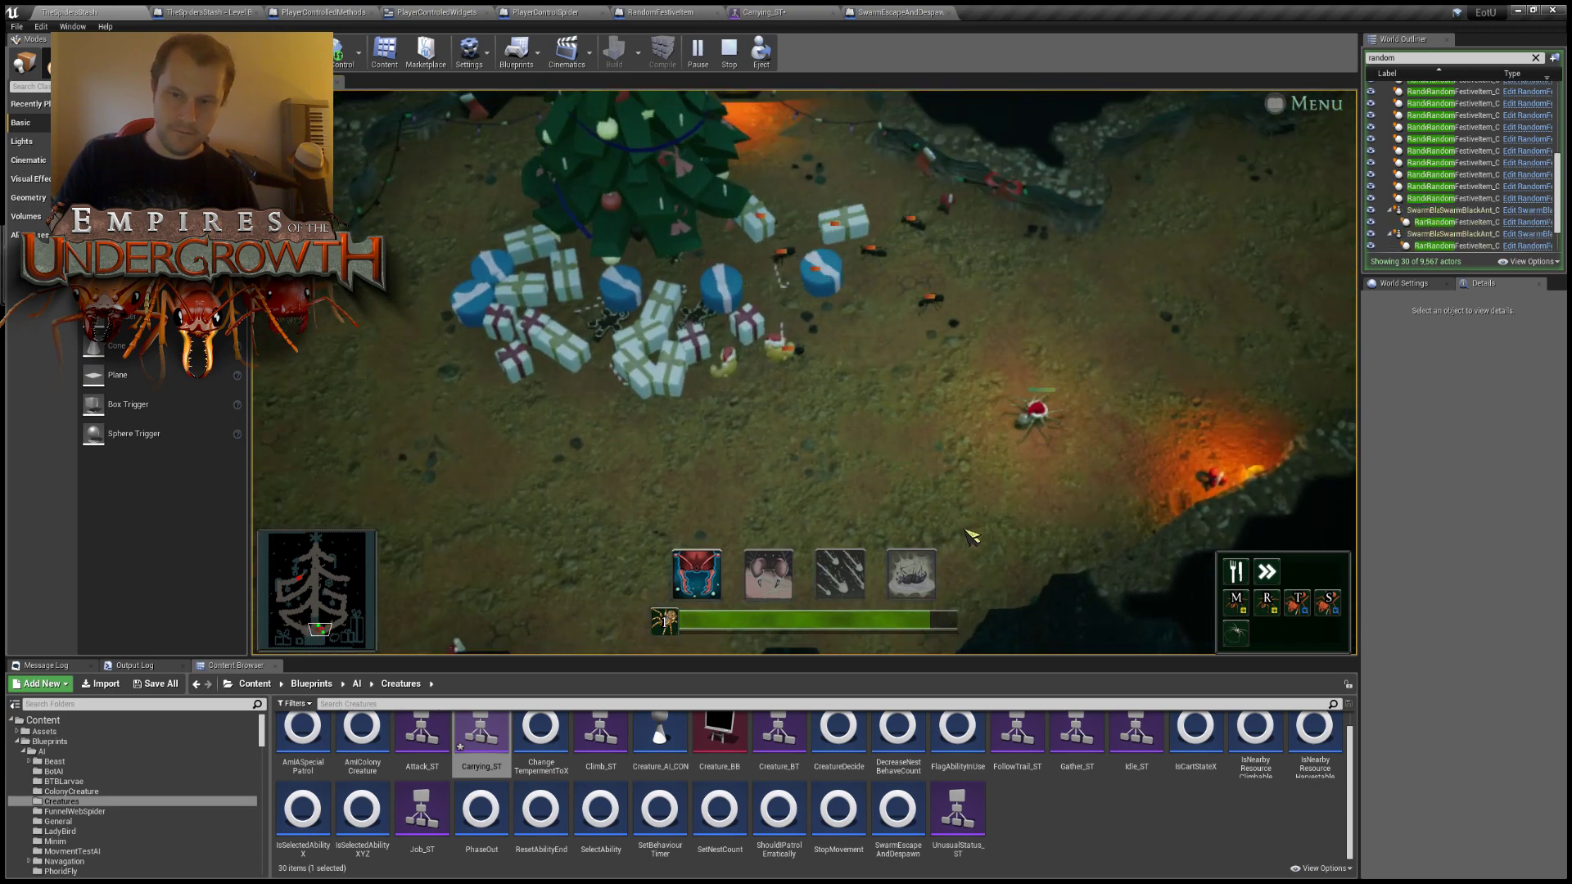
pyautogui.scroll(-3, 971, 536)
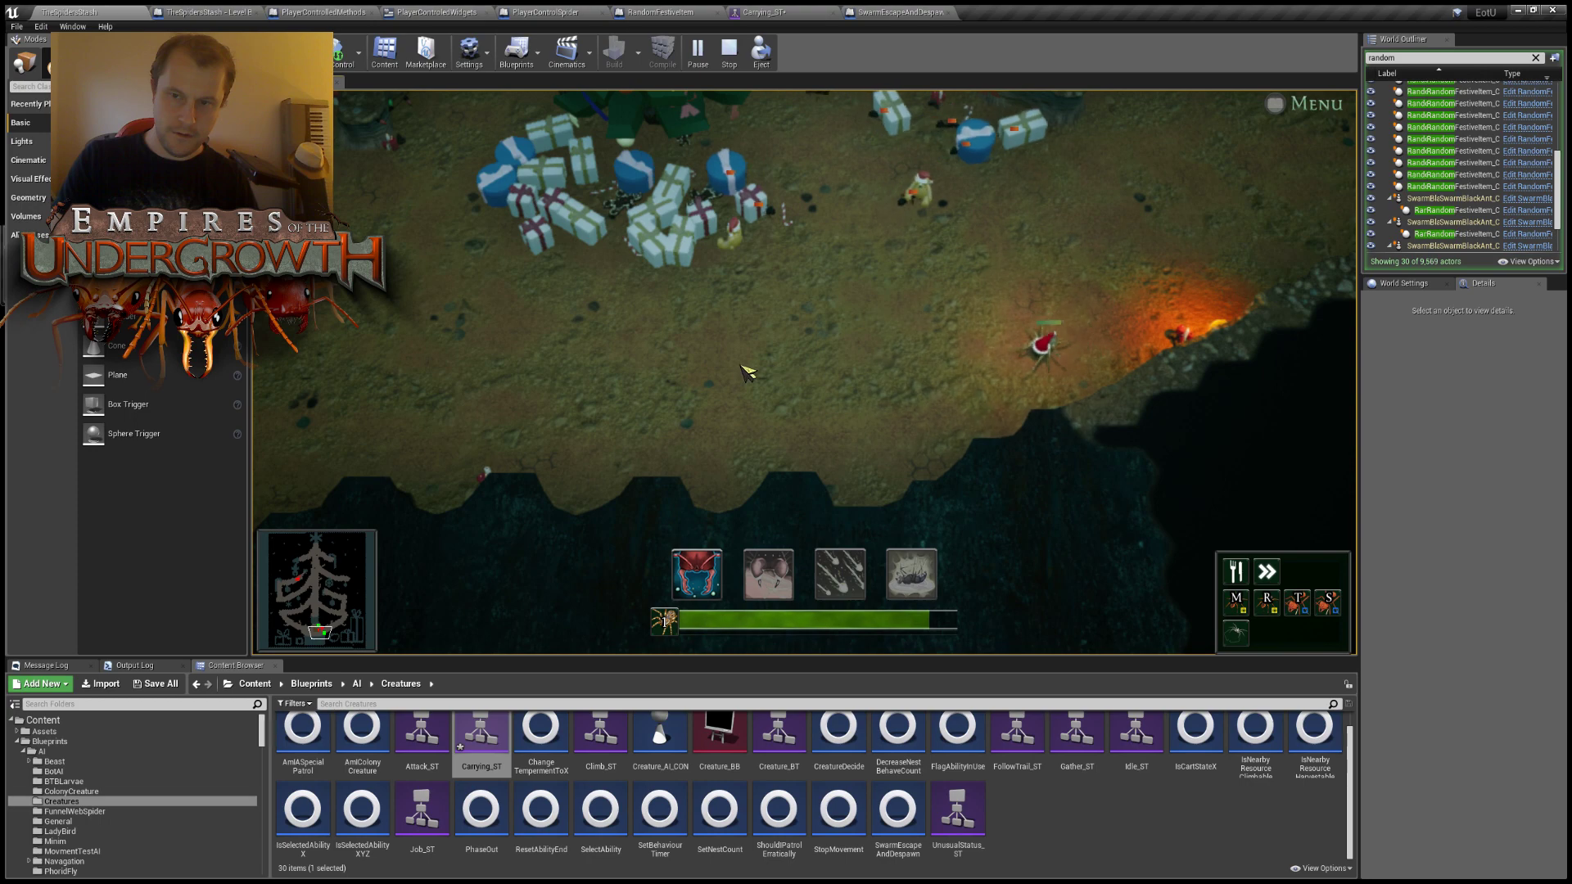
pyautogui.rightClick(740, 366)
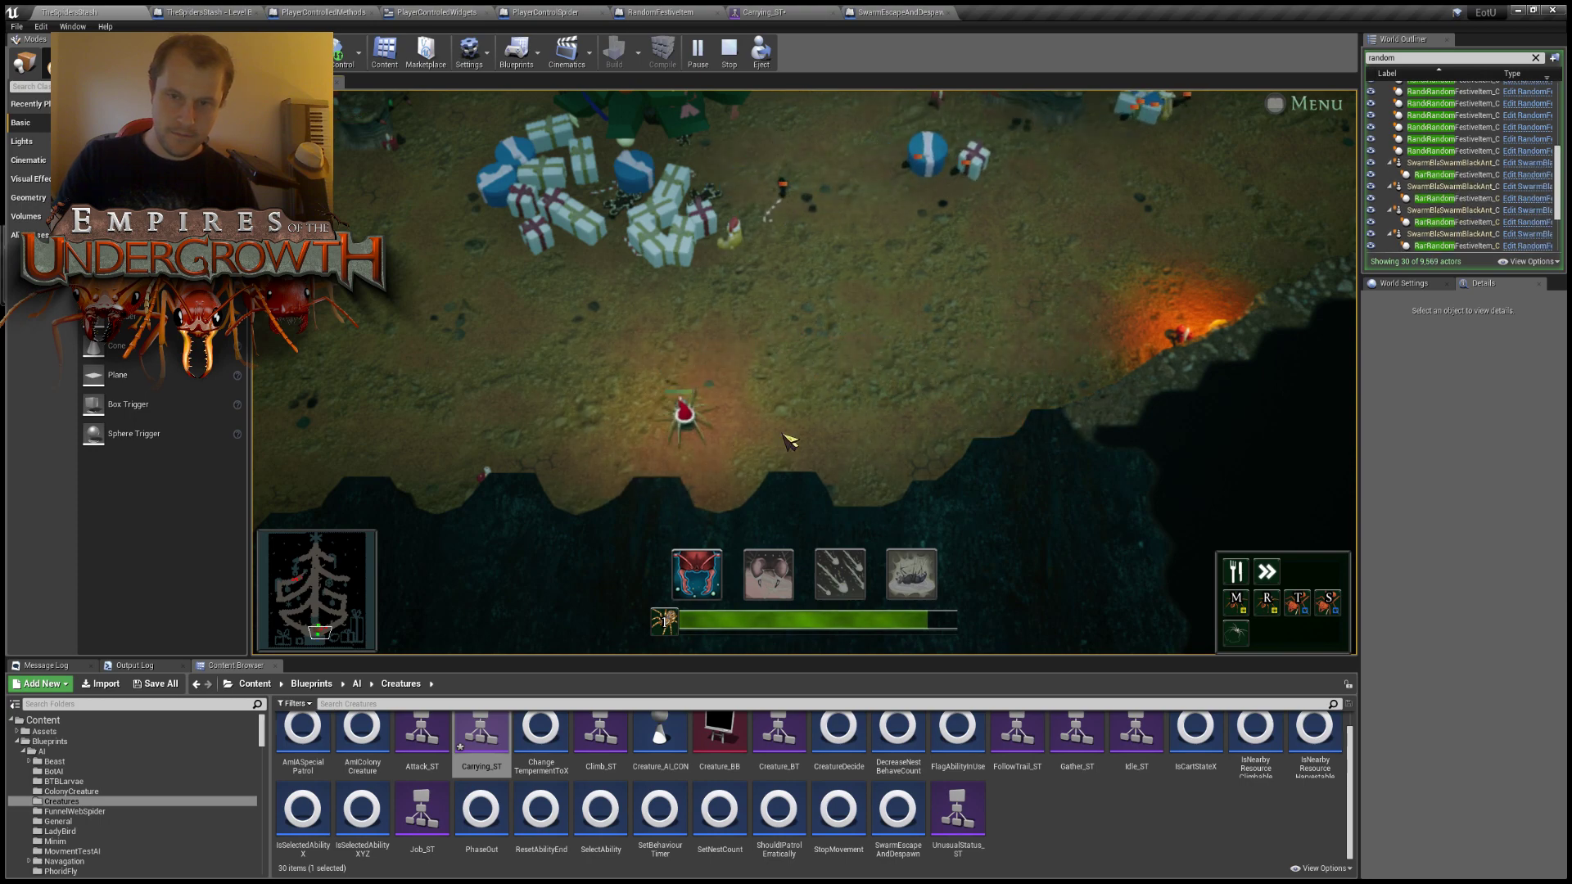
pyautogui.scroll(3, 819, 434)
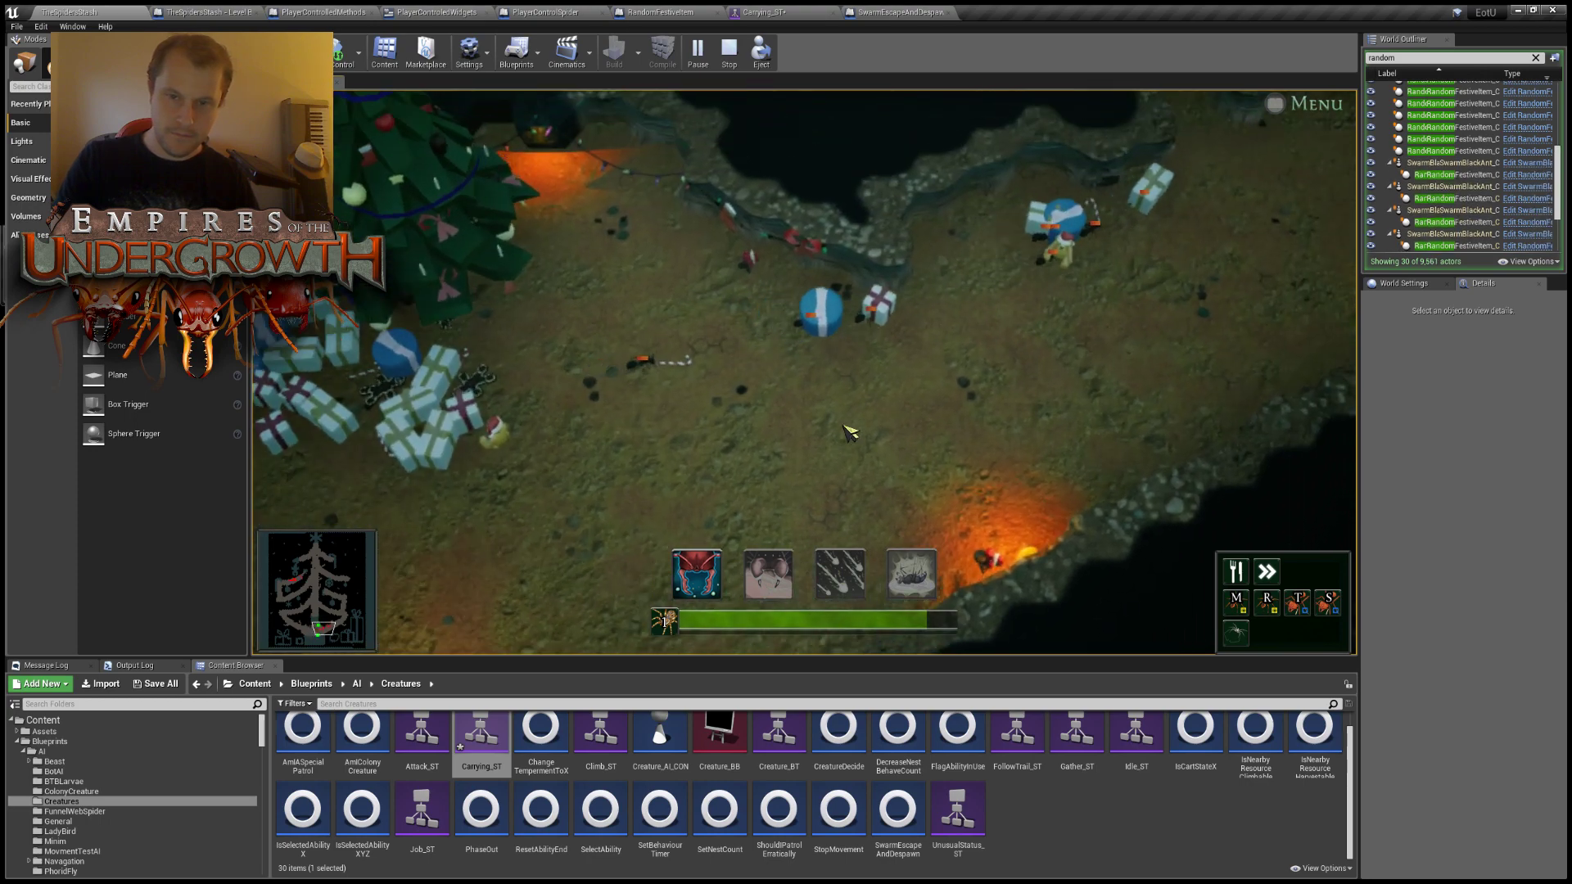
# Follow the swarm ants carrying presents away from the tree and up the first tunnel bend.
pyautogui.press('d')
pyautogui.press('w')
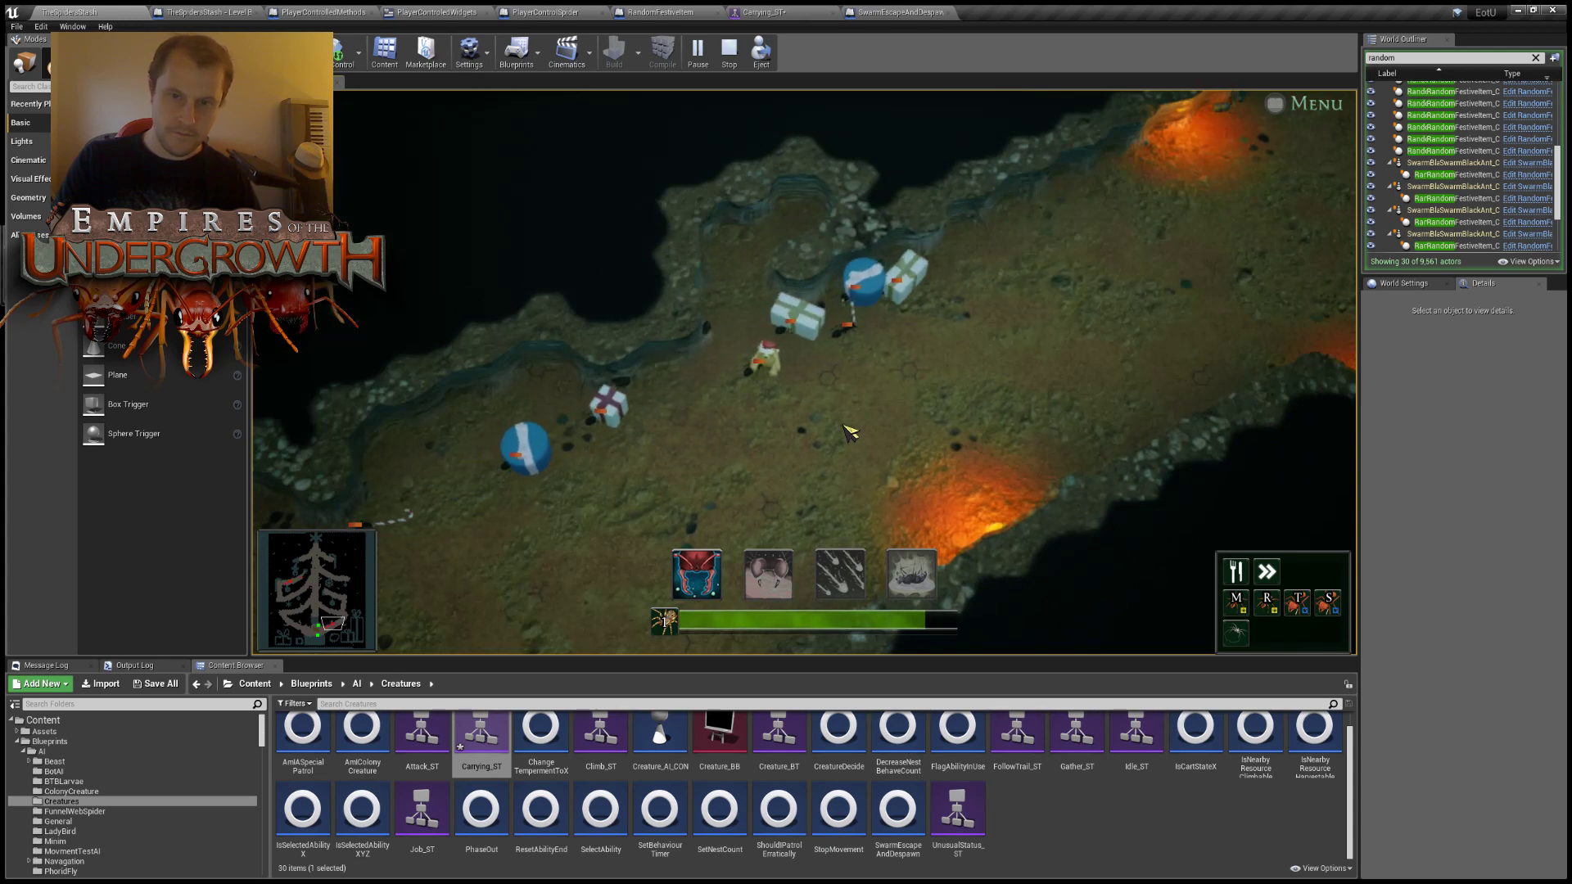
pyautogui.press('d')
pyautogui.press('w')
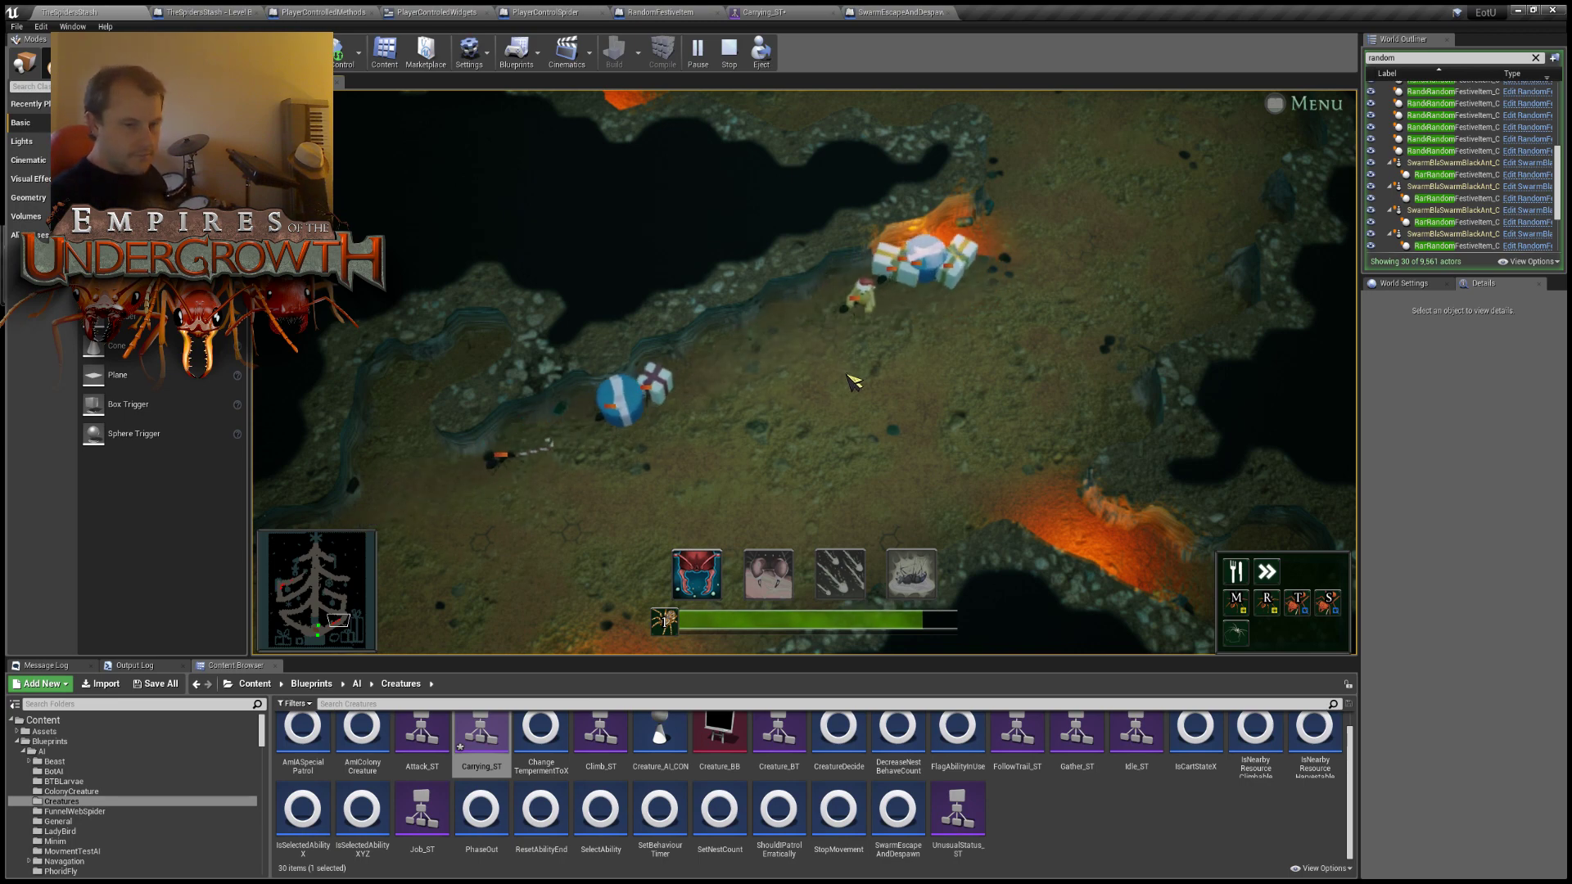
pyautogui.press('w')
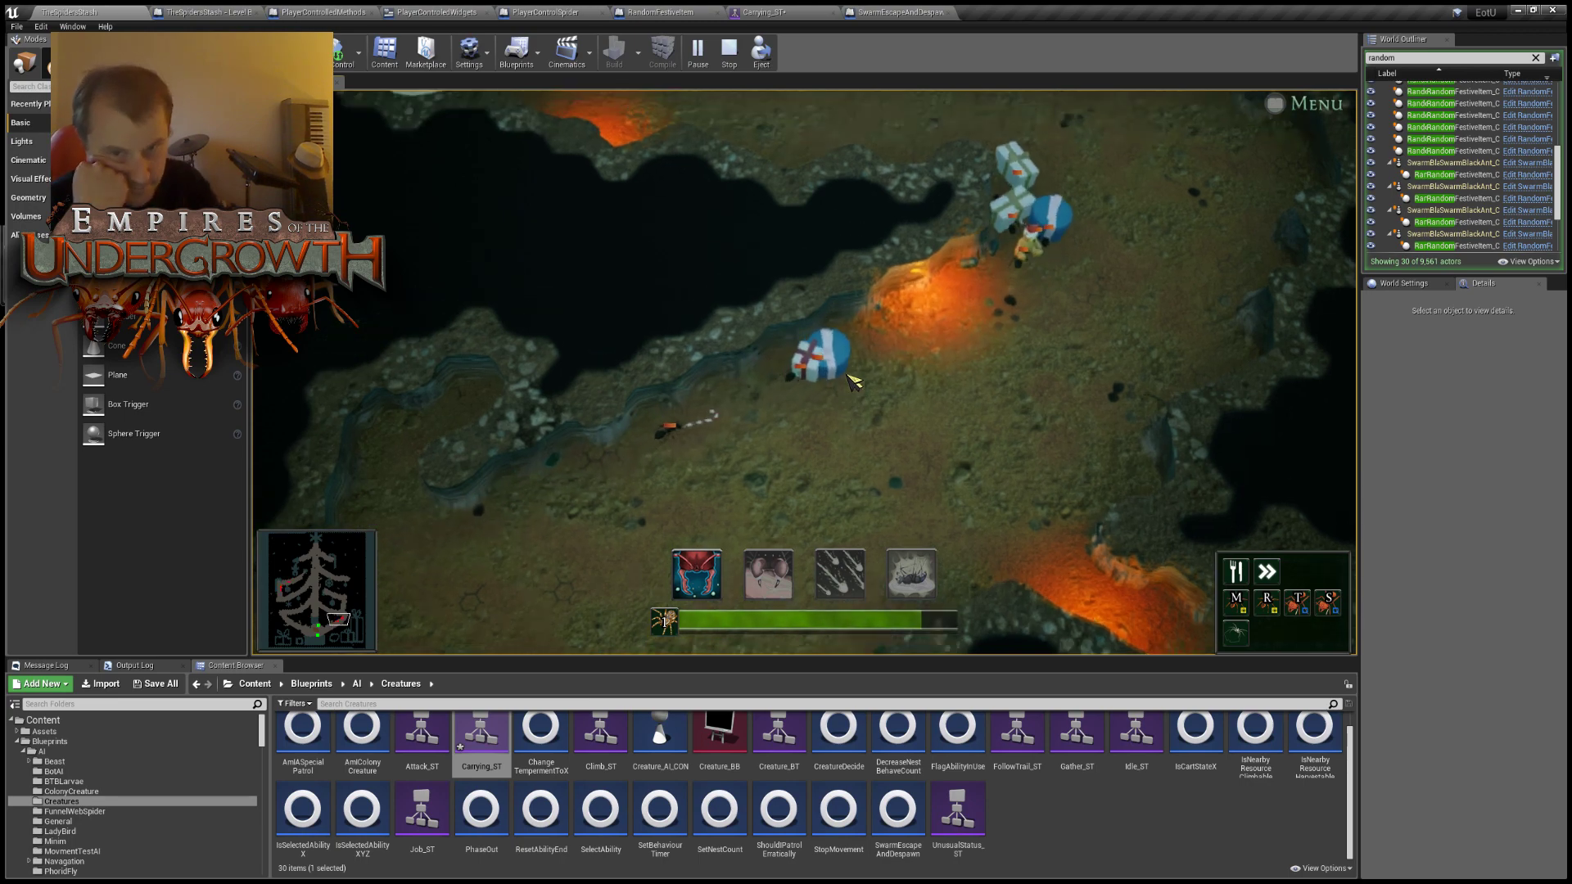
pyautogui.press('d')
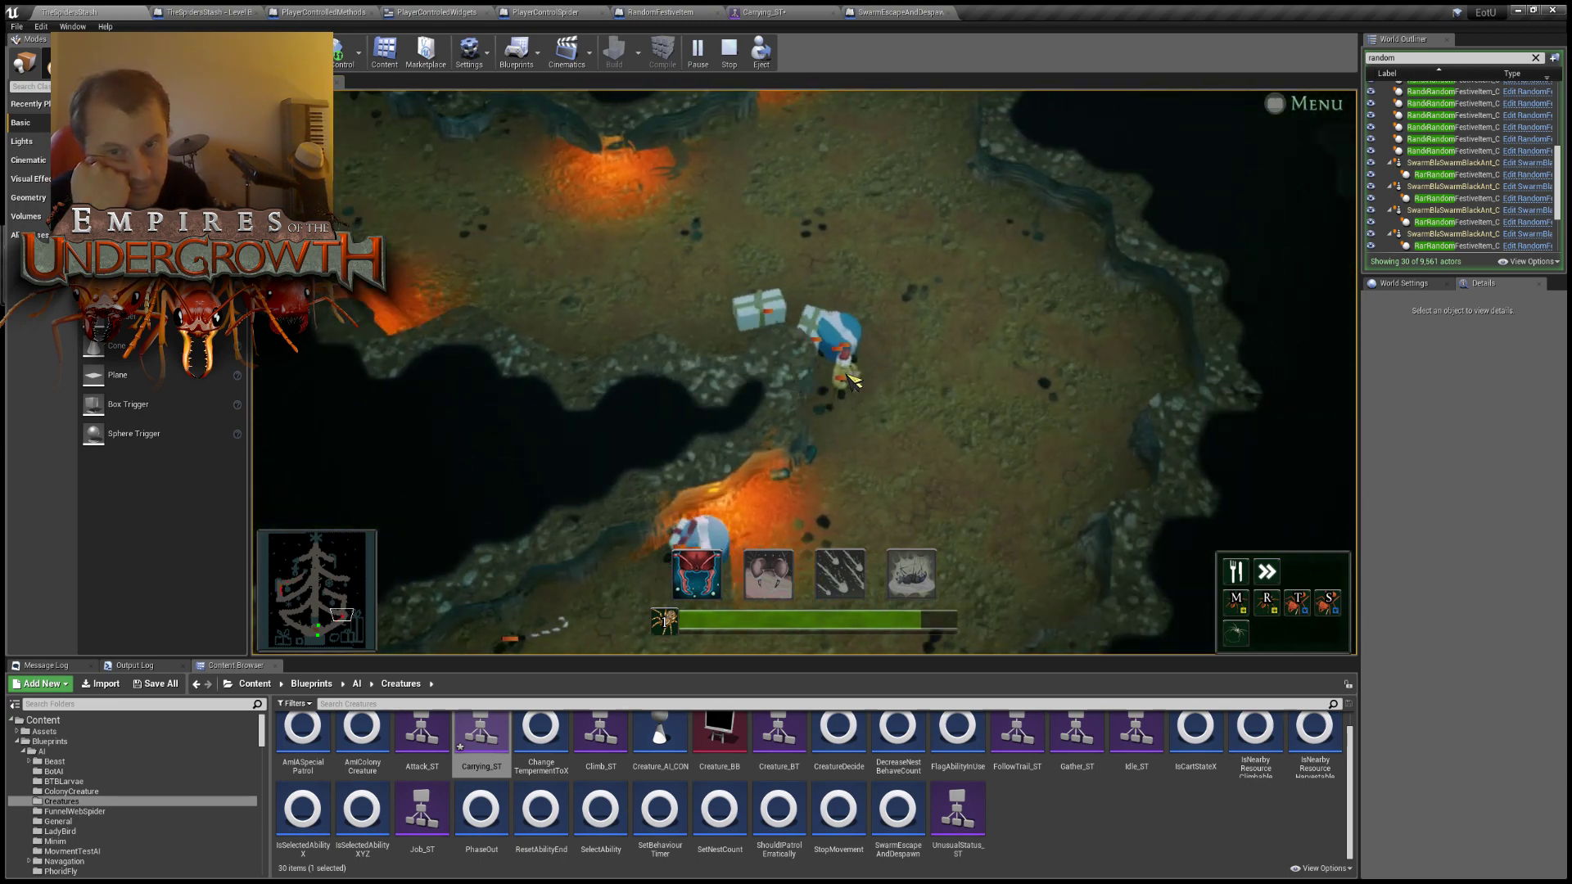
pyautogui.press('w')
pyautogui.press('a')
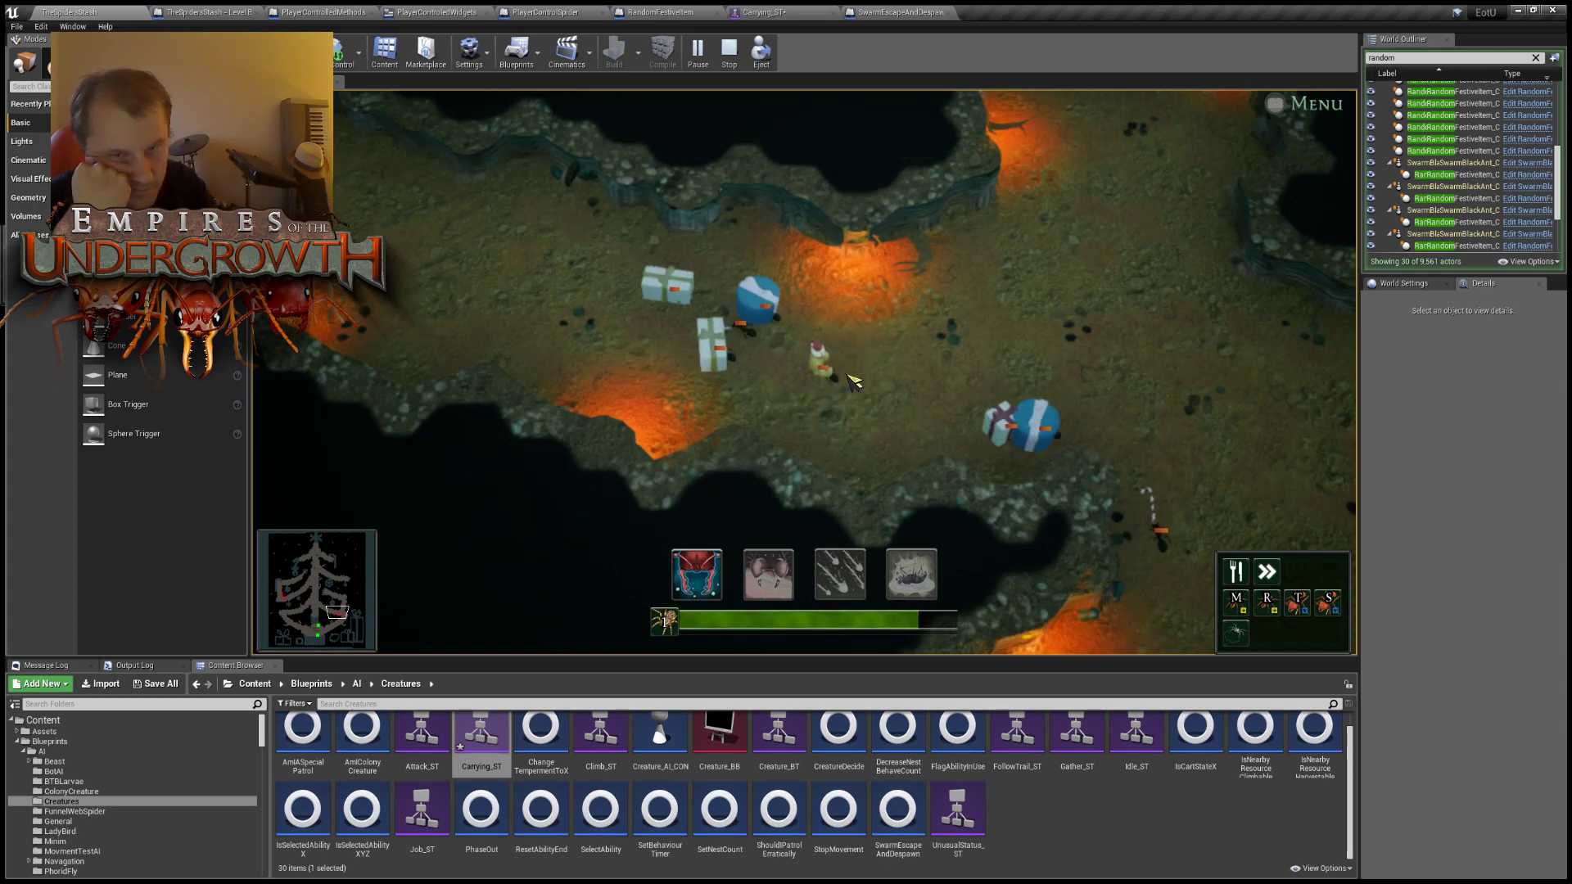
# Track the present-carrying swarm ants along the lower branch tunnel towards the map's central trunk.
pyautogui.press('a')
pyautogui.press('w')
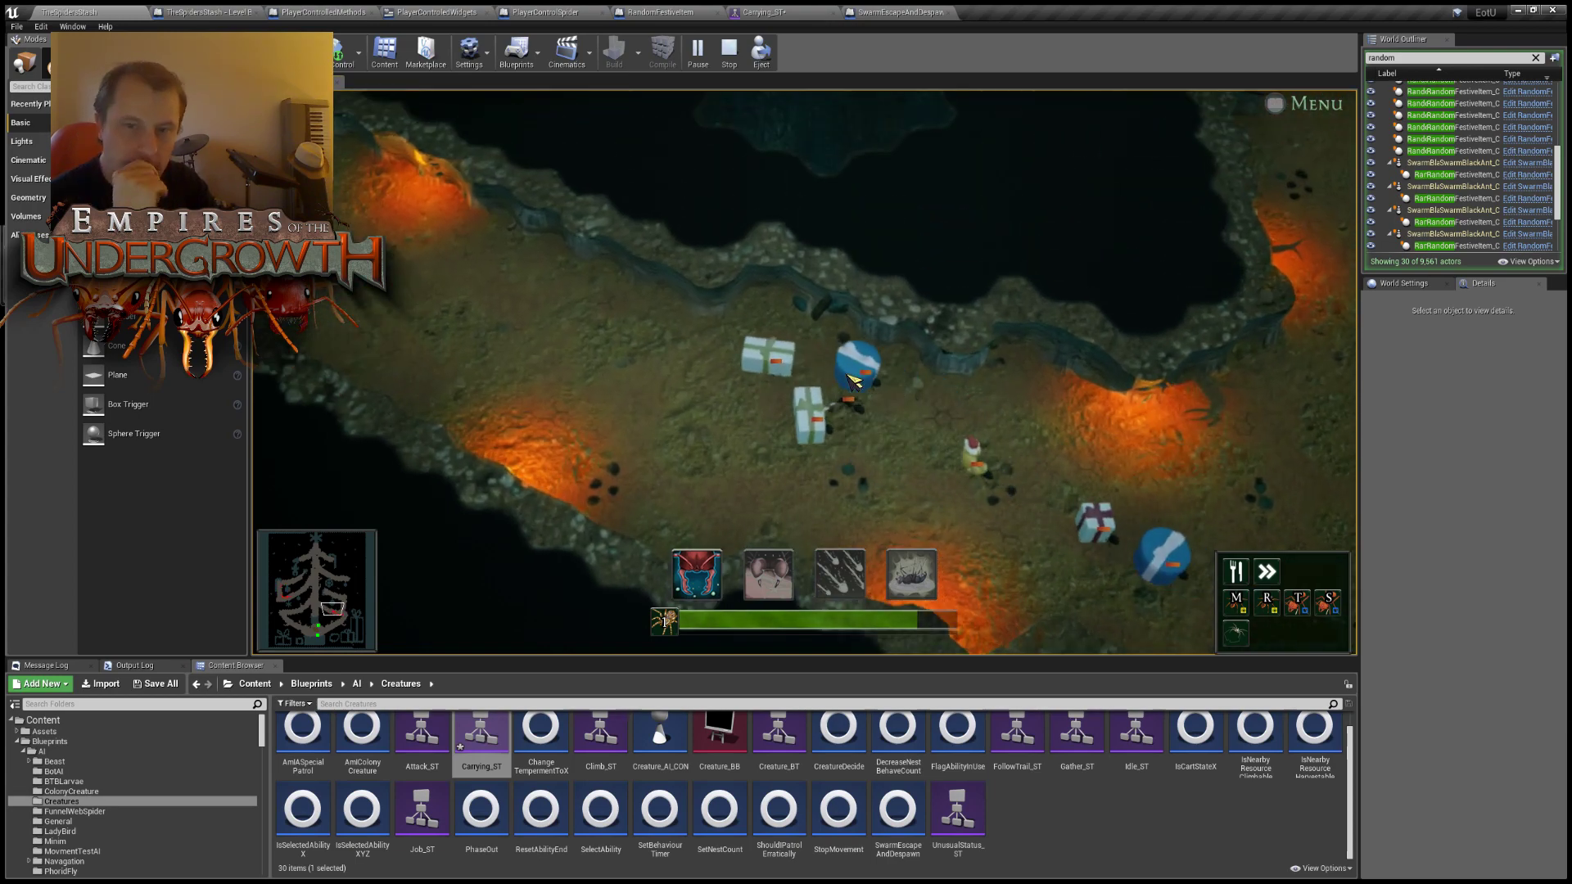
pyautogui.press('a')
pyautogui.press('w')
pyautogui.press('a')
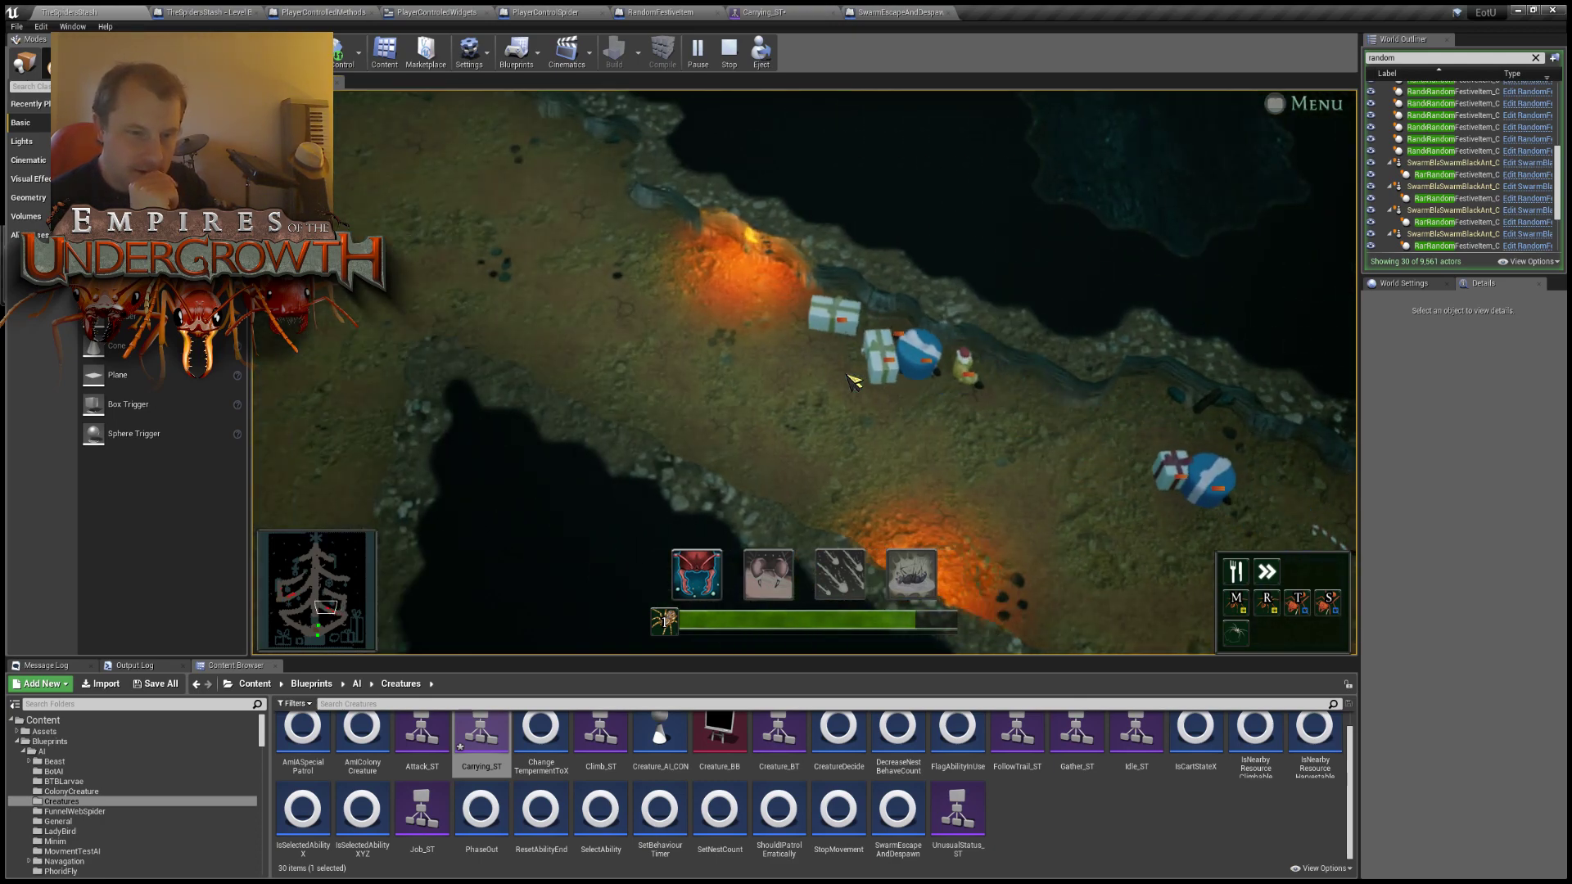
pyautogui.press('a')
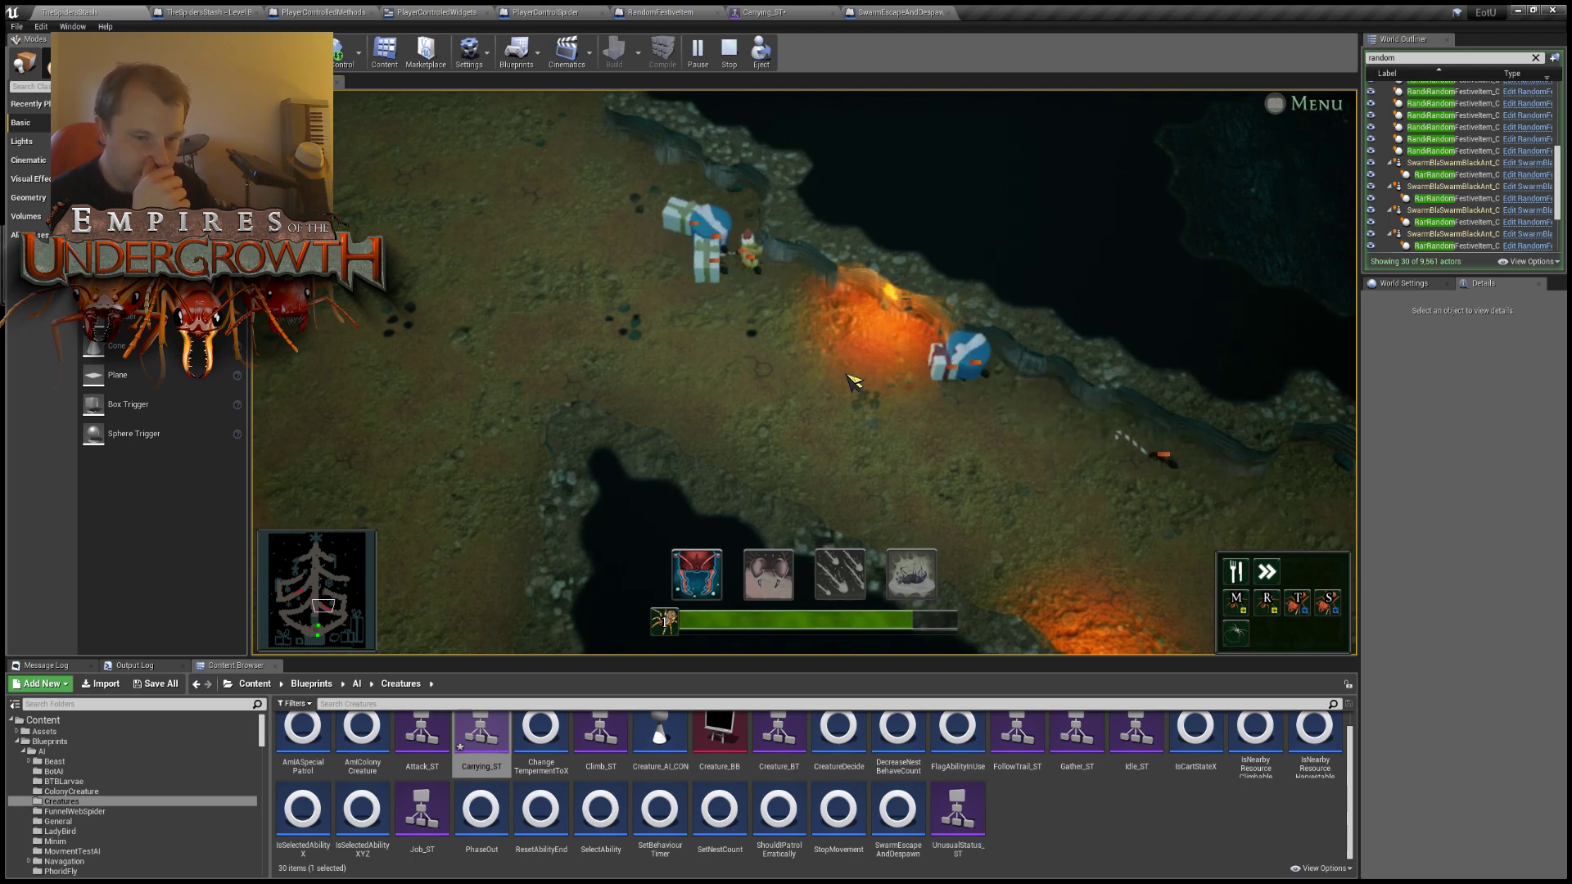
pyautogui.press('a')
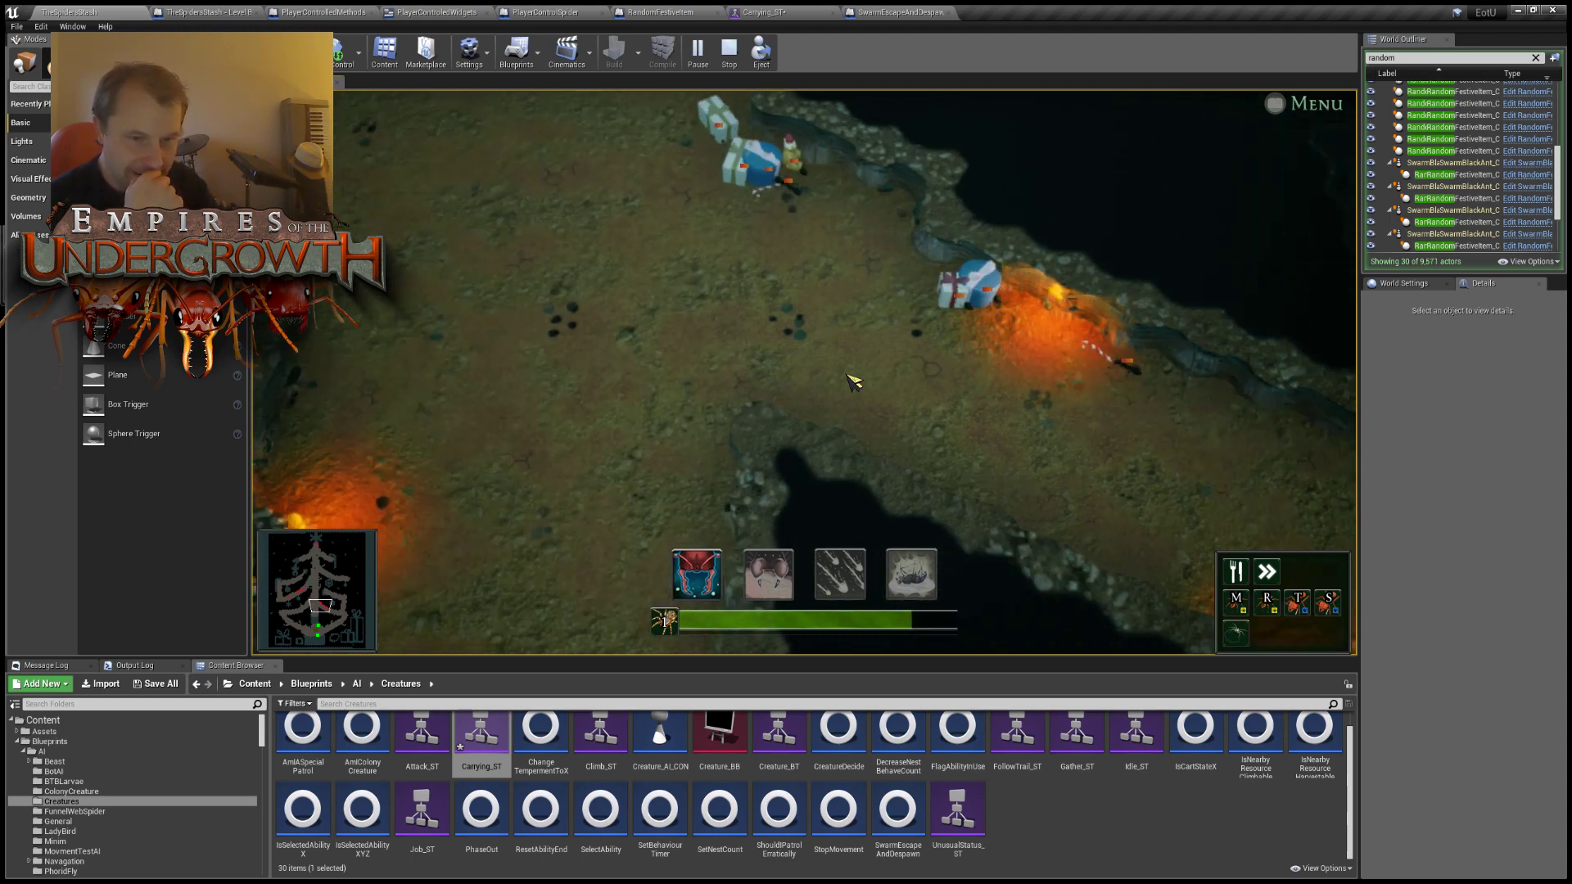
# Follow the swarm ants with their presents up the central trunk of the tree-shaped map.
pyautogui.press('w')
pyautogui.press('a')
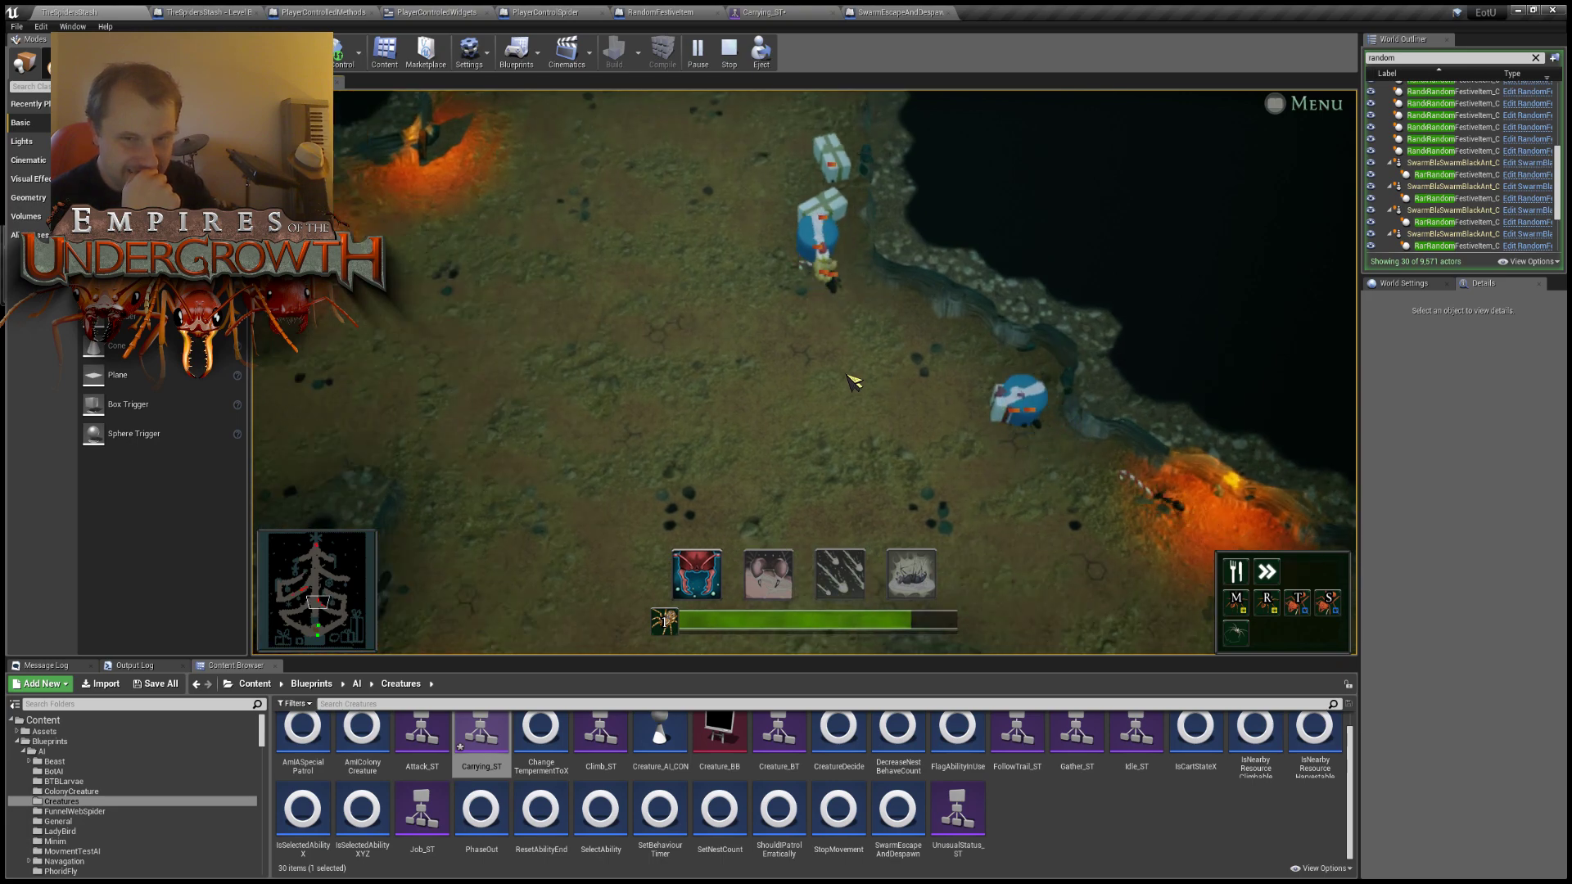
pyautogui.press('w')
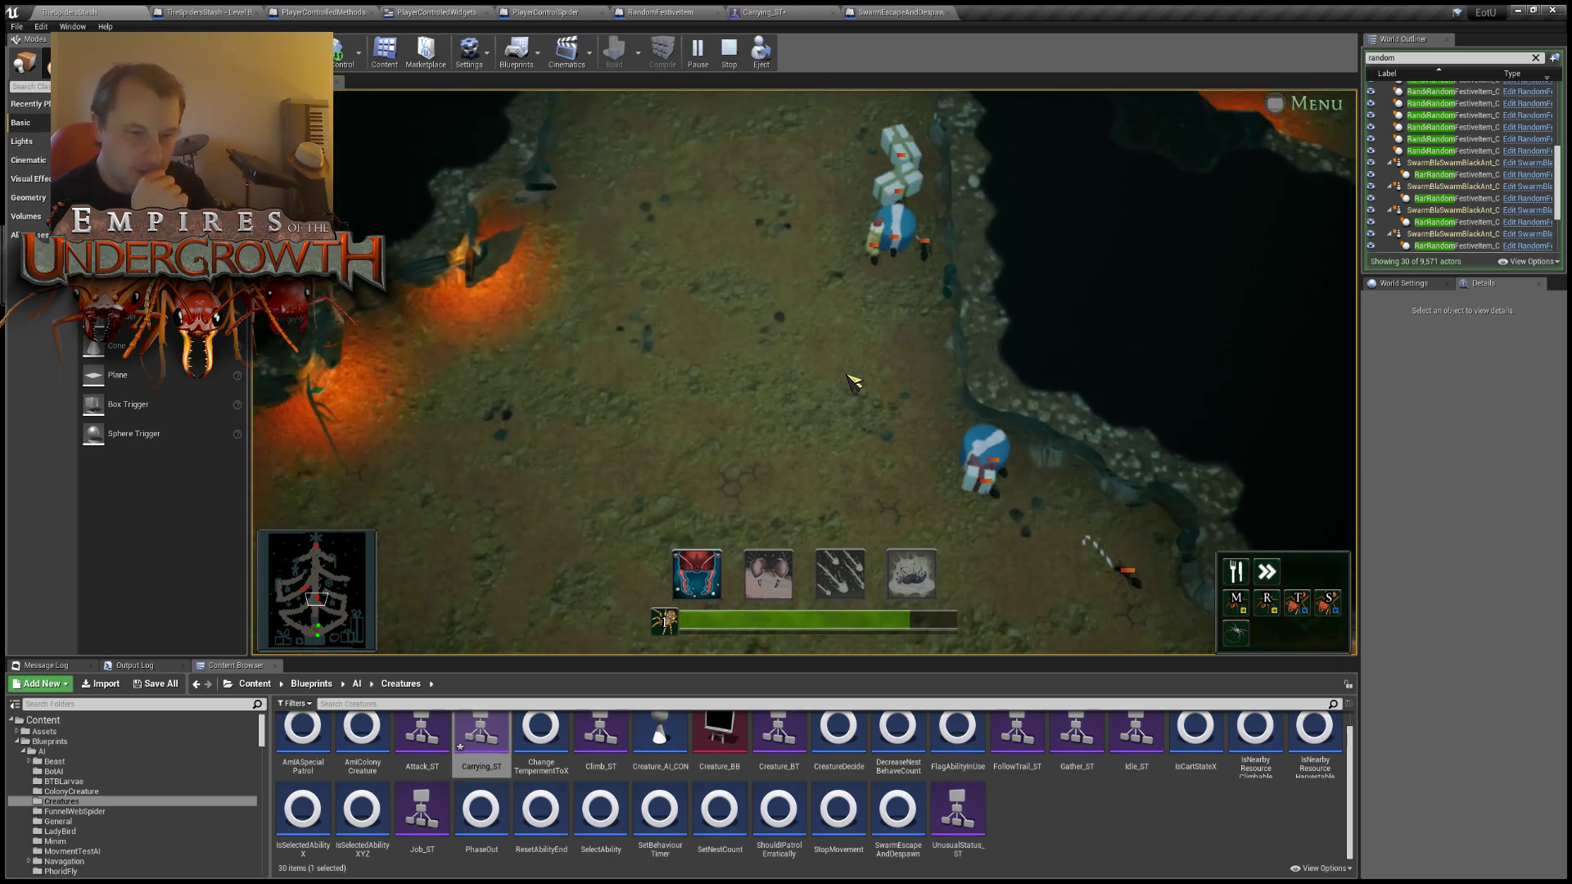
pyautogui.press('a')
pyautogui.press('w')
pyautogui.press('d')
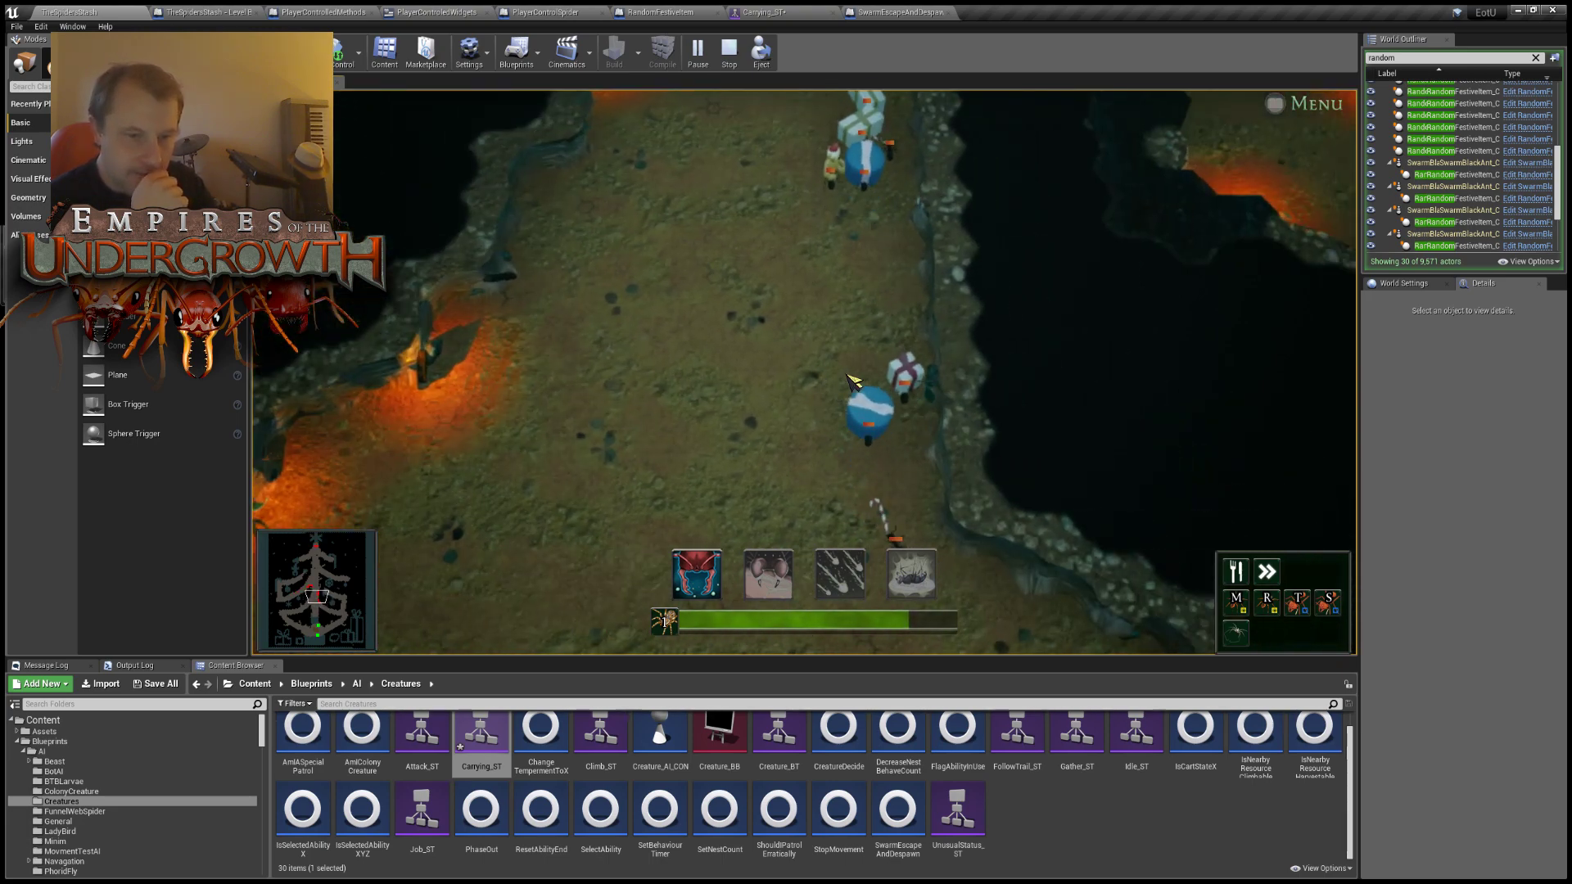
pyautogui.press('d')
pyautogui.press('w')
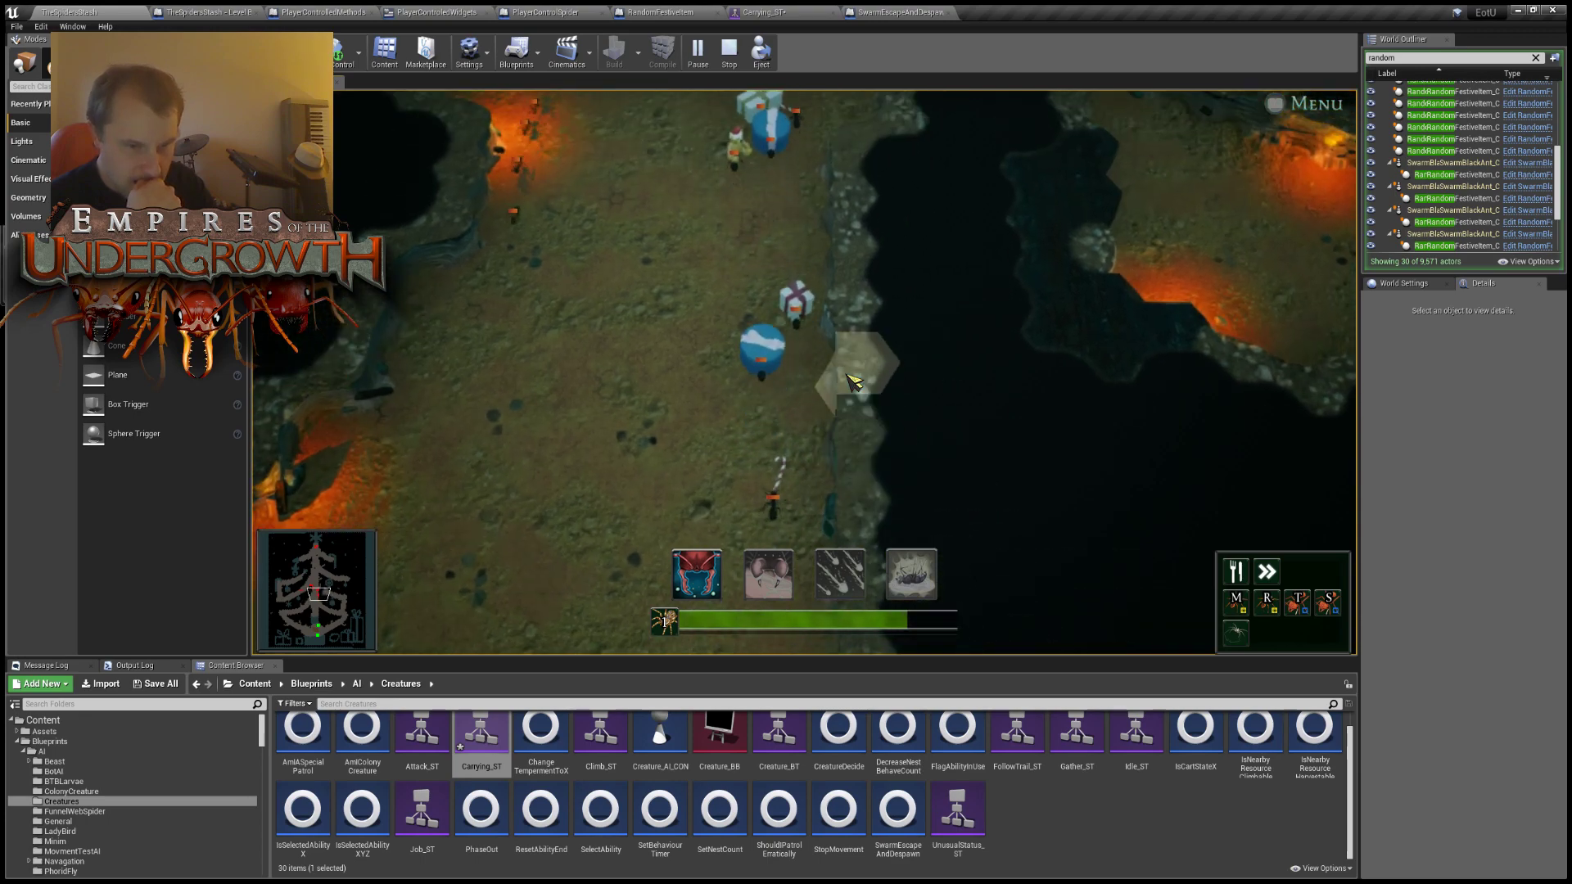
pyautogui.press('w')
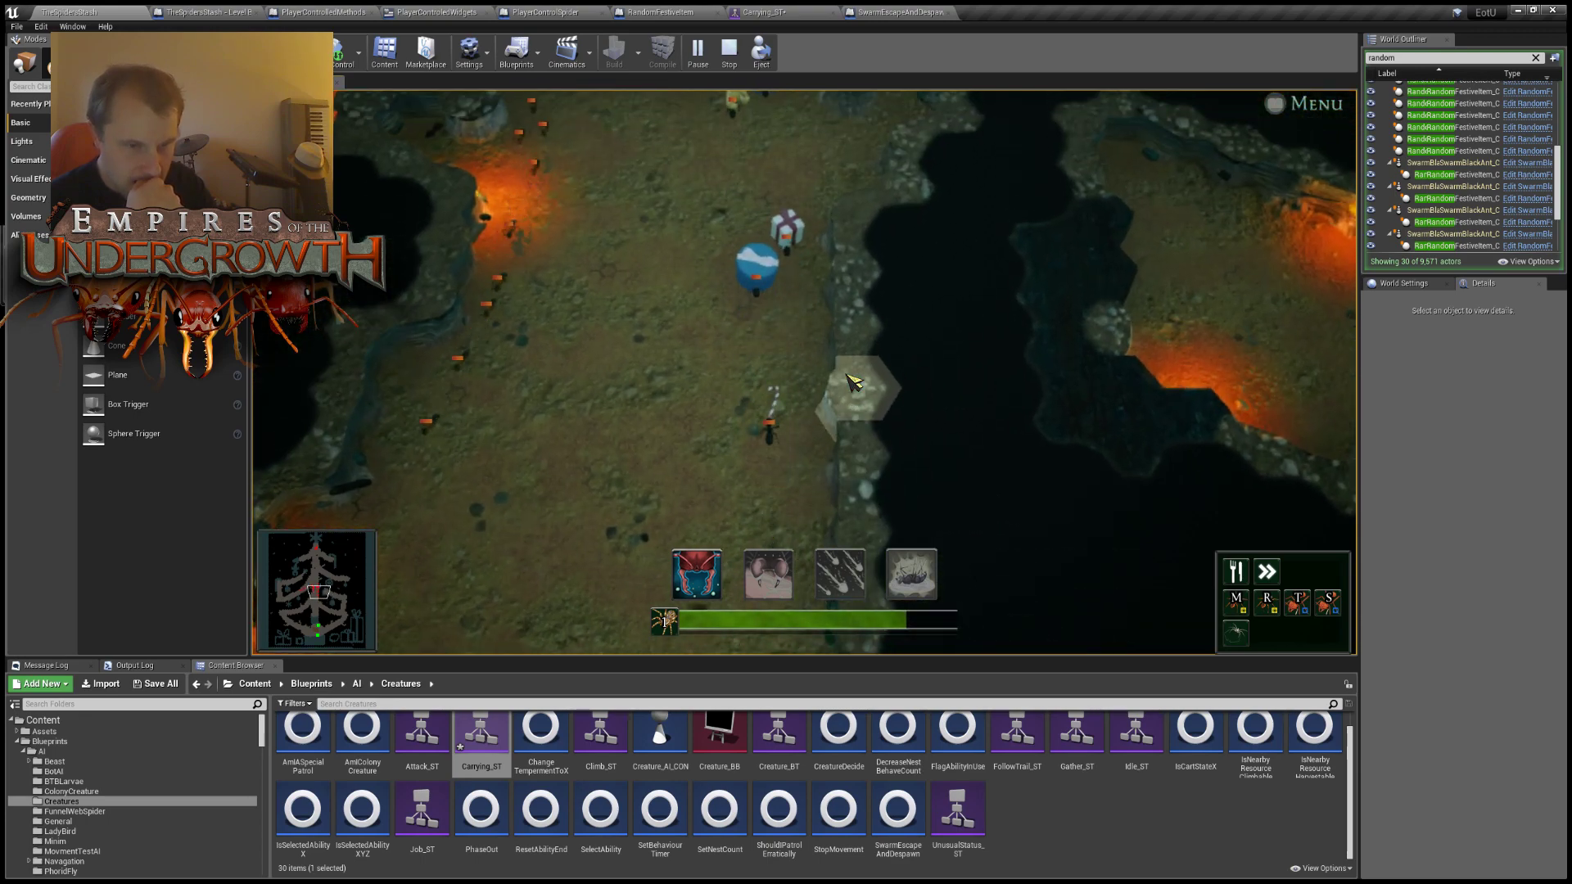
# Watch the present carriers travel through the upper trunk and reach the exit at the tree-shaped map's tip.
pyautogui.press('w')
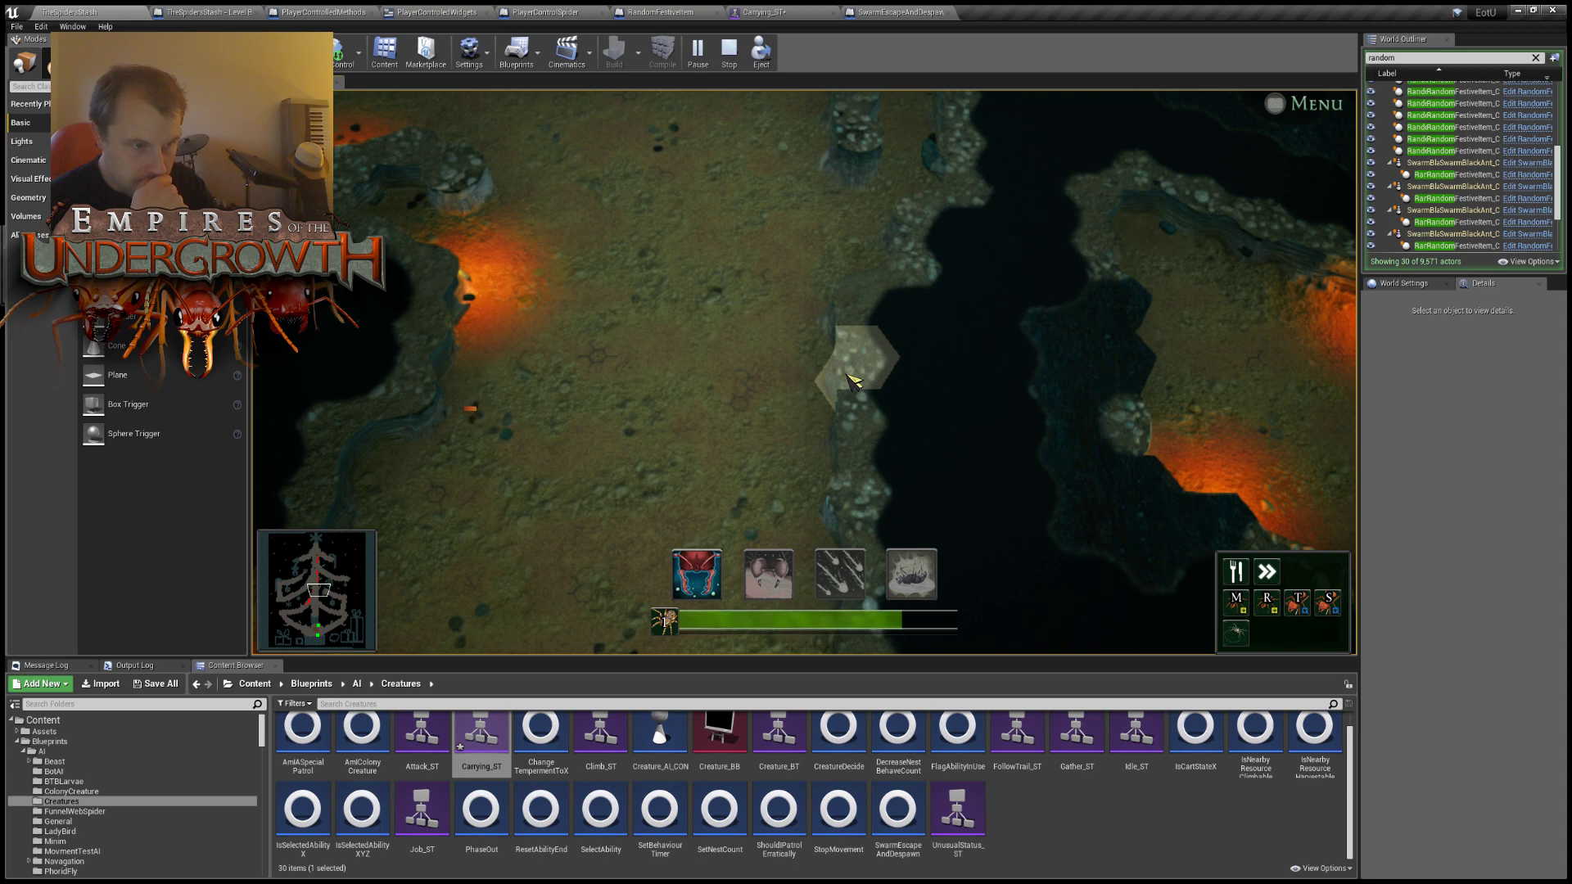
pyautogui.press('w')
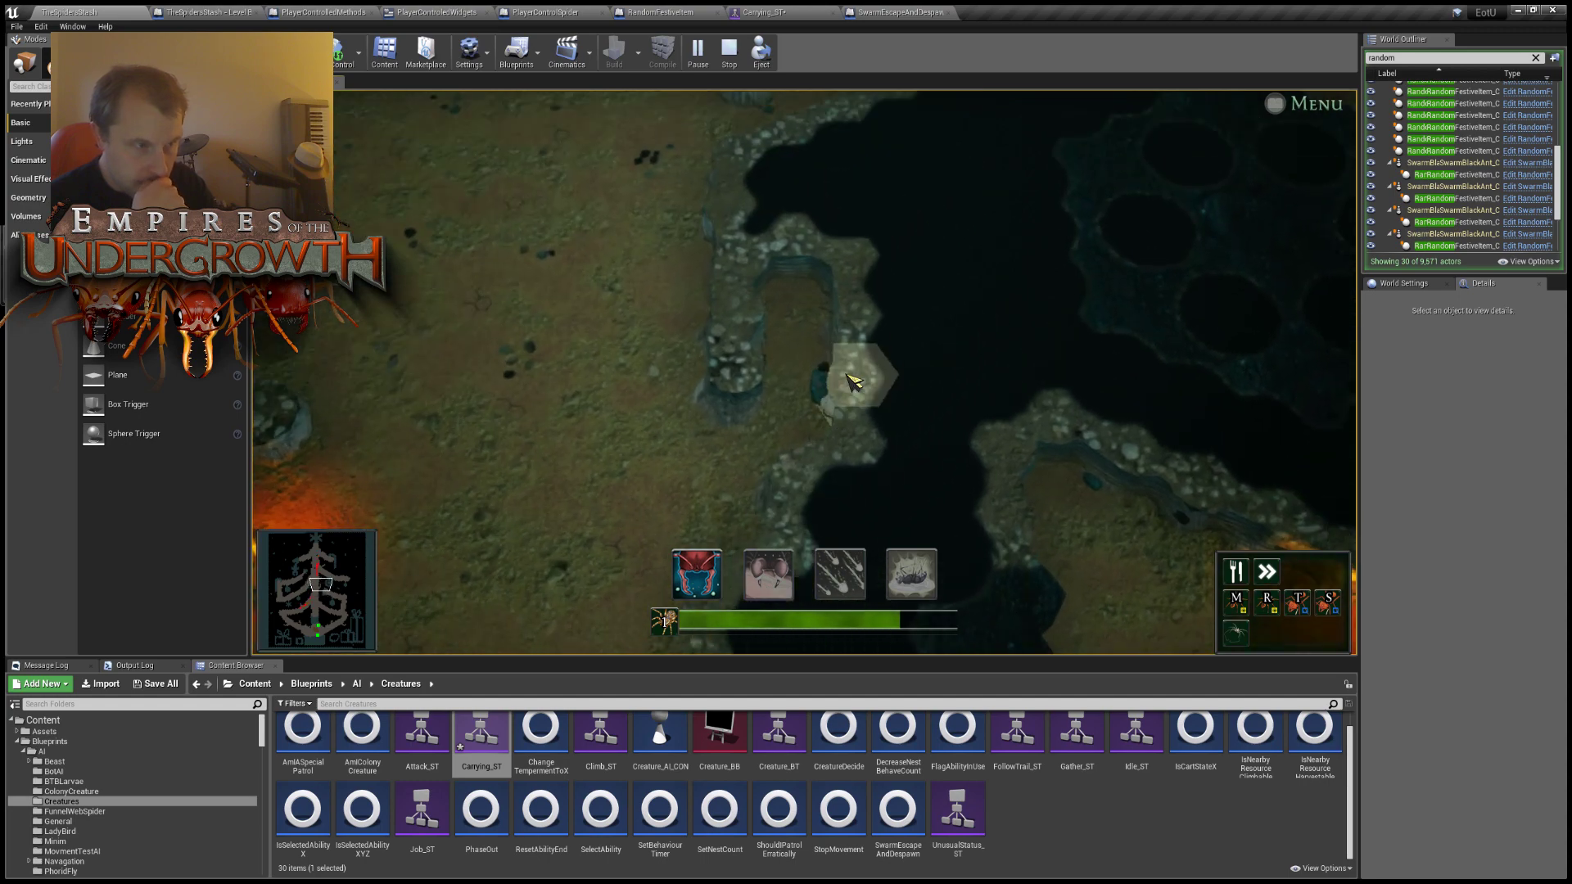
pyautogui.press('w')
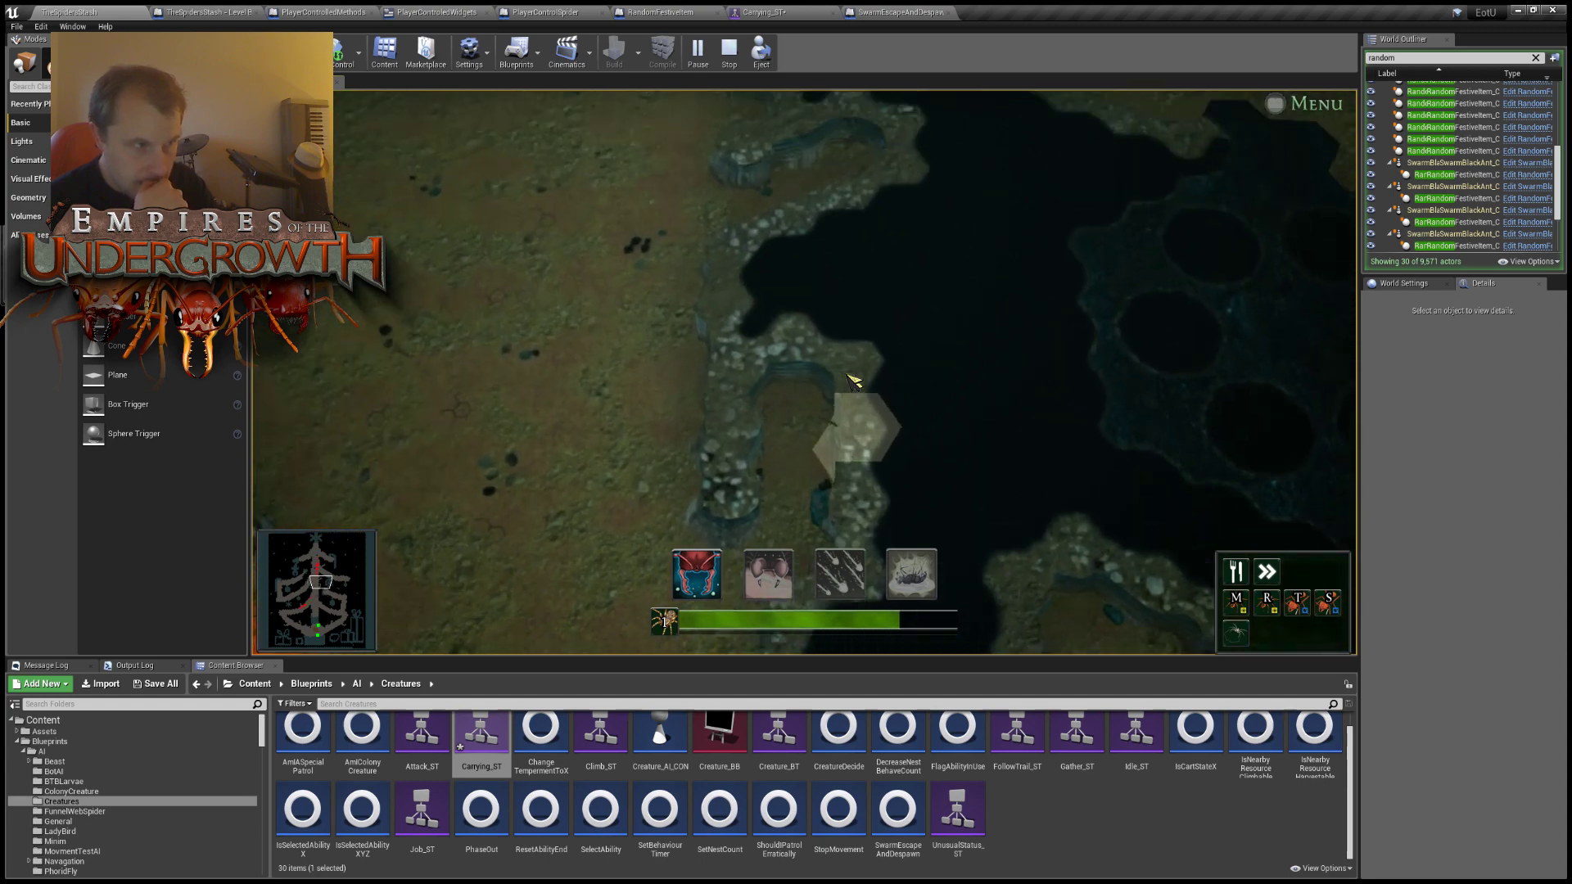
pyautogui.press('w')
pyautogui.press('w')
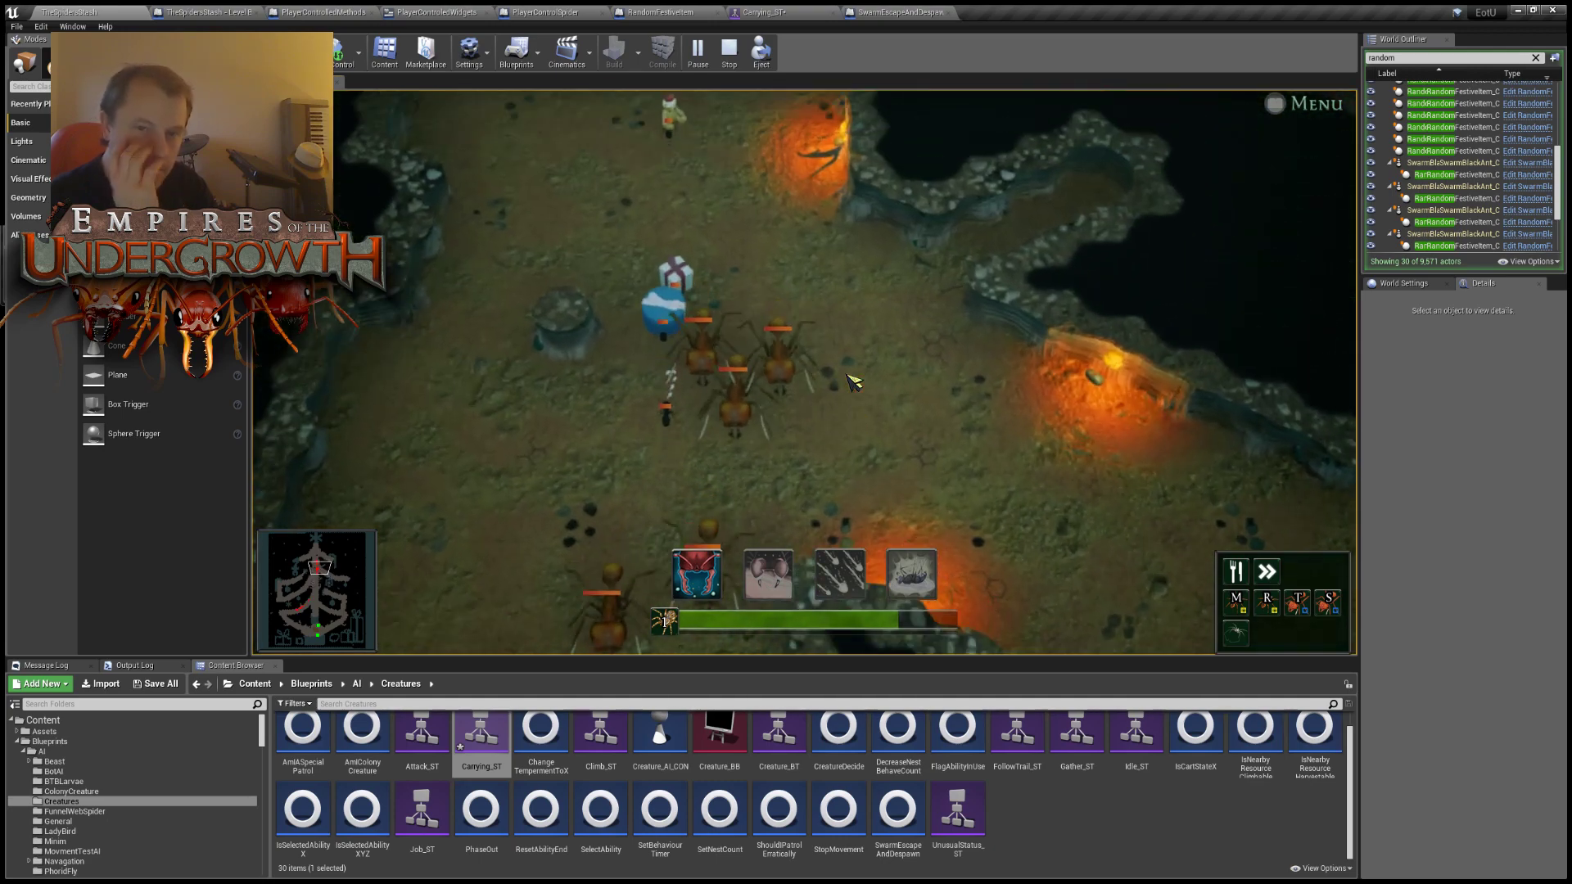
pyautogui.press('a')
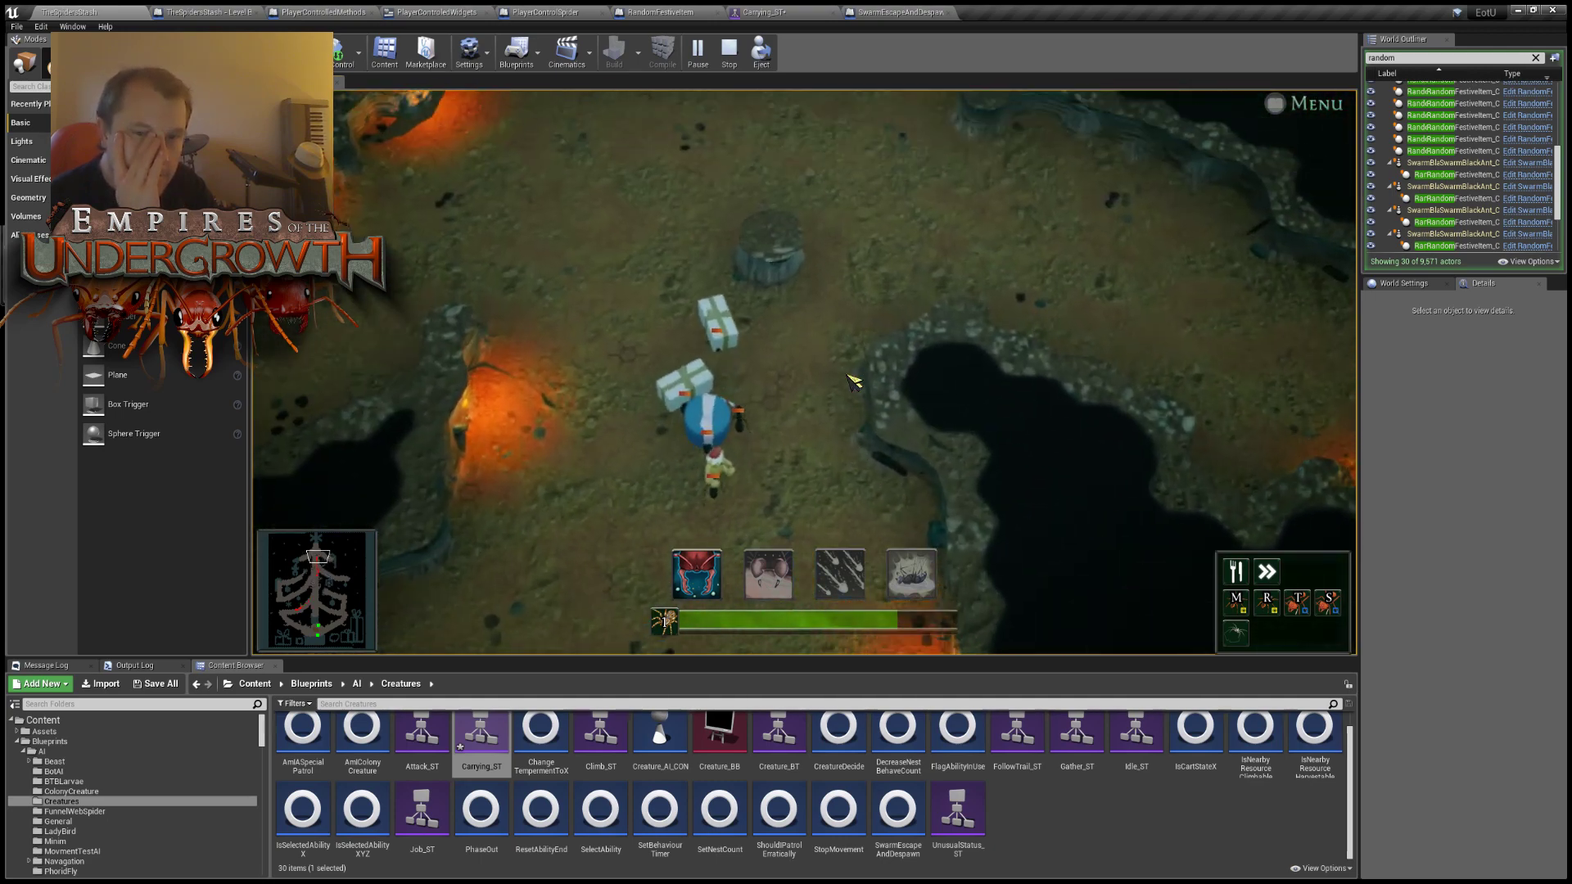
pyautogui.press('w')
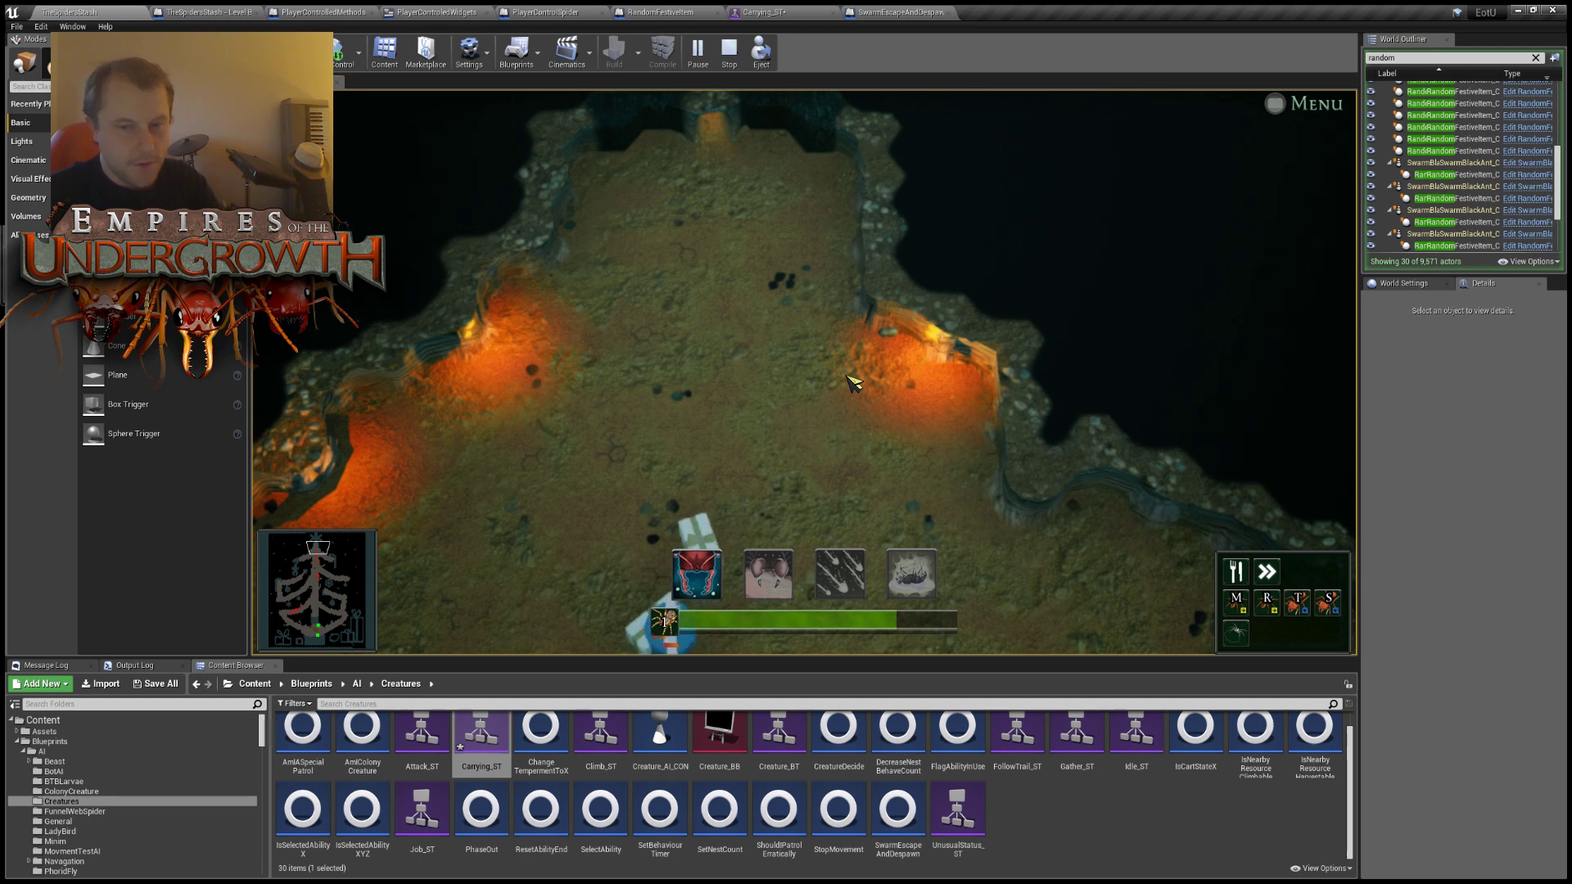
pyautogui.press('w')
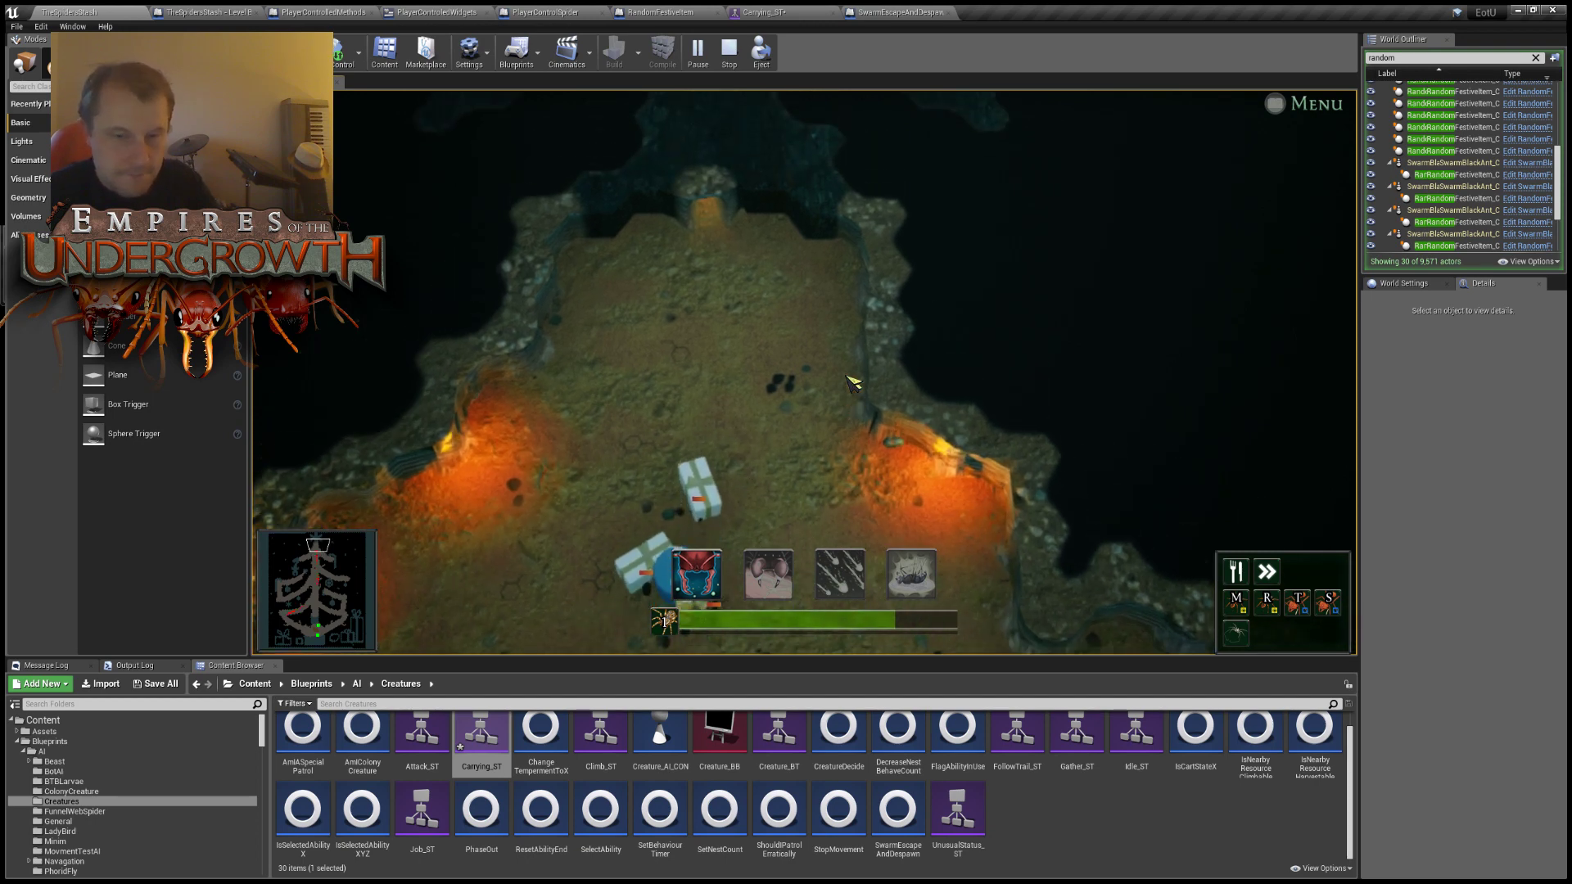
pyautogui.press('w')
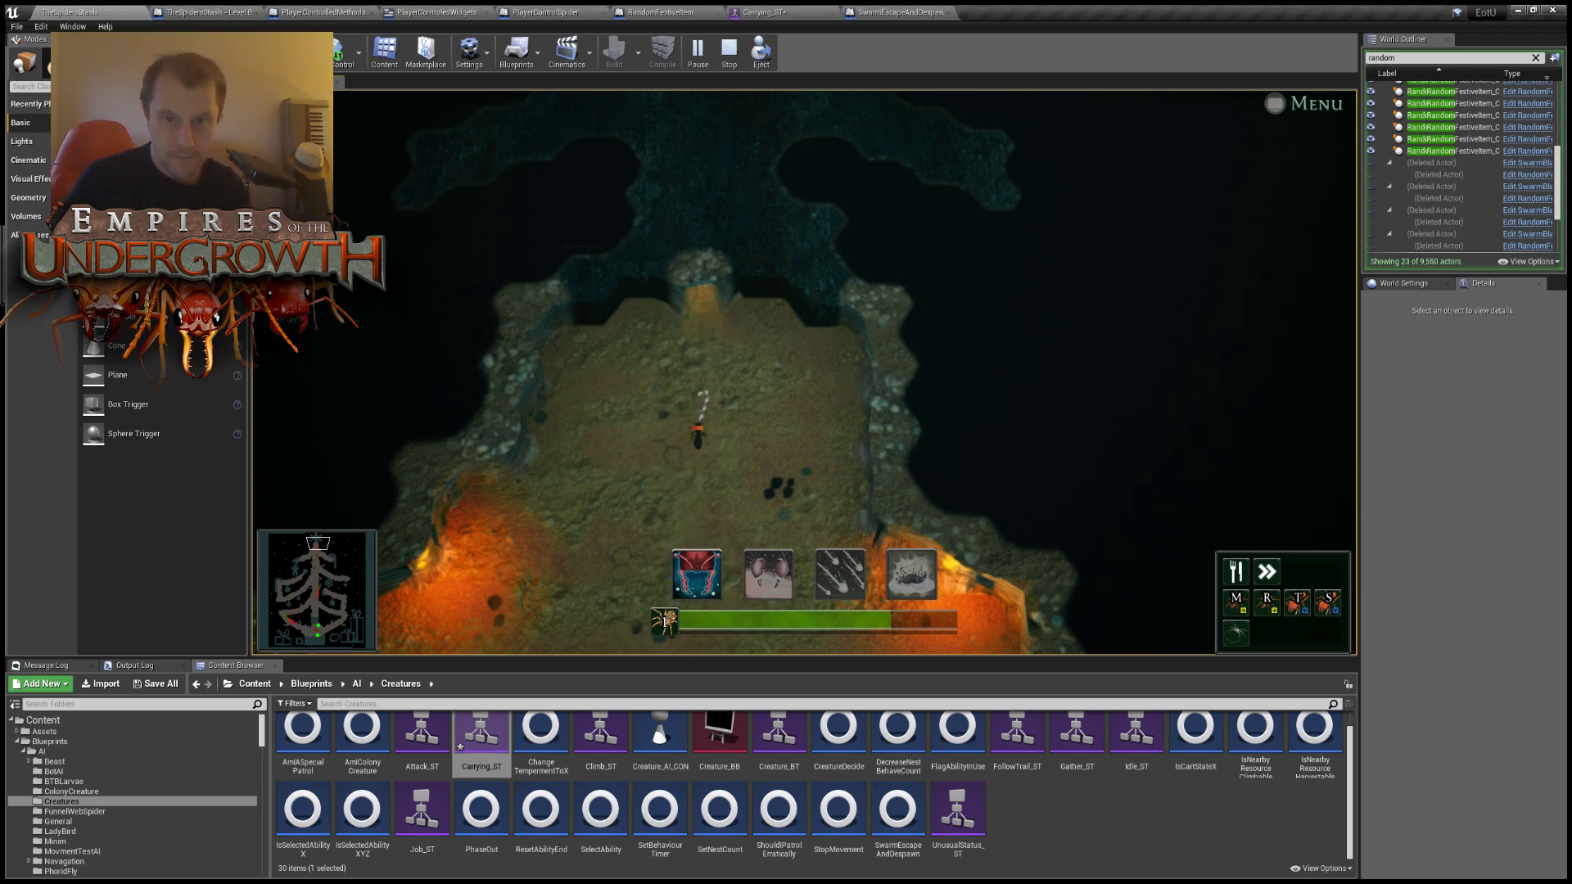
# Examine the long column of array ADD nodes and the nodes after it in TheSpidersStash level script, and close the level blueprint.
pyautogui.click(187, 10)
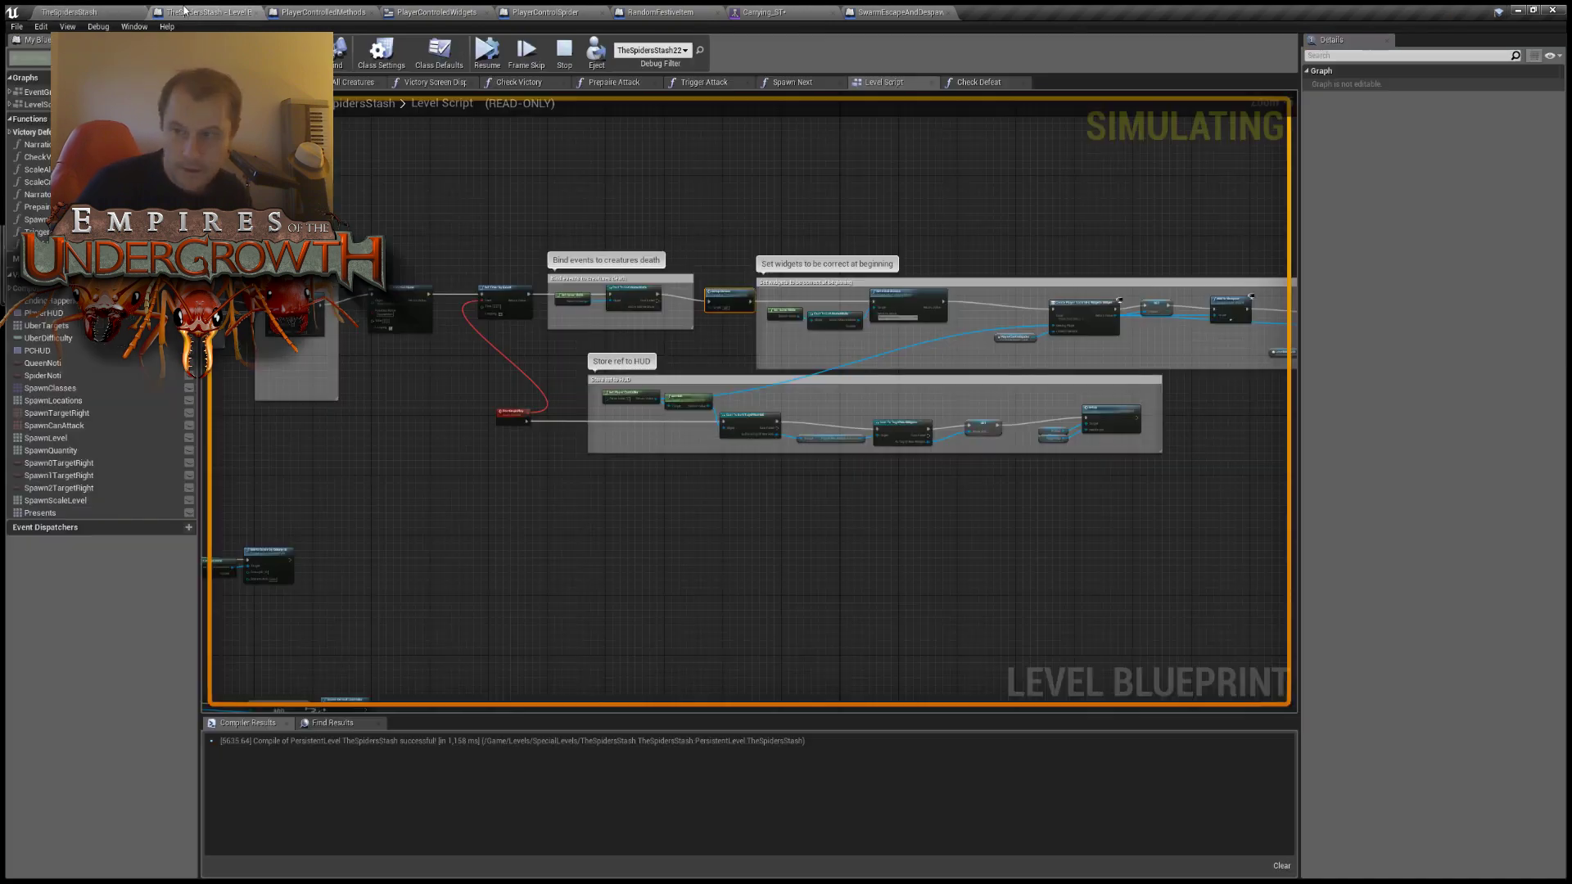
pyautogui.moveTo(1077, 210); pyautogui.dragTo(480, 379, button='right')
pyautogui.scroll(-6, 686, 358)
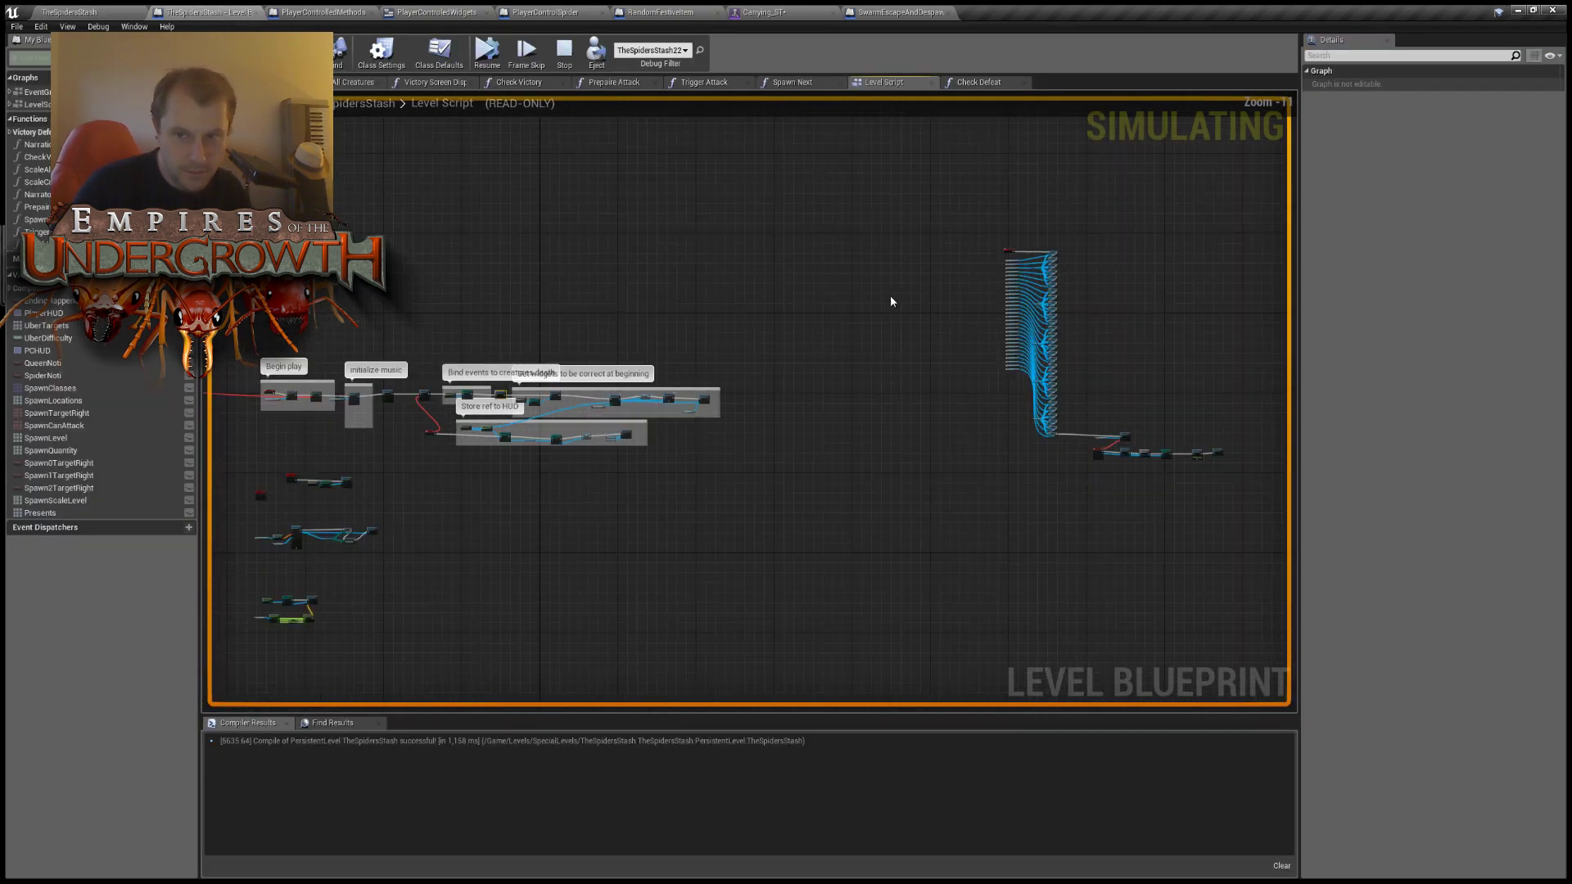
pyautogui.moveTo(1048, 278); pyautogui.dragTo(638, 393, button='right')
pyautogui.scroll(7, 638, 397)
pyautogui.moveTo(836, 560); pyautogui.dragTo(837, 524, button='right')
pyautogui.scroll(-3, 832, 428)
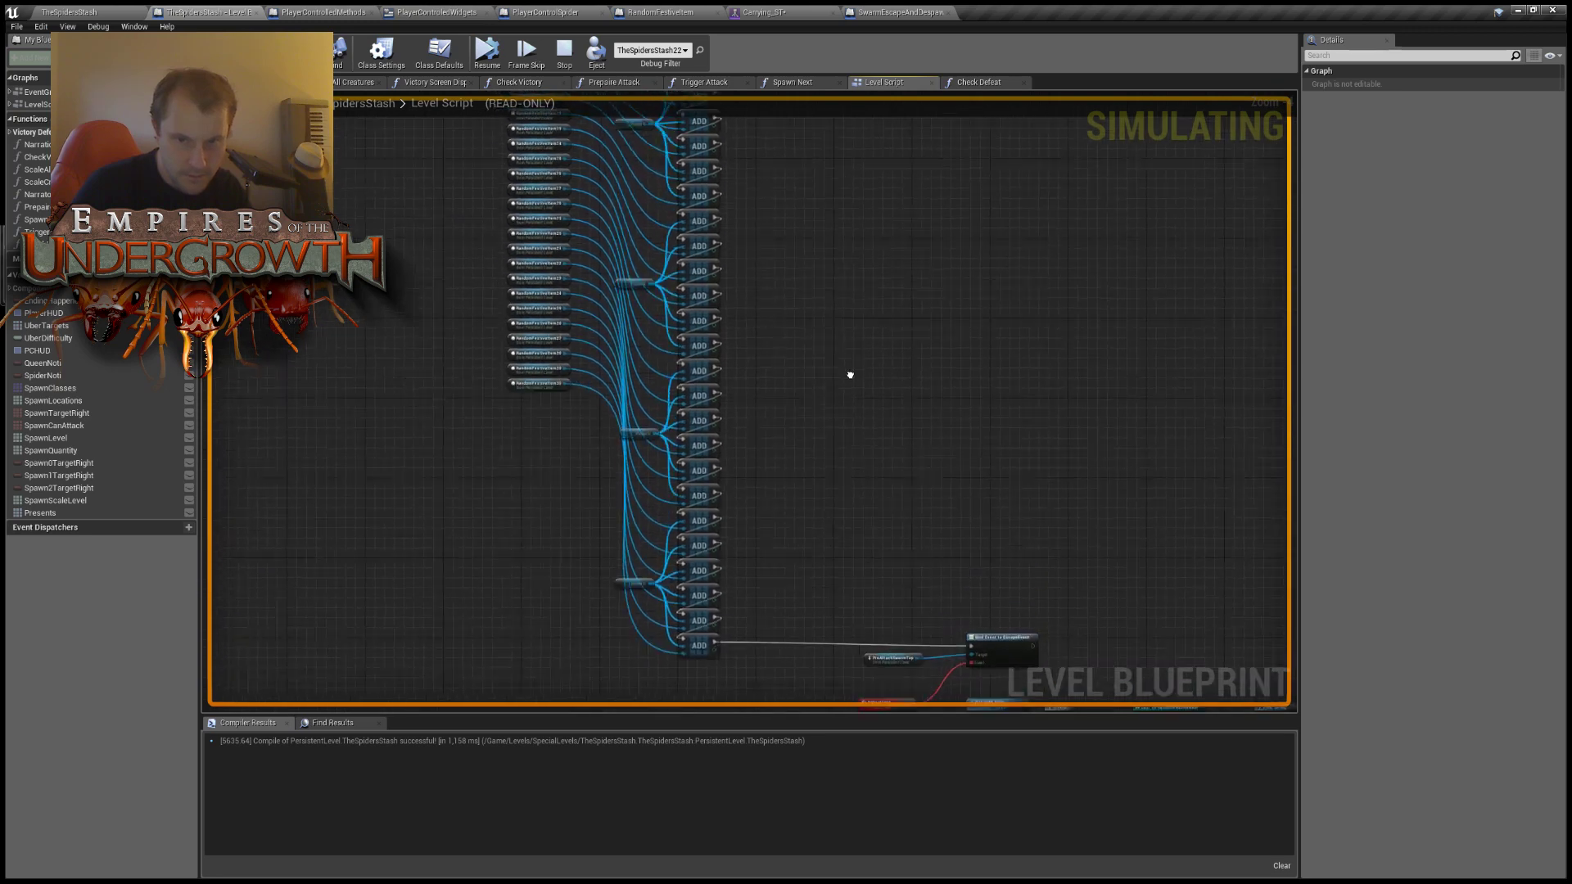
pyautogui.moveTo(427, 301); pyautogui.dragTo(447, 348, button='right')
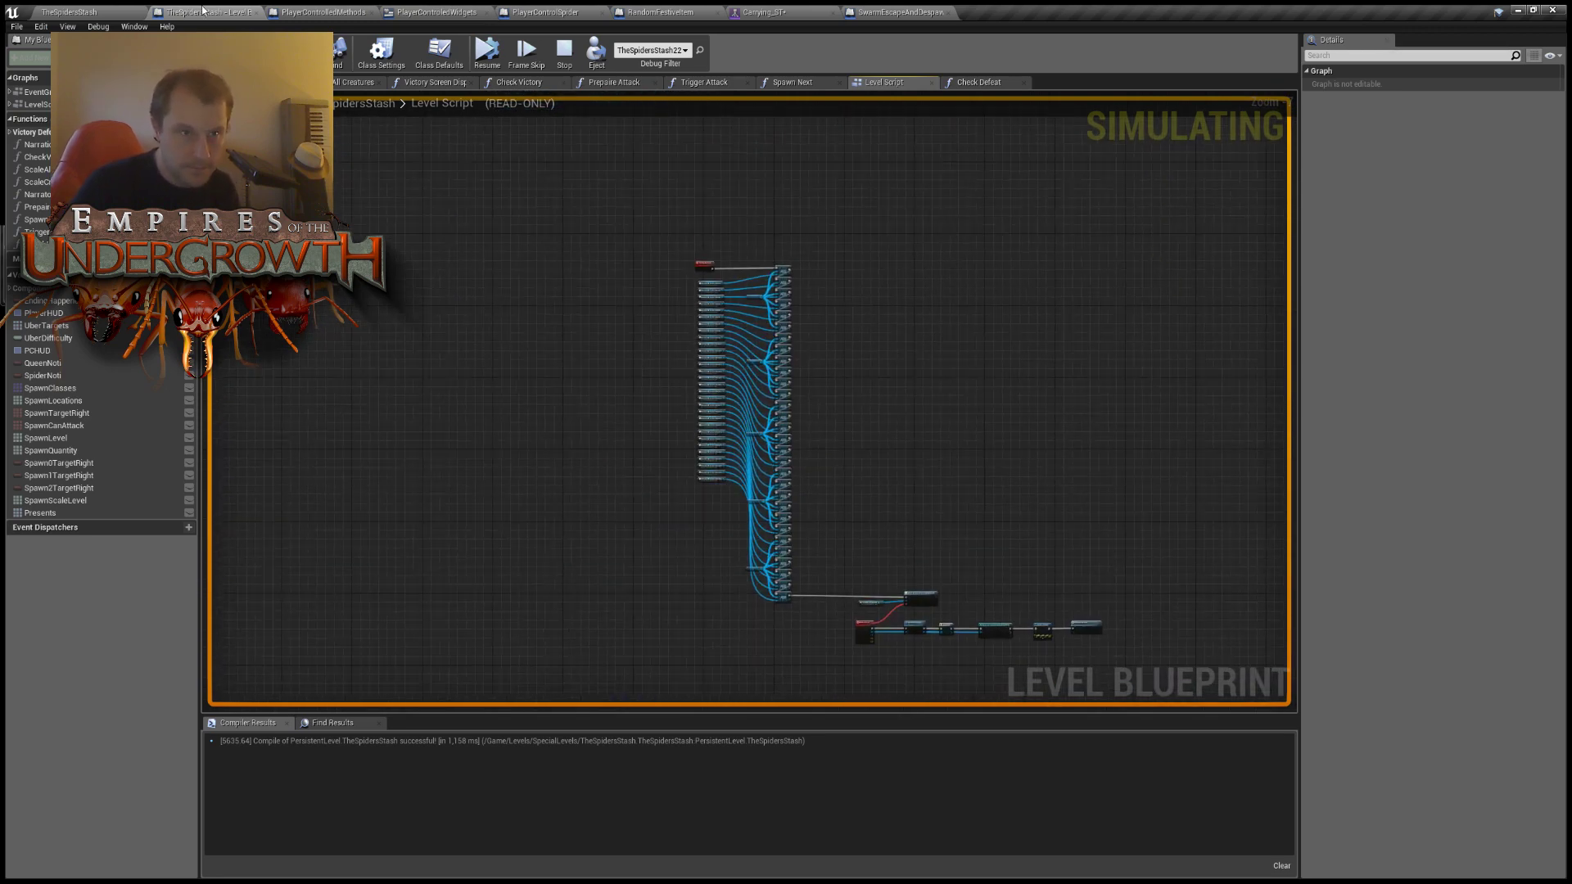
pyautogui.middleClick(203, 9)
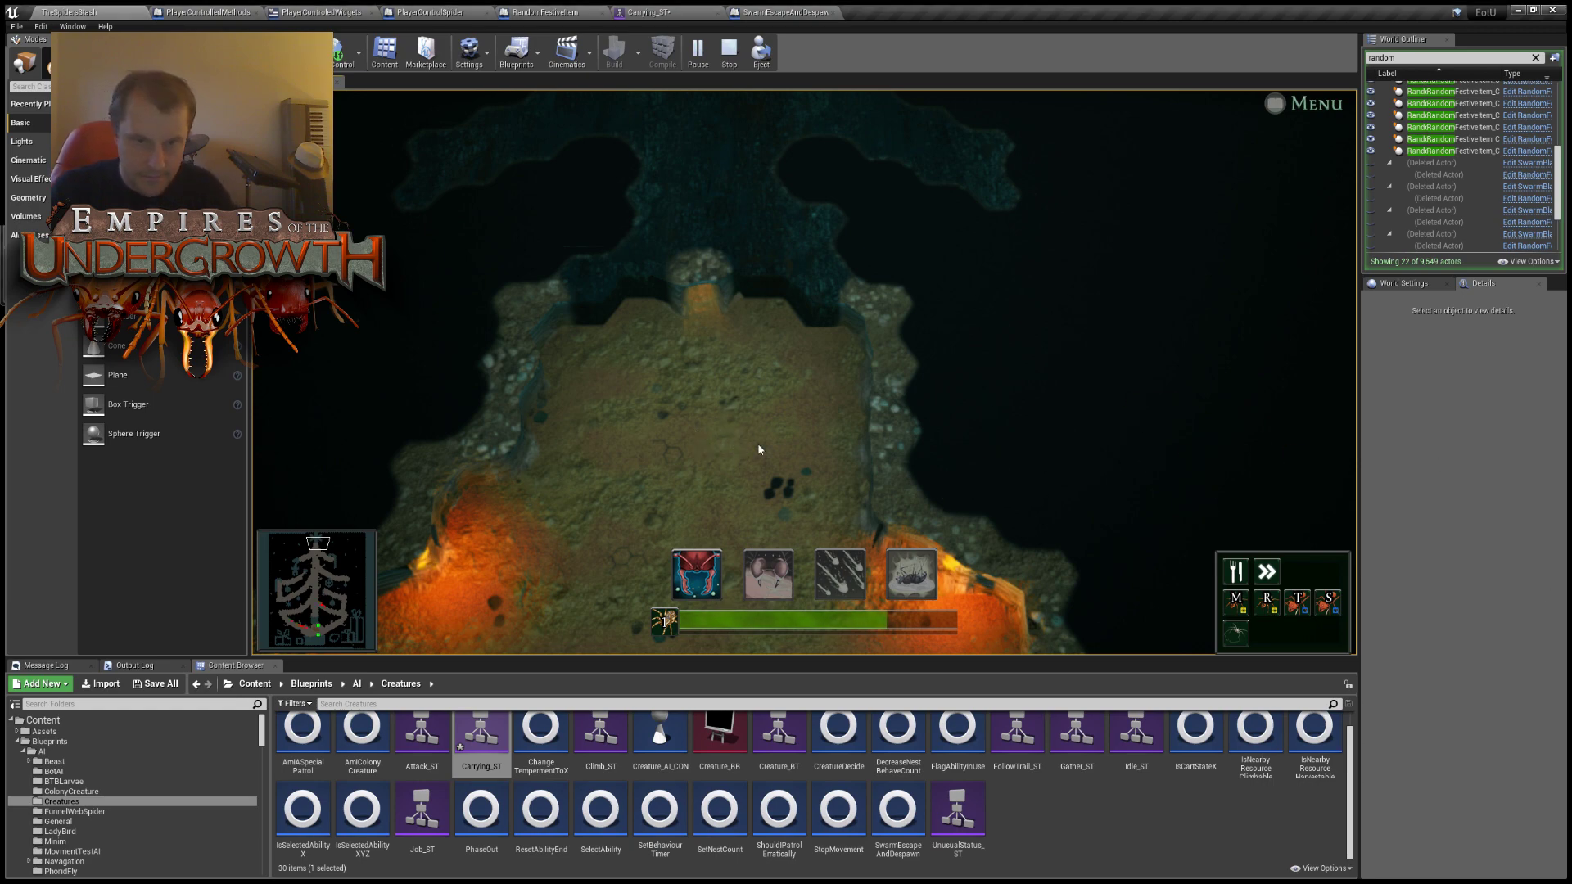
# Stop the play session and inspect the swarm respawn and patrol settings of PreAttackSwarmTop near the upper exit.
pyautogui.press('Escape')
pyautogui.moveTo(687, 374); pyautogui.dragTo(456, 362, button='right')
pyautogui.press('w')
pyautogui.press('w')
pyautogui.click(678, 409)
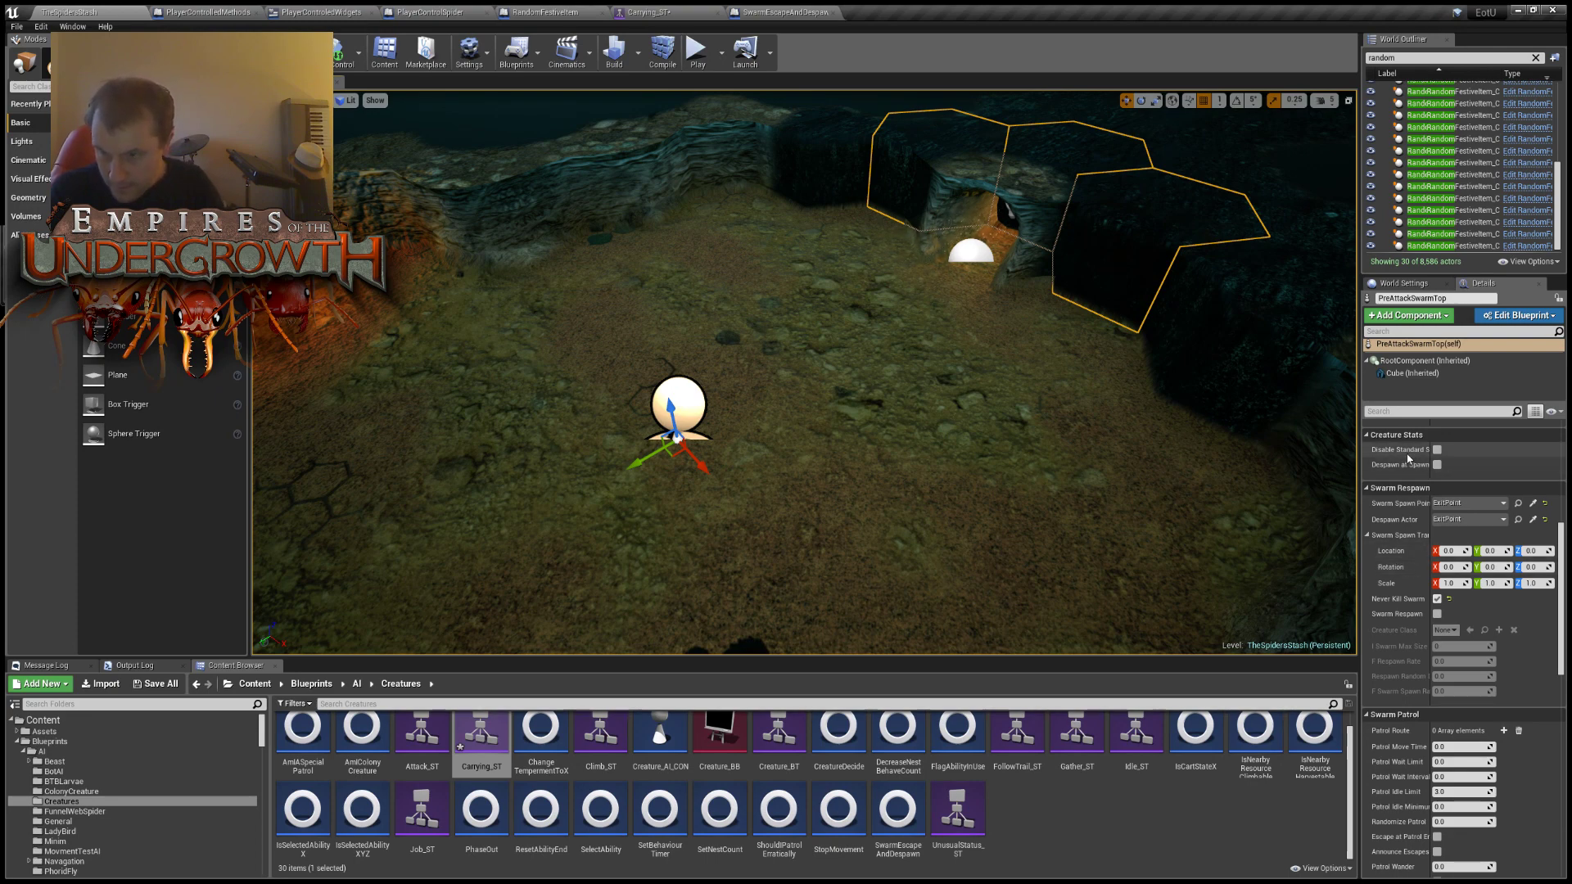
pyautogui.scroll(-3, 1407, 459)
pyautogui.scroll(-3, 1403, 549)
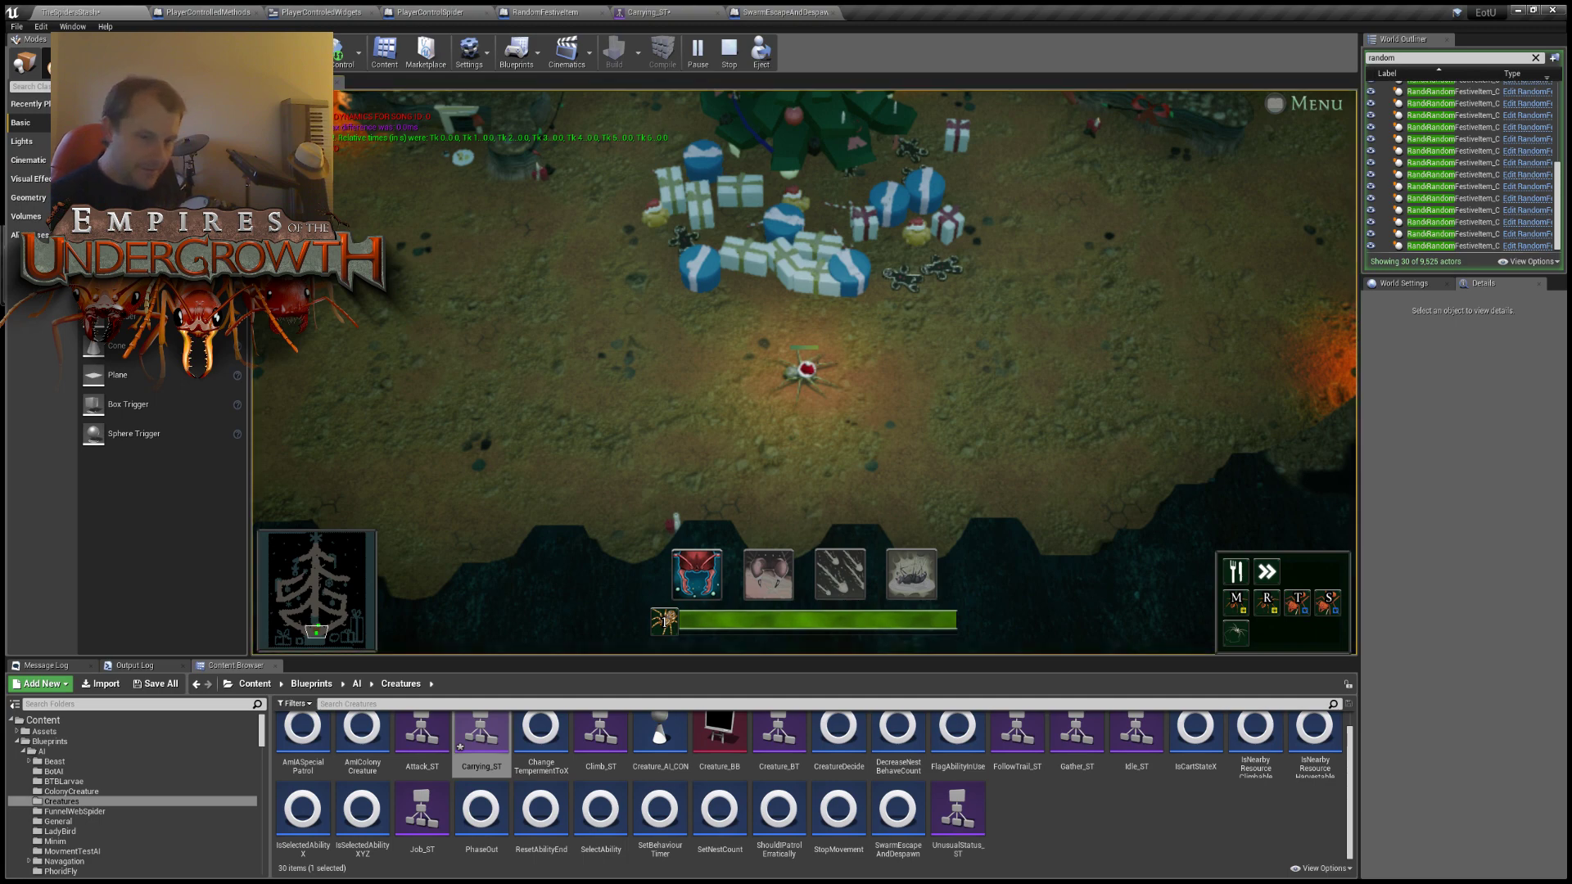
# In a new play session, locate the incoming swarm ants in the branch tunnels and view them up close.
pyautogui.press('w')
pyautogui.press('a')
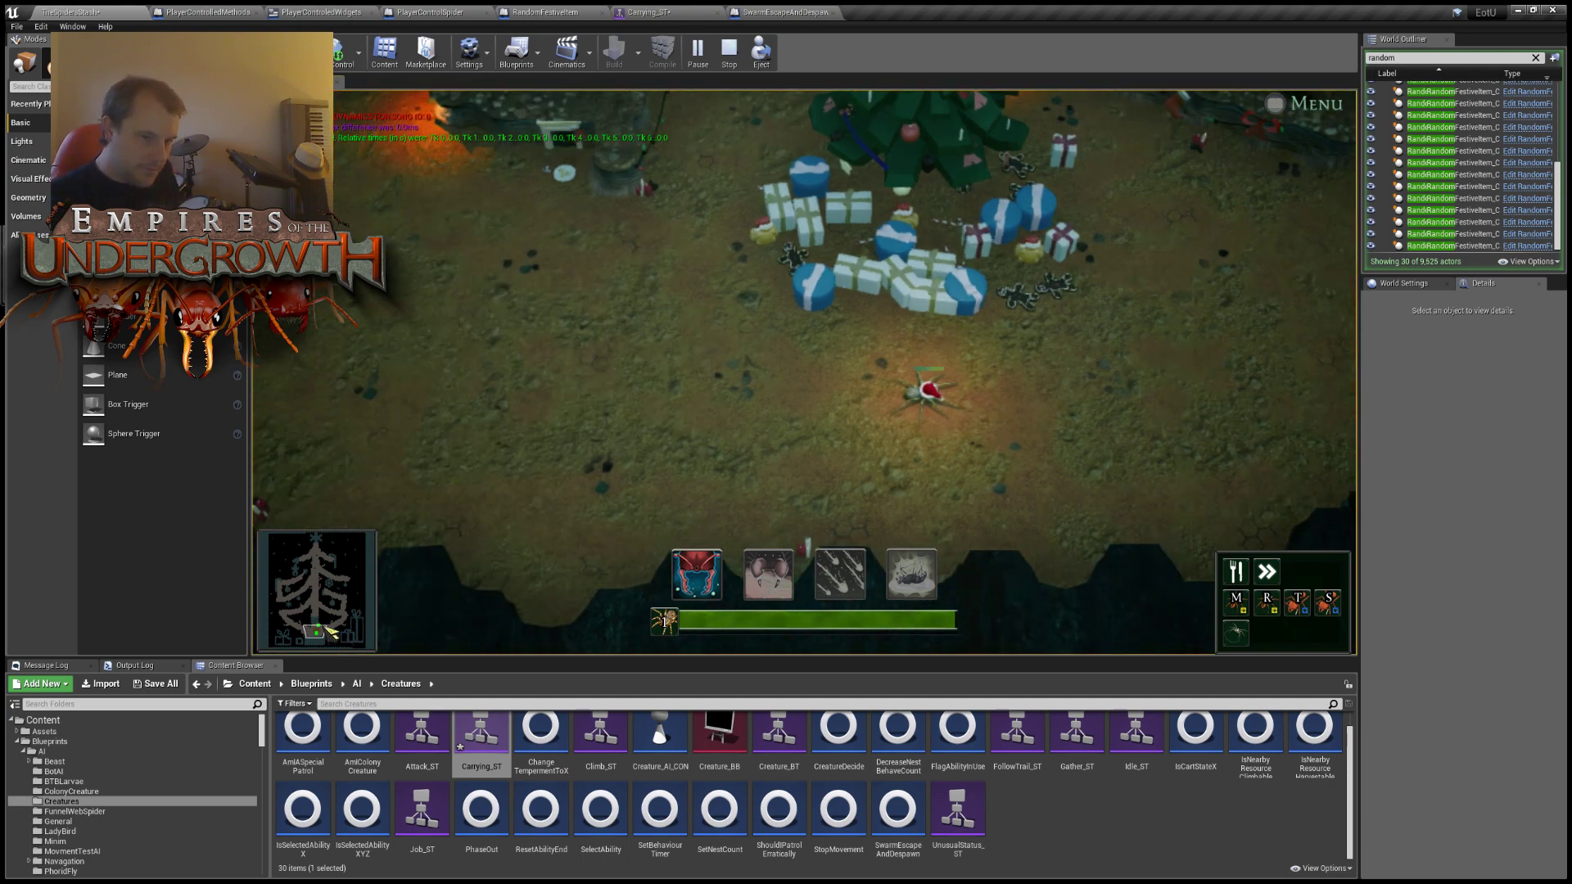
pyautogui.moveTo(325, 628); pyautogui.dragTo(333, 601)
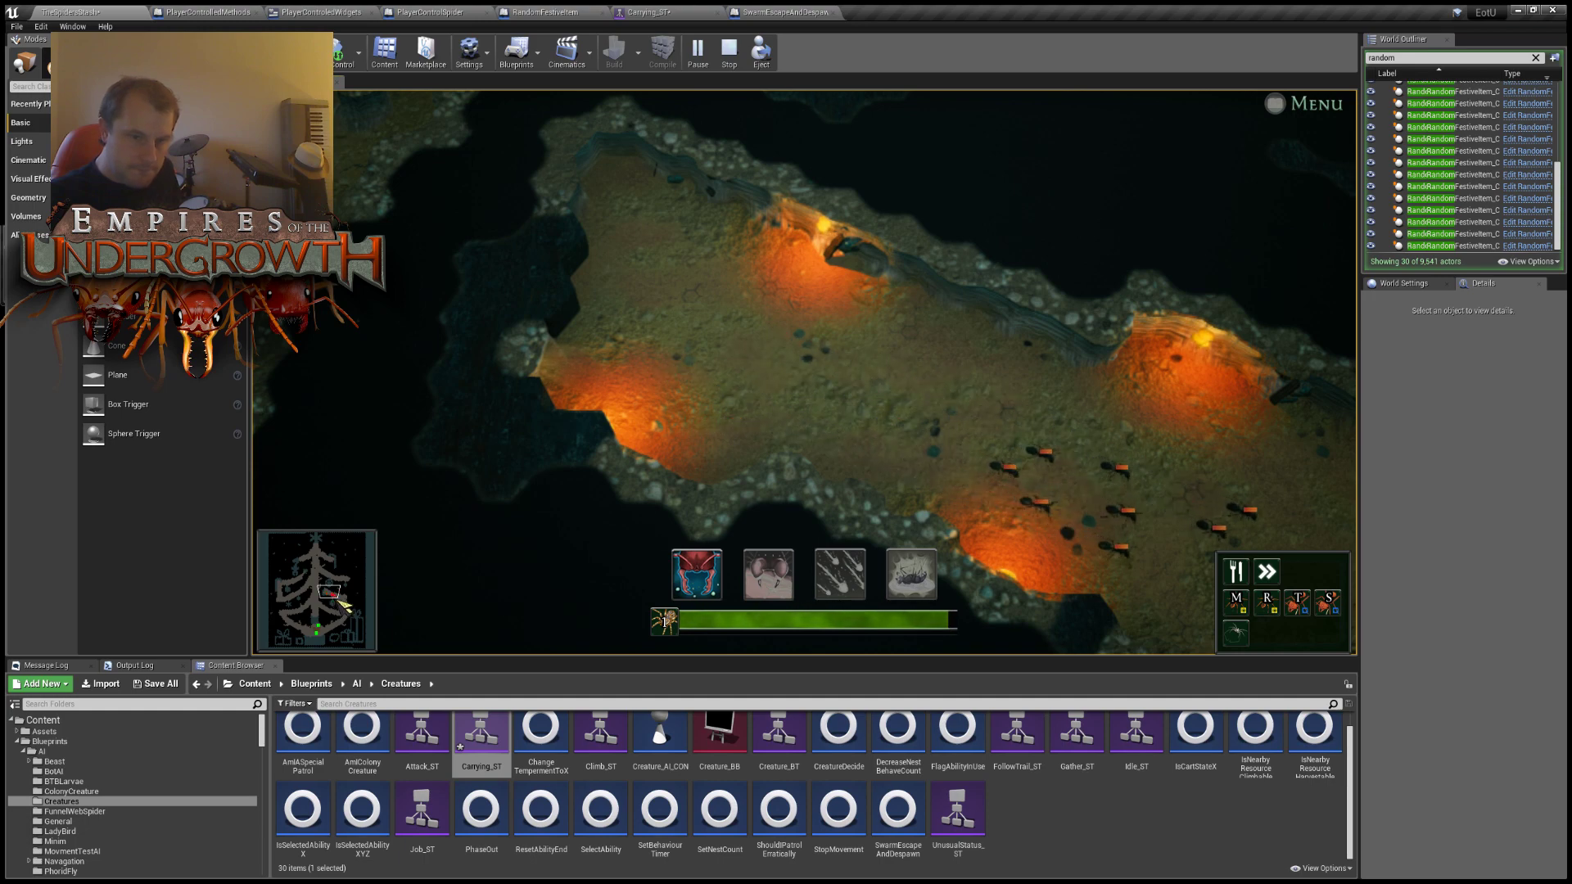
pyautogui.moveTo(340, 601)
pyautogui.mouseDown()
pyautogui.moveTo(327, 558)
pyautogui.moveTo(326, 596)
pyautogui.moveTo(348, 611)
pyautogui.moveTo(318, 632)
pyautogui.moveTo(342, 614)
pyautogui.mouseUp()
pyautogui.scroll(3, 1025, 318)
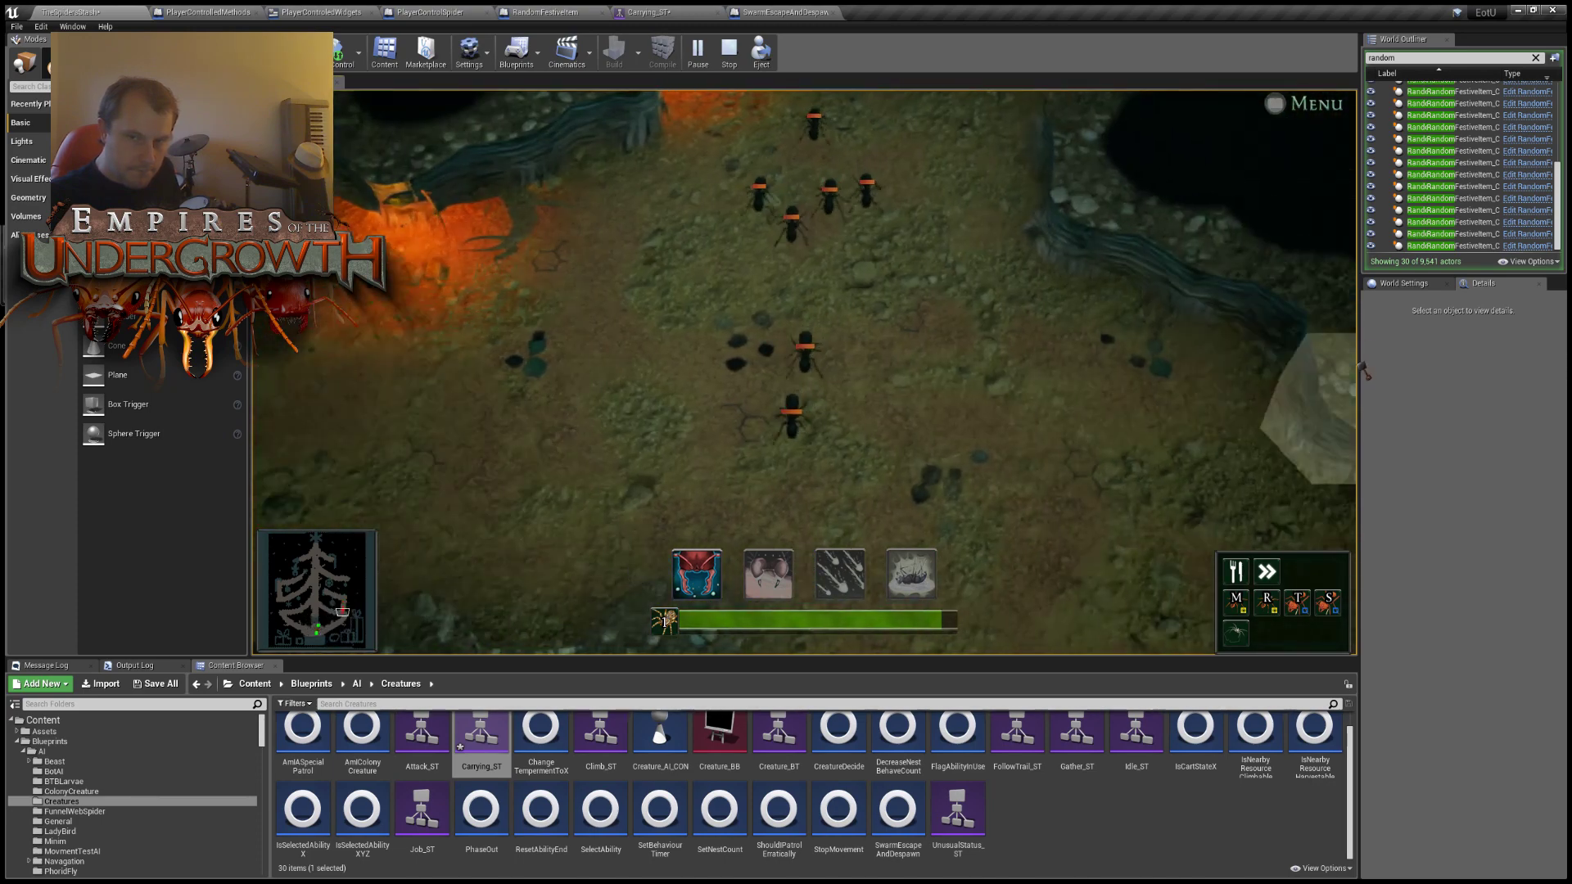
pyautogui.moveTo(666, 655)
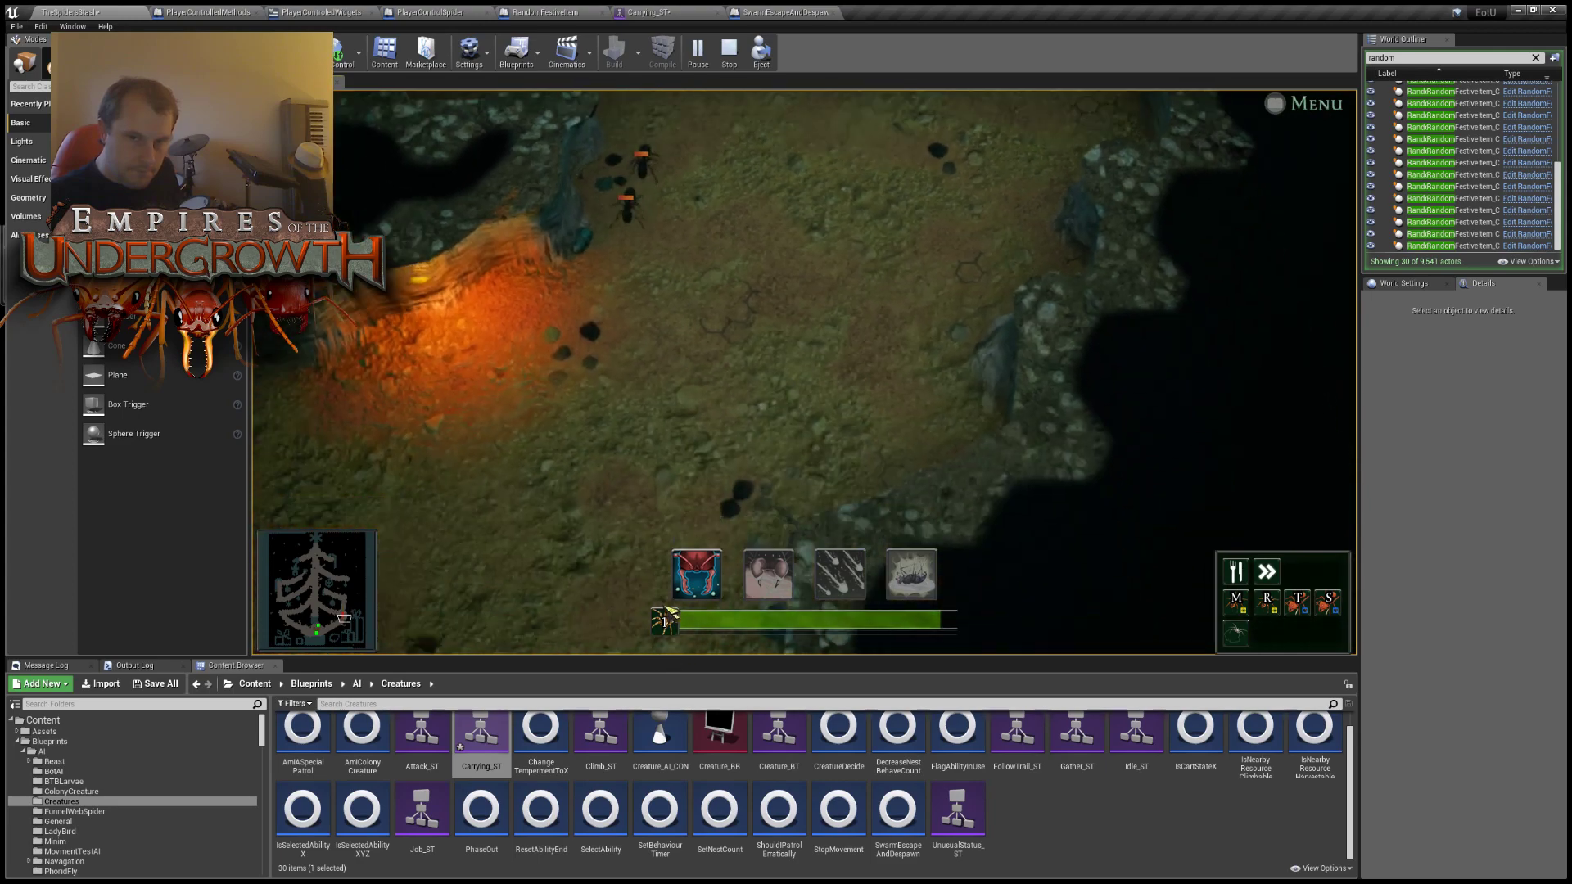
# Look ahead along the lower tunnel to the spider and the presents around the tree.
pyautogui.press('a')
pyautogui.press('s')
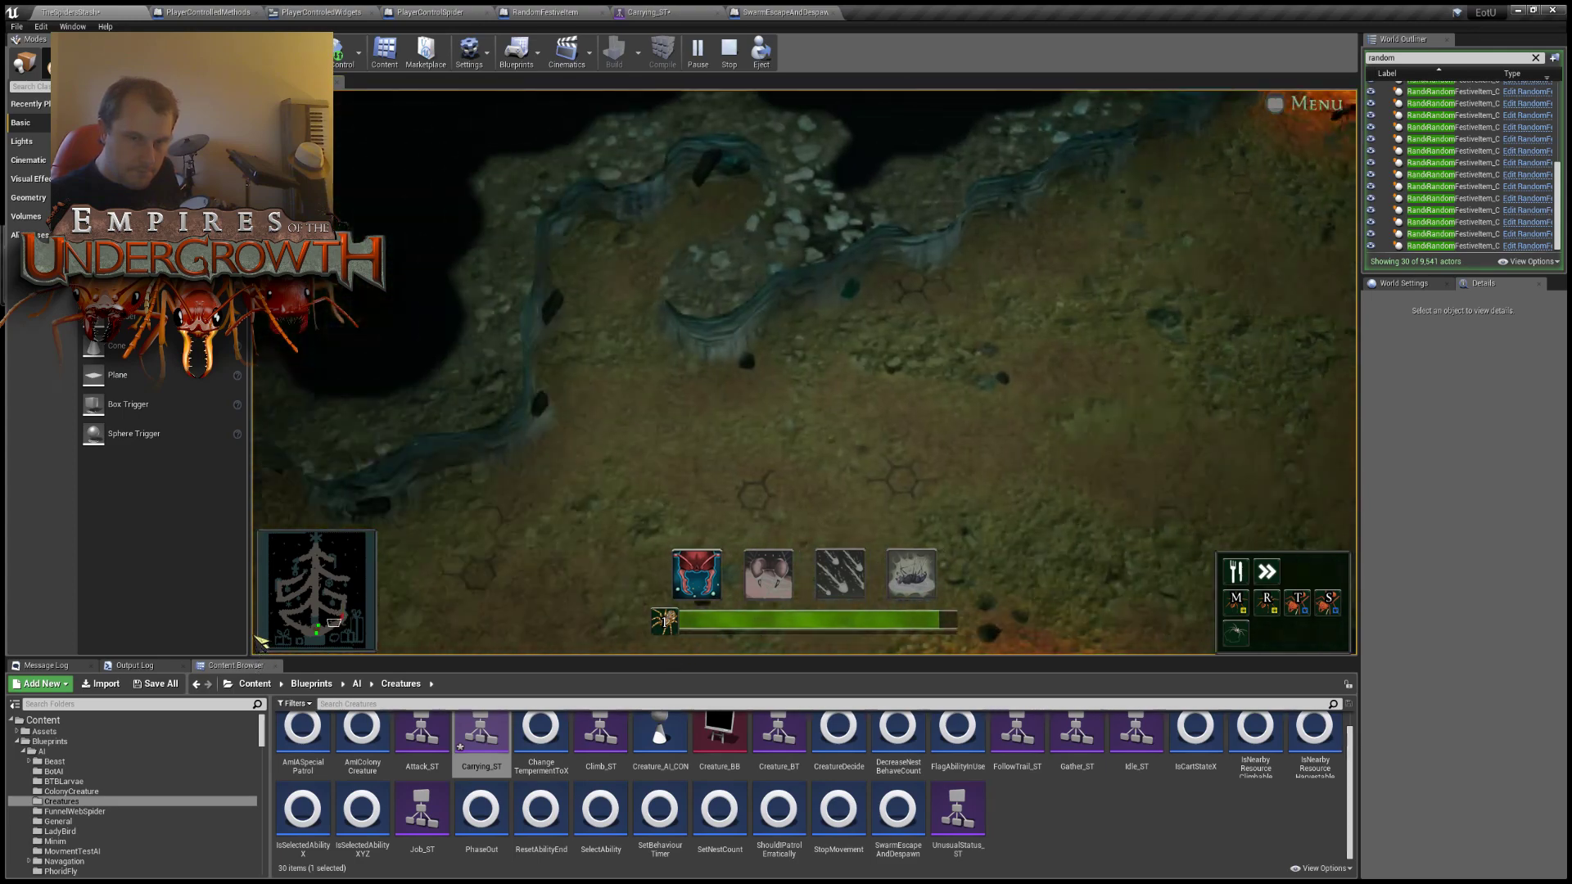
pyautogui.press('a')
pyautogui.press('s')
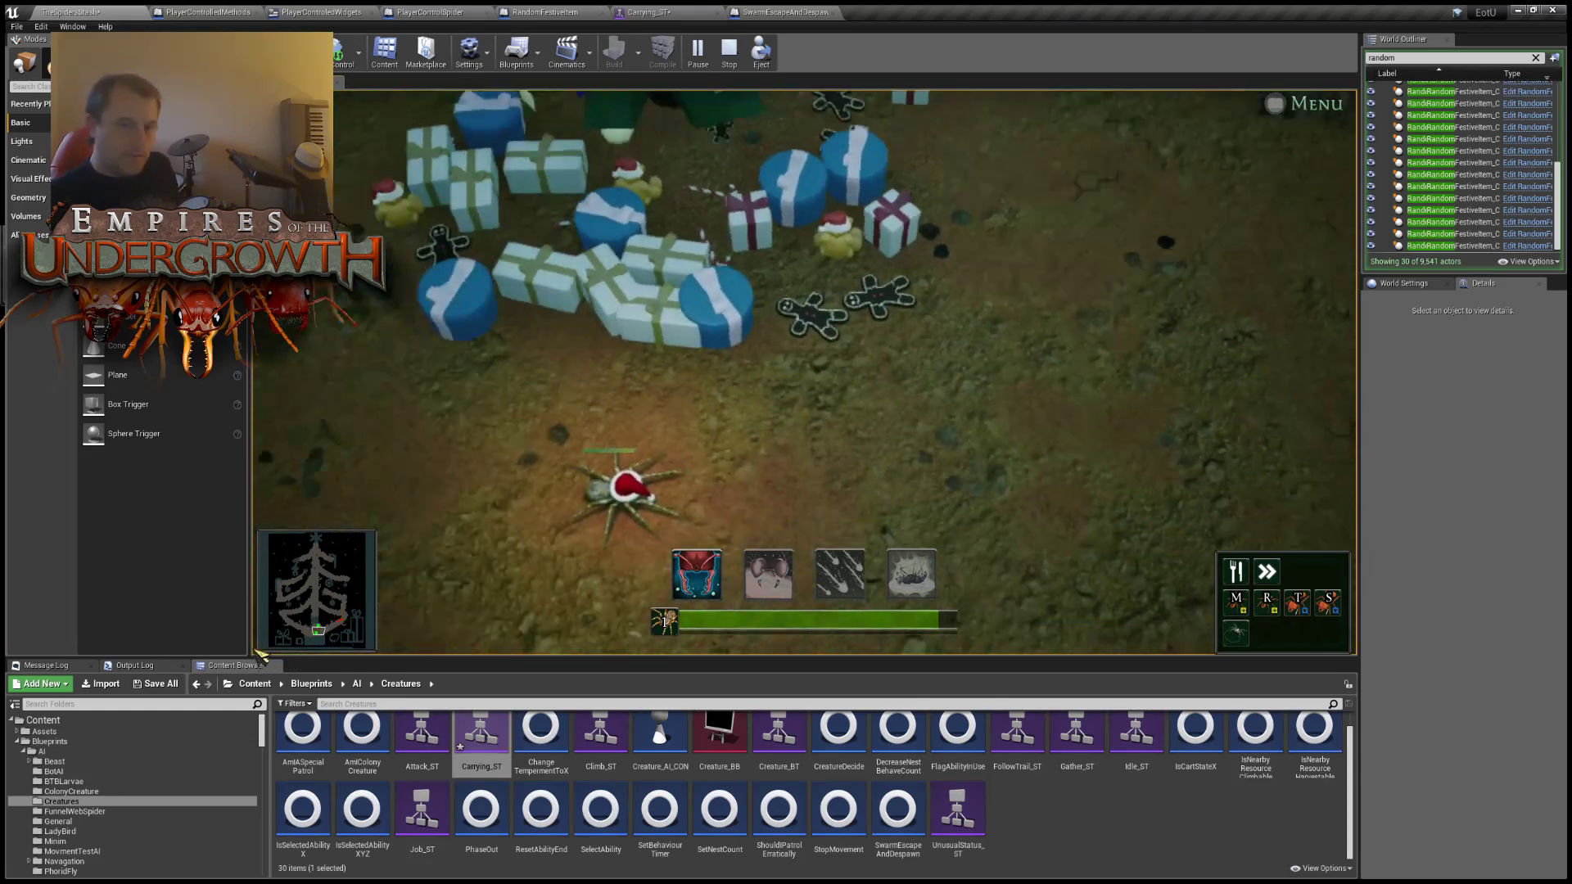
# Watch the swarm ants pick up presents around the Christmas tree and carry them off along the lower tunnel.
pyautogui.scroll(-3, 917, 335)
pyautogui.press('d')
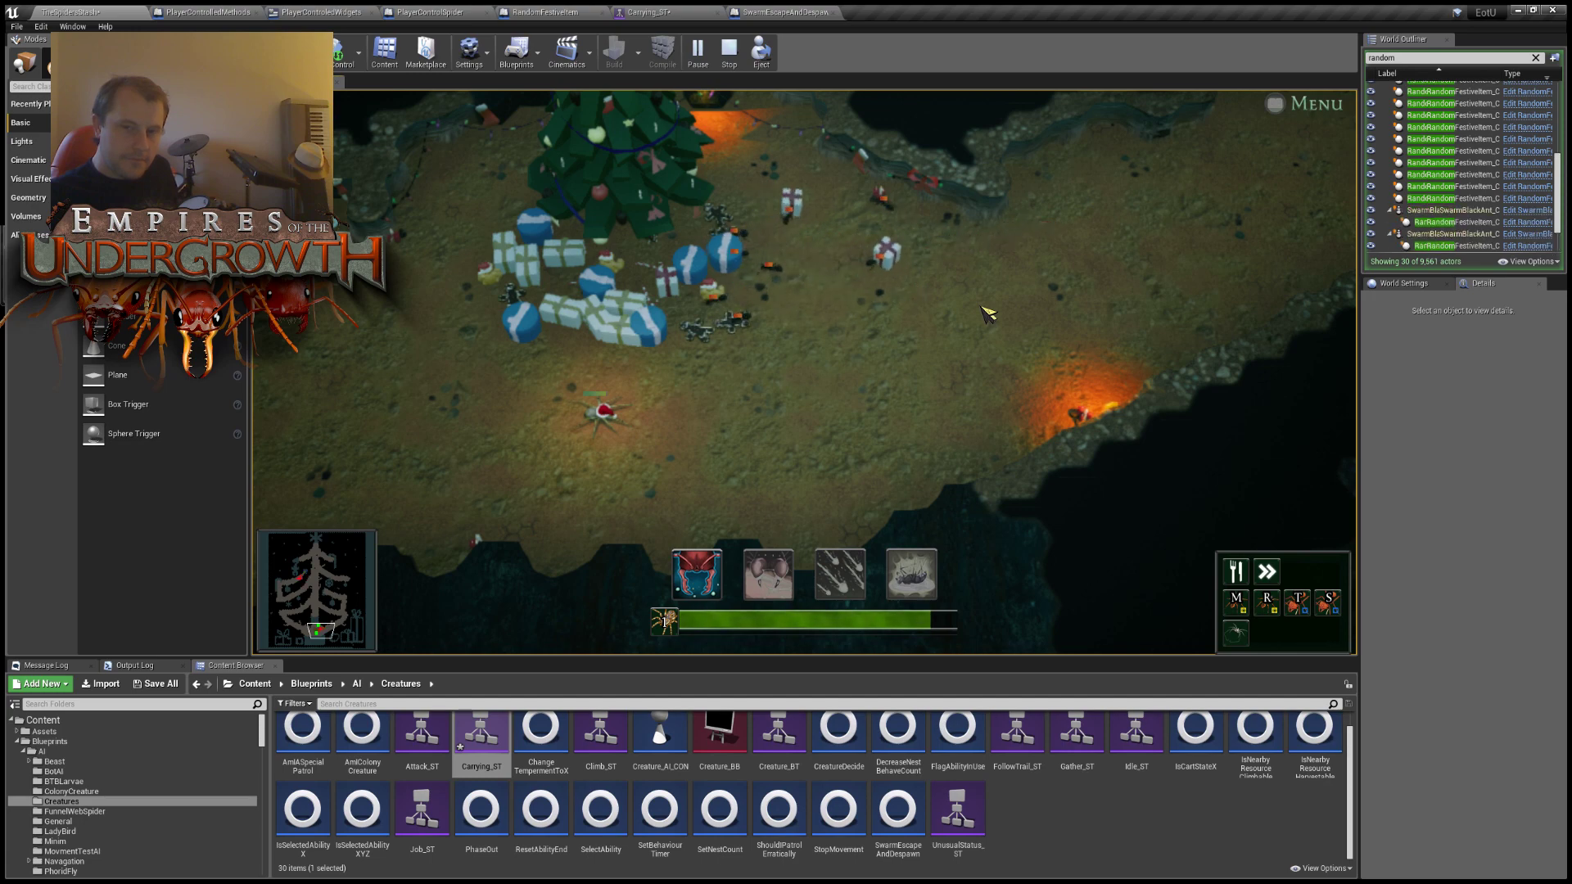
pyautogui.scroll(3, 890, 185)
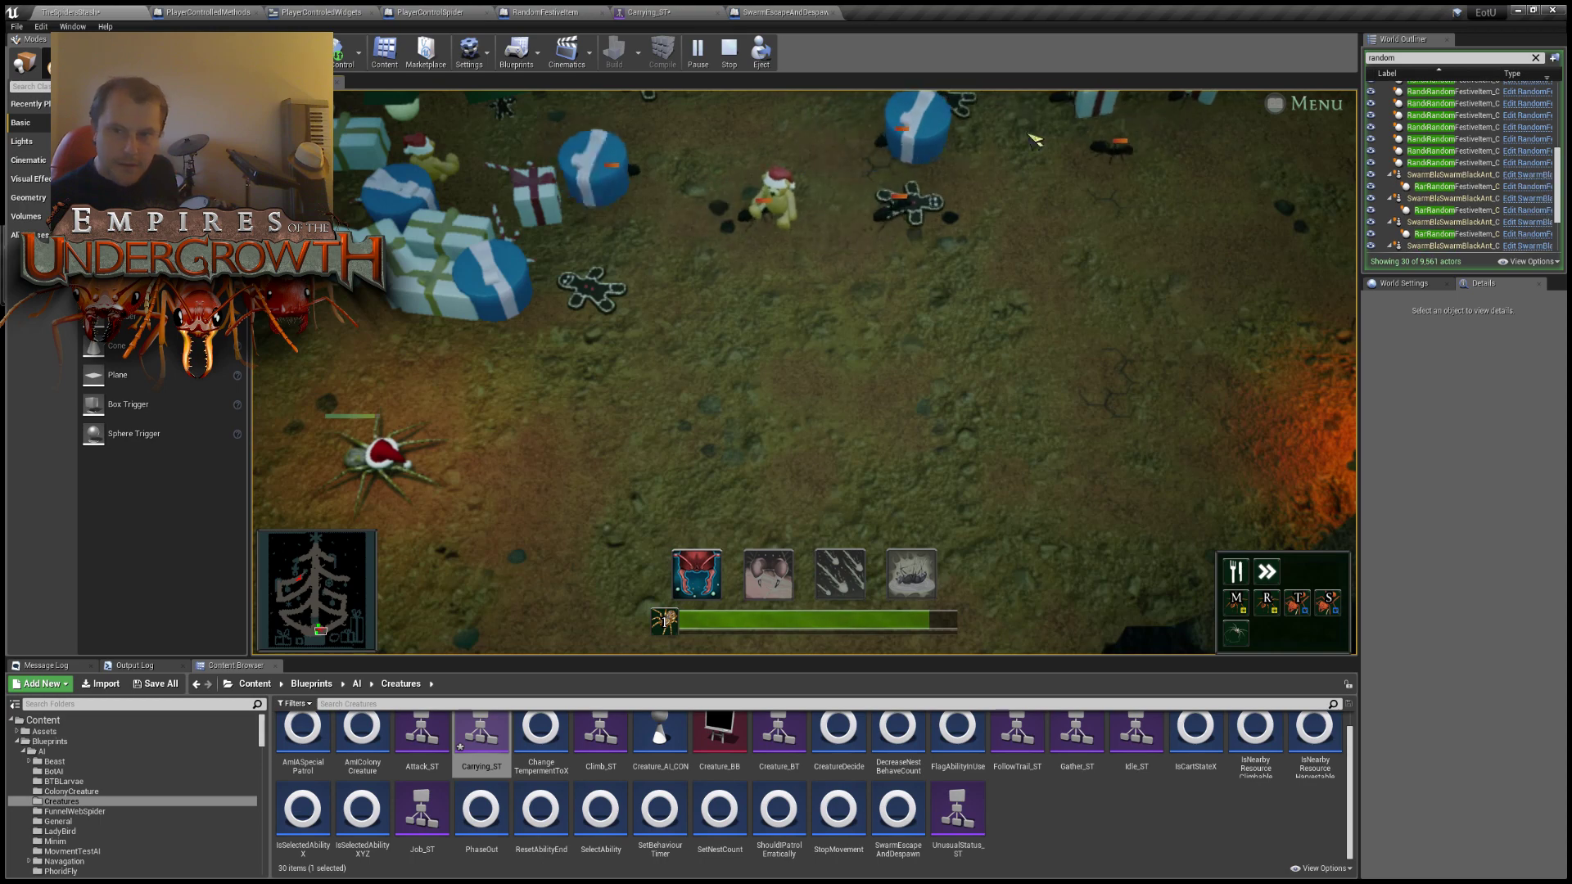
pyautogui.press('w')
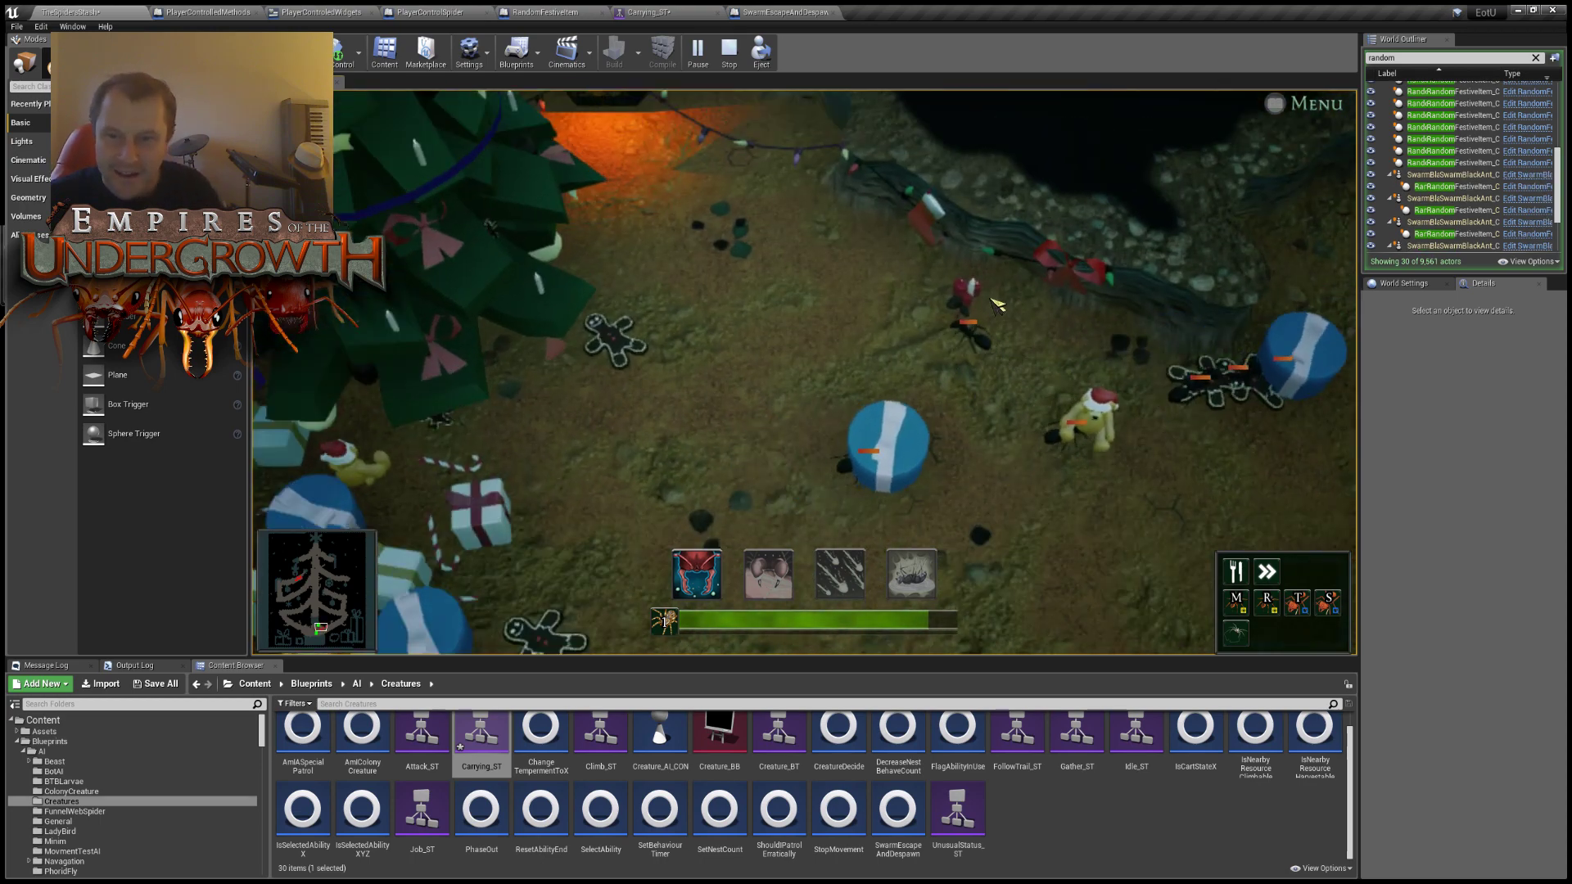
pyautogui.press('d')
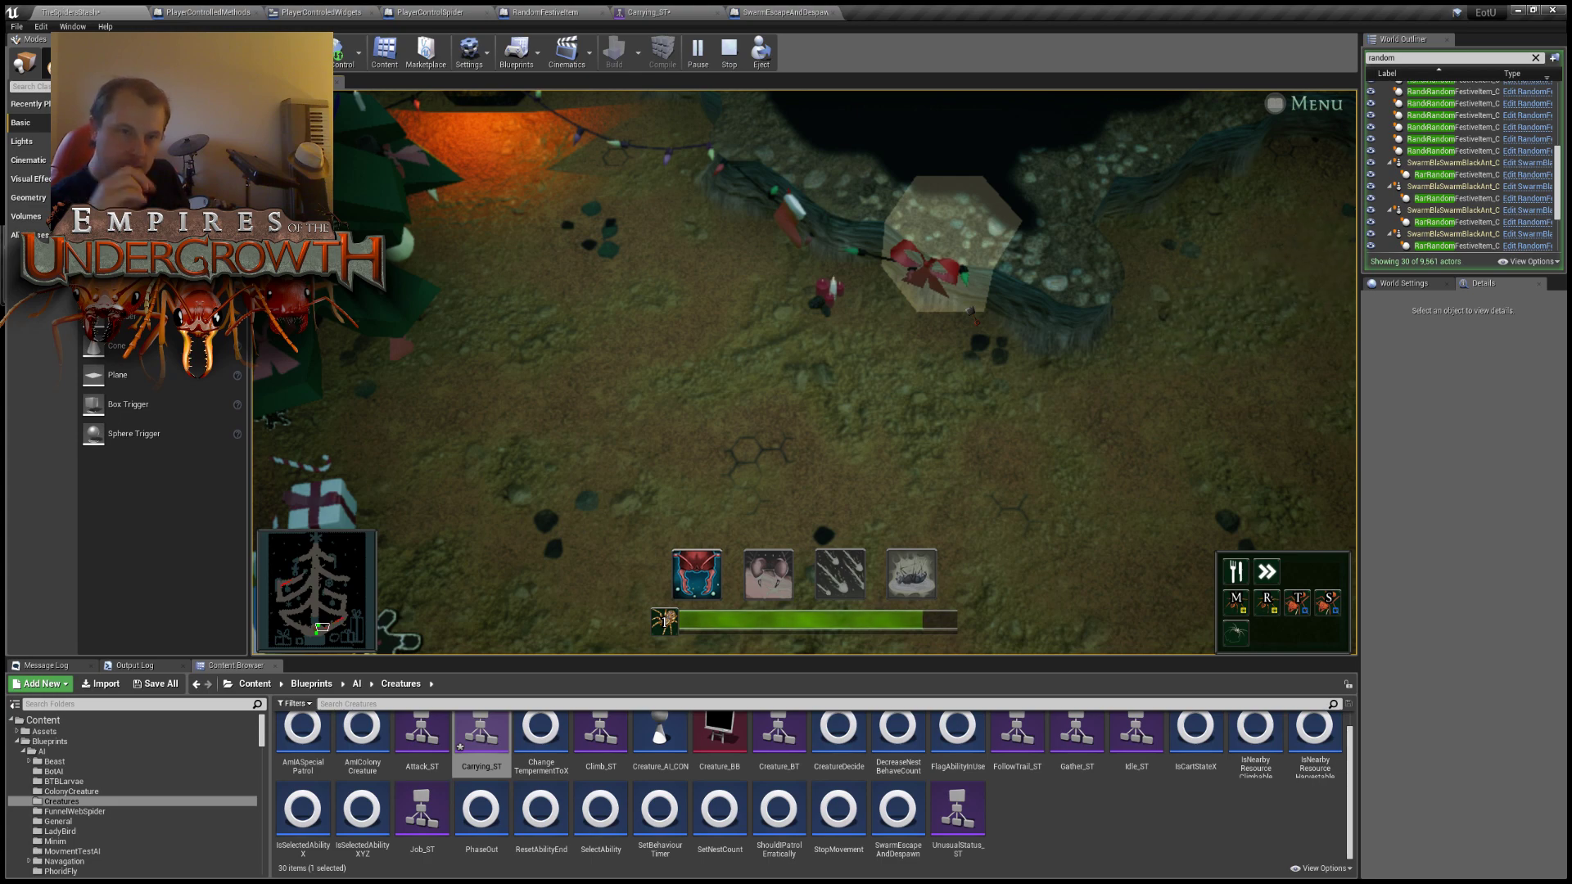
# Follow the ants carrying presents up the central trunk tunnel to the exit at the tip of the tree-shaped map.
pyautogui.scroll(-3, 970, 312)
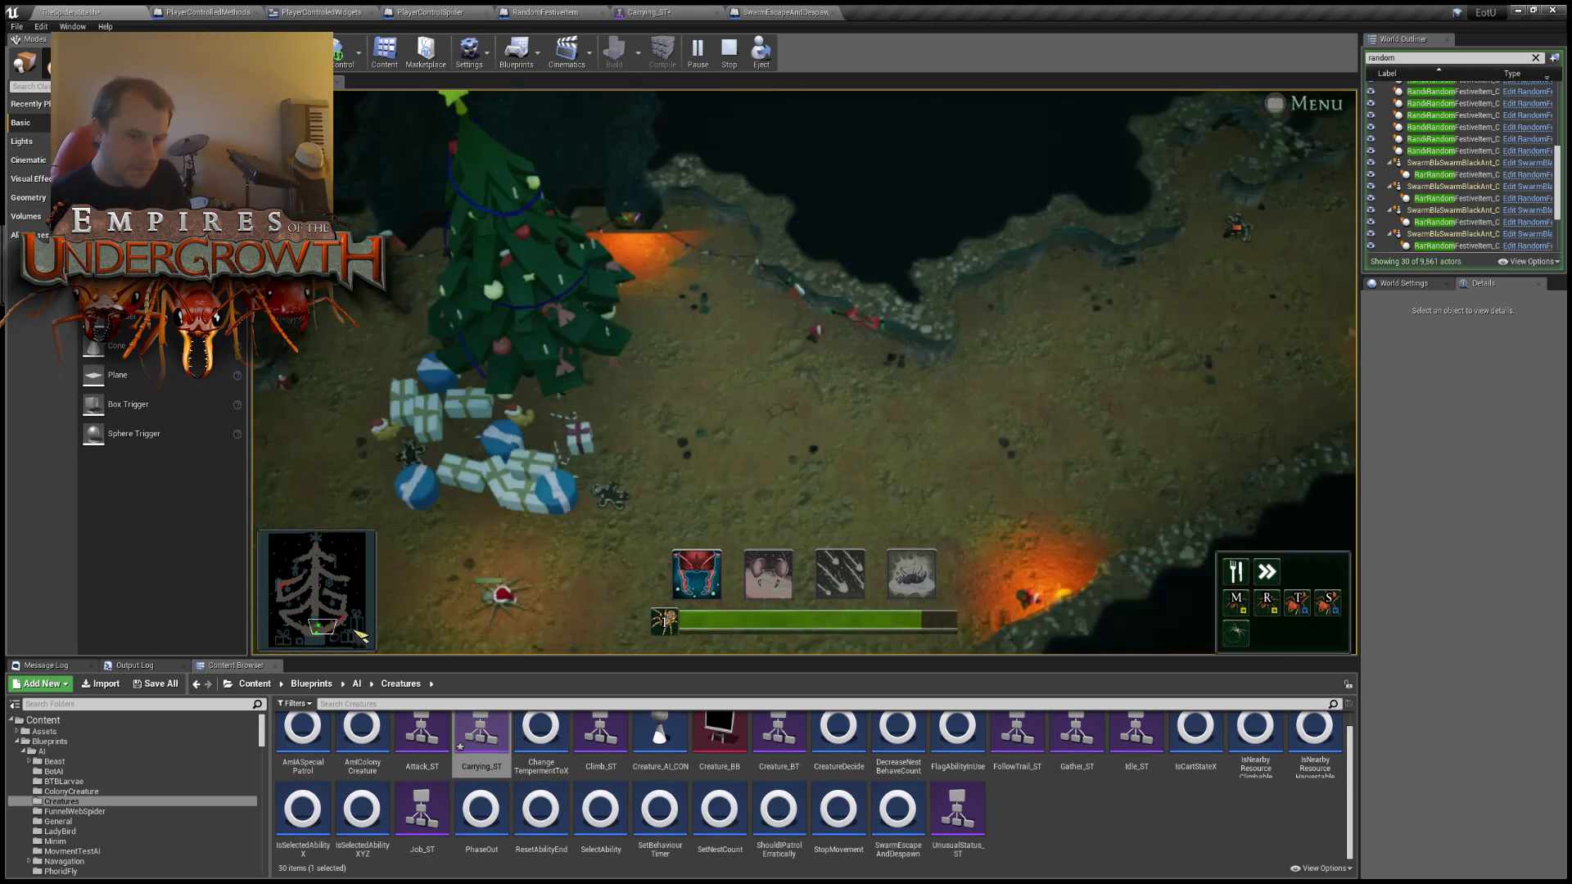
pyautogui.moveTo(334, 620)
pyautogui.mouseDown()
pyautogui.moveTo(331, 598)
pyautogui.moveTo(286, 604)
pyautogui.moveTo(291, 590)
pyautogui.moveTo(318, 601)
pyautogui.mouseUp()
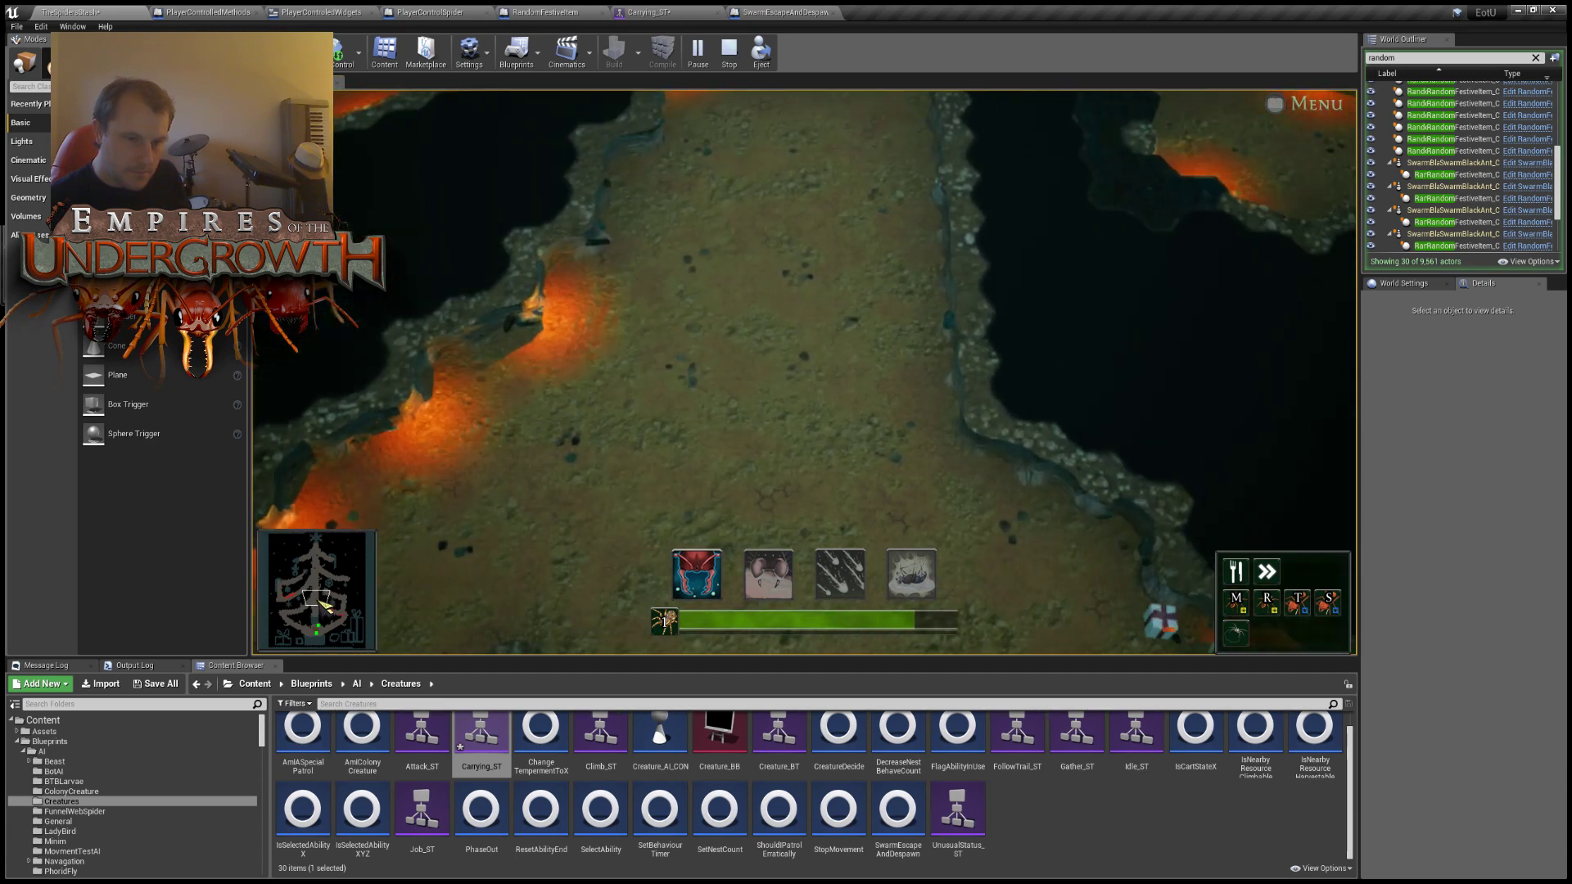
pyautogui.moveTo(322, 604); pyautogui.dragTo(328, 562)
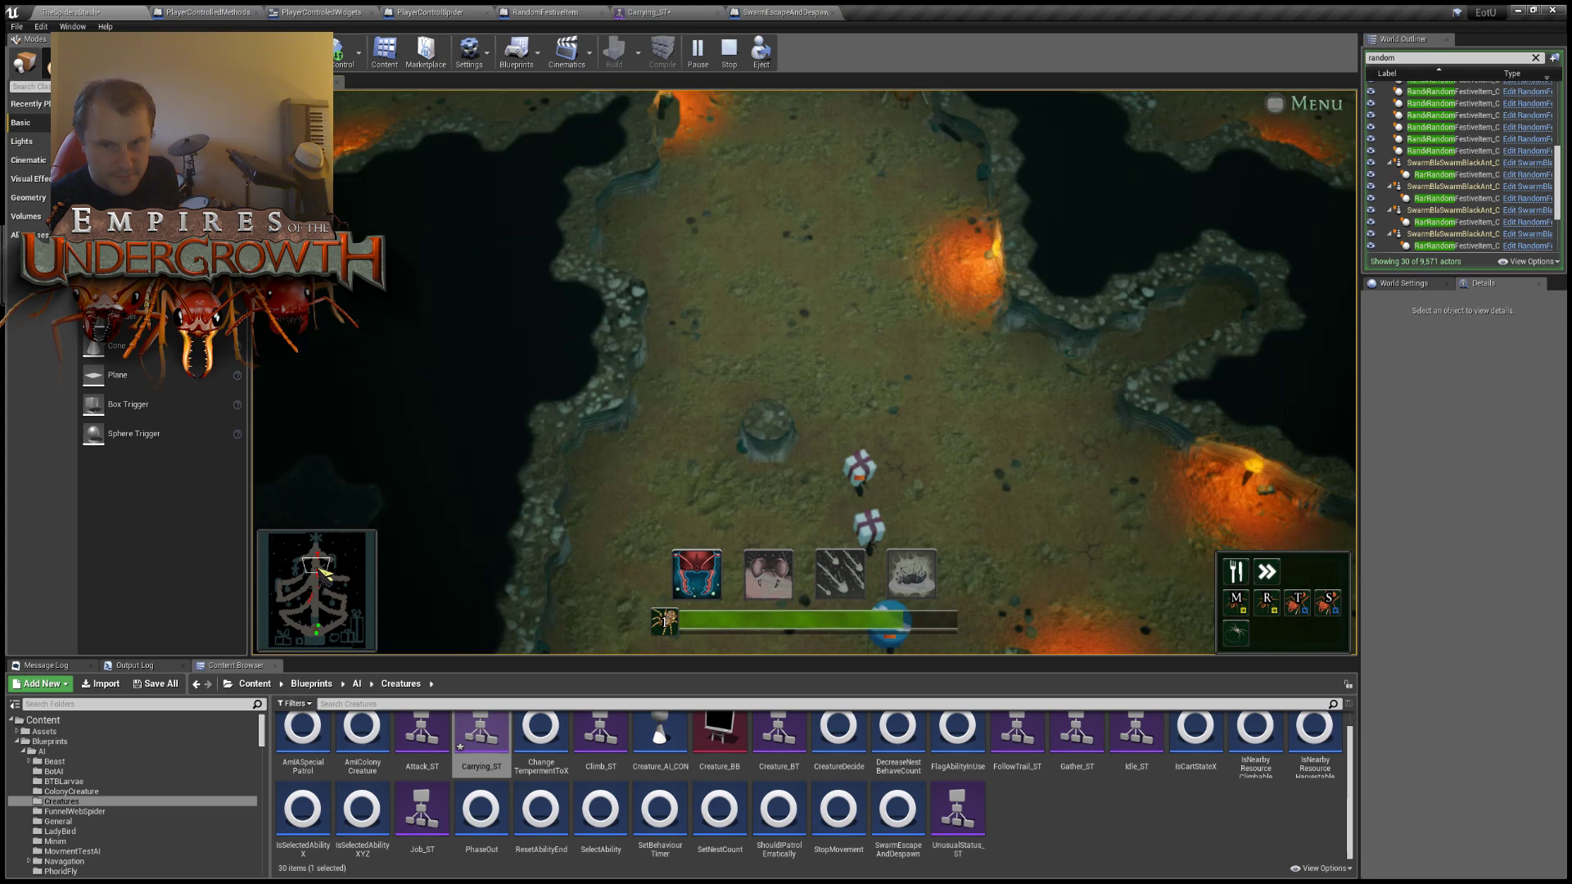
pyautogui.moveTo(319, 568); pyautogui.dragTo(322, 560)
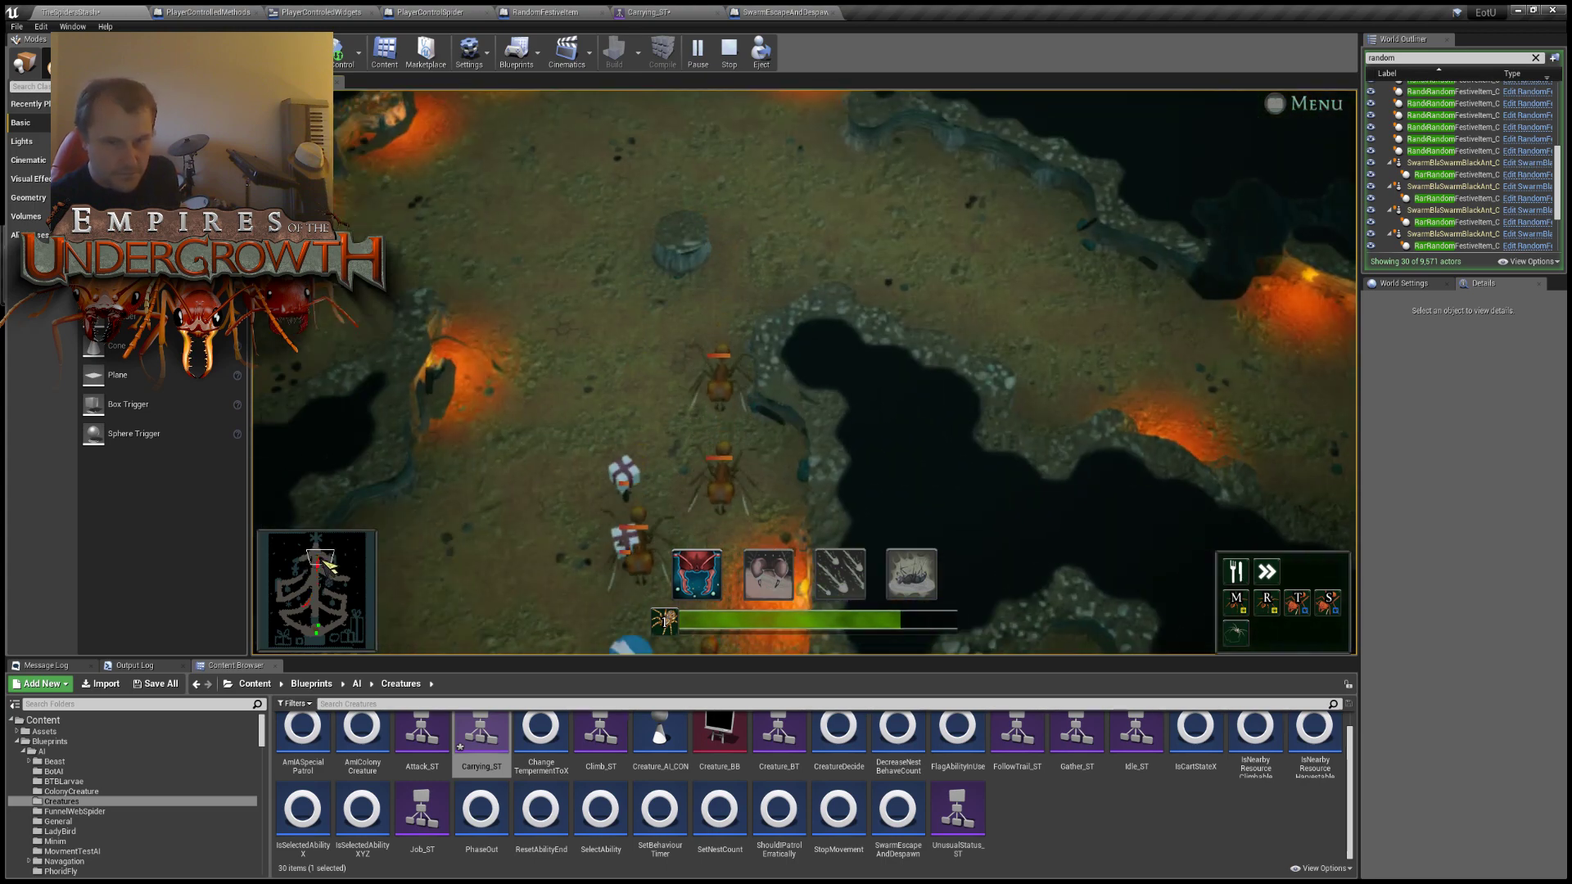
pyautogui.moveTo(330, 564); pyautogui.dragTo(321, 554)
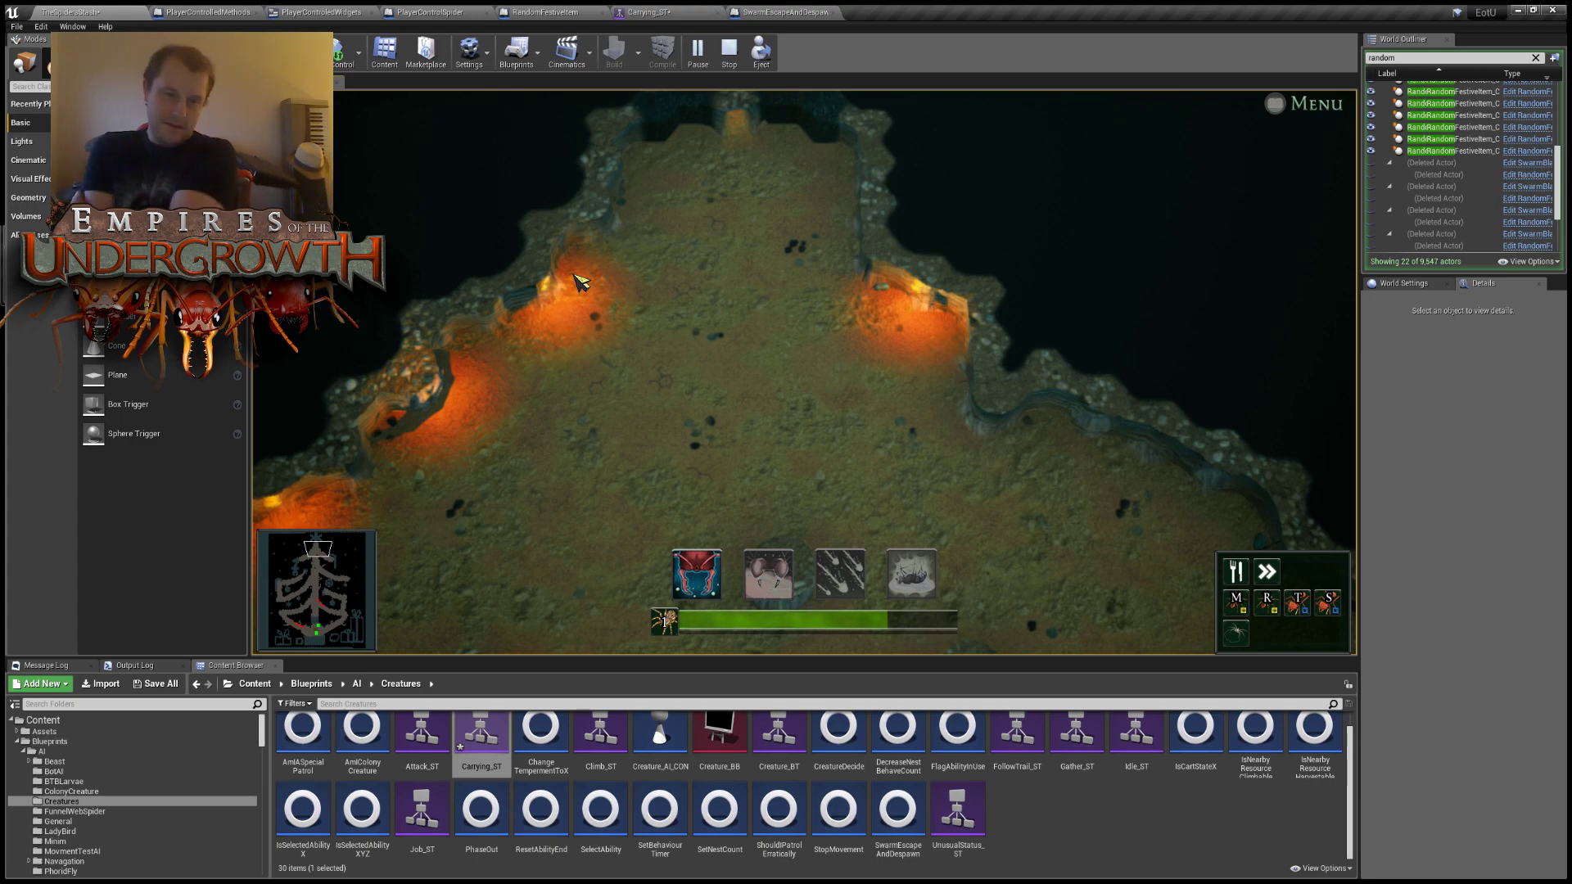
# Return to the Christmas tree and observe up close the next ant wave collecting presents on both sides of it.
pyautogui.click(319, 637)
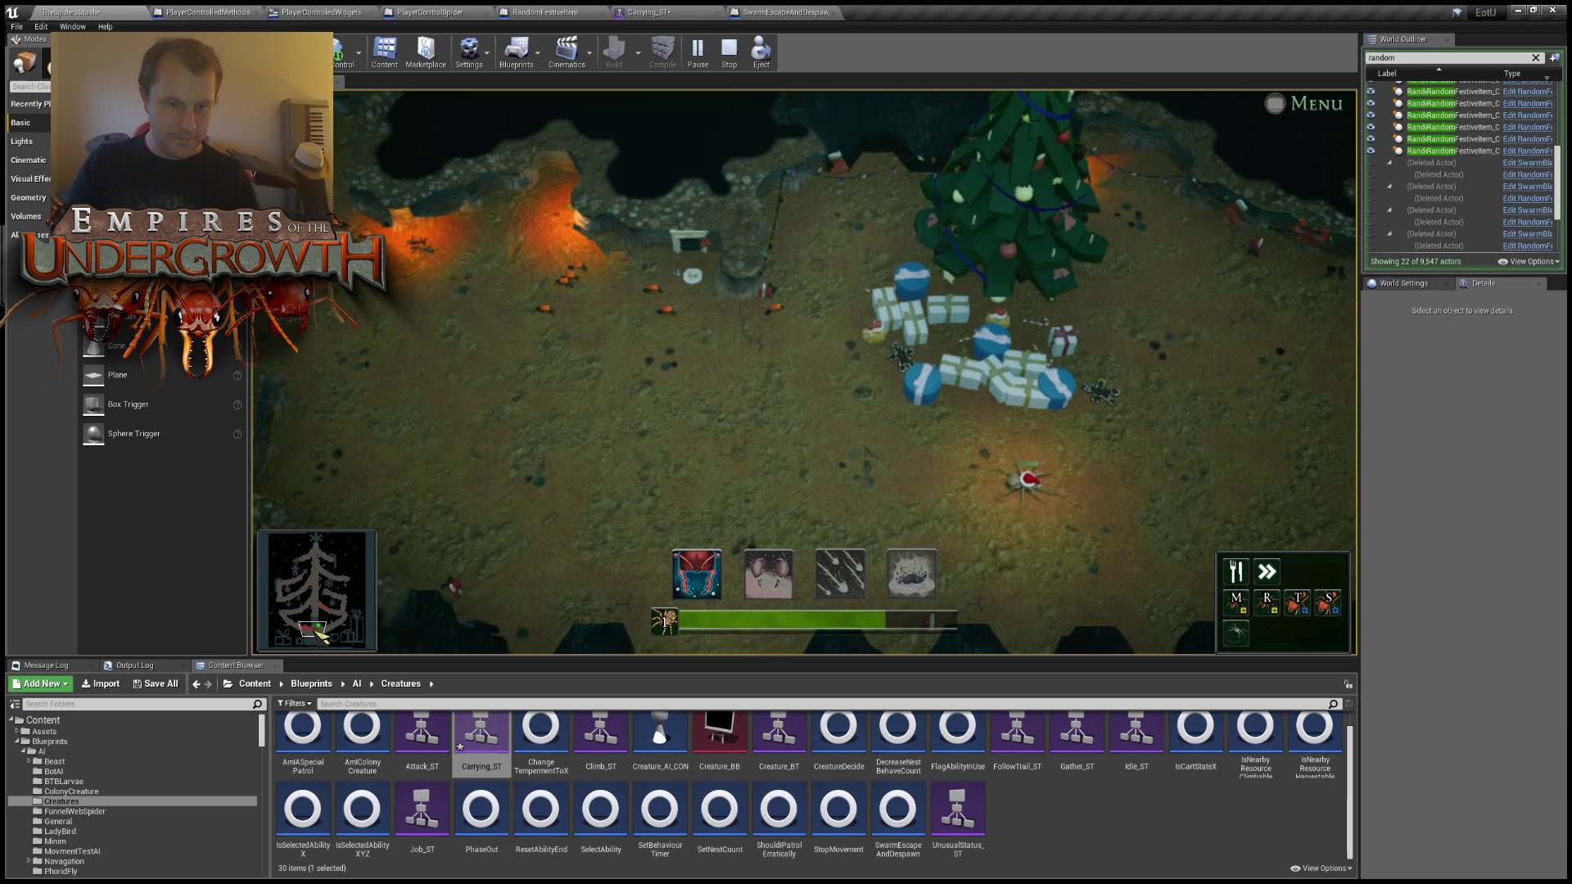
pyautogui.moveTo(314, 631); pyautogui.dragTo(316, 626)
pyautogui.scroll(3, 484, 373)
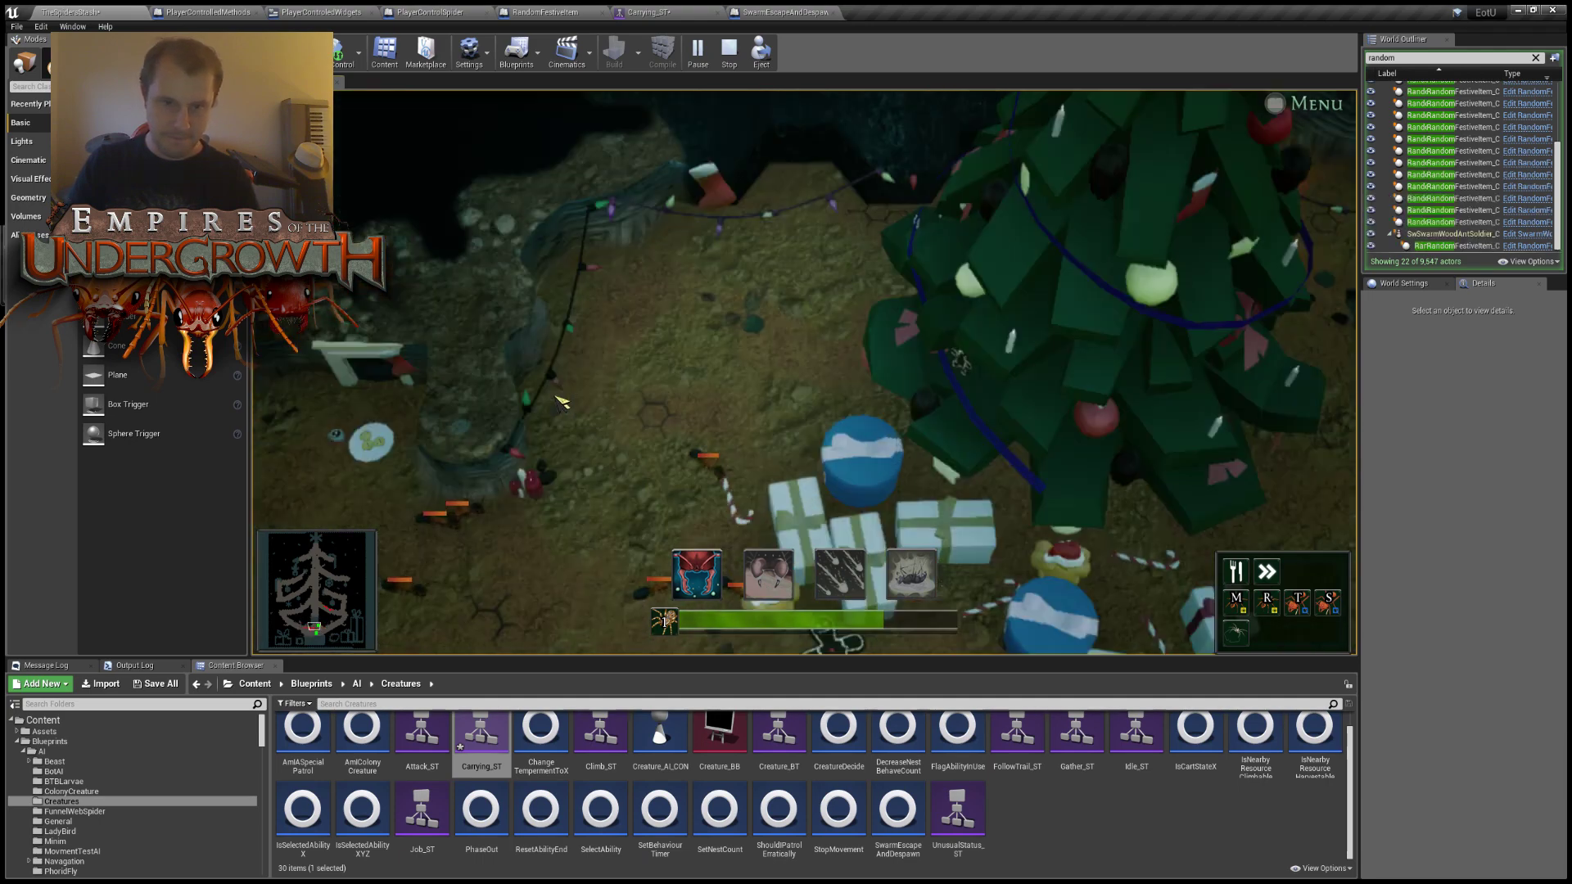
pyautogui.press('a')
pyautogui.press('s')
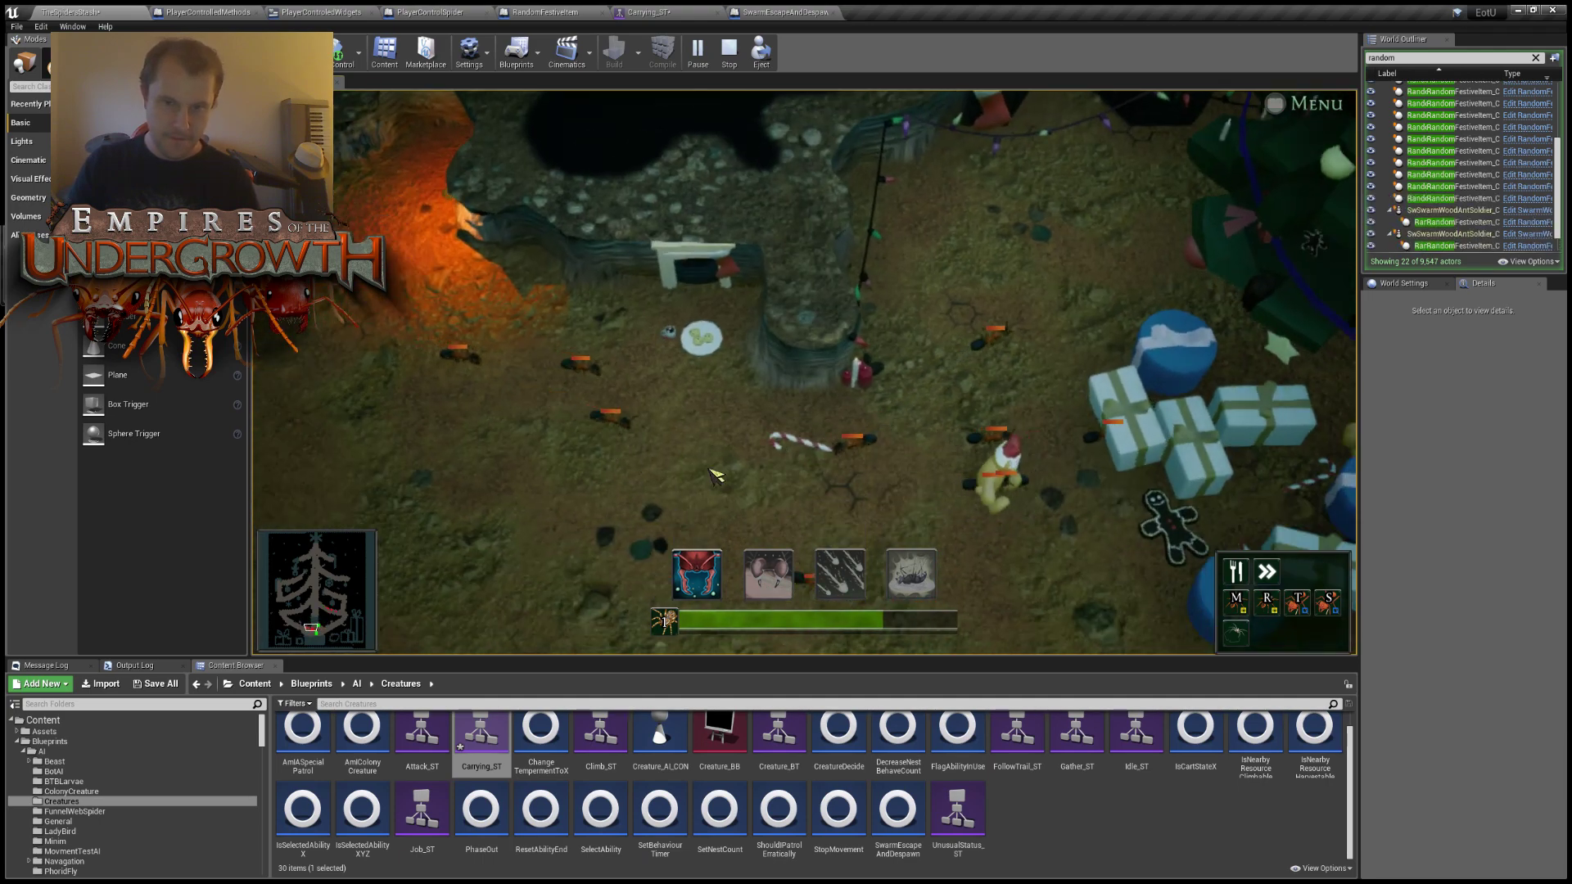
pyautogui.press('d')
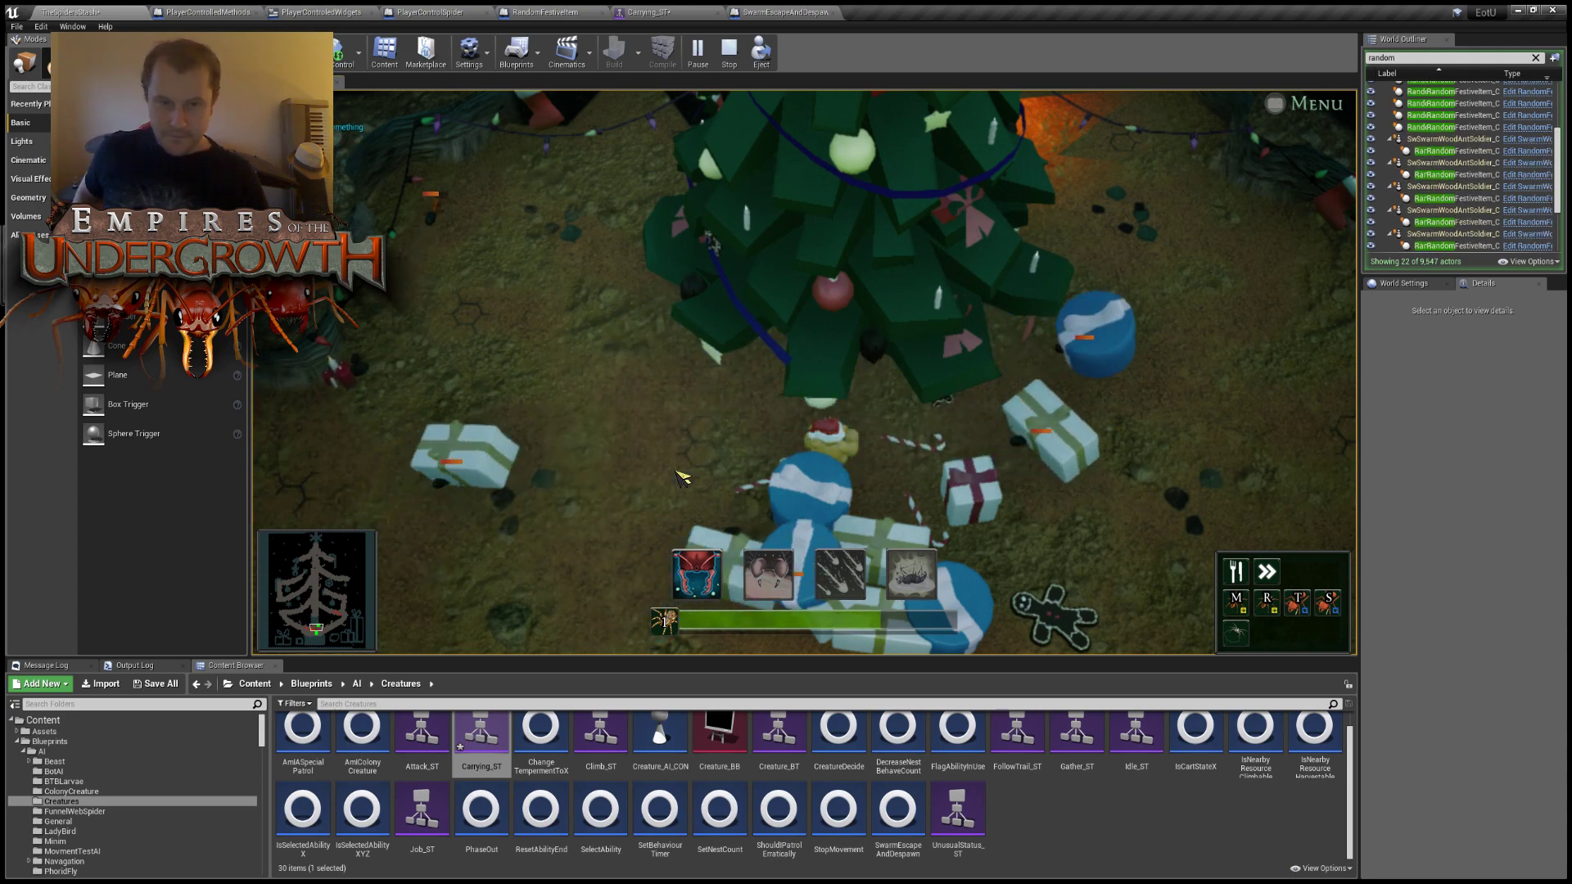
pyautogui.press('s')
pyautogui.press('d')
pyautogui.scroll(-3, 682, 477)
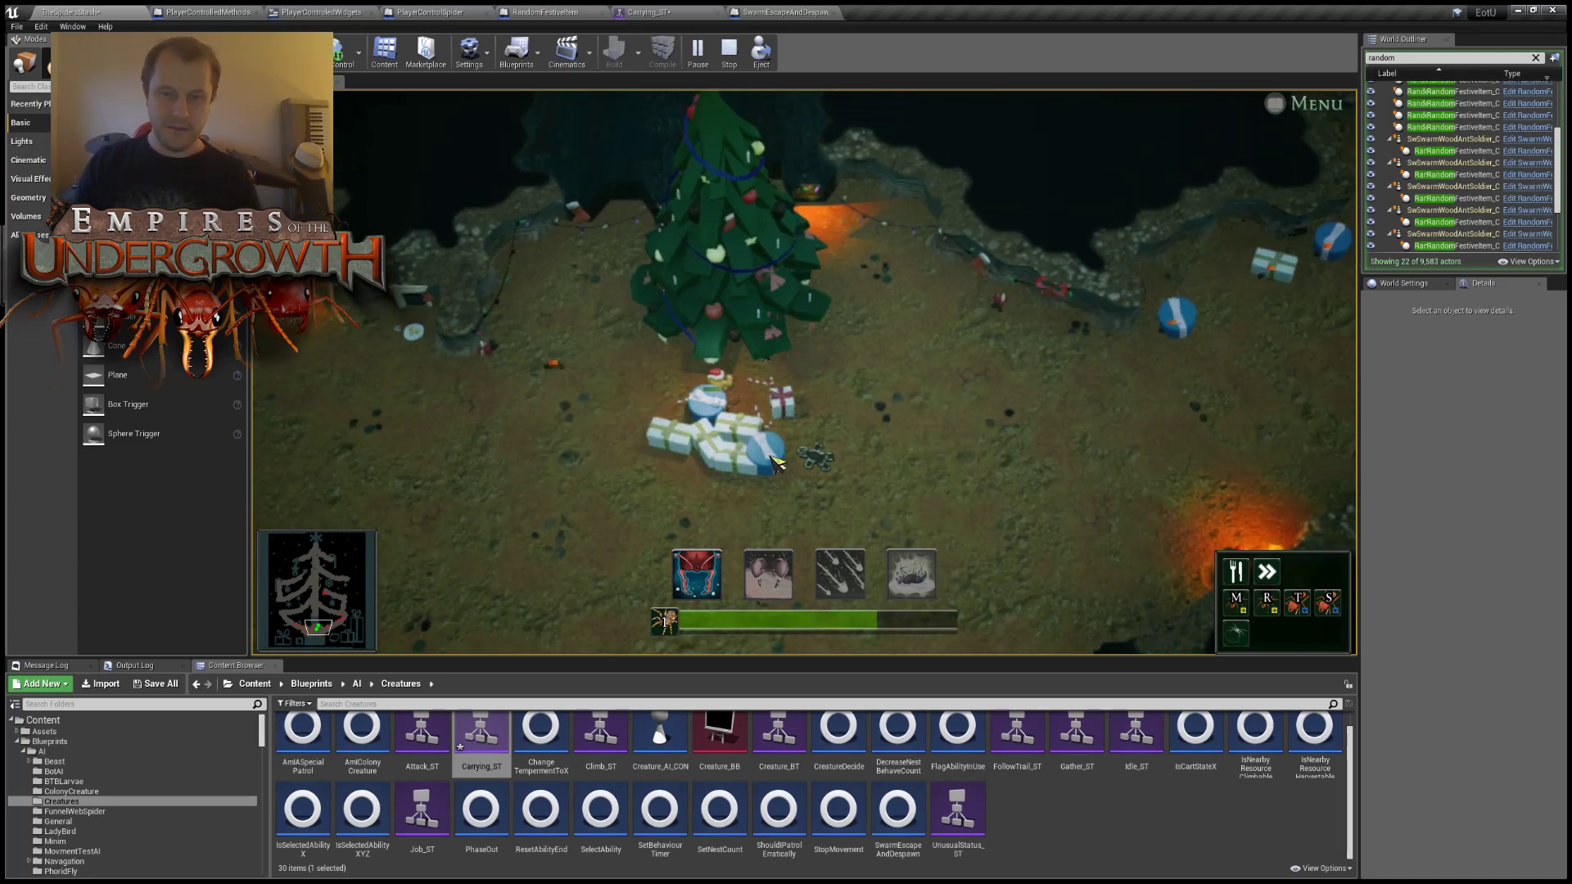
# Order the spider from the present pile toward the large ants entering the chamber east of the tree.
pyautogui.press('s')
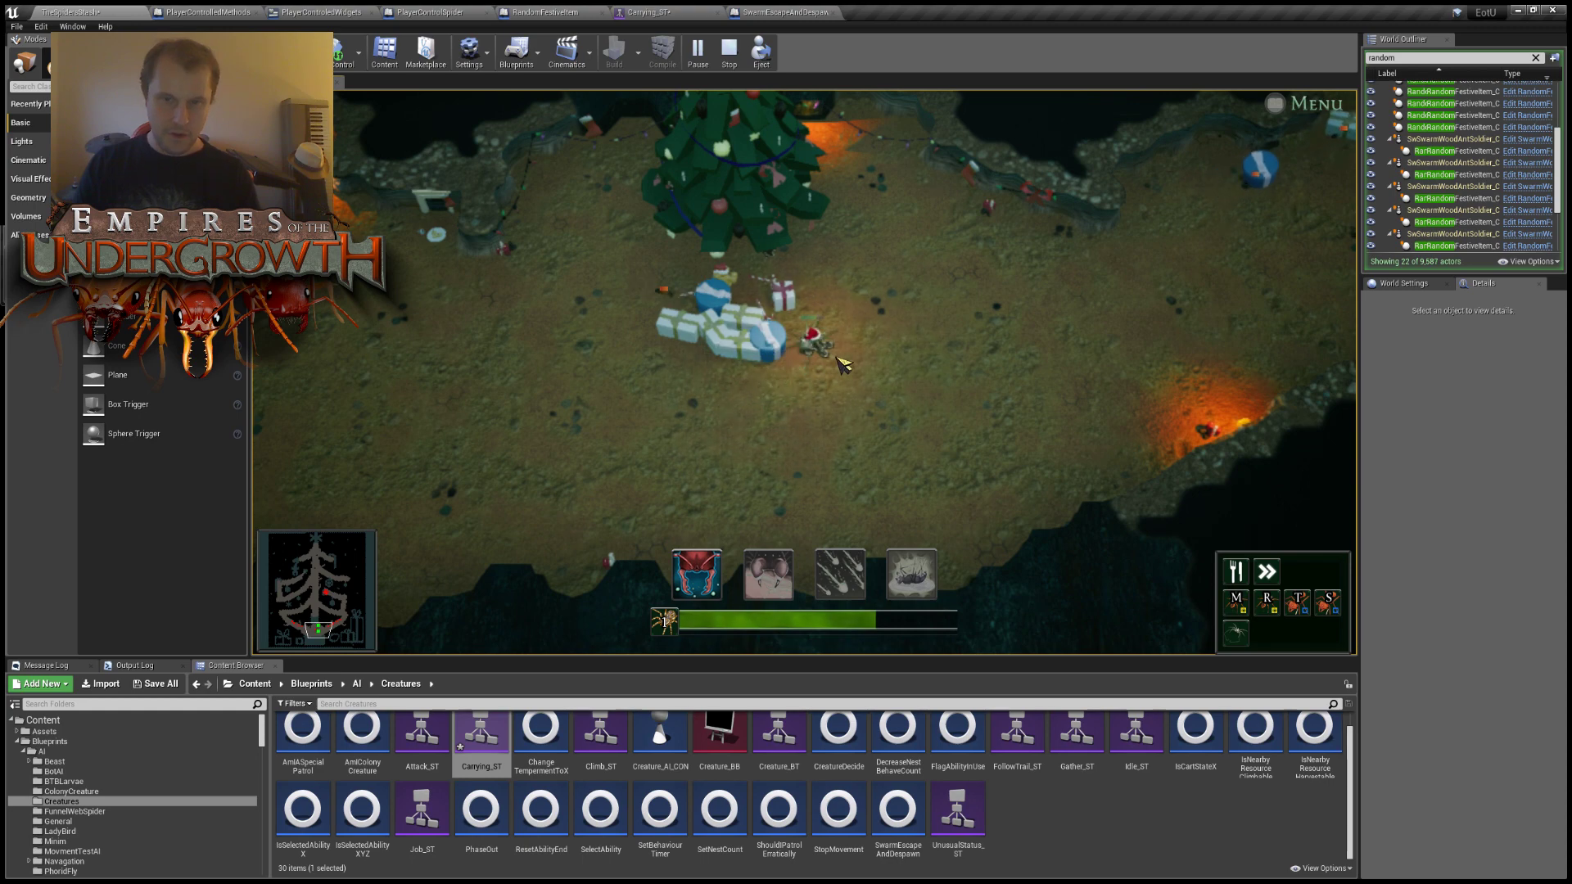
pyautogui.press('s')
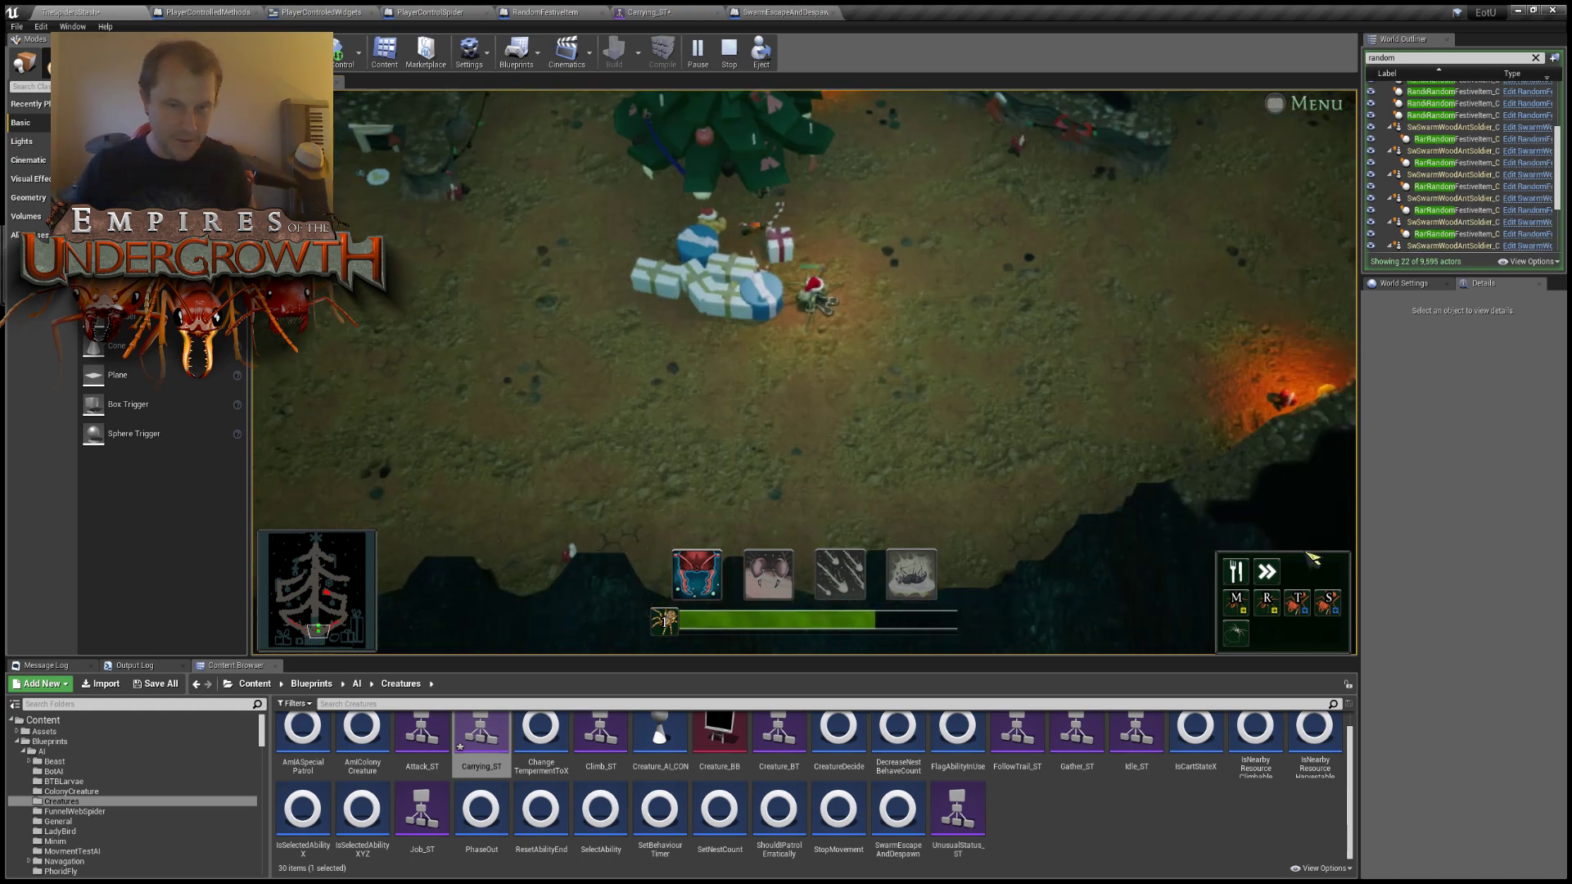
pyautogui.press('d')
pyautogui.press('w')
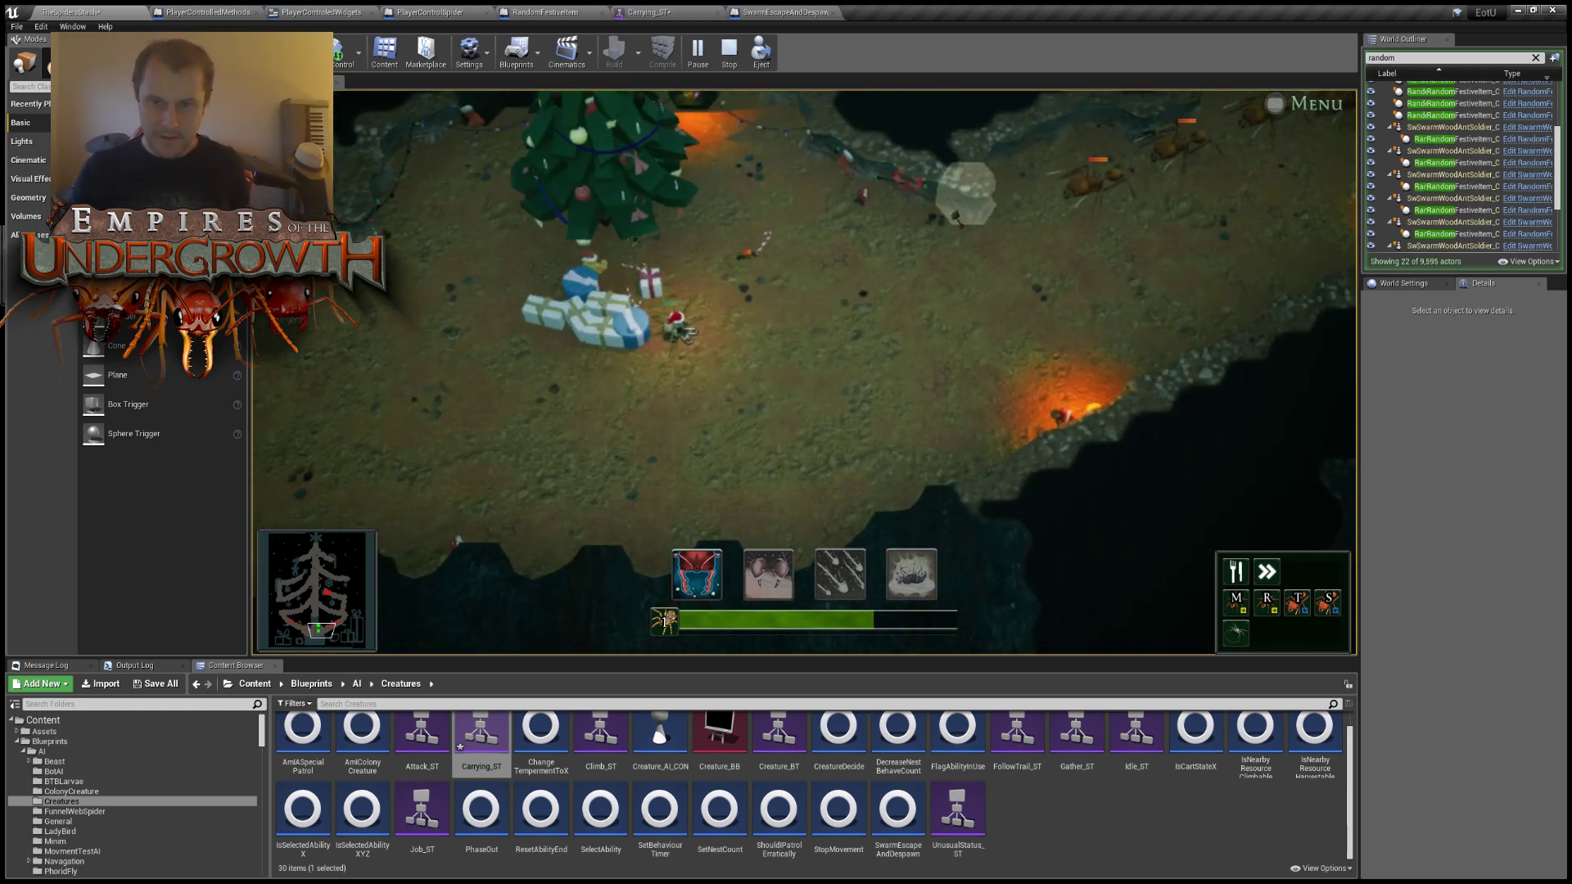
pyautogui.rightClick(896, 283)
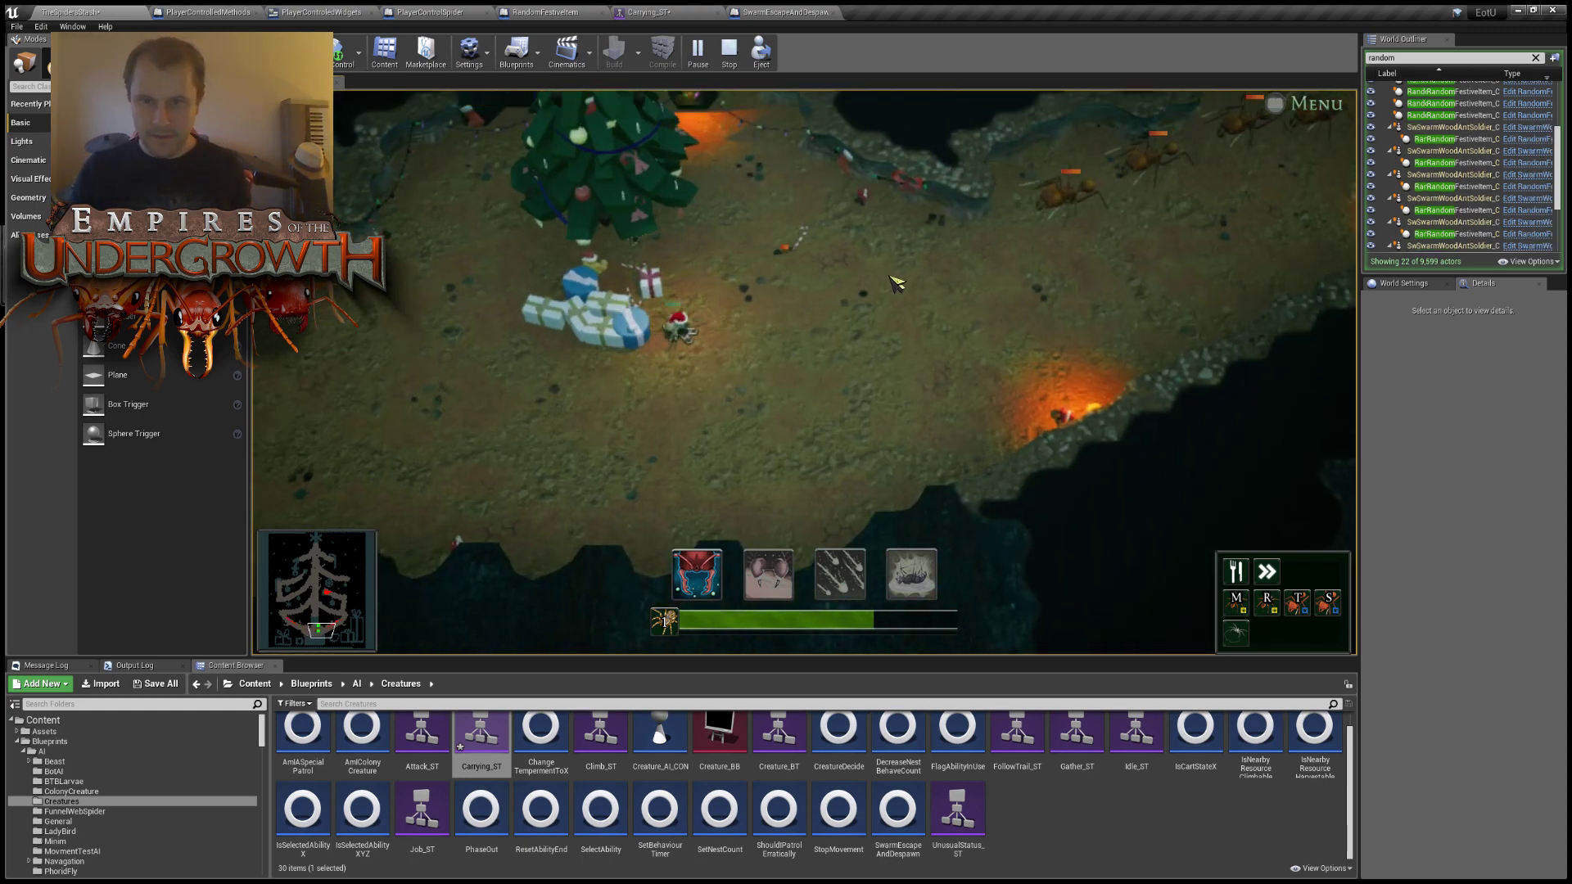